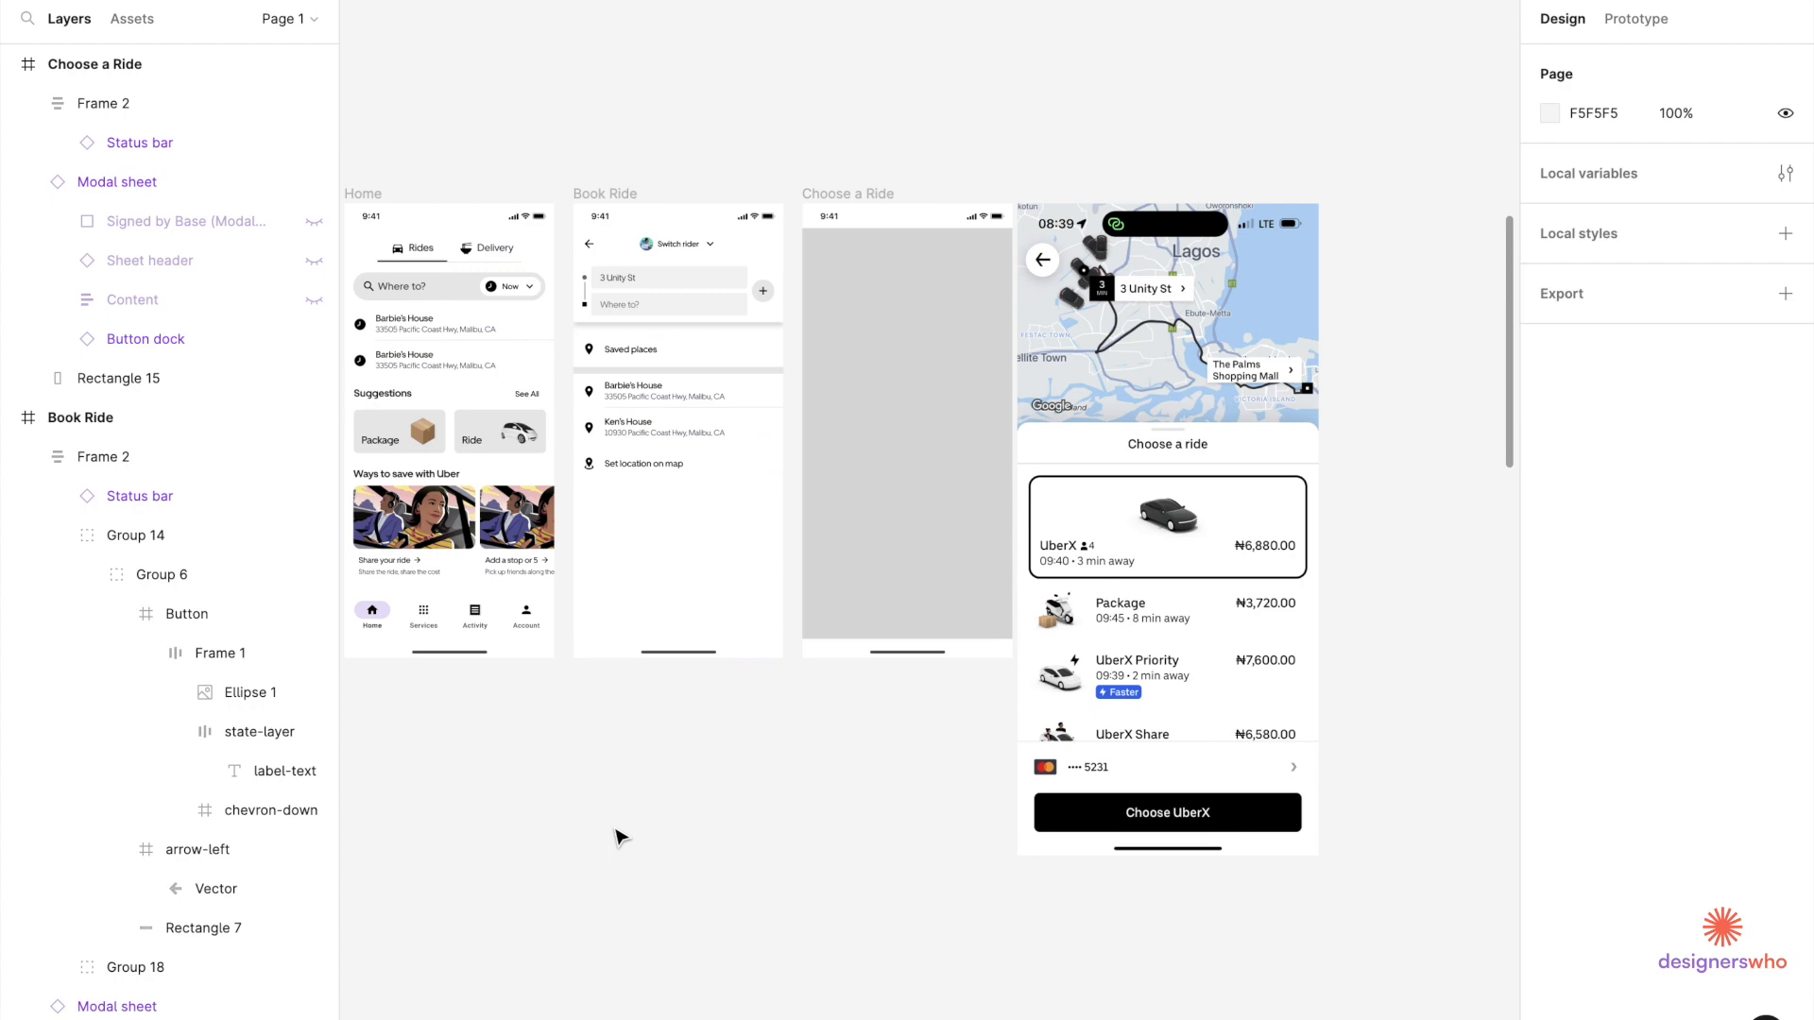
Paste the map screenshot and line it up beside the reference ride screenshot.
{"action": "key", "text": "ctrl+v"}
{"action": "scroll", "coordinate": [876, 820], "scroll_direction": "down", "scroll_amount": 4}
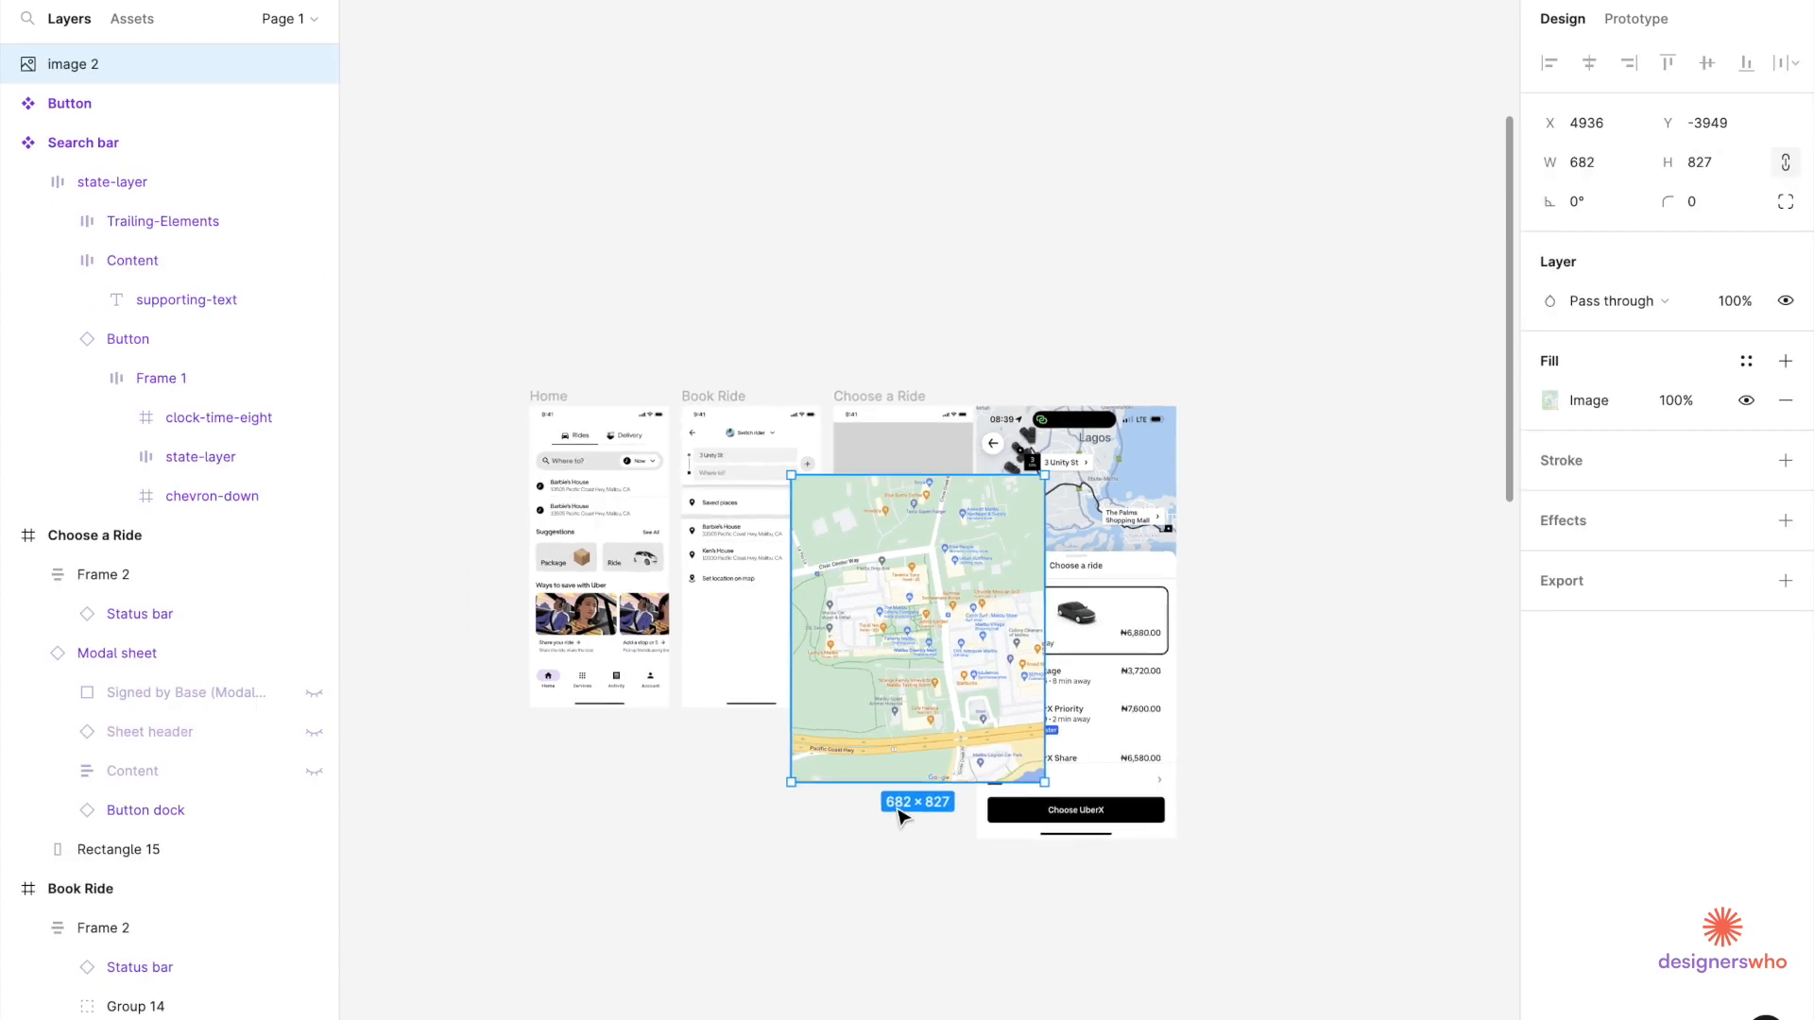
{"action": "left_click_drag", "start_coordinate": [1154, 450], "coordinate": [1390, 449]}
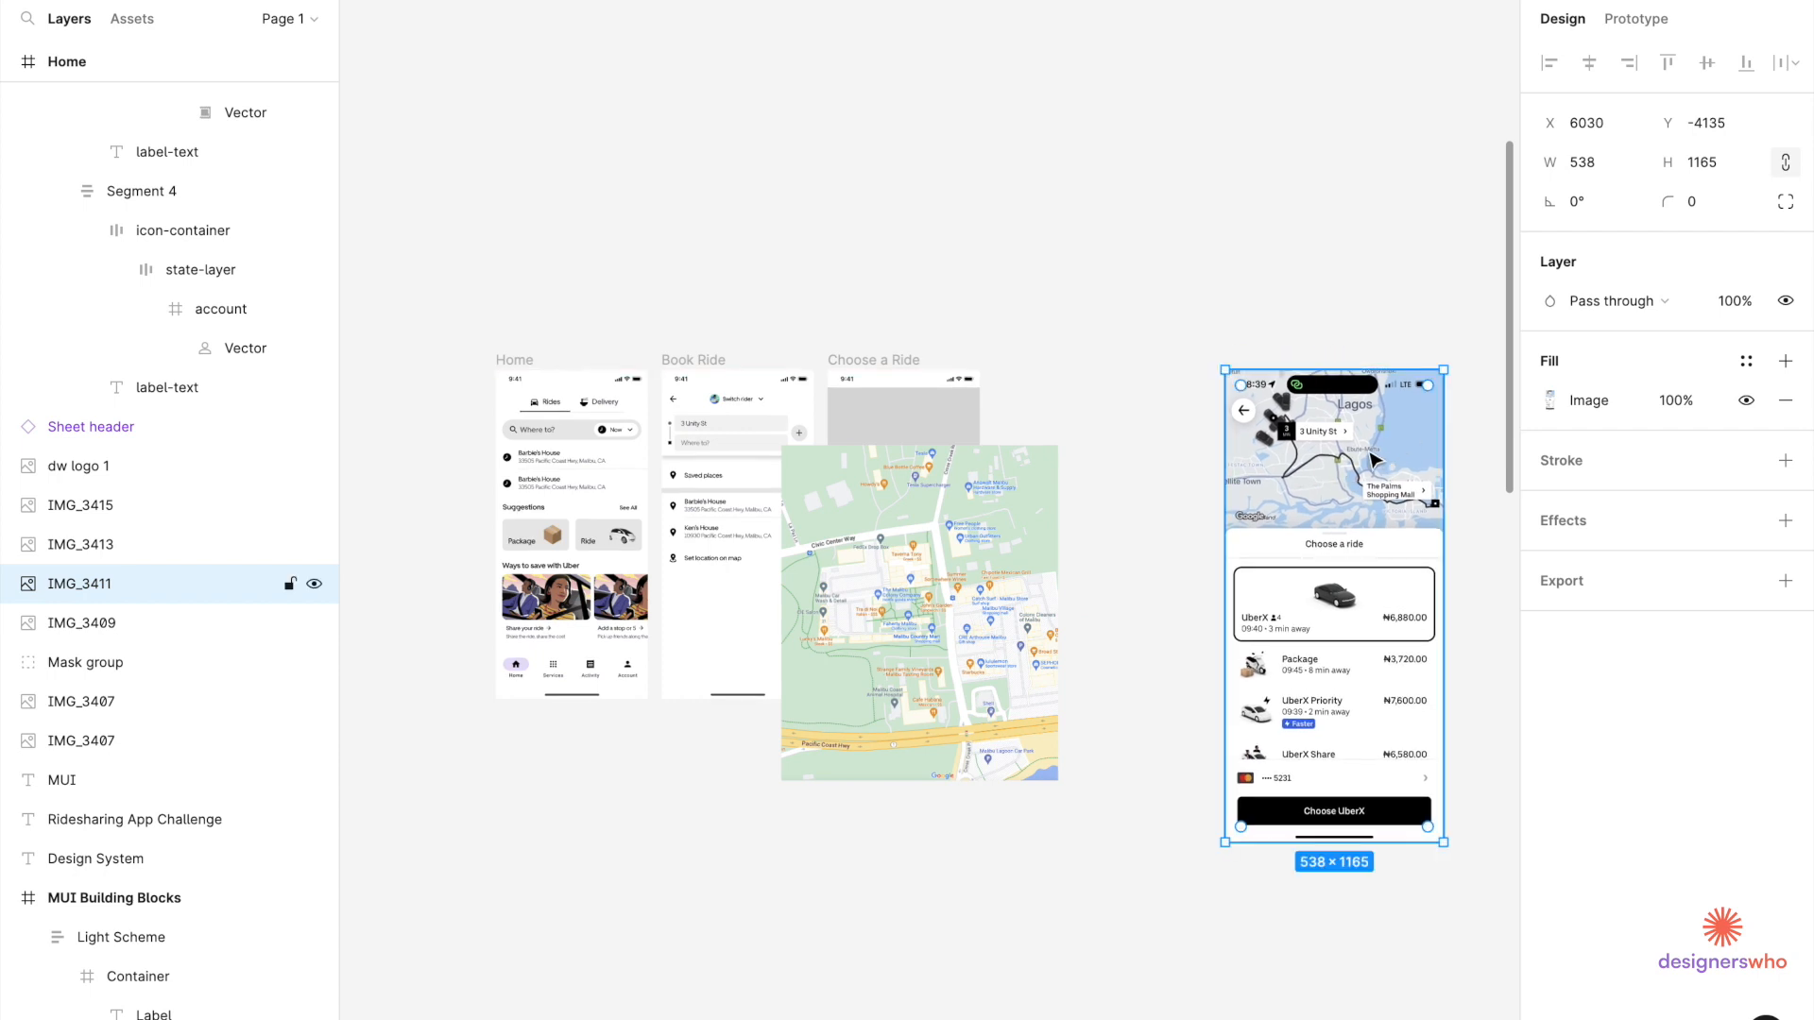
{"action": "scroll", "coordinate": [1313, 490], "scroll_direction": "up", "scroll_amount": 2}
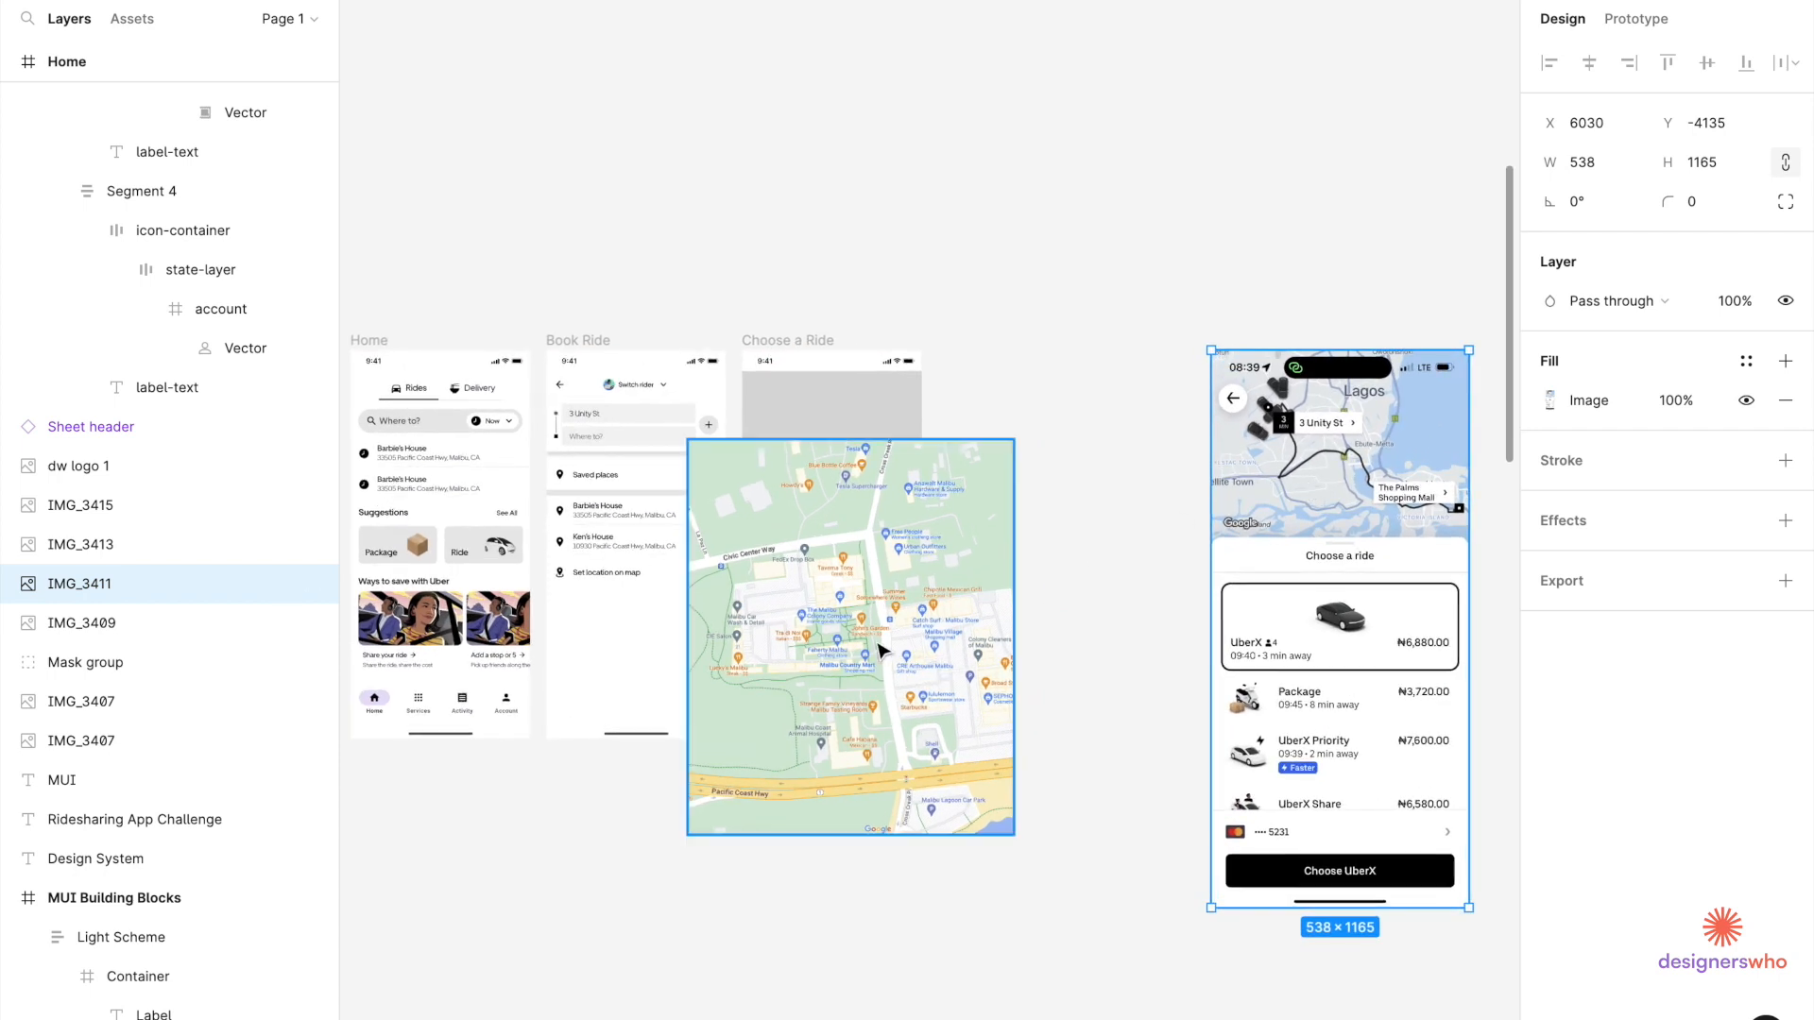
{"action": "left_click_drag", "start_coordinate": [867, 639], "coordinate": [1064, 549]}
{"action": "left_click_drag", "start_coordinate": [1280, 500], "coordinate": [1321, 501]}
{"action": "left_click_drag", "start_coordinate": [1090, 538], "coordinate": [1113, 537]}
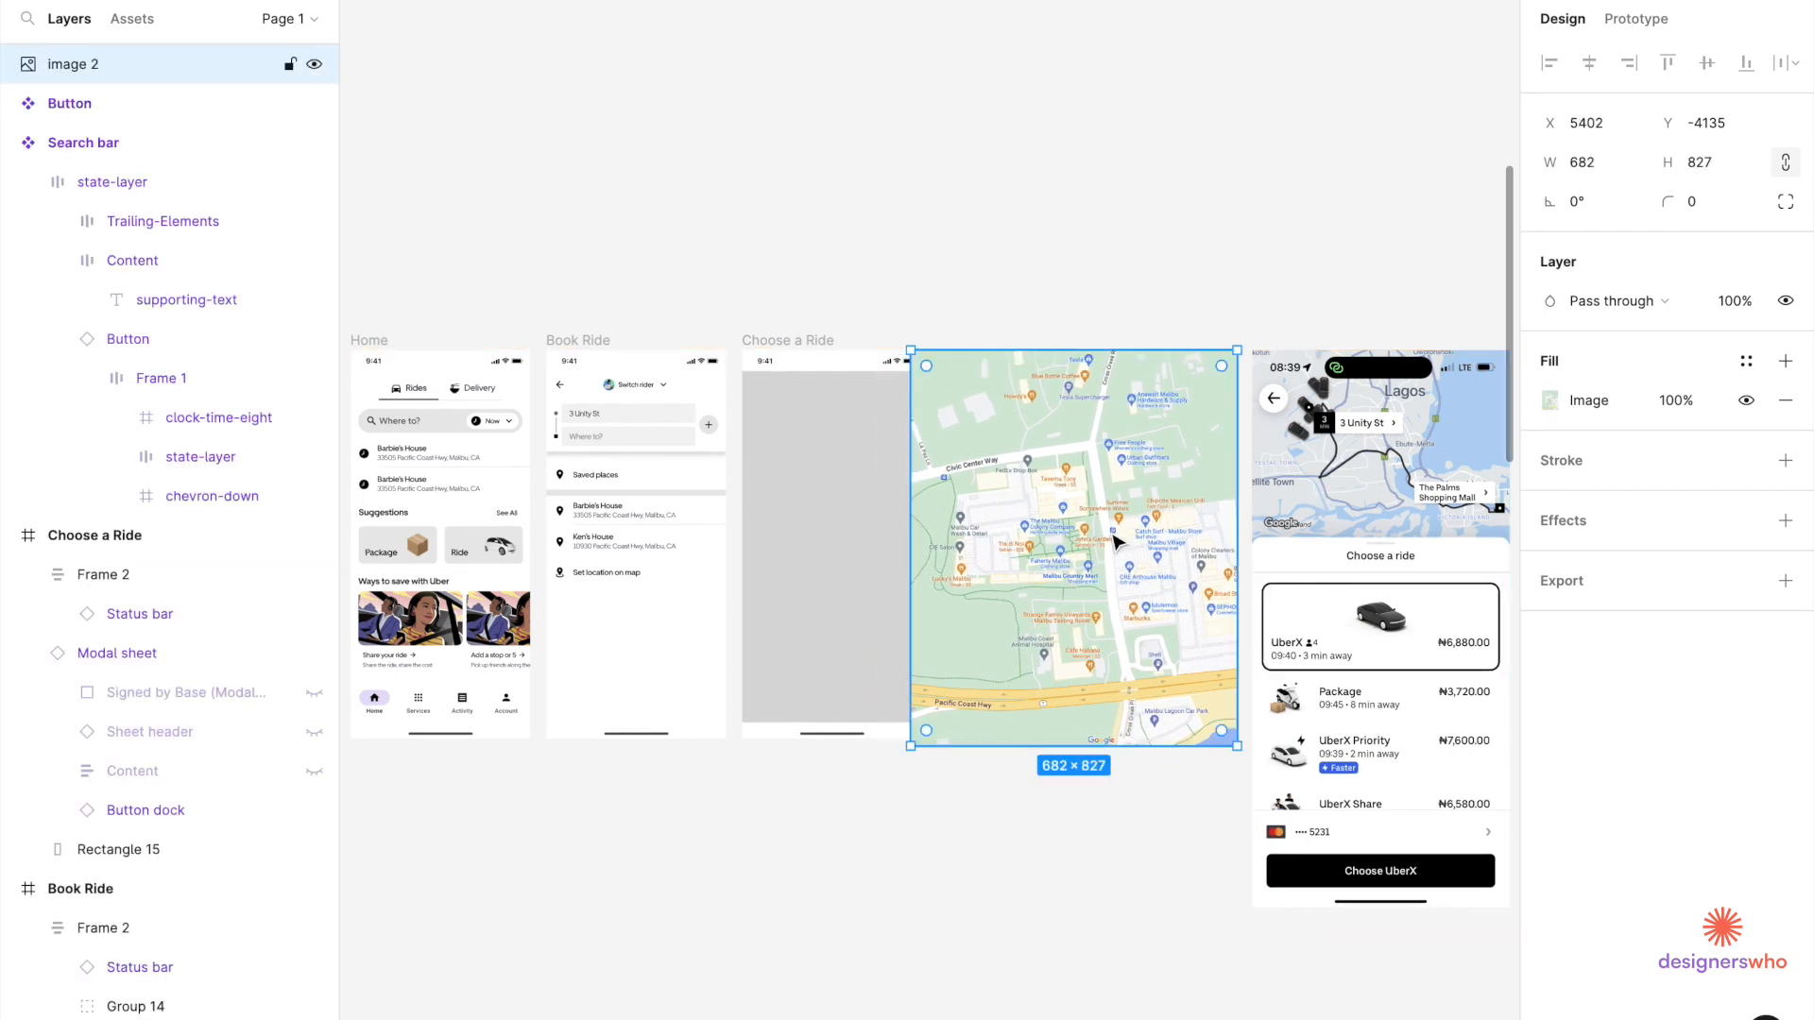
Select the grey placeholder rectangle inside the Choose a Ride frame.
{"action": "scroll", "coordinate": [1121, 511], "scroll_direction": "up", "scroll_amount": 3}
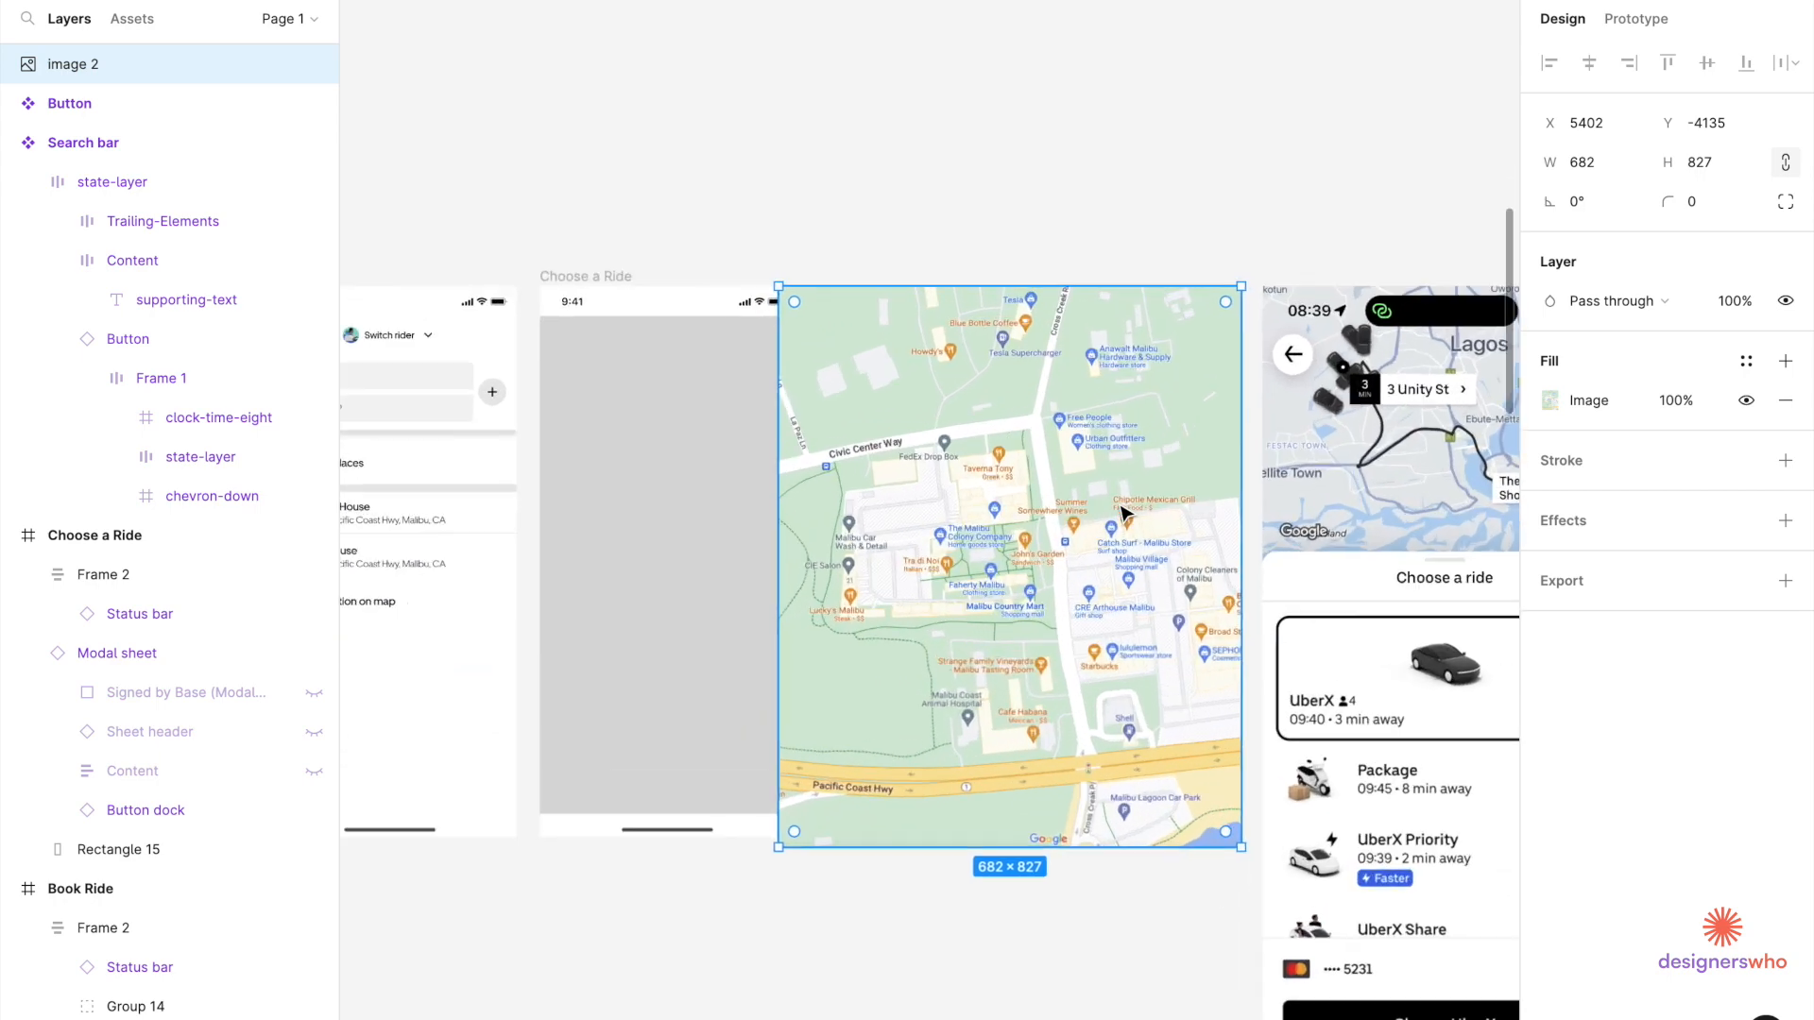
{"action": "scroll", "coordinate": [1247, 463], "scroll_direction": "right", "scroll_amount": 2}
{"action": "scroll", "coordinate": [1247, 463], "scroll_direction": "down", "scroll_amount": 1}
{"action": "left_click", "coordinate": [628, 538]}
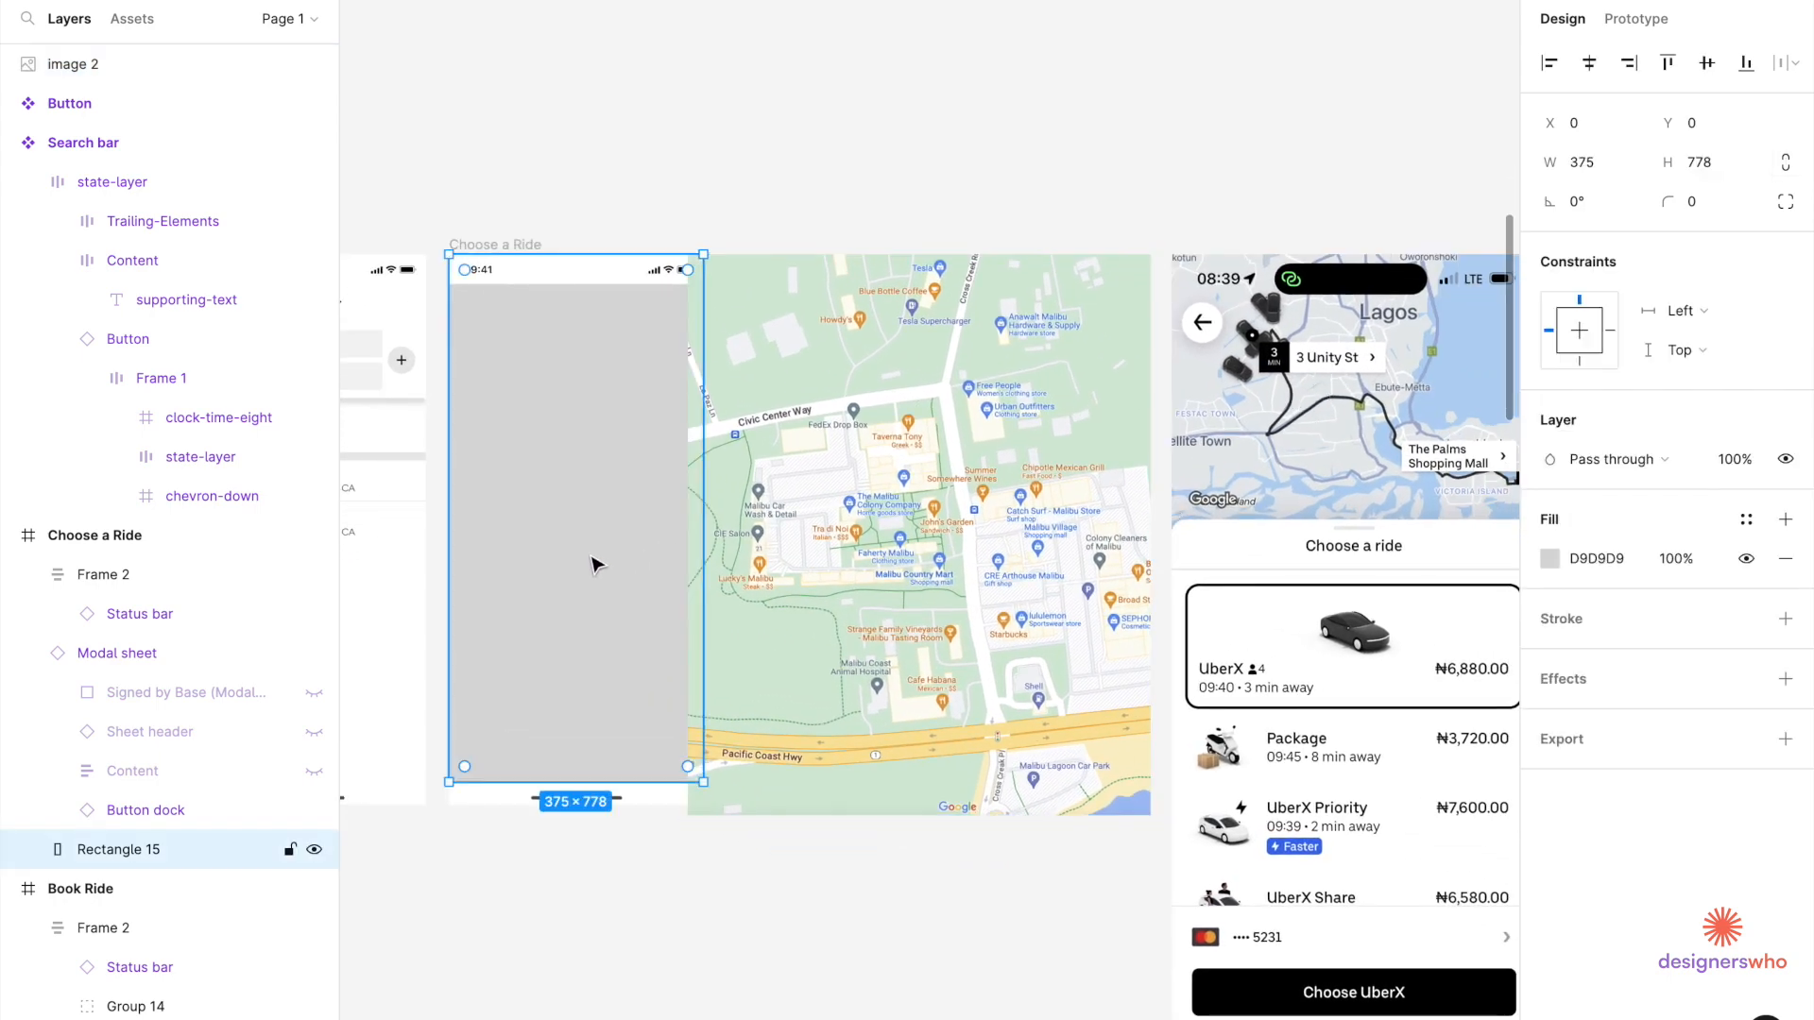
Duplicate the grey placeholder rectangle and place the copy over the map image.
{"action": "left_click_drag", "start_coordinate": [592, 565], "coordinate": [959, 217]}
{"action": "scroll", "coordinate": [955, 215], "scroll_direction": "down", "scroll_amount": 4}
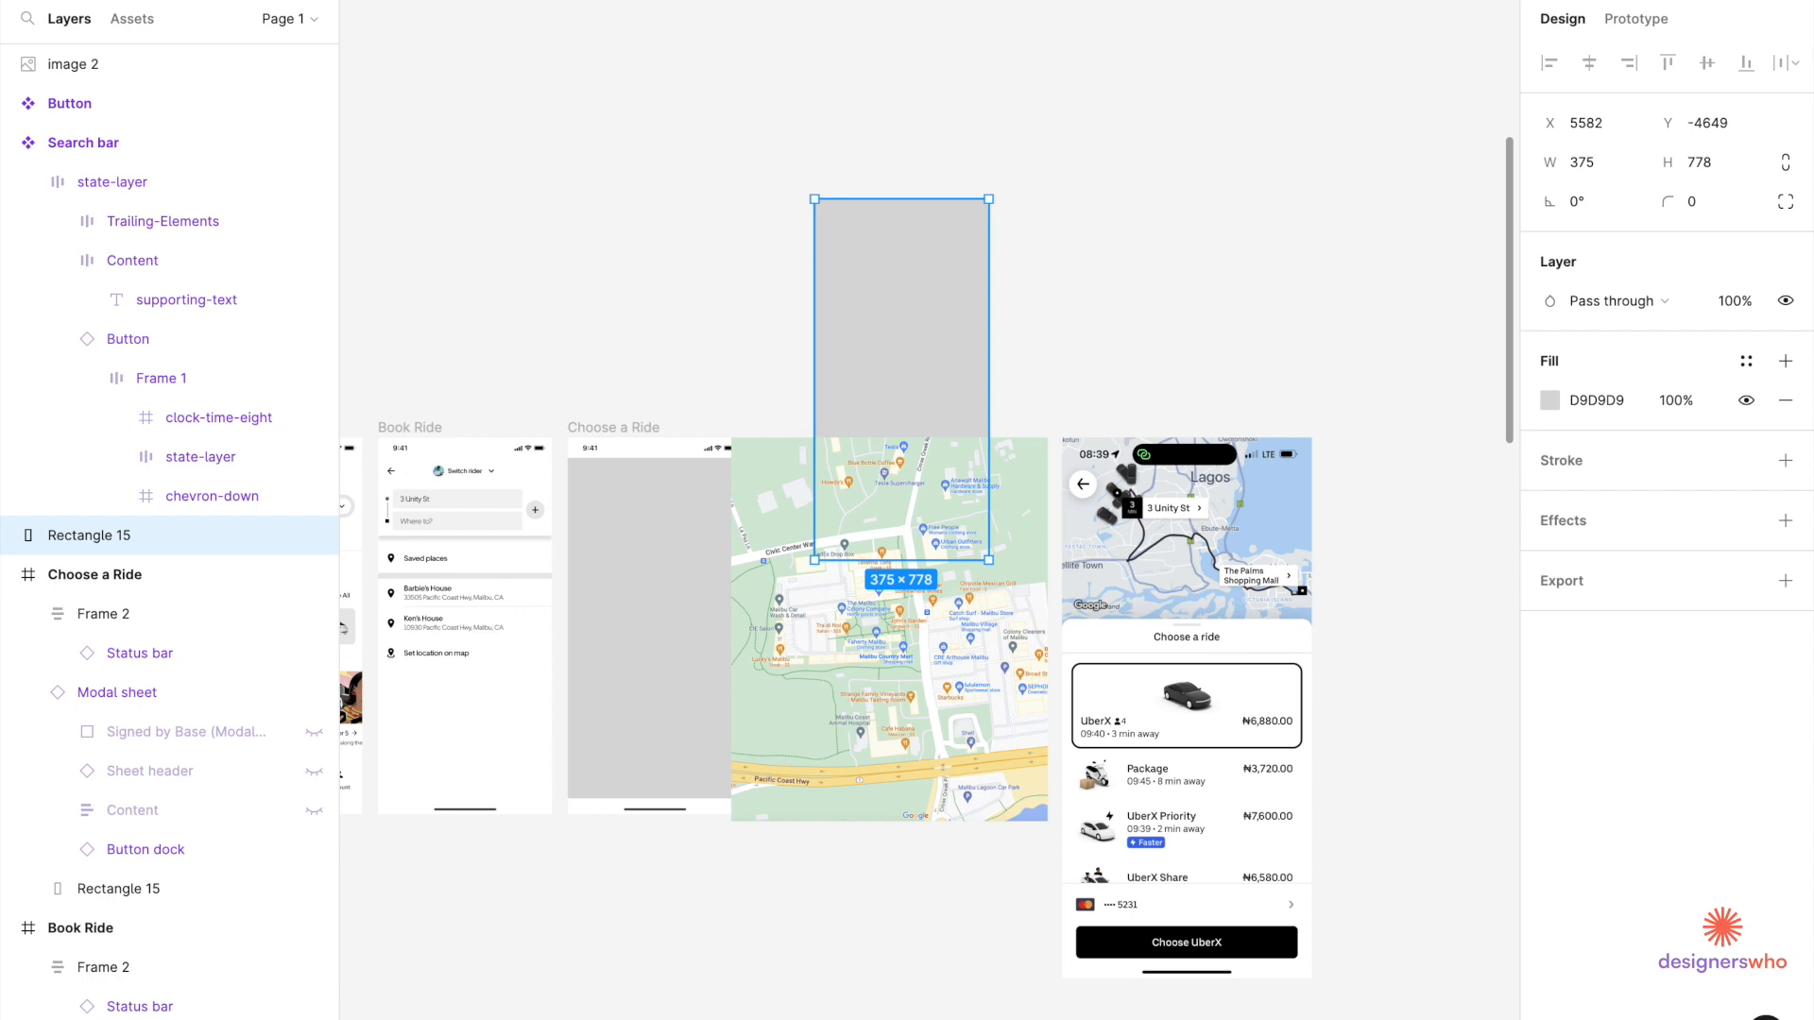
{"action": "left_click_drag", "start_coordinate": [566, 124], "coordinate": [676, 304]}
{"action": "left_click", "coordinate": [697, 229]}
{"action": "left_click", "coordinate": [665, 224]}
{"action": "key", "text": "Delete"}
{"action": "left_click_drag", "start_coordinate": [948, 336], "coordinate": [950, 200]}
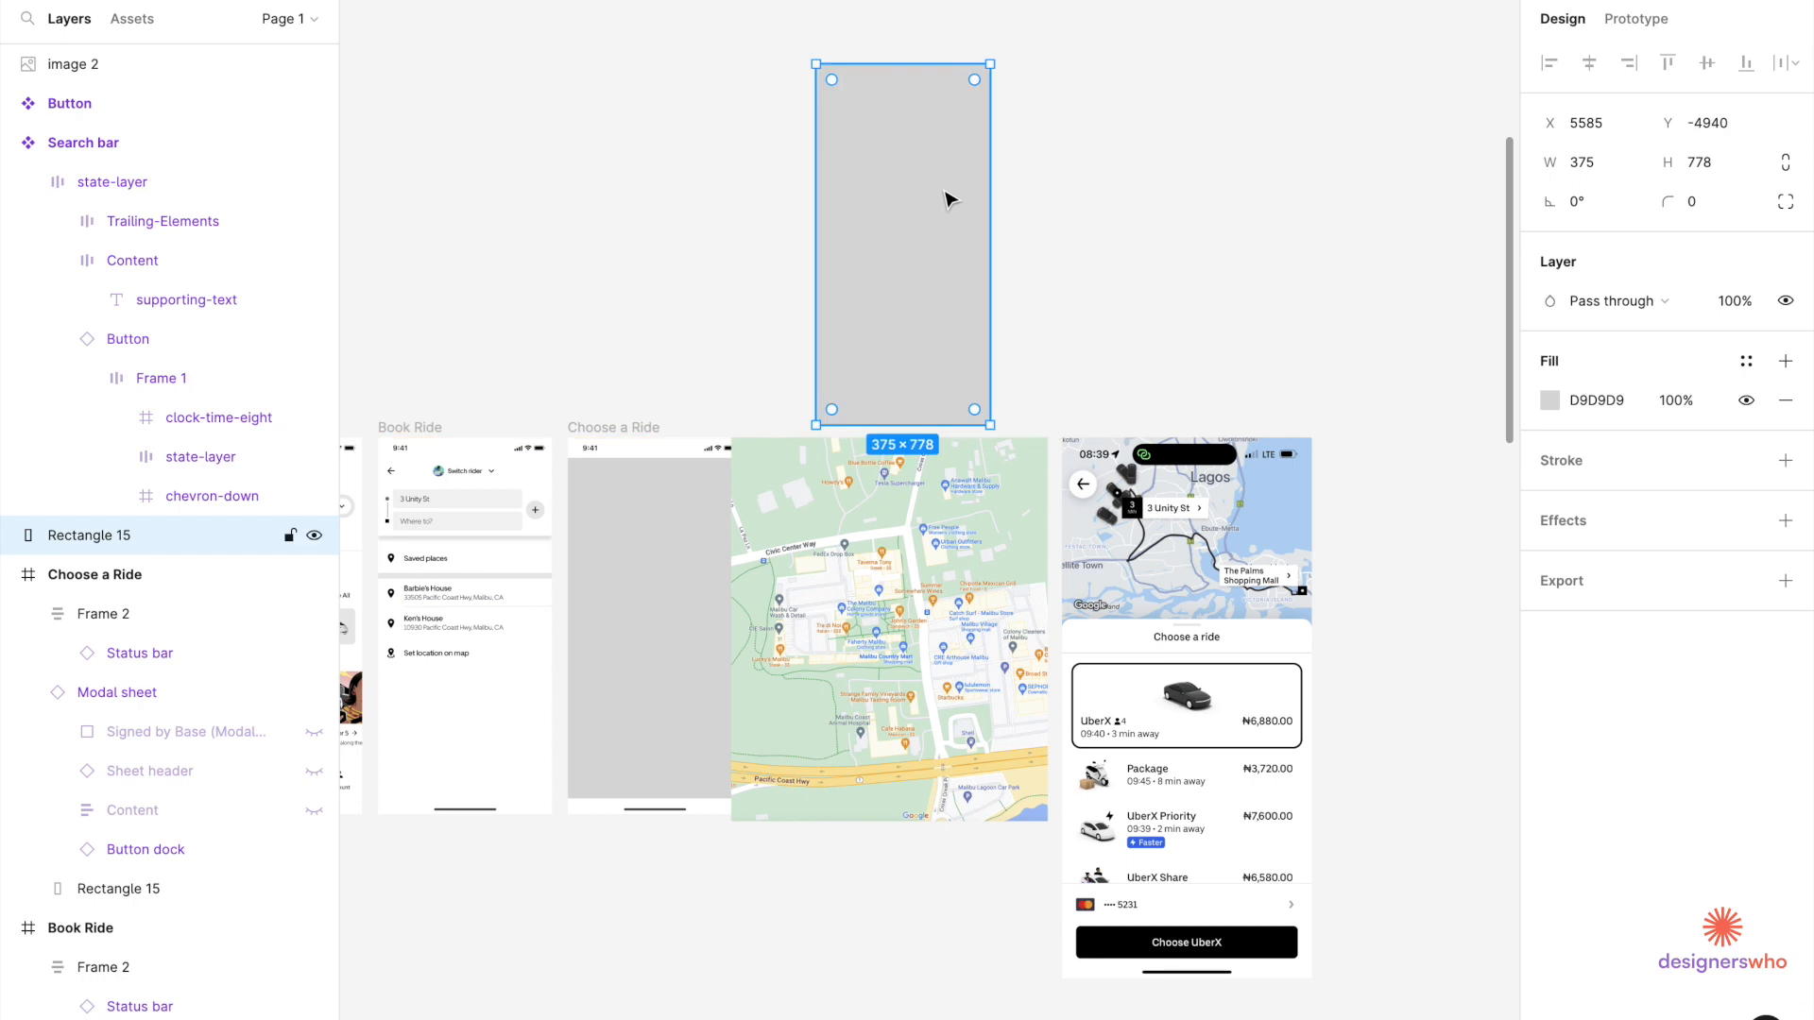
{"action": "left_click_drag", "start_coordinate": [947, 133], "coordinate": [931, 503]}
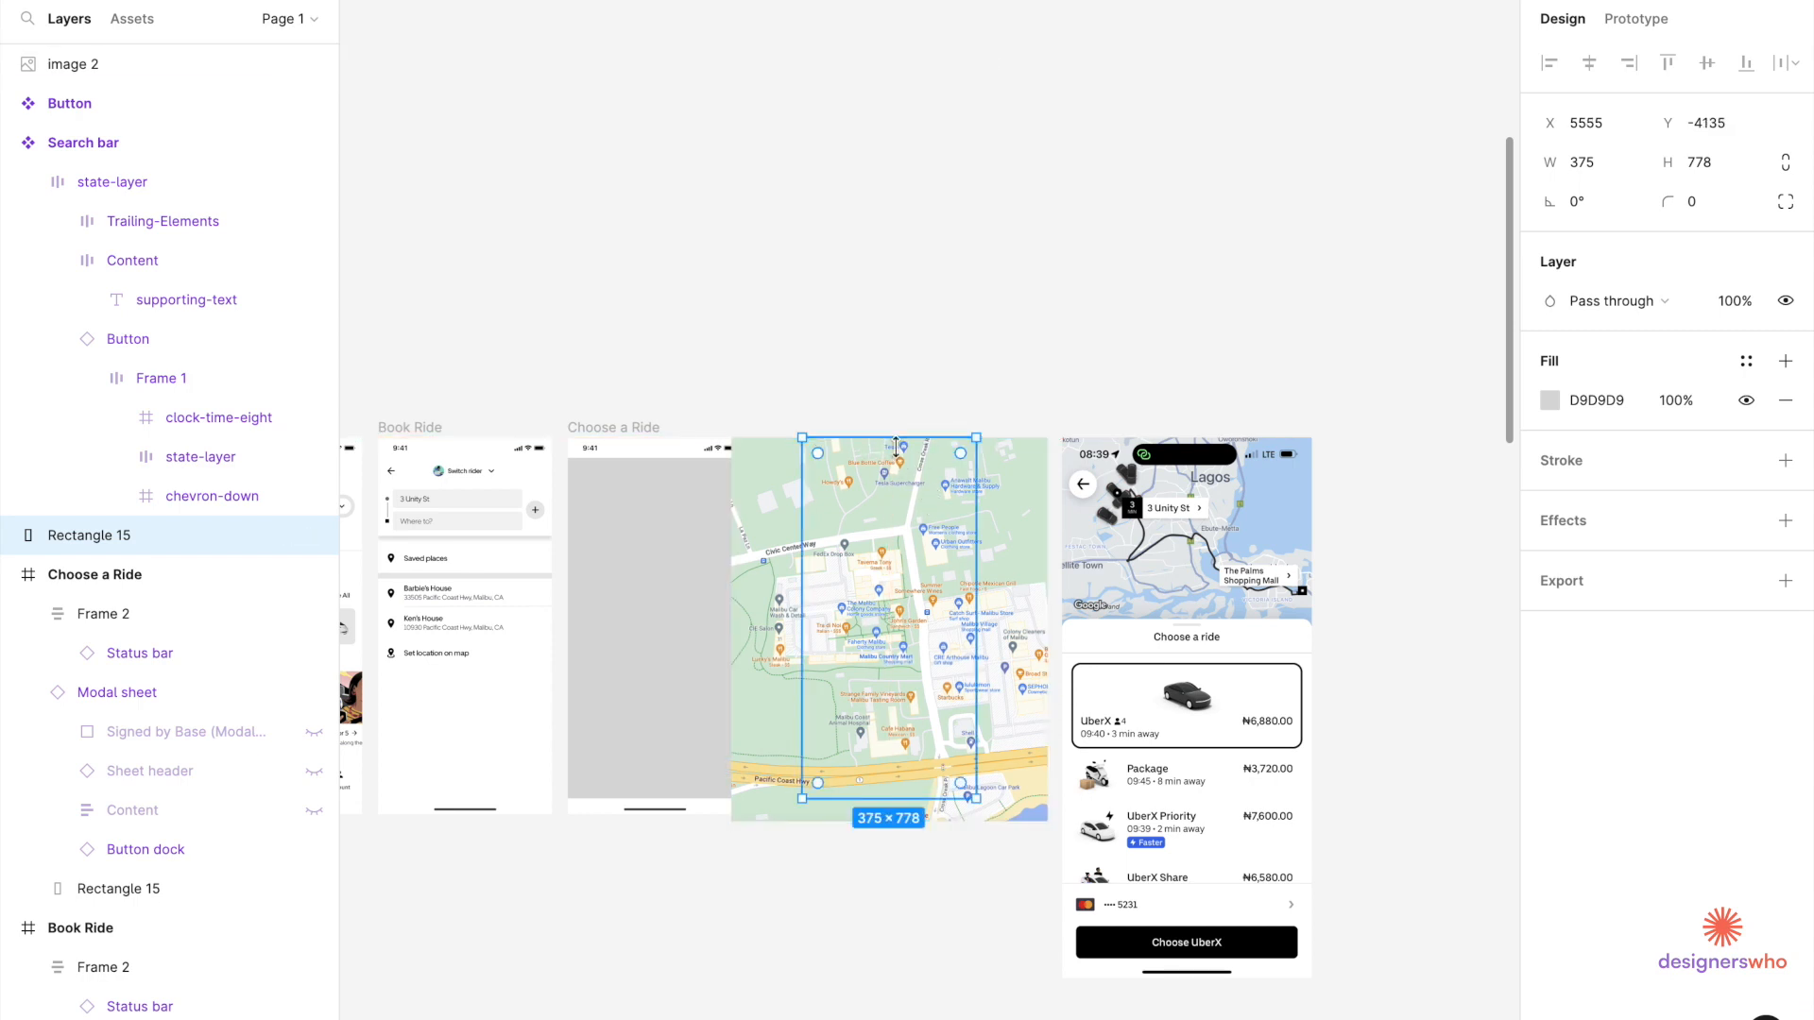
Center the rectangle and map on both axes, then use the rectangle as a mask.
{"action": "scroll", "coordinate": [888, 564], "scroll_direction": "up", "scroll_amount": 2}
{"action": "left_click_drag", "start_coordinate": [1048, 331], "coordinate": [869, 652]}
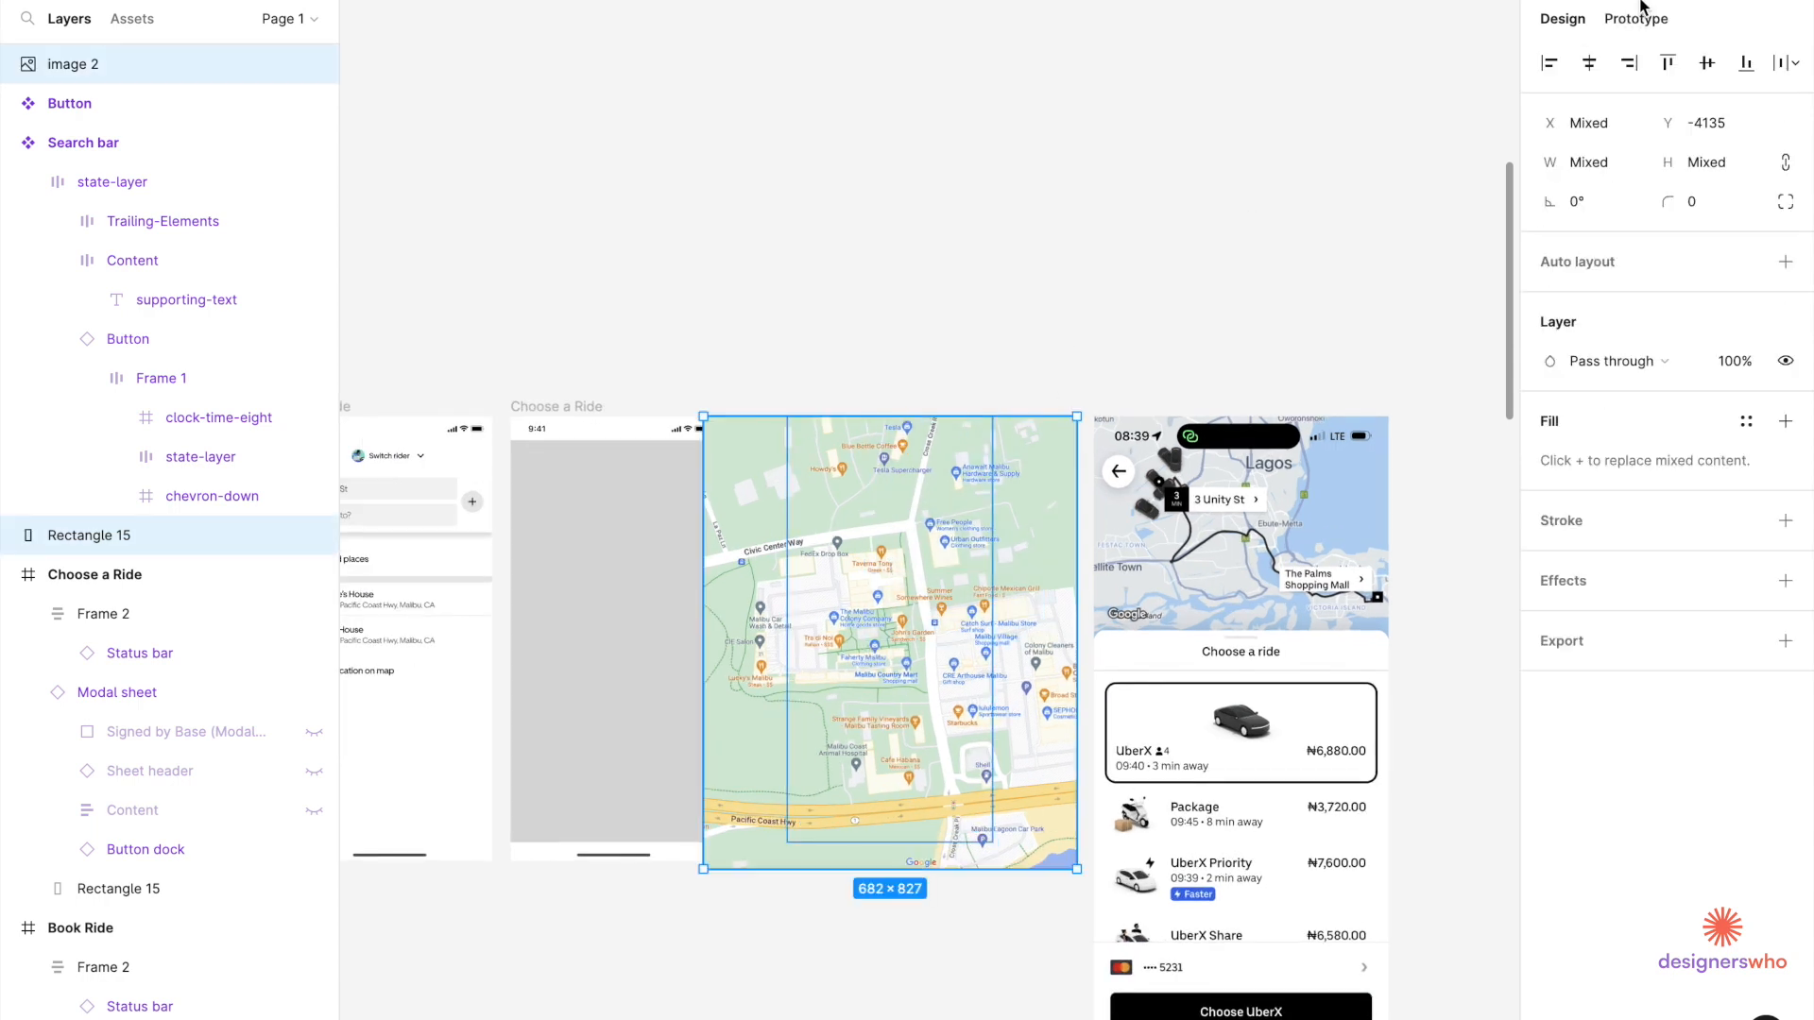
{"action": "left_click", "coordinate": [1589, 62]}
{"action": "left_click", "coordinate": [1706, 62]}
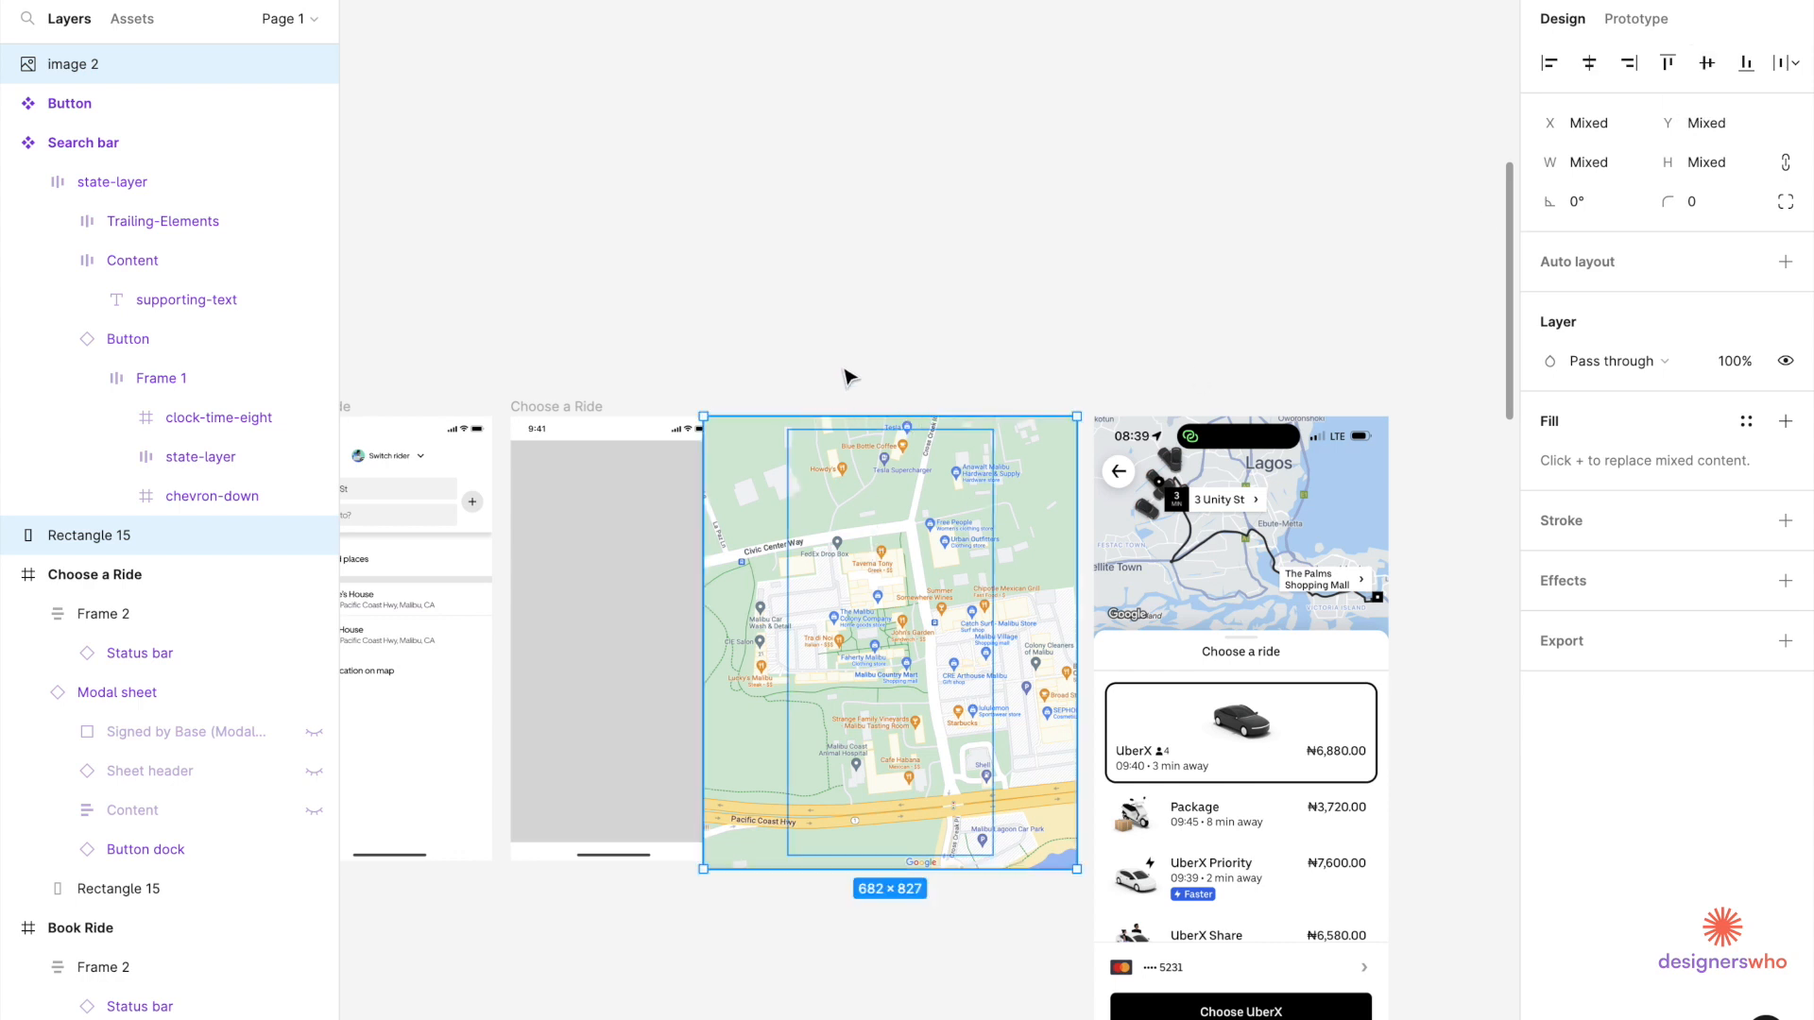
{"action": "right_click", "coordinate": [828, 570]}
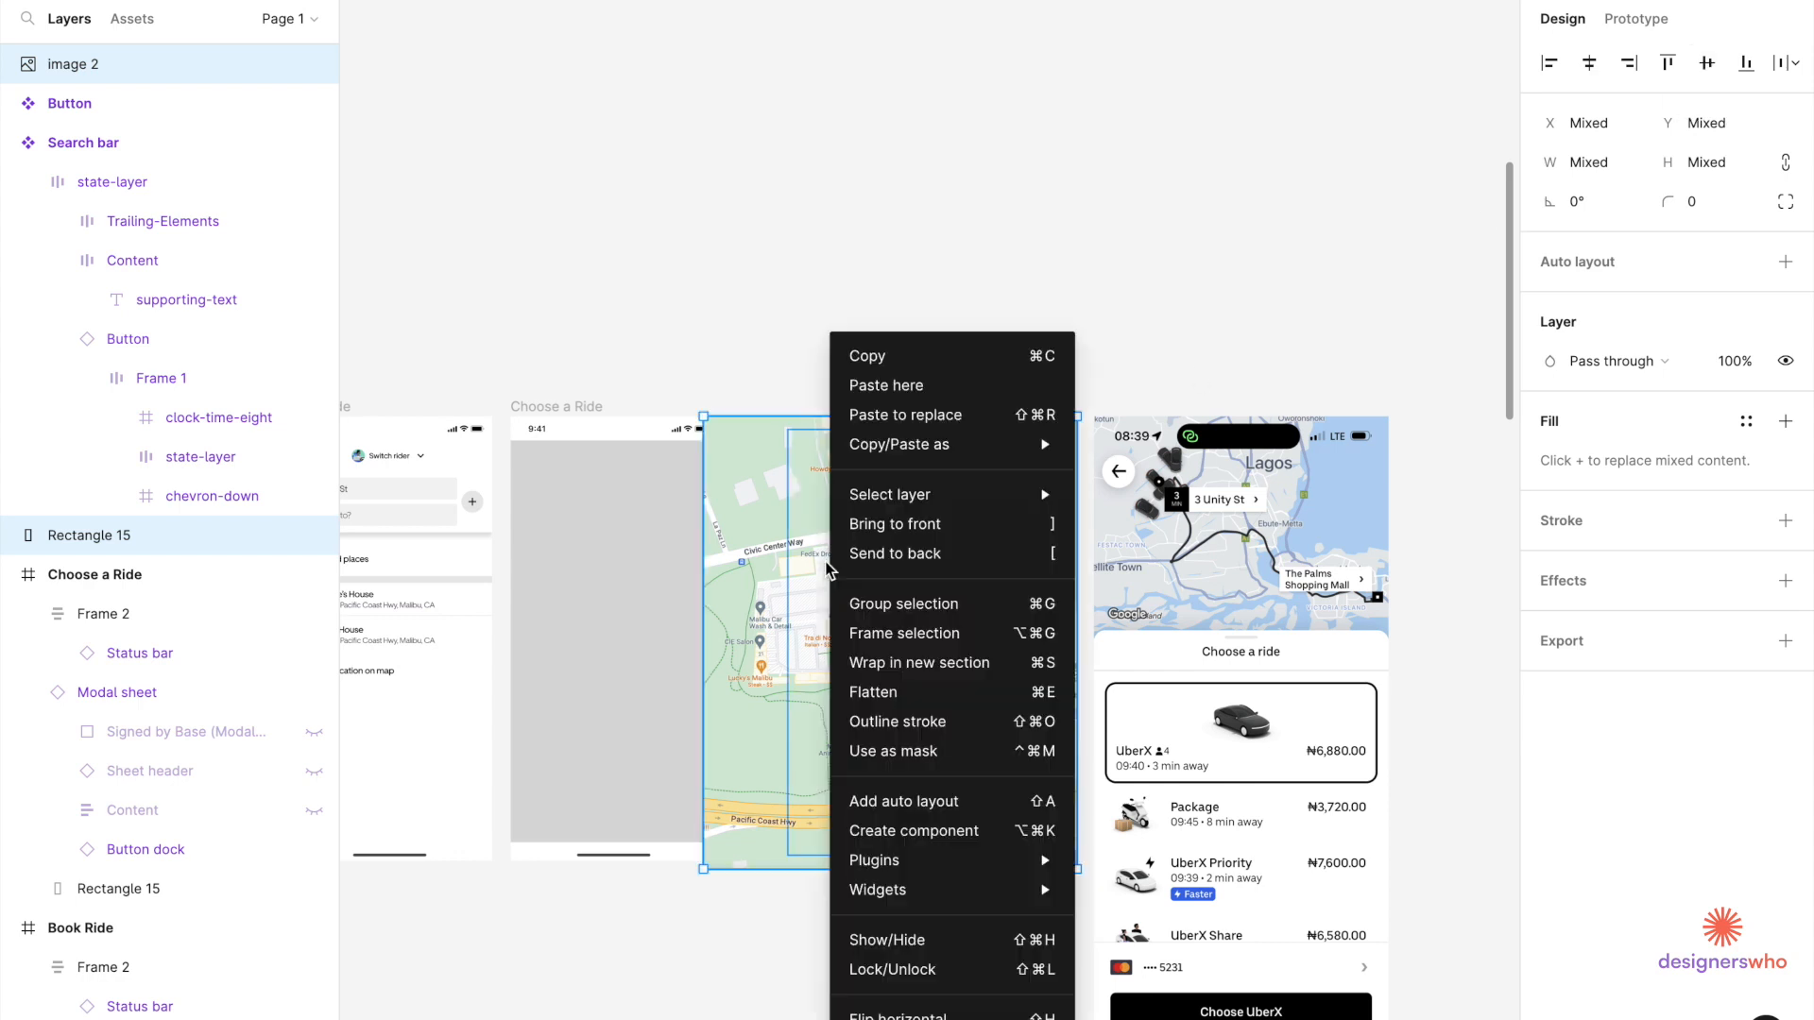
{"action": "left_click", "coordinate": [895, 770]}
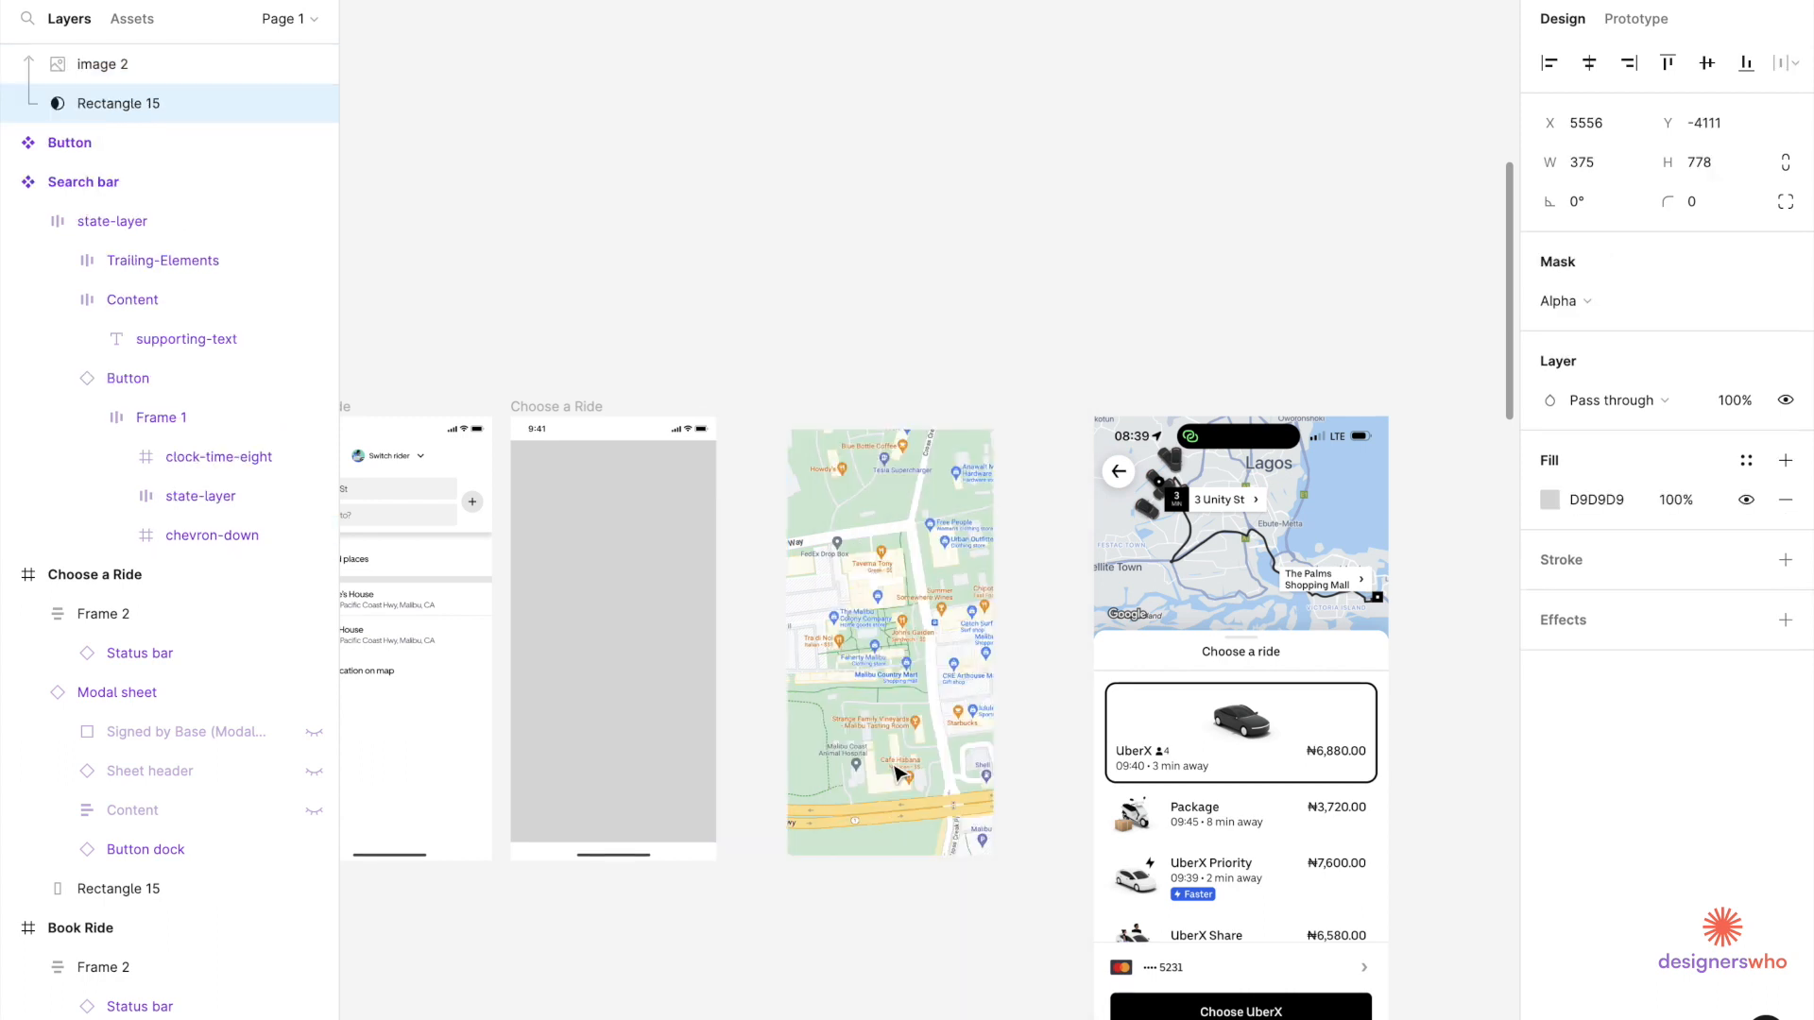
{"action": "left_click", "coordinate": [1037, 378]}
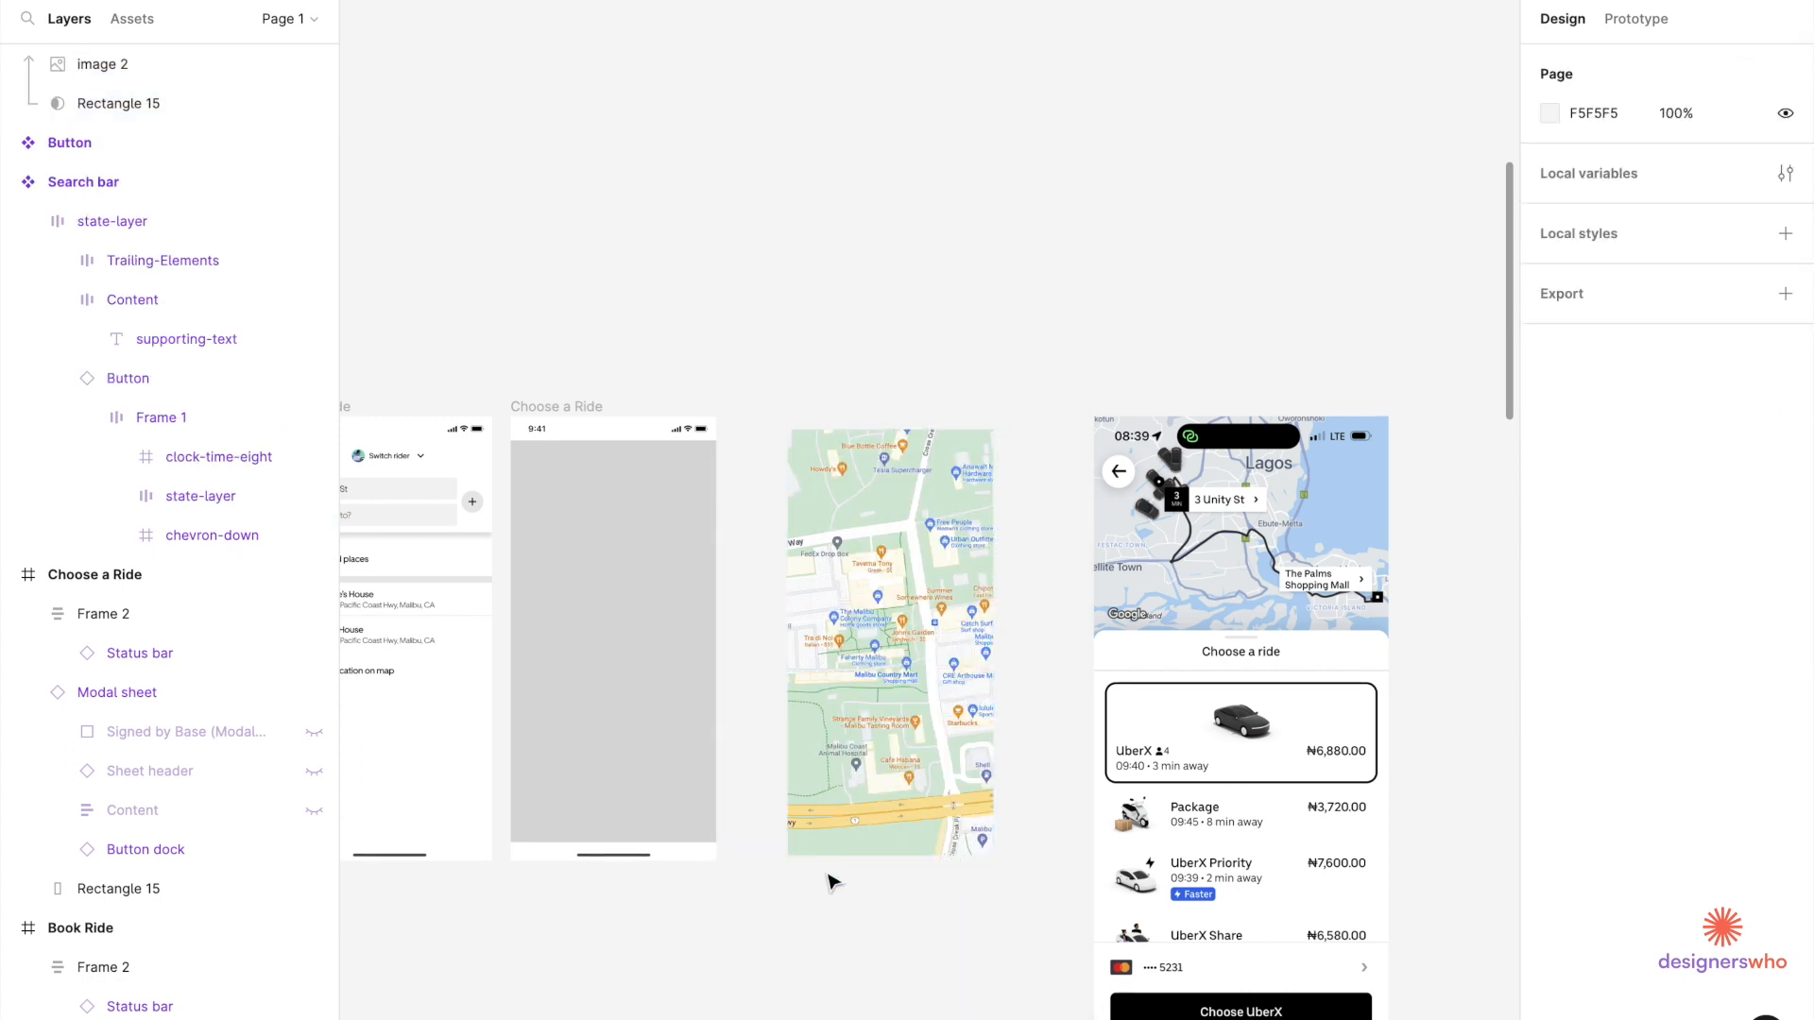
{"action": "scroll", "coordinate": [831, 883], "scroll_direction": "up", "scroll_amount": 3}
Move the masked map into Choose a Ride and send it to the back.
{"action": "scroll", "coordinate": [829, 883], "scroll_direction": "left", "scroll_amount": 1}
{"action": "left_click", "coordinate": [1004, 672]}
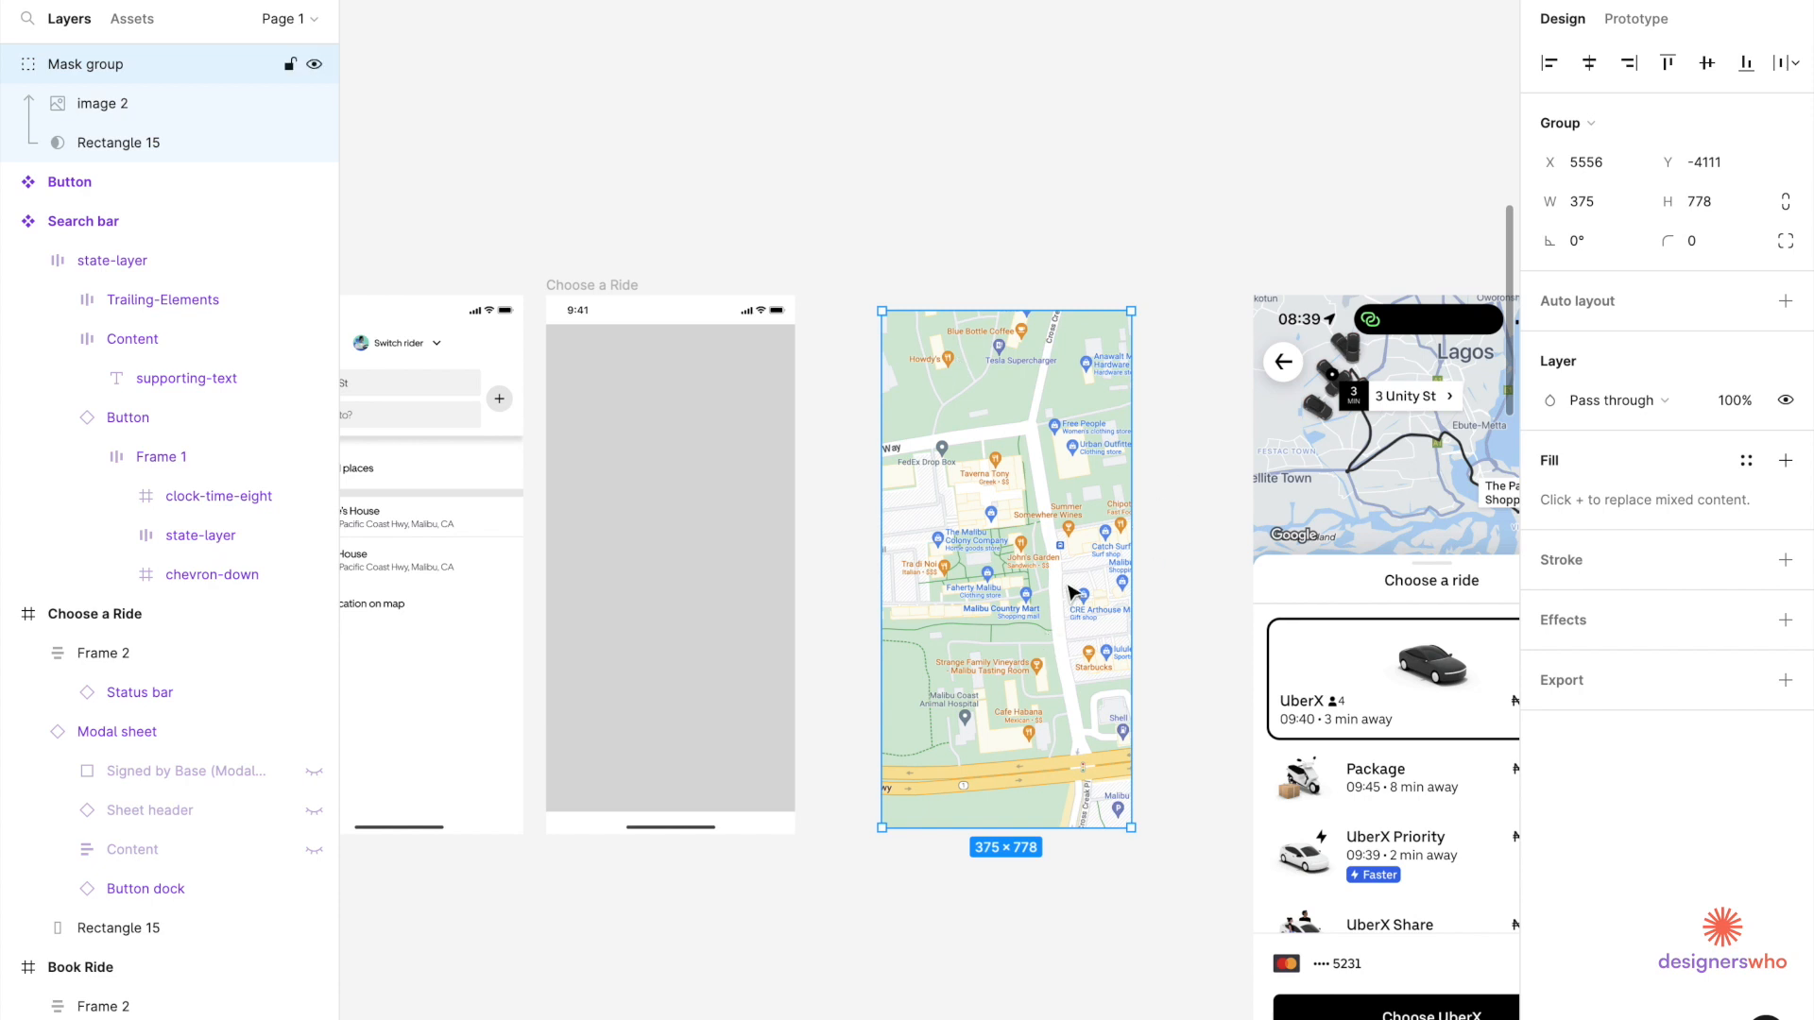
{"action": "left_click_drag", "start_coordinate": [1062, 607], "coordinate": [726, 593]}
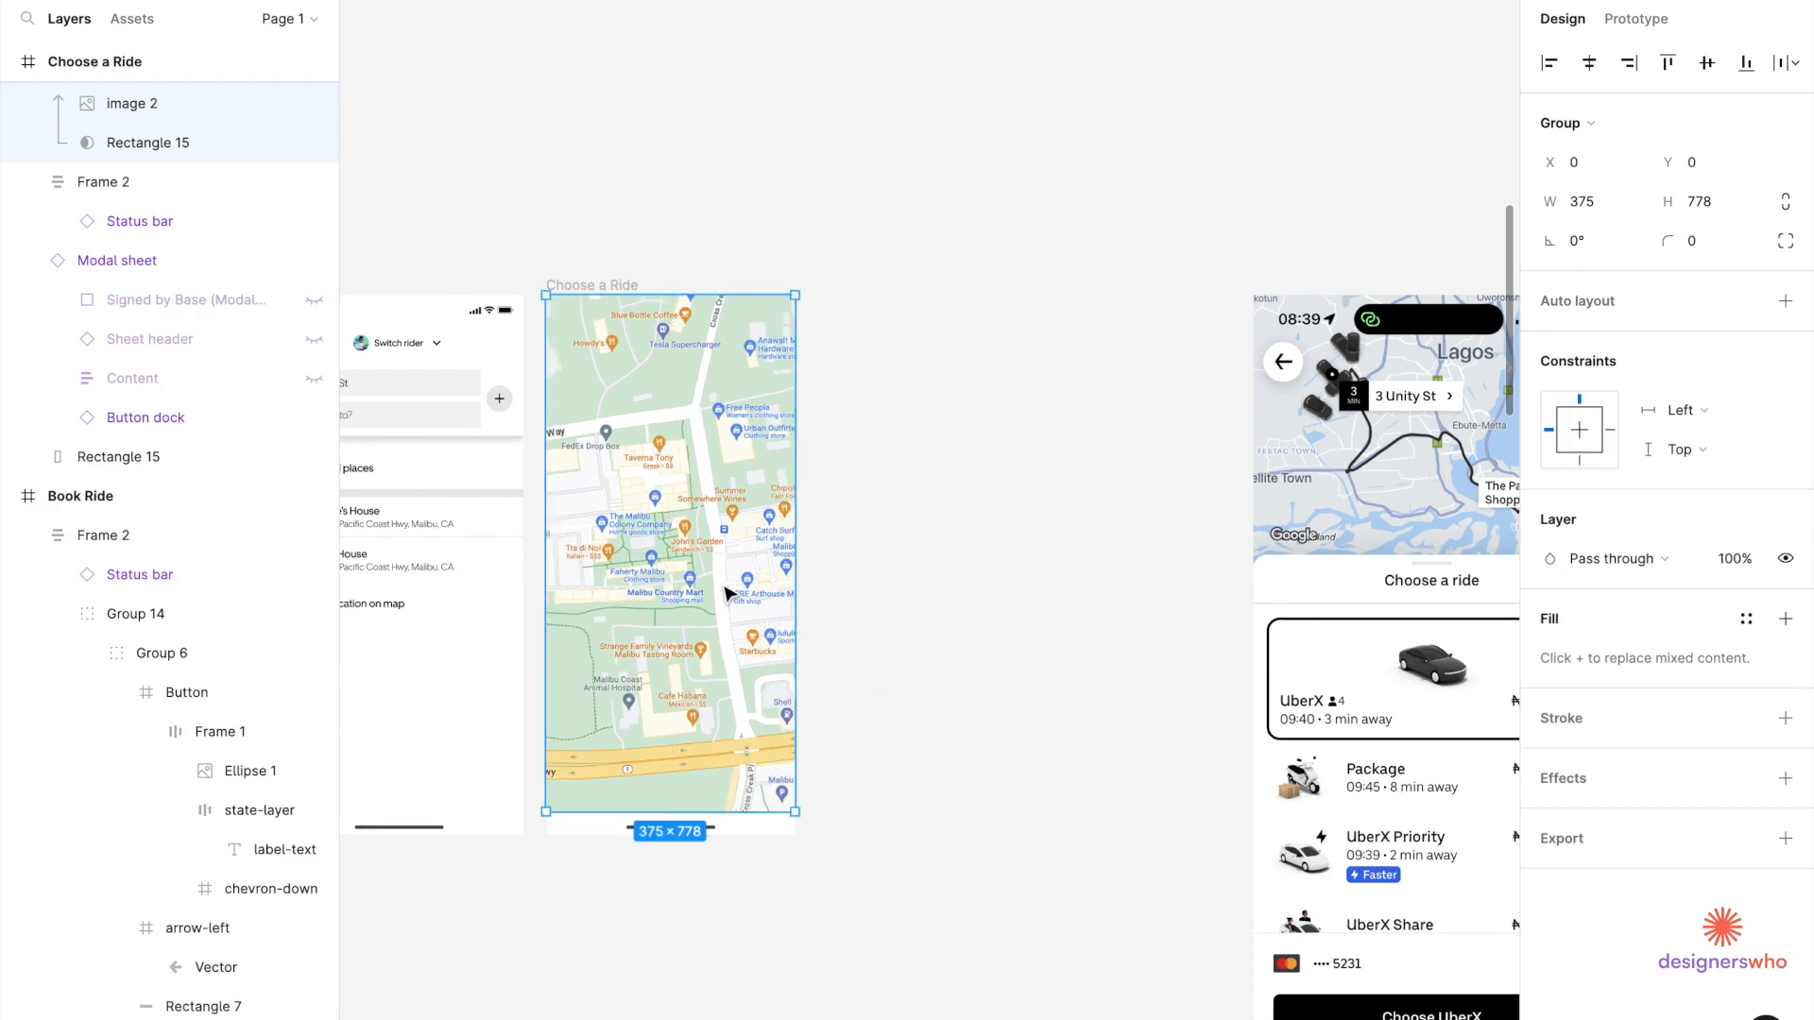
{"action": "scroll", "coordinate": [729, 594], "scroll_direction": "left", "scroll_amount": 1}
{"action": "left_click_drag", "start_coordinate": [1420, 730], "coordinate": [1124, 730]}
{"action": "scroll", "coordinate": [1103, 435], "scroll_direction": "left", "scroll_amount": 2}
{"action": "scroll", "coordinate": [1103, 435], "scroll_direction": "down", "scroll_amount": 1}
{"action": "left_click", "coordinate": [937, 536]}
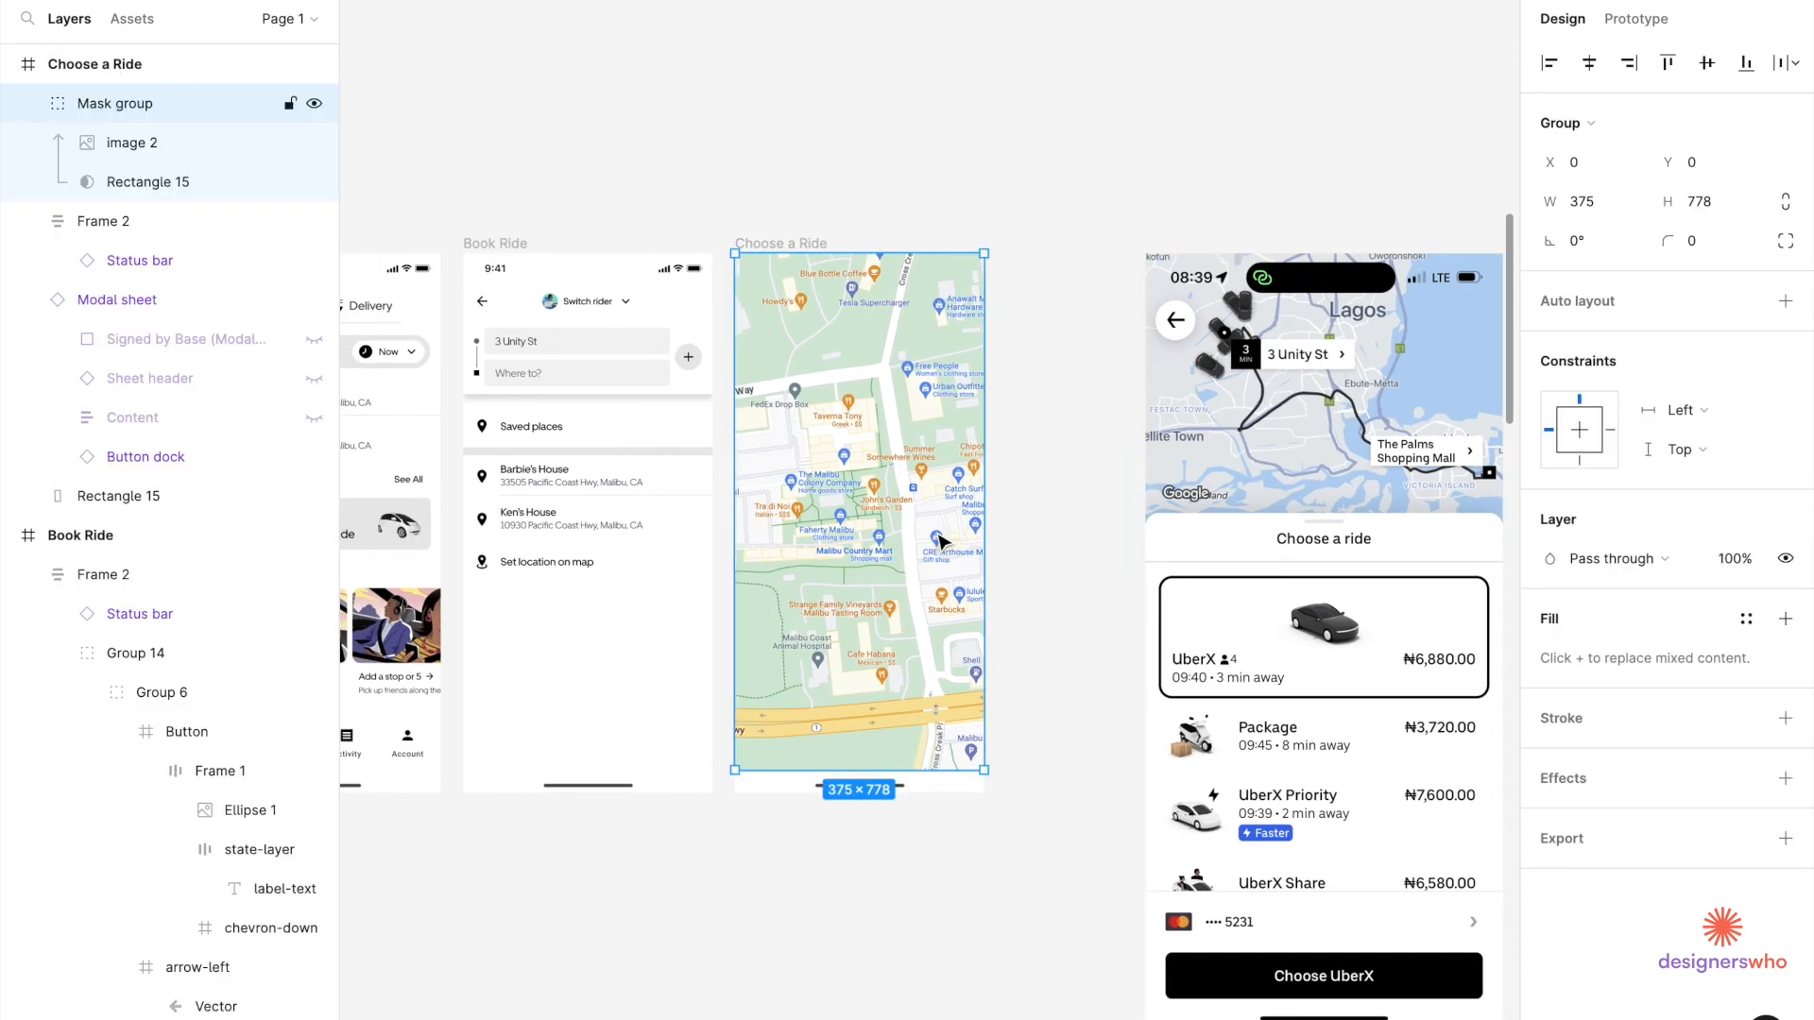
{"action": "right_click", "coordinate": [937, 537]}
{"action": "left_click", "coordinate": [978, 557]}
Drag the grey placeholder rectangle out of the frame to below the frames.
{"action": "left_click", "coordinate": [935, 511]}
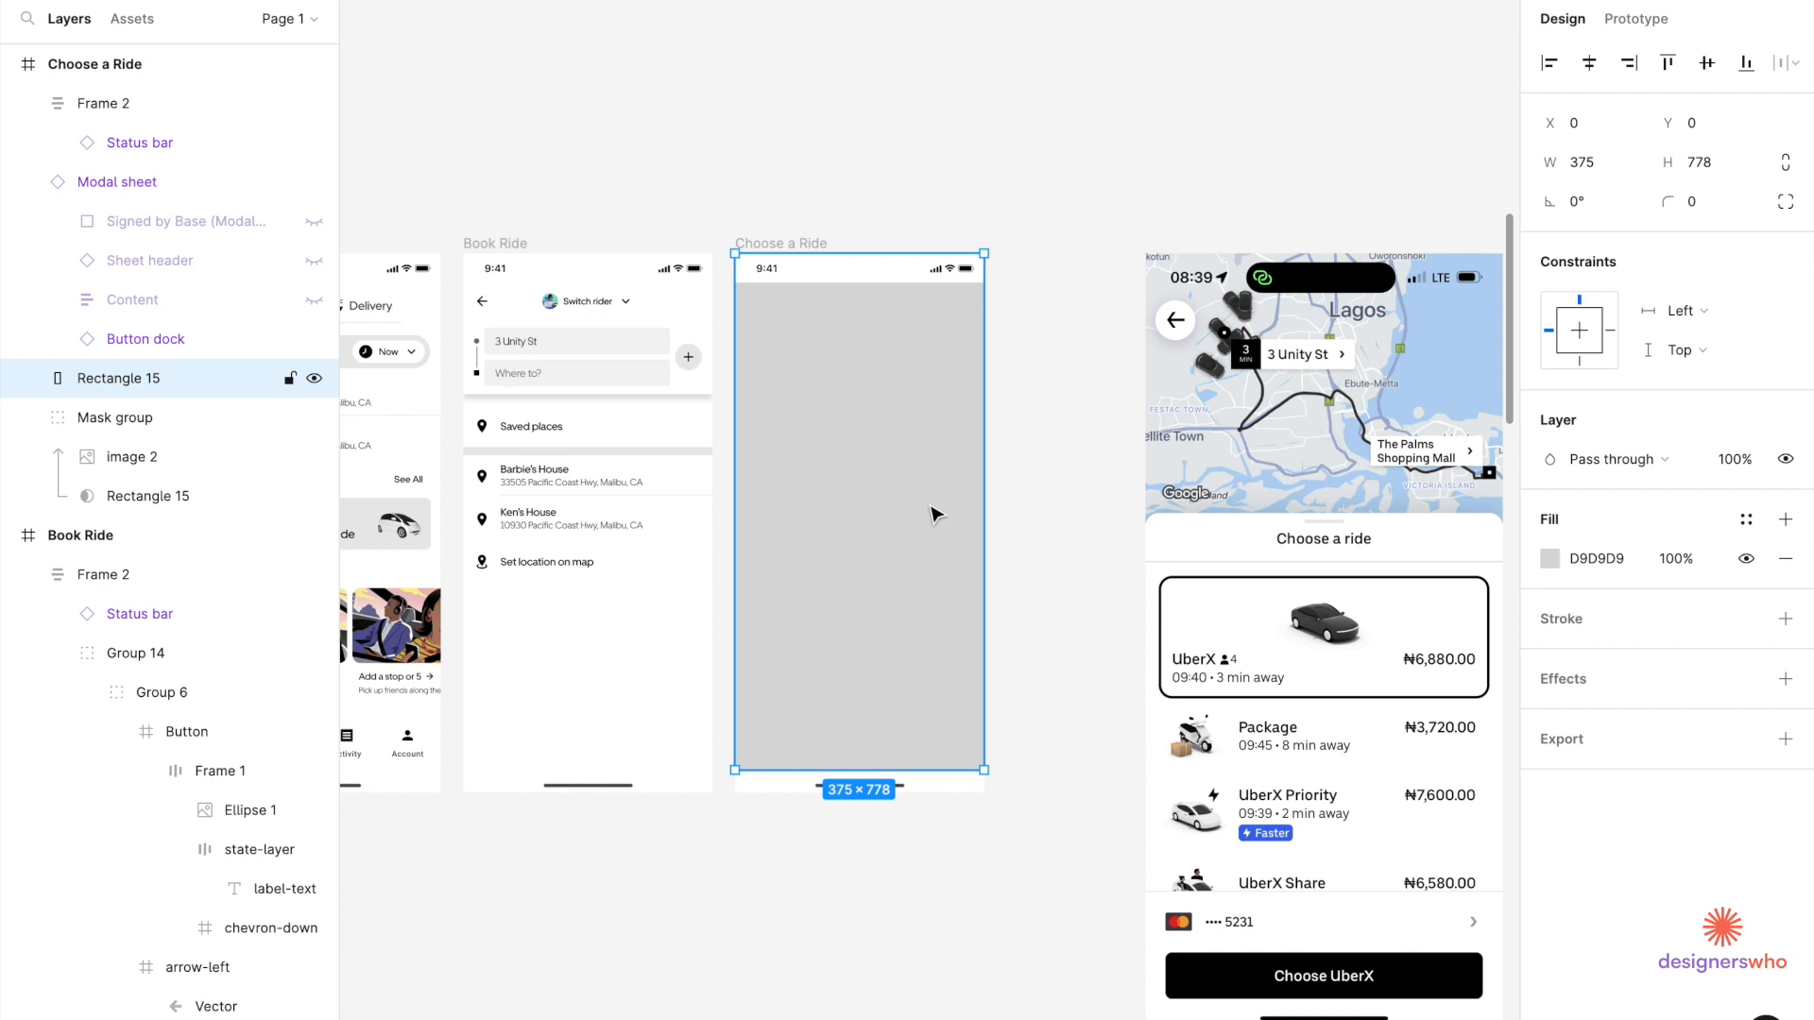
{"action": "left_click_drag", "start_coordinate": [935, 515], "coordinate": [1067, 506]}
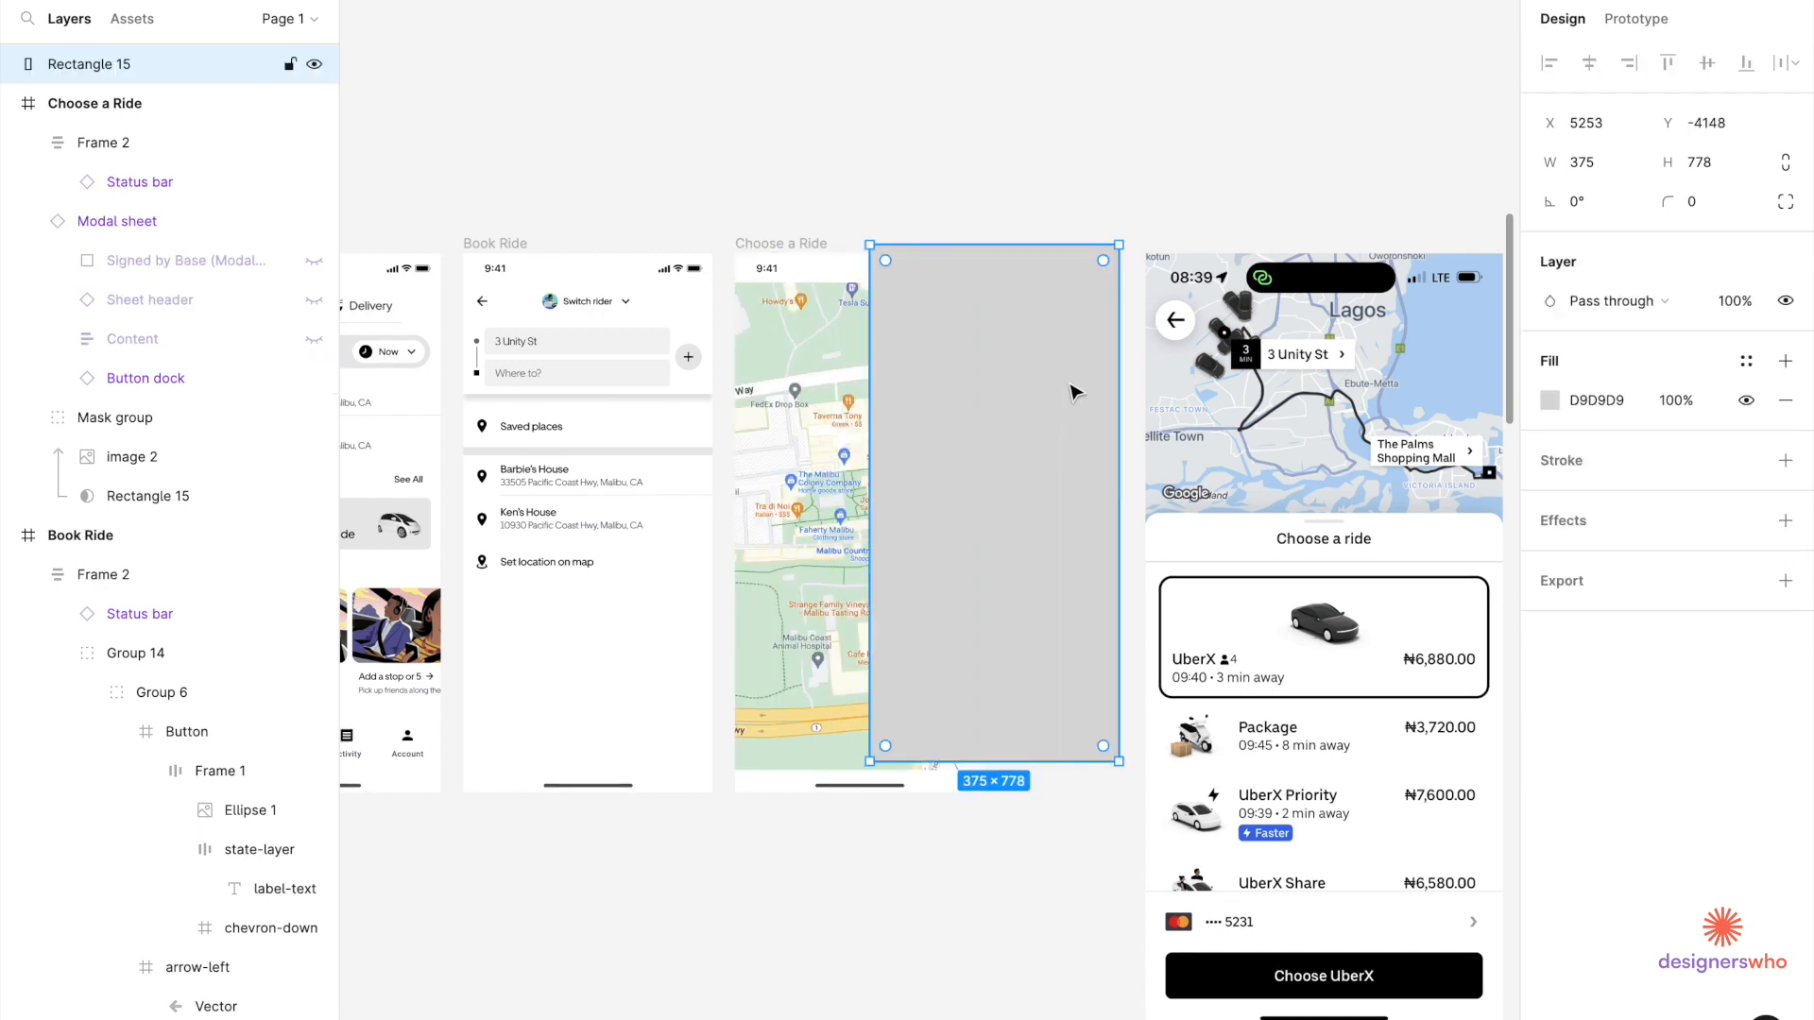
{"action": "scroll", "coordinate": [1074, 397], "scroll_direction": "down", "scroll_amount": 3}
{"action": "left_click_drag", "start_coordinate": [1040, 416], "coordinate": [1017, 759]}
{"action": "scroll", "coordinate": [1053, 392], "scroll_direction": "up", "scroll_amount": 5}
{"action": "left_click", "coordinate": [828, 245]}
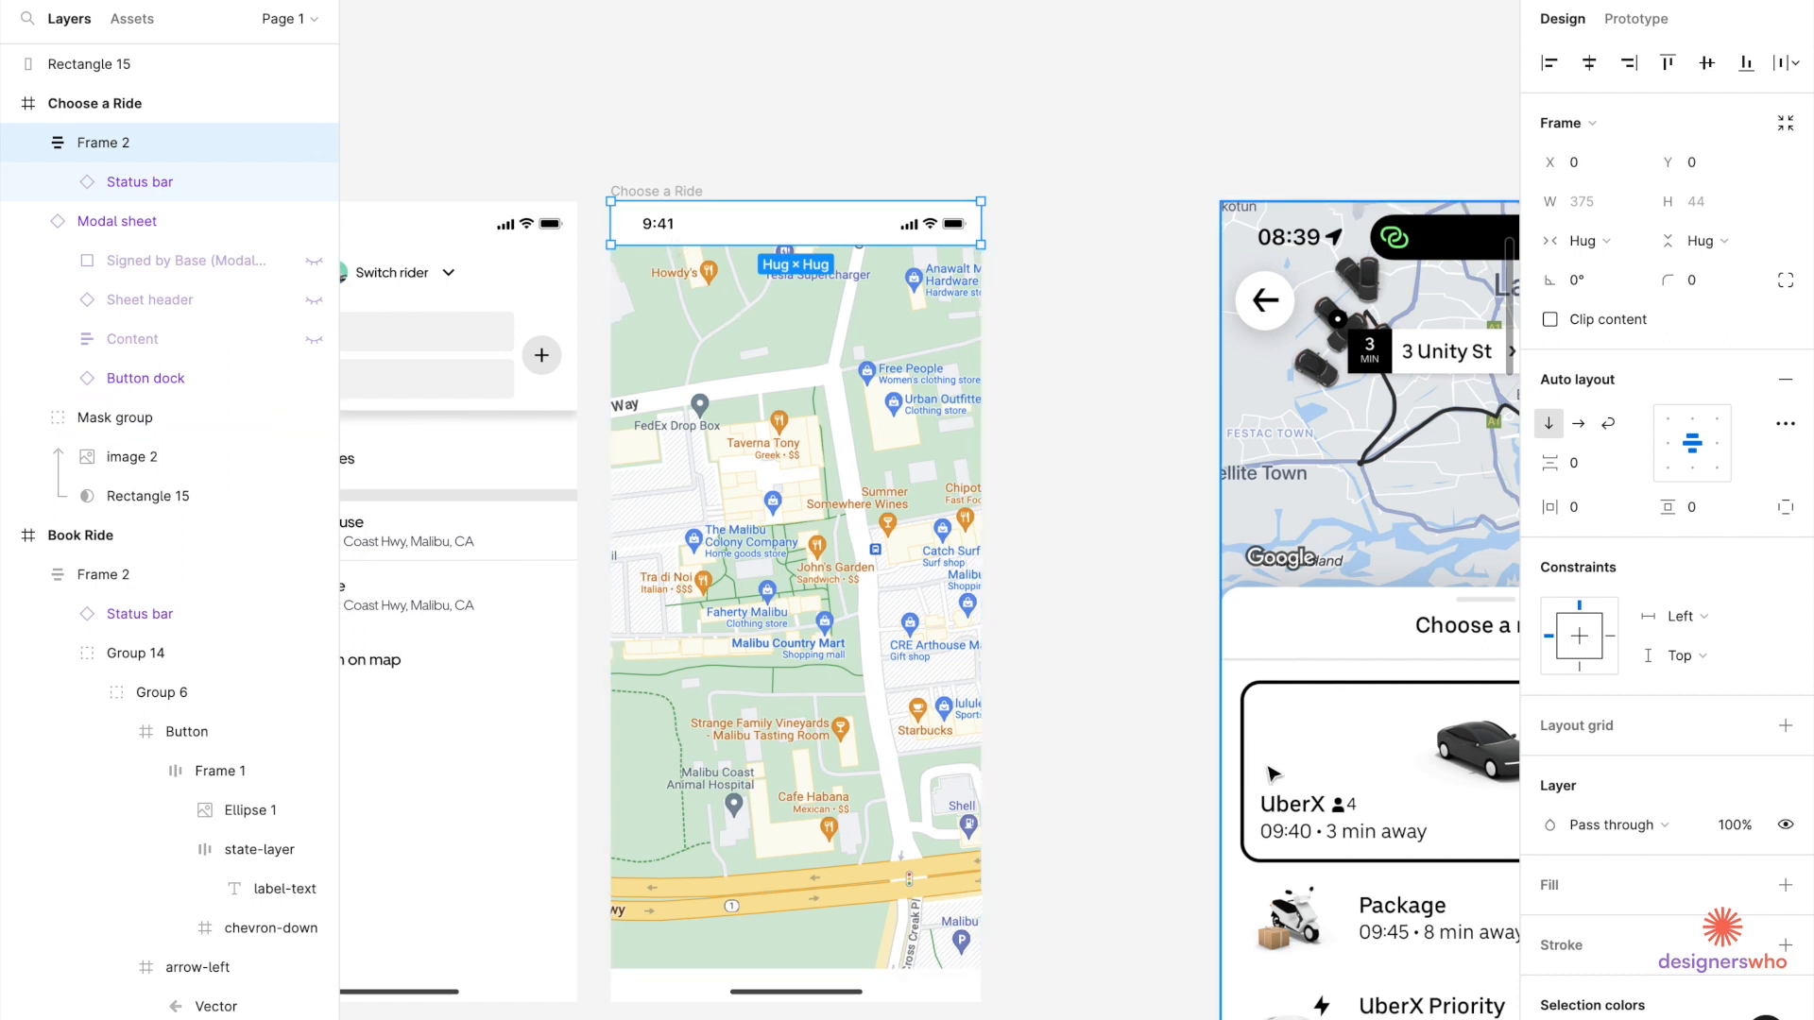
Hide the Status bar's white fill so the map shows through.
{"action": "left_click", "coordinate": [866, 233]}
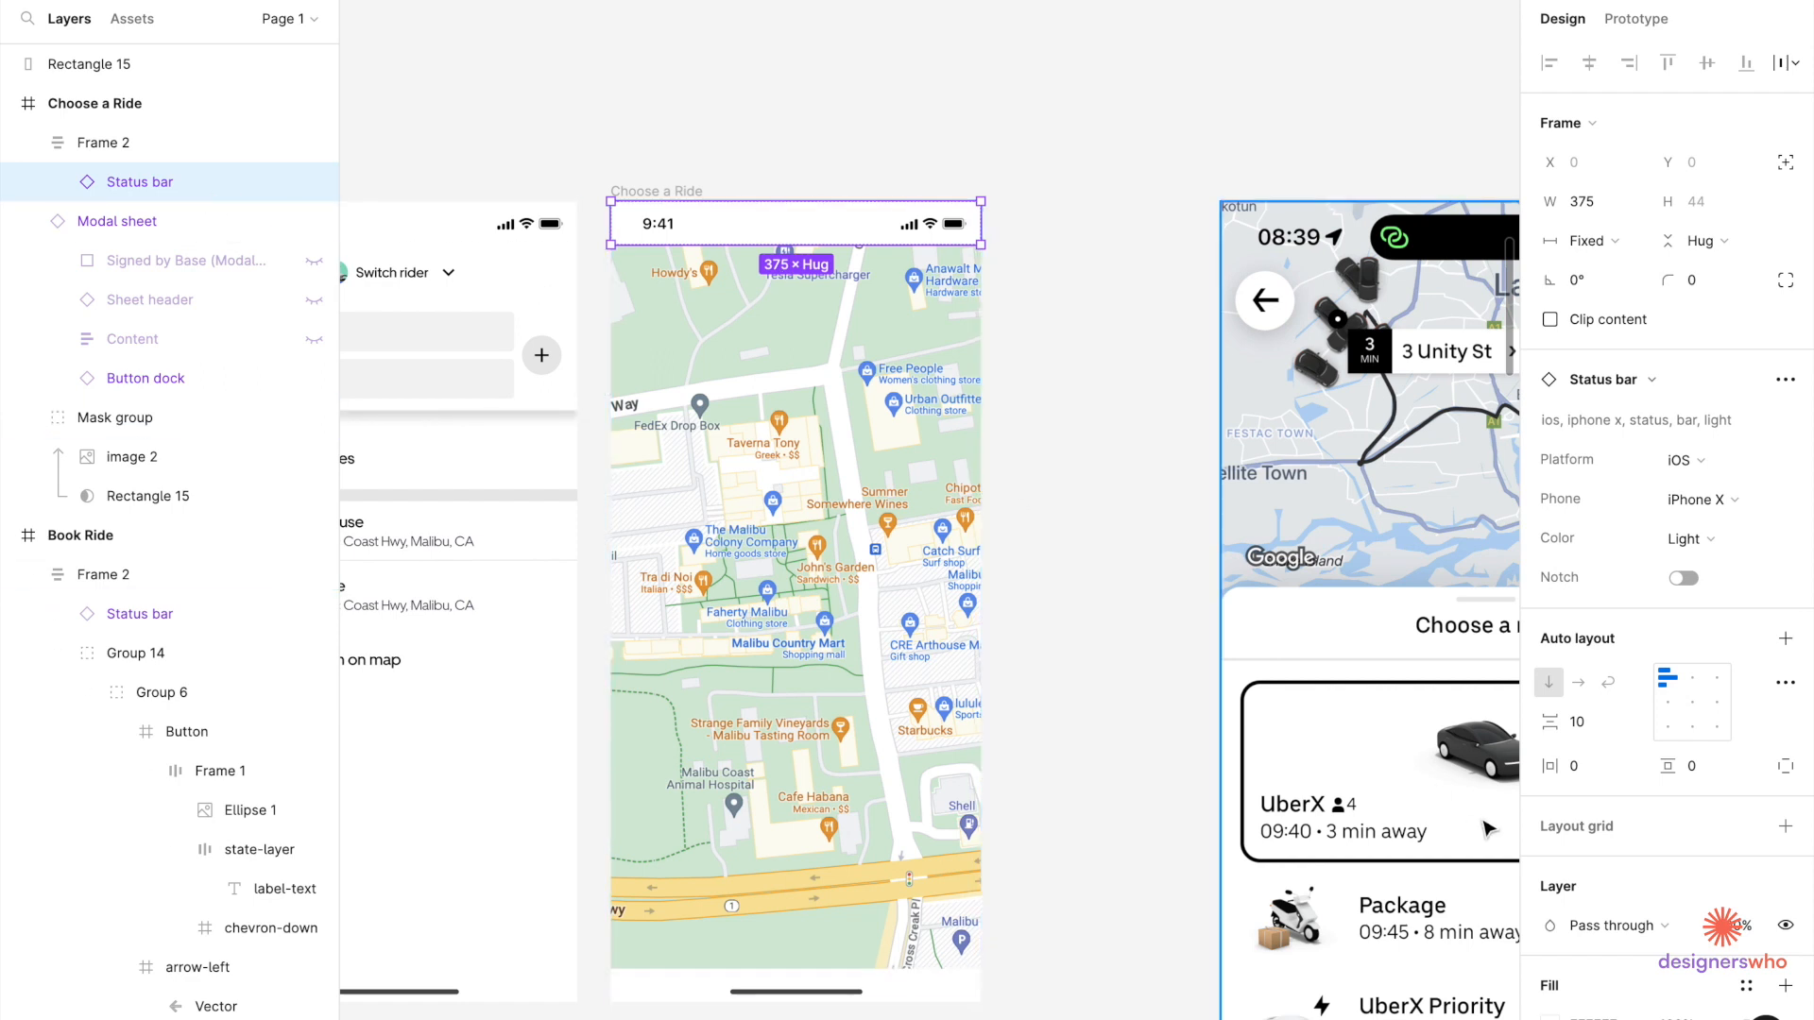
{"action": "scroll", "coordinate": [1712, 902], "scroll_direction": "down", "scroll_amount": 4}
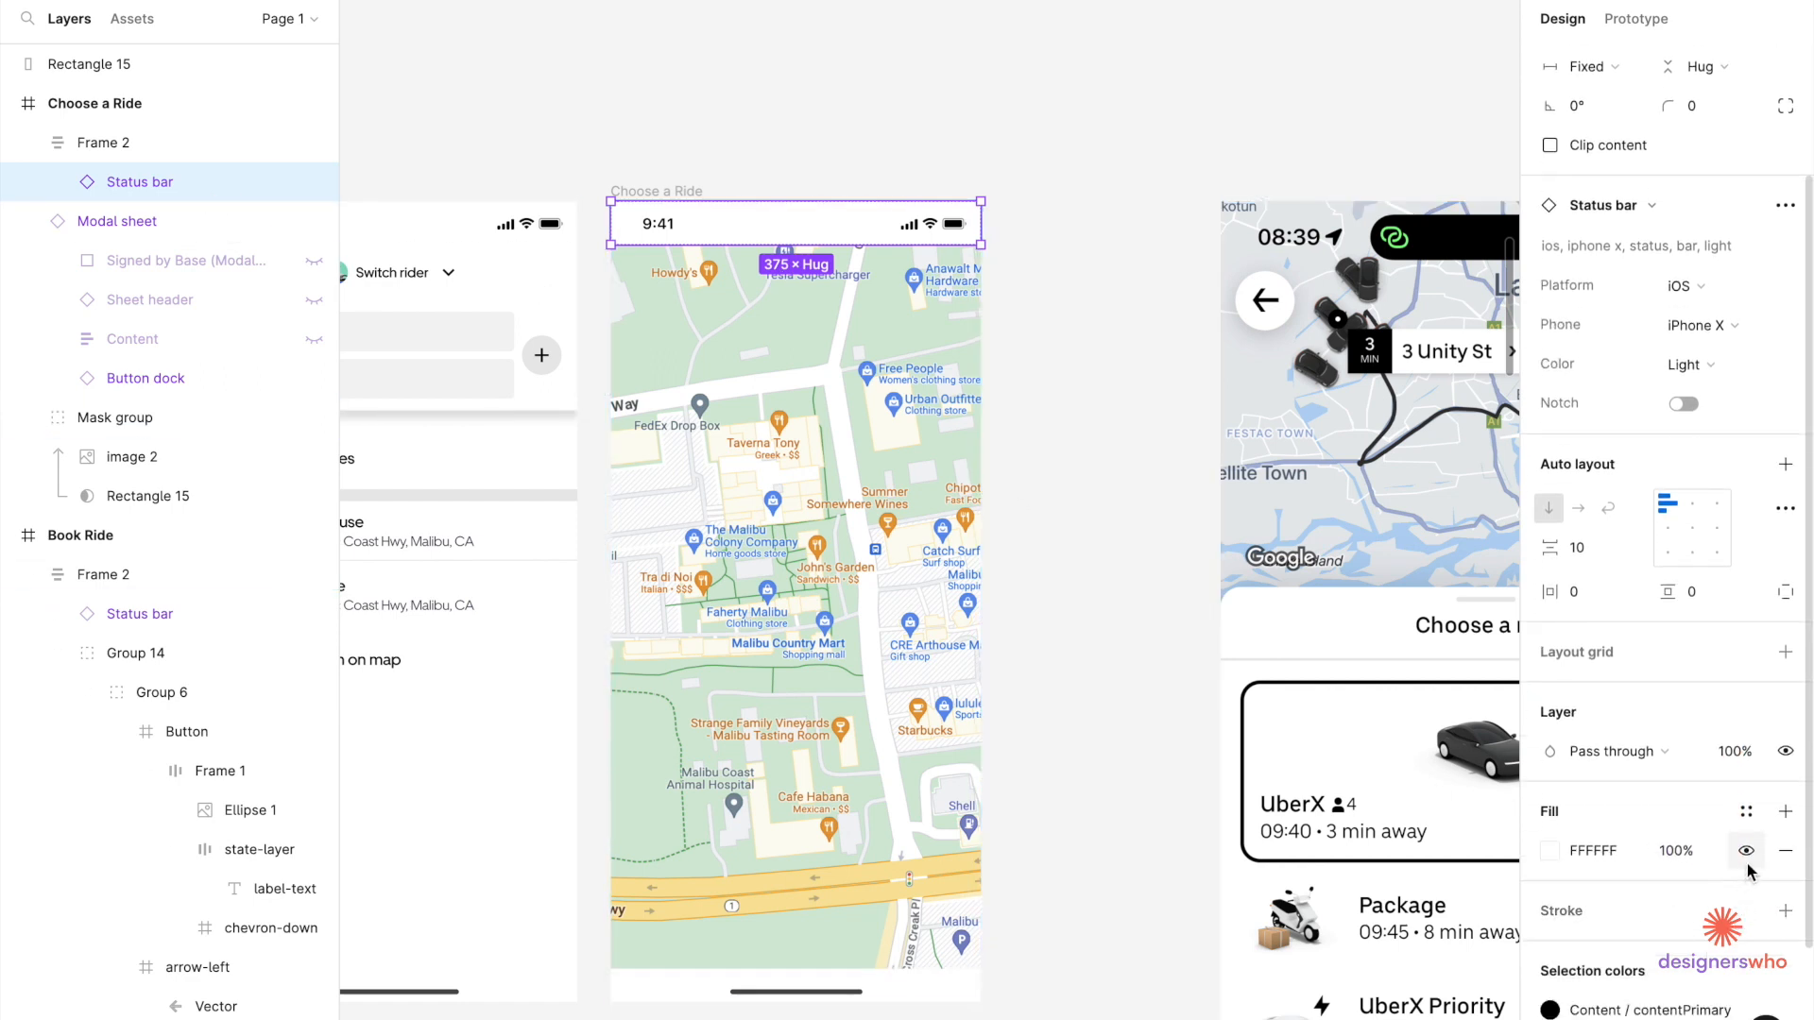
{"action": "left_click", "coordinate": [1746, 851]}
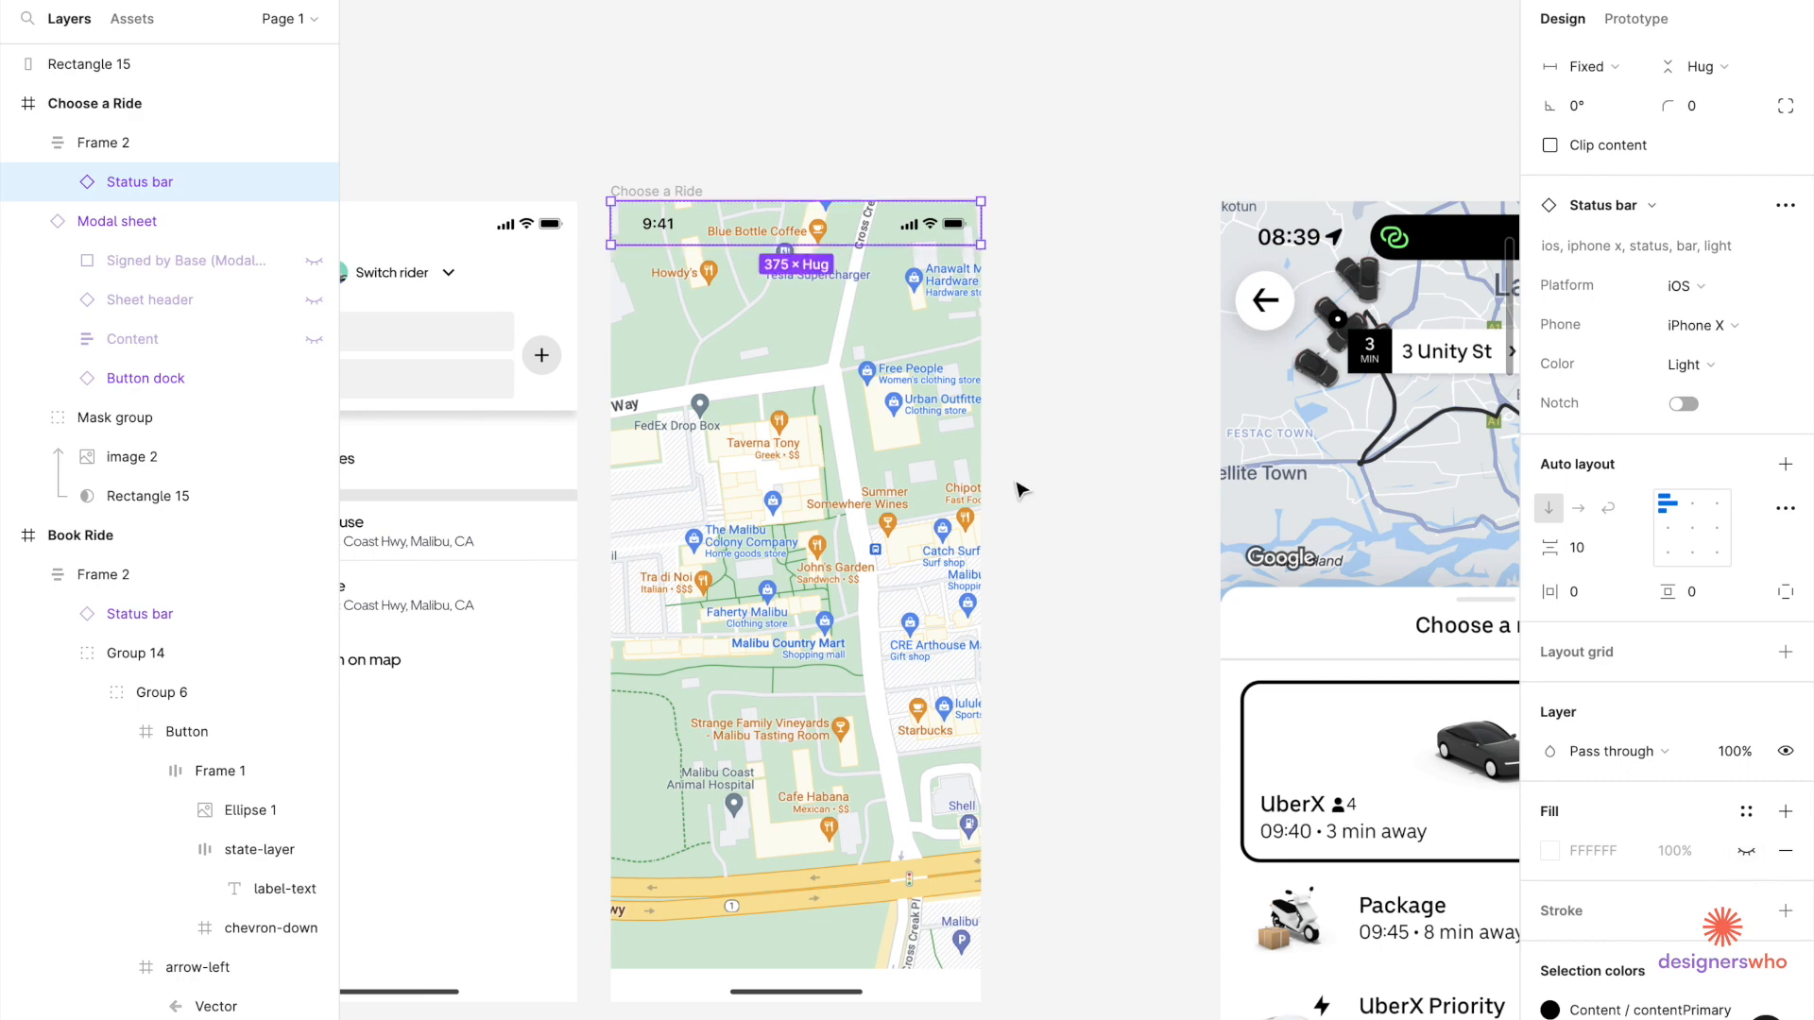
Place the grey rectangle beside the ride-selection reference screenshot.
{"action": "scroll", "coordinate": [1020, 490], "scroll_direction": "down", "scroll_amount": 5}
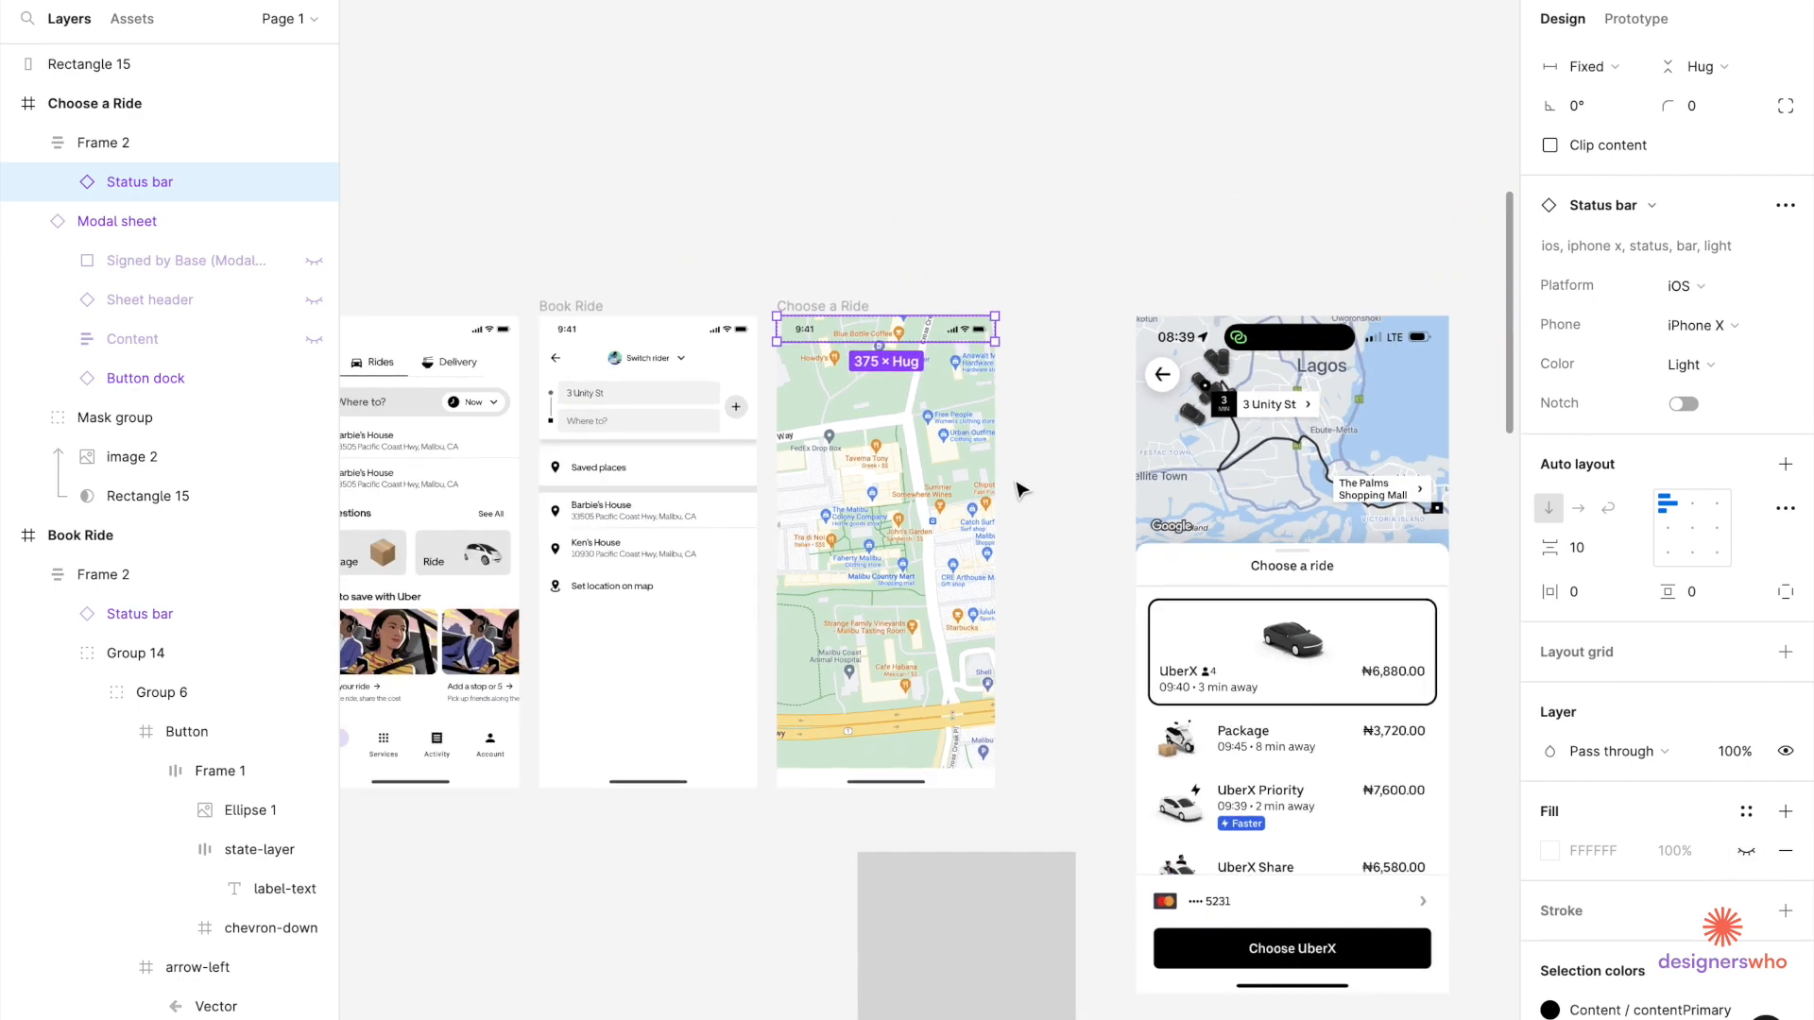
{"action": "scroll", "coordinate": [1020, 491], "scroll_direction": "right", "scroll_amount": 2}
{"action": "scroll", "coordinate": [1020, 490], "scroll_direction": "down", "scroll_amount": 1}
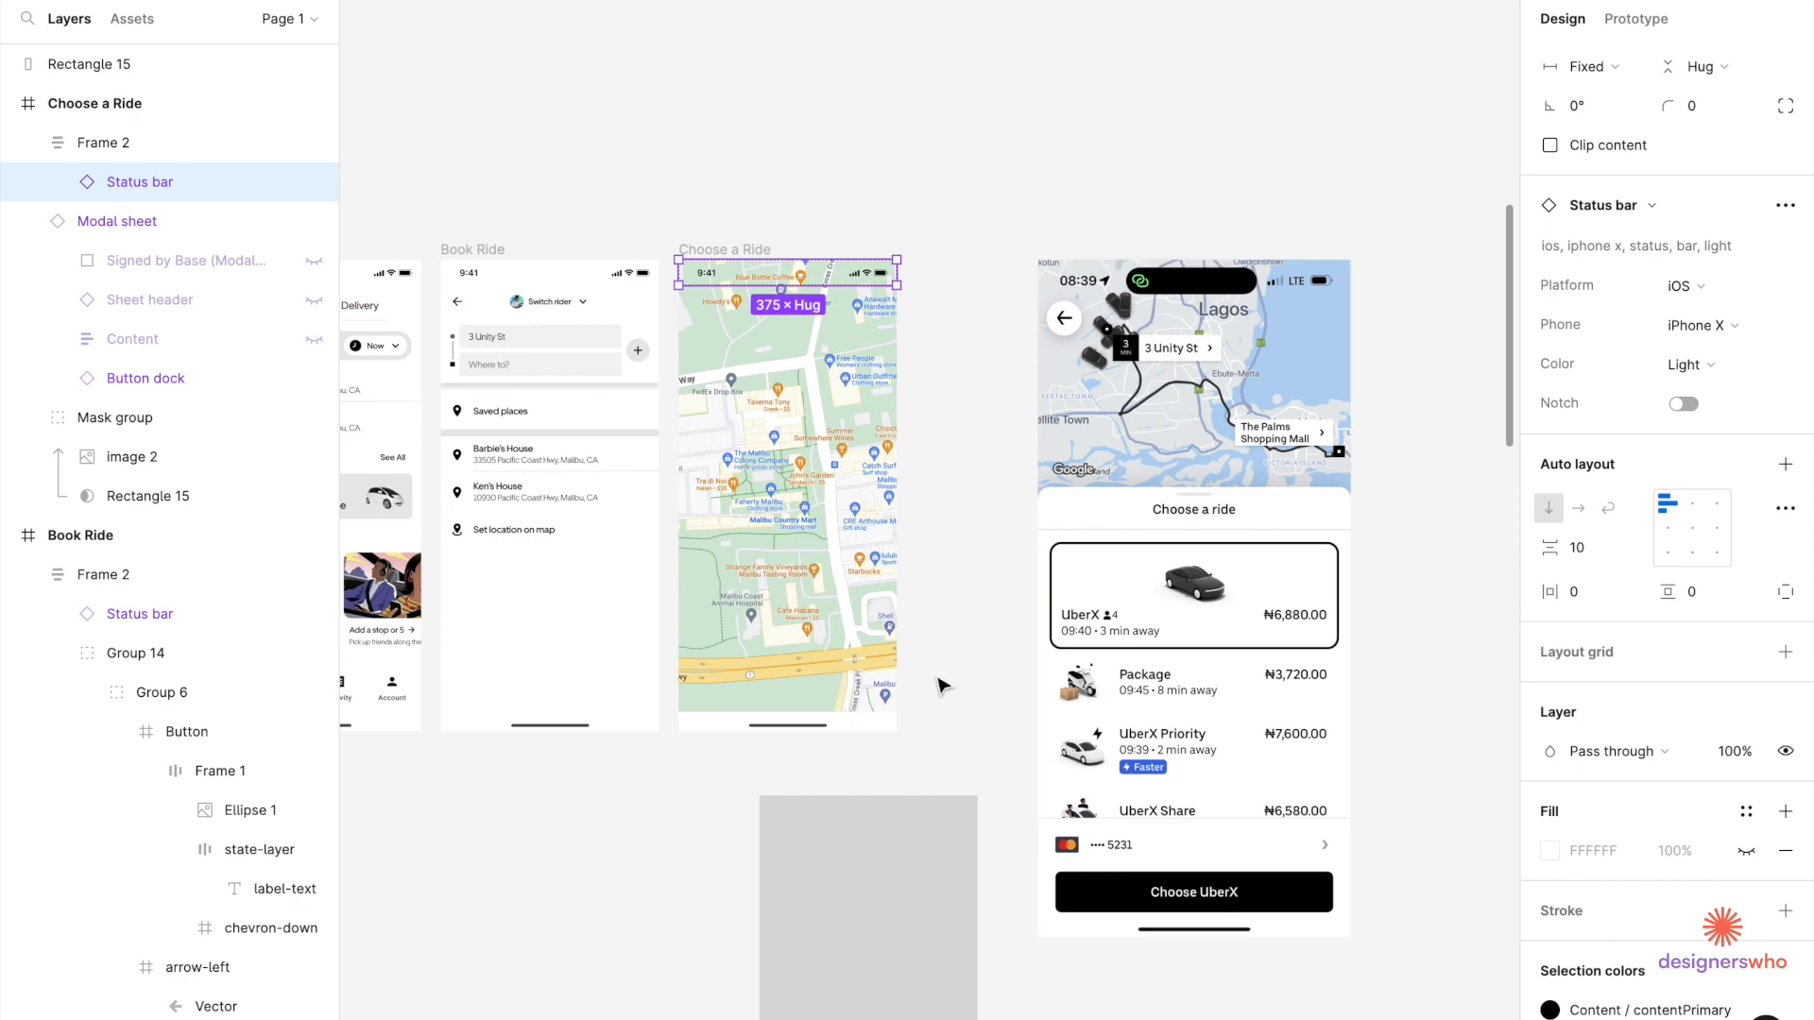
{"action": "scroll", "coordinate": [887, 875], "scroll_direction": "down", "scroll_amount": 3}
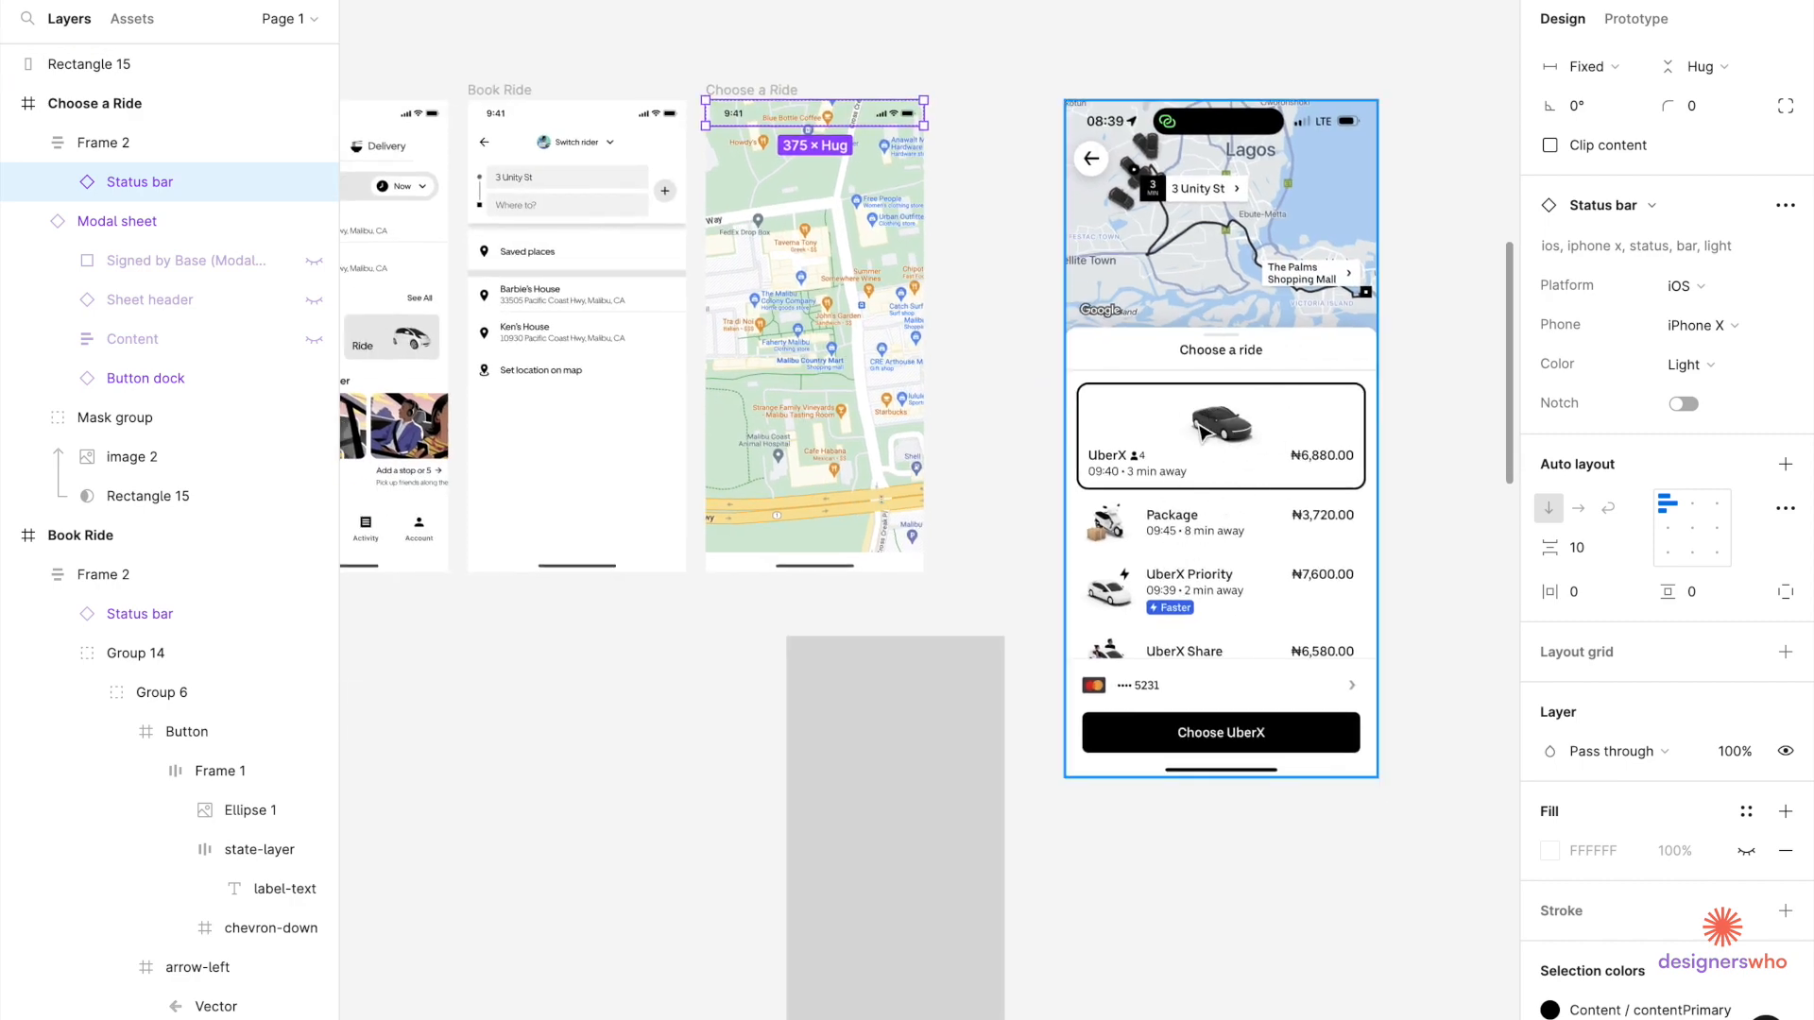
{"action": "scroll", "coordinate": [1194, 525], "scroll_direction": "down", "scroll_amount": 5}
{"action": "scroll", "coordinate": [1195, 526], "scroll_direction": "right", "scroll_amount": 2}
{"action": "left_click_drag", "start_coordinate": [740, 740], "coordinate": [1087, 435]}
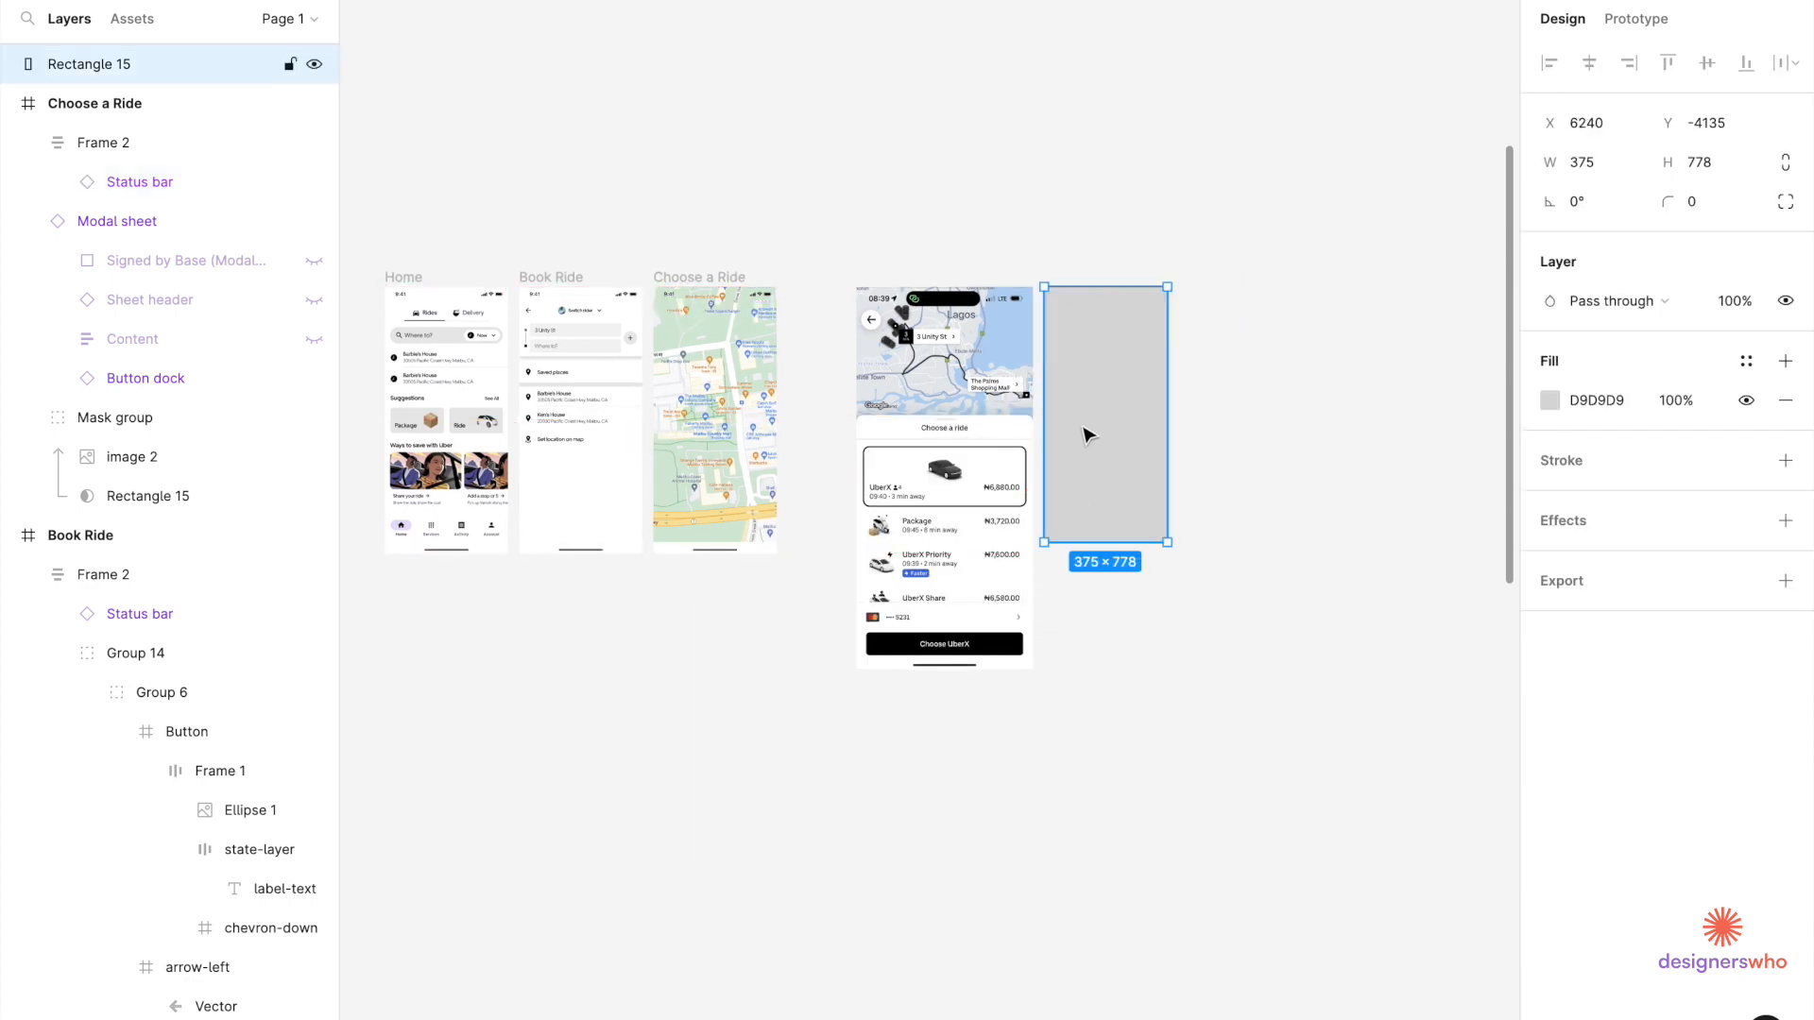
Copy the Modal sheet component from the Uber Style Guide.
{"action": "left_click", "coordinate": [749, 810]}
{"action": "scroll", "coordinate": [878, 596], "scroll_direction": "down", "scroll_amount": 5}
{"action": "scroll", "coordinate": [893, 576], "scroll_direction": "down", "scroll_amount": 2}
{"action": "scroll", "coordinate": [893, 577], "scroll_direction": "left", "scroll_amount": 7}
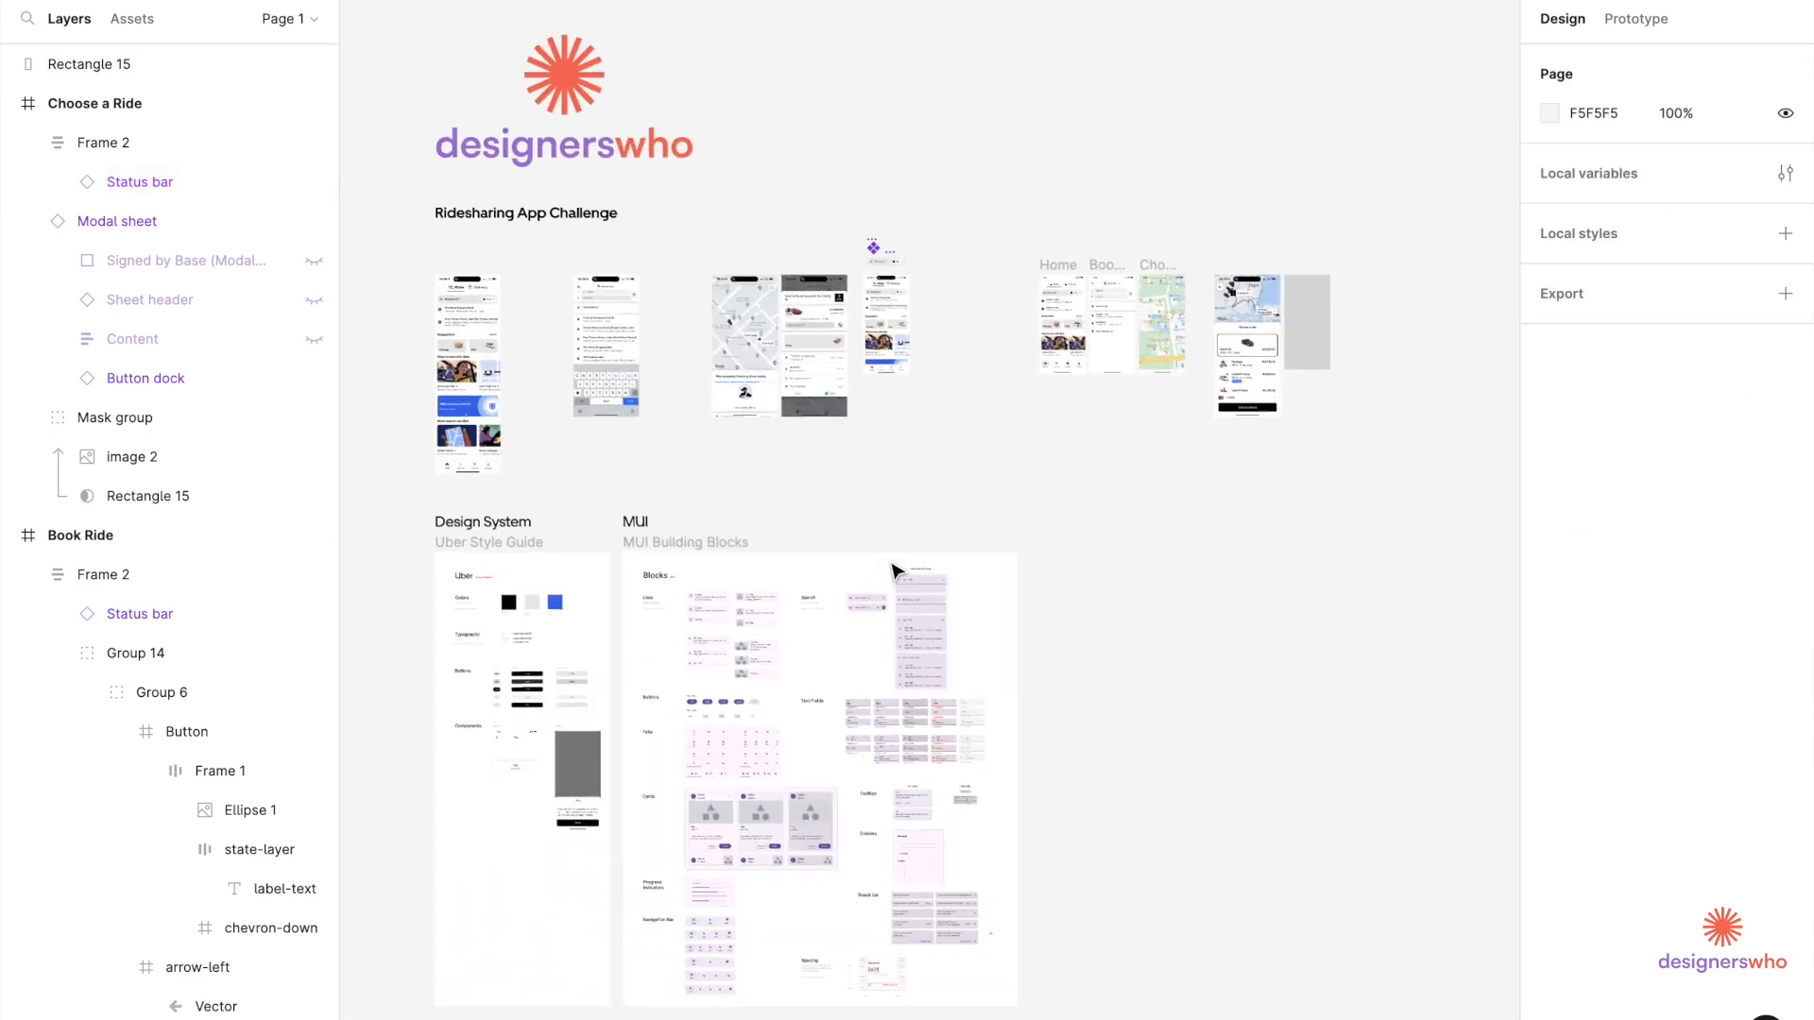
{"action": "scroll", "coordinate": [948, 839], "scroll_direction": "up", "scroll_amount": 5}
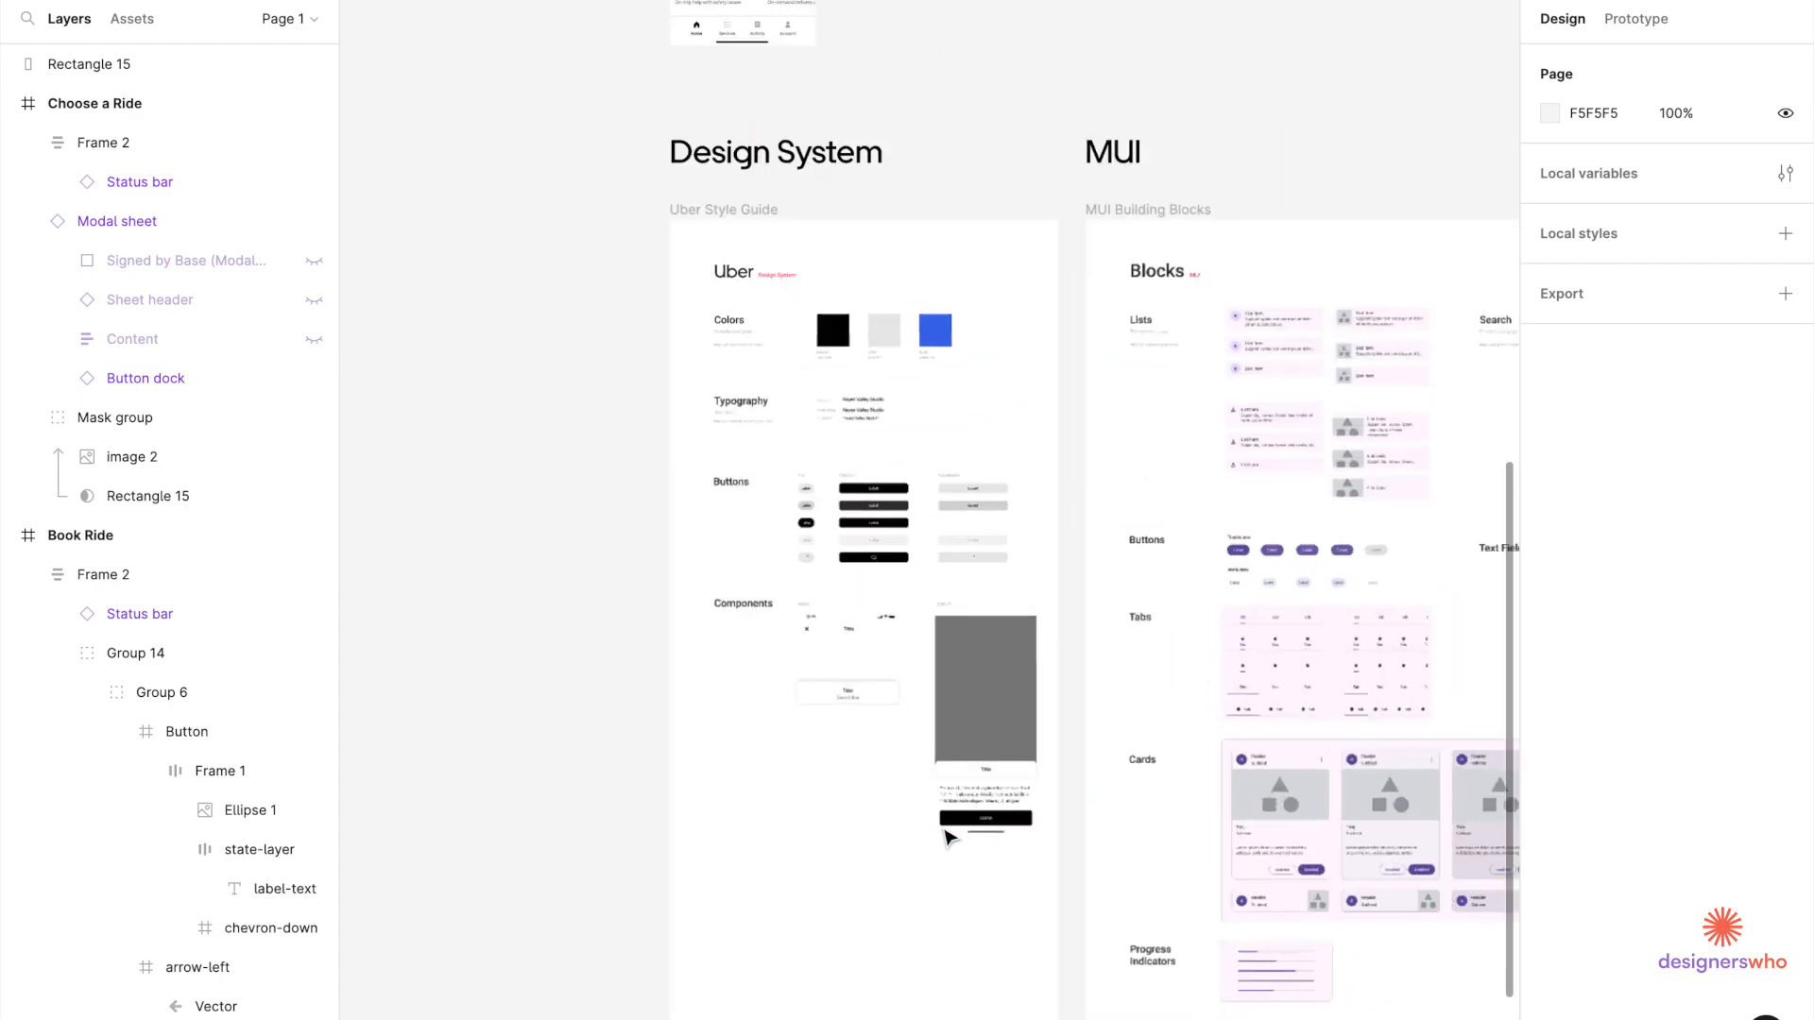
{"action": "left_click", "coordinate": [981, 784]}
{"action": "key", "text": "ctrl+c"}
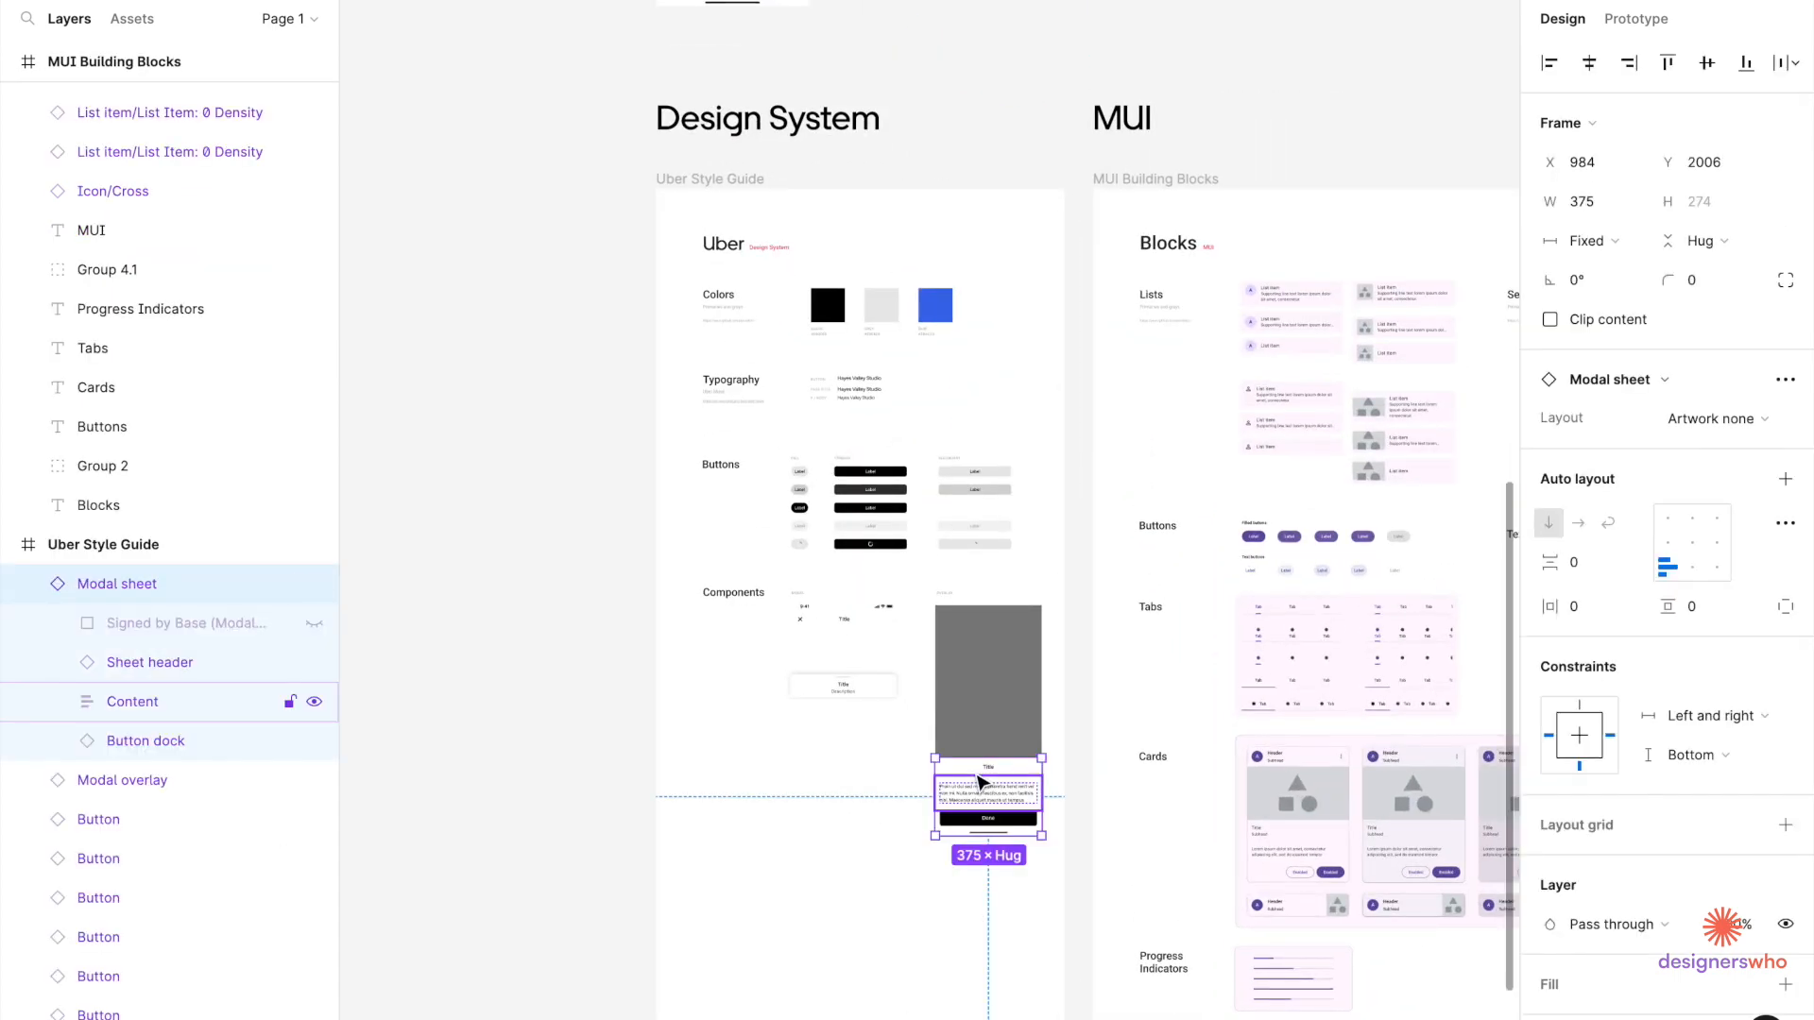
Paste the Modal sheet beside the grey rectangle and inspect its sheet header.
{"action": "scroll", "coordinate": [981, 783], "scroll_direction": "down", "scroll_amount": 5}
{"action": "scroll", "coordinate": [980, 783], "scroll_direction": "right", "scroll_amount": 8}
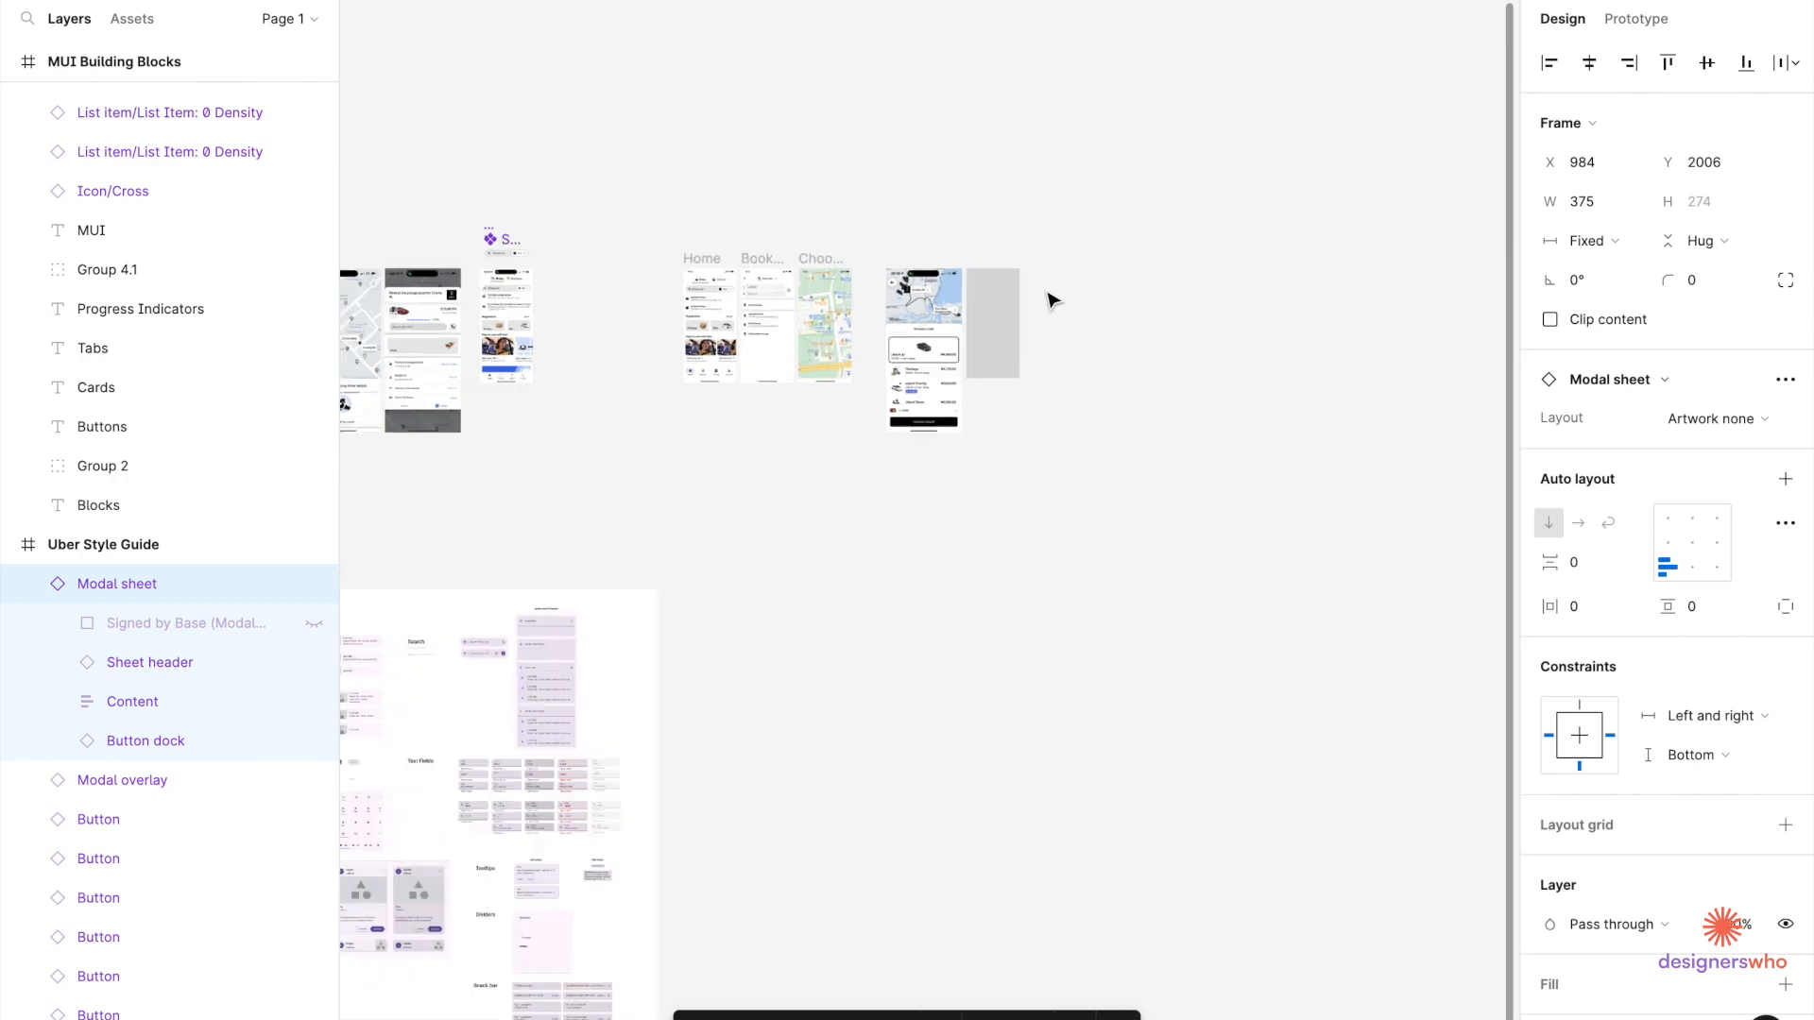
{"action": "scroll", "coordinate": [1021, 345], "scroll_direction": "up", "scroll_amount": 6}
{"action": "left_click", "coordinate": [1056, 419]}
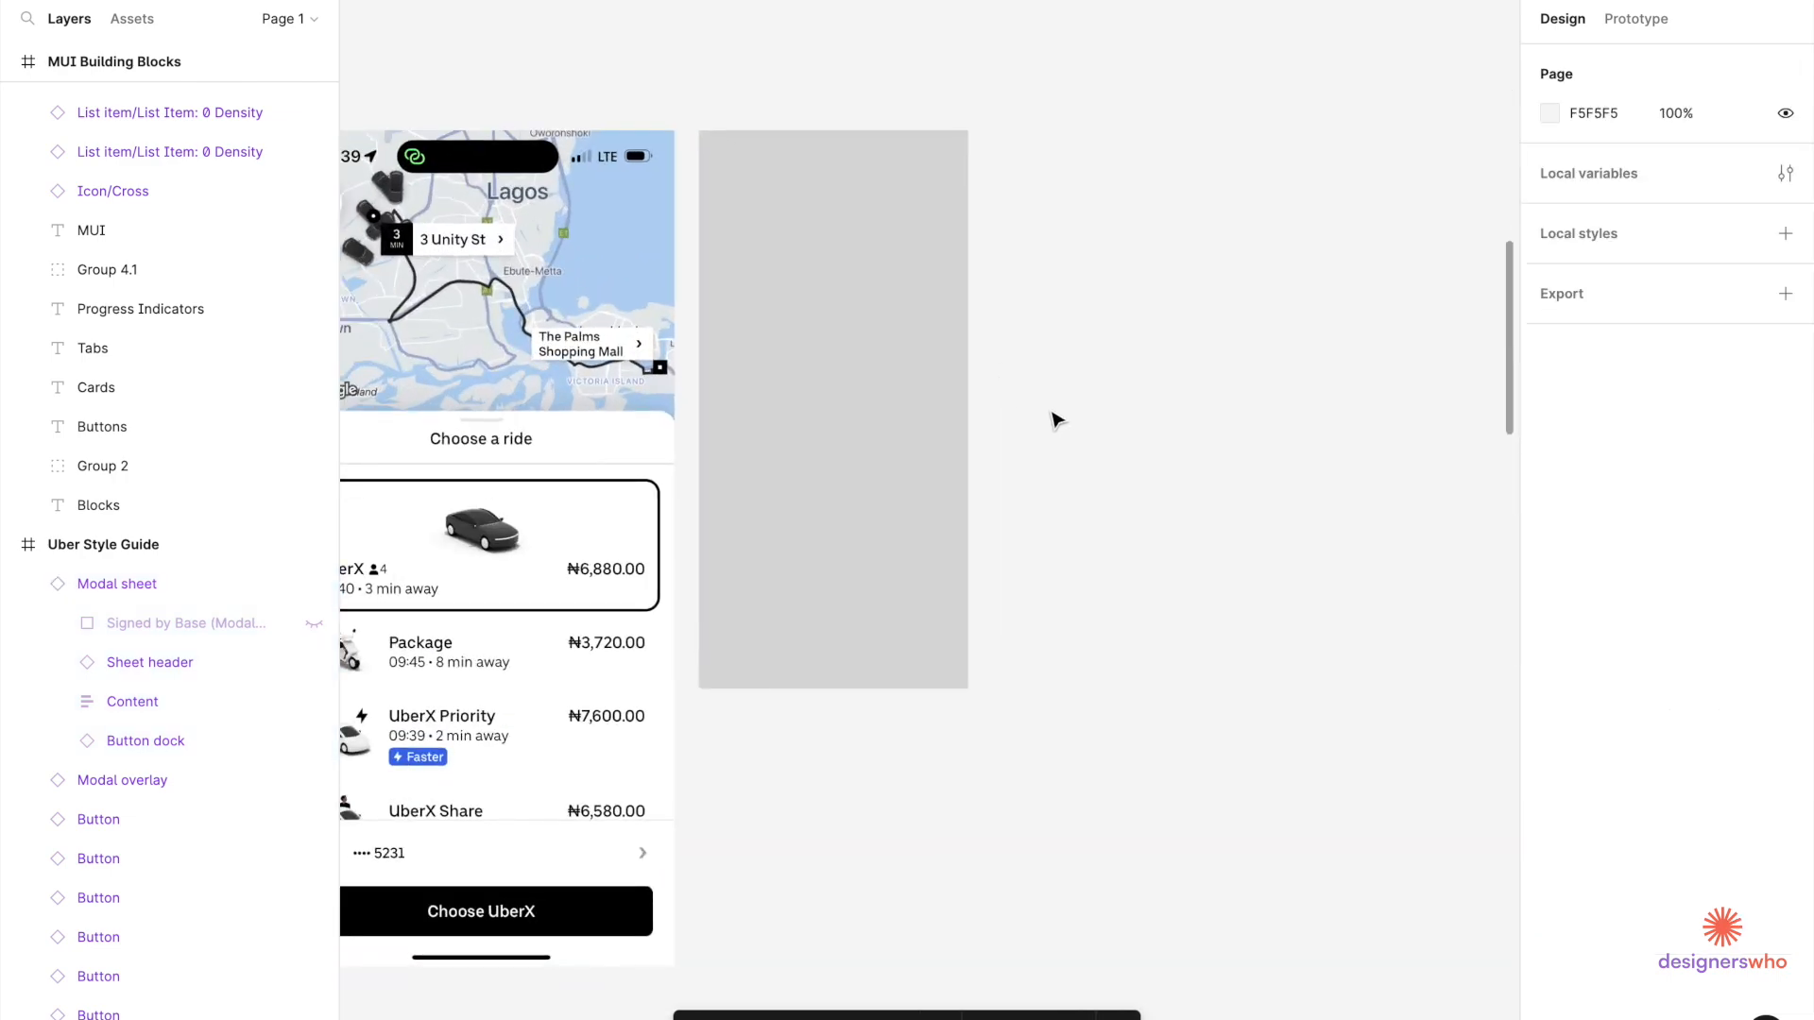
{"action": "key", "text": "ctrl+v"}
{"action": "left_click_drag", "start_coordinate": [882, 575], "coordinate": [1082, 616]}
{"action": "left_click", "coordinate": [1181, 457]}
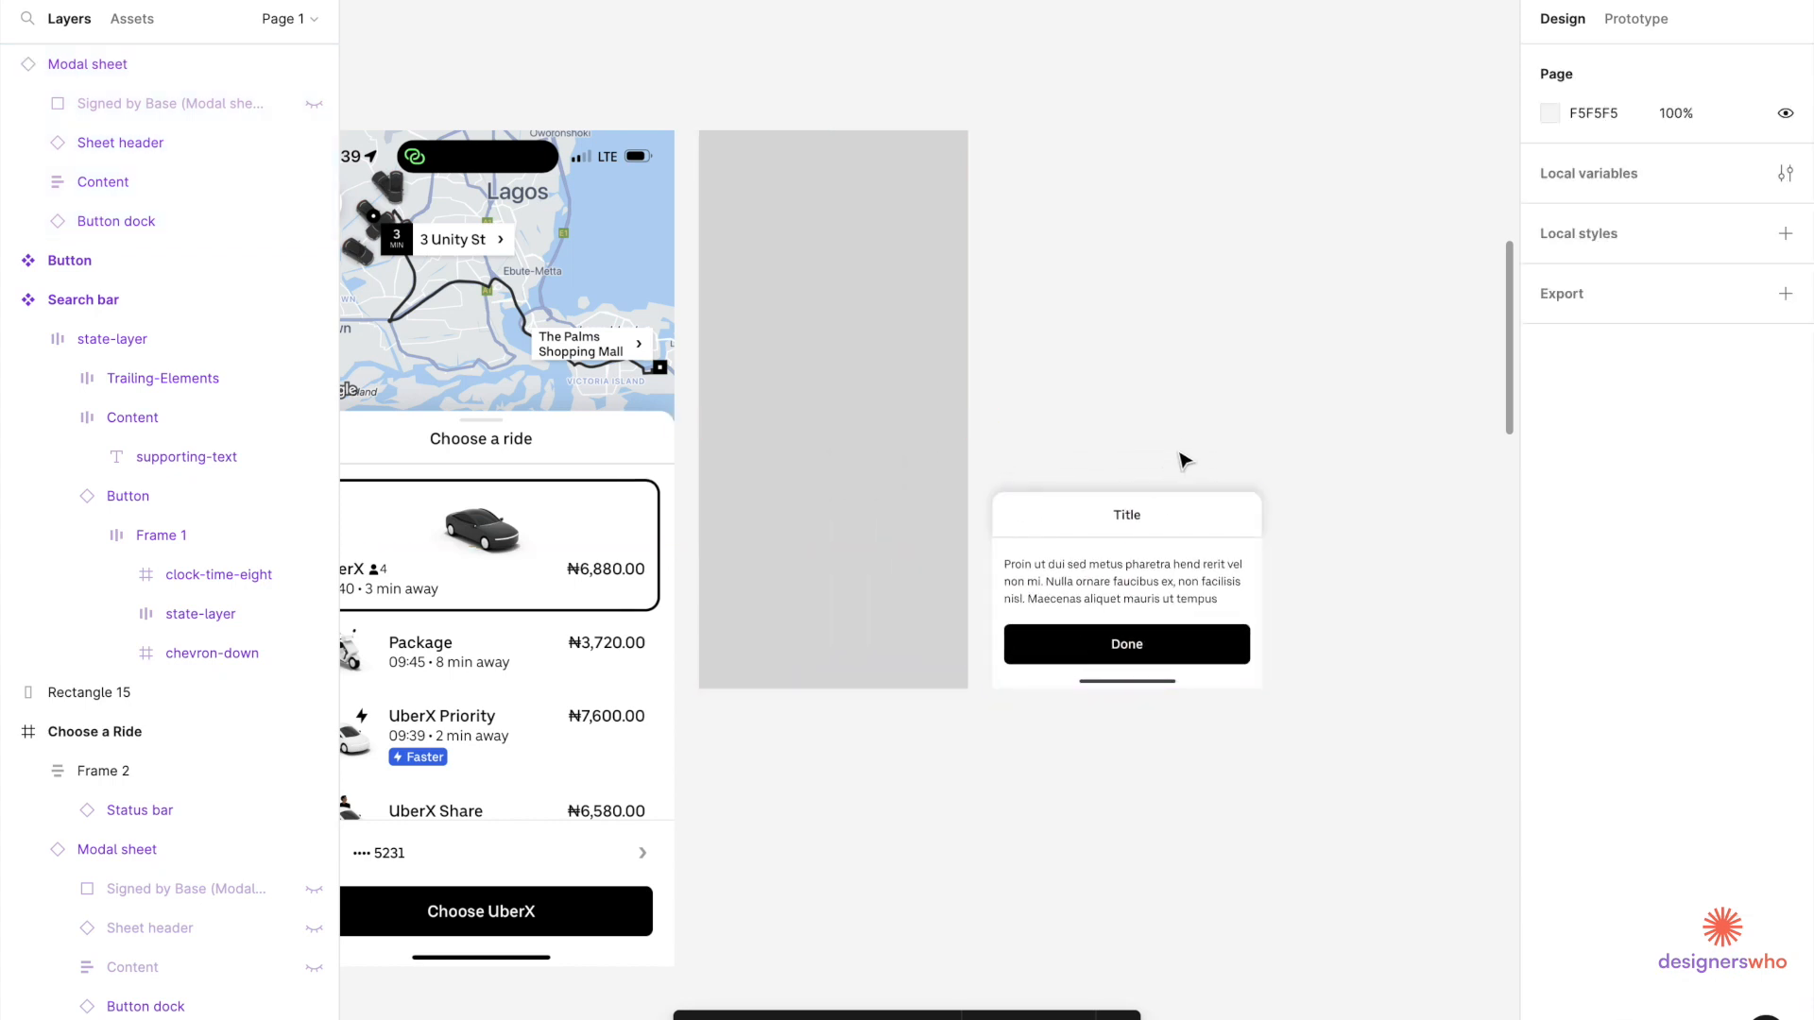
{"action": "double_click", "coordinate": [1185, 526]}
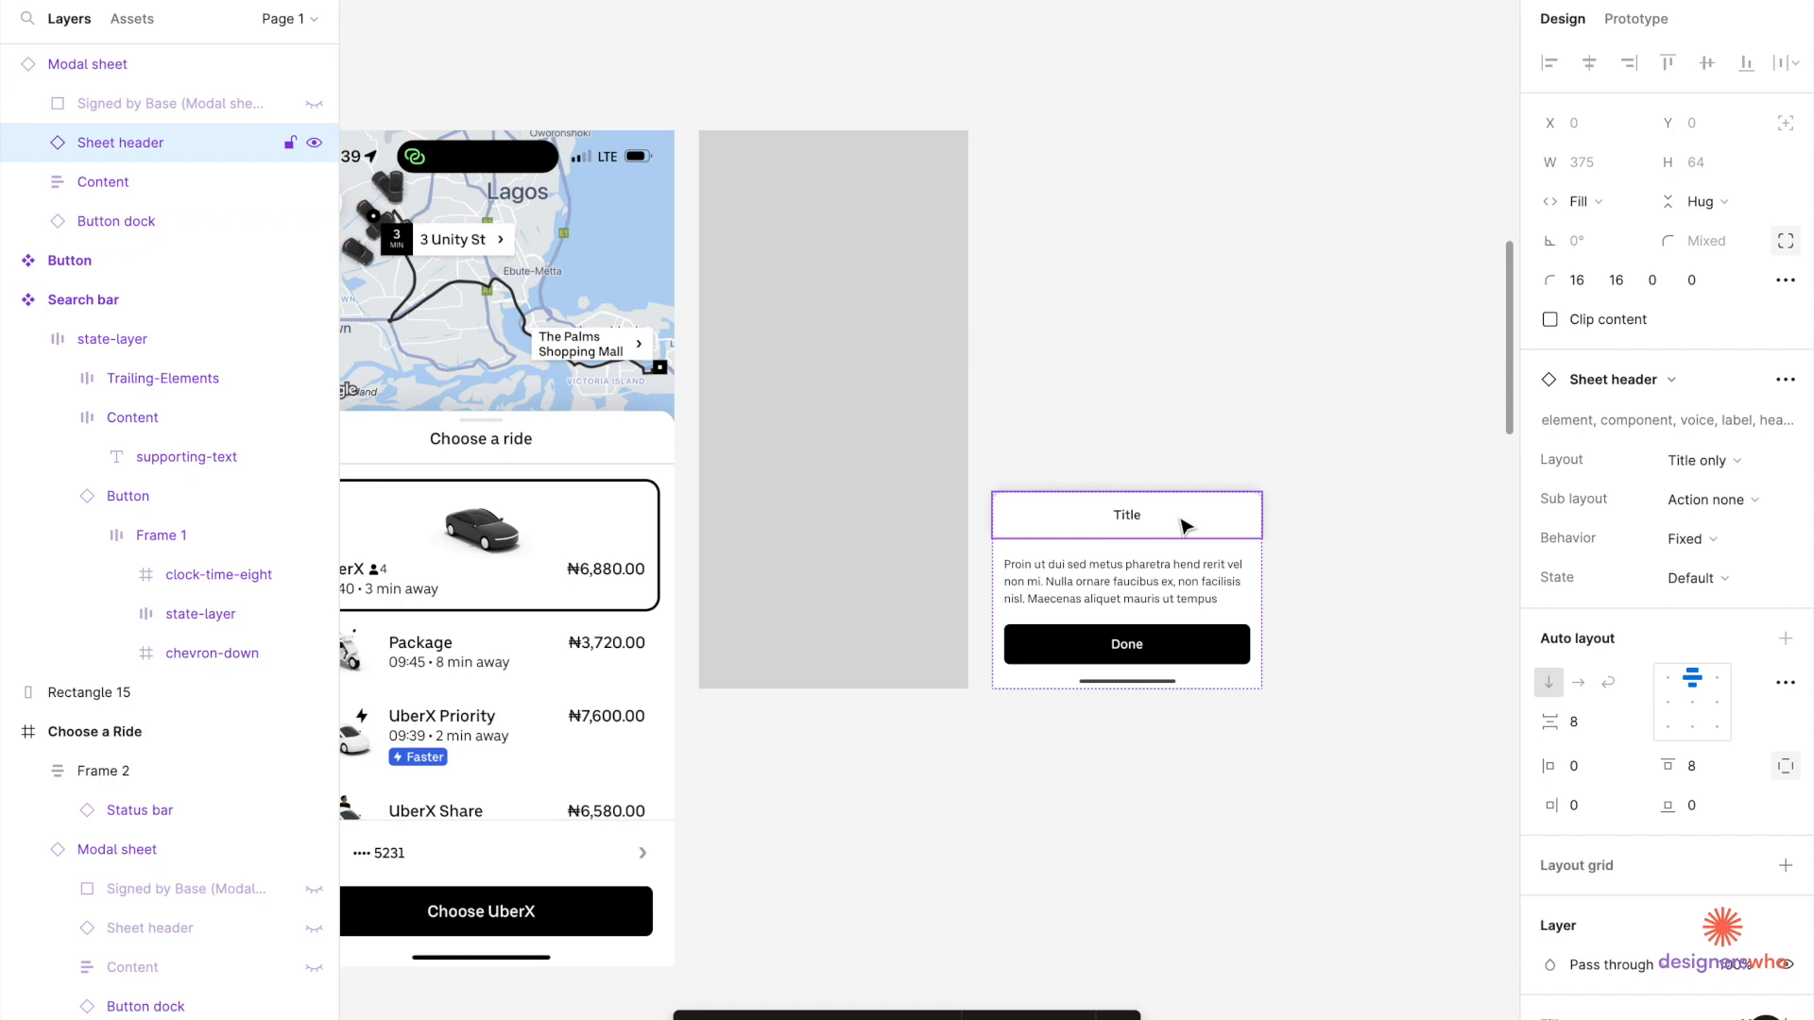
{"action": "scroll", "coordinate": [1181, 526], "scroll_direction": "up", "scroll_amount": 3, "text": "ctrl"}
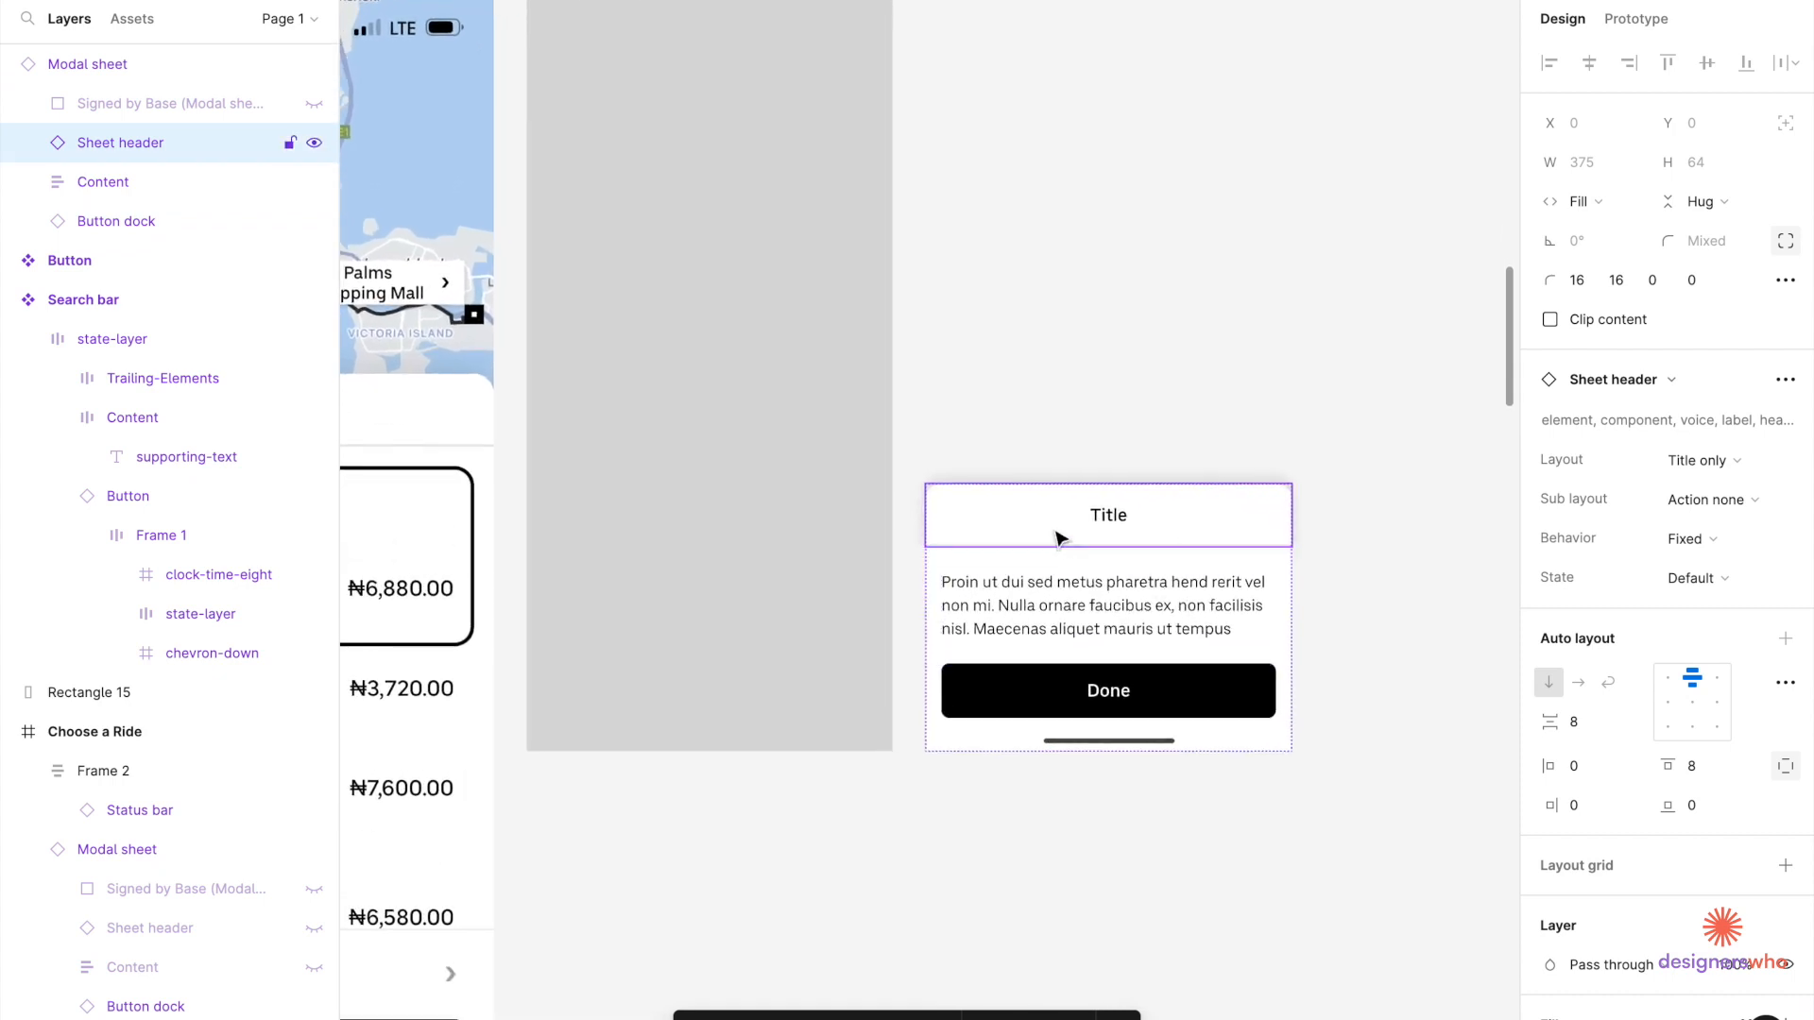
{"action": "scroll", "coordinate": [983, 540], "scroll_direction": "left", "scroll_amount": 2}
{"action": "scroll", "coordinate": [982, 540], "scroll_direction": "up", "scroll_amount": 1}
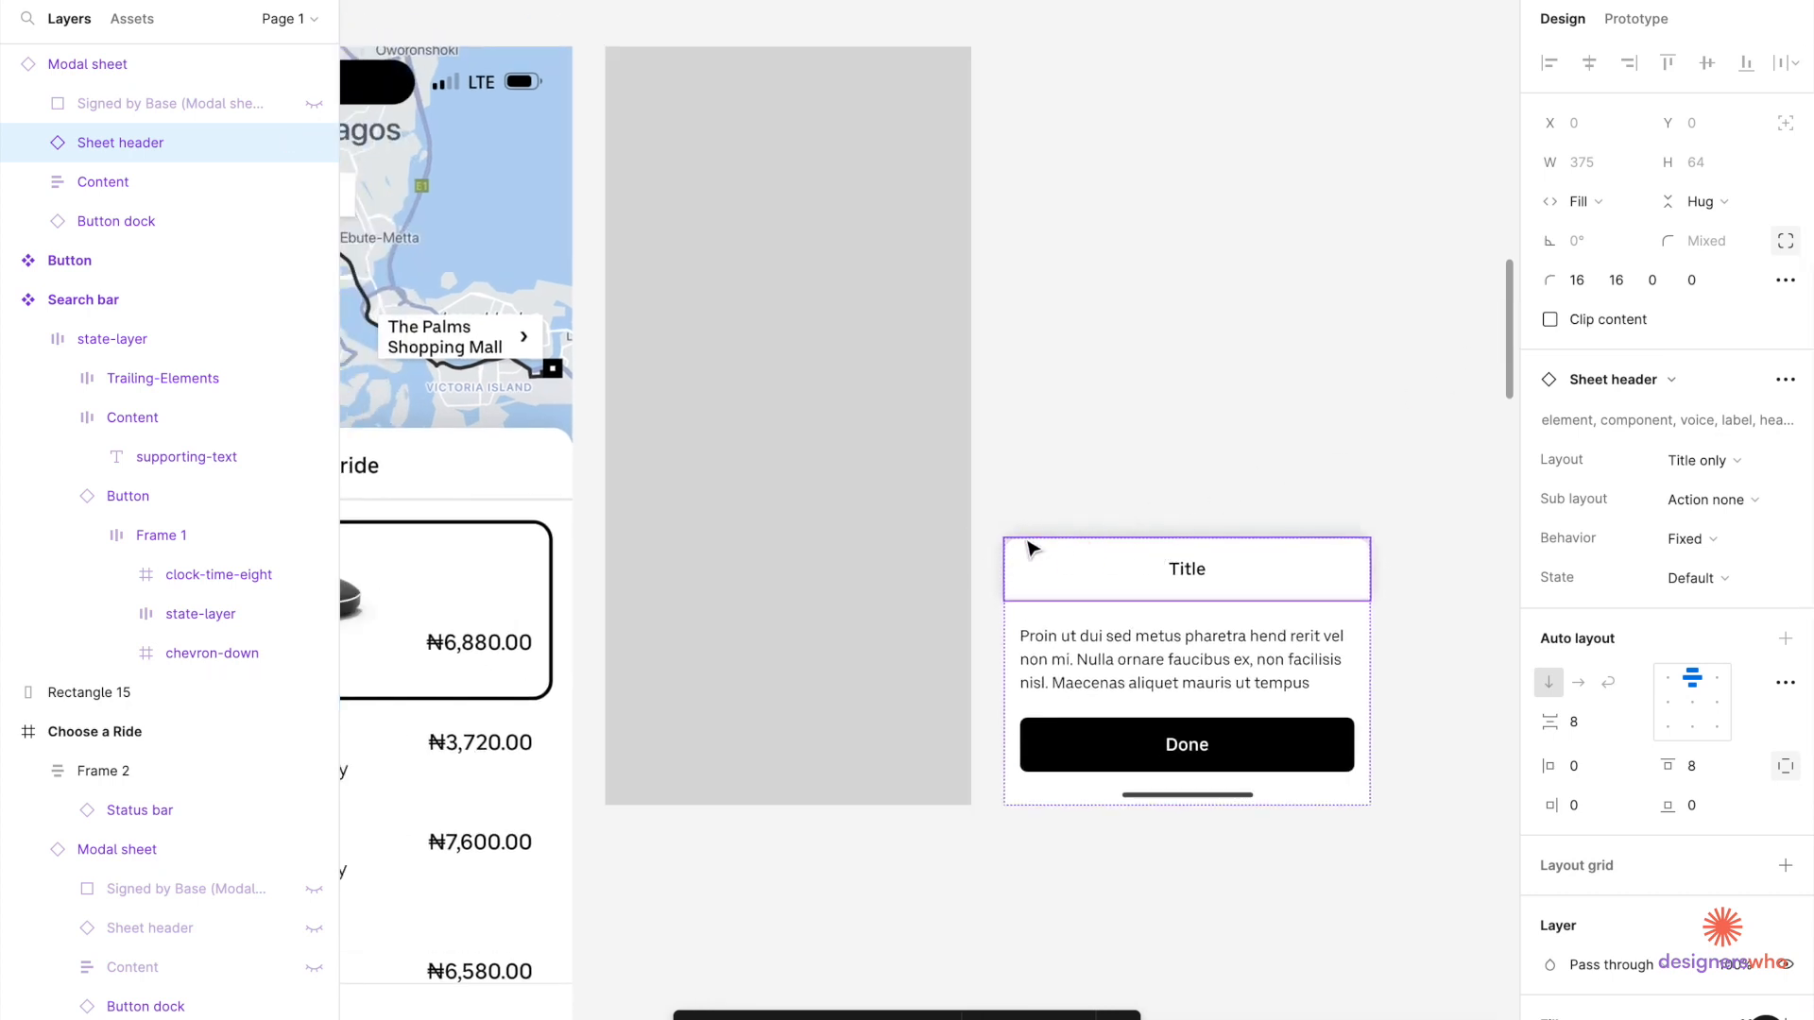
{"action": "left_click", "coordinate": [1269, 443]}
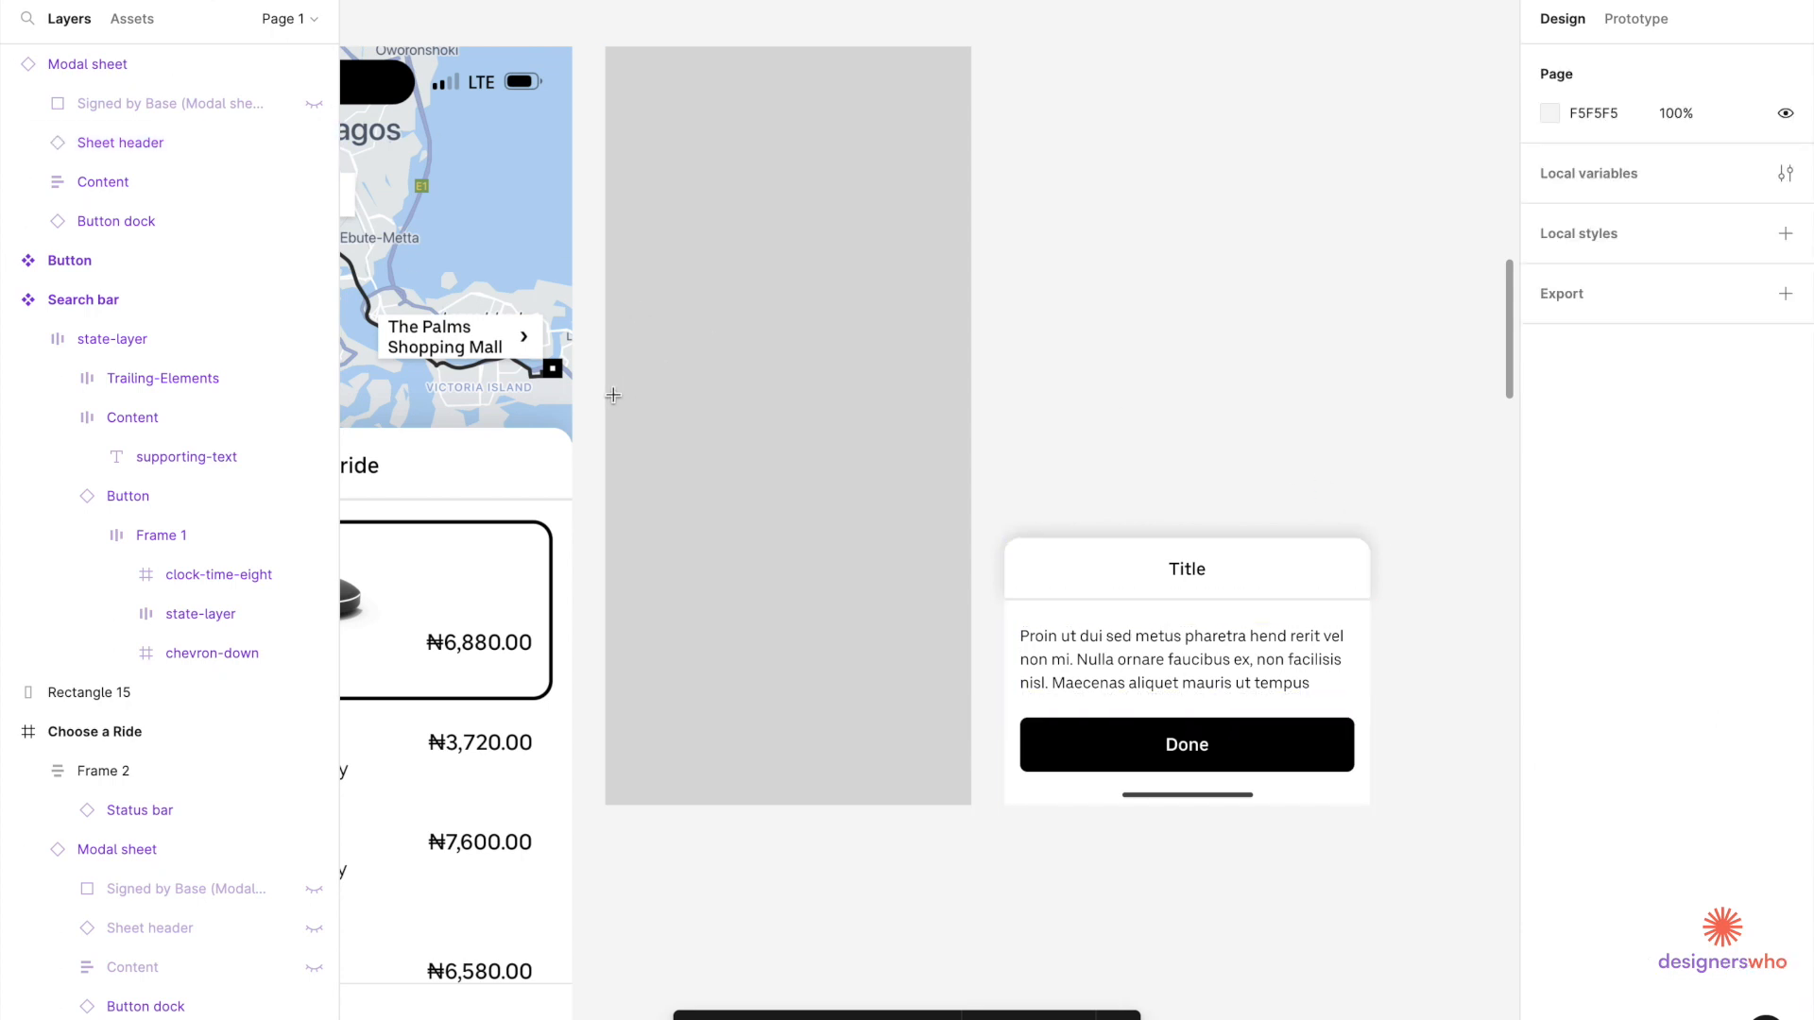
Draw a full-width rectangle across the grey frame with FFFFFF fill and height 64.
{"action": "left_click_drag", "start_coordinate": [605, 393], "coordinate": [971, 454]}
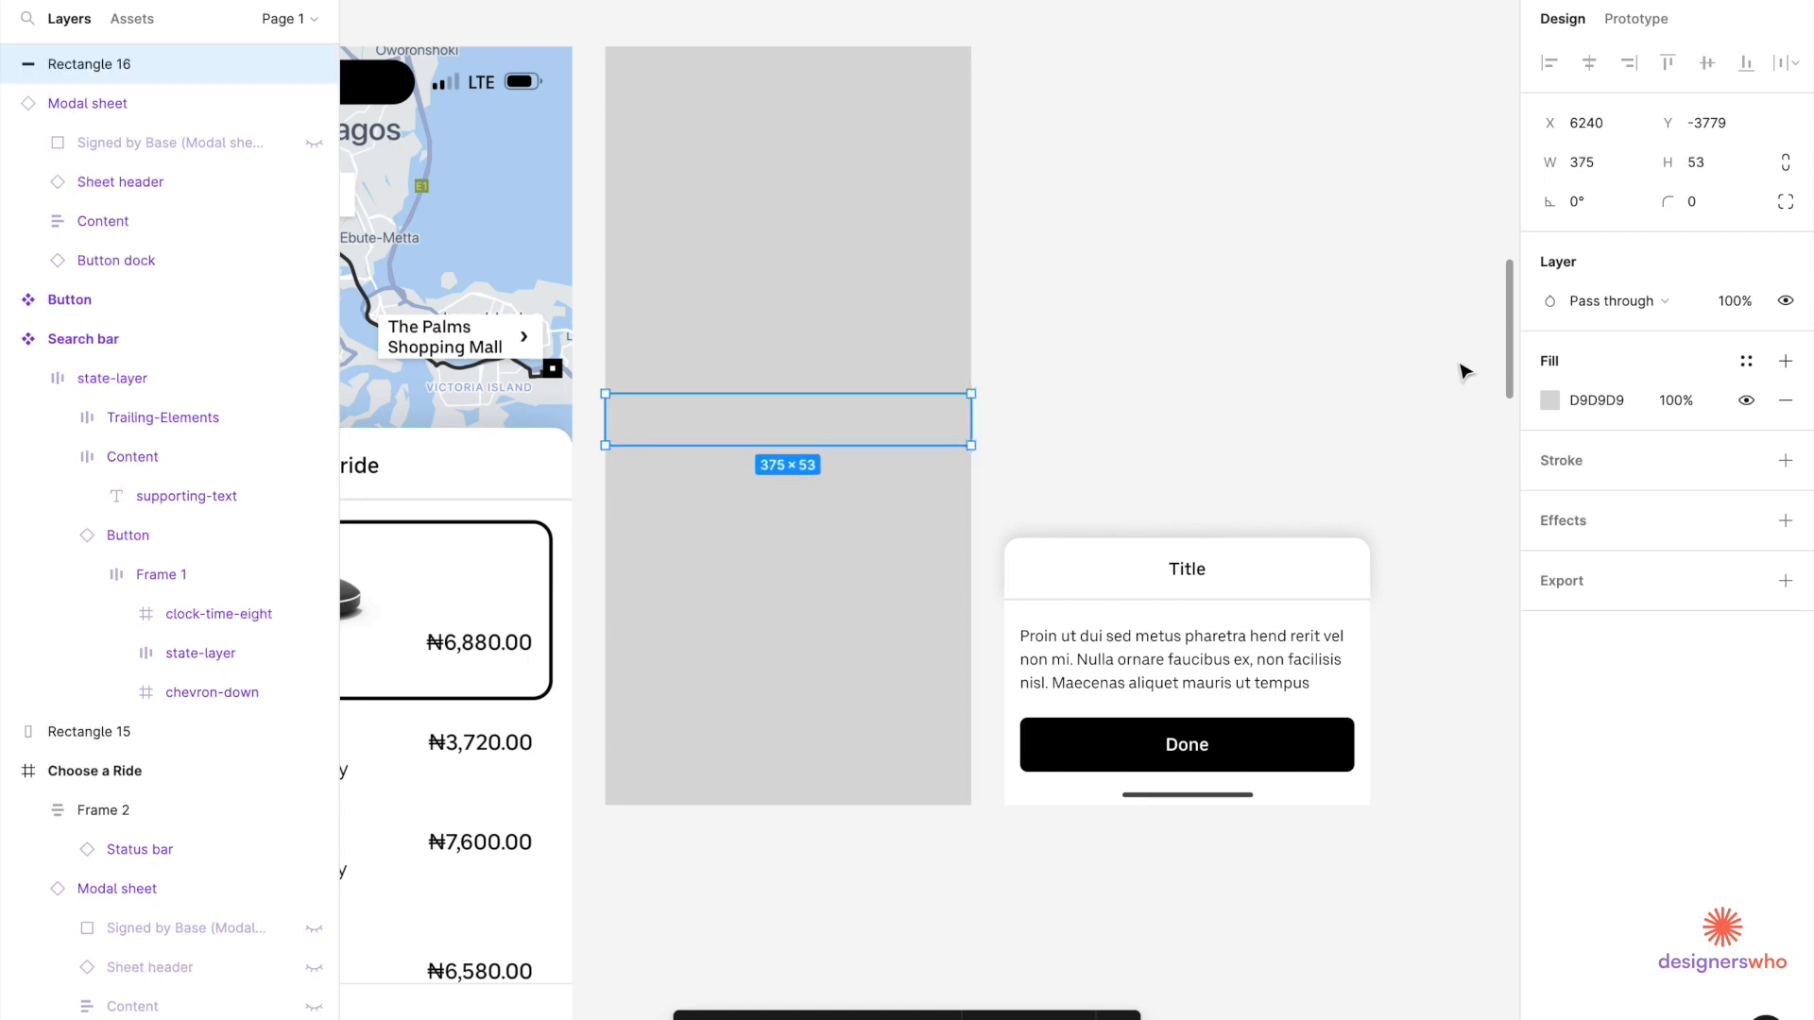
{"action": "left_click", "coordinate": [1549, 401]}
{"action": "type", "text": "FFFFFF"}
{"action": "key", "text": "Return"}
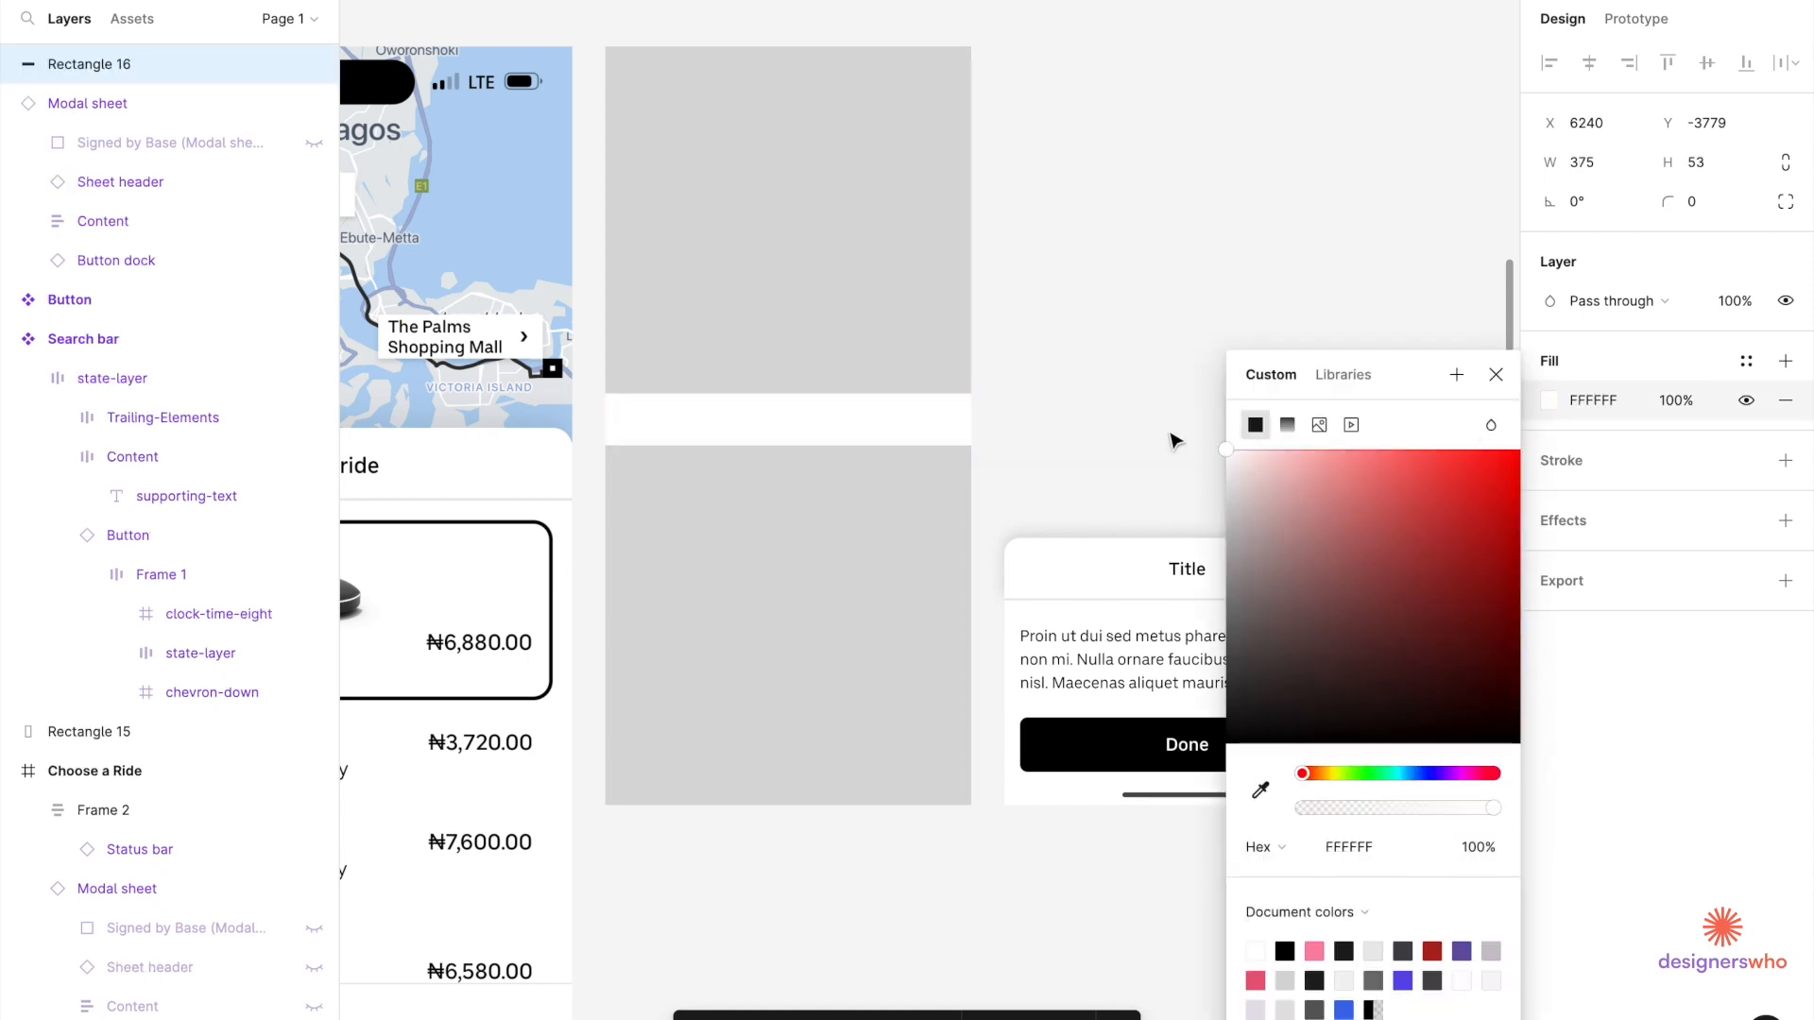
{"action": "left_click", "coordinate": [1697, 167]}
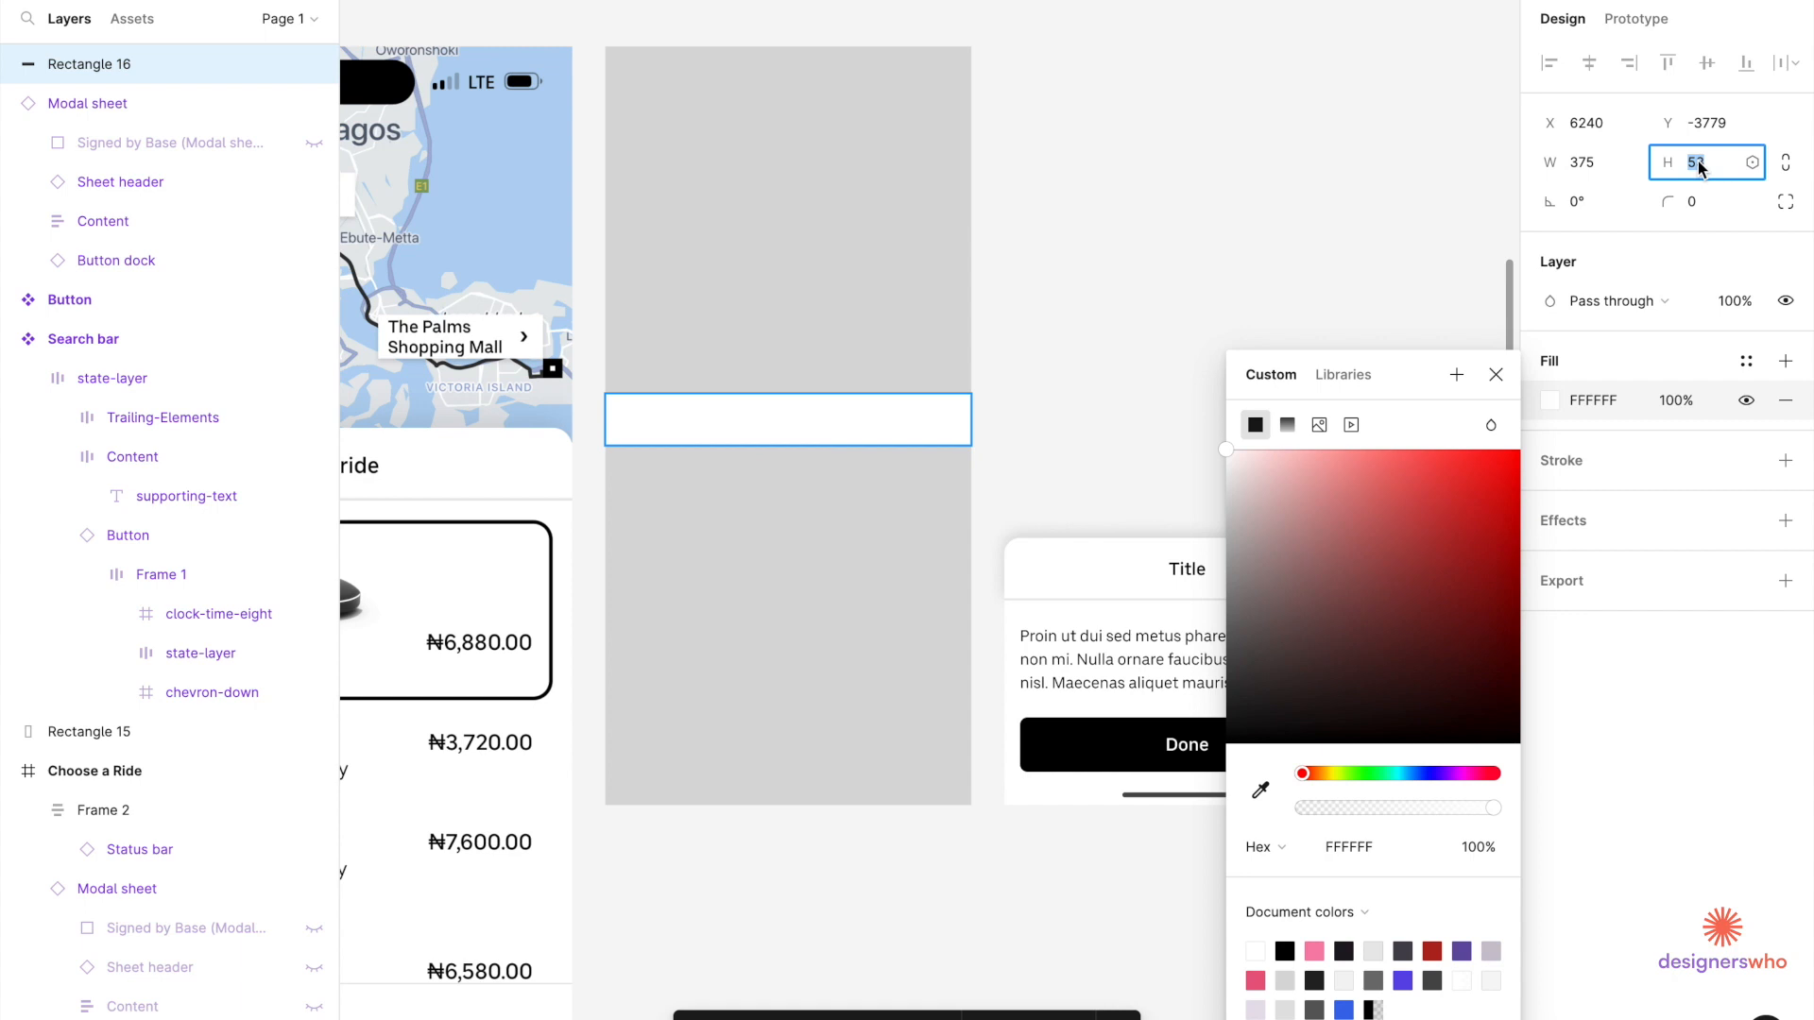
{"action": "key", "text": "Return"}
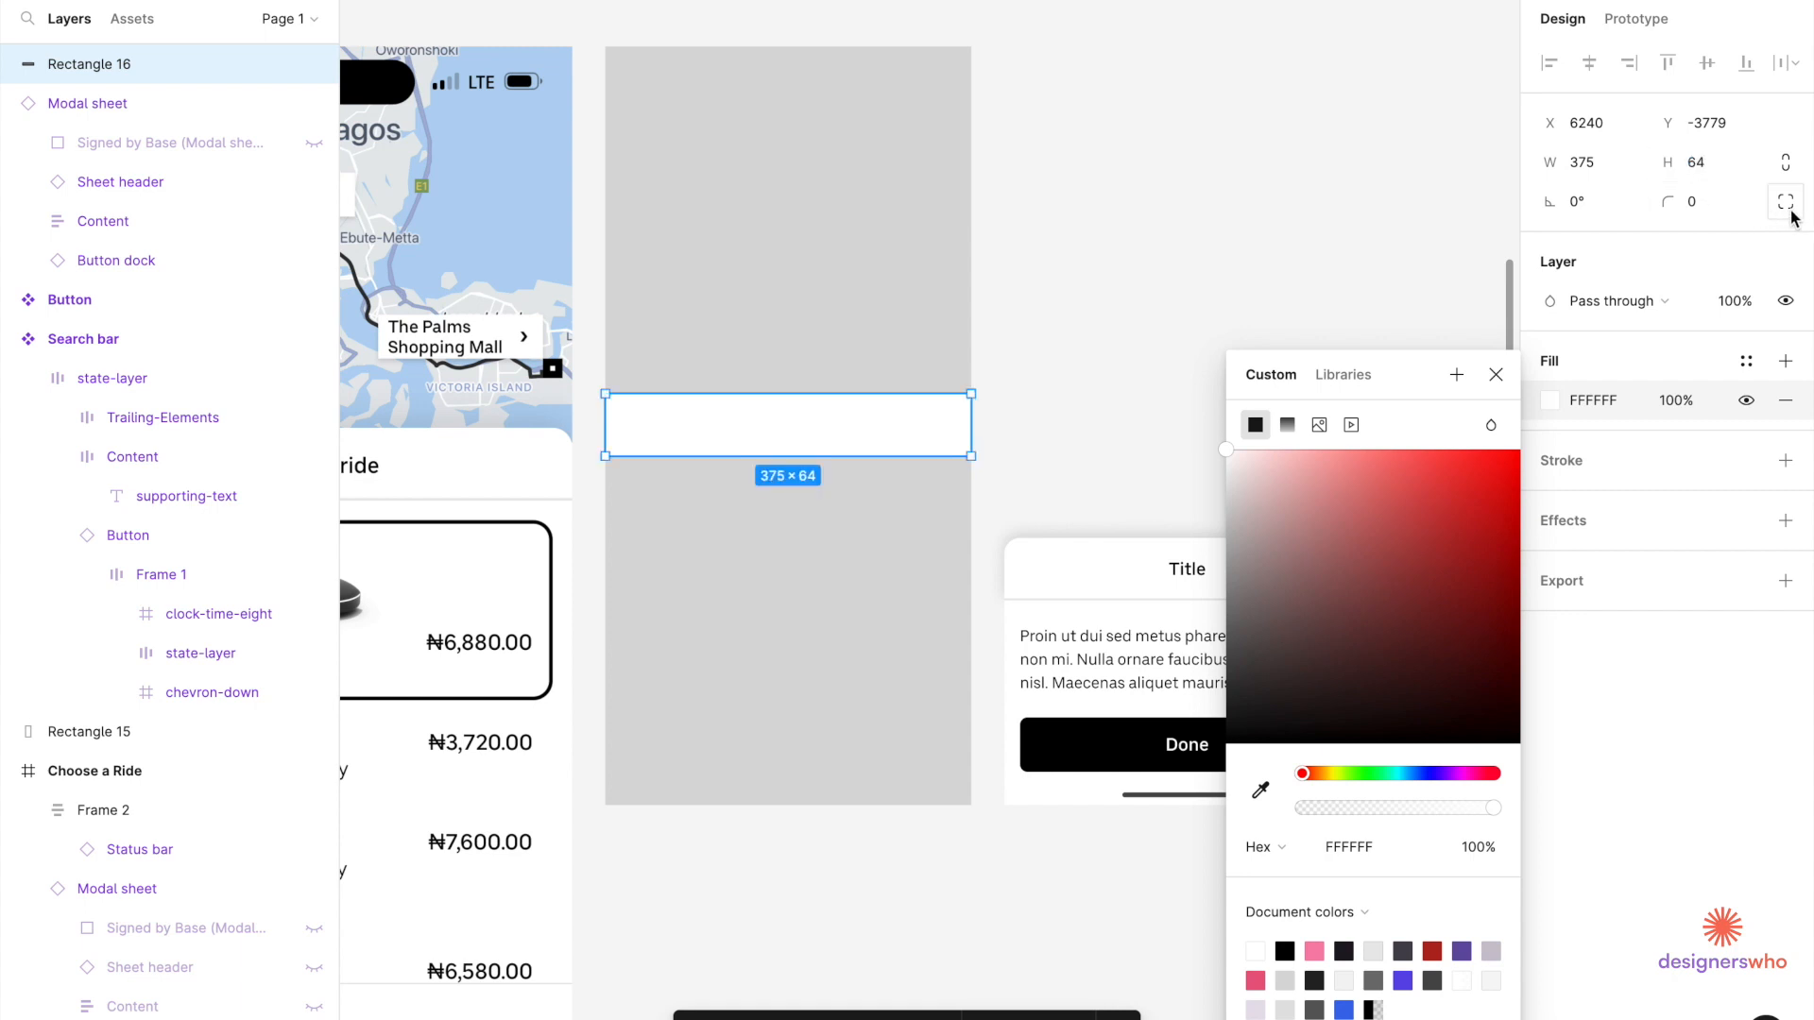
Round the rectangle's top-left and top-right corners to 16.
{"action": "left_click", "coordinate": [1795, 205]}
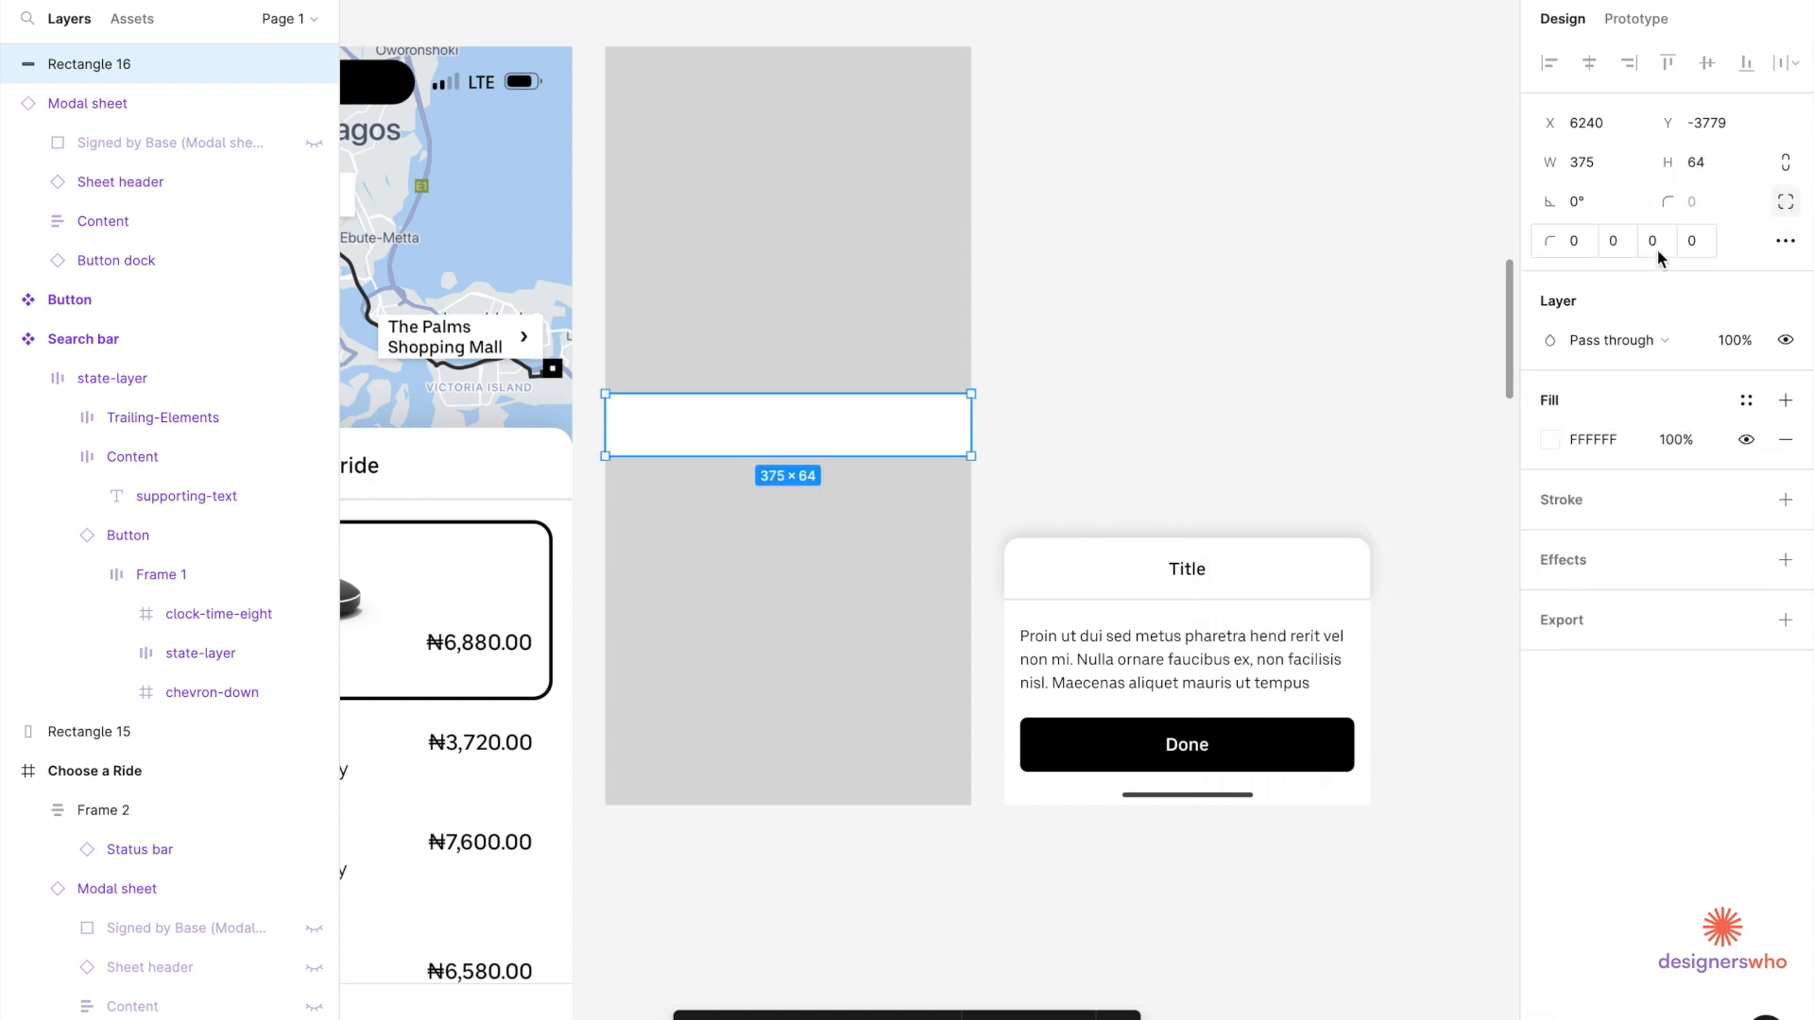
{"action": "left_click", "coordinate": [1575, 244]}
{"action": "type", "text": "16"}
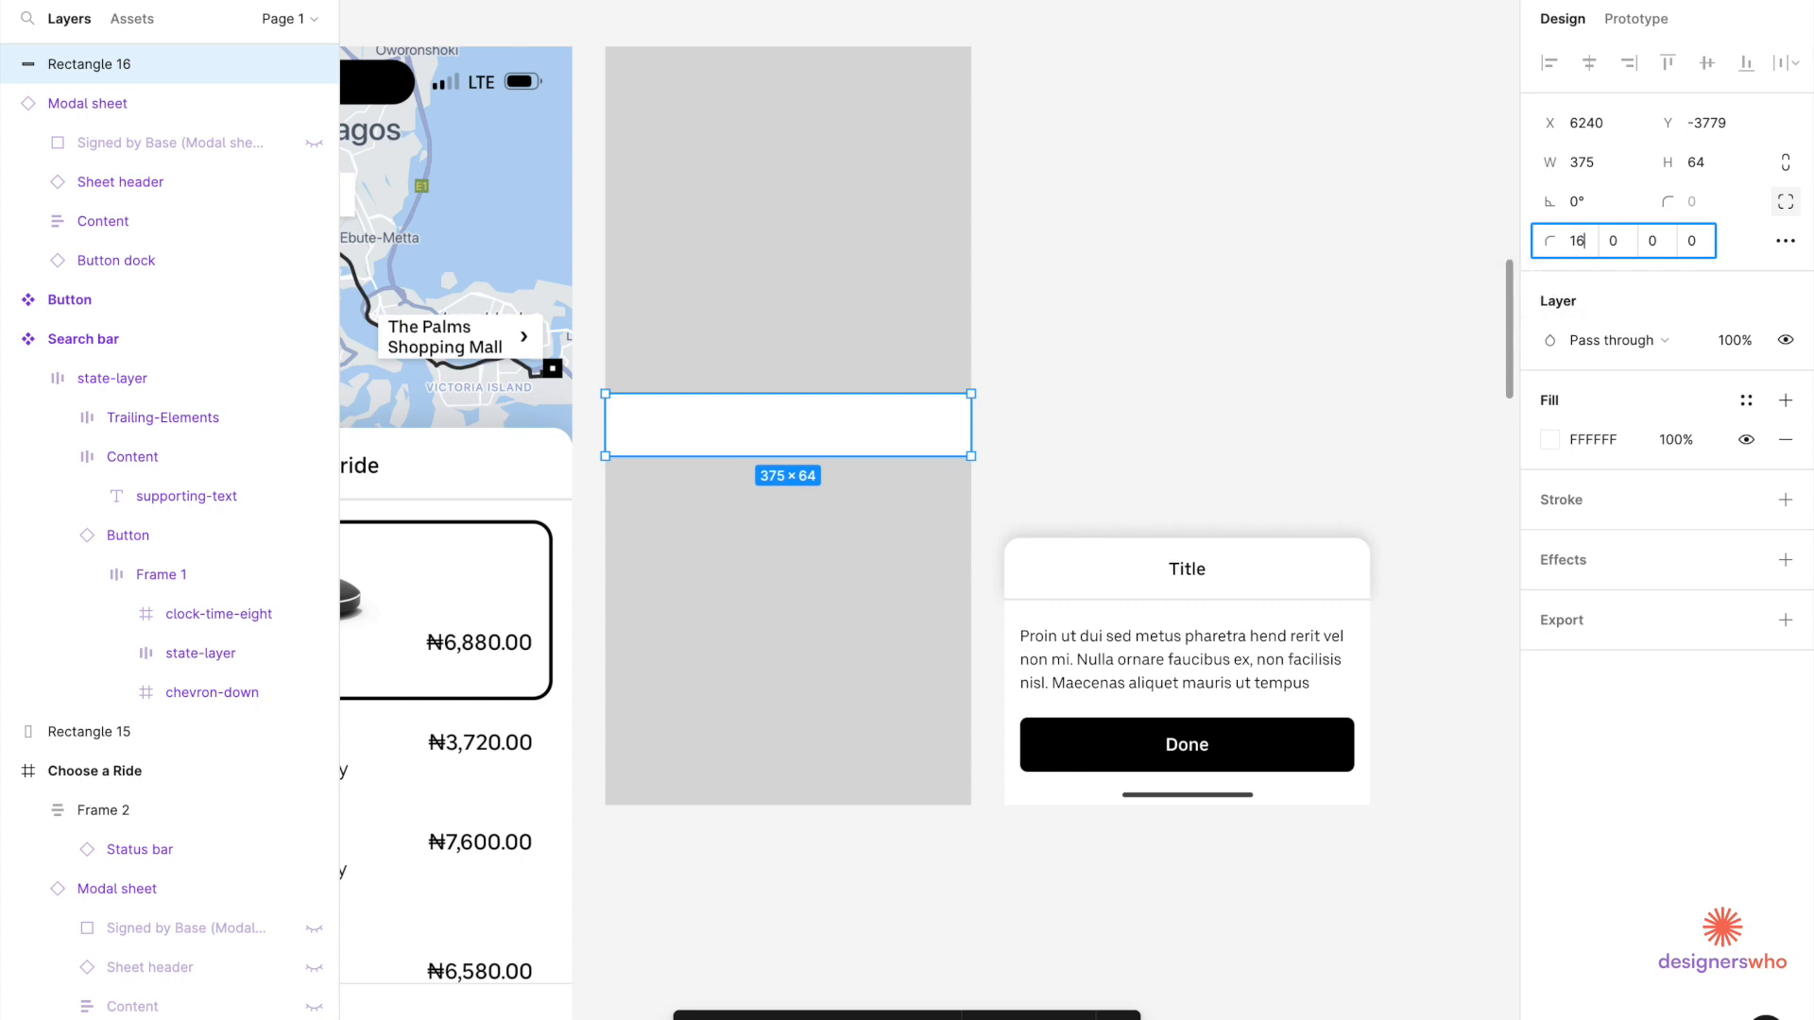
{"action": "left_click", "coordinate": [1625, 238]}
{"action": "type", "text": "16"}
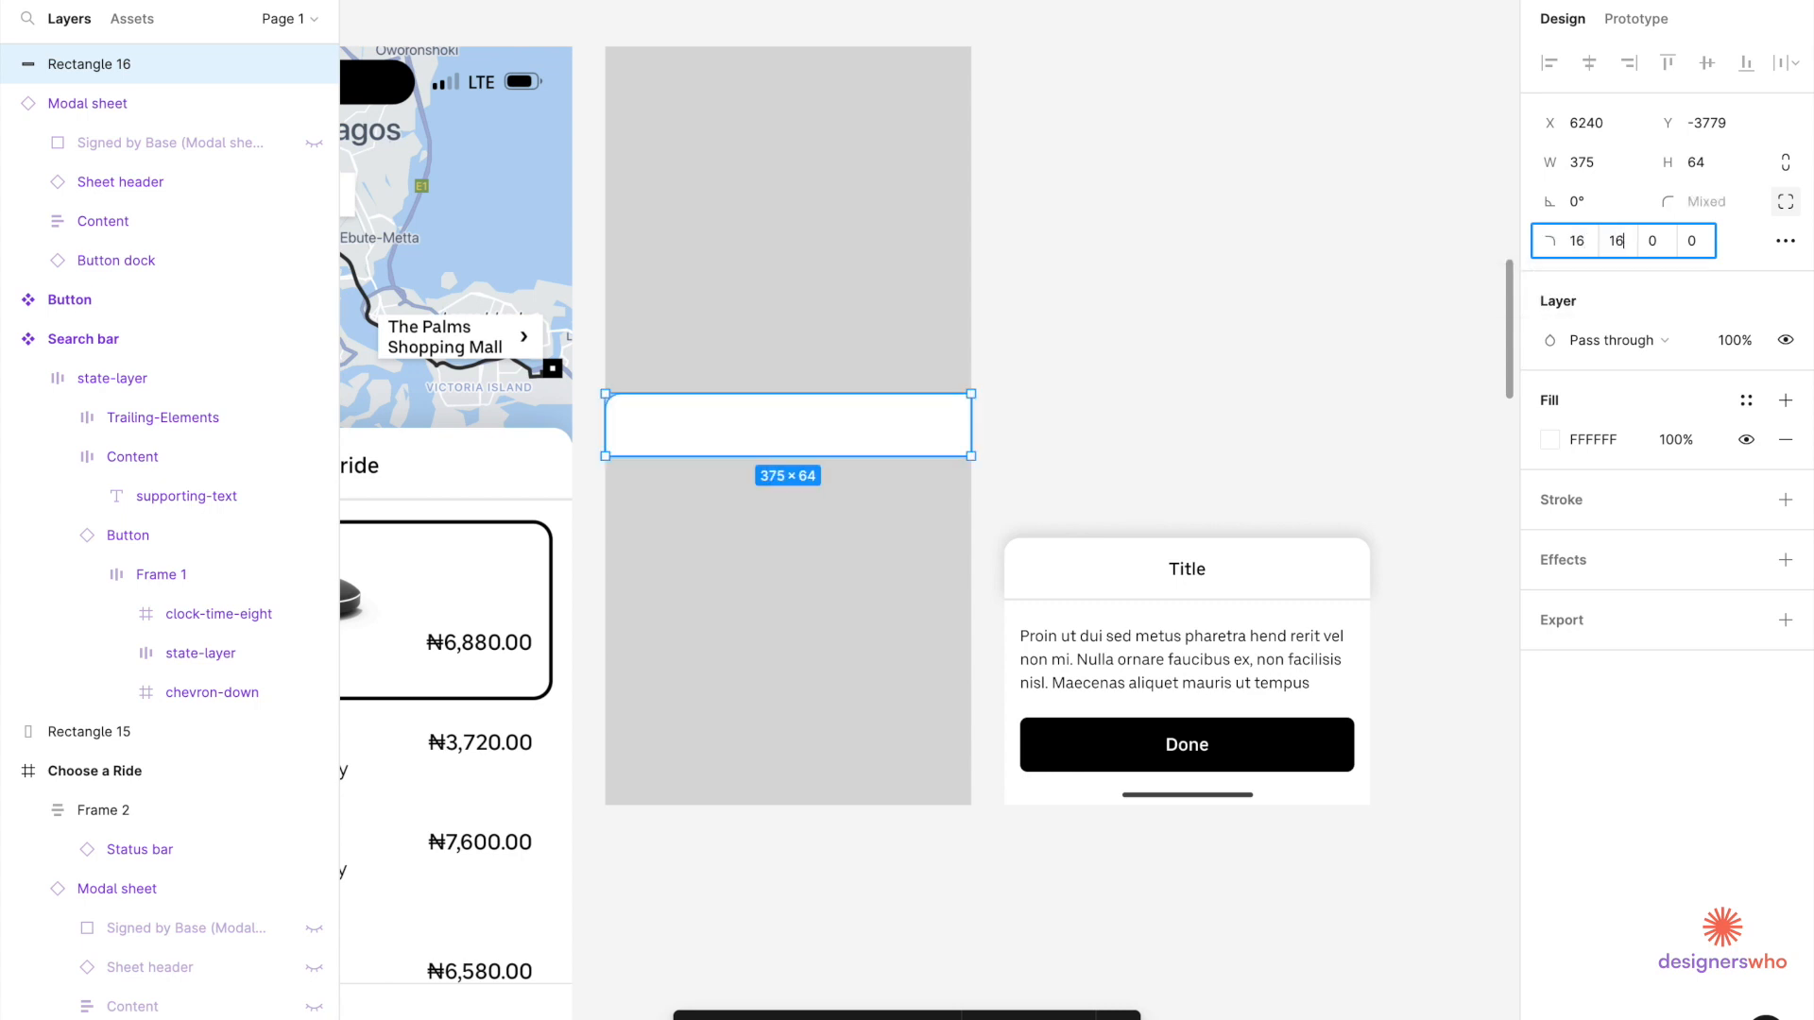
{"action": "key", "text": "Return"}
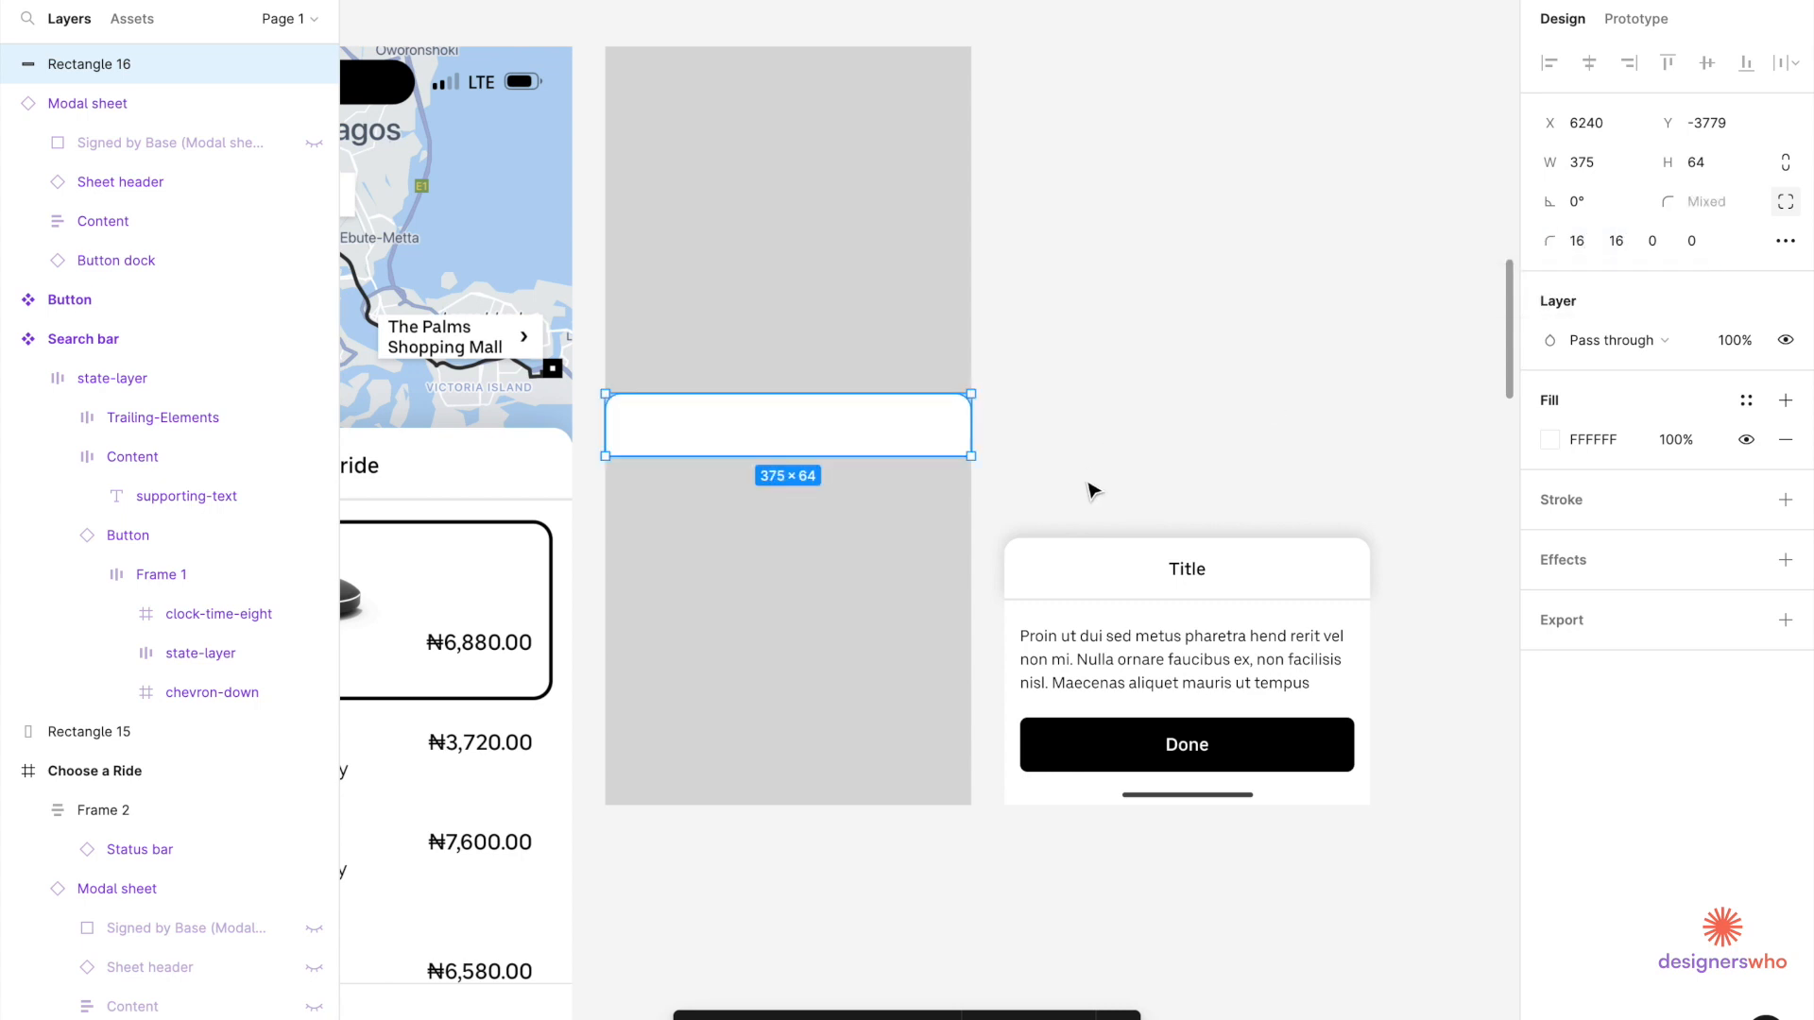
Inspect the Modal sheet header's drop shadow values.
{"action": "left_click", "coordinate": [1134, 570]}
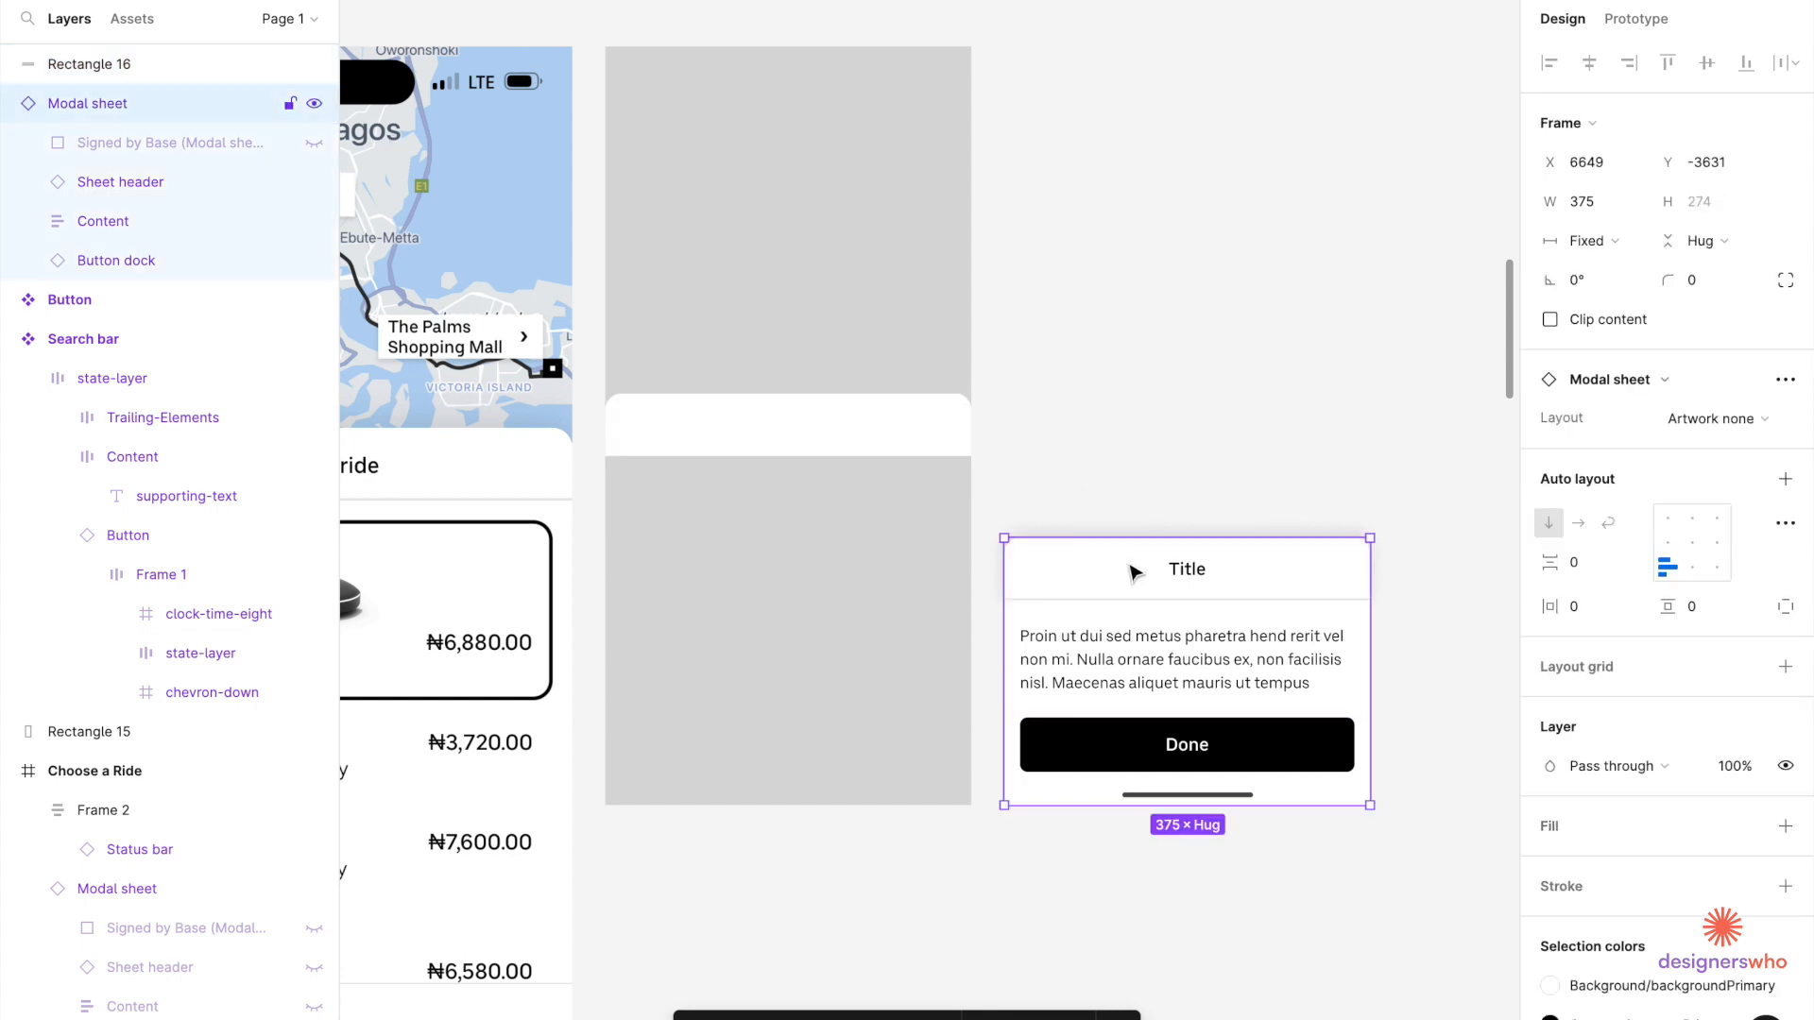
{"action": "left_click", "coordinate": [1133, 570]}
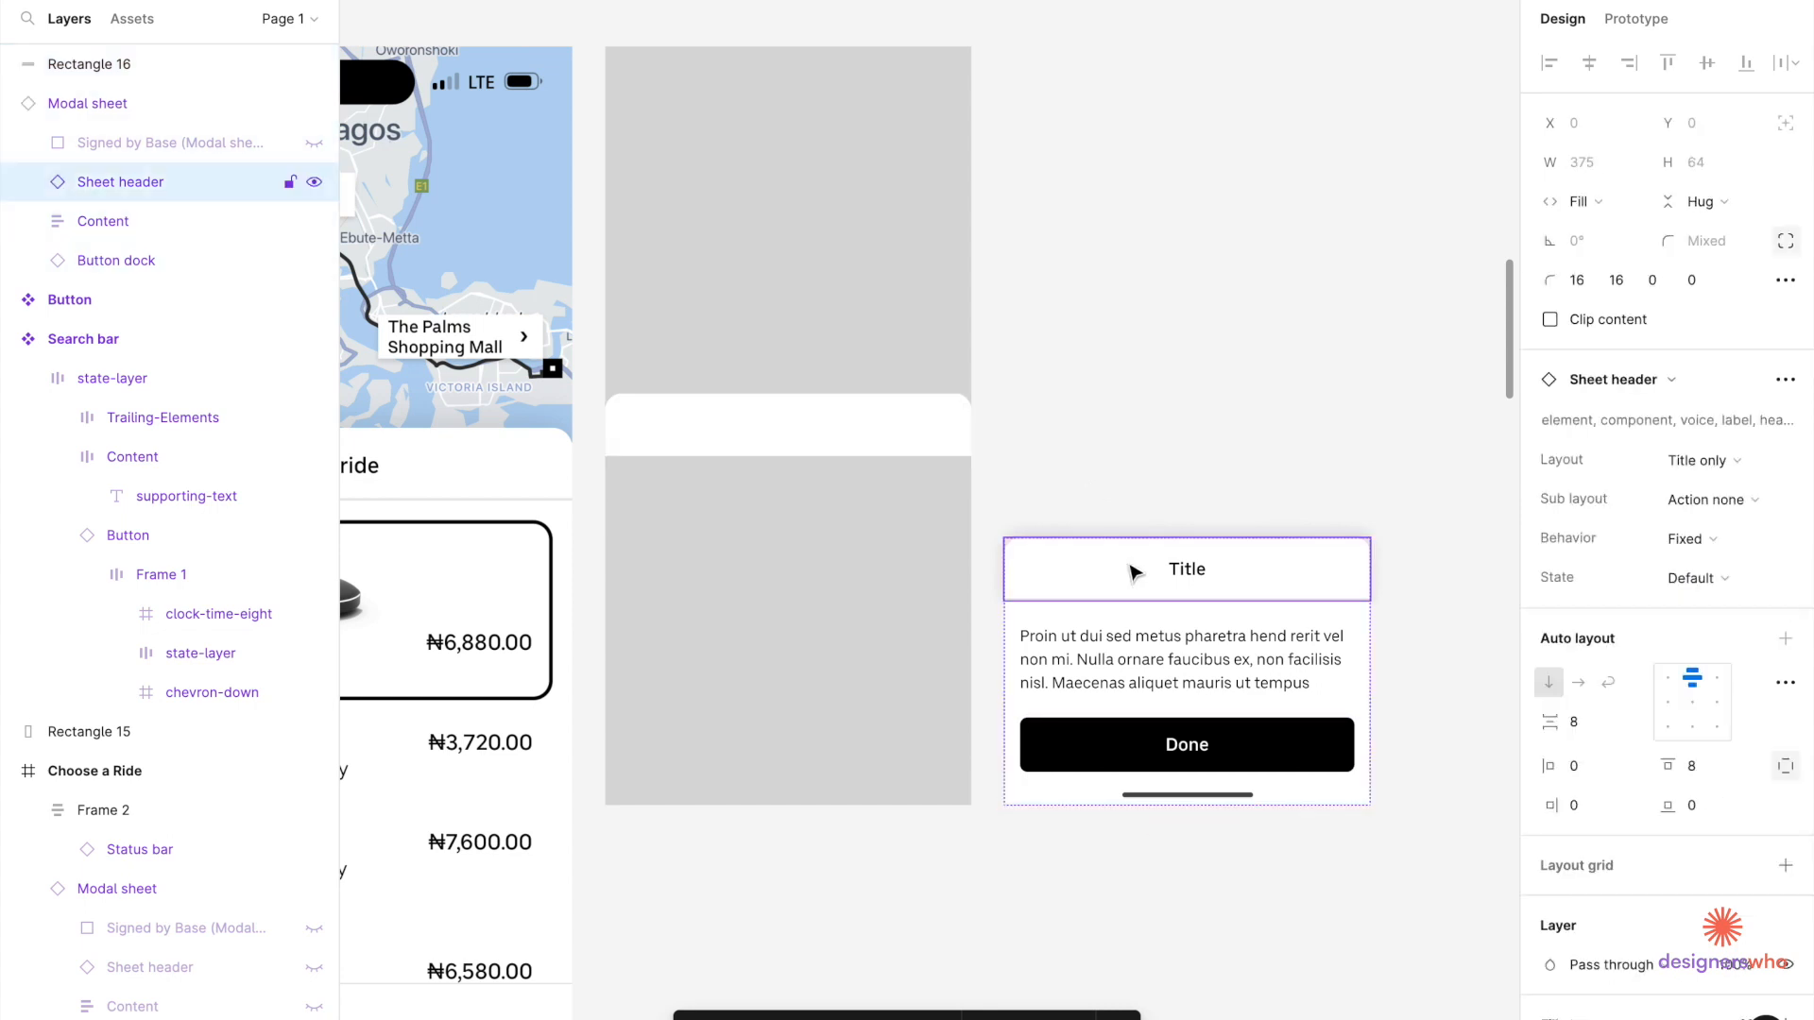
{"action": "left_click", "coordinate": [1135, 571]}
{"action": "left_click", "coordinate": [1169, 484]}
{"action": "left_click", "coordinate": [1171, 572]}
{"action": "left_click", "coordinate": [1171, 572]}
{"action": "scroll", "coordinate": [1619, 900], "scroll_direction": "down", "scroll_amount": 5}
{"action": "scroll", "coordinate": [1575, 907], "scroll_direction": "down", "scroll_amount": 3}
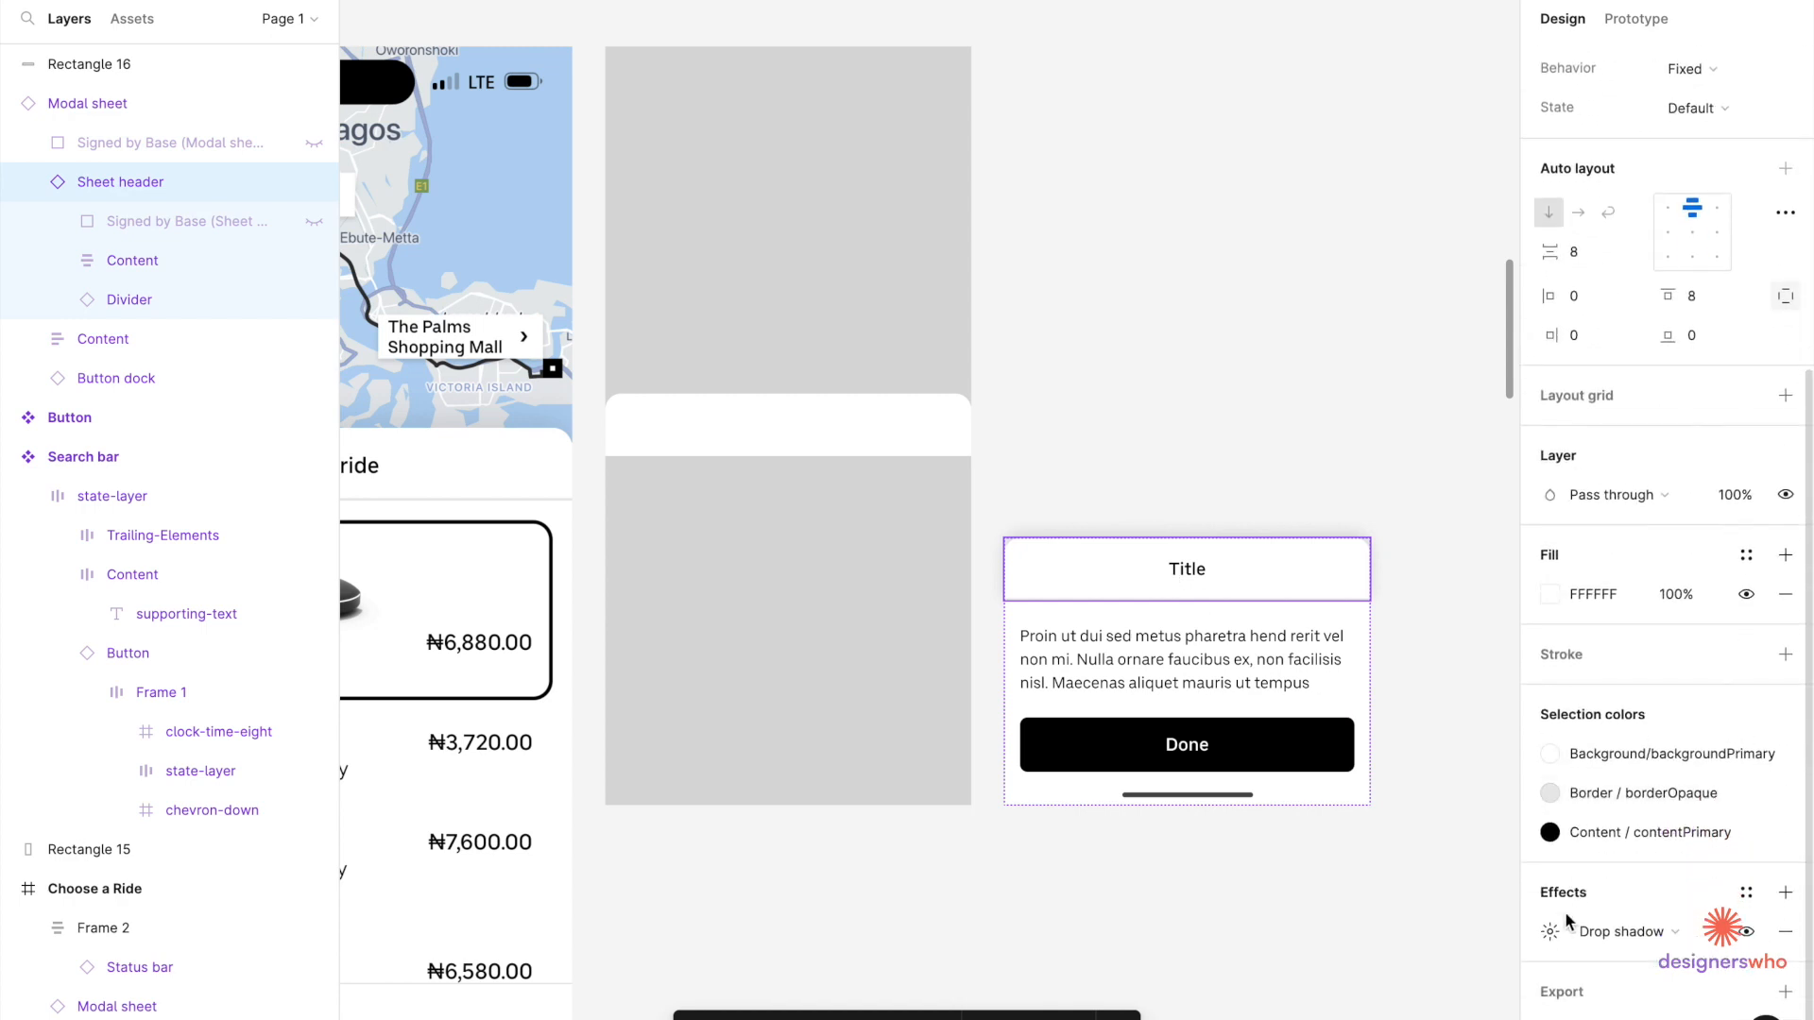
{"action": "left_click", "coordinate": [1549, 932]}
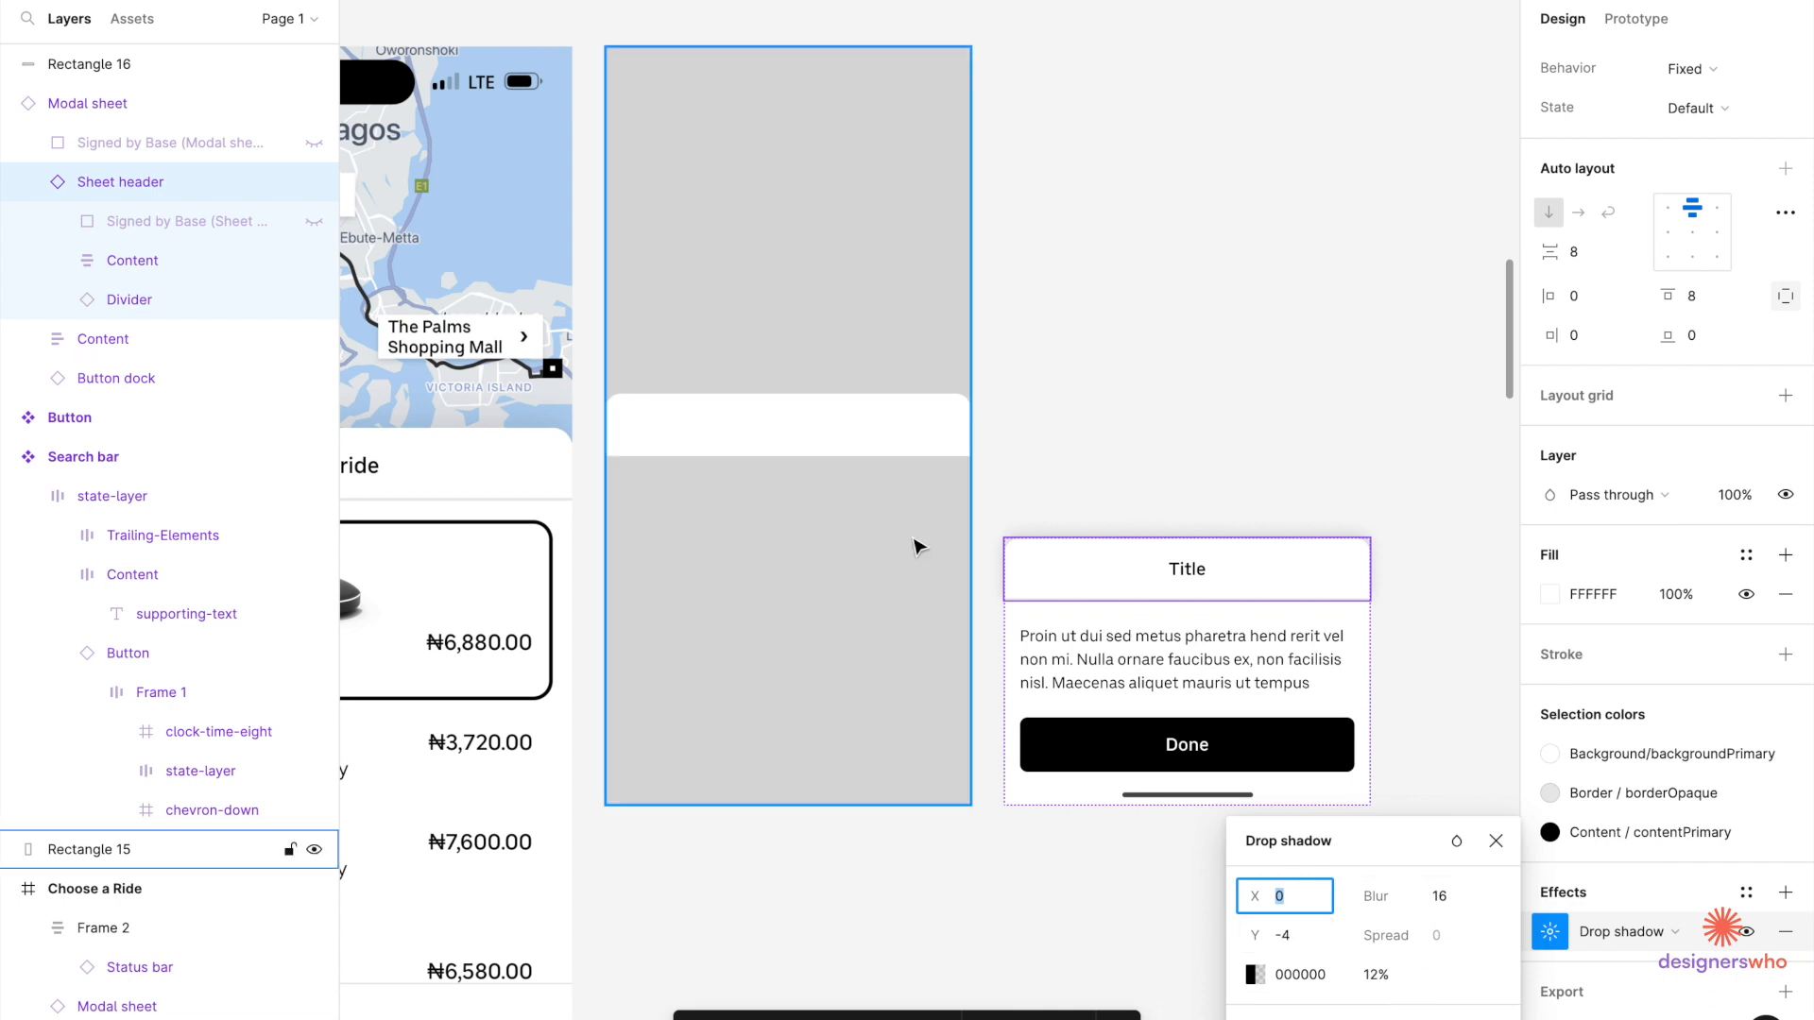
Add a drop shadow to the white bar: Y -4, blur 16, 12% opacity.
{"action": "left_click", "coordinate": [897, 452]}
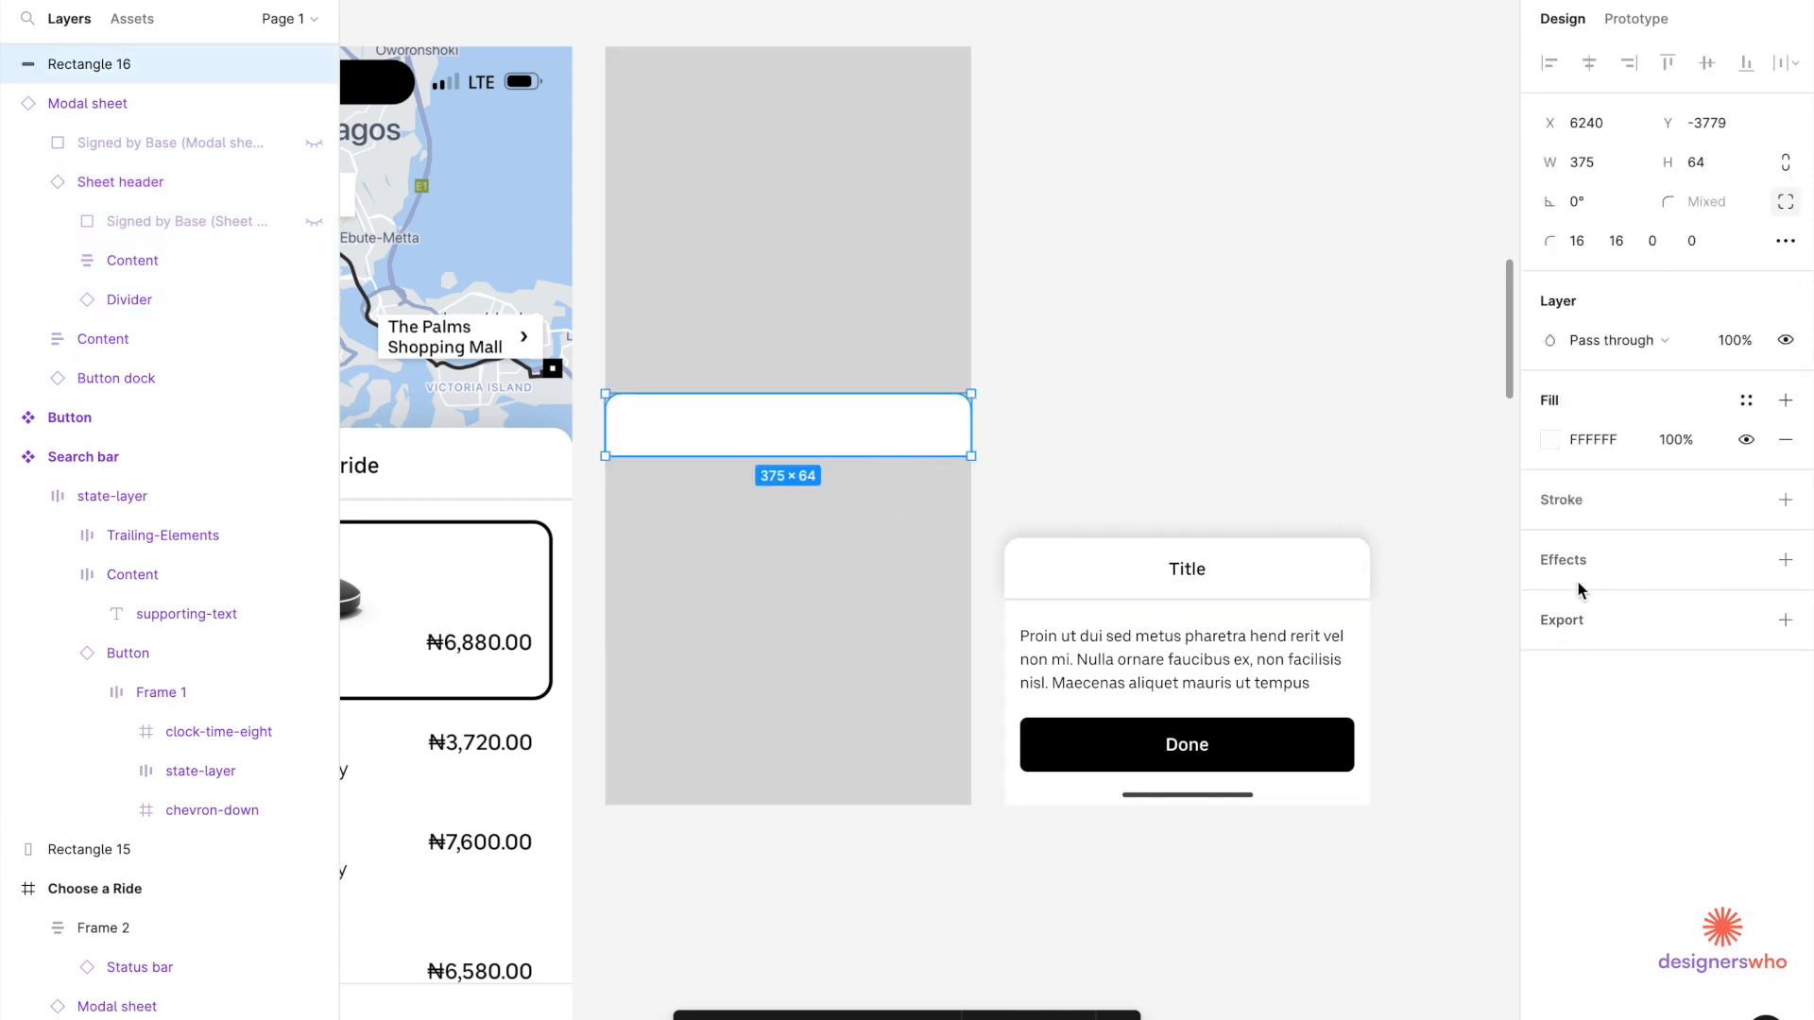
{"action": "left_click", "coordinate": [1601, 564]}
{"action": "left_click", "coordinate": [1556, 603]}
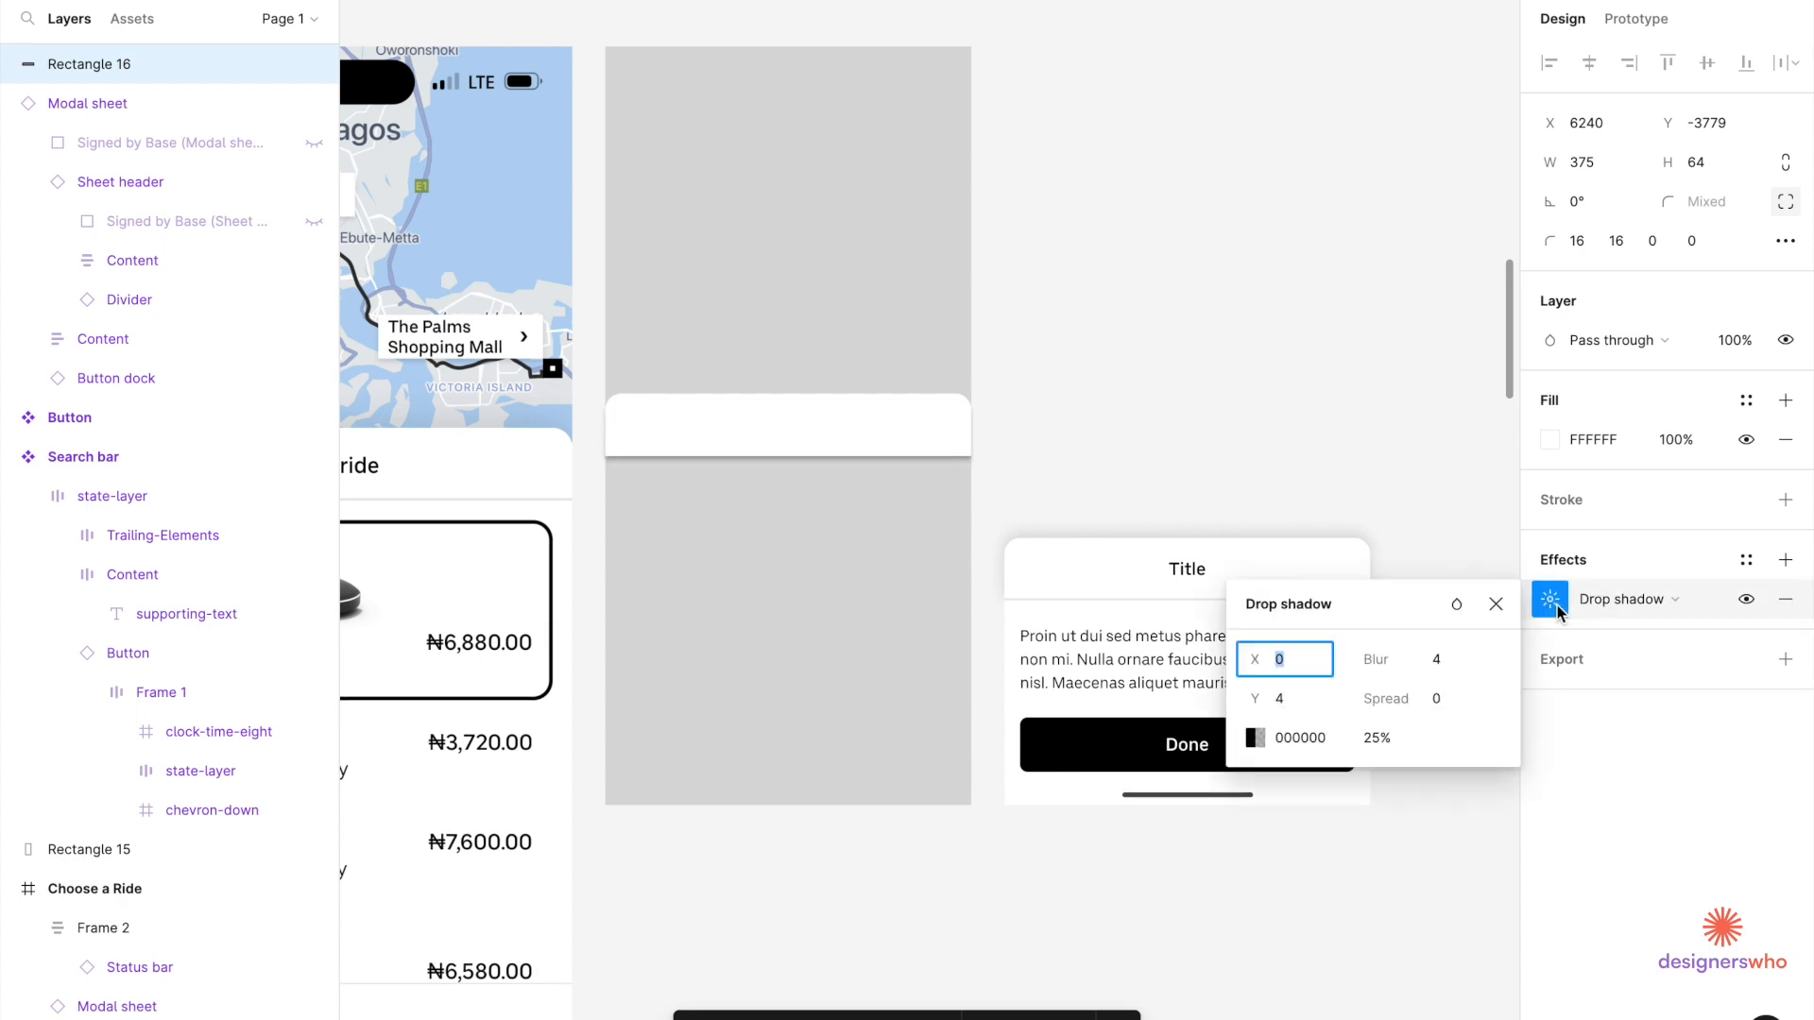
{"action": "left_click", "coordinate": [1389, 743]}
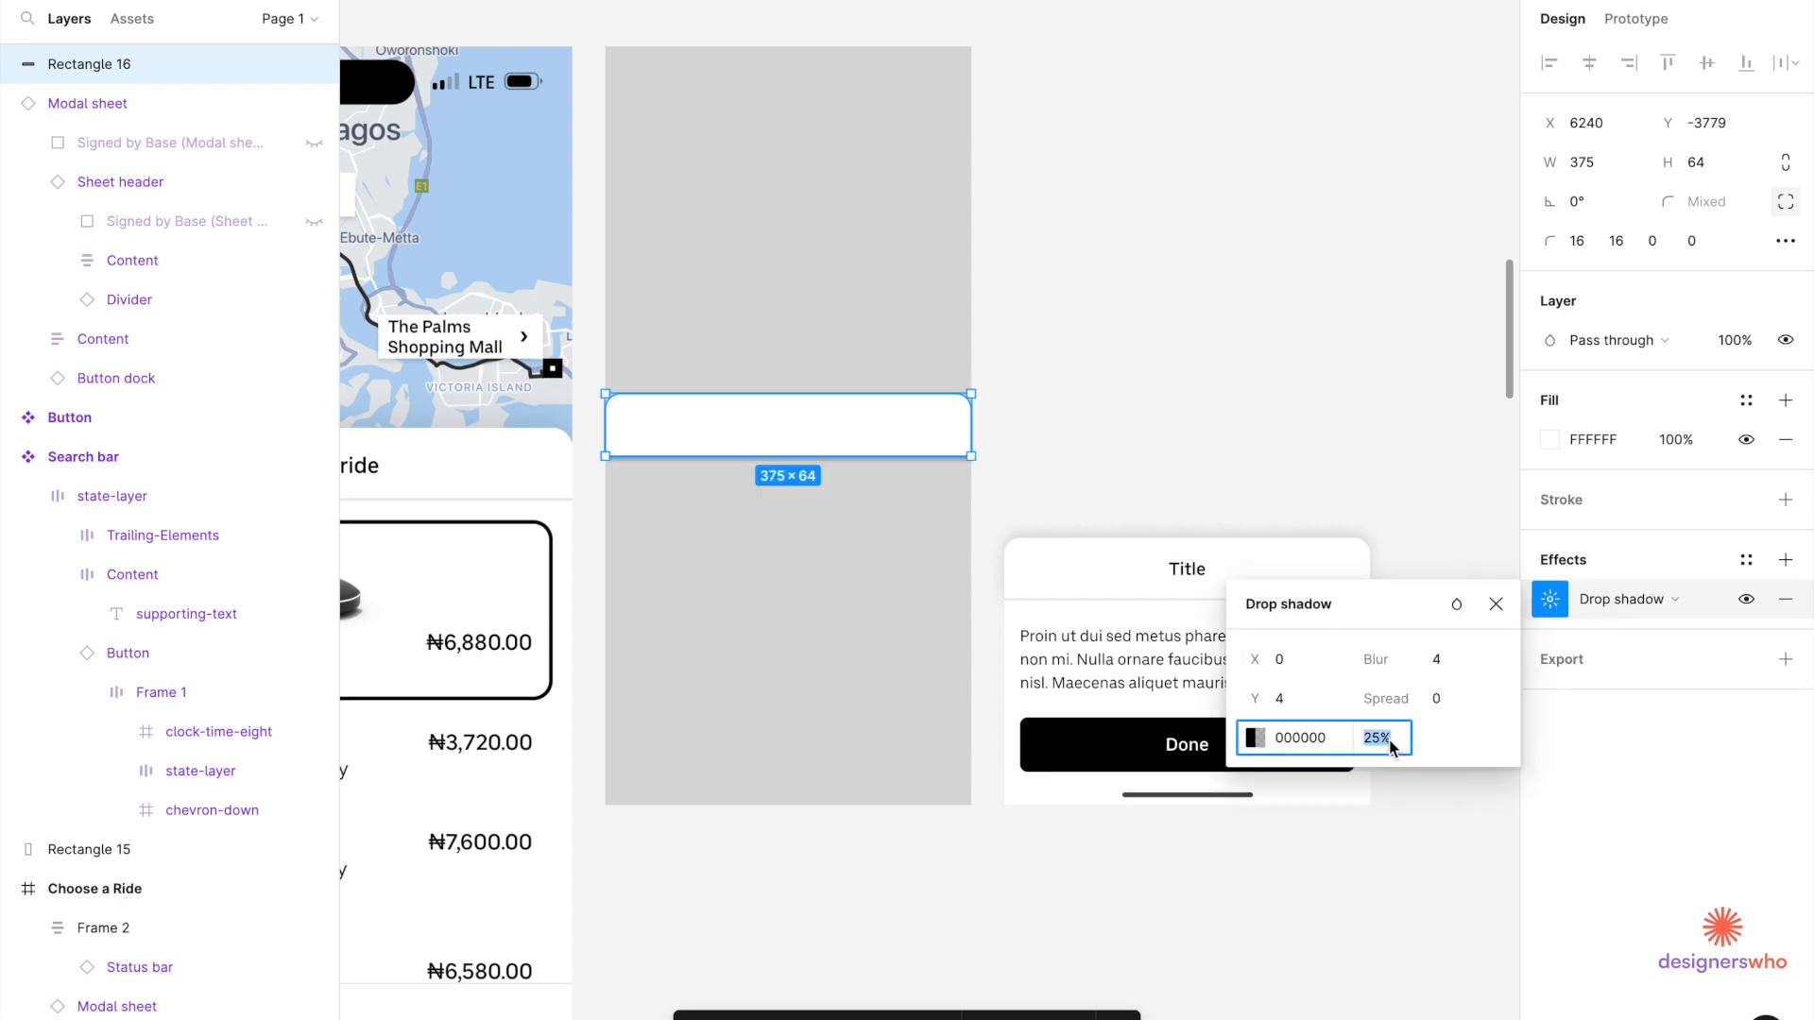
{"action": "type", "text": "12"}
{"action": "left_click", "coordinate": [1443, 667]}
{"action": "type", "text": "16"}
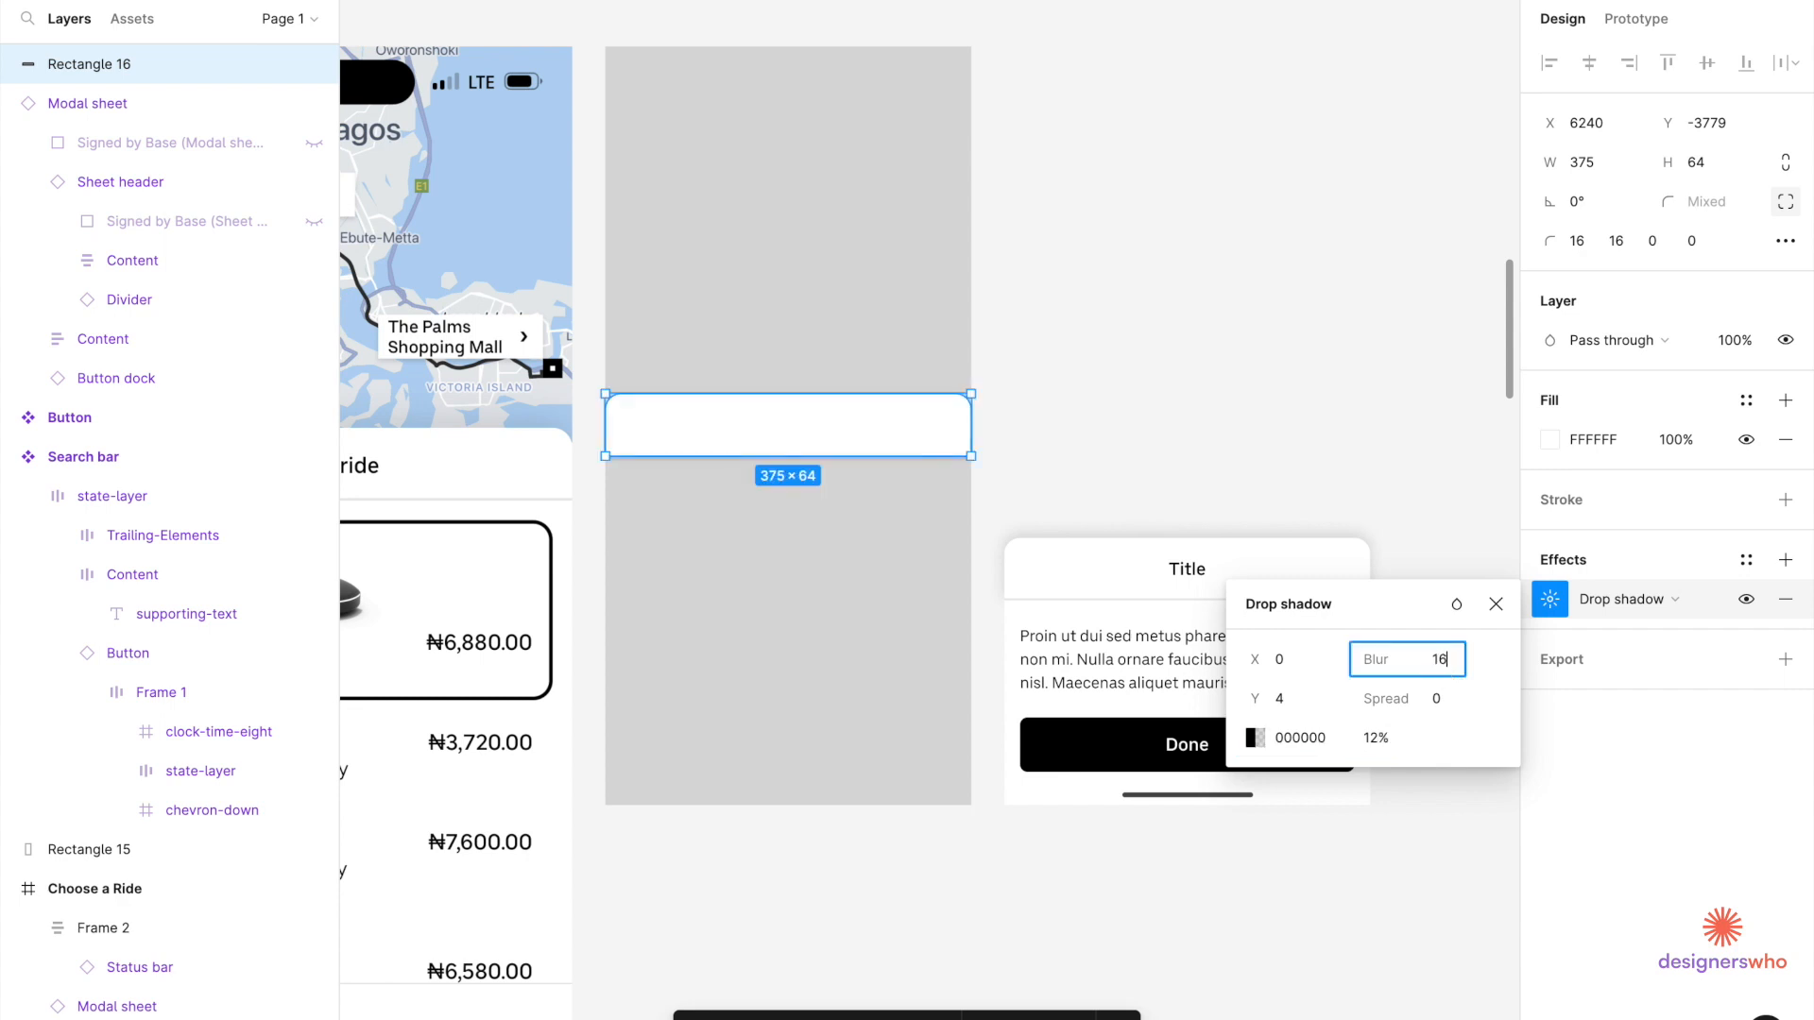
{"action": "left_click", "coordinate": [1290, 706]}
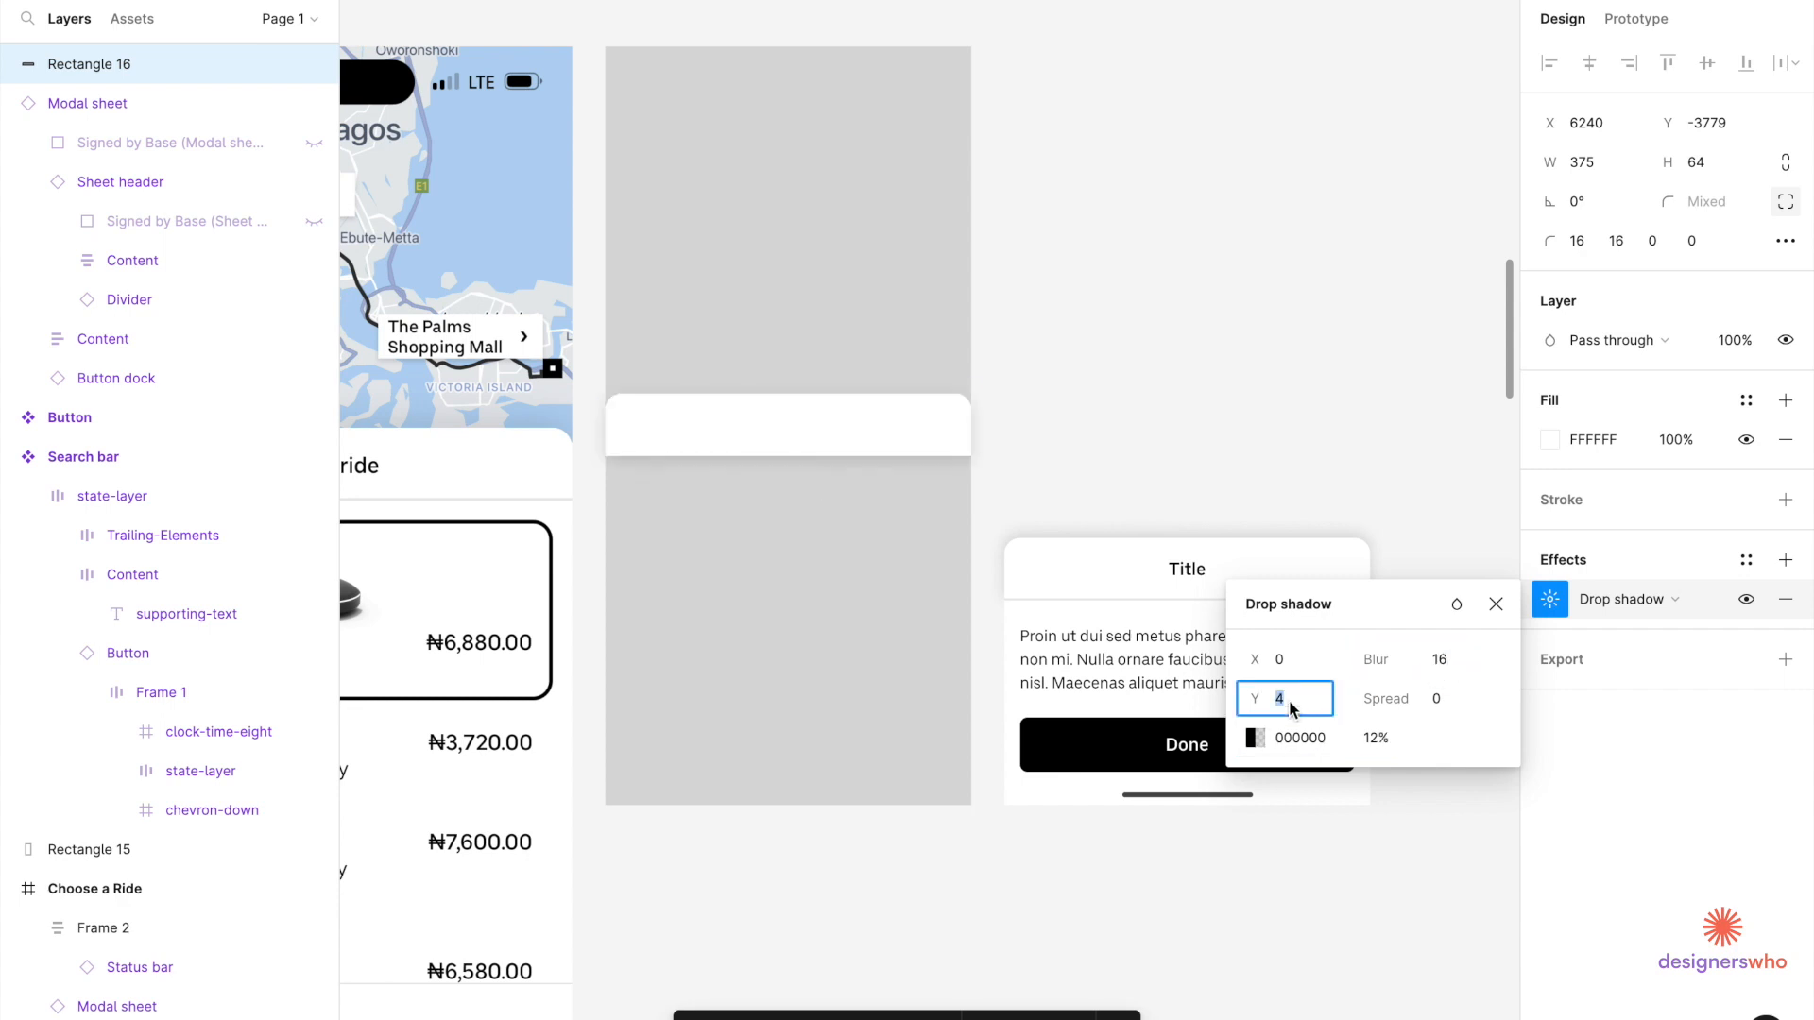
{"action": "key", "text": "BackSpace"}
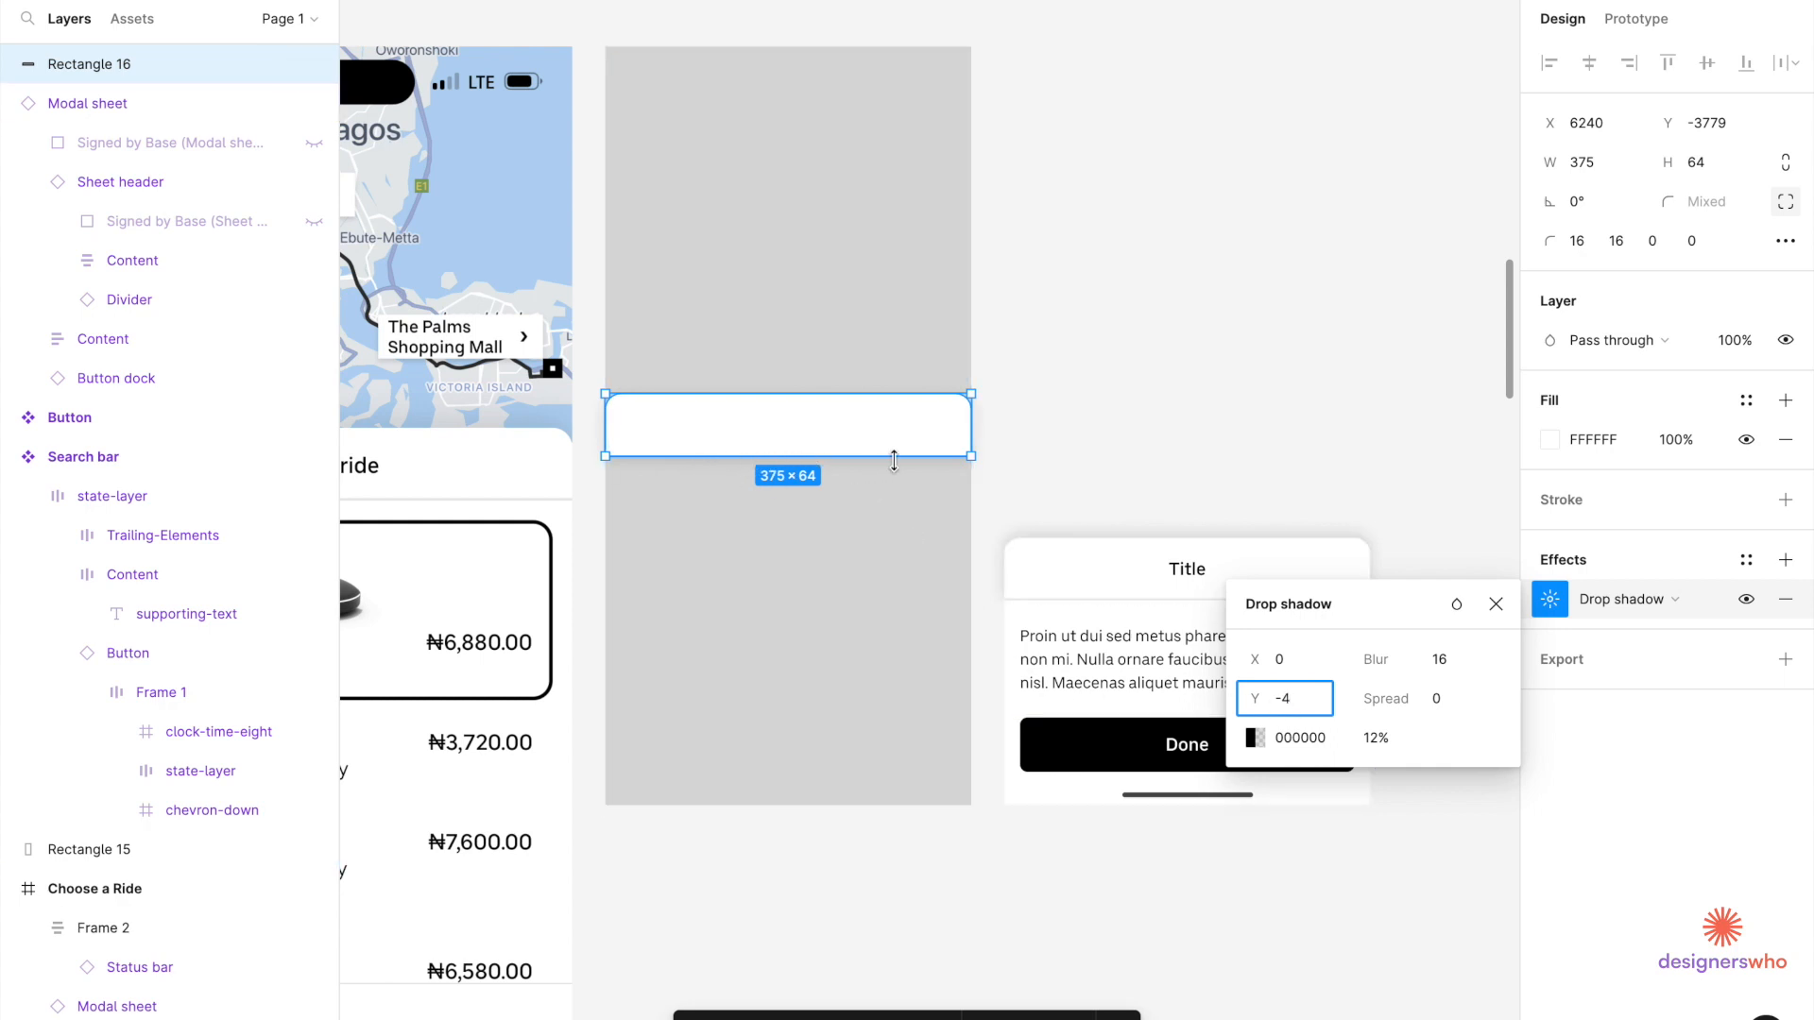
{"action": "key", "text": "Return"}
Pick the page-title sample text from the Uber Design System.
{"action": "left_click", "coordinate": [1117, 310]}
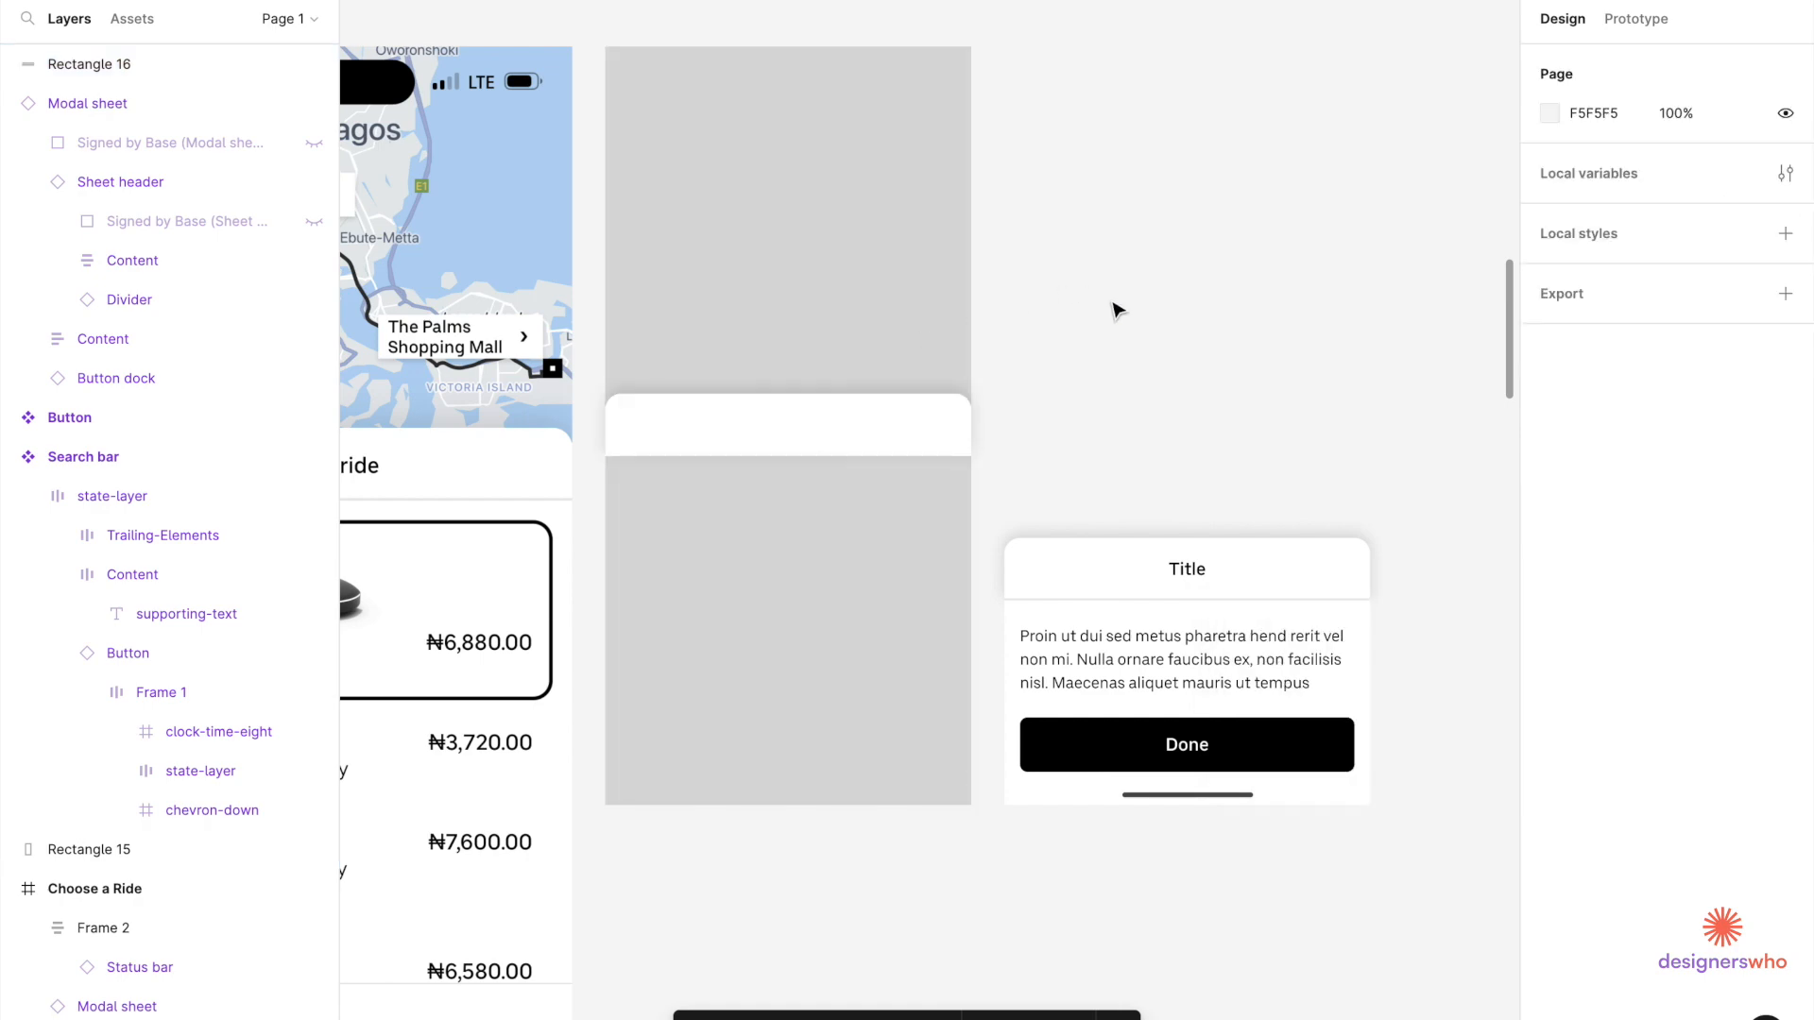
{"action": "left_click", "coordinate": [827, 373]}
{"action": "scroll", "coordinate": [826, 368], "scroll_direction": "down", "scroll_amount": 3}
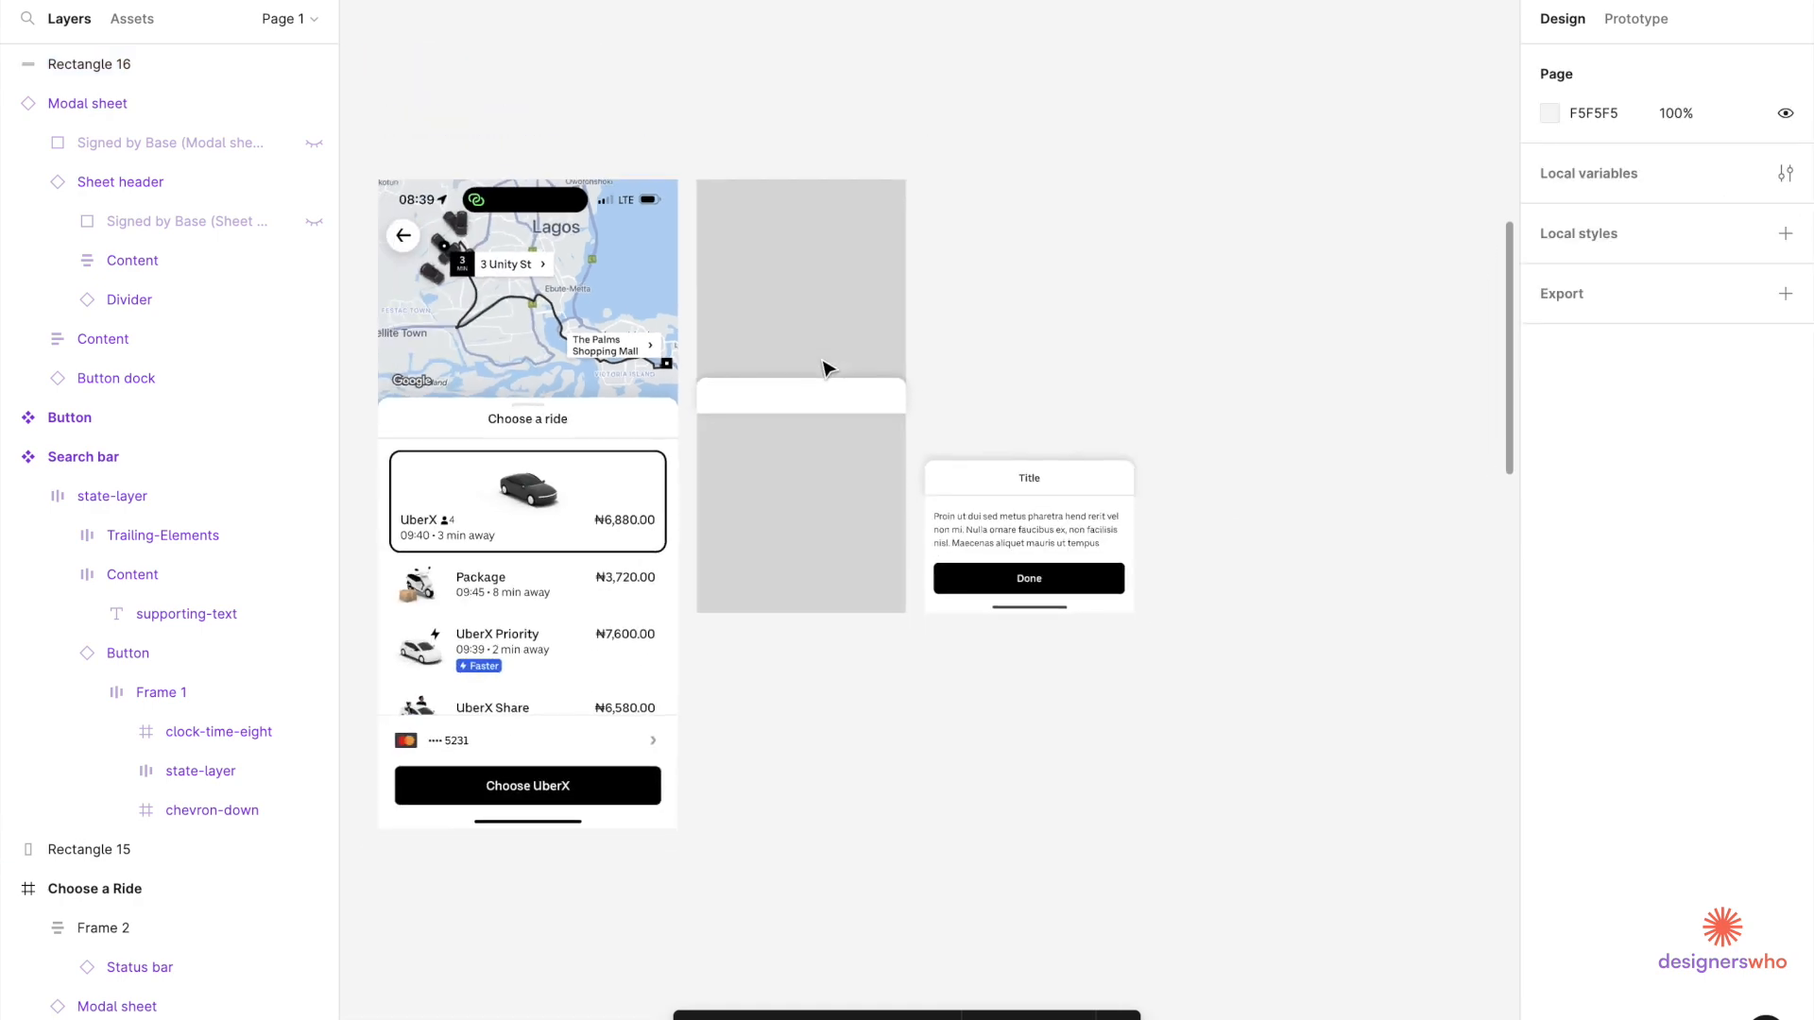
{"action": "scroll", "coordinate": [746, 472], "scroll_direction": "up", "scroll_amount": 3}
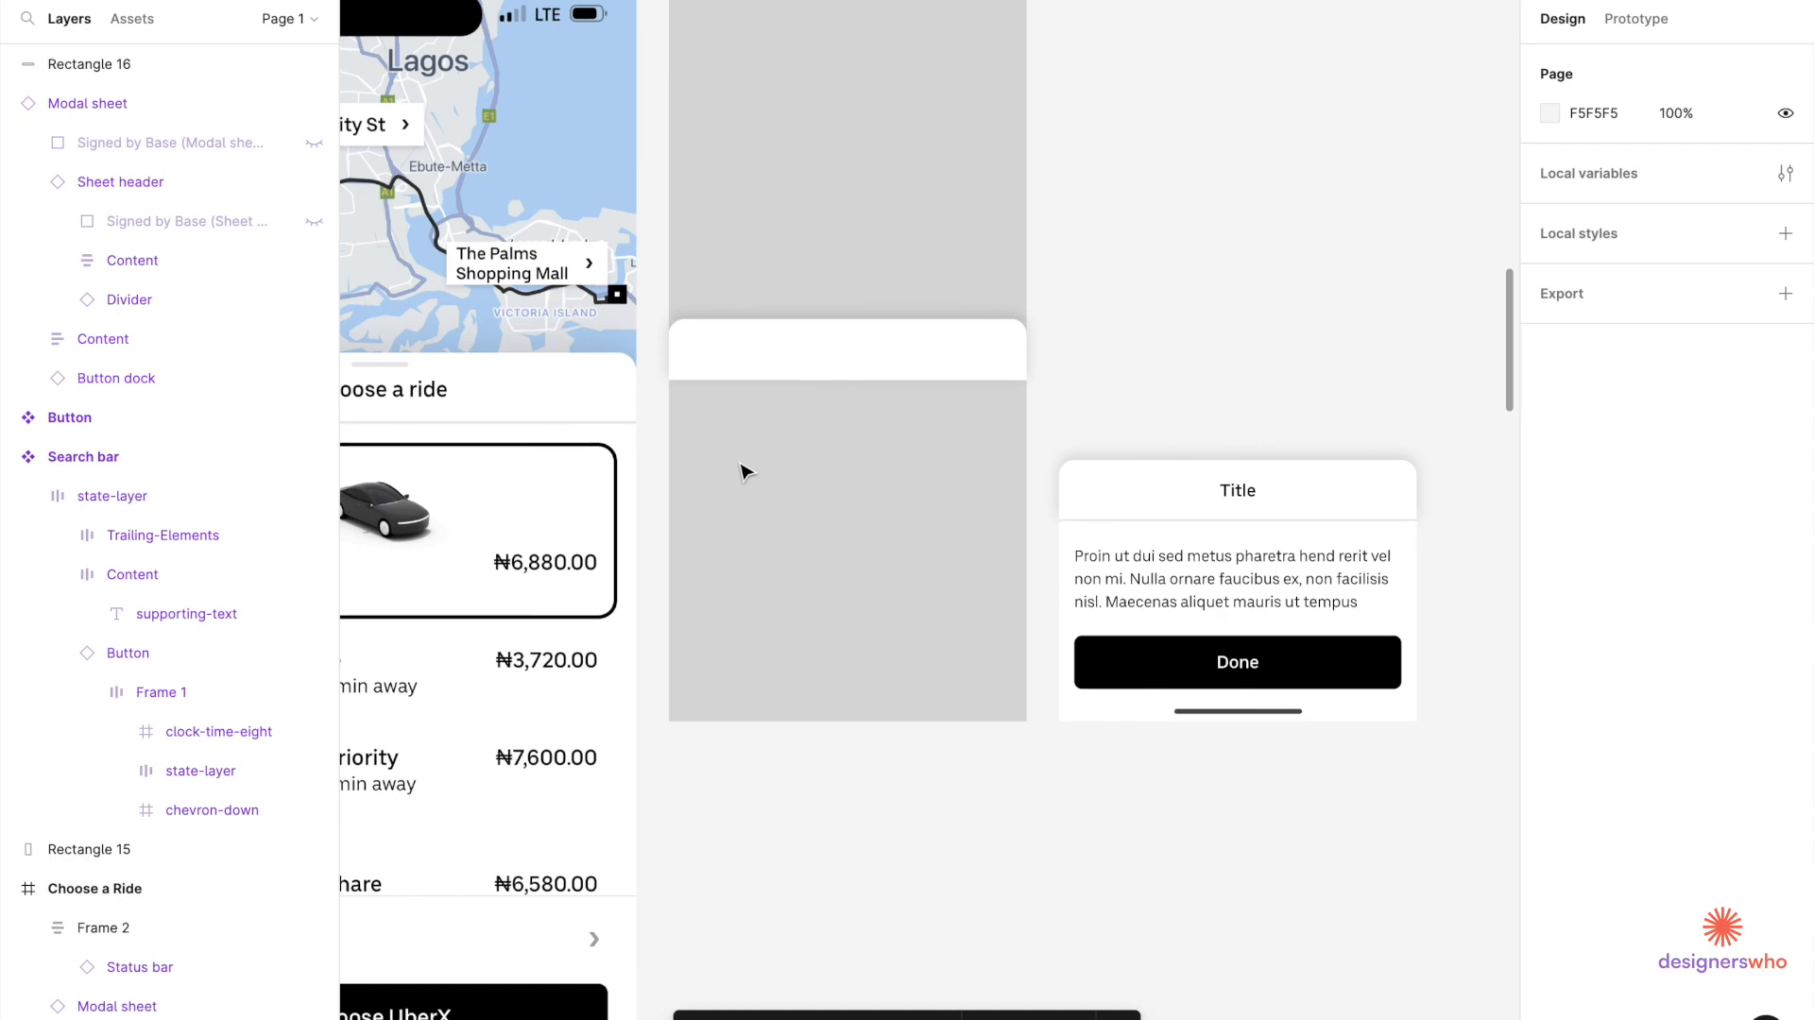
{"action": "scroll", "coordinate": [723, 406], "scroll_direction": "down", "scroll_amount": 5}
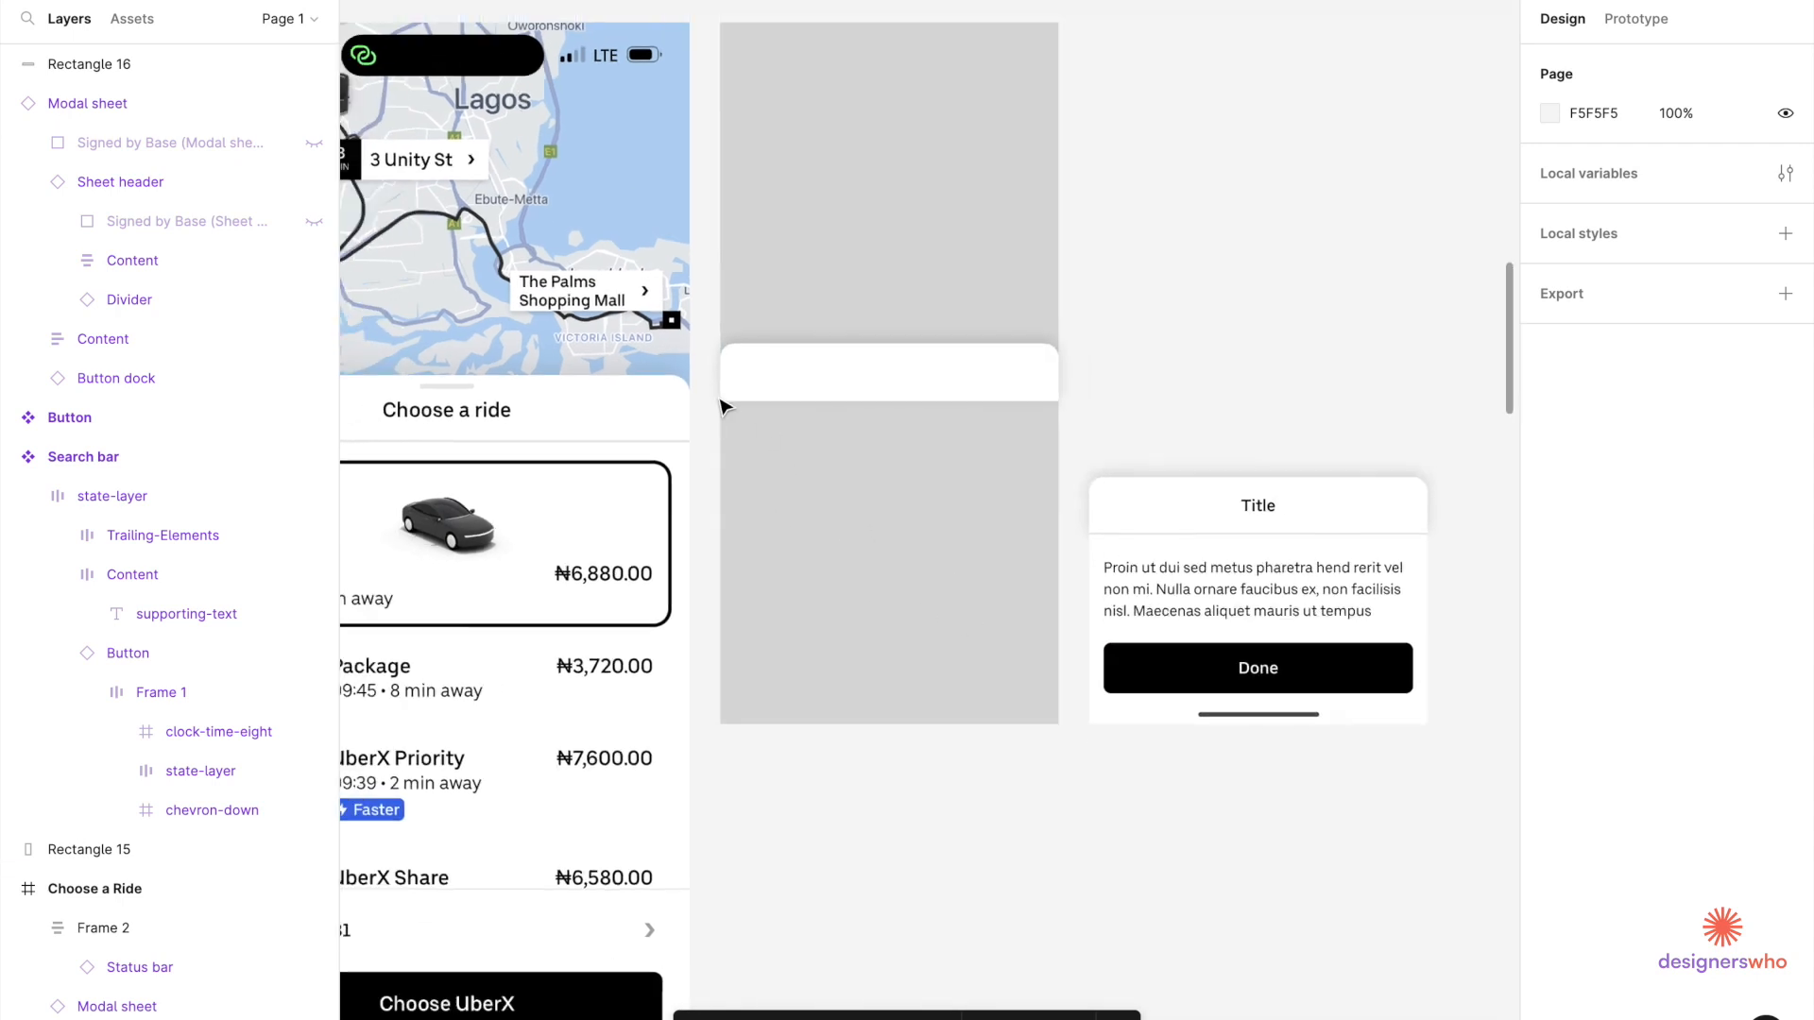
{"action": "scroll", "coordinate": [661, 378], "scroll_direction": "left", "scroll_amount": 5}
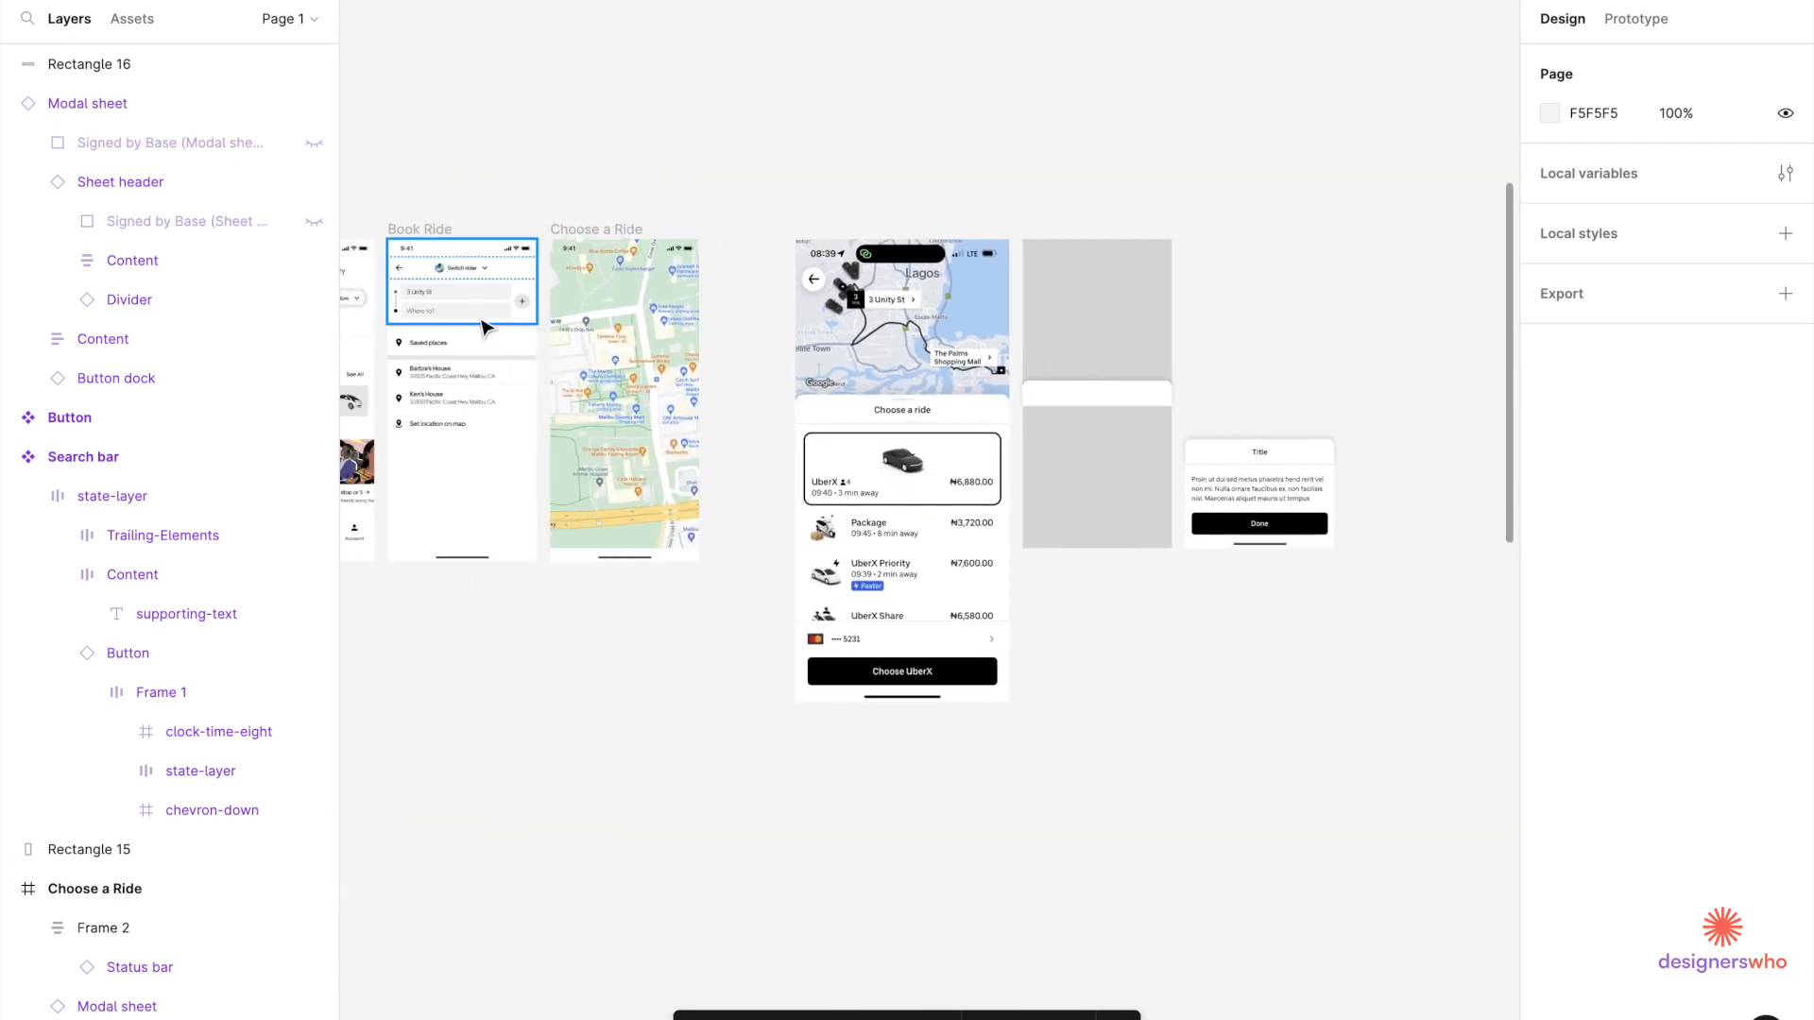
{"action": "scroll", "coordinate": [487, 474], "scroll_direction": "down", "scroll_amount": 5}
{"action": "scroll", "coordinate": [488, 474], "scroll_direction": "left", "scroll_amount": 10}
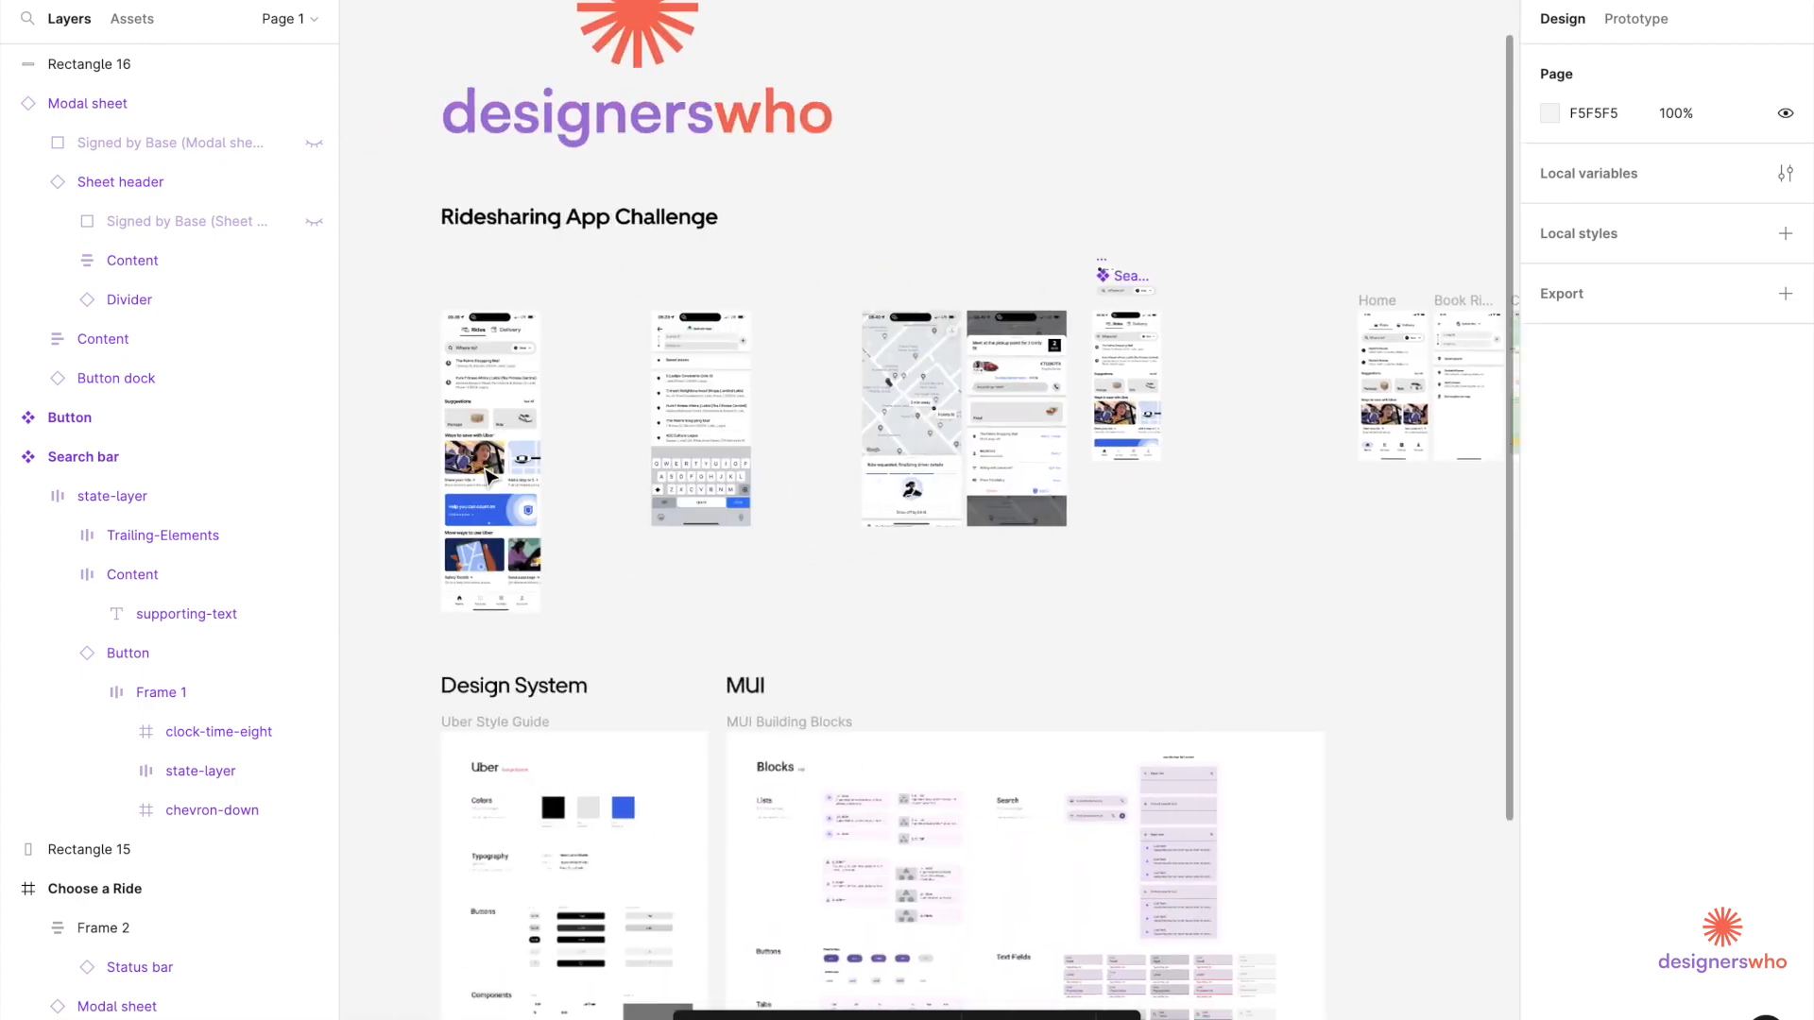
{"action": "scroll", "coordinate": [611, 697], "scroll_direction": "down", "scroll_amount": 4}
{"action": "scroll", "coordinate": [870, 680], "scroll_direction": "up", "scroll_amount": 10}
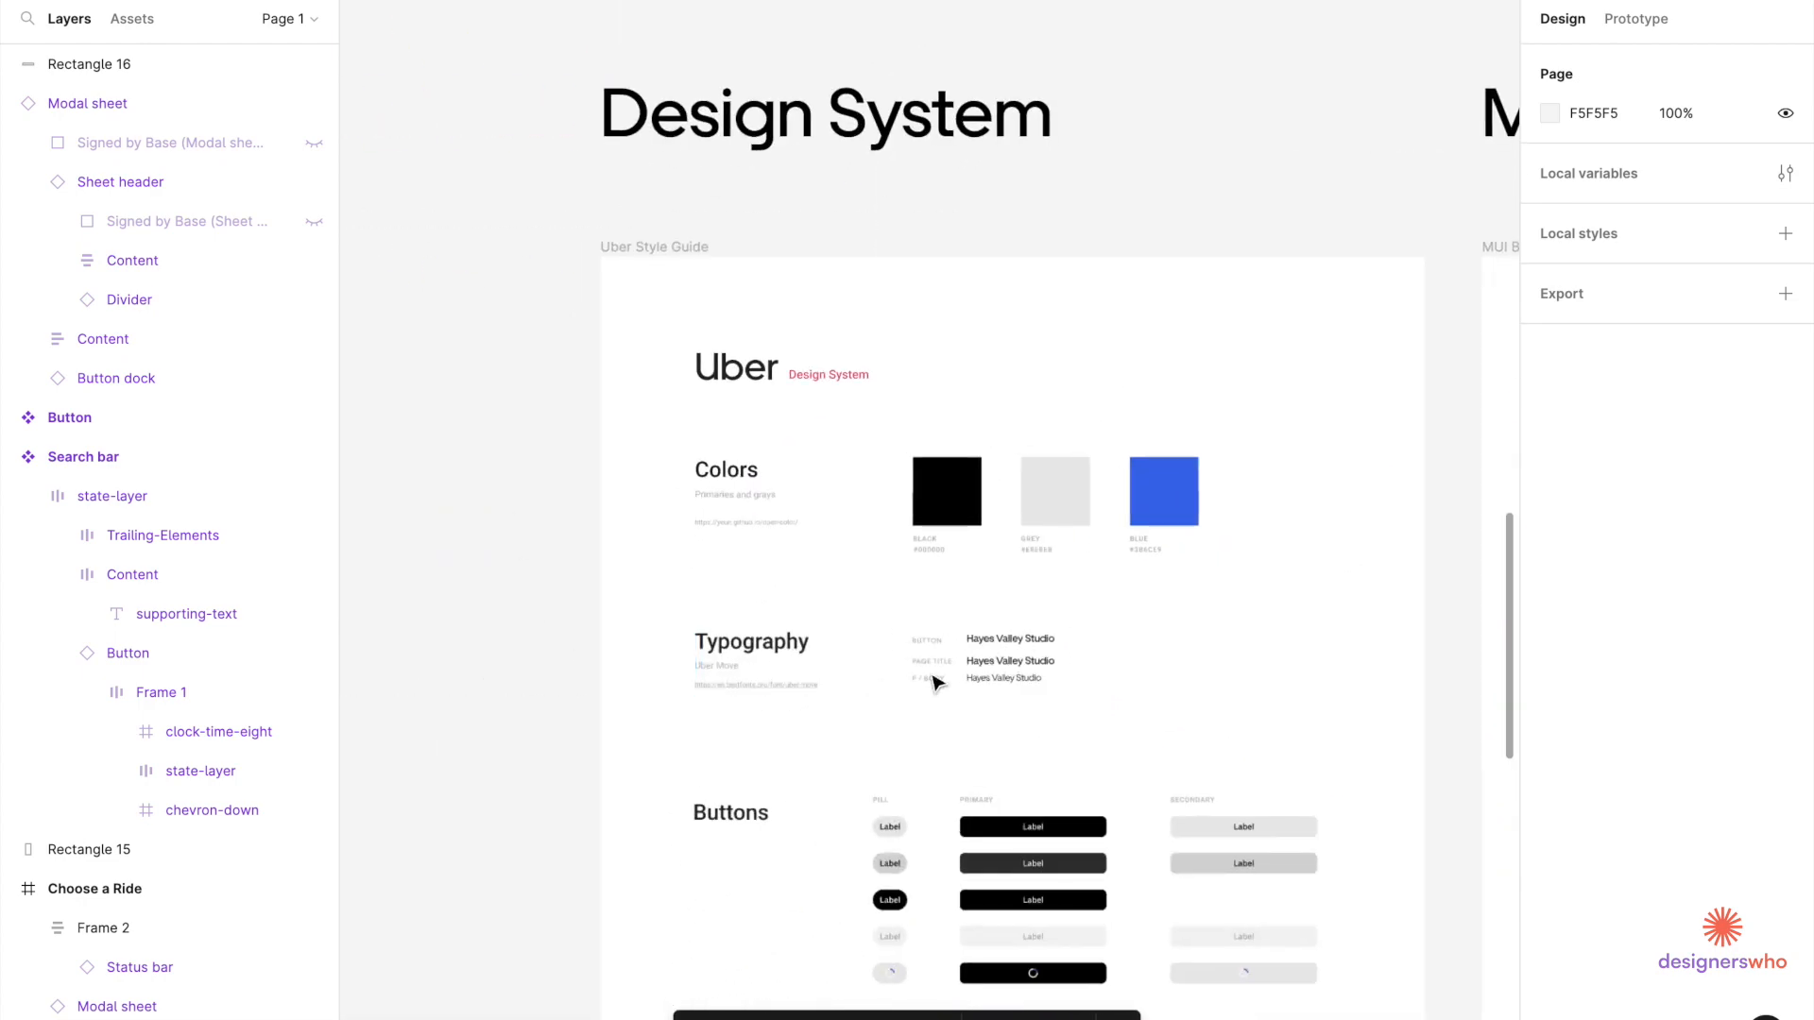
{"action": "left_click", "coordinate": [996, 655]}
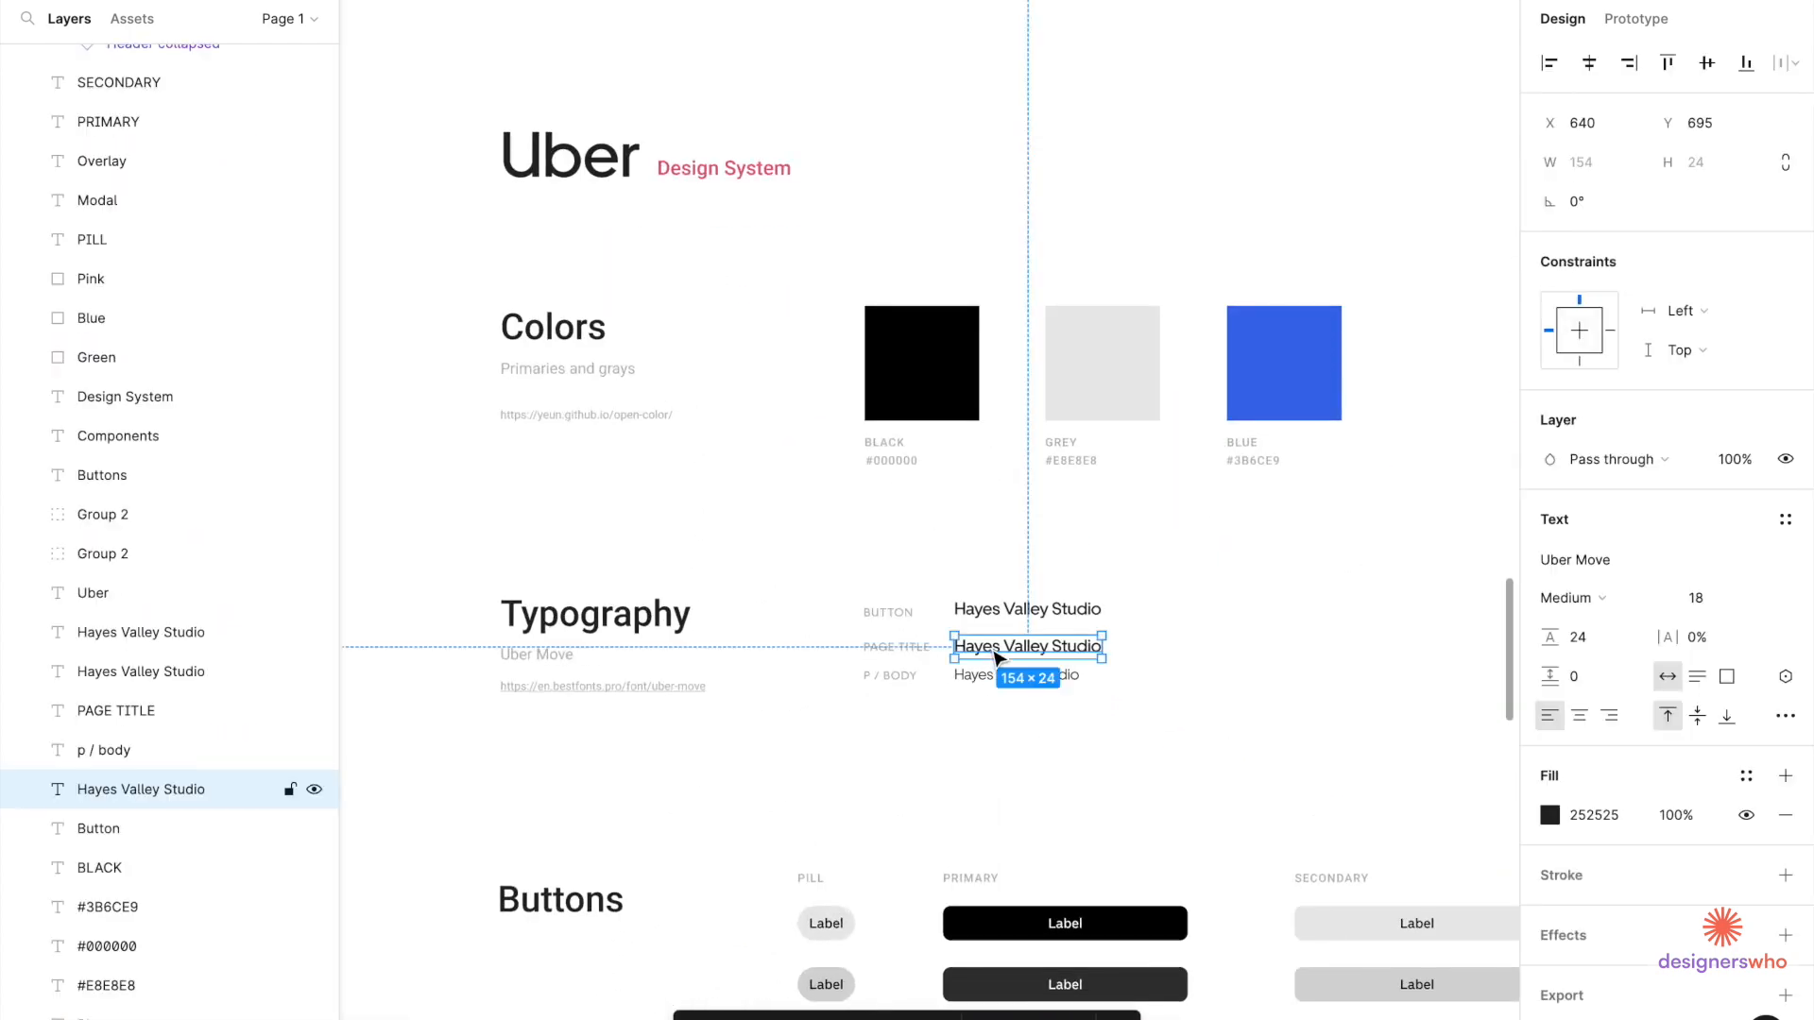
Paste the page-title text and move it up into the white header strip.
{"action": "scroll", "coordinate": [1017, 612], "scroll_direction": "down", "scroll_amount": 3}
{"action": "scroll", "coordinate": [1017, 612], "scroll_direction": "right", "scroll_amount": 20}
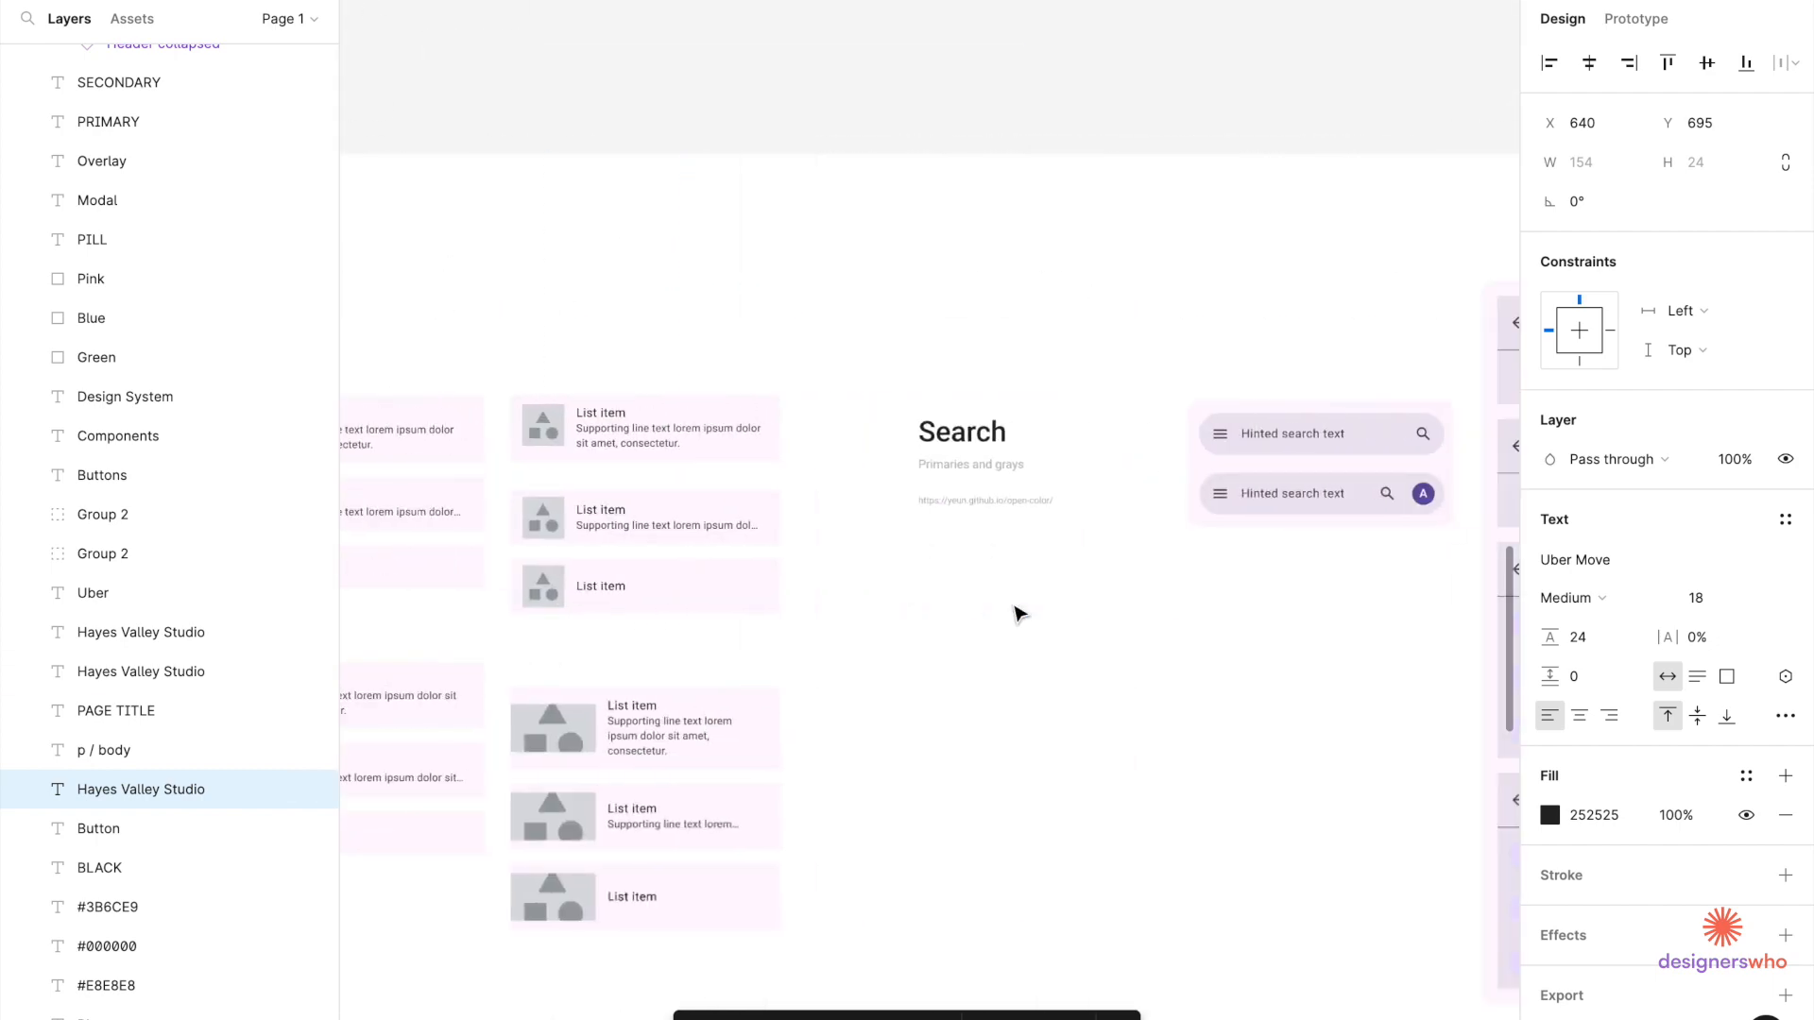
{"action": "scroll", "coordinate": [1020, 614], "scroll_direction": "down", "scroll_amount": 5}
{"action": "scroll", "coordinate": [1020, 614], "scroll_direction": "up", "scroll_amount": 10}
{"action": "scroll", "coordinate": [1247, 348], "scroll_direction": "up", "scroll_amount": 8}
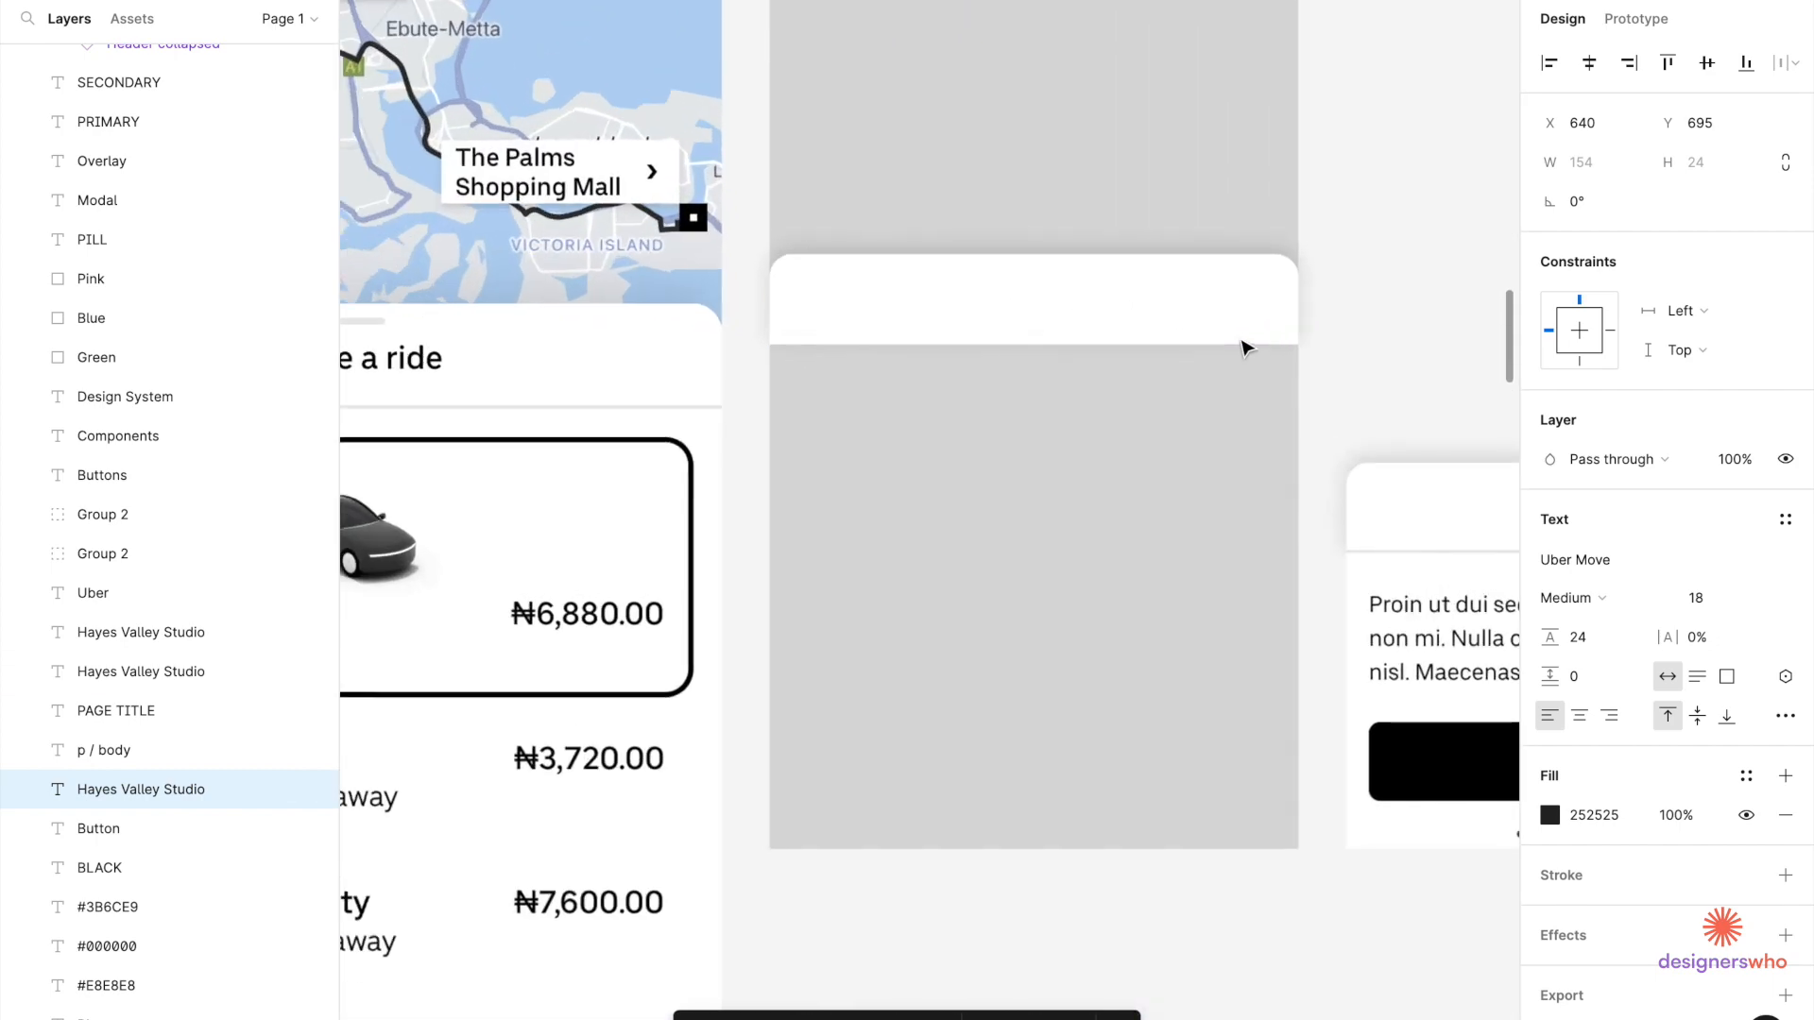
{"action": "left_click", "coordinate": [1215, 324]}
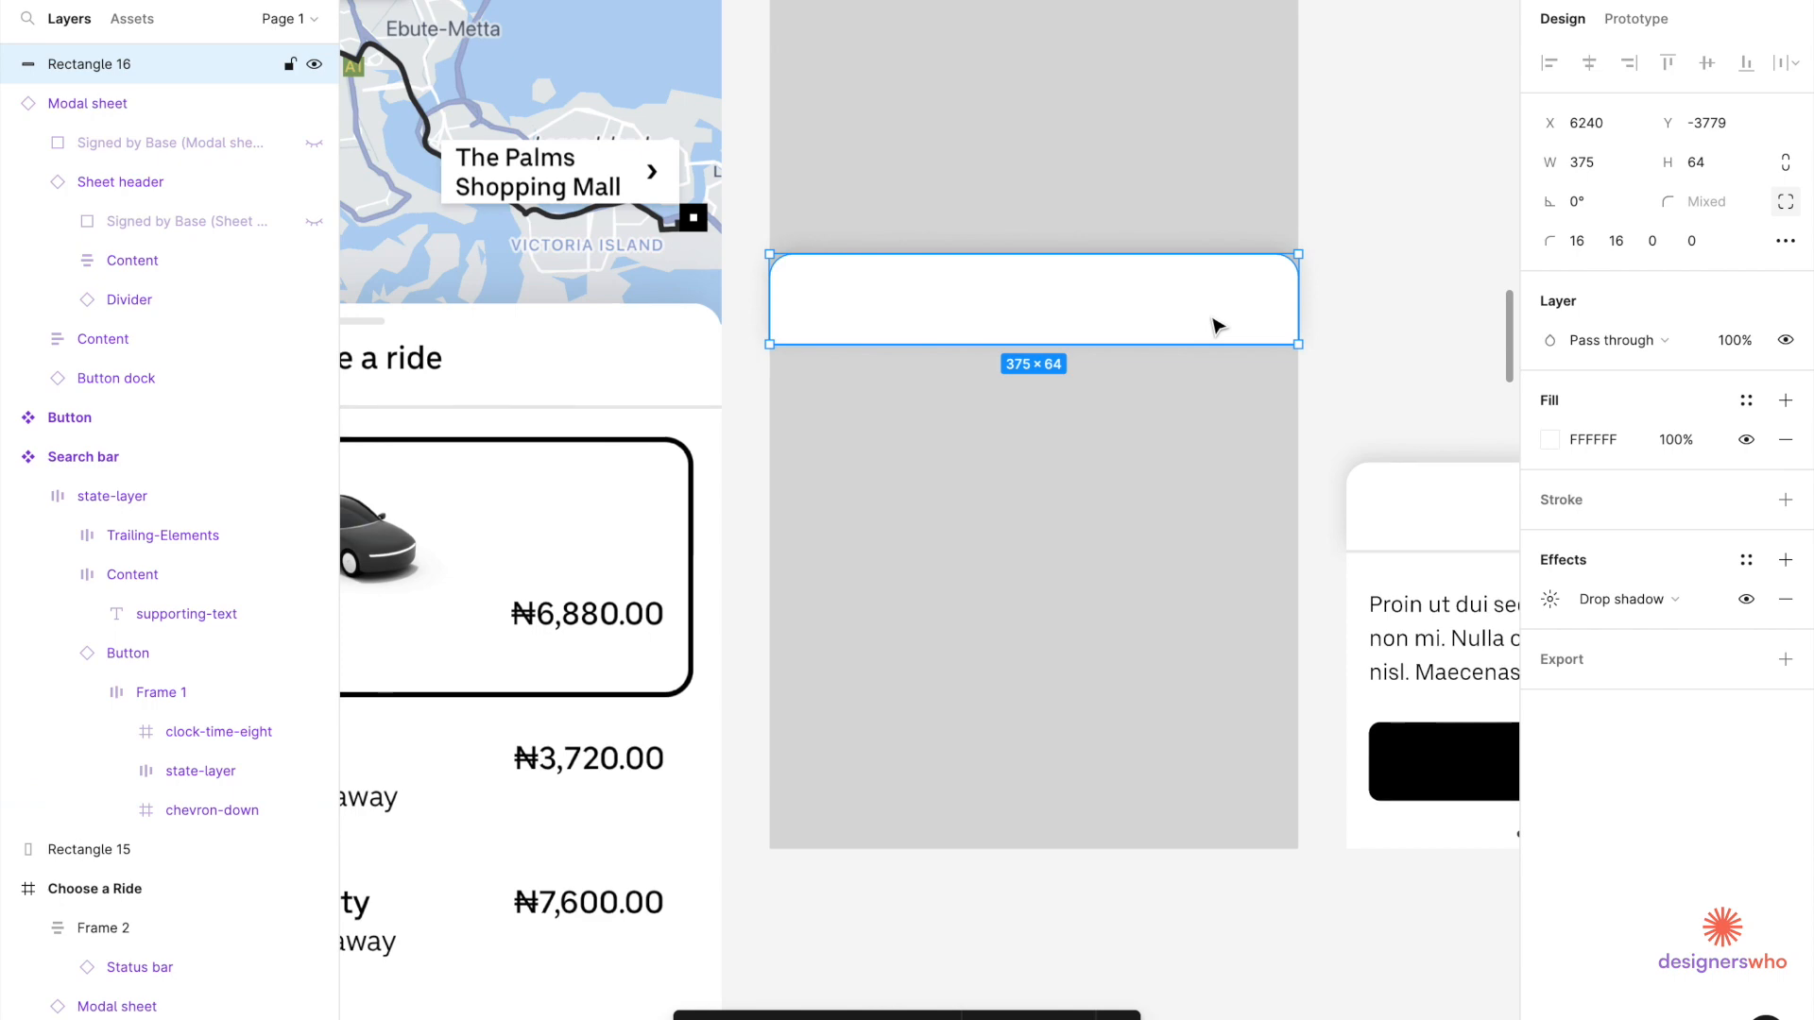
{"action": "key", "text": "ctrl+v"}
{"action": "left_click_drag", "start_coordinate": [973, 548], "coordinate": [1068, 316]}
Retype the pasted header text as 'Choose a ride'.
{"action": "scroll", "coordinate": [1068, 315], "scroll_direction": "down", "scroll_amount": 1}
{"action": "scroll", "coordinate": [1065, 317], "scroll_direction": "down", "scroll_amount": 4}
{"action": "scroll", "coordinate": [1016, 340], "scroll_direction": "up", "scroll_amount": 2}
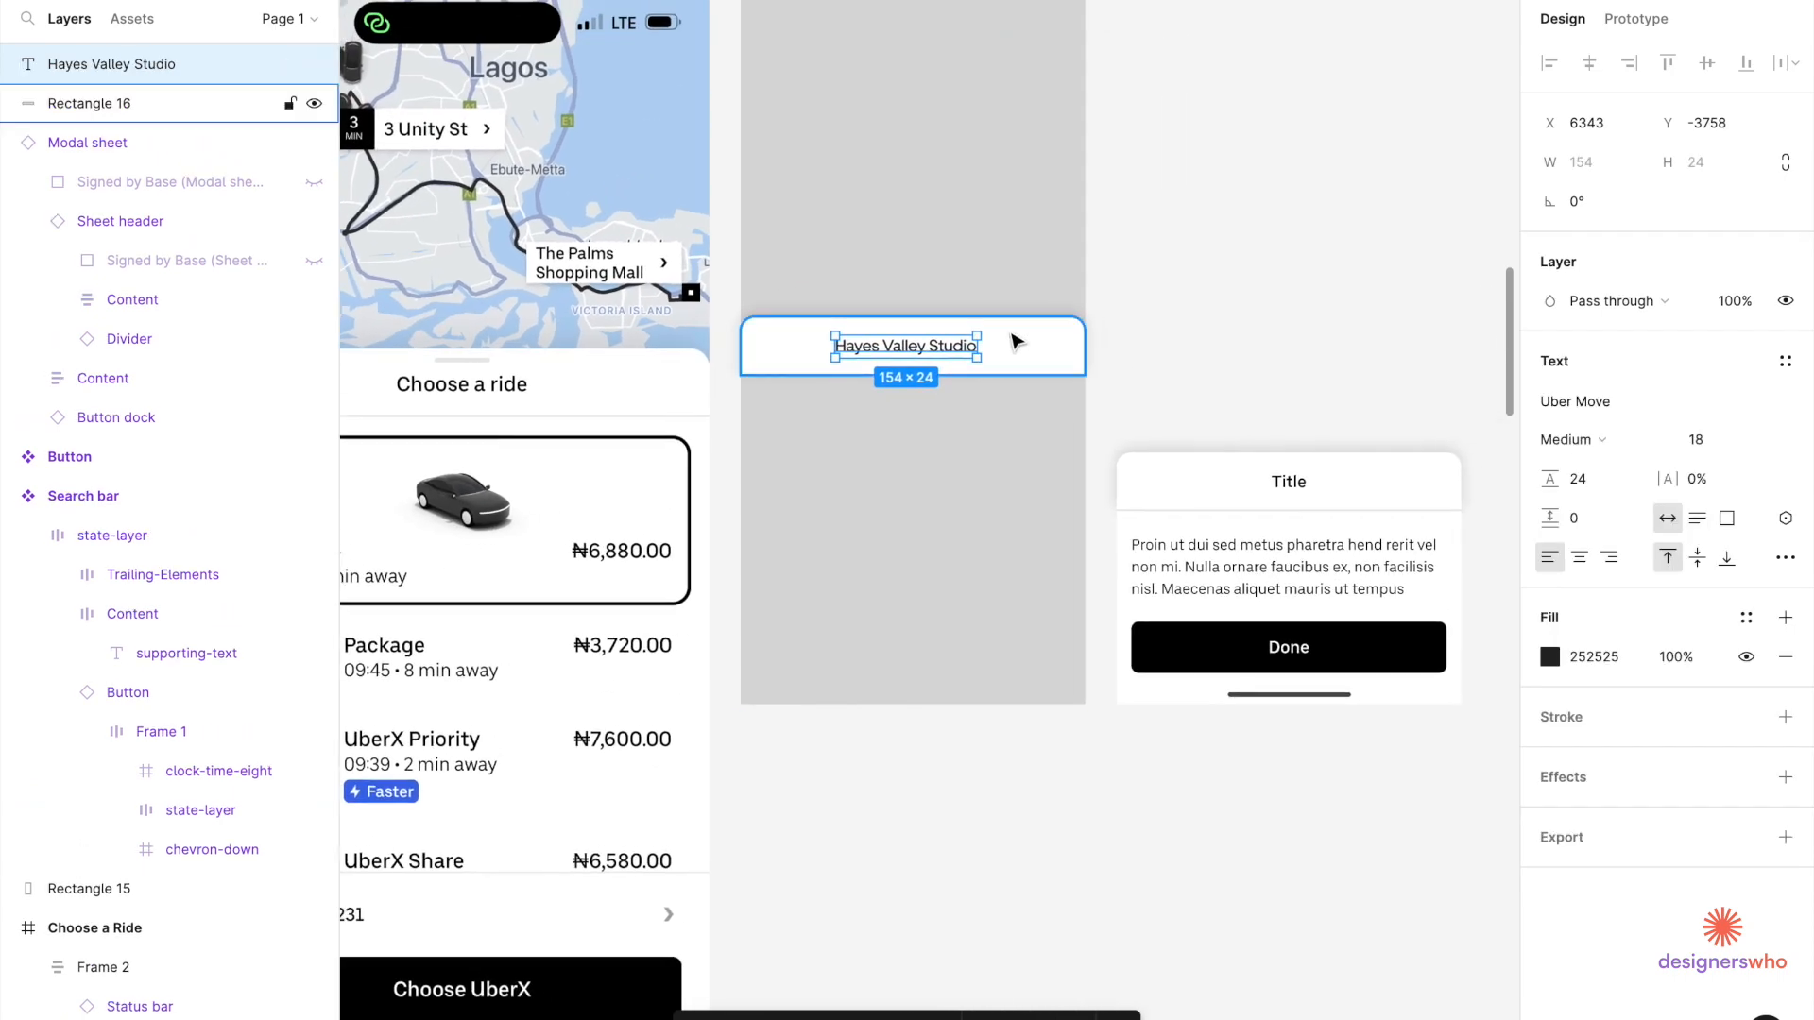
{"action": "scroll", "coordinate": [983, 336], "scroll_direction": "up", "scroll_amount": 4}
{"action": "scroll", "coordinate": [986, 335], "scroll_direction": "right", "scroll_amount": 3}
{"action": "scroll", "coordinate": [986, 335], "scroll_direction": "down", "scroll_amount": 1}
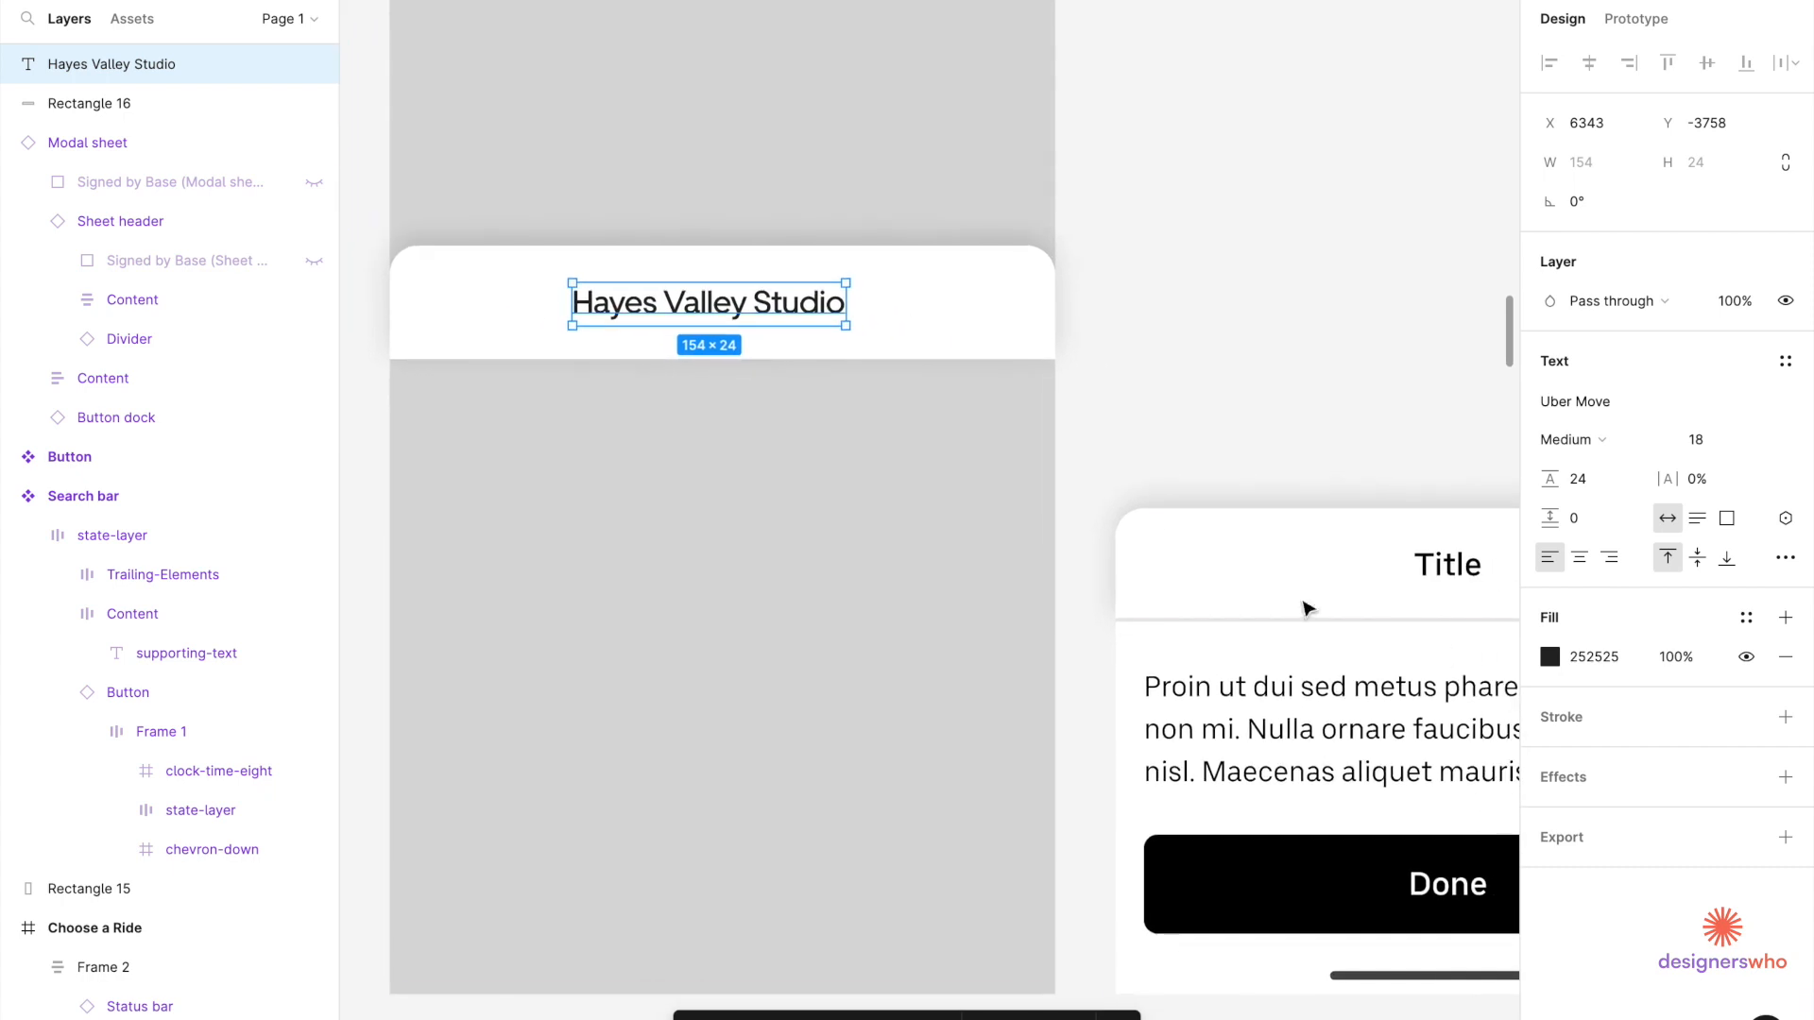
{"action": "left_click", "coordinate": [1466, 586]}
{"action": "double_click", "coordinate": [1465, 586]}
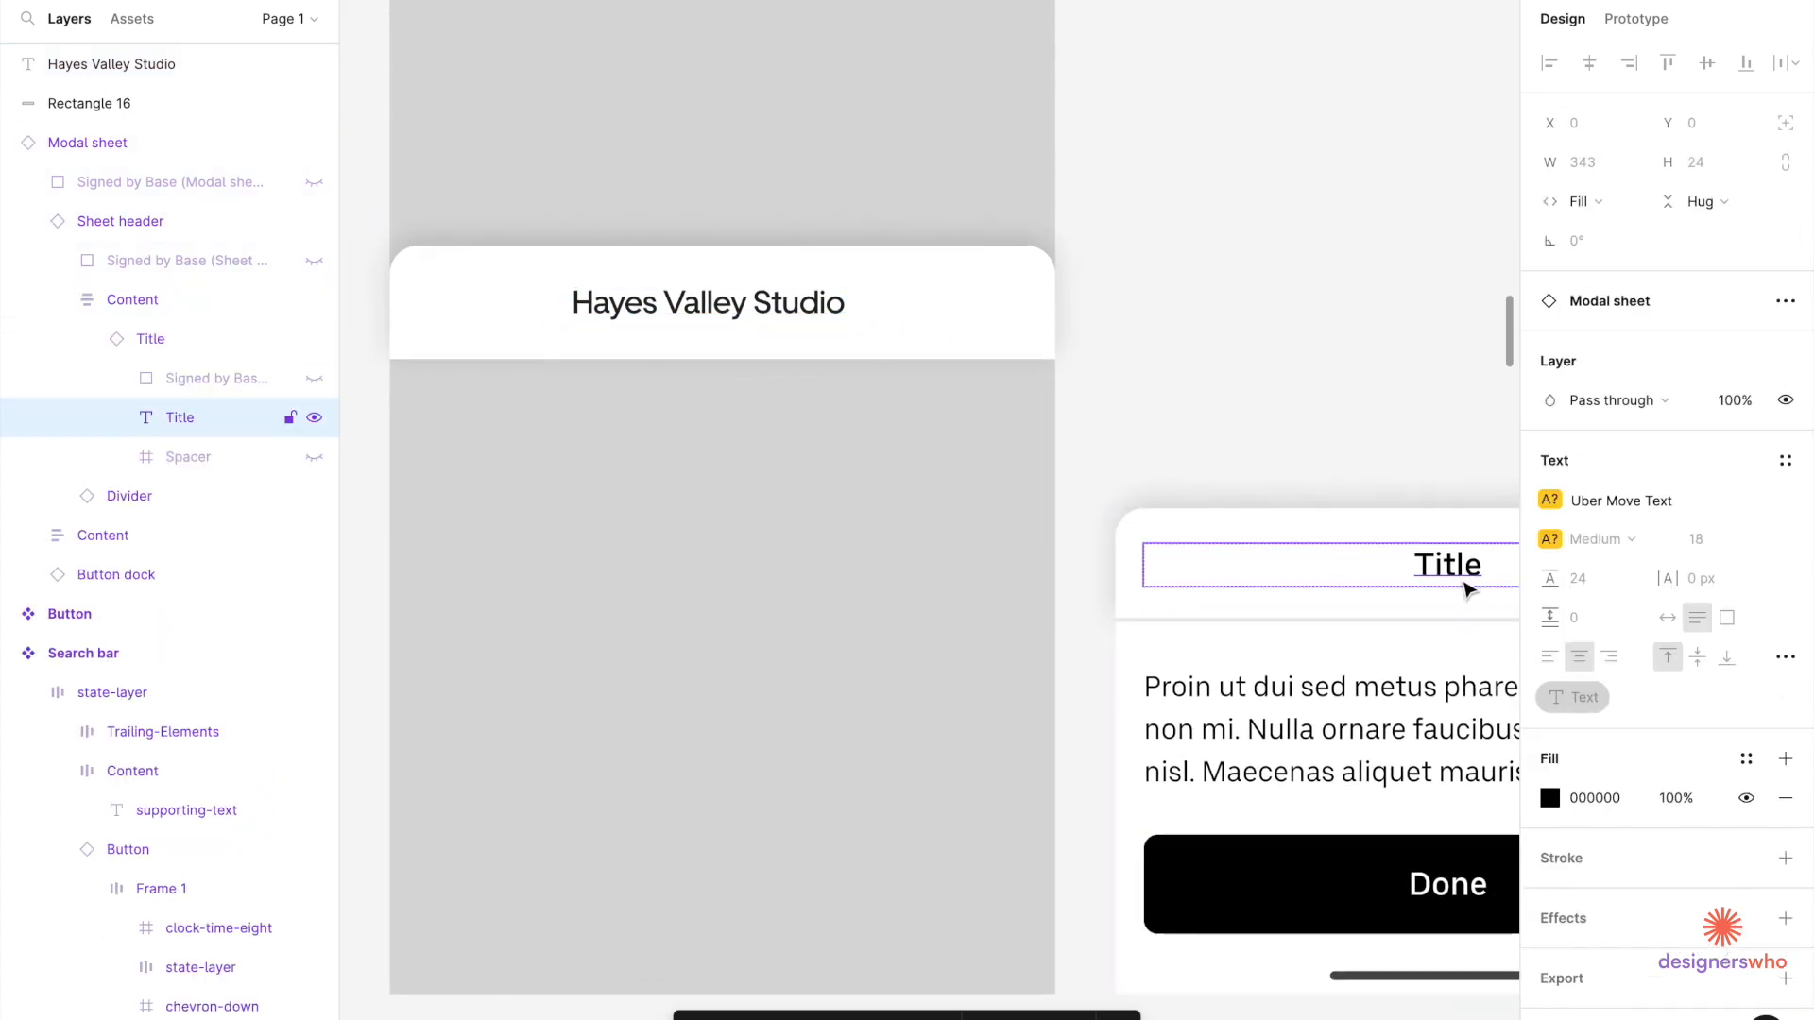
{"action": "left_click", "coordinate": [1319, 411]}
{"action": "double_click", "coordinate": [726, 299]}
{"action": "scroll", "coordinate": [725, 295], "scroll_direction": "down", "scroll_amount": 4}
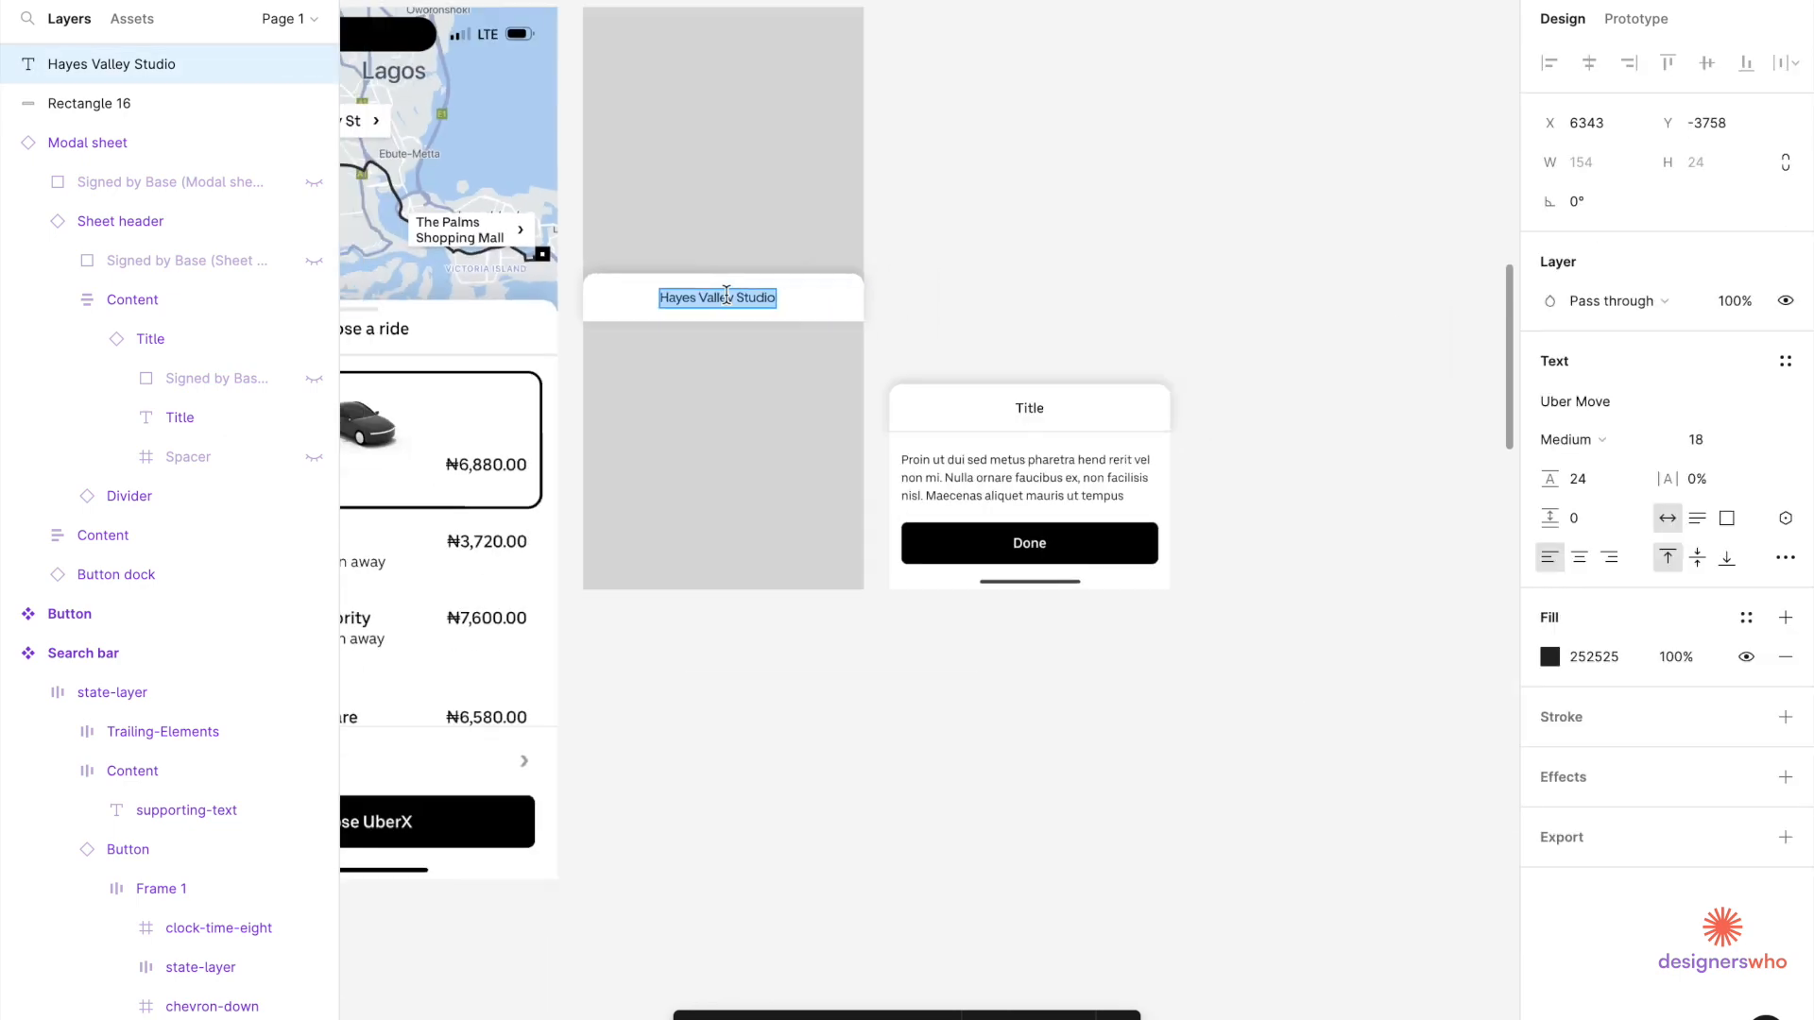
{"action": "scroll", "coordinate": [728, 297], "scroll_direction": "up", "scroll_amount": 3}
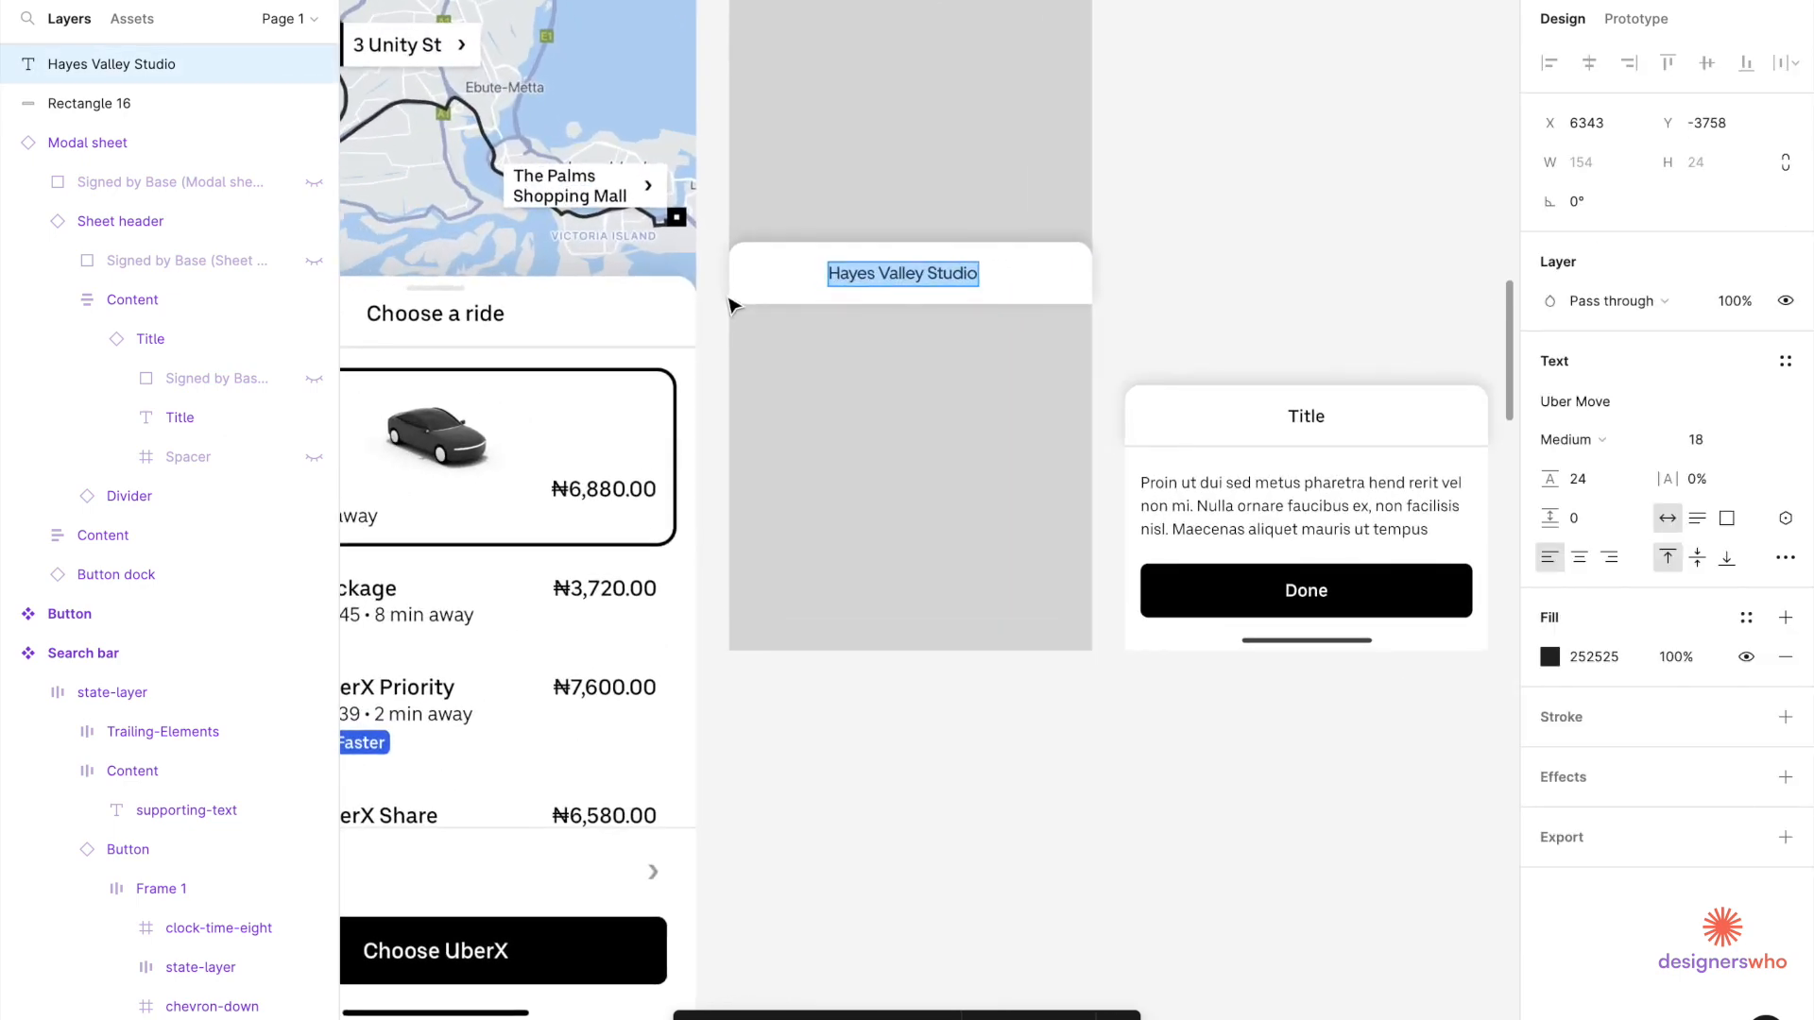
{"action": "type", "text": "Choose a rid"}
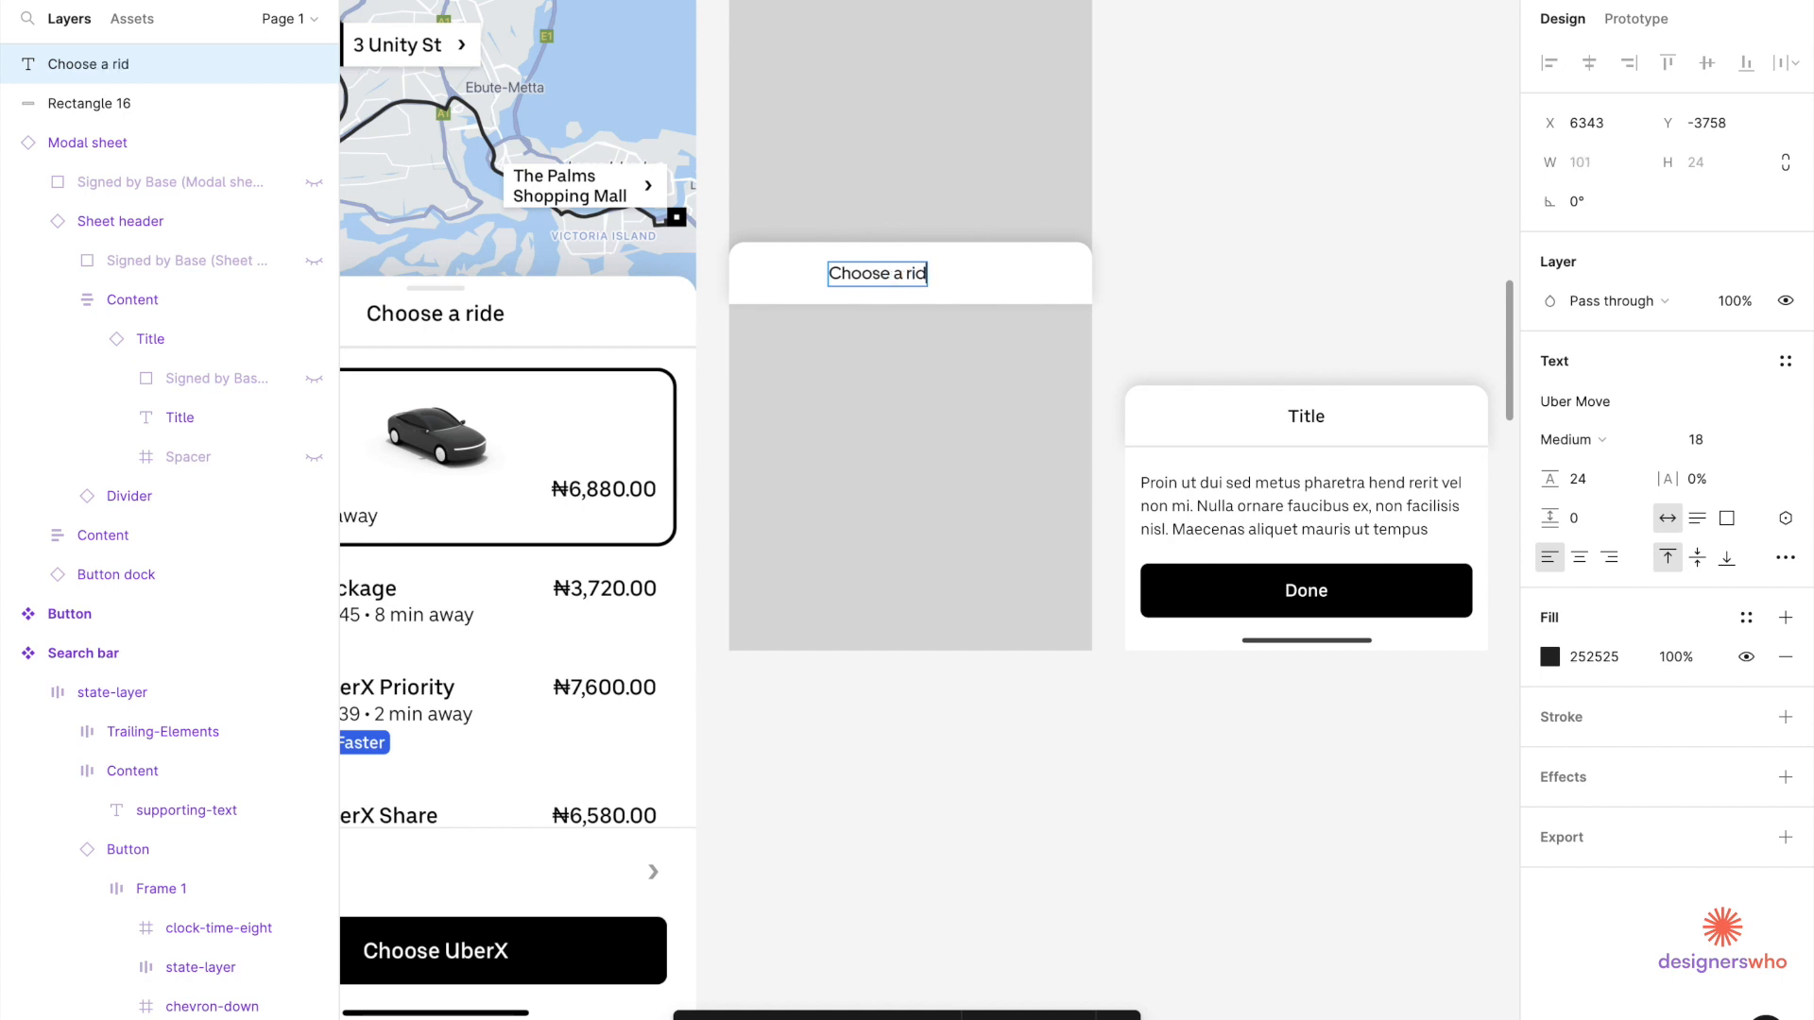
{"action": "key", "text": "Escape"}
{"action": "left_click", "coordinate": [1186, 271]}
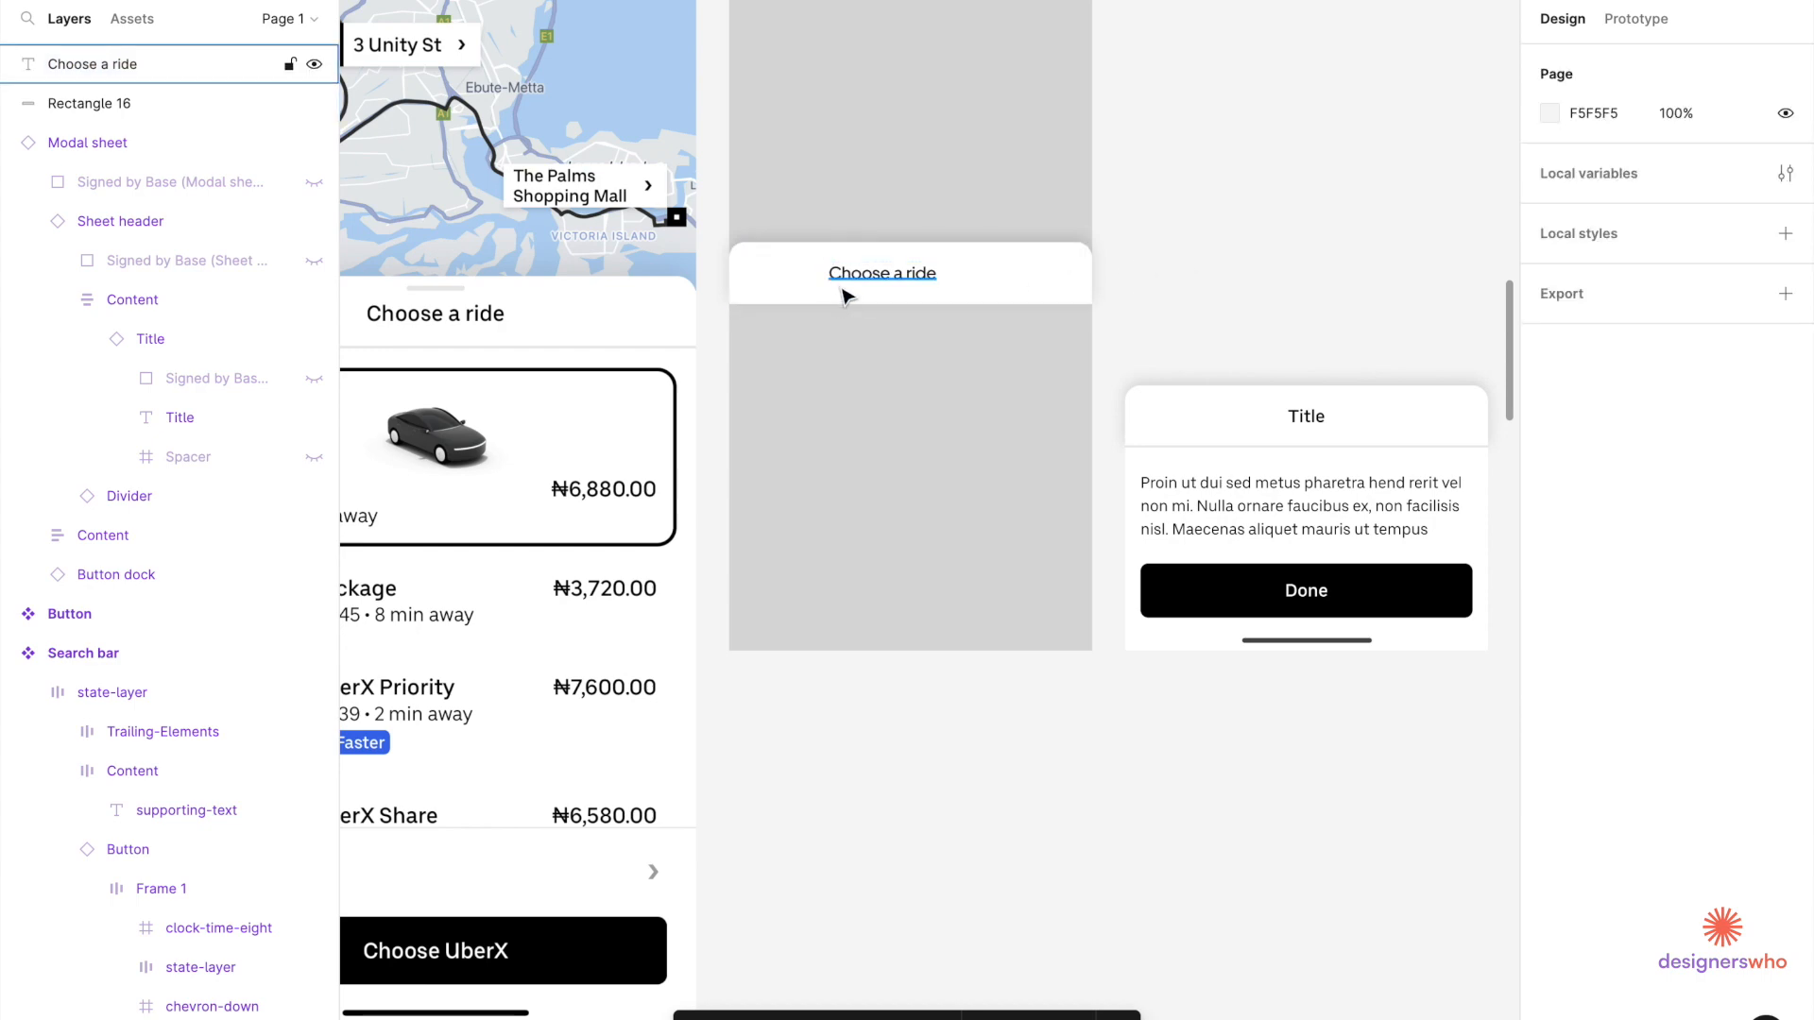
Select the full-width horizontal divider component from the divider samples frame.
{"action": "left_click", "coordinate": [886, 286]}
{"action": "scroll", "coordinate": [851, 293], "scroll_direction": "down", "scroll_amount": 5}
{"action": "scroll", "coordinate": [844, 295], "scroll_direction": "down", "scroll_amount": 3}
{"action": "scroll", "coordinate": [844, 295], "scroll_direction": "left", "scroll_amount": 5}
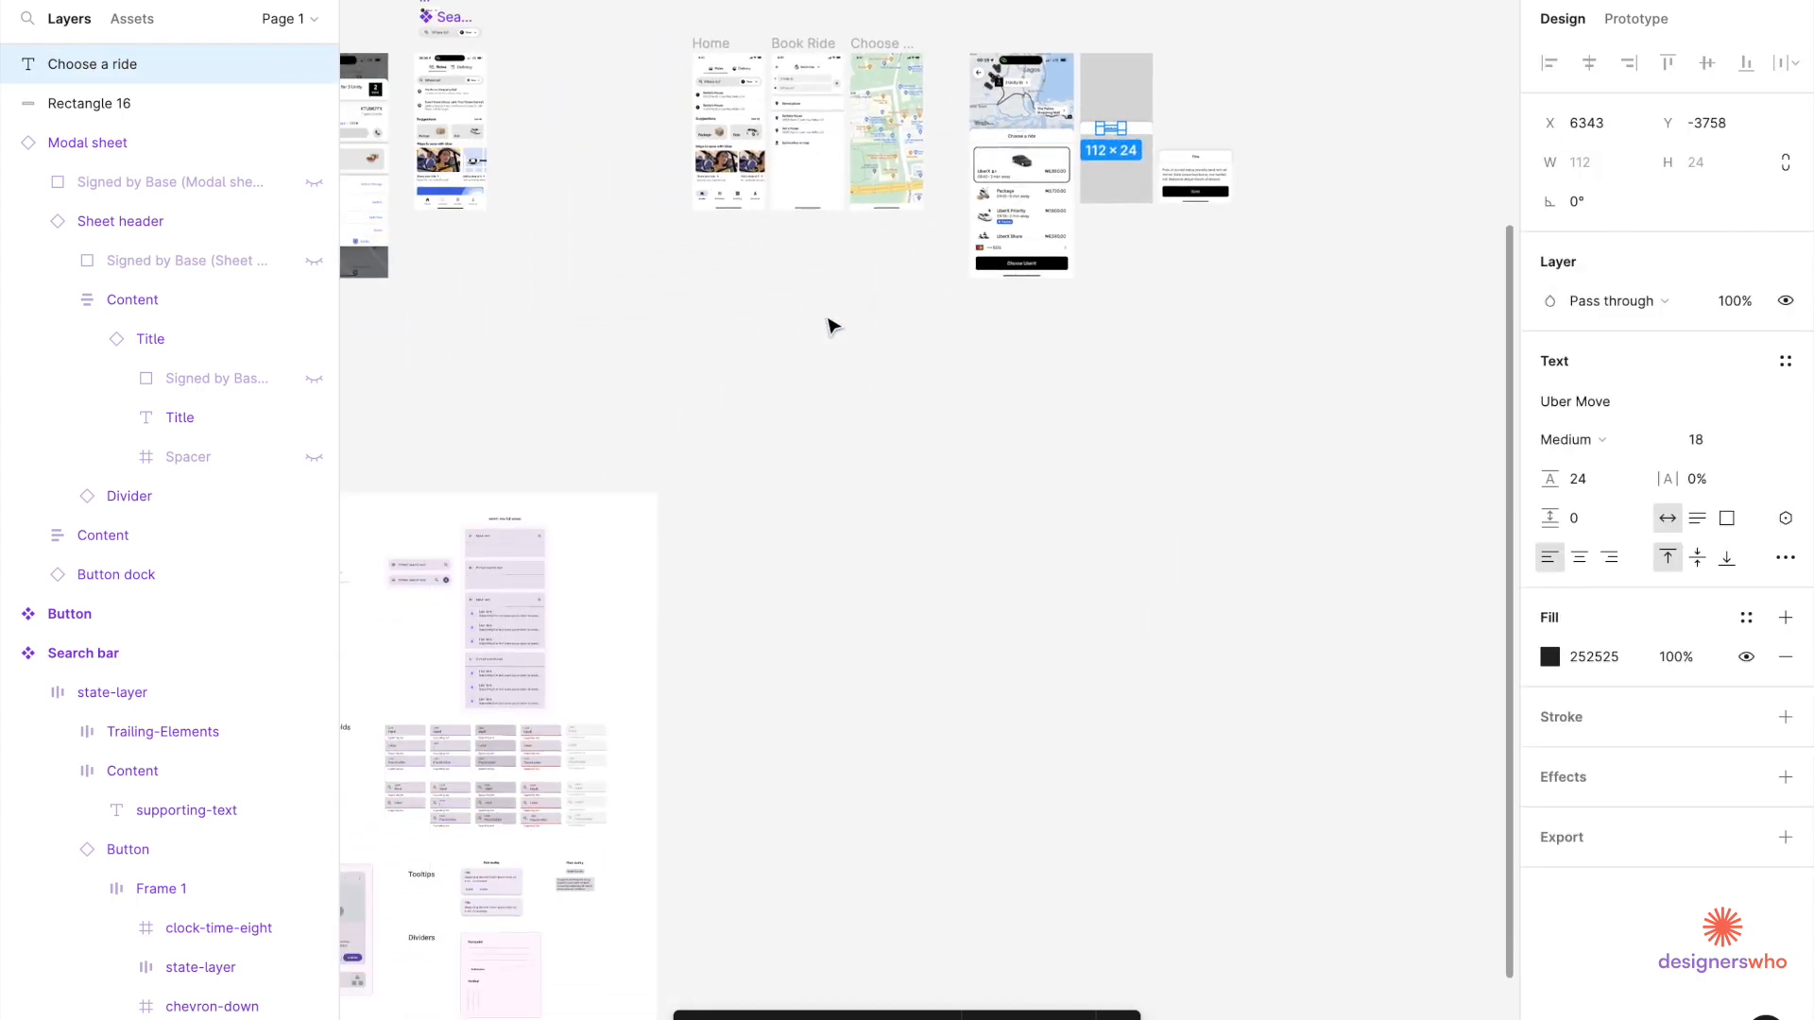
{"action": "scroll", "coordinate": [483, 814], "scroll_direction": "down", "scroll_amount": 5}
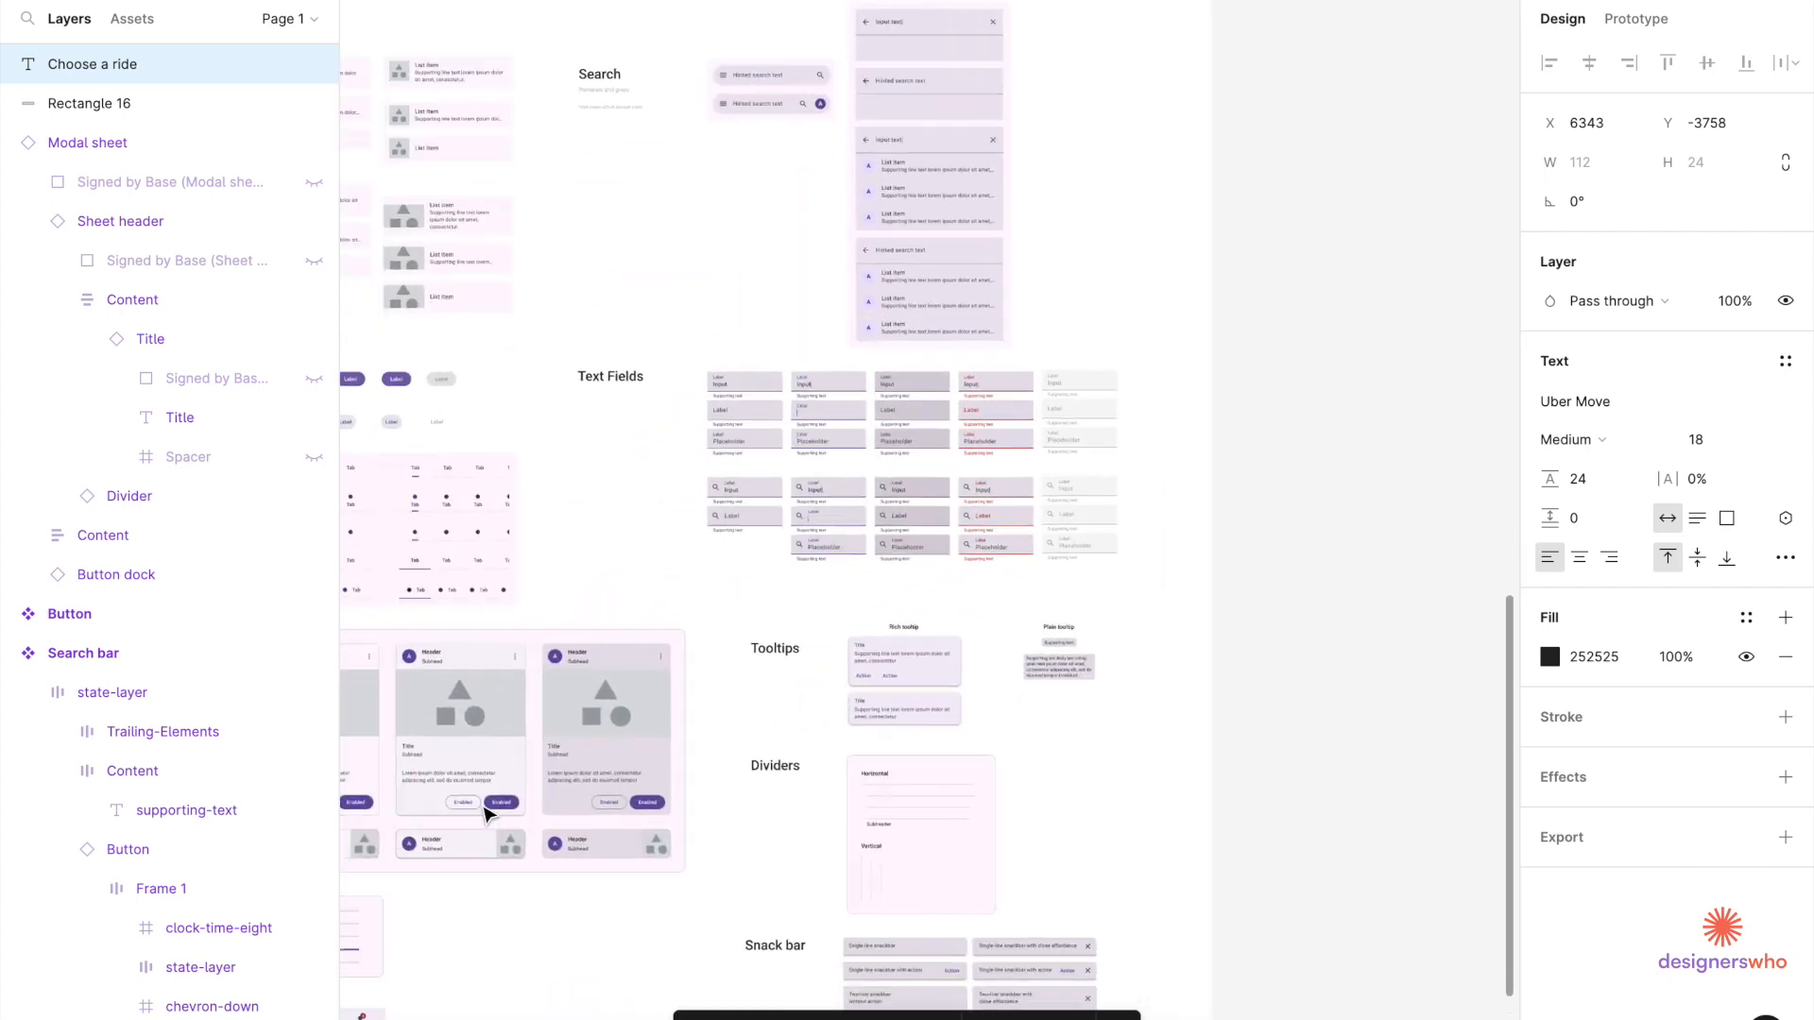
{"action": "scroll", "coordinate": [883, 757], "scroll_direction": "up", "scroll_amount": 6}
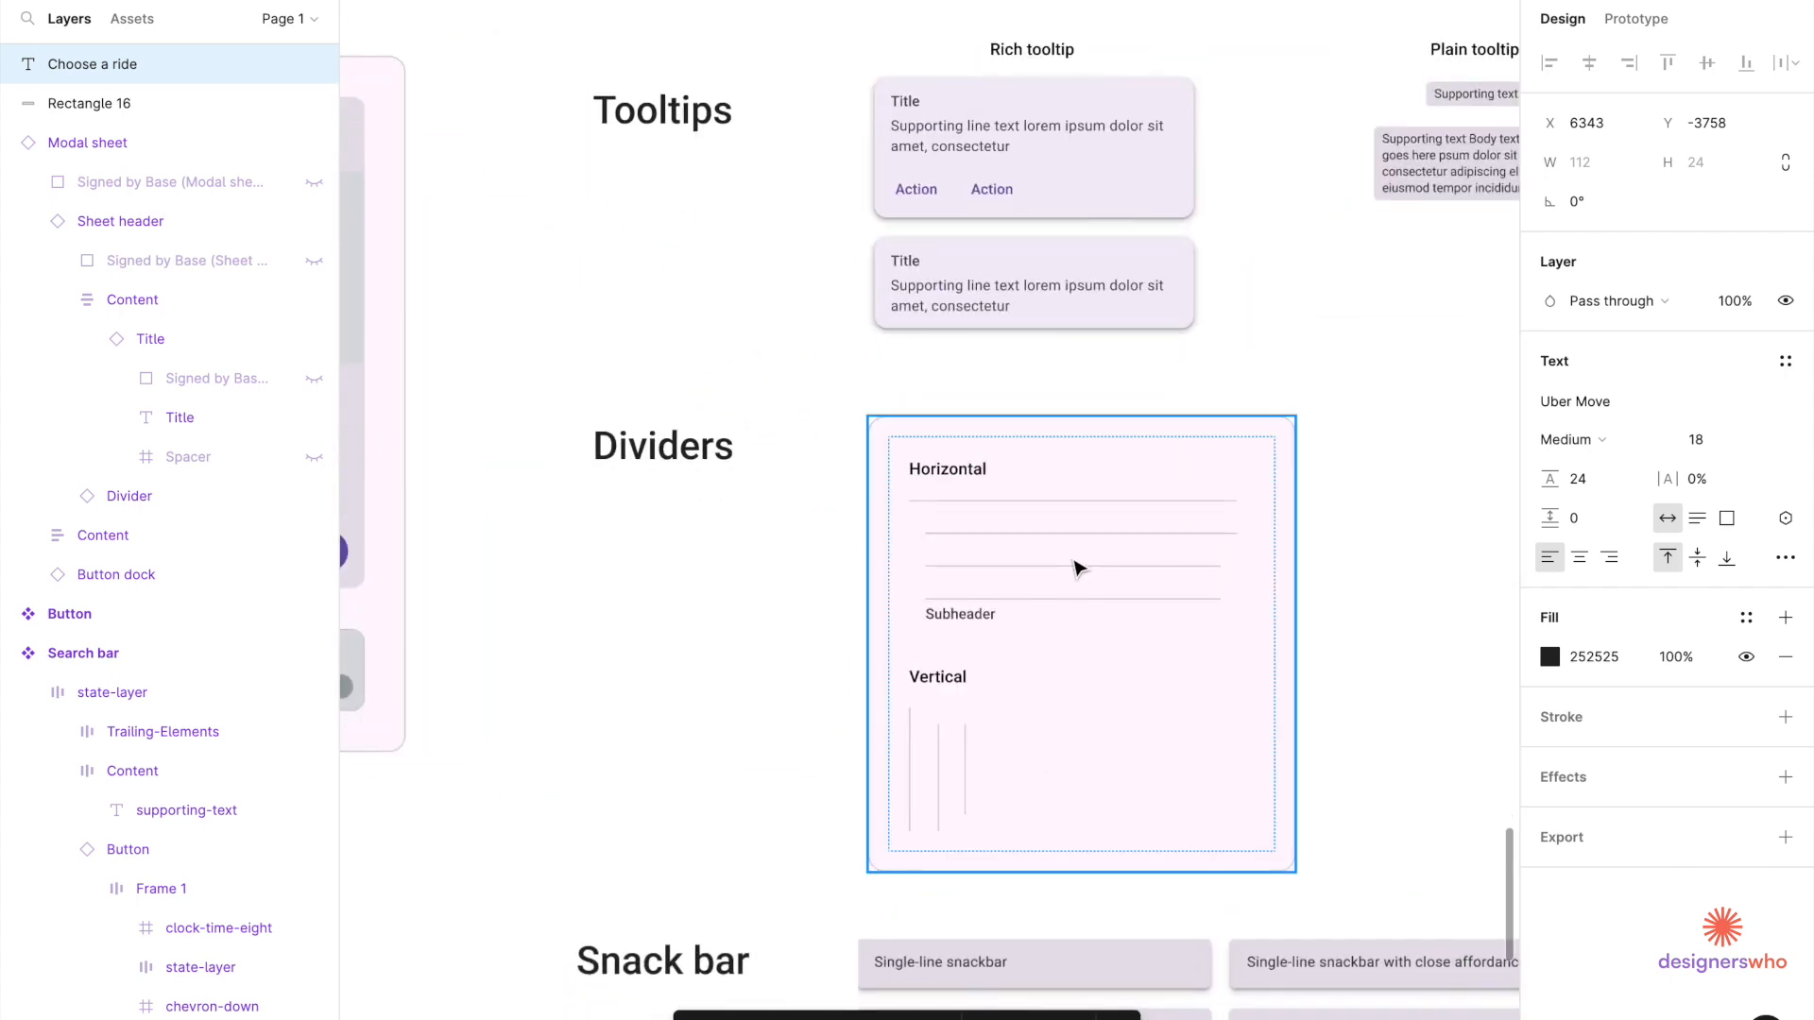
{"action": "scroll", "coordinate": [1077, 568], "scroll_direction": "up", "scroll_amount": 3}
{"action": "left_click", "coordinate": [1072, 508]}
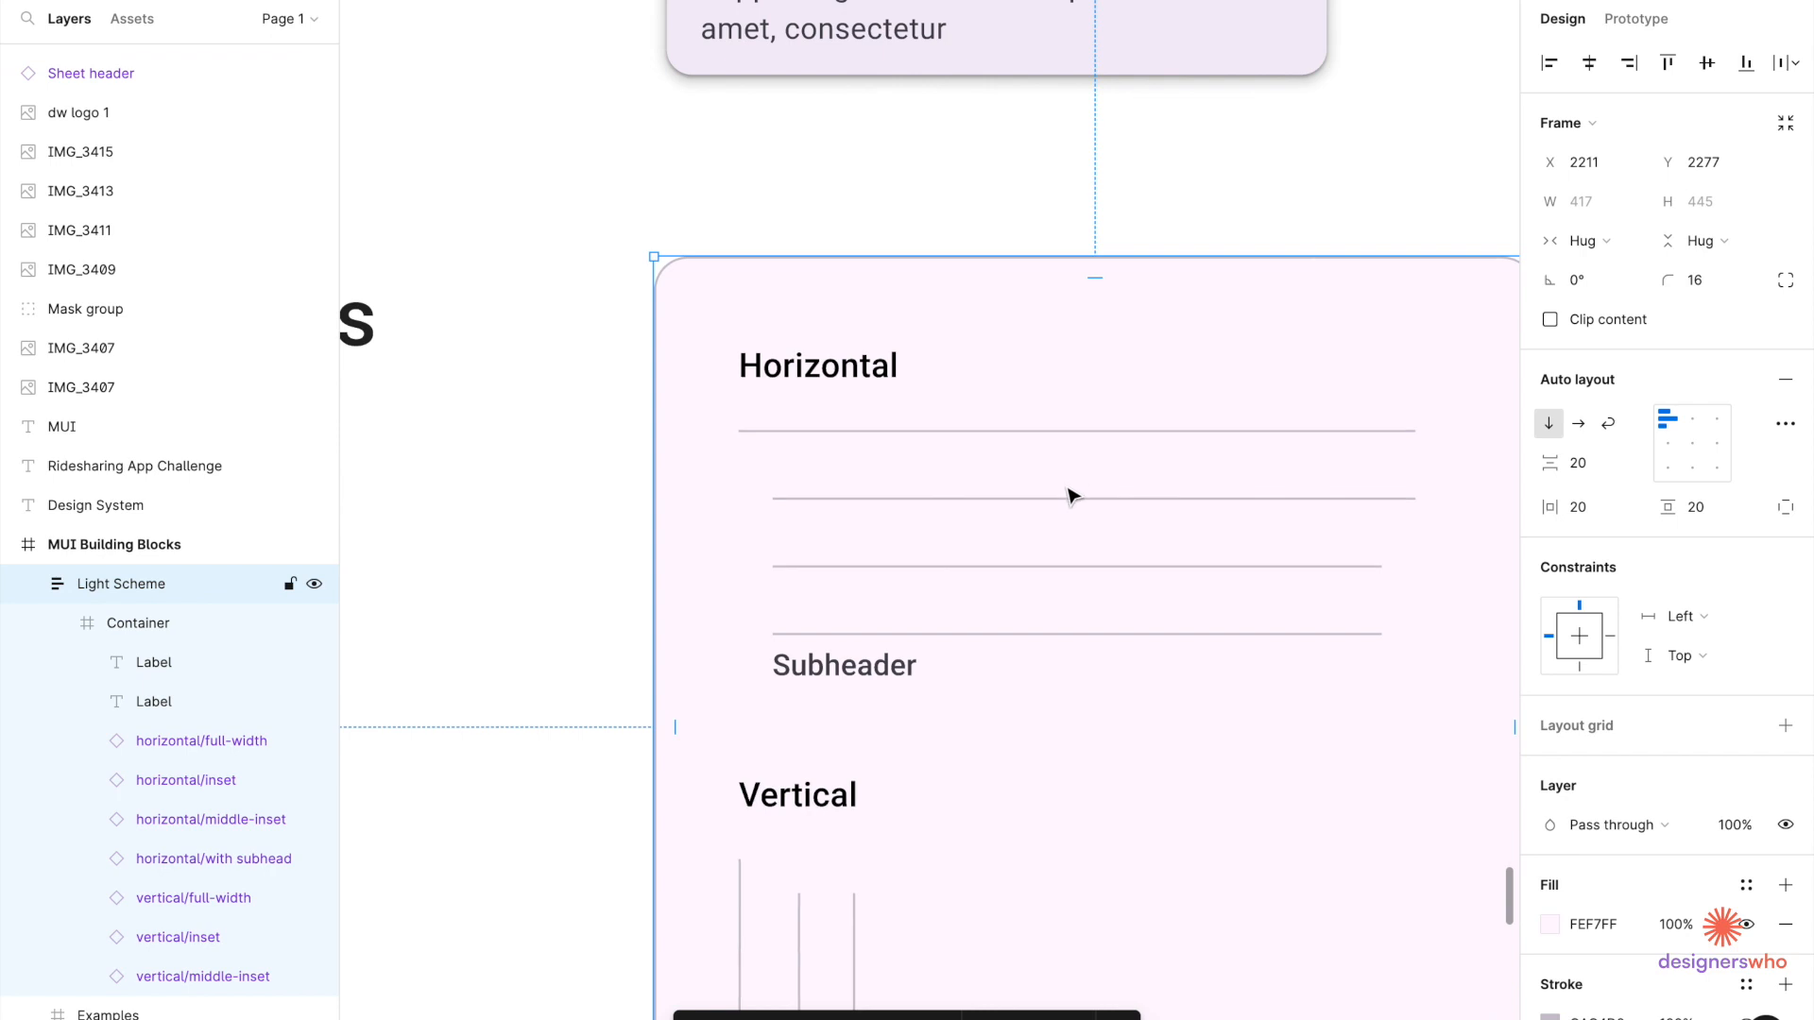
{"action": "left_click", "coordinate": [1071, 437]}
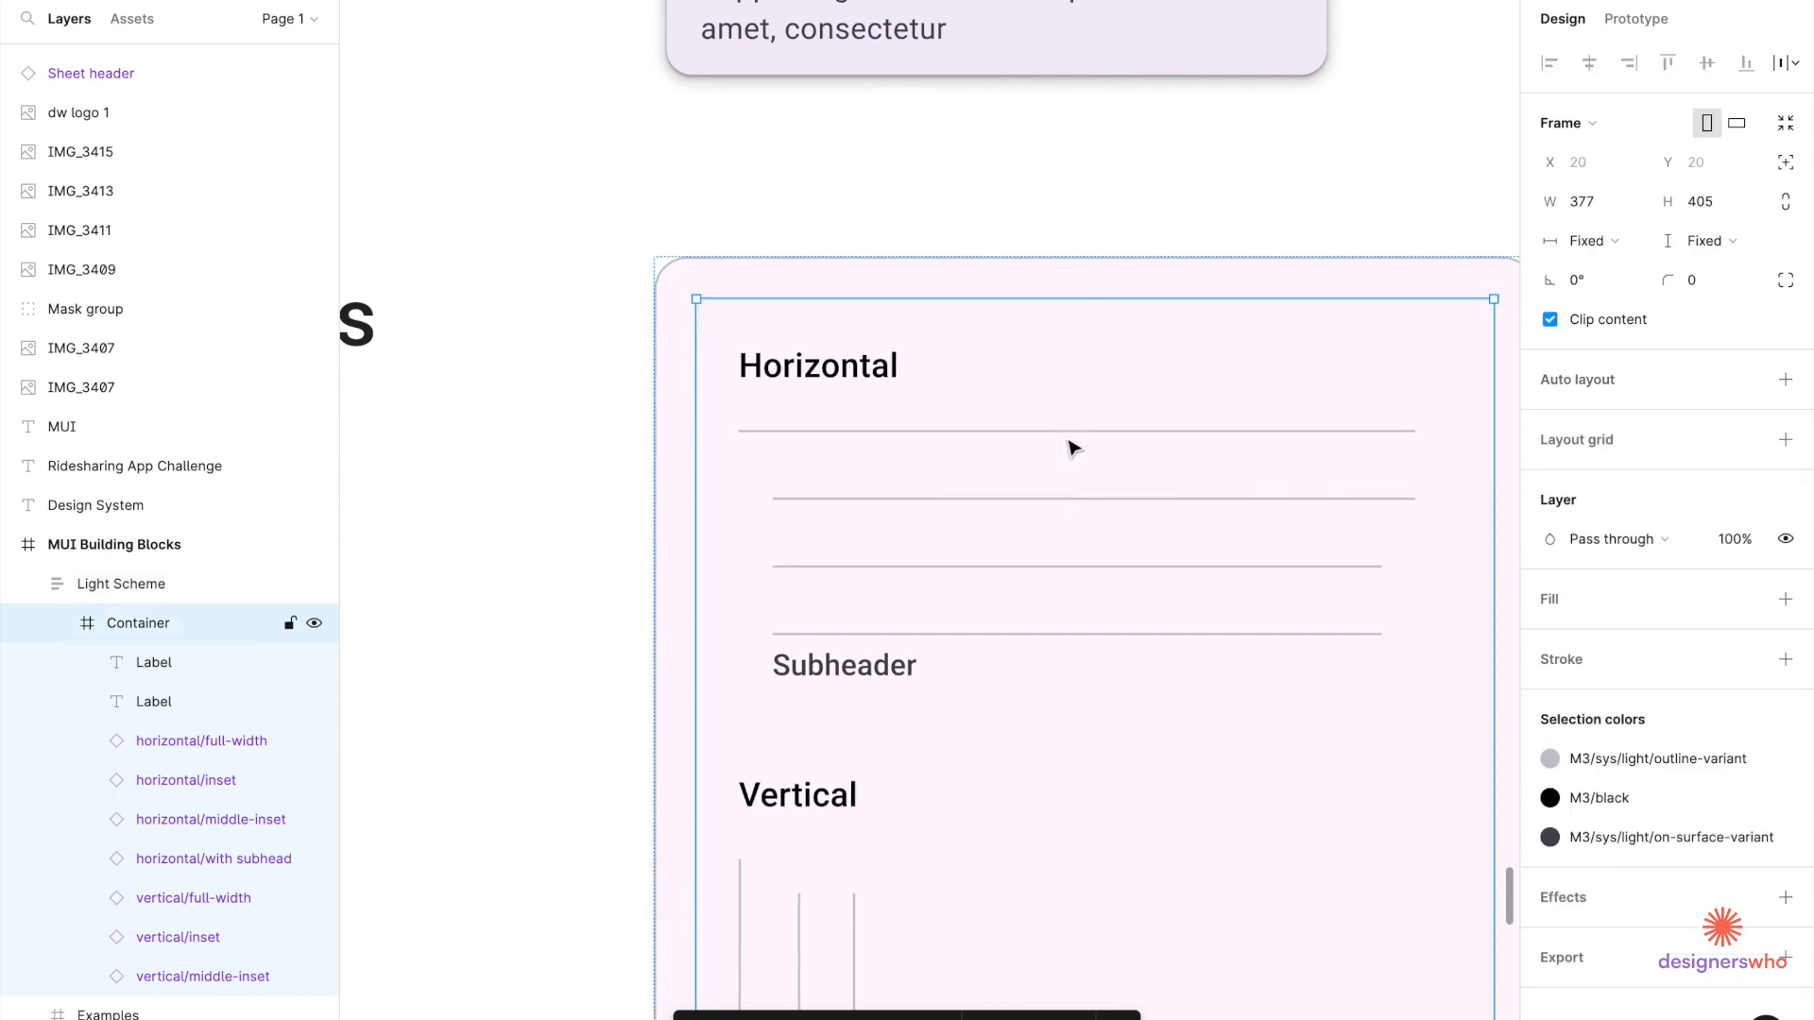
{"action": "left_click", "coordinate": [1069, 442]}
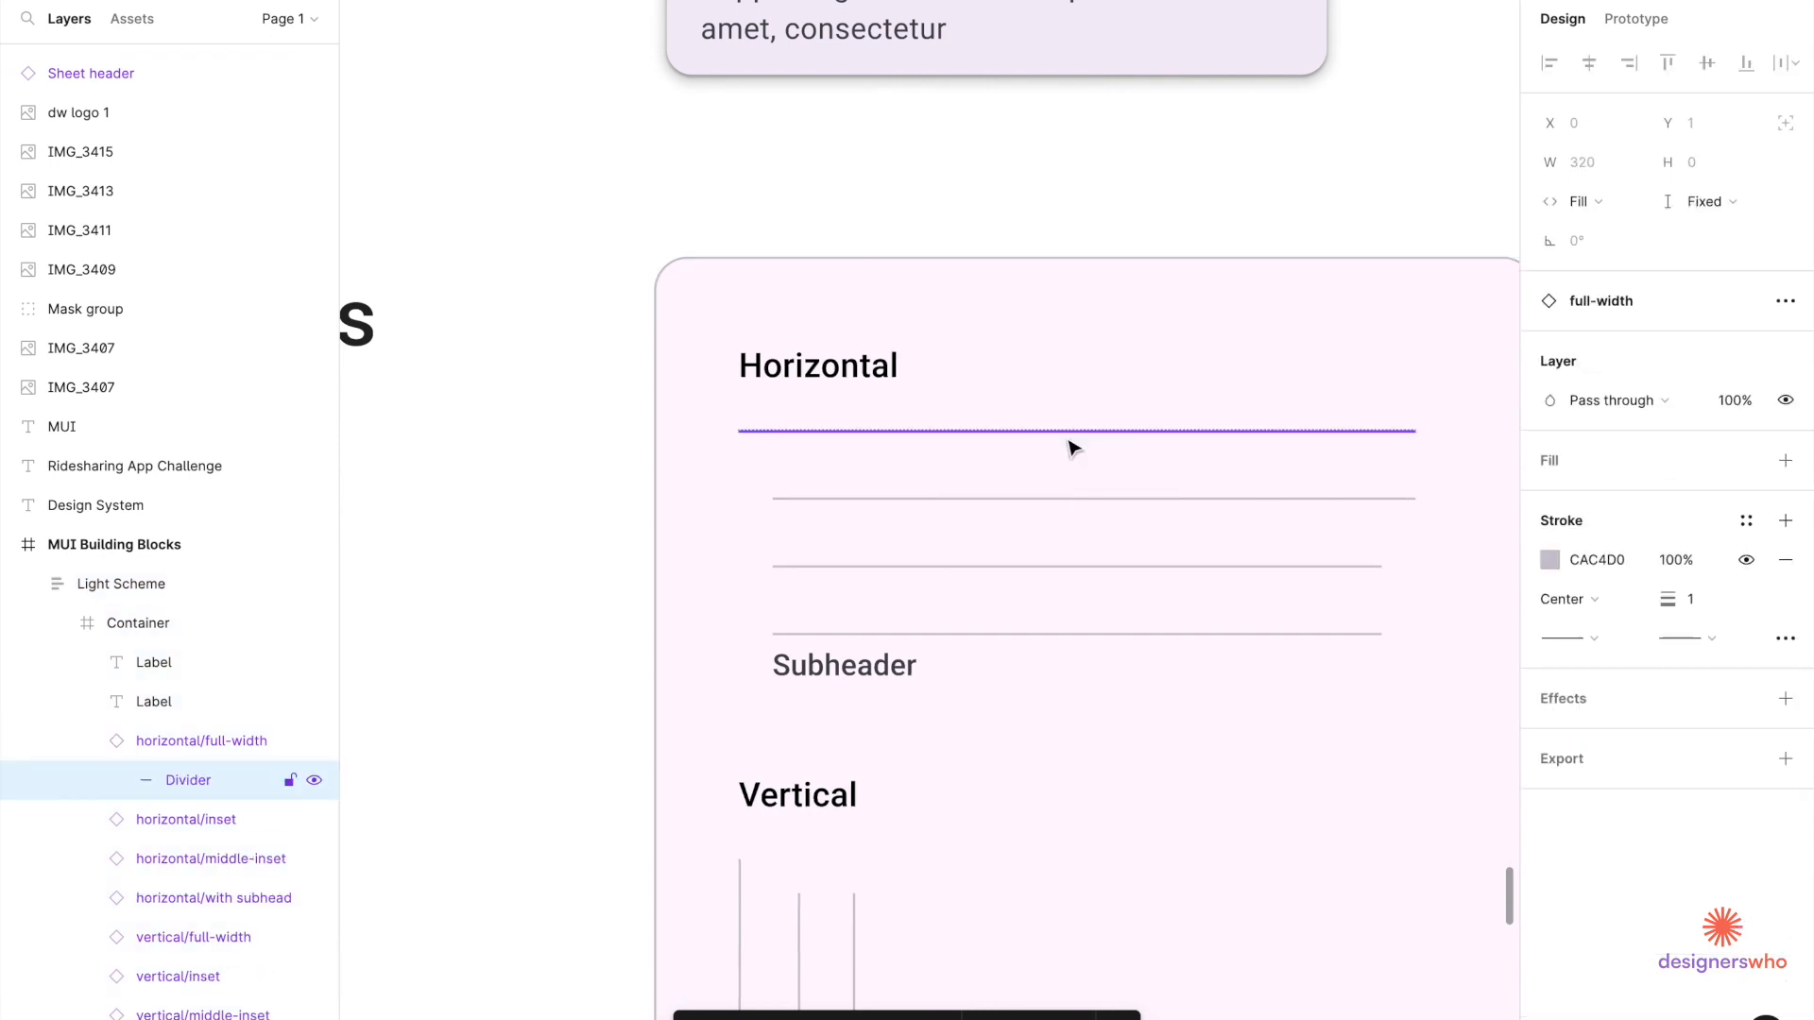
{"action": "left_click", "coordinate": [202, 741]}
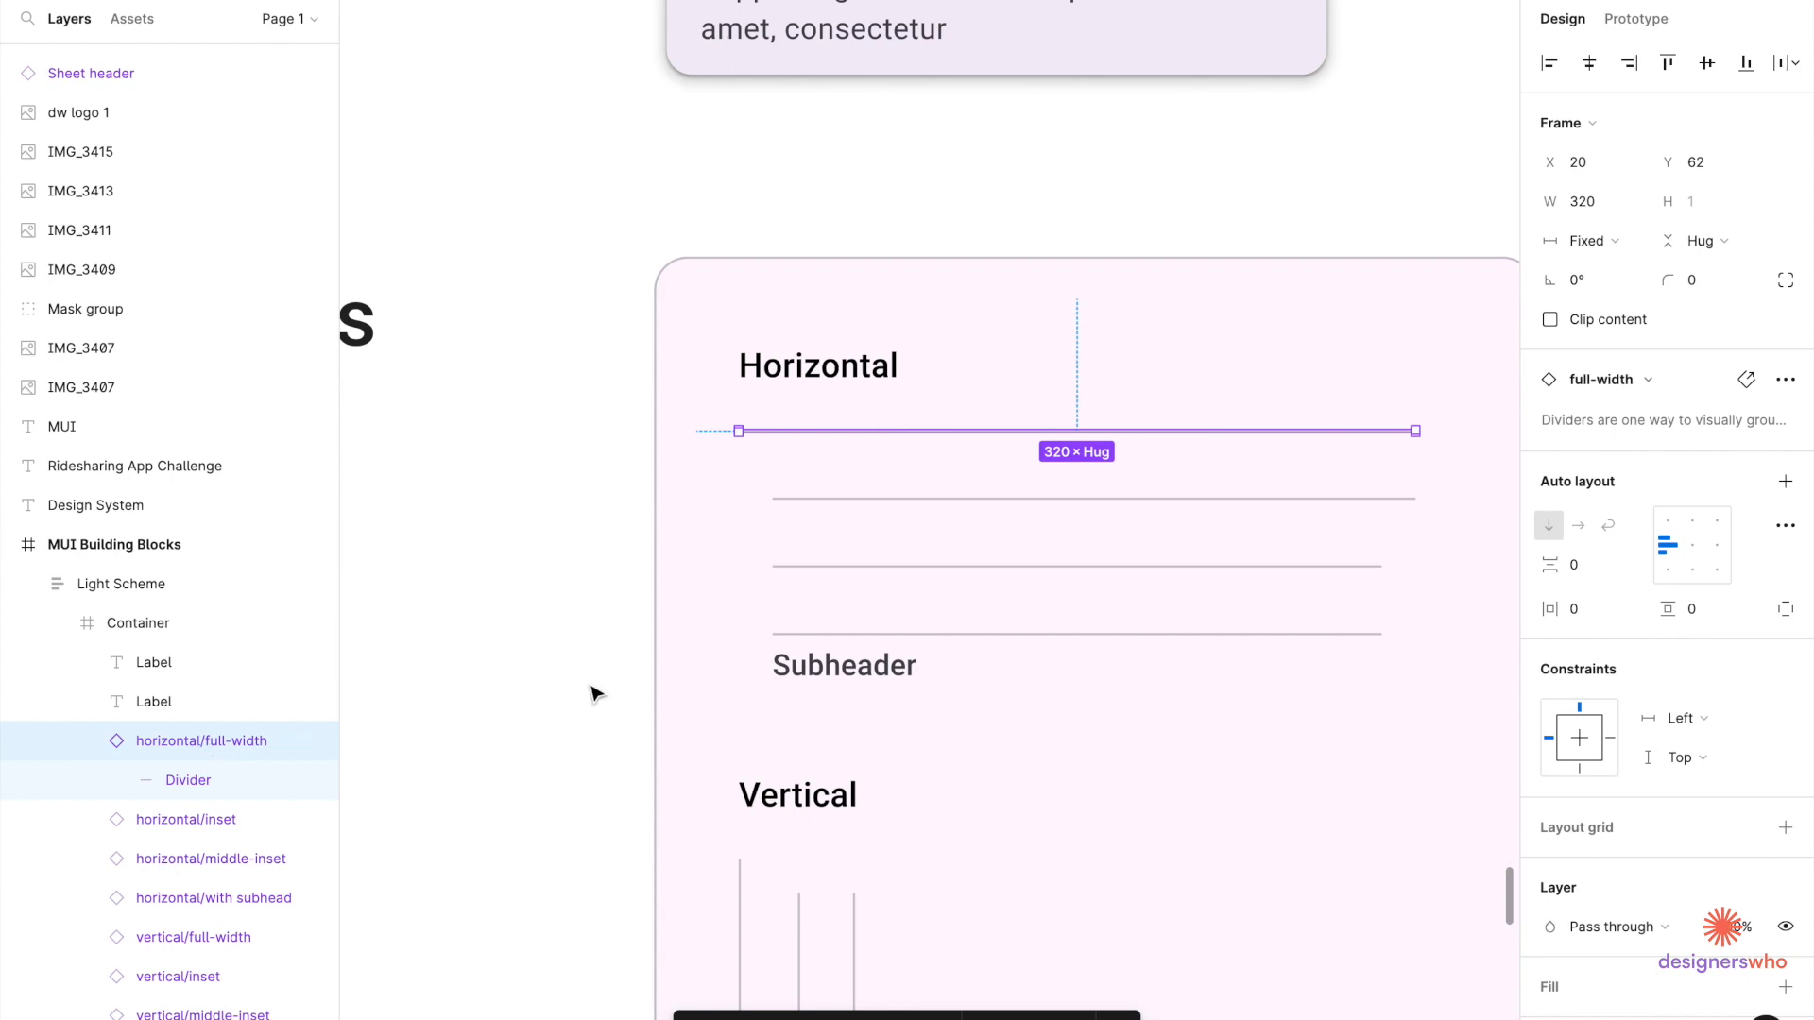
Paste the divider at the bottom edge of the Choose a ride header and stretch it to 375 wide.
{"action": "scroll", "coordinate": [601, 610], "scroll_direction": "down", "scroll_amount": 5}
{"action": "scroll", "coordinate": [603, 611], "scroll_direction": "up", "scroll_amount": 15}
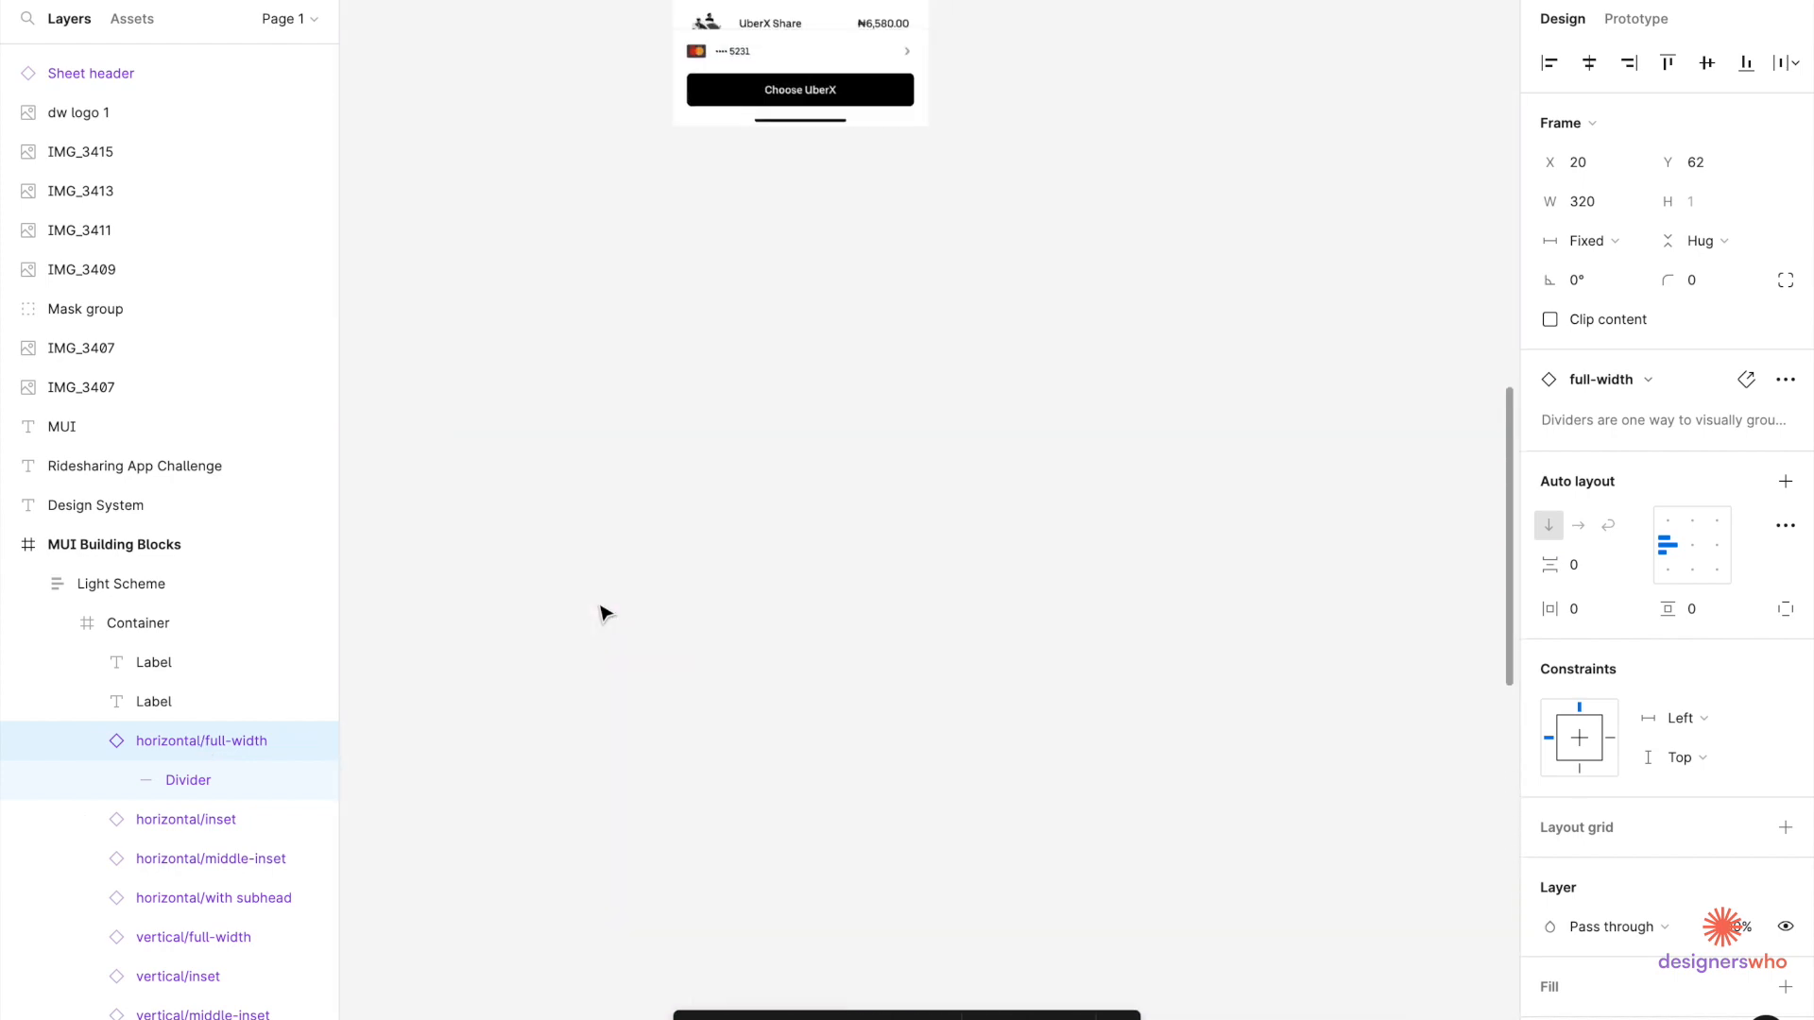
{"action": "scroll", "coordinate": [999, 537], "scroll_direction": "up", "scroll_amount": 5}
{"action": "scroll", "coordinate": [999, 537], "scroll_direction": "up", "scroll_amount": 3}
{"action": "left_click", "coordinate": [1182, 223]}
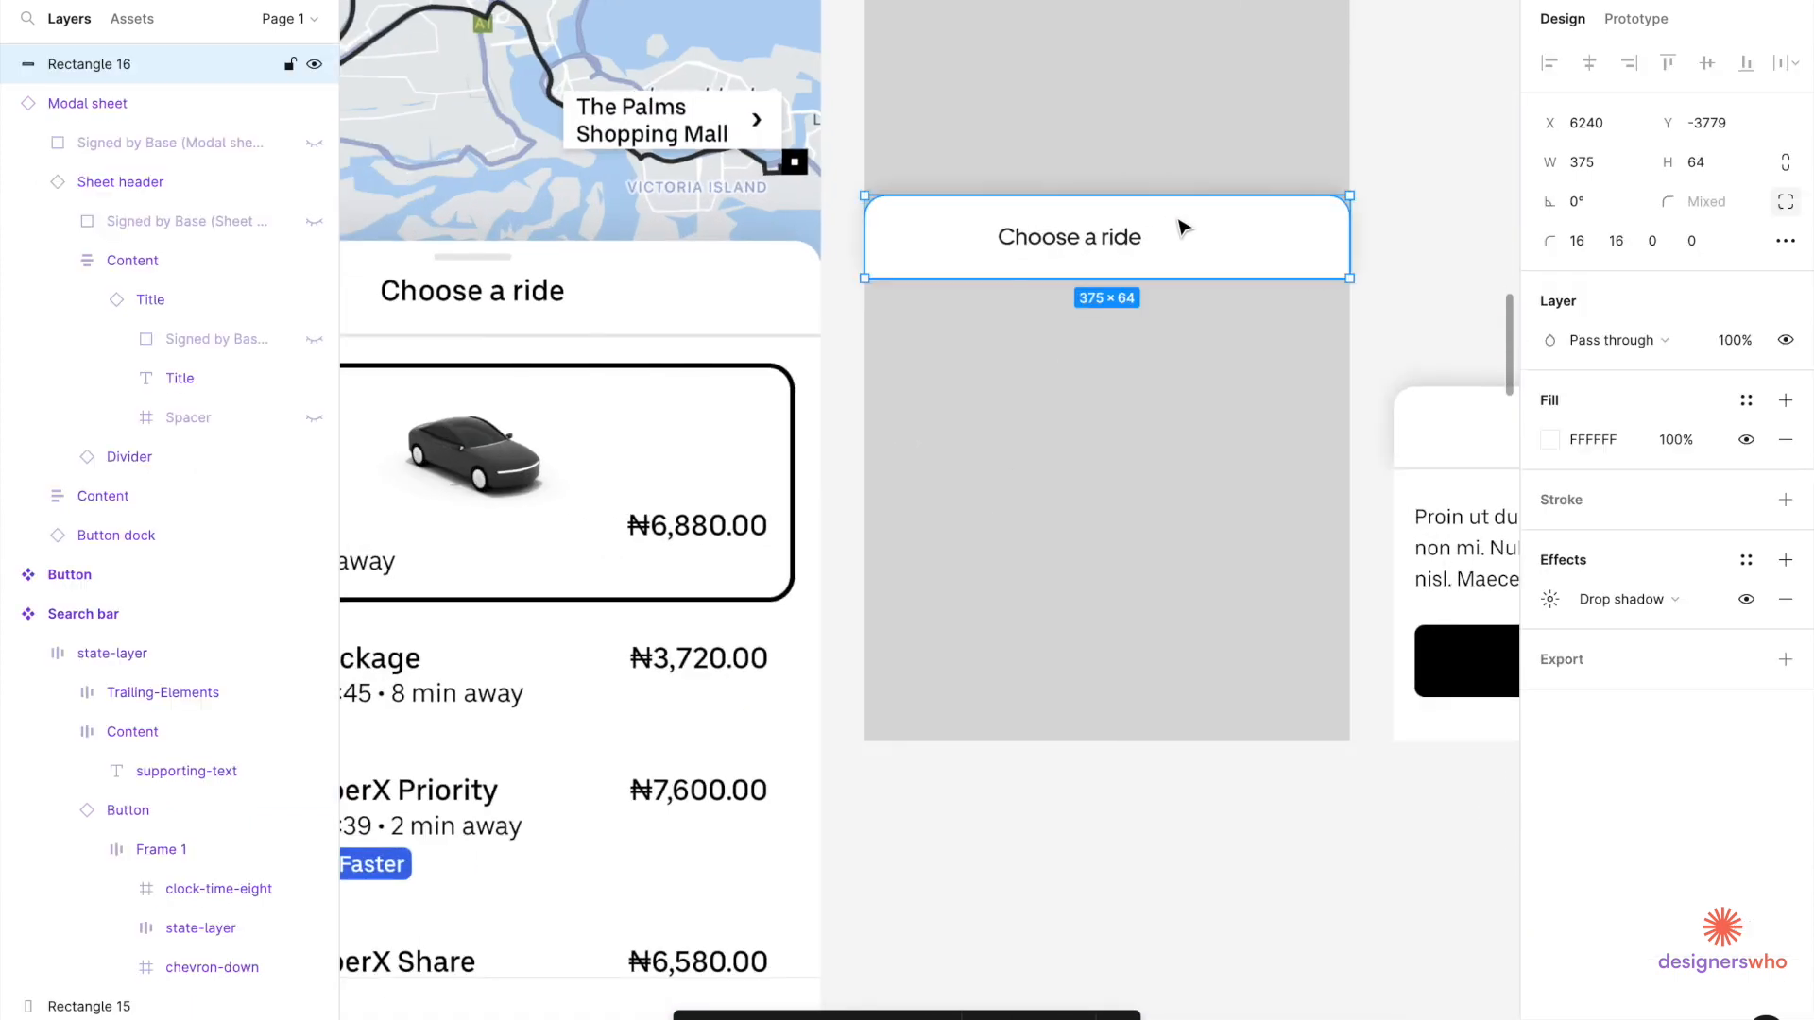
{"action": "scroll", "coordinate": [1181, 225], "scroll_direction": "up", "scroll_amount": 5}
{"action": "key", "text": "ctrl+v"}
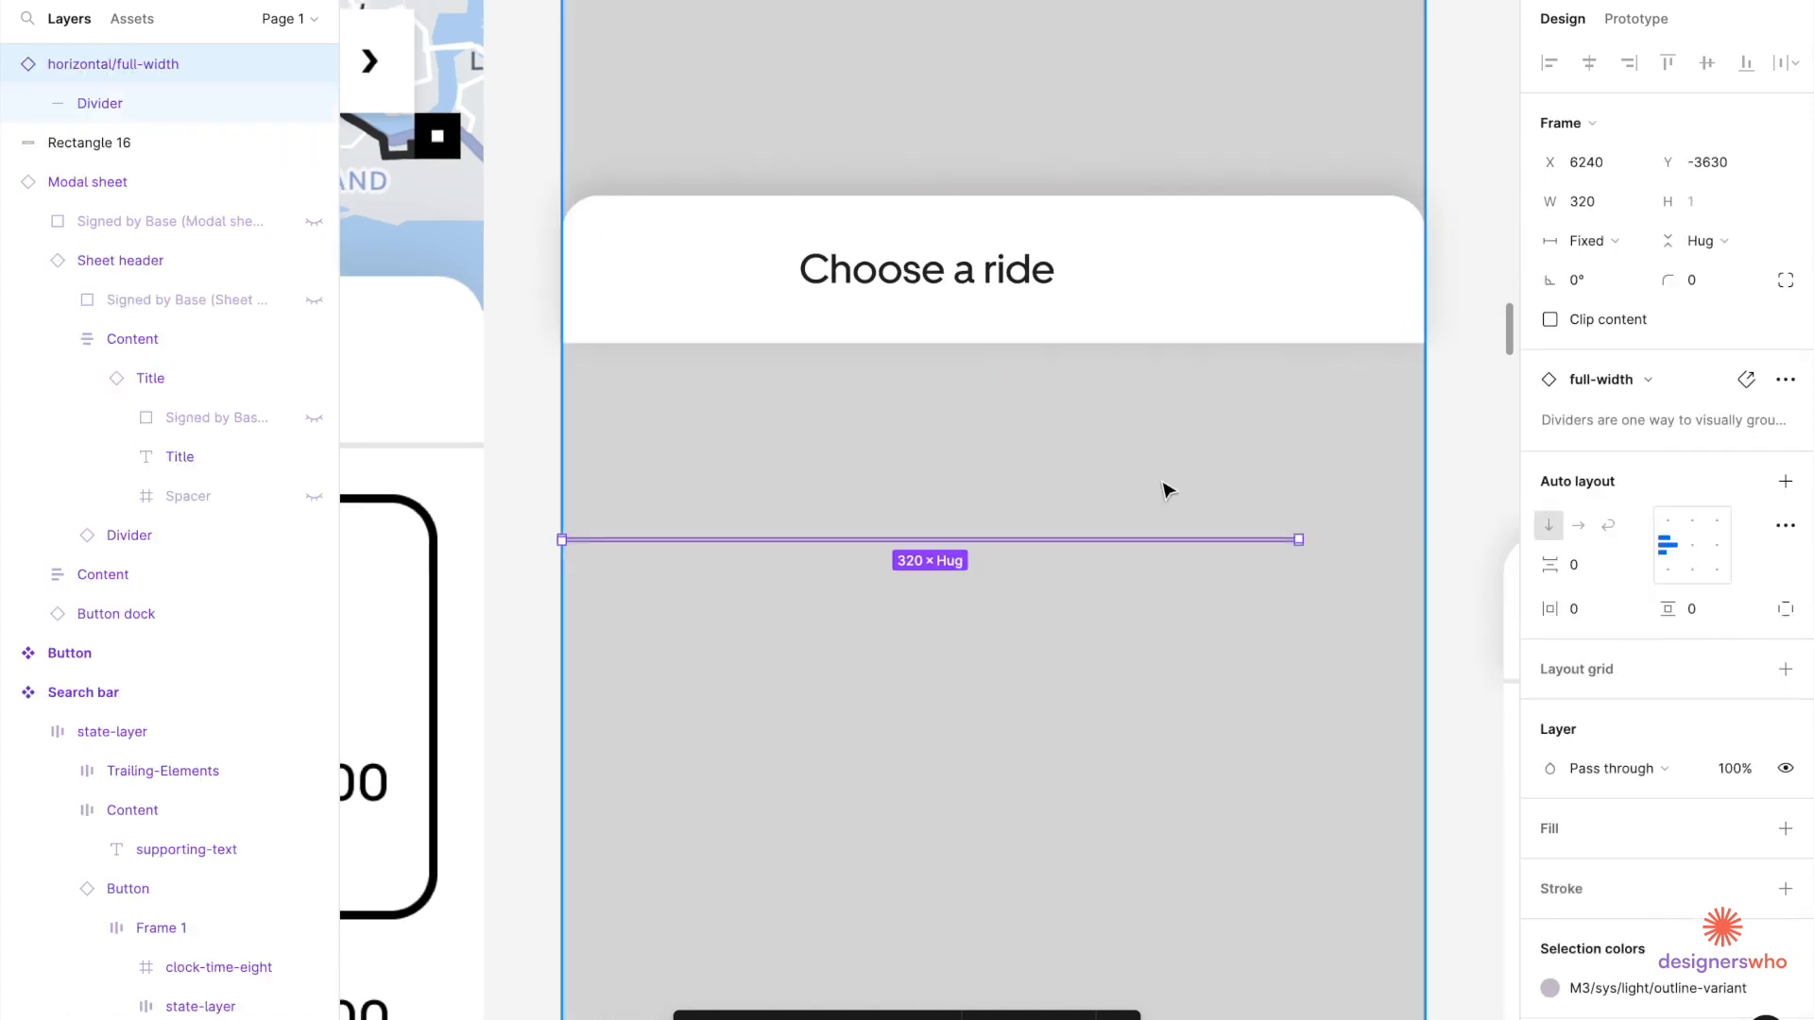
{"action": "left_click_drag", "start_coordinate": [1222, 547], "coordinate": [1424, 342]}
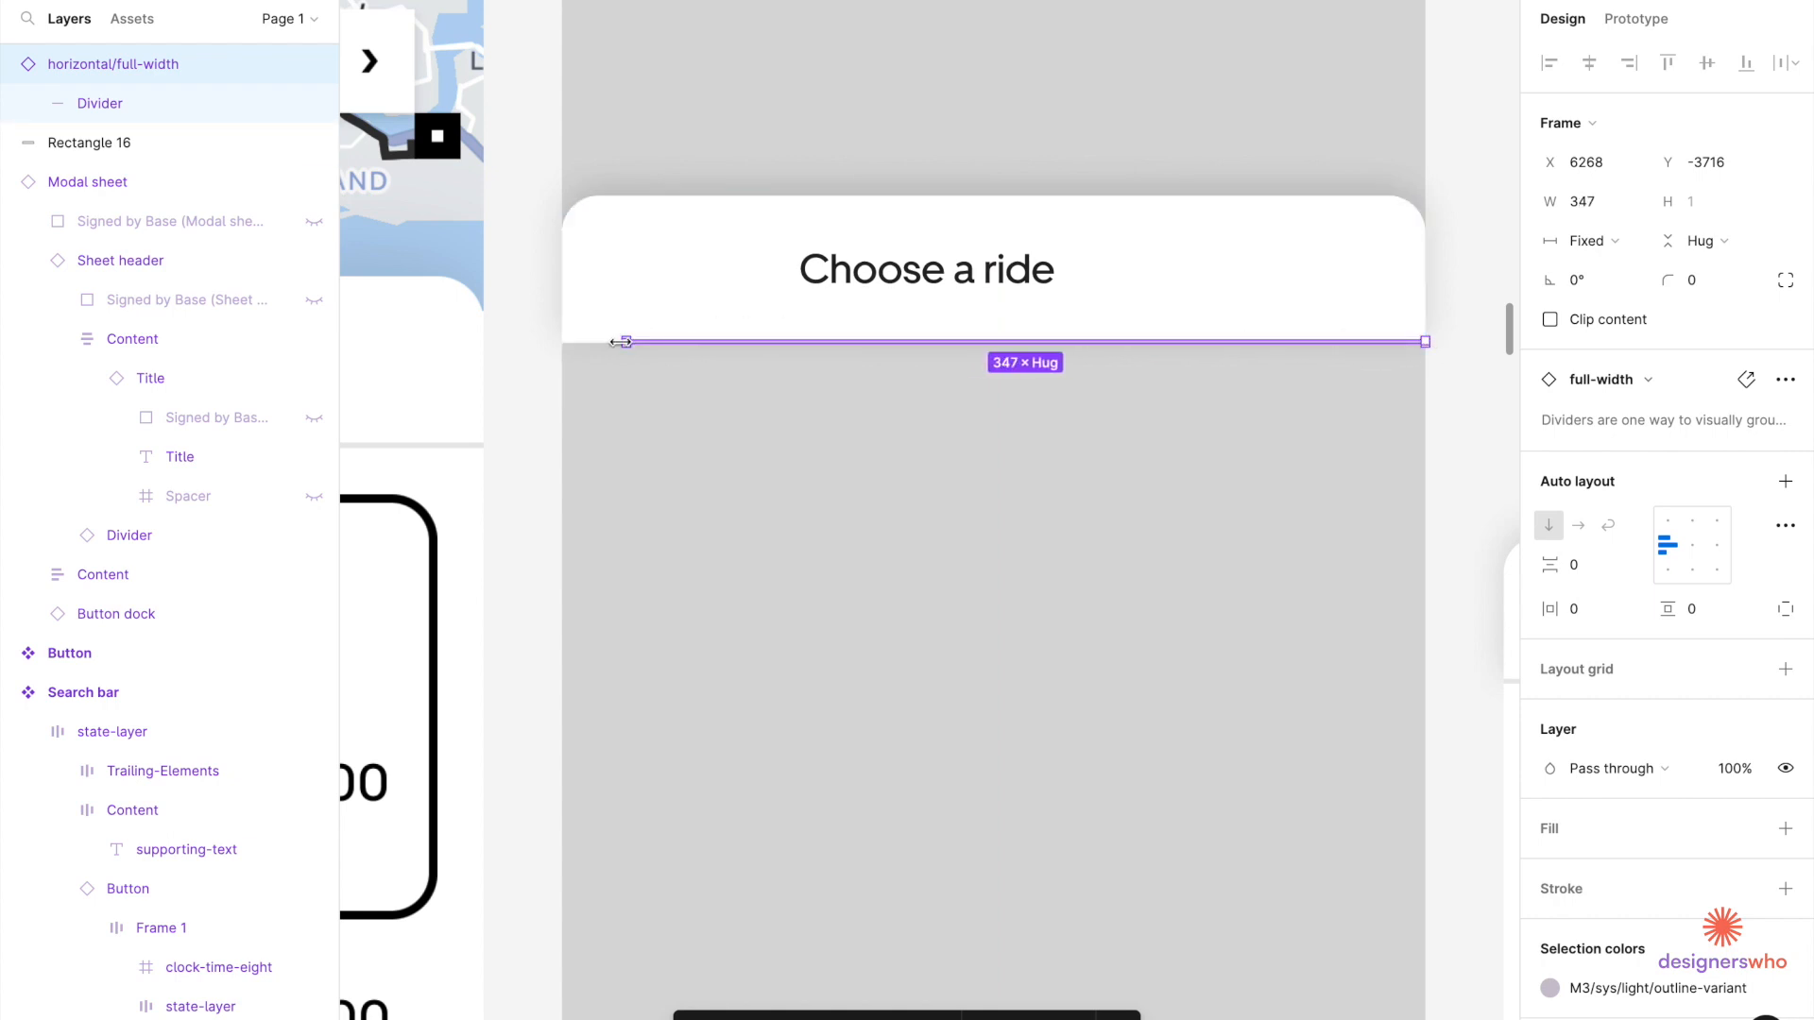
{"action": "left_click_drag", "start_coordinate": [622, 342], "coordinate": [571, 345]}
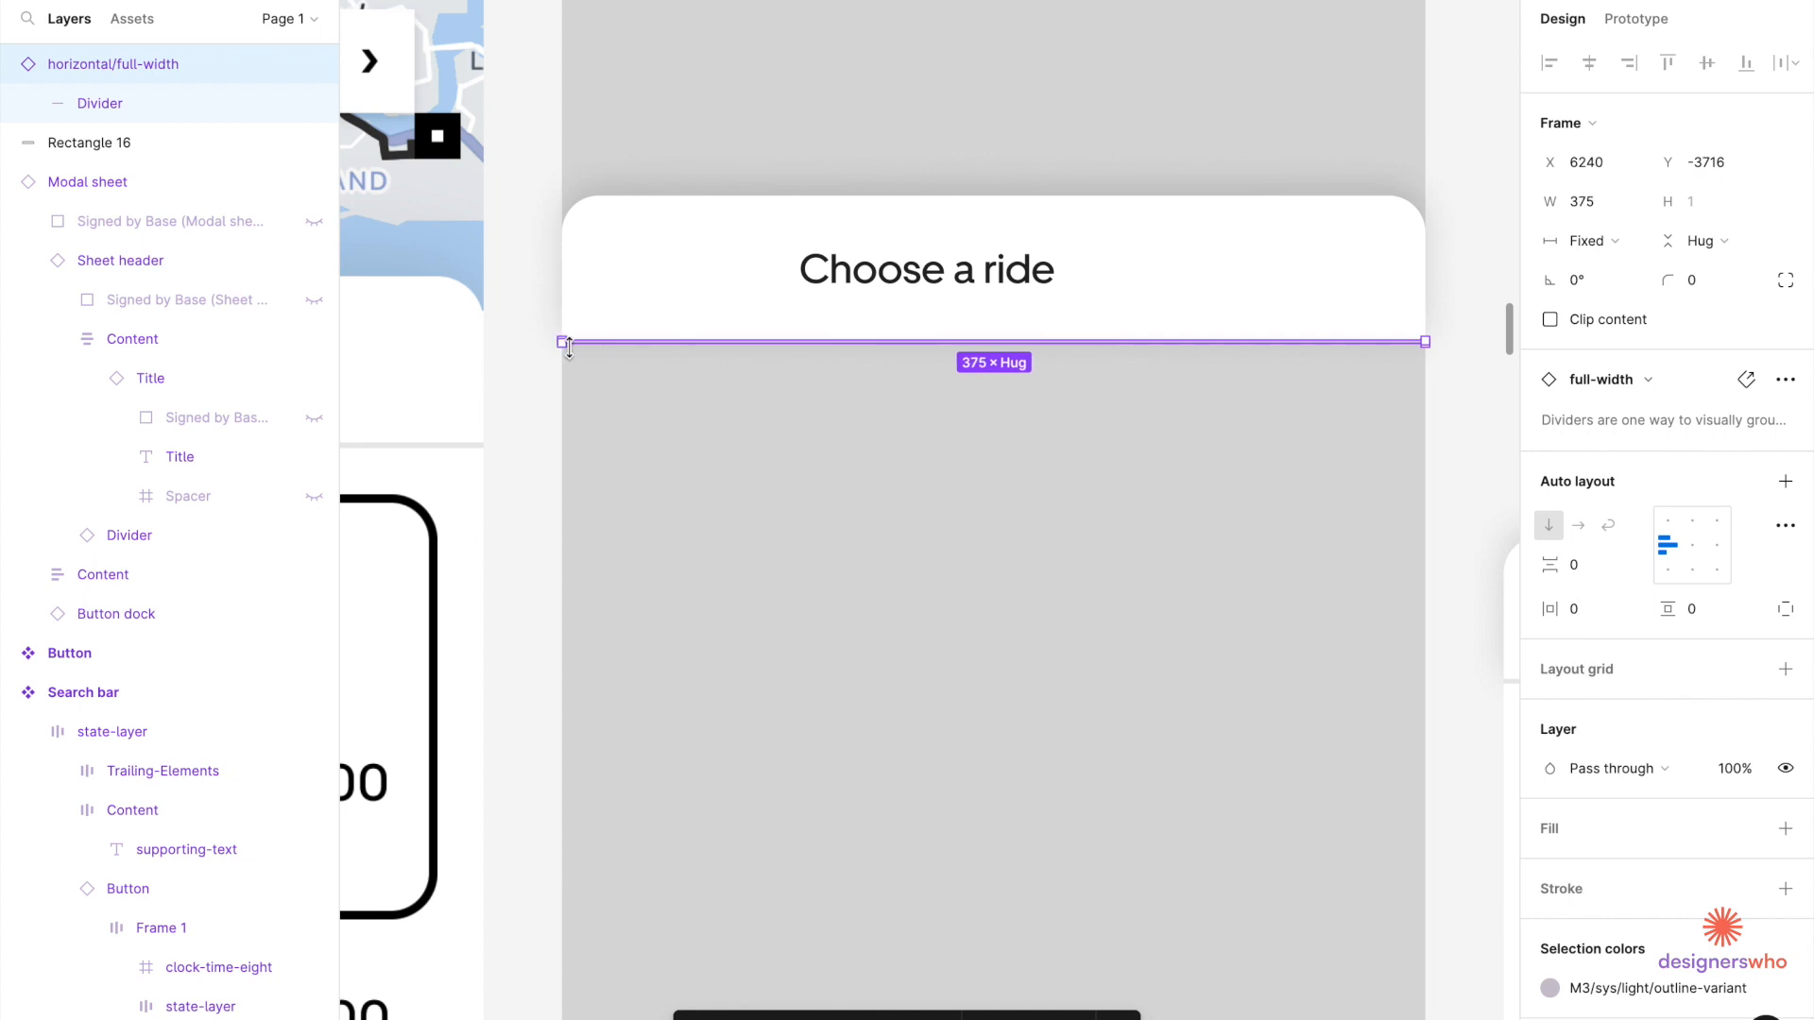
Recolour the new divider to E8E8E8 by sampling the Title sheet's divider with the eyedropper.
{"action": "scroll", "coordinate": [569, 345], "scroll_direction": "down", "scroll_amount": 3}
{"action": "scroll", "coordinate": [570, 346], "scroll_direction": "right", "scroll_amount": 4}
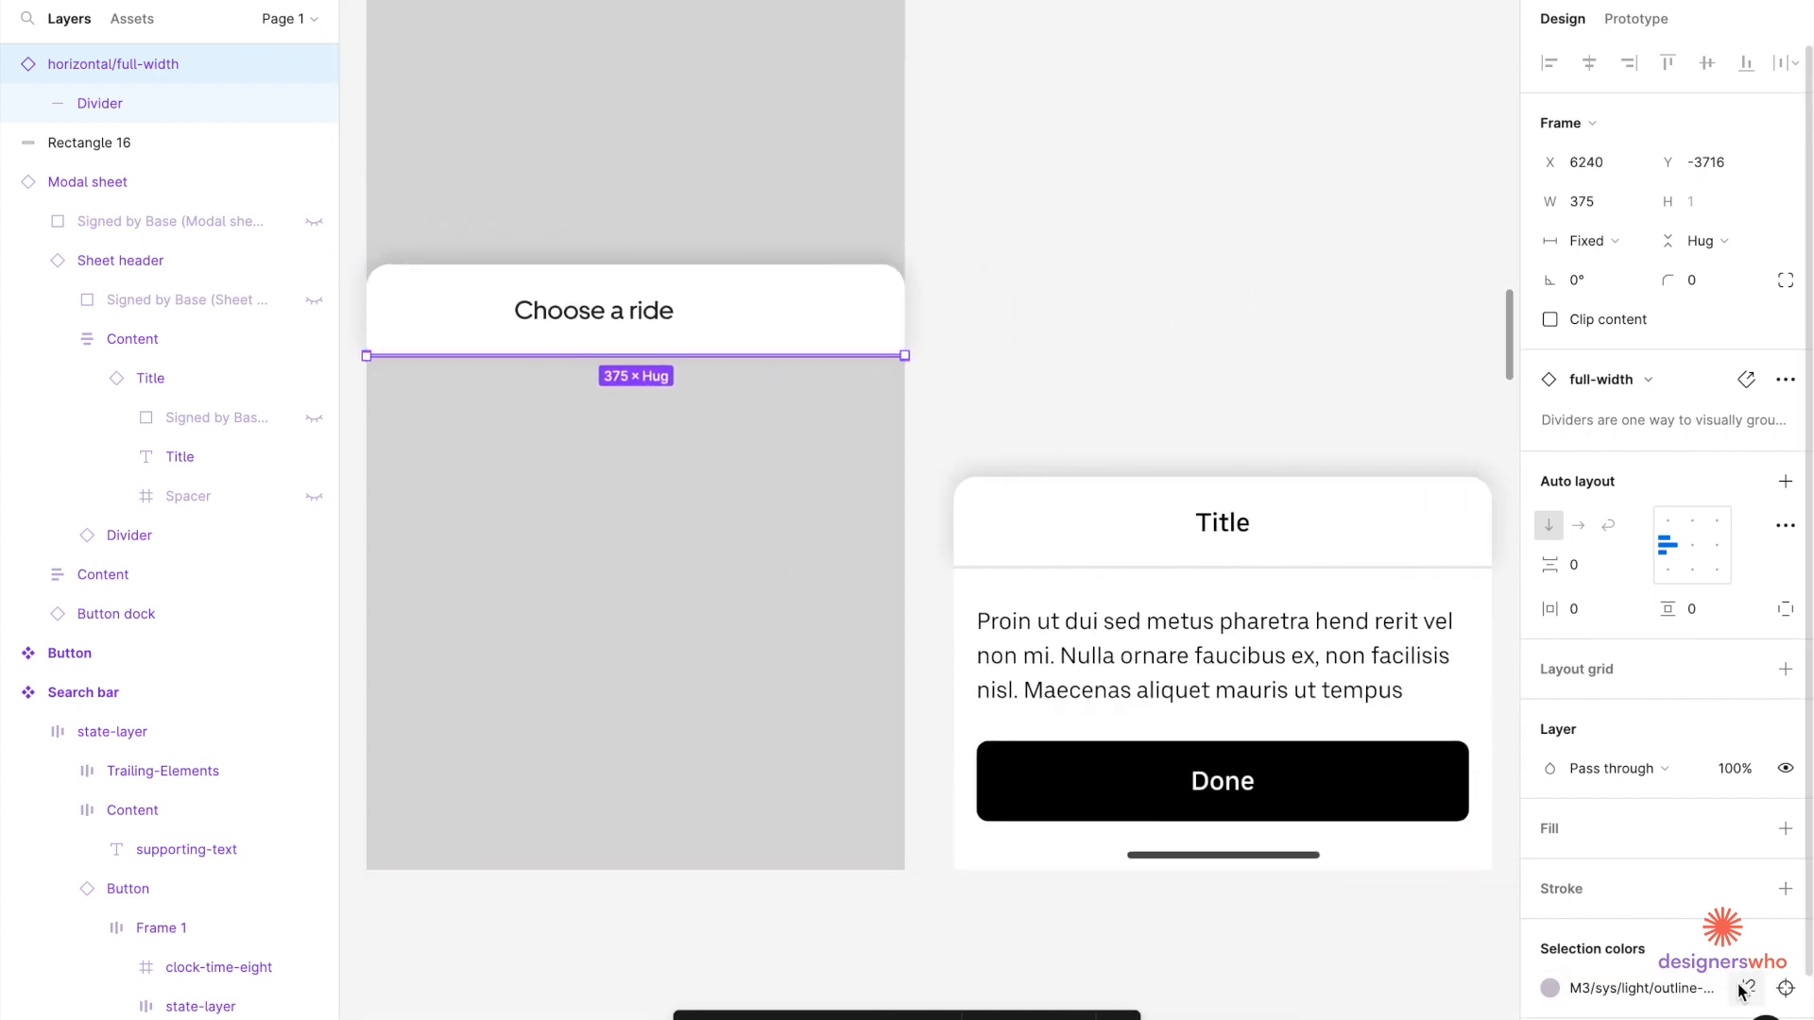
{"action": "left_click", "coordinate": [1746, 989]}
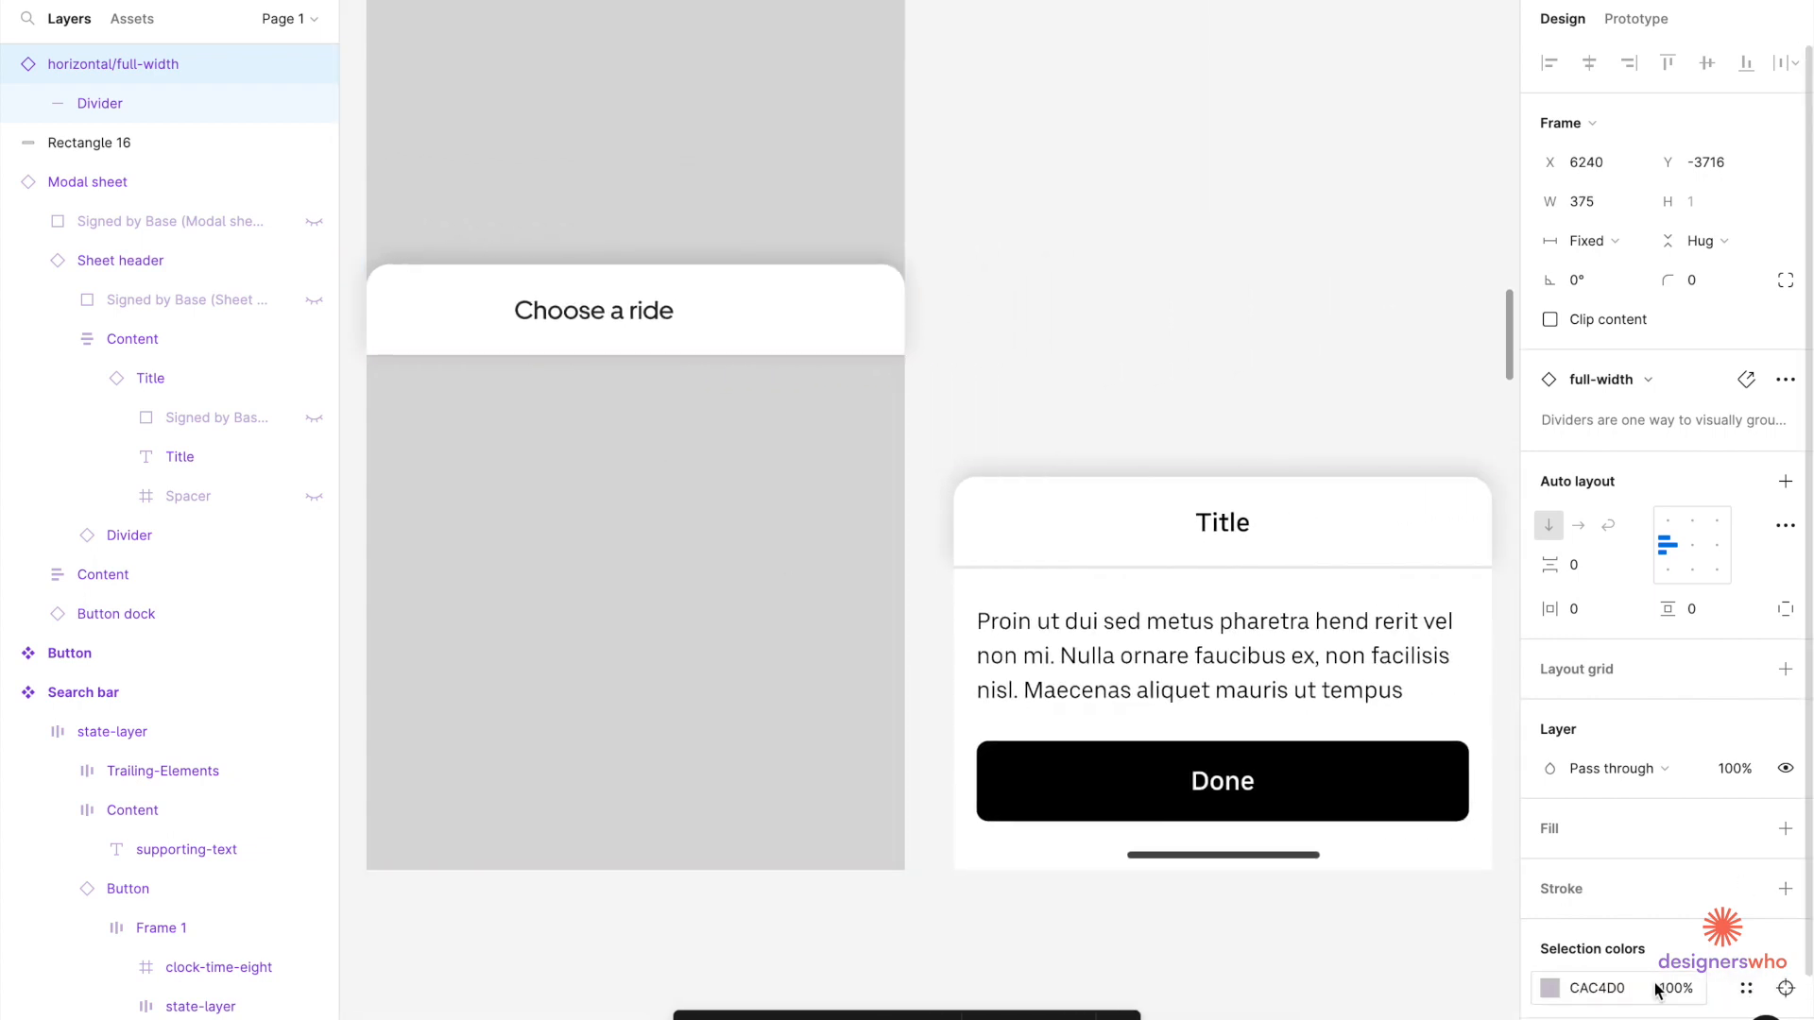
{"action": "left_click", "coordinate": [1549, 988]}
{"action": "left_click", "coordinate": [1266, 795]}
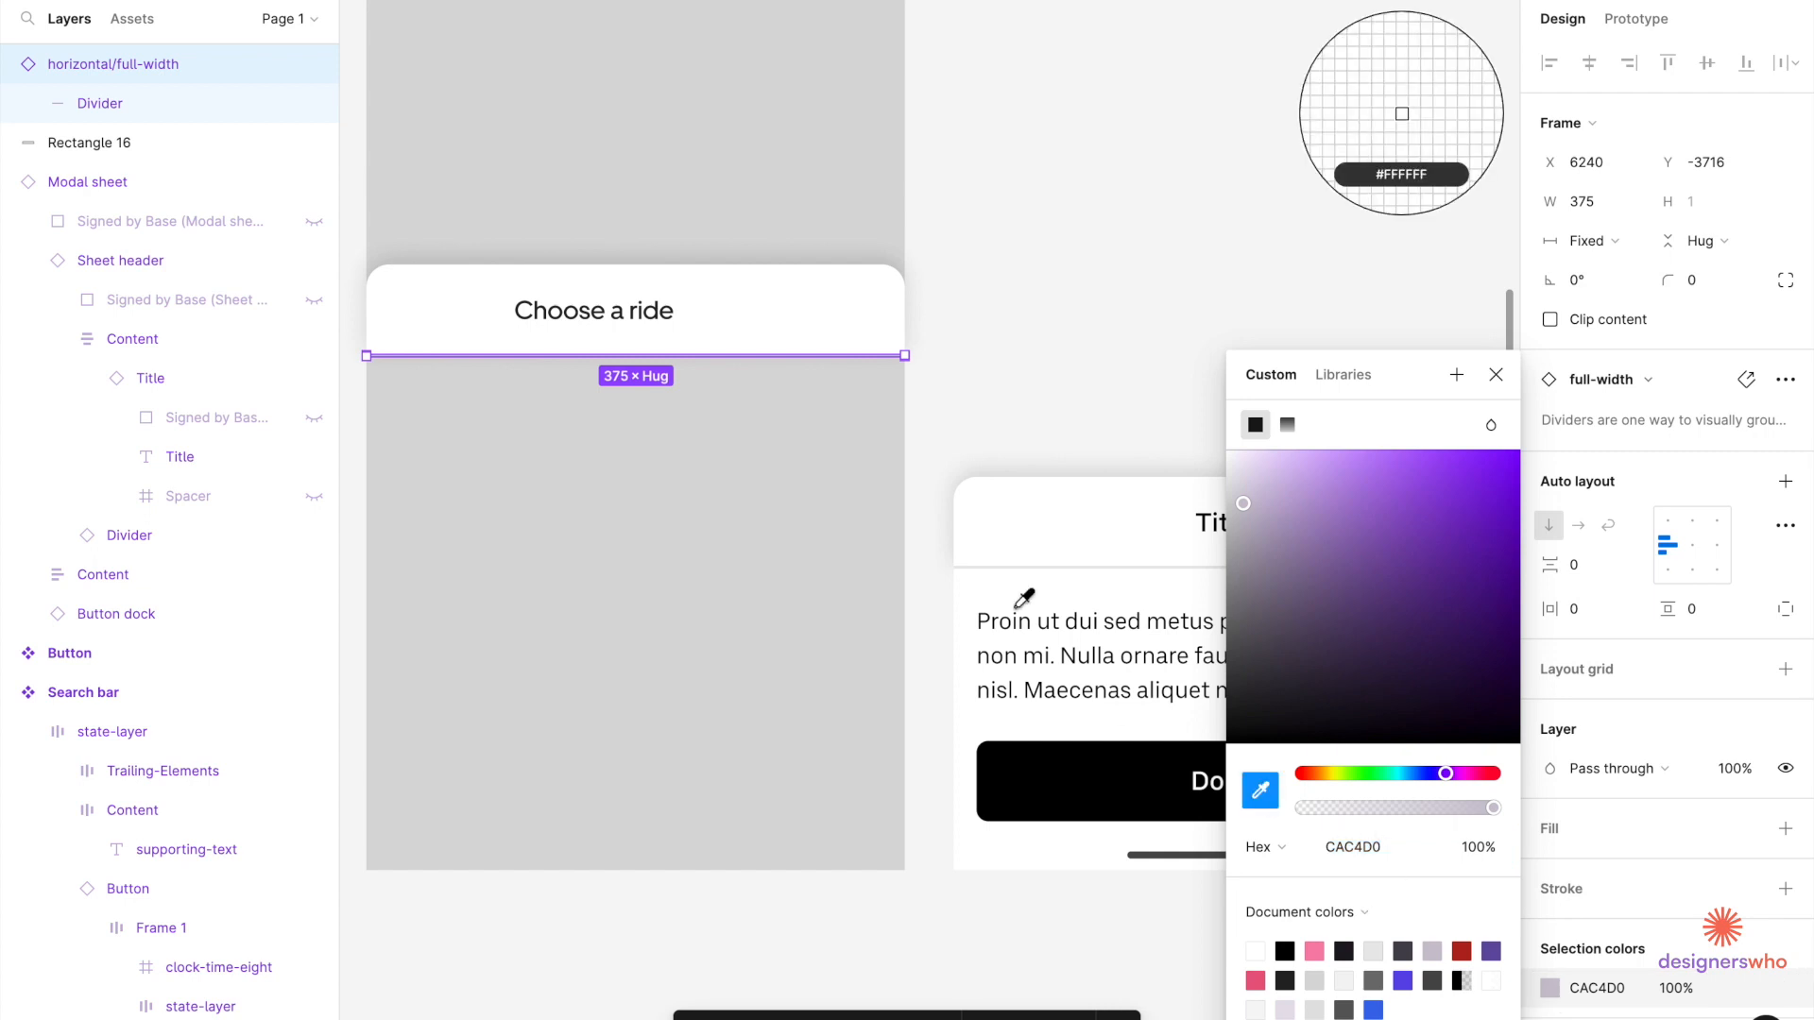
{"action": "scroll", "coordinate": [1024, 595], "scroll_direction": "up", "scroll_amount": 10}
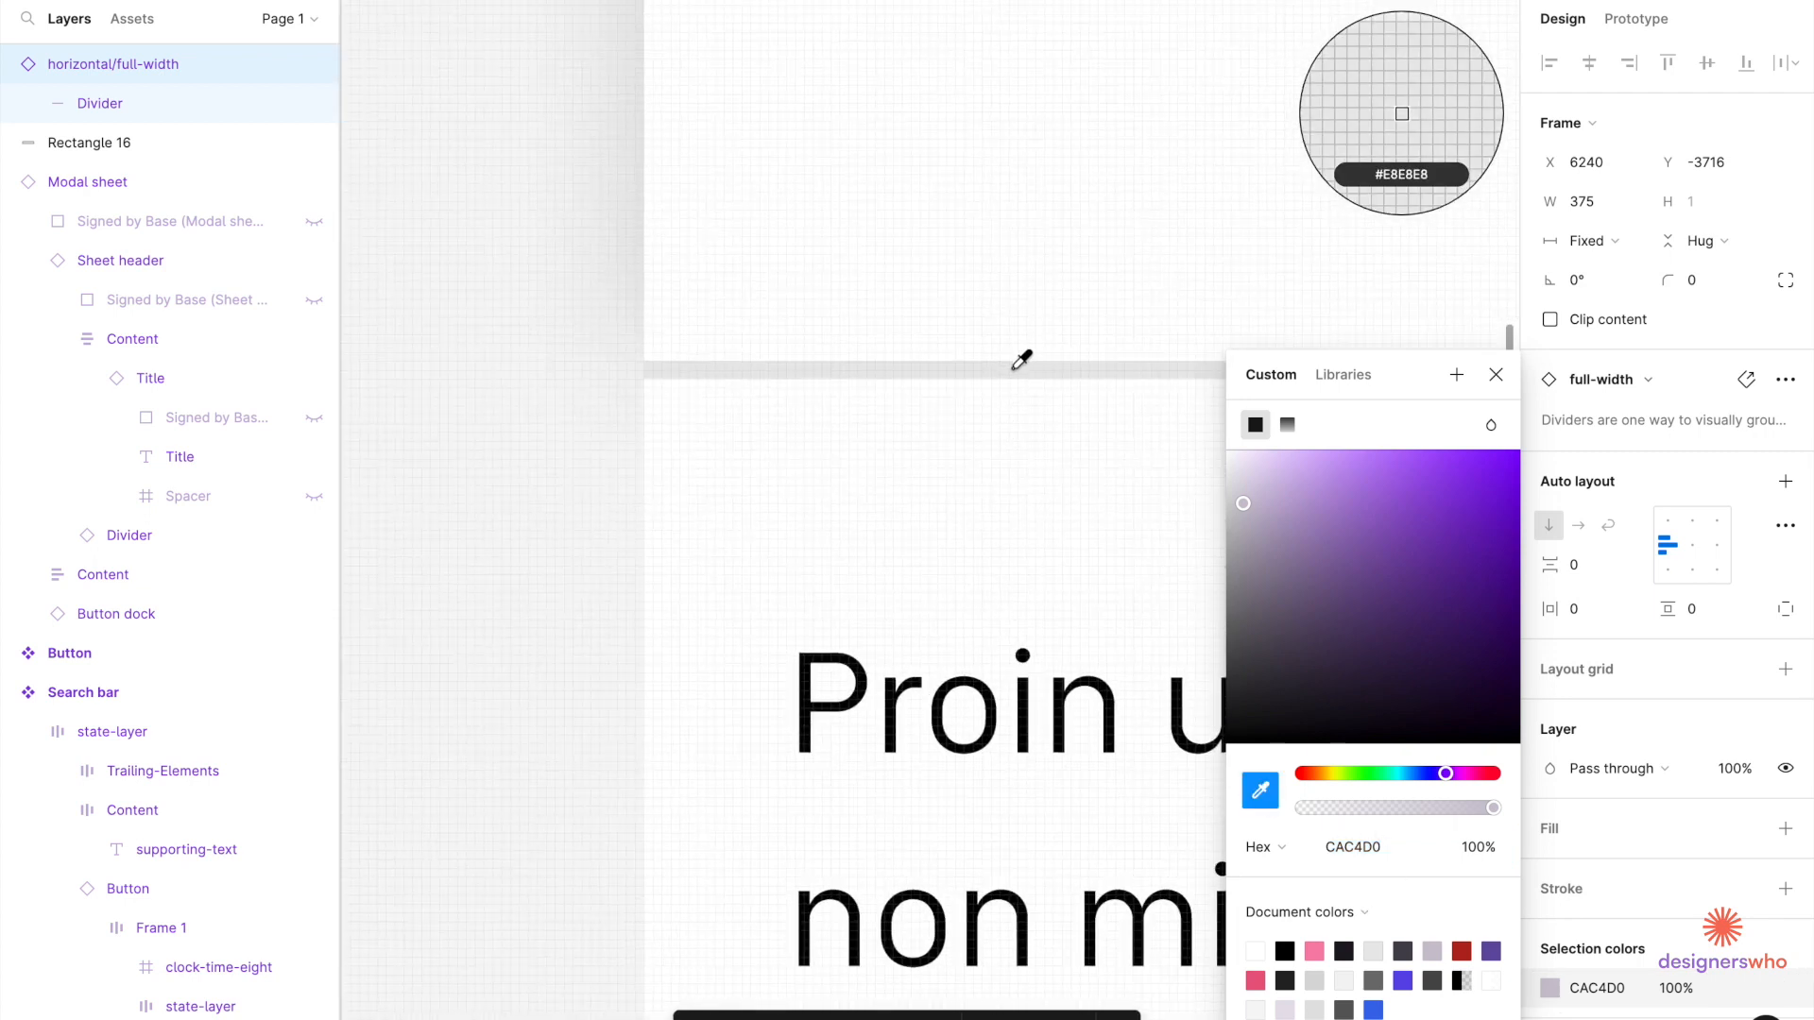
{"action": "left_click", "coordinate": [1016, 373]}
{"action": "scroll", "coordinate": [1017, 372], "scroll_direction": "down", "scroll_amount": 5}
{"action": "scroll", "coordinate": [1017, 376], "scroll_direction": "down", "scroll_amount": 5}
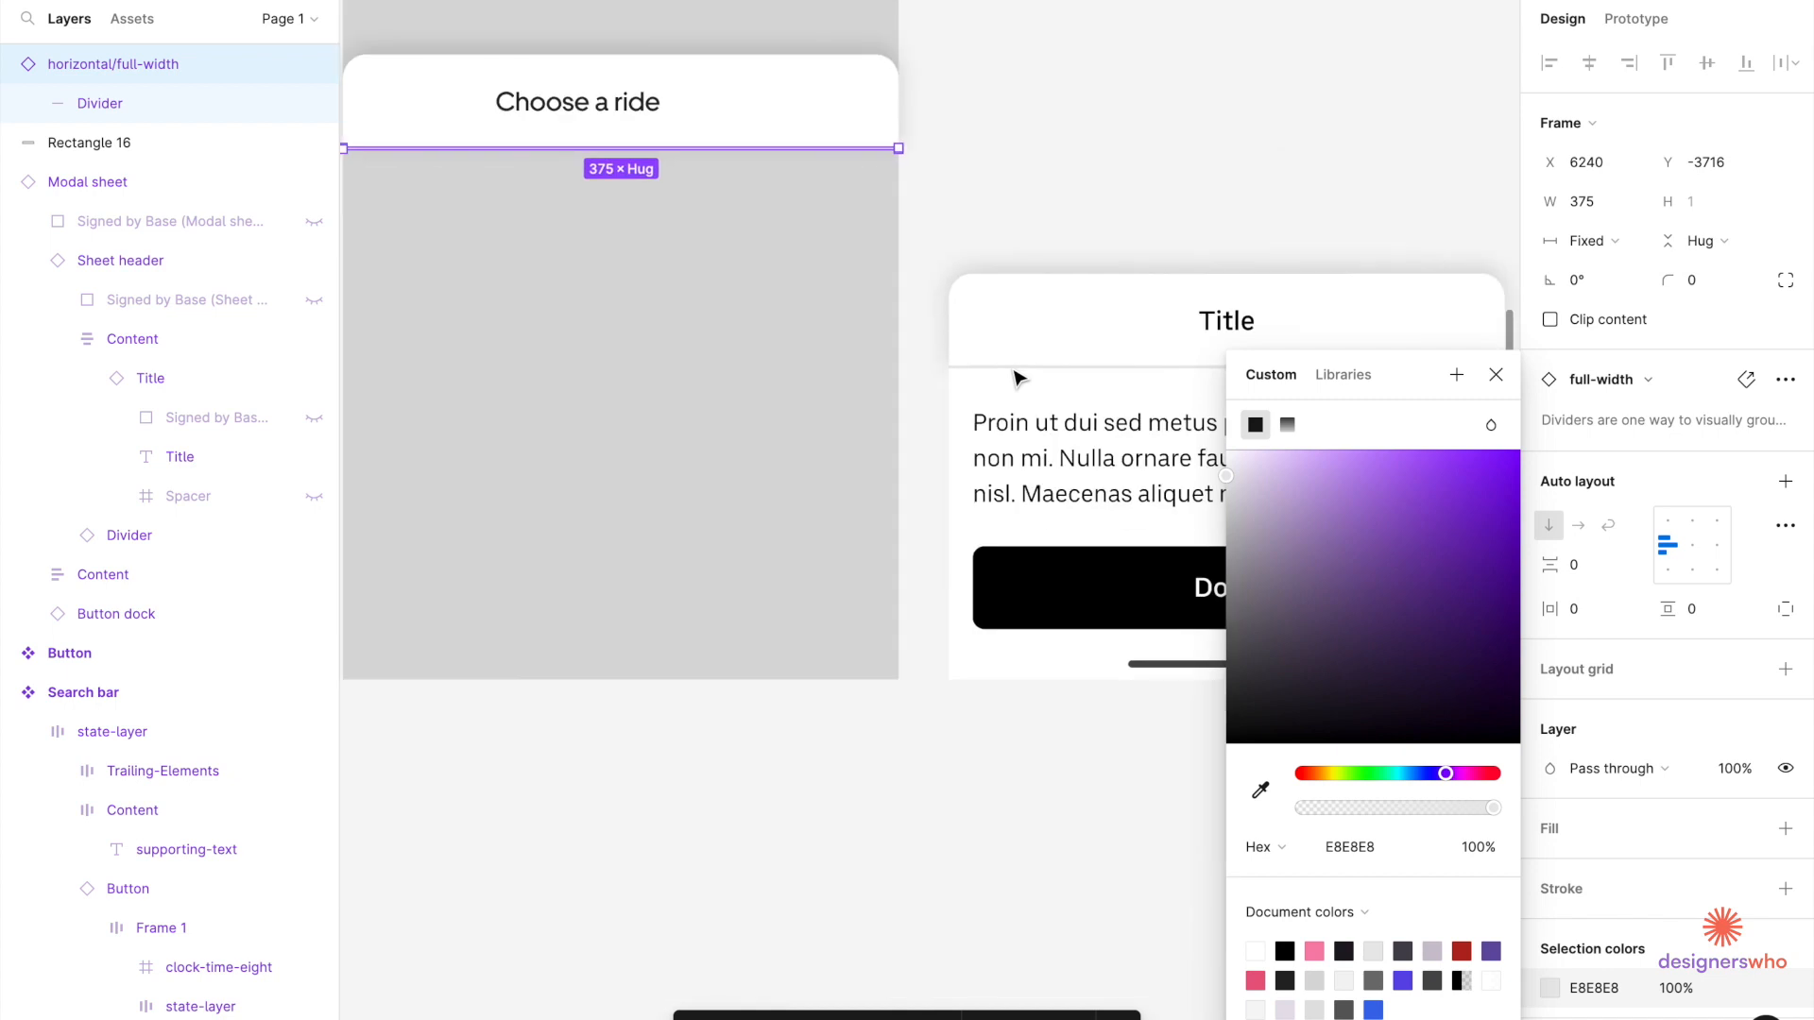
{"action": "left_click", "coordinate": [944, 81]}
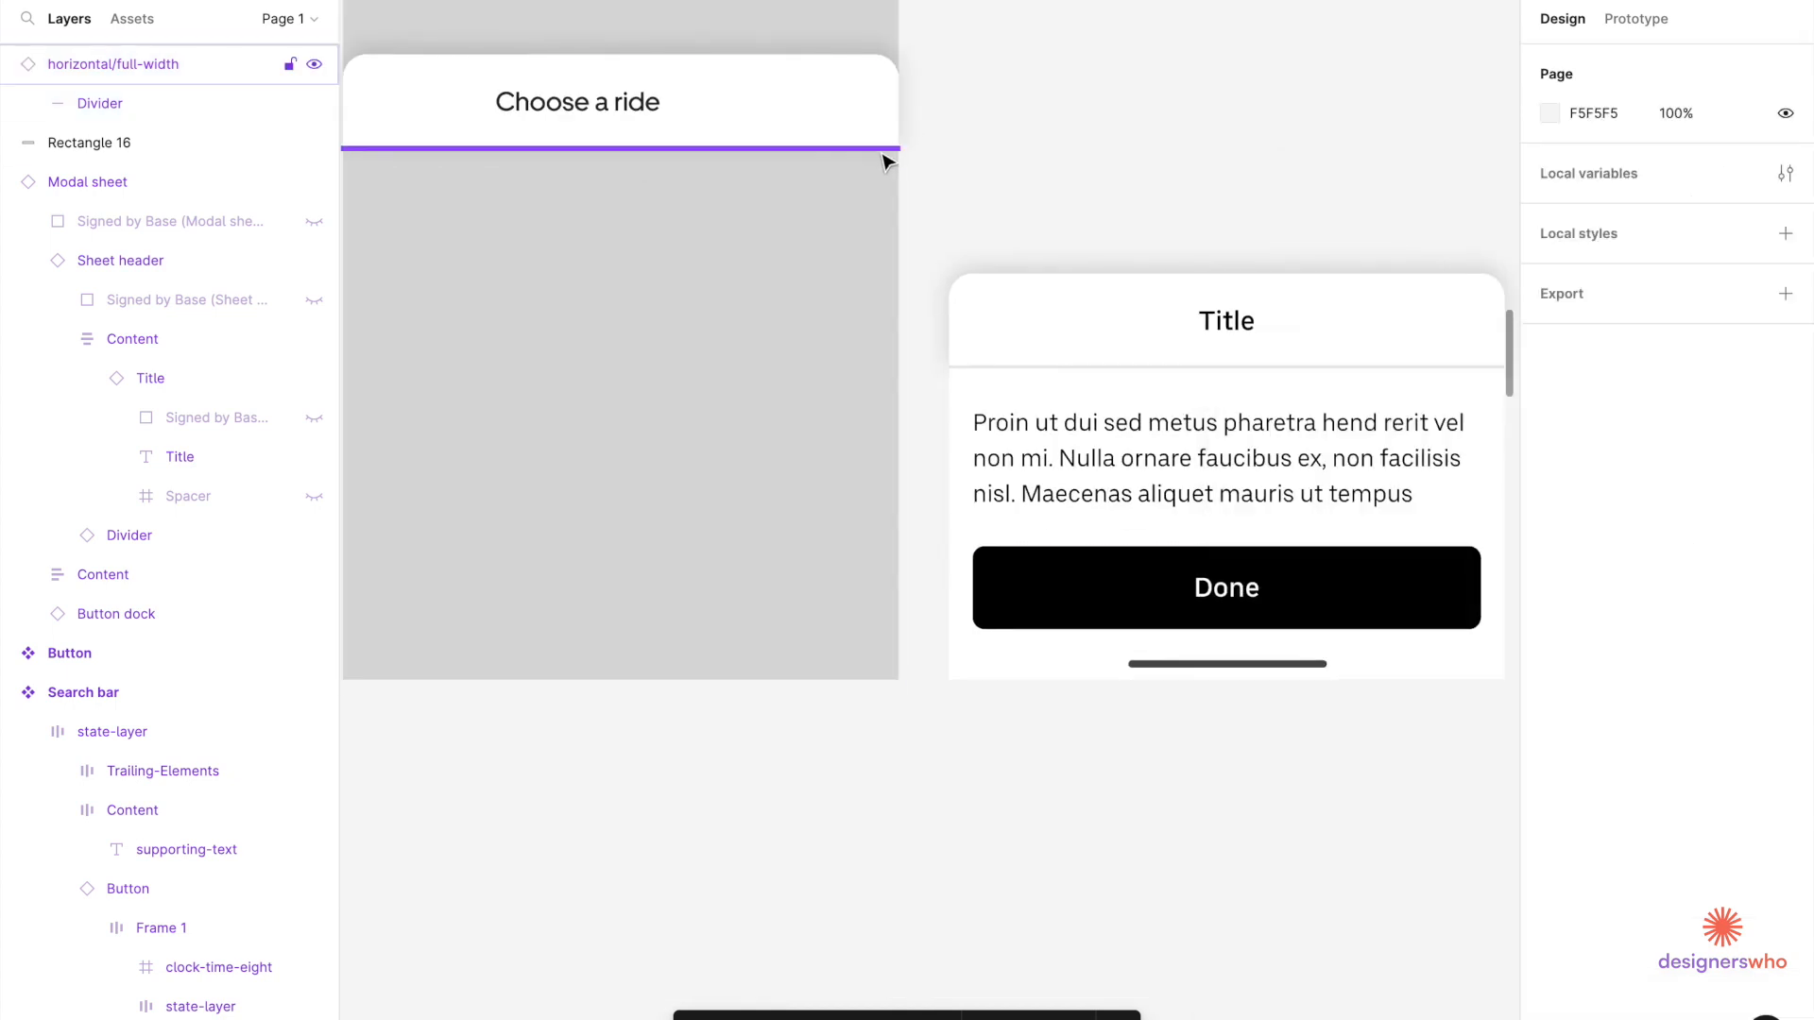
Move the header background, divider and Choose a ride text together off the grey frame, above the Title sheet.
{"action": "scroll", "coordinate": [887, 189], "scroll_direction": "up", "scroll_amount": 3}
{"action": "scroll", "coordinate": [887, 189], "scroll_direction": "left", "scroll_amount": 3}
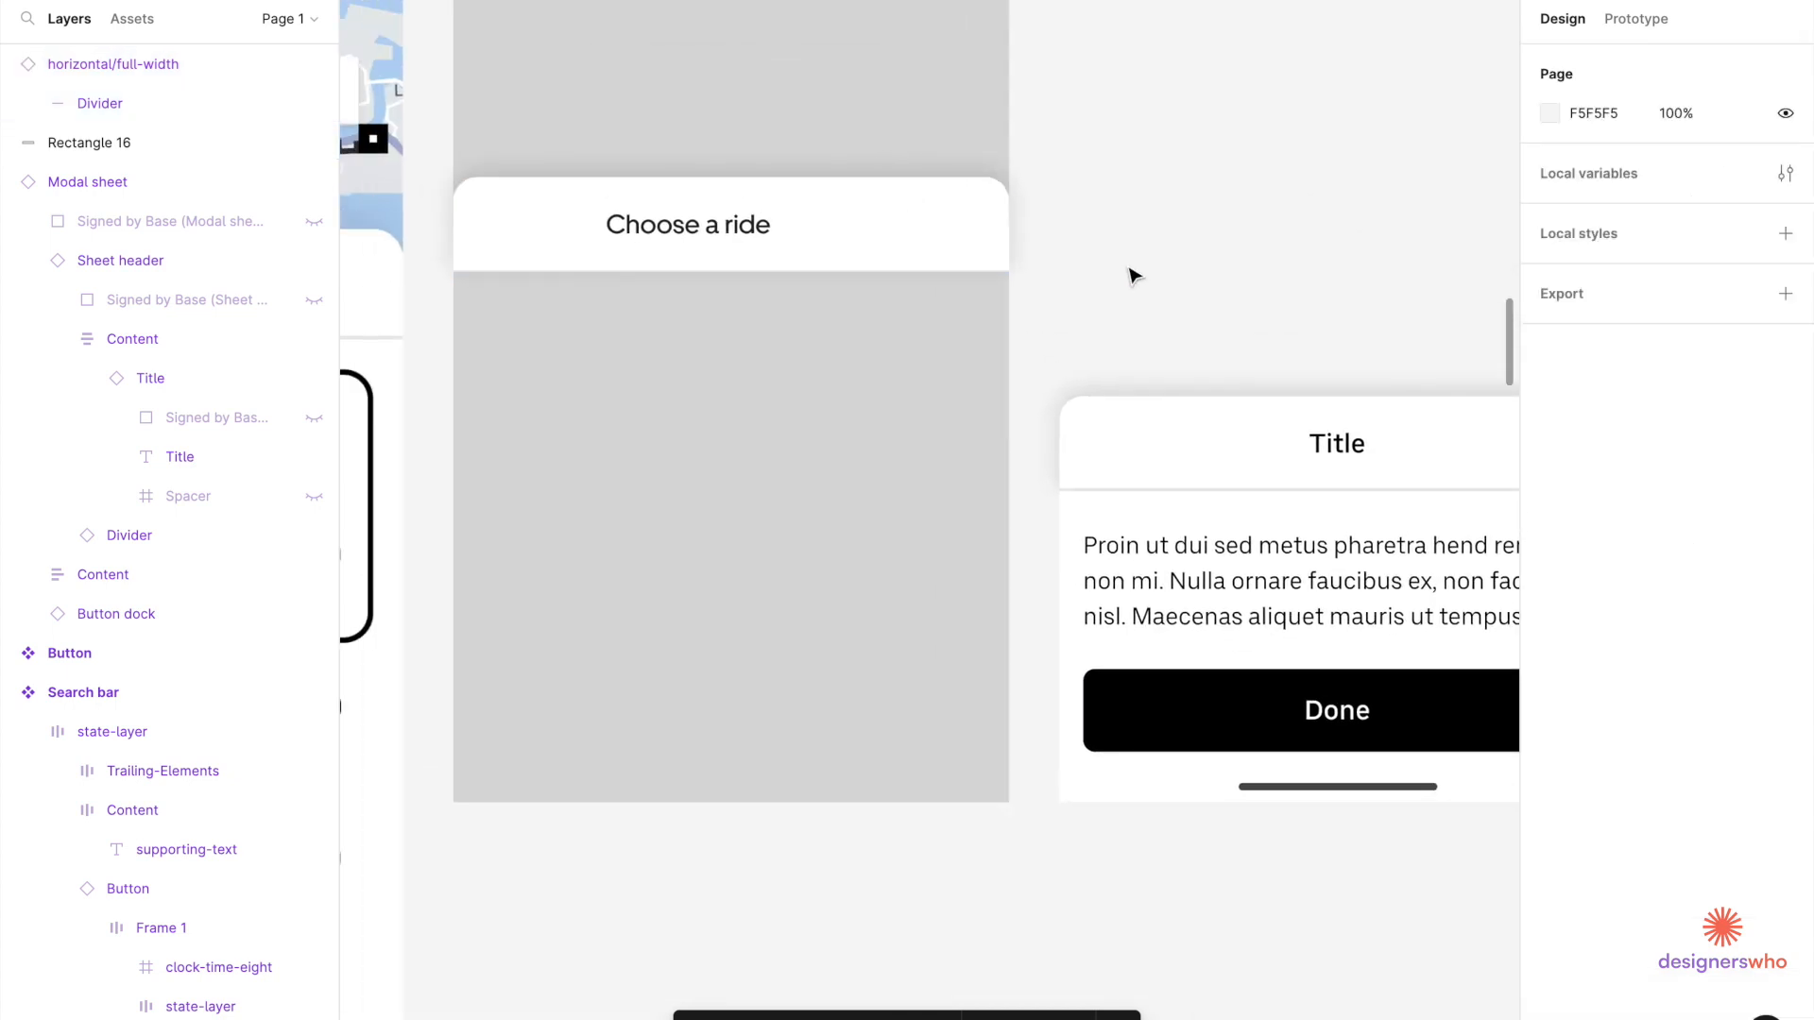
{"action": "left_click_drag", "start_coordinate": [1039, 304], "coordinate": [1233, 171]}
{"action": "scroll", "coordinate": [827, 392], "scroll_direction": "down", "scroll_amount": 5}
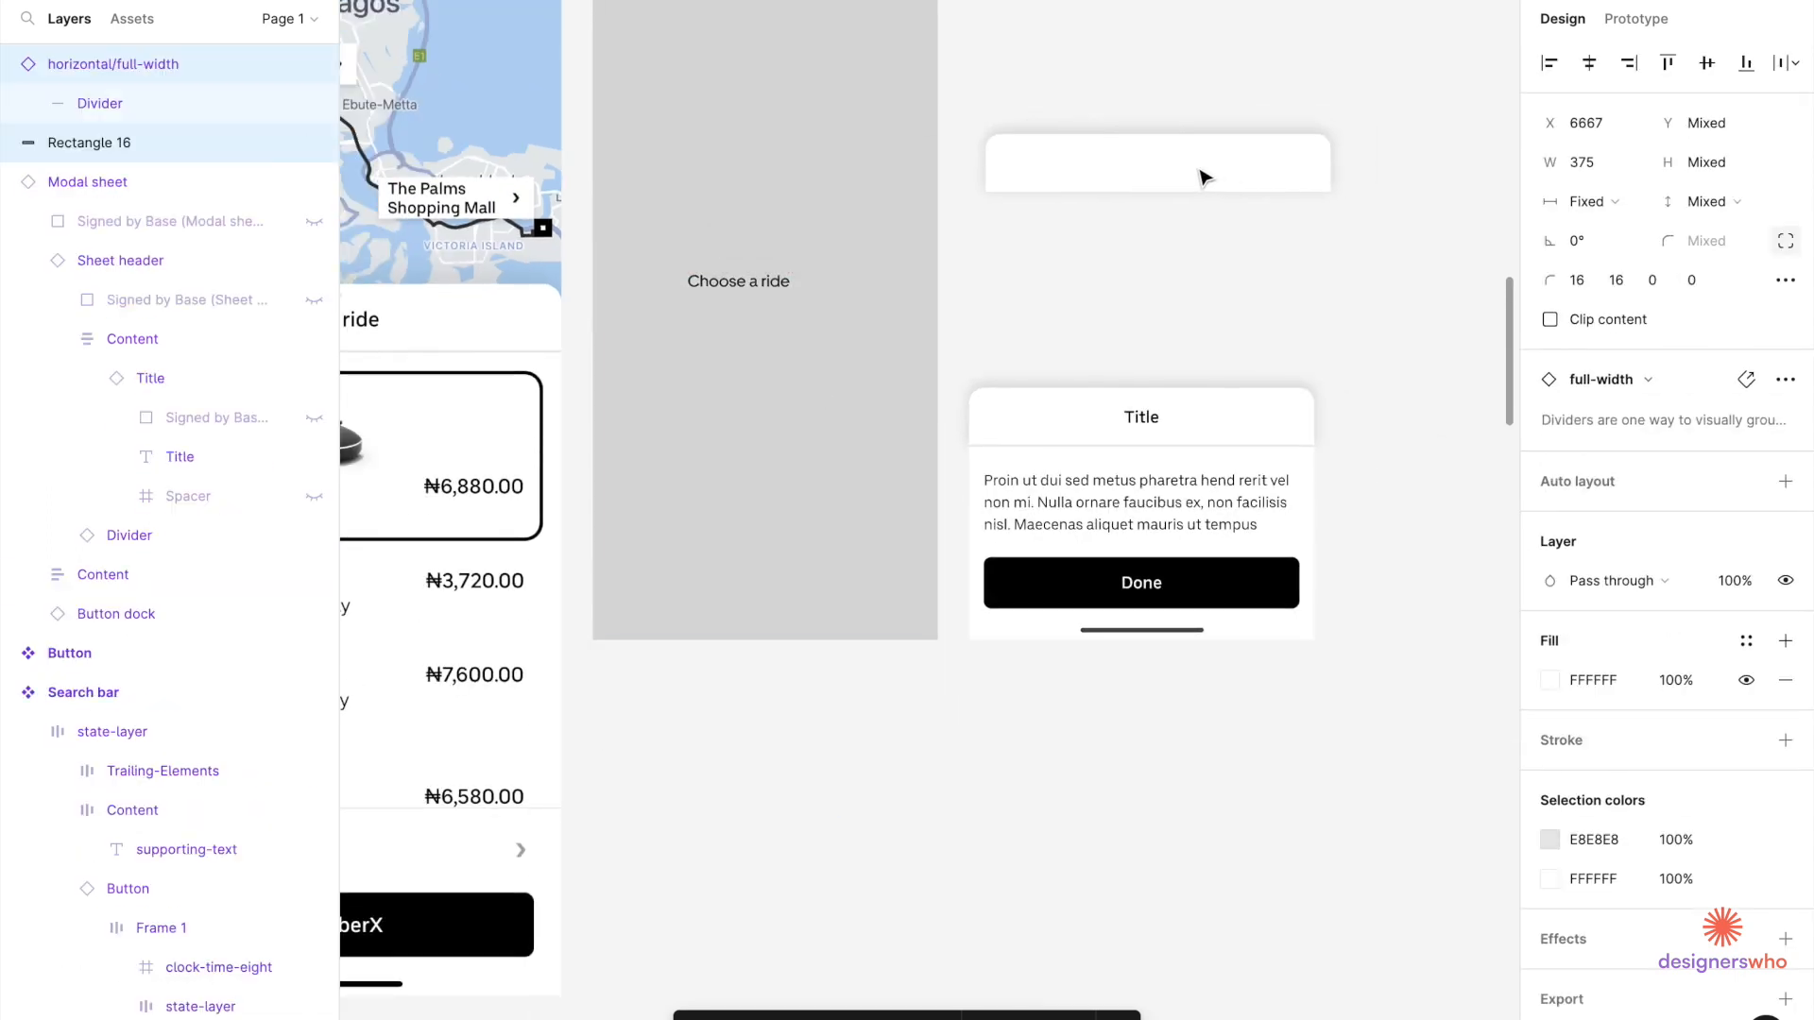
{"action": "key", "text": "ctrl+z"}
{"action": "left_click", "coordinate": [823, 285], "text": "shift"}
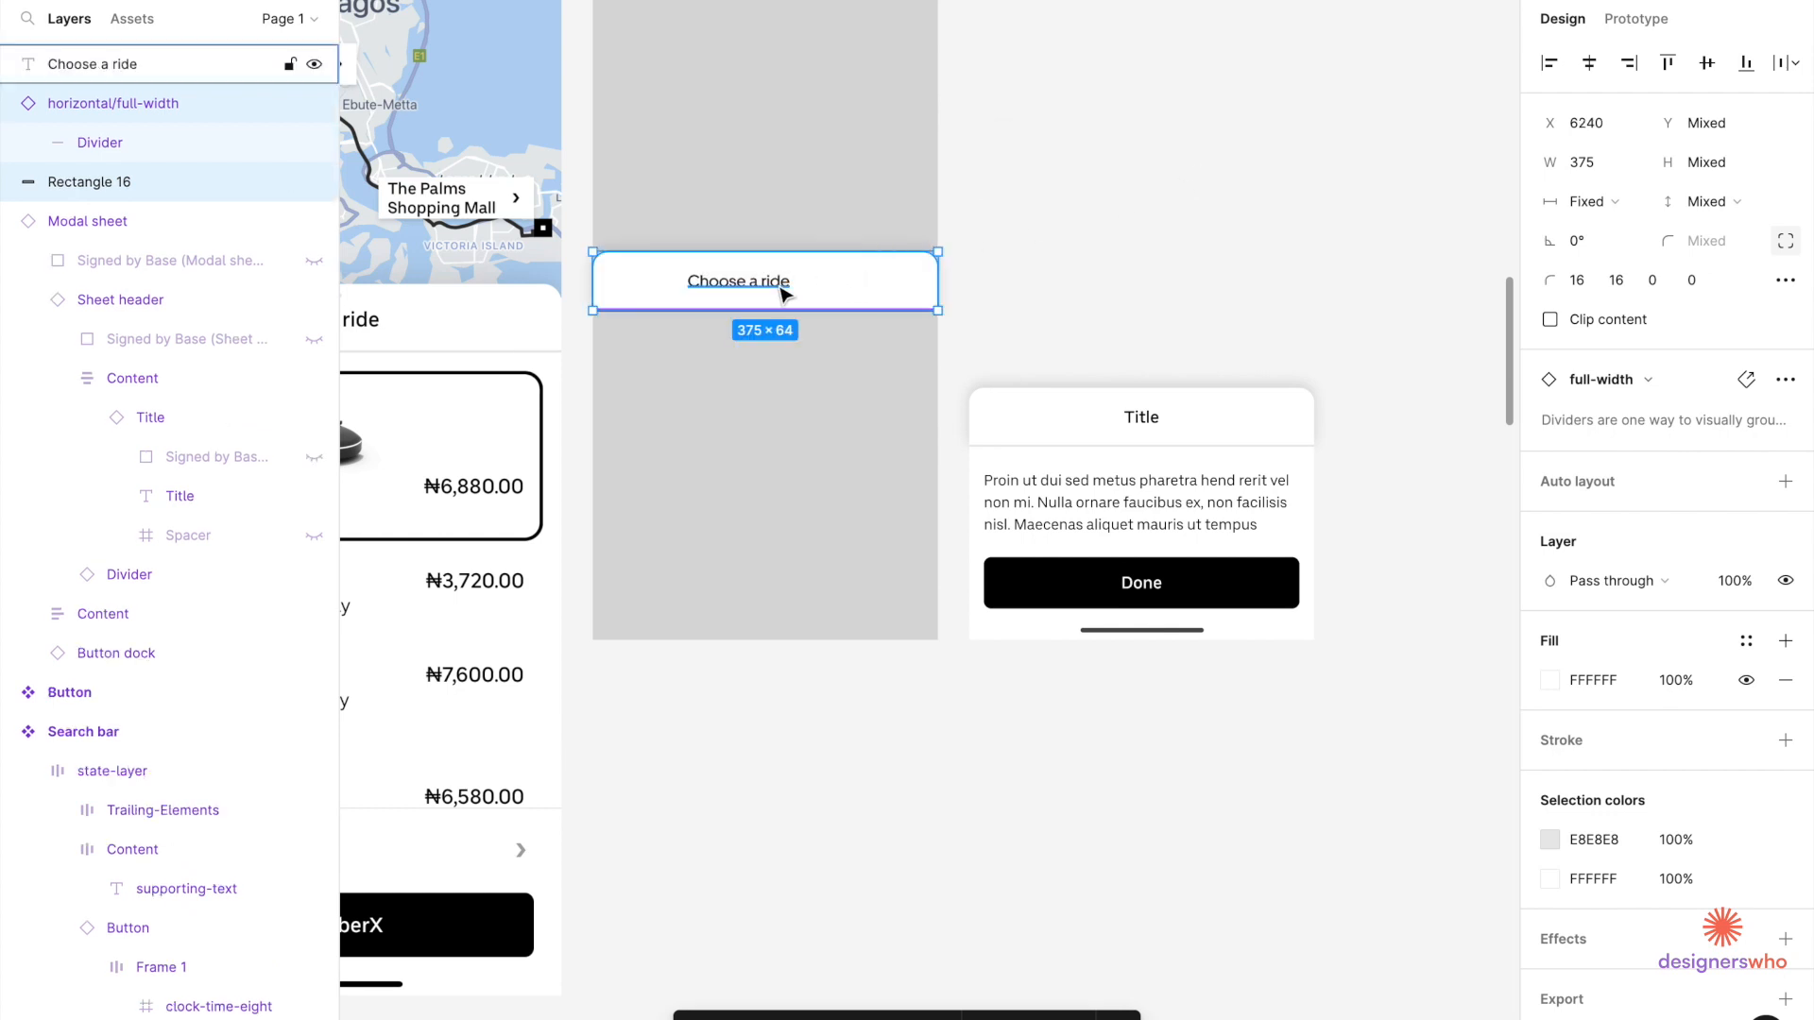
{"action": "left_click_drag", "start_coordinate": [752, 296], "coordinate": [1124, 112]}
{"action": "left_click", "coordinate": [1124, 297]}
{"action": "scroll", "coordinate": [1124, 297], "scroll_direction": "down", "scroll_amount": 5}
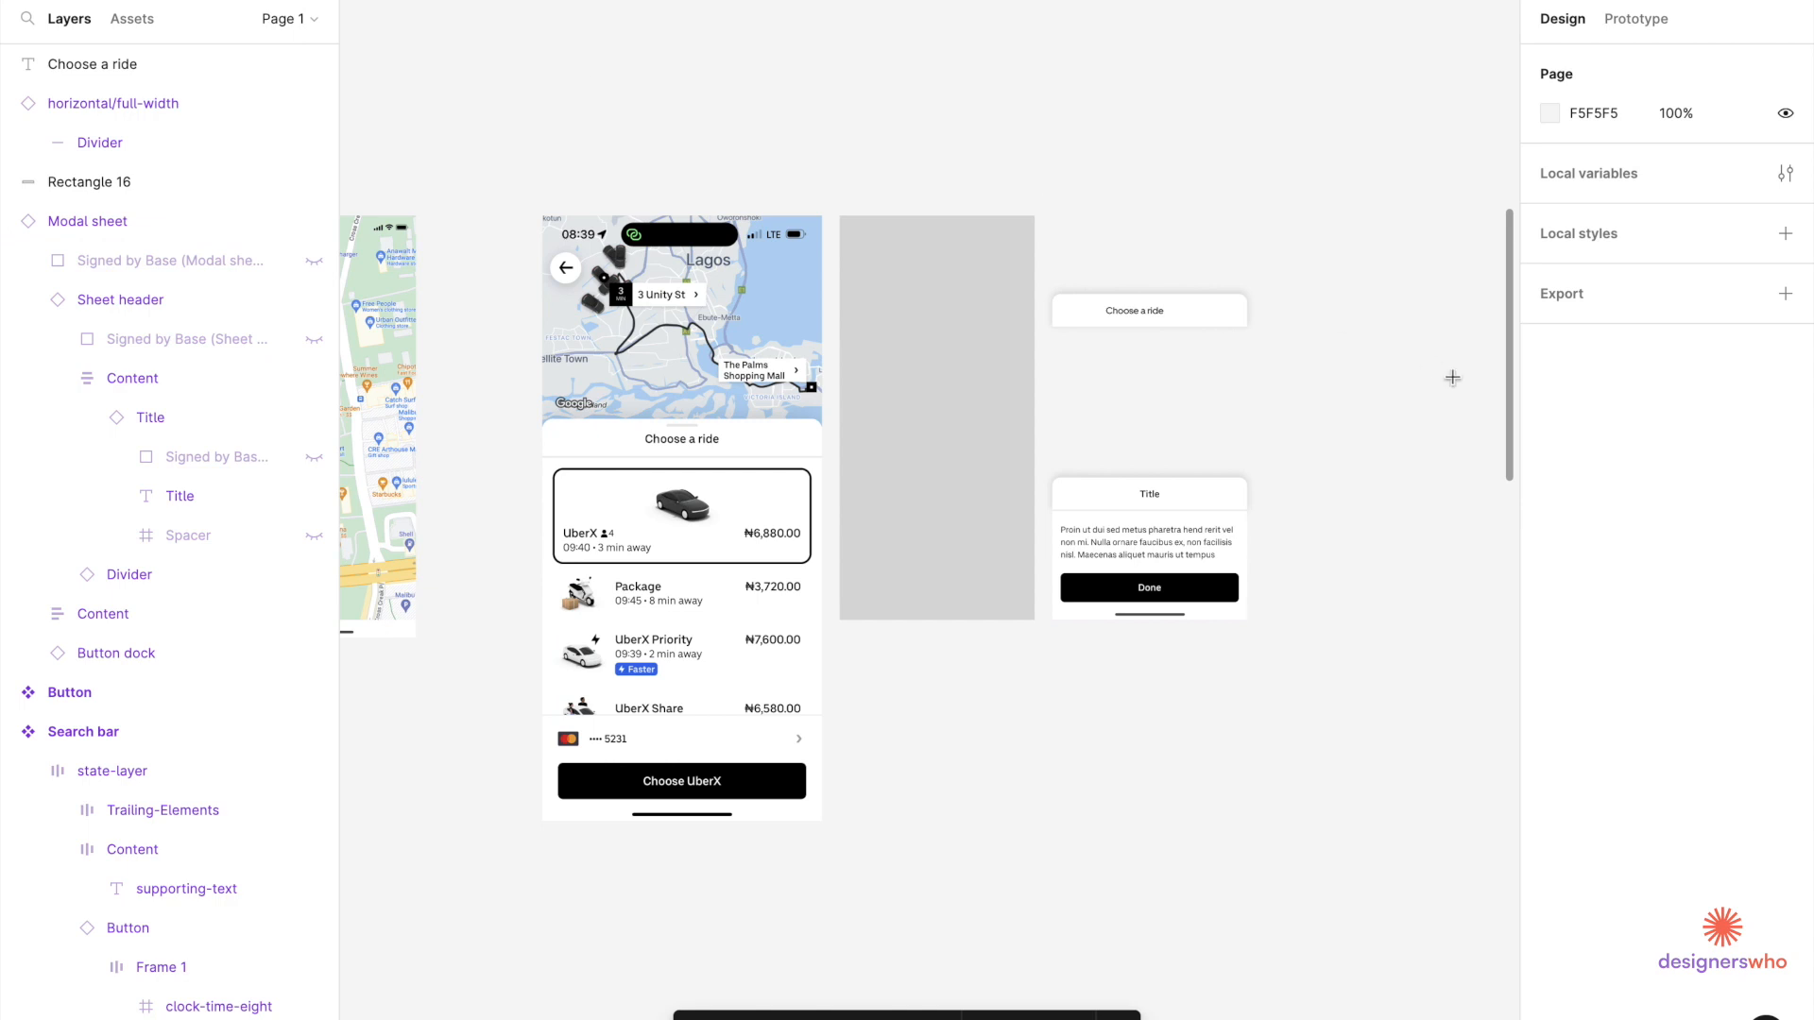
{"action": "scroll", "coordinate": [1081, 327], "scroll_direction": "up", "scroll_amount": 5}
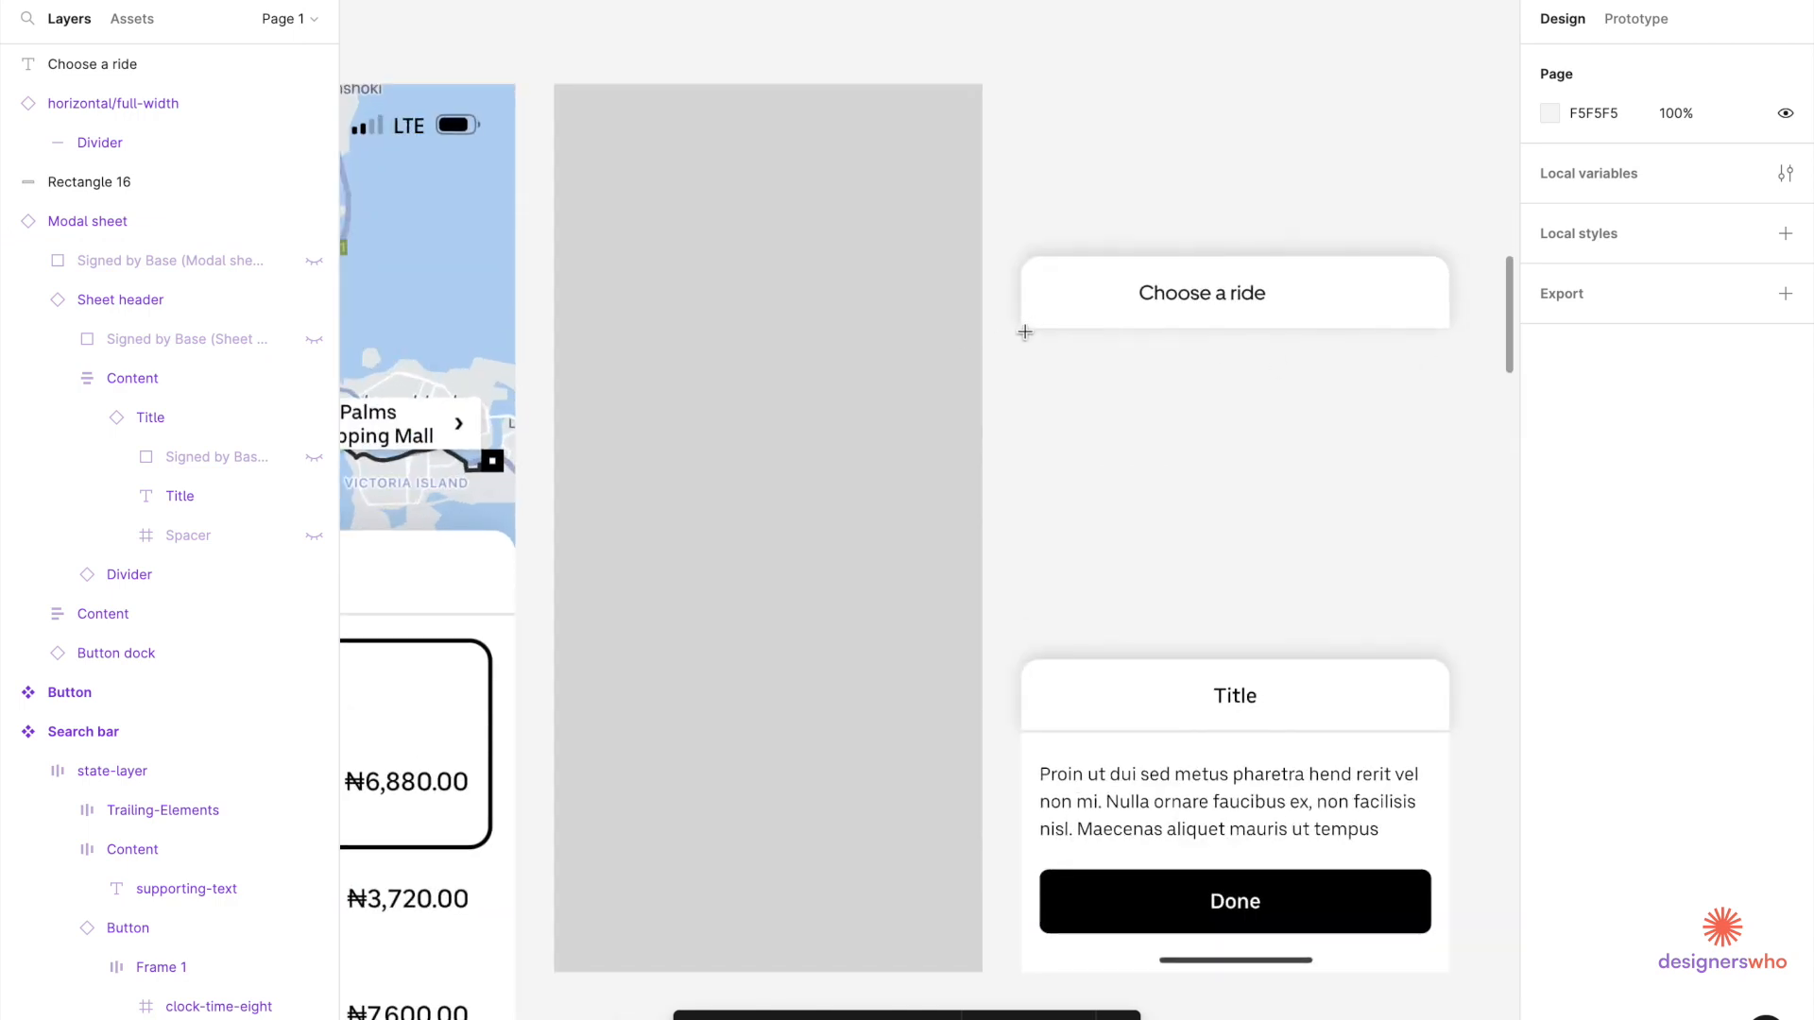
Draw a 375×410 rectangle under the header, push the Title sheet lower, and fill it FFFEFE.
{"action": "mouse_move", "coordinate": [1020, 331]}
{"action": "left_mouse_down"}
{"action": "mouse_move", "coordinate": [1292, 547]}
{"action": "mouse_move", "coordinate": [1425, 587]}
{"action": "mouse_move", "coordinate": [1451, 604]}
{"action": "mouse_move", "coordinate": [1446, 627]}
{"action": "left_mouse_up"}
{"action": "scroll", "coordinate": [1381, 608], "scroll_direction": "right", "scroll_amount": 5}
{"action": "left_click_drag", "start_coordinate": [1045, 628], "coordinate": [1059, 810]}
{"action": "left_click", "coordinate": [997, 519]}
{"action": "left_click_drag", "start_coordinate": [988, 526], "coordinate": [983, 709]}
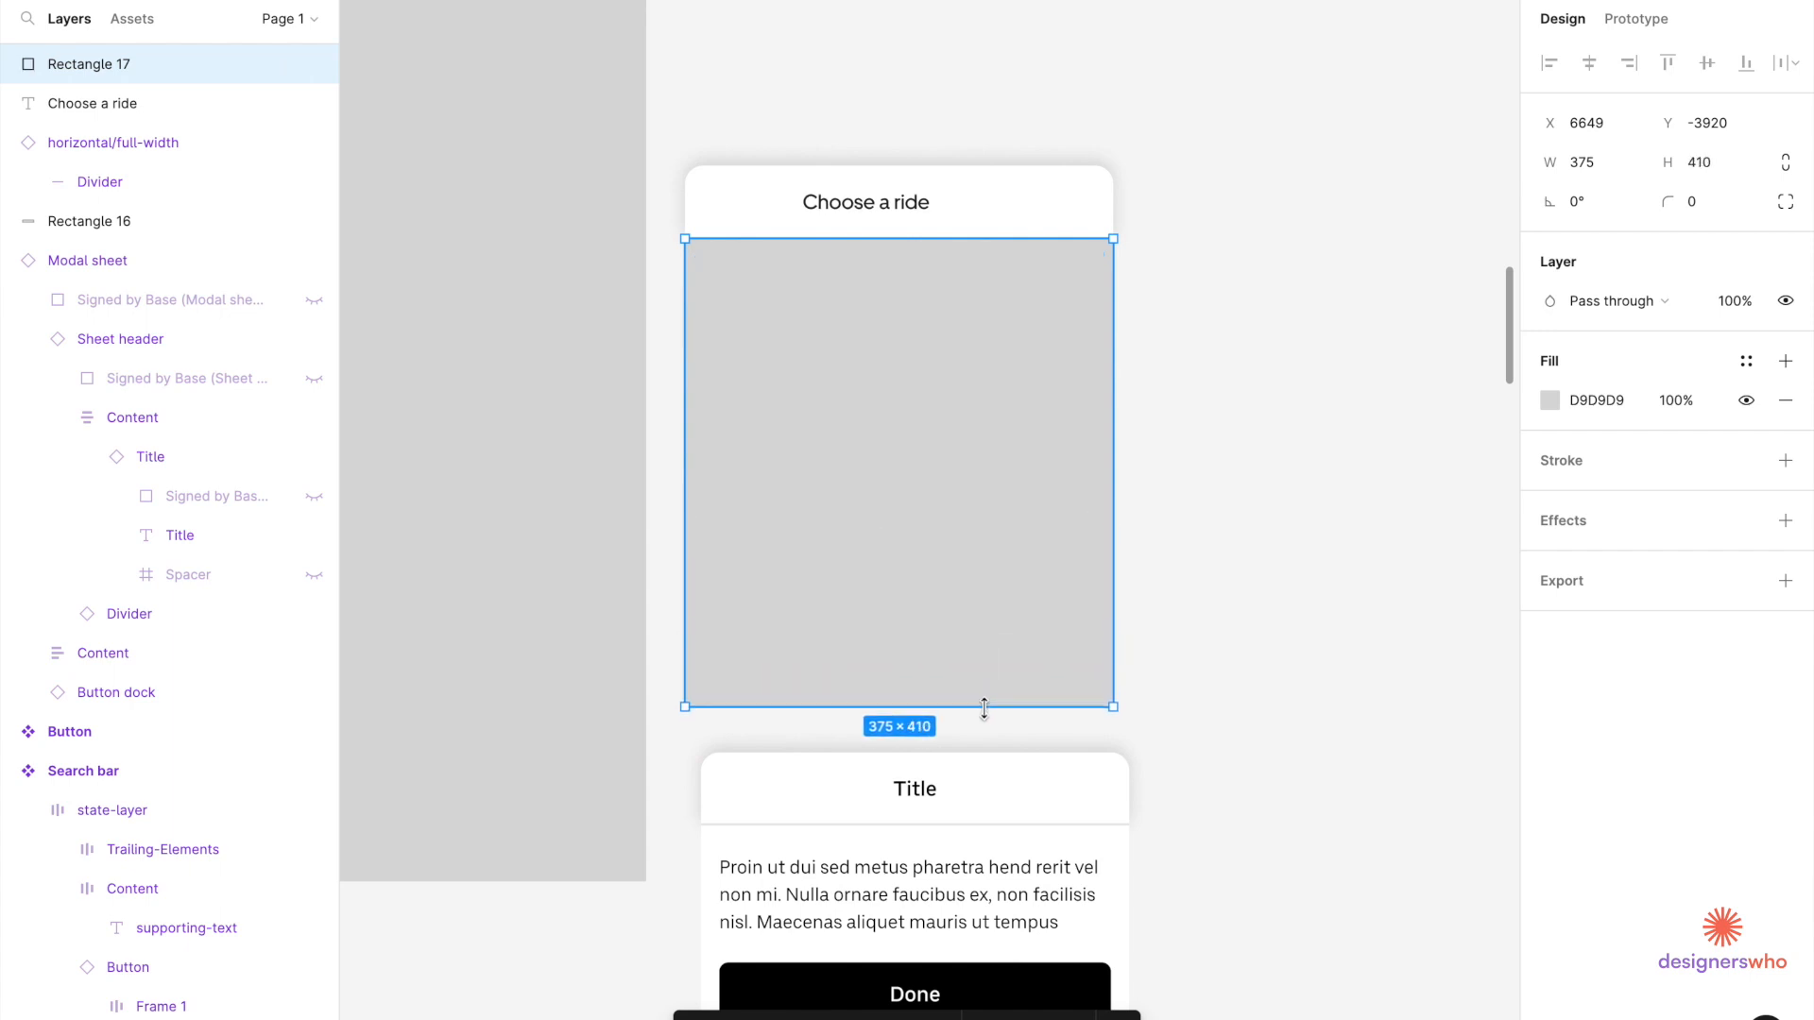
{"action": "left_click", "coordinate": [1549, 402]}
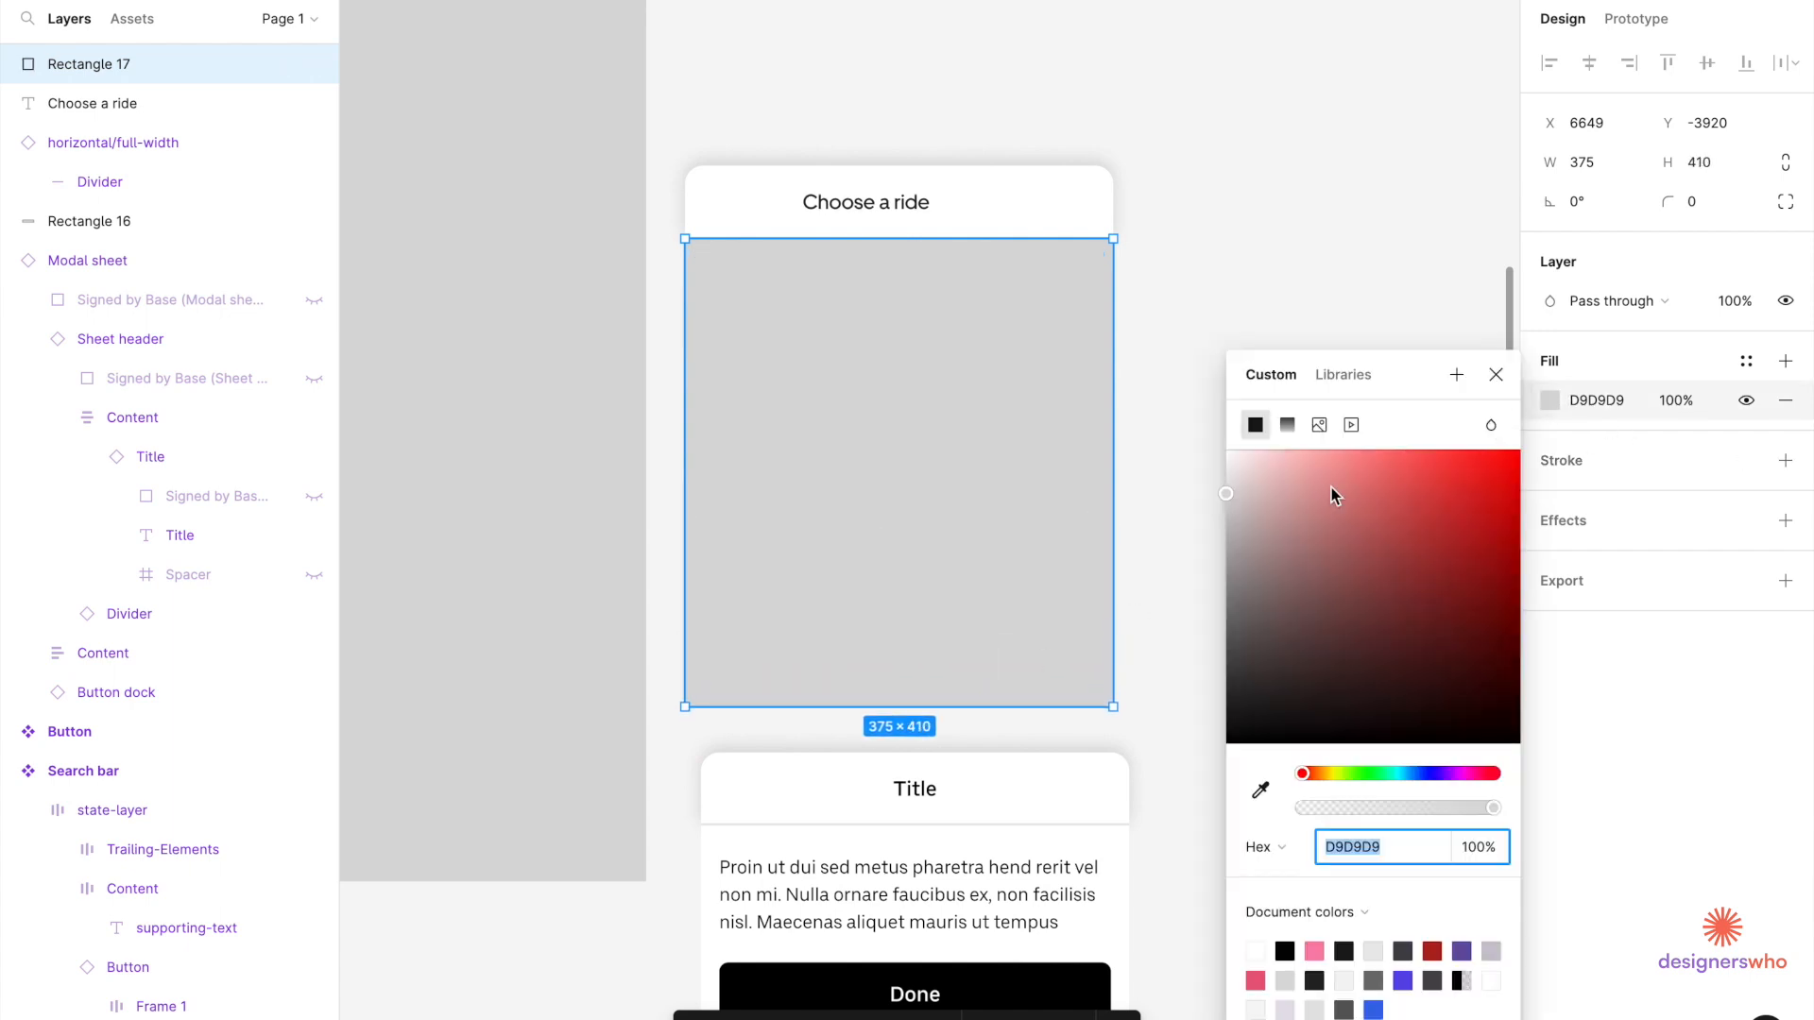
{"action": "type", "text": "FFFEFE"}
{"action": "key", "text": "Return"}
{"action": "left_click", "coordinate": [1235, 277]}
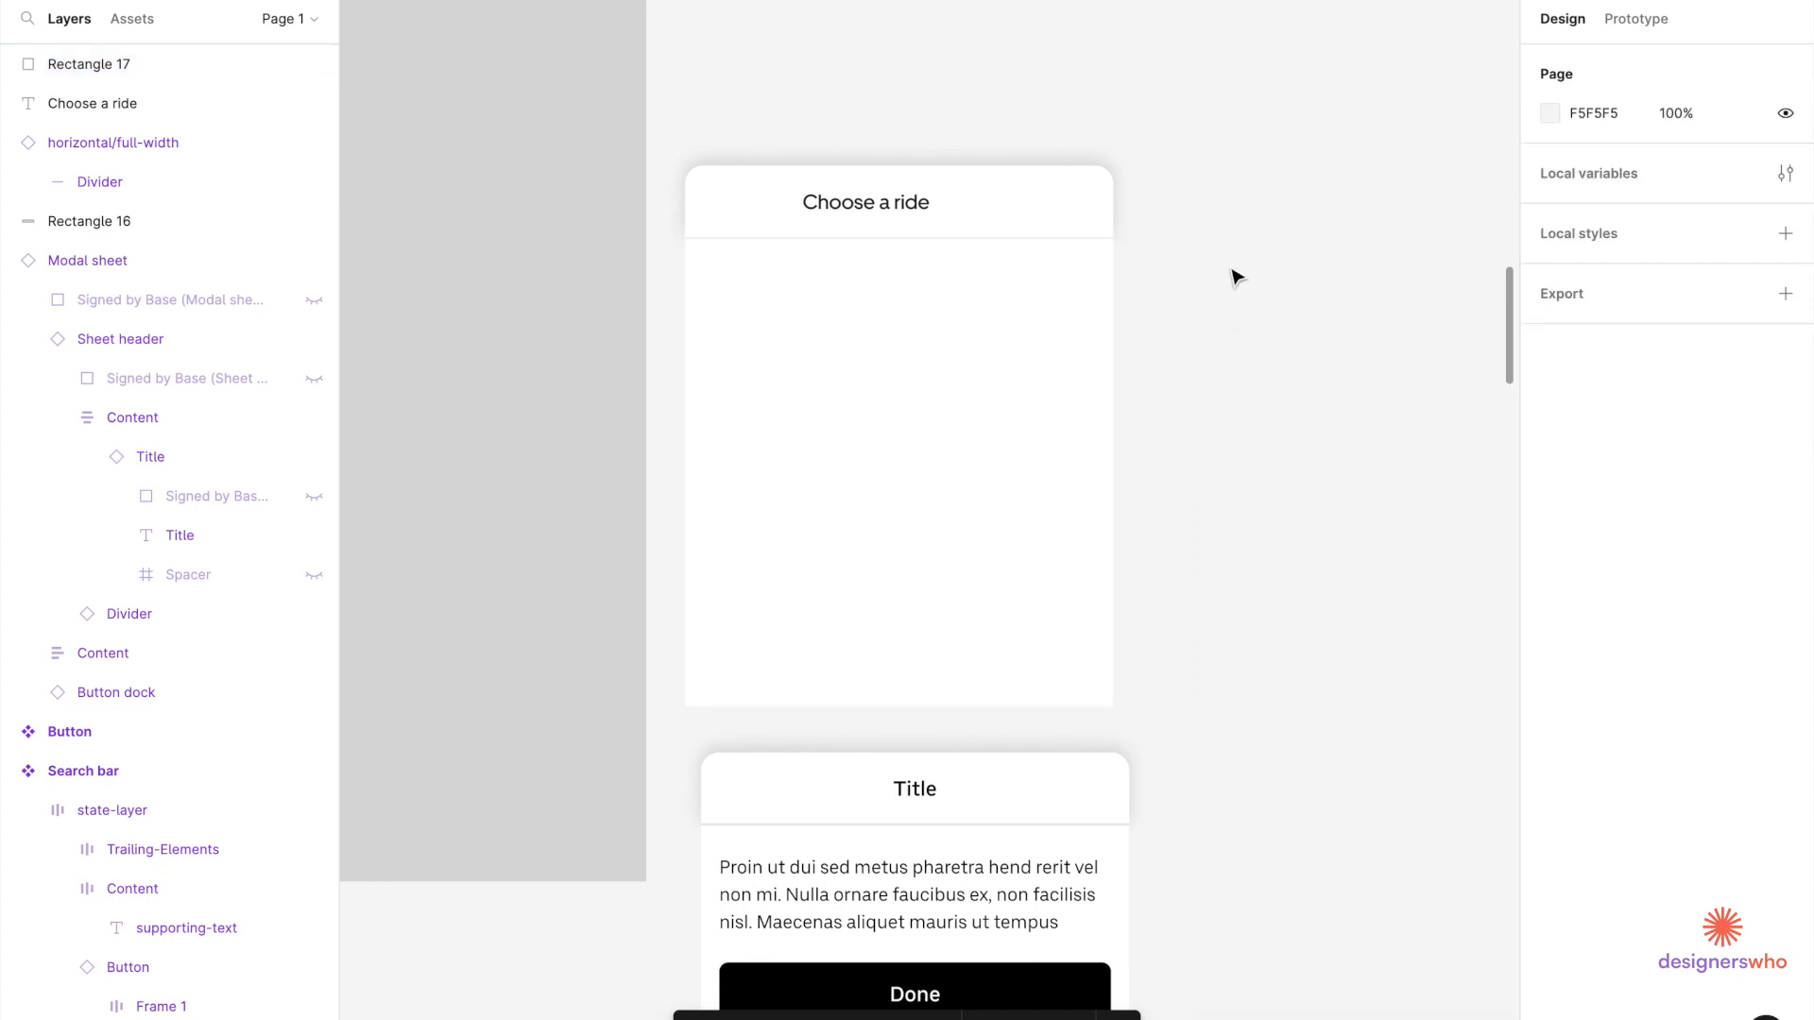
Drag the Title sheet further down the canvas.
{"action": "scroll", "coordinate": [1091, 355], "scroll_direction": "down", "scroll_amount": 5}
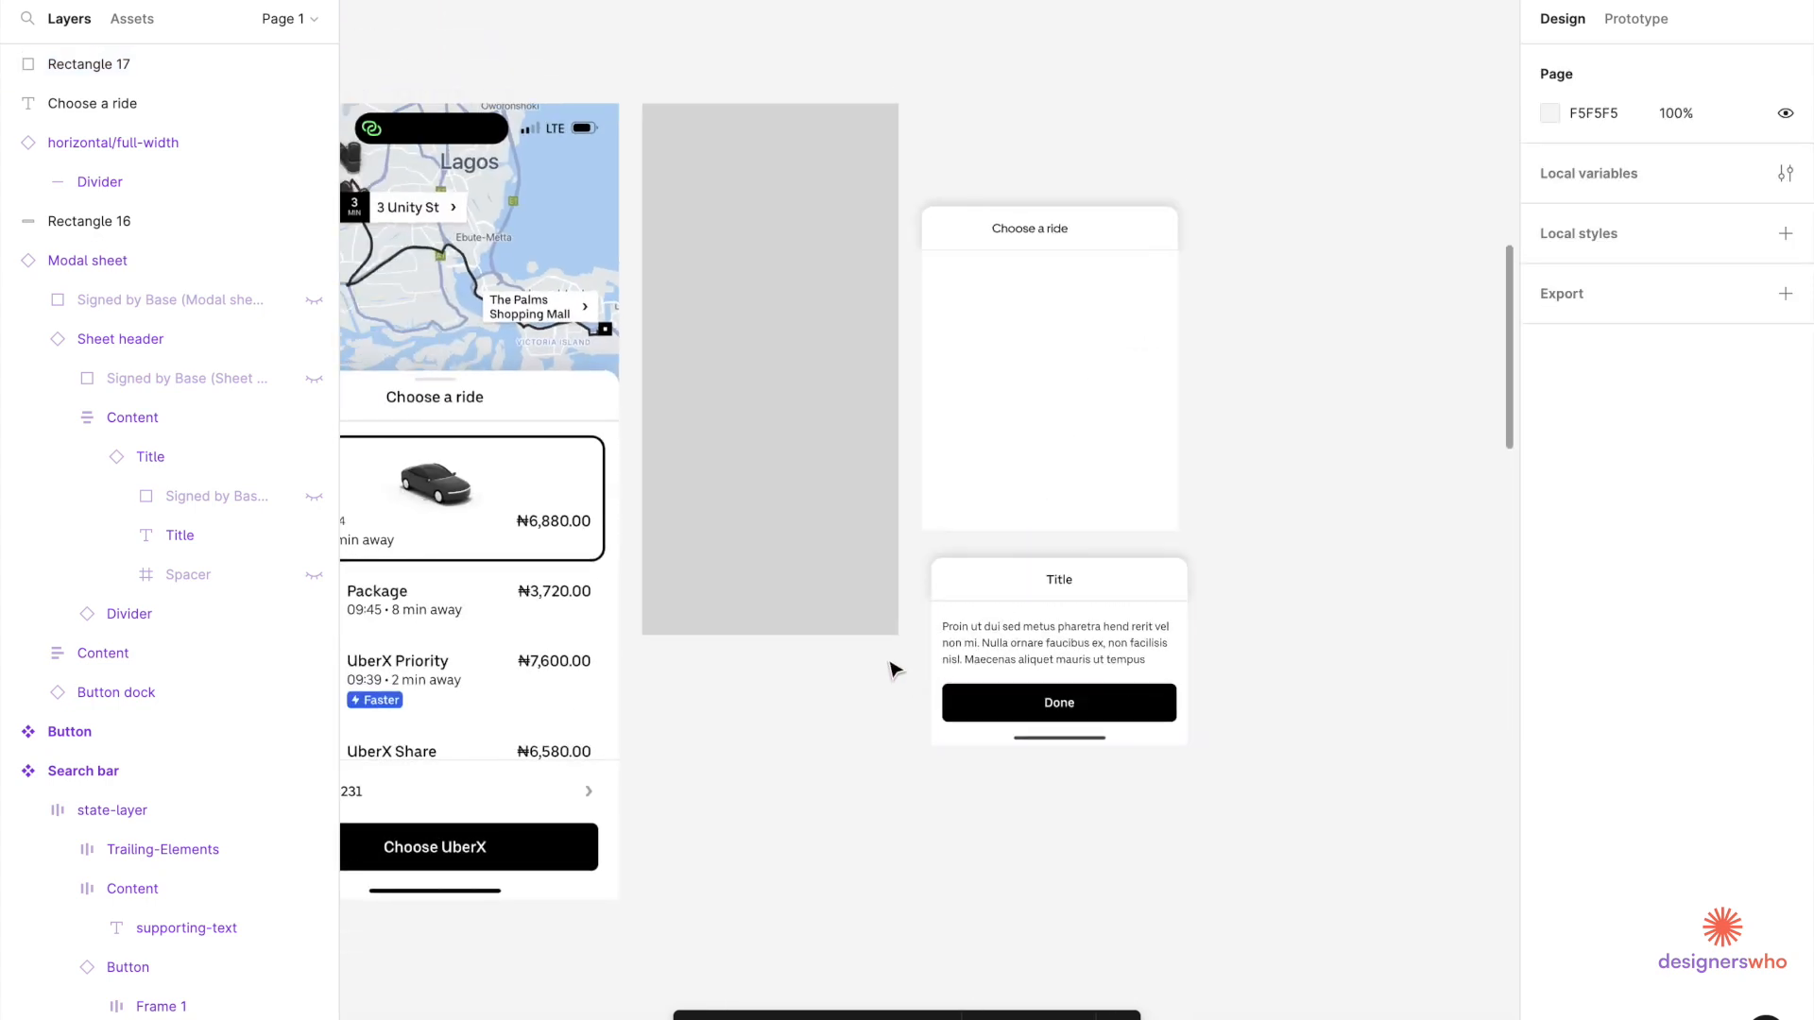
{"action": "scroll", "coordinate": [860, 666], "scroll_direction": "left", "scroll_amount": 3}
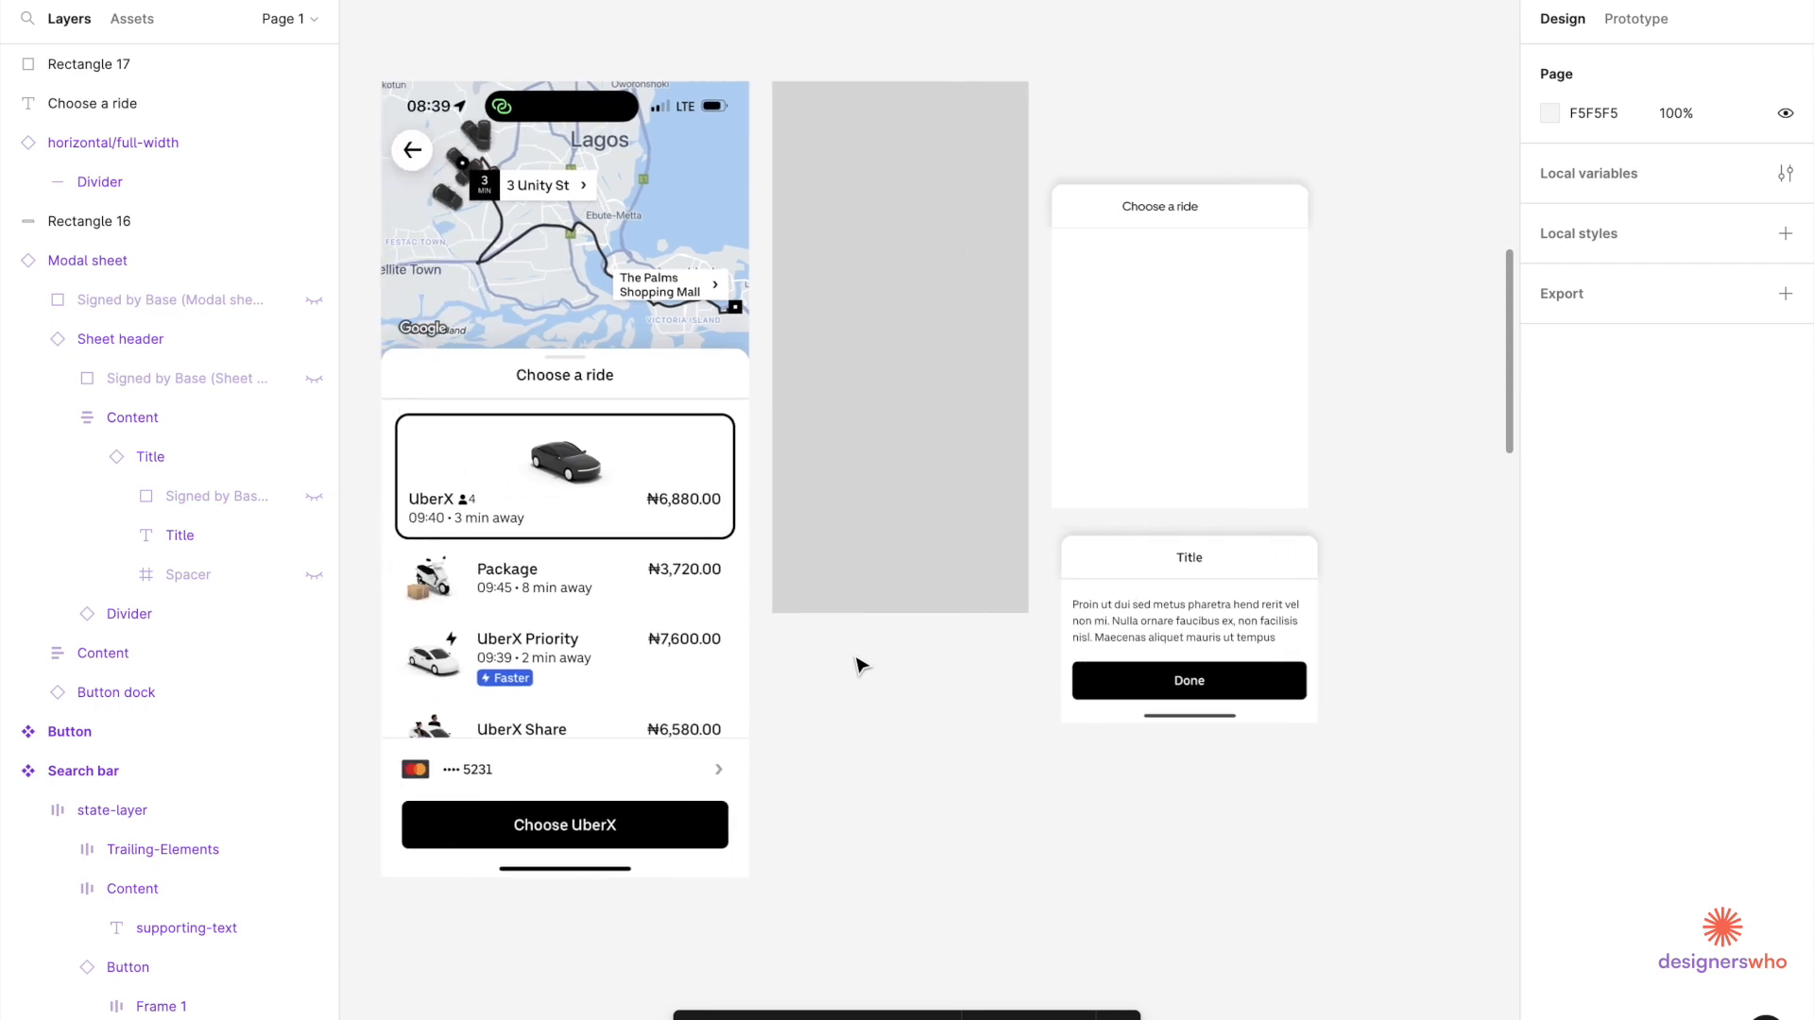
{"action": "scroll", "coordinate": [860, 666], "scroll_direction": "right", "scroll_amount": 1}
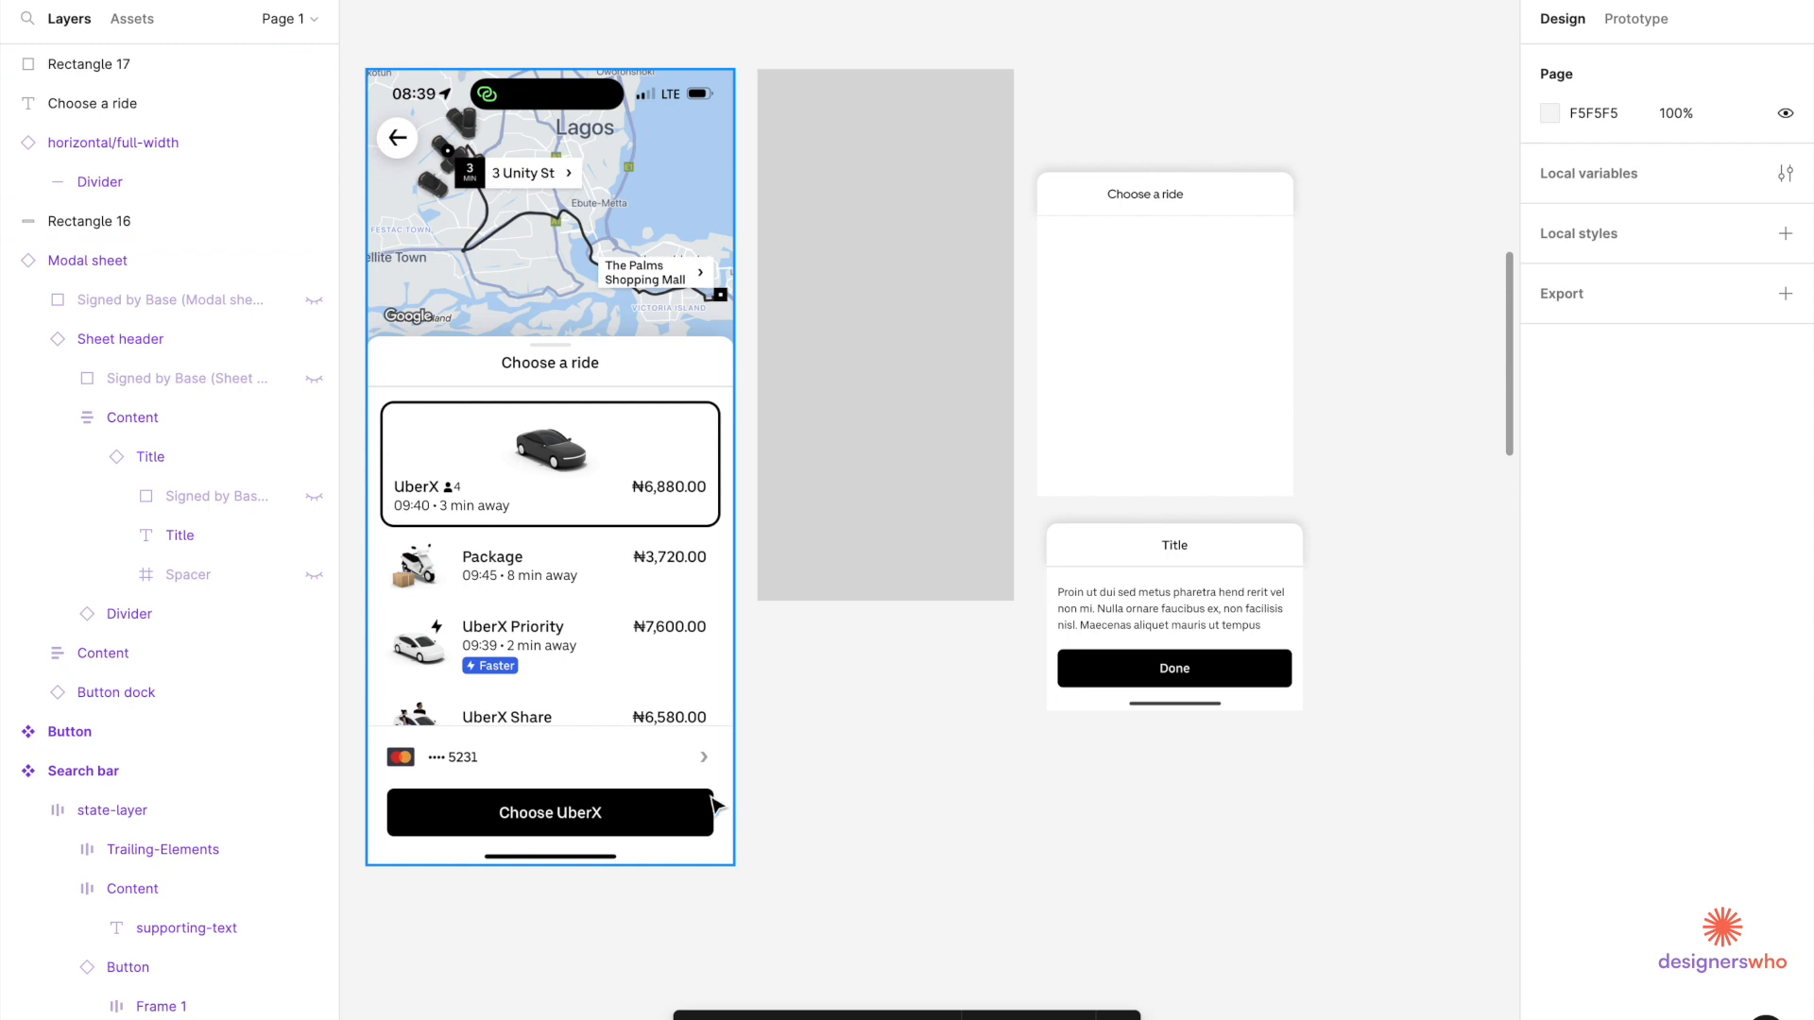
{"action": "left_click_drag", "start_coordinate": [1248, 588], "coordinate": [1247, 762]}
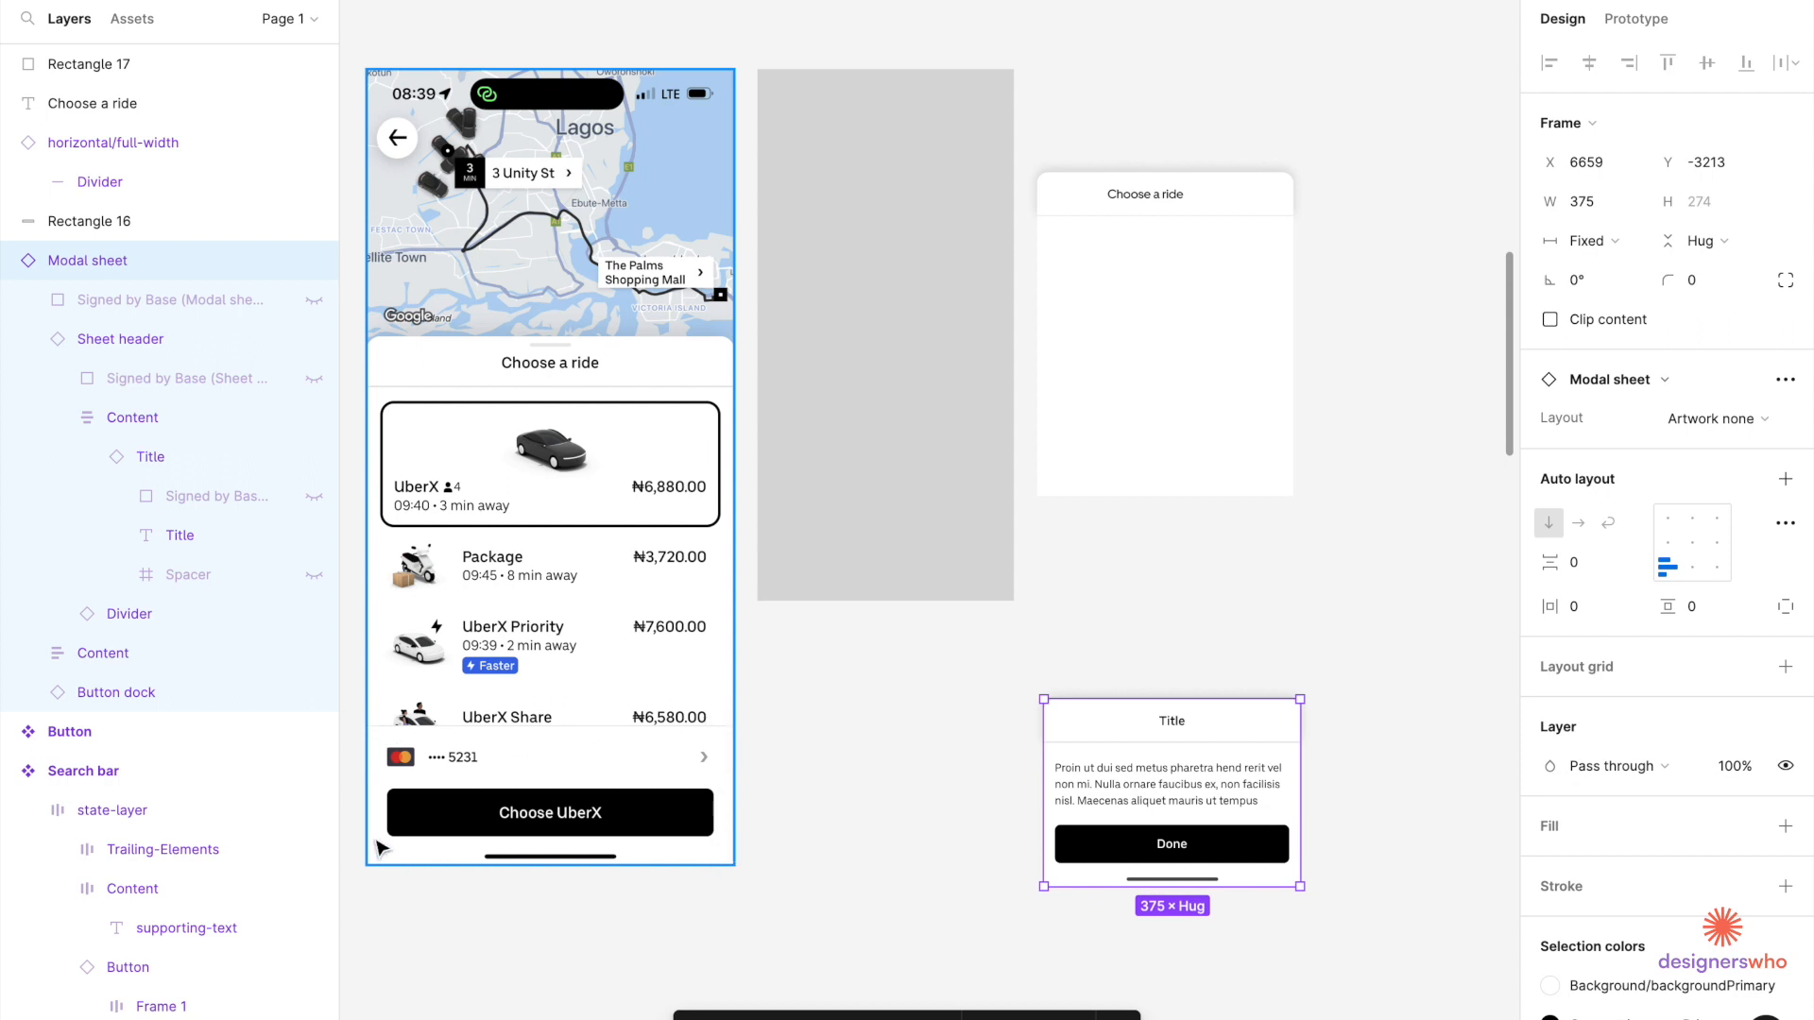
Draw a grey D9D9D9 375×131 rectangle along the bottom of the white sheet body.
{"action": "scroll", "coordinate": [850, 661], "scroll_direction": "down", "scroll_amount": 3}
{"action": "scroll", "coordinate": [850, 662], "scroll_direction": "left", "scroll_amount": 3}
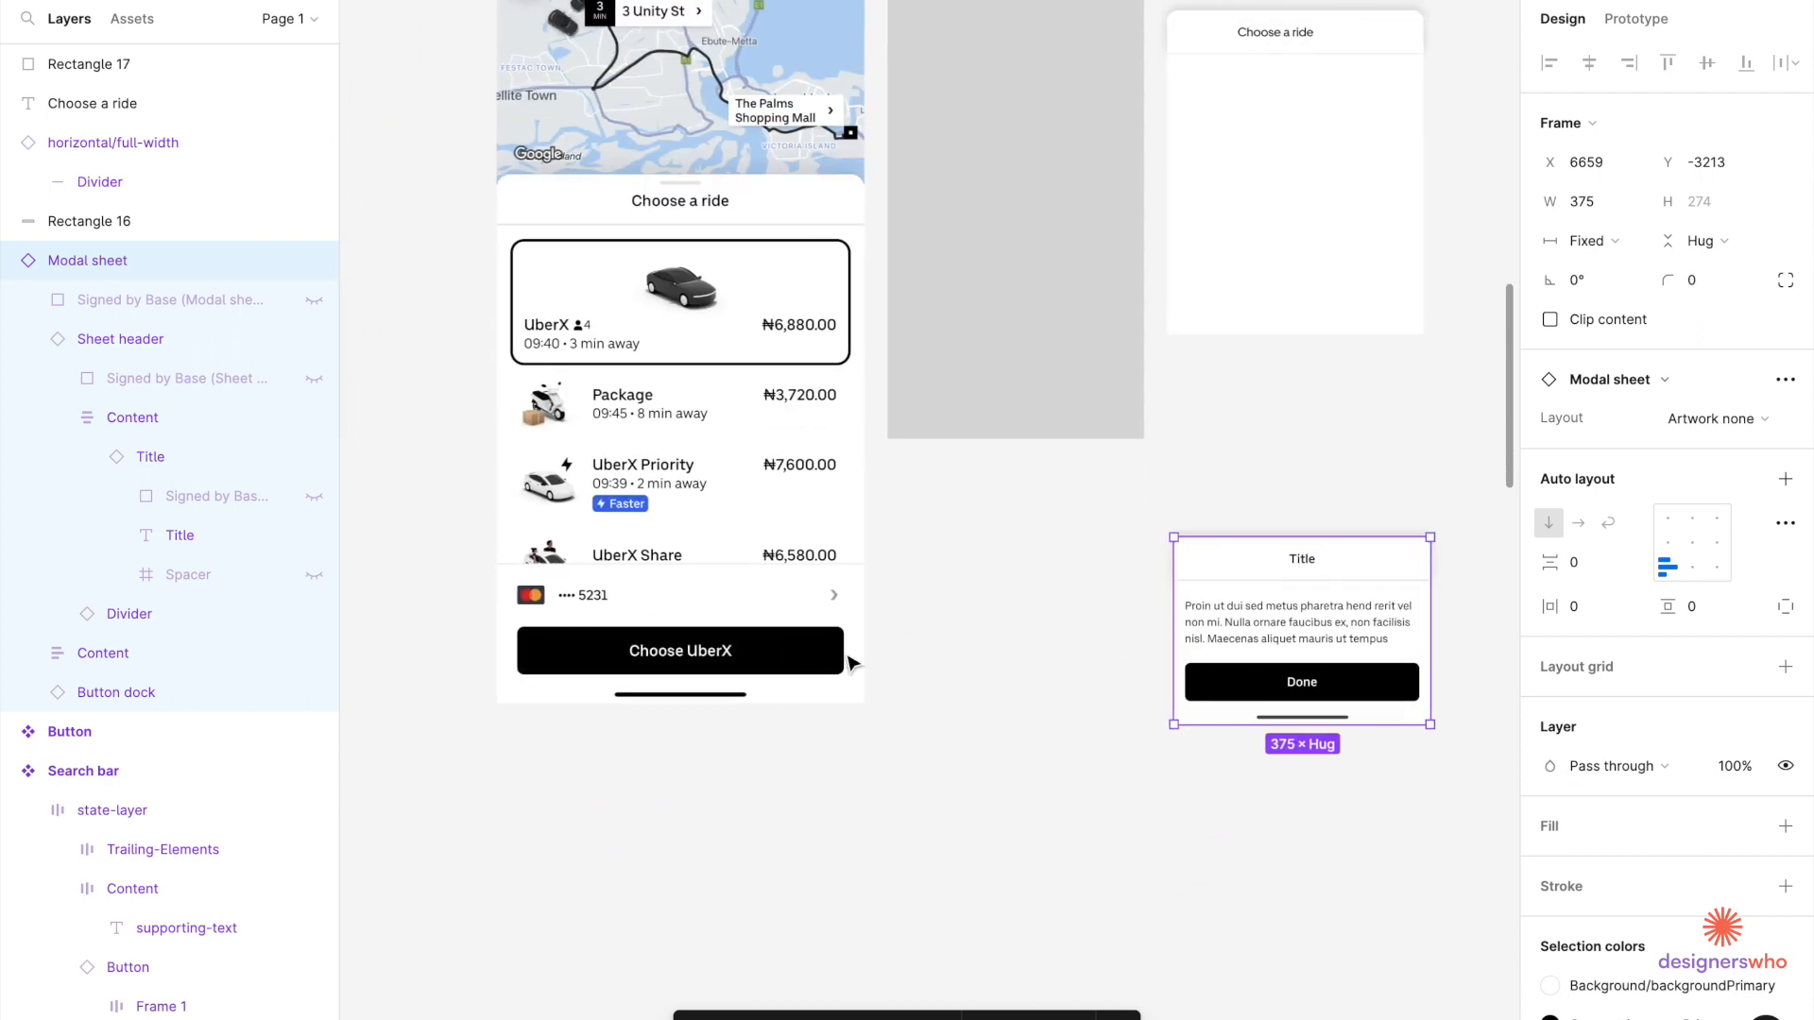
{"action": "scroll", "coordinate": [1111, 475], "scroll_direction": "up", "scroll_amount": 1}
{"action": "scroll", "coordinate": [1111, 475], "scroll_direction": "right", "scroll_amount": 1}
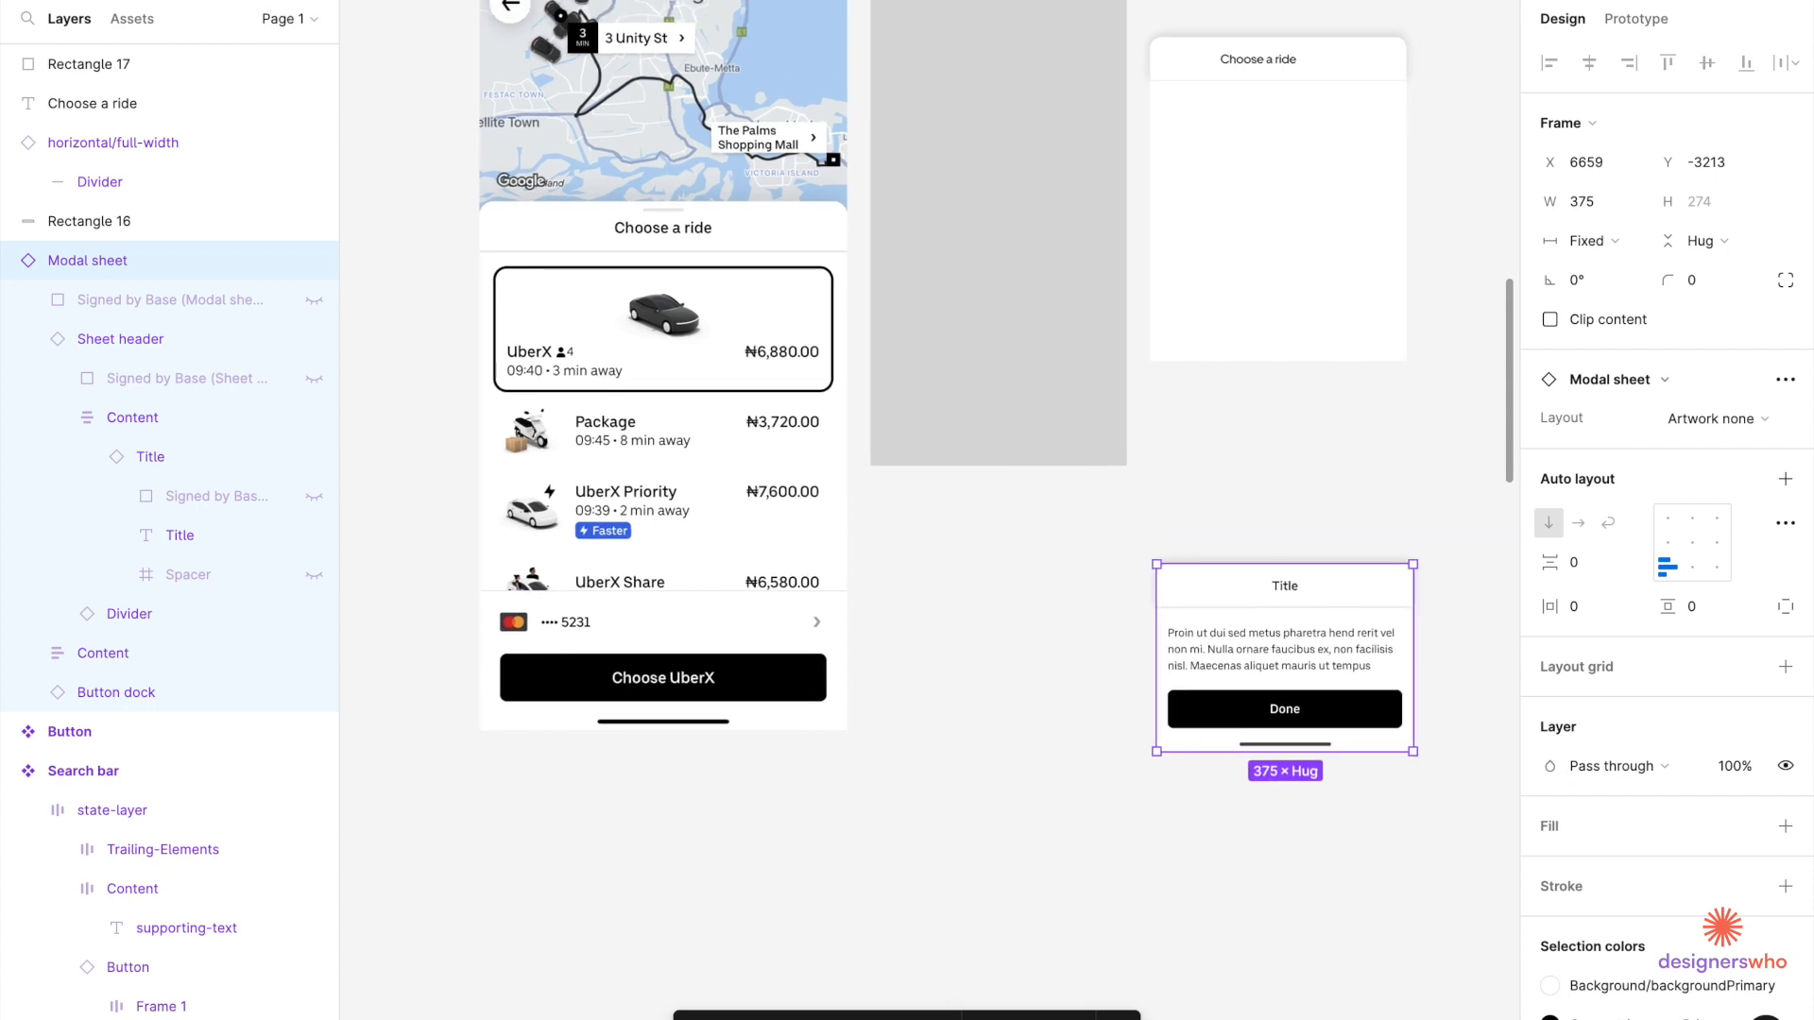
{"action": "scroll", "coordinate": [1412, 282], "scroll_direction": "up", "scroll_amount": 3}
{"action": "scroll", "coordinate": [1411, 282], "scroll_direction": "right", "scroll_amount": 3}
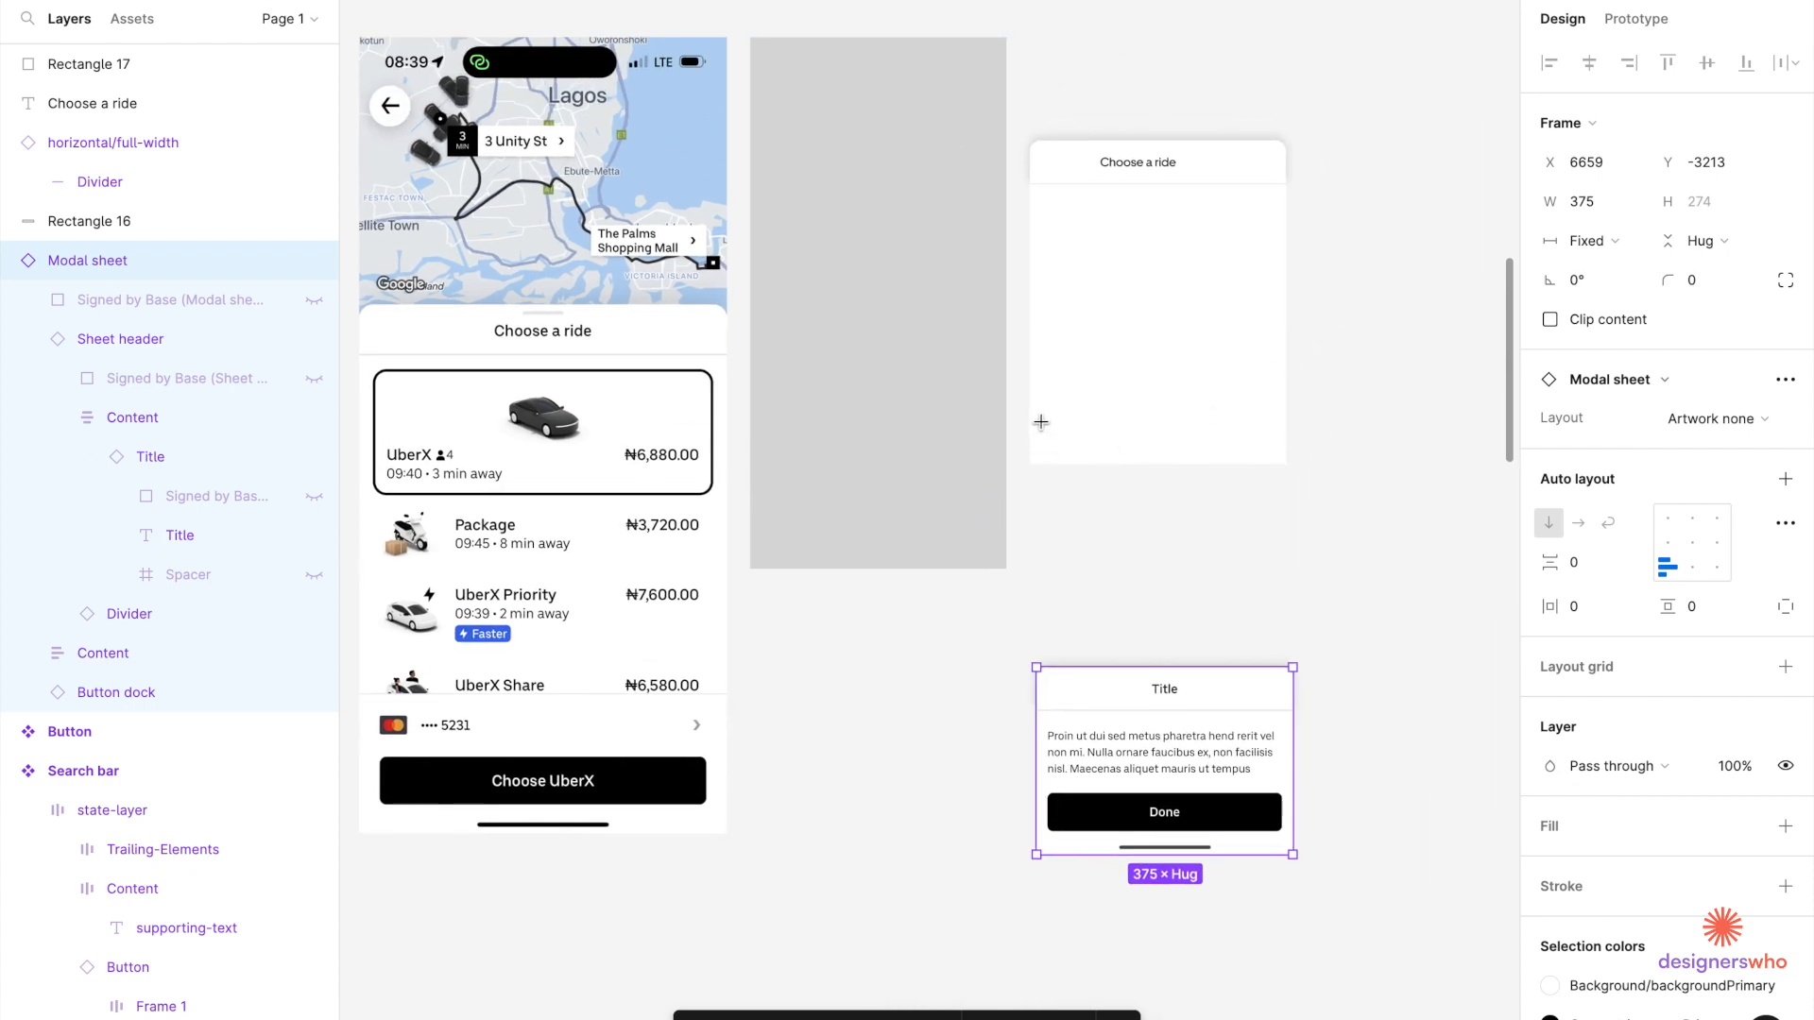
{"action": "left_click_drag", "start_coordinate": [1029, 464], "coordinate": [1285, 561]}
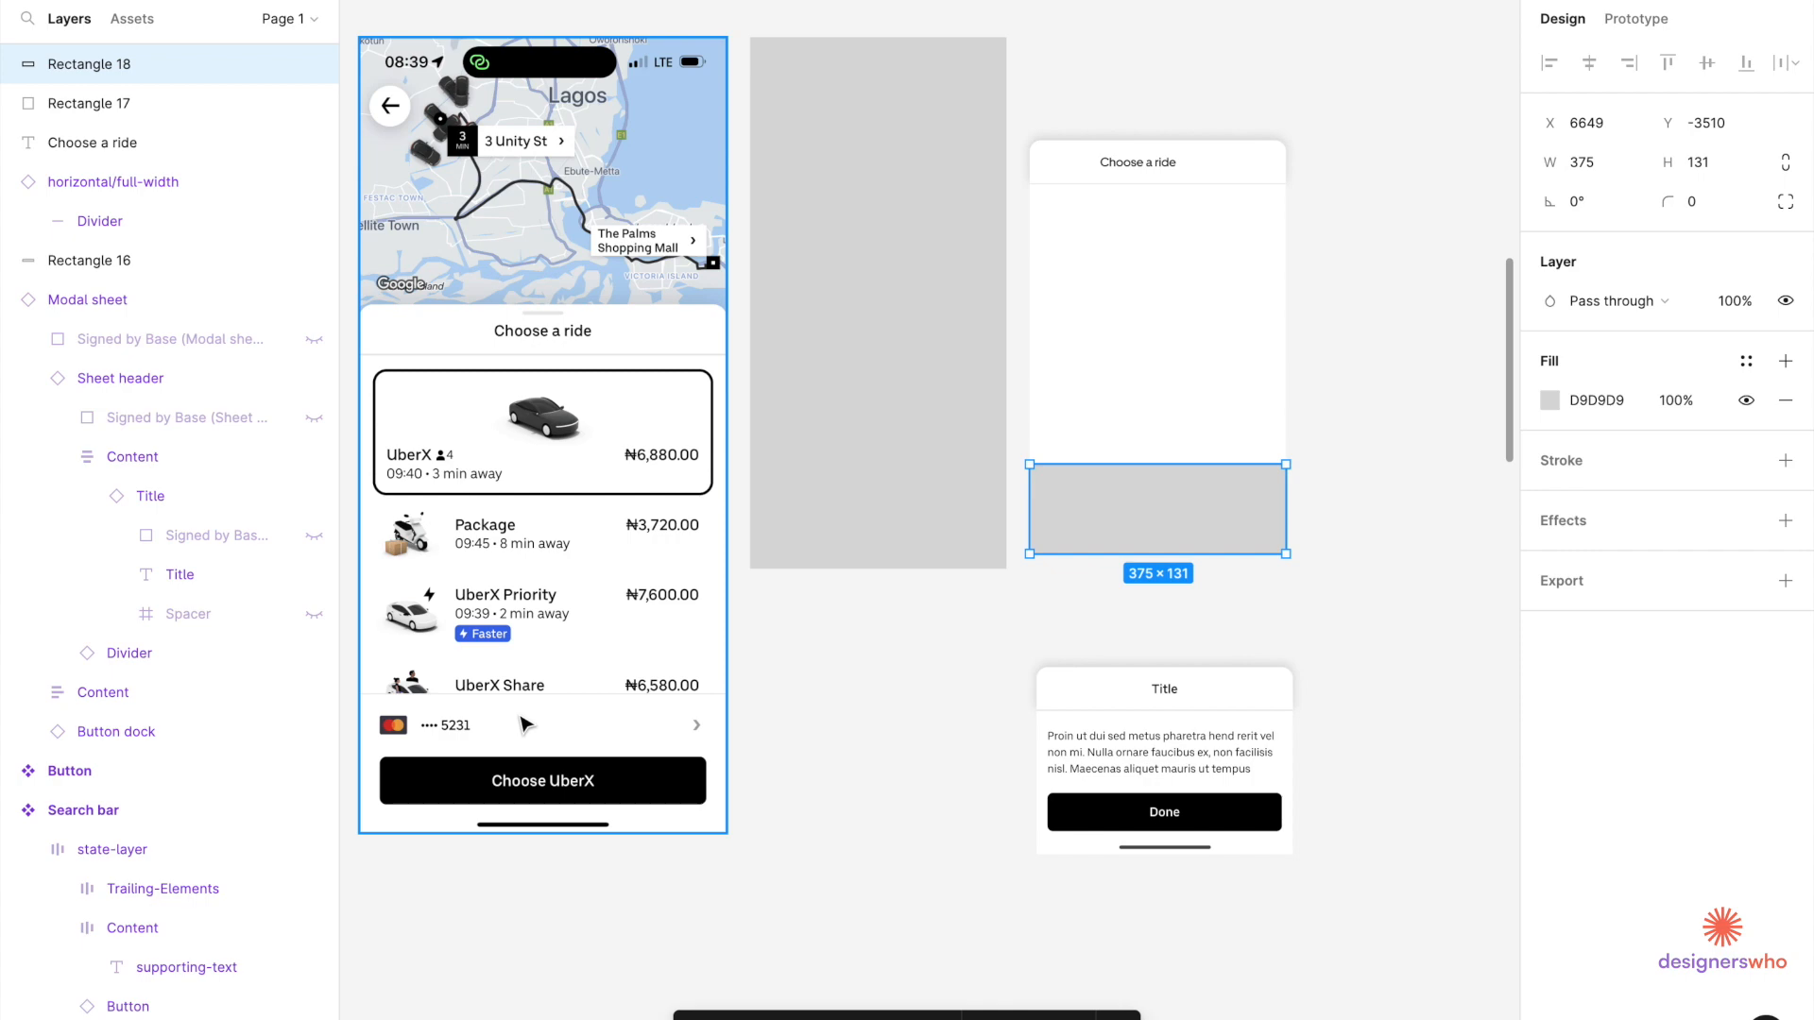
{"action": "left_click", "coordinate": [930, 760]}
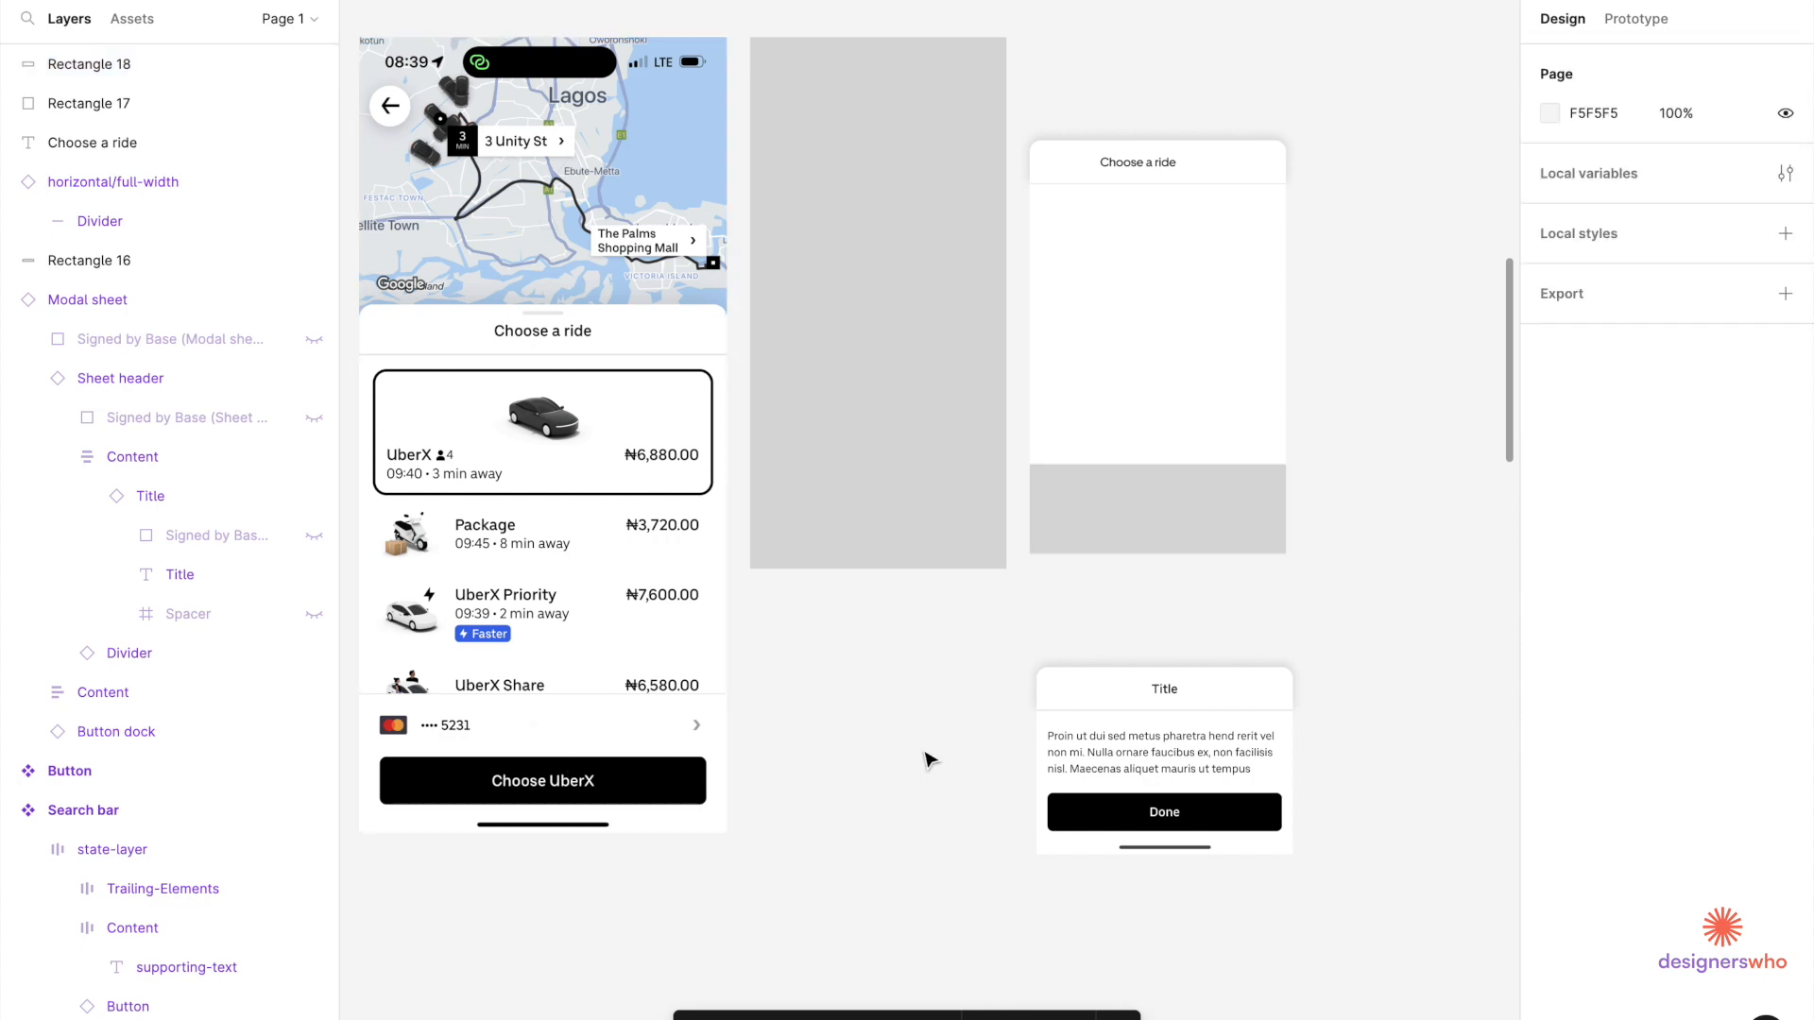
{"action": "scroll", "coordinate": [930, 761], "scroll_direction": "down", "scroll_amount": 10}
Select the first filled Label button in the MUI Building Blocks style guide.
{"action": "scroll", "coordinate": [928, 770], "scroll_direction": "left", "scroll_amount": 2}
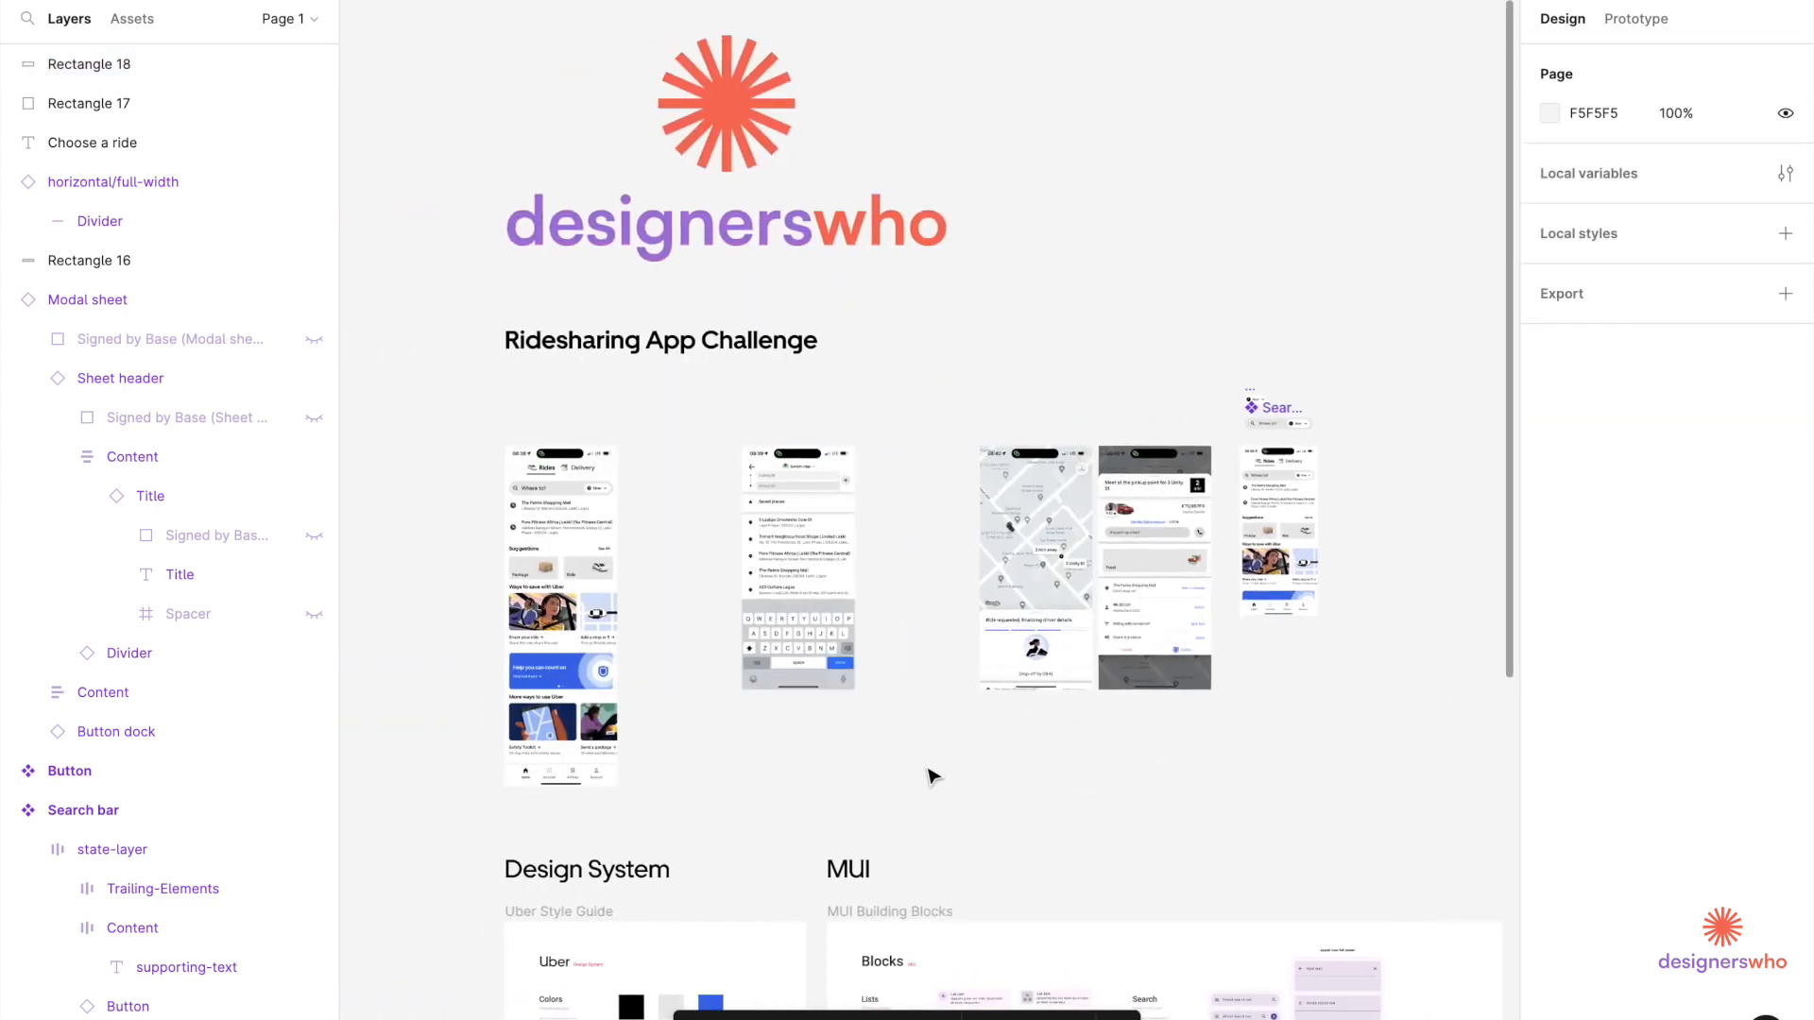
{"action": "scroll", "coordinate": [944, 760], "scroll_direction": "down", "scroll_amount": 6}
{"action": "scroll", "coordinate": [979, 638], "scroll_direction": "up", "scroll_amount": 5}
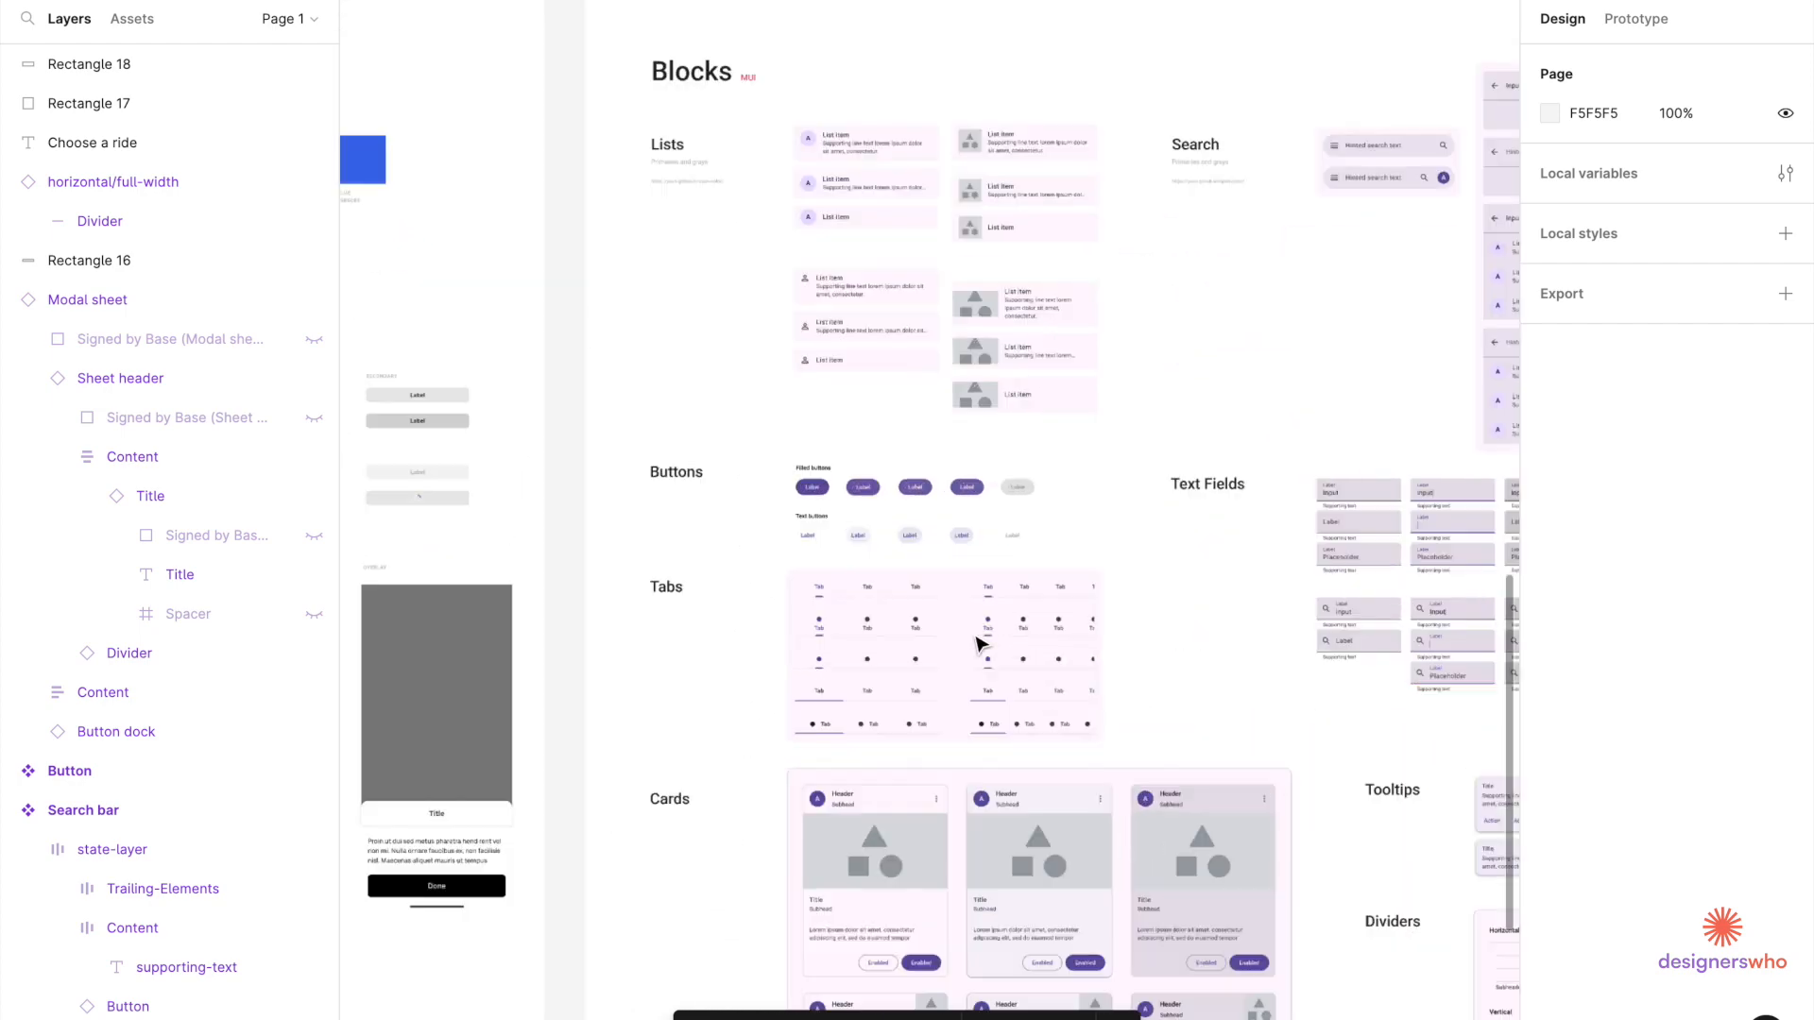
{"action": "left_click", "coordinate": [772, 456]}
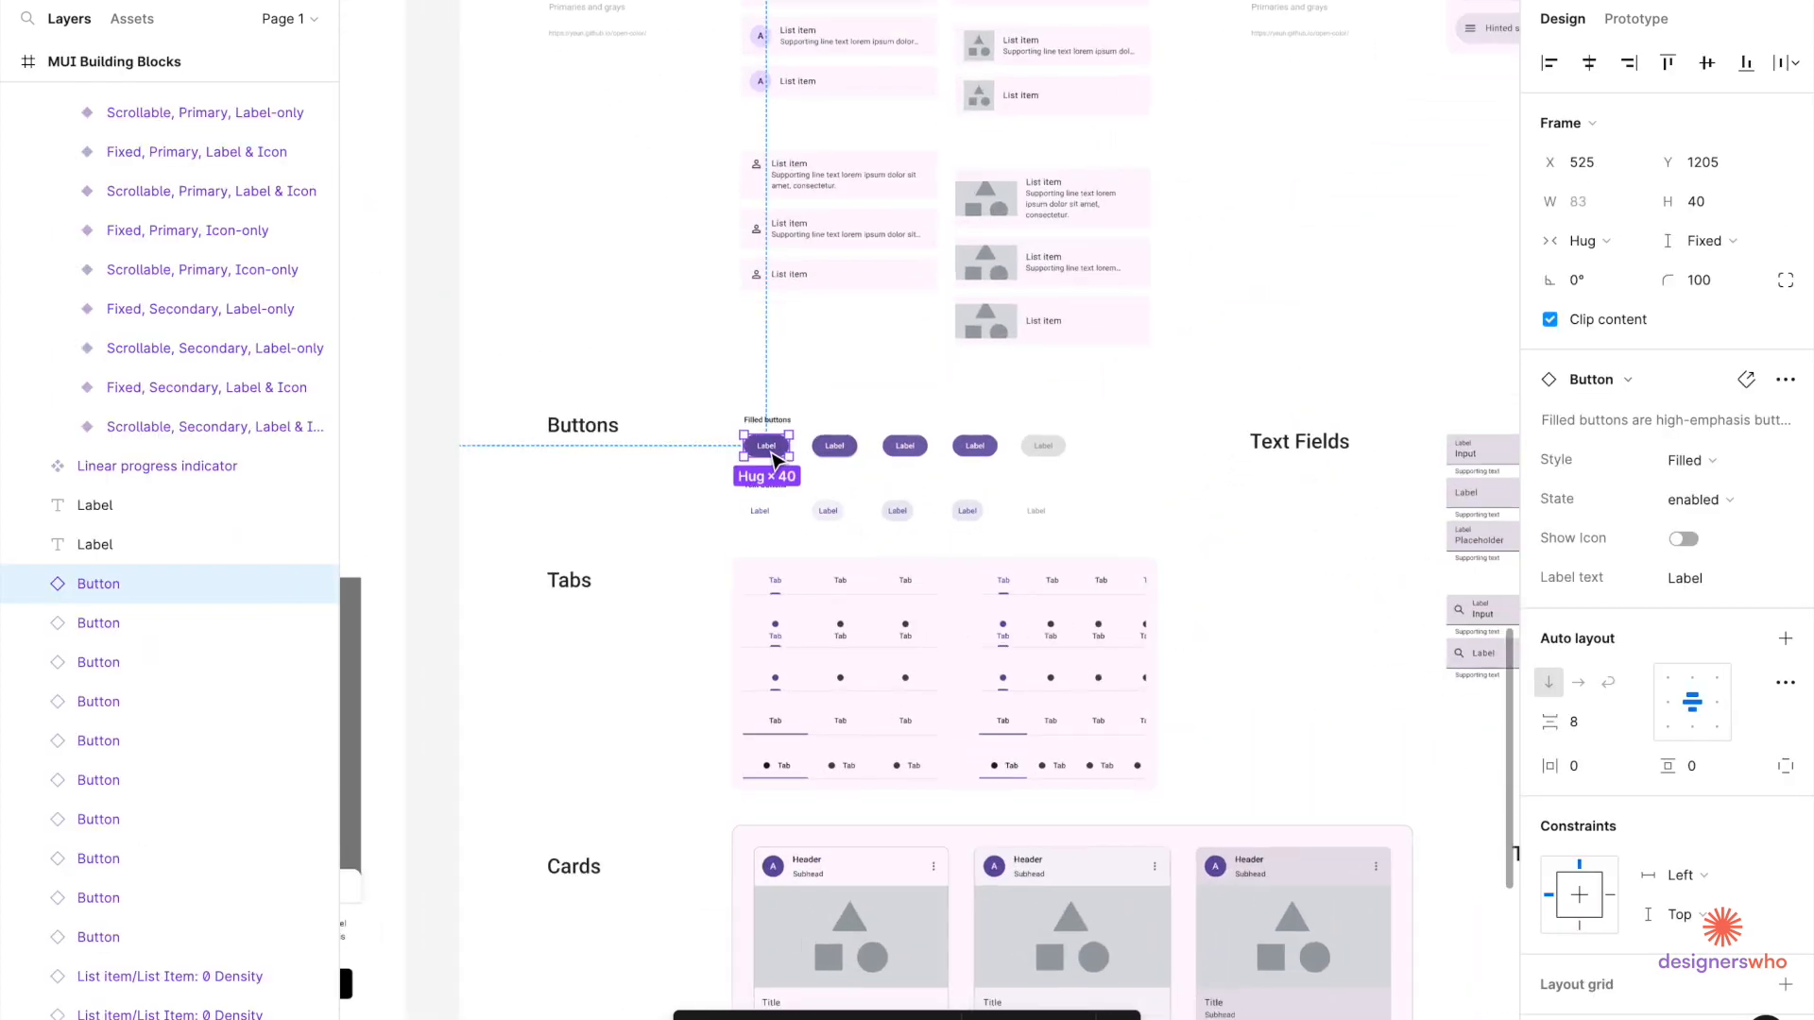
Paste the Label button beside the grey rectangle, then select the Done button's container.
{"action": "scroll", "coordinate": [771, 454], "scroll_direction": "up", "scroll_amount": 5}
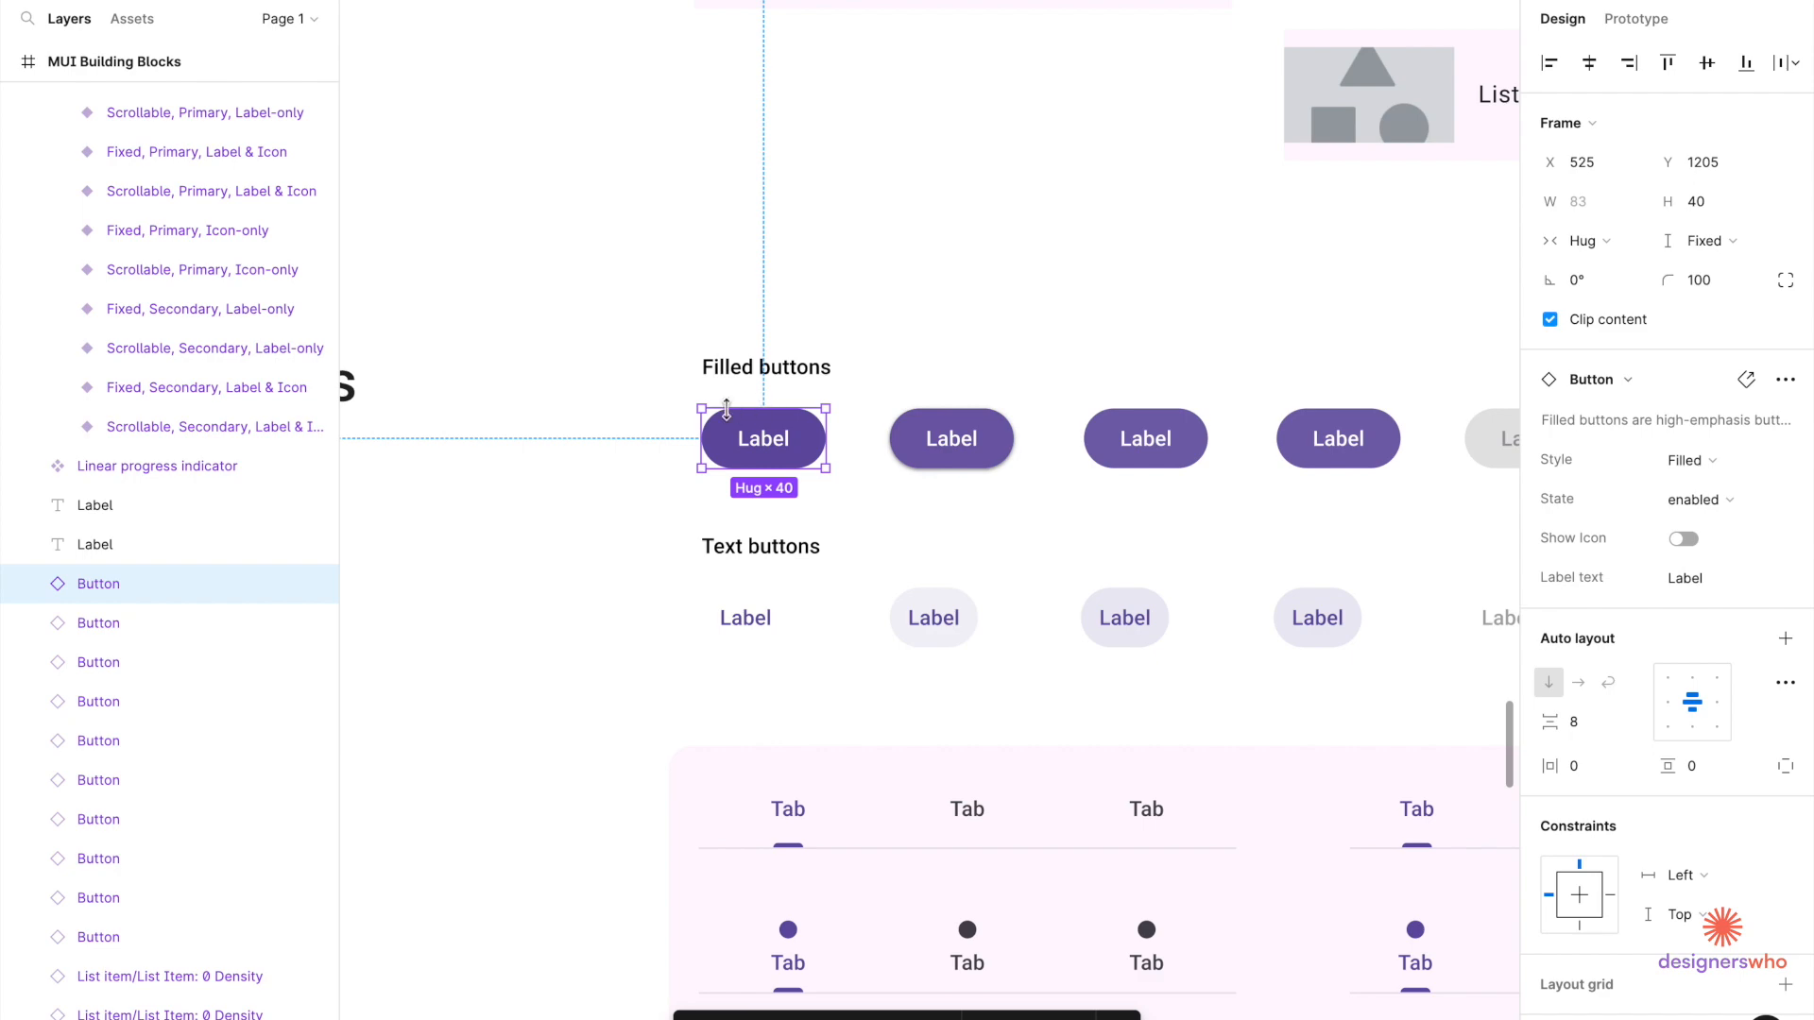
{"action": "scroll", "coordinate": [762, 417], "scroll_direction": "down", "scroll_amount": 5}
{"action": "scroll", "coordinate": [761, 420], "scroll_direction": "right", "scroll_amount": 4}
{"action": "scroll", "coordinate": [761, 420], "scroll_direction": "down", "scroll_amount": 3}
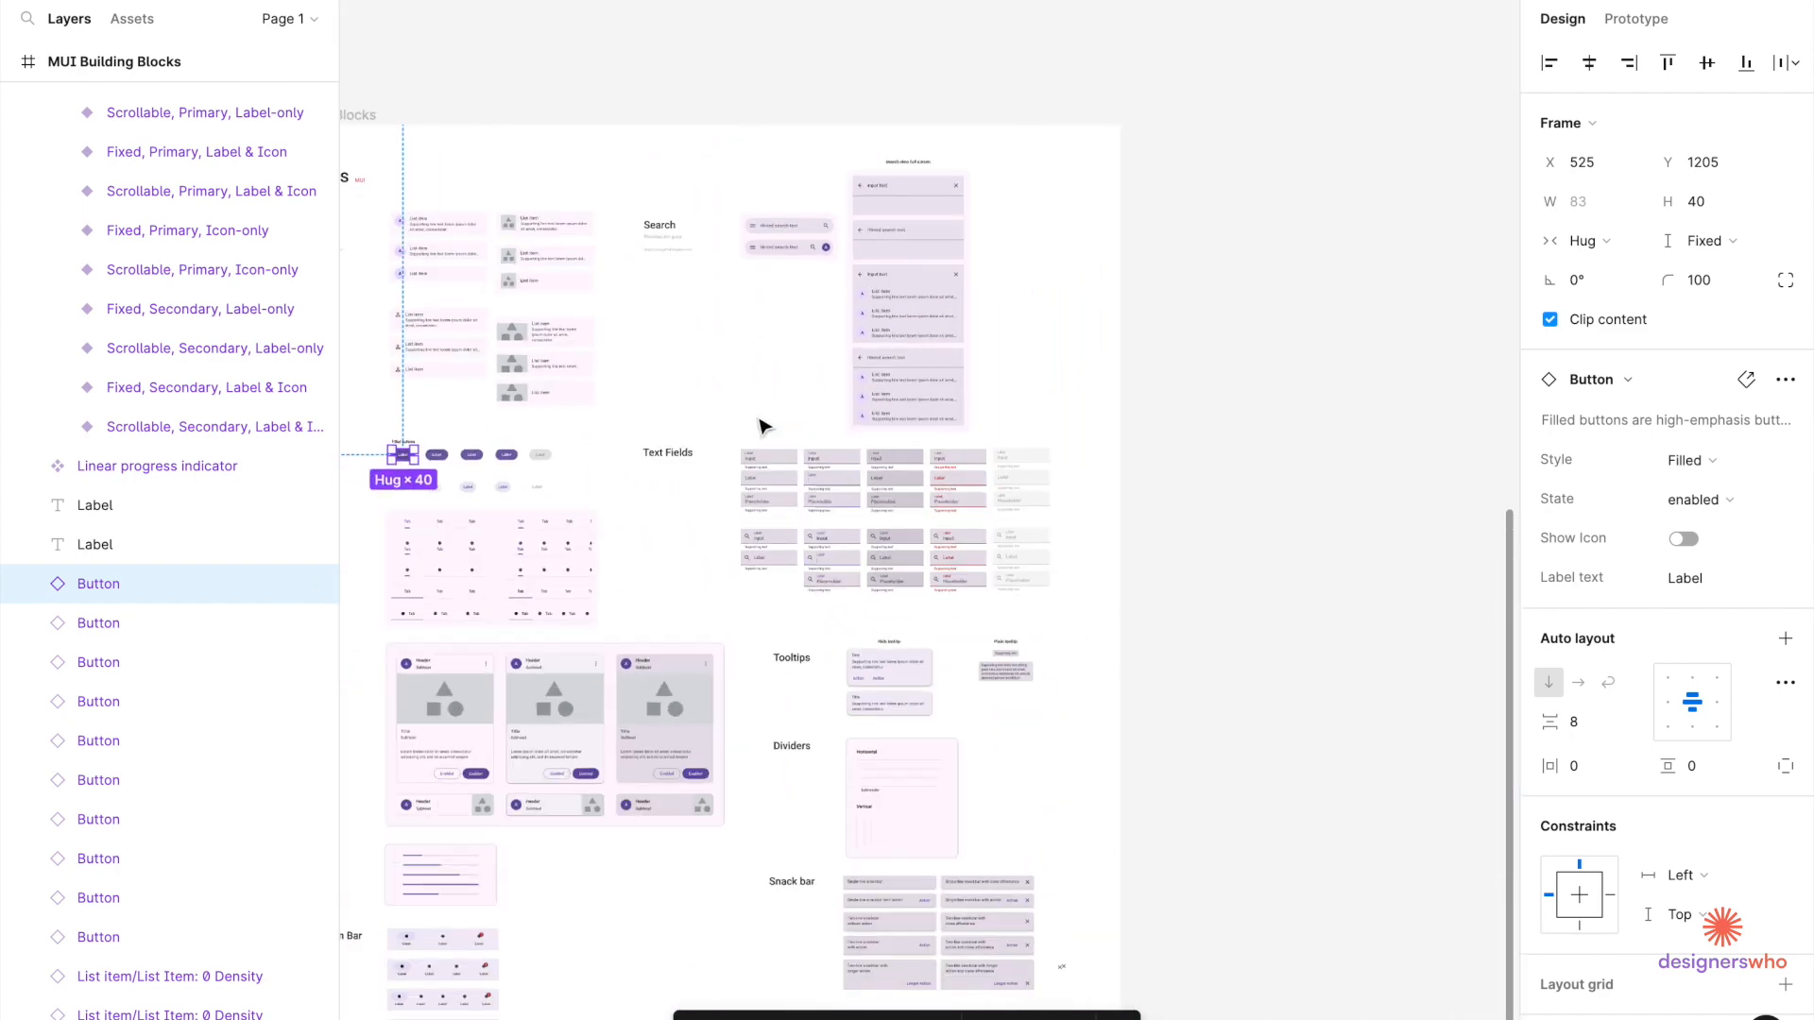
{"action": "scroll", "coordinate": [761, 421], "scroll_direction": "up", "scroll_amount": 5}
{"action": "scroll", "coordinate": [802, 402], "scroll_direction": "right", "scroll_amount": 3}
{"action": "scroll", "coordinate": [853, 389], "scroll_direction": "right", "scroll_amount": 5}
{"action": "scroll", "coordinate": [878, 373], "scroll_direction": "up", "scroll_amount": 1}
{"action": "scroll", "coordinate": [940, 395], "scroll_direction": "up", "scroll_amount": 5}
{"action": "scroll", "coordinate": [1020, 372], "scroll_direction": "up", "scroll_amount": 3}
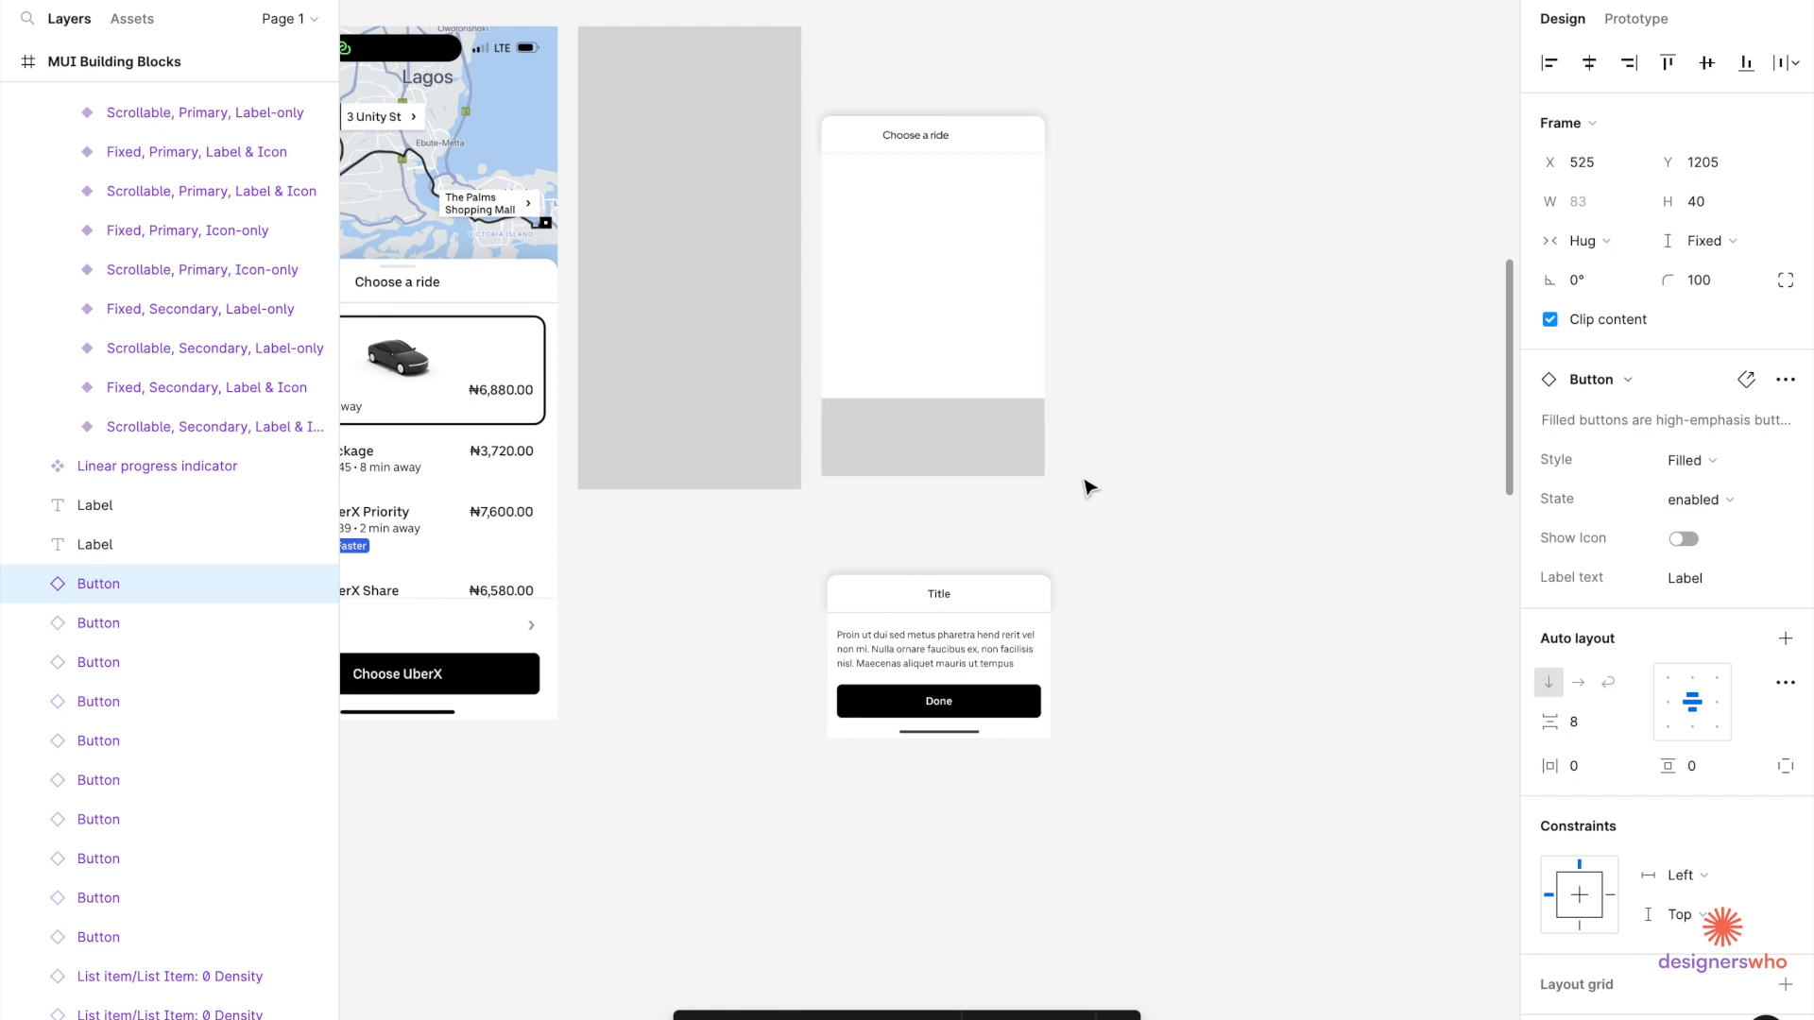
{"action": "key", "text": "ctrl+v"}
{"action": "left_click_drag", "start_coordinate": [951, 537], "coordinate": [1127, 423]}
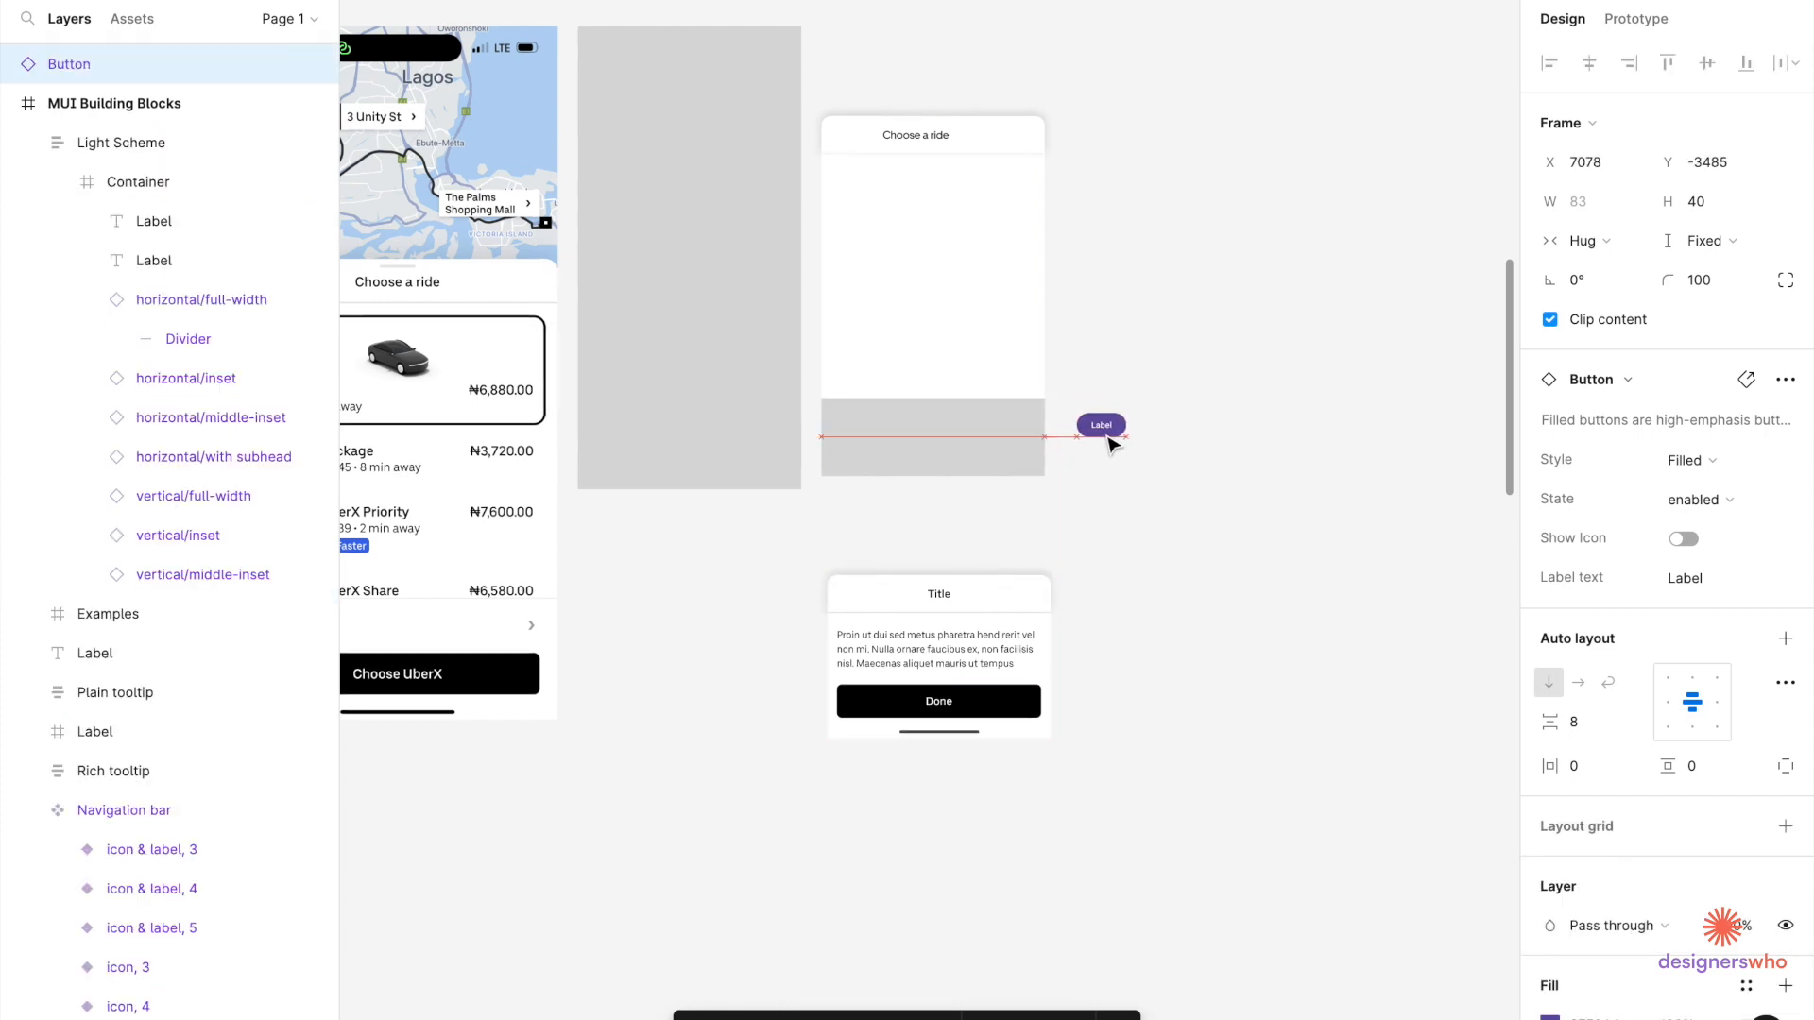
{"action": "left_click", "coordinate": [993, 702]}
{"action": "double_click", "coordinate": [994, 702]}
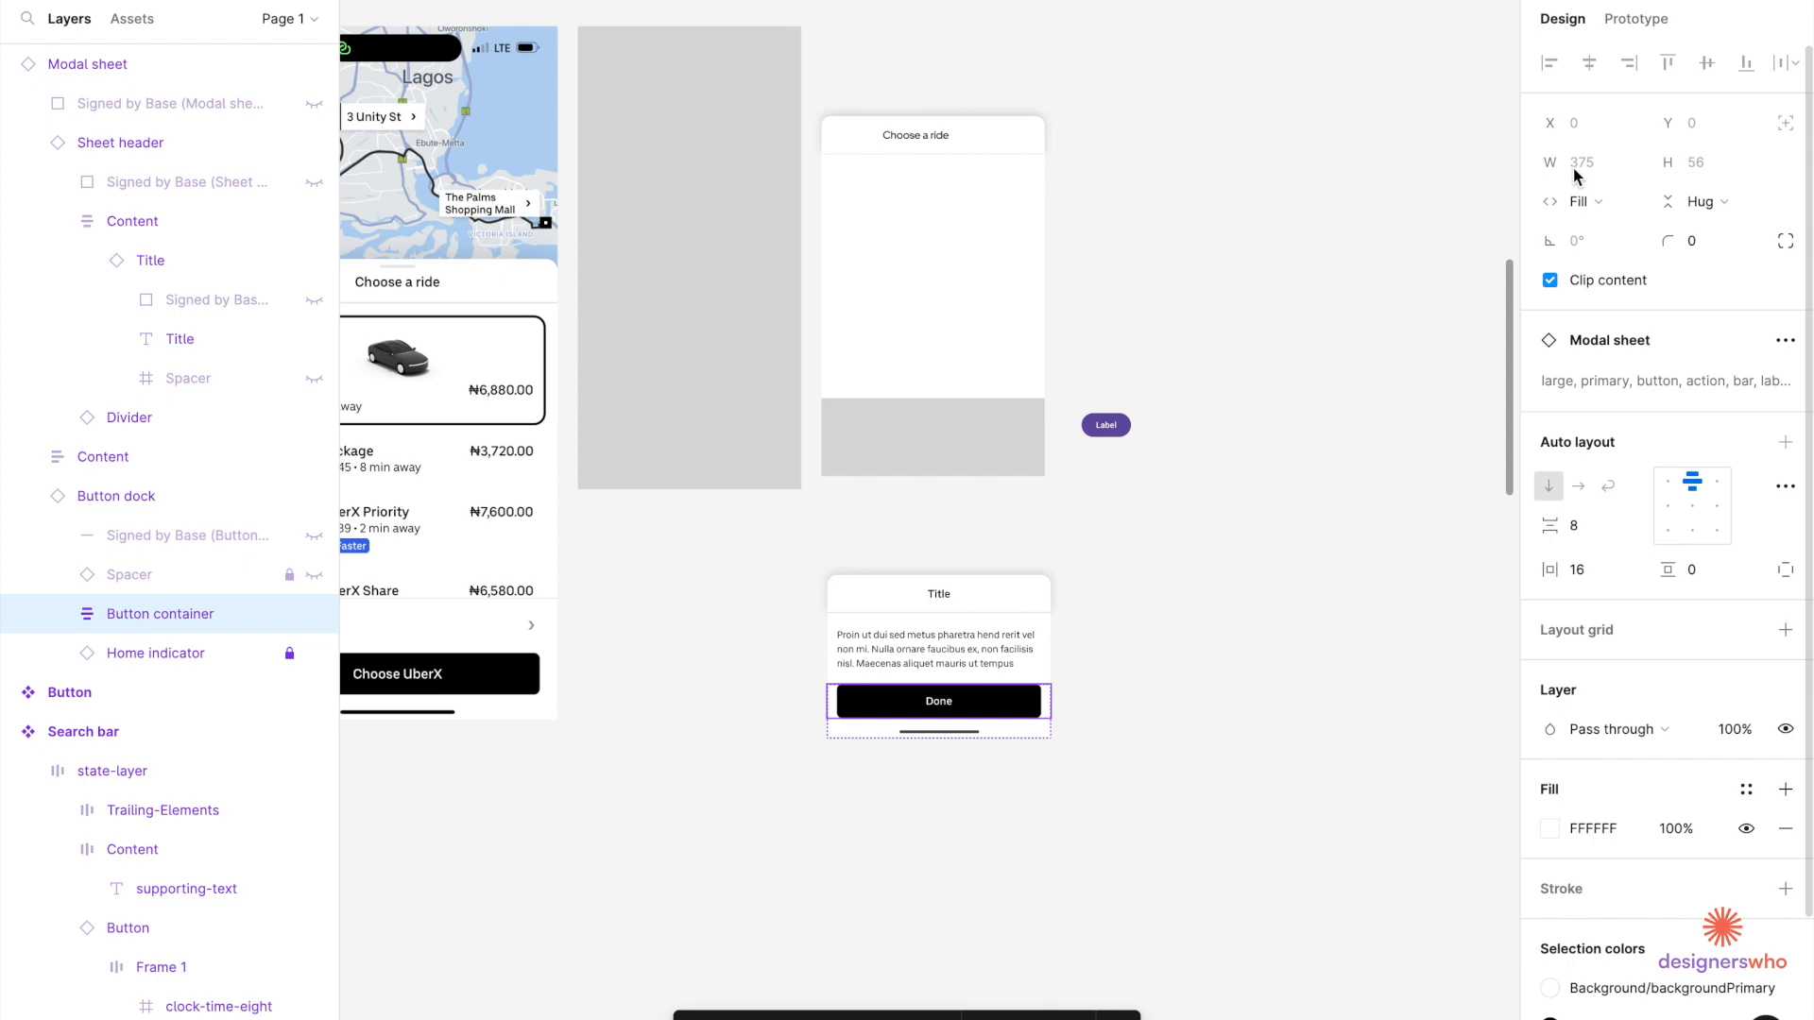
{"action": "key", "text": "shift+1"}
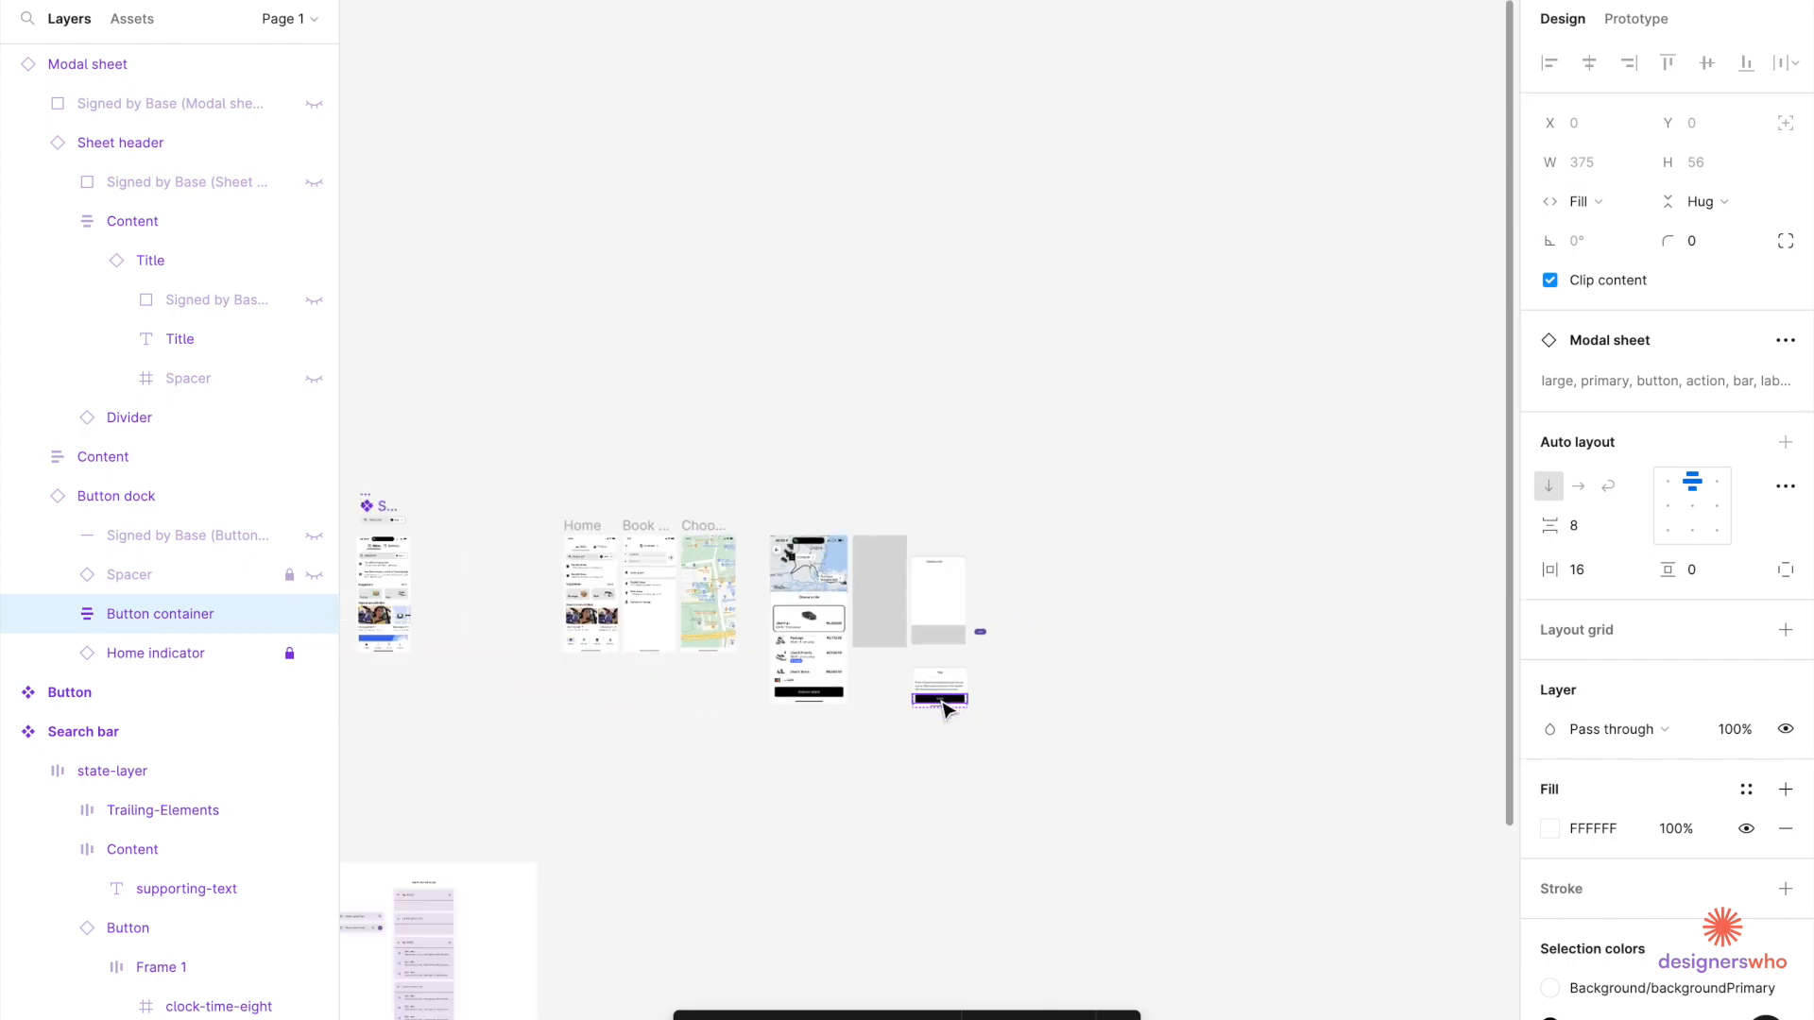
{"action": "scroll", "coordinate": [481, 513], "scroll_direction": "up", "scroll_amount": 10, "text": "ctrl"}
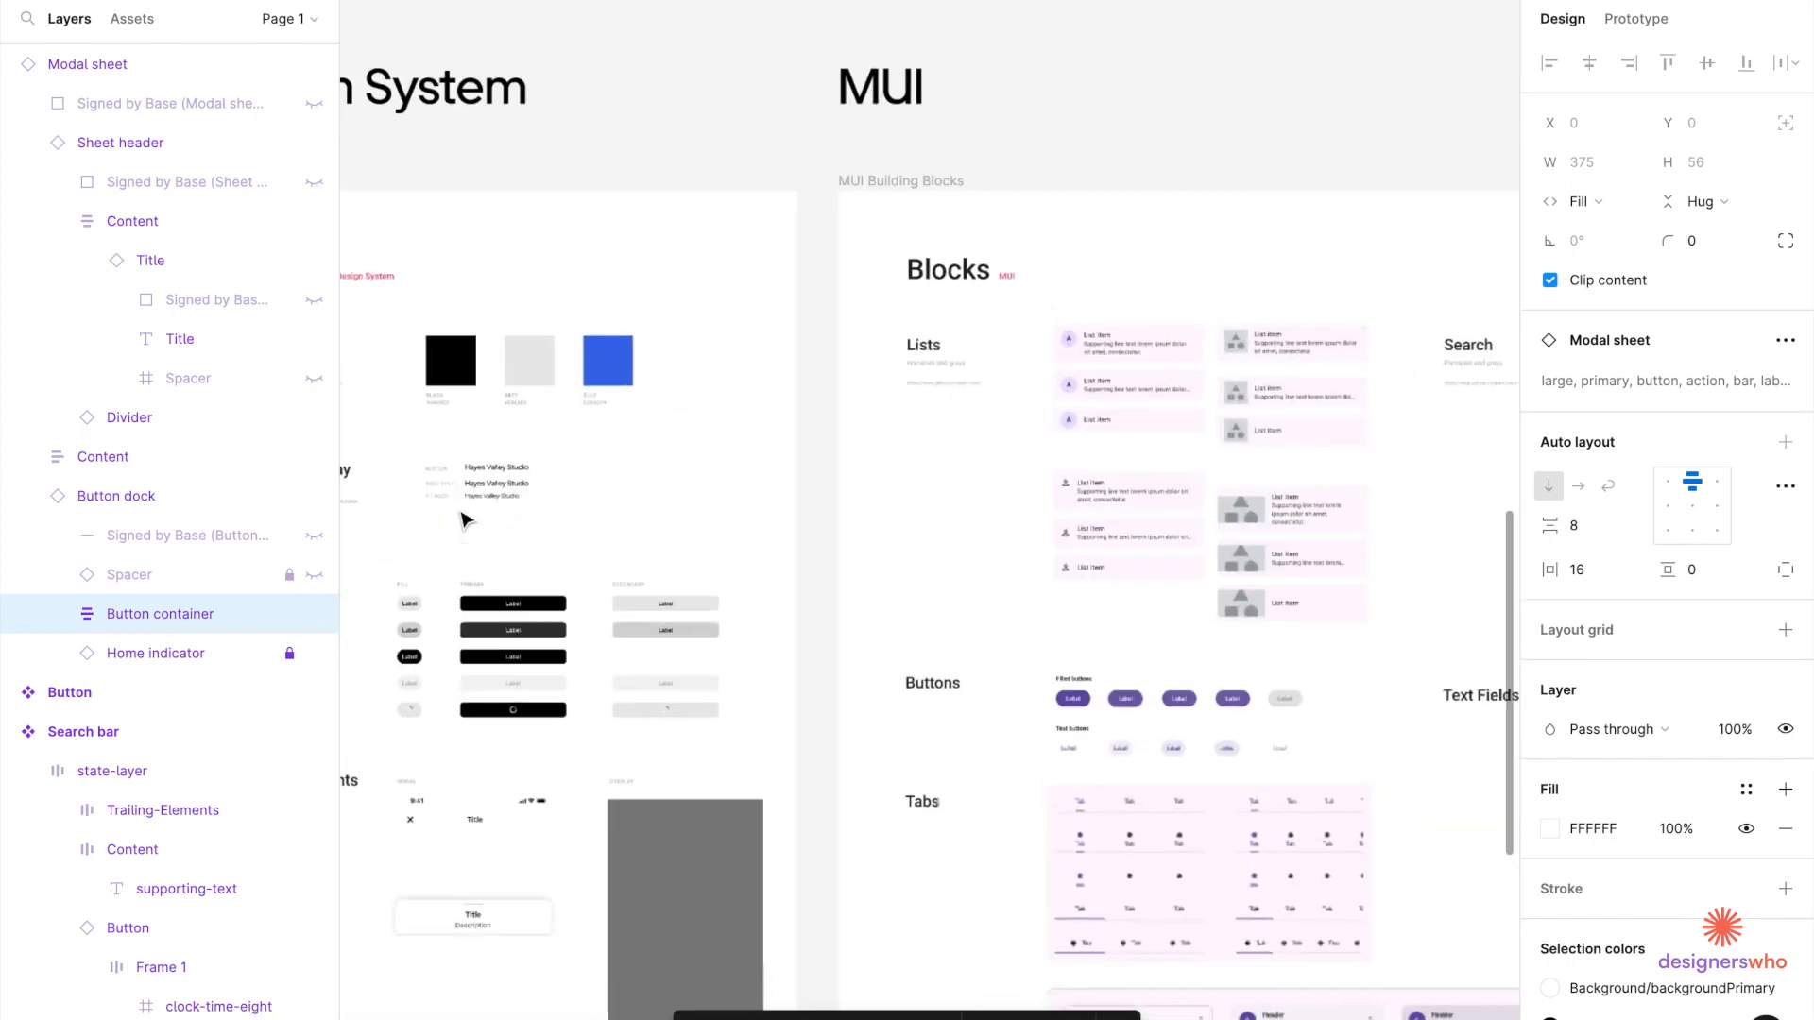
{"action": "scroll", "coordinate": [482, 478], "scroll_direction": "left", "scroll_amount": 1}
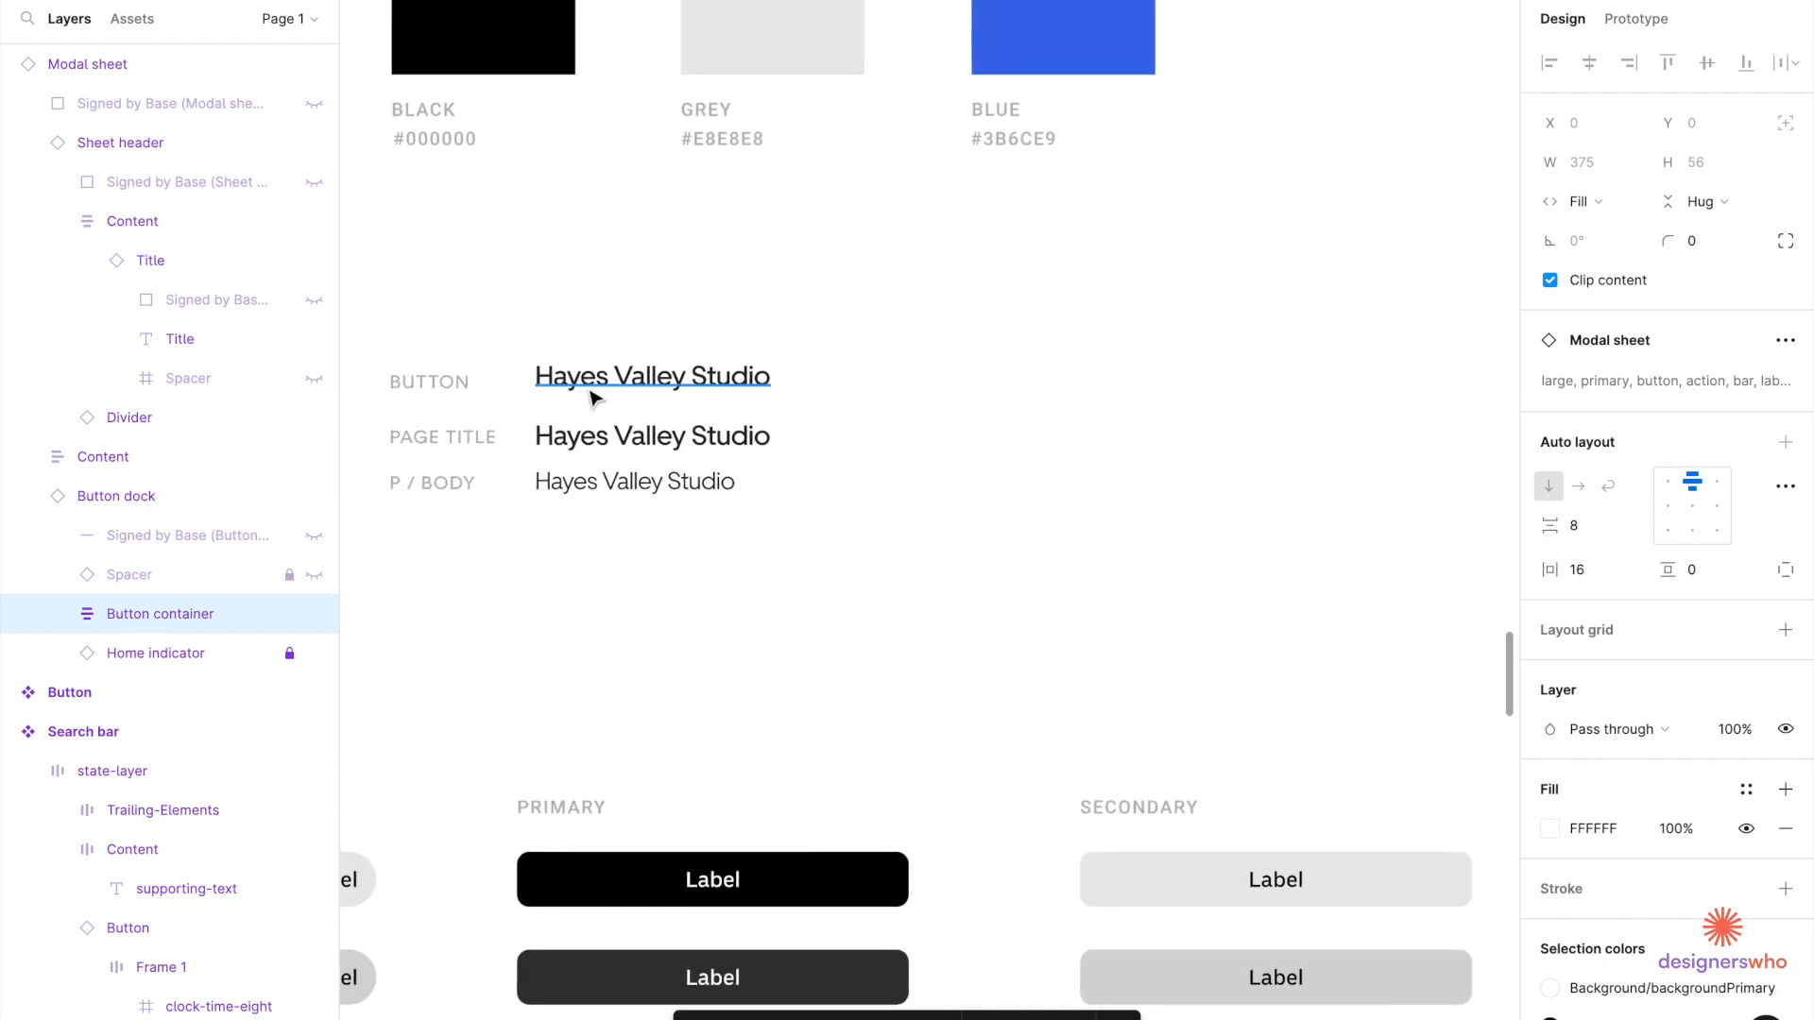
{"action": "left_click", "coordinate": [590, 398]}
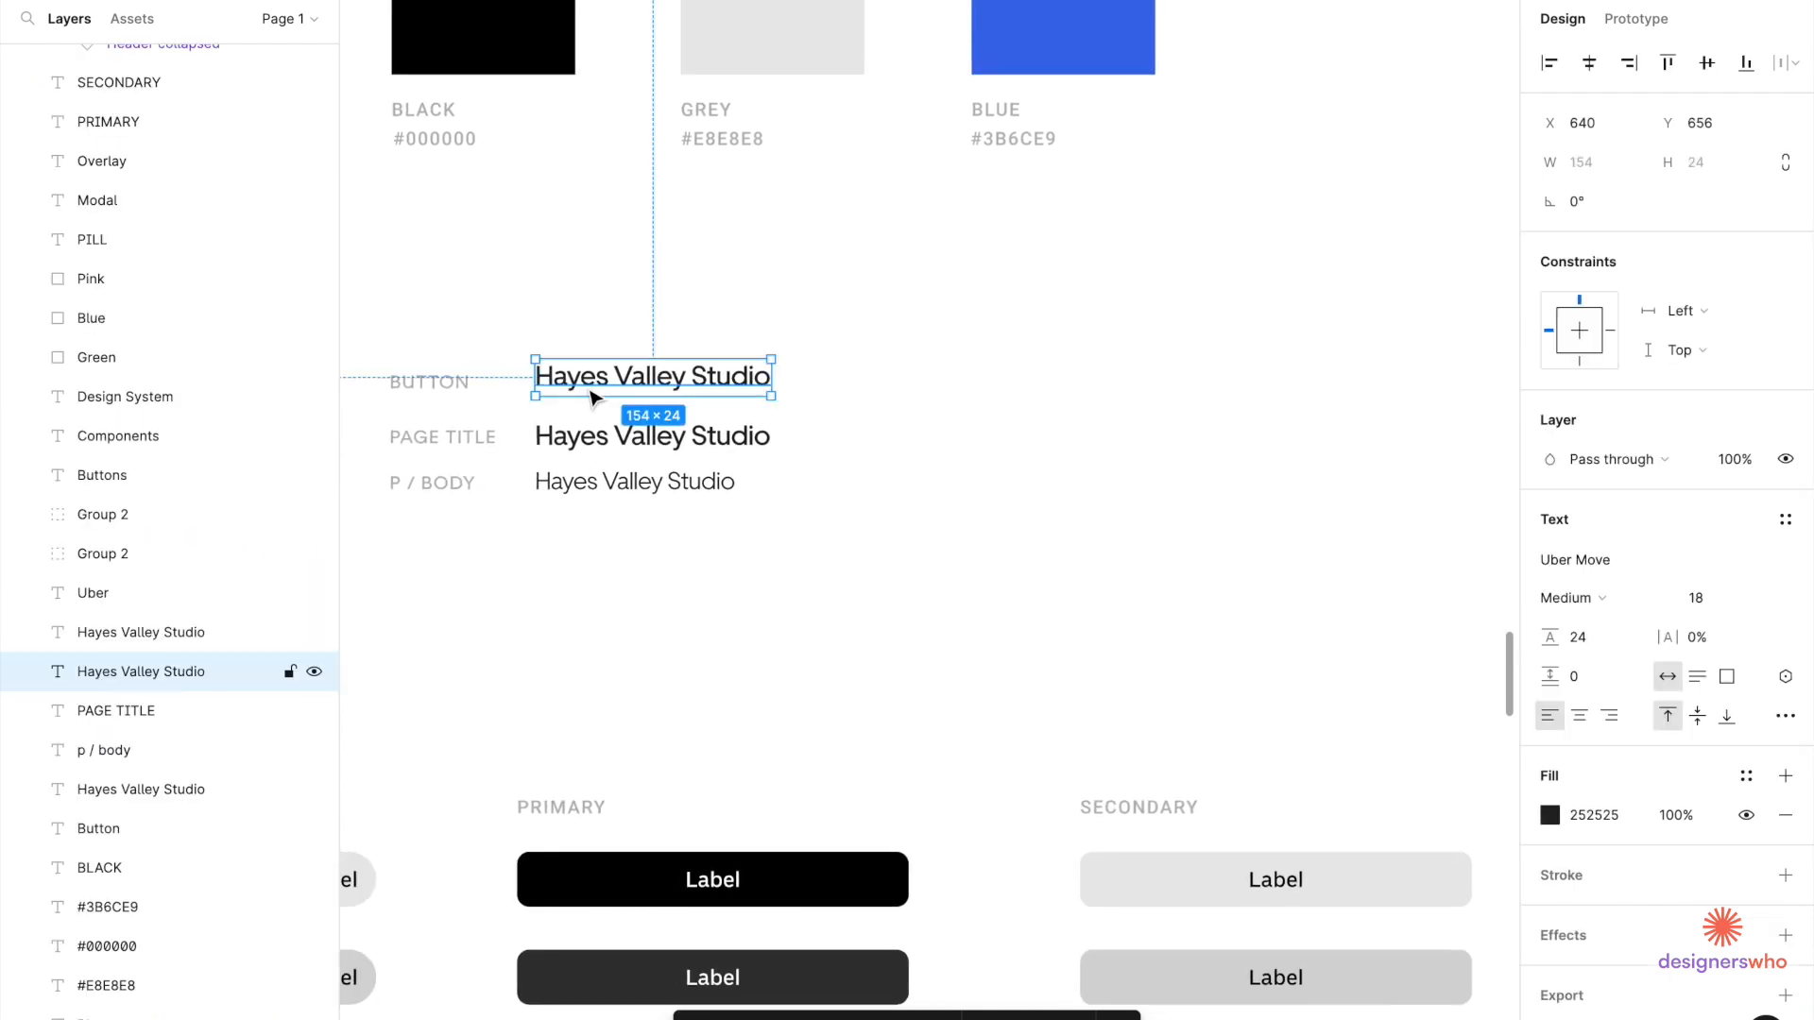
{"action": "scroll", "coordinate": [614, 312], "scroll_direction": "down", "scroll_amount": 2, "text": "ctrl"}
{"action": "scroll", "coordinate": [618, 314], "scroll_direction": "down", "scroll_amount": 3}
{"action": "scroll", "coordinate": [618, 315], "scroll_direction": "right", "scroll_amount": 3}
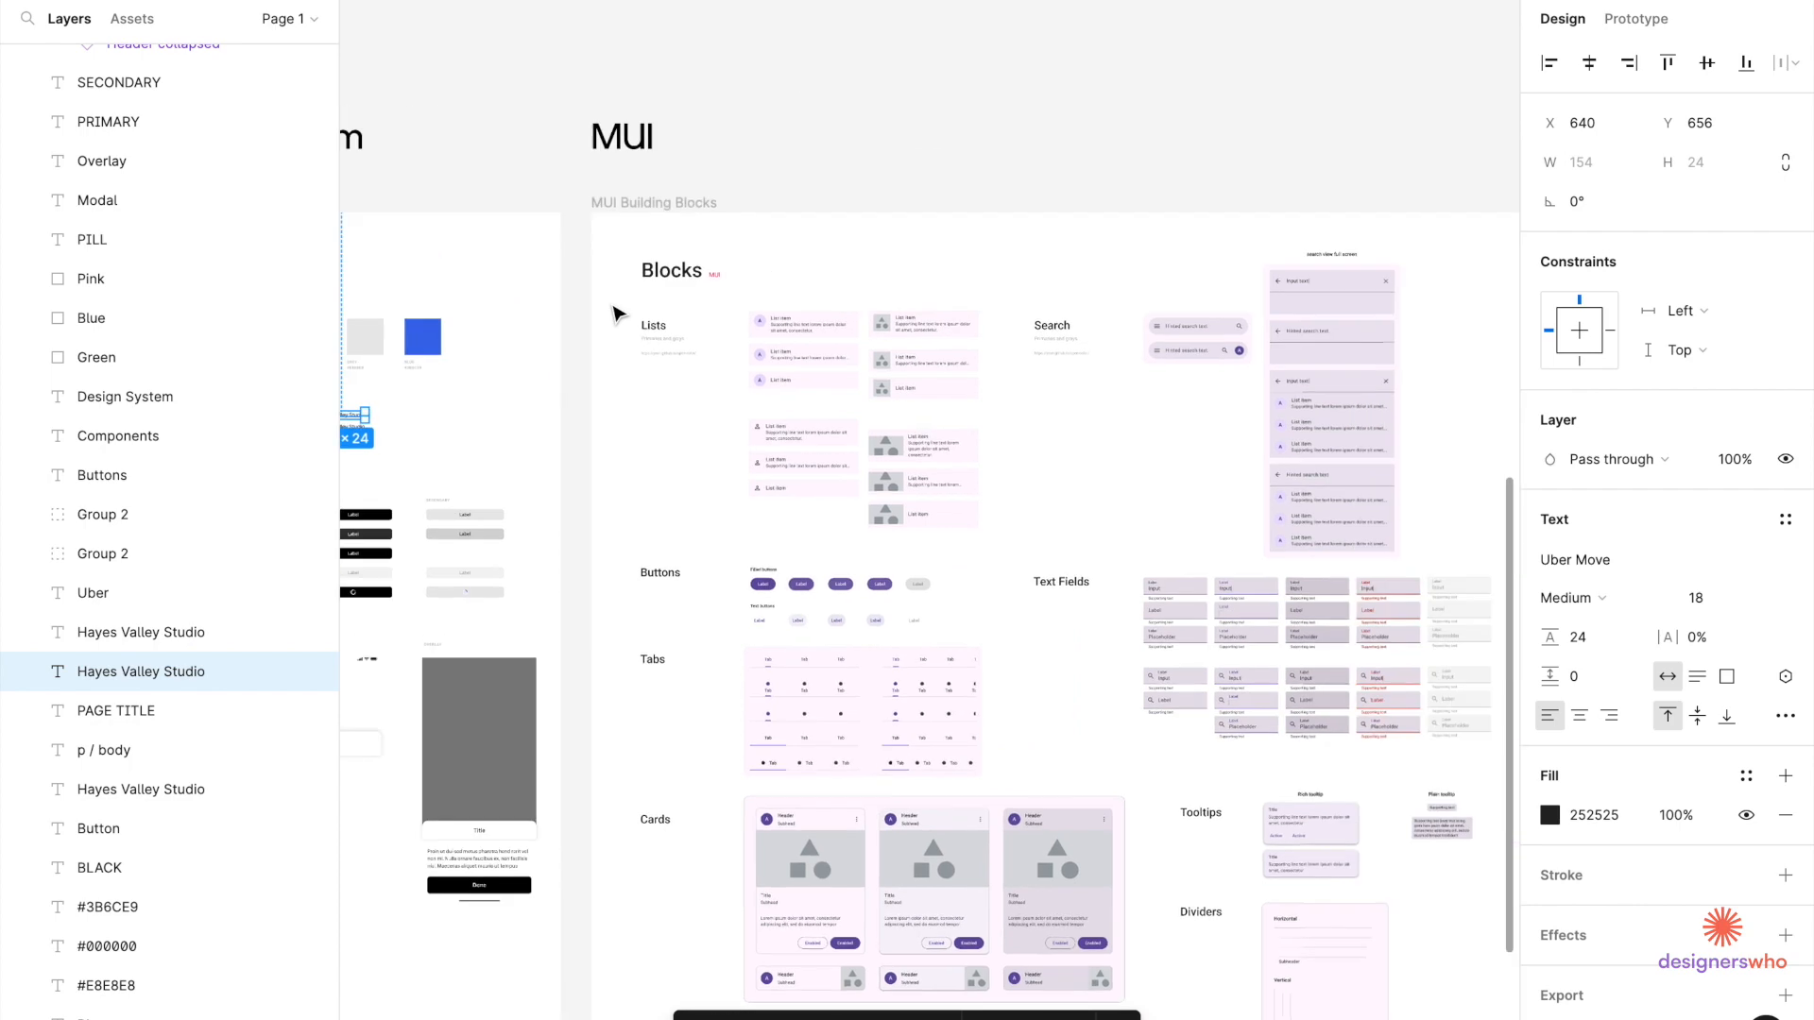
{"action": "scroll", "coordinate": [618, 314], "scroll_direction": "up", "scroll_amount": 10}
{"action": "scroll", "coordinate": [617, 314], "scroll_direction": "right", "scroll_amount": 2}
{"action": "scroll", "coordinate": [817, 232], "scroll_direction": "up", "scroll_amount": 5}
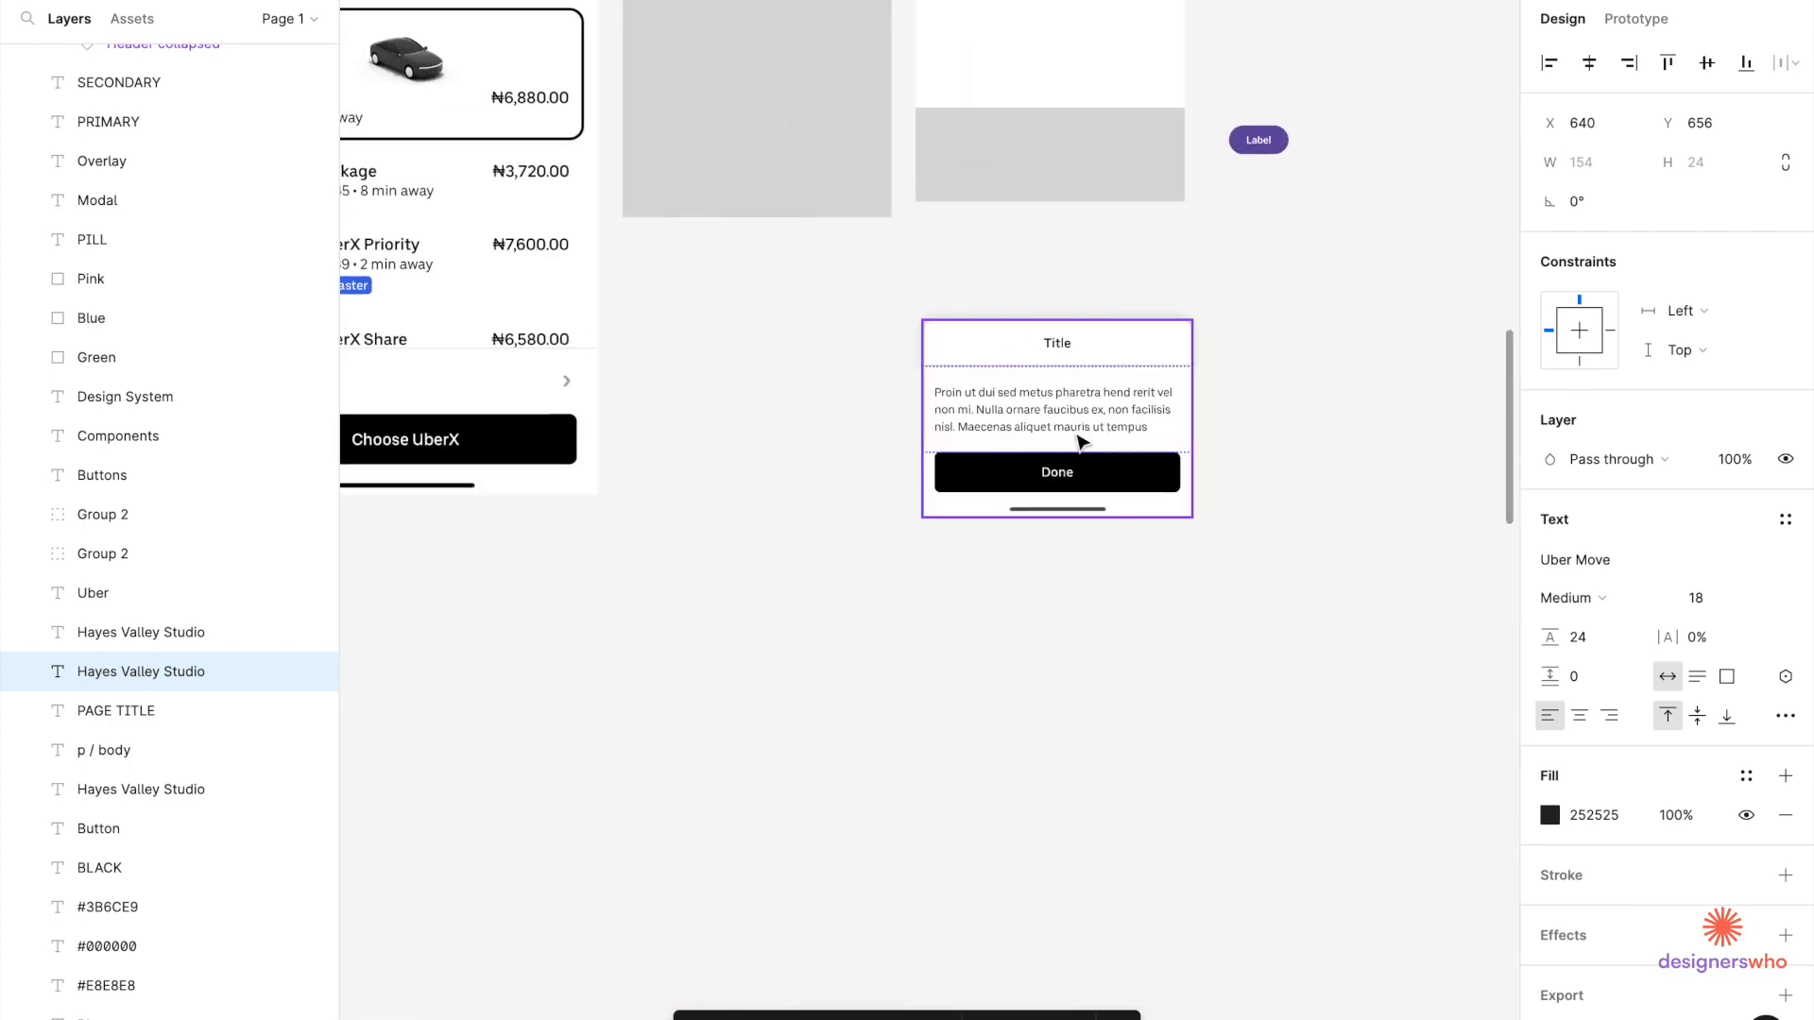
{"action": "left_click", "coordinate": [1114, 469]}
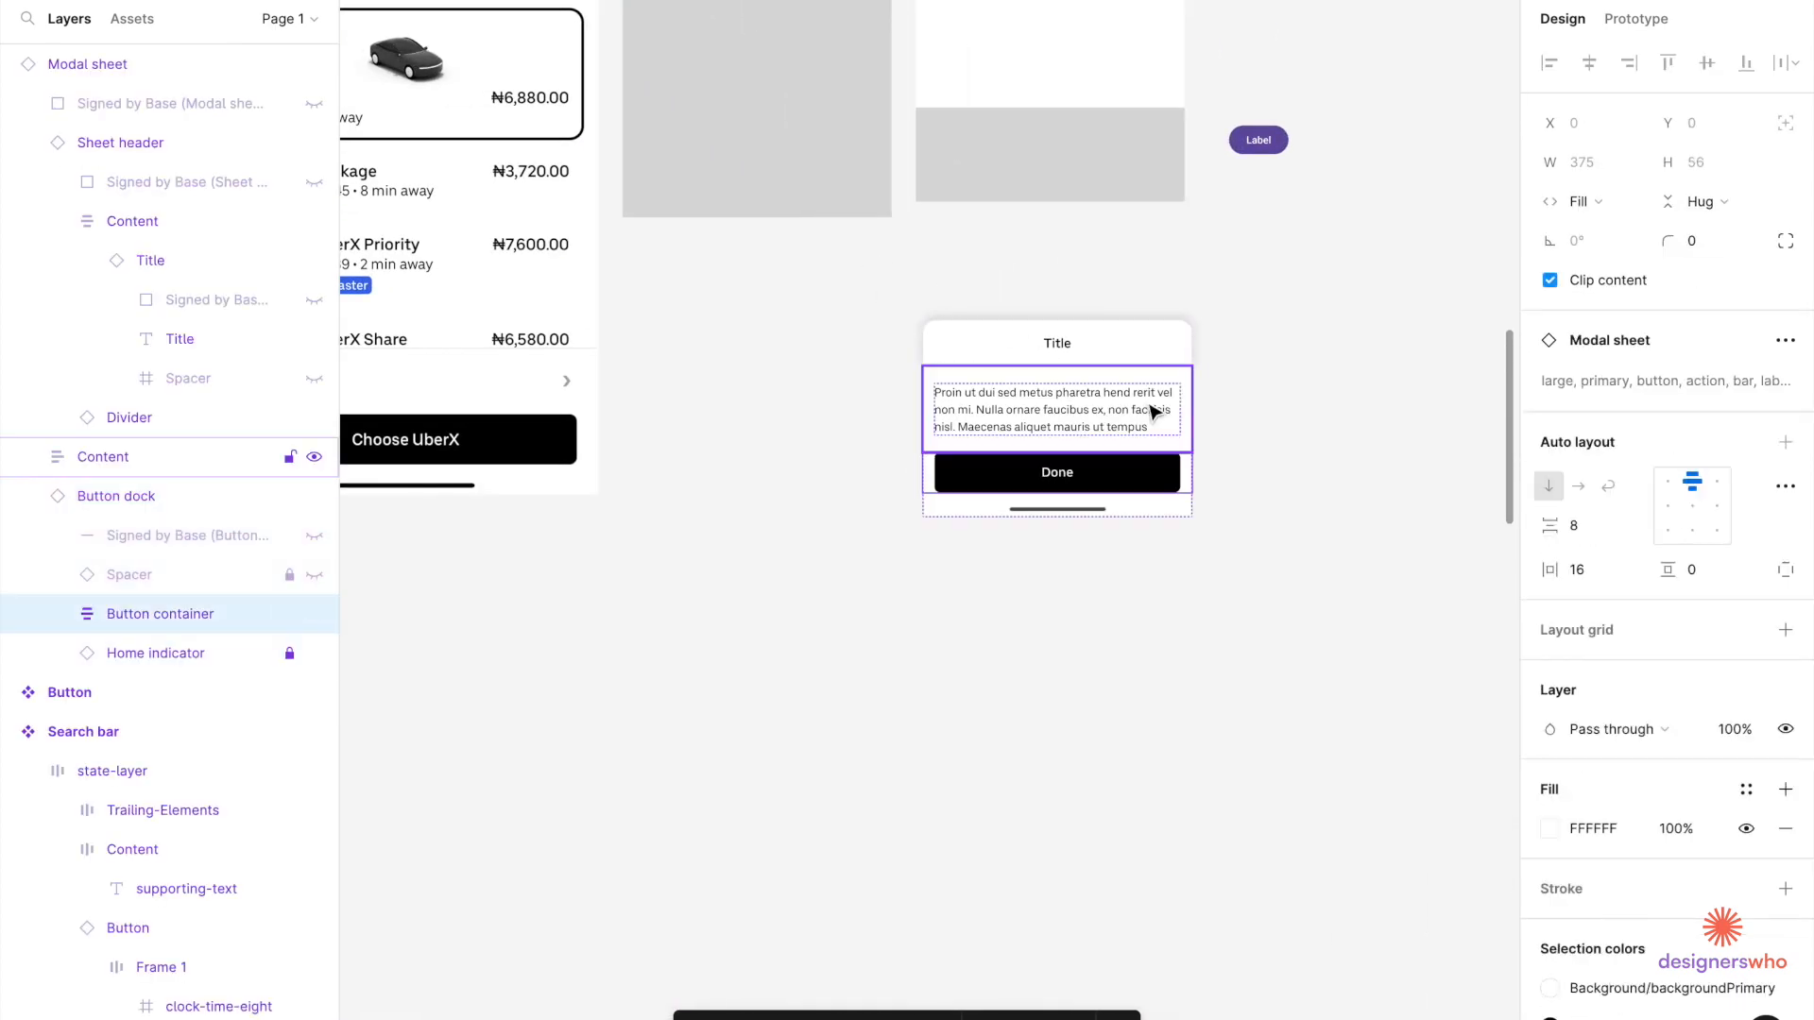
{"action": "scroll", "coordinate": [1136, 451], "scroll_direction": "up", "scroll_amount": 3}
{"action": "scroll", "coordinate": [1137, 451], "scroll_direction": "right", "scroll_amount": 2}
{"action": "scroll", "coordinate": [1112, 416], "scroll_direction": "up", "scroll_amount": 5}
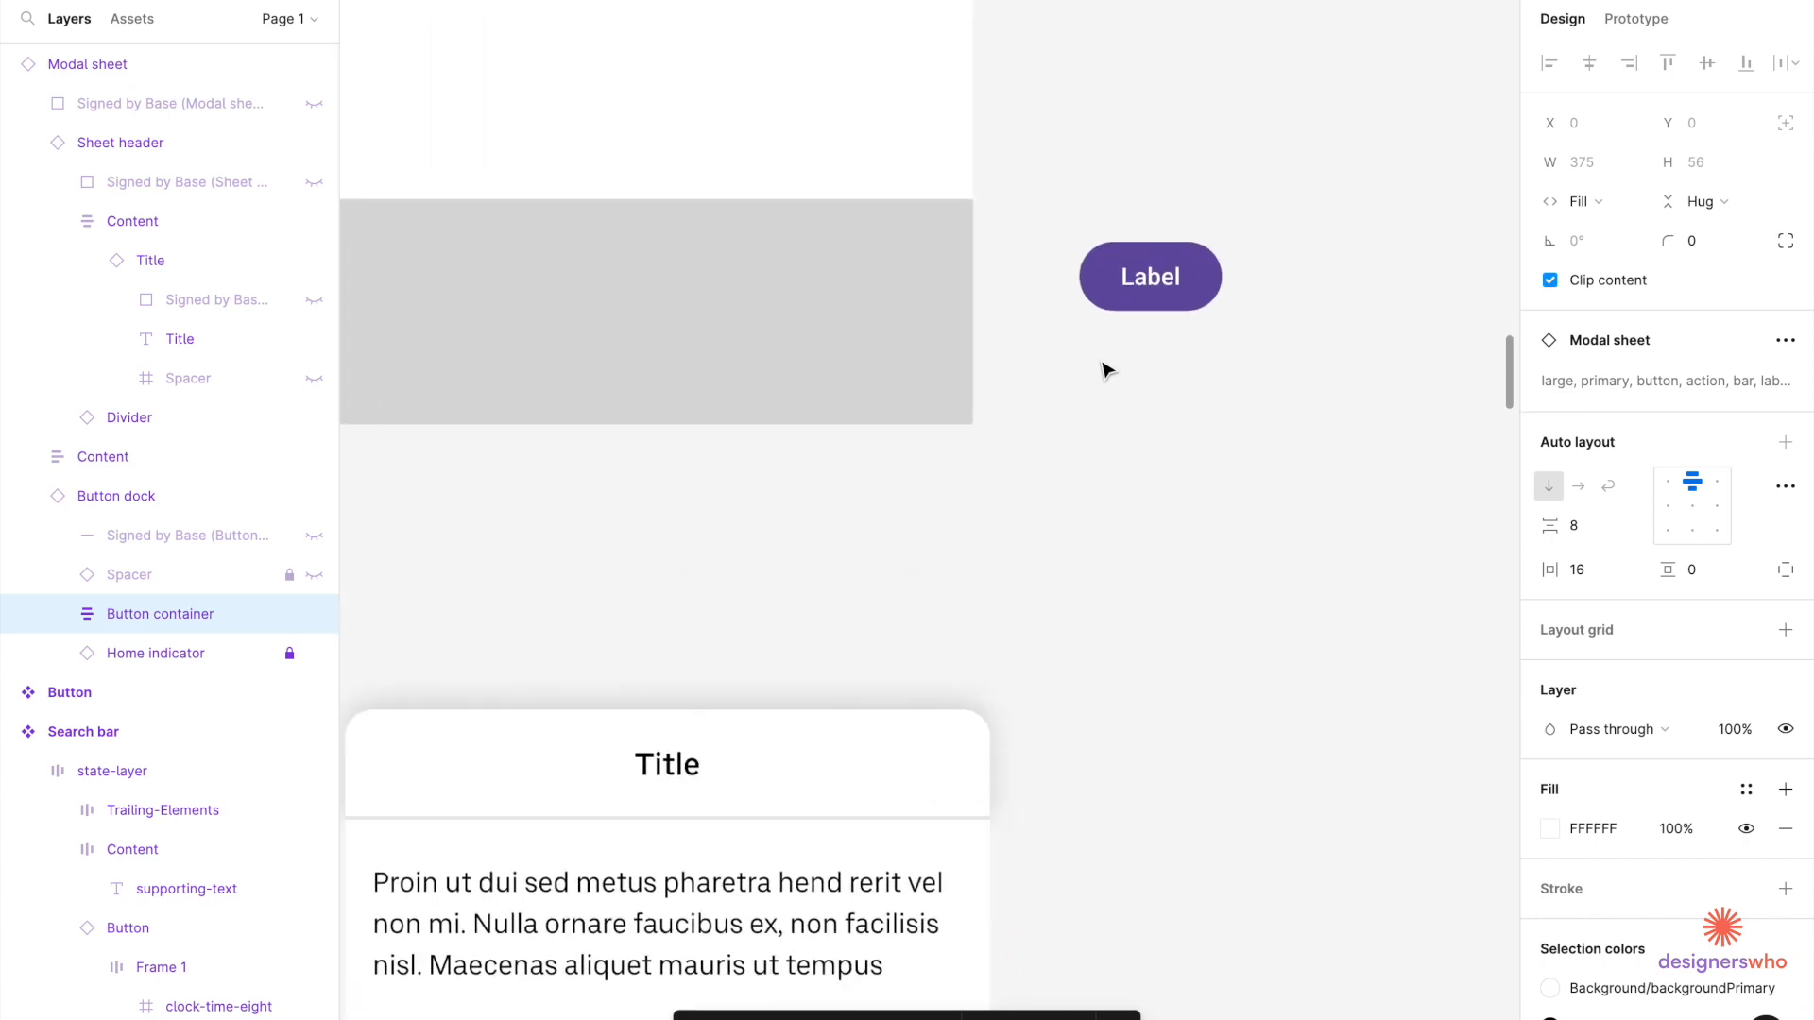
{"action": "left_click", "coordinate": [1141, 286]}
Resize the Label button to 375 wide by 56 tall.
{"action": "left_click", "coordinate": [1719, 201]}
{"action": "type", "text": "56"}
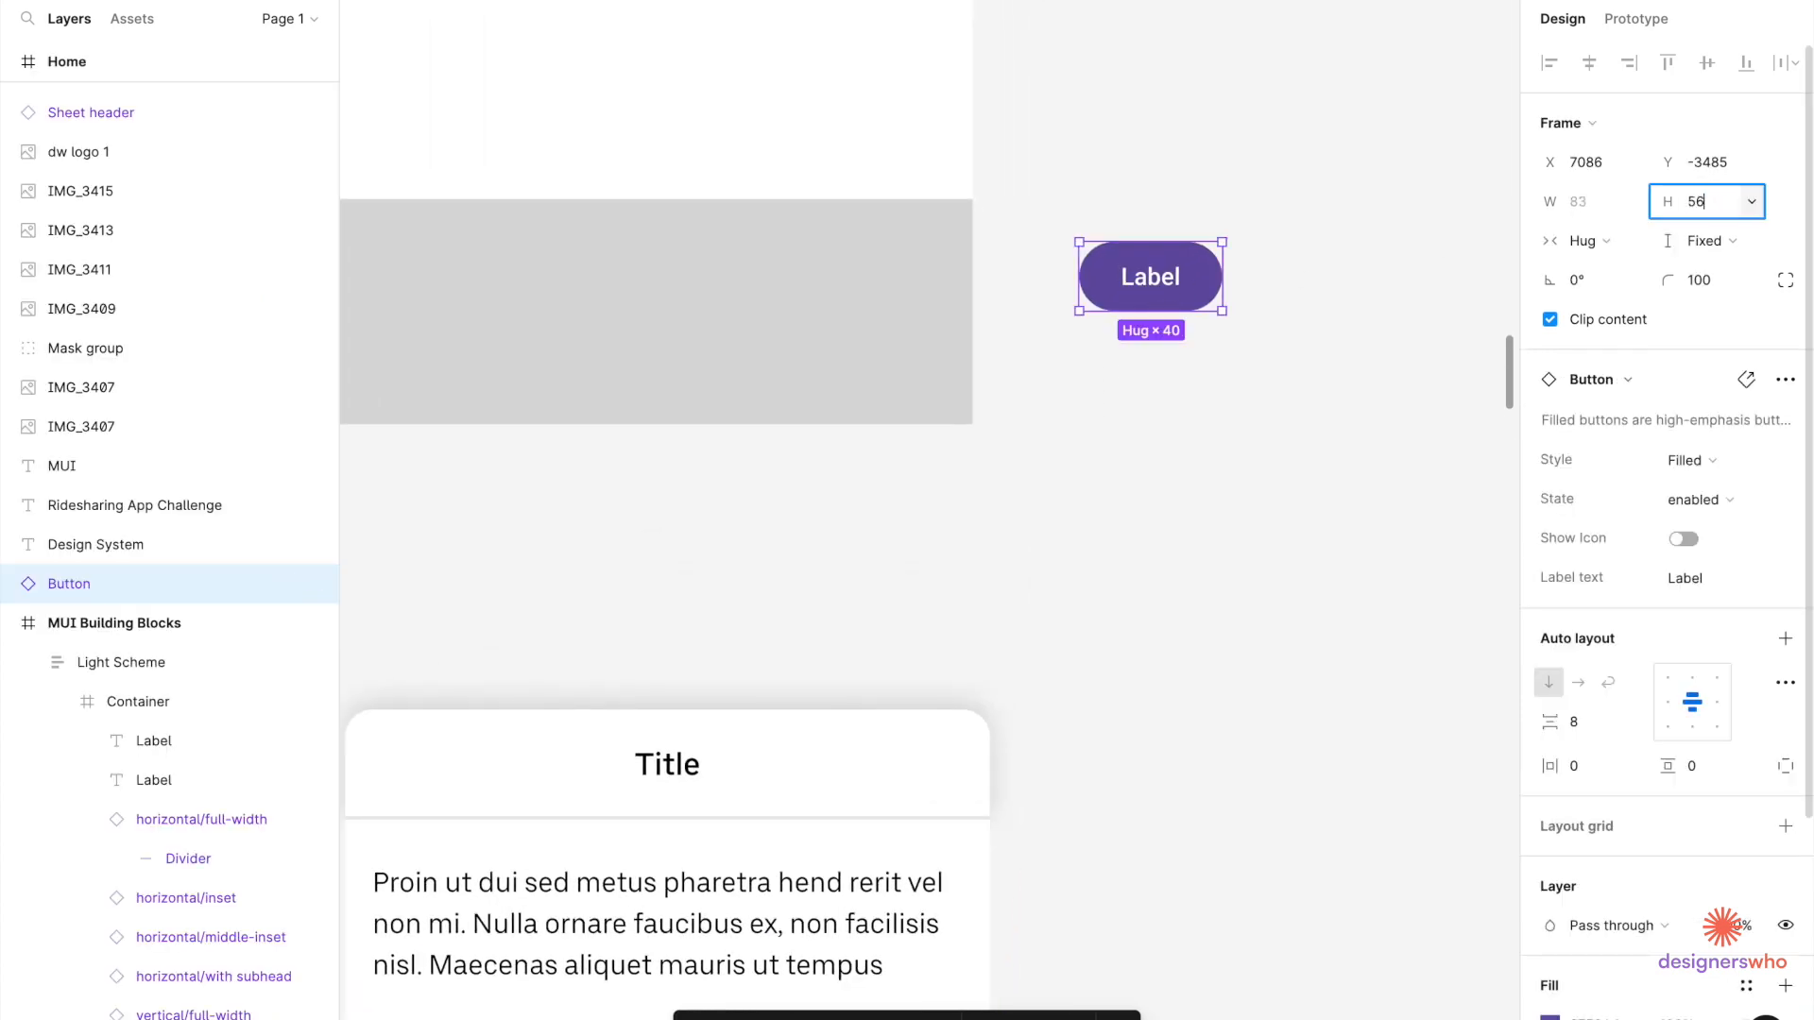
{"action": "left_click", "coordinate": [1579, 203]}
{"action": "type", "text": "375"}
{"action": "key", "text": "Return"}
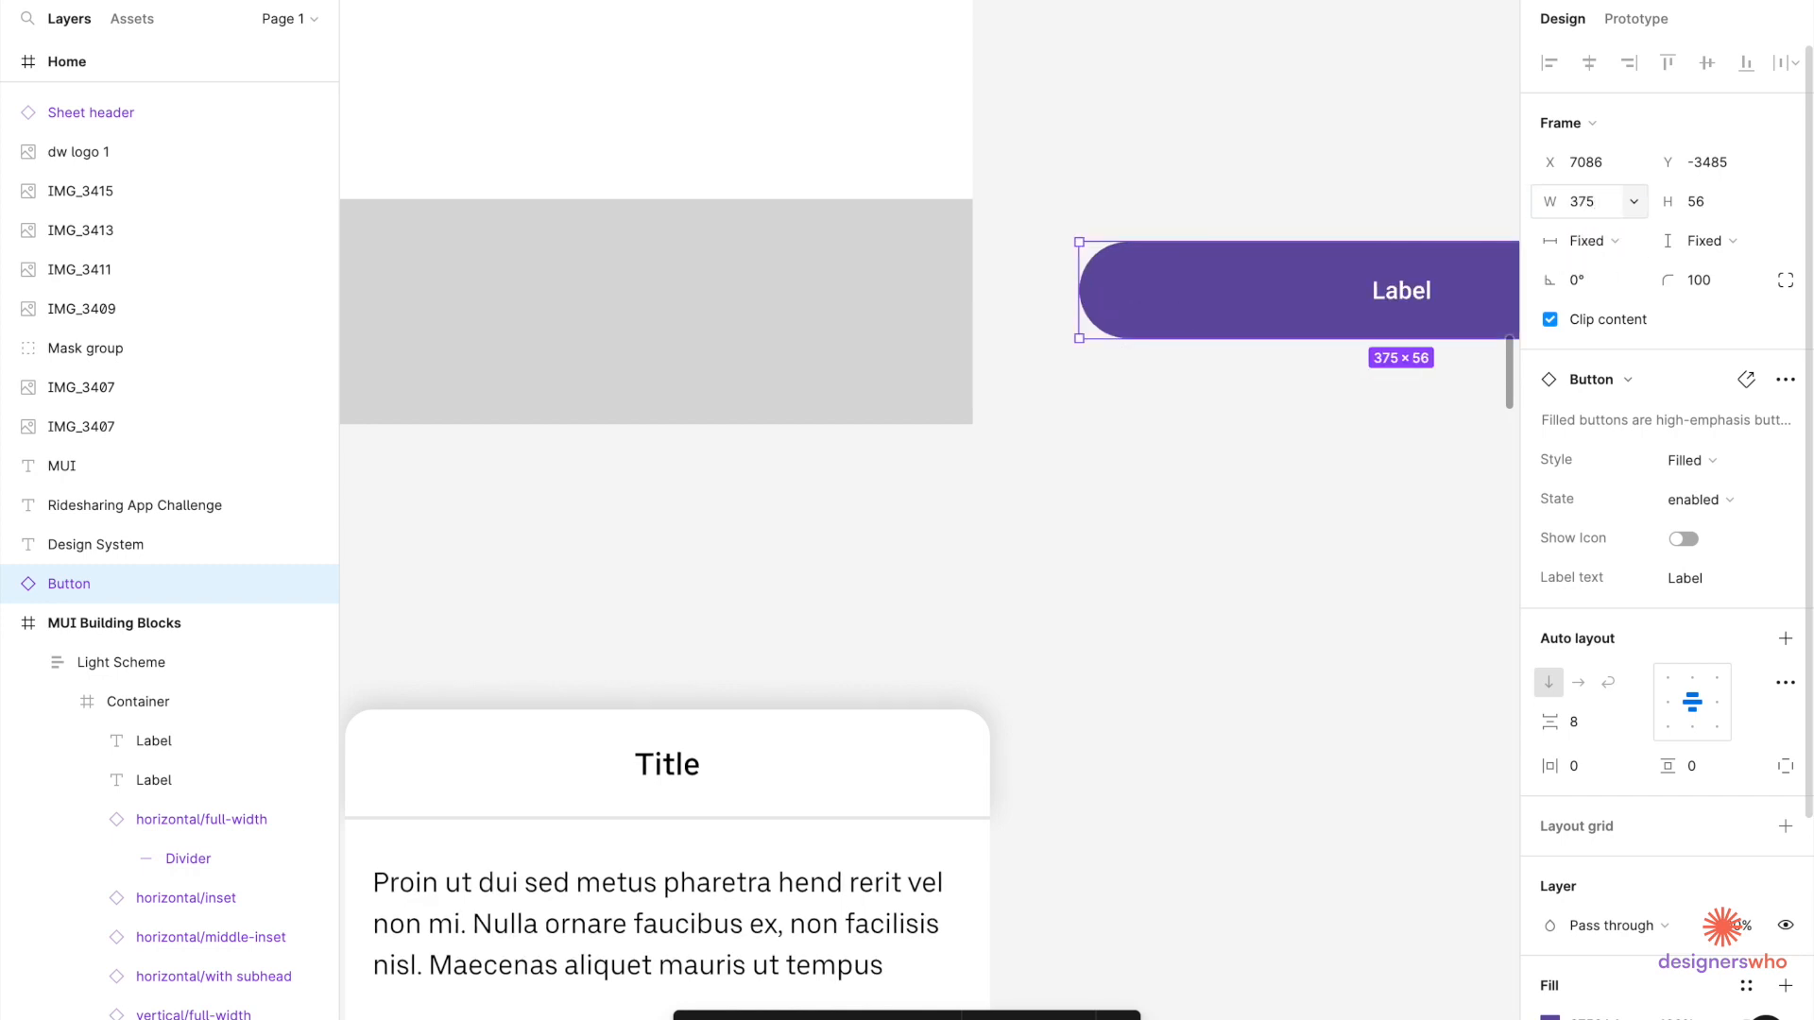
{"action": "key", "text": "minus"}
{"action": "scroll", "coordinate": [1299, 664], "scroll_direction": "right", "scroll_amount": 2}
{"action": "scroll", "coordinate": [1298, 664], "scroll_direction": "down", "scroll_amount": 1}
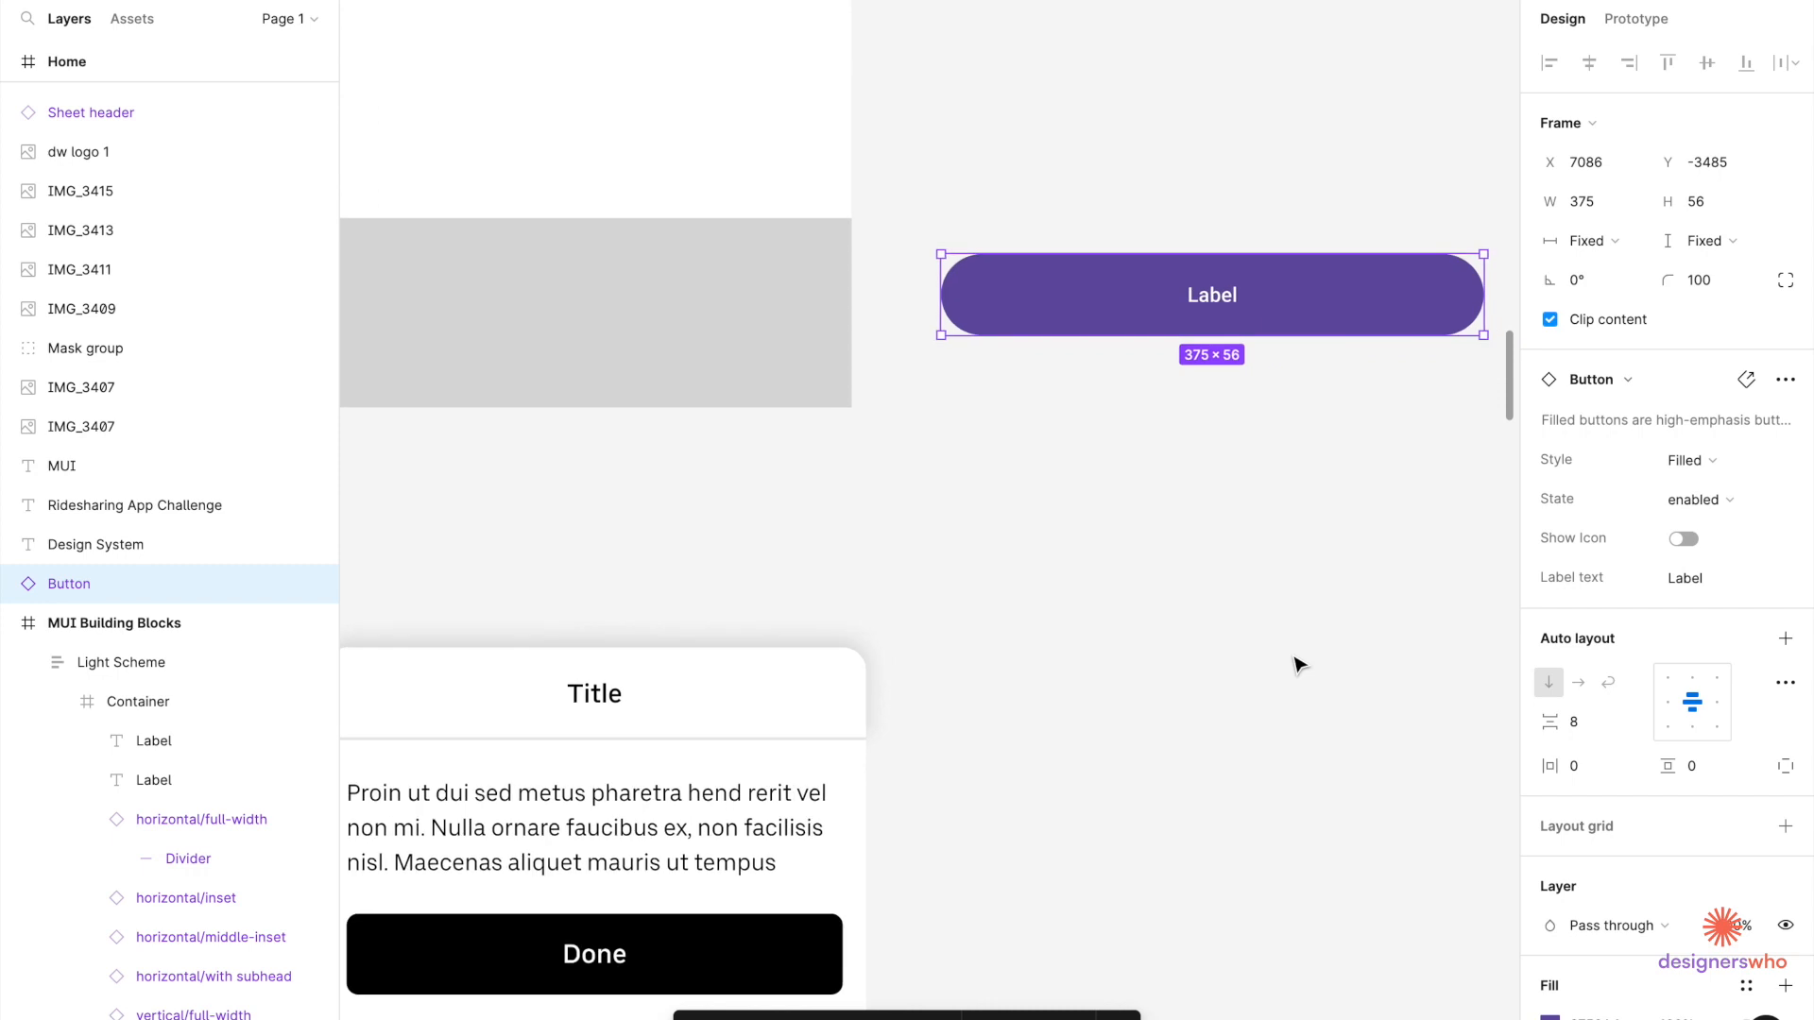
Change the button's corner radius from 100 to 8.
{"action": "left_click", "coordinate": [1706, 288]}
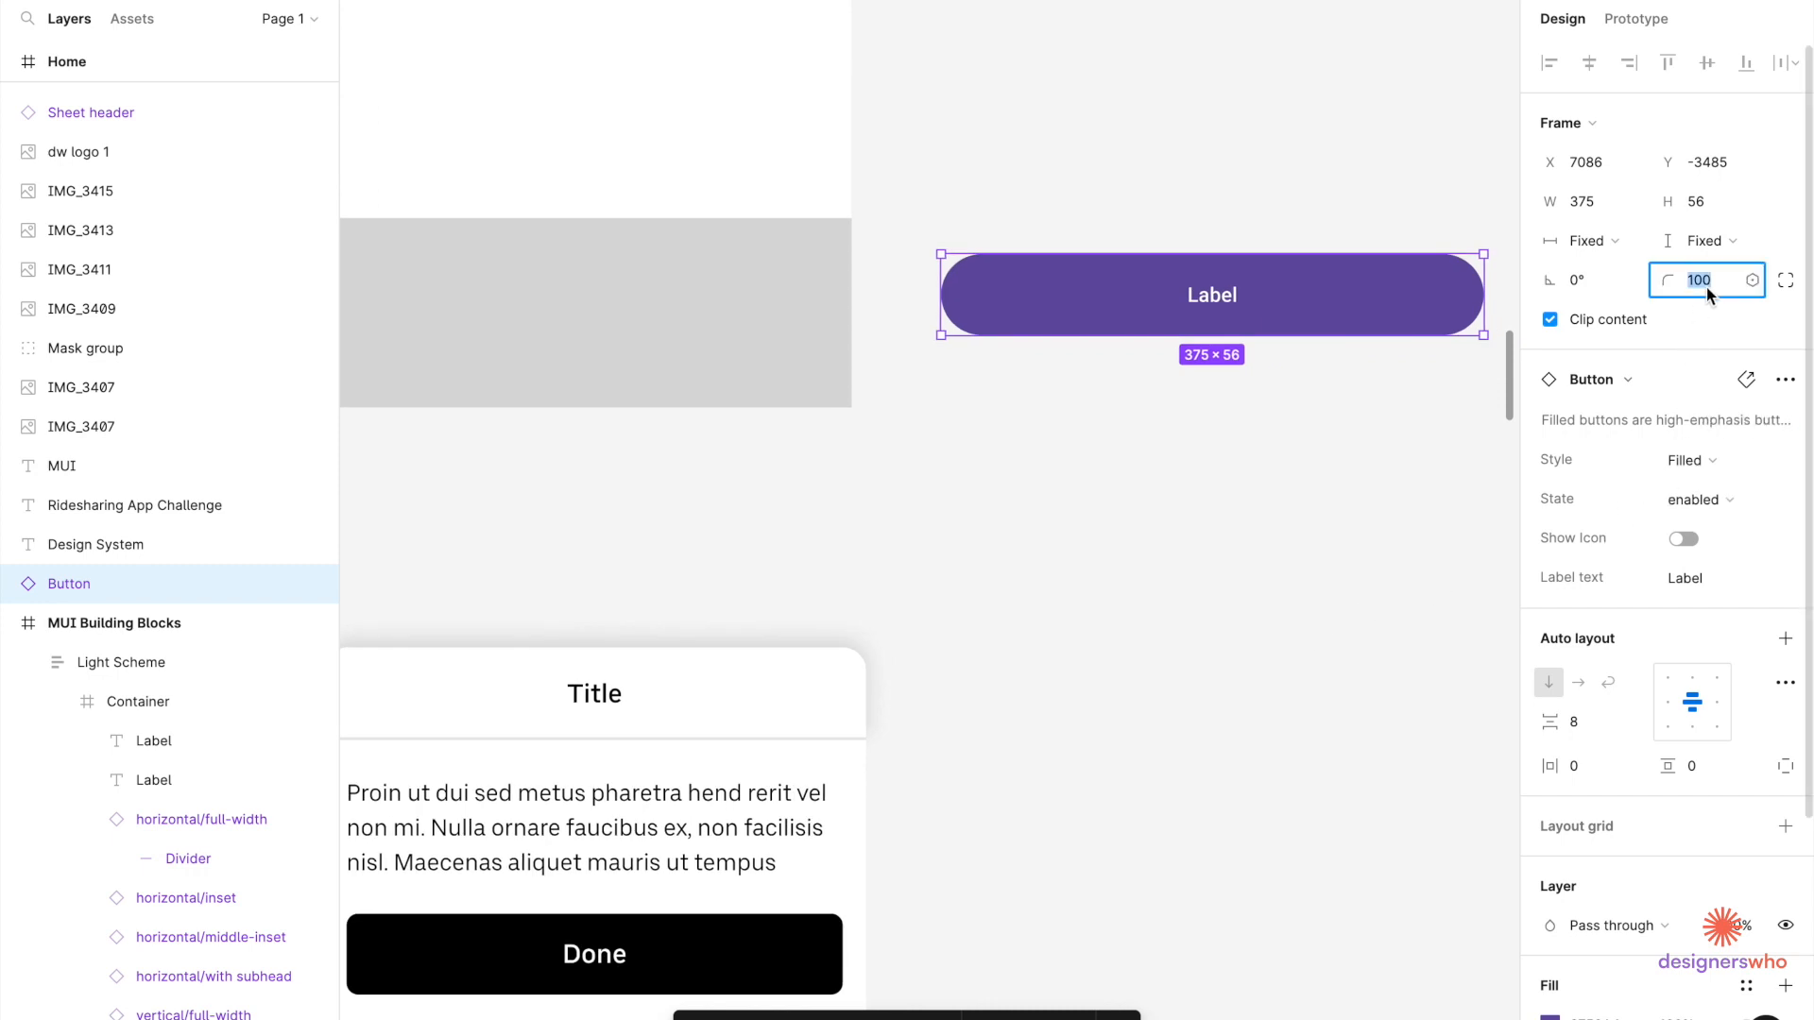
{"action": "type", "text": "16"}
{"action": "key", "text": "Return"}
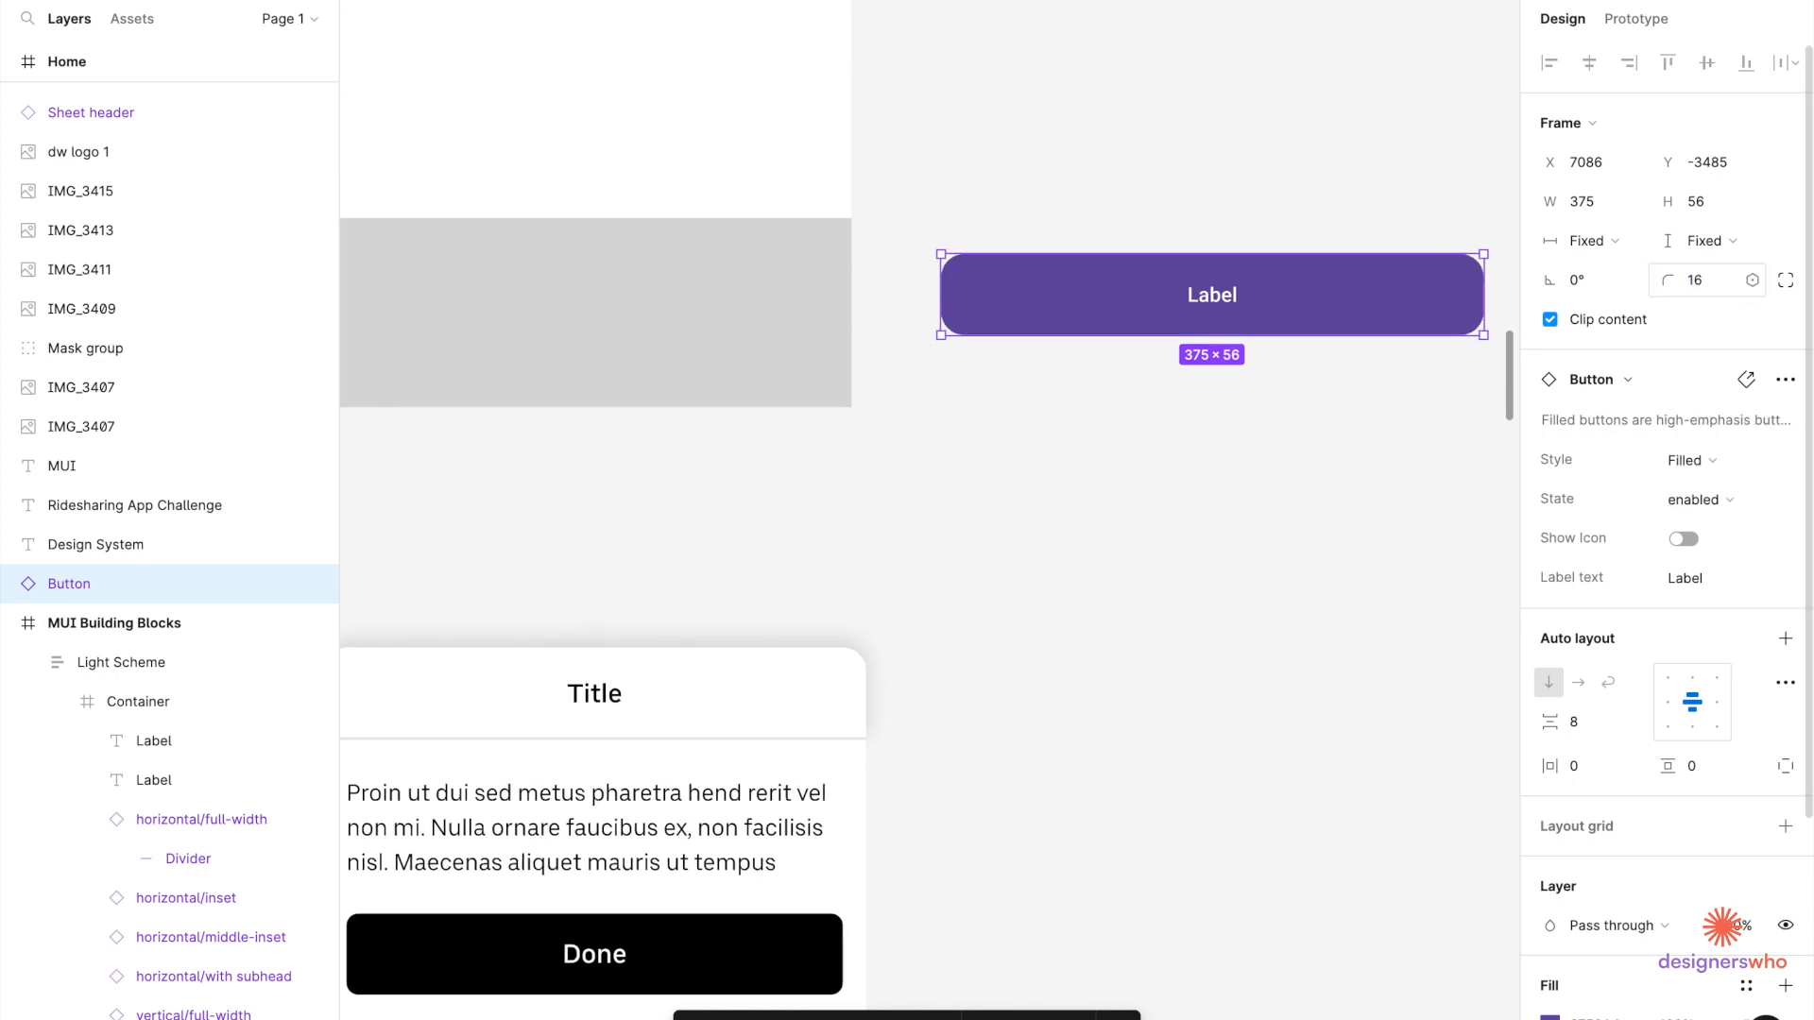
{"action": "key", "text": "ctrl+a"}
{"action": "type", "text": "8"}
{"action": "key", "text": "Return"}
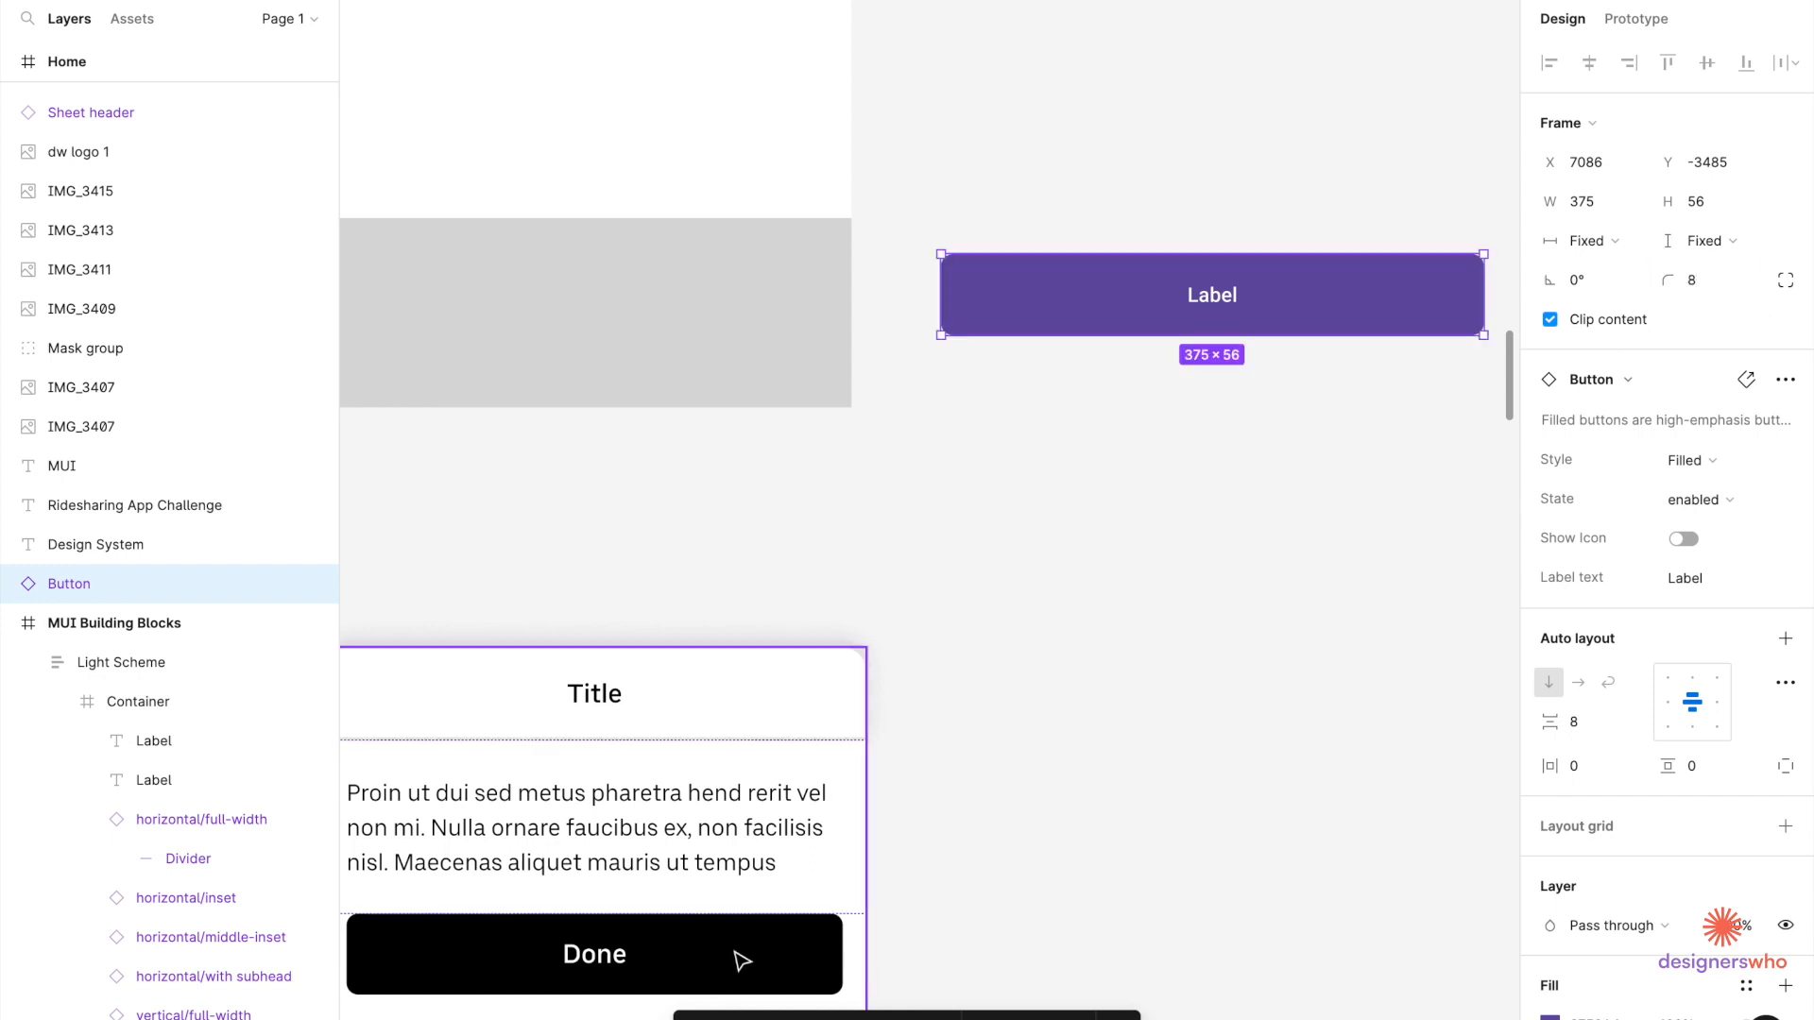
{"action": "left_click", "coordinate": [741, 959]}
Check the Done button's settings, then paste the Hayes Valley Studio text onto the canvas.
{"action": "left_click", "coordinate": [741, 960]}
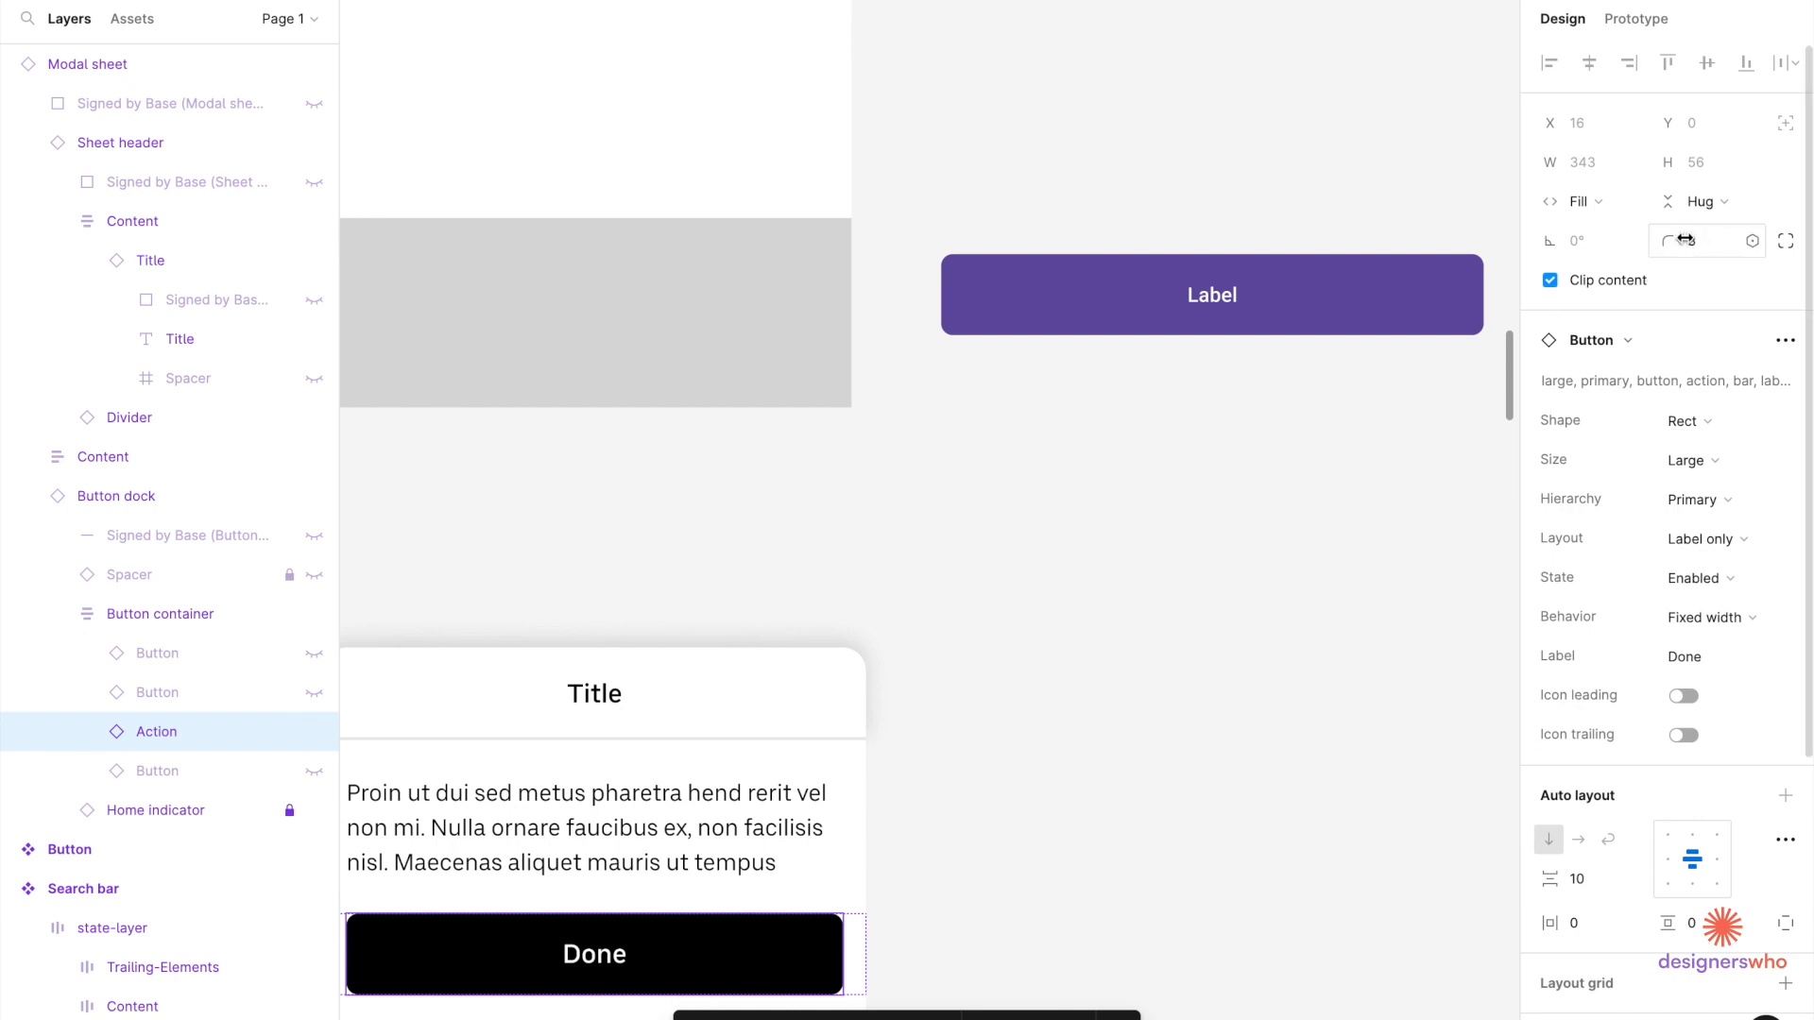
{"action": "left_click", "coordinate": [1330, 400]}
{"action": "left_click", "coordinate": [1219, 299]}
{"action": "left_click", "coordinate": [1218, 300]}
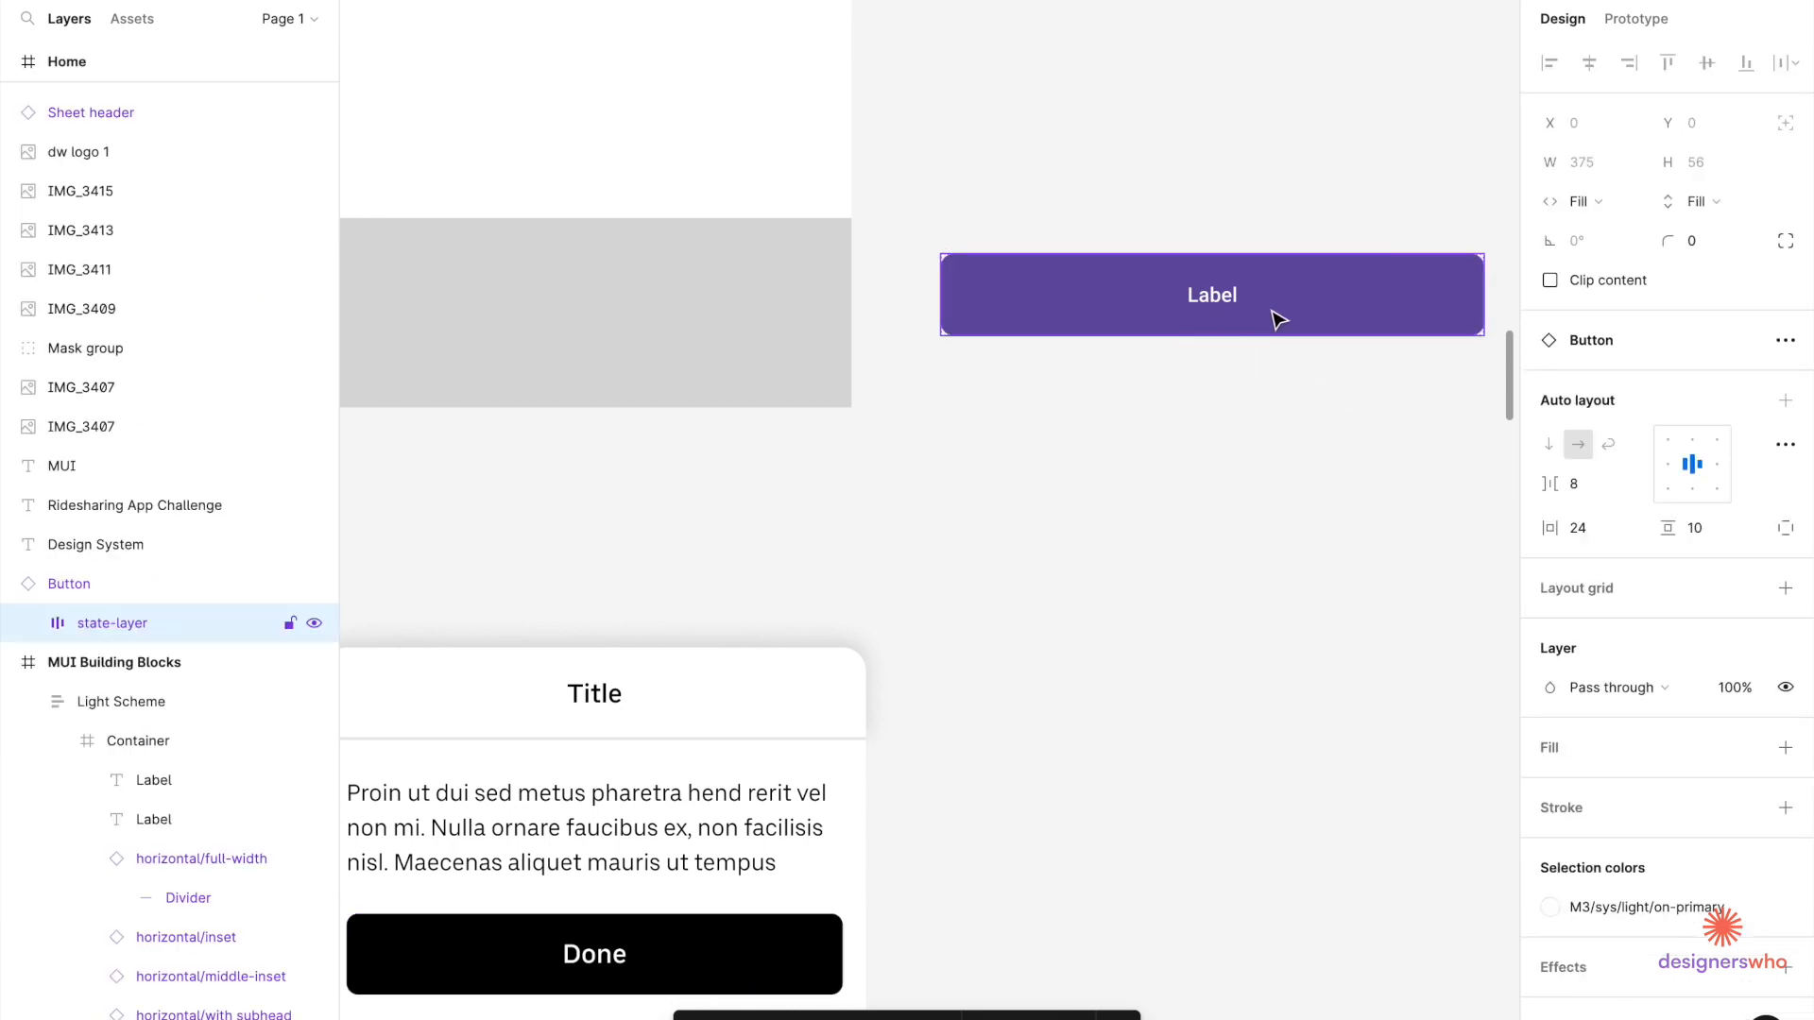
{"action": "scroll", "coordinate": [1279, 319], "scroll_direction": "up", "scroll_amount": 3}
{"action": "scroll", "coordinate": [1279, 319], "scroll_direction": "right", "scroll_amount": 3}
{"action": "key", "text": "ctrl+v"}
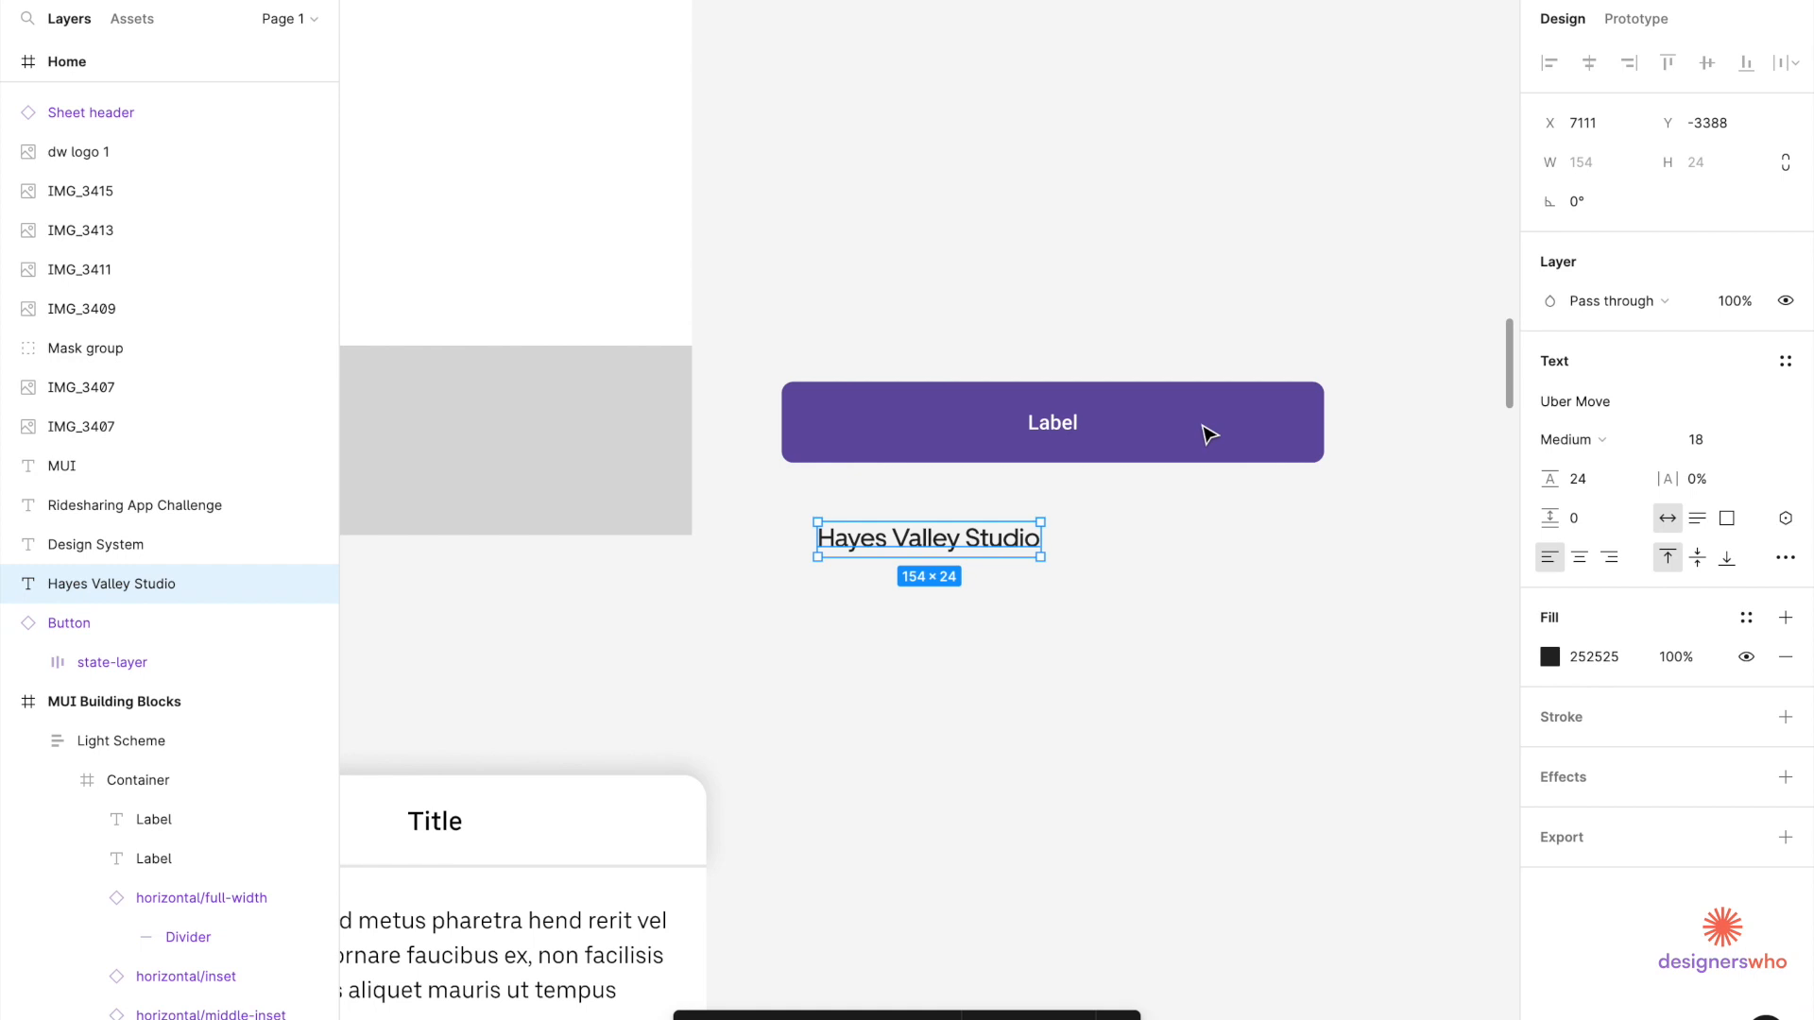
Detach the purple Label button from its component.
{"action": "left_click", "coordinate": [1105, 411]}
{"action": "left_click", "coordinate": [1113, 414]}
{"action": "left_click", "coordinate": [1133, 352]}
{"action": "left_click", "coordinate": [1118, 414]}
{"action": "right_click", "coordinate": [1115, 412]}
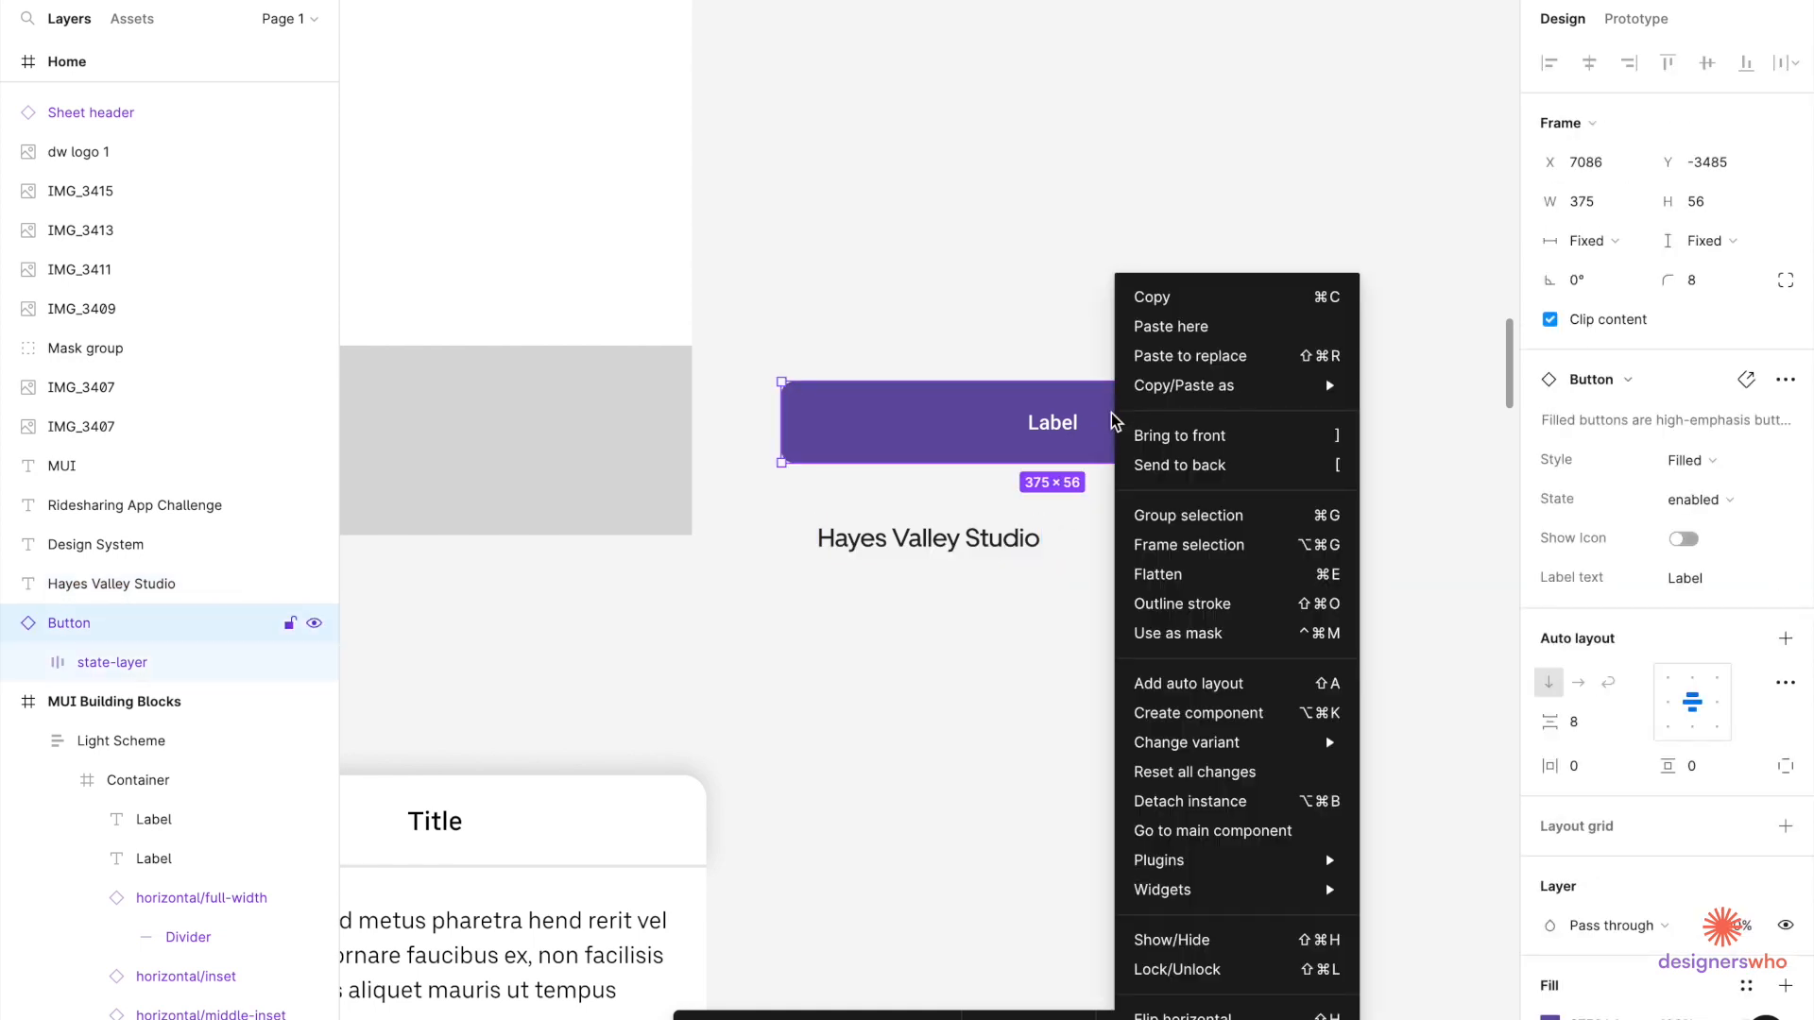
{"action": "left_click", "coordinate": [1158, 802]}
Paste the Hayes Valley Studio text into the button and delete its Label text.
{"action": "left_click", "coordinate": [1080, 434]}
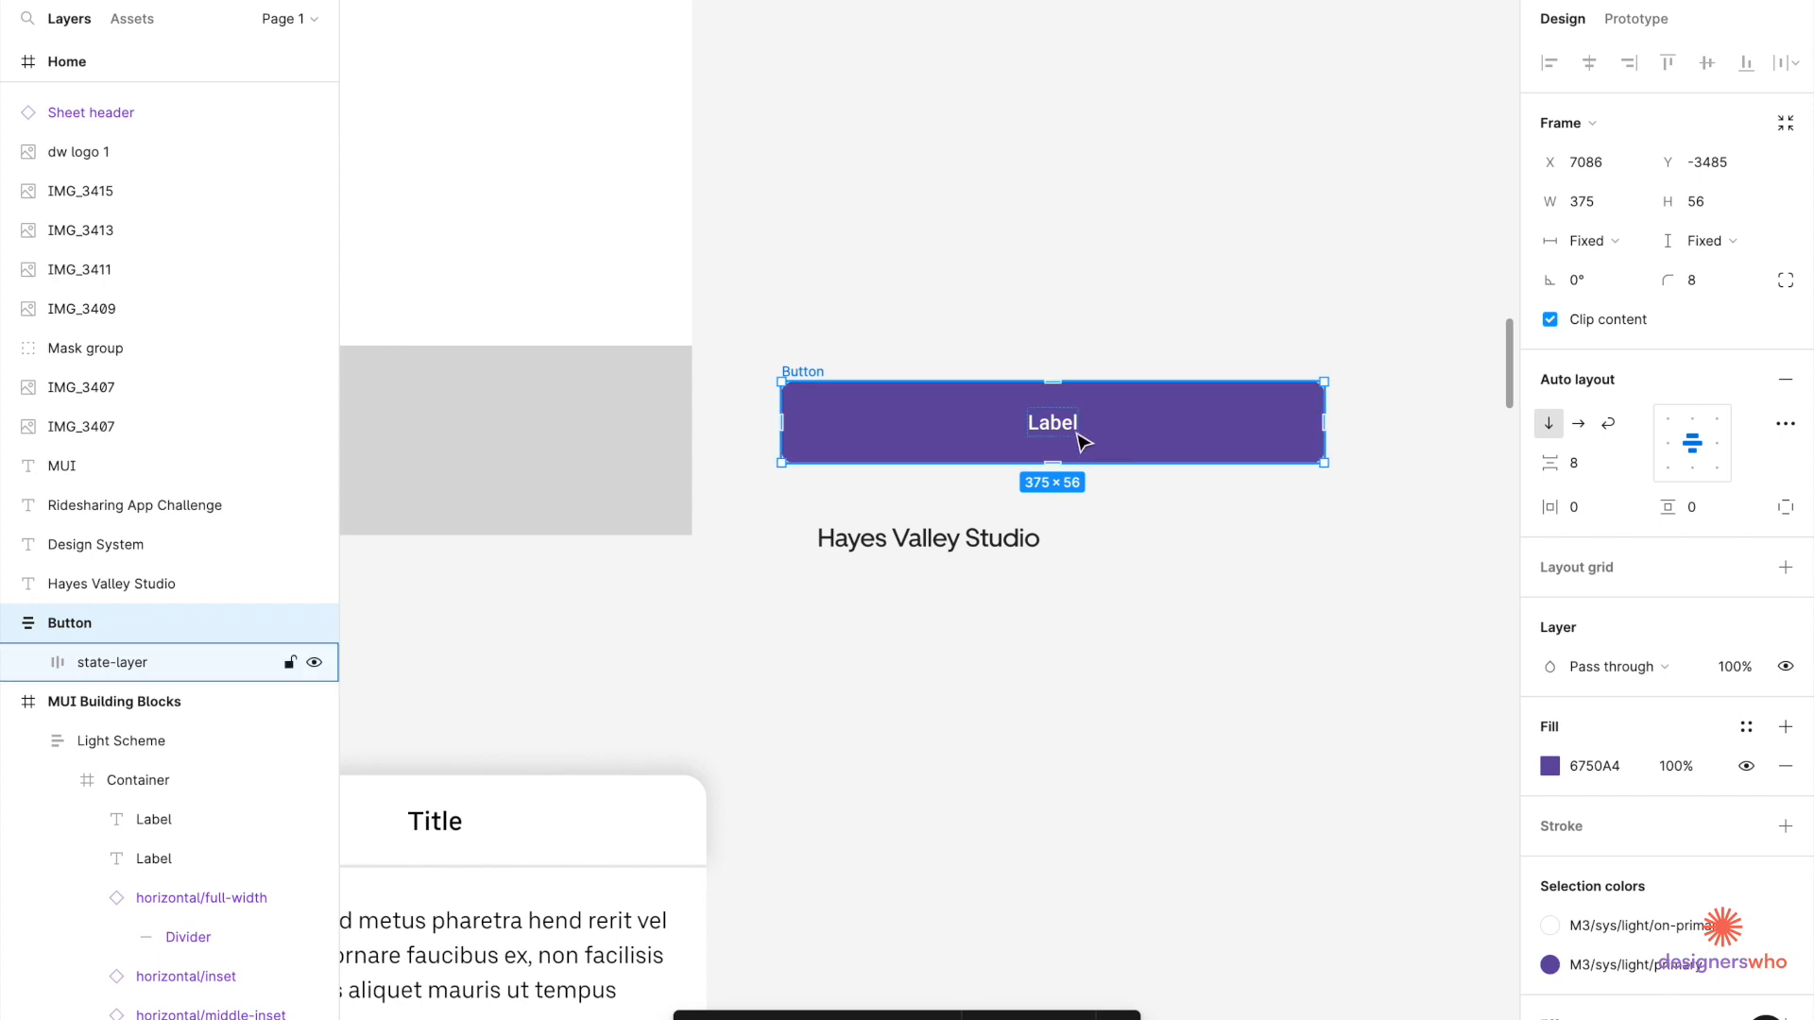
{"action": "key", "text": "Escape"}
{"action": "key", "text": "ctrl+v"}
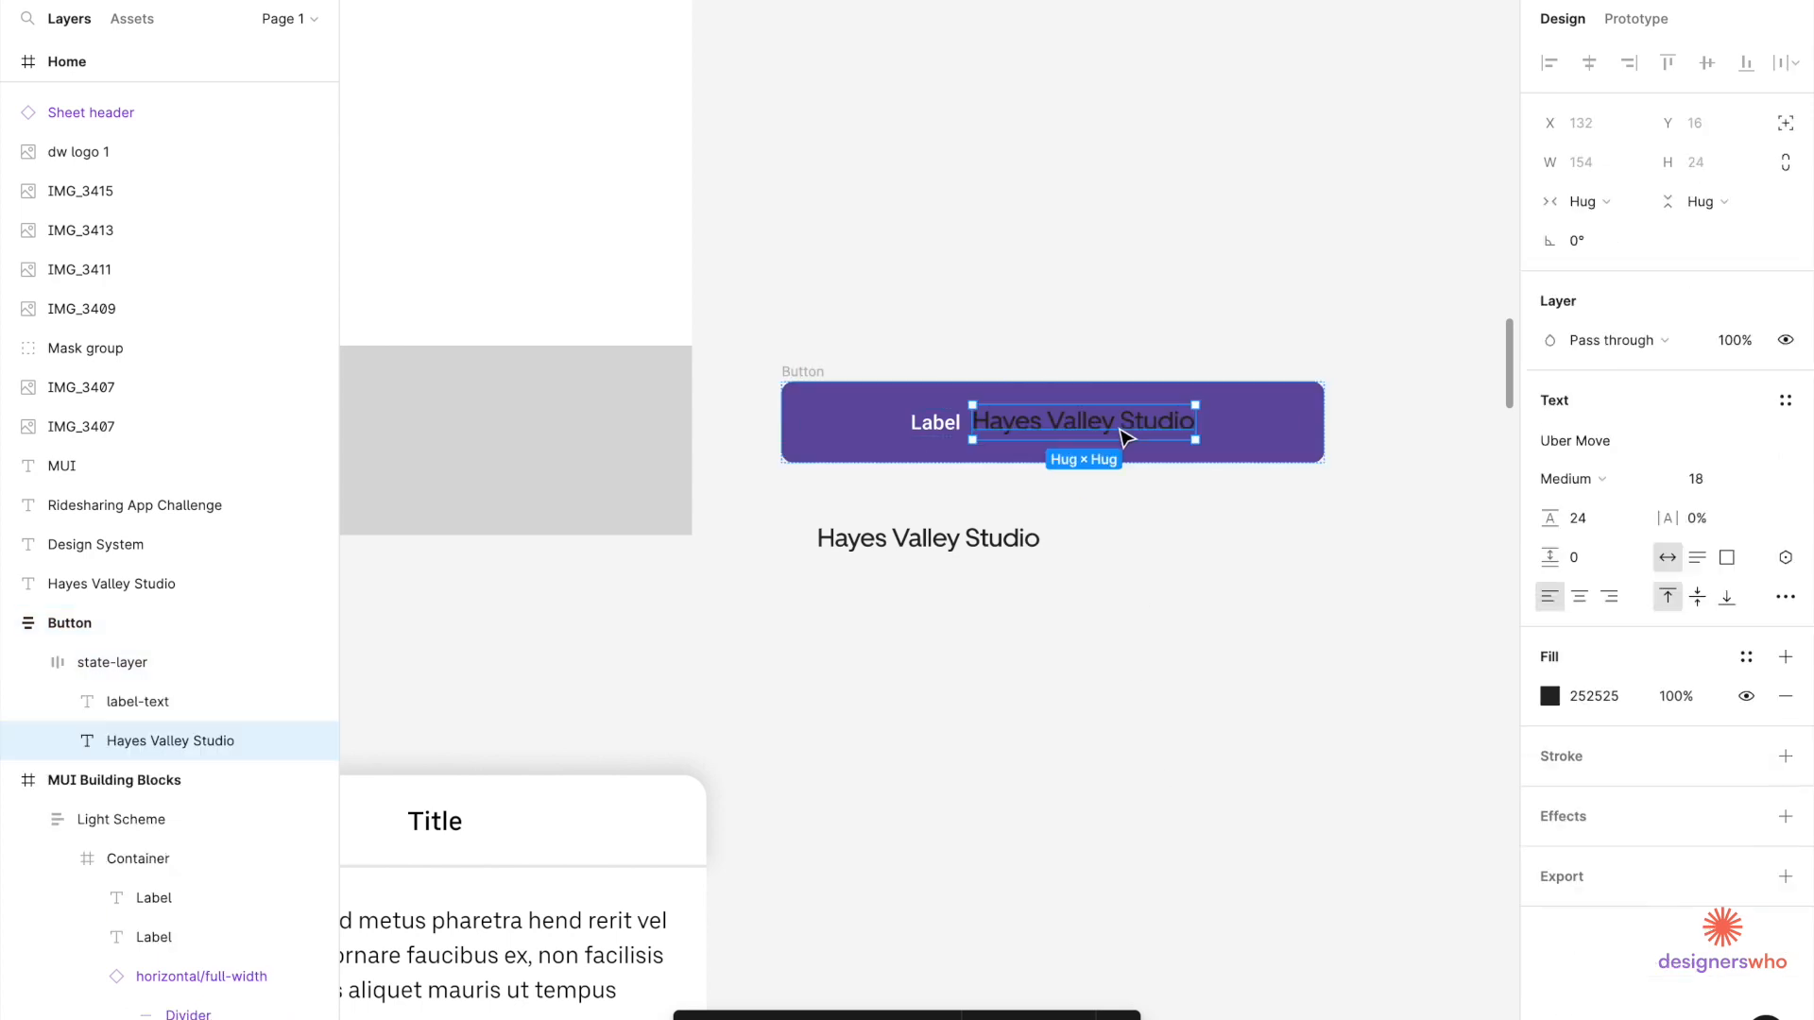
{"action": "left_click", "coordinate": [925, 429]}
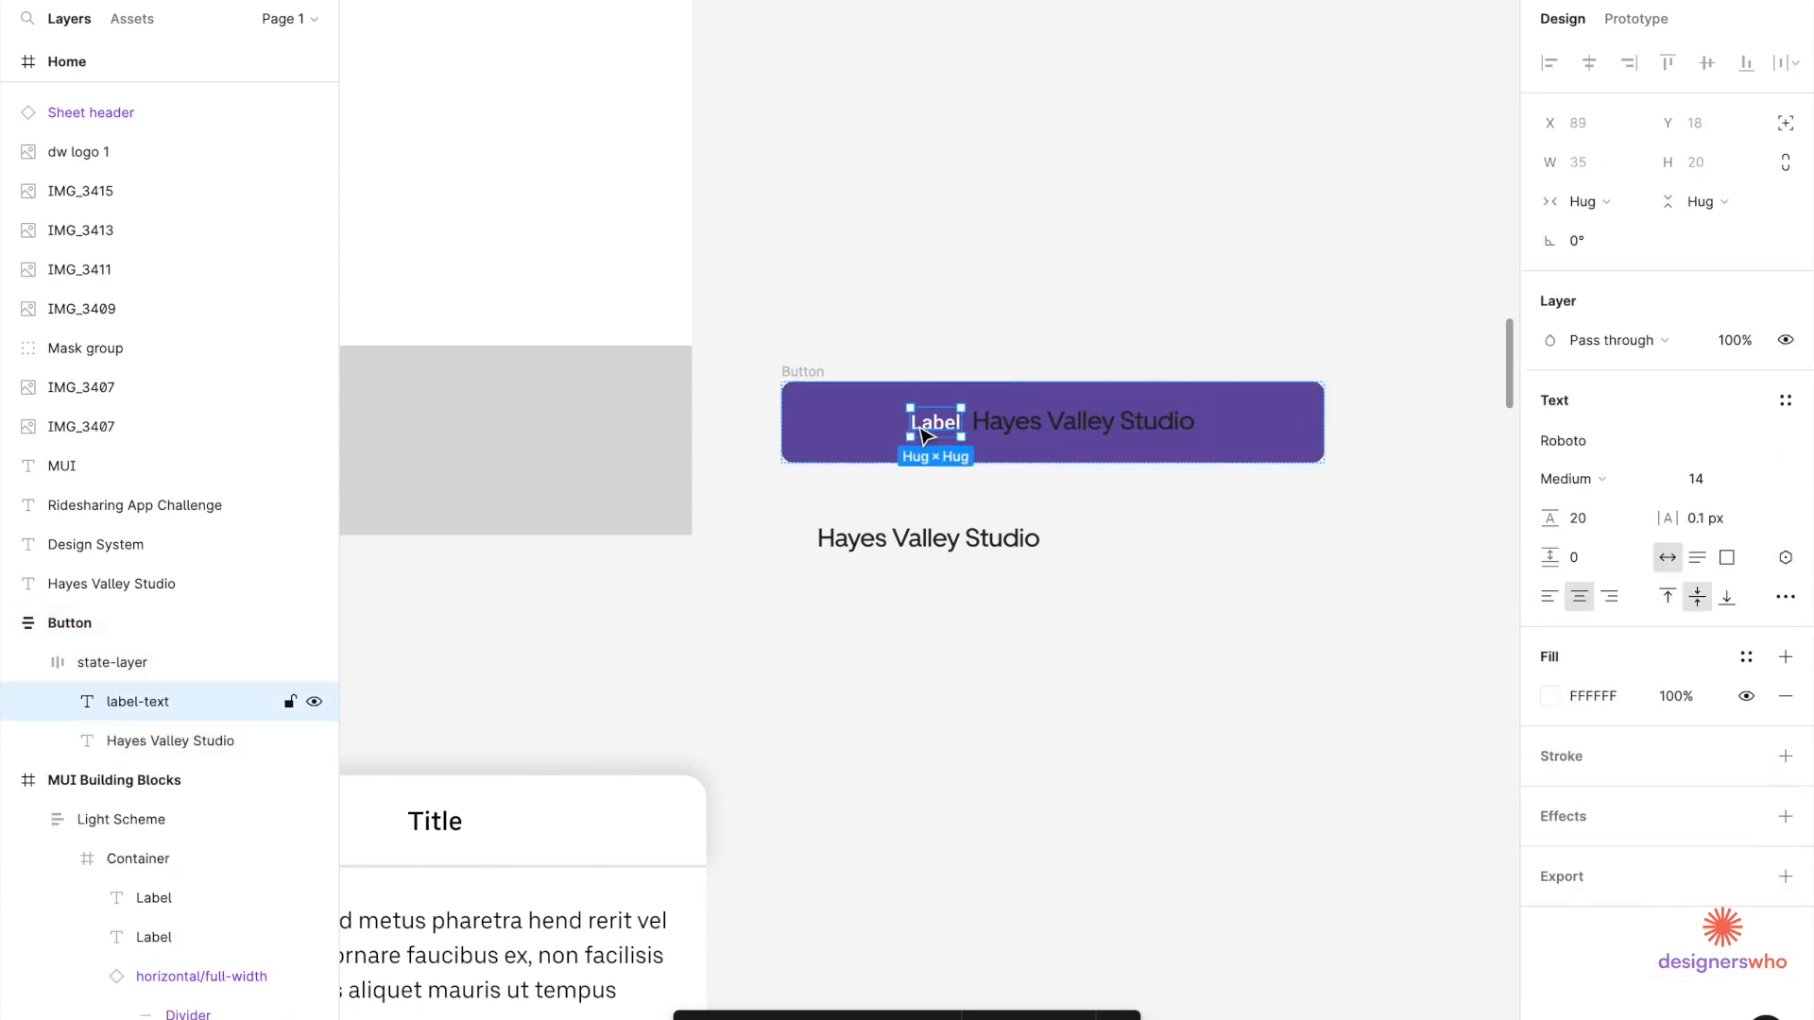
{"action": "key", "text": "Delete"}
Delete the loose Hayes Valley Studio copy and fill the button black 000000.
{"action": "left_click", "coordinate": [1058, 421]}
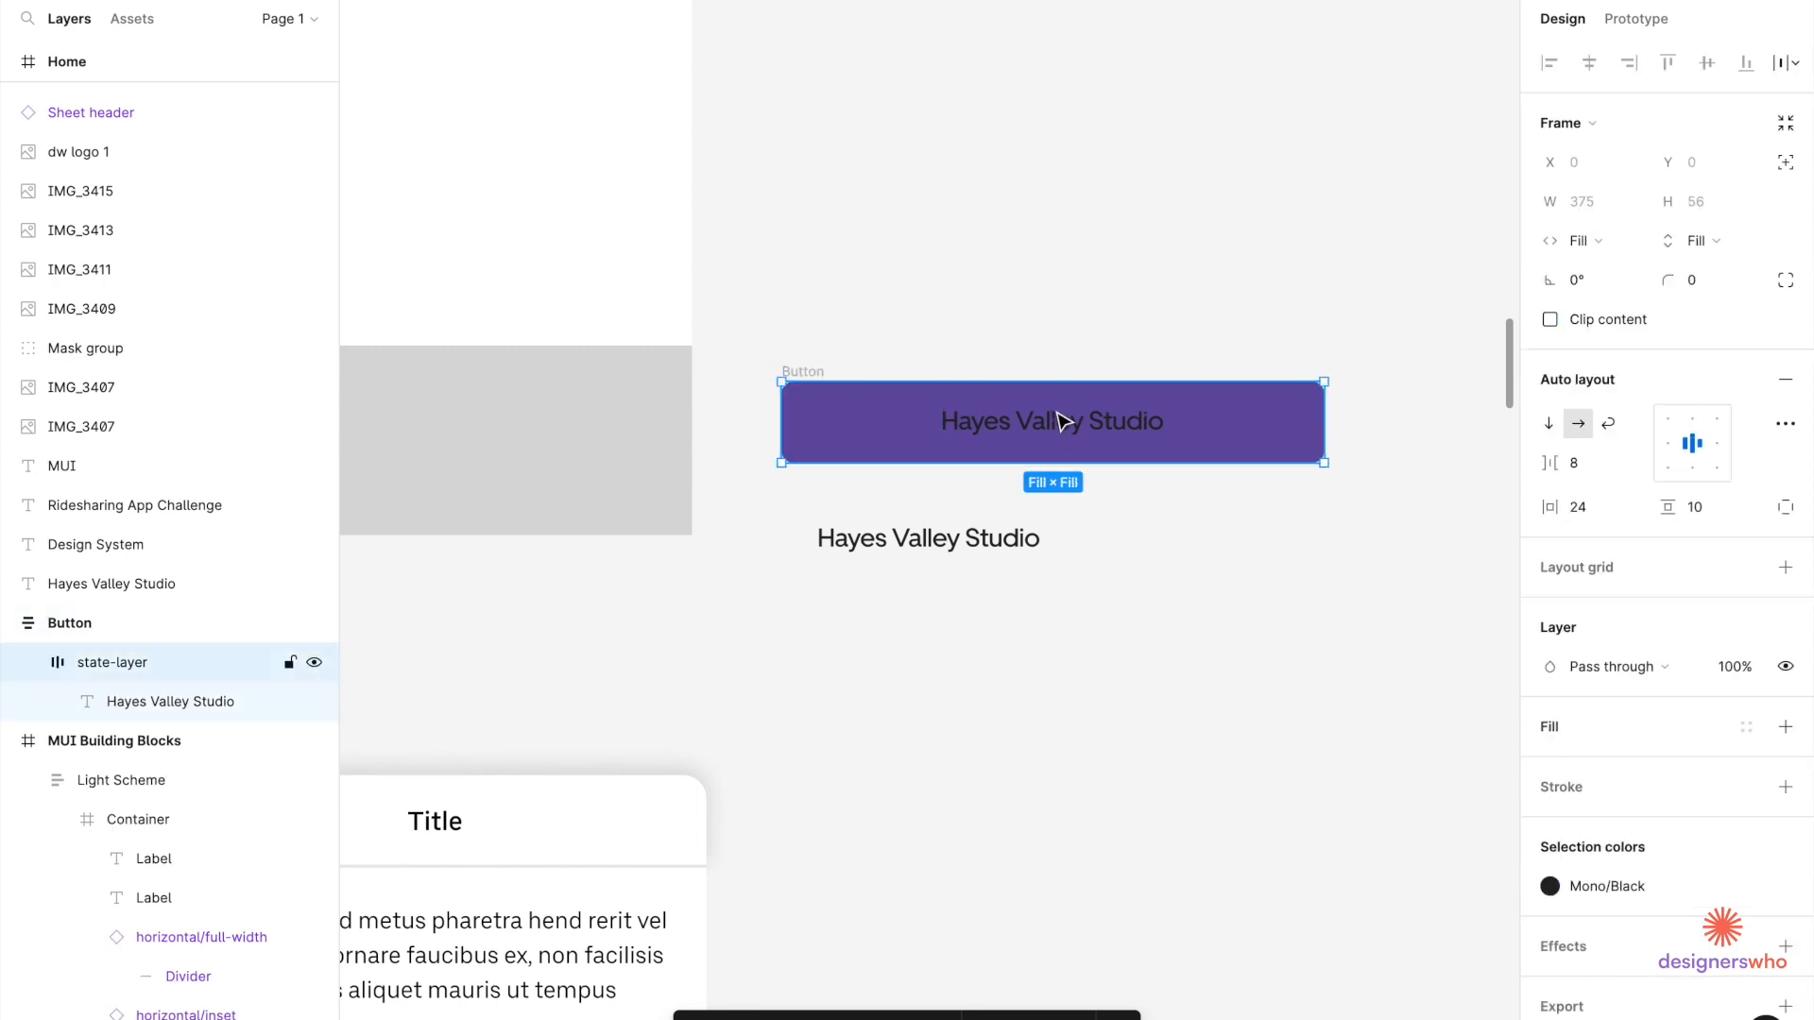
{"action": "left_click", "coordinate": [1020, 541]}
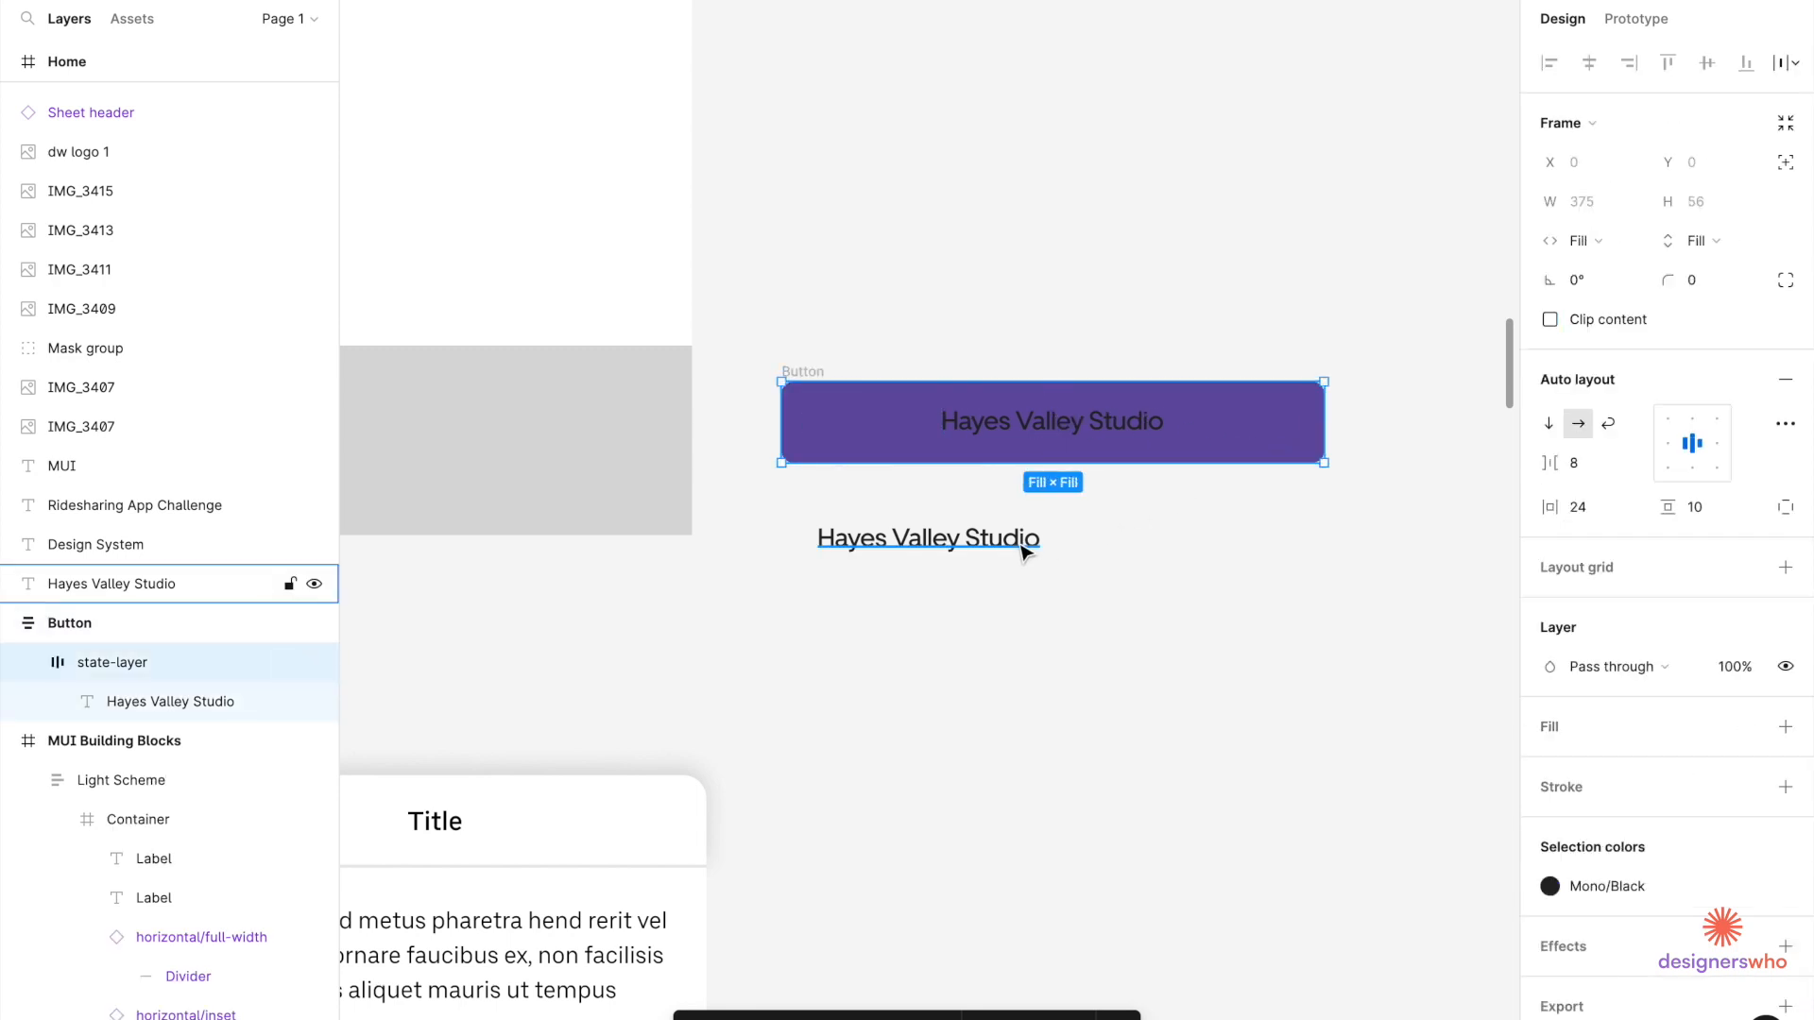
{"action": "key", "text": "Delete"}
{"action": "left_click", "coordinate": [1194, 436]}
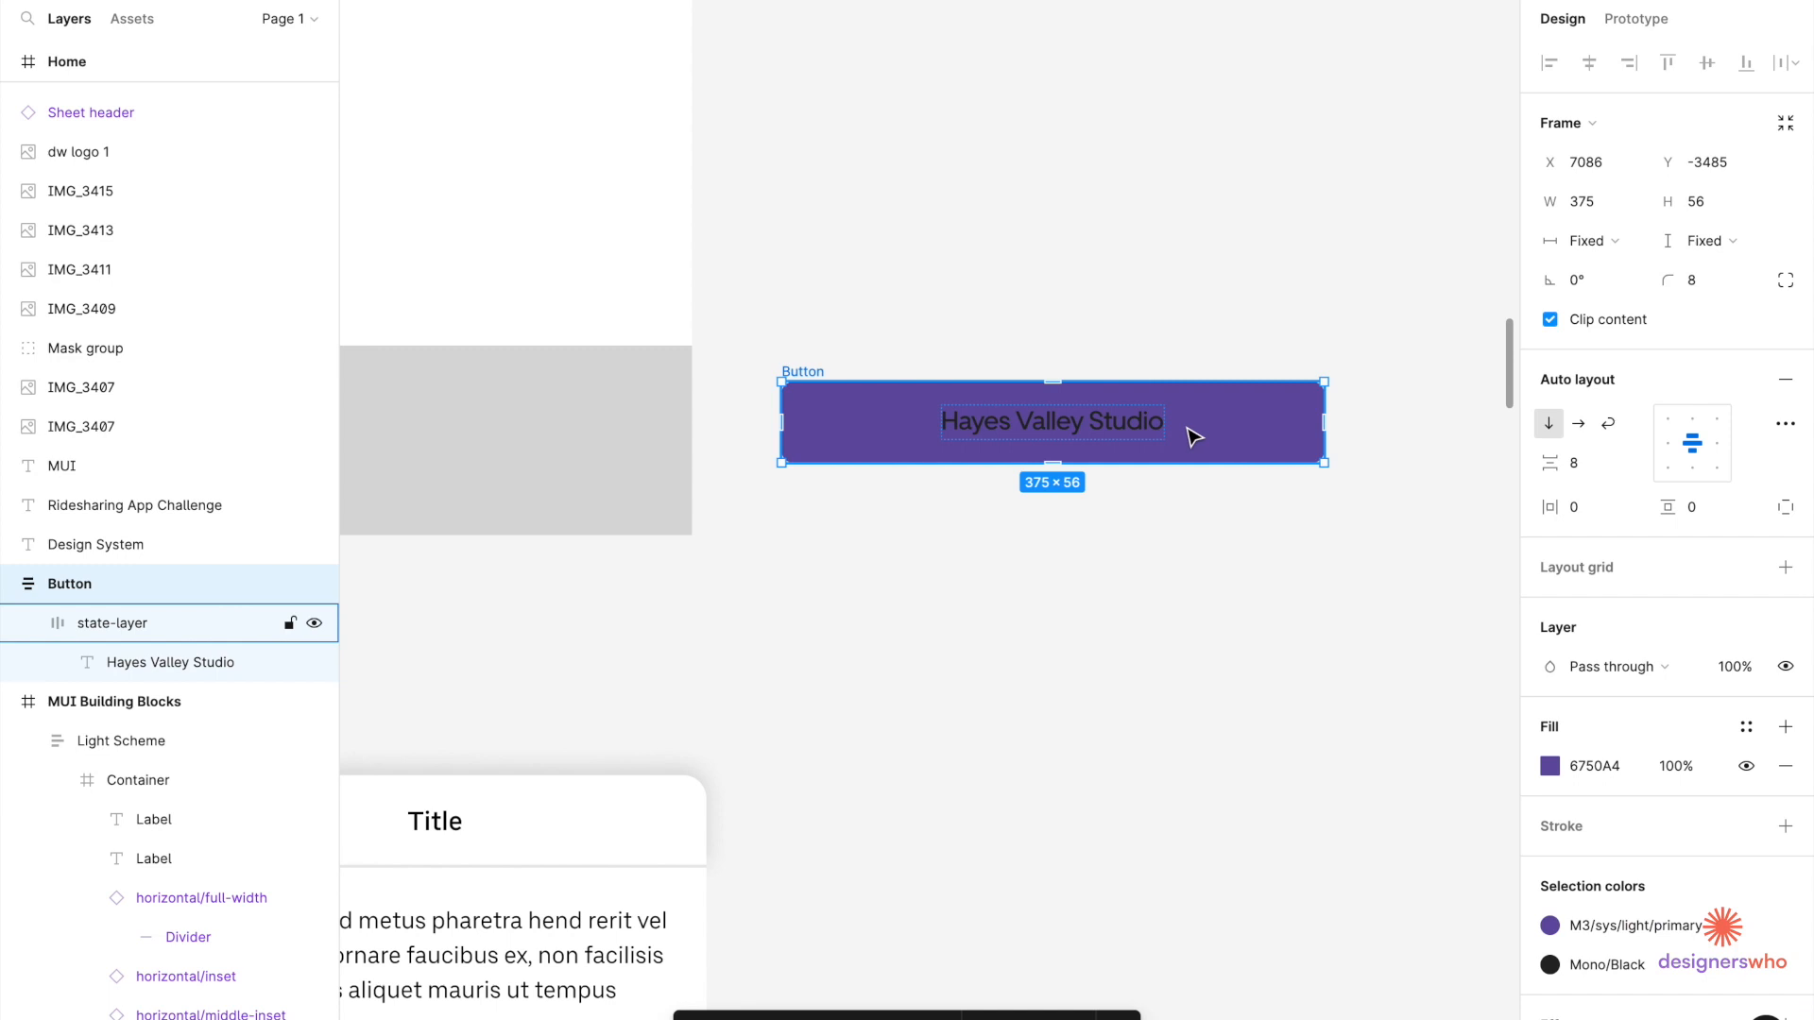
{"action": "left_click", "coordinate": [1558, 768]}
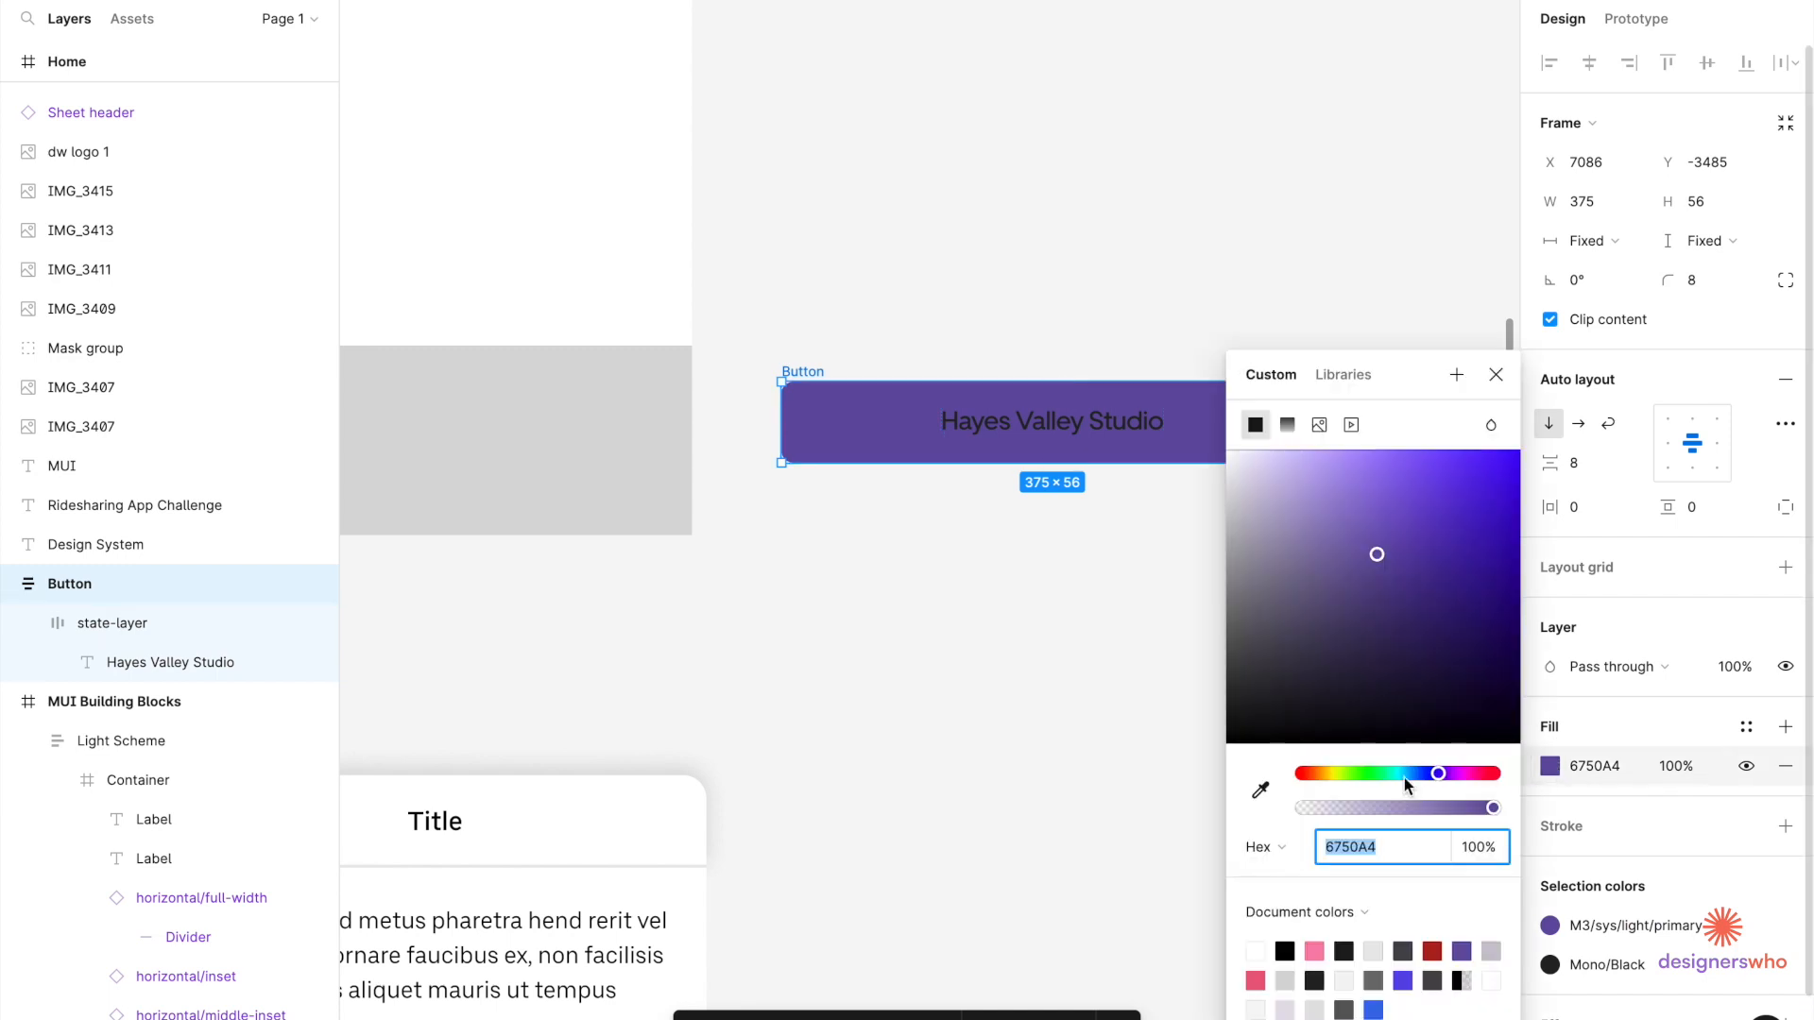
{"action": "left_click_drag", "start_coordinate": [1403, 725], "coordinate": [1270, 818]}
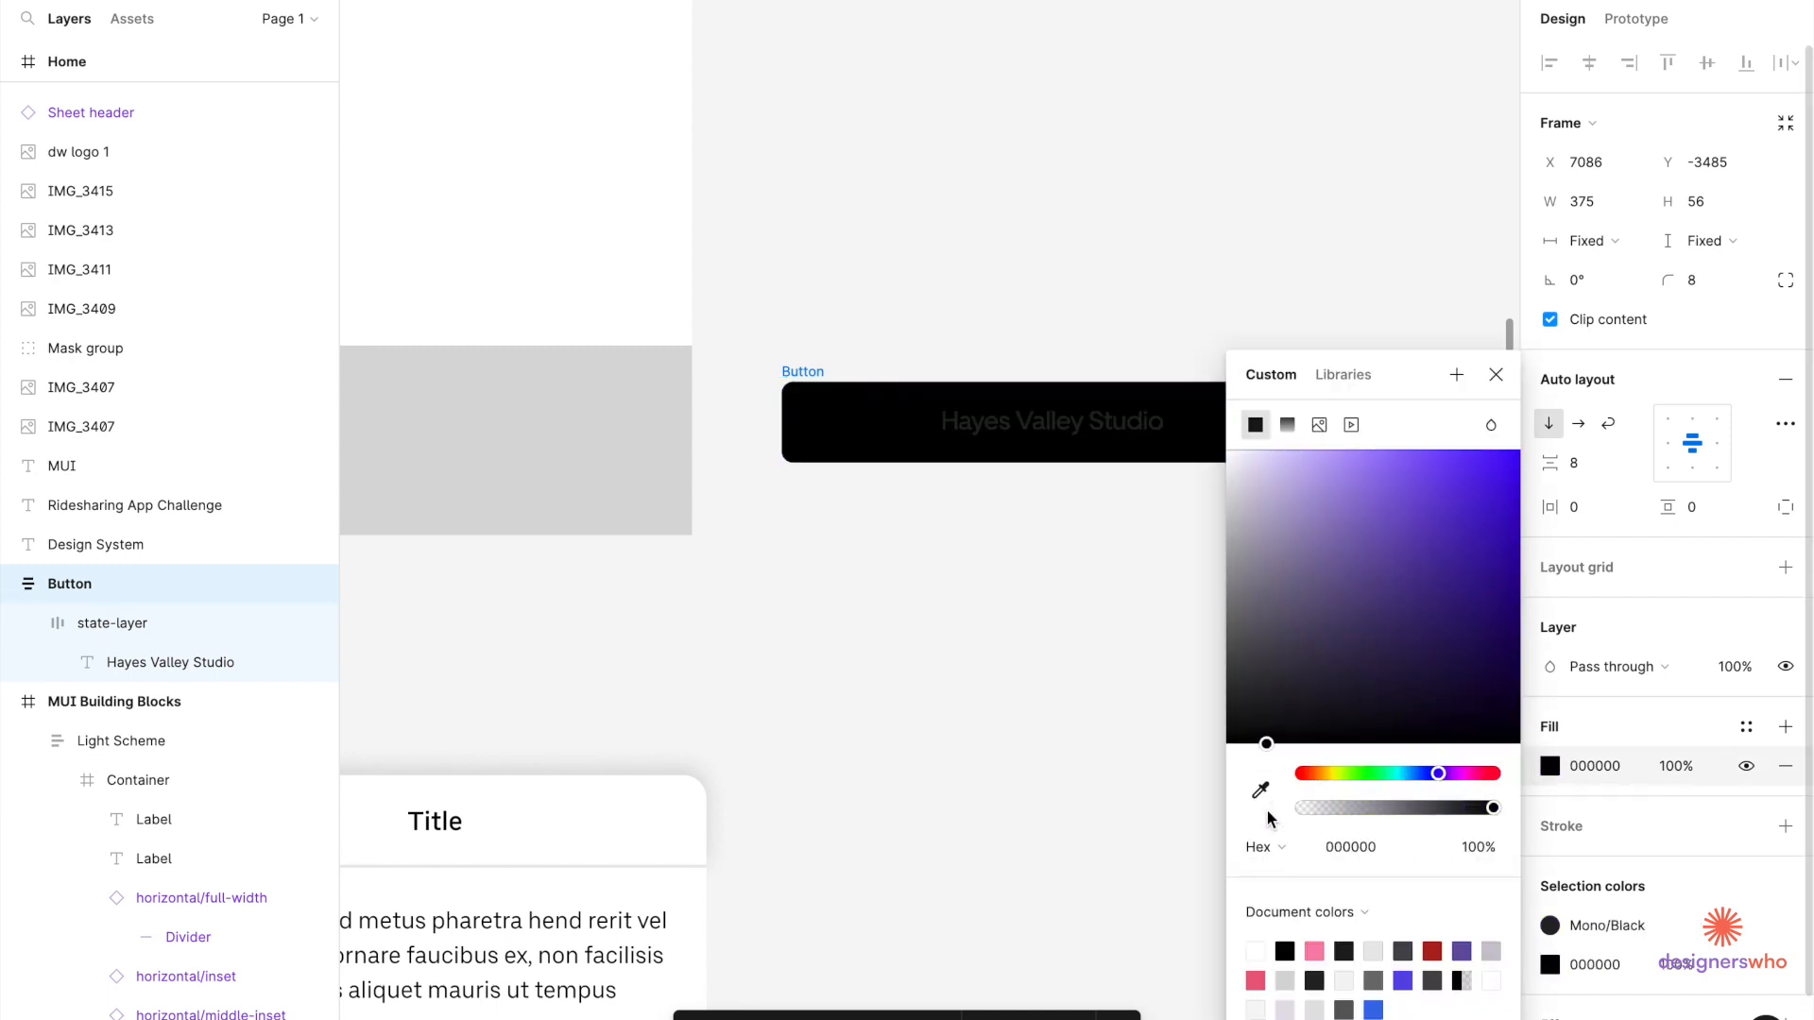
Change the button's 252525 text colour to white FFFFFF.
{"action": "left_click", "coordinate": [1747, 926]}
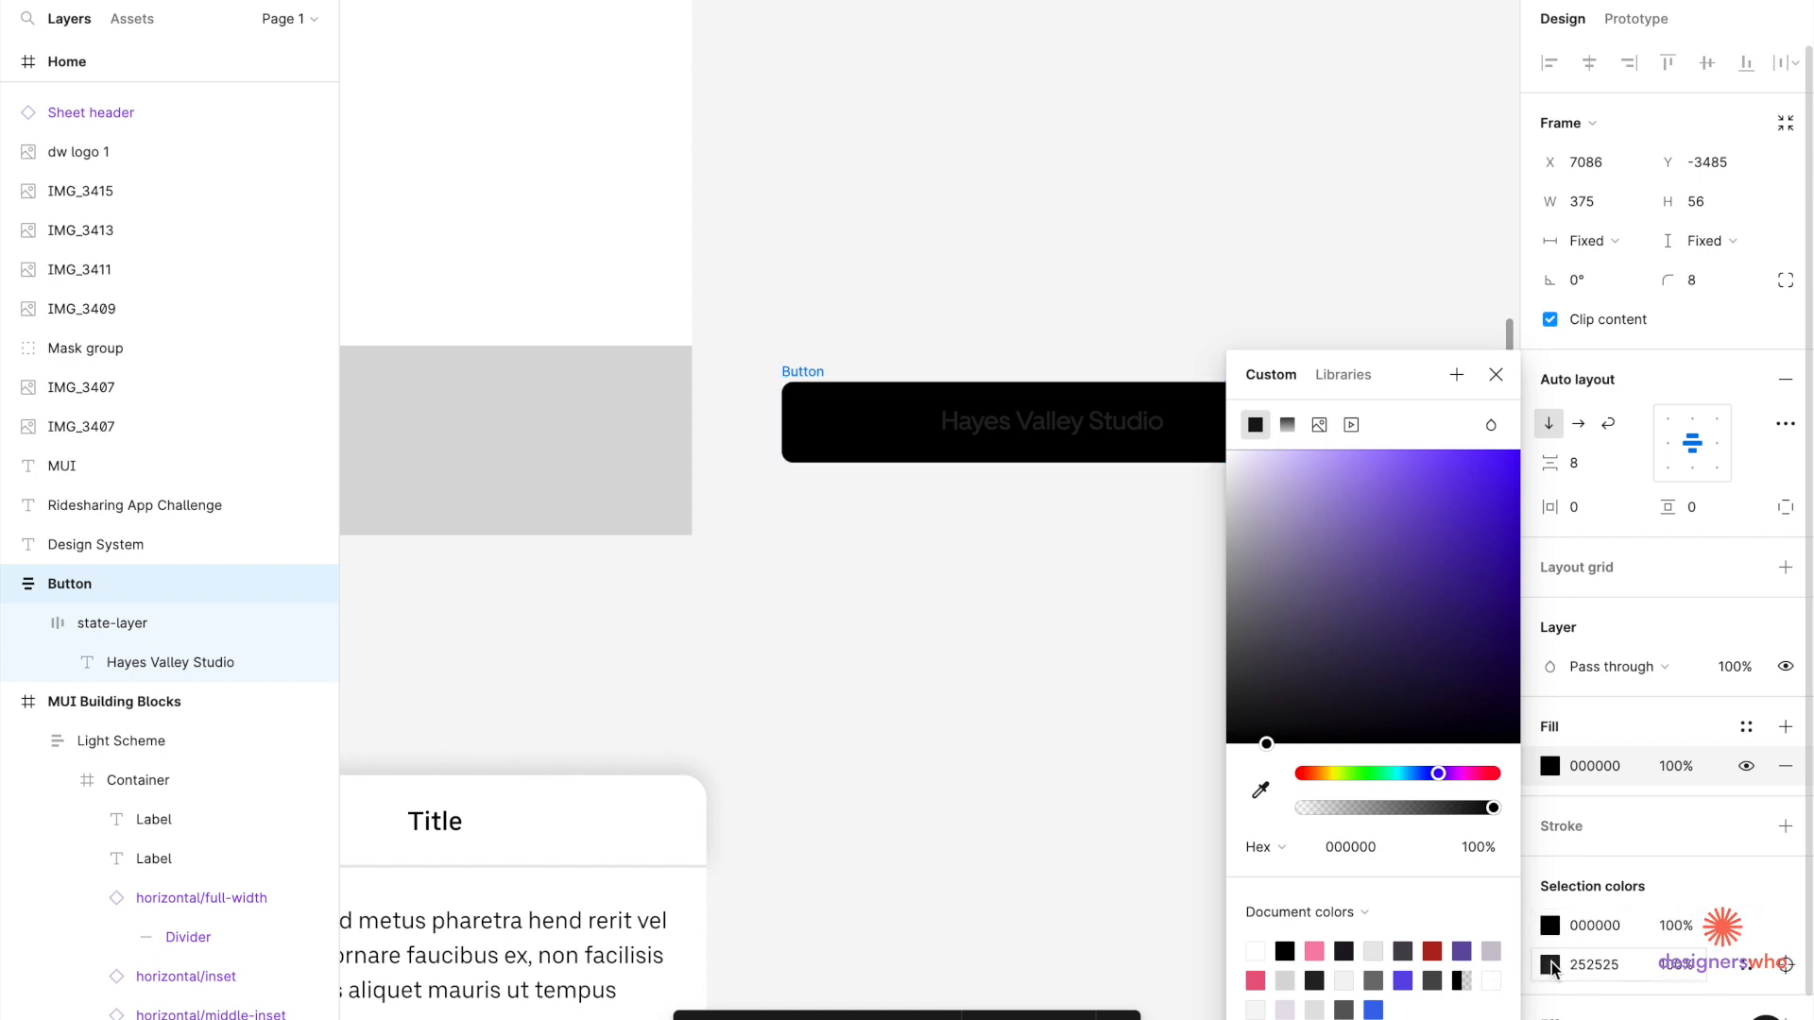
{"action": "left_click", "coordinate": [1551, 964]}
{"action": "left_click_drag", "start_coordinate": [1278, 626], "coordinate": [1139, 303]}
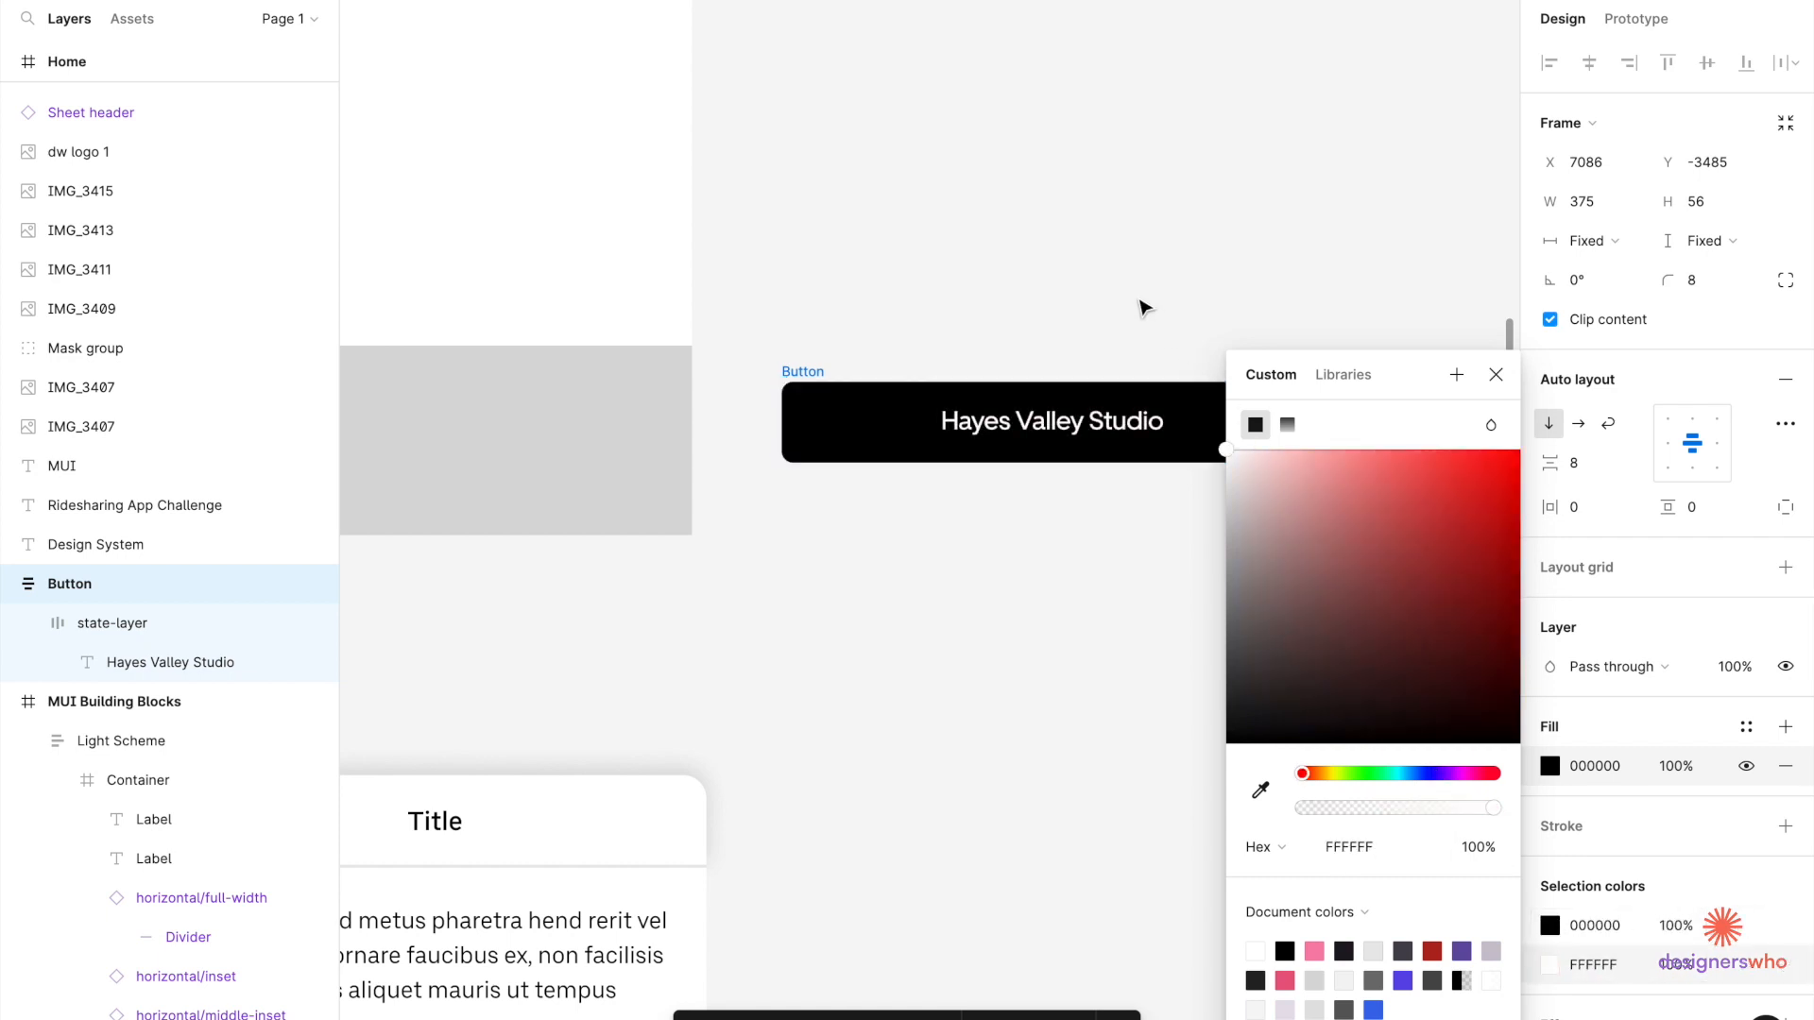
{"action": "left_click", "coordinate": [1140, 302]}
{"action": "scroll", "coordinate": [1140, 304], "scroll_direction": "down", "scroll_amount": 5}
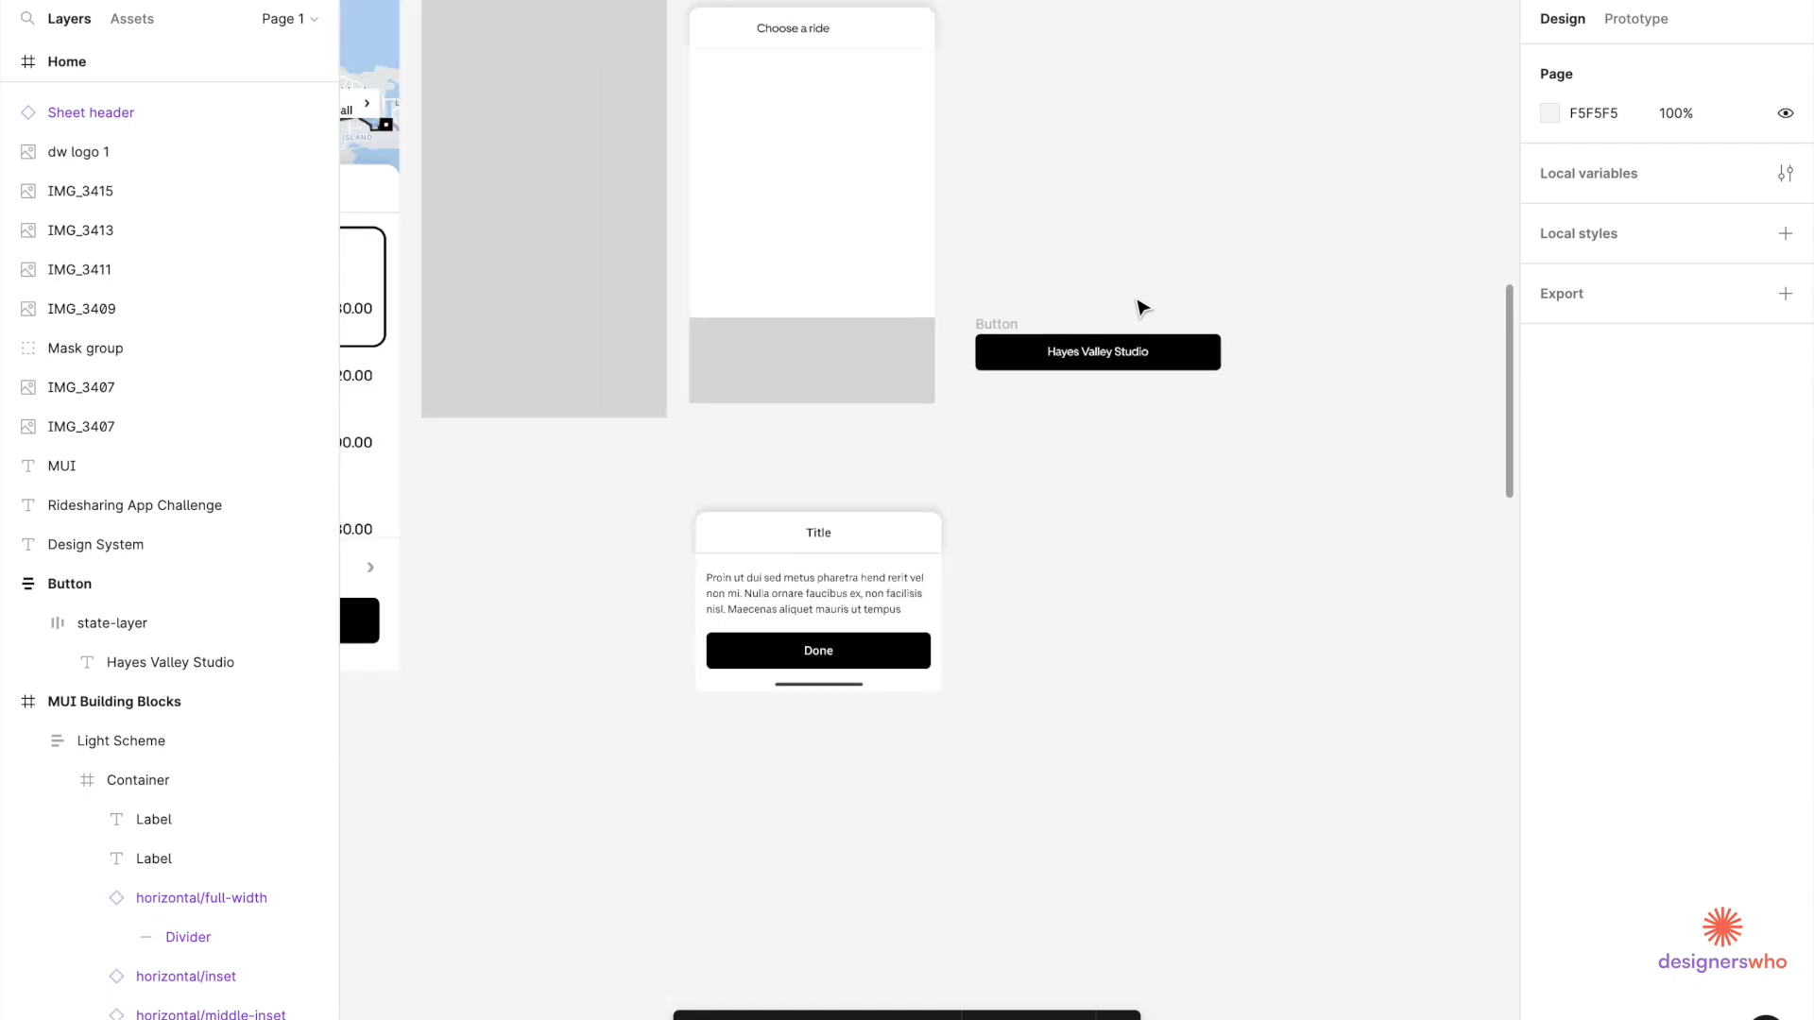
Rename the button layer to 'Uber Button'.
{"action": "double_click", "coordinate": [1005, 324]}
{"action": "key", "text": "Left"}
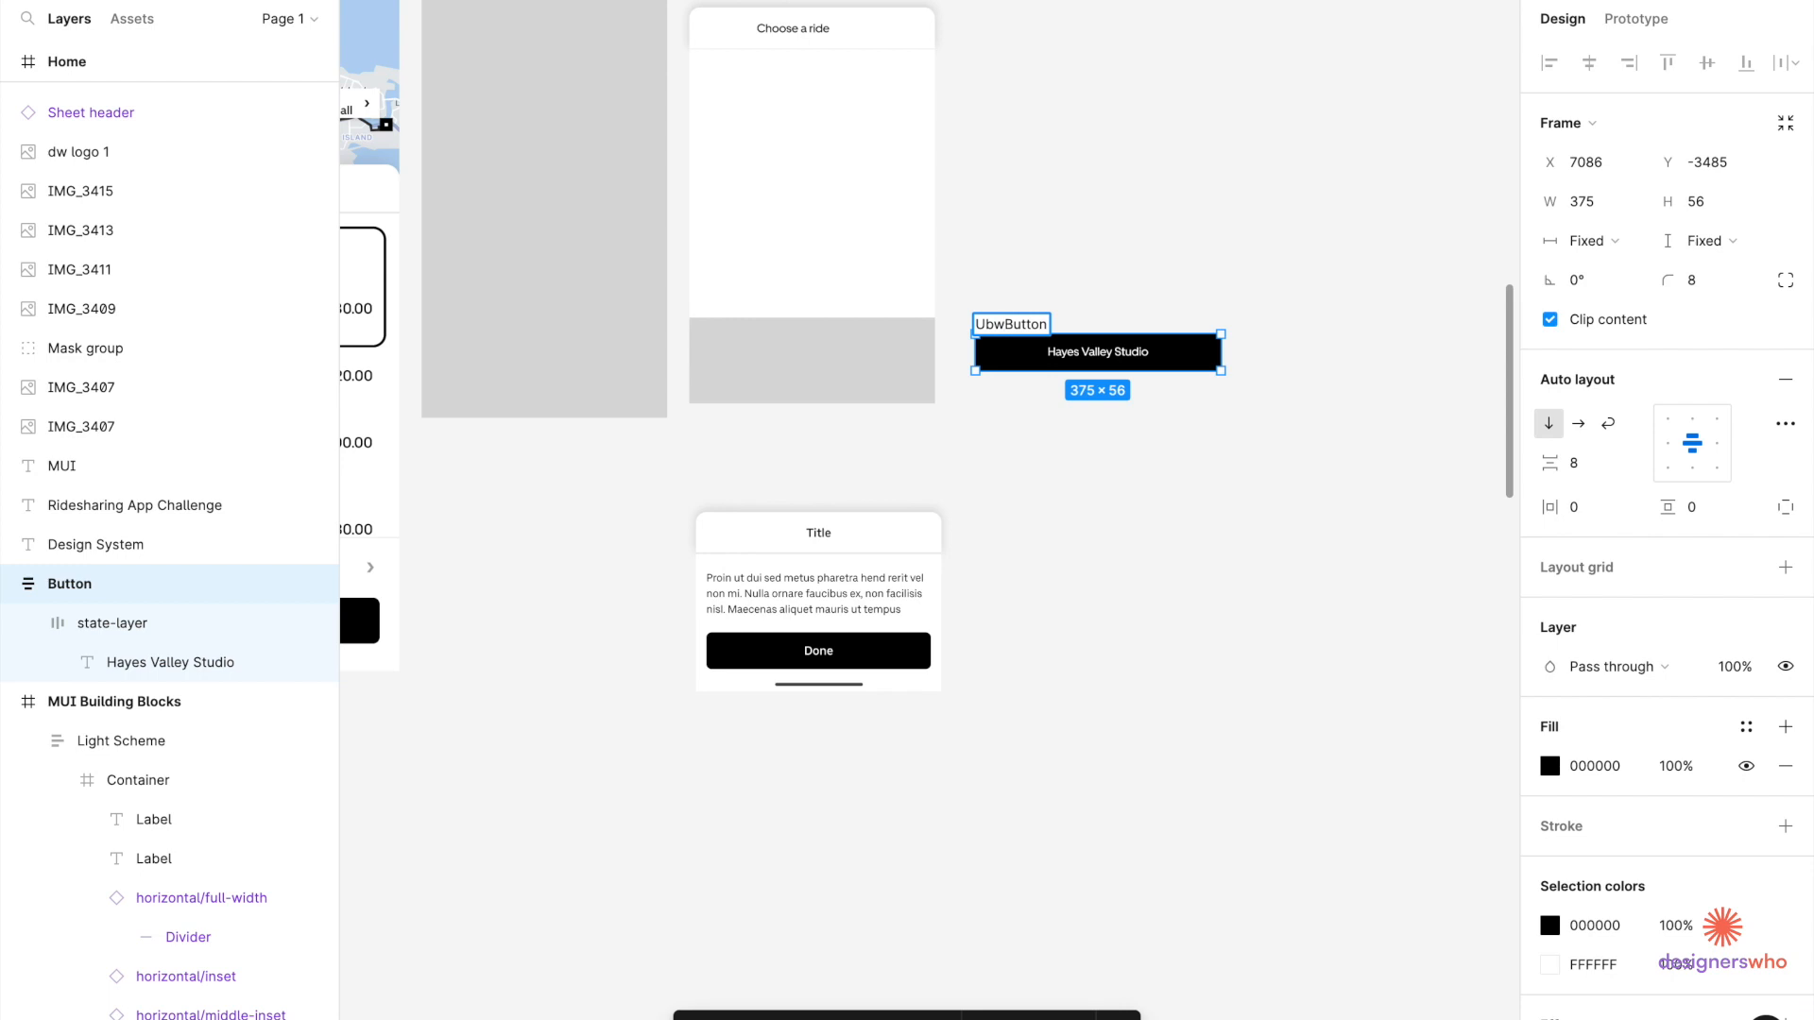
{"action": "type", "text": "Ubwe"}
{"action": "key", "text": "BackSpace"}
{"action": "key", "text": "BackSpace"}
{"action": "type", "text": "e"}
{"action": "left_click", "coordinate": [1083, 251]}
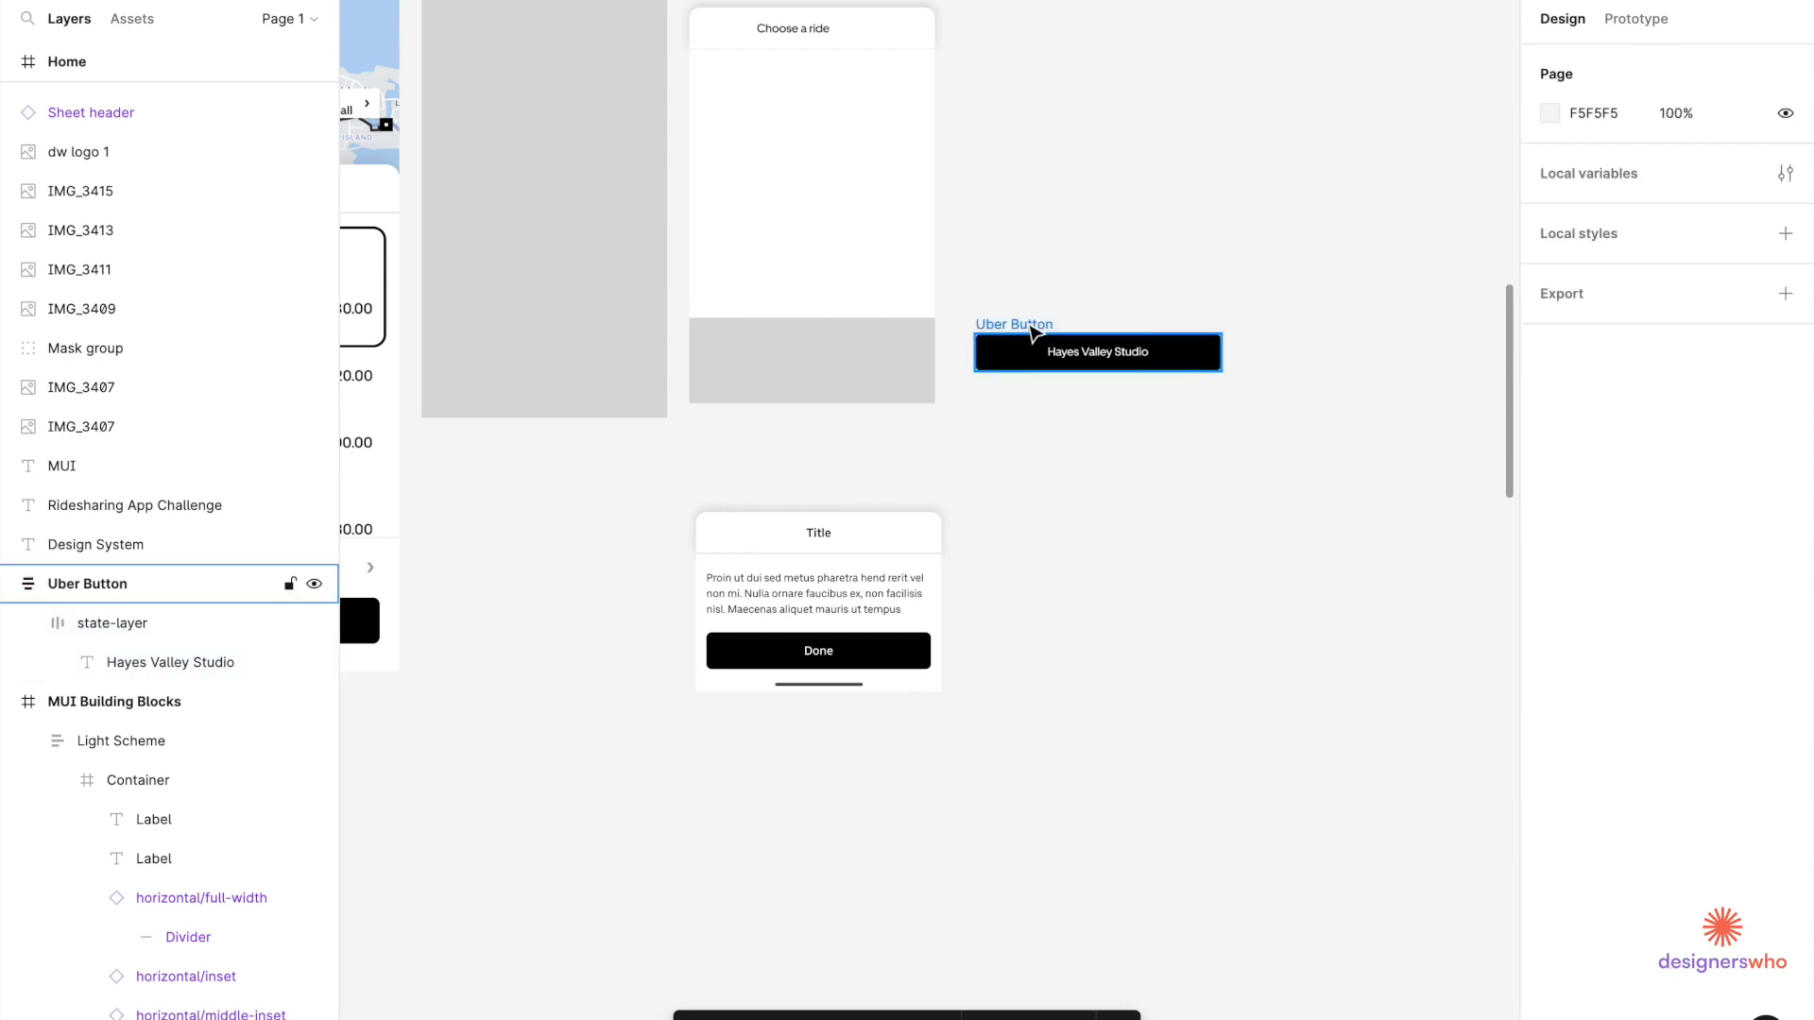
Nudge the Uber Button slightly upward and convert it into a component.
{"action": "left_click", "coordinate": [1032, 331]}
{"action": "left_click_drag", "start_coordinate": [1033, 335], "coordinate": [1035, 324]}
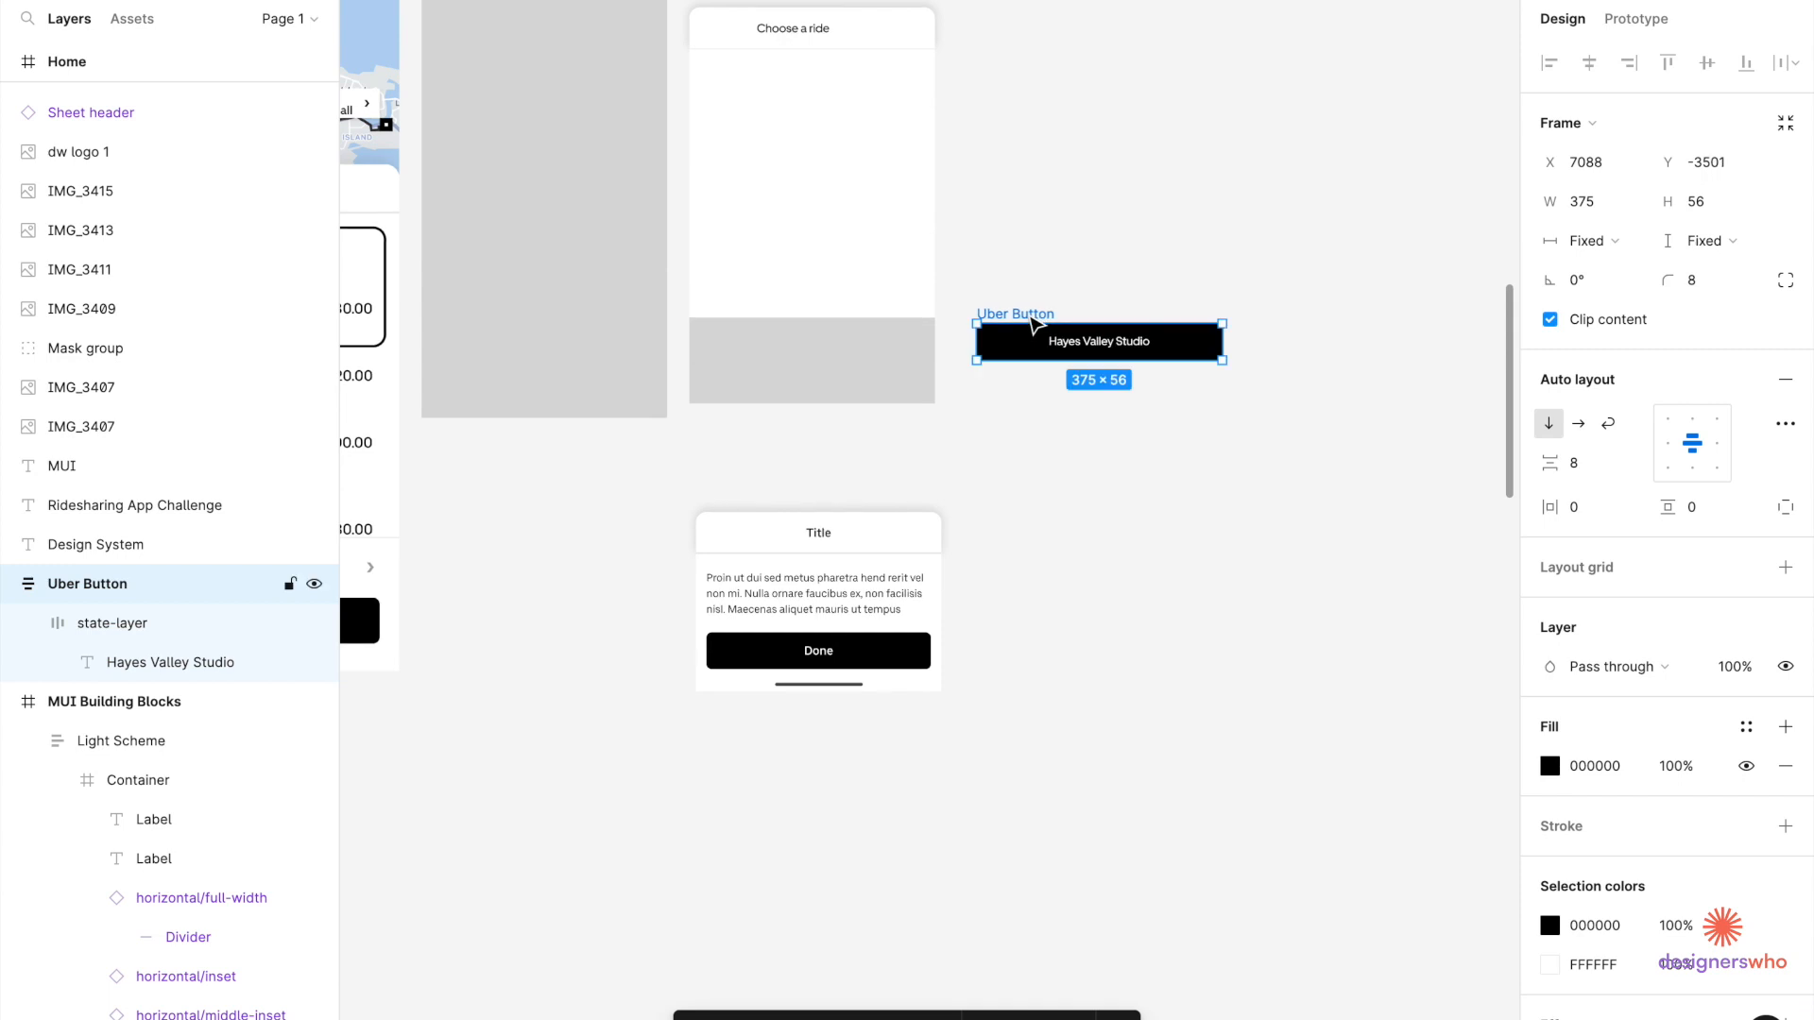
{"action": "right_click", "coordinate": [1032, 324]}
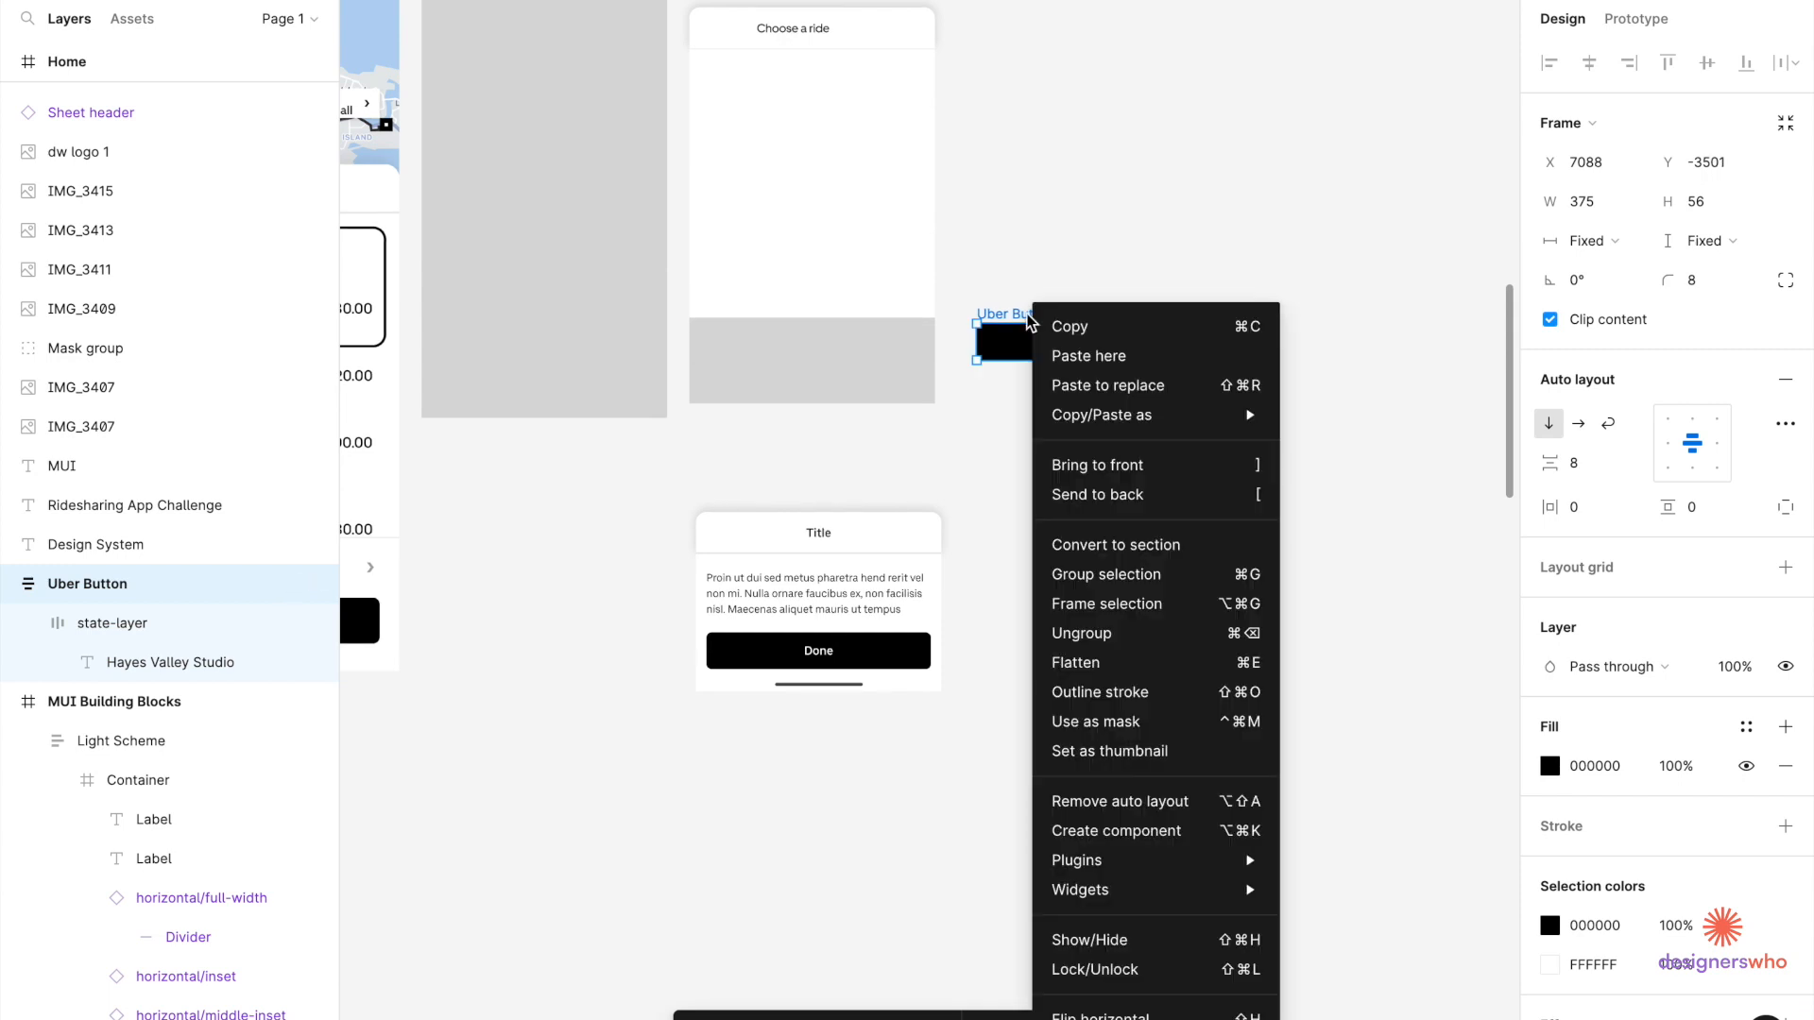
{"action": "left_click", "coordinate": [1100, 831]}
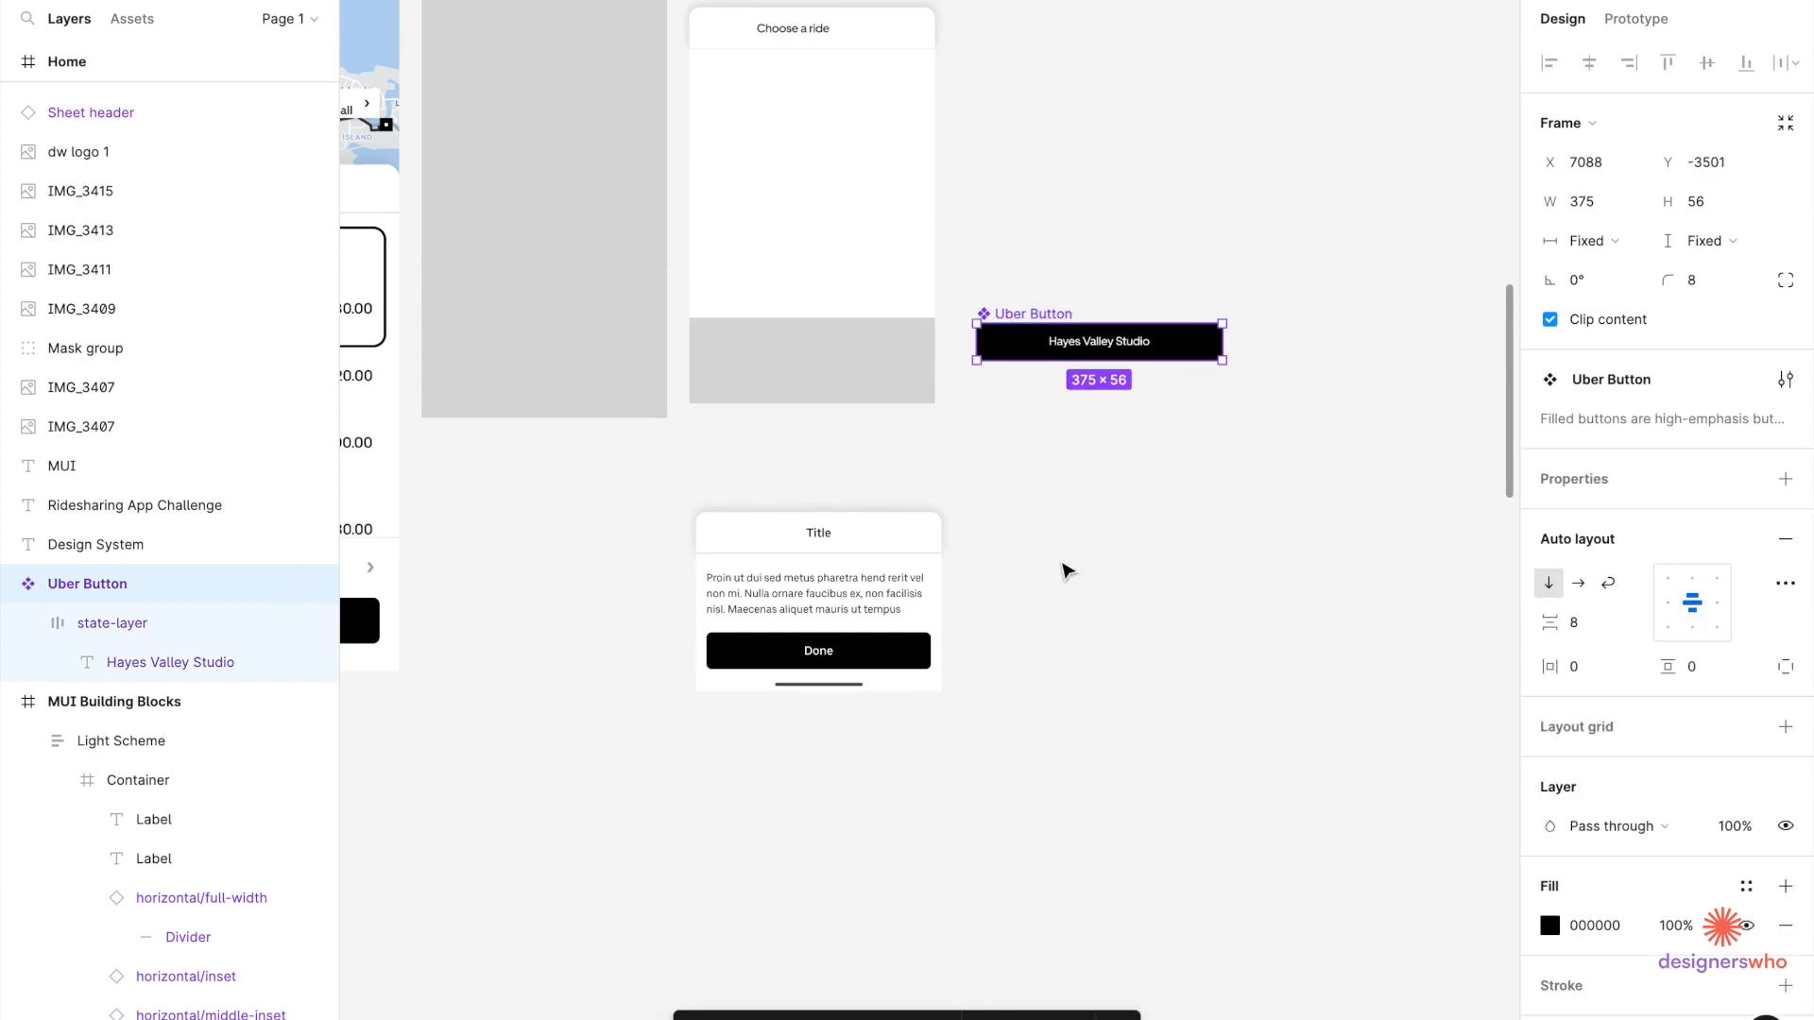
{"action": "left_click", "coordinate": [1082, 520]}
{"action": "scroll", "coordinate": [1082, 520], "scroll_direction": "left", "scroll_amount": 4}
{"action": "scroll", "coordinate": [1081, 519], "scroll_direction": "up", "scroll_amount": 3}
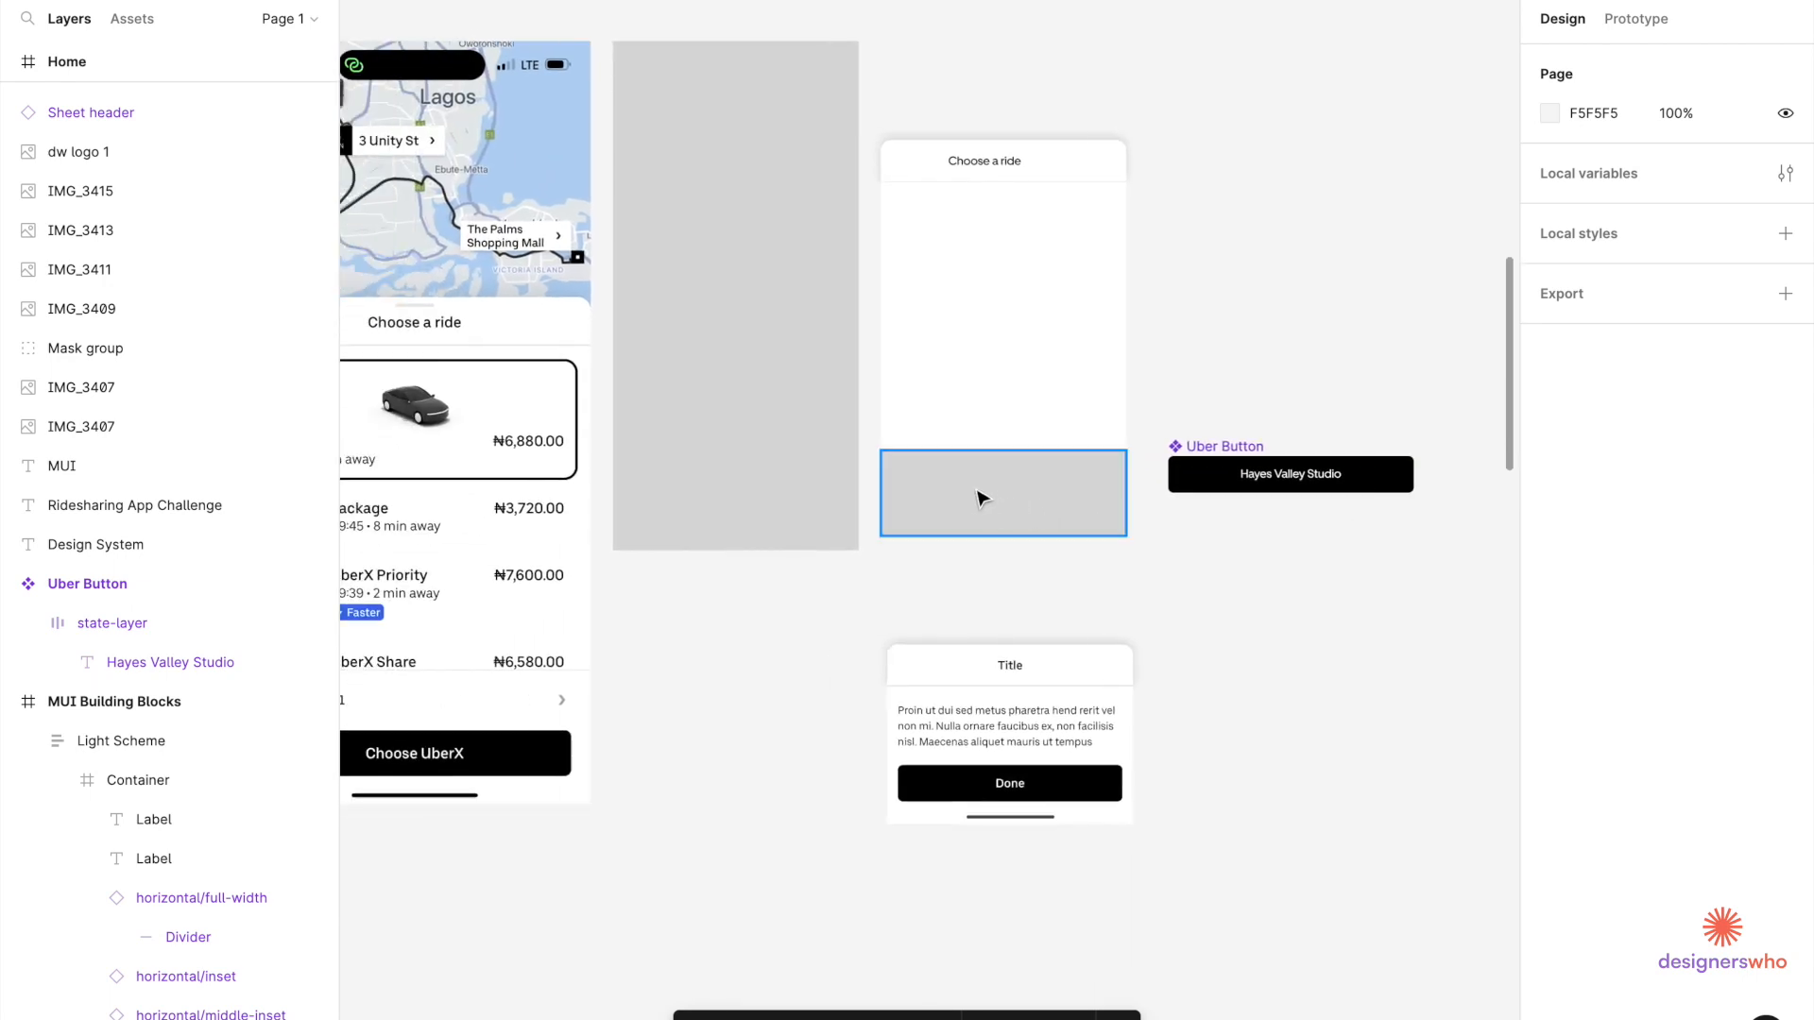
Duplicate the header divider and place the copy above the grey bottom area of the sheet.
{"action": "left_click", "coordinate": [989, 503]}
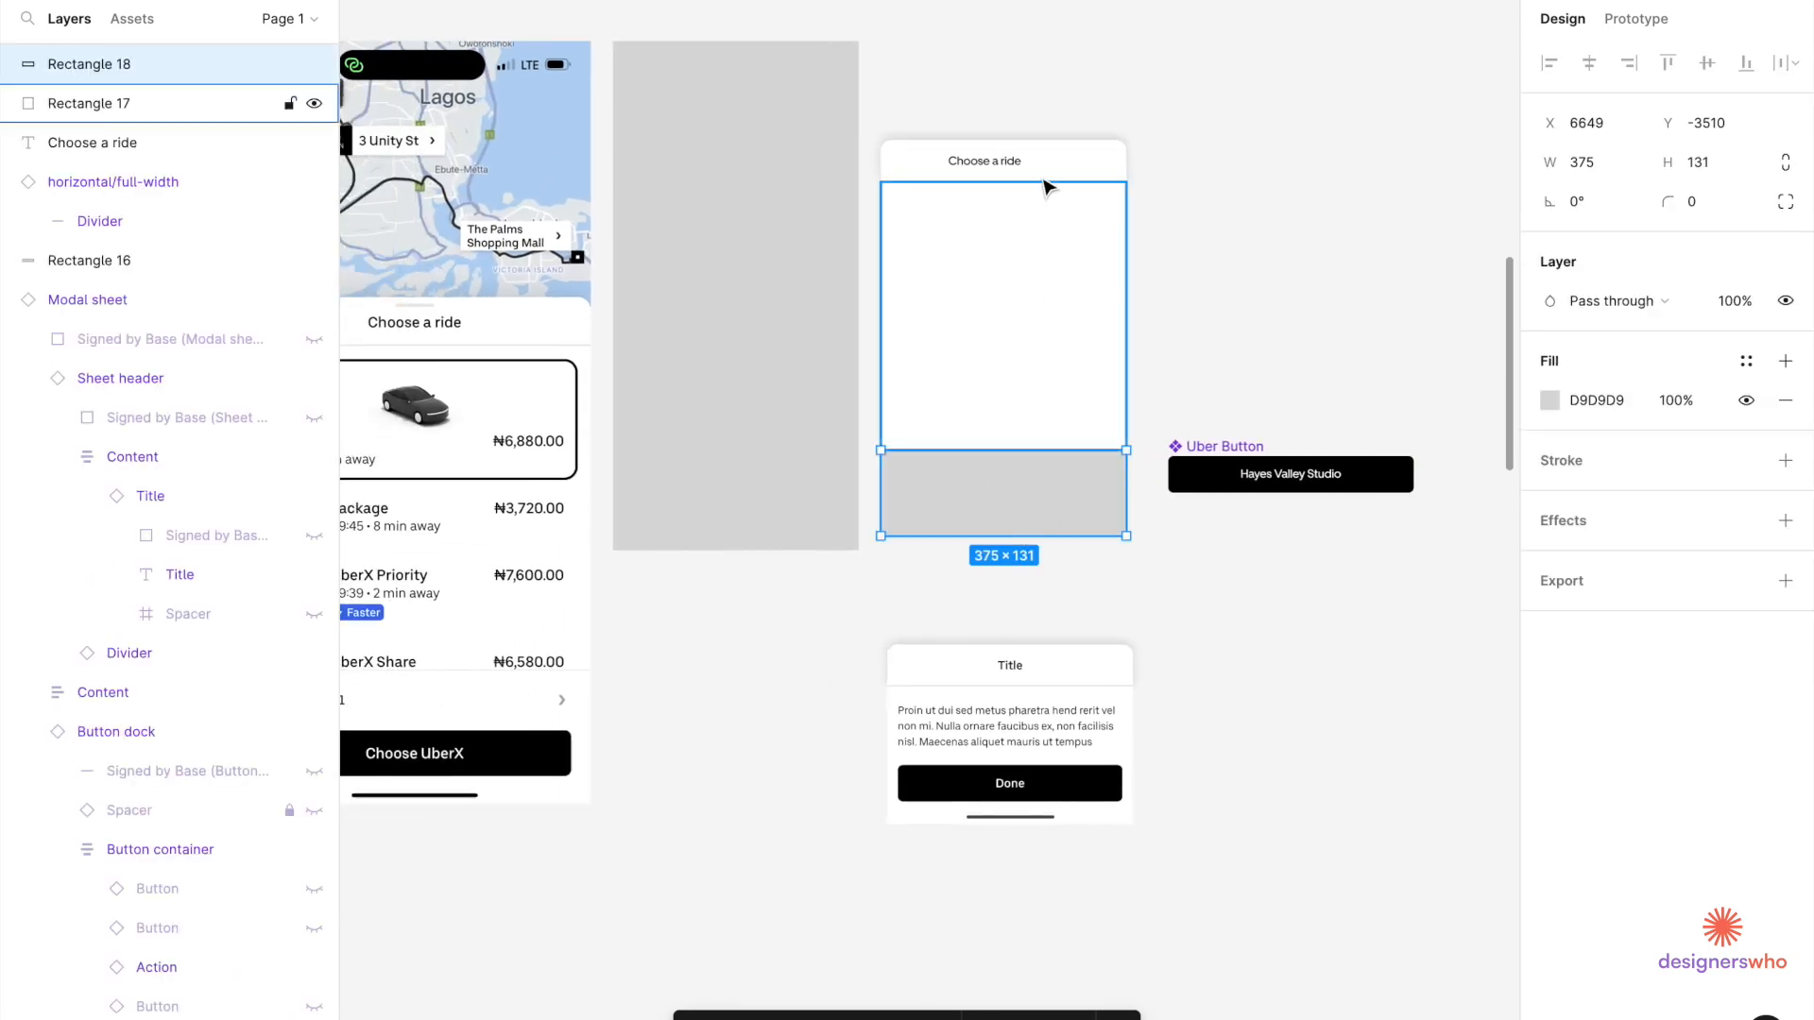
{"action": "scroll", "coordinate": [1103, 190], "scroll_direction": "up", "scroll_amount": 5}
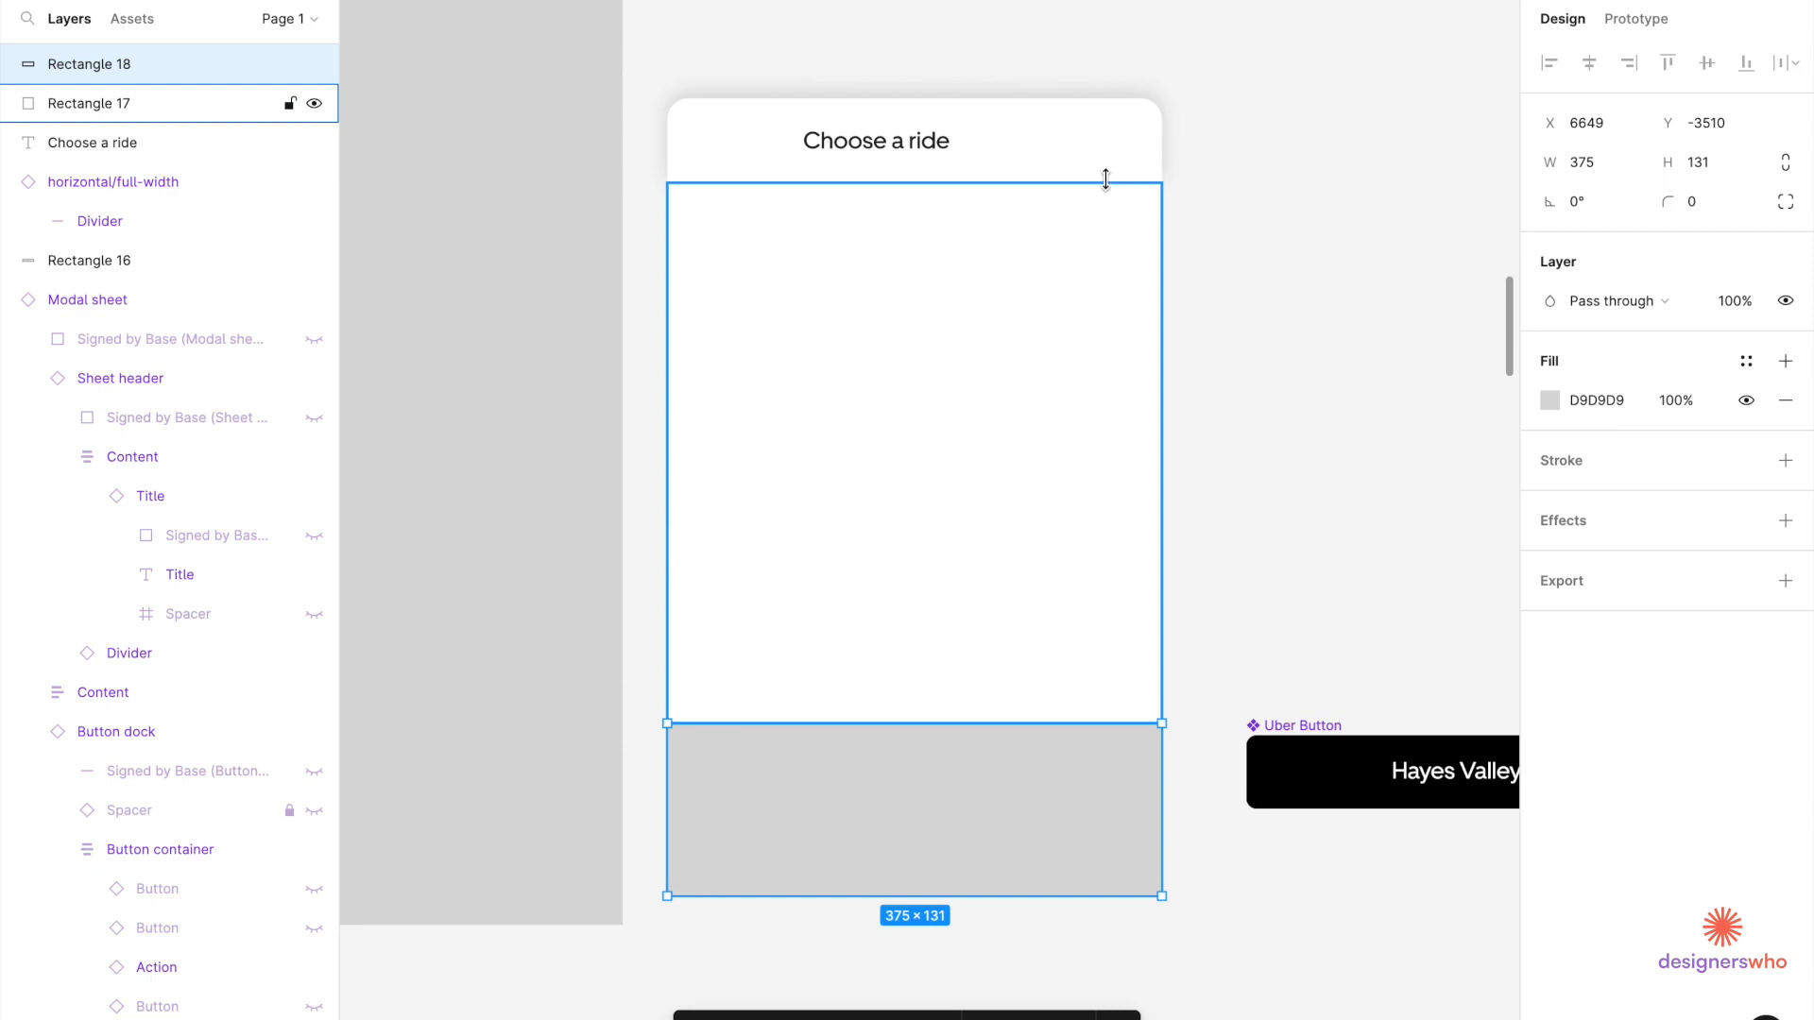
{"action": "left_click", "coordinate": [1111, 189]}
{"action": "left_click", "coordinate": [223, 183]}
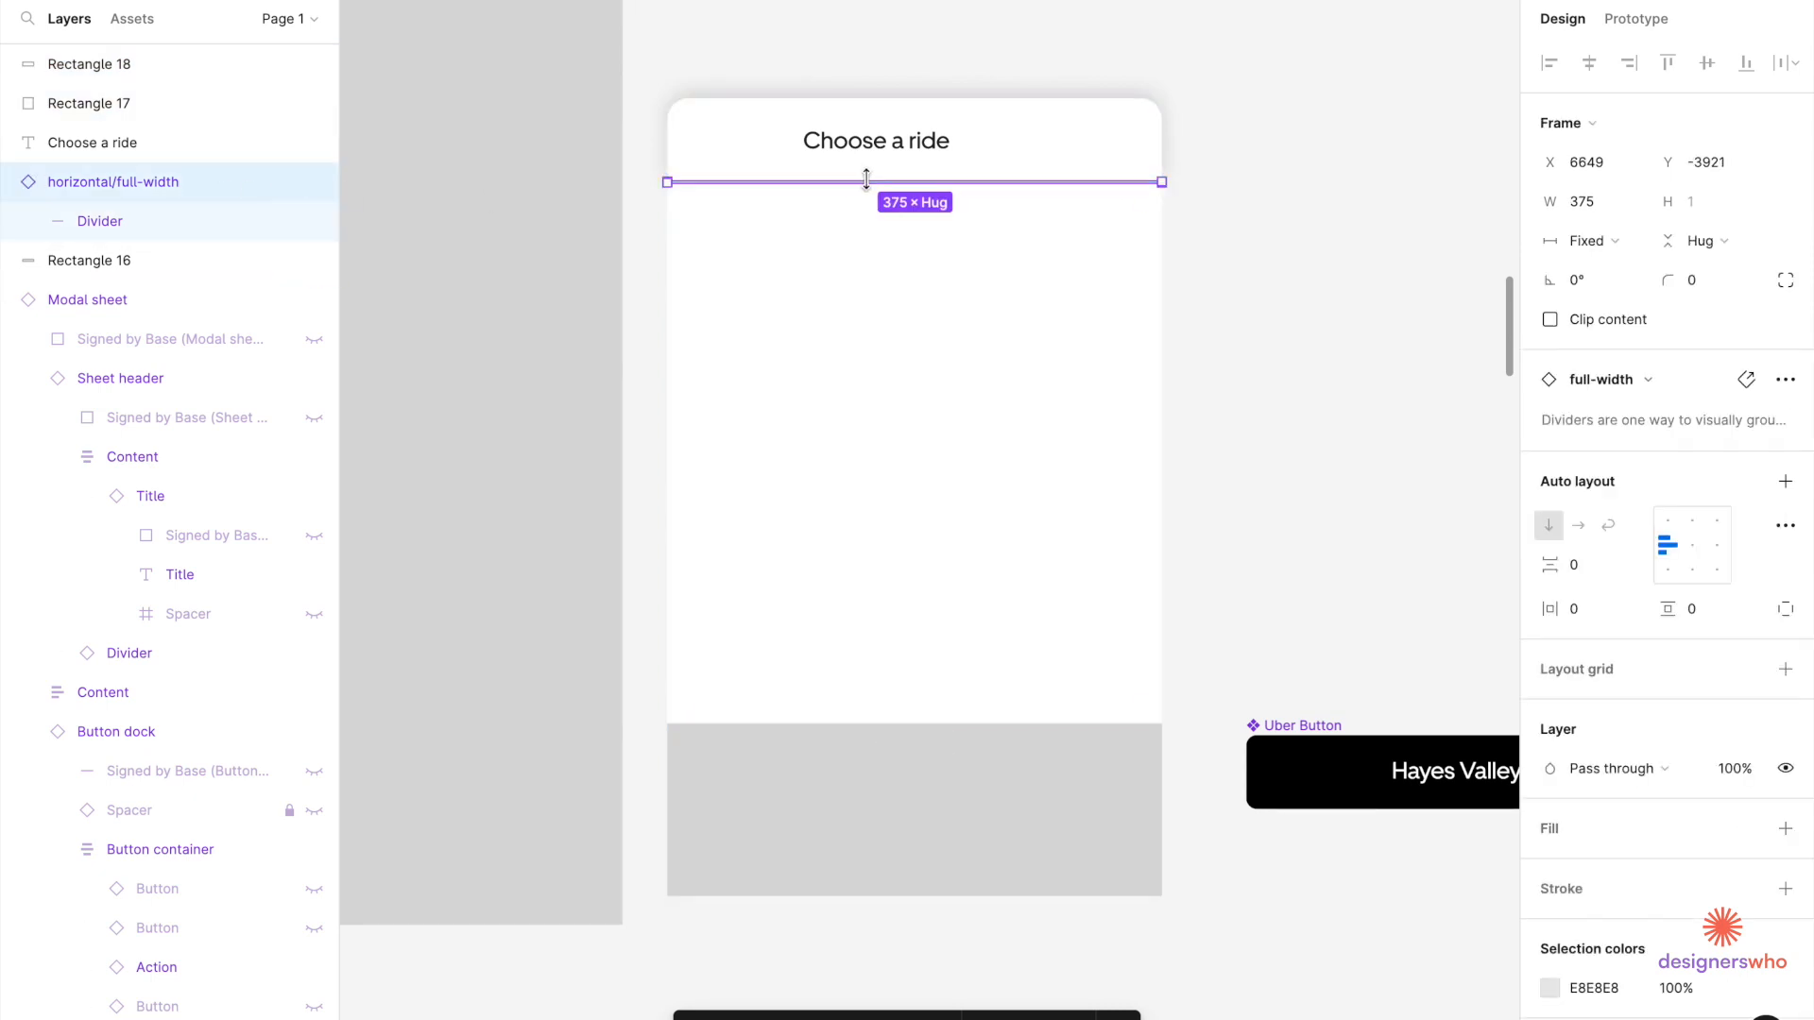
{"action": "key", "text": "ctrl+d"}
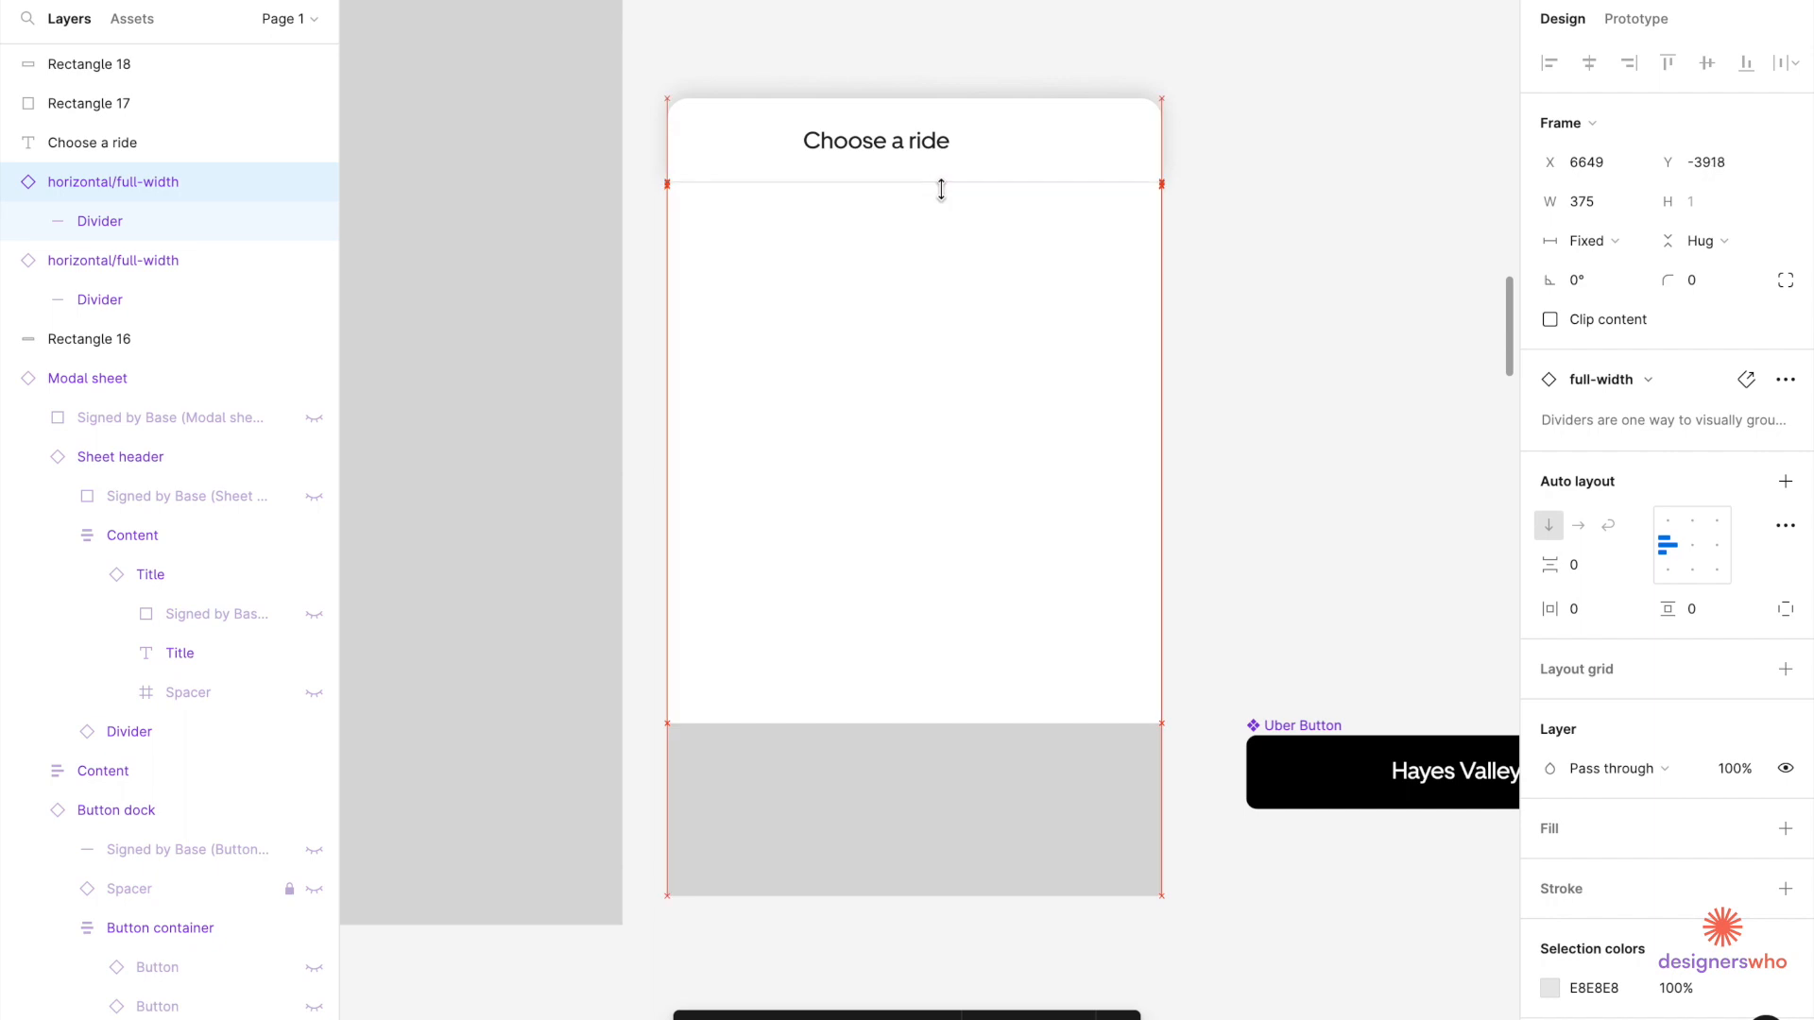
{"action": "left_click_drag", "start_coordinate": [942, 188], "coordinate": [954, 199]}
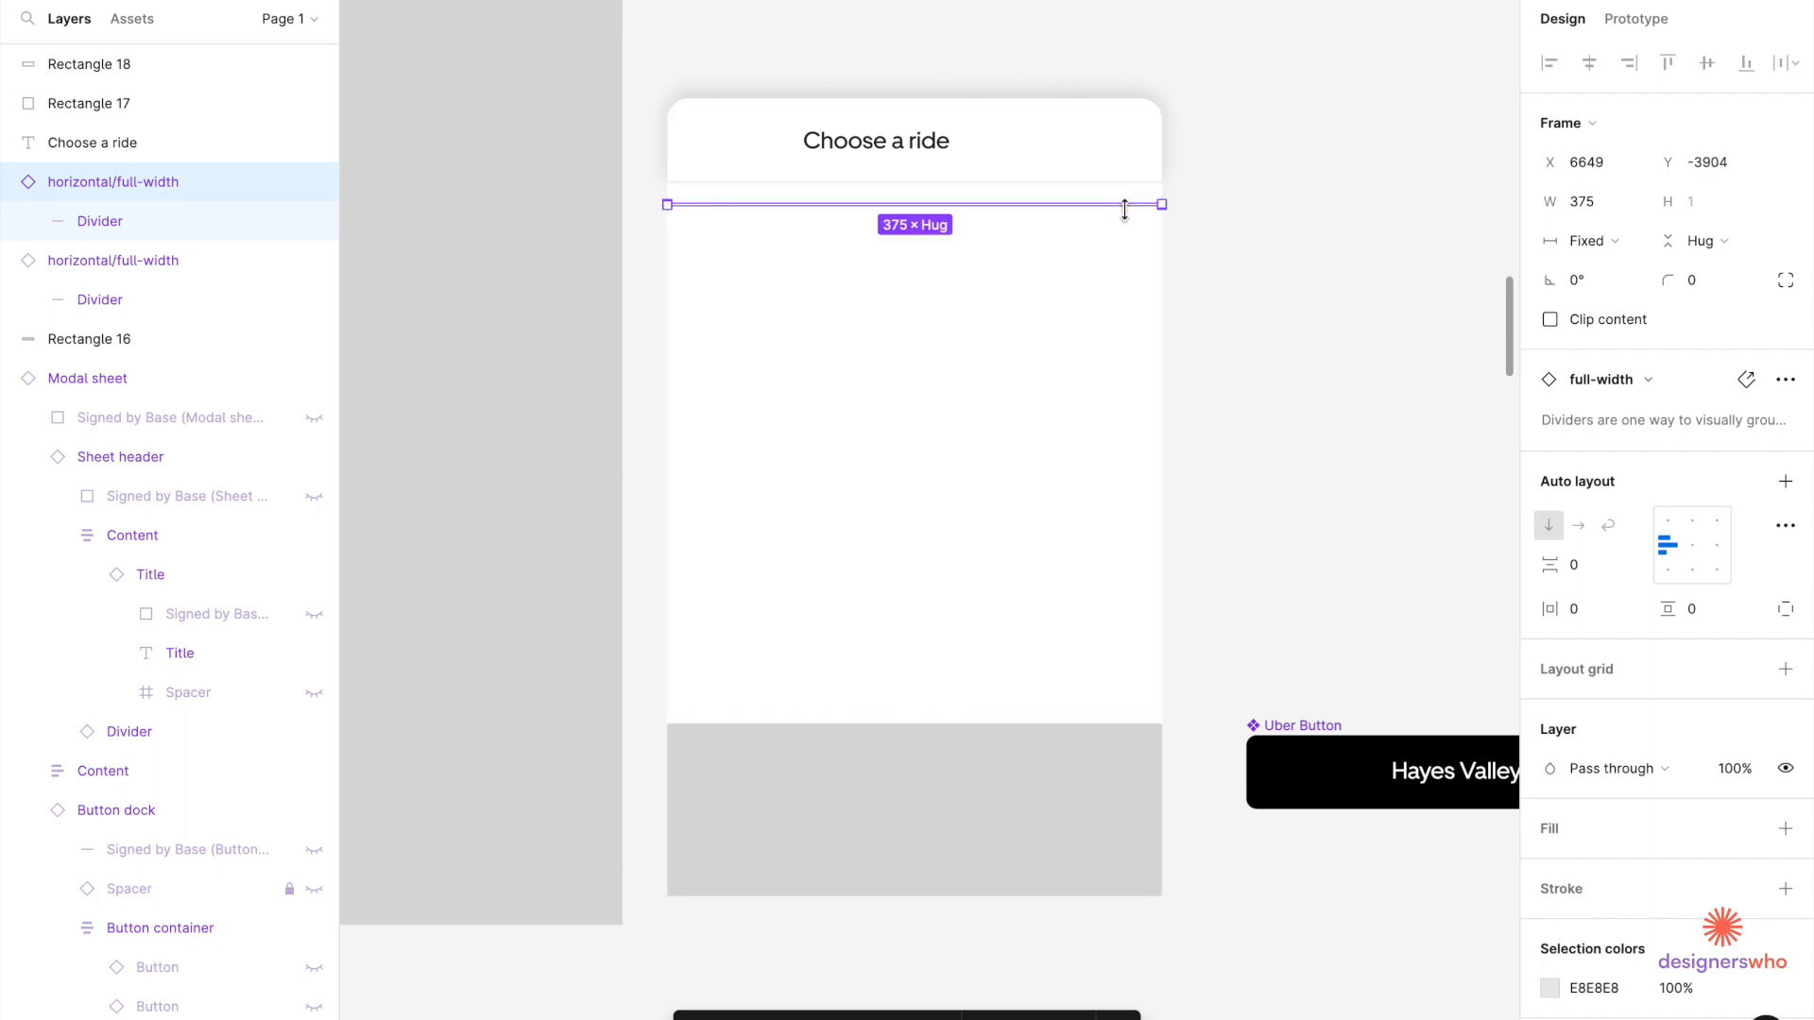
{"action": "left_click_drag", "start_coordinate": [1133, 216], "coordinate": [1118, 531]}
{"action": "mouse_move", "coordinate": [1105, 723]}
{"action": "left_mouse_down"}
{"action": "mouse_move", "coordinate": [1101, 746]}
{"action": "mouse_move", "coordinate": [1125, 725]}
{"action": "left_mouse_up"}
Send the white content rectangle (Rectangle 17) to the back.
{"action": "left_click", "coordinate": [1128, 661]}
{"action": "right_click", "coordinate": [1128, 568]}
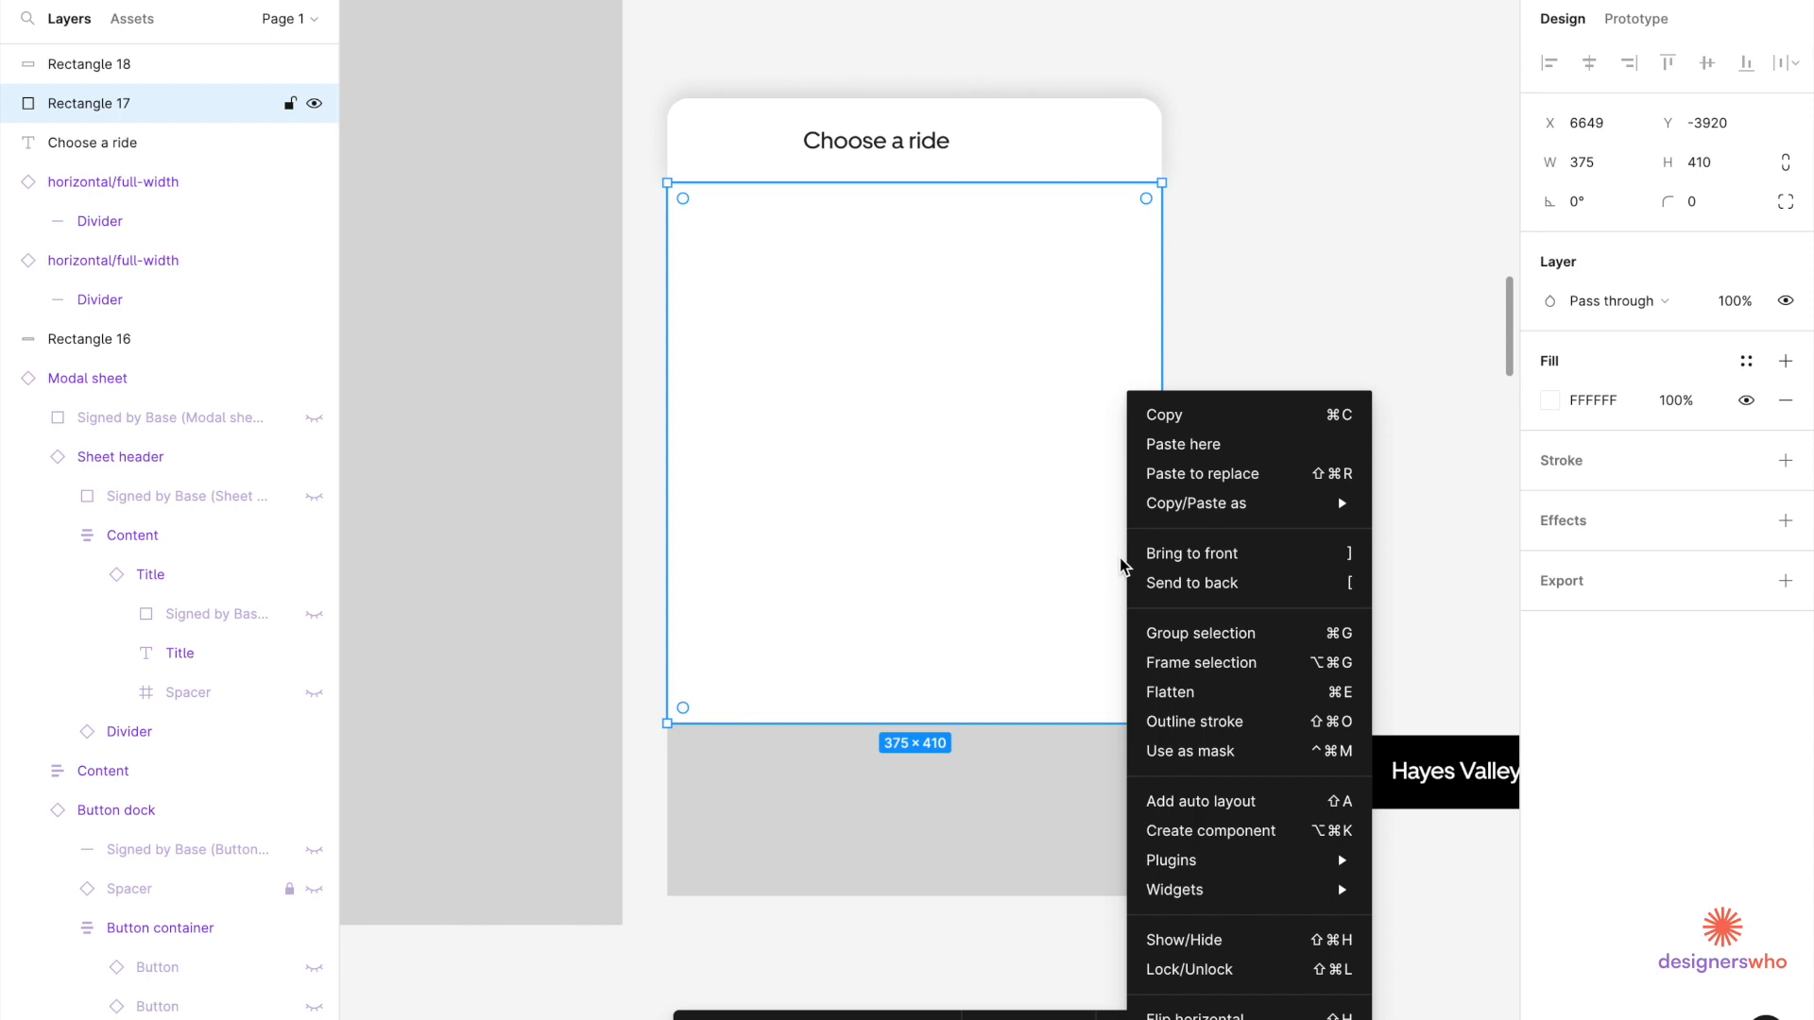
{"action": "left_click", "coordinate": [1192, 583]}
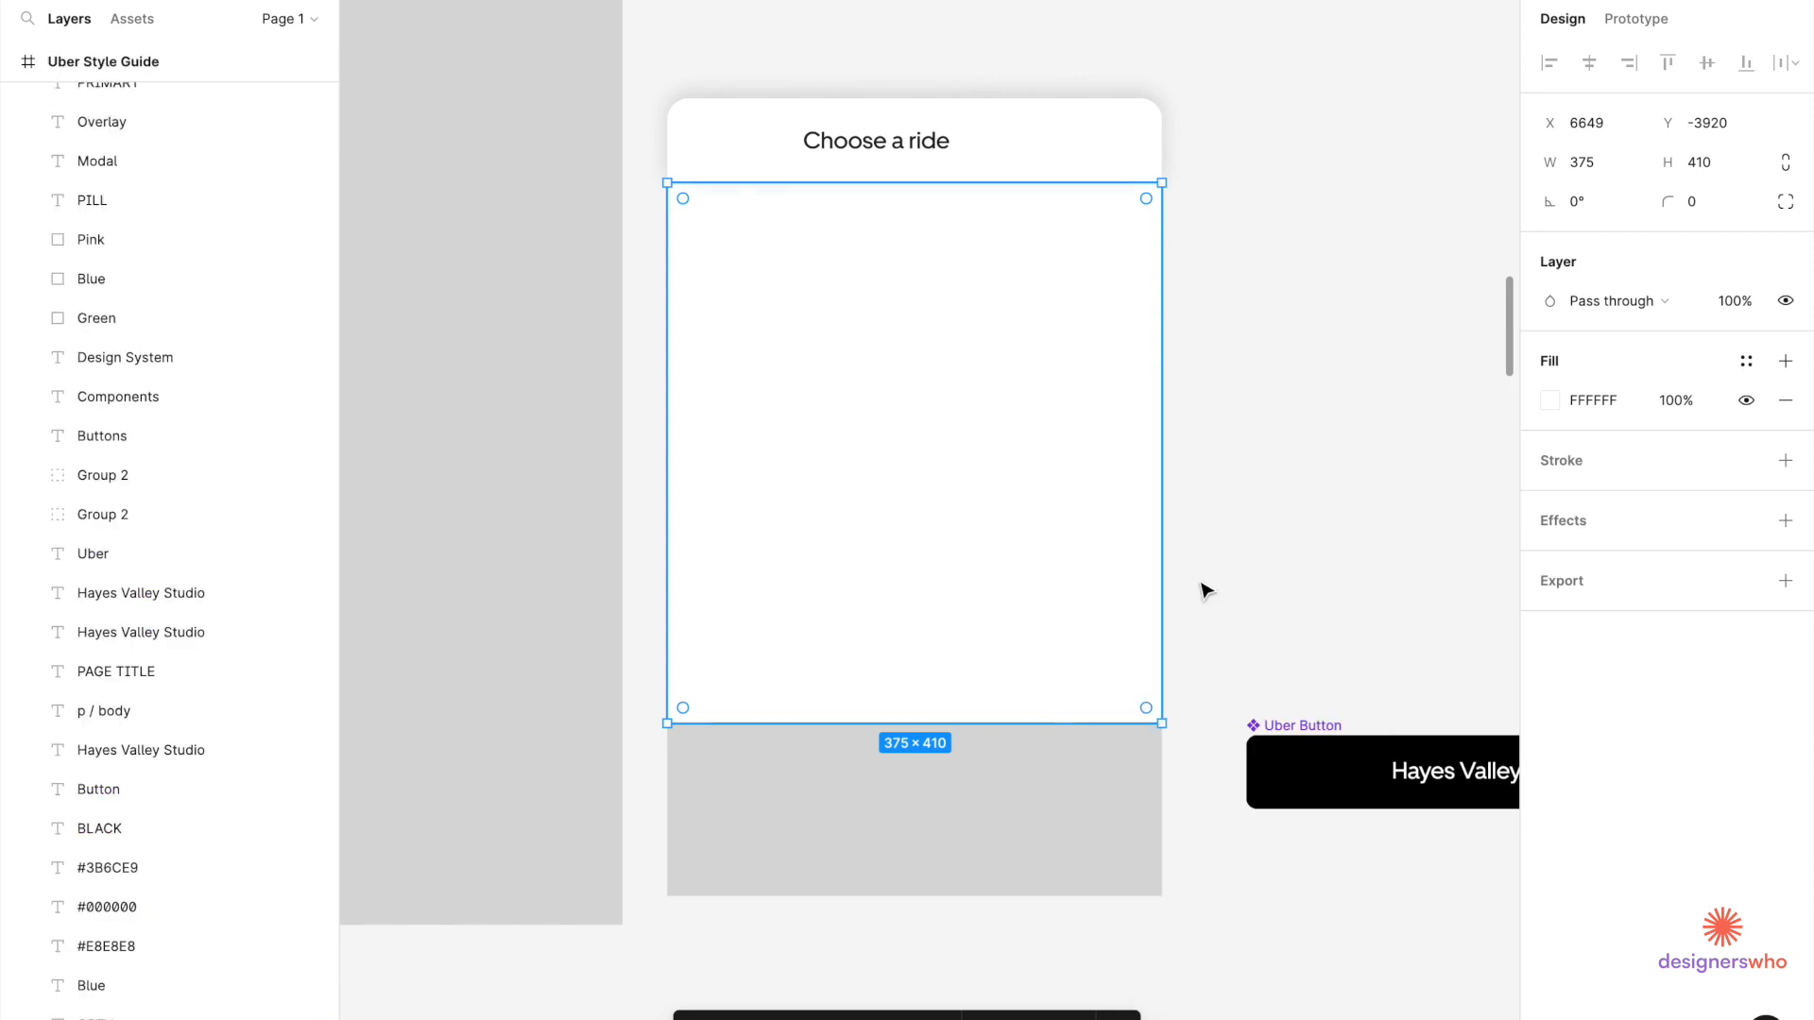
{"action": "left_click", "coordinate": [1243, 567]}
Change the 375×131 bottom rectangle's fill from grey D9D9D9 to white FFFFFF.
{"action": "left_click", "coordinate": [1077, 755]}
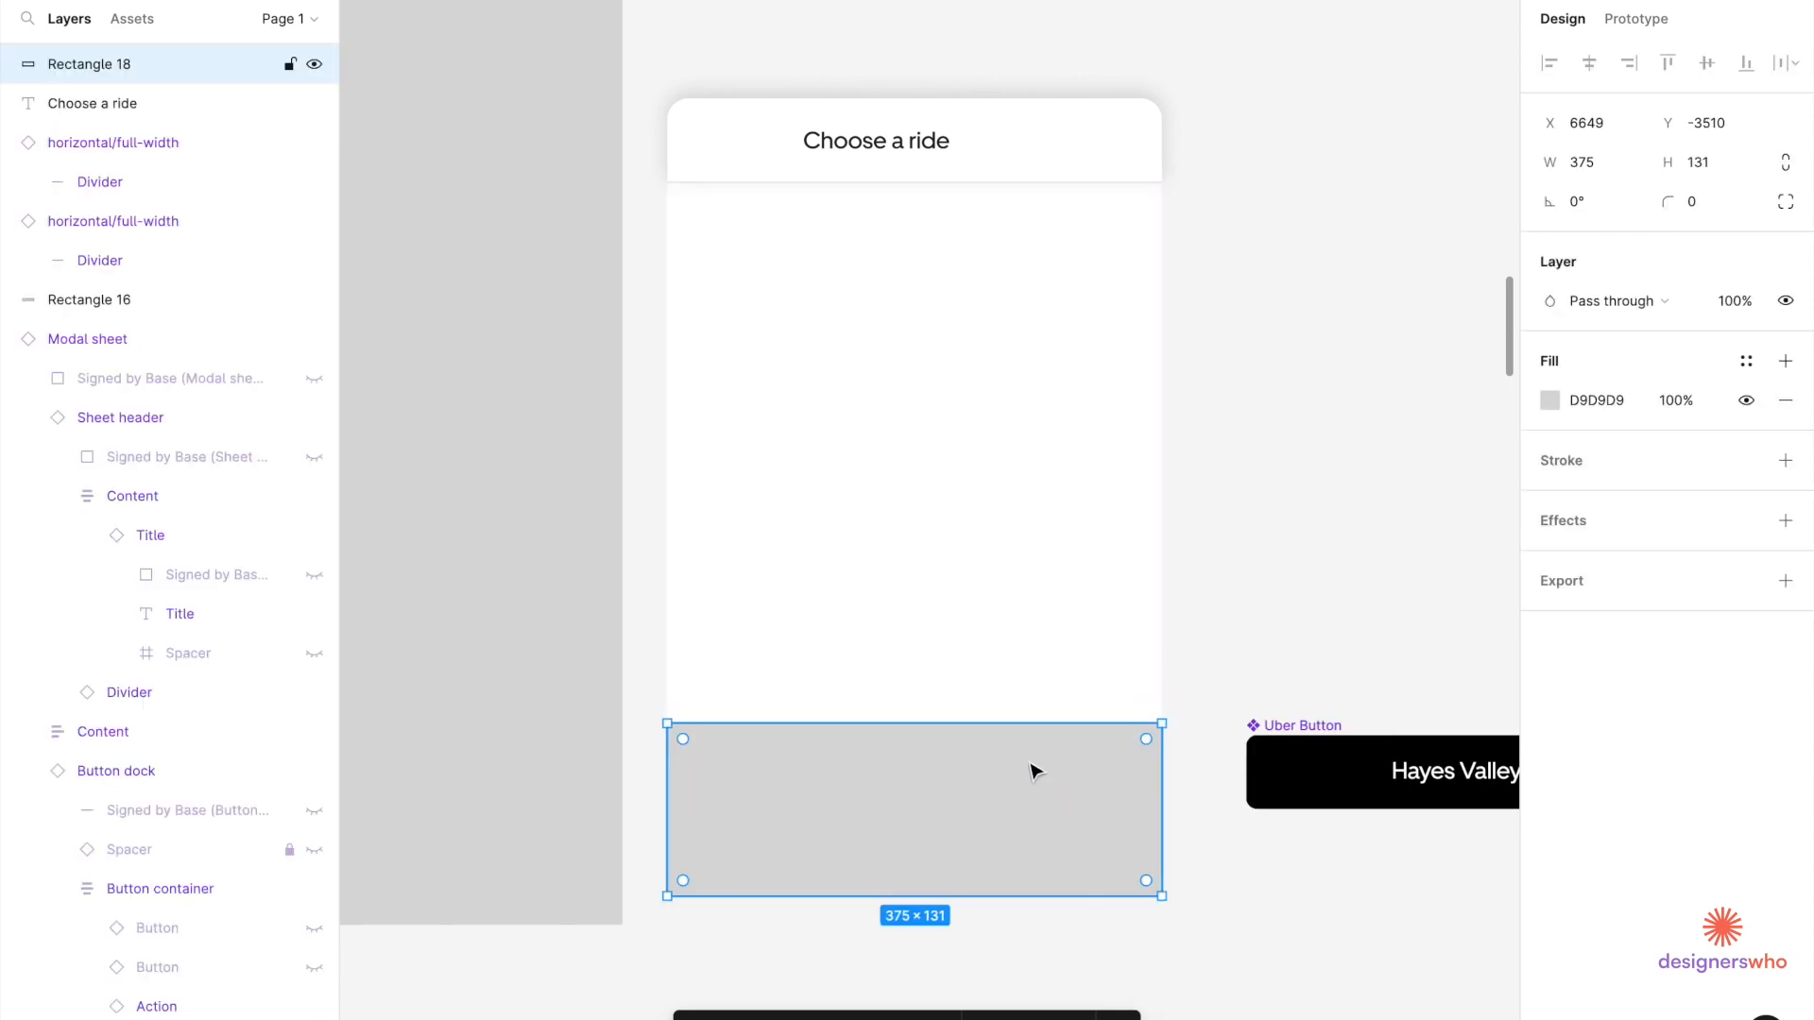
{"action": "scroll", "coordinate": [1032, 766], "scroll_direction": "down", "scroll_amount": 3}
{"action": "scroll", "coordinate": [1032, 765], "scroll_direction": "left", "scroll_amount": 2}
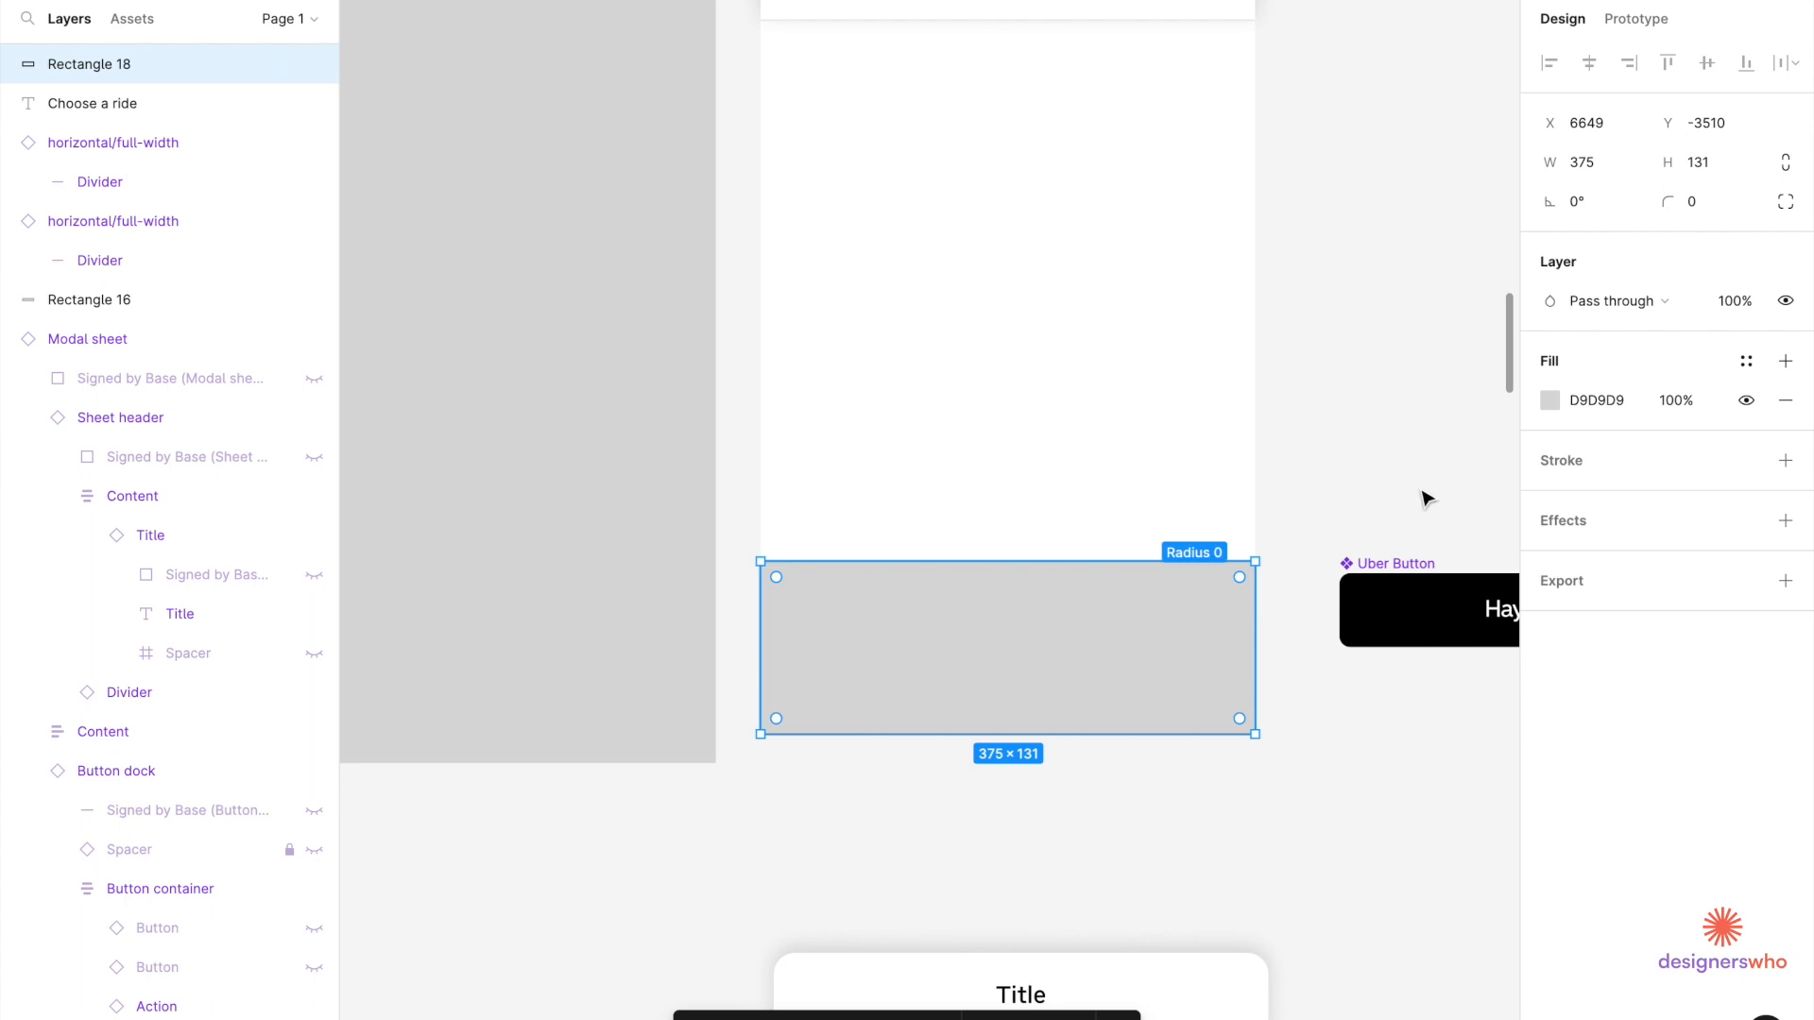
{"action": "left_click", "coordinate": [1550, 401]}
{"action": "left_click_drag", "start_coordinate": [1335, 518], "coordinate": [1168, 385]}
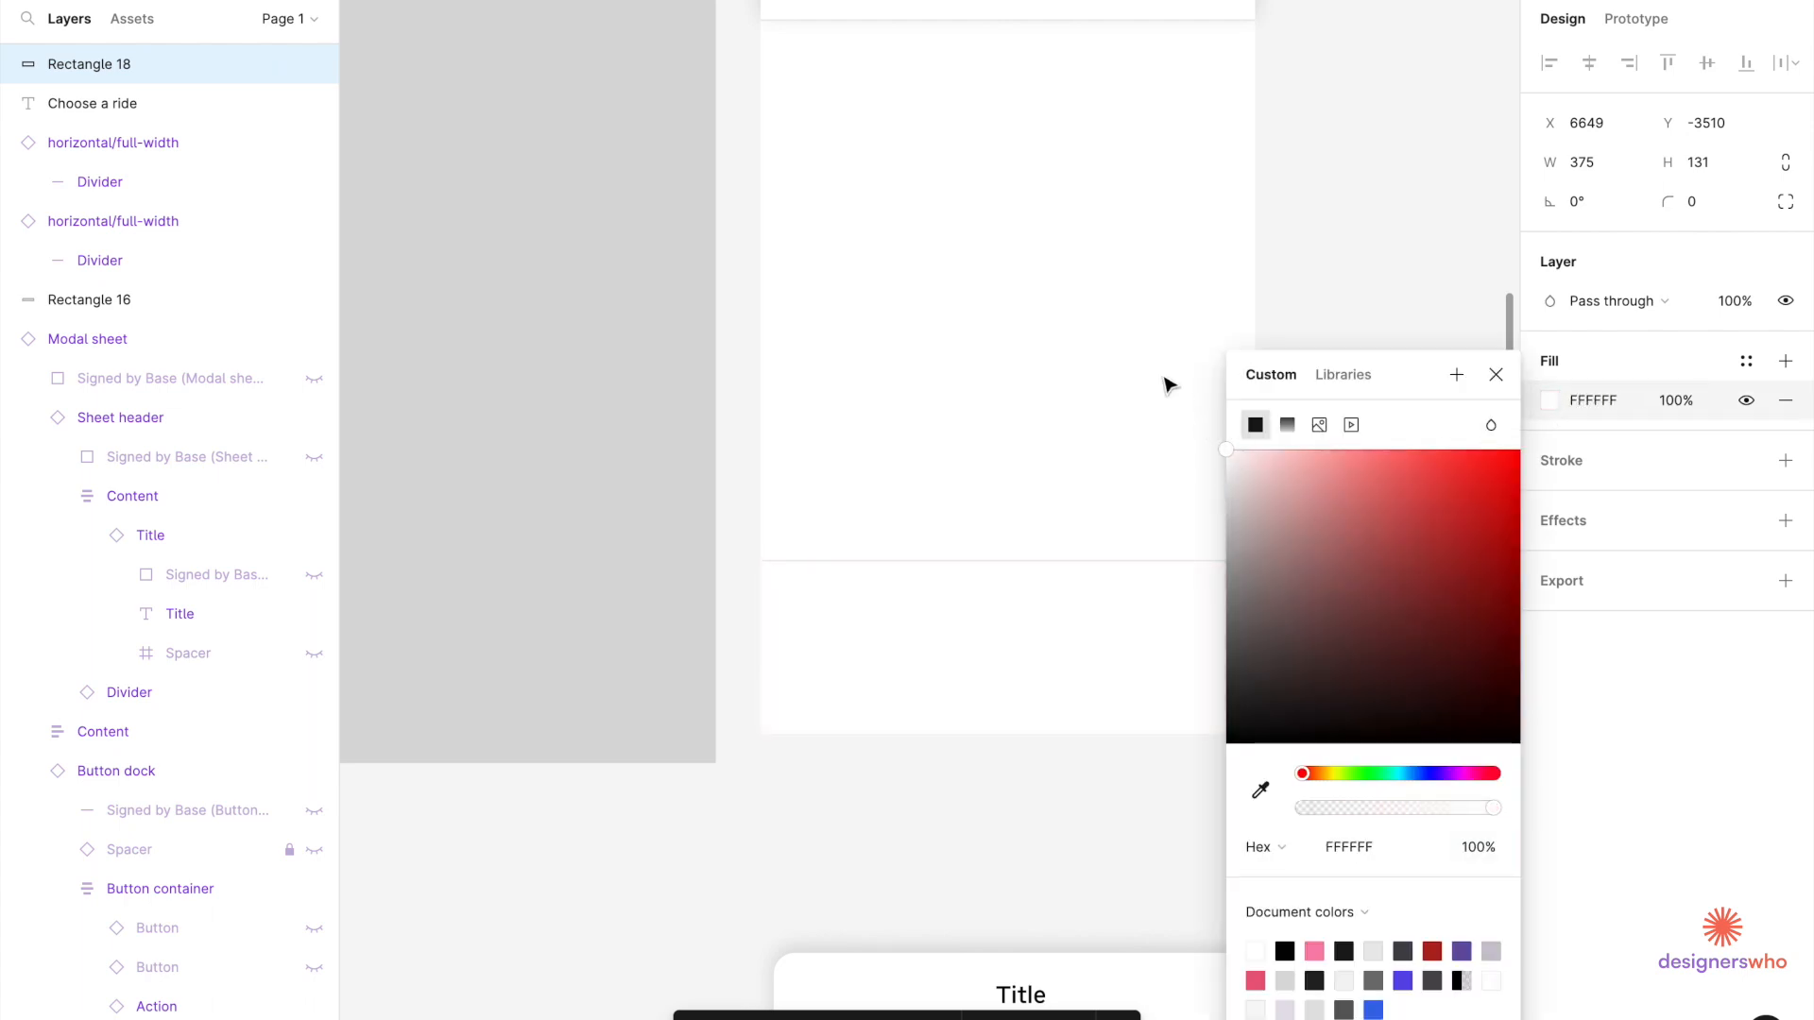
{"action": "left_click", "coordinate": [980, 491]}
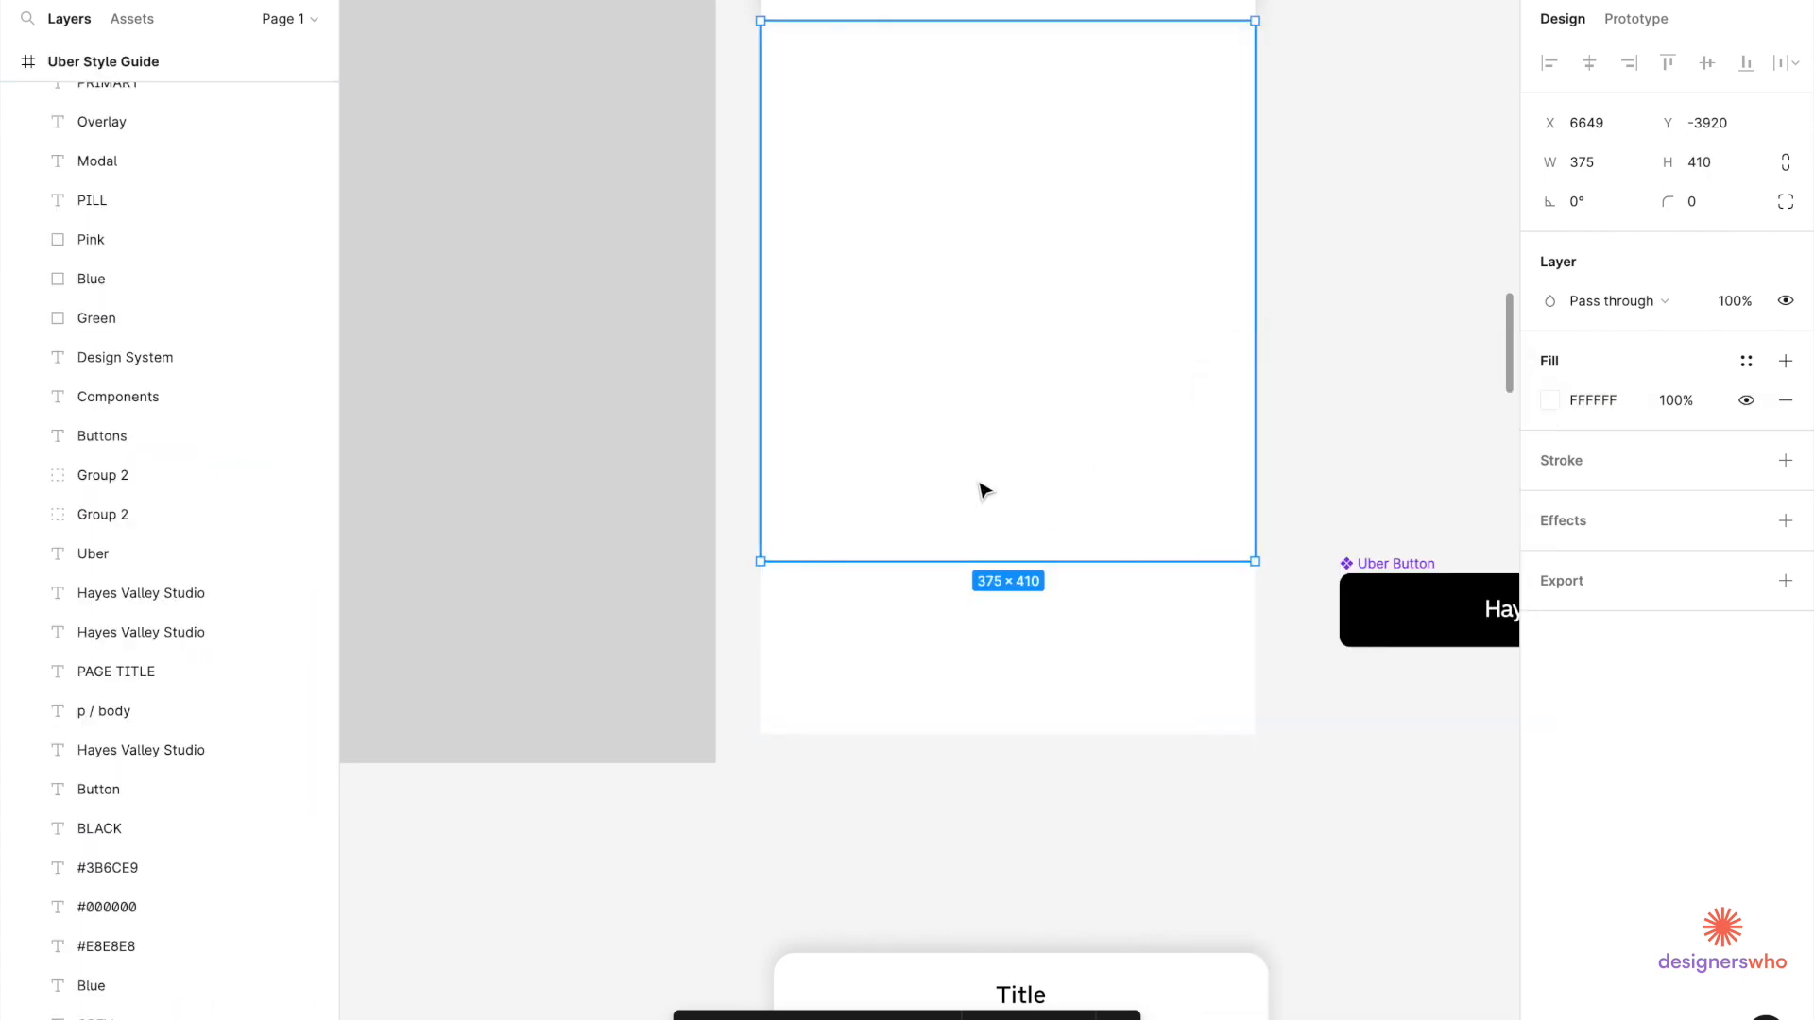
{"action": "scroll", "coordinate": [983, 490], "scroll_direction": "down", "scroll_amount": 2}
{"action": "scroll", "coordinate": [983, 489], "scroll_direction": "down", "scroll_amount": 1}
{"action": "scroll", "coordinate": [1170, 510], "scroll_direction": "down", "scroll_amount": 1}
{"action": "scroll", "coordinate": [1170, 510], "scroll_direction": "left", "scroll_amount": 1}
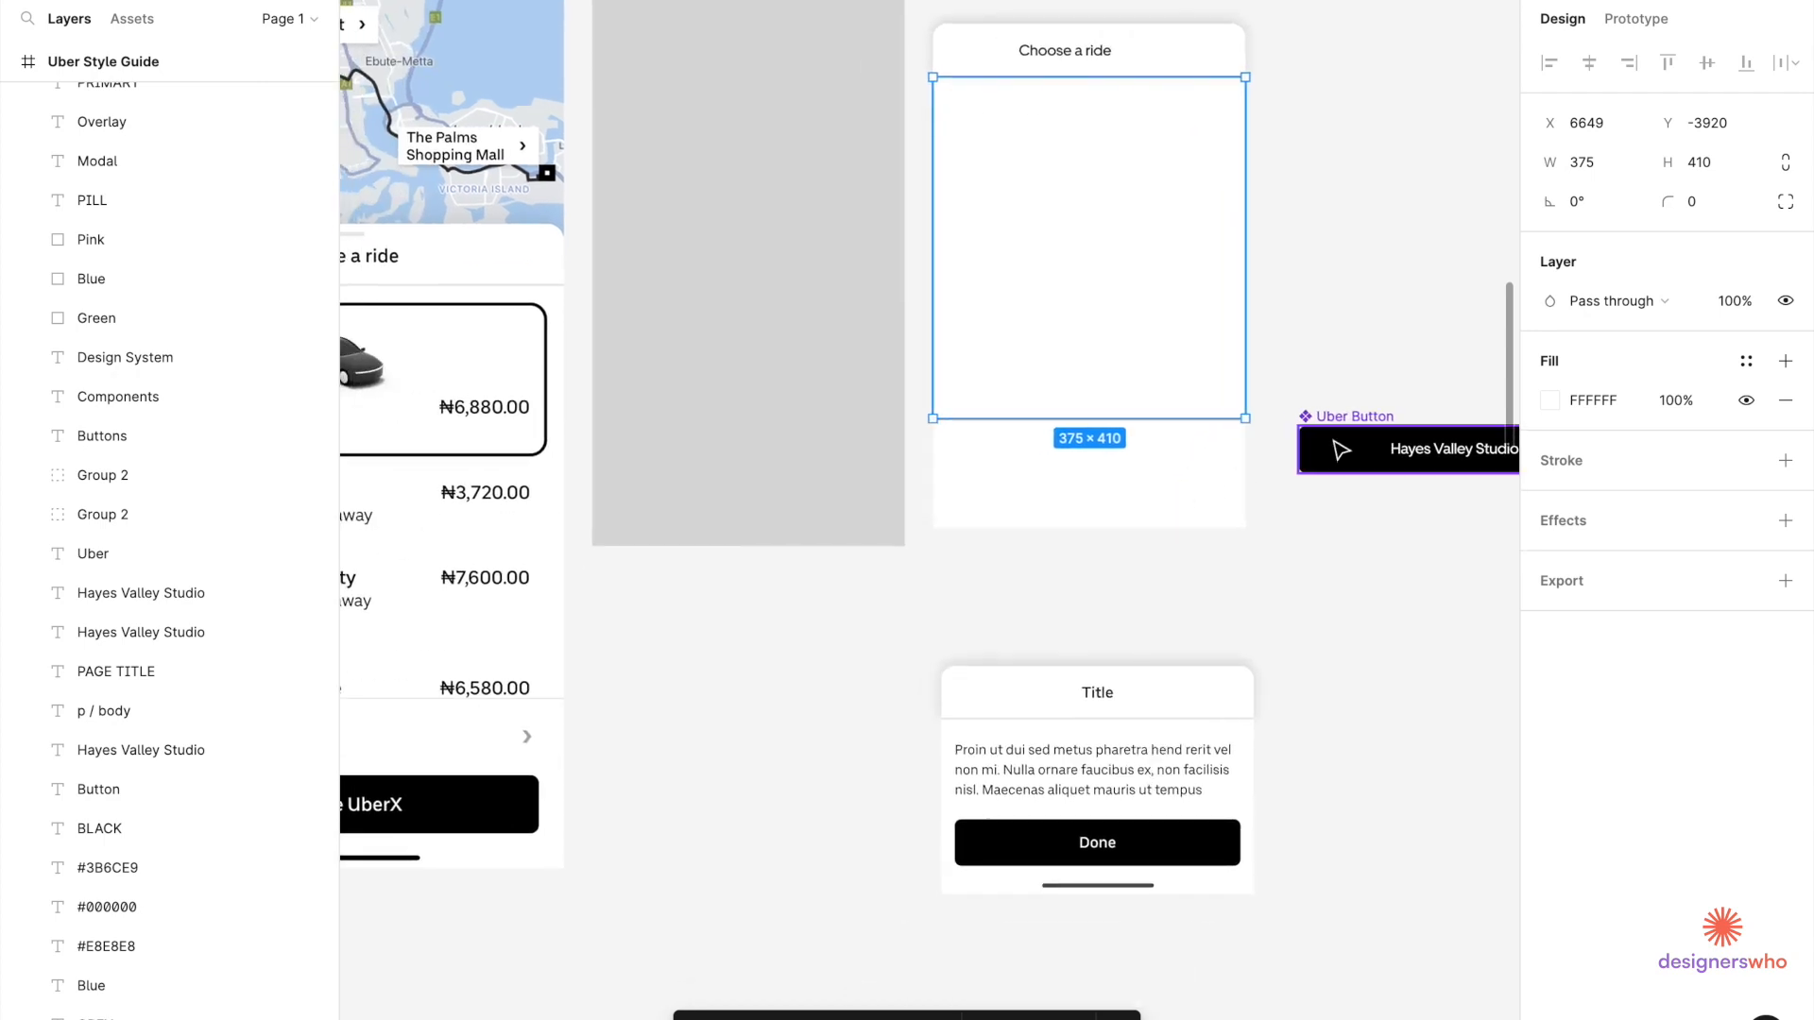
Place the Uber Button in the sheet's bottom strip and bring it to front.
{"action": "mouse_move", "coordinate": [1364, 422]}
{"action": "left_mouse_down"}
{"action": "mouse_move", "coordinate": [1020, 437]}
{"action": "mouse_move", "coordinate": [999, 456]}
{"action": "left_mouse_up"}
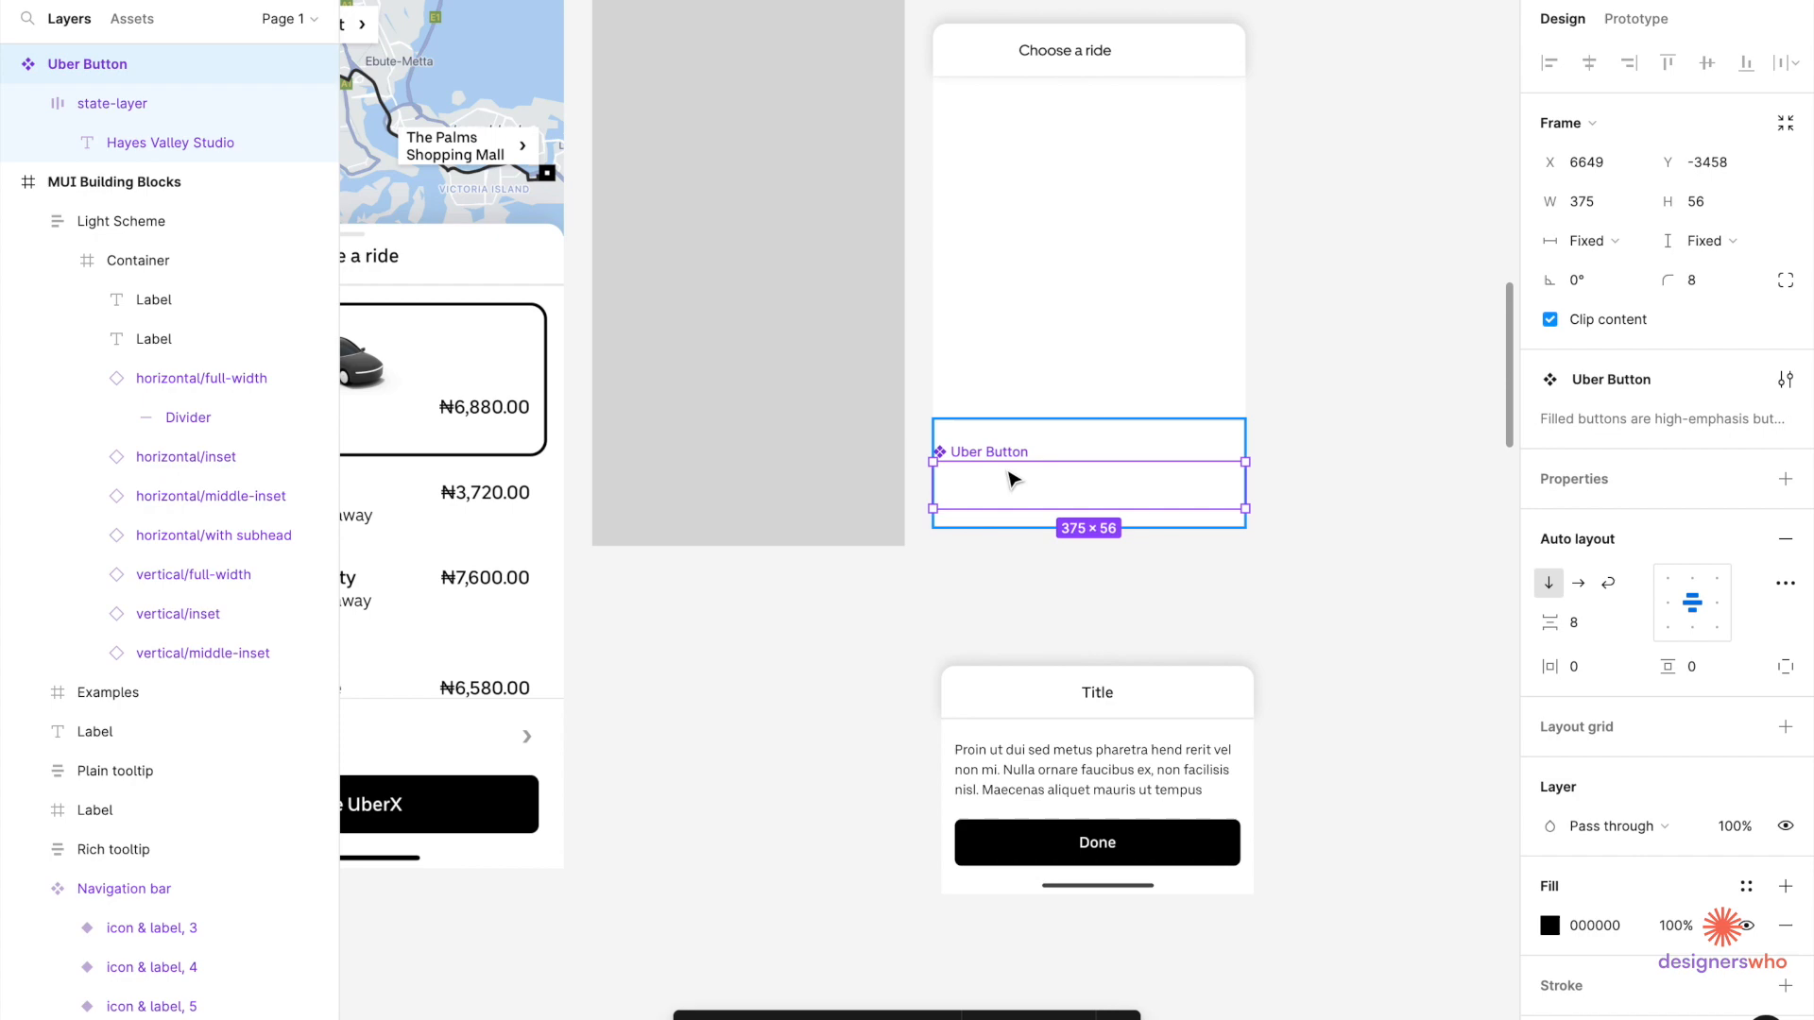
{"action": "right_click", "coordinate": [1014, 480]}
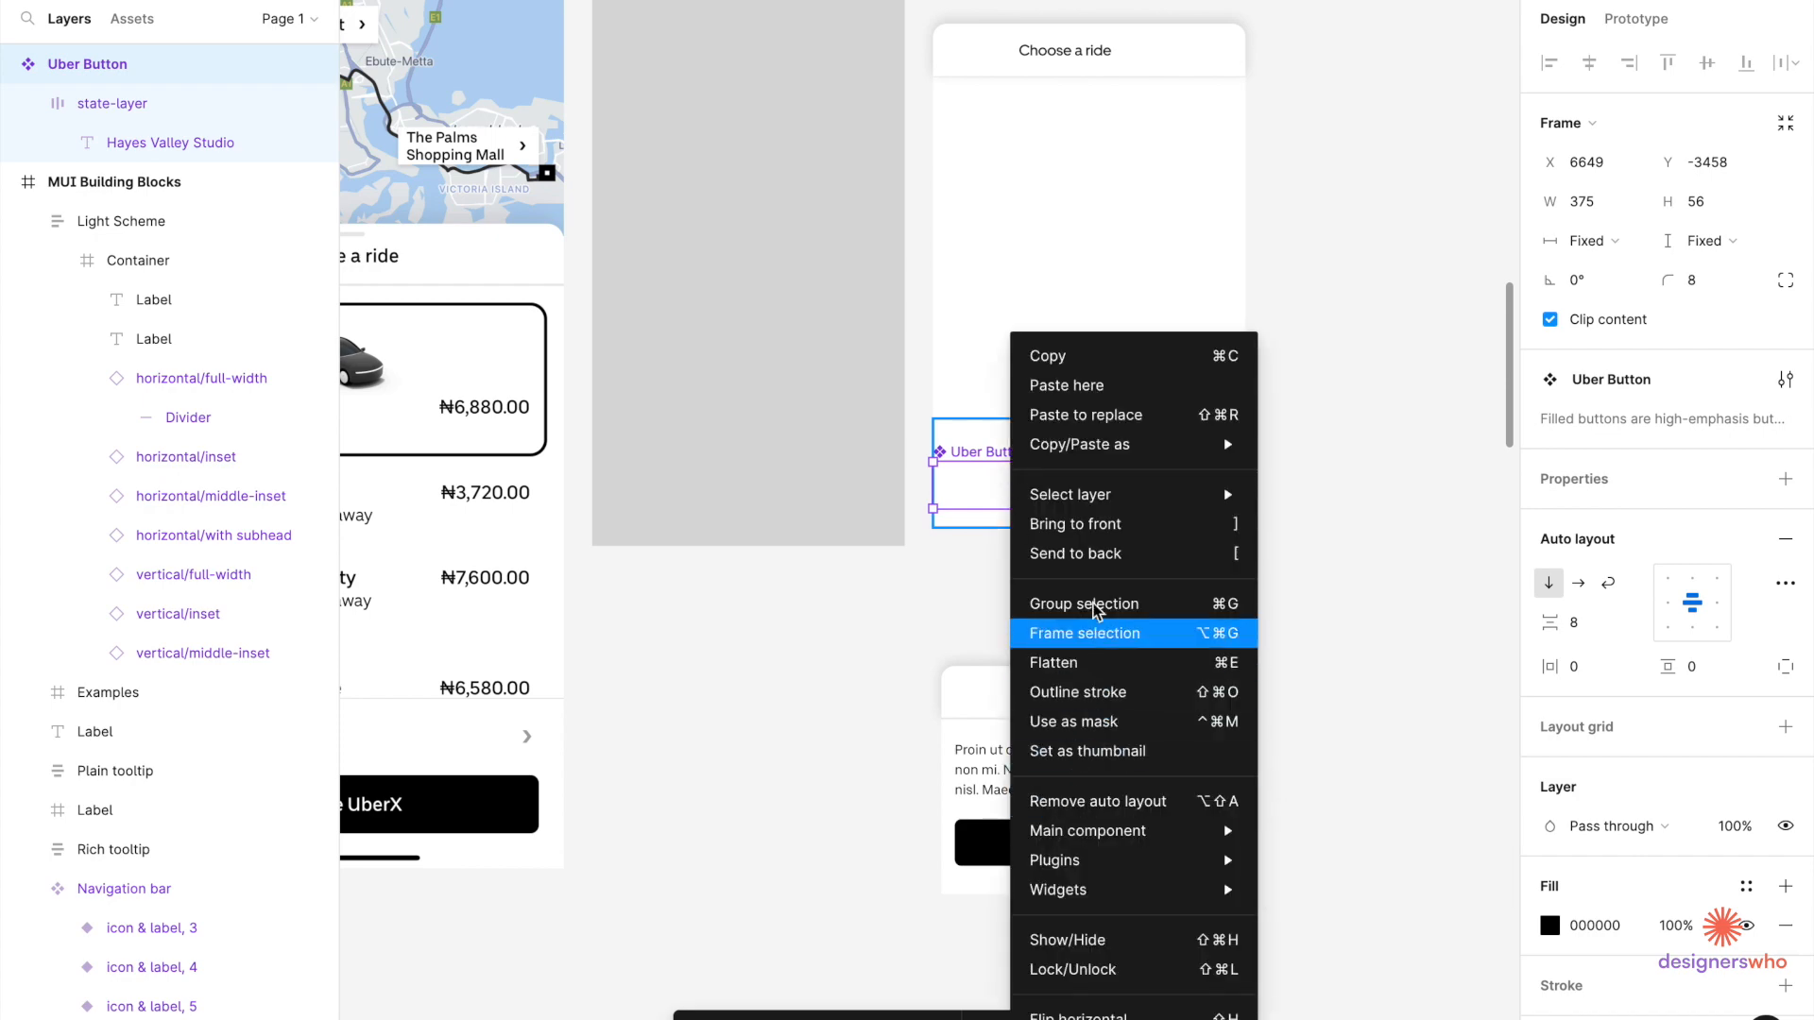
{"action": "left_click", "coordinate": [1115, 525]}
{"action": "left_click", "coordinate": [1279, 498]}
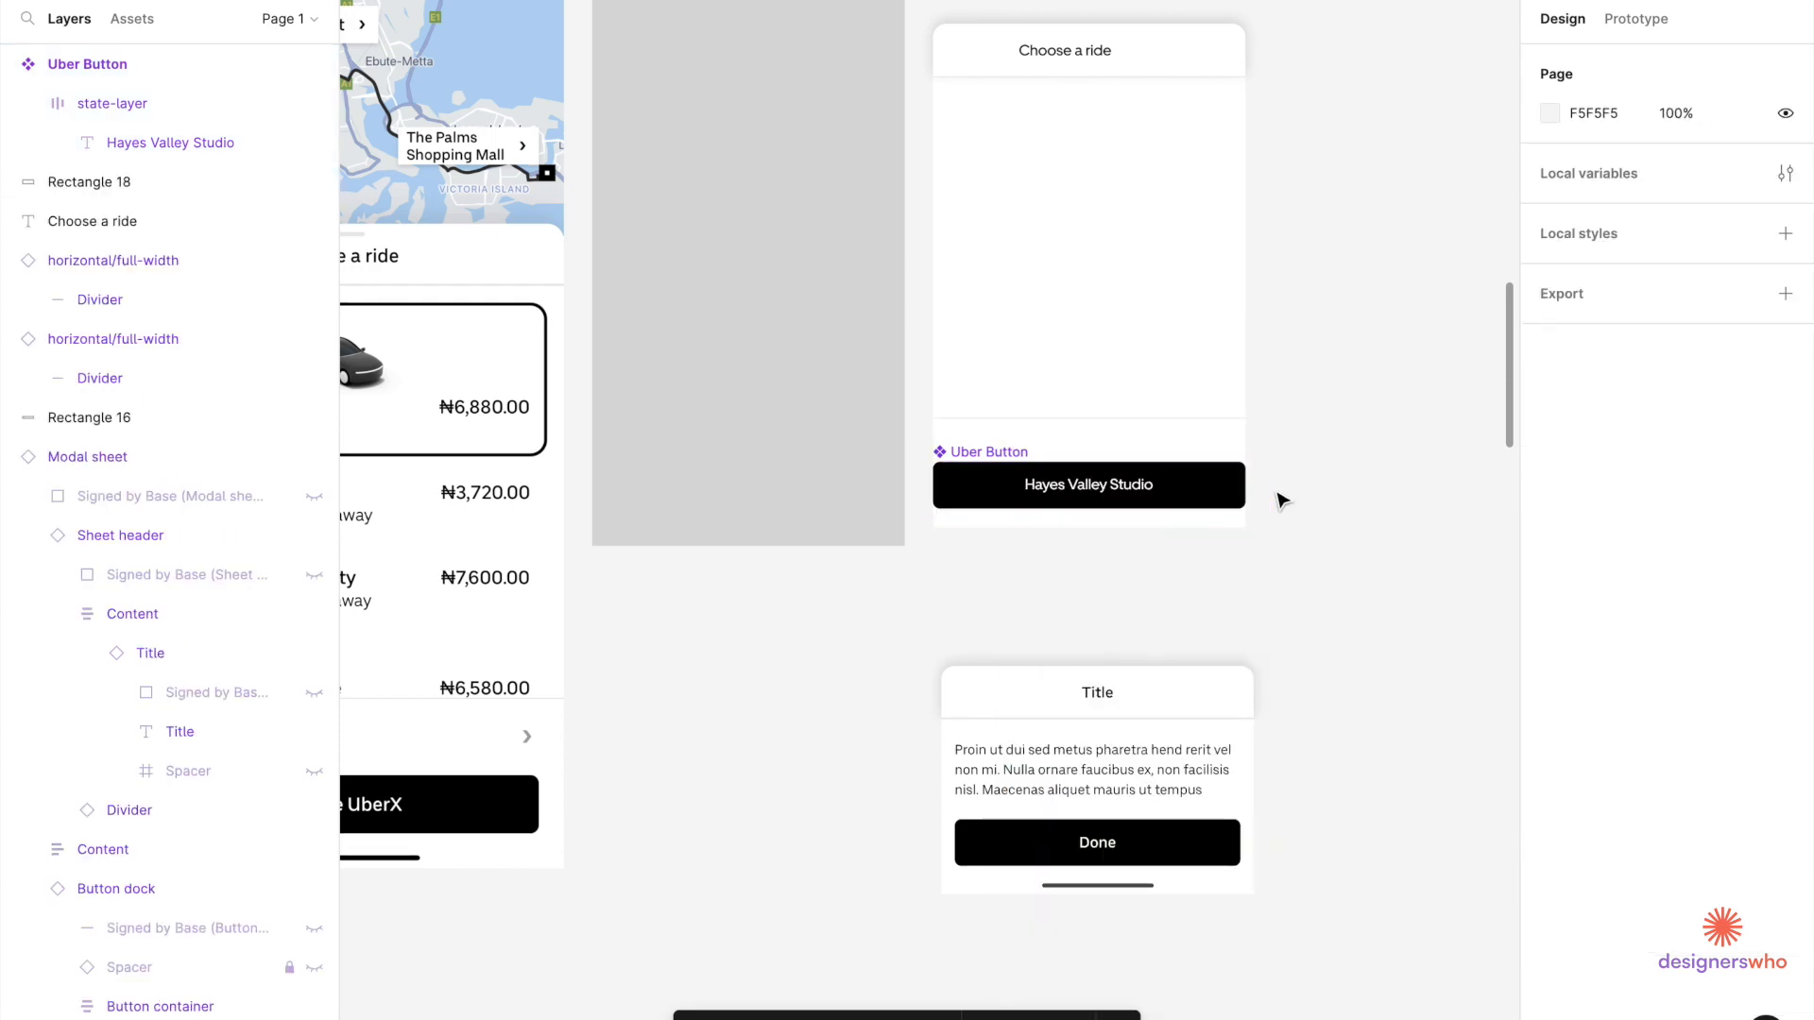
Move the sheet and Uber Button together onto the grey phone frame, Rectangle 15.
{"action": "scroll", "coordinate": [1279, 498], "scroll_direction": "down", "scroll_amount": 3}
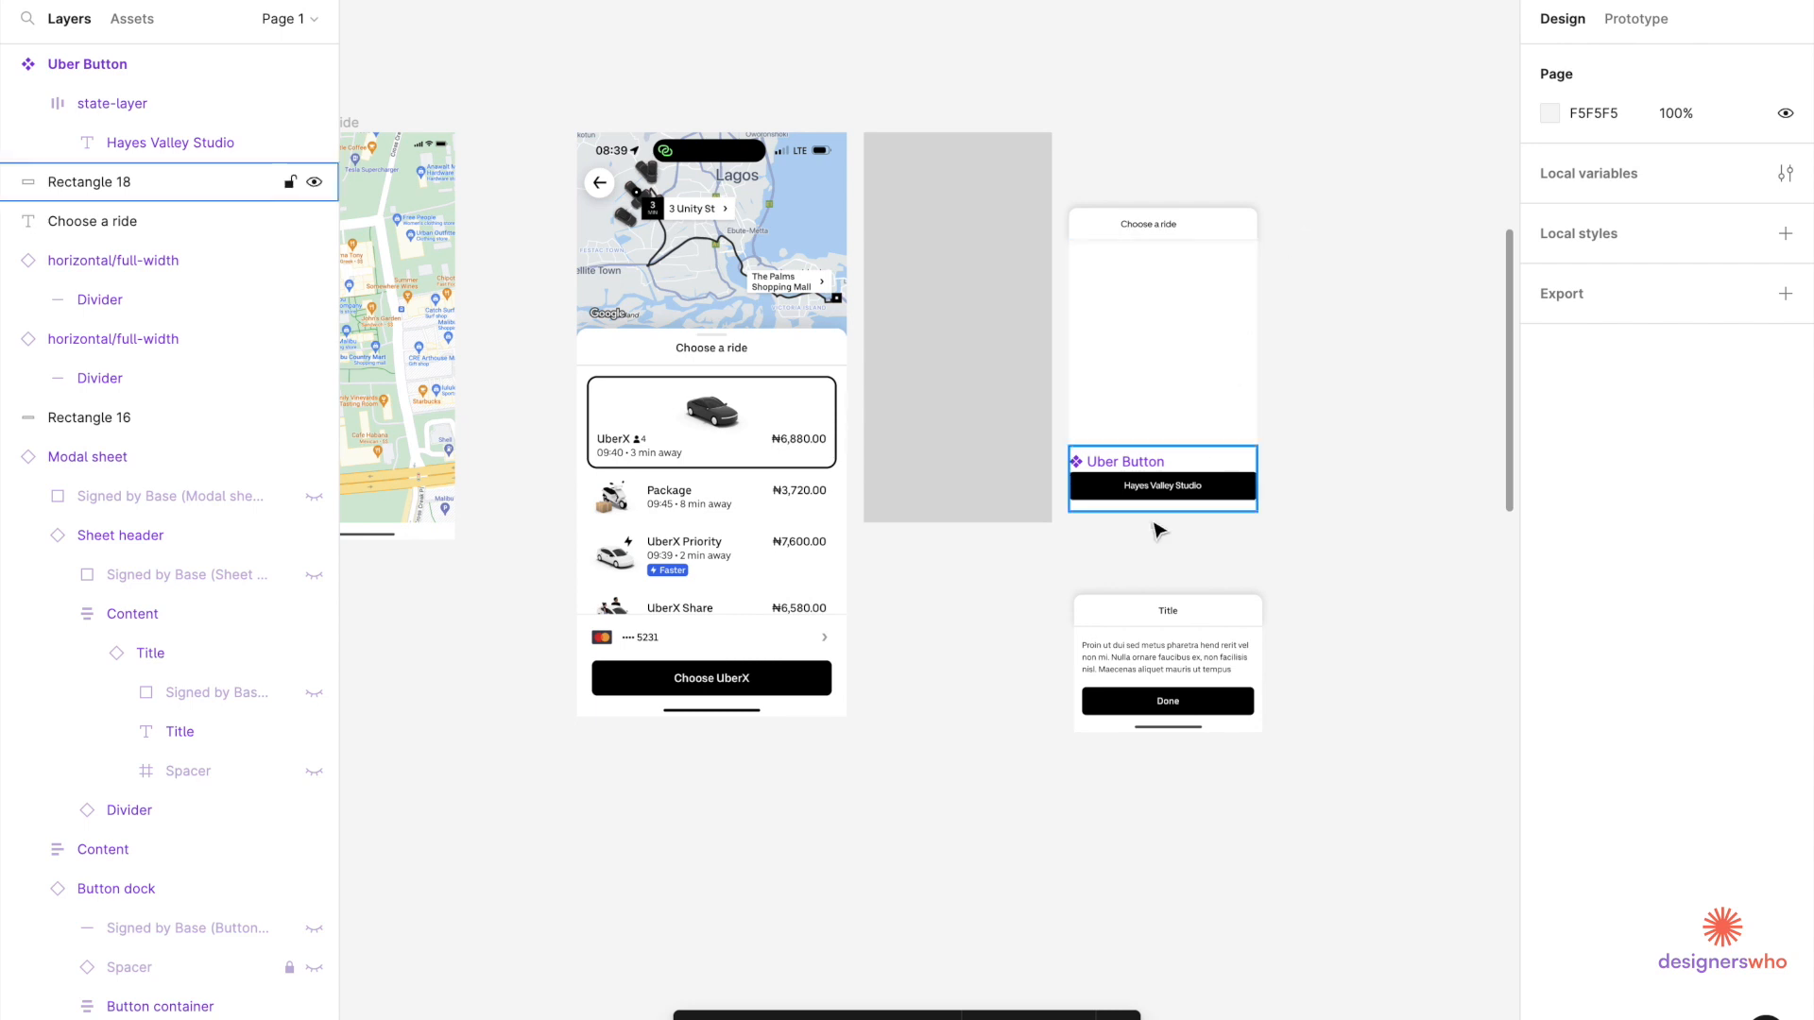
{"action": "left_click_drag", "start_coordinate": [1286, 184], "coordinate": [1096, 558]}
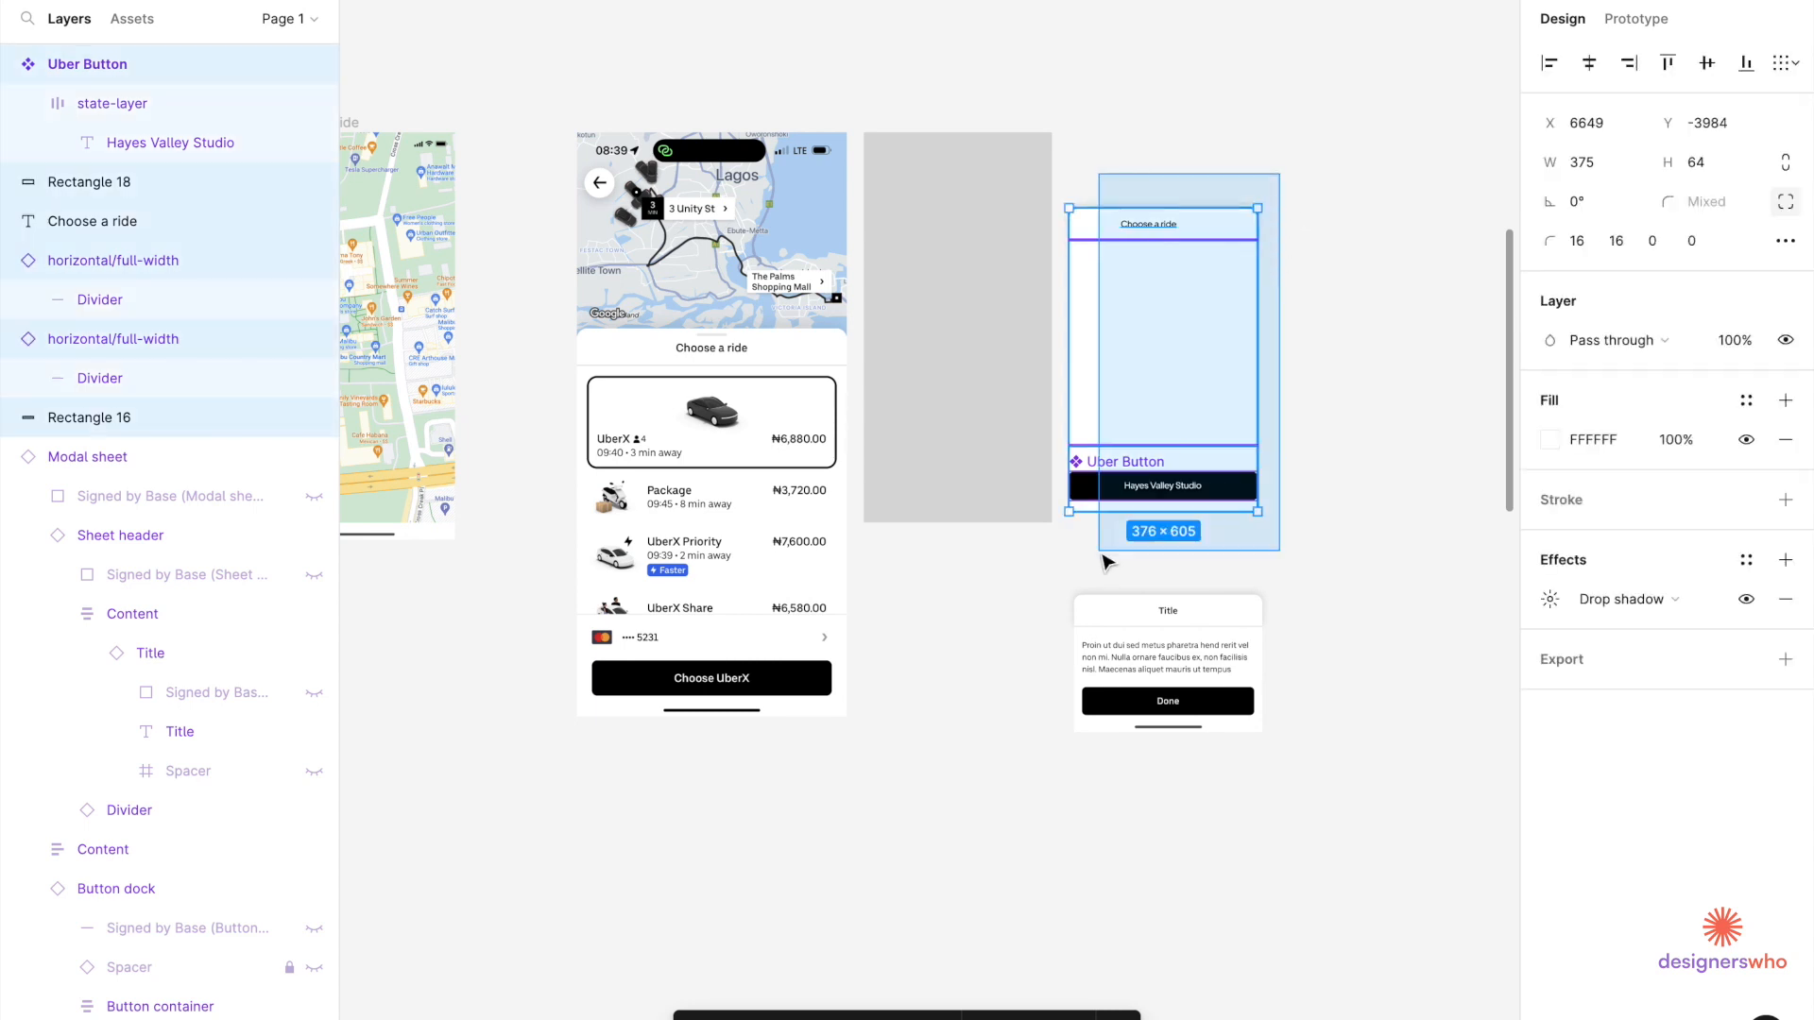
{"action": "left_click_drag", "start_coordinate": [1171, 405], "coordinate": [970, 414]}
{"action": "left_click", "coordinate": [1080, 190]}
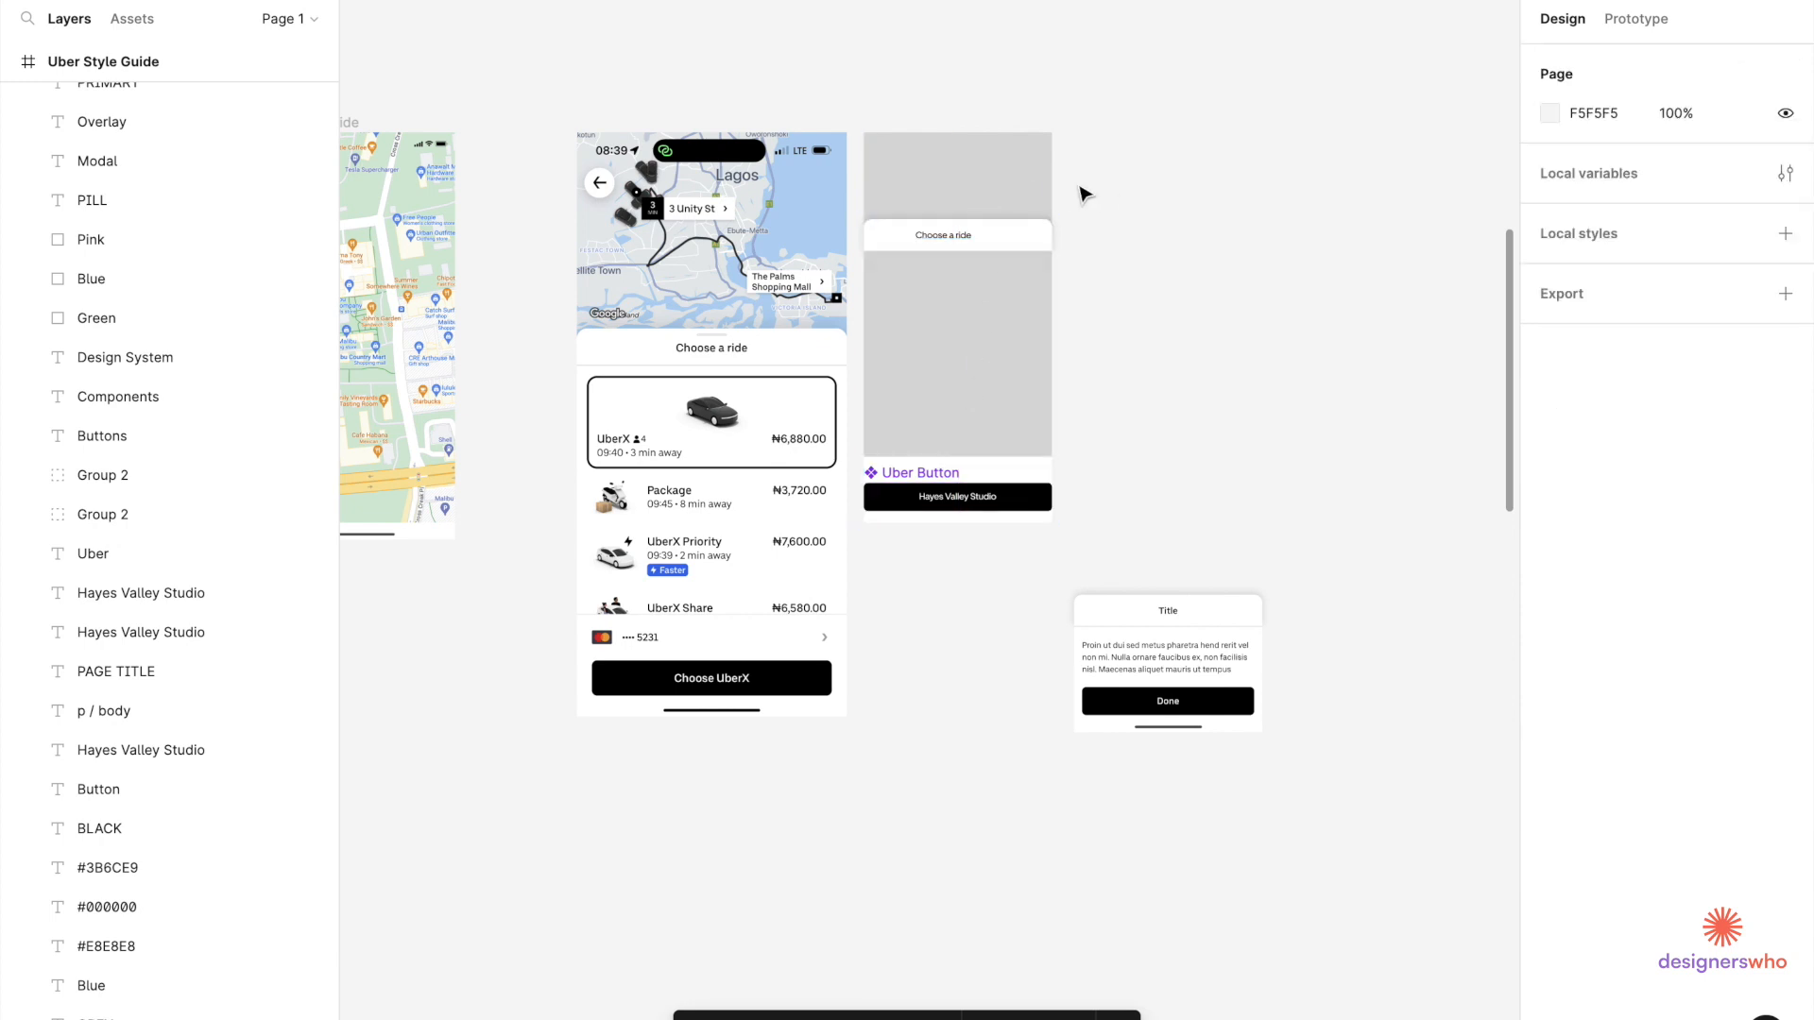
{"action": "left_click", "coordinate": [1037, 174]}
{"action": "right_click", "coordinate": [1037, 174]}
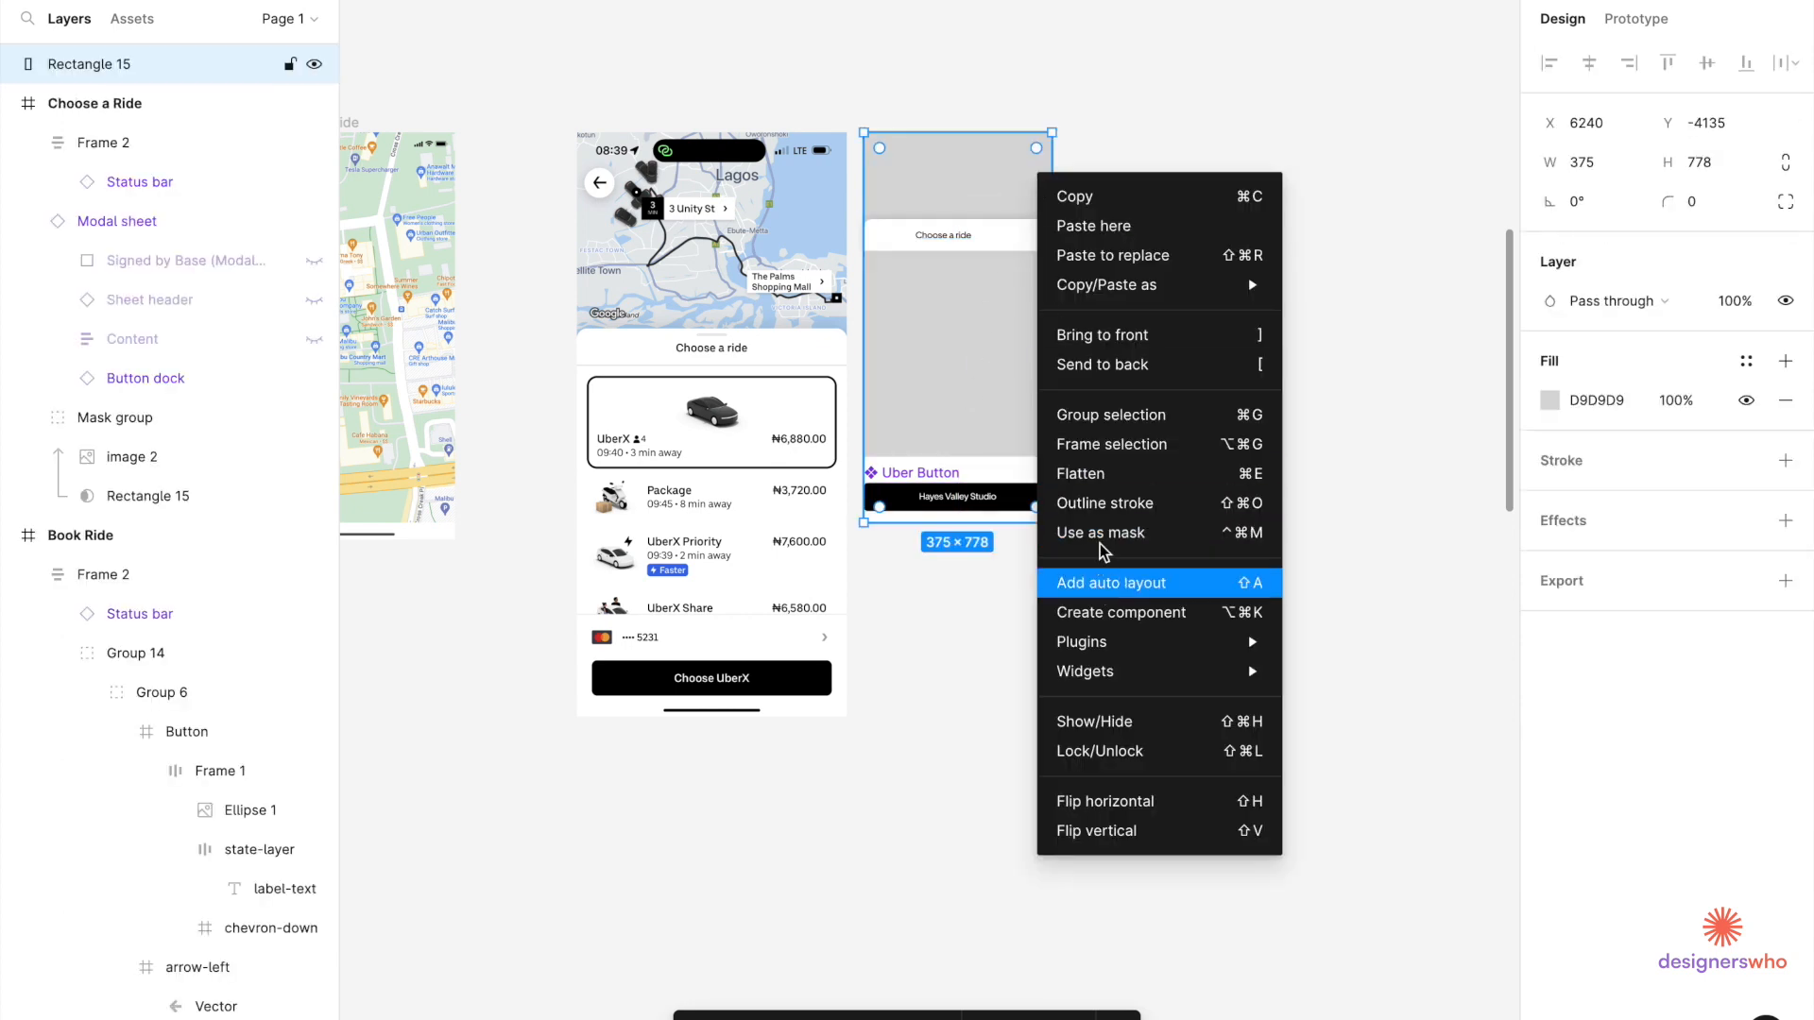
{"action": "left_click", "coordinate": [1101, 364]}
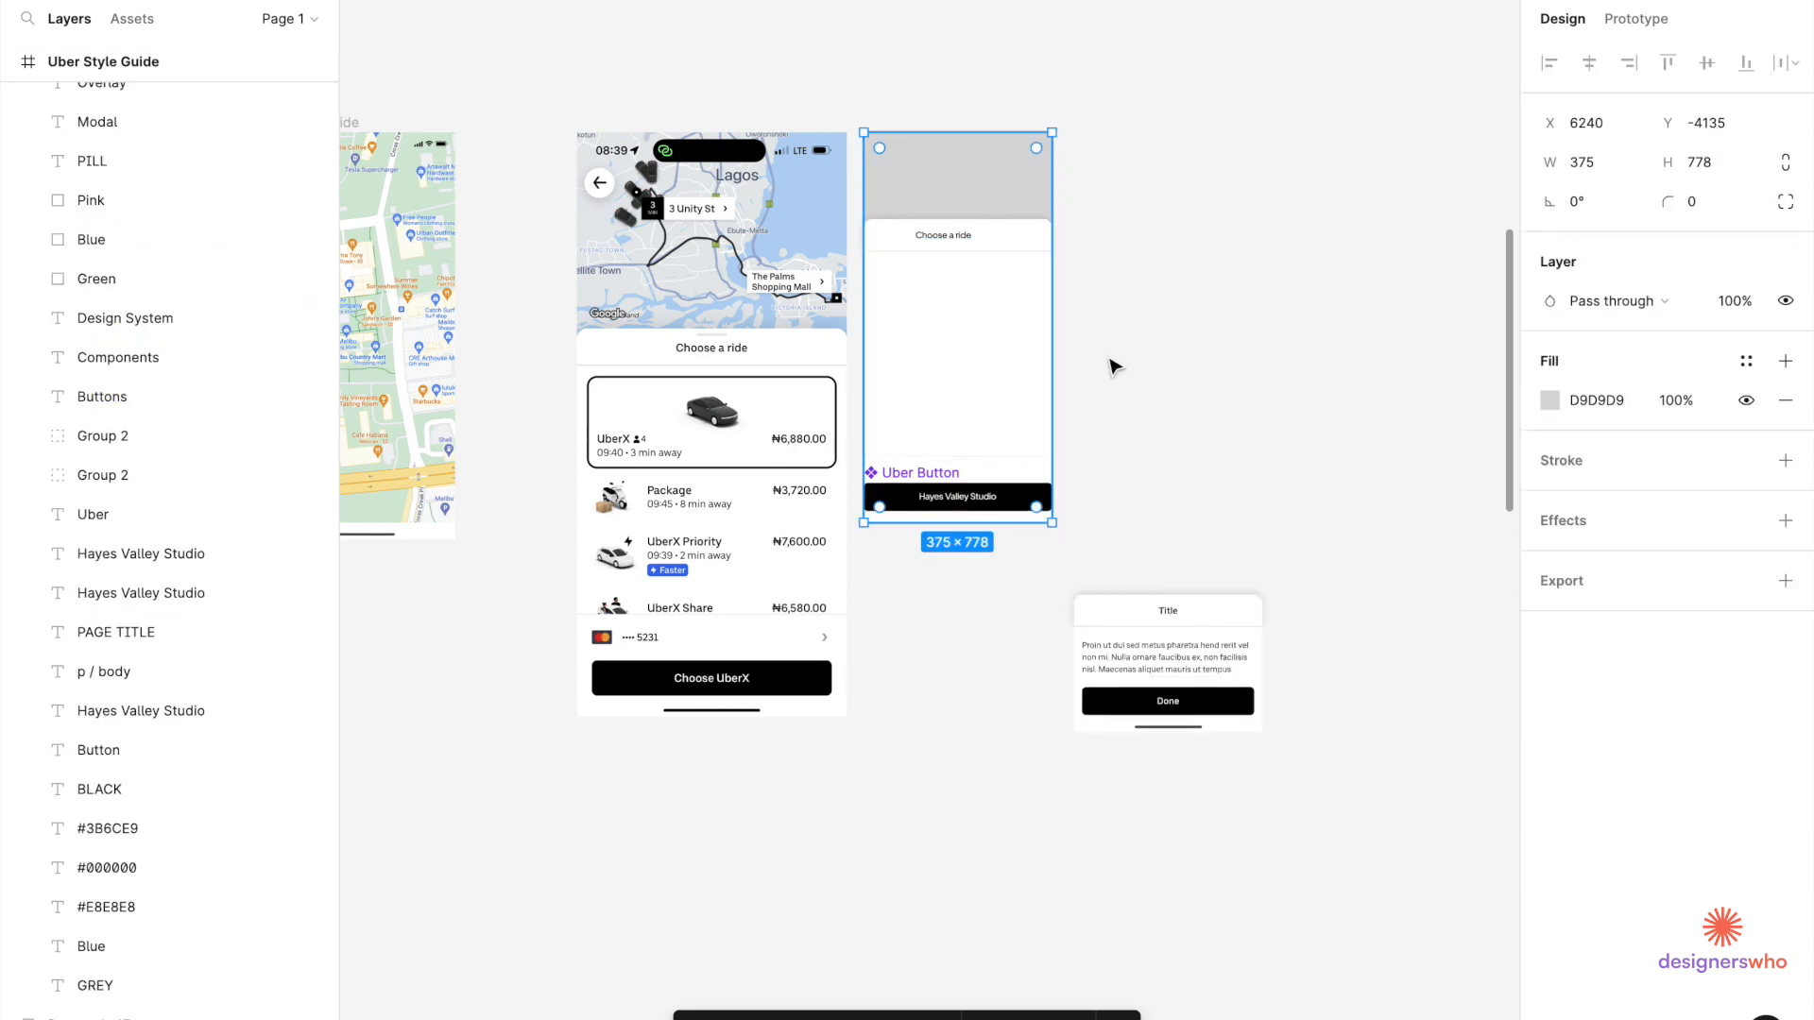
{"action": "left_click", "coordinate": [854, 538]}
{"action": "scroll", "coordinate": [820, 549], "scroll_direction": "up", "scroll_amount": 3}
{"action": "scroll", "coordinate": [822, 552], "scroll_direction": "up", "scroll_amount": 1}
{"action": "left_click", "coordinate": [1247, 371]}
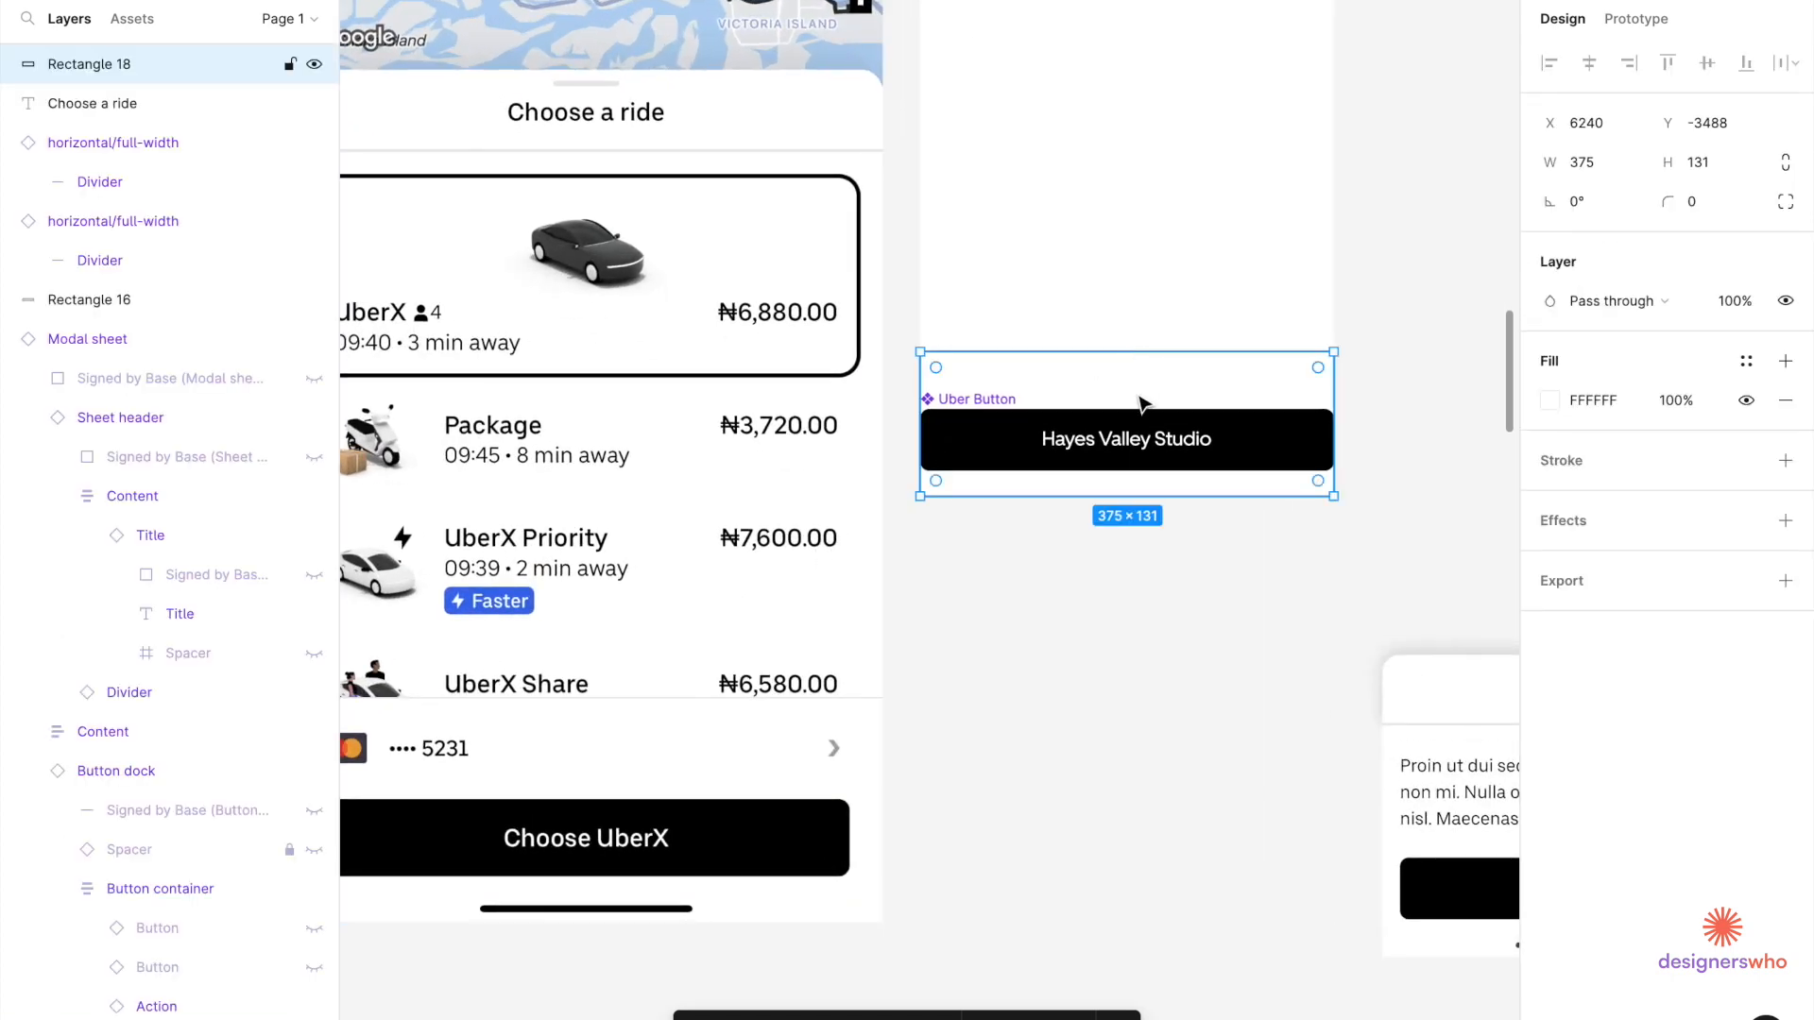
{"action": "scroll", "coordinate": [1143, 404], "scroll_direction": "down", "scroll_amount": 3}
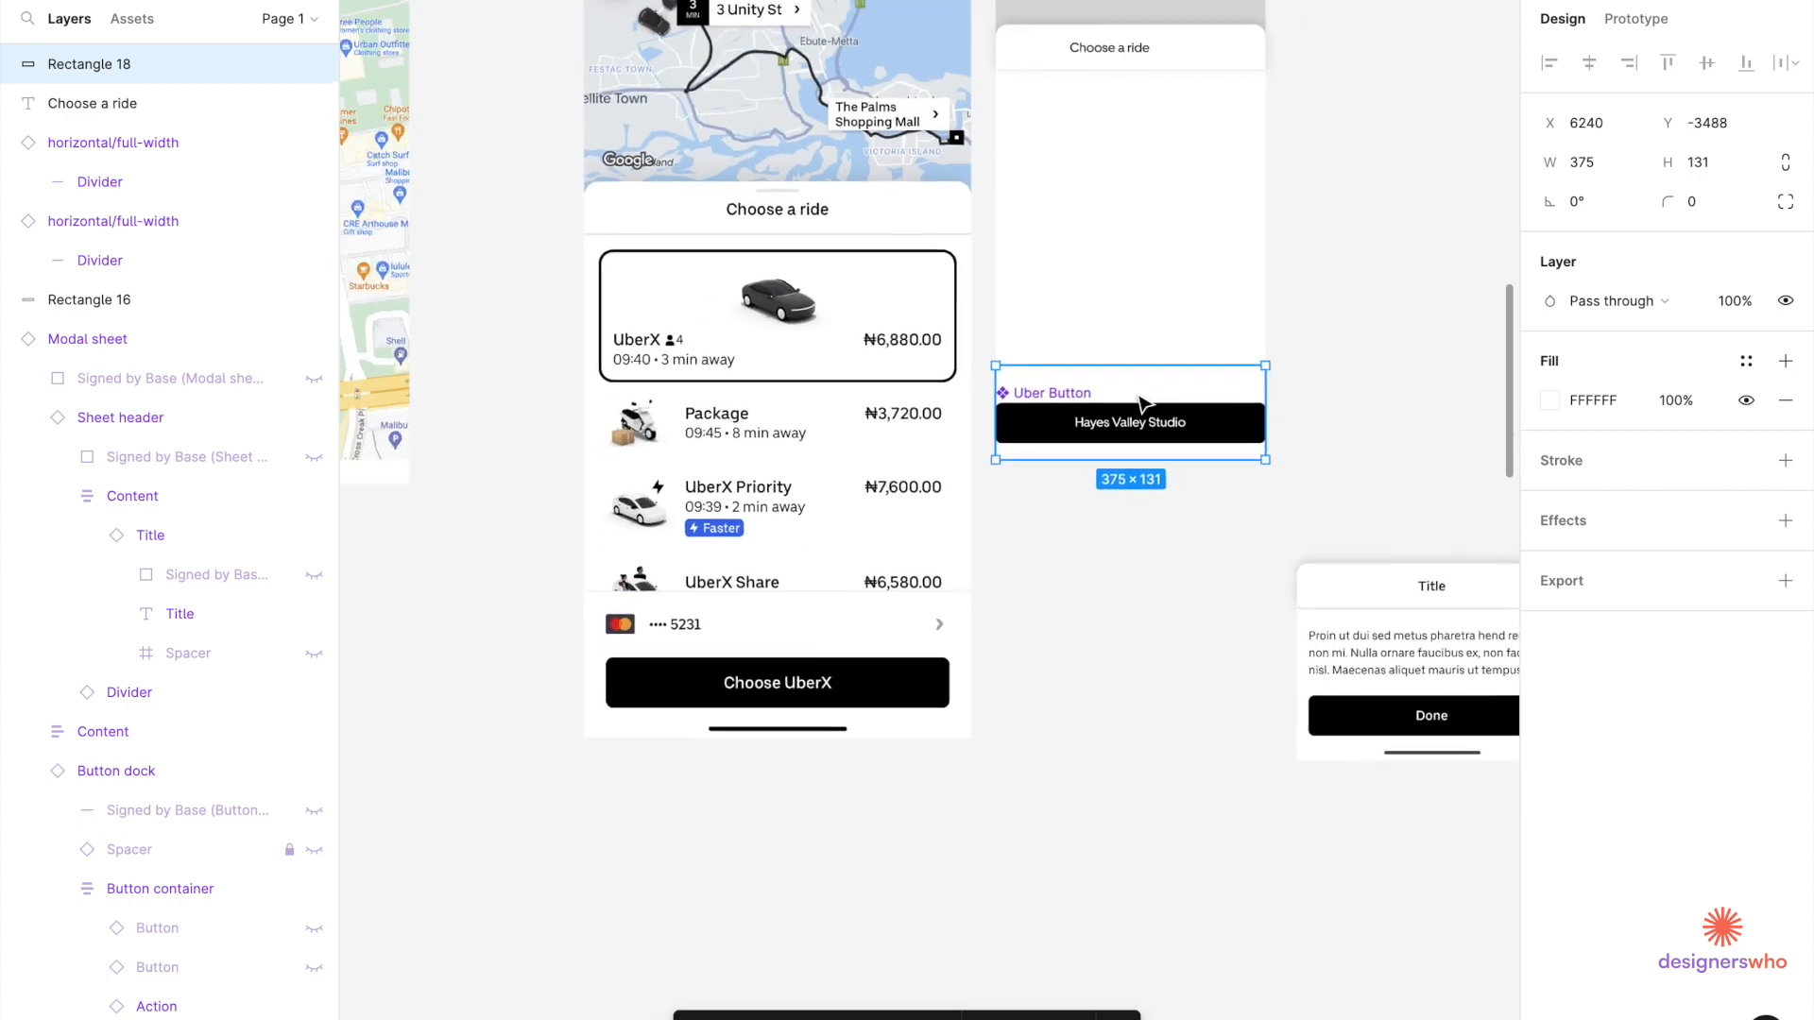
{"action": "scroll", "coordinate": [1189, 408], "scroll_direction": "up", "scroll_amount": 3}
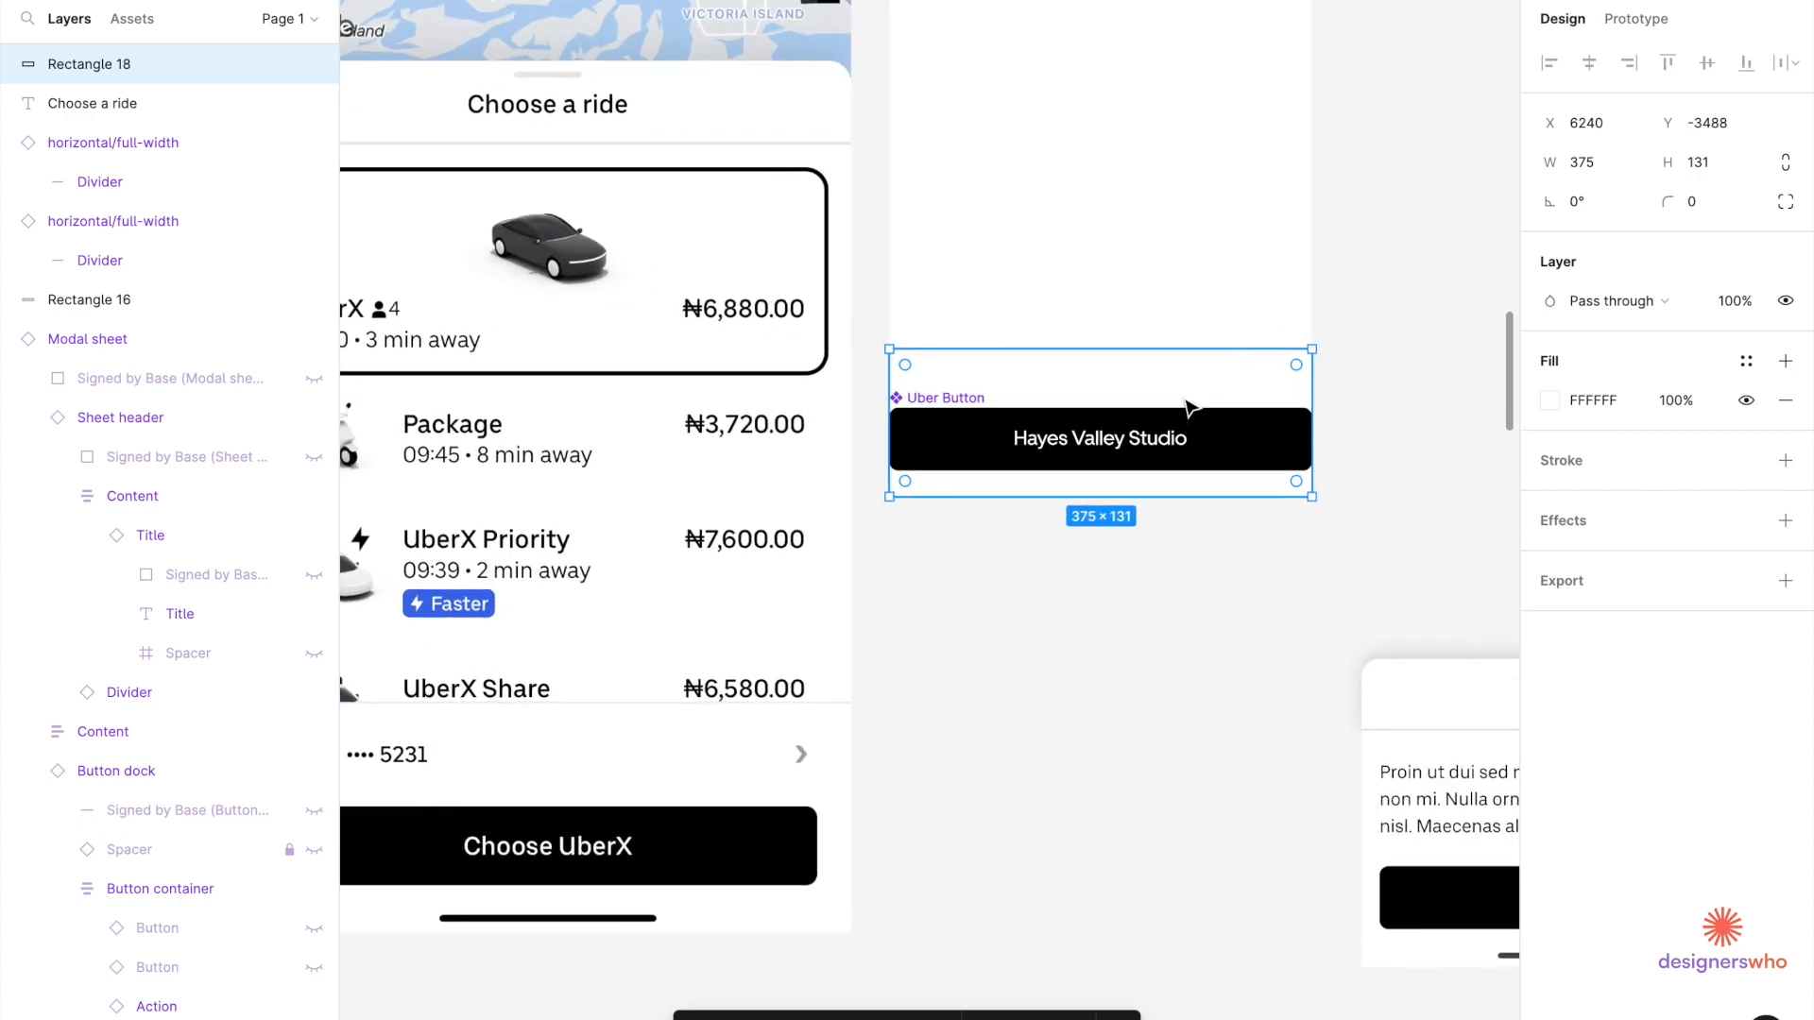
{"action": "left_click", "coordinate": [1116, 457]}
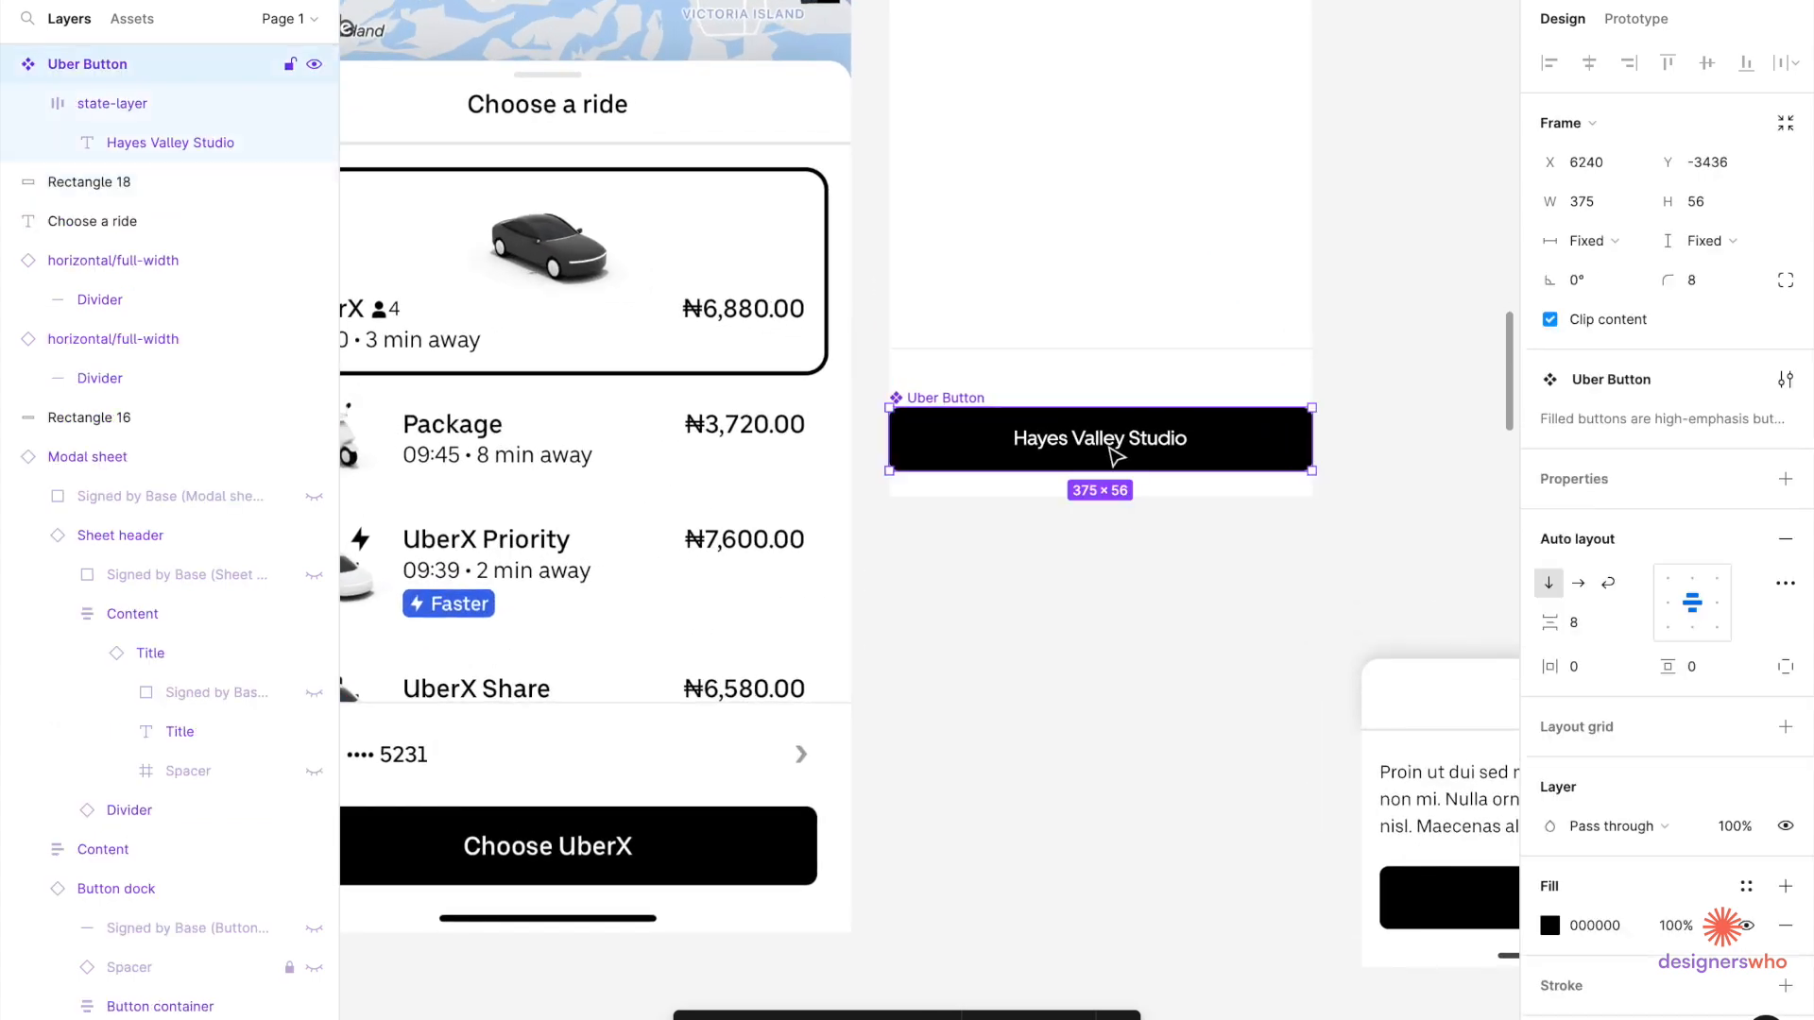
{"action": "scroll", "coordinate": [1116, 457], "scroll_direction": "down", "scroll_amount": 2}
{"action": "left_click", "coordinate": [1379, 767]}
{"action": "left_click", "coordinate": [1379, 767]}
{"action": "scroll", "coordinate": [1323, 772], "scroll_direction": "right", "scroll_amount": 5}
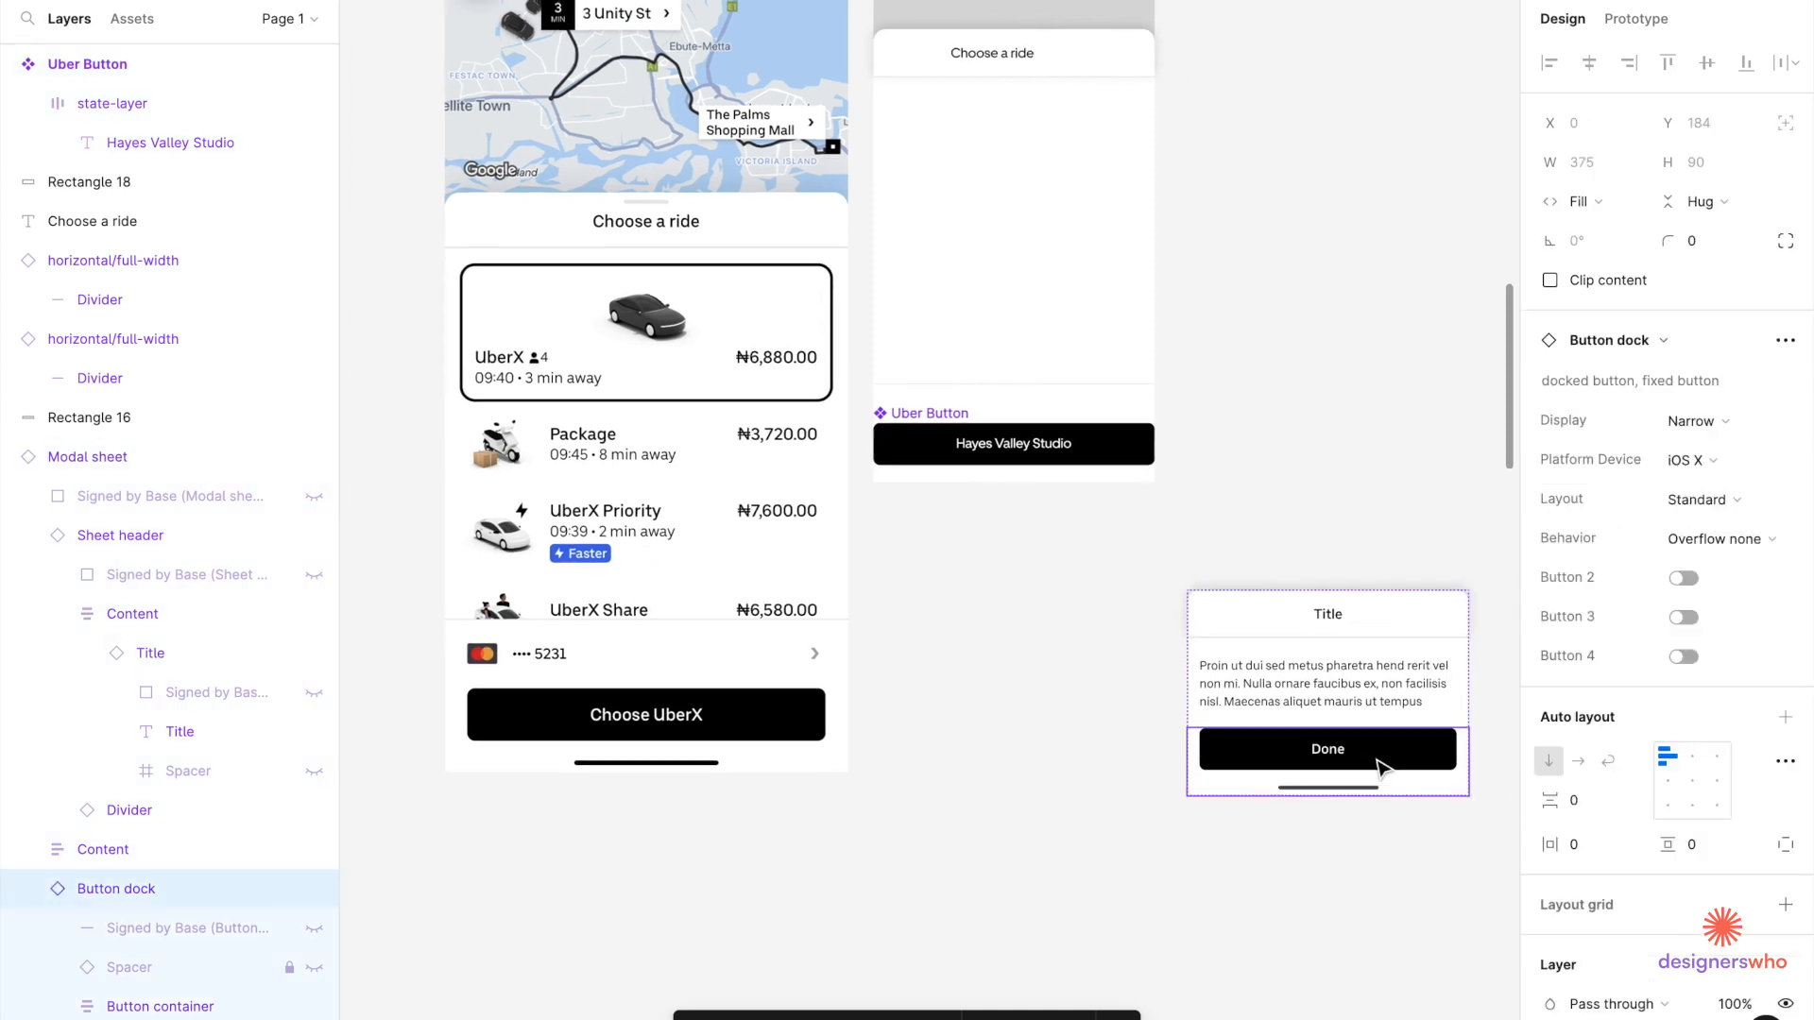
Set the Uber Button's width to 343 (375-32).
{"action": "left_click", "coordinate": [1214, 767]}
{"action": "left_click", "coordinate": [1214, 767]}
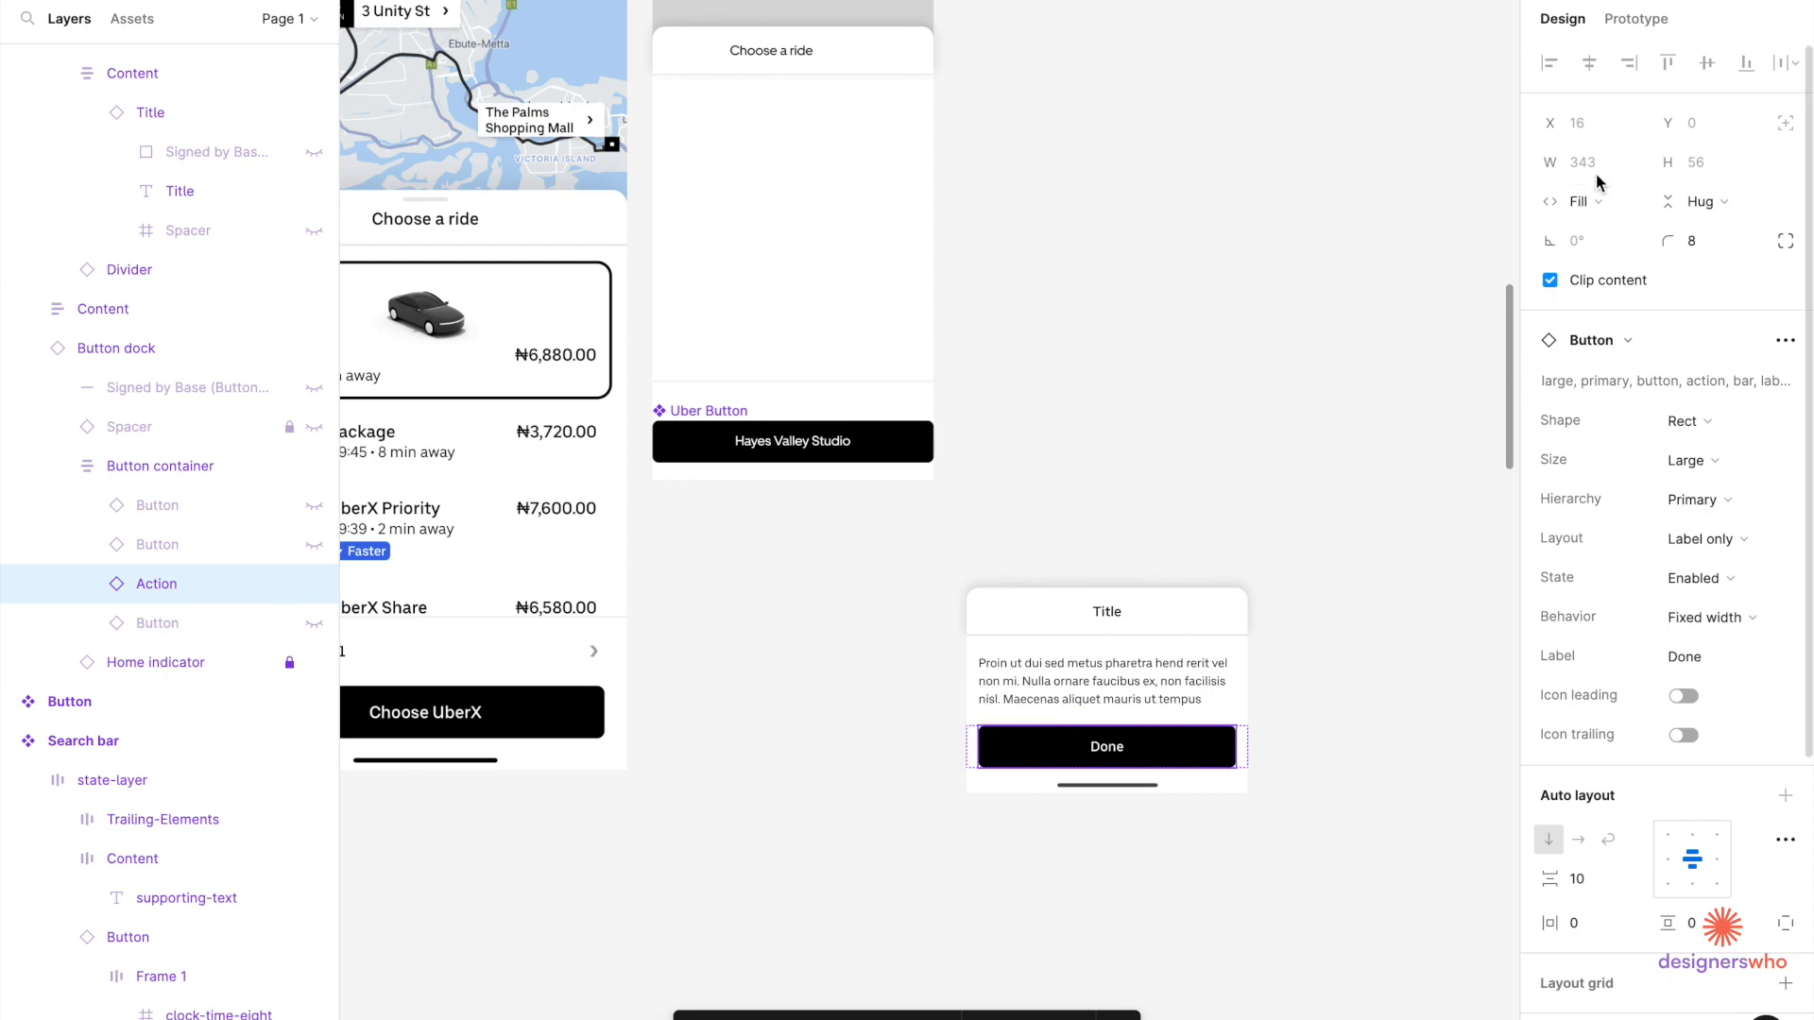
{"action": "scroll", "coordinate": [1257, 755], "scroll_direction": "up", "scroll_amount": 5}
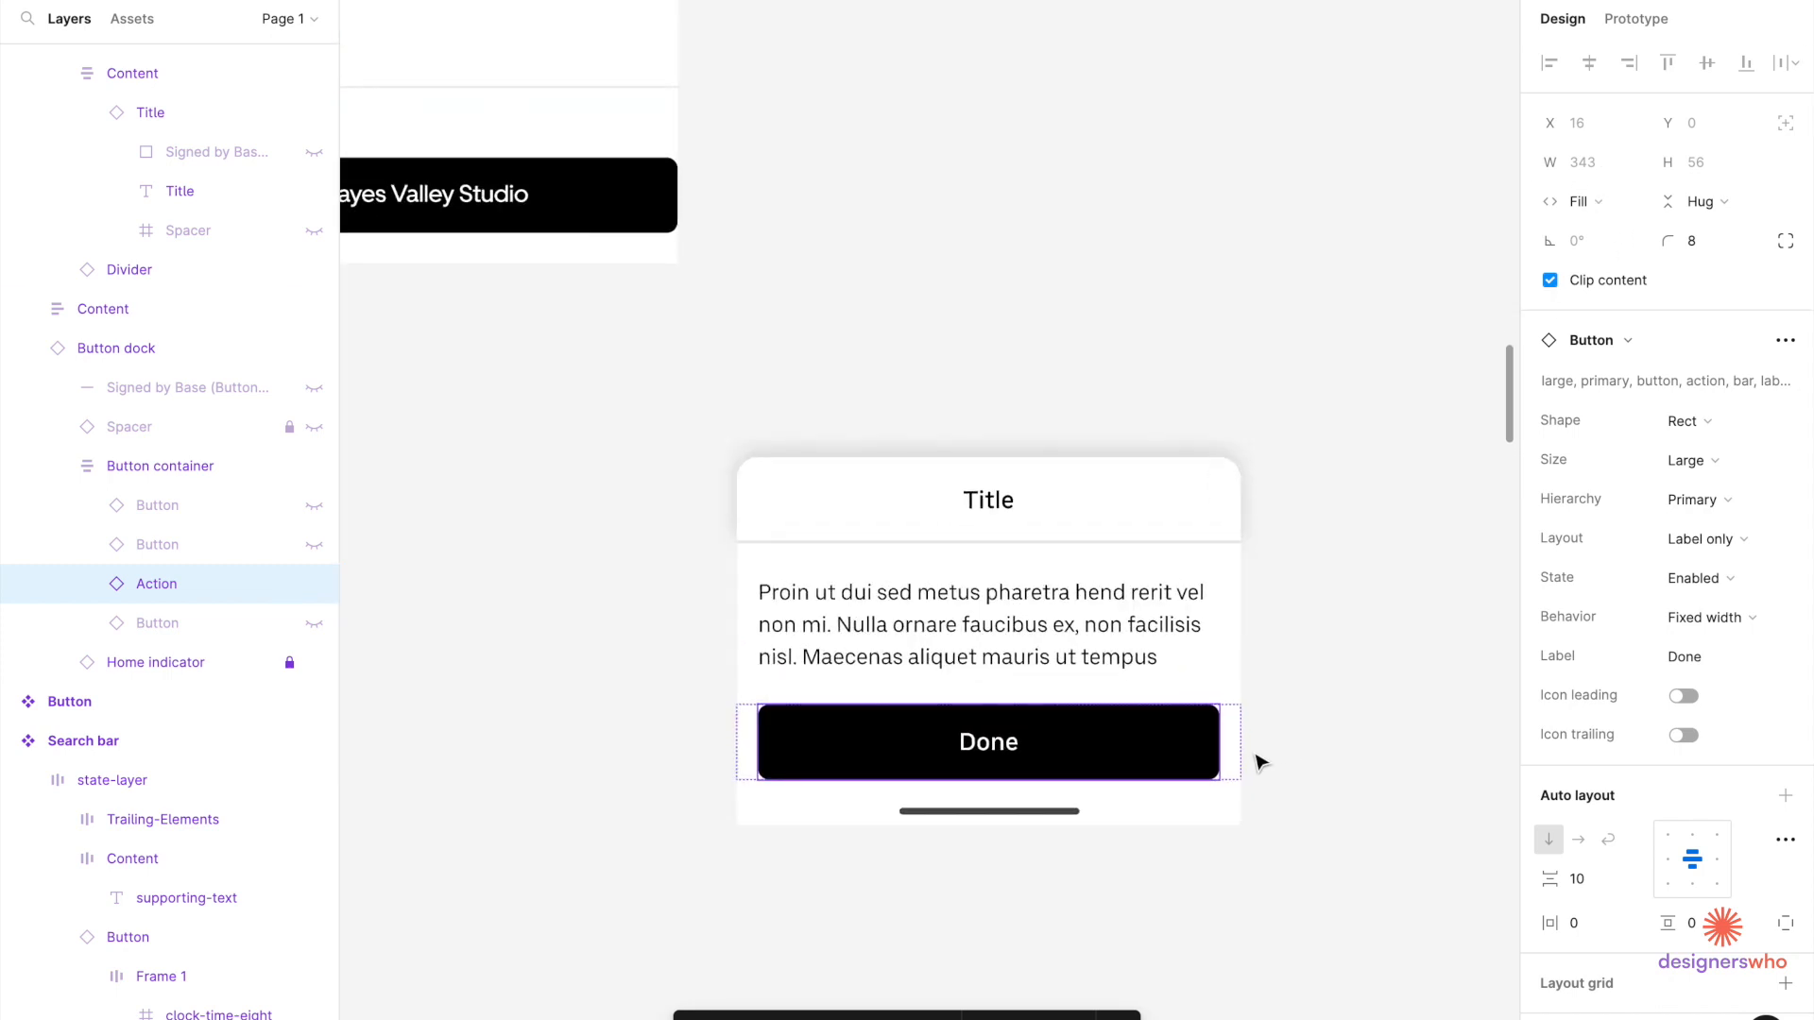
{"action": "scroll", "coordinate": [1249, 766], "scroll_direction": "down", "scroll_amount": 5}
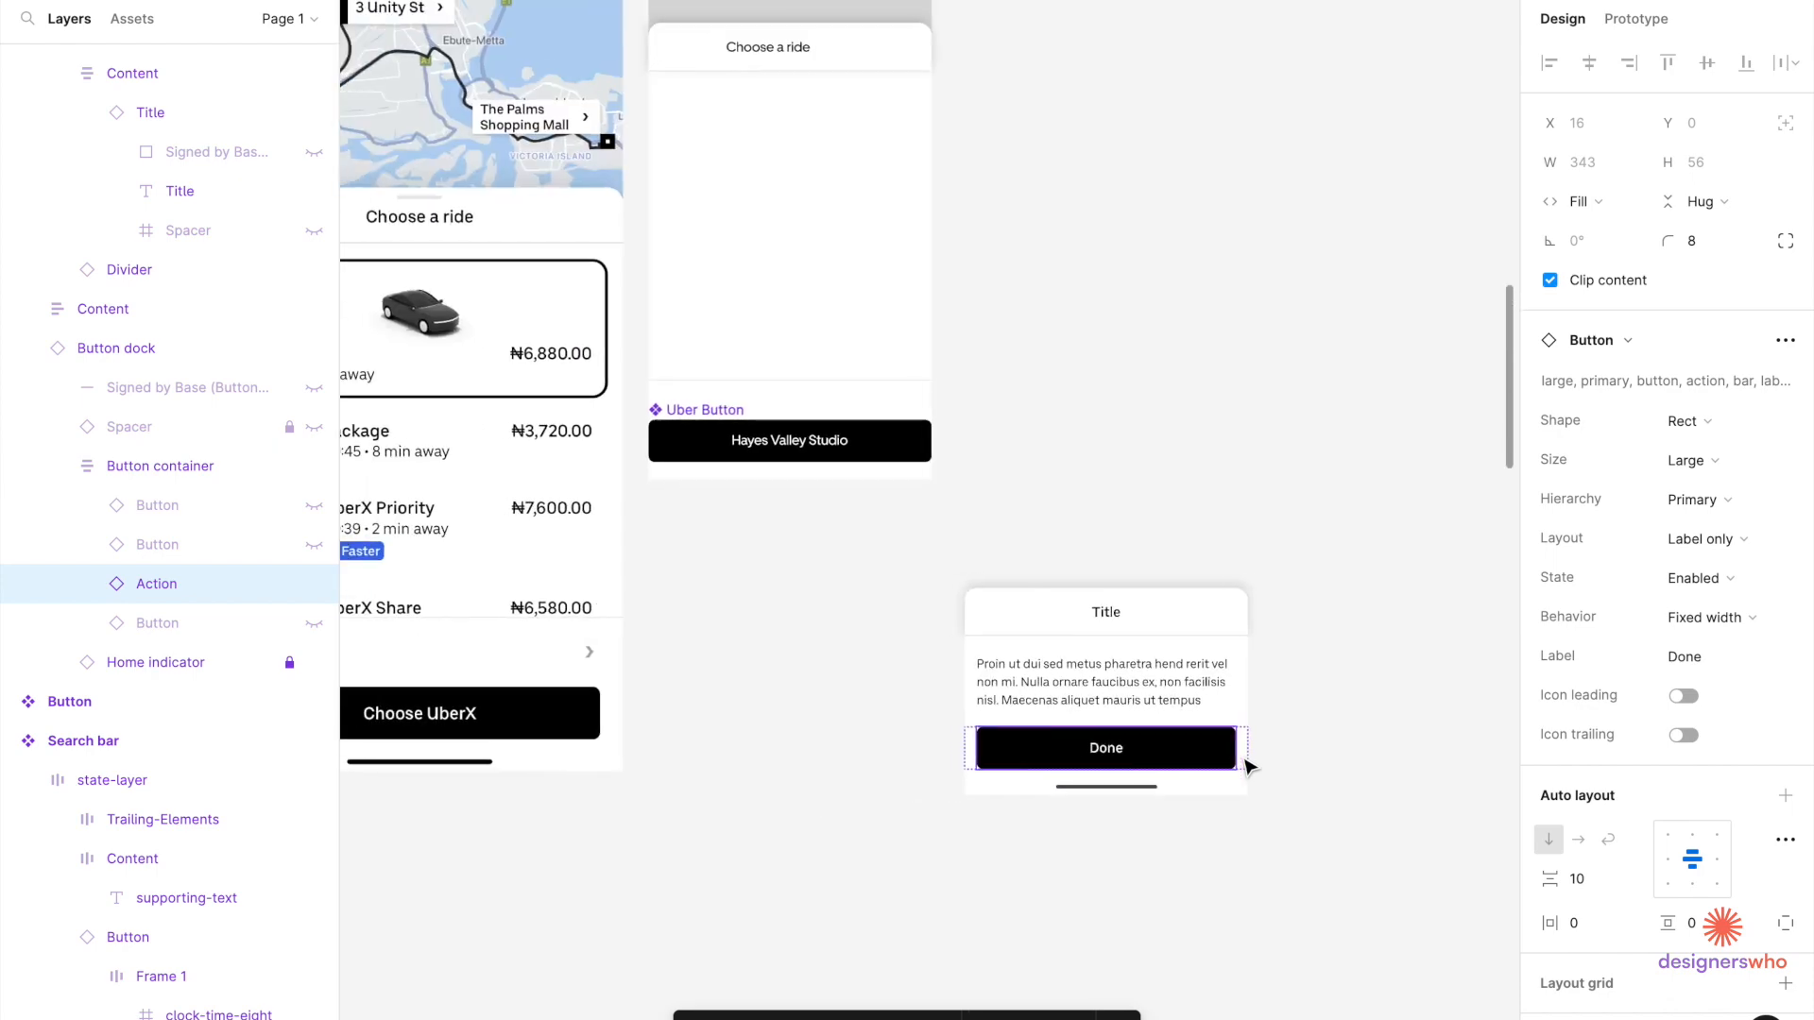
{"action": "scroll", "coordinate": [831, 591], "scroll_direction": "up", "scroll_amount": 3}
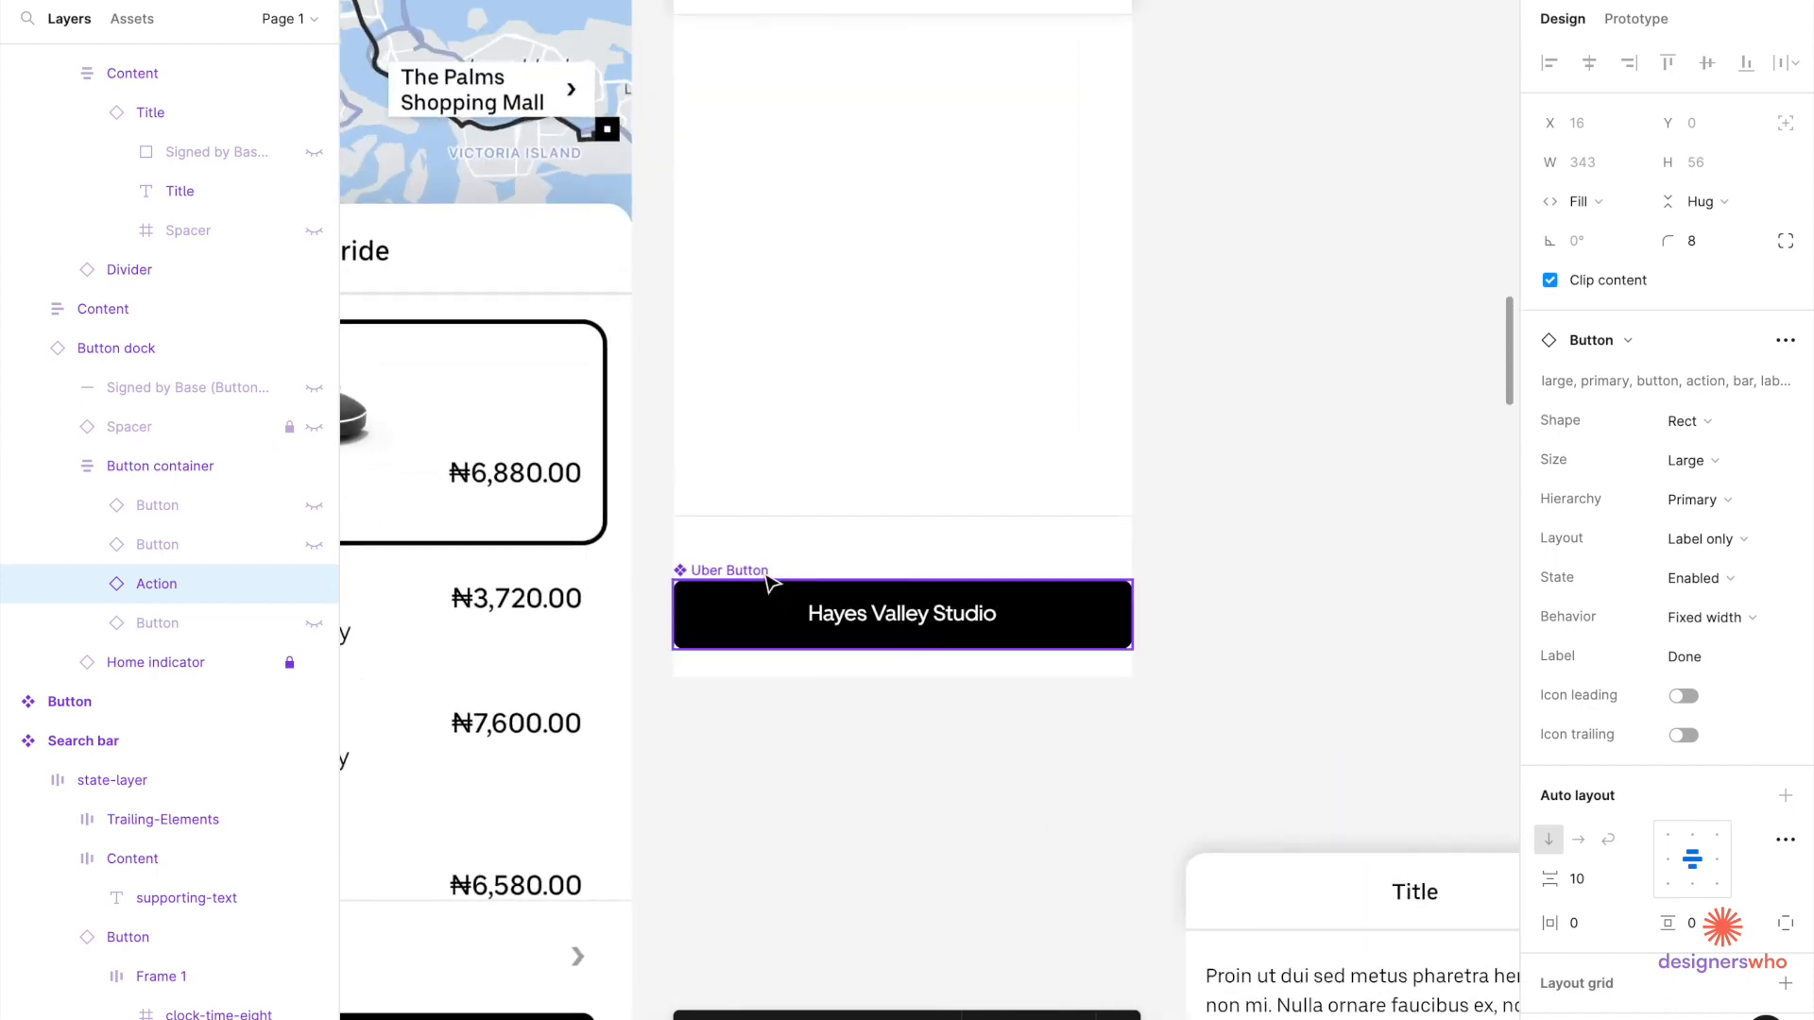
{"action": "left_click", "coordinate": [767, 578]}
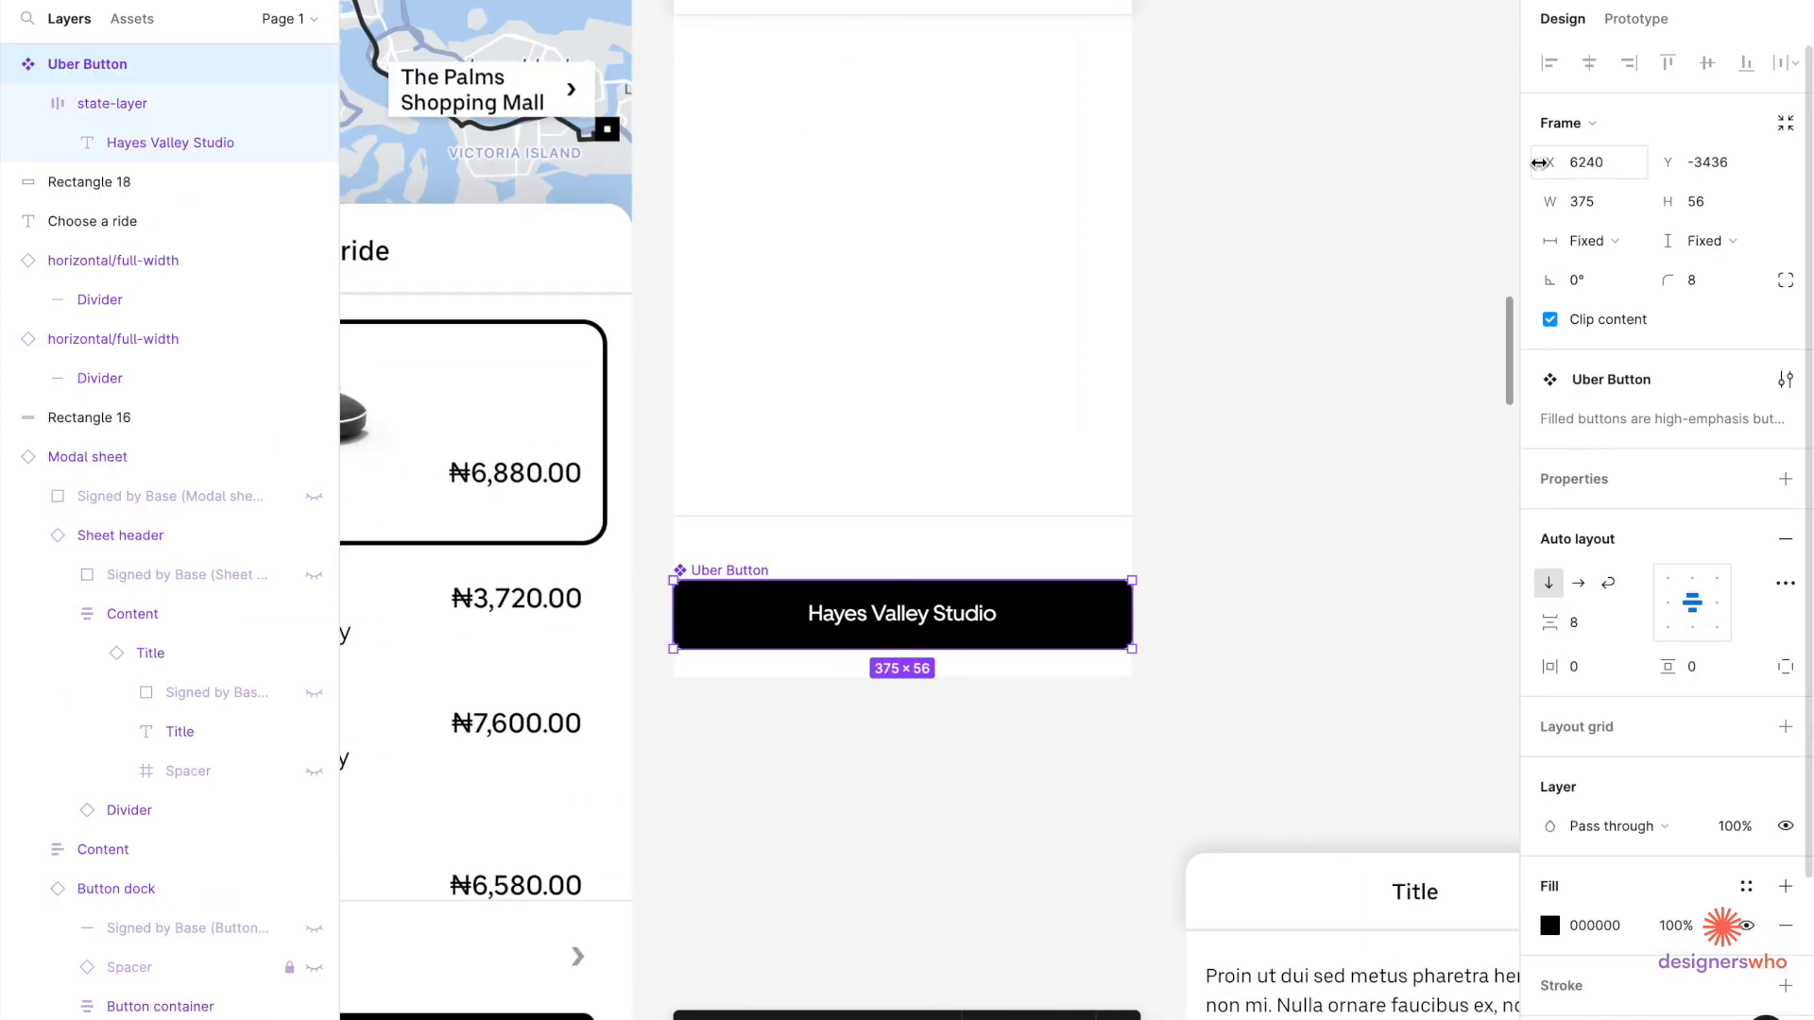
{"action": "left_click", "coordinate": [1601, 210]}
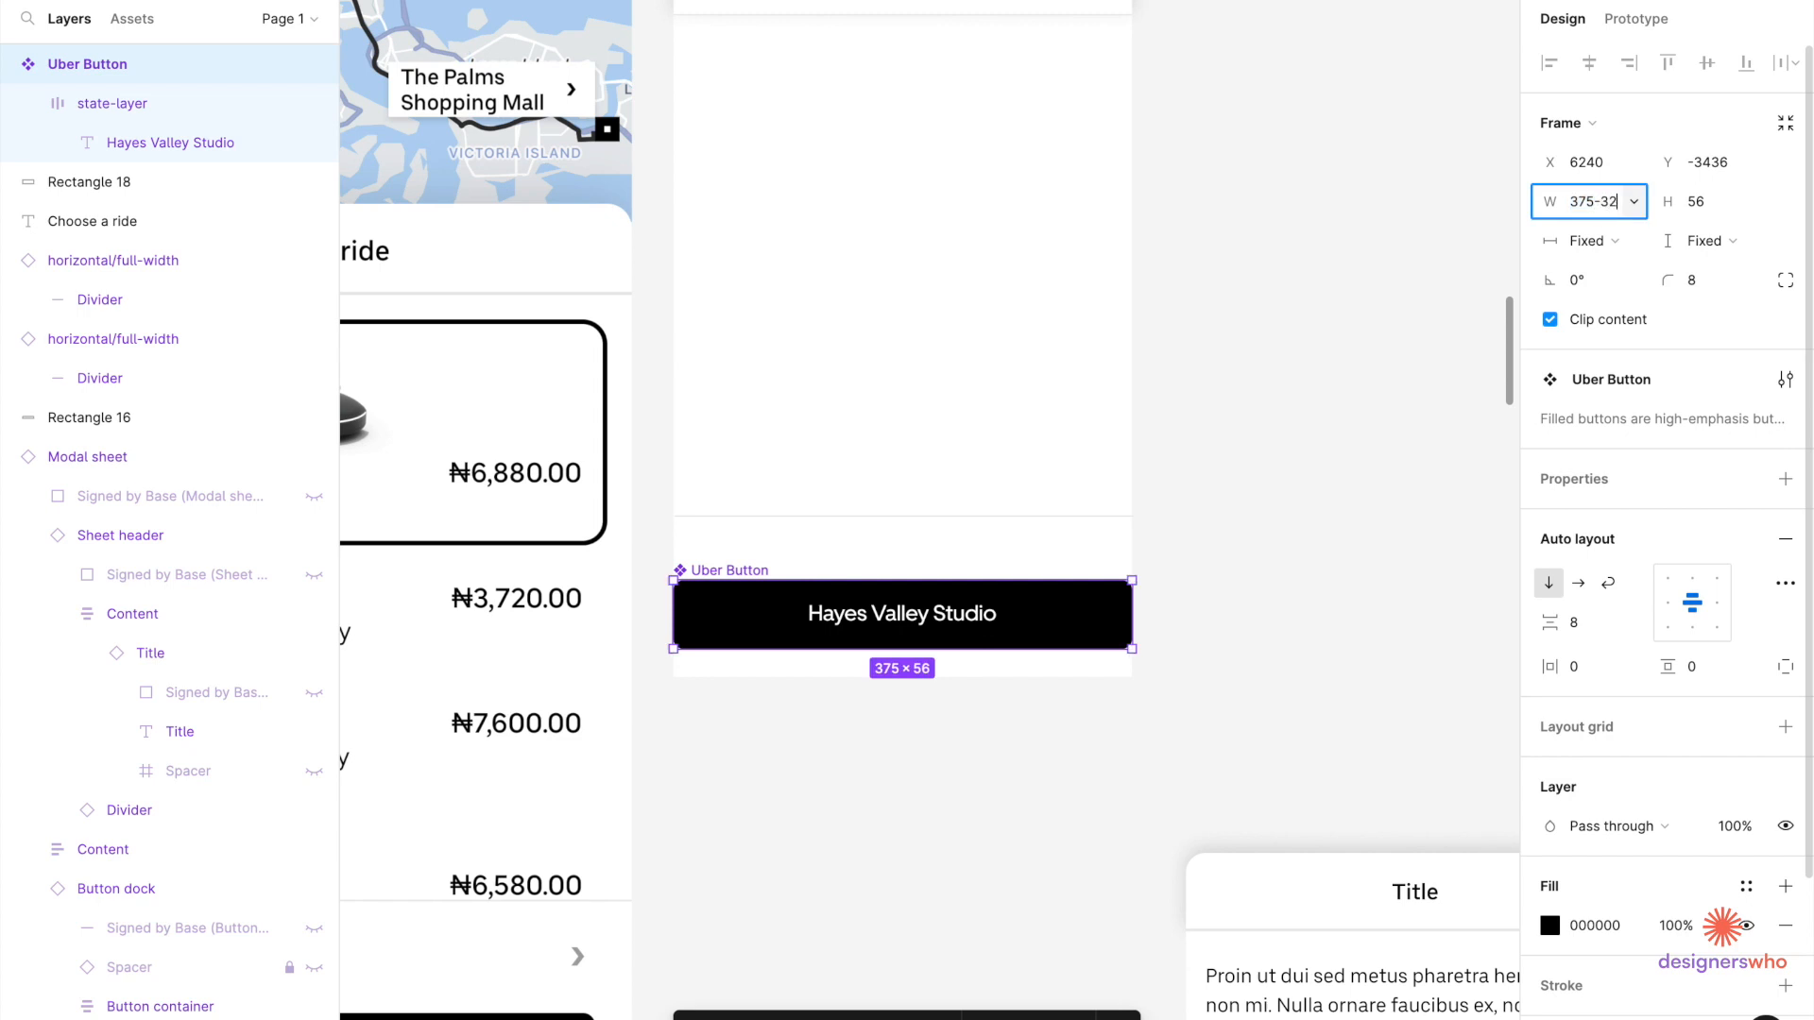
{"action": "type", "text": "-32"}
{"action": "key", "text": "Return"}
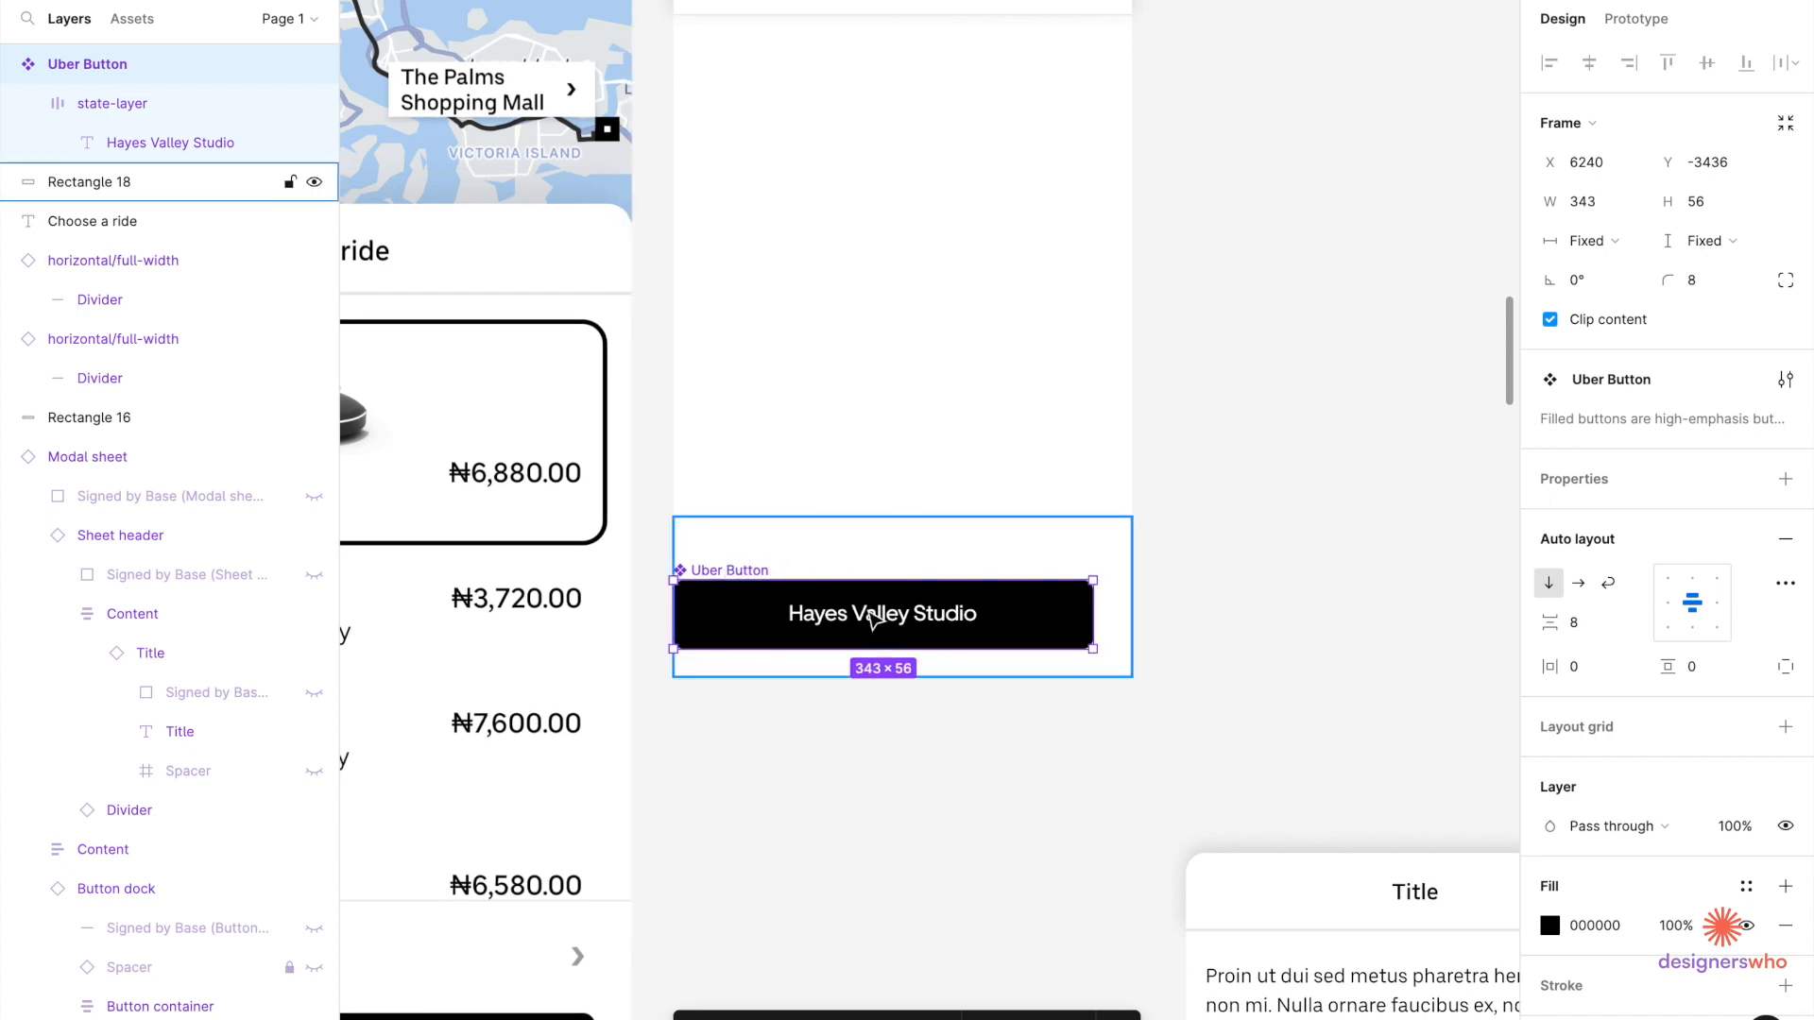
Centre the Uber Button horizontally within its screen frame.
{"action": "left_click_drag", "start_coordinate": [1188, 738], "coordinate": [843, 500]}
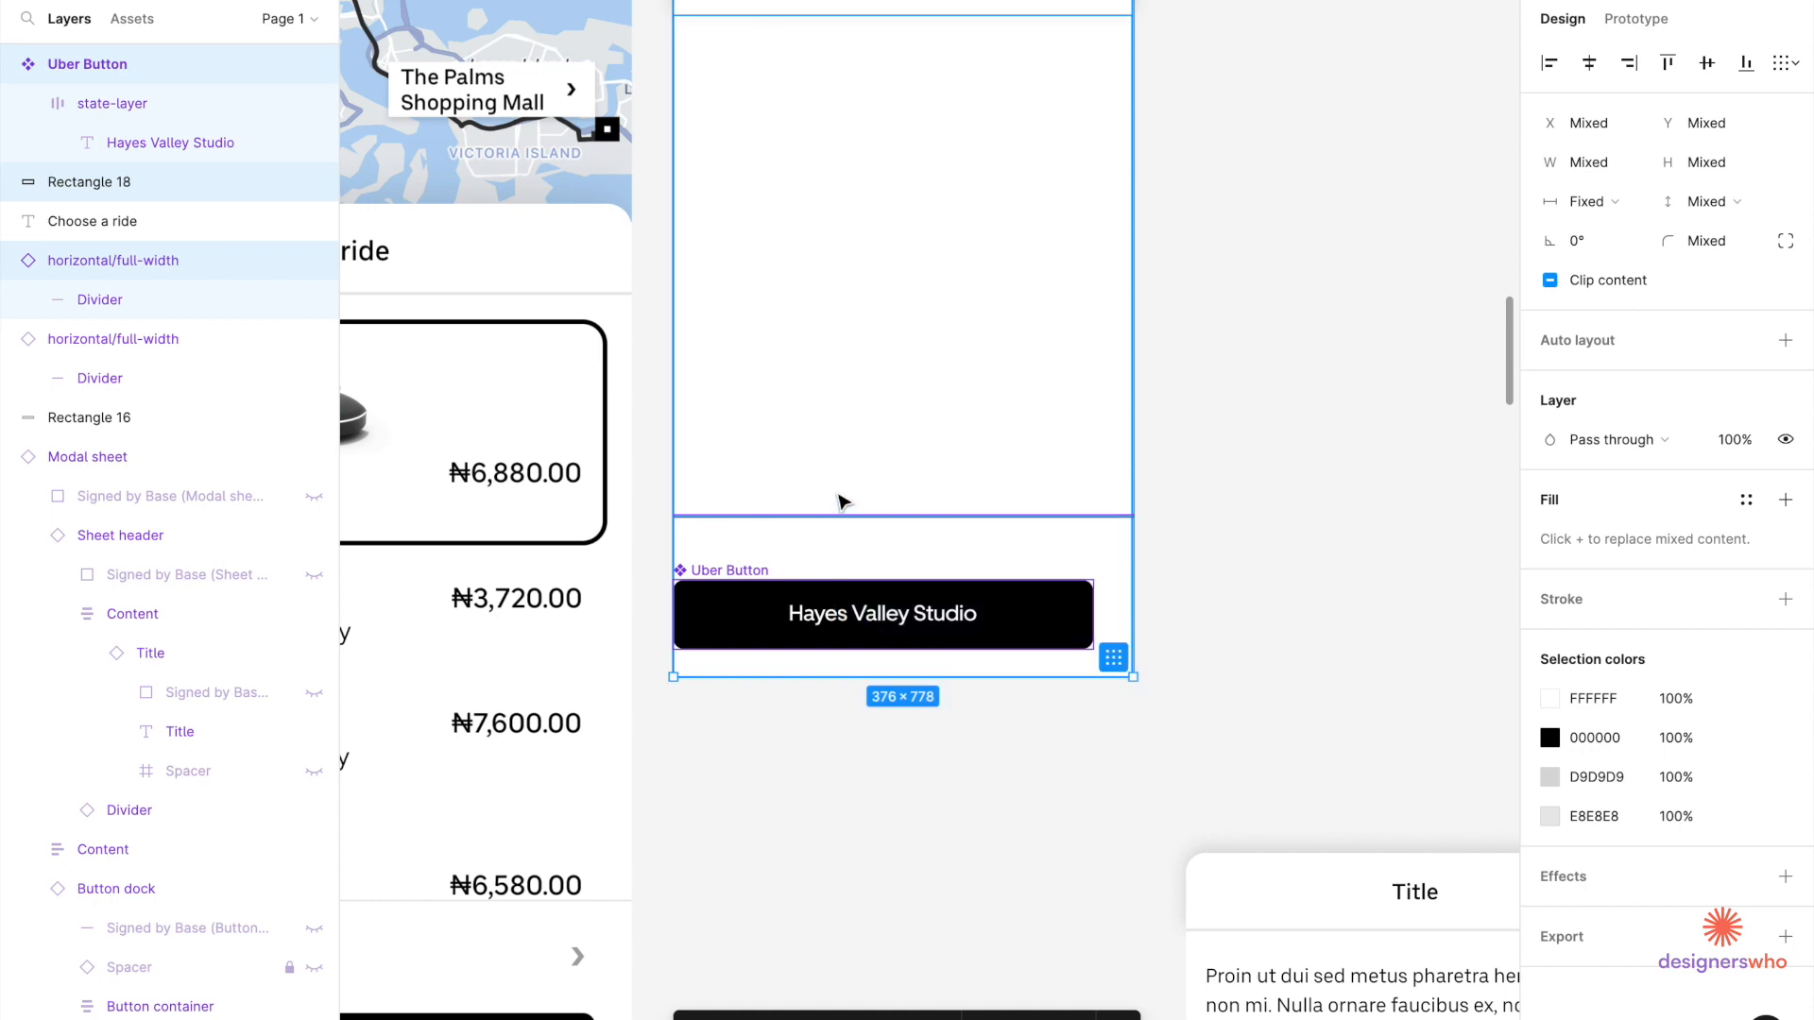
{"action": "scroll", "coordinate": [844, 499], "scroll_direction": "down", "scroll_amount": 5}
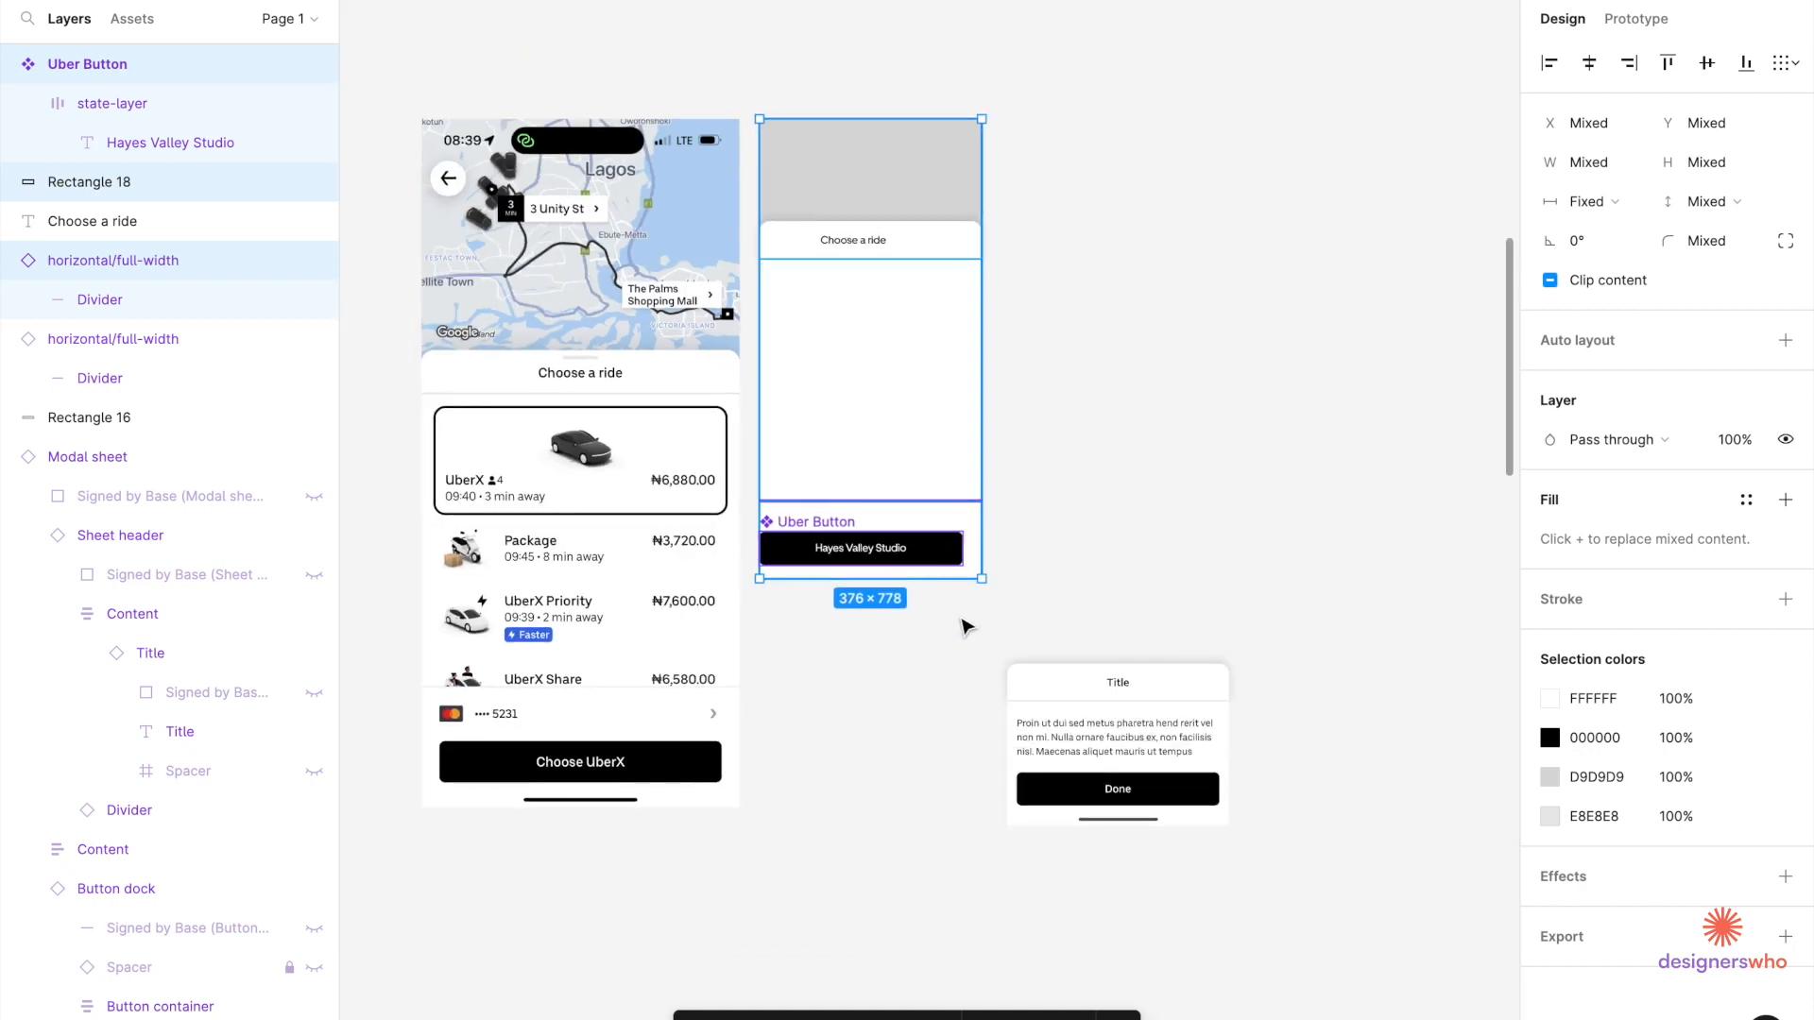
{"action": "left_click", "coordinate": [967, 650]}
{"action": "left_click_drag", "start_coordinate": [967, 652], "coordinate": [791, 87]}
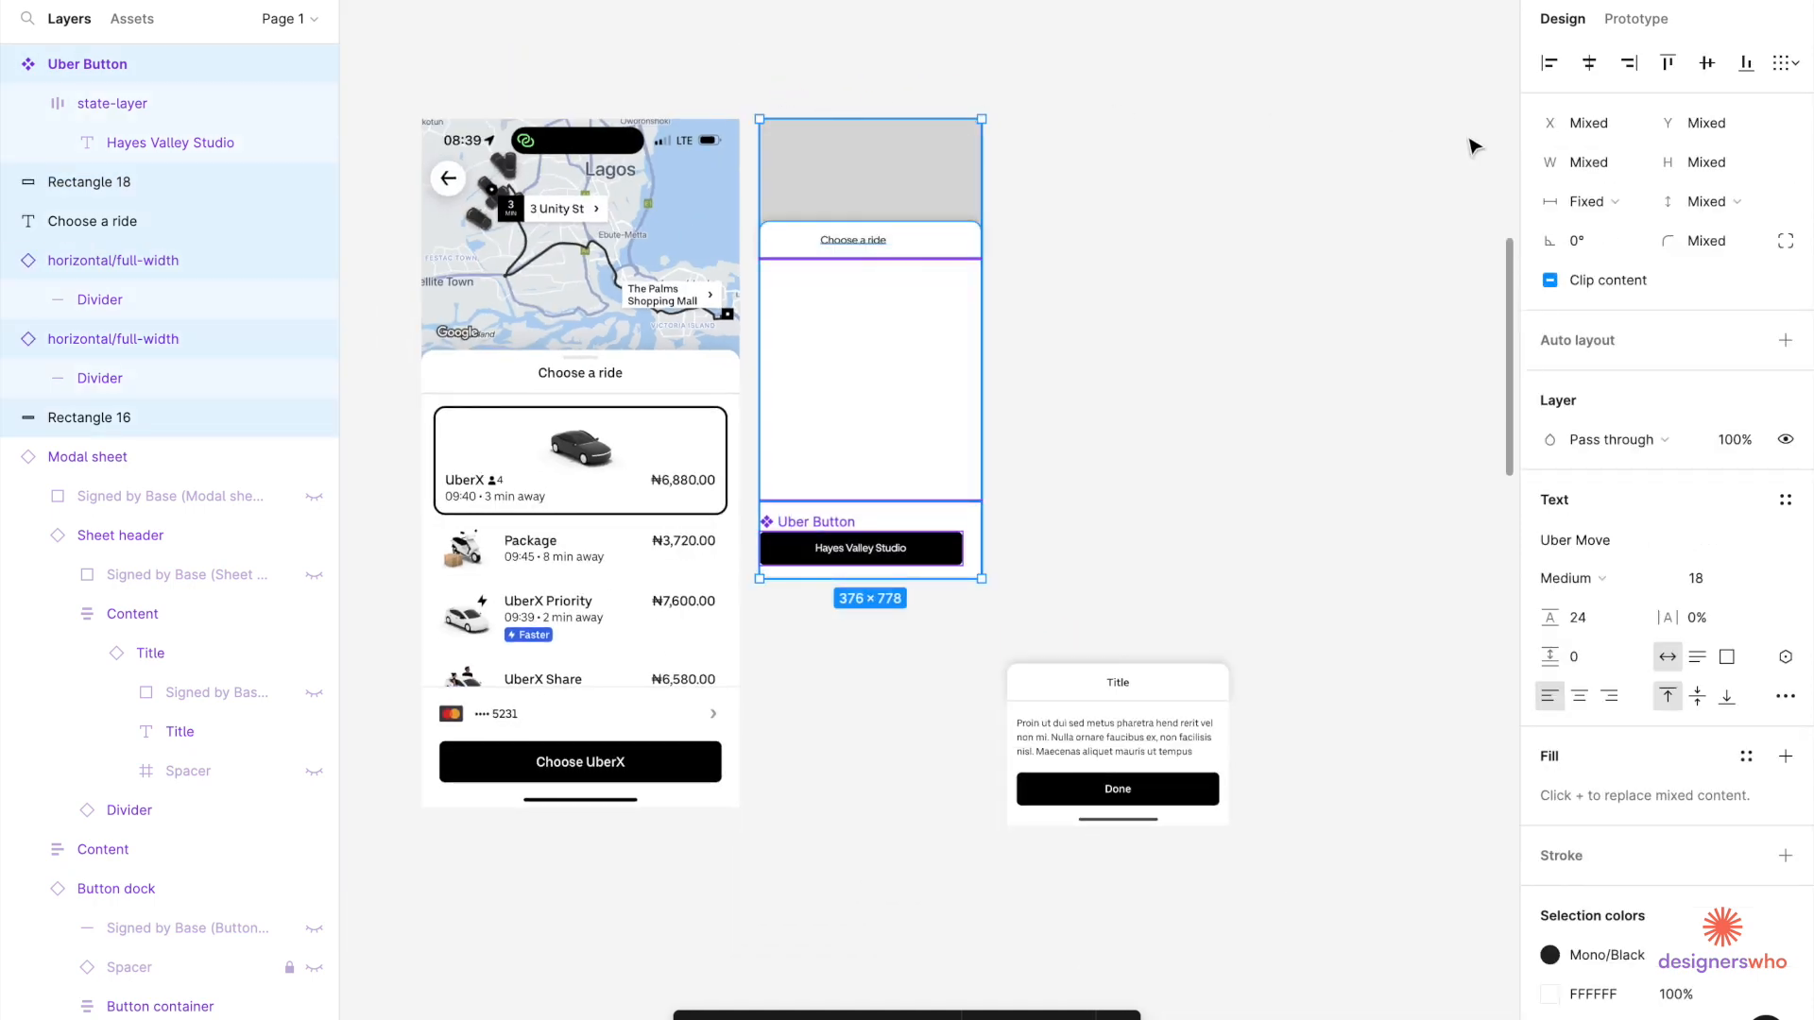
{"action": "left_click", "coordinate": [1591, 63]}
{"action": "scroll", "coordinate": [971, 478], "scroll_direction": "up", "scroll_amount": 3}
{"action": "scroll", "coordinate": [968, 480], "scroll_direction": "left", "scroll_amount": 3}
{"action": "scroll", "coordinate": [968, 480], "scroll_direction": "down", "scroll_amount": 2}
{"action": "left_click", "coordinate": [1188, 500]}
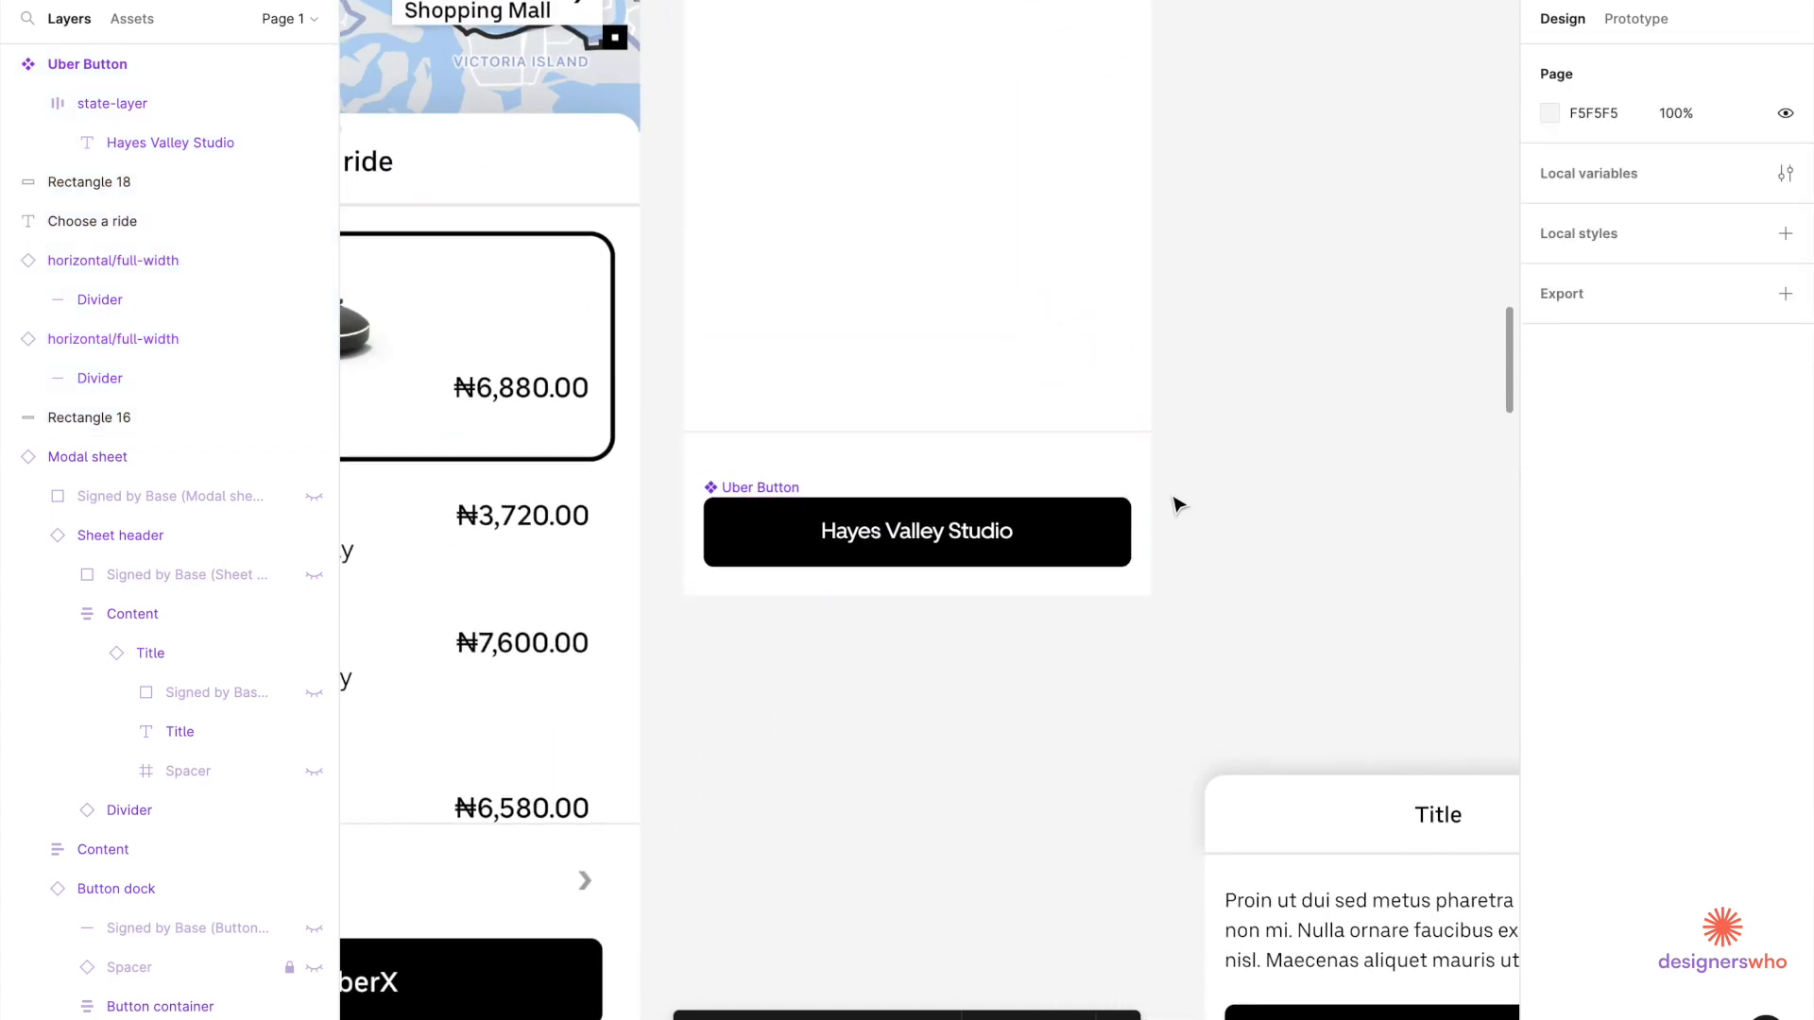
Paste the copied modal sheet below the Uber Button screen as the home indicator strip.
{"action": "scroll", "coordinate": [1127, 565], "scroll_direction": "down", "scroll_amount": 2}
{"action": "left_click", "coordinate": [1117, 561]}
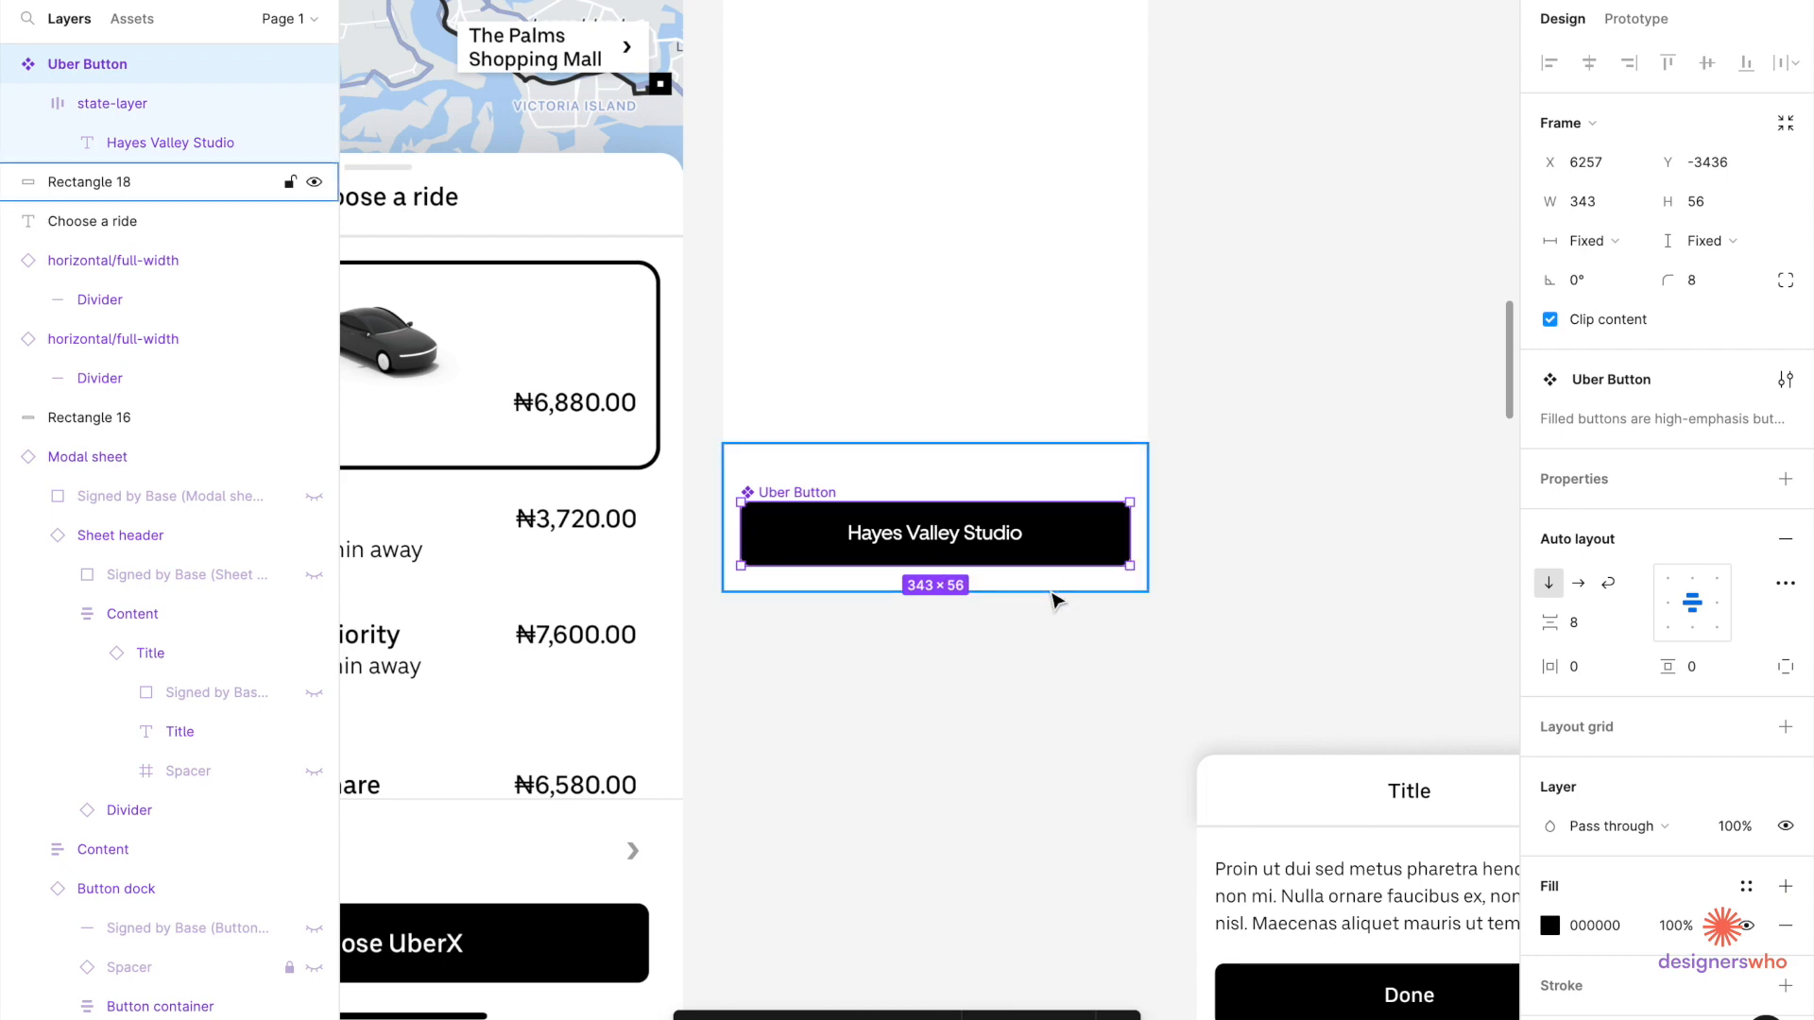
{"action": "scroll", "coordinate": [1056, 600], "scroll_direction": "down", "scroll_amount": 2}
{"action": "scroll", "coordinate": [1034, 723], "scroll_direction": "down", "scroll_amount": 5}
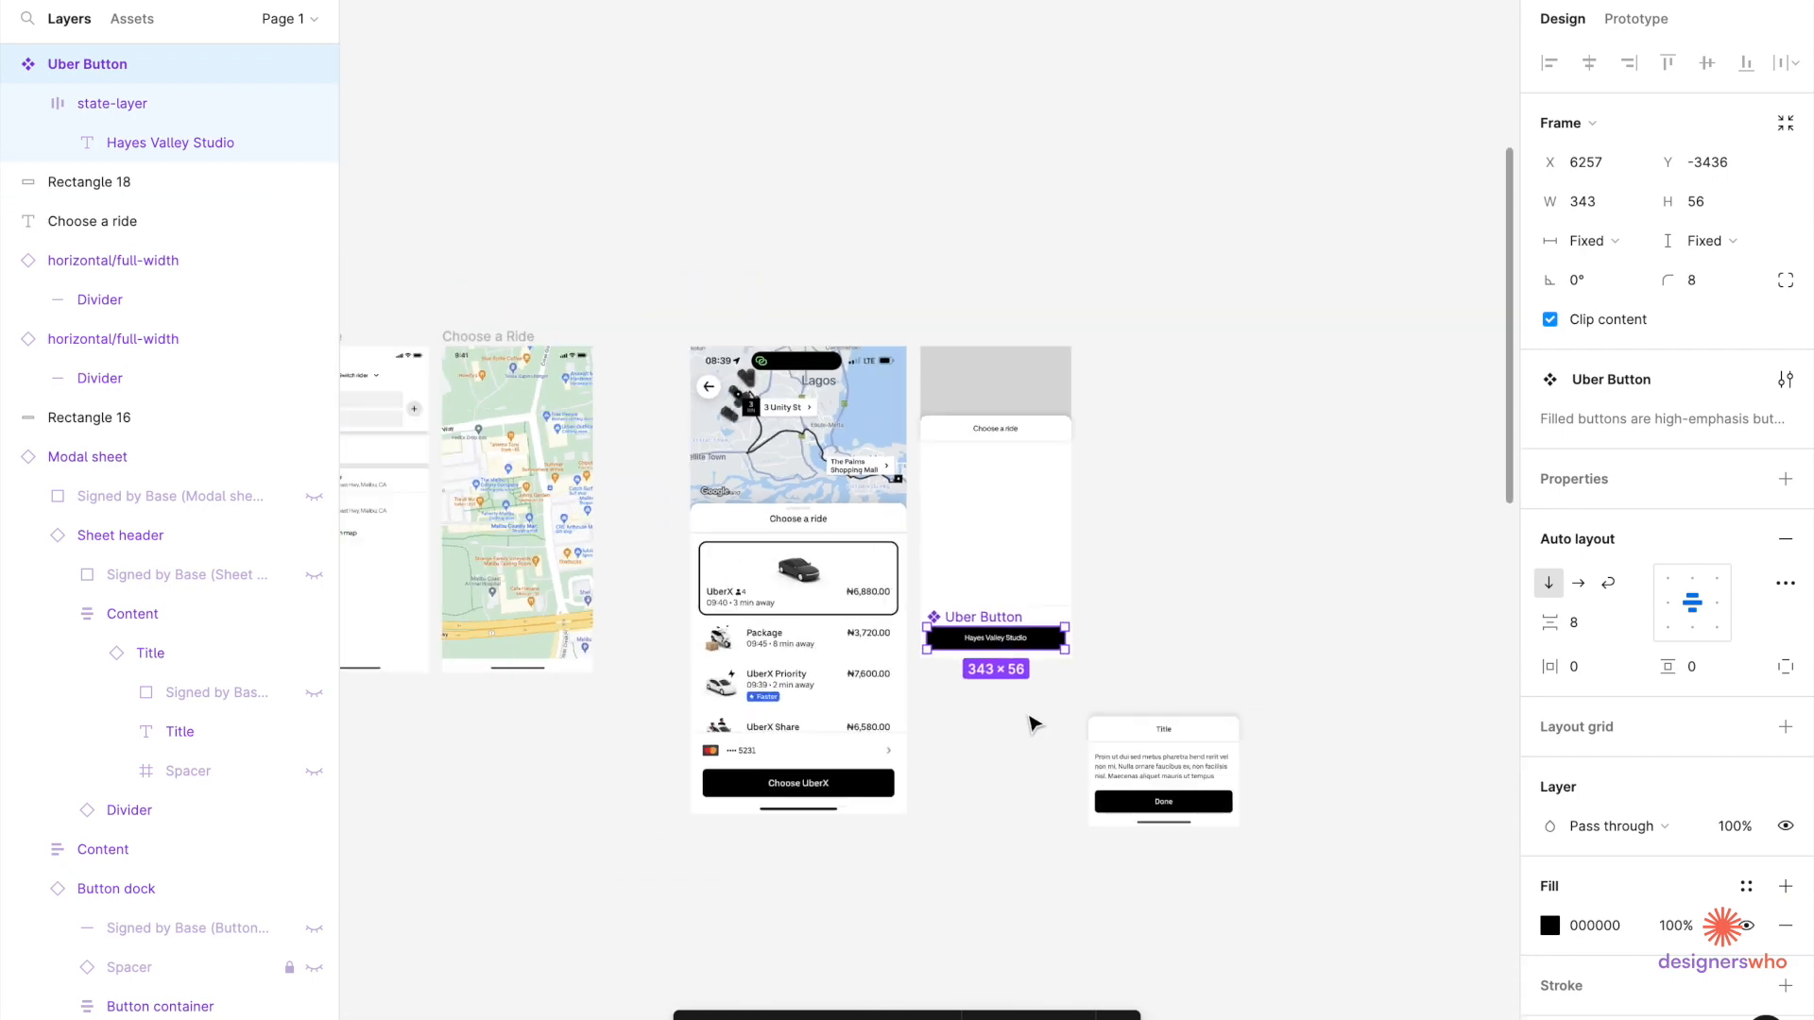
{"action": "left_click", "coordinate": [913, 564]}
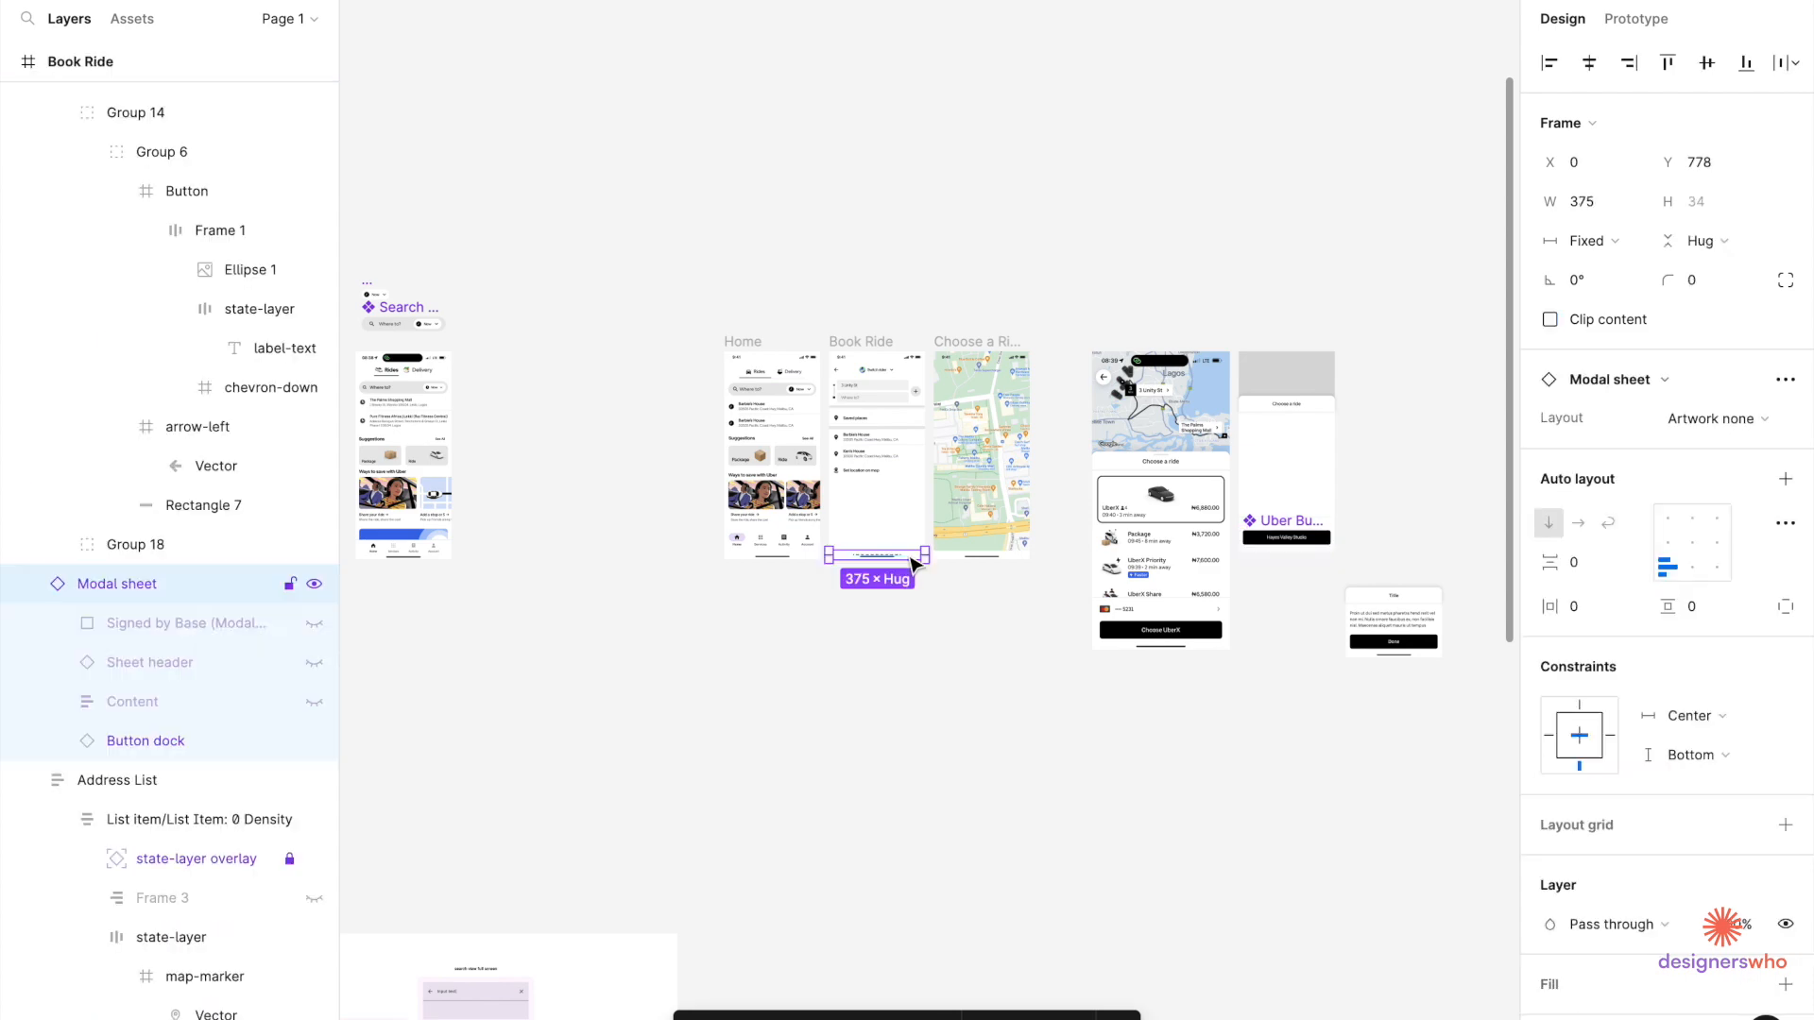
{"action": "scroll", "coordinate": [1369, 526], "scroll_direction": "up", "scroll_amount": 5}
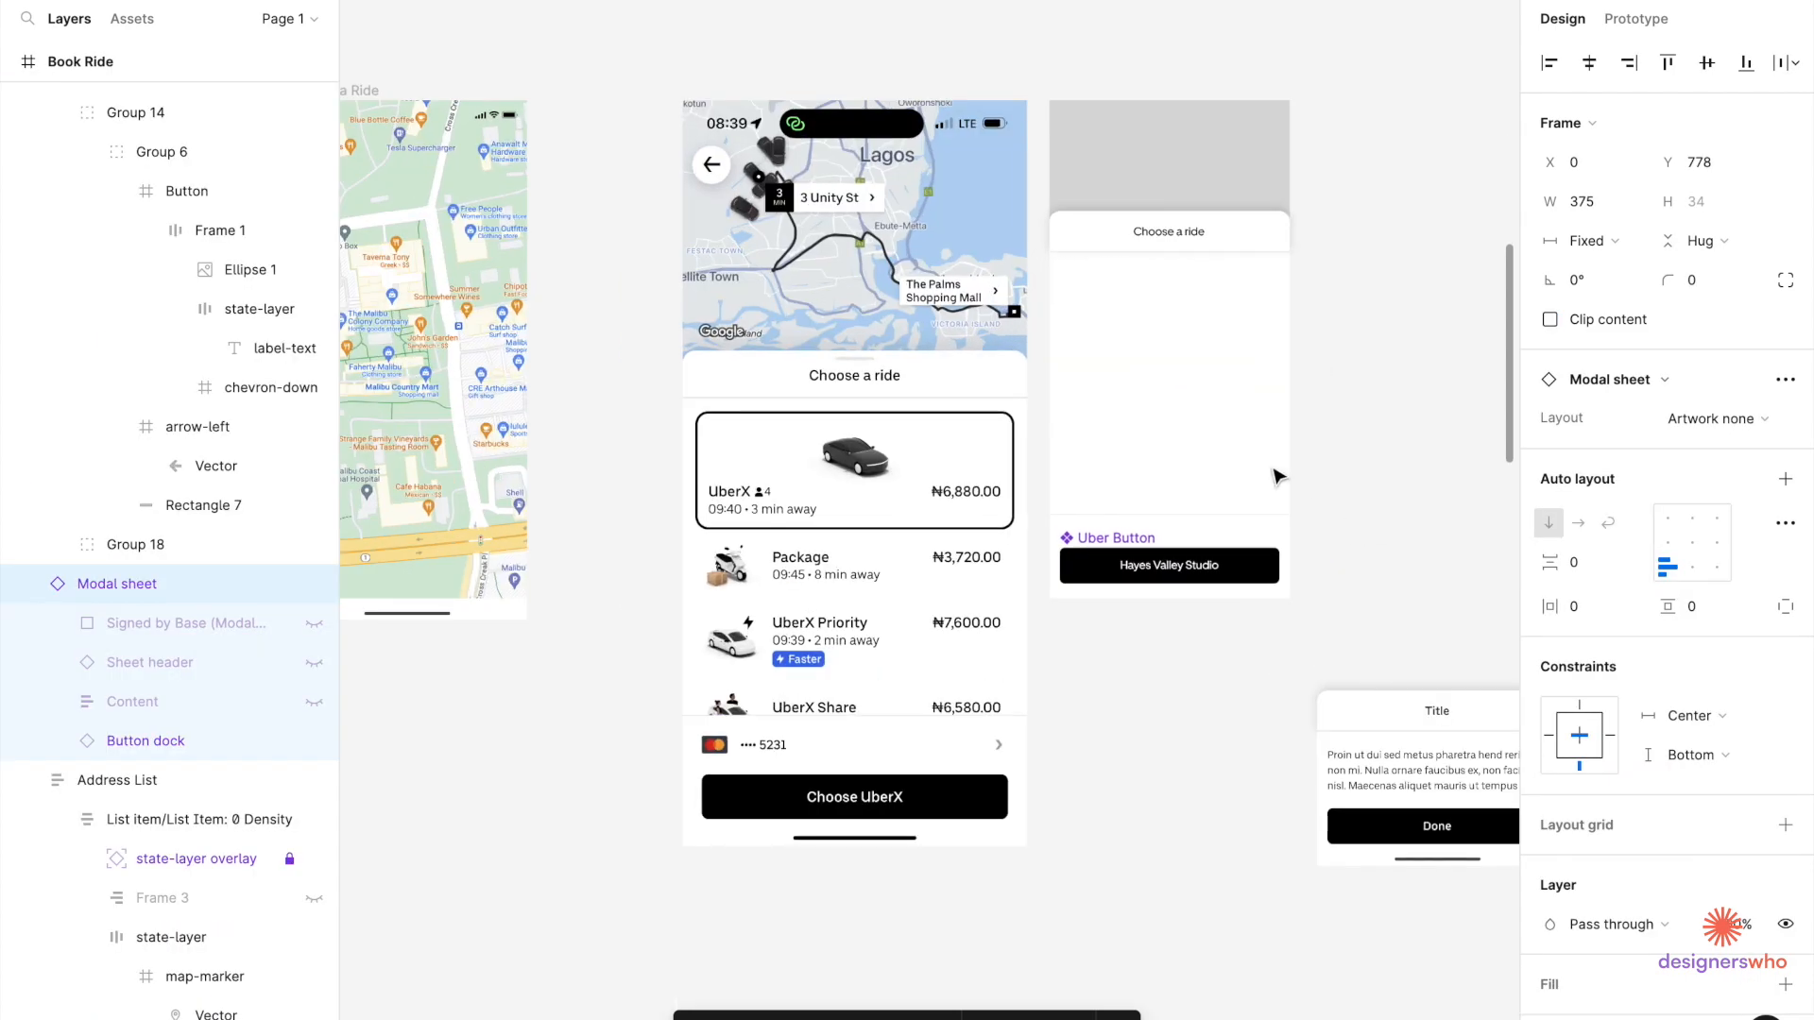
{"action": "left_click", "coordinate": [1259, 407]}
{"action": "scroll", "coordinate": [1259, 406], "scroll_direction": "up", "scroll_amount": 3}
{"action": "scroll", "coordinate": [1257, 407], "scroll_direction": "down", "scroll_amount": 1}
{"action": "left_click", "coordinate": [1133, 709]}
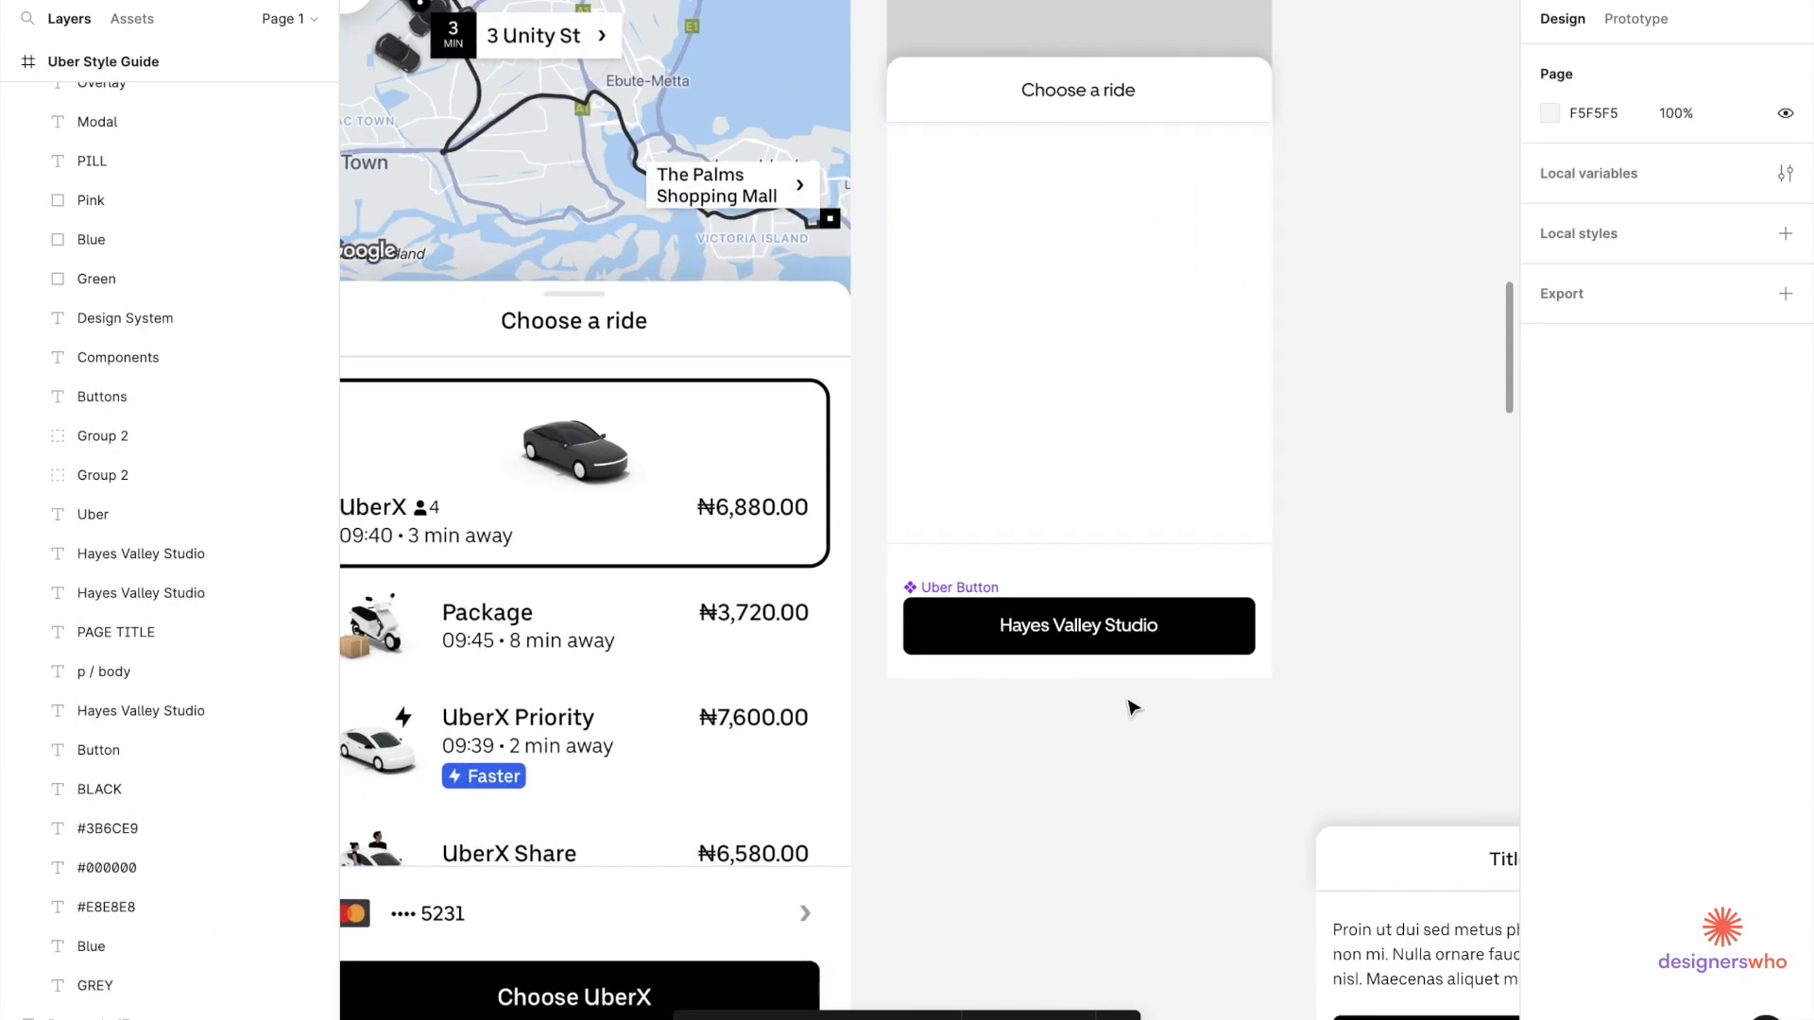
{"action": "key", "text": "ctrl+v"}
{"action": "left_click_drag", "start_coordinate": [992, 547], "coordinate": [1145, 707]}
Lower the Uber Button so it sits just above the home indicator bar.
{"action": "scroll", "coordinate": [1177, 805], "scroll_direction": "down", "scroll_amount": 3}
{"action": "scroll", "coordinate": [1178, 806], "scroll_direction": "right", "scroll_amount": 3}
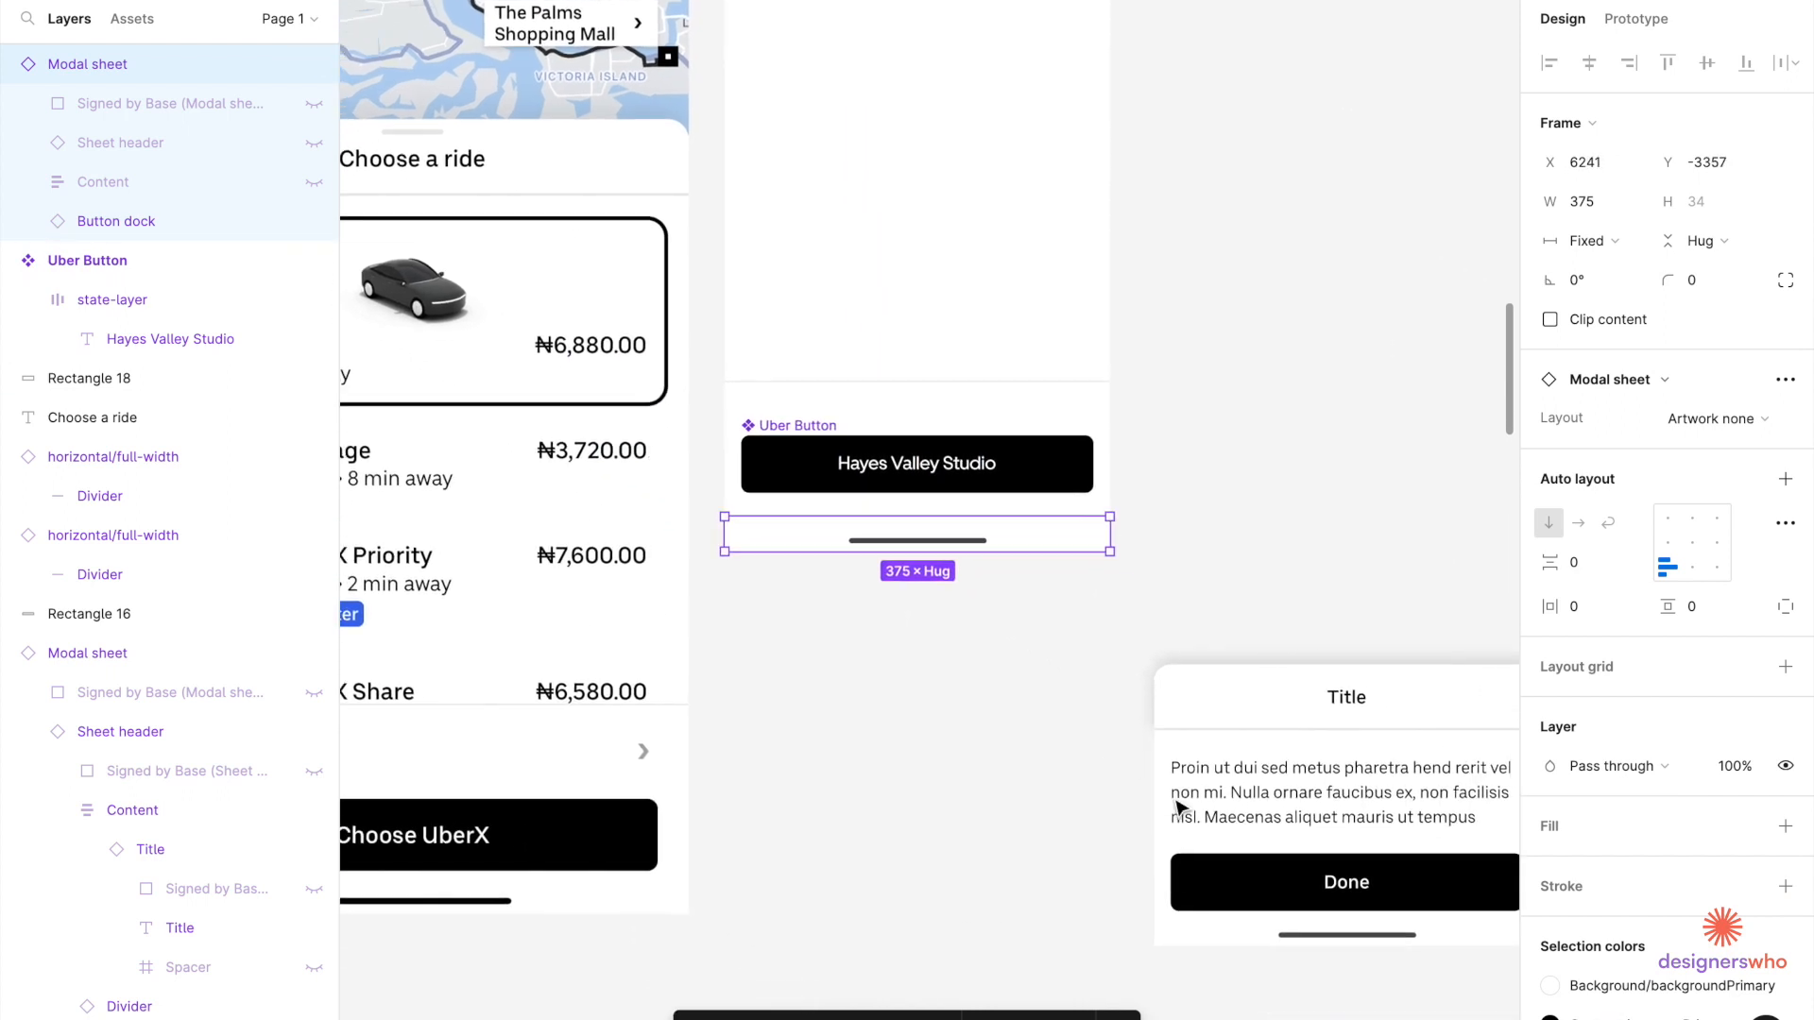
{"action": "left_click", "coordinate": [1257, 886]}
{"action": "left_click", "coordinate": [1255, 891]}
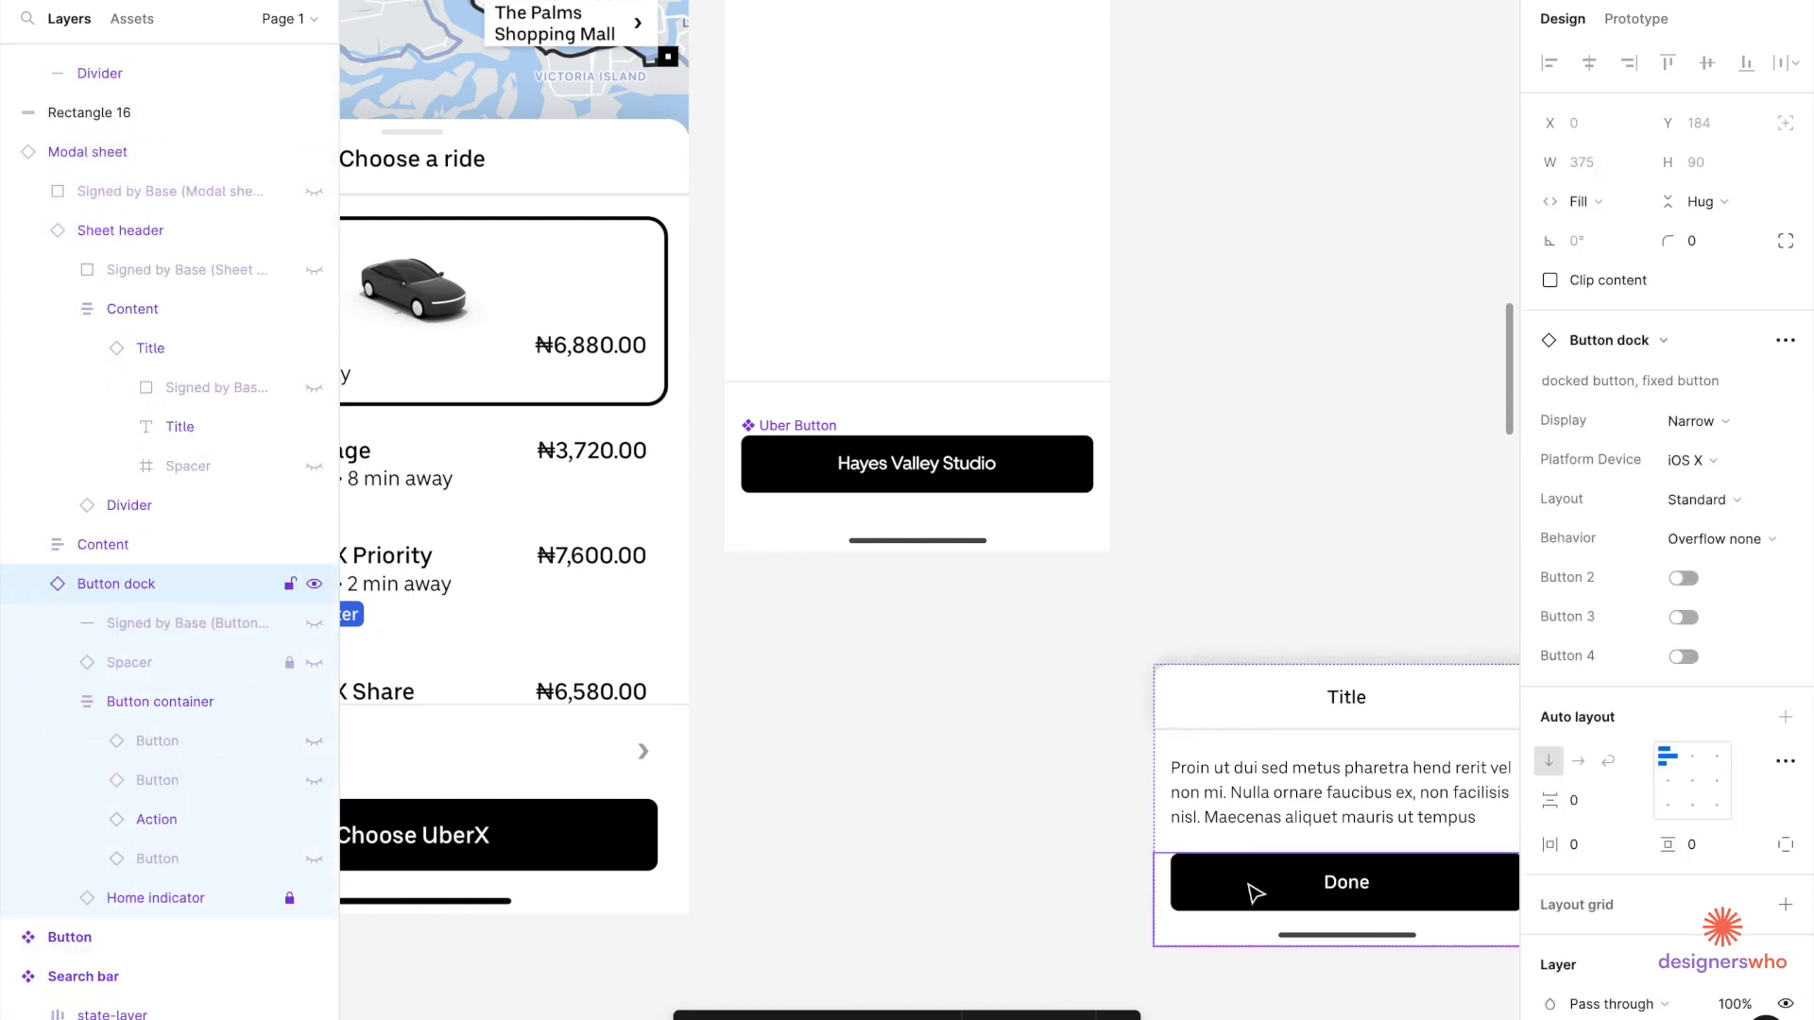
{"action": "left_click", "coordinate": [1255, 894]}
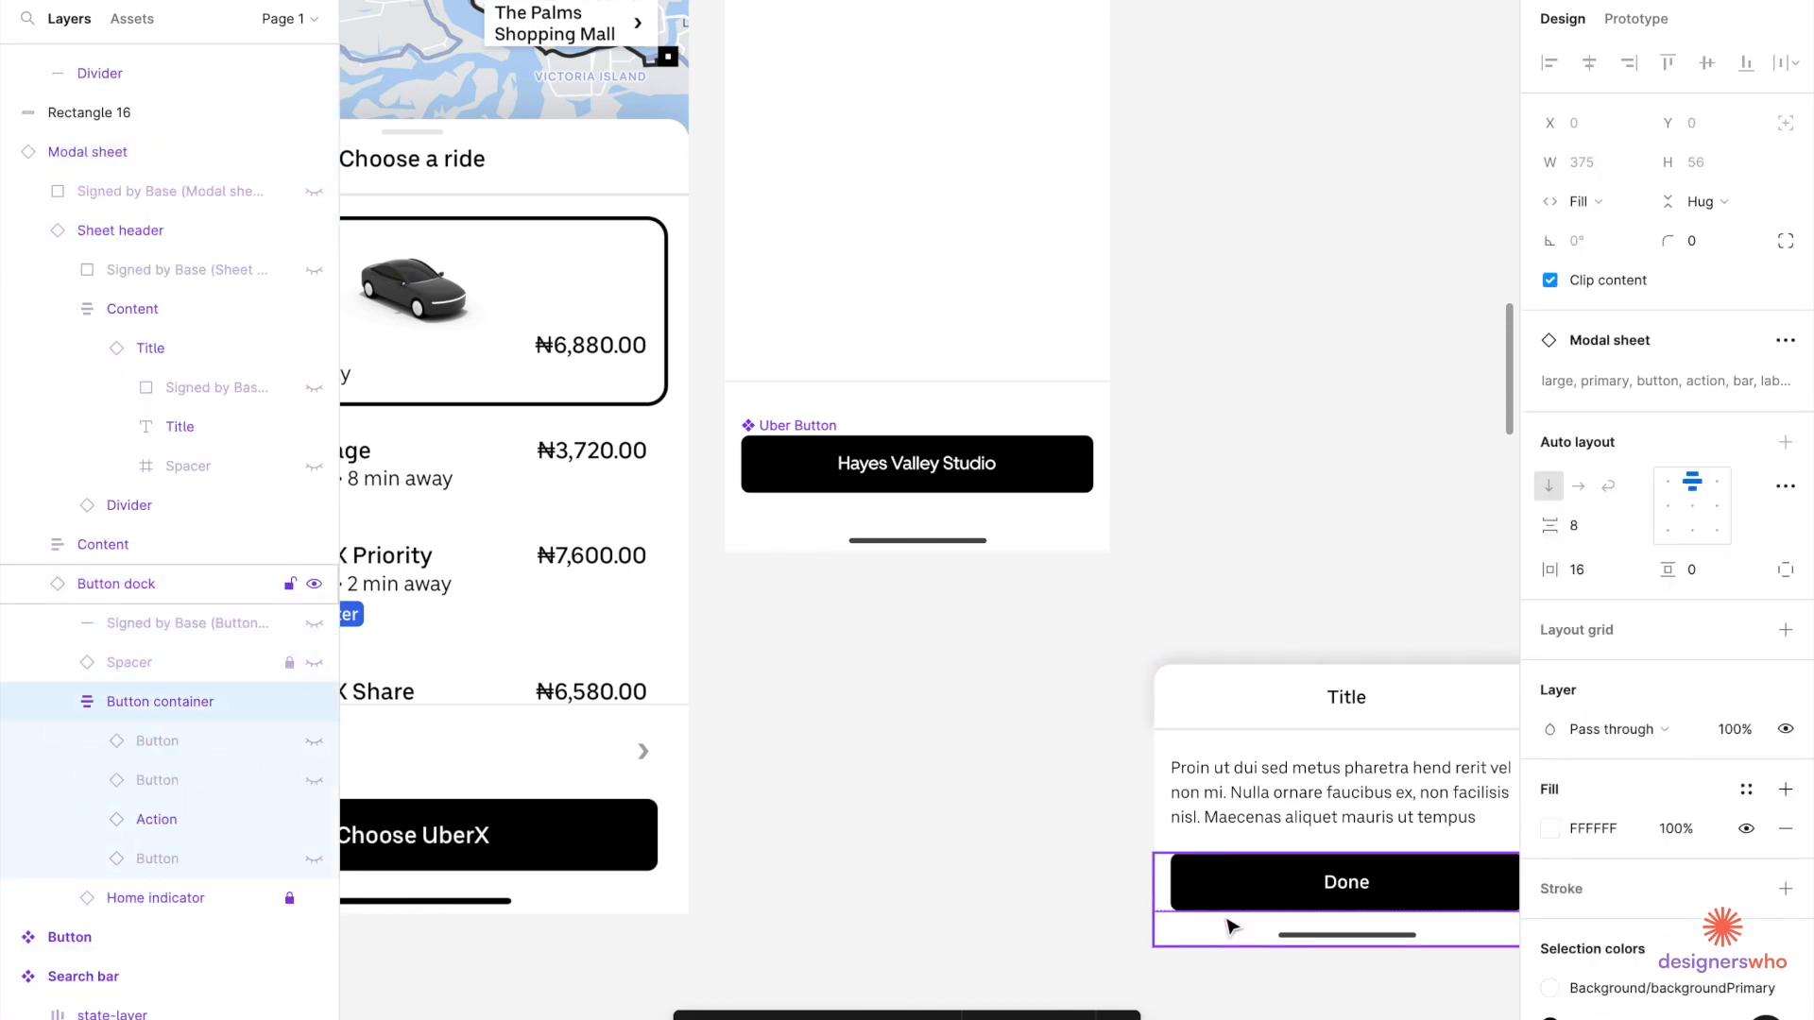
{"action": "left_click", "coordinate": [892, 477]}
{"action": "scroll", "coordinate": [892, 491], "scroll_direction": "up", "scroll_amount": 2}
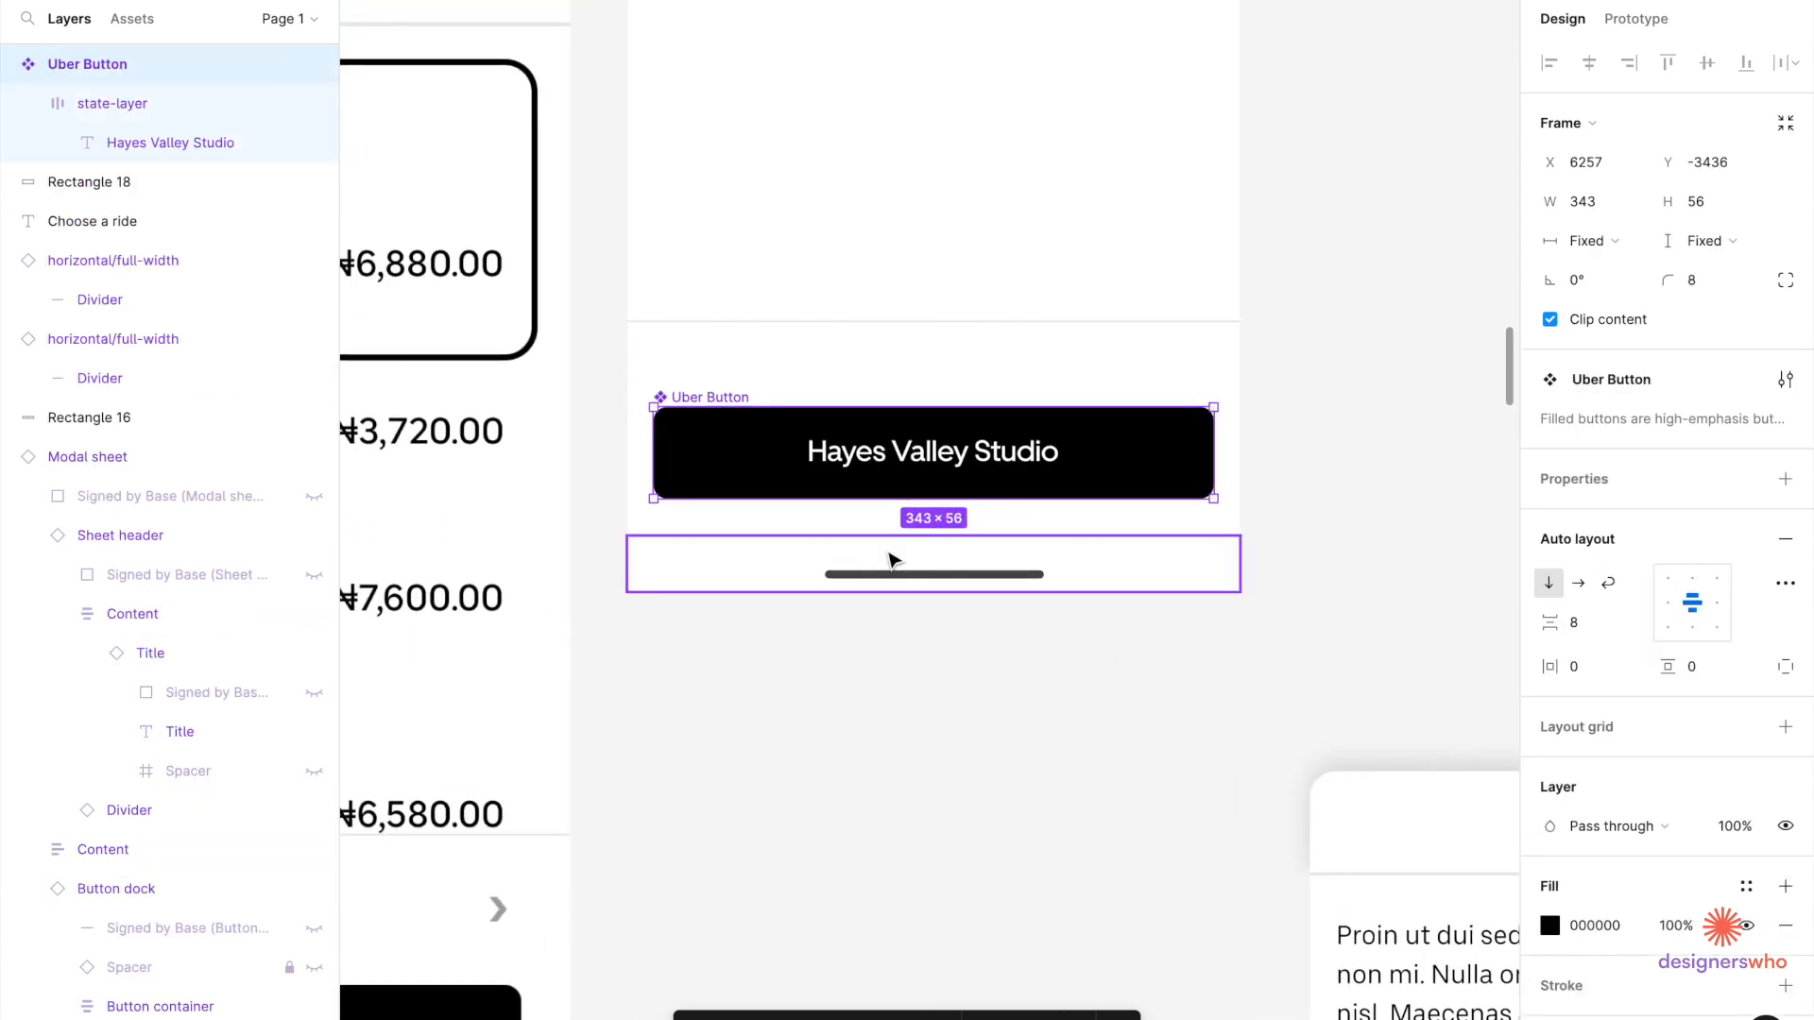
{"action": "left_click_drag", "start_coordinate": [914, 481], "coordinate": [918, 503]}
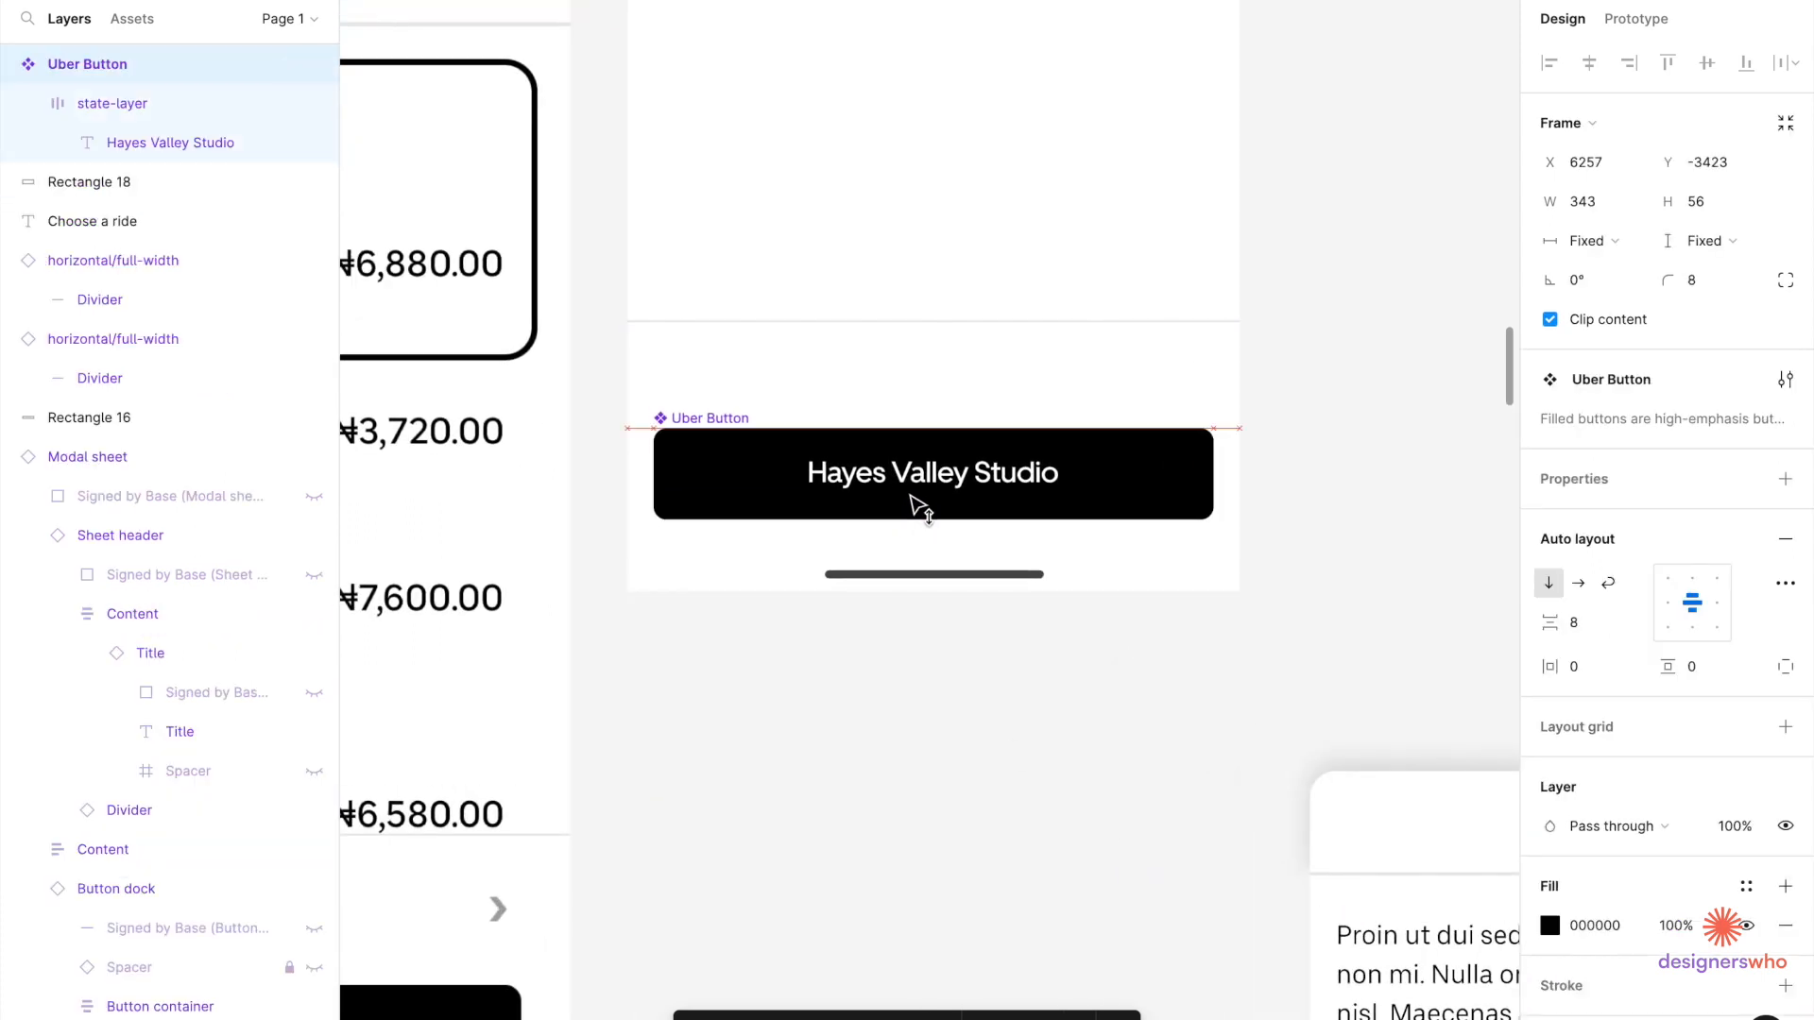
{"action": "key", "text": "Down"}
{"action": "key", "text": "Down"}
{"action": "key", "text": "Down"}
{"action": "key", "text": "Down"}
{"action": "key", "text": "Down"}
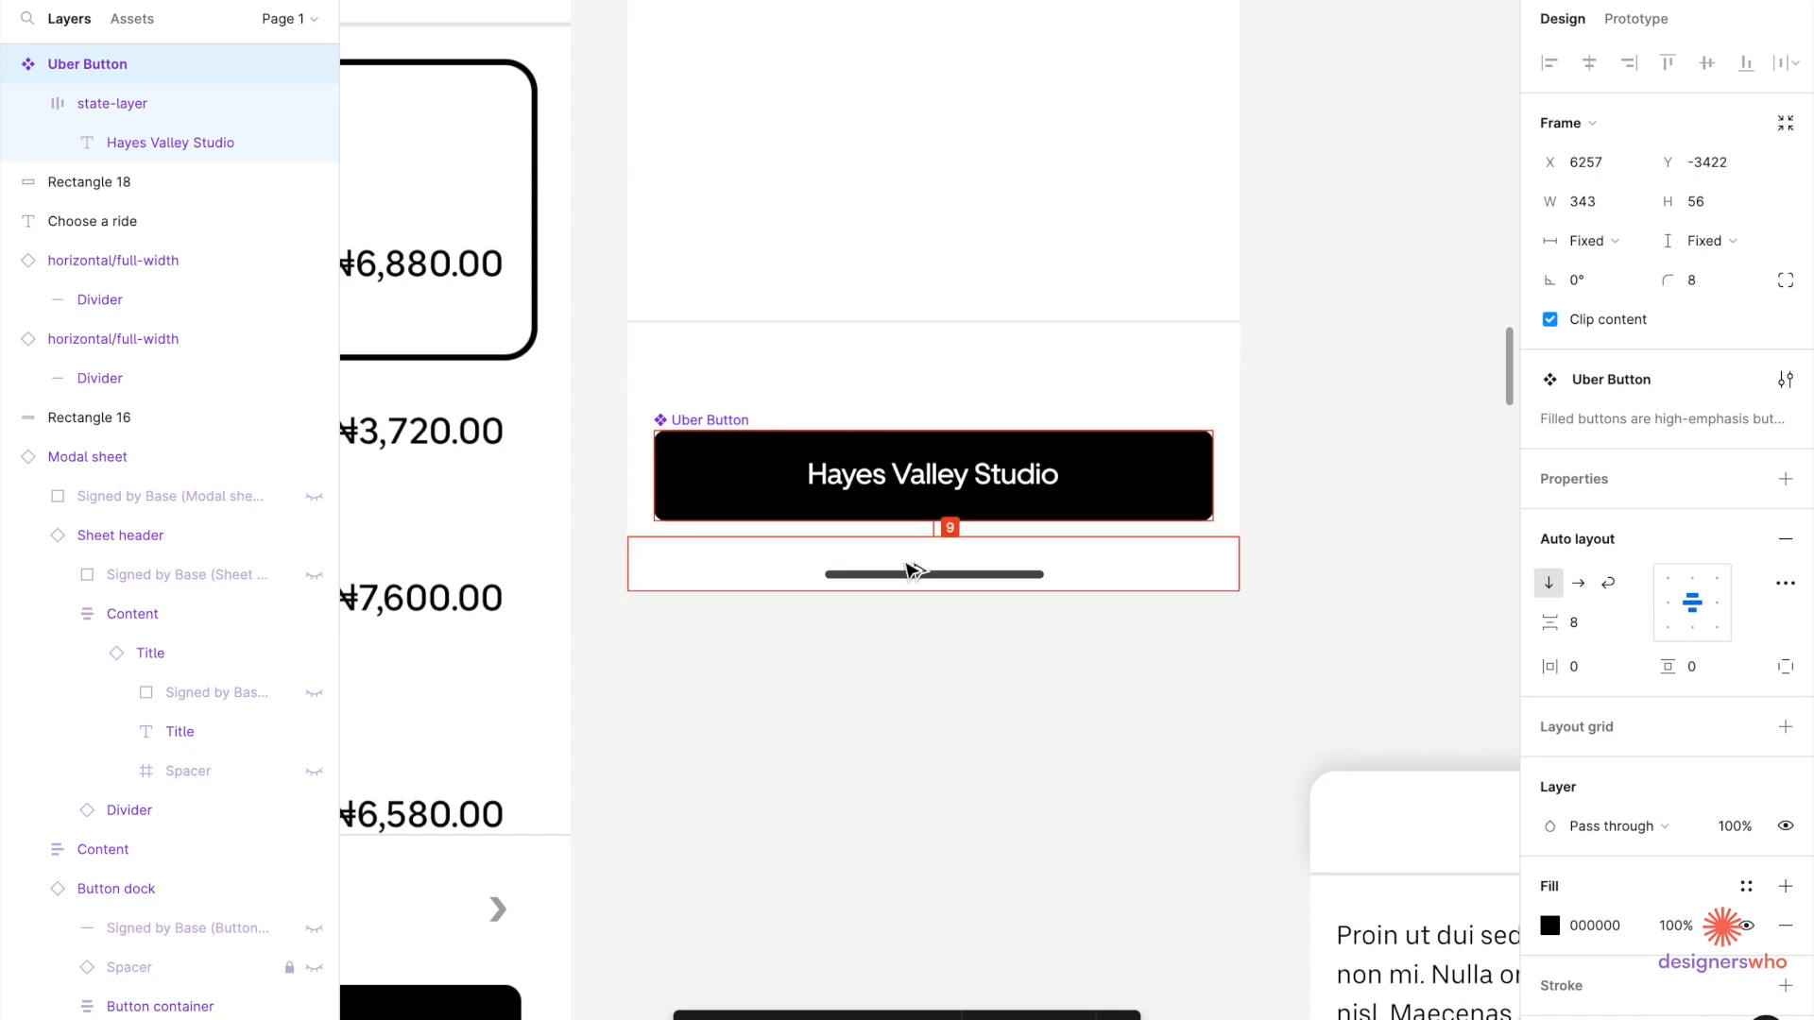
{"action": "key", "text": "Down"}
{"action": "key", "text": "Down"}
{"action": "key", "text": "Down"}
{"action": "key", "text": "Down"}
{"action": "key", "text": "Down"}
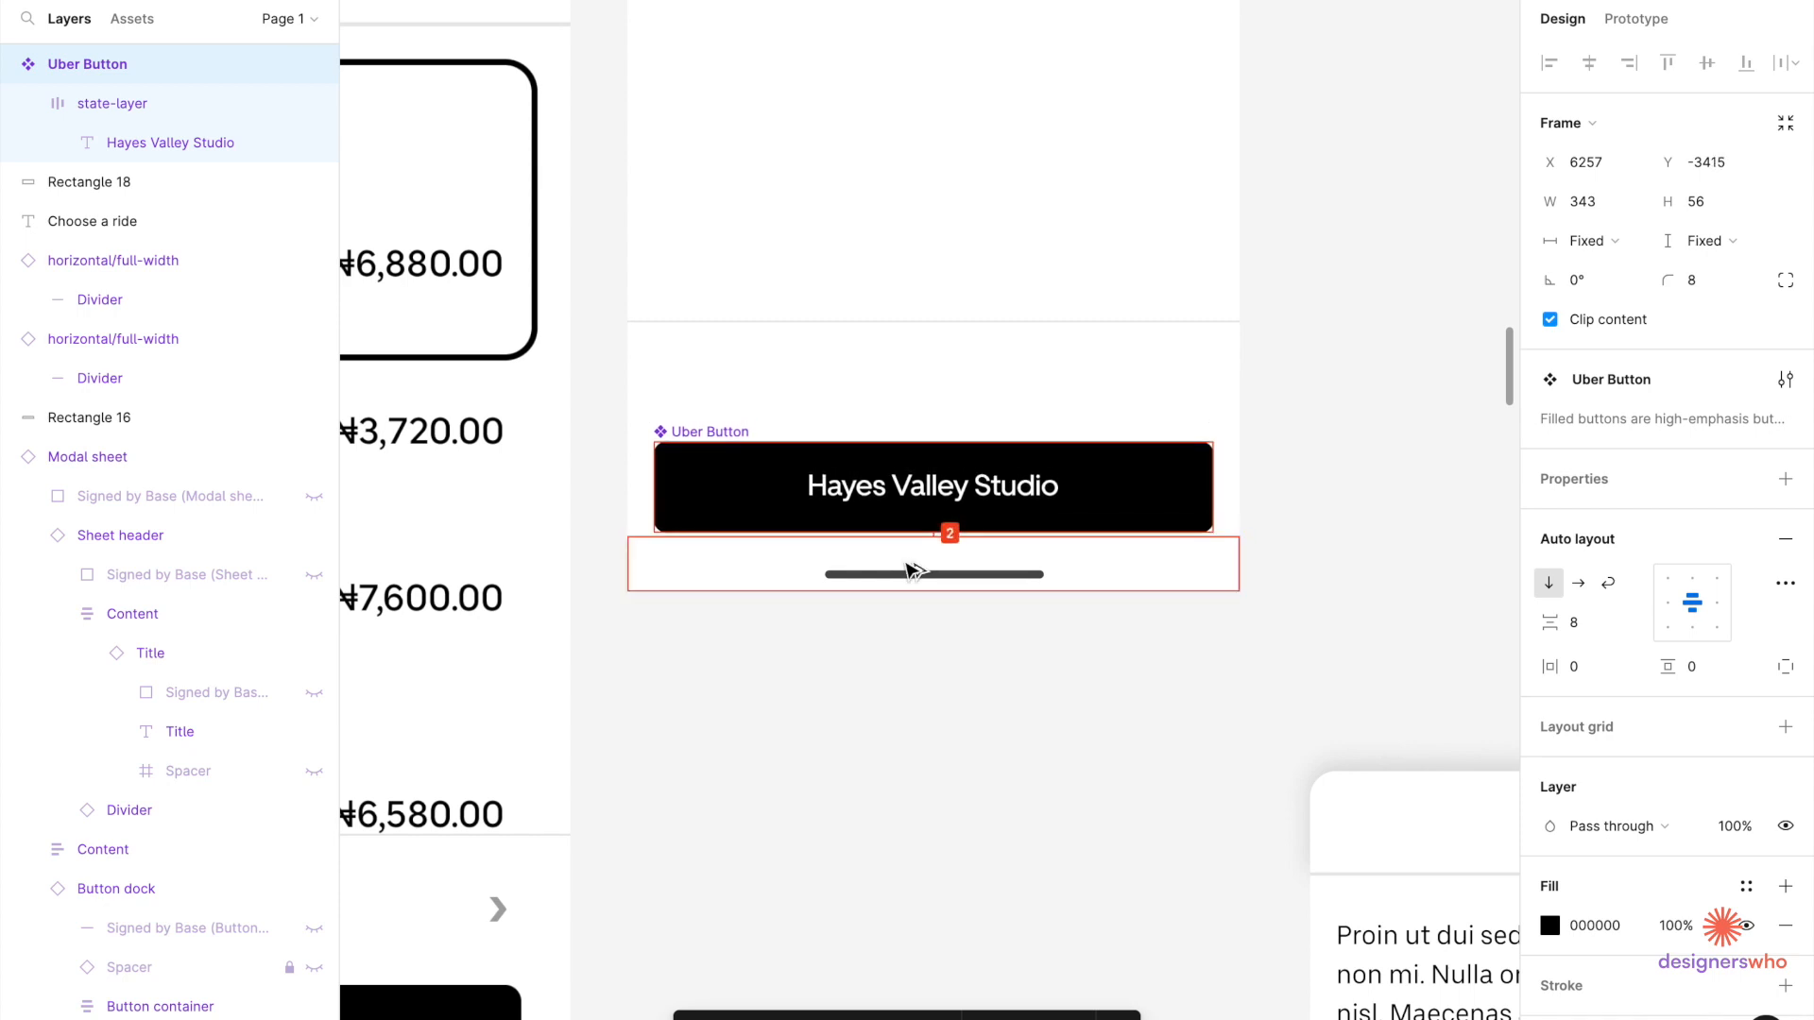
{"action": "left_click", "coordinate": [914, 723]}
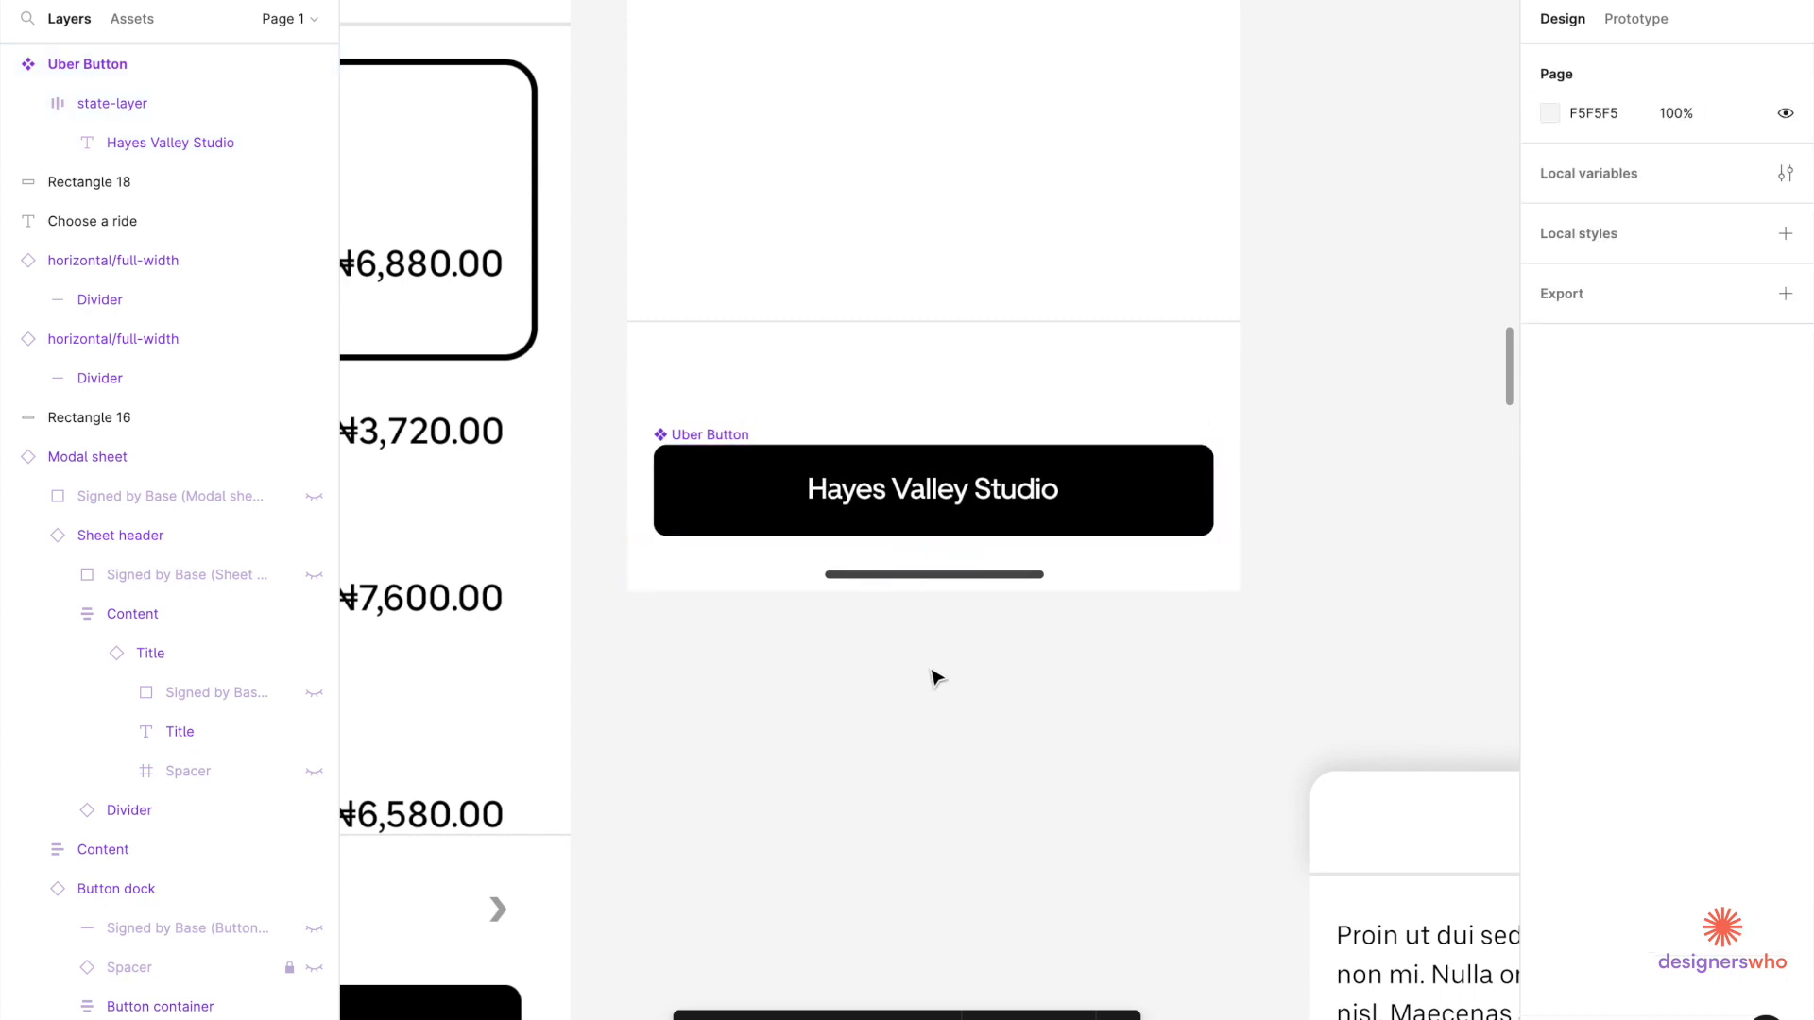
{"action": "scroll", "coordinate": [954, 578], "scroll_direction": "down", "scroll_amount": 5}
Inspect the draft screen's frame and the Modal overlay component for reference.
{"action": "left_click", "coordinate": [959, 581]}
{"action": "scroll", "coordinate": [958, 581], "scroll_direction": "down", "scroll_amount": 2}
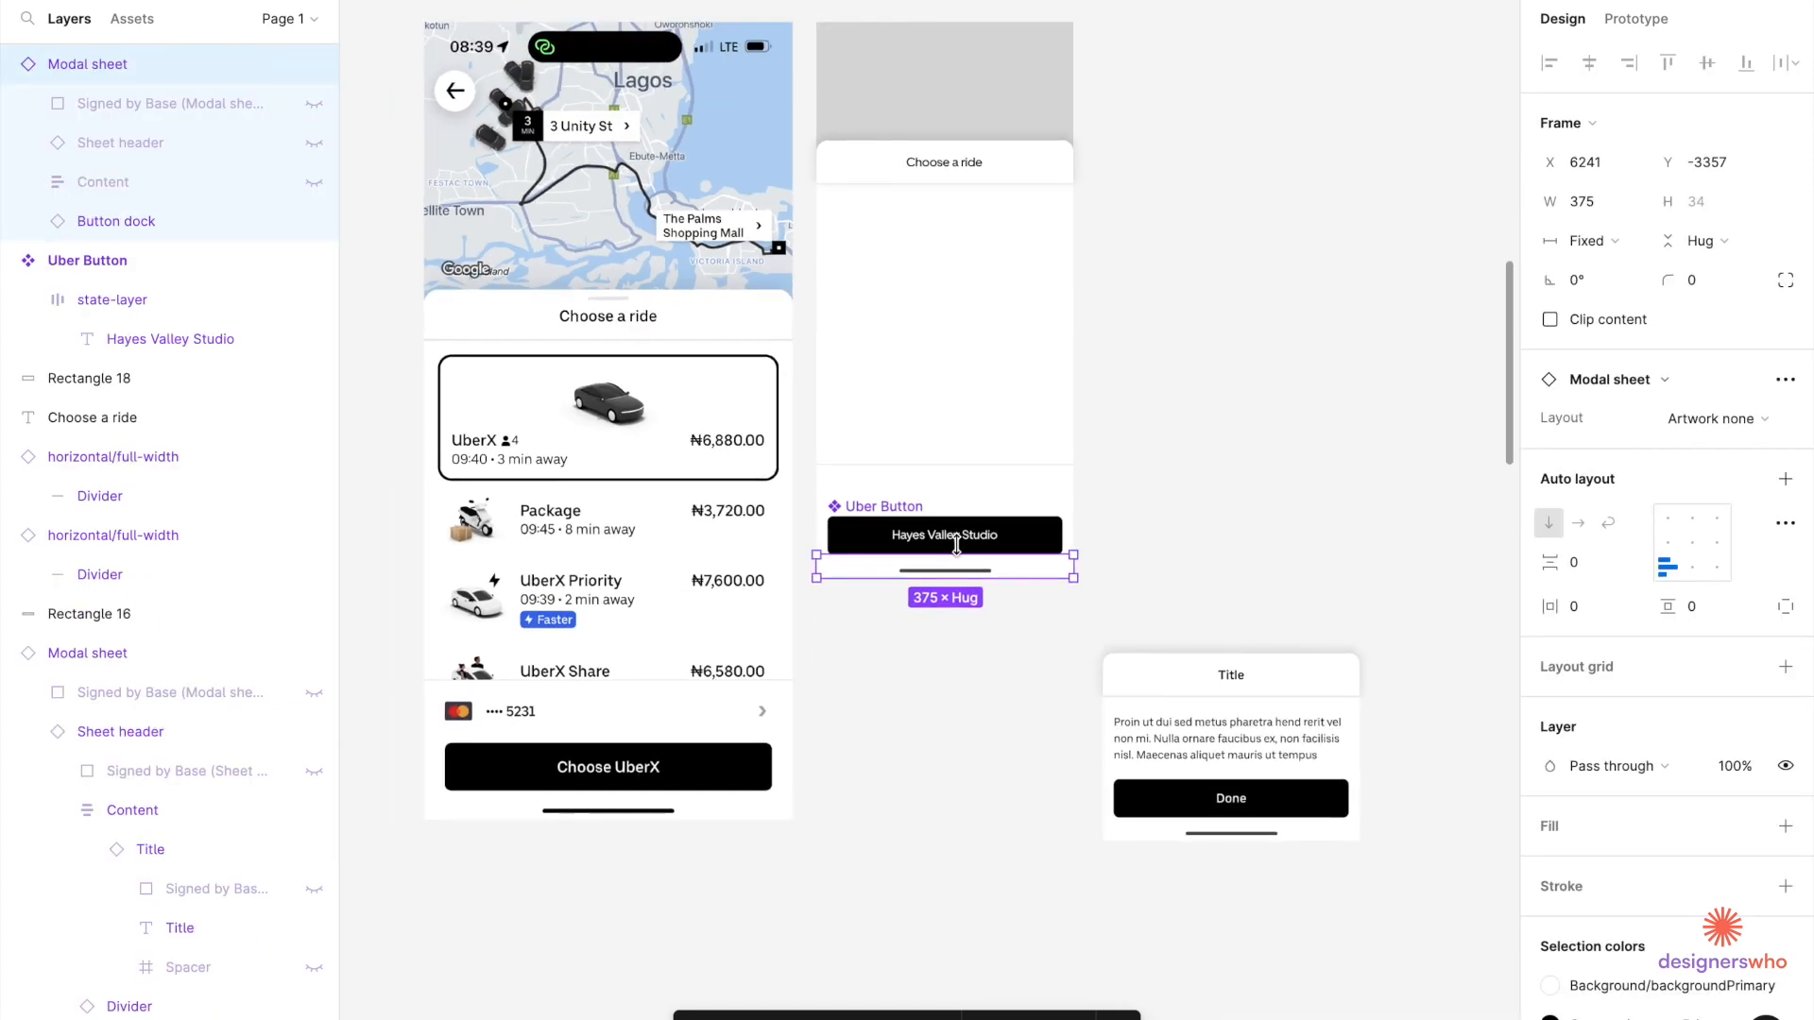
{"action": "scroll", "coordinate": [994, 95], "scroll_direction": "up", "scroll_amount": 2}
{"action": "scroll", "coordinate": [994, 95], "scroll_direction": "left", "scroll_amount": 1}
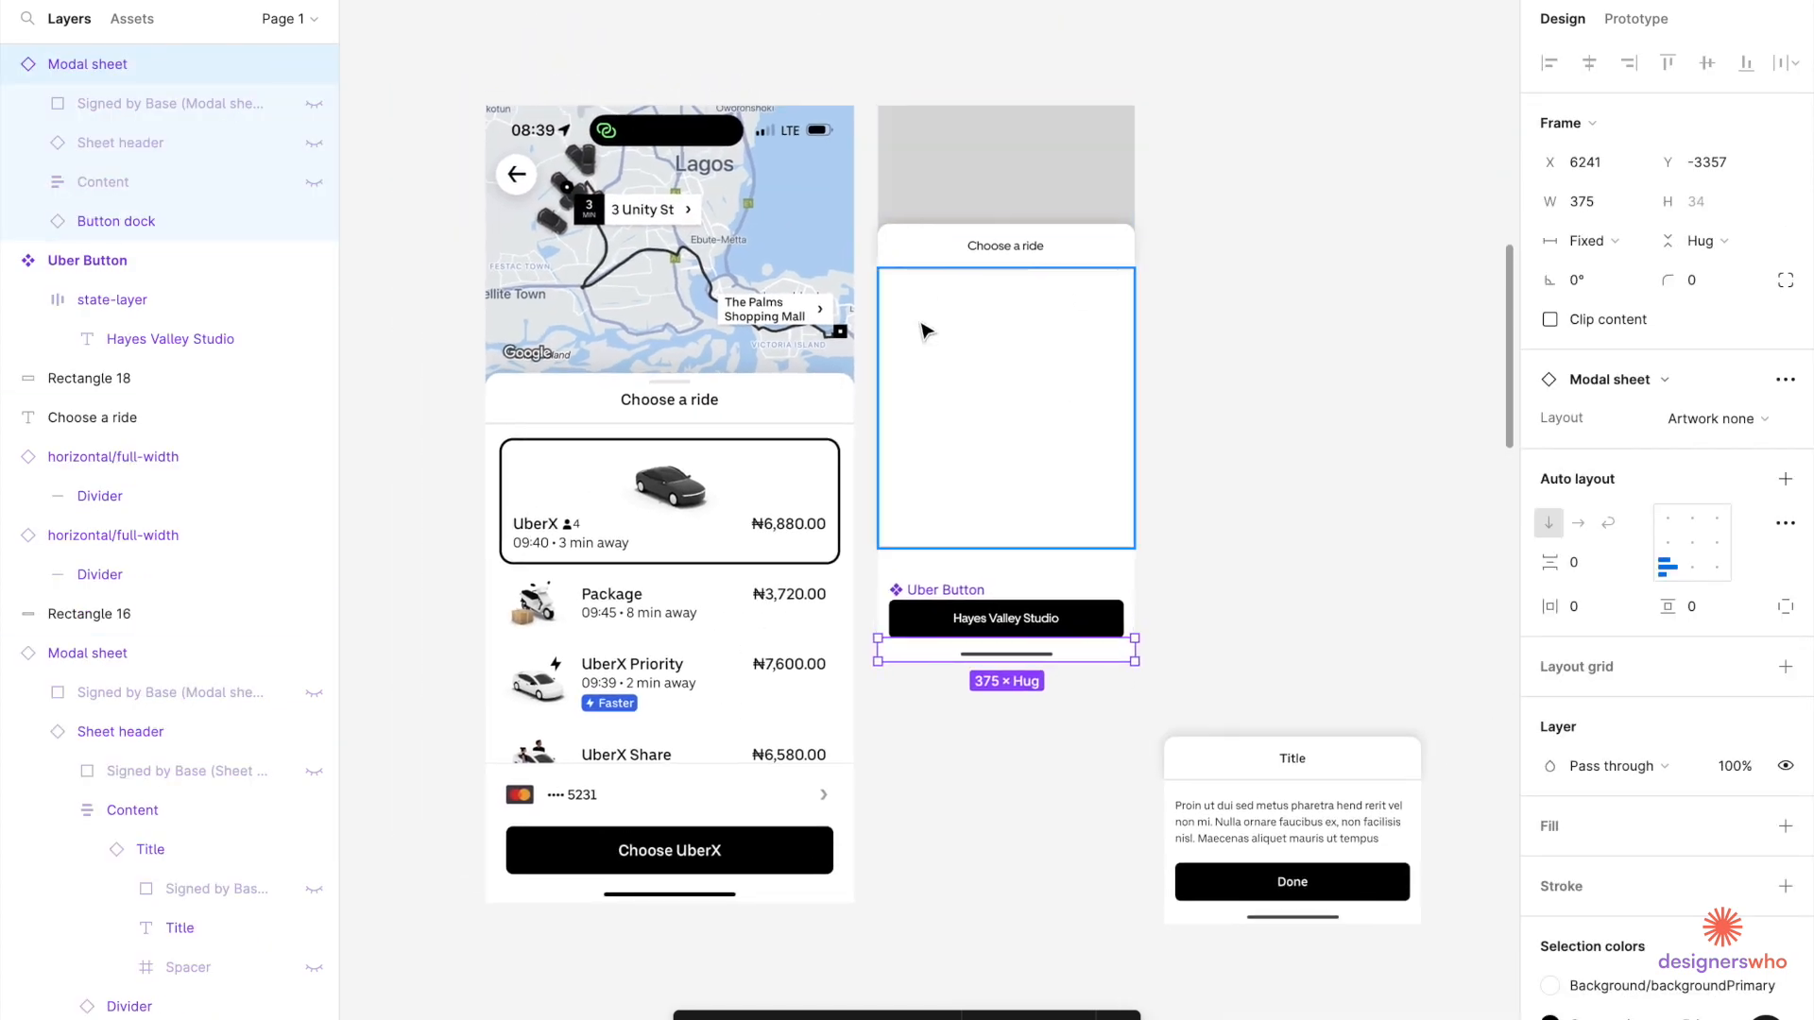
{"action": "left_click", "coordinate": [979, 189]}
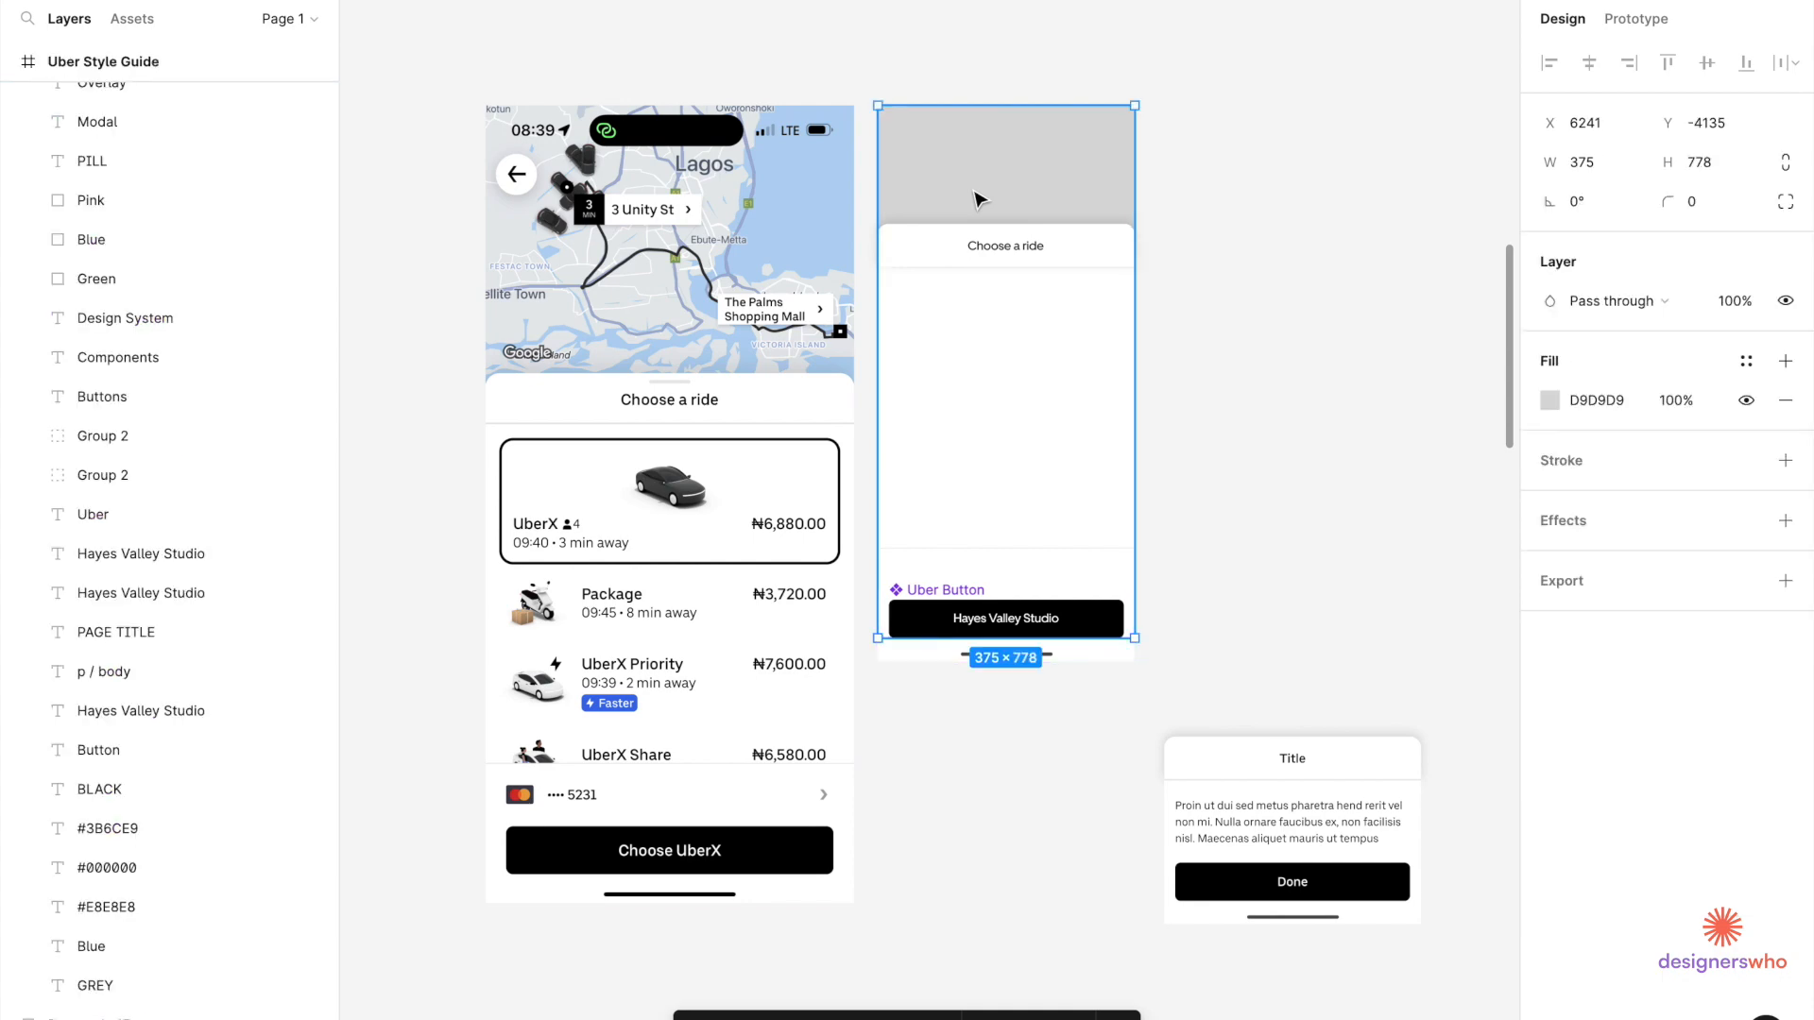
{"action": "scroll", "coordinate": [984, 180], "scroll_direction": "down", "scroll_amount": 3}
{"action": "scroll", "coordinate": [984, 179], "scroll_direction": "down", "scroll_amount": 5}
{"action": "scroll", "coordinate": [501, 491], "scroll_direction": "left", "scroll_amount": 2}
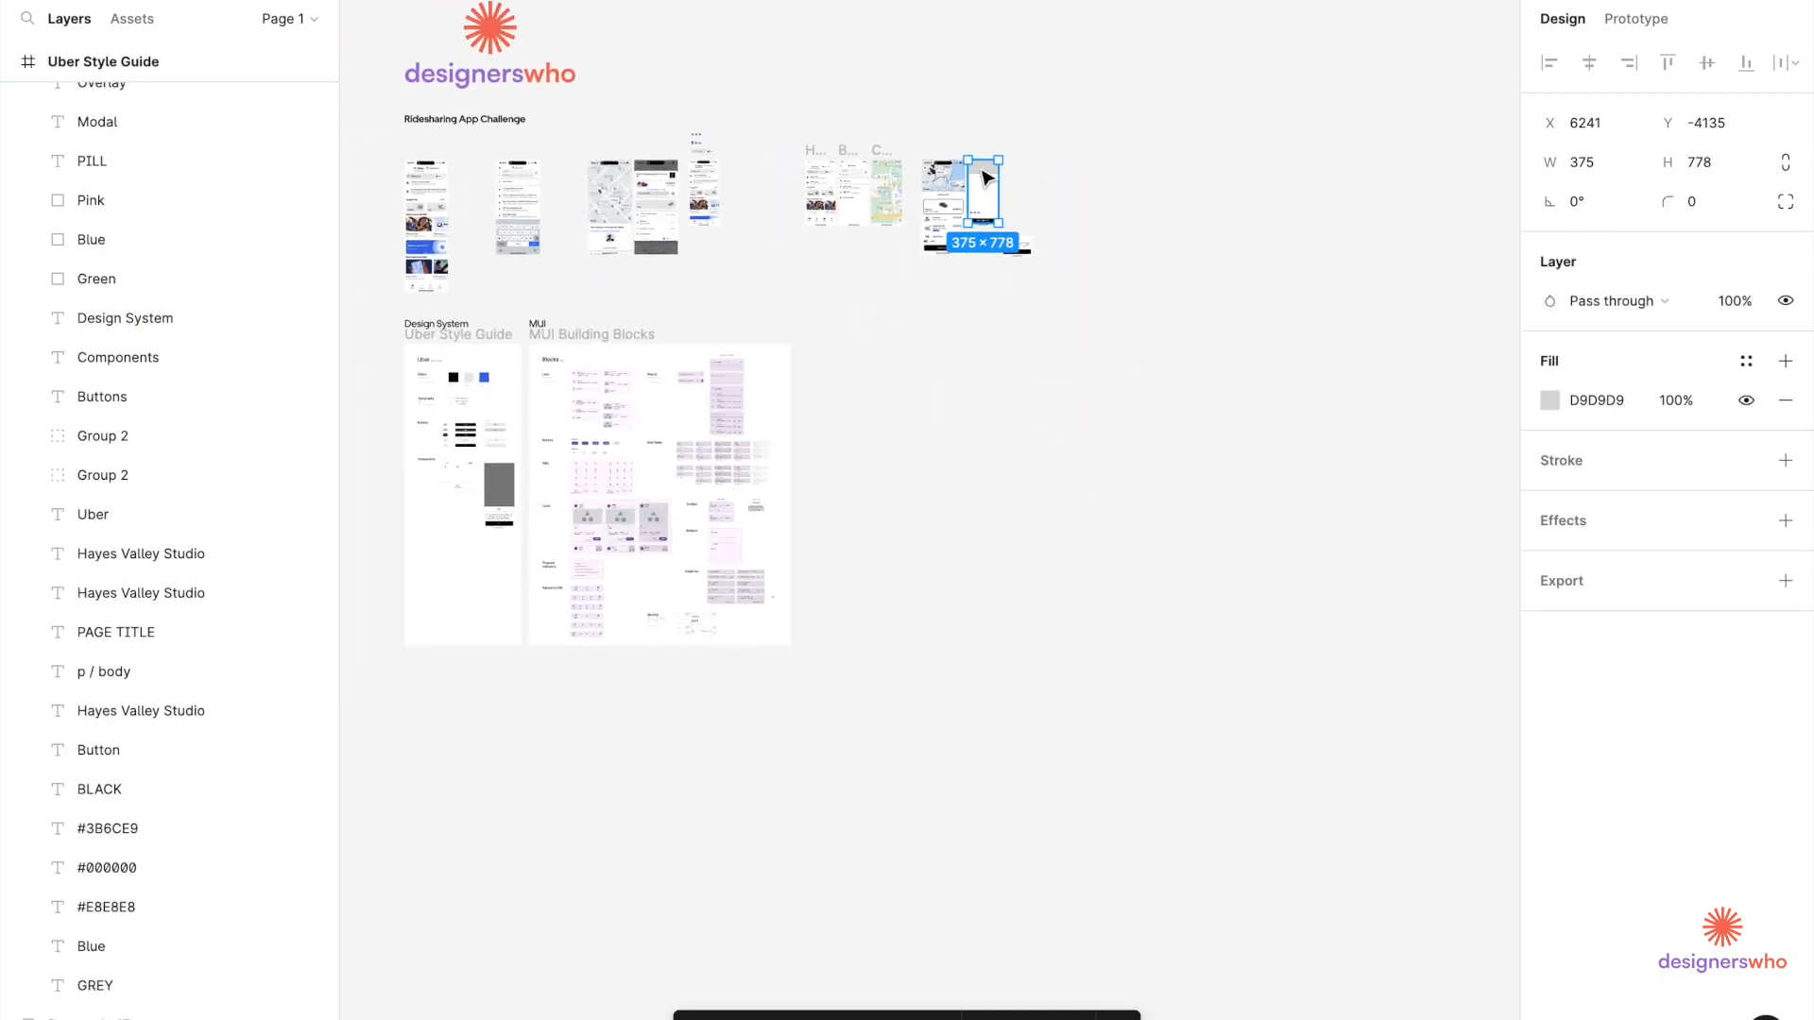
{"action": "left_click", "coordinate": [500, 492]}
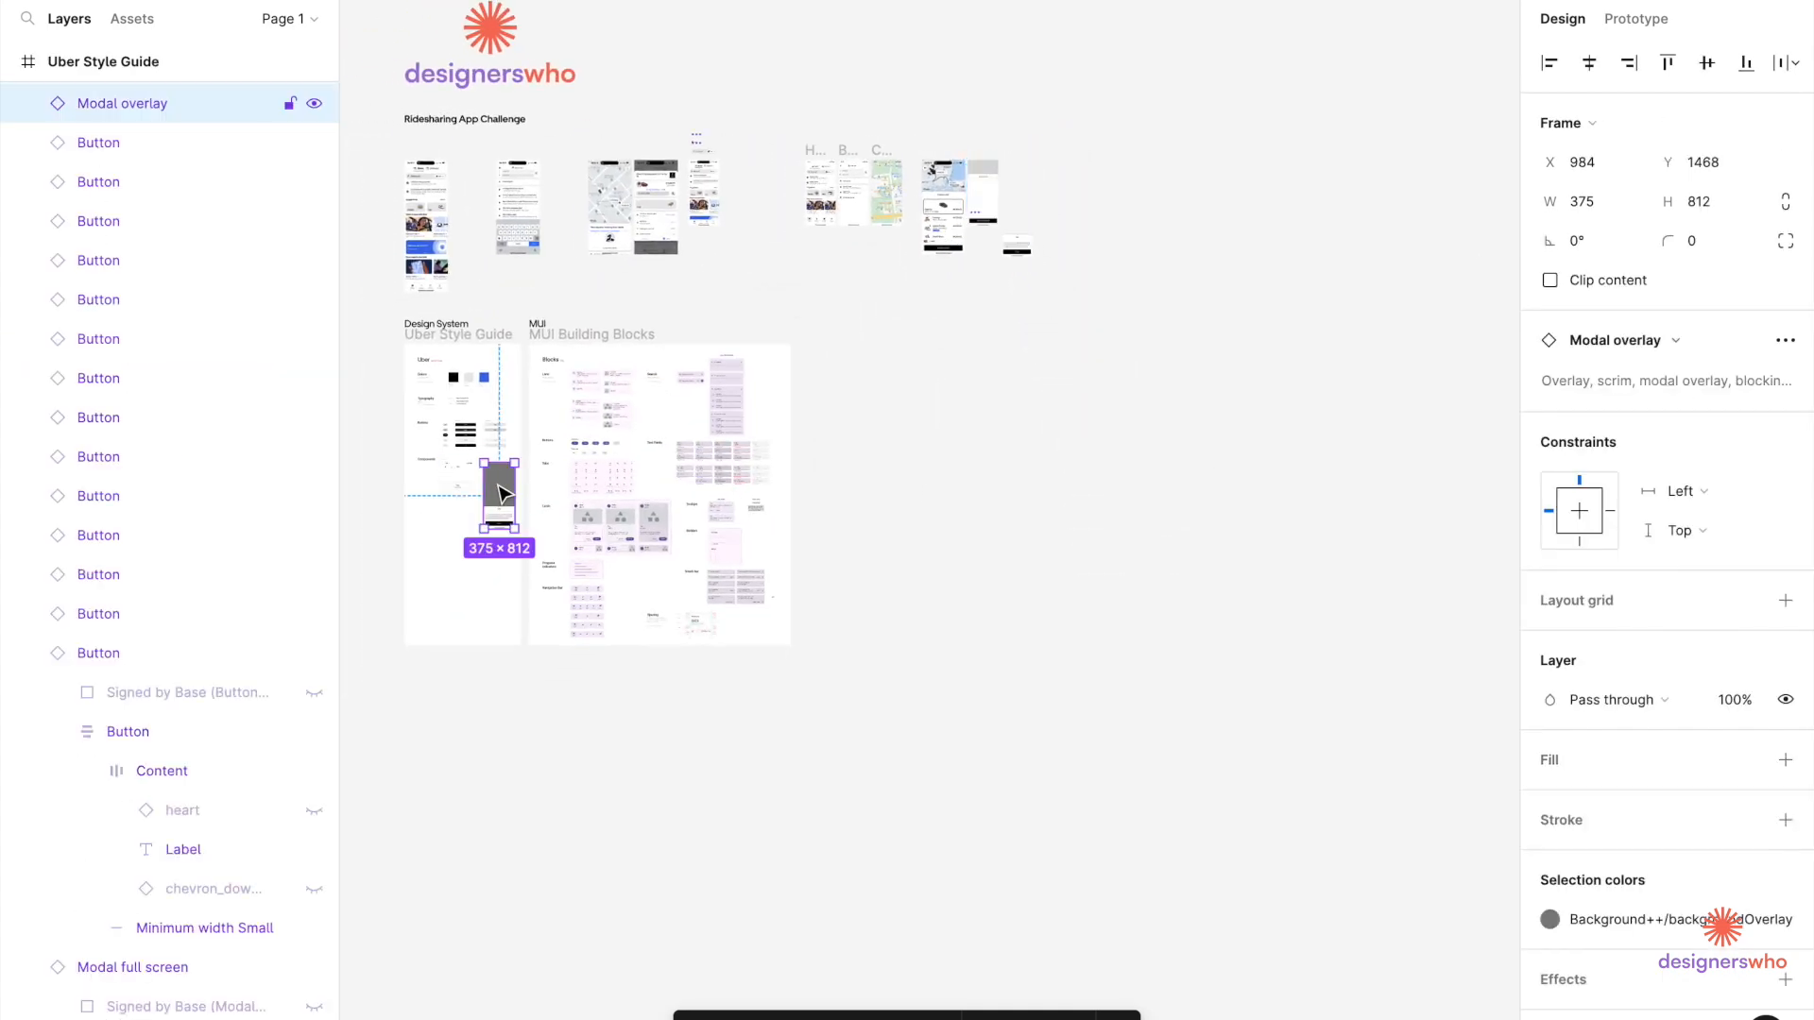
{"action": "scroll", "coordinate": [996, 158], "scroll_direction": "up", "scroll_amount": 10}
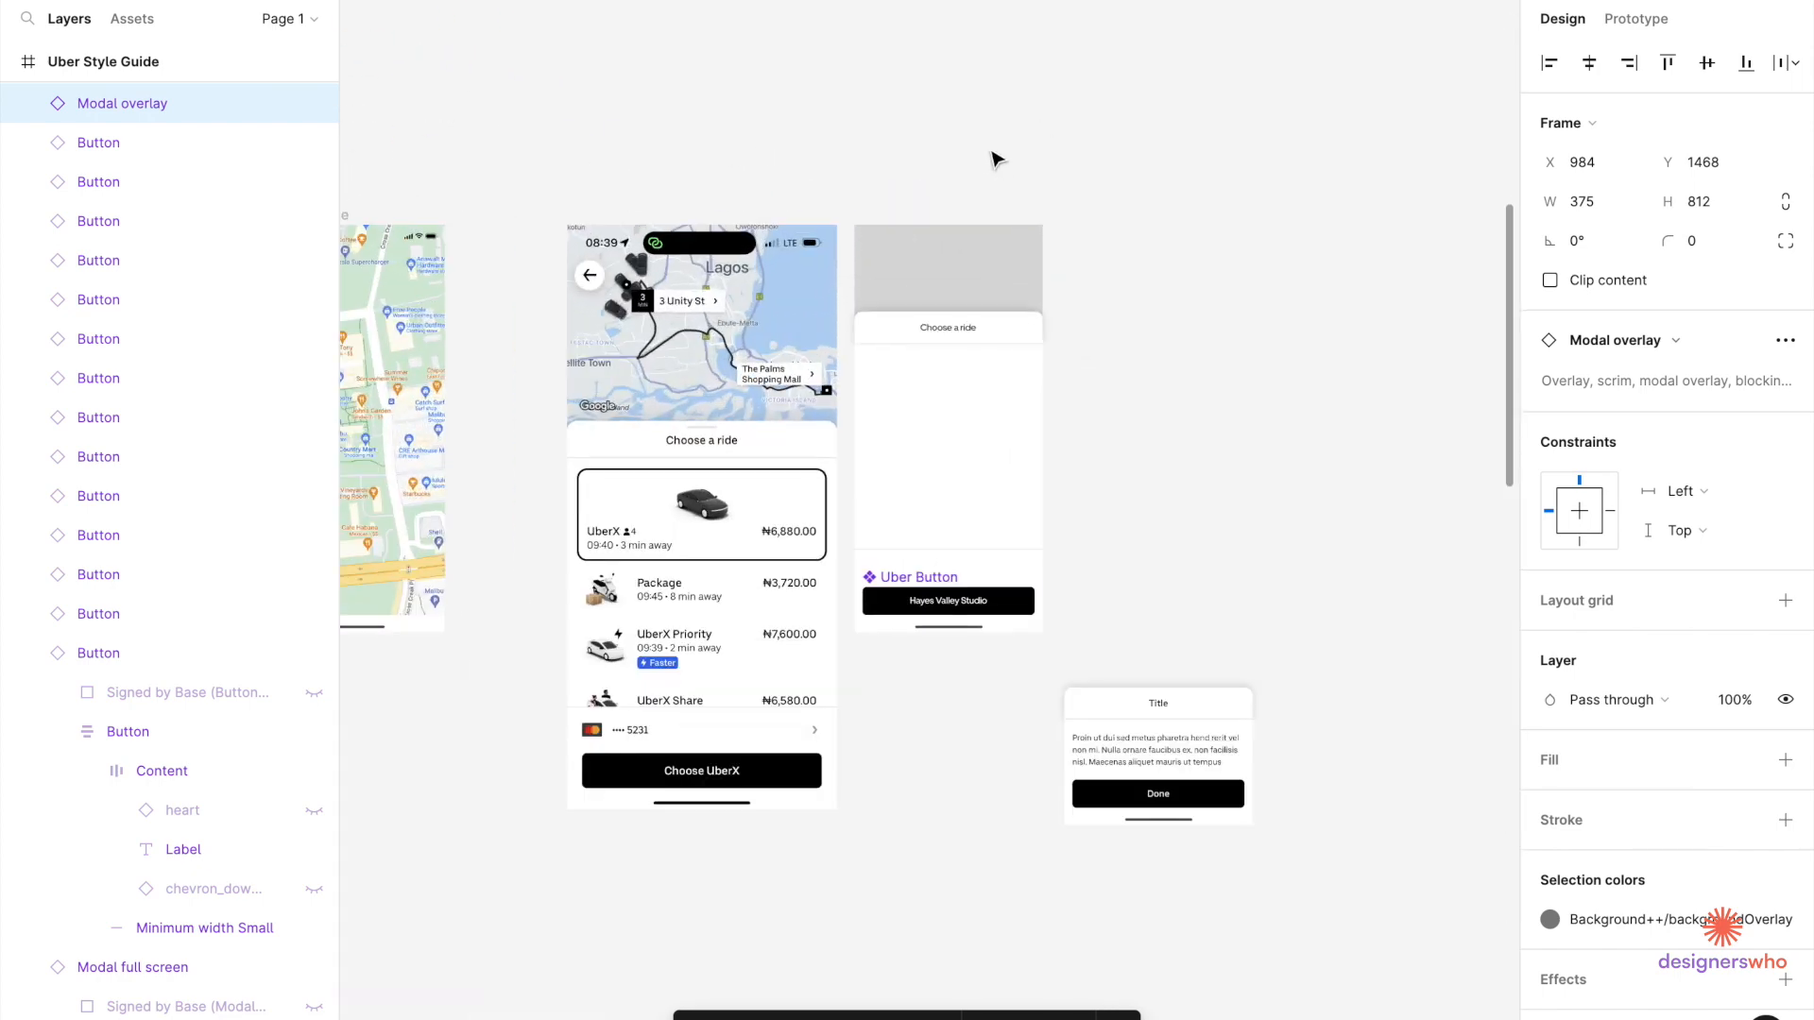
{"action": "scroll", "coordinate": [836, 397], "scroll_direction": "up", "scroll_amount": 3}
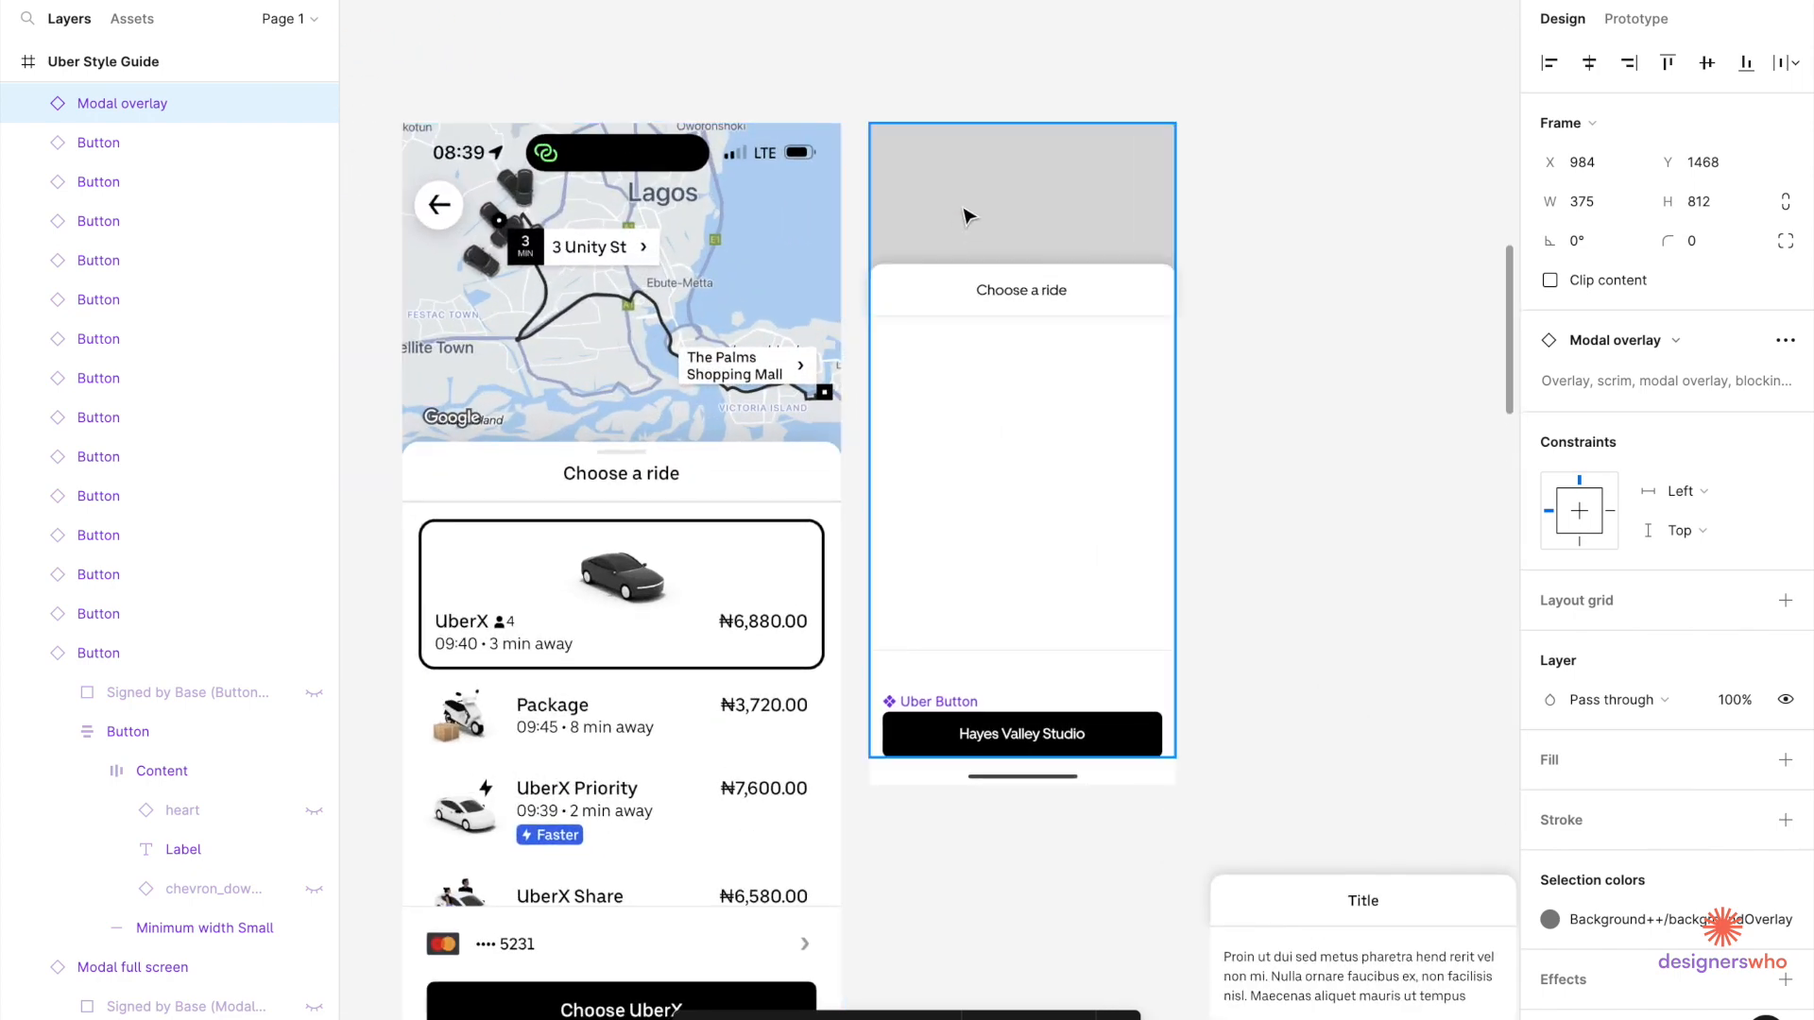
Fill the grey backdrop rectangle with blue 3B6CE9 at 30% opacity.
{"action": "left_click", "coordinate": [975, 177]}
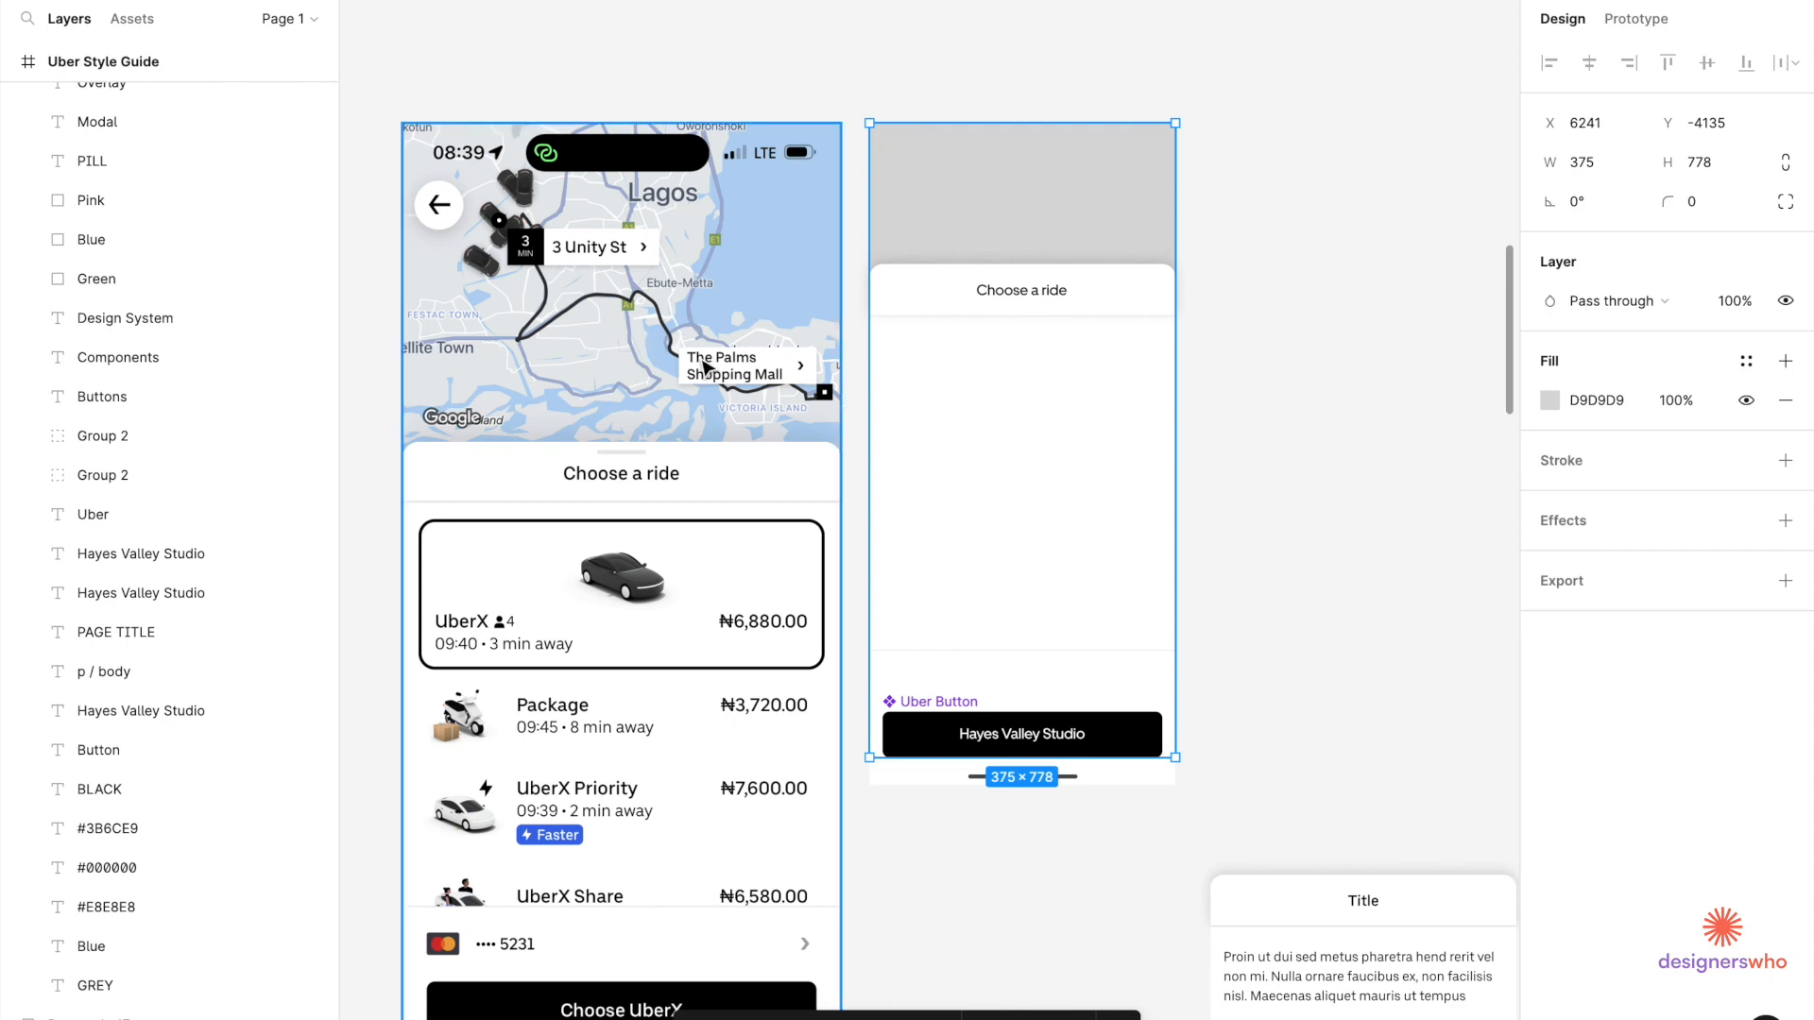
{"action": "scroll", "coordinate": [708, 371], "scroll_direction": "down", "scroll_amount": 5}
{"action": "scroll", "coordinate": [709, 368], "scroll_direction": "left", "scroll_amount": 2}
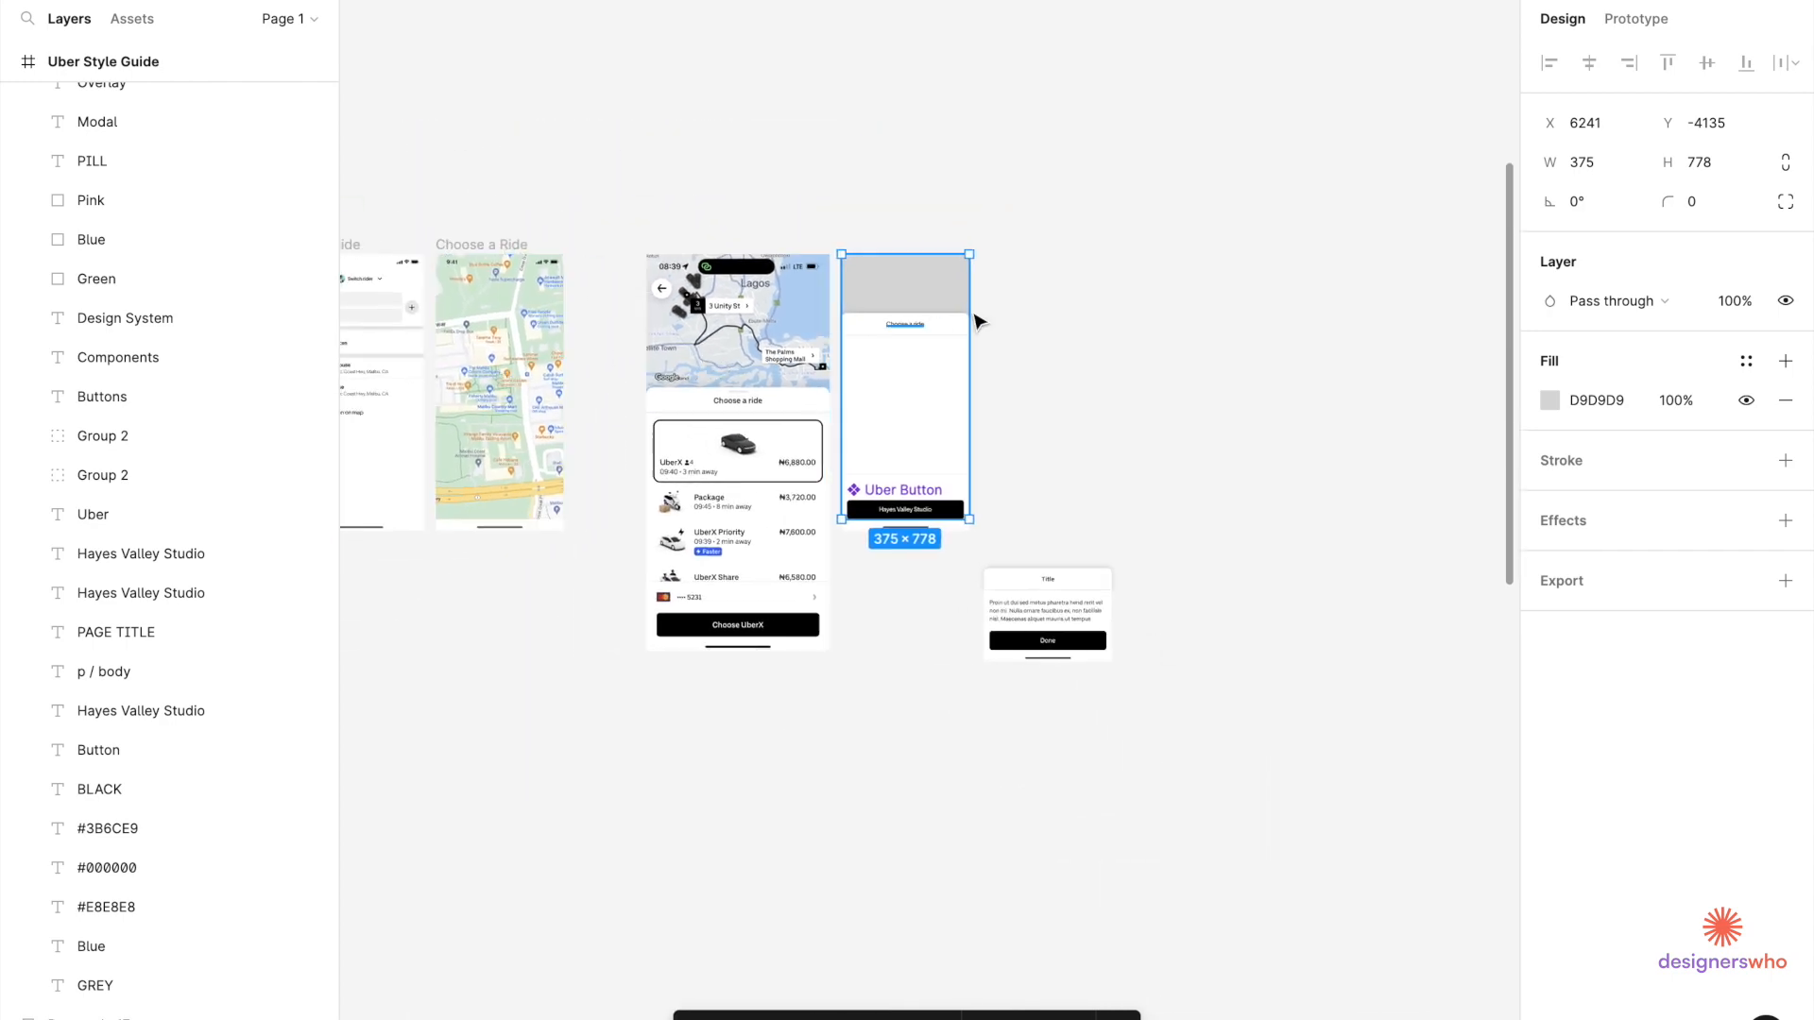
{"action": "scroll", "coordinate": [942, 300], "scroll_direction": "up", "scroll_amount": 5}
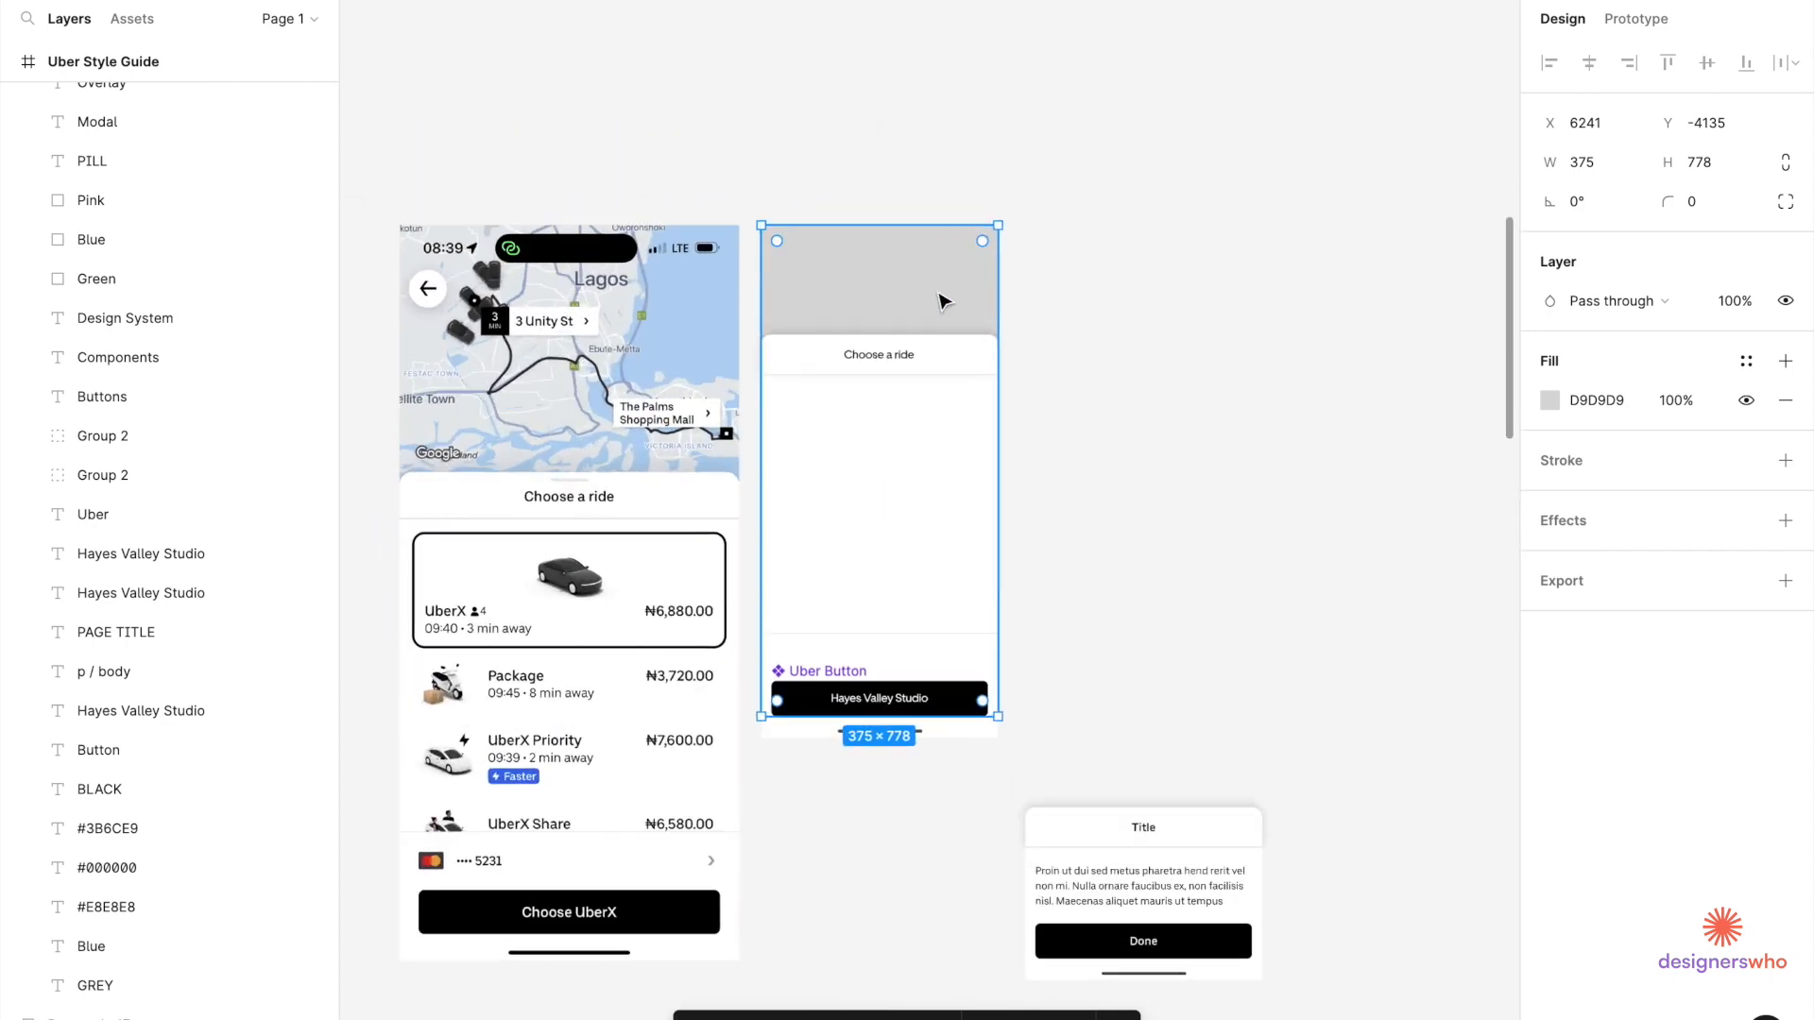
{"action": "left_click", "coordinate": [1550, 400]}
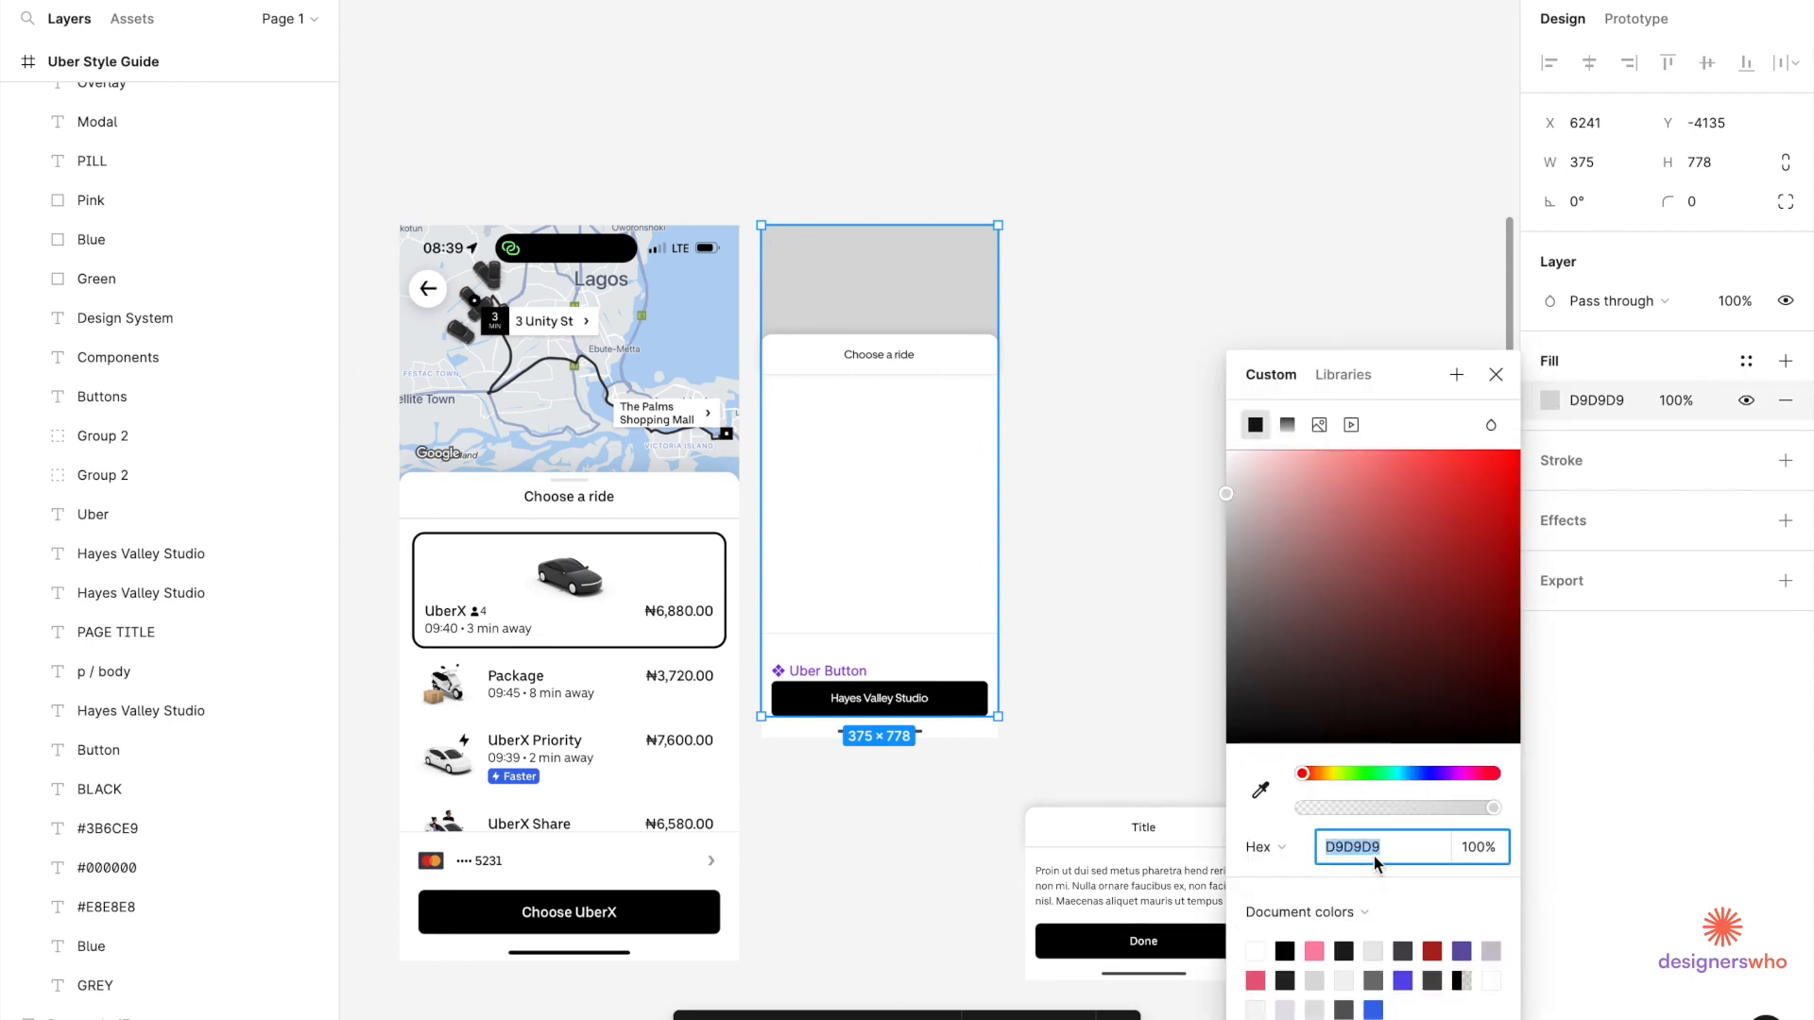
{"action": "left_click", "coordinate": [1377, 1005]}
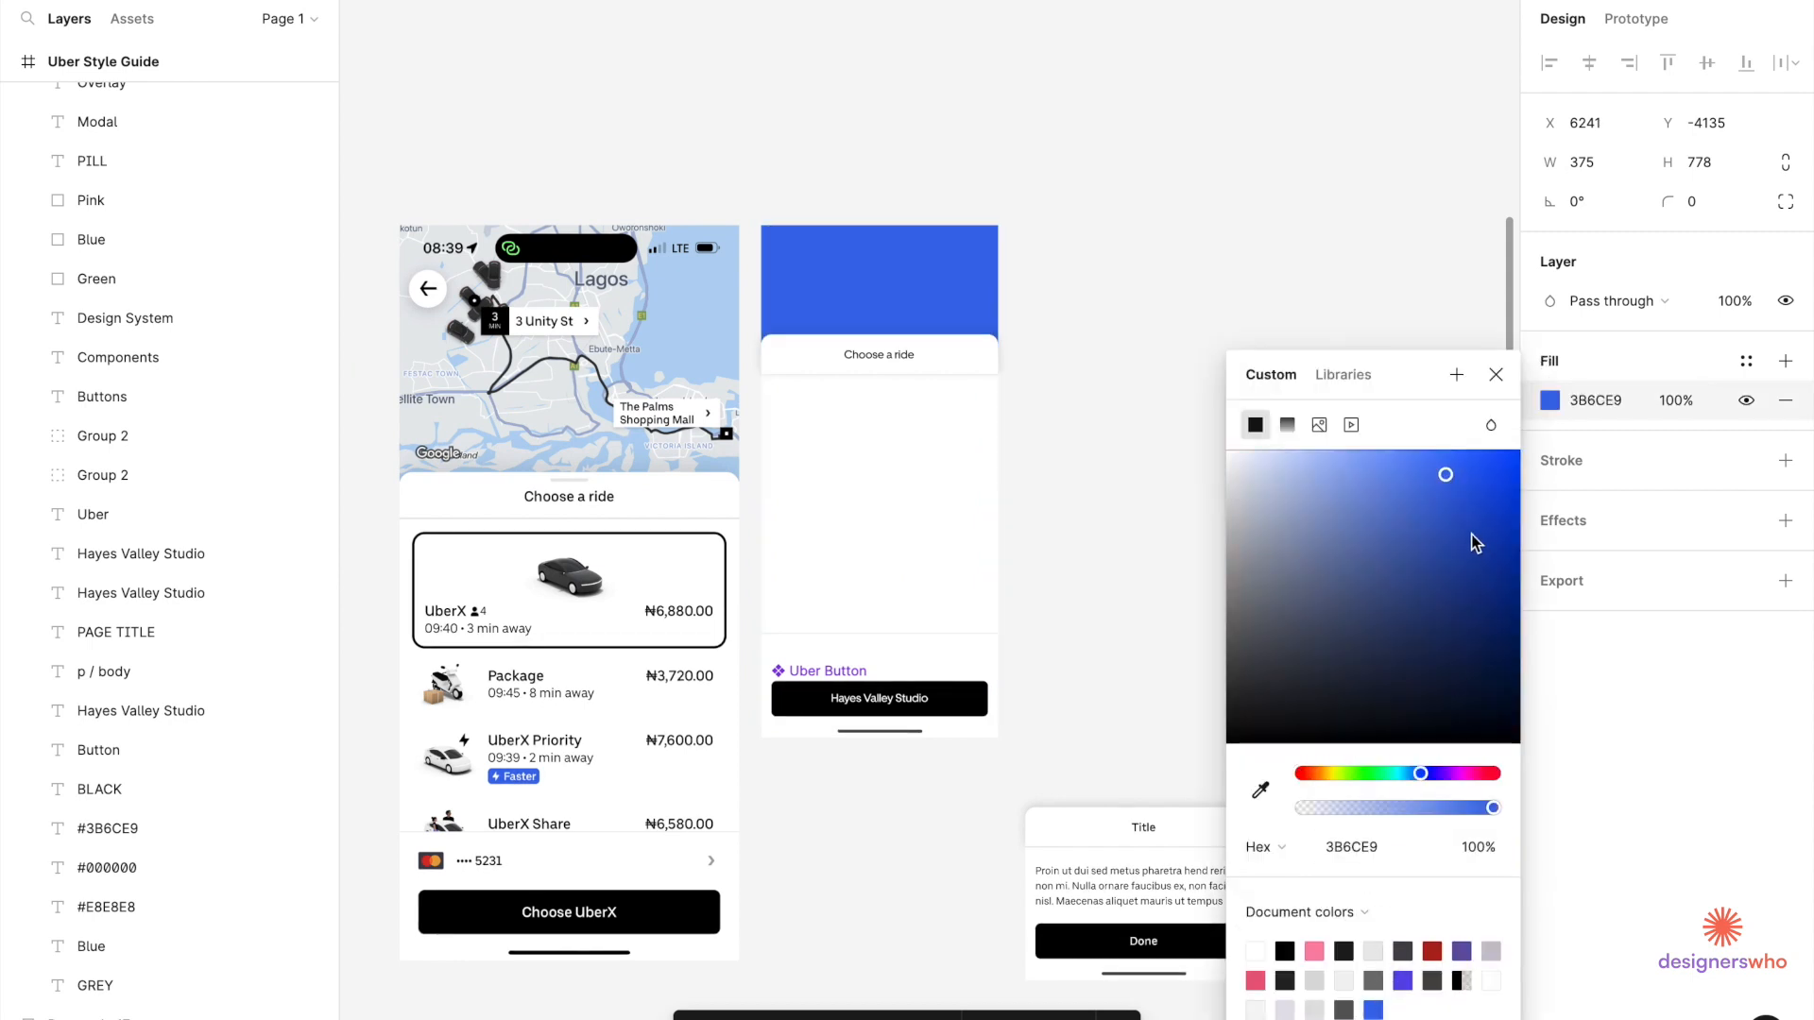
{"action": "left_click_drag", "start_coordinate": [1436, 807], "coordinate": [1360, 814]}
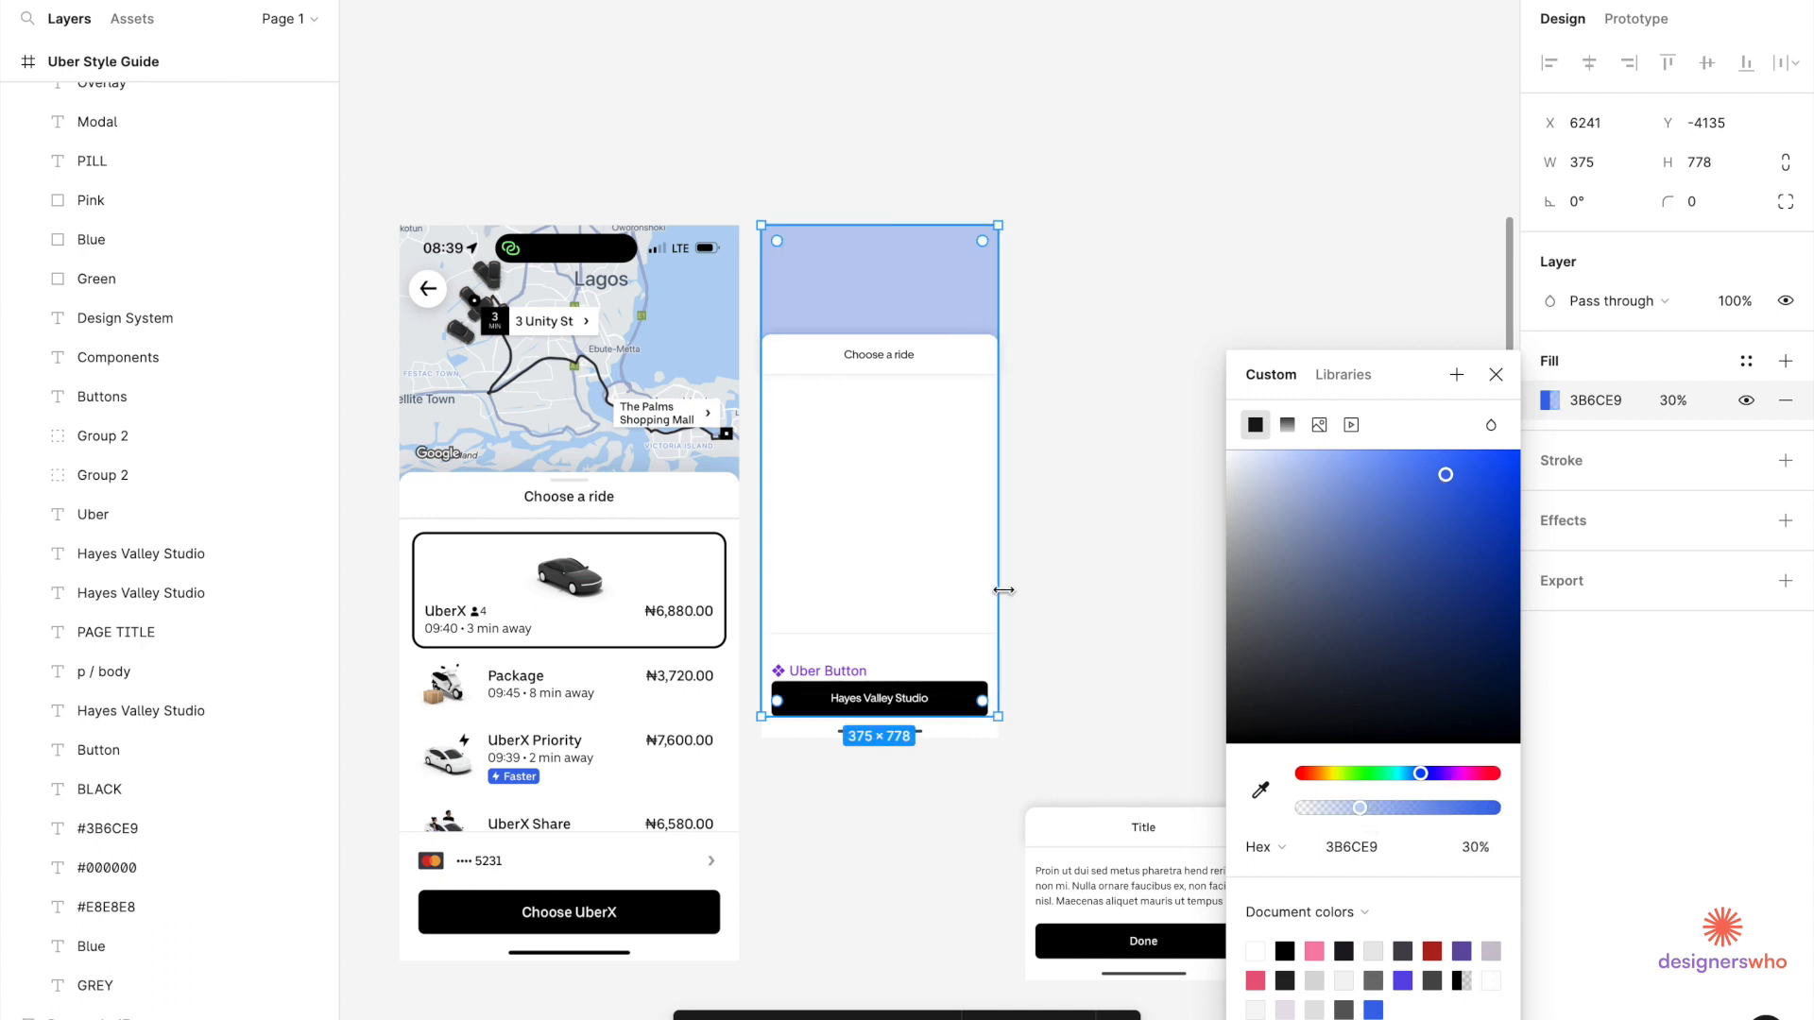
{"action": "left_click", "coordinate": [1073, 558]}
{"action": "scroll", "coordinate": [1073, 558], "scroll_direction": "down", "scroll_amount": 5}
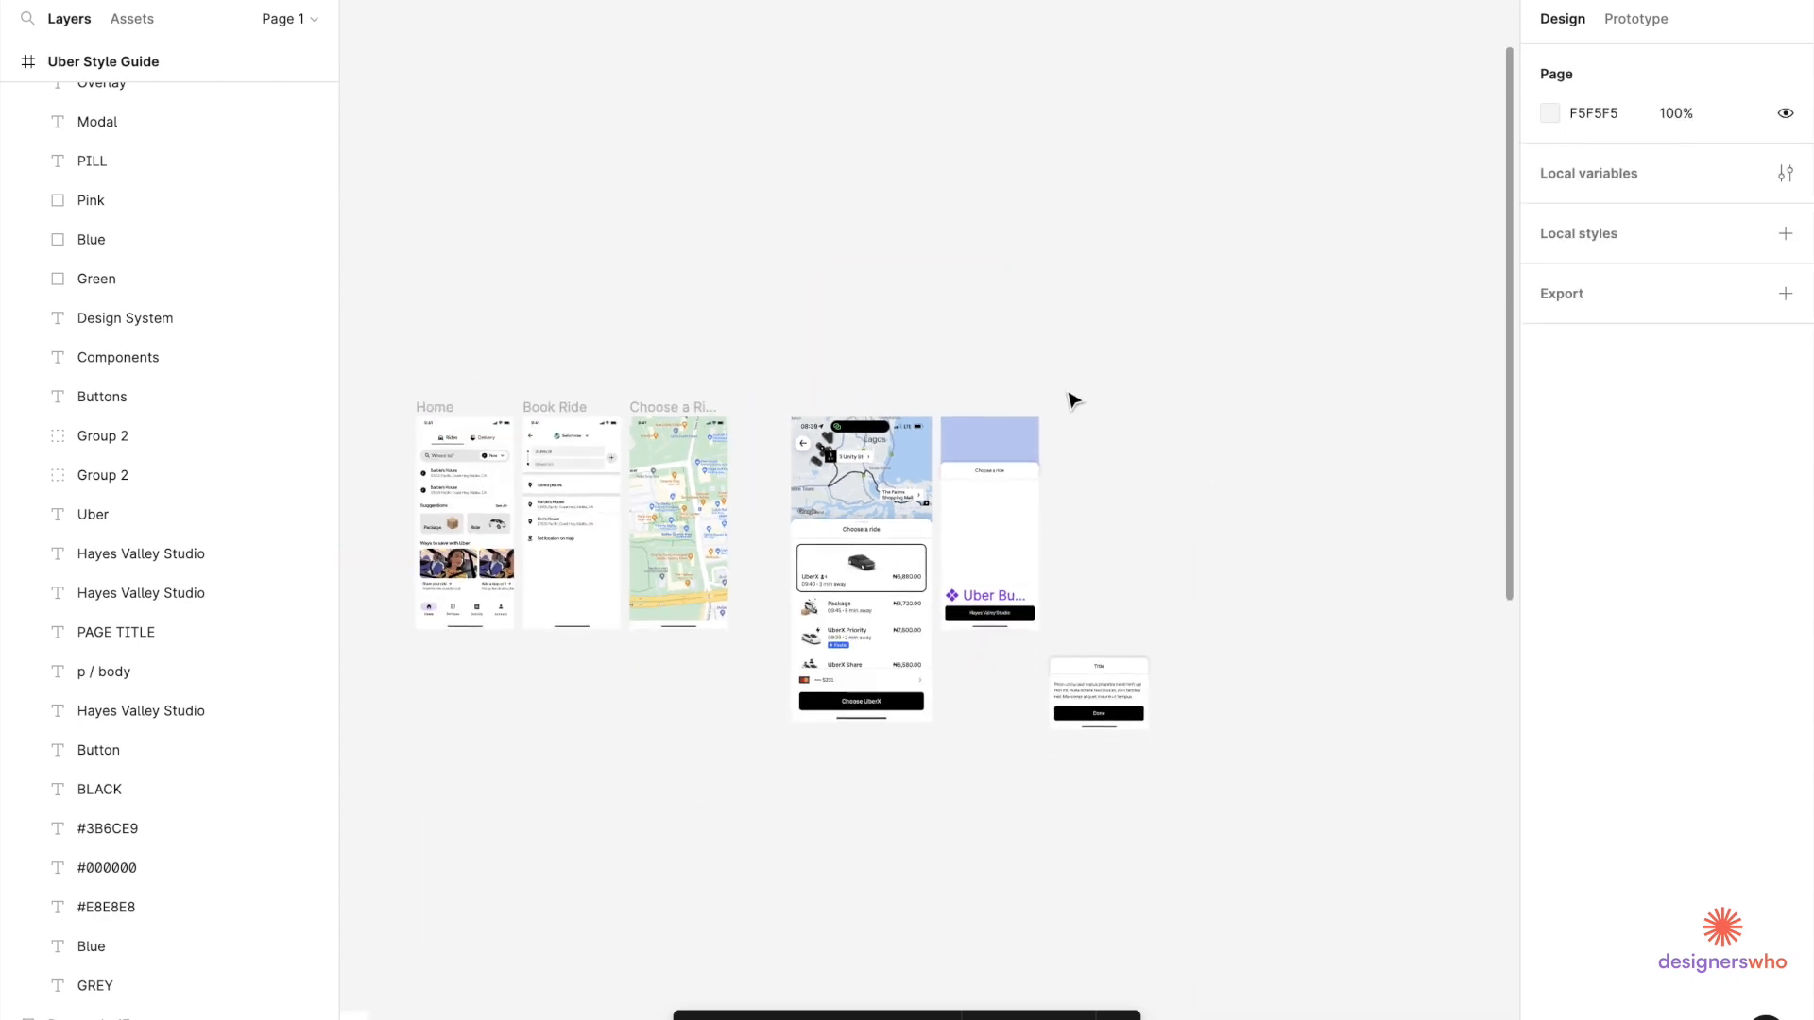
{"action": "scroll", "coordinate": [1033, 612], "scroll_direction": "up", "scroll_amount": 5}
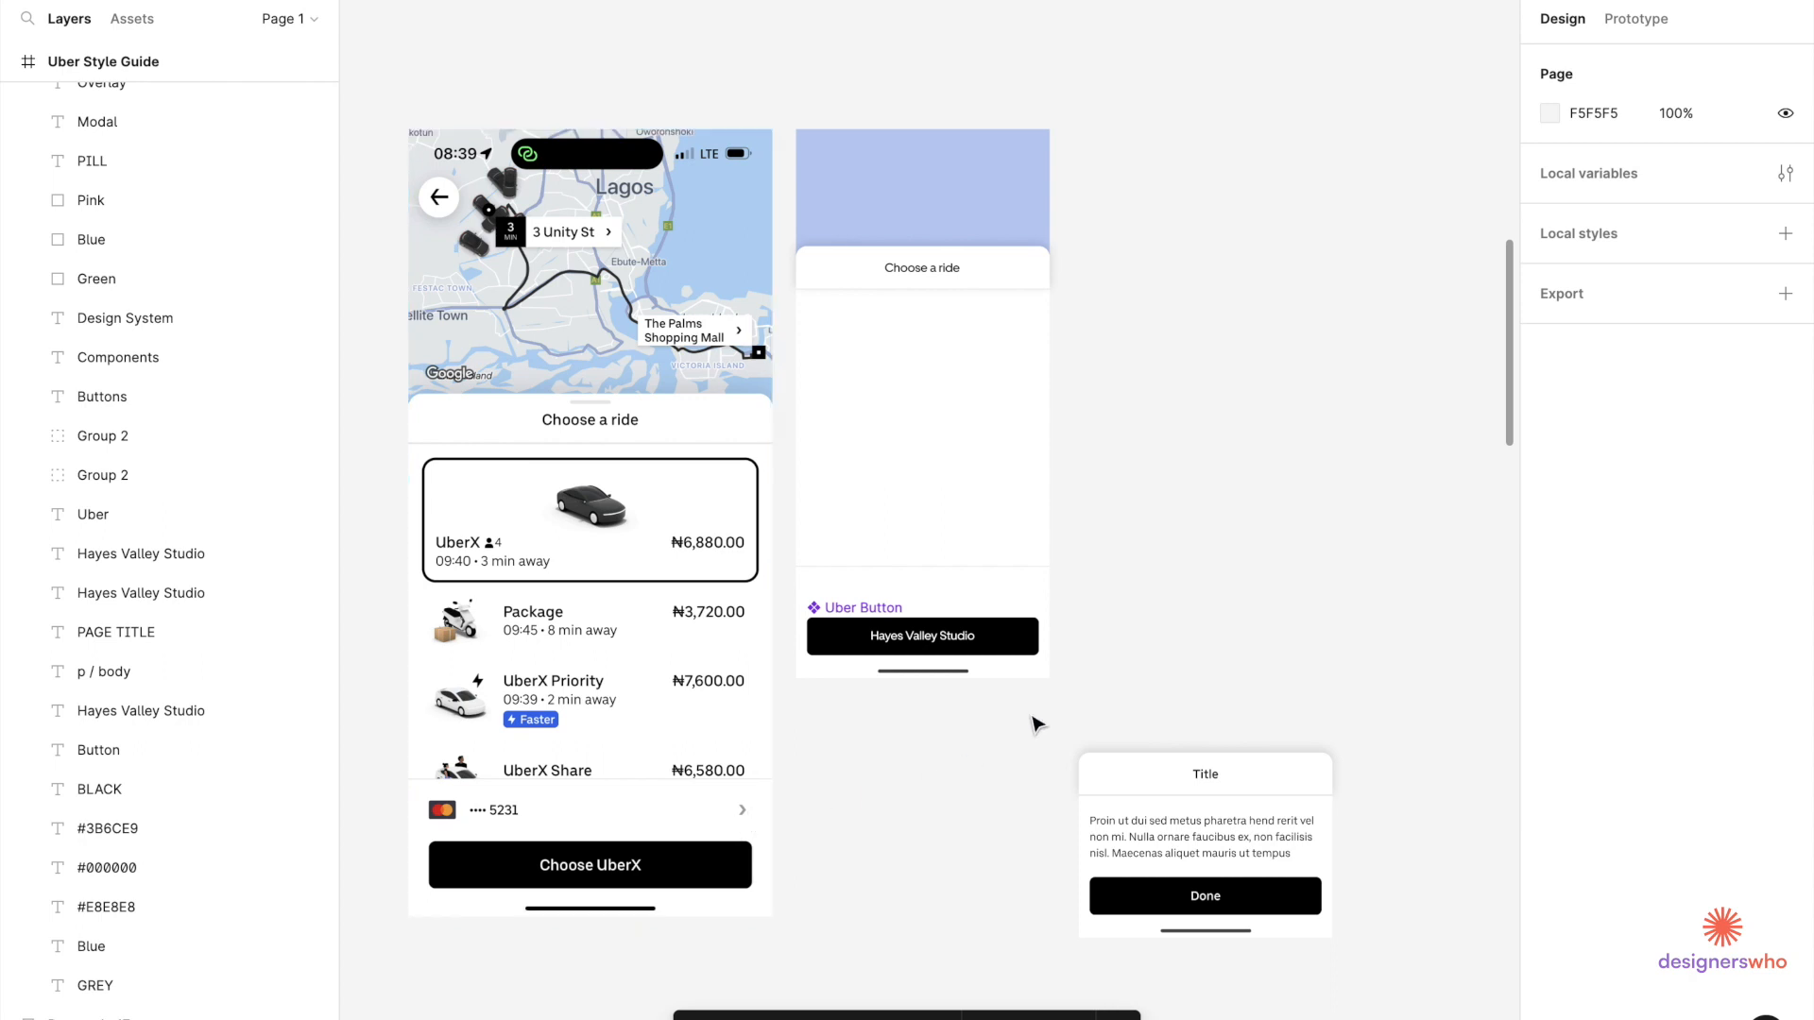
Group the draft modal screen layers and move the group into the Choose a Ride frame.
{"action": "left_click_drag", "start_coordinate": [1045, 722], "coordinate": [829, 93]}
{"action": "scroll", "coordinate": [827, 93], "scroll_direction": "down", "scroll_amount": 5}
{"action": "scroll", "coordinate": [827, 94], "scroll_direction": "left", "scroll_amount": 3}
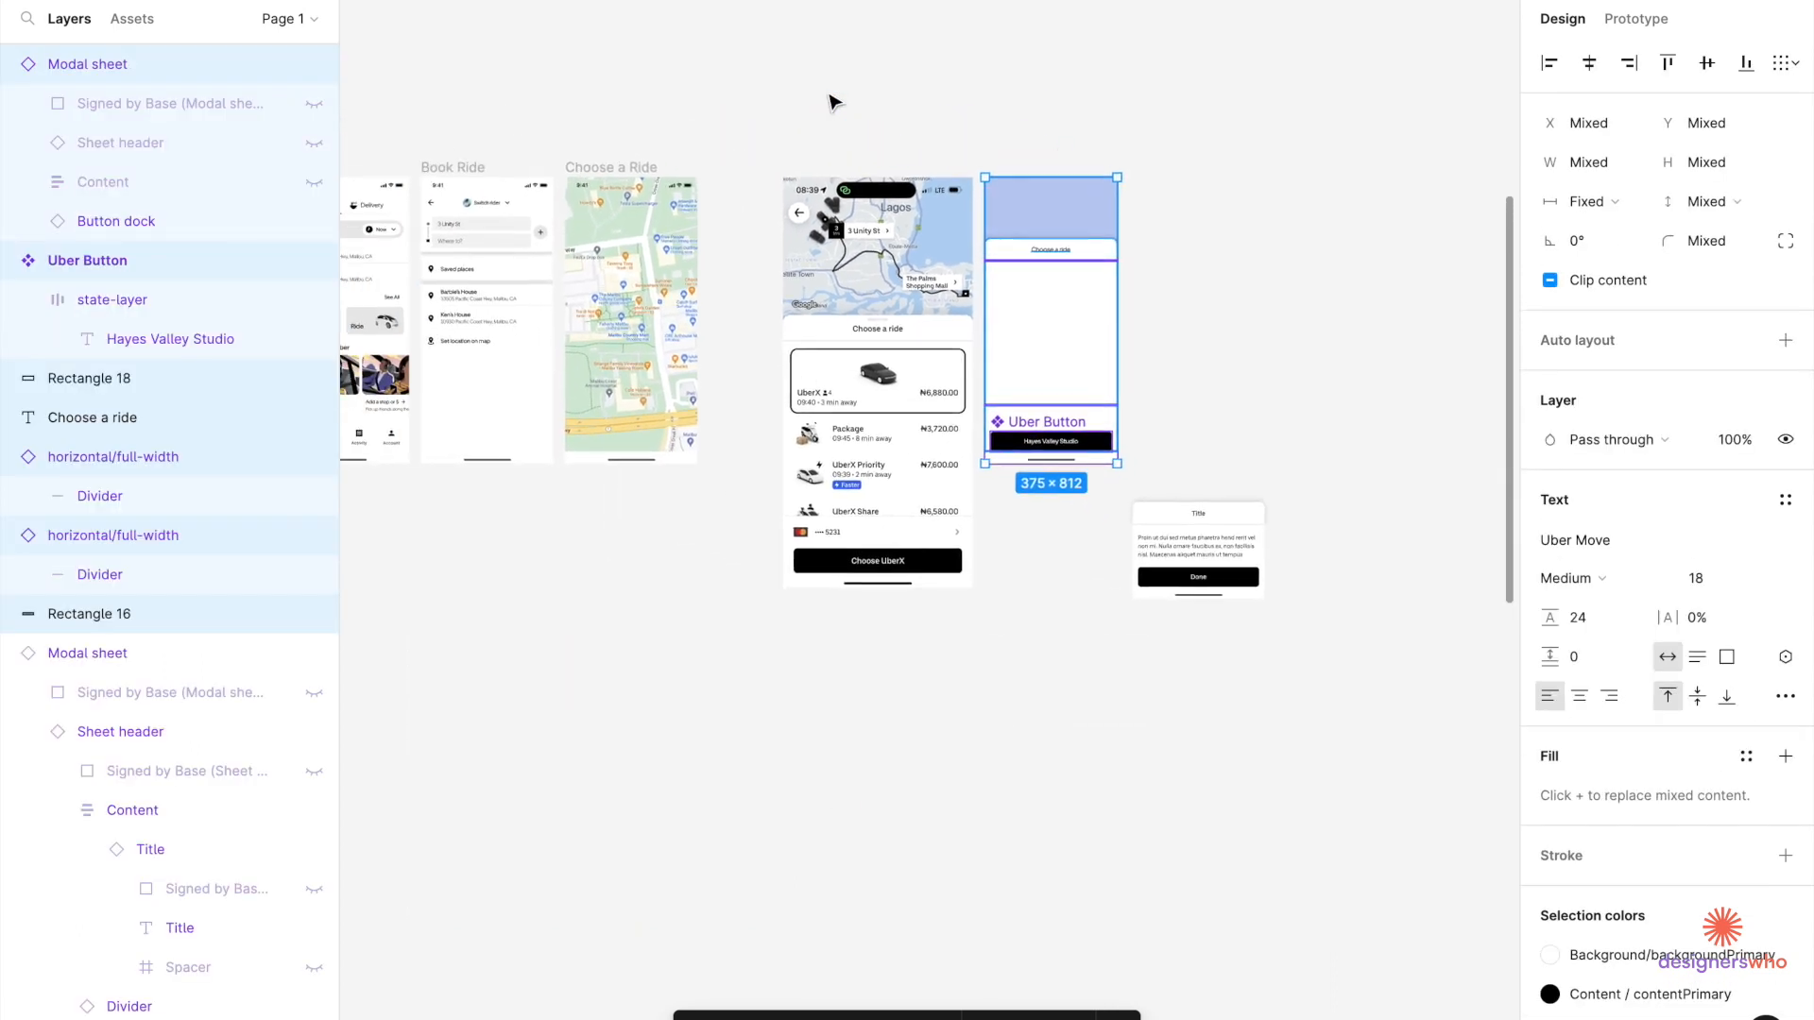
{"action": "key", "text": "ctrl+g"}
{"action": "left_click_drag", "start_coordinate": [1049, 283], "coordinate": [629, 280]}
{"action": "scroll", "coordinate": [629, 279], "scroll_direction": "up", "scroll_amount": 5}
{"action": "scroll", "coordinate": [630, 279], "scroll_direction": "left", "scroll_amount": 1}
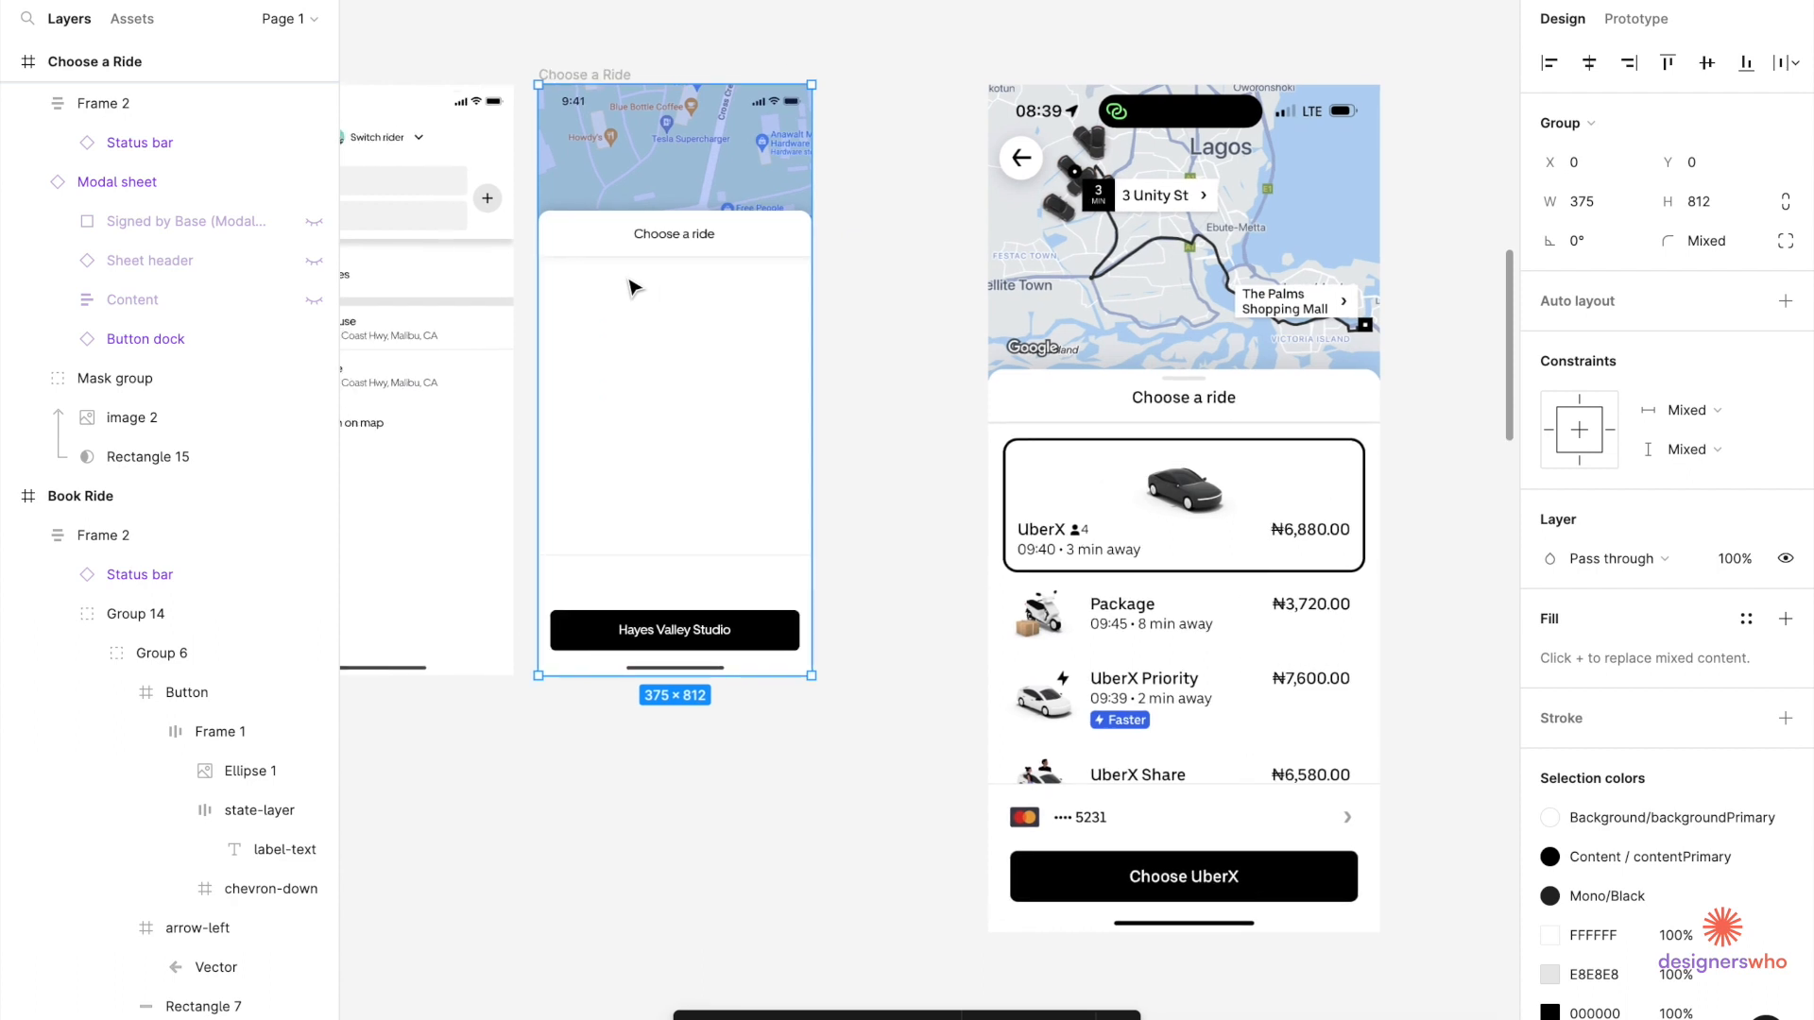
Lower the blue overlay Rectangle 15's fill opacity to 15%.
{"action": "left_click", "coordinate": [148, 770]}
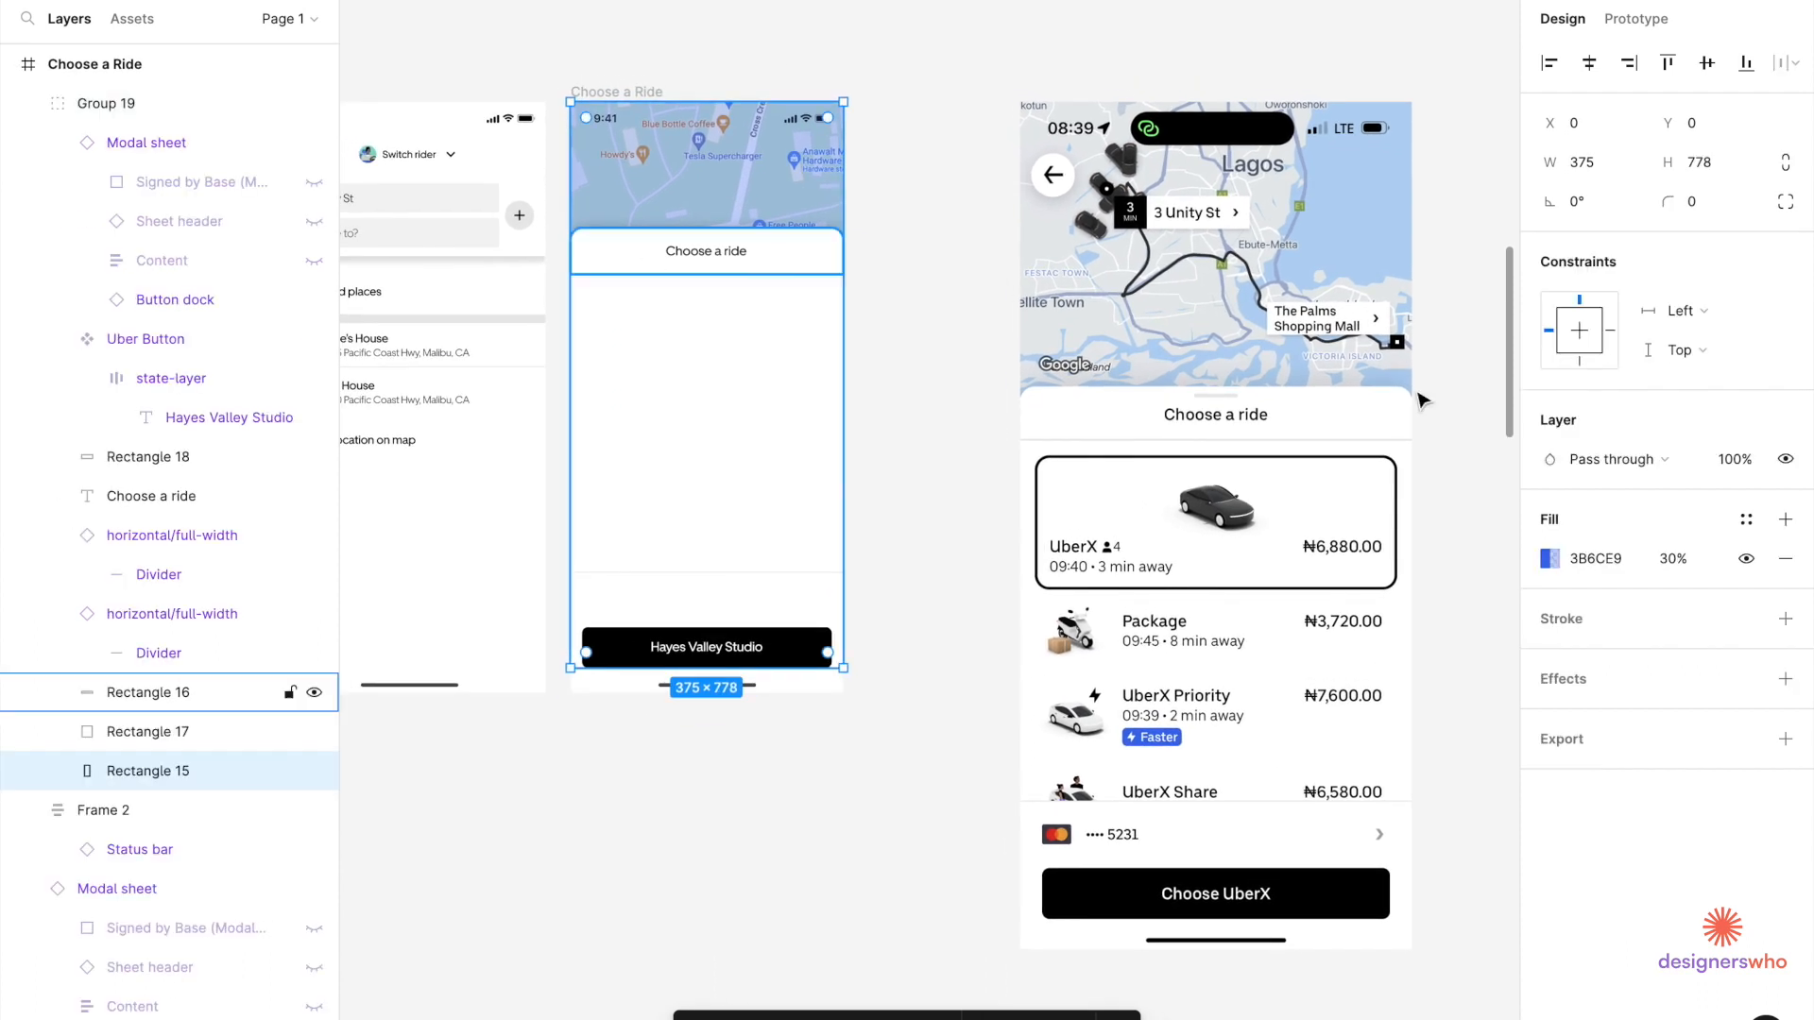
{"action": "left_click", "coordinate": [1676, 559]}
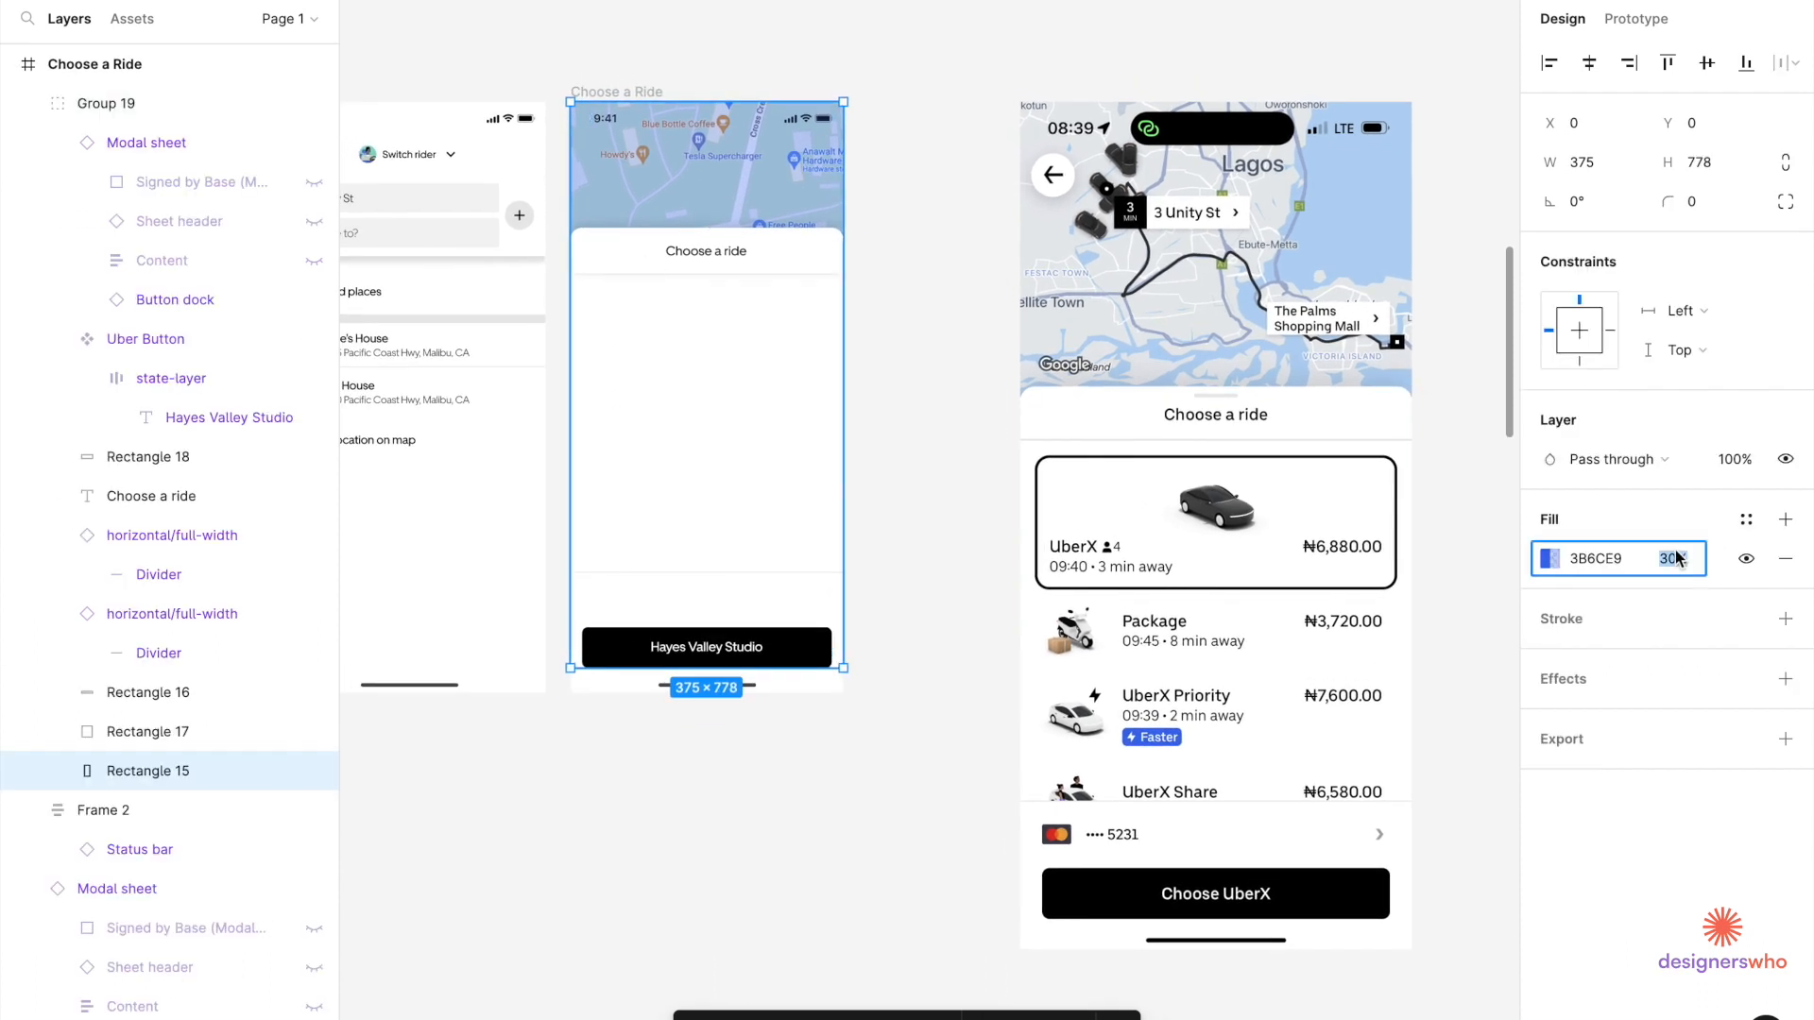
{"action": "type", "text": "5"}
{"action": "key", "text": "Return"}
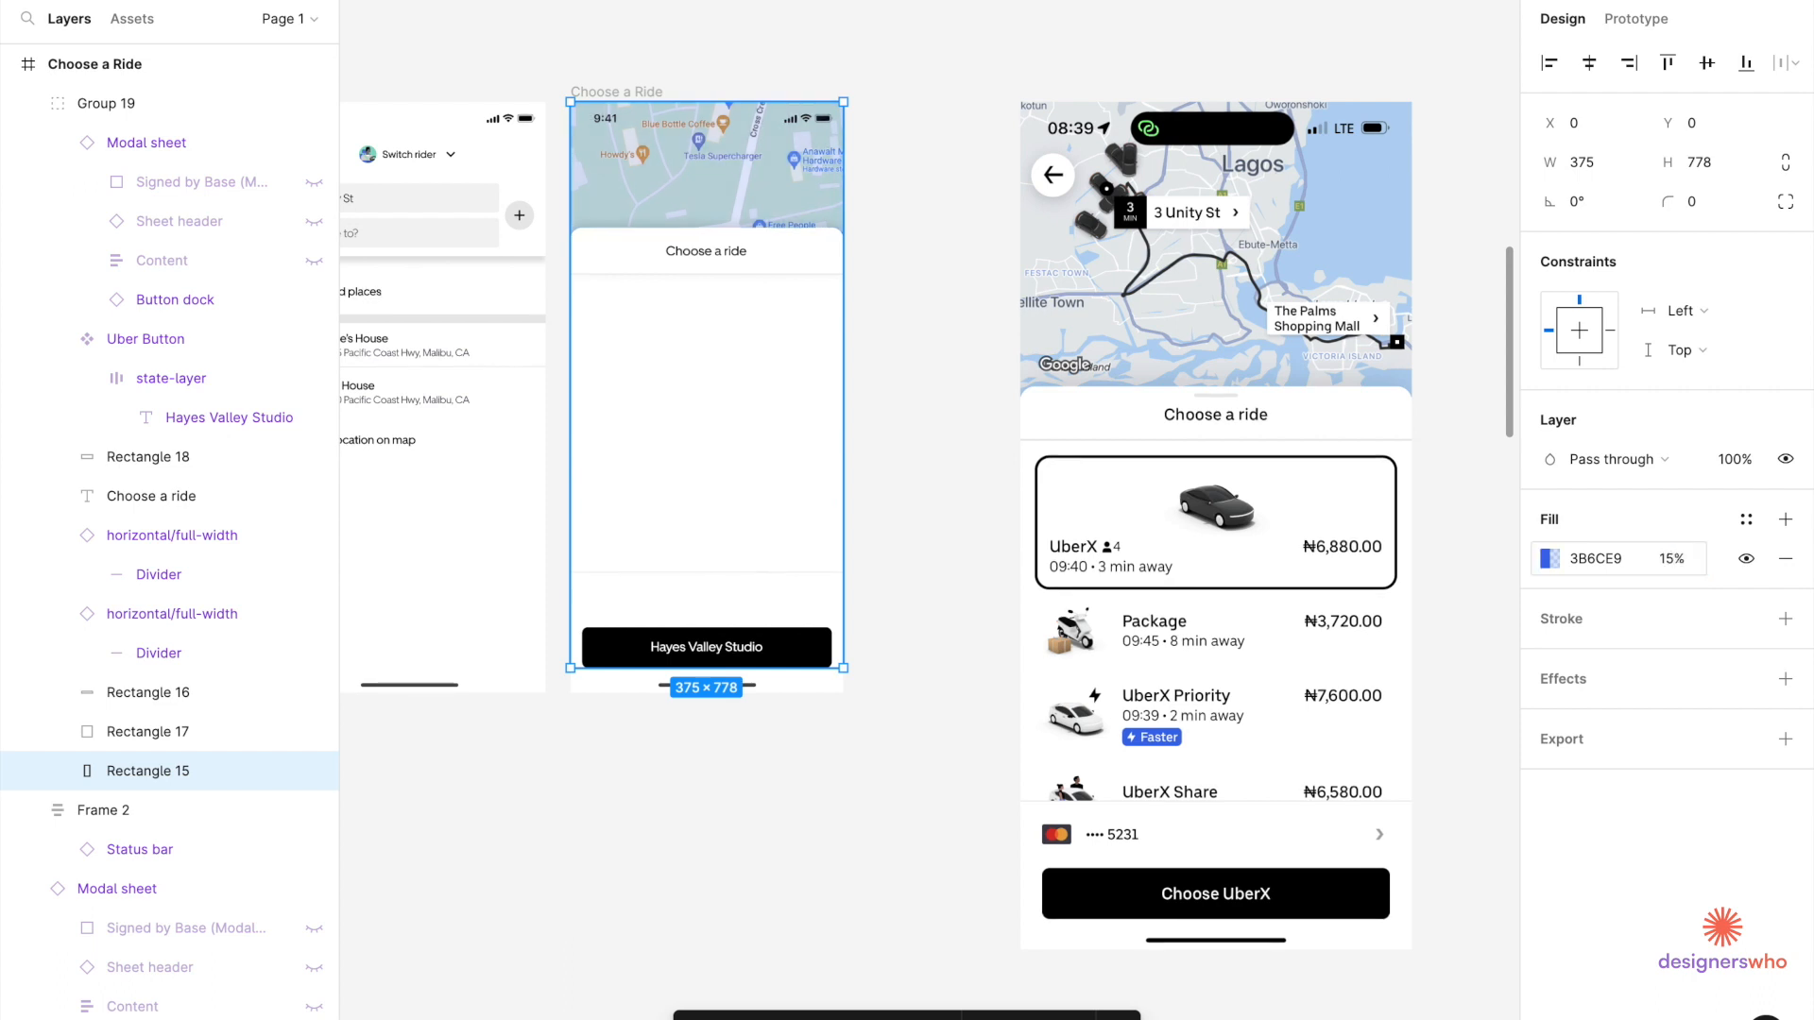
{"action": "left_click", "coordinate": [1679, 560]}
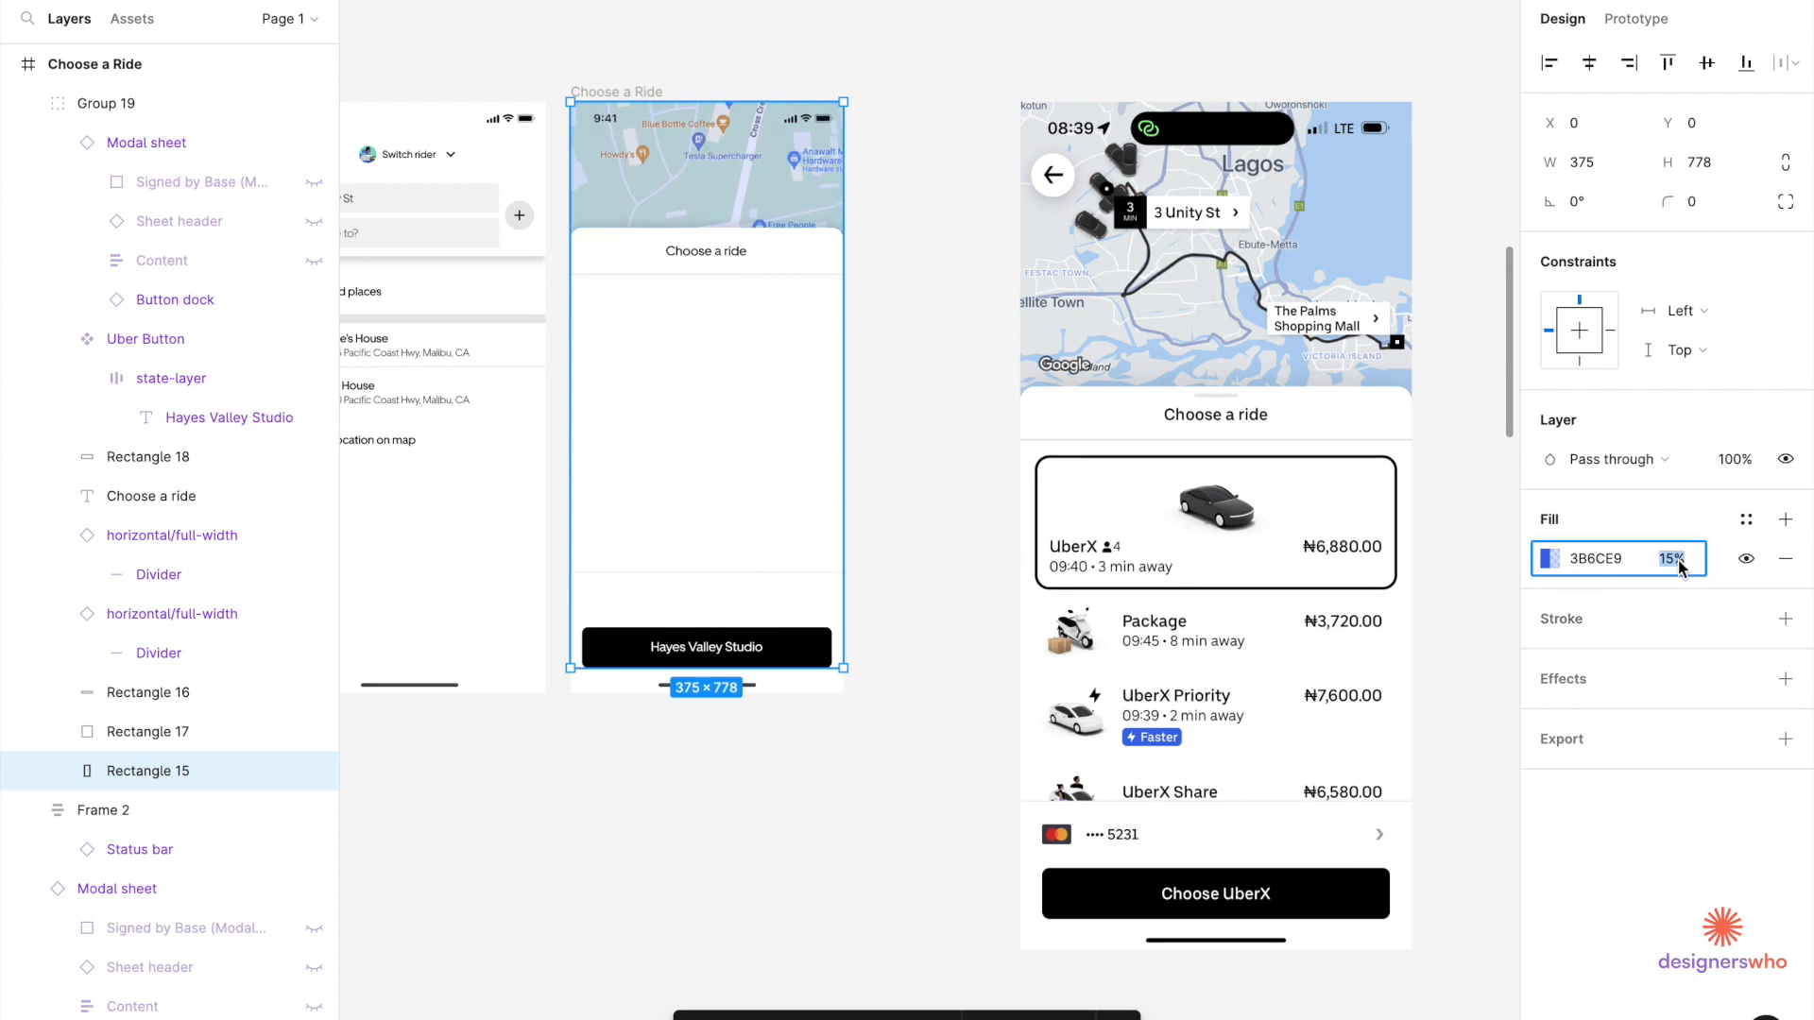
{"action": "left_click", "coordinate": [921, 510]}
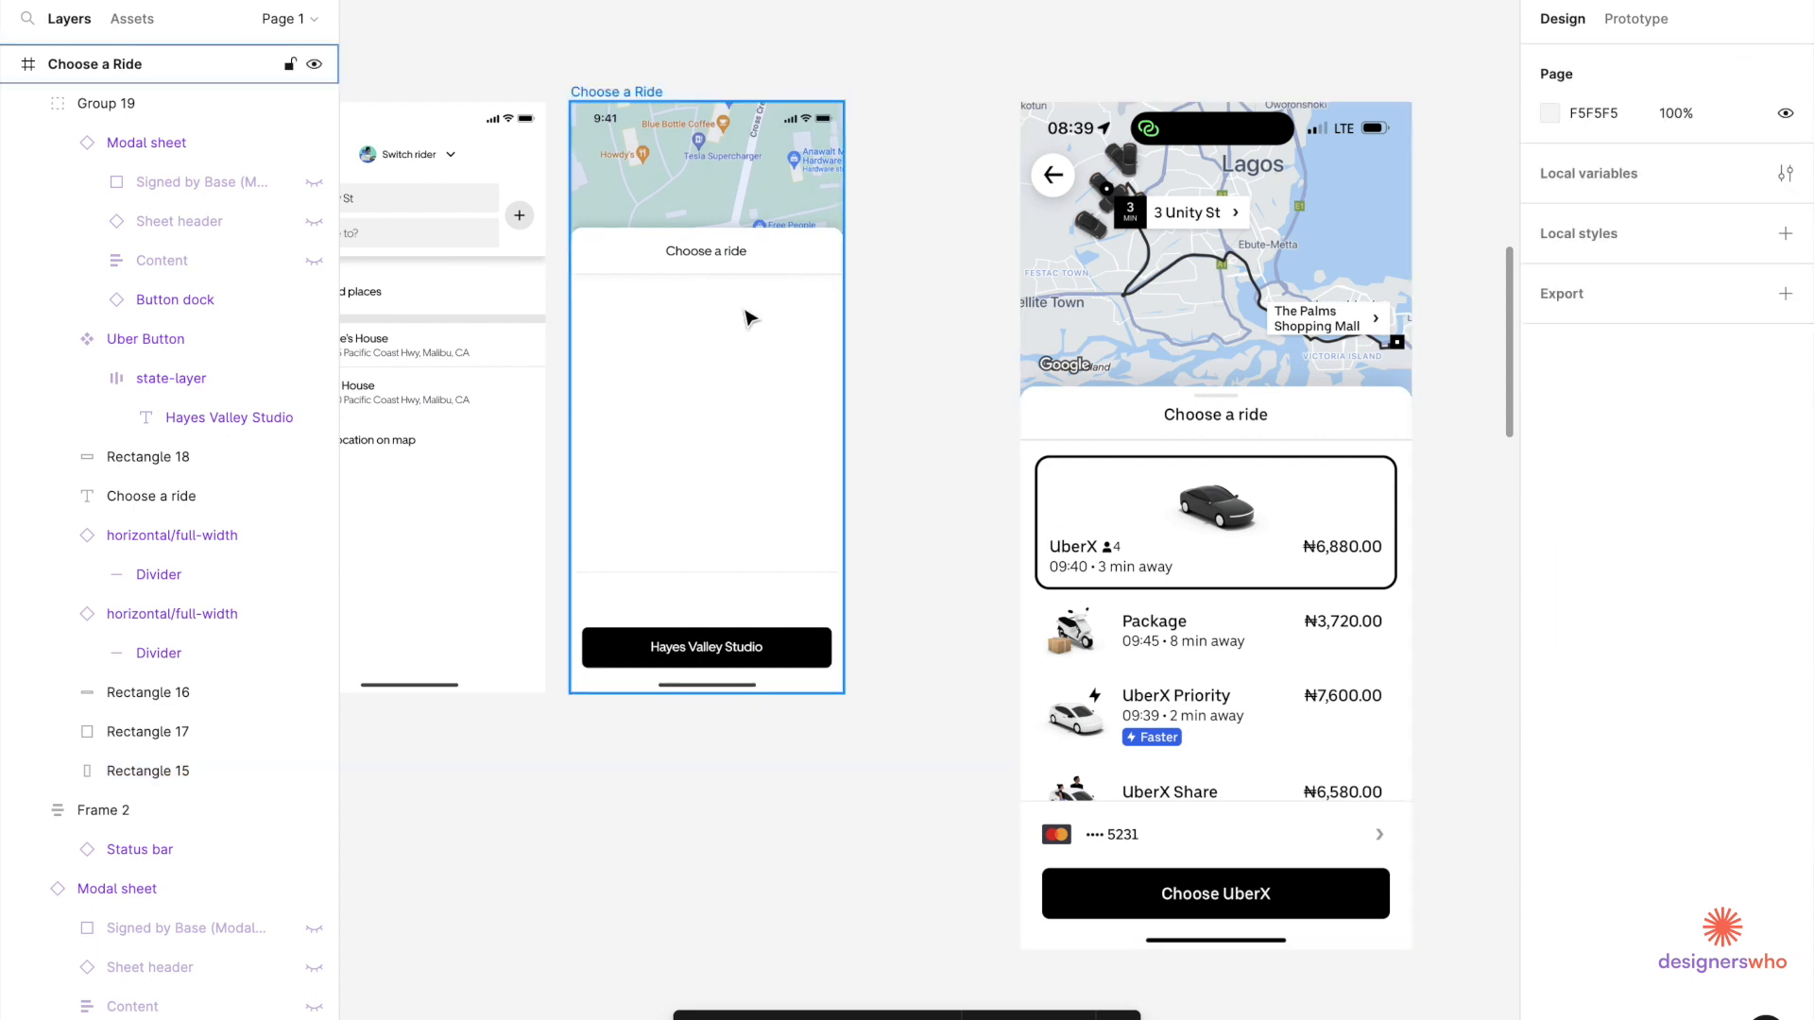
{"action": "scroll", "coordinate": [921, 488], "scroll_direction": "down", "scroll_amount": 3}
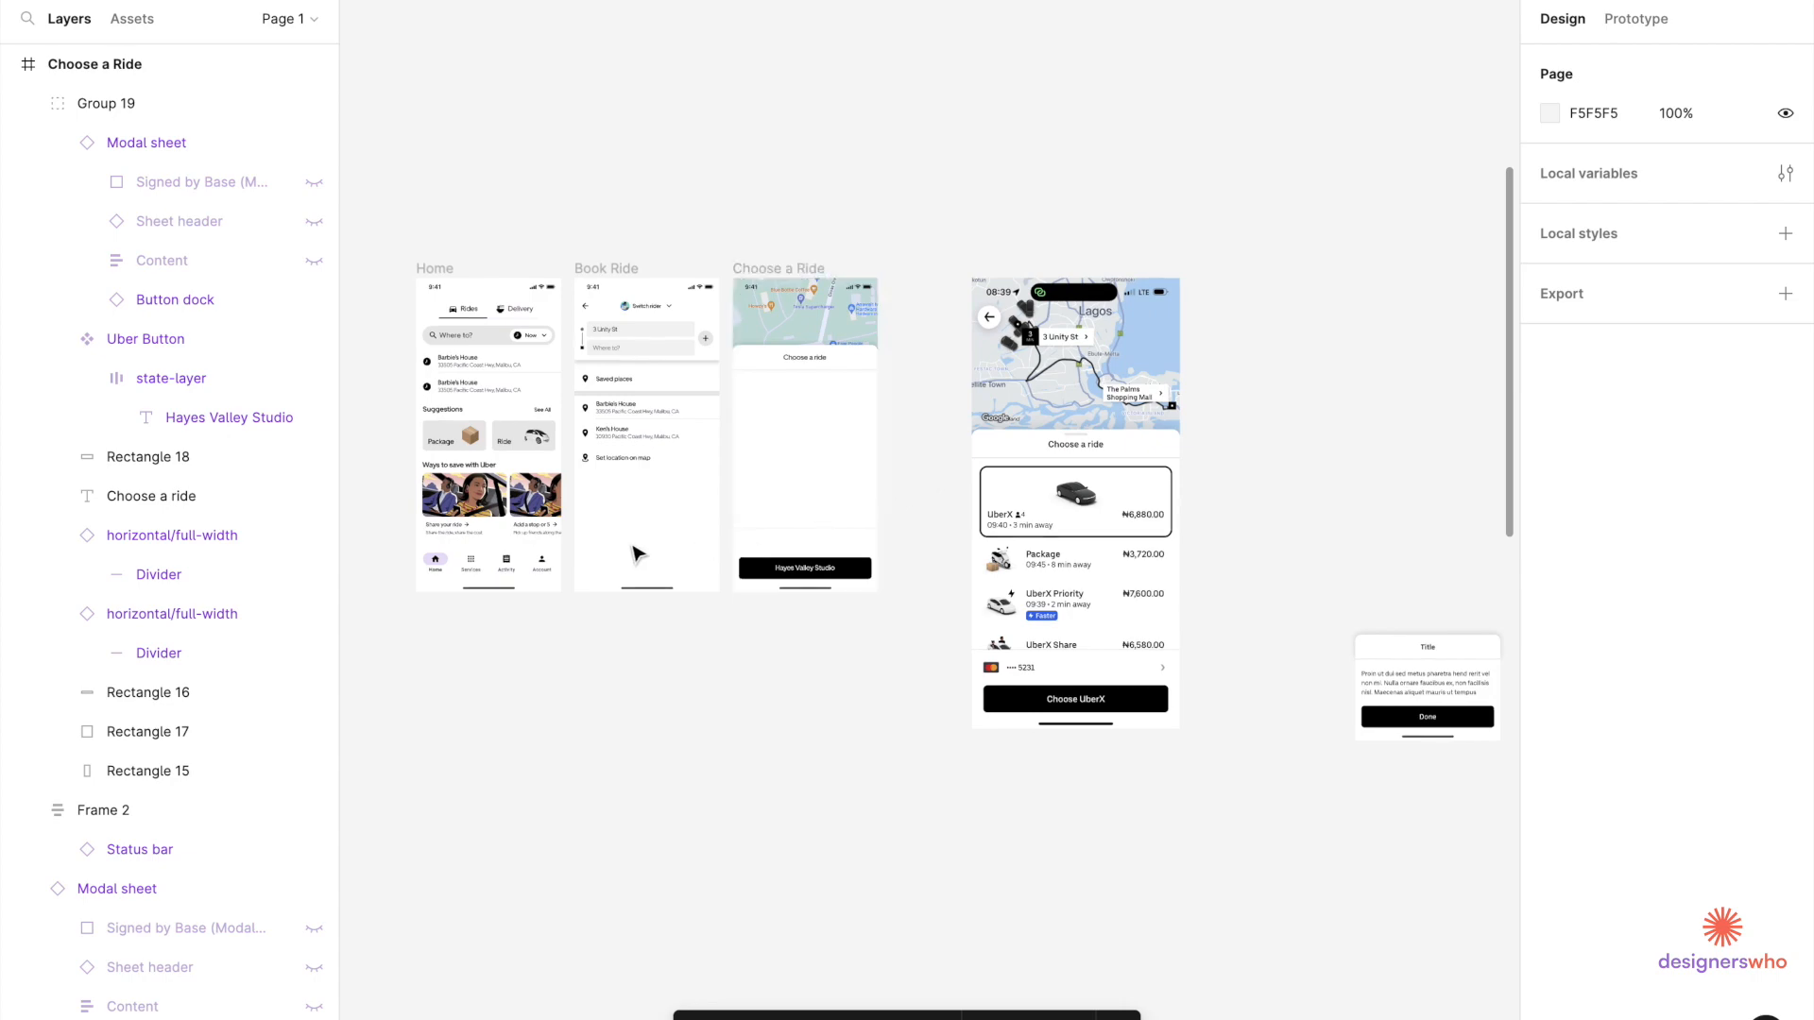
{"action": "scroll", "coordinate": [620, 540], "scroll_direction": "up", "scroll_amount": 5}
{"action": "scroll", "coordinate": [620, 548], "scroll_direction": "down", "scroll_amount": 3}
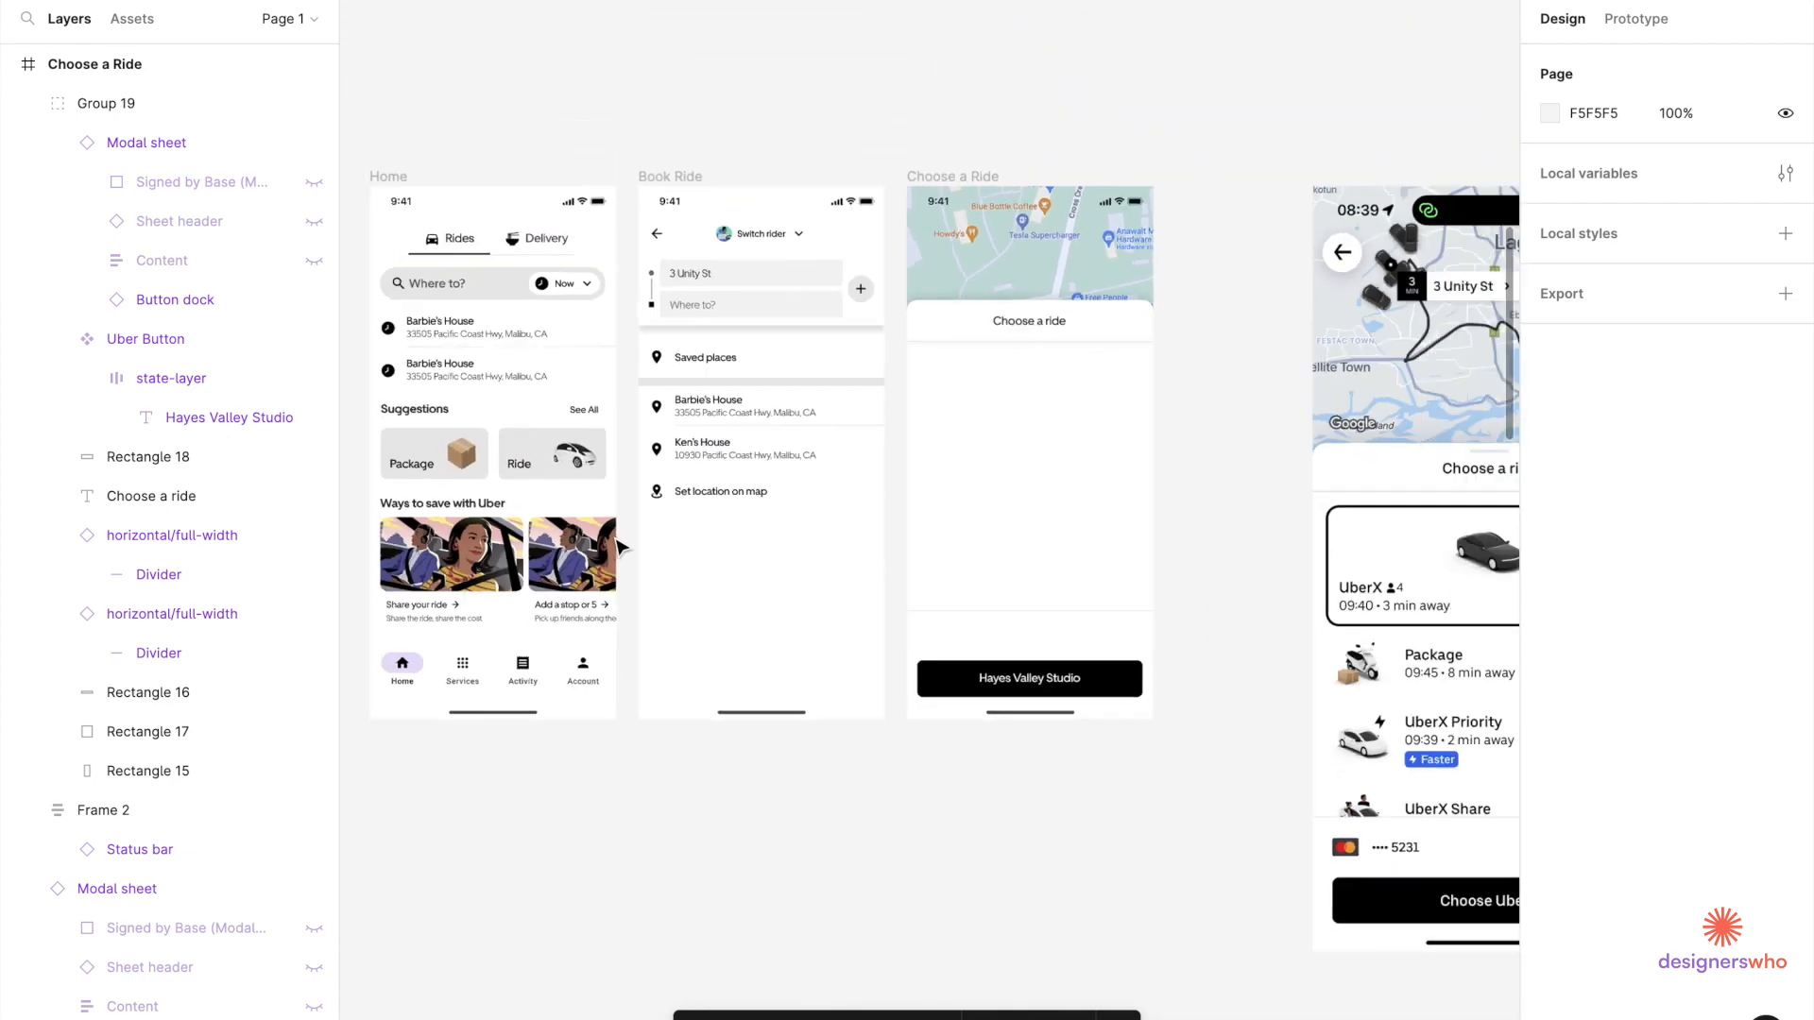
{"action": "scroll", "coordinate": [620, 548], "scroll_direction": "up", "scroll_amount": 2}
{"action": "scroll", "coordinate": [619, 548], "scroll_direction": "right", "scroll_amount": 1}
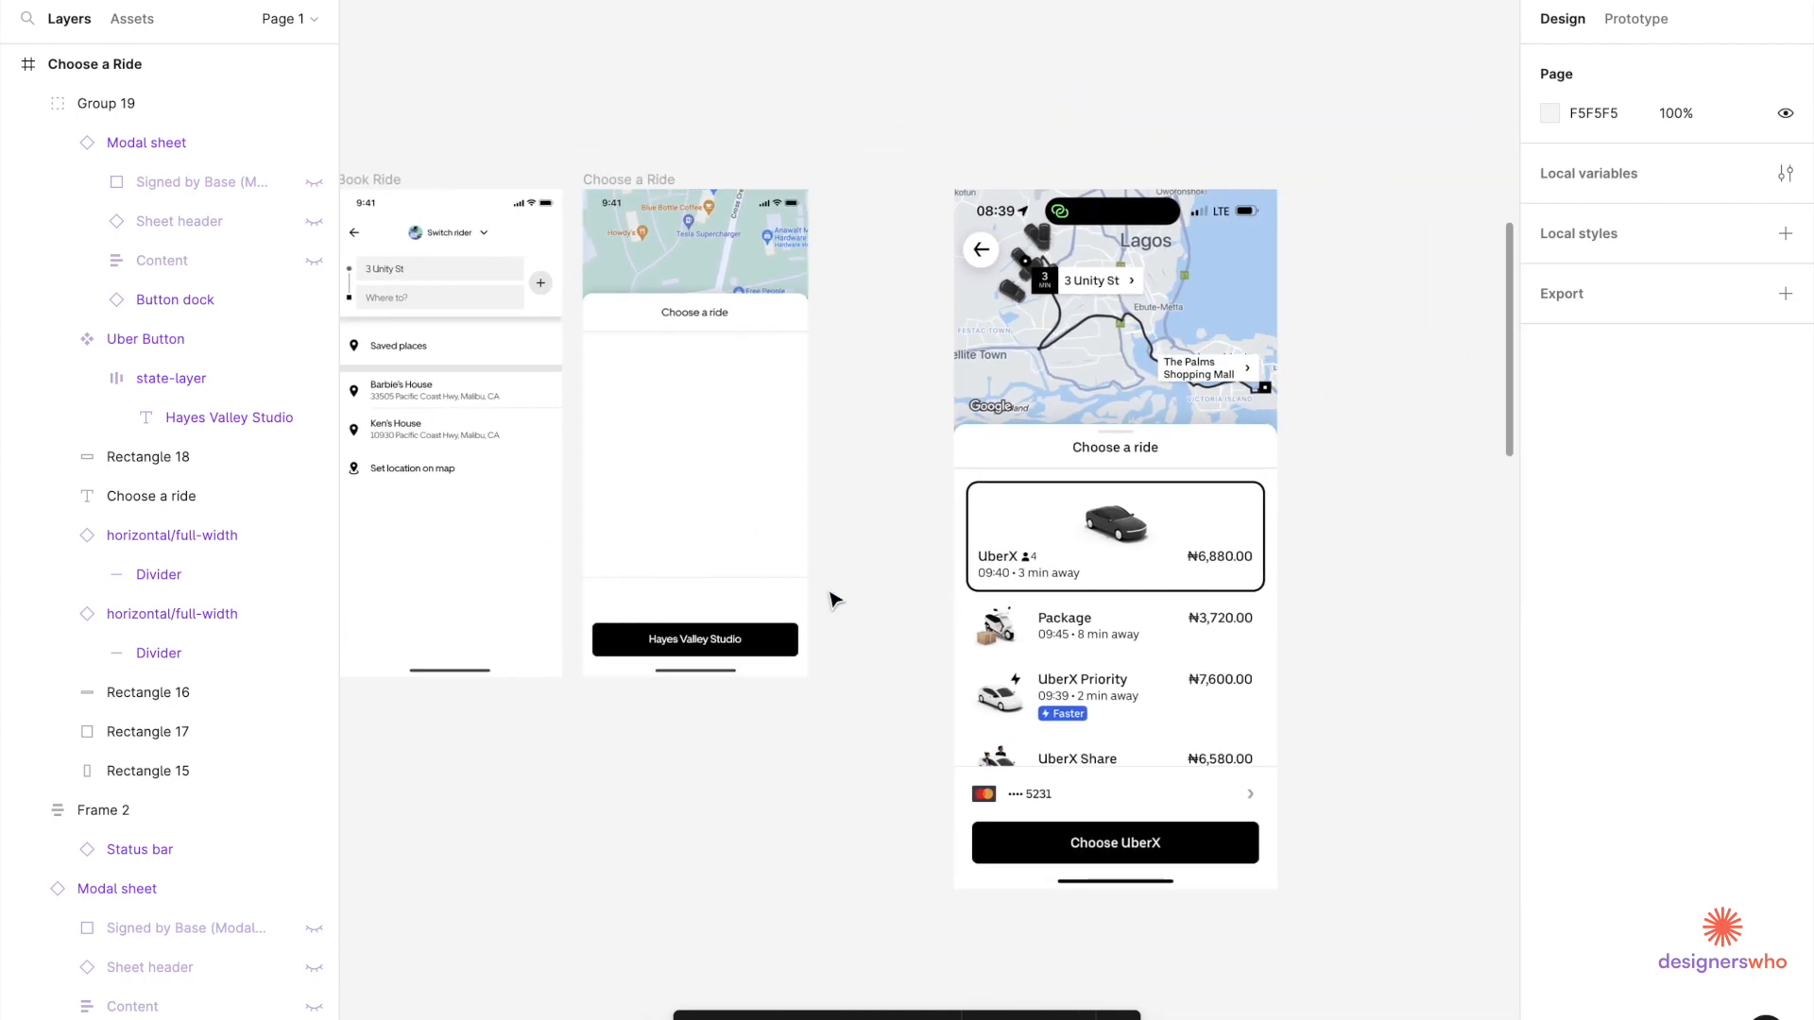
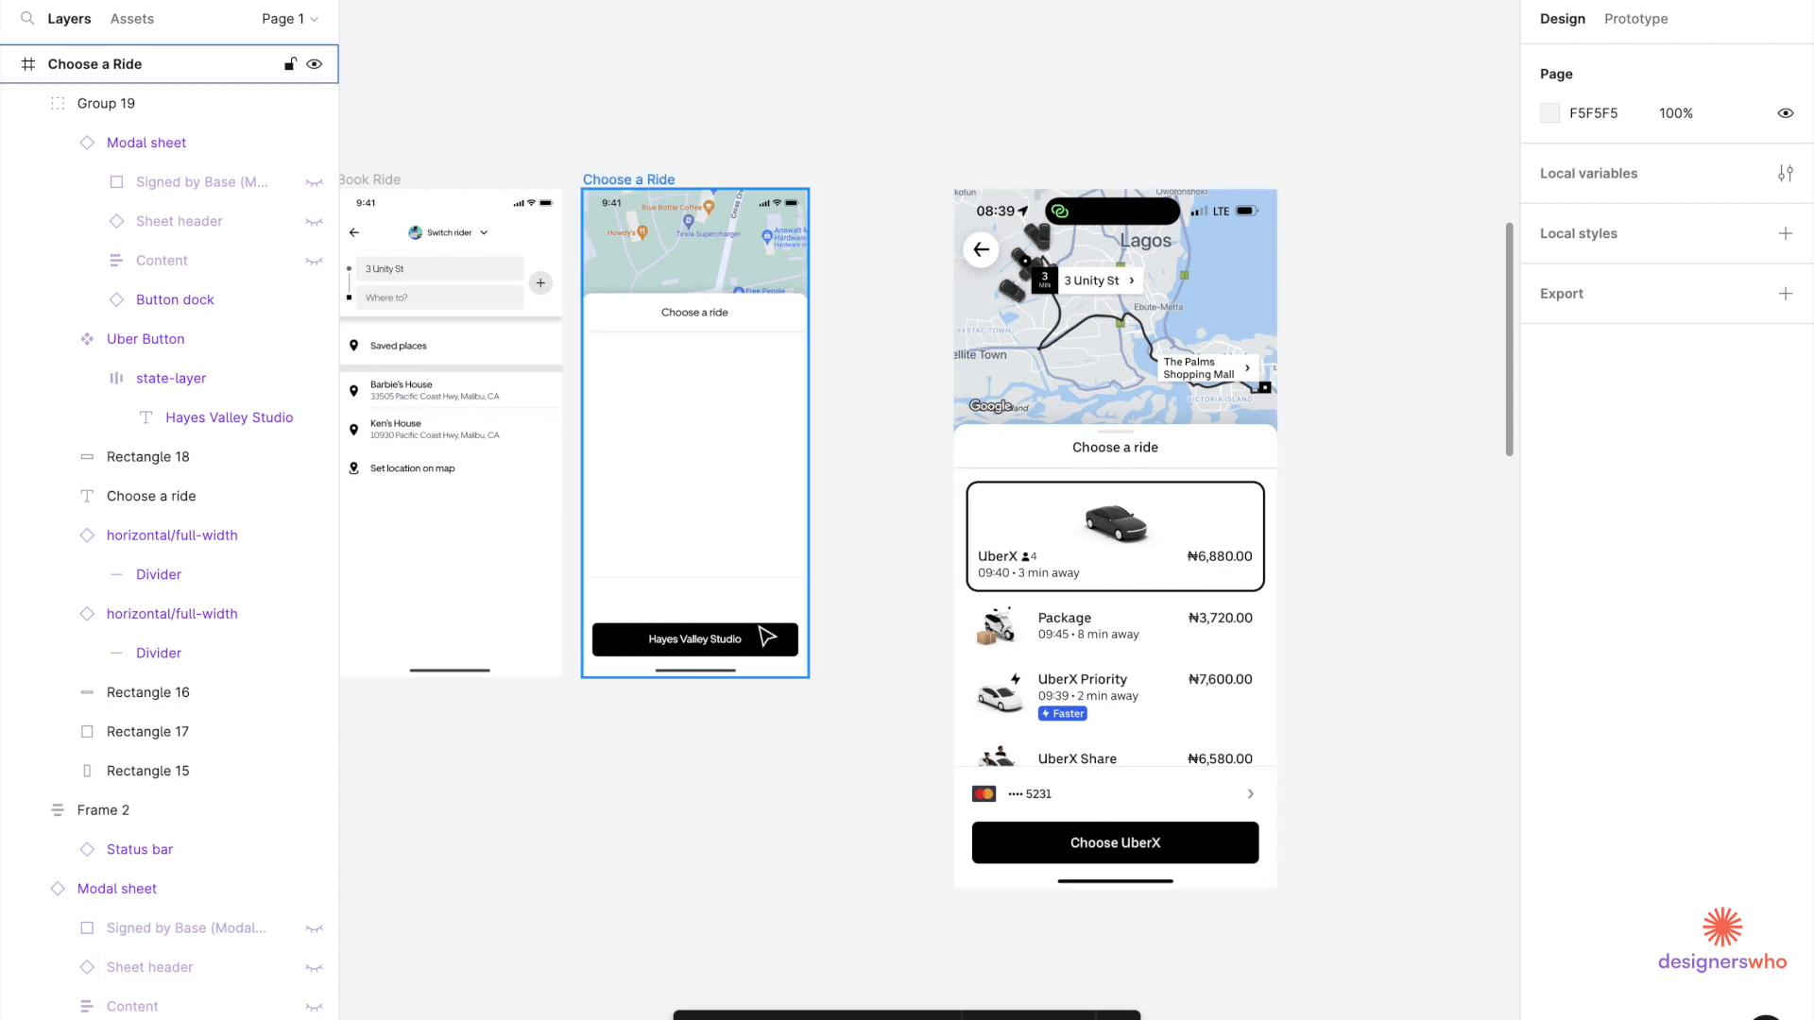
Launch the Material Design Icons plugin from the plugins list.
{"action": "key", "text": "shift+i"}
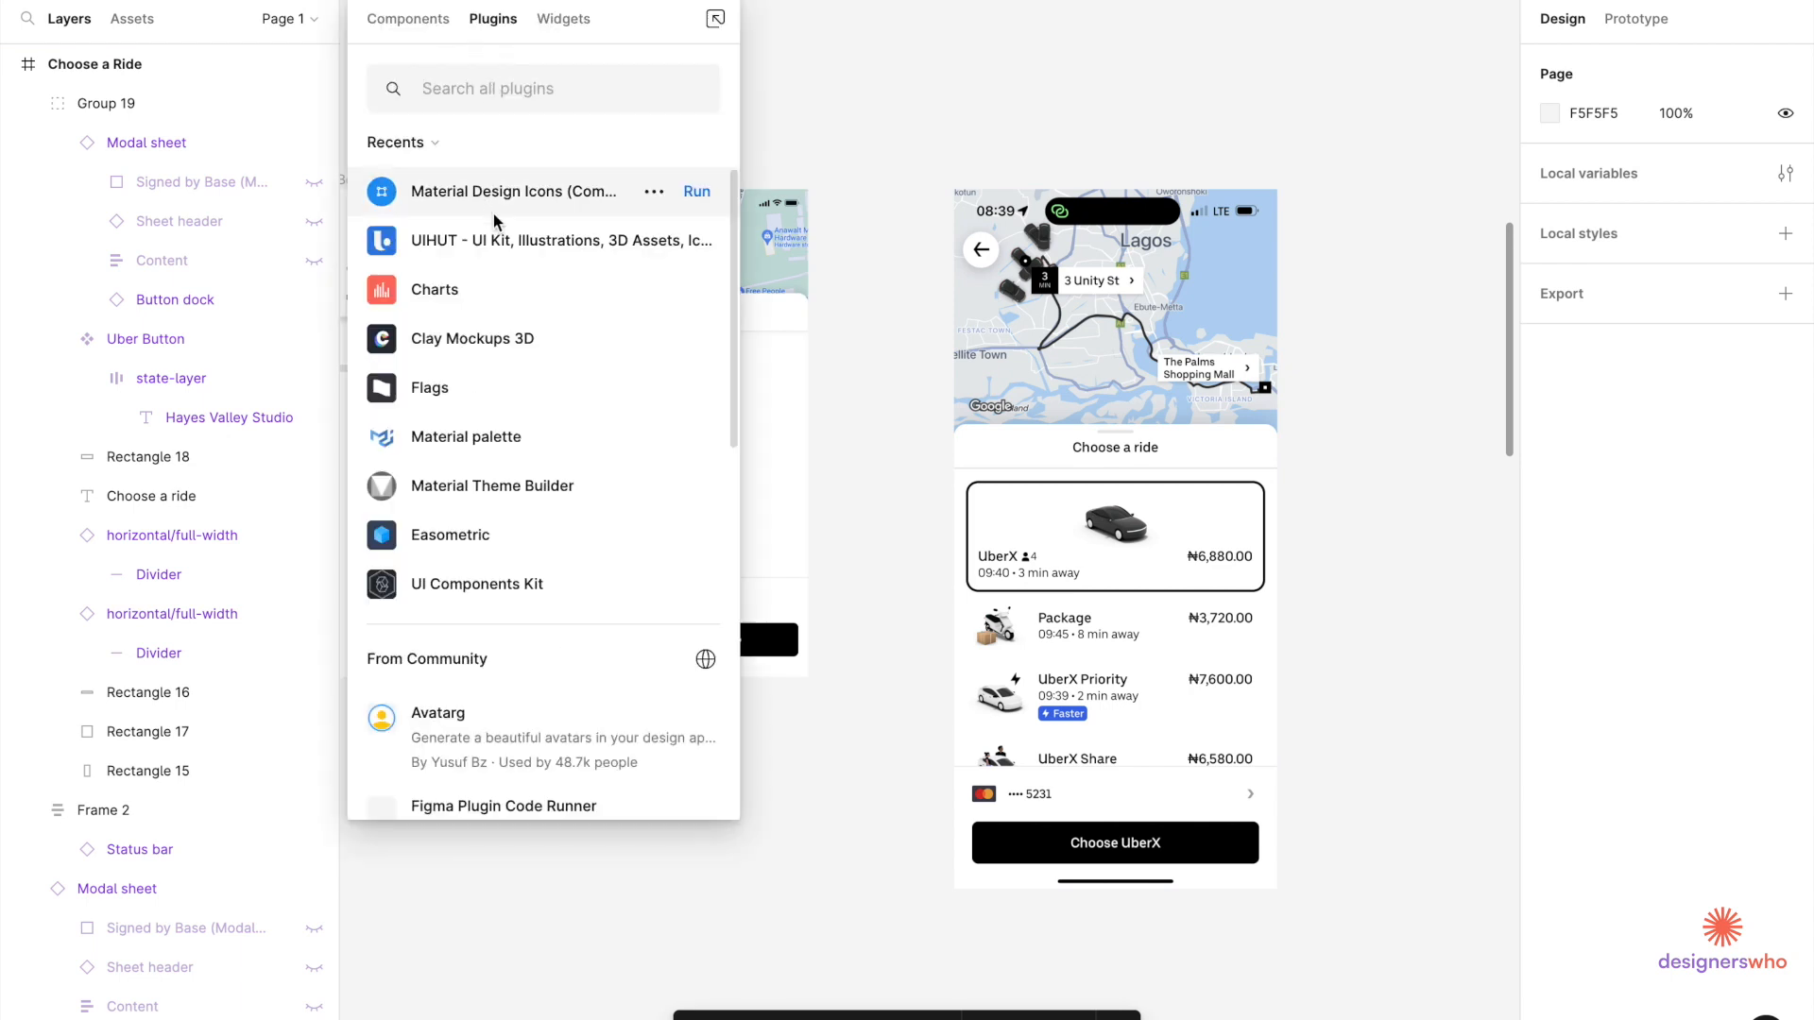
{"action": "left_click", "coordinate": [694, 209]}
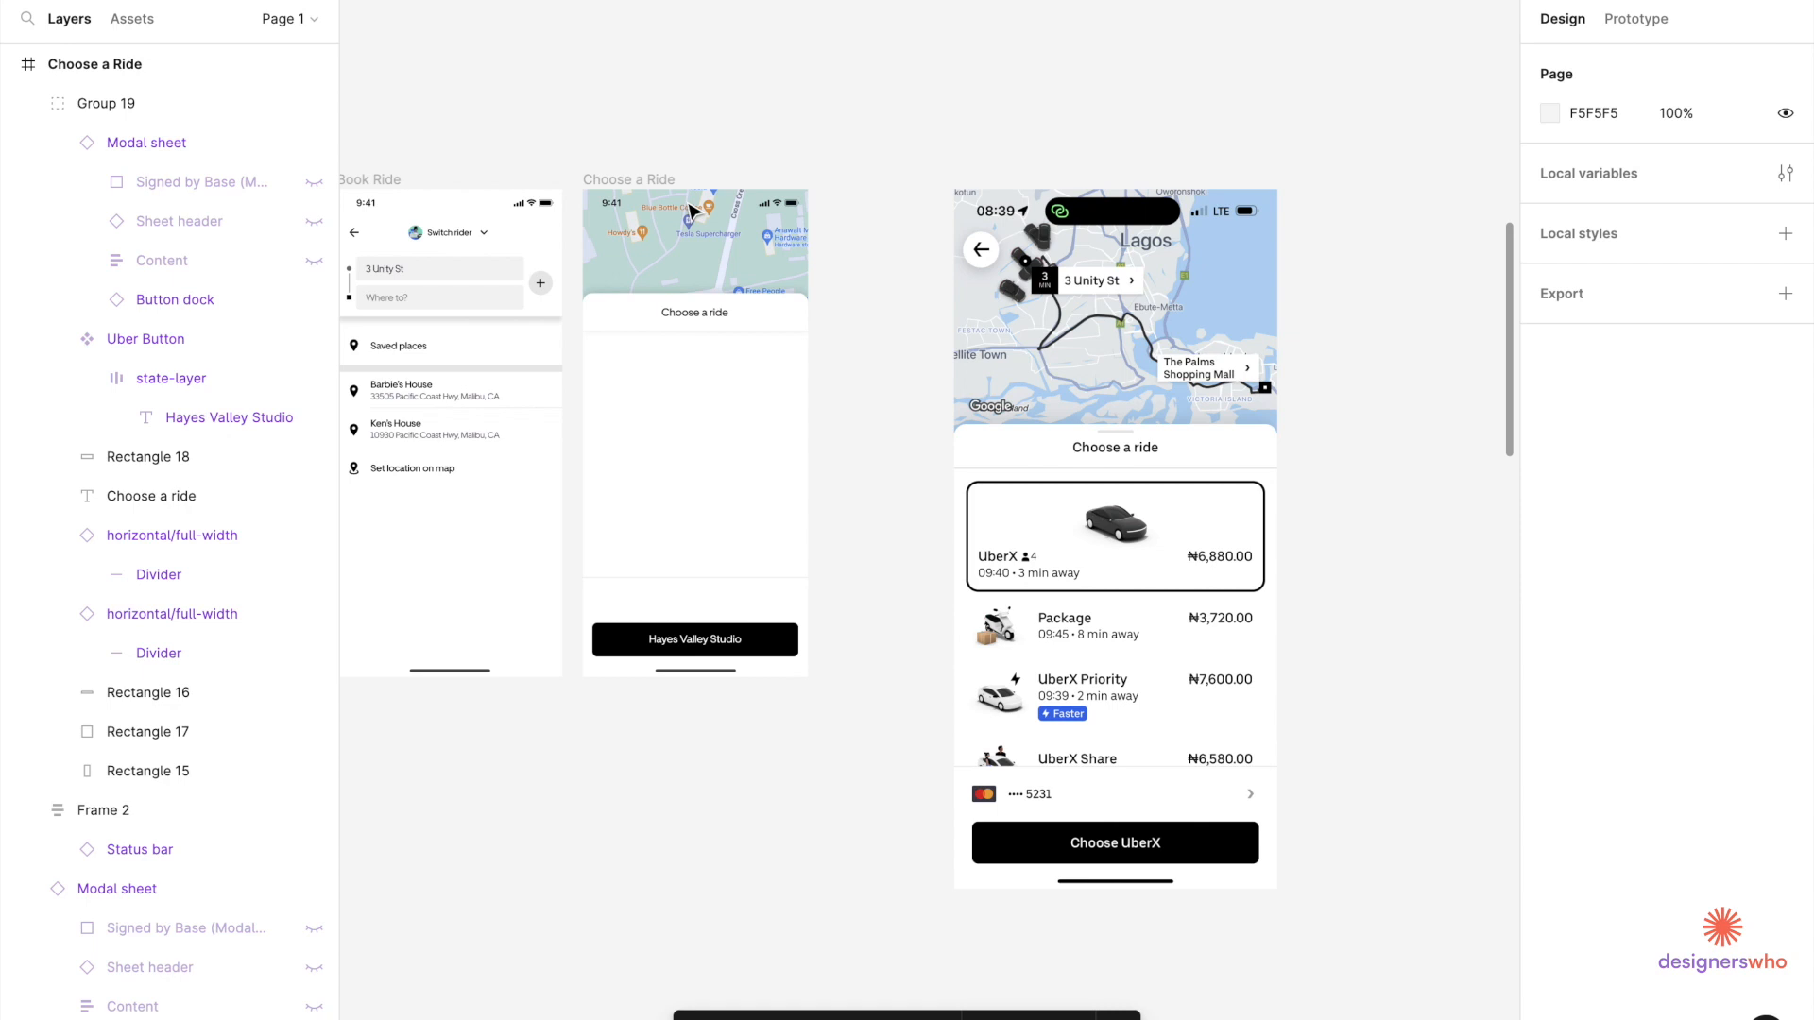
{"action": "scroll", "coordinate": [1260, 350], "scroll_direction": "right", "scroll_amount": 5}
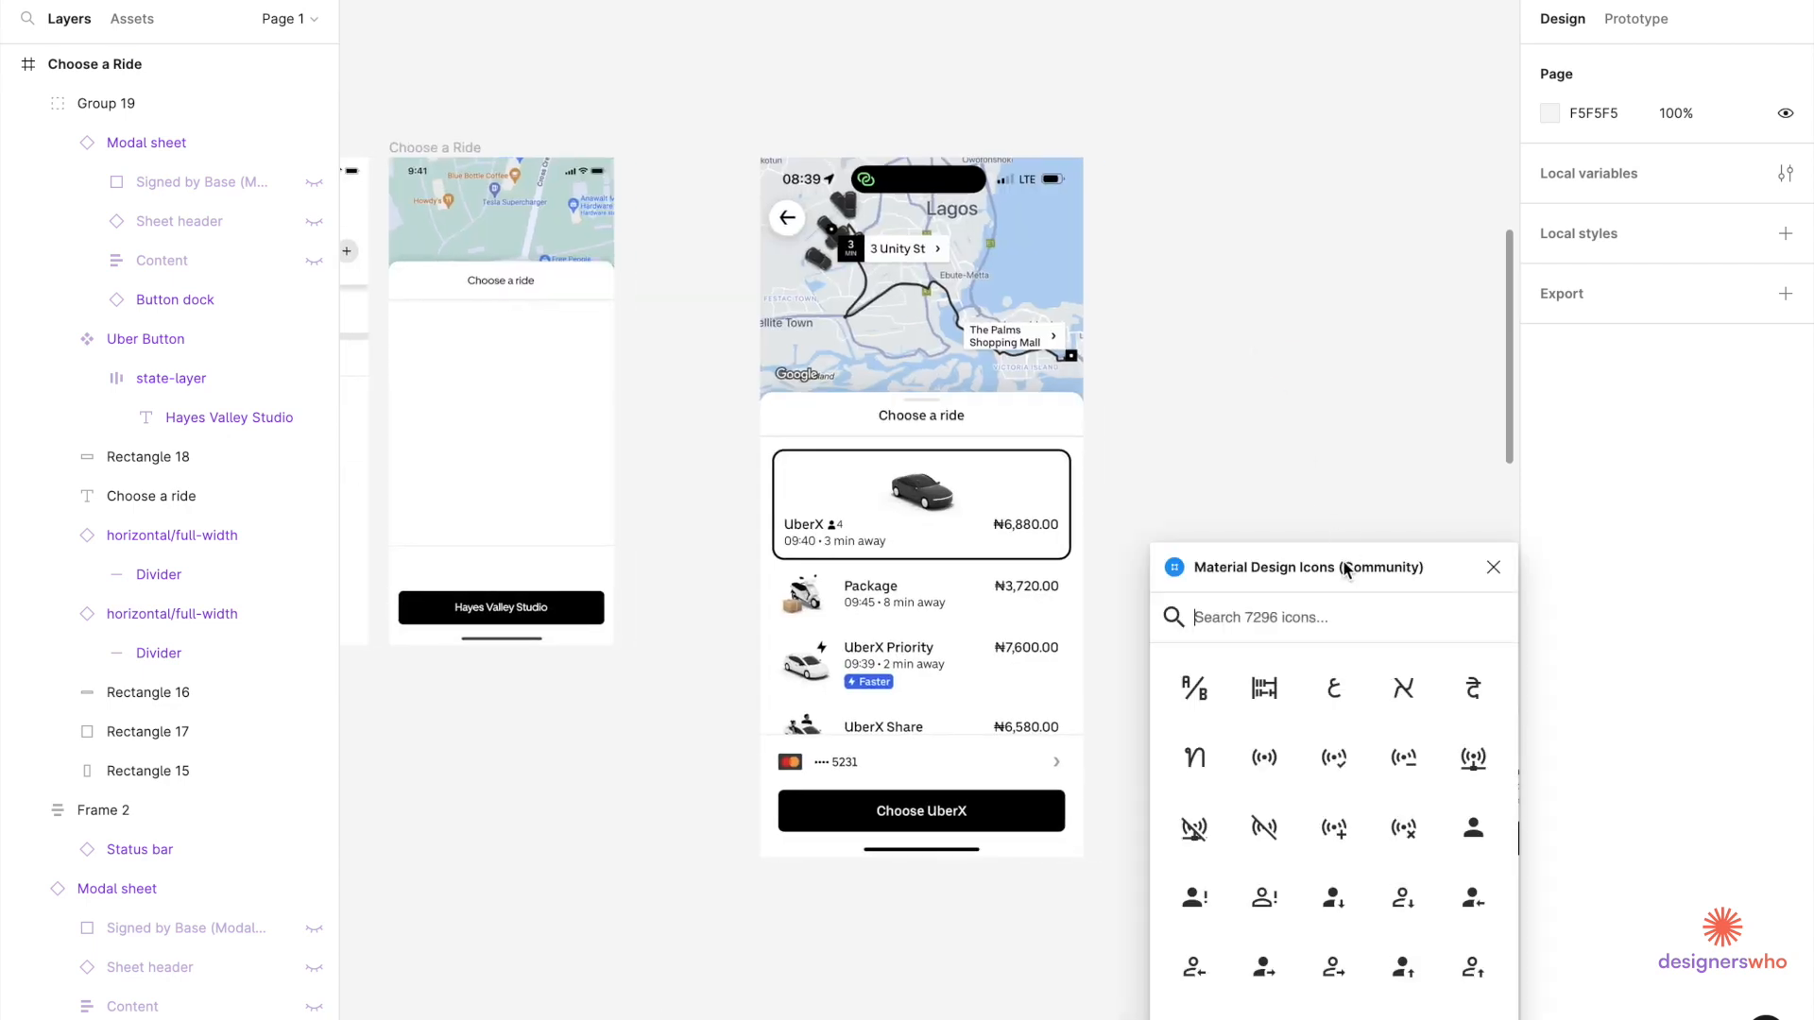
{"action": "type", "text": "master"}
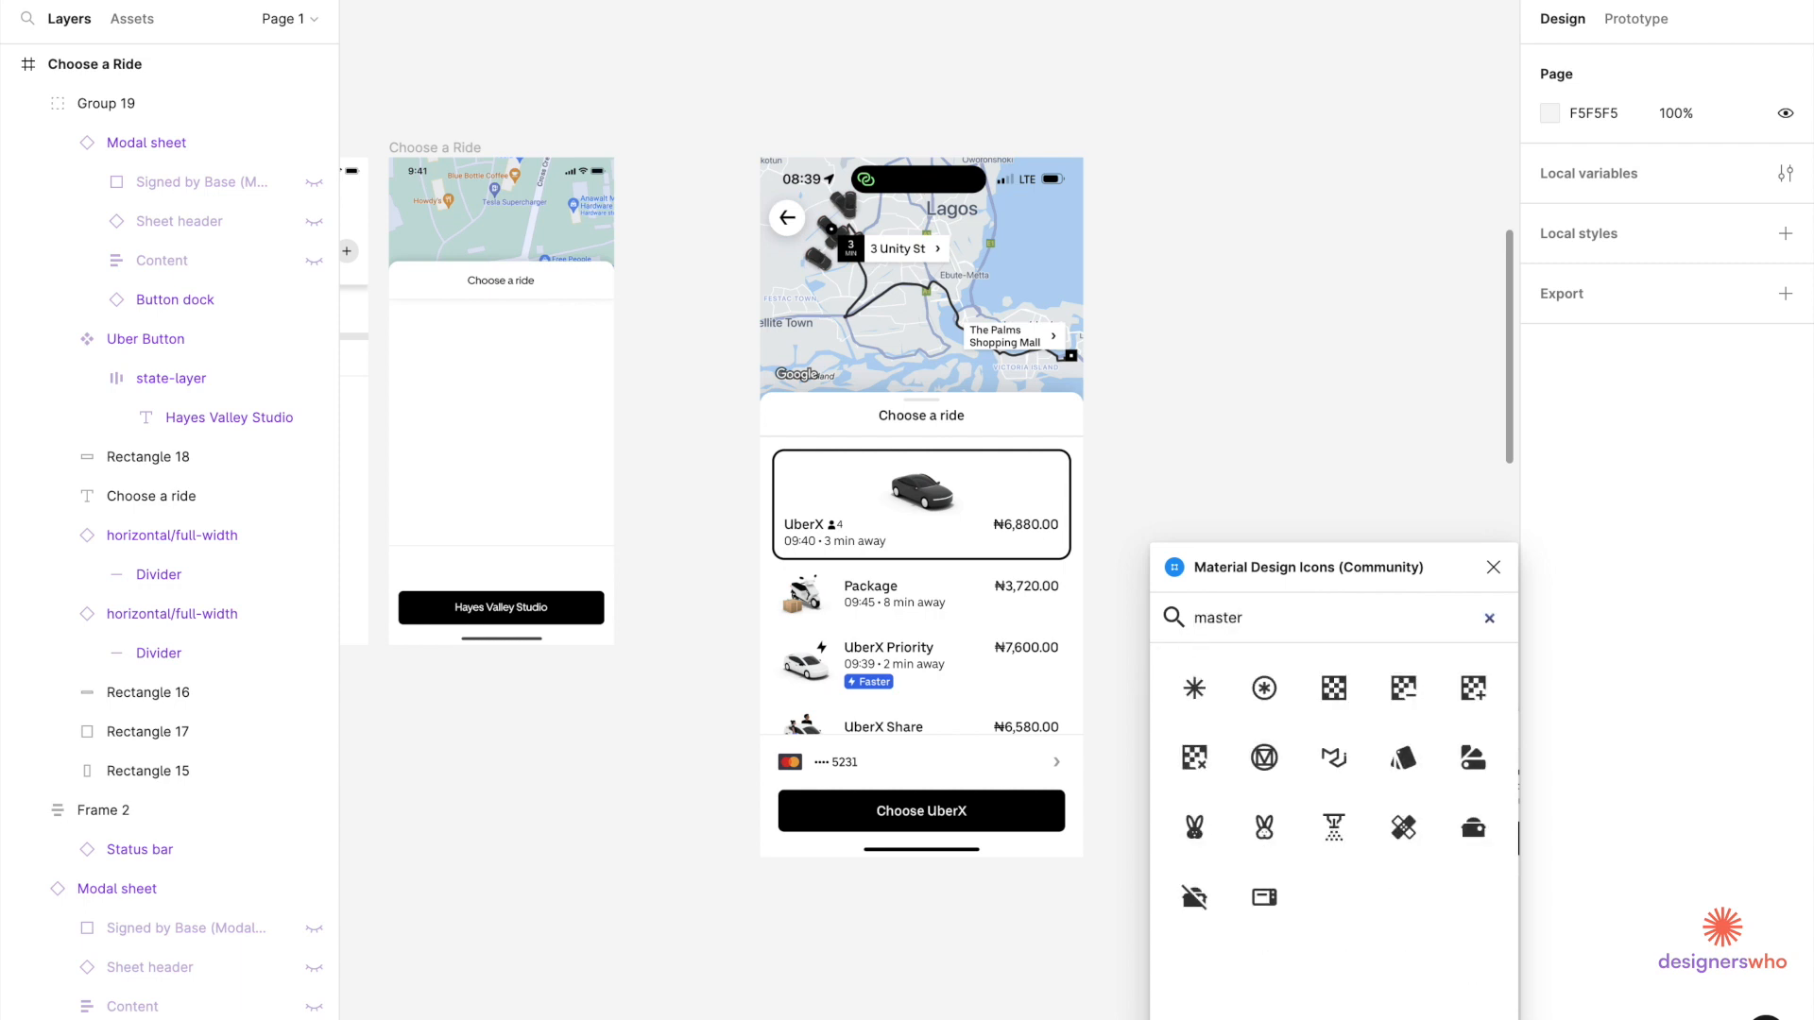
{"action": "type", "text": "card"}
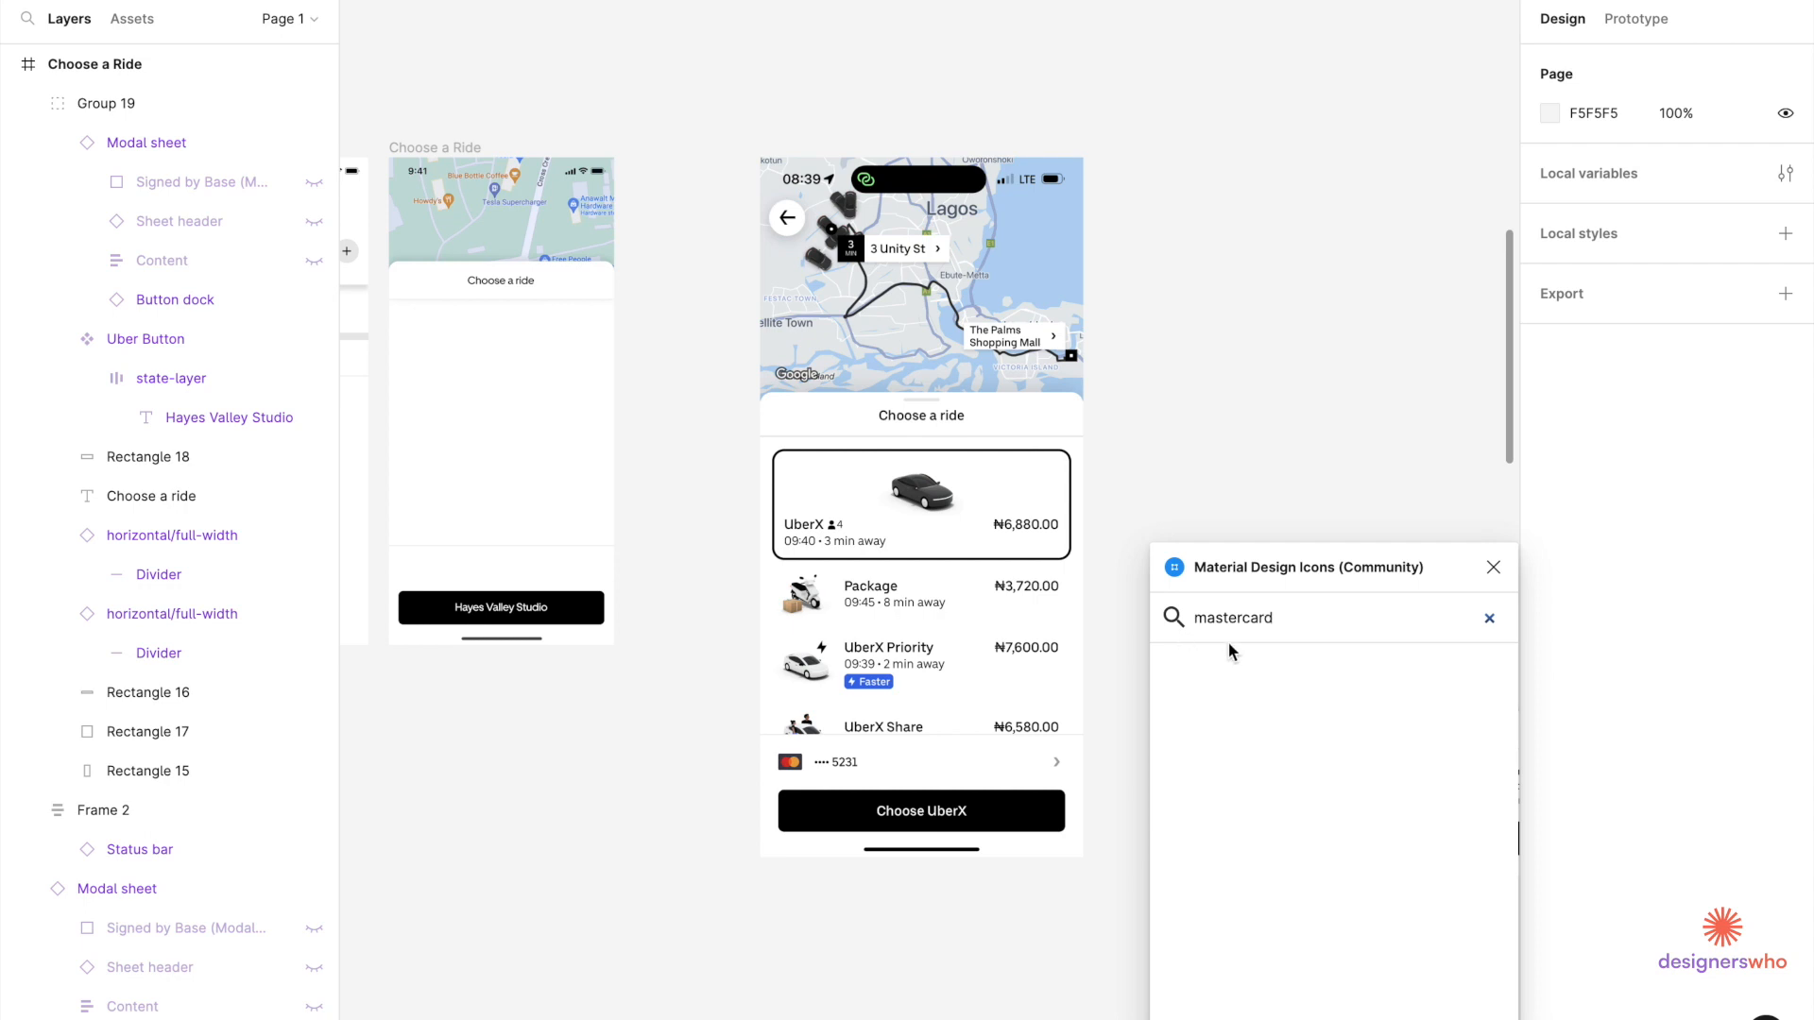
Search the icon set for 'arrow' and insert the 24×24 chevron-right icon.
{"action": "double_click", "coordinate": [1276, 619]}
{"action": "type", "text": "arr"}
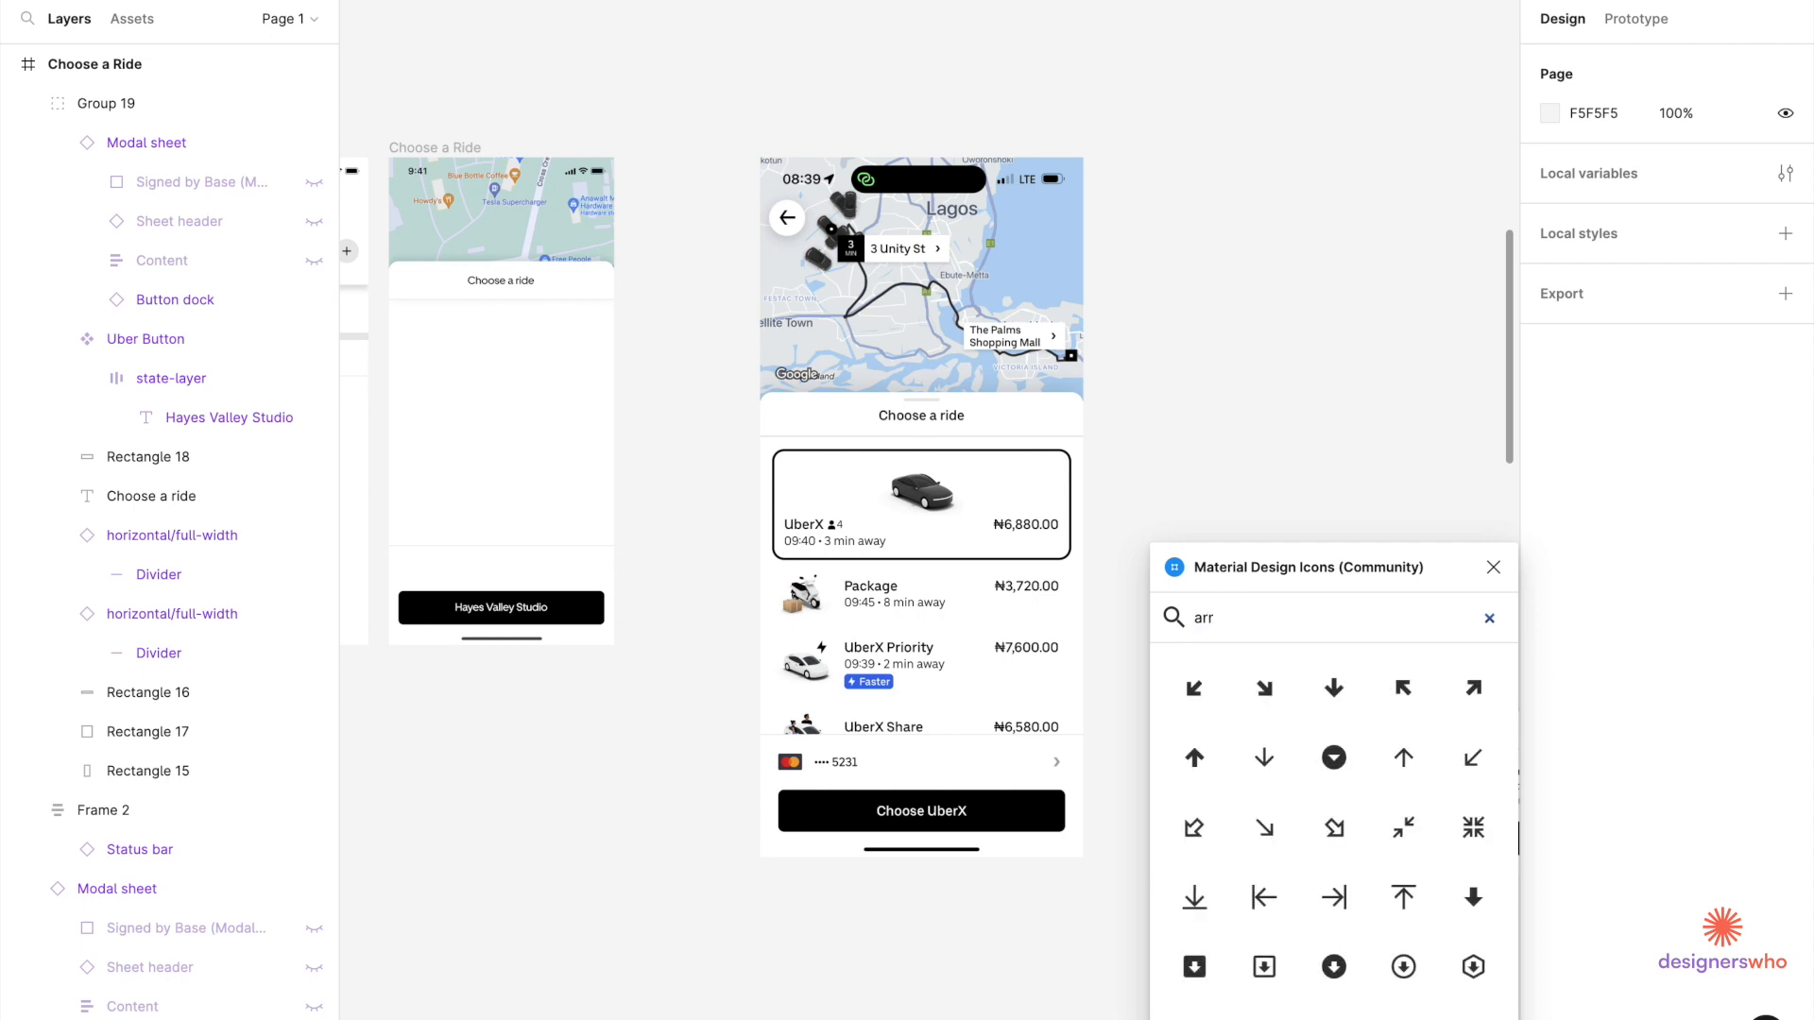
{"action": "type", "text": "ow"}
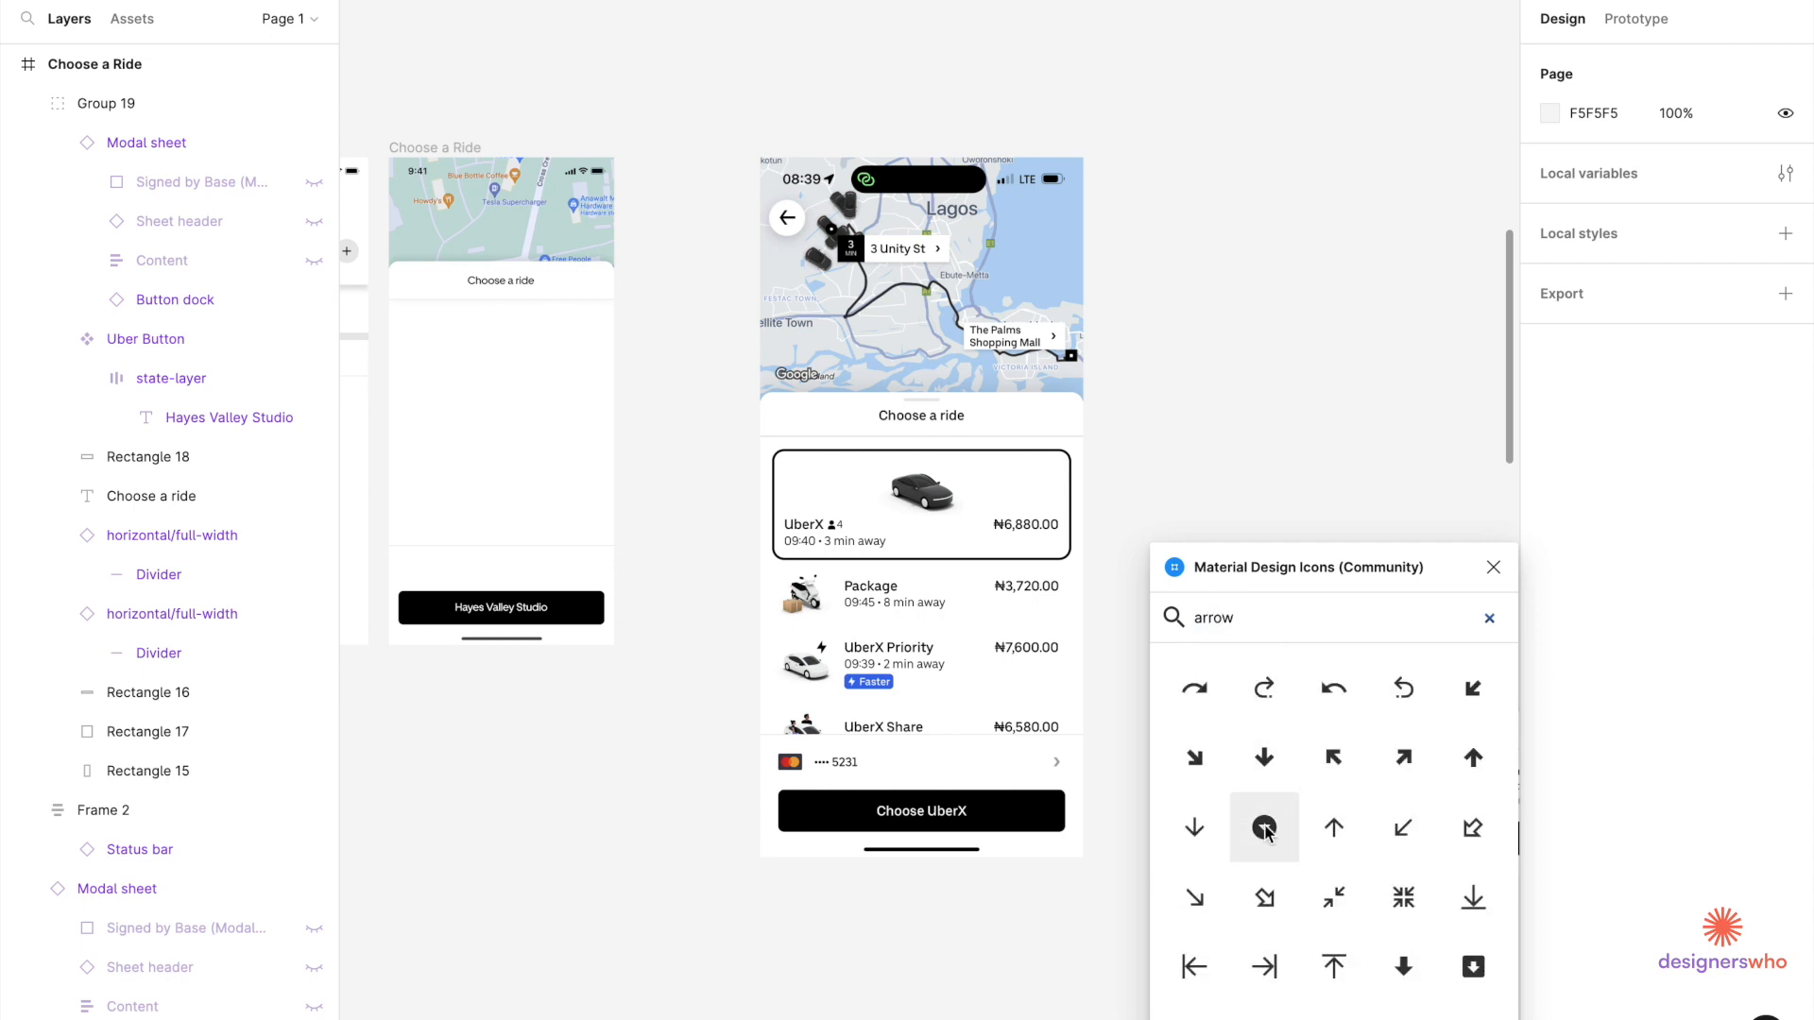
{"action": "scroll", "coordinate": [1266, 830], "scroll_direction": "down", "scroll_amount": 5}
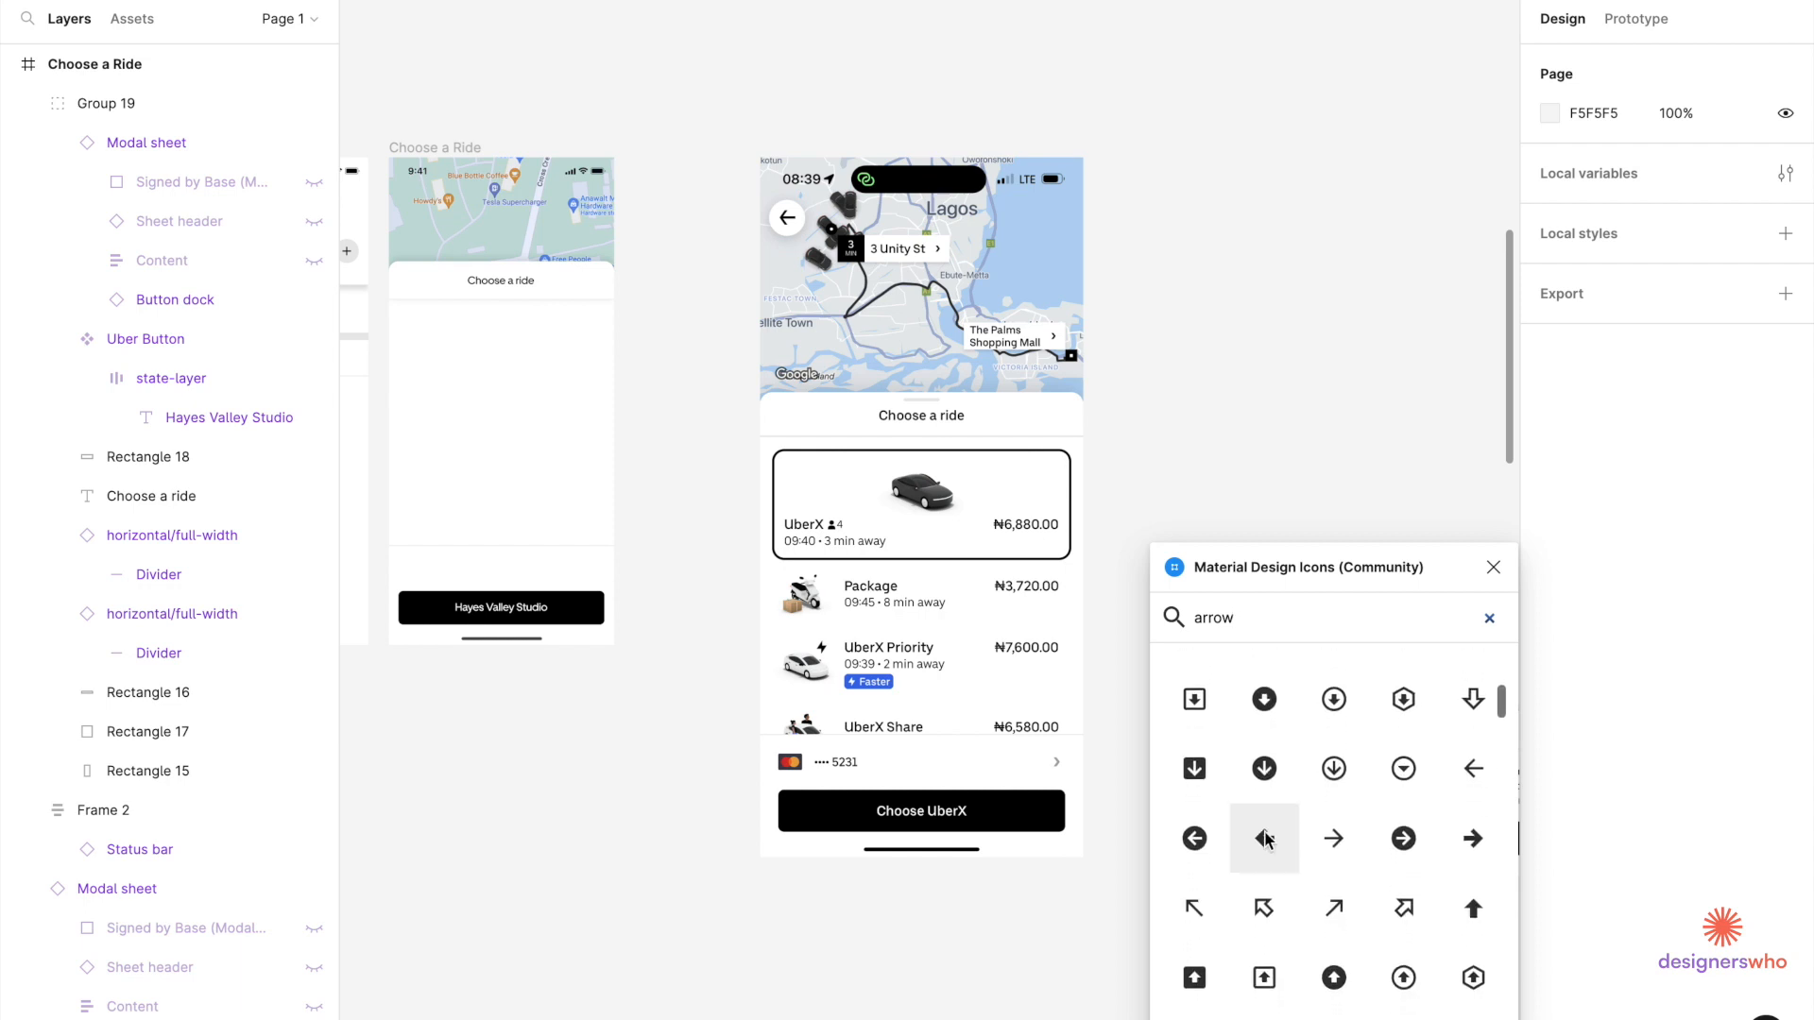
{"action": "scroll", "coordinate": [1261, 898], "scroll_direction": "down", "scroll_amount": 3}
{"action": "scroll", "coordinate": [1257, 899], "scroll_direction": "down", "scroll_amount": 13}
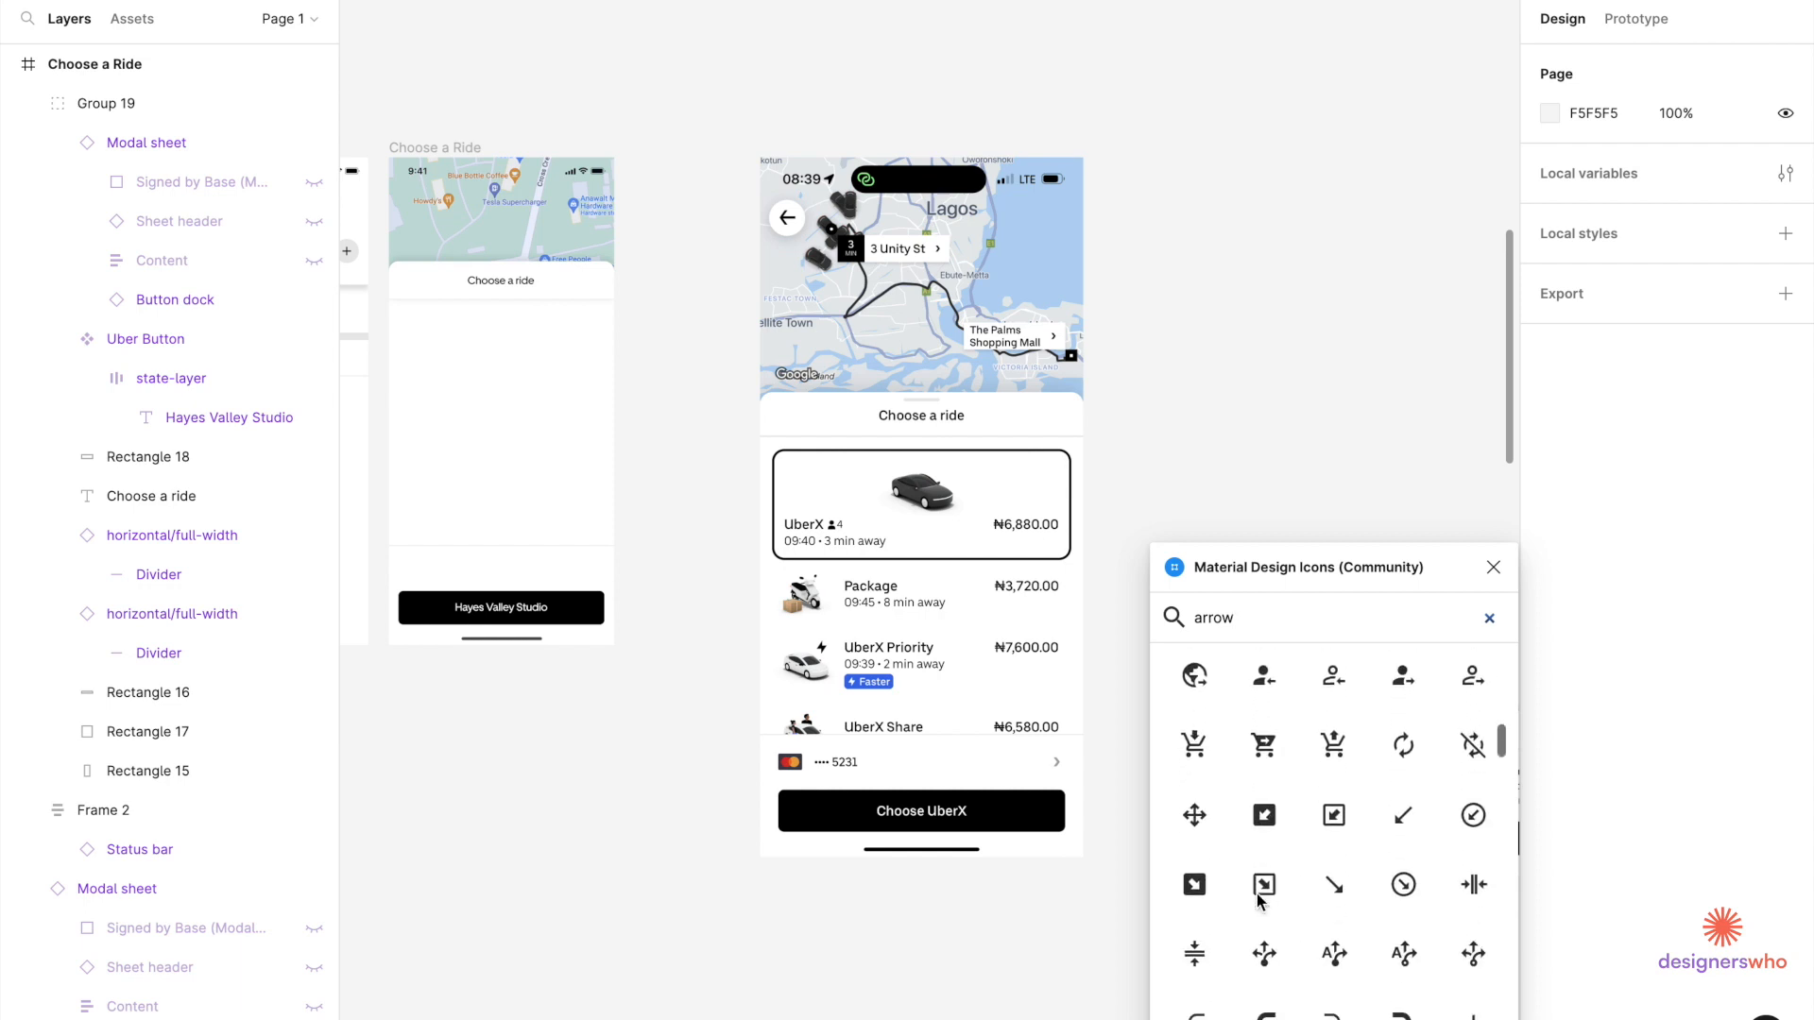
{"action": "scroll", "coordinate": [1257, 899], "scroll_direction": "down", "scroll_amount": 3}
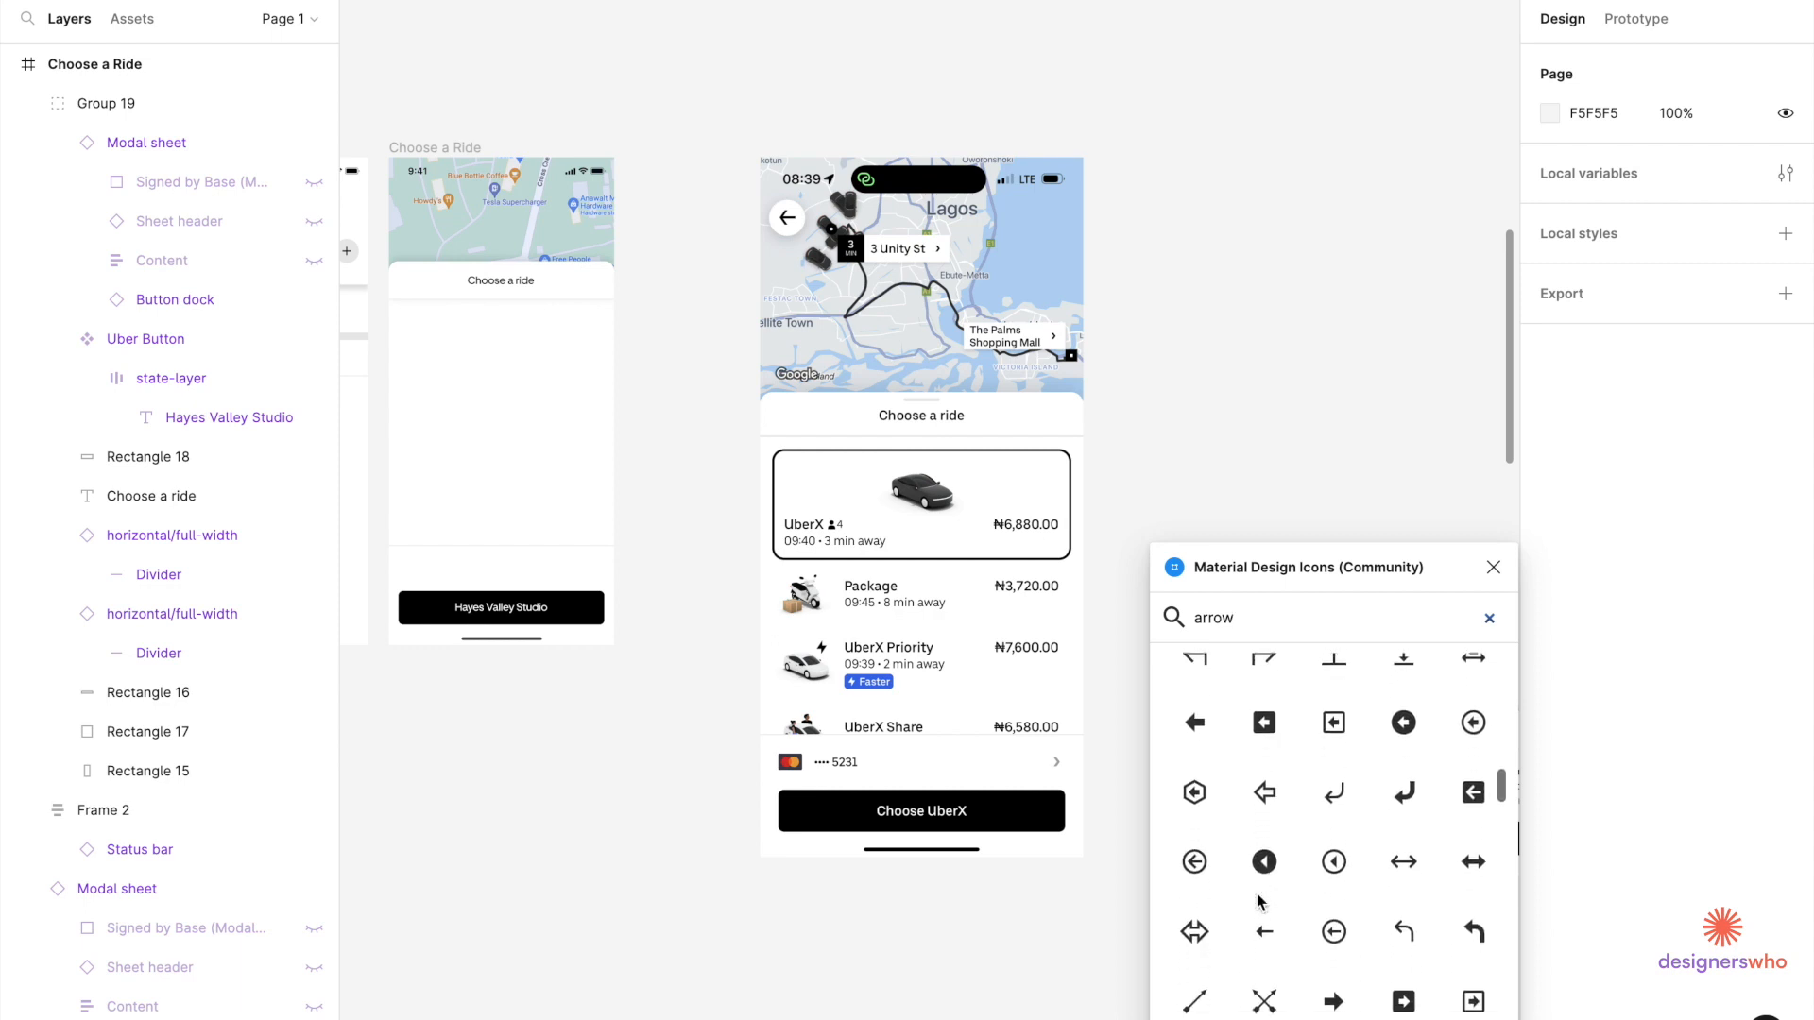
{"action": "scroll", "coordinate": [1257, 900], "scroll_direction": "down", "scroll_amount": 8}
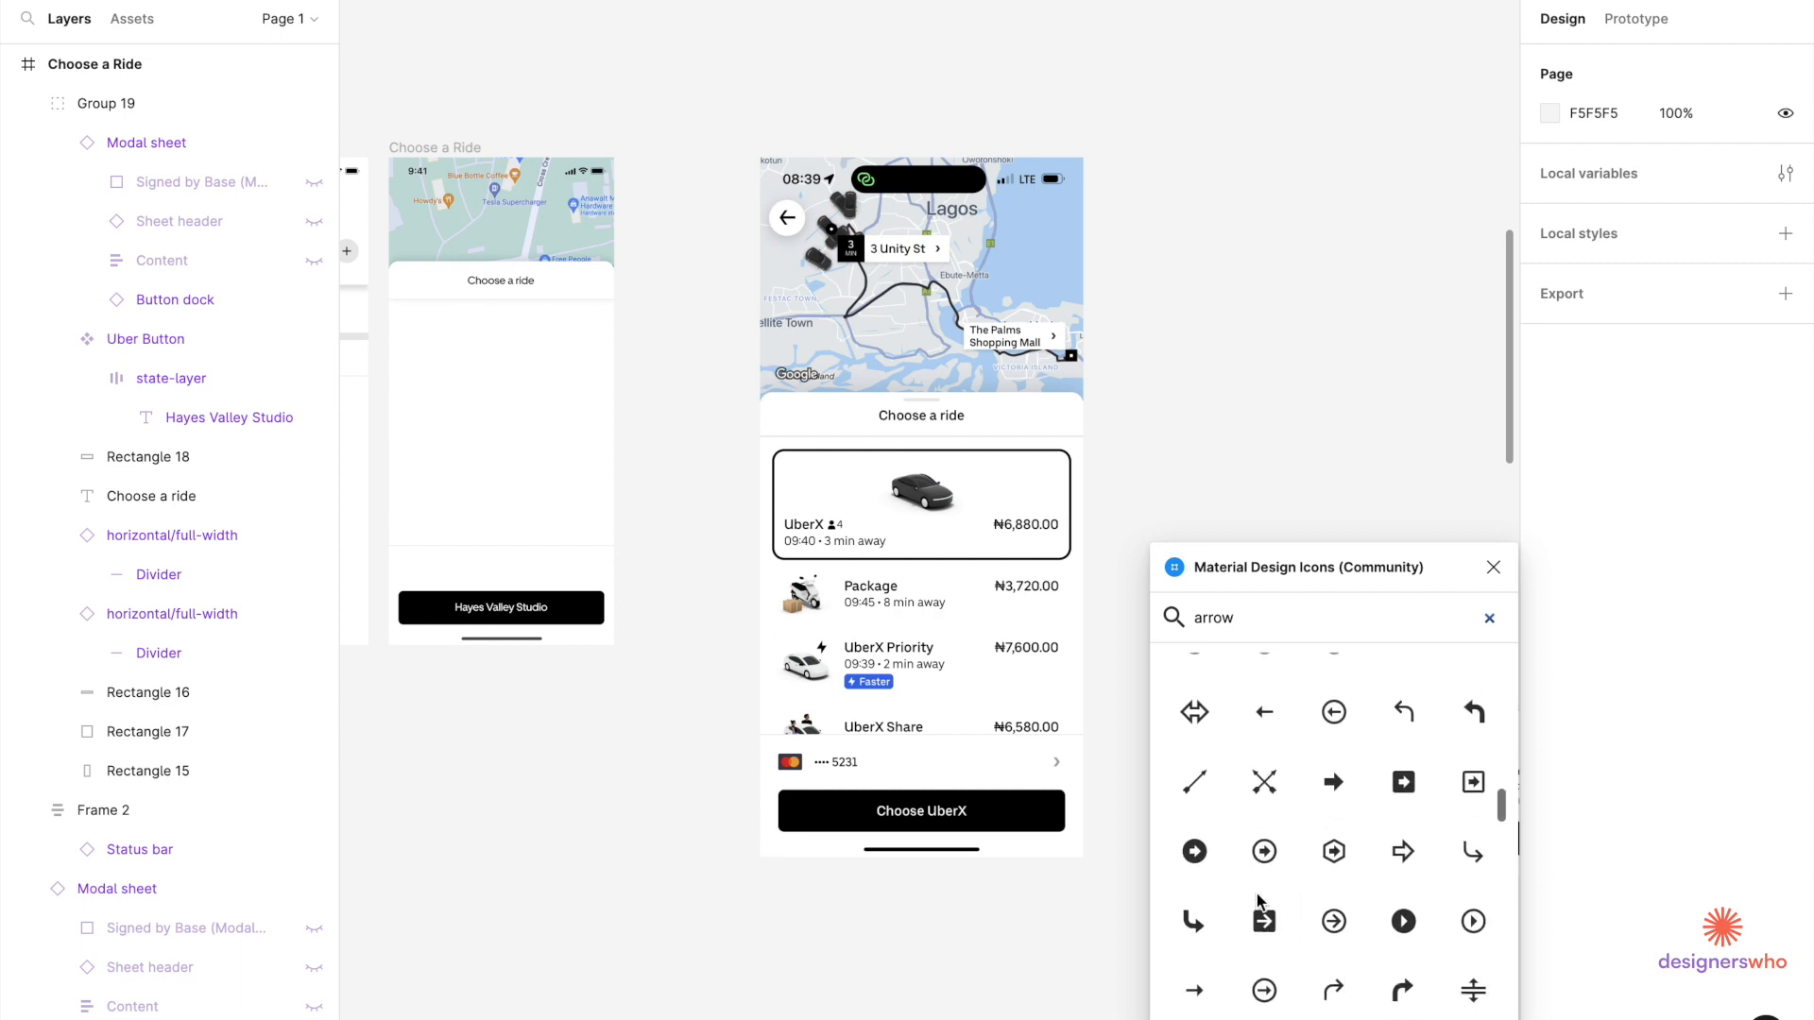
{"action": "scroll", "coordinate": [1257, 900], "scroll_direction": "down", "scroll_amount": 10}
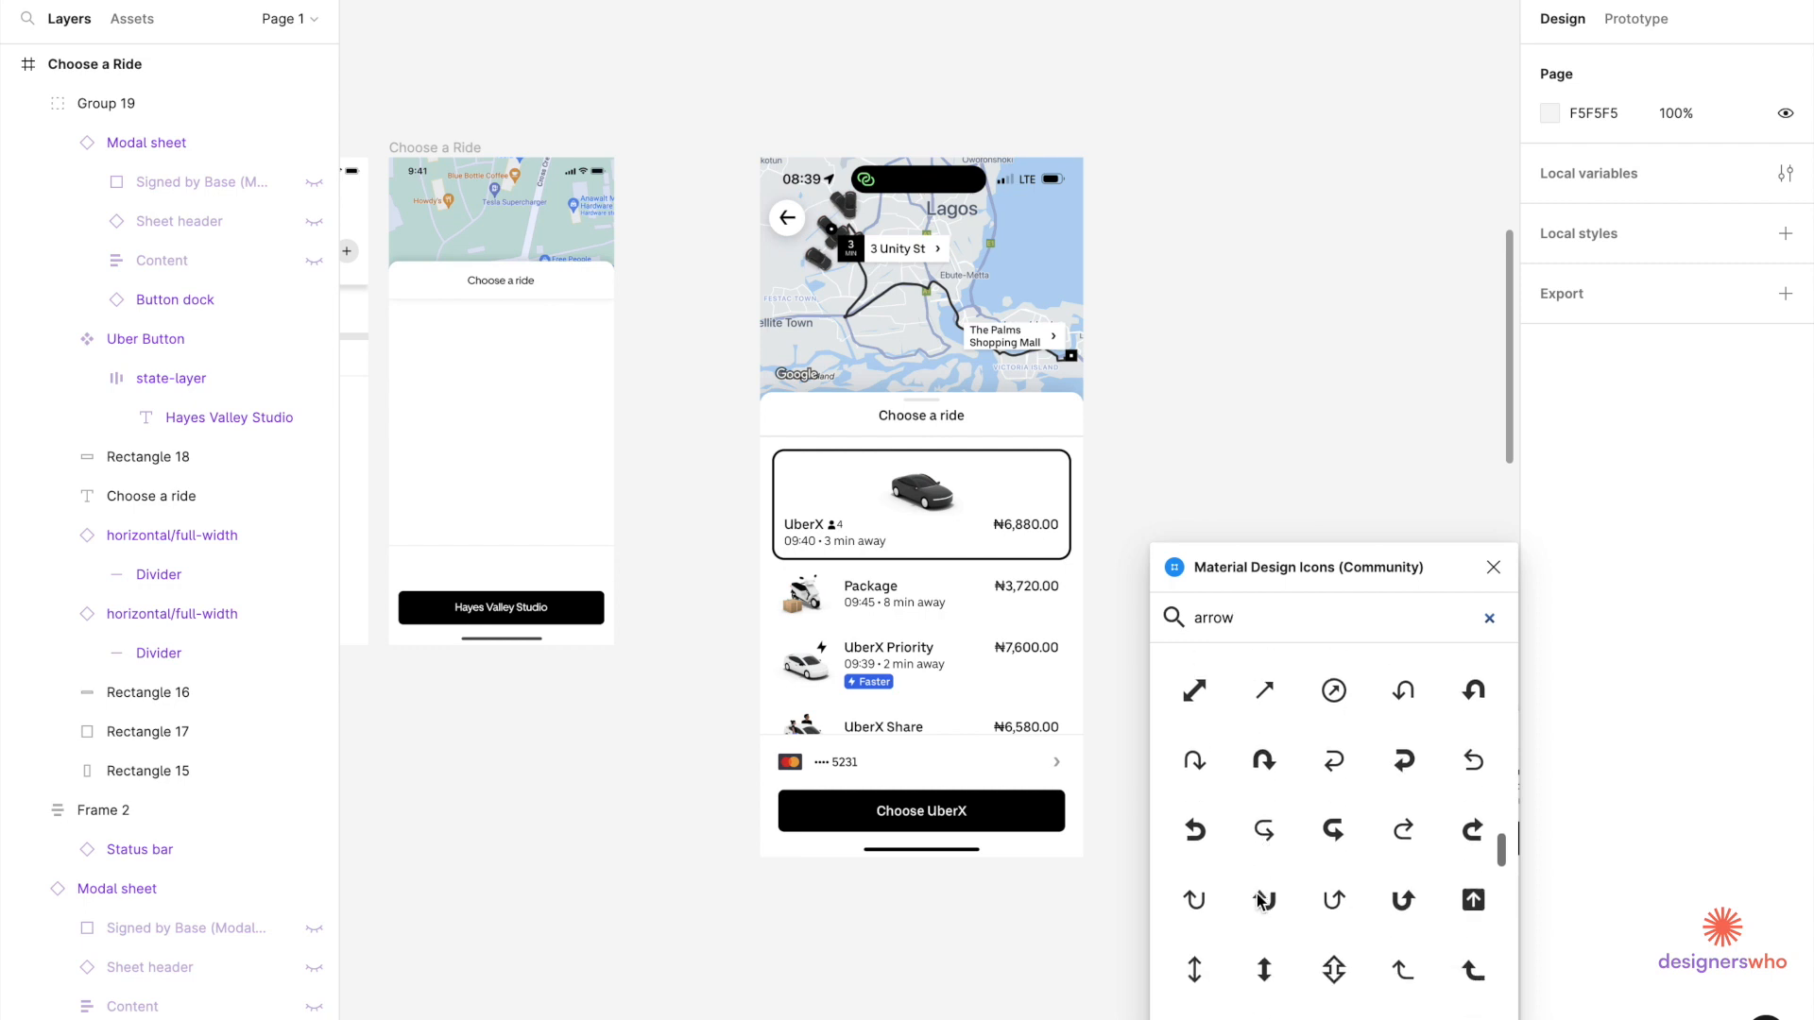
{"action": "scroll", "coordinate": [1257, 900], "scroll_direction": "down", "scroll_amount": 10}
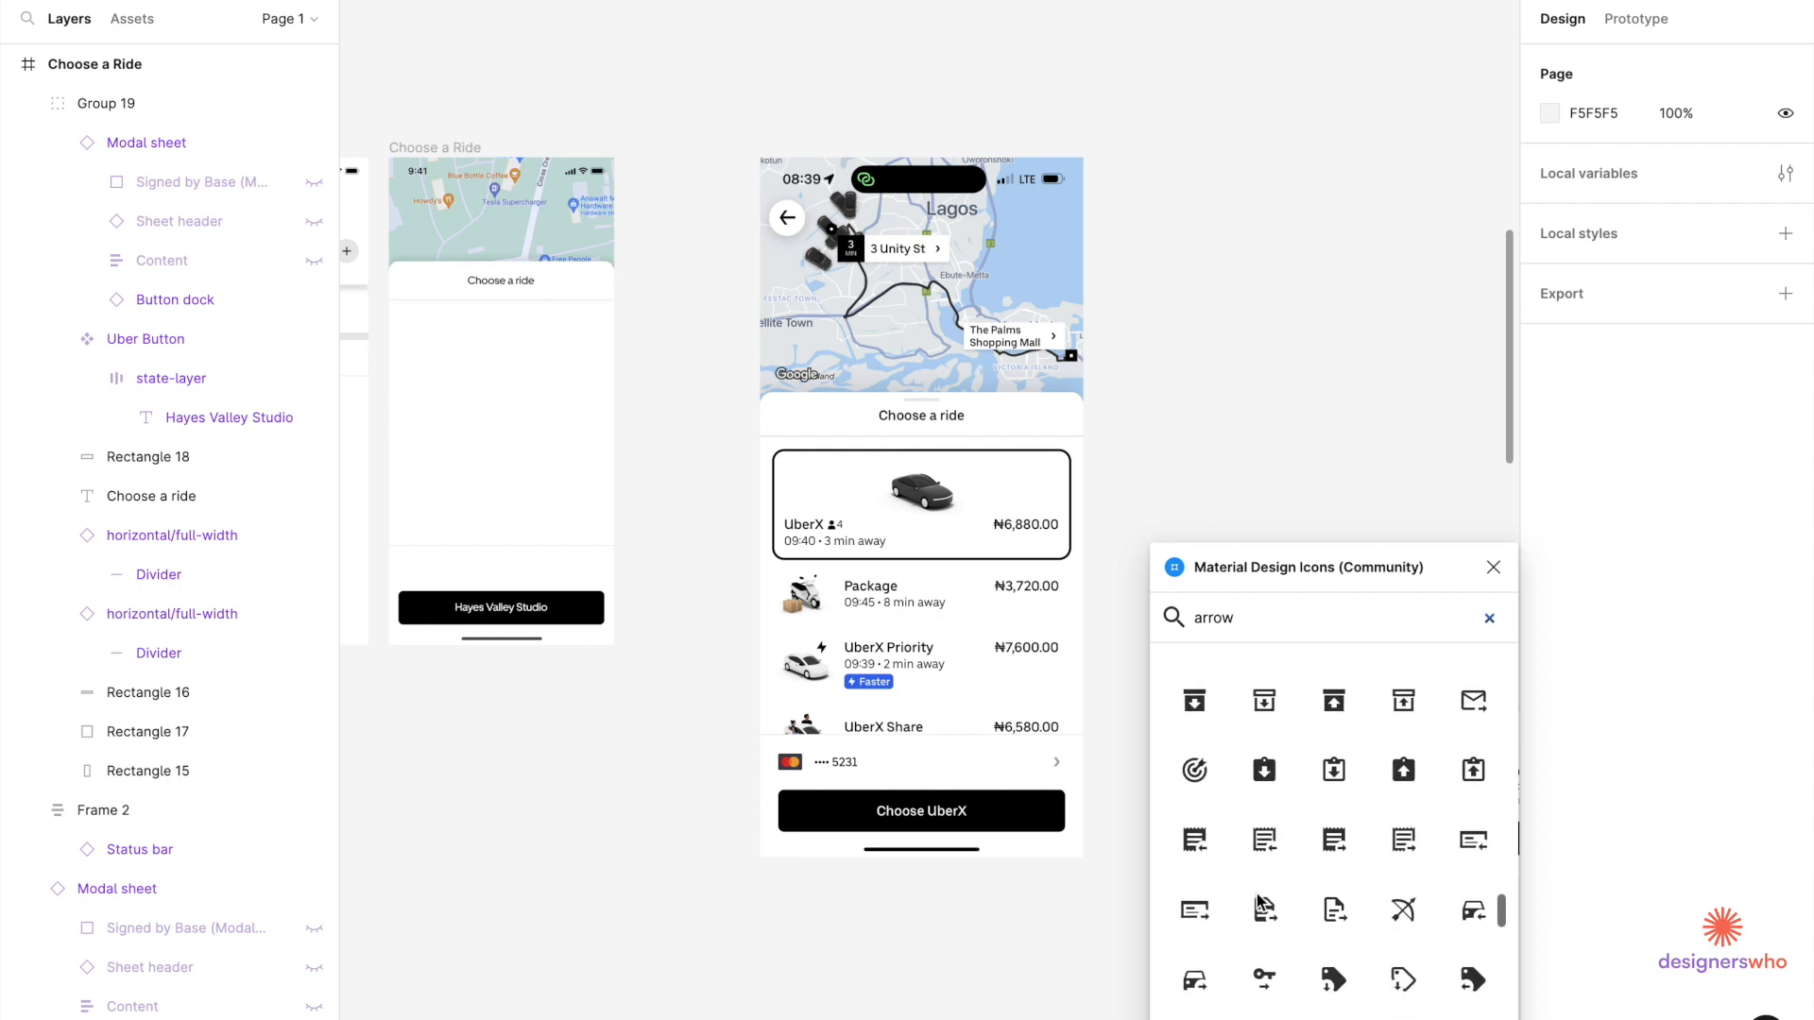
{"action": "scroll", "coordinate": [1258, 900], "scroll_direction": "down", "scroll_amount": 5}
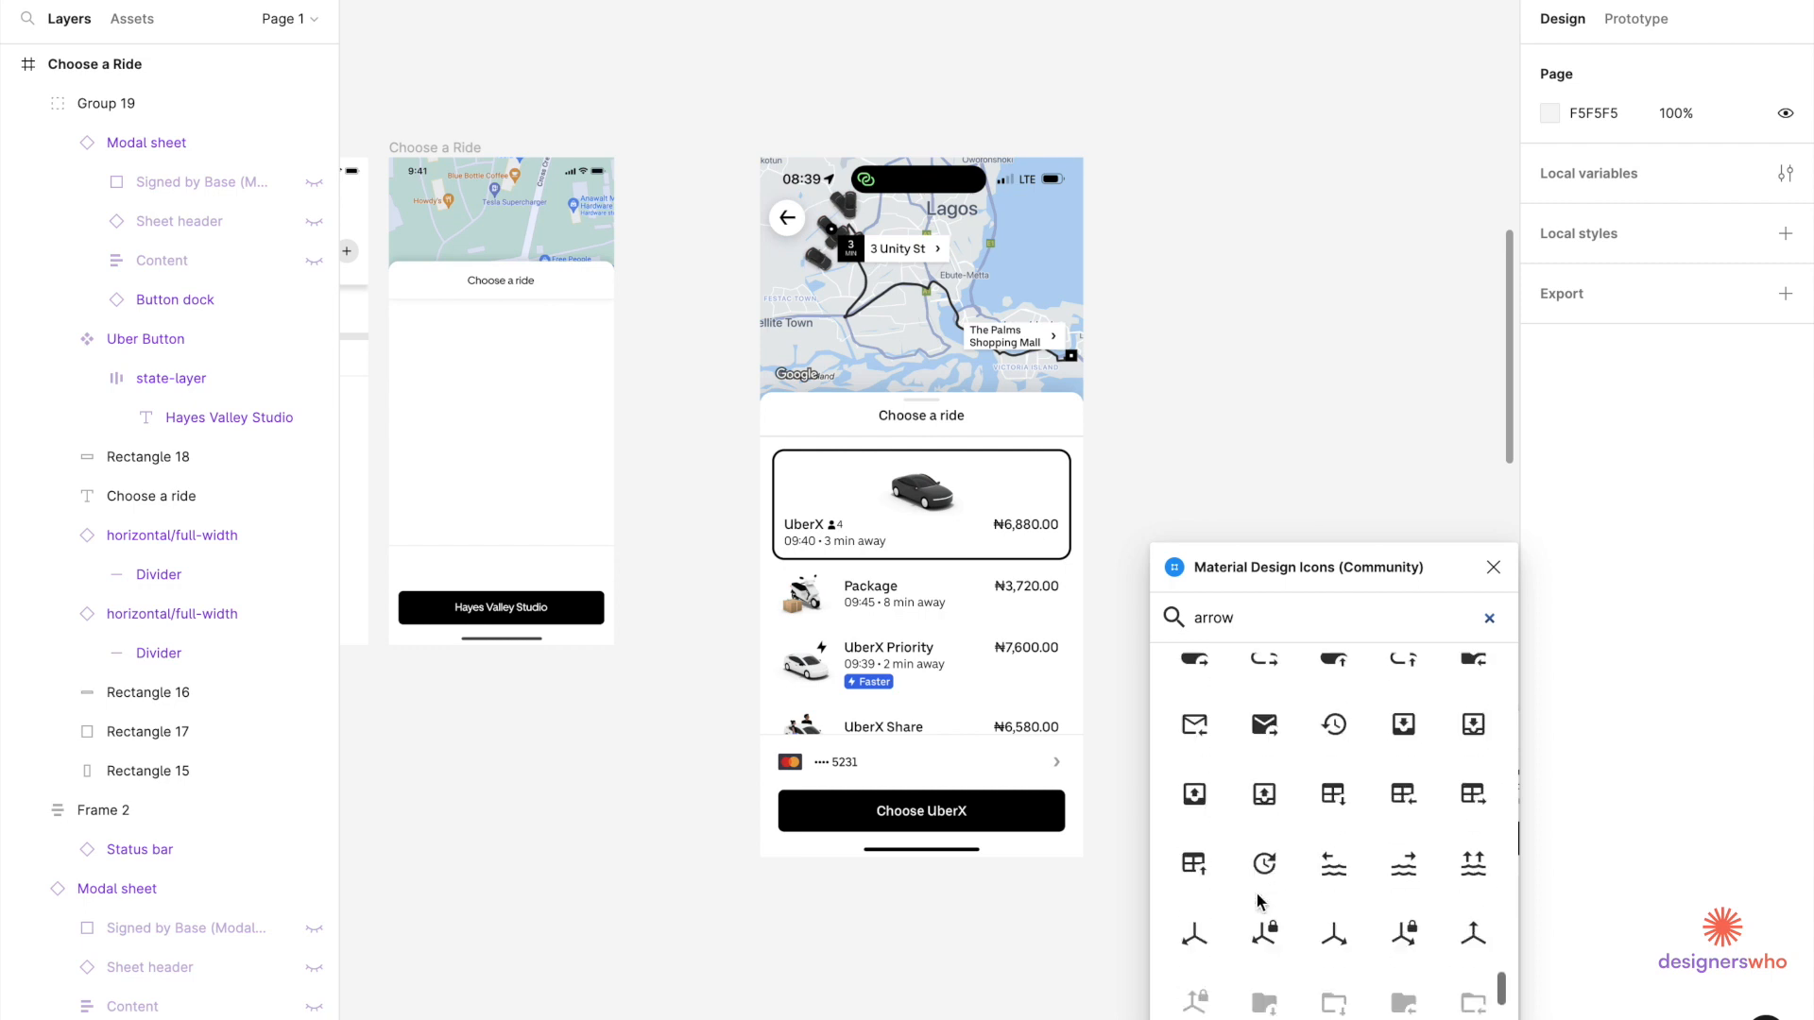
{"action": "scroll", "coordinate": [1262, 855], "scroll_direction": "down", "scroll_amount": 1}
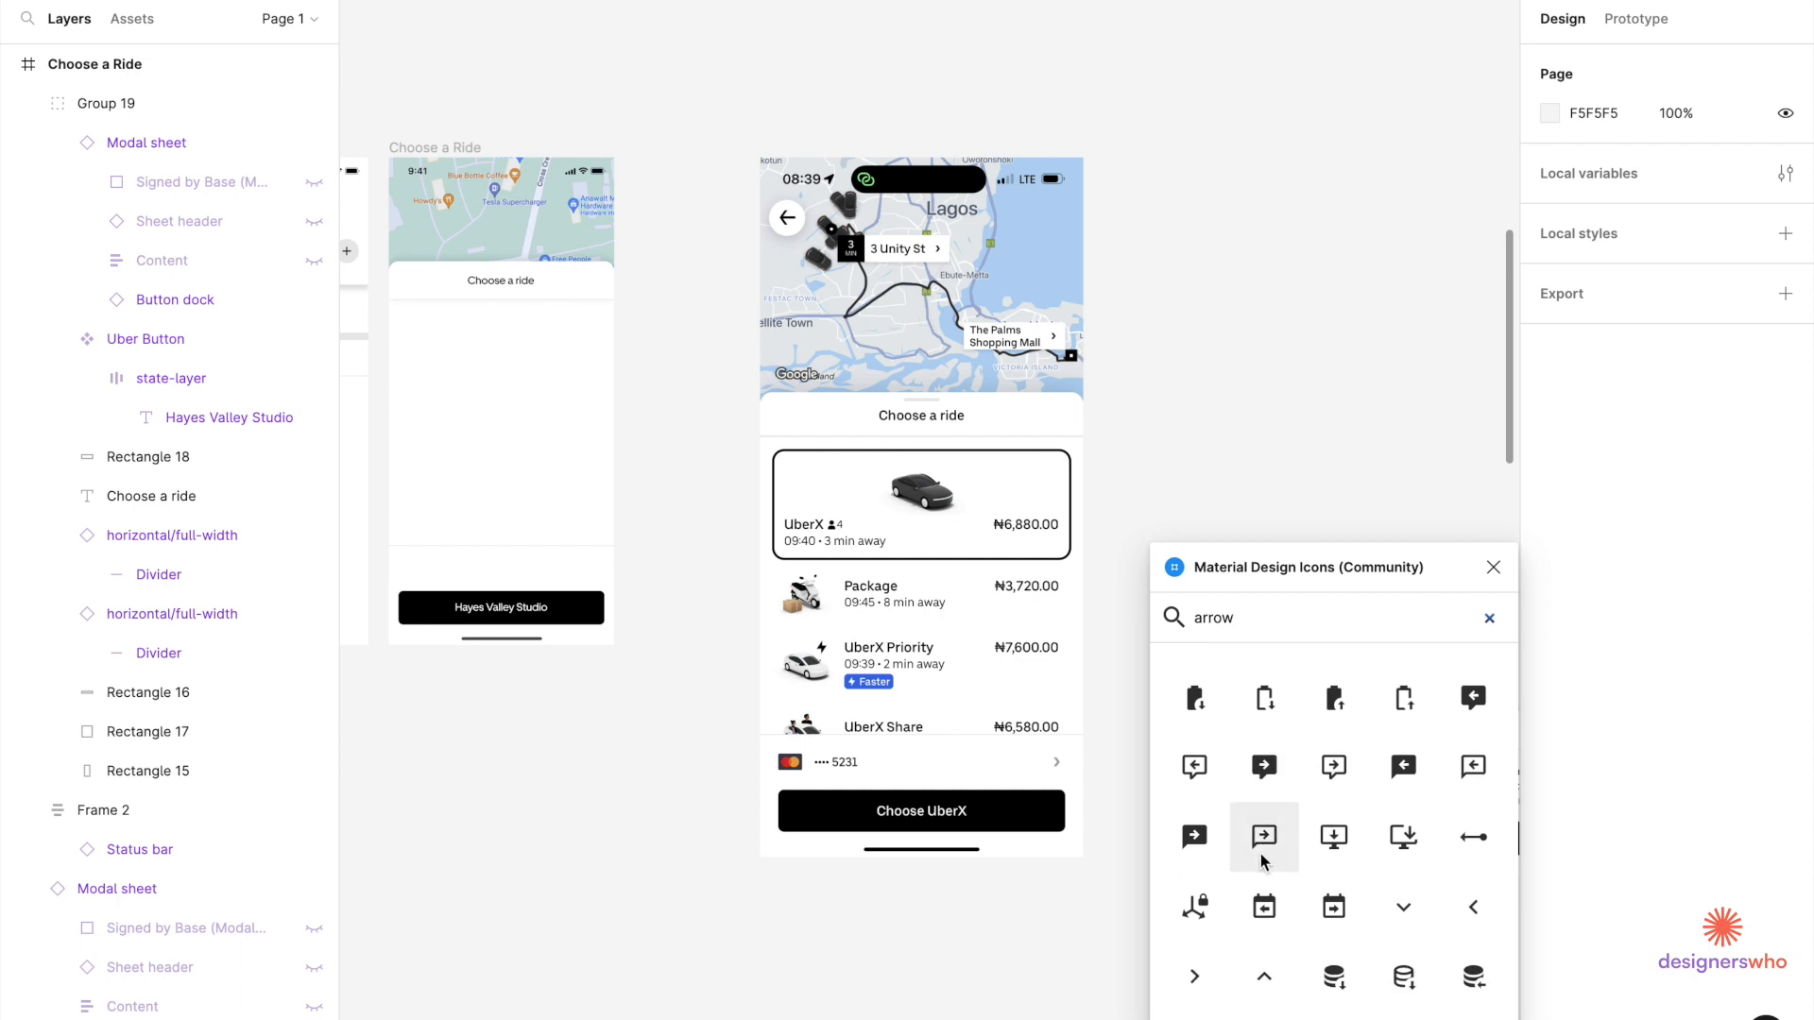
{"action": "left_click", "coordinate": [1195, 977]}
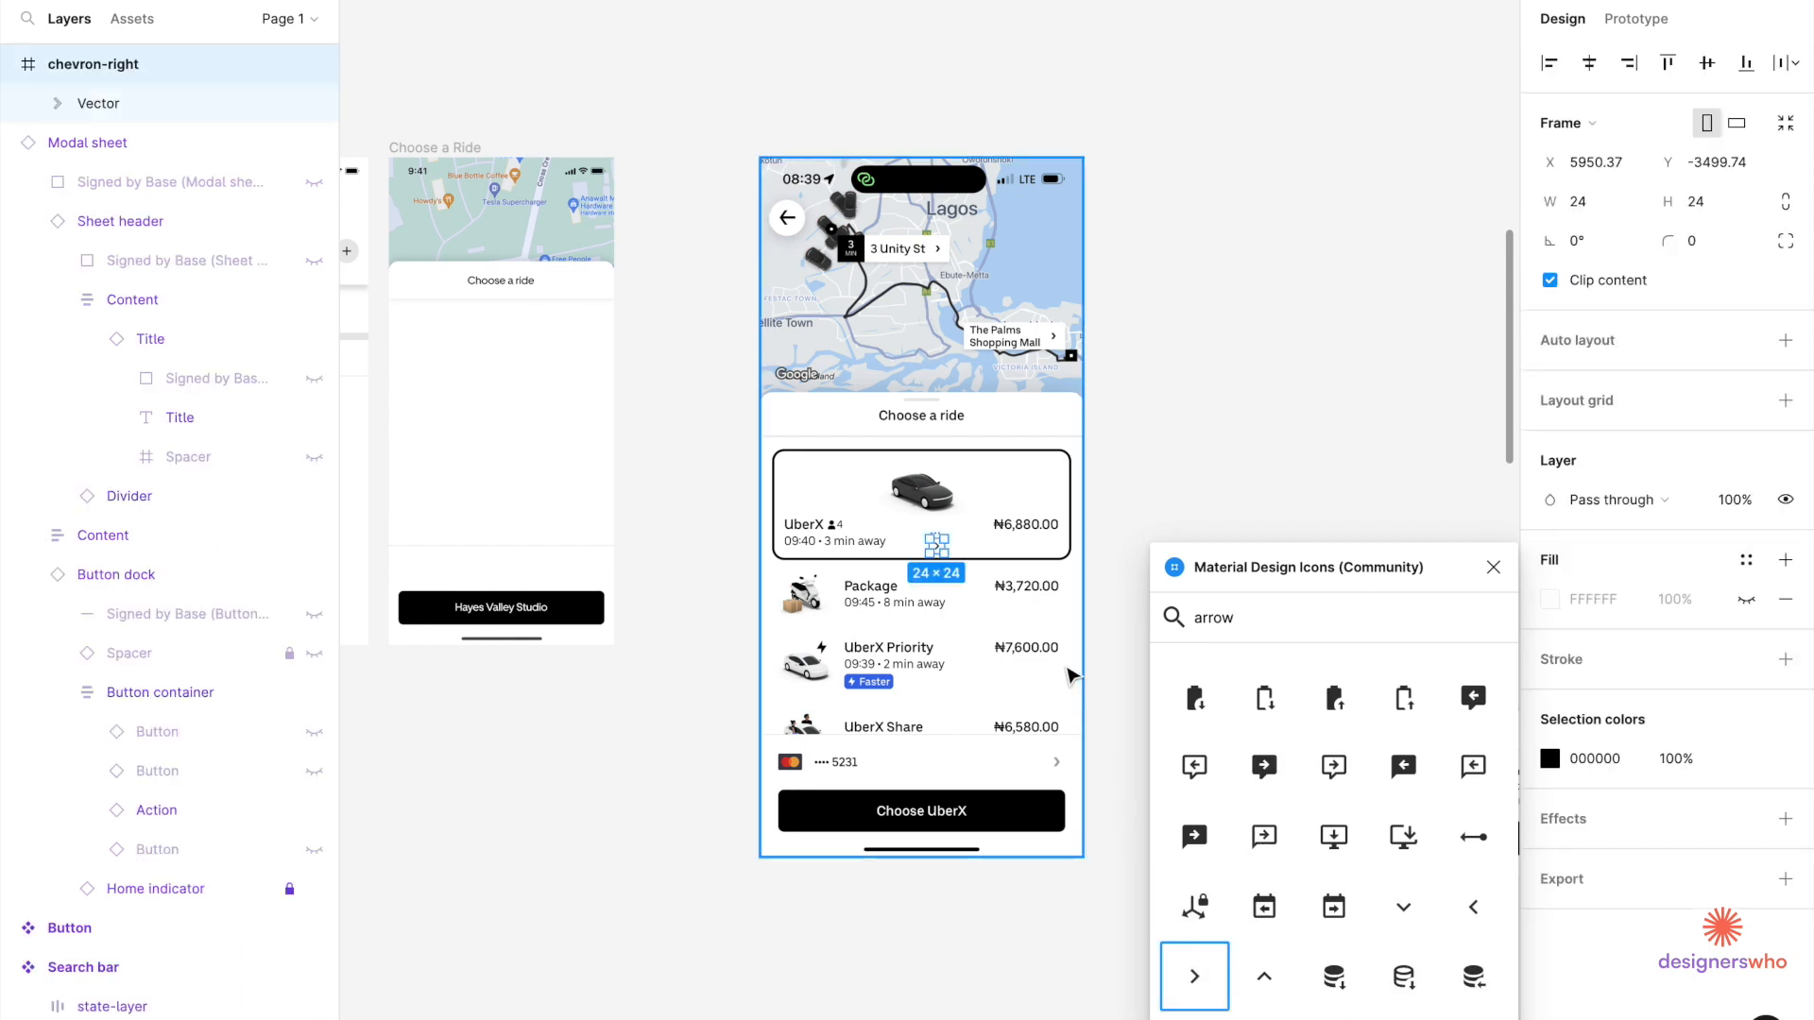
Drag the chevron into the Choose a Ride frame, restoring it after an accidental delete.
{"action": "left_click_drag", "start_coordinate": [945, 552], "coordinate": [593, 574]}
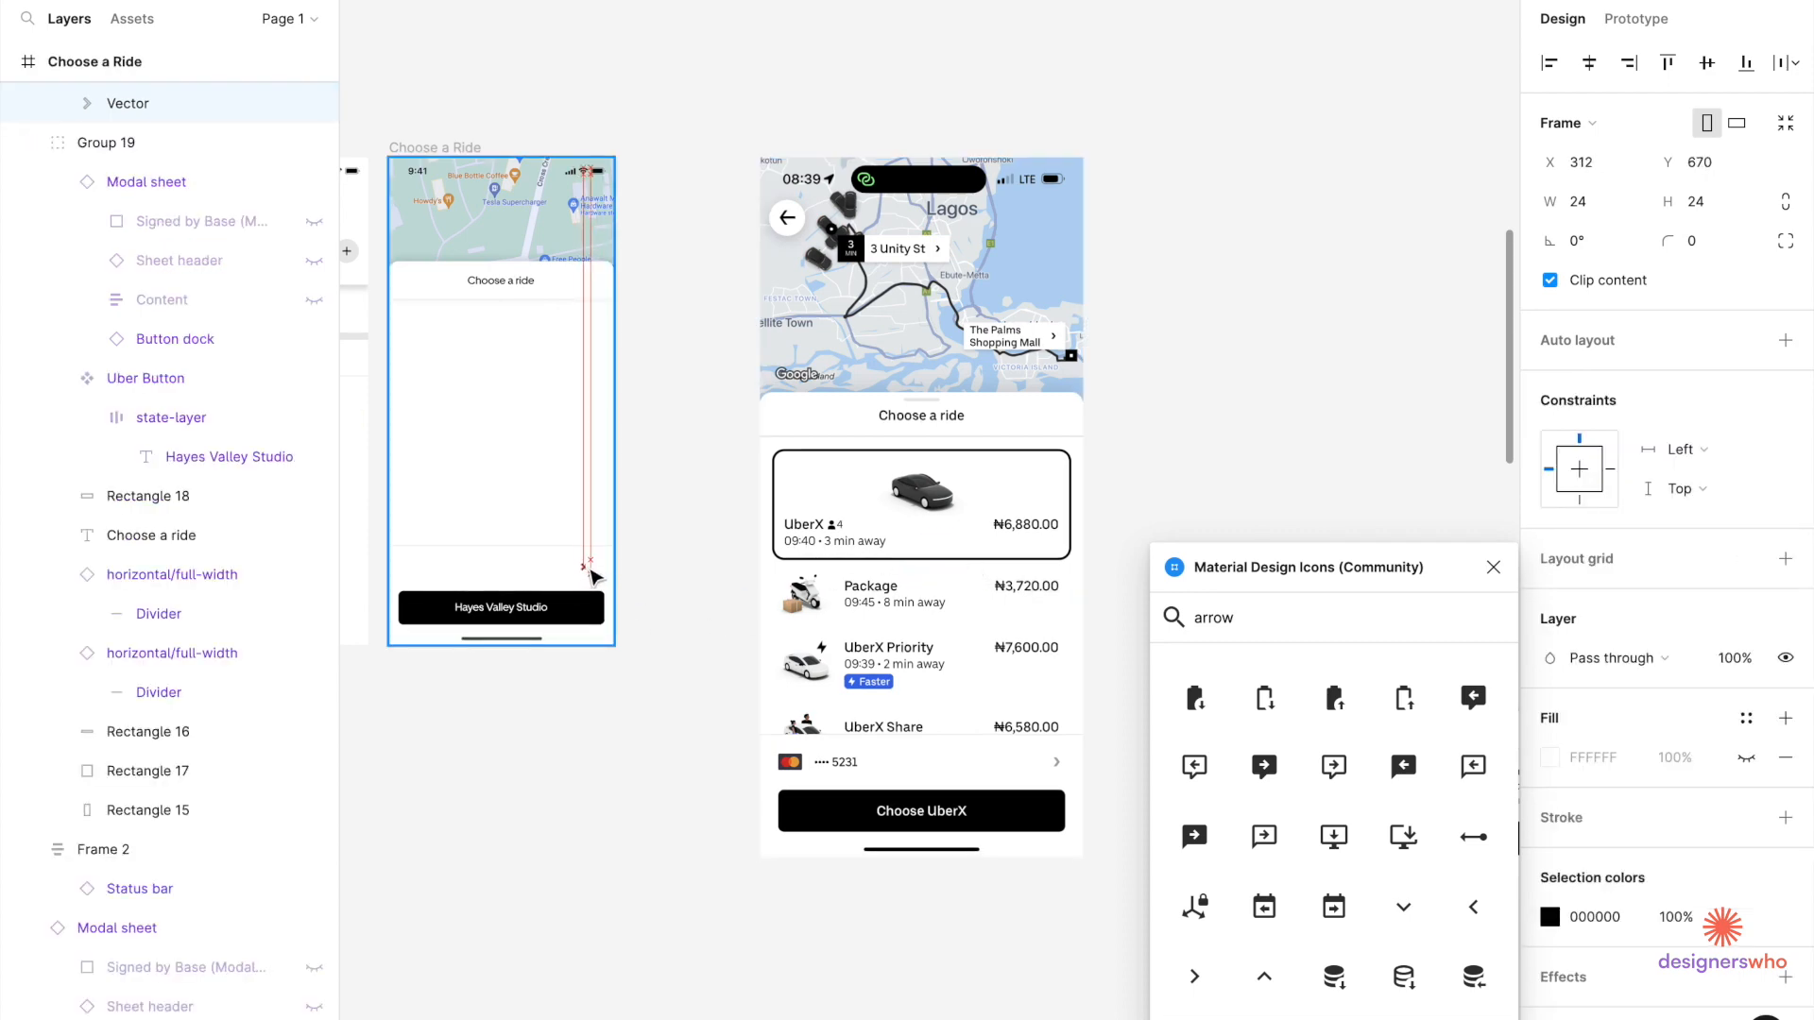
{"action": "scroll", "coordinate": [676, 676], "scroll_direction": "up", "scroll_amount": 5}
{"action": "scroll", "coordinate": [864, 579], "scroll_direction": "left", "scroll_amount": 5}
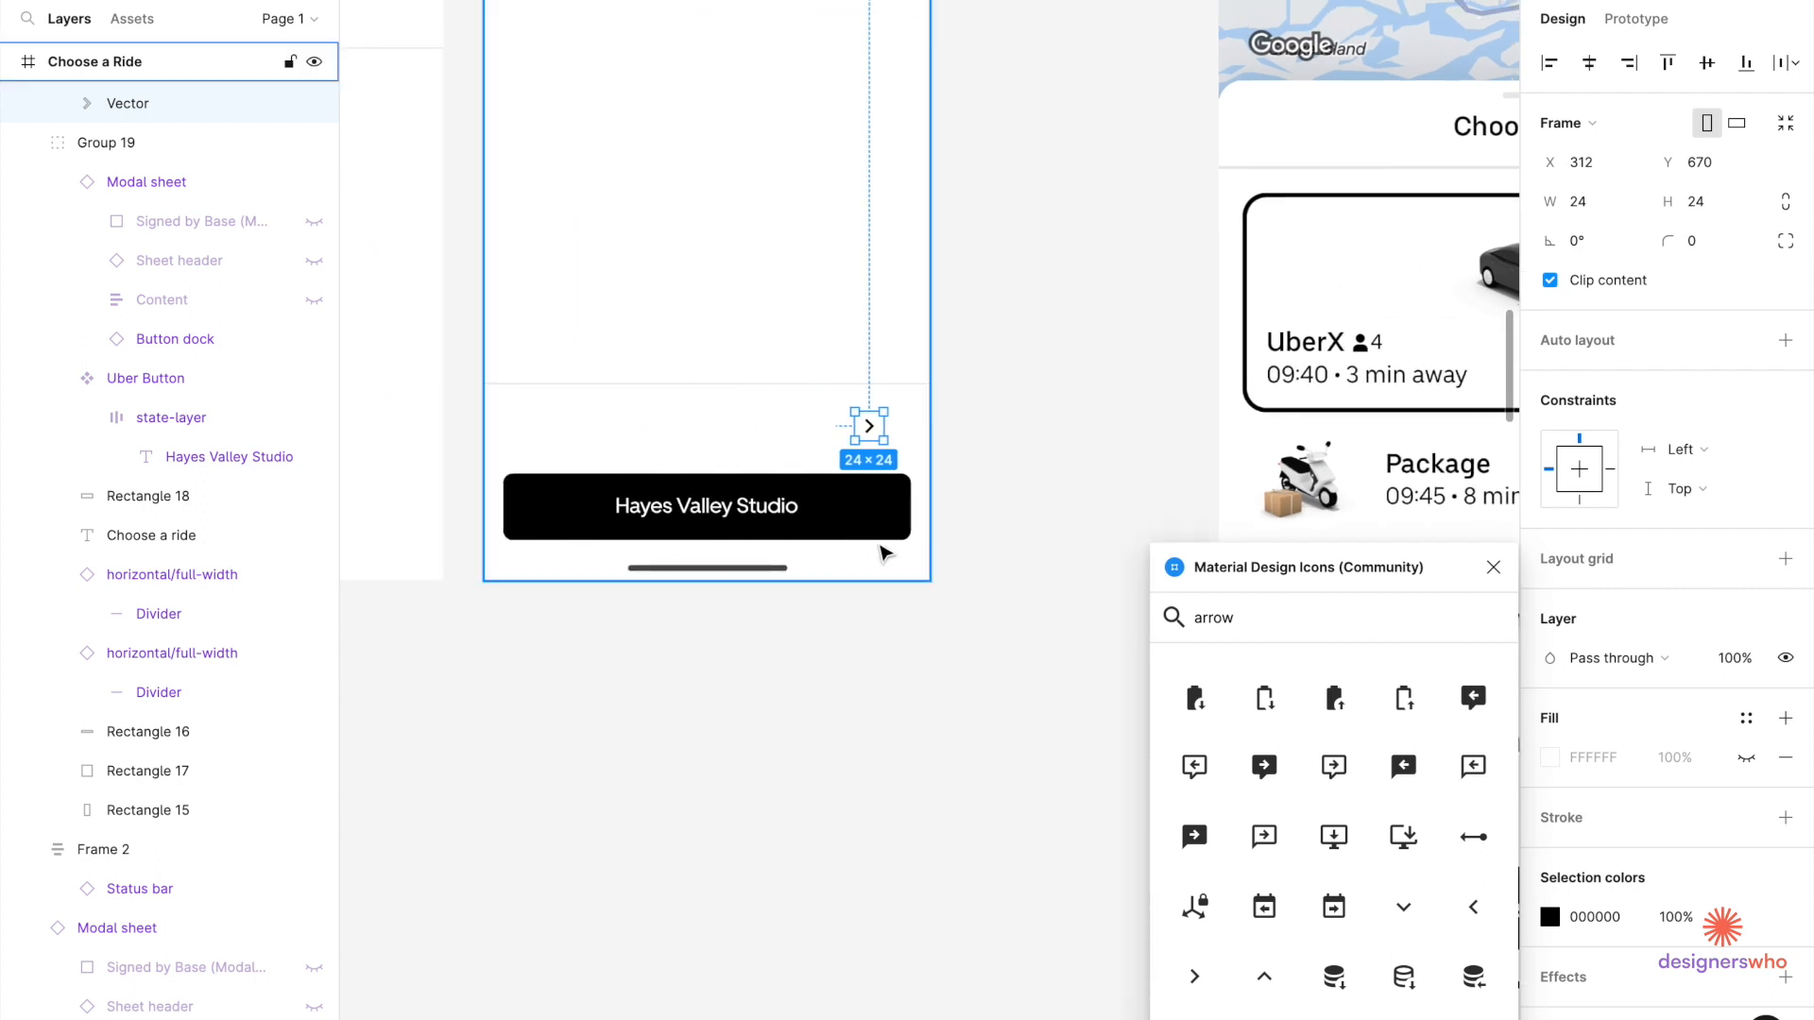
{"action": "scroll", "coordinate": [923, 491], "scroll_direction": "up", "scroll_amount": 3}
{"action": "key", "text": "alt"}
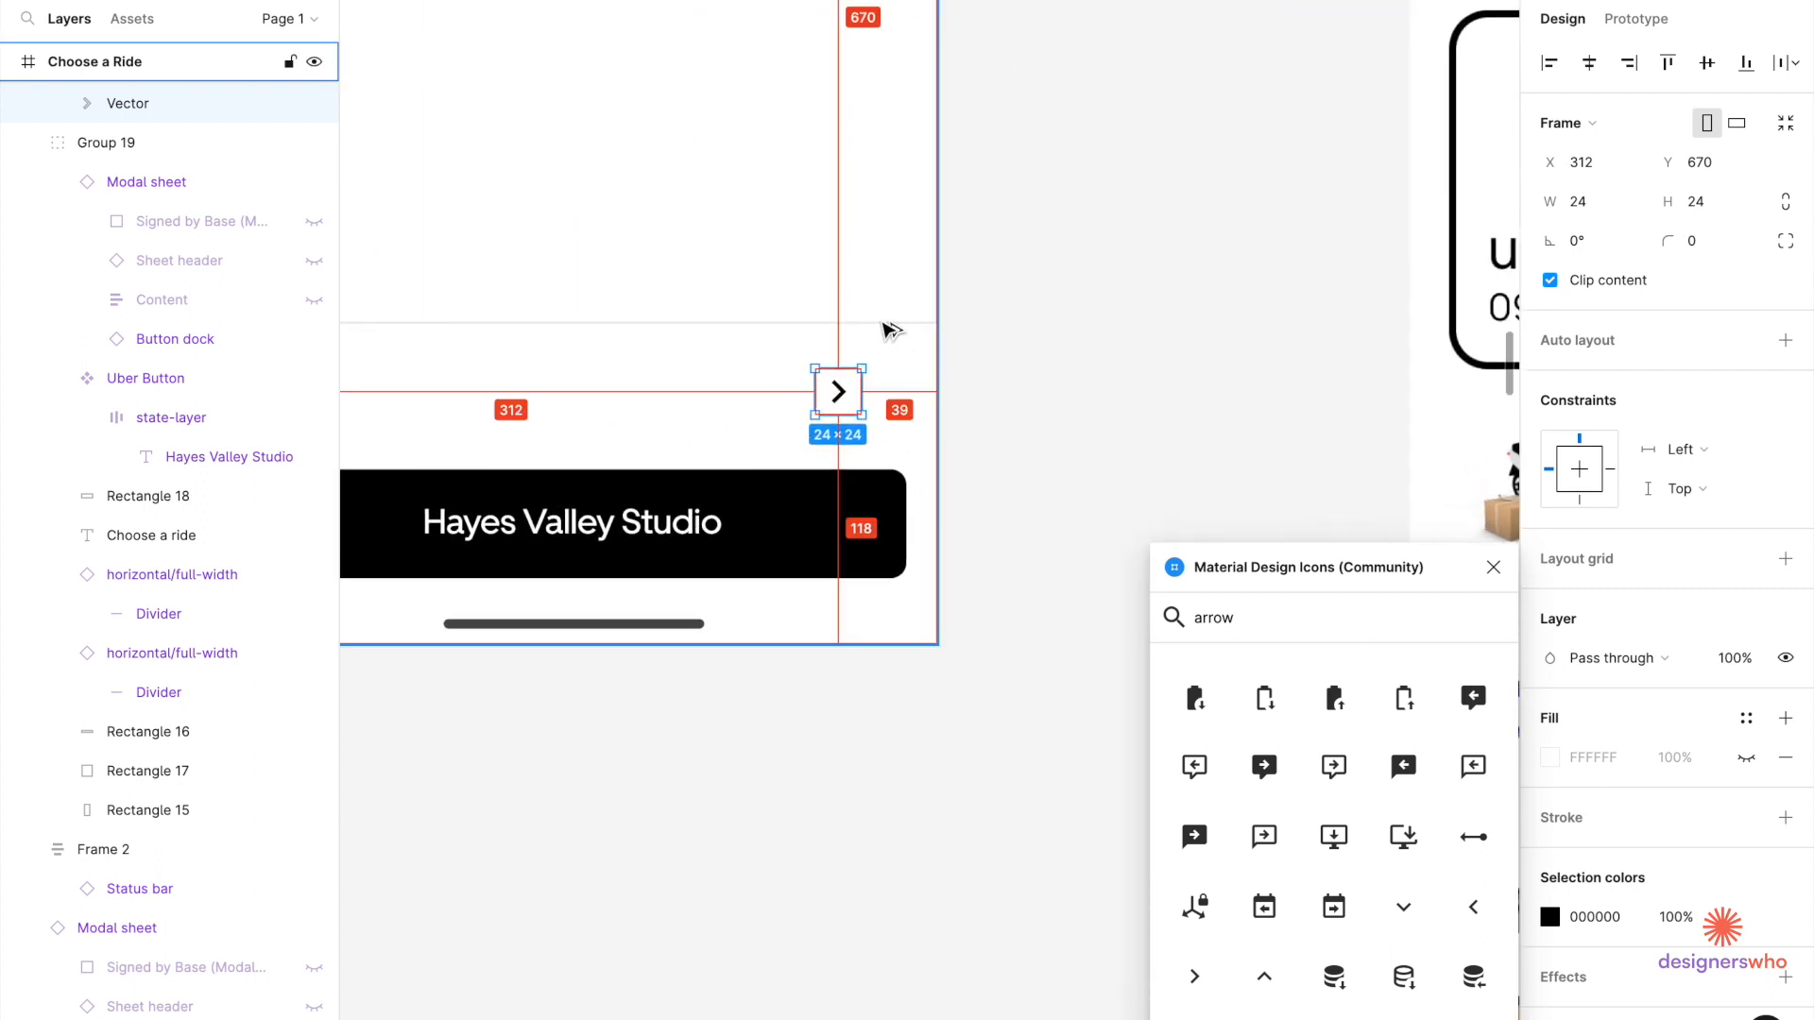
{"action": "left_click", "coordinate": [884, 325]}
{"action": "left_click", "coordinate": [839, 402]}
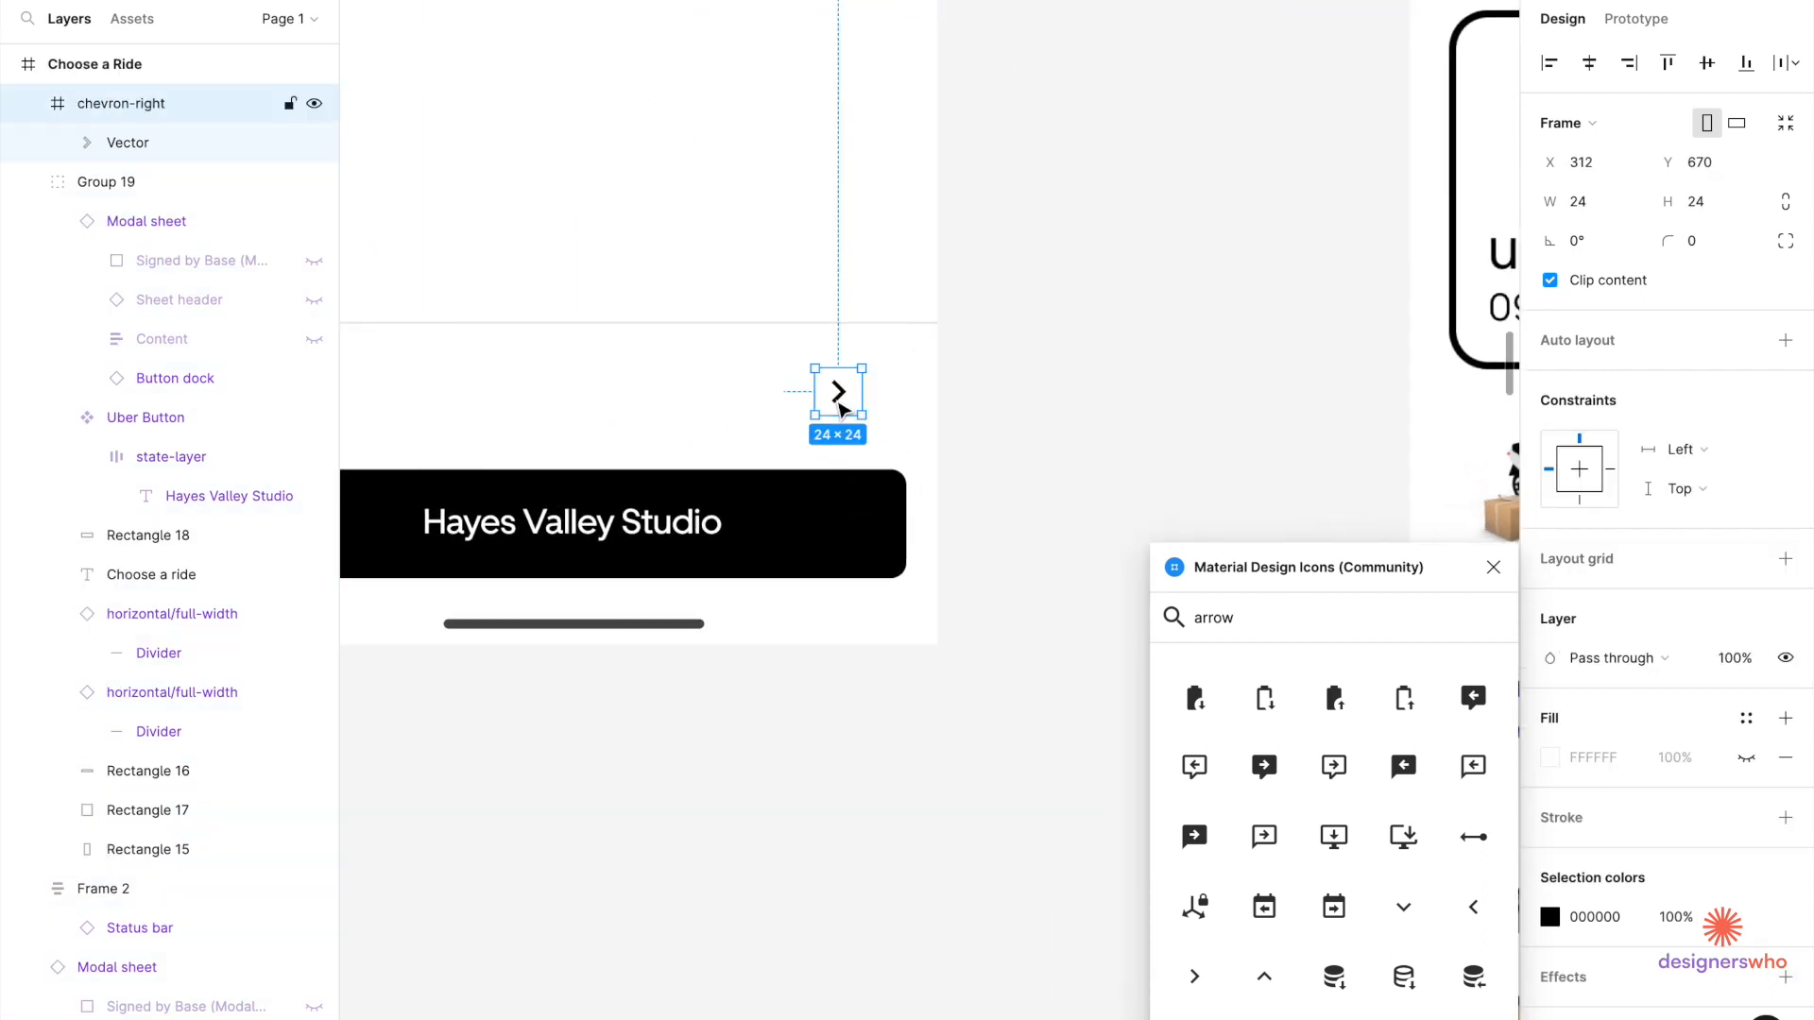
{"action": "key", "text": "Delete"}
{"action": "left_click", "coordinate": [830, 413]}
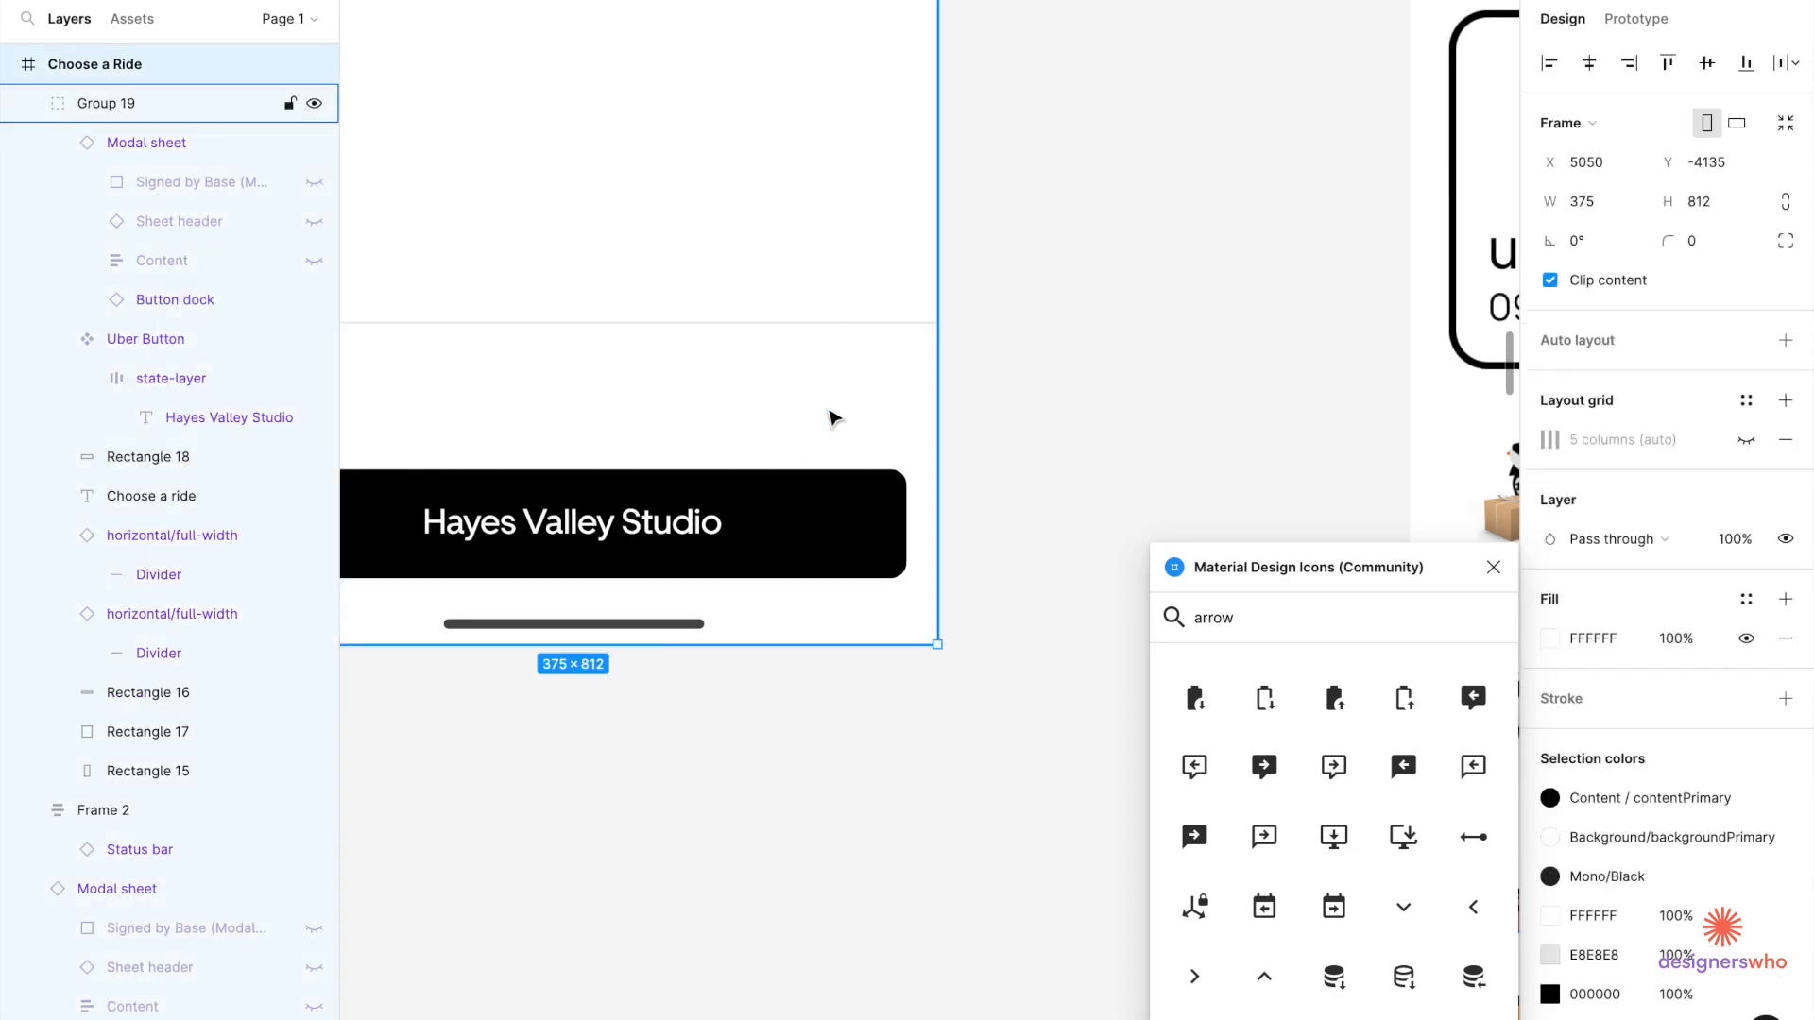
{"action": "left_click", "coordinate": [832, 419]}
{"action": "scroll", "coordinate": [831, 419], "scroll_direction": "left", "scroll_amount": 3}
{"action": "scroll", "coordinate": [831, 418], "scroll_direction": "up", "scroll_amount": 2}
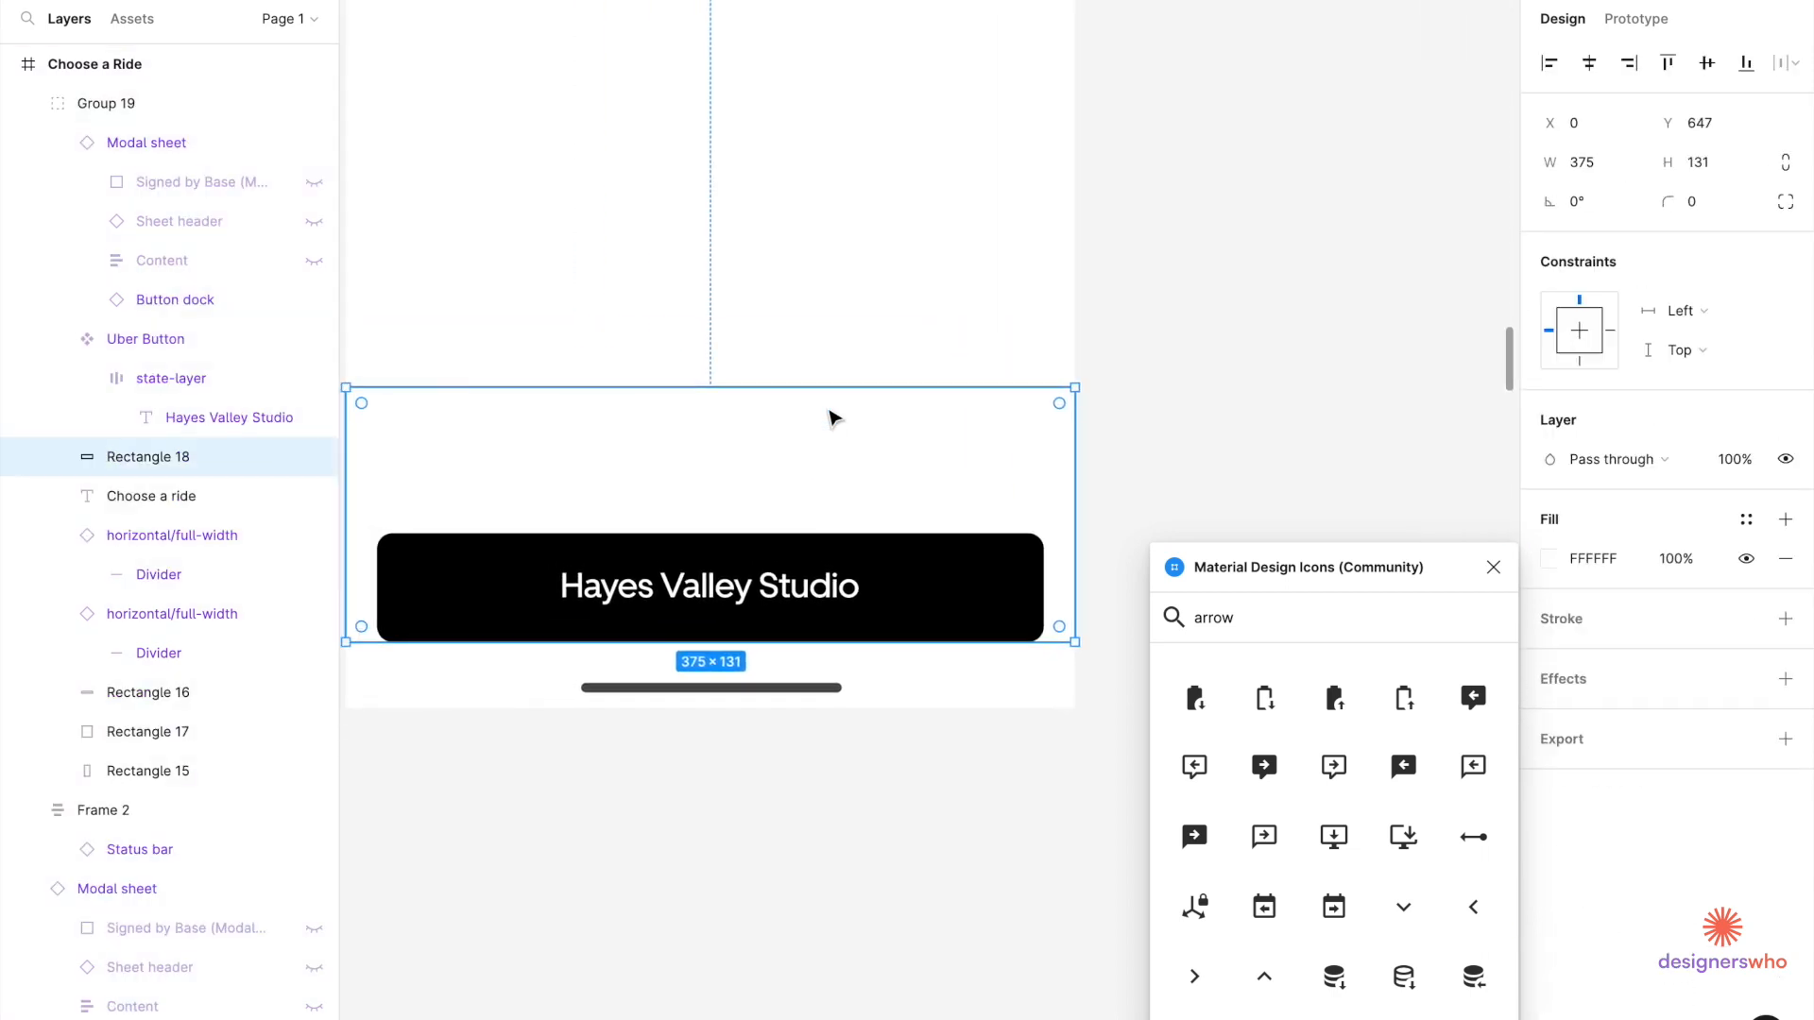
{"action": "key", "text": "ctrl+z"}
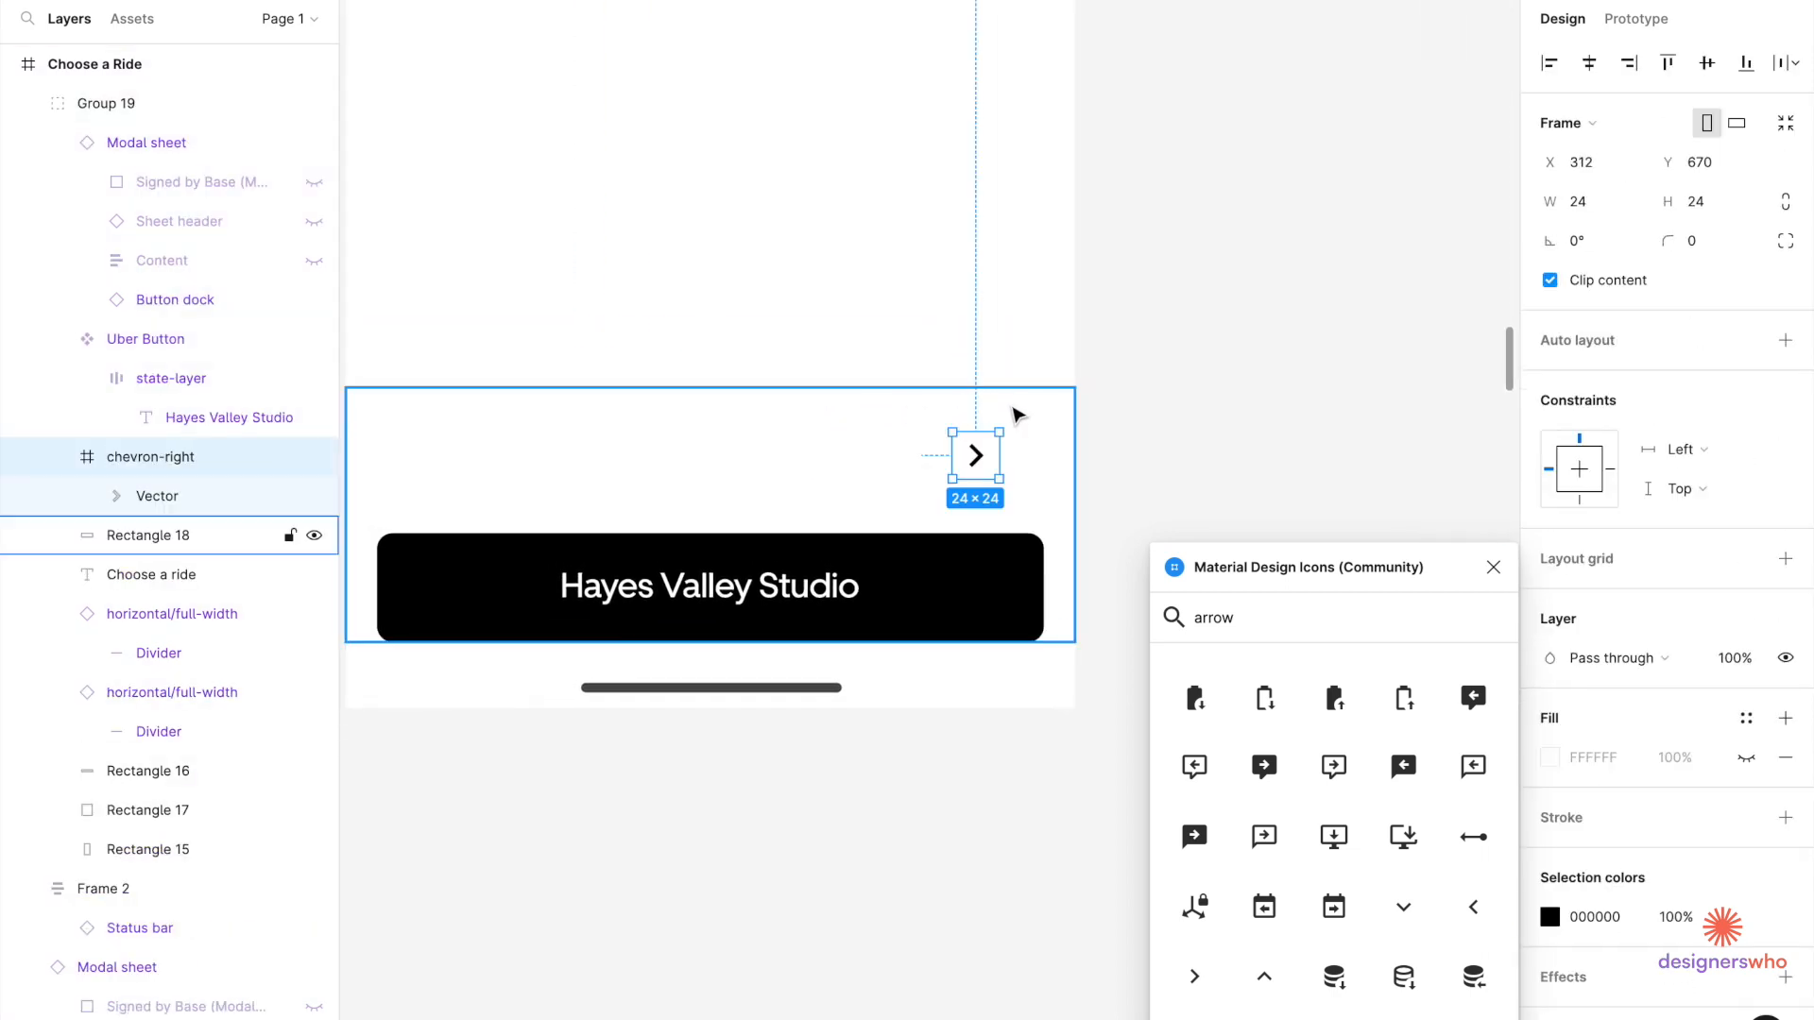
Nudge the chevron inside the bottom dock to X 335, Y 675.
{"action": "key", "text": "alt"}
{"action": "key", "text": "alt"}
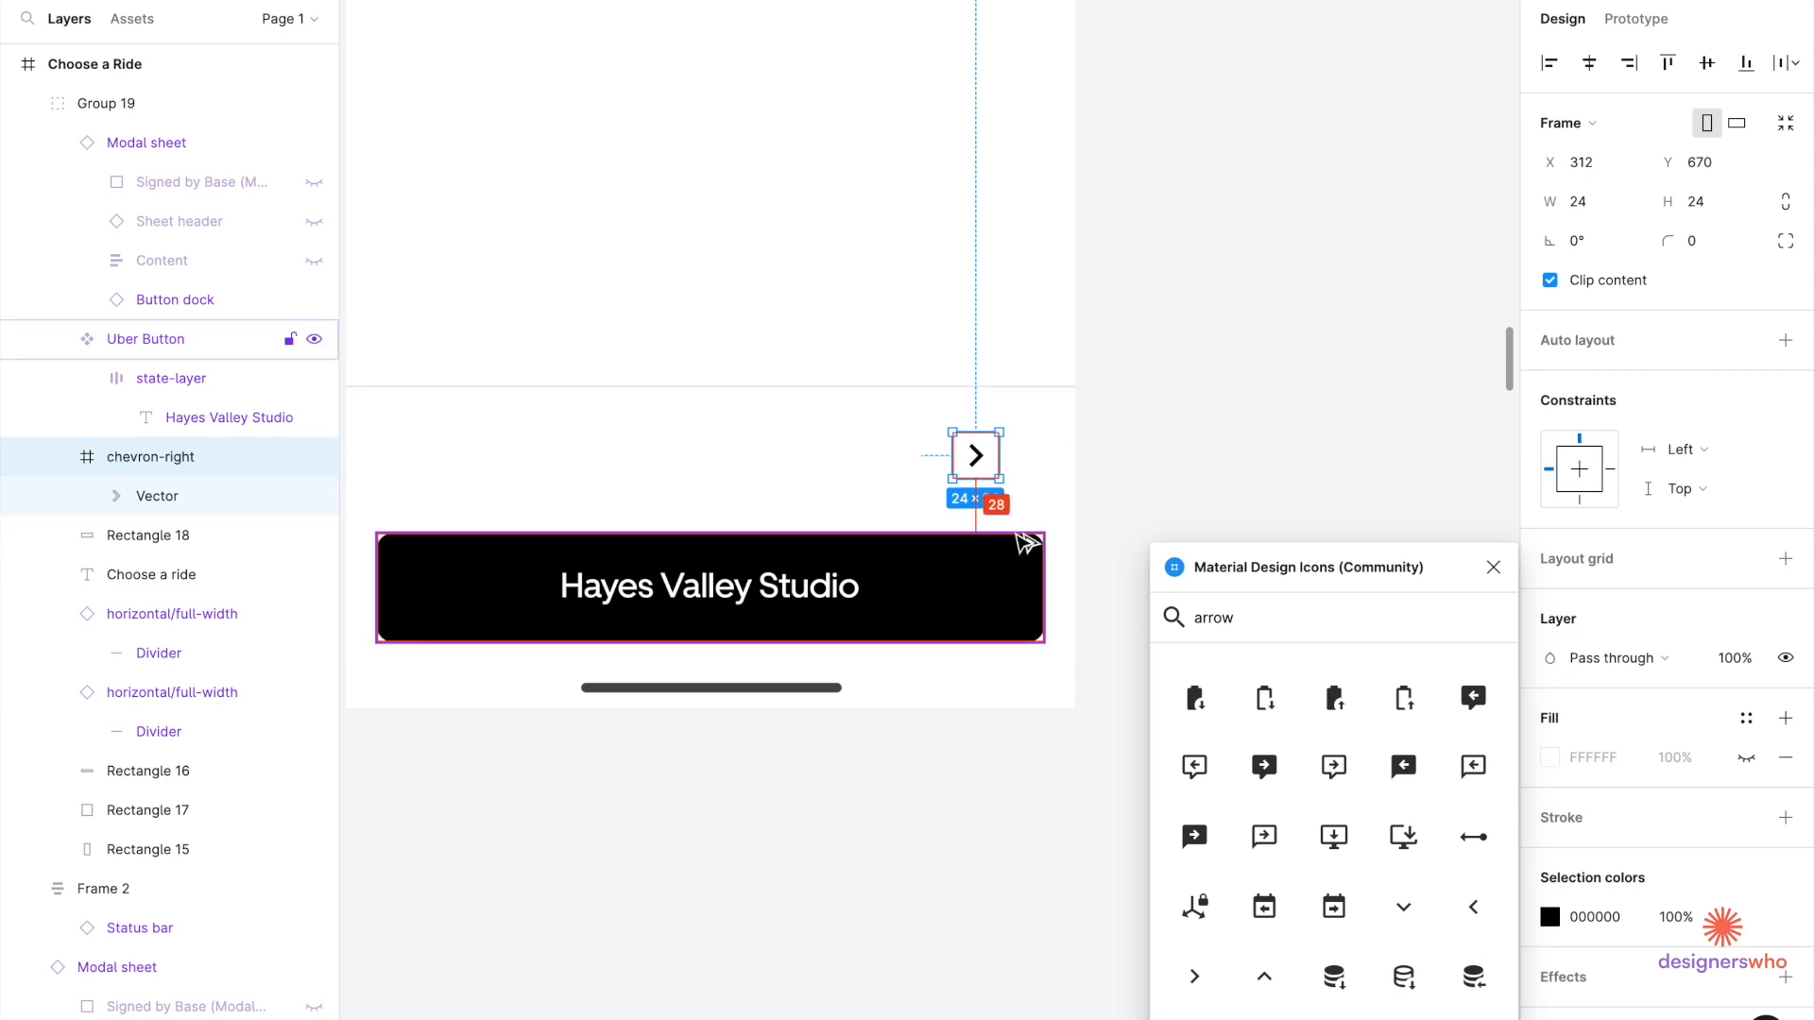
{"action": "key", "text": "Down"}
{"action": "key", "text": "Down"}
{"action": "key", "text": "Down"}
{"action": "key", "text": "Down"}
{"action": "key", "text": "Down"}
{"action": "key", "text": "Right"}
{"action": "key", "text": "shift+Right"}
{"action": "key", "text": "Right"}
{"action": "key", "text": "Right"}
{"action": "key", "text": "Right"}
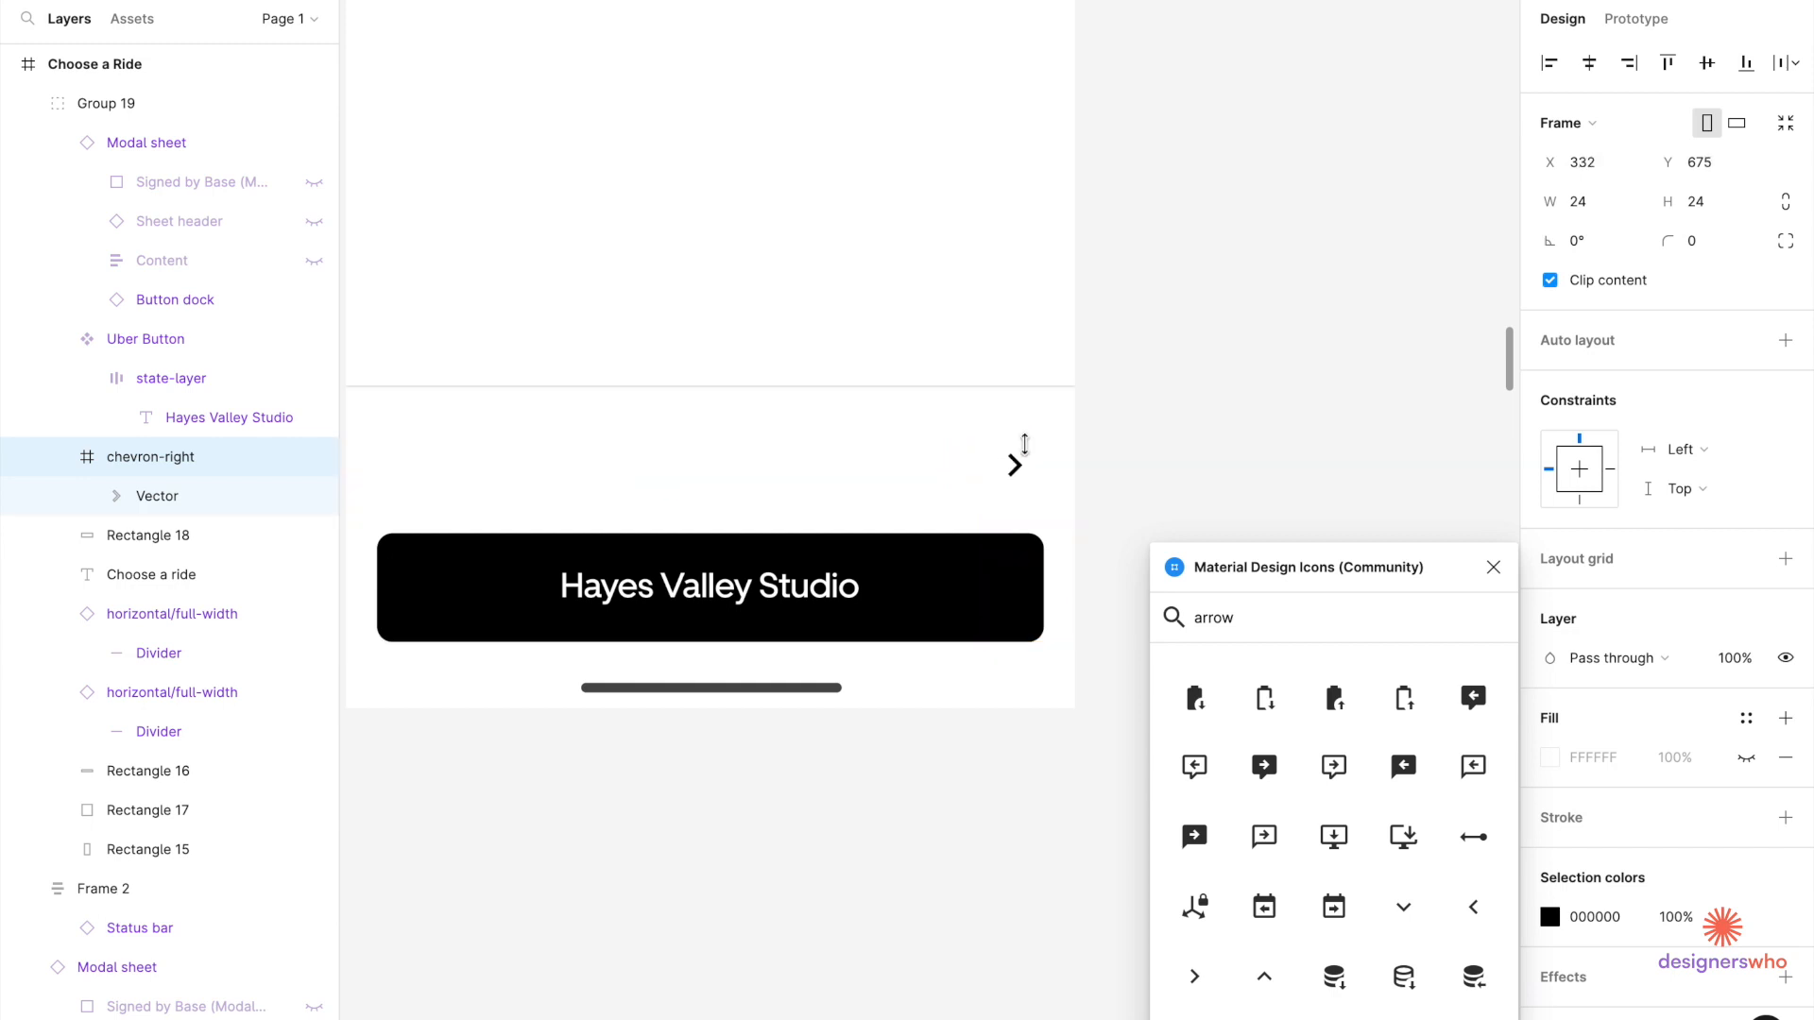
{"action": "key", "text": "alt"}
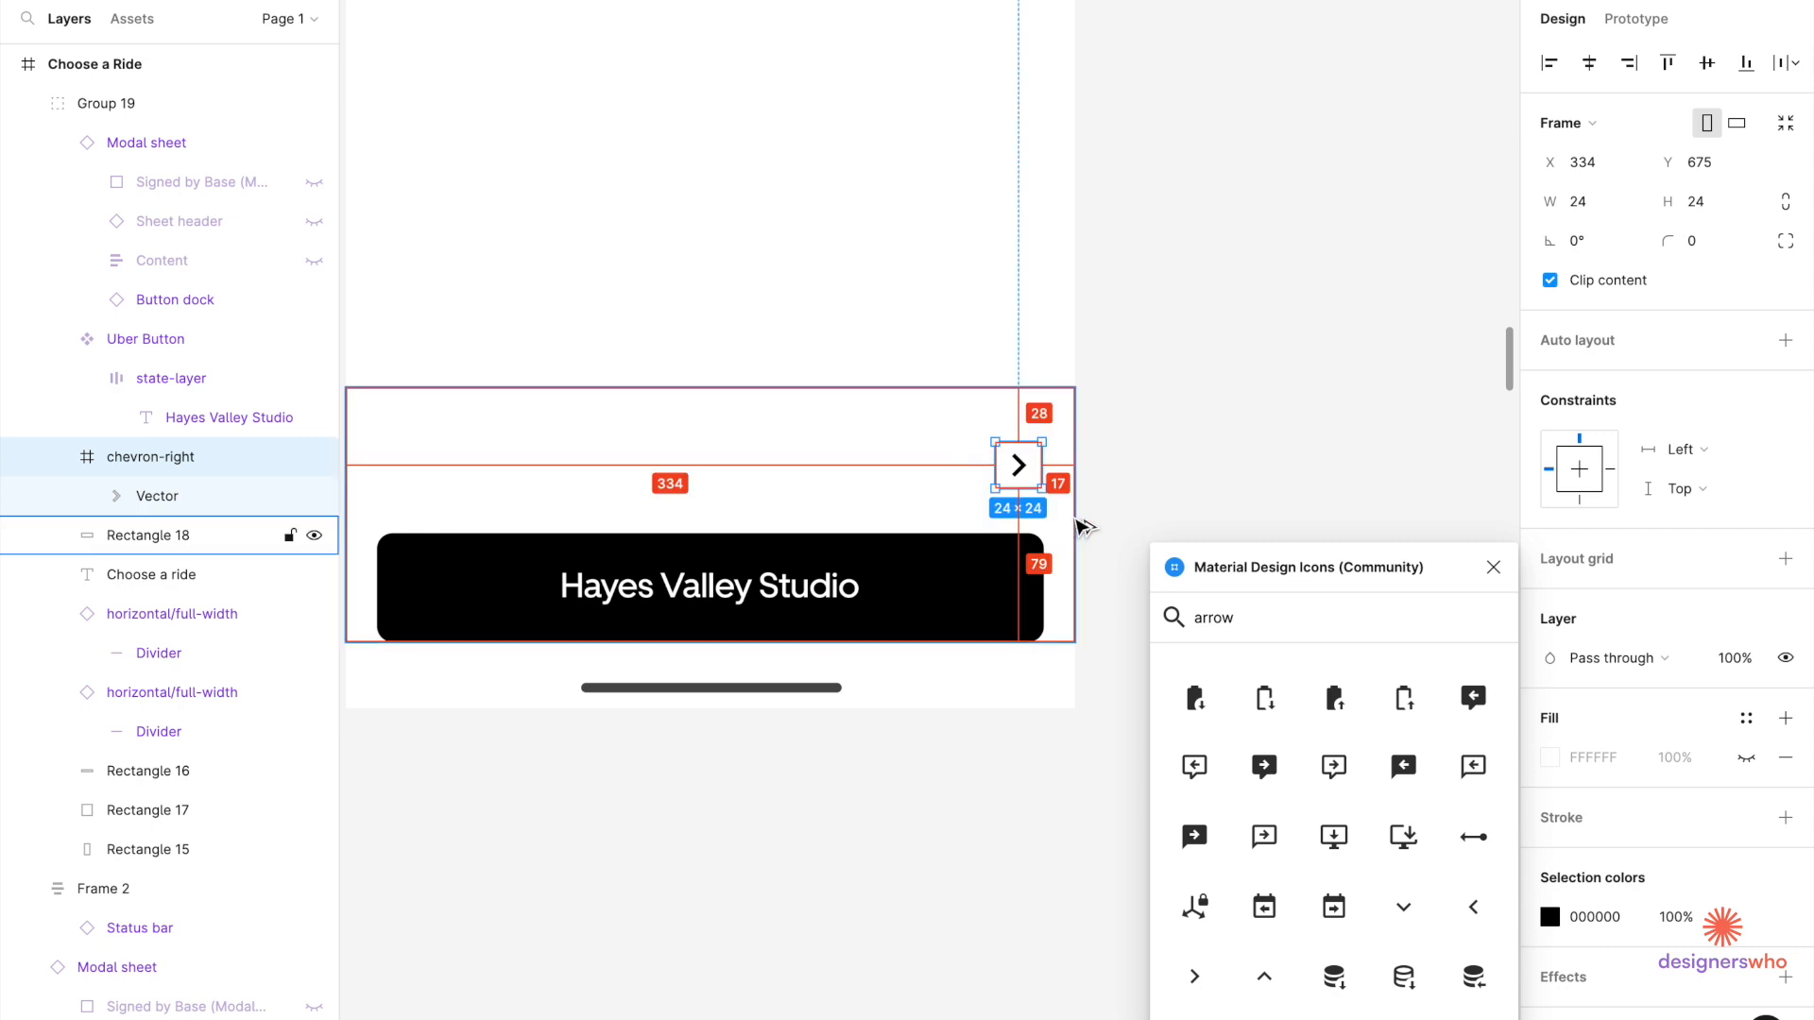
{"action": "key", "text": "Right"}
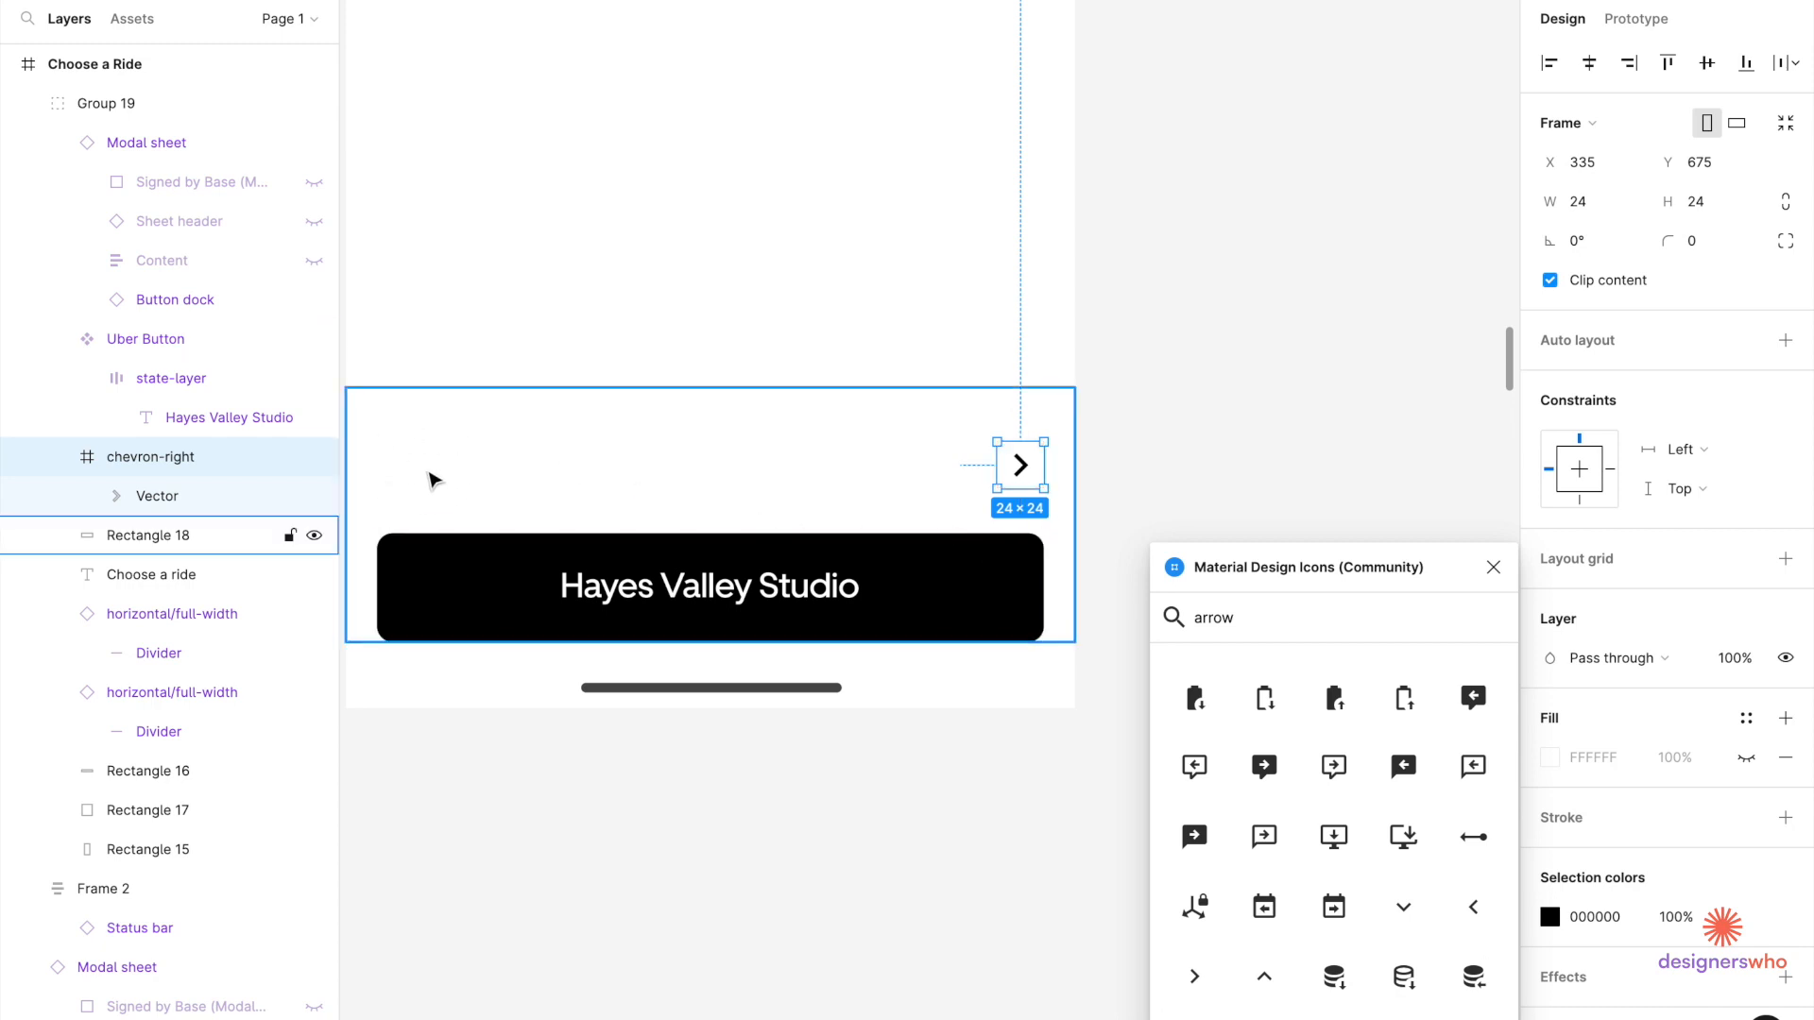
Select the Ken's House headline text in the saved places list.
{"action": "left_click", "coordinate": [519, 790]}
{"action": "scroll", "coordinate": [518, 790], "scroll_direction": "down", "scroll_amount": 5}
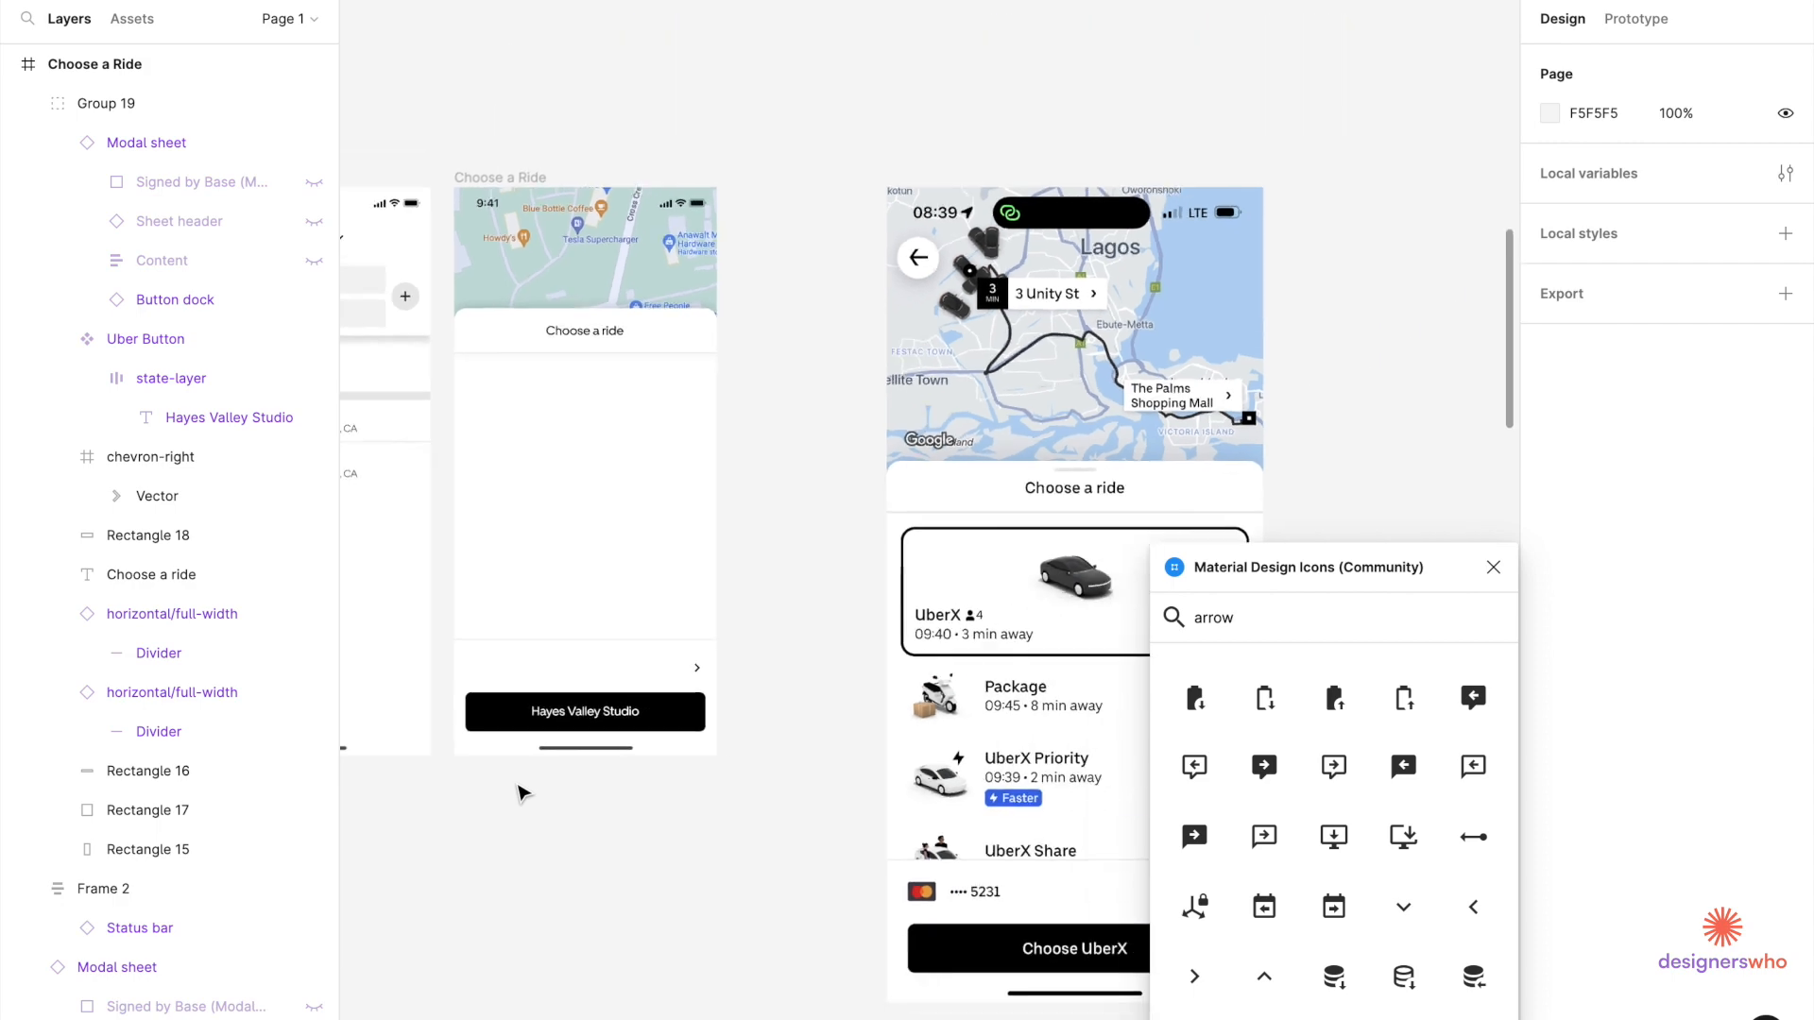
{"action": "scroll", "coordinate": [538, 746], "scroll_direction": "left", "scroll_amount": 5}
{"action": "scroll", "coordinate": [910, 368], "scroll_direction": "up", "scroll_amount": 5}
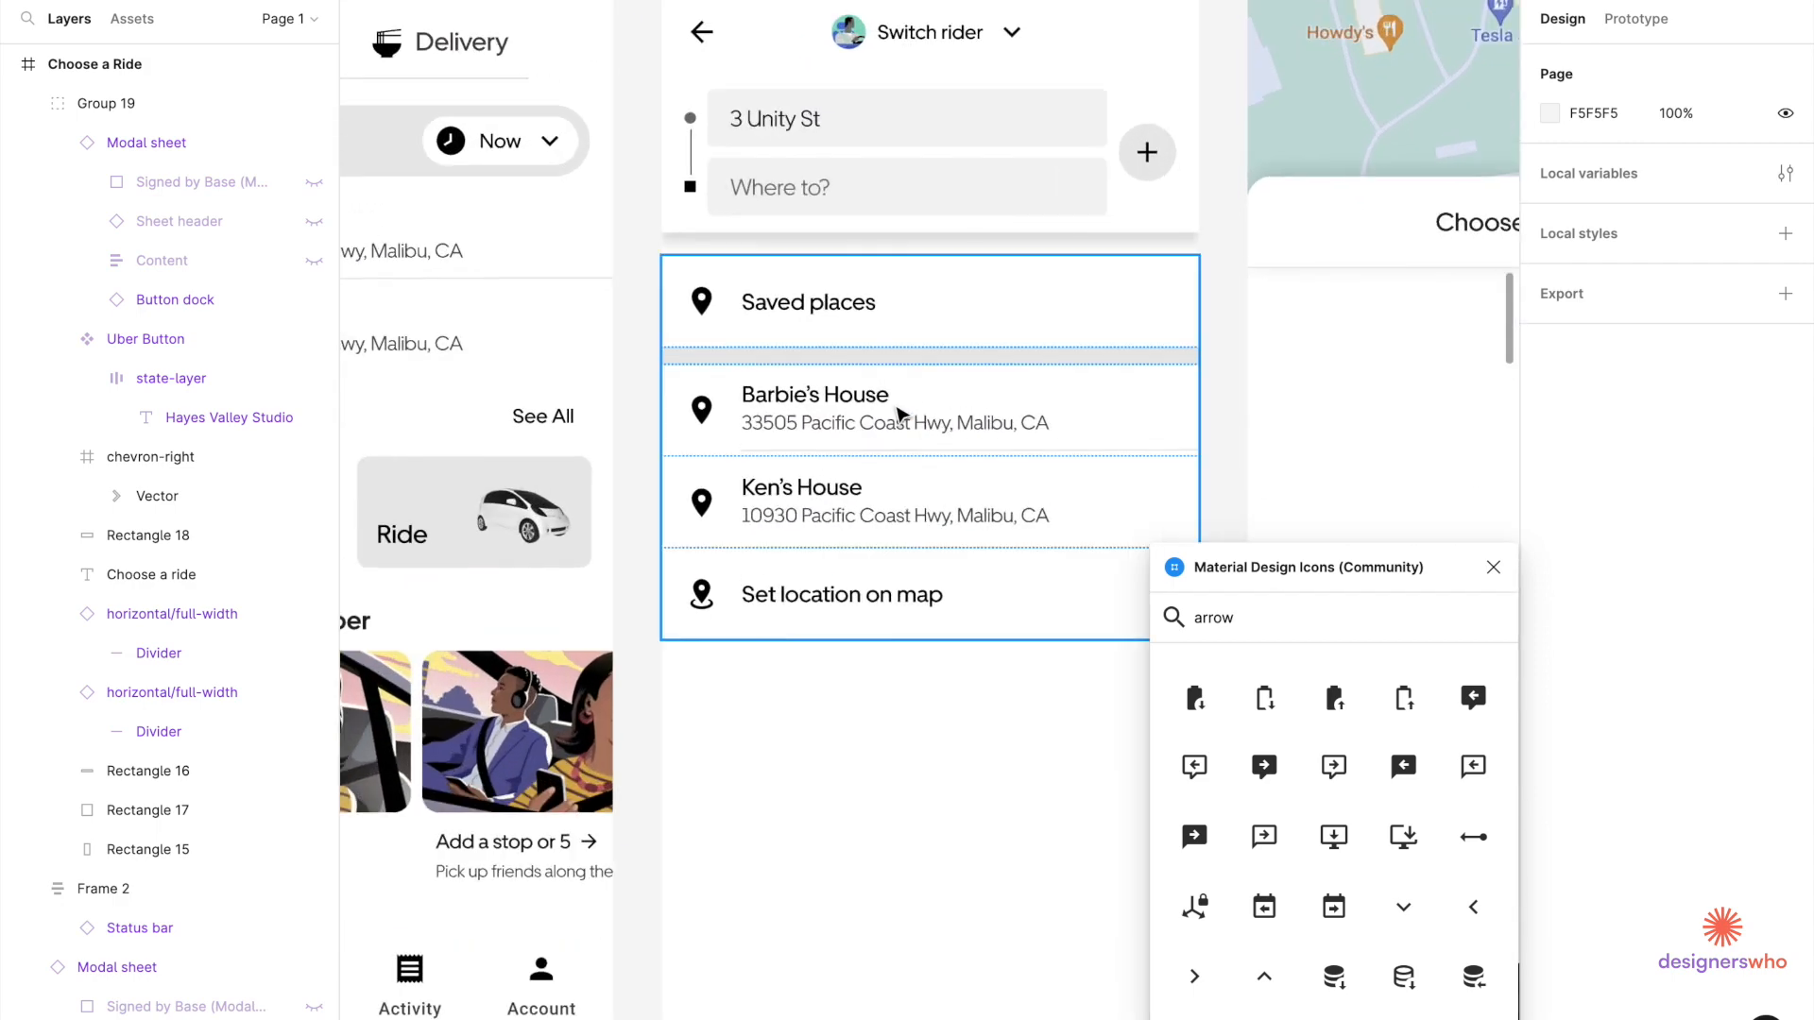
{"action": "scroll", "coordinate": [901, 413], "scroll_direction": "down", "scroll_amount": 5}
{"action": "scroll", "coordinate": [900, 414], "scroll_direction": "up", "scroll_amount": 5}
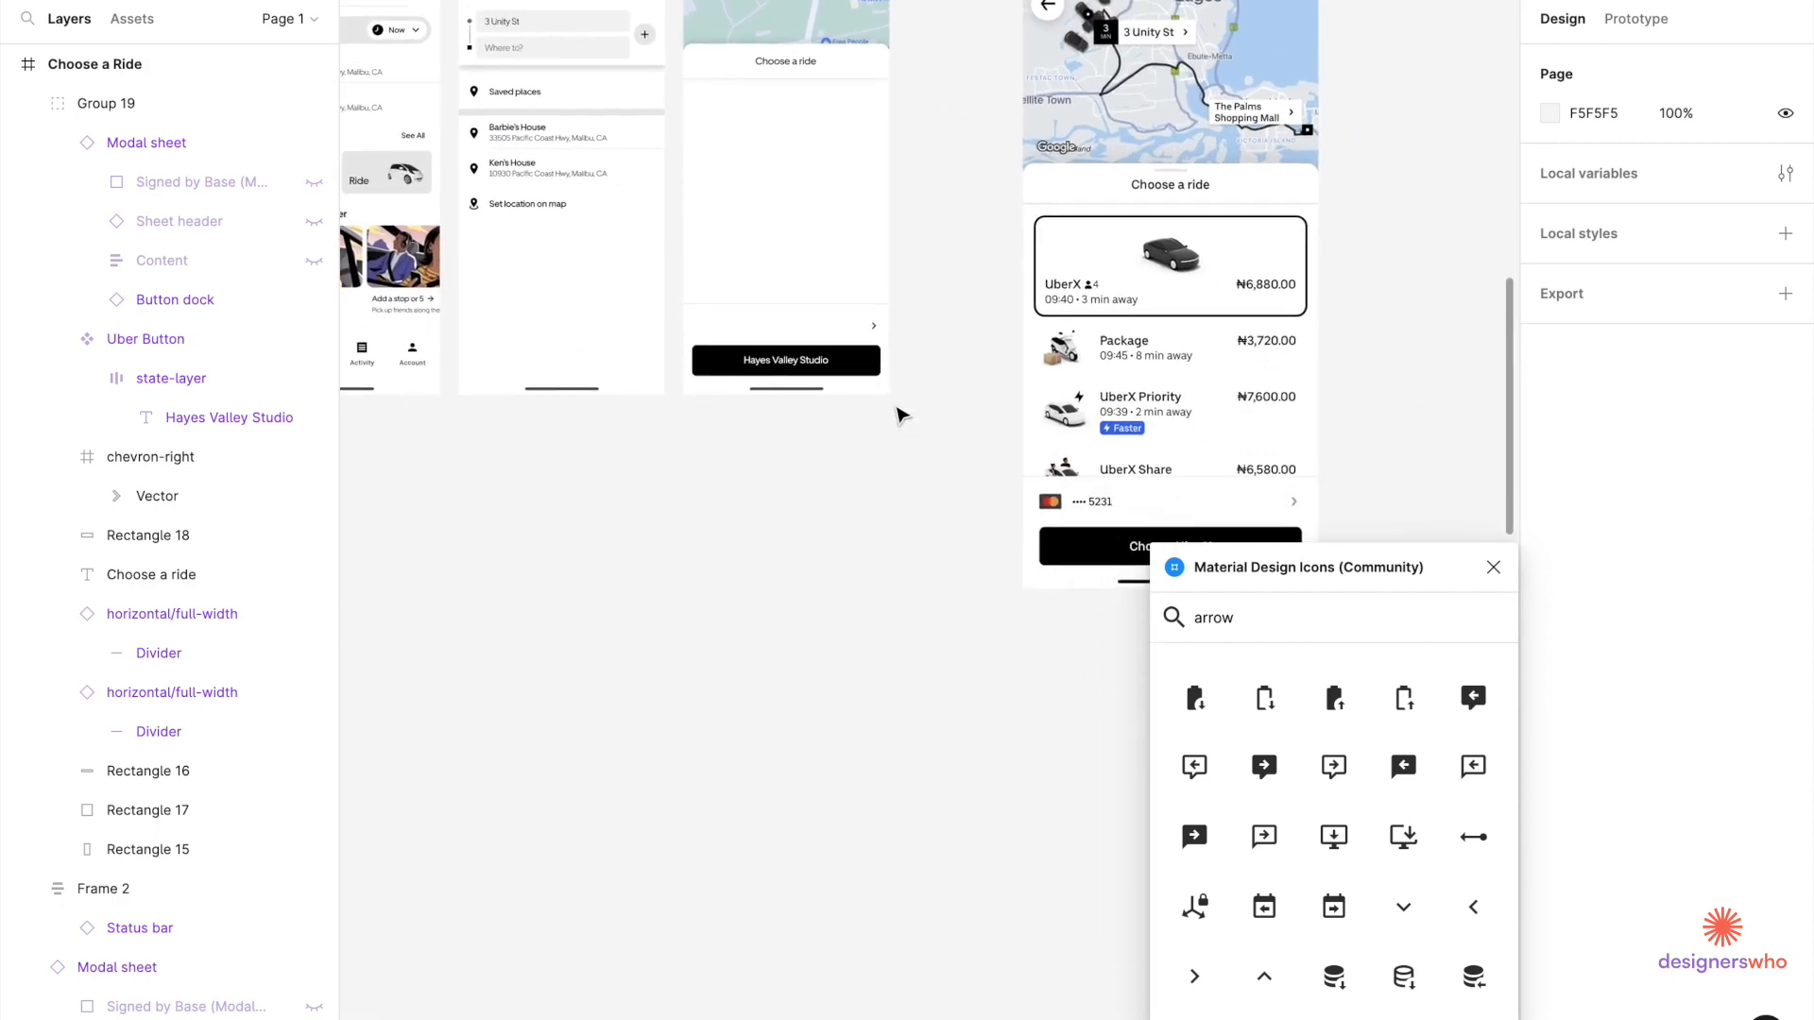
{"action": "scroll", "coordinate": [898, 409], "scroll_direction": "down", "scroll_amount": 5}
{"action": "scroll", "coordinate": [666, 360], "scroll_direction": "up", "scroll_amount": 5}
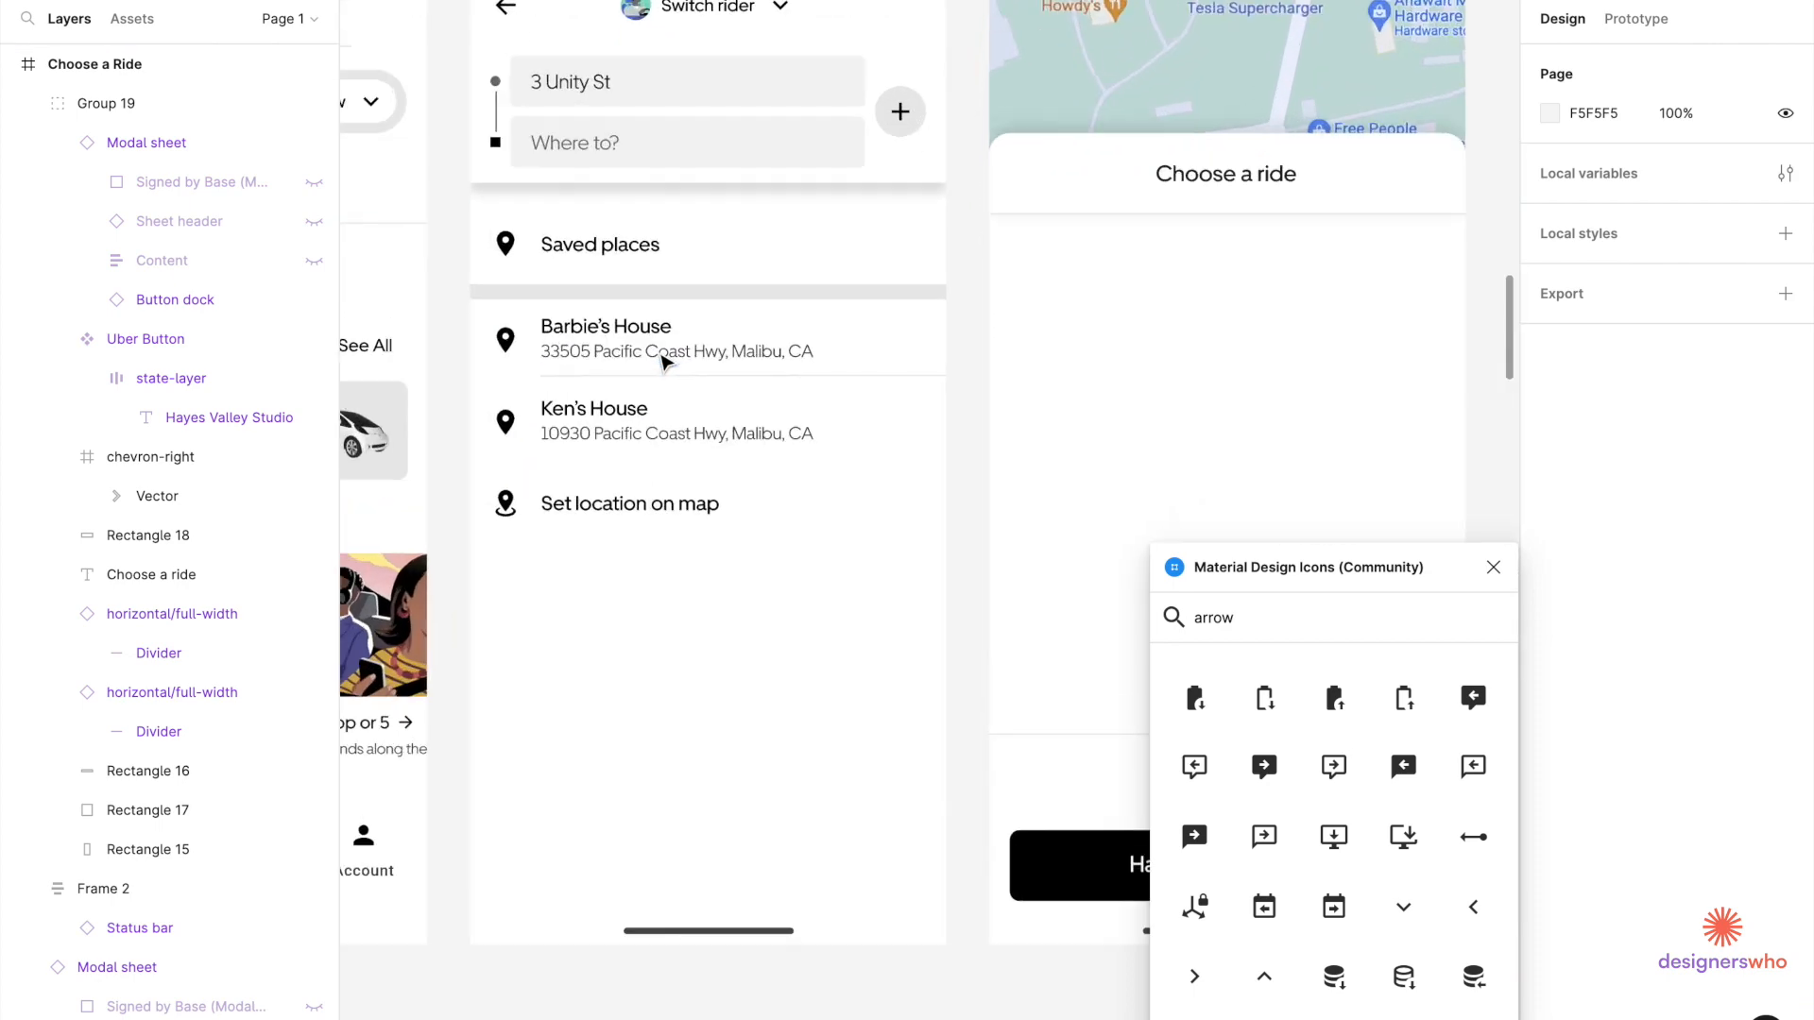
{"action": "left_click", "coordinate": [609, 426]}
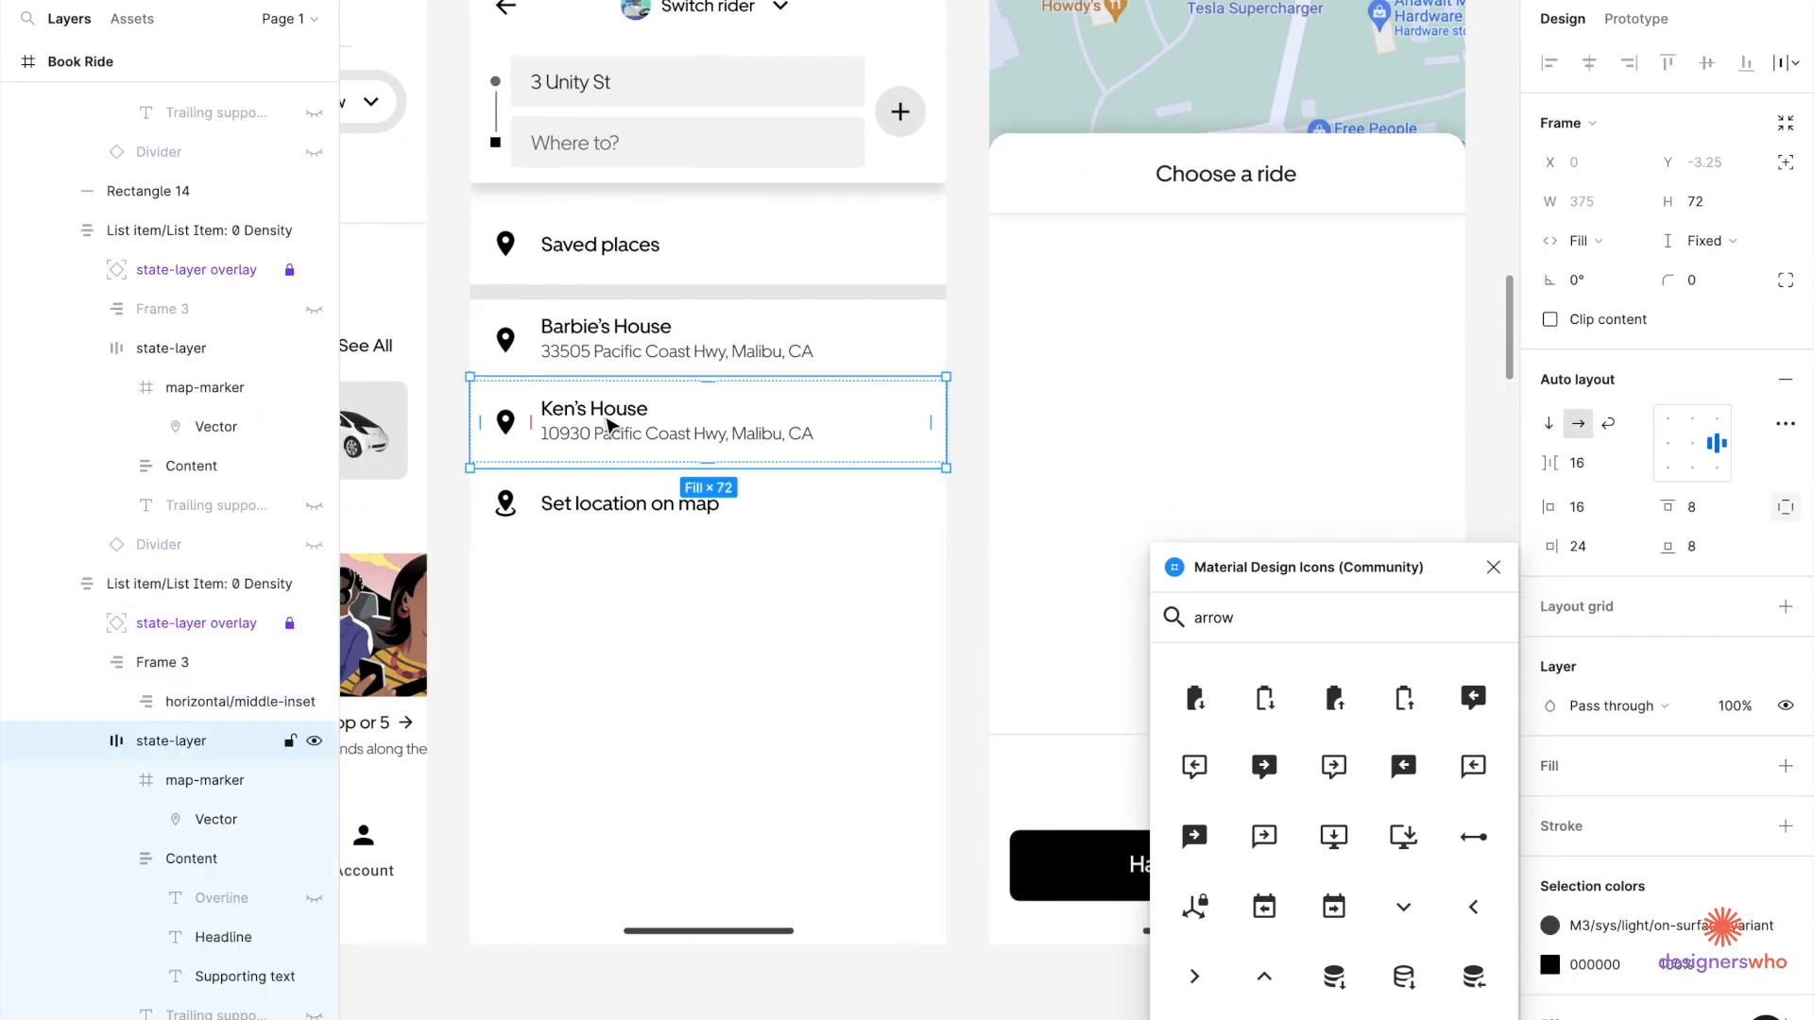
{"action": "double_click", "coordinate": [609, 426]}
{"action": "double_click", "coordinate": [609, 426]}
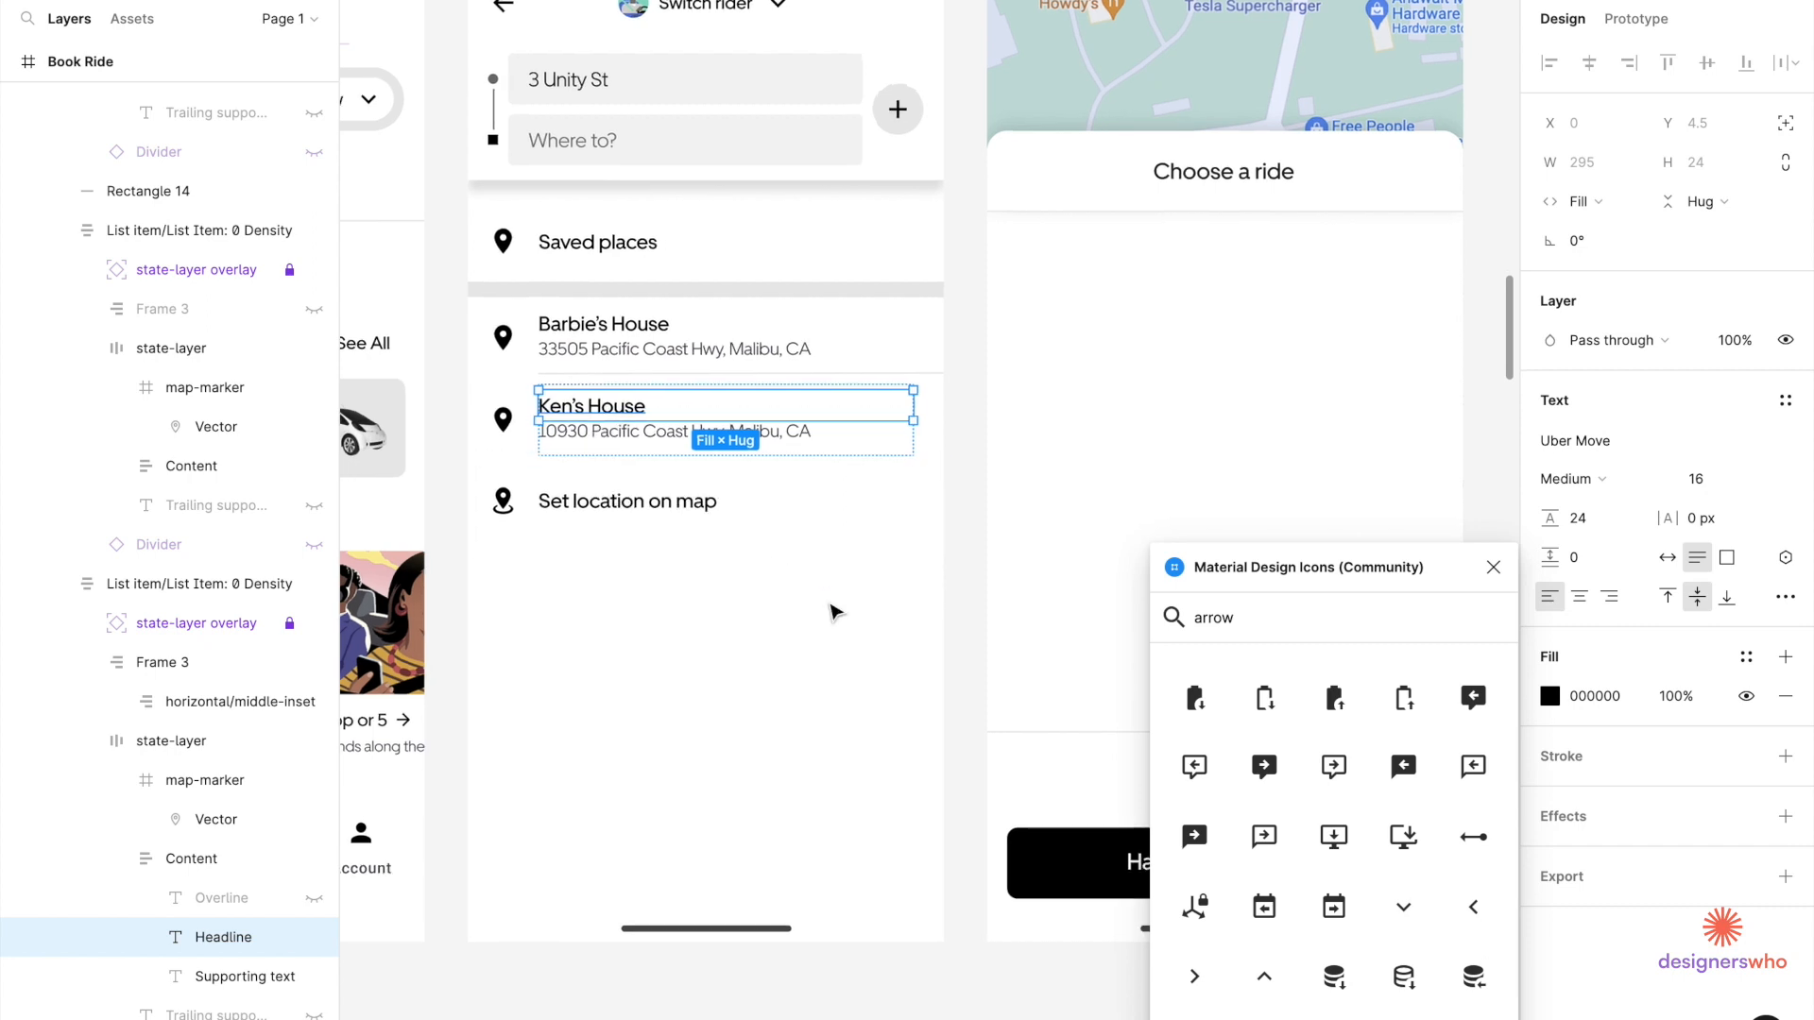
Paste the headline into Choose a Ride and move it just above the black button.
{"action": "scroll", "coordinate": [851, 586], "scroll_direction": "down", "scroll_amount": 5}
{"action": "scroll", "coordinate": [851, 586], "scroll_direction": "right", "scroll_amount": 4}
{"action": "left_click", "coordinate": [900, 564]}
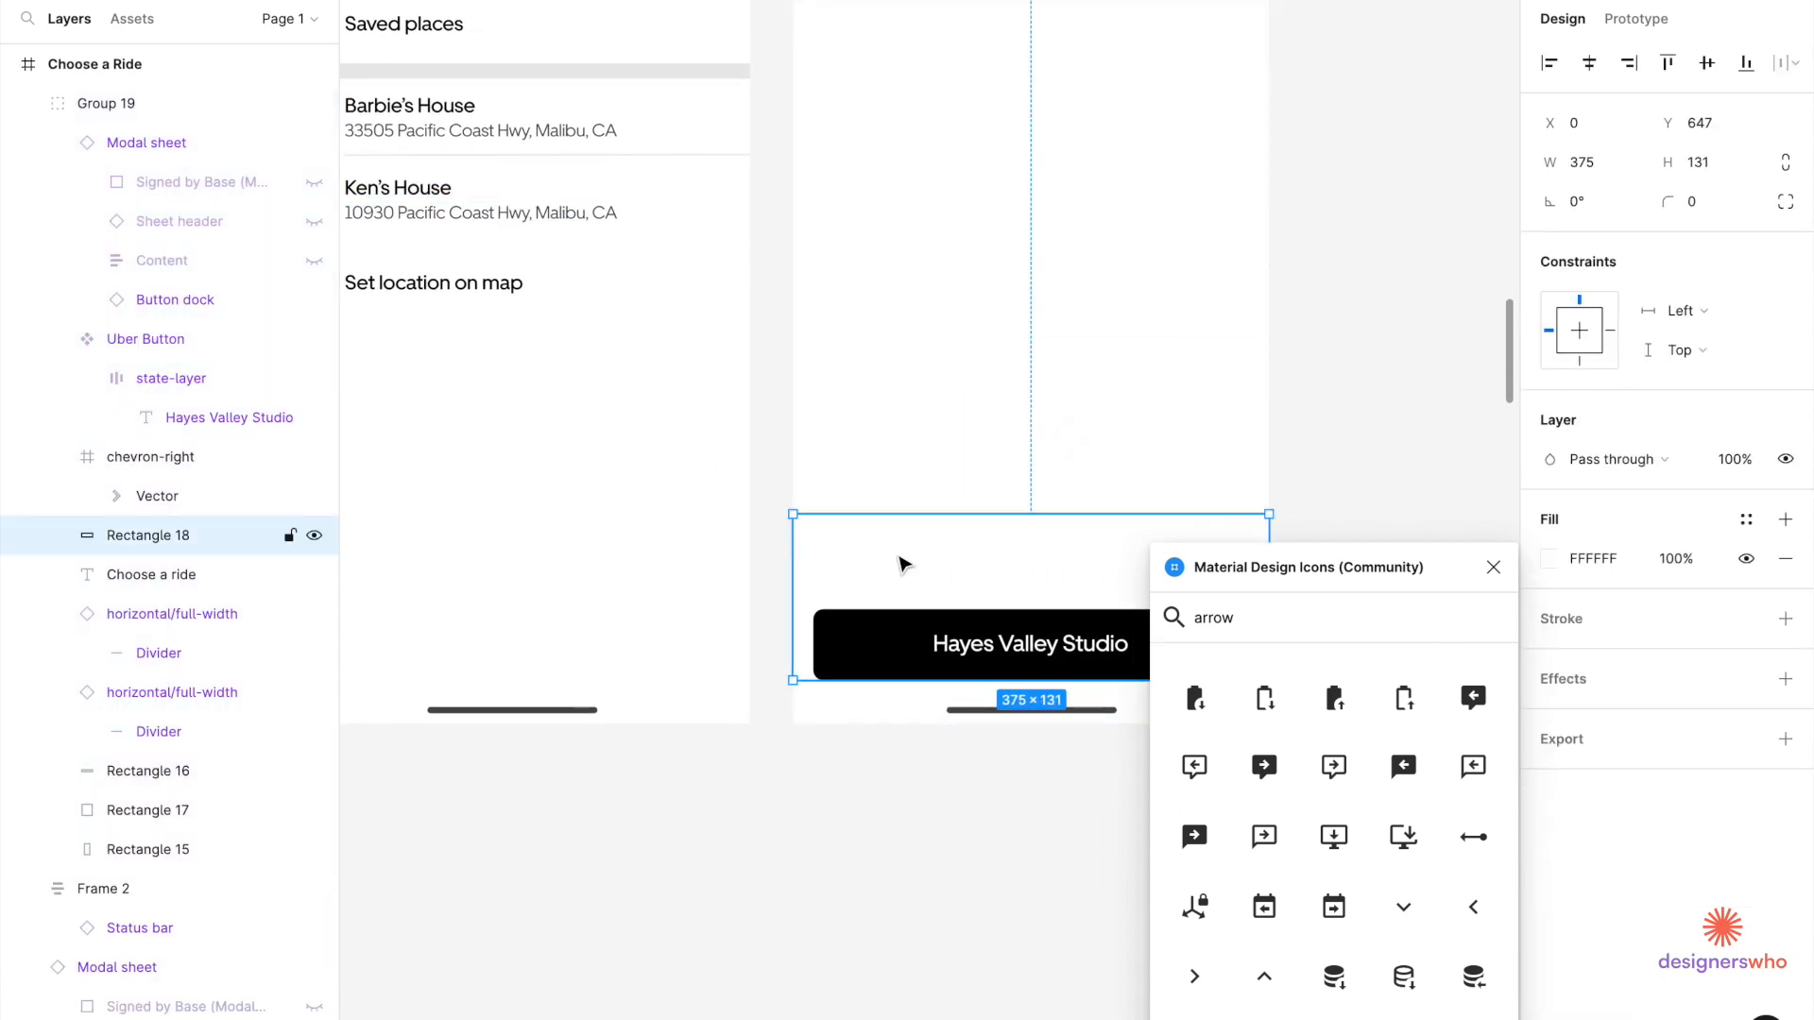
{"action": "key", "text": "super+v"}
{"action": "scroll", "coordinate": [966, 510], "scroll_direction": "down", "scroll_amount": 5}
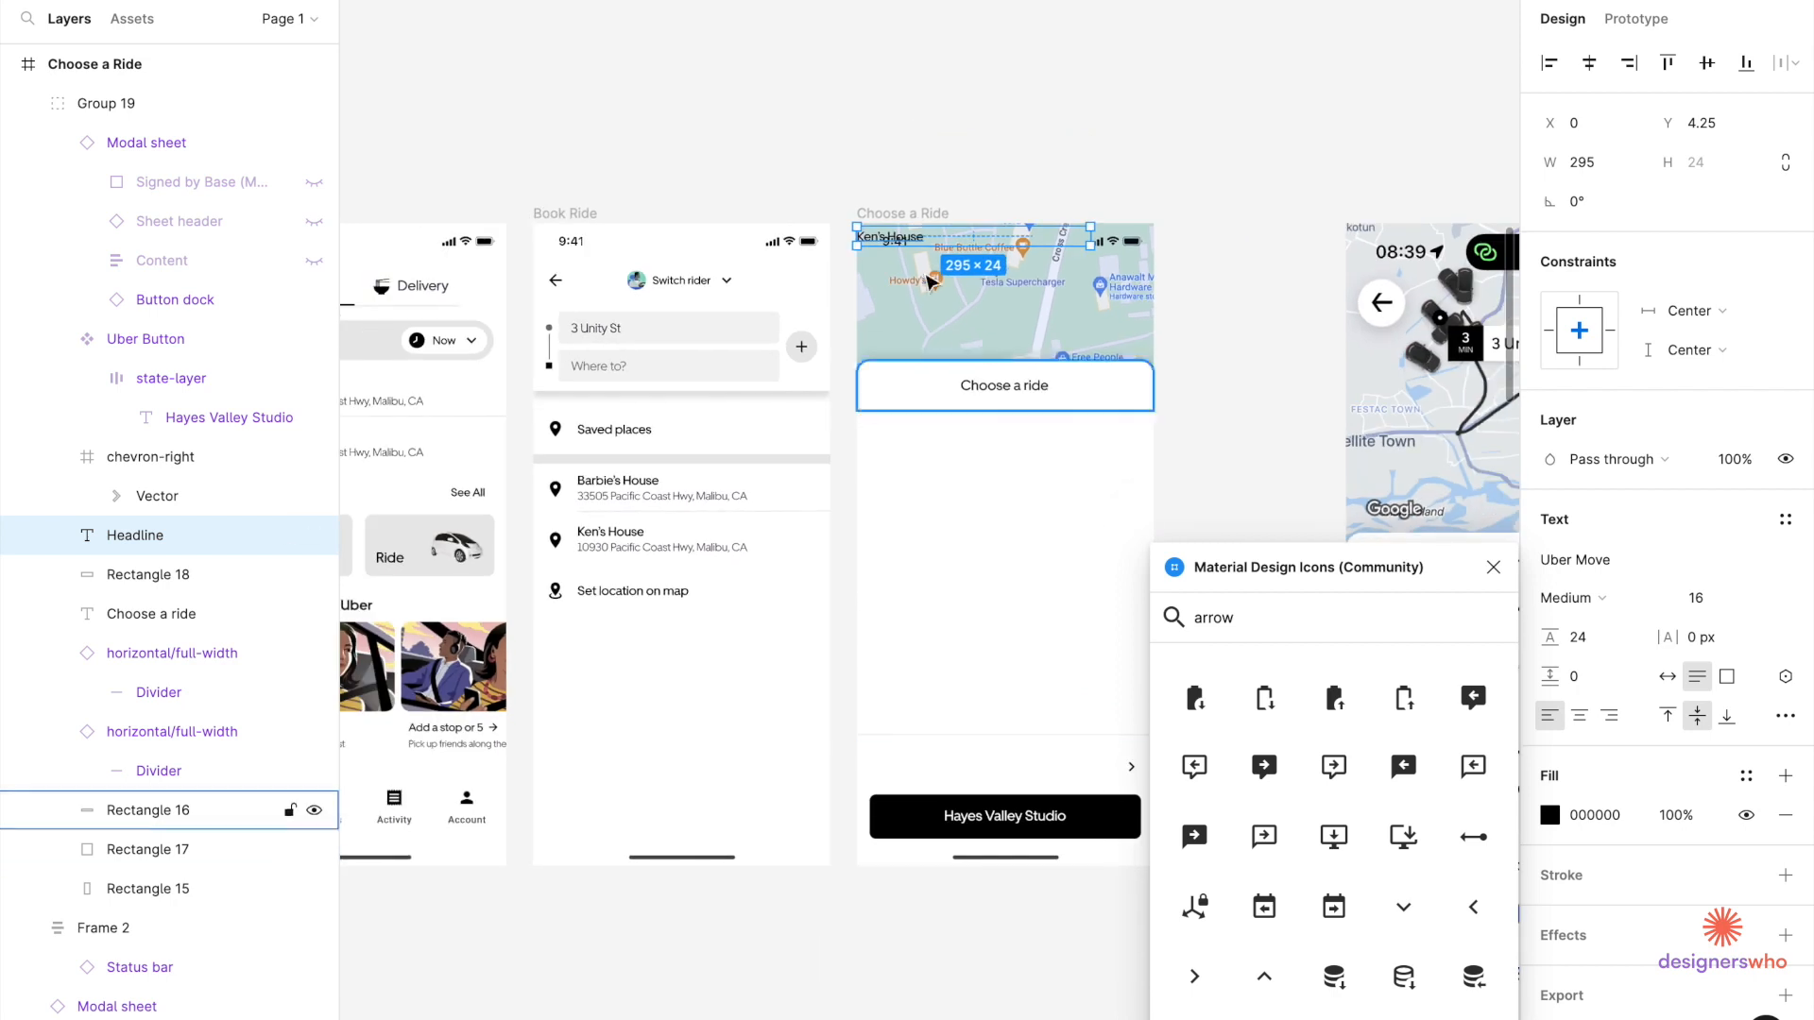
{"action": "left_click_drag", "start_coordinate": [916, 245], "coordinate": [944, 772]}
{"action": "scroll", "coordinate": [945, 773], "scroll_direction": "up", "scroll_amount": 1}
{"action": "scroll", "coordinate": [945, 773], "scroll_direction": "up", "scroll_amount": 2}
{"action": "scroll", "coordinate": [945, 772], "scroll_direction": "right", "scroll_amount": 2}
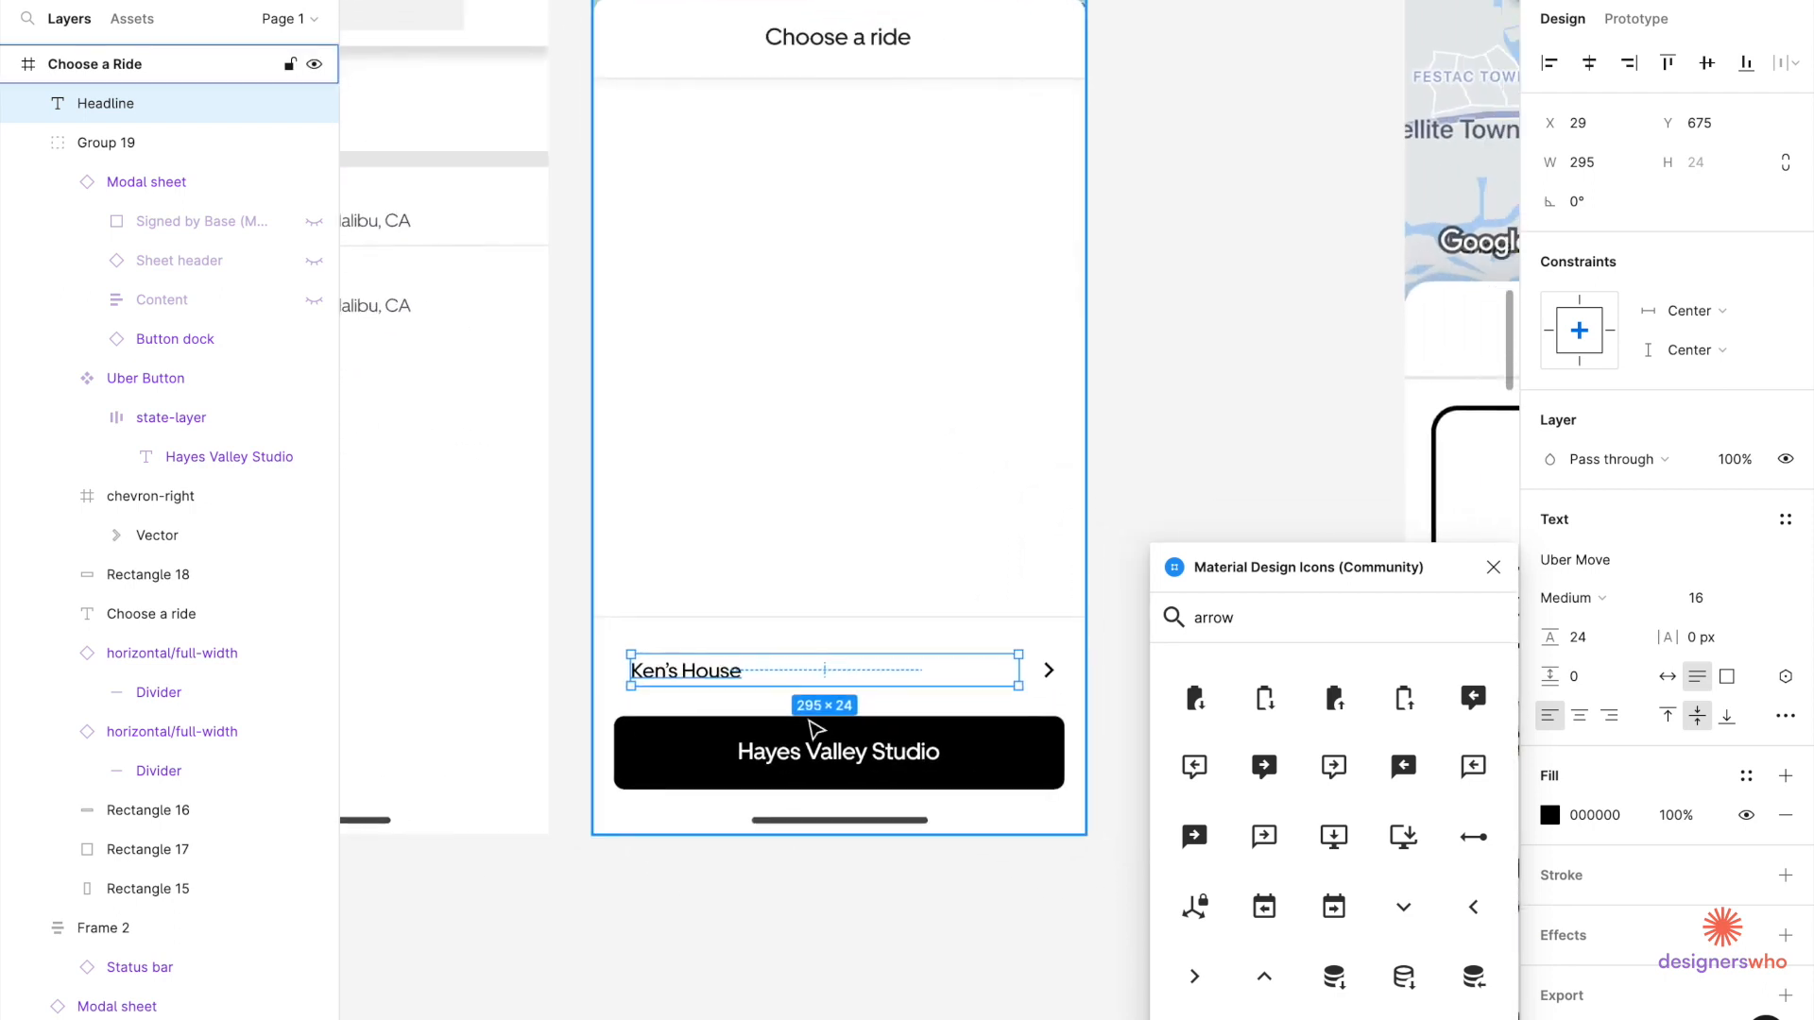
Change the pasted headline to read 3546 and narrow it to 49 wide.
{"action": "double_click", "coordinate": [673, 673]}
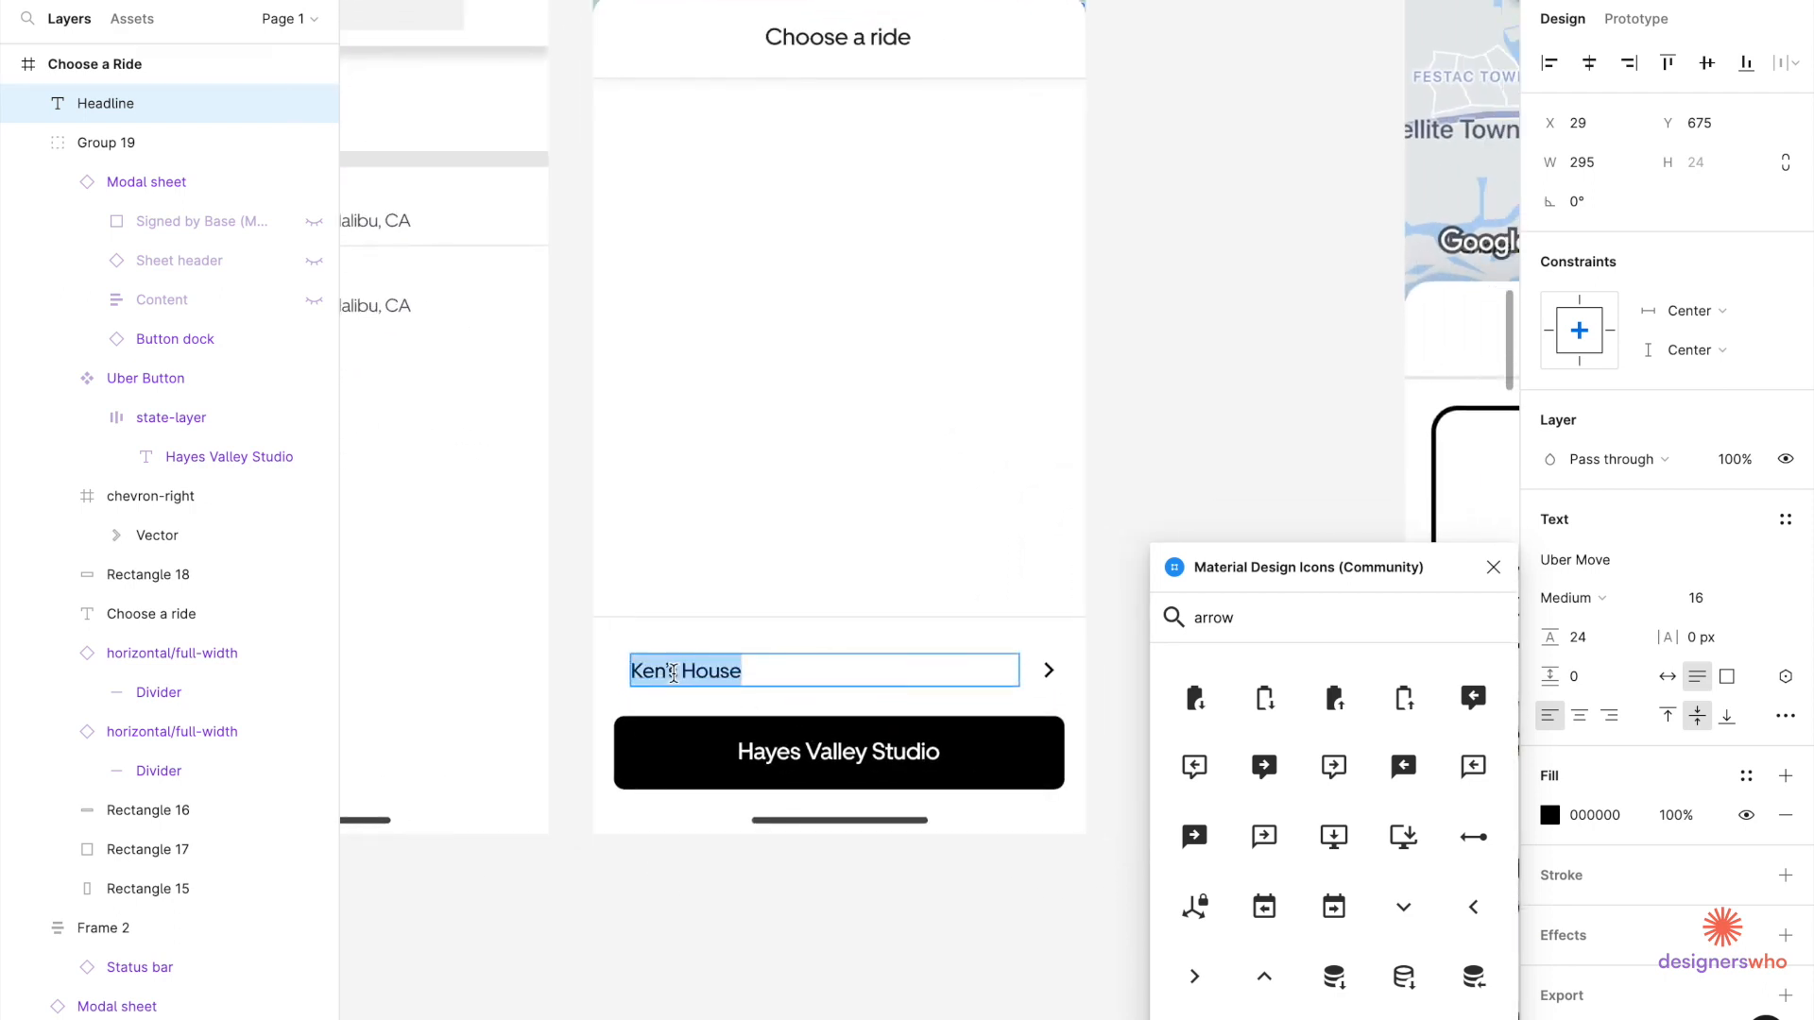
{"action": "type", "text": "3546"}
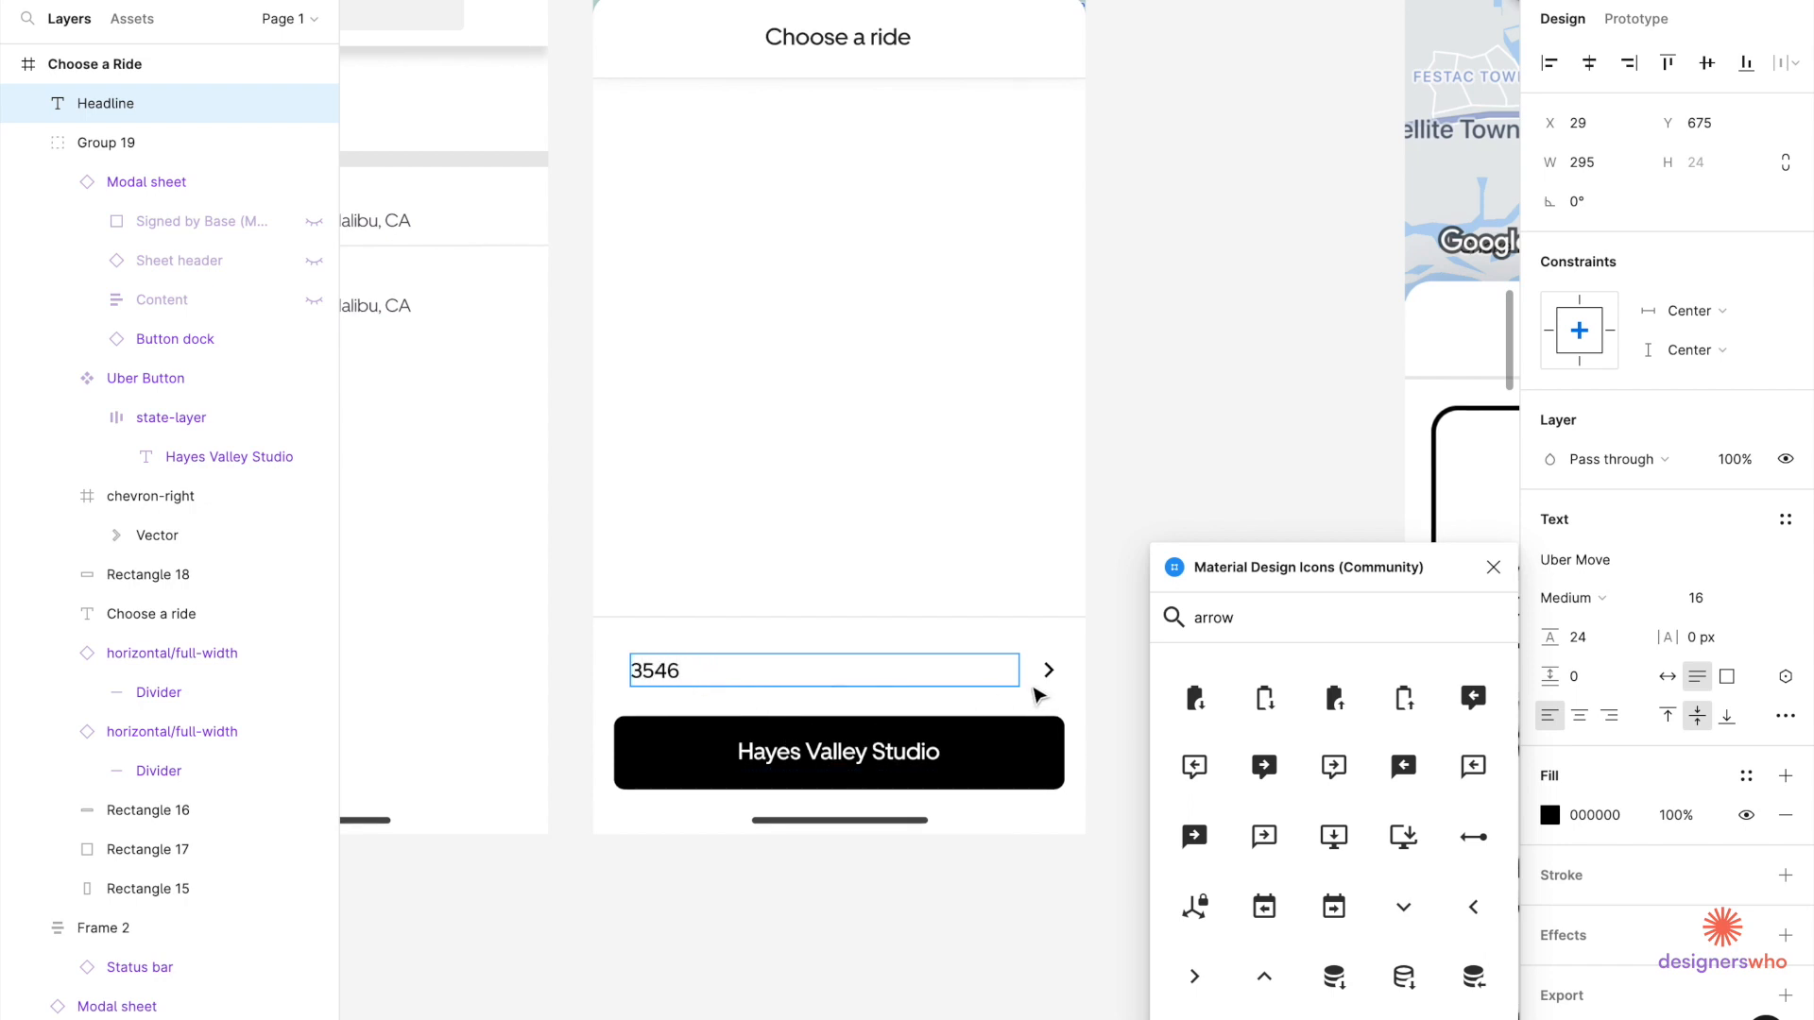
{"action": "key", "text": "Escape"}
{"action": "left_click_drag", "start_coordinate": [1019, 668], "coordinate": [697, 668]}
{"action": "scroll", "coordinate": [700, 690], "scroll_direction": "down", "scroll_amount": 2}
{"action": "scroll", "coordinate": [700, 689], "scroll_direction": "down", "scroll_amount": 4}
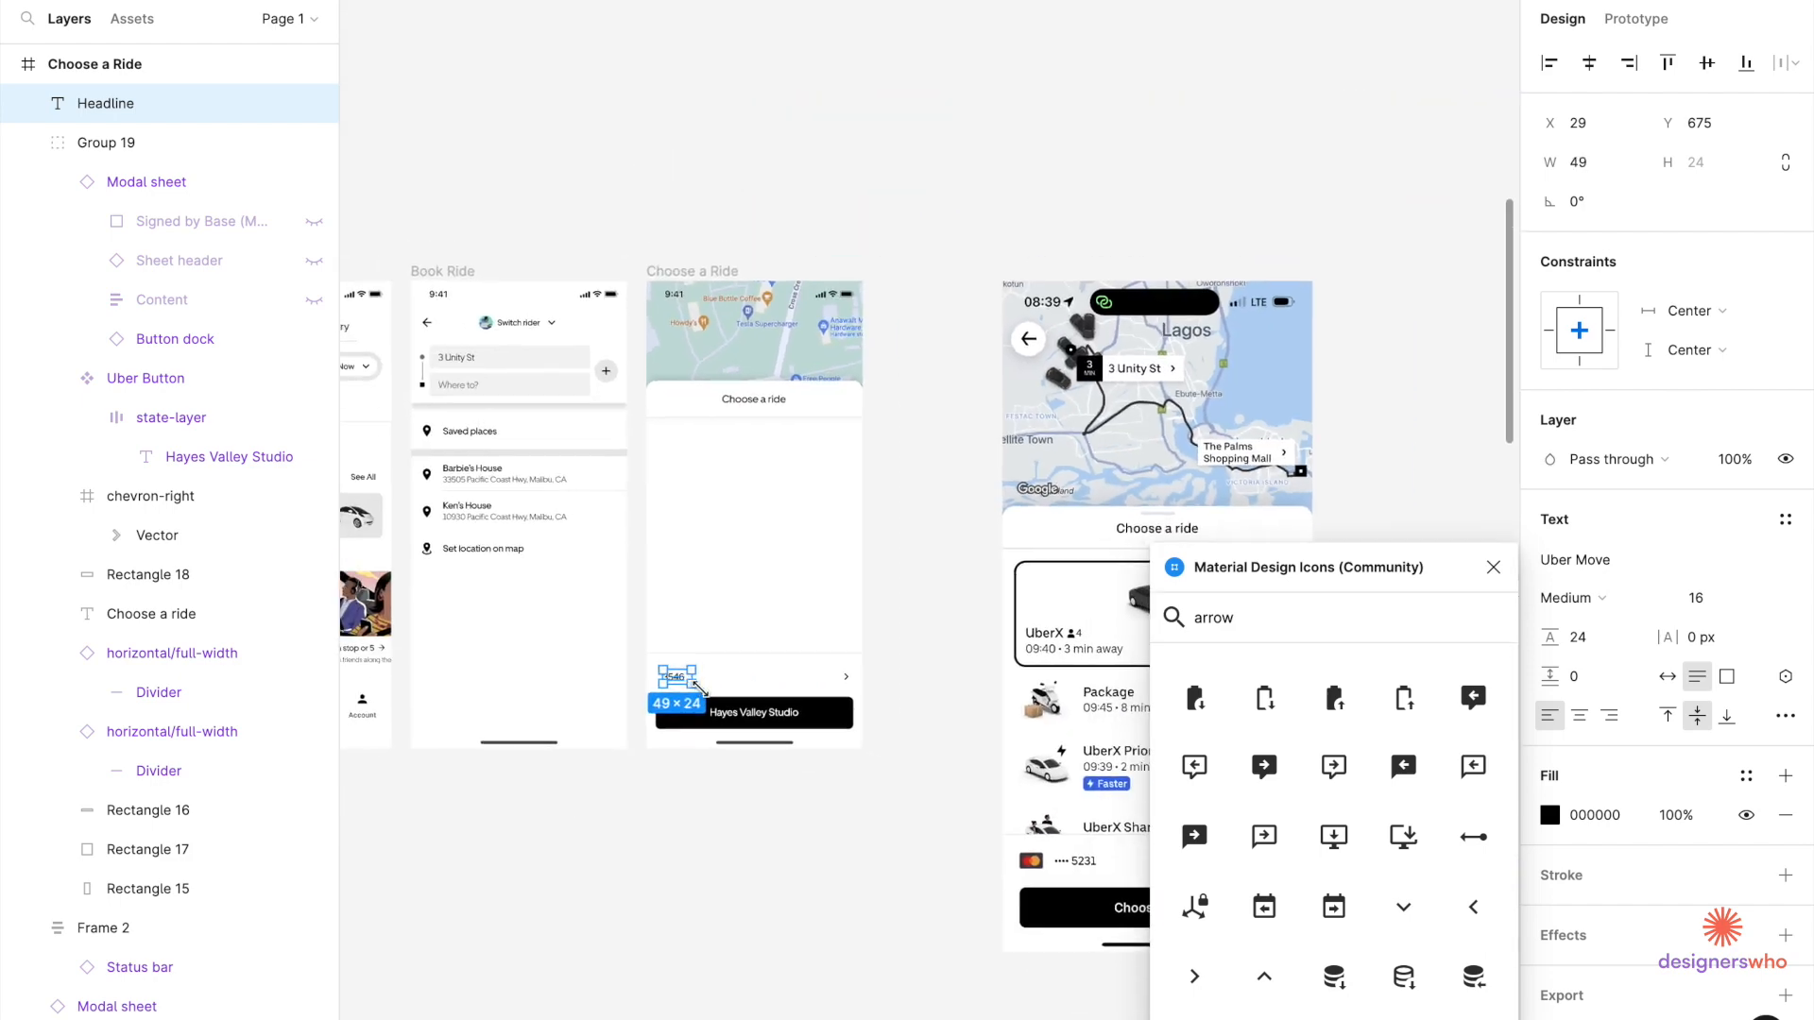
{"action": "scroll", "coordinate": [704, 692], "scroll_direction": "right", "scroll_amount": 1}
{"action": "scroll", "coordinate": [658, 663], "scroll_direction": "up", "scroll_amount": 4}
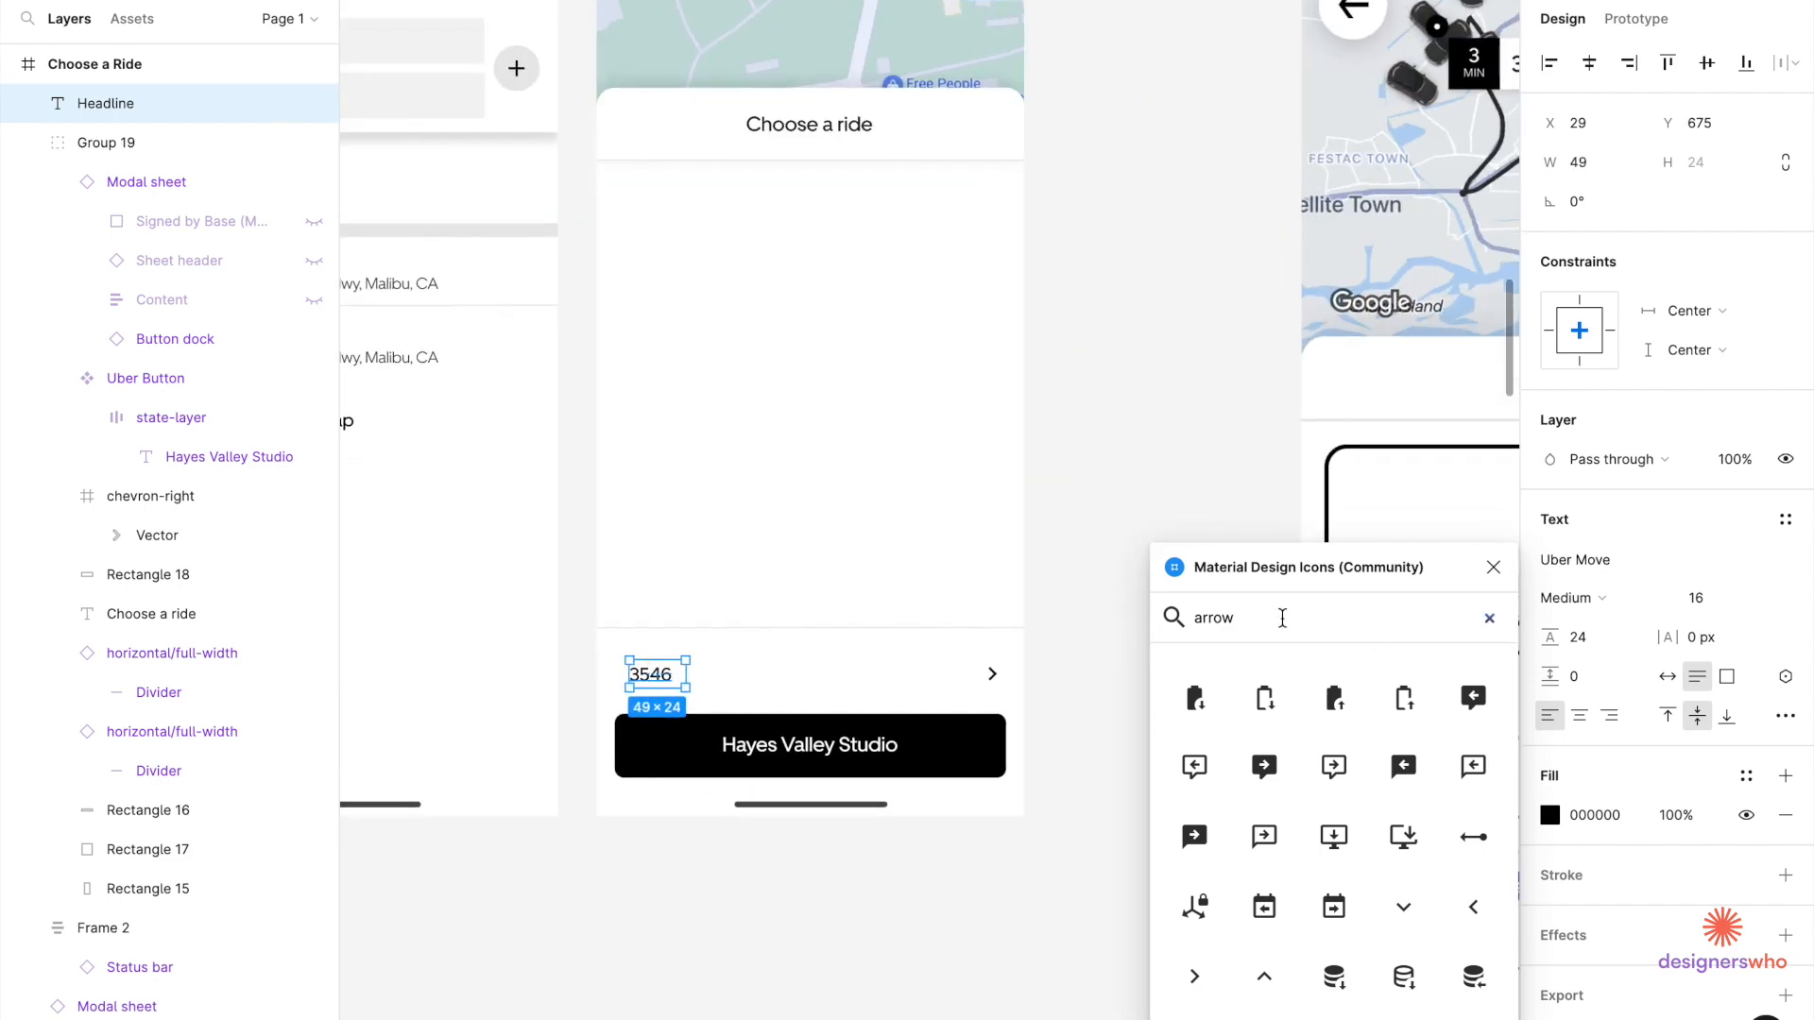
Search Material Design Icons for 'circl' and insert the filled circle icon.
{"action": "type", "text": "circl"}
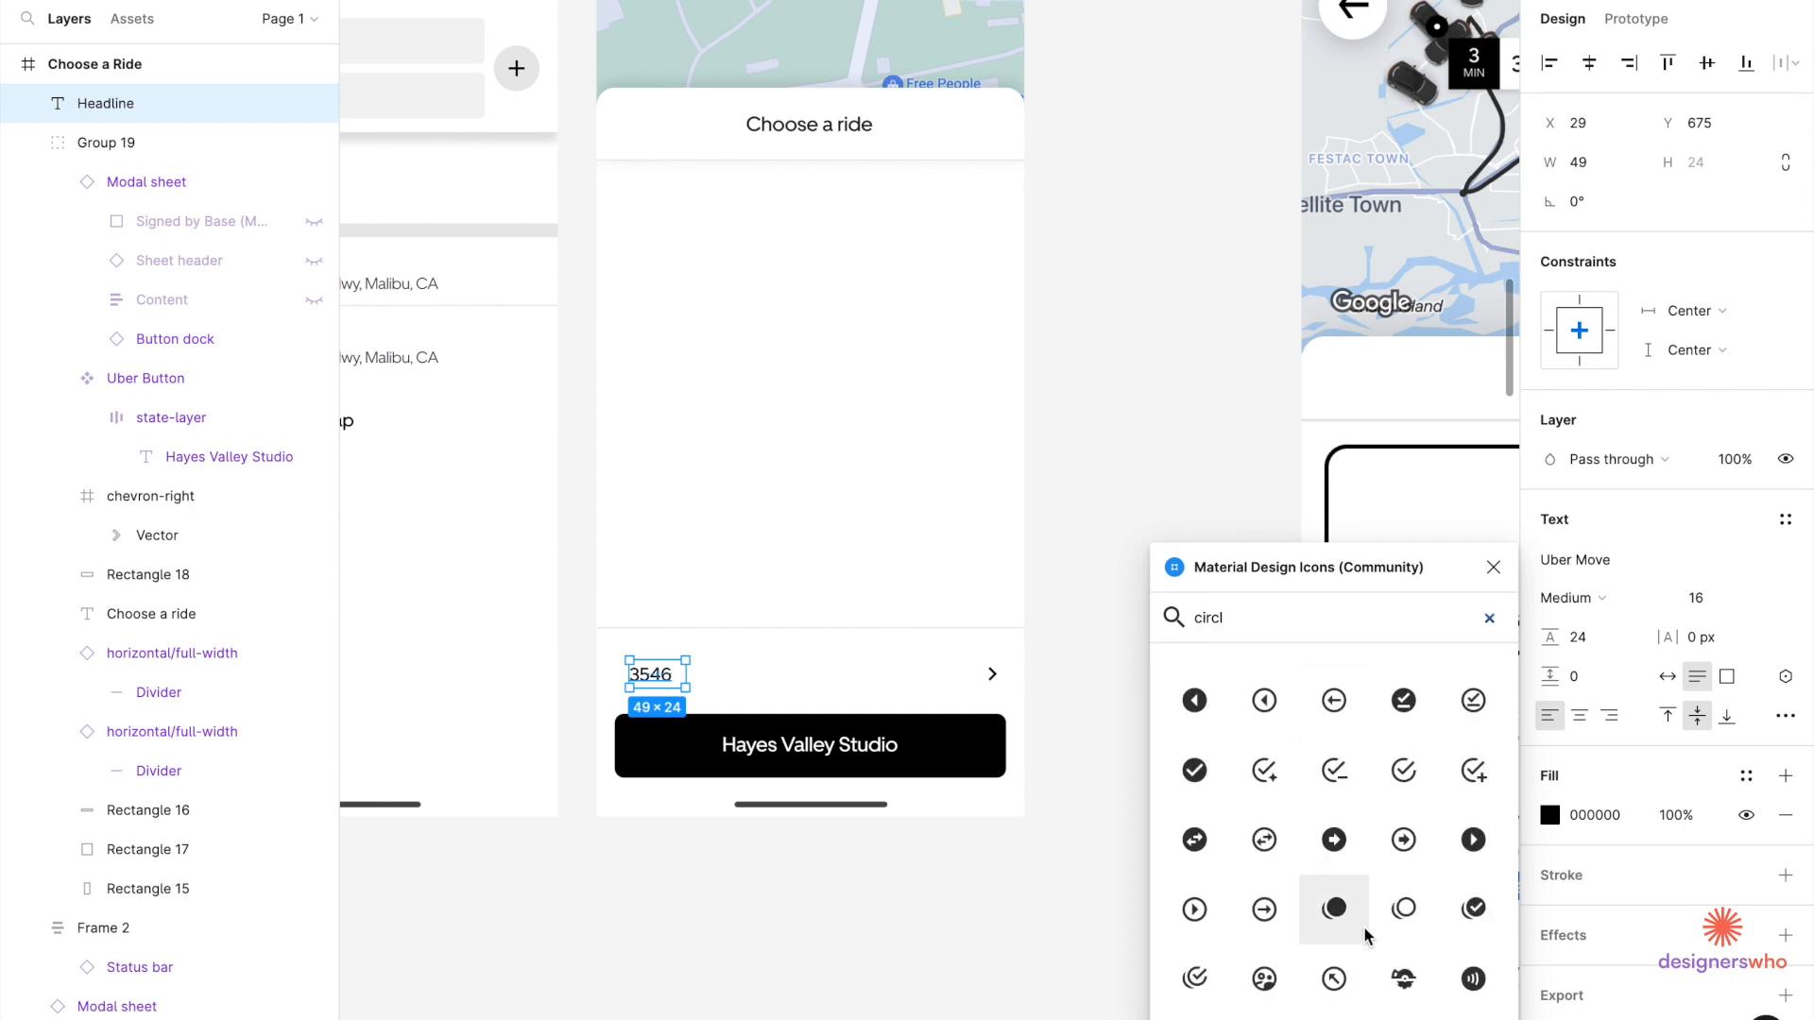
{"action": "scroll", "coordinate": [1363, 935], "scroll_direction": "down", "scroll_amount": 10}
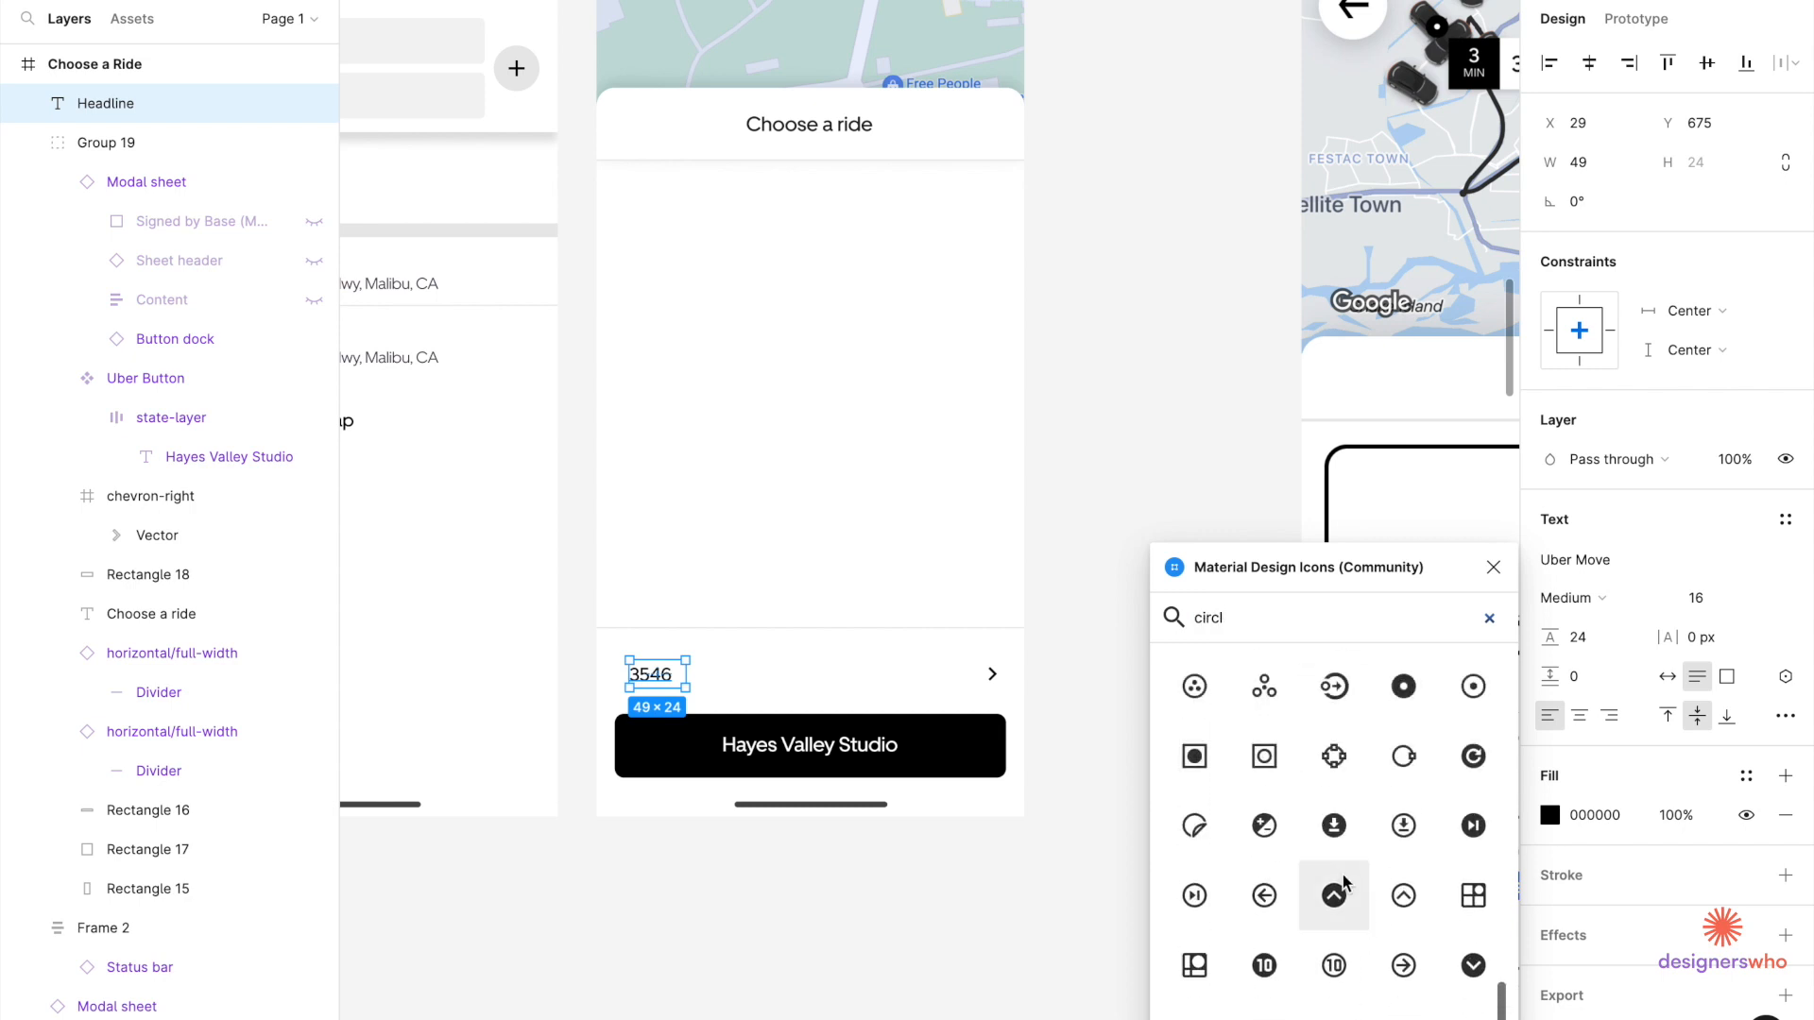
{"action": "scroll", "coordinate": [1342, 882], "scroll_direction": "up", "scroll_amount": 10}
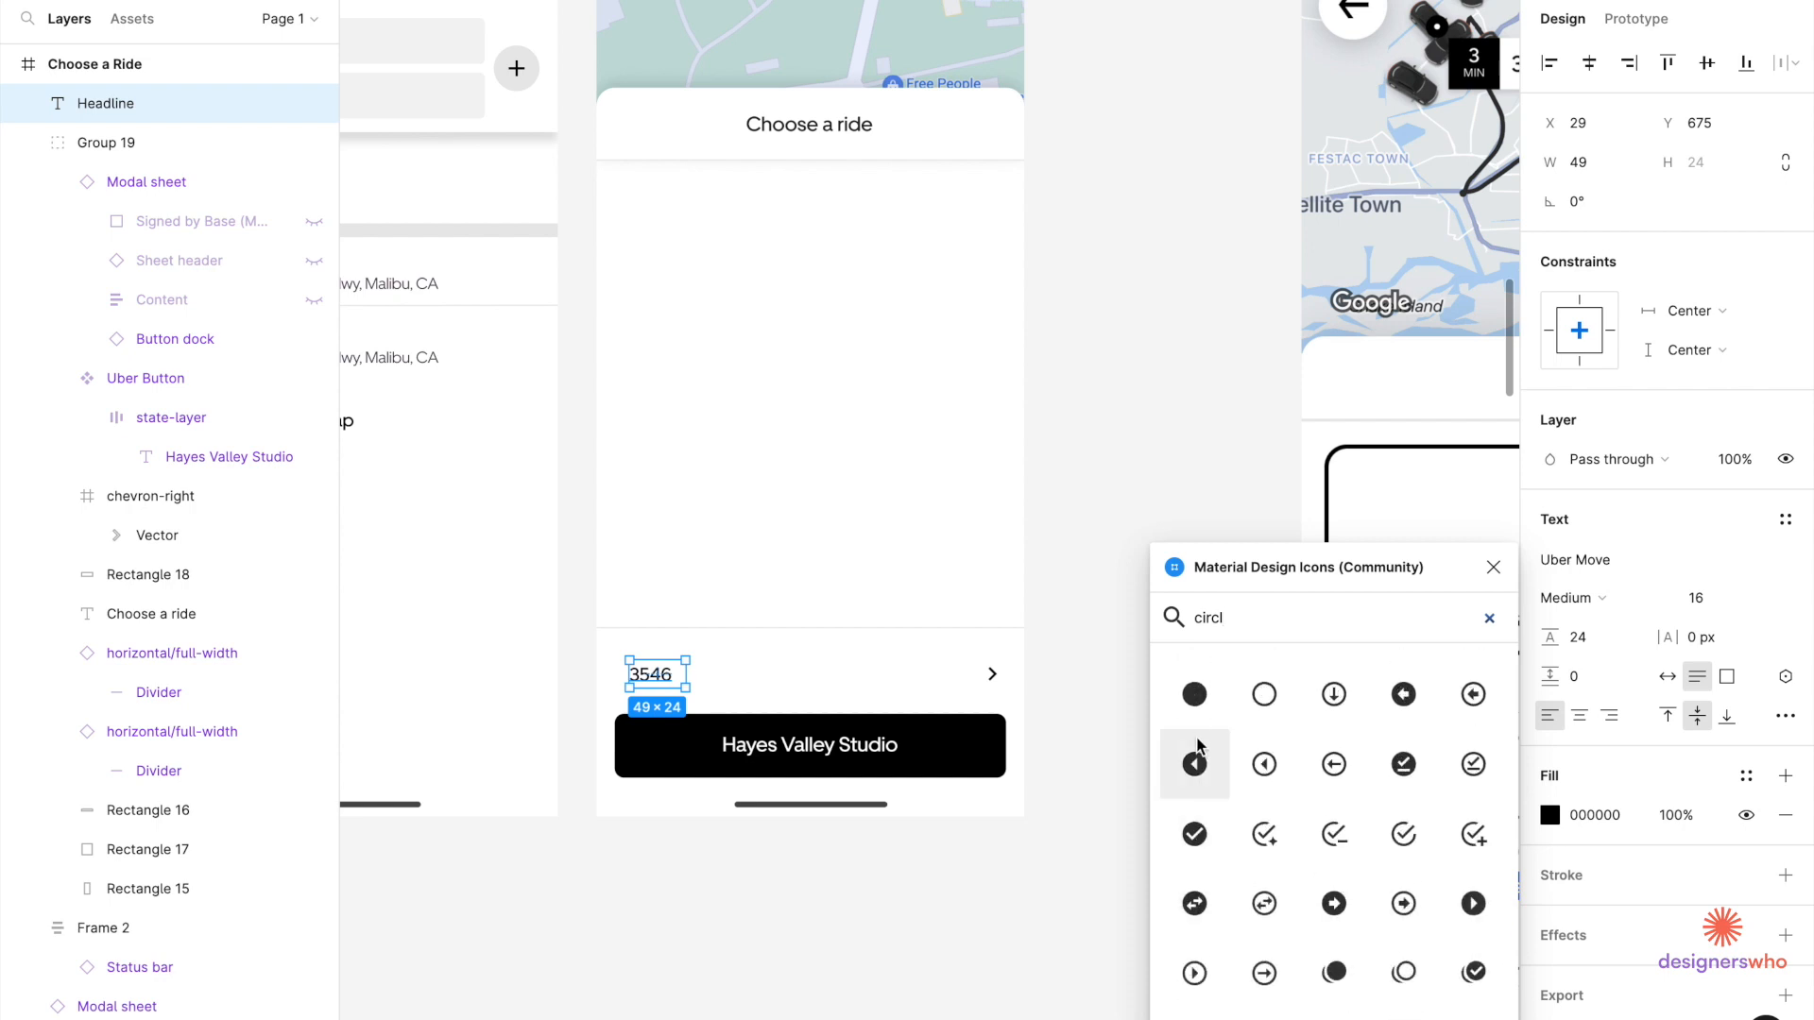
{"action": "left_click", "coordinate": [1192, 696]}
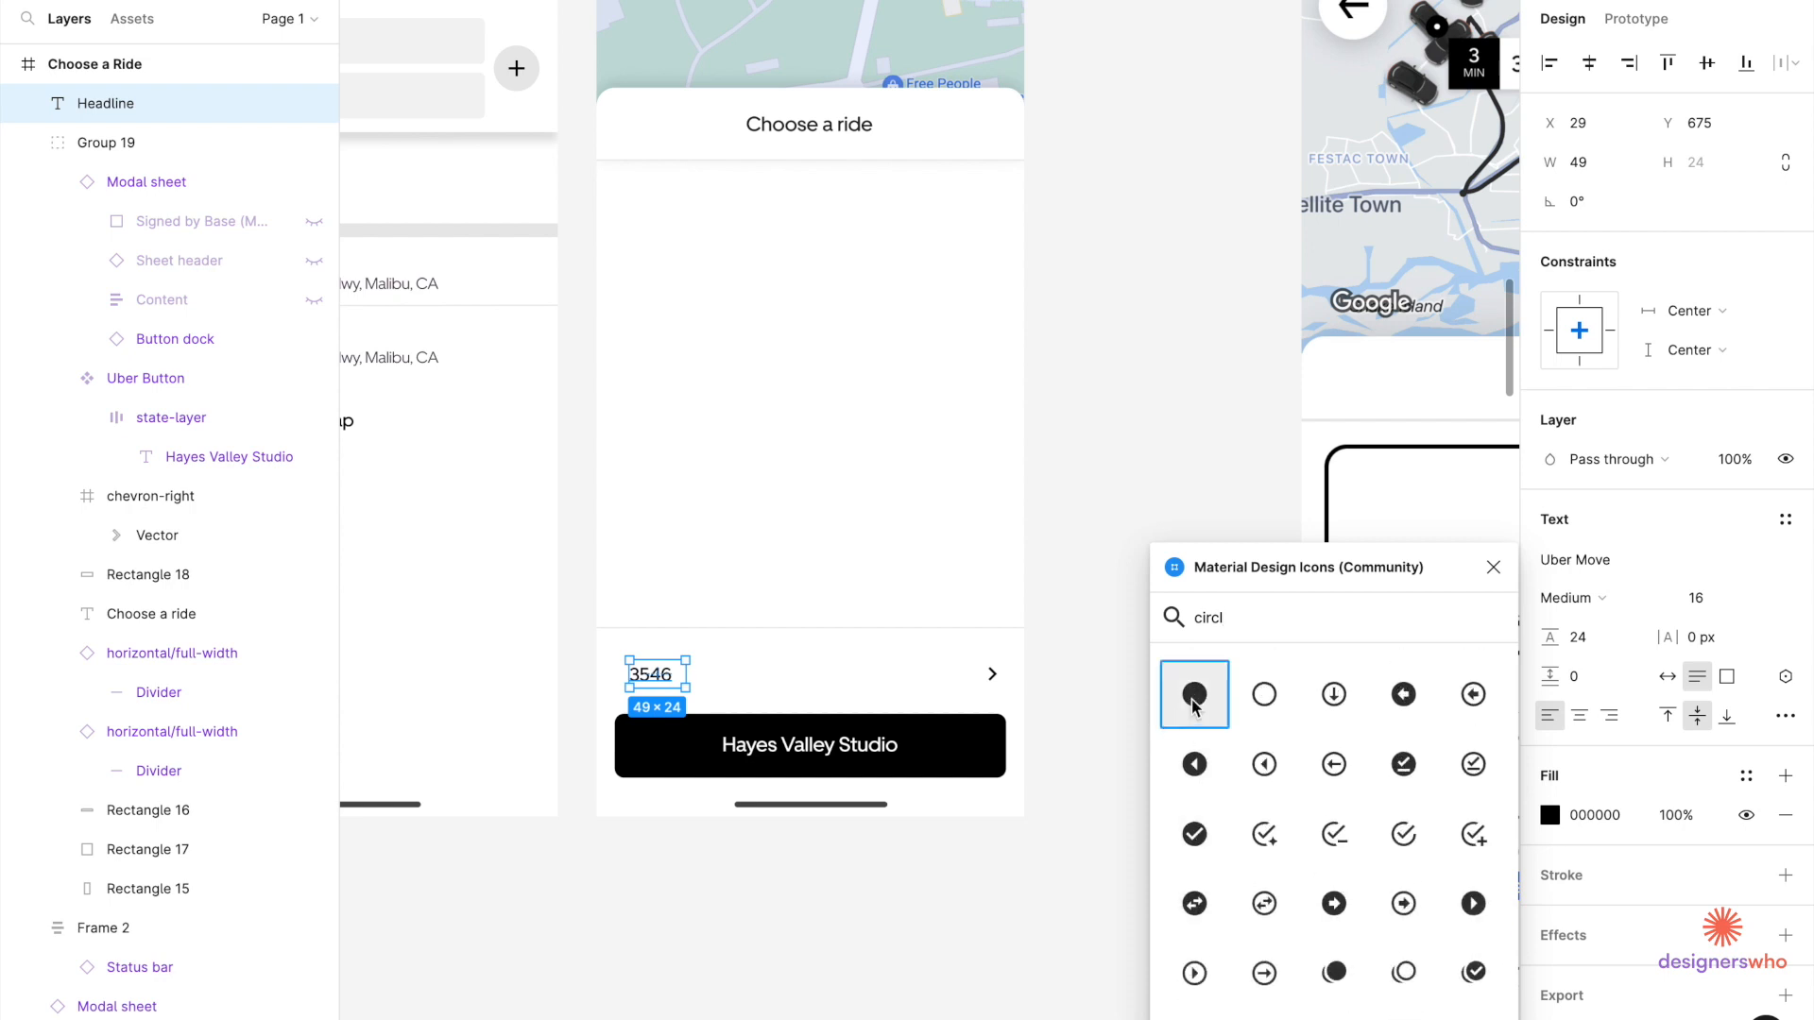
Resize the circle to 8×8 and place it beside the 3546 label.
{"action": "left_click", "coordinate": [1731, 213]}
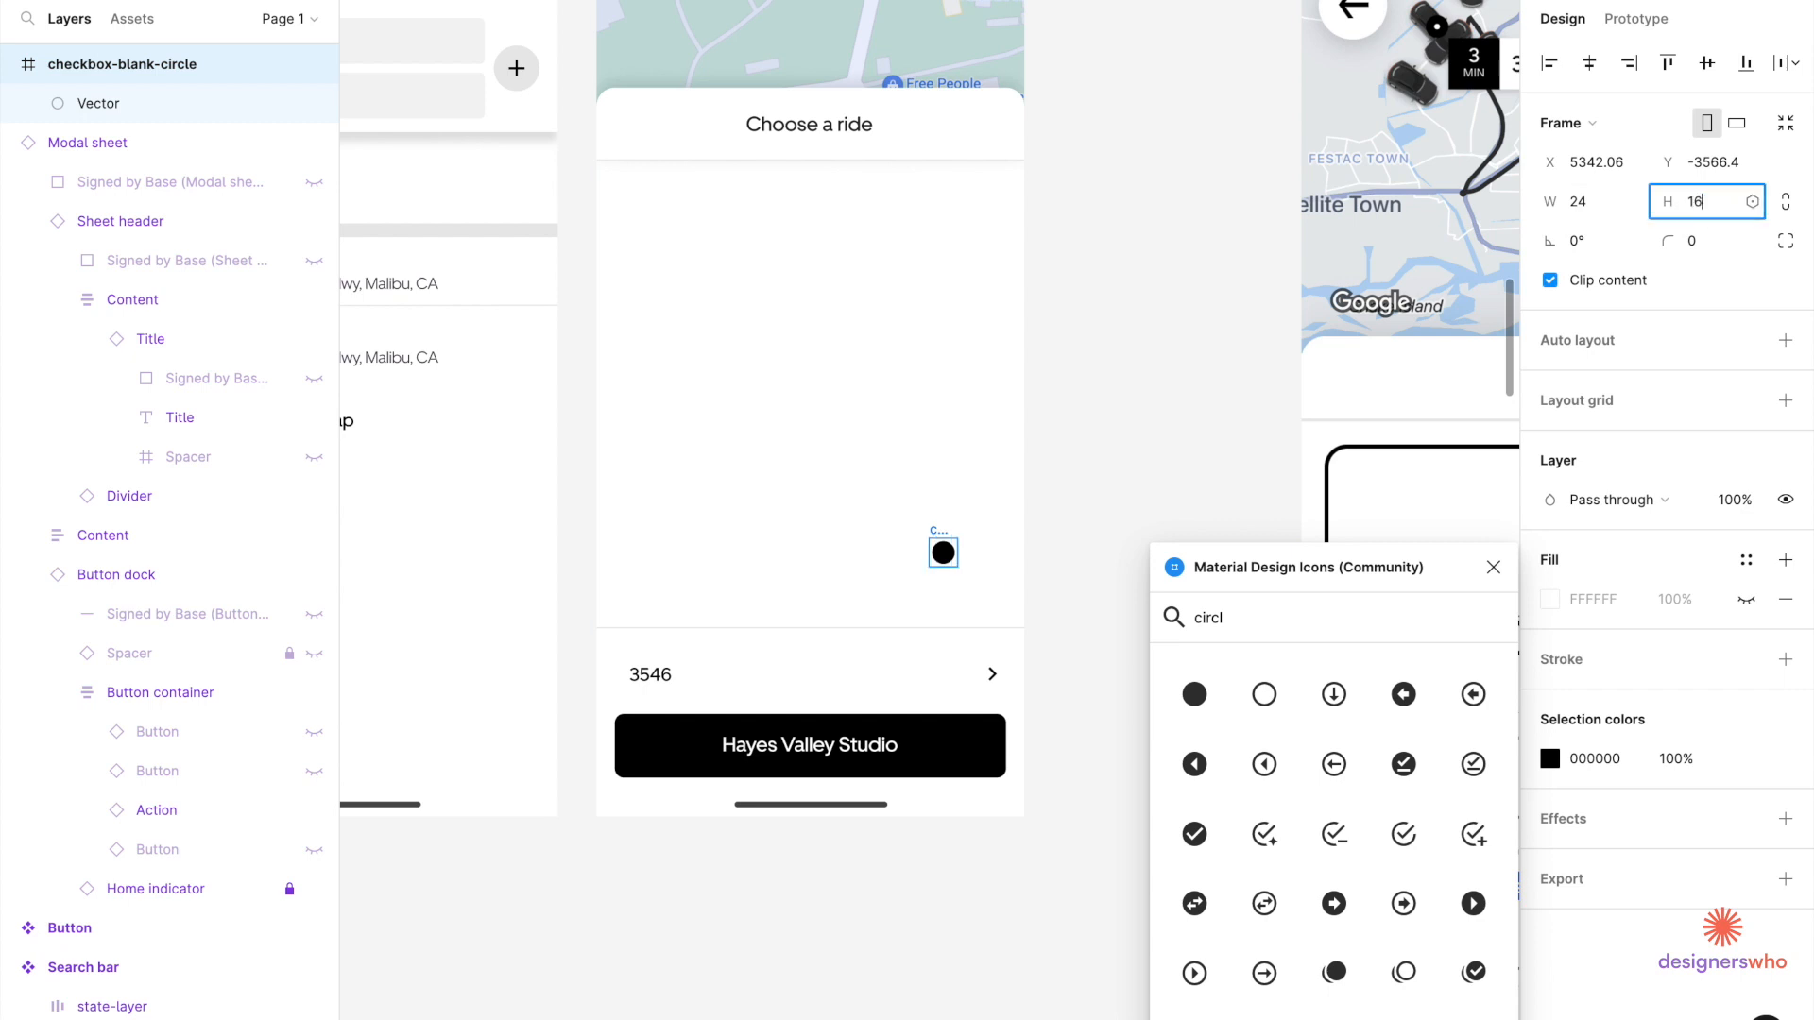
{"action": "key", "text": "Return"}
{"action": "left_click", "coordinate": [1612, 214]}
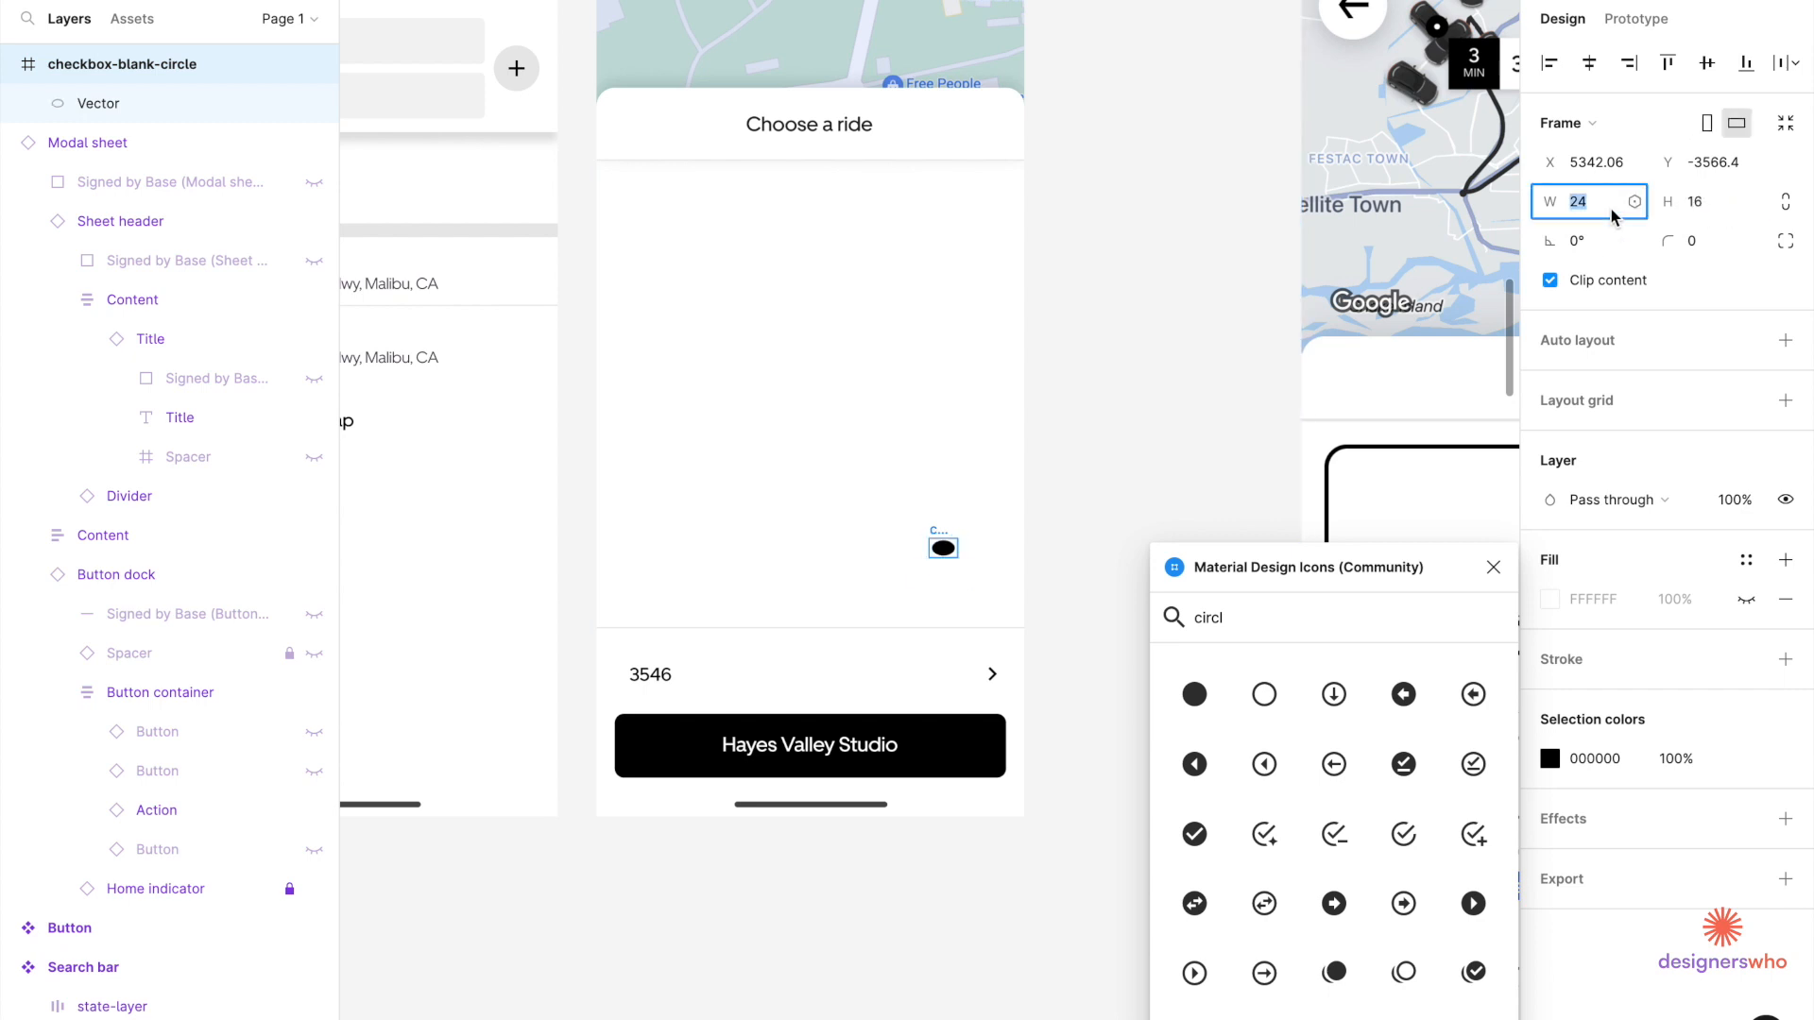
{"action": "key", "text": "Return"}
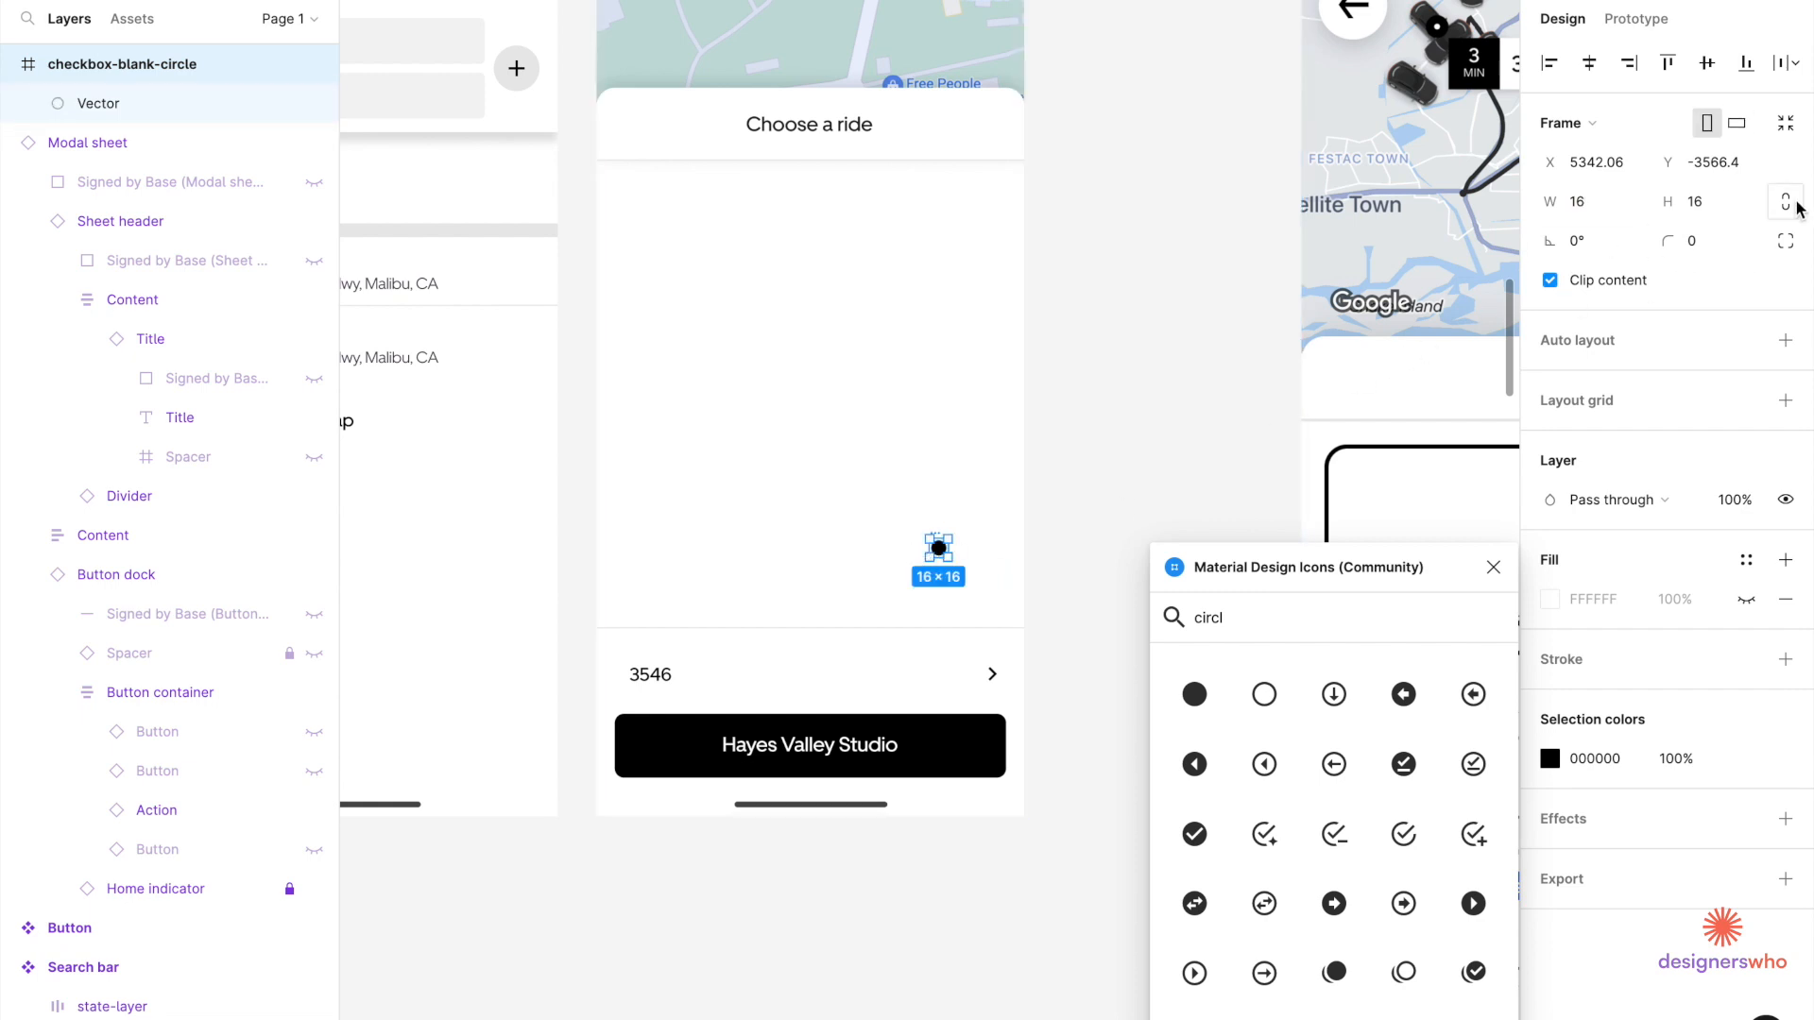
{"action": "left_click", "coordinate": [1710, 209]}
{"action": "type", "text": "8"}
{"action": "key", "text": "Return"}
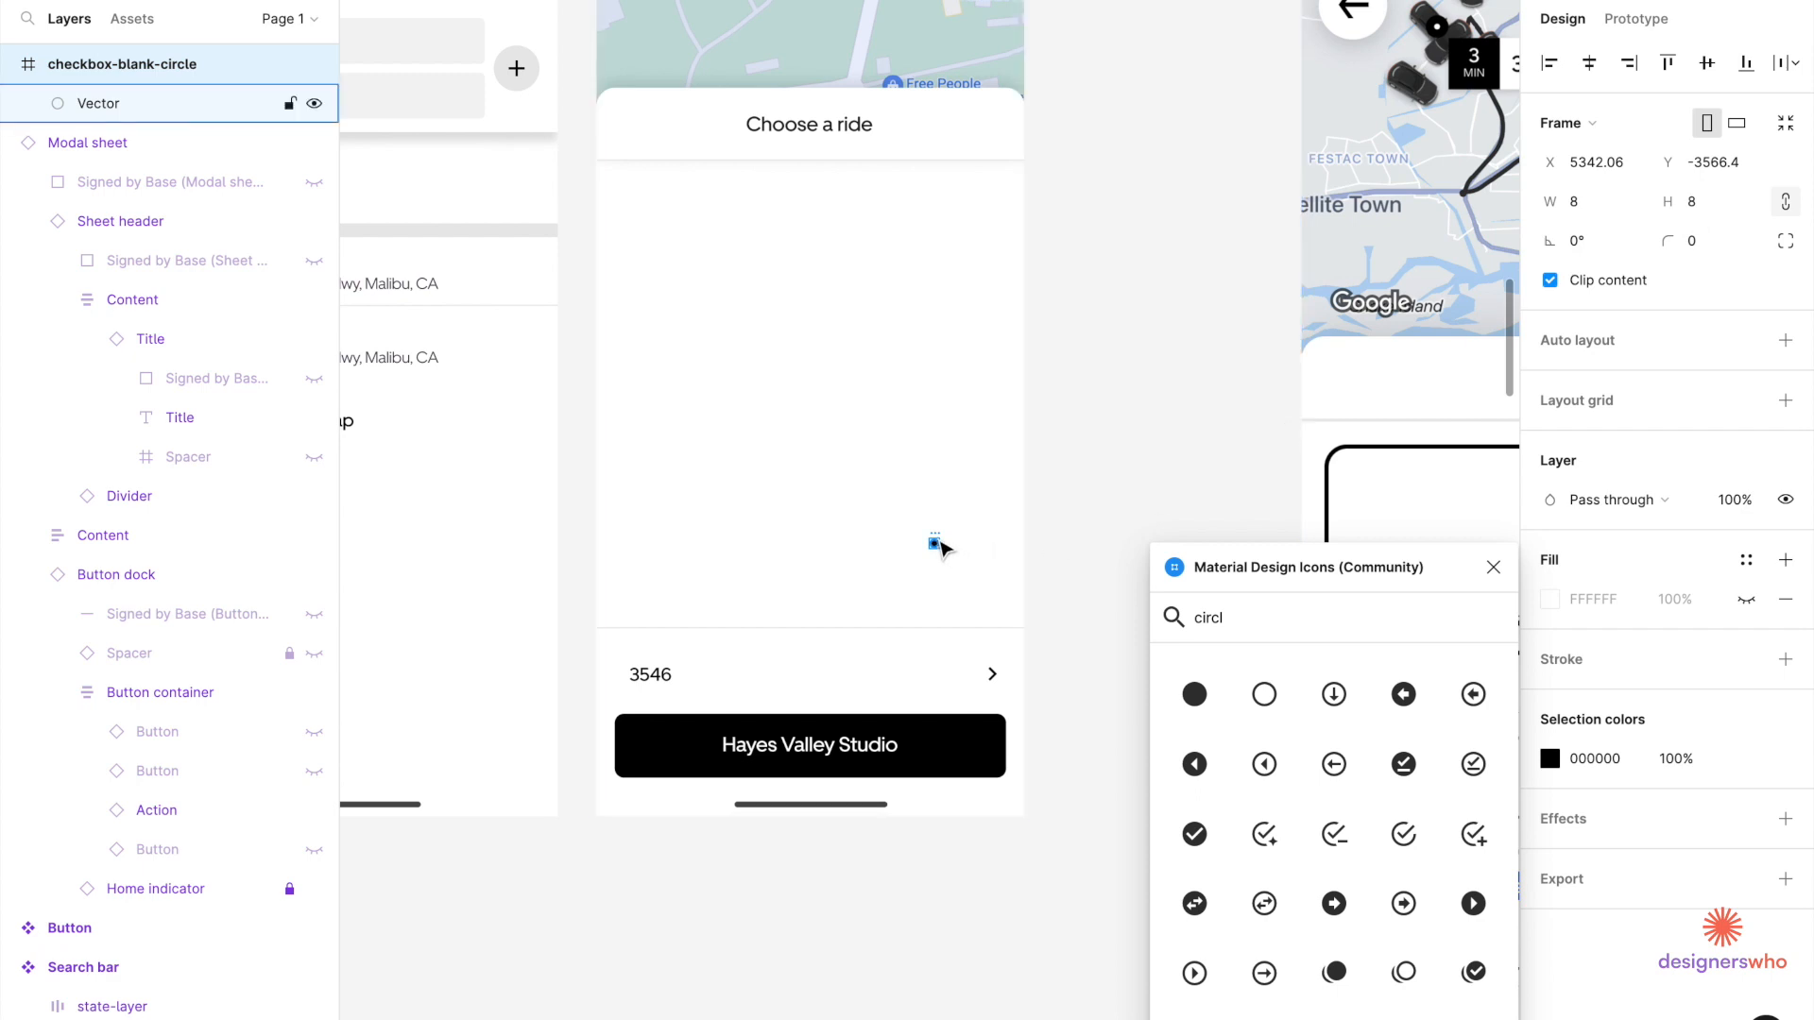
{"action": "left_click_drag", "start_coordinate": [930, 573], "coordinate": [694, 671]}
{"action": "scroll", "coordinate": [695, 673], "scroll_direction": "up", "scroll_amount": 5}
{"action": "scroll", "coordinate": [697, 673], "scroll_direction": "down", "scroll_amount": 2}
{"action": "scroll", "coordinate": [697, 673], "scroll_direction": "down", "scroll_amount": 1}
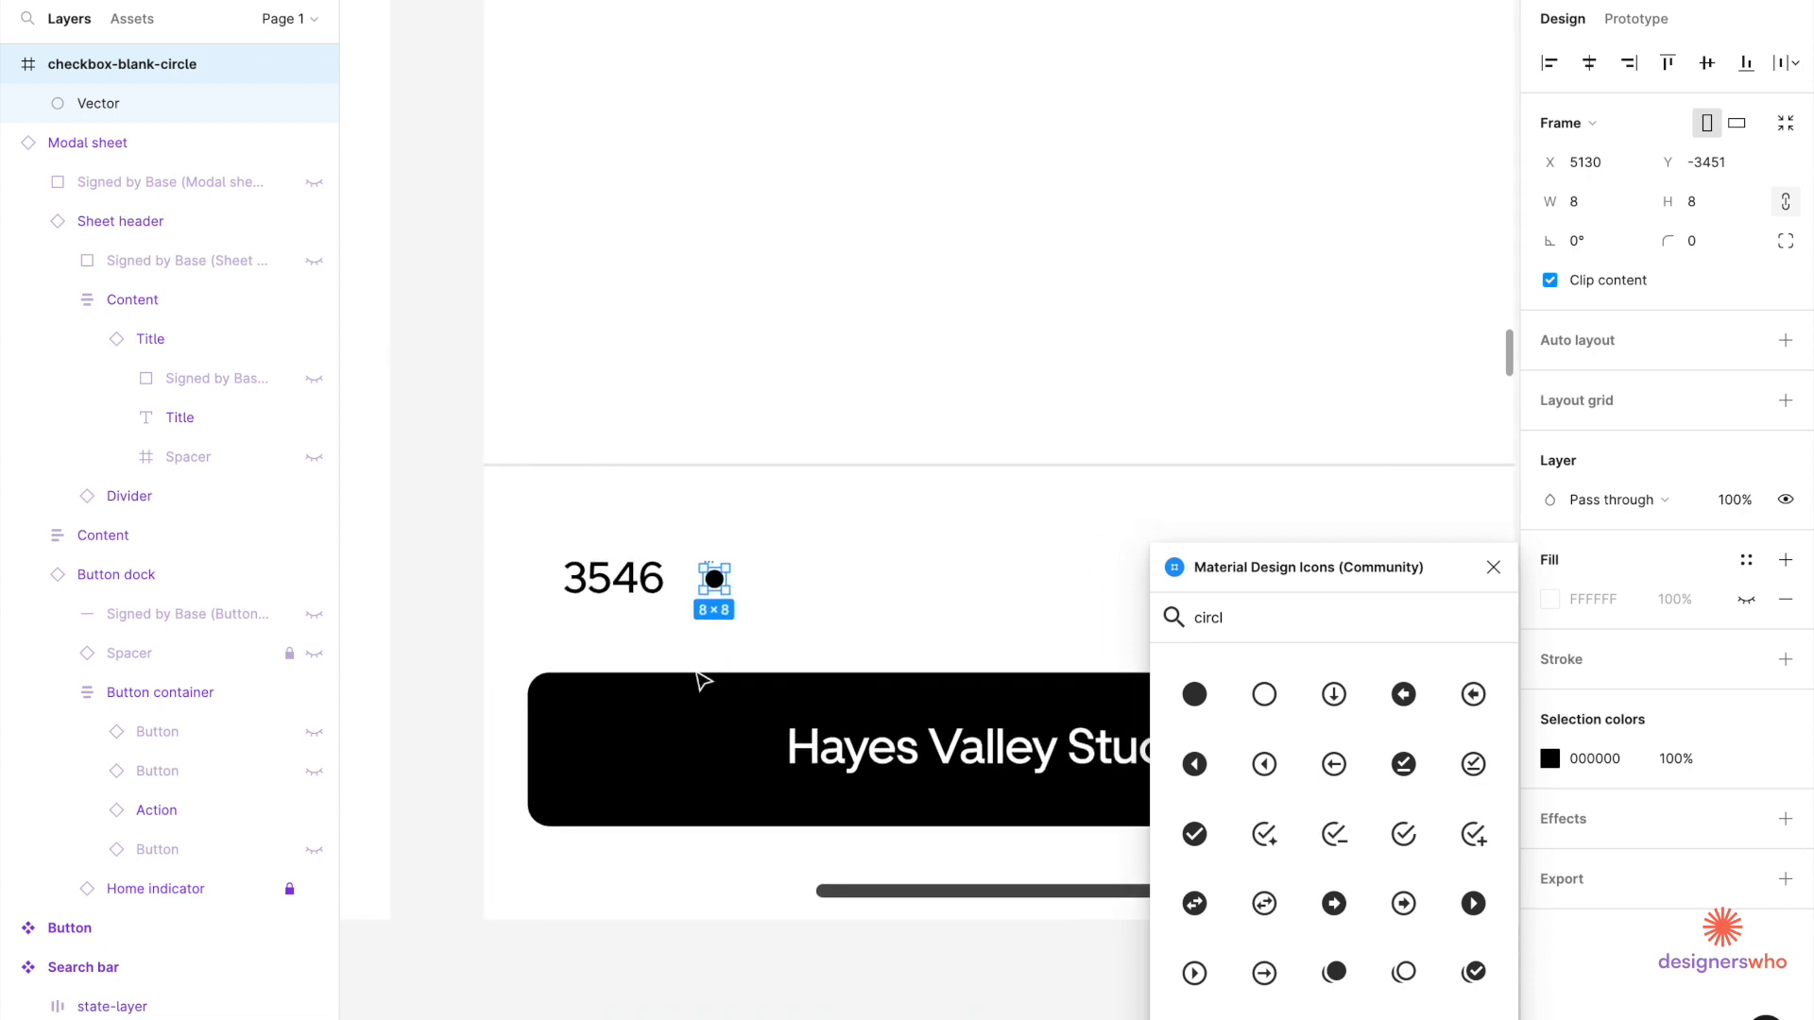
Duplicate the dot and line the copy up beside the first one.
{"action": "key", "text": "ctrl+d"}
{"action": "scroll", "coordinate": [700, 680], "scroll_direction": "right", "scroll_amount": 3}
{"action": "scroll", "coordinate": [699, 680], "scroll_direction": "down", "scroll_amount": 3}
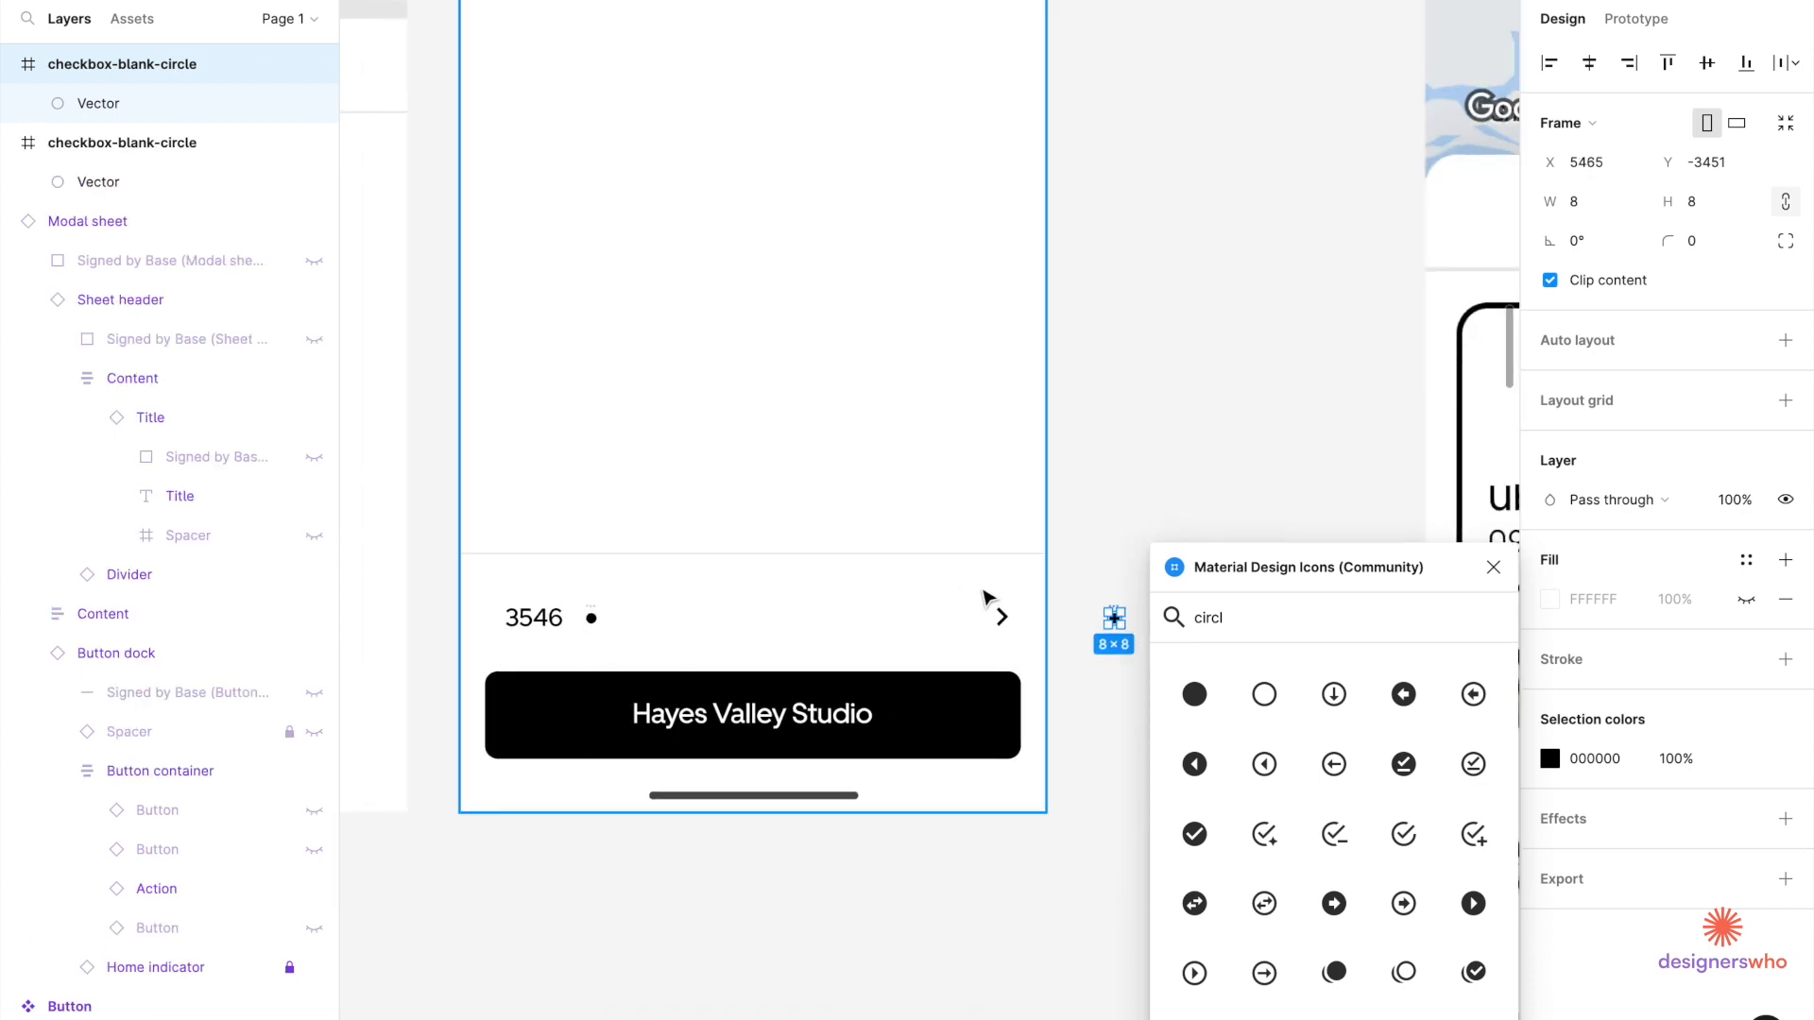
{"action": "left_click_drag", "start_coordinate": [1121, 630], "coordinate": [623, 631]}
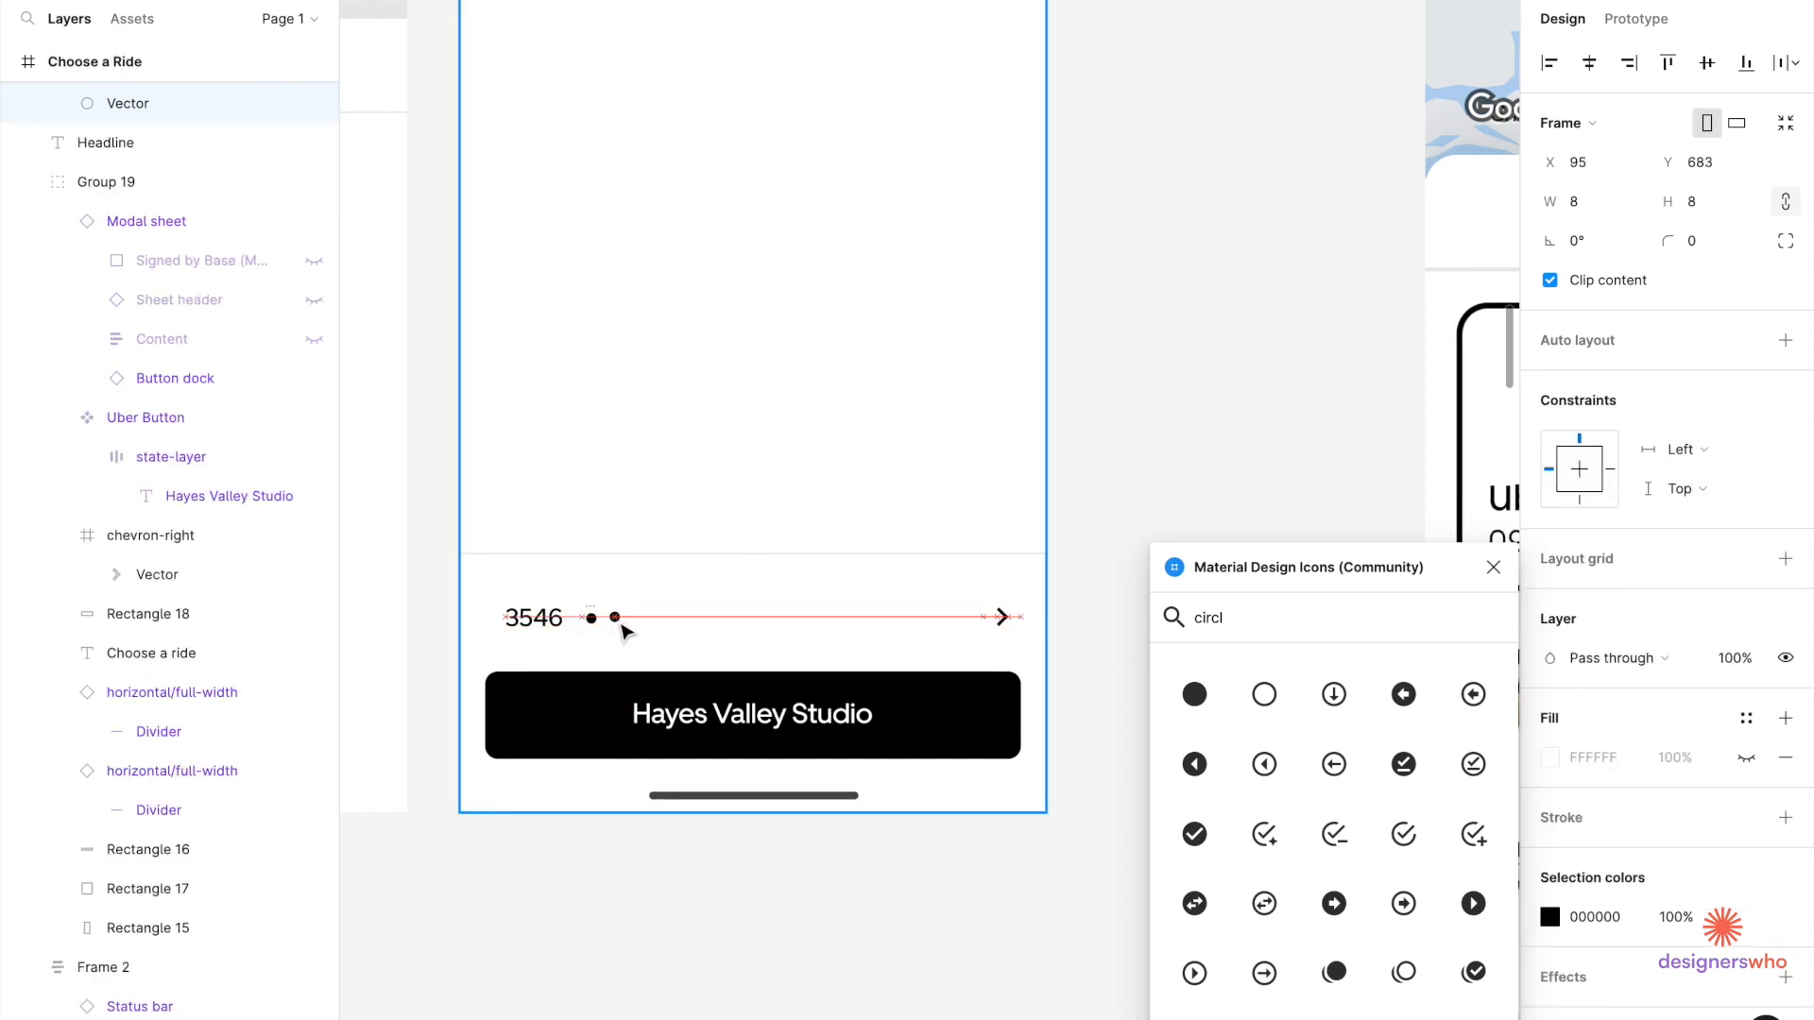
{"action": "scroll", "coordinate": [623, 631], "scroll_direction": "up", "scroll_amount": 5}
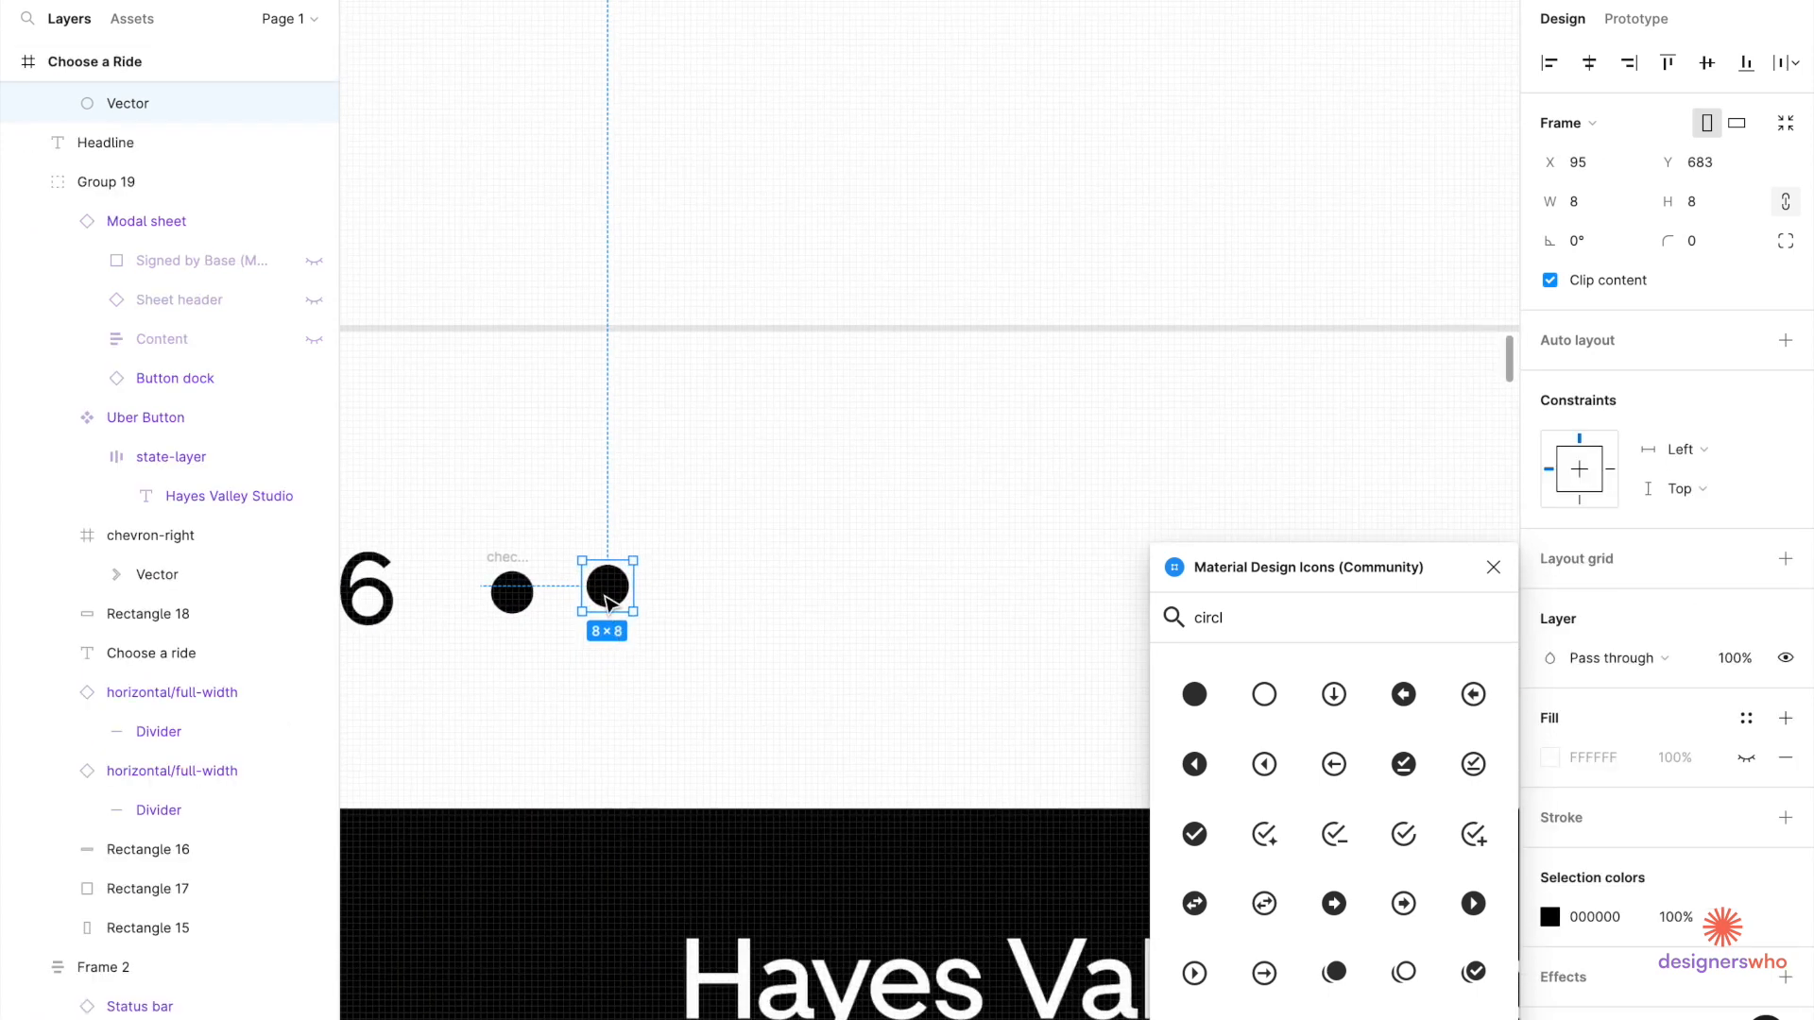
{"action": "left_click_drag", "start_coordinate": [607, 602], "coordinate": [594, 608]}
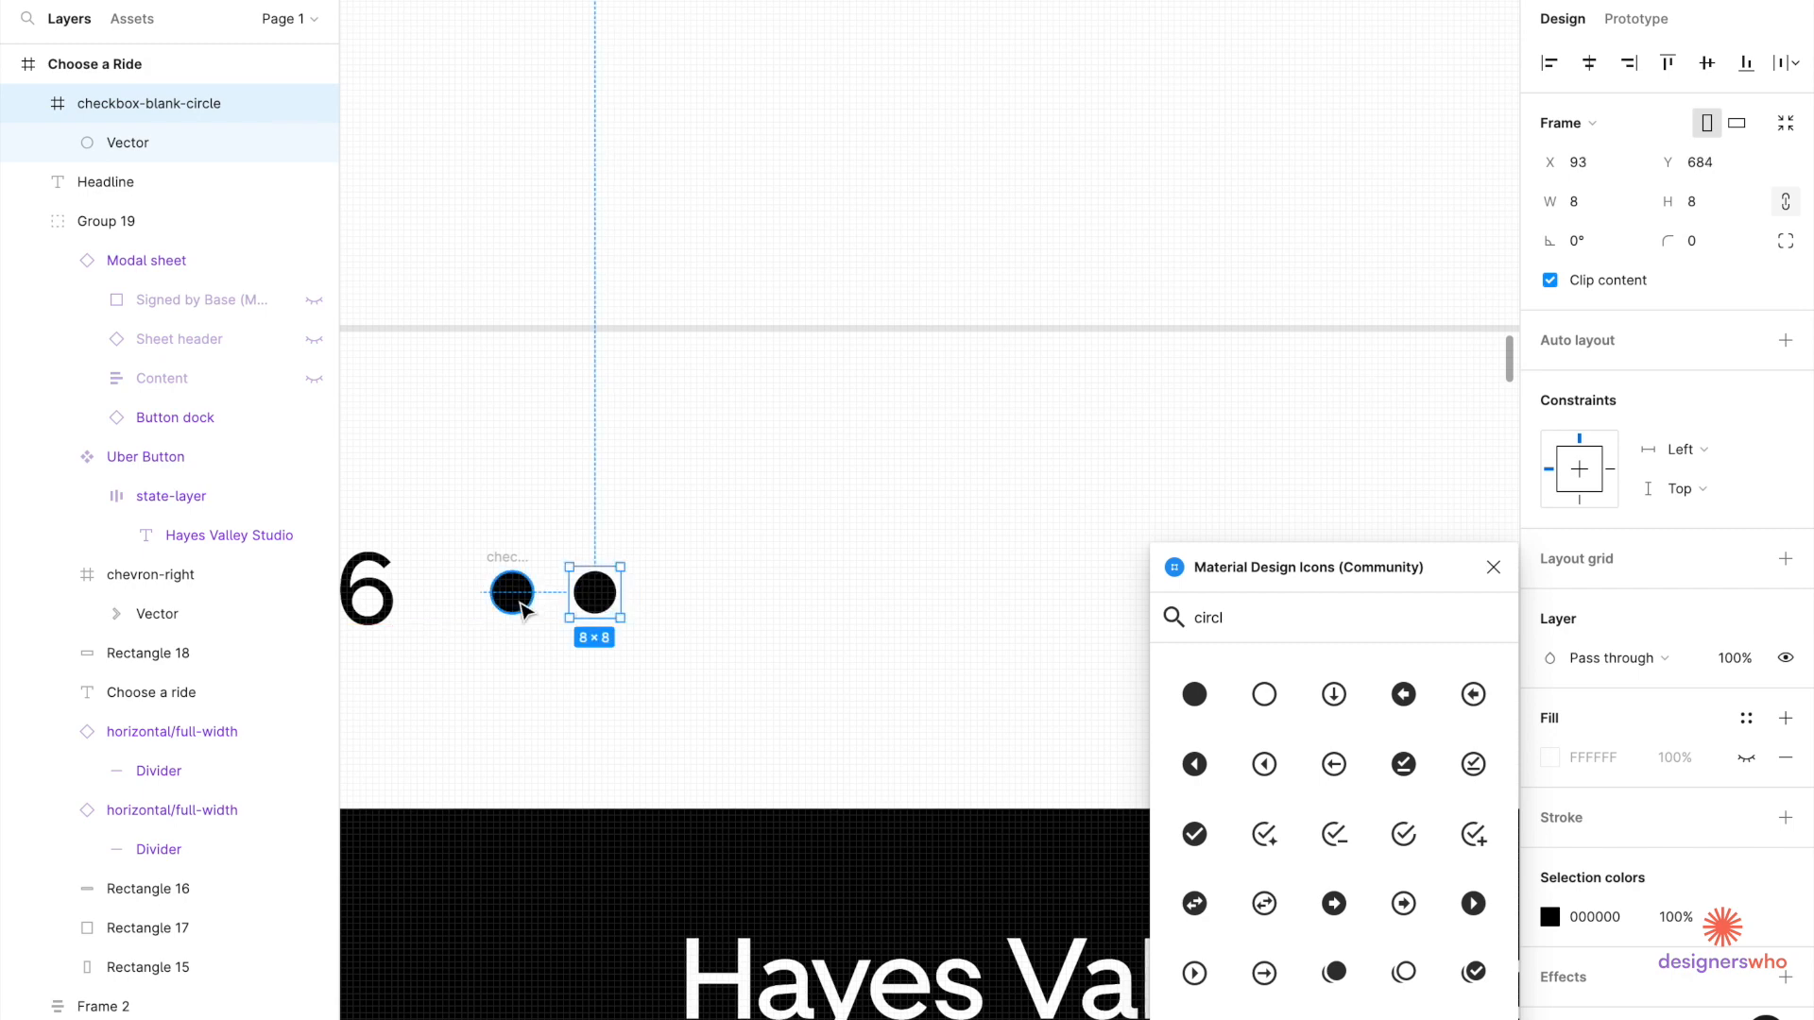
Make a 2-gap auto-layout row of four dots, then select it with 3546.
{"action": "left_click", "coordinate": [517, 566], "text": "shift"}
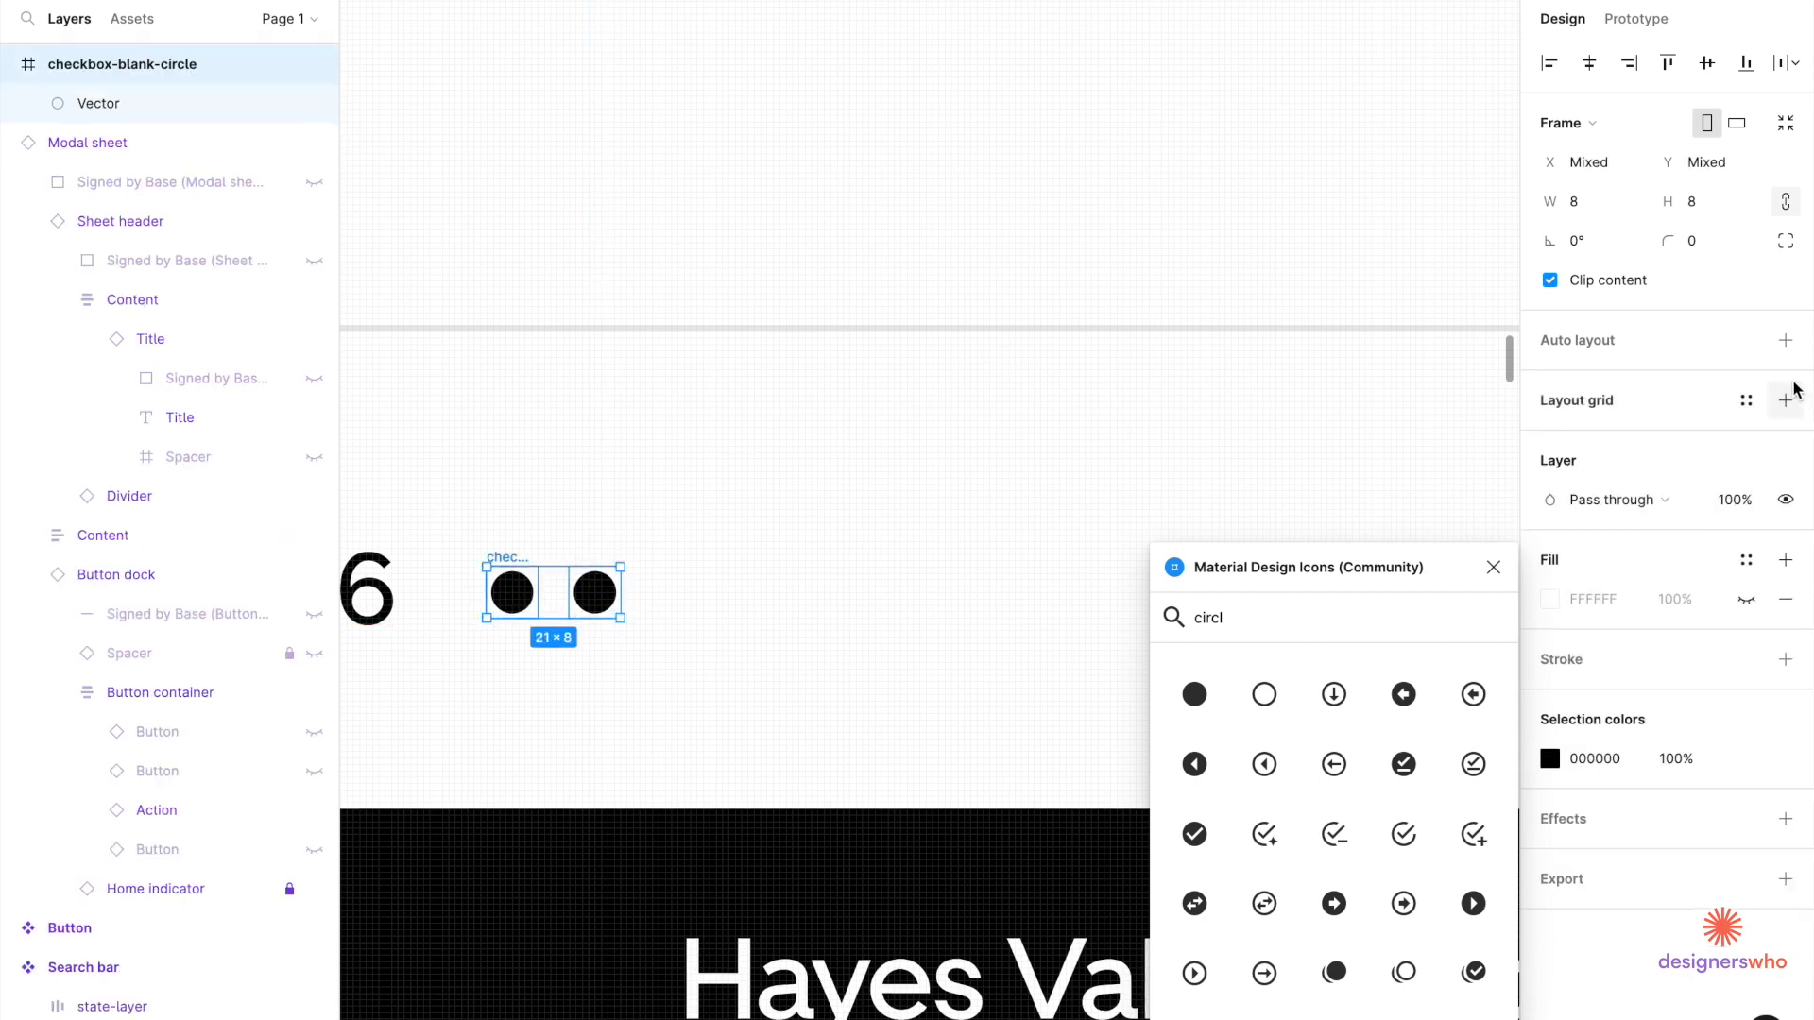
{"action": "left_click", "coordinate": [1784, 340]}
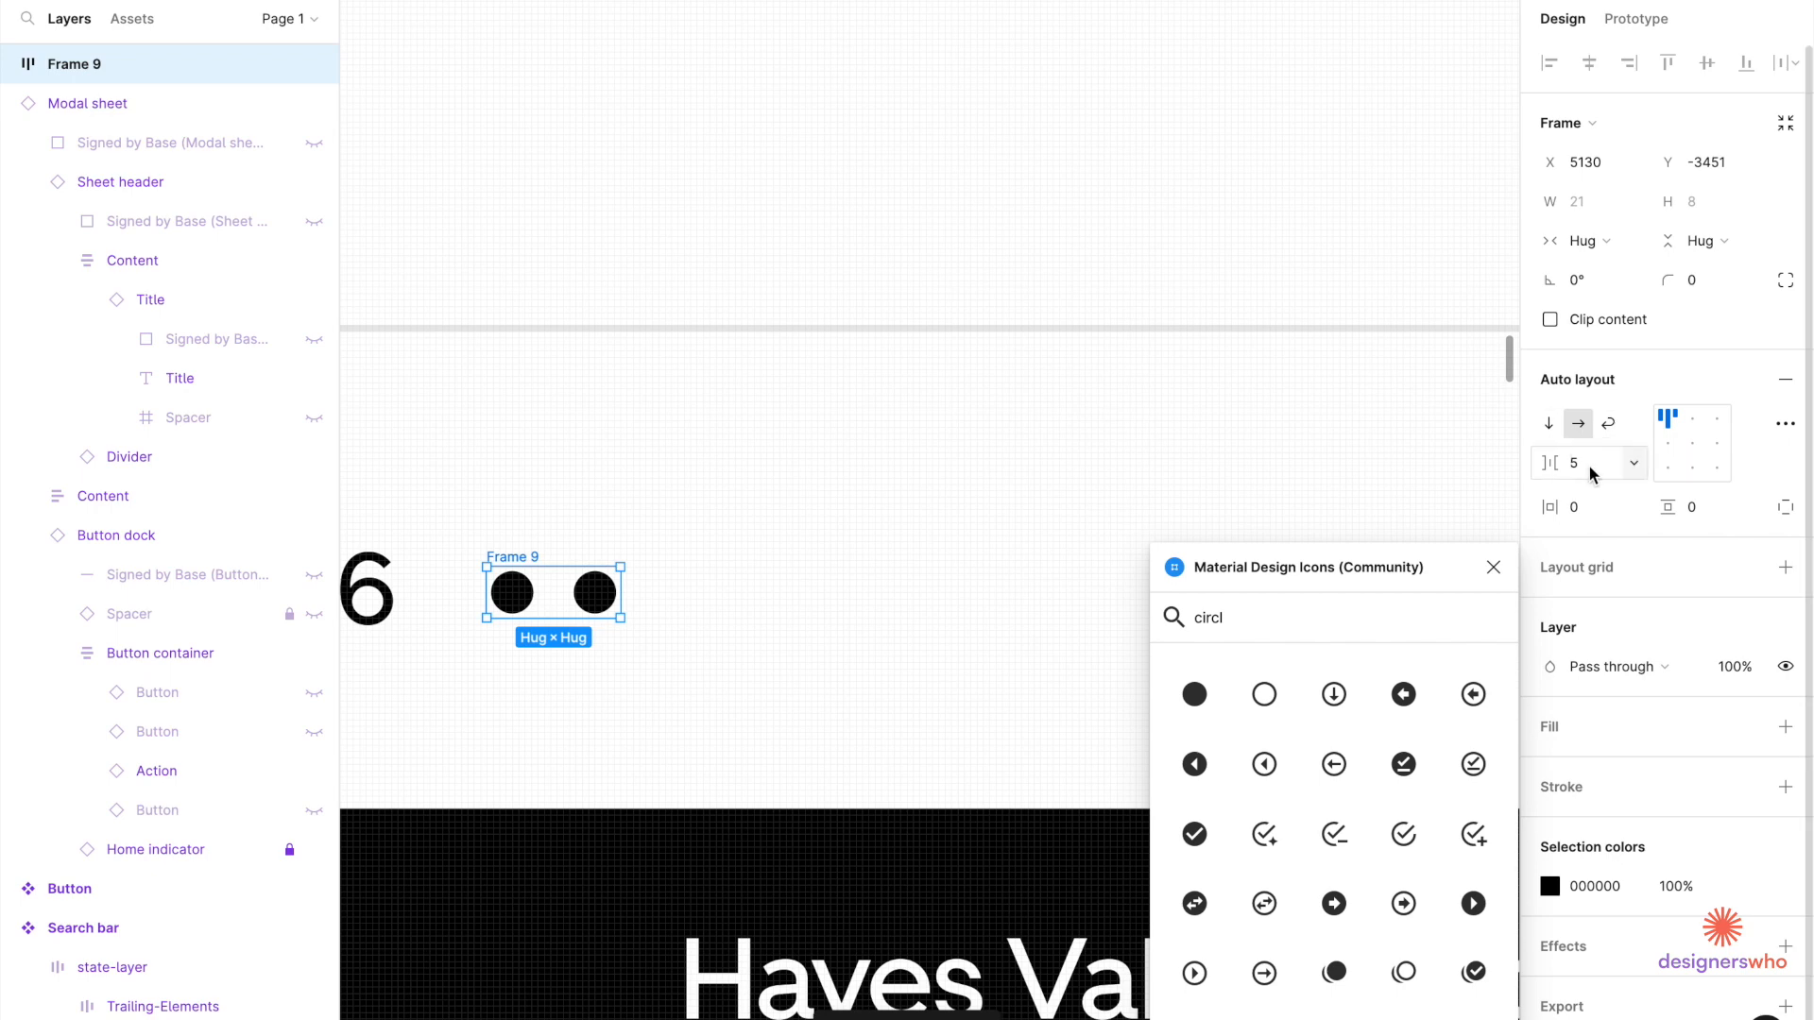
{"action": "key", "text": "Return"}
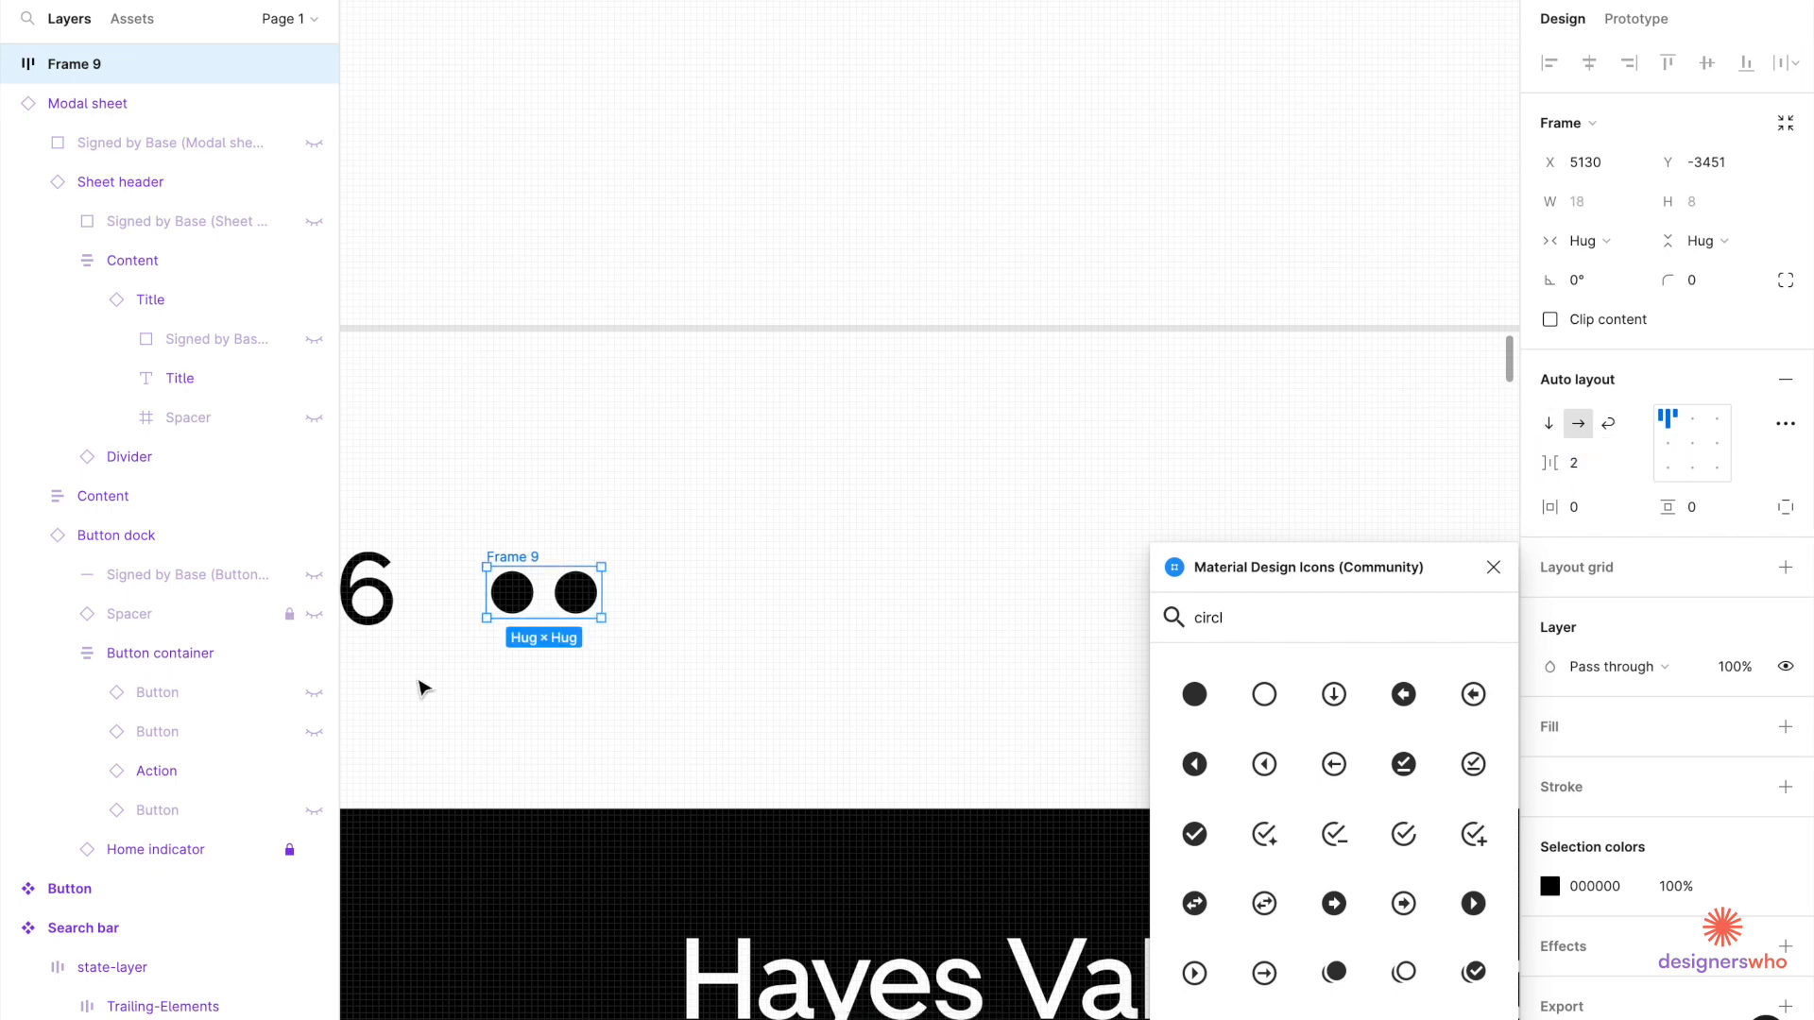
{"action": "left_click", "coordinate": [581, 601]}
{"action": "key", "text": "ctrl+d"}
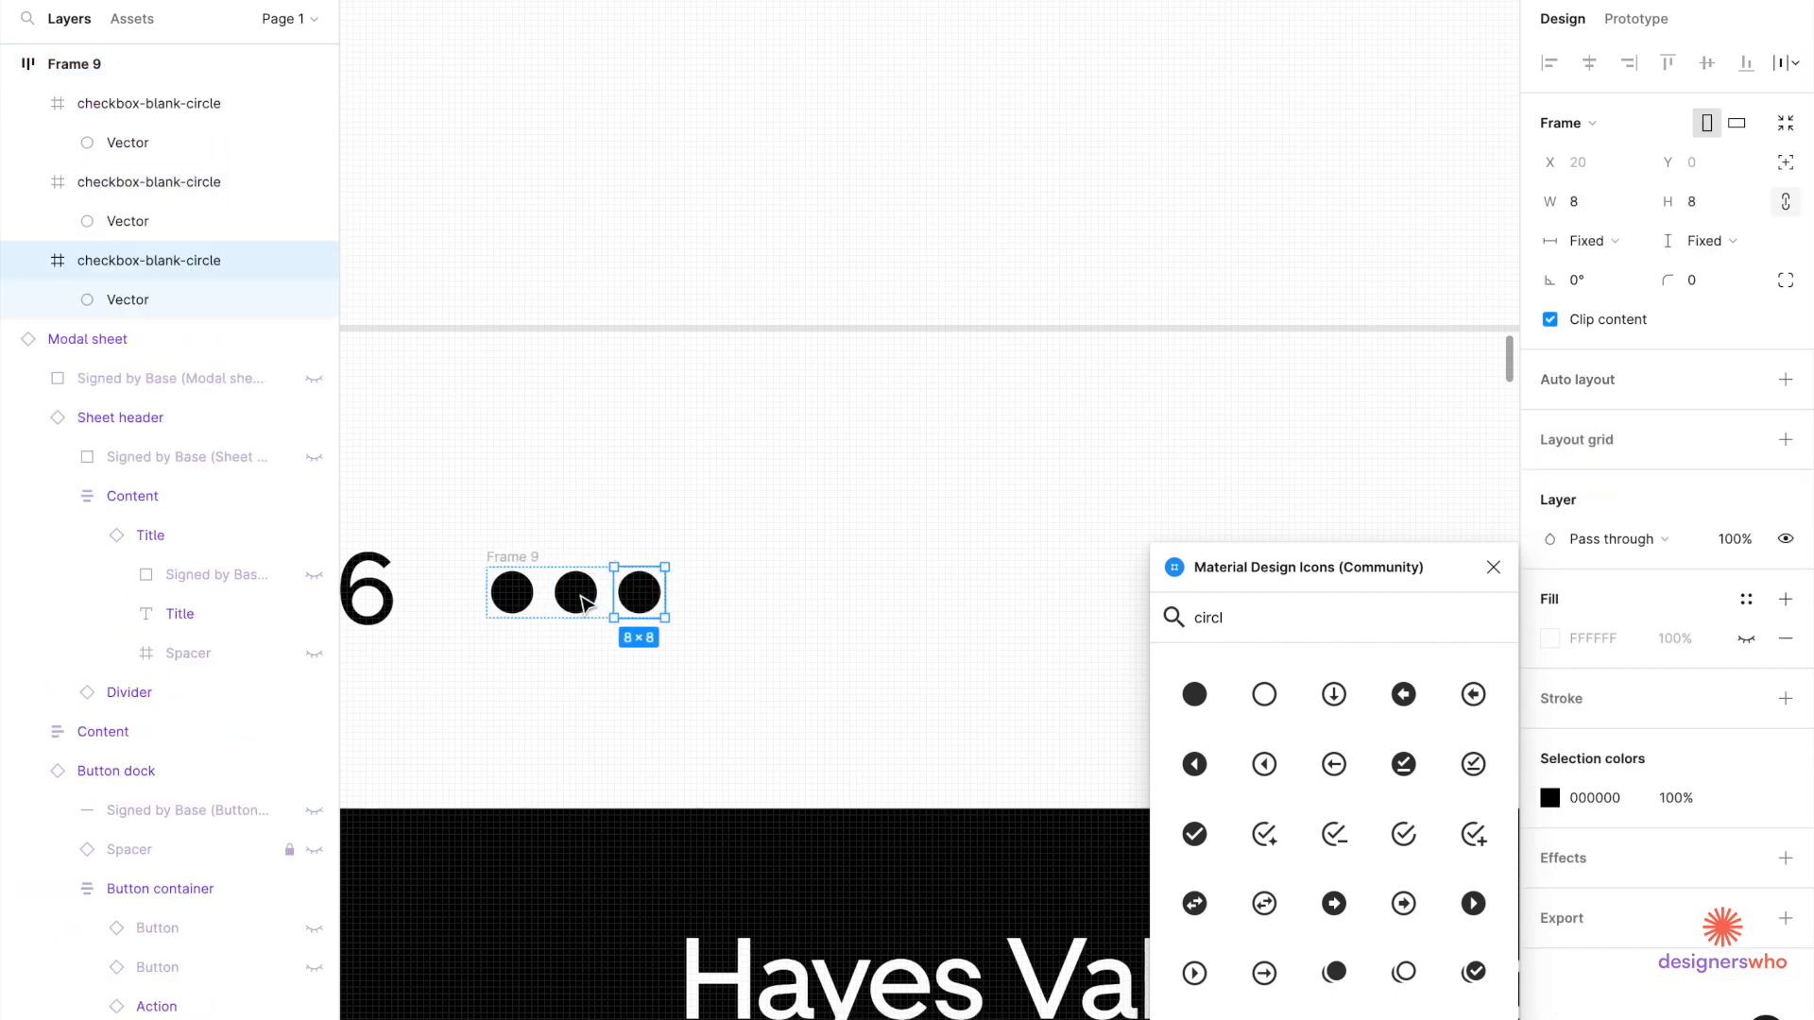
{"action": "key", "text": "ctrl+d"}
{"action": "scroll", "coordinate": [626, 566], "scroll_direction": "down", "scroll_amount": 3}
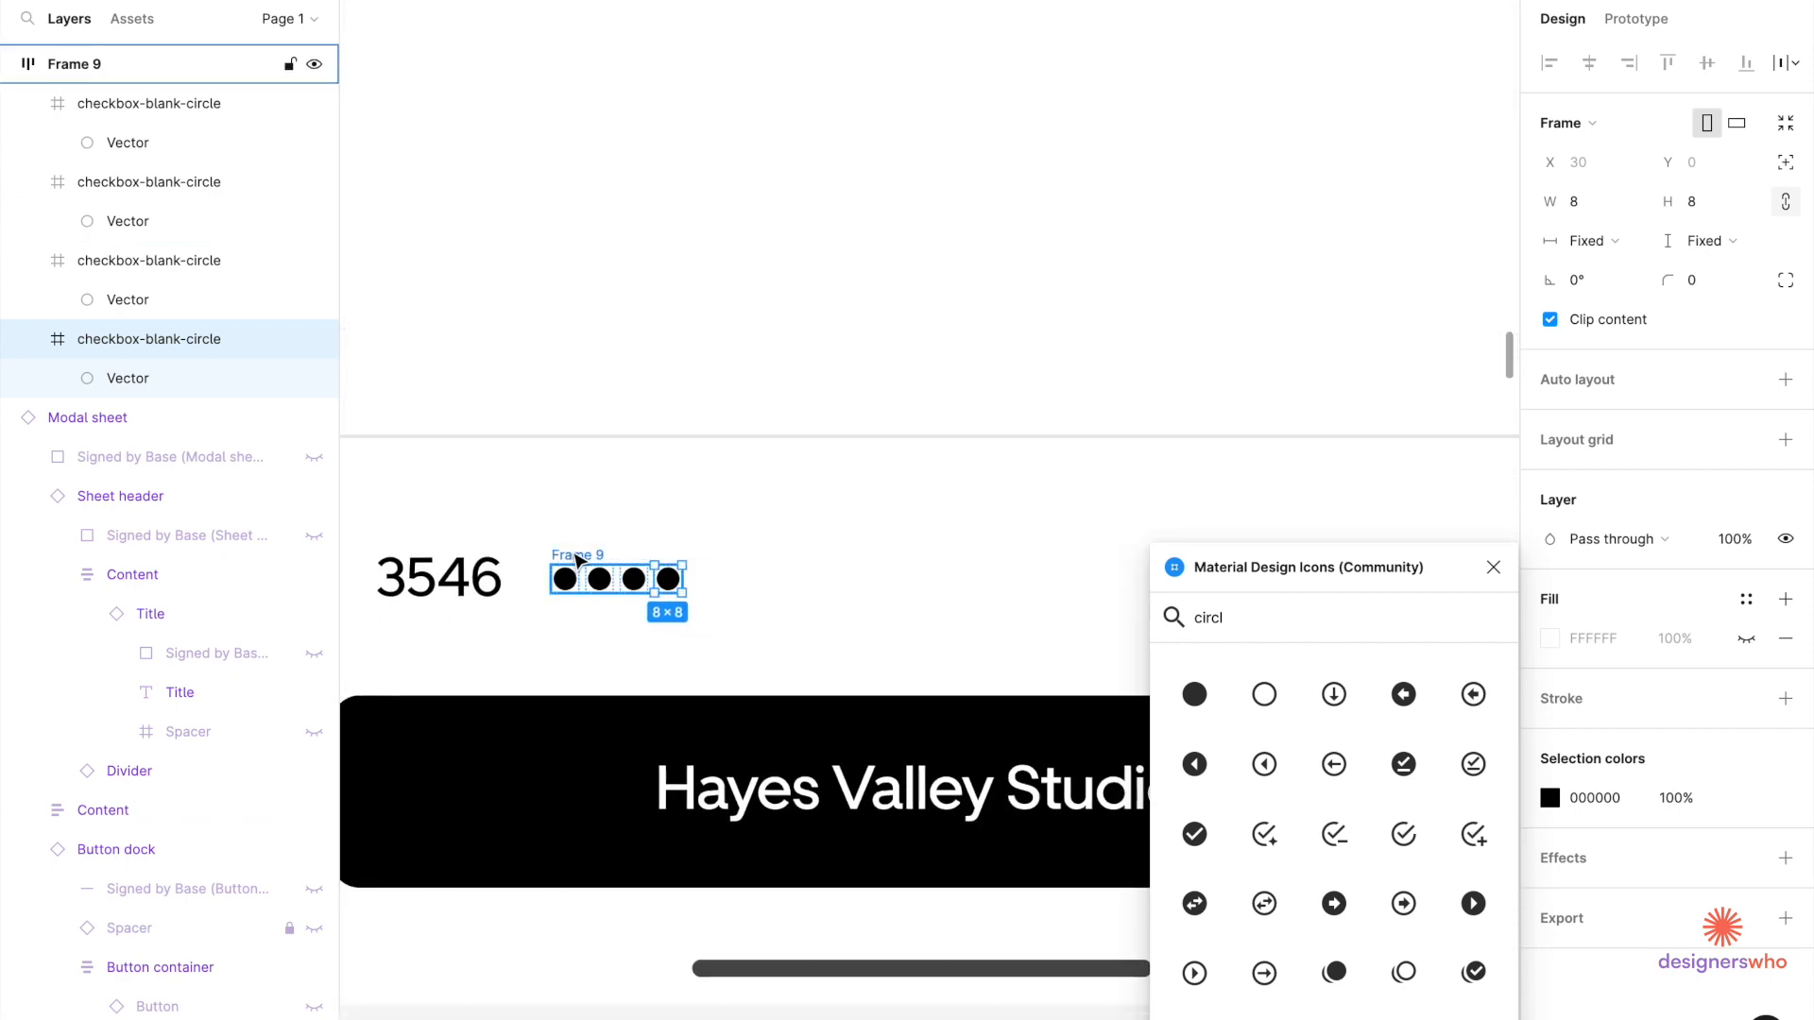
{"action": "left_click", "coordinate": [576, 558]}
{"action": "left_click", "coordinate": [490, 578], "text": "shift"}
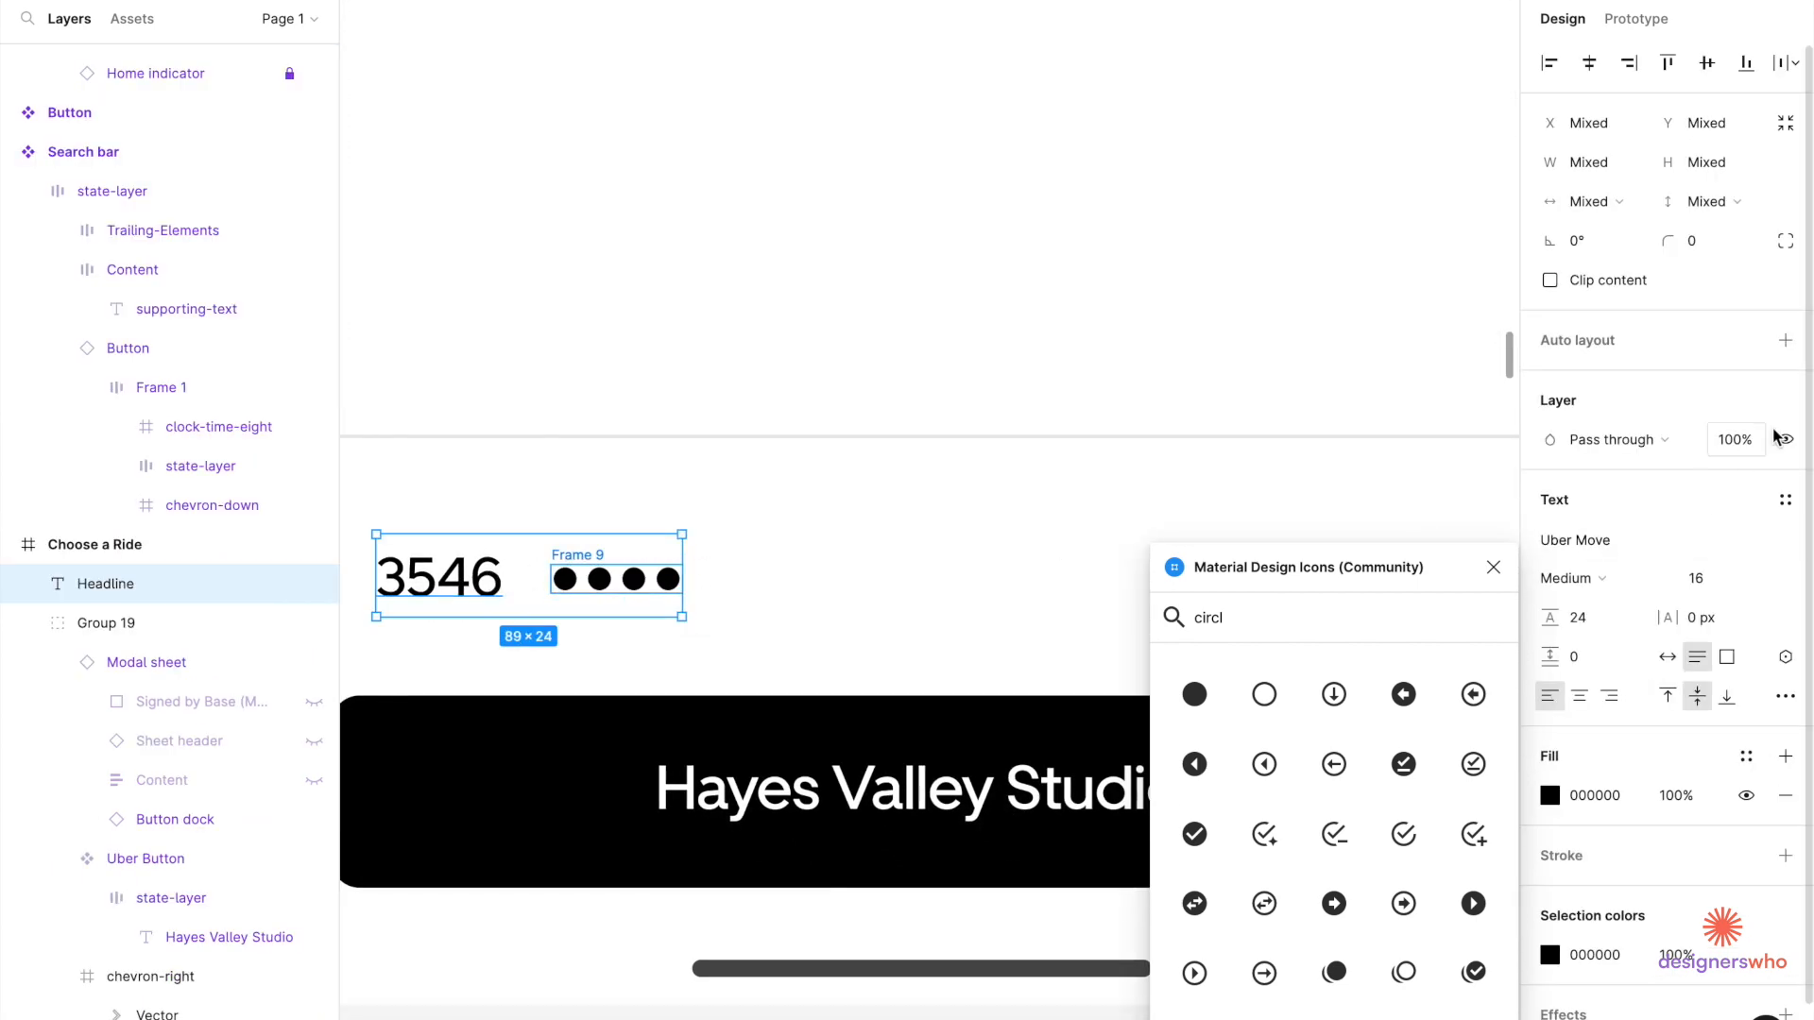
Wrap the dots and 3546 in an auto-layout frame and narrow the headline to 41.
{"action": "left_click", "coordinate": [1783, 343]}
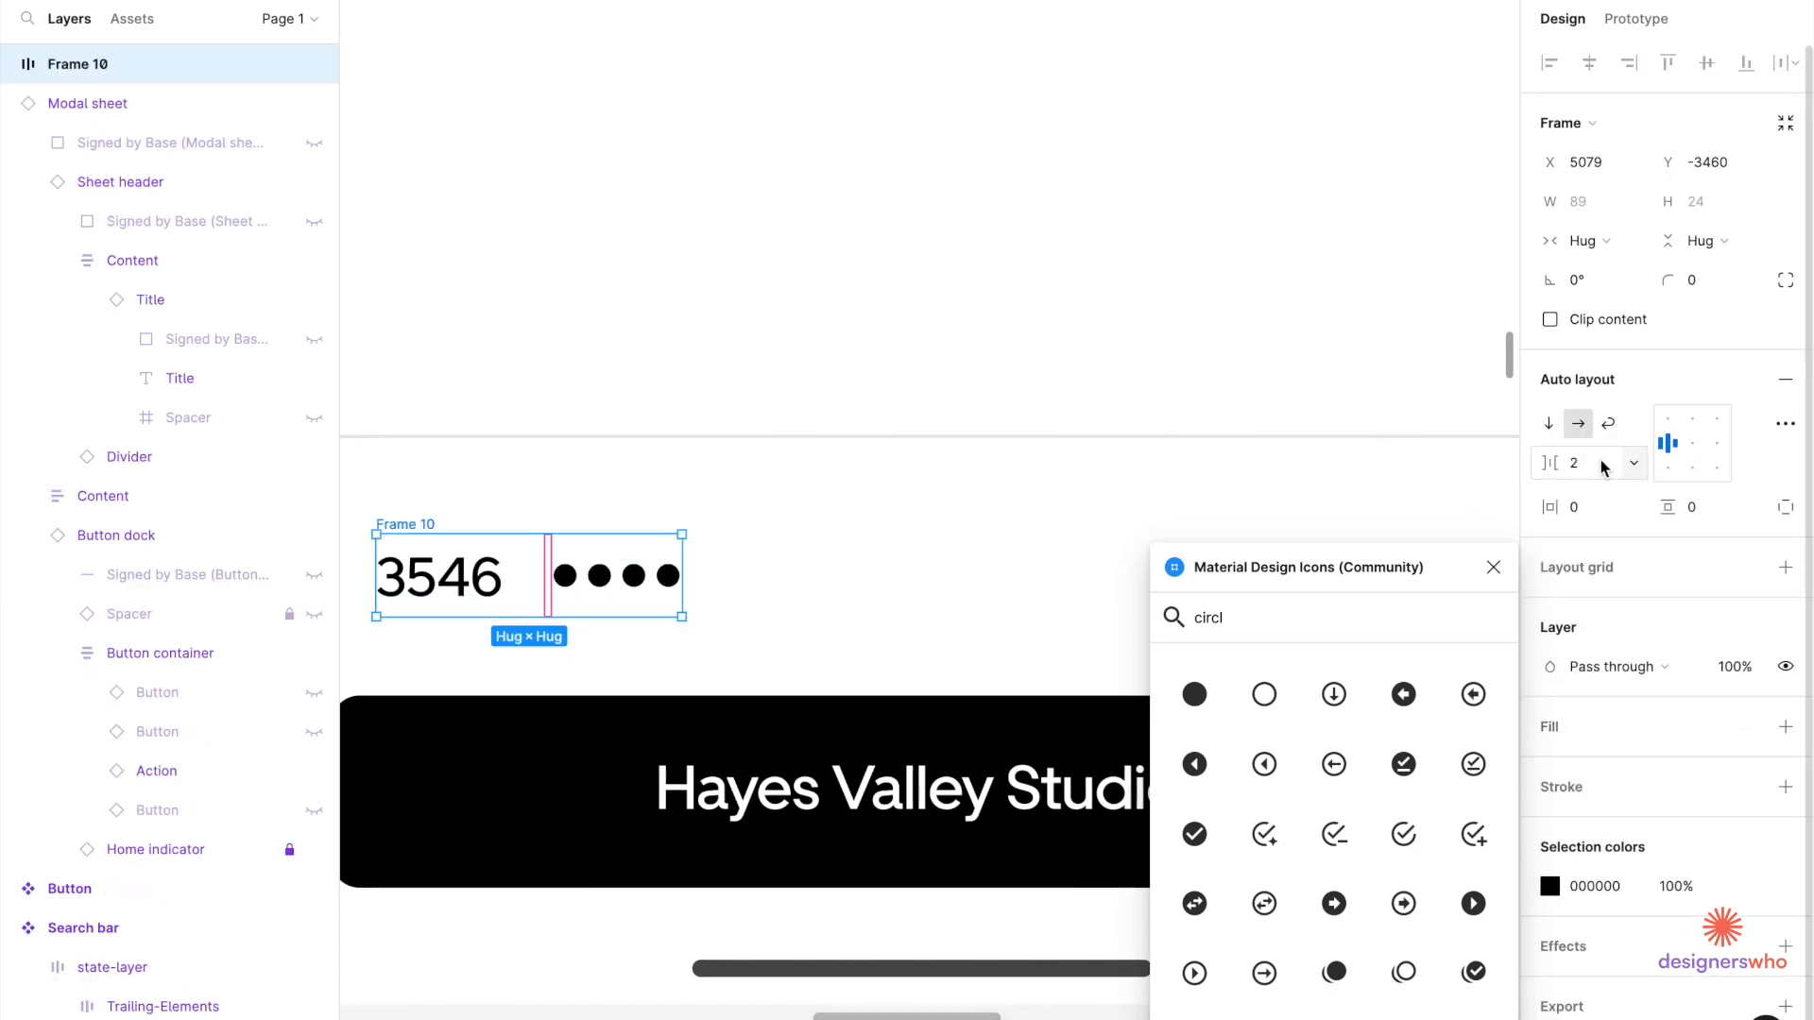
{"action": "double_click", "coordinate": [514, 595]}
{"action": "double_click", "coordinate": [534, 597]}
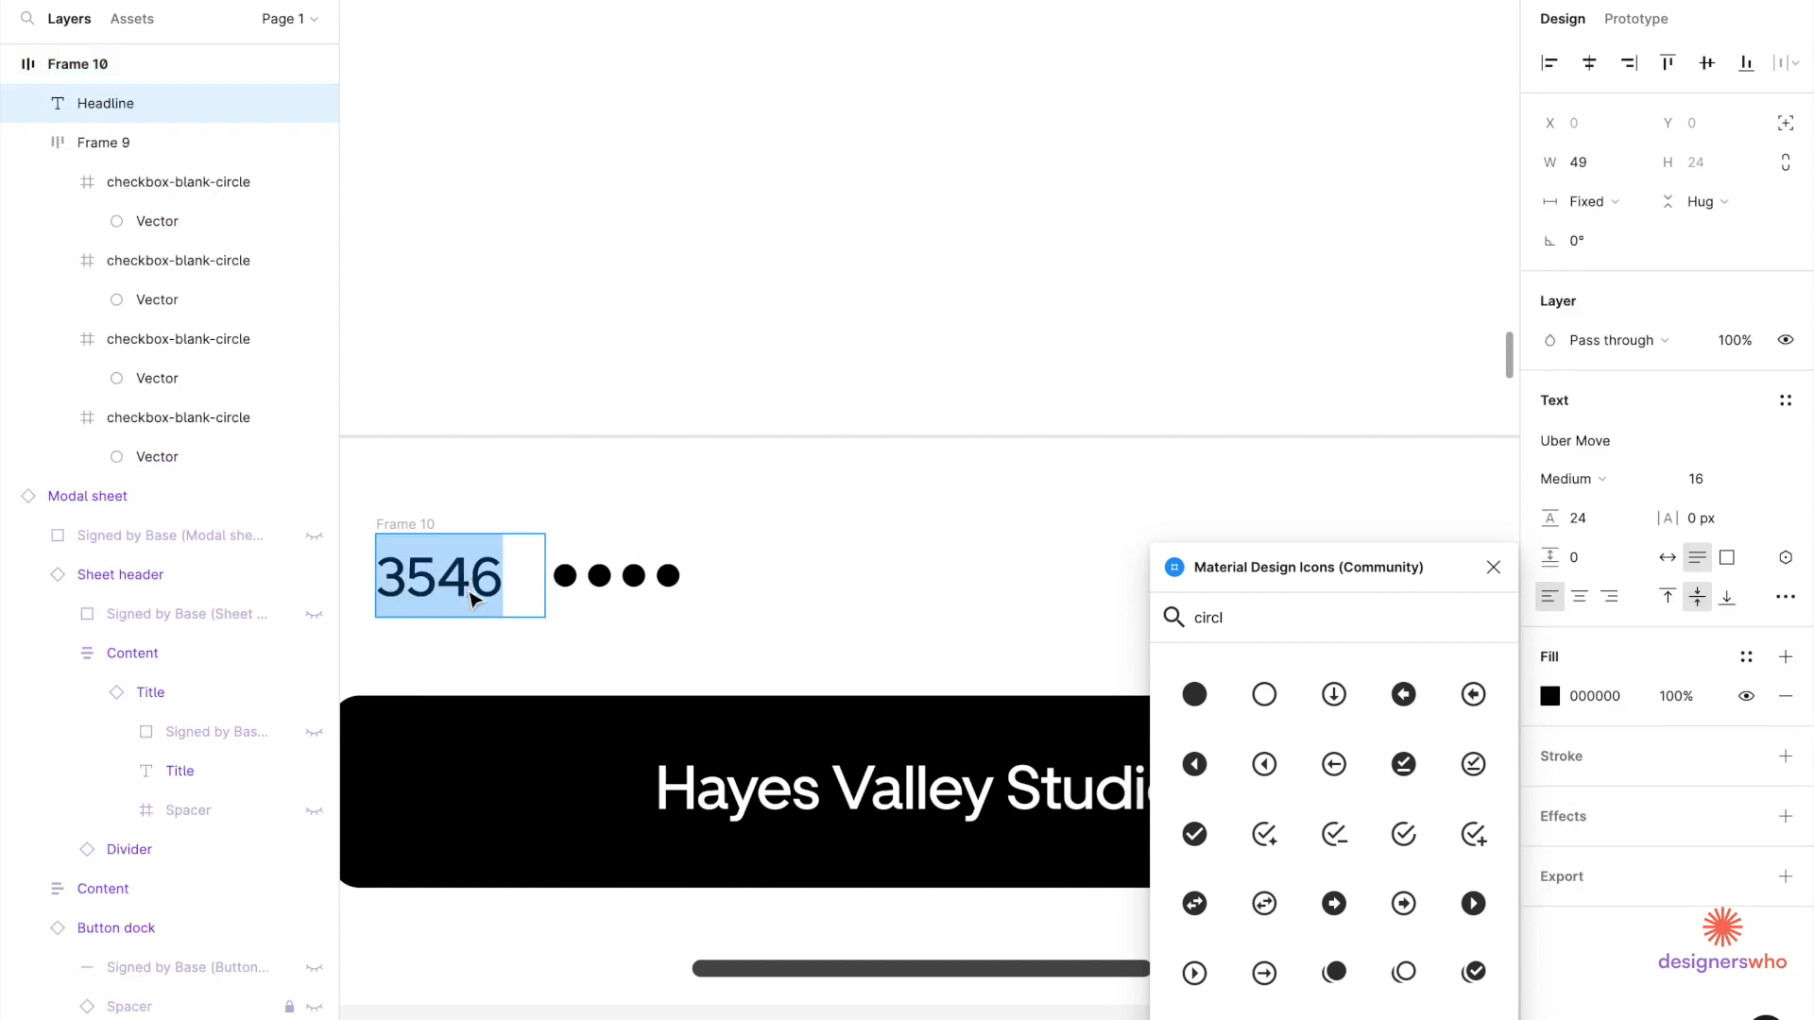
{"action": "key", "text": "Escape"}
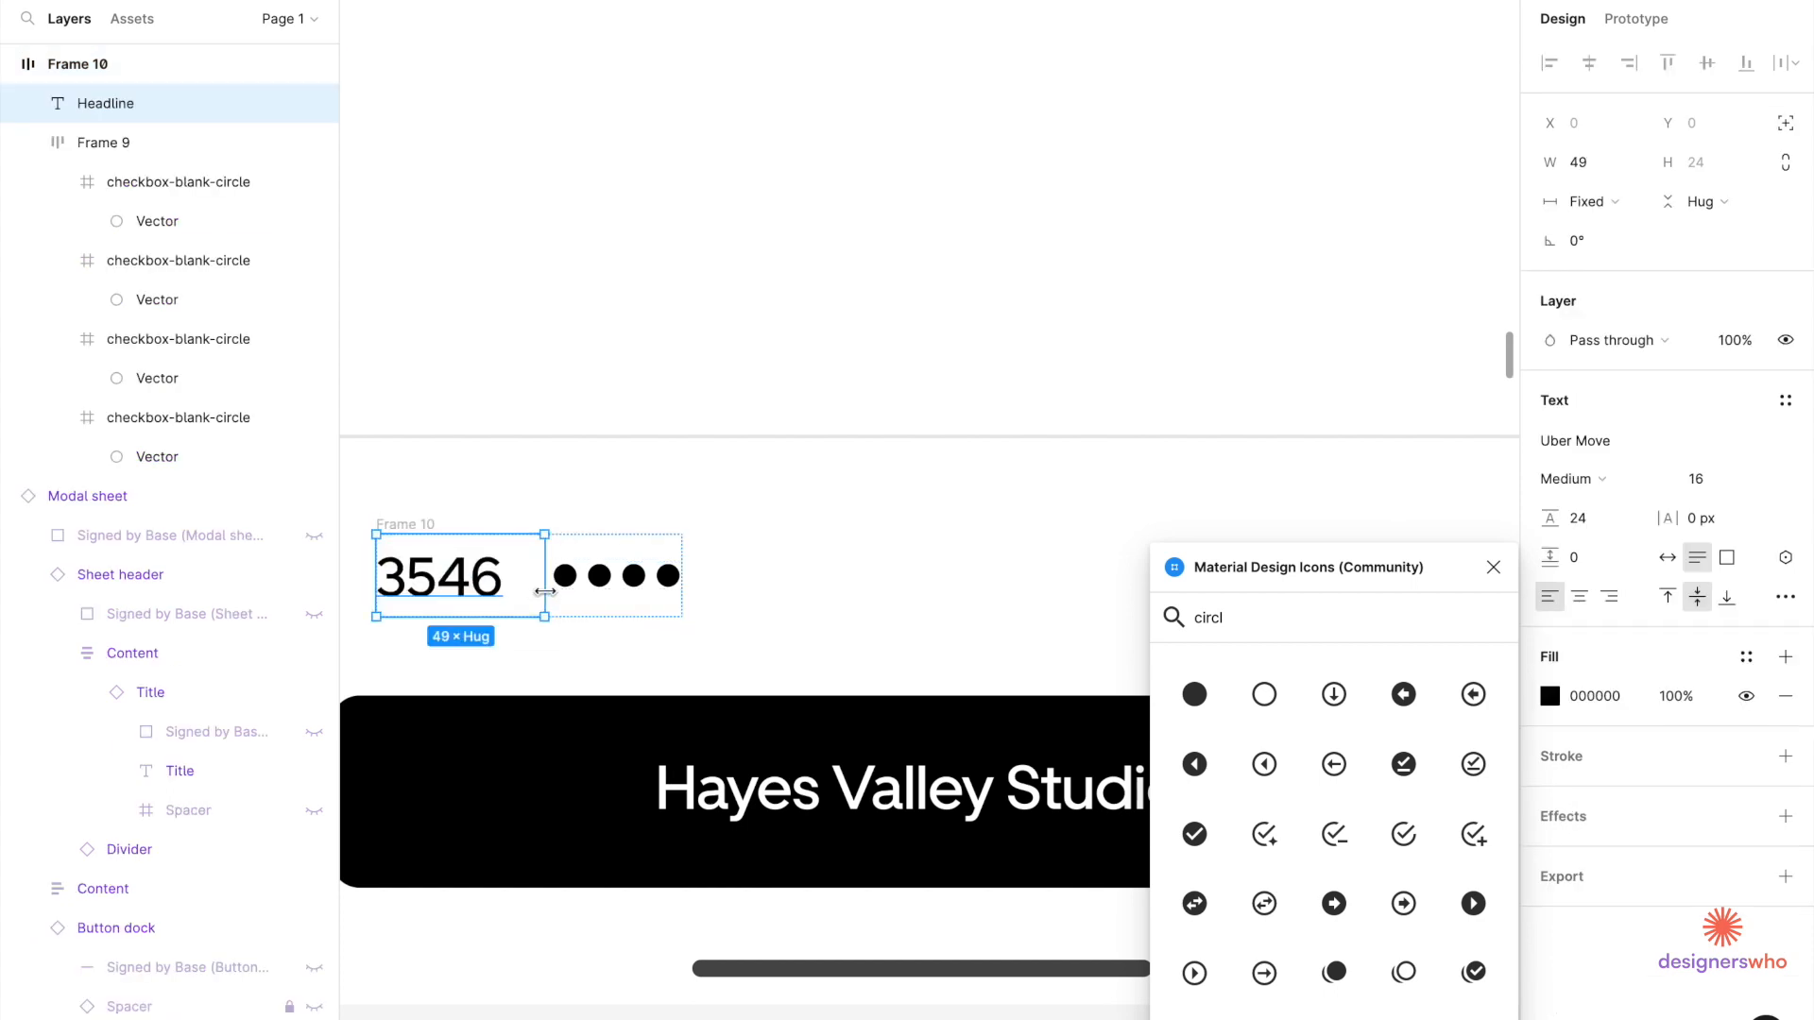
{"action": "left_click_drag", "start_coordinate": [541, 592], "coordinate": [519, 591]}
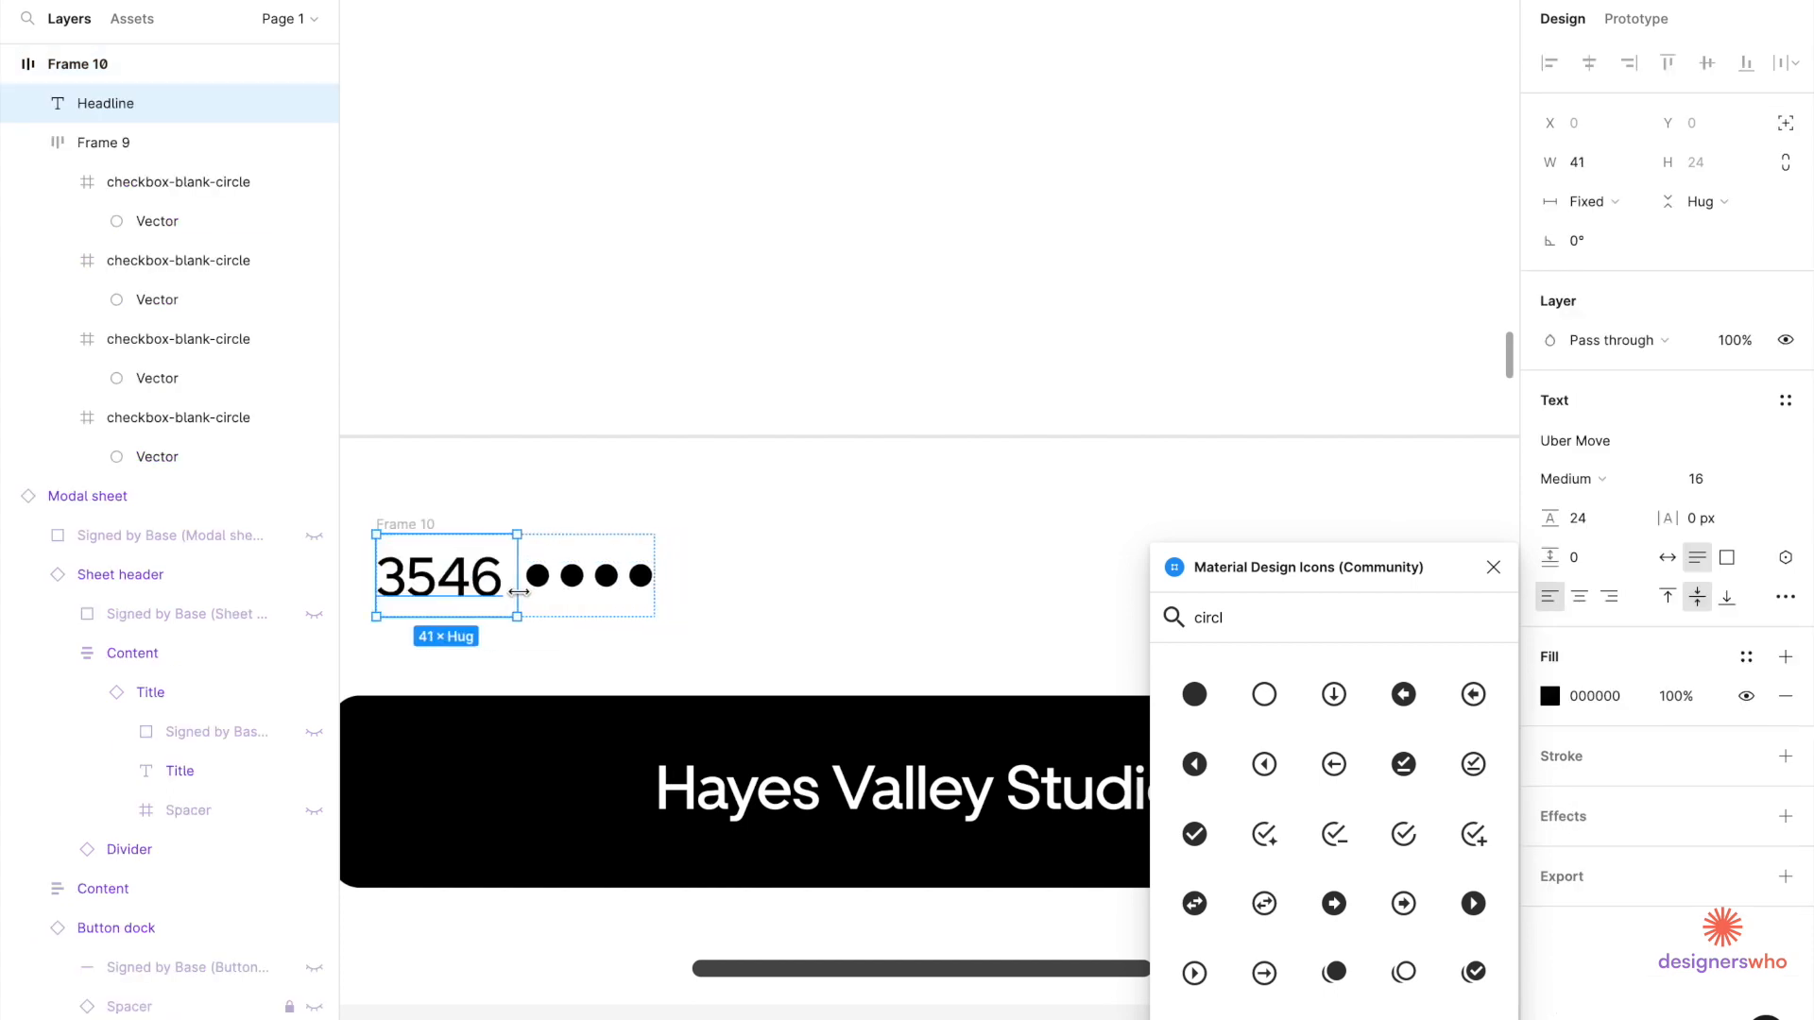
Move the dot row ahead of 3546 and set a 4 px gap between them.
{"action": "left_click", "coordinate": [590, 577]}
{"action": "key", "text": "Left"}
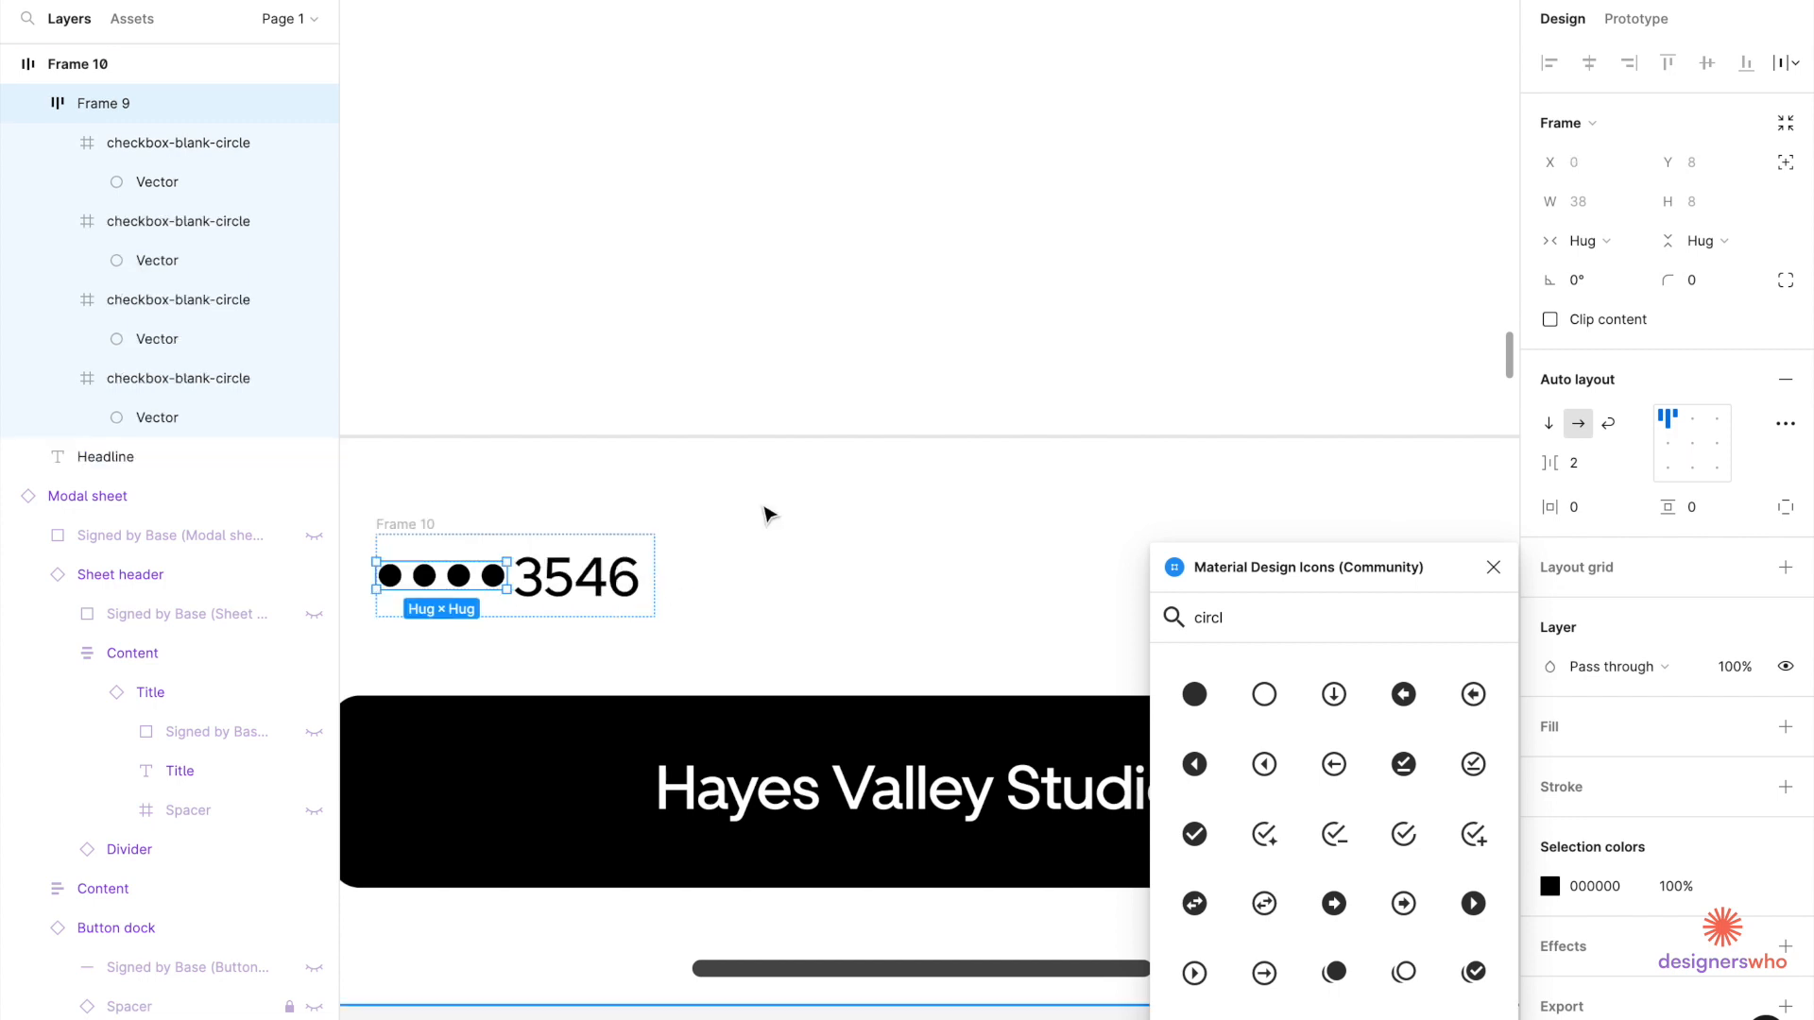
{"action": "left_click", "coordinate": [635, 617]}
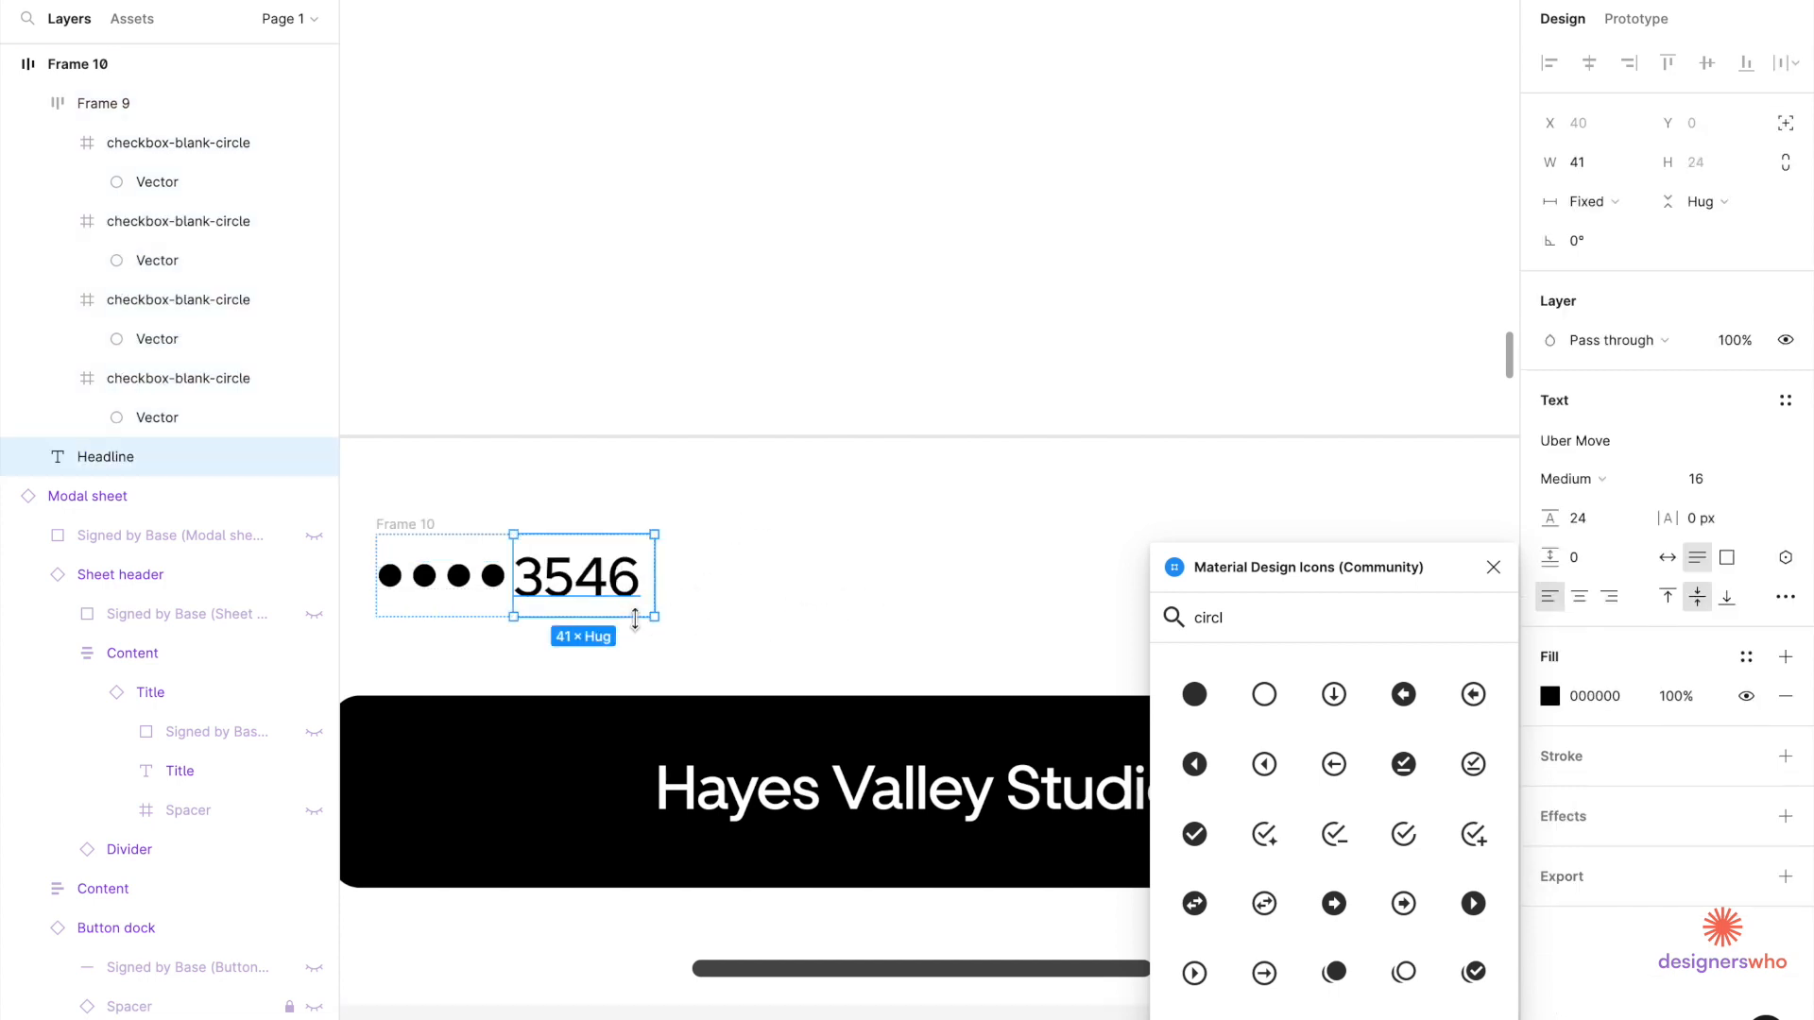
{"action": "left_click", "coordinate": [430, 538]}
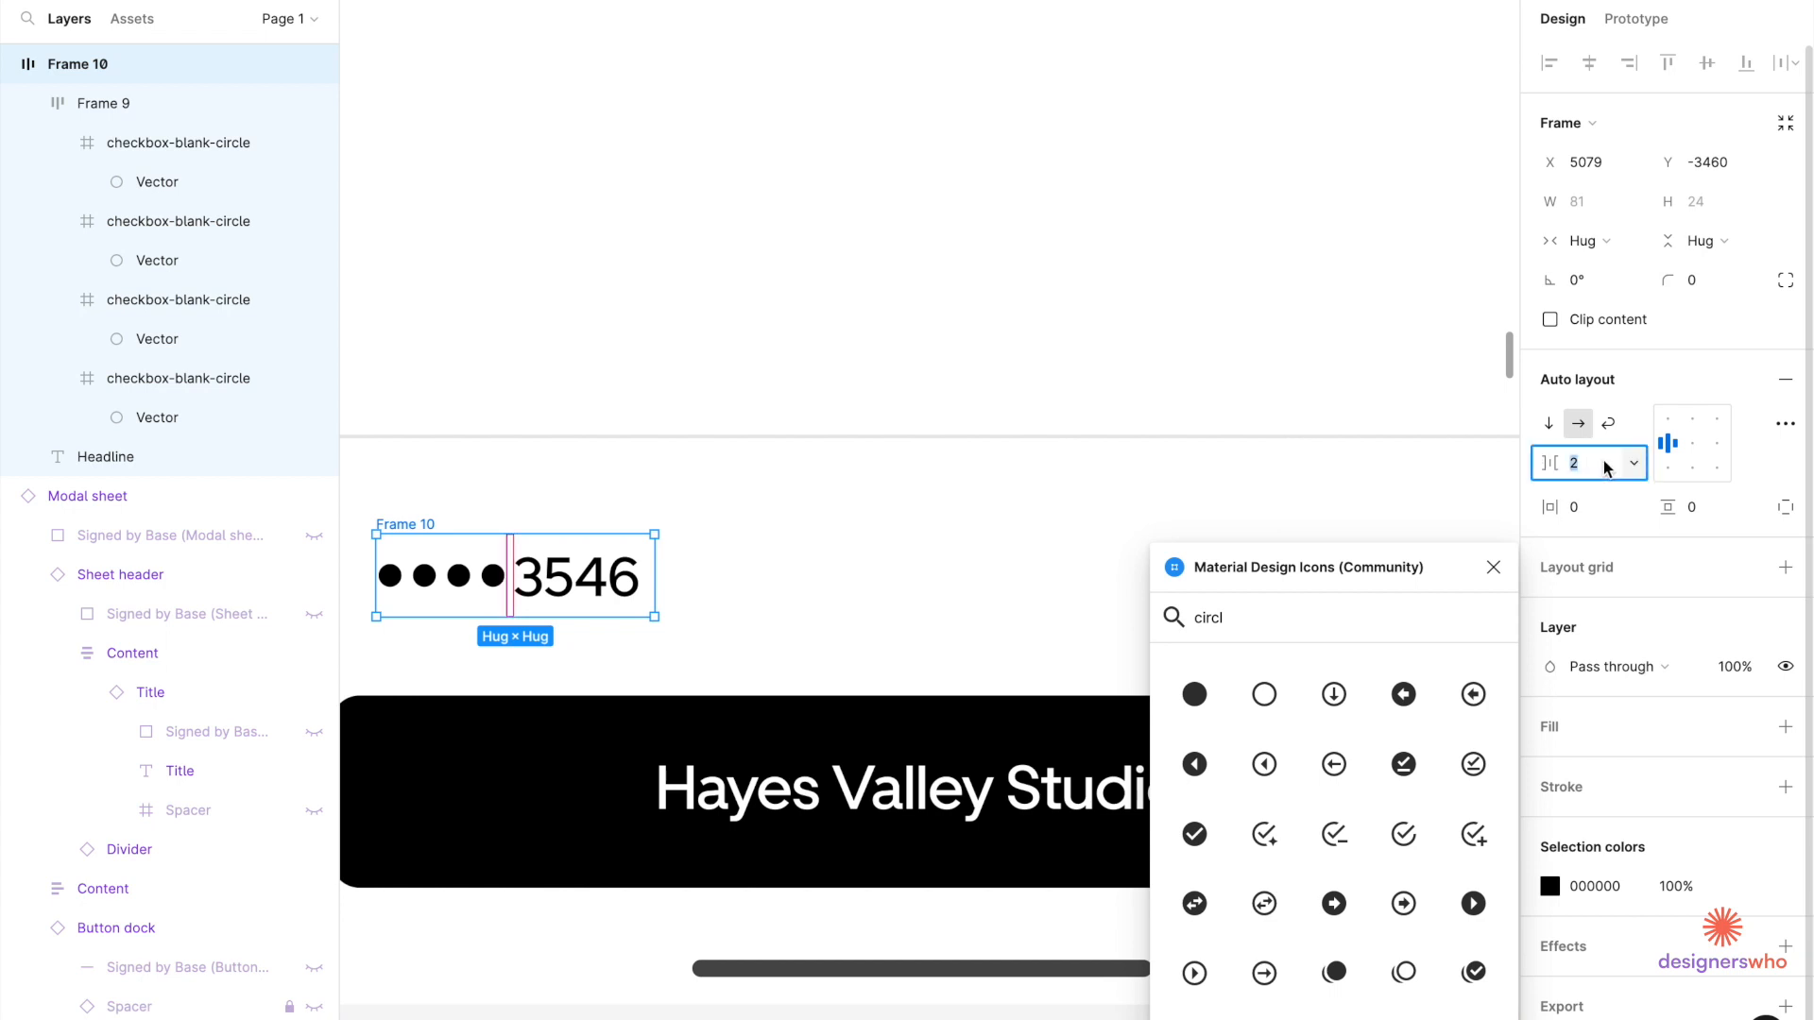
{"action": "type", "text": "4"}
{"action": "key", "text": "Return"}
Increase the gap between the dot row and 3546 to 8 px.
{"action": "left_click", "coordinate": [893, 495]}
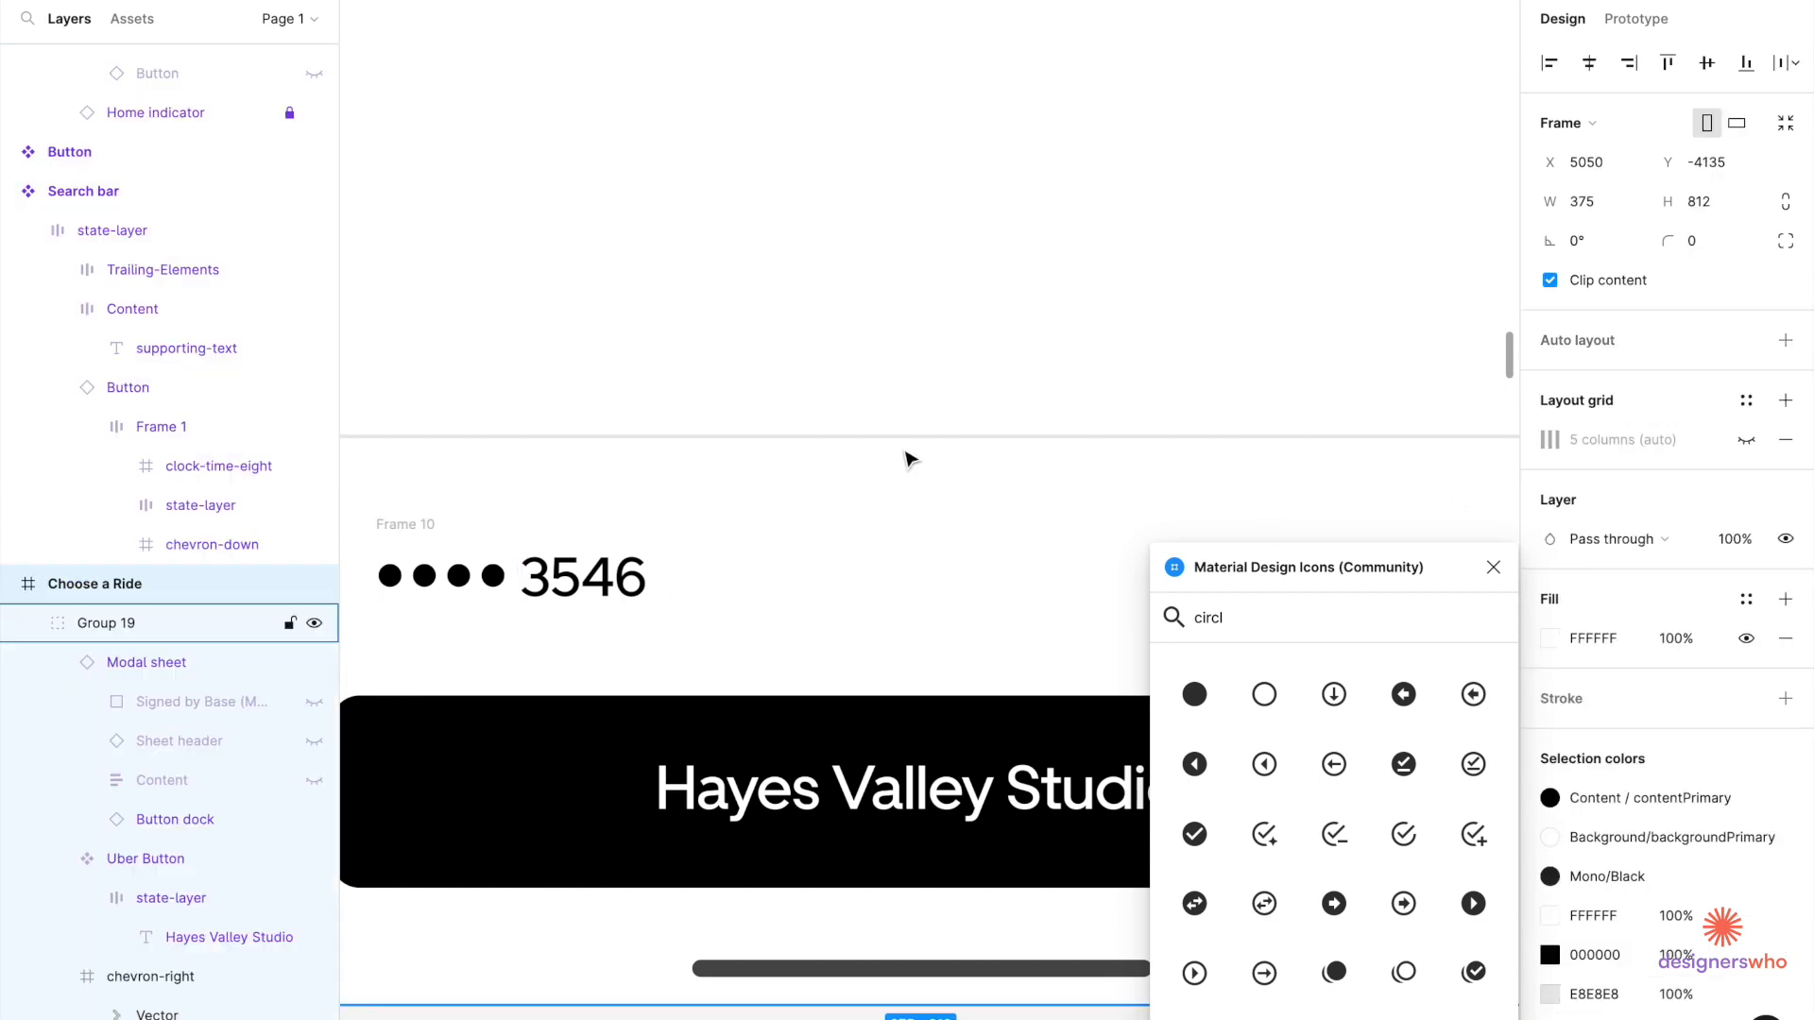
{"action": "scroll", "coordinate": [907, 459], "scroll_direction": "down", "scroll_amount": 5}
{"action": "scroll", "coordinate": [907, 459], "scroll_direction": "up", "scroll_amount": 5}
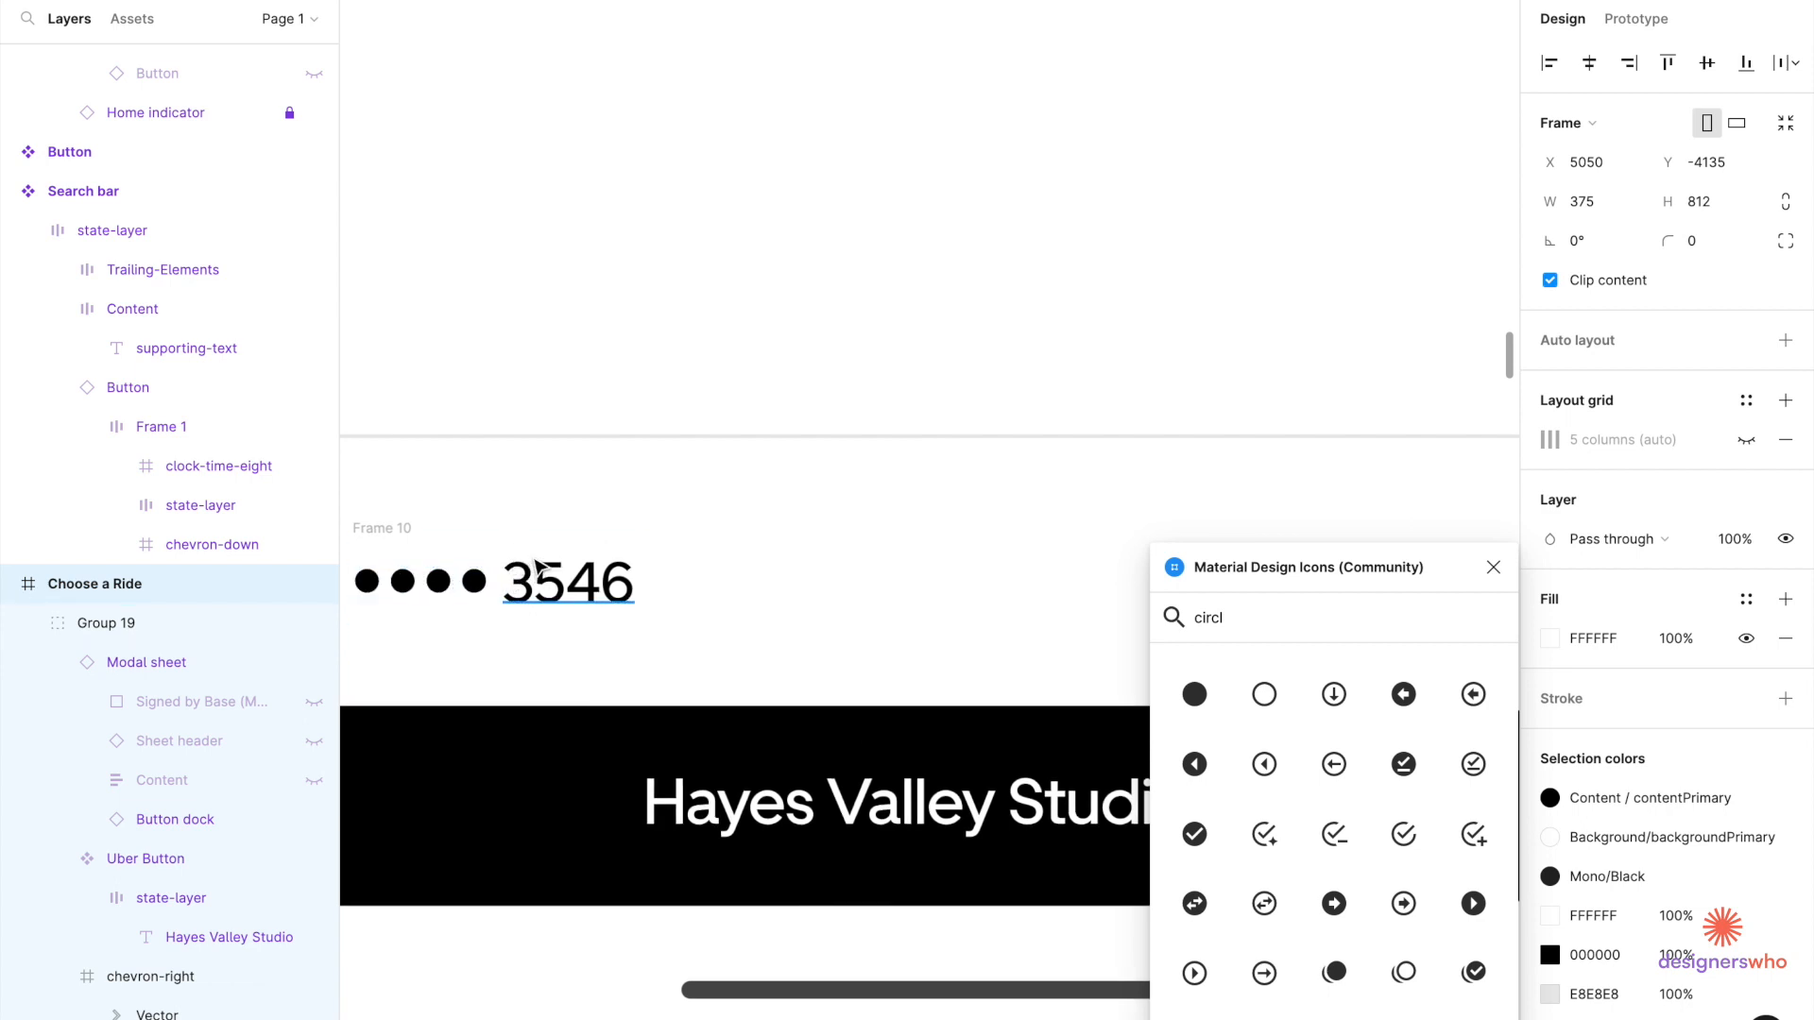
{"action": "left_click", "coordinate": [480, 616]}
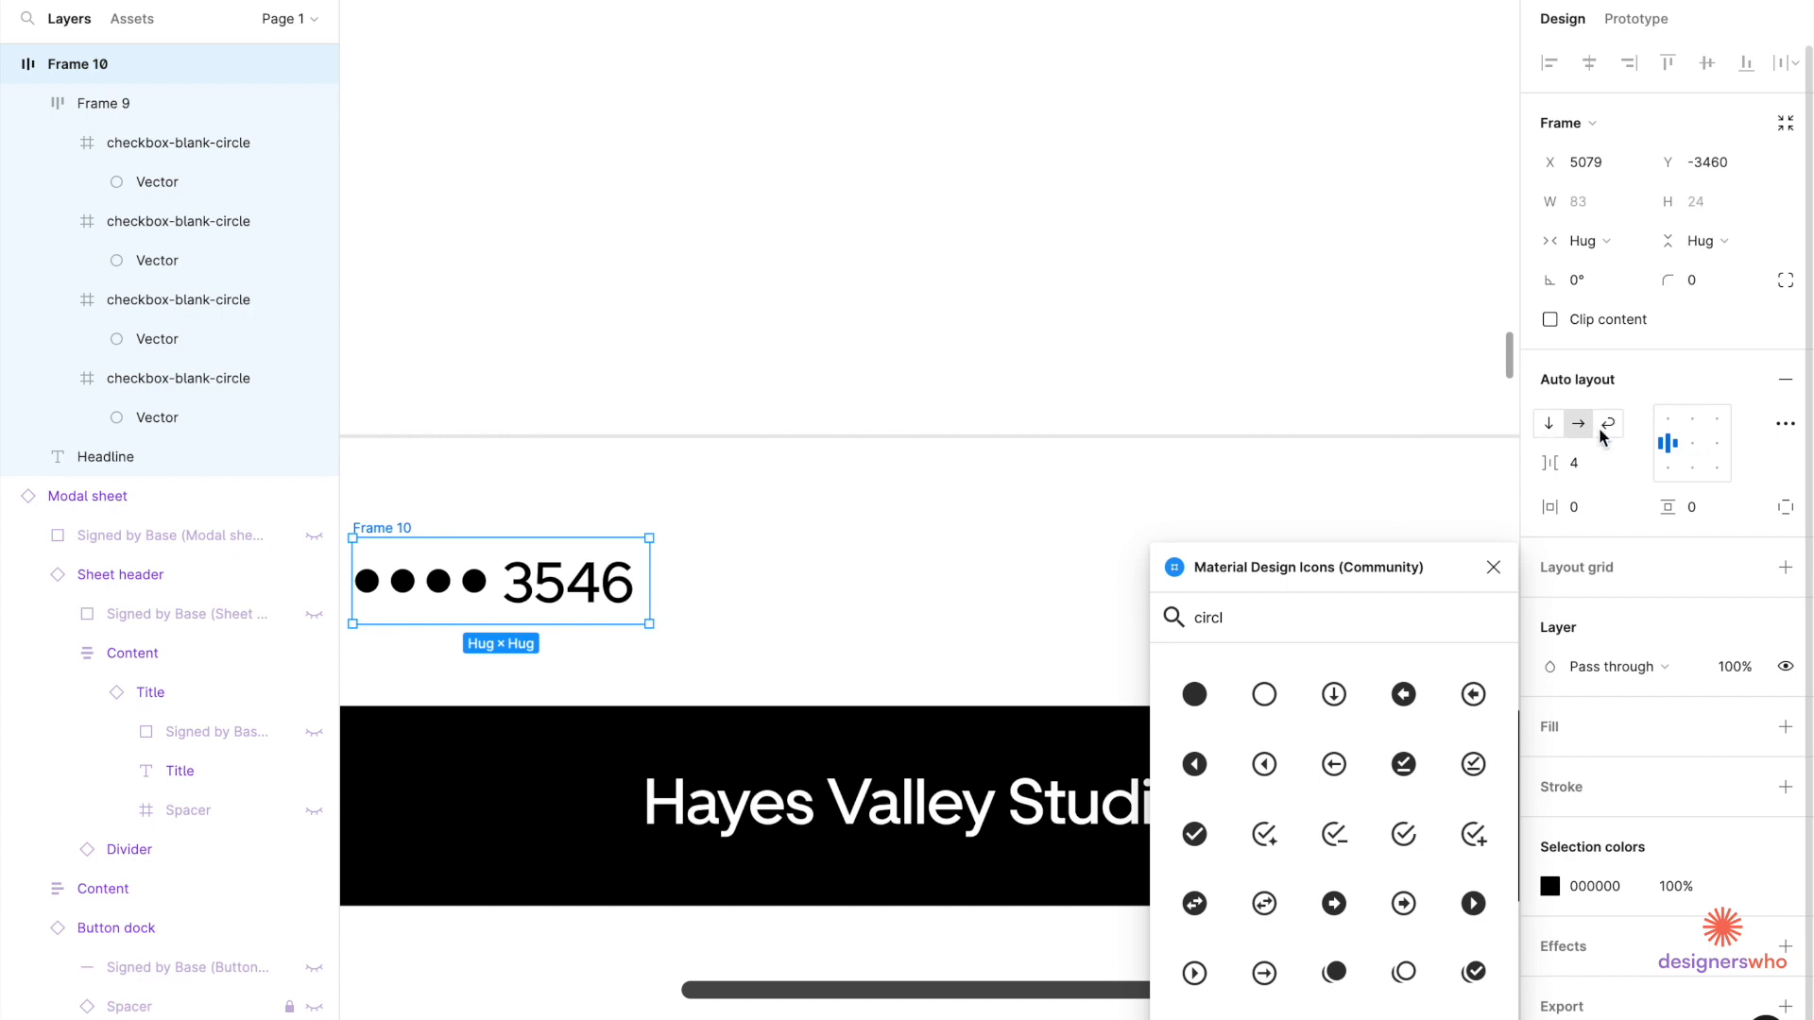
{"action": "left_click", "coordinate": [605, 507]}
{"action": "scroll", "coordinate": [605, 507], "scroll_direction": "down", "scroll_amount": 5}
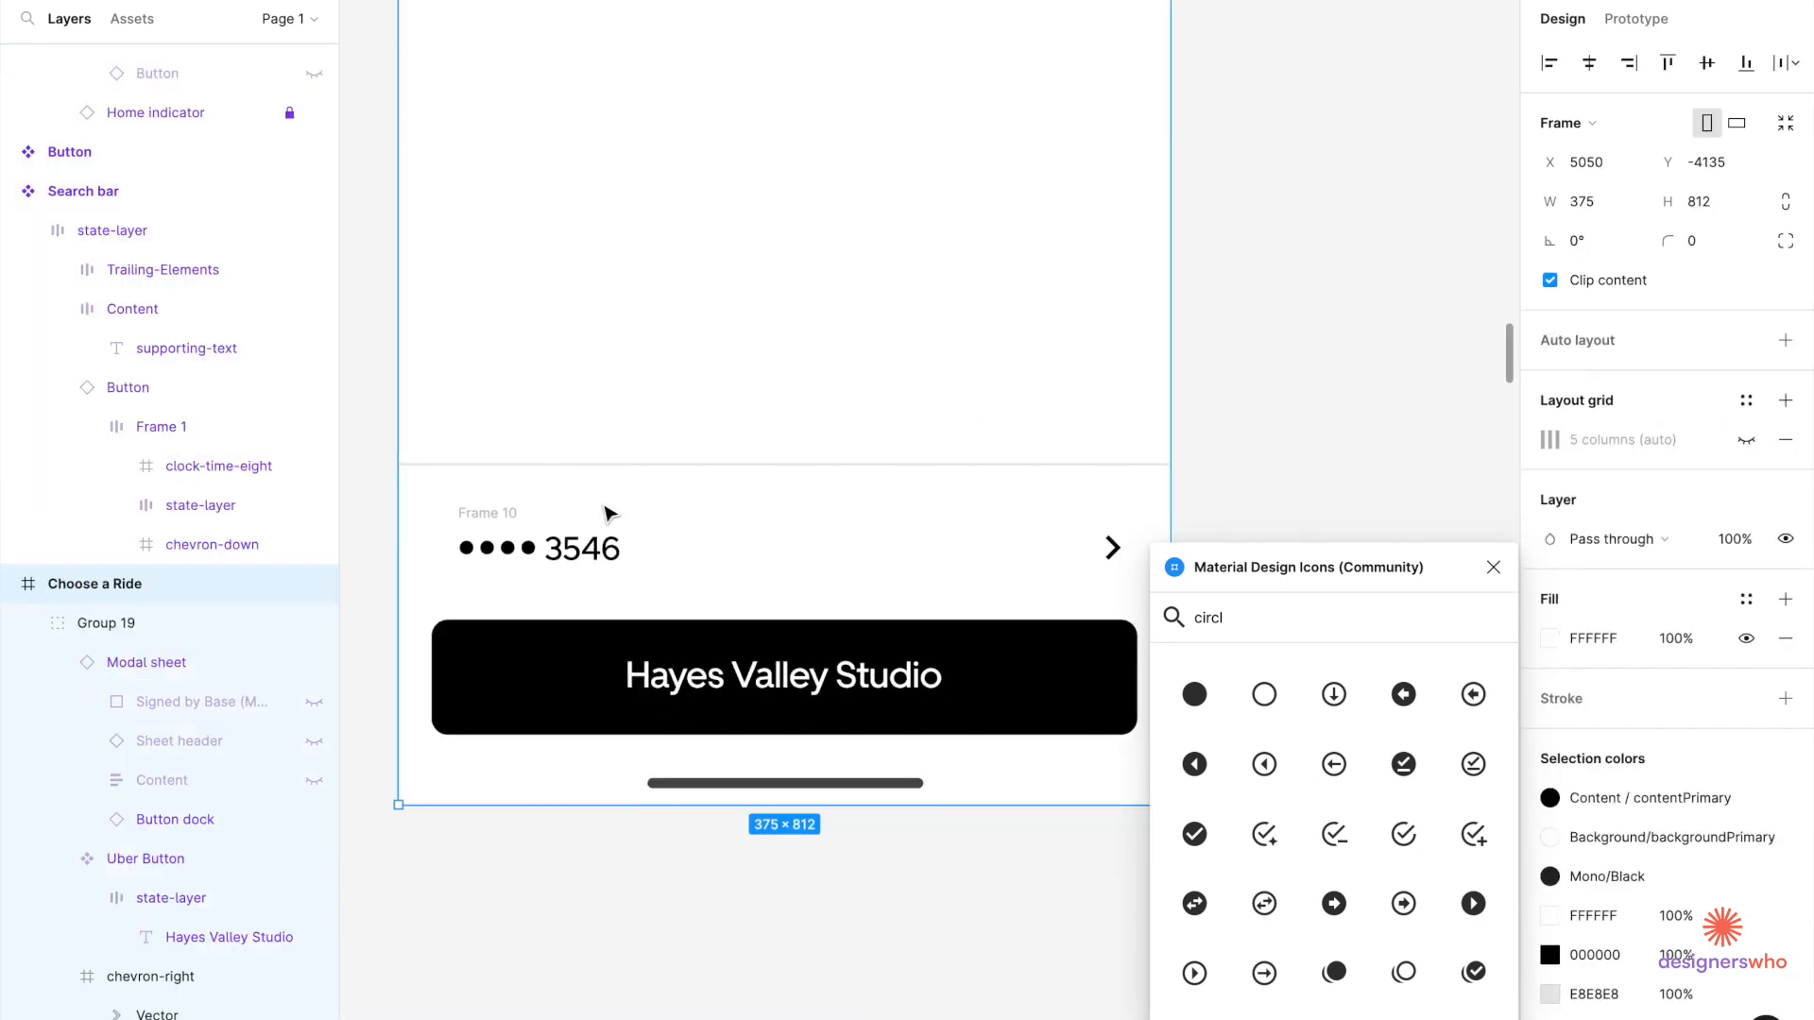
{"action": "left_click", "coordinate": [547, 550]}
{"action": "left_click", "coordinate": [1051, 561]}
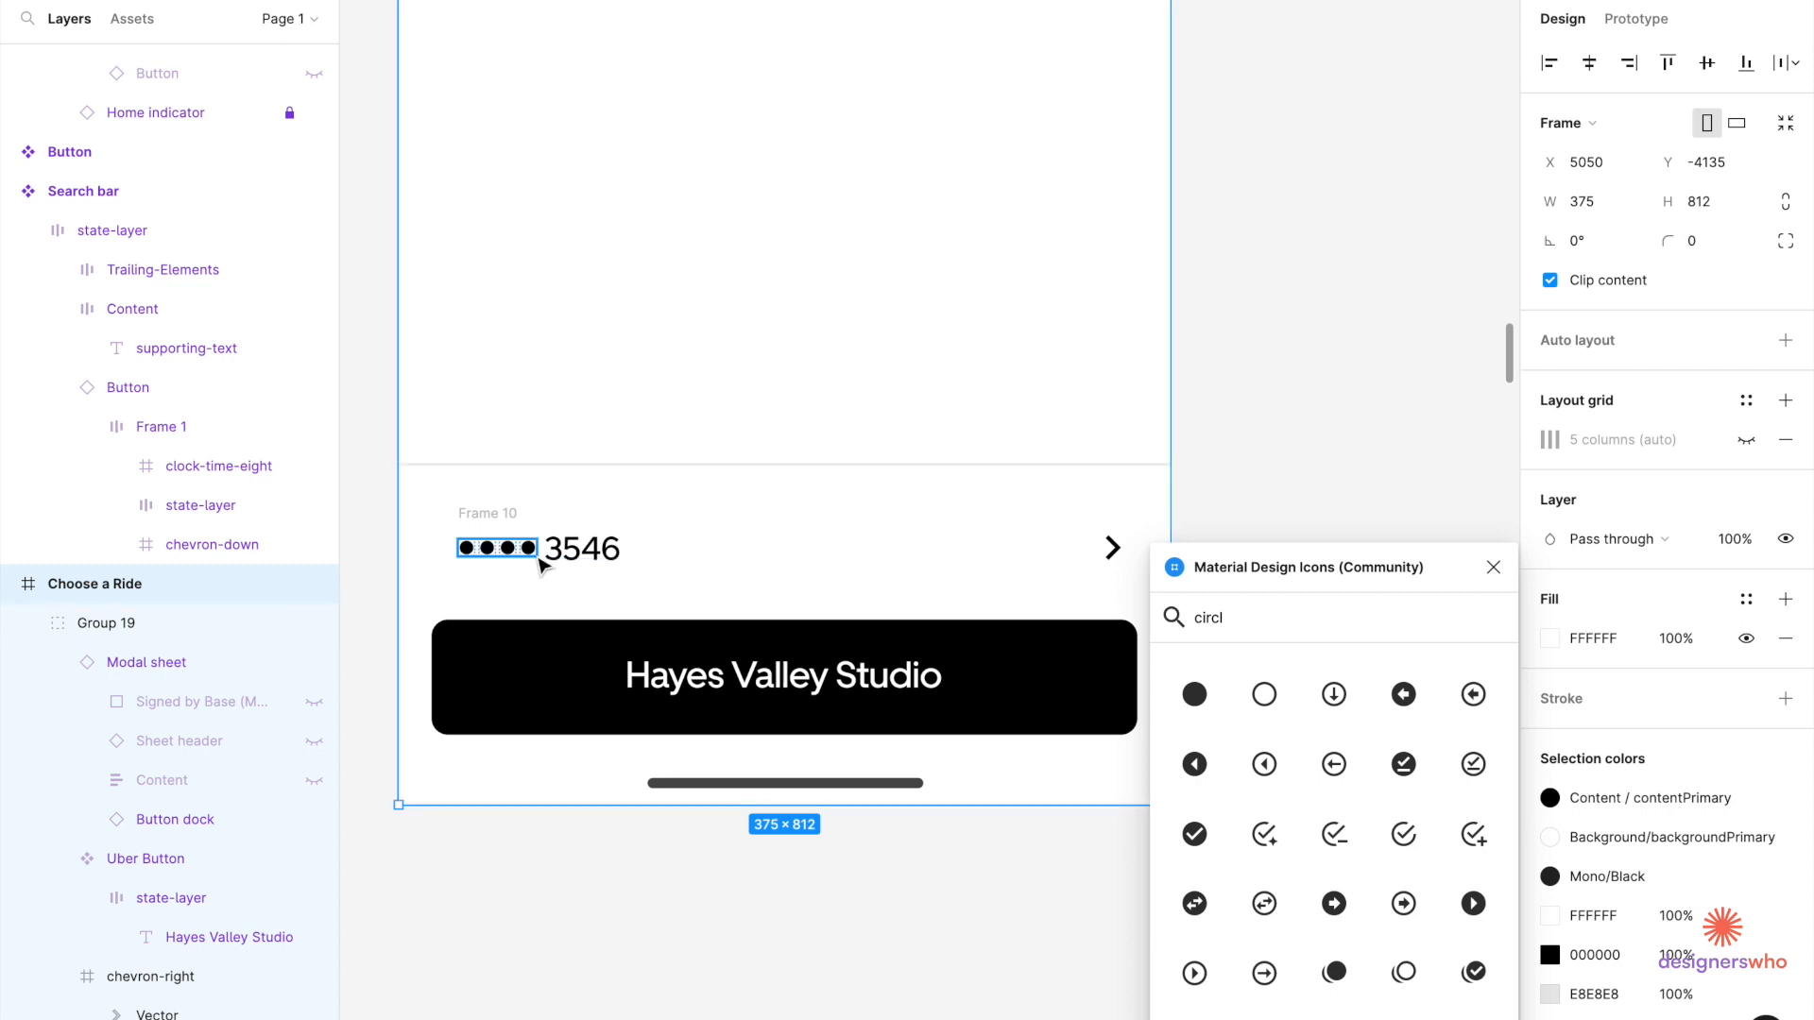
{"action": "left_click", "coordinate": [516, 526]}
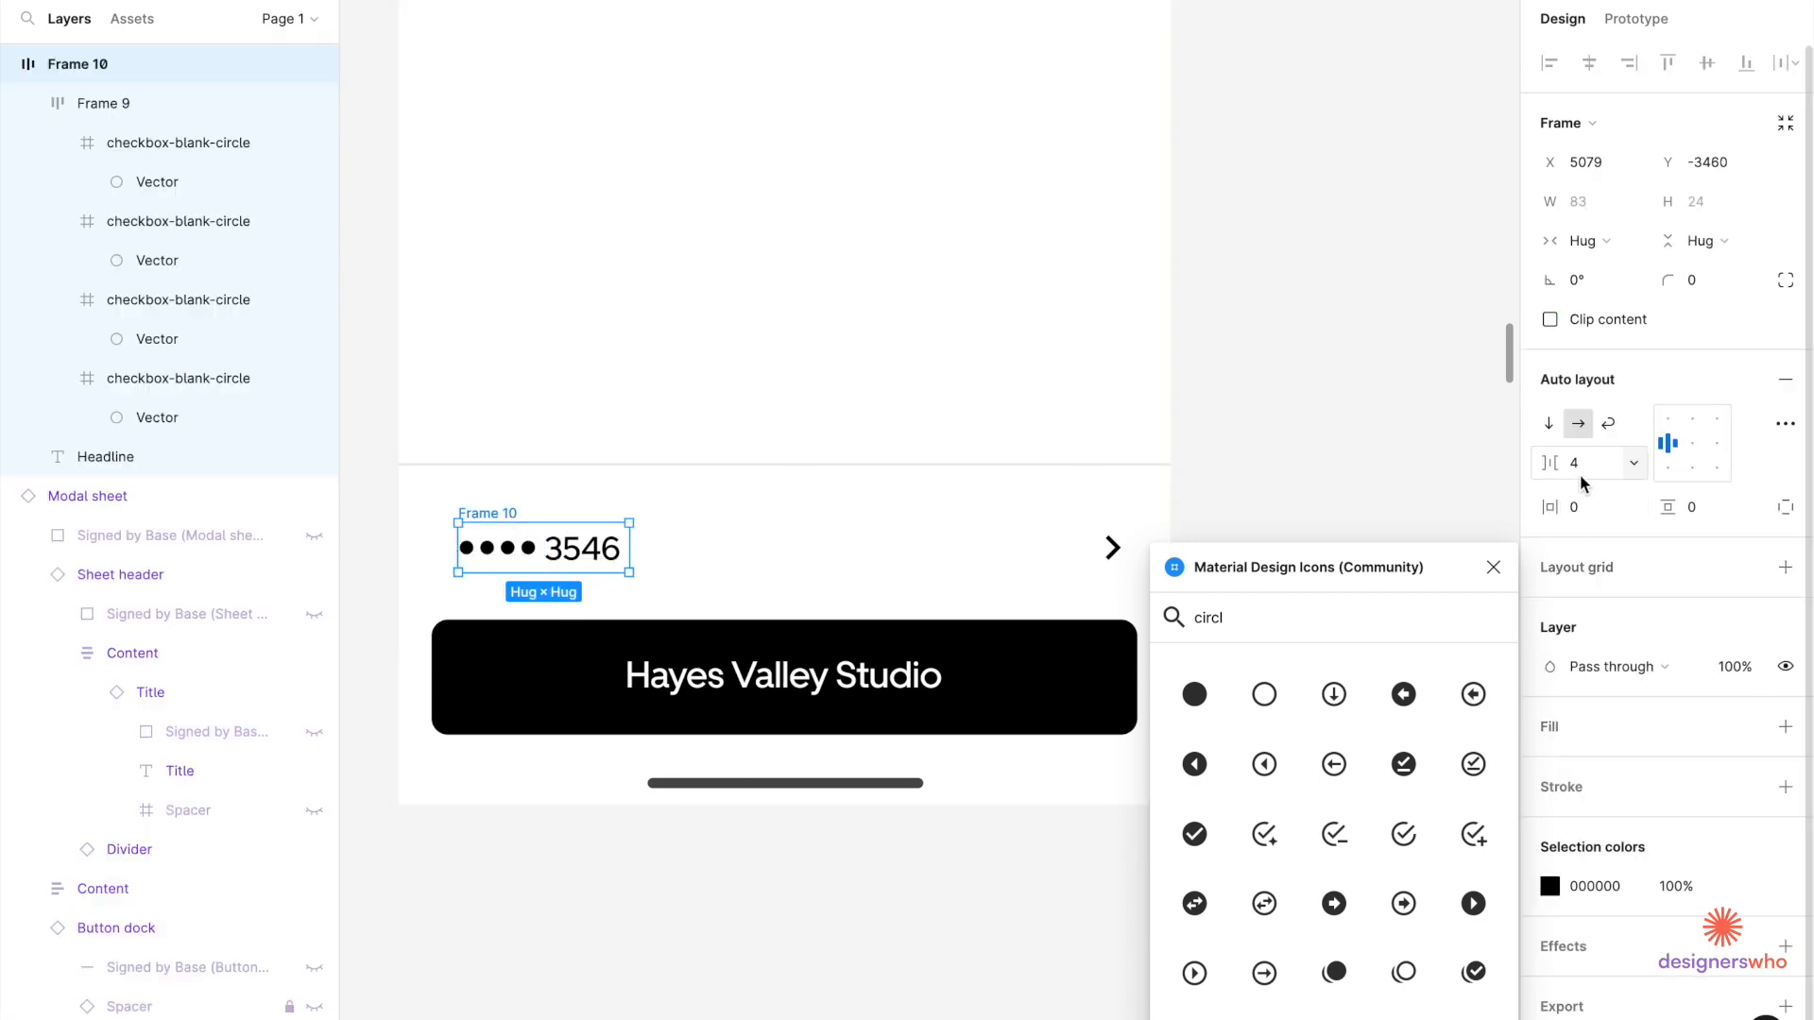
{"action": "type", "text": "8"}
{"action": "key", "text": "Return"}
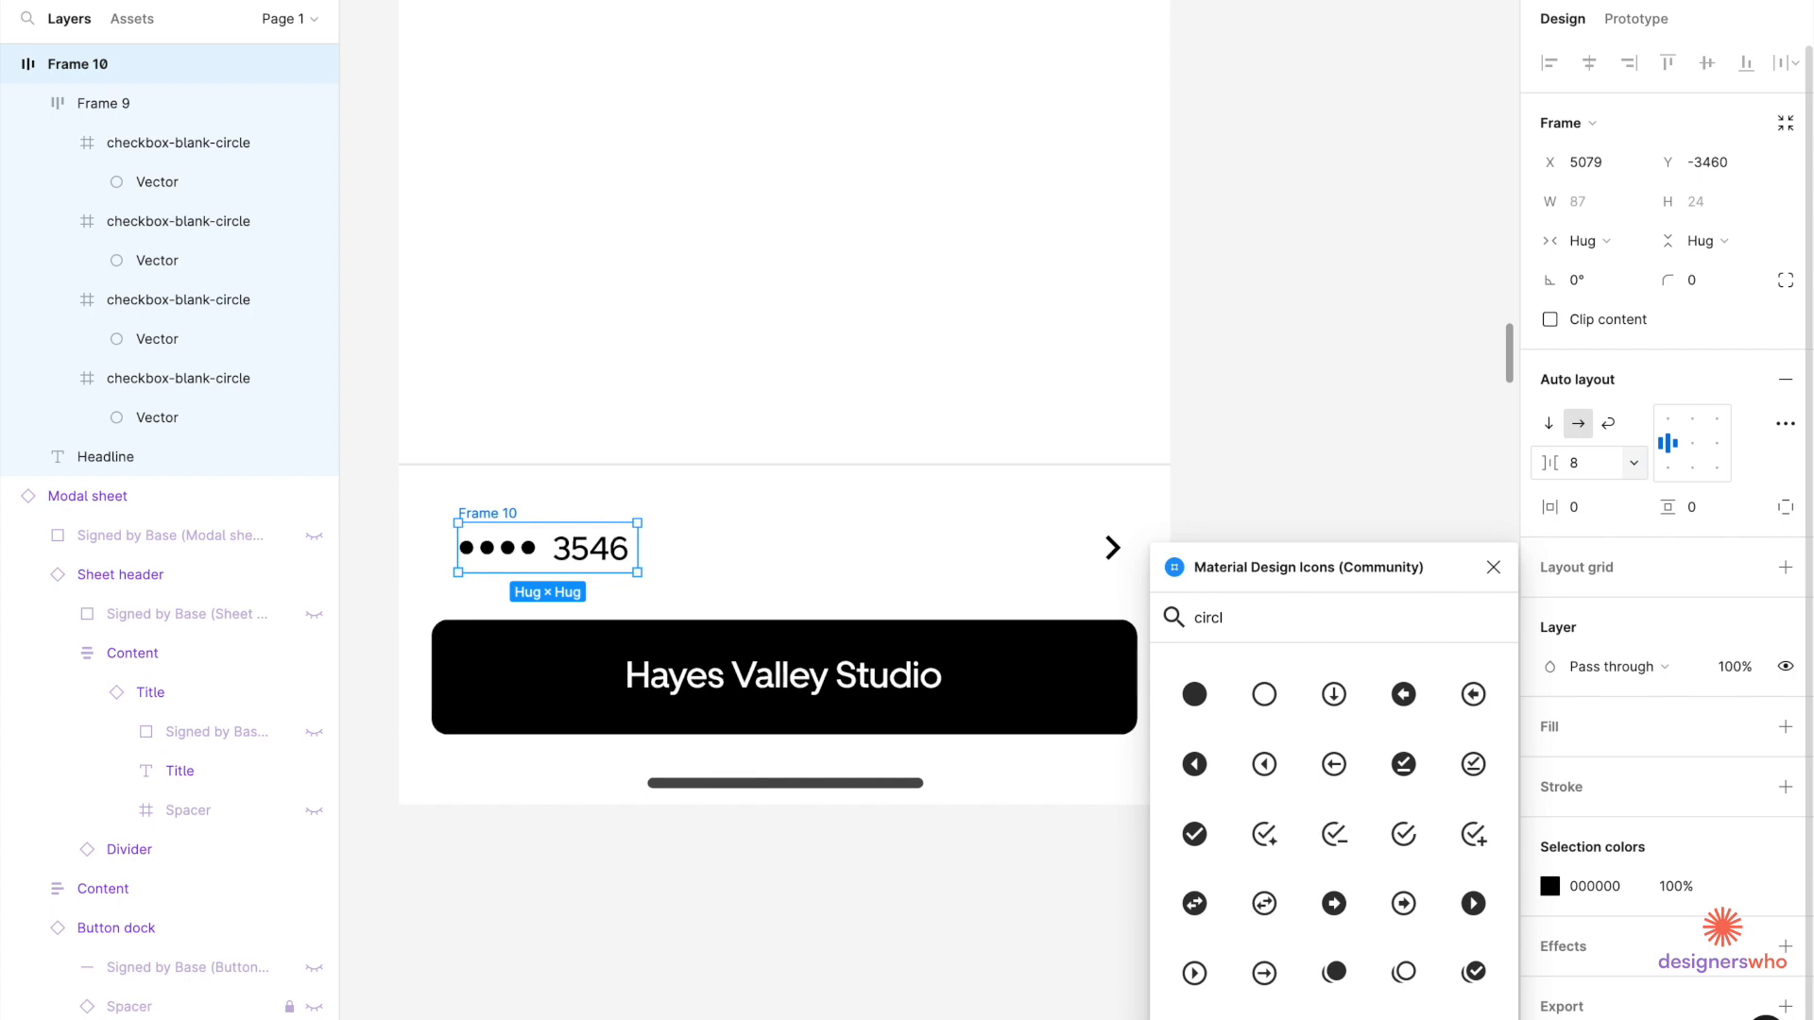
{"action": "left_click", "coordinate": [1266, 511]}
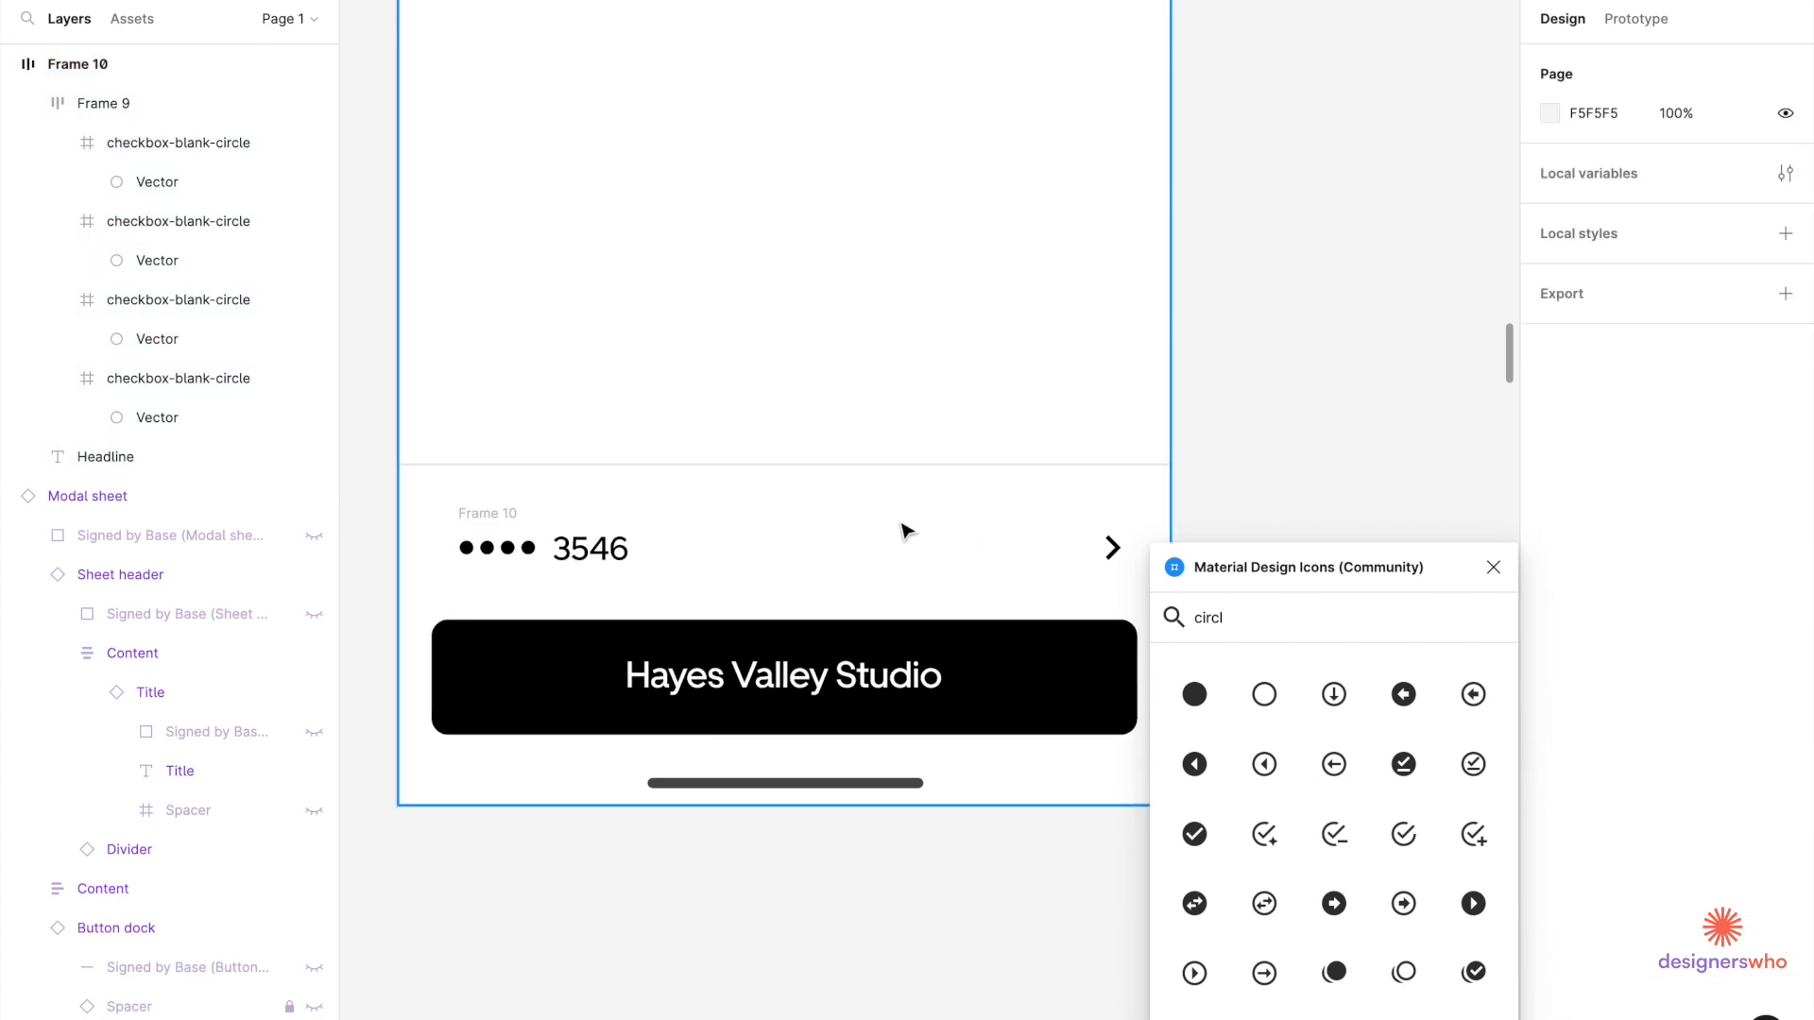
Select all four dots inside Frame 9 and set their size to 6 px.
{"action": "scroll", "coordinate": [907, 510], "scroll_direction": "down", "scroll_amount": 5}
{"action": "scroll", "coordinate": [912, 509], "scroll_direction": "down", "scroll_amount": 2}
{"action": "scroll", "coordinate": [911, 509], "scroll_direction": "right", "scroll_amount": 2}
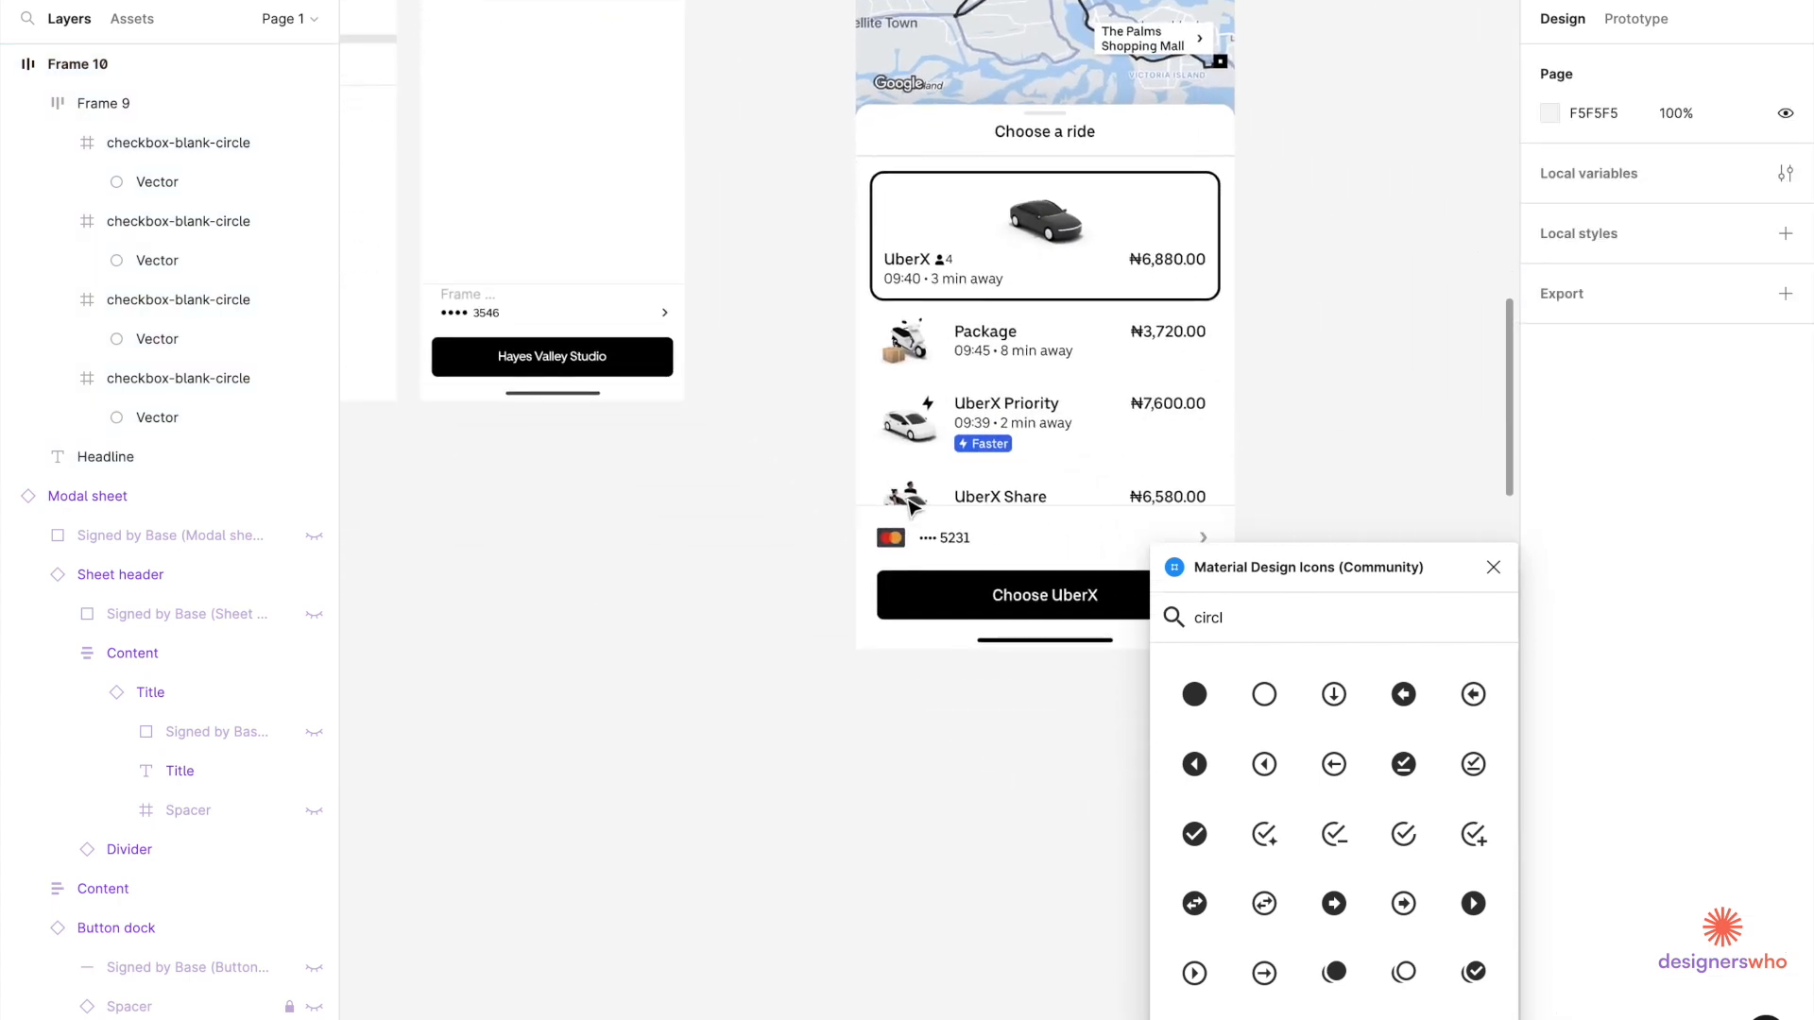
{"action": "scroll", "coordinate": [458, 360], "scroll_direction": "up", "scroll_amount": 8}
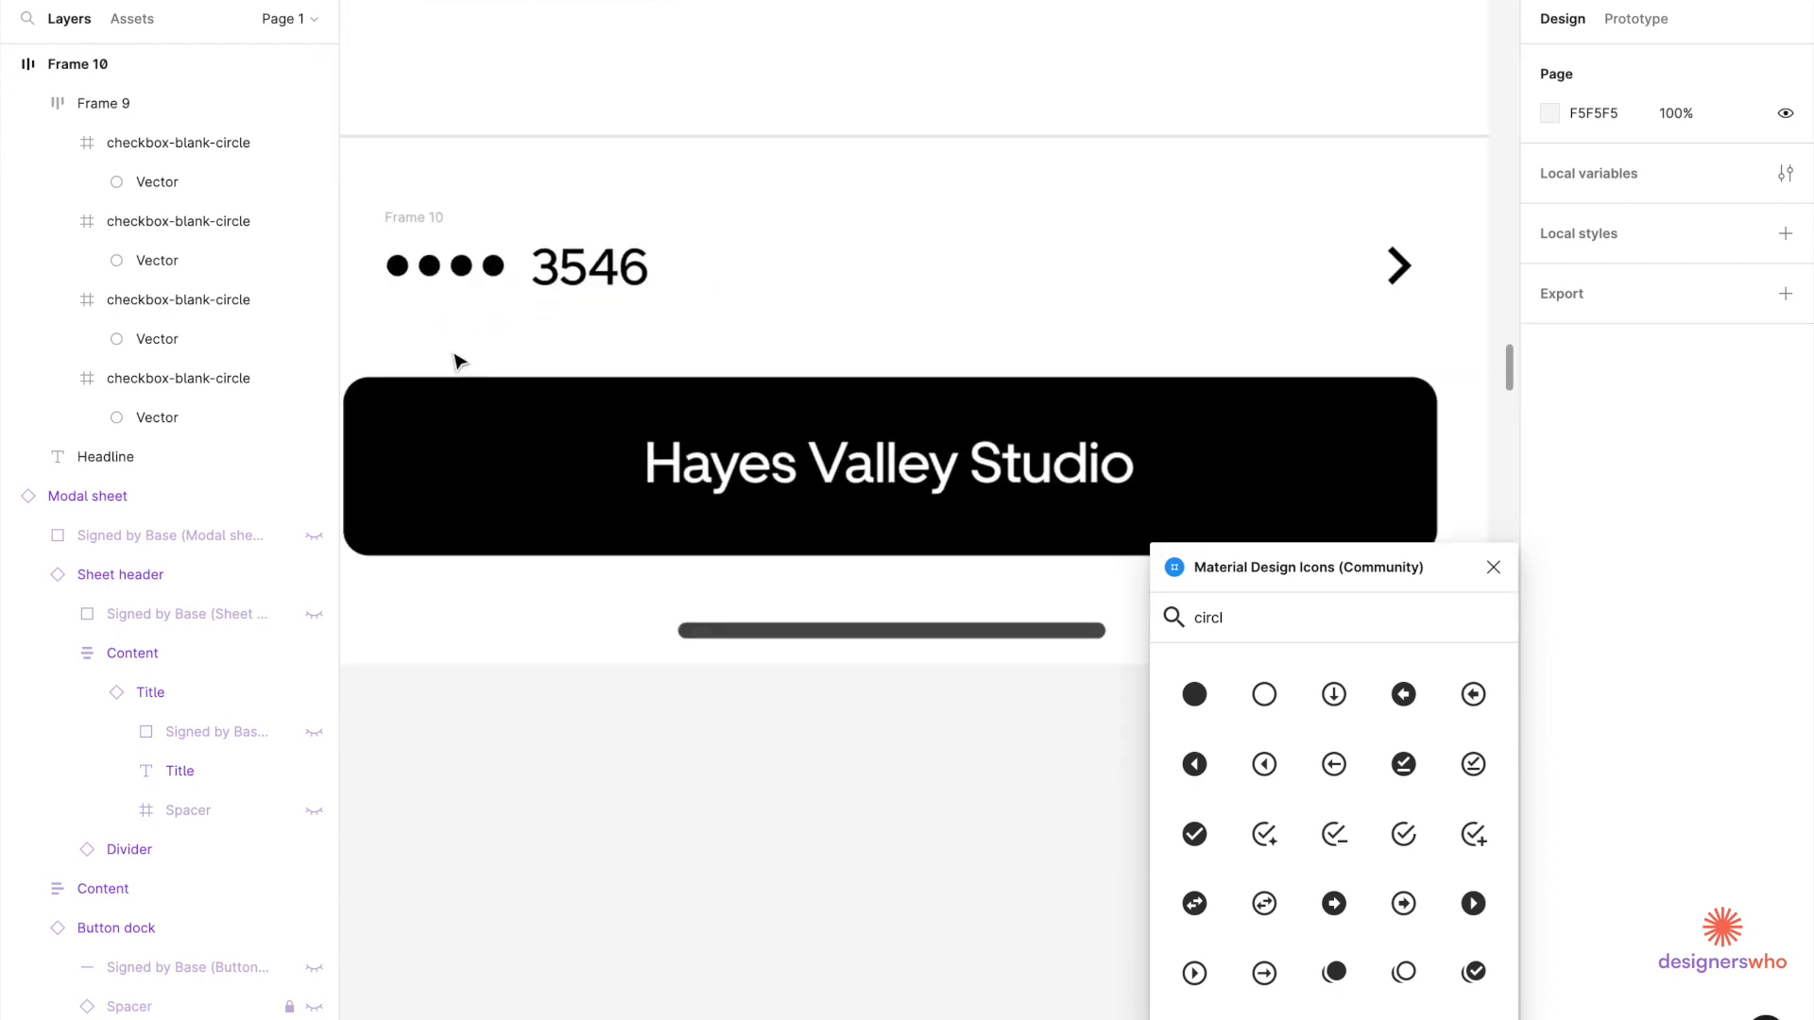
{"action": "scroll", "coordinate": [458, 360], "scroll_direction": "up", "scroll_amount": 1}
{"action": "double_click", "coordinate": [477, 477]}
{"action": "scroll", "coordinate": [477, 477], "scroll_direction": "up", "scroll_amount": 4}
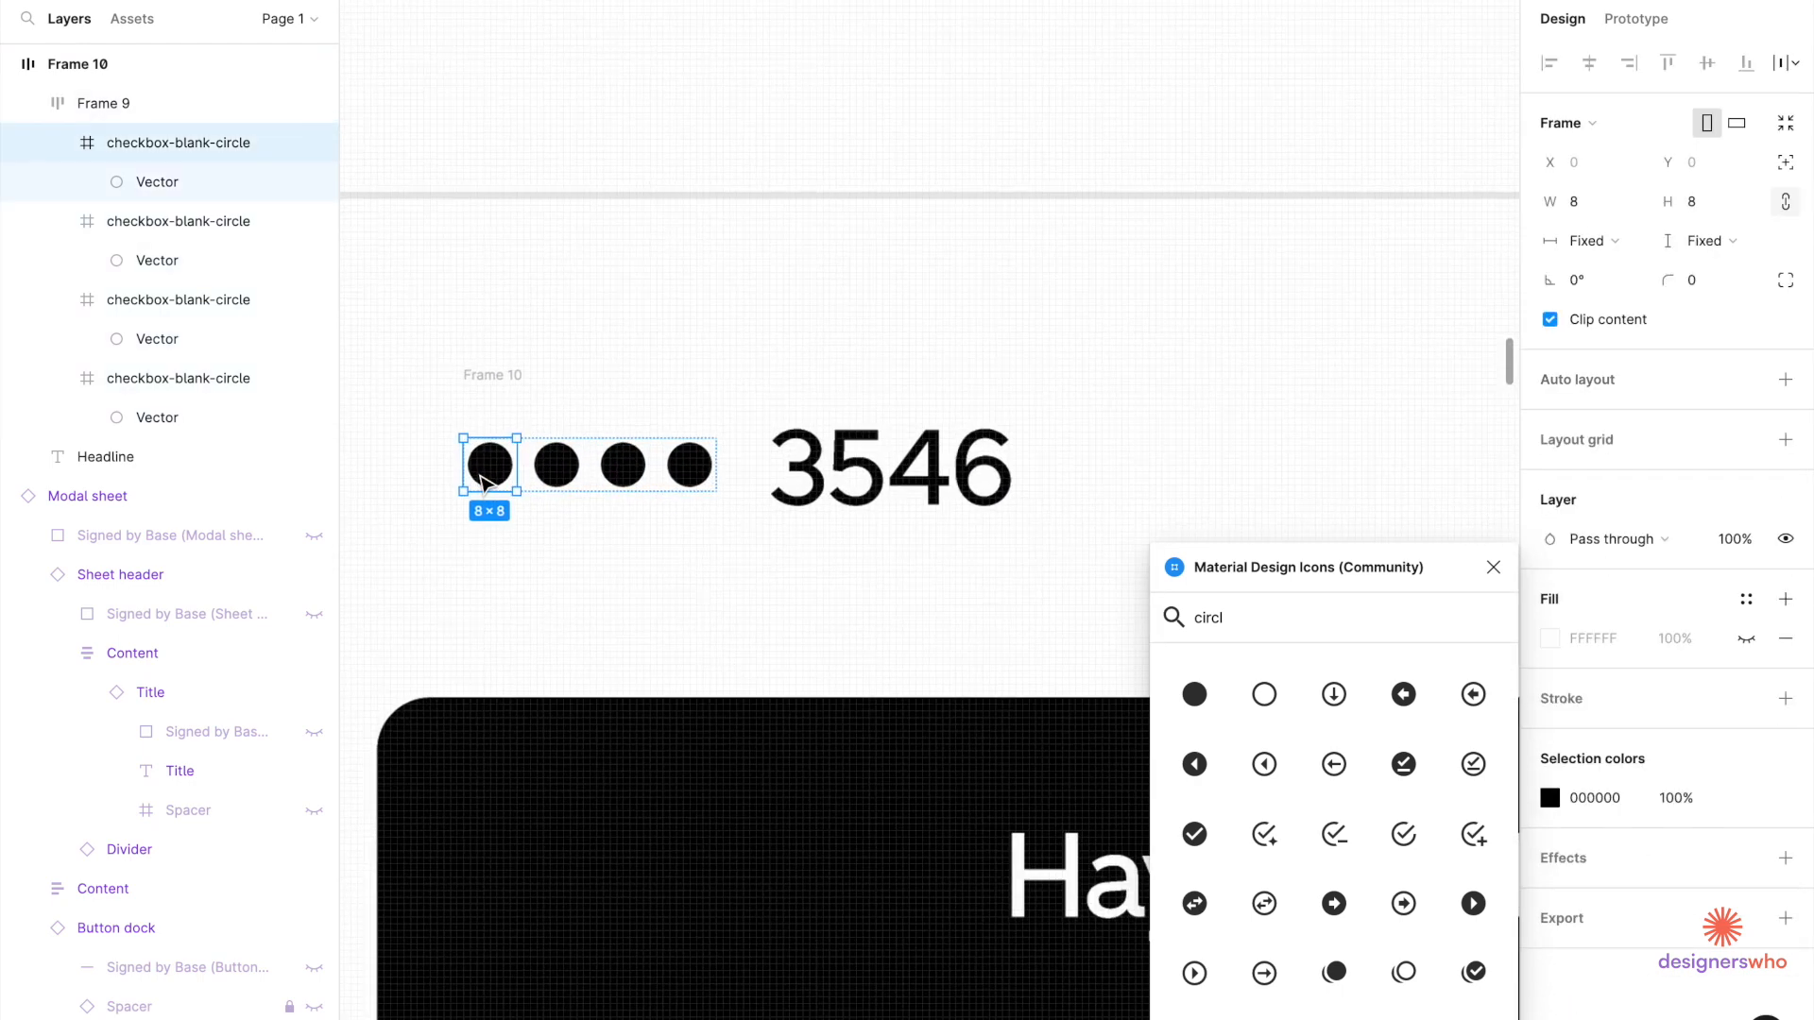
{"action": "left_click", "coordinate": [559, 480], "text": "shift"}
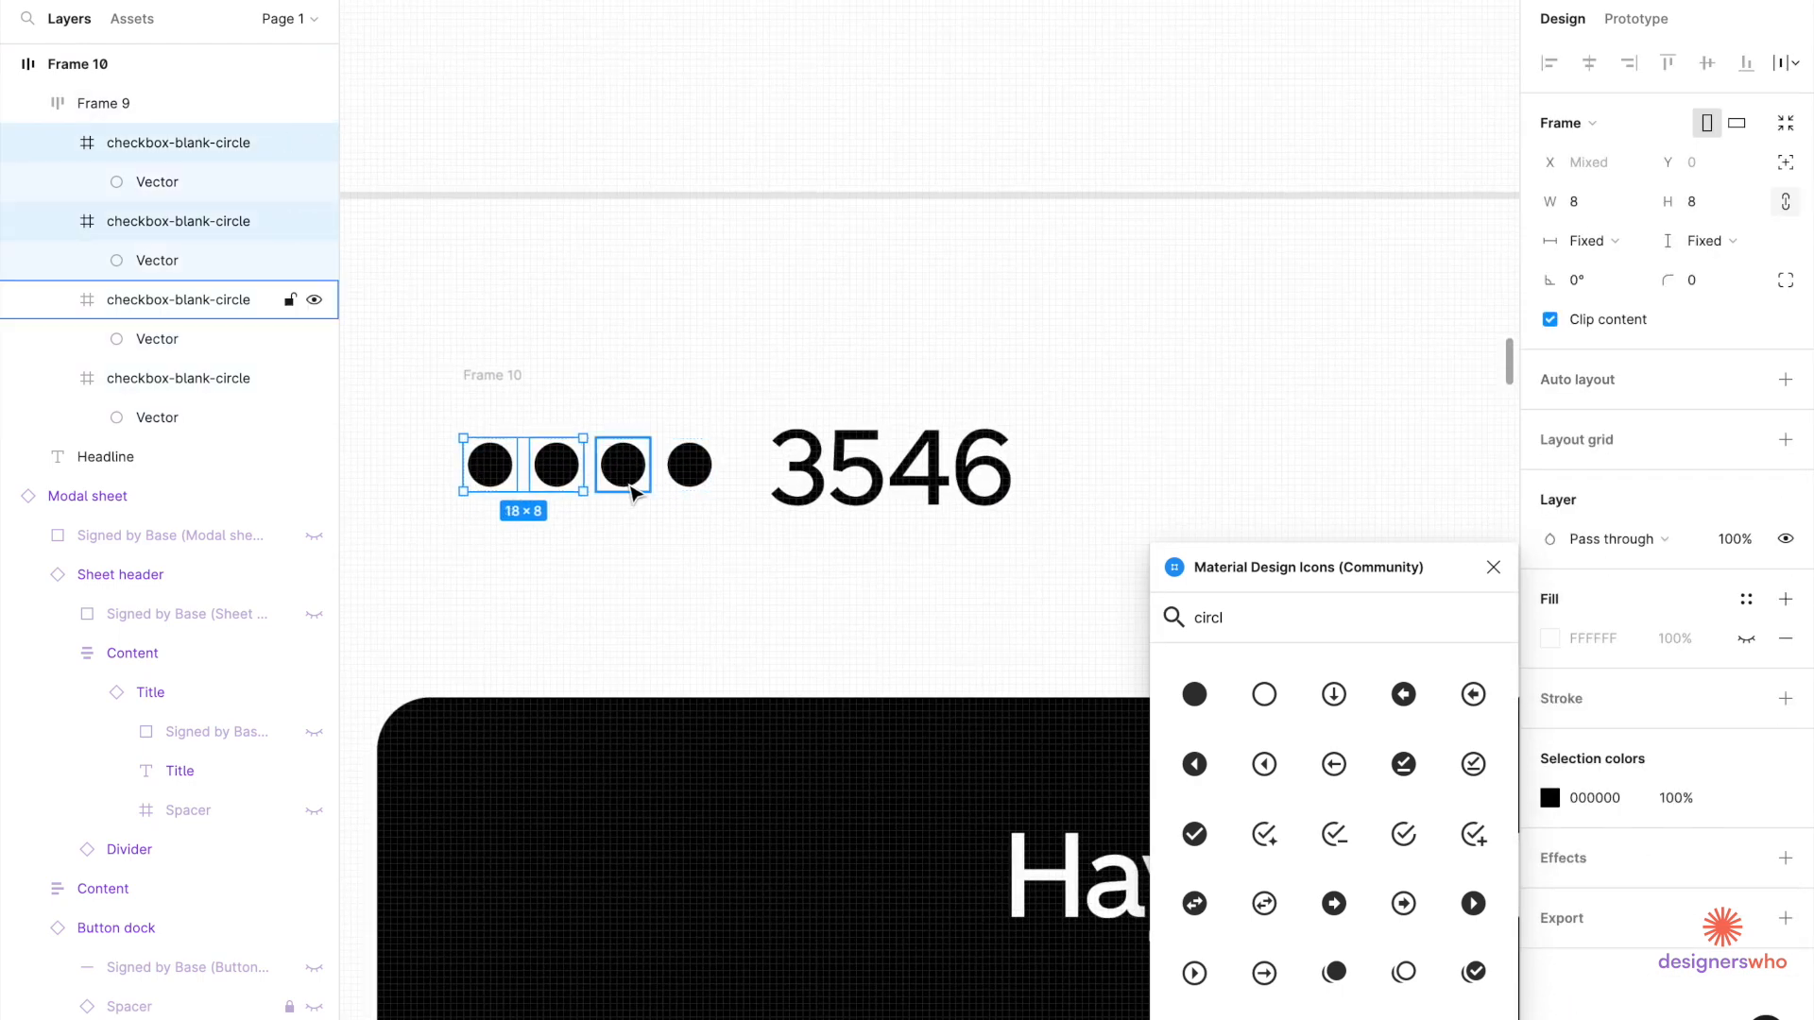
{"action": "left_click", "coordinate": [623, 477], "text": "shift"}
{"action": "left_click", "coordinate": [687, 482], "text": "shift"}
{"action": "left_click", "coordinate": [1583, 213]}
{"action": "type", "text": "6"}
{"action": "key", "text": "Return"}
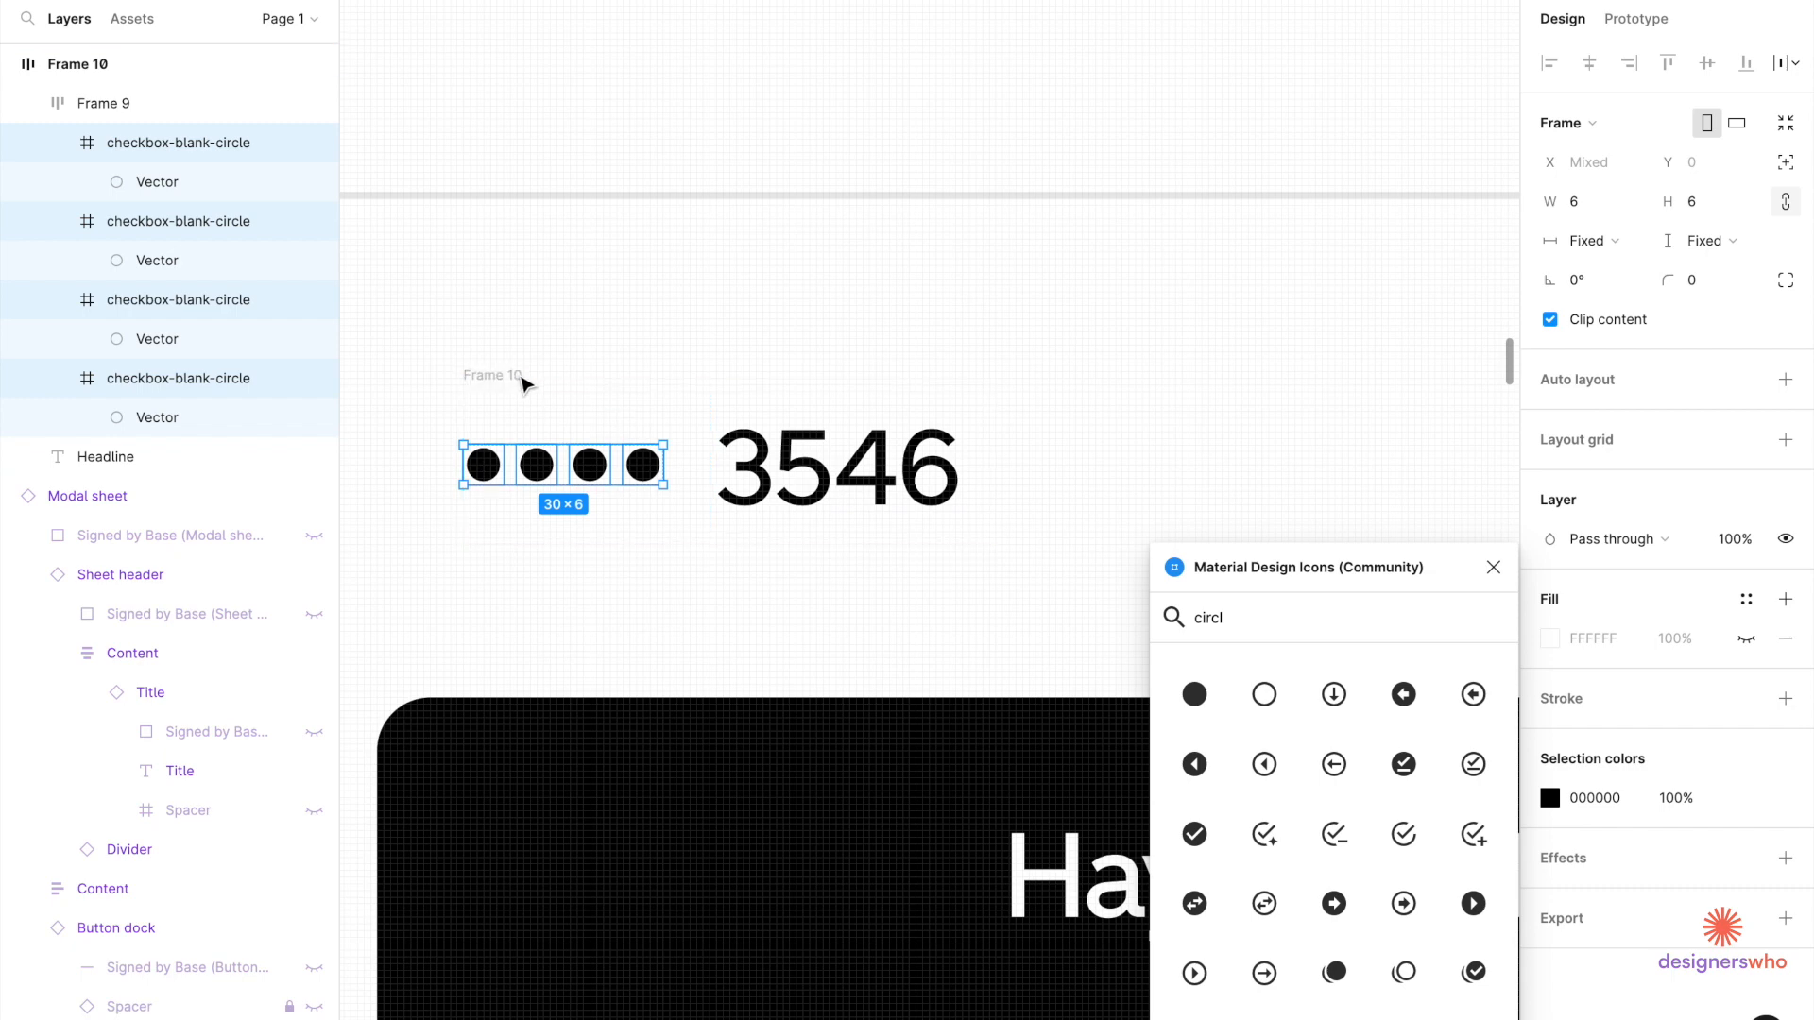
{"action": "scroll", "coordinate": [758, 449], "scroll_direction": "down", "scroll_amount": 5}
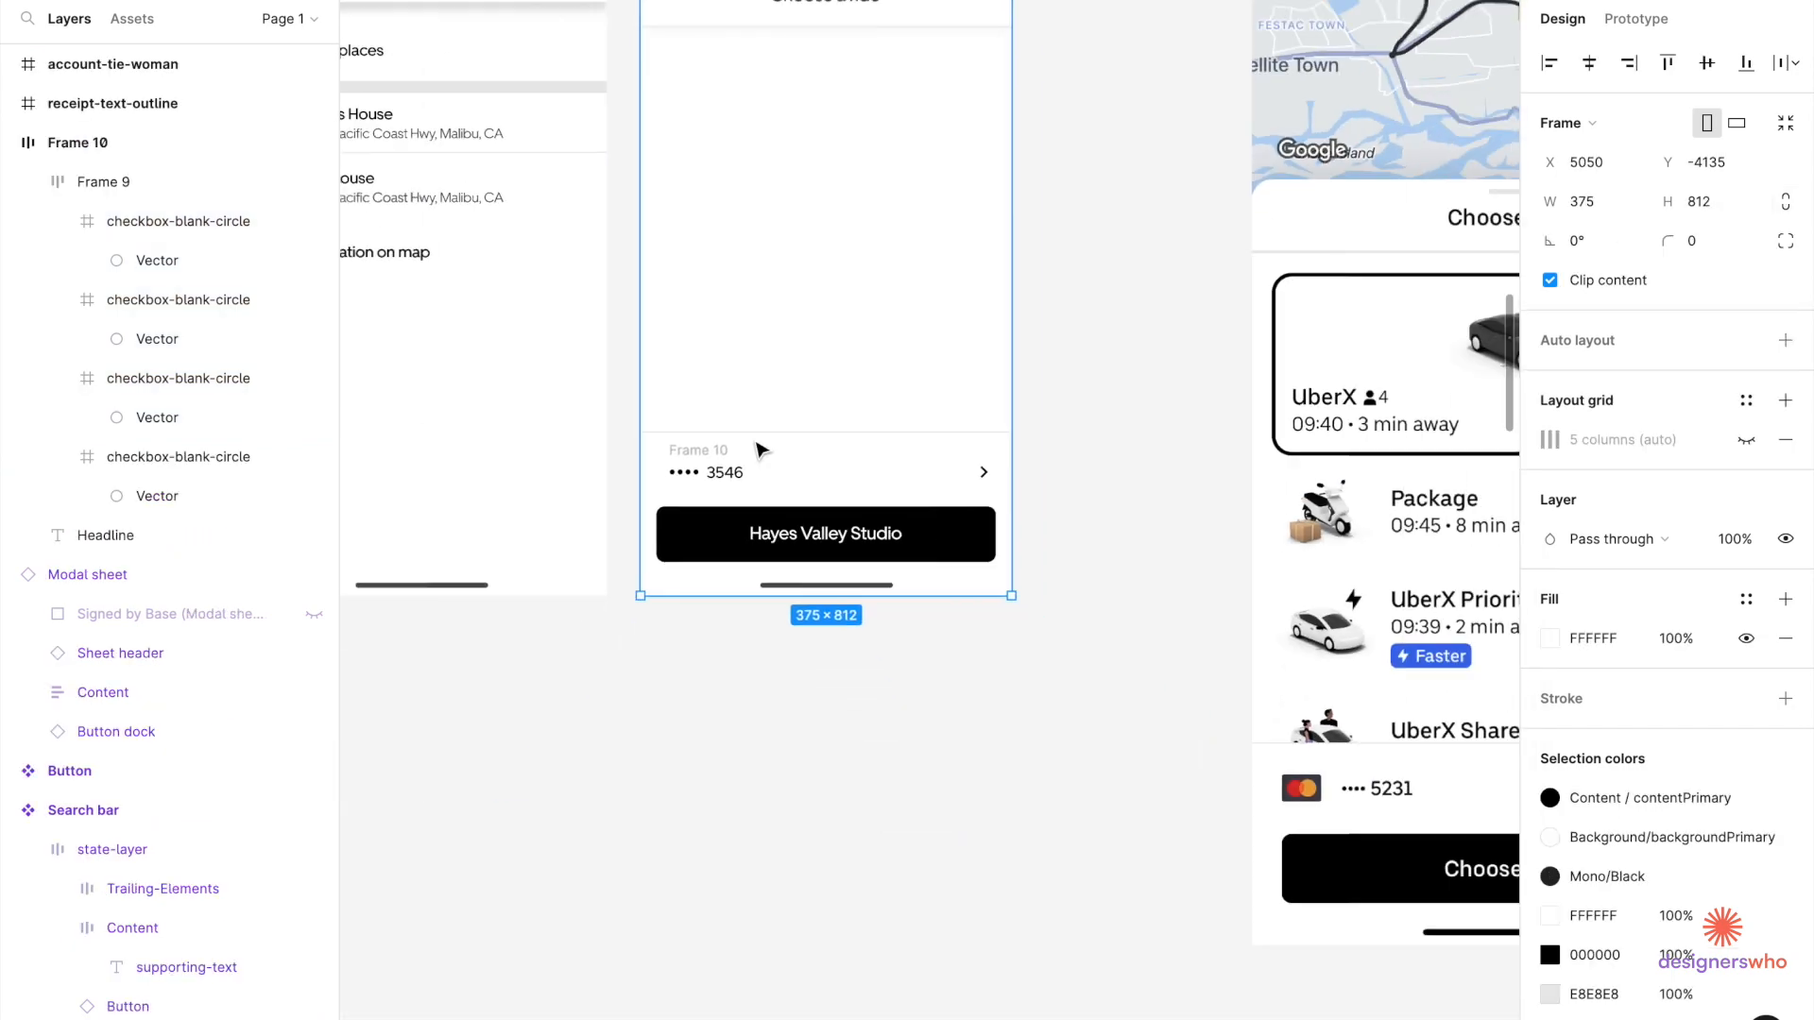
{"action": "key", "text": "Escape"}
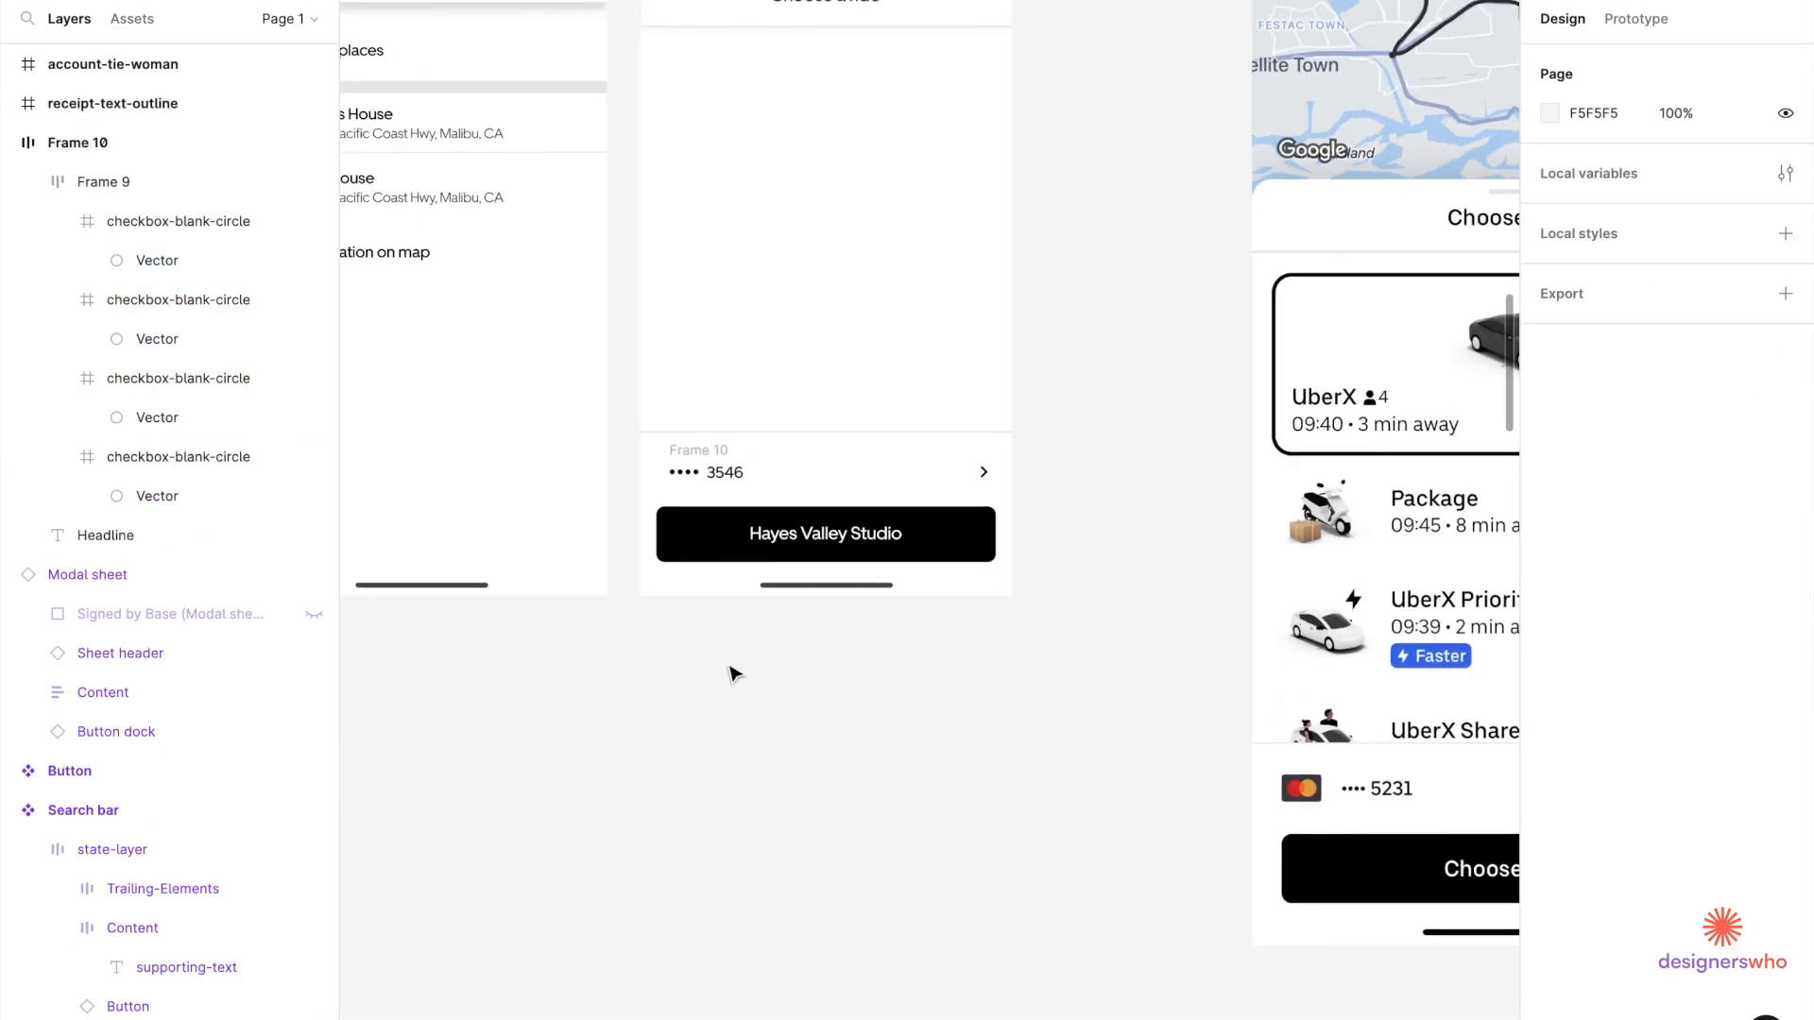
Paste the Mastercard image at 40 px height and try placing it in the card number row.
{"action": "key", "text": "ctrl+v"}
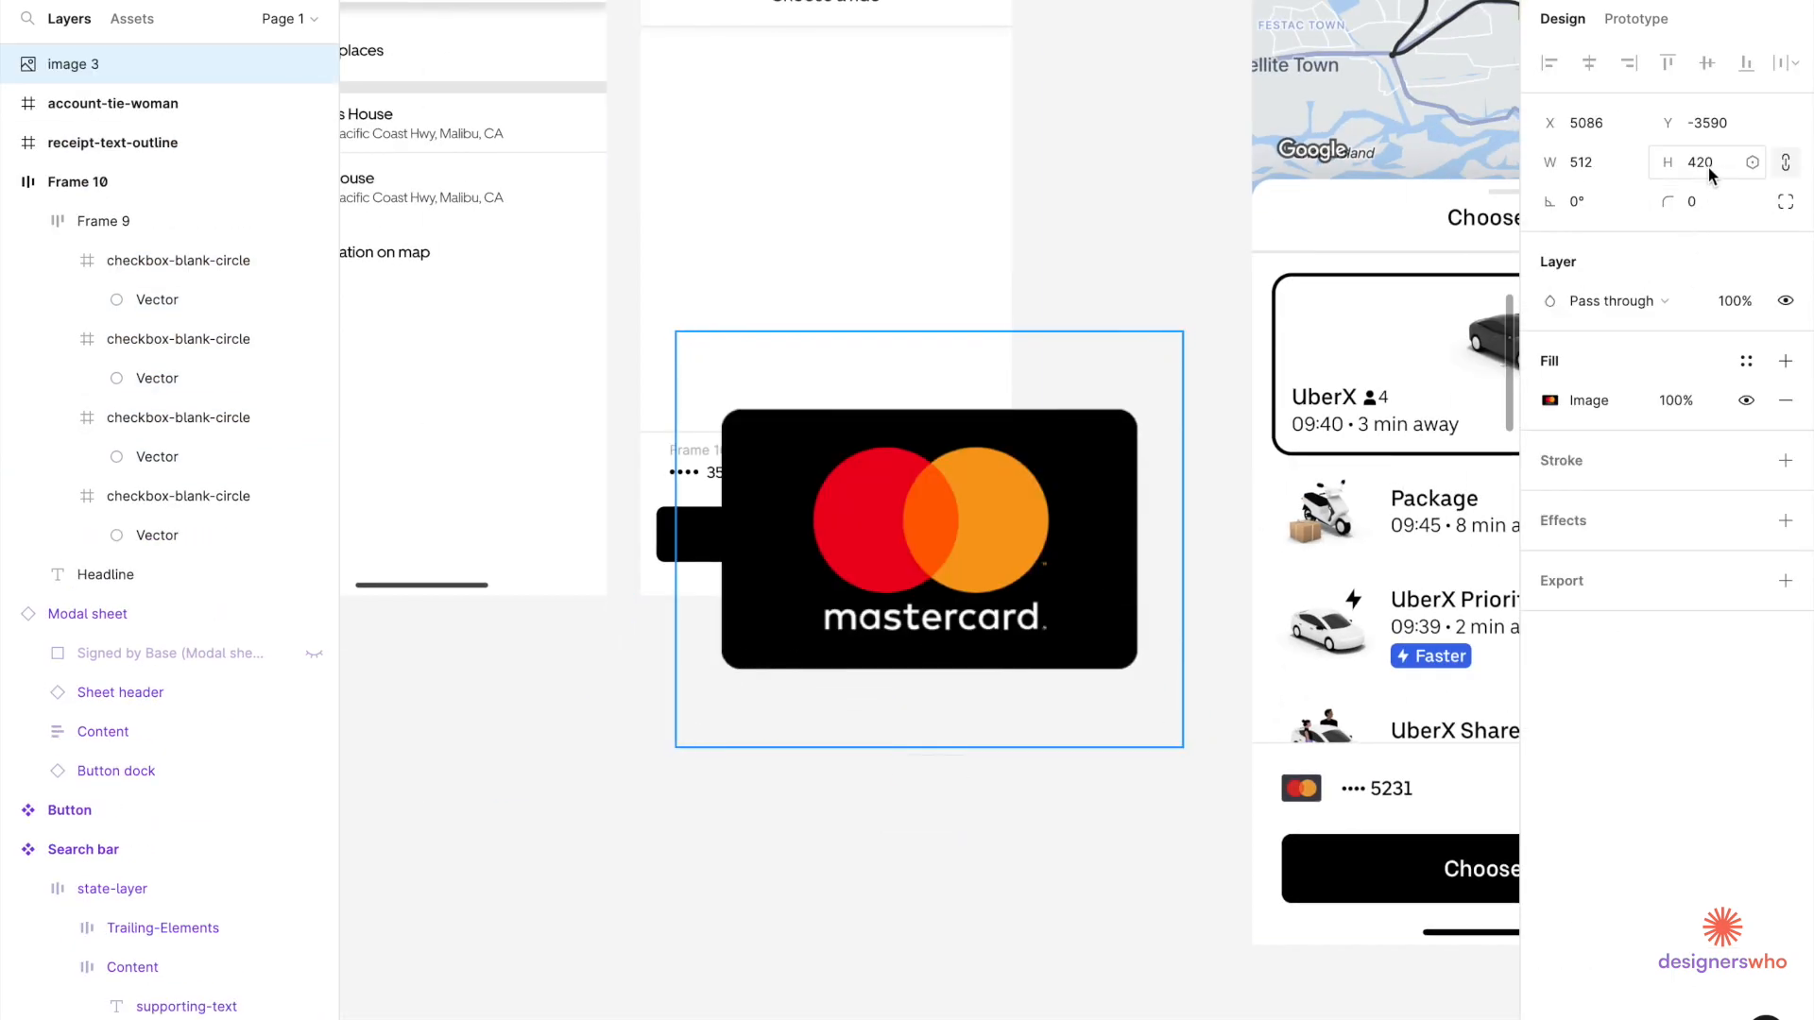
{"action": "type", "text": "40"}
{"action": "key", "text": "Return"}
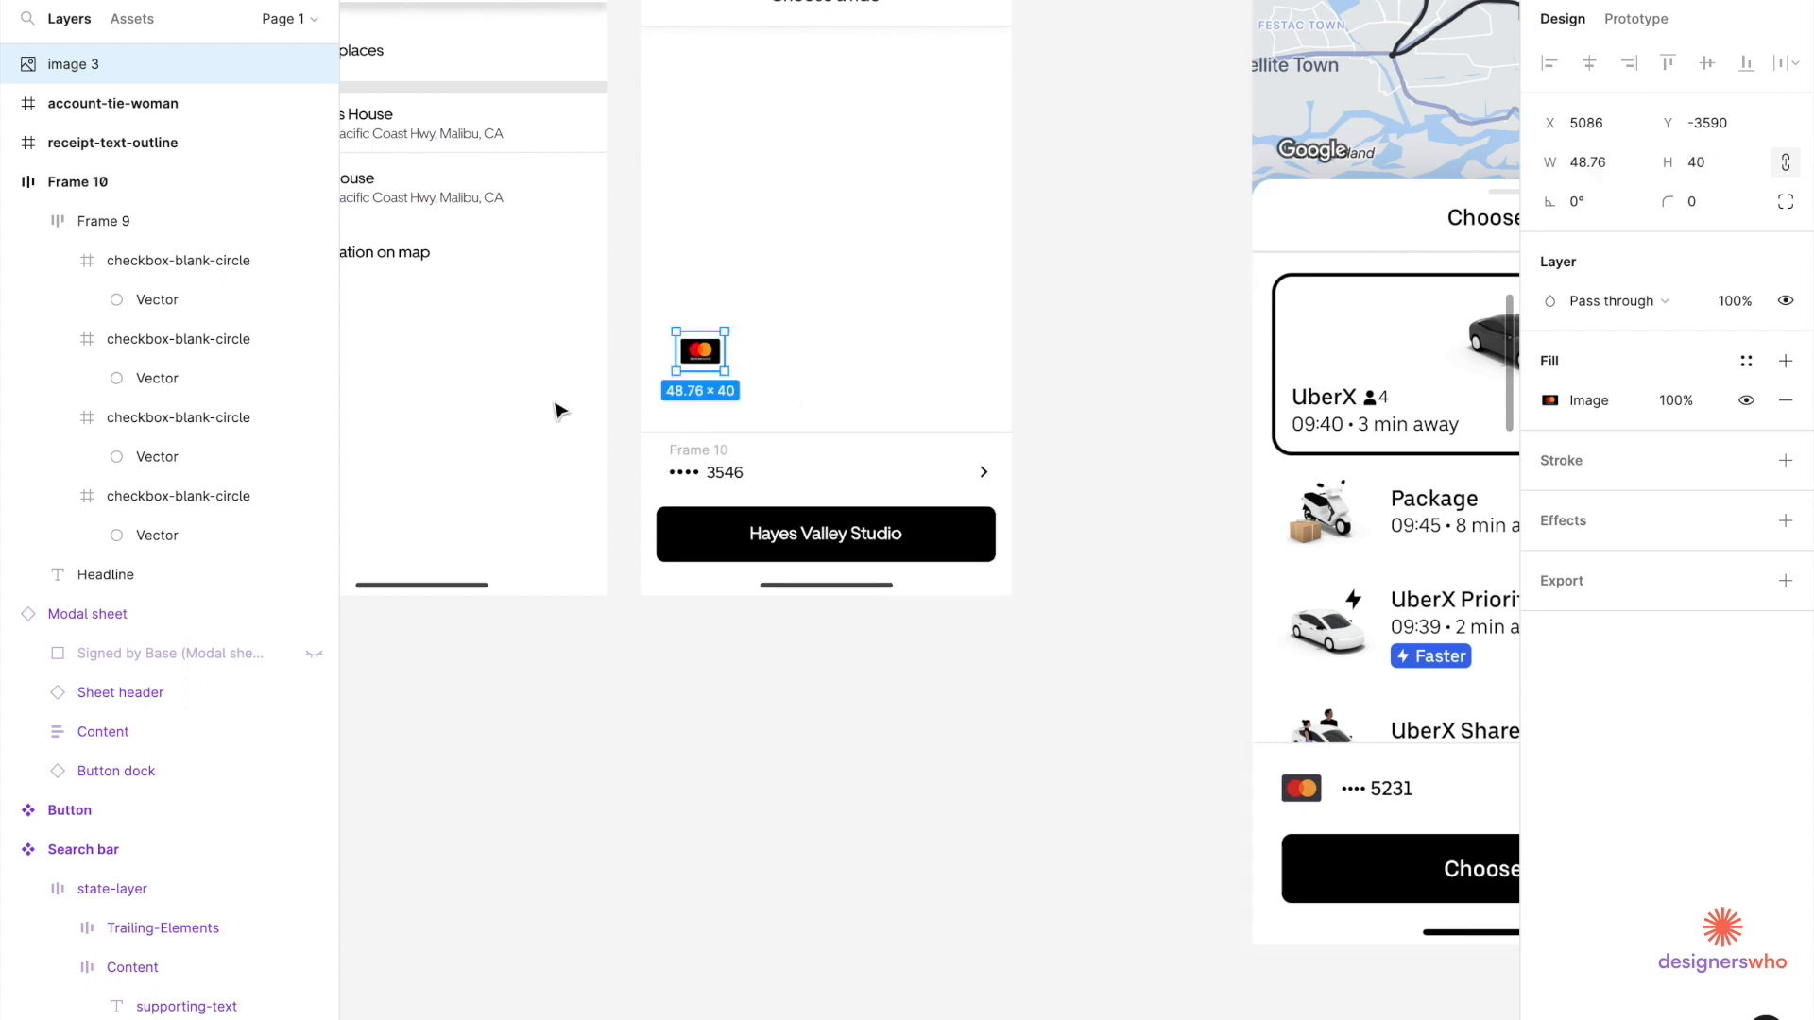
{"action": "scroll", "coordinate": [680, 350], "scroll_direction": "up", "scroll_amount": 5}
{"action": "left_click_drag", "start_coordinate": [749, 309], "coordinate": [728, 624]}
{"action": "scroll", "coordinate": [728, 619], "scroll_direction": "up", "scroll_amount": 5}
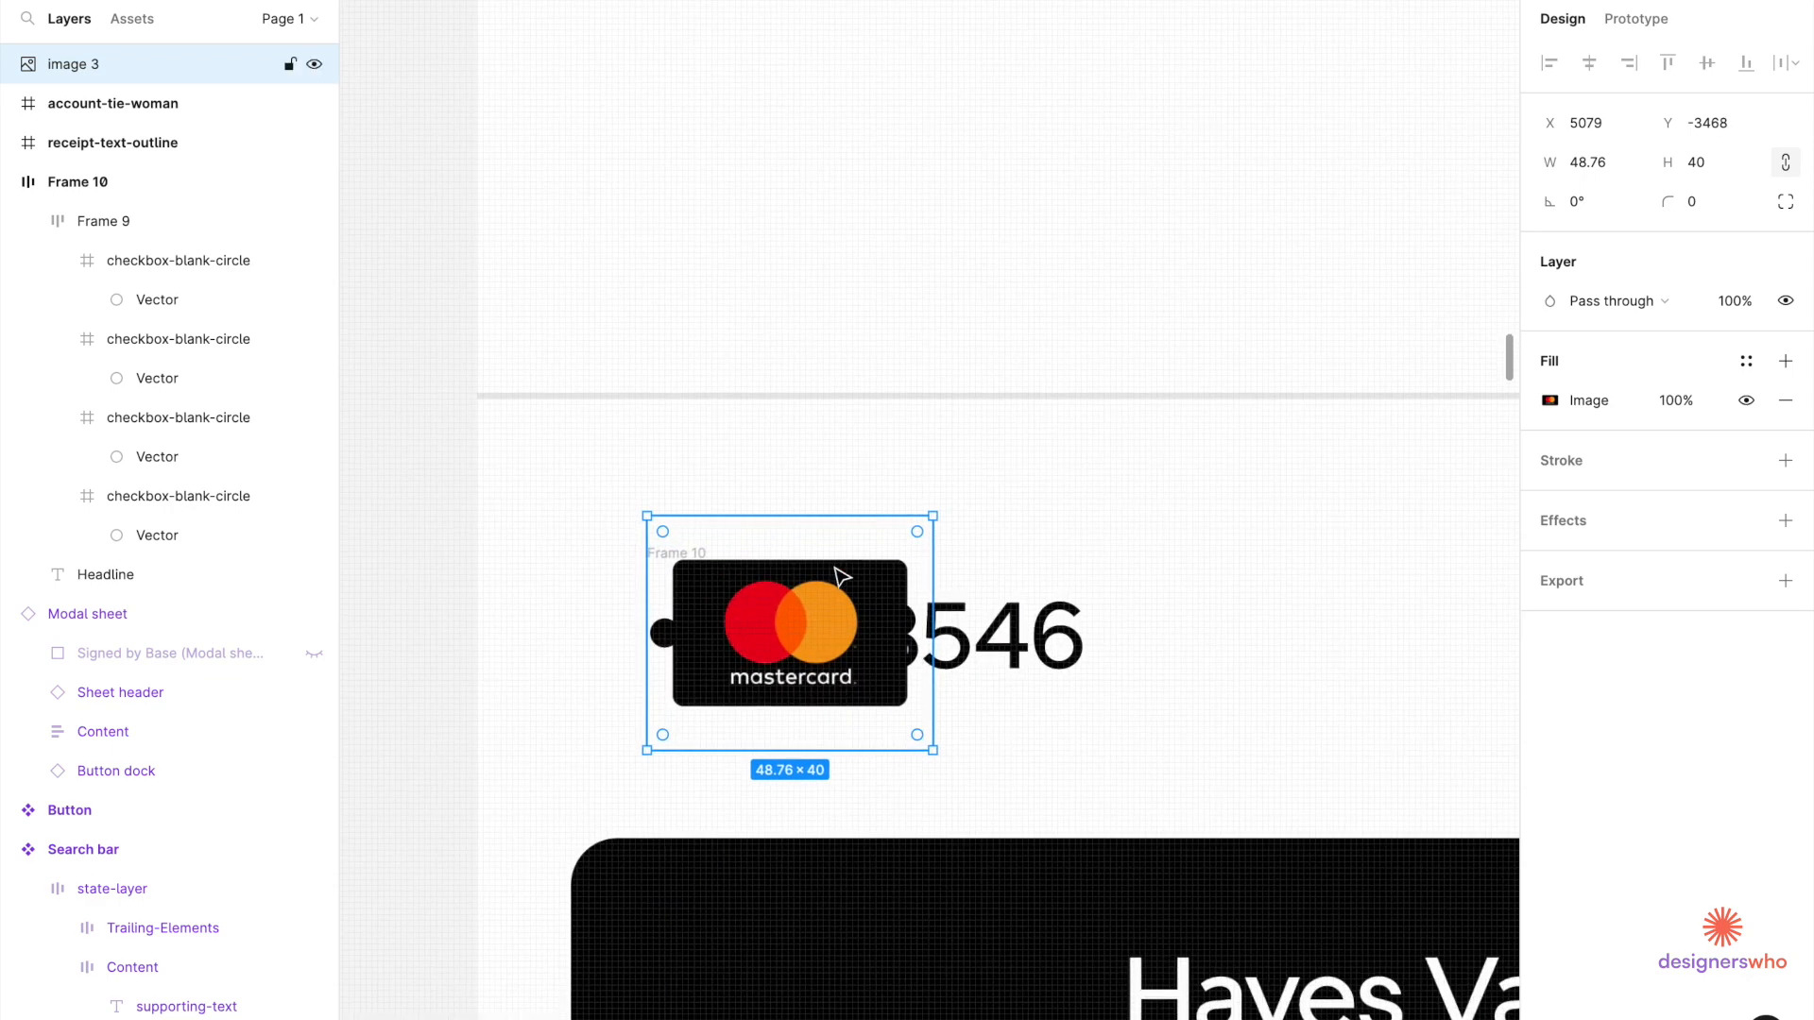
{"action": "scroll", "coordinate": [841, 577], "scroll_direction": "up", "scroll_amount": 2}
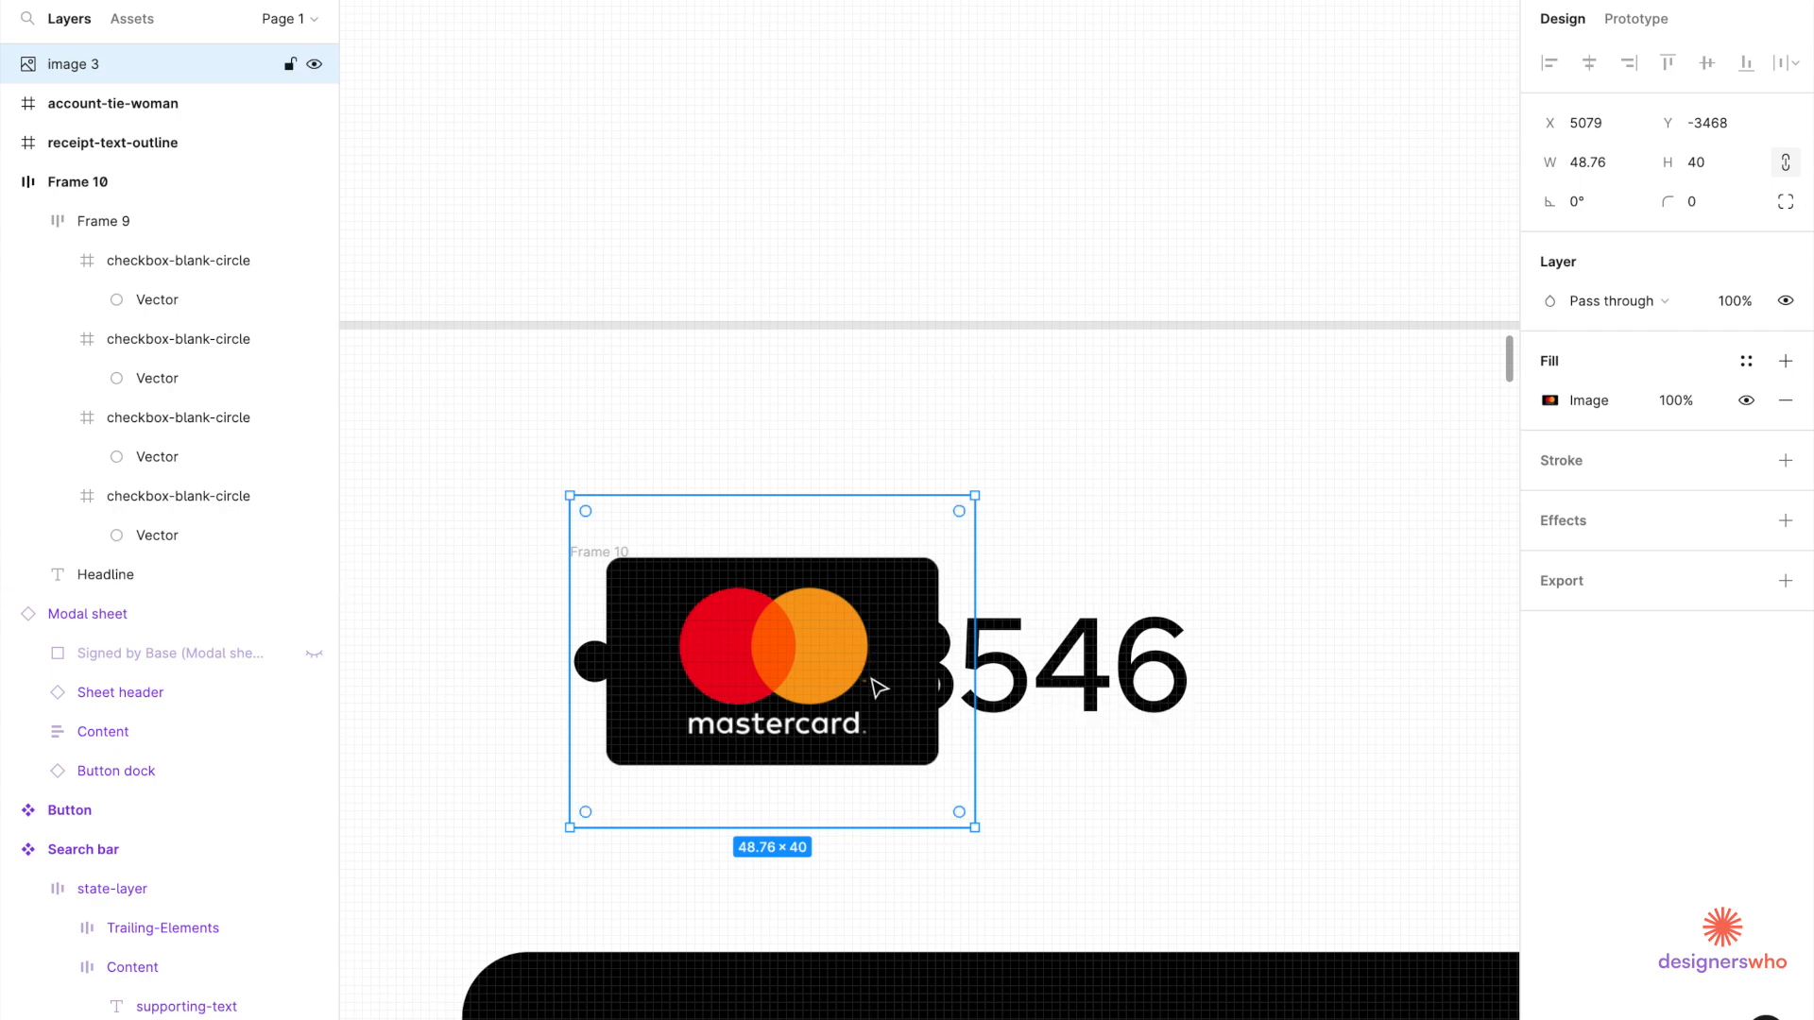
{"action": "left_click_drag", "start_coordinate": [877, 705], "coordinate": [1424, 694]}
{"action": "scroll", "coordinate": [1035, 741], "scroll_direction": "down", "scroll_amount": 5}
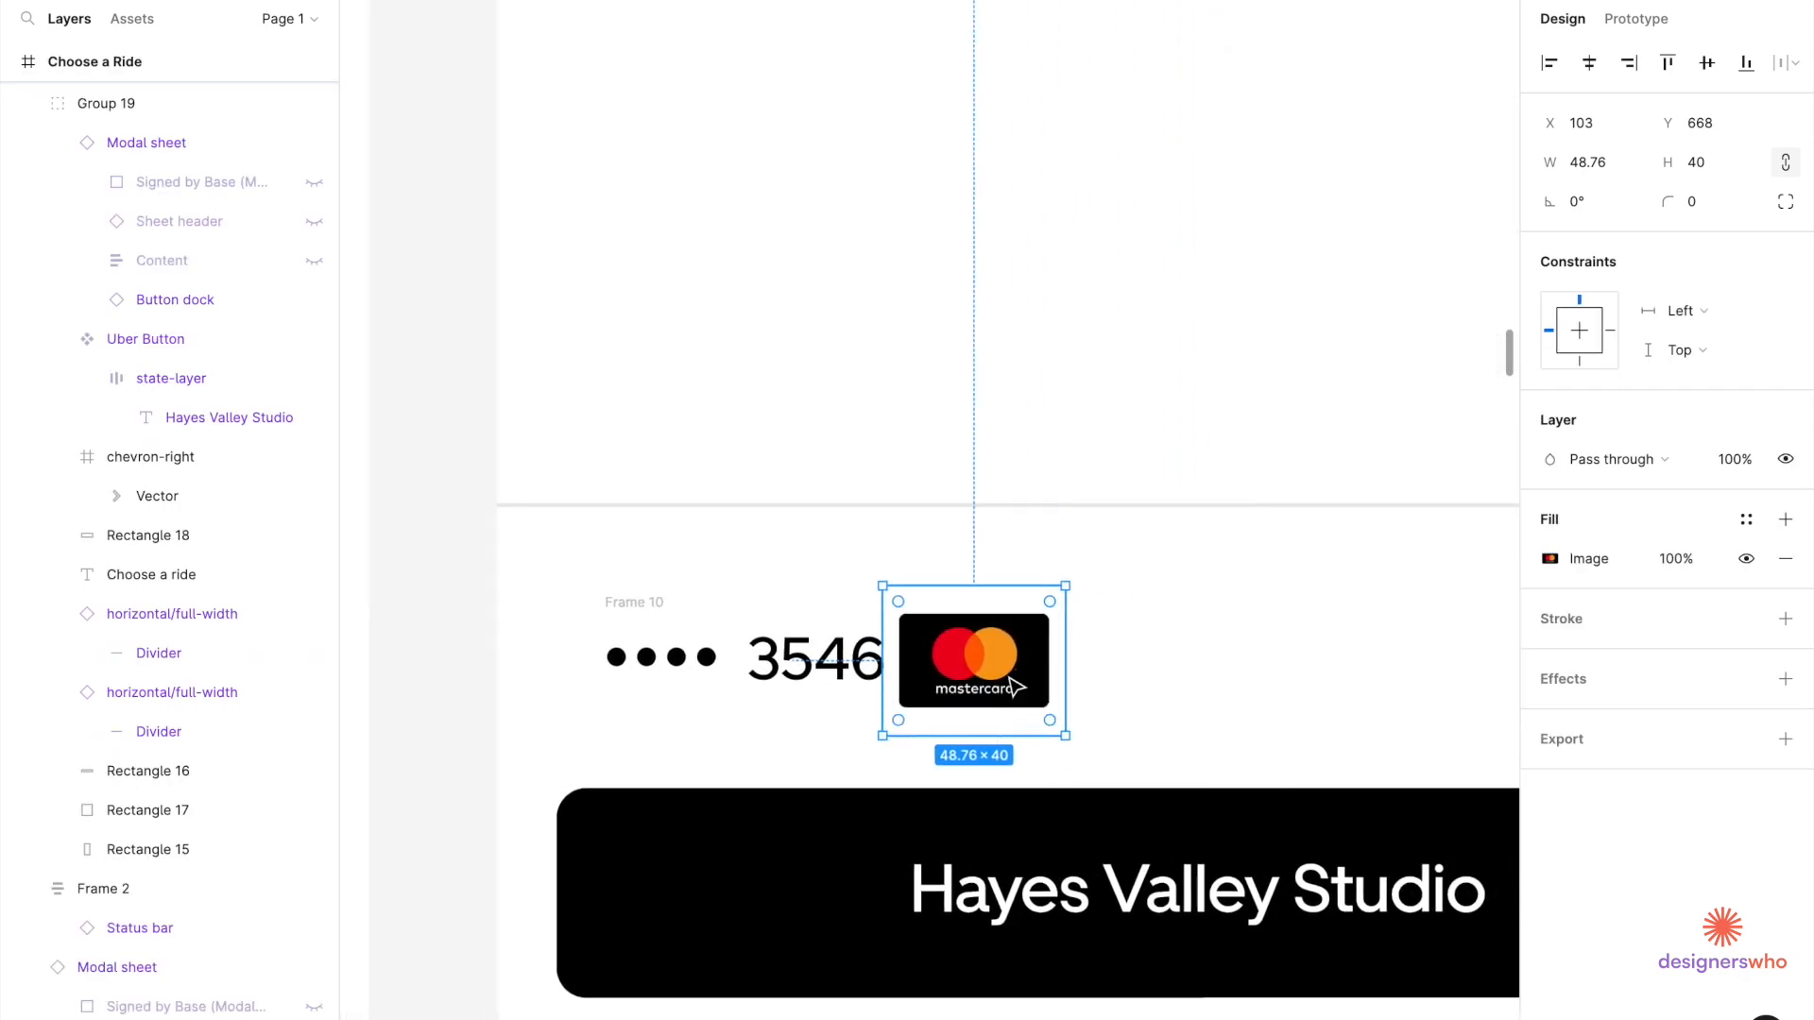
{"action": "left_click_drag", "start_coordinate": [1036, 687], "coordinate": [1053, 689]}
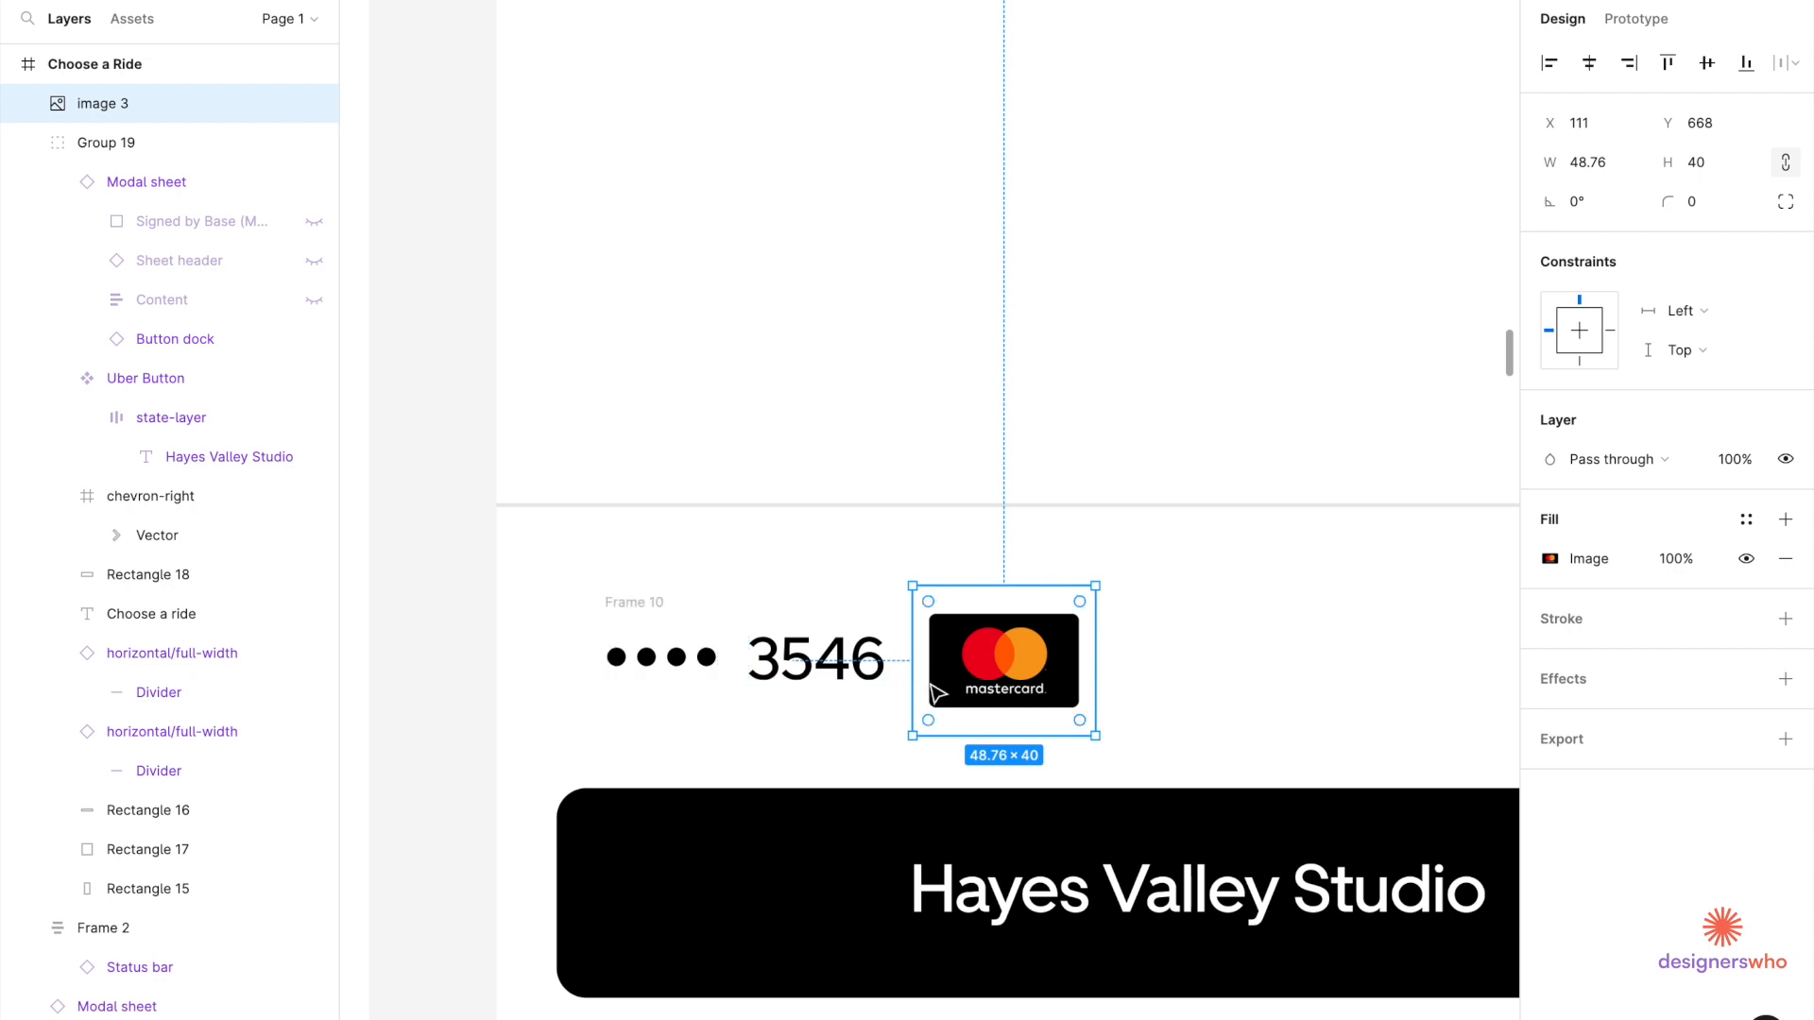
{"action": "left_click_drag", "start_coordinate": [925, 689], "coordinate": [977, 682]}
Cut the Mastercard image and paste it into Frame 10 ahead of •••• 3546.
{"action": "key", "text": "Delete"}
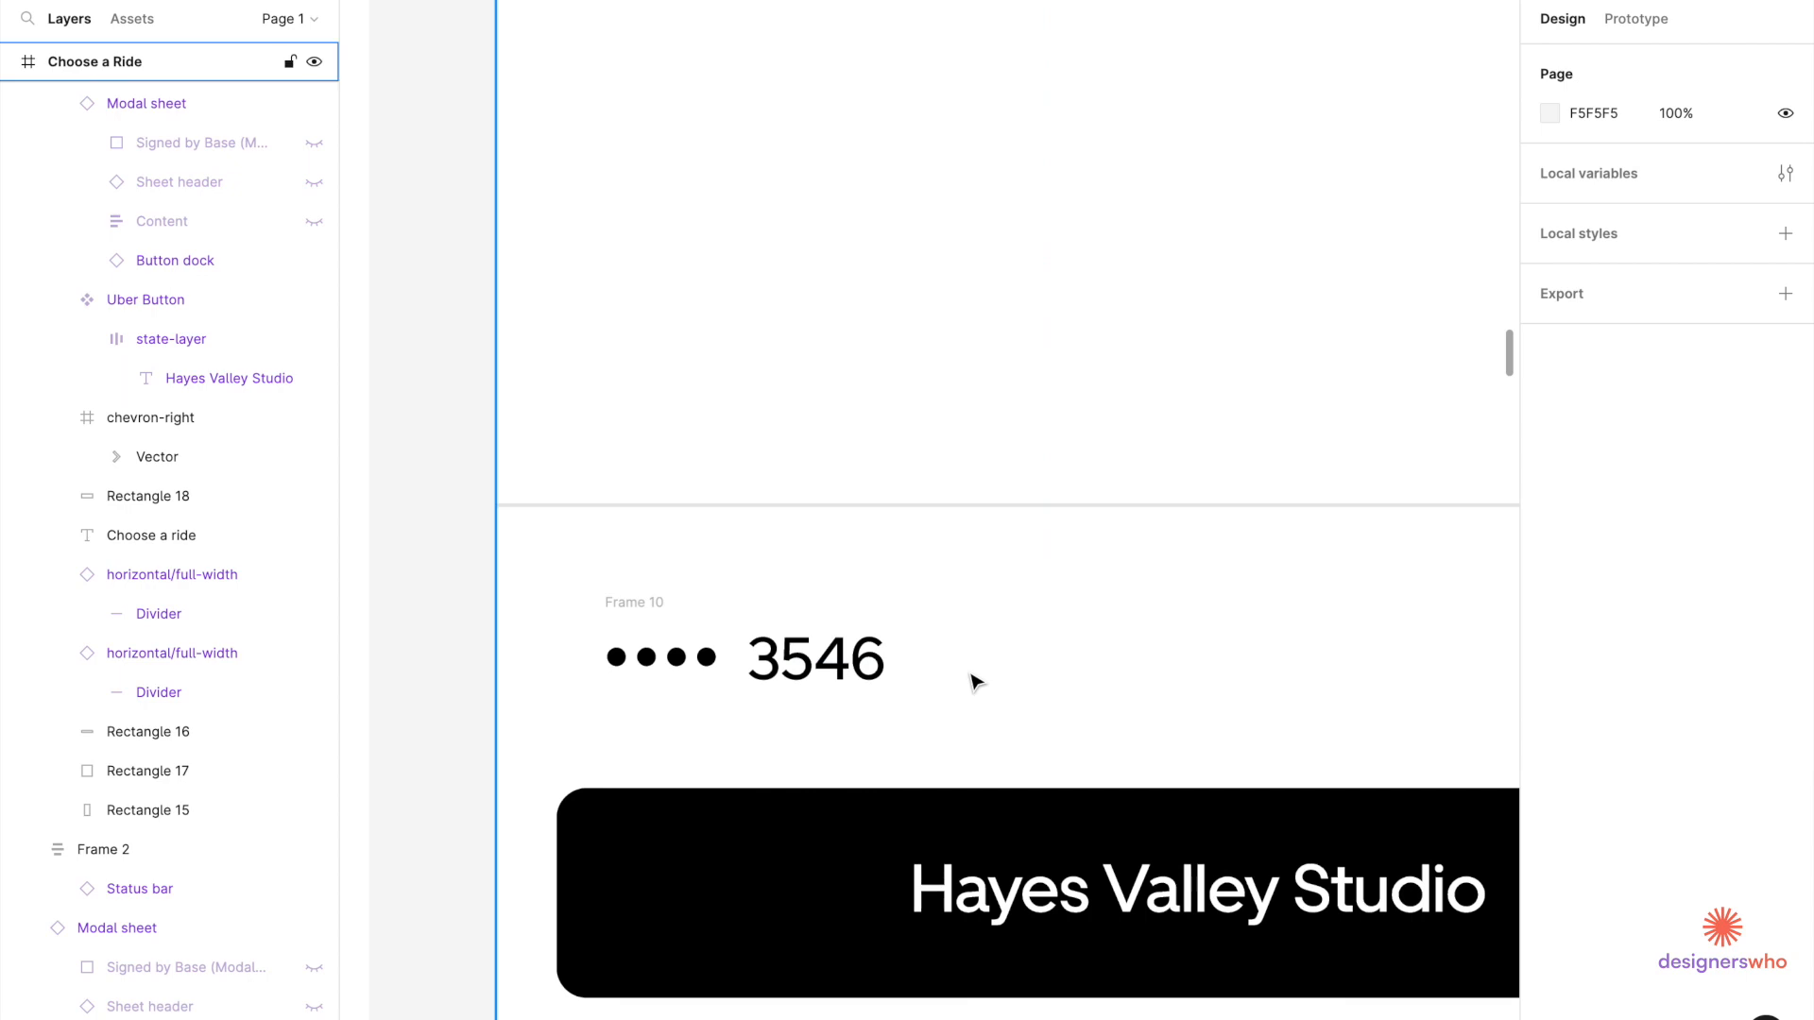
{"action": "left_click", "coordinate": [622, 639]}
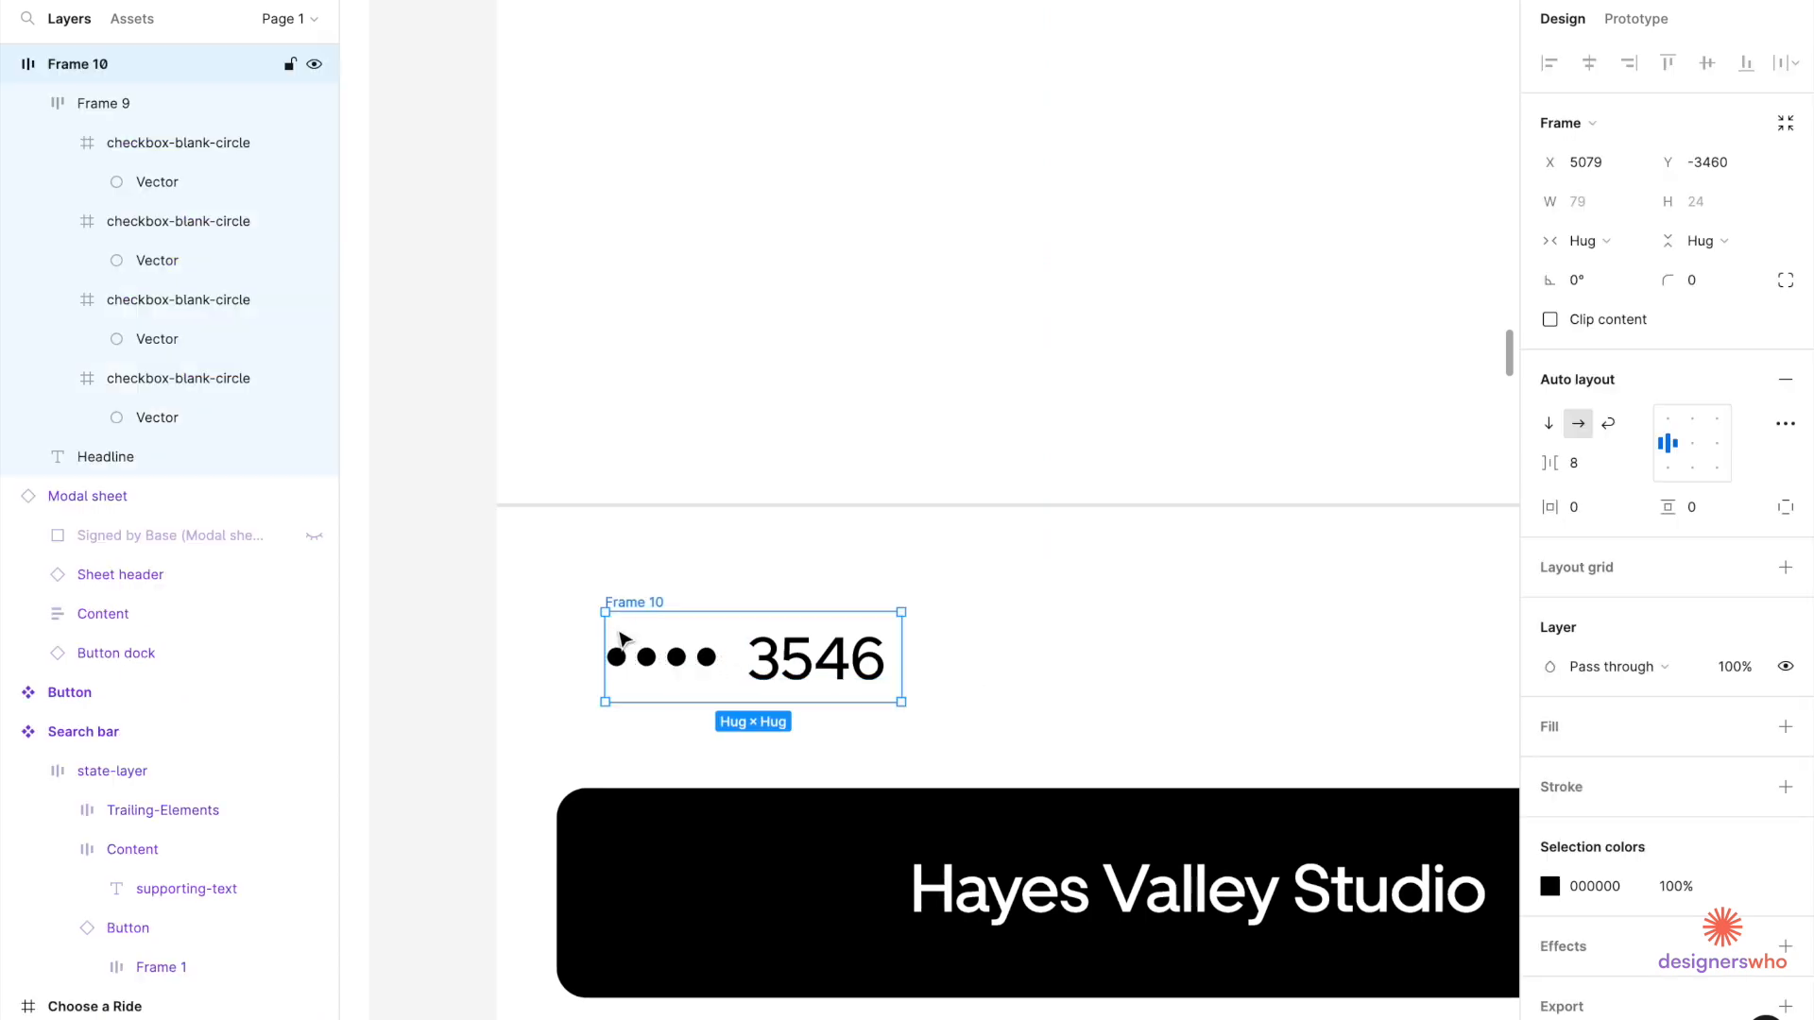
{"action": "key", "text": "ctrl+v"}
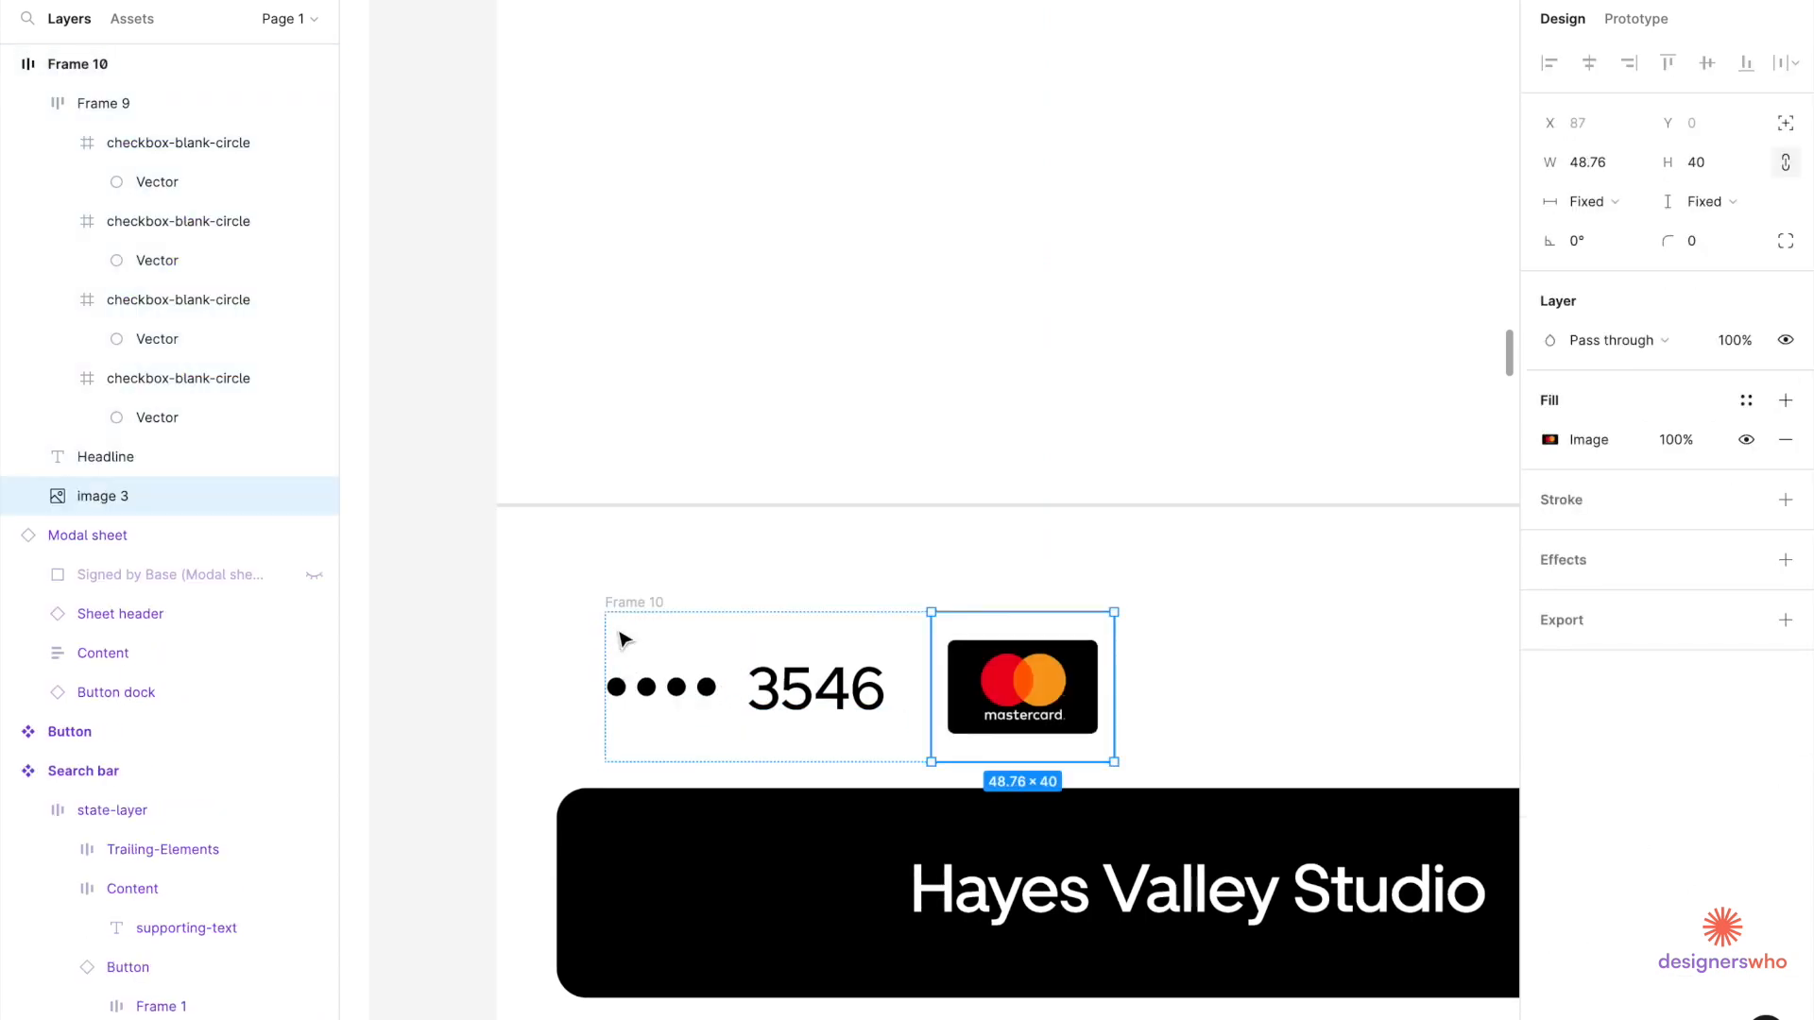
{"action": "key", "text": "Left"}
{"action": "key", "text": "Left"}
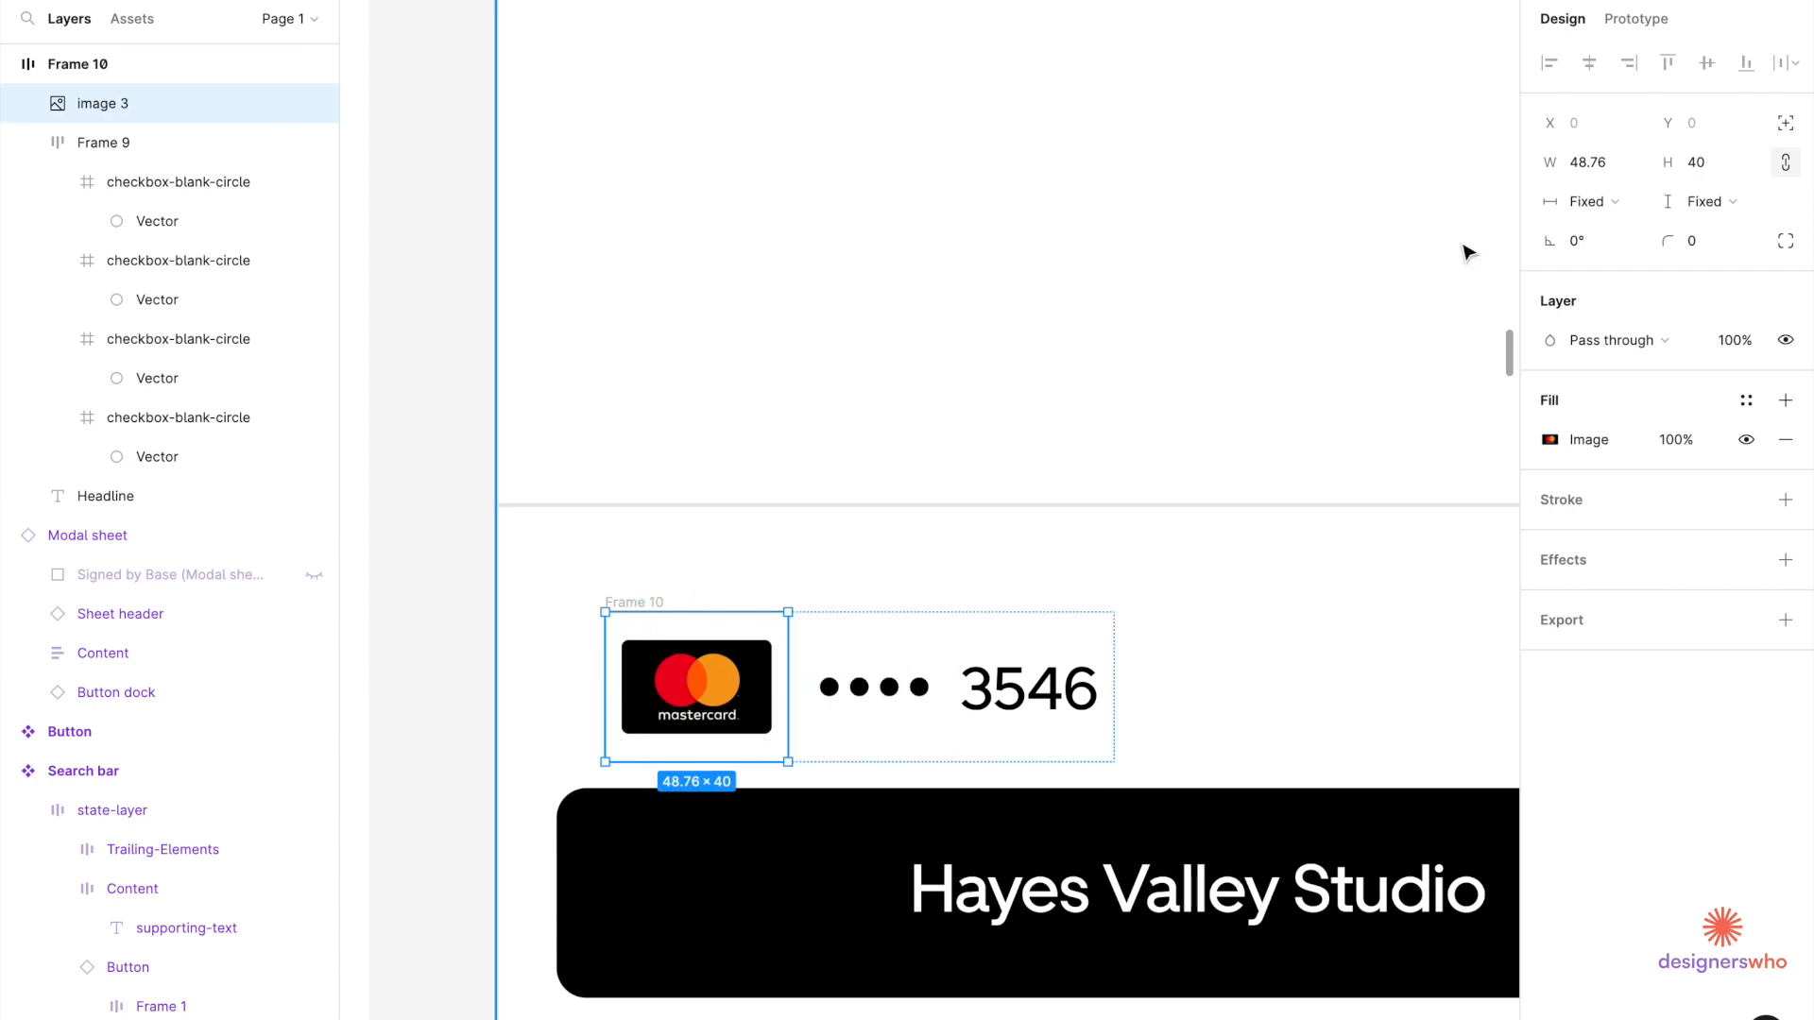
Measure the spacing around the card row and the 3546 text.
{"action": "left_click", "coordinate": [1227, 389]}
{"action": "scroll", "coordinate": [1227, 388], "scroll_direction": "down", "scroll_amount": 5}
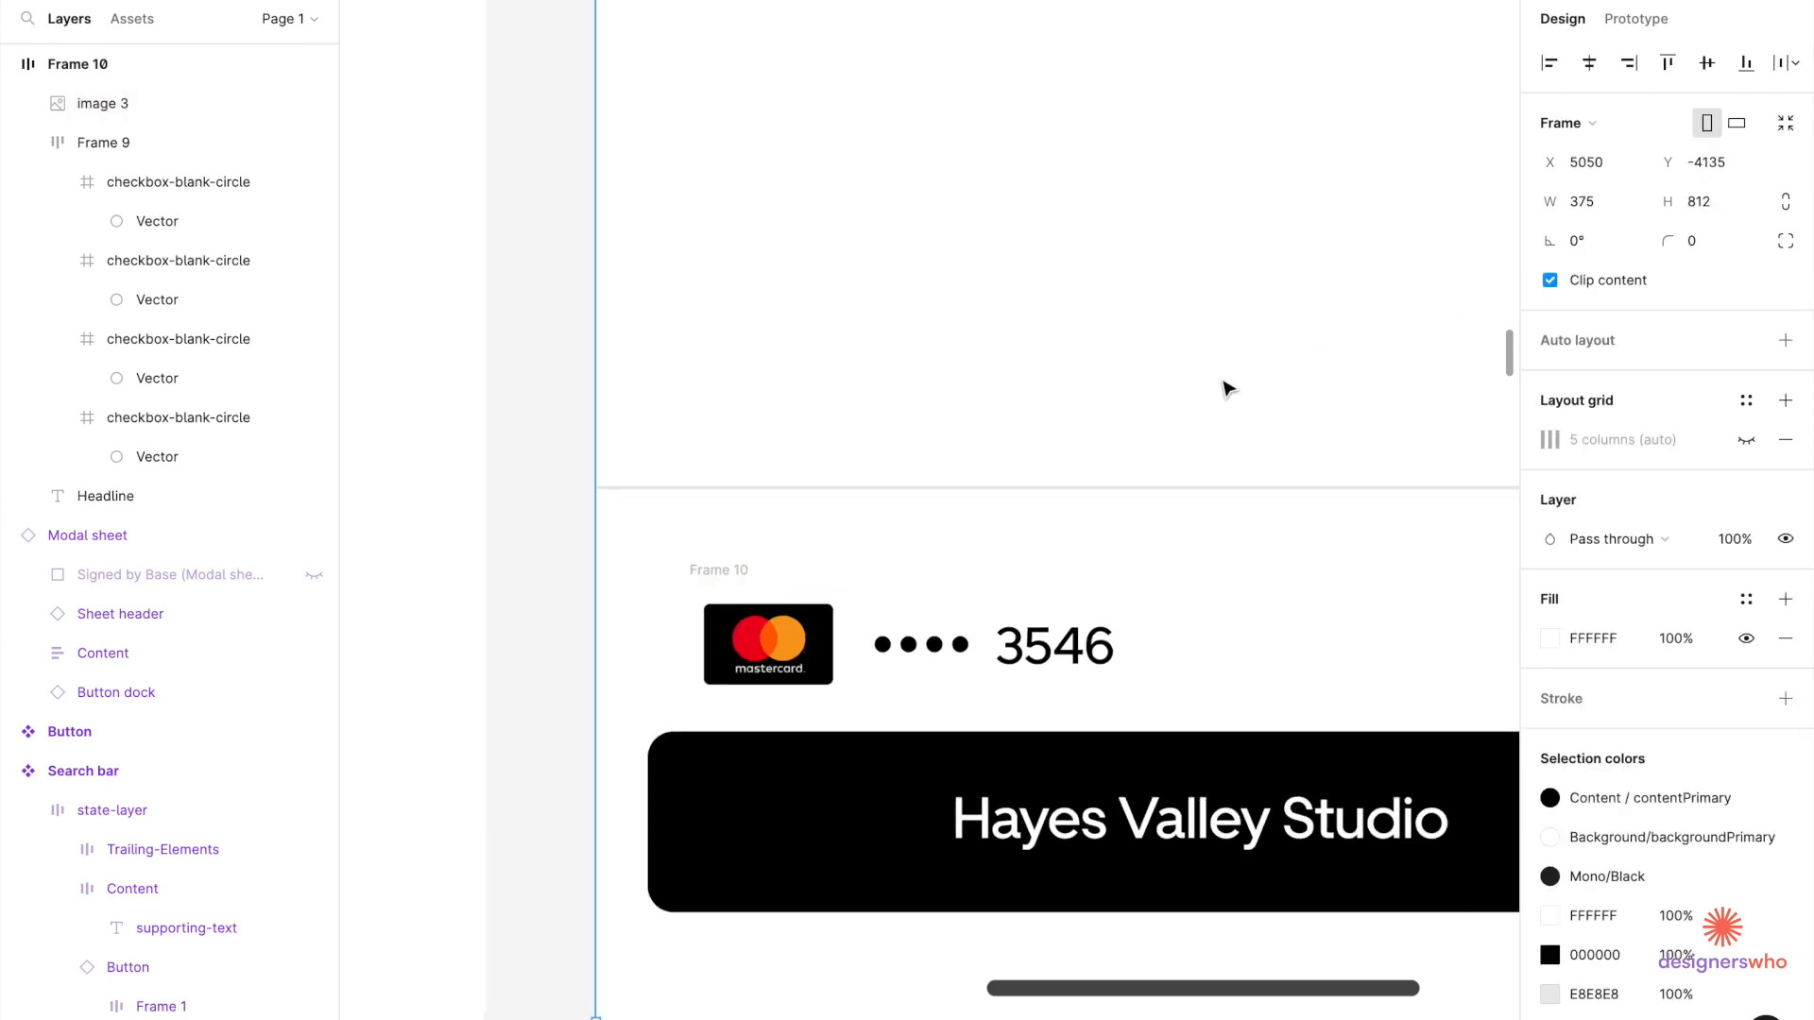
{"action": "scroll", "coordinate": [1227, 388], "scroll_direction": "right", "scroll_amount": 3}
{"action": "scroll", "coordinate": [844, 477], "scroll_direction": "up", "scroll_amount": 3}
{"action": "left_click", "coordinate": [648, 497]}
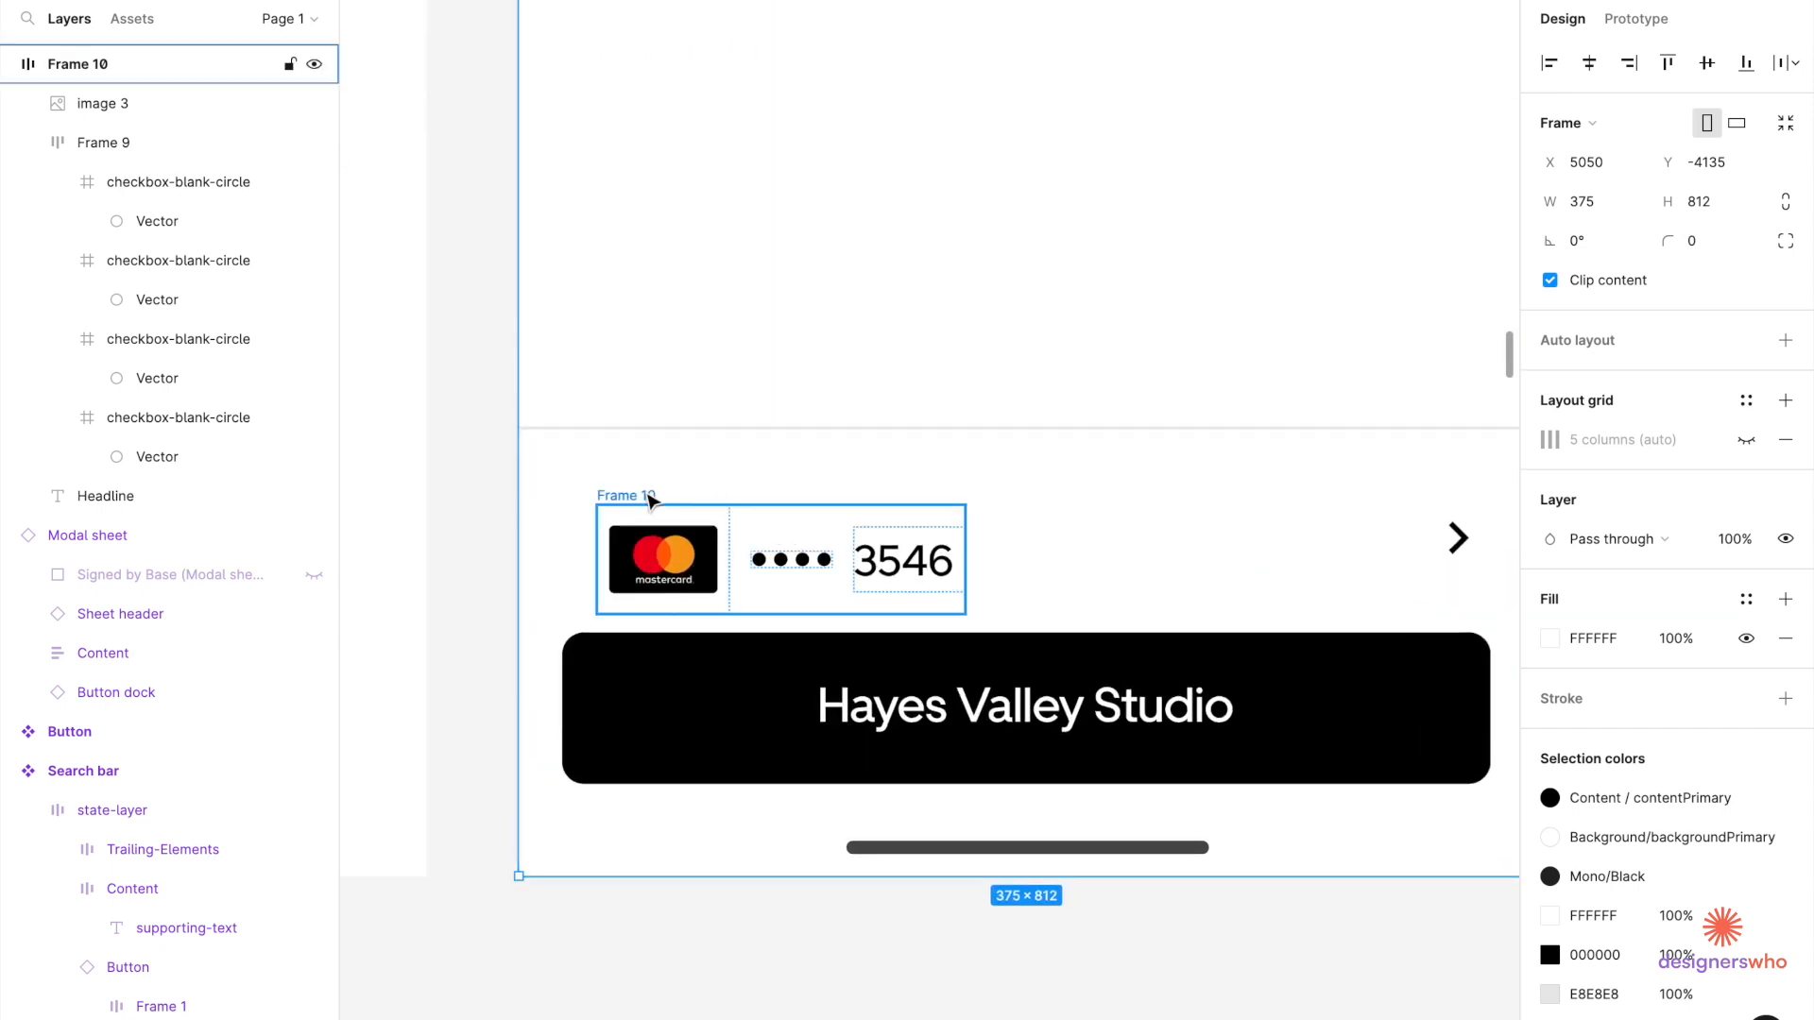
{"action": "key", "text": "alt"}
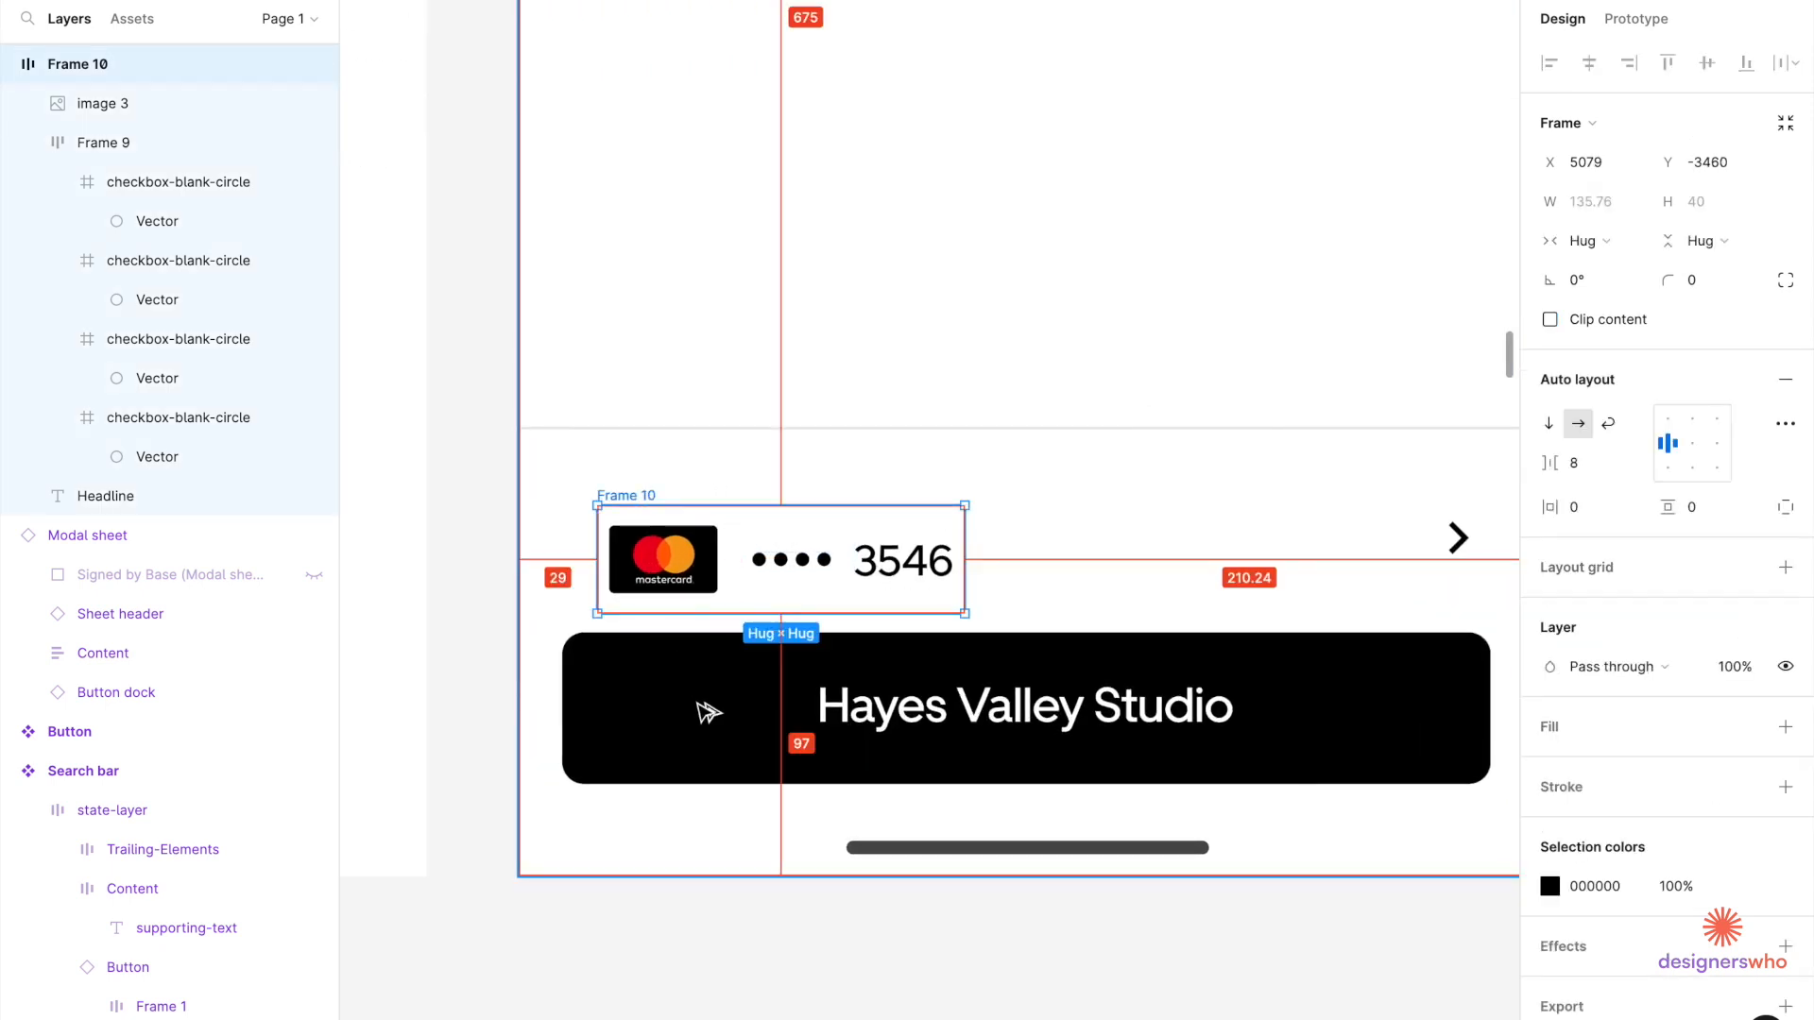
{"action": "key", "text": "alt"}
{"action": "left_click", "coordinate": [904, 579]}
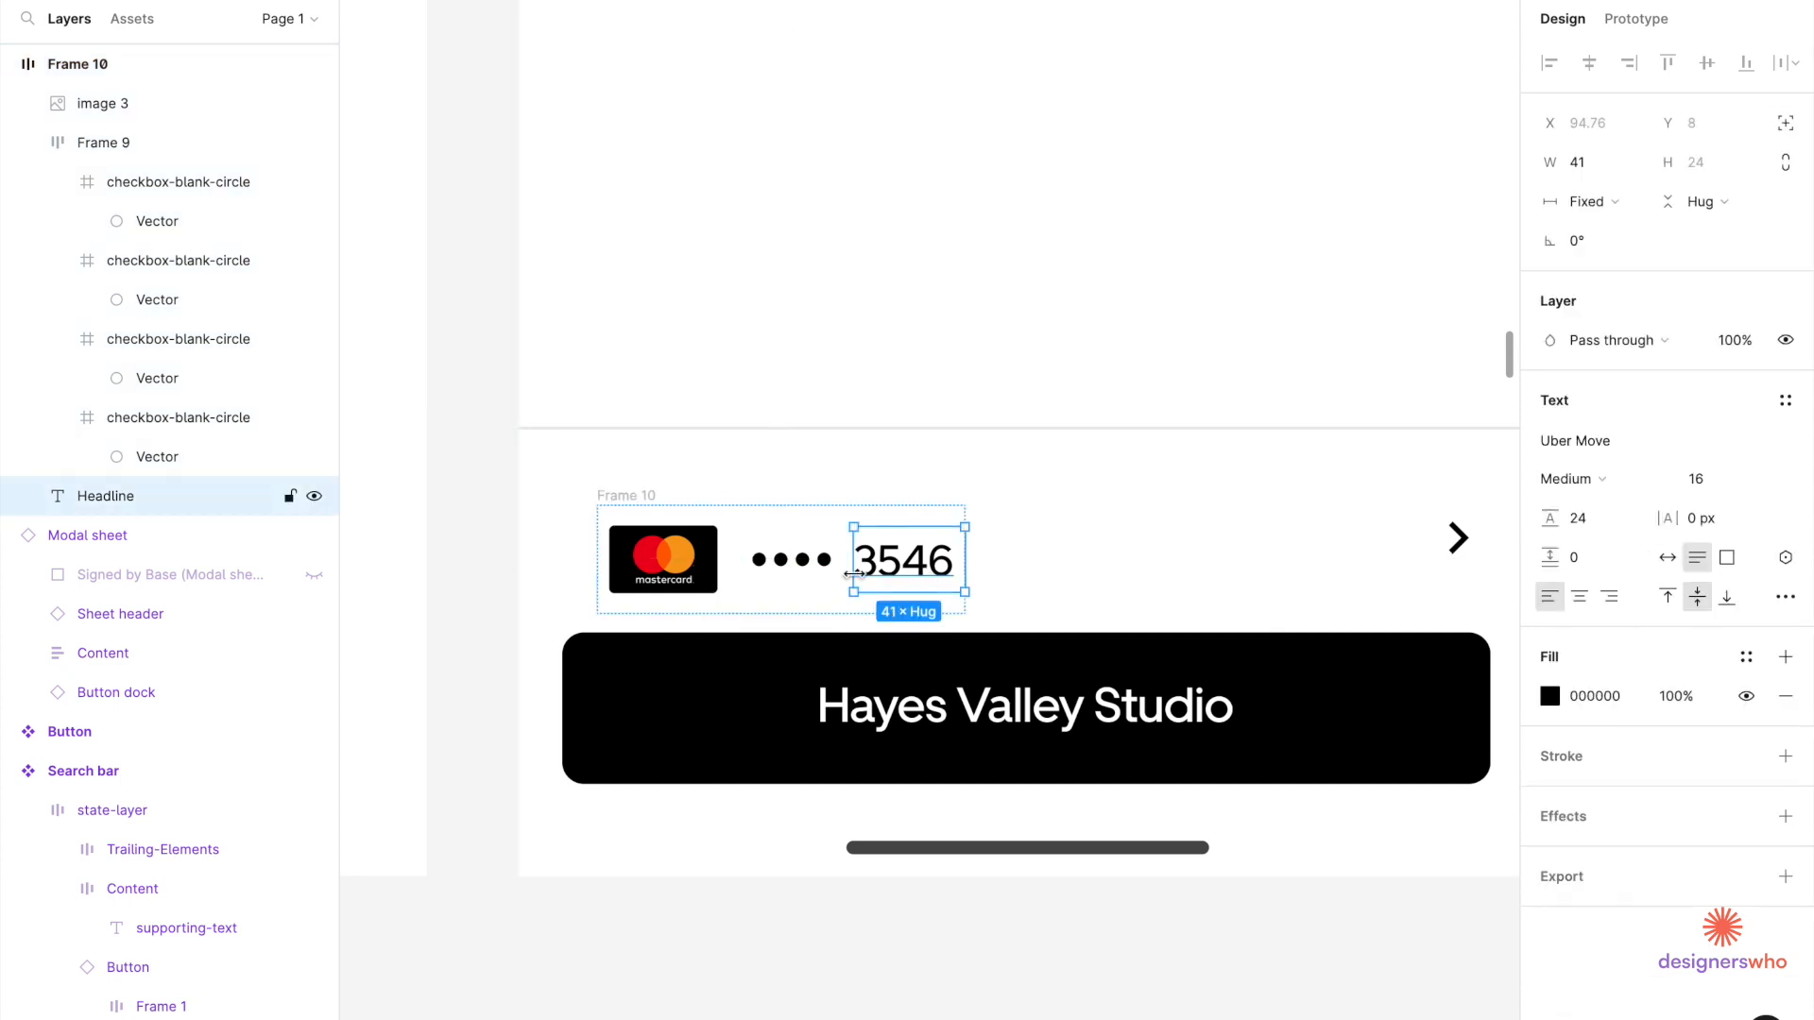
{"action": "key", "text": "alt"}
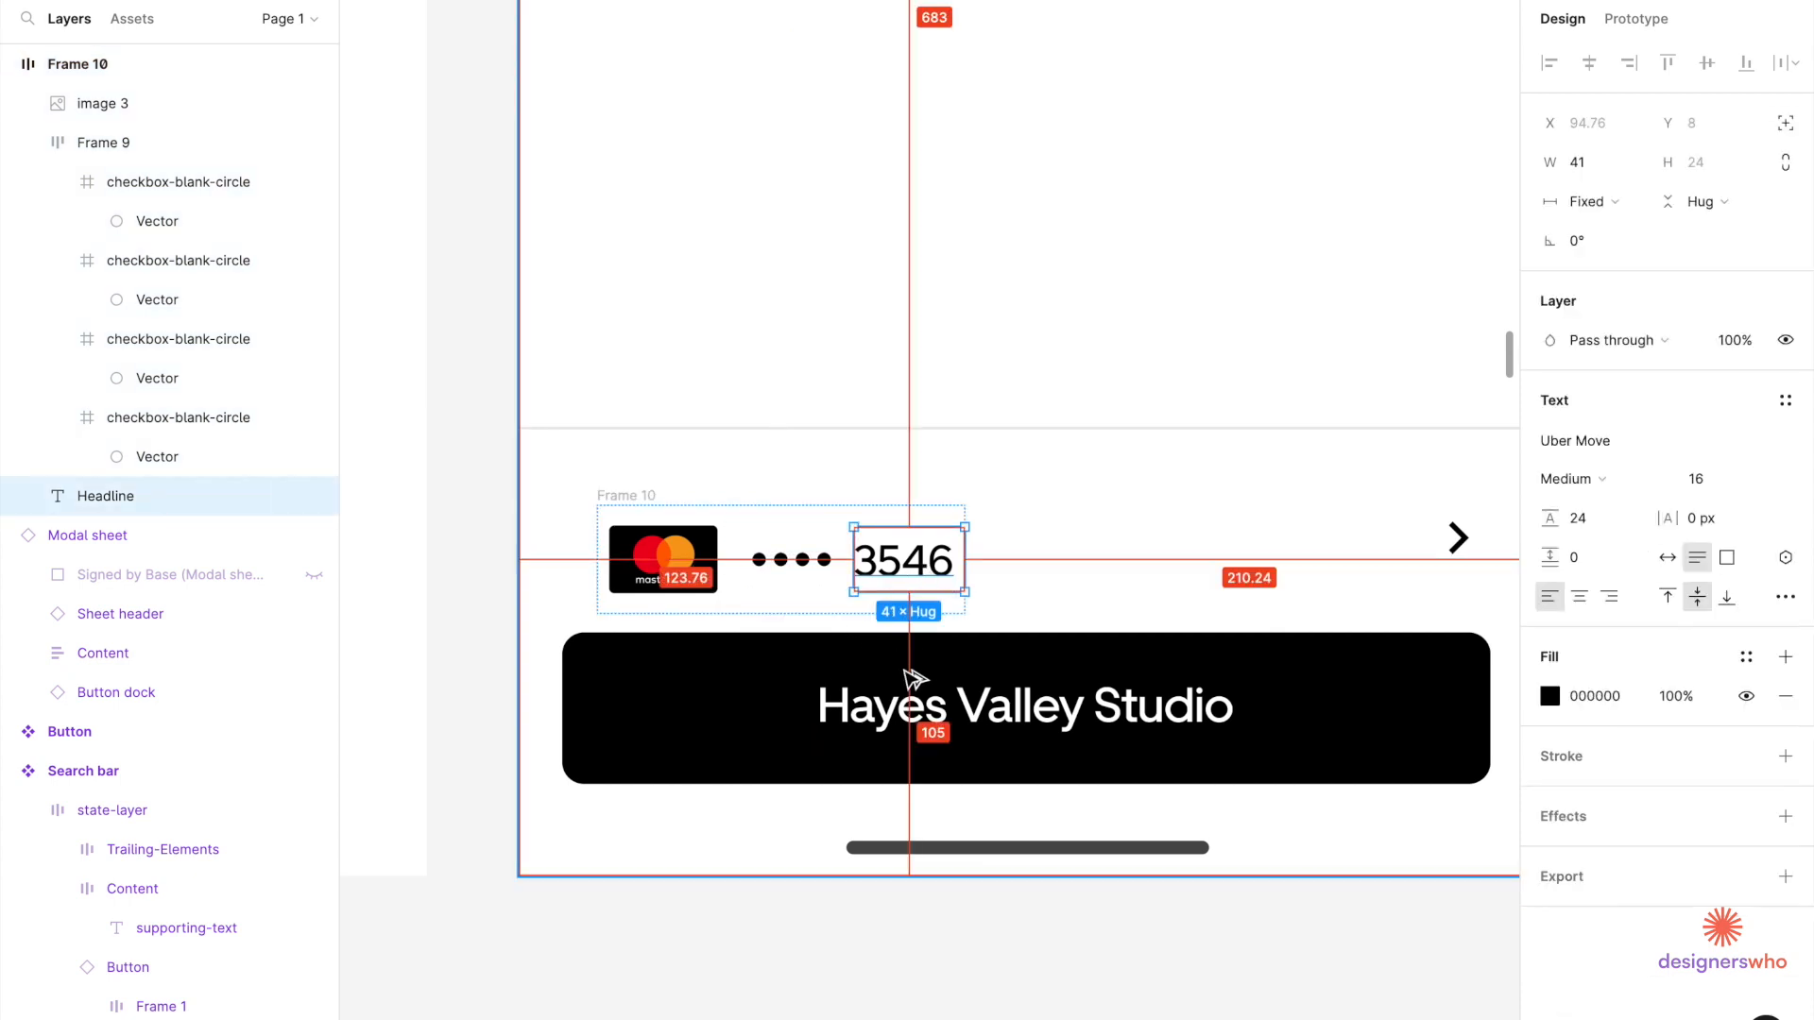
{"action": "left_click", "coordinate": [647, 501]}
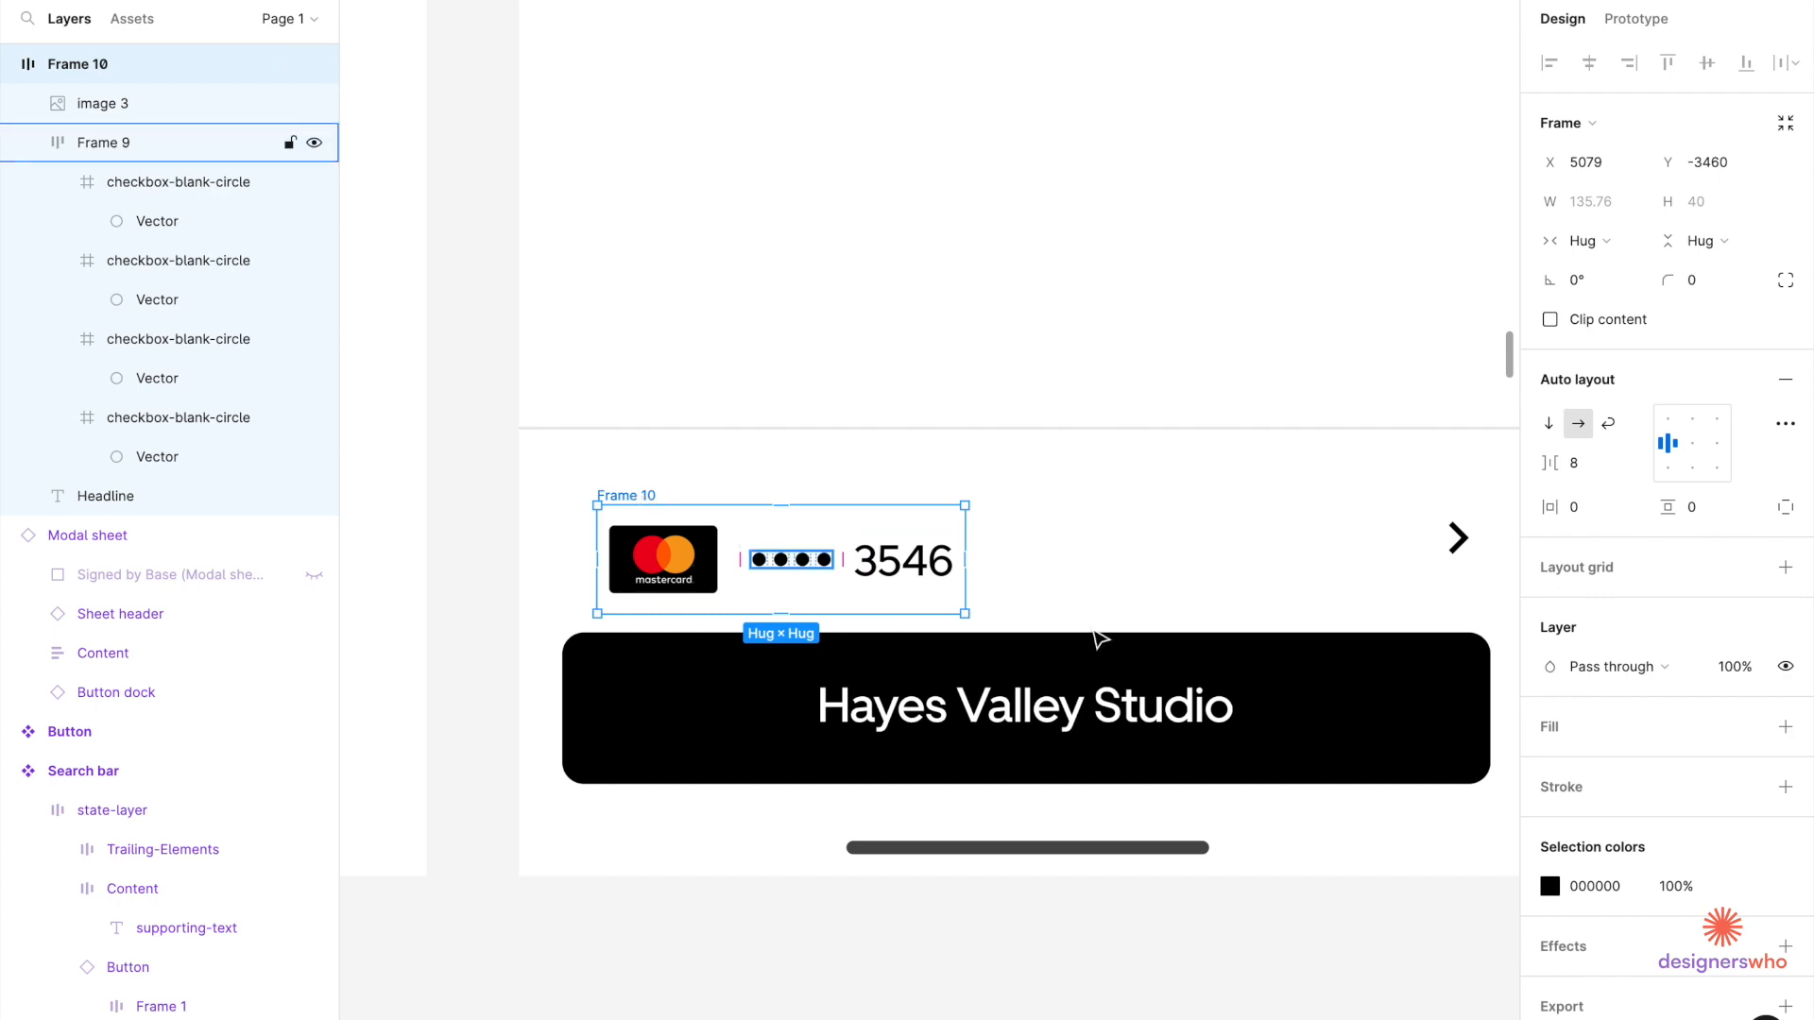
Select the chevron icon on its own.
{"action": "double_click", "coordinate": [1462, 548], "text": "shift"}
{"action": "double_click", "coordinate": [1462, 548], "text": "shift"}
{"action": "left_click", "coordinate": [1462, 548]}
{"action": "double_click", "coordinate": [1462, 548]}
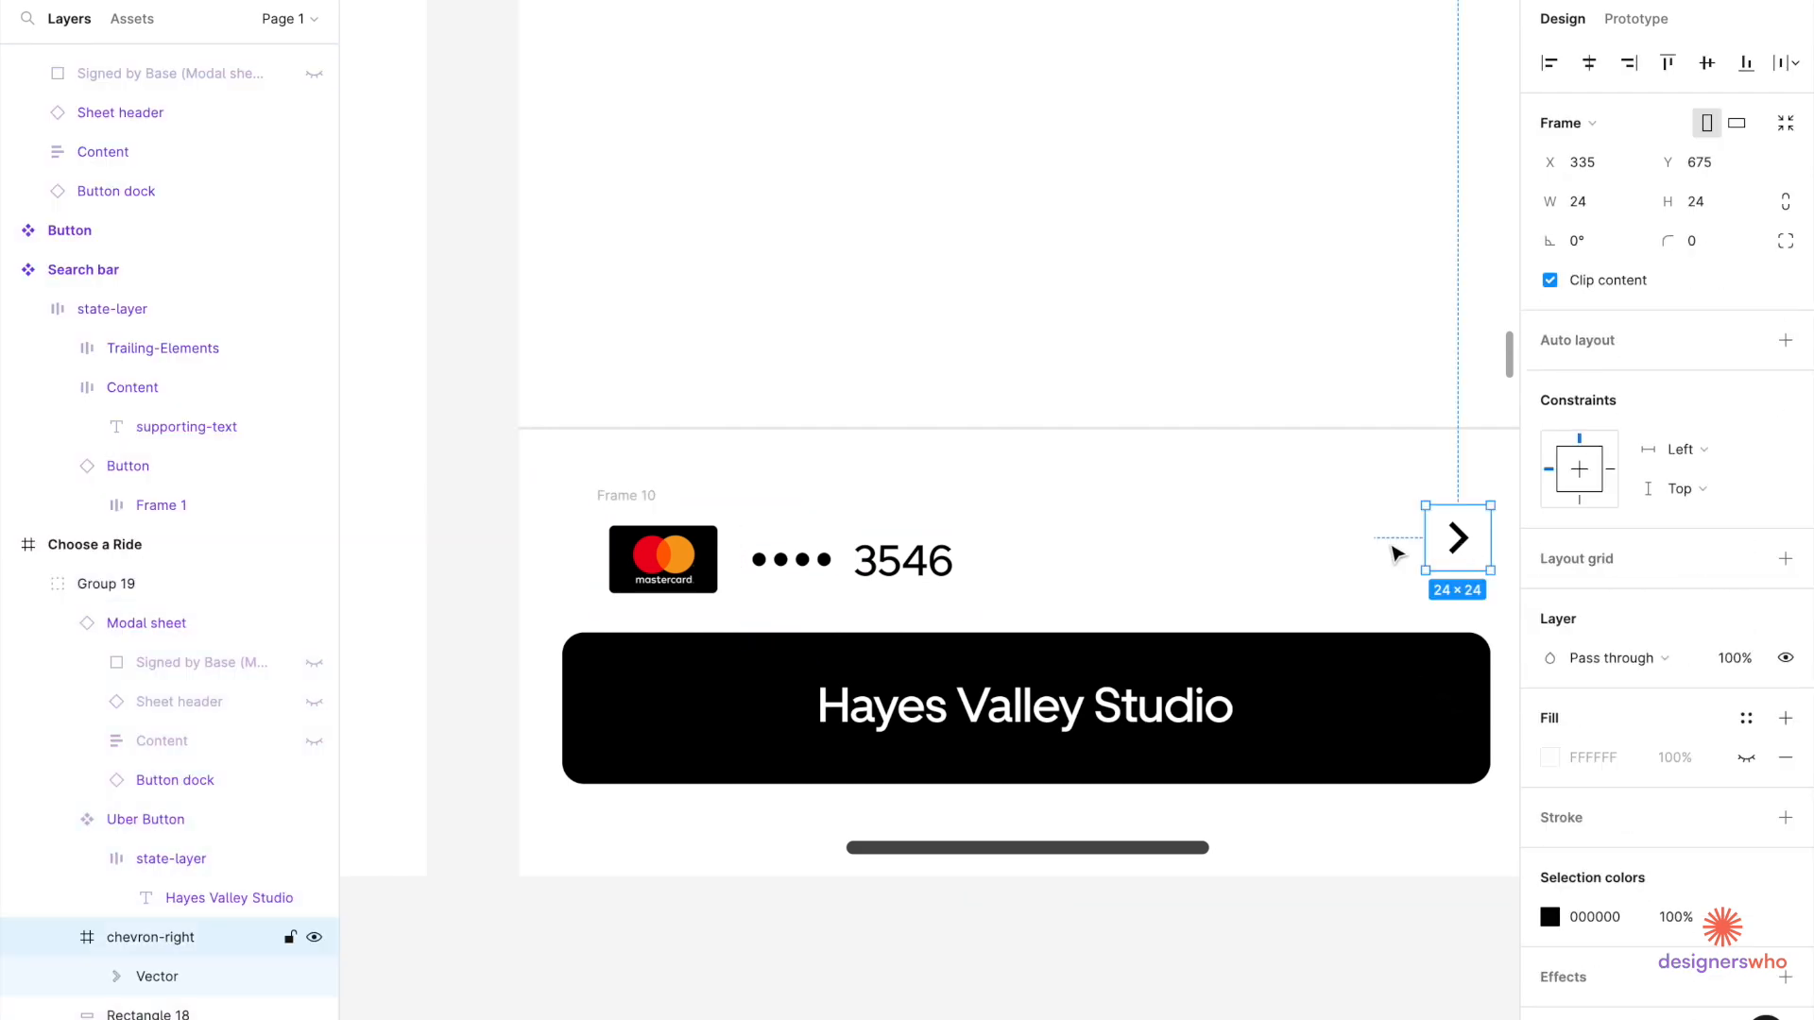
Wrap the card row and chevron in an auto-layout frame with items centred vertically.
{"action": "left_click", "coordinate": [621, 497], "text": "shift"}
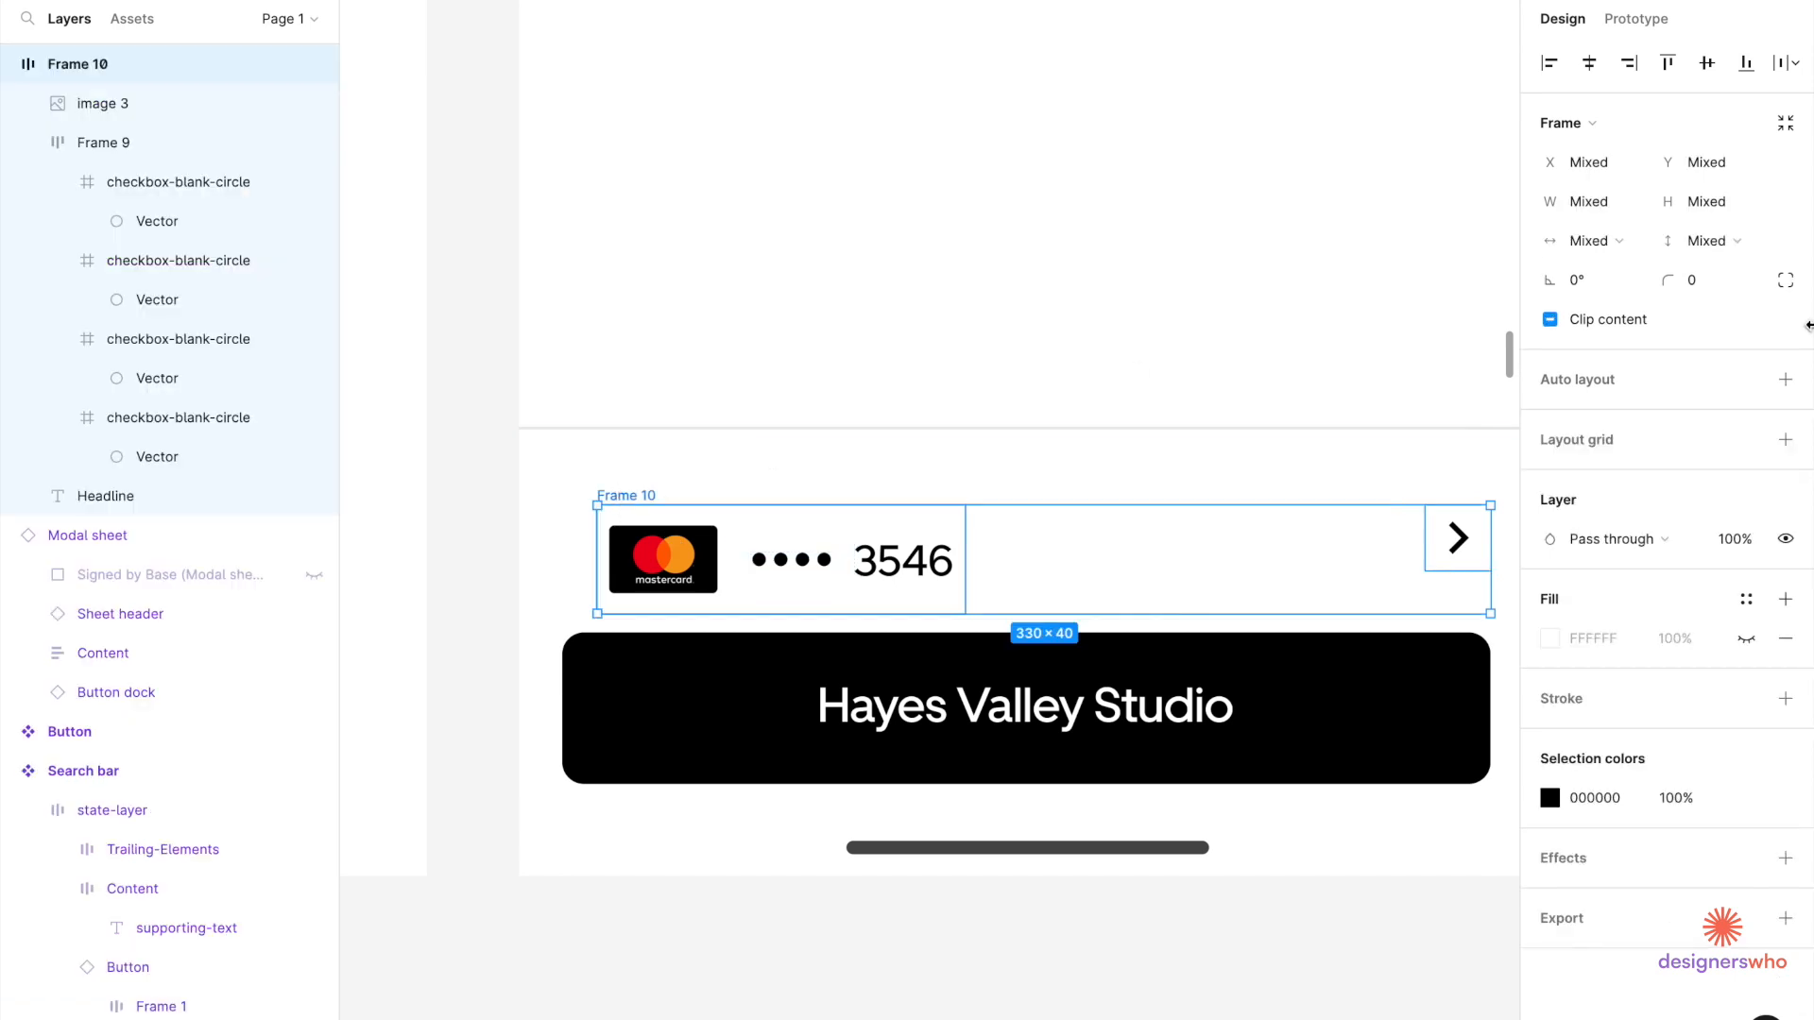
{"action": "left_click", "coordinate": [1784, 380]}
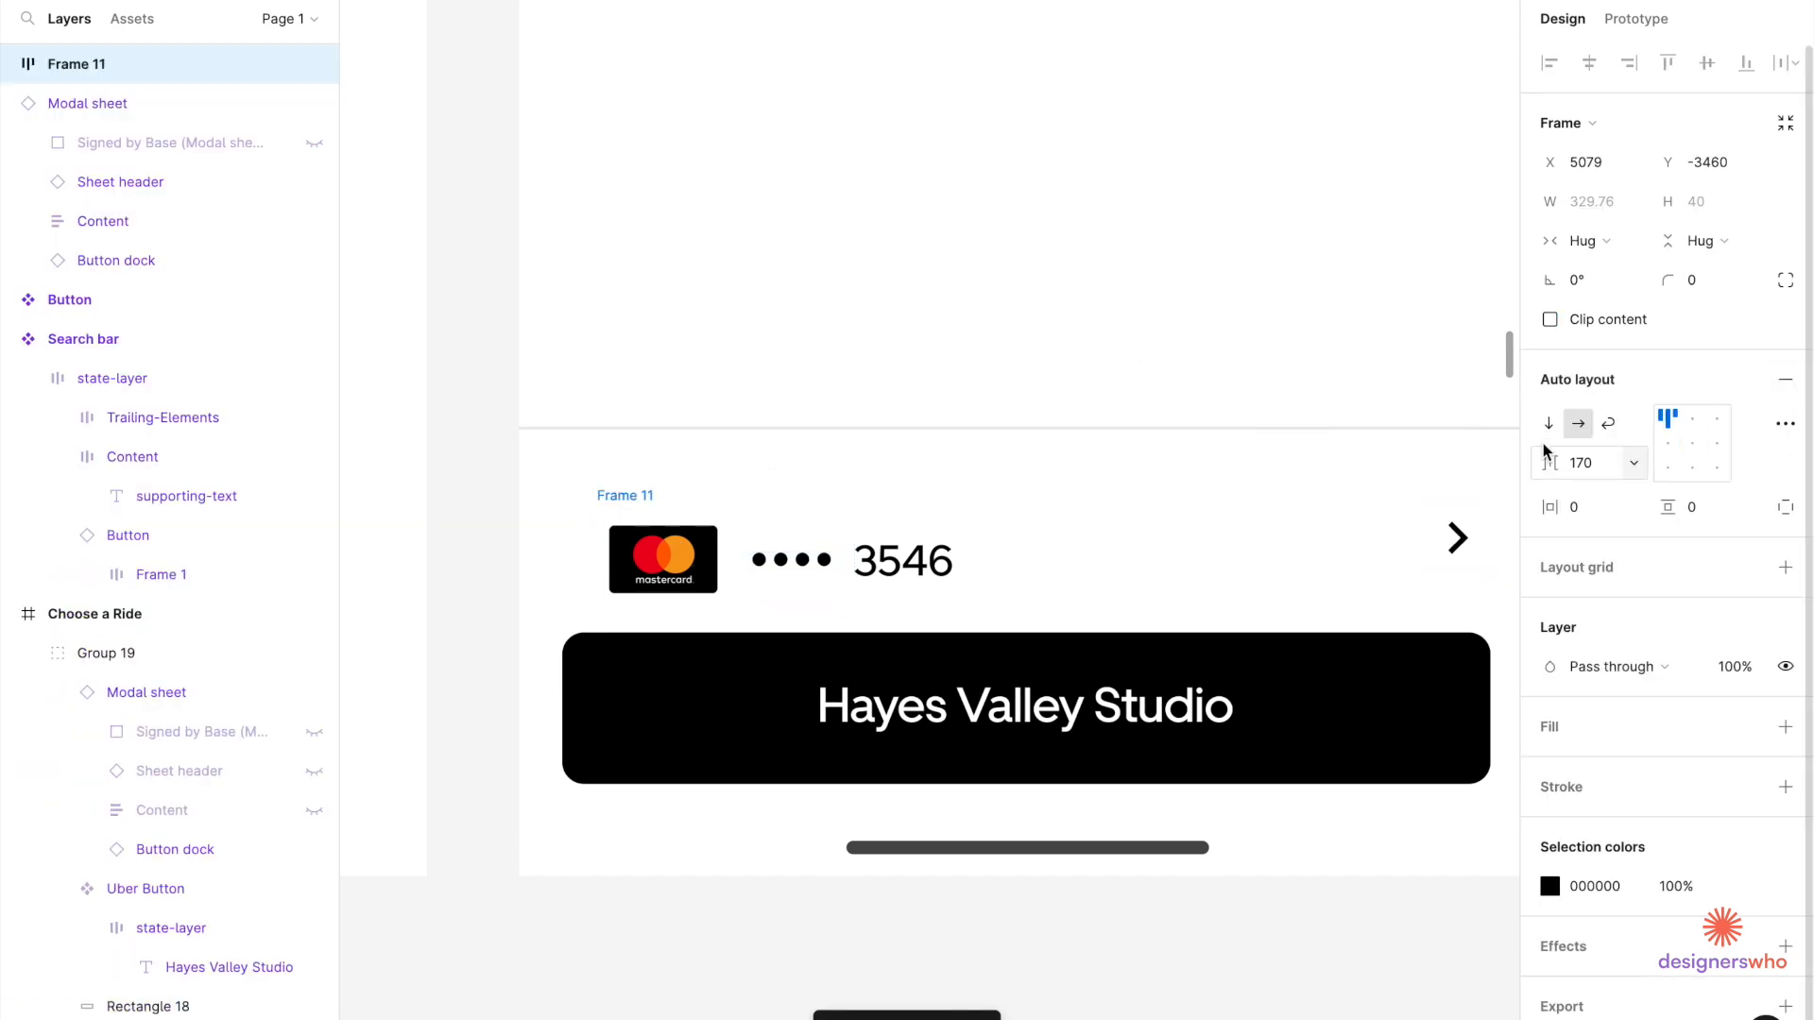
{"action": "left_click", "coordinate": [1664, 444]}
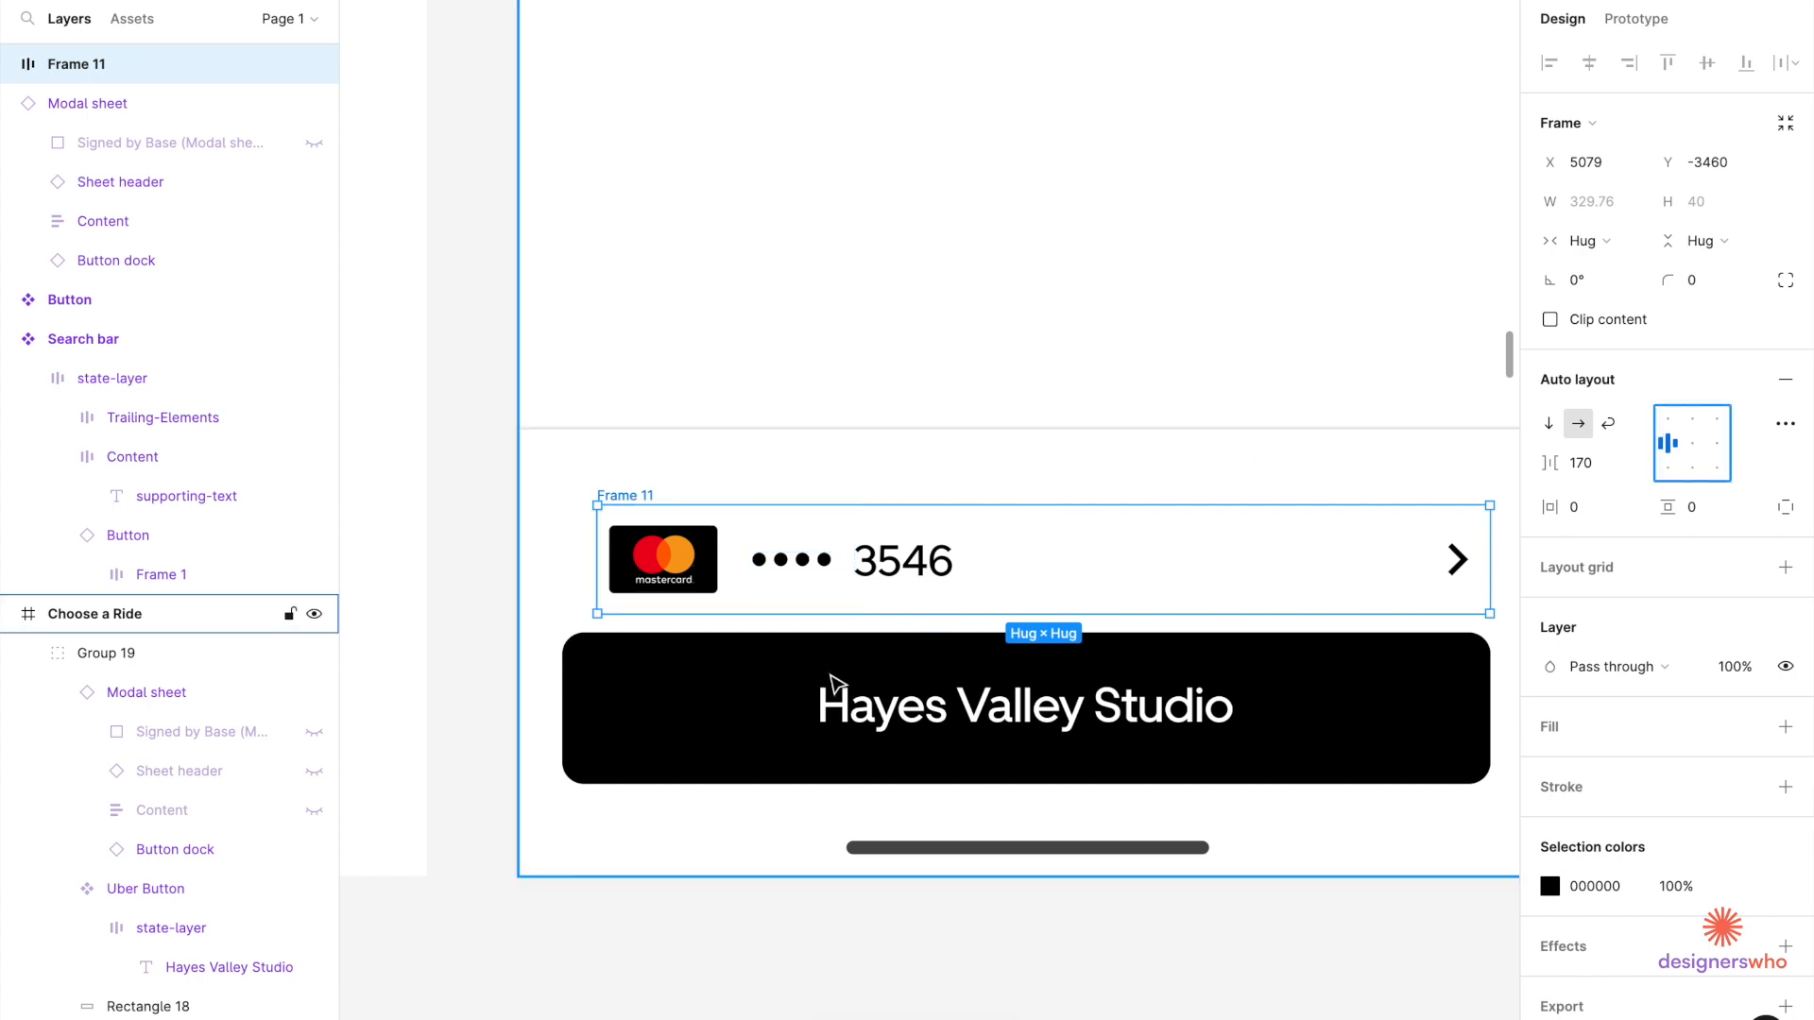
{"action": "key", "text": "alt"}
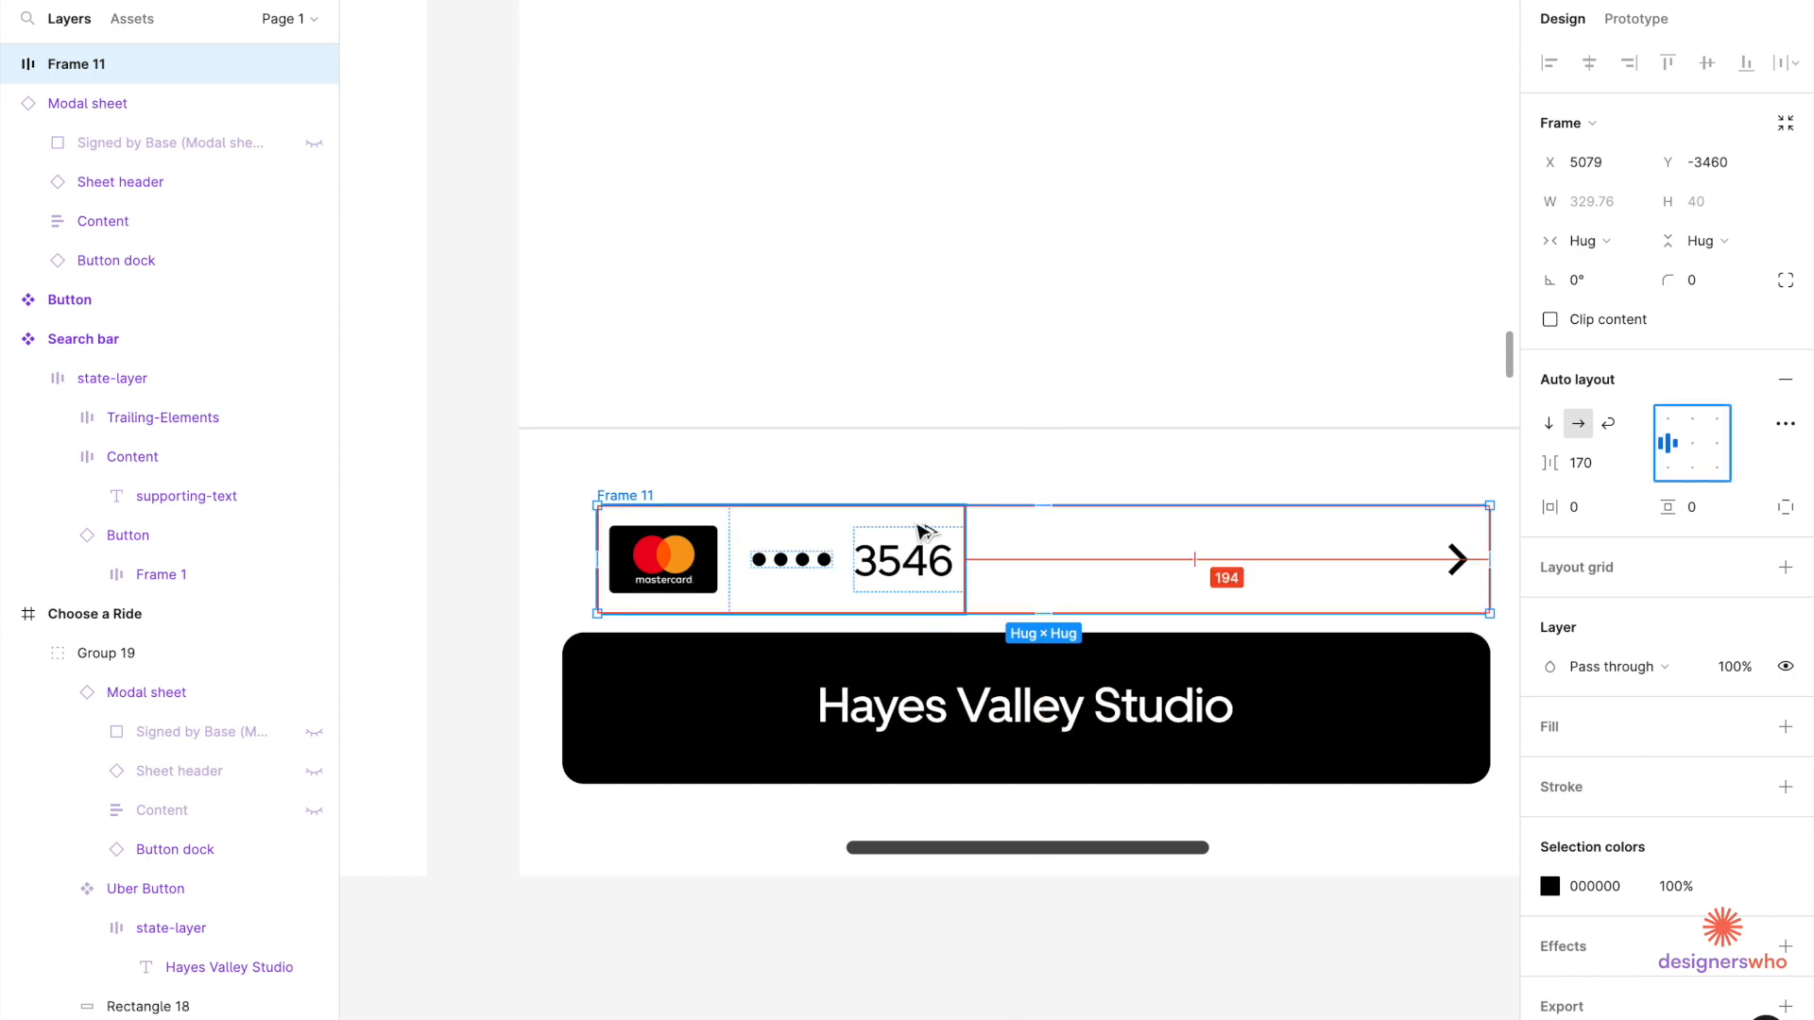
{"action": "scroll", "coordinate": [921, 531], "scroll_direction": "down", "scroll_amount": 2}
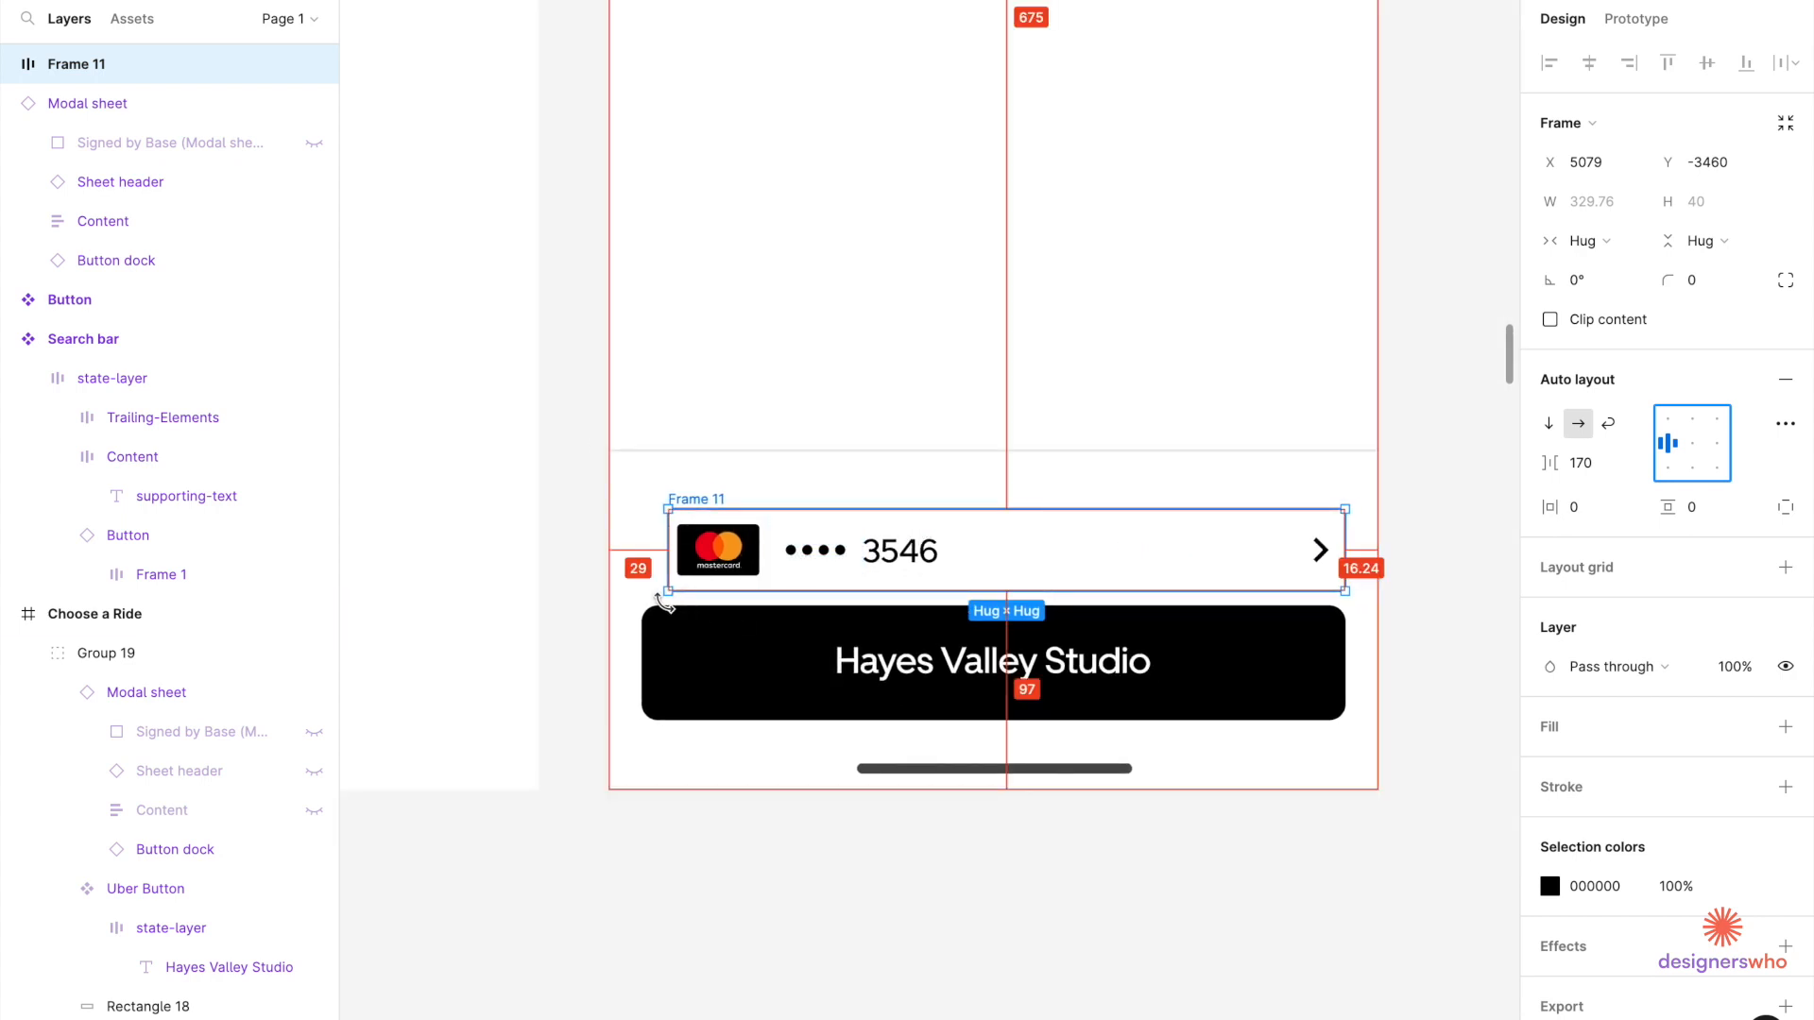
{"action": "scroll", "coordinate": [664, 603], "scroll_direction": "up", "scroll_amount": 2}
Widen the auto-layout row leftward to 343 px.
{"action": "mouse_move", "coordinate": [662, 510]}
{"action": "left_mouse_down"}
{"action": "mouse_move", "coordinate": [615, 510]}
{"action": "mouse_move", "coordinate": [631, 514]}
{"action": "left_mouse_up"}
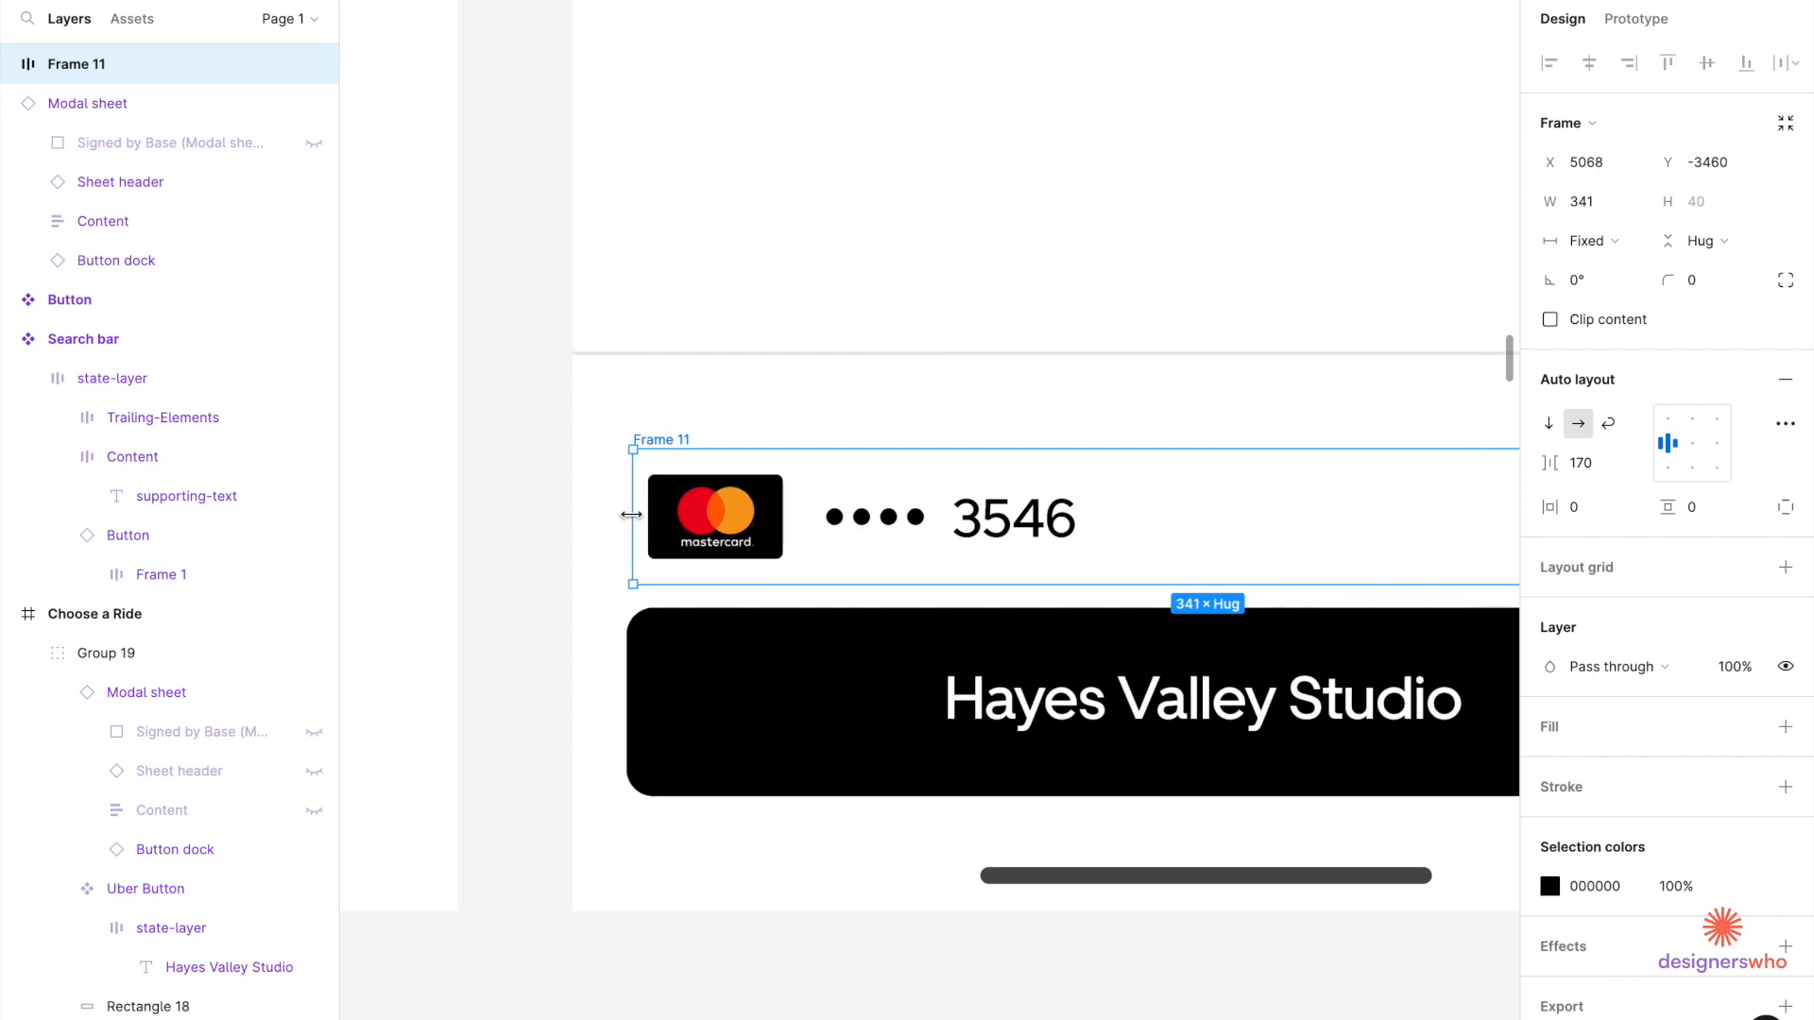
{"action": "scroll", "coordinate": [631, 514], "scroll_direction": "down", "scroll_amount": 3}
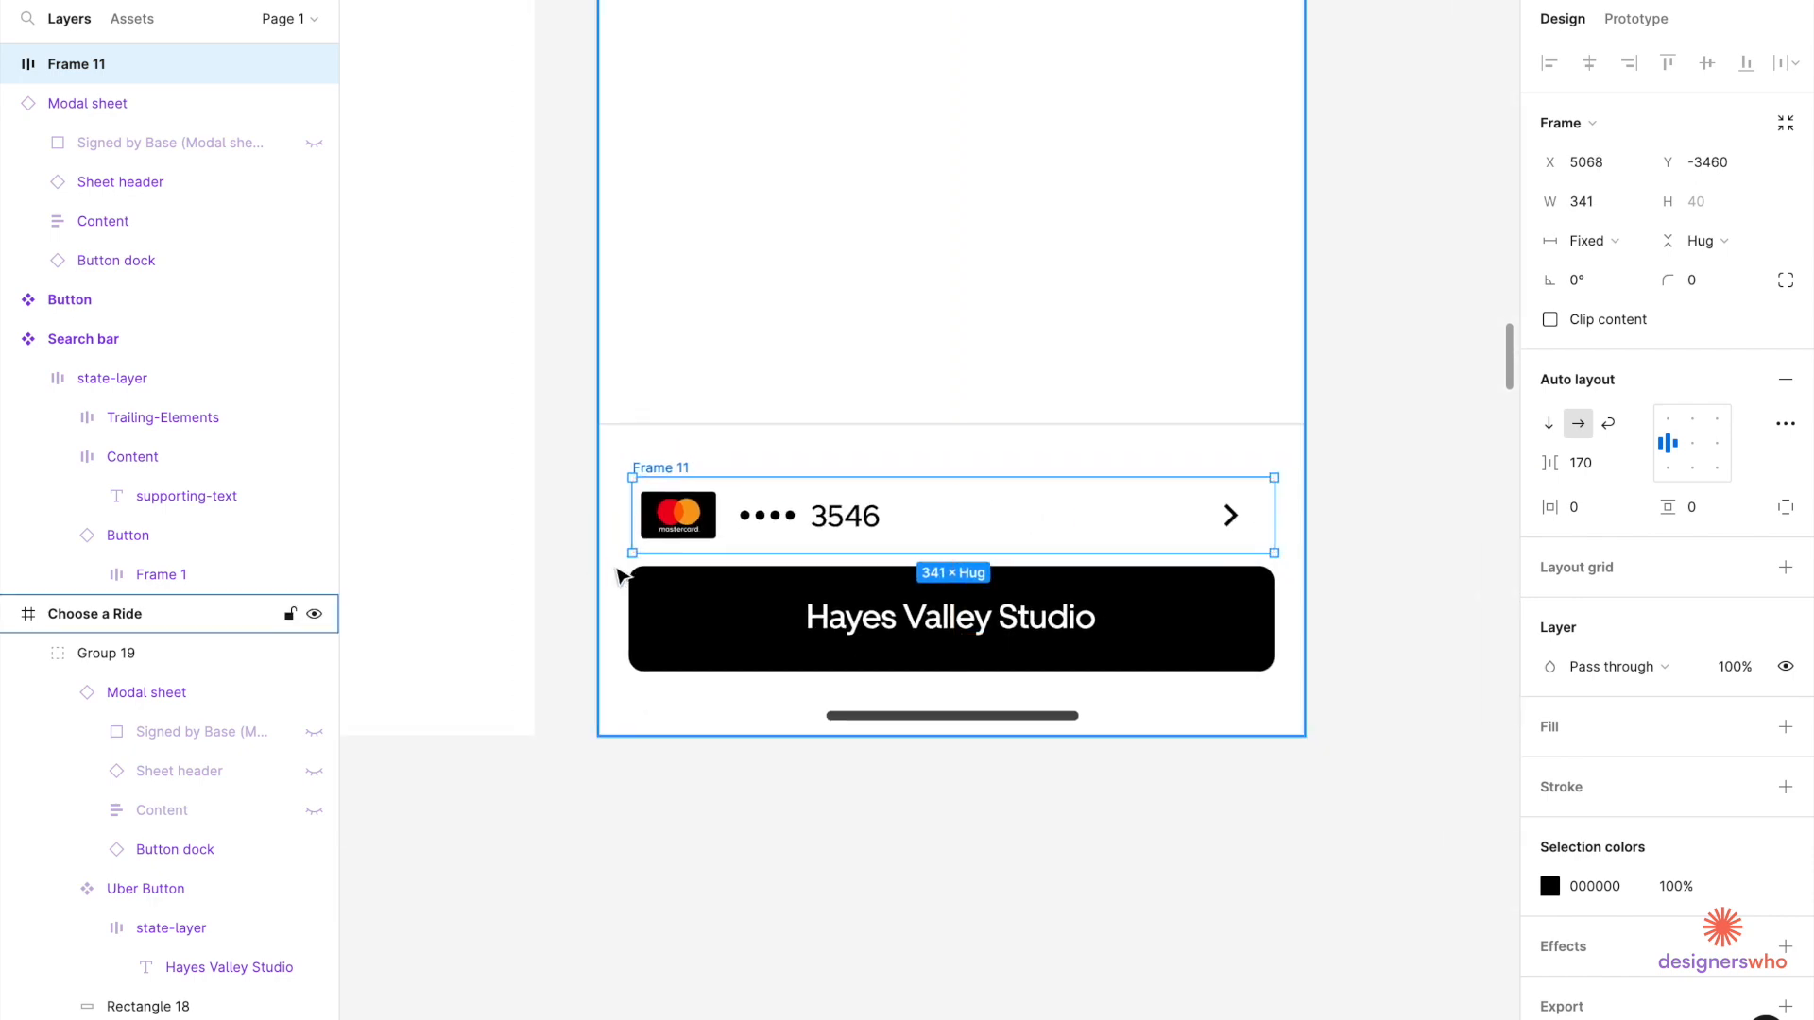
{"action": "scroll", "coordinate": [619, 576], "scroll_direction": "up", "scroll_amount": 5}
{"action": "left_click_drag", "start_coordinate": [756, 364], "coordinate": [738, 366]}
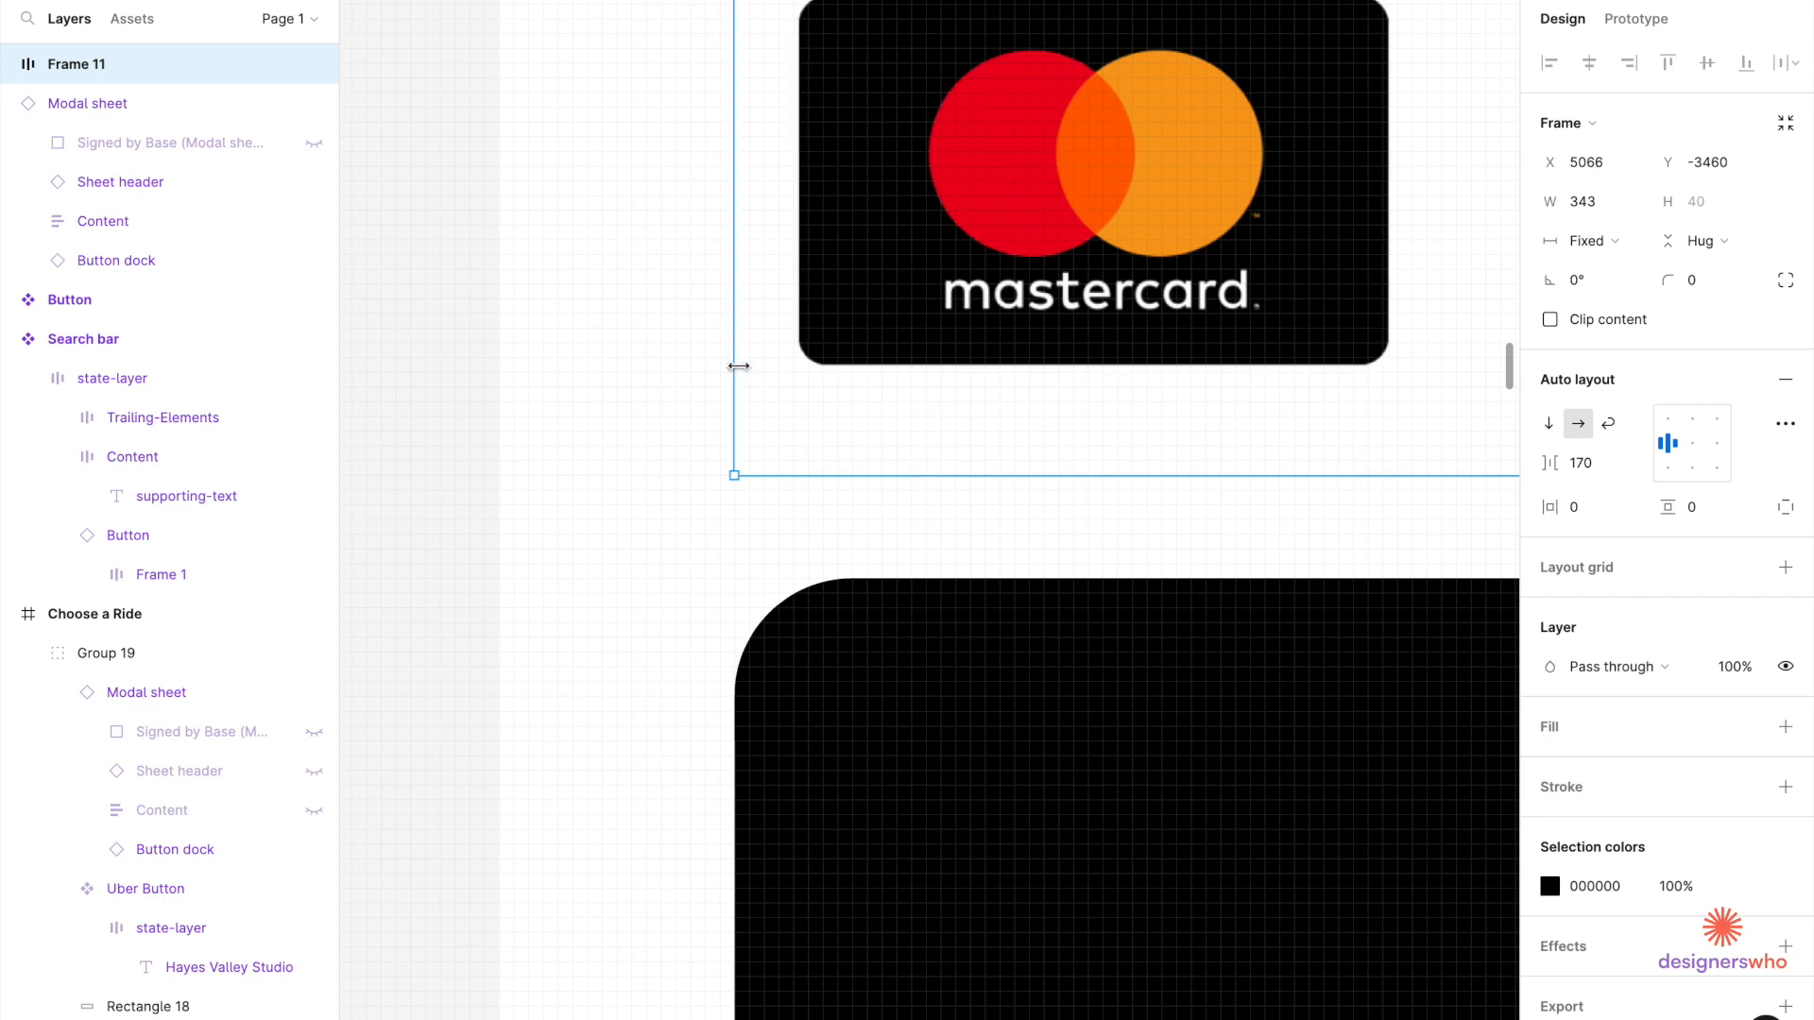
{"action": "scroll", "coordinate": [766, 348], "scroll_direction": "down", "scroll_amount": 2}
{"action": "scroll", "coordinate": [874, 243], "scroll_direction": "down", "scroll_amount": 5}
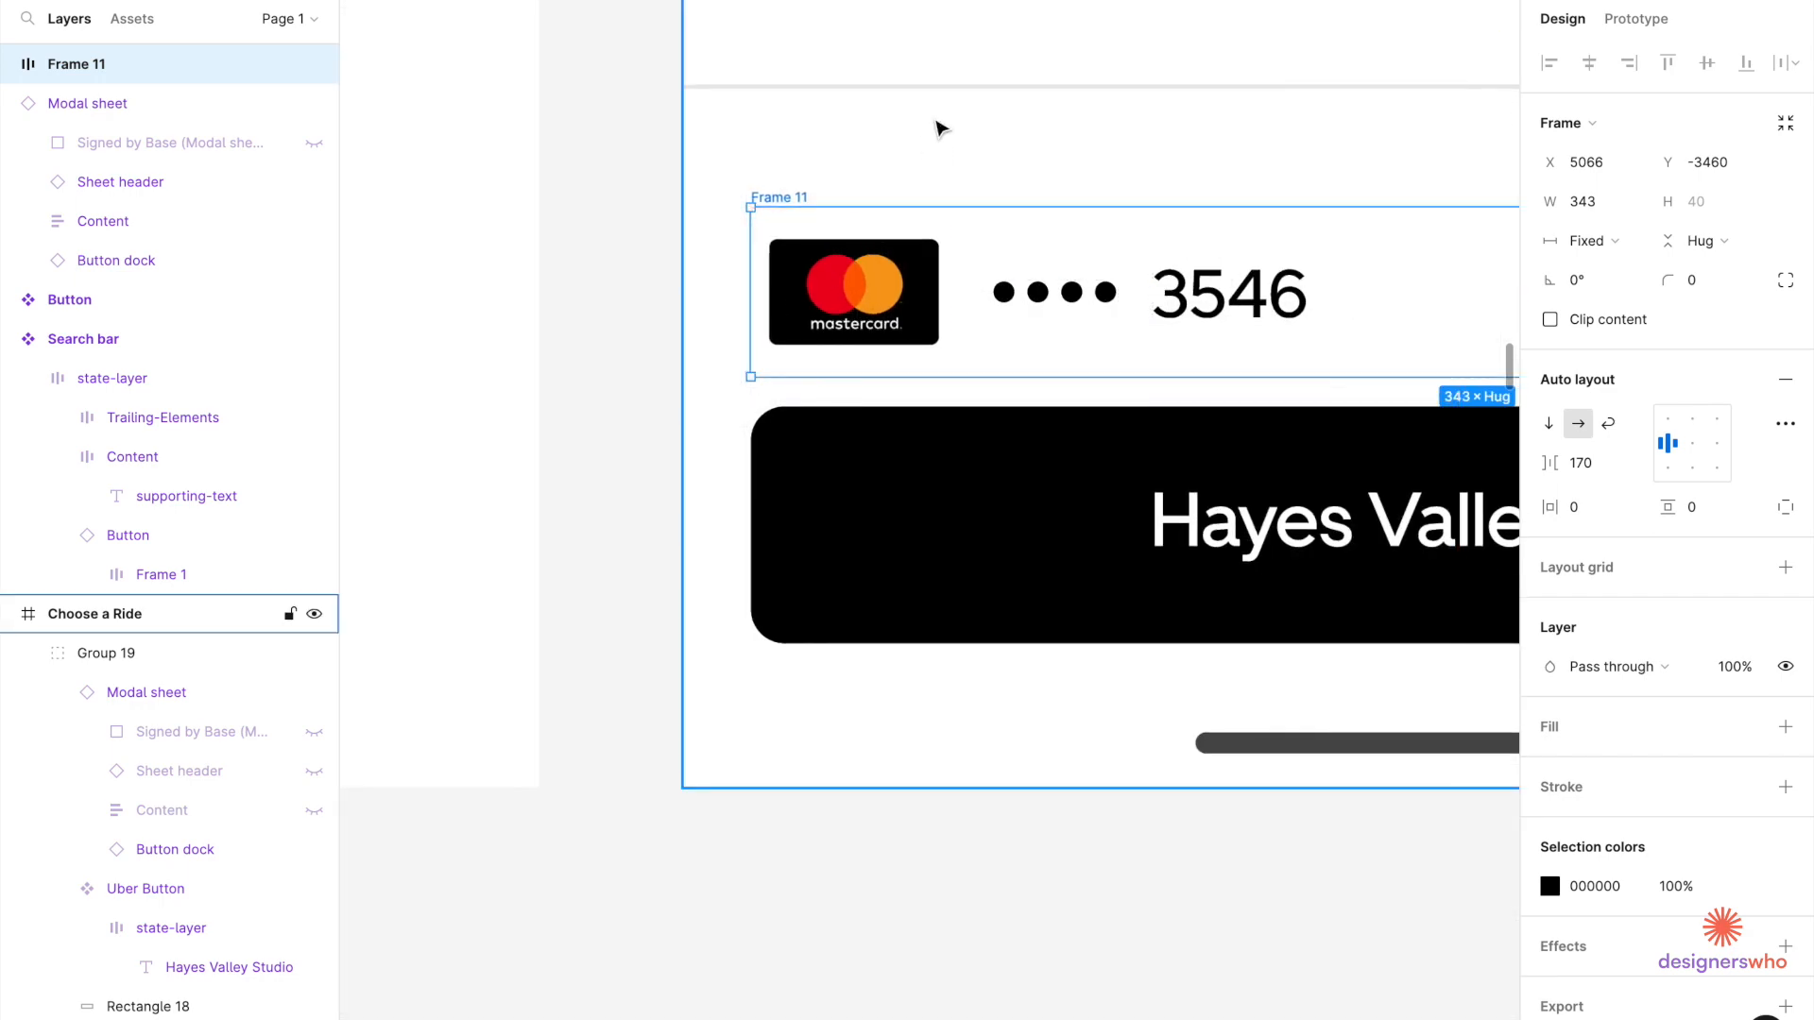
{"action": "scroll", "coordinate": [1006, 47], "scroll_direction": "up", "scroll_amount": 2}
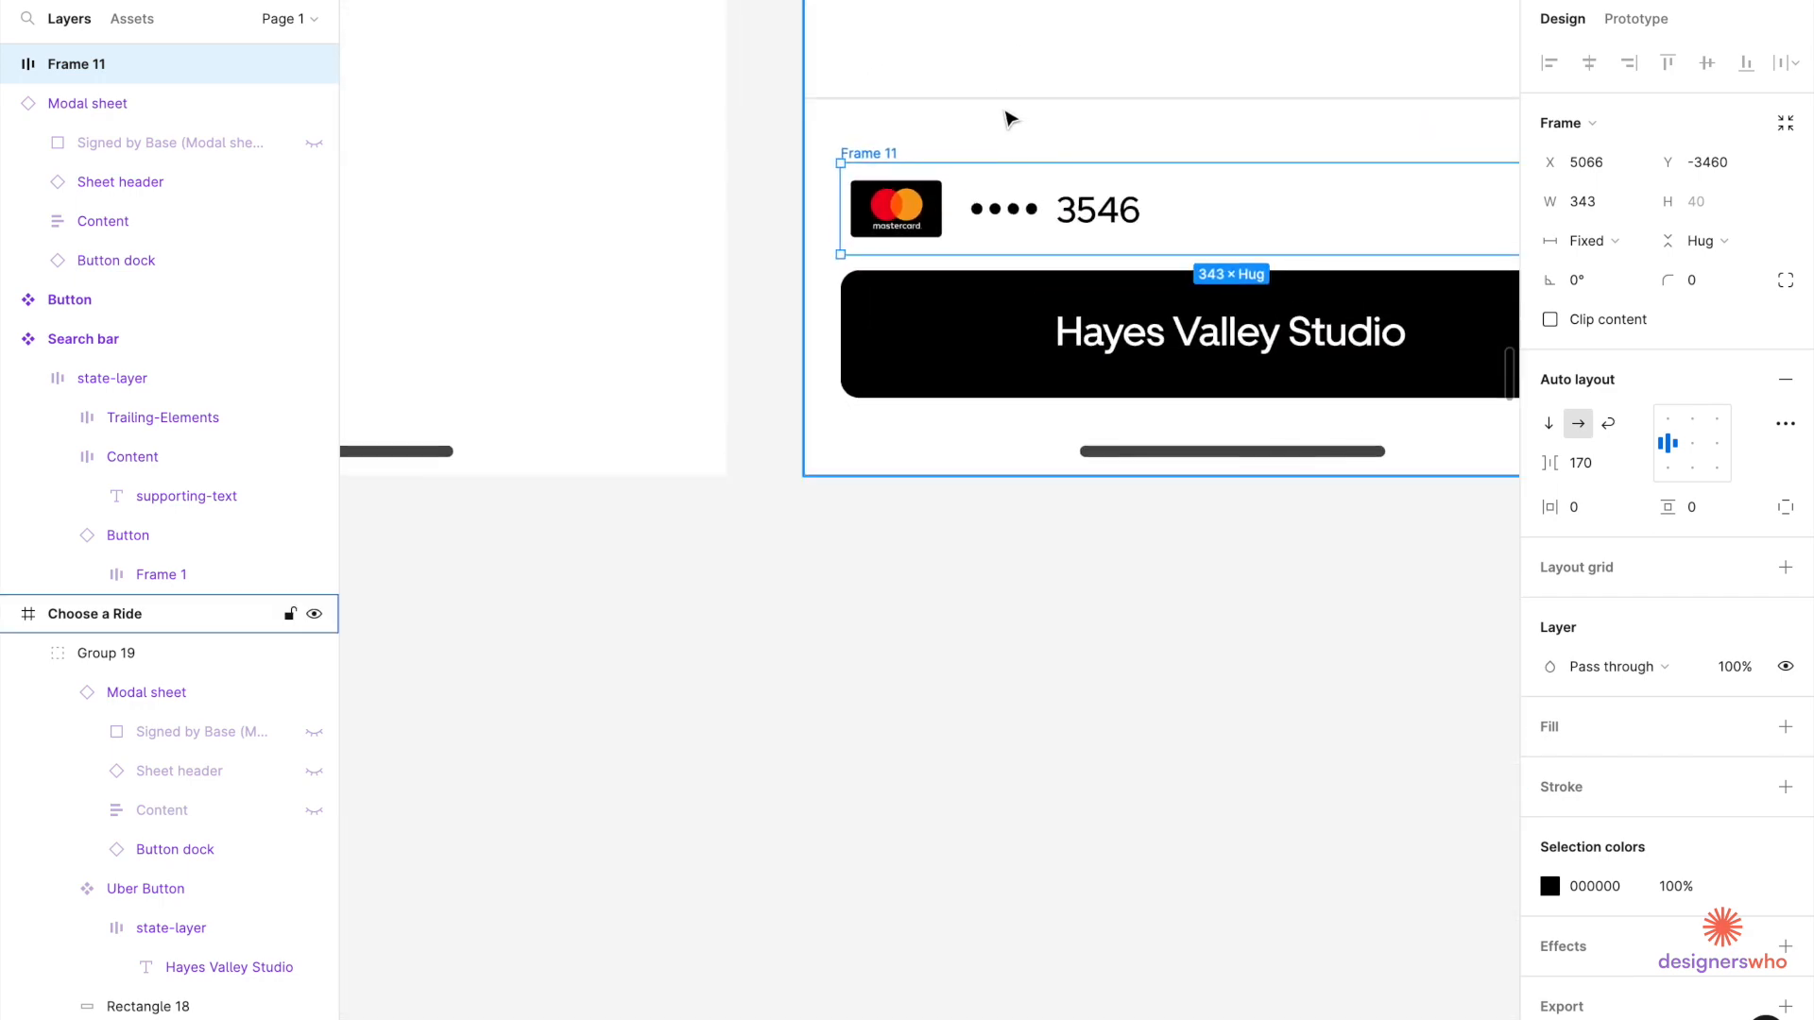
{"action": "left_click", "coordinate": [1006, 107]}
{"action": "scroll", "coordinate": [904, 165], "scroll_direction": "up", "scroll_amount": 3}
{"action": "scroll", "coordinate": [905, 166], "scroll_direction": "right", "scroll_amount": 2}
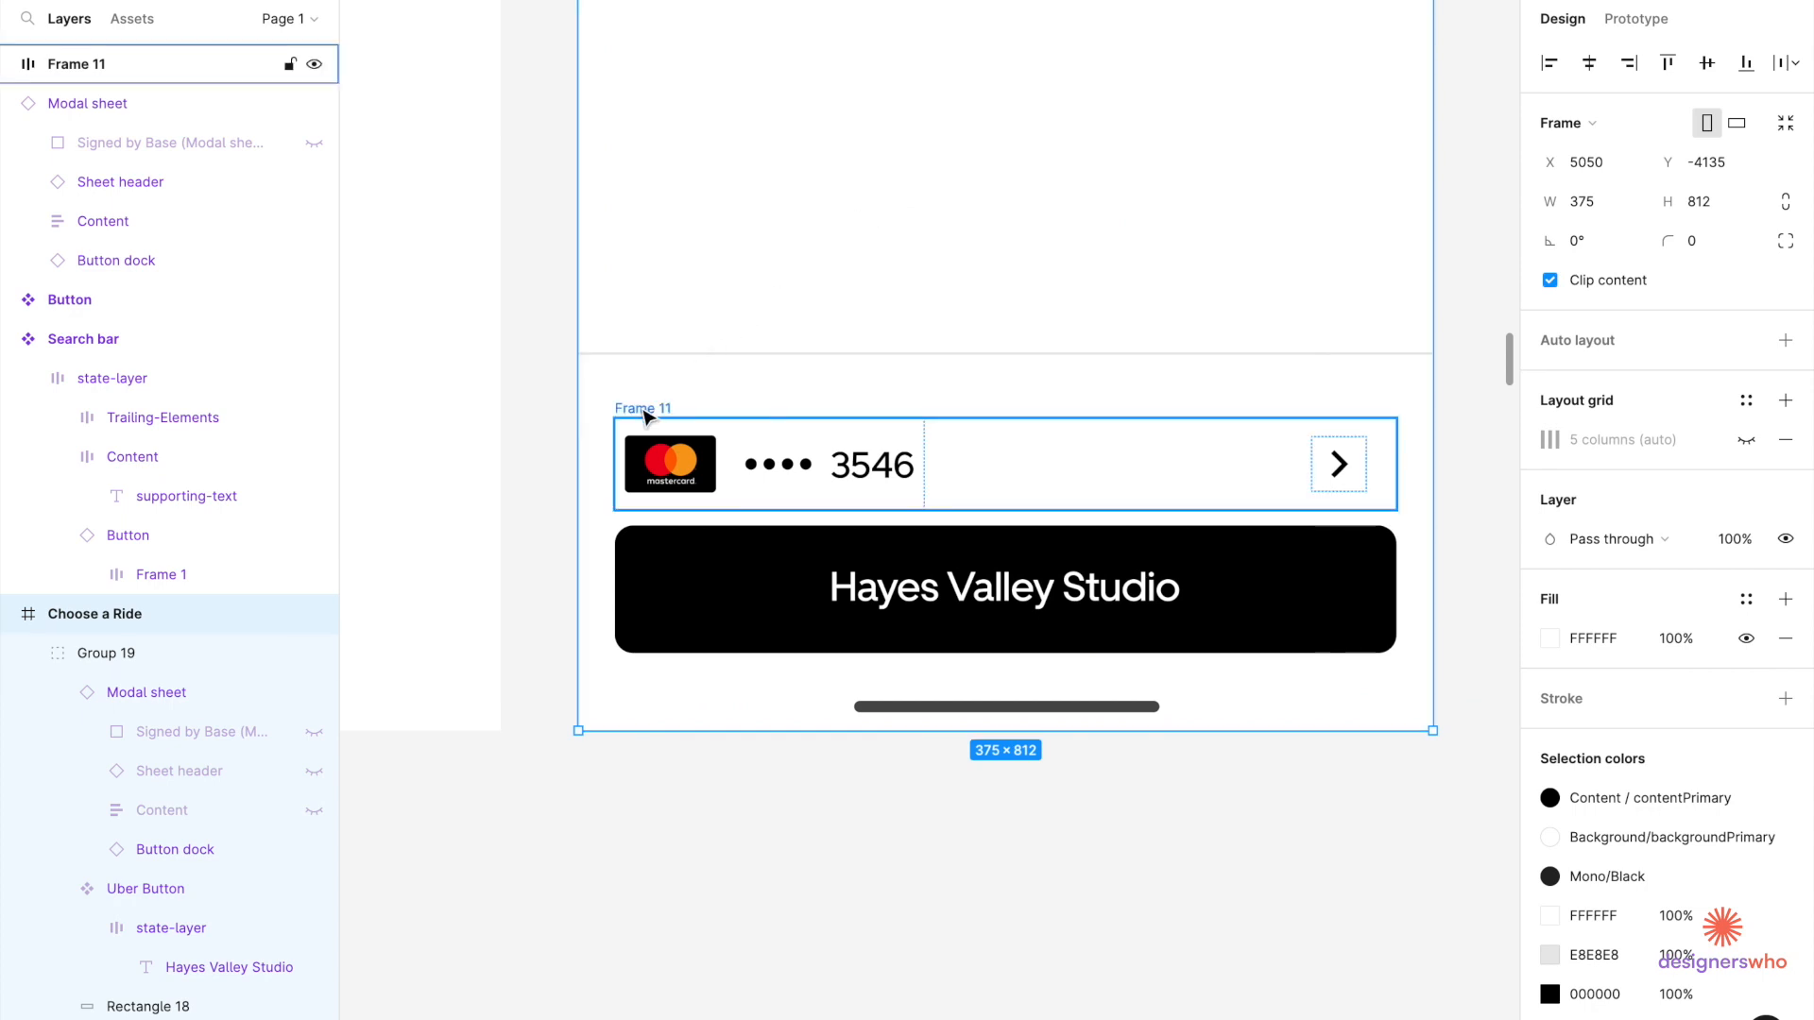
Restore the accidentally deleted Frame 11 and nudge it up from Y 675 to 674.
{"action": "left_click", "coordinate": [645, 410]}
{"action": "key", "text": "Delete"}
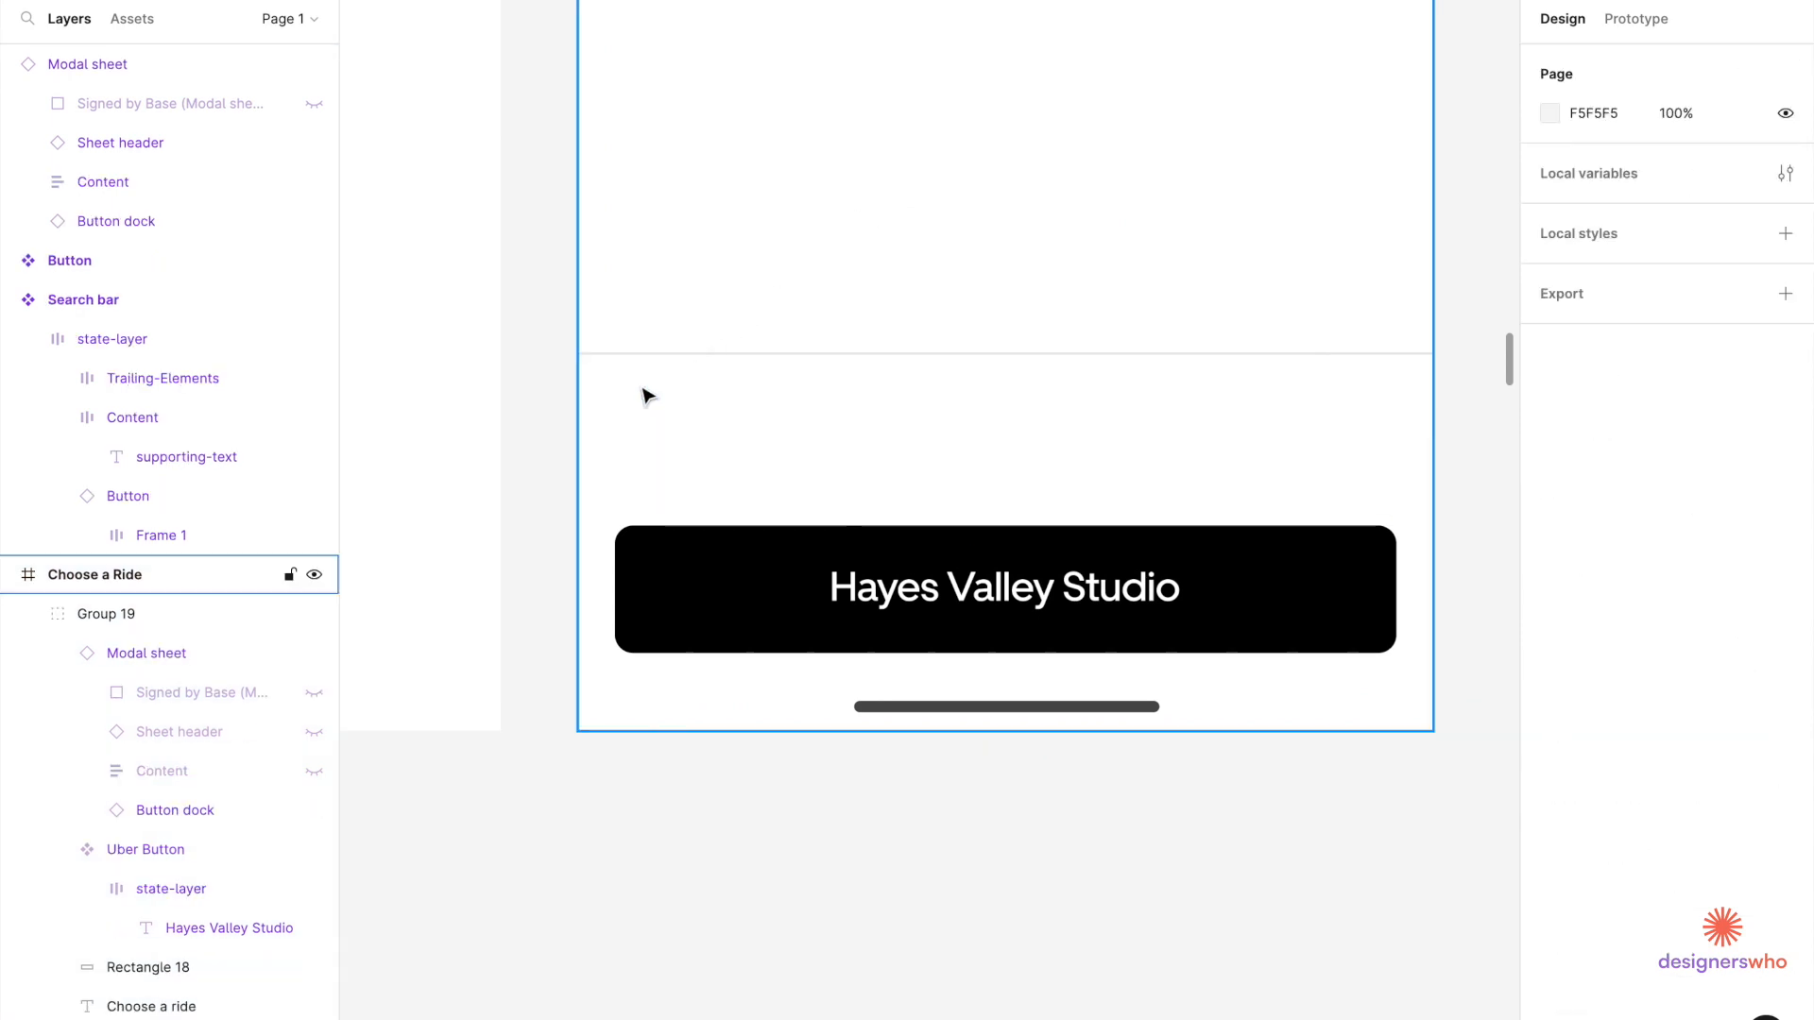
{"action": "left_click", "coordinate": [644, 393]}
{"action": "left_click", "coordinate": [644, 393]}
{"action": "key", "text": "ctrl+z"}
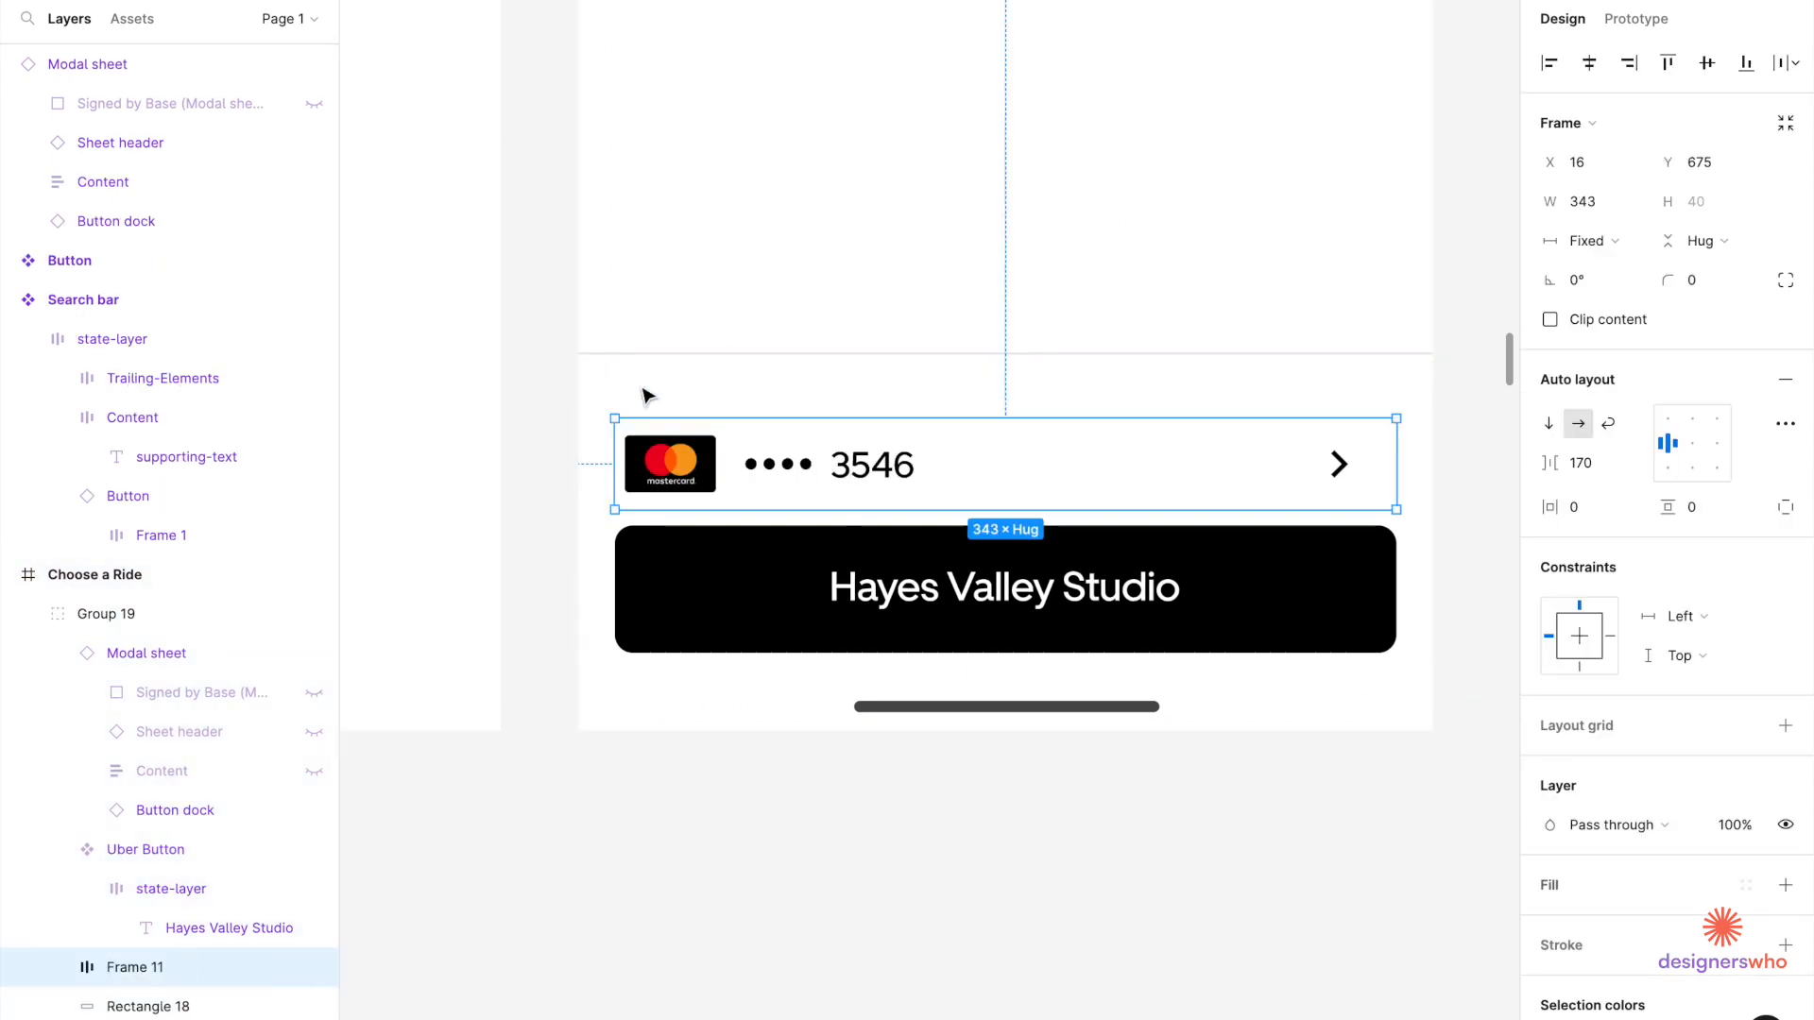
{"action": "key", "text": "alt"}
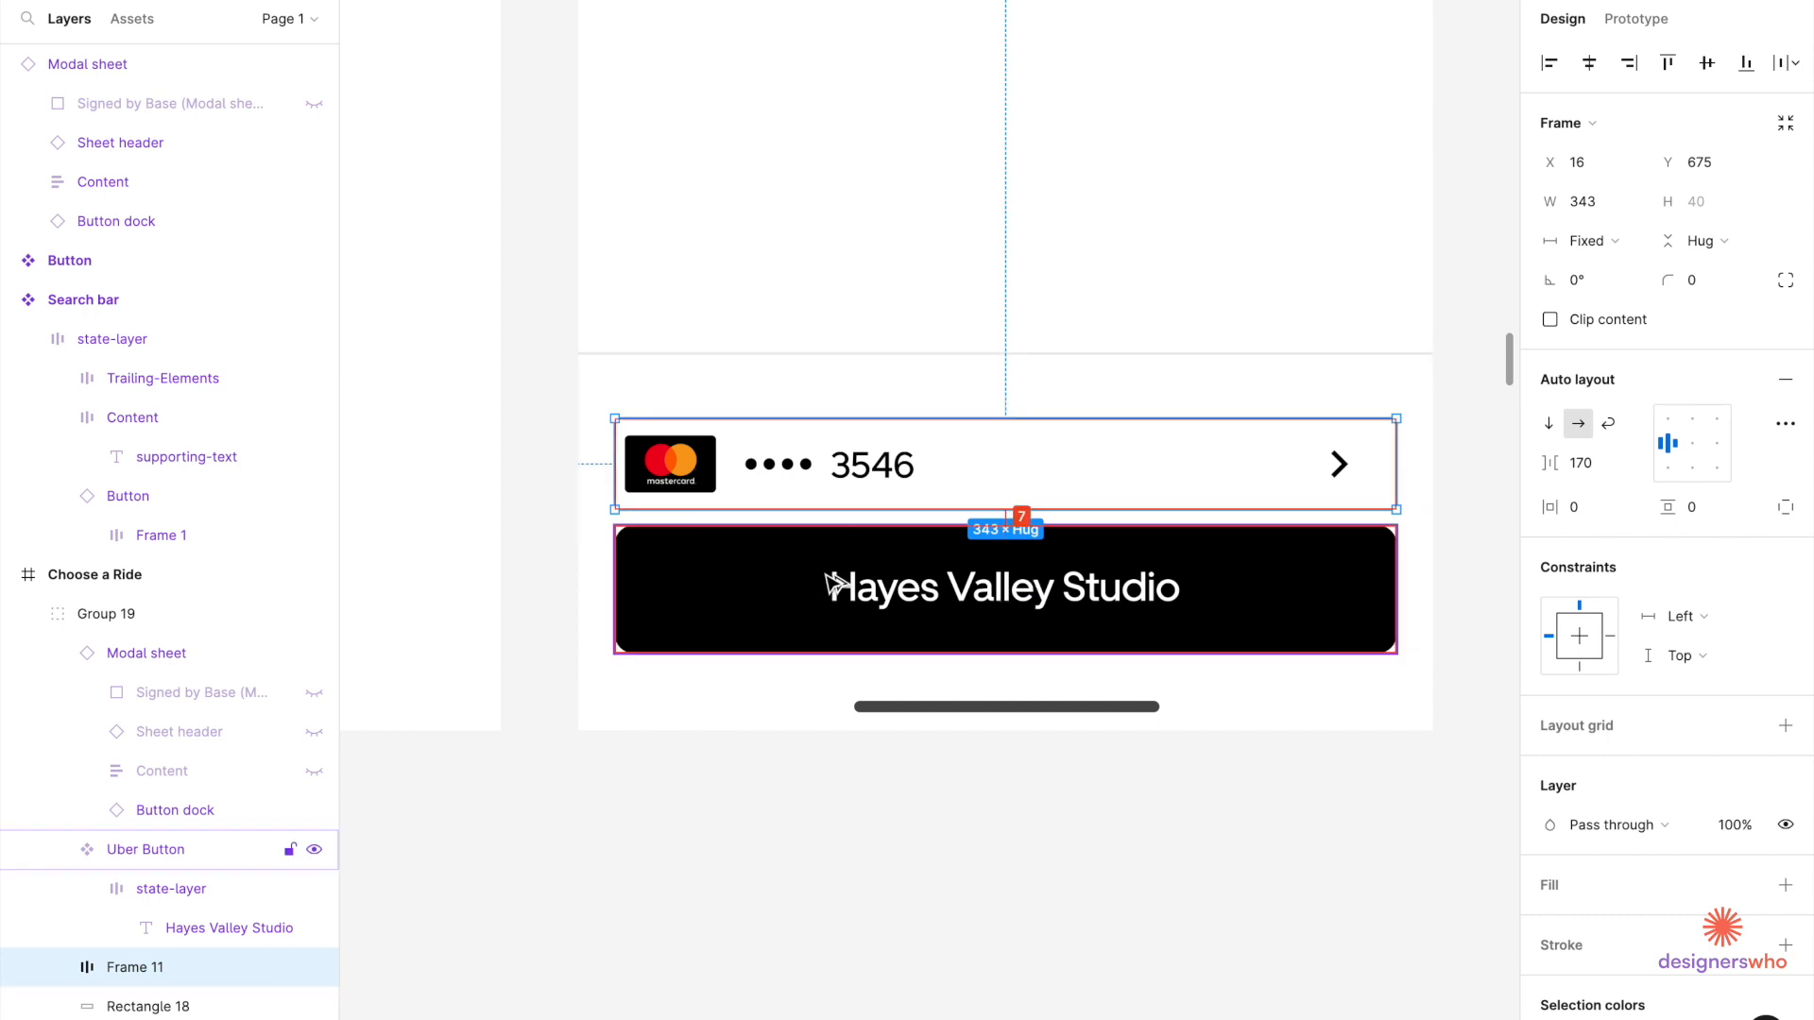
{"action": "key", "text": "Up"}
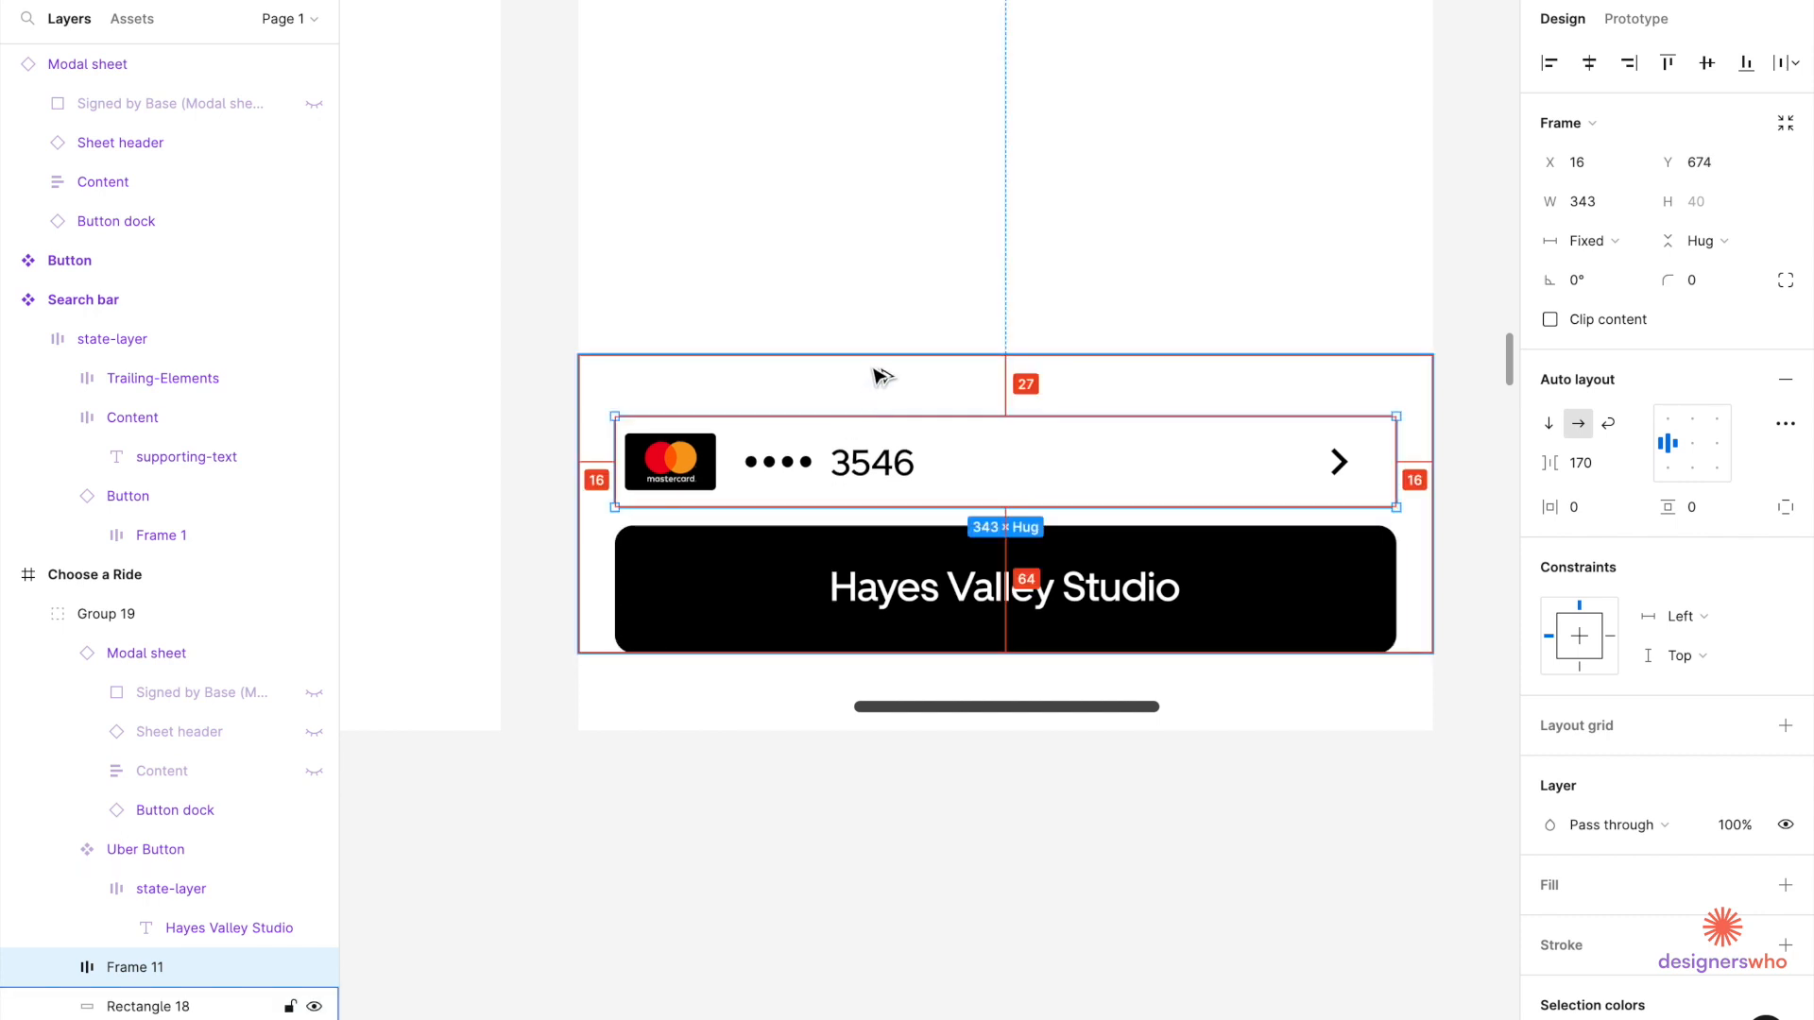
{"action": "scroll", "coordinate": [874, 376], "scroll_direction": "down", "scroll_amount": 5}
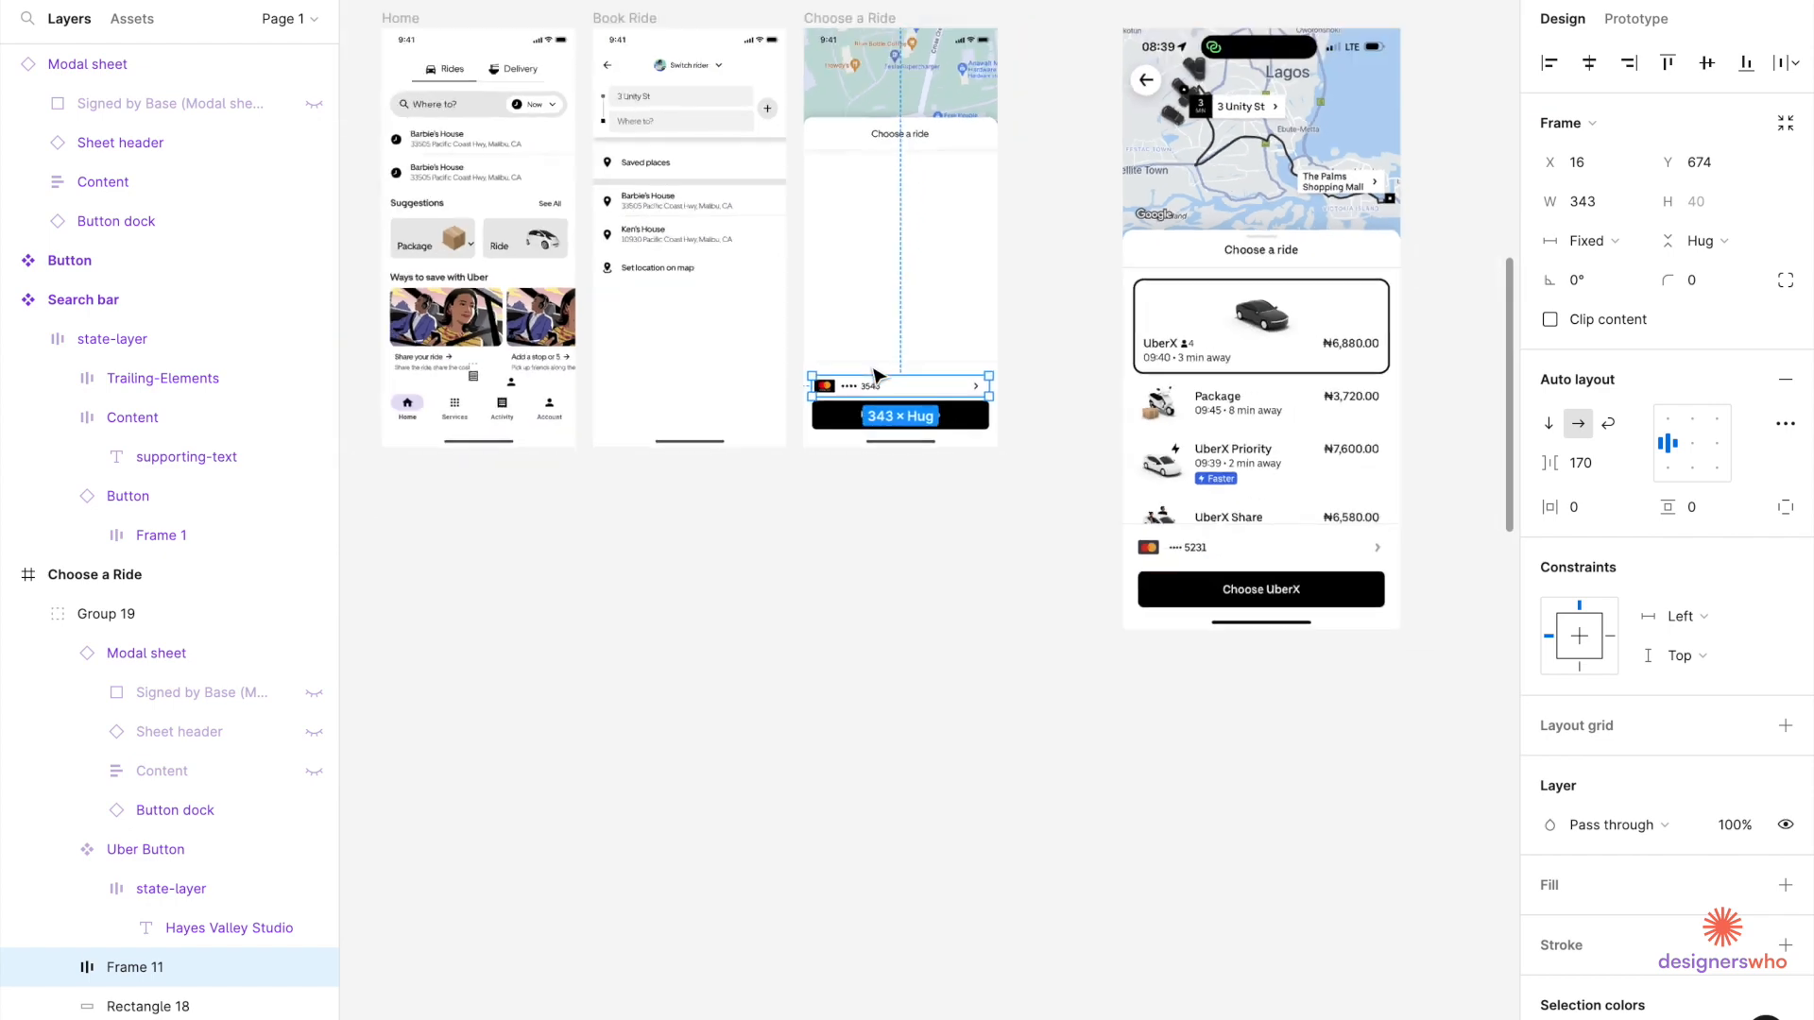
{"action": "scroll", "coordinate": [874, 376], "scroll_direction": "up", "scroll_amount": 4}
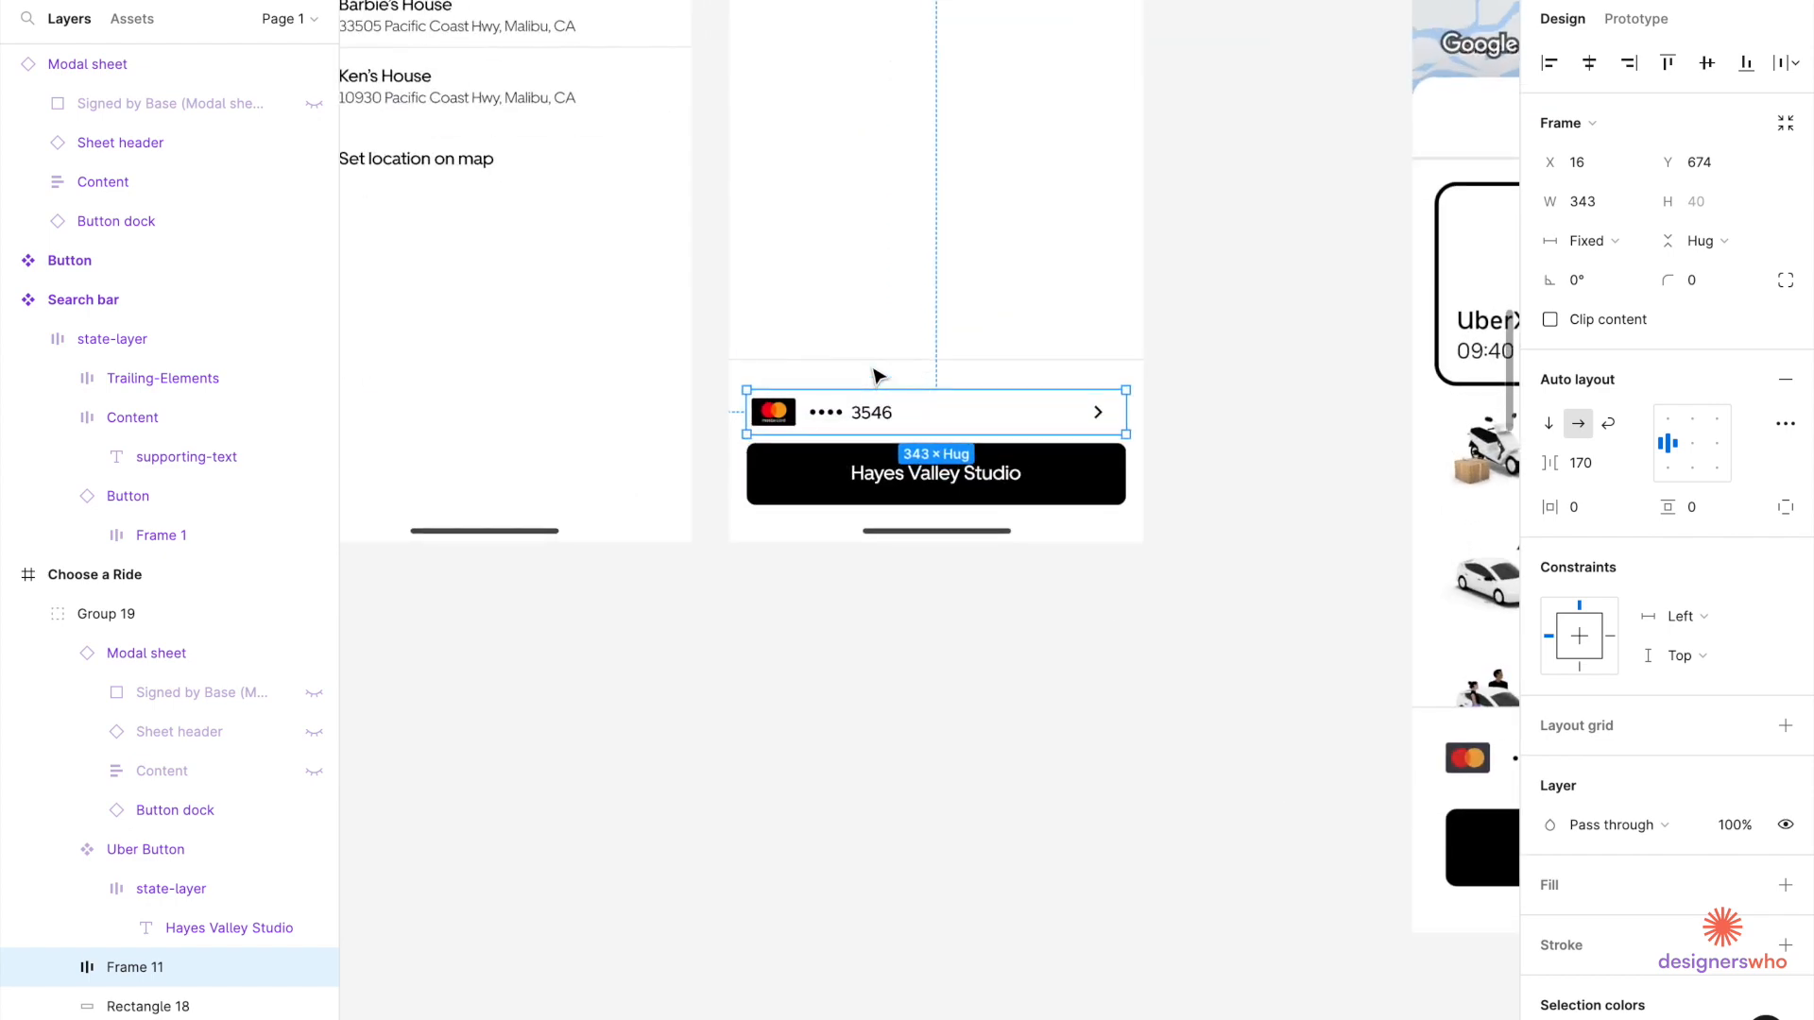
{"action": "scroll", "coordinate": [871, 376], "scroll_direction": "up", "scroll_amount": 3}
{"action": "left_click", "coordinate": [871, 369]}
{"action": "scroll", "coordinate": [871, 365], "scroll_direction": "up", "scroll_amount": 4}
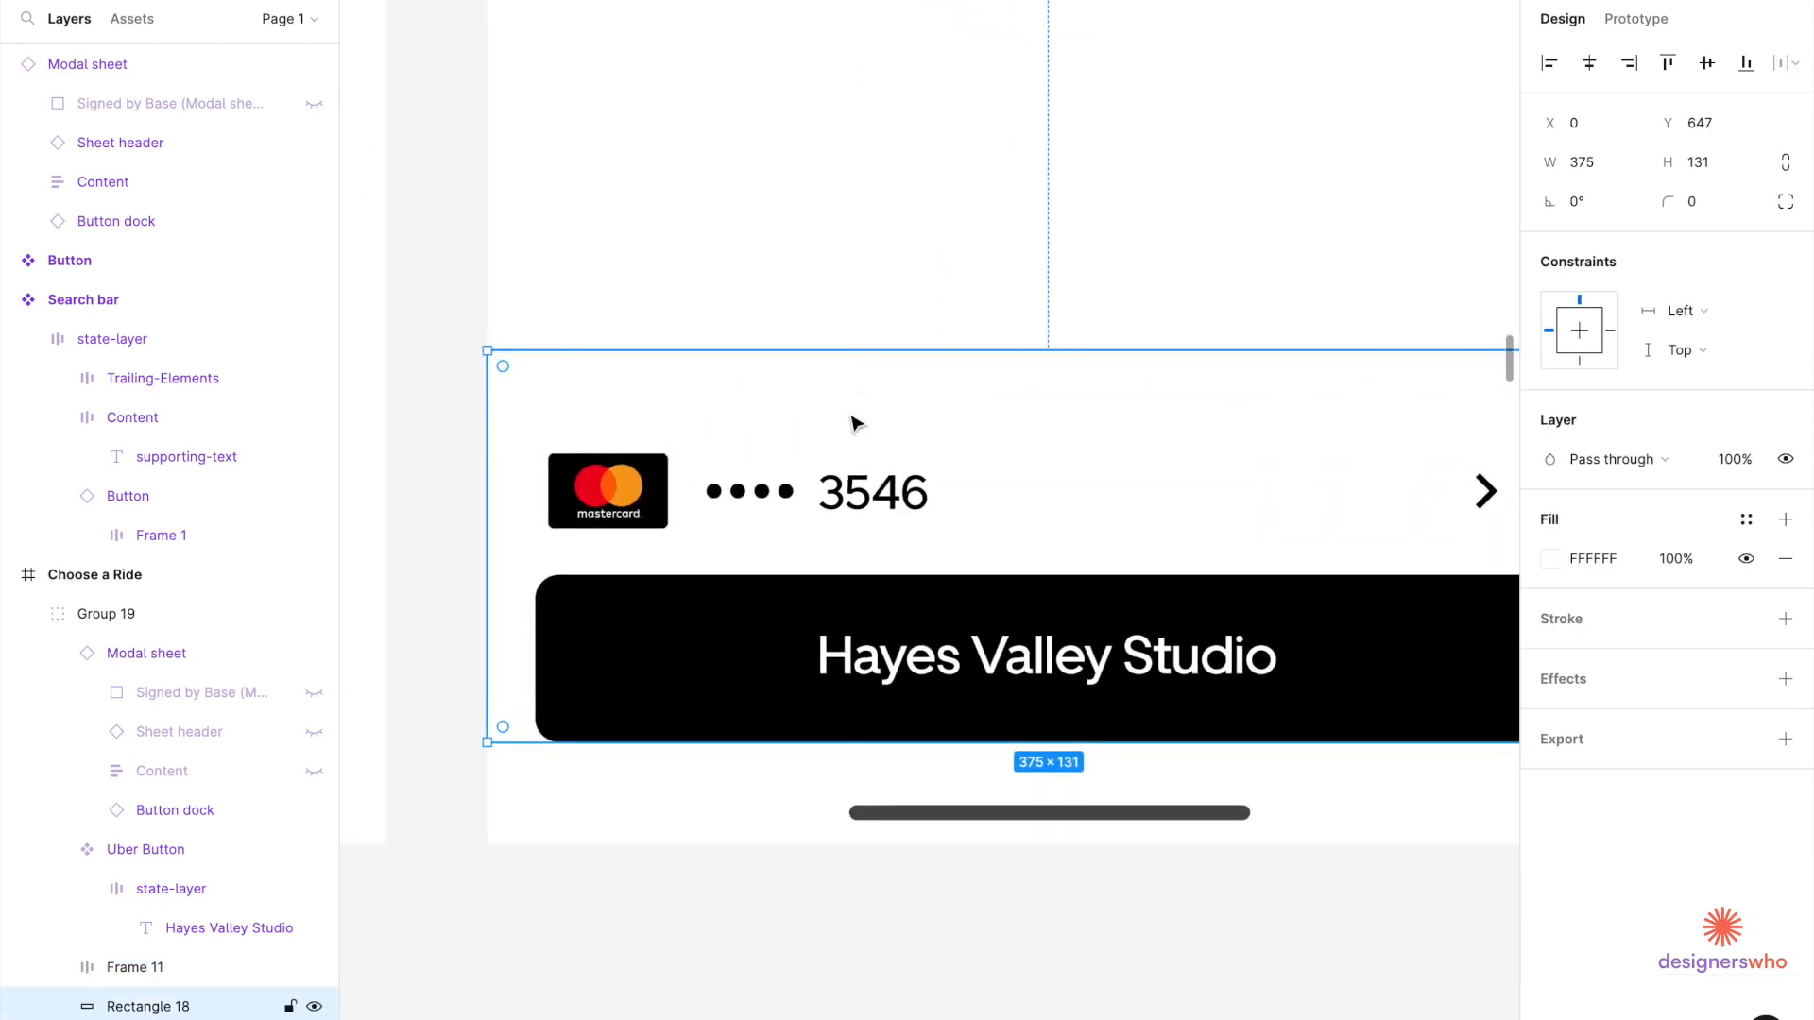
Drag Rectangle 18's top edge down while measuring its gap to the payment row.
{"action": "key", "text": "alt"}
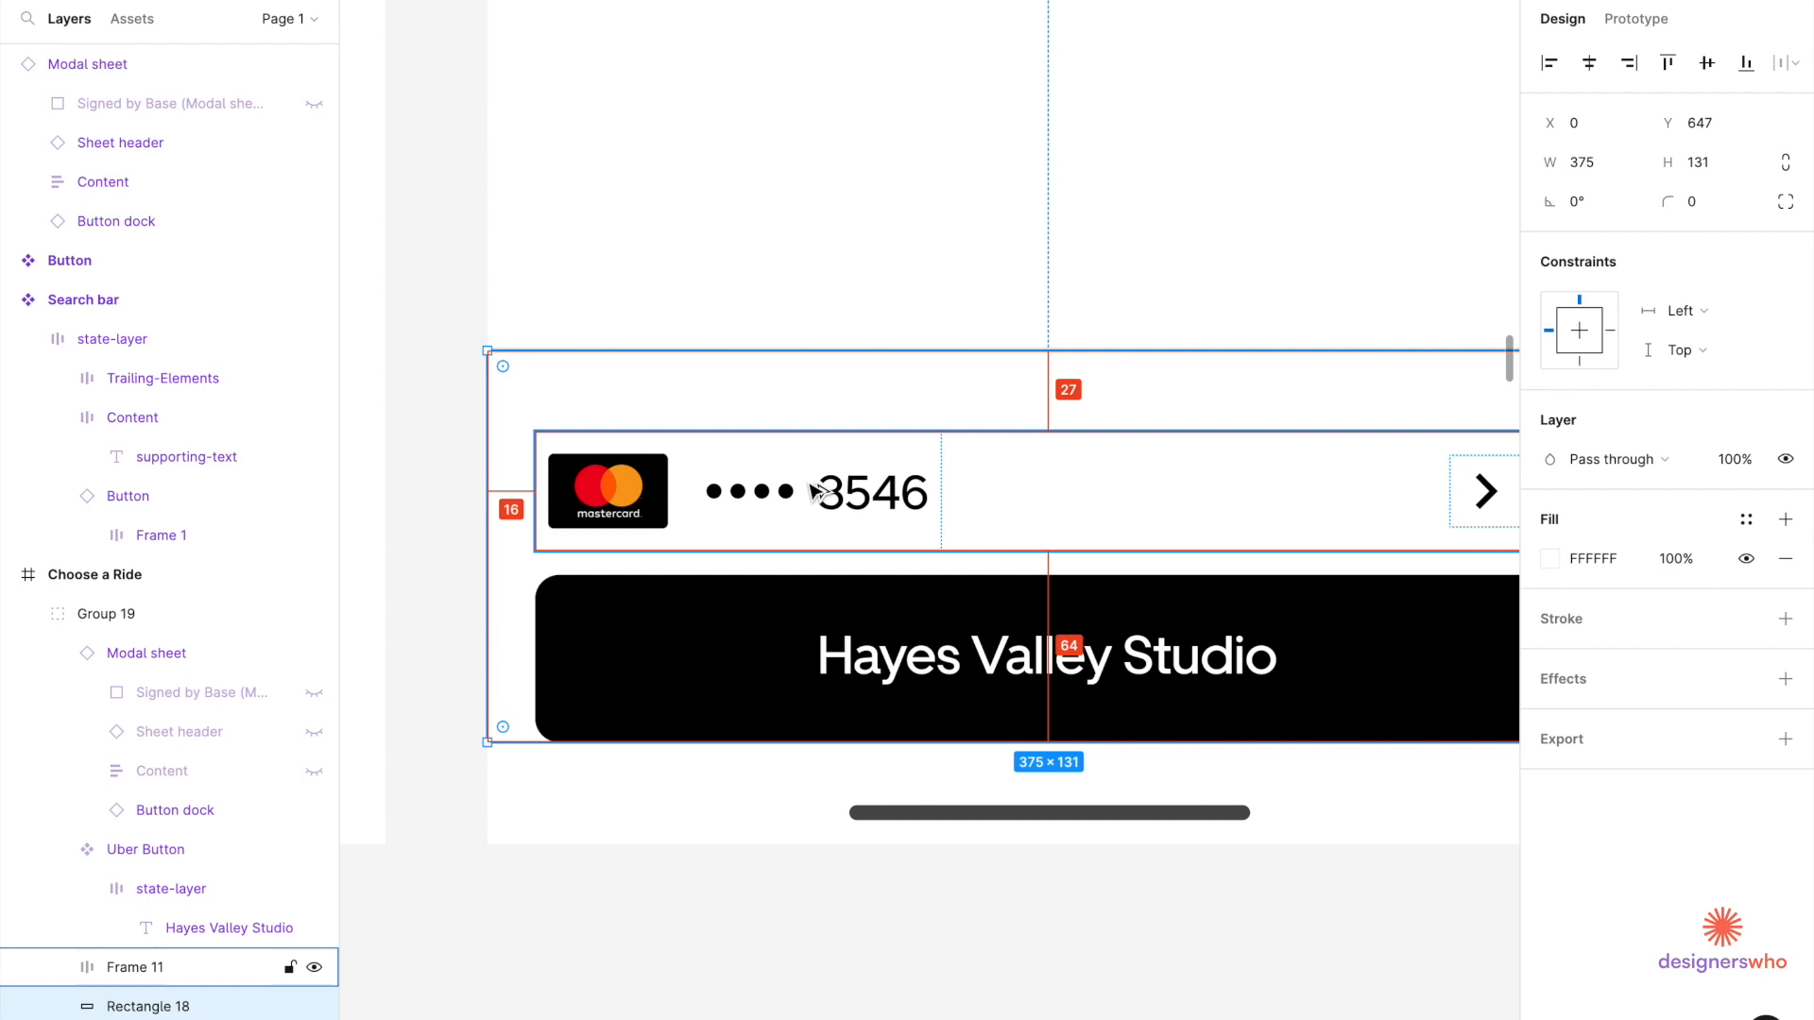
{"action": "left_click_drag", "start_coordinate": [1268, 357], "coordinate": [1265, 386]}
{"action": "key", "text": "alt"}
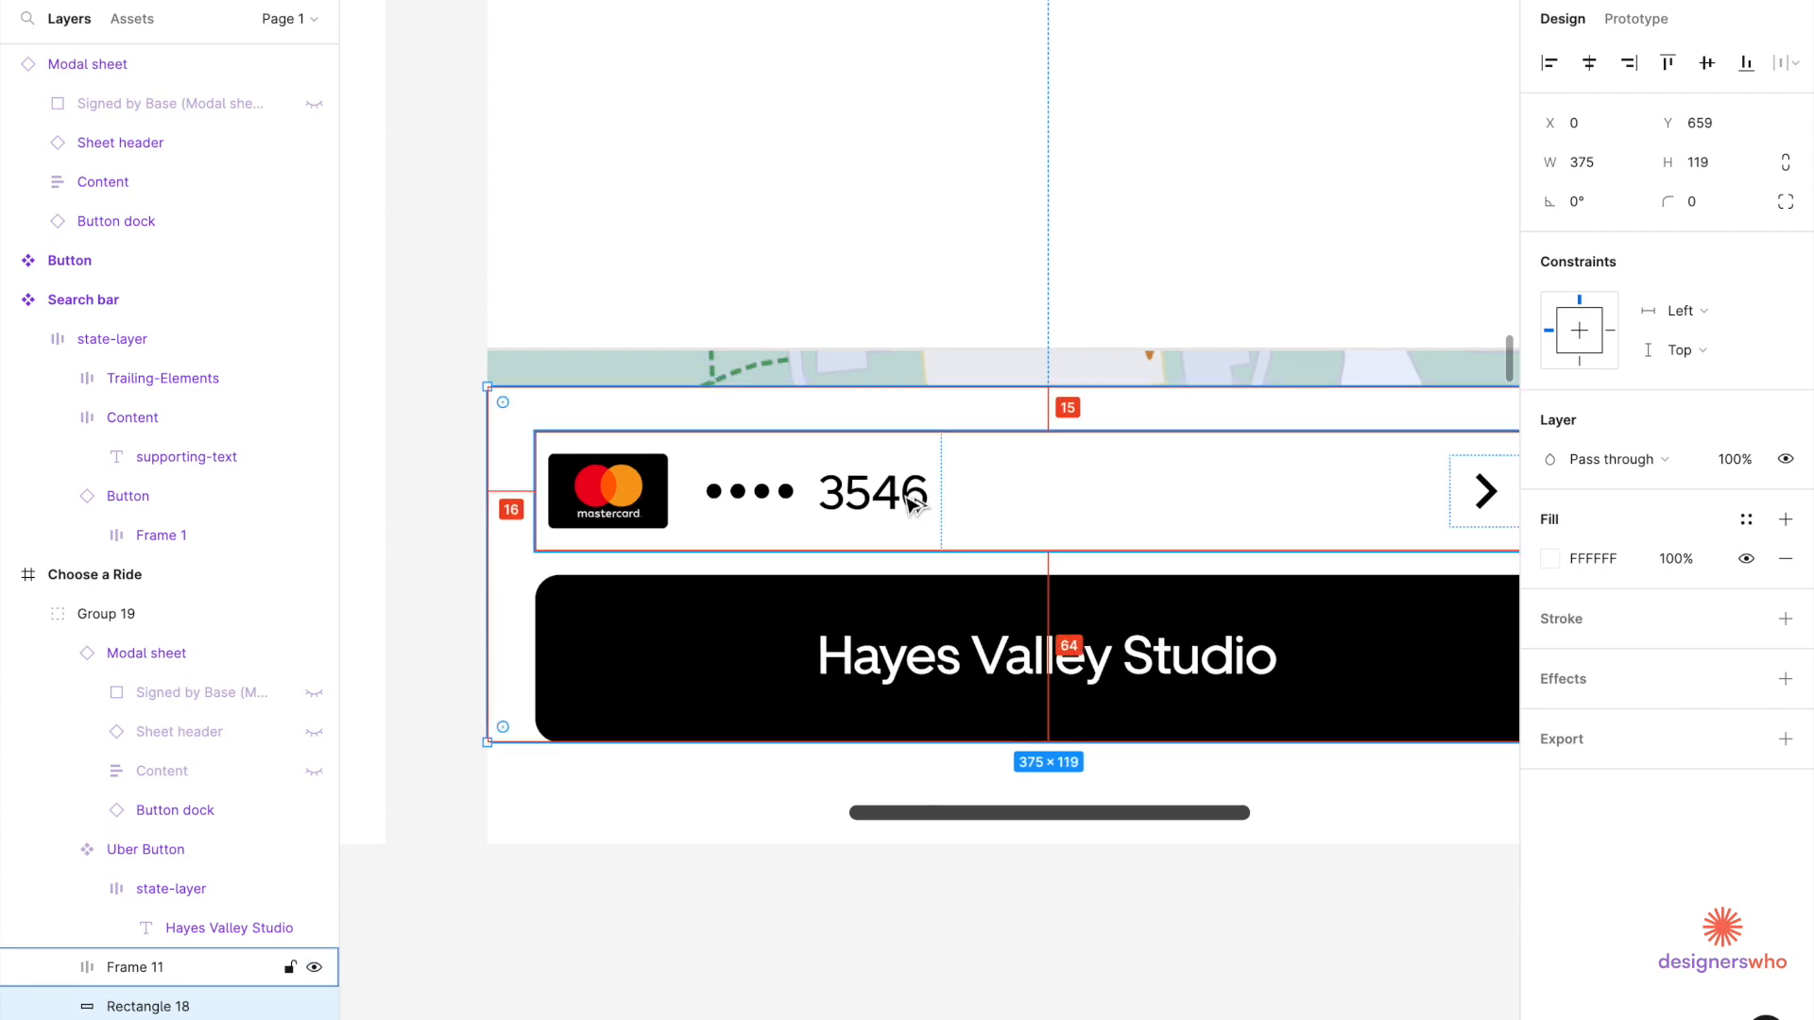
{"action": "scroll", "coordinate": [1020, 385], "scroll_direction": "up", "scroll_amount": 3}
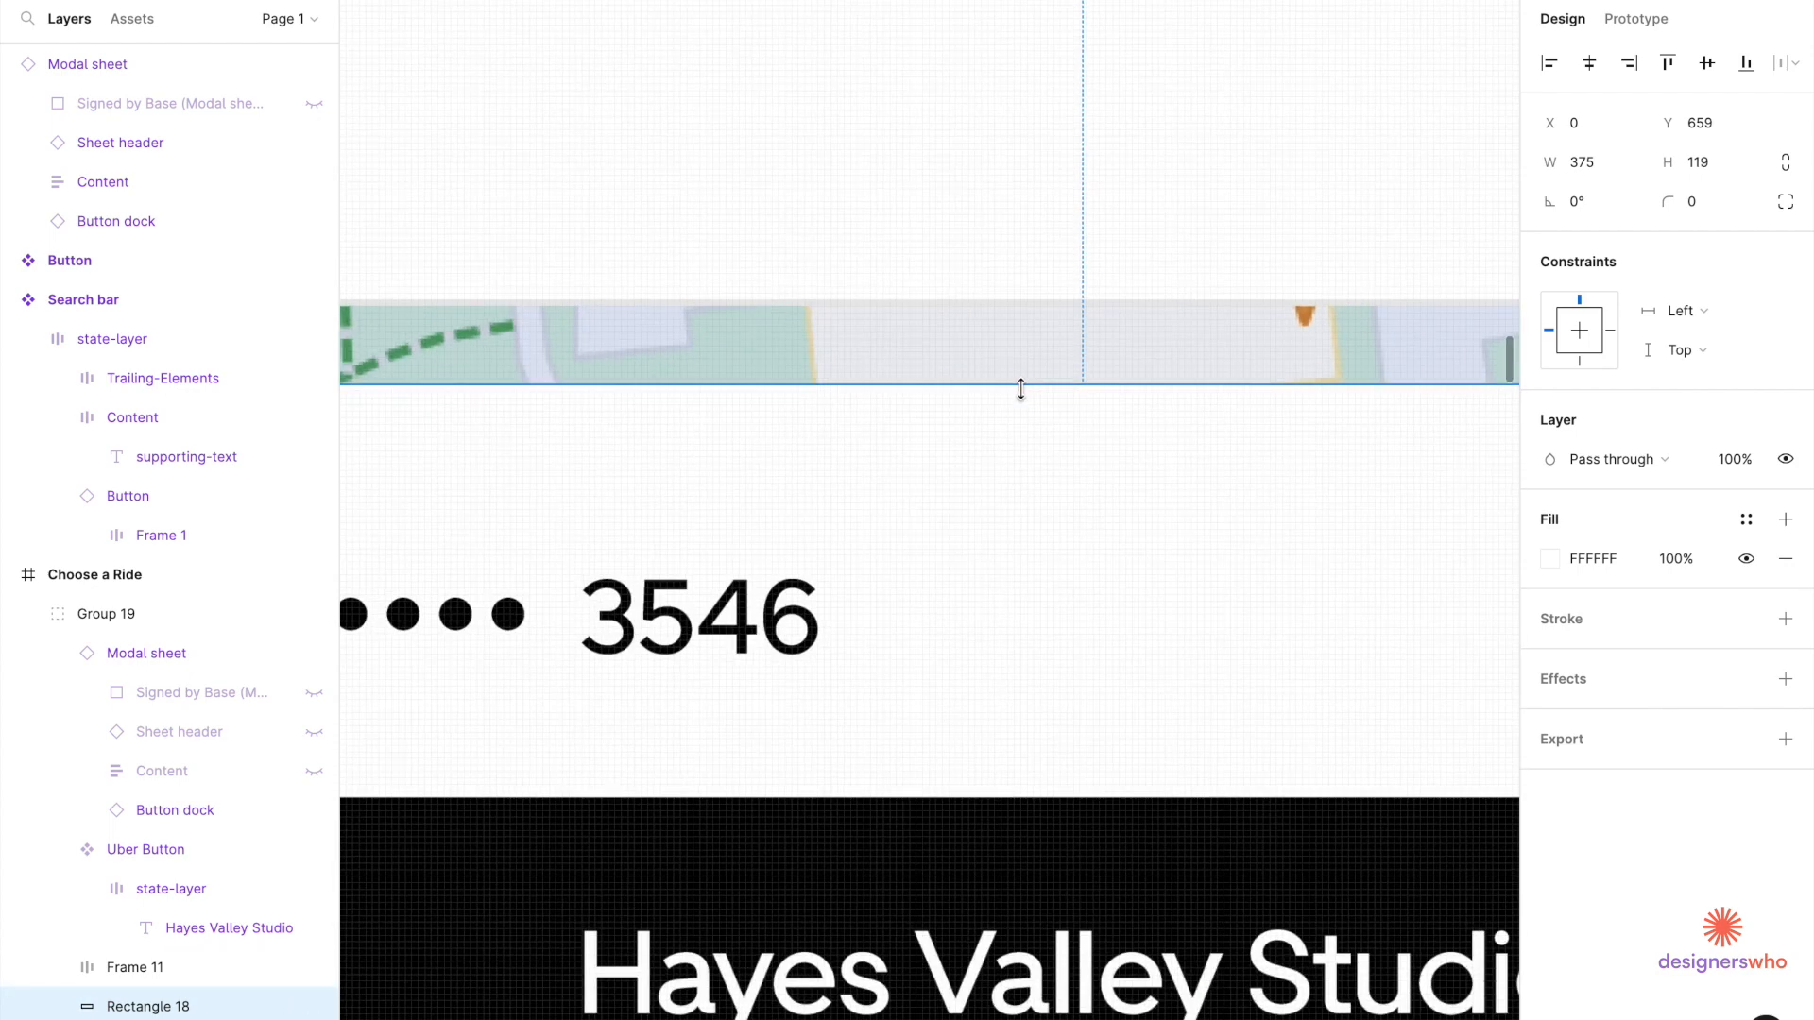
{"action": "scroll", "coordinate": [1020, 387], "scroll_direction": "down", "scroll_amount": 5}
{"action": "scroll", "coordinate": [1020, 387], "scroll_direction": "up", "scroll_amount": 3}
Fine-tune Rectangle 18's top edge until it measures 375×112, then deselect.
{"action": "left_click_drag", "start_coordinate": [1021, 388], "coordinate": [1010, 437]}
{"action": "key", "text": "alt"}
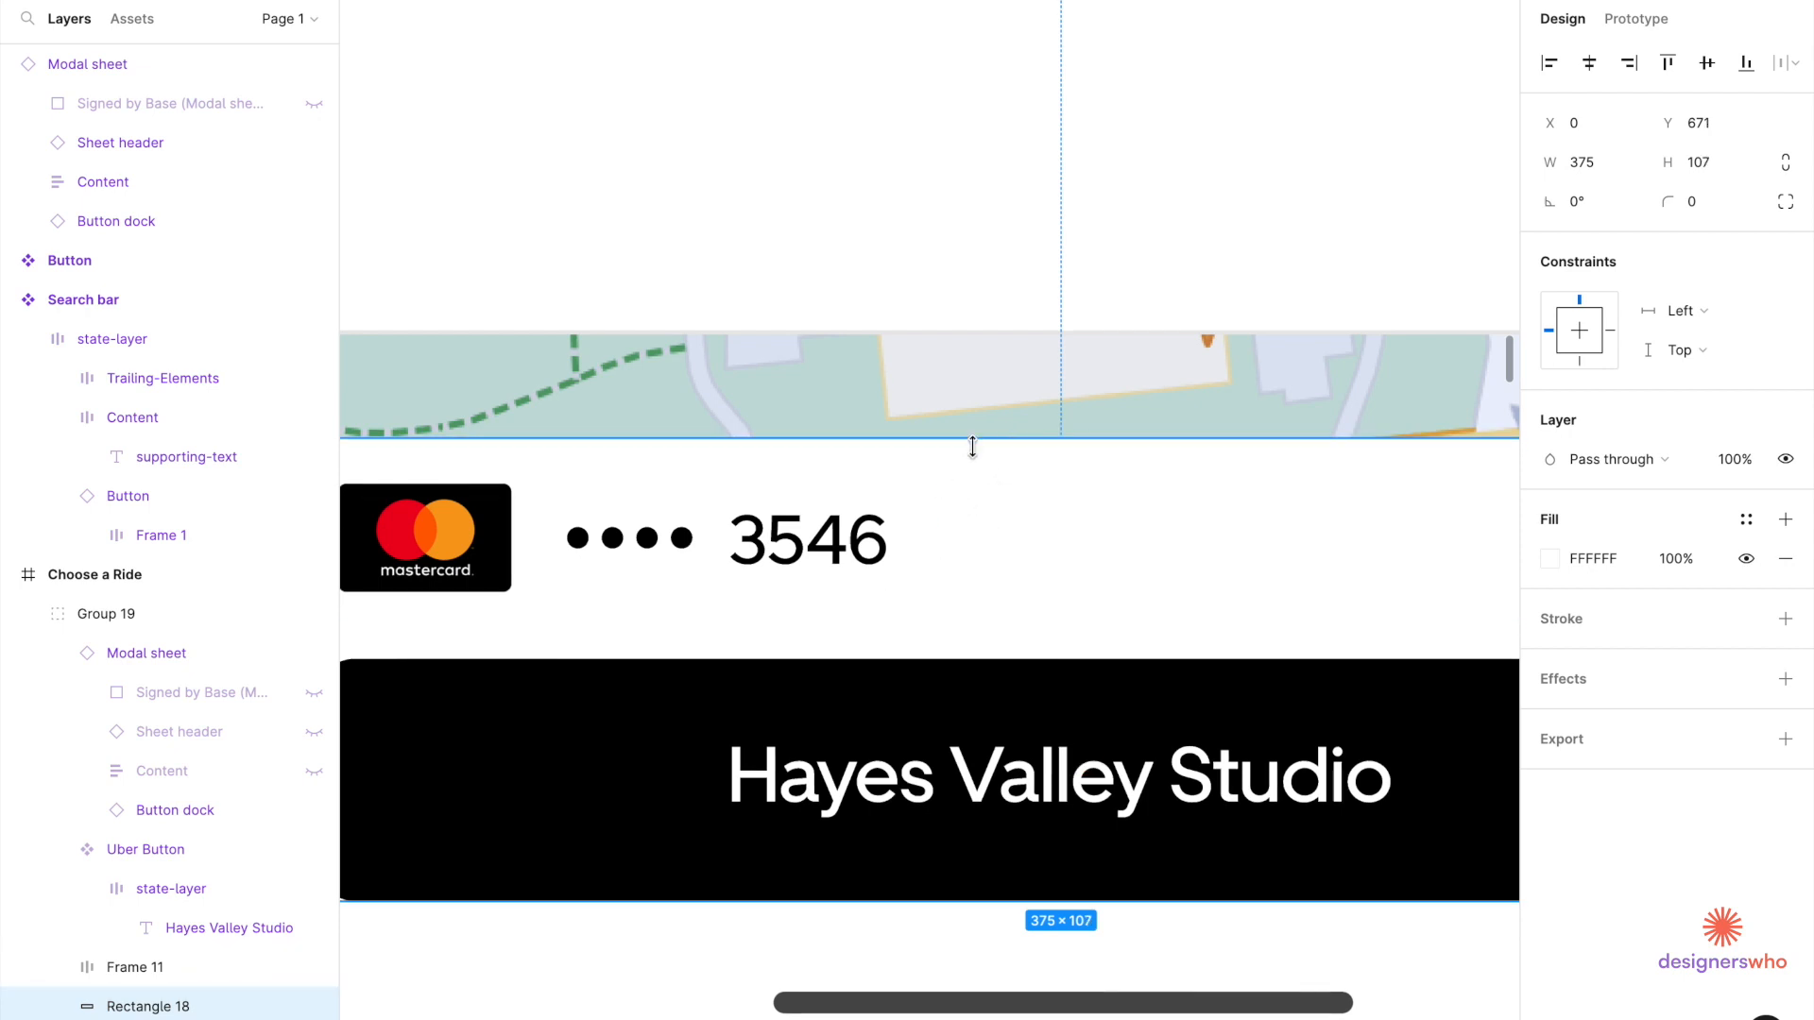
{"action": "left_click_drag", "start_coordinate": [973, 441], "coordinate": [973, 427]}
{"action": "key", "text": "alt"}
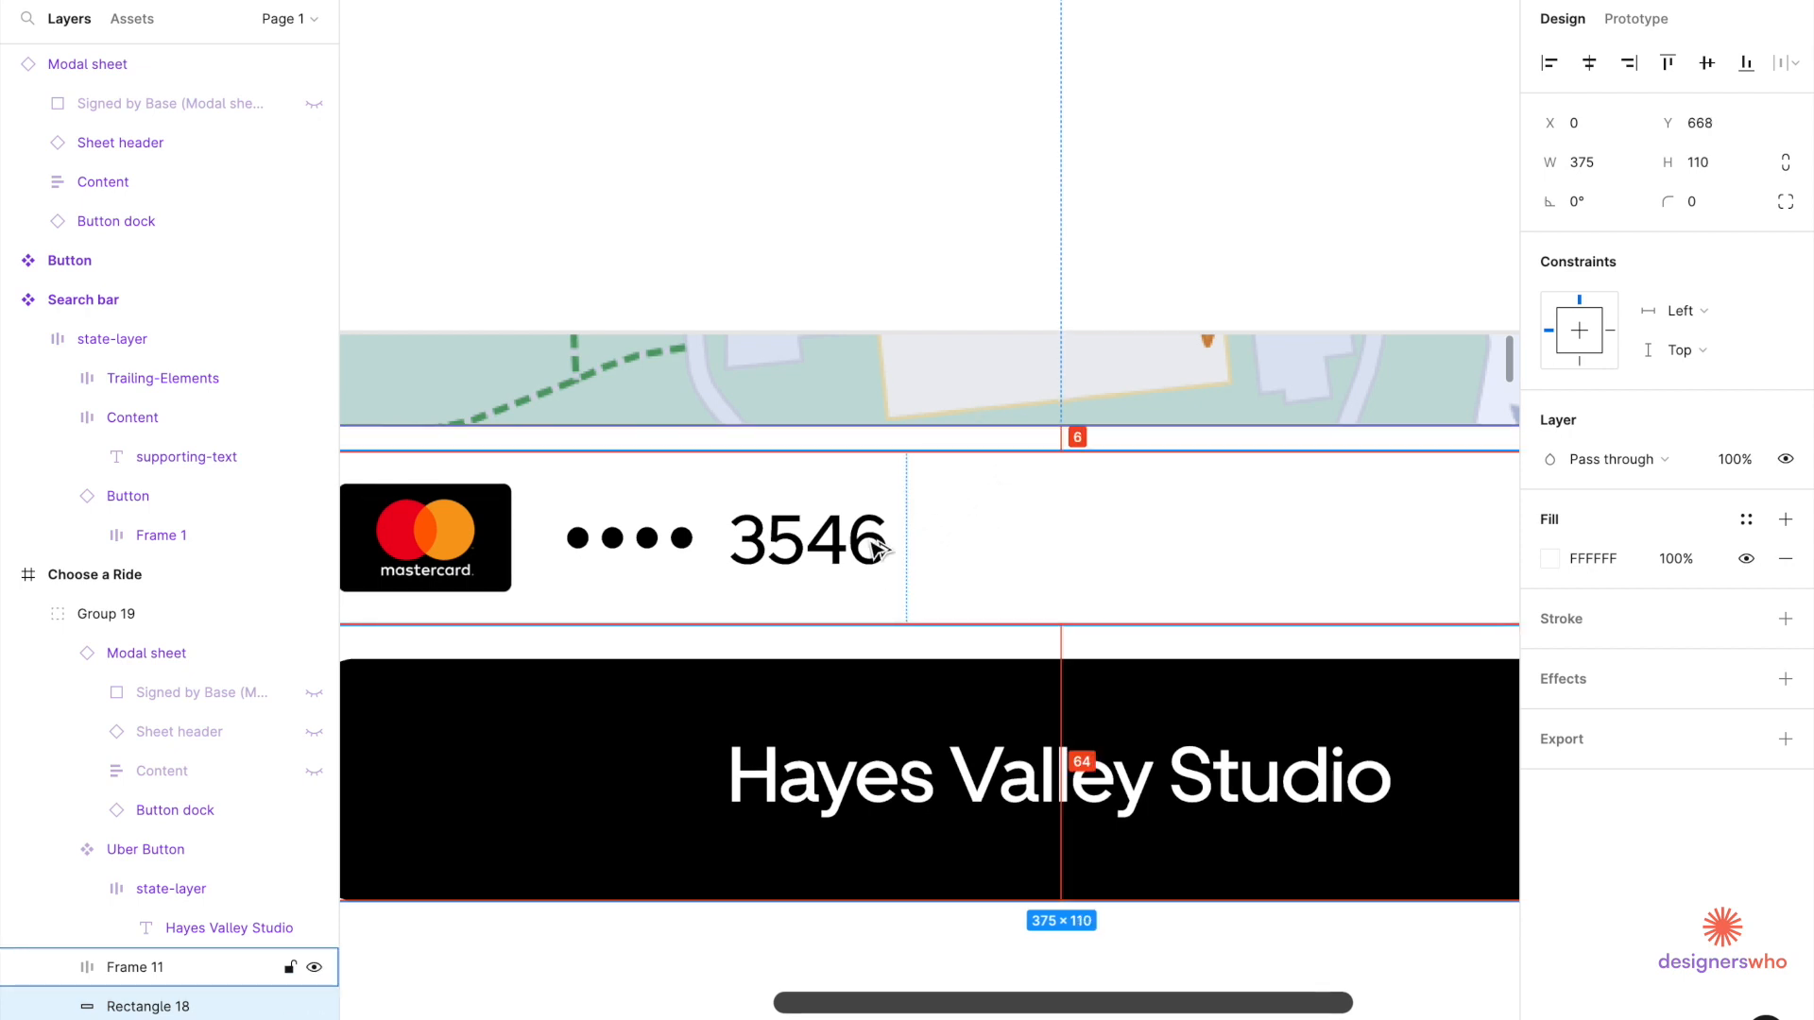
{"action": "scroll", "coordinate": [951, 454], "scroll_direction": "up", "scroll_amount": 6}
{"action": "left_click_drag", "start_coordinate": [1011, 208], "coordinate": [1021, 101]}
{"action": "scroll", "coordinate": [1021, 101], "scroll_direction": "down", "scroll_amount": 5}
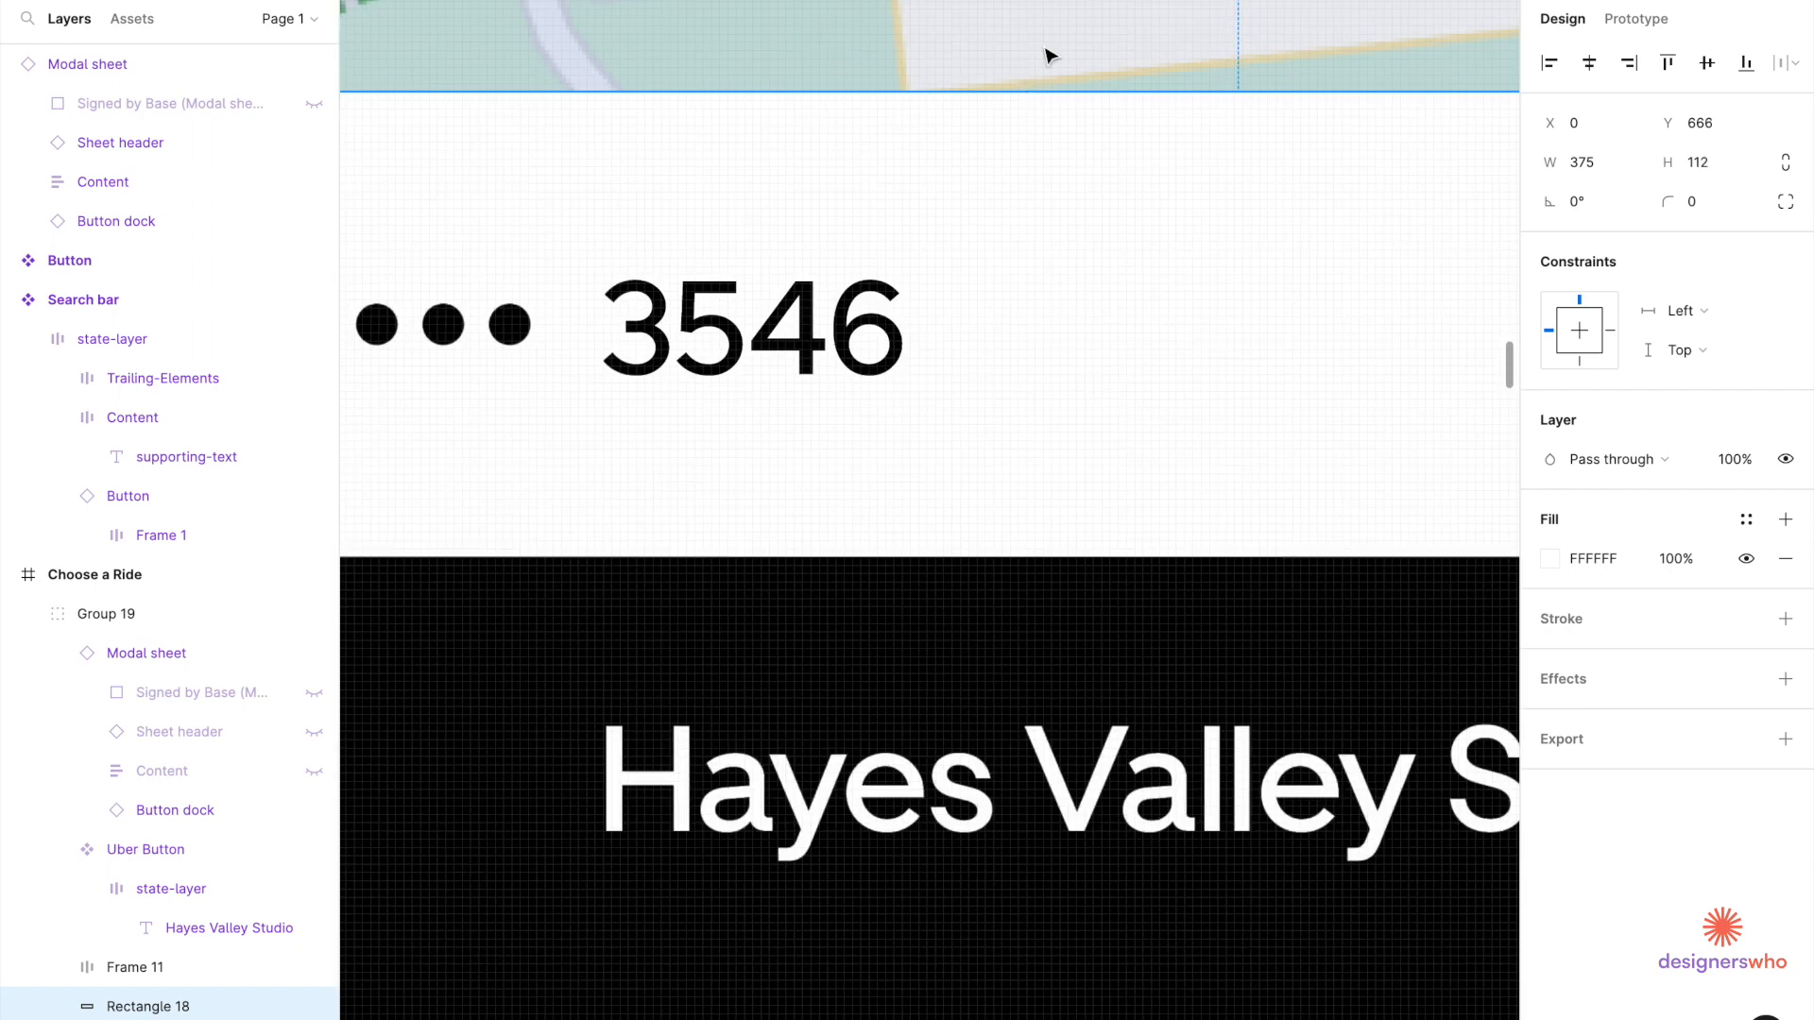
{"action": "scroll", "coordinate": [1039, 51], "scroll_direction": "down", "scroll_amount": 6}
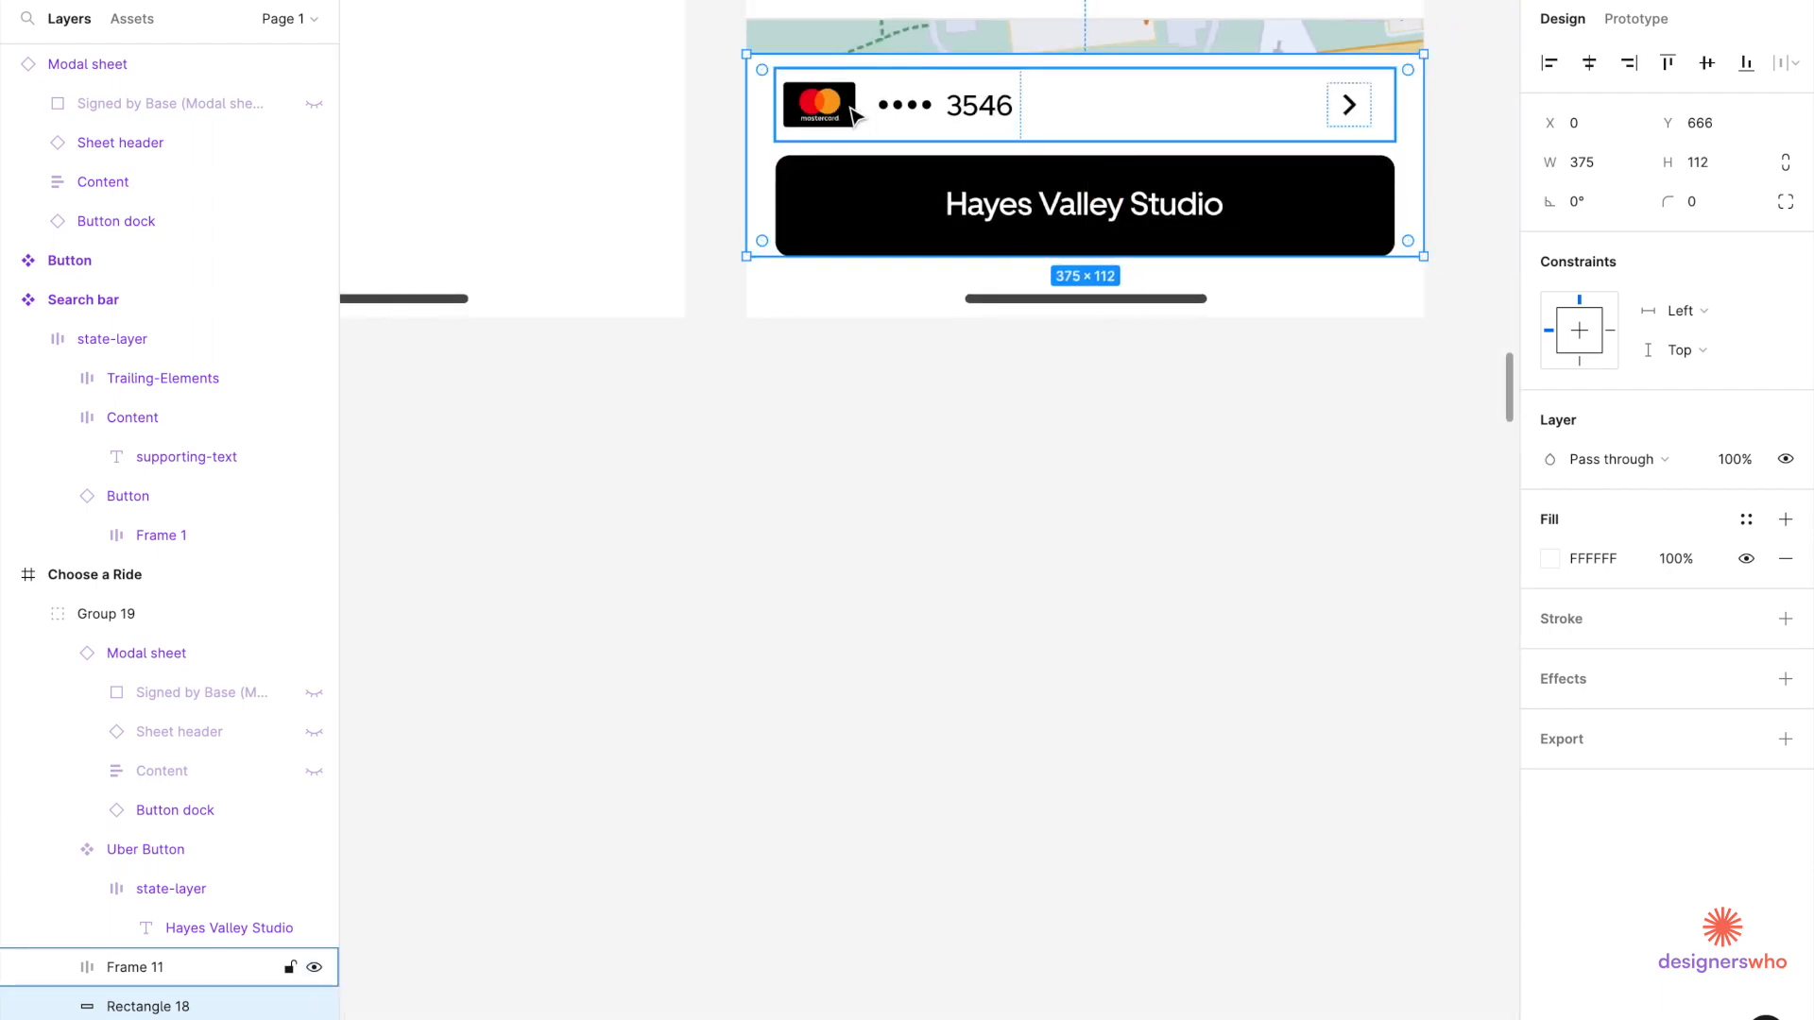
{"action": "scroll", "coordinate": [853, 113], "scroll_direction": "down", "scroll_amount": 5}
{"action": "left_click", "coordinate": [835, 478]}
{"action": "scroll", "coordinate": [835, 478], "scroll_direction": "up", "scroll_amount": 3}
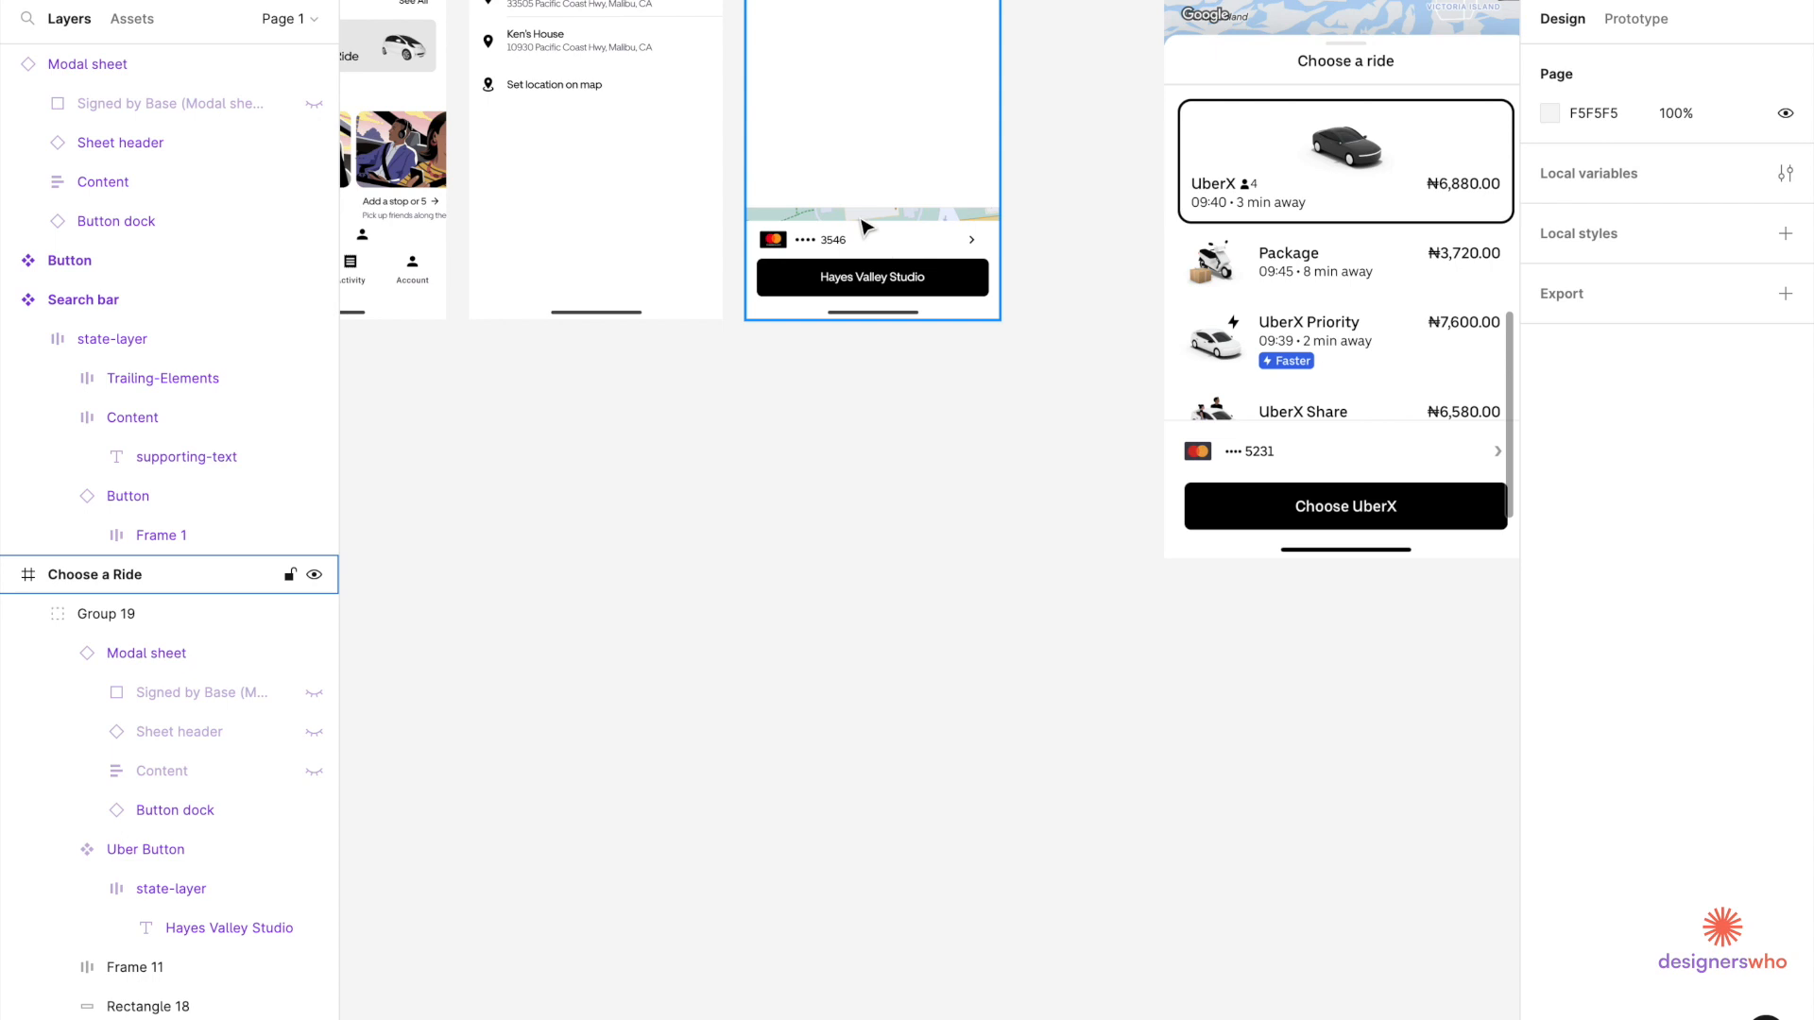
Extend the upper white Rectangle 17 down to 429 px tall.
{"action": "scroll", "coordinate": [862, 230], "scroll_direction": "up", "scroll_amount": 5}
{"action": "left_click", "coordinate": [863, 172]}
{"action": "double_click", "coordinate": [862, 174]}
{"action": "double_click", "coordinate": [863, 177]}
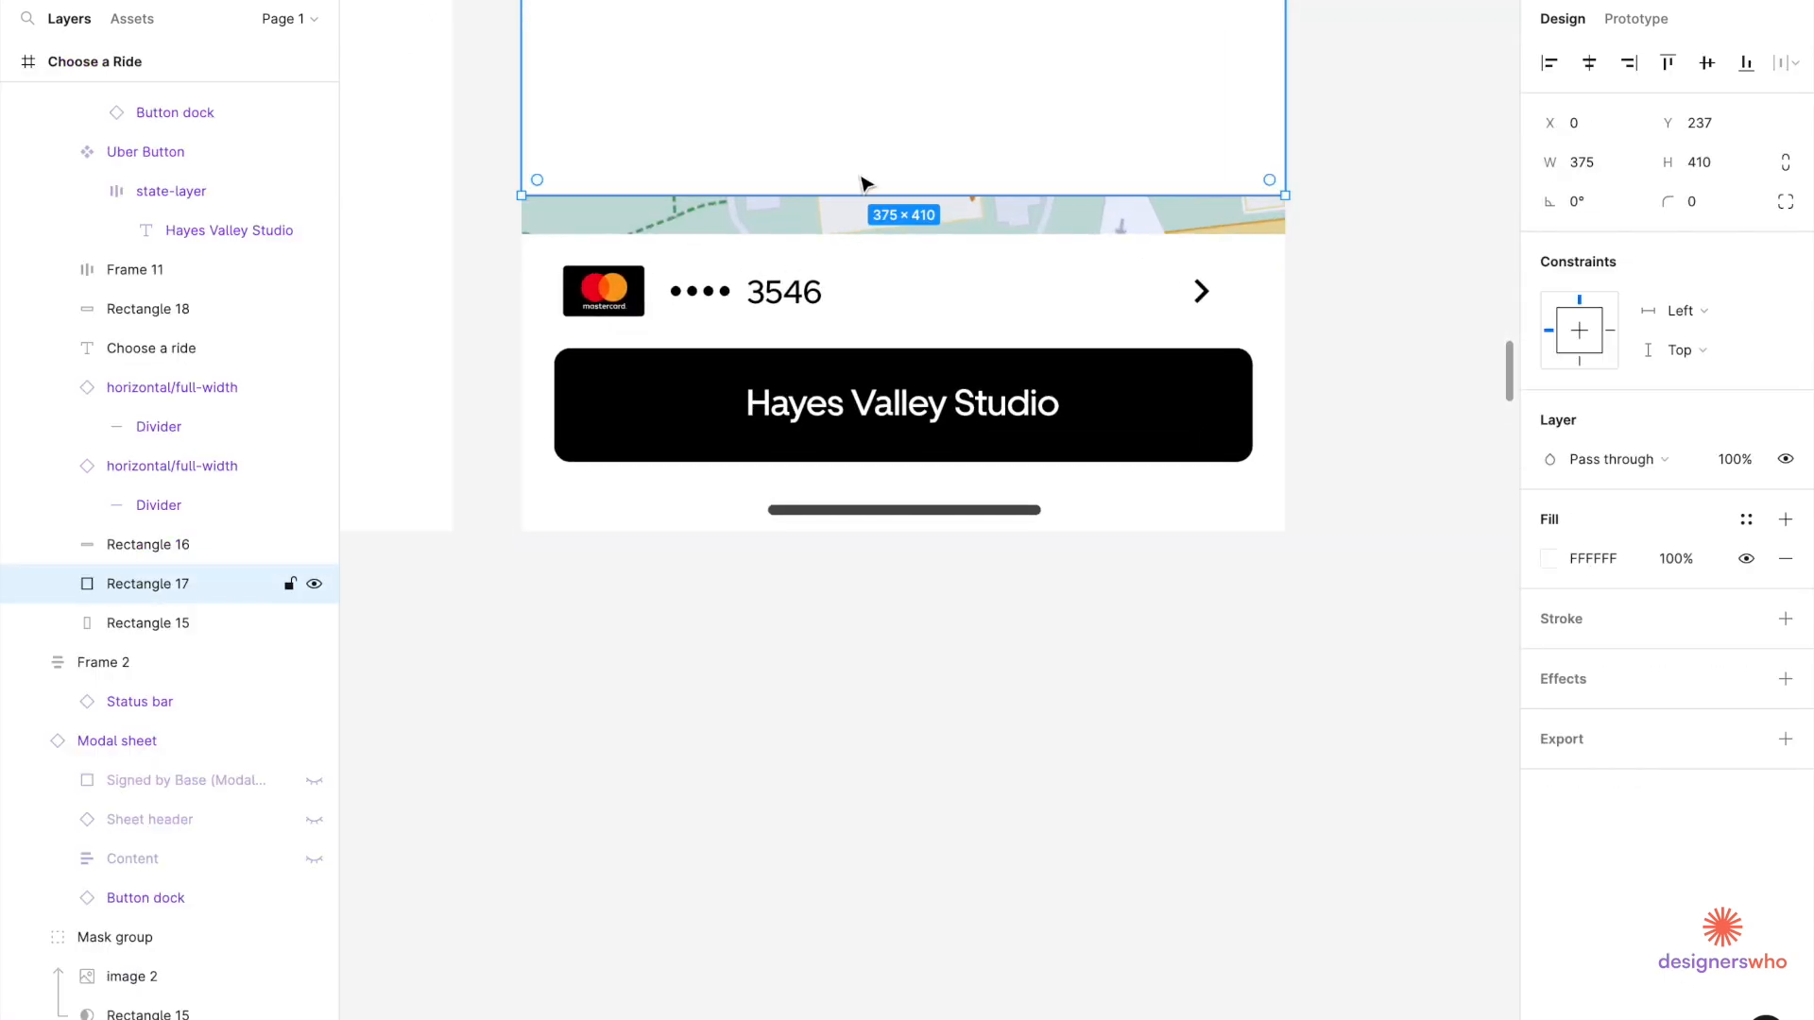
{"action": "left_click_drag", "start_coordinate": [860, 190], "coordinate": [859, 236]}
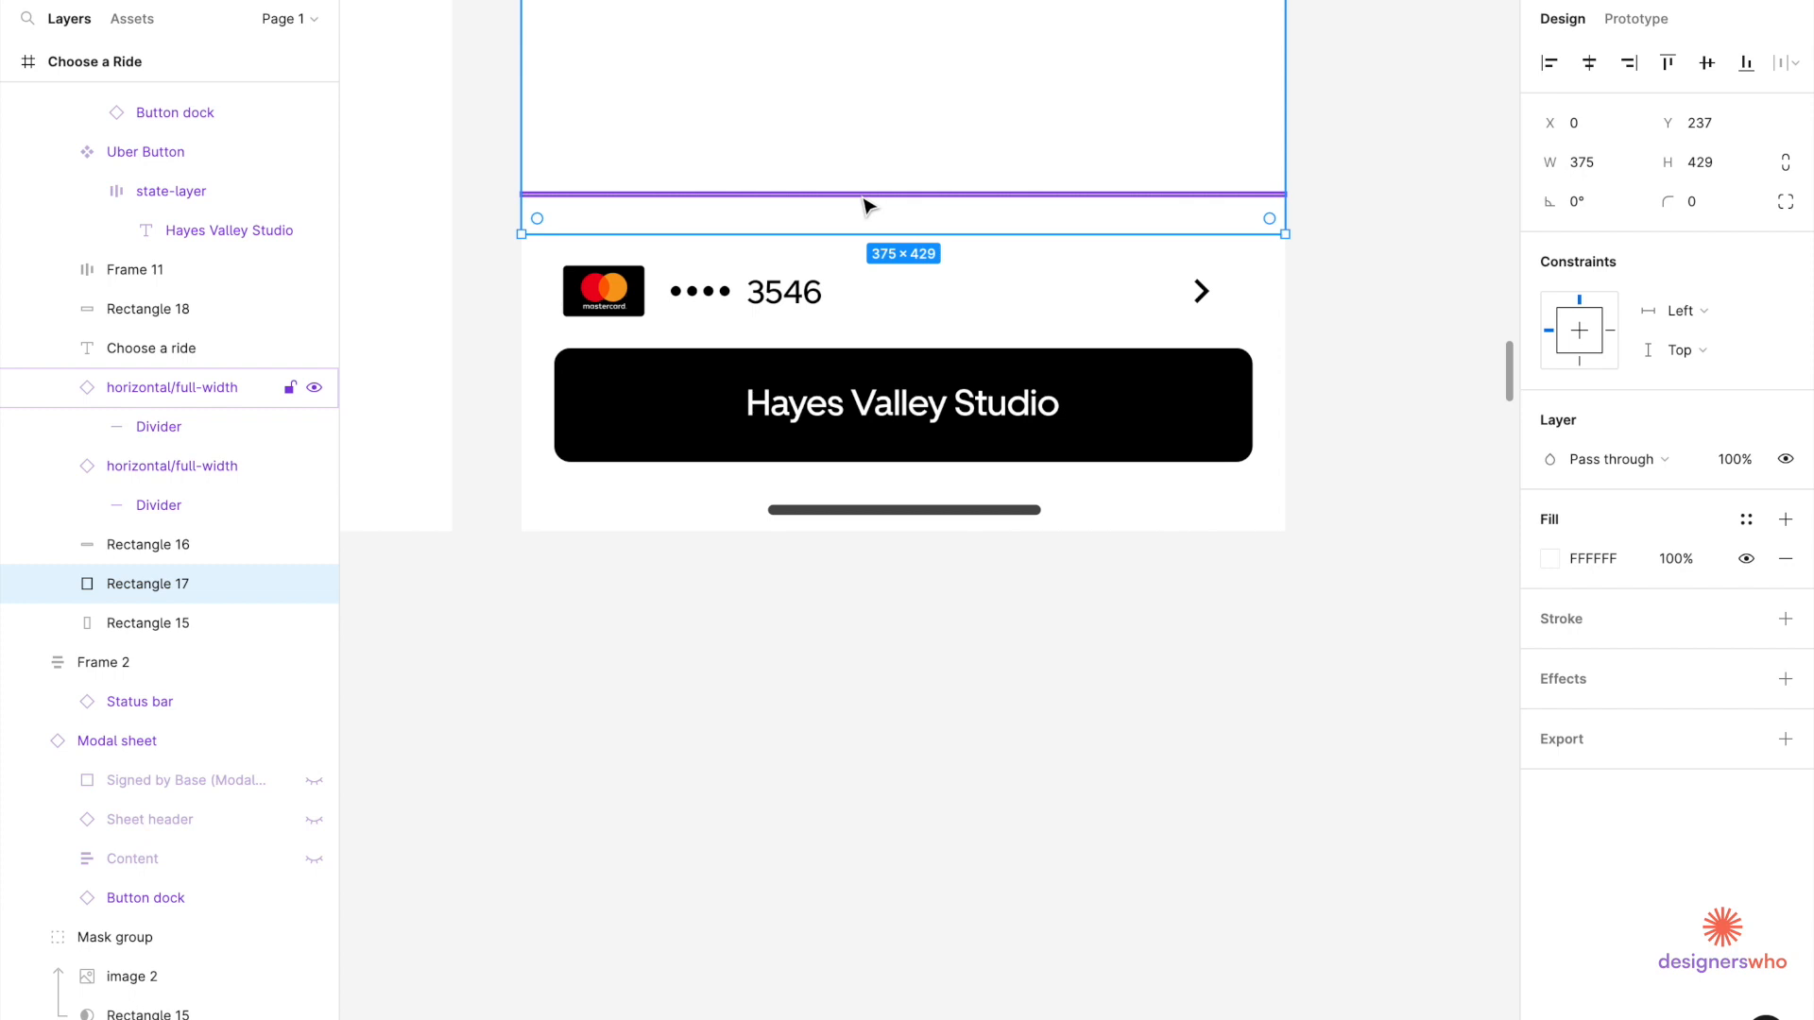
Move the divider down to Y 657 and group it with Rectangle 18 and the modal sheet.
{"action": "left_click", "coordinate": [866, 196]}
{"action": "left_click_drag", "start_coordinate": [863, 200], "coordinate": [855, 232]}
{"action": "scroll", "coordinate": [796, 257], "scroll_direction": "up", "scroll_amount": 3}
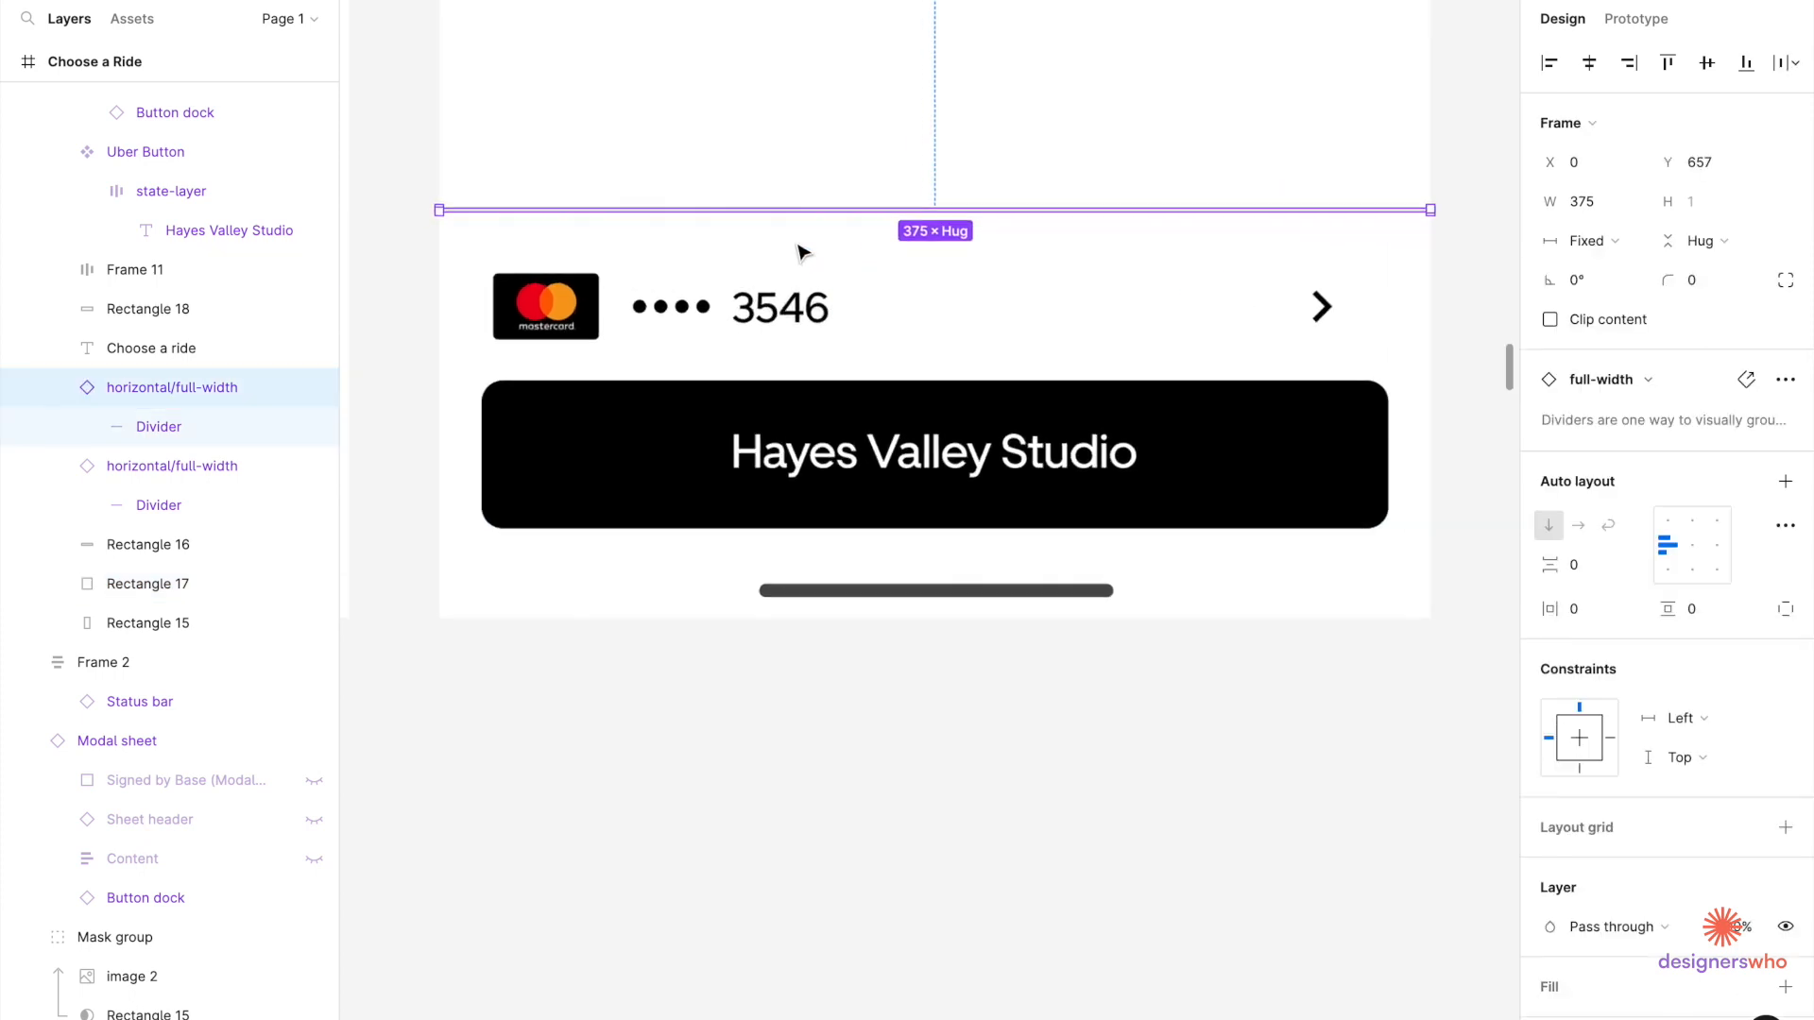
{"action": "left_click", "coordinate": [807, 238], "text": "shift"}
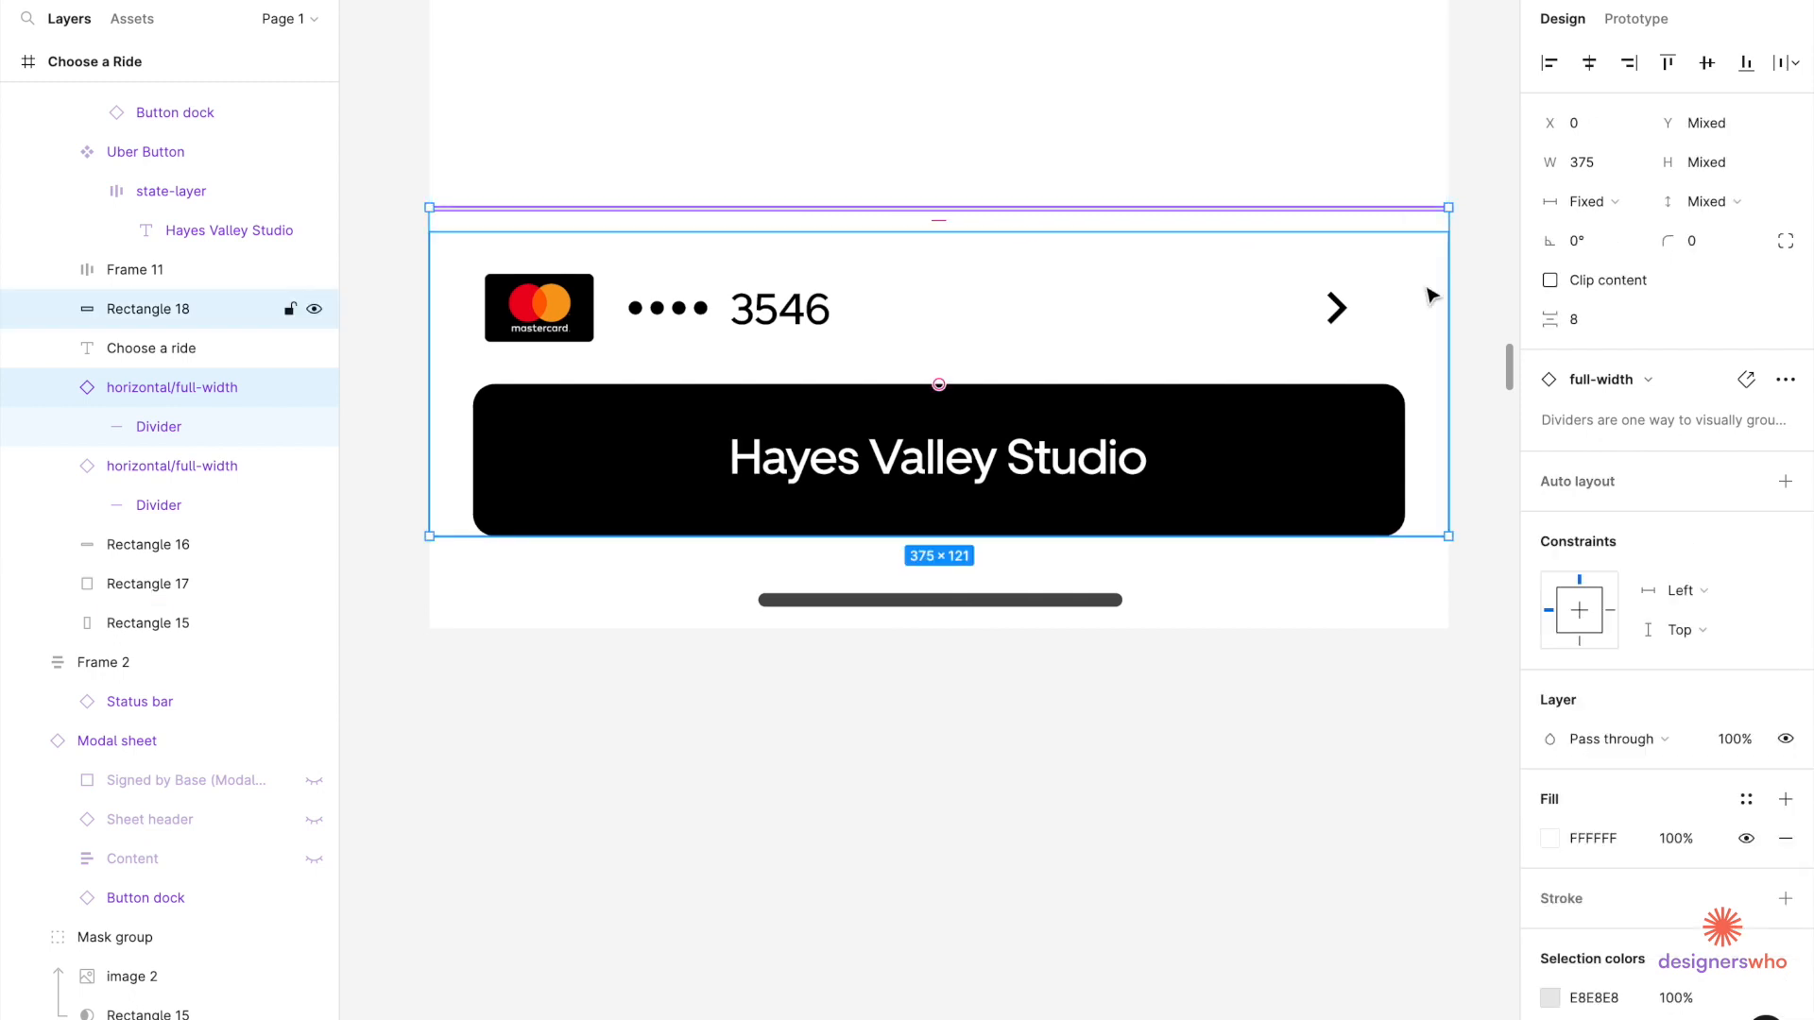
{"action": "left_click", "coordinate": [1417, 616], "text": "shift"}
{"action": "key", "text": "ctrl+g"}
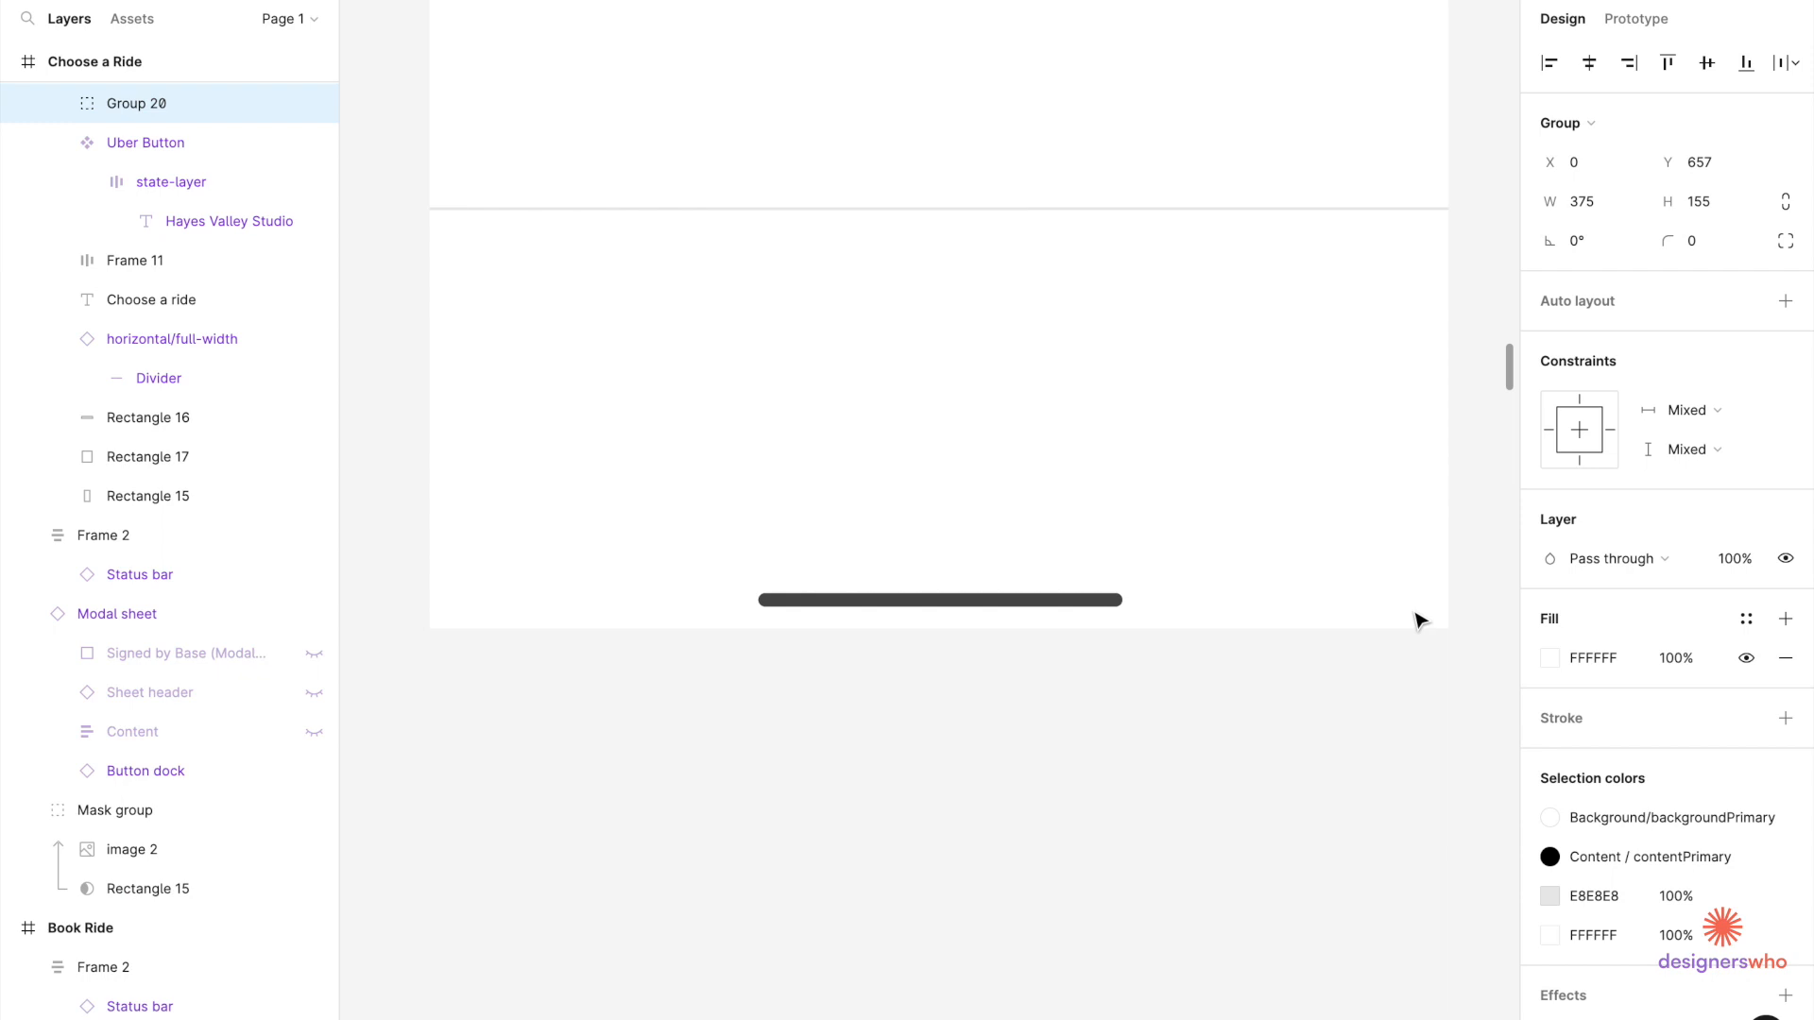
Try sending Group 20 to the back, undo it, and shift the group right to reveal hidden layers.
{"action": "right_click", "coordinate": [1312, 495]}
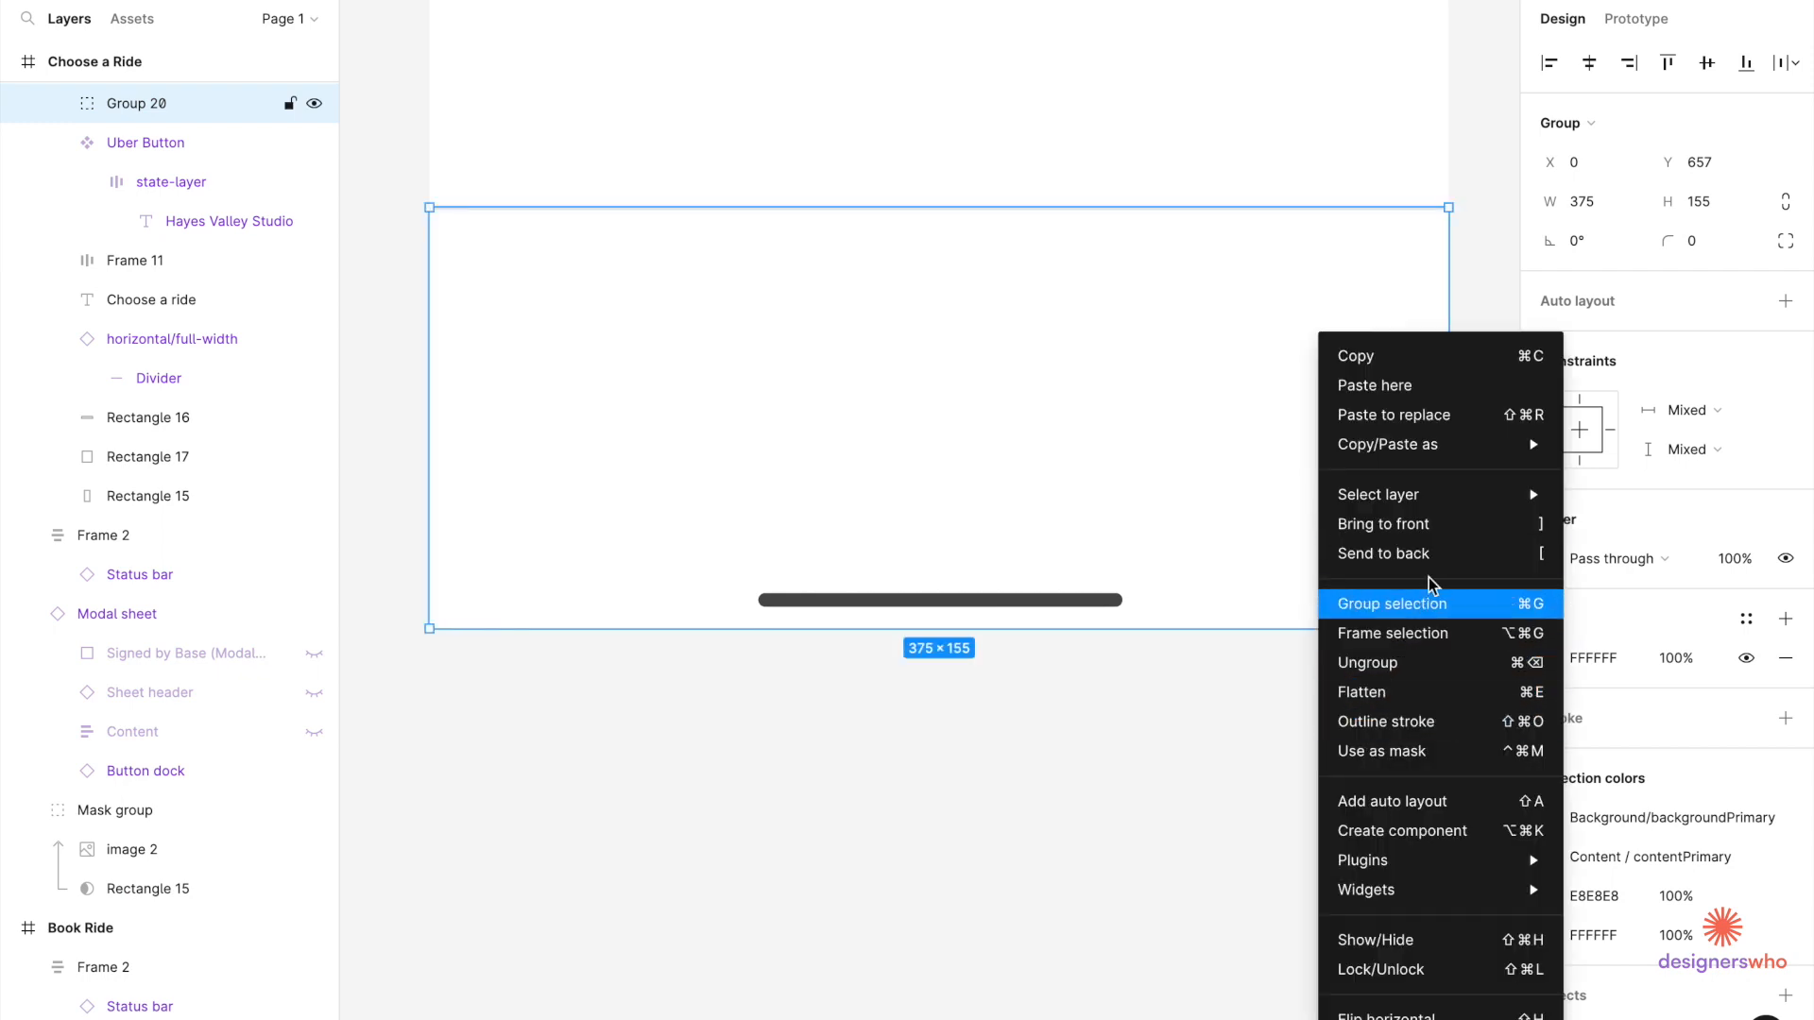
{"action": "left_click", "coordinate": [1463, 553]}
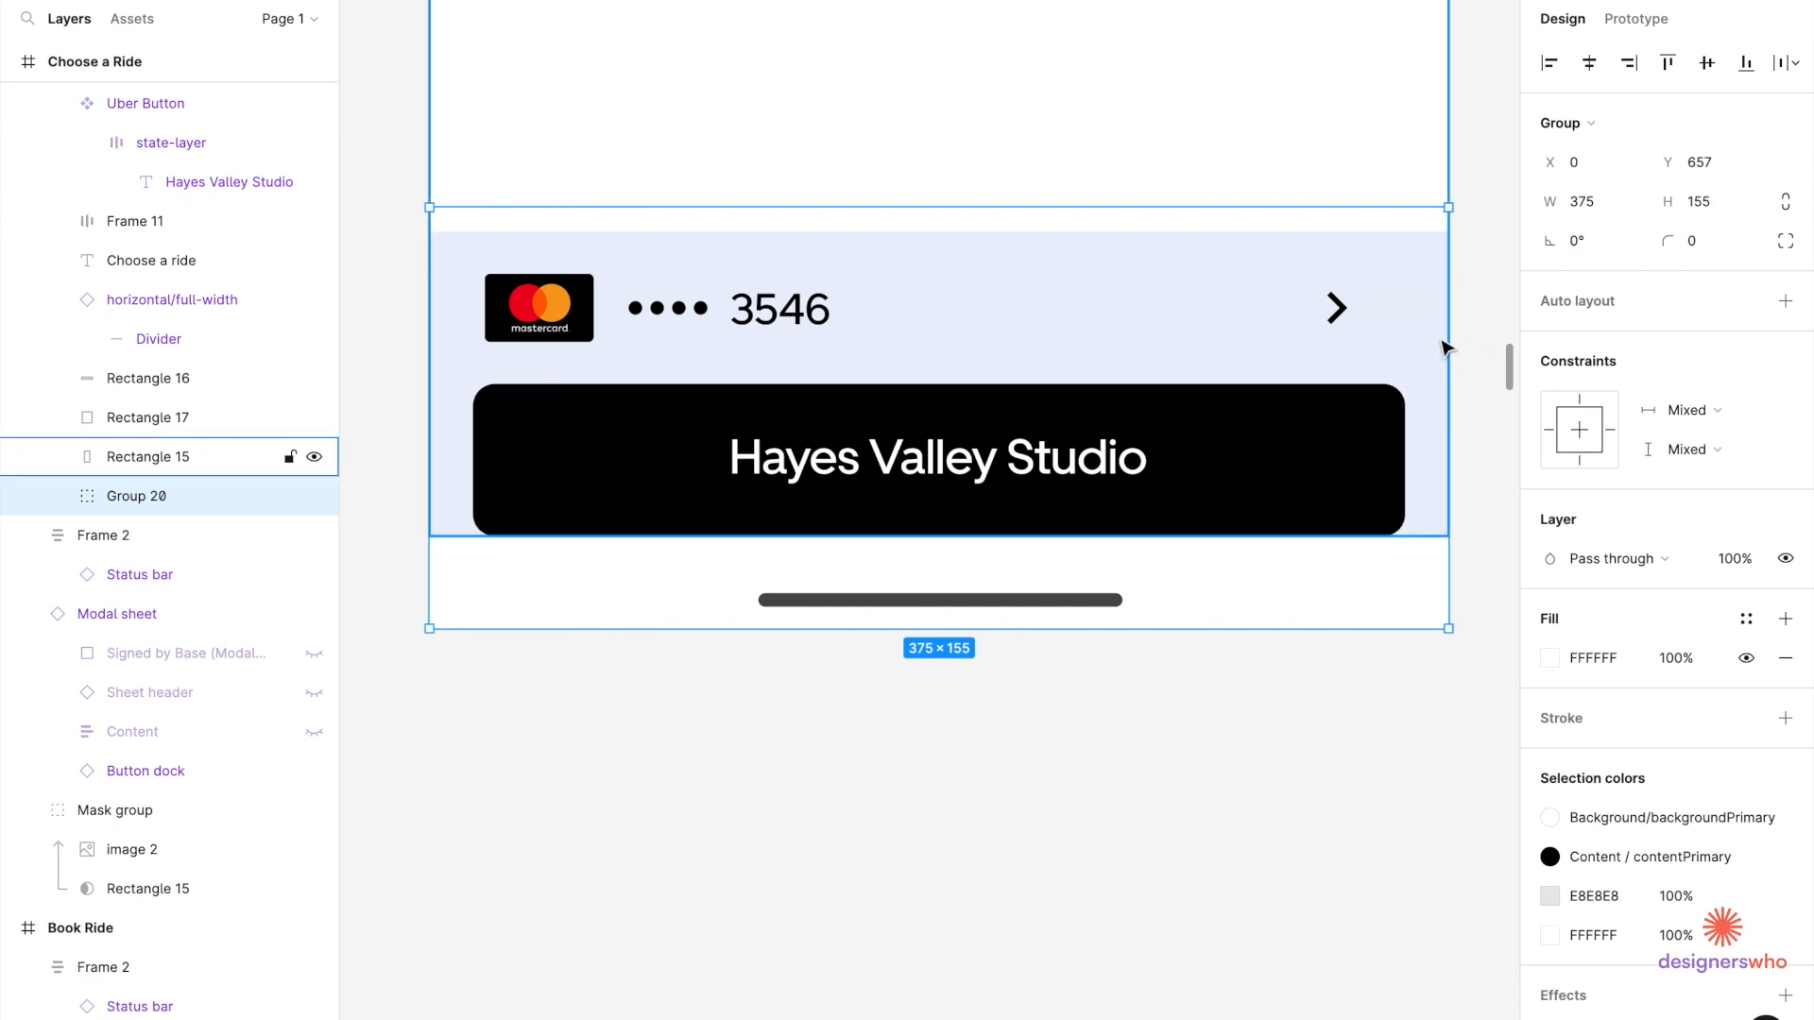
{"action": "key", "text": "ctrl+z"}
{"action": "left_click_drag", "start_coordinate": [1083, 429], "coordinate": [1192, 430]}
Select the payment row, Hayes Valley Studio button and Group 20 from canvas and layers.
{"action": "left_click", "coordinate": [487, 438]}
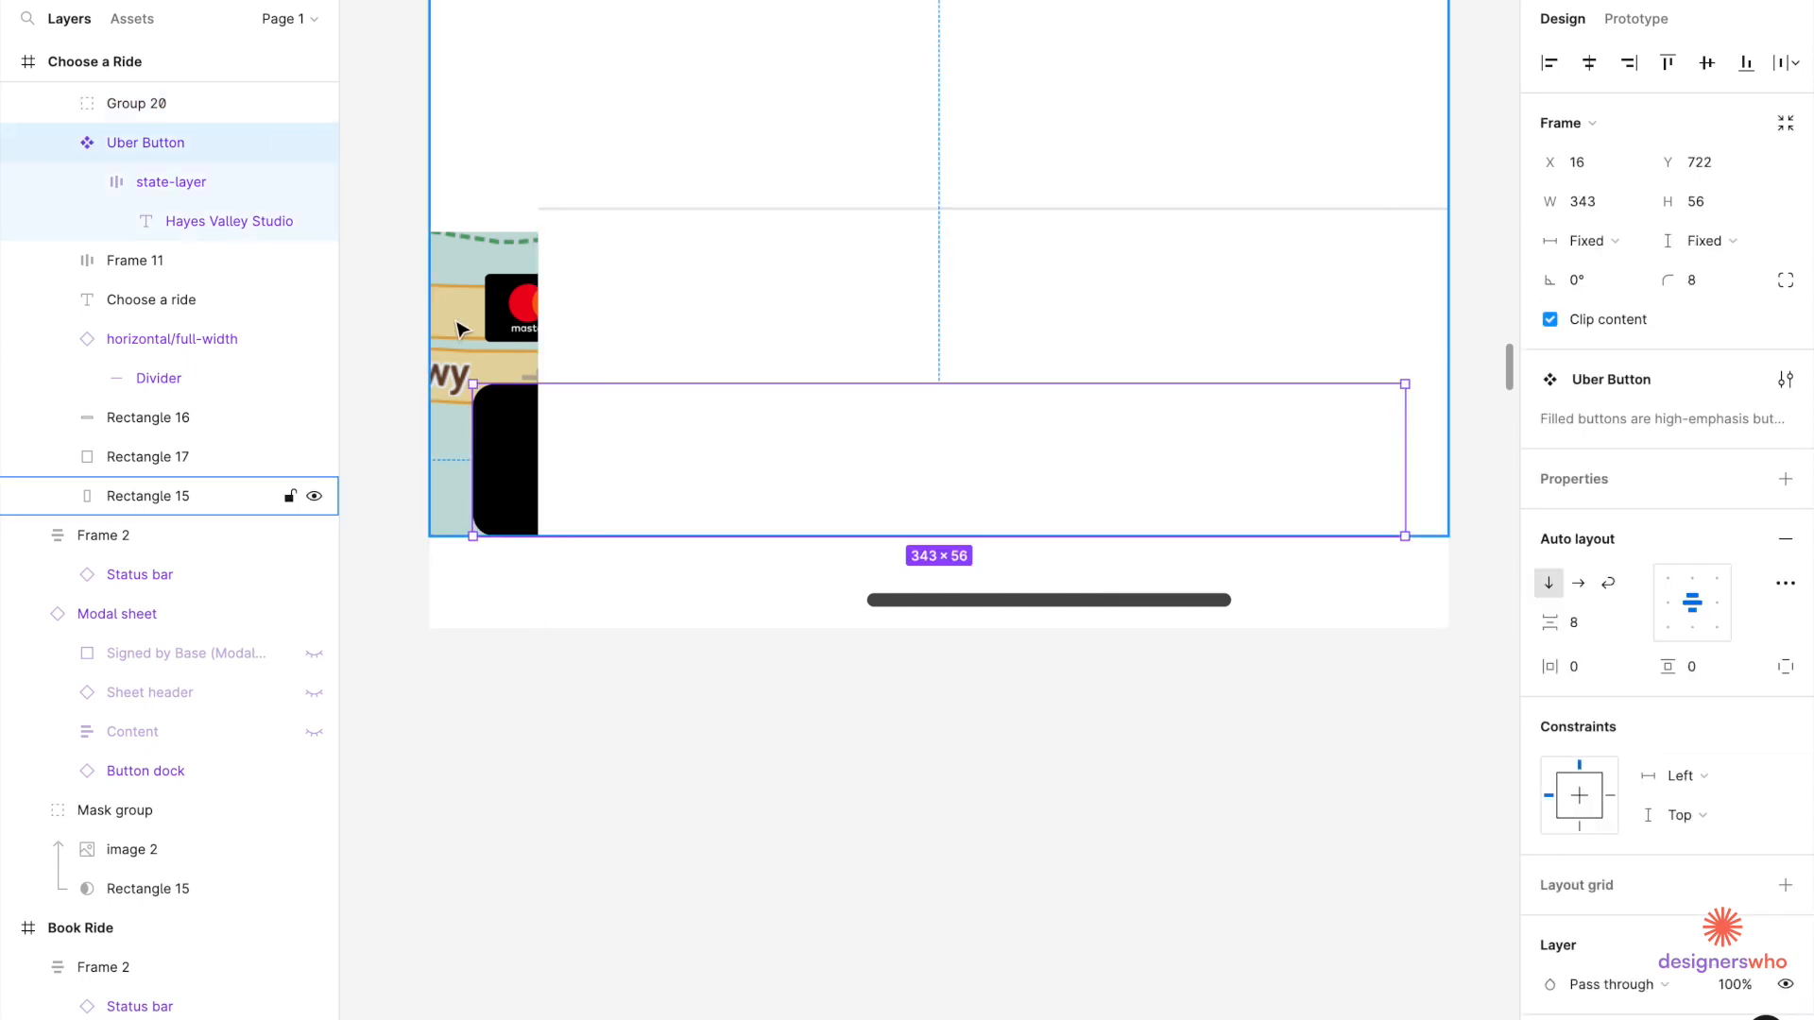
{"action": "left_click", "coordinate": [148, 496]}
{"action": "left_click", "coordinate": [135, 260]}
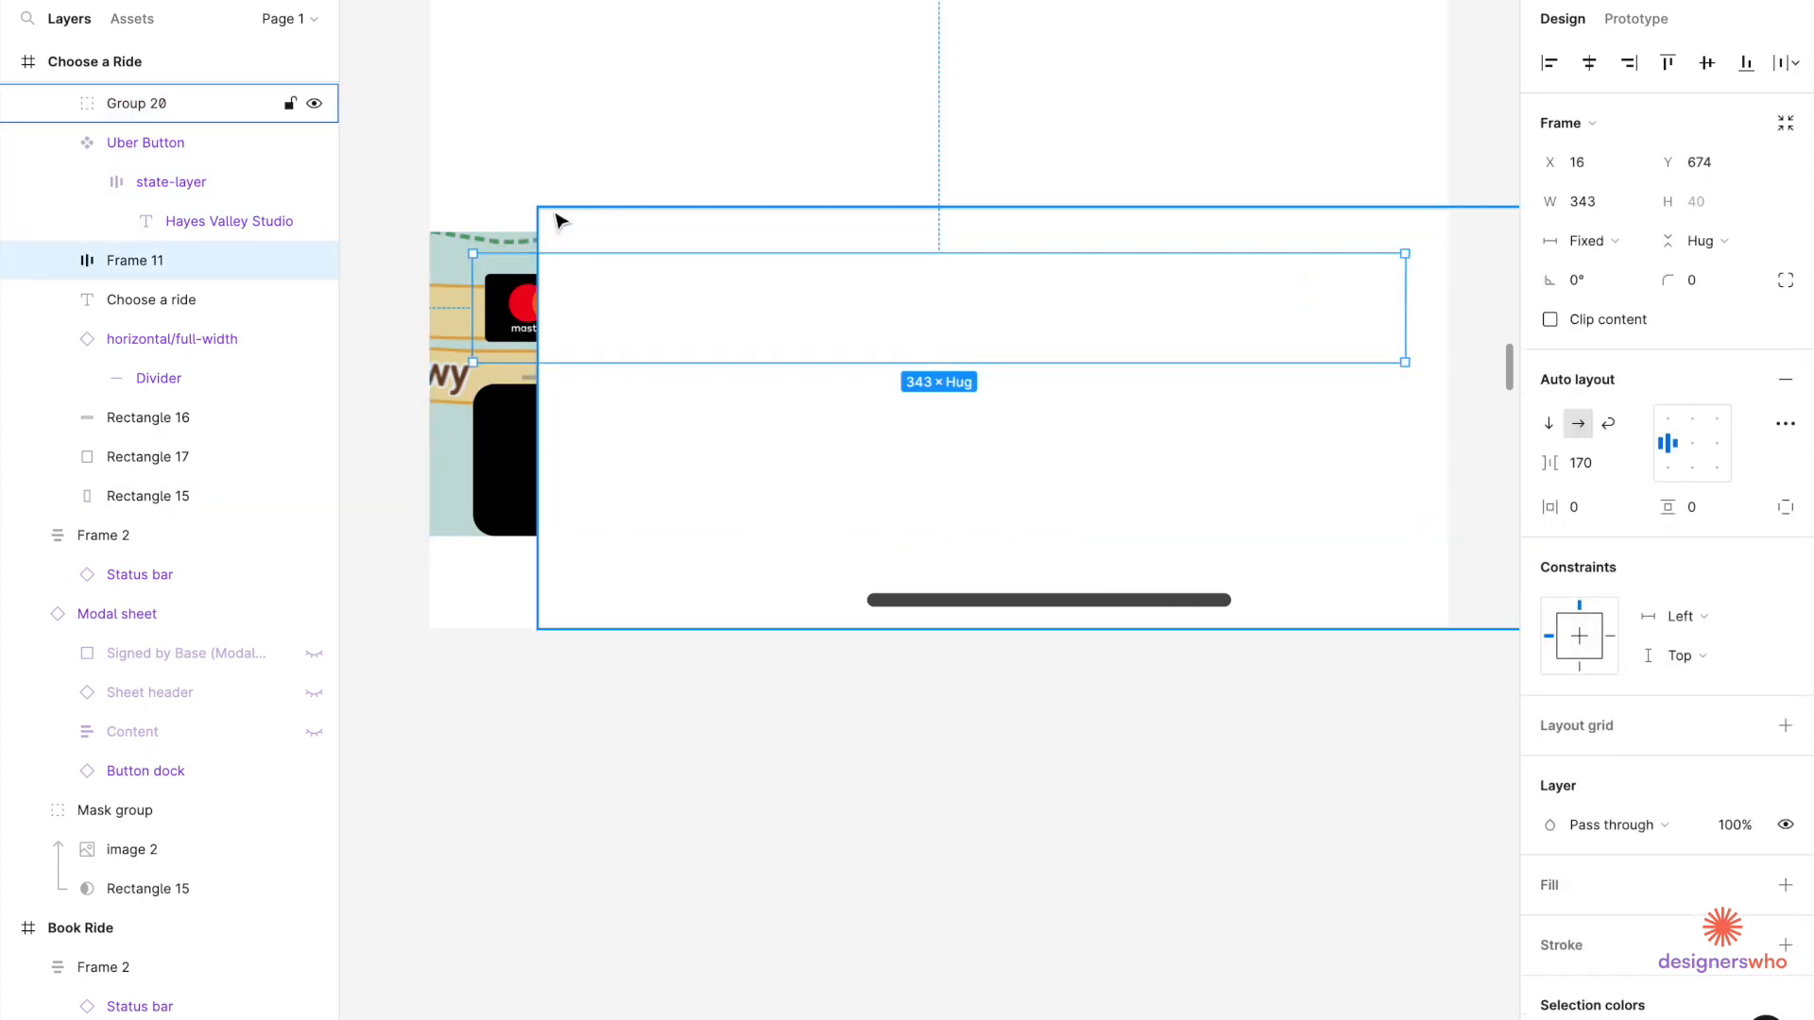
{"action": "left_click", "coordinate": [560, 221]}
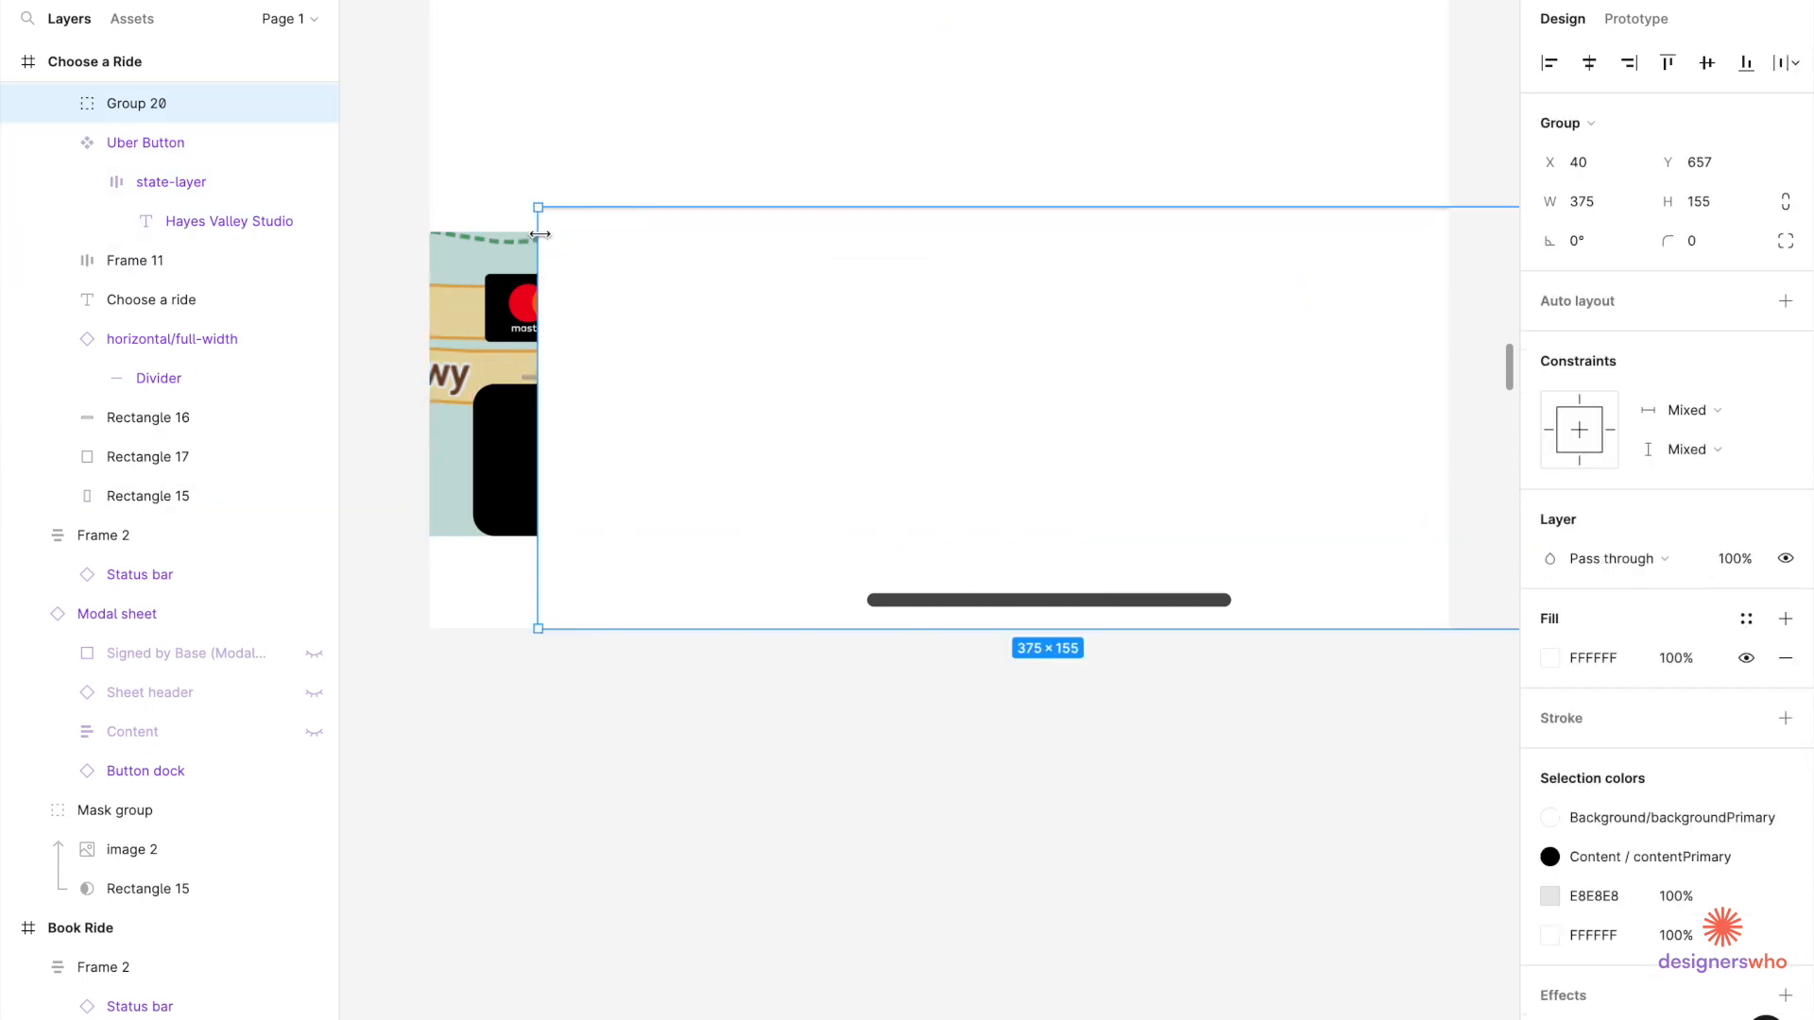
{"action": "left_click", "coordinate": [511, 307]}
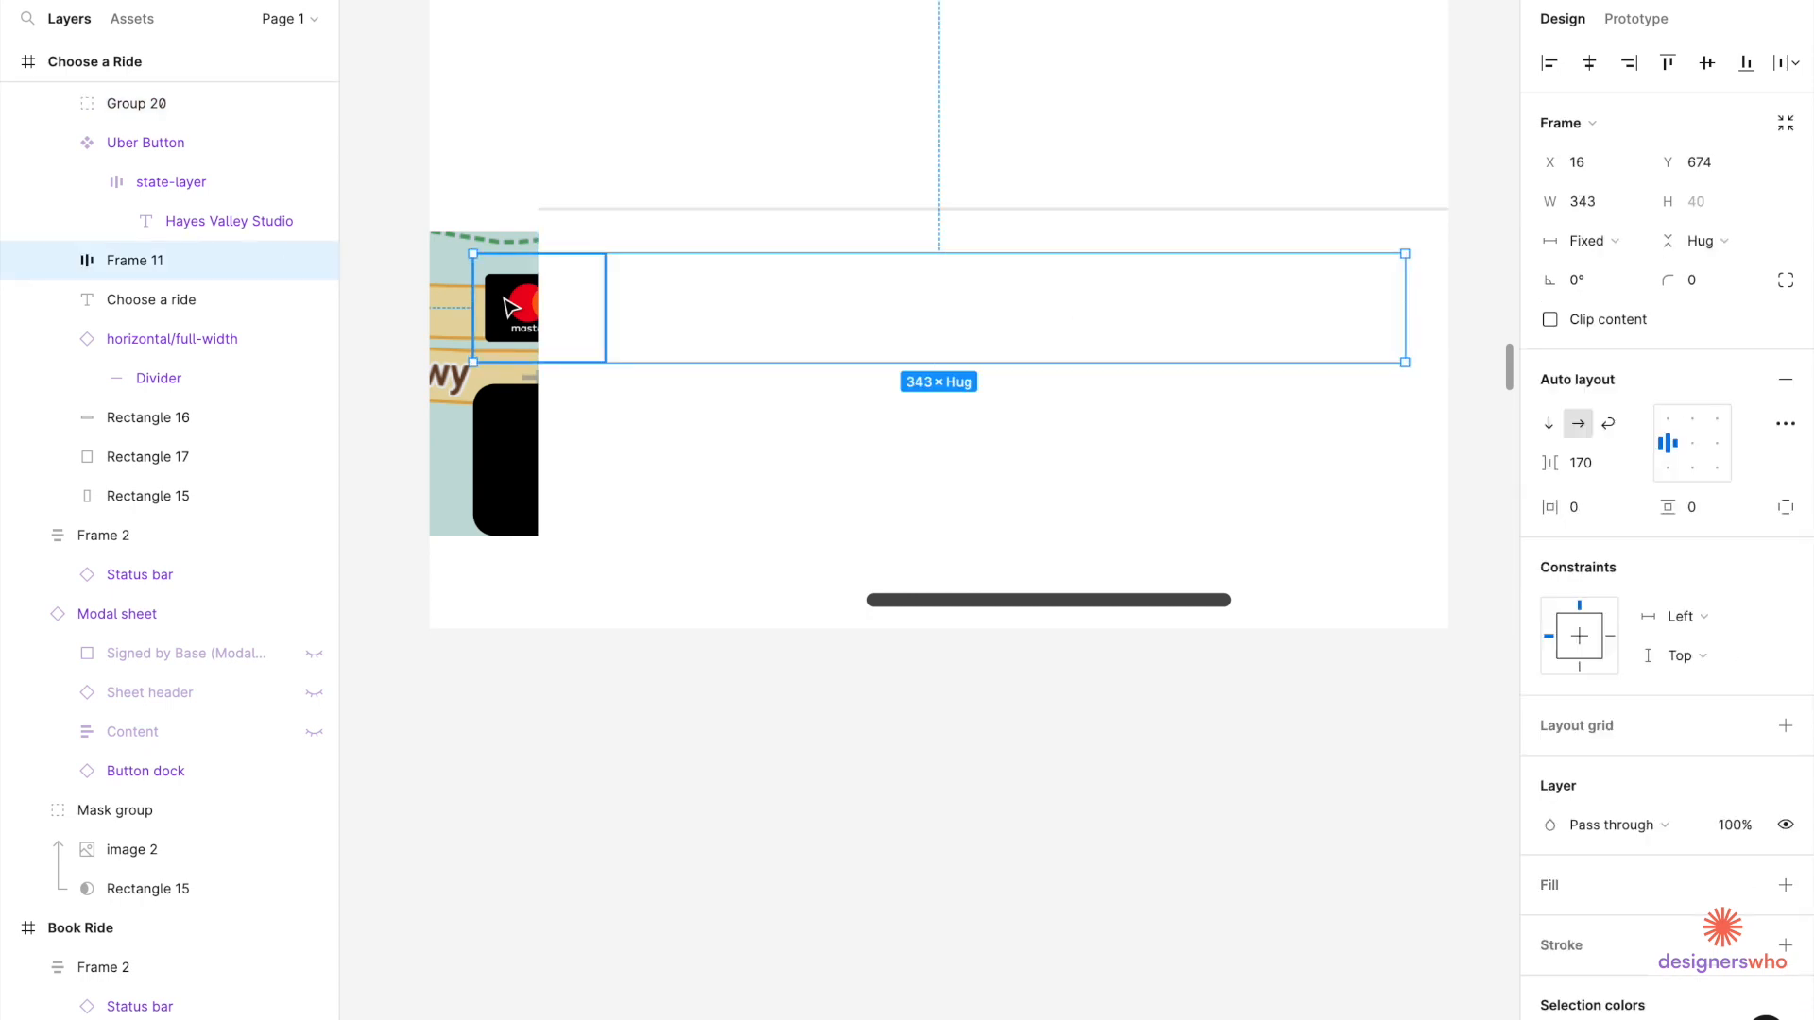
{"action": "key", "text": "Escape"}
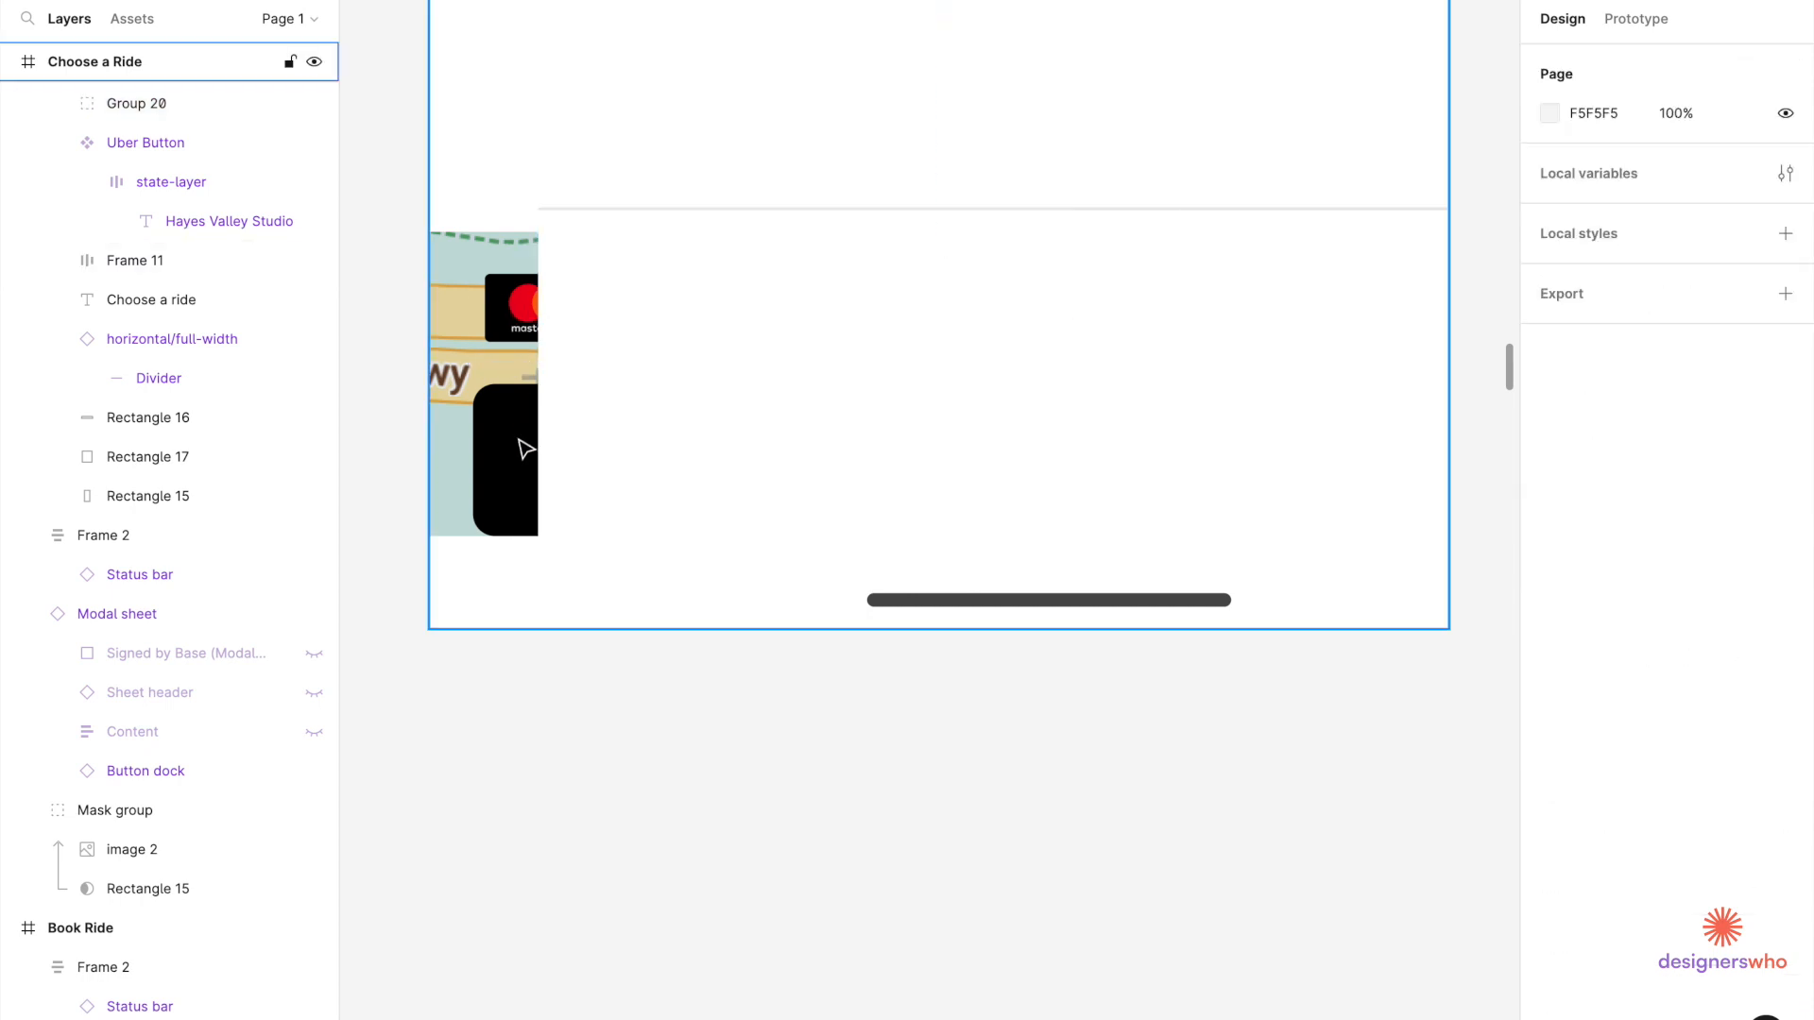
{"action": "left_click", "coordinate": [532, 349]}
{"action": "left_click", "coordinate": [532, 349]}
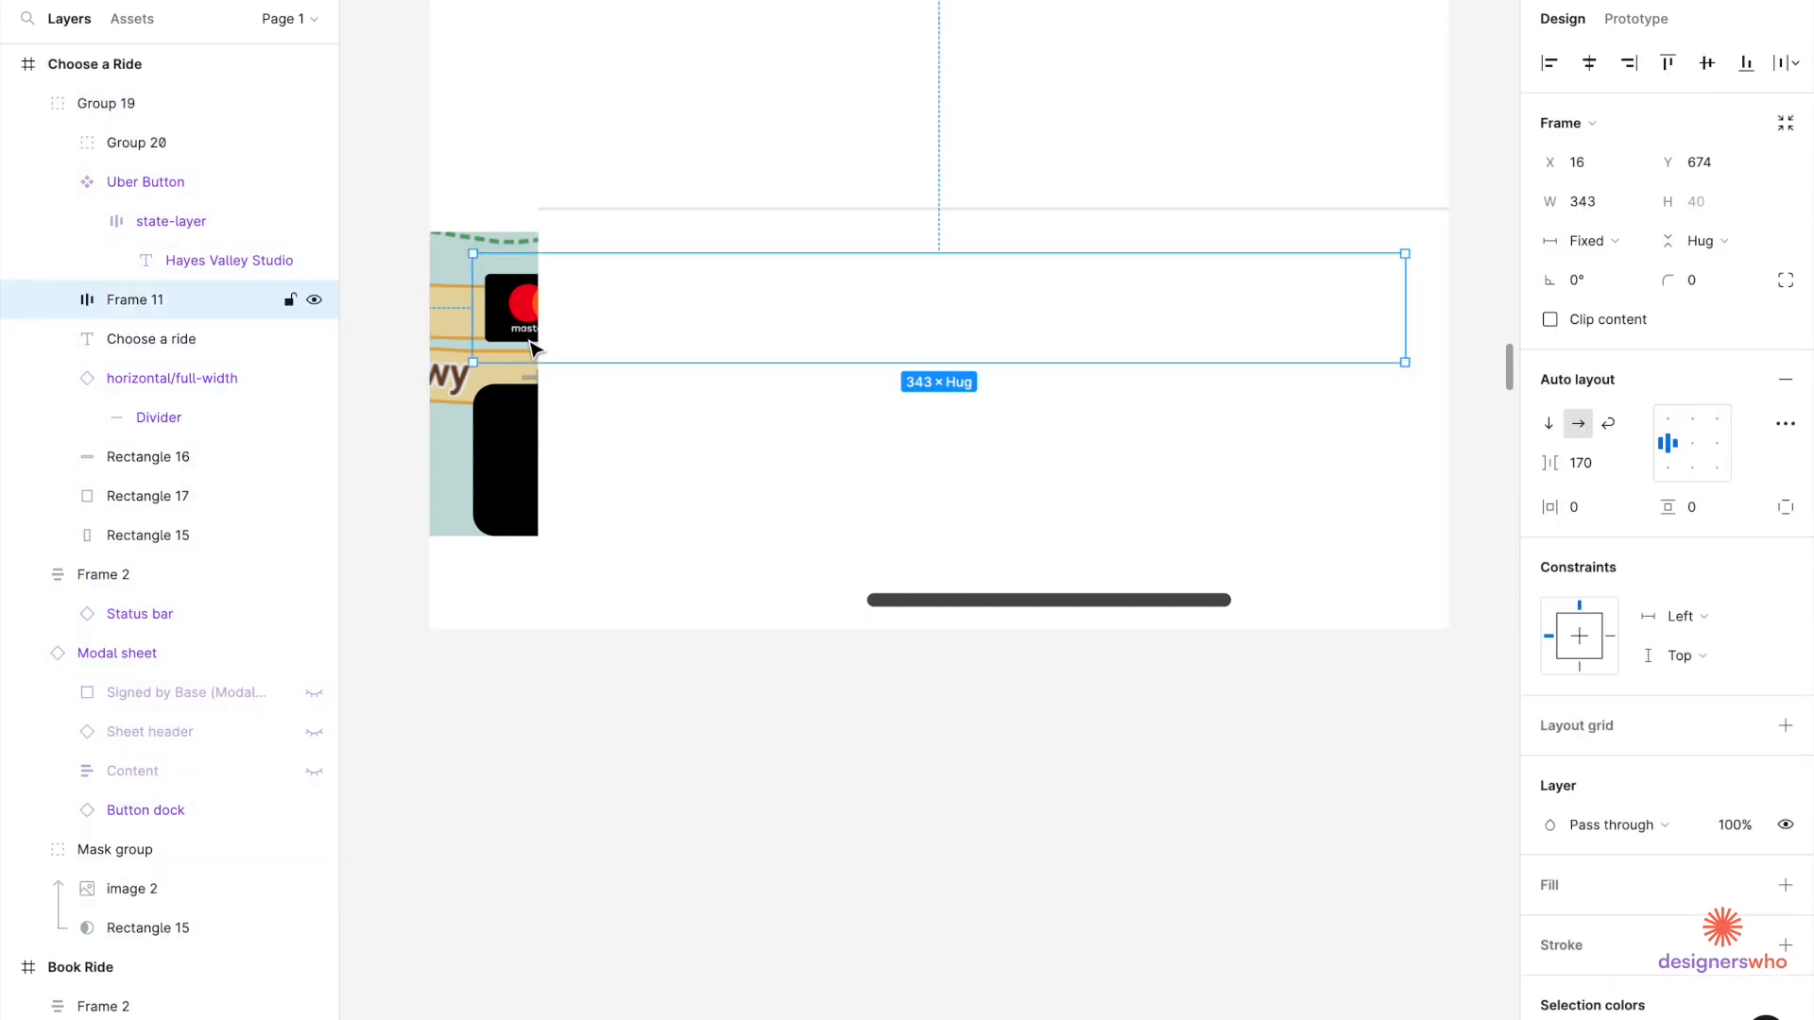
{"action": "left_click", "coordinate": [515, 466], "text": "shift"}
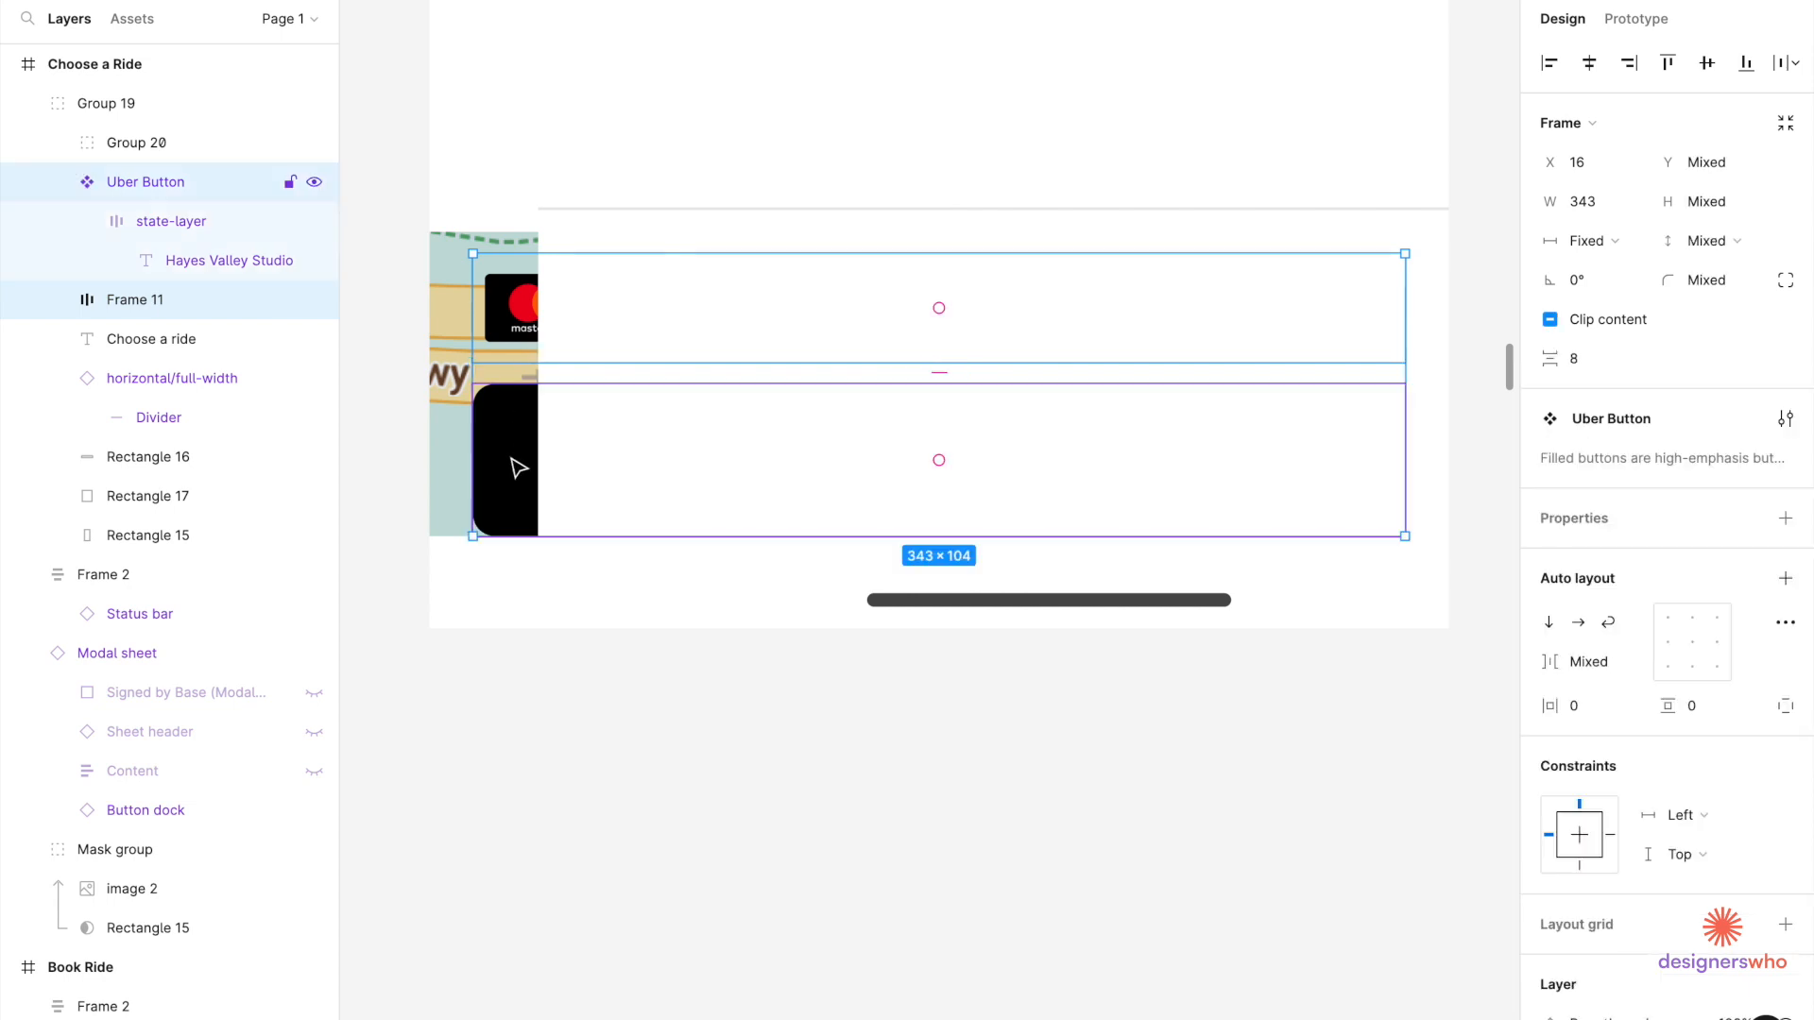
{"action": "left_click", "coordinate": [596, 242], "text": "shift"}
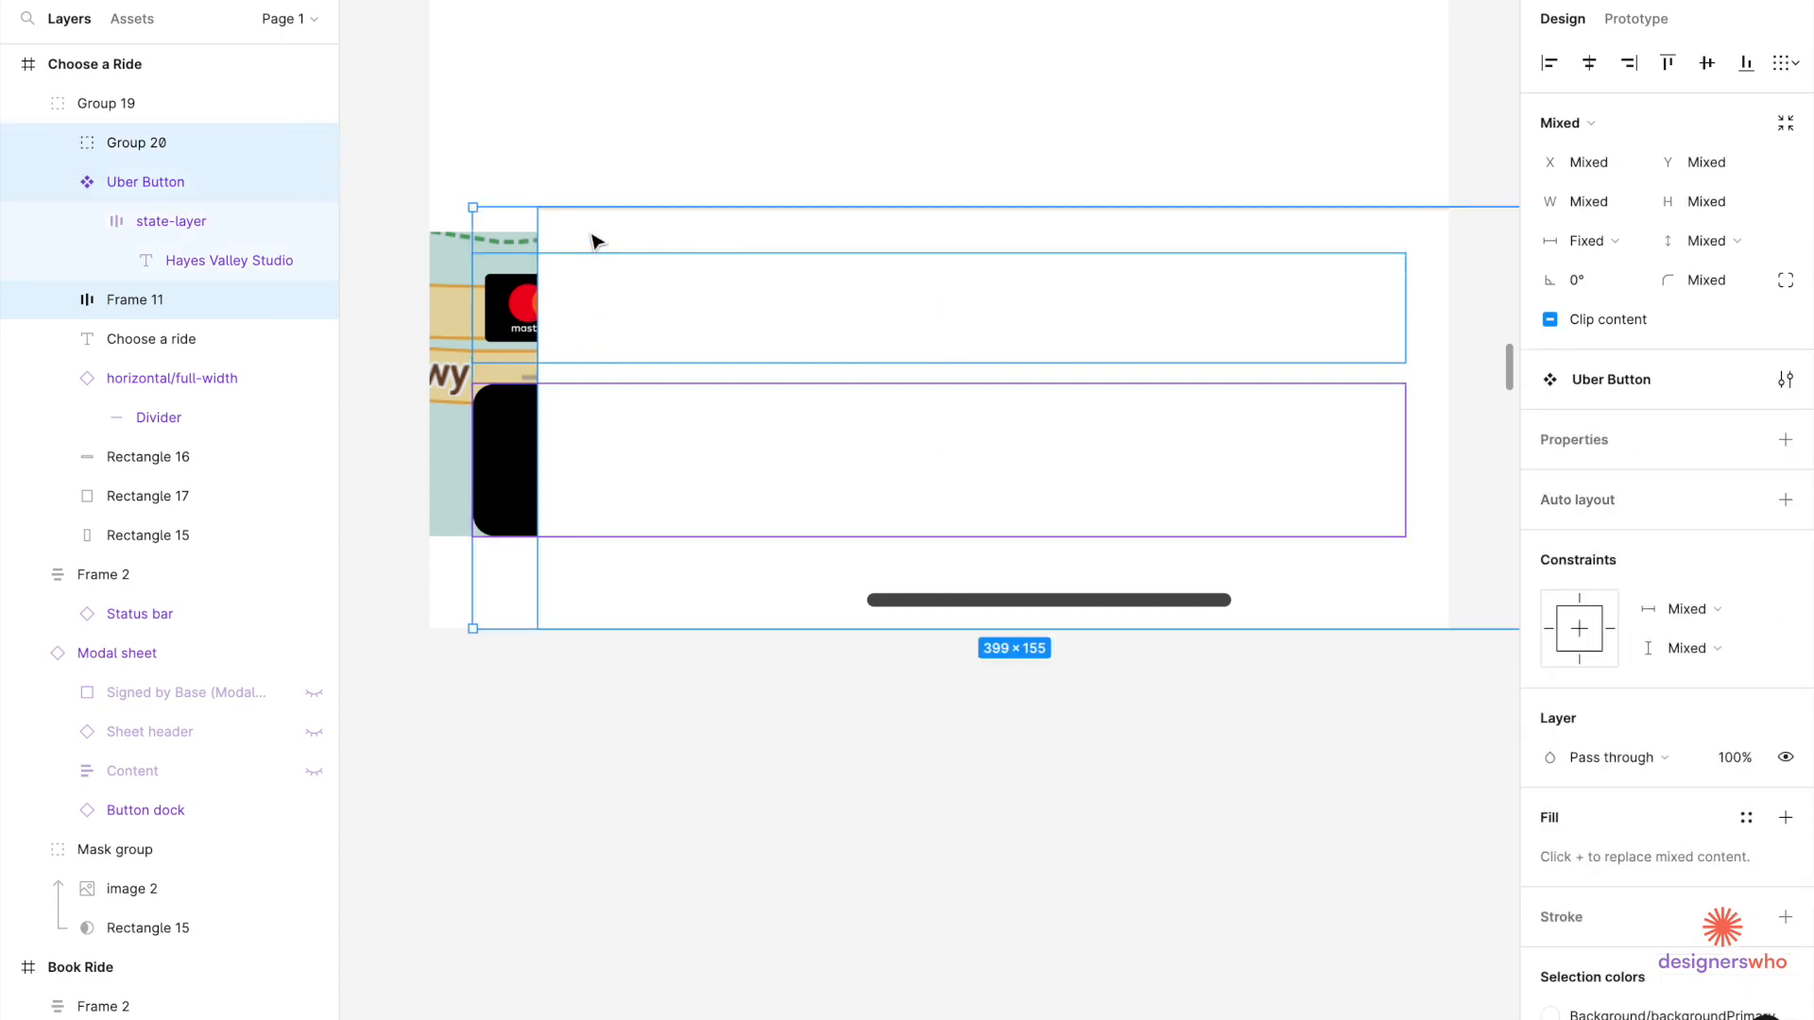
Bring the payment row and Hayes Valley Studio button in front of Group 20.
{"action": "left_click", "coordinate": [149, 534]}
{"action": "left_click", "coordinate": [135, 299]}
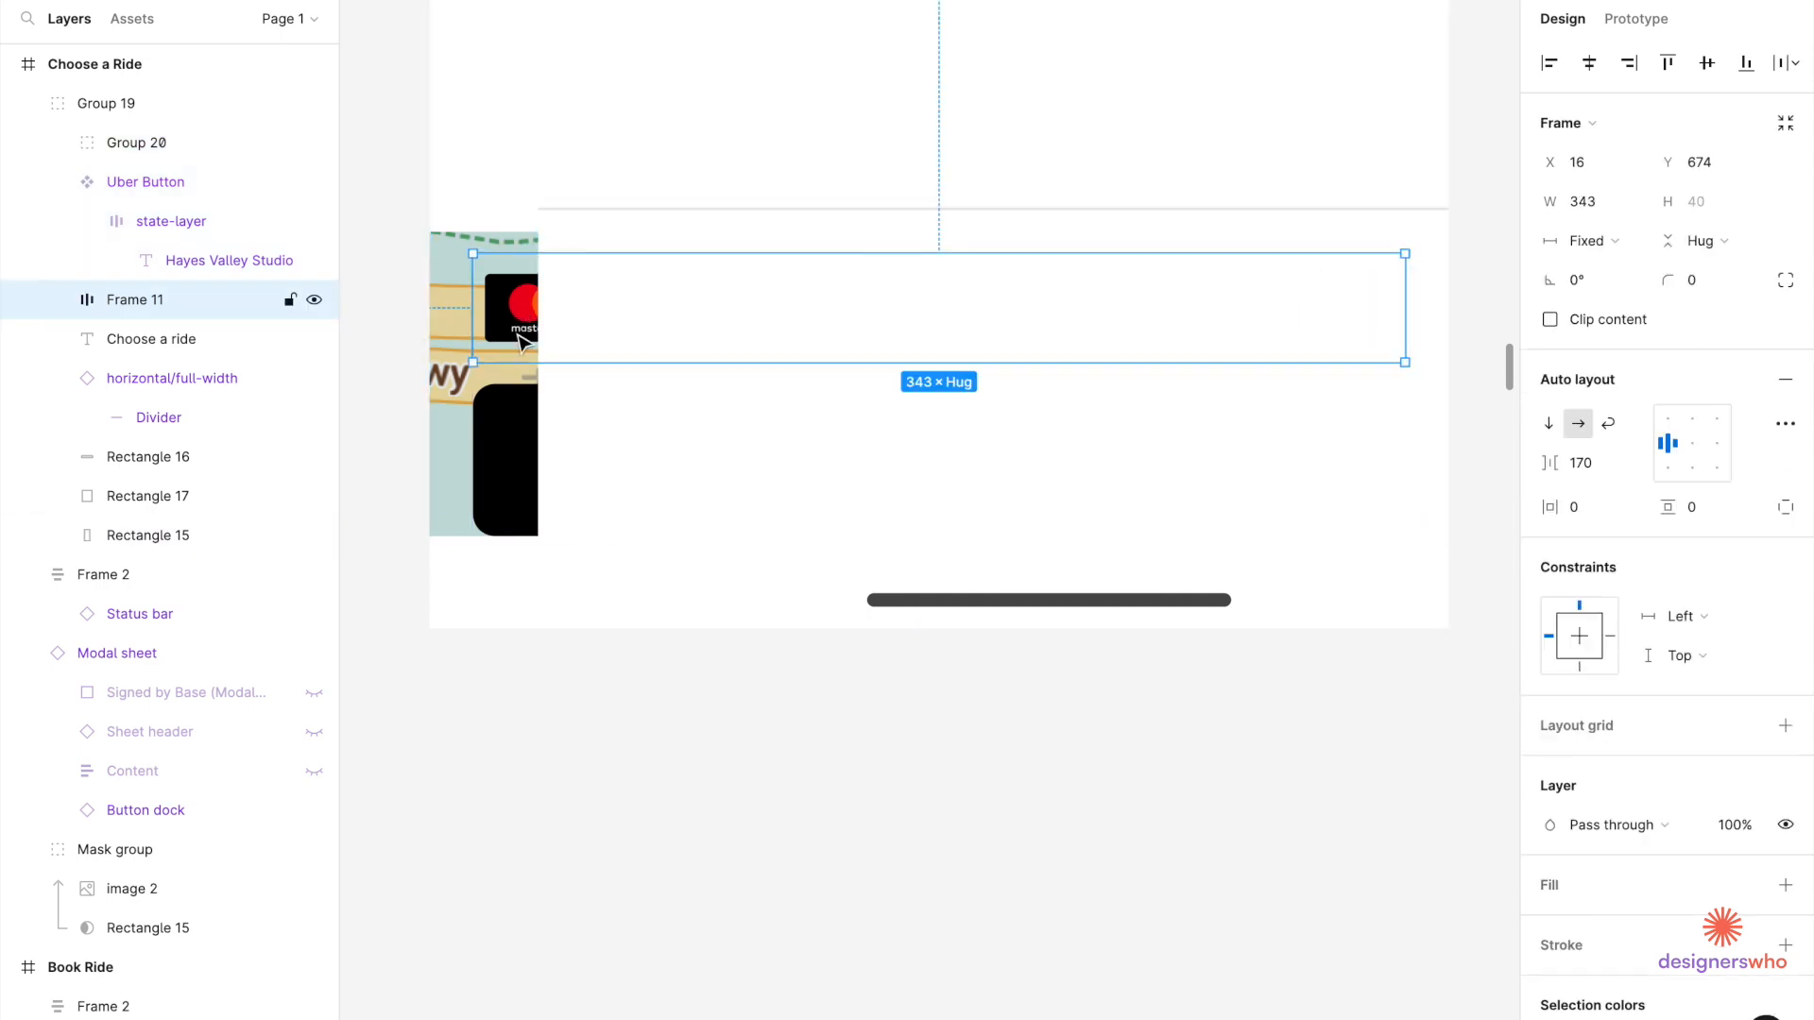
{"action": "left_click", "coordinate": [525, 441], "text": "shift"}
{"action": "right_click", "coordinate": [525, 441]}
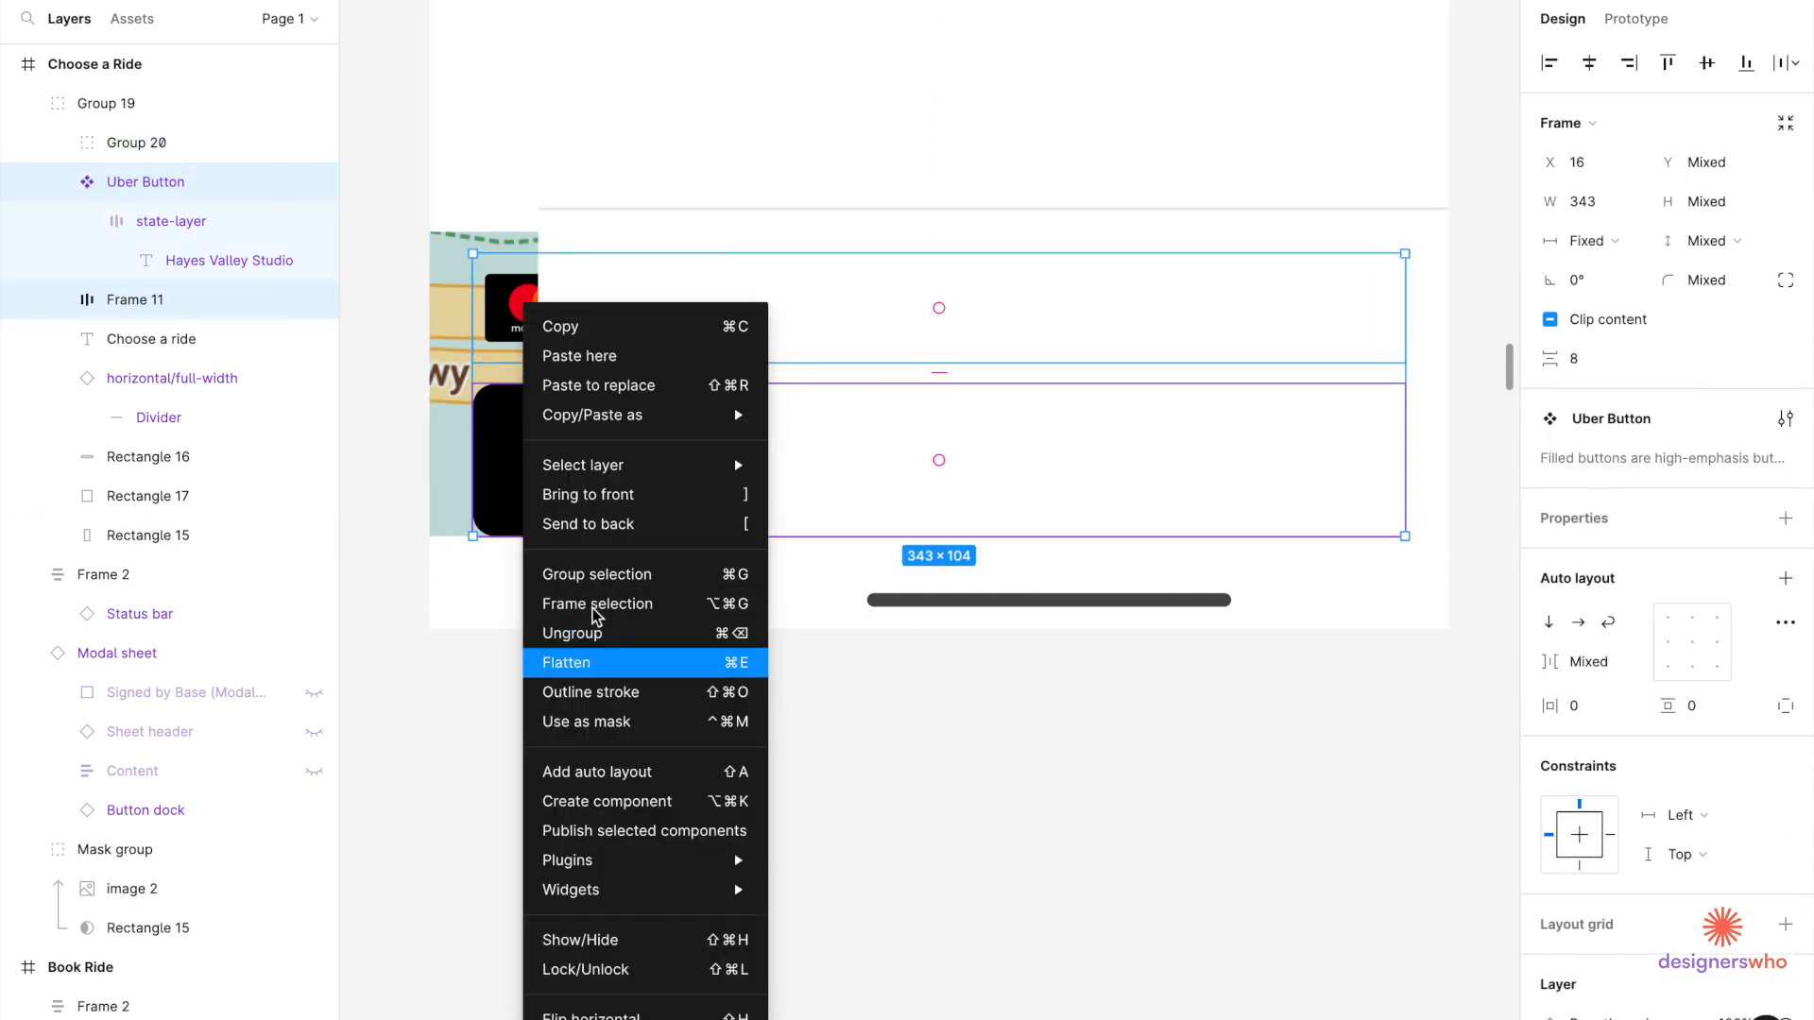
{"action": "left_click", "coordinate": [593, 483]}
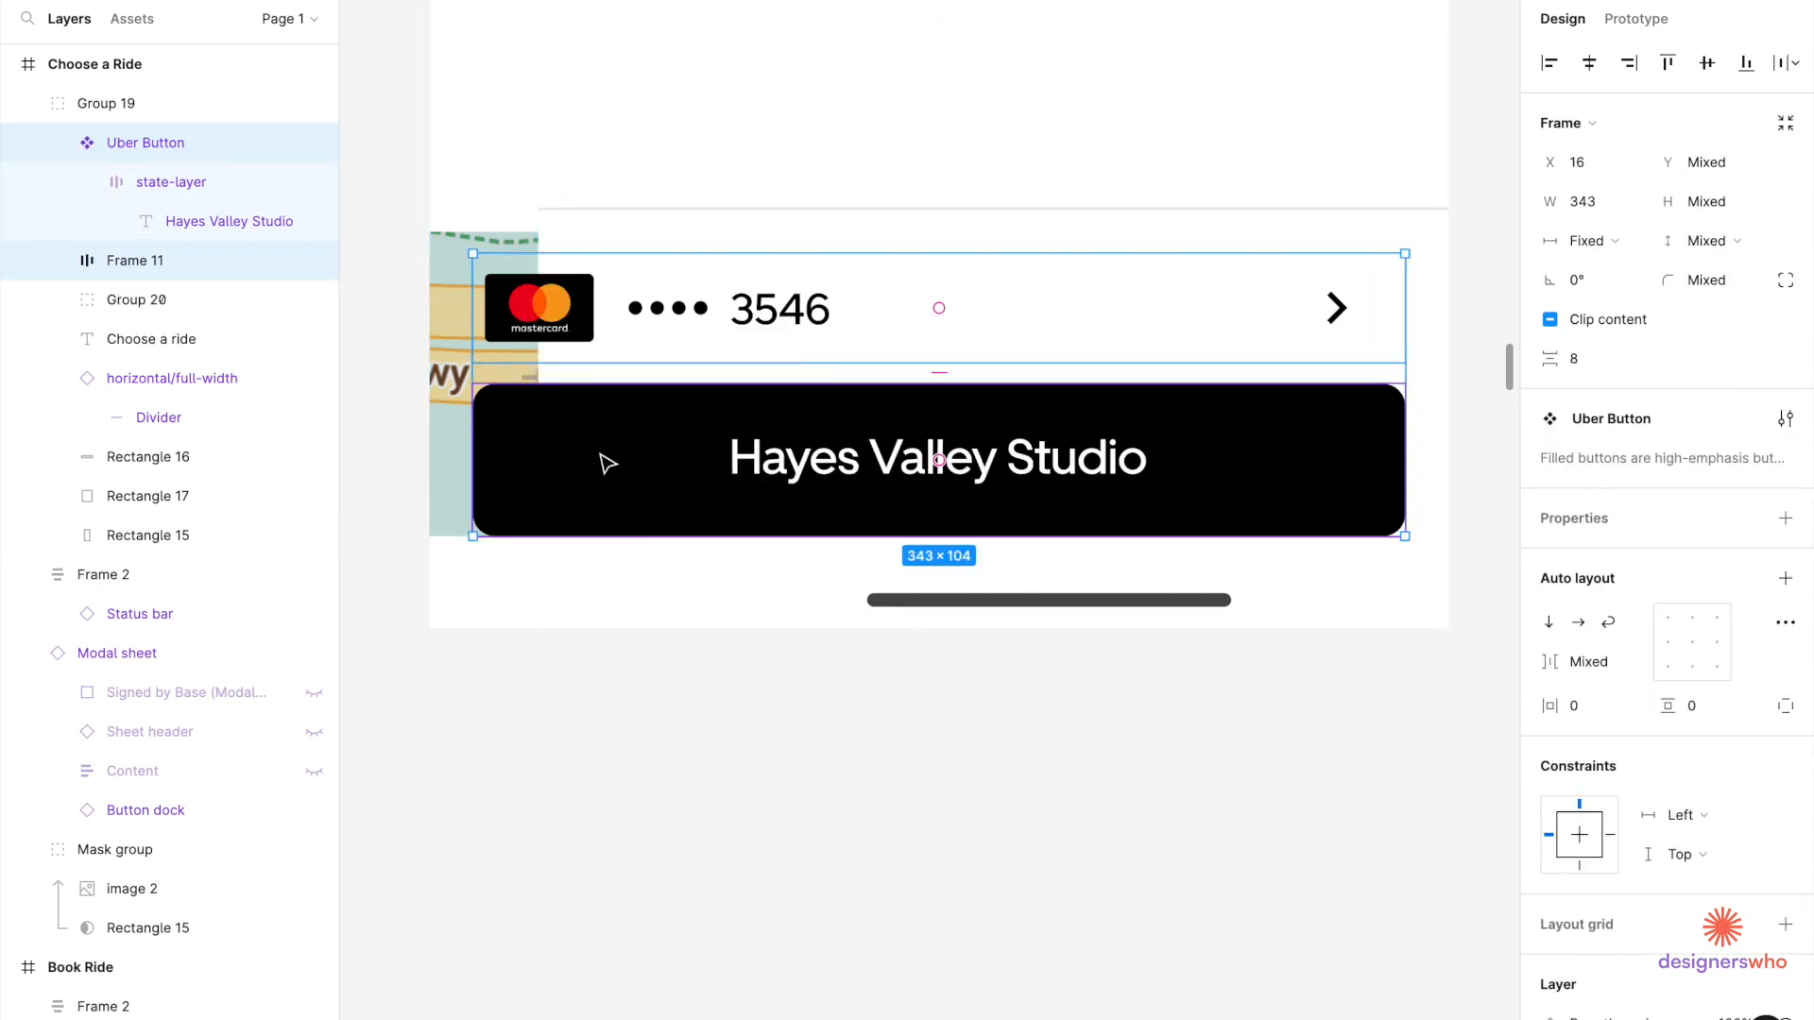
Move Group 20 back to the frame's left edge and group it with the payment row and button.
{"action": "left_click", "coordinate": [643, 243]}
{"action": "left_click_drag", "start_coordinate": [643, 244], "coordinate": [535, 245]}
{"action": "left_click", "coordinate": [567, 318], "text": "shift"}
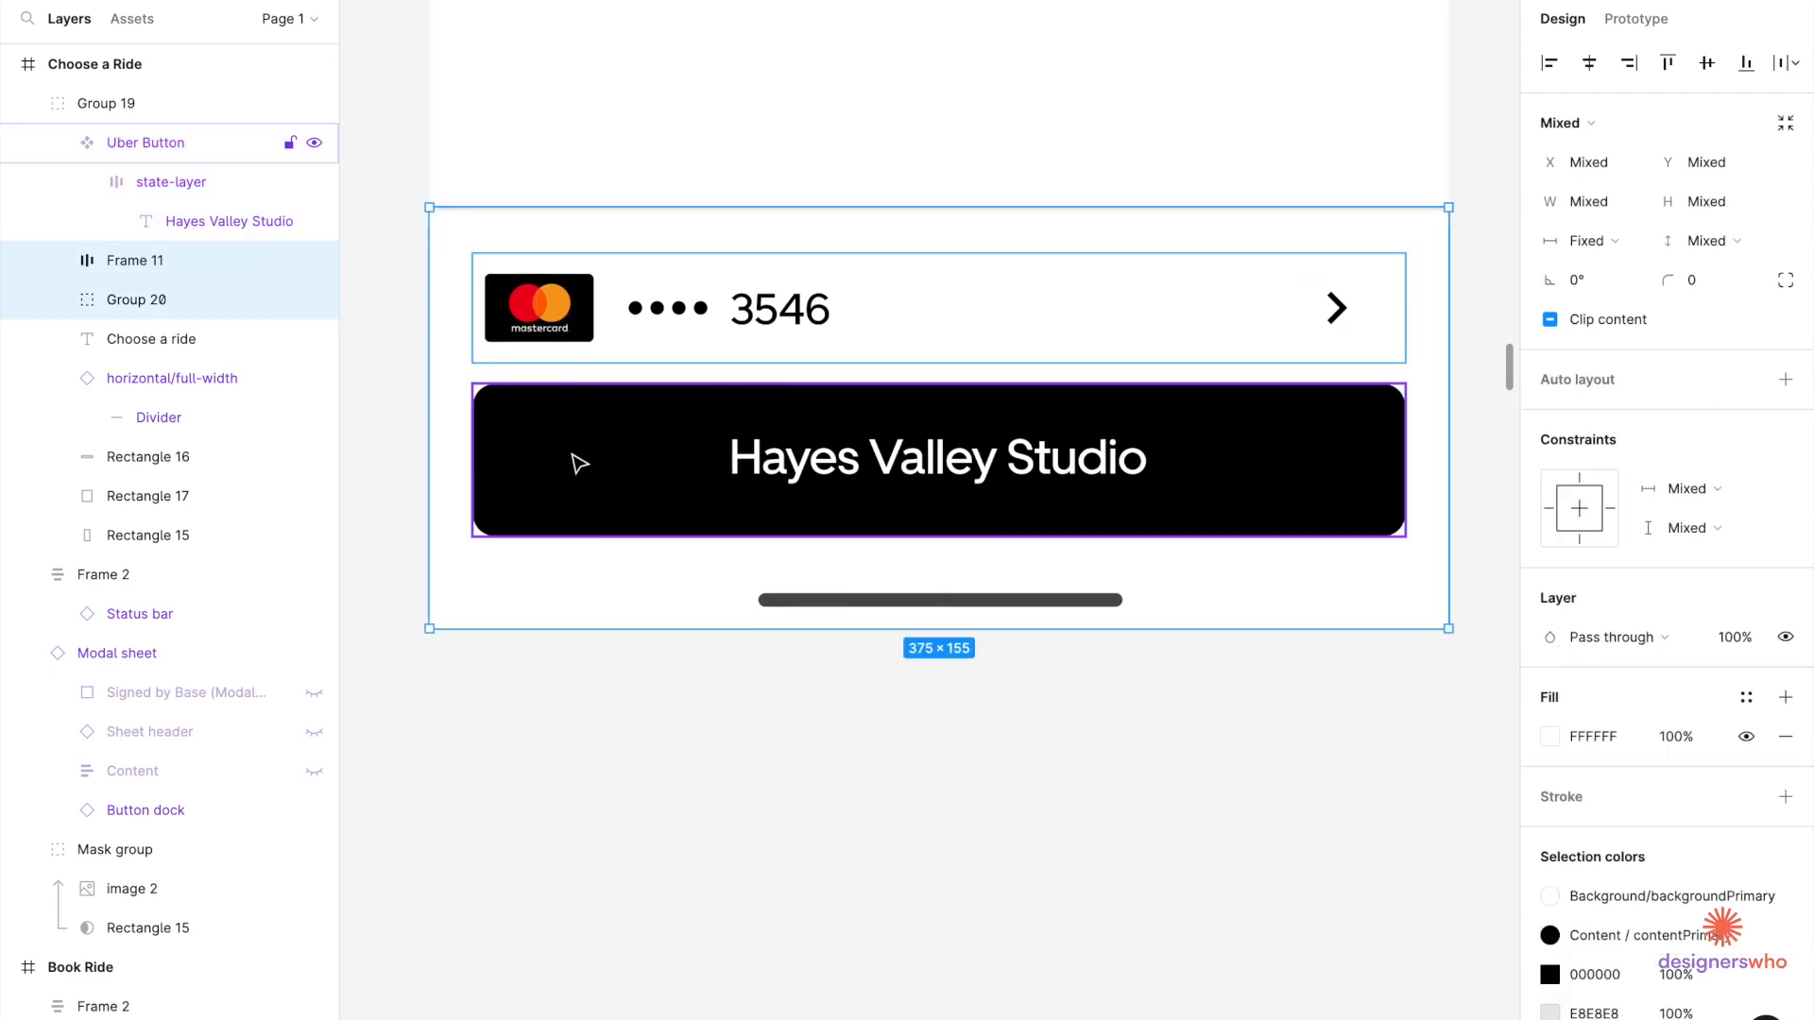
{"action": "left_click", "coordinate": [580, 462], "text": "shift"}
{"action": "key", "text": "ctrl+g"}
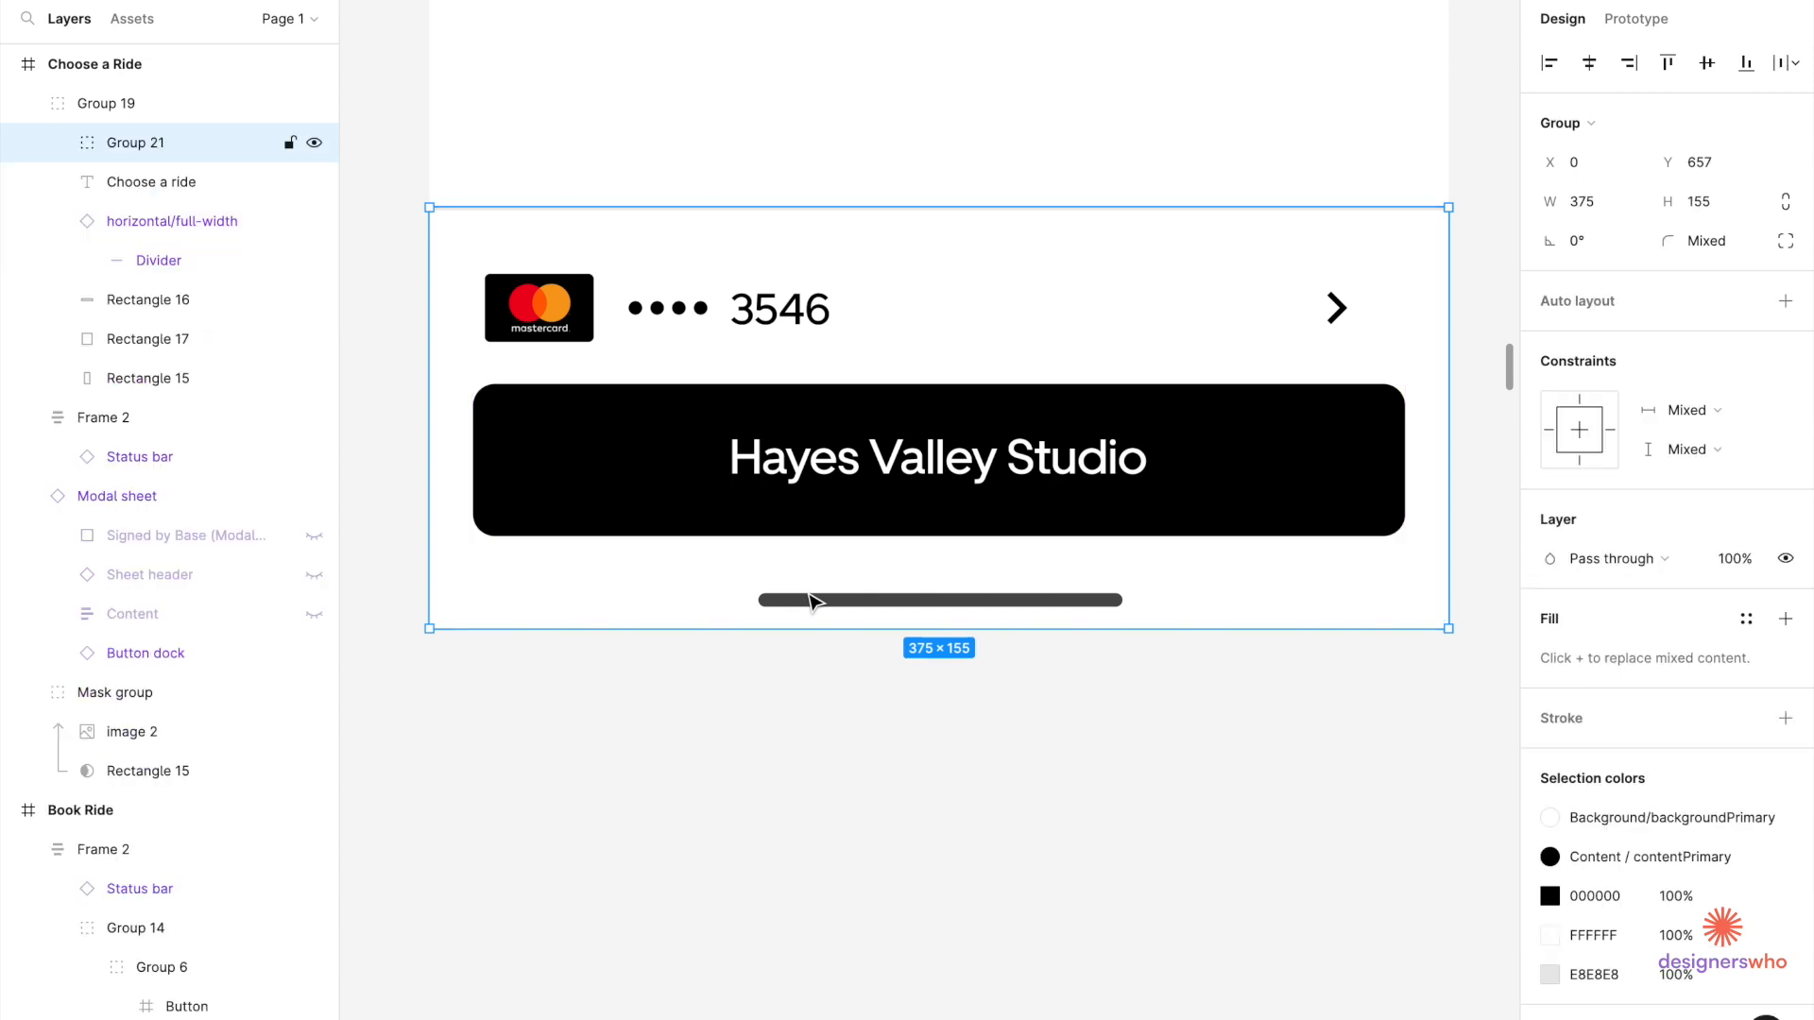
Shorten the upper white panel from its bottom edge.
{"action": "scroll", "coordinate": [810, 600], "scroll_direction": "down", "scroll_amount": 3}
{"action": "scroll", "coordinate": [891, 328], "scroll_direction": "up", "scroll_amount": 3}
{"action": "left_click", "coordinate": [891, 327]}
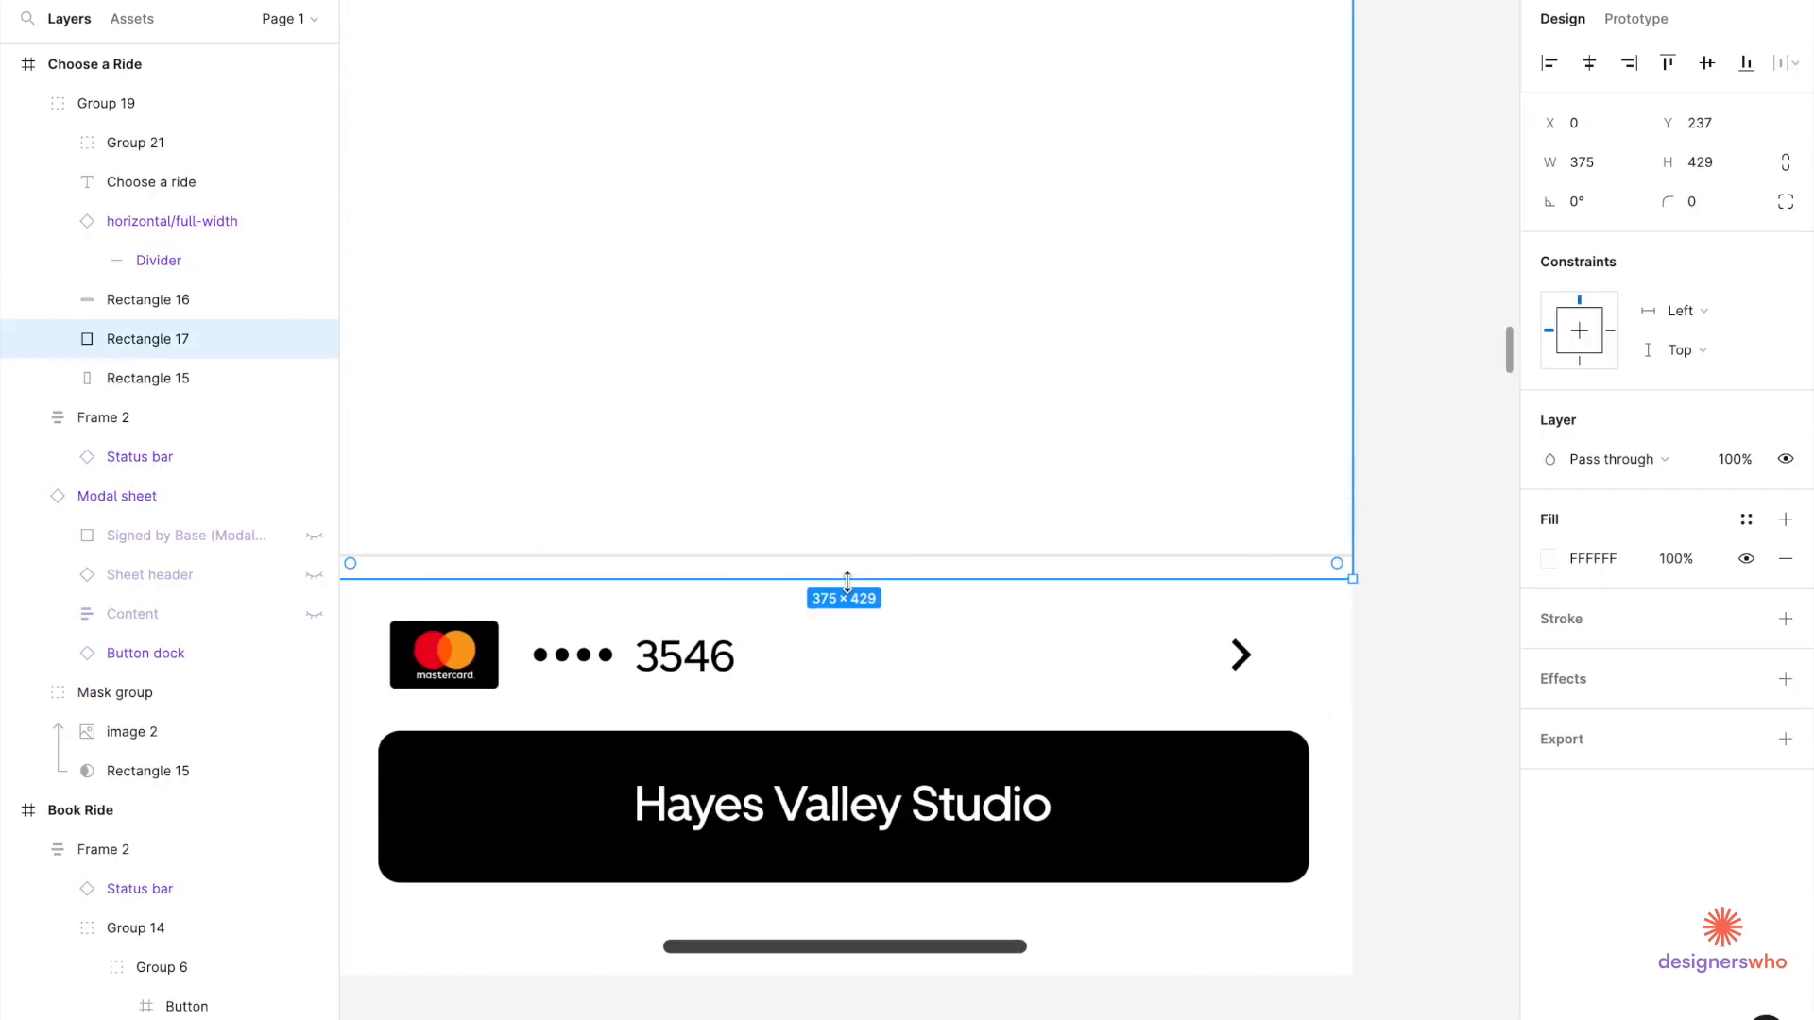
{"action": "left_click_drag", "start_coordinate": [847, 578], "coordinate": [847, 532]}
Extend Rectangle 18 inside Group 21 upward from 112 to 120 tall, then deselect.
{"action": "double_click", "coordinate": [835, 614]}
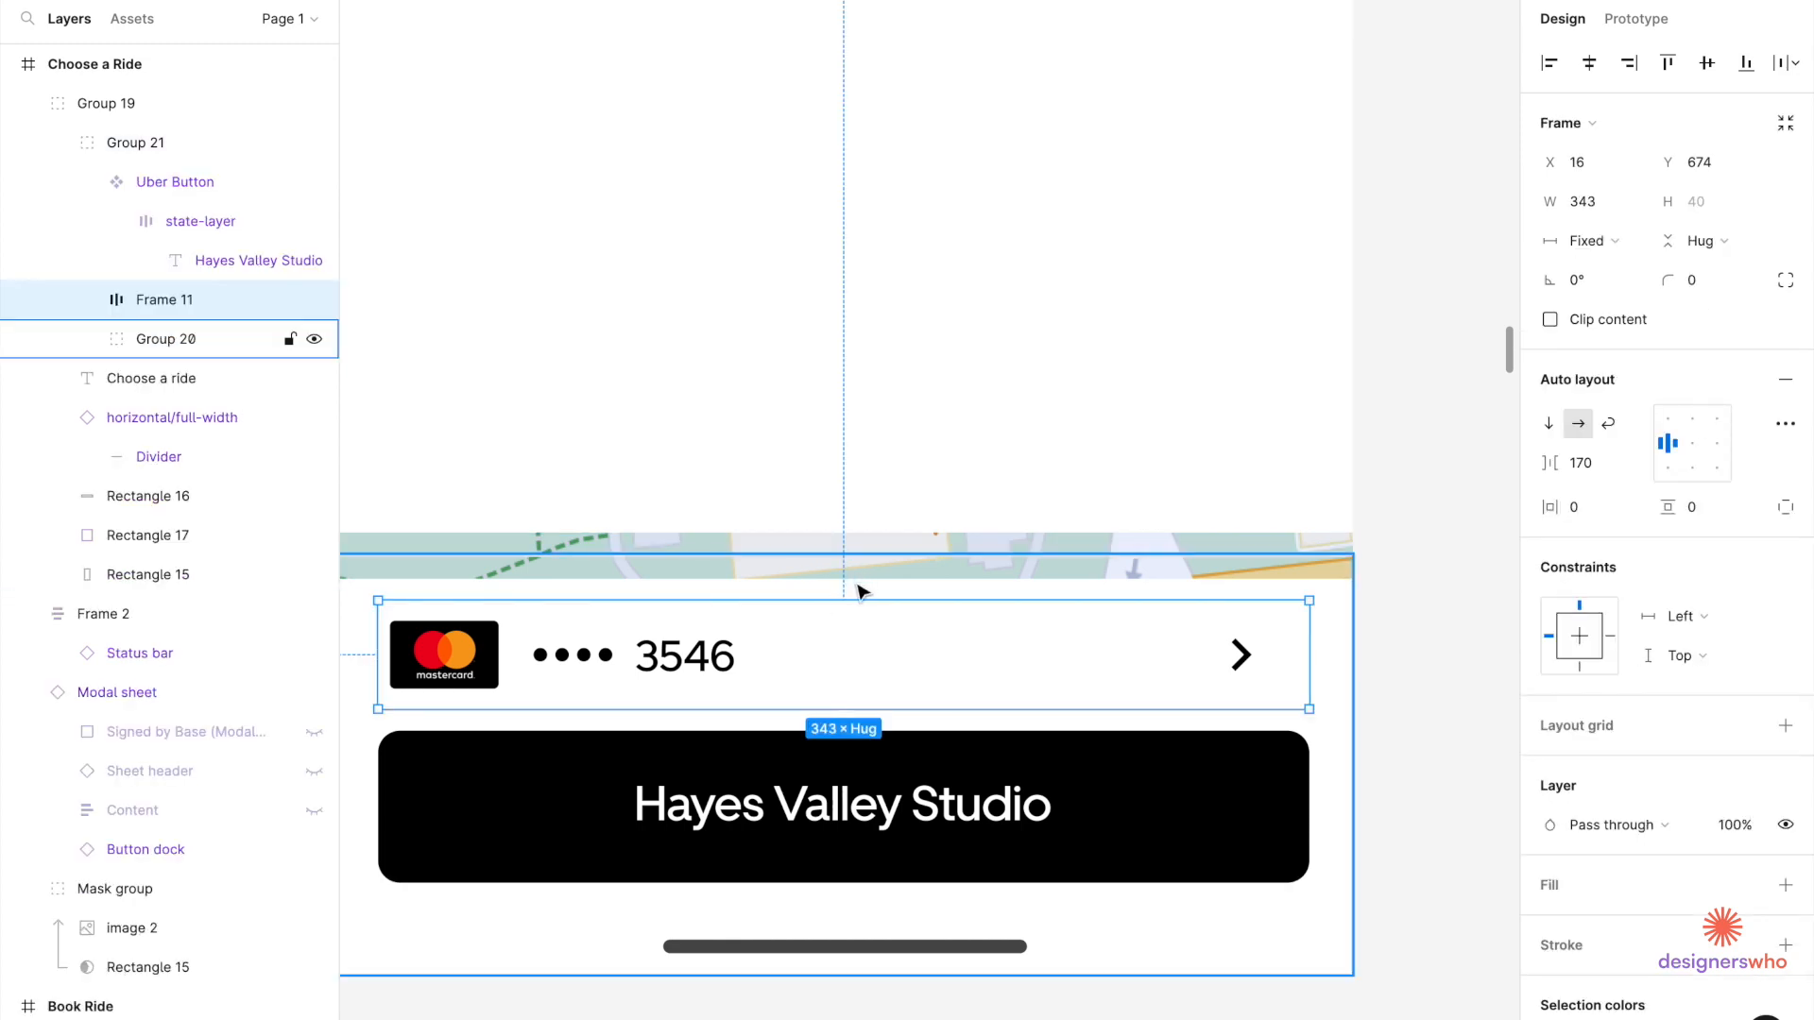
{"action": "left_click", "coordinate": [856, 582]}
{"action": "double_click", "coordinate": [855, 581]}
{"action": "left_click_drag", "start_coordinate": [857, 578], "coordinate": [877, 552]}
{"action": "left_click", "coordinate": [884, 513]}
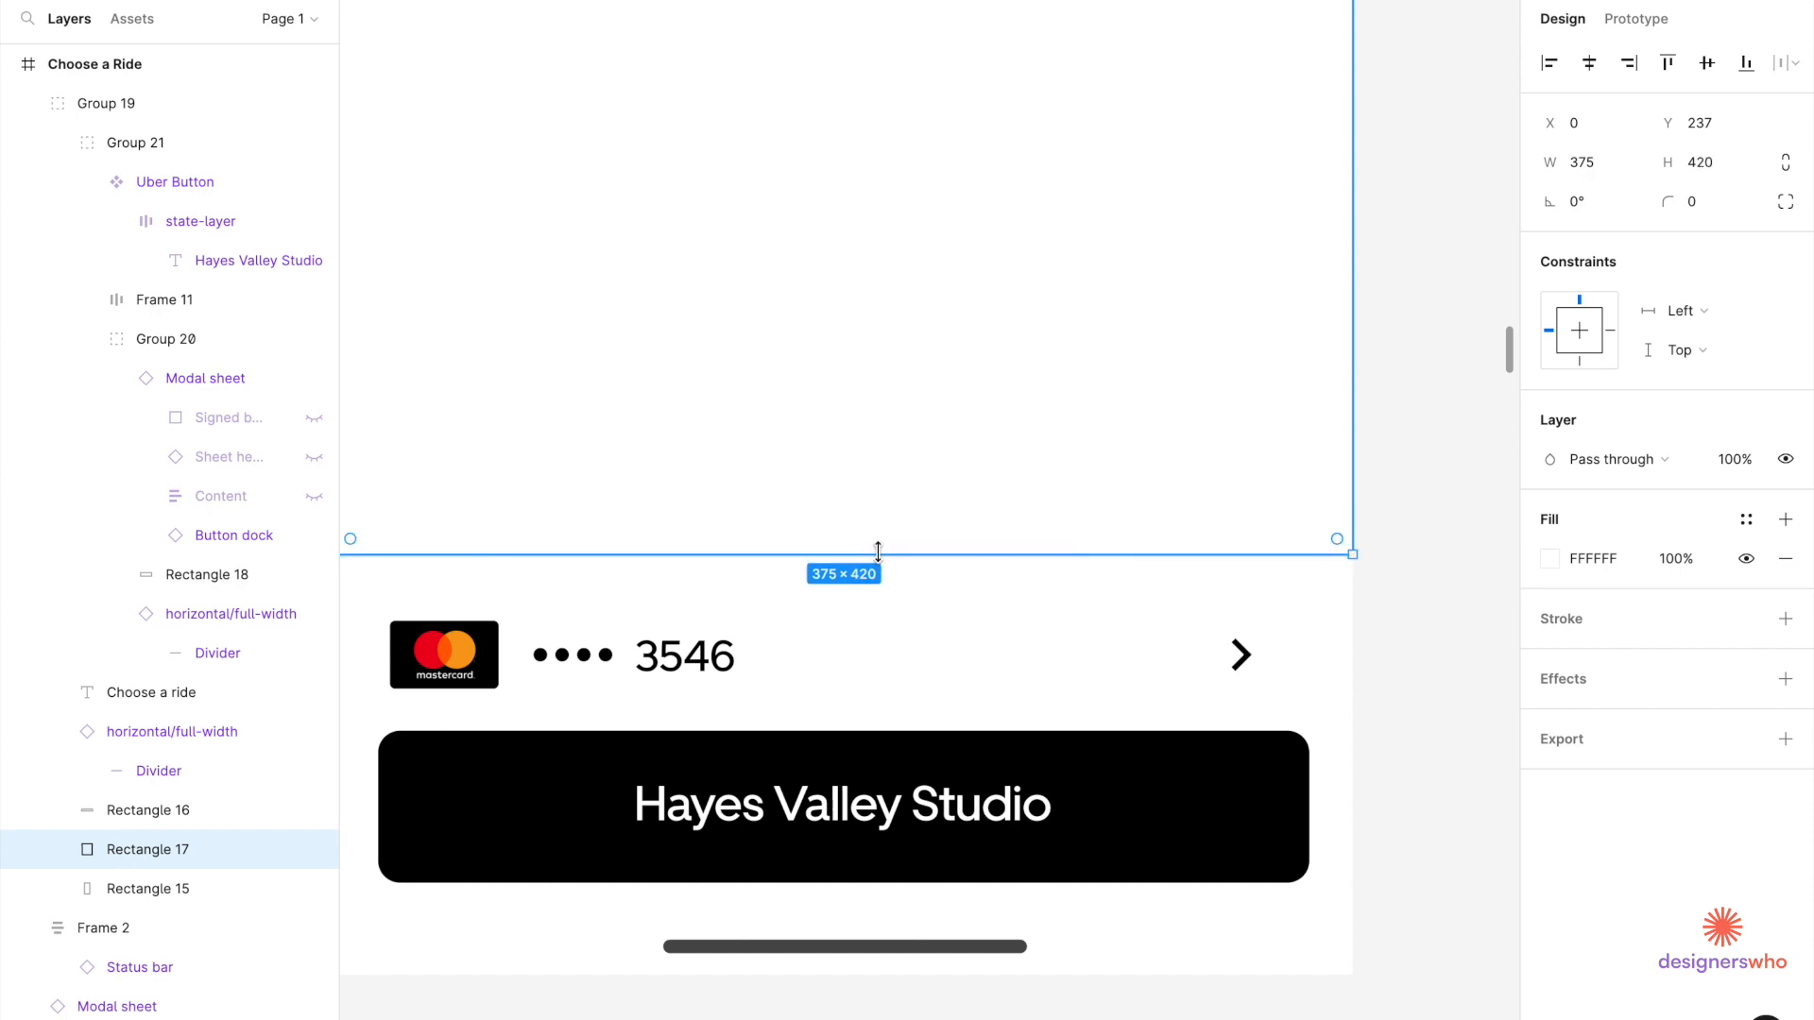
{"action": "left_click", "coordinate": [1380, 527]}
Find the Lists section of the MUI Building Blocks board and select the 2-line image list item.
{"action": "scroll", "coordinate": [1380, 527], "scroll_direction": "down", "scroll_amount": 10}
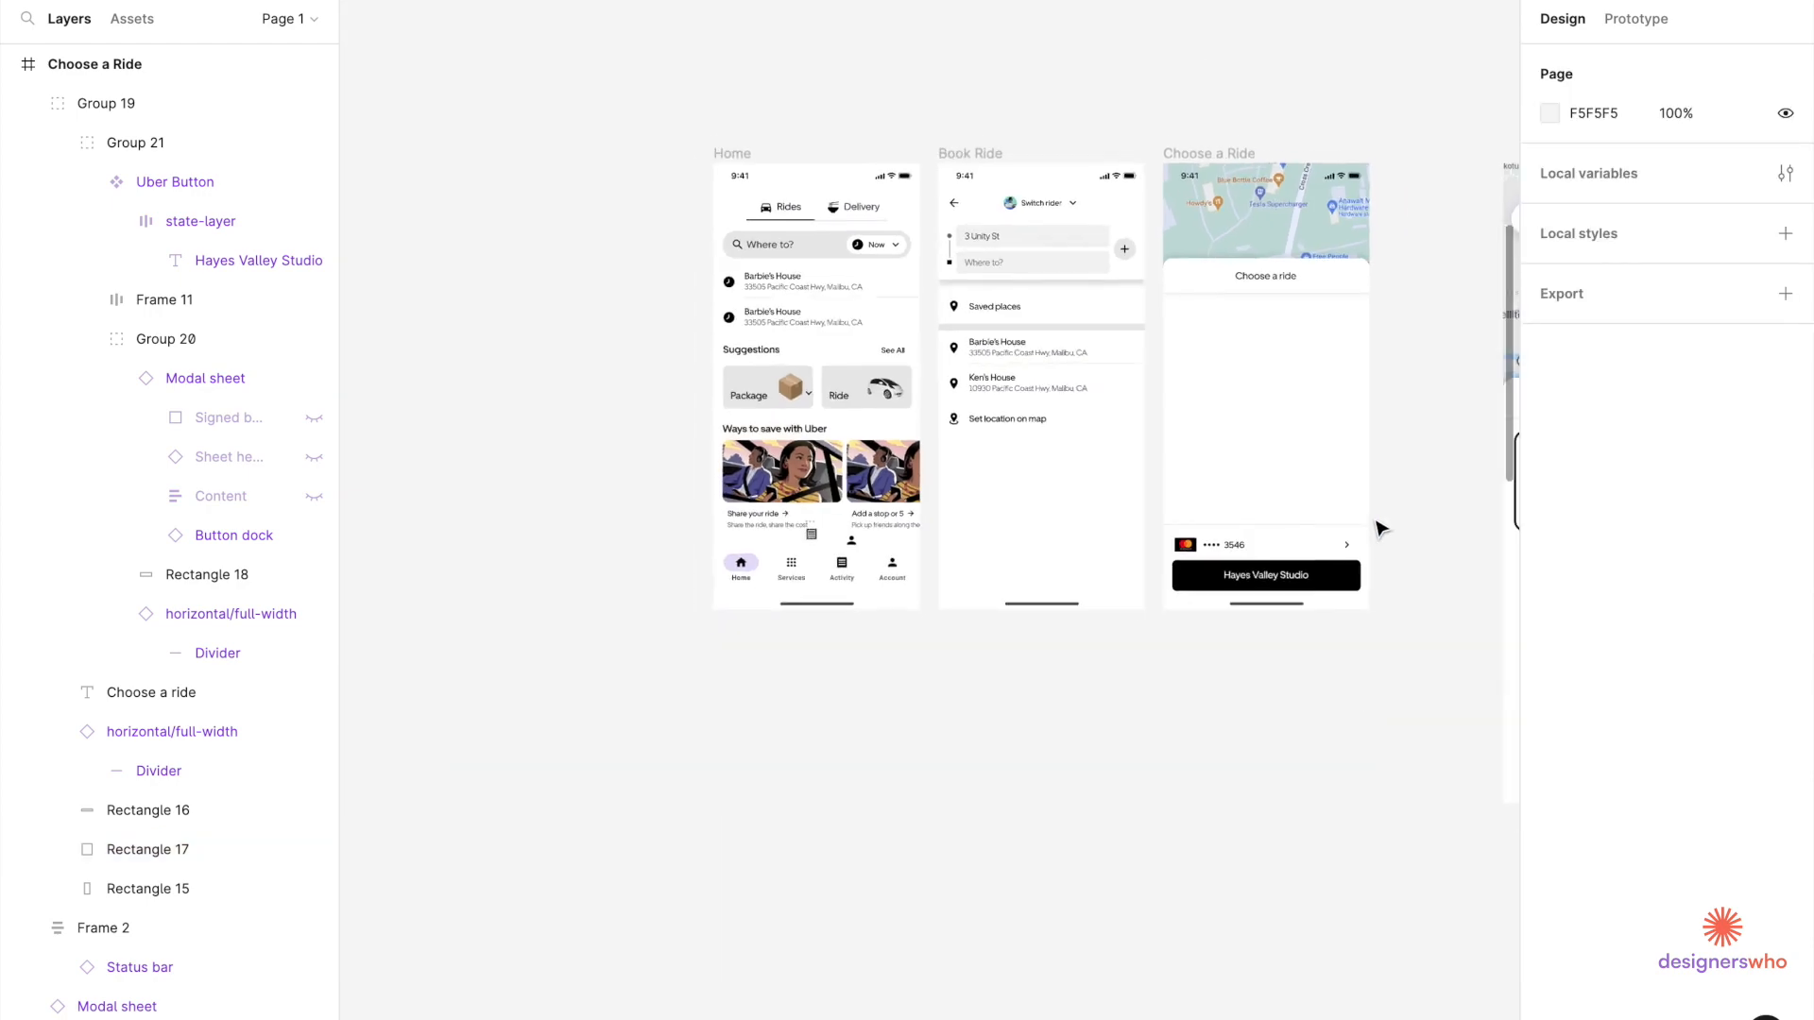
{"action": "scroll", "coordinate": [999, 717], "scroll_direction": "up", "scroll_amount": 5}
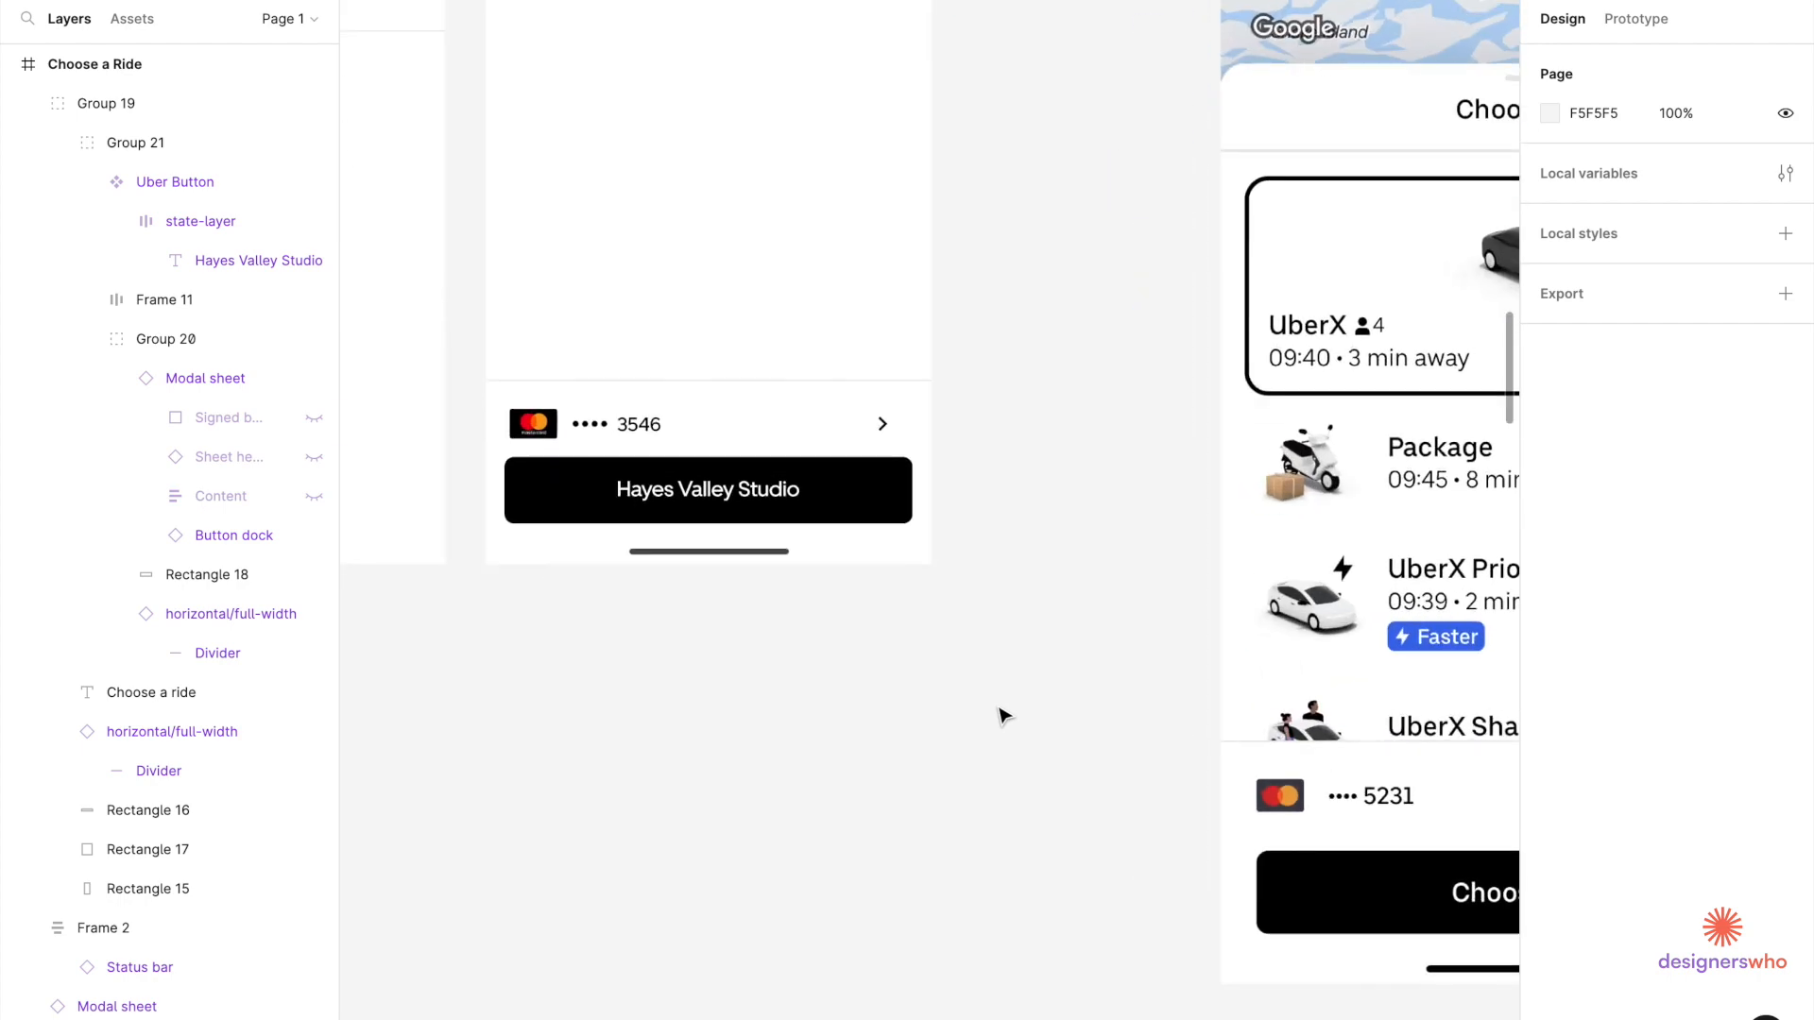
{"action": "scroll", "coordinate": [1003, 715], "scroll_direction": "down", "scroll_amount": 5}
{"action": "scroll", "coordinate": [963, 668], "scroll_direction": "up", "scroll_amount": 2}
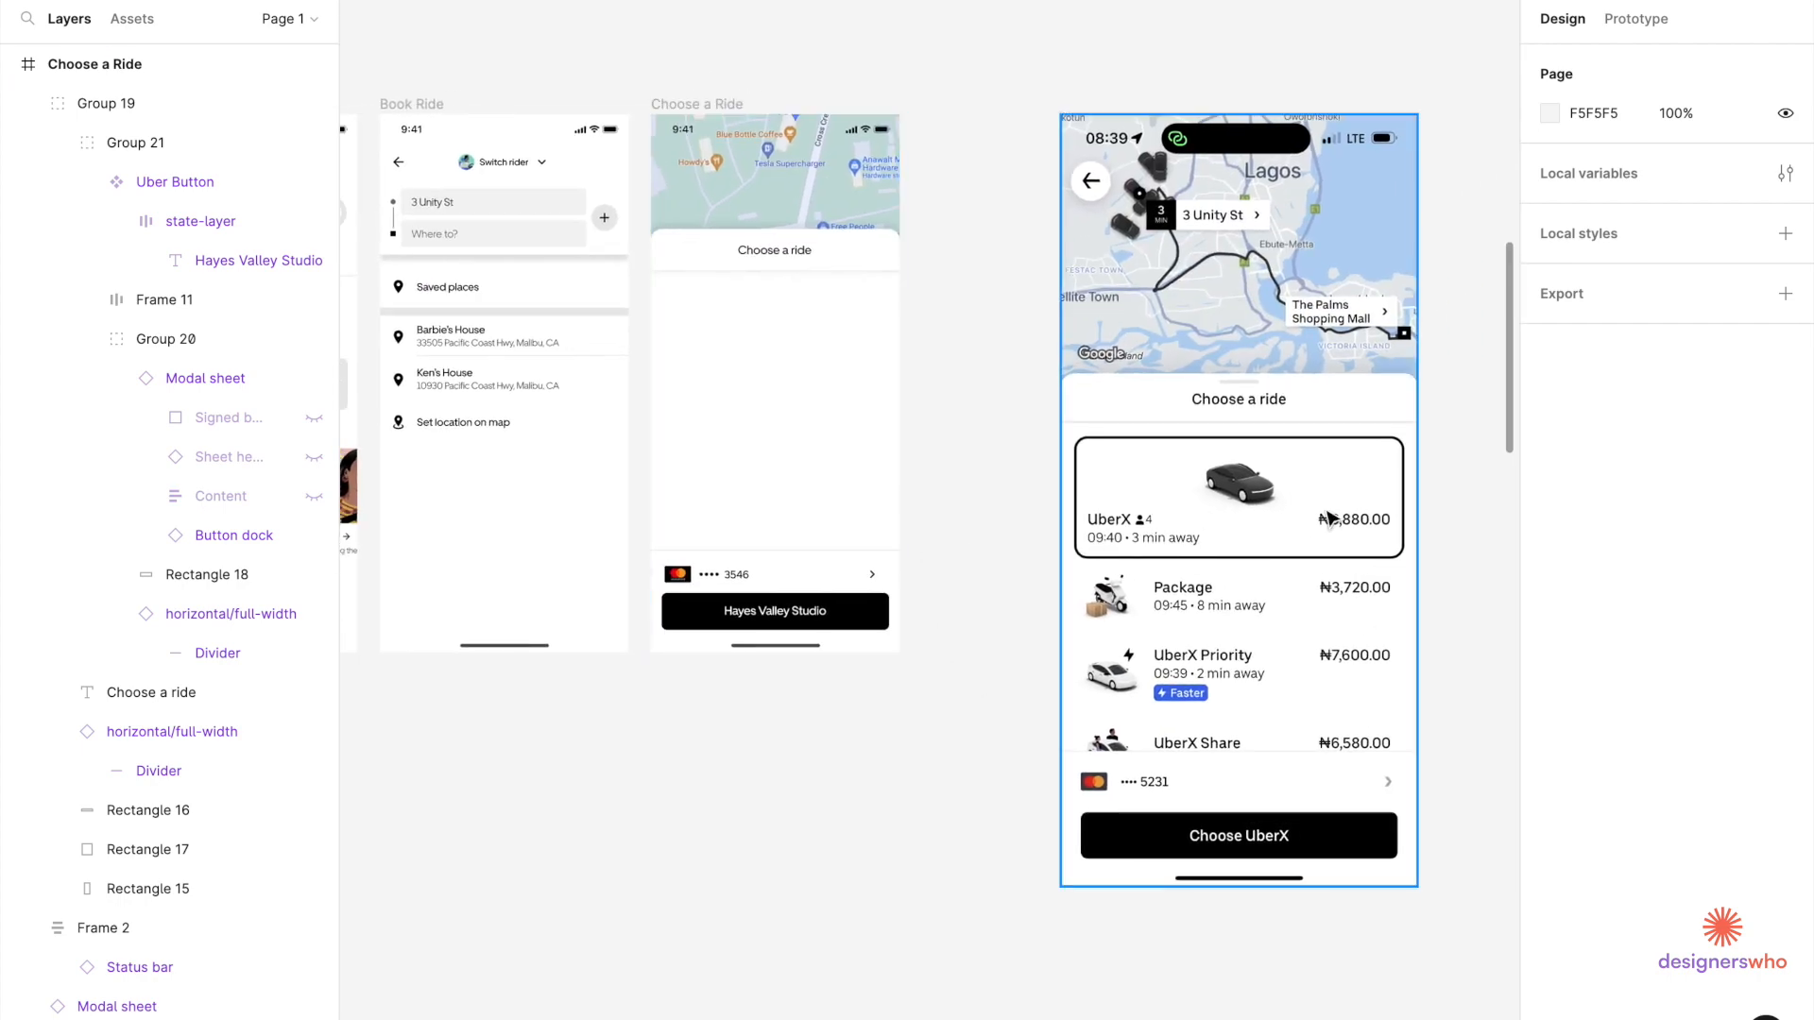
{"action": "scroll", "coordinate": [1315, 625], "scroll_direction": "right", "scroll_amount": 5}
{"action": "scroll", "coordinate": [1085, 627], "scroll_direction": "up", "scroll_amount": 5}
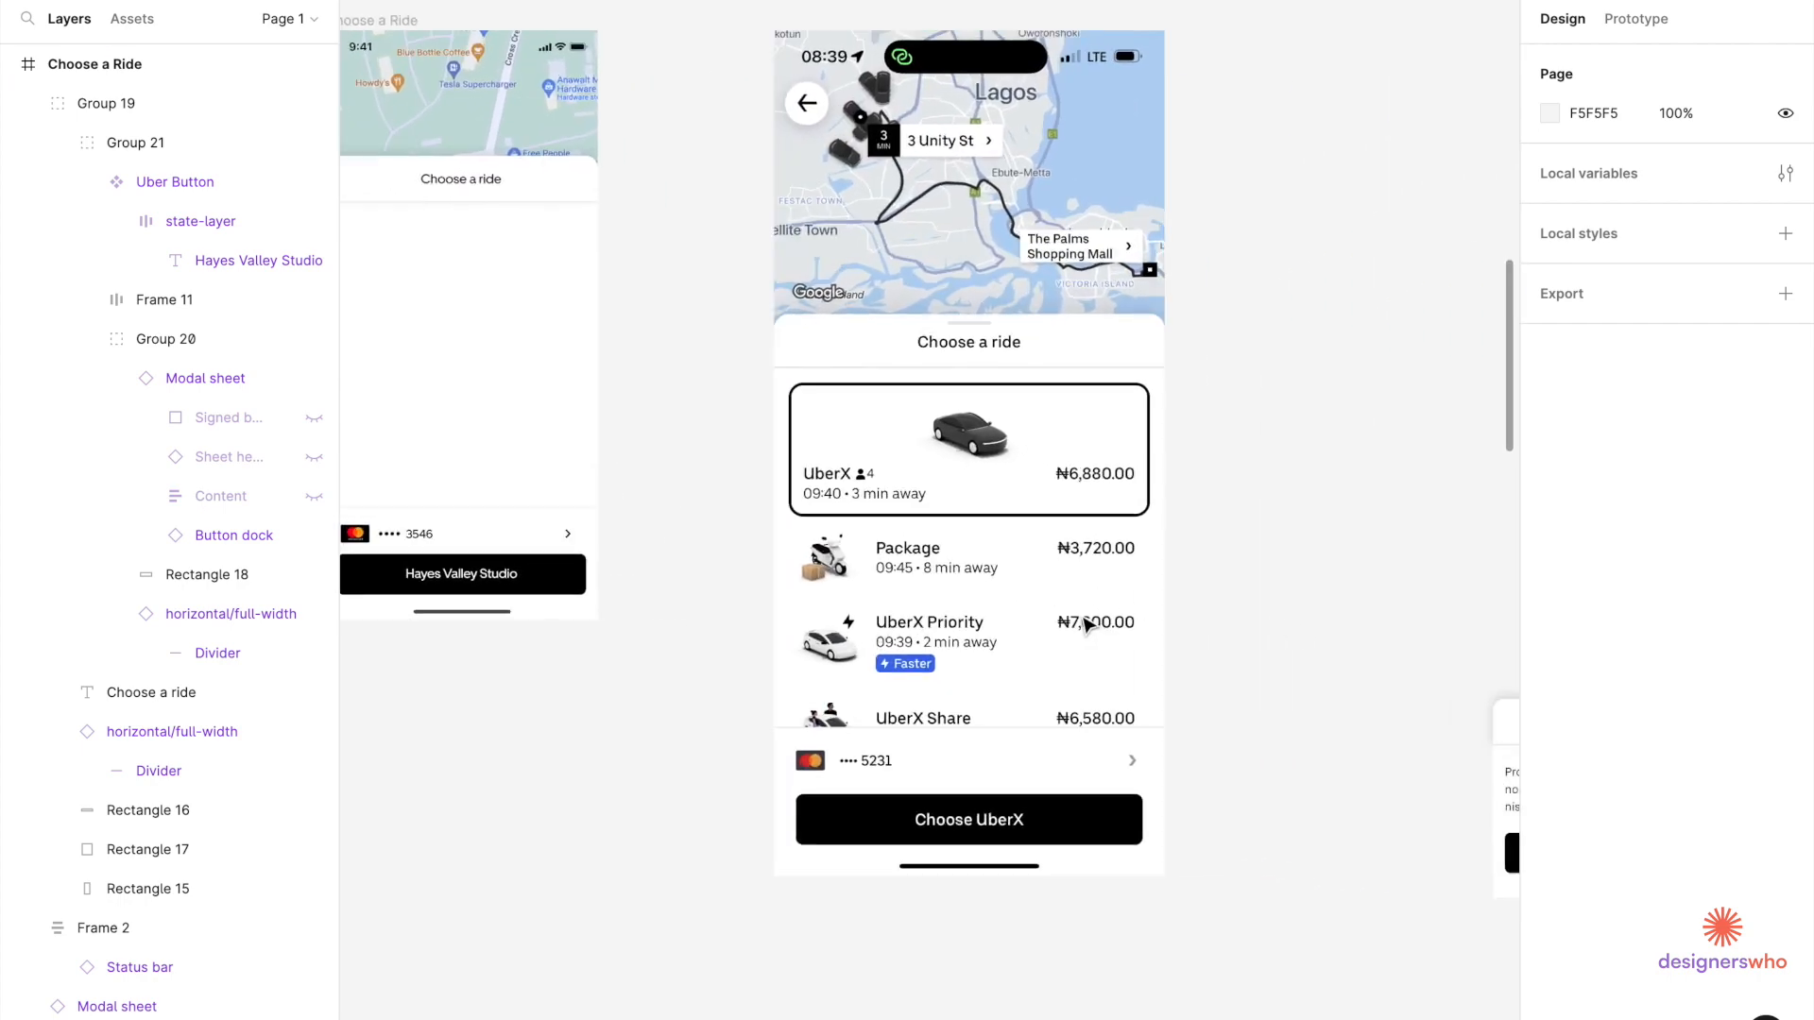
{"action": "scroll", "coordinate": [925, 704], "scroll_direction": "down", "scroll_amount": 5}
{"action": "scroll", "coordinate": [972, 619], "scroll_direction": "down", "scroll_amount": 3}
{"action": "scroll", "coordinate": [972, 619], "scroll_direction": "left", "scroll_amount": 2}
{"action": "scroll", "coordinate": [821, 636], "scroll_direction": "up", "scroll_amount": 5}
{"action": "scroll", "coordinate": [812, 633], "scroll_direction": "up", "scroll_amount": 4}
{"action": "scroll", "coordinate": [636, 753], "scroll_direction": "up", "scroll_amount": 3}
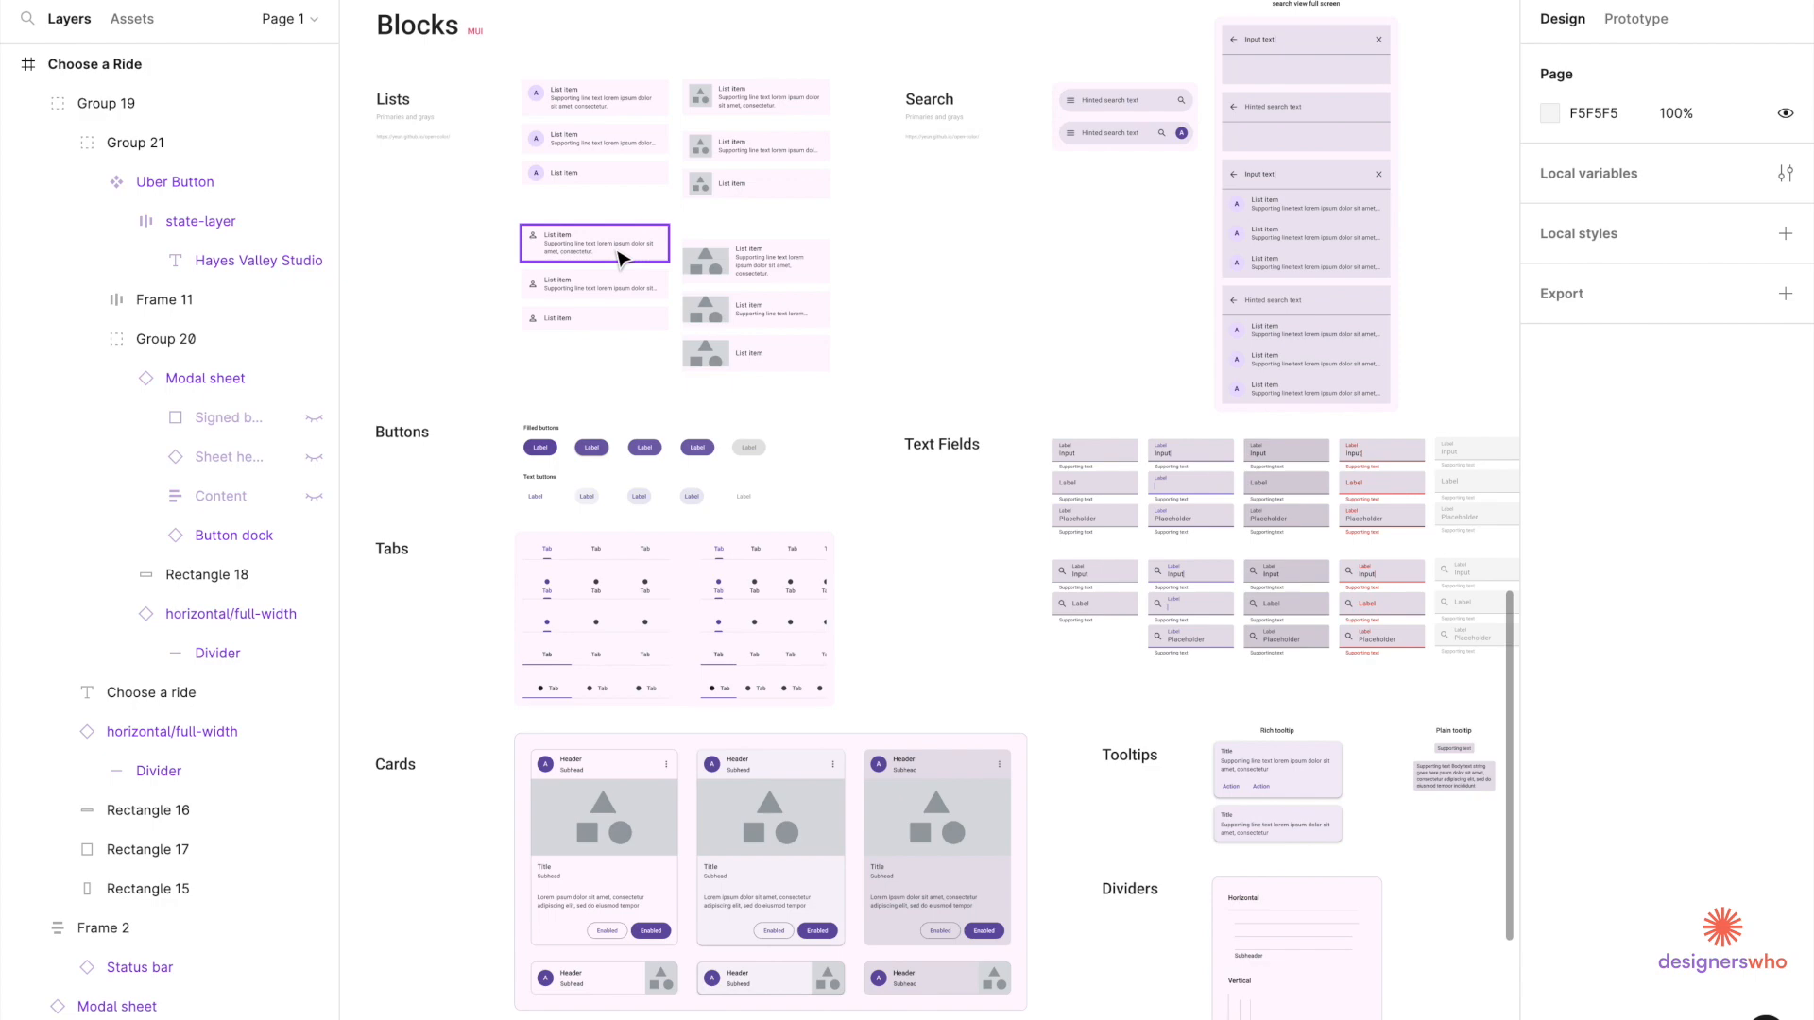
{"action": "scroll", "coordinate": [619, 259], "scroll_direction": "down", "scroll_amount": 5}
{"action": "scroll", "coordinate": [624, 255], "scroll_direction": "up", "scroll_amount": 2}
{"action": "scroll", "coordinate": [1065, 300], "scroll_direction": "up", "scroll_amount": 3}
{"action": "scroll", "coordinate": [1066, 300], "scroll_direction": "right", "scroll_amount": 2}
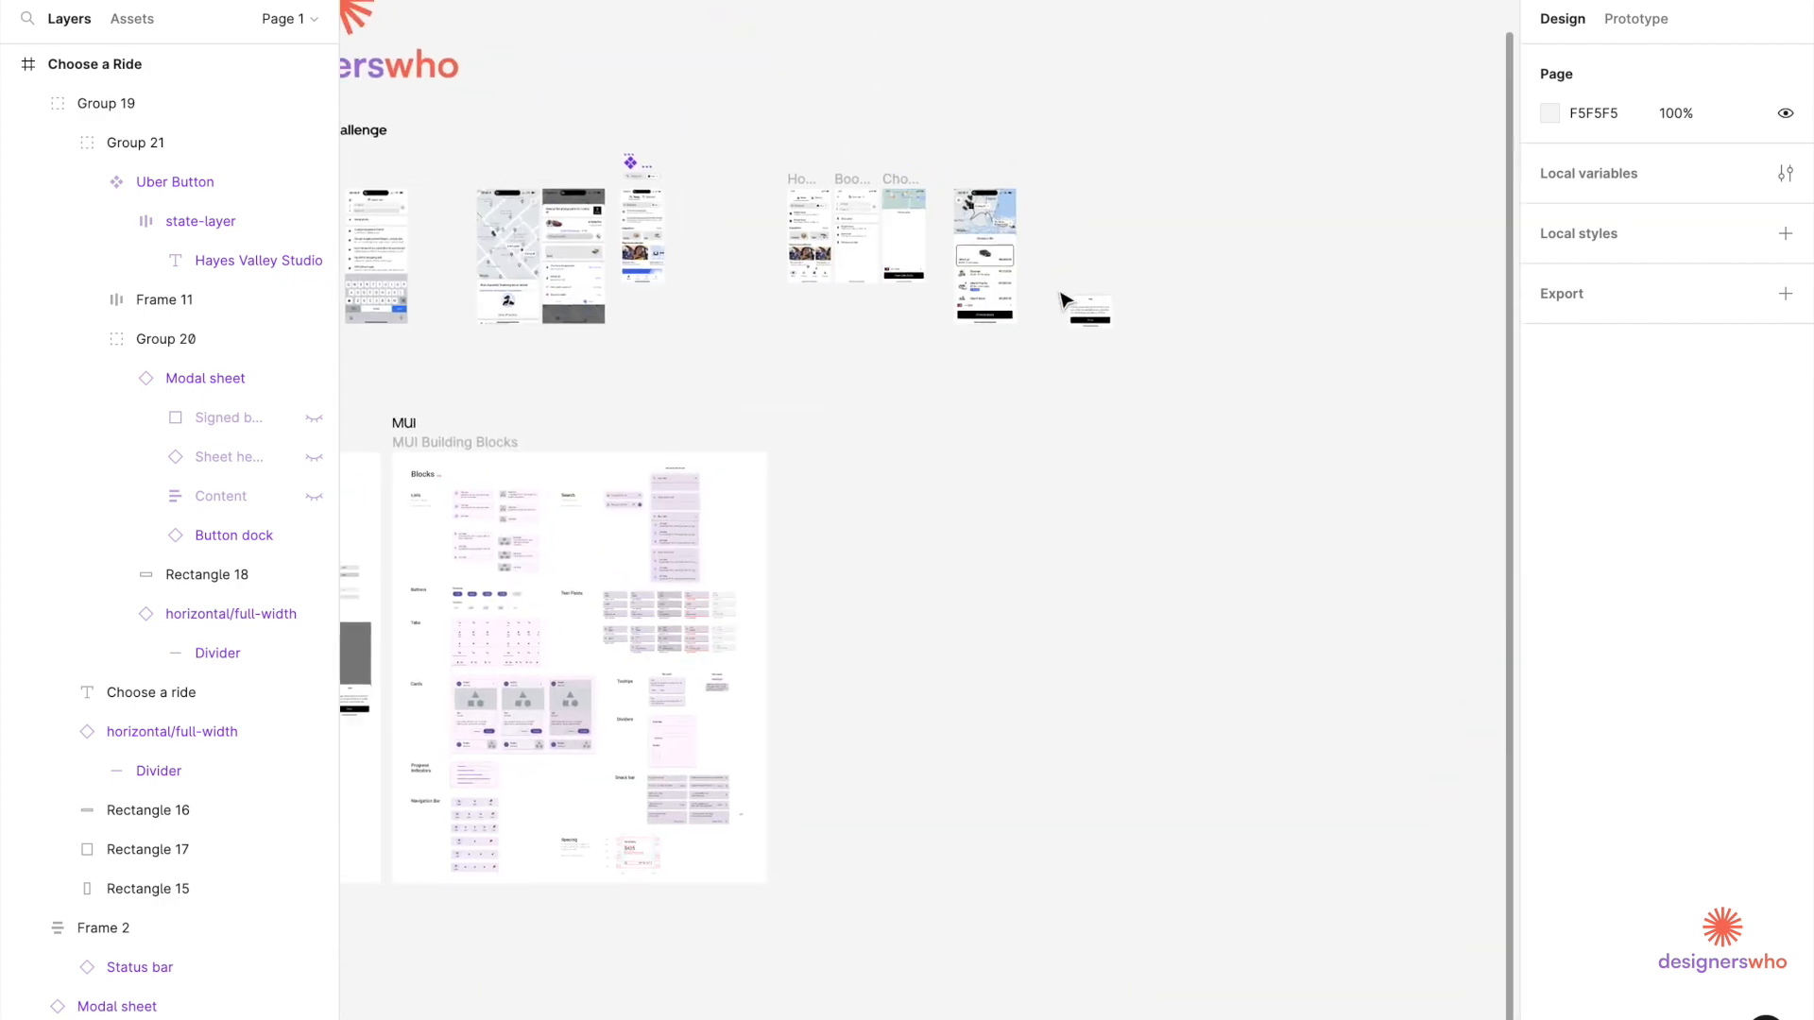
{"action": "scroll", "coordinate": [1065, 301], "scroll_direction": "down", "scroll_amount": 2}
{"action": "scroll", "coordinate": [1066, 300], "scroll_direction": "right", "scroll_amount": 2}
{"action": "scroll", "coordinate": [595, 586], "scroll_direction": "left", "scroll_amount": 5}
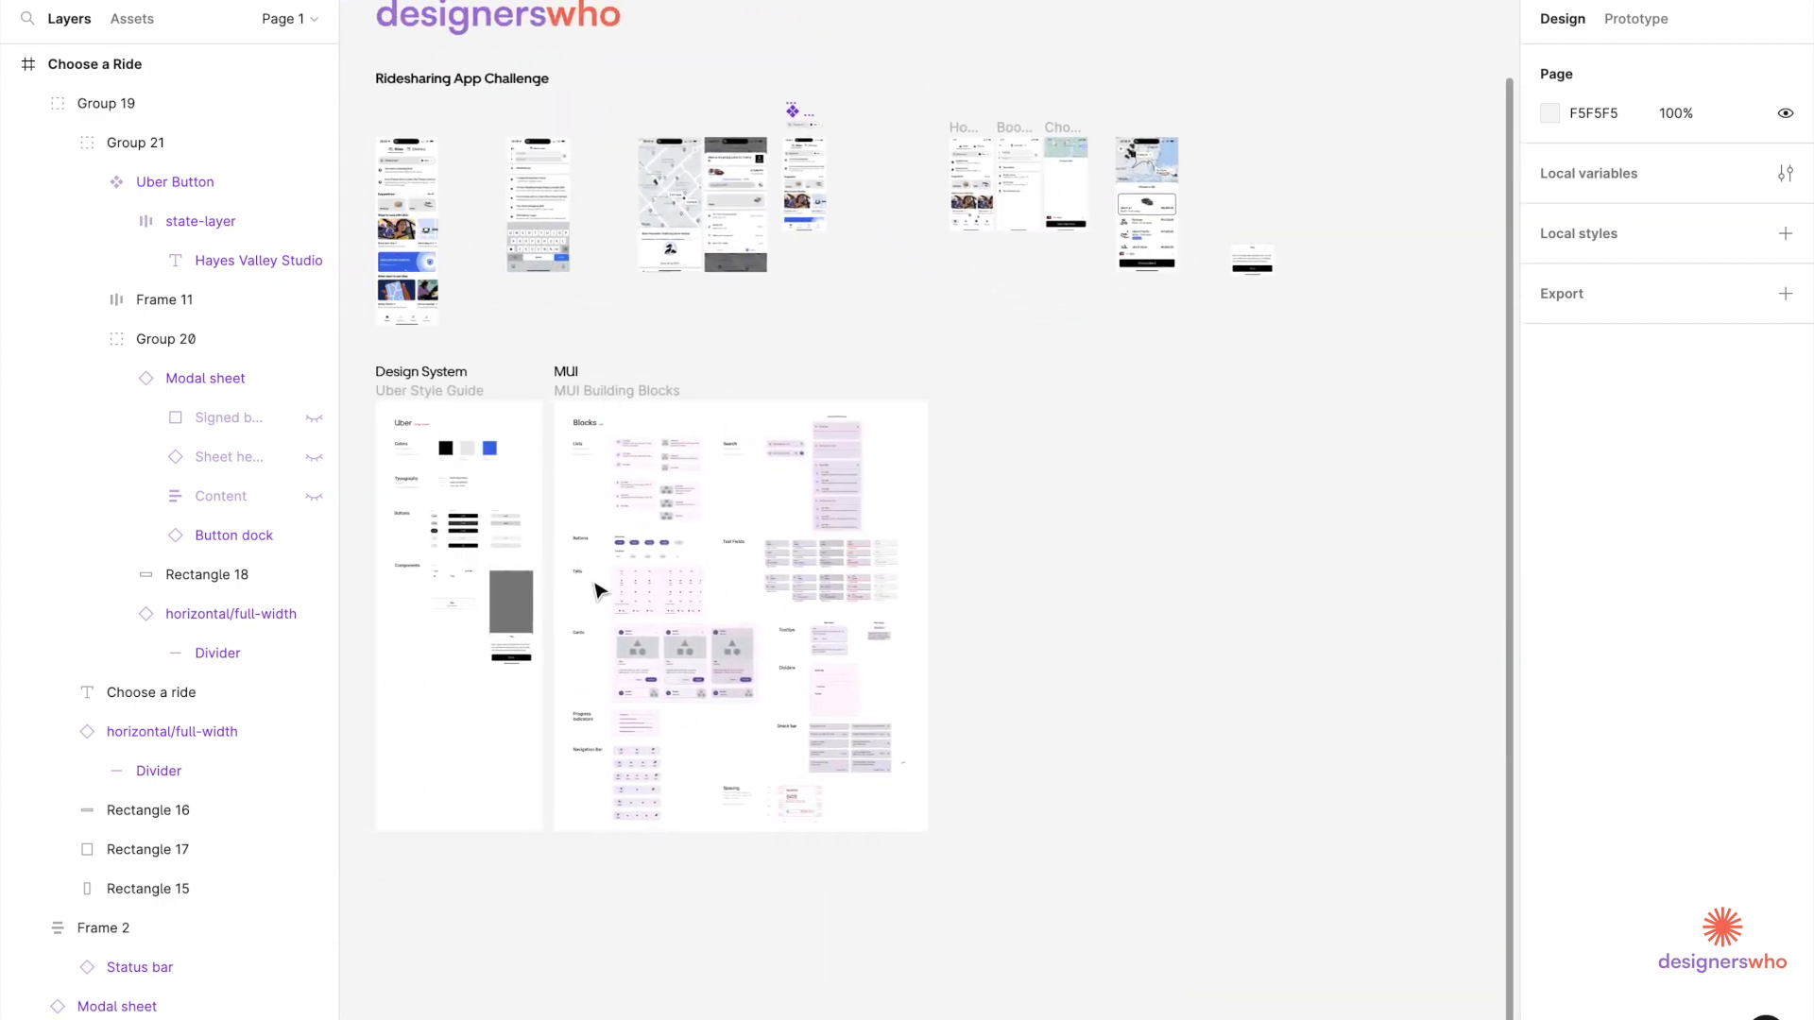
{"action": "scroll", "coordinate": [595, 586], "scroll_direction": "up", "scroll_amount": 6}
{"action": "scroll", "coordinate": [597, 590], "scroll_direction": "up", "scroll_amount": 3}
{"action": "scroll", "coordinate": [595, 586], "scroll_direction": "down", "scroll_amount": 5}
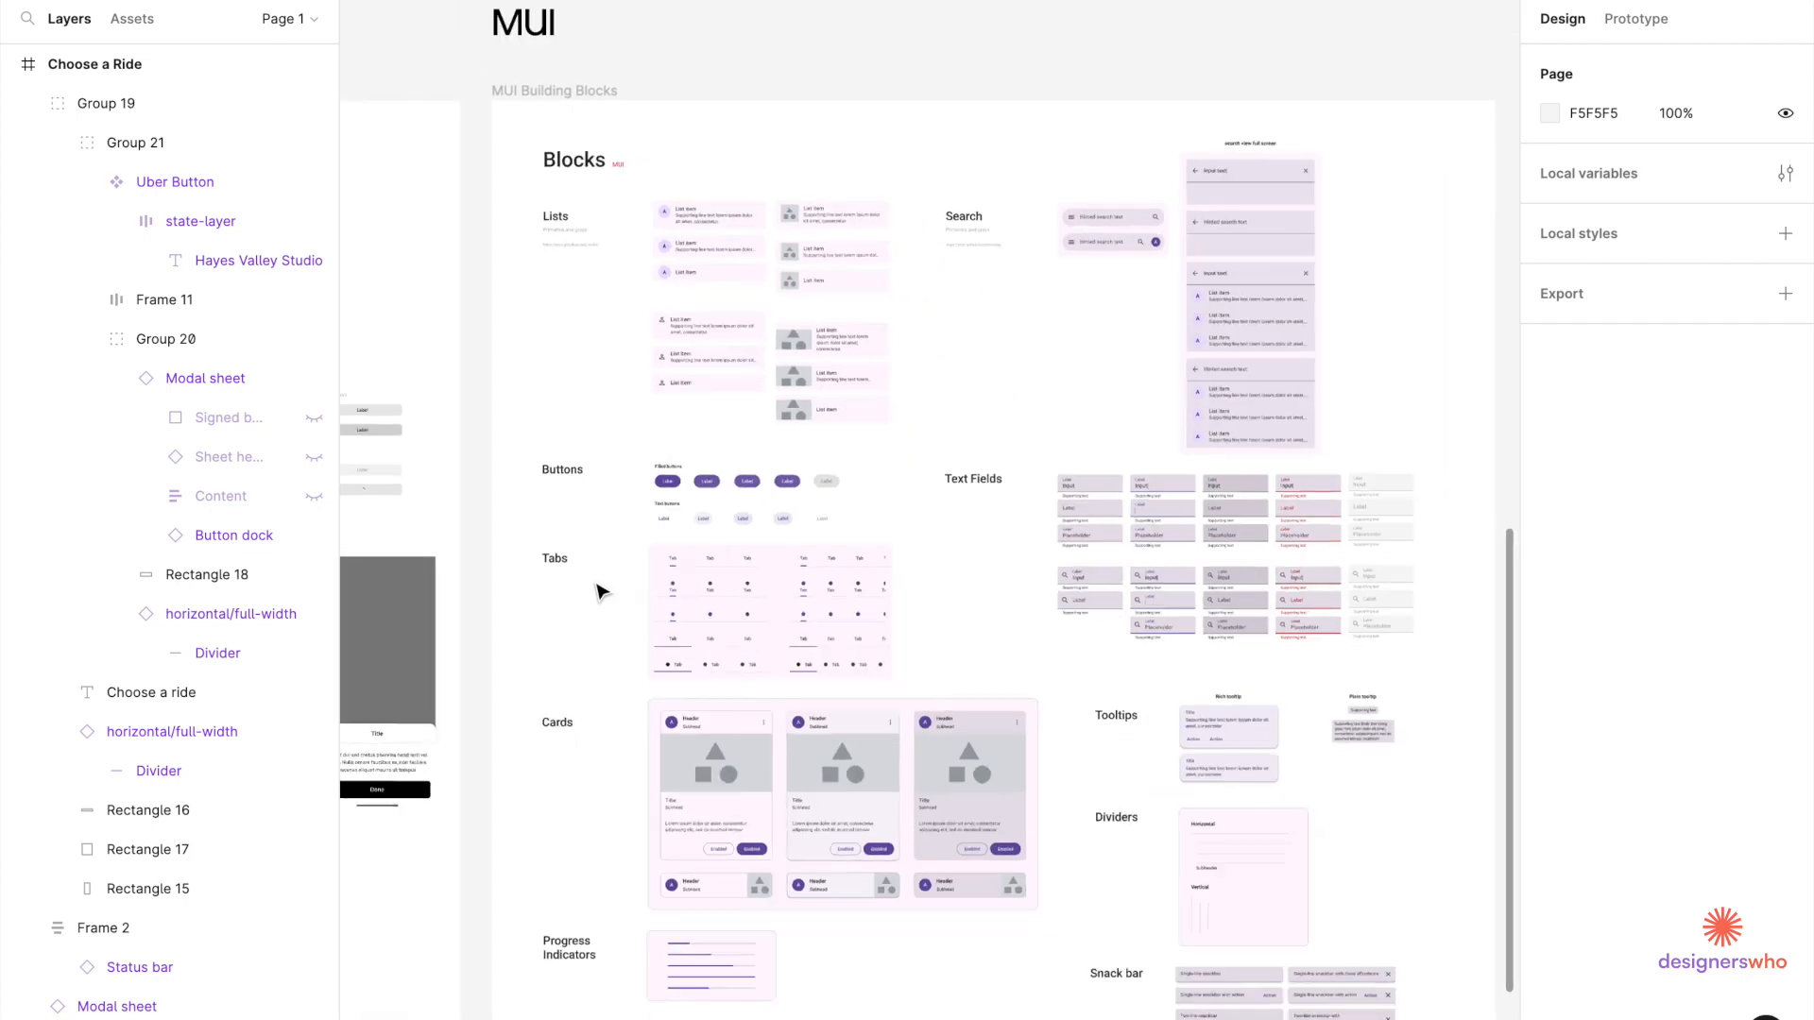
{"action": "scroll", "coordinate": [595, 587], "scroll_direction": "up", "scroll_amount": 1}
{"action": "scroll", "coordinate": [638, 434], "scroll_direction": "up", "scroll_amount": 2}
{"action": "scroll", "coordinate": [637, 435], "scroll_direction": "up", "scroll_amount": 2}
{"action": "scroll", "coordinate": [704, 239], "scroll_direction": "up", "scroll_amount": 3}
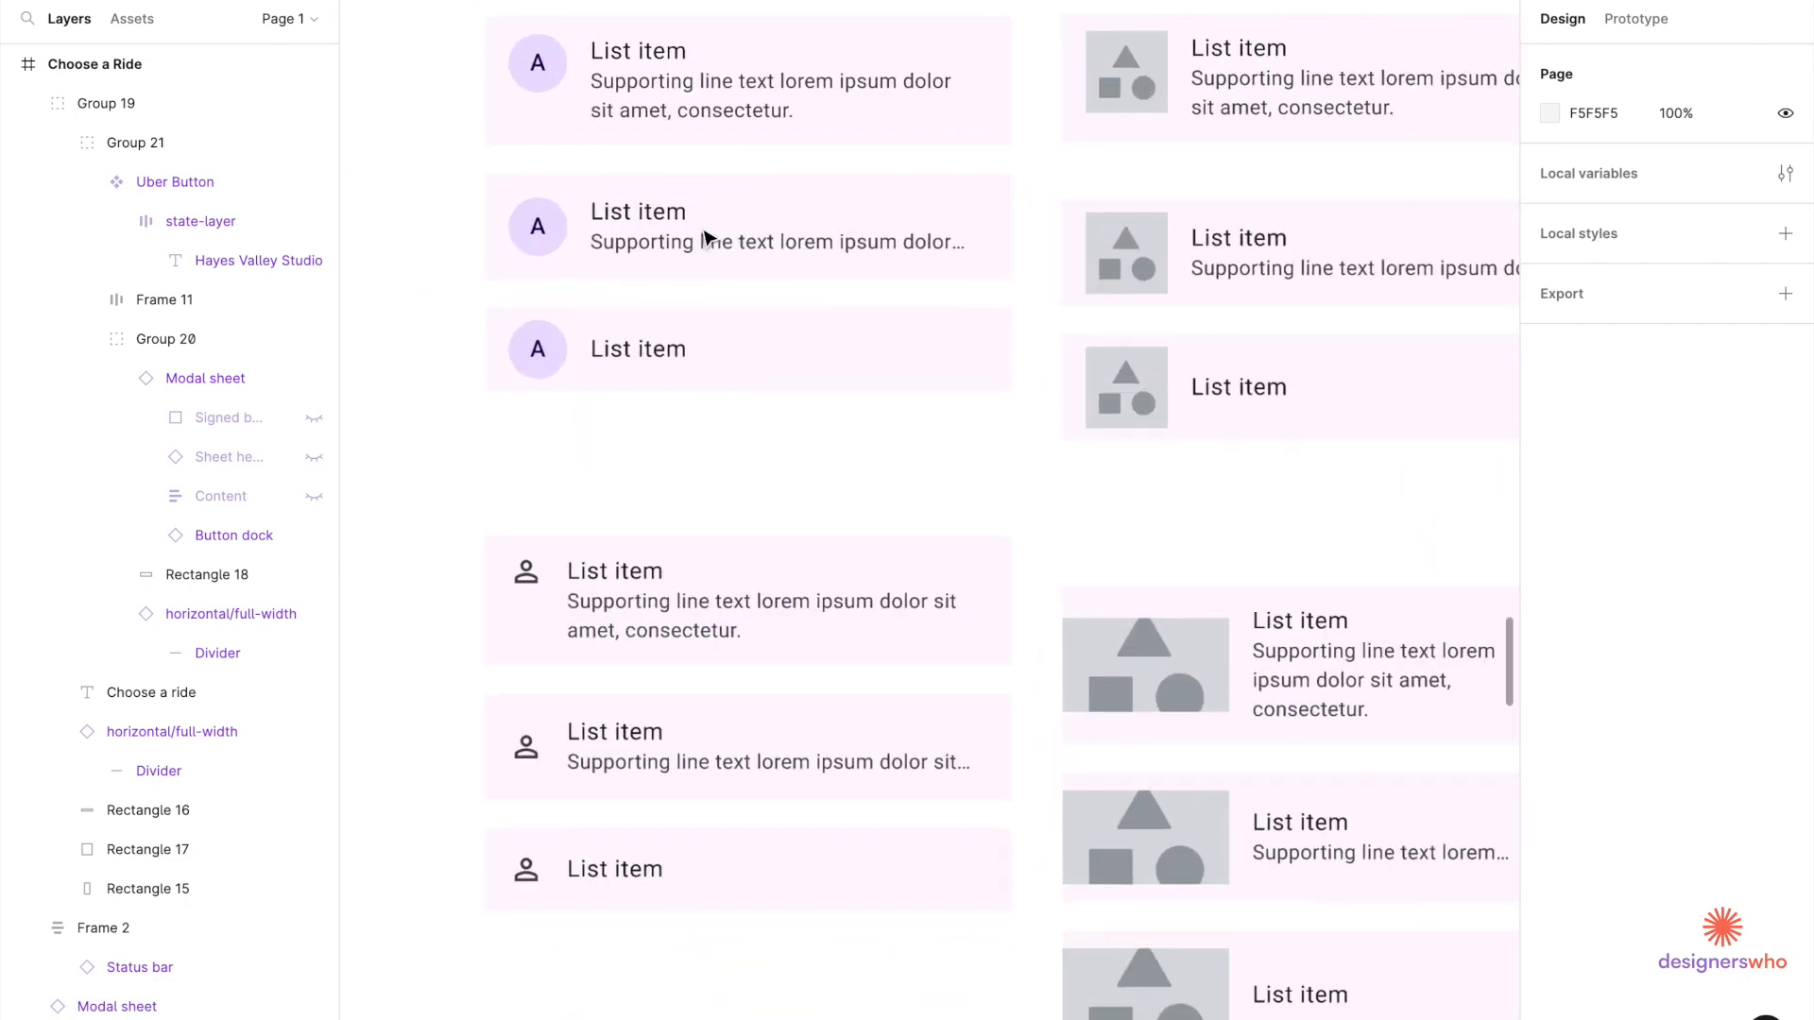
{"action": "scroll", "coordinate": [805, 268], "scroll_direction": "right", "scroll_amount": 4}
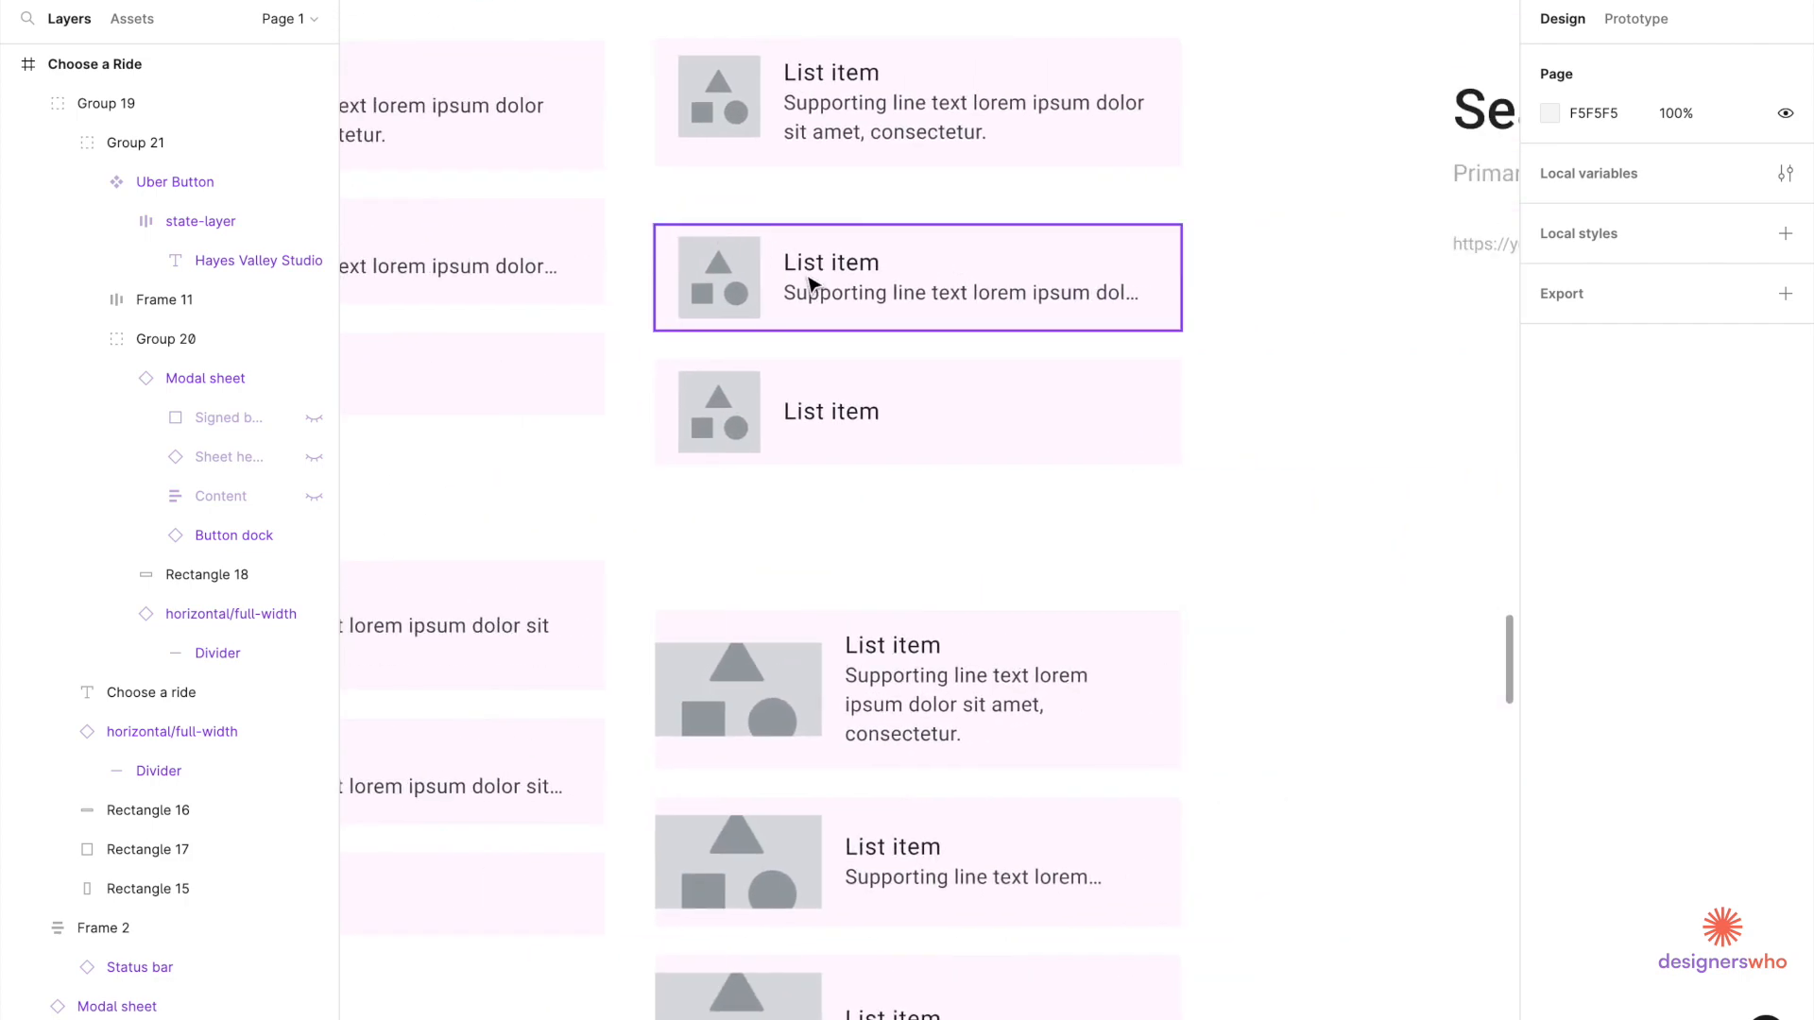
{"action": "left_click", "coordinate": [807, 281]}
Switch the selection to the 3-line list item with an image.
{"action": "scroll", "coordinate": [808, 280], "scroll_direction": "down", "scroll_amount": 4}
{"action": "scroll", "coordinate": [810, 276], "scroll_direction": "up", "scroll_amount": 2}
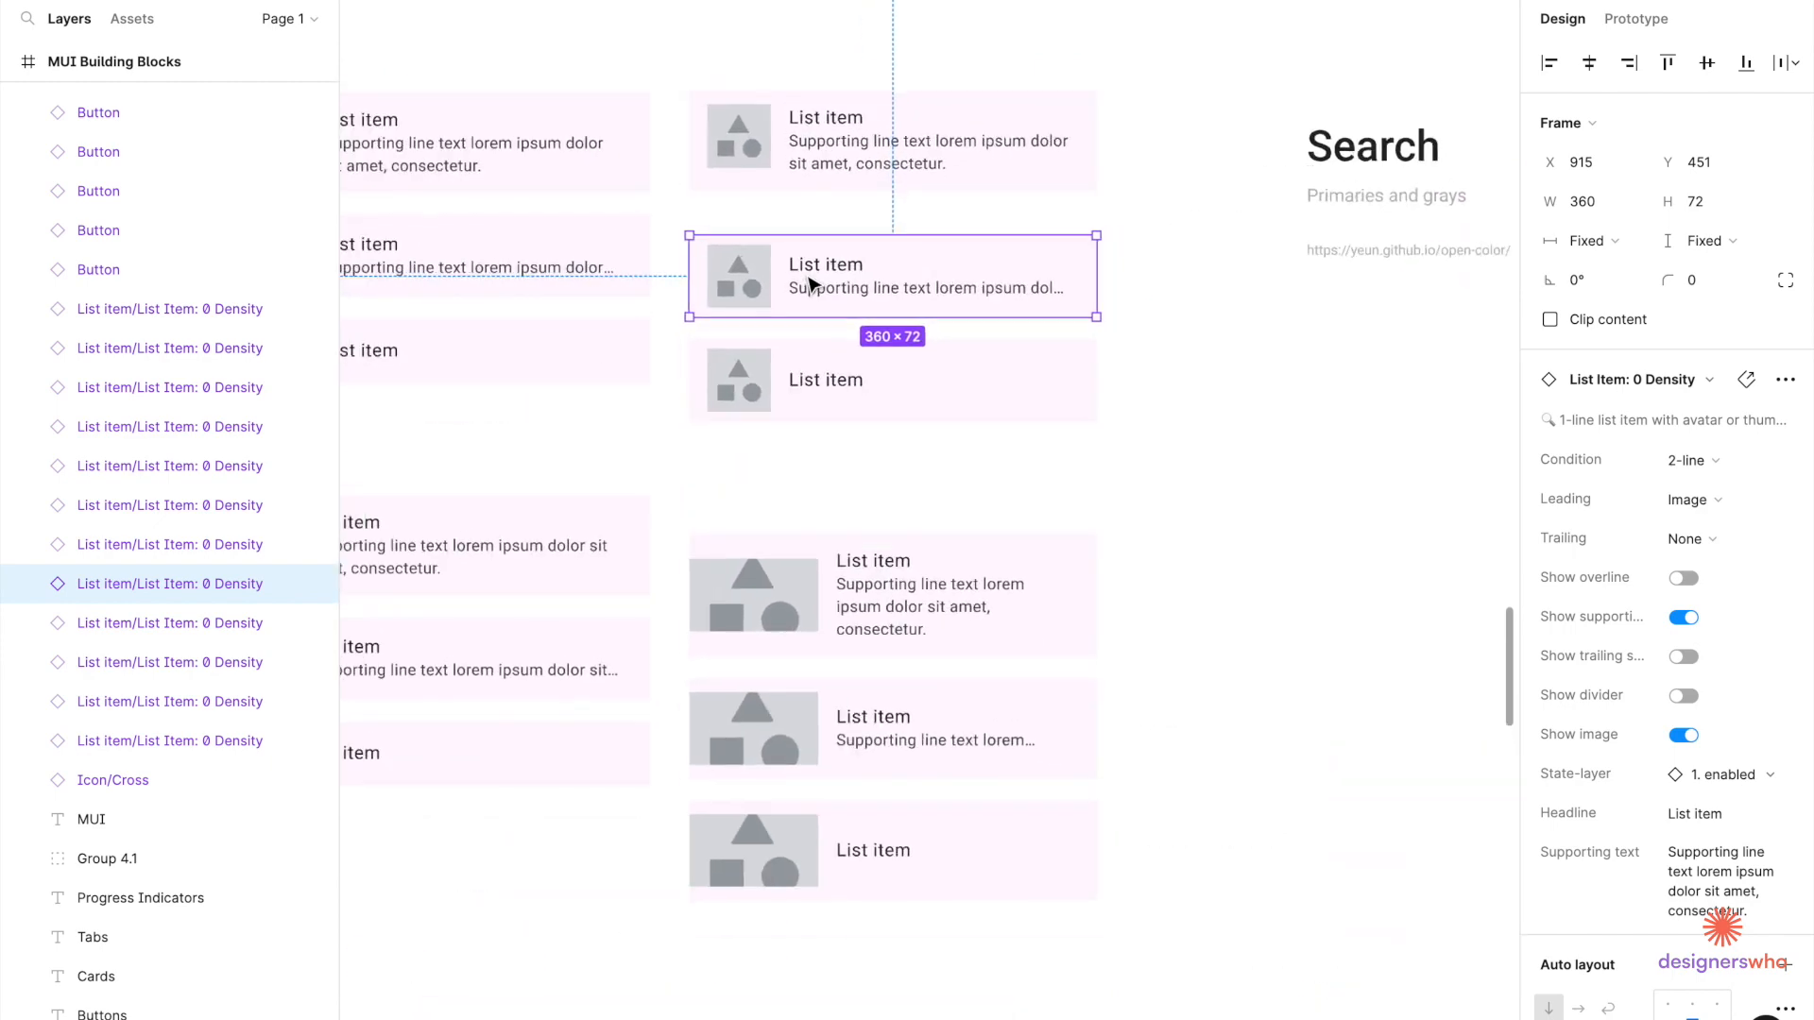
{"action": "scroll", "coordinate": [818, 284], "scroll_direction": "down", "scroll_amount": 5}
{"action": "scroll", "coordinate": [813, 284], "scroll_direction": "up", "scroll_amount": 6}
{"action": "scroll", "coordinate": [813, 284], "scroll_direction": "right", "scroll_amount": 4}
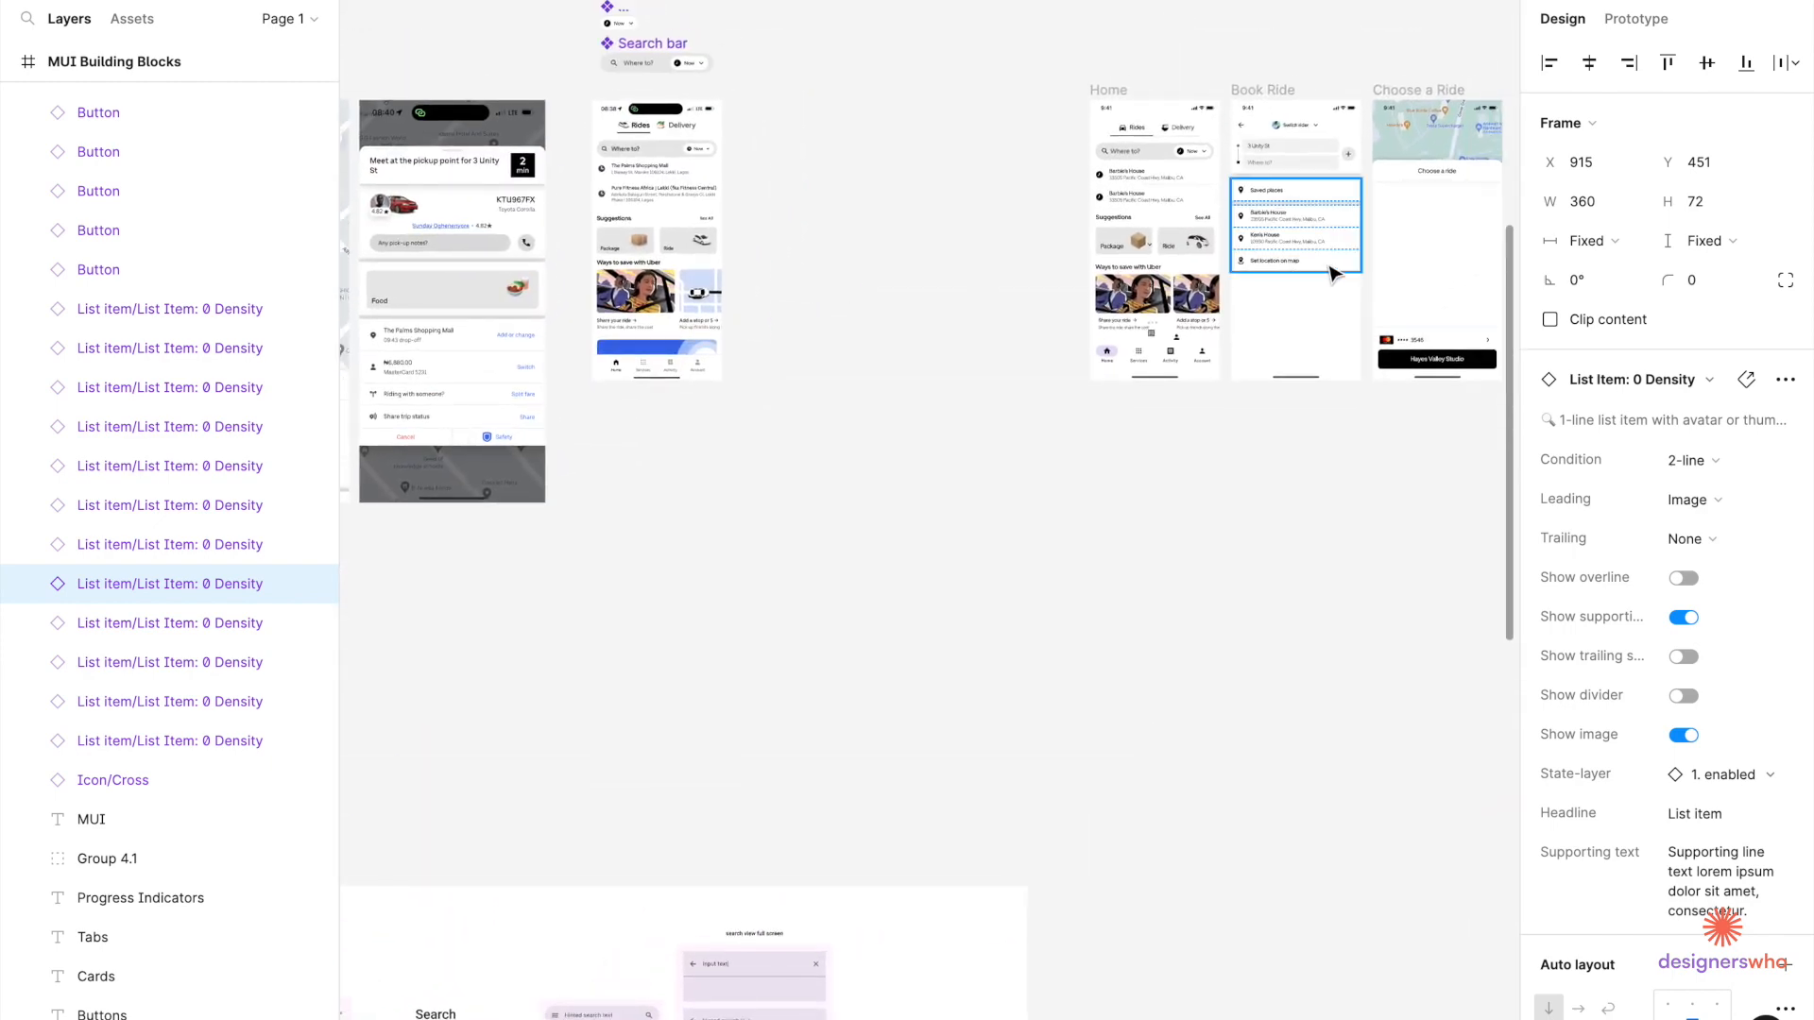
{"action": "scroll", "coordinate": [1326, 276], "scroll_direction": "right", "scroll_amount": 4}
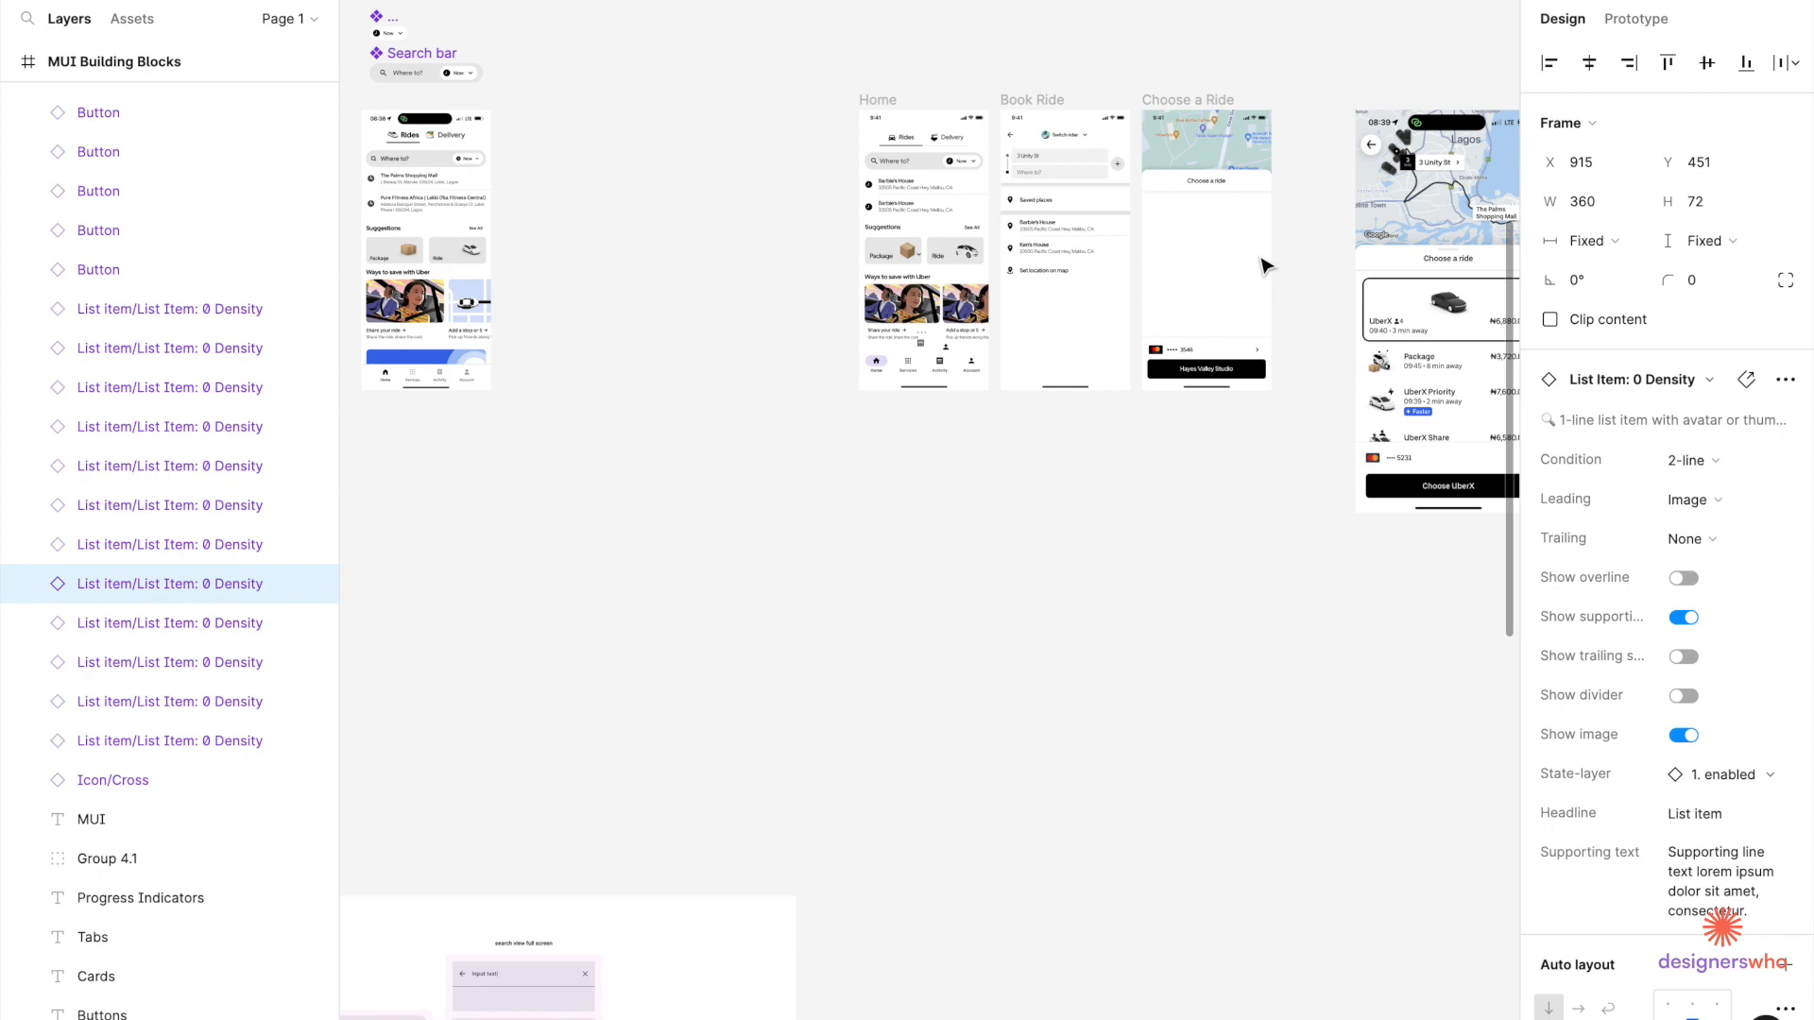
{"action": "scroll", "coordinate": [1266, 267], "scroll_direction": "down", "scroll_amount": 5}
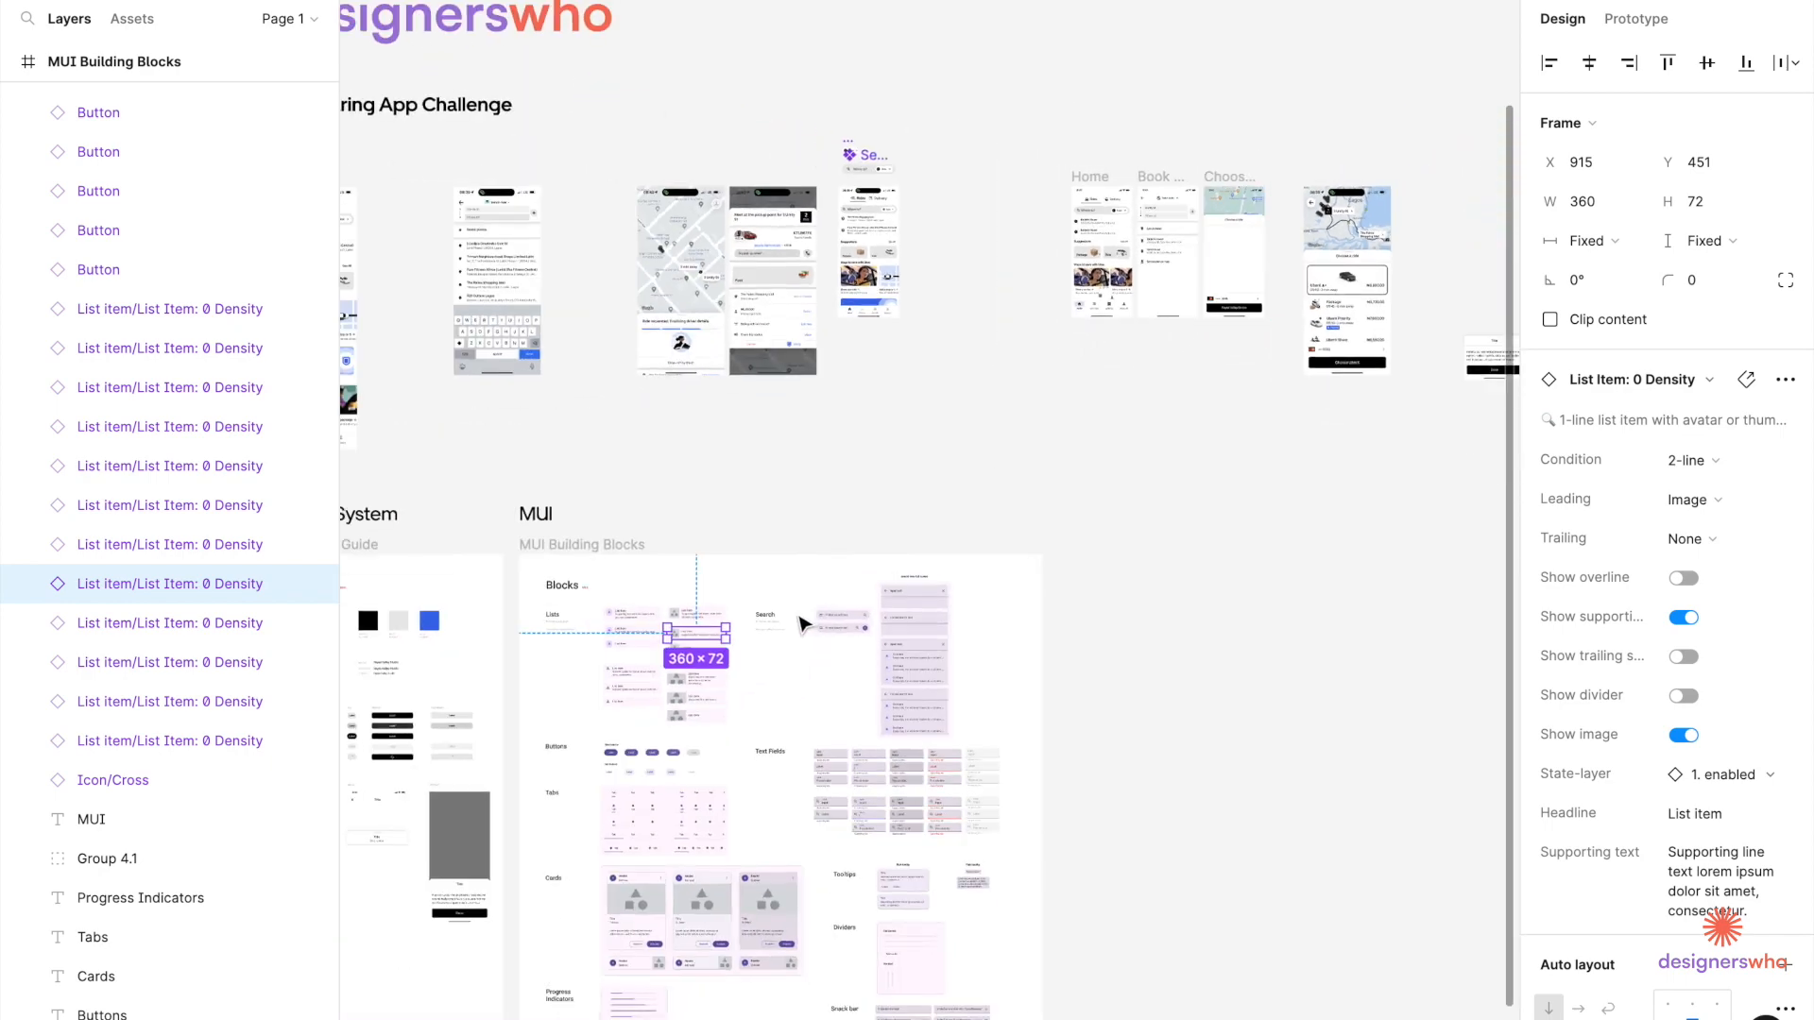
{"action": "scroll", "coordinate": [639, 652], "scroll_direction": "up", "scroll_amount": 8}
{"action": "left_click", "coordinate": [959, 463]}
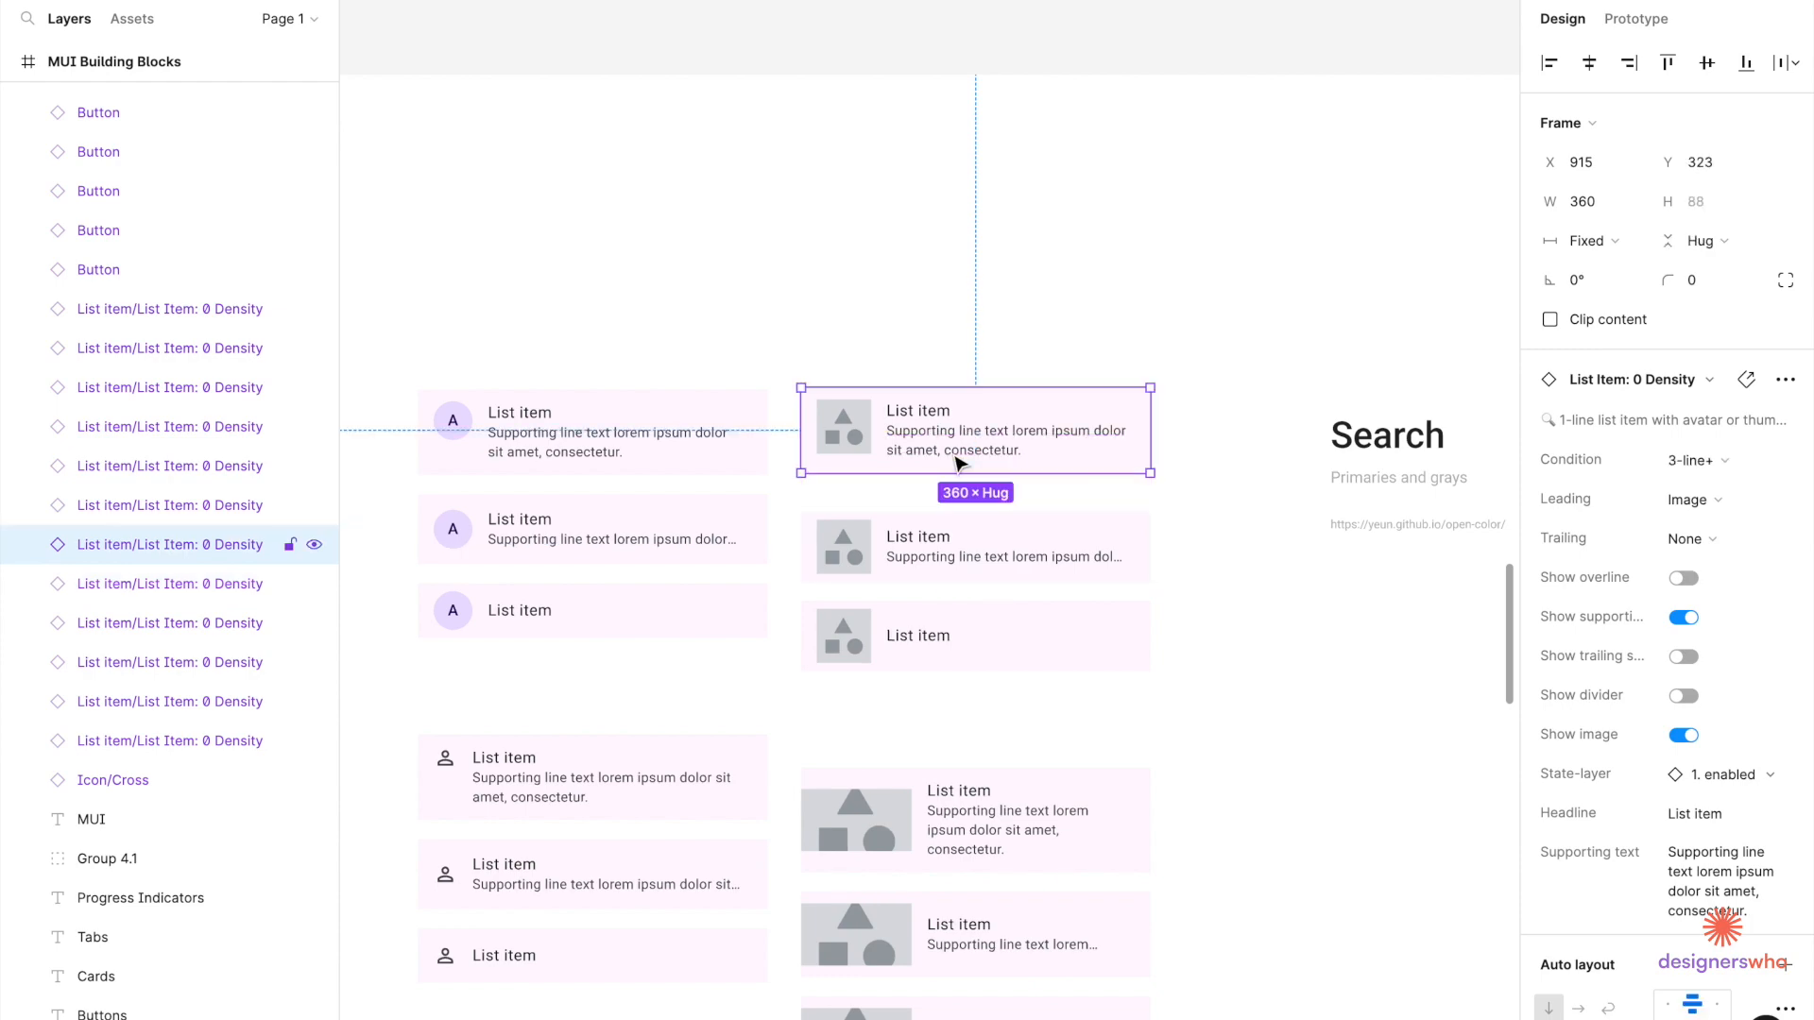
{"action": "scroll", "coordinate": [959, 463], "scroll_direction": "down", "scroll_amount": 5}
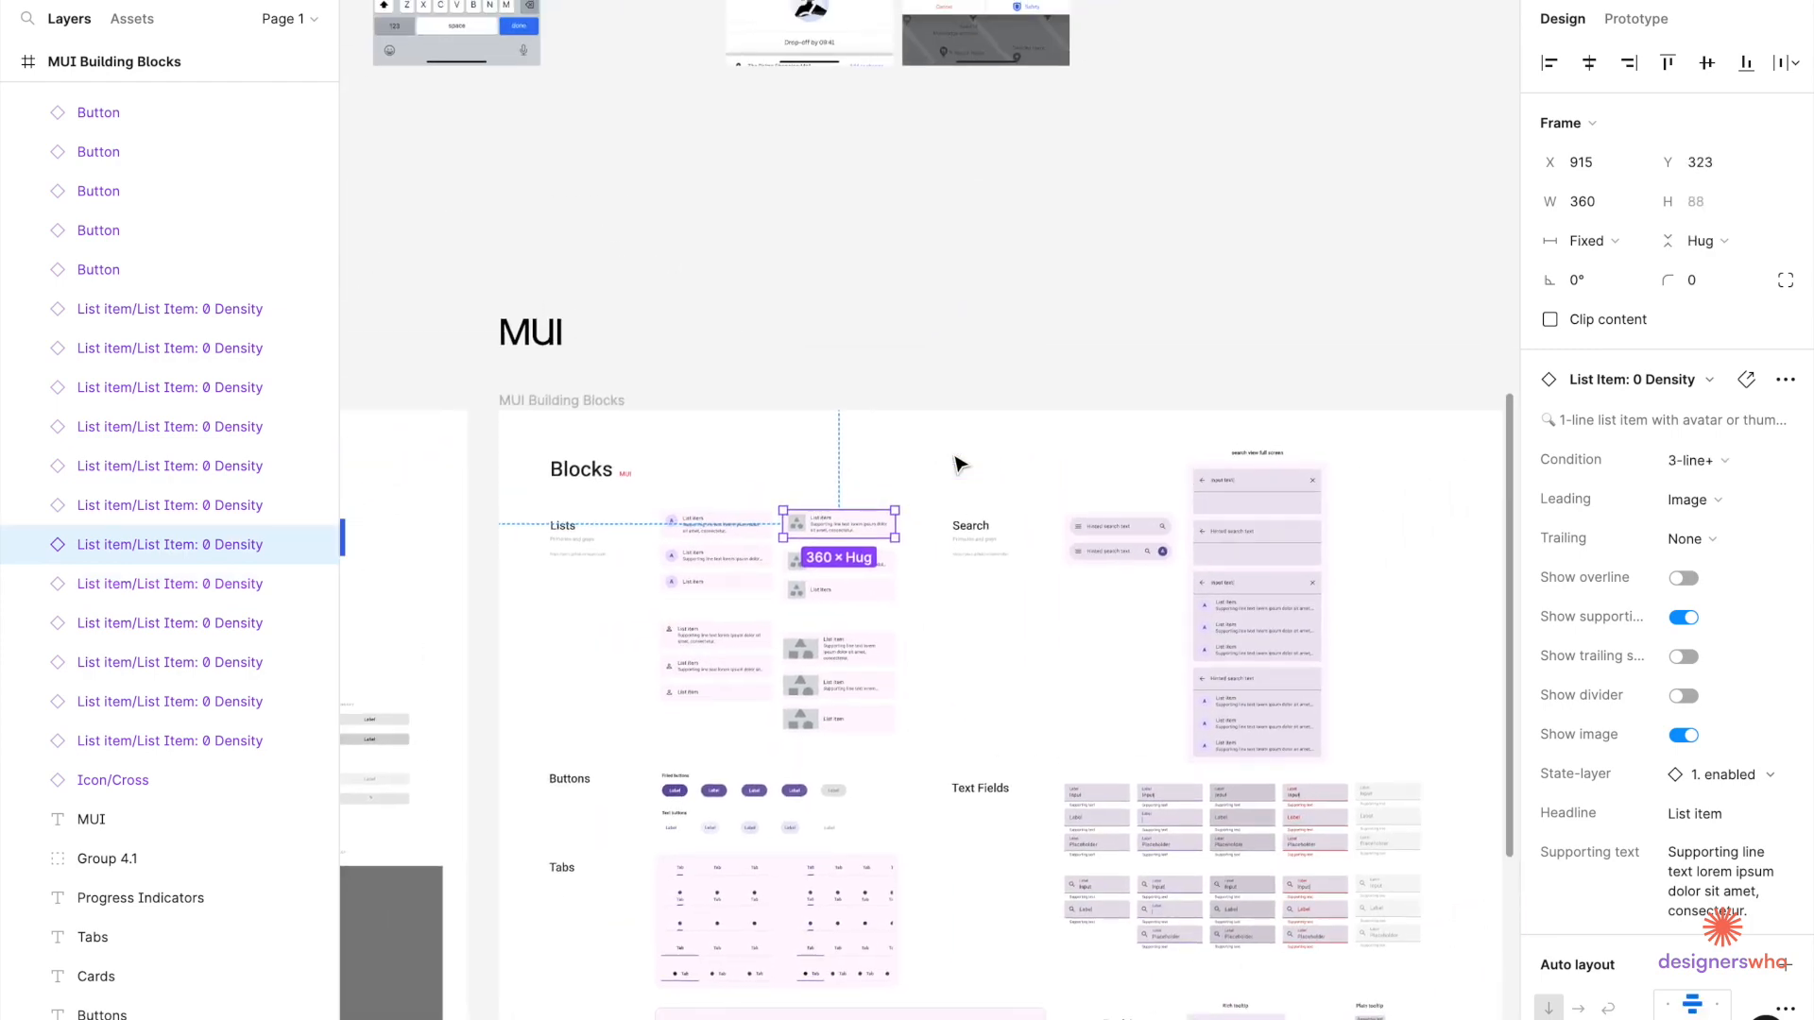
{"action": "scroll", "coordinate": [959, 463], "scroll_direction": "up", "scroll_amount": 5}
{"action": "scroll", "coordinate": [956, 462], "scroll_direction": "right", "scroll_amount": 3}
{"action": "scroll", "coordinate": [935, 415], "scroll_direction": "up", "scroll_amount": 5}
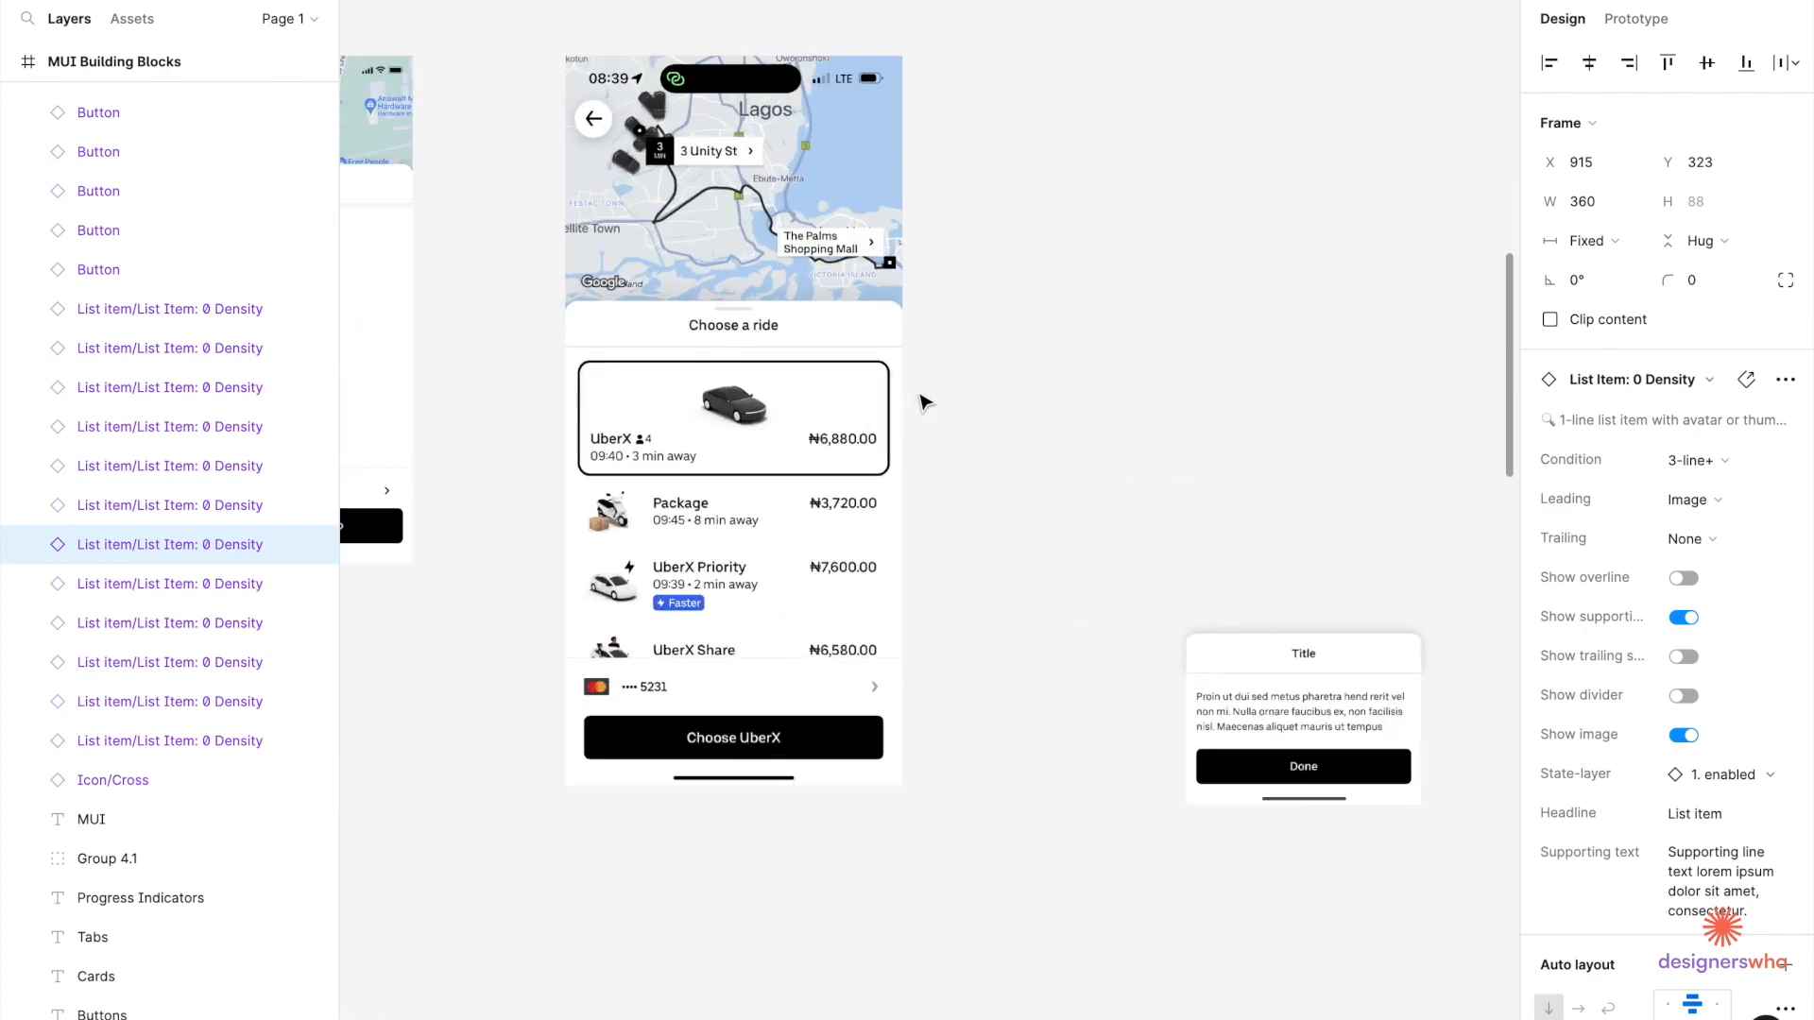
Paste the 3-line image list item and drag it beside the Choose a ride reference screen.
{"action": "left_click", "coordinate": [1005, 384]}
{"action": "key", "text": "ctrl+v"}
{"action": "left_click_drag", "start_coordinate": [838, 541], "coordinate": [1043, 414]}
{"action": "scroll", "coordinate": [1039, 408], "scroll_direction": "up", "scroll_amount": 3}
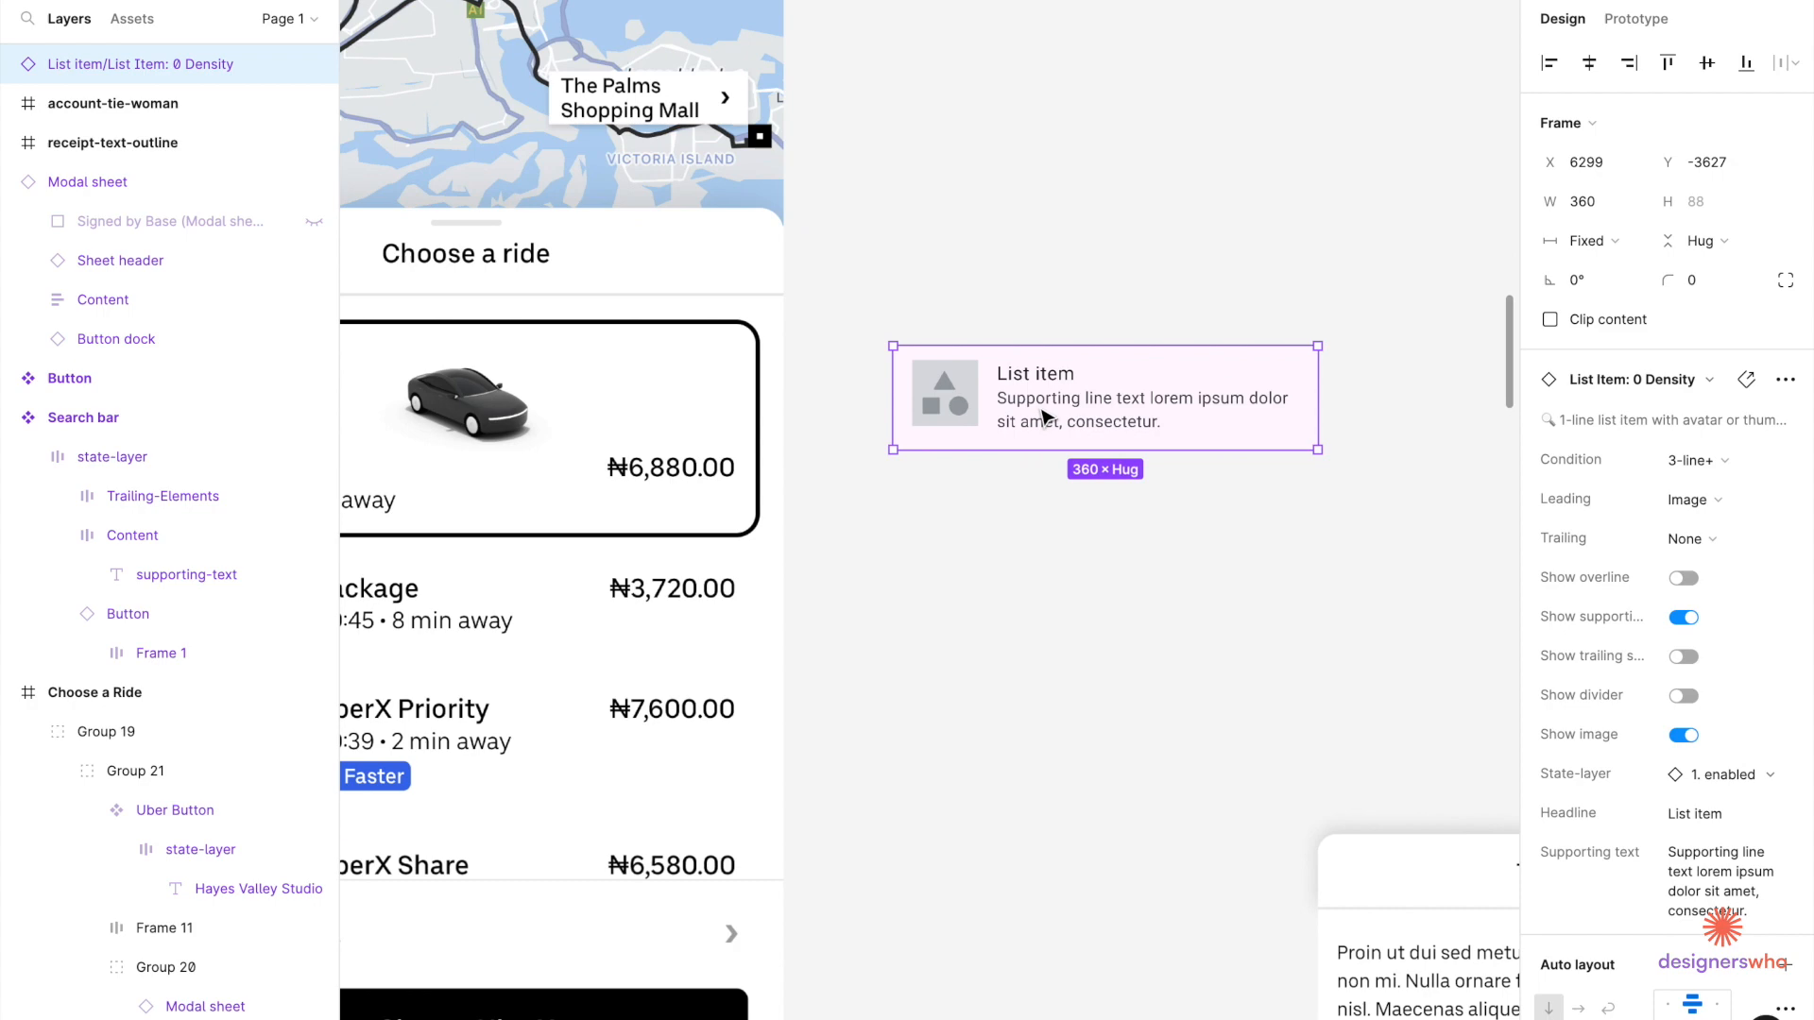
{"action": "scroll", "coordinate": [1035, 412], "scroll_direction": "down", "scroll_amount": 5}
{"action": "scroll", "coordinate": [1030, 413], "scroll_direction": "up", "scroll_amount": 5}
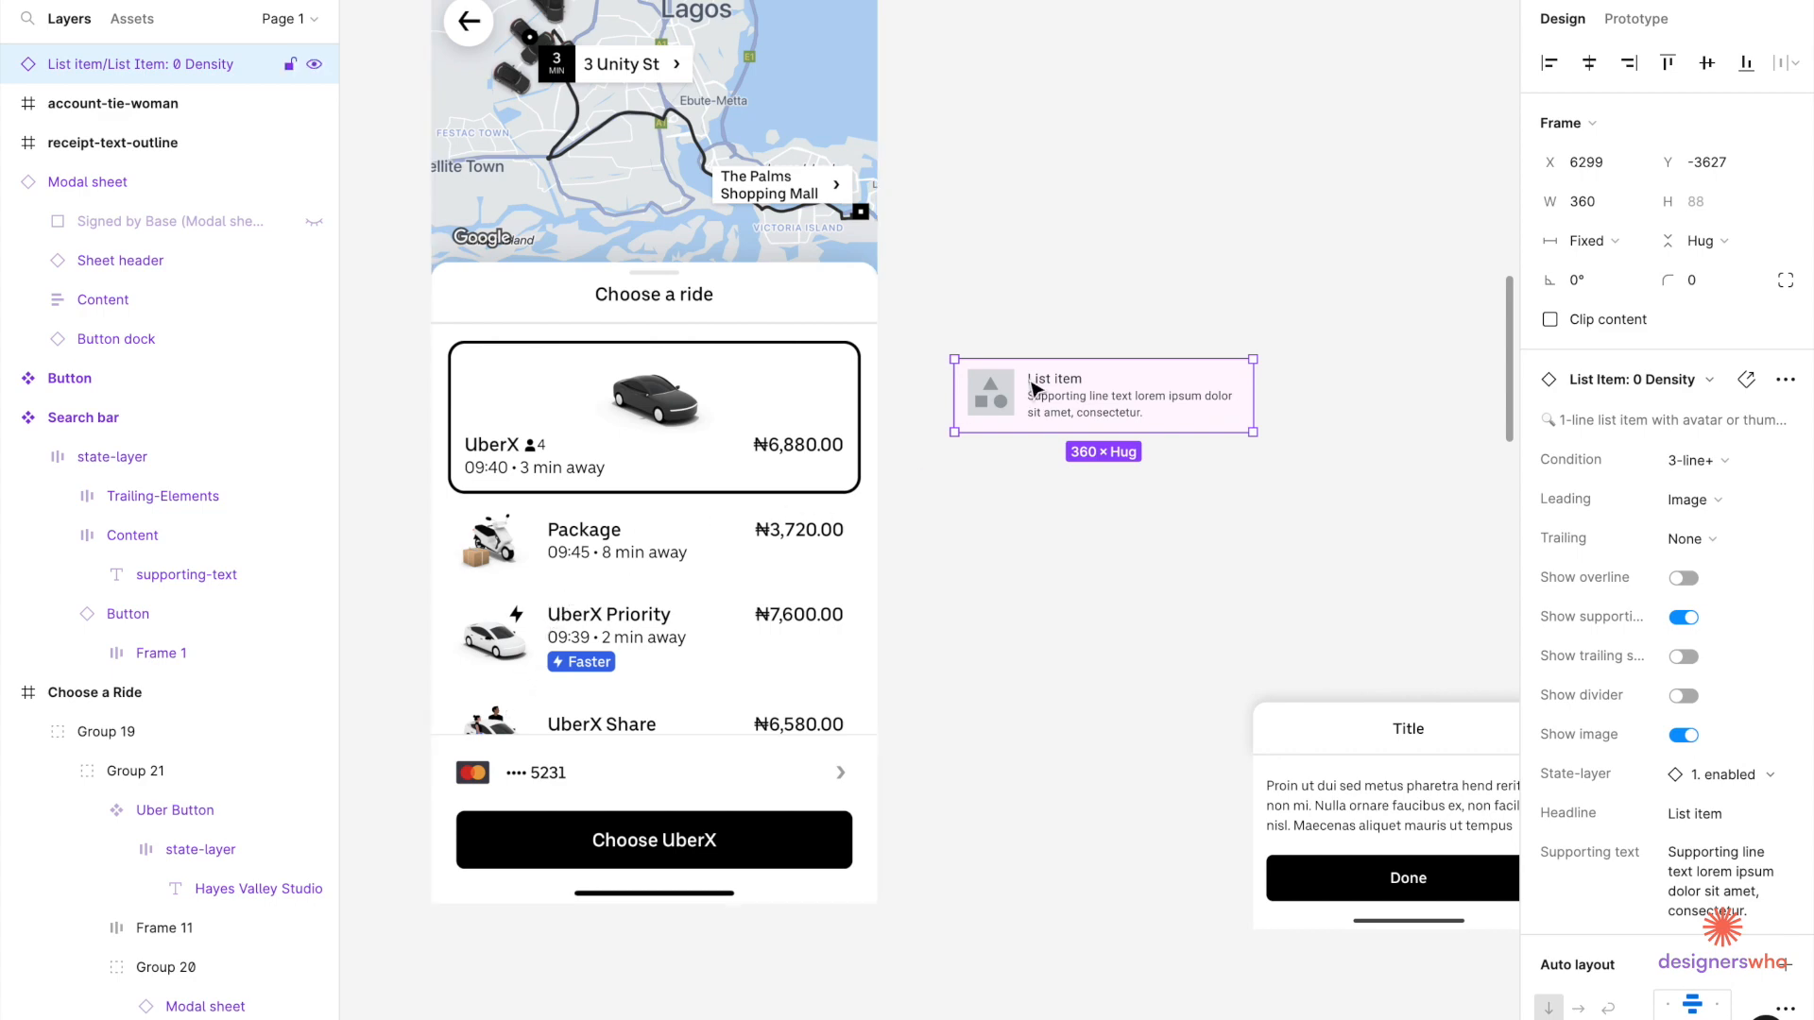
{"action": "scroll", "coordinate": [1039, 388], "scroll_direction": "down", "scroll_amount": 5}
{"action": "scroll", "coordinate": [1039, 388], "scroll_direction": "up", "scroll_amount": 1}
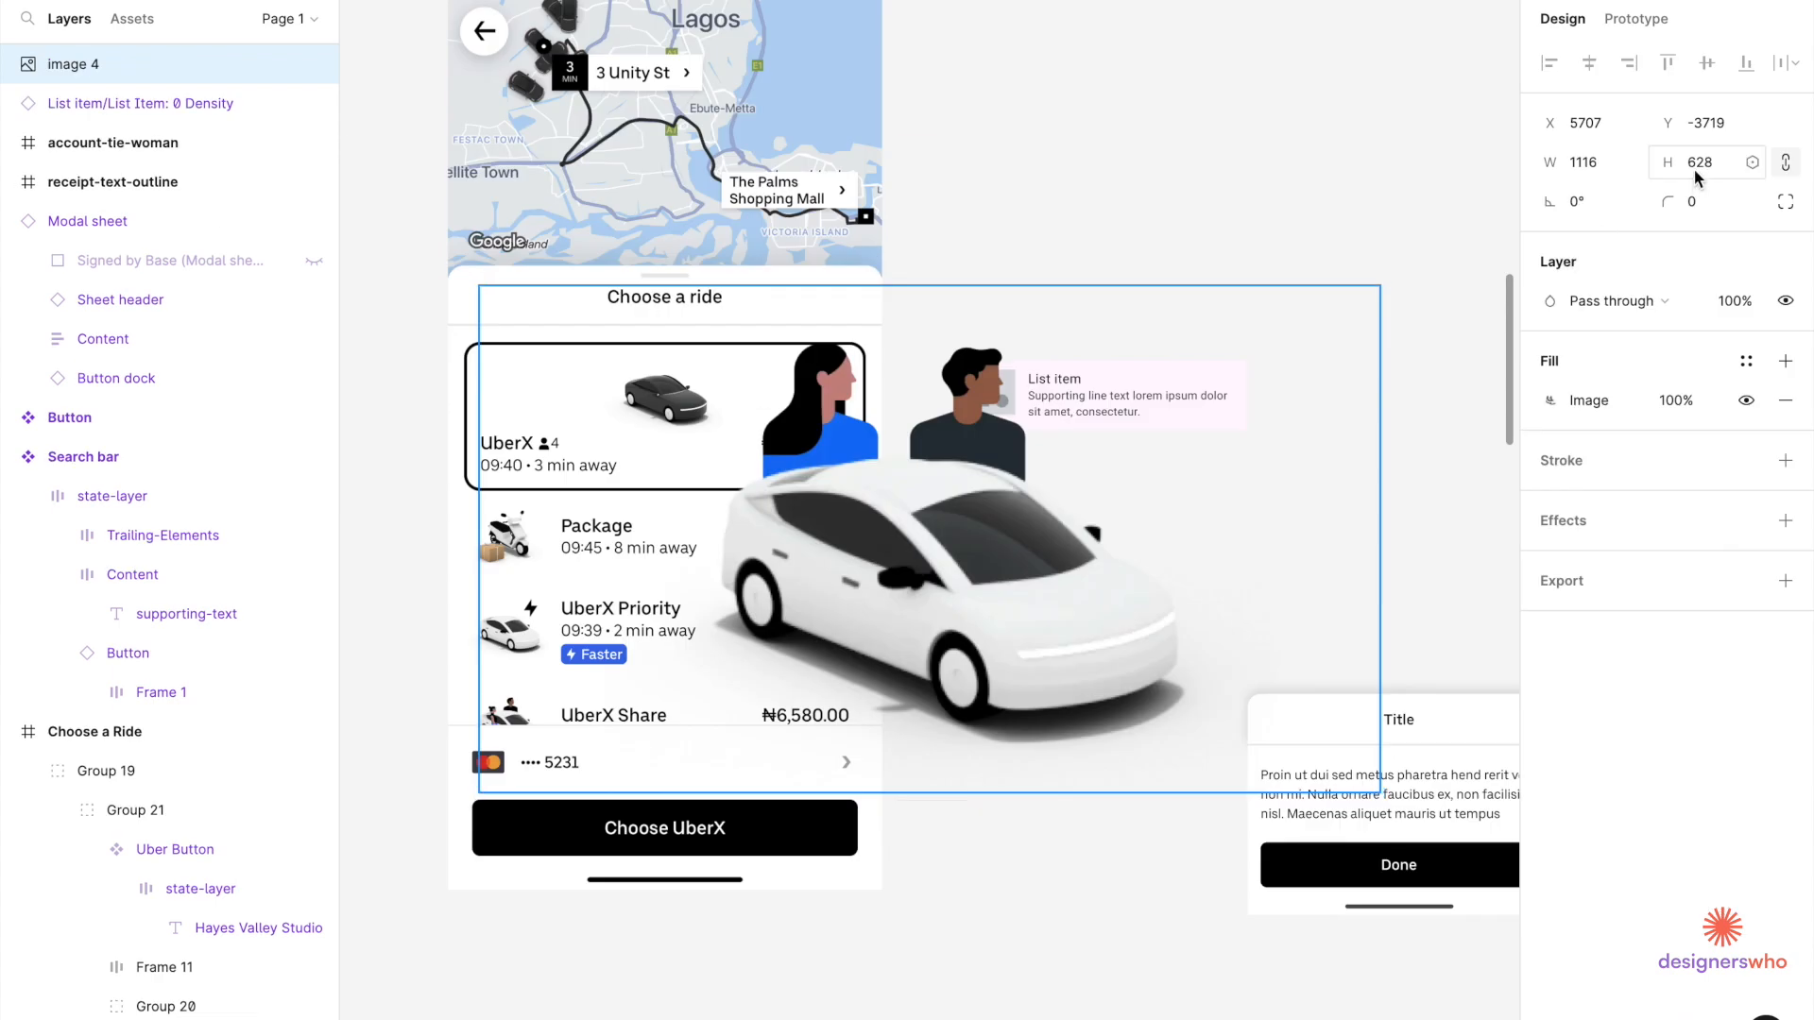
Make two car images 80 px tall and move them onto empty canvas.
{"action": "left_click", "coordinate": [1697, 168]}
{"action": "key", "text": "Return"}
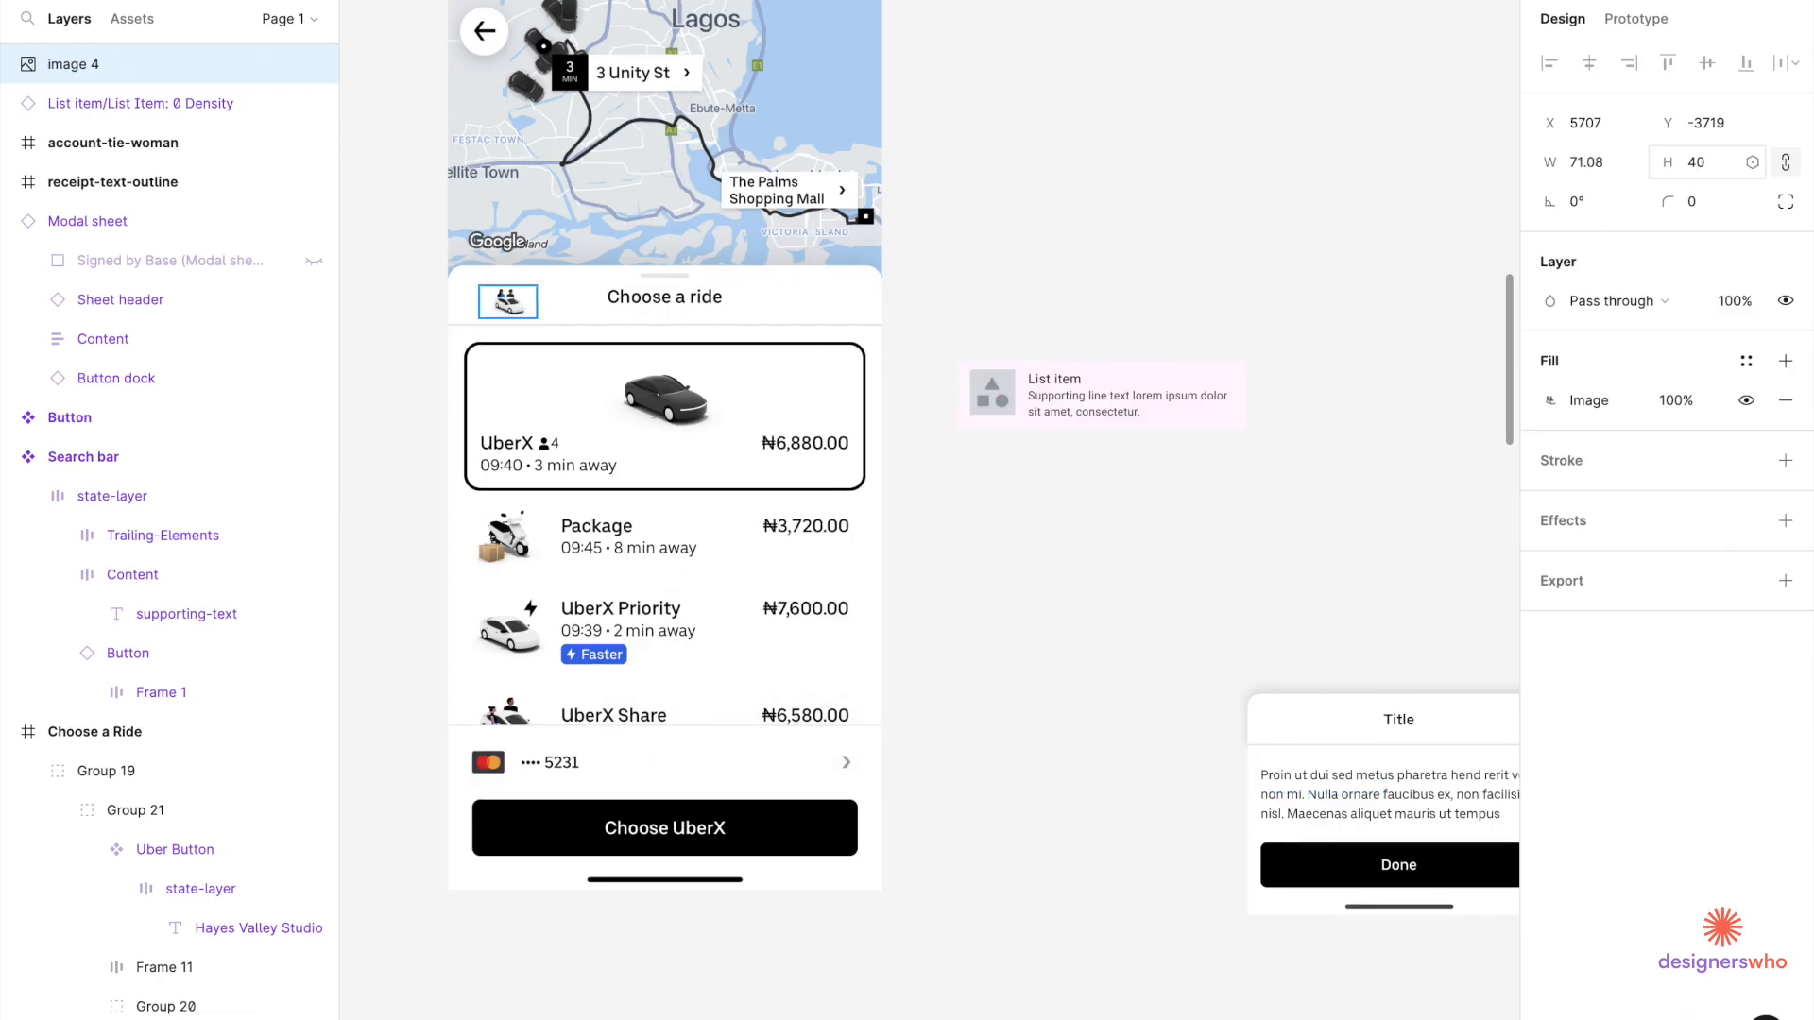
{"action": "left_click", "coordinate": [1727, 169]}
{"action": "key", "text": "Return"}
{"action": "left_click_drag", "start_coordinate": [548, 325], "coordinate": [1003, 576]}
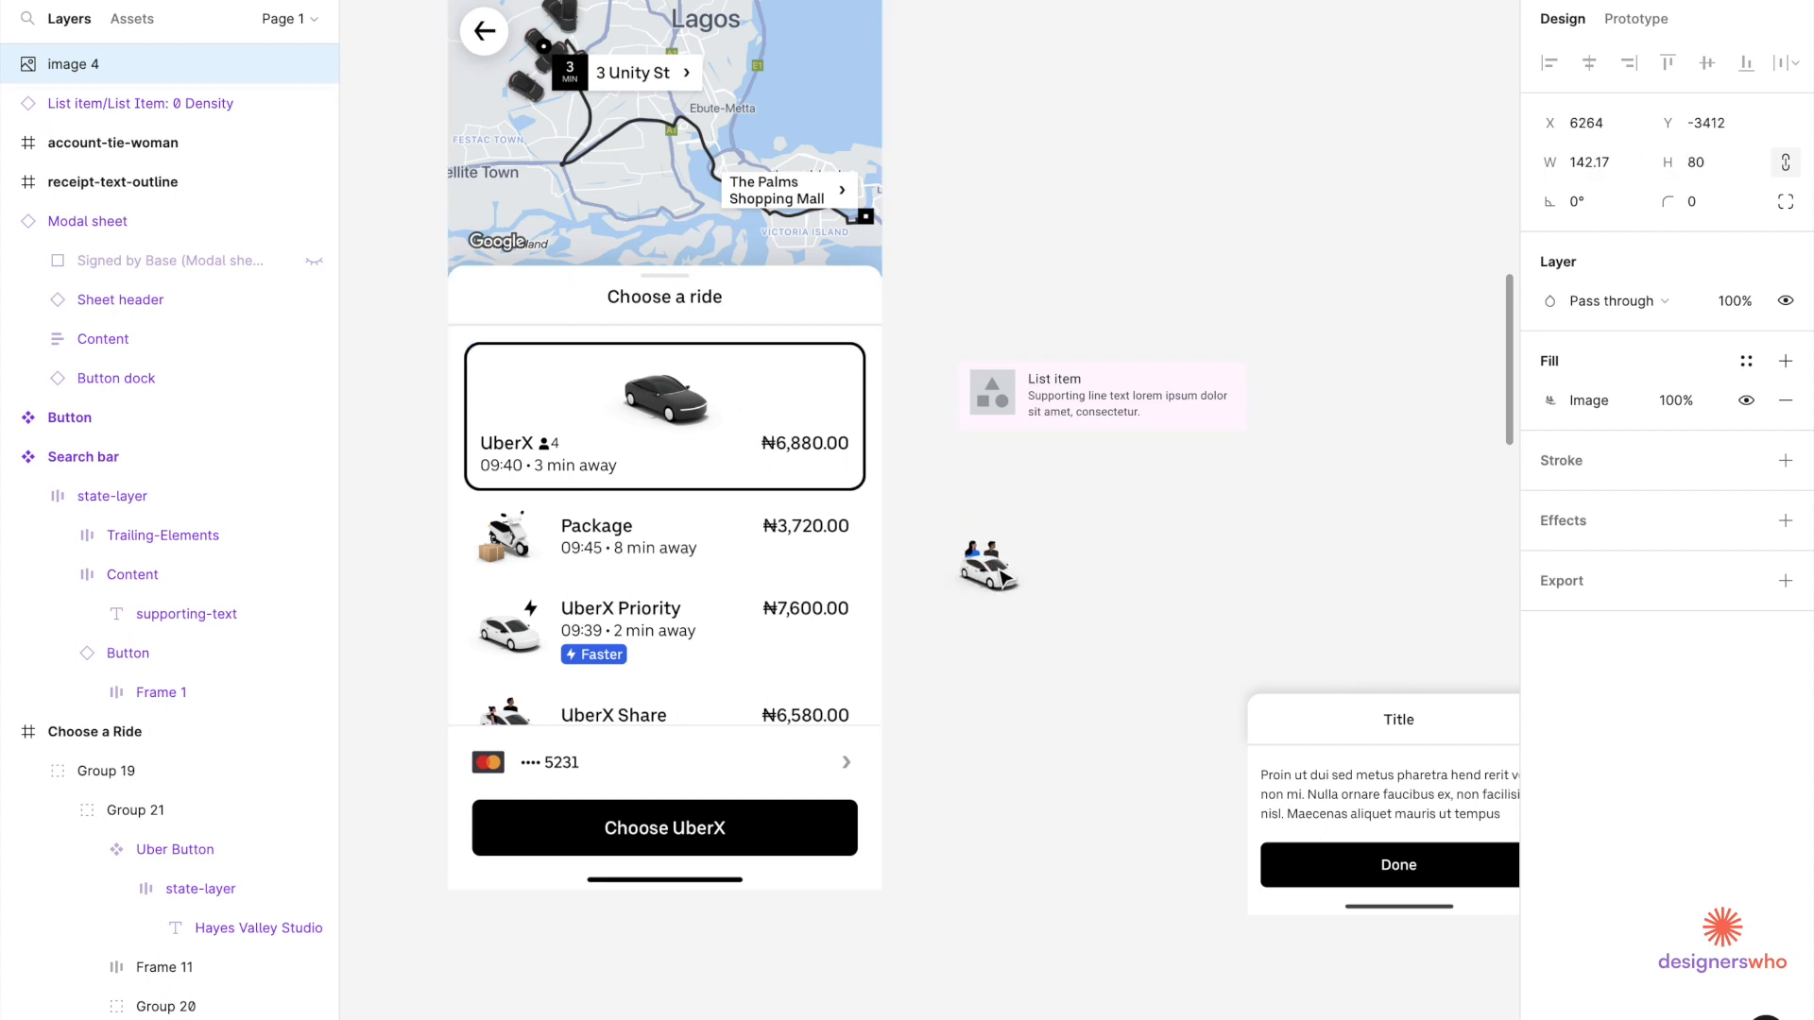
{"action": "key", "text": "ctrl+v"}
{"action": "left_click", "coordinate": [1721, 162]}
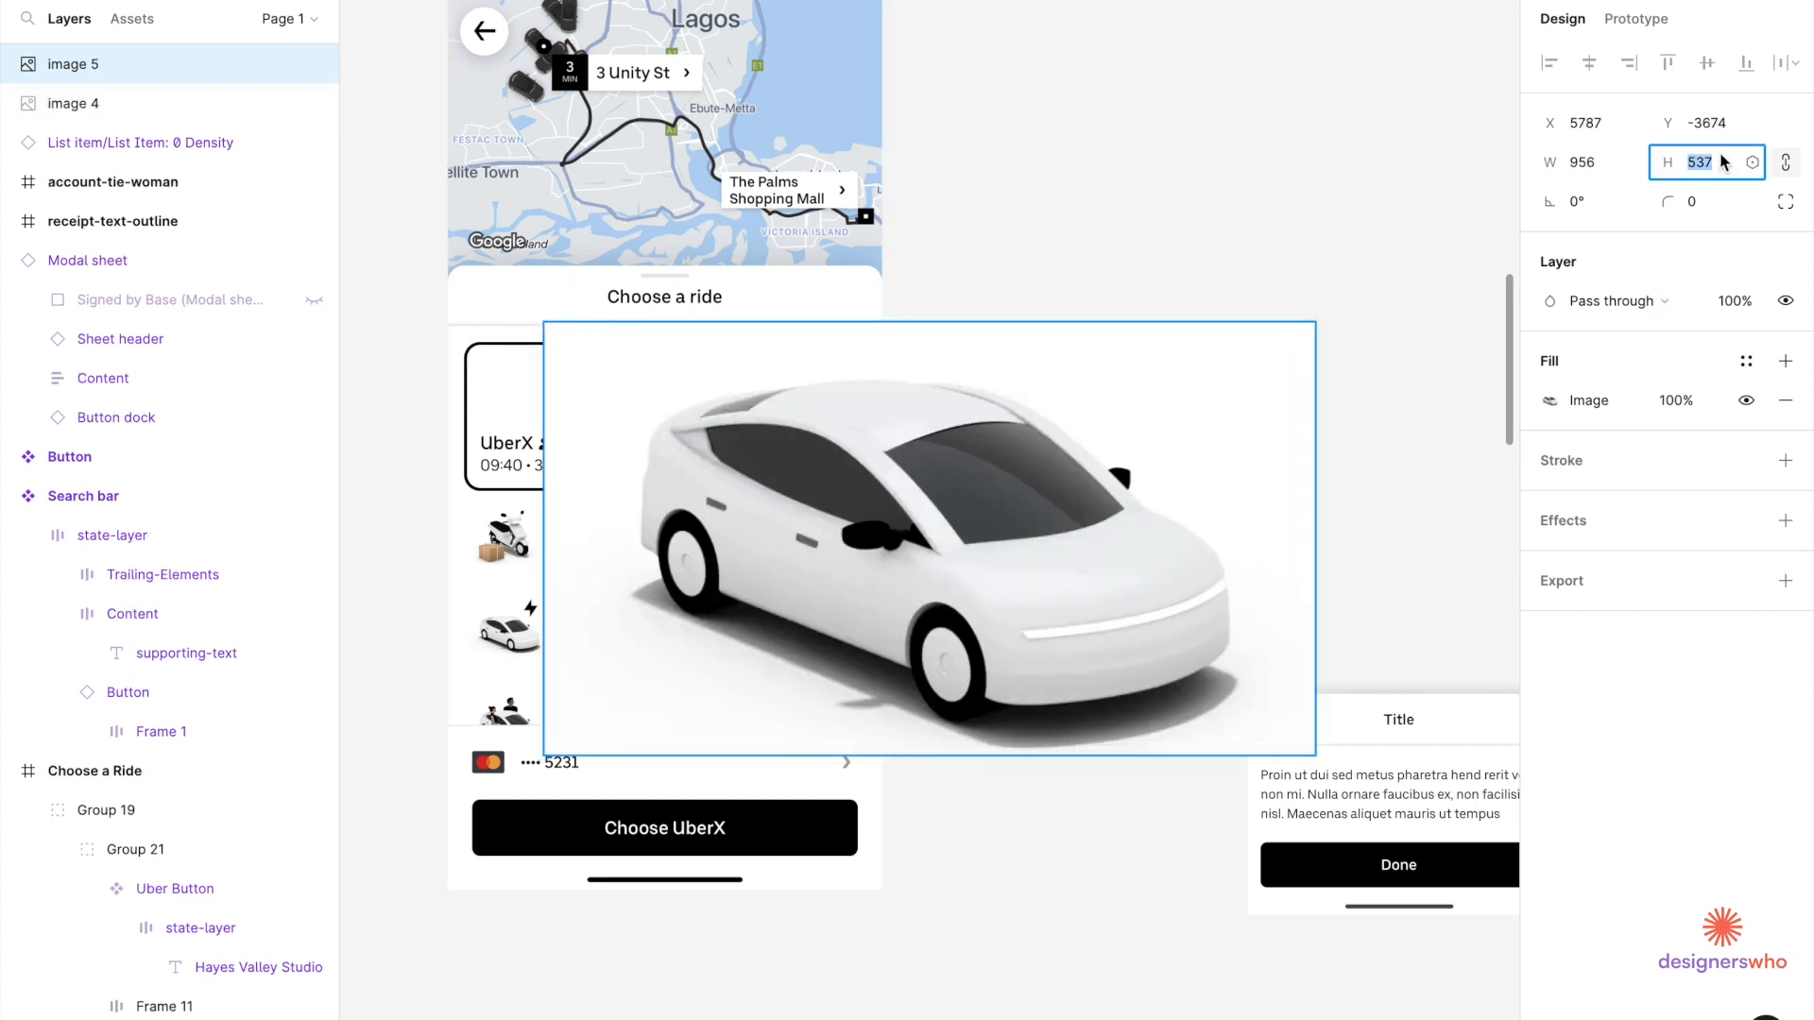
{"action": "type", "text": "80"}
{"action": "key", "text": "Return"}
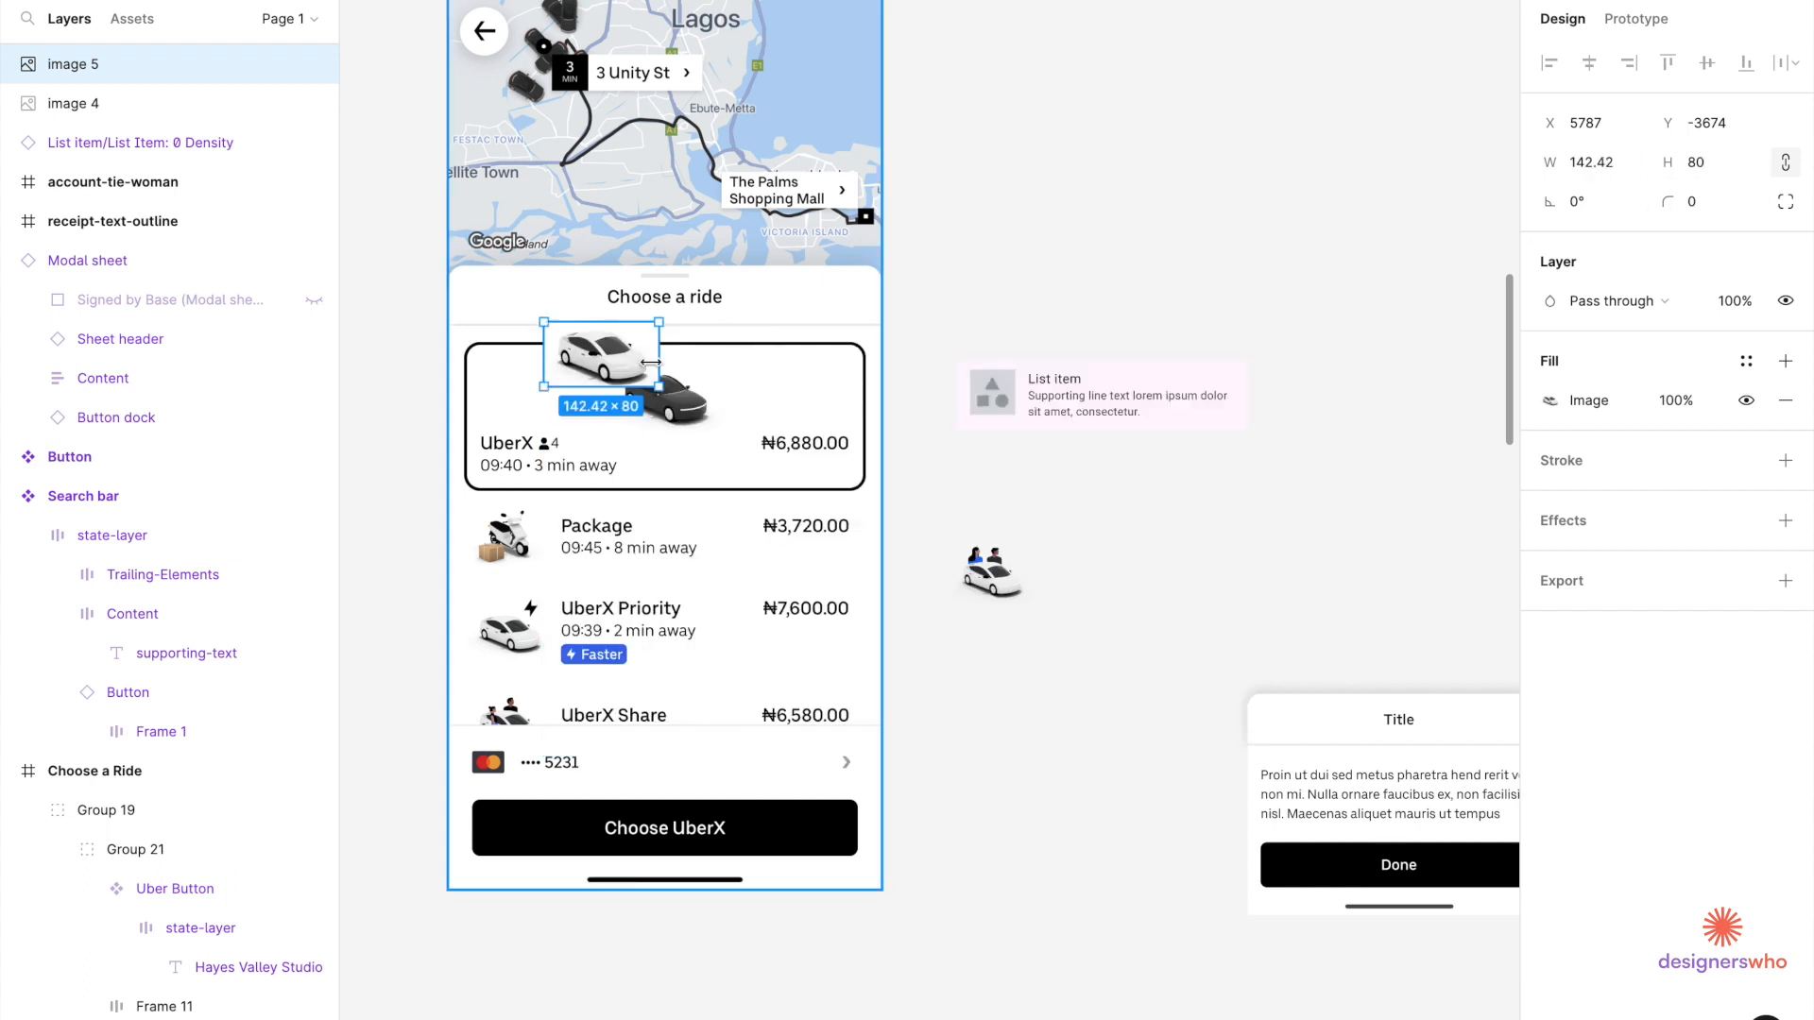
{"action": "left_click_drag", "start_coordinate": [616, 376], "coordinate": [1004, 690]}
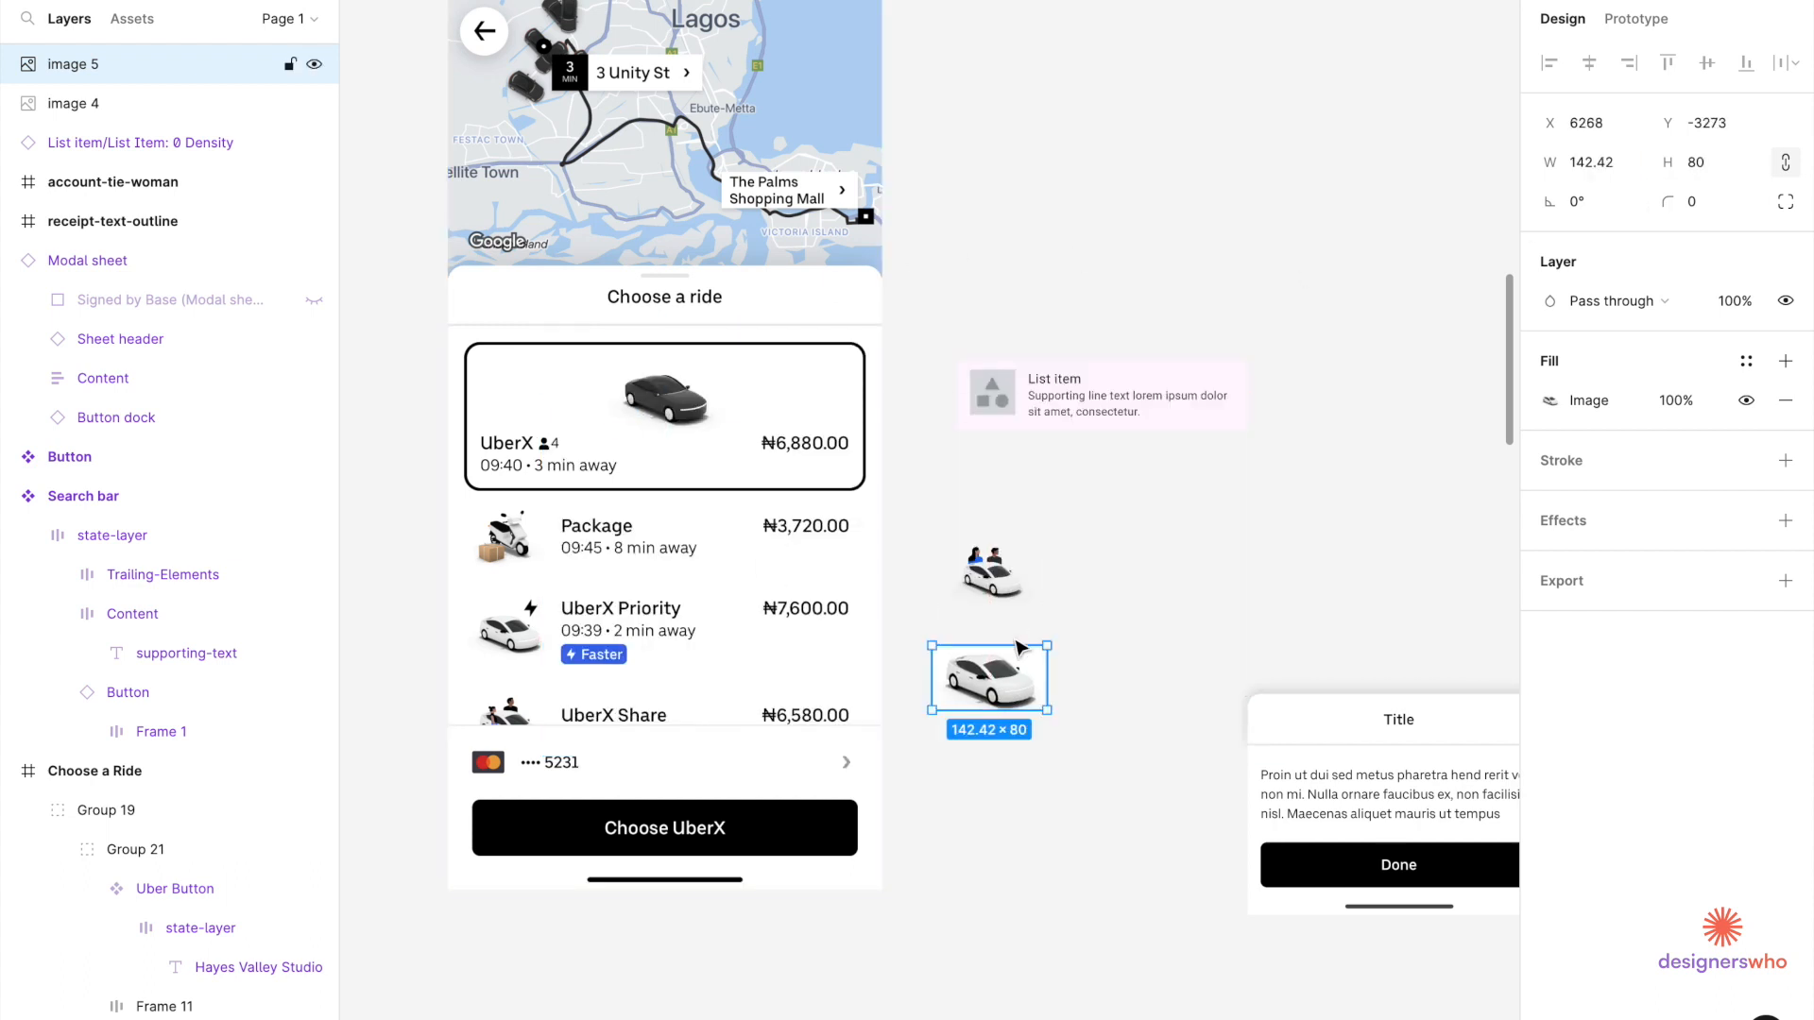
Paste the scooter image, set its height to 80 px, and move it onto the canvas.
{"action": "key", "text": "ctrl+v"}
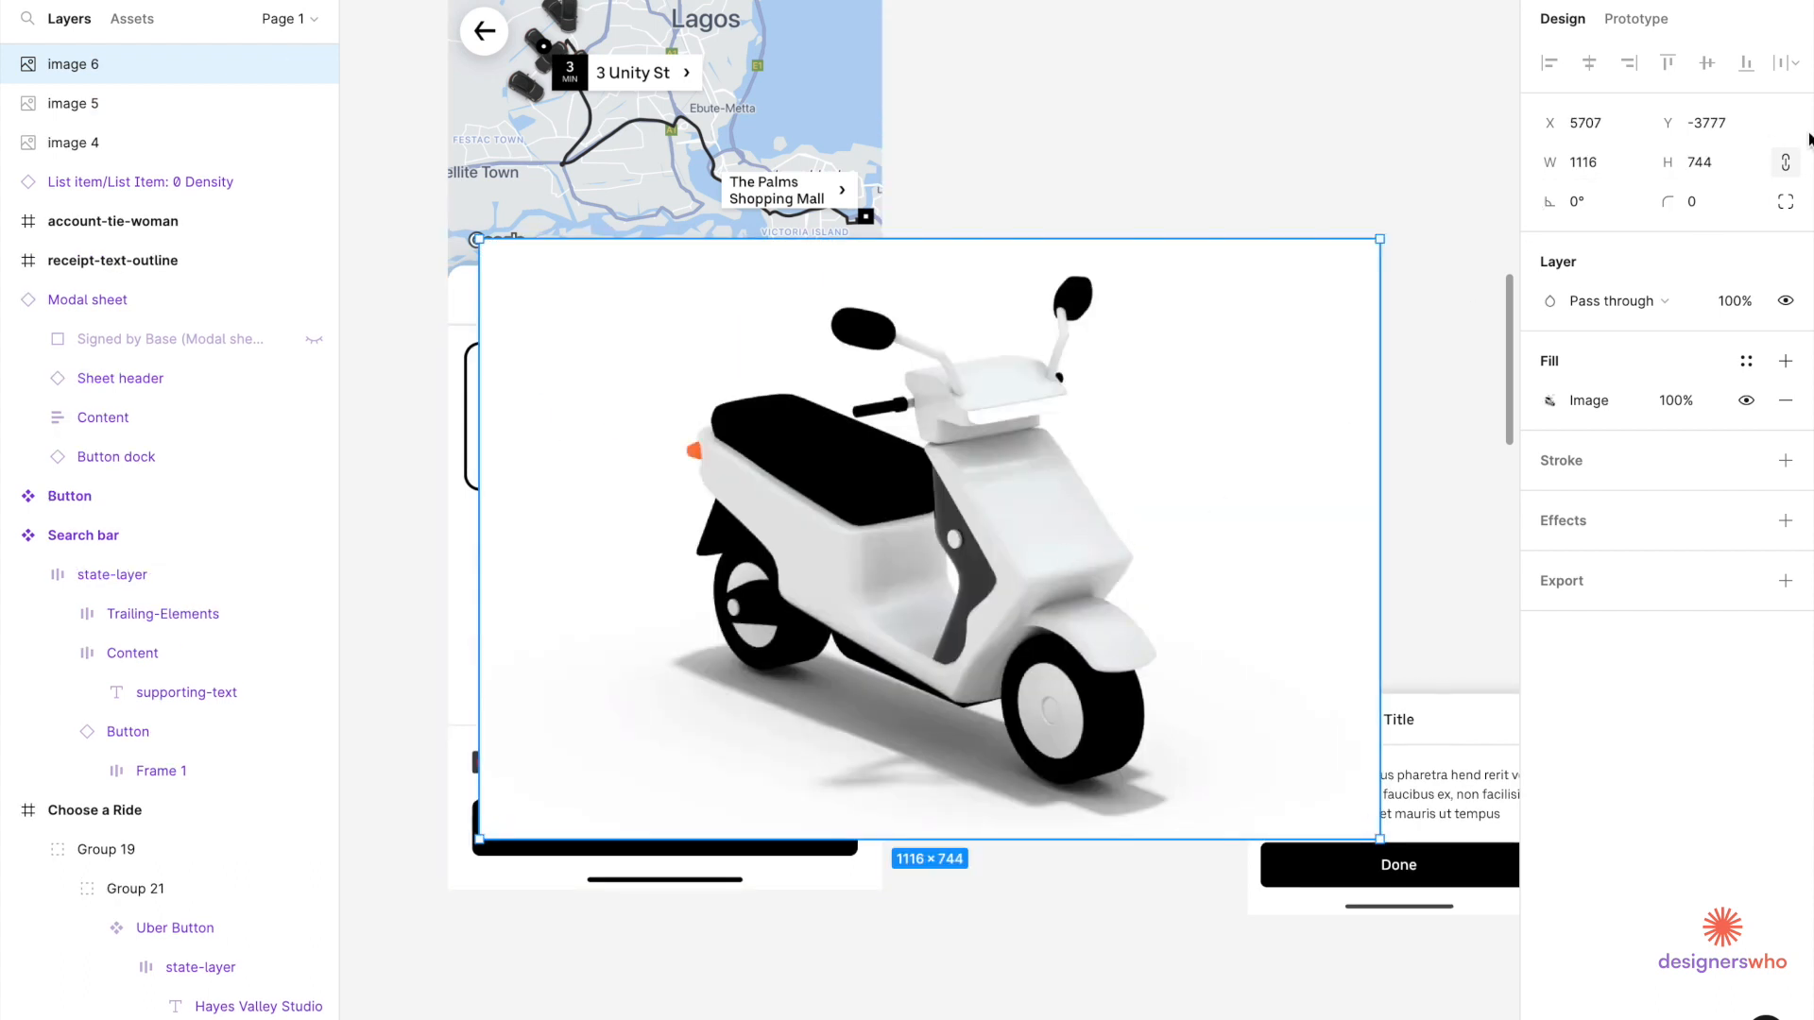
{"action": "left_click", "coordinate": [1735, 163]}
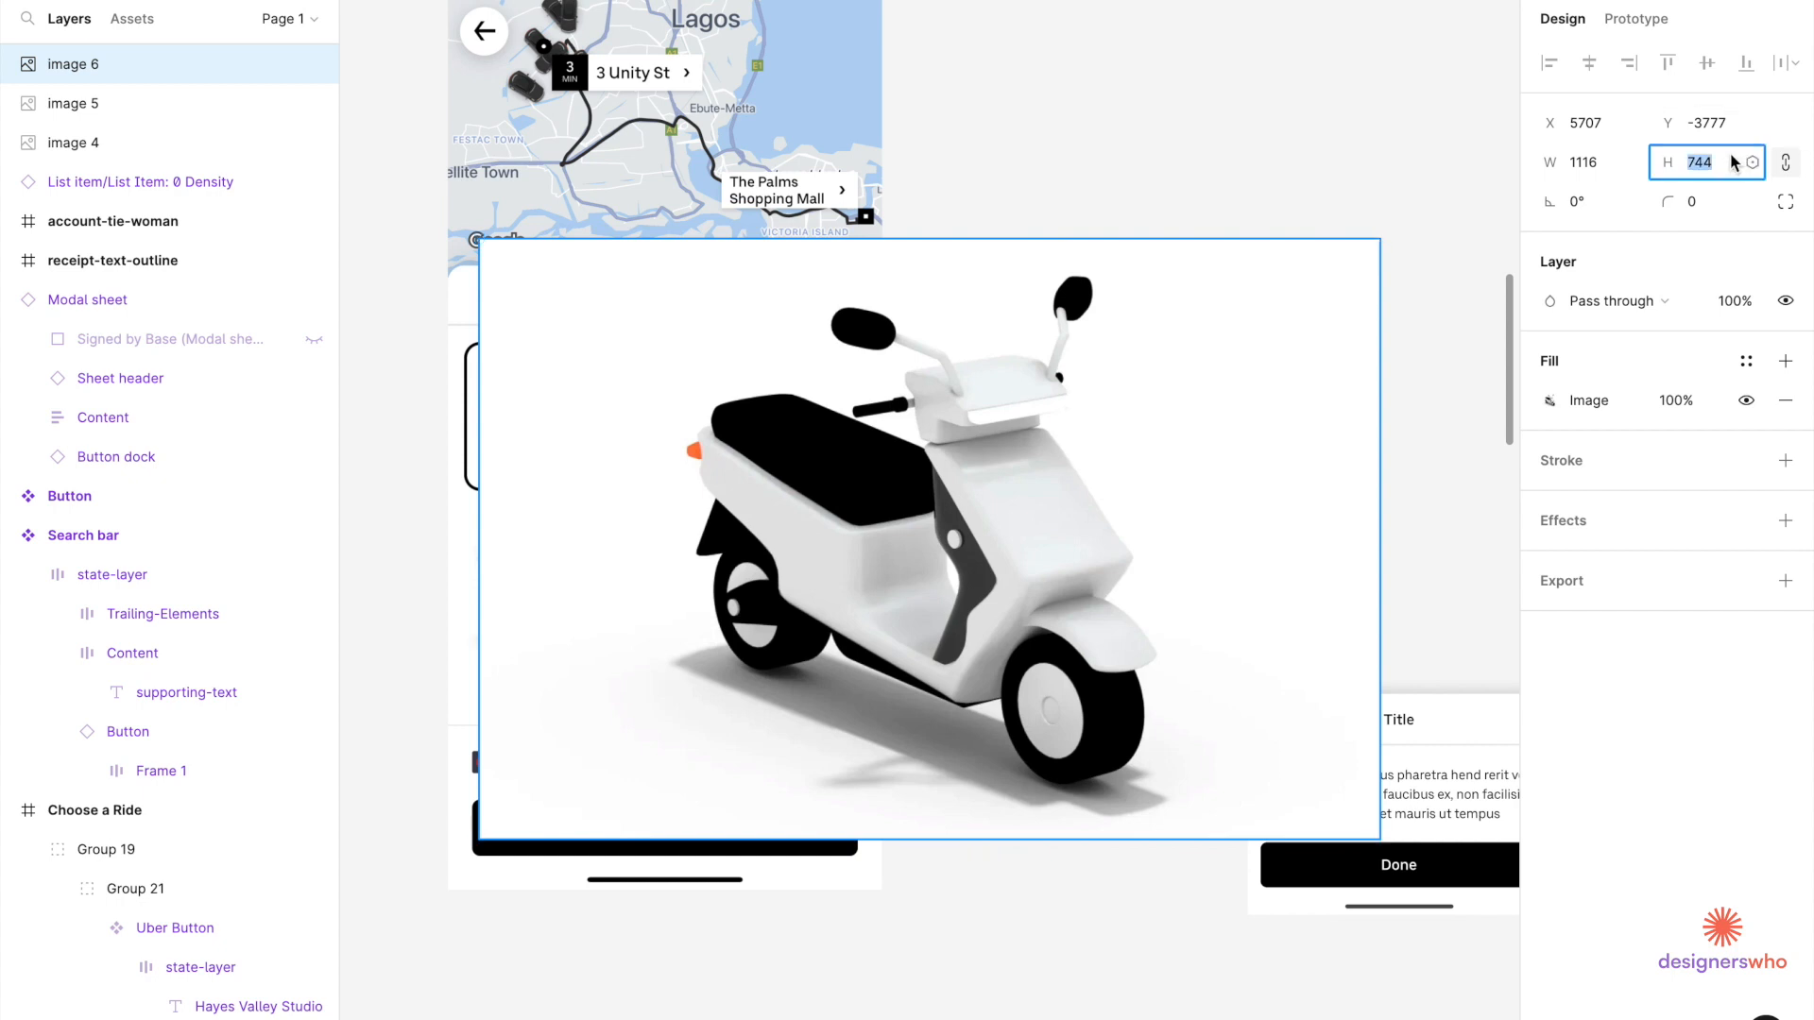
{"action": "key", "text": "Return"}
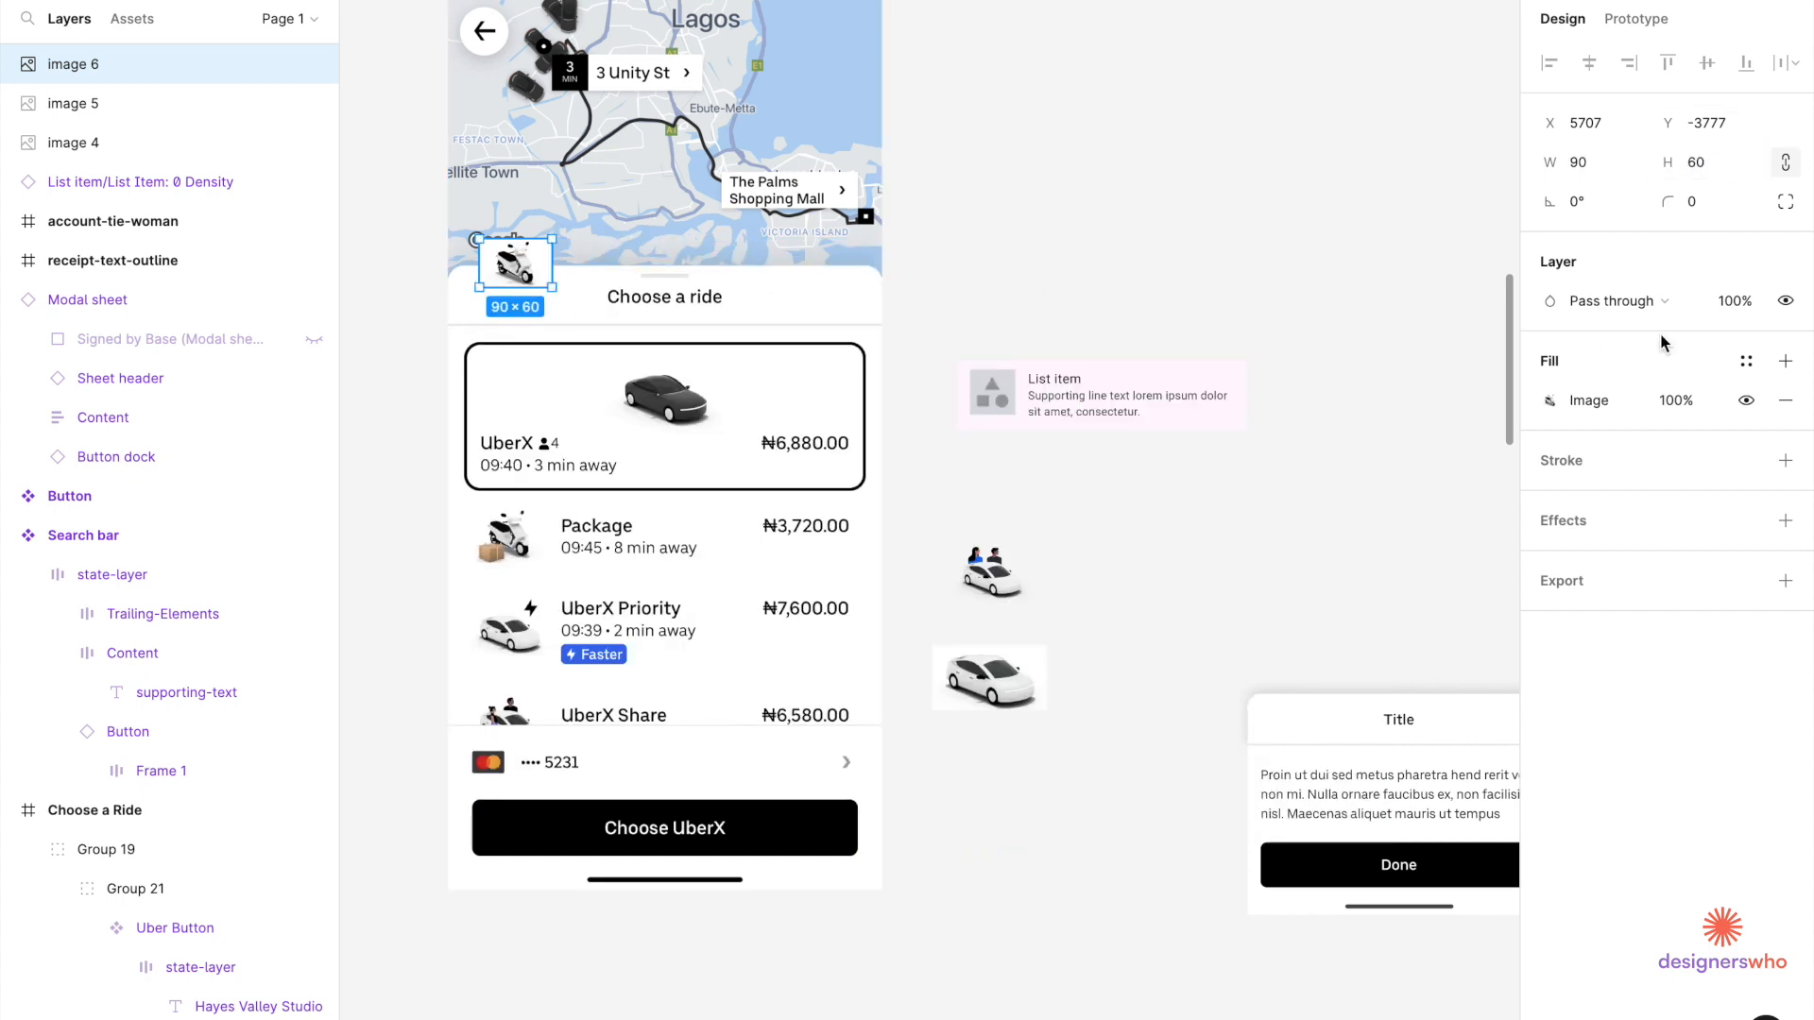
{"action": "left_click", "coordinate": [1717, 177]}
{"action": "type", "text": "80"}
{"action": "key", "text": "Return"}
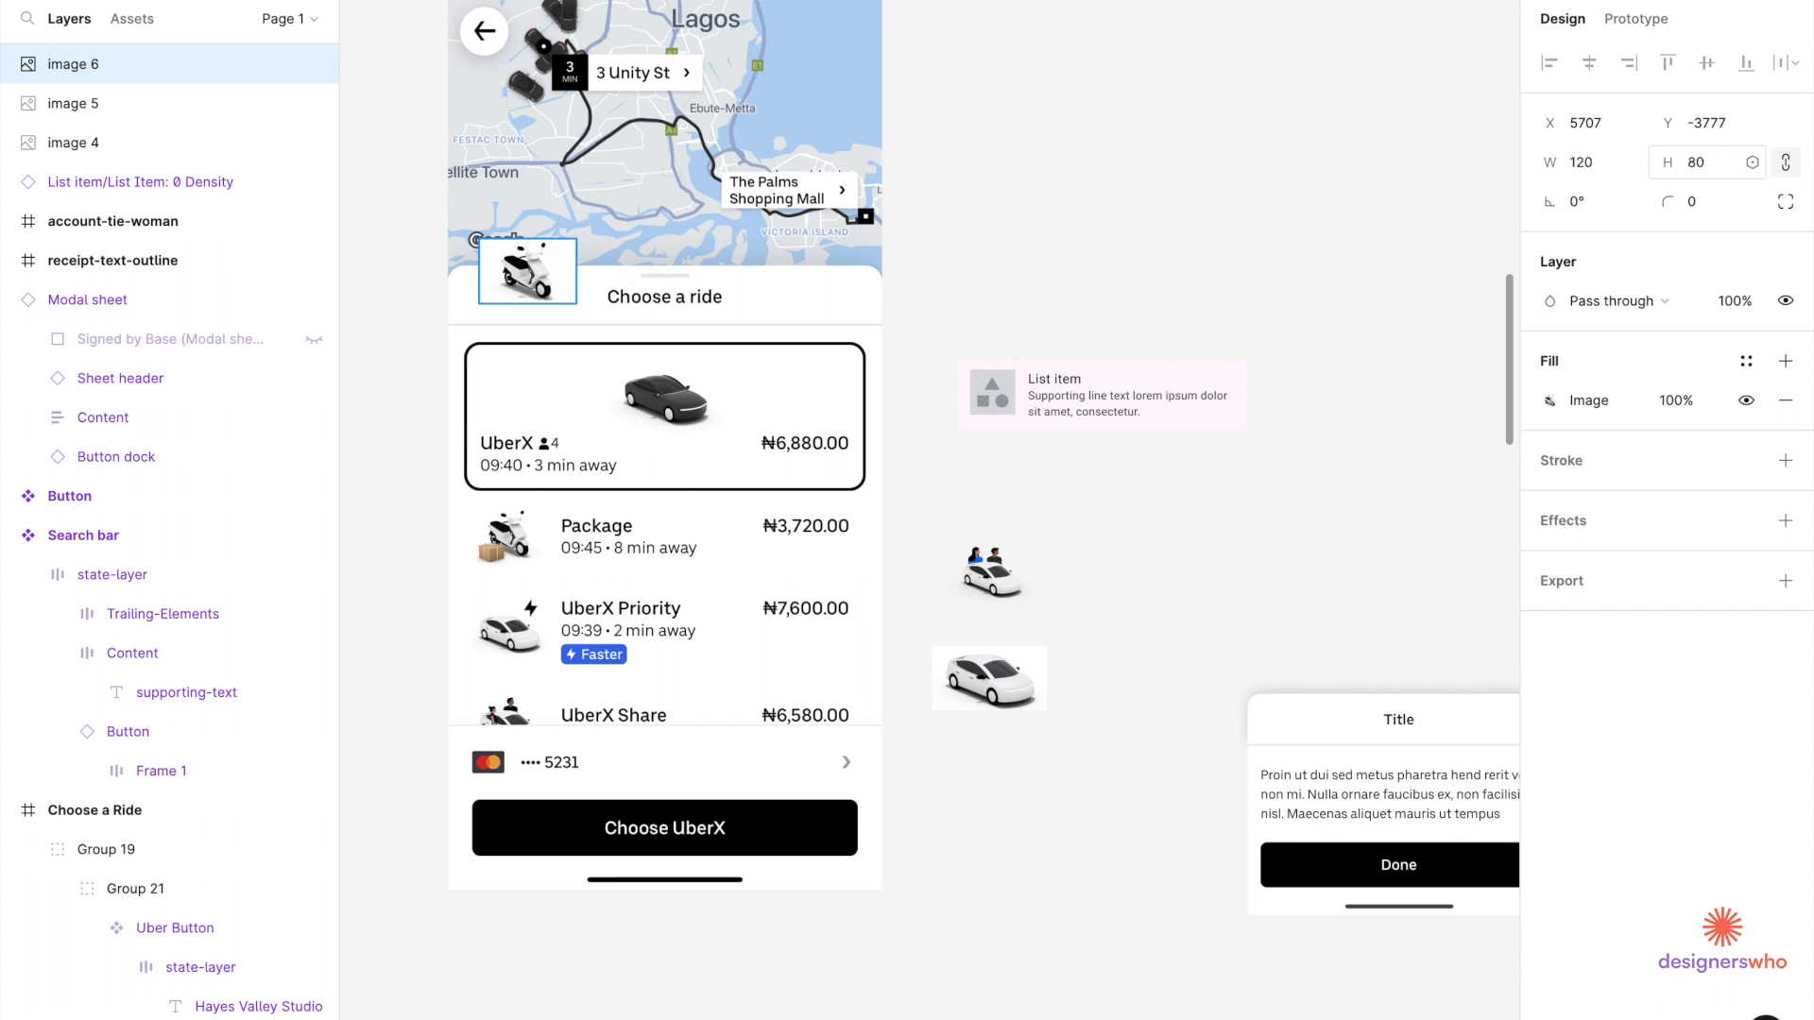
{"action": "left_click_drag", "start_coordinate": [537, 283], "coordinate": [1038, 853]}
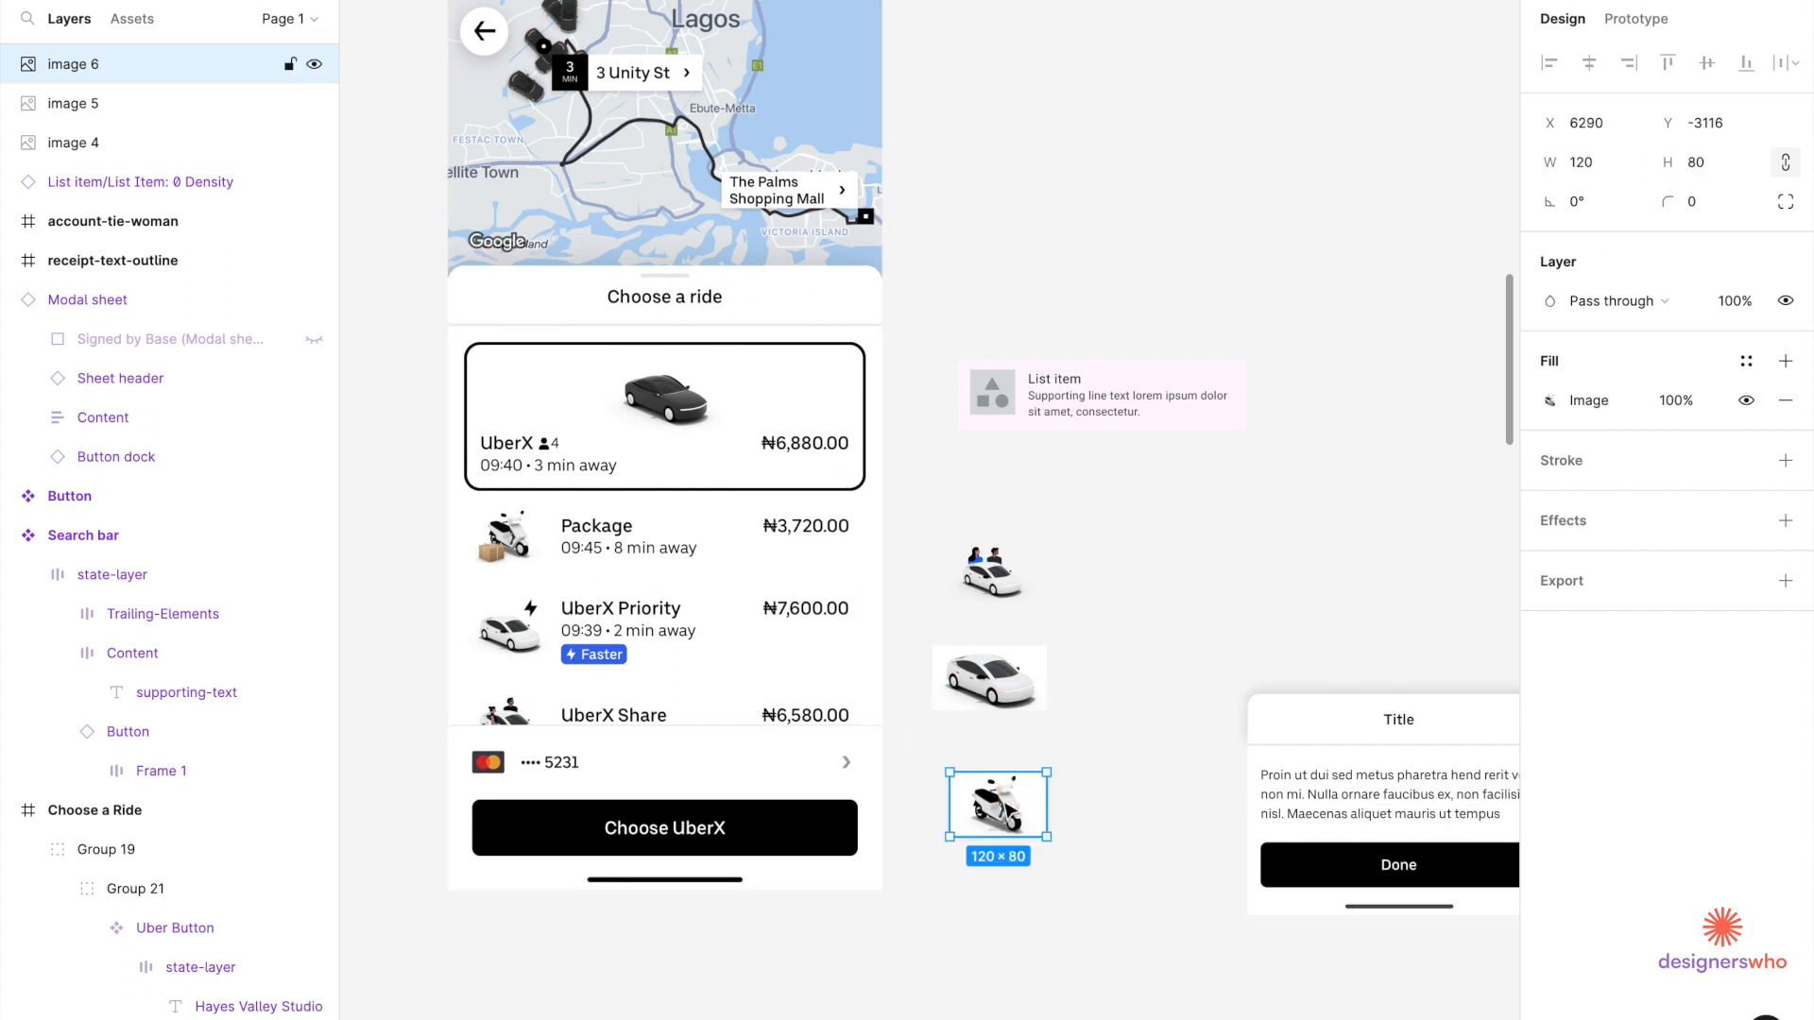
{"action": "left_click", "coordinate": [1004, 984]}
Set the dark car image to 80 px tall and place it below the scooter.
{"action": "scroll", "coordinate": [1004, 984], "scroll_direction": "down", "scroll_amount": 1}
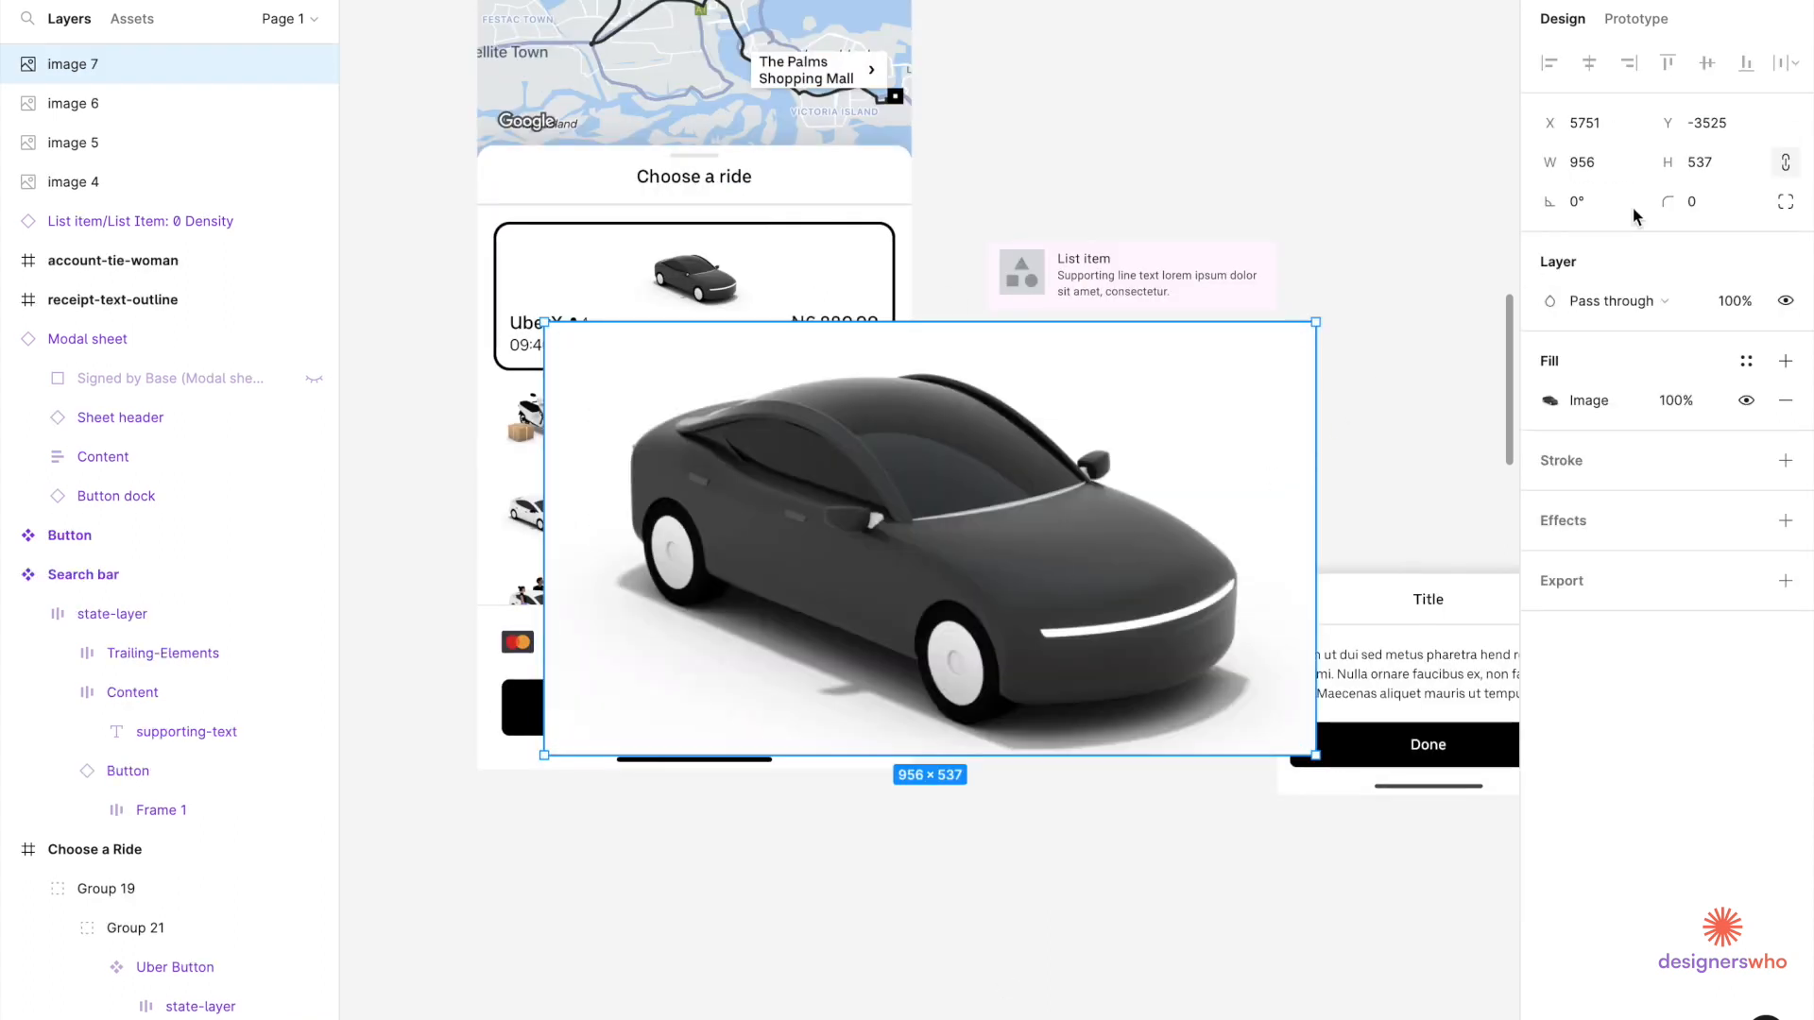
{"action": "left_click", "coordinate": [1719, 165]}
{"action": "type", "text": "80"}
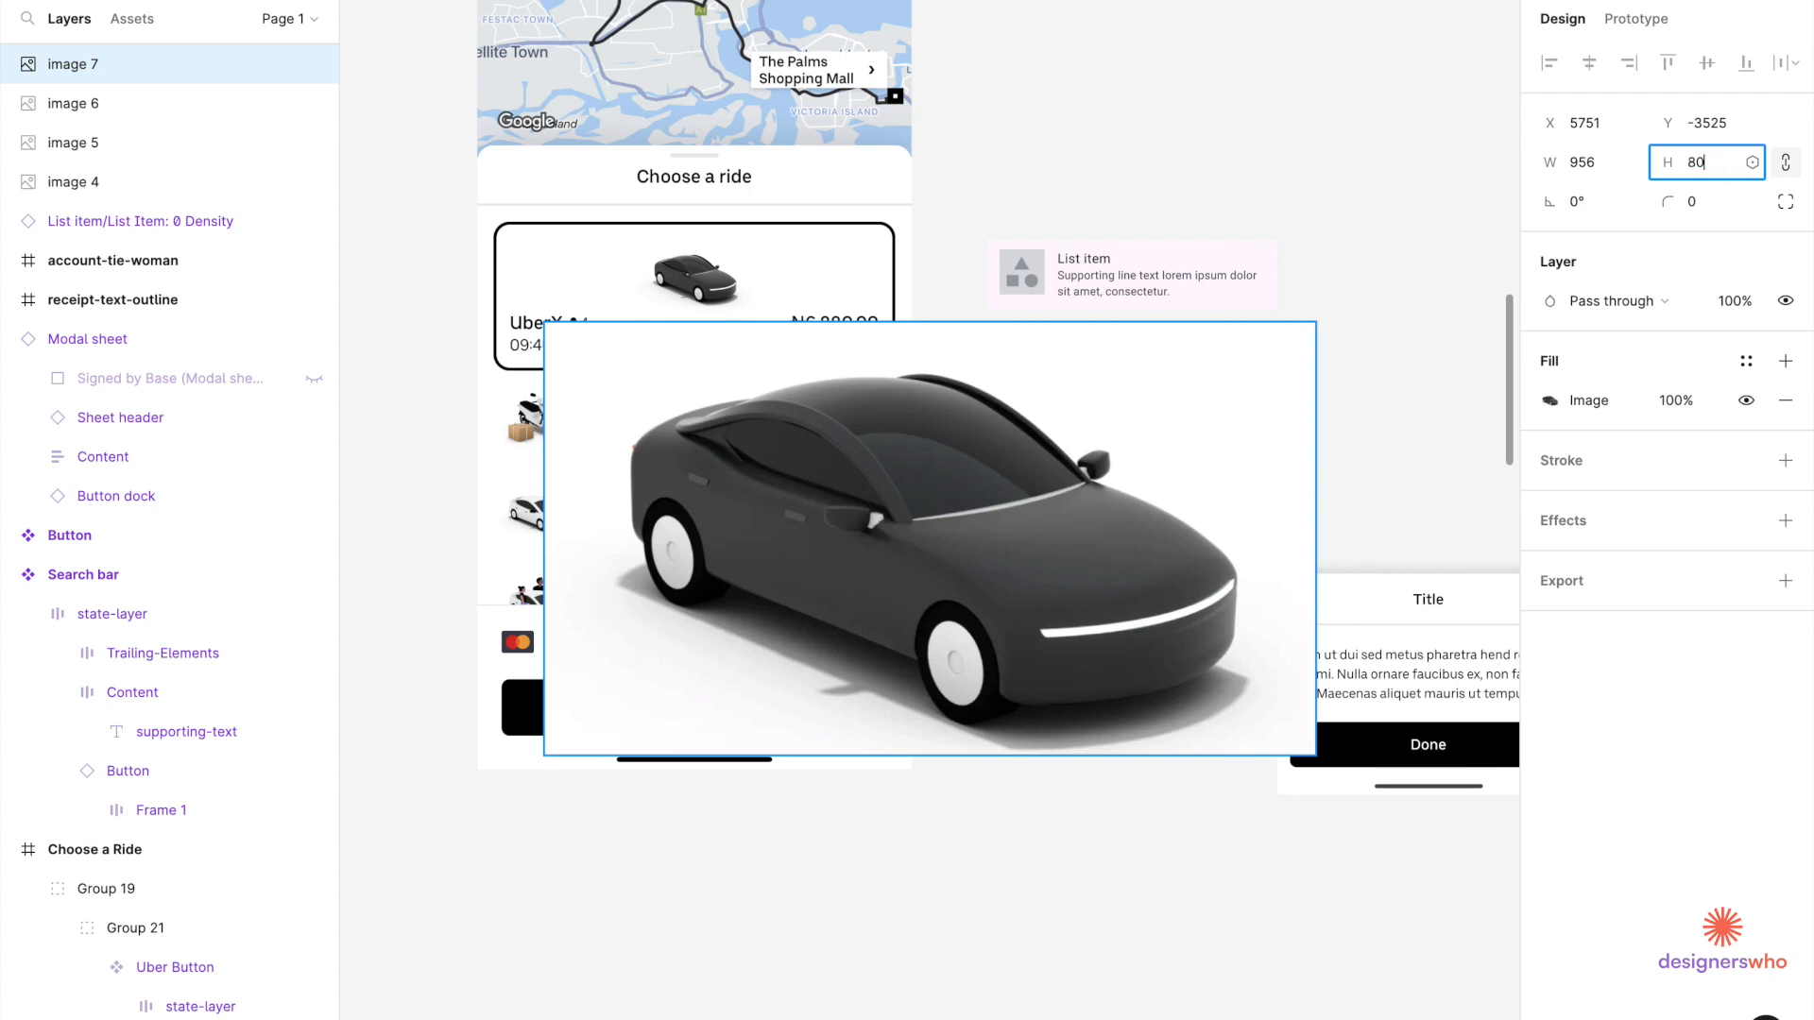
{"action": "key", "text": "Return"}
{"action": "left_click_drag", "start_coordinate": [602, 376], "coordinate": [1025, 804]}
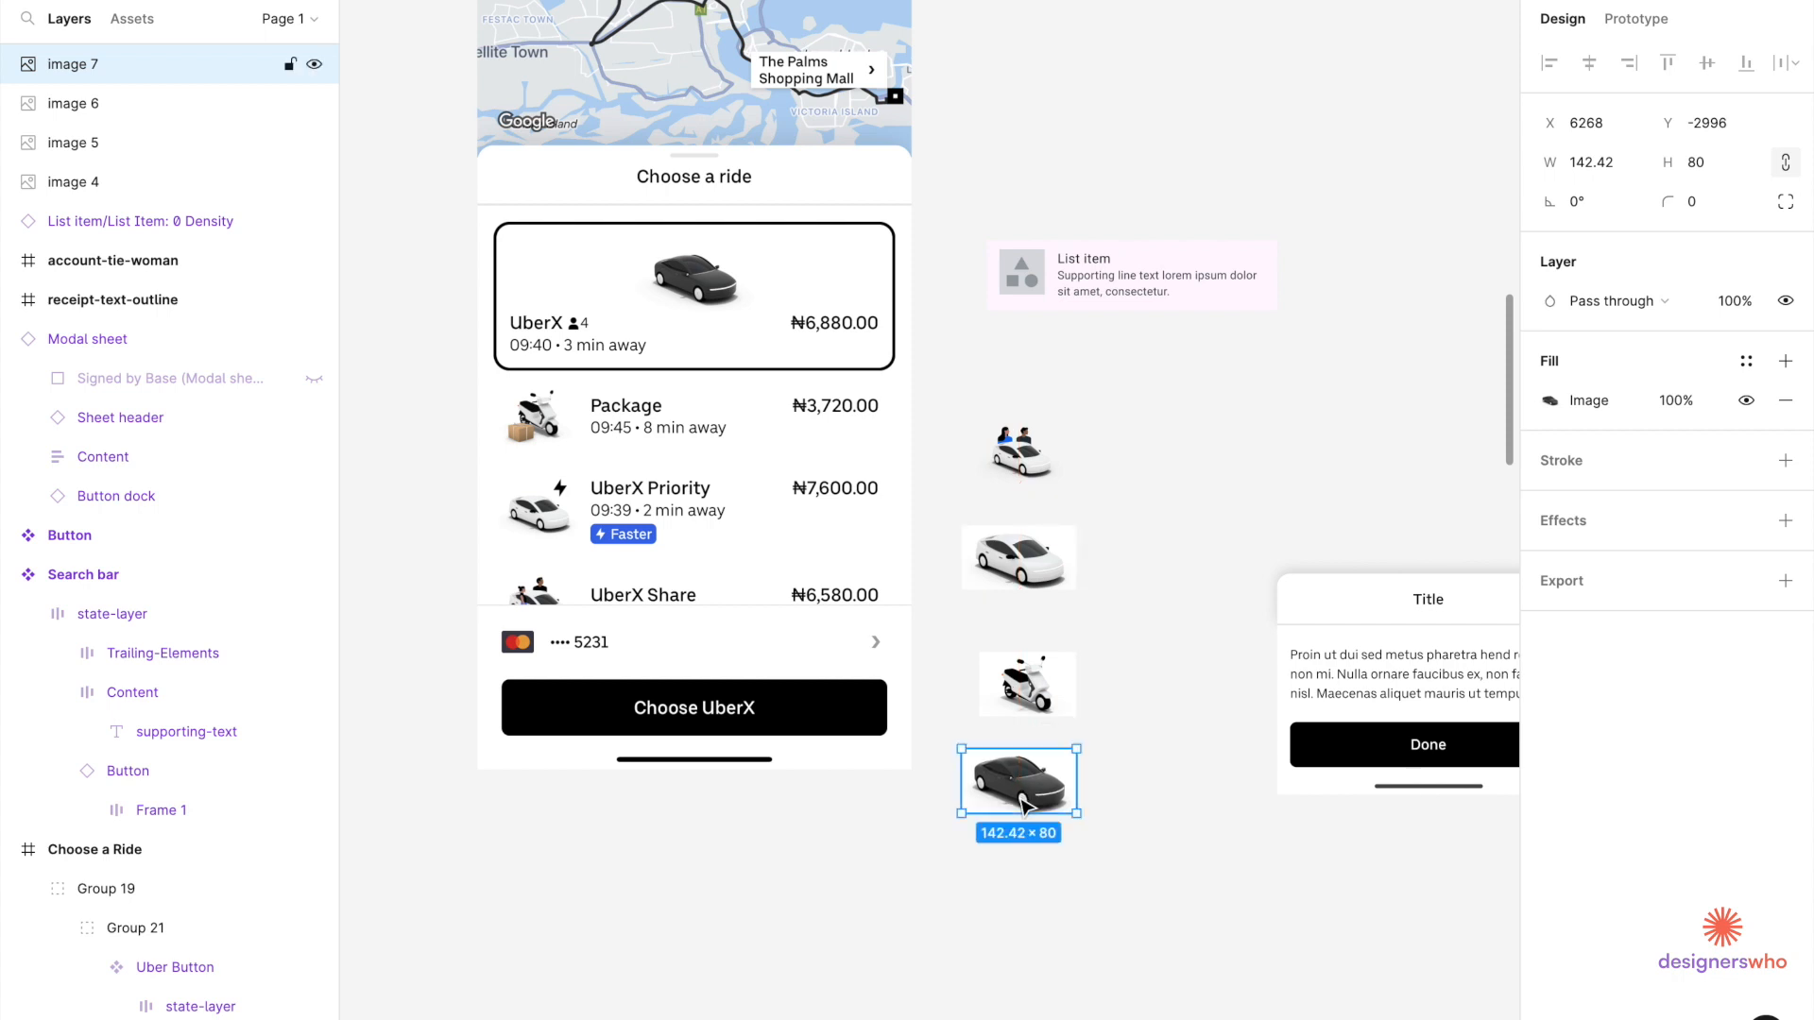
Select the car-with-passengers image.
{"action": "left_click", "coordinate": [1027, 699]}
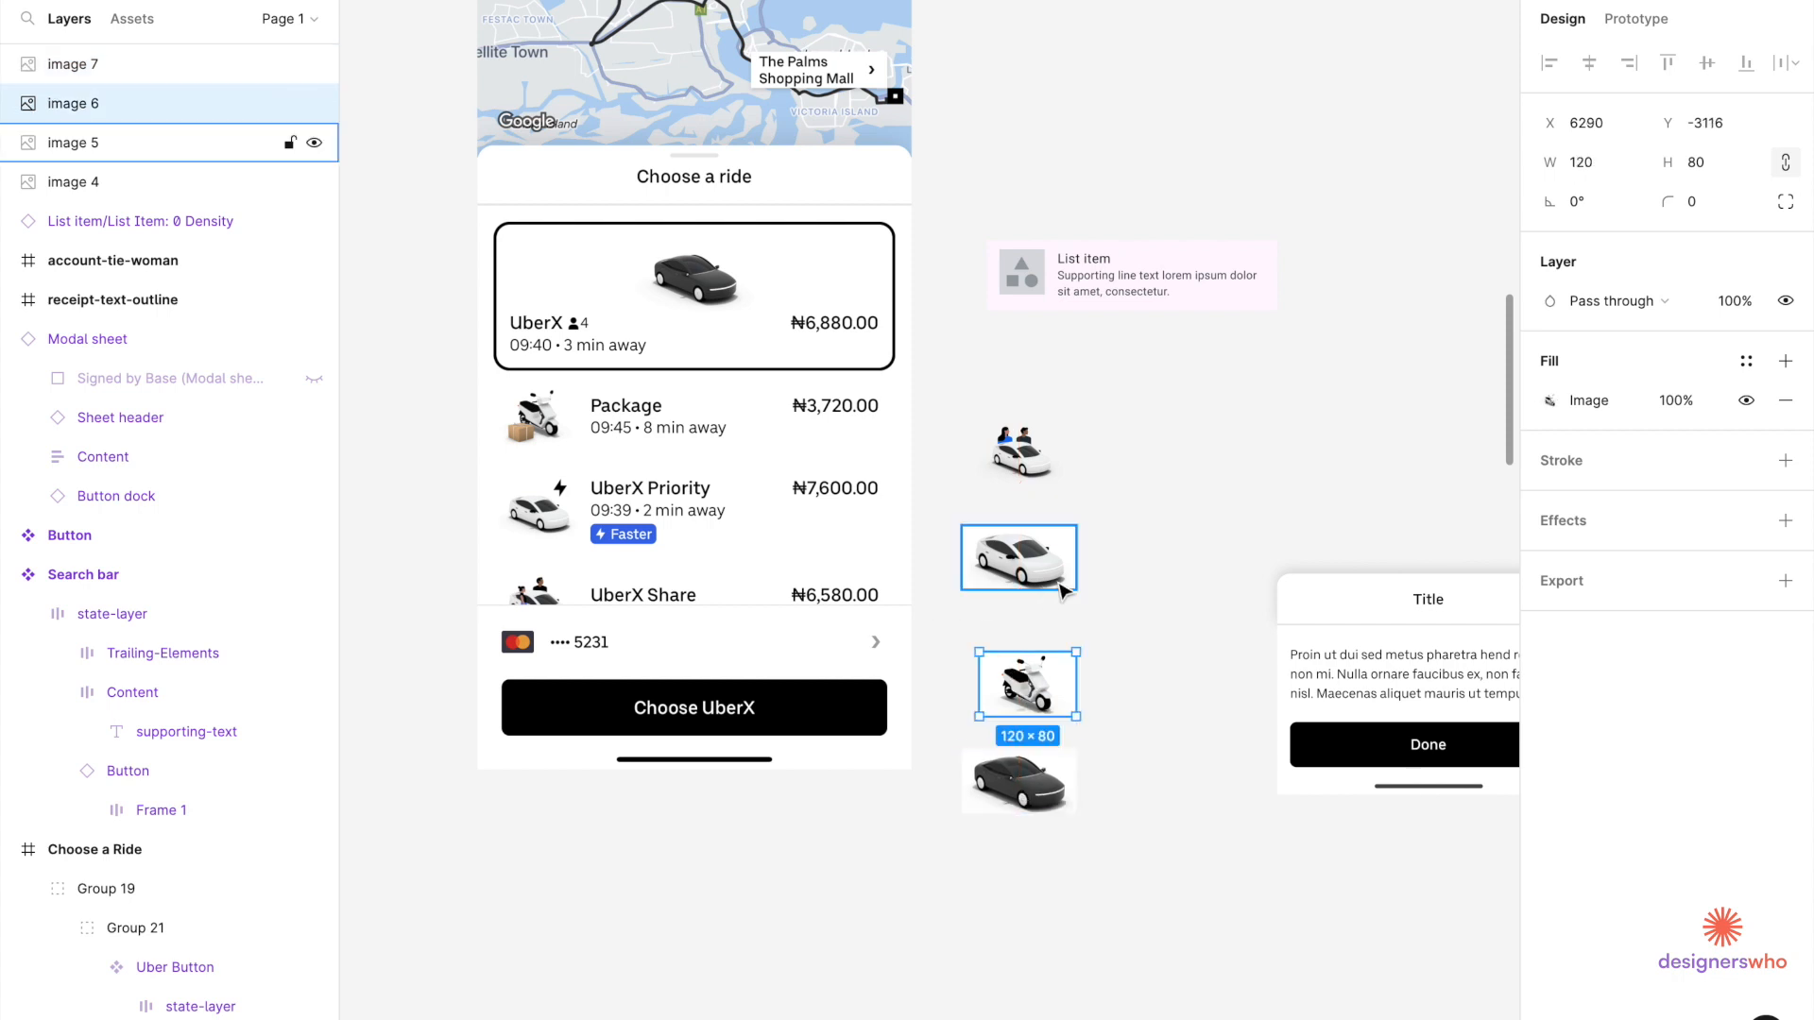
{"action": "left_click", "coordinate": [1086, 421]}
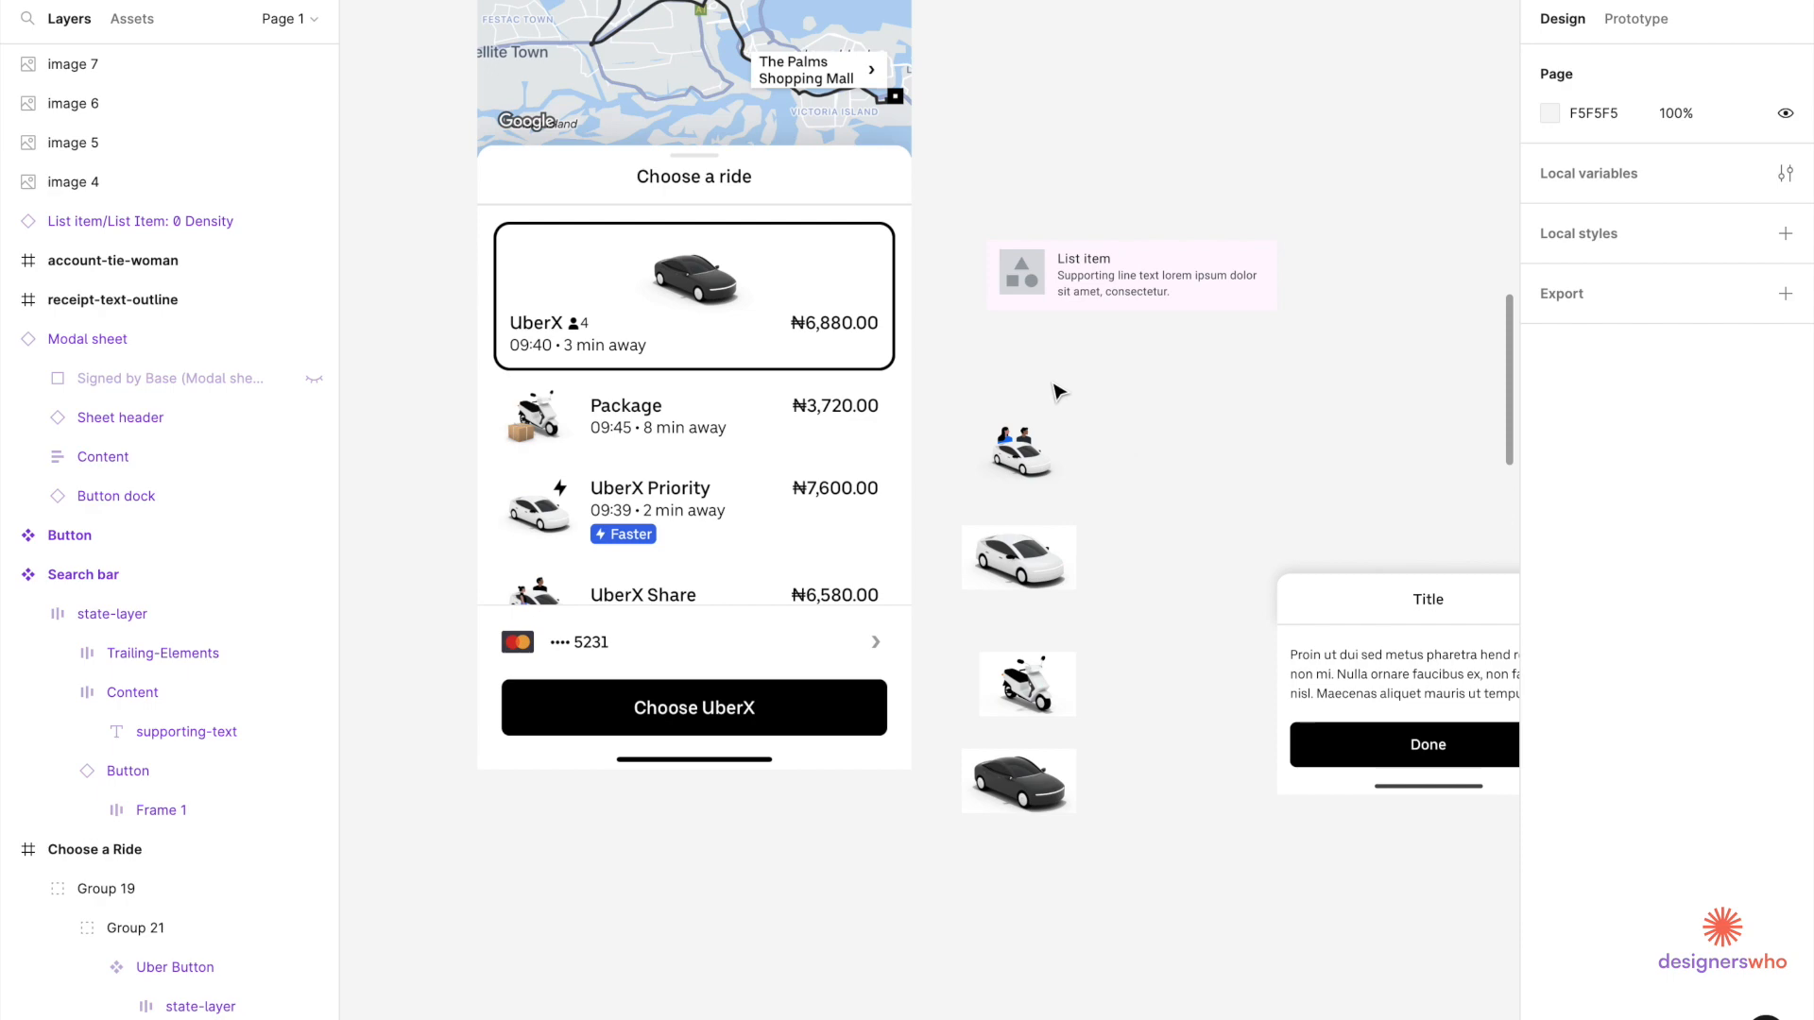
{"action": "scroll", "coordinate": [1133, 274], "scroll_direction": "up", "scroll_amount": 3}
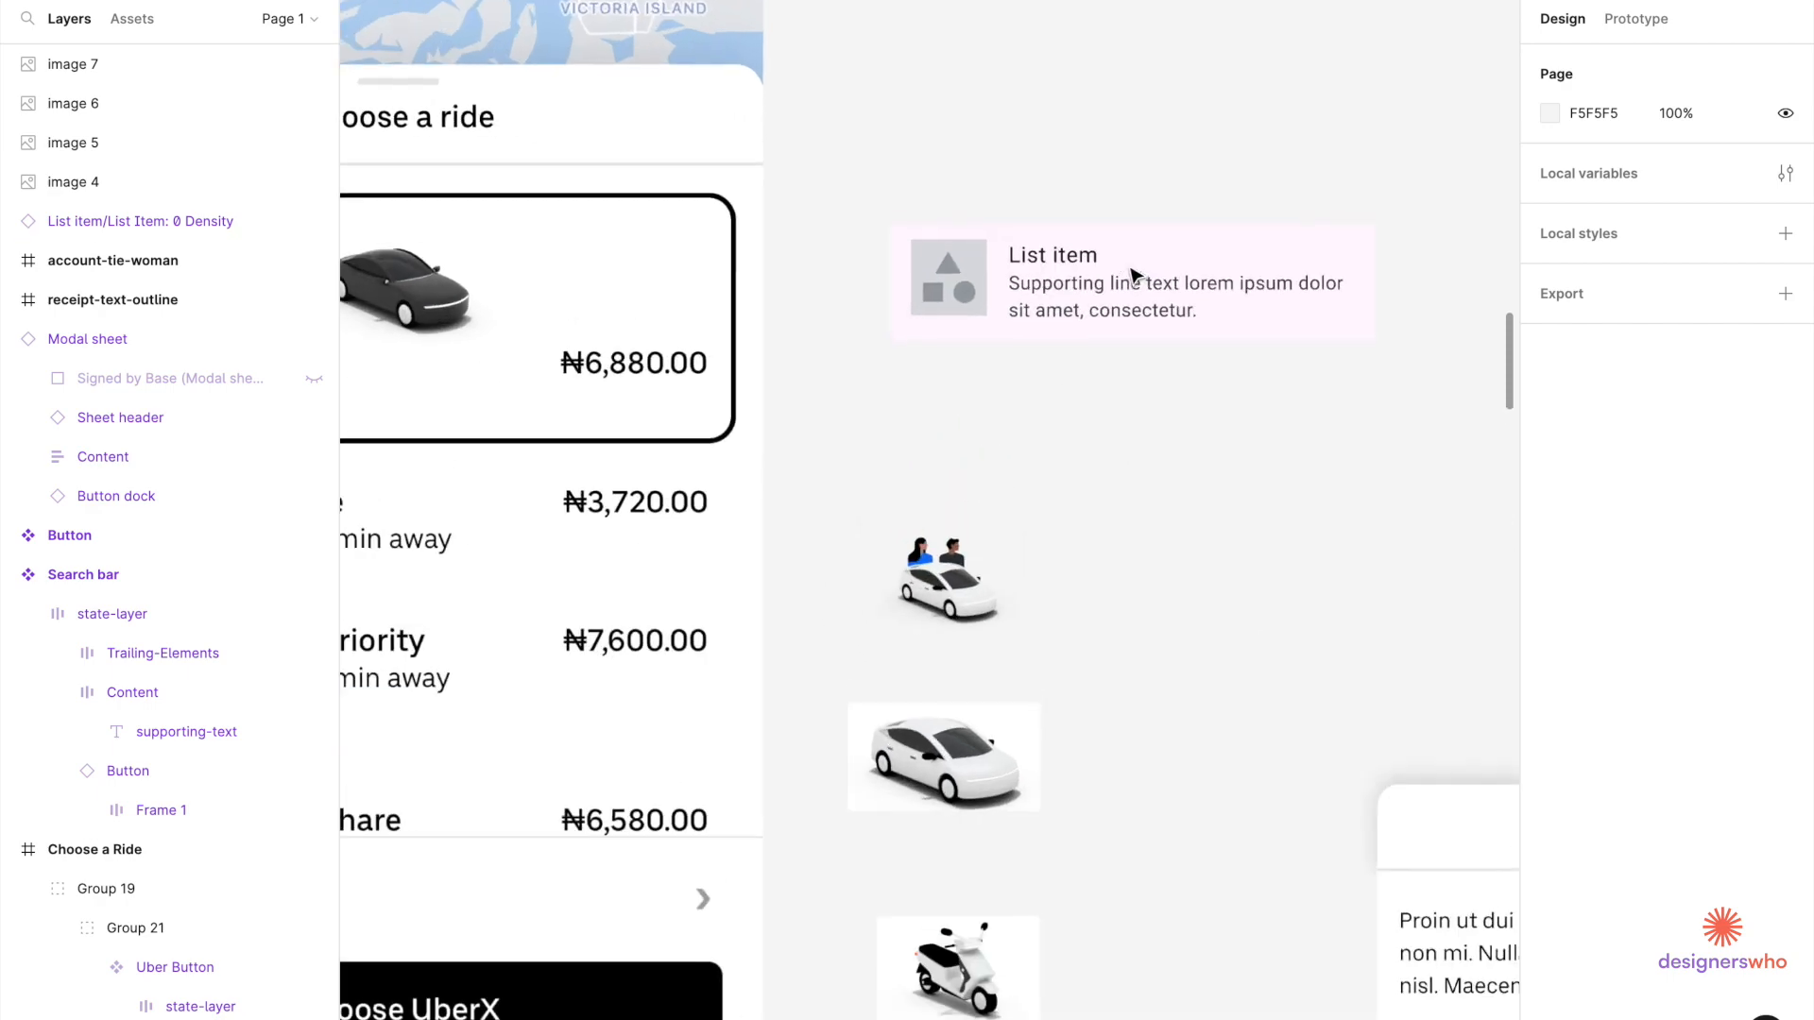
{"action": "scroll", "coordinate": [1134, 275], "scroll_direction": "down", "scroll_amount": 3}
{"action": "left_click", "coordinate": [1020, 465]}
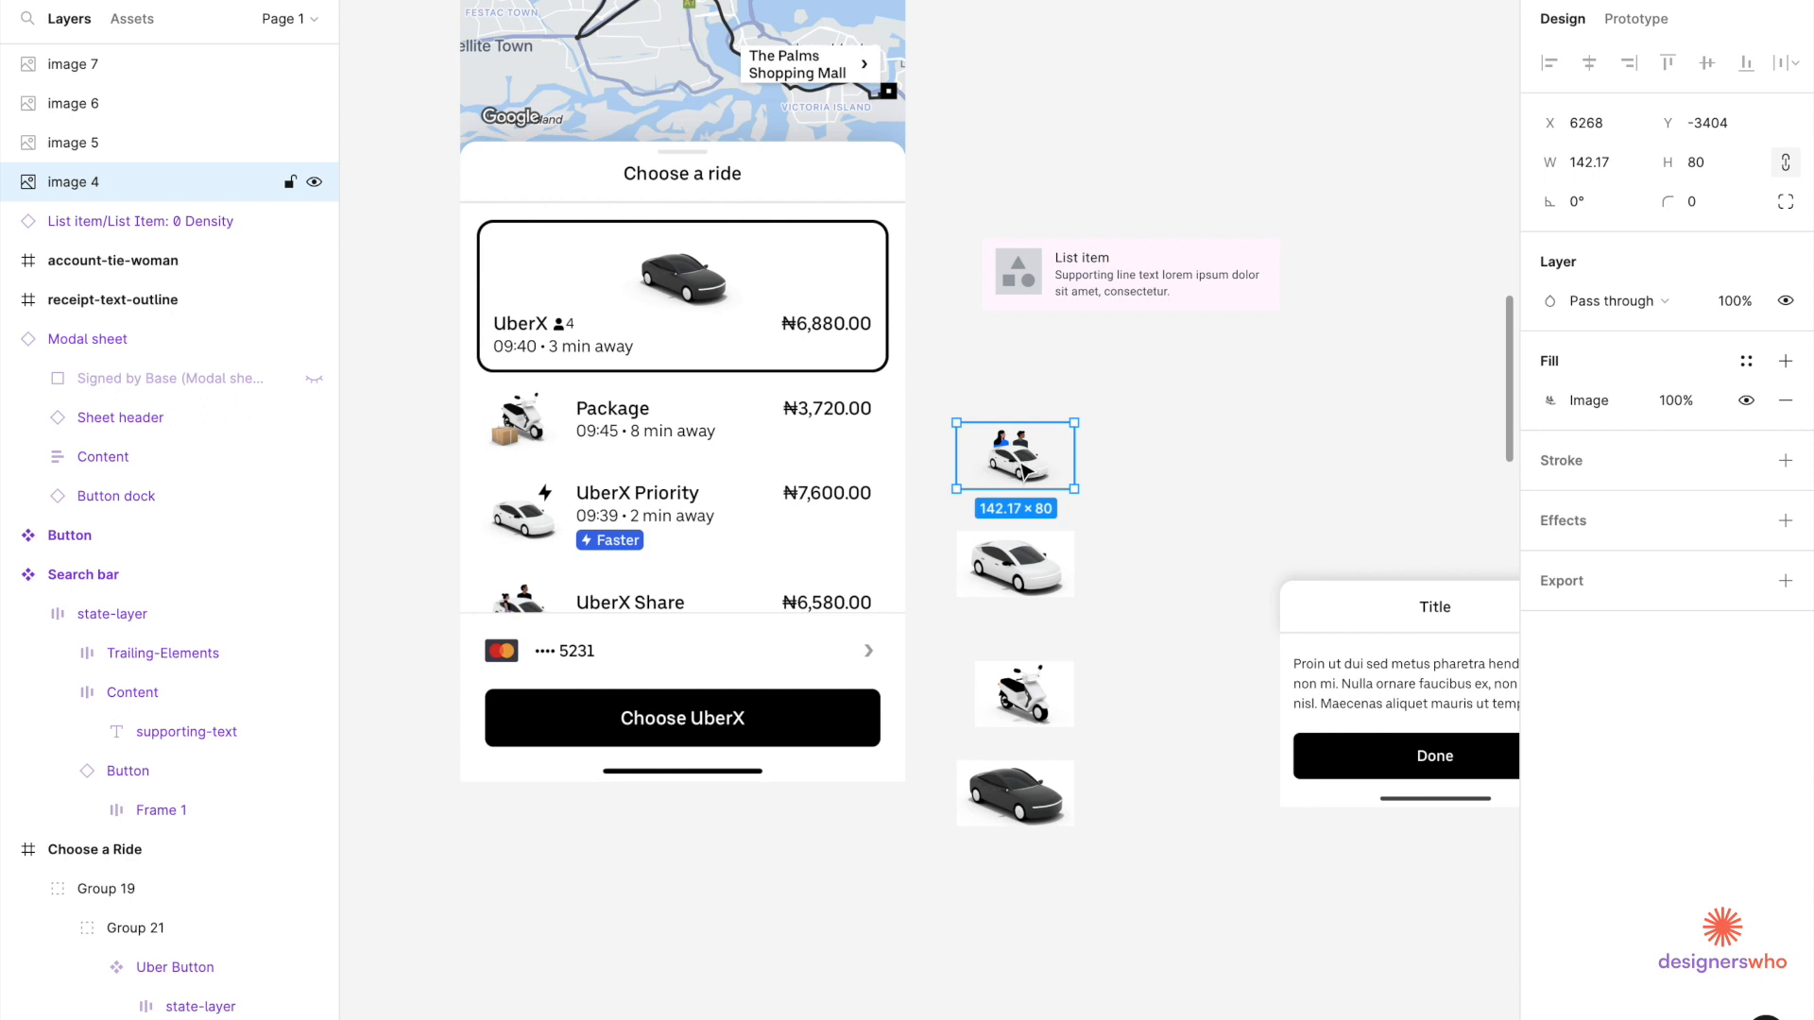
Detach the List item instance from its component.
{"action": "left_click", "coordinate": [1069, 271]}
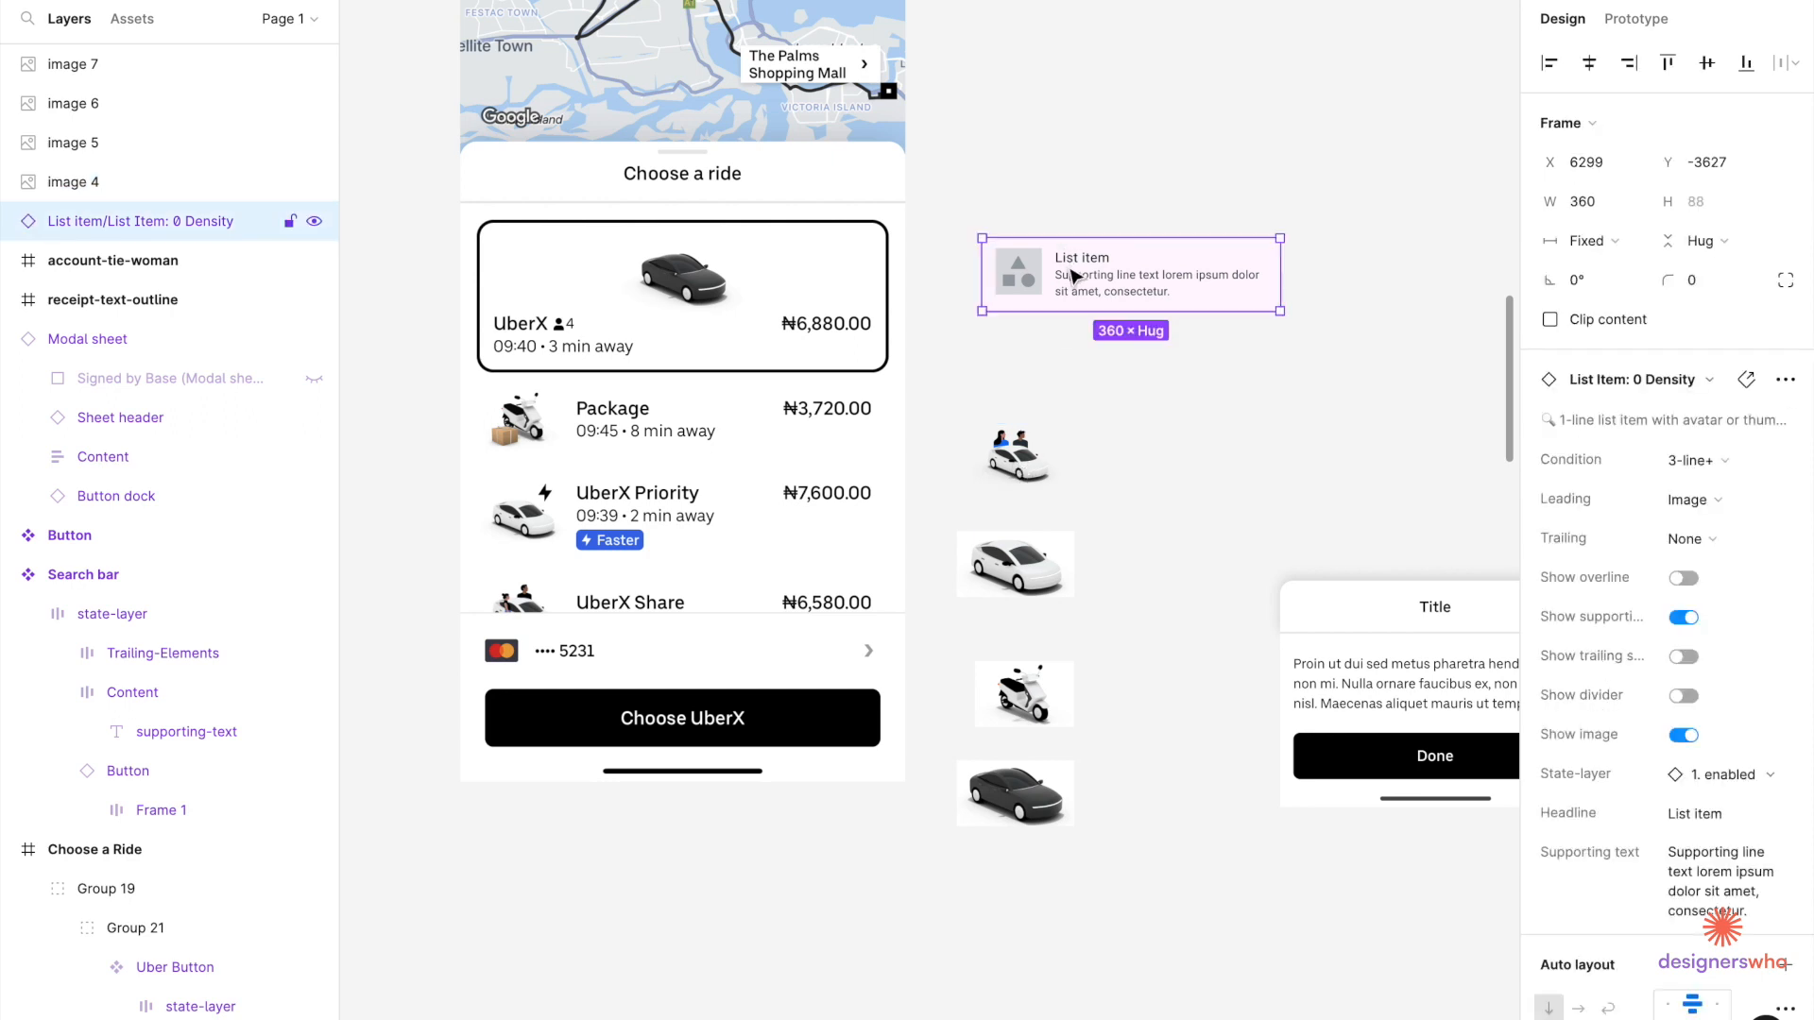
{"action": "right_click", "coordinate": [1069, 271]}
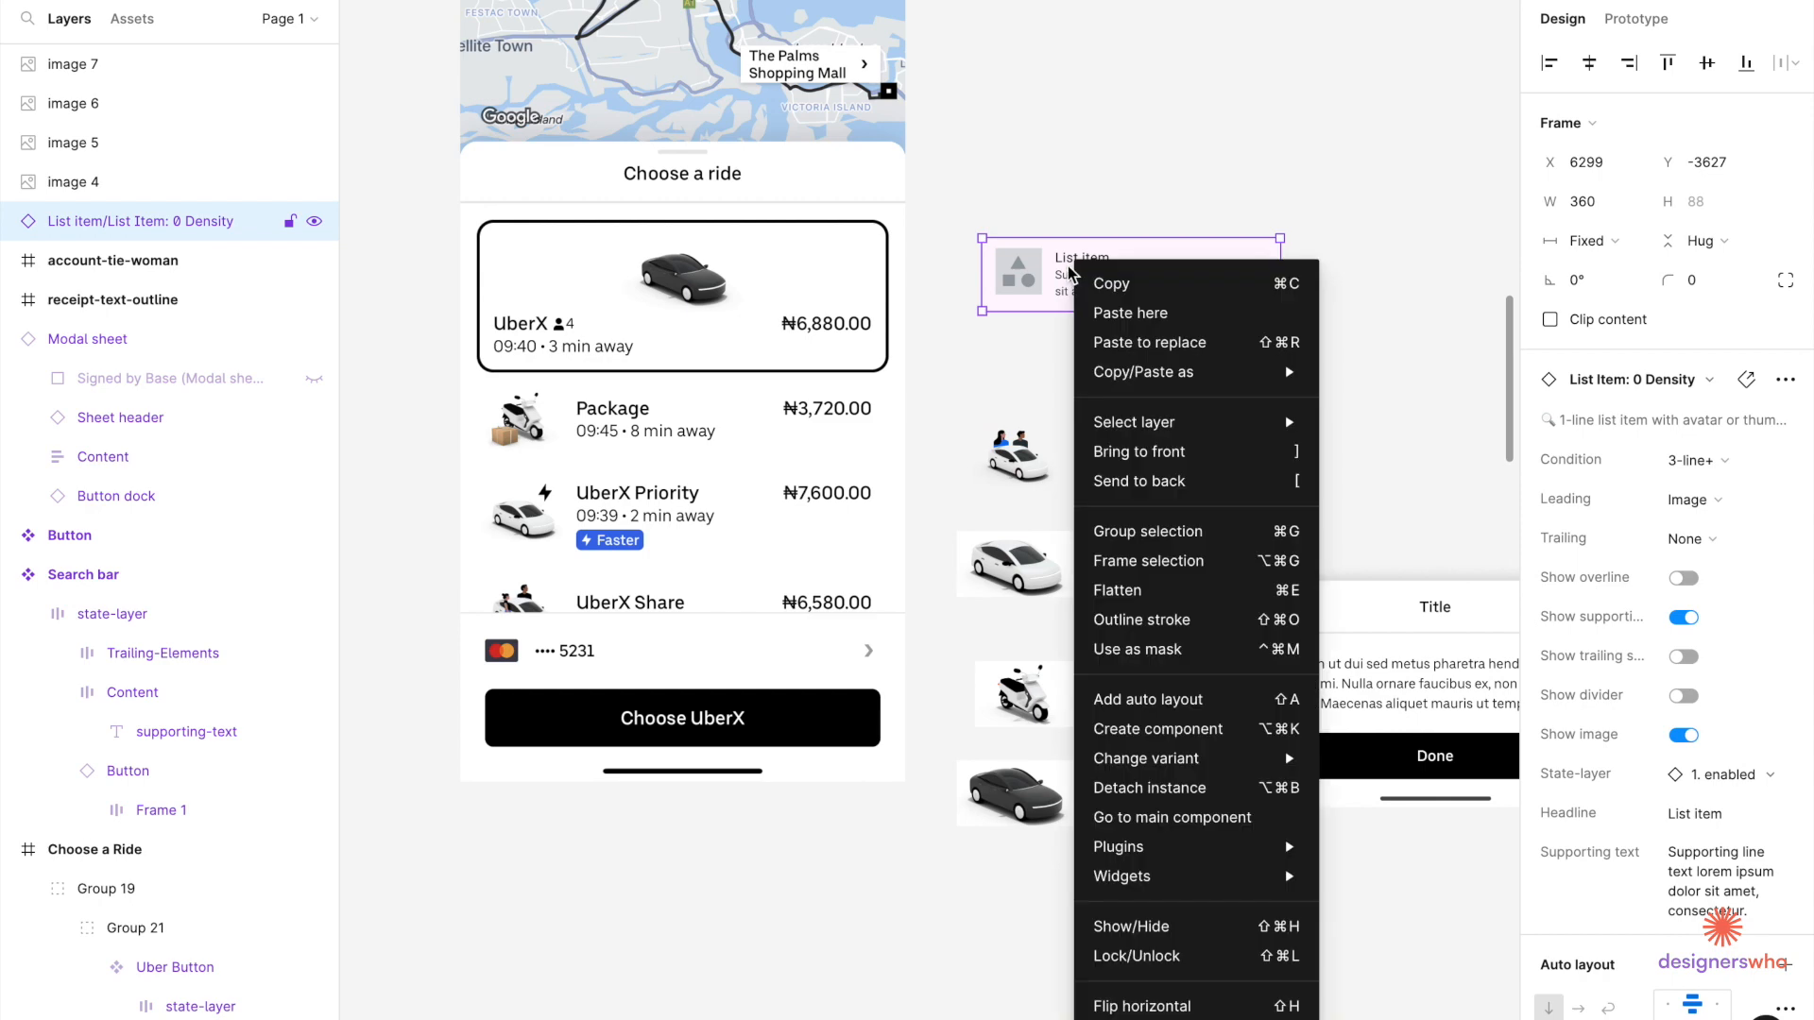
{"action": "left_click", "coordinate": [1157, 787]}
{"action": "scroll", "coordinate": [1048, 269], "scroll_direction": "up", "scroll_amount": 3}
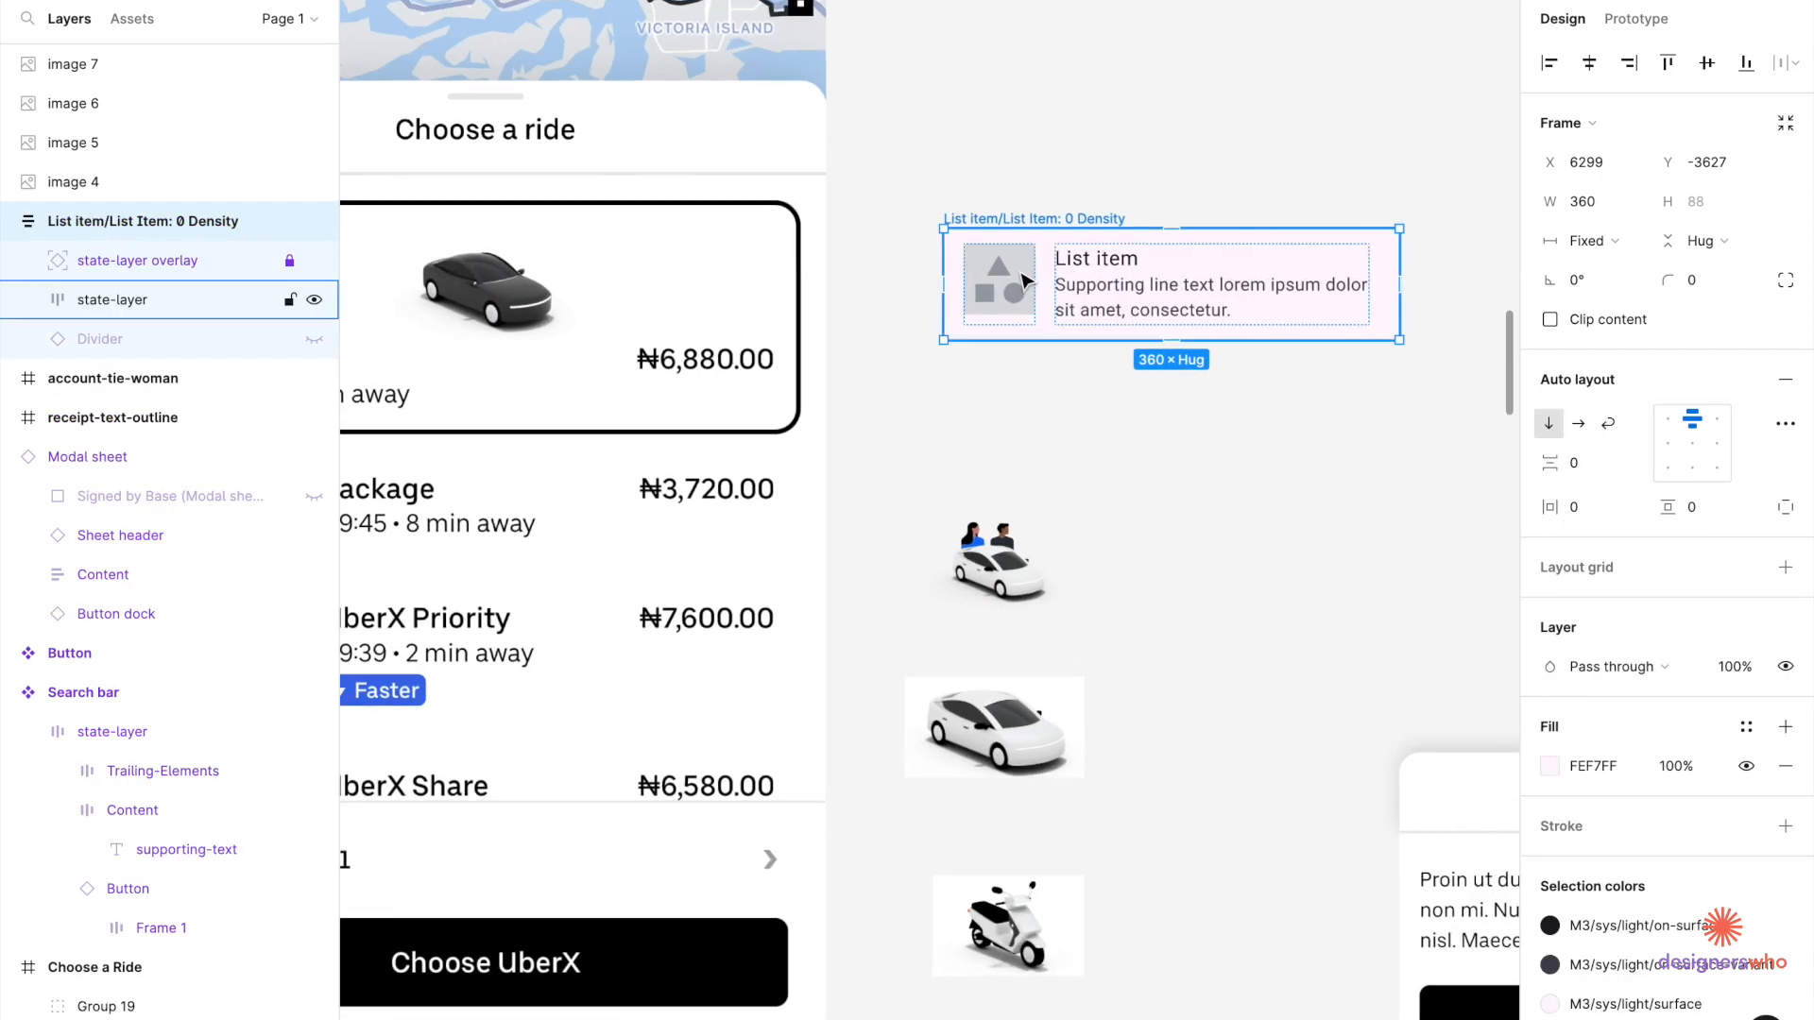
Paste the car image at the start of the row and delete the placeholder thumbnail.
{"action": "left_click", "coordinate": [1048, 293]}
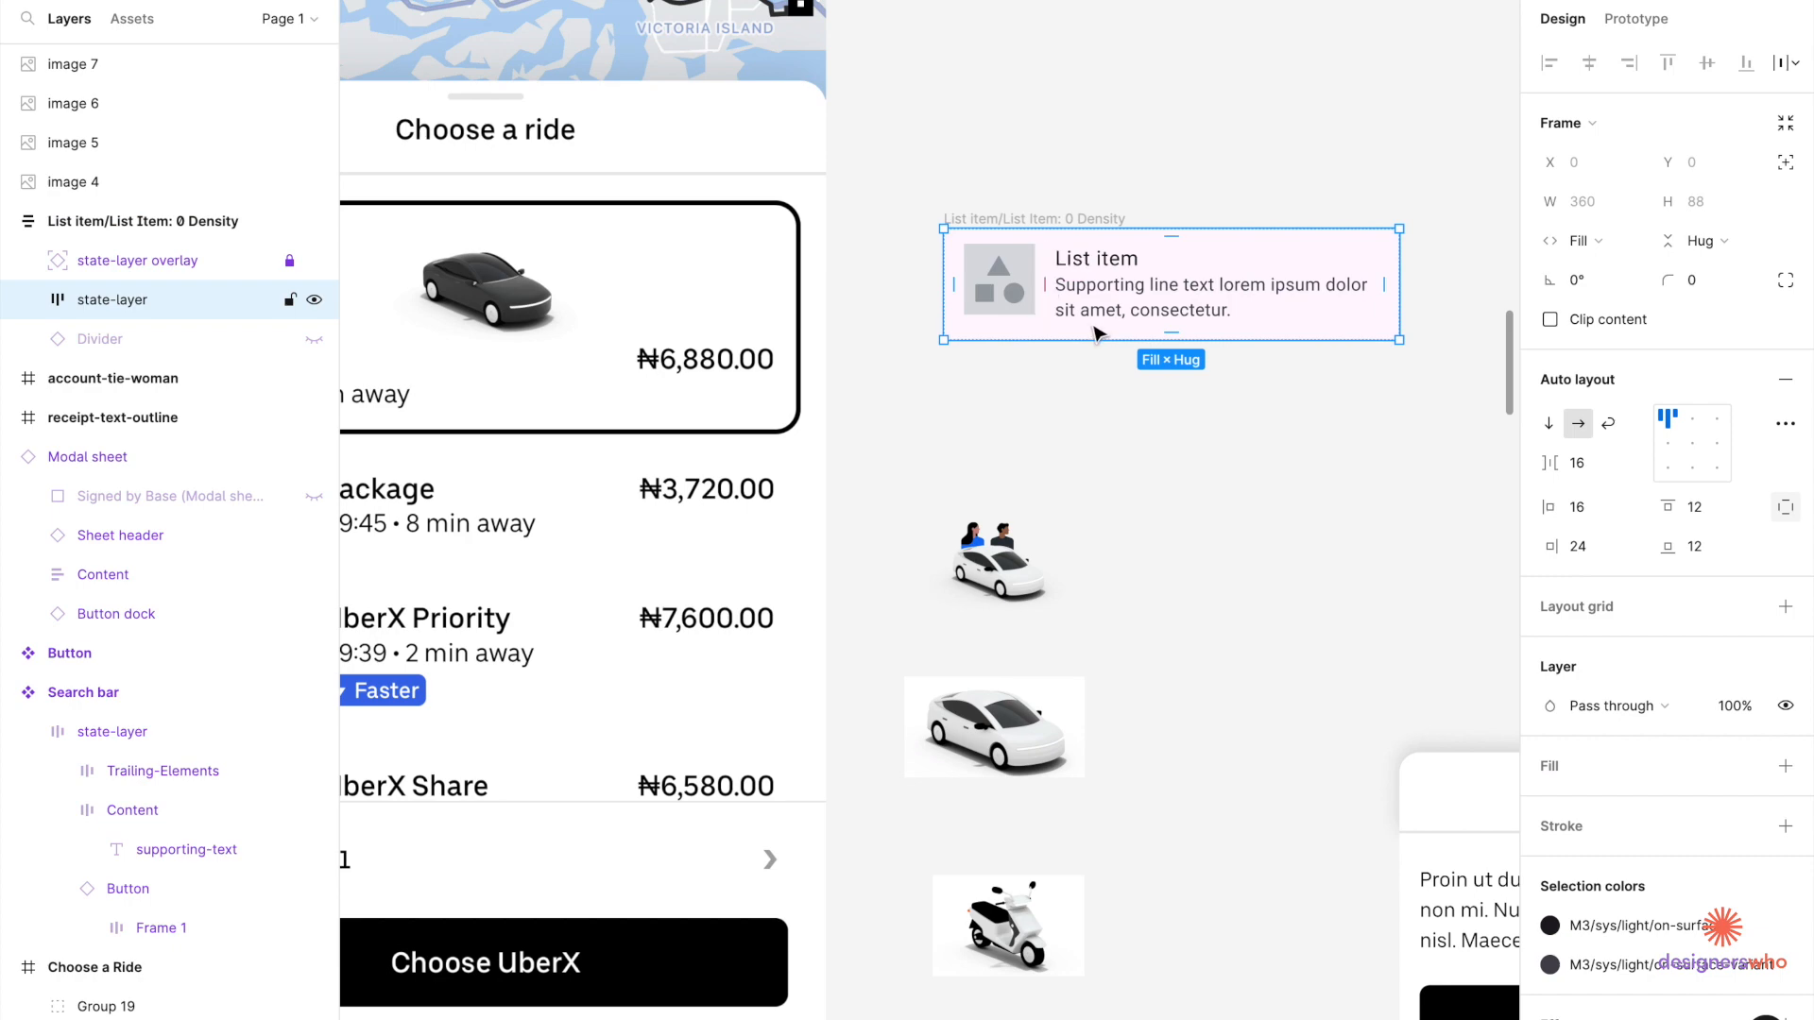
{"action": "key", "text": "ctrl+v"}
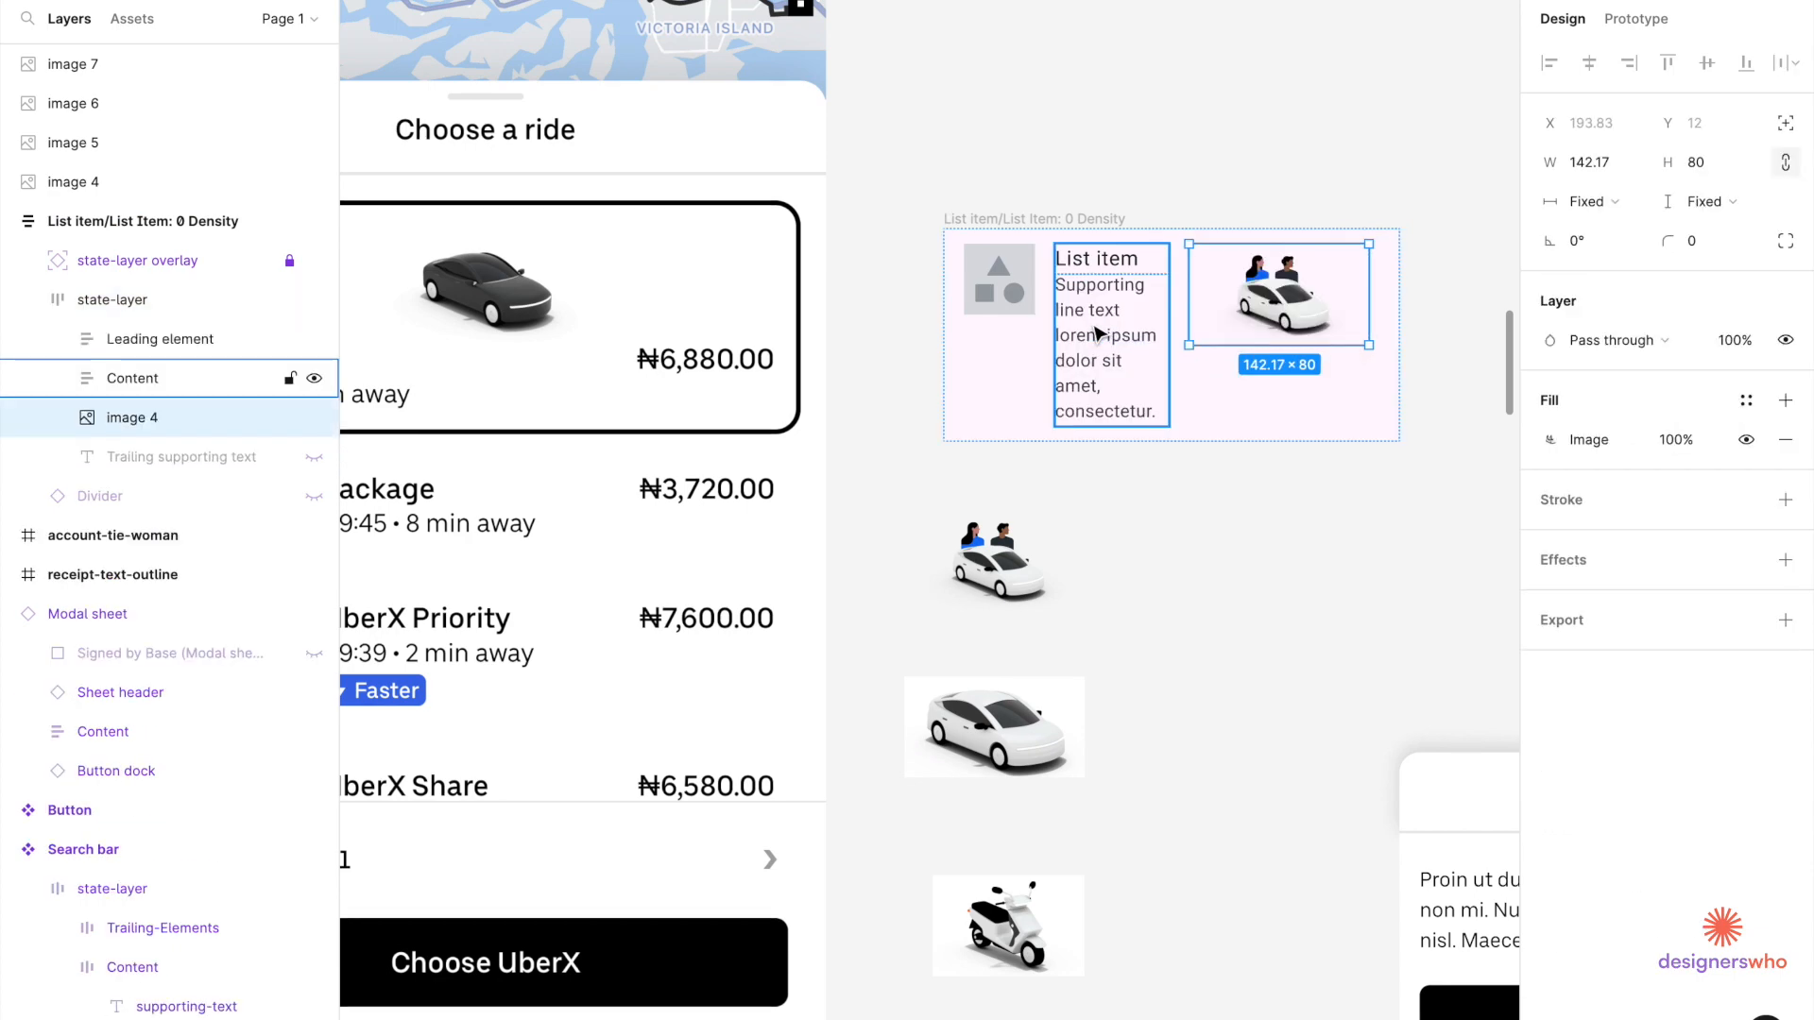
{"action": "key", "text": "Left"}
{"action": "key", "text": "Left"}
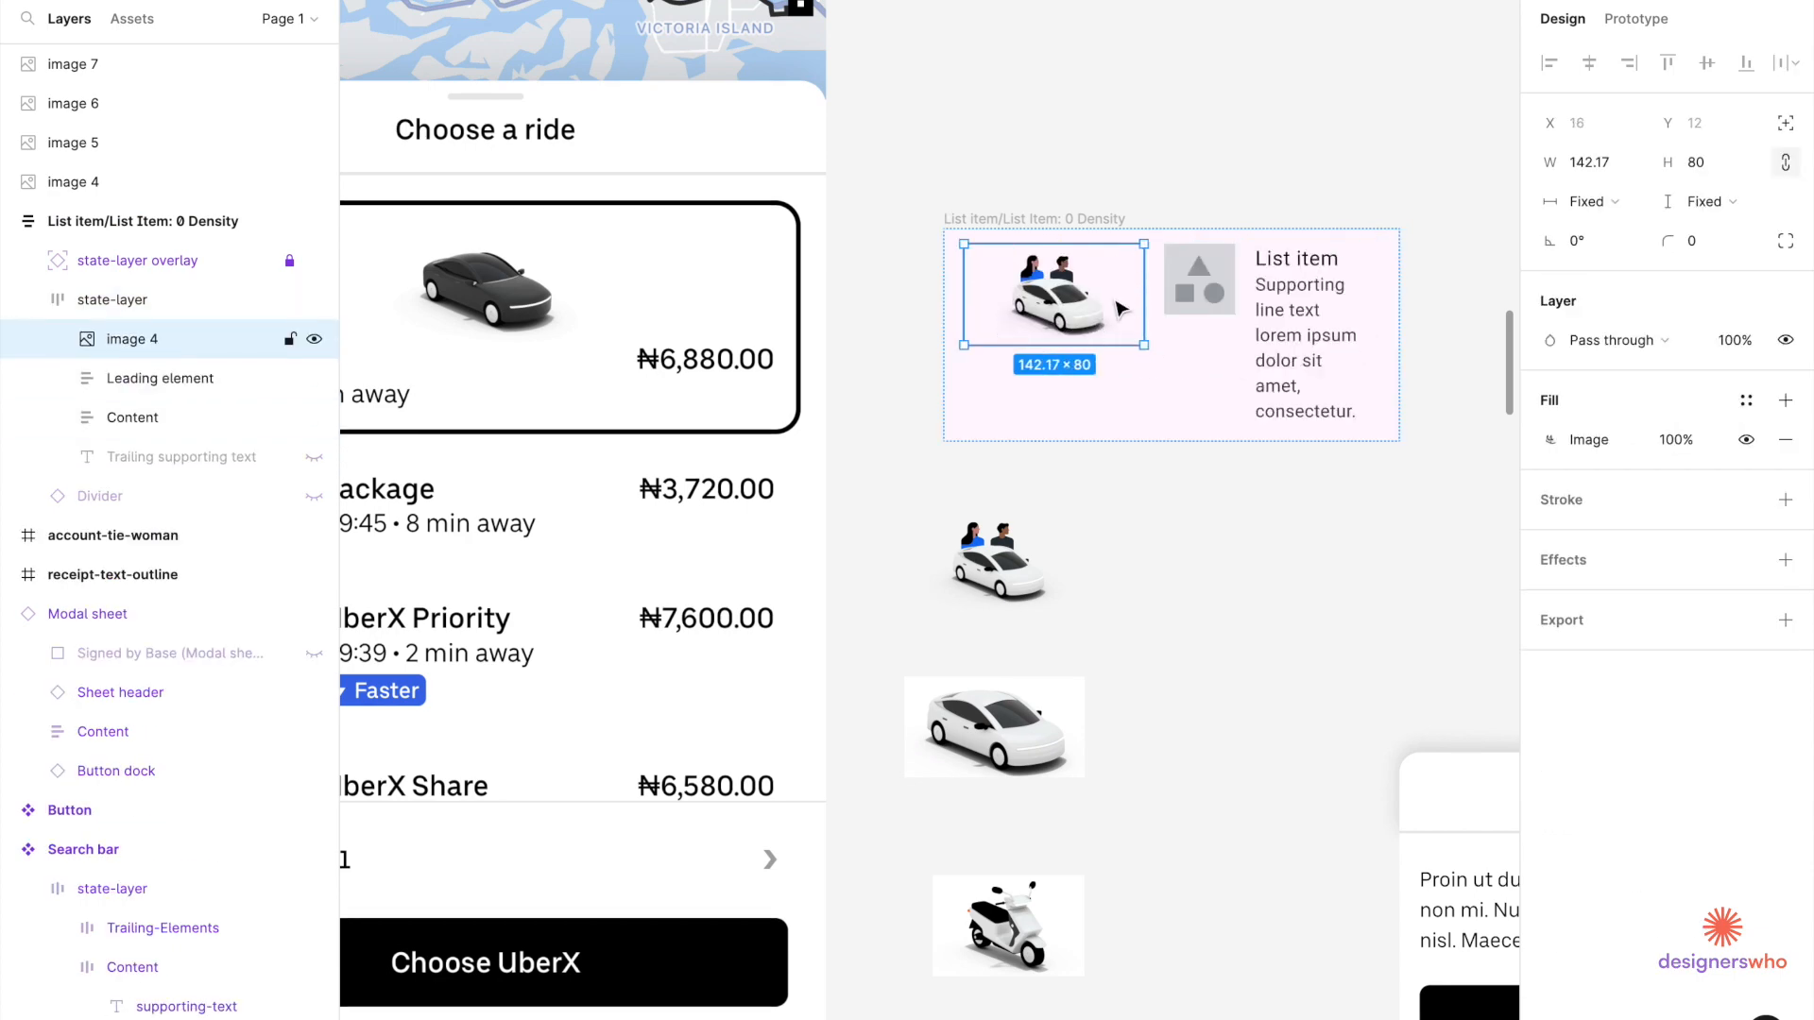
{"action": "scroll", "coordinate": [1110, 302], "scroll_direction": "down", "scroll_amount": 5}
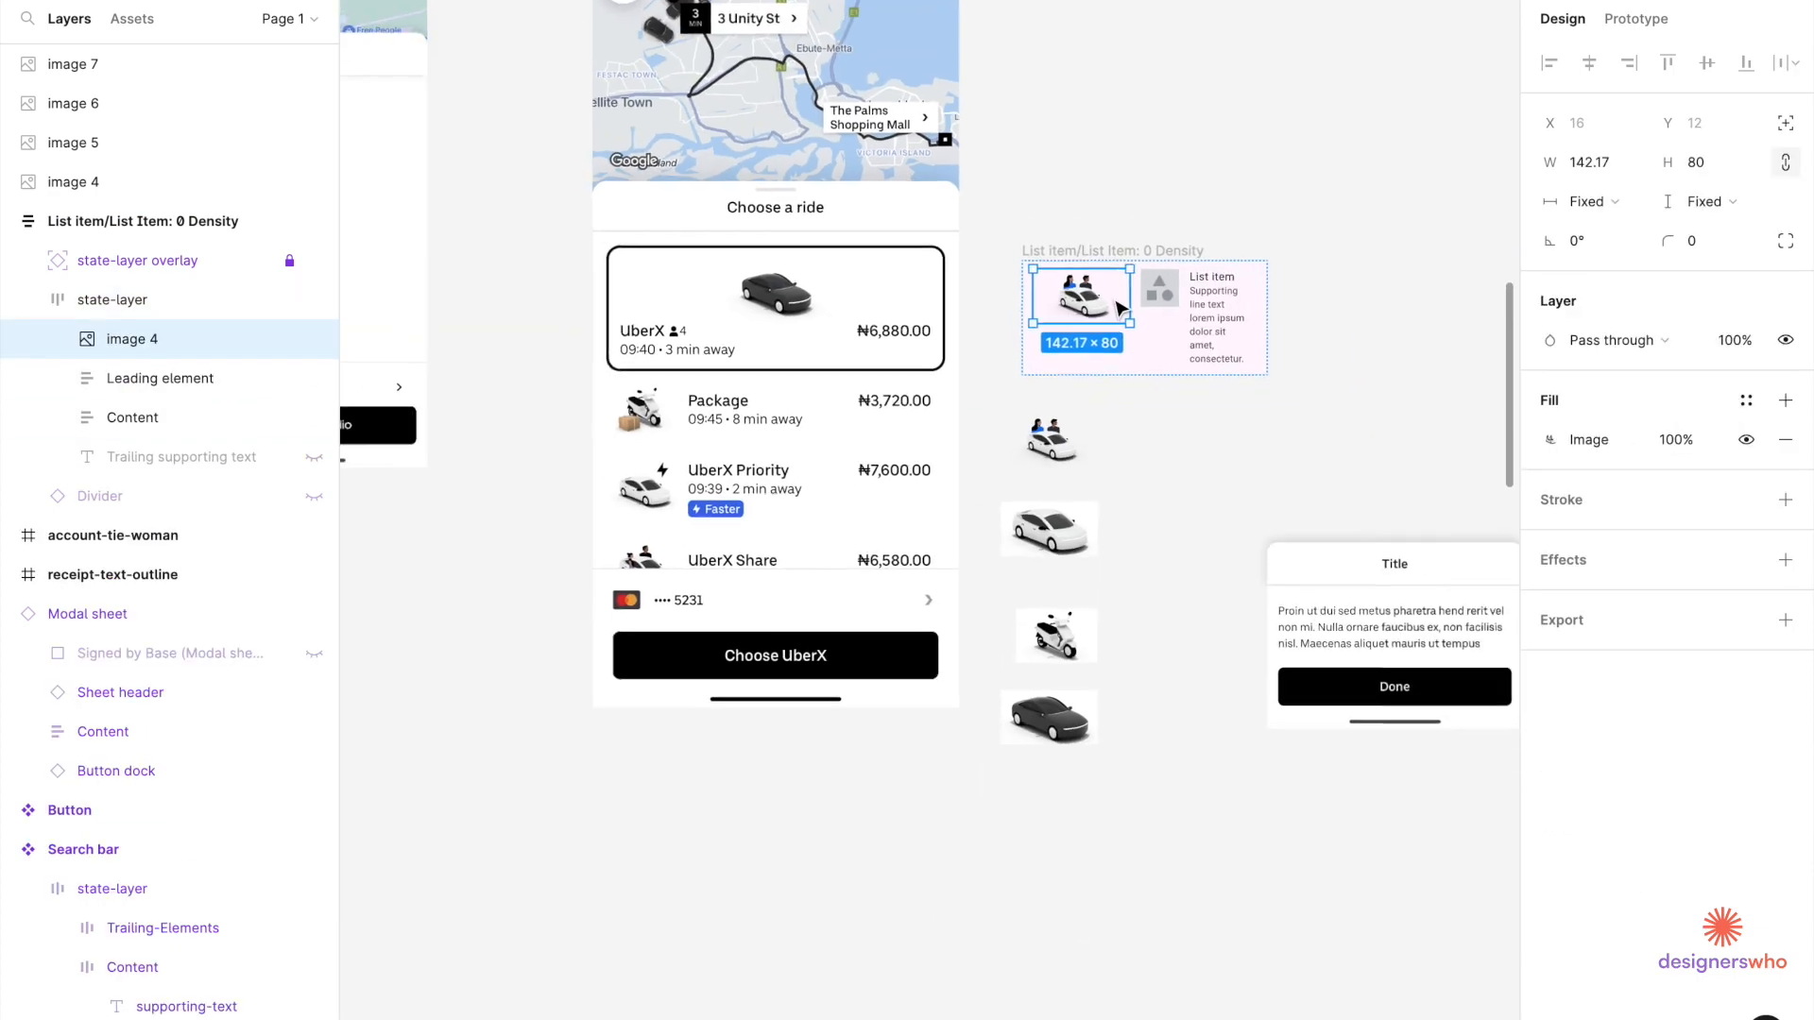
{"action": "left_click", "coordinate": [1167, 291]}
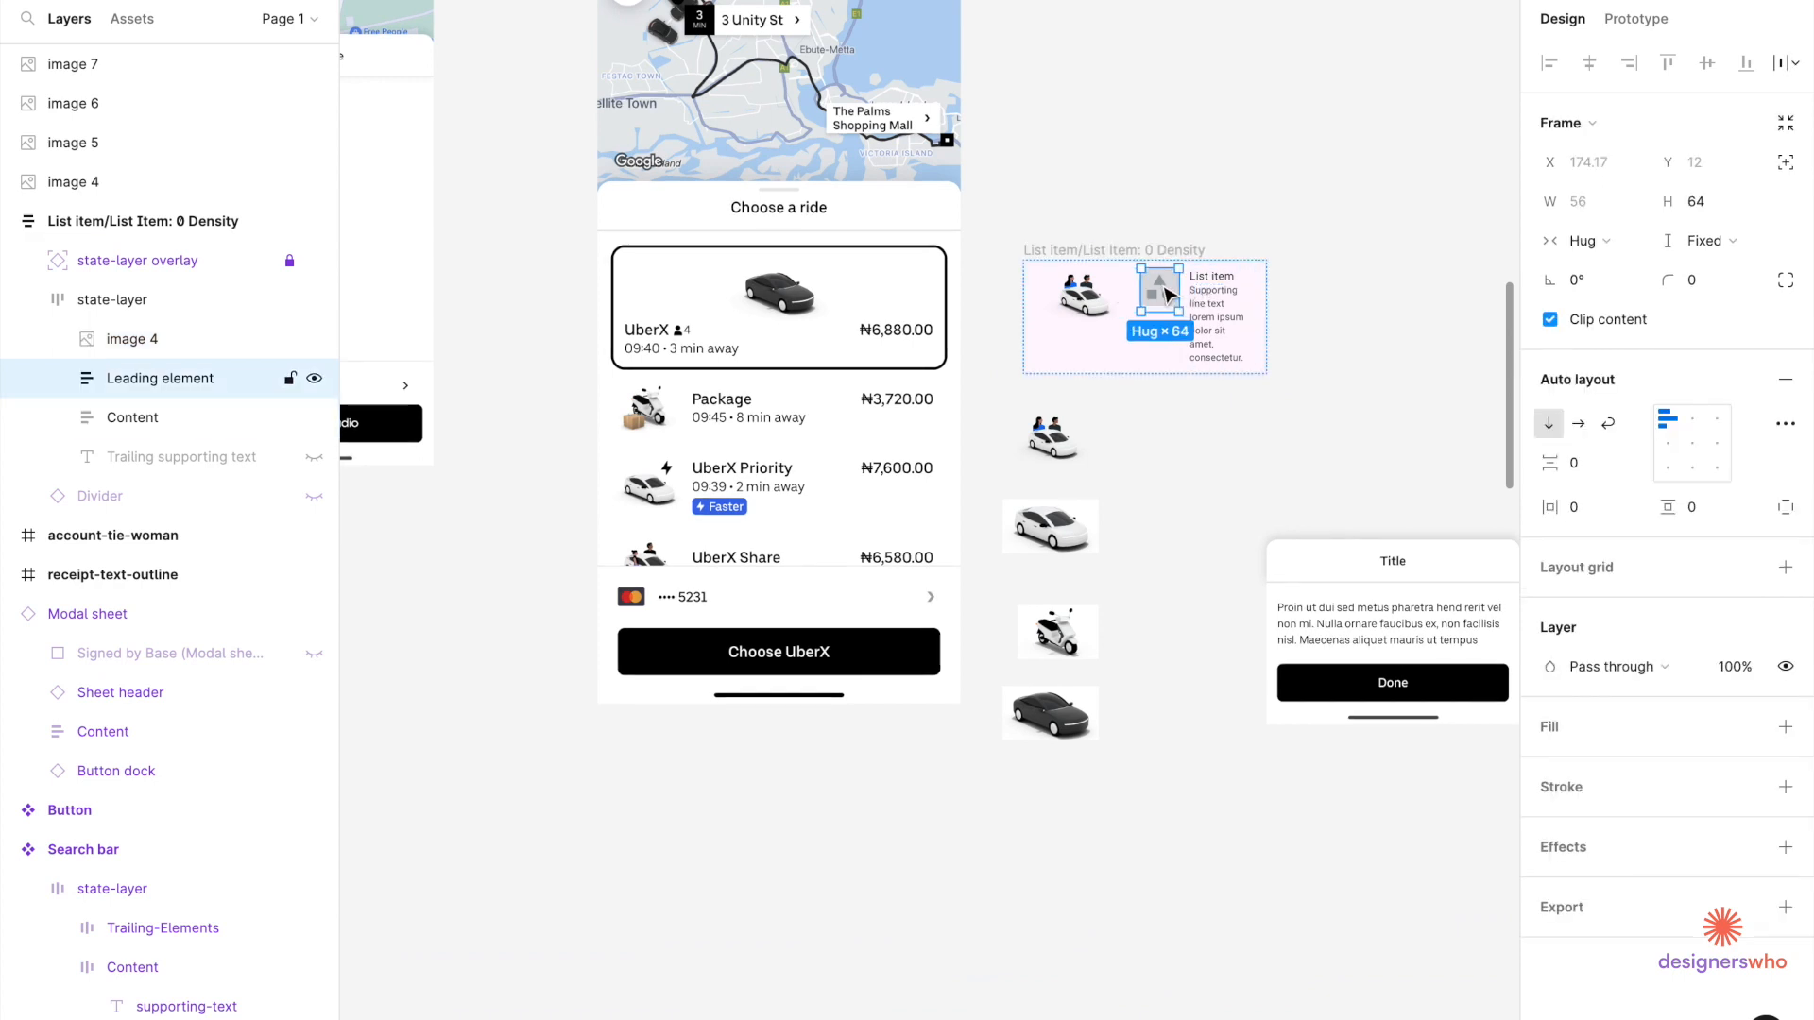
{"action": "key", "text": "Delete"}
{"action": "left_click", "coordinate": [1160, 300]}
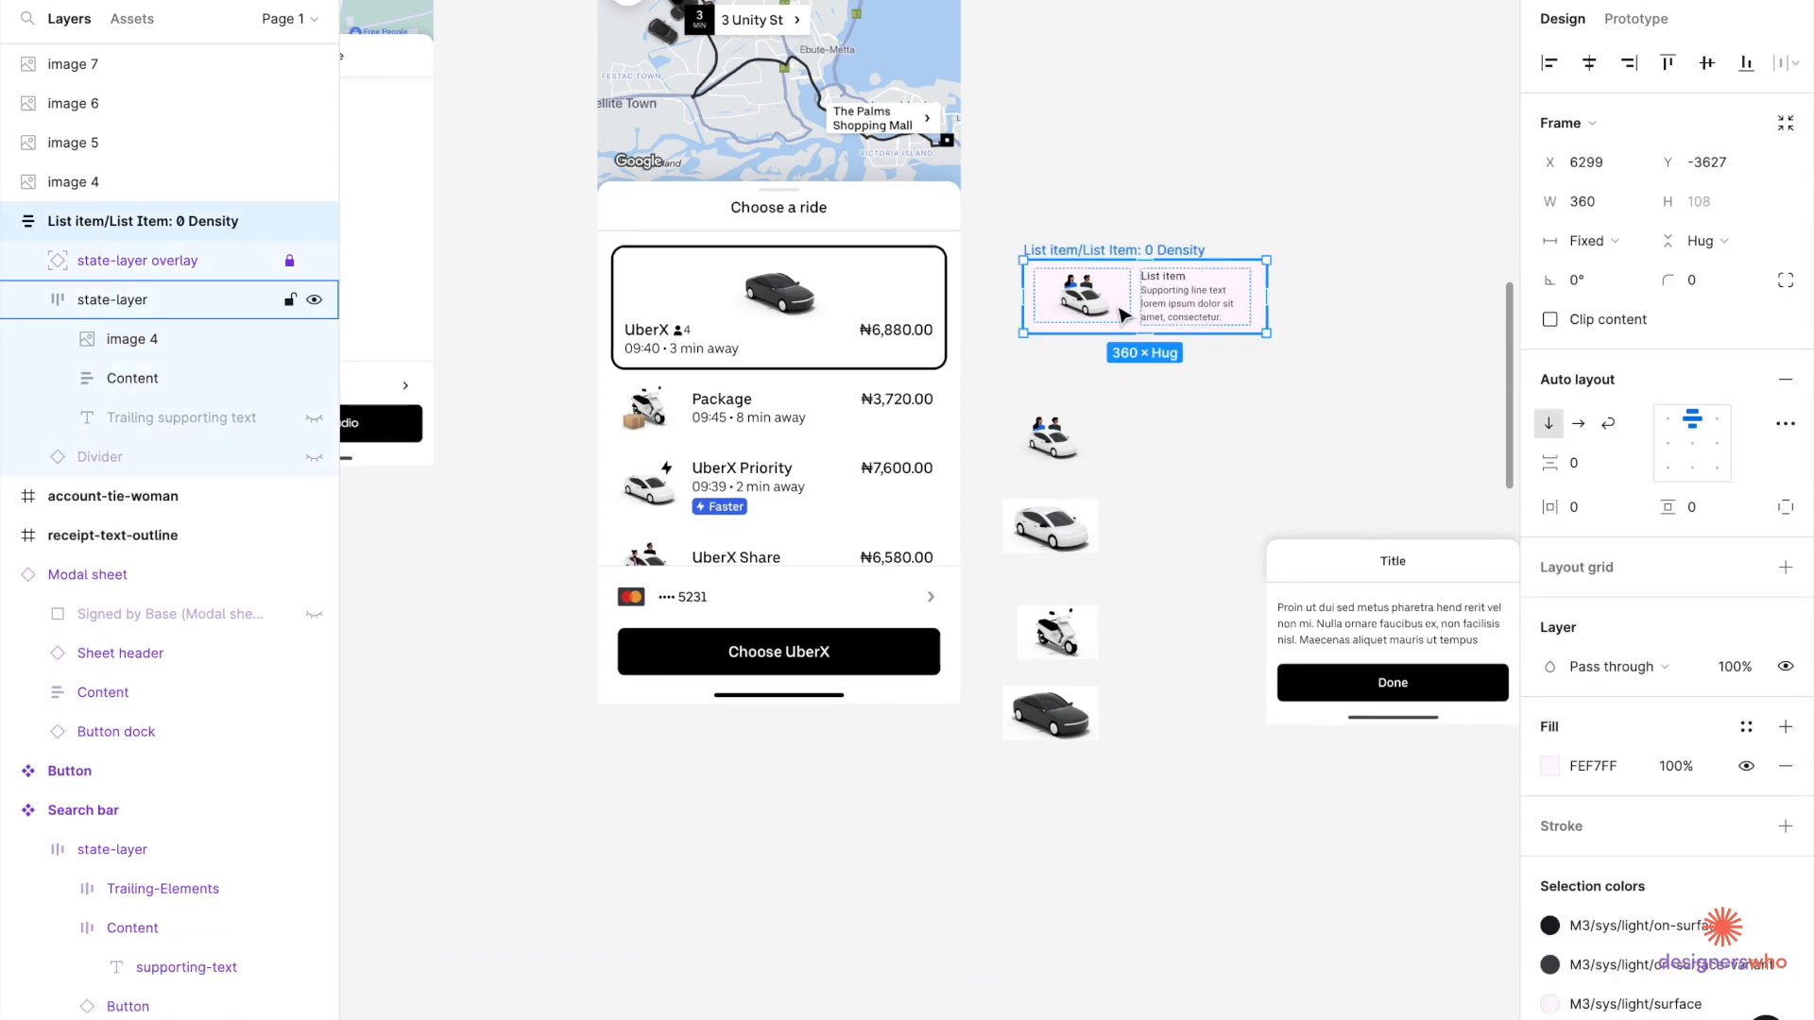
{"action": "scroll", "coordinate": [1162, 316], "scroll_direction": "down", "scroll_amount": 4}
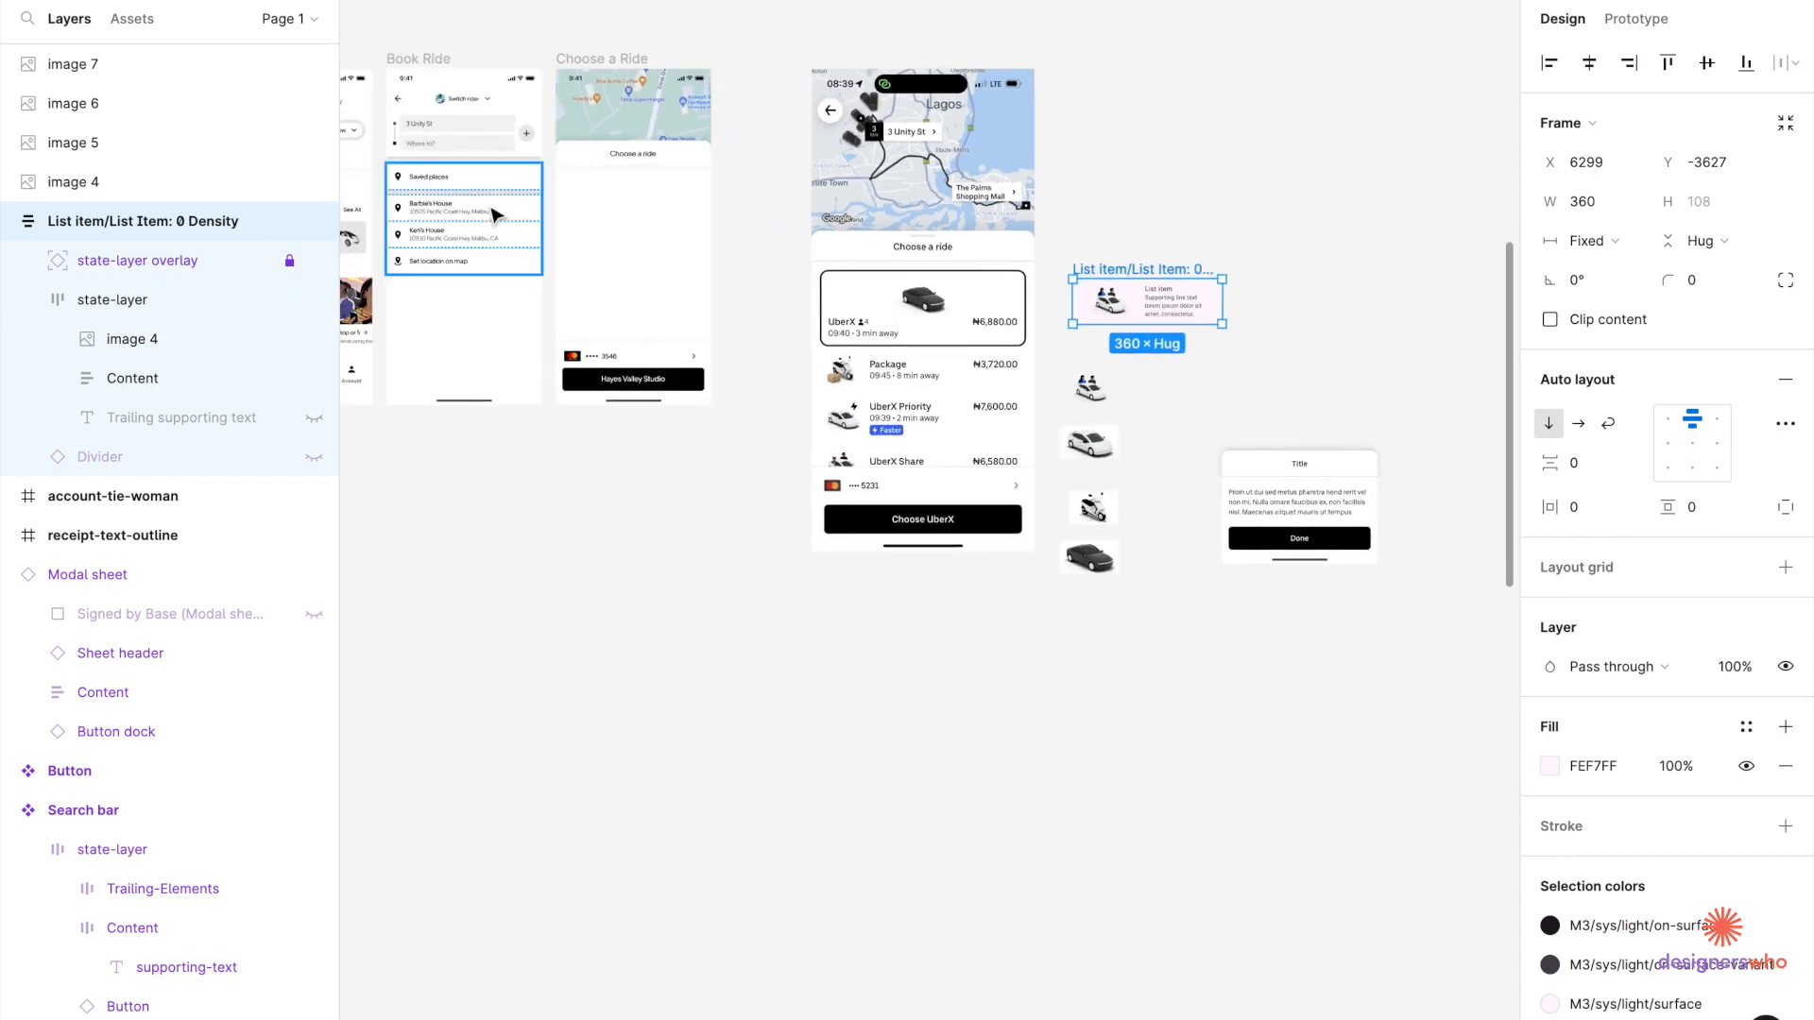
{"action": "scroll", "coordinate": [494, 215], "scroll_direction": "up", "scroll_amount": 3}
{"action": "left_click", "coordinate": [771, 108]}
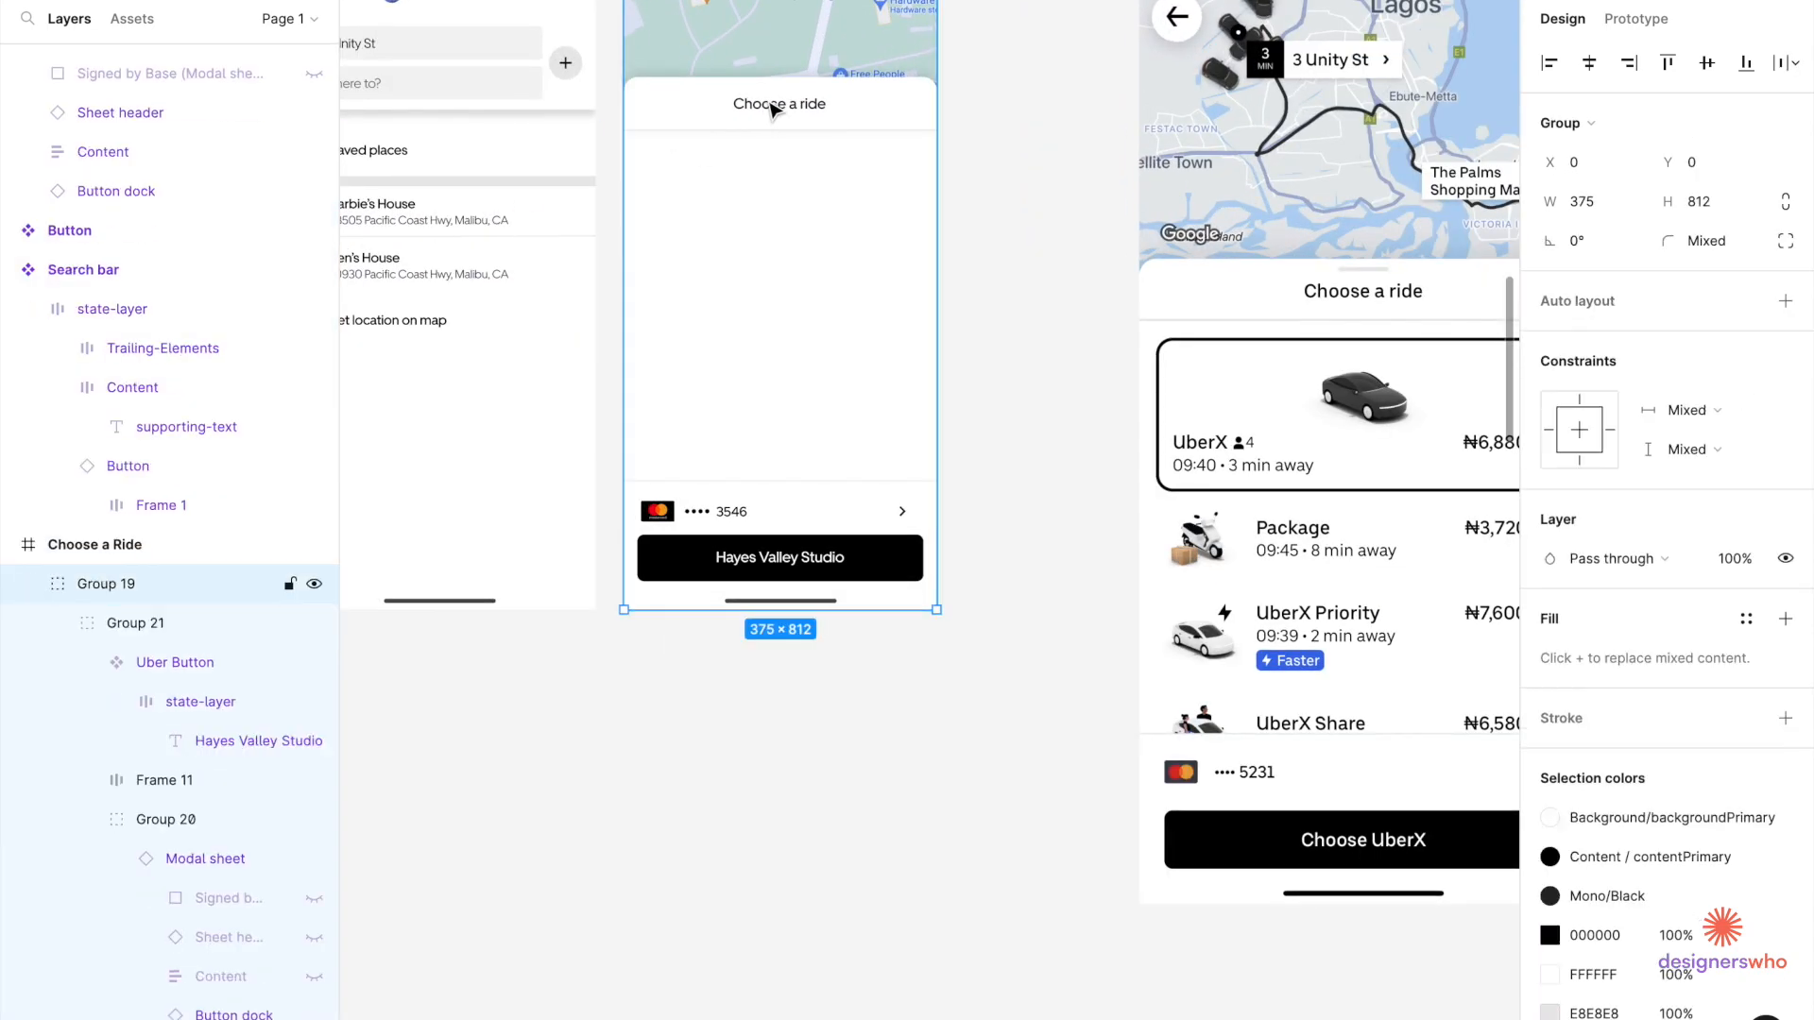
Paste the 'Choose a ride' heading text into the list item's inner row.
{"action": "double_click", "coordinate": [771, 108]}
{"action": "scroll", "coordinate": [773, 110], "scroll_direction": "right", "scroll_amount": 10}
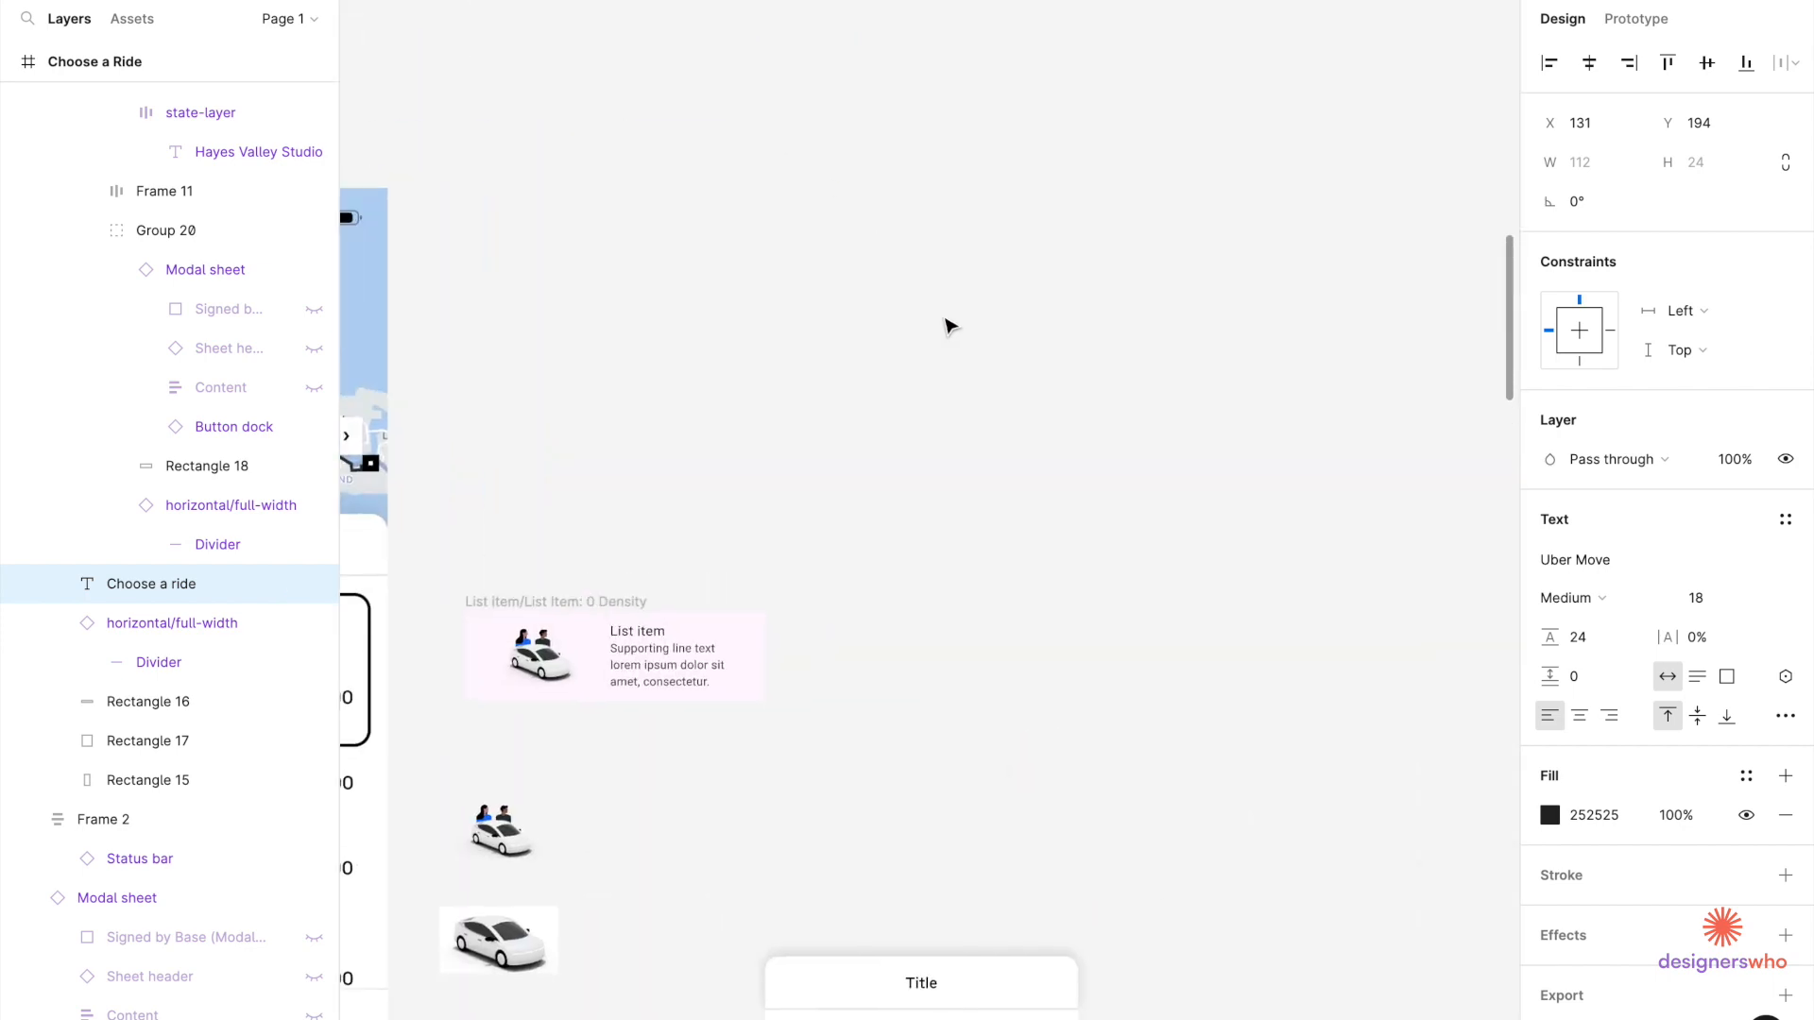
{"action": "left_click", "coordinate": [622, 693]}
{"action": "scroll", "coordinate": [625, 695], "scroll_direction": "up", "scroll_amount": 3}
{"action": "key", "text": "ctrl+v"}
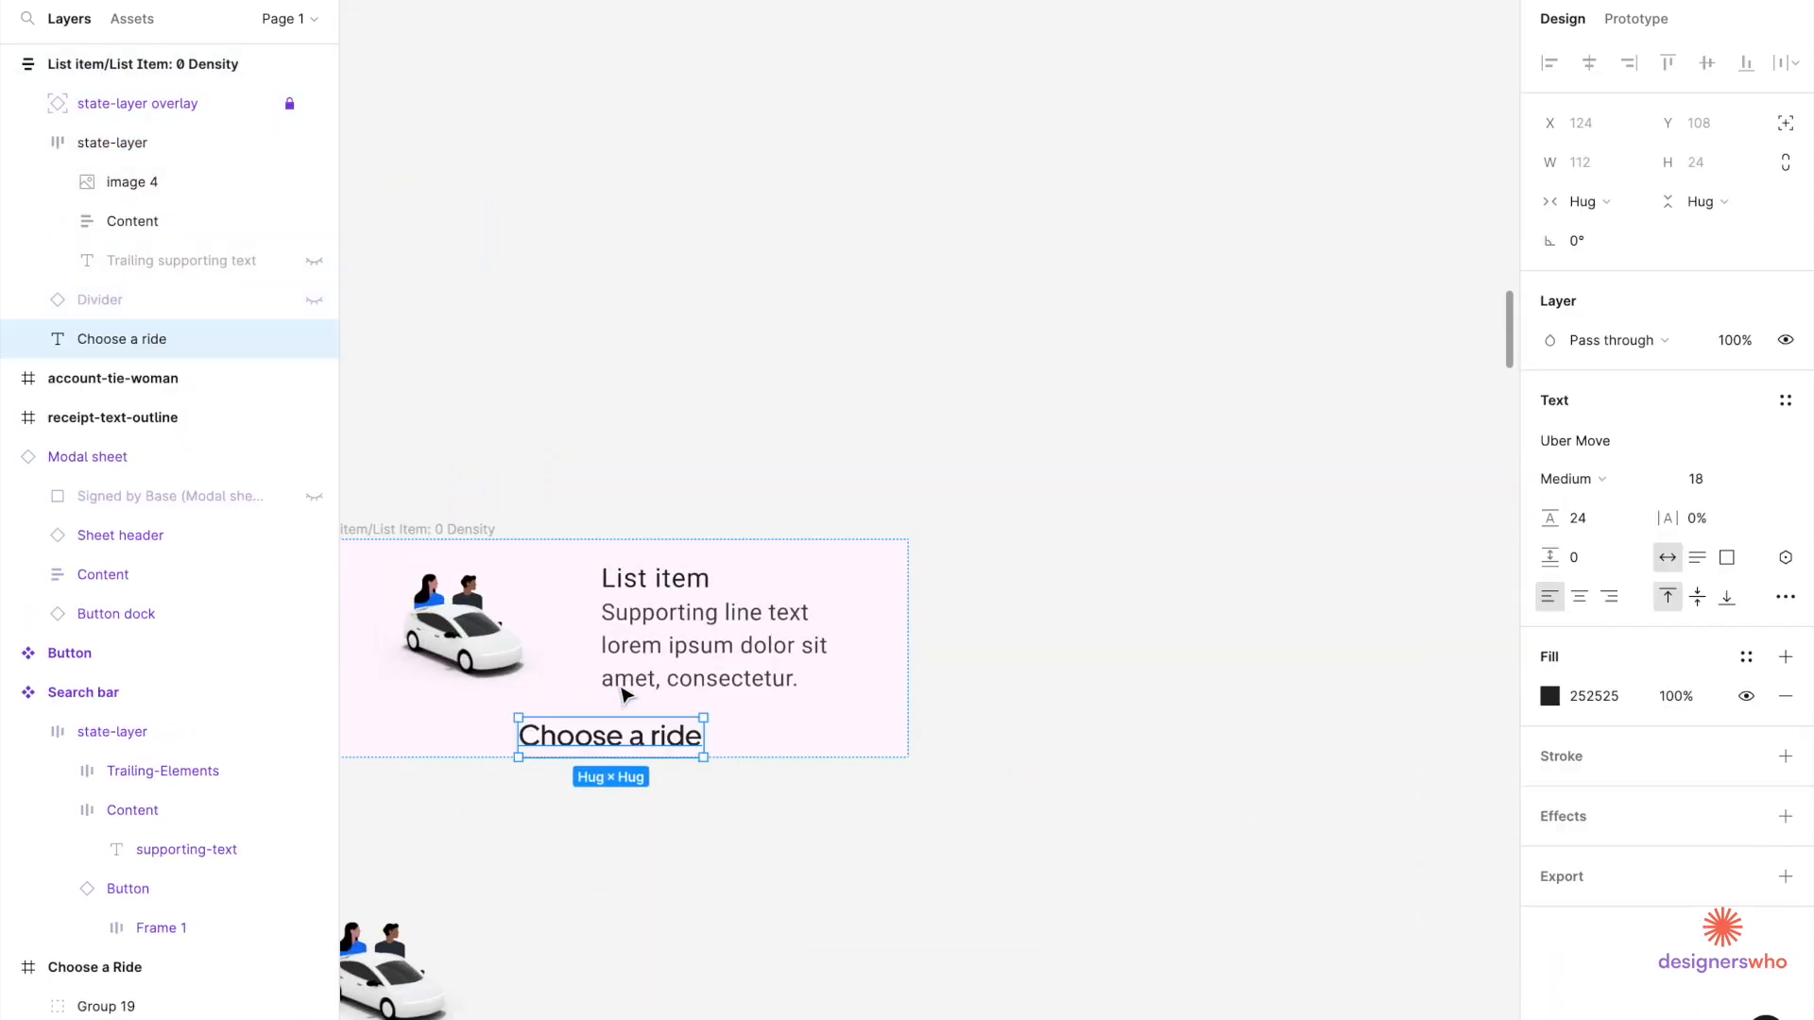
{"action": "key", "text": "ctrl+z"}
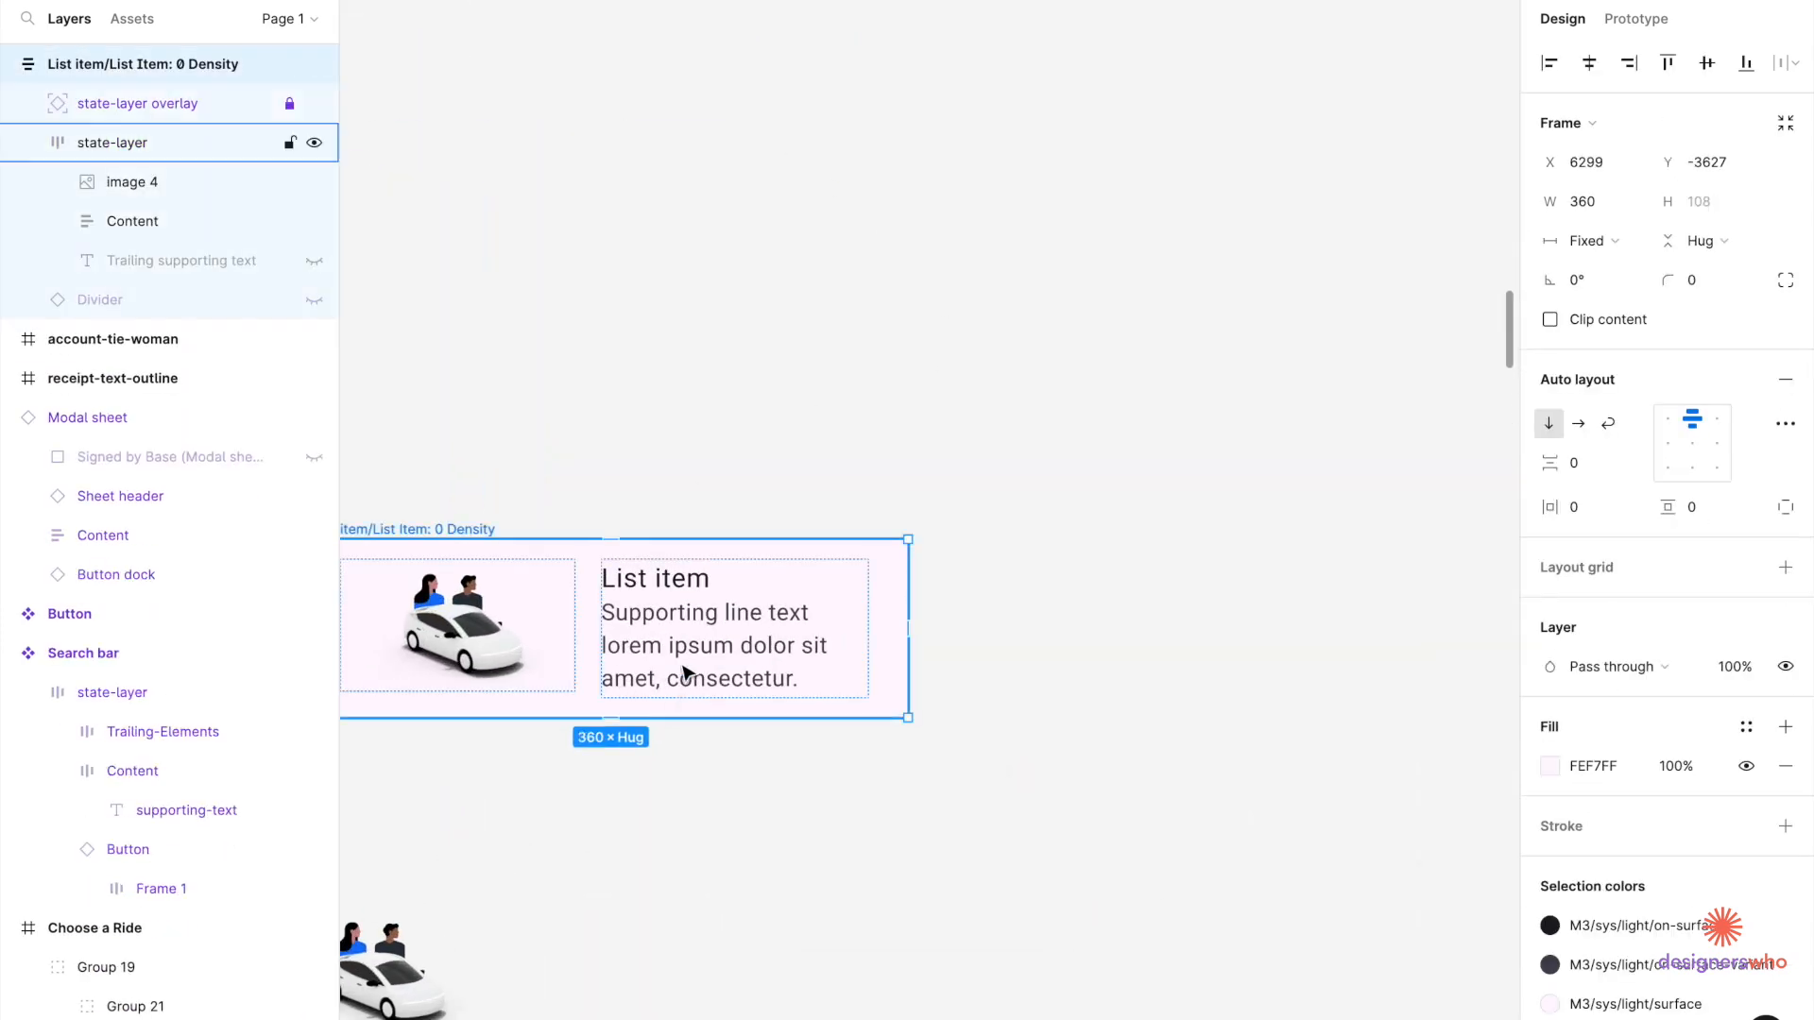
{"action": "left_click", "coordinate": [704, 640]}
{"action": "key", "text": "ctrl+v"}
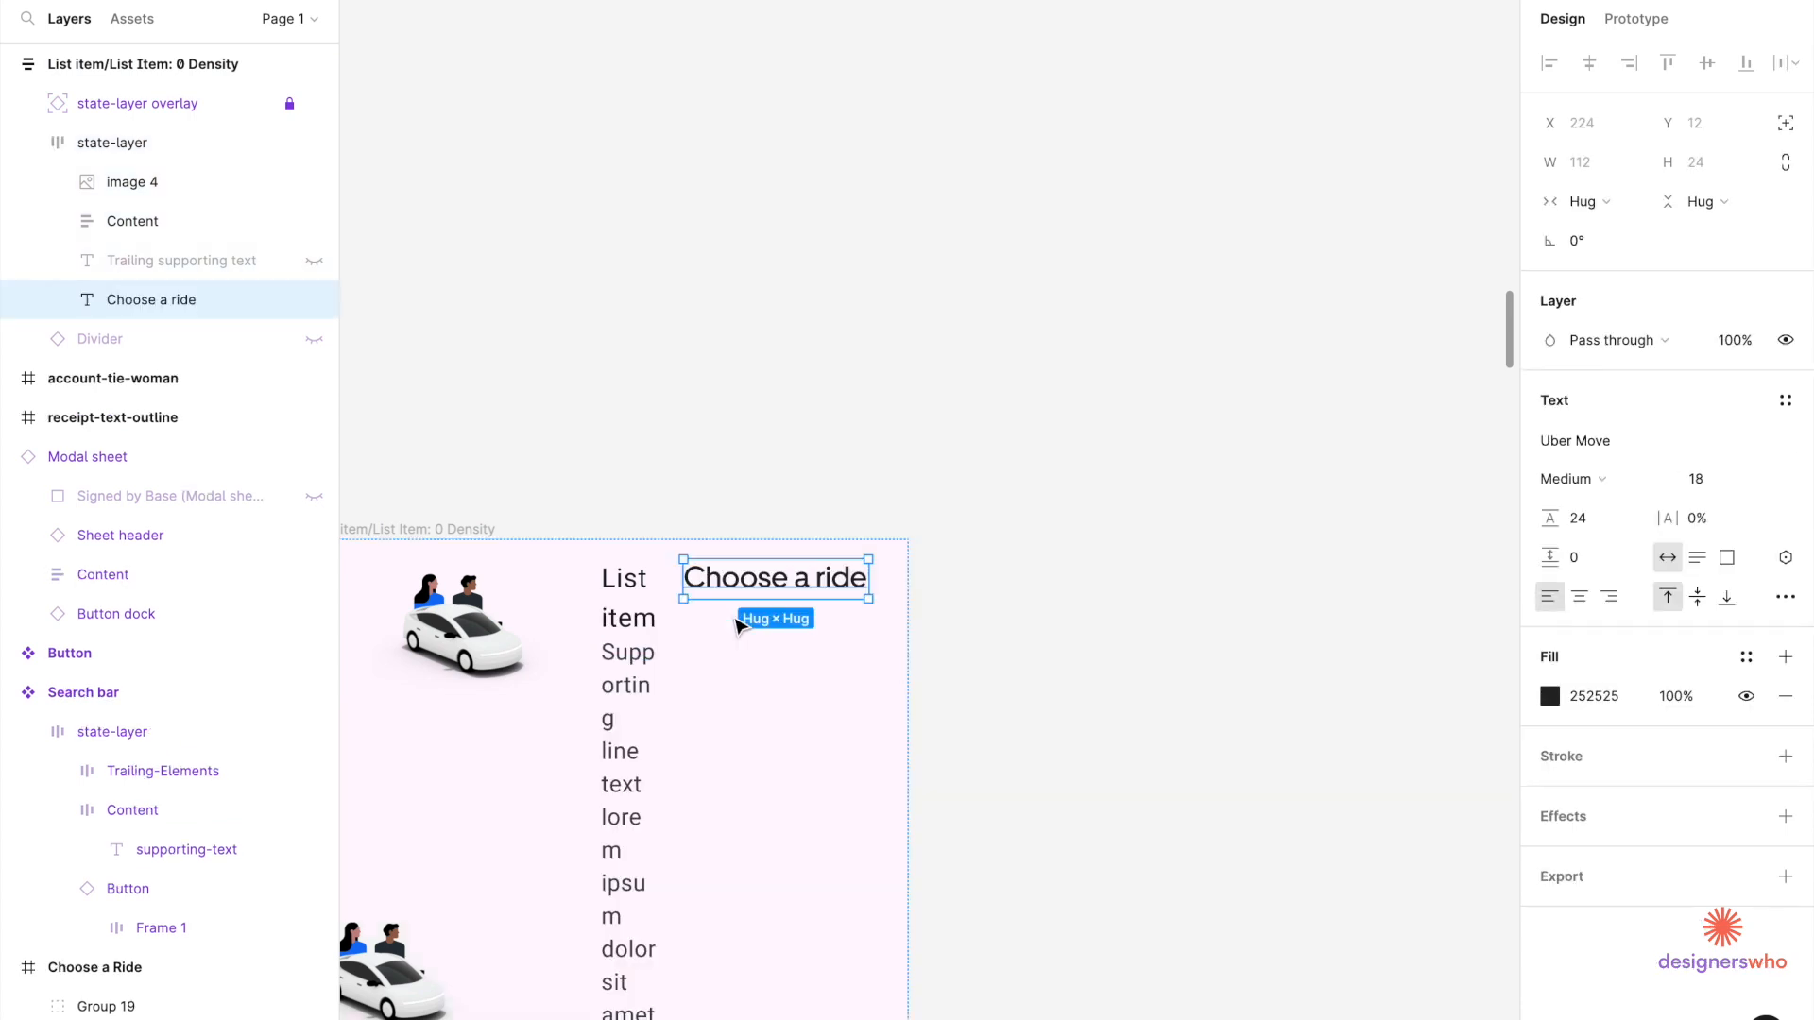
{"action": "scroll", "coordinate": [684, 652], "scroll_direction": "down", "scroll_amount": 3}
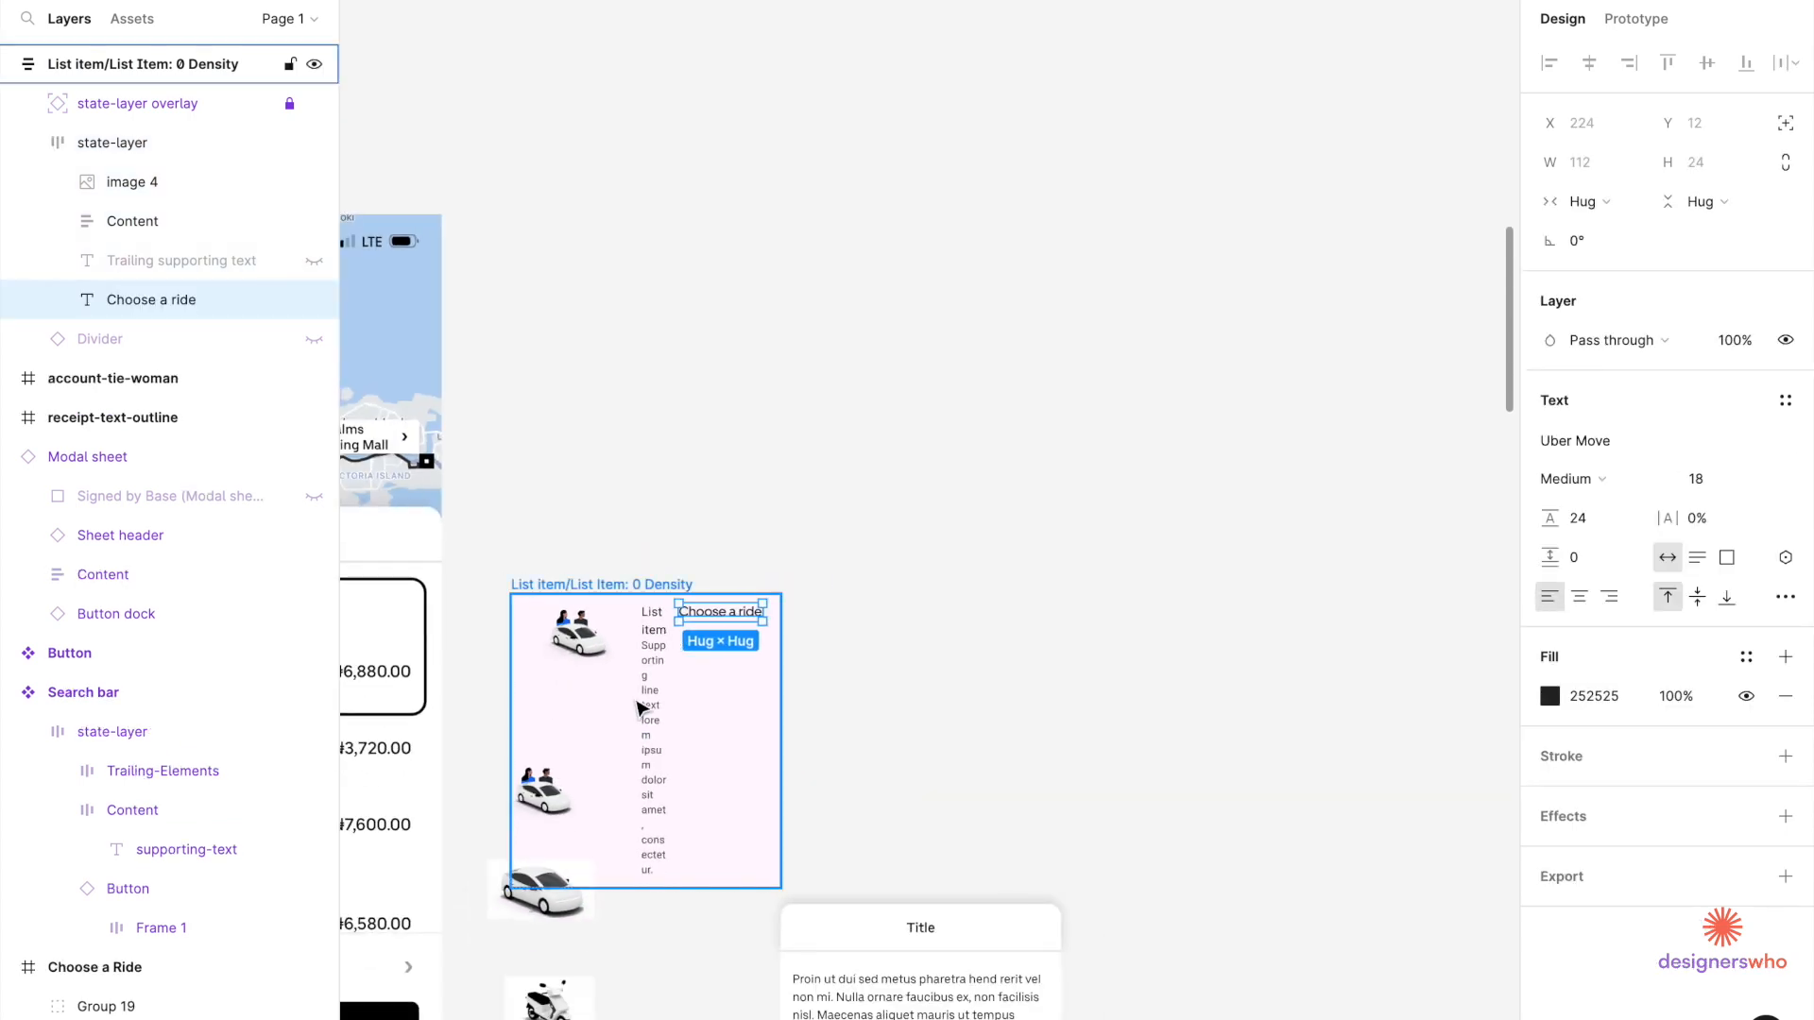
{"action": "scroll", "coordinate": [666, 584], "scroll_direction": "down", "scroll_amount": 3}
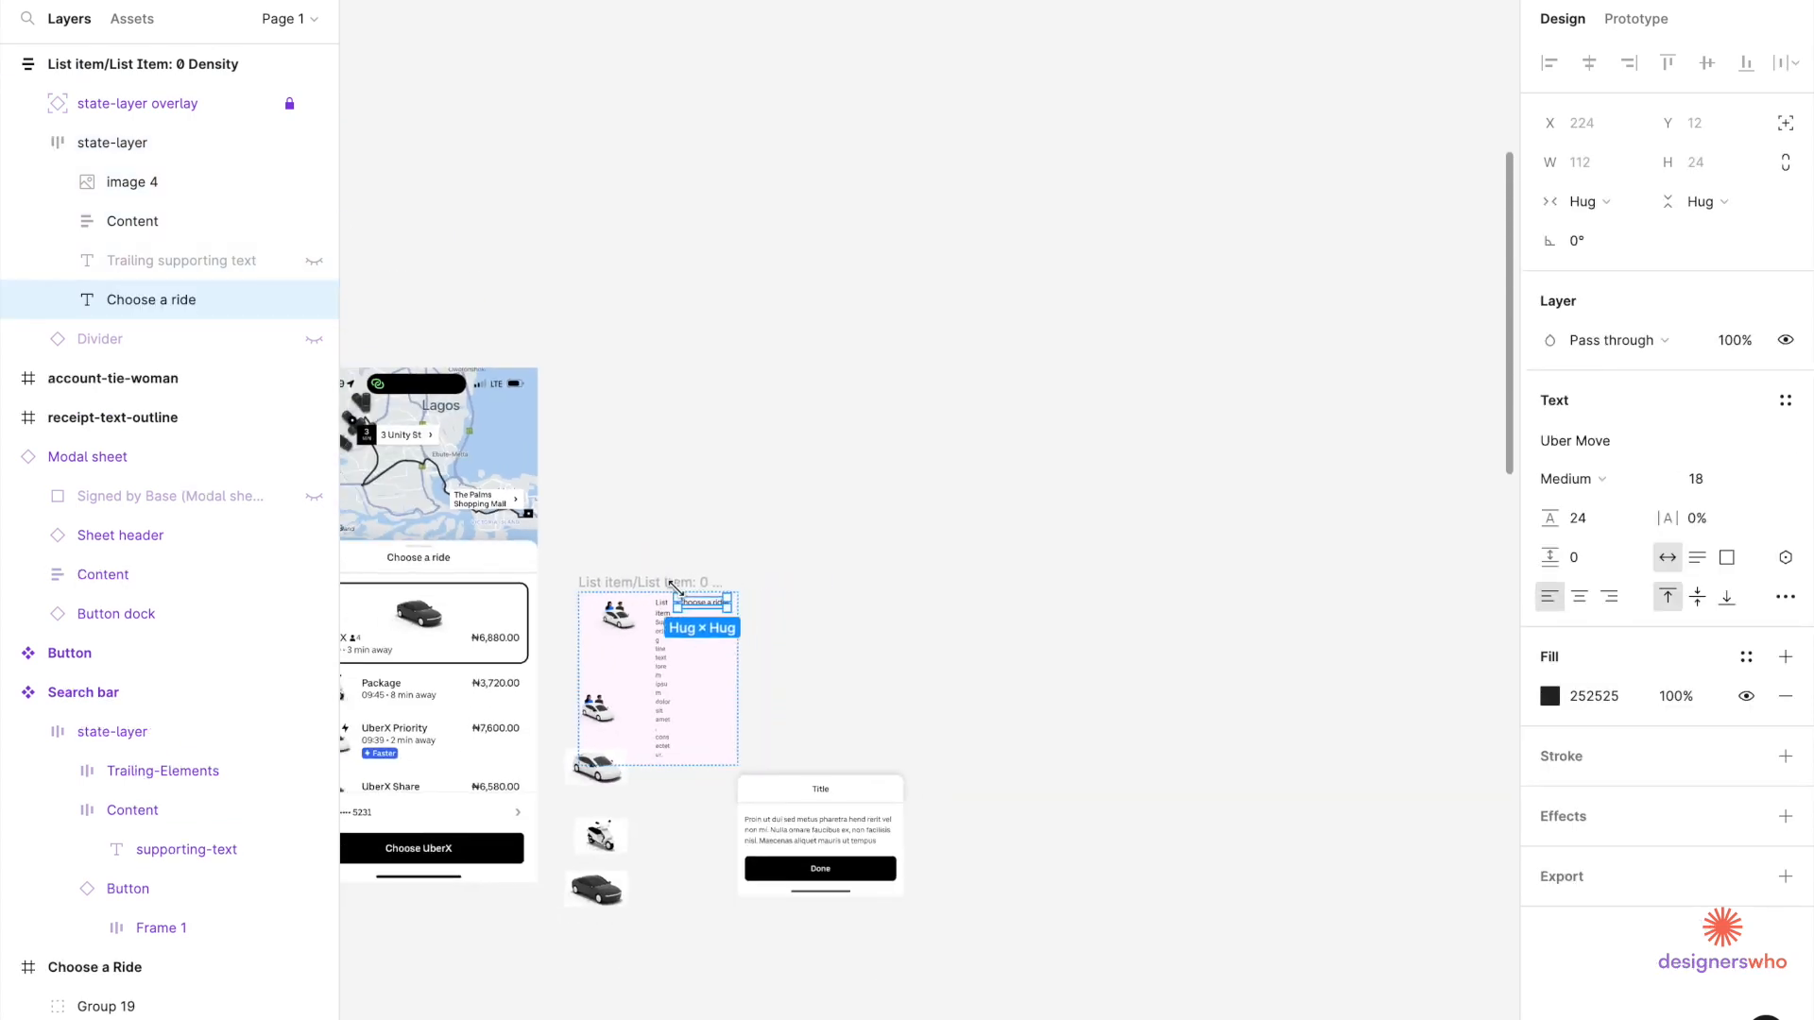
{"action": "scroll", "coordinate": [661, 577], "scroll_direction": "down", "scroll_amount": 3}
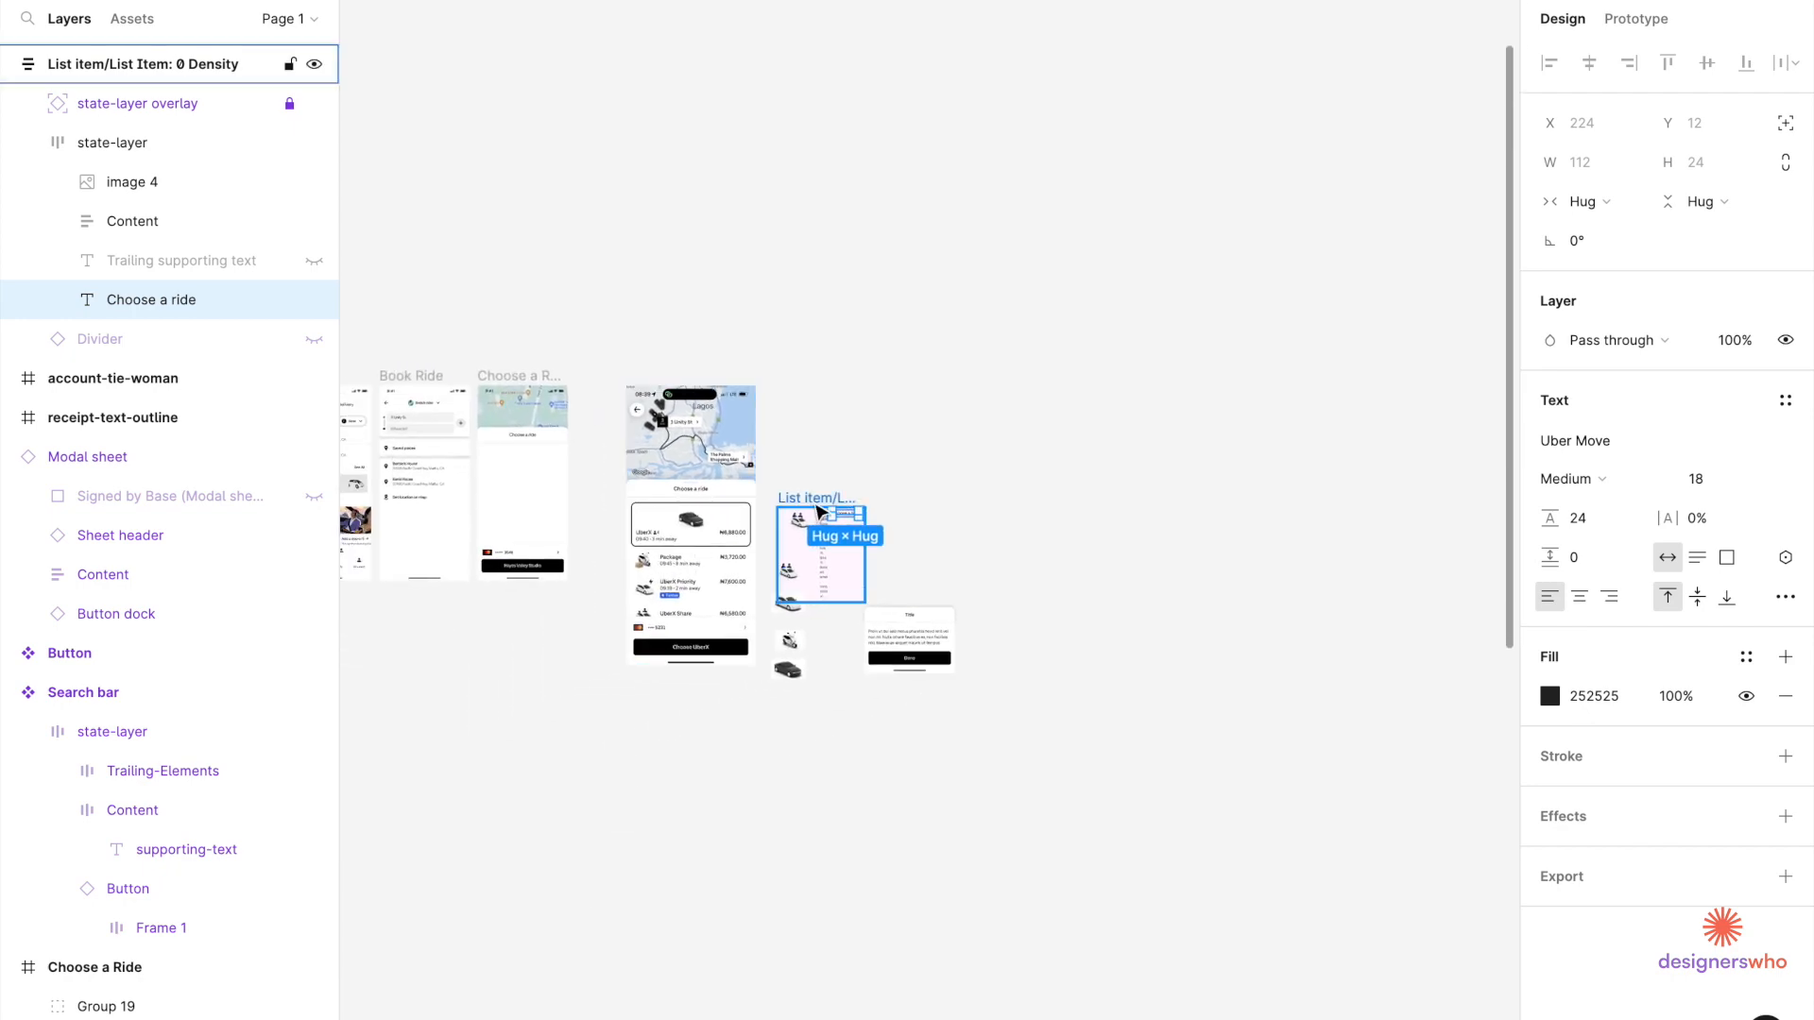
Move the List item onto the Choose a ride screen, flush with its left edge.
{"action": "left_click_drag", "start_coordinate": [794, 505], "coordinate": [520, 482]}
{"action": "scroll", "coordinate": [521, 482], "scroll_direction": "up", "scroll_amount": 10}
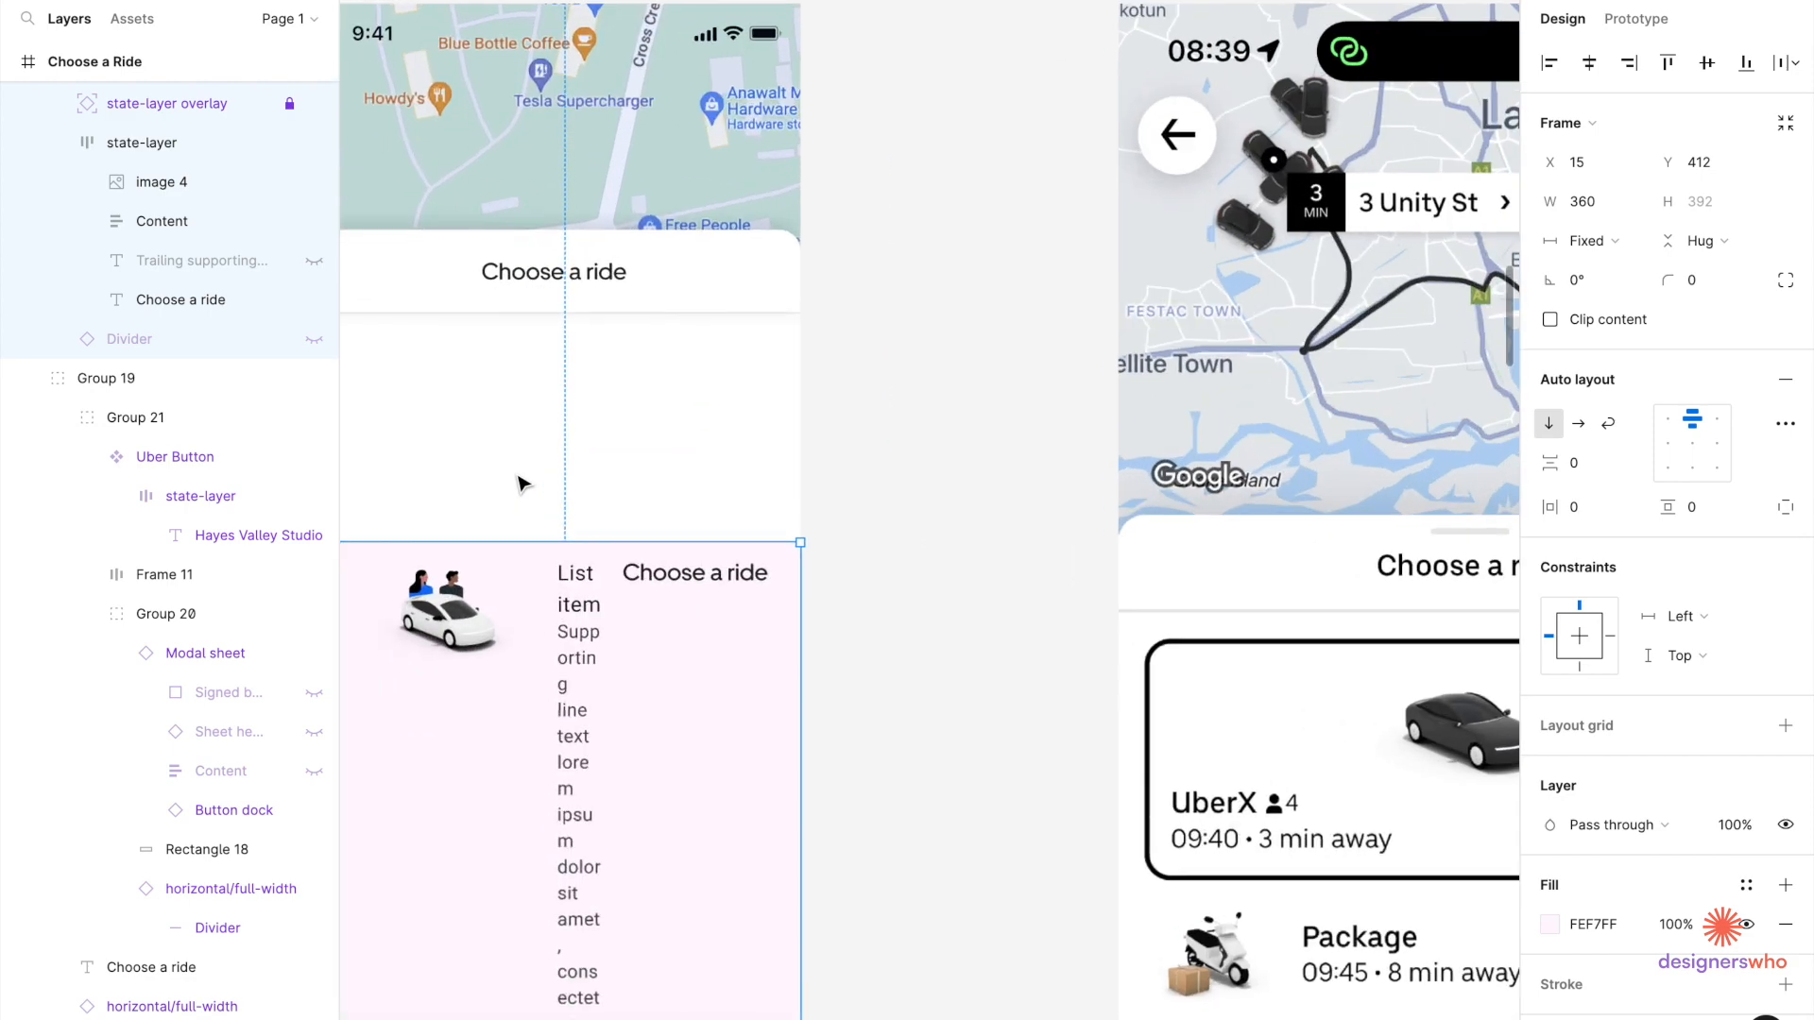
{"action": "left_click_drag", "start_coordinate": [674, 522], "coordinate": [654, 520]}
{"action": "double_click", "coordinate": [706, 513]}
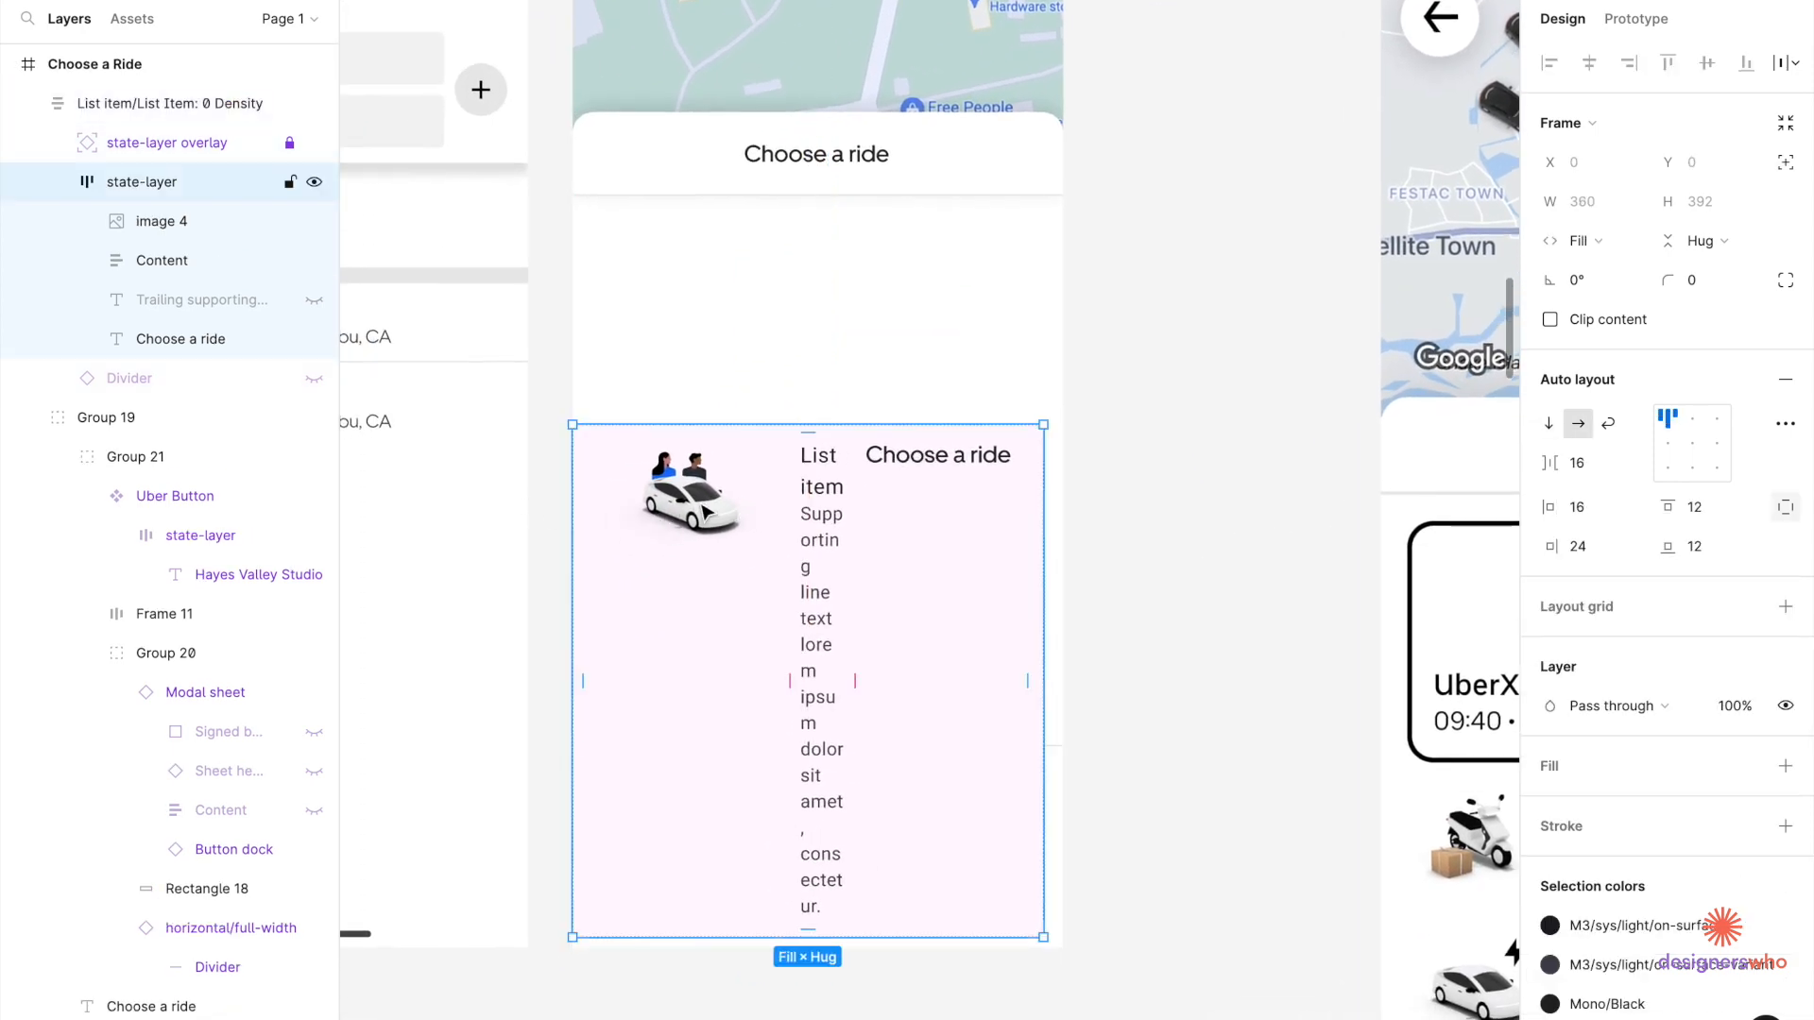
Set the car image width to 40 px, then to 60 px.
{"action": "left_click", "coordinate": [707, 513]}
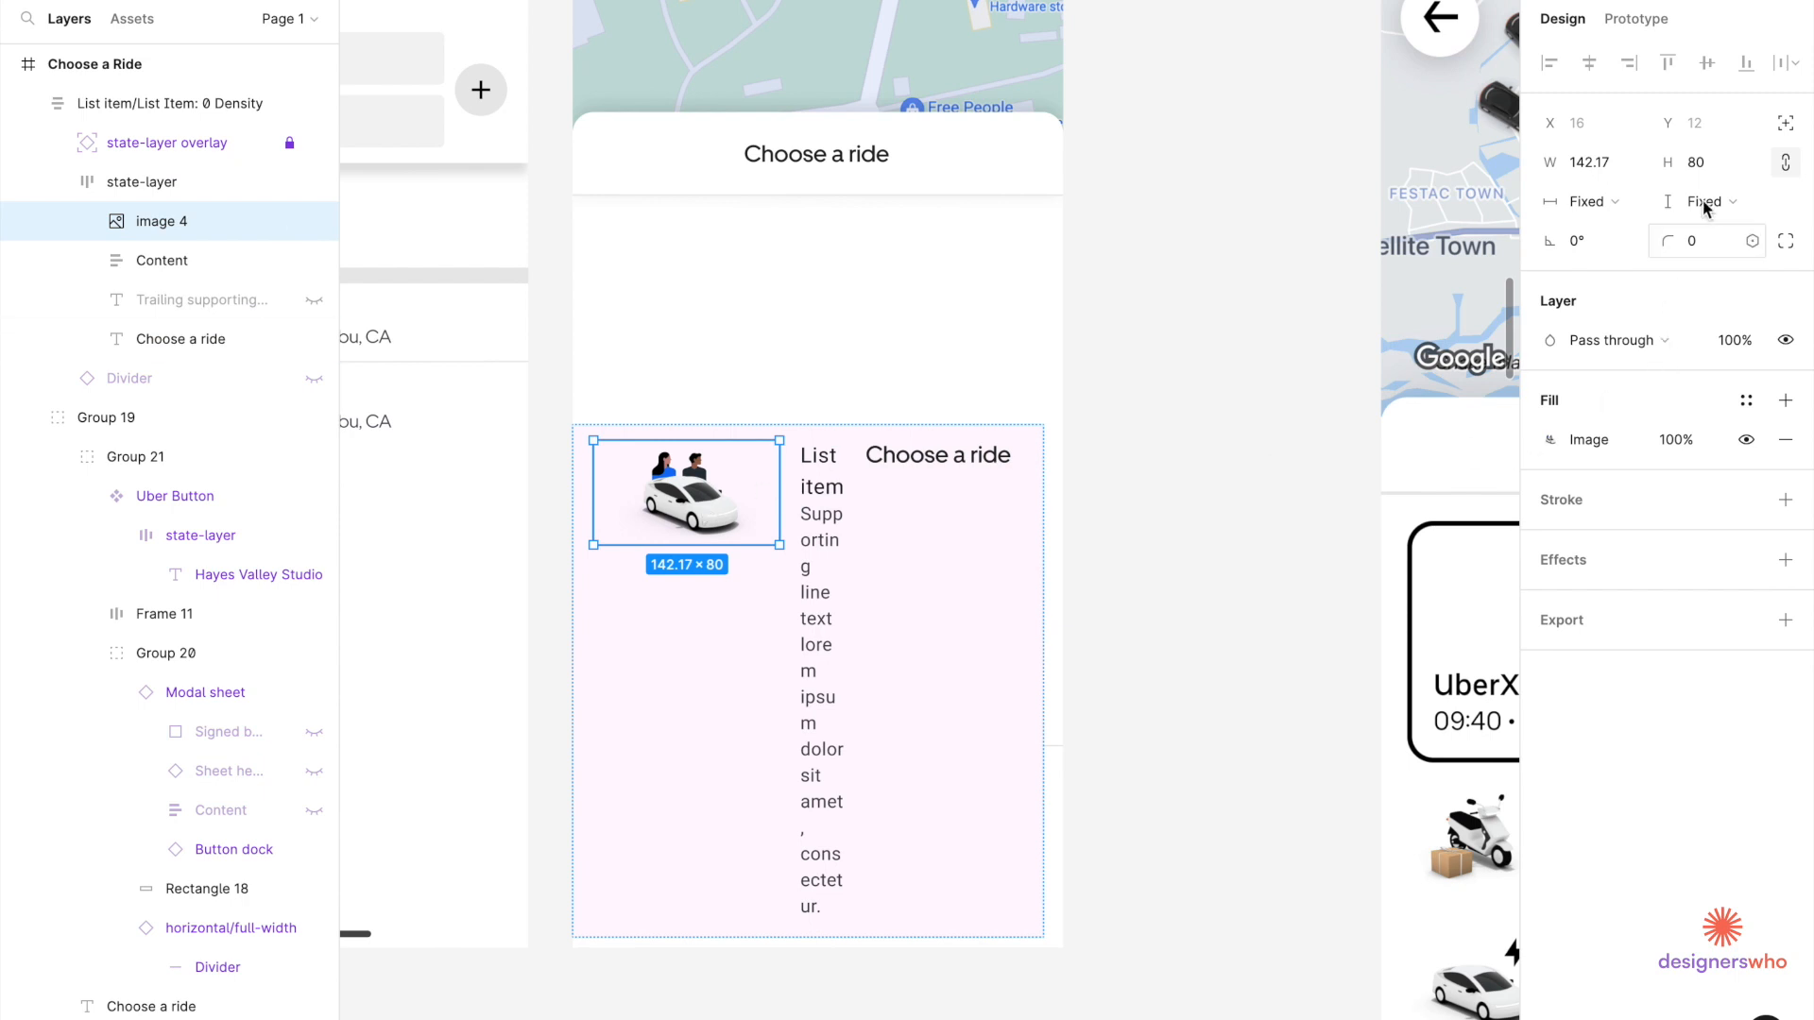
{"action": "left_click", "coordinate": [1588, 162]}
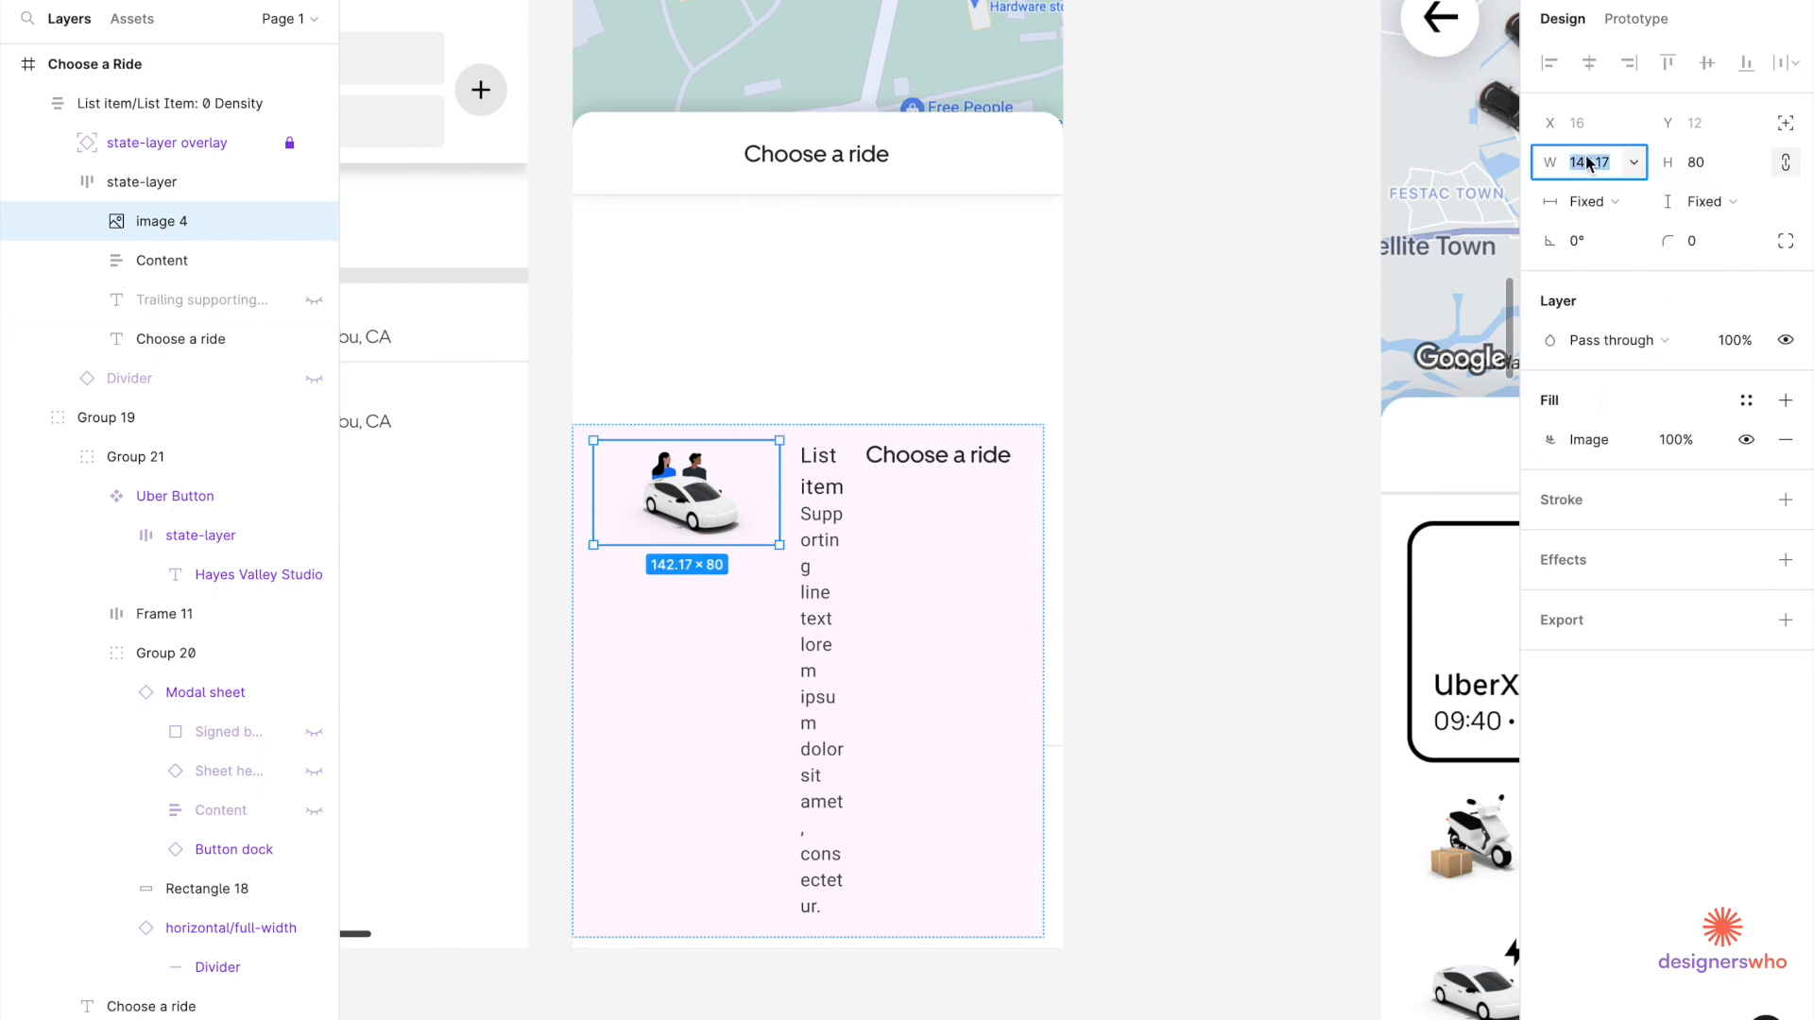
{"action": "type", "text": "40"}
{"action": "key", "text": "Return"}
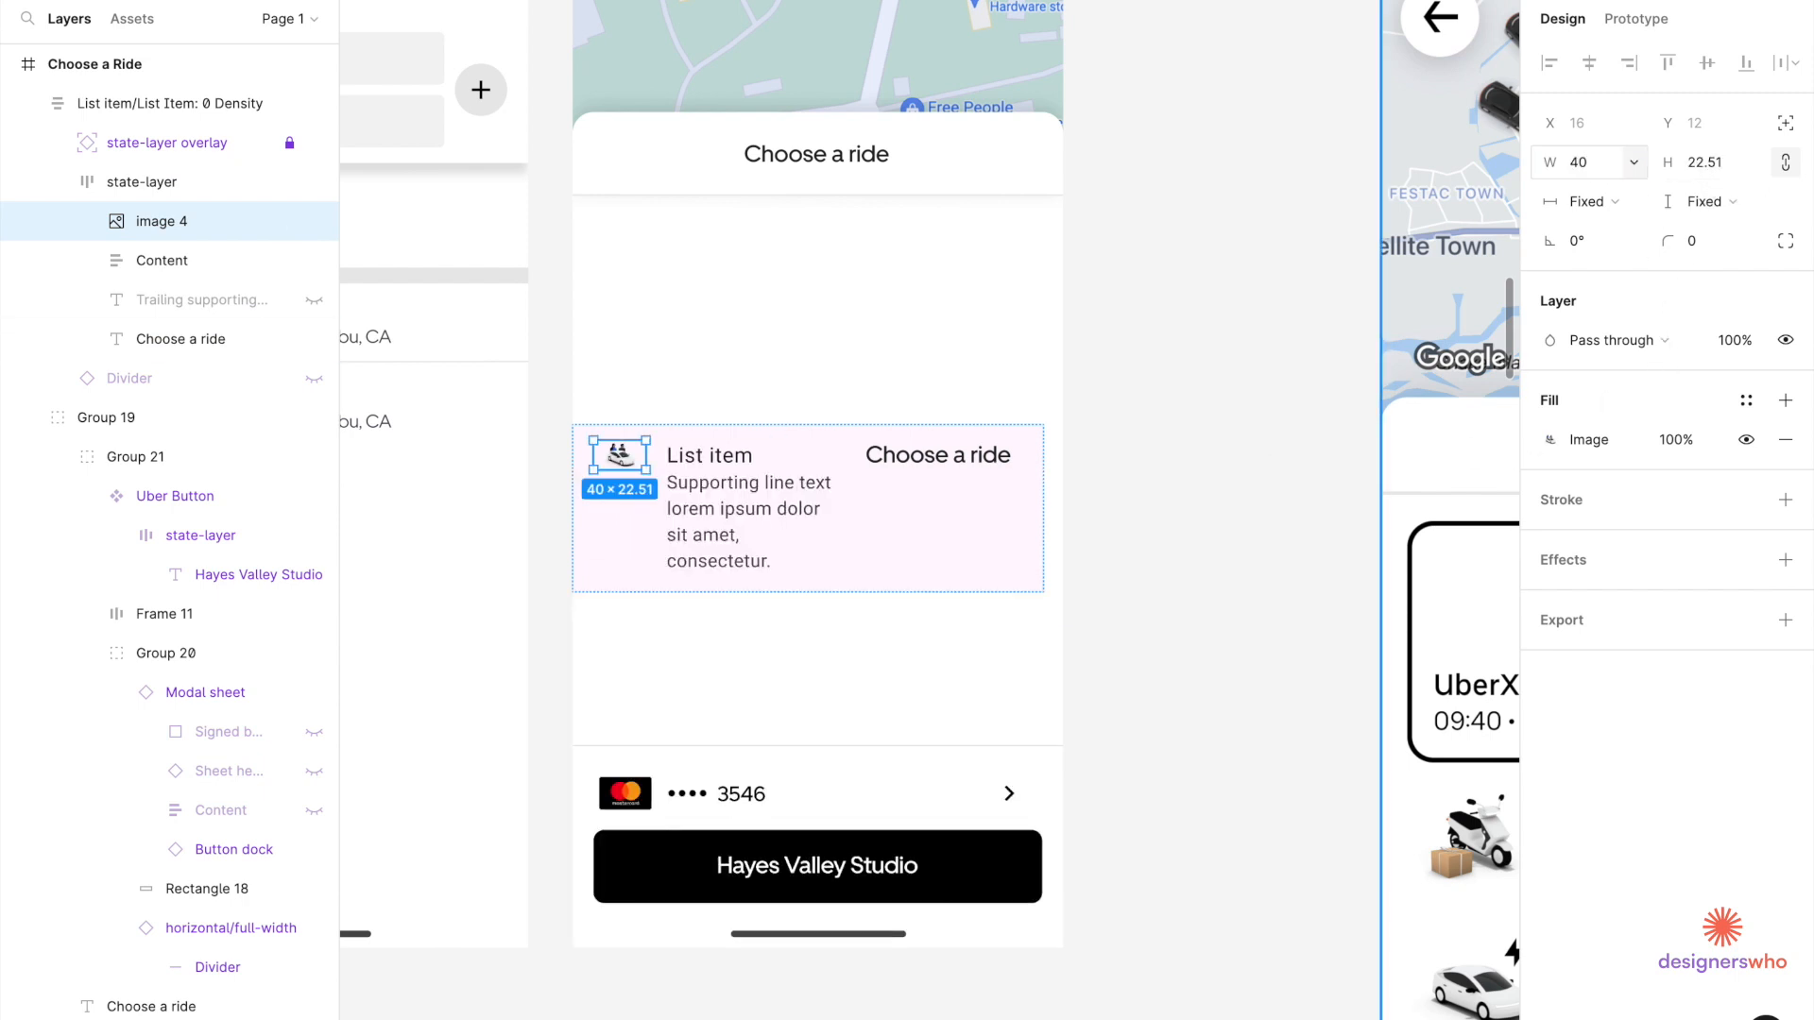
{"action": "left_click", "coordinate": [1637, 179]}
{"action": "left_click", "coordinate": [1605, 176]}
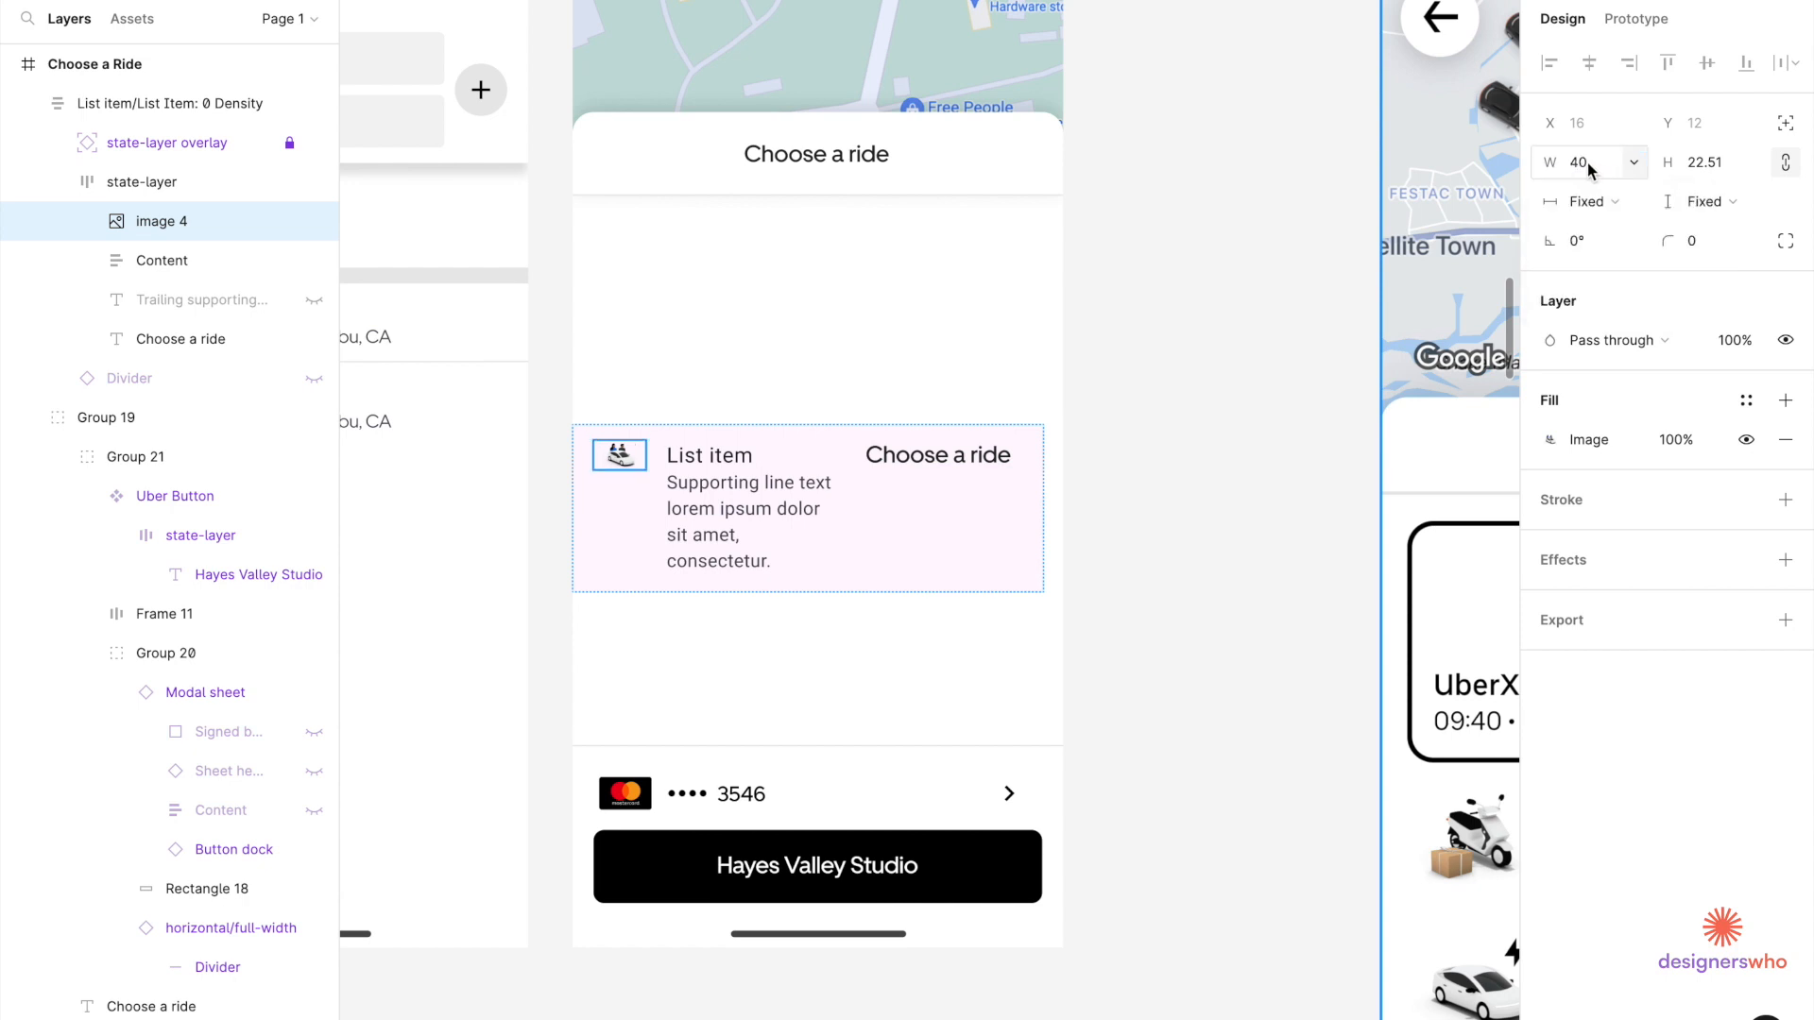
{"action": "left_click", "coordinate": [1589, 168]}
{"action": "type", "text": "60"}
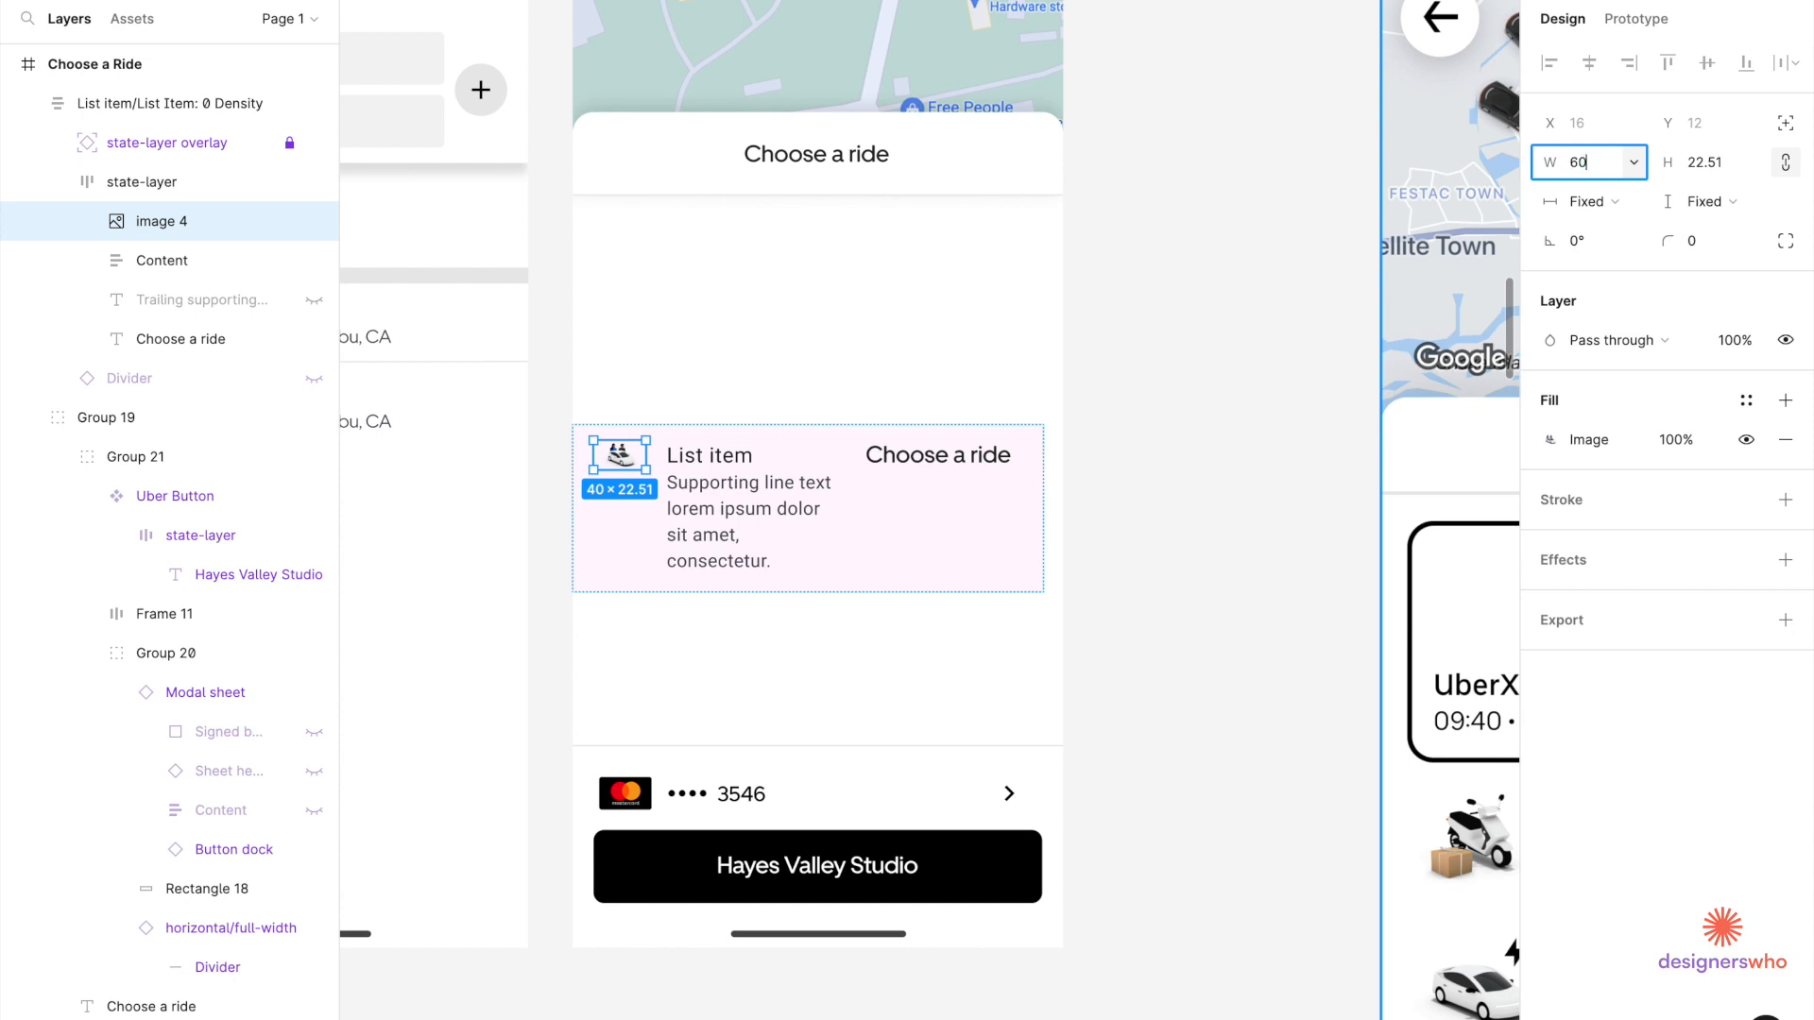
{"action": "key", "text": "Return"}
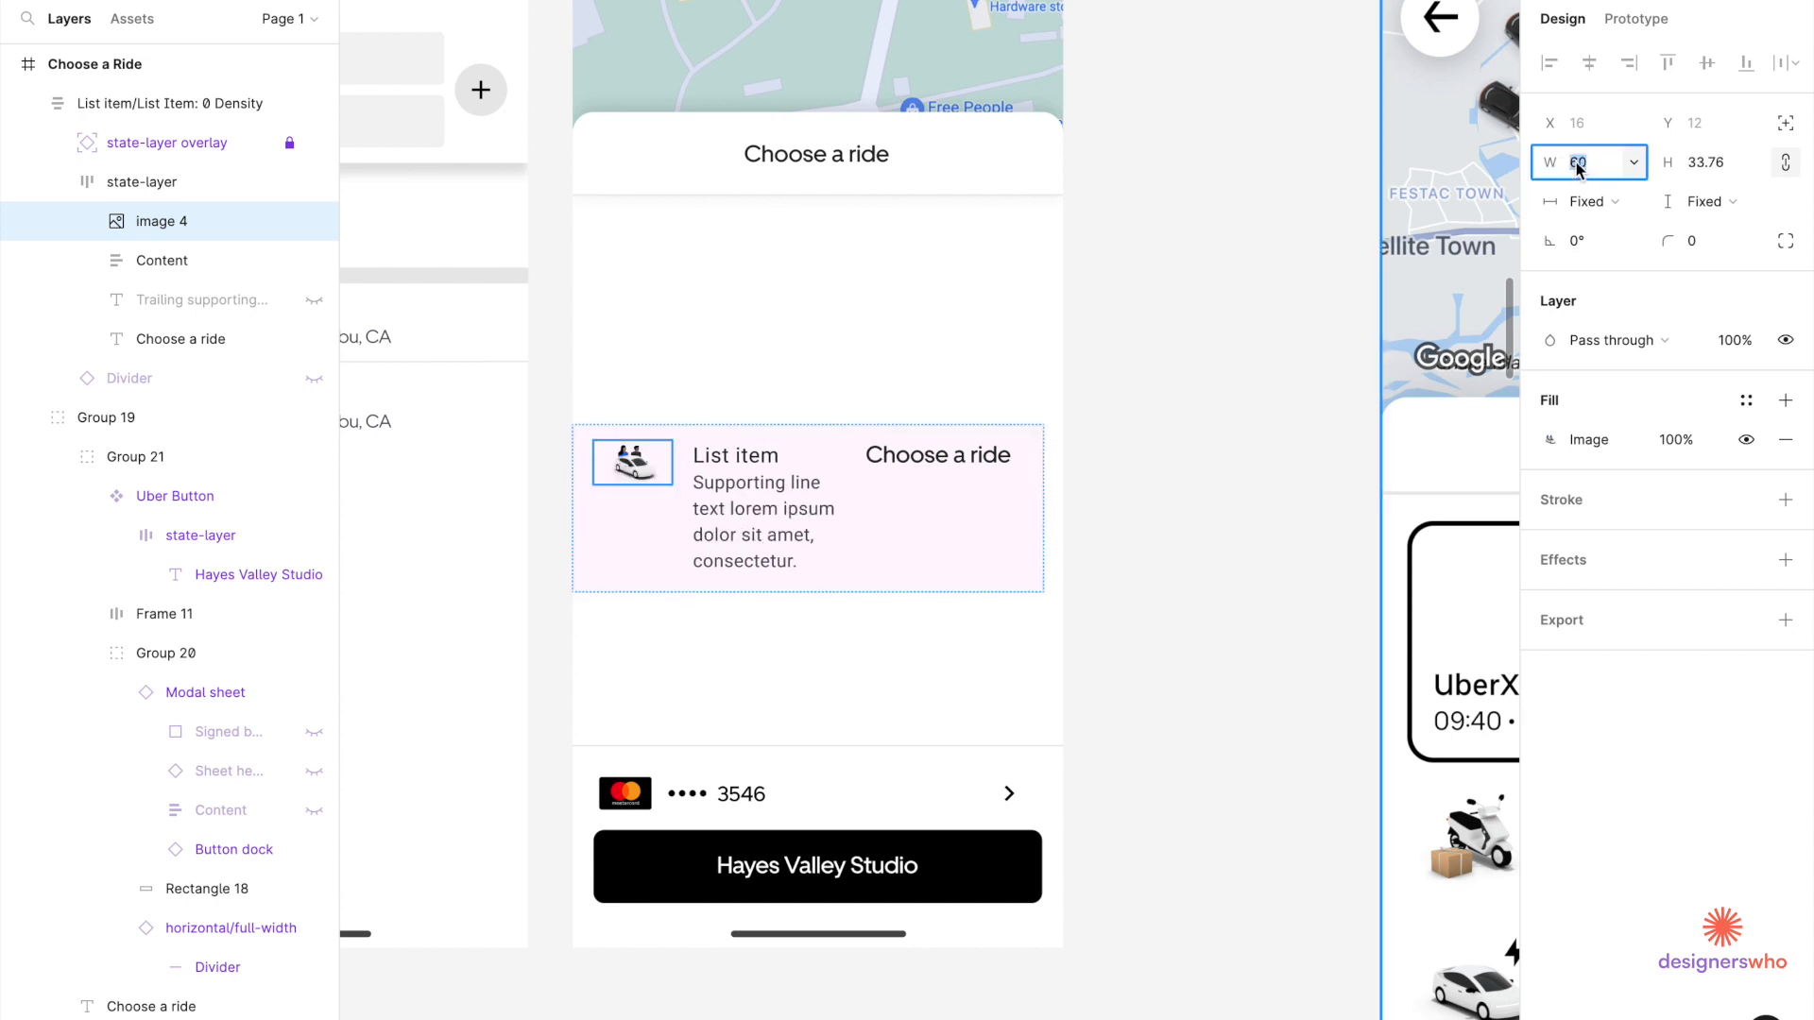
Widen the car image to 80 and then 100 px, then select the Choose a ride text.
{"action": "left_click", "coordinate": [1578, 166]}
{"action": "type", "text": "80"}
{"action": "key", "text": "Return"}
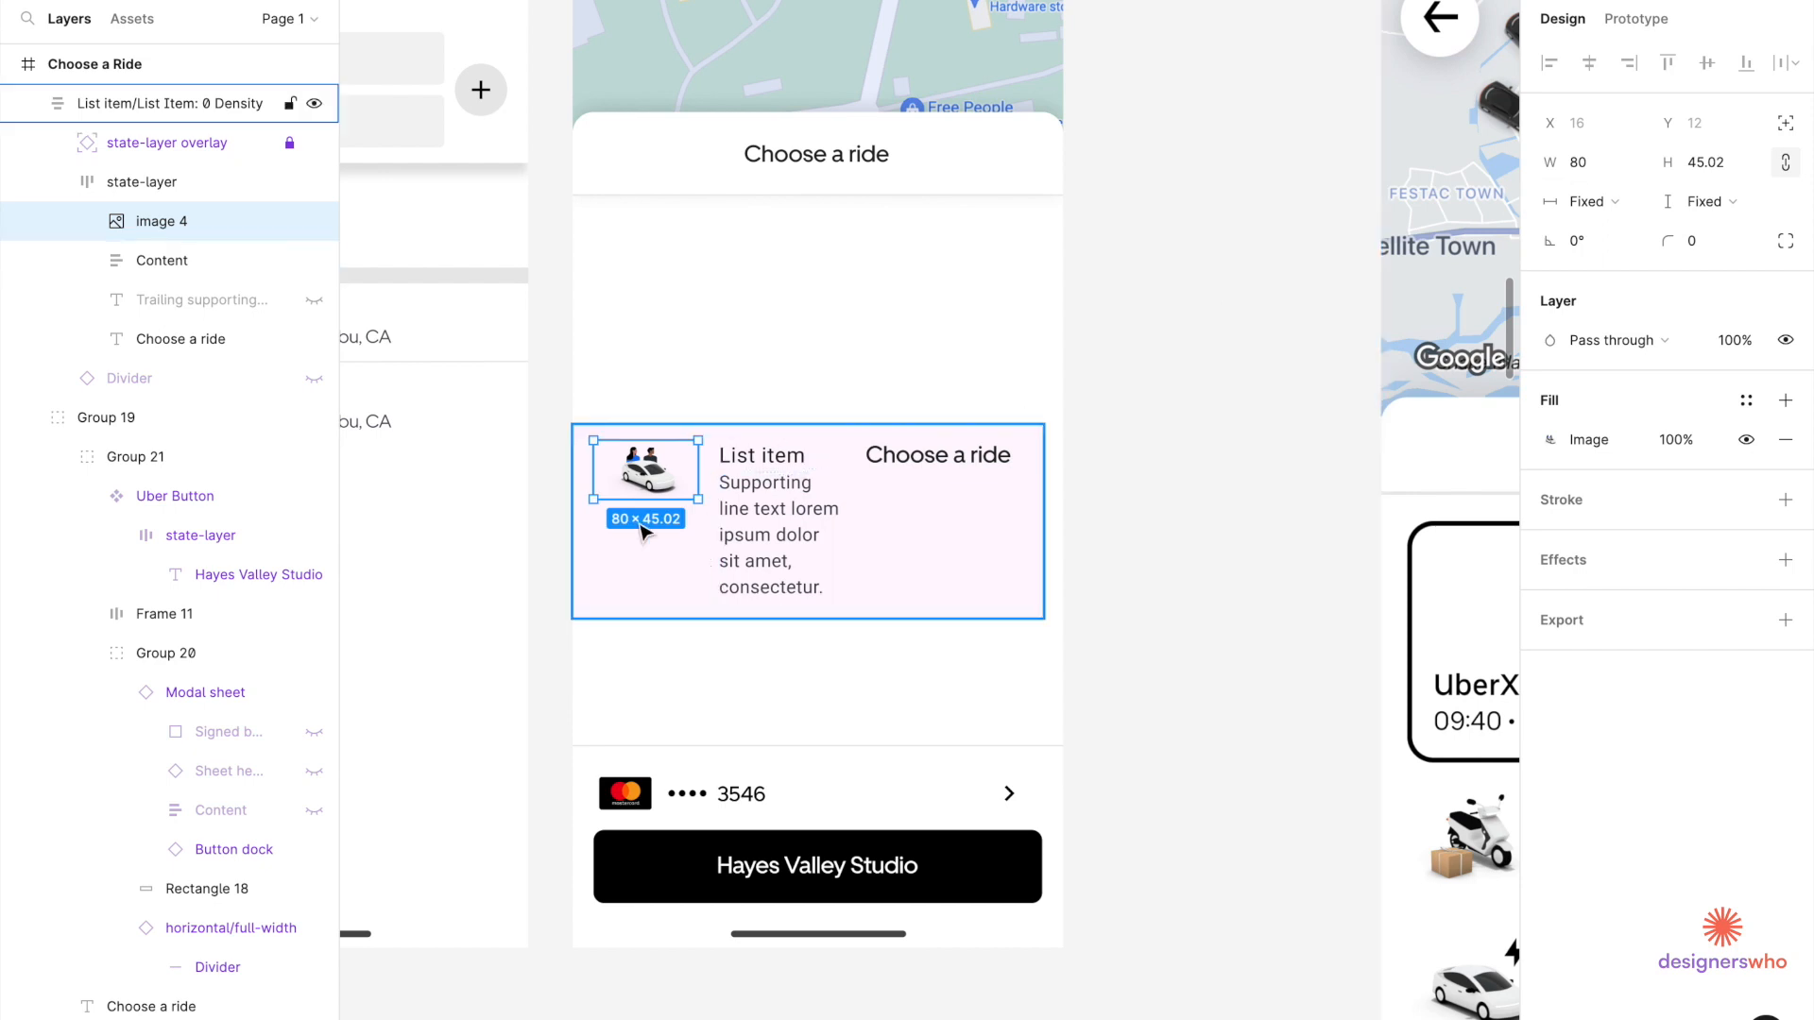
{"action": "left_click", "coordinate": [1596, 169]}
{"action": "type", "text": "100"}
{"action": "key", "text": "Return"}
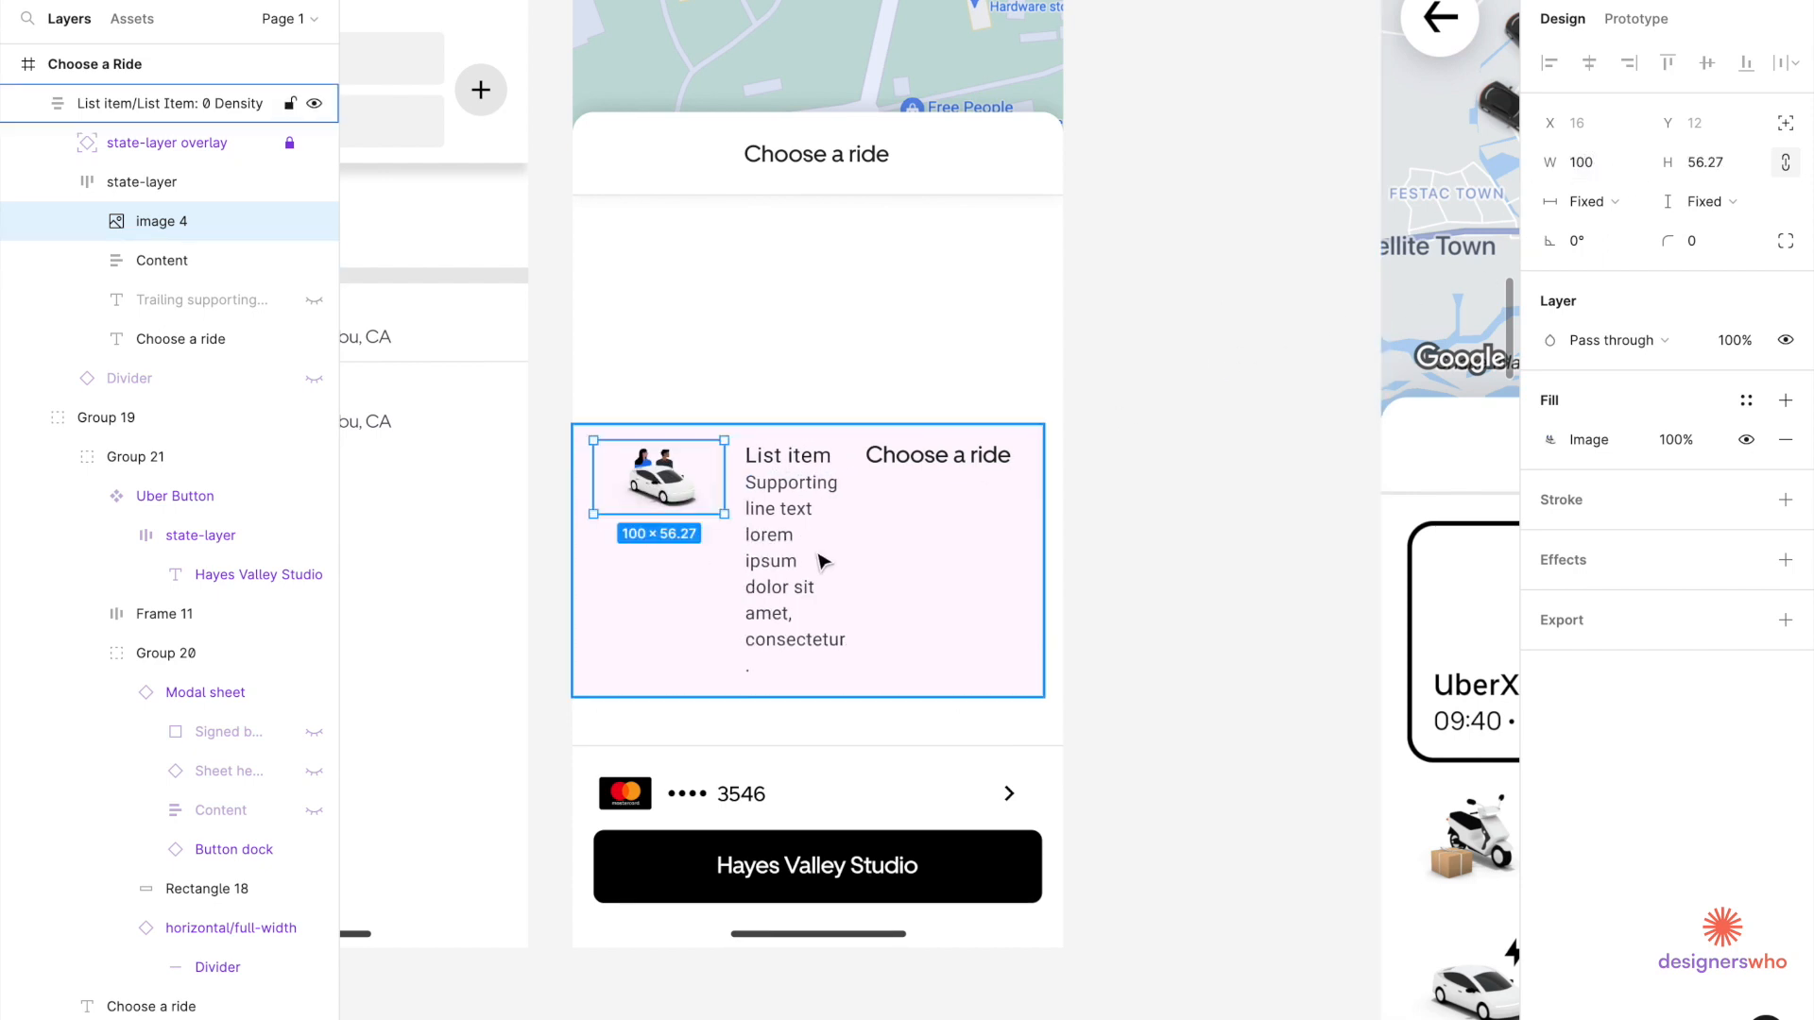
{"action": "left_click", "coordinate": [784, 570]}
{"action": "left_click", "coordinate": [935, 463]}
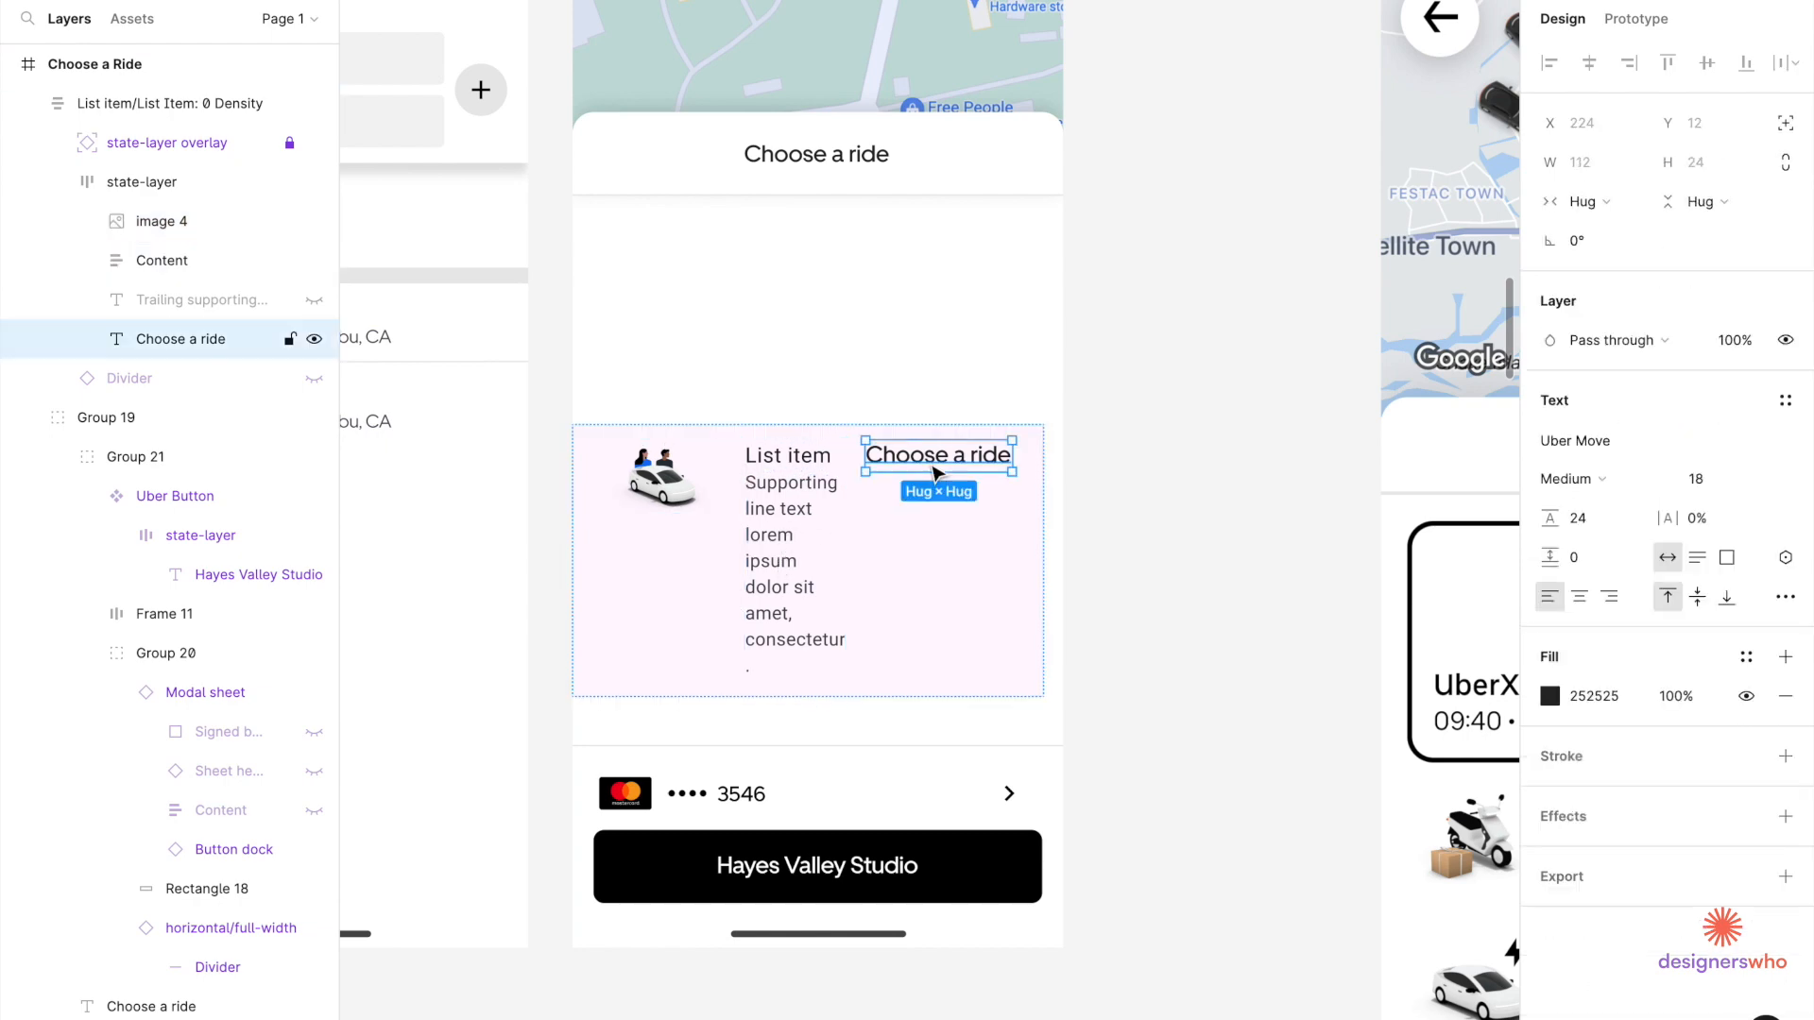
Replace the list item's trailing text with the price $23.50.
{"action": "scroll", "coordinate": [1105, 612], "scroll_direction": "down", "scroll_amount": 6}
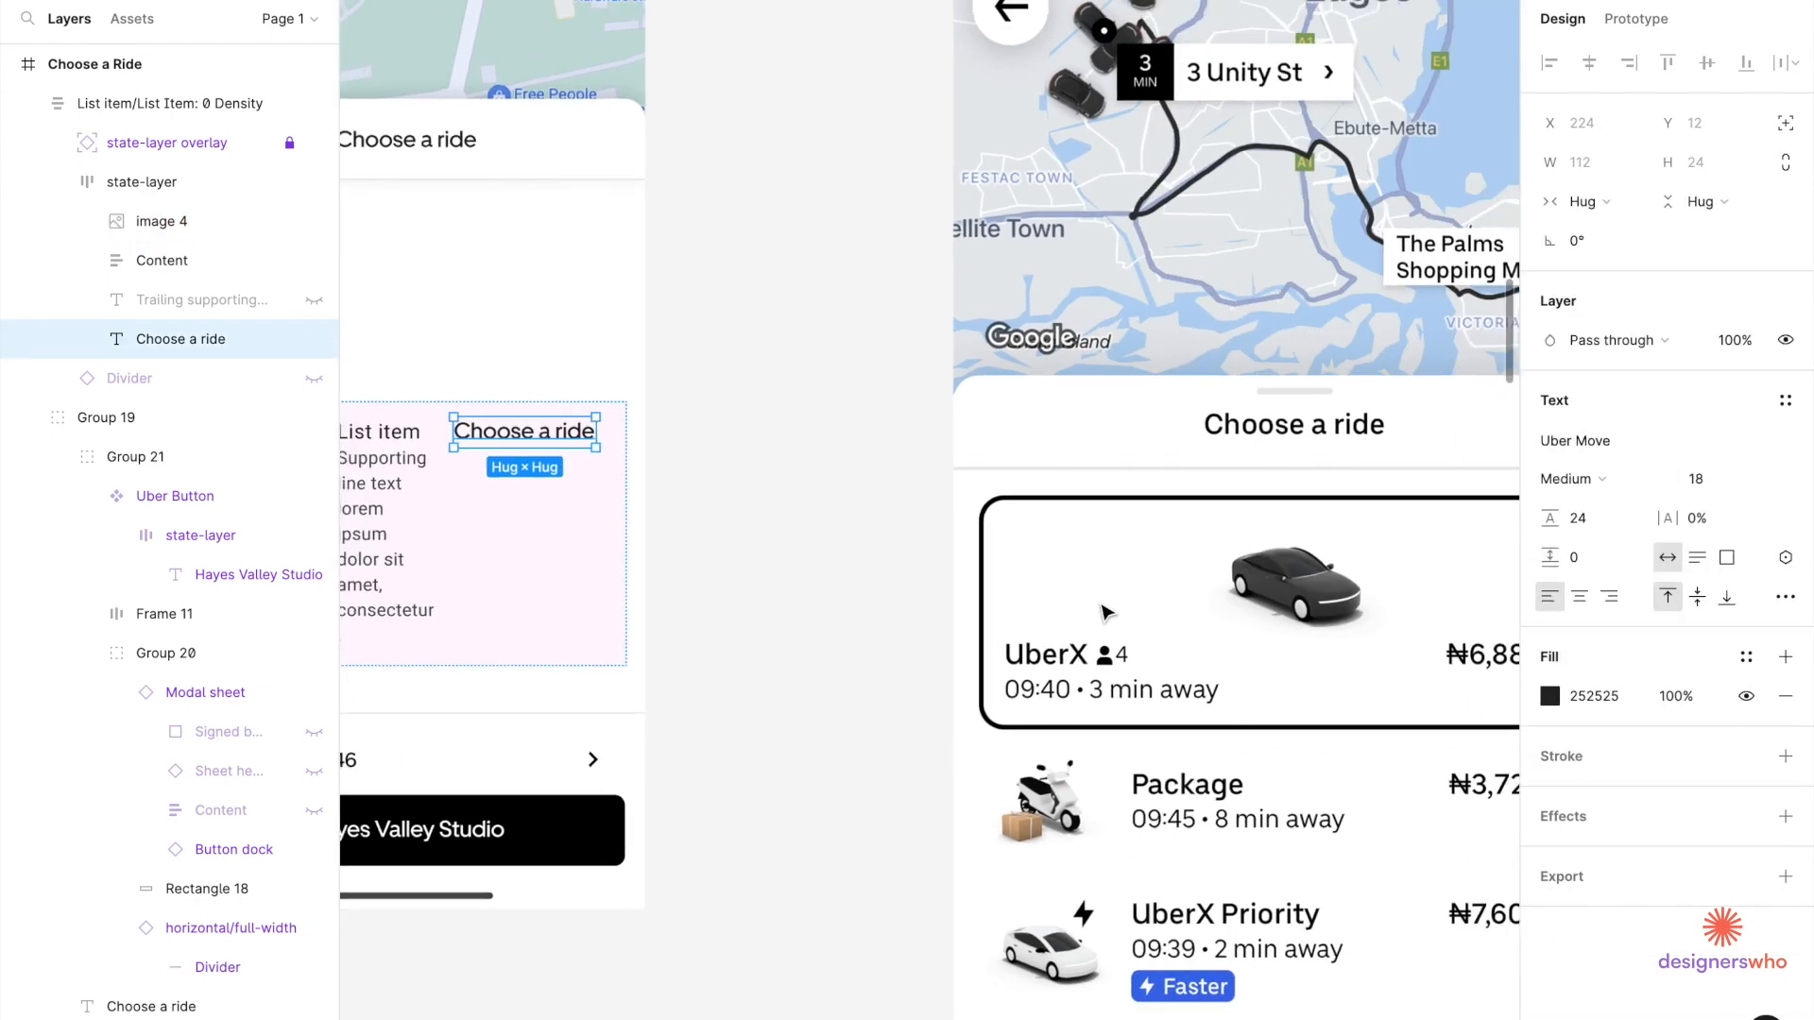
{"action": "scroll", "coordinate": [1105, 612], "scroll_direction": "up", "scroll_amount": 4}
{"action": "scroll", "coordinate": [1105, 612], "scroll_direction": "left", "scroll_amount": 2}
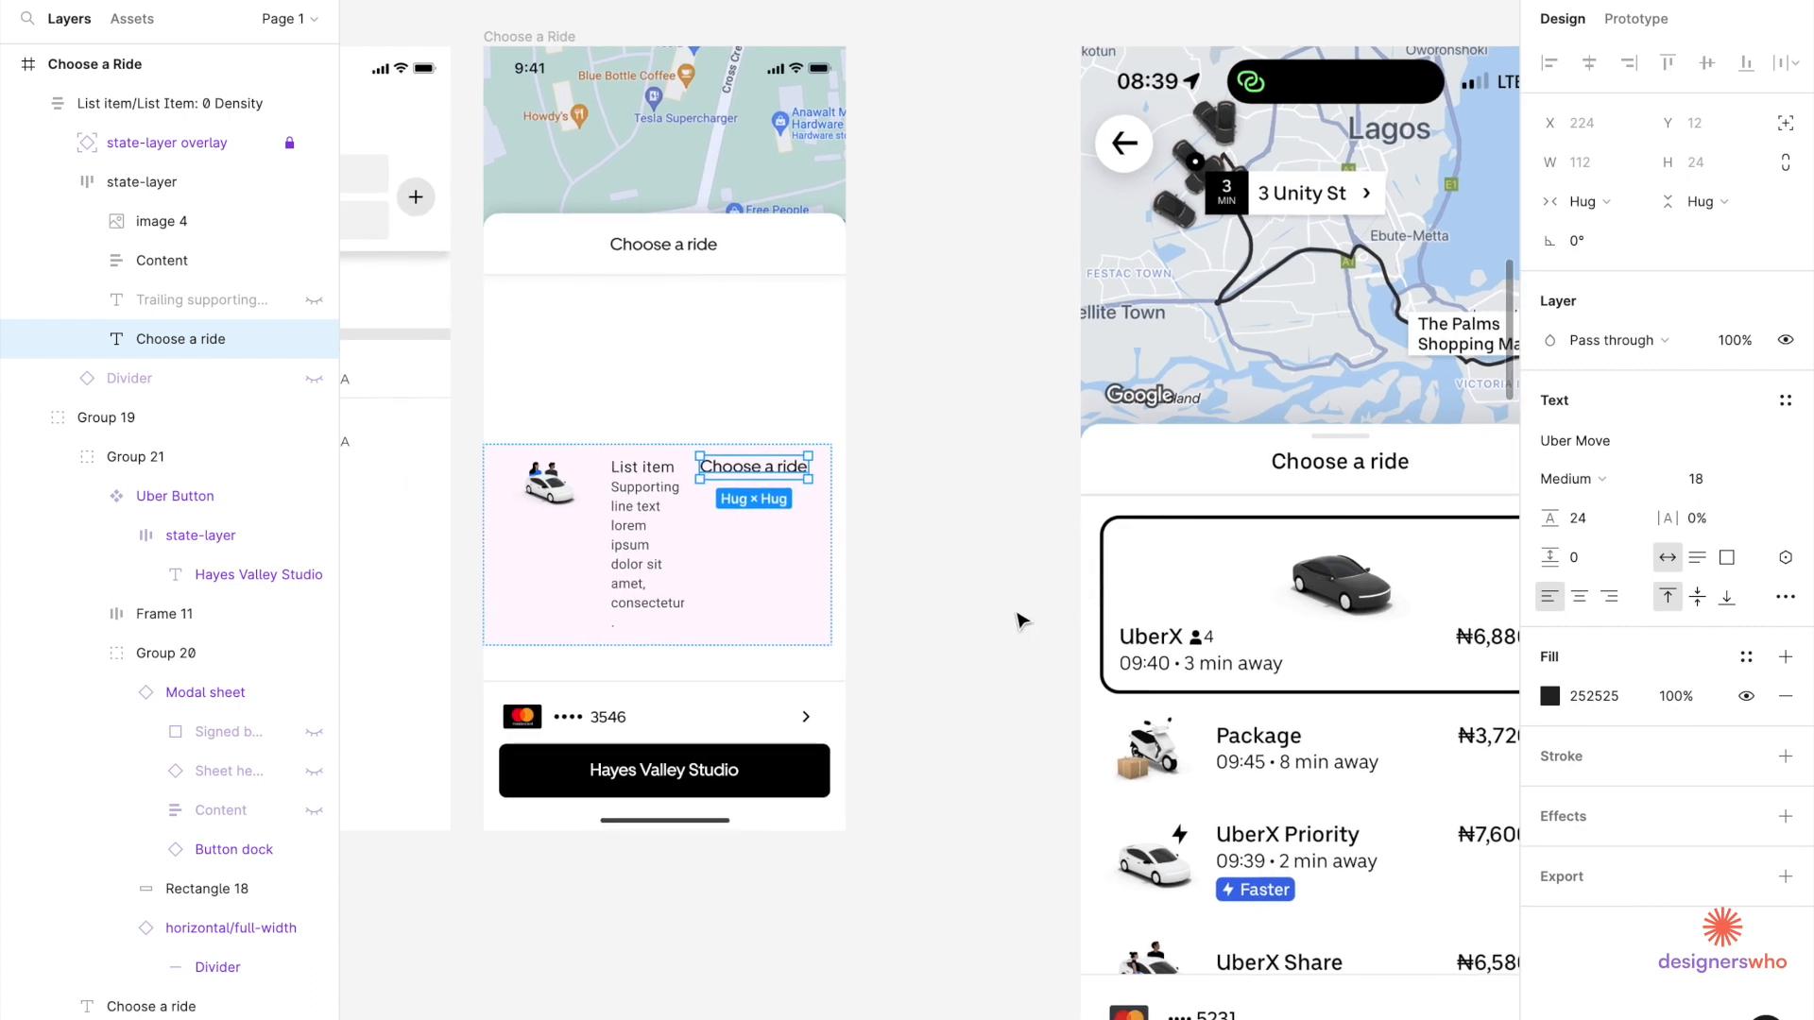
{"action": "double_click", "coordinate": [768, 468]}
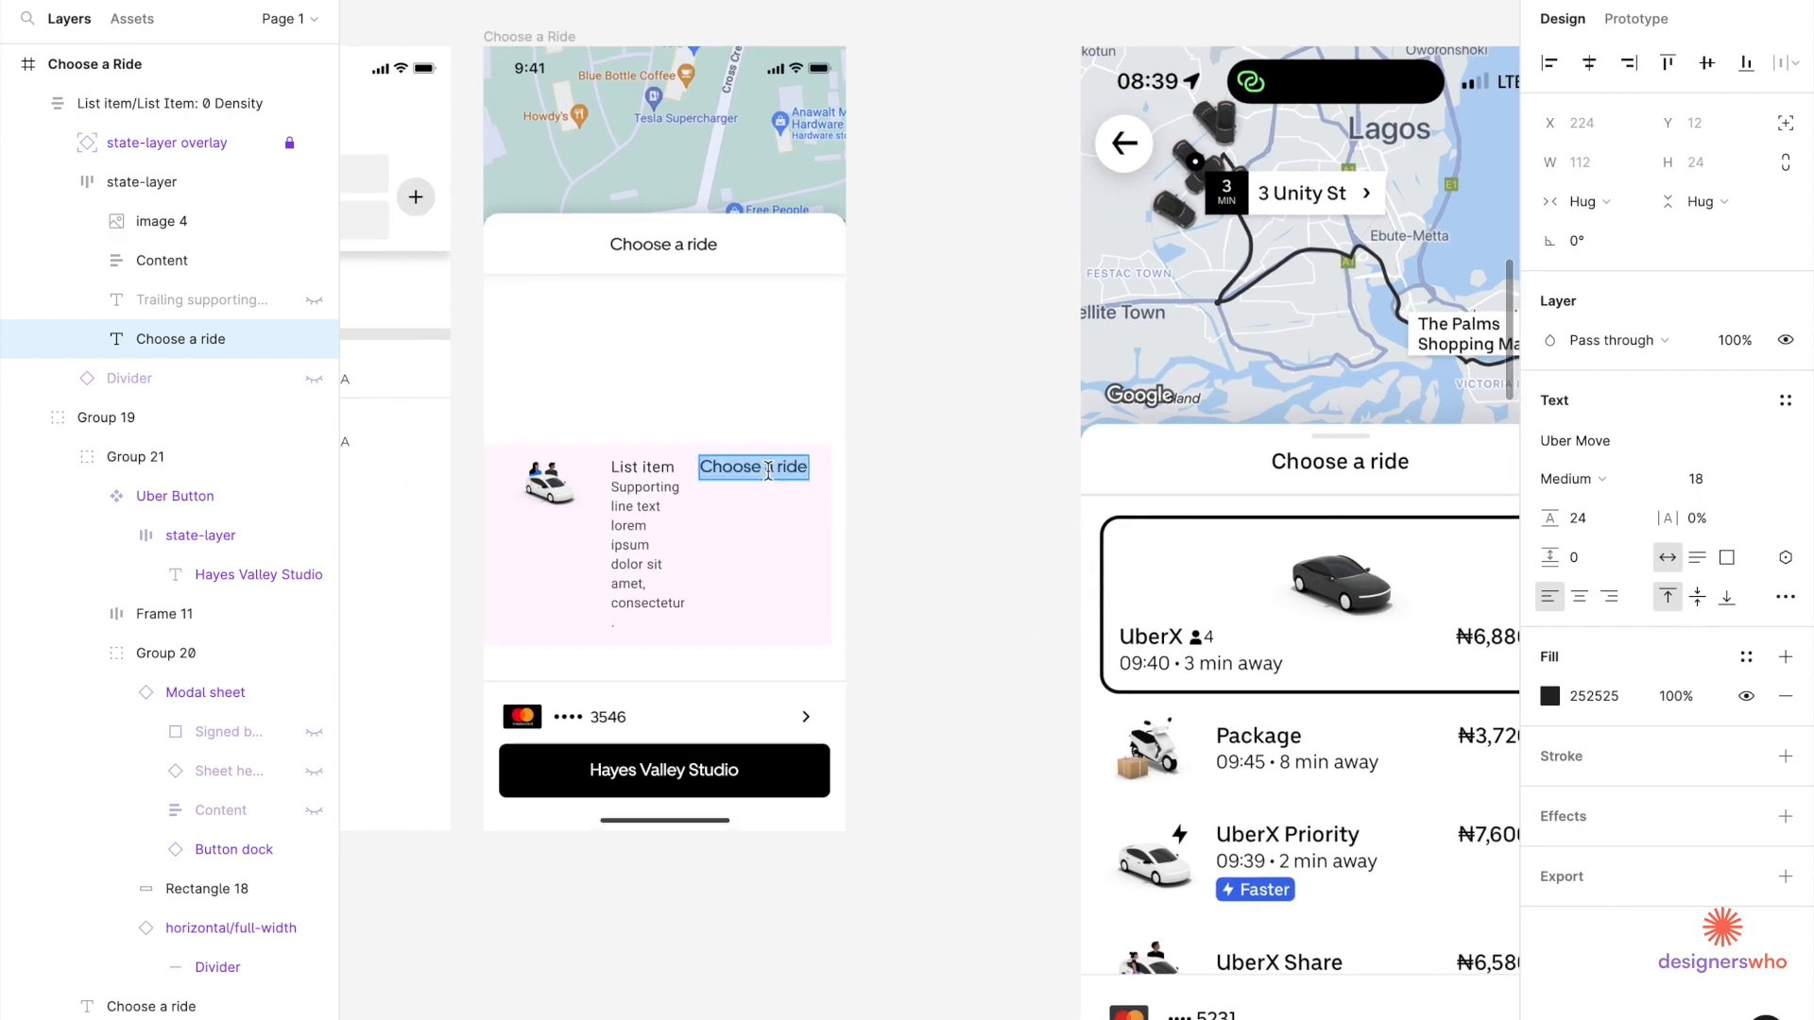
{"action": "key", "text": "BackSpace"}
{"action": "type", "text": "$2"}
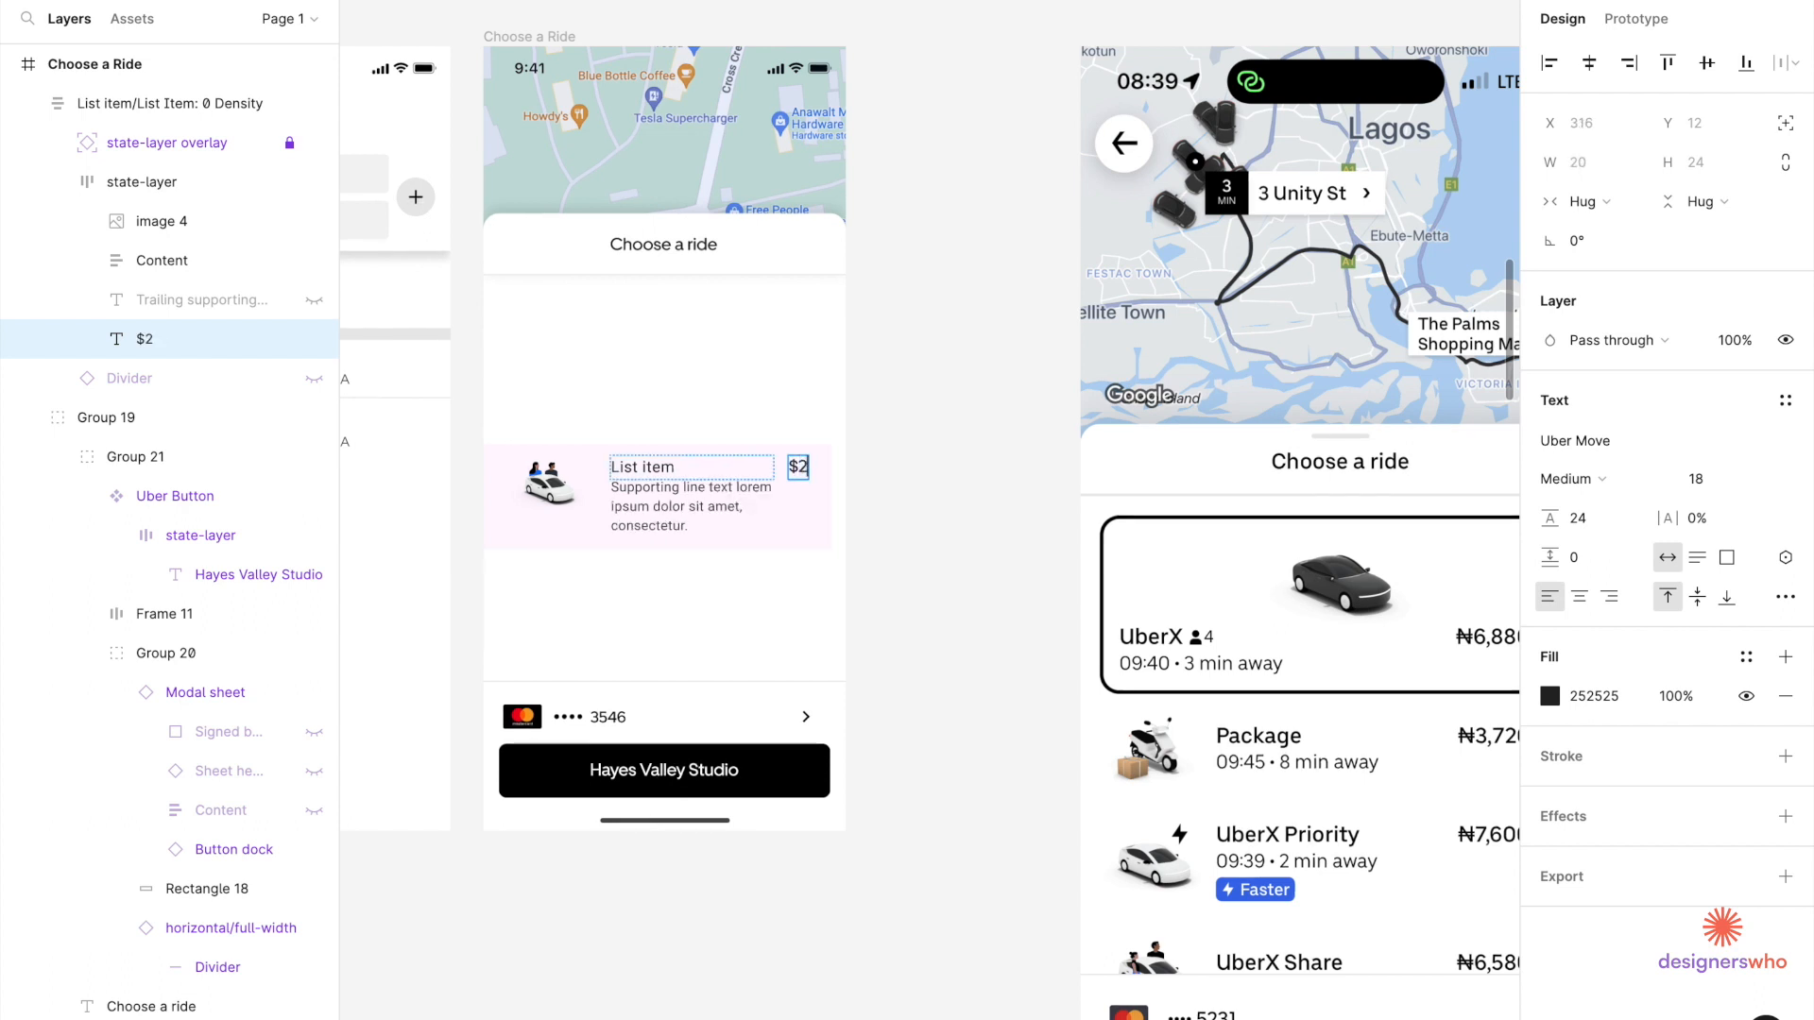
{"action": "type", "text": "3.00"}
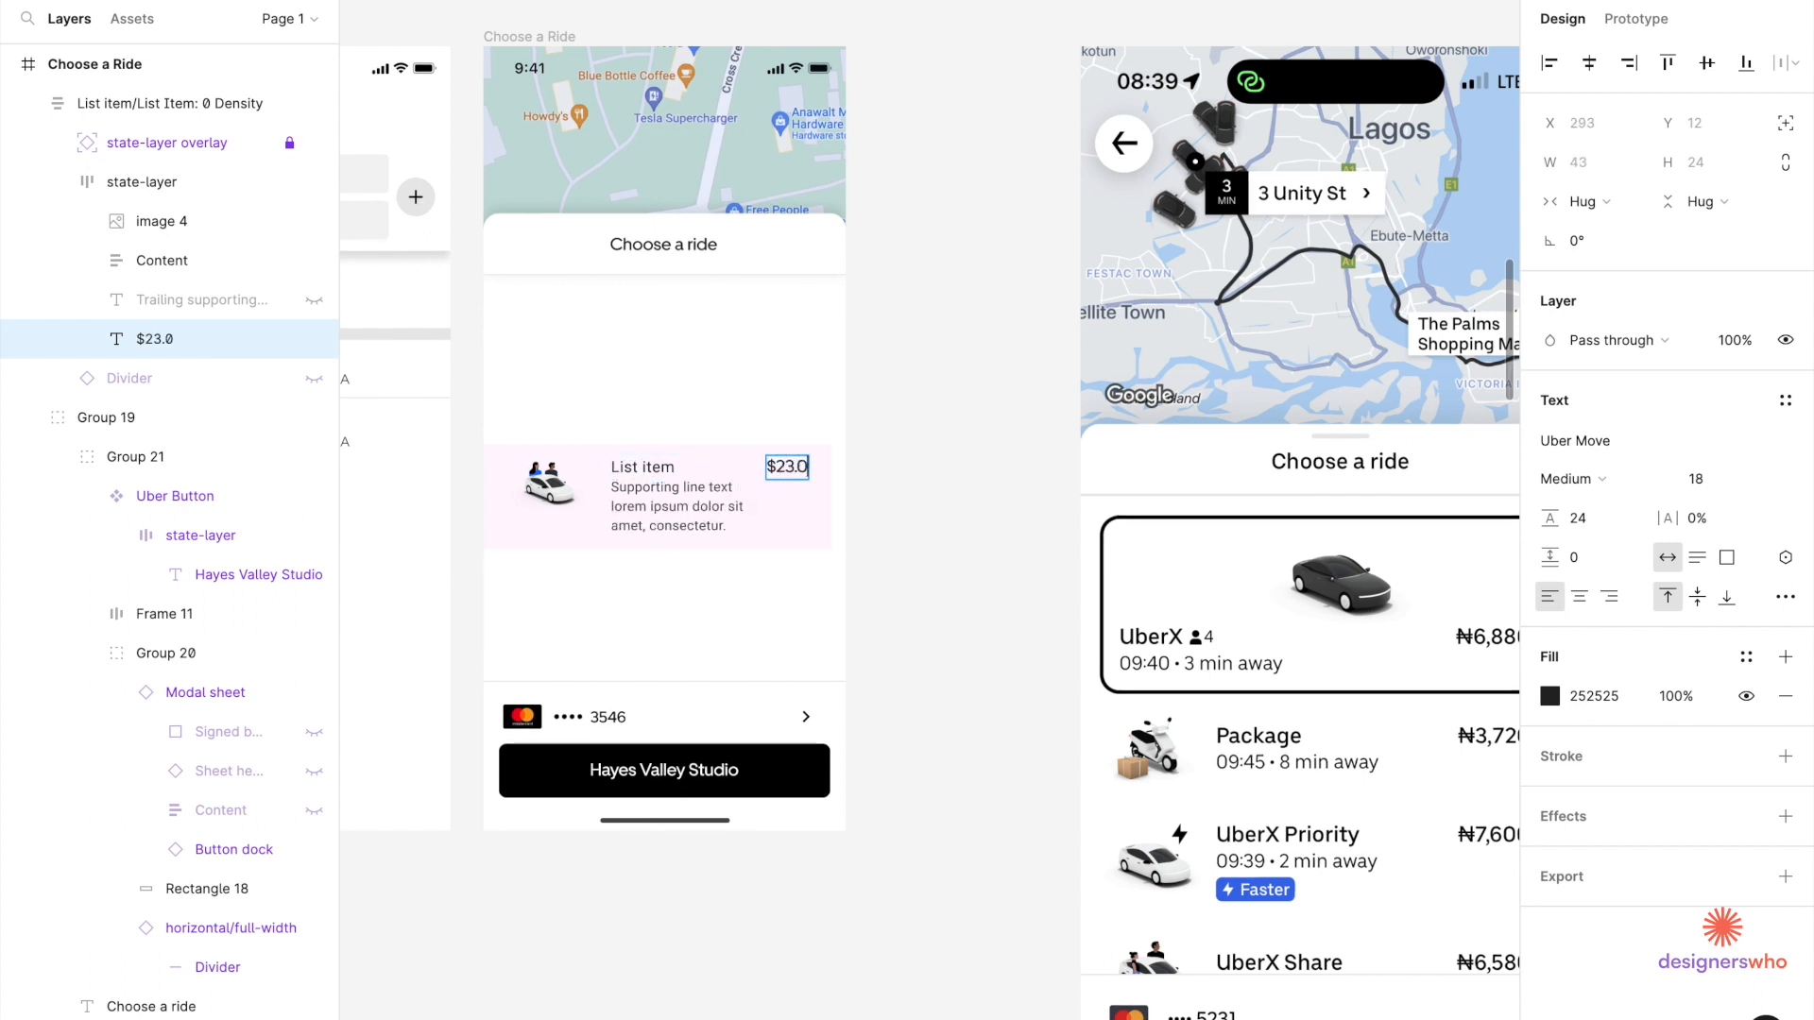
{"action": "key", "text": "BackSpace"}
{"action": "key", "text": "BackSpace"}
{"action": "type", "text": "50"}
Rename the list item headline to 'UberX Share'.
{"action": "scroll", "coordinate": [697, 530], "scroll_direction": "down", "scroll_amount": 5}
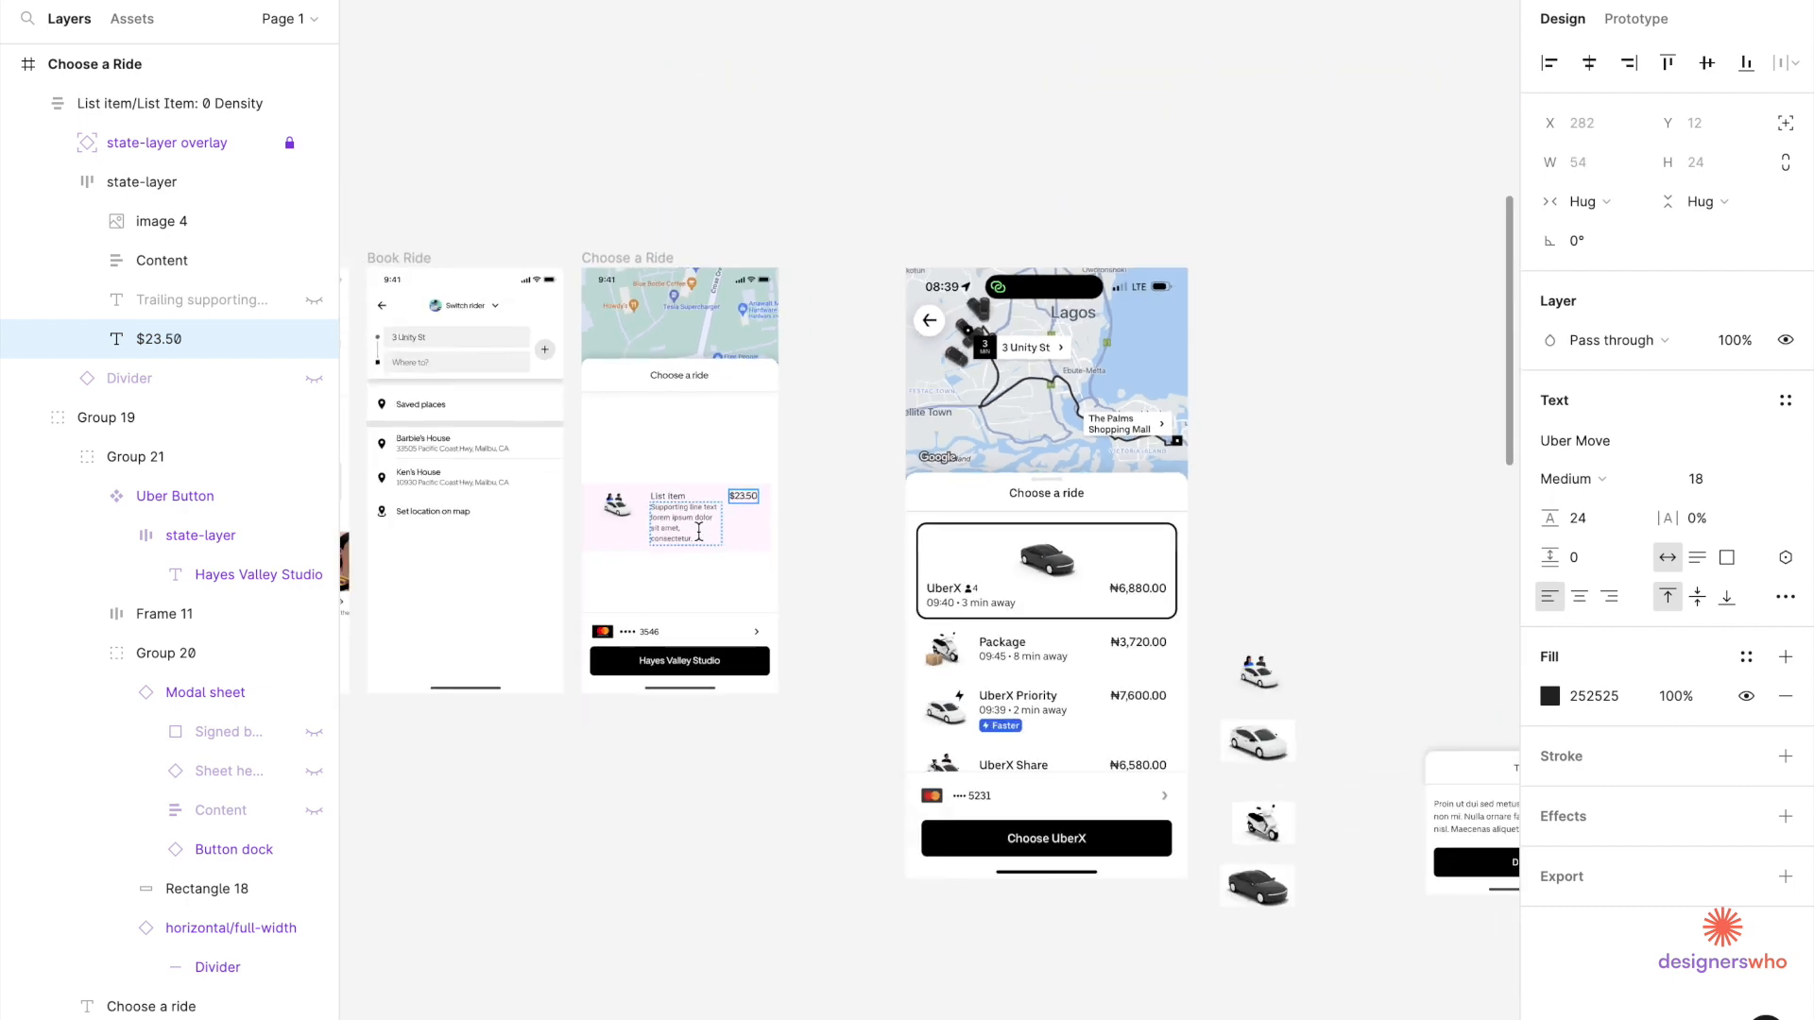
{"action": "scroll", "coordinate": [699, 532], "scroll_direction": "up", "scroll_amount": 5}
{"action": "double_click", "coordinate": [661, 466]}
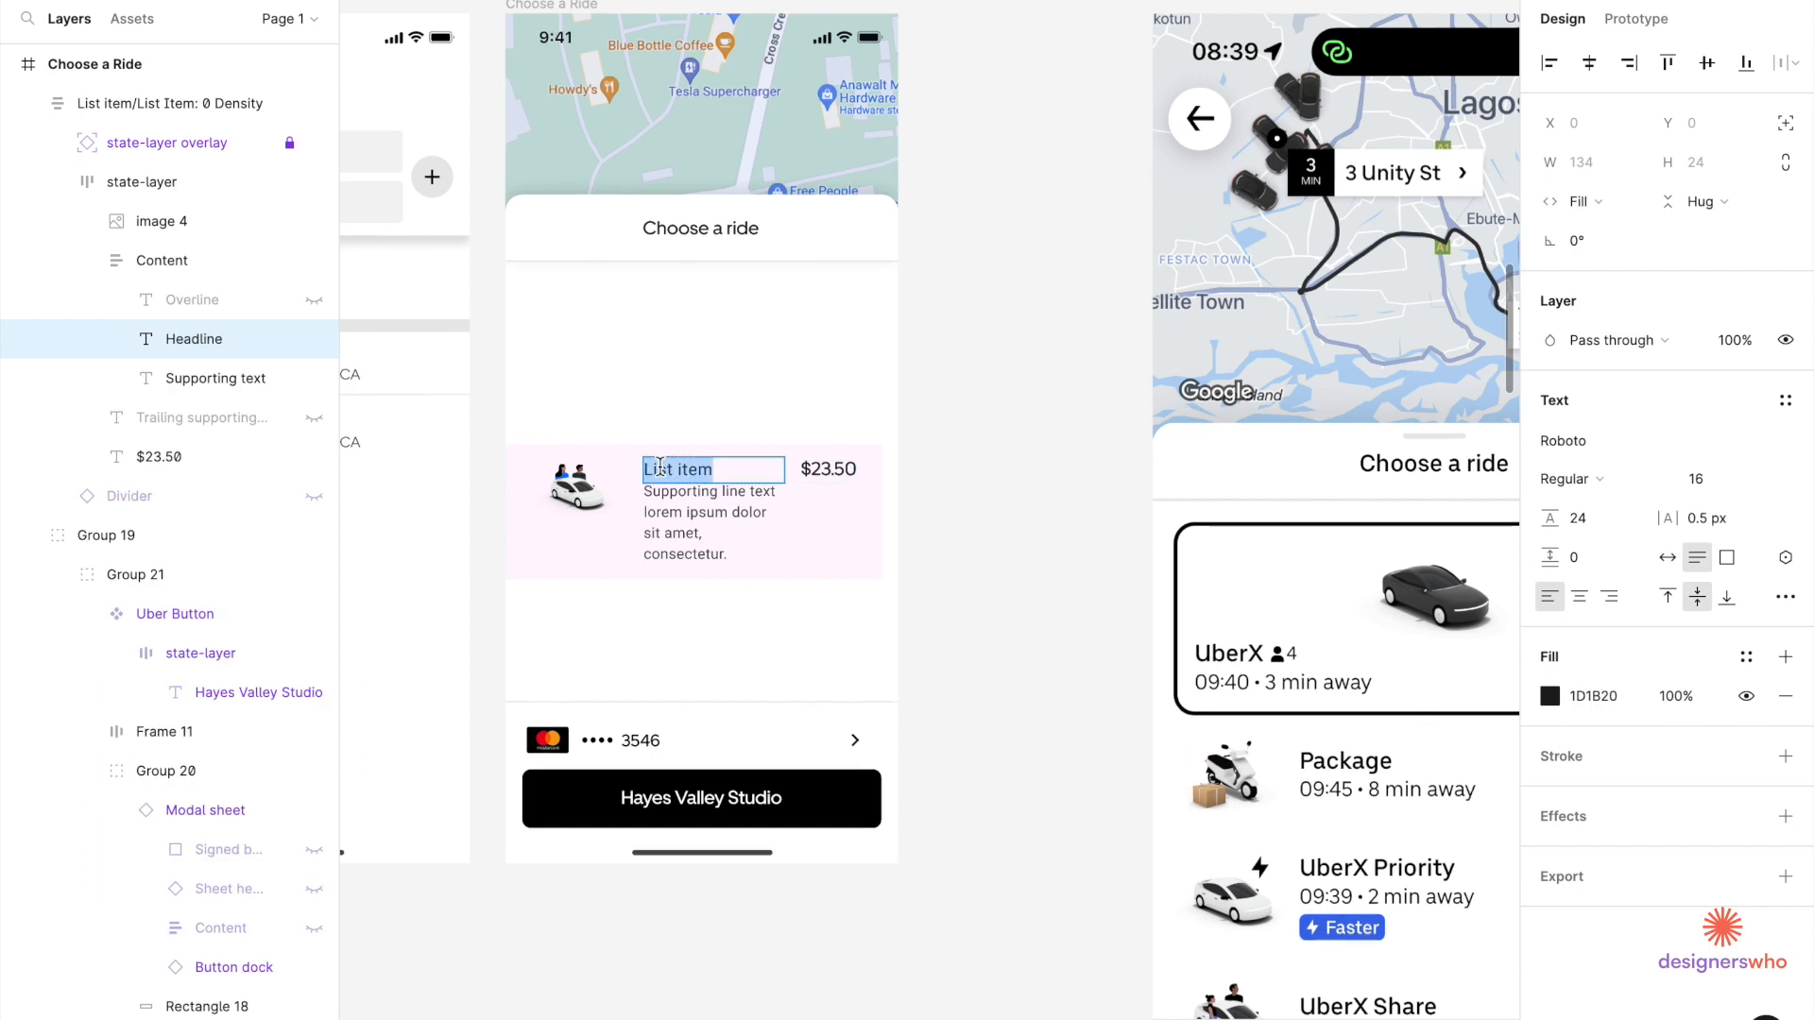
{"action": "type", "text": "UberX Share"}
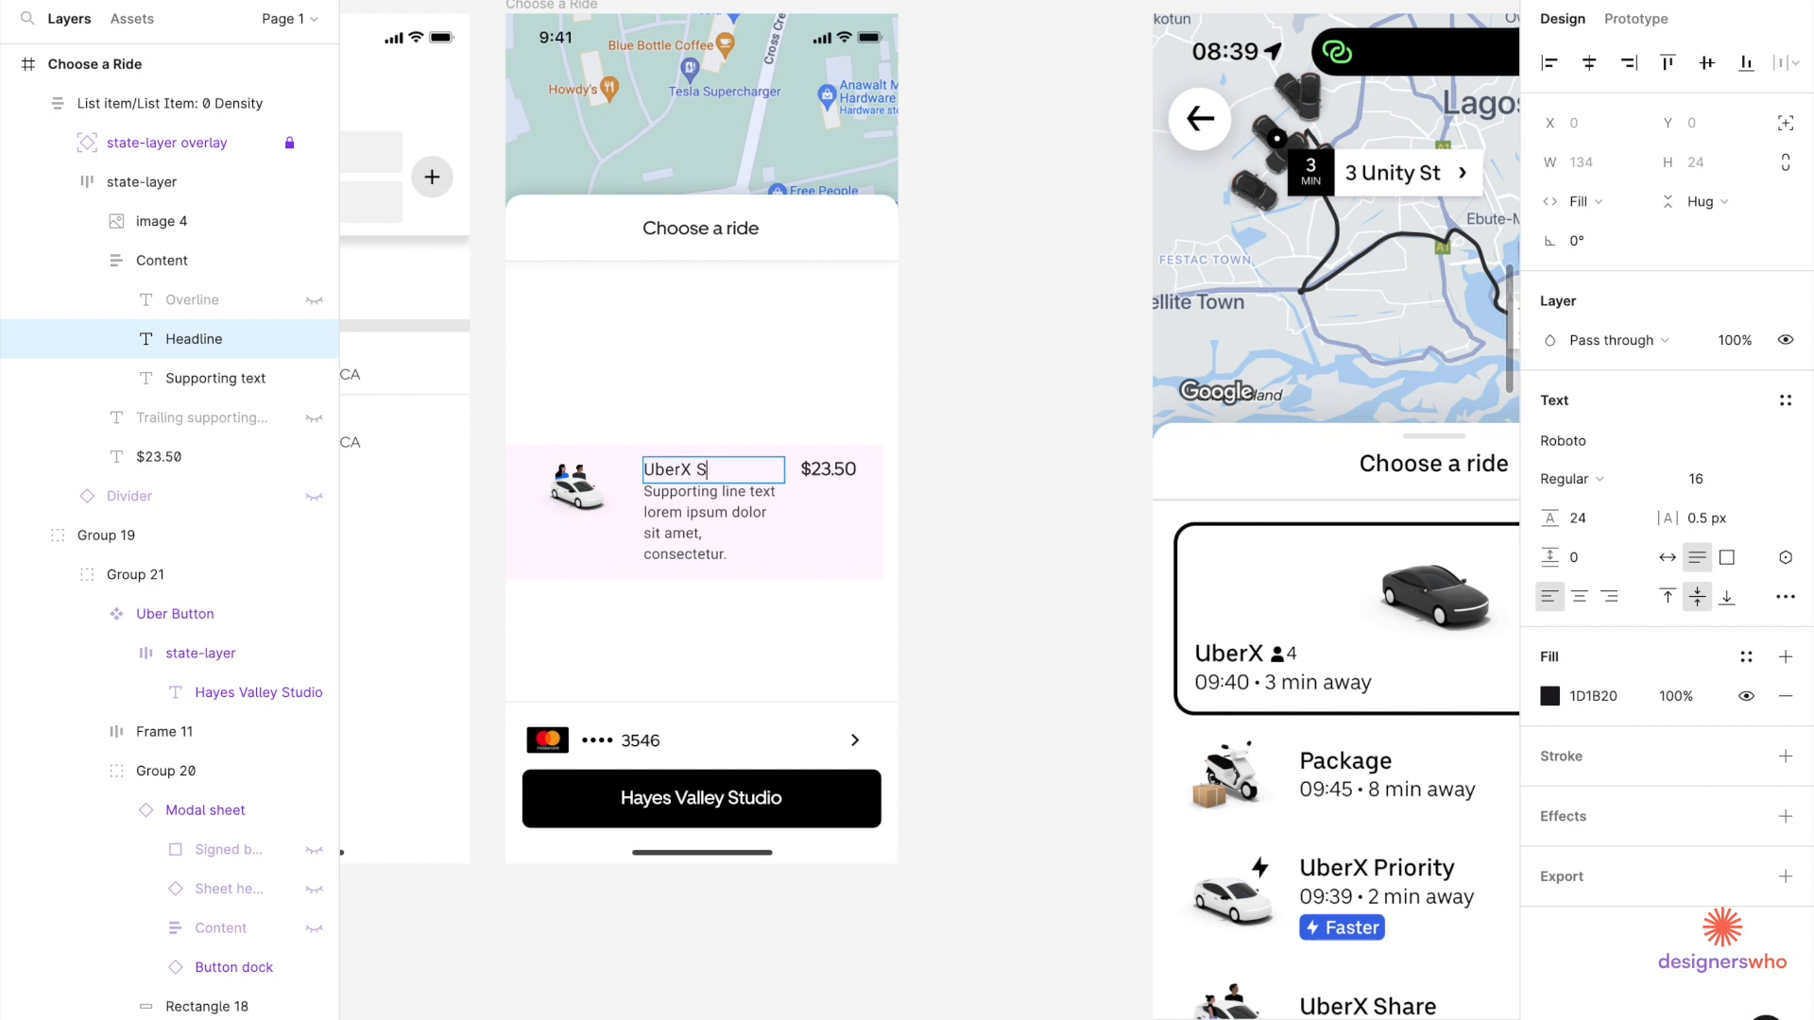
Style the UberX Share headline in Uber Move Medium, size 18, letter spacing 0.
{"action": "triple_click", "coordinate": [662, 479]}
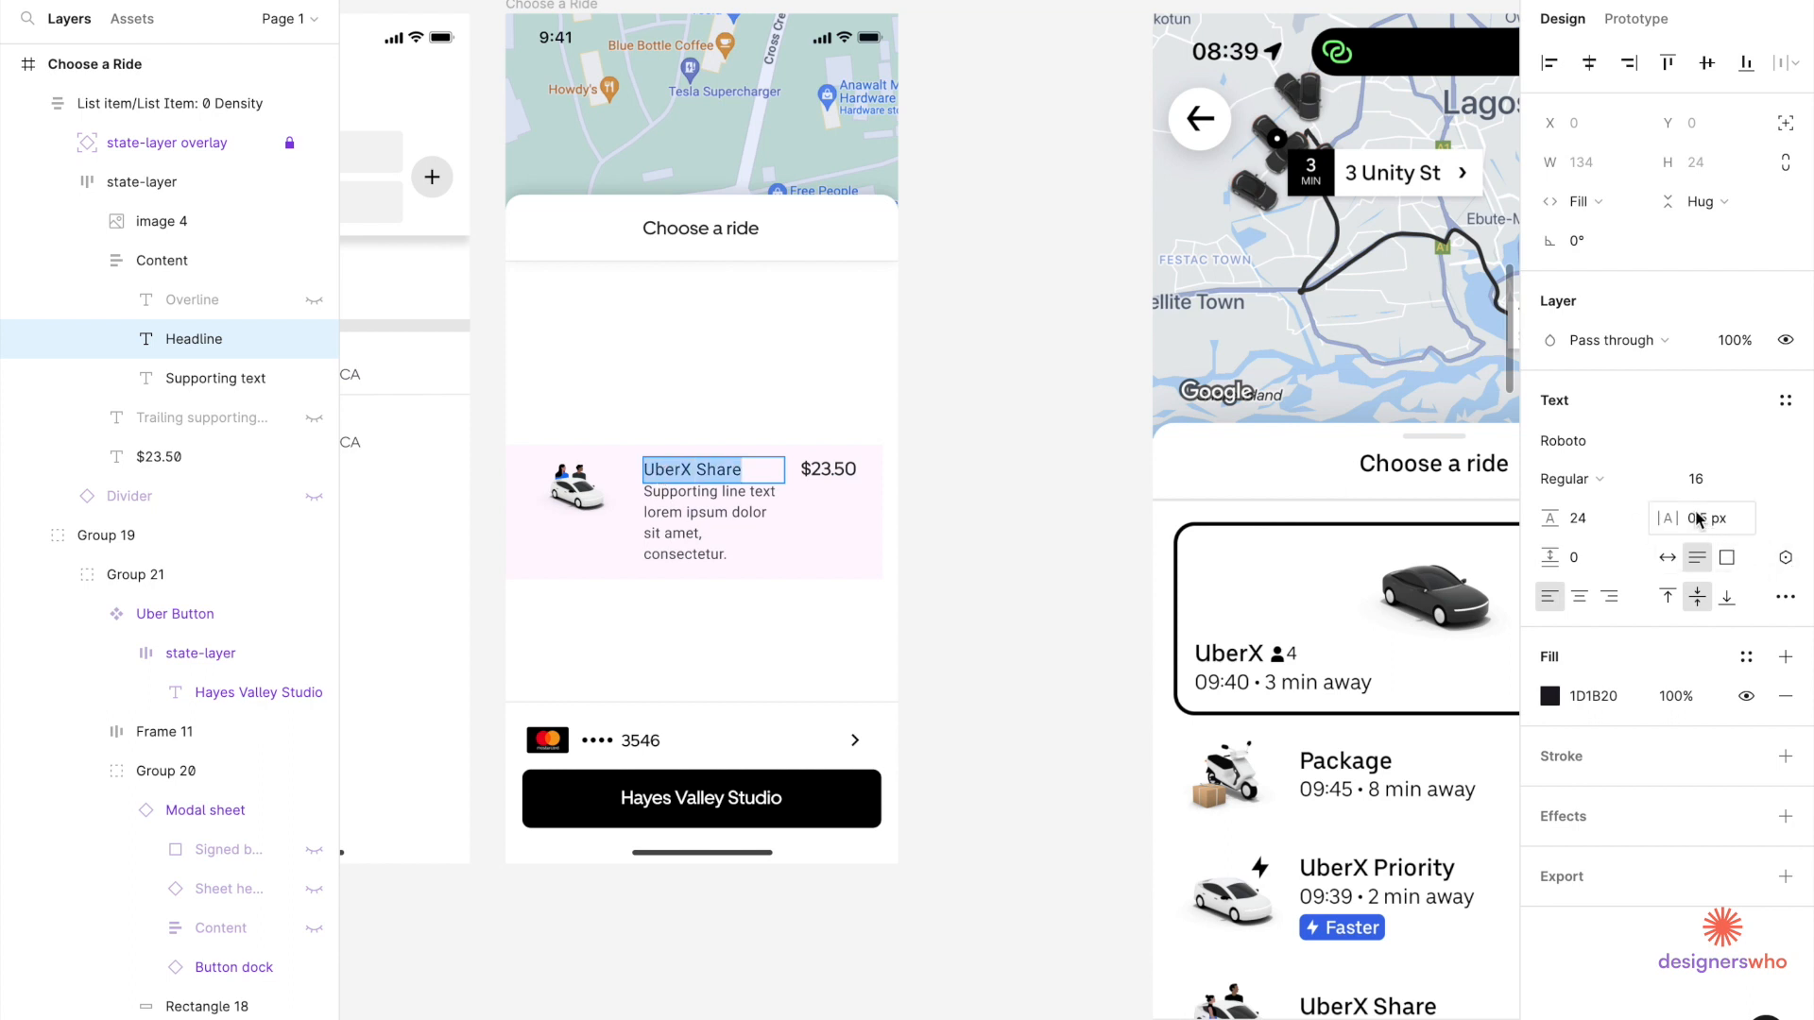
{"action": "left_click", "coordinate": [1606, 442]}
{"action": "type", "text": "ube"}
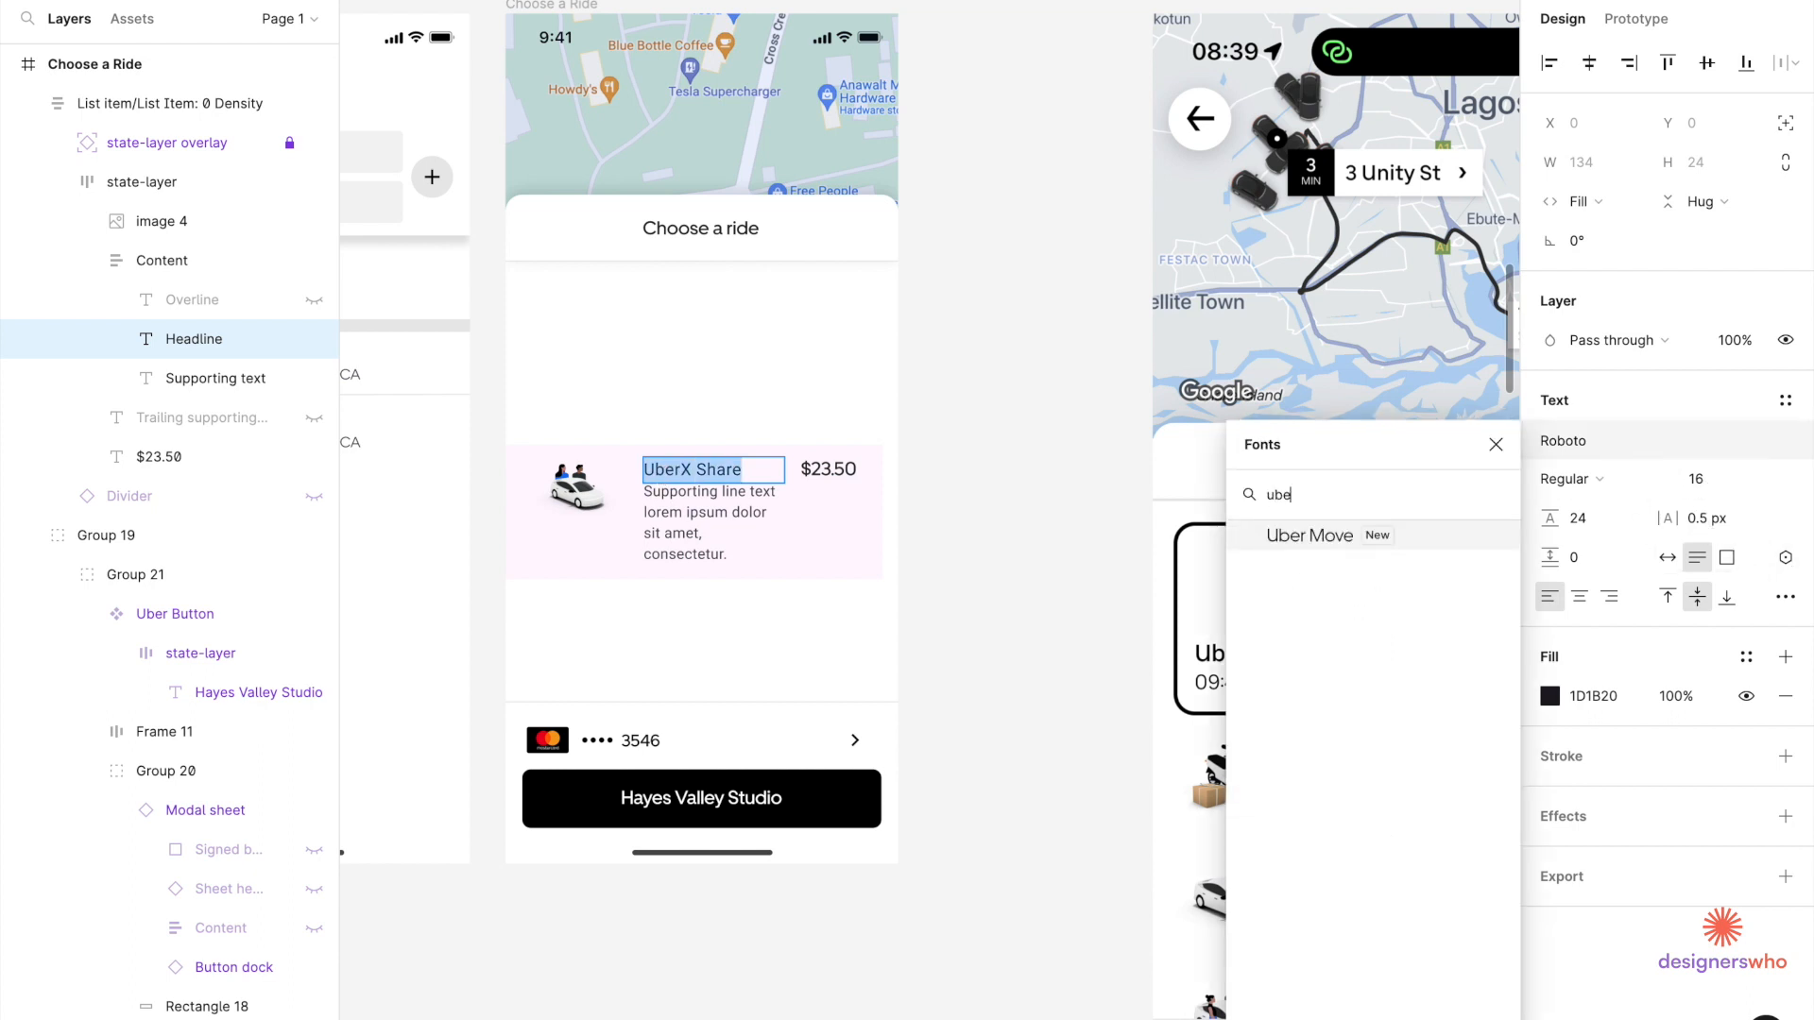
{"action": "key", "text": "Return"}
{"action": "left_click", "coordinate": [1597, 479]}
{"action": "left_click", "coordinate": [1600, 510]}
{"action": "left_click", "coordinate": [1710, 486]}
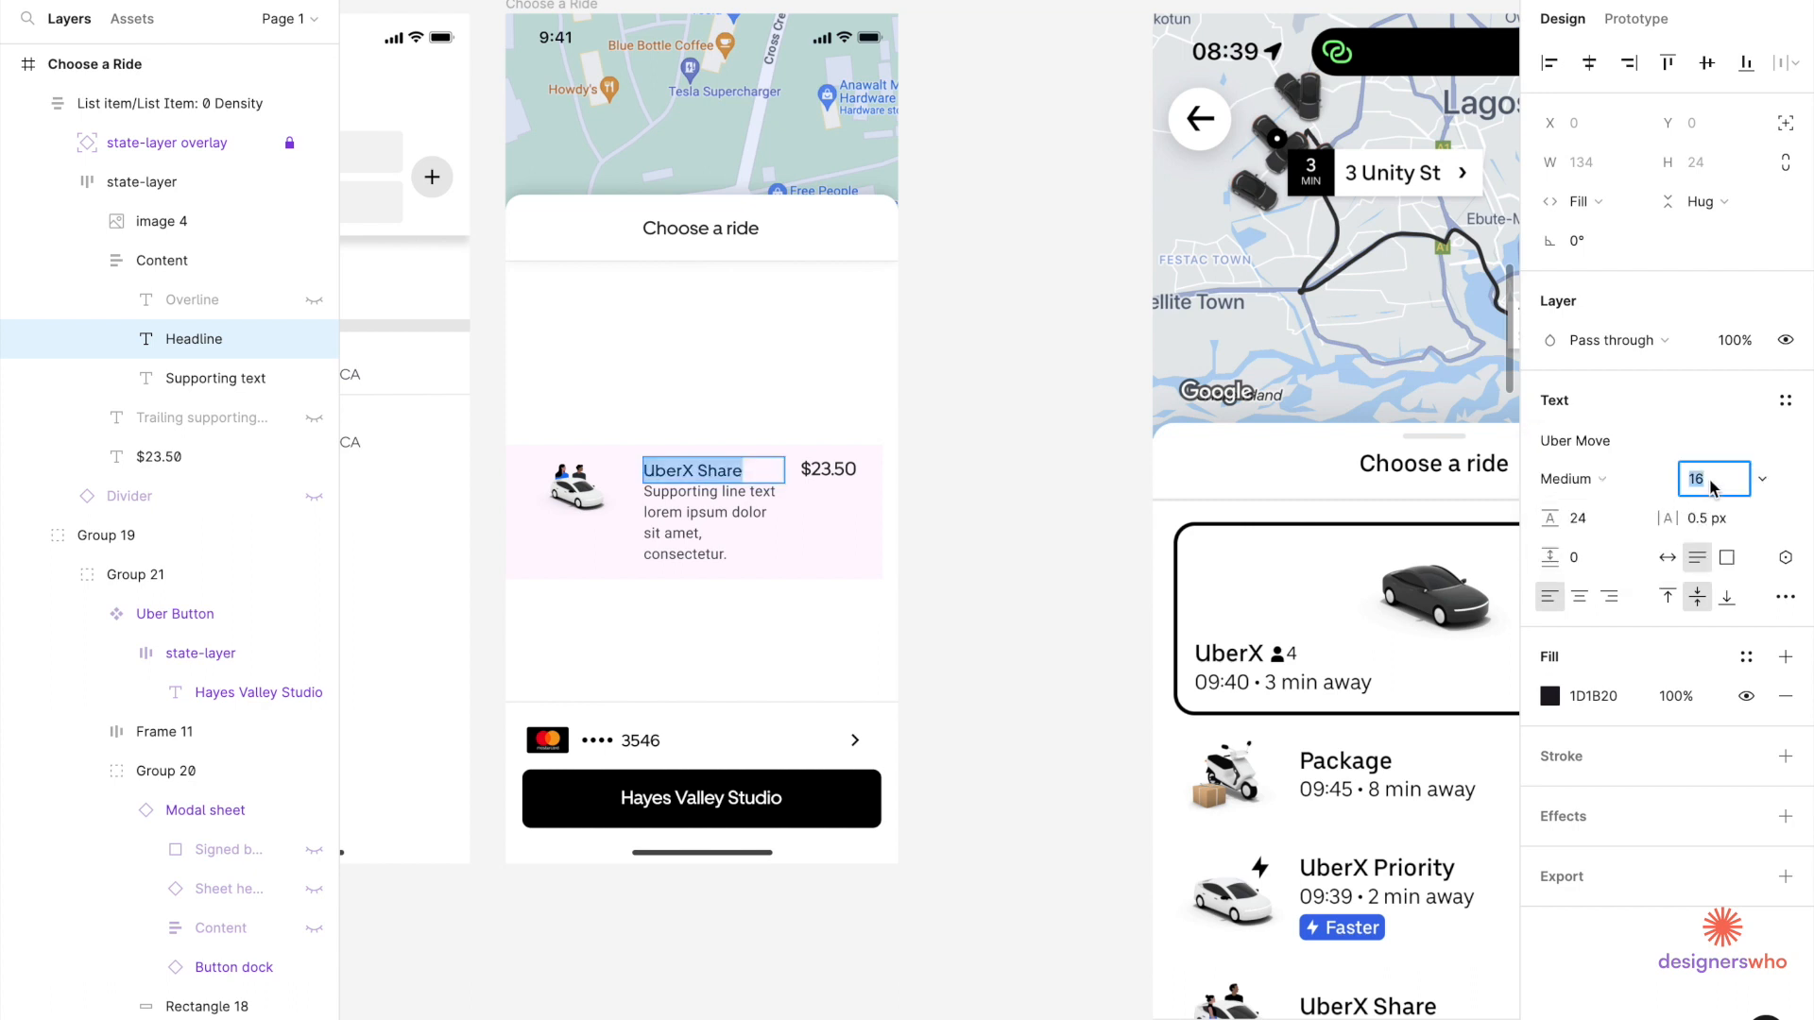
{"action": "type", "text": "18"}
{"action": "key", "text": "Return"}
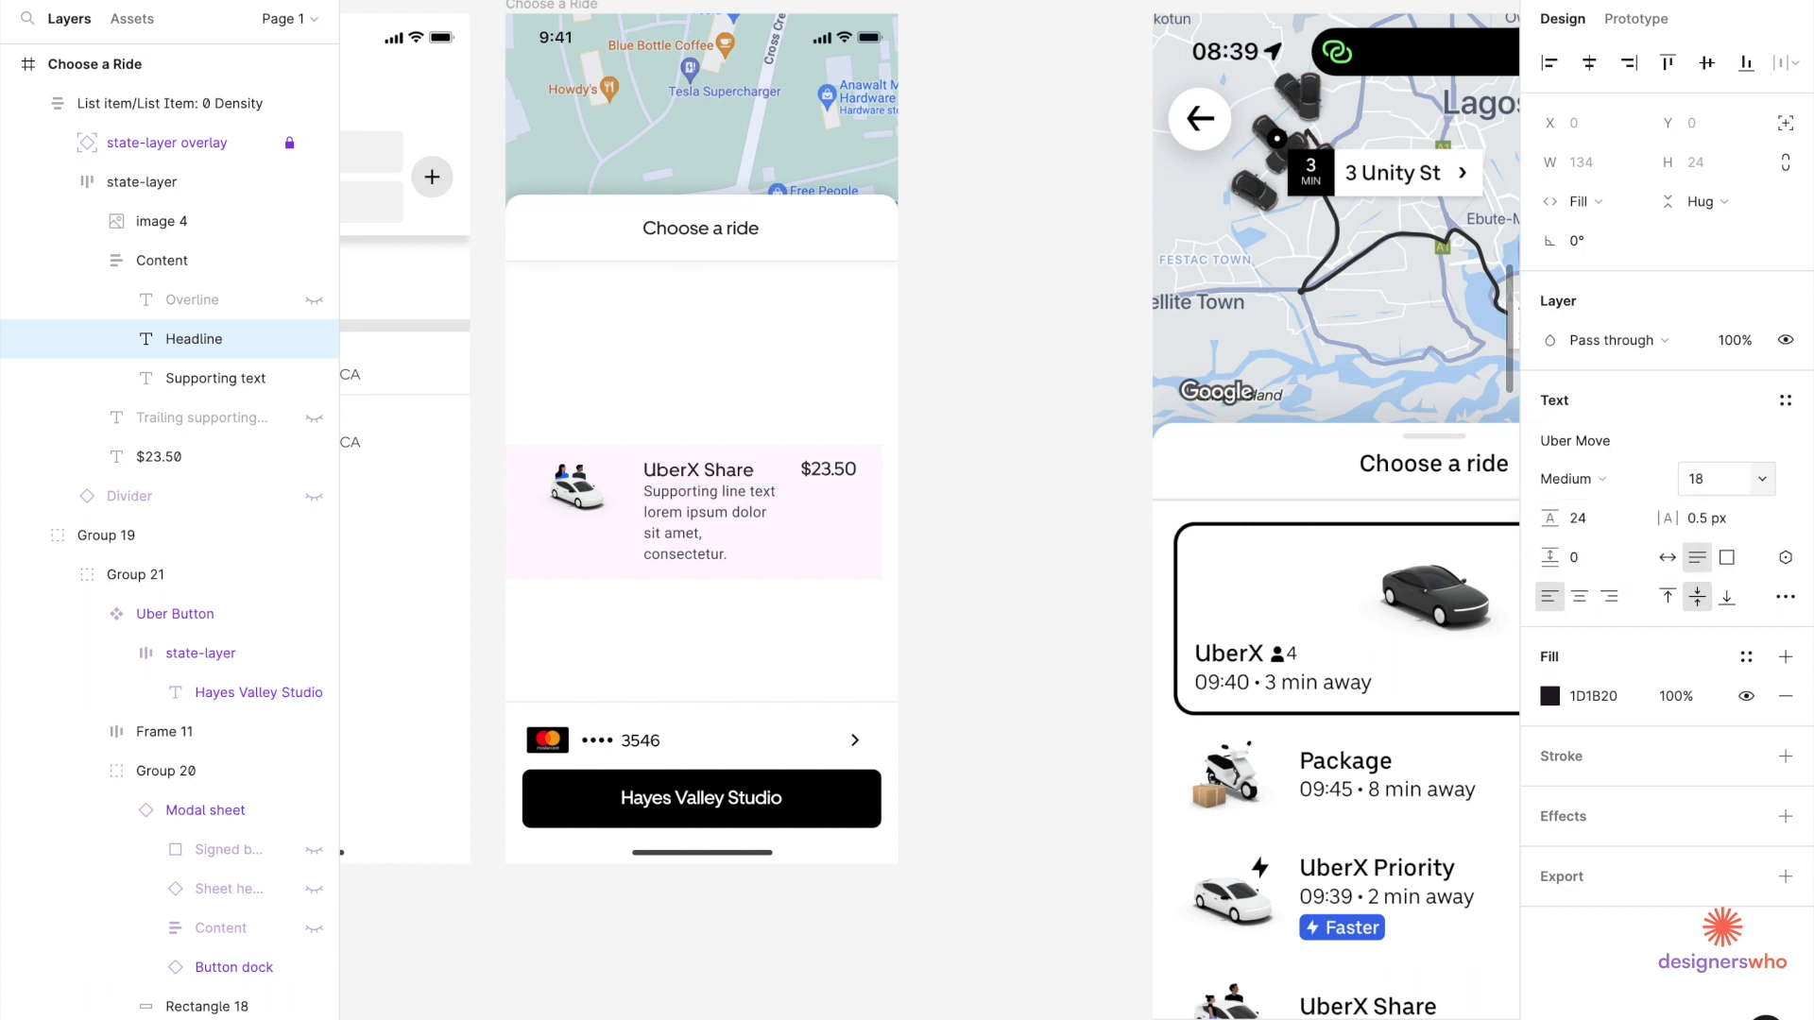
{"action": "left_click", "coordinate": [1700, 518]}
{"action": "type", "text": "0"}
{"action": "key", "text": "Return"}
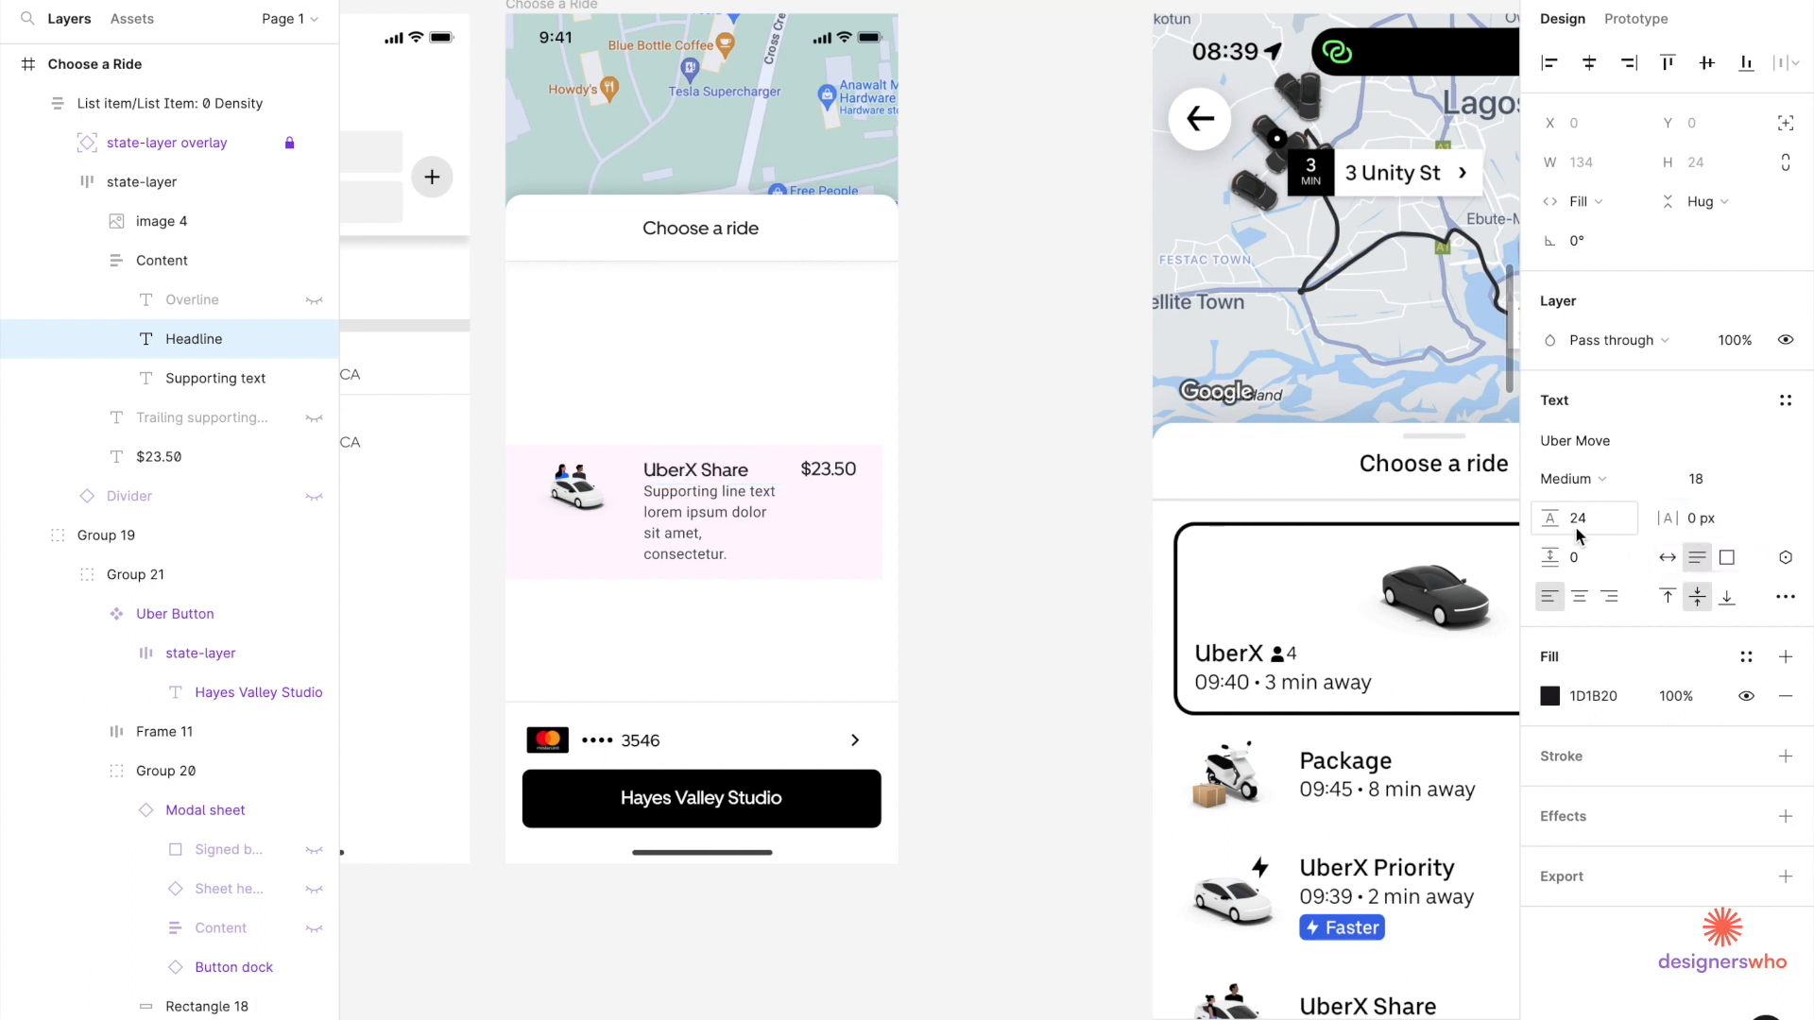
Set the supporting text to Uber Move 16 with 0 letter spacing, then delete its placeholder wording.
{"action": "double_click", "coordinate": [650, 508]}
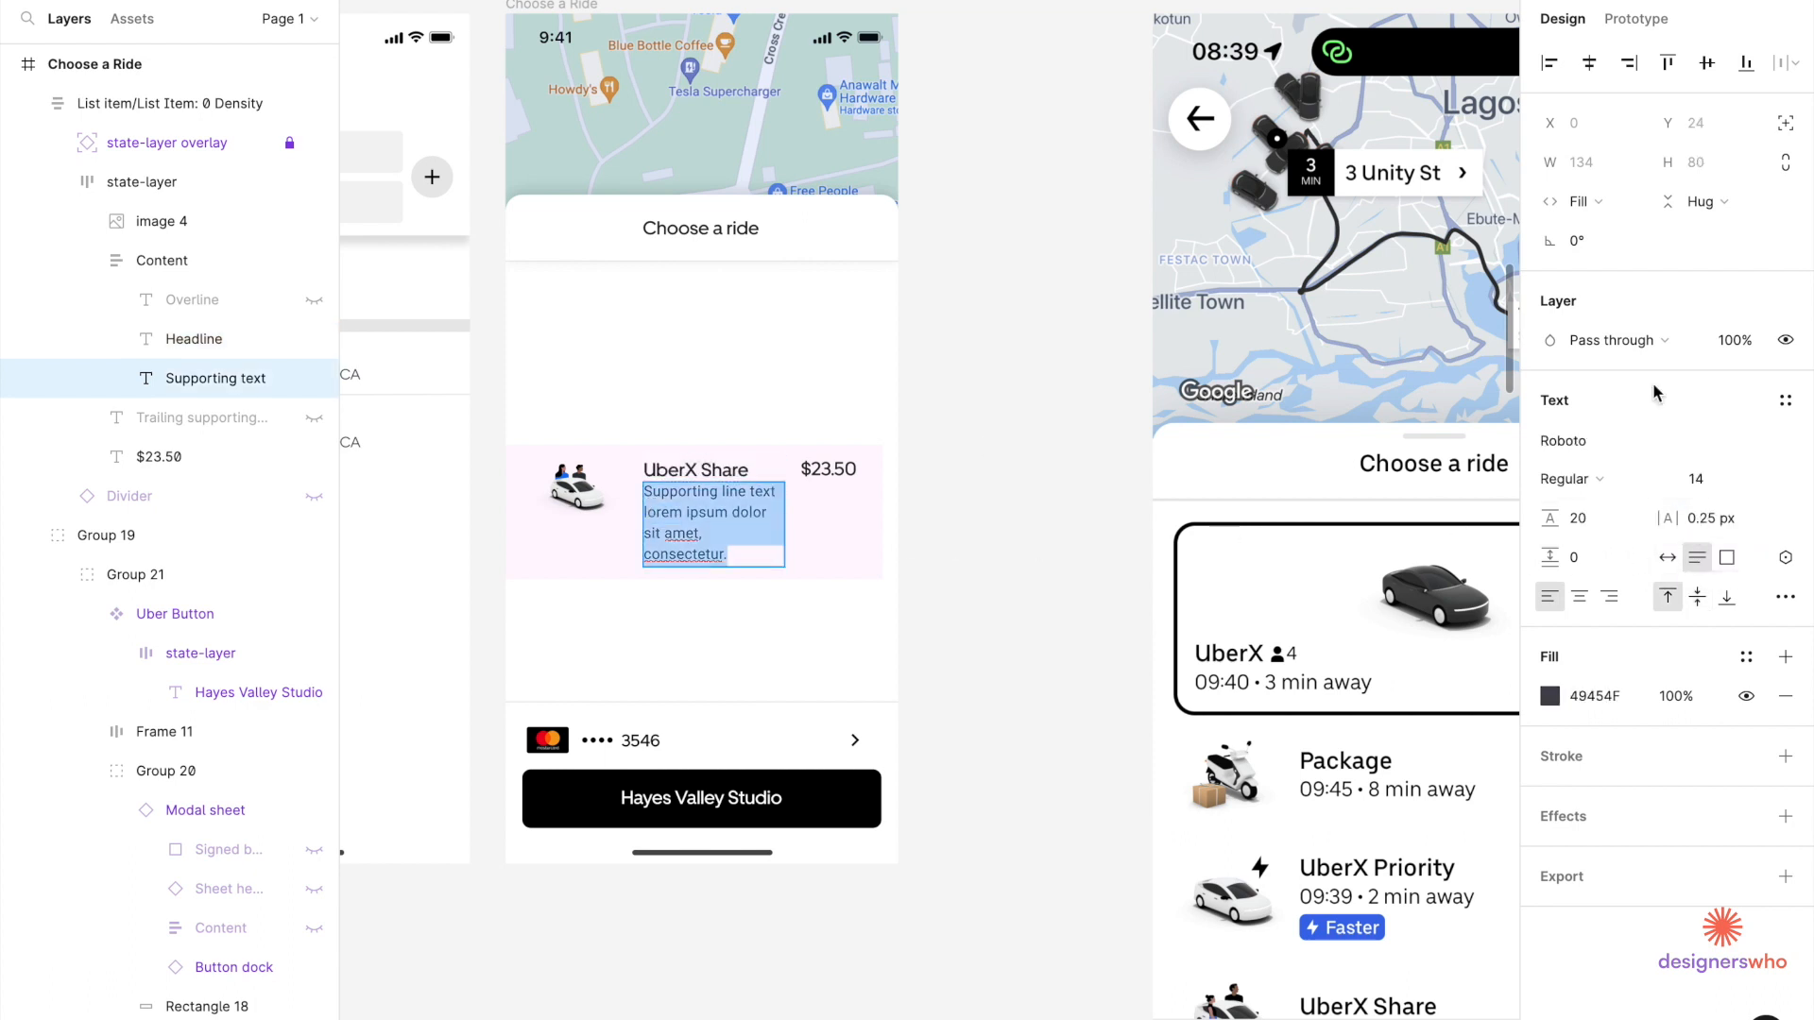
{"action": "left_click", "coordinate": [1592, 441]}
{"action": "type", "text": "uber"}
{"action": "key", "text": "Return"}
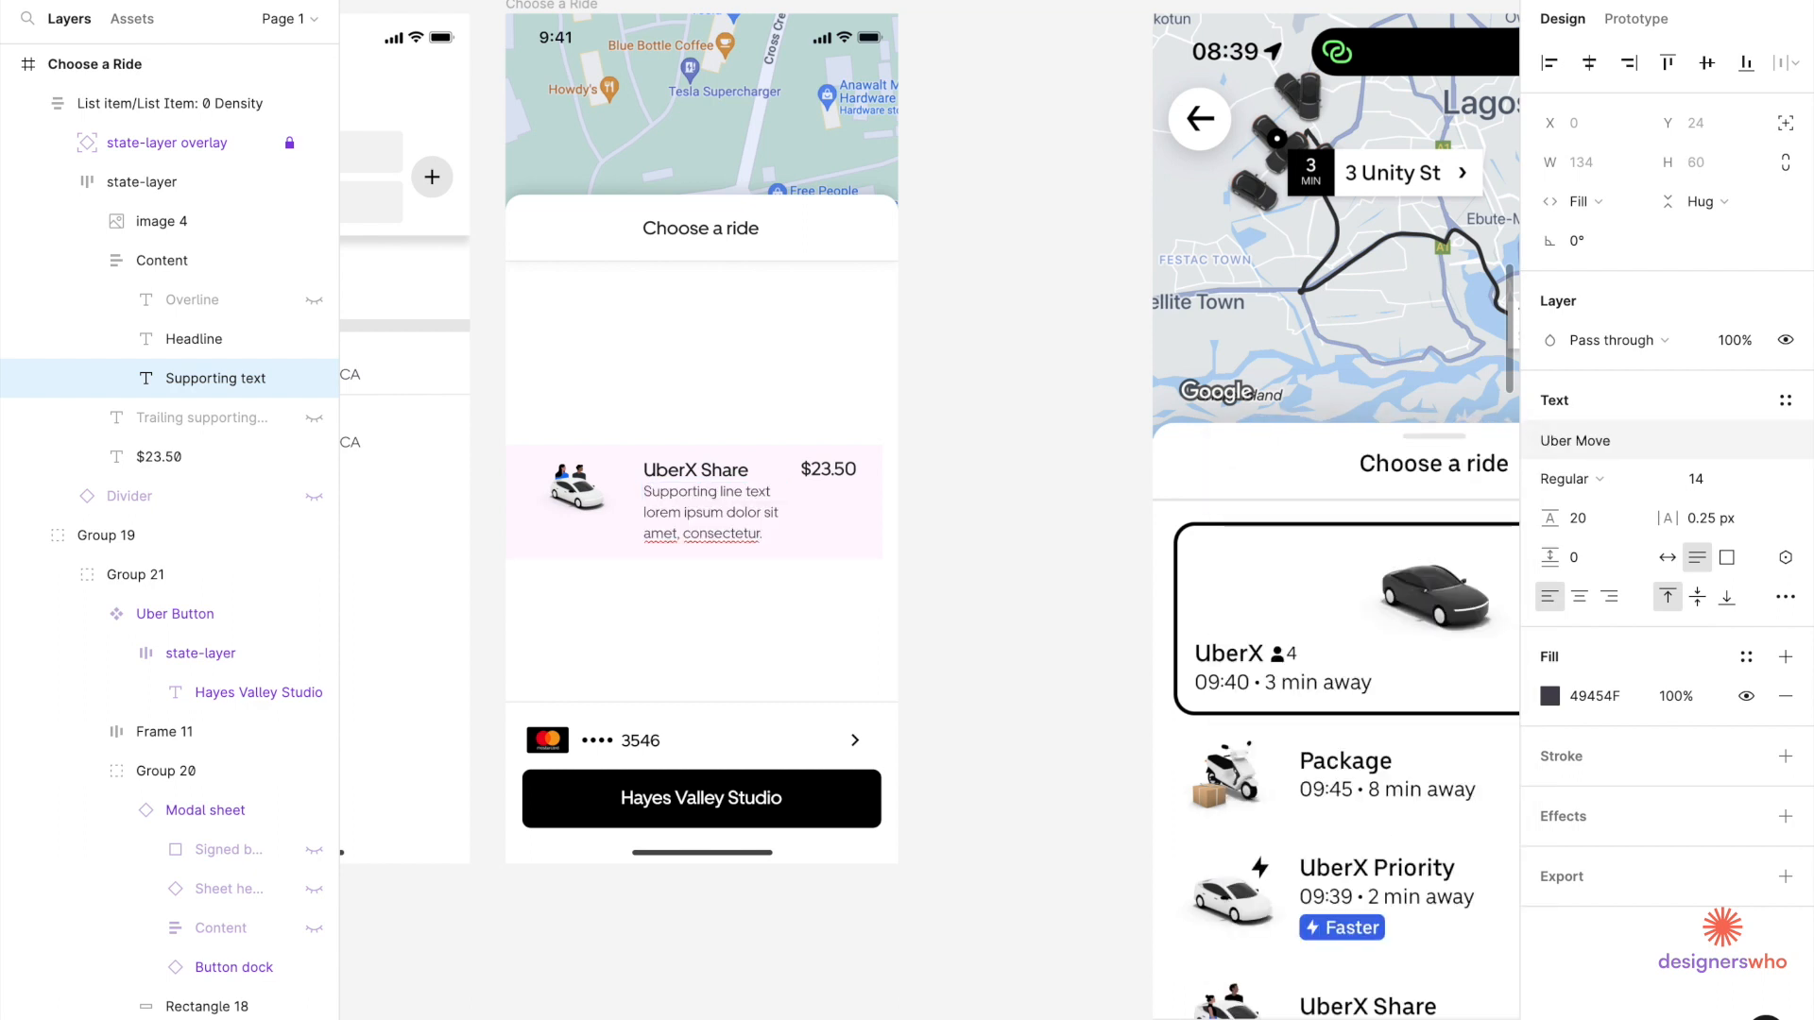
{"action": "left_click", "coordinate": [1740, 482]}
{"action": "type", "text": "16"}
{"action": "key", "text": "Return"}
{"action": "left_click", "coordinate": [1710, 518]}
{"action": "type", "text": "0"}
{"action": "key", "text": "Return"}
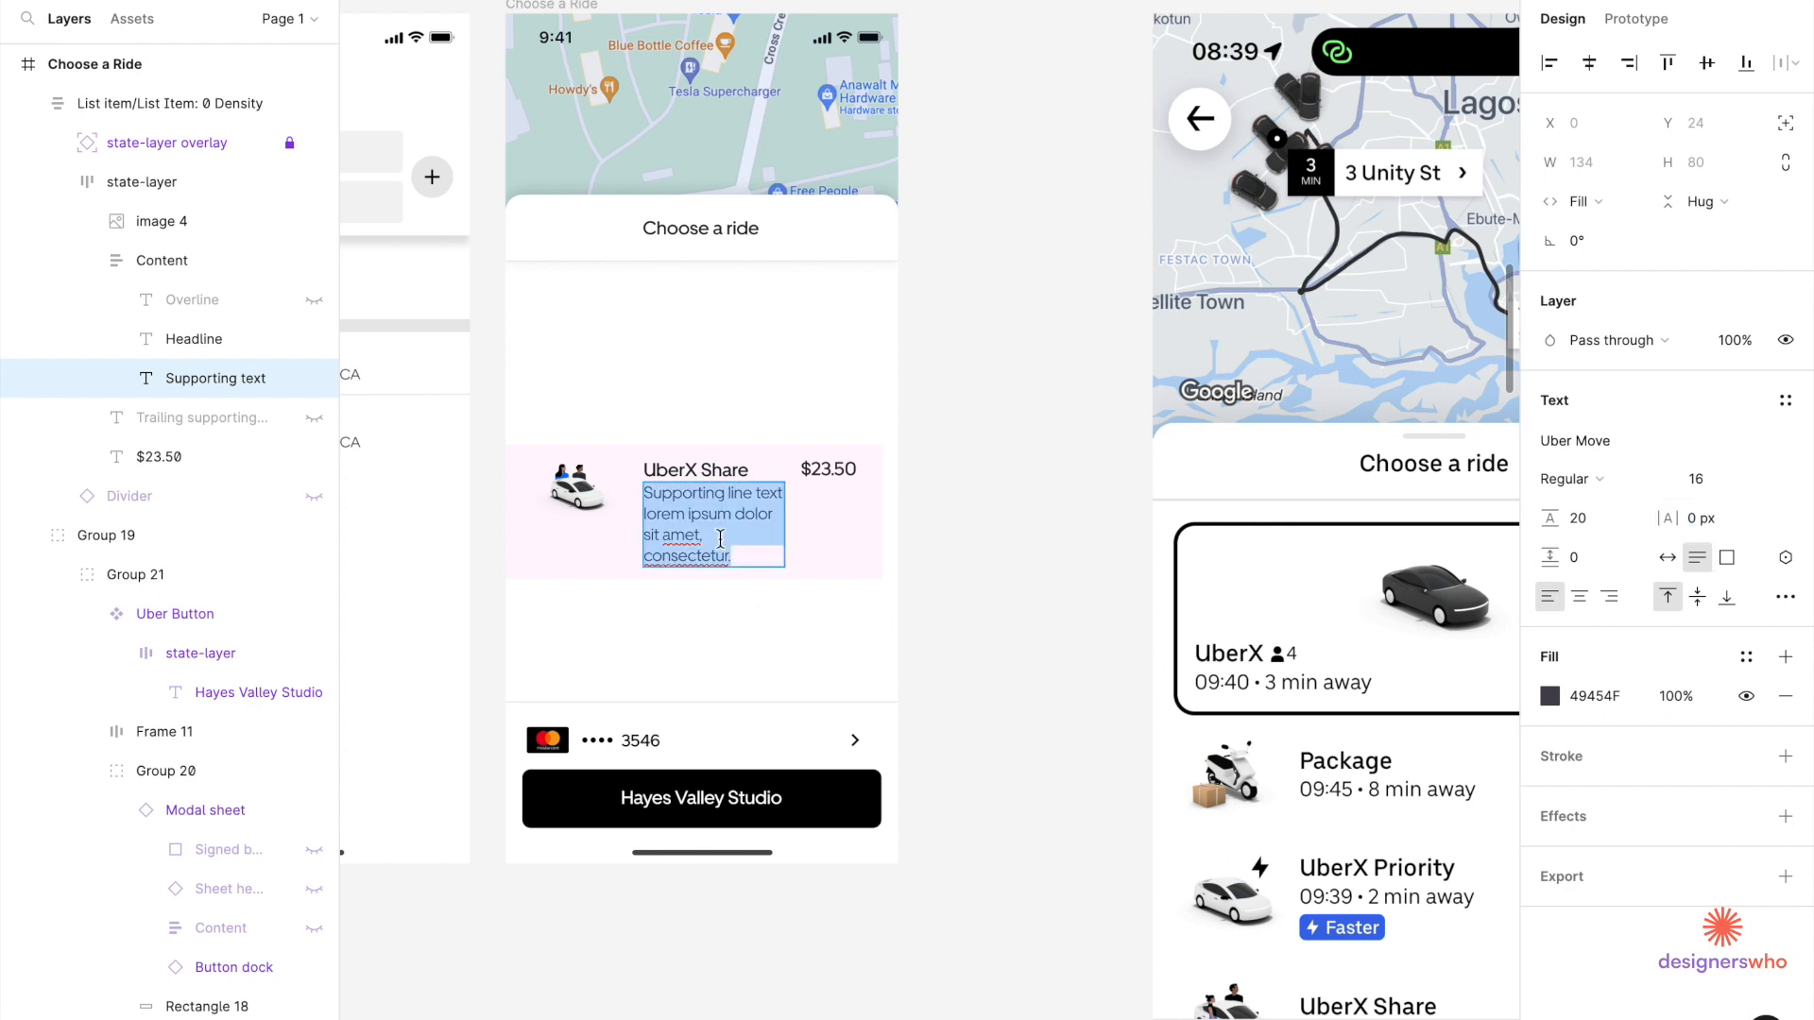
{"action": "key", "text": "BackSpace"}
{"action": "key", "text": "BackSpace"}
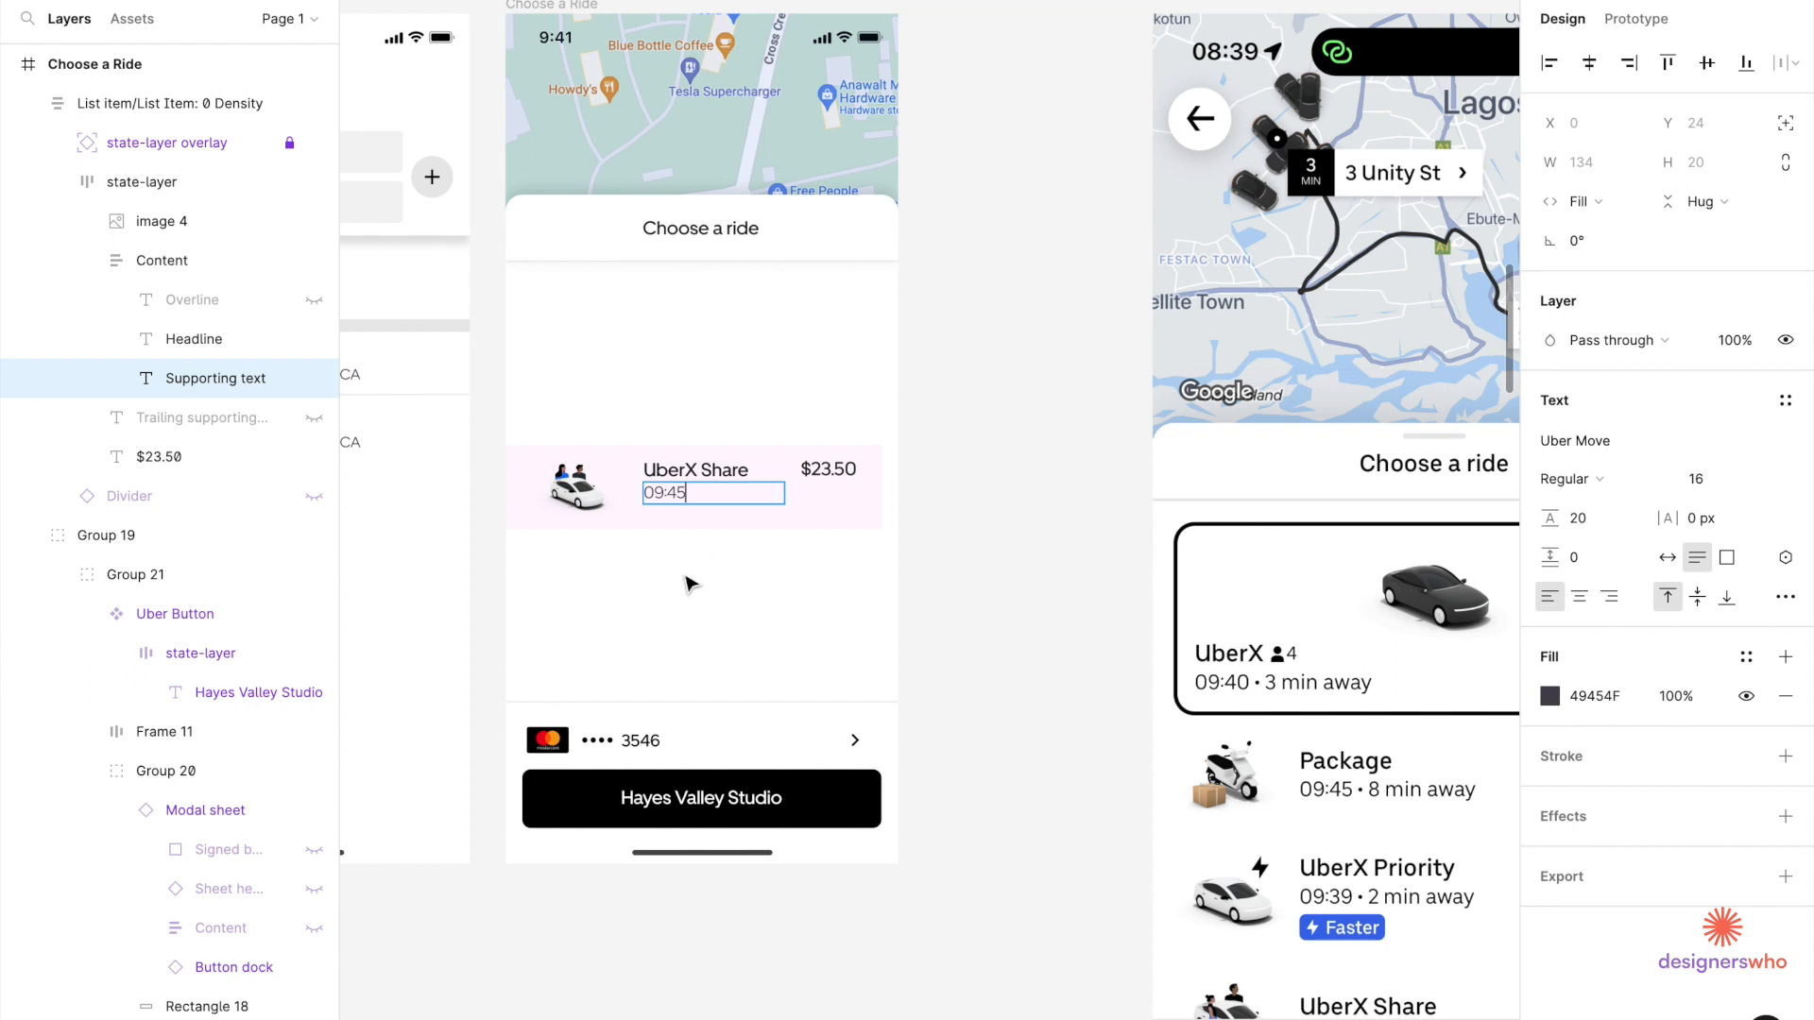
Duplicate 09:45 into a horizontal auto-layout pair and retype the copy as '8 mins away'.
{"action": "key", "text": "Escape"}
{"action": "scroll", "coordinate": [668, 514], "scroll_direction": "up", "scroll_amount": 5}
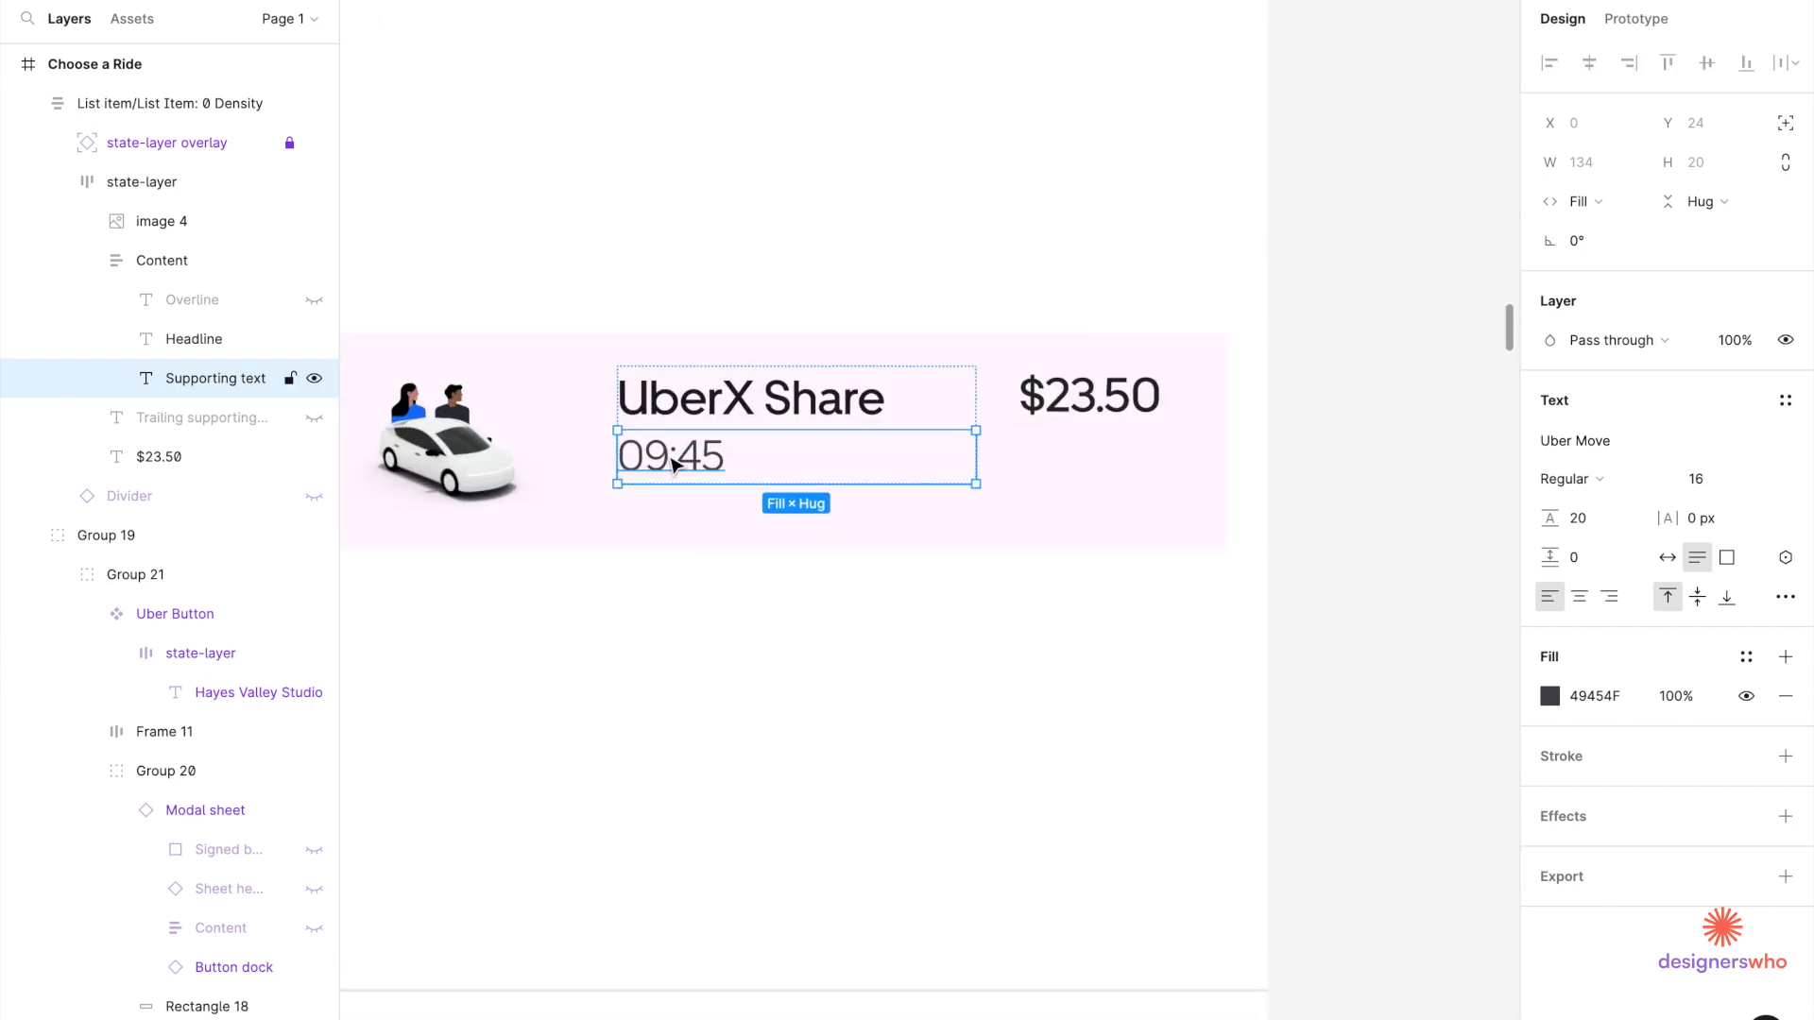
{"action": "key", "text": "ctrl+d"}
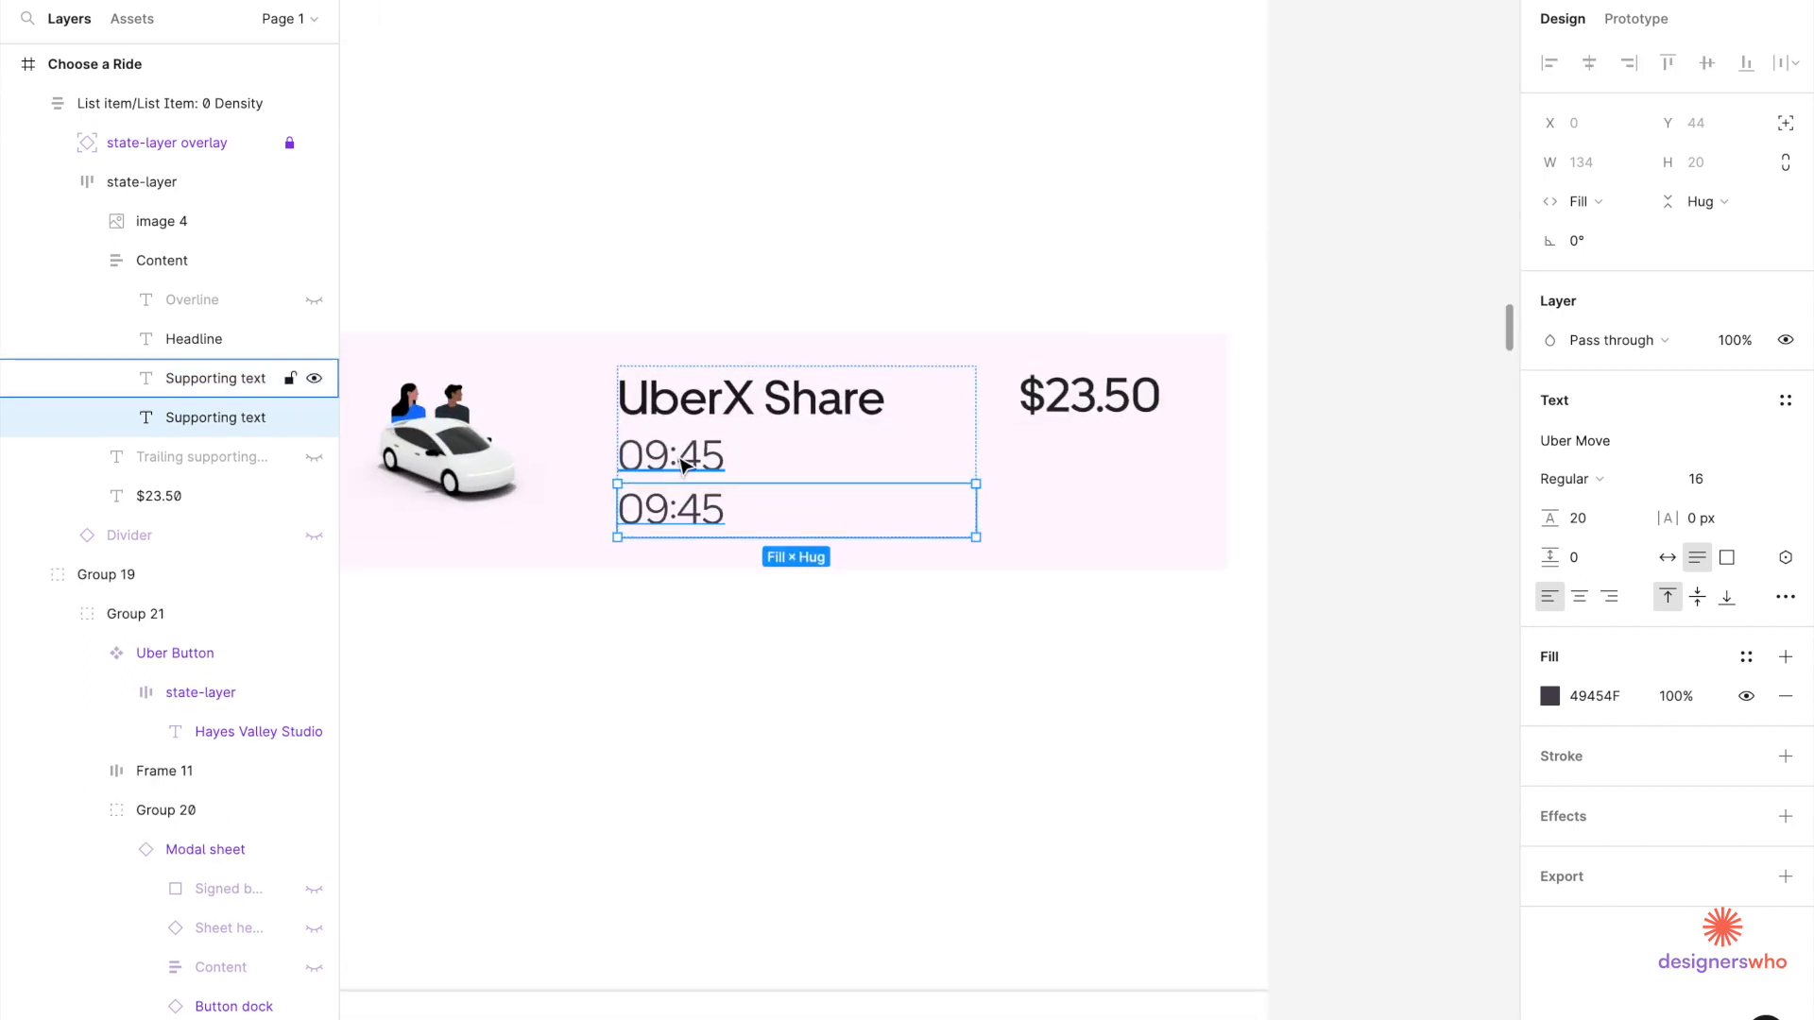
{"action": "left_click", "coordinate": [682, 457], "text": "shift"}
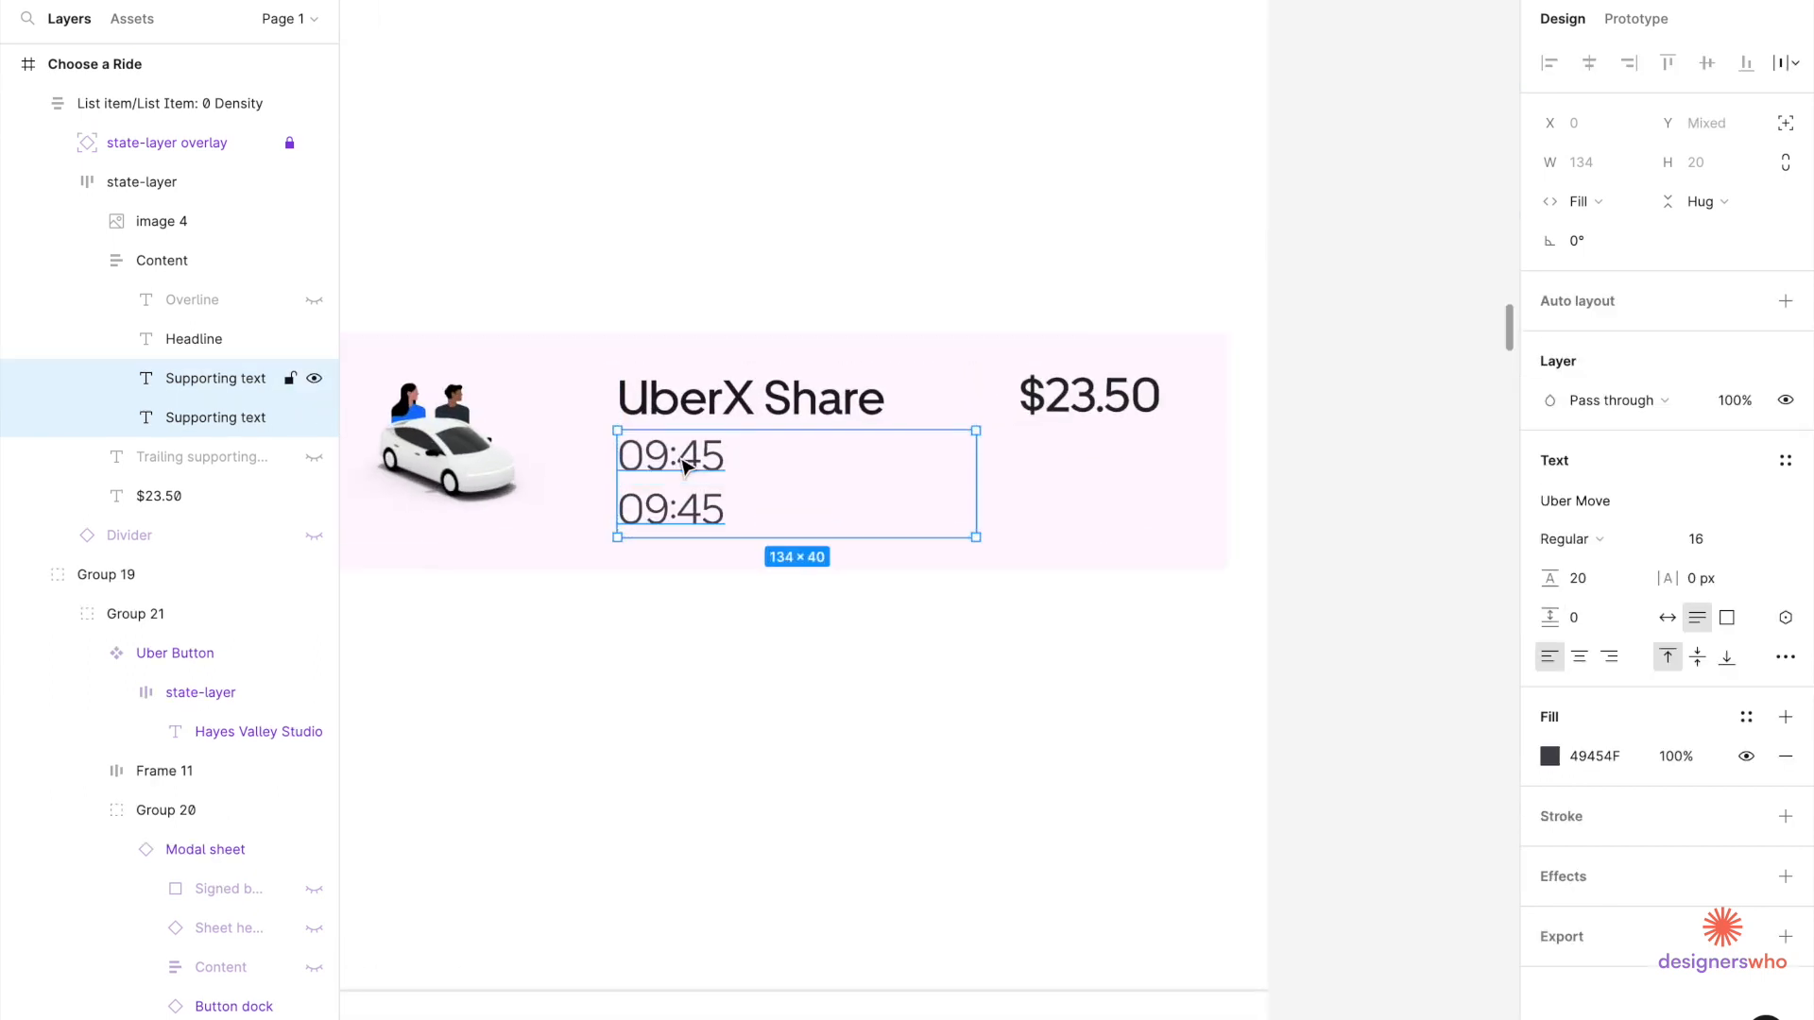
{"action": "left_click", "coordinate": [1785, 301]}
{"action": "left_click", "coordinate": [1577, 423]}
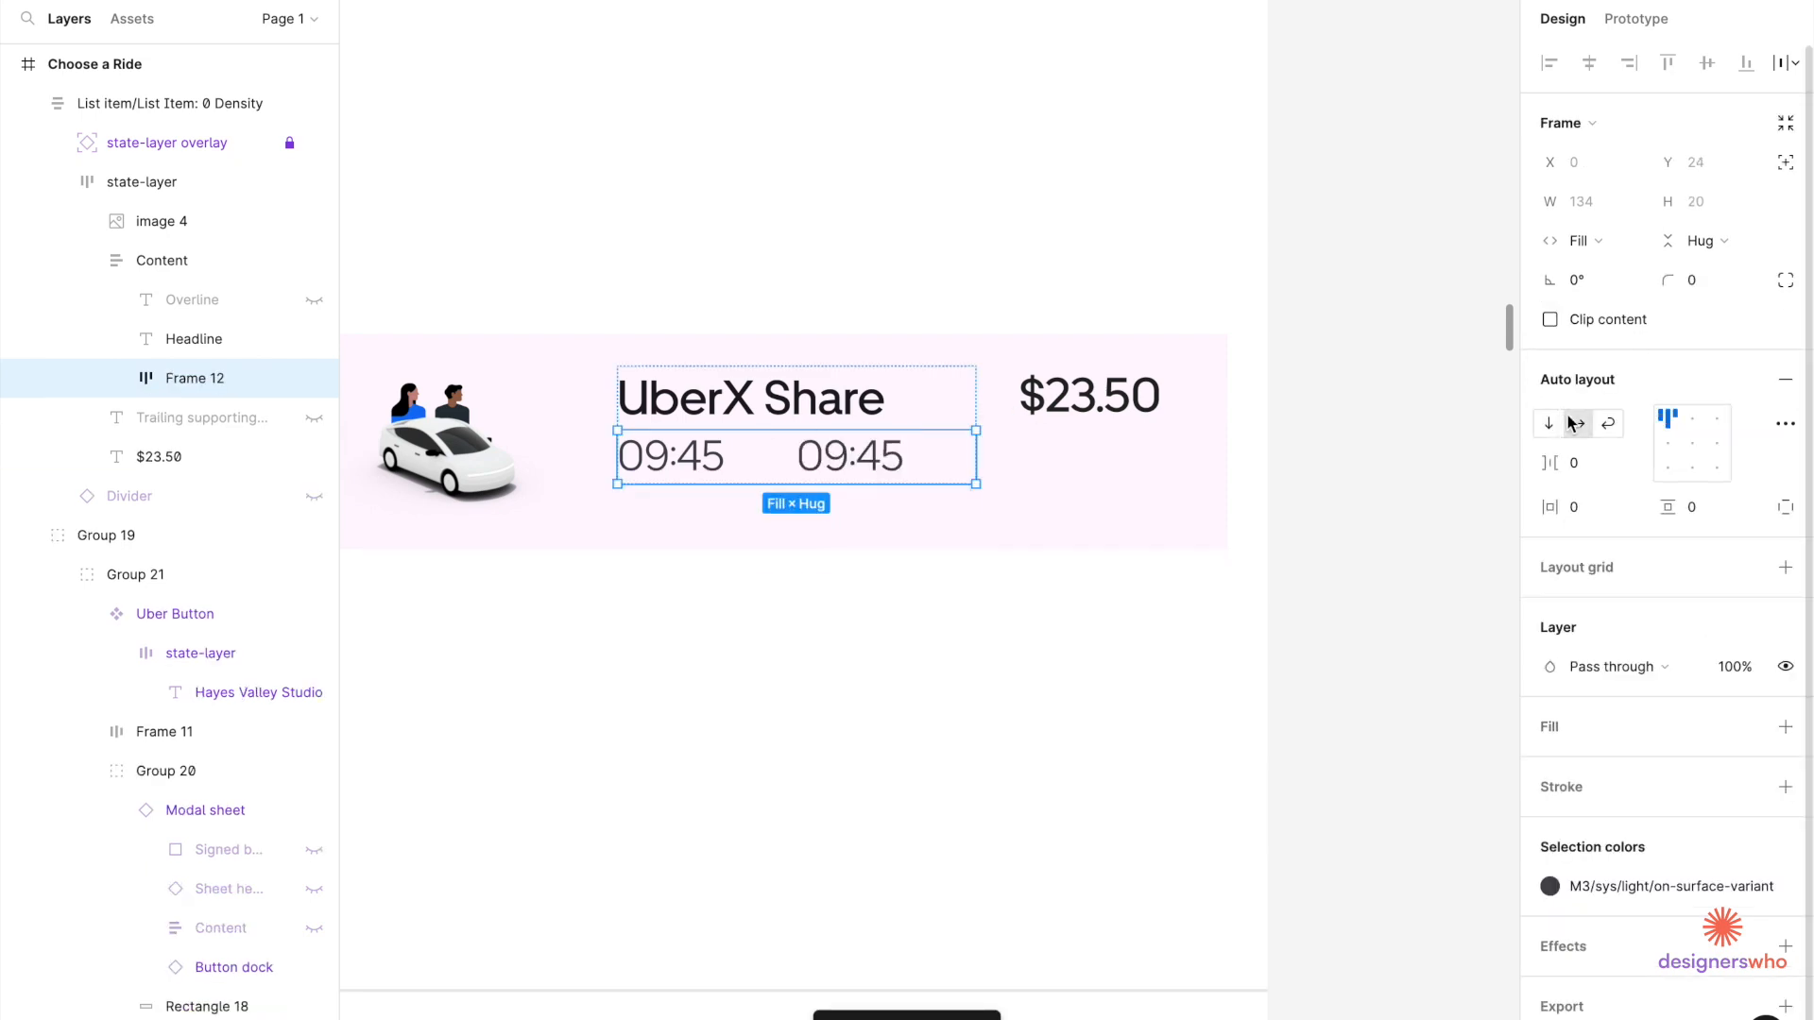
{"action": "double_click", "coordinate": [837, 456]}
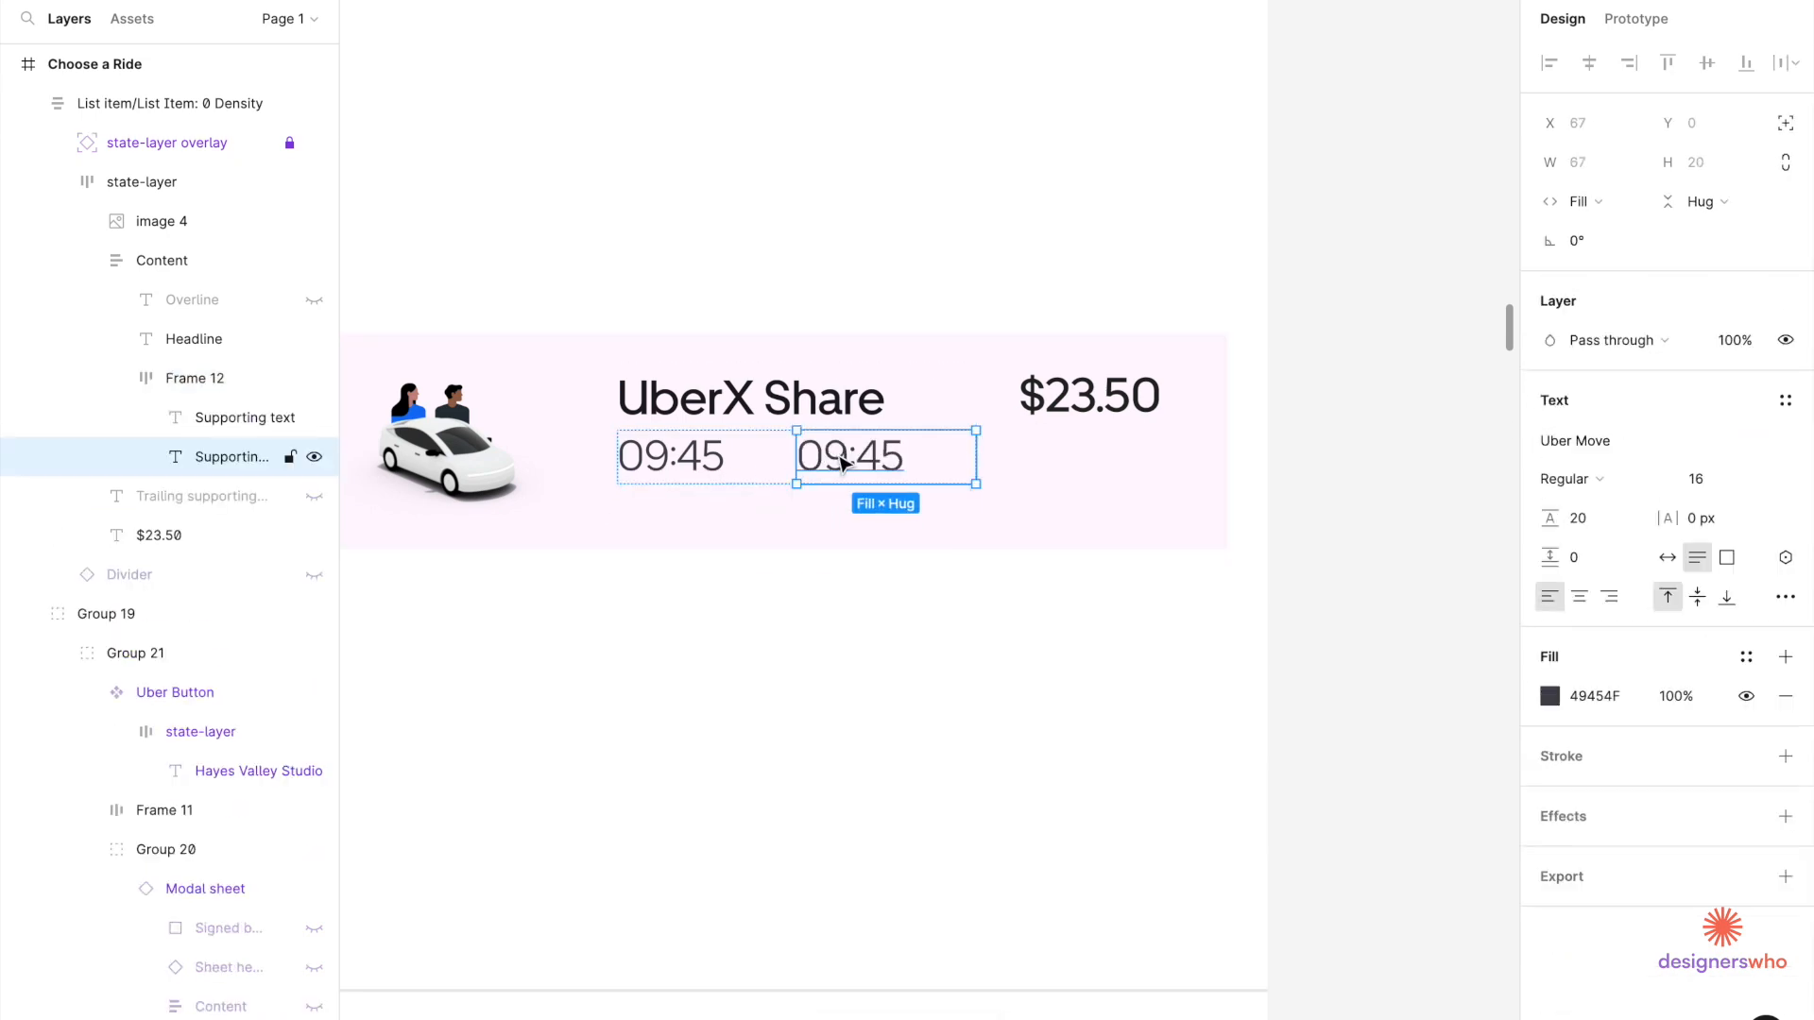
{"action": "double_click", "coordinate": [837, 456]}
{"action": "type", "text": "8 m"}
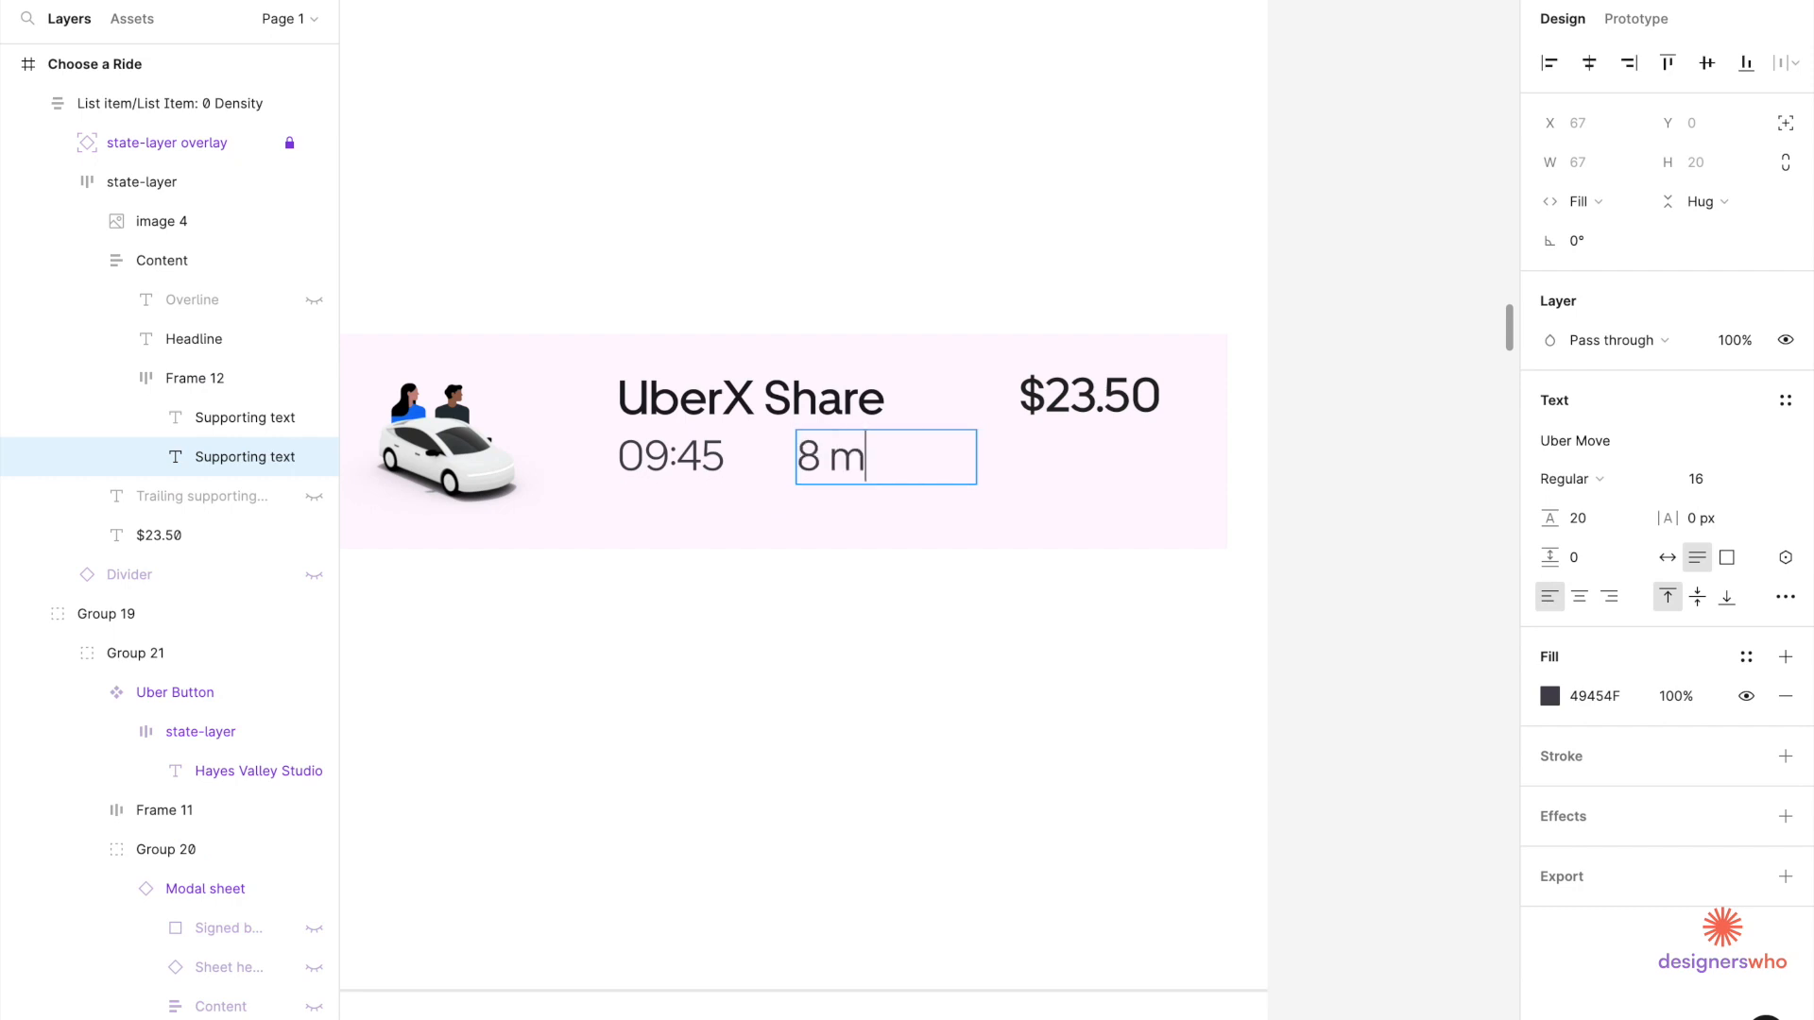
{"action": "type", "text": "ins away"}
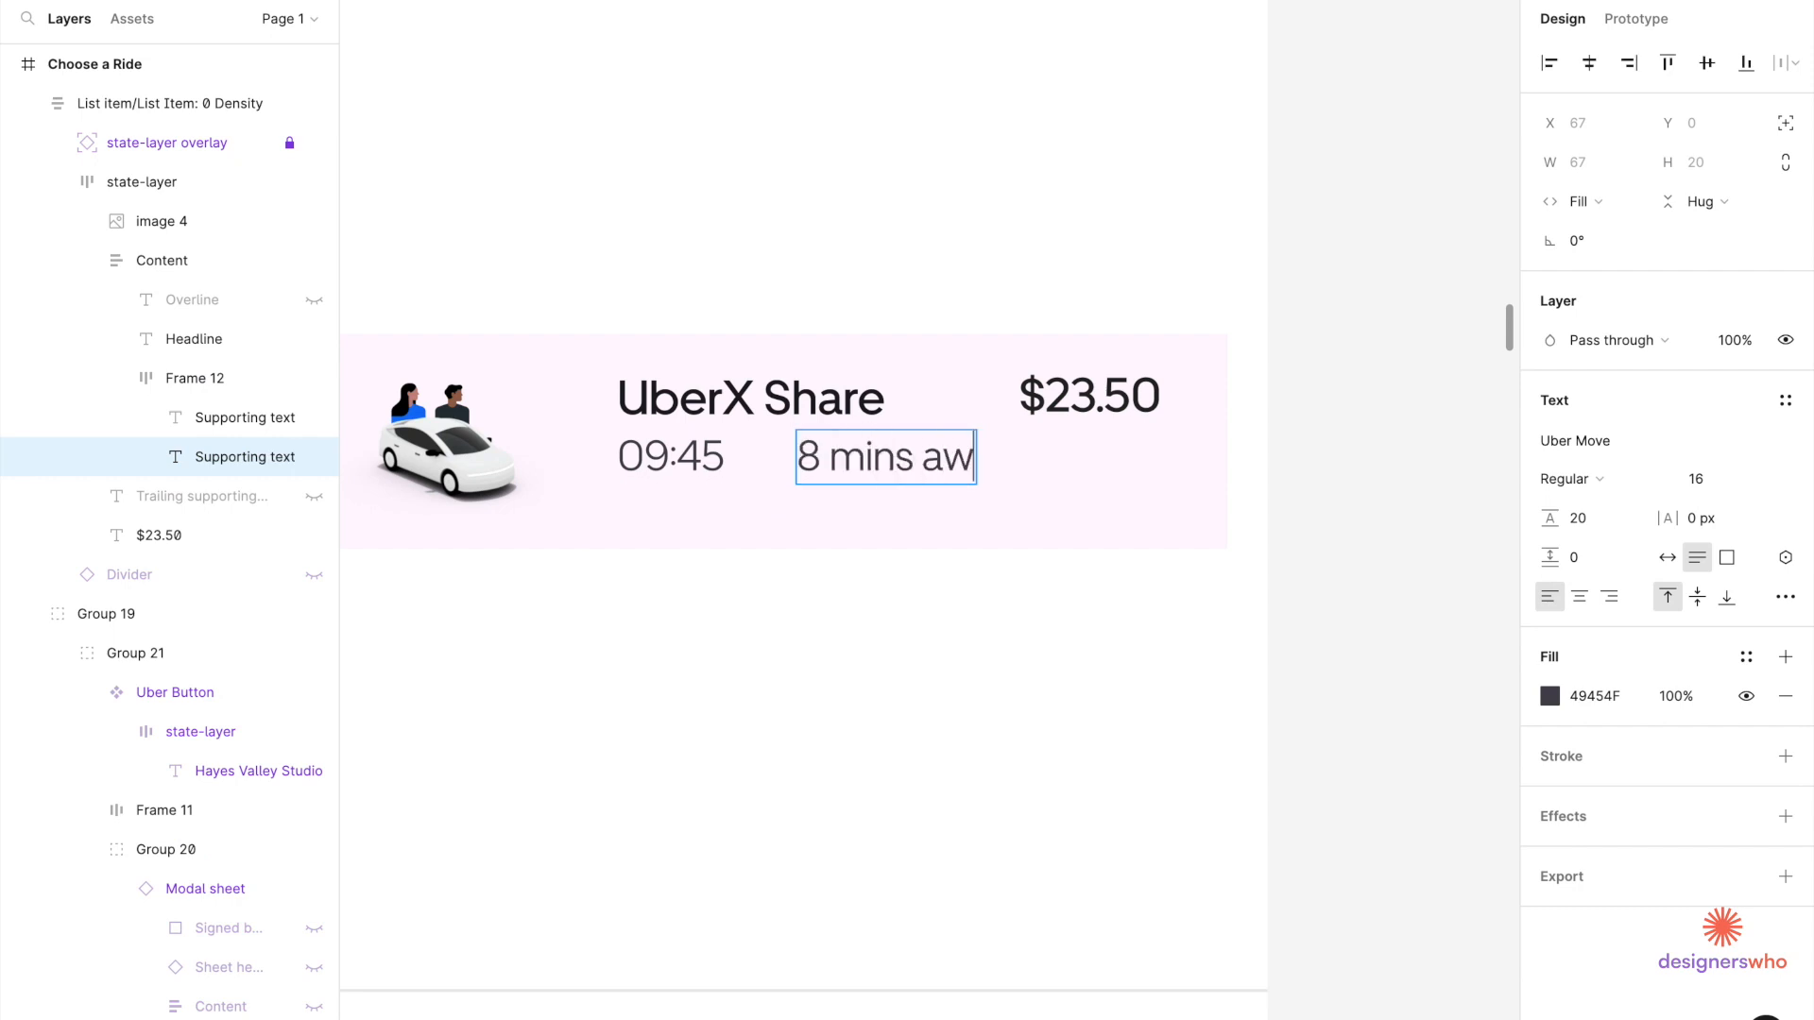
{"action": "key", "text": "Escape"}
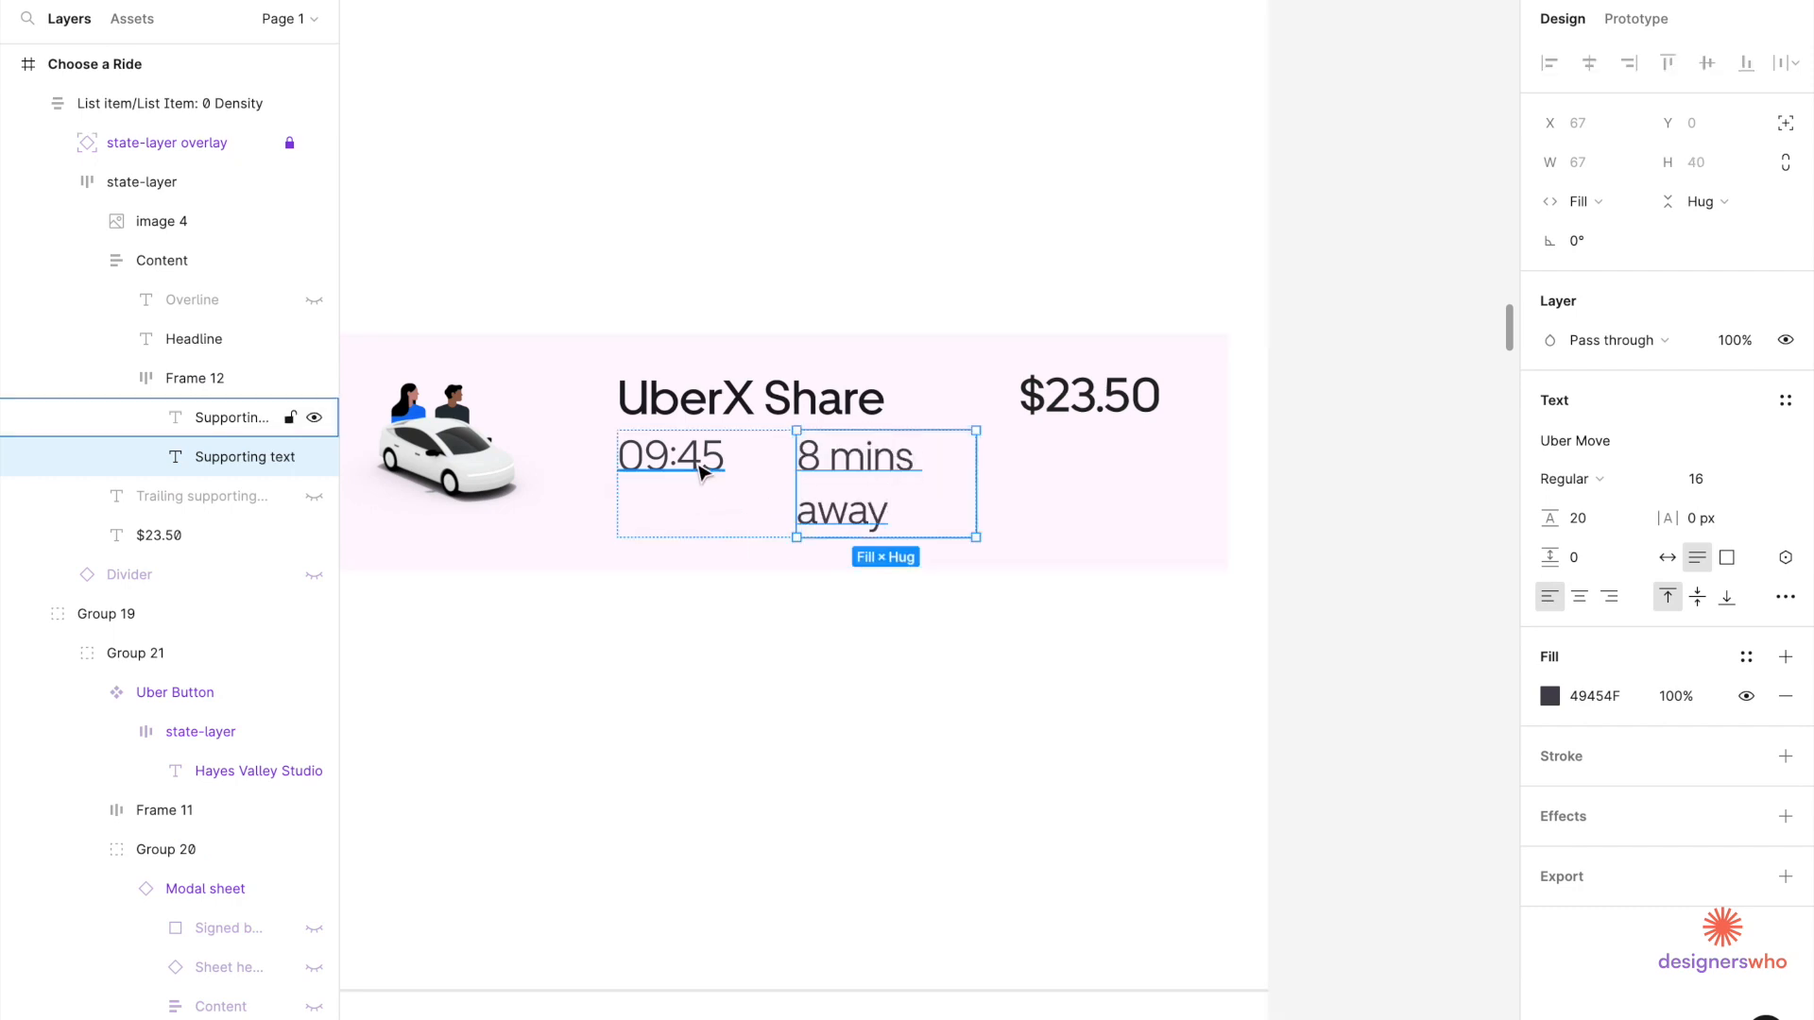
Set a 4 px gap between the UberX Share headline and the time line.
{"action": "left_click", "coordinate": [876, 393]}
{"action": "left_click", "coordinate": [1001, 495]}
{"action": "double_click", "coordinate": [942, 428]}
{"action": "double_click", "coordinate": [942, 428]}
{"action": "left_click", "coordinate": [1582, 469]}
{"action": "type", "text": "4"}
{"action": "key", "text": "Return"}
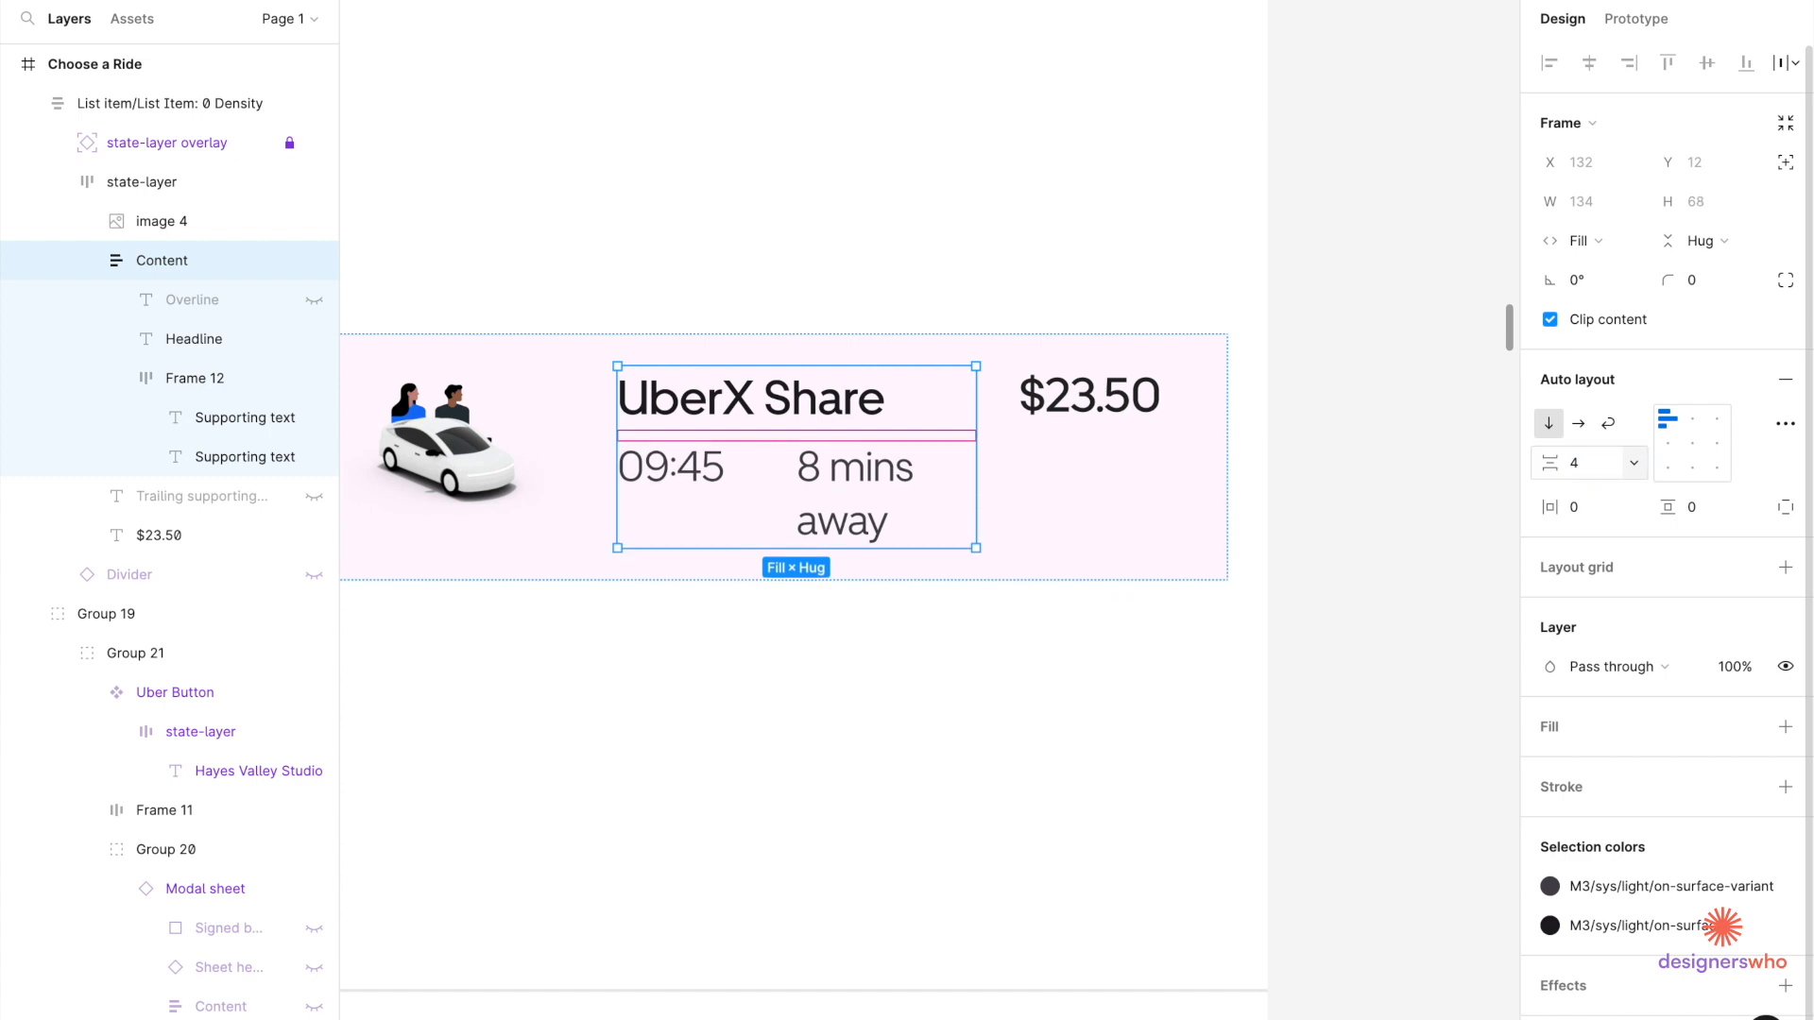
{"action": "scroll", "coordinate": [618, 463], "scroll_direction": "down", "scroll_amount": 5}
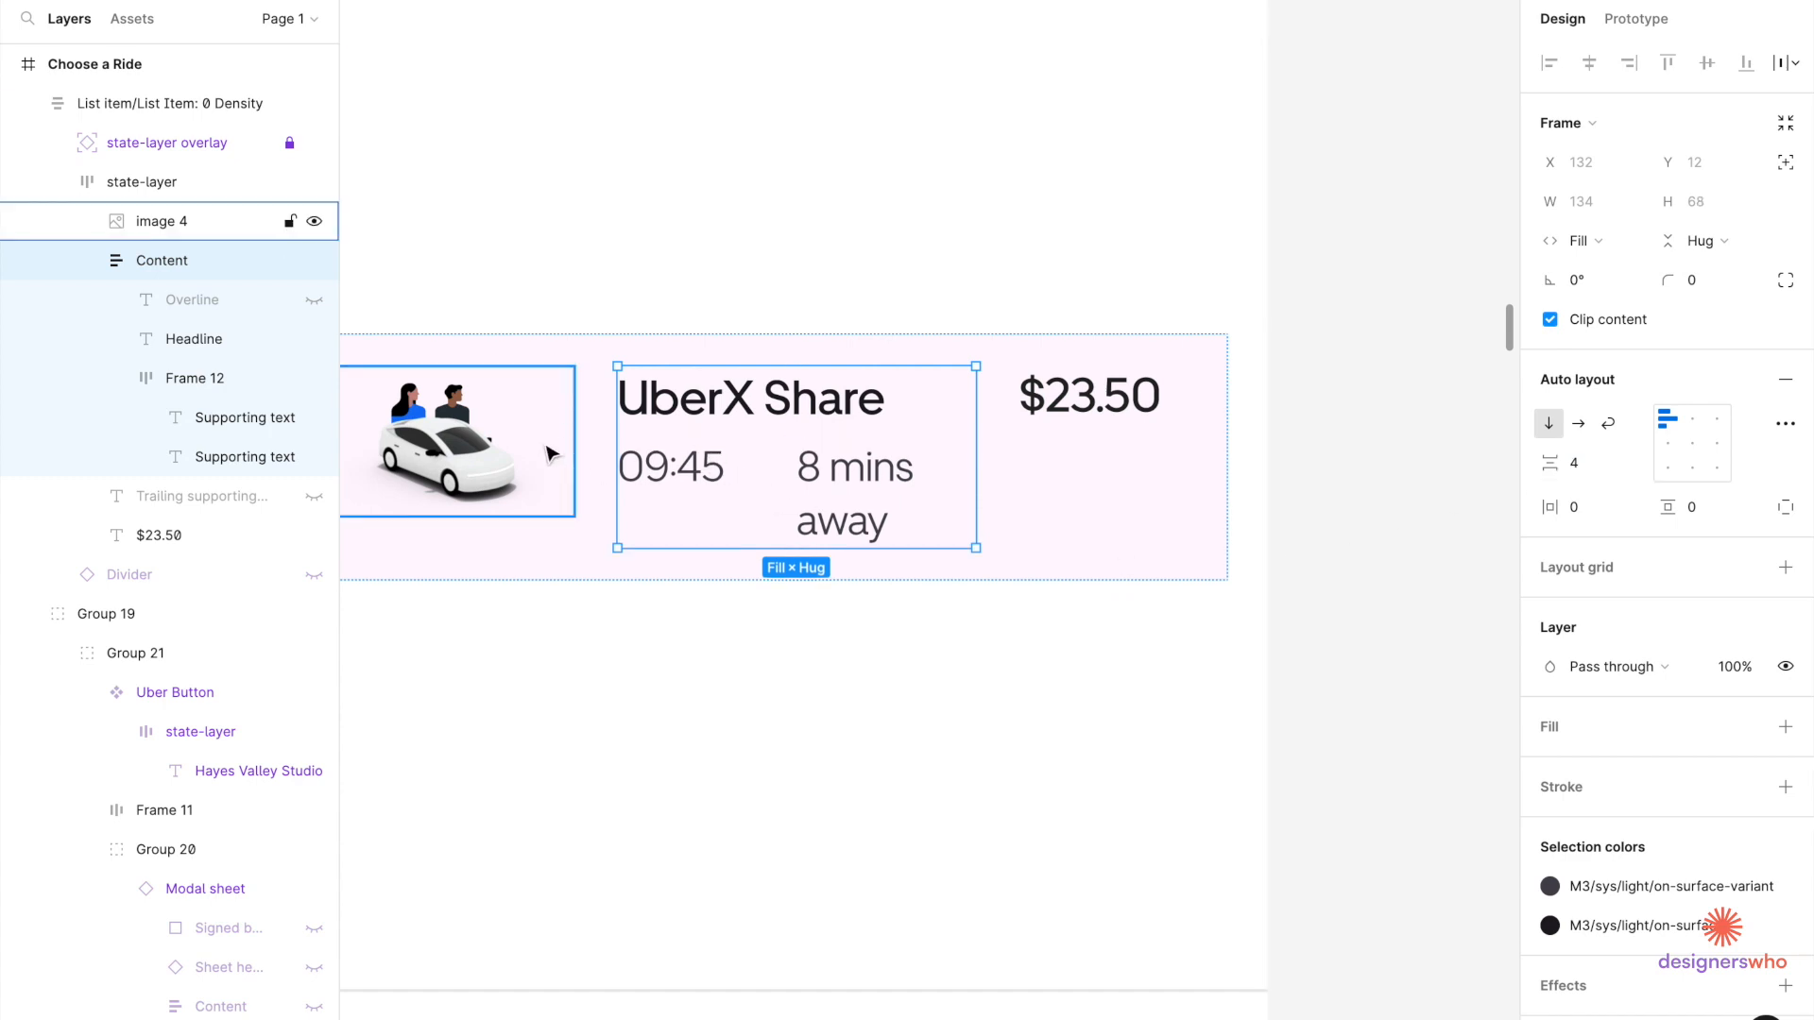
{"action": "left_click", "coordinate": [565, 508]}
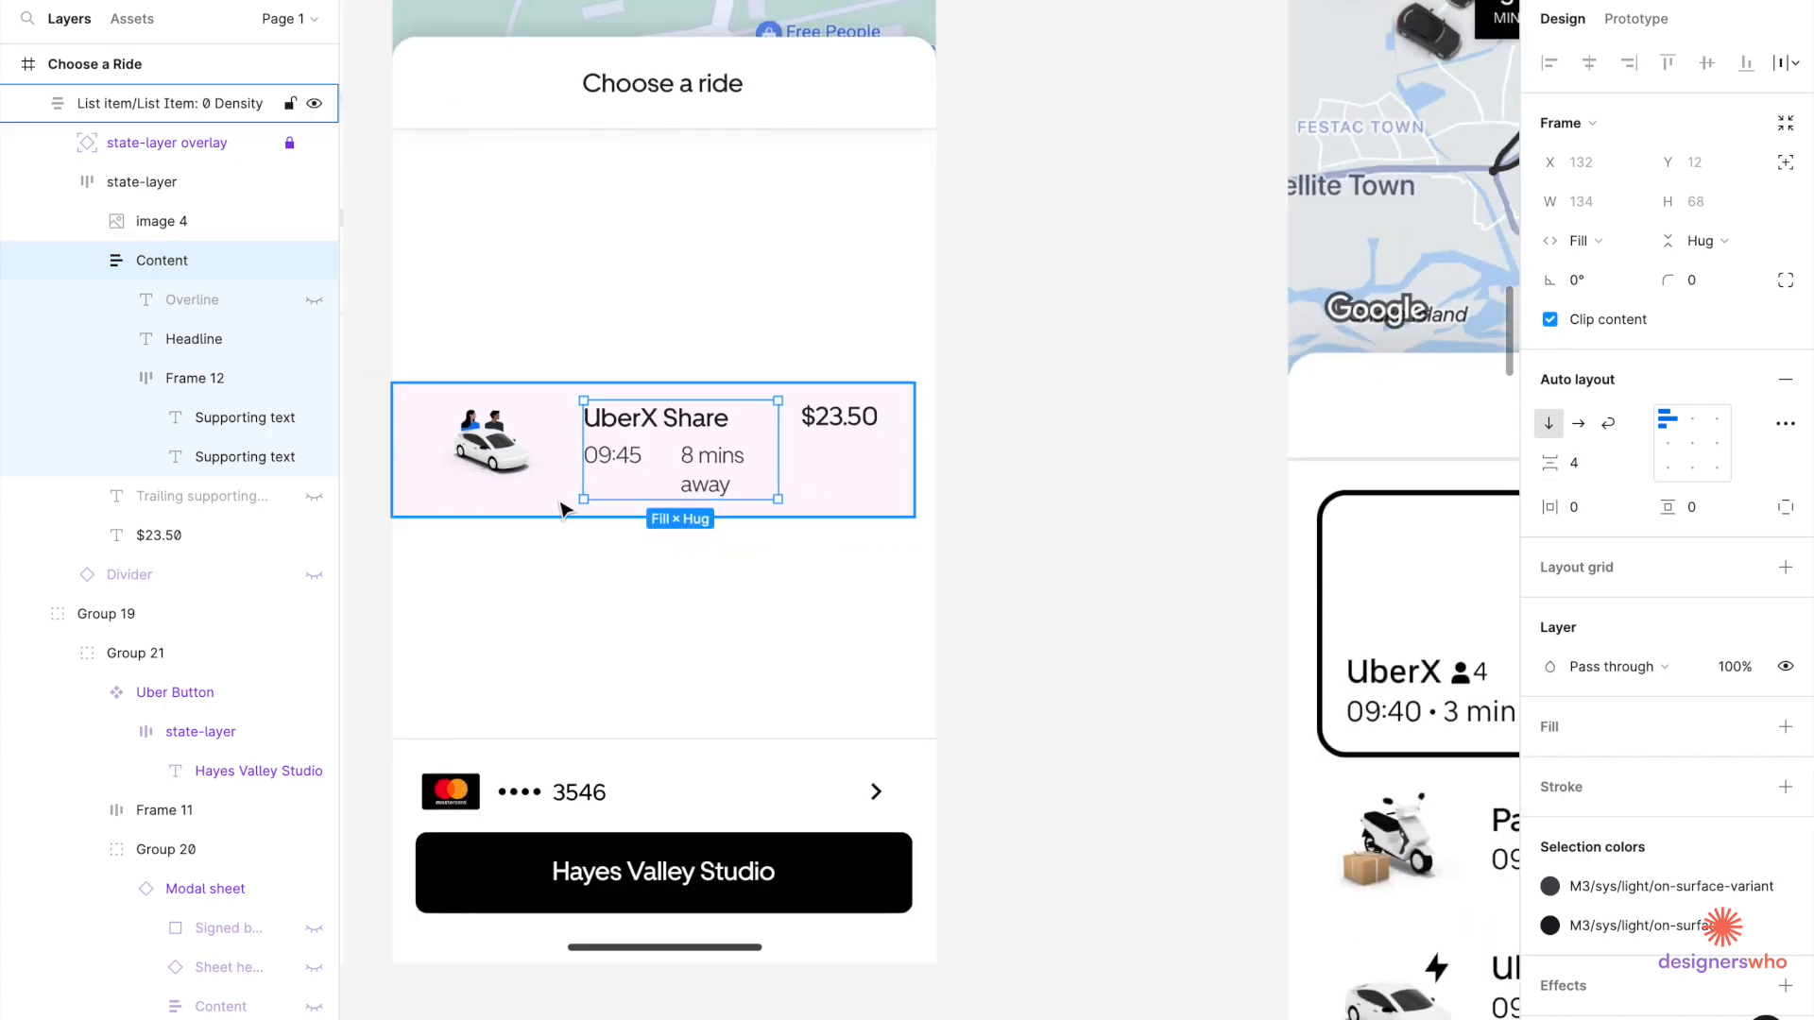
Reduce the gap between the row's image, text and price to 8.
{"action": "double_click", "coordinate": [809, 444]}
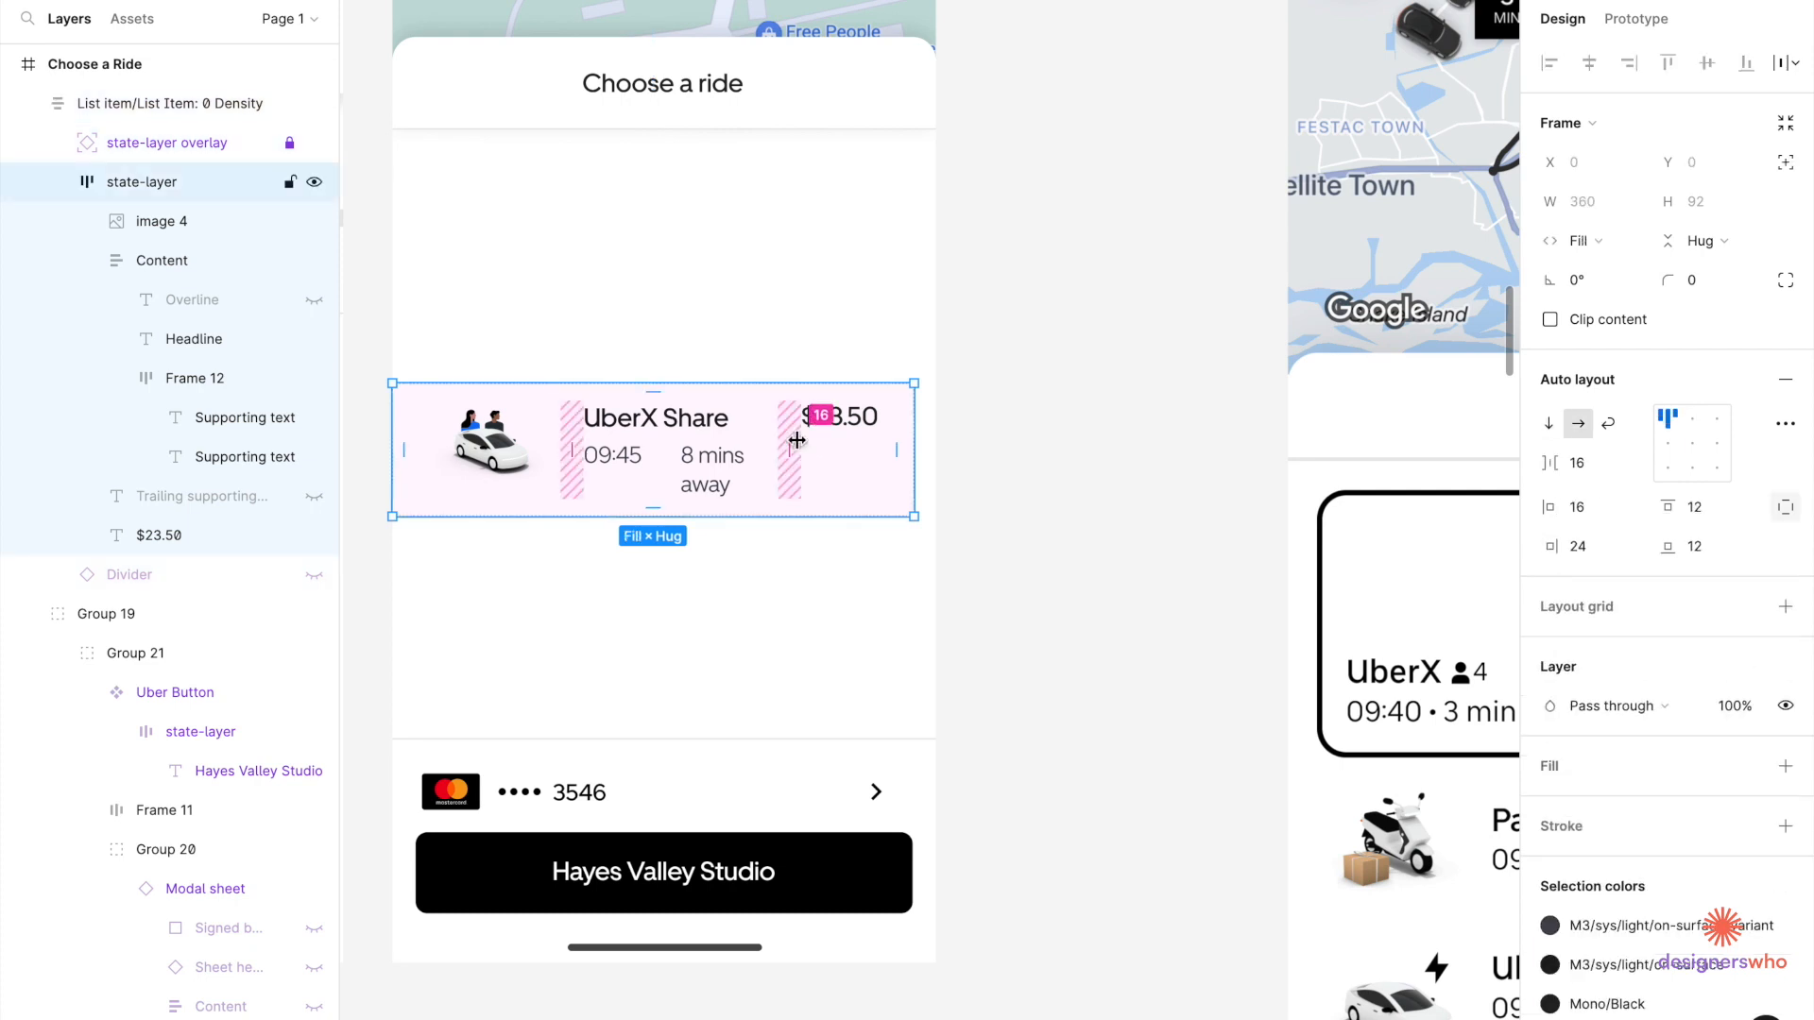
{"action": "left_click", "coordinate": [1591, 463]}
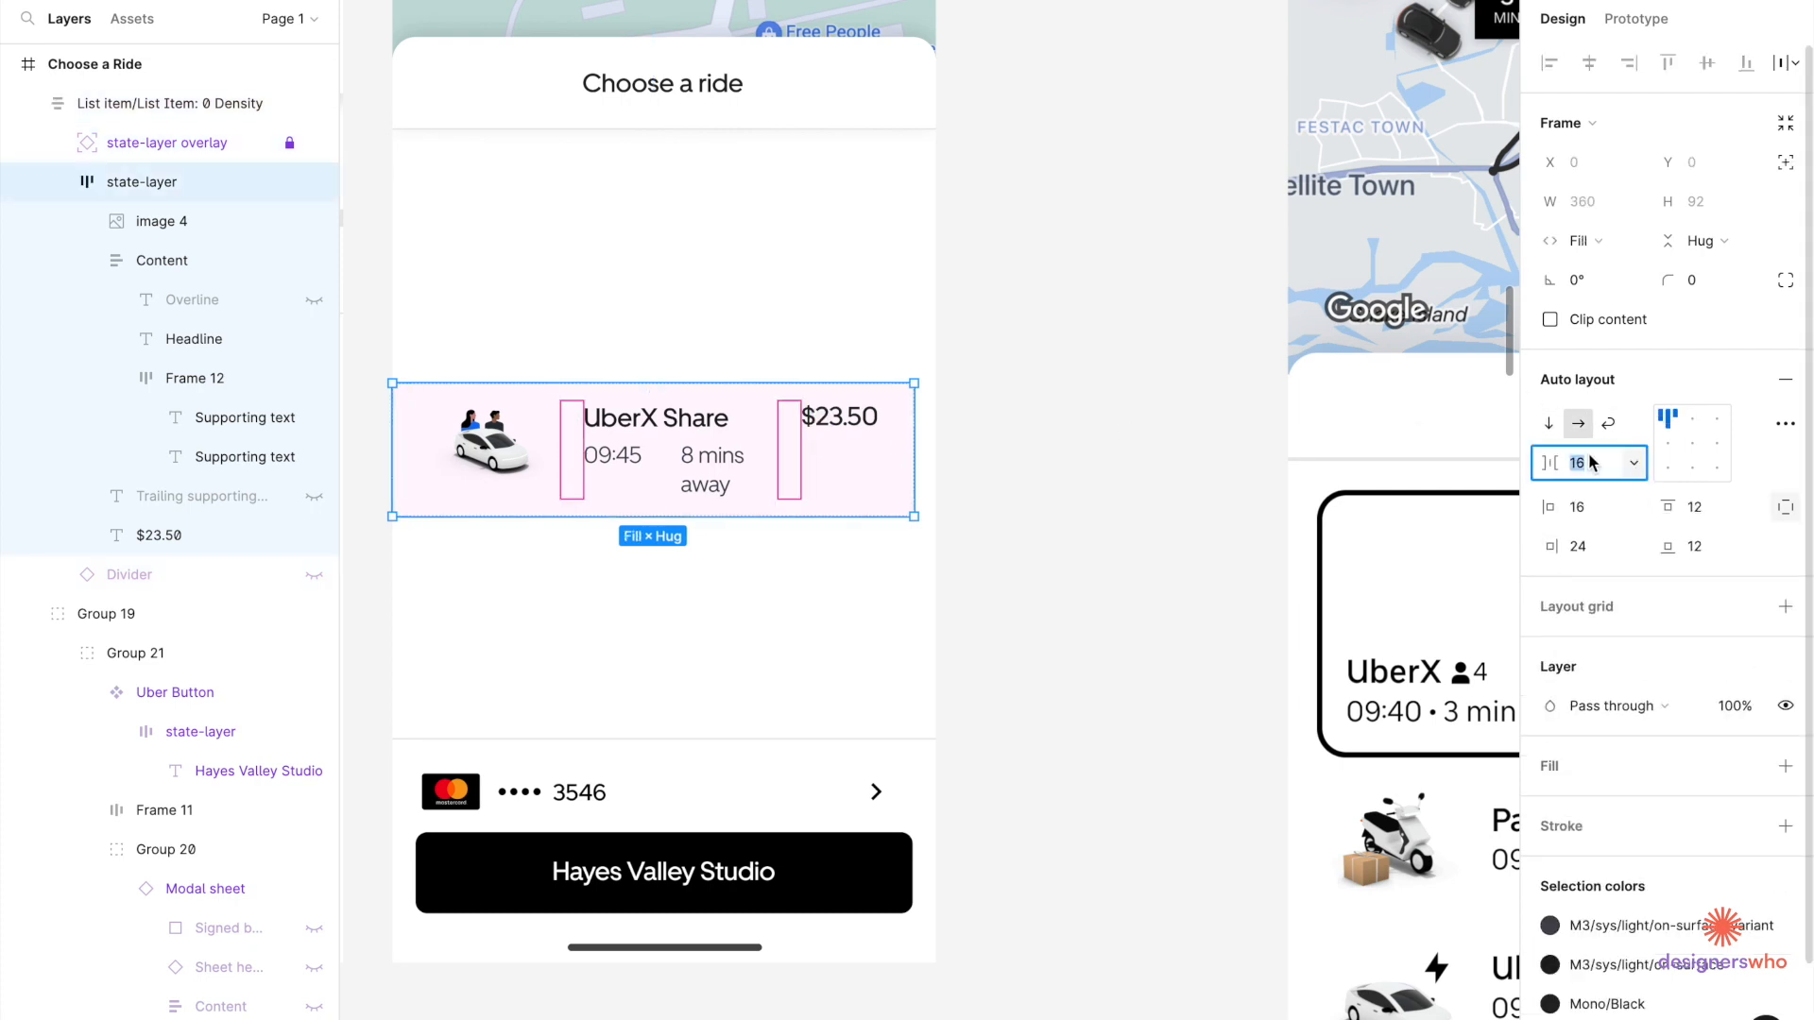
{"action": "type", "text": "8"}
{"action": "key", "text": "Return"}
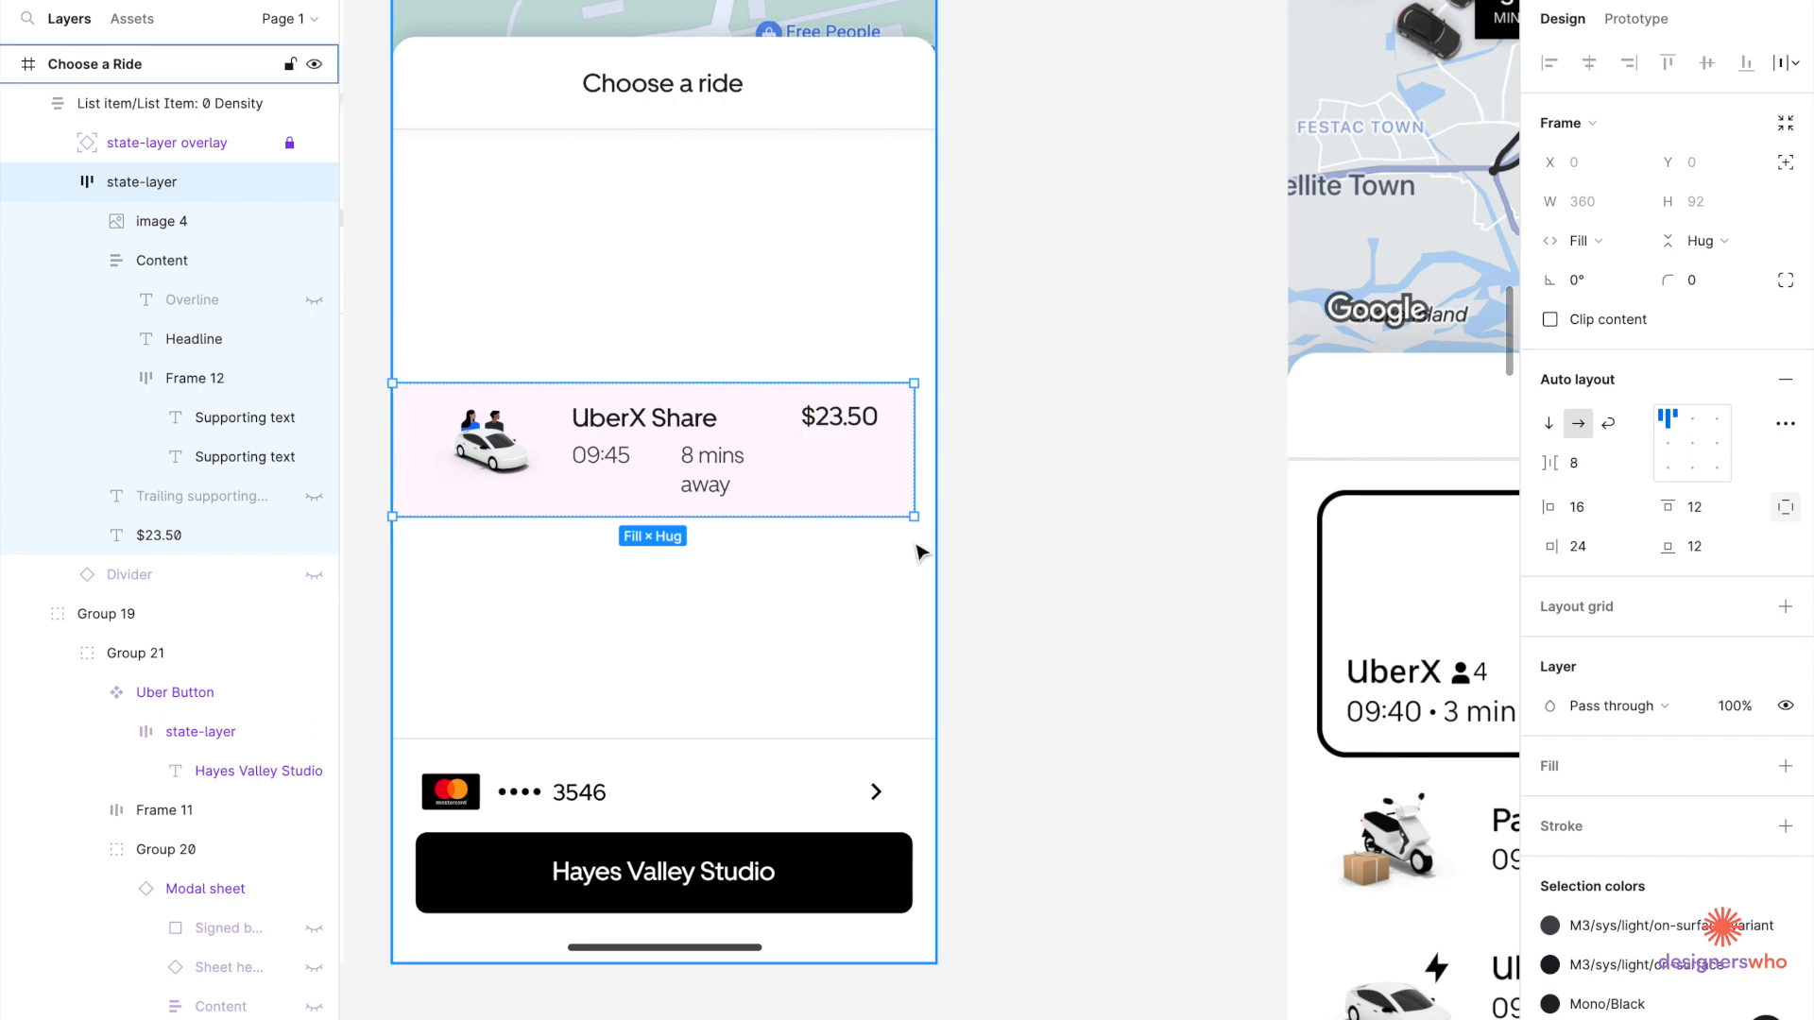
{"action": "scroll", "coordinate": [460, 482], "scroll_direction": "up", "scroll_amount": 3}
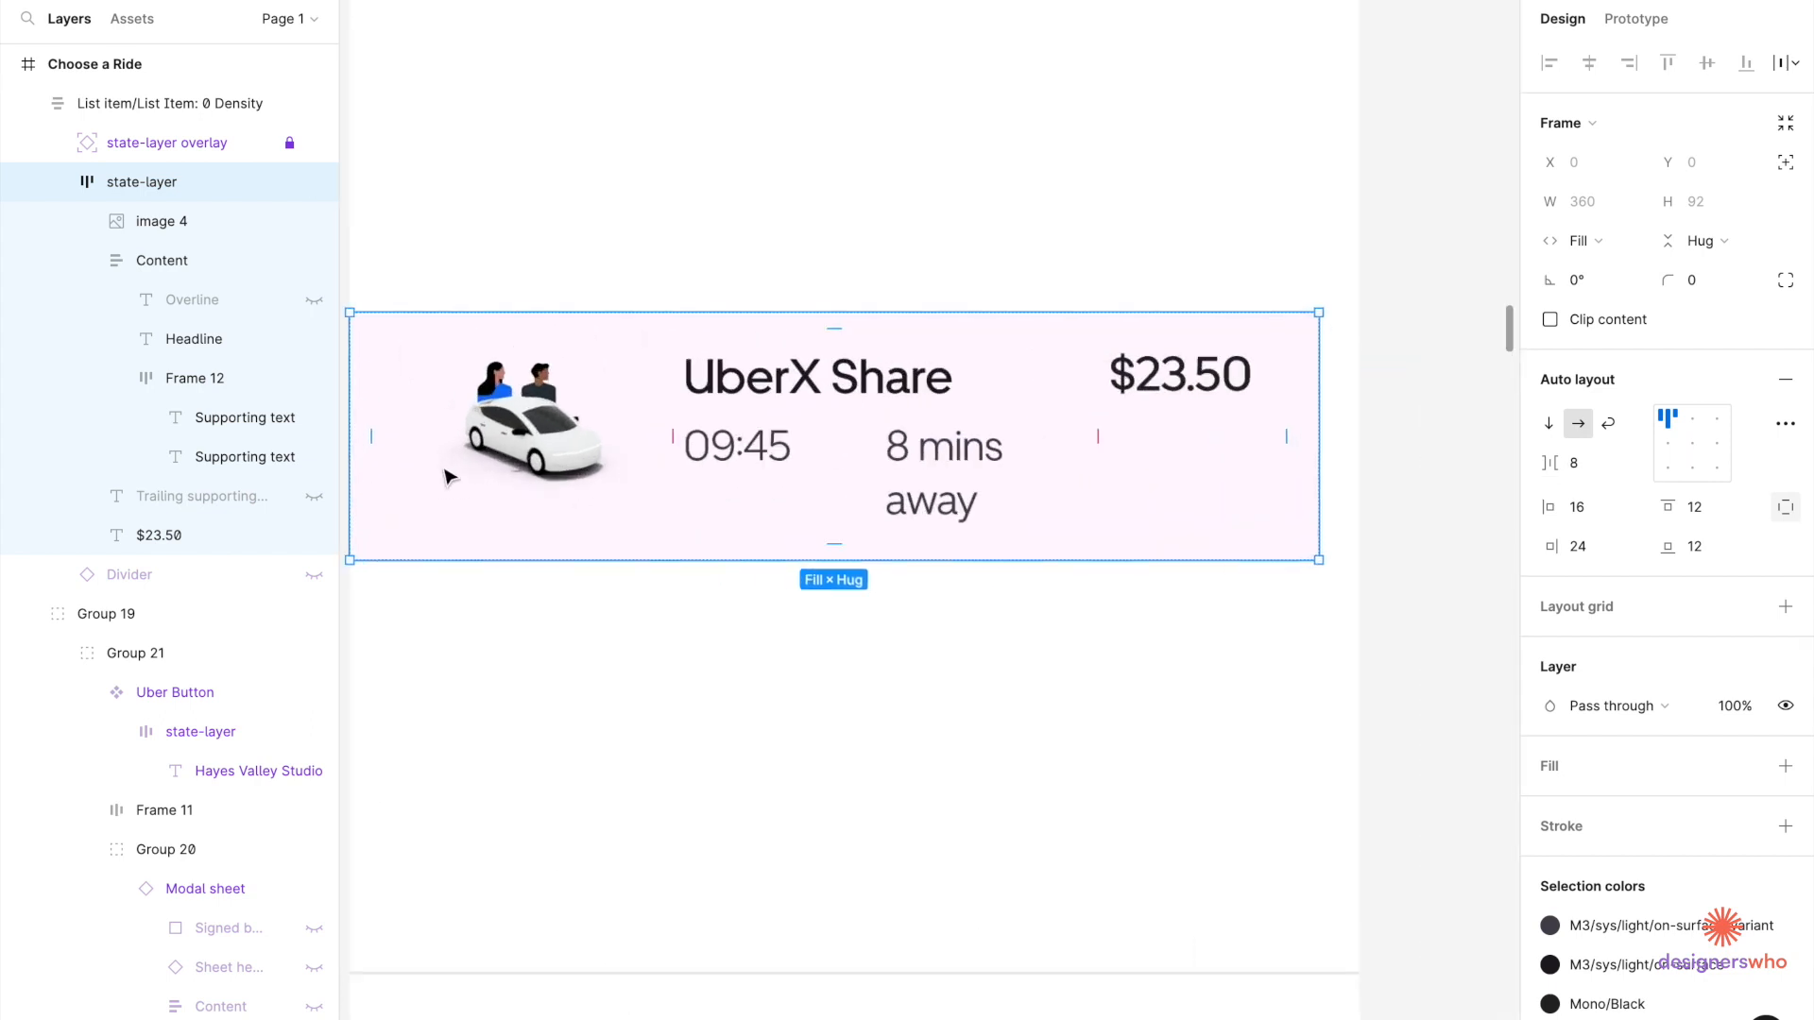
{"action": "left_click", "coordinate": [1304, 548]}
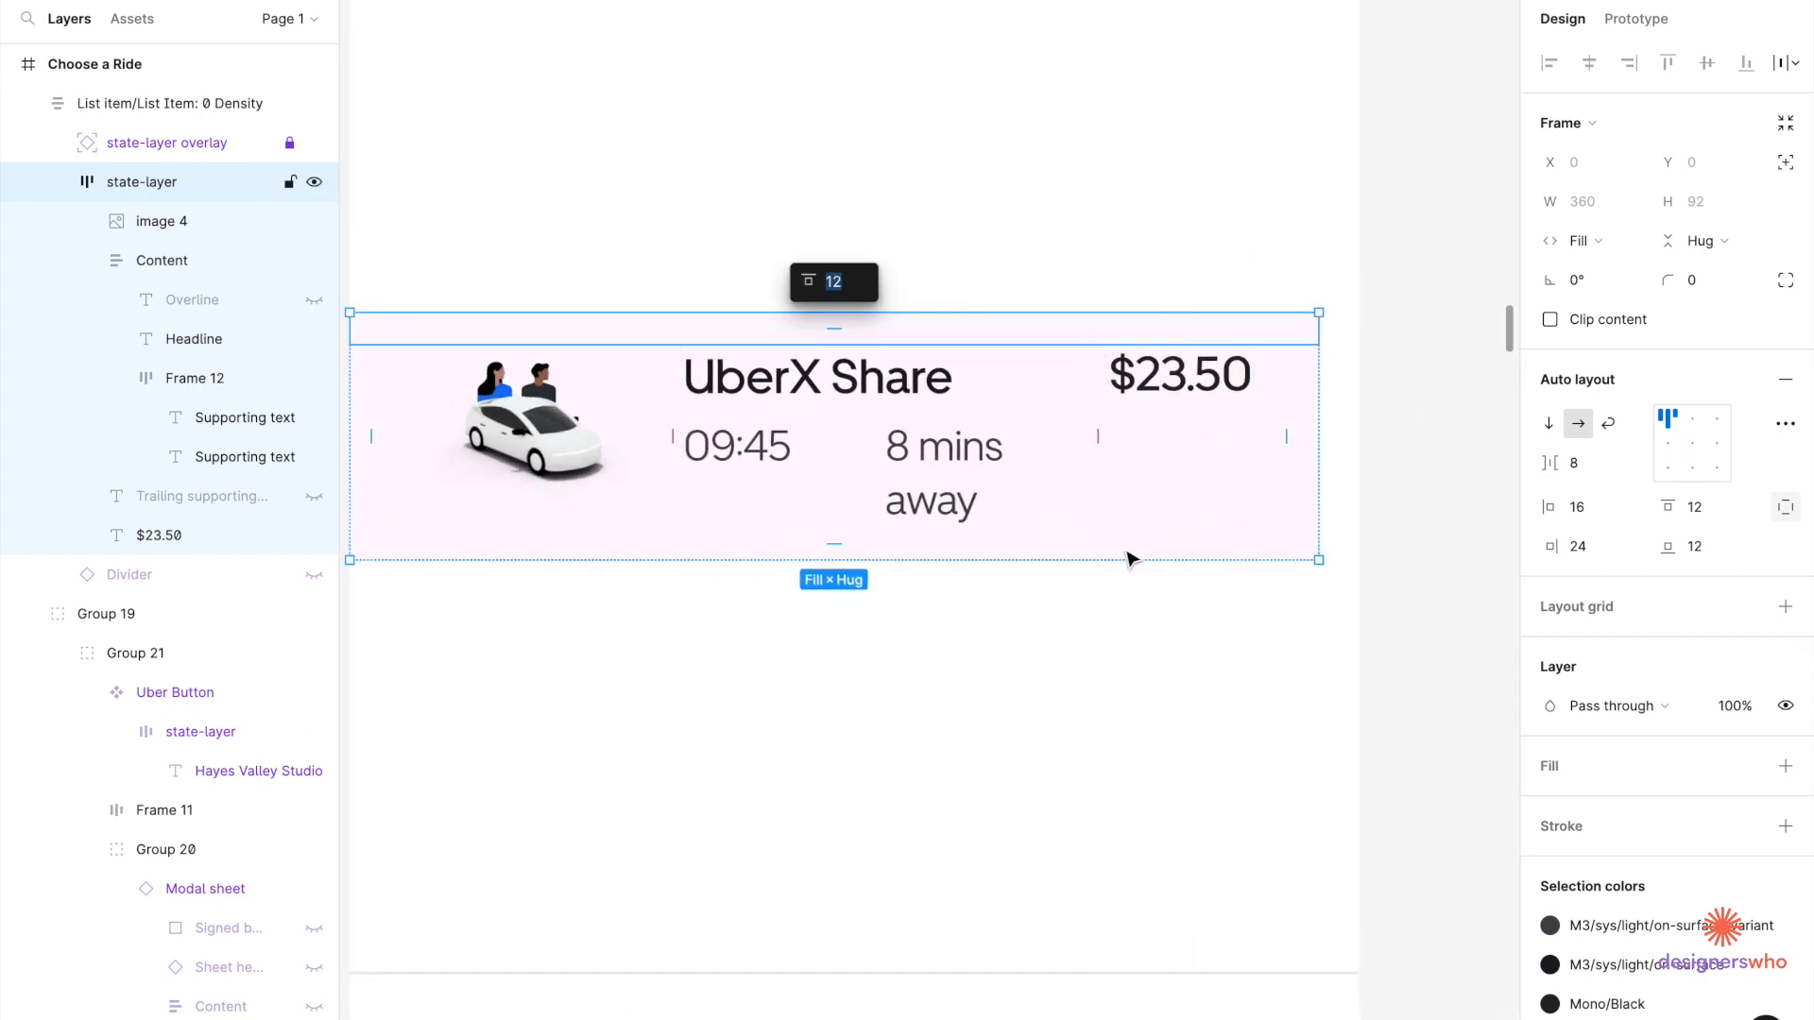
{"action": "left_click", "coordinate": [1136, 588]}
{"action": "left_click", "coordinate": [870, 465]}
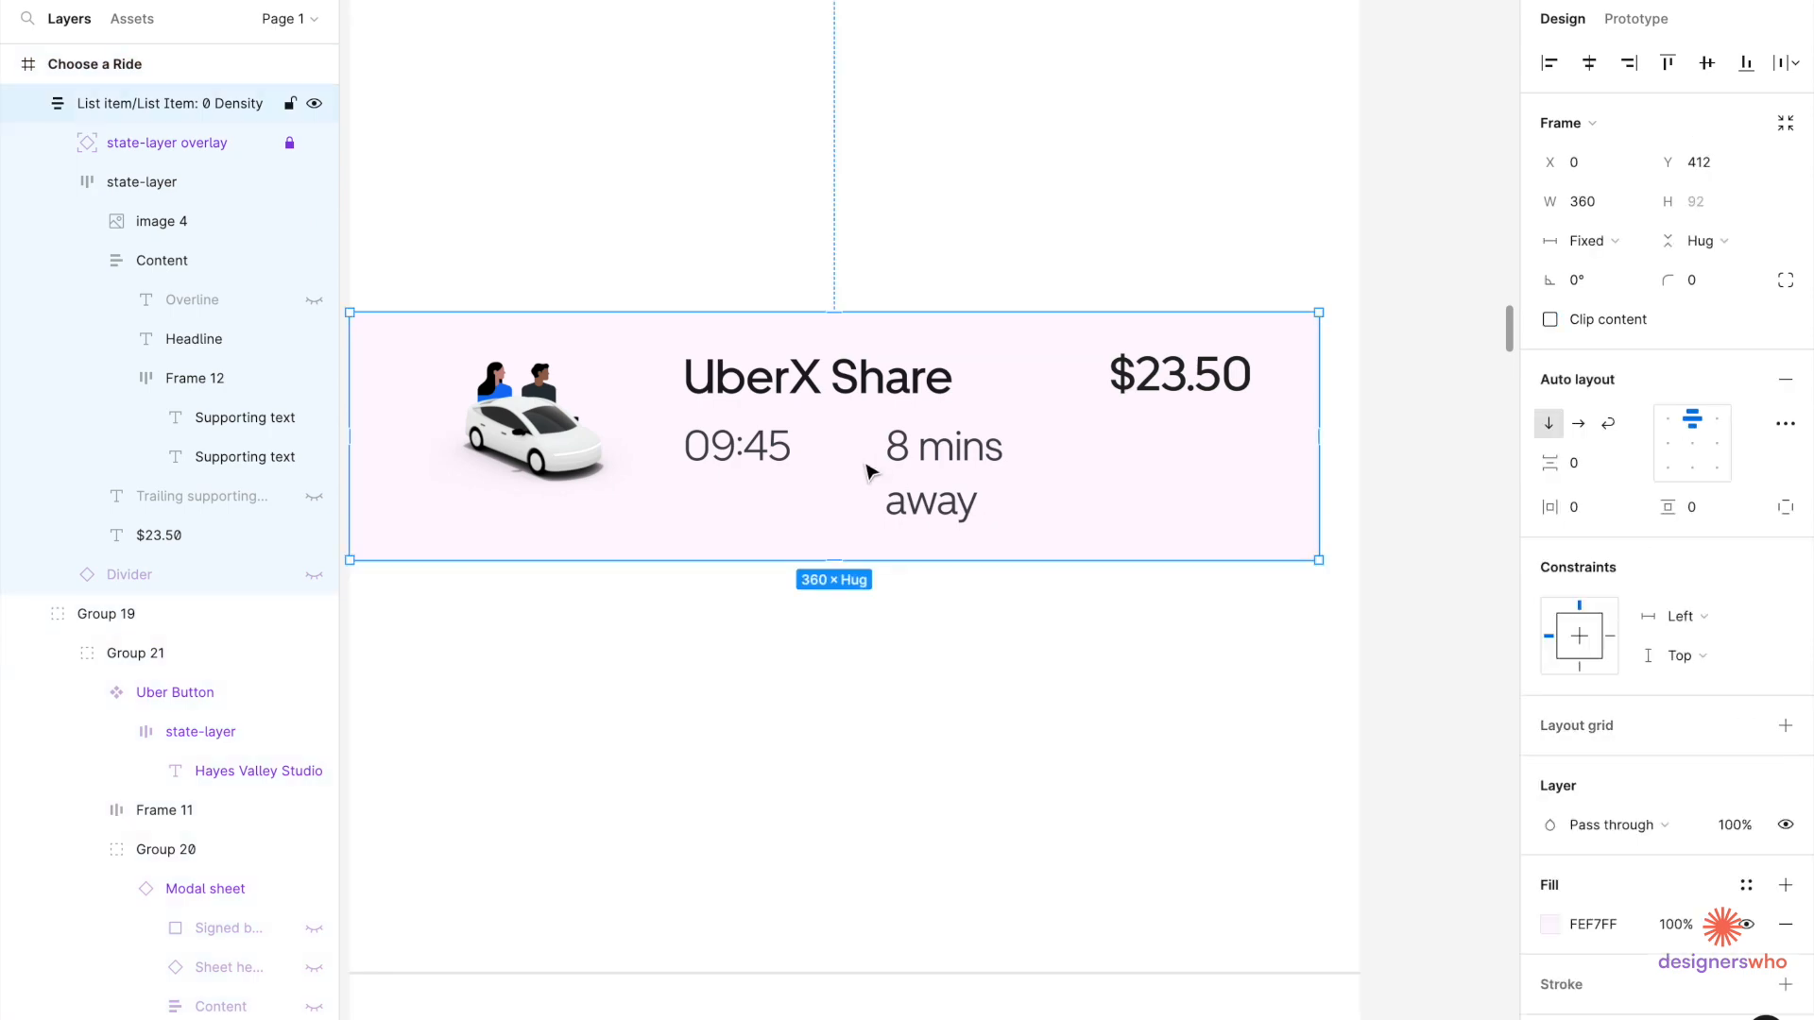
{"action": "scroll", "coordinate": [870, 466], "scroll_direction": "down", "scroll_amount": 3}
{"action": "scroll", "coordinate": [801, 701], "scroll_direction": "up", "scroll_amount": 5}
Copy a dot from the masked card number and paste it between 09:45 and 8 mins away.
{"action": "left_click", "coordinate": [757, 729]}
{"action": "double_click", "coordinate": [757, 729]}
{"action": "double_click", "coordinate": [681, 803]}
{"action": "double_click", "coordinate": [681, 803]}
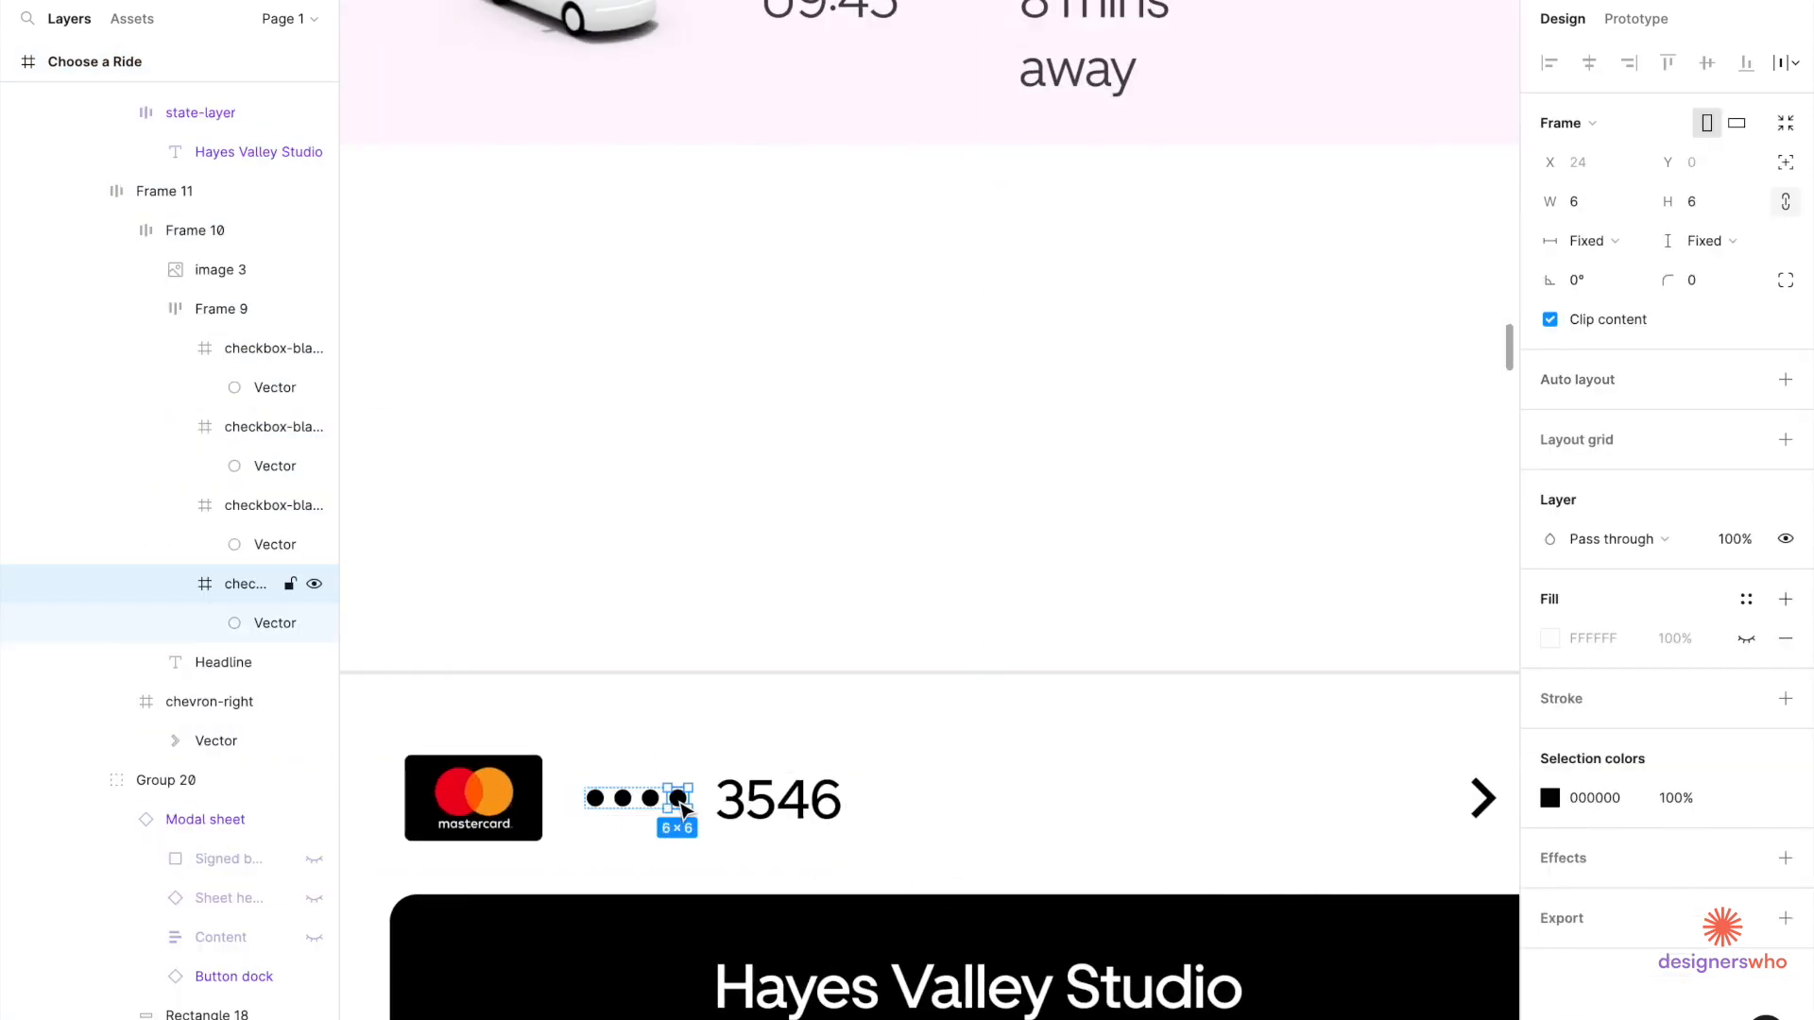
{"action": "scroll", "coordinate": [858, 526], "scroll_direction": "up", "scroll_amount": 5}
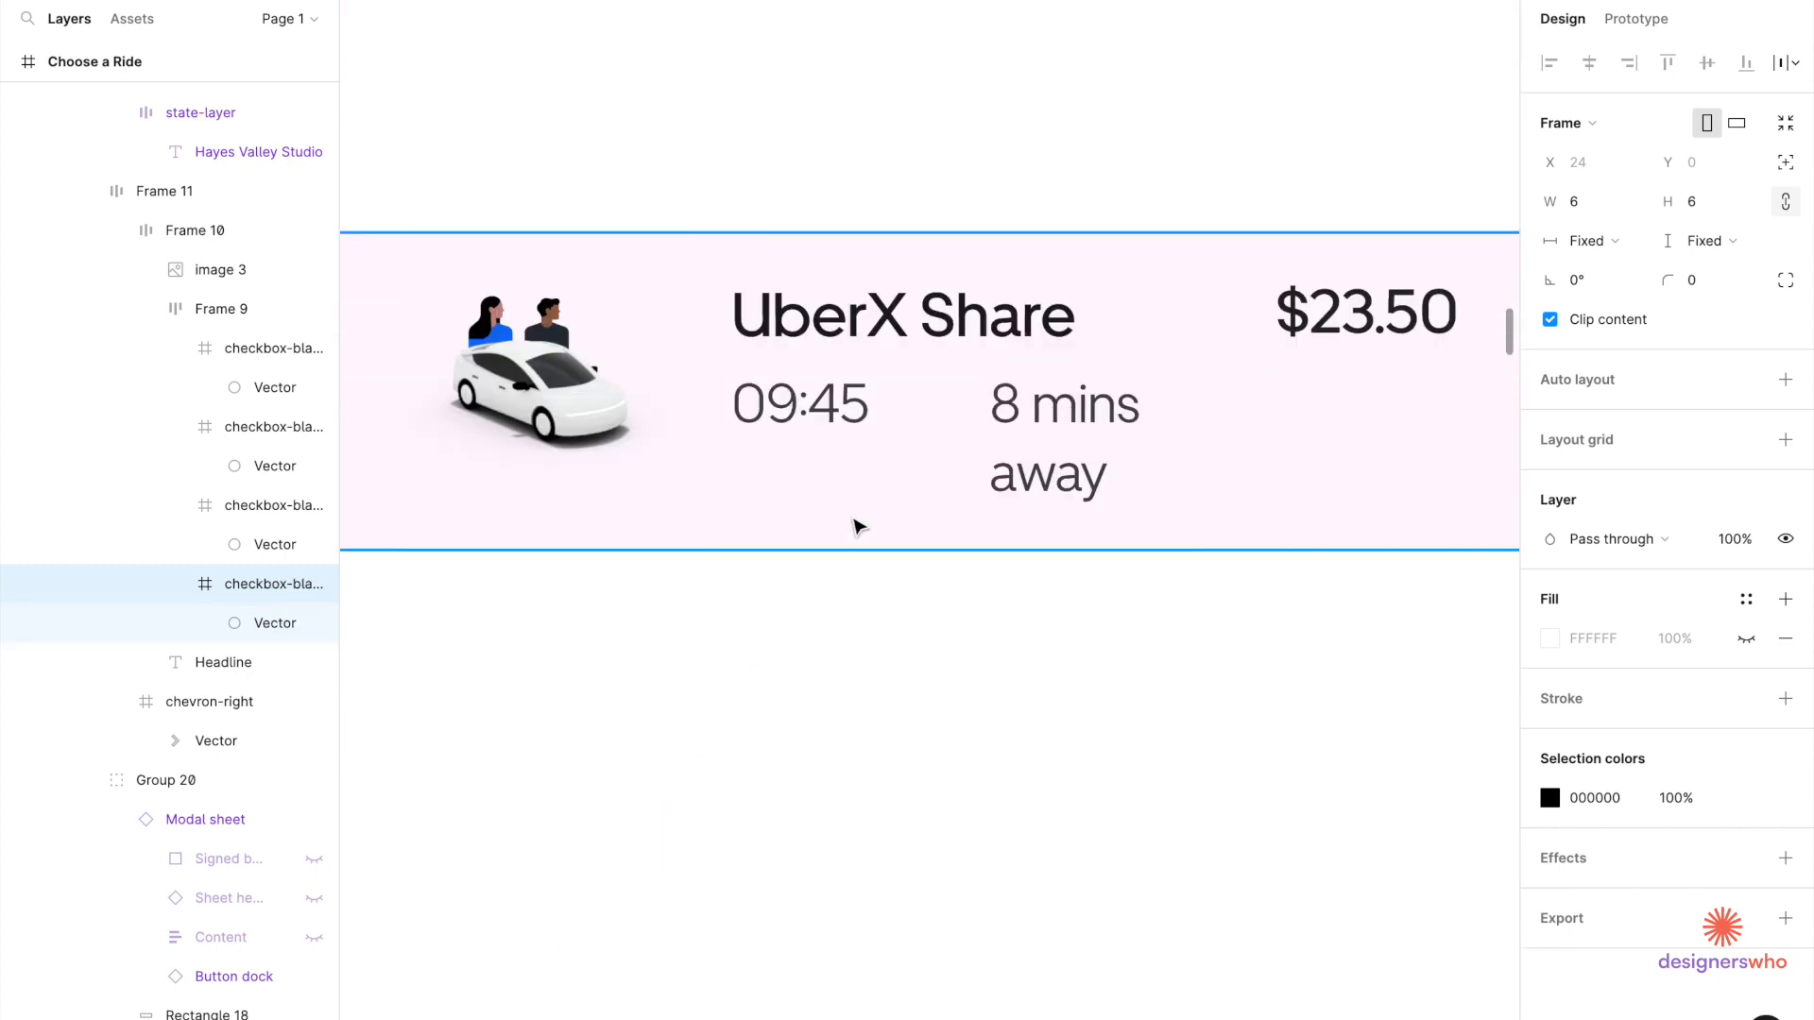
{"action": "left_click", "coordinate": [956, 433]}
{"action": "double_click", "coordinate": [956, 433]}
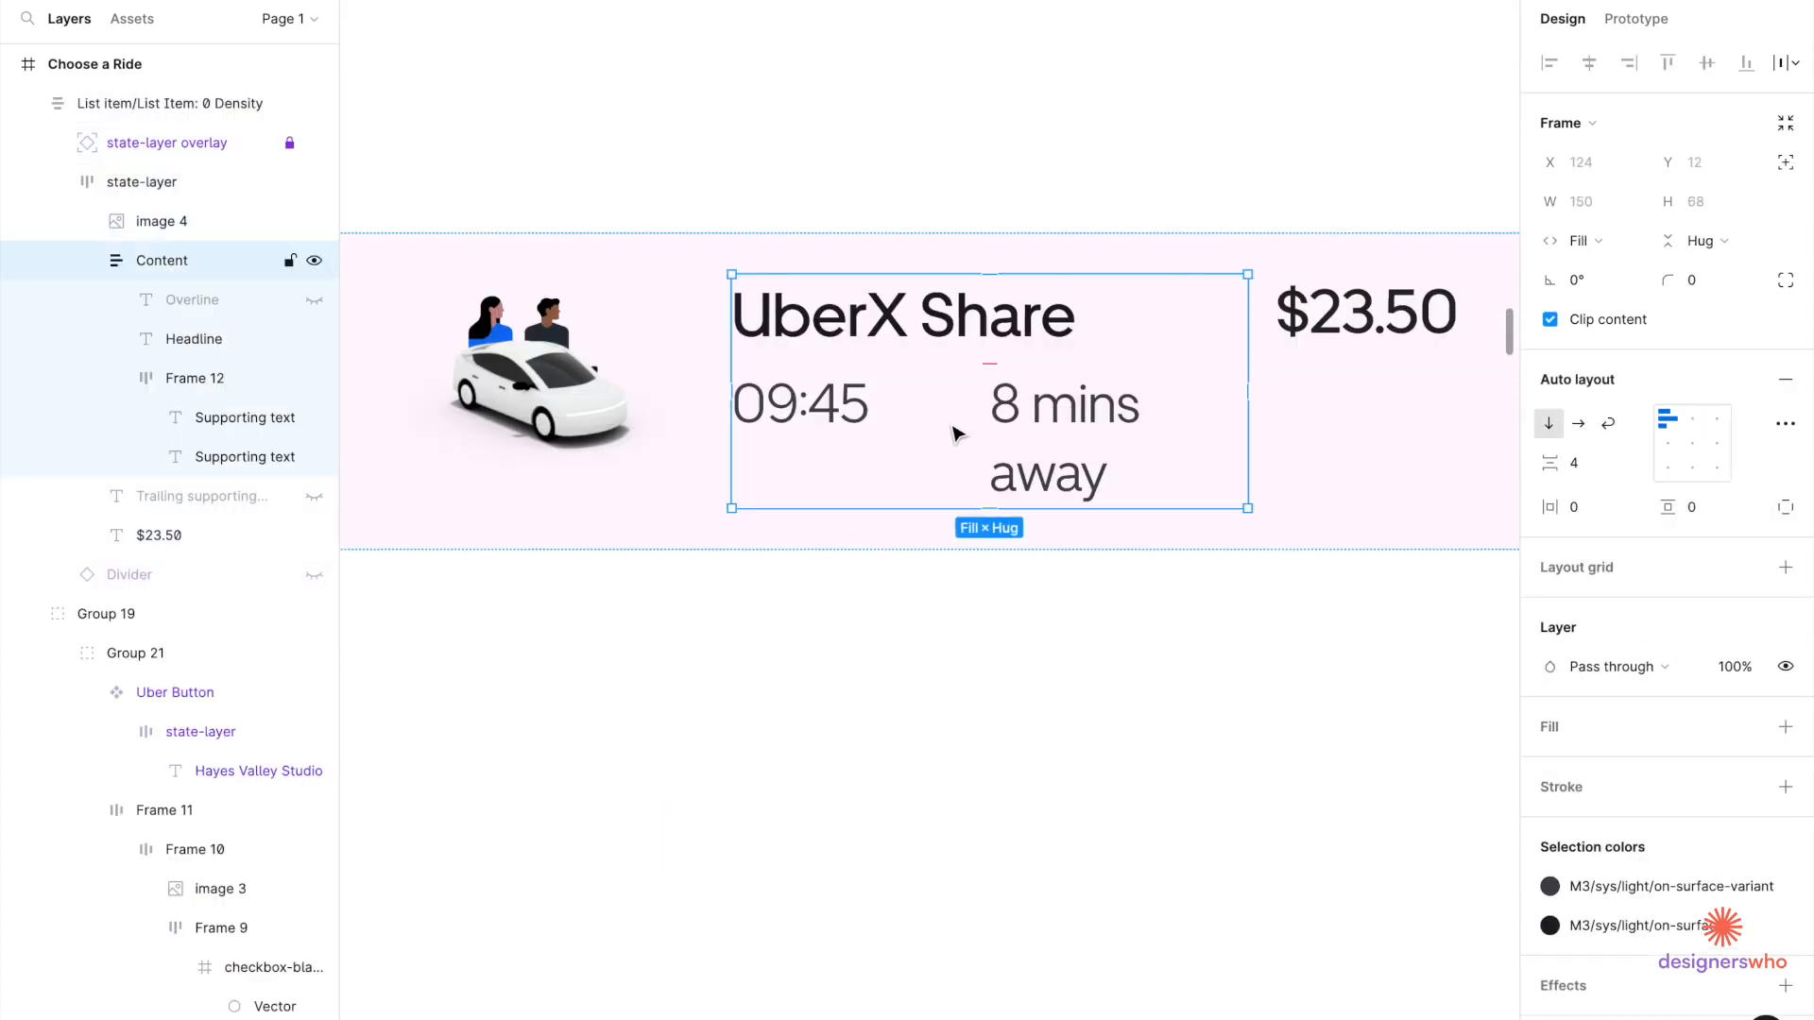
{"action": "double_click", "coordinate": [956, 433]}
{"action": "key", "text": "ctrl+v"}
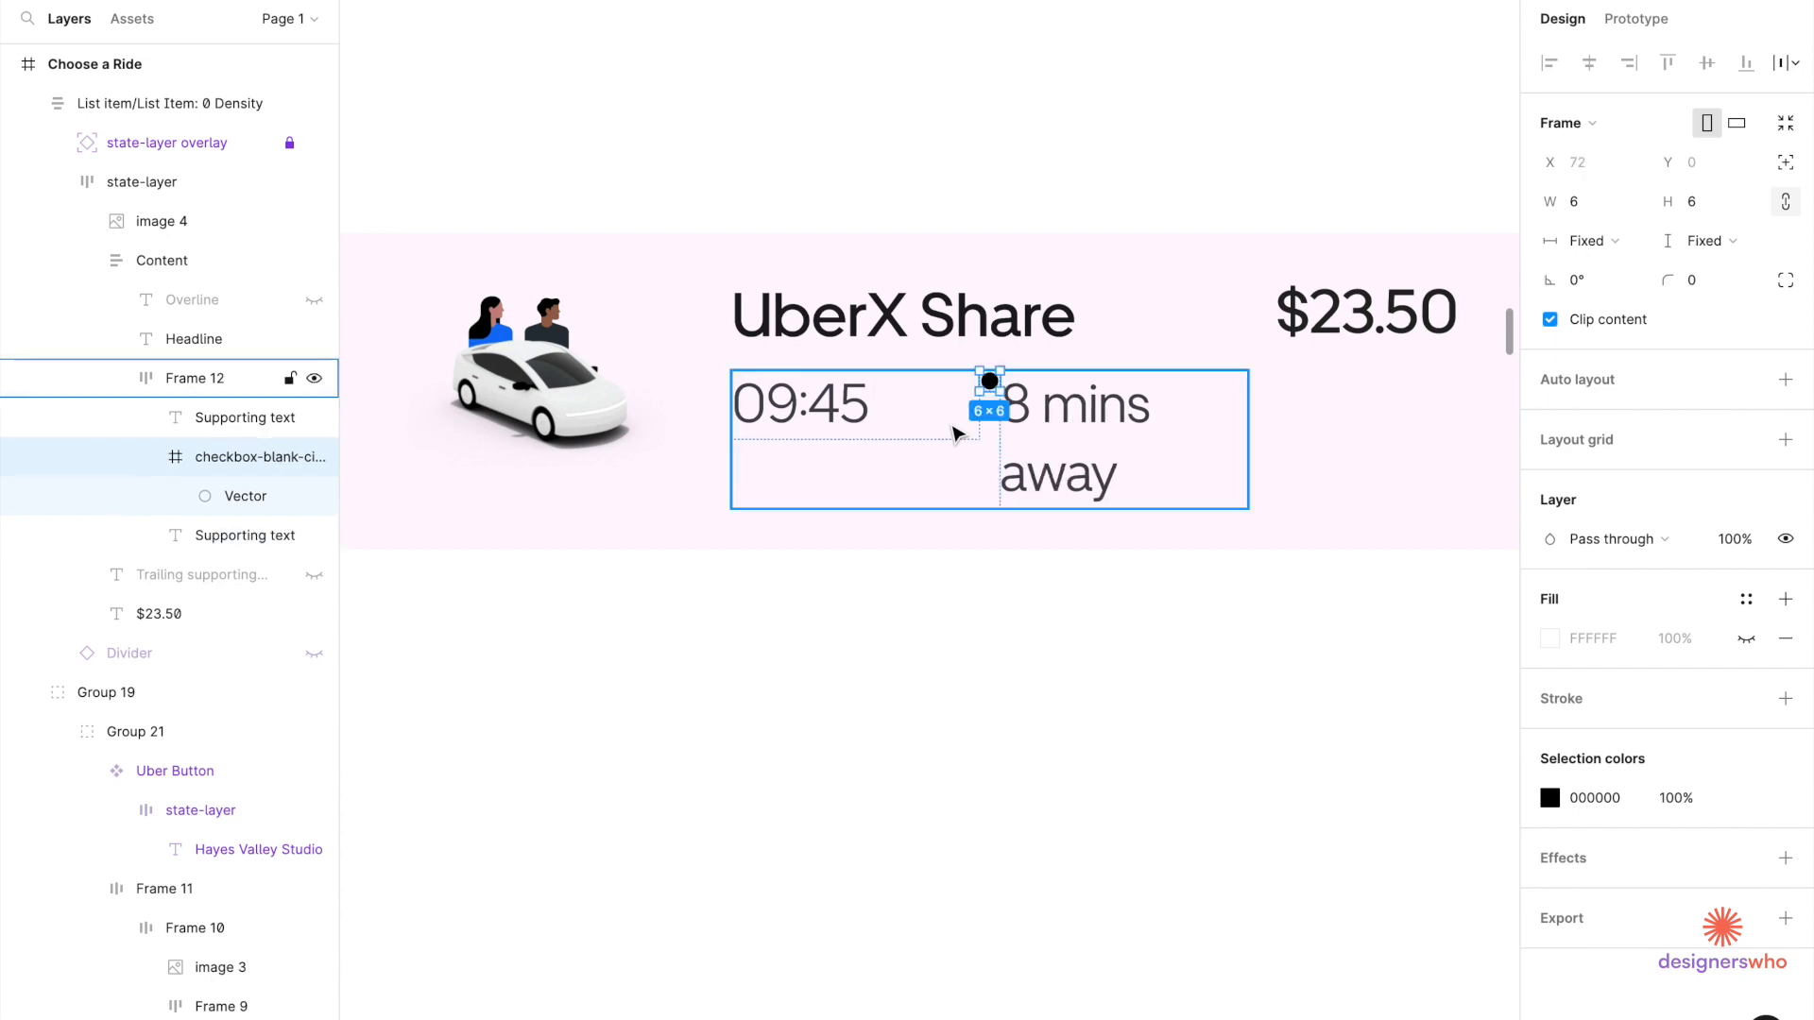
Vertically centre the times and dot, and narrow 09:45 so the line fits.
{"action": "left_click", "coordinate": [940, 492]}
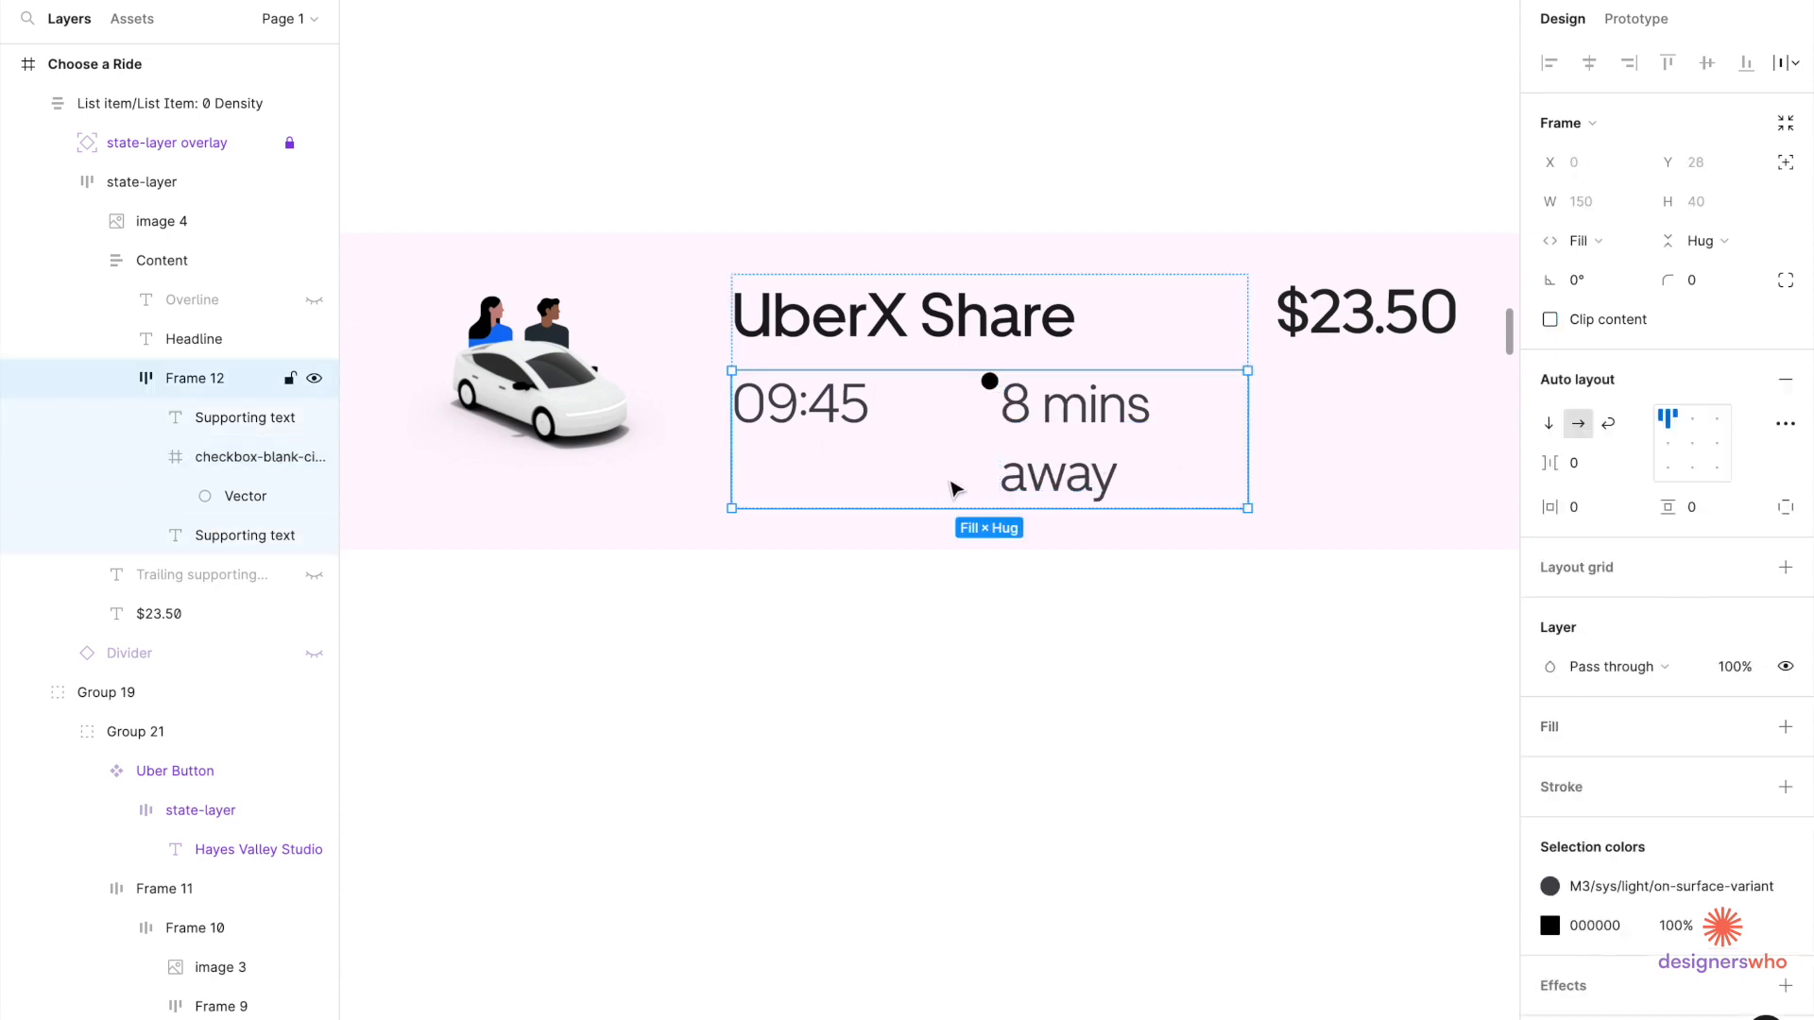
{"action": "left_click", "coordinate": [1669, 444]}
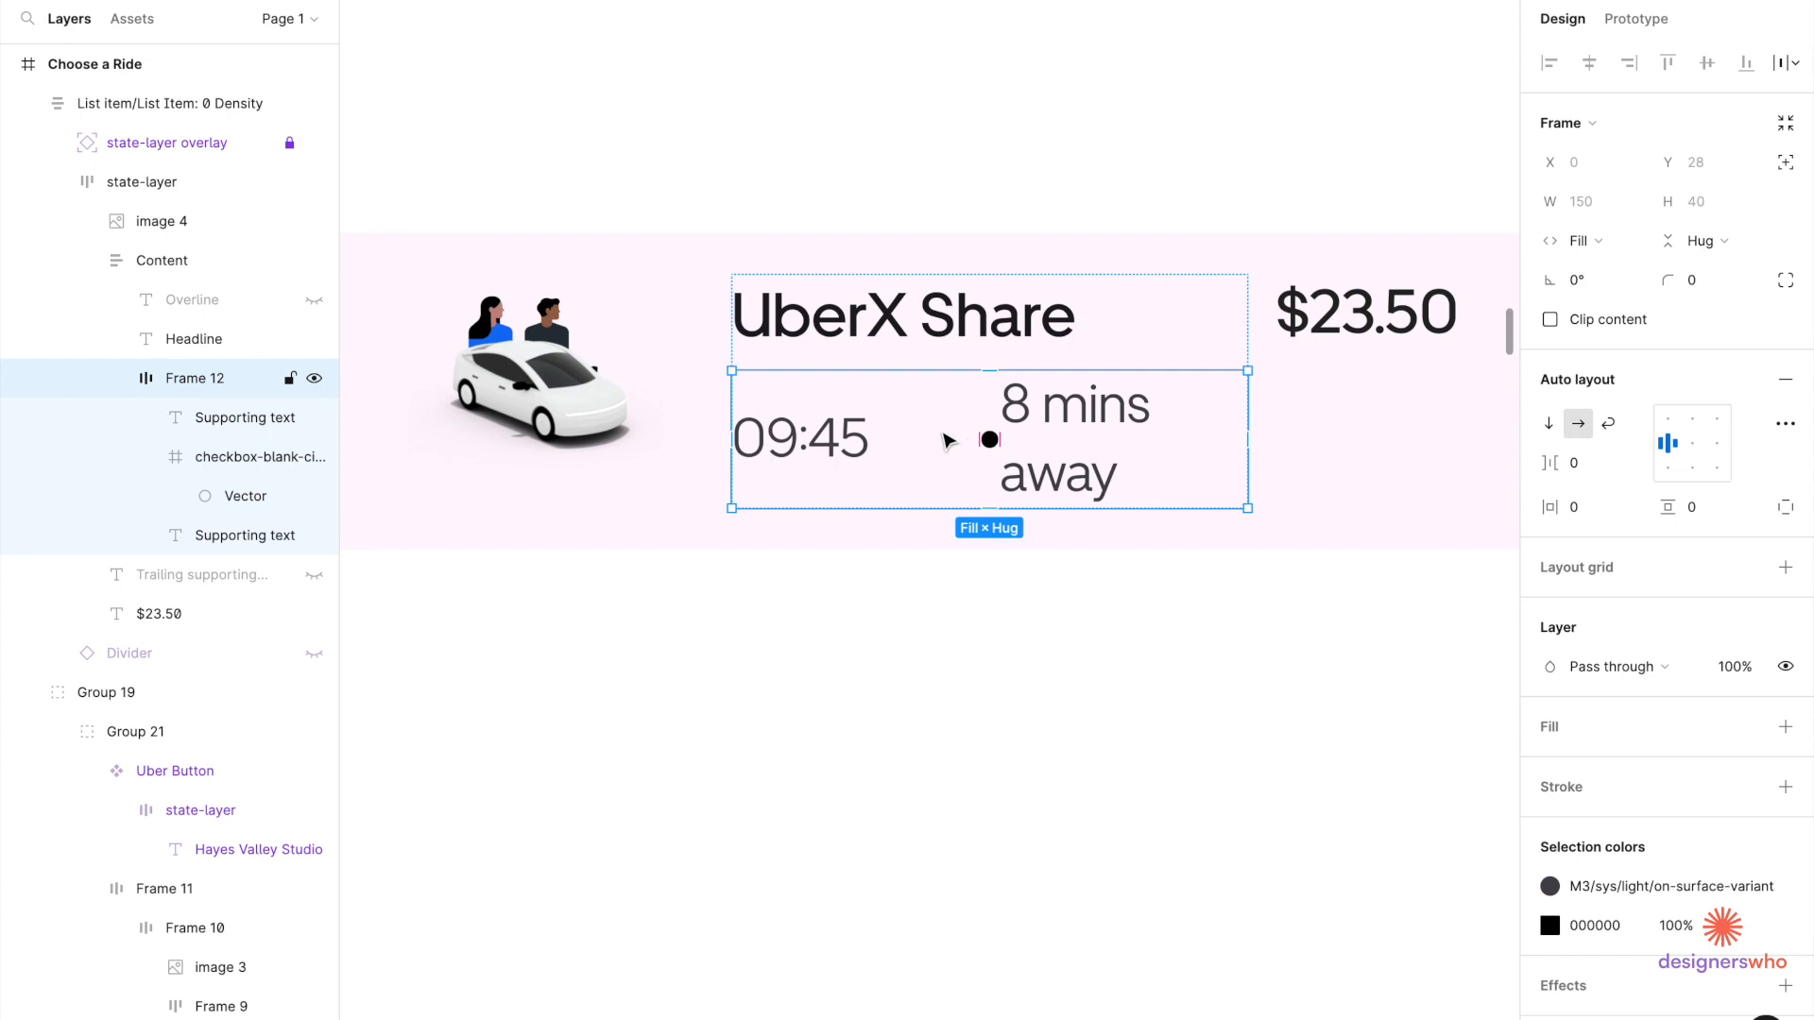
{"action": "double_click", "coordinate": [851, 445]}
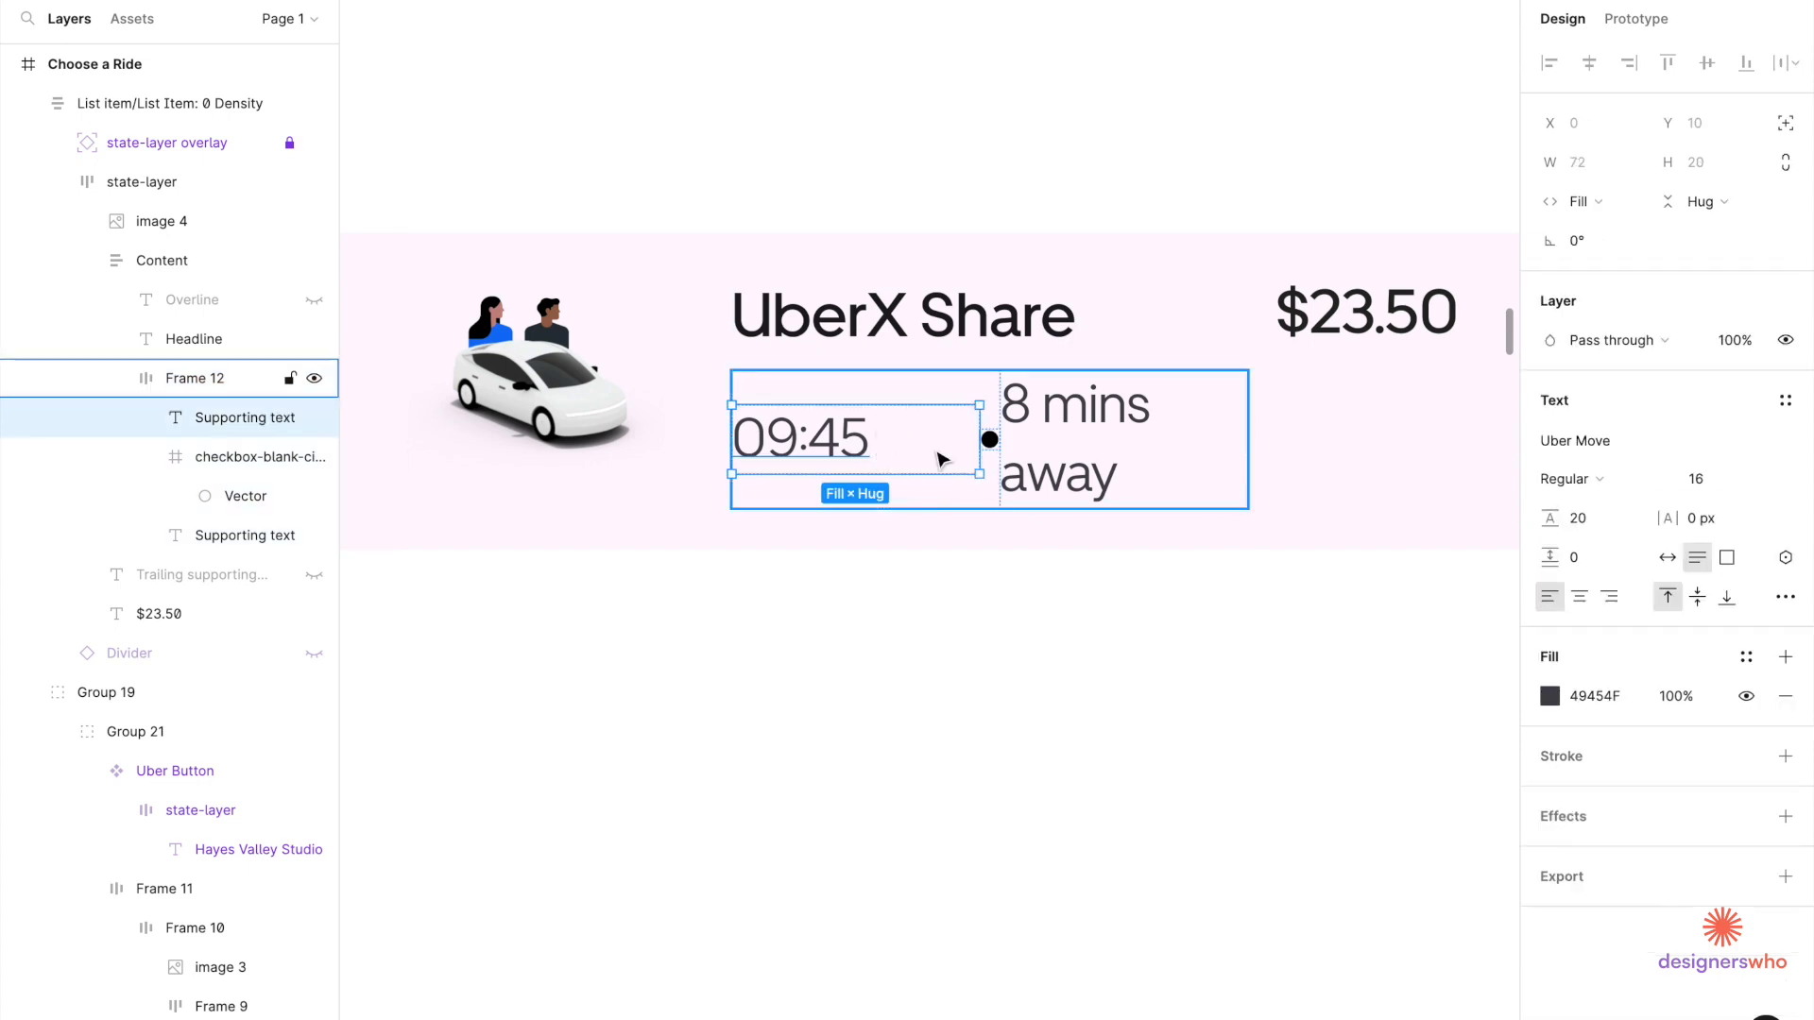
{"action": "left_click_drag", "start_coordinate": [979, 453], "coordinate": [894, 446]}
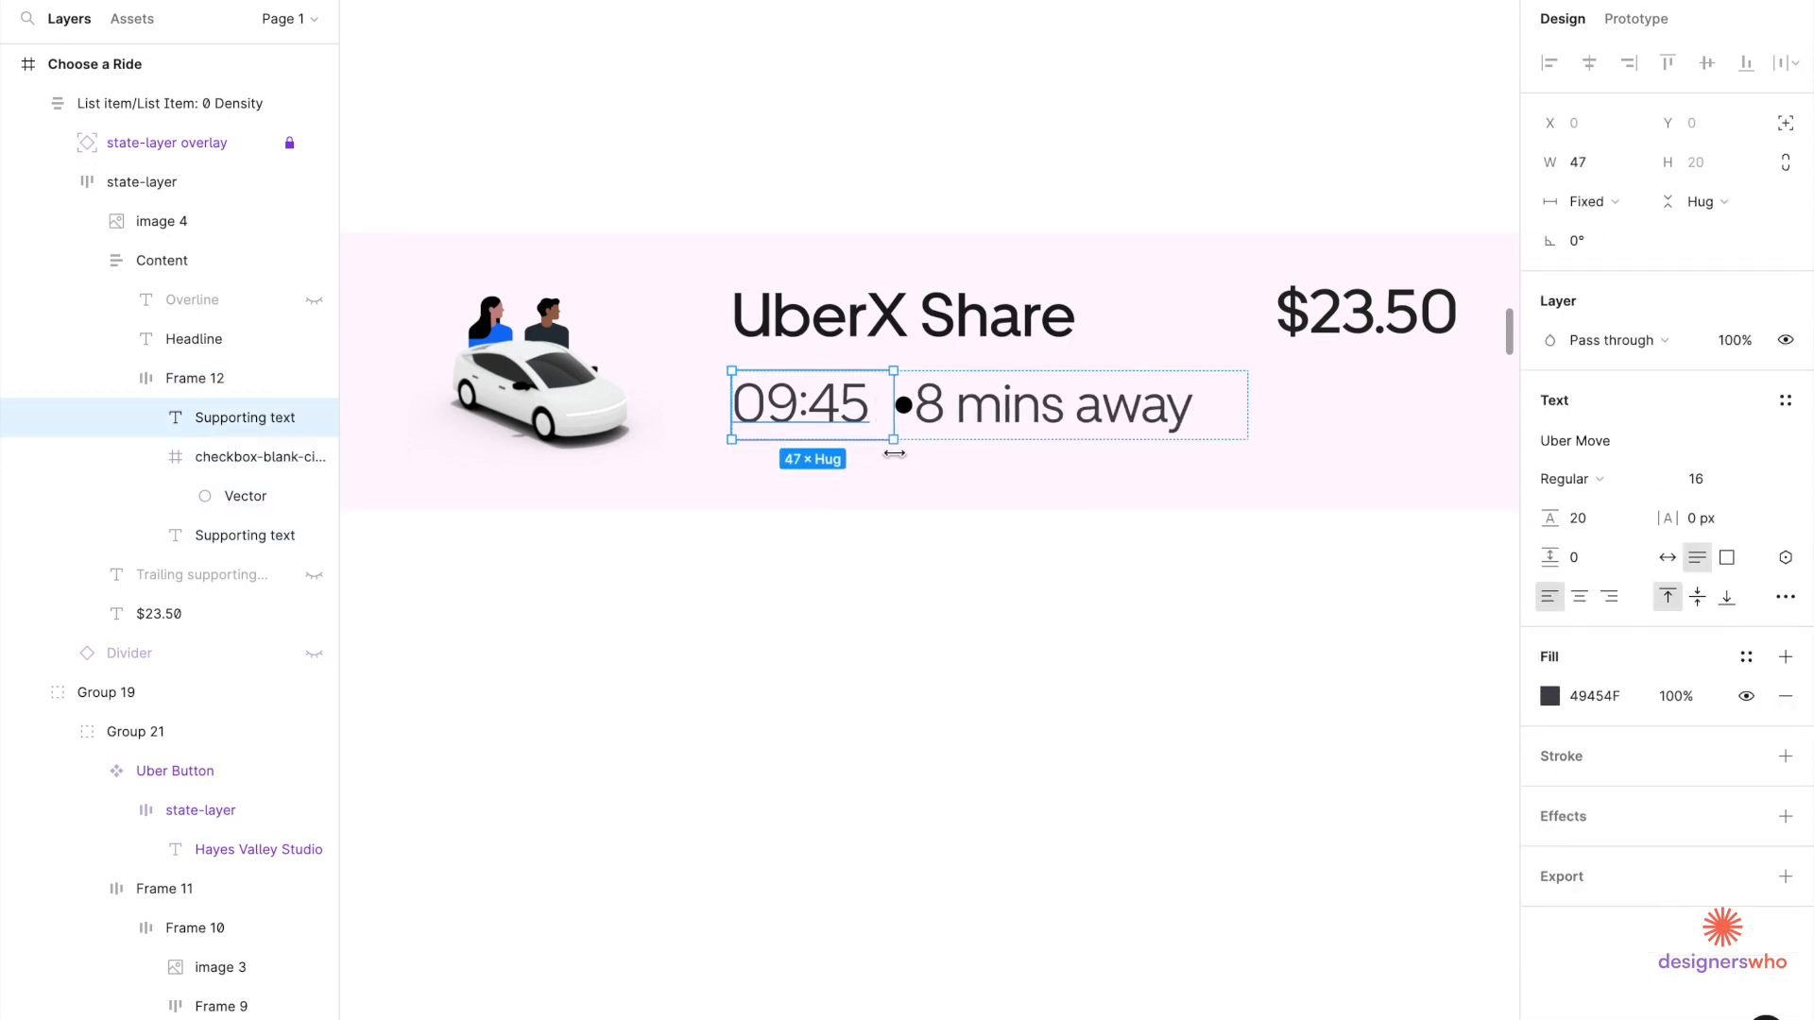
Space 09:45, the dot and 8 mins away 8 px apart.
{"action": "left_click", "coordinate": [1243, 408]}
{"action": "left_click", "coordinate": [1575, 479]}
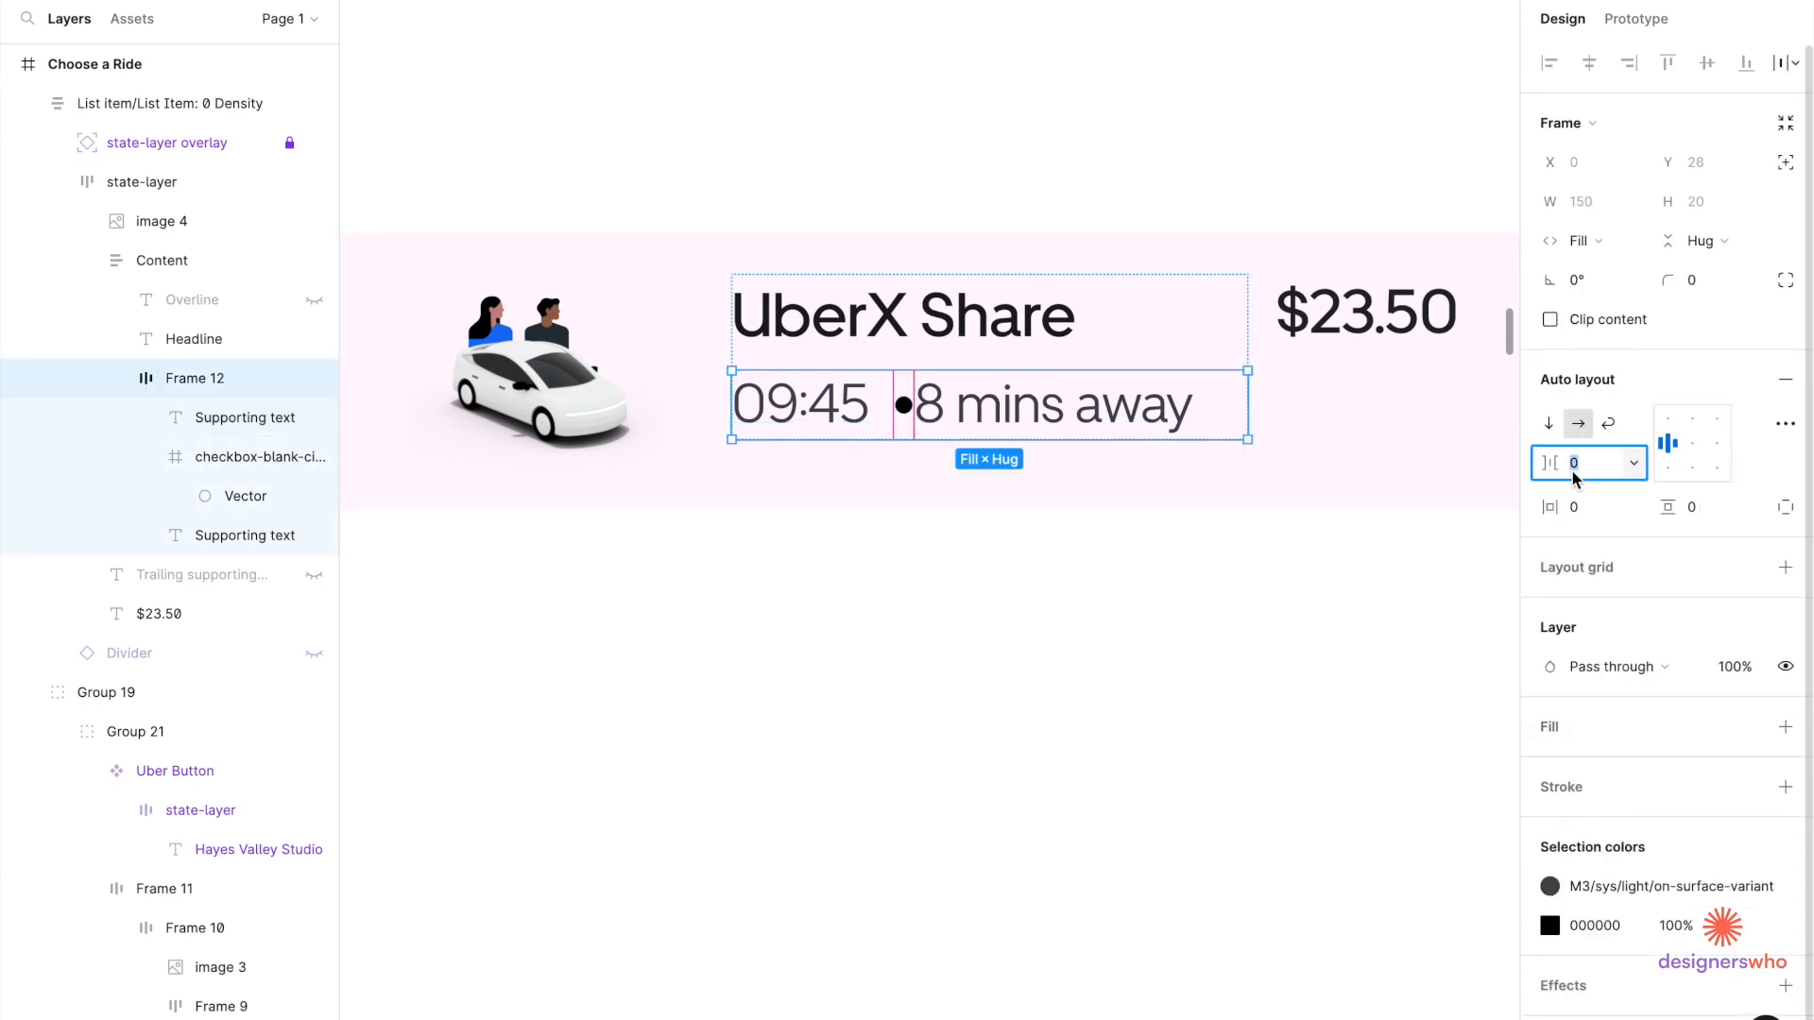
{"action": "type", "text": "8"}
{"action": "key", "text": "Return"}
{"action": "left_click", "coordinate": [1332, 551]}
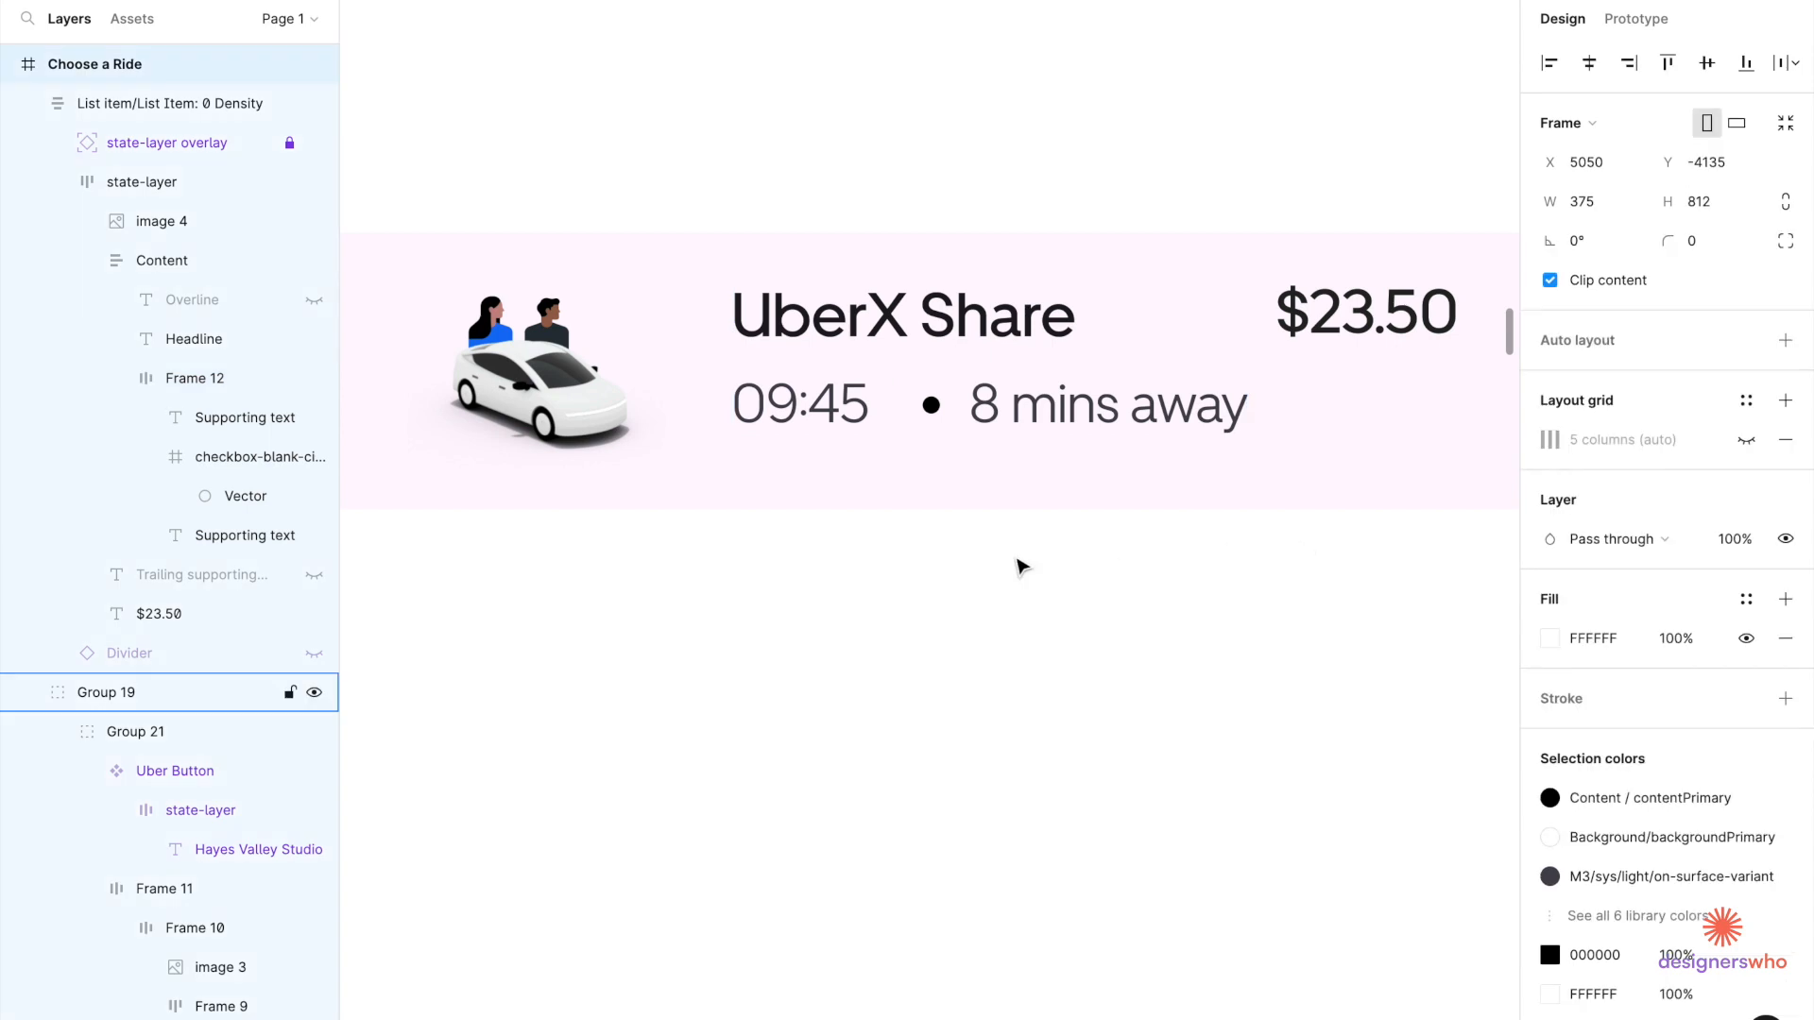
{"action": "scroll", "coordinate": [942, 567], "scroll_direction": "down", "scroll_amount": 4}
{"action": "double_click", "coordinate": [723, 446]}
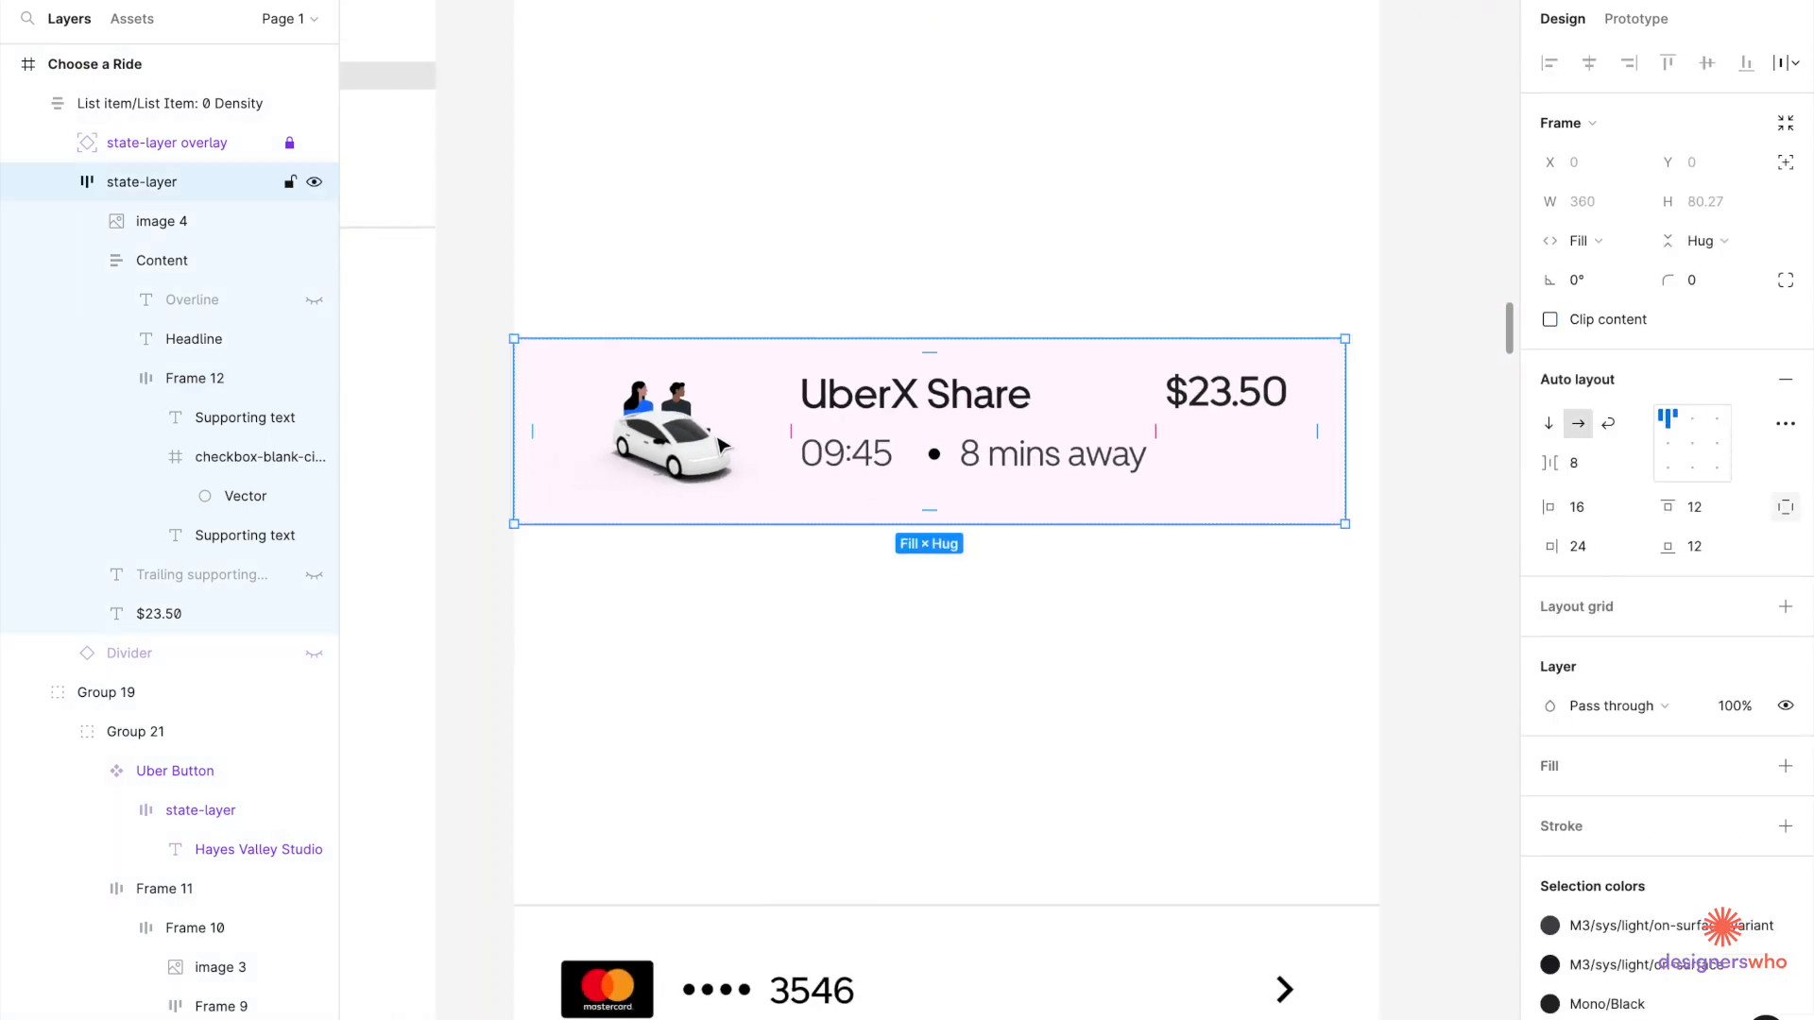
Switch the car image fill to Crop and trim both sides to 61 px wide.
{"action": "double_click", "coordinate": [722, 446]}
{"action": "scroll", "coordinate": [668, 444], "scroll_direction": "up", "scroll_amount": 3}
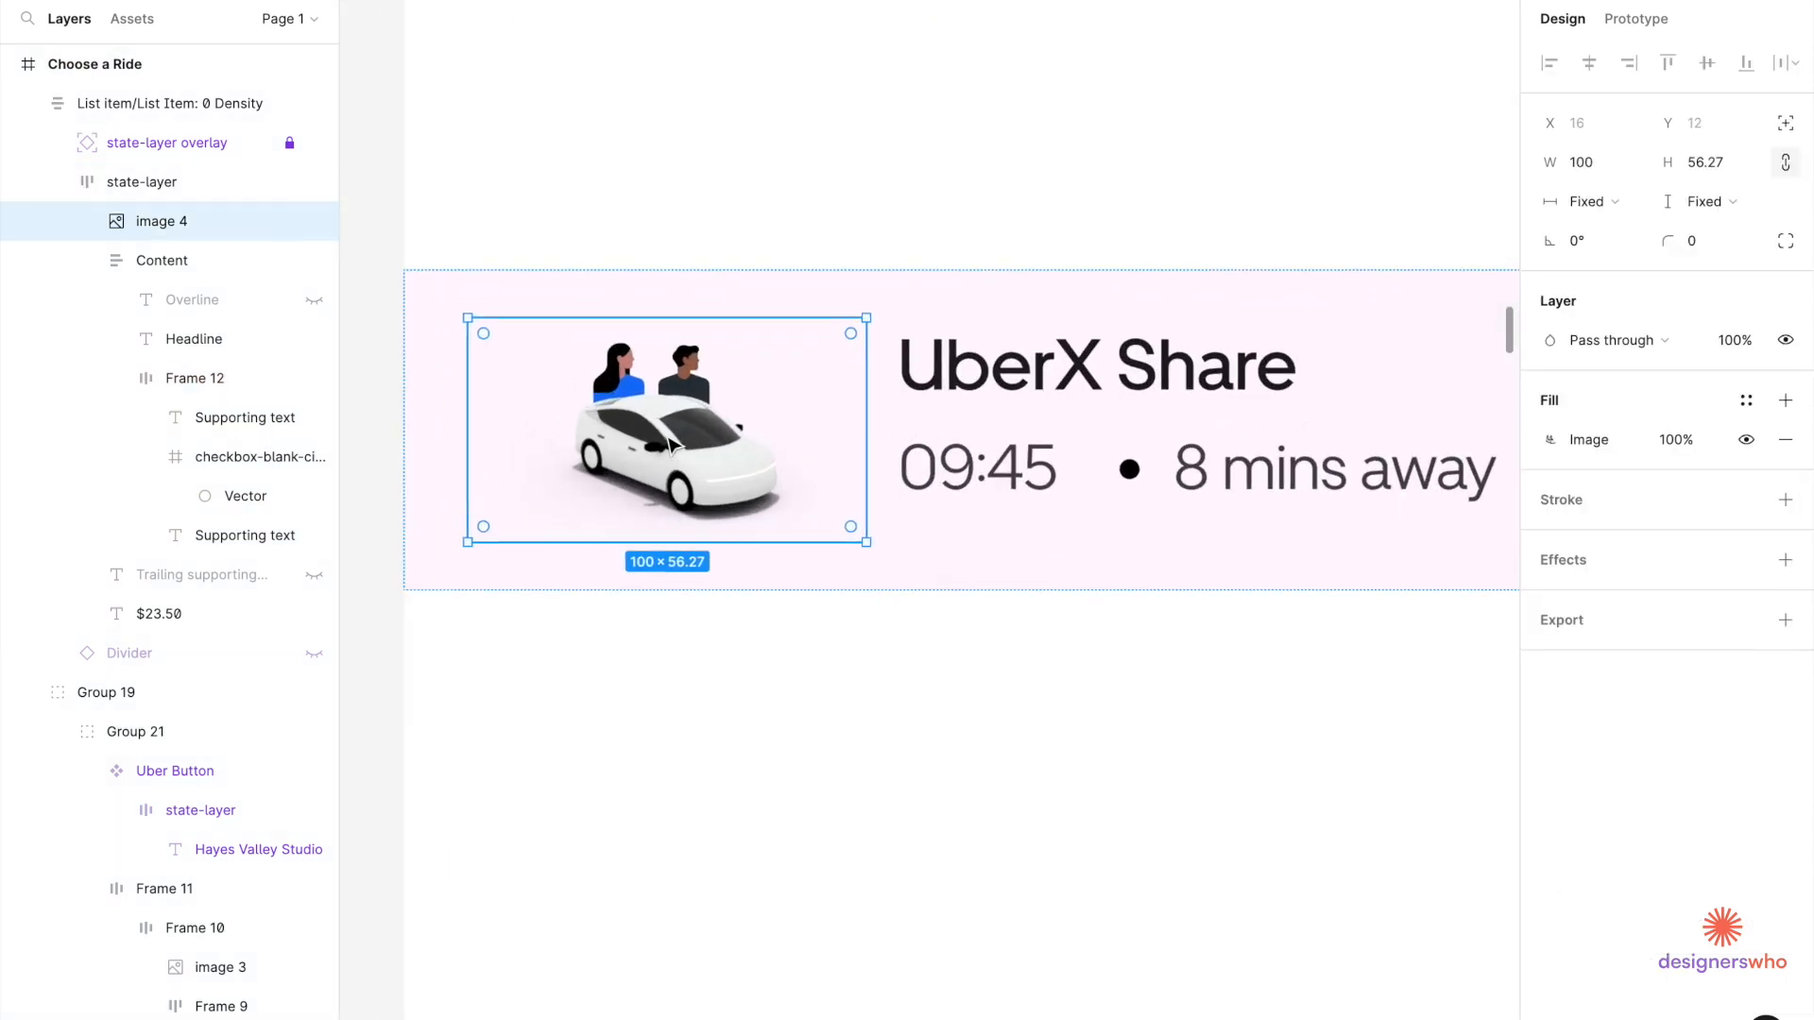
{"action": "left_click", "coordinate": [1552, 443]}
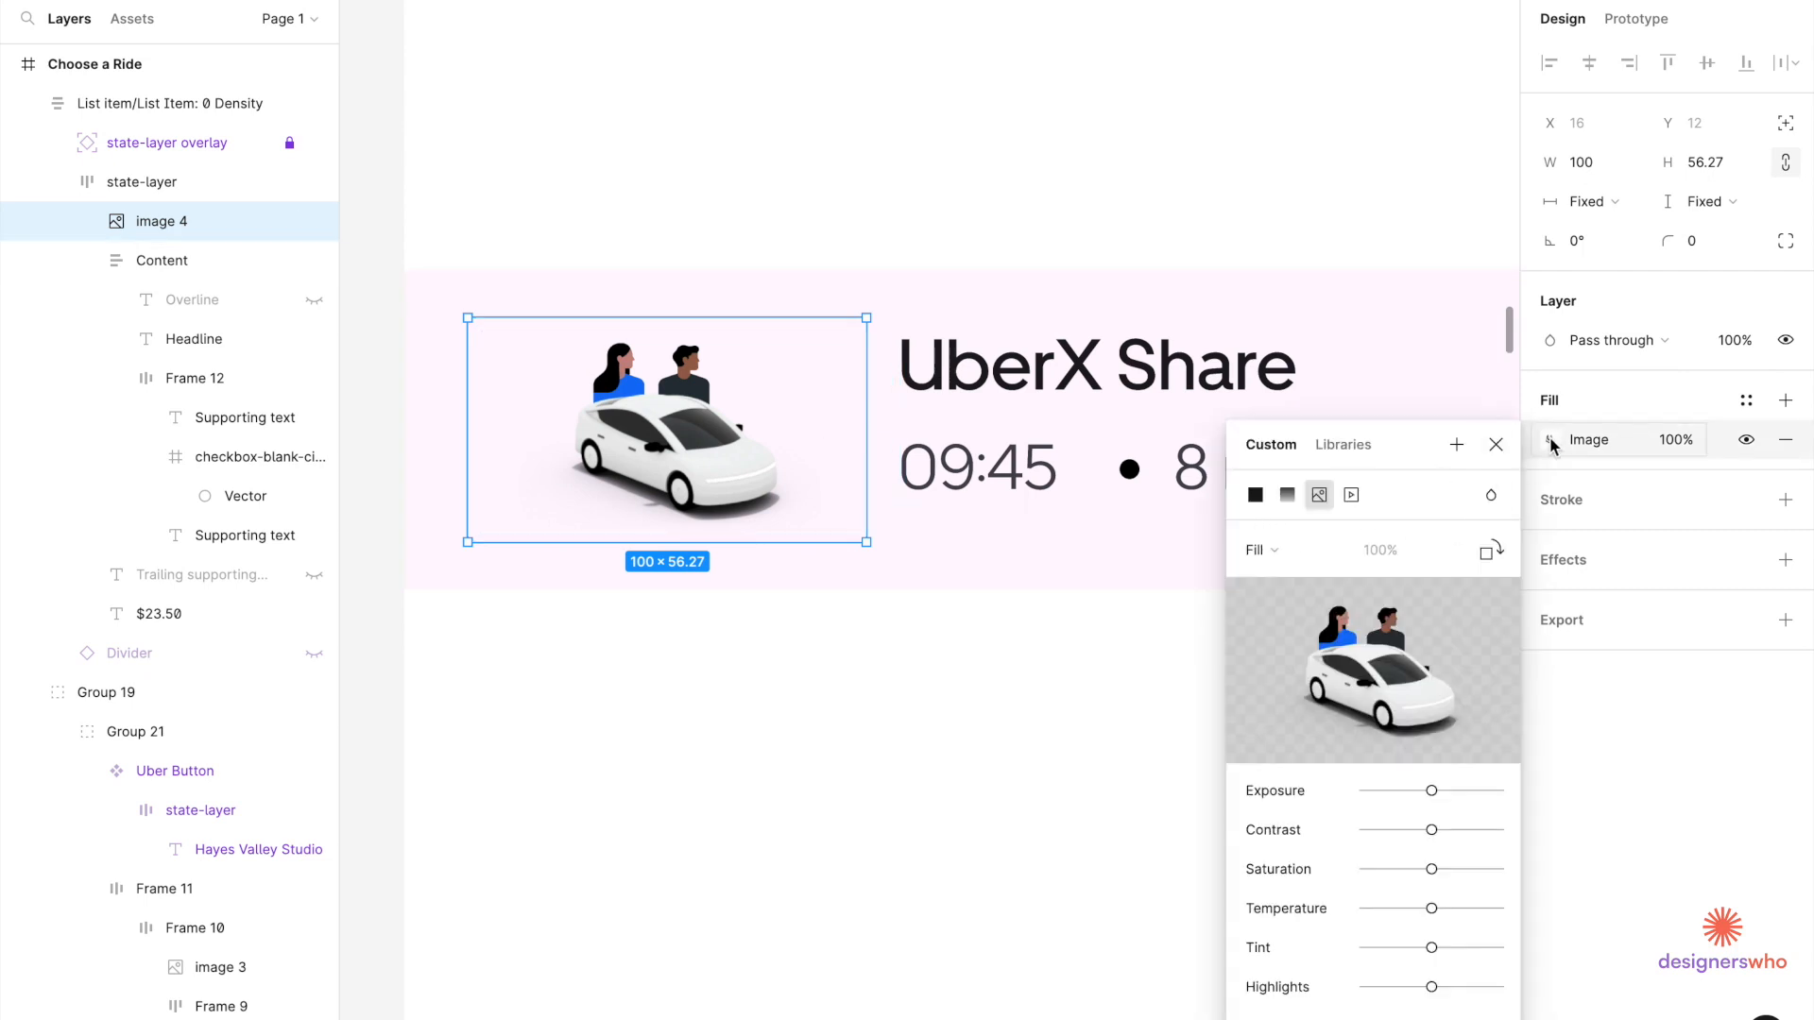
{"action": "left_click", "coordinate": [1281, 549]}
{"action": "left_click", "coordinate": [1289, 608]}
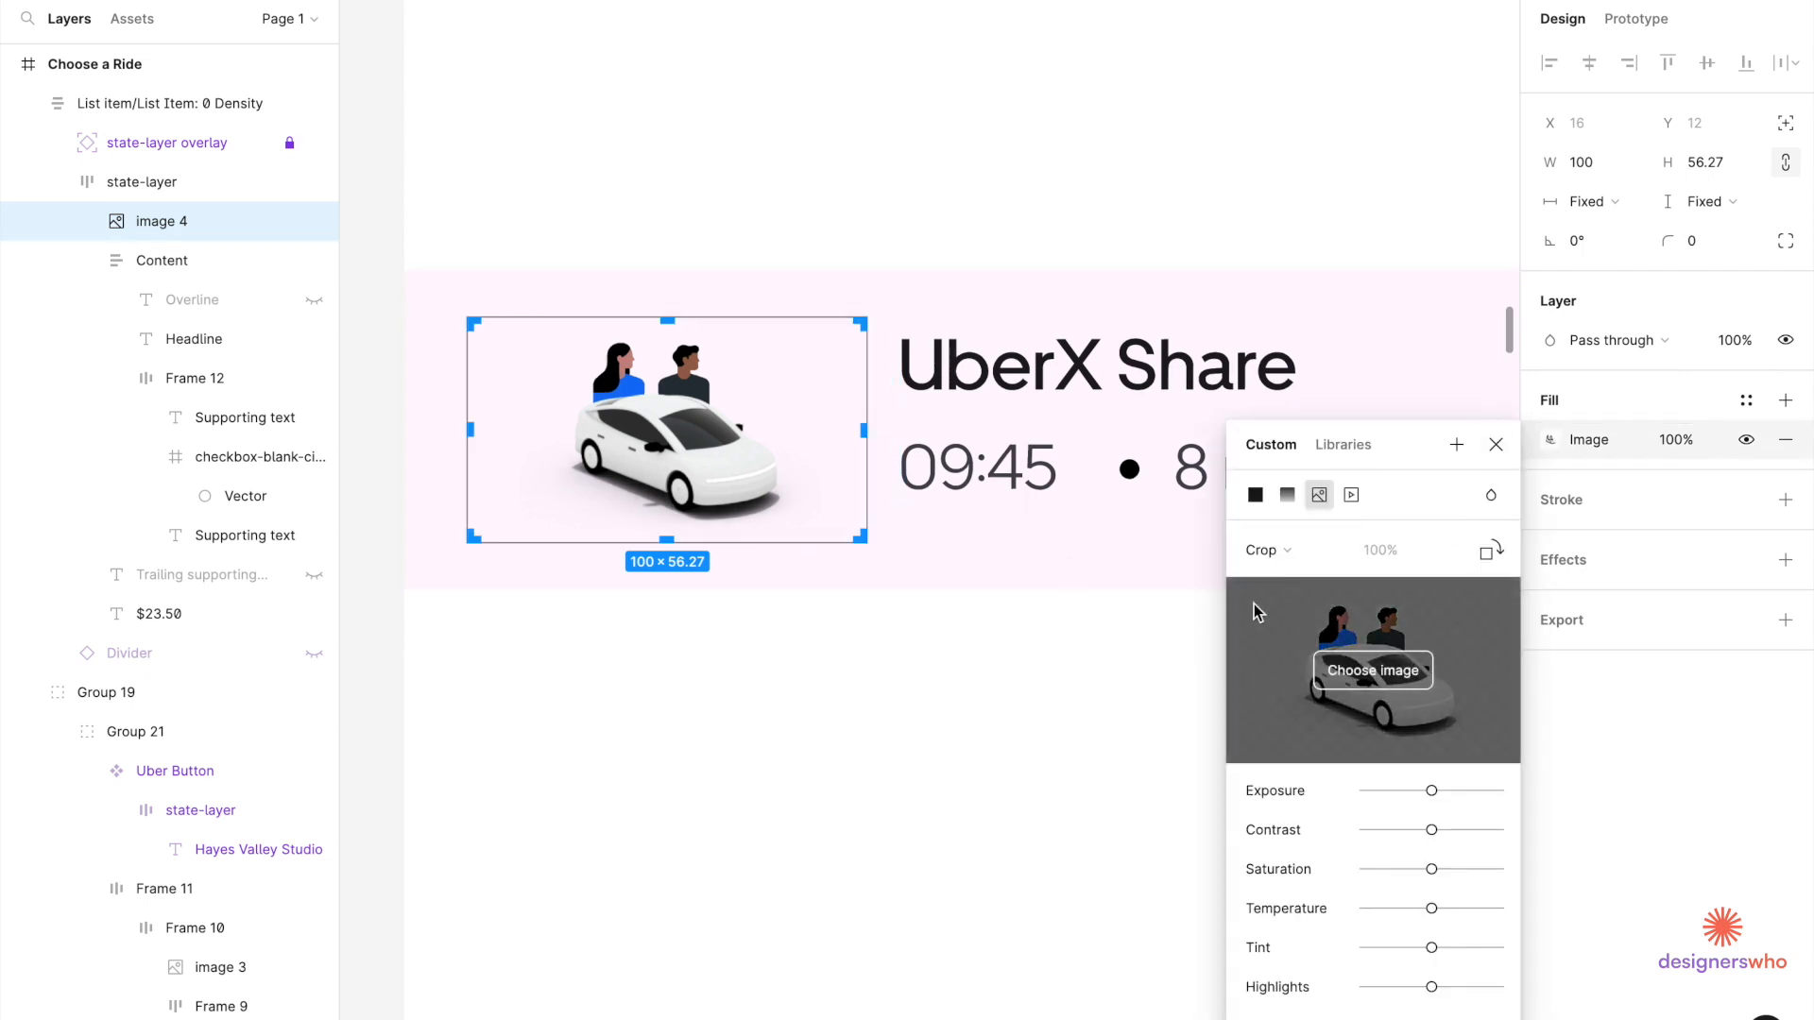
{"action": "left_click_drag", "start_coordinate": [856, 436], "coordinate": [796, 441]}
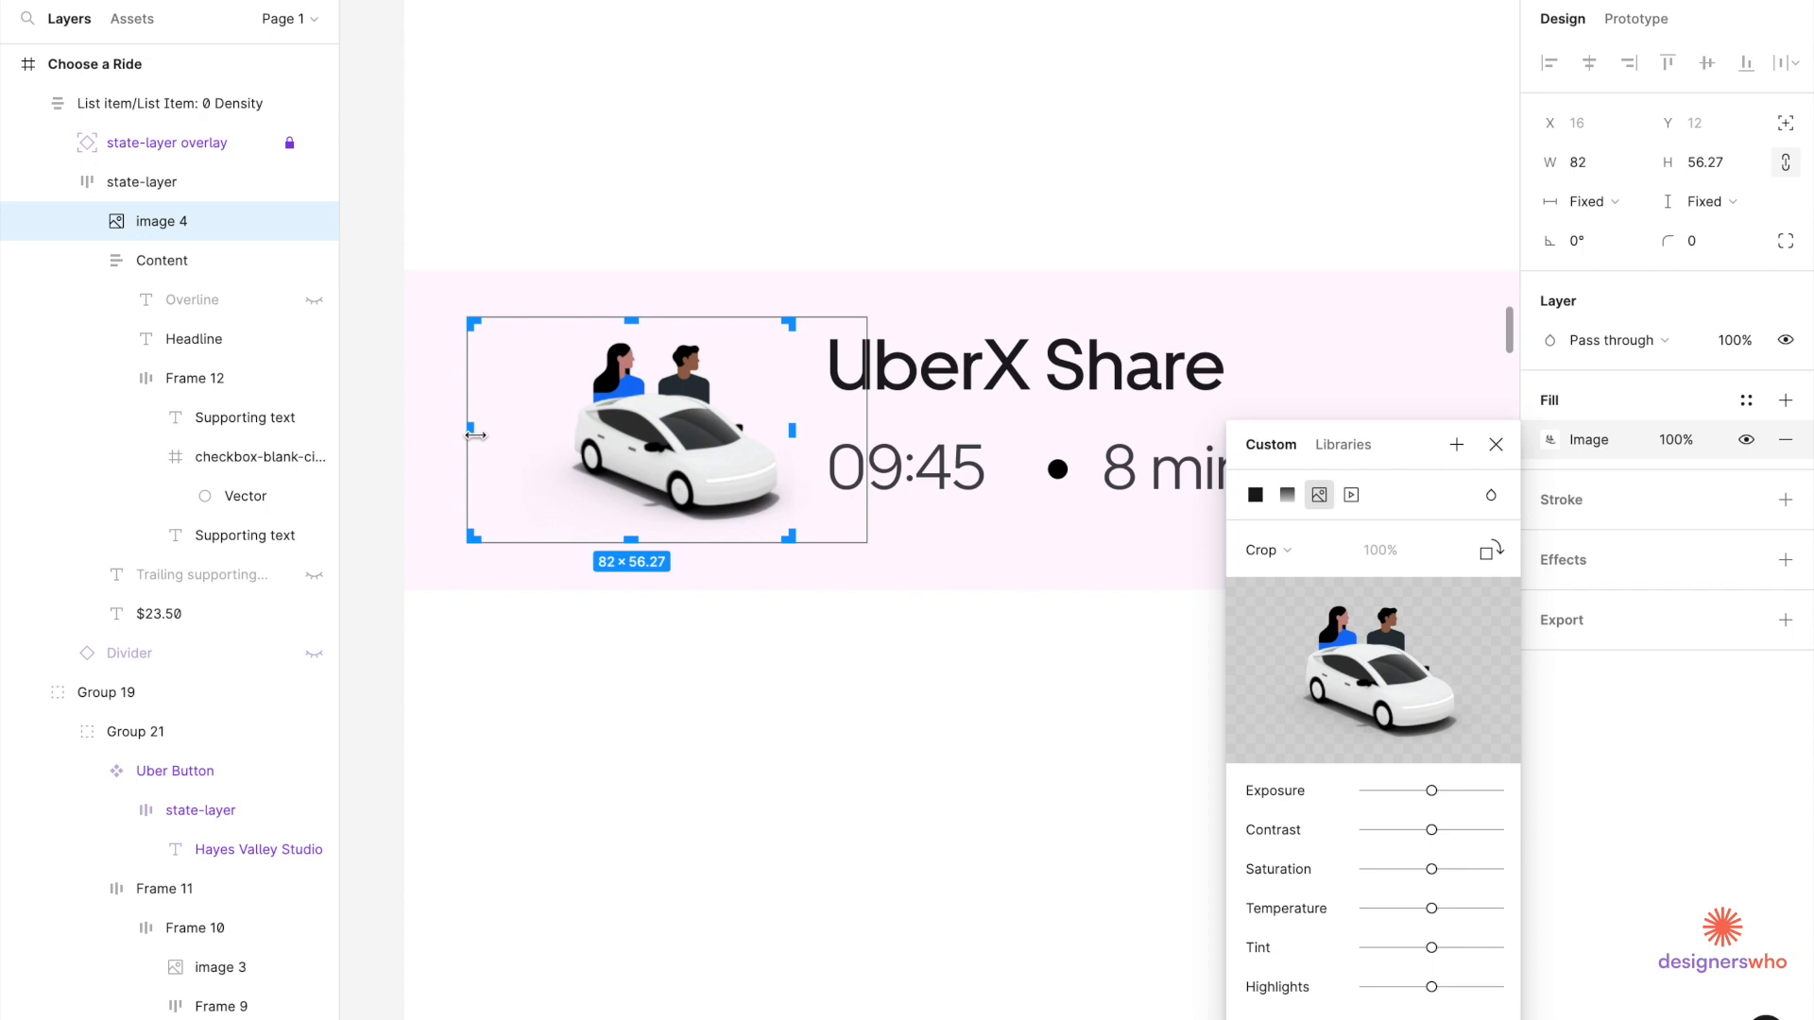
{"action": "left_click_drag", "start_coordinate": [487, 433], "coordinate": [552, 436]}
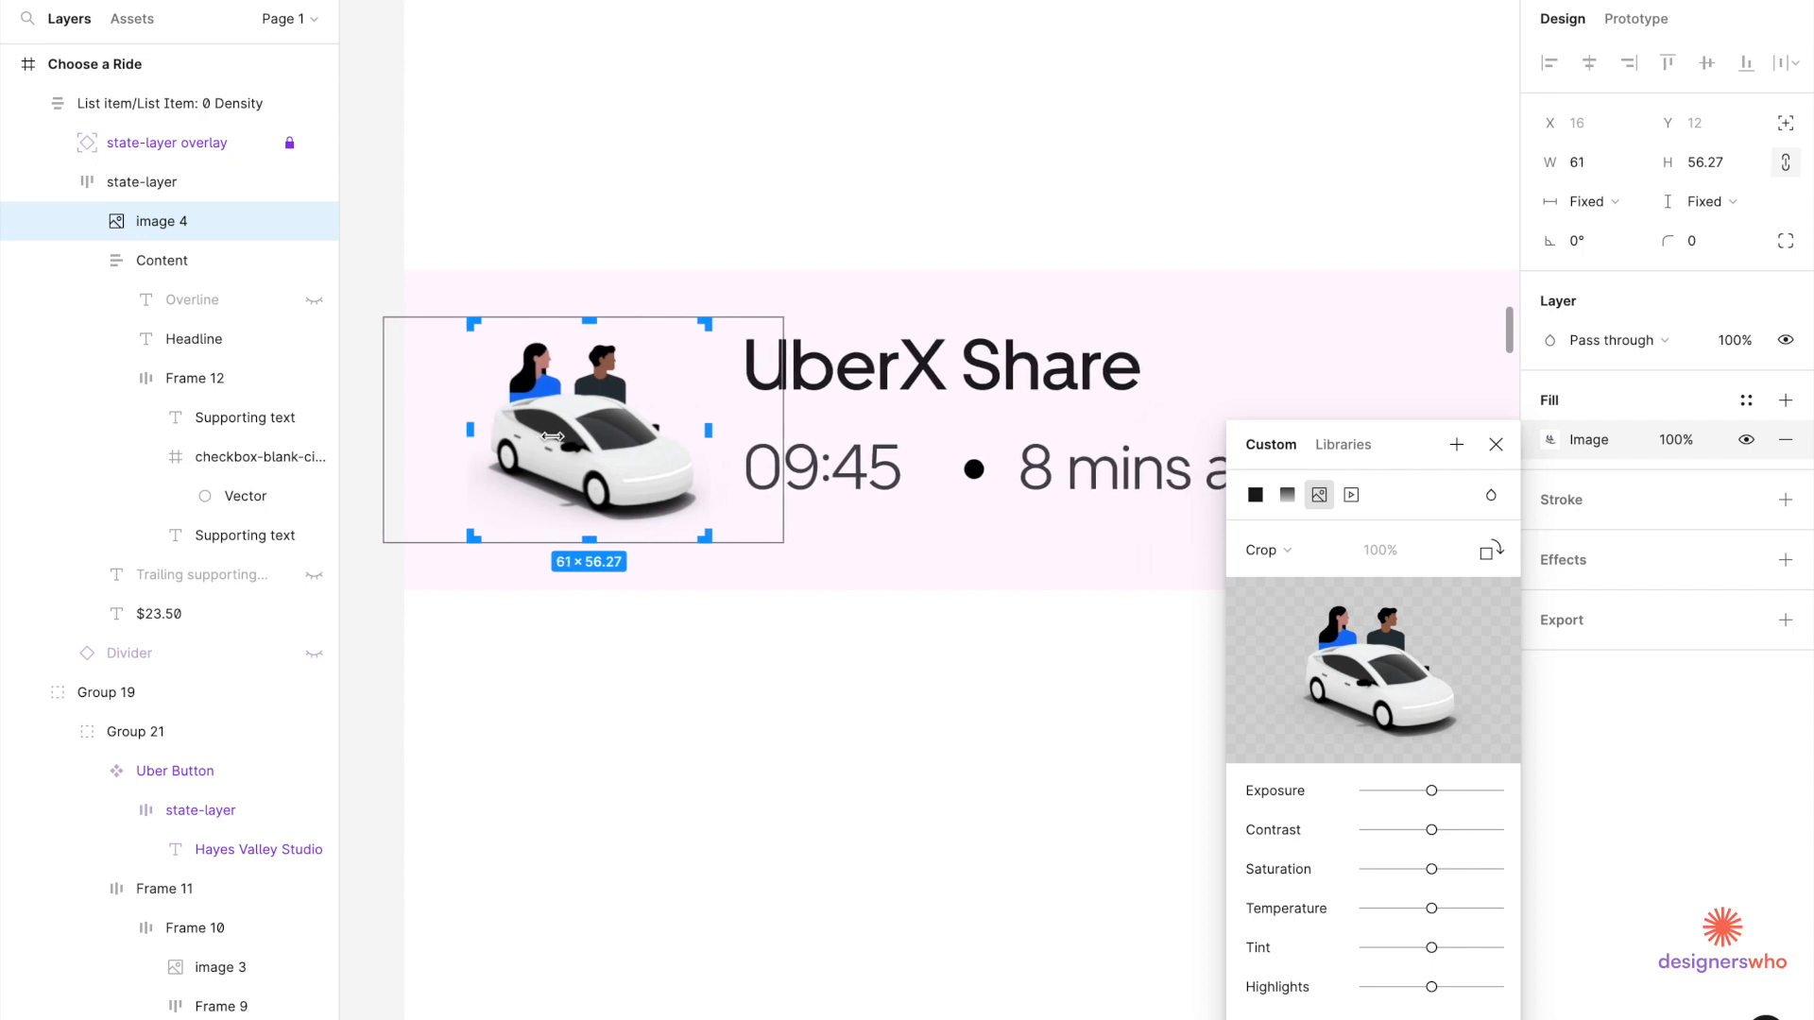
{"action": "key", "text": "Return"}
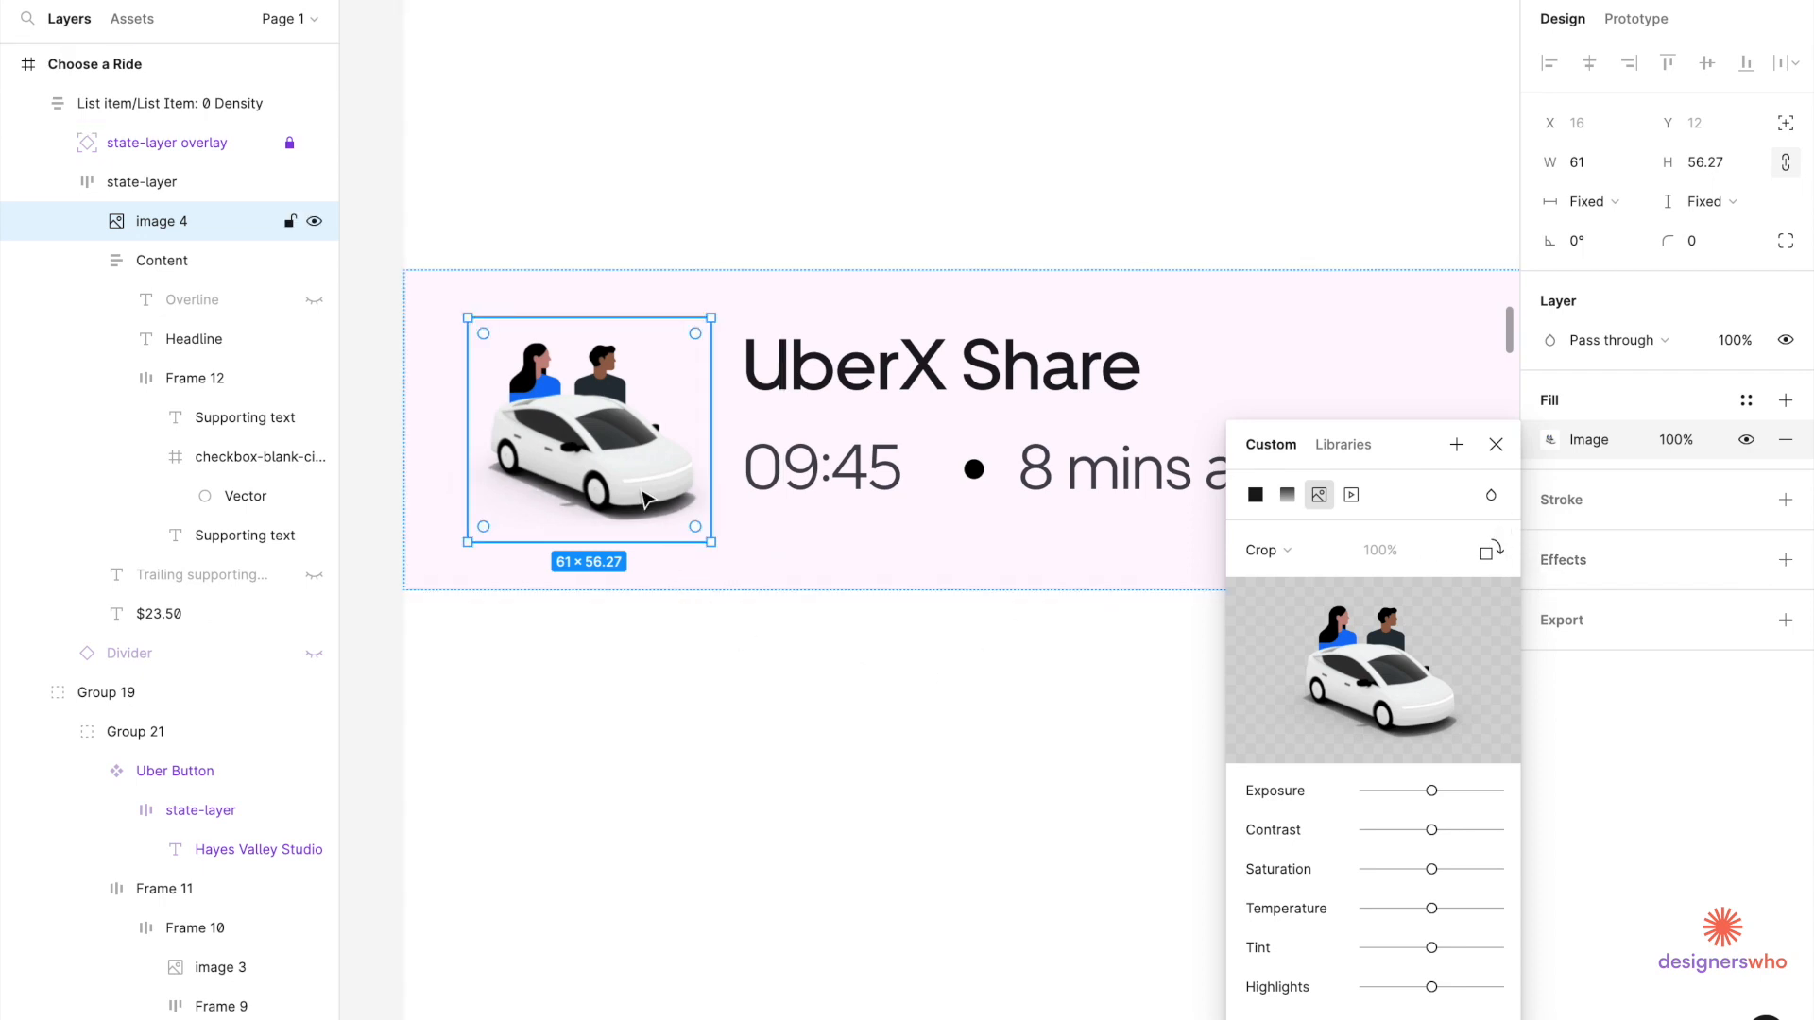
Set a 16 gap between the car image and text, and widen the ride row to 375.
{"action": "scroll", "coordinate": [773, 581], "scroll_direction": "down", "scroll_amount": 5}
{"action": "scroll", "coordinate": [772, 578], "scroll_direction": "up", "scroll_amount": 5}
{"action": "left_click", "coordinate": [773, 574]}
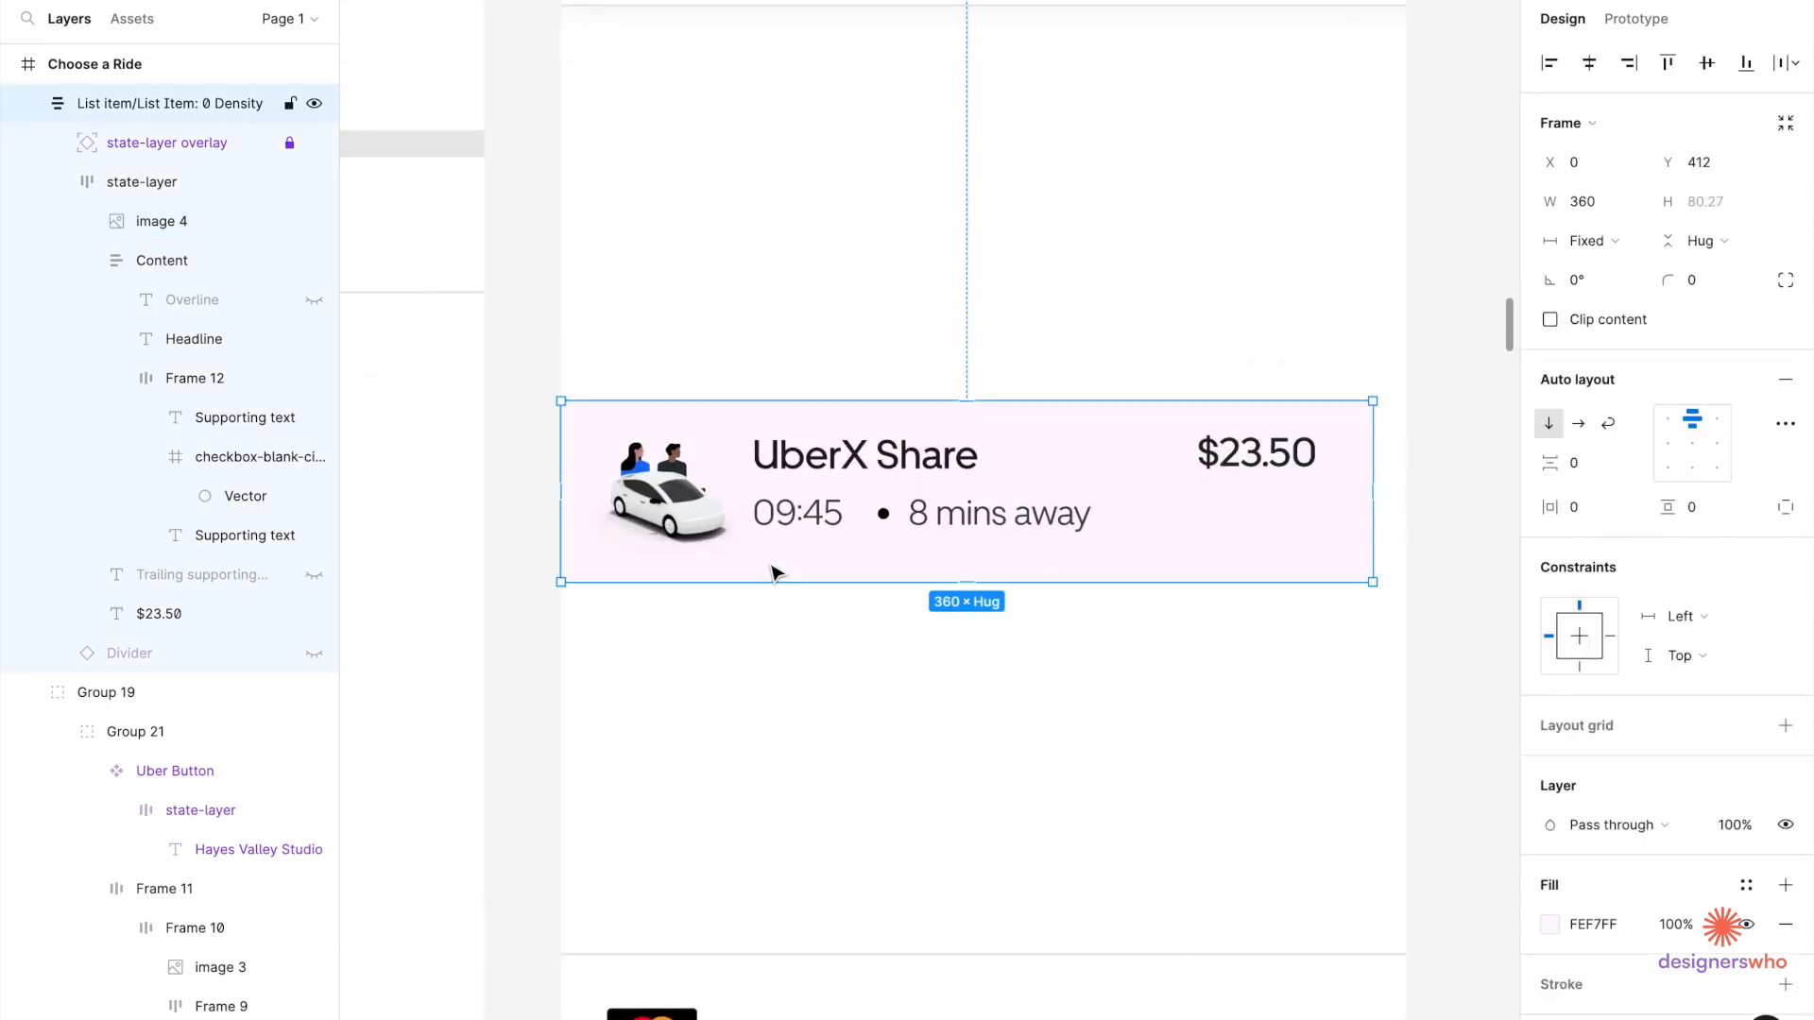
{"action": "double_click", "coordinate": [746, 515]}
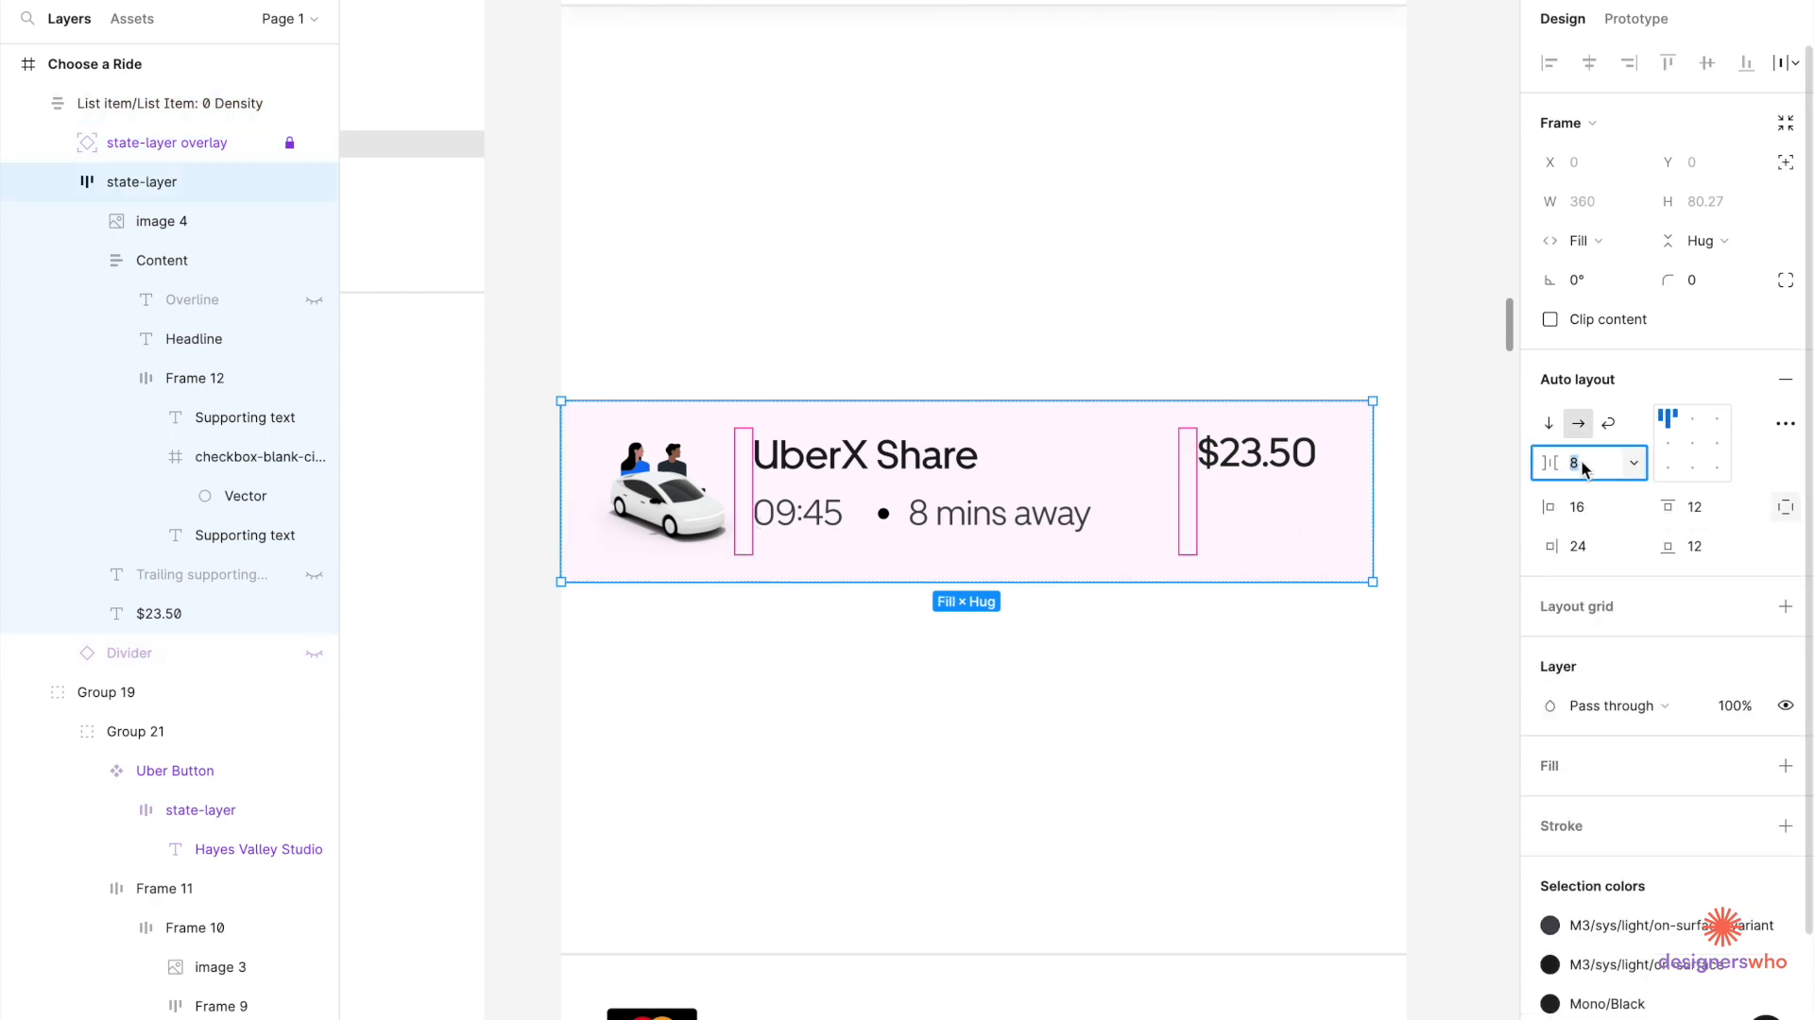
{"action": "key", "text": "Return"}
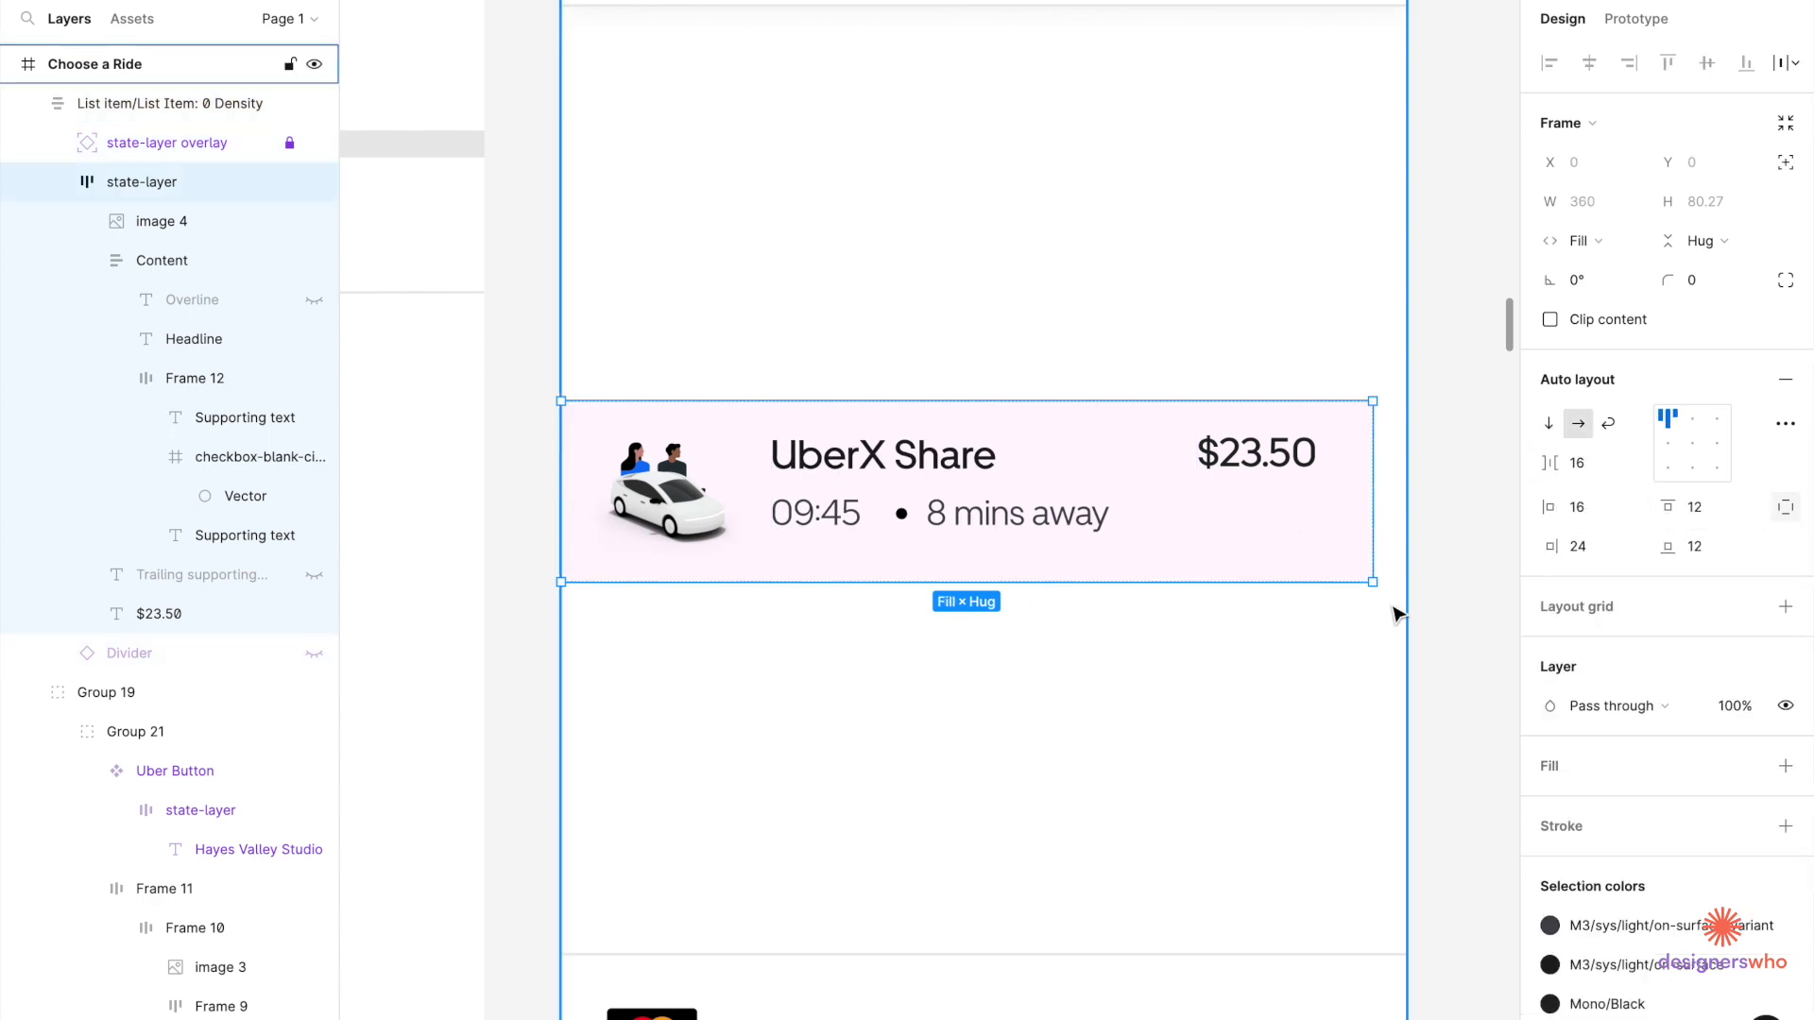
{"action": "left_click", "coordinate": [1446, 528]}
{"action": "left_click", "coordinate": [1360, 527]}
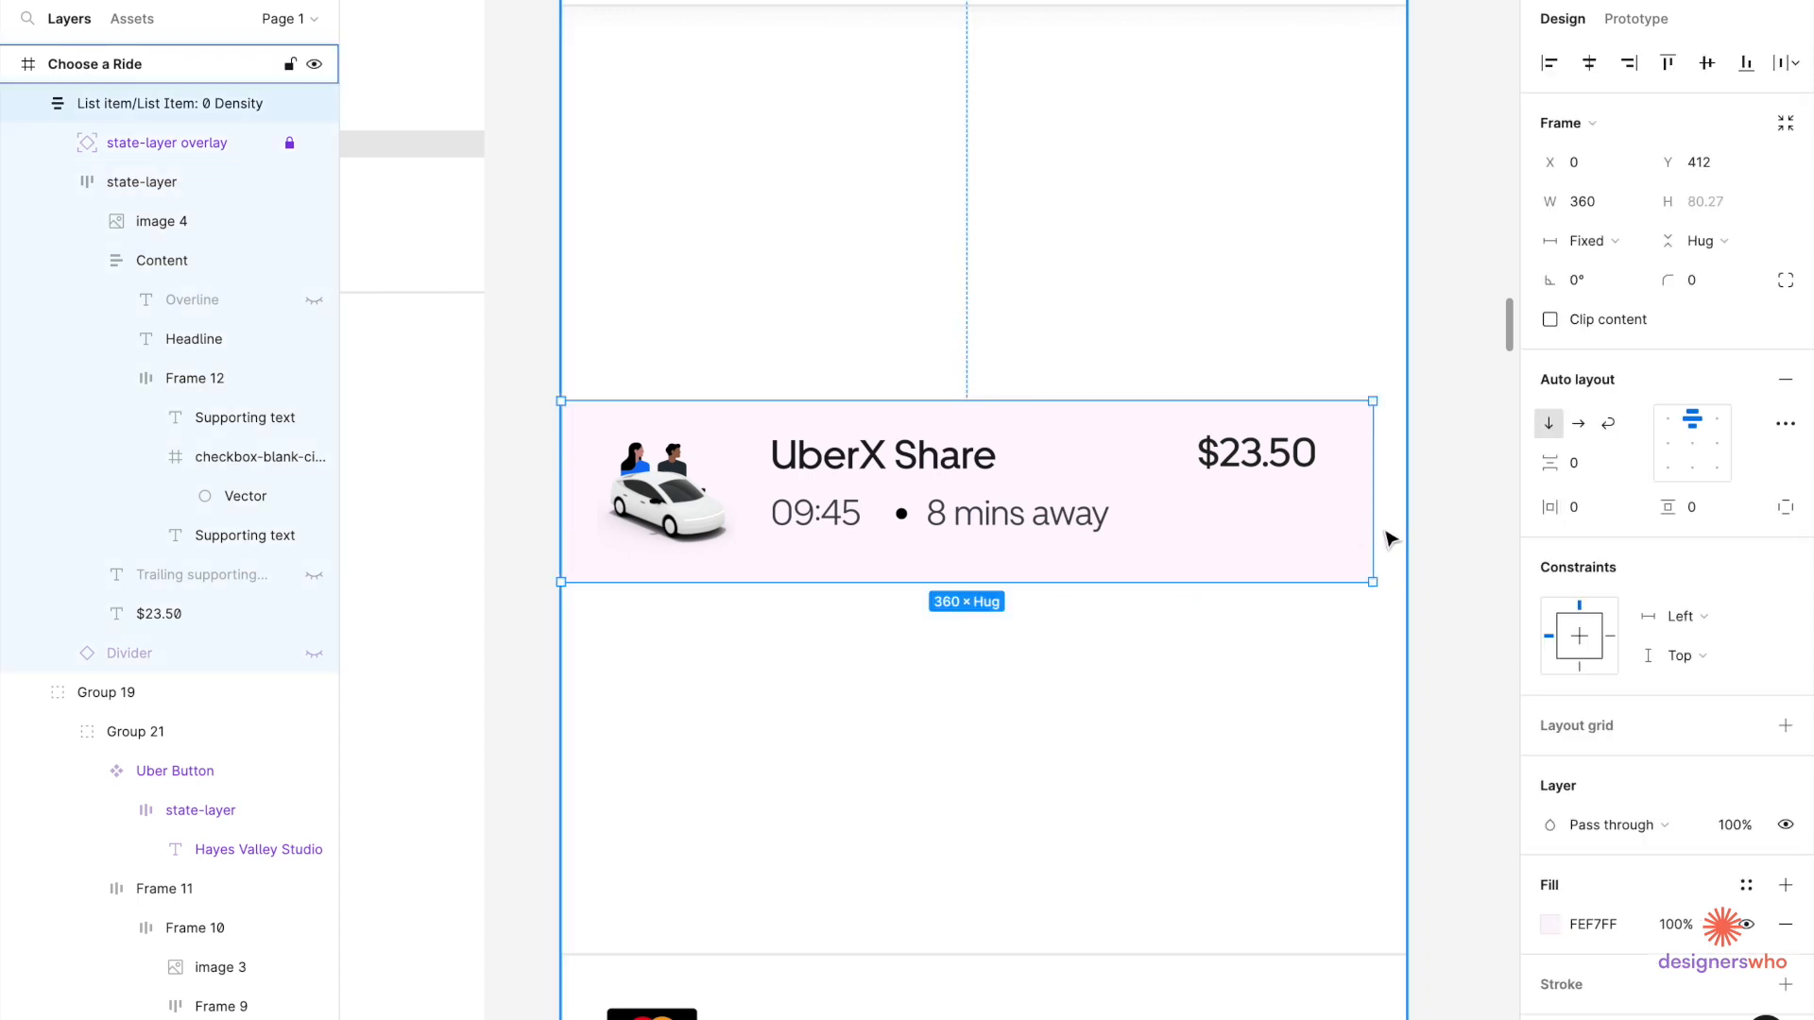
{"action": "left_click_drag", "start_coordinate": [1386, 530], "coordinate": [1406, 532]}
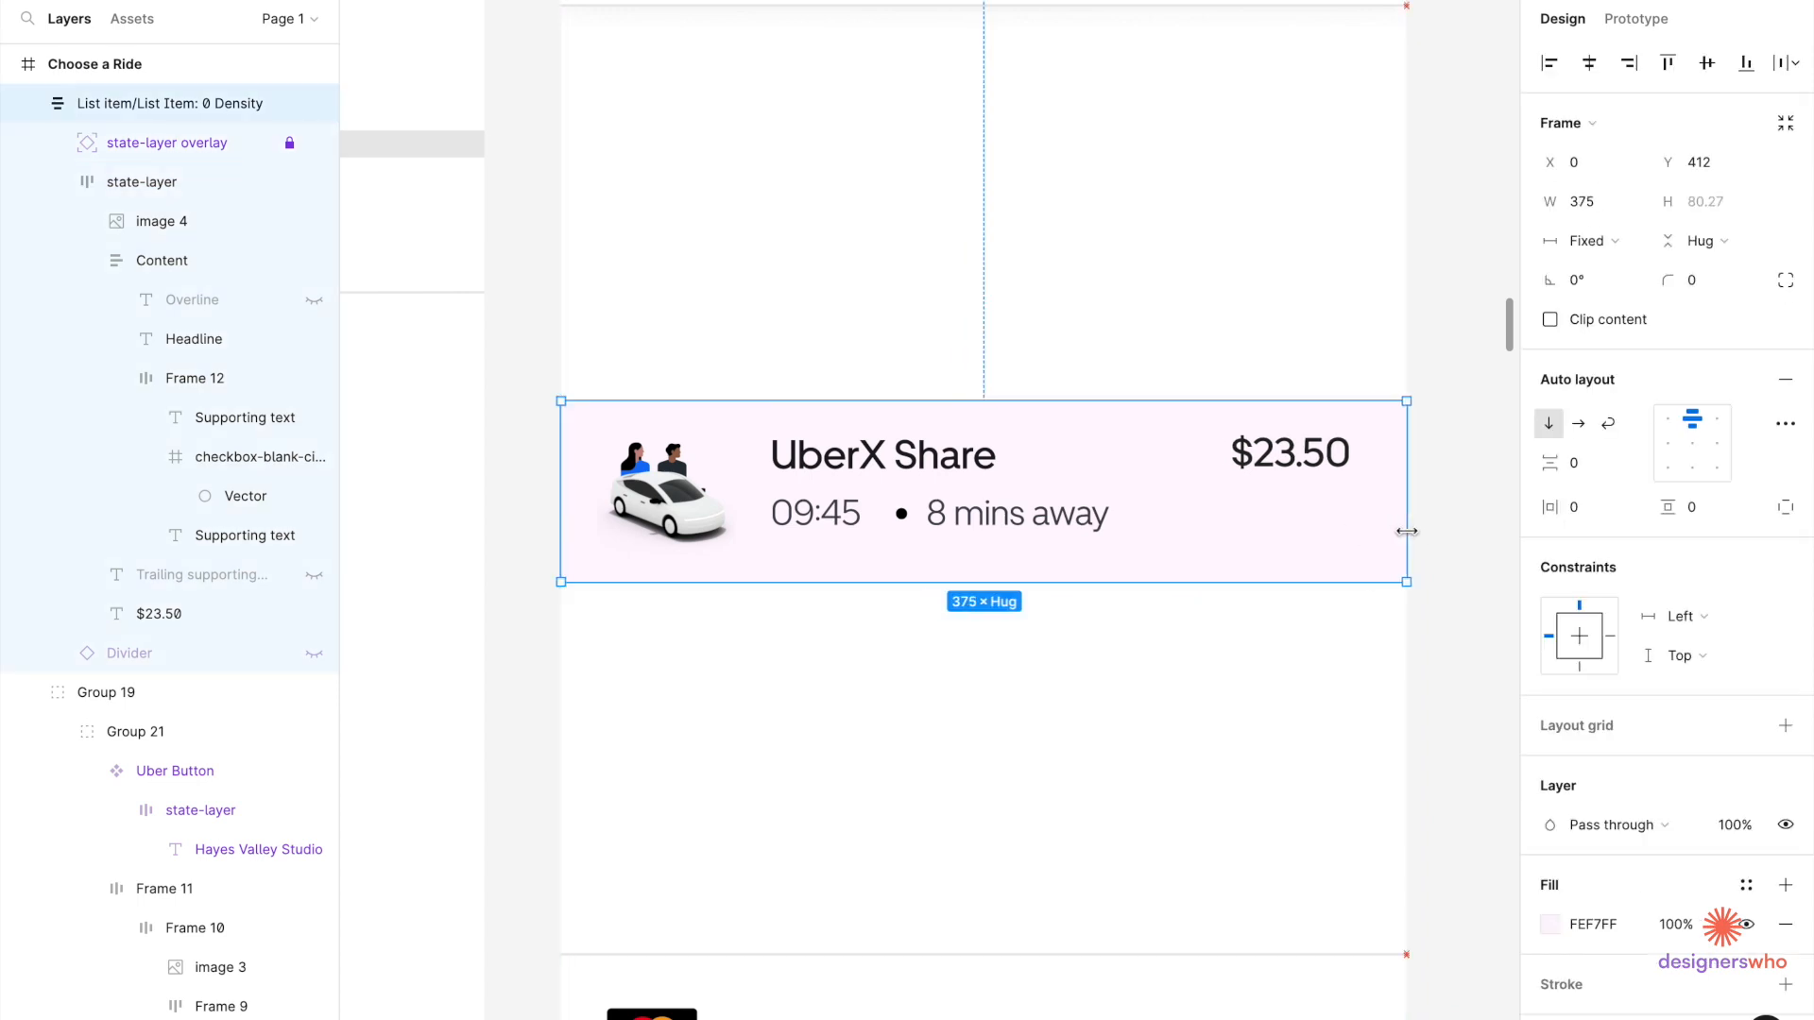
Add left padding inside the UberX Share list item.
{"action": "double_click", "coordinate": [1325, 477]}
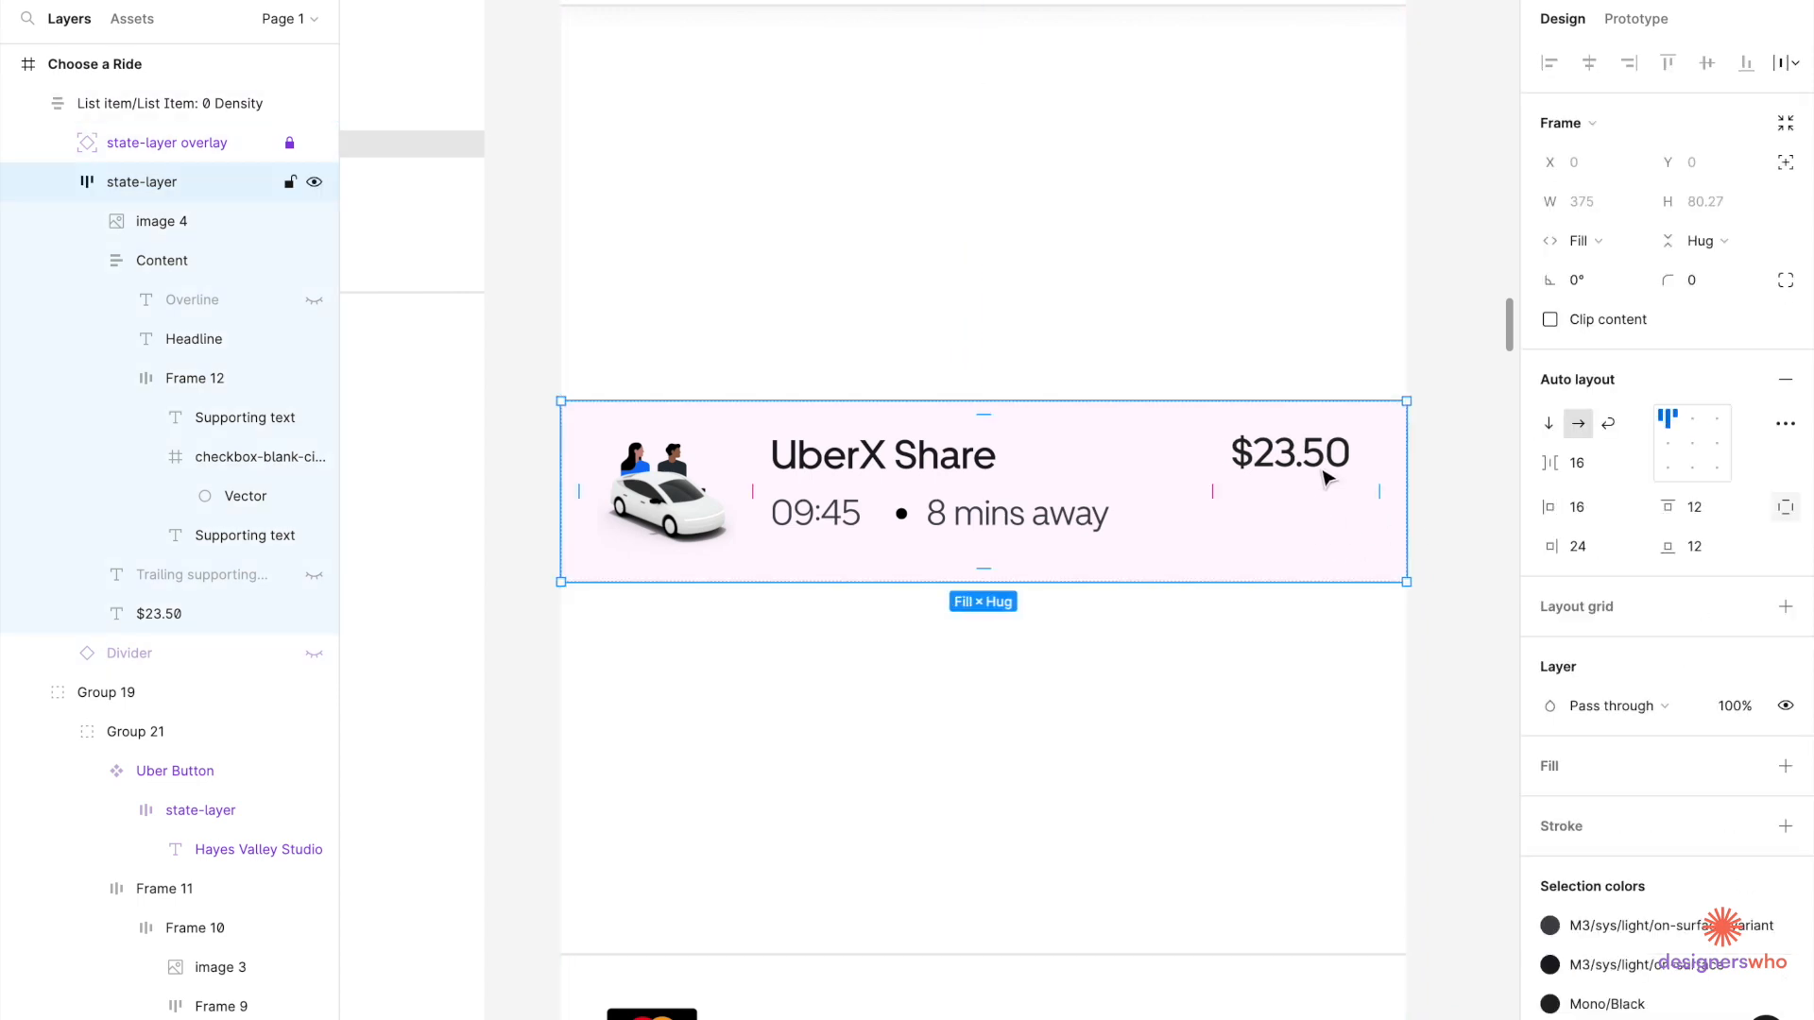
{"action": "left_click", "coordinate": [1325, 477]}
{"action": "left_click", "coordinate": [664, 484]}
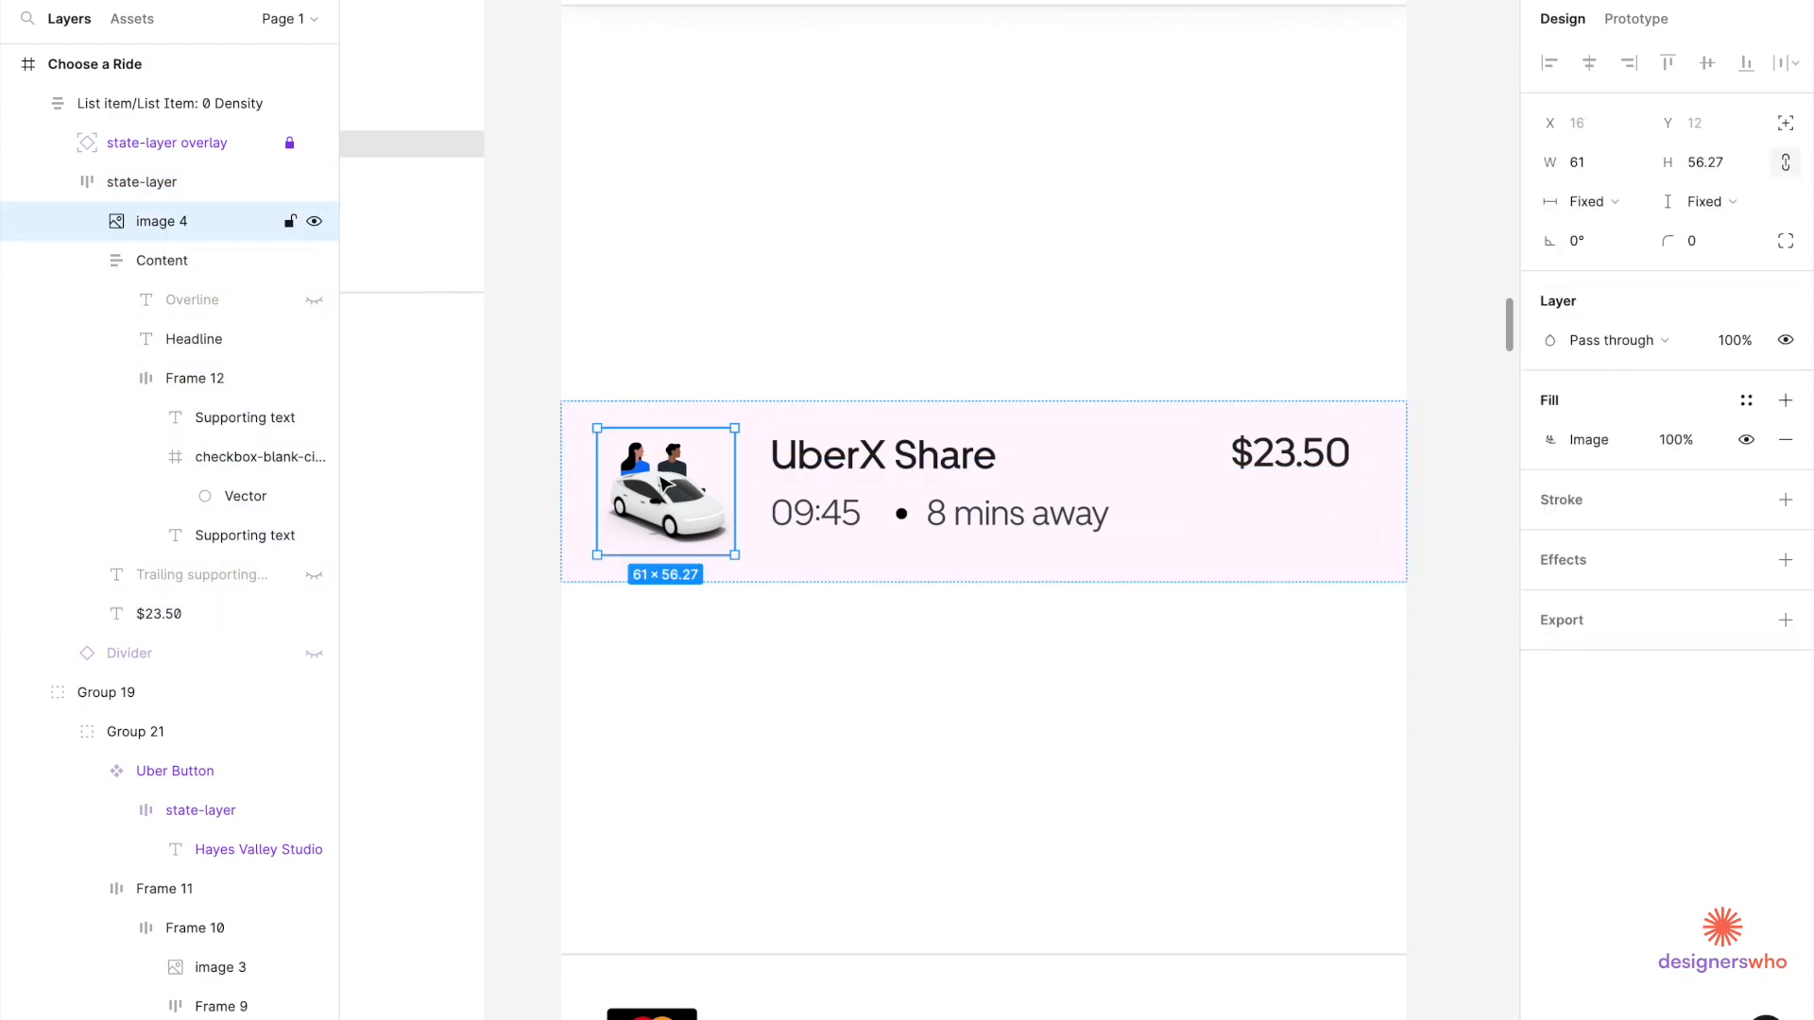
{"action": "scroll", "coordinate": [1198, 648], "scroll_direction": "down", "scroll_amount": 5}
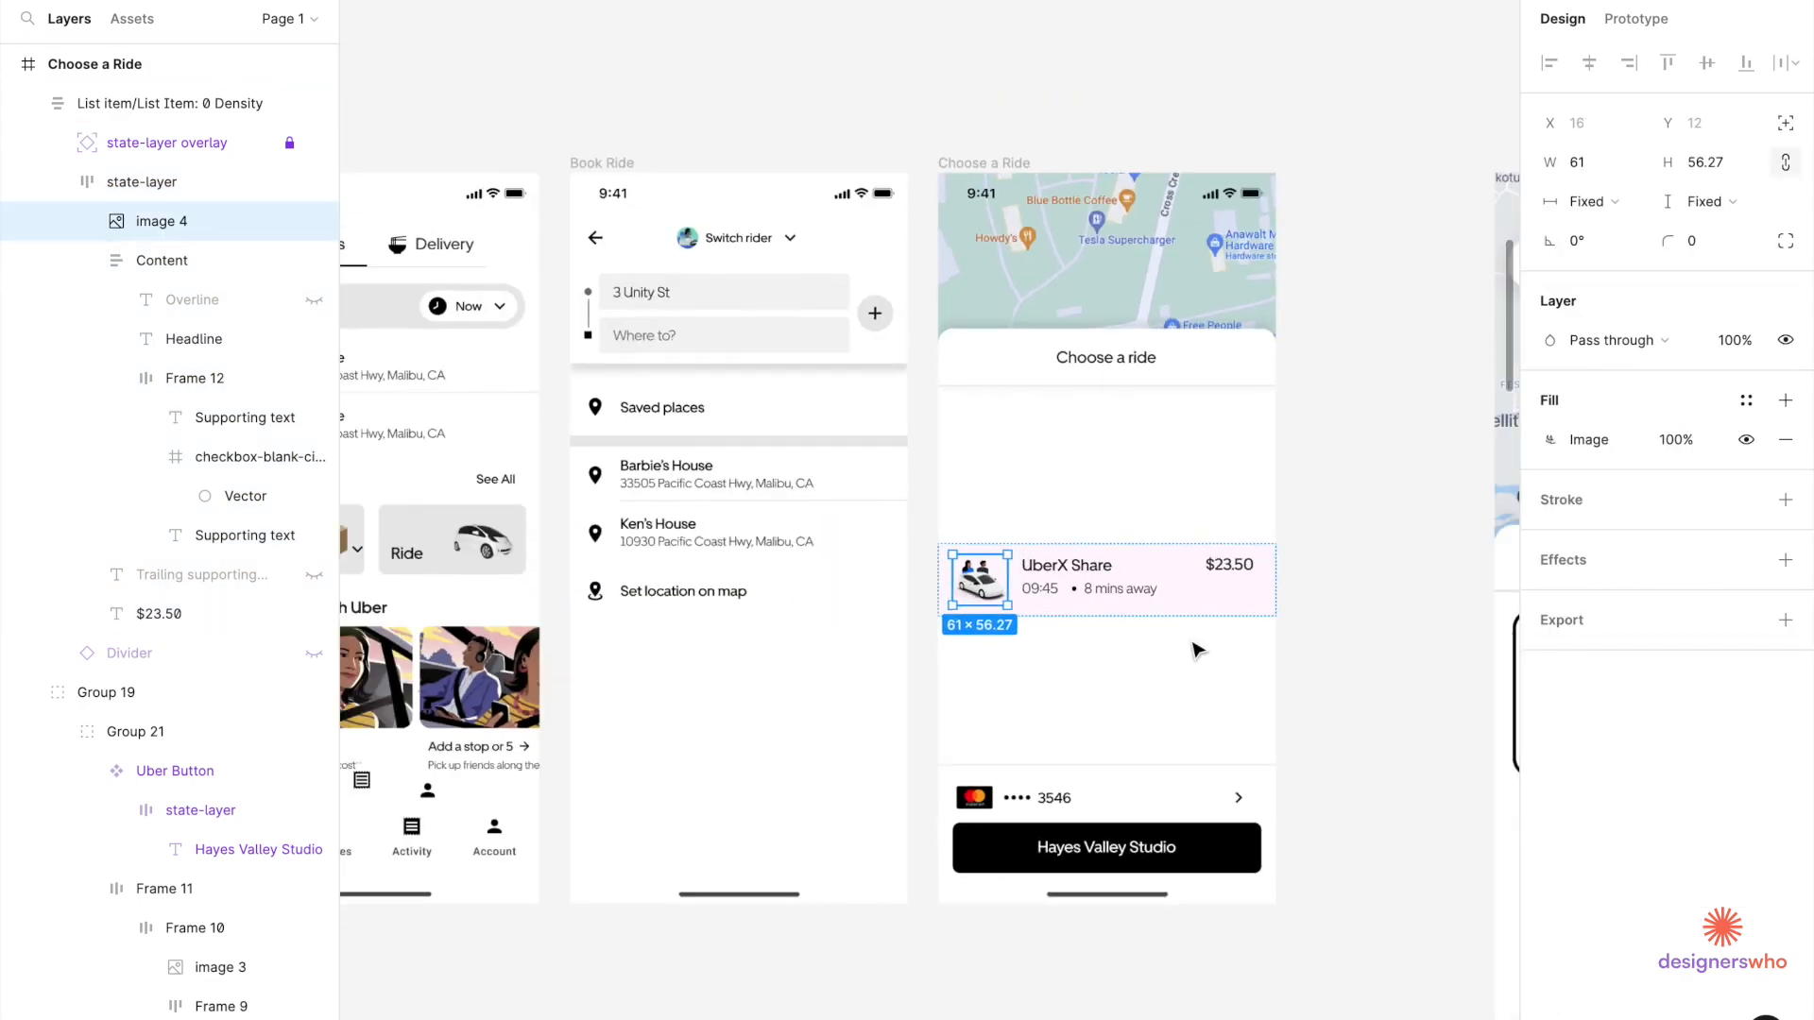
{"action": "scroll", "coordinate": [1198, 648], "scroll_direction": "right", "scroll_amount": 10}
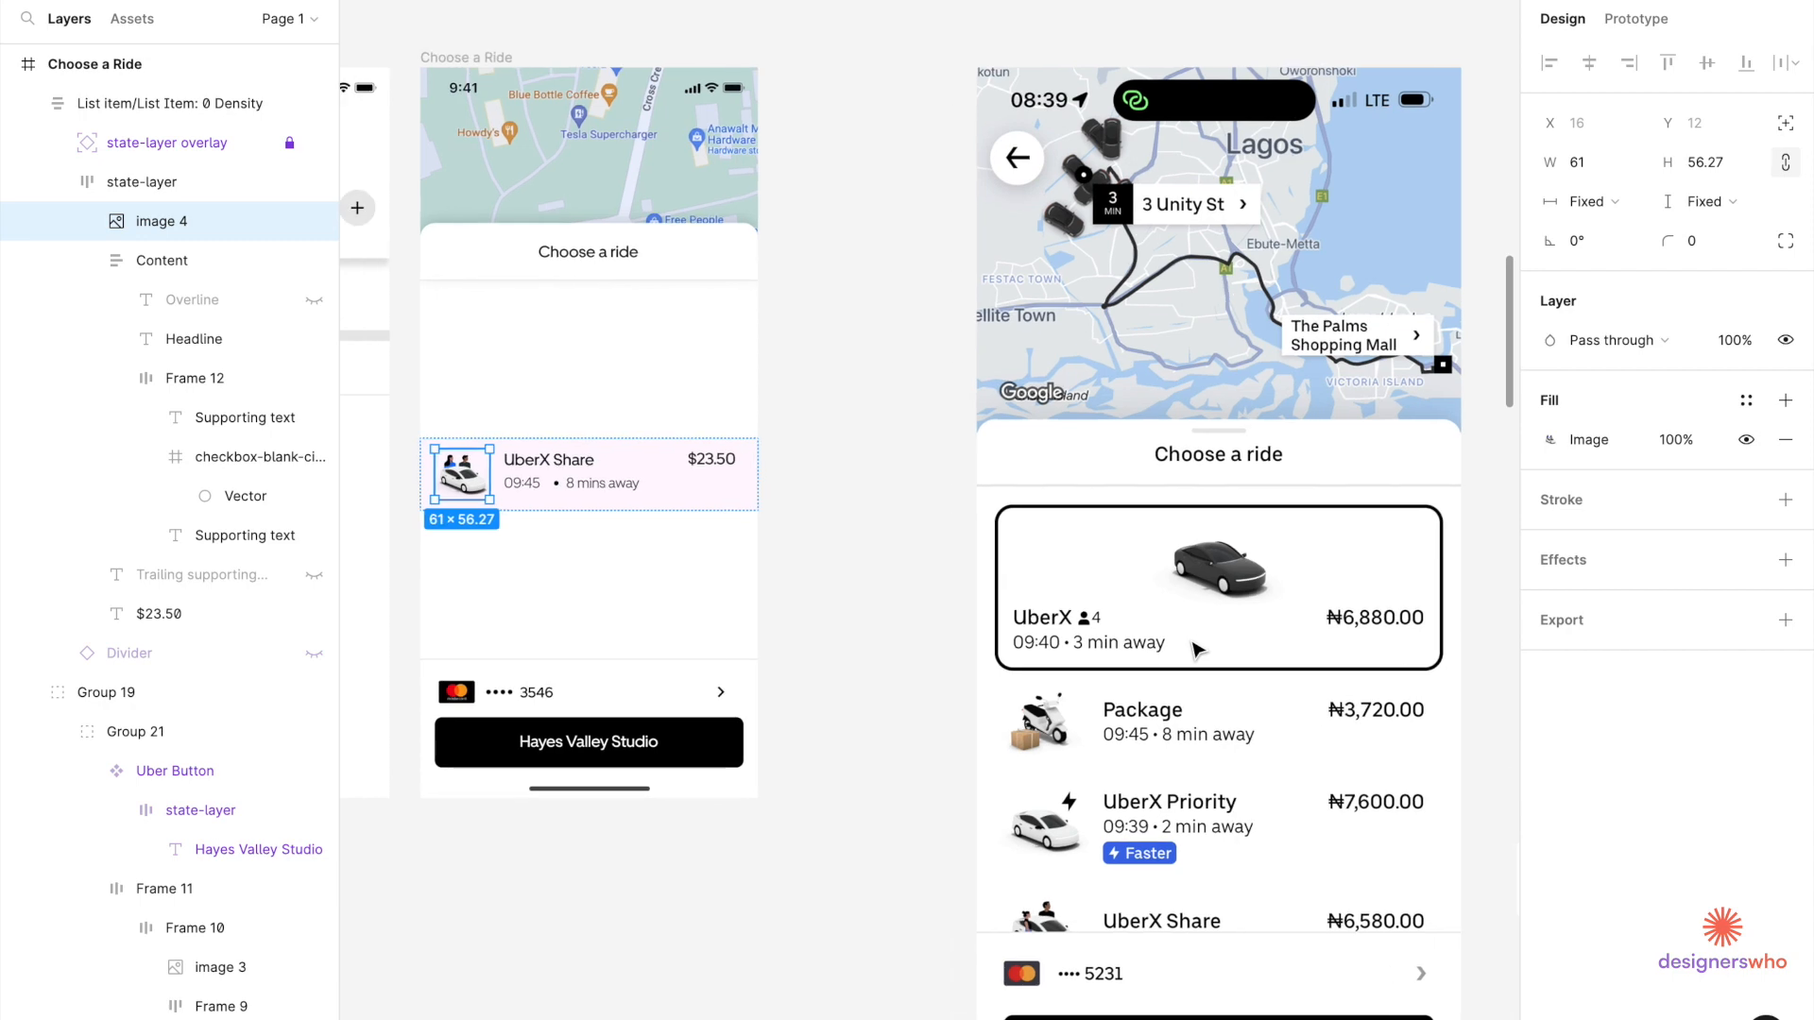
{"action": "scroll", "coordinate": [1197, 648], "scroll_direction": "left", "scroll_amount": 3}
{"action": "scroll", "coordinate": [704, 530], "scroll_direction": "up", "scroll_amount": 5}
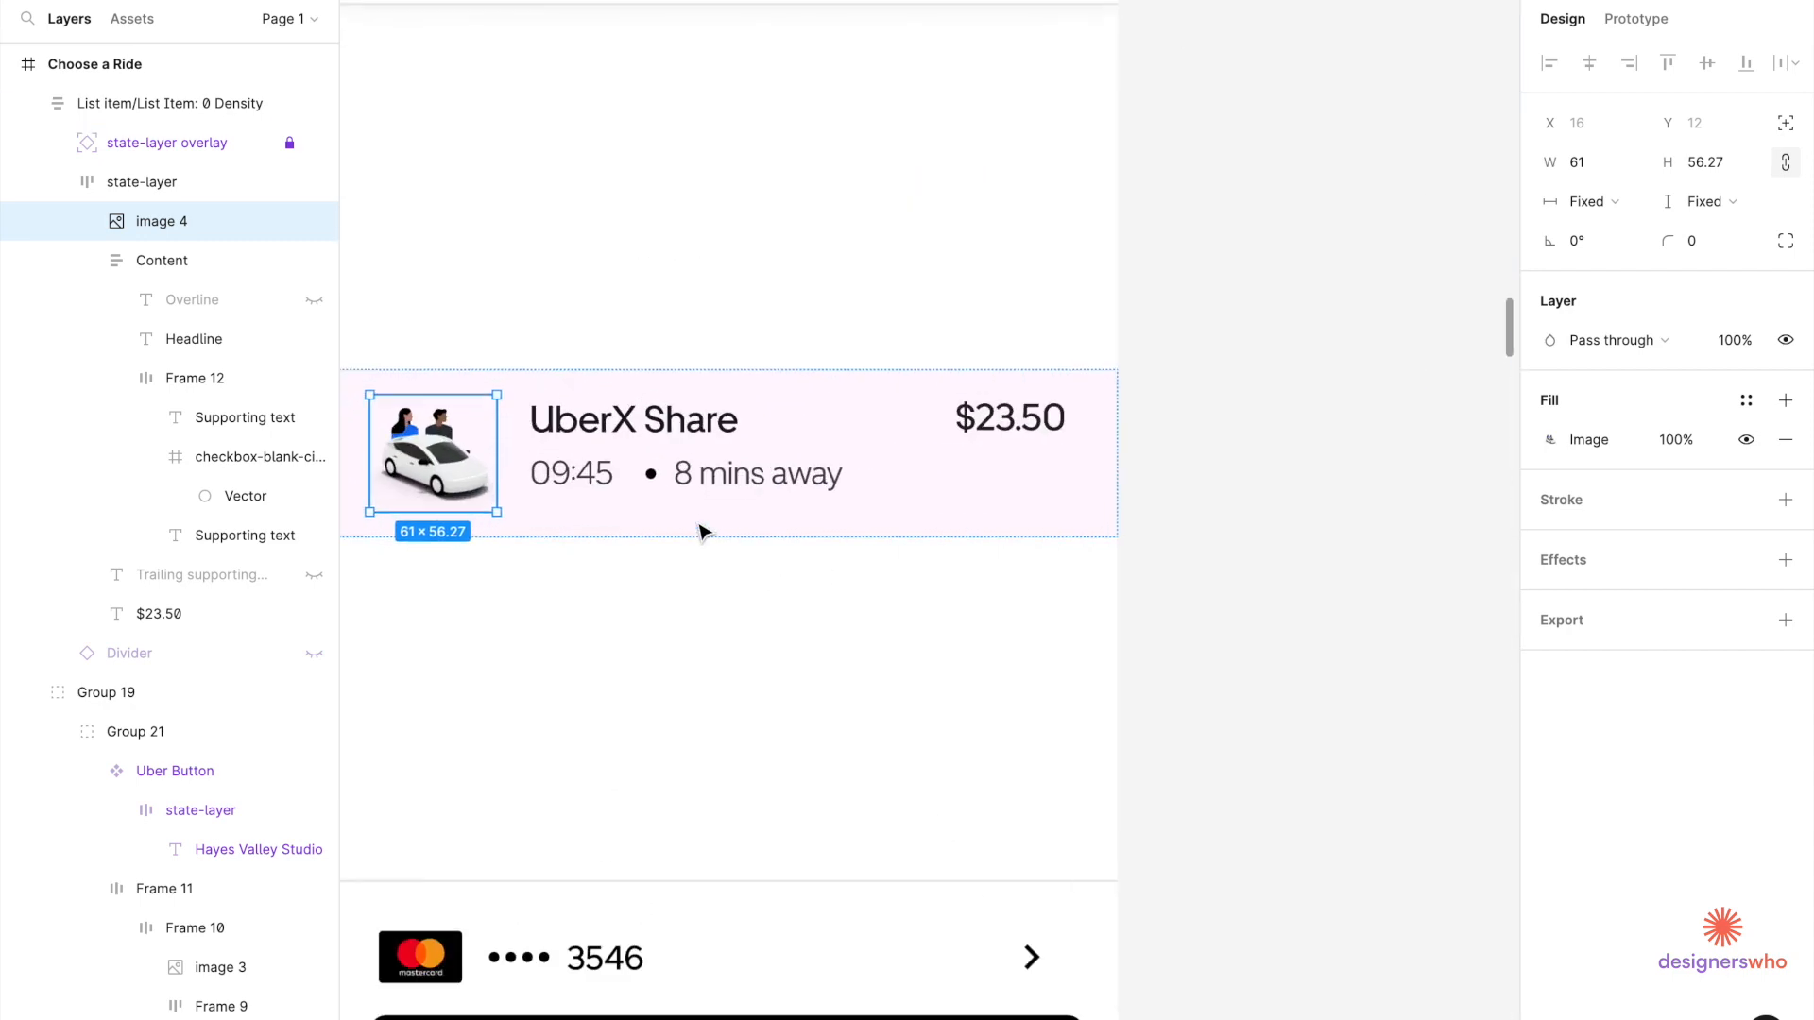
{"action": "scroll", "coordinate": [704, 530], "scroll_direction": "left", "scroll_amount": 2}
{"action": "left_click", "coordinate": [701, 537]}
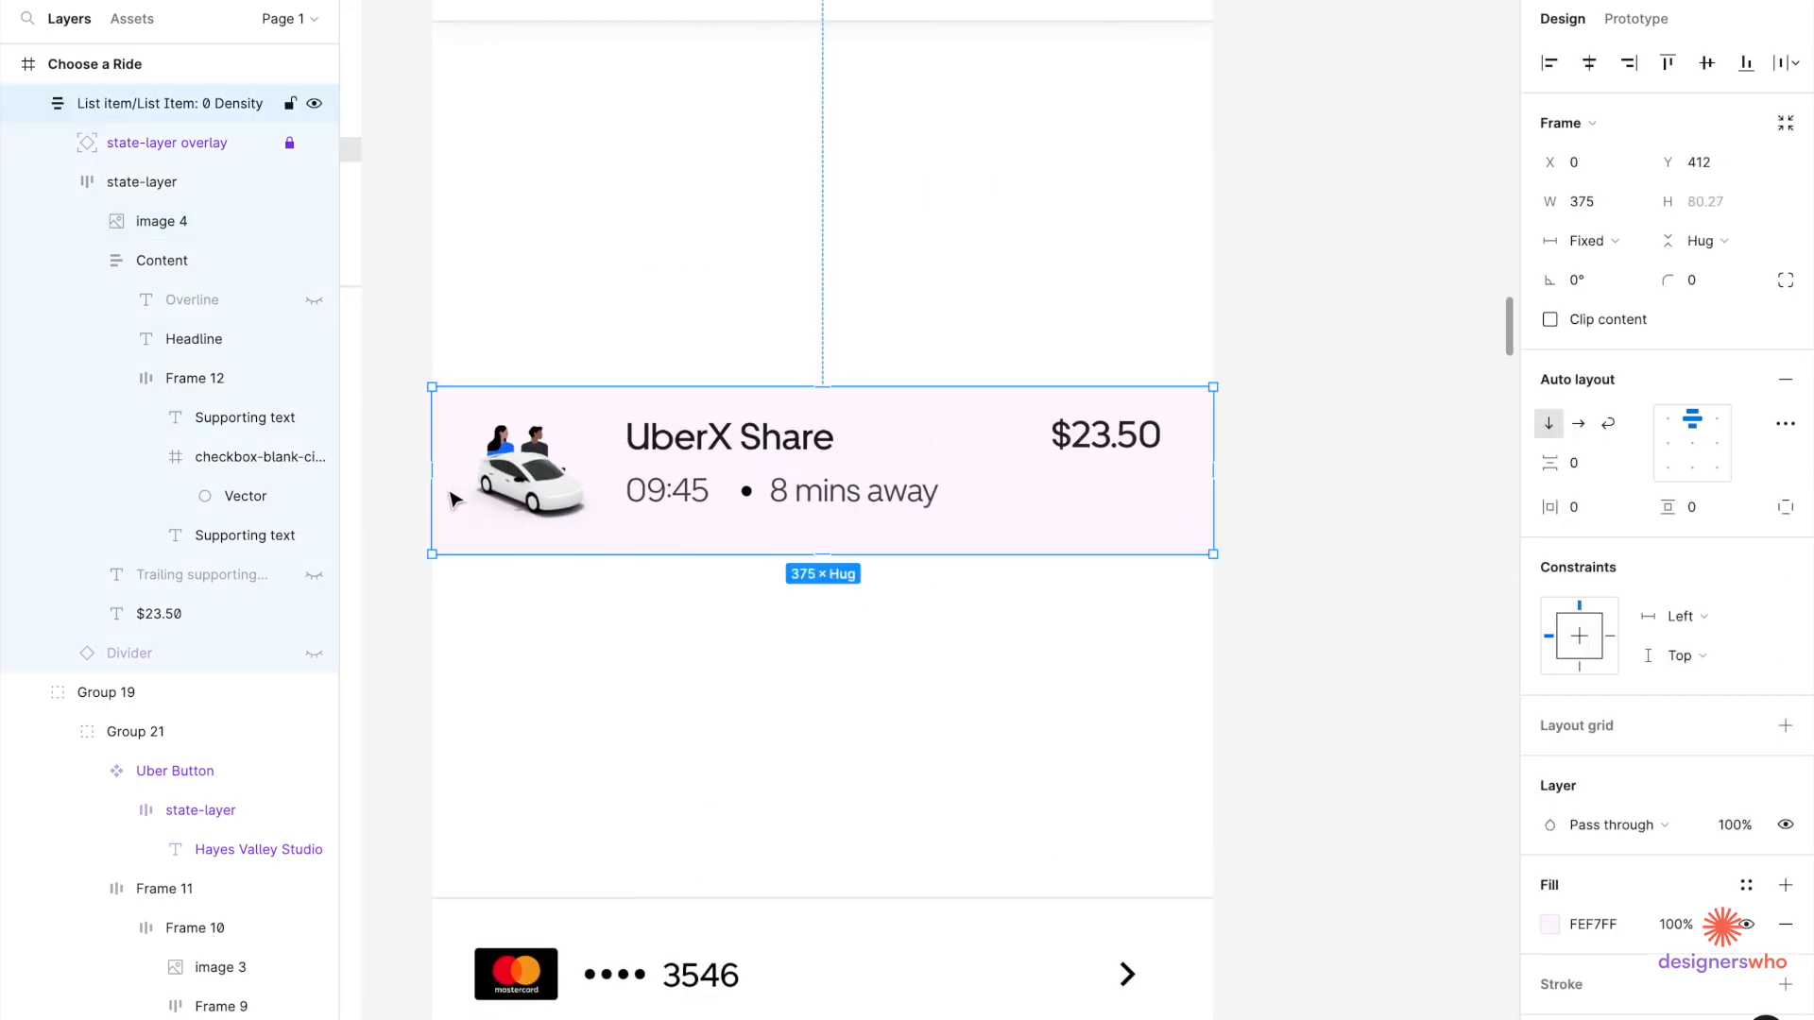
{"action": "scroll", "coordinate": [458, 486], "scroll_direction": "up", "scroll_amount": 2}
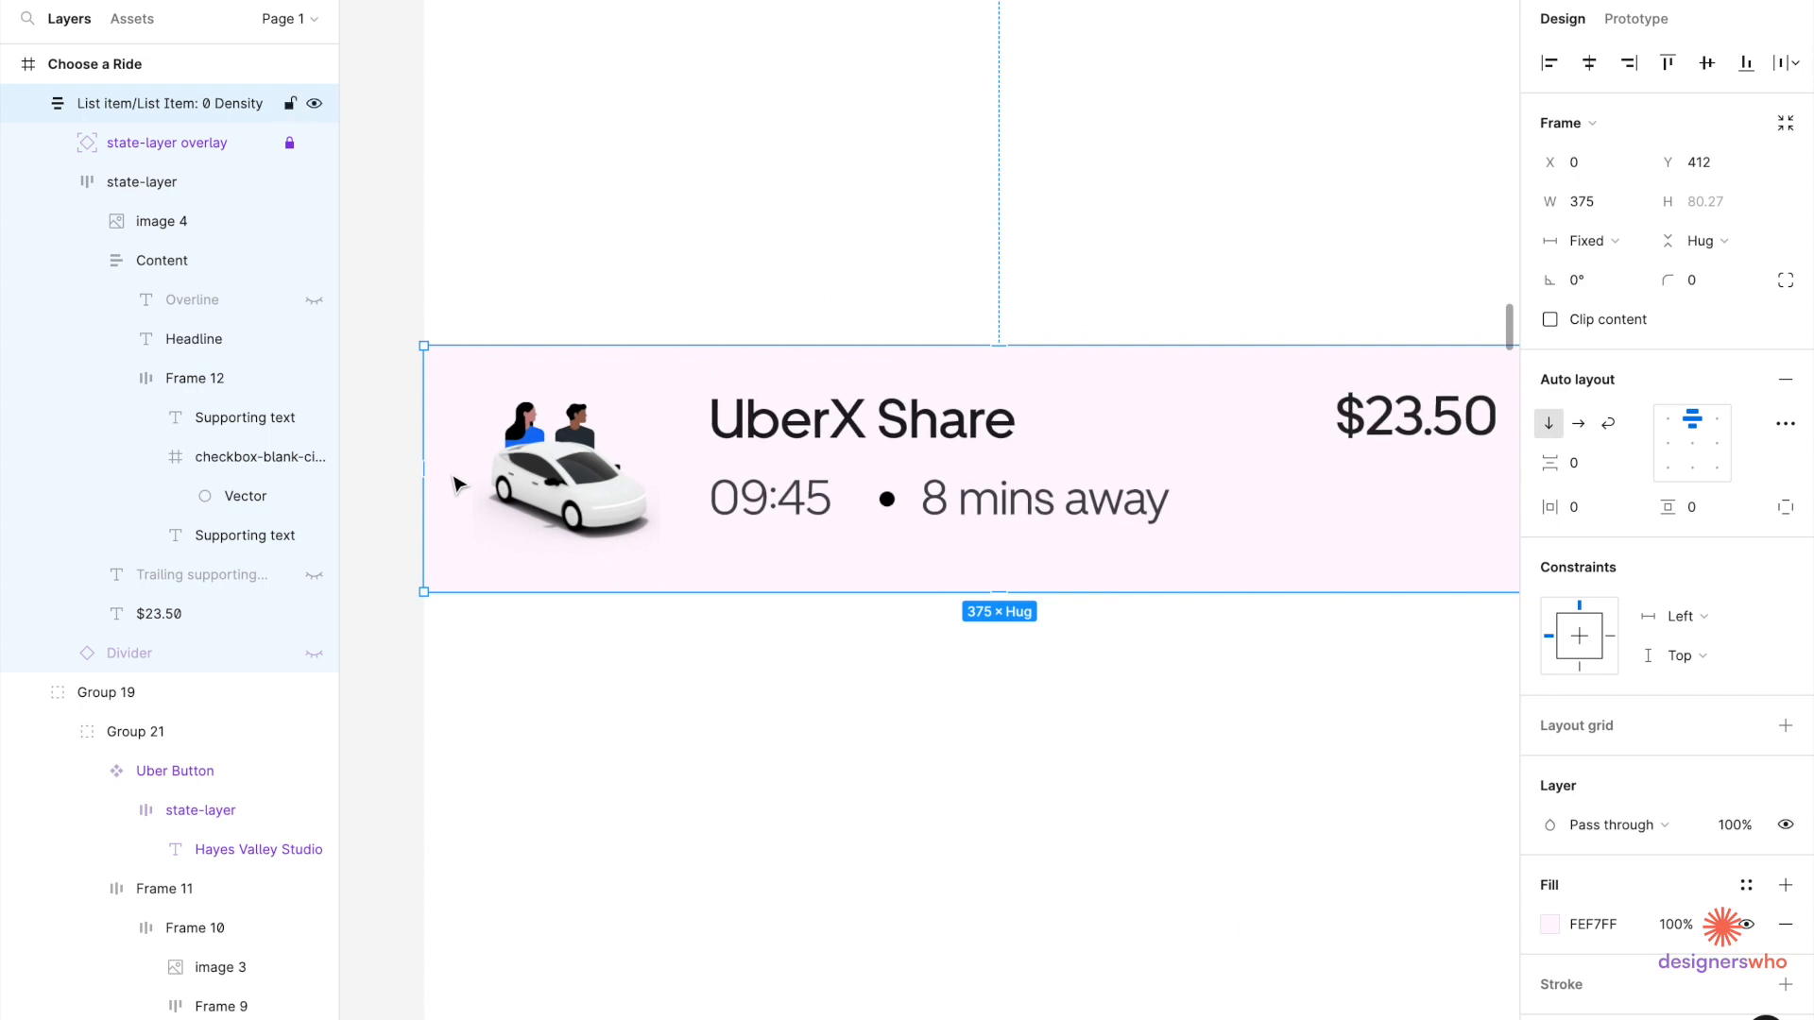
{"action": "left_click_drag", "start_coordinate": [421, 469], "coordinate": [462, 472]}
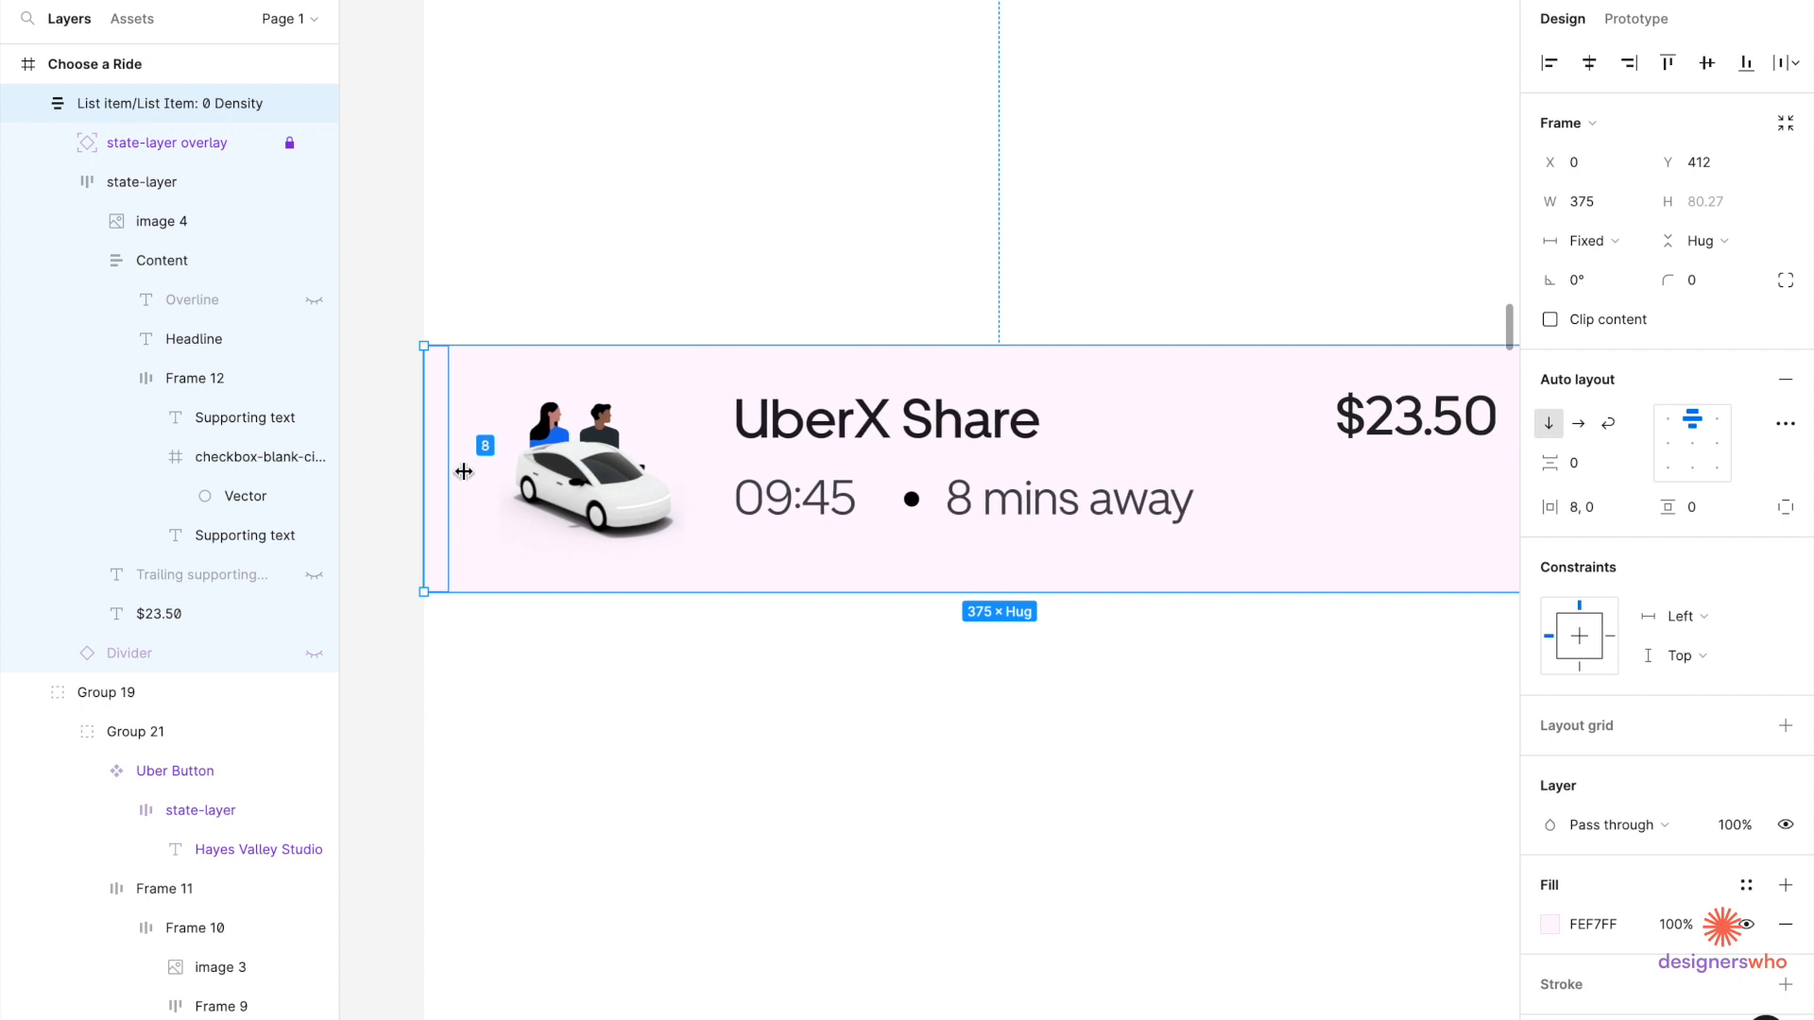
Change the UberX Share list item's fill from FEF7FF to white FFFFFF.
{"action": "double_click", "coordinate": [557, 501]}
{"action": "double_click", "coordinate": [581, 487]}
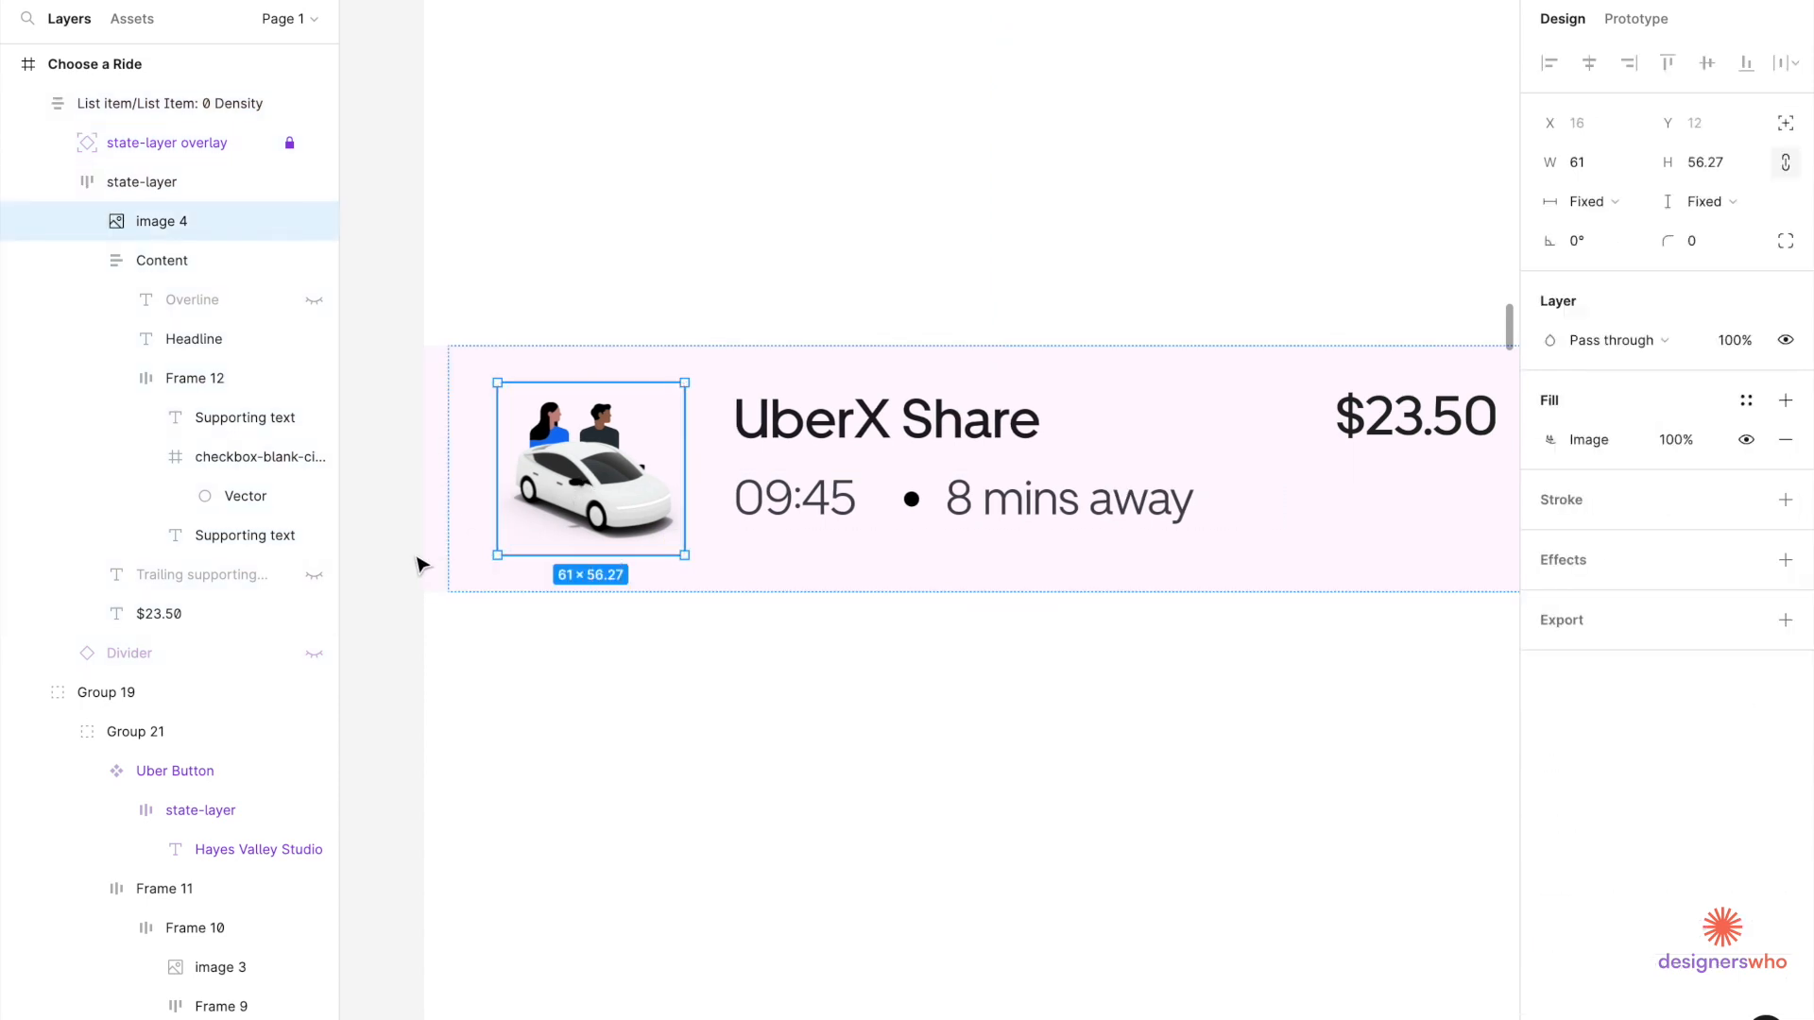
{"action": "left_click", "coordinate": [417, 652]}
{"action": "scroll", "coordinate": [417, 652], "scroll_direction": "down", "scroll_amount": 3}
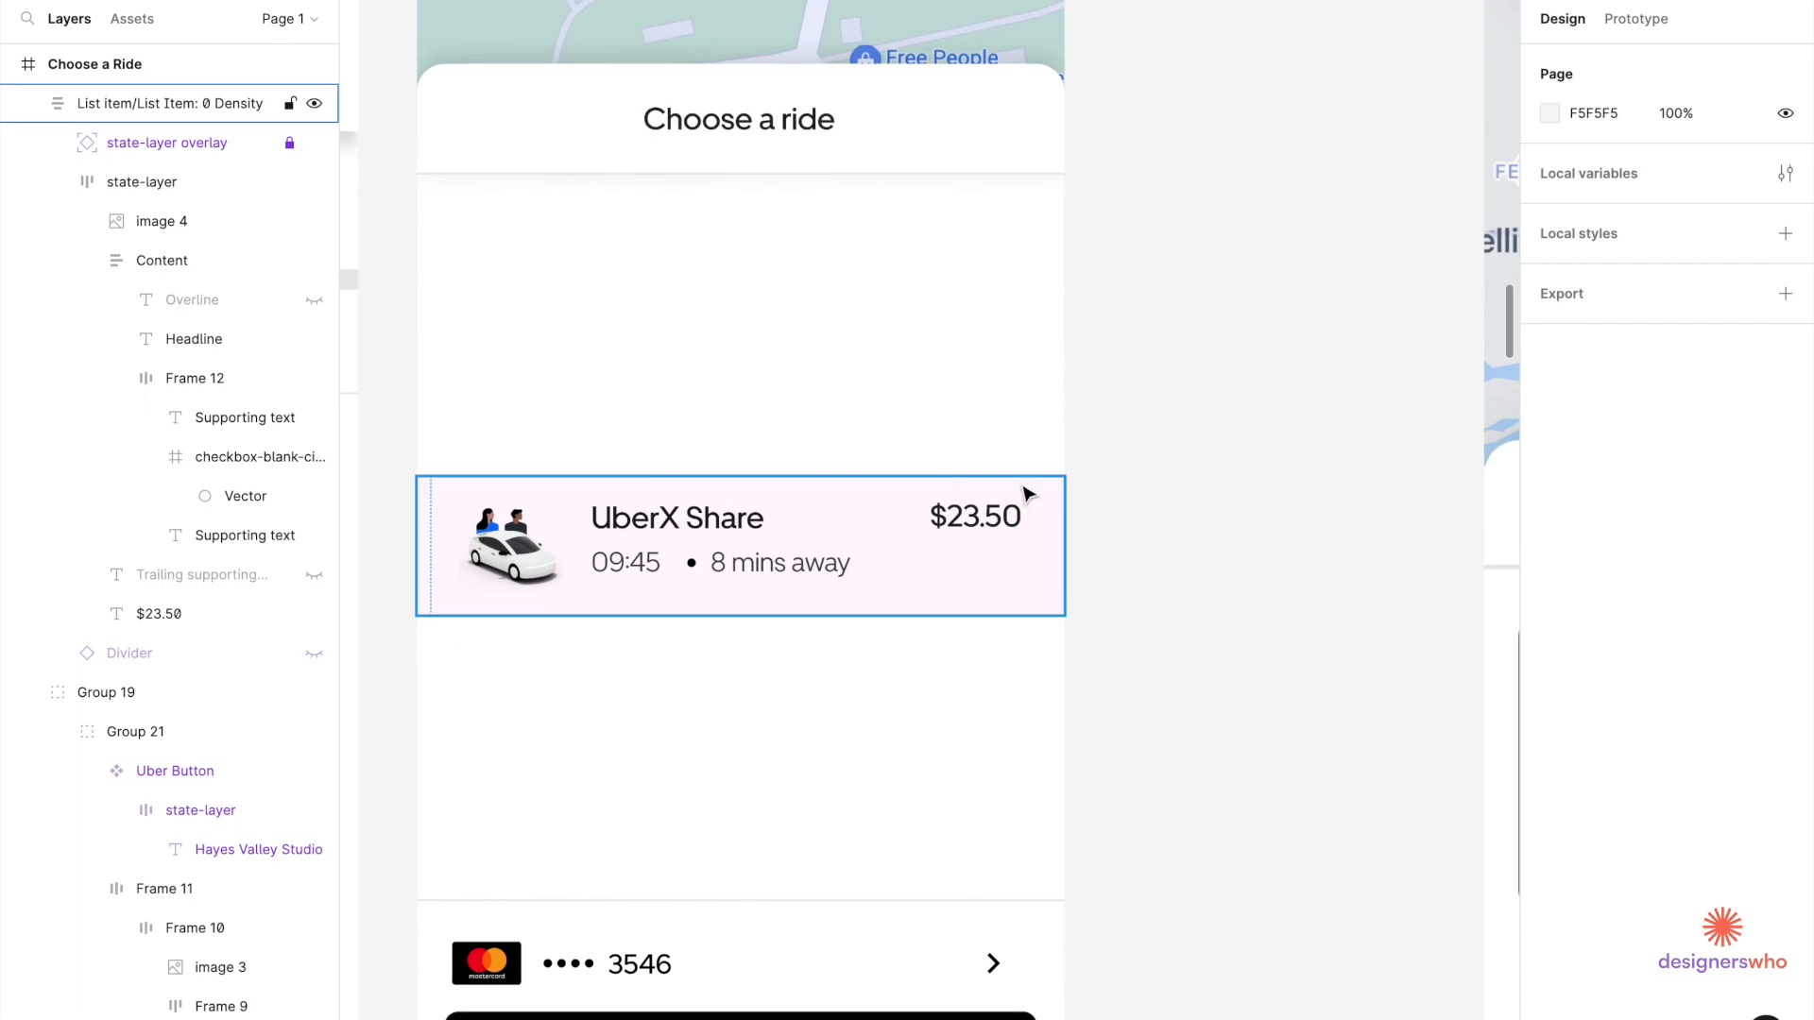
{"action": "left_click", "coordinate": [1058, 508]}
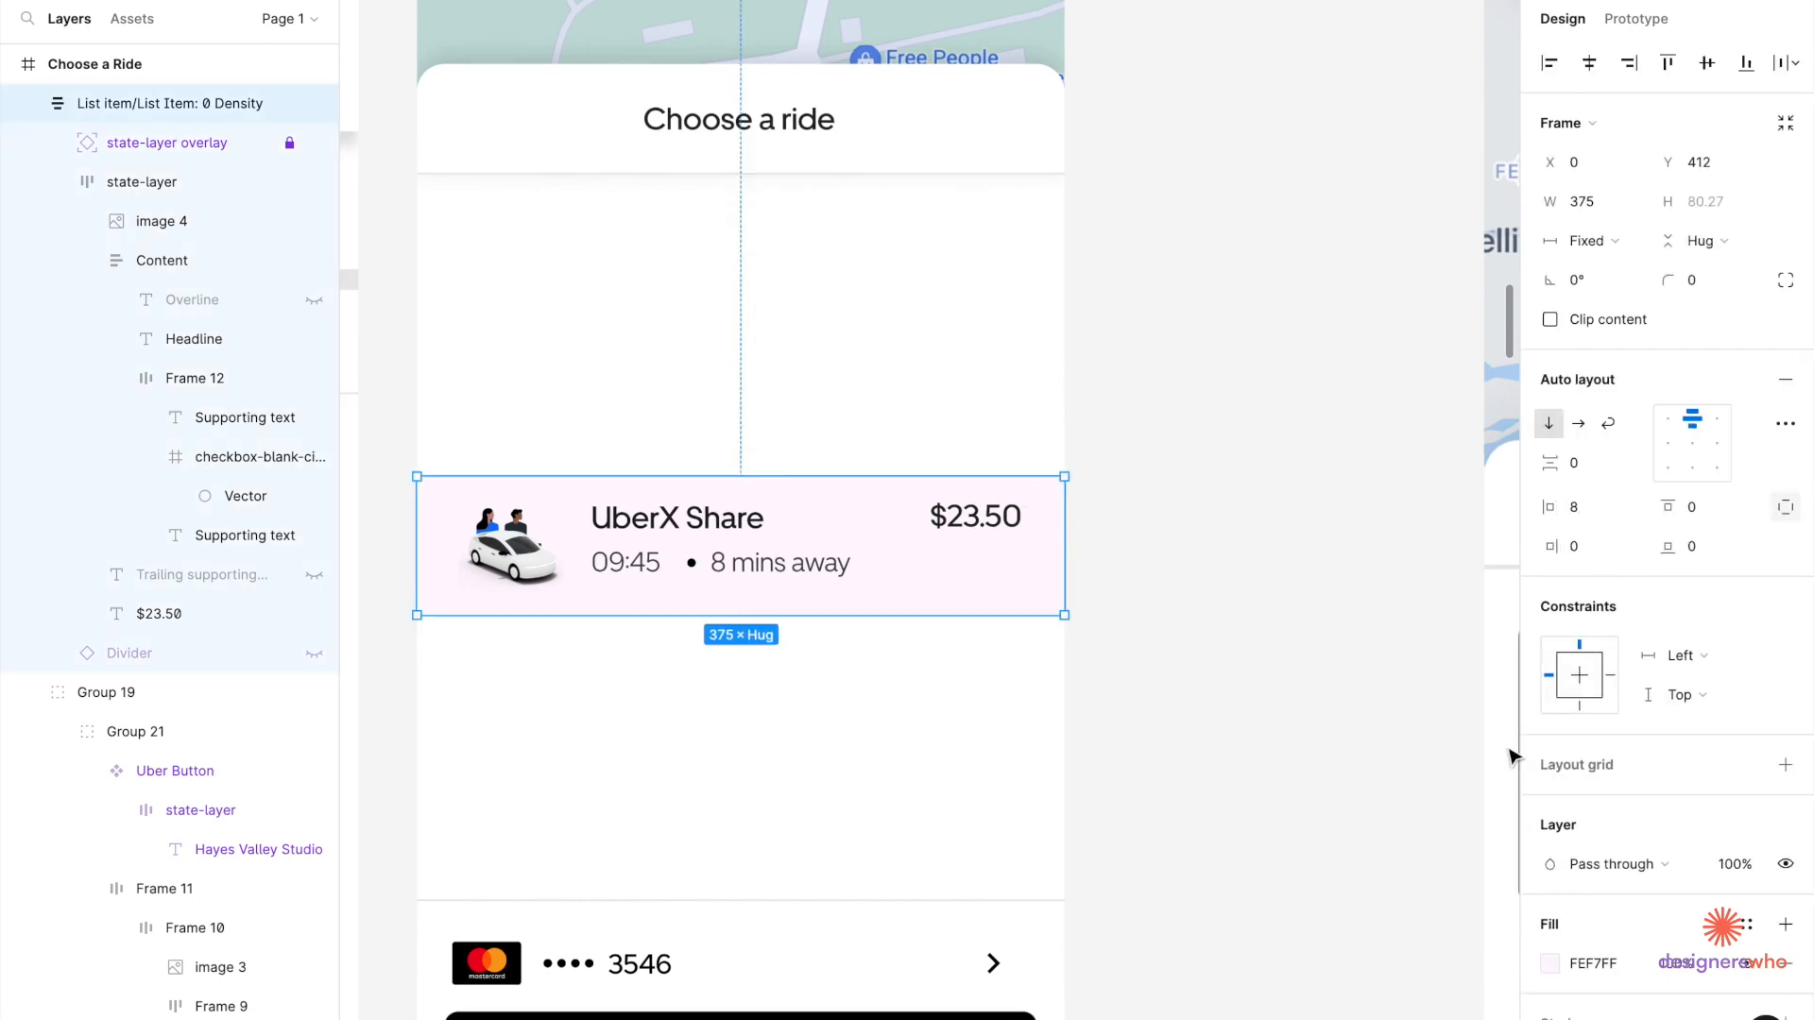
{"action": "left_click", "coordinate": [1549, 965]}
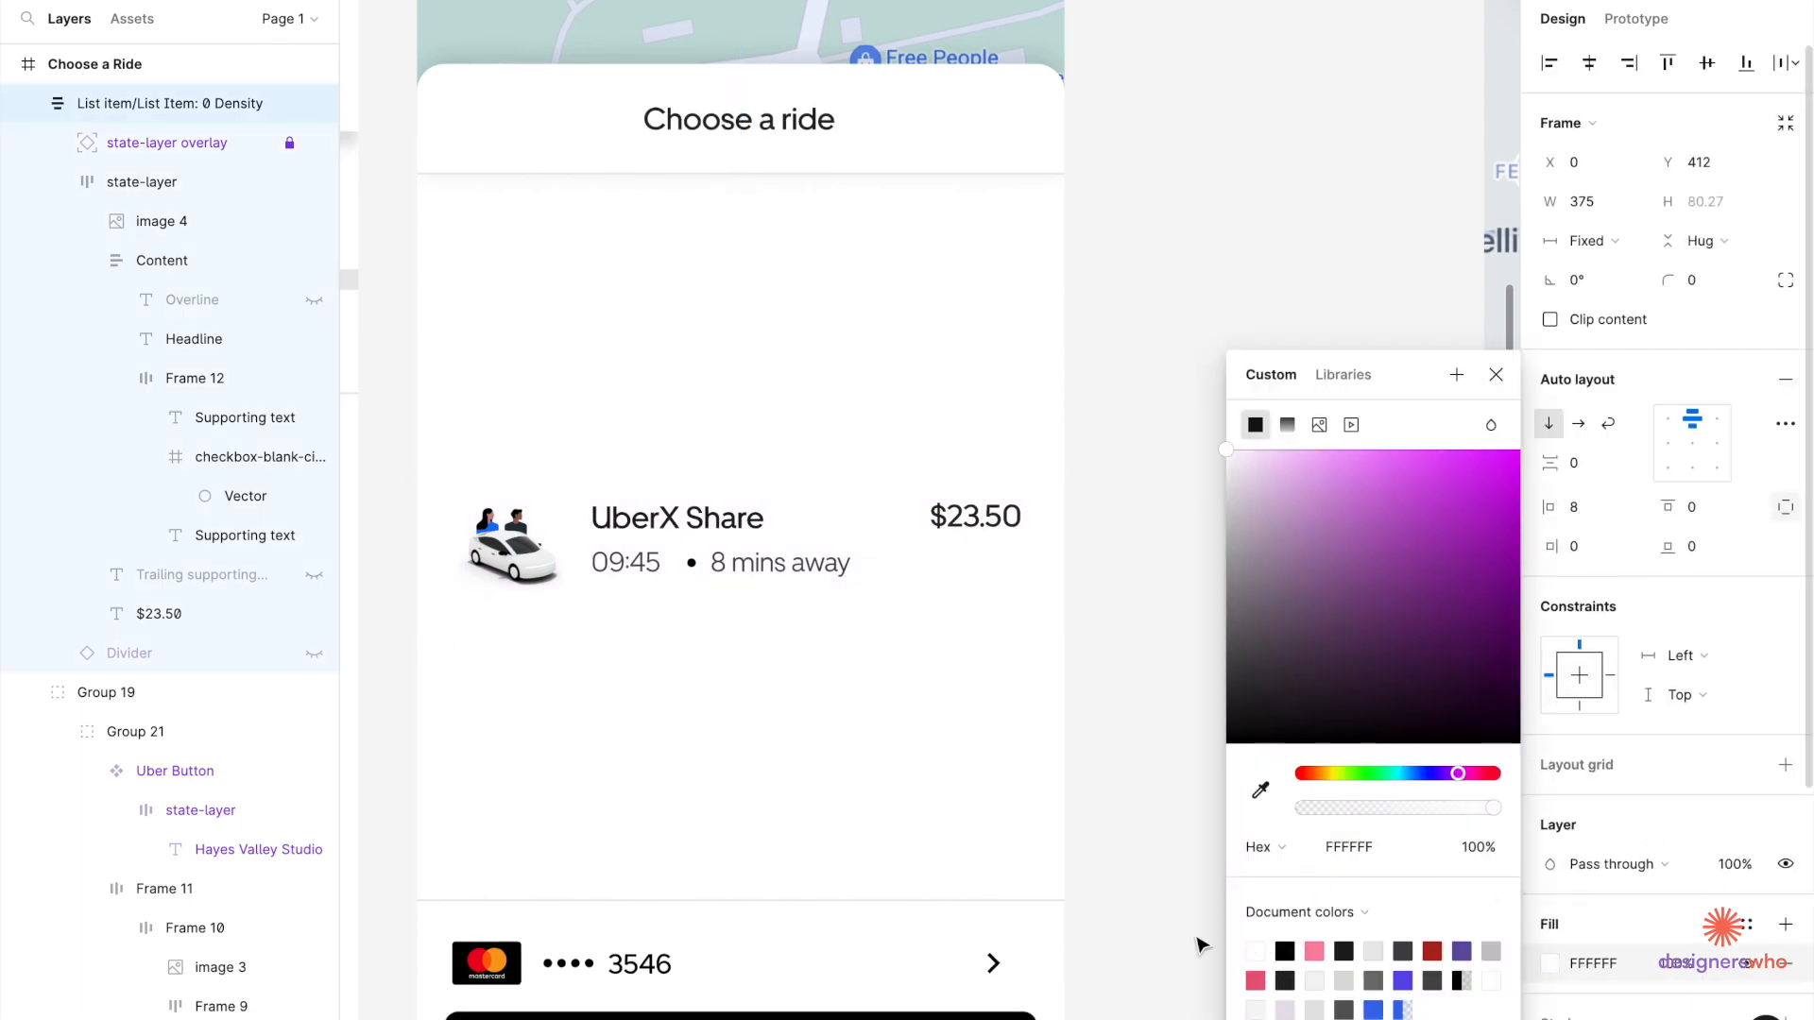
{"action": "left_click", "coordinate": [1097, 882]}
{"action": "scroll", "coordinate": [1097, 884], "scroll_direction": "down", "scroll_amount": 5}
{"action": "scroll", "coordinate": [1099, 888], "scroll_direction": "down", "scroll_amount": 3}
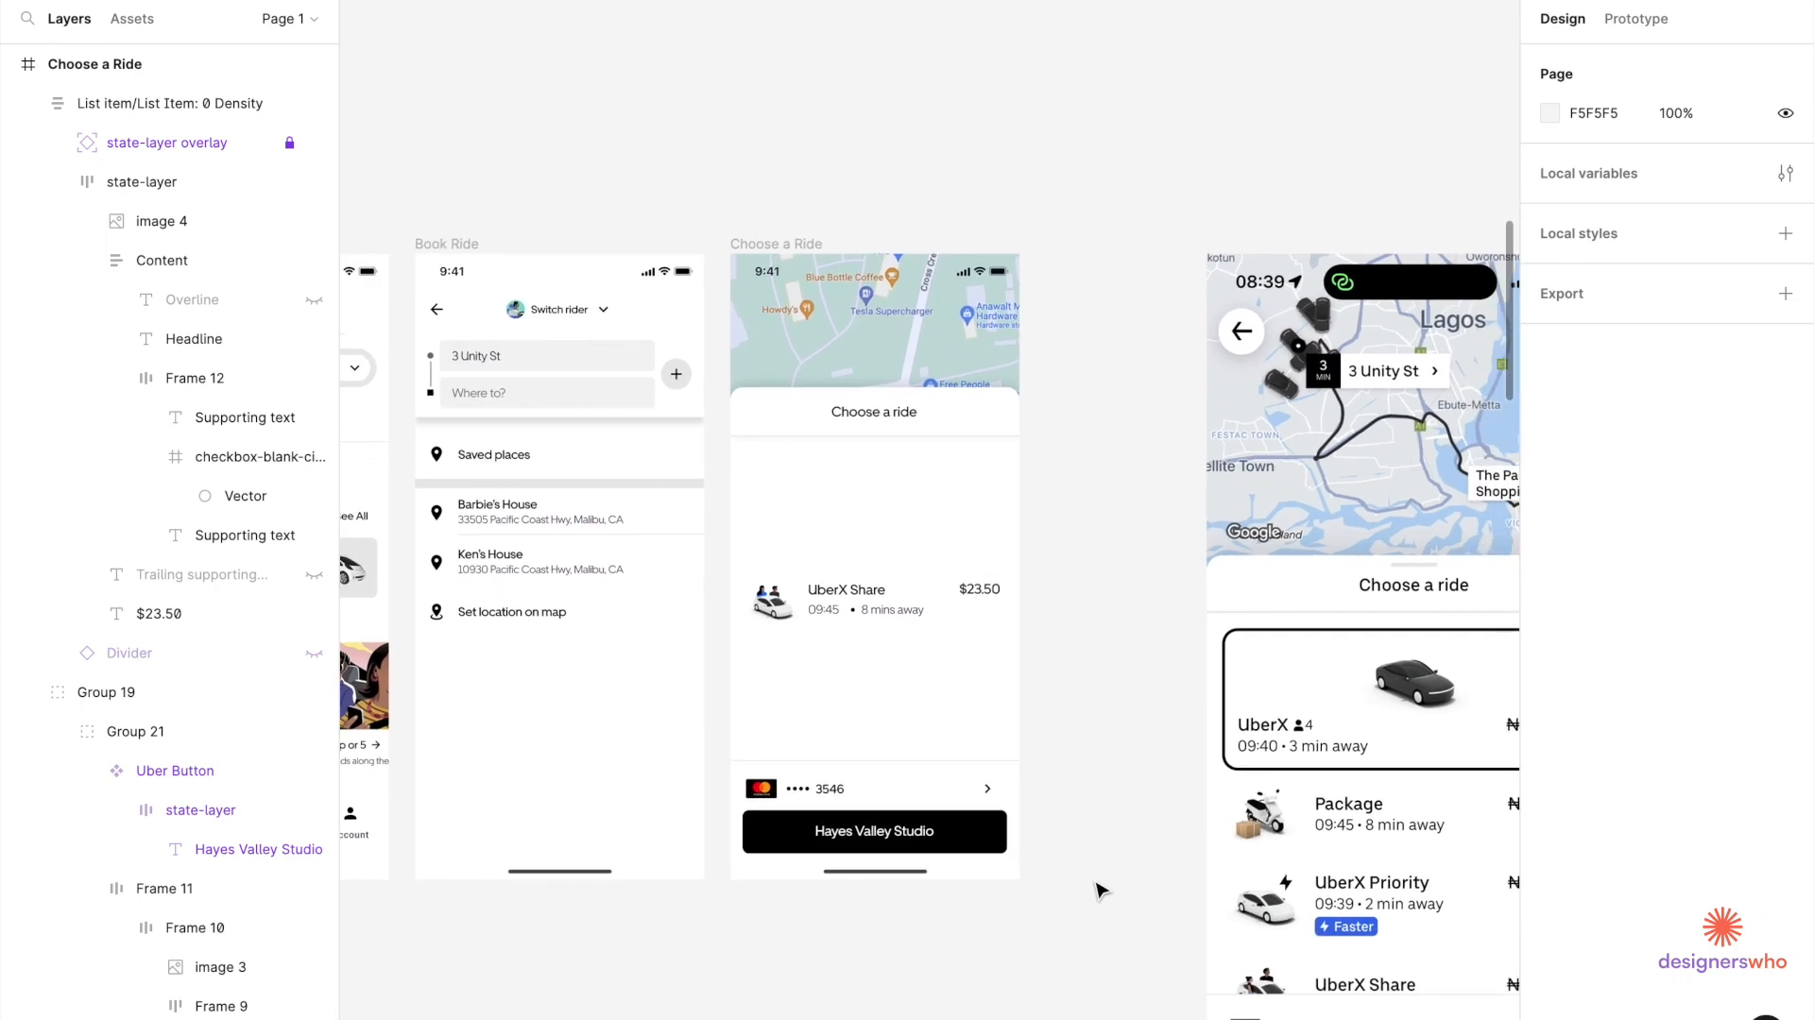
{"action": "scroll", "coordinate": [1060, 778], "scroll_direction": "down", "scroll_amount": 2}
{"action": "scroll", "coordinate": [927, 486], "scroll_direction": "up", "scroll_amount": 3}
{"action": "left_click", "coordinate": [804, 496]}
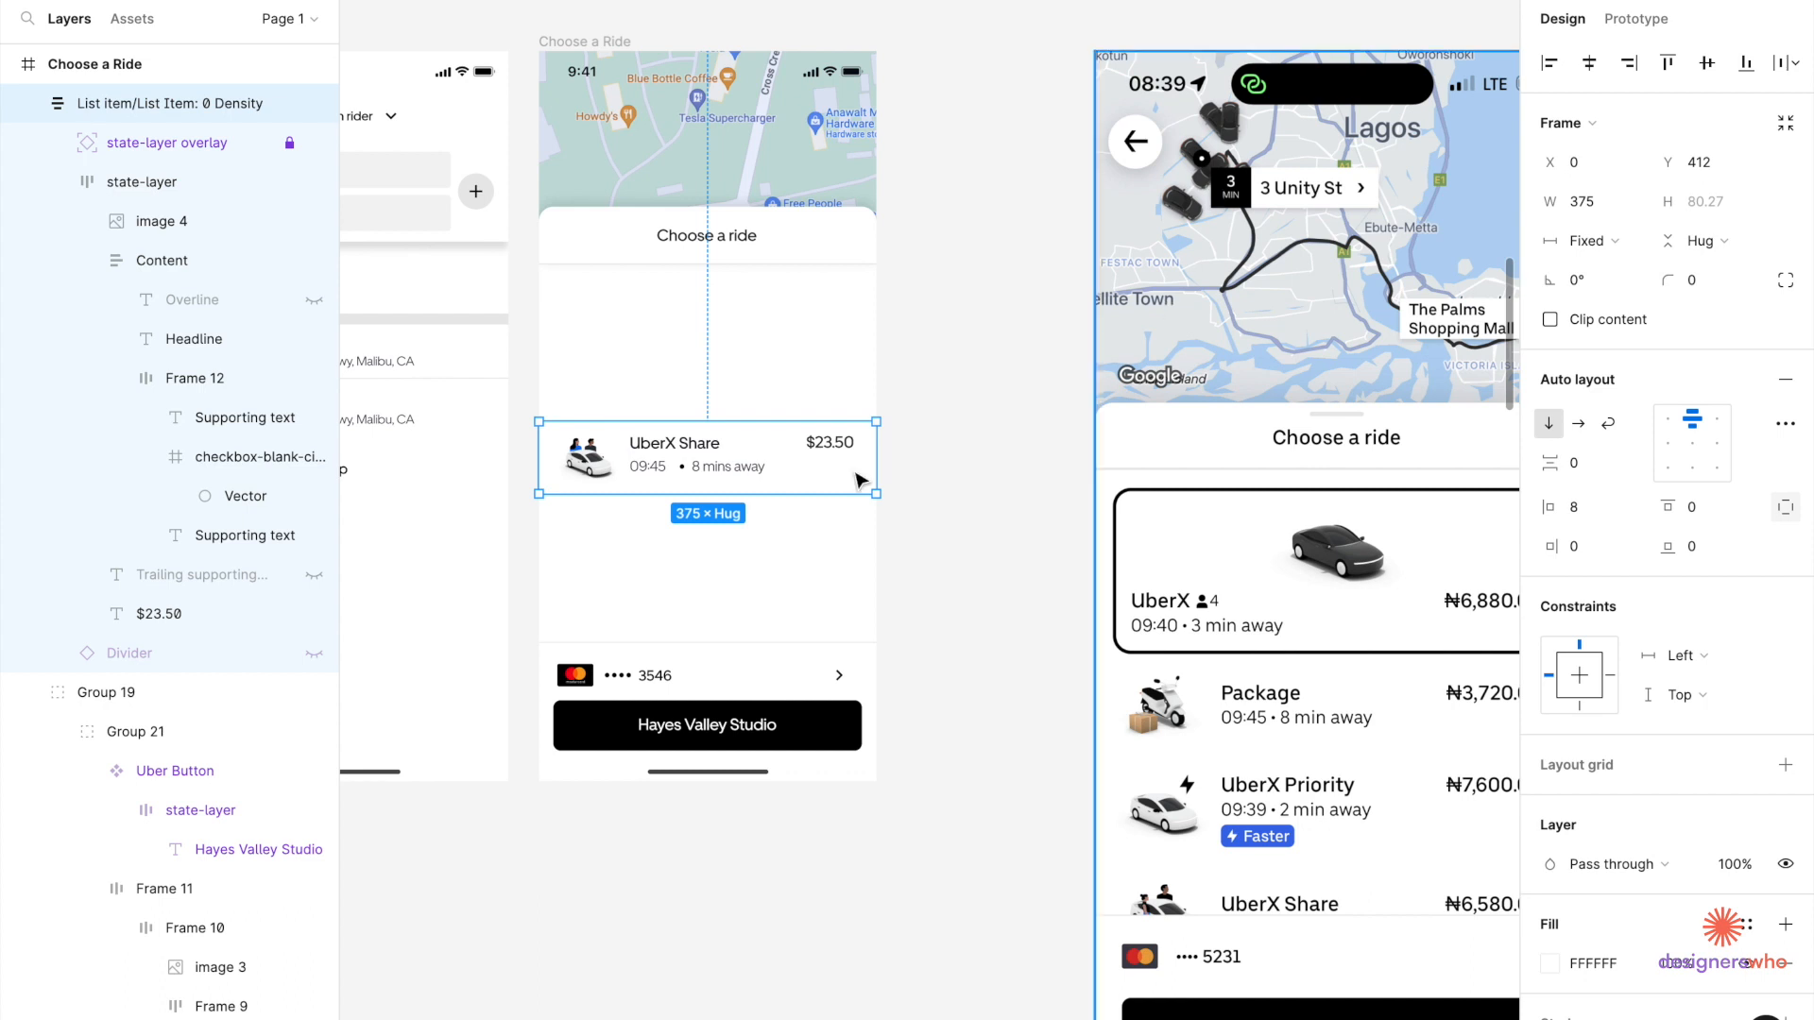
{"action": "left_click", "coordinate": [924, 631]}
{"action": "scroll", "coordinate": [924, 631], "scroll_direction": "down", "scroll_amount": 2}
{"action": "scroll", "coordinate": [924, 631], "scroll_direction": "right", "scroll_amount": 2}
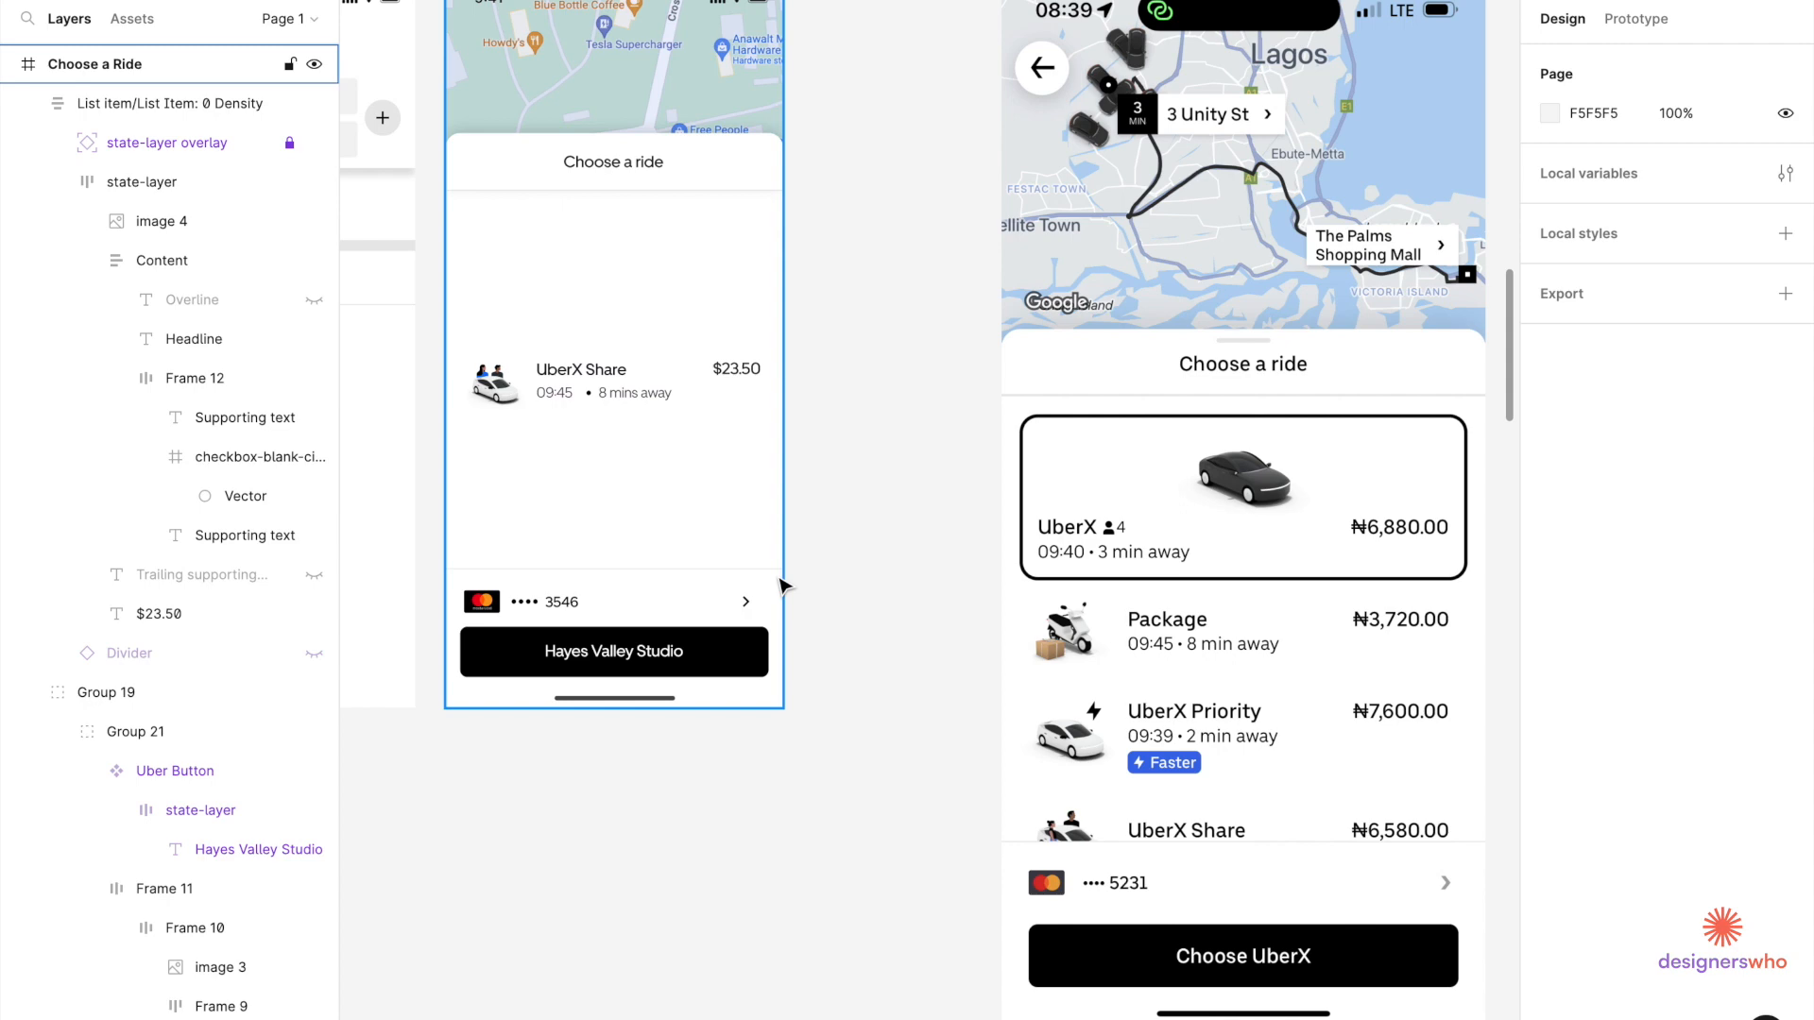
{"action": "left_click", "coordinate": [567, 387]}
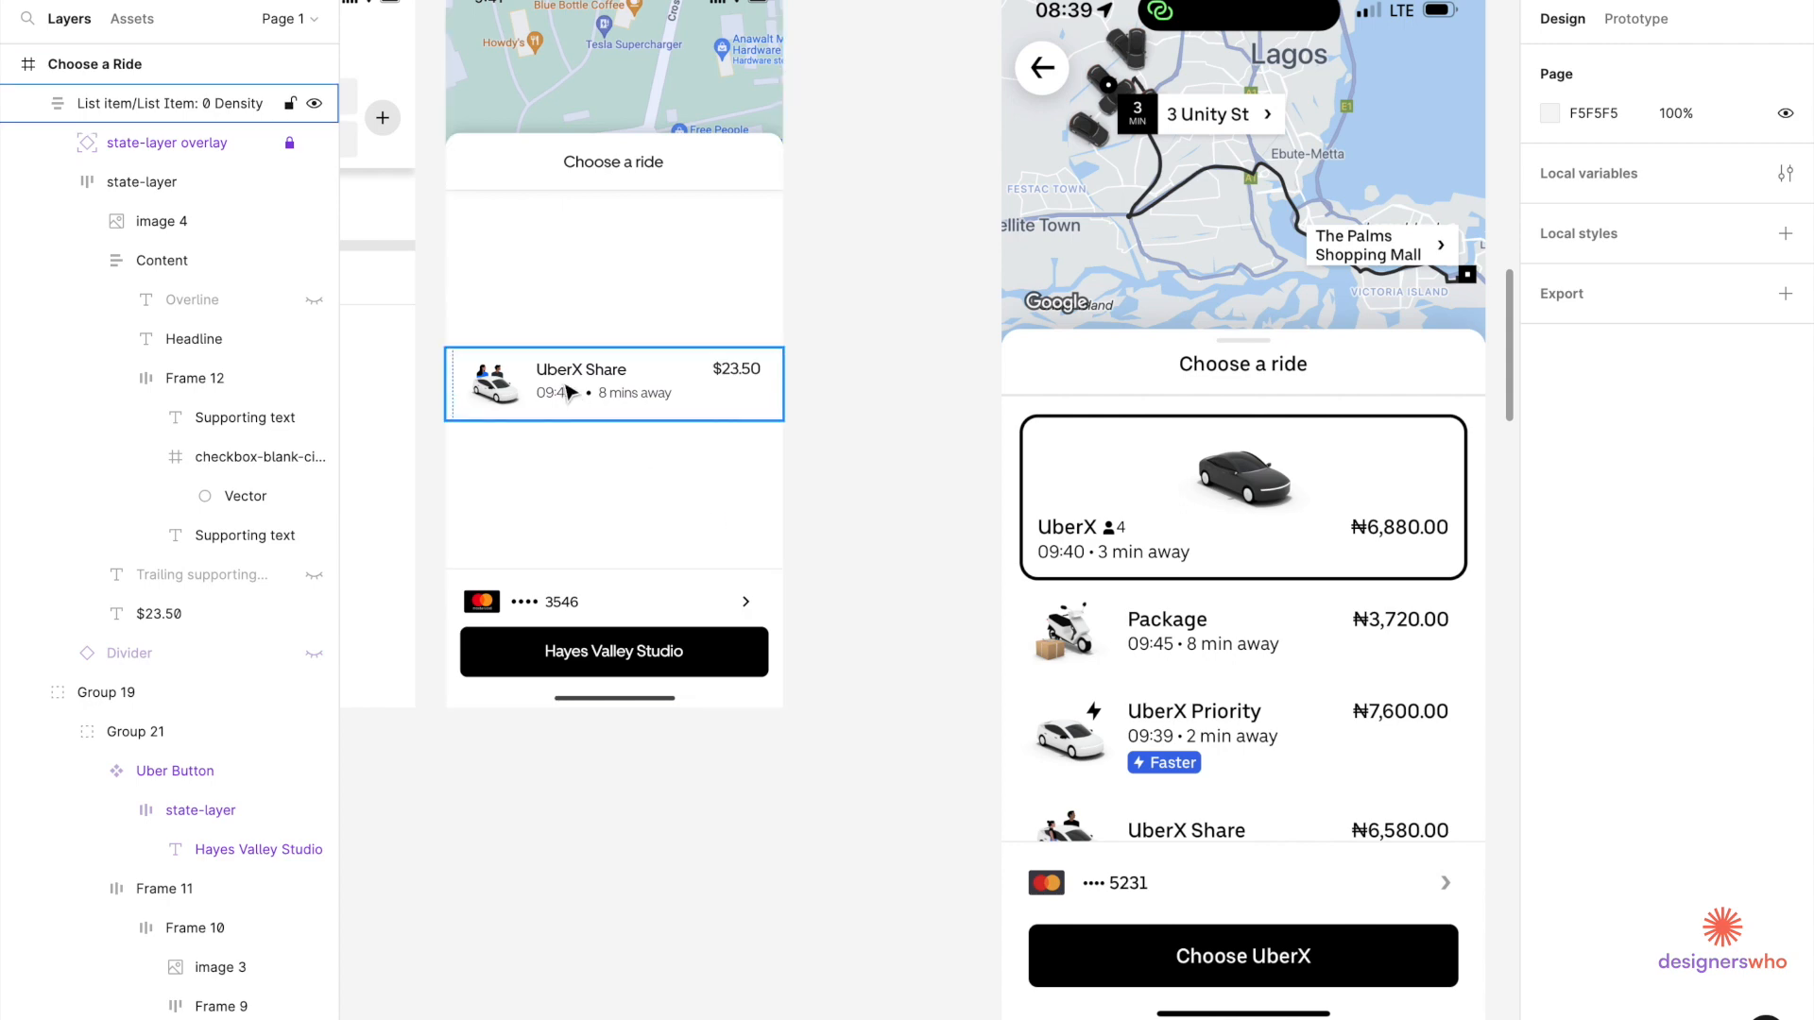
Duplicate the ride row above the original and wrap both rows in an auto-layout list.
{"action": "scroll", "coordinate": [567, 390], "scroll_direction": "up", "scroll_amount": 3}
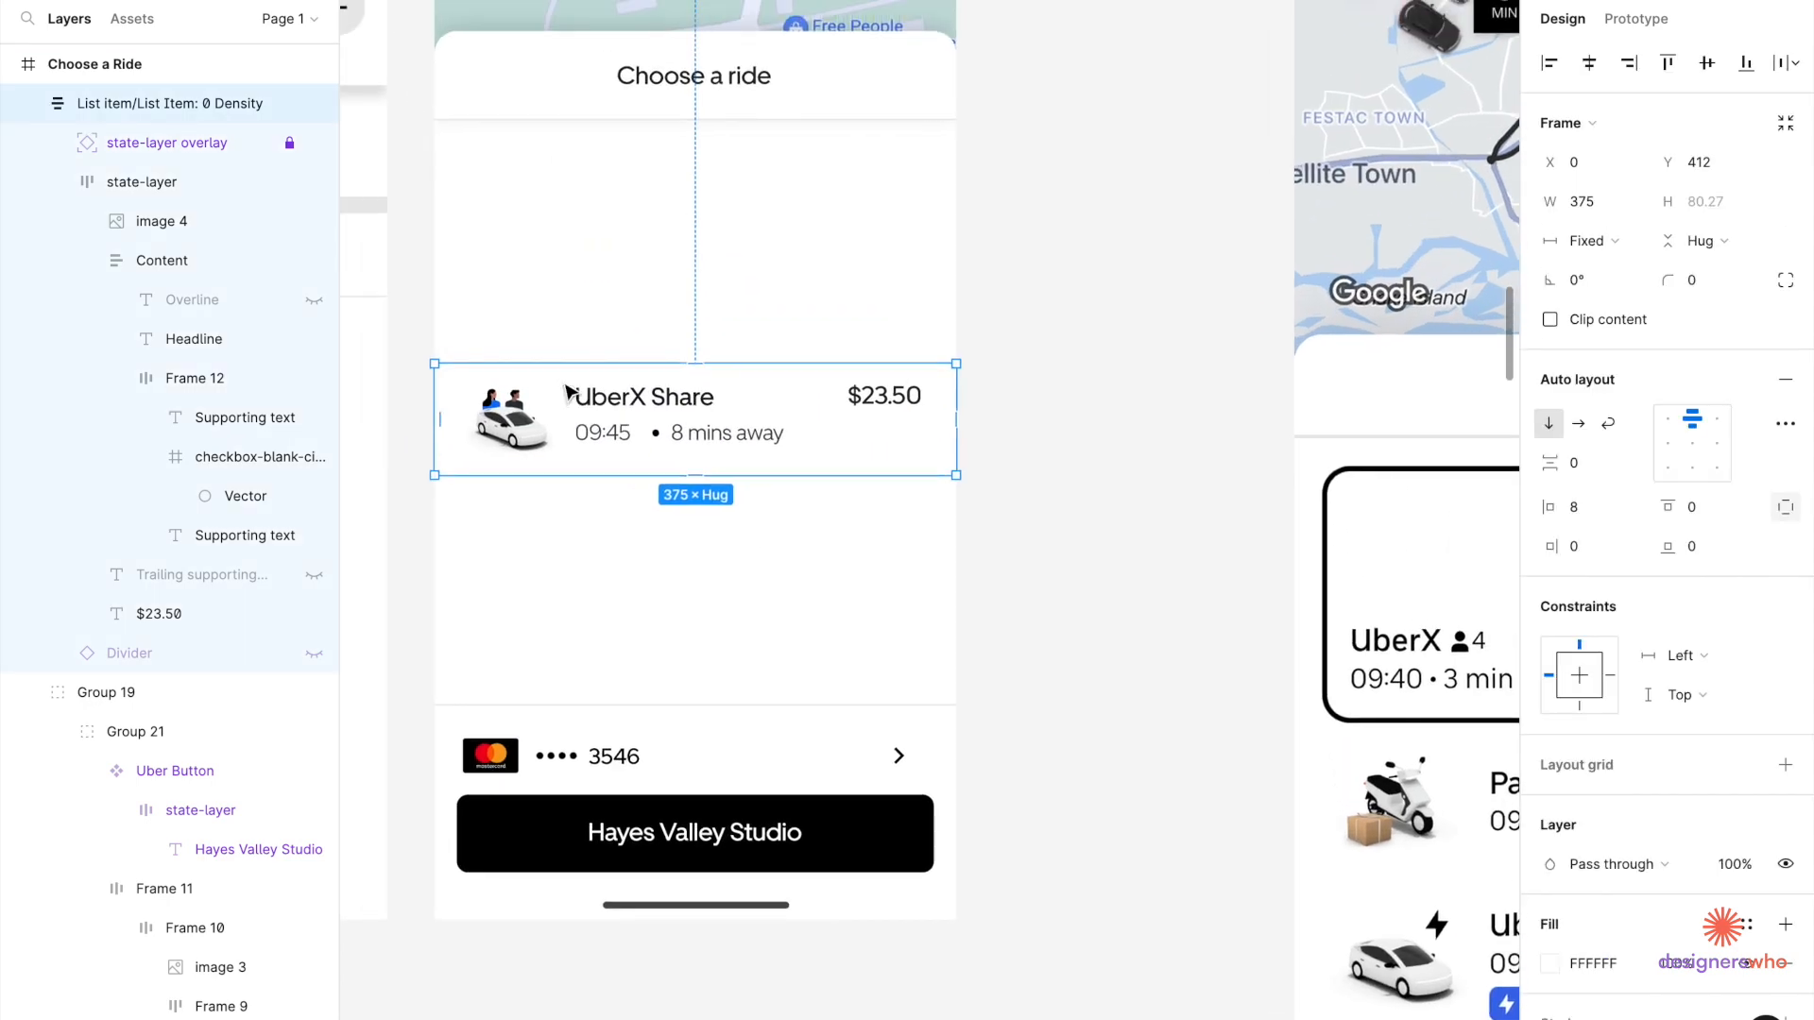
{"action": "left_click_drag", "start_coordinate": [605, 392], "coordinate": [597, 442]}
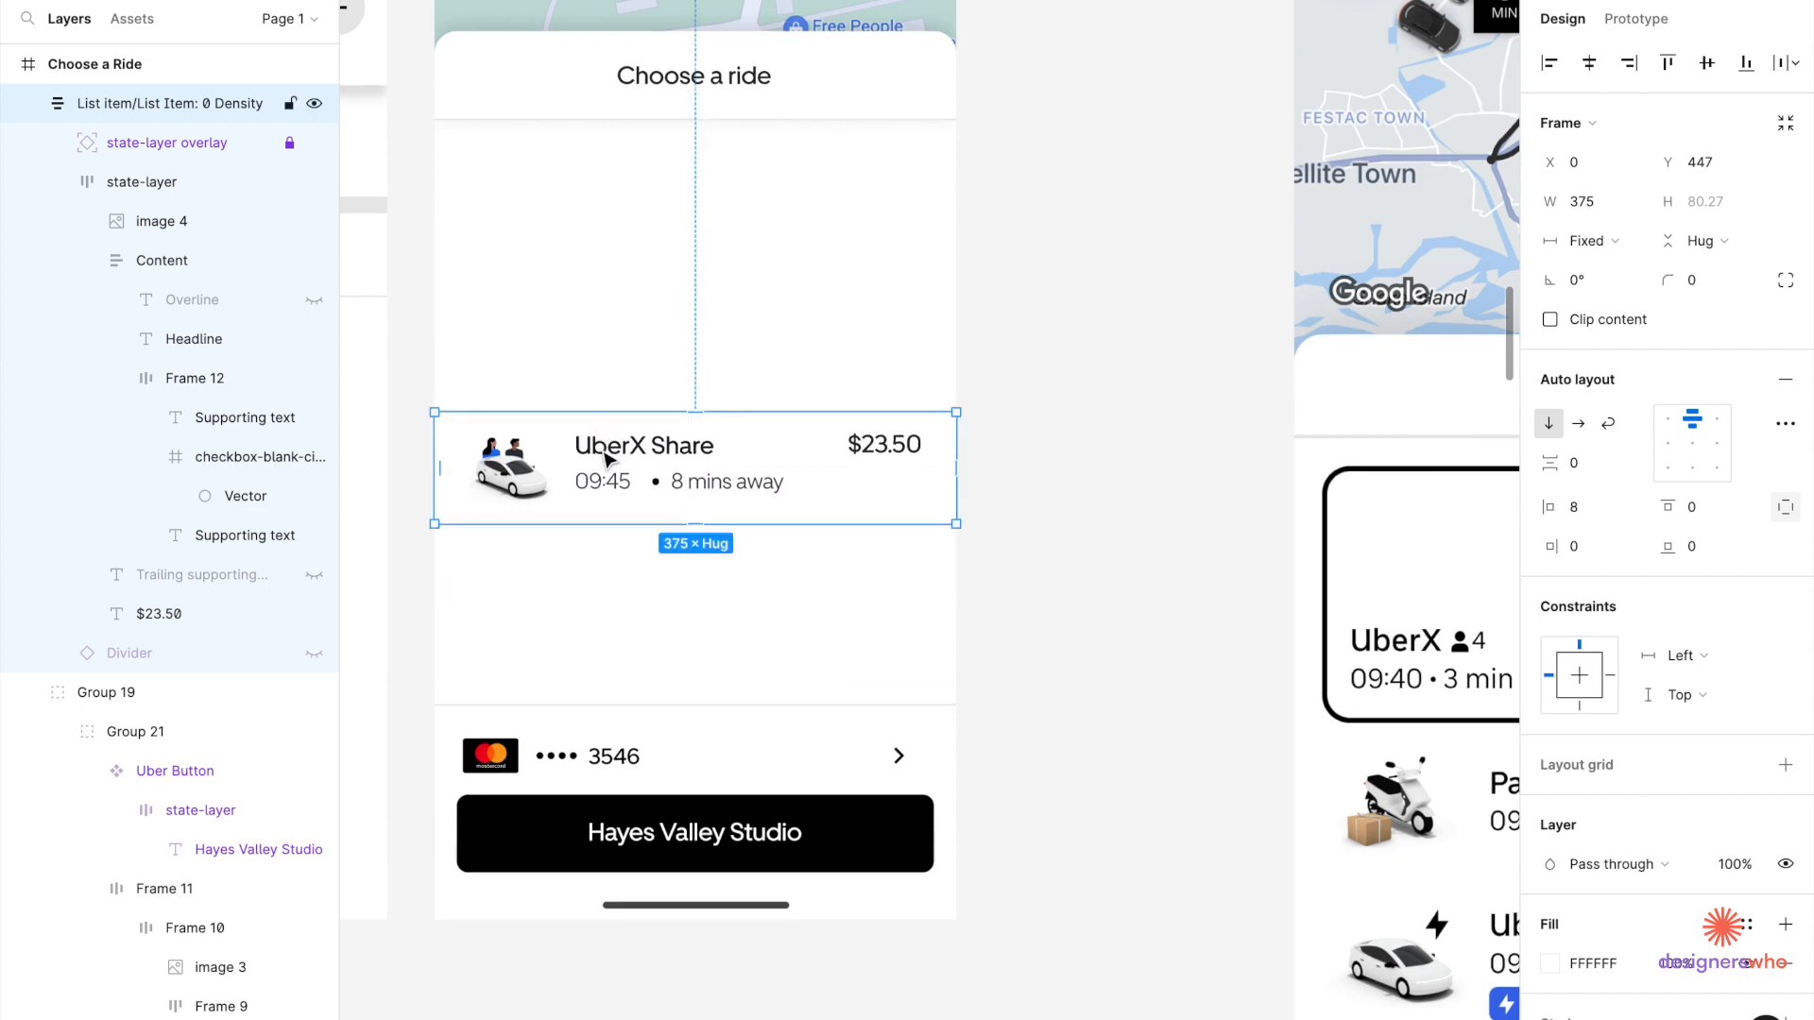
{"action": "left_click_drag", "start_coordinate": [604, 456], "coordinate": [602, 346]}
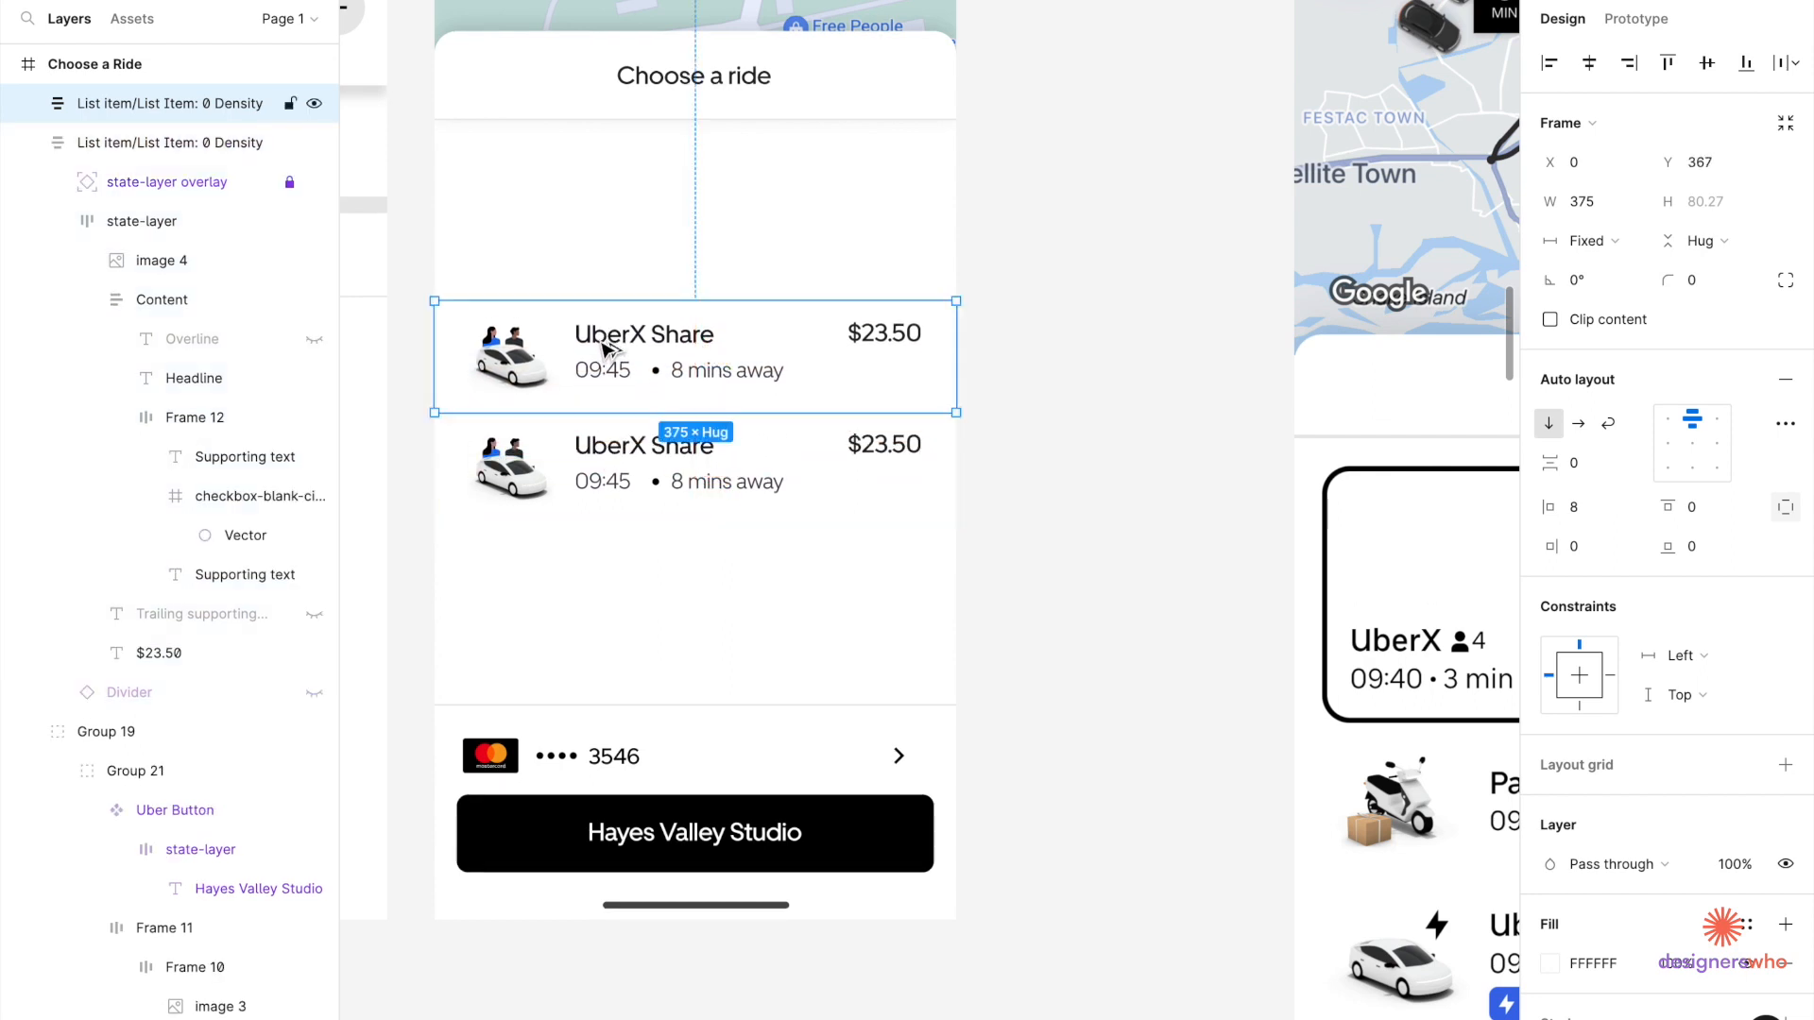
{"action": "left_click", "coordinate": [601, 454]}
{"action": "left_click", "coordinate": [795, 376]}
{"action": "left_click", "coordinate": [916, 501], "text": "shift"}
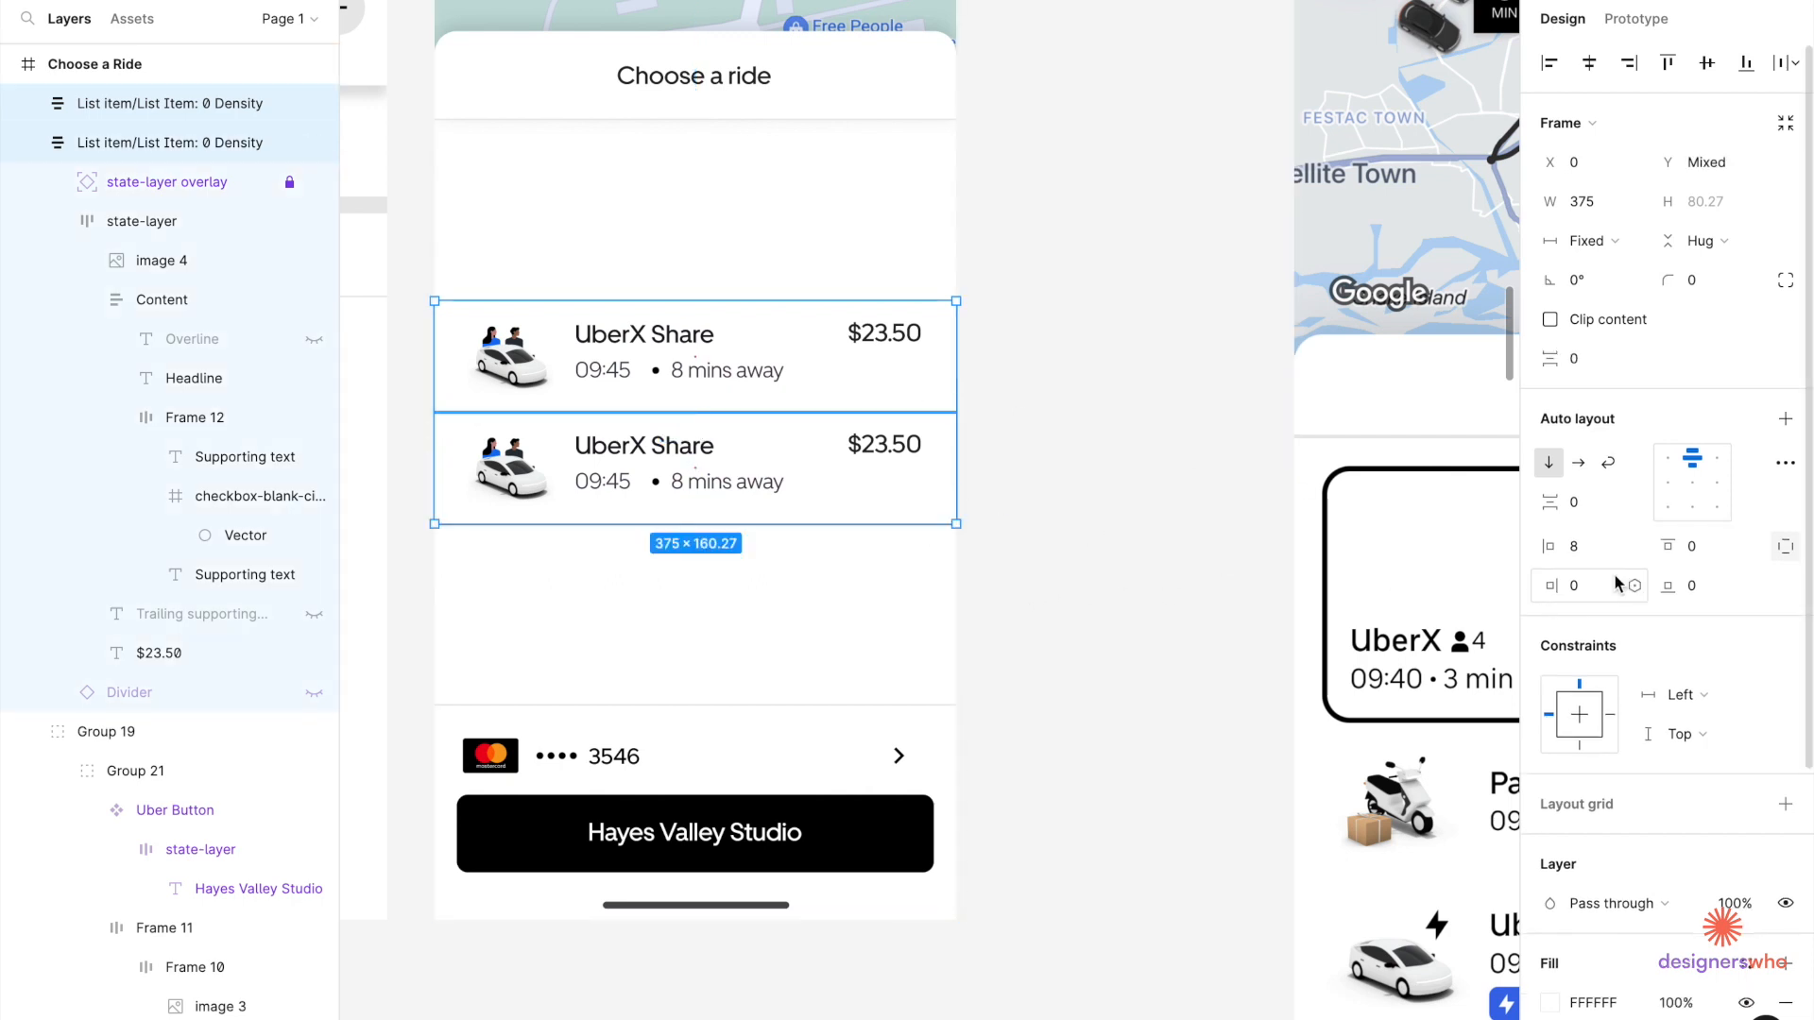
{"action": "left_click", "coordinate": [1784, 418]}
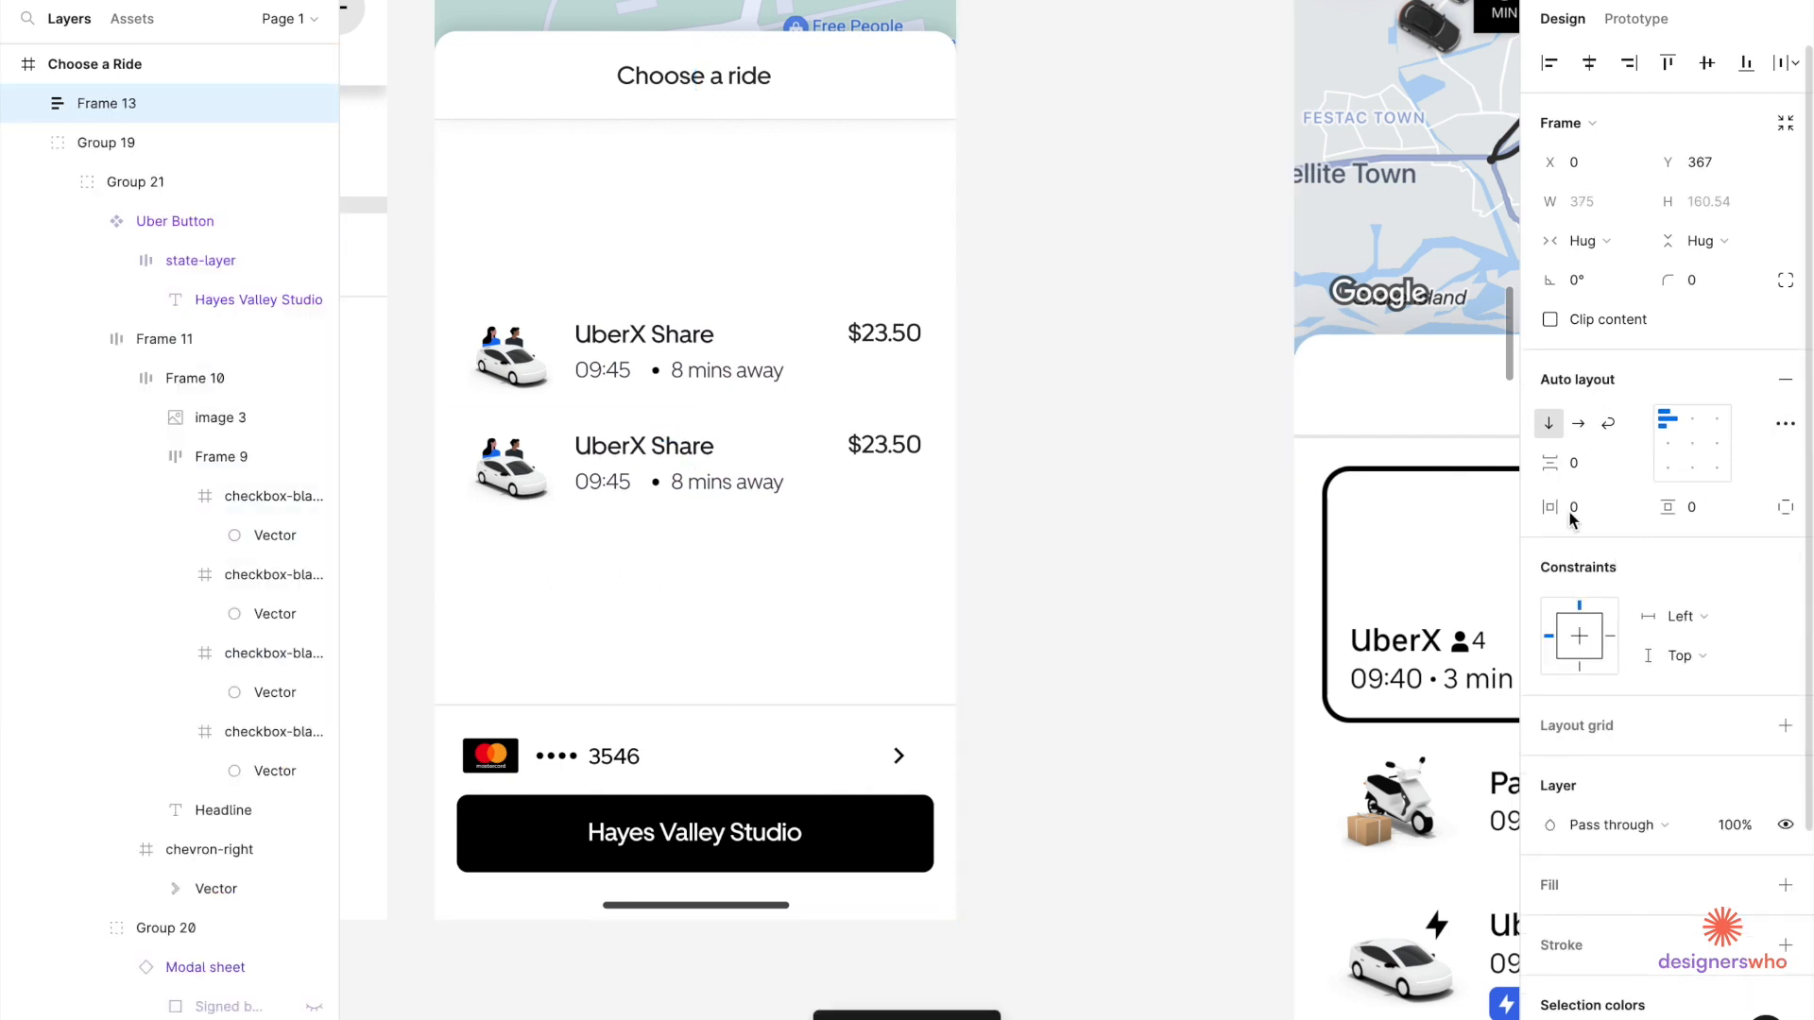
Duplicate a row to make a third item and space the rows 8 apart.
{"action": "left_click", "coordinate": [723, 456]}
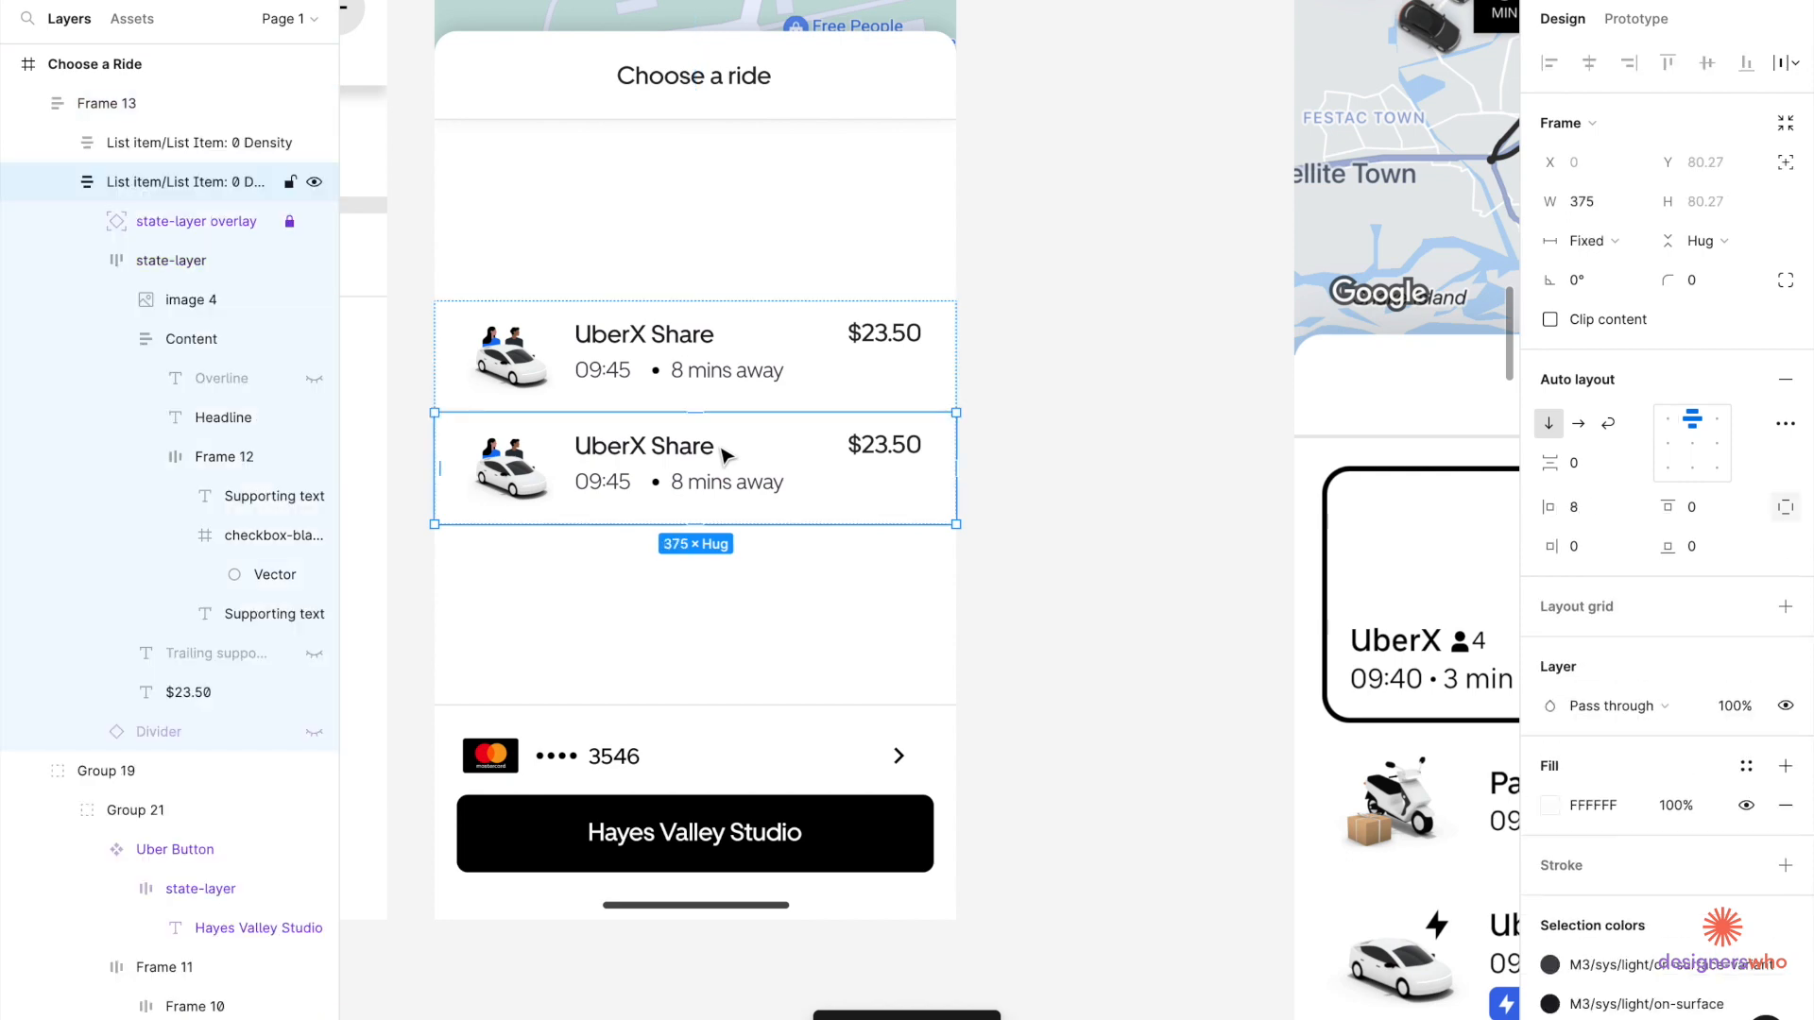
{"action": "key", "text": "ctrl+d"}
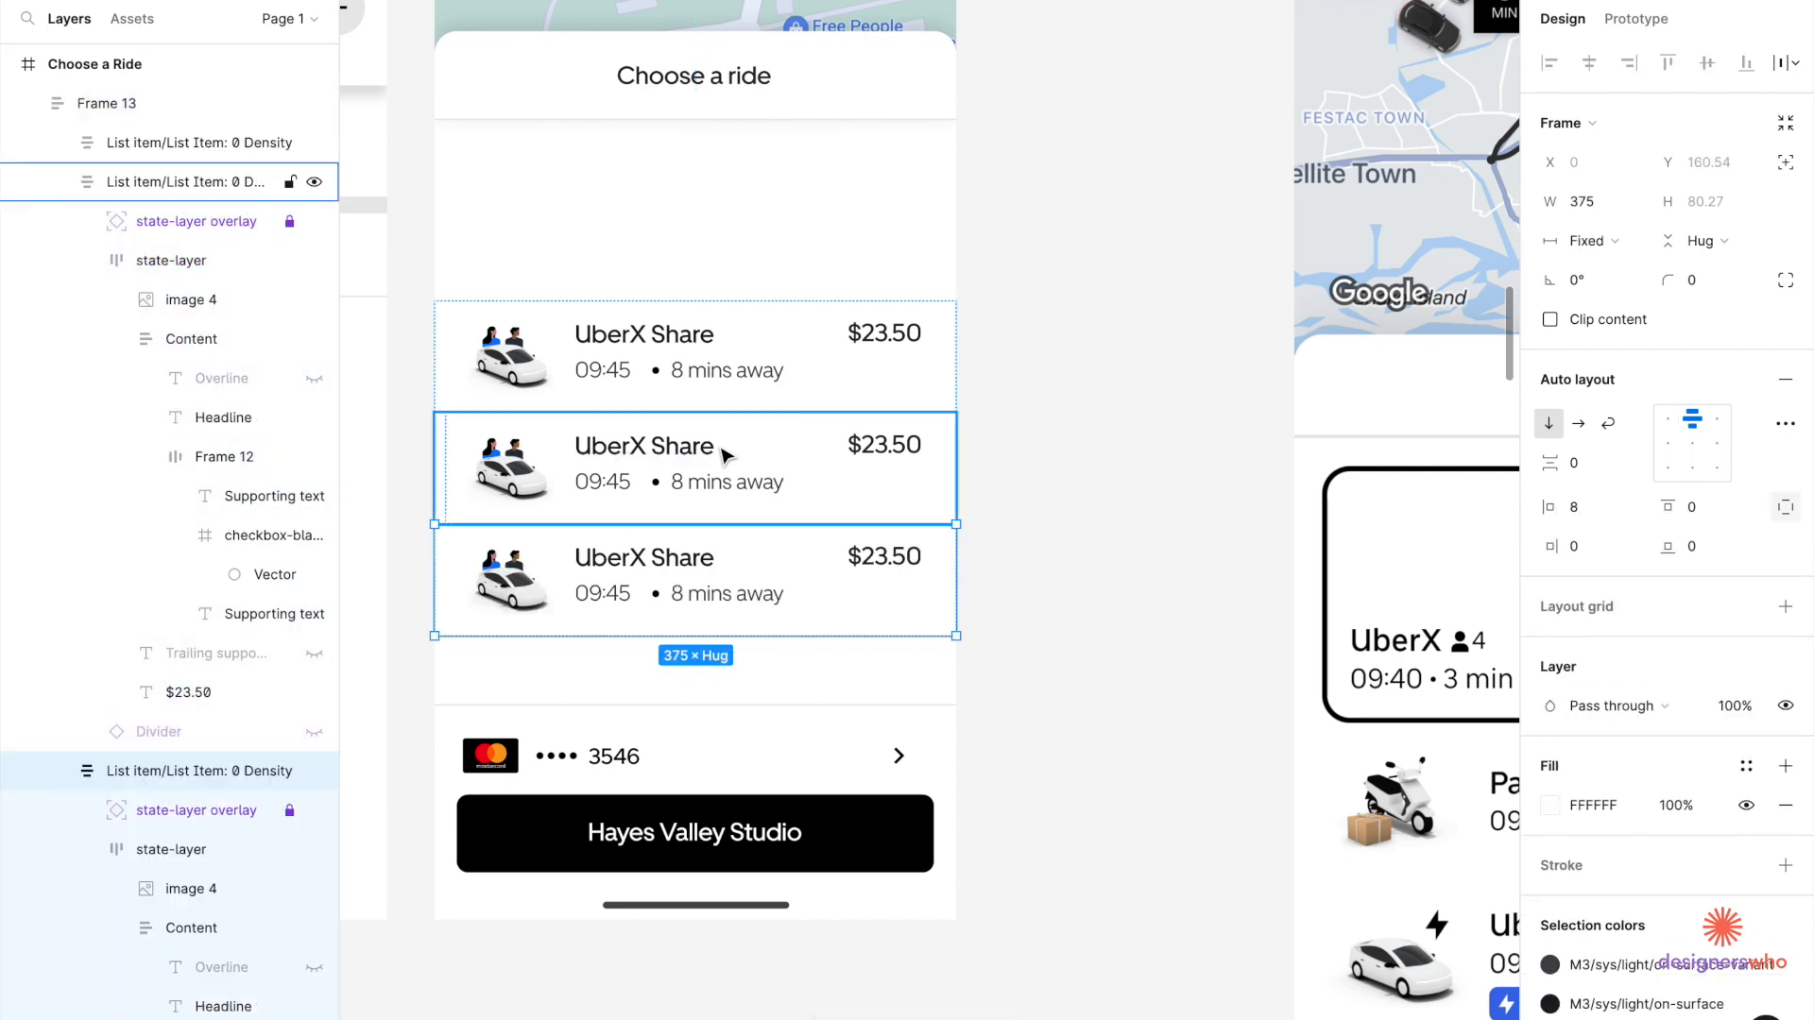
{"action": "left_click", "coordinate": [1012, 434]}
{"action": "scroll", "coordinate": [713, 511], "scroll_direction": "down", "scroll_amount": 2}
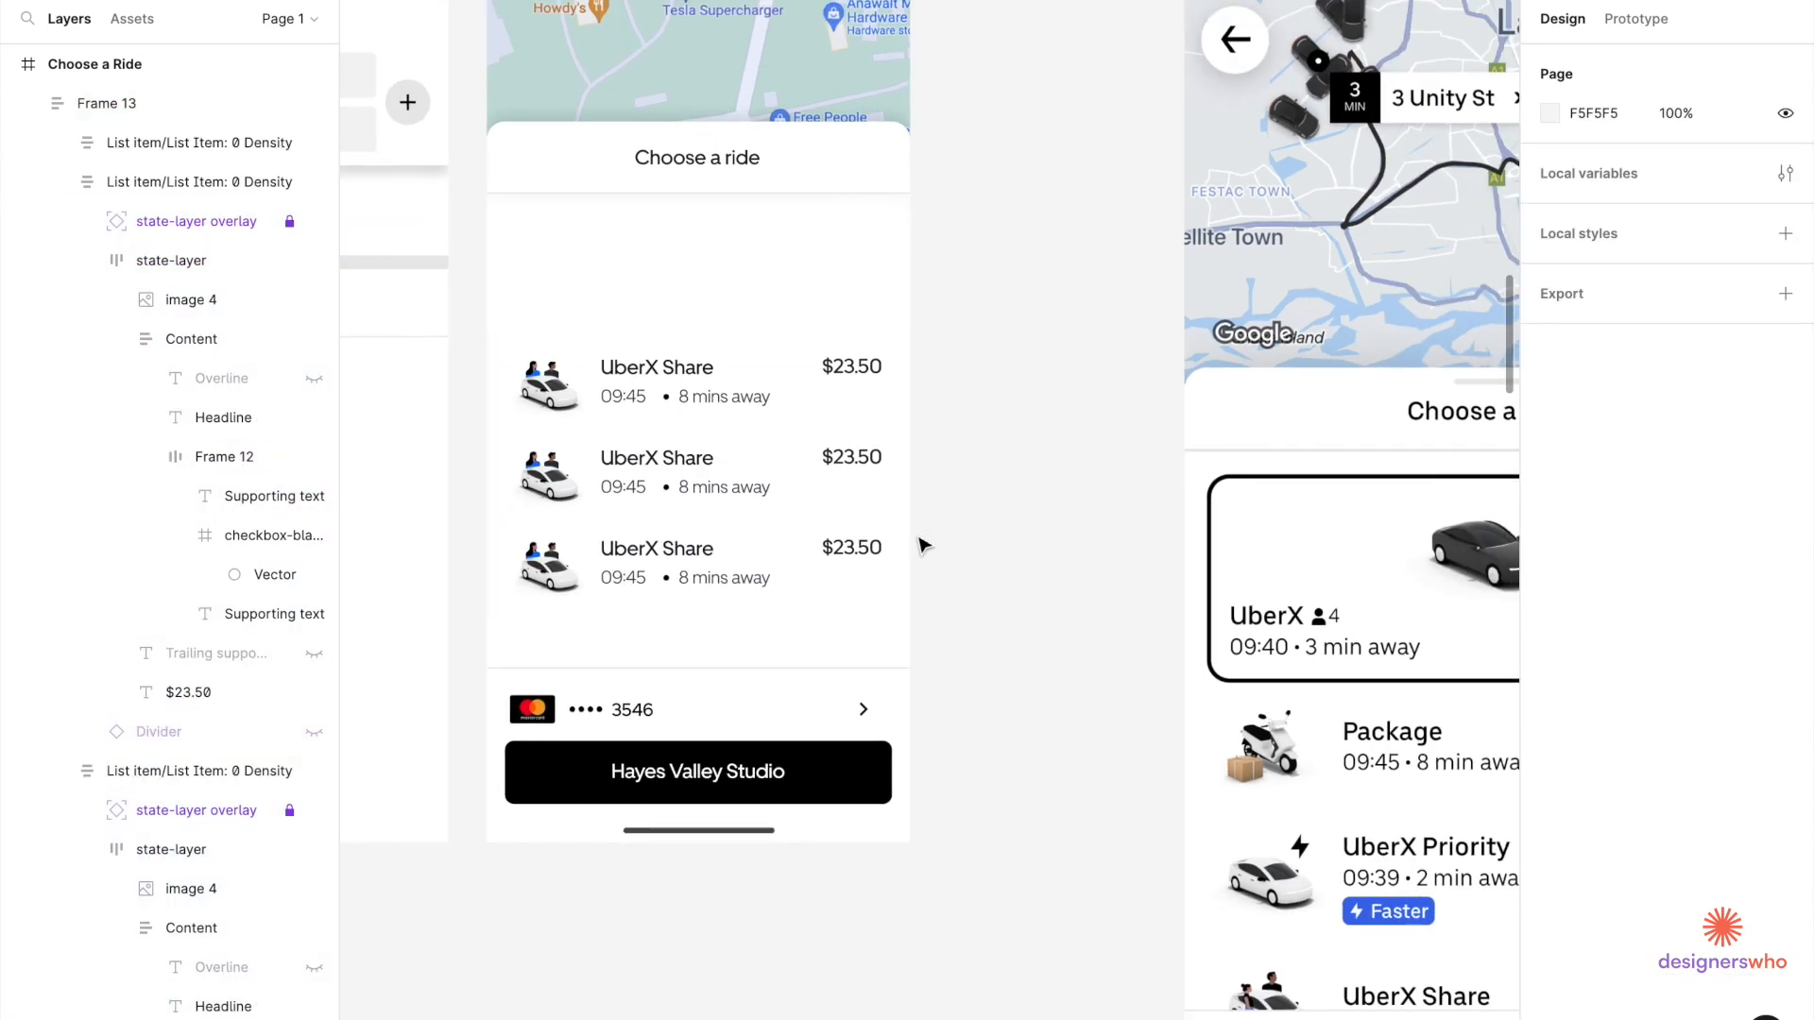
{"action": "left_click", "coordinate": [753, 506]}
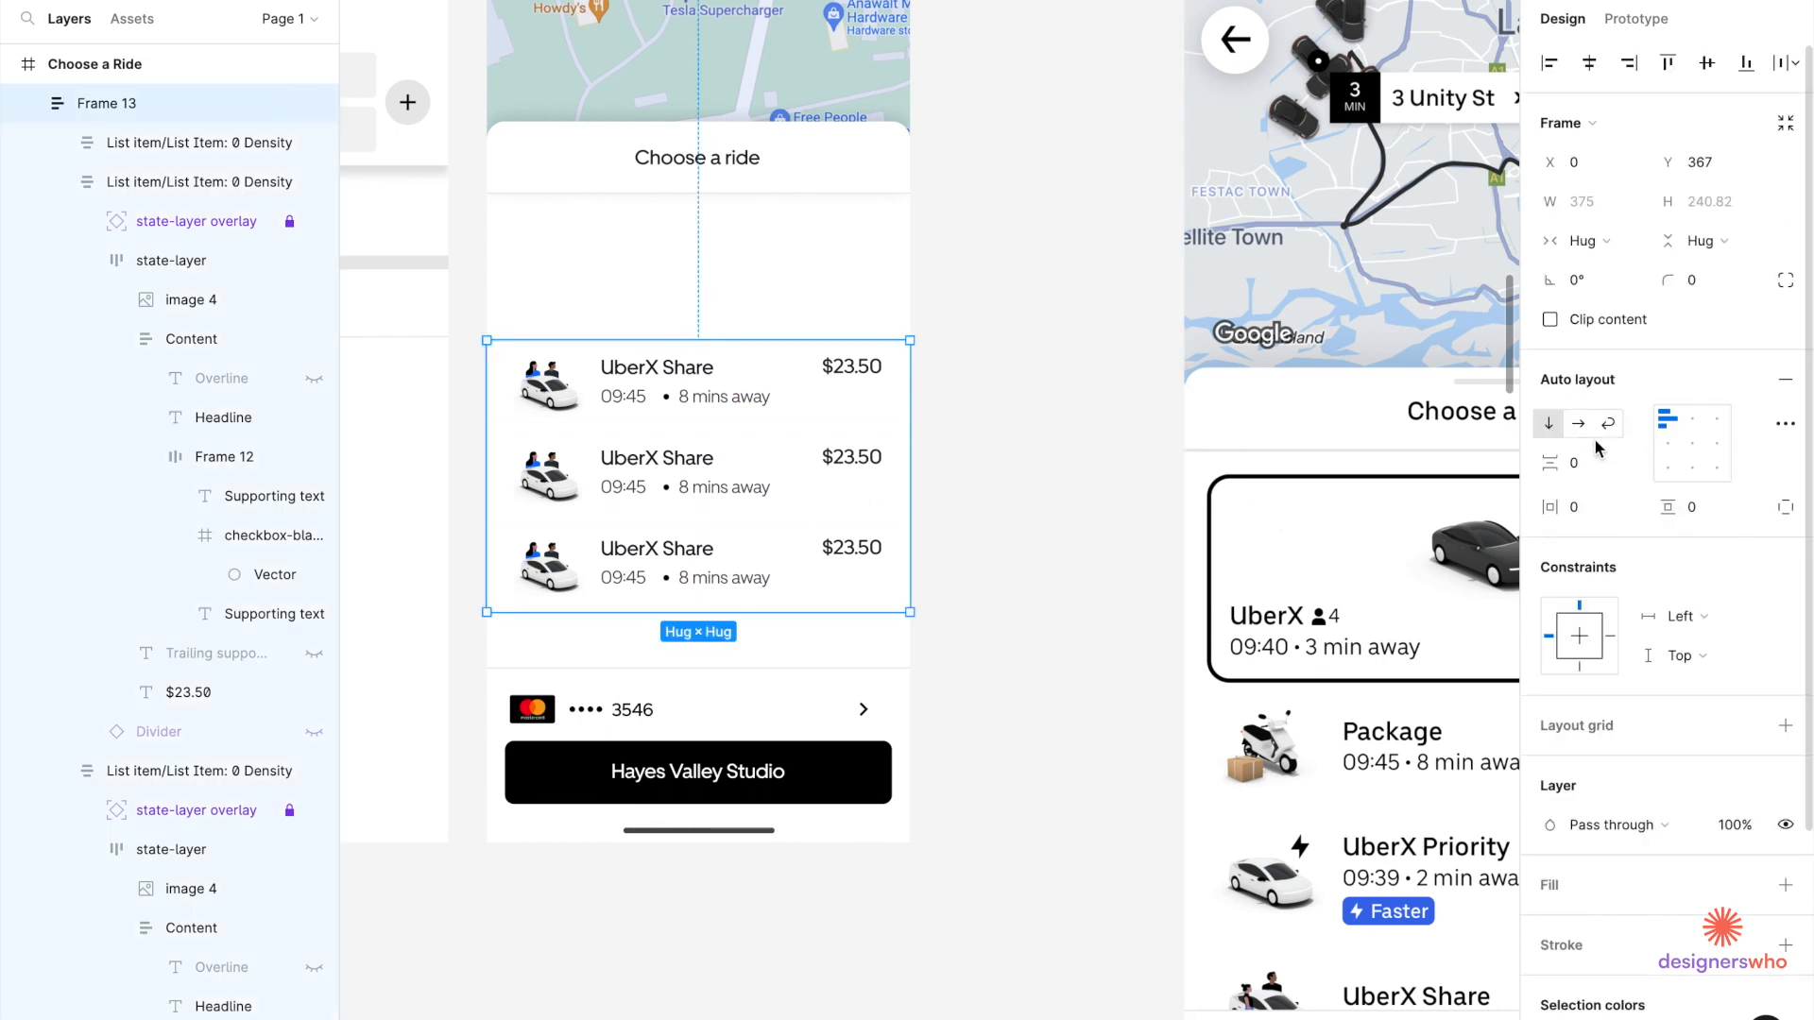
{"action": "left_click", "coordinate": [1595, 469]}
{"action": "type", "text": "8"}
{"action": "key", "text": "Return"}
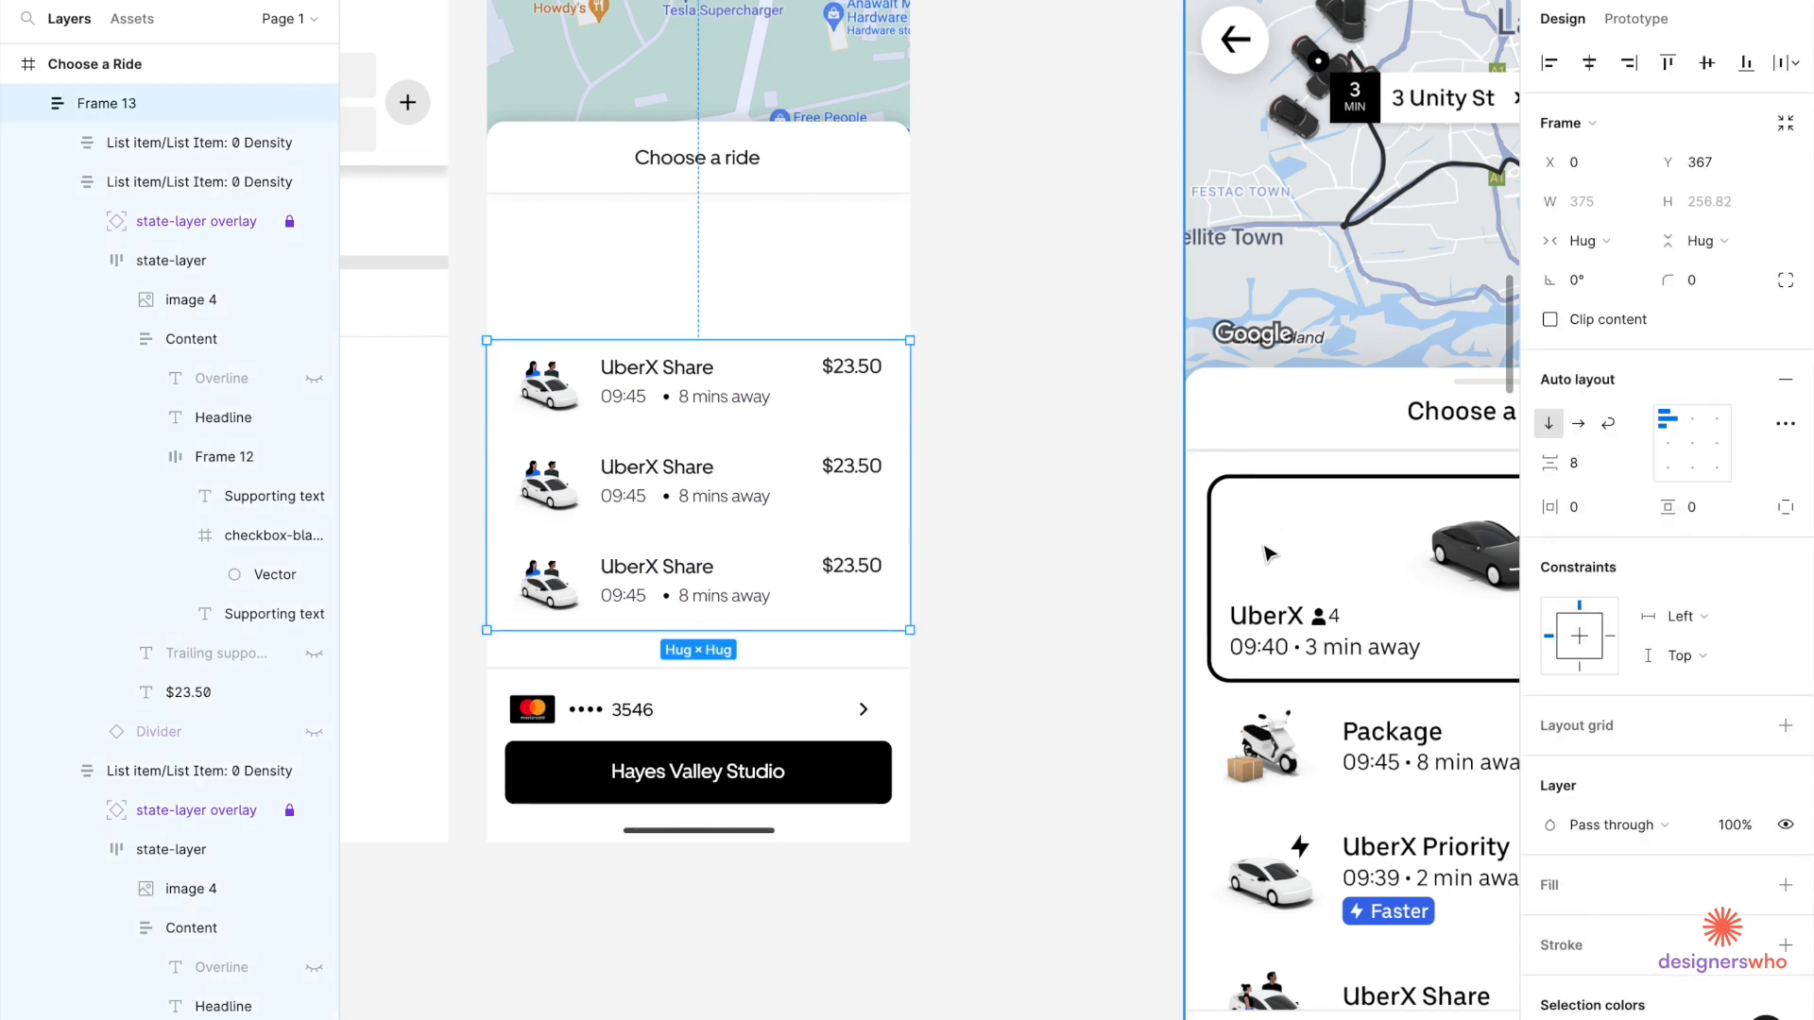
{"action": "left_click", "coordinate": [1042, 619]}
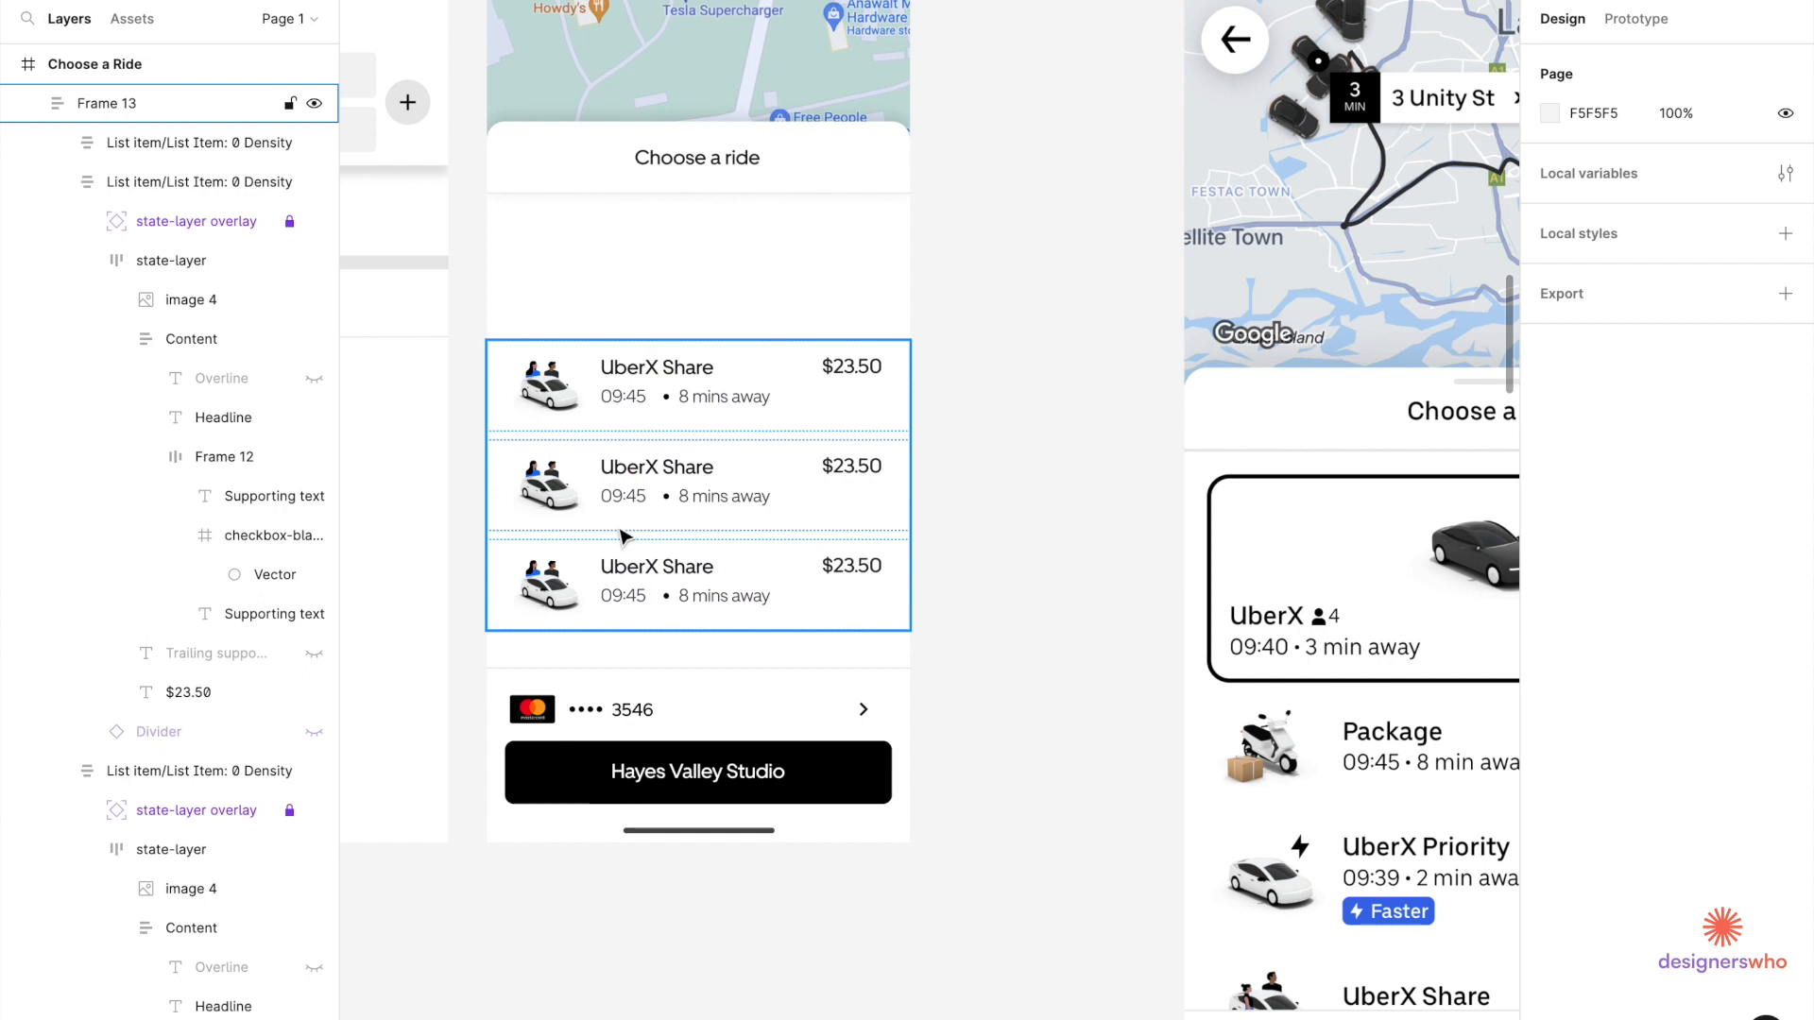
{"action": "scroll", "coordinate": [642, 601], "scroll_direction": "right", "scroll_amount": 2}
{"action": "scroll", "coordinate": [642, 601], "scroll_direction": "down", "scroll_amount": 1}
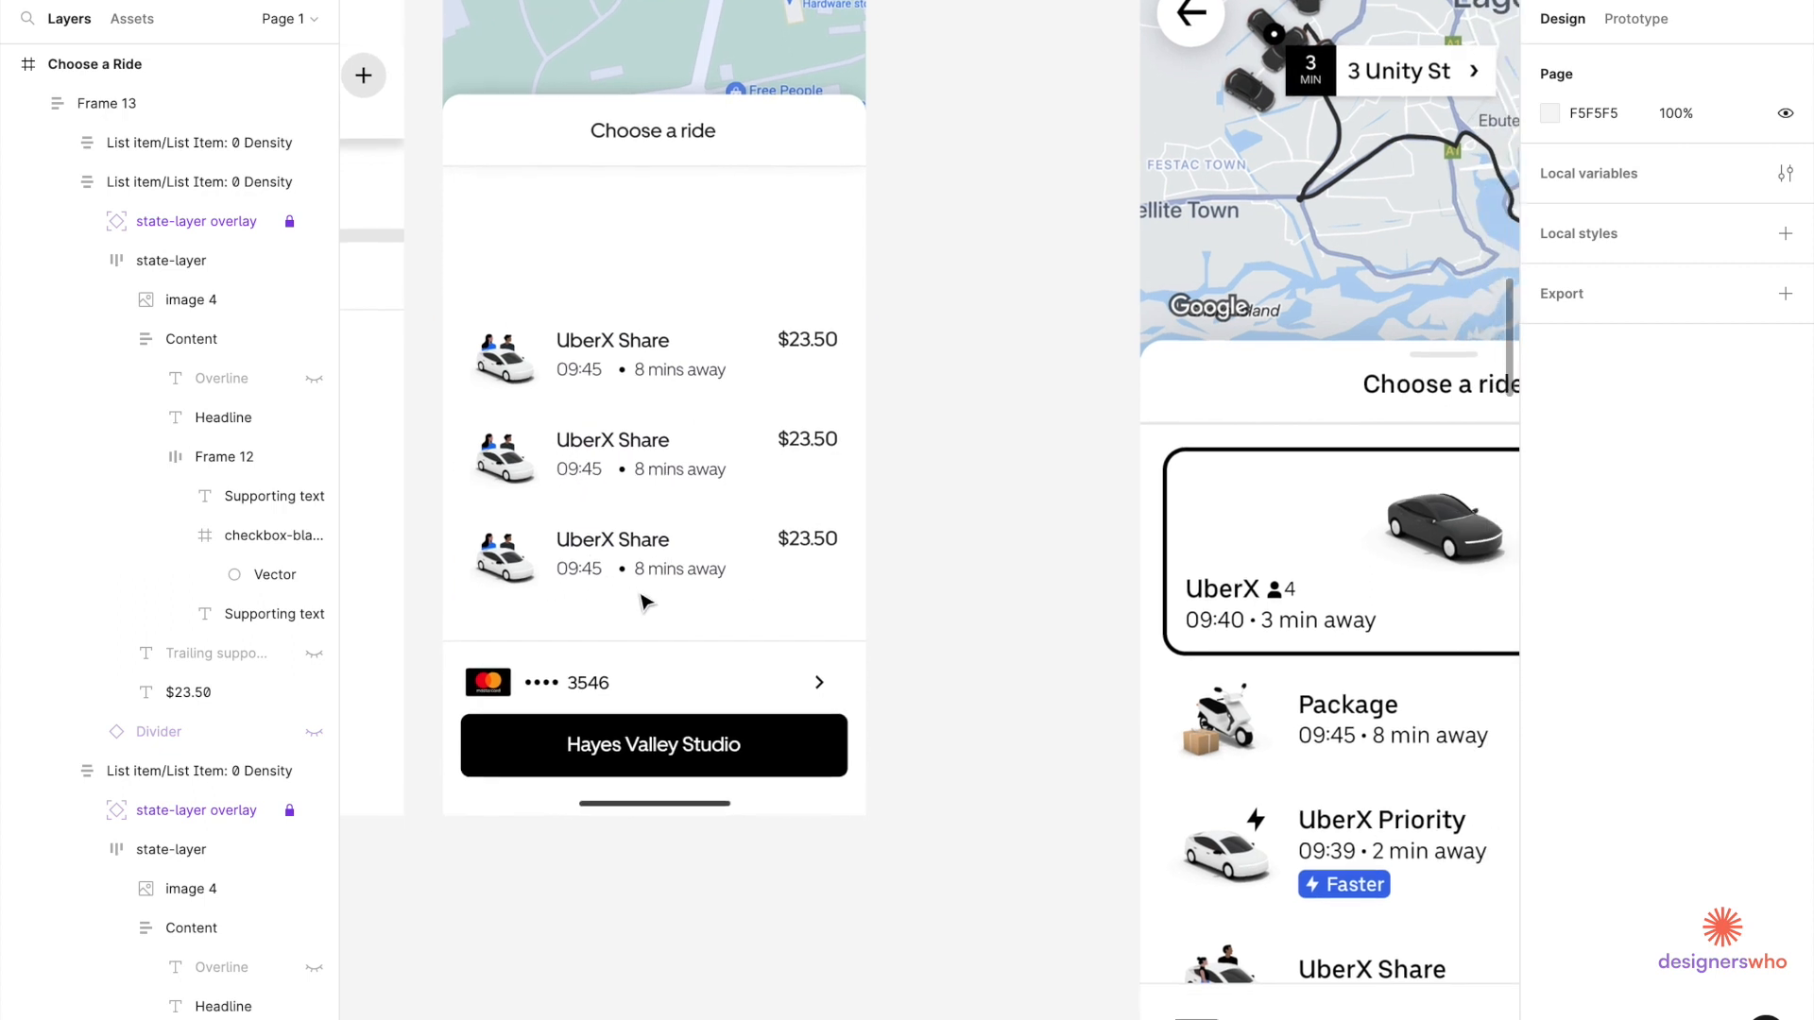
Rename the first two rides to UberX and UberX Priority.
{"action": "left_click", "coordinate": [610, 446]}
{"action": "double_click", "coordinate": [611, 446]}
{"action": "double_click", "coordinate": [612, 446]}
{"action": "double_click", "coordinate": [614, 446]}
{"action": "double_click", "coordinate": [616, 443]}
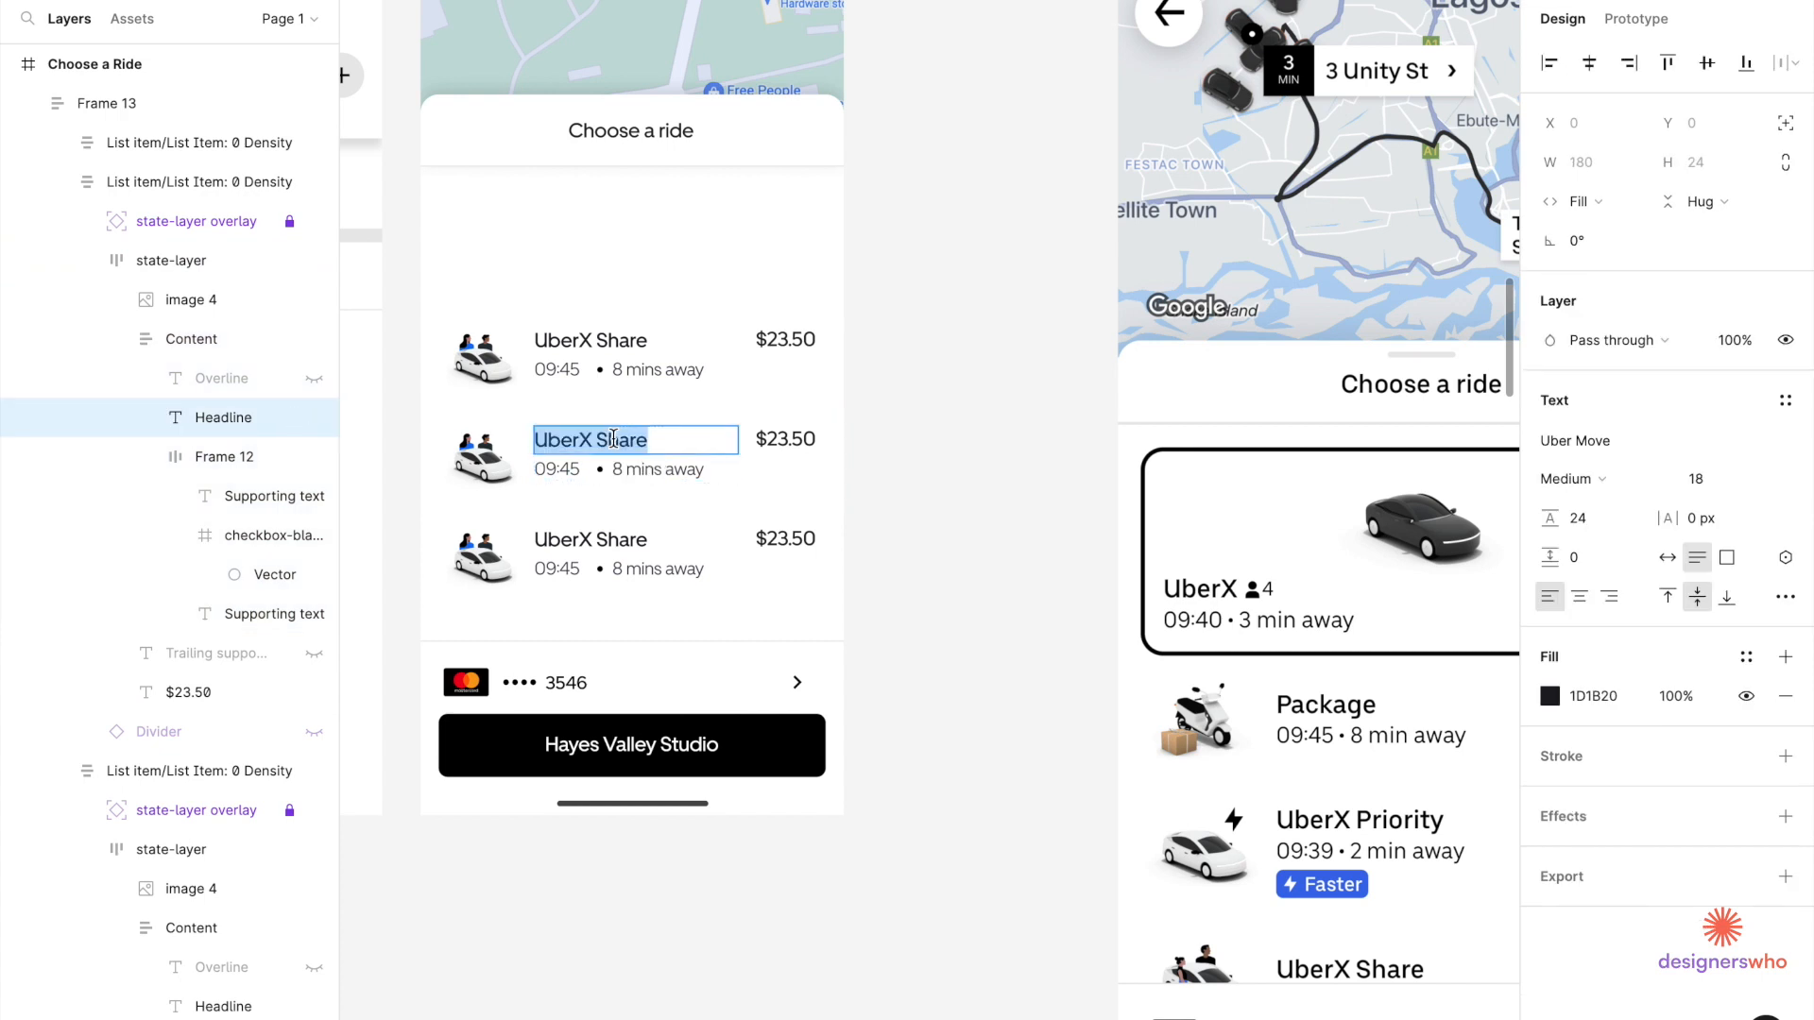
{"action": "double_click", "coordinate": [622, 439]}
{"action": "type", "text": "Priority"}
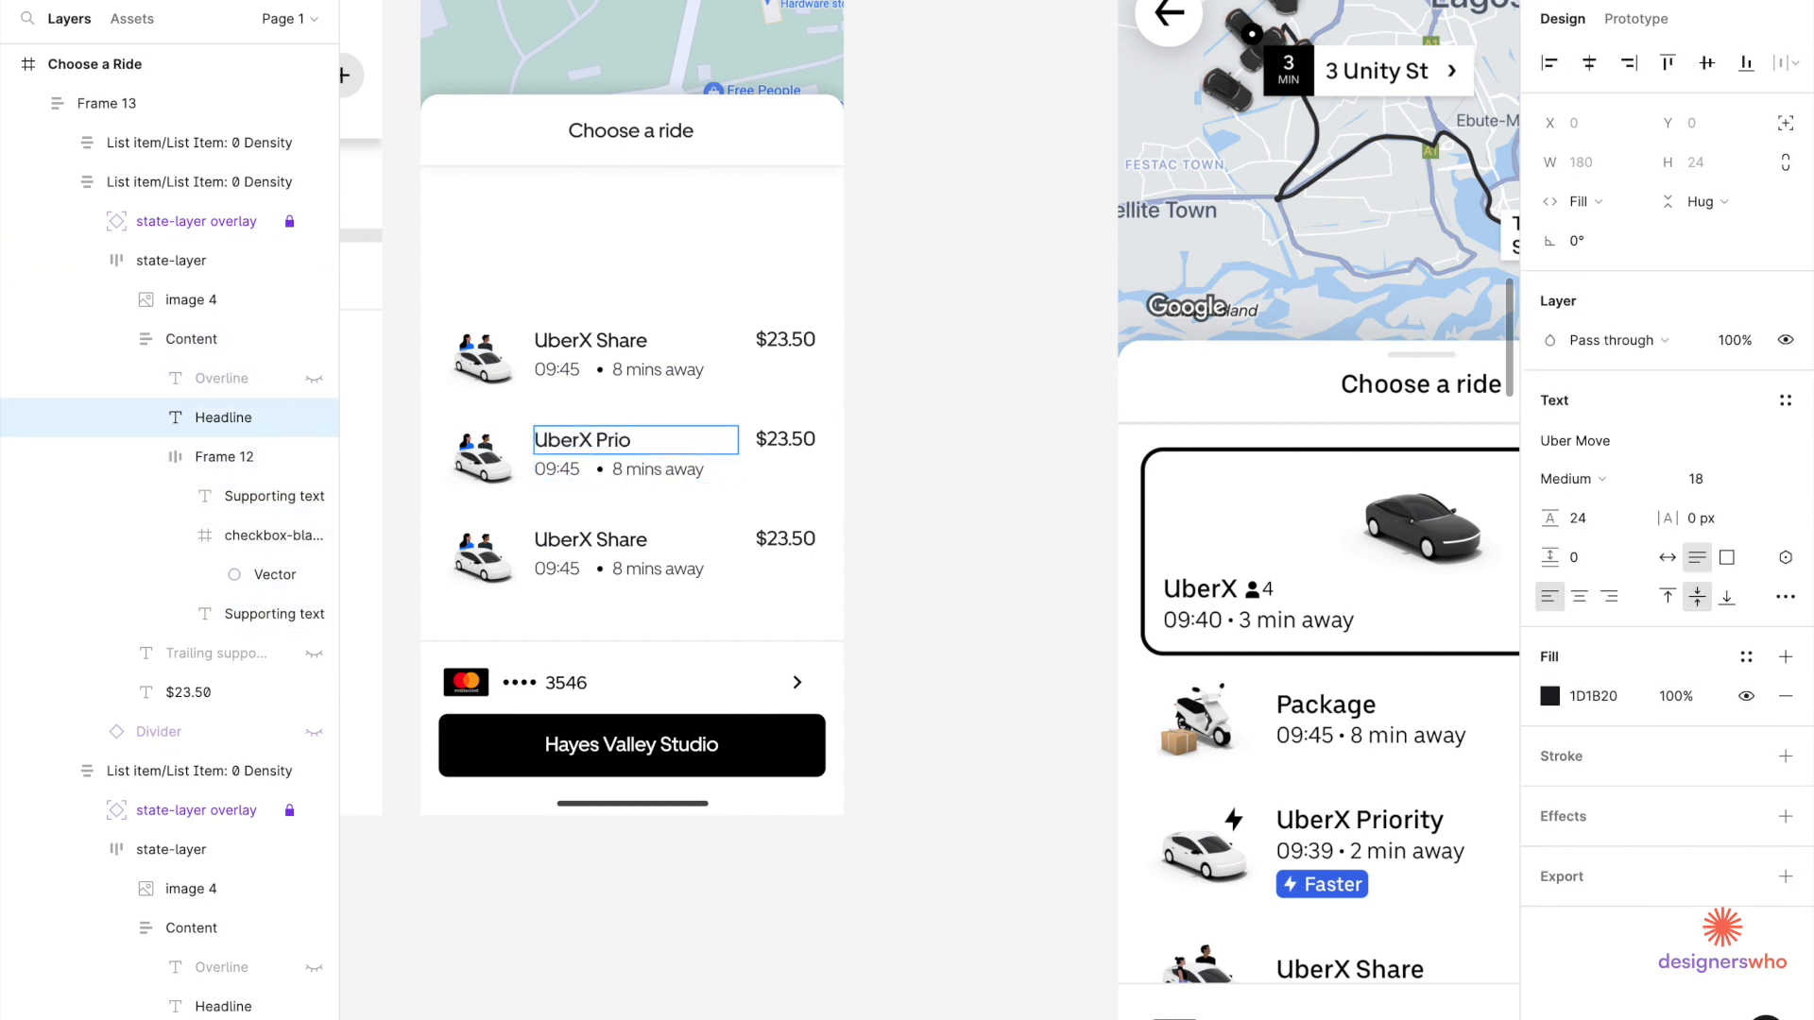
{"action": "double_click", "coordinate": [624, 341]}
{"action": "key", "text": "BackSpace"}
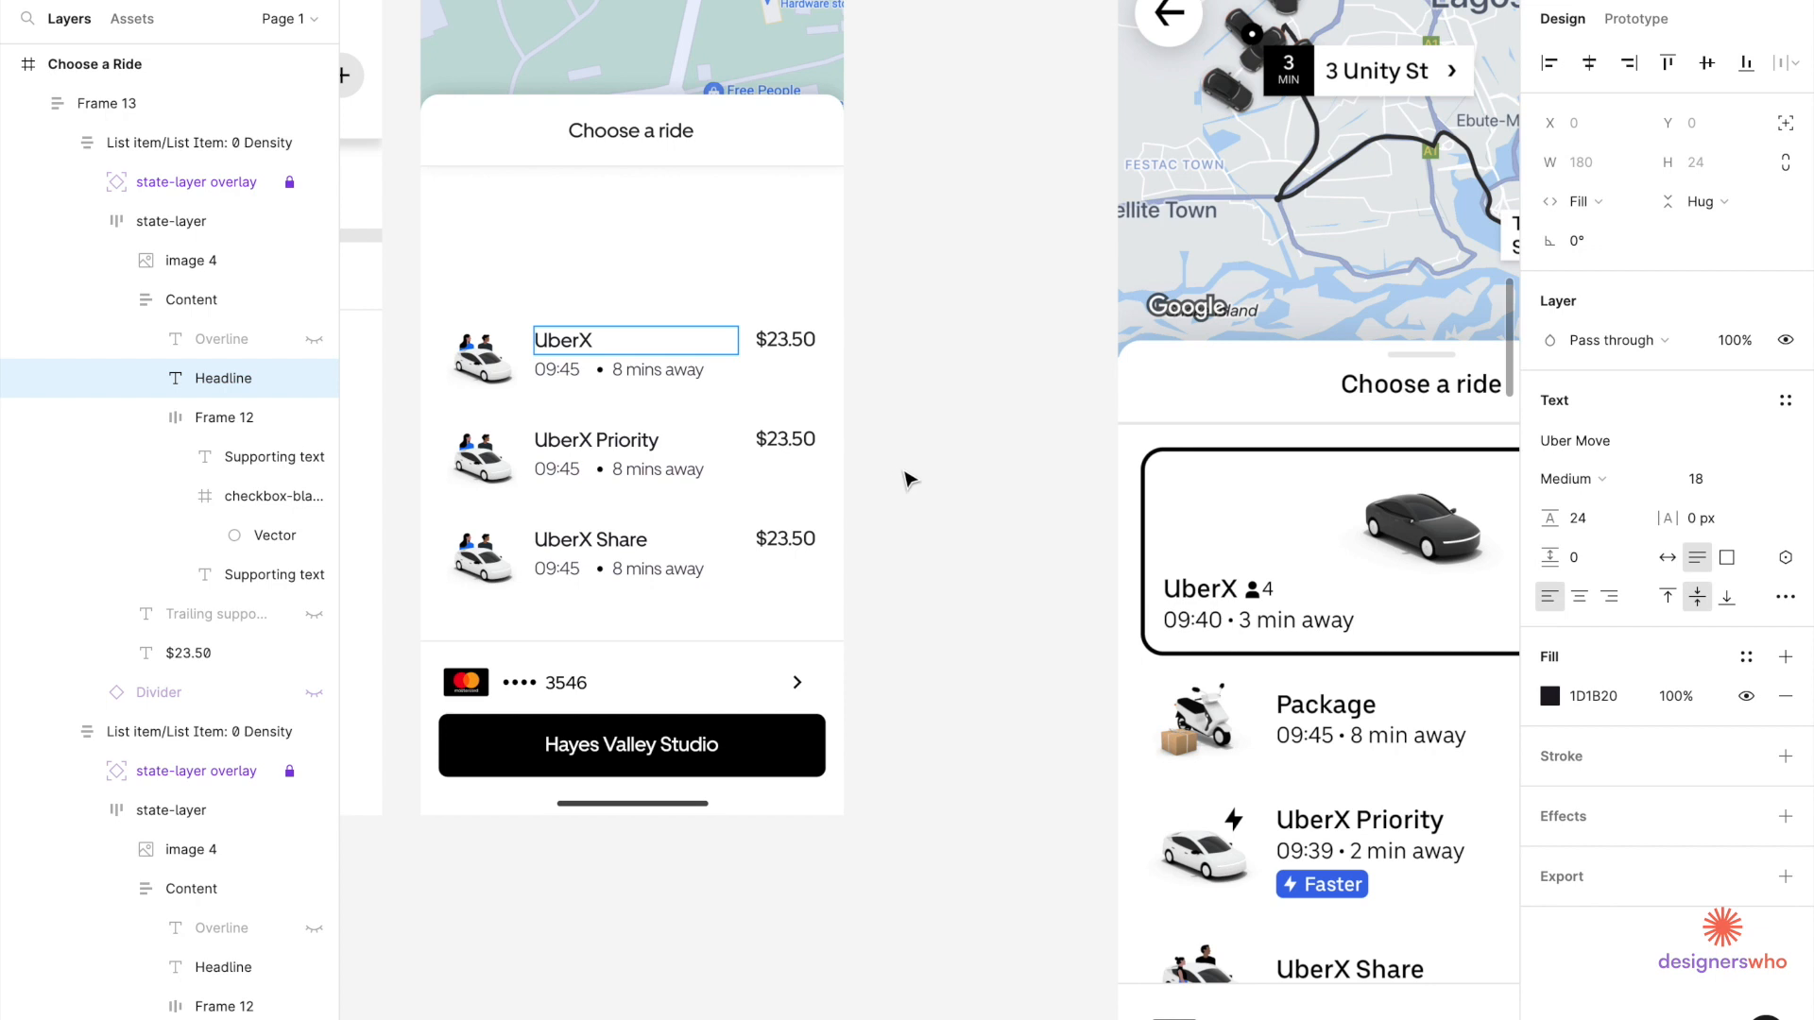
Price UberX at $40.50 and UberX Priority at $51.00.
{"action": "left_click", "coordinate": [780, 338]}
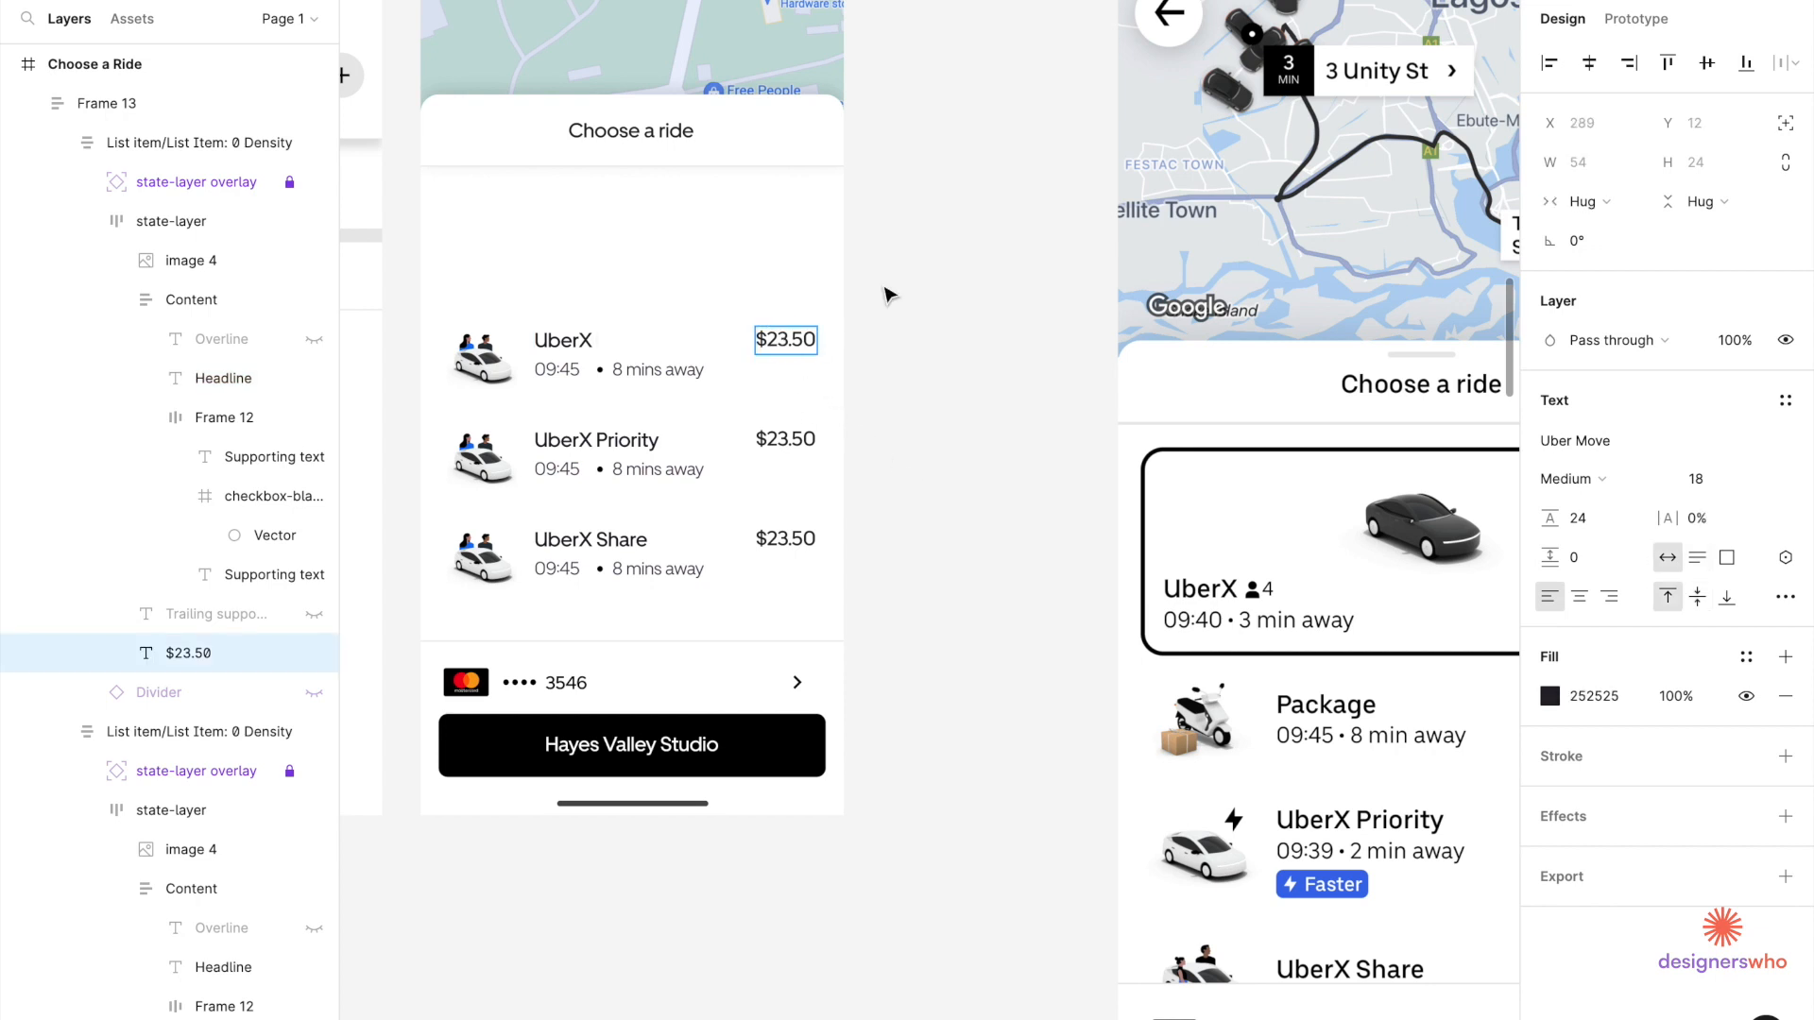
{"action": "key", "text": "BackSpace"}
{"action": "key", "text": "BackSpace"}
{"action": "type", "text": "40"}
{"action": "left_click", "coordinate": [785, 440]}
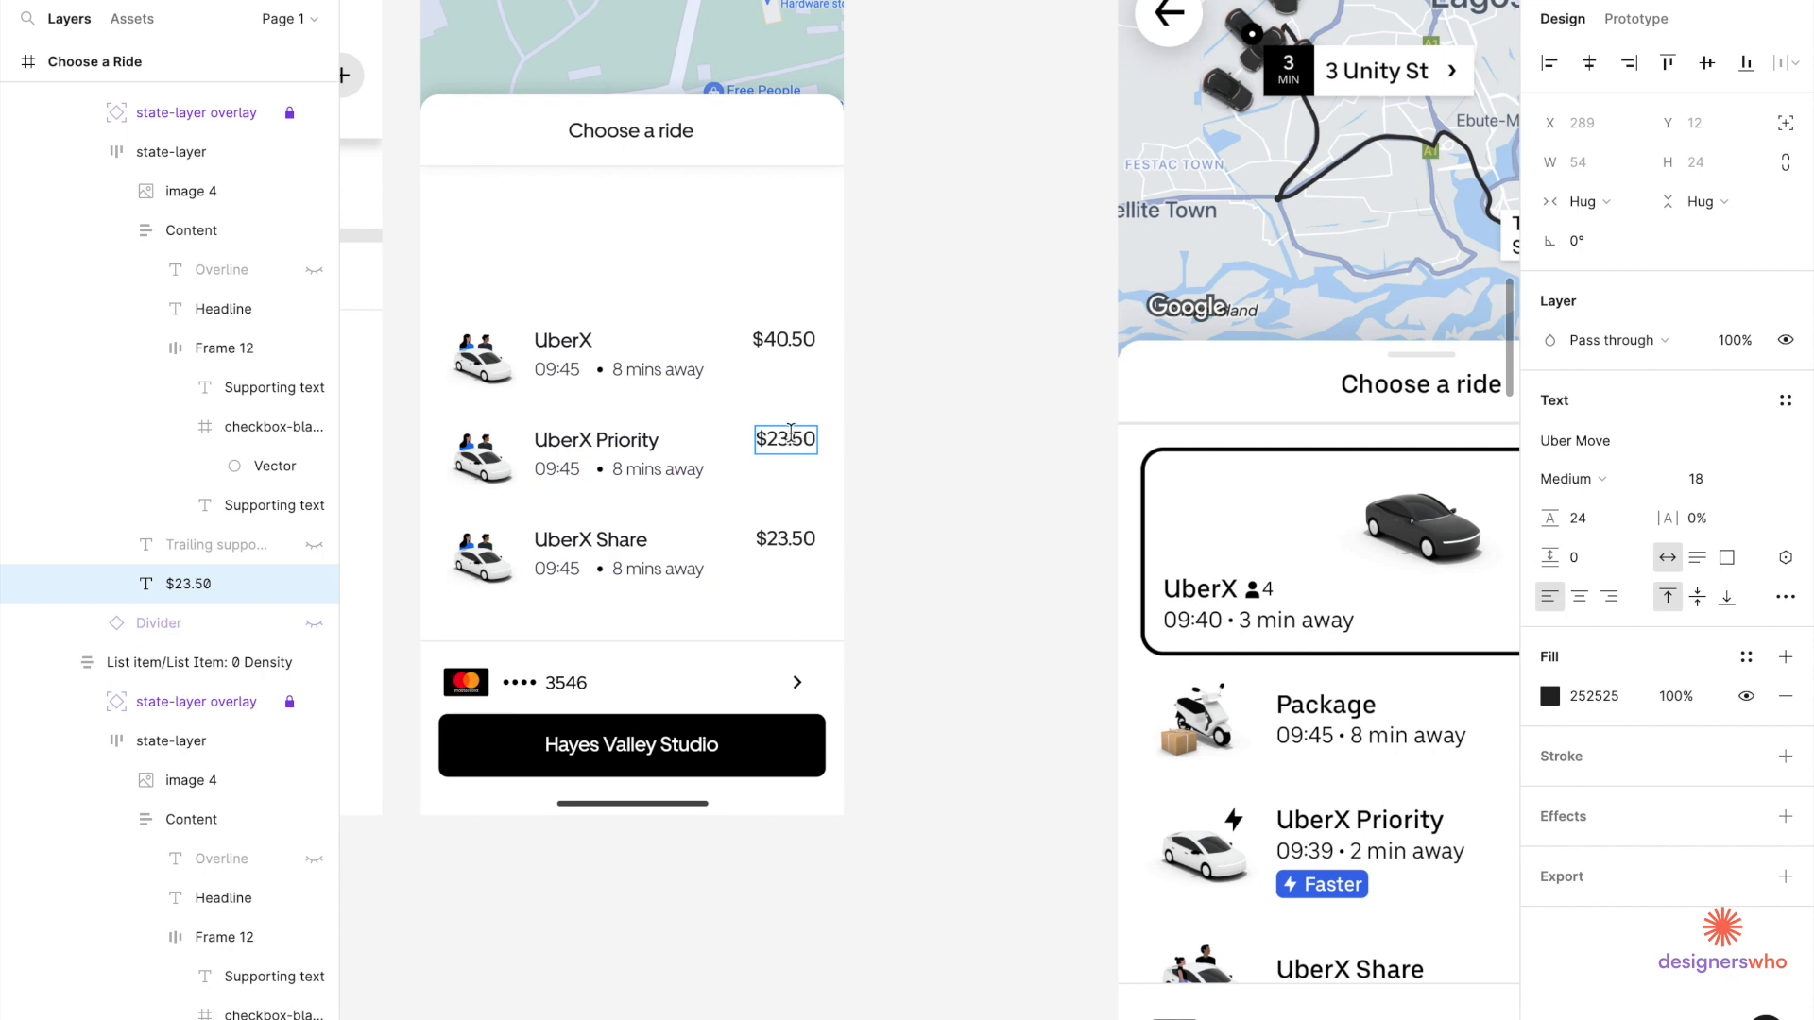
{"action": "key", "text": "BackSpace"}
{"action": "key", "text": "BackSpace"}
{"action": "key", "text": "BackSpace"}
{"action": "key", "text": "BackSpace"}
{"action": "type", "text": "1.00"}
{"action": "key", "text": "Escape"}
{"action": "left_click", "coordinate": [917, 463]}
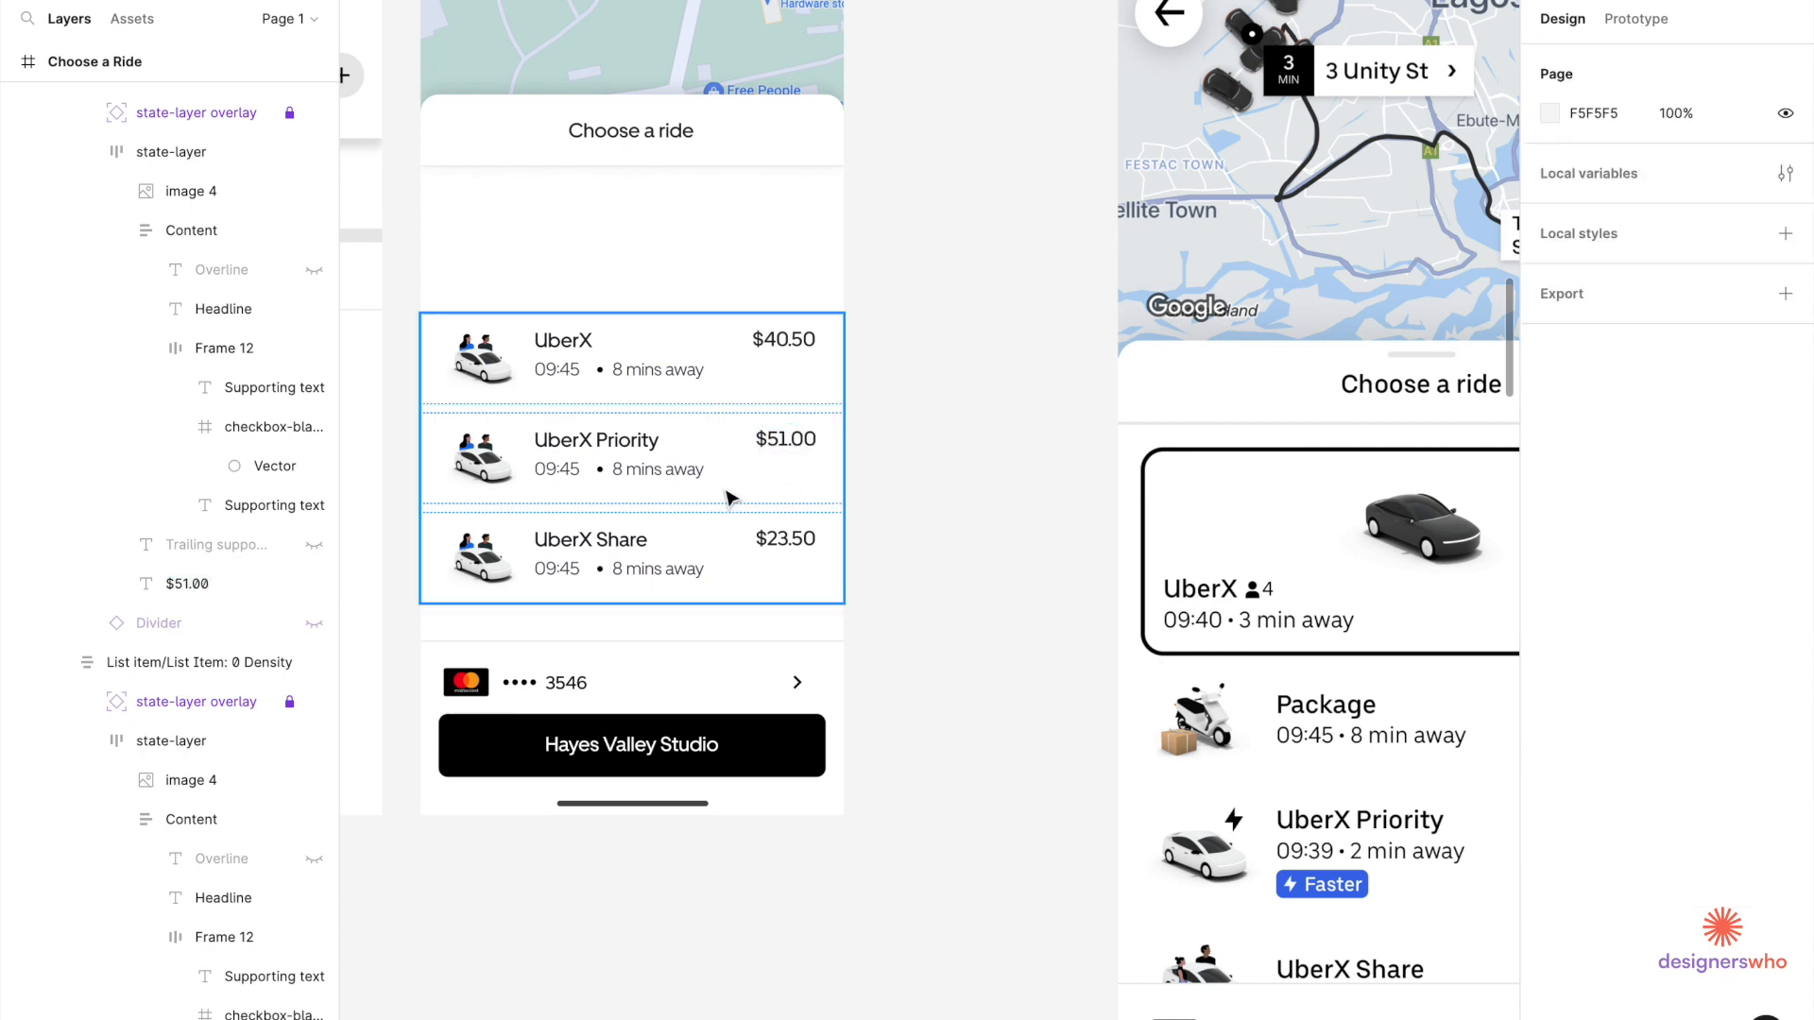
{"action": "left_click", "coordinate": [678, 500]}
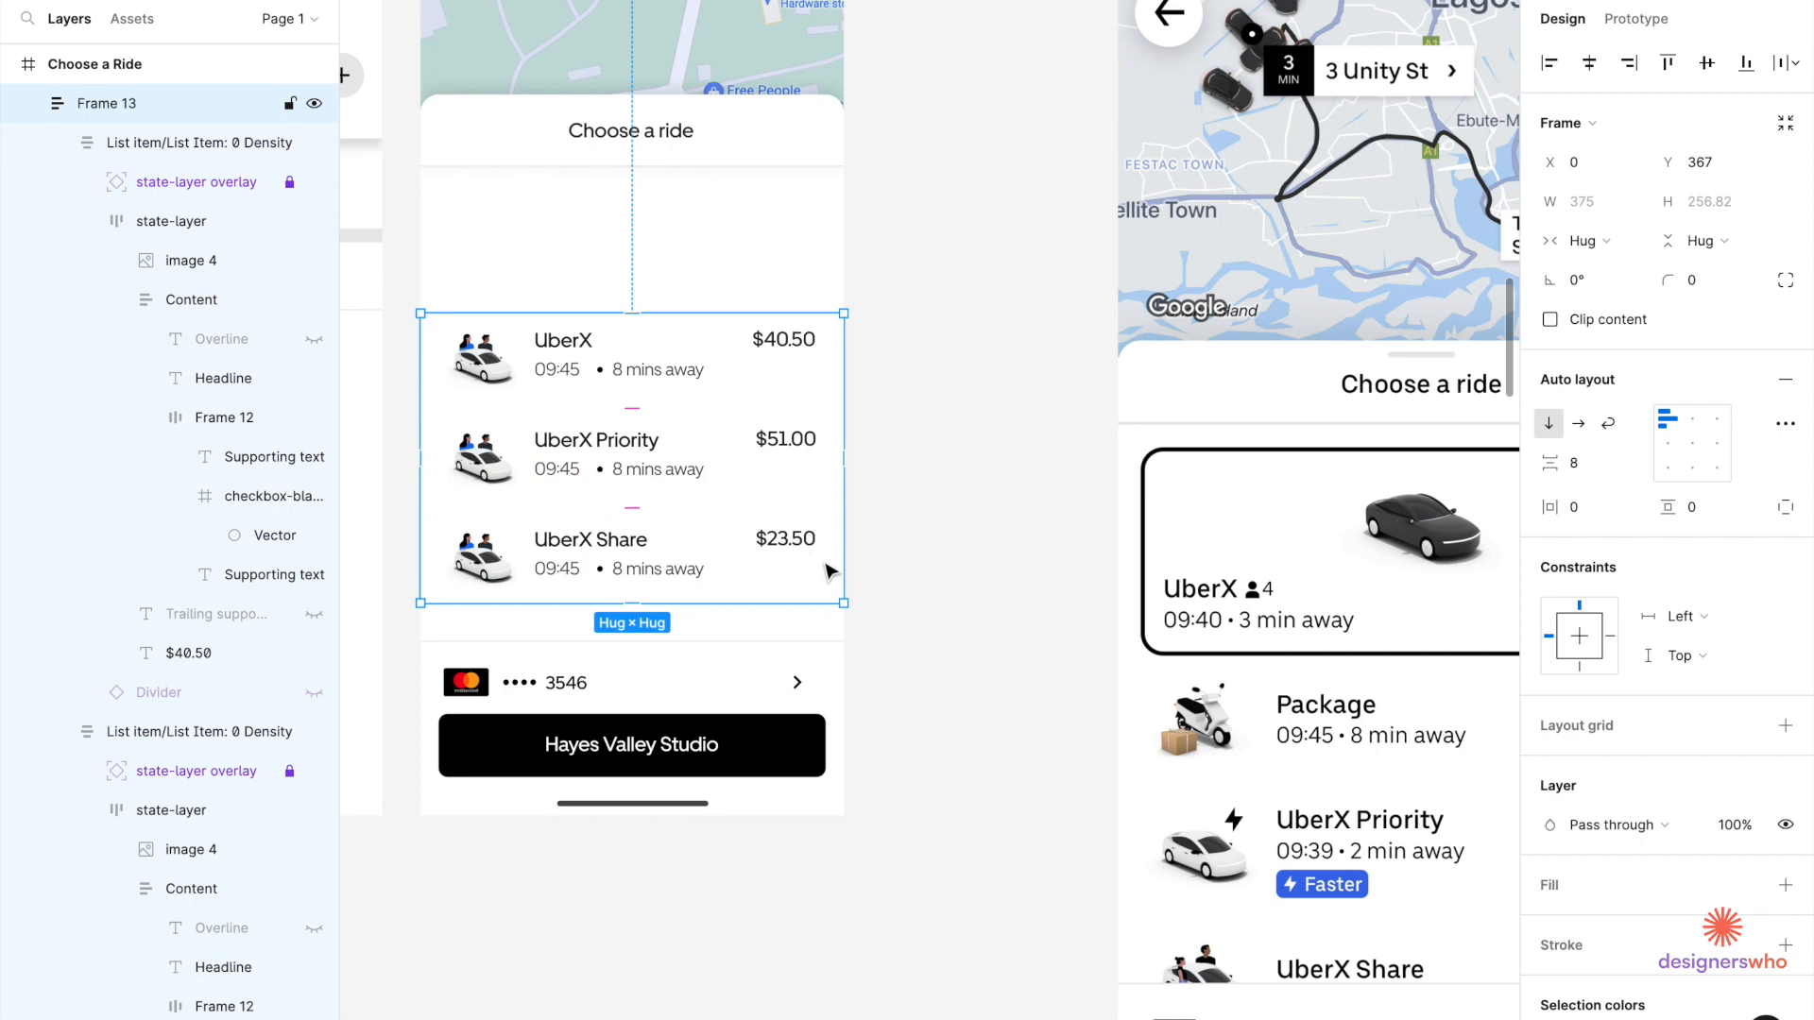
{"action": "left_click", "coordinate": [947, 573]}
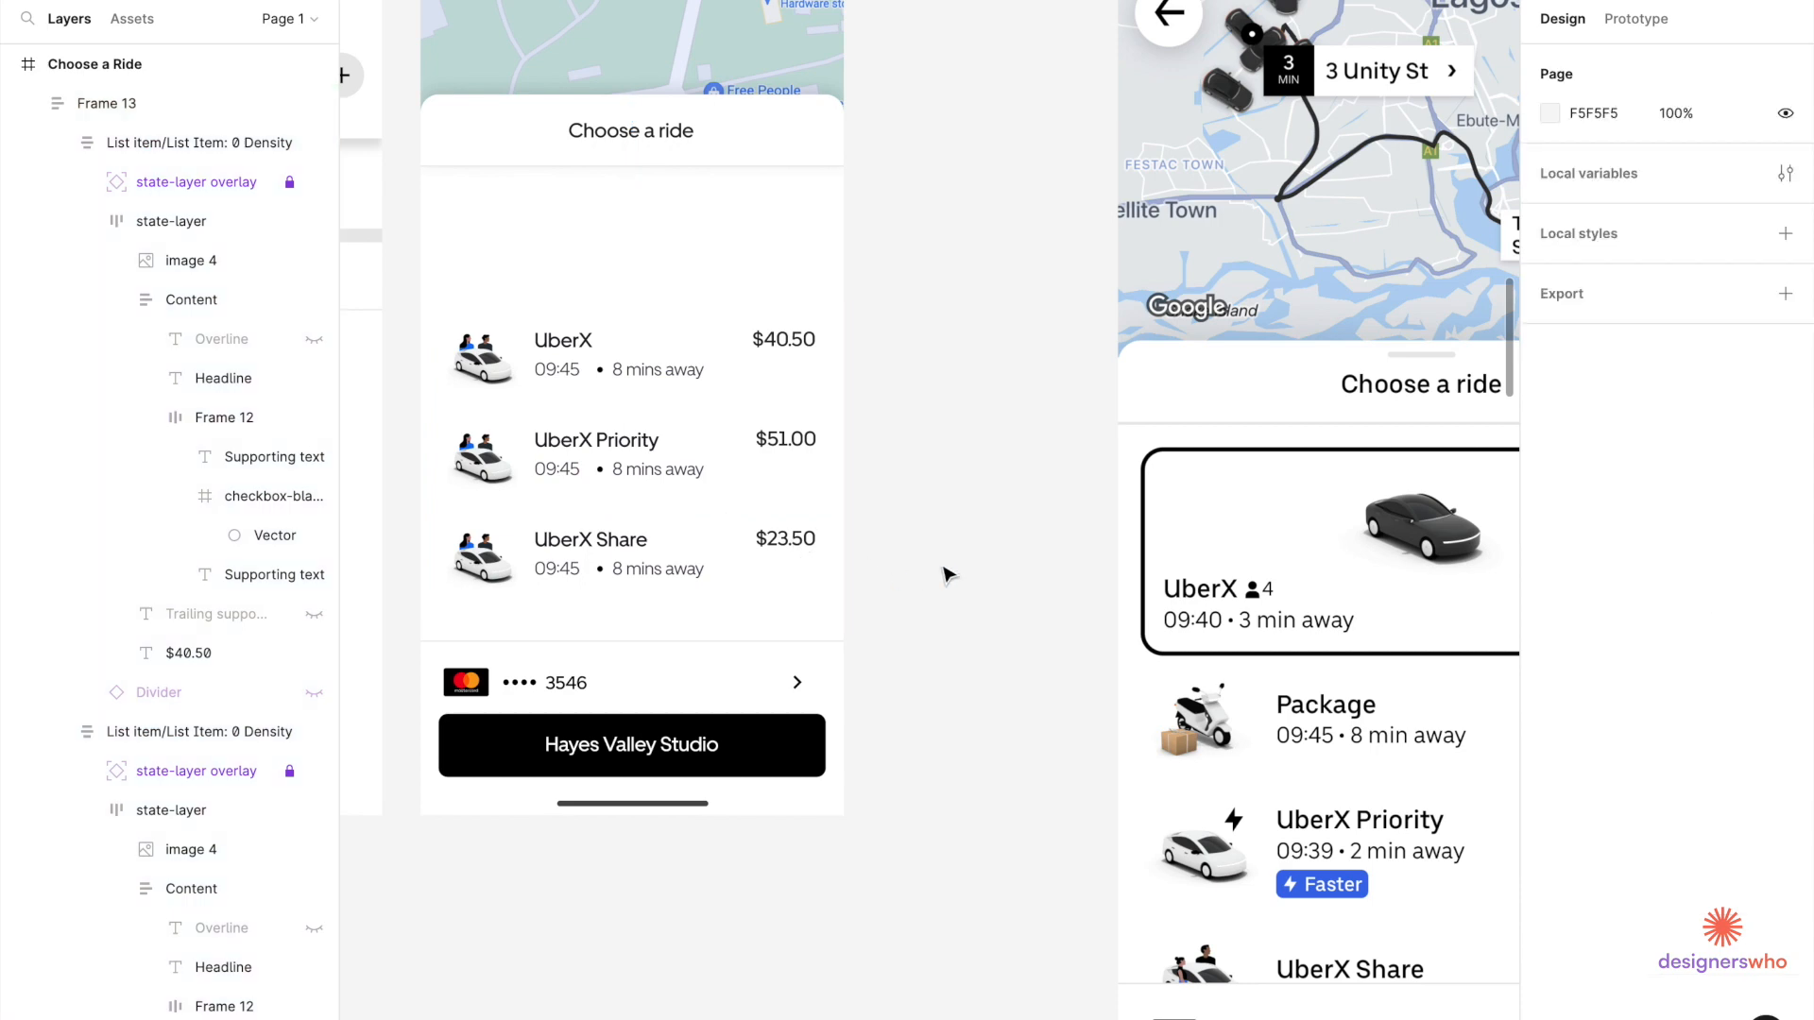
Crop the white car image's left and right edges tighter around the car.
{"action": "scroll", "coordinate": [735, 591], "scroll_direction": "down", "scroll_amount": 5}
{"action": "scroll", "coordinate": [735, 590], "scroll_direction": "right", "scroll_amount": 3}
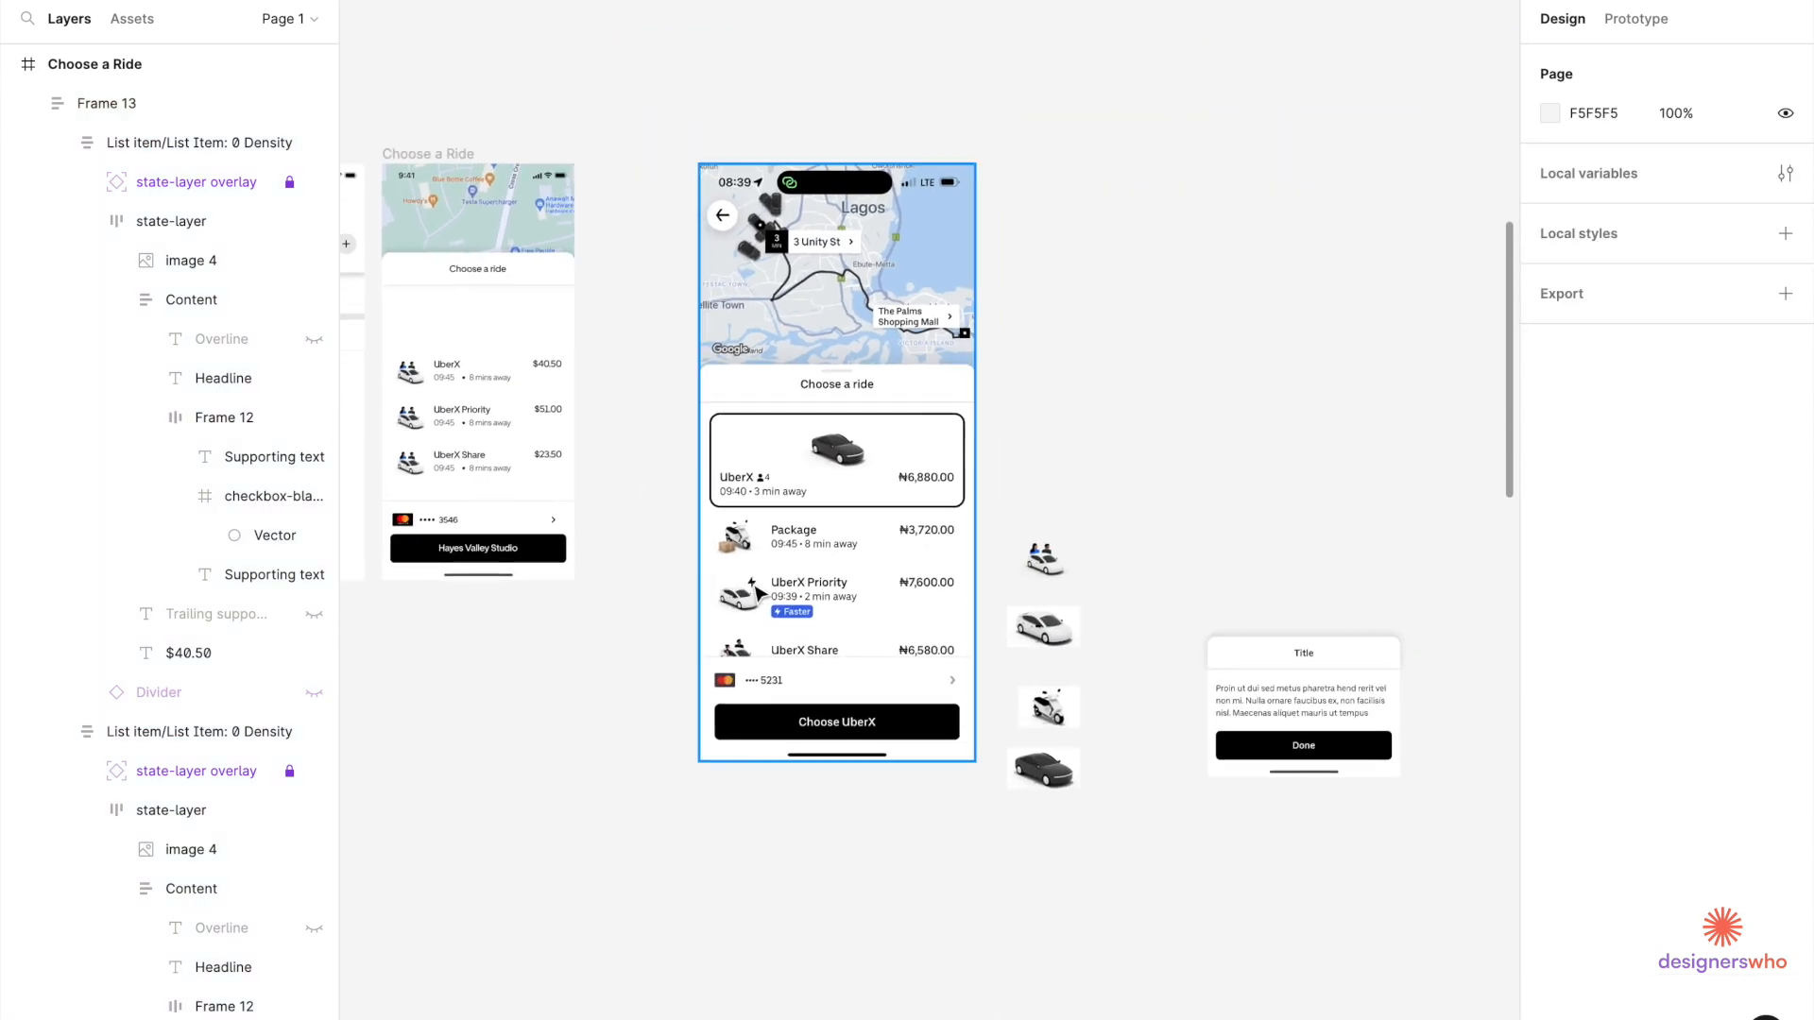
{"action": "left_click", "coordinate": [1044, 627]}
{"action": "scroll", "coordinate": [1228, 599], "scroll_direction": "up", "scroll_amount": 5}
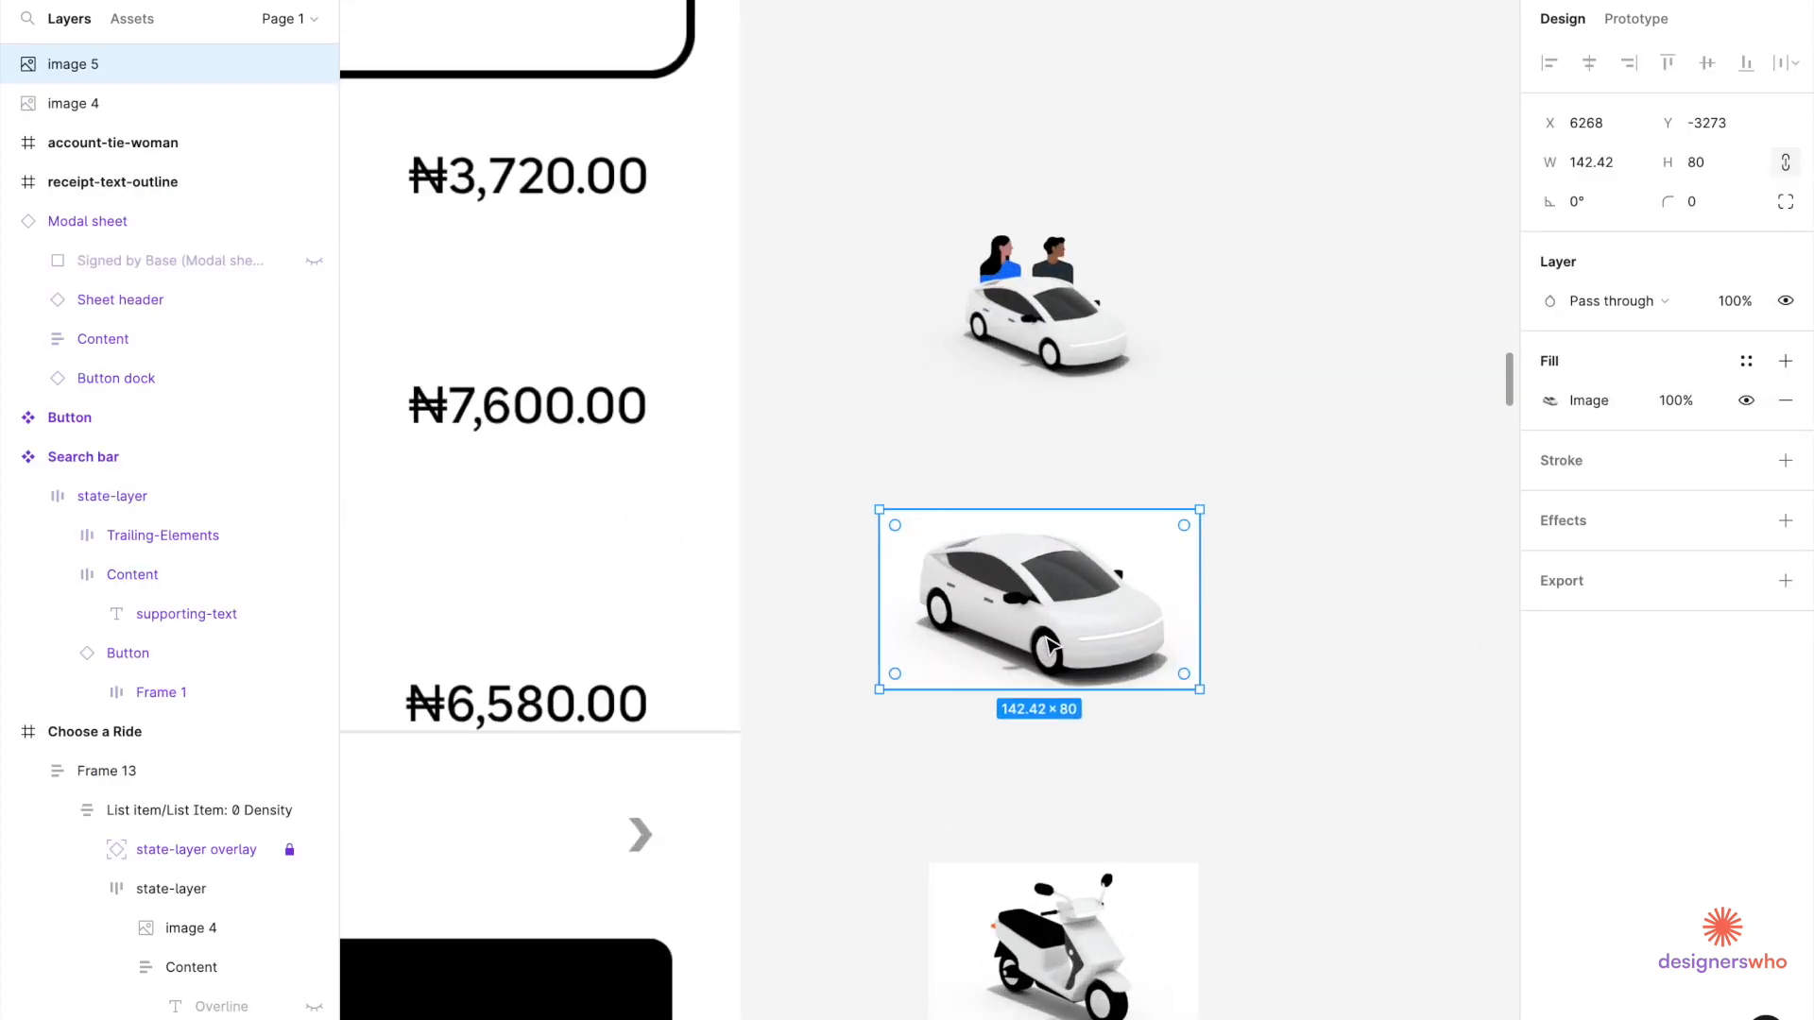
{"action": "left_click", "coordinate": [1549, 401]}
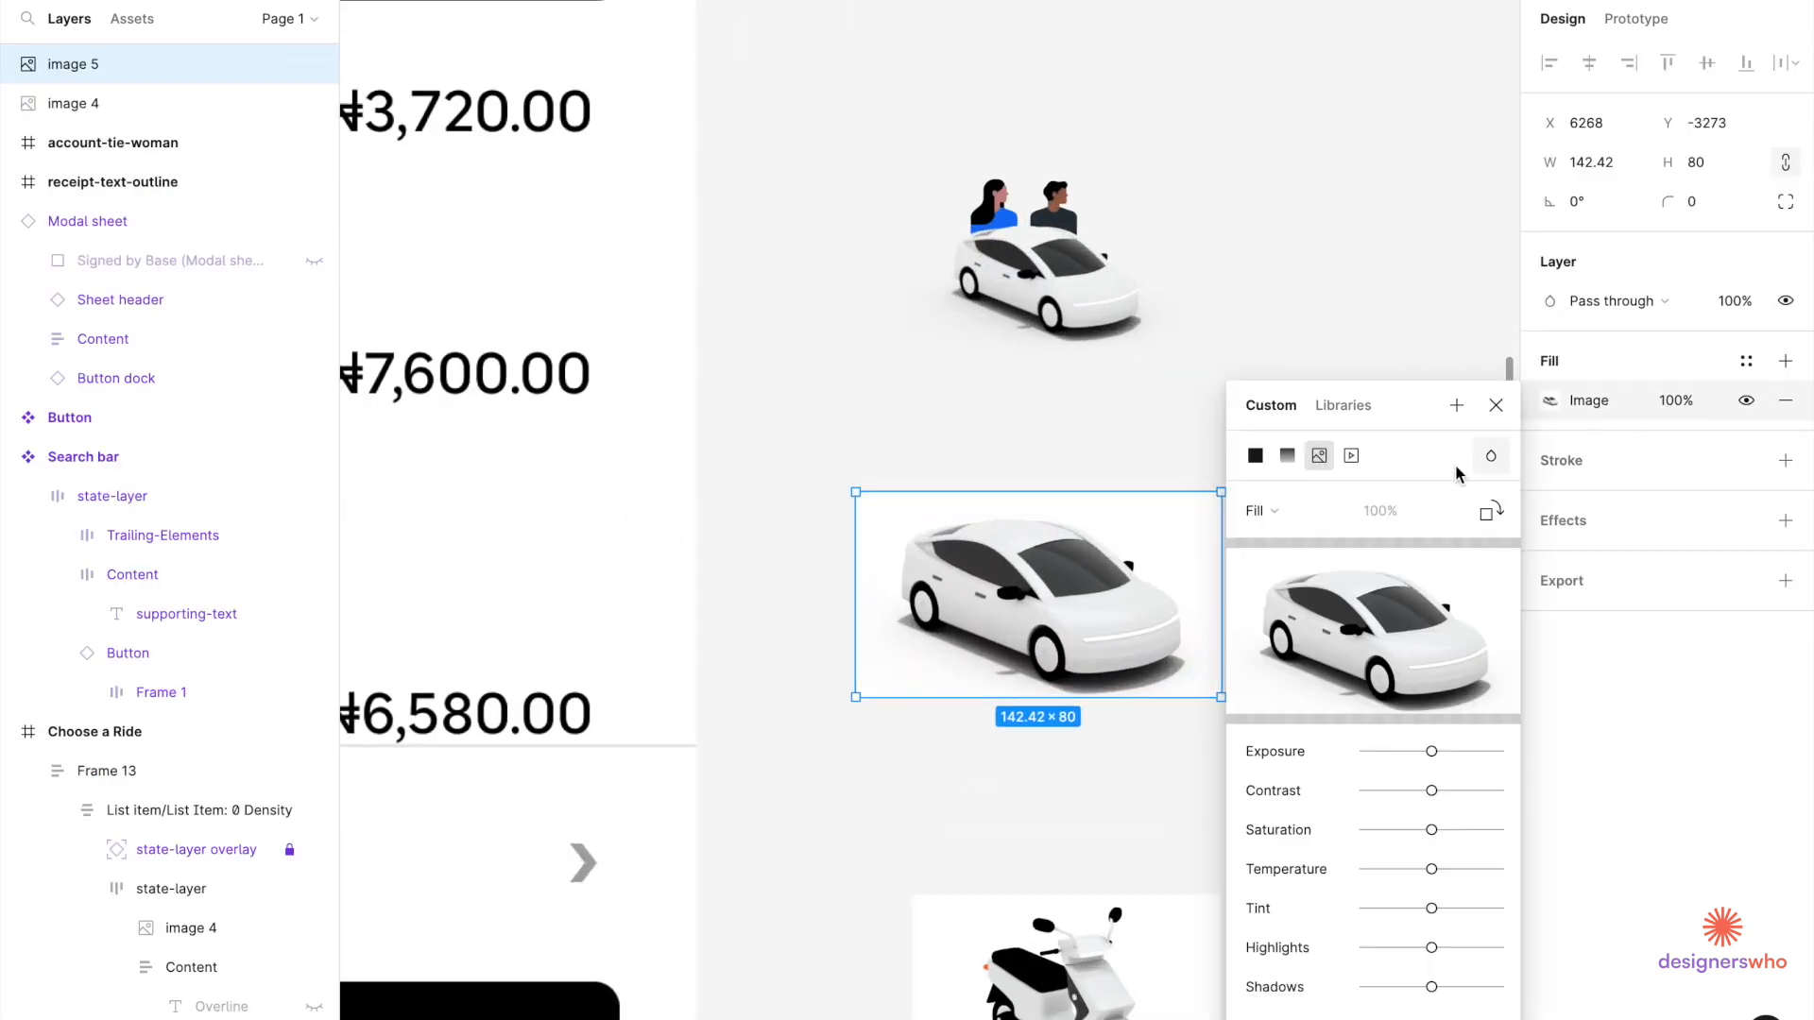
{"action": "left_click", "coordinate": [1273, 508]}
{"action": "left_click", "coordinate": [1266, 567]}
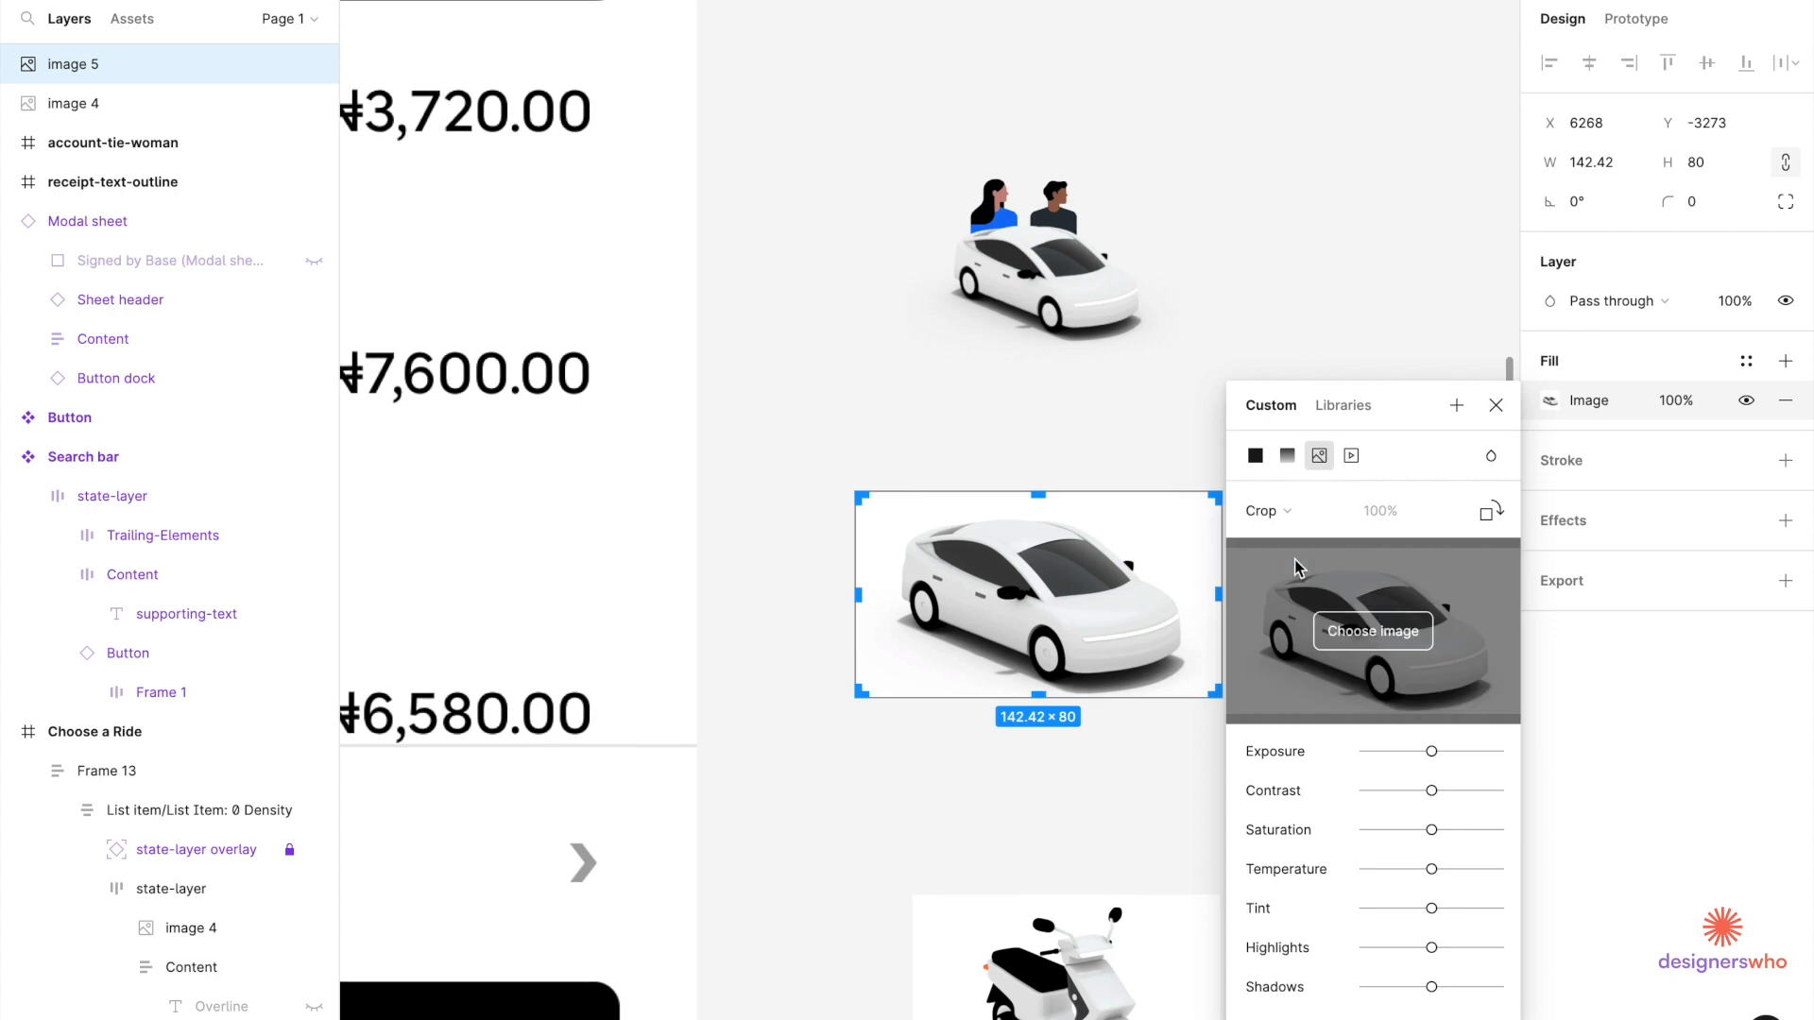
{"action": "left_click_drag", "start_coordinate": [1213, 597], "coordinate": [1199, 597]}
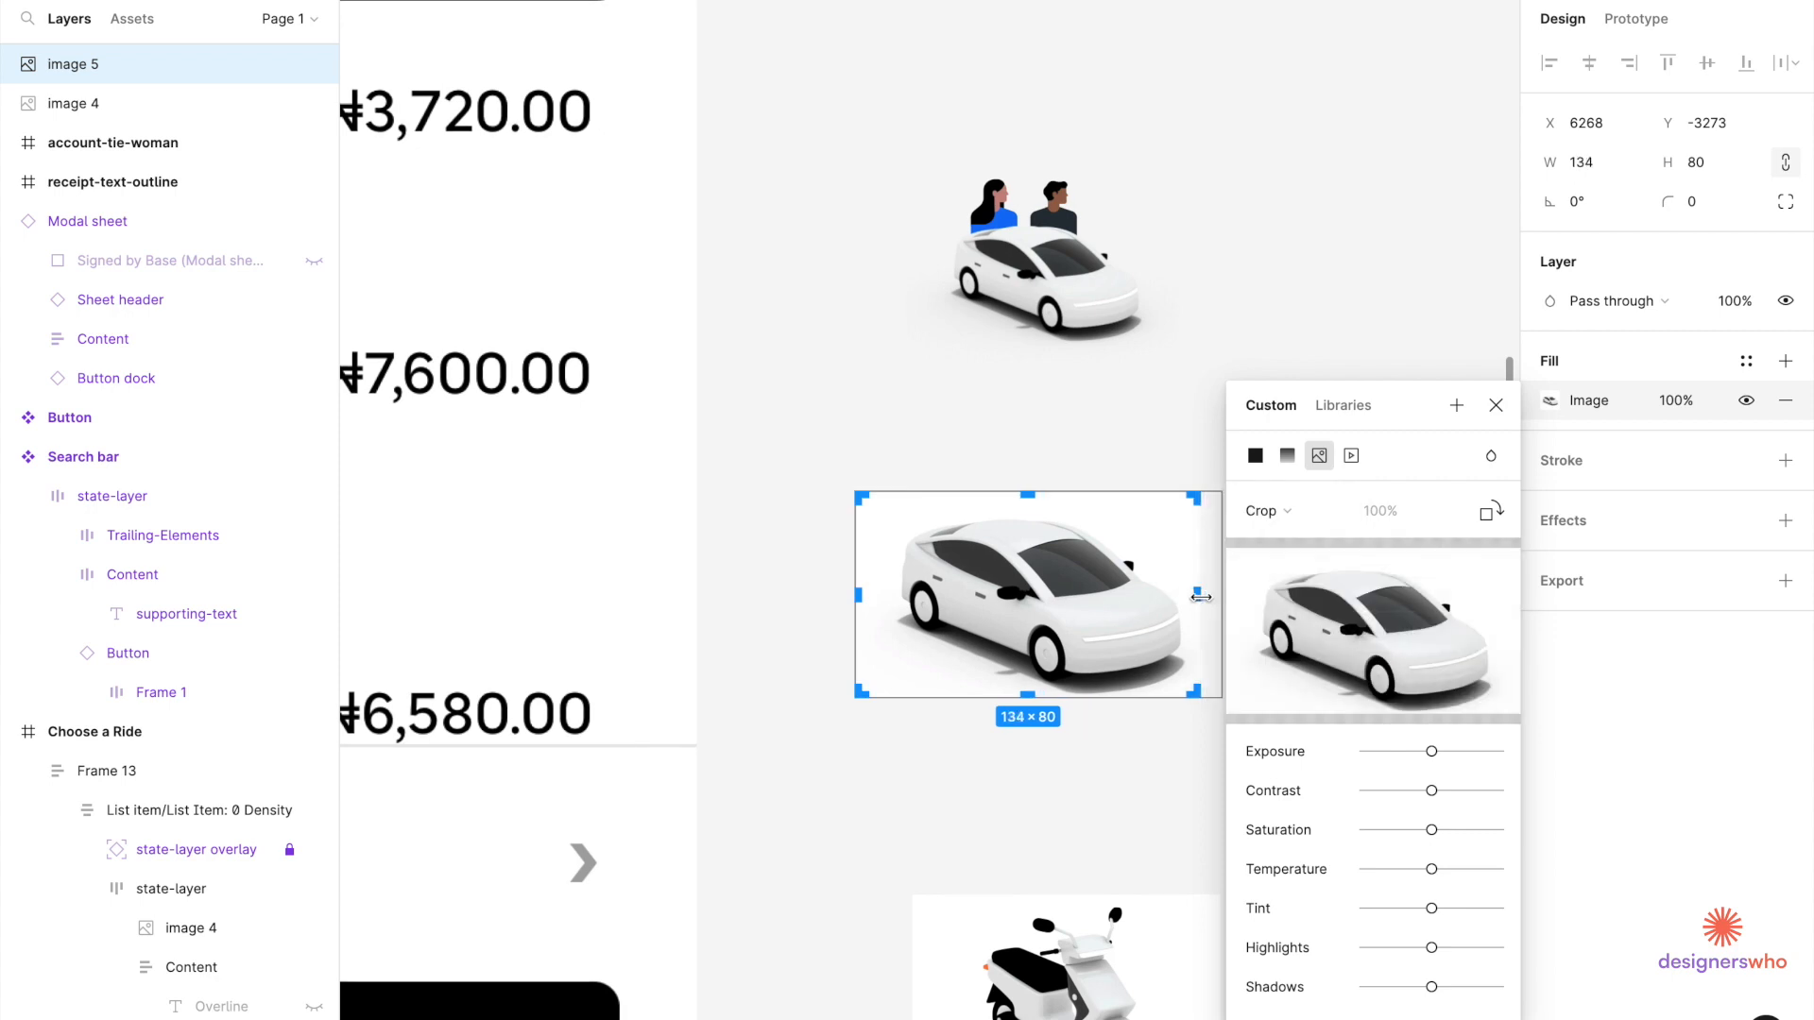
{"action": "left_click_drag", "start_coordinate": [857, 597], "coordinate": [886, 598]}
{"action": "key", "text": "Return"}
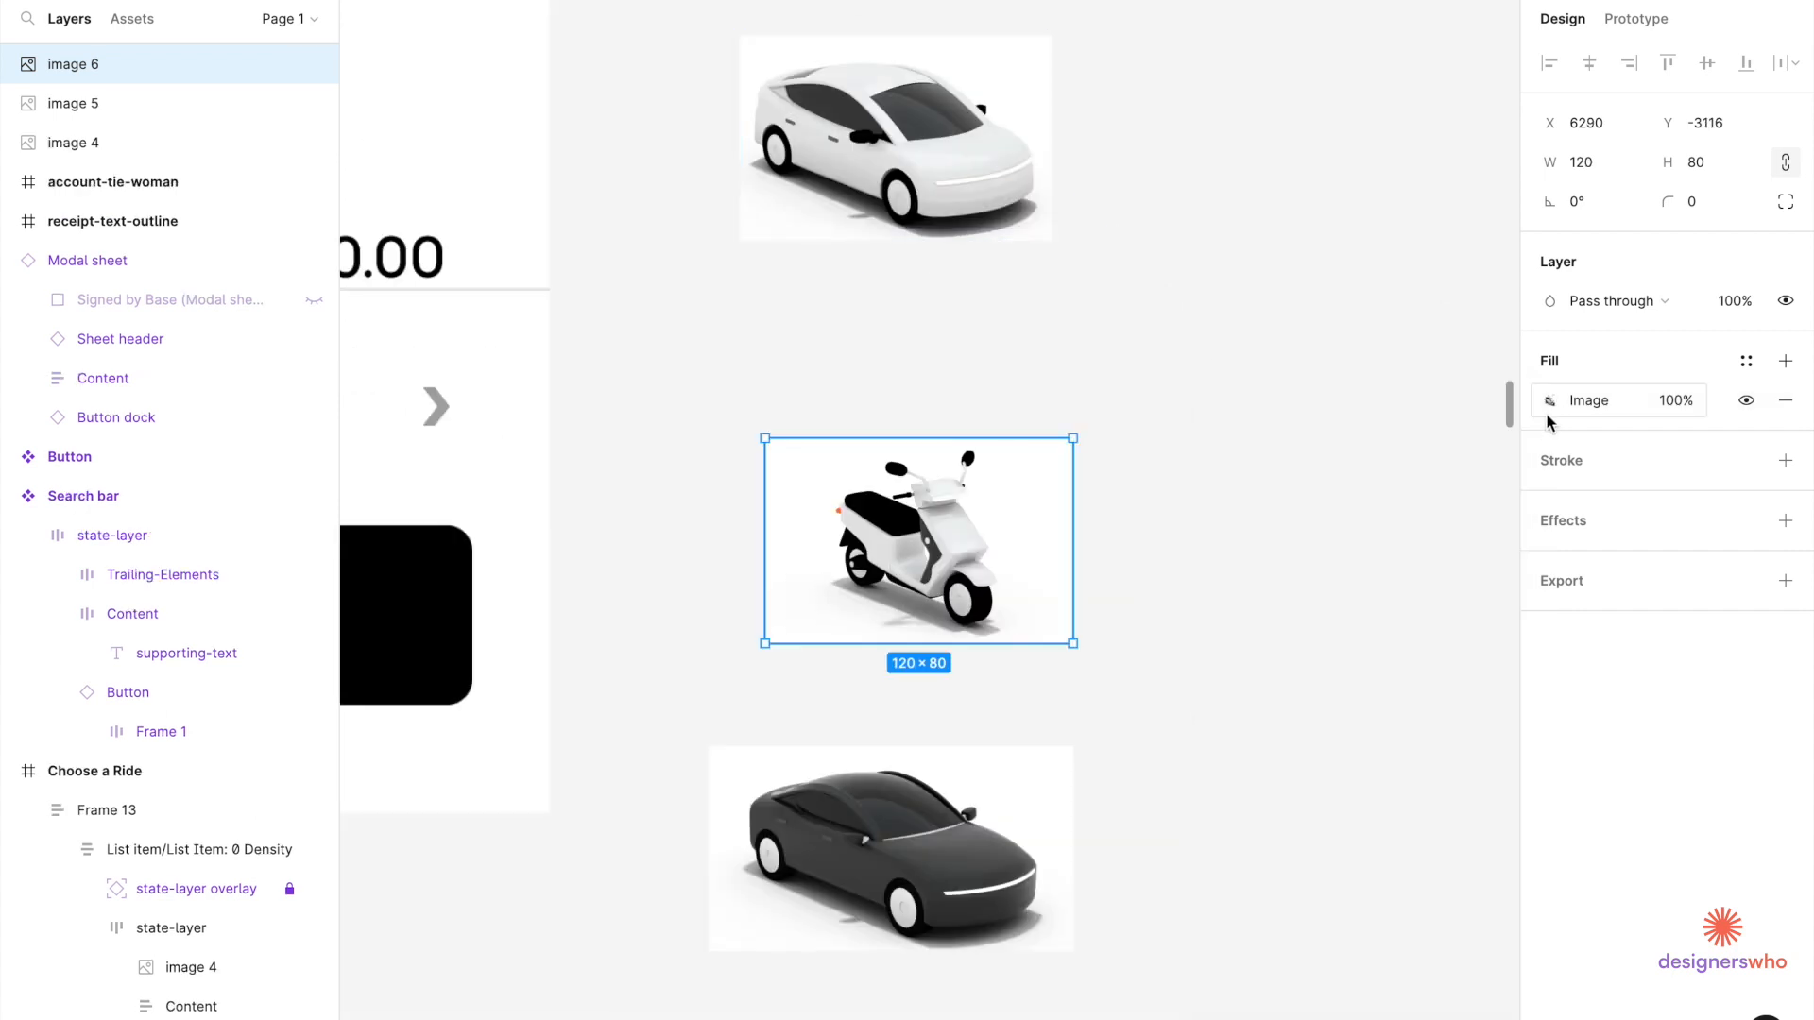
Crop the scooter image's sides inward, then trim the right side a bit more.
{"action": "left_click", "coordinate": [1550, 401]}
{"action": "left_click", "coordinate": [1265, 510]}
{"action": "left_click", "coordinate": [1290, 568]}
{"action": "left_click_drag", "start_coordinate": [1073, 572], "coordinate": [1034, 571]}
{"action": "left_click_drag", "start_coordinate": [765, 540], "coordinate": [806, 540]}
{"action": "key", "text": "Return"}
{"action": "left_click", "coordinate": [1266, 510]}
{"action": "left_click", "coordinate": [1270, 507]}
{"action": "left_click_drag", "start_coordinate": [1034, 541], "coordinate": [1022, 540]}
{"action": "key", "text": "Return"}
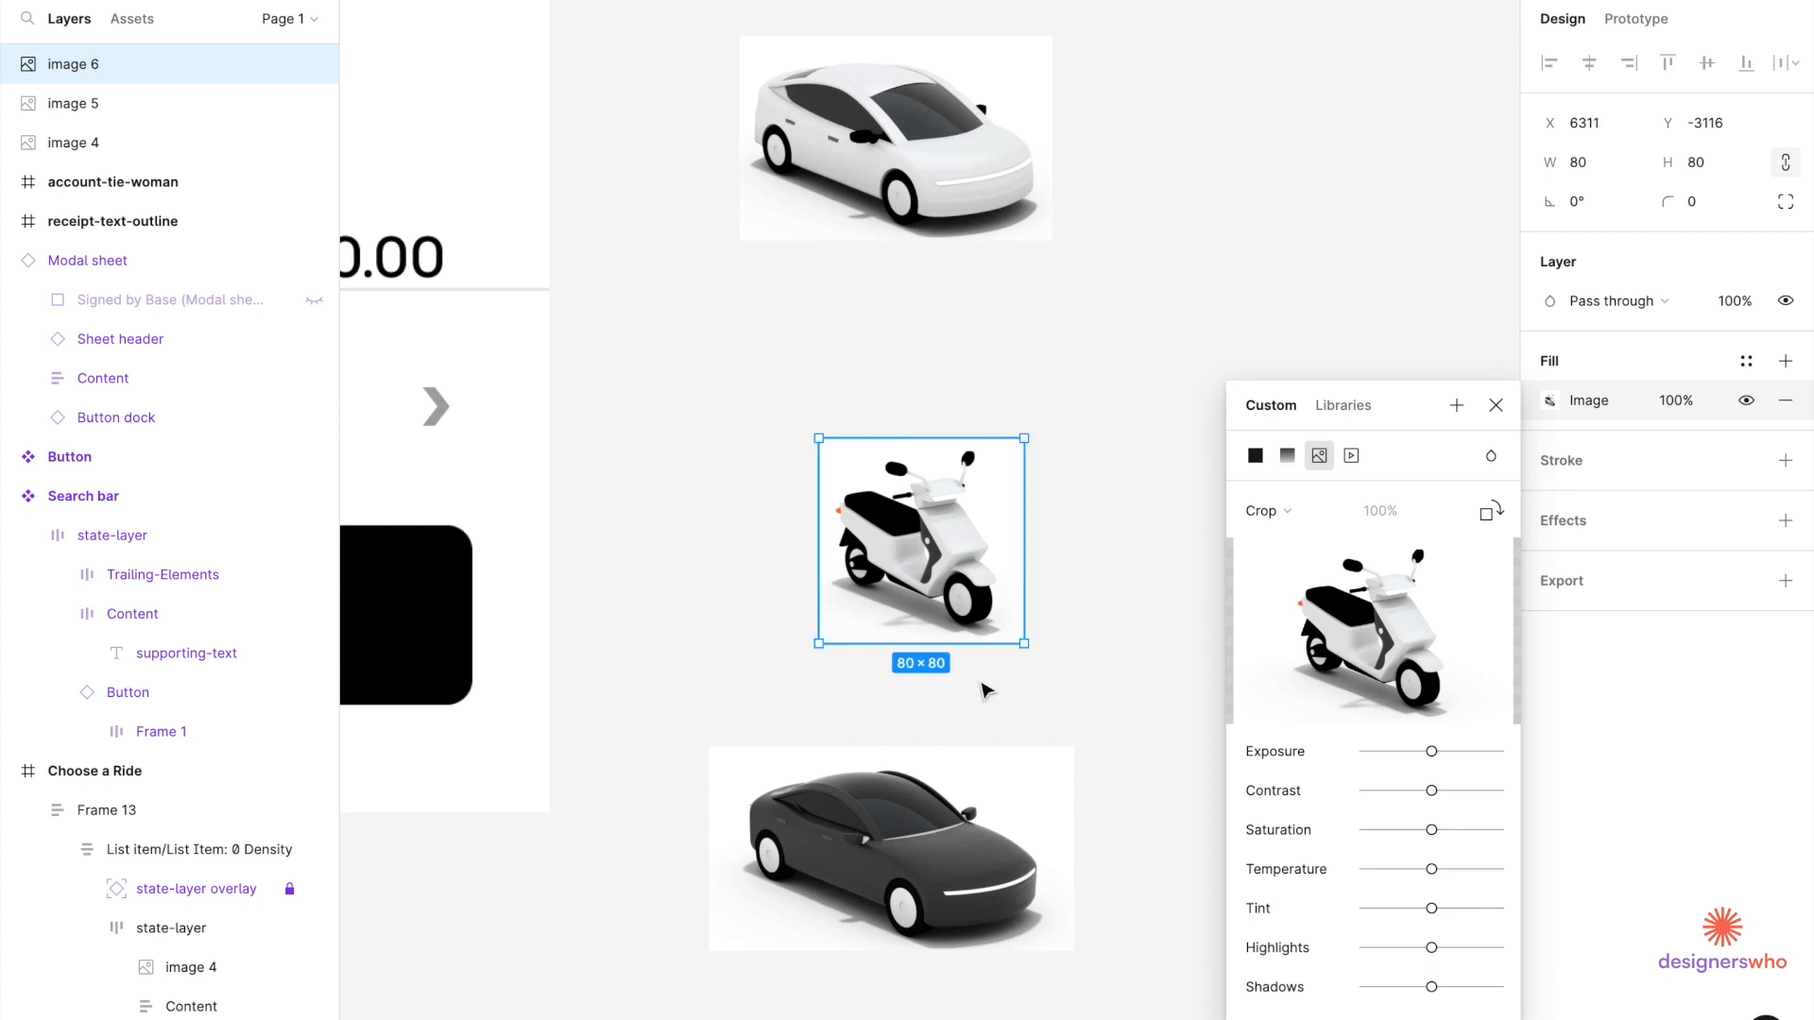
Crop the black car image's left edge inward and reselect the scooter.
{"action": "left_click", "coordinate": [982, 774]}
{"action": "left_click", "coordinate": [1550, 401]}
{"action": "left_click", "coordinate": [1266, 510]}
{"action": "left_click", "coordinate": [1290, 568]}
{"action": "left_click_drag", "start_coordinate": [708, 855], "coordinate": [722, 854]}
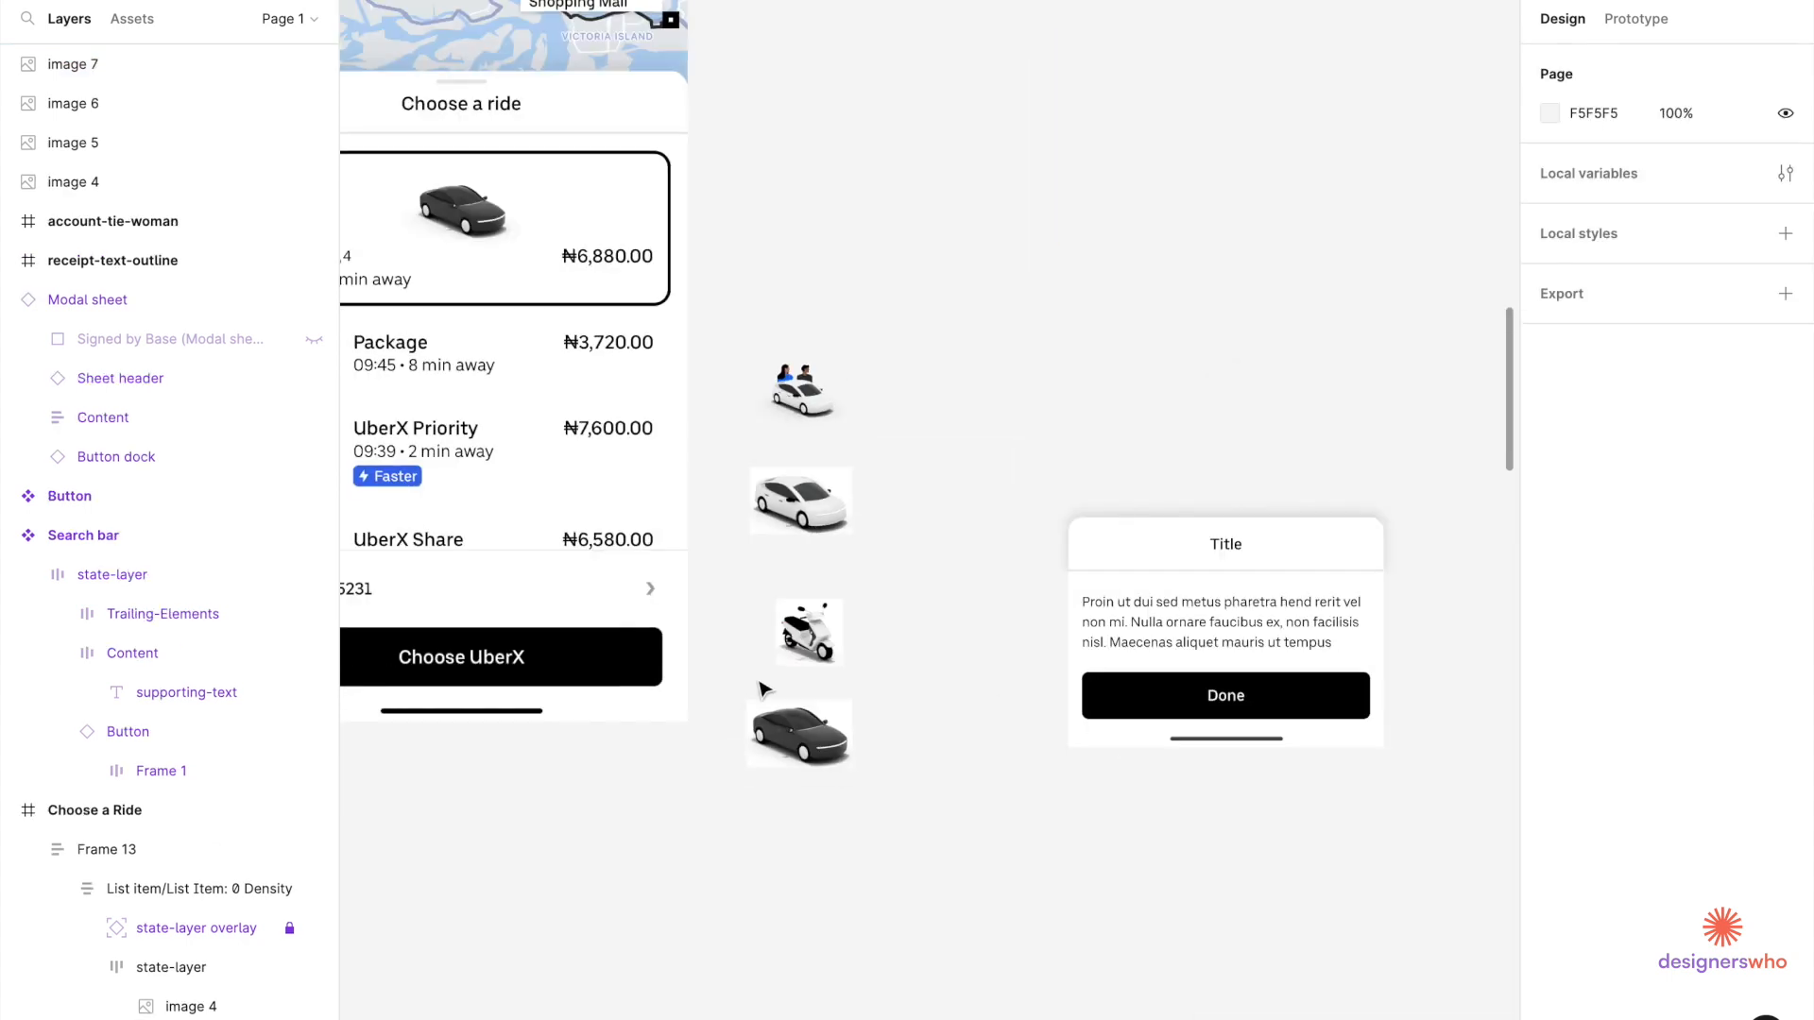
{"action": "scroll", "coordinate": [763, 688], "scroll_direction": "down", "scroll_amount": 3}
{"action": "left_click", "coordinate": [810, 659]}
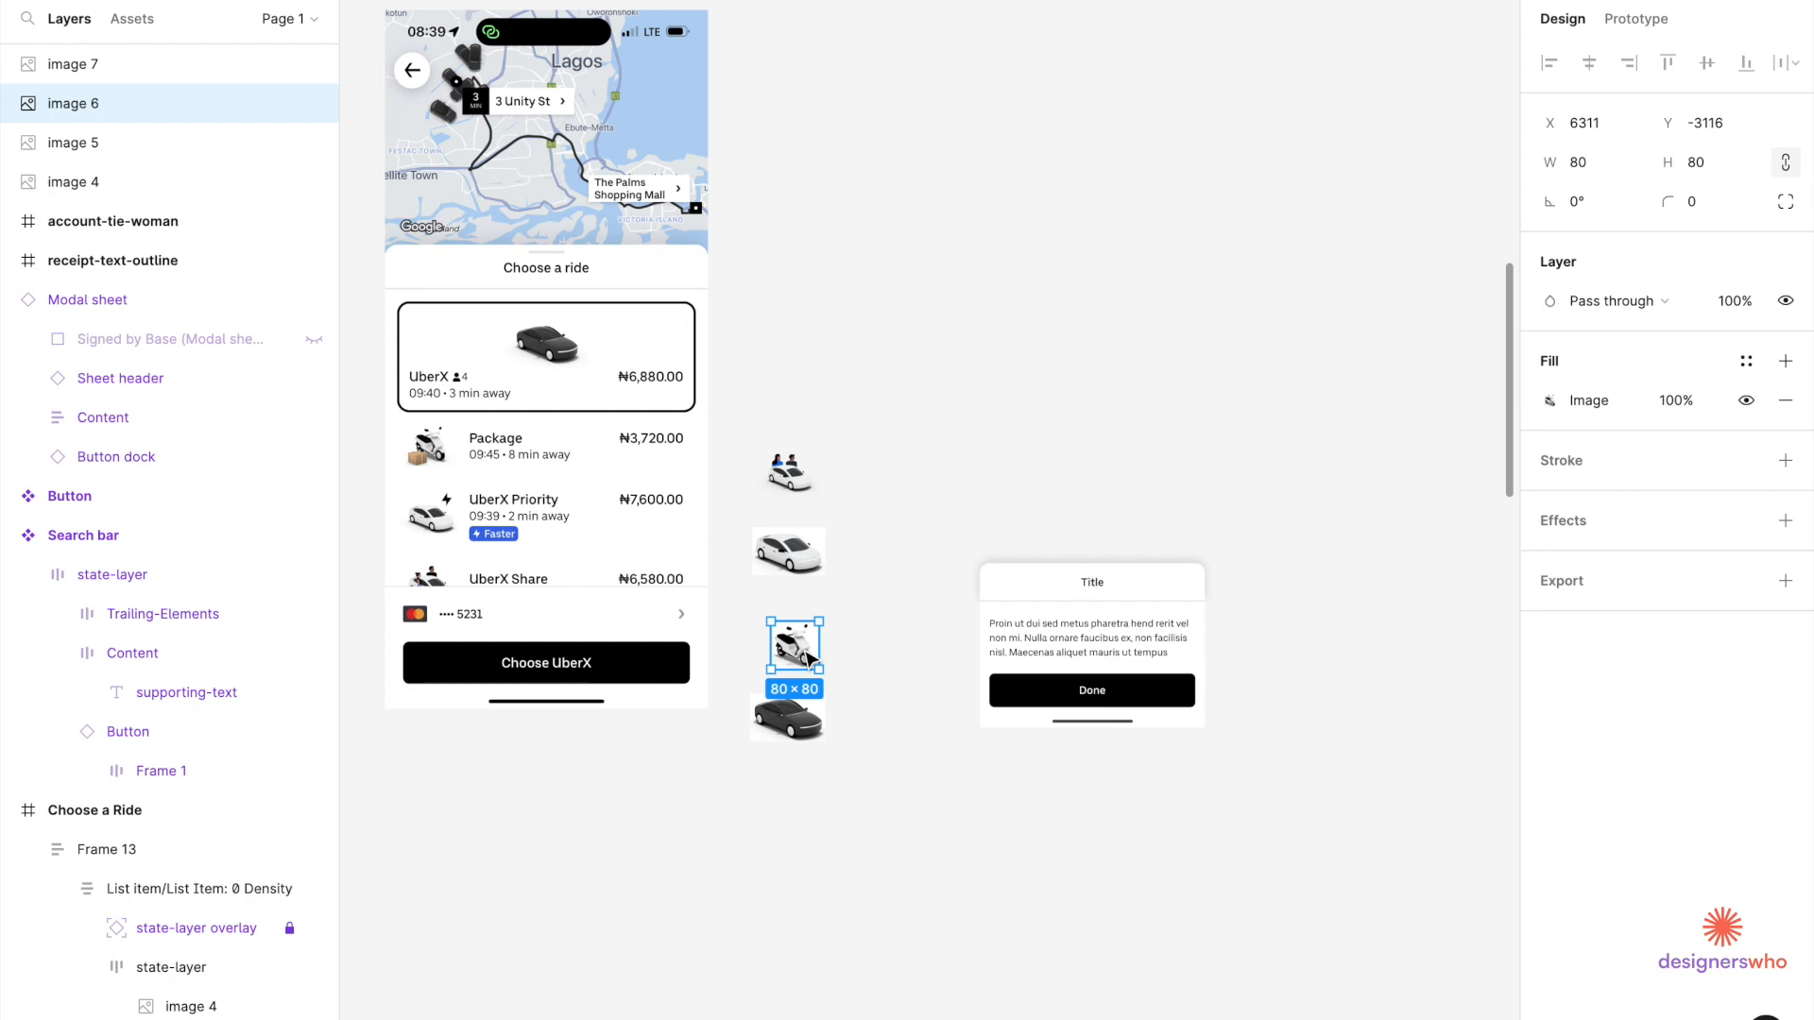
{"action": "scroll", "coordinate": [803, 652], "scroll_direction": "left", "scroll_amount": 10}
{"action": "scroll", "coordinate": [639, 283], "scroll_direction": "up", "scroll_amount": 5}
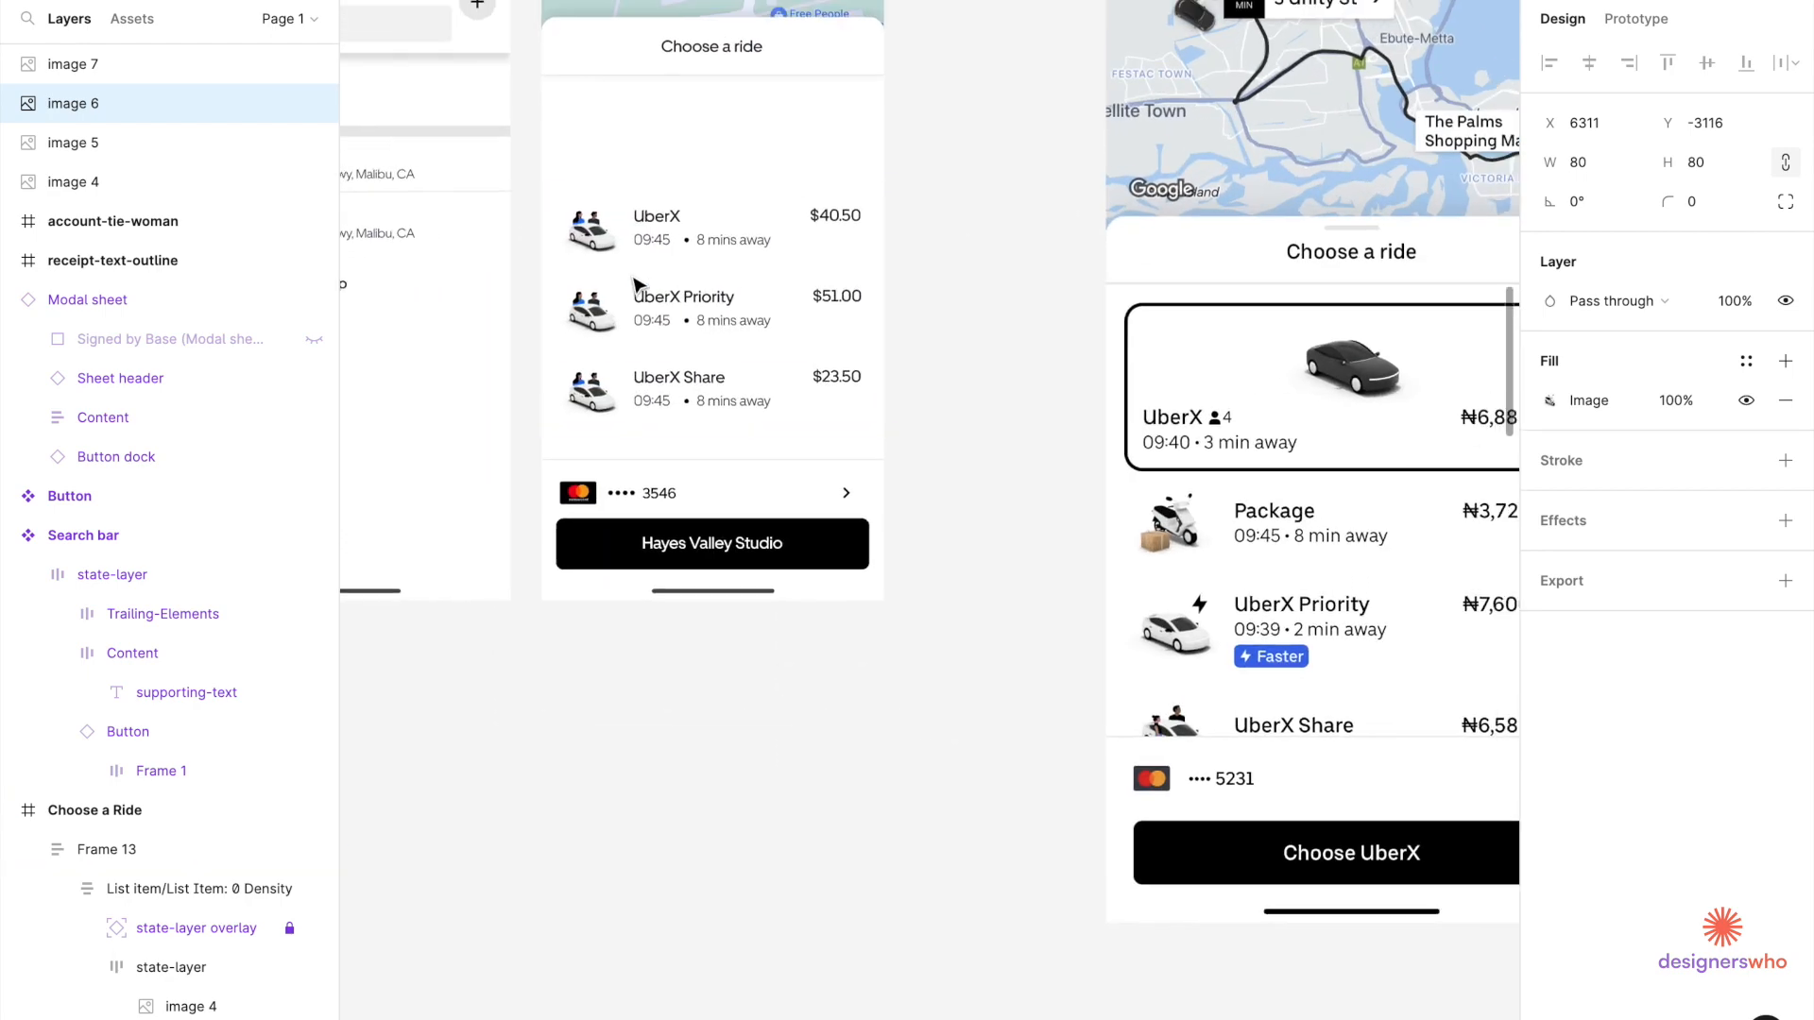
Paste the scooter image into the UberX row and set its width to 60.
{"action": "scroll", "coordinate": [639, 264], "scroll_direction": "right", "scroll_amount": 2}
{"action": "scroll", "coordinate": [640, 265], "scroll_direction": "up", "scroll_amount": 1}
{"action": "left_click", "coordinate": [657, 251]}
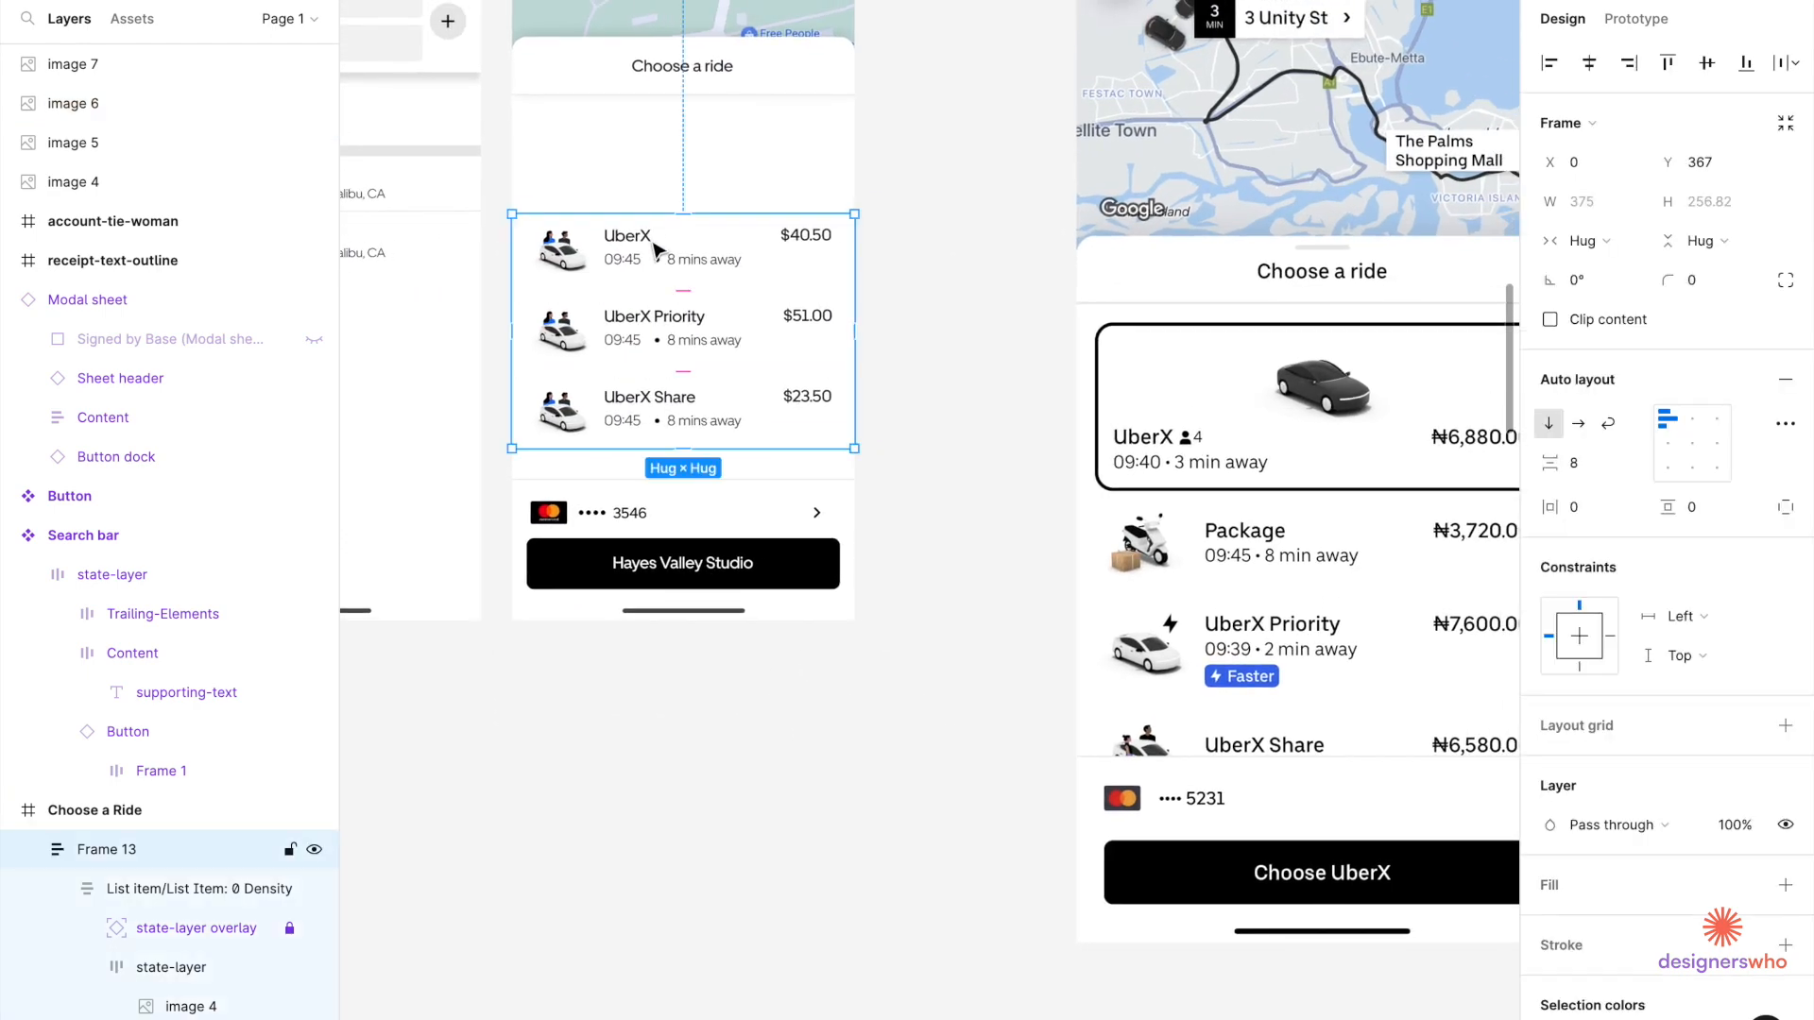
{"action": "scroll", "coordinate": [656, 251], "scroll_direction": "right", "scroll_amount": 3}
{"action": "scroll", "coordinate": [657, 251], "scroll_direction": "up", "scroll_amount": 2}
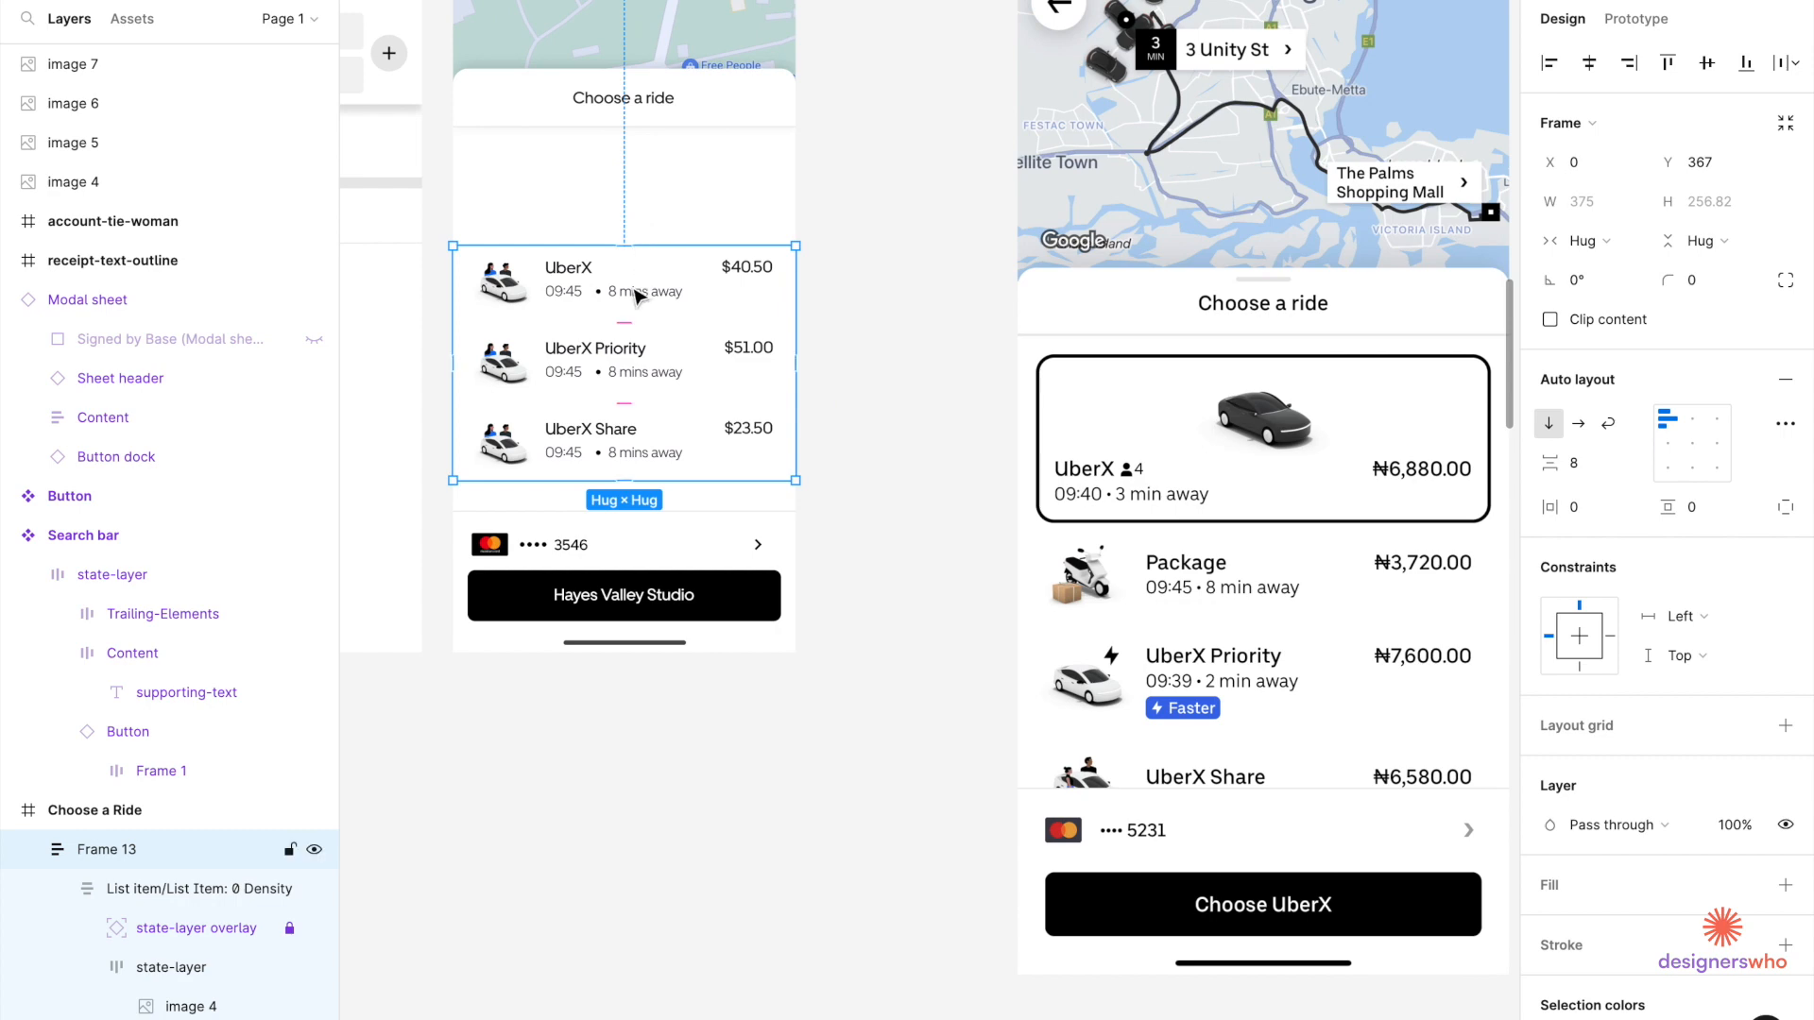
{"action": "scroll", "coordinate": [512, 292], "scroll_direction": "up", "scroll_amount": 5}
{"action": "double_click", "coordinate": [512, 292]}
{"action": "scroll", "coordinate": [512, 292], "scroll_direction": "up", "scroll_amount": 5}
{"action": "double_click", "coordinate": [516, 301]}
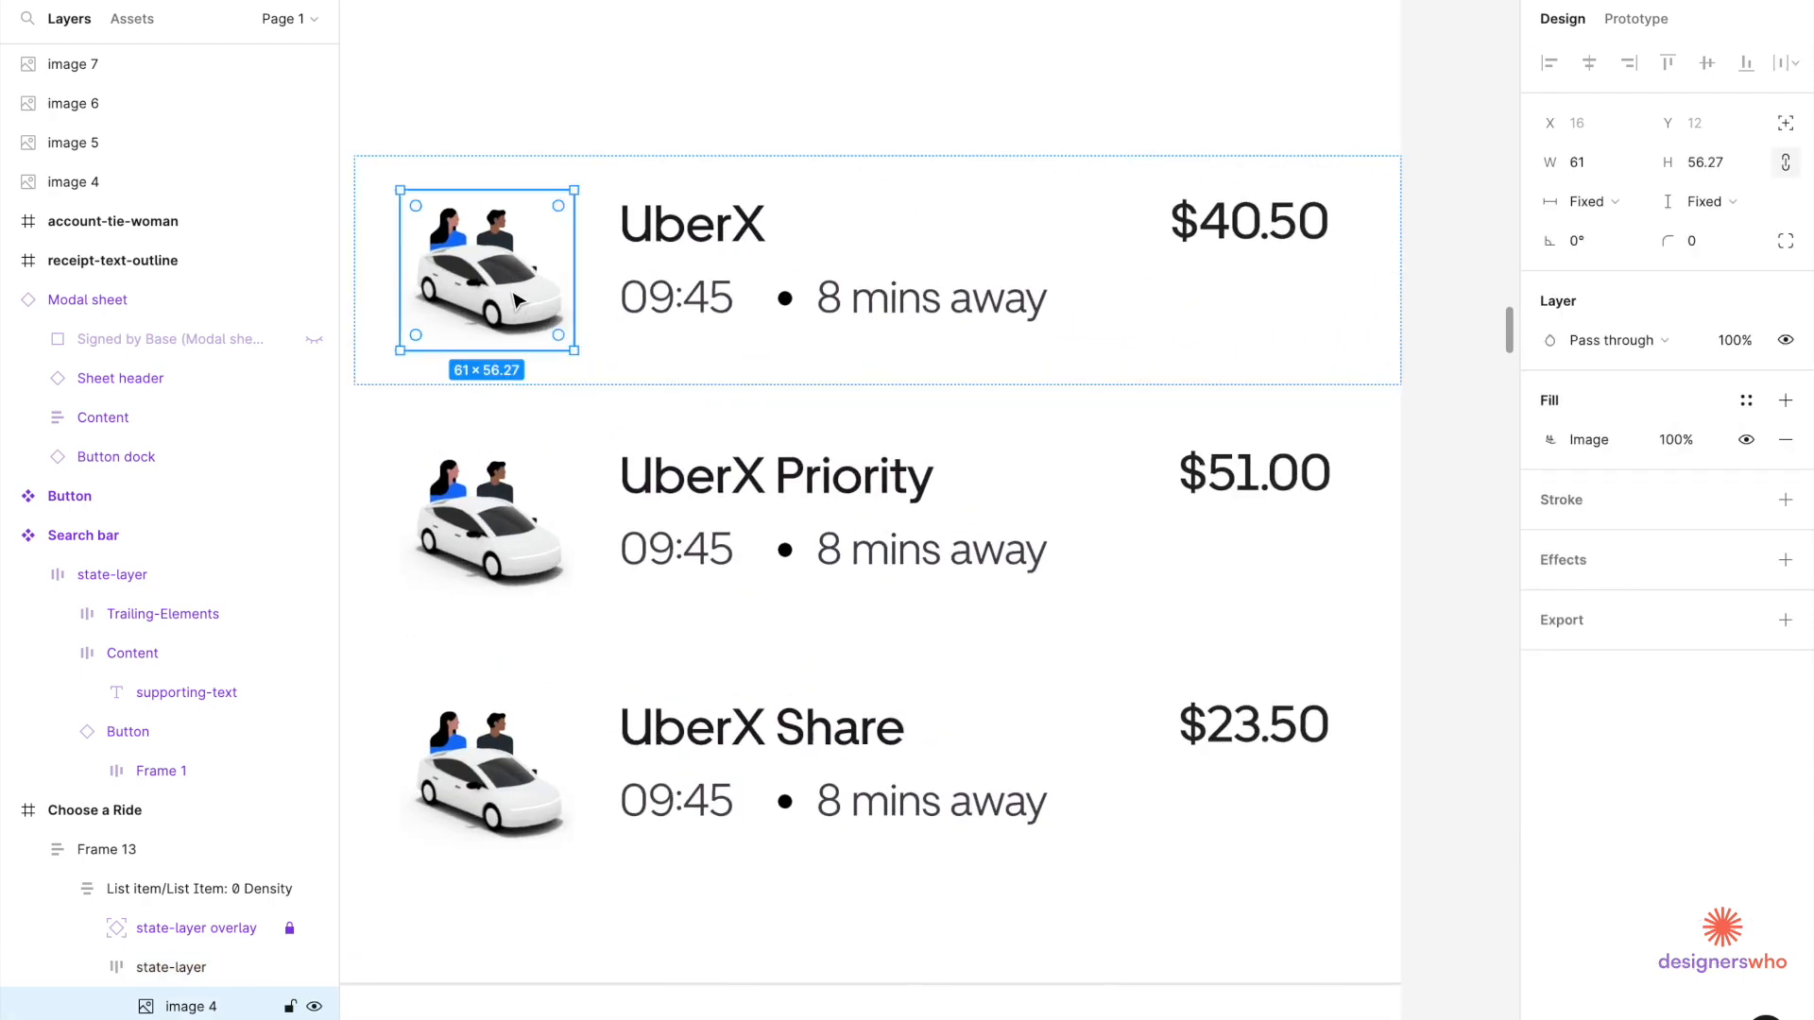
{"action": "key", "text": "ctrl+v"}
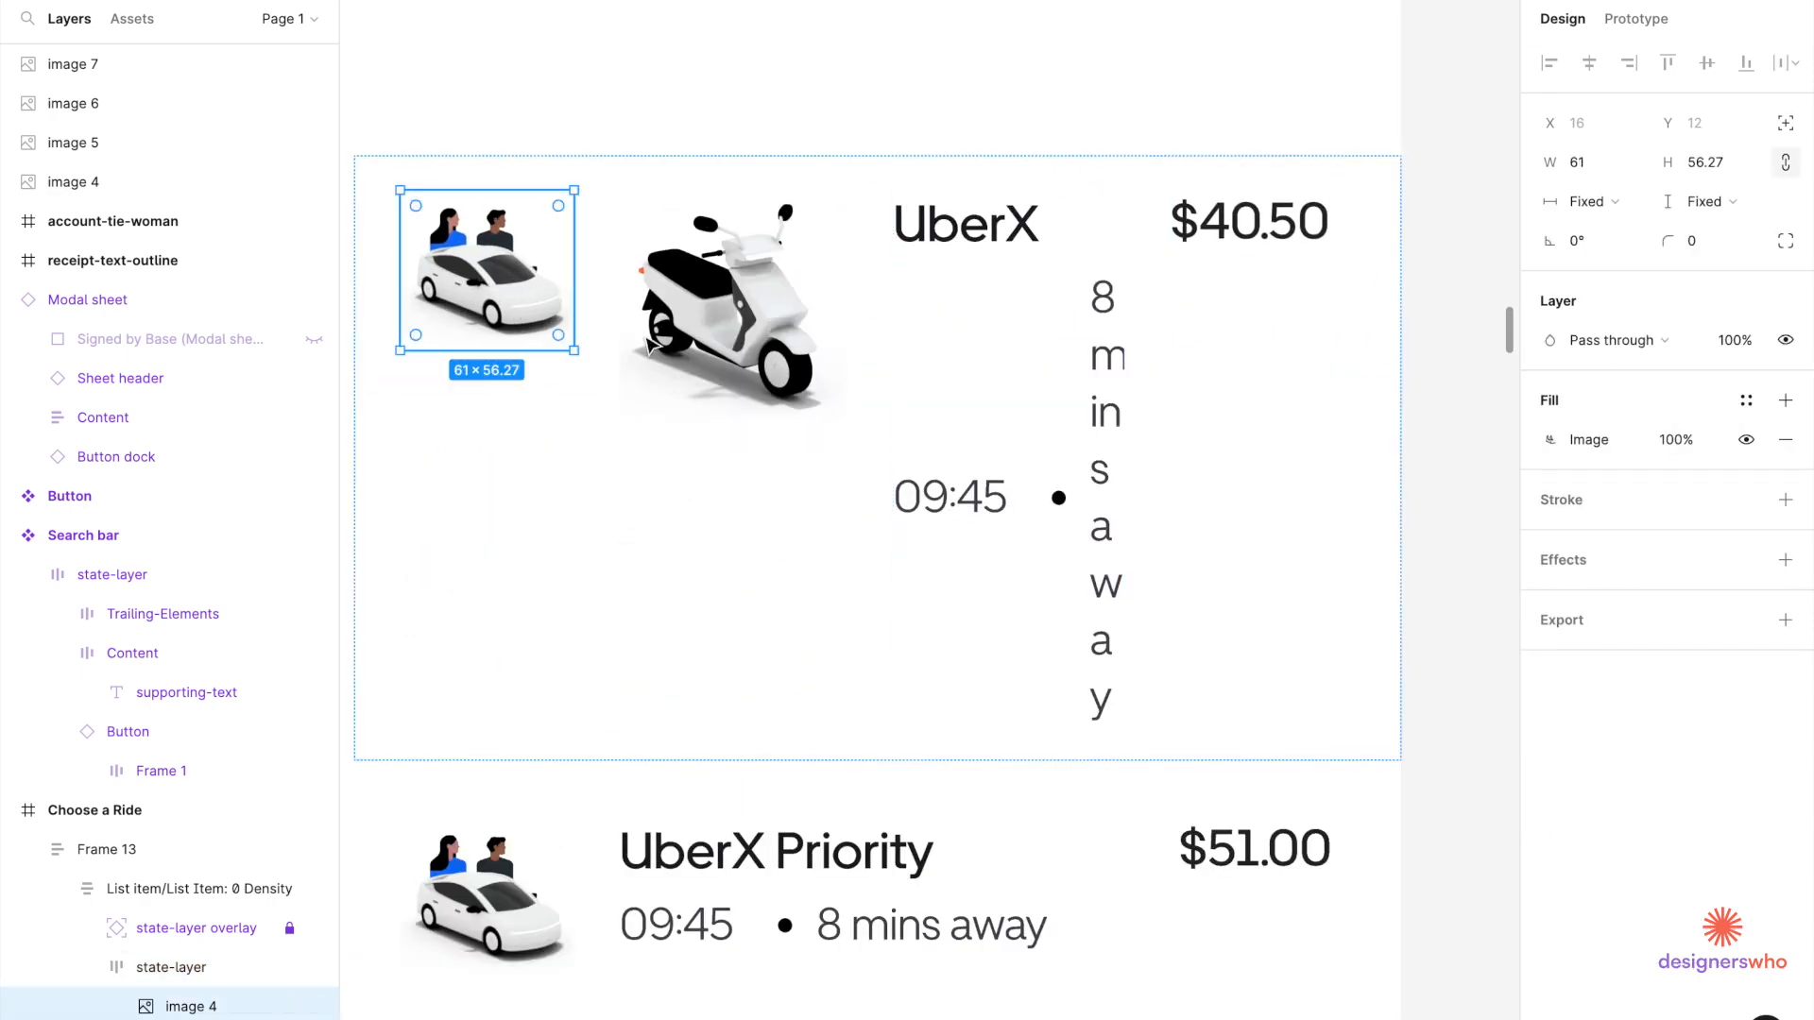
{"action": "left_click", "coordinate": [715, 349]}
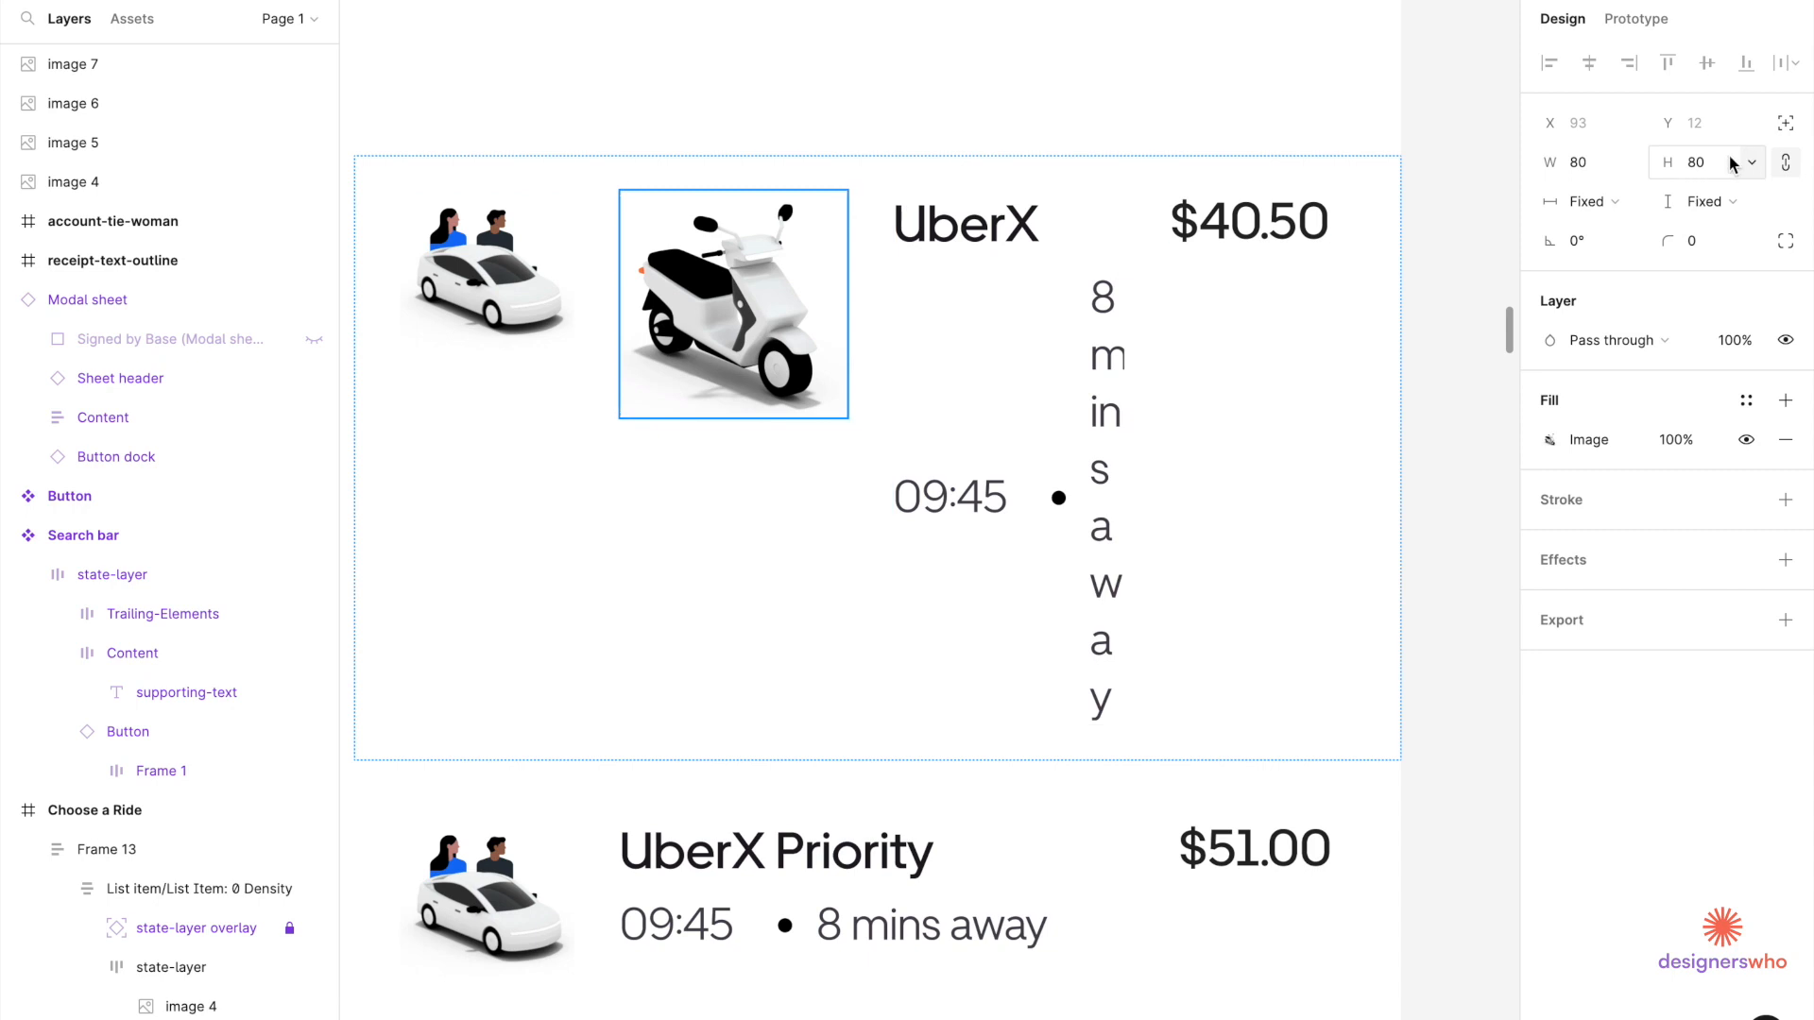
{"action": "left_click", "coordinate": [1584, 168]}
{"action": "type", "text": "60"}
{"action": "key", "text": "Return"}
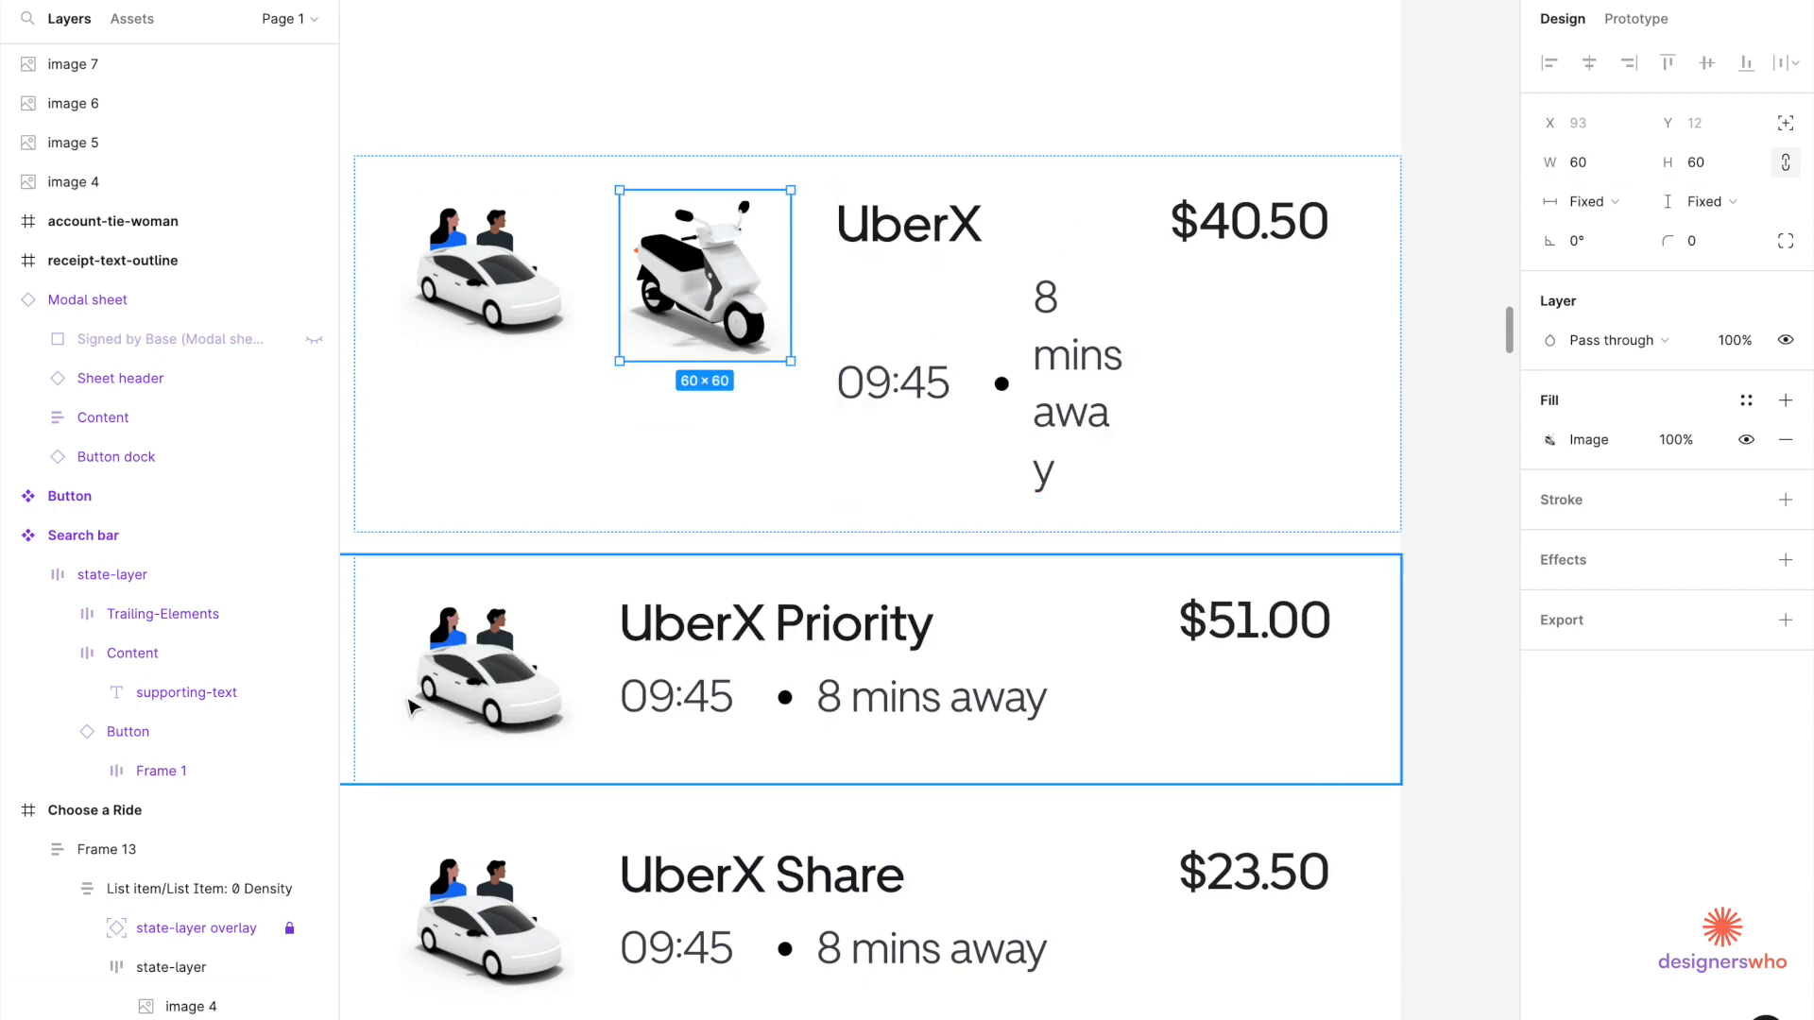
Check the other rows' car image widths, then delete the old car from the first row.
{"action": "left_click", "coordinate": [508, 704]}
{"action": "left_click", "coordinate": [508, 704]}
{"action": "left_click", "coordinate": [507, 921]}
{"action": "left_click", "coordinate": [508, 921]}
{"action": "left_click", "coordinate": [1594, 159]}
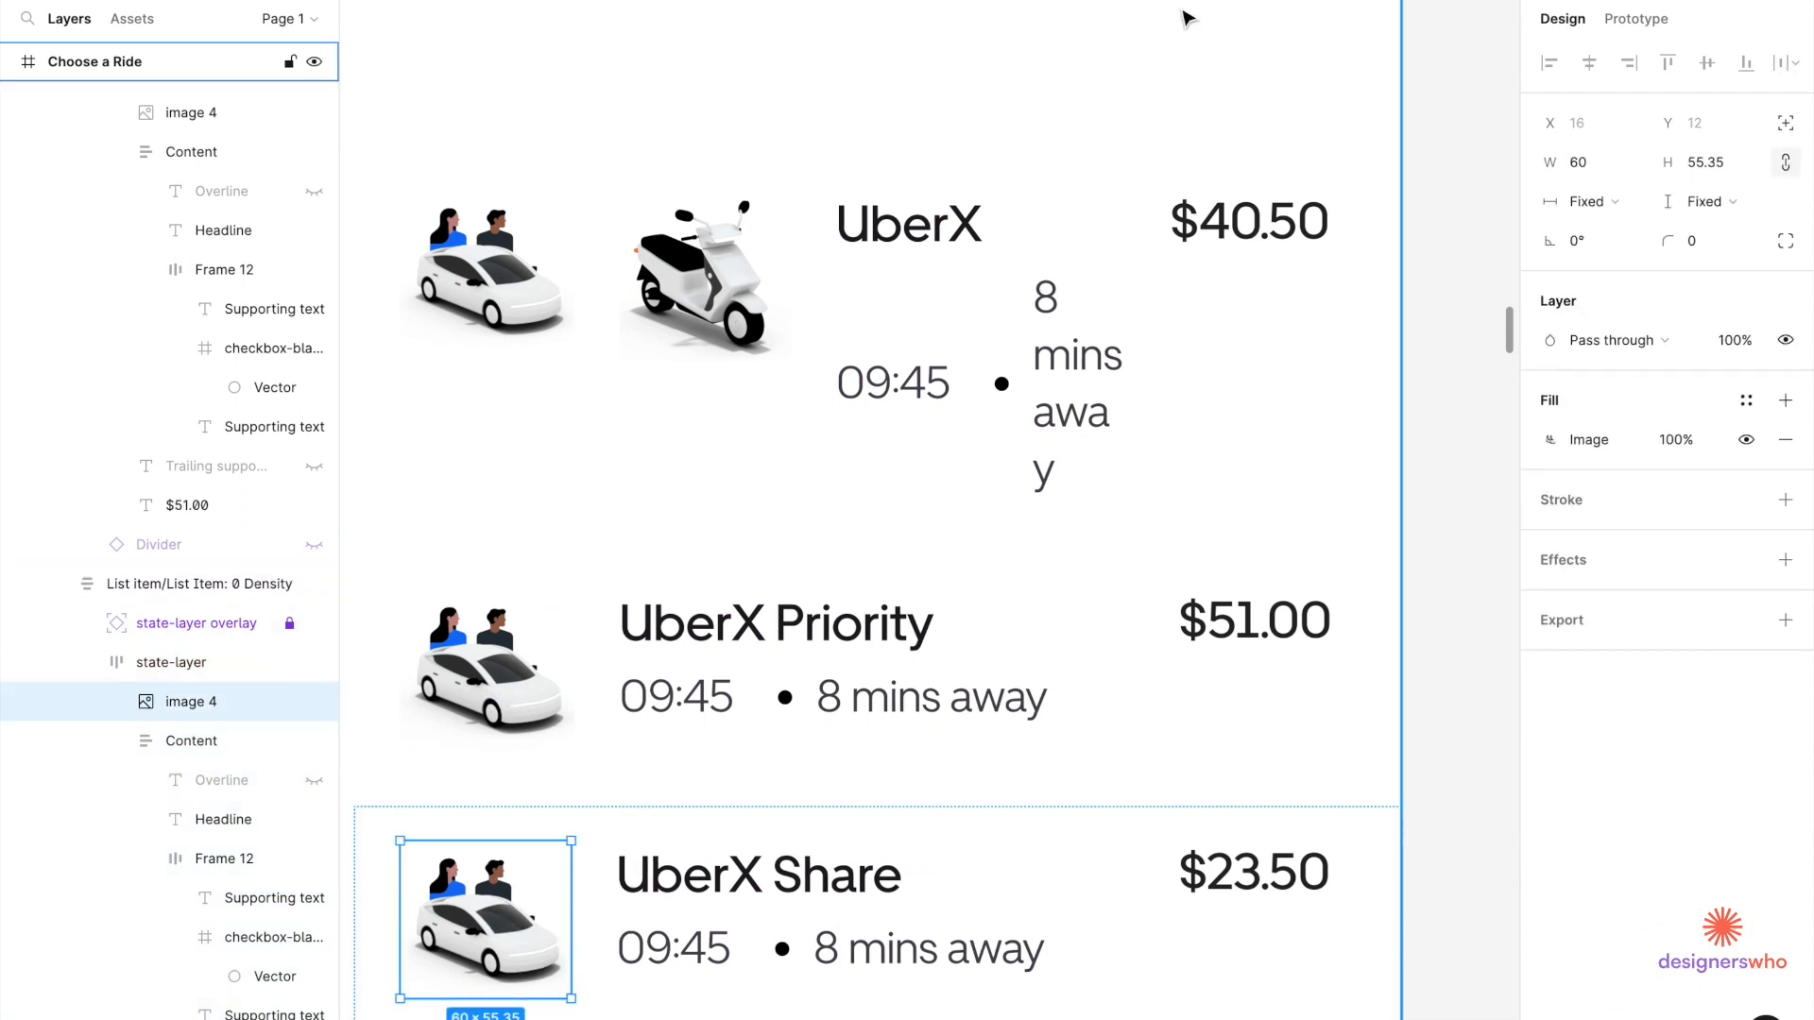
{"action": "left_click", "coordinate": [516, 274]}
{"action": "left_click", "coordinate": [516, 274]}
{"action": "key", "text": "Delete"}
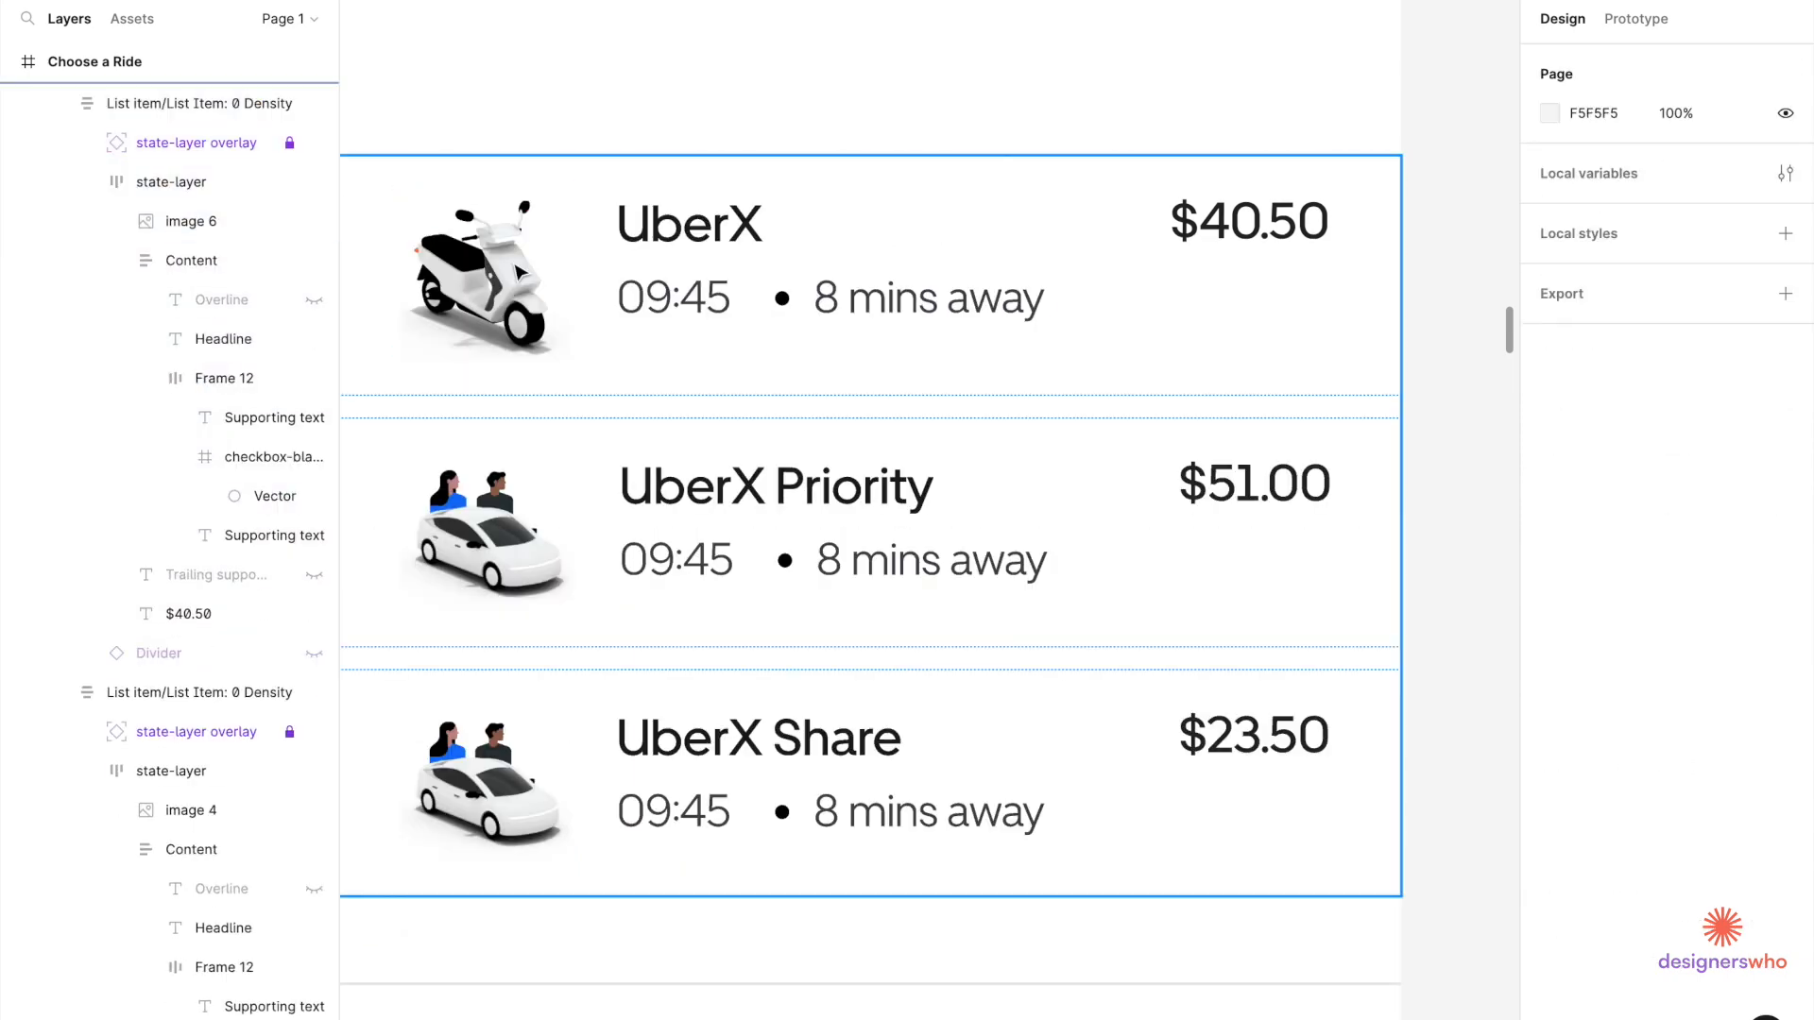
Rename the first ride's UberX headline to 'Package'.
{"action": "double_click", "coordinate": [678, 231]}
{"action": "double_click", "coordinate": [676, 225]}
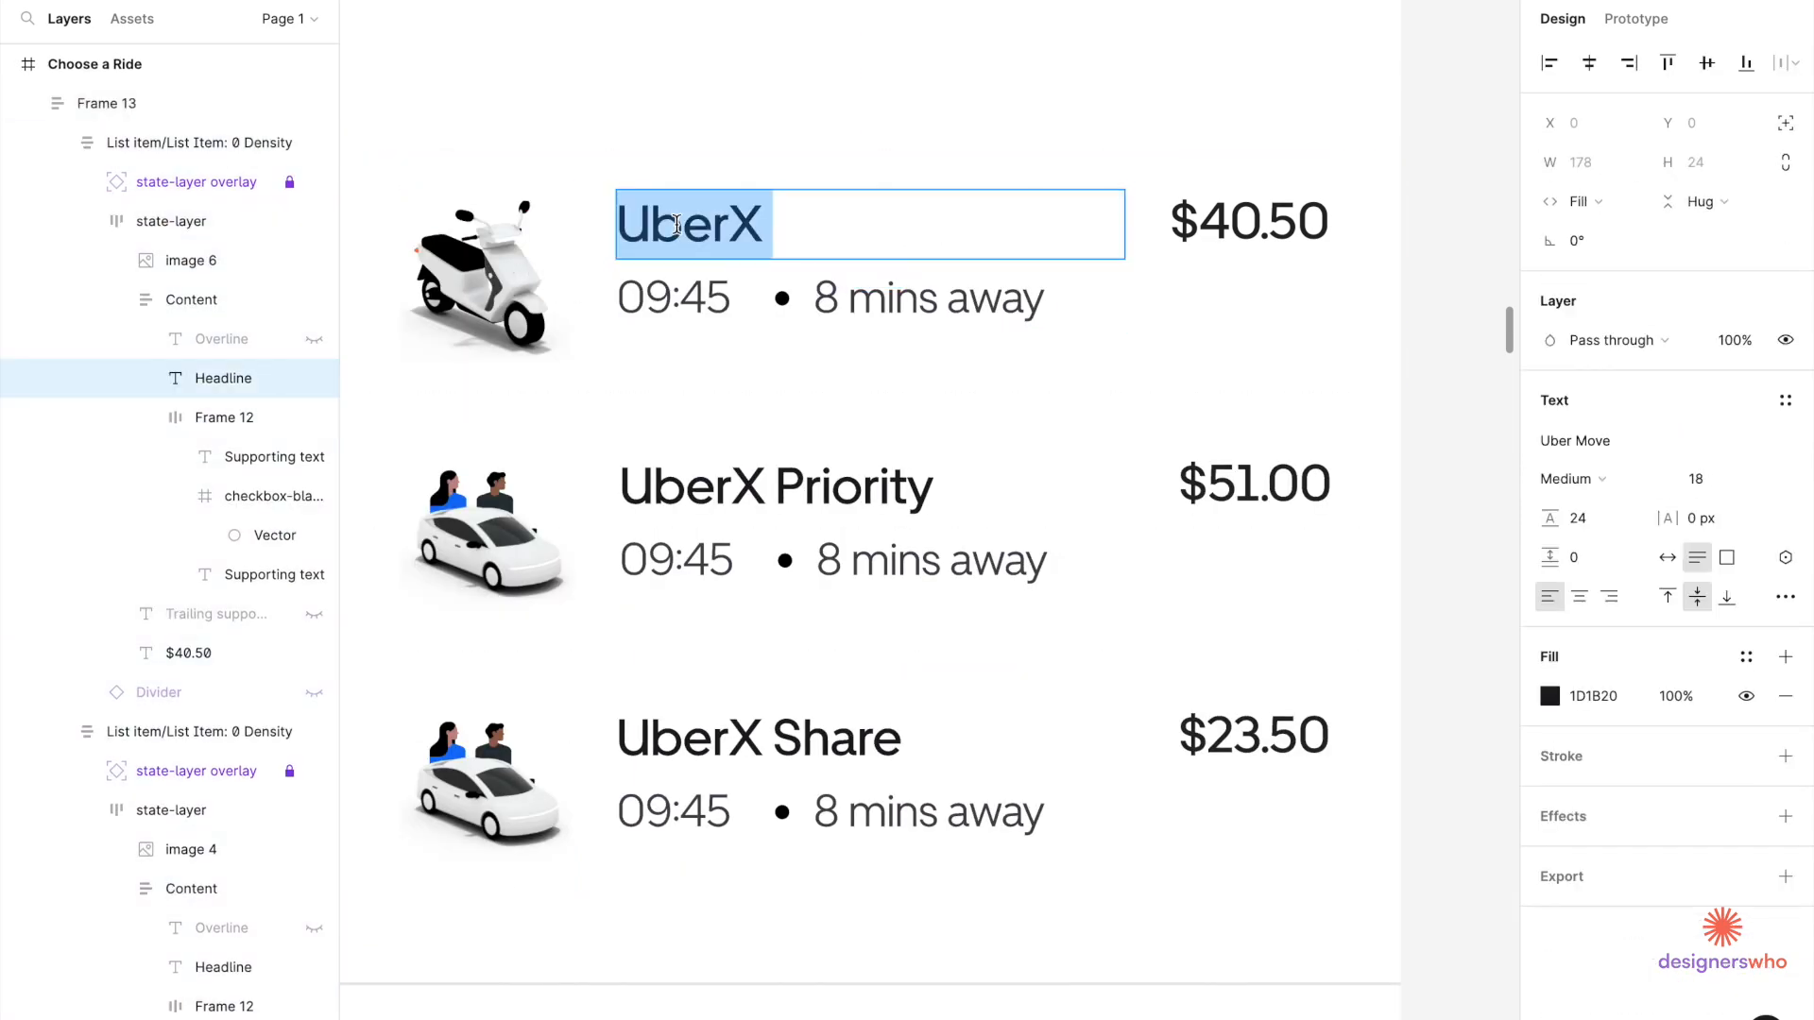
{"action": "type", "text": "Packa"}
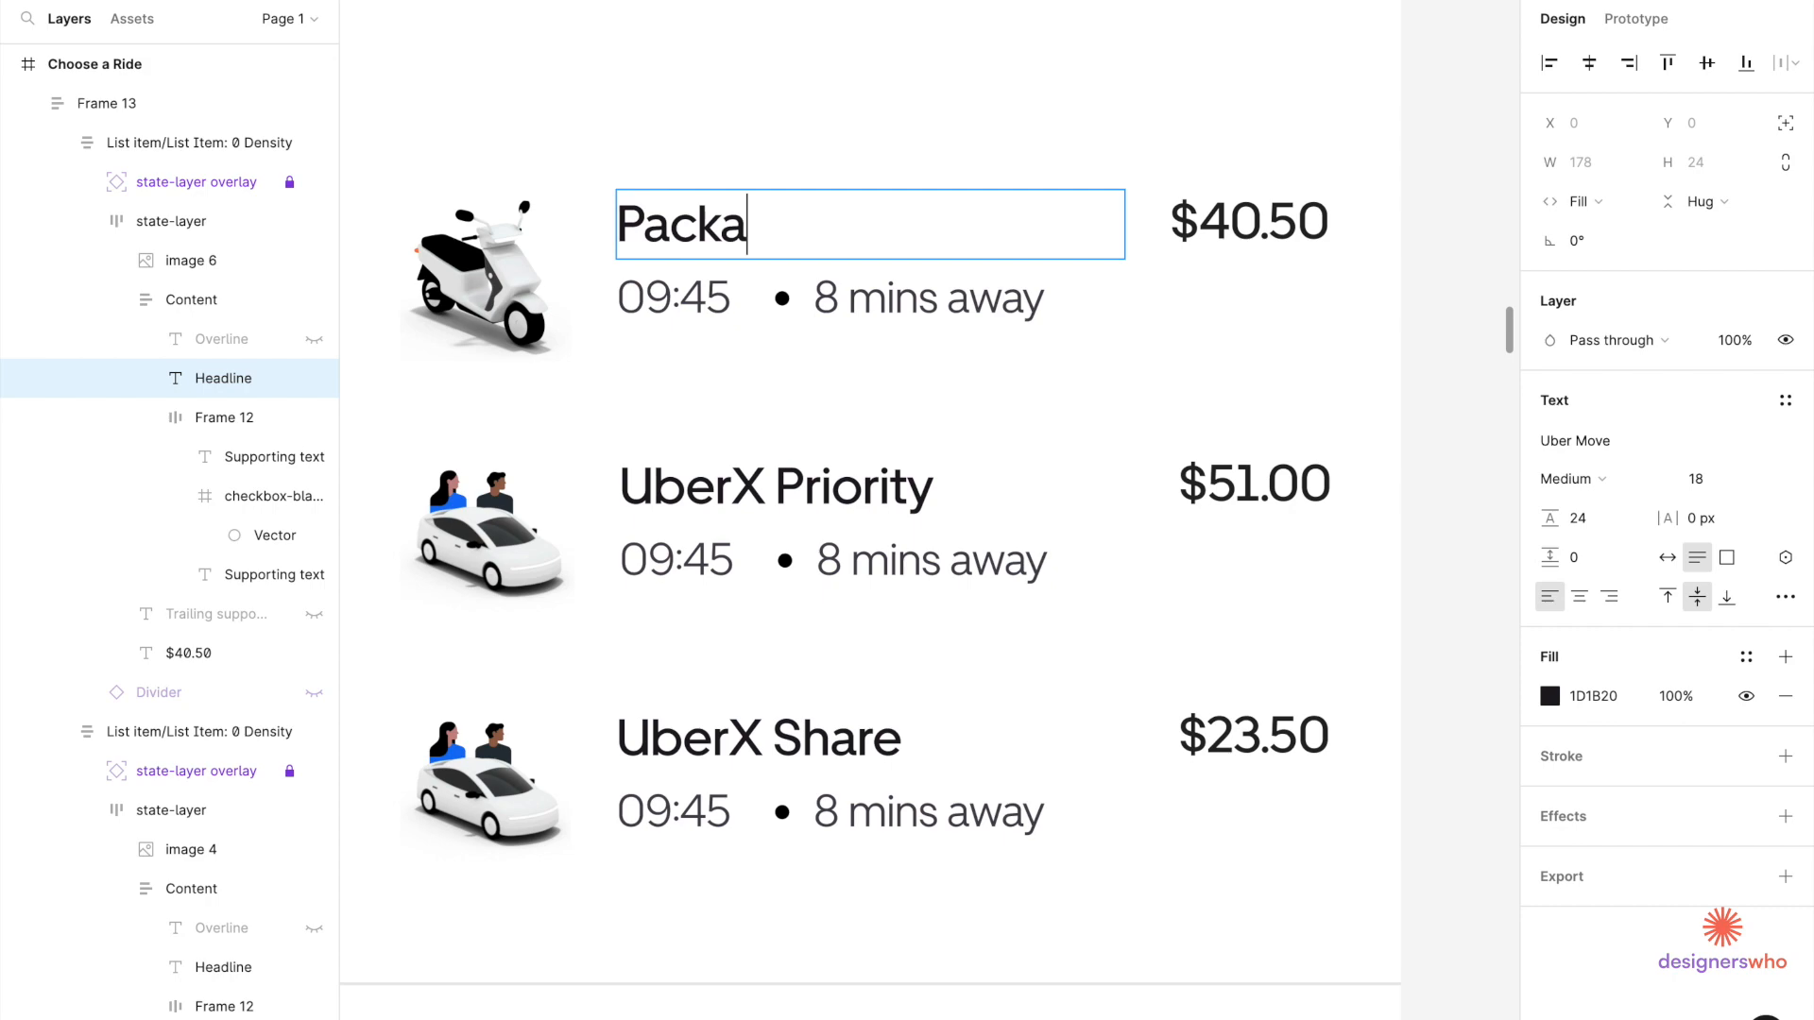
{"action": "key", "text": "Escape"}
{"action": "scroll", "coordinate": [614, 448], "scroll_direction": "down", "scroll_amount": 10}
{"action": "scroll", "coordinate": [614, 449], "scroll_direction": "right", "scroll_amount": 7}
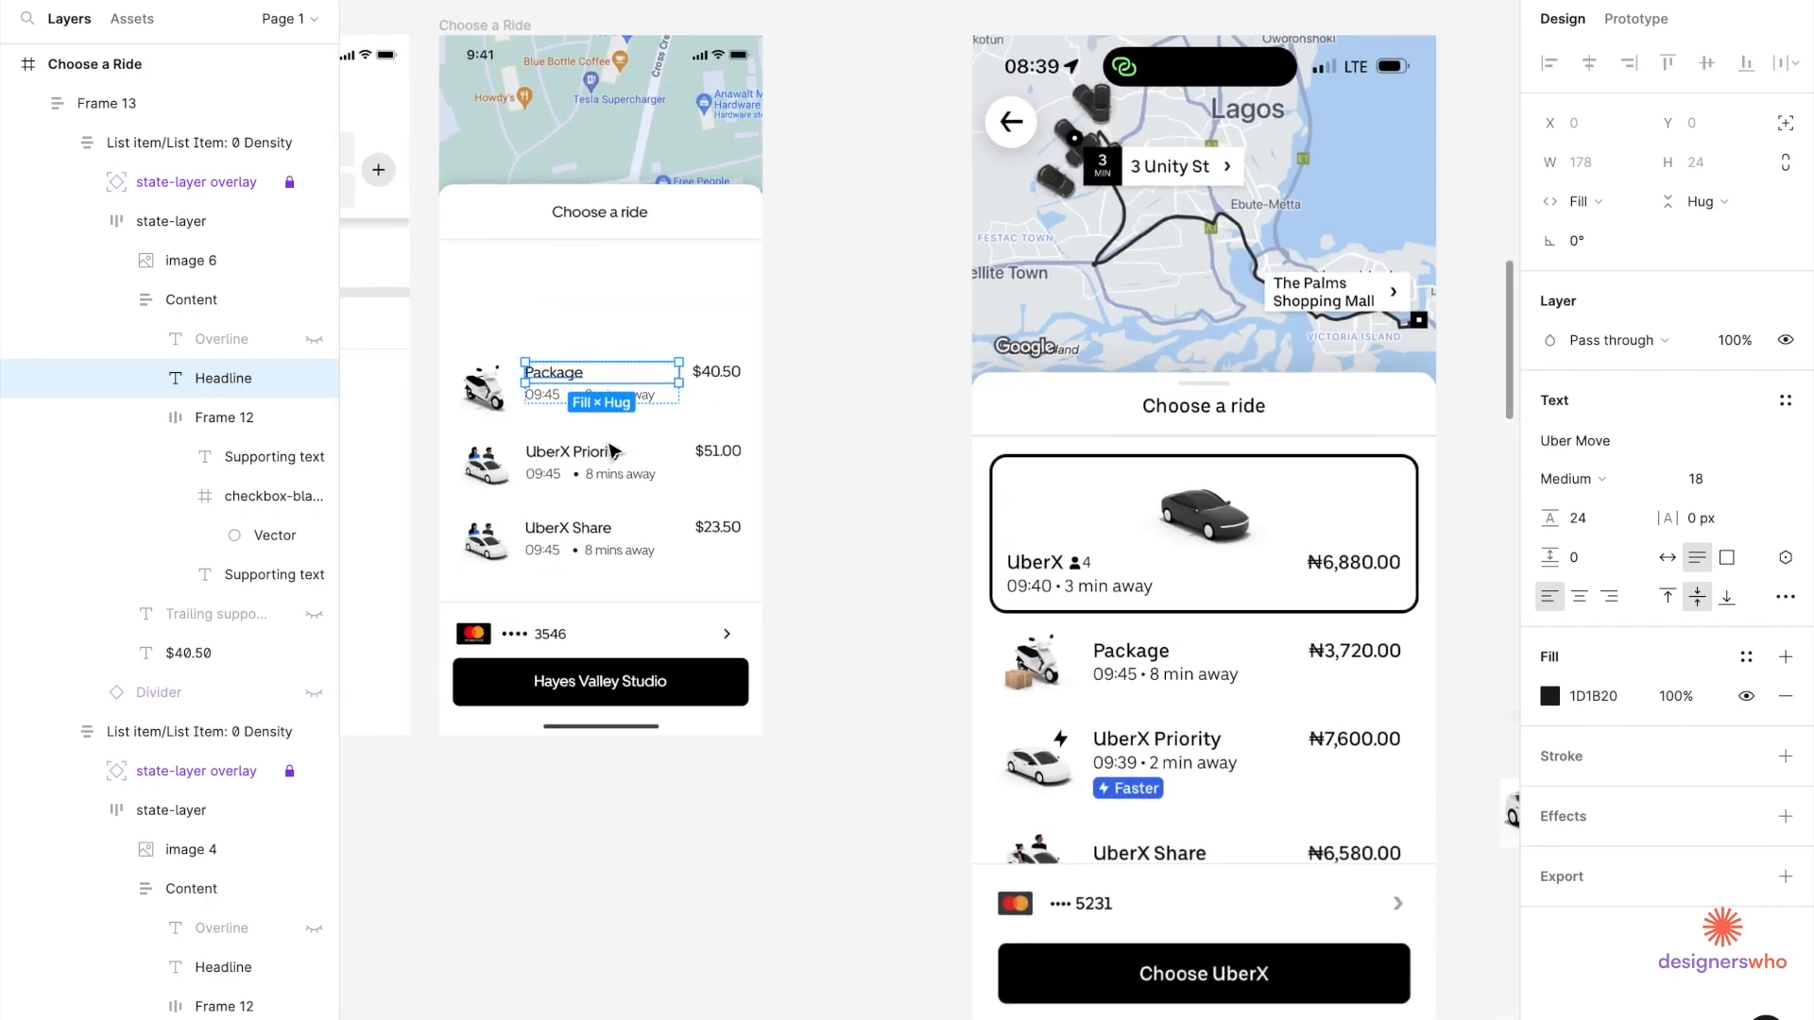
{"action": "scroll", "coordinate": [862, 895], "scroll_direction": "down", "scroll_amount": 5}
{"action": "scroll", "coordinate": [863, 896], "scroll_direction": "left", "scroll_amount": 1}
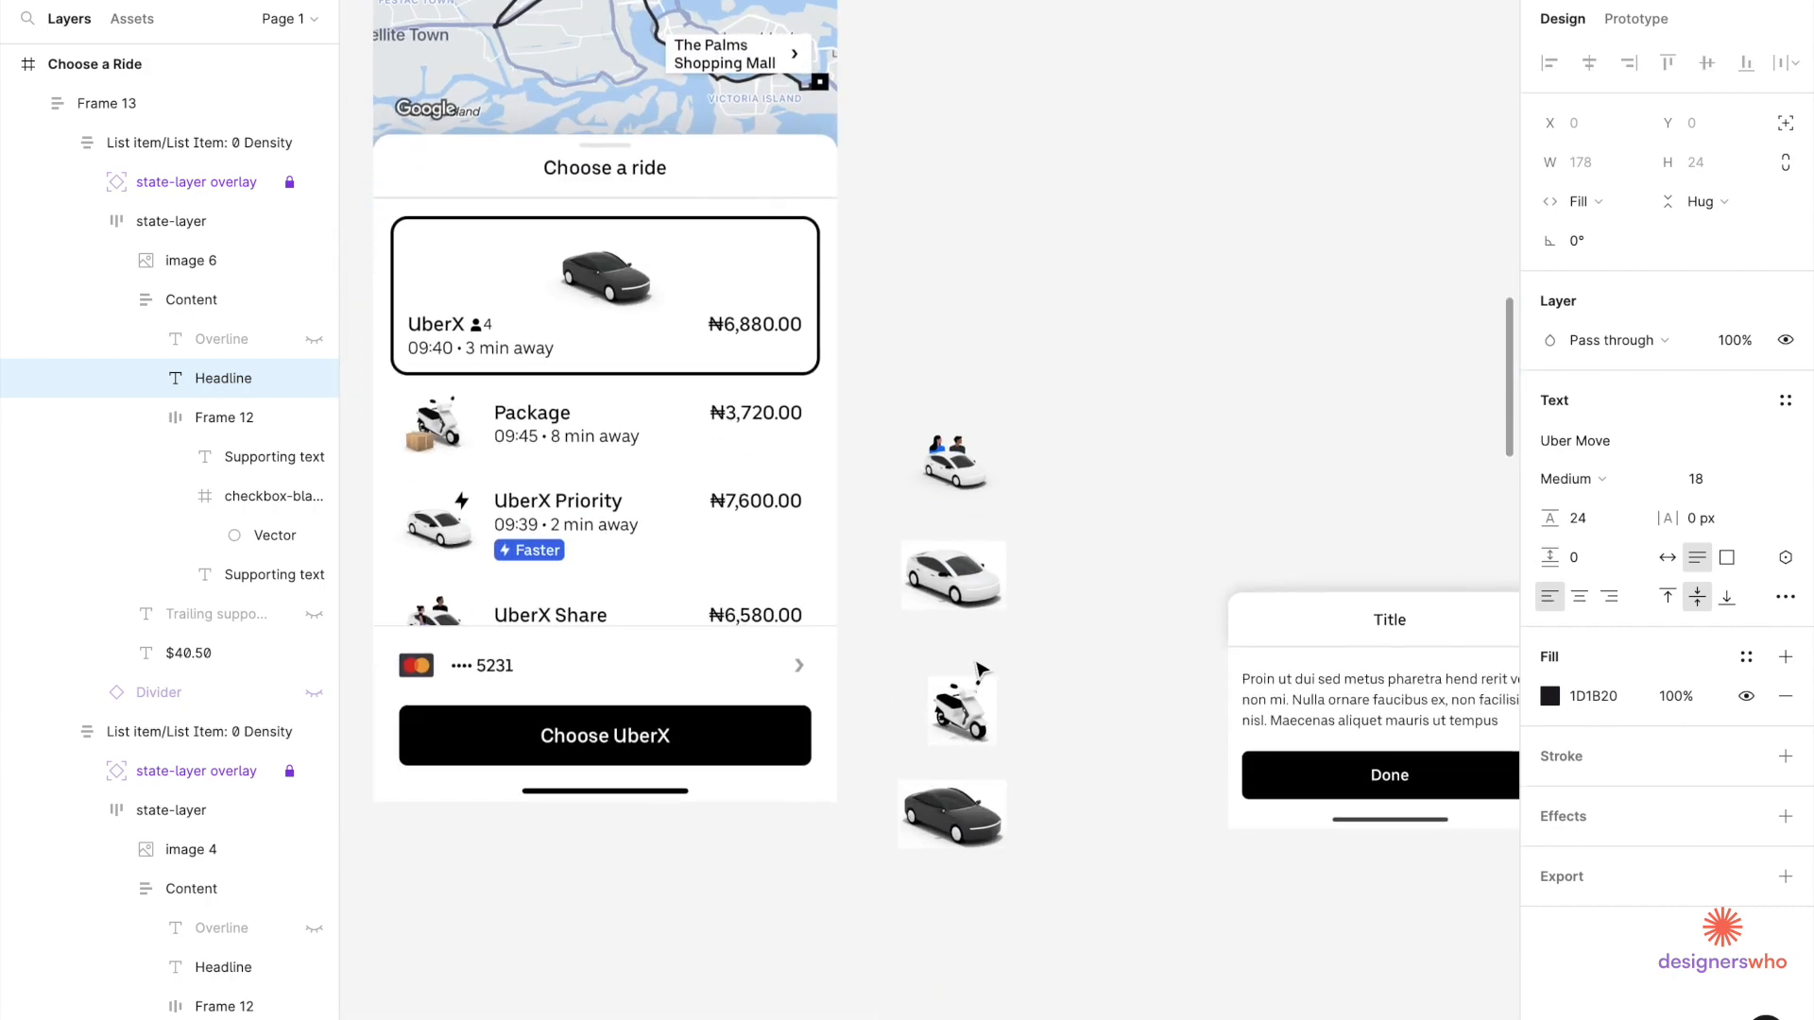
Paste the plain white car image into the UberX Priority row, ahead of its text.
{"action": "left_click", "coordinate": [978, 595]}
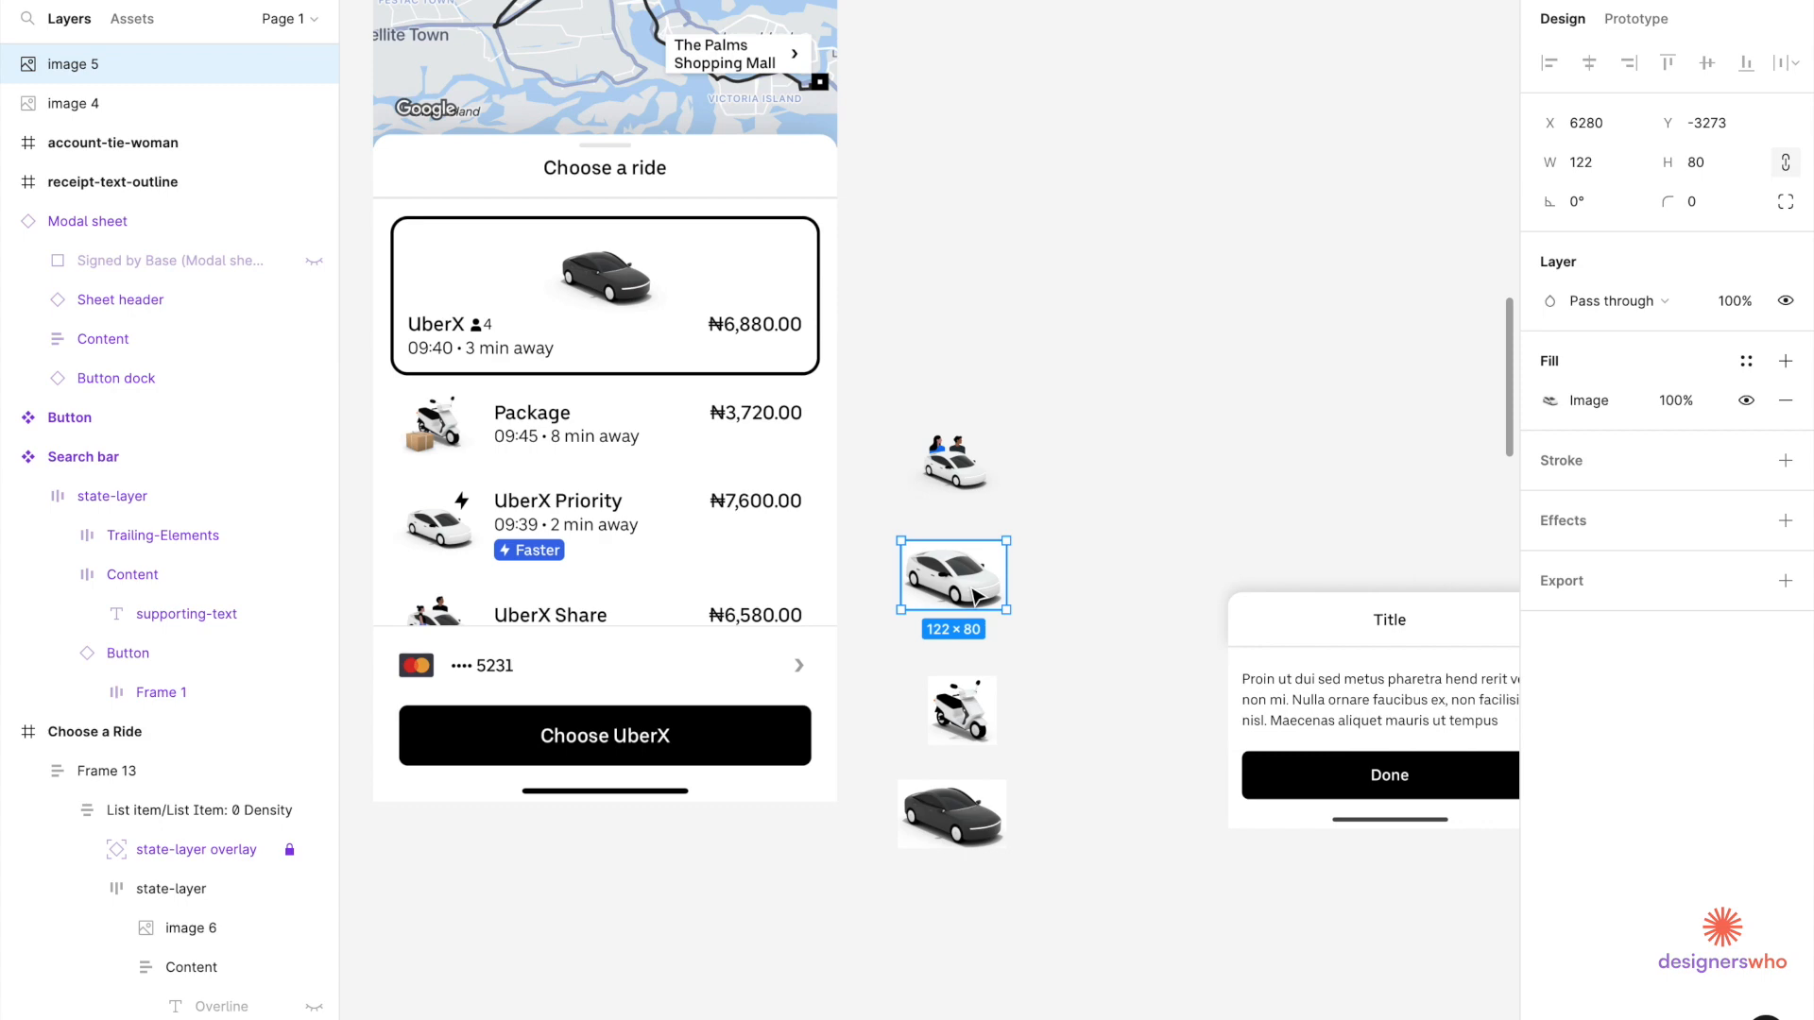
{"action": "scroll", "coordinate": [945, 397], "scroll_direction": "left", "scroll_amount": 10}
{"action": "scroll", "coordinate": [897, 208], "scroll_direction": "up", "scroll_amount": 5}
{"action": "left_click", "coordinate": [905, 202]}
{"action": "left_click", "coordinate": [905, 201]}
{"action": "scroll", "coordinate": [902, 198], "scroll_direction": "right", "scroll_amount": 5}
{"action": "scroll", "coordinate": [902, 198], "scroll_direction": "up", "scroll_amount": 2}
{"action": "key", "text": "ctrl+v"}
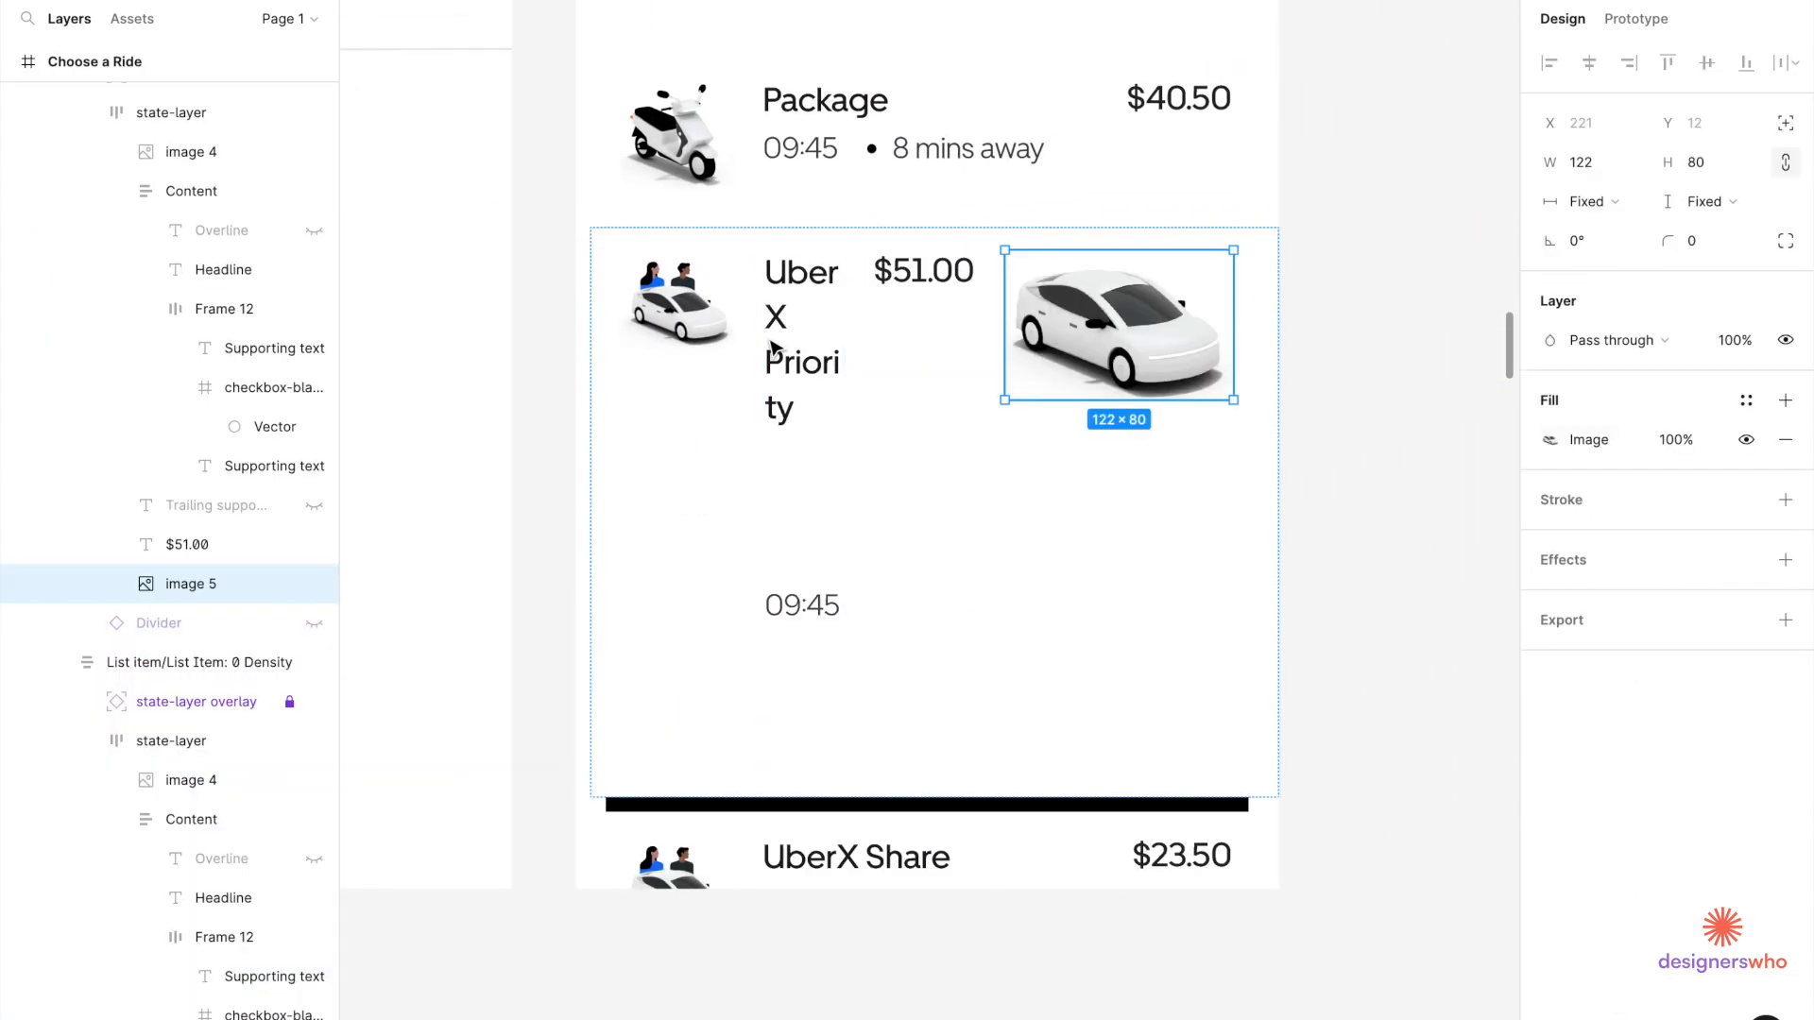
{"action": "key", "text": "Left"}
{"action": "key", "text": "Left"}
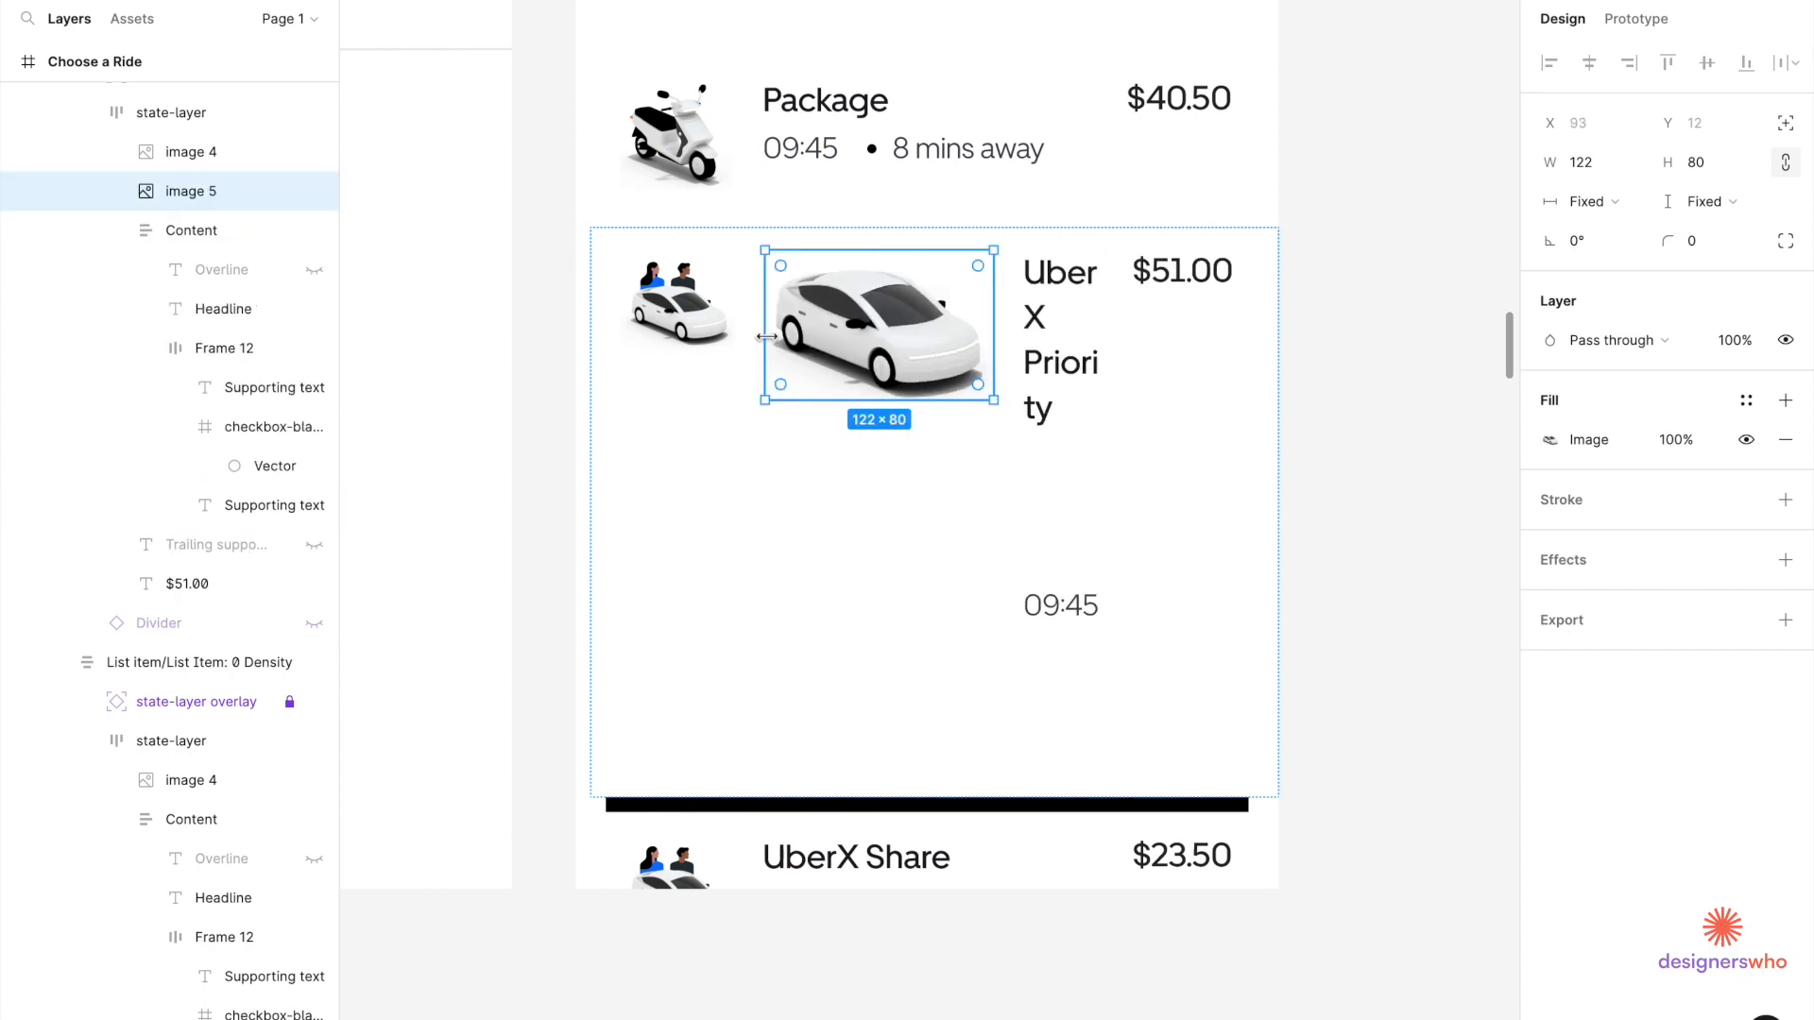
Resize the white car to 60 px wide with locked proportions and delete the old passenger car.
{"action": "left_click", "coordinate": [1609, 167]}
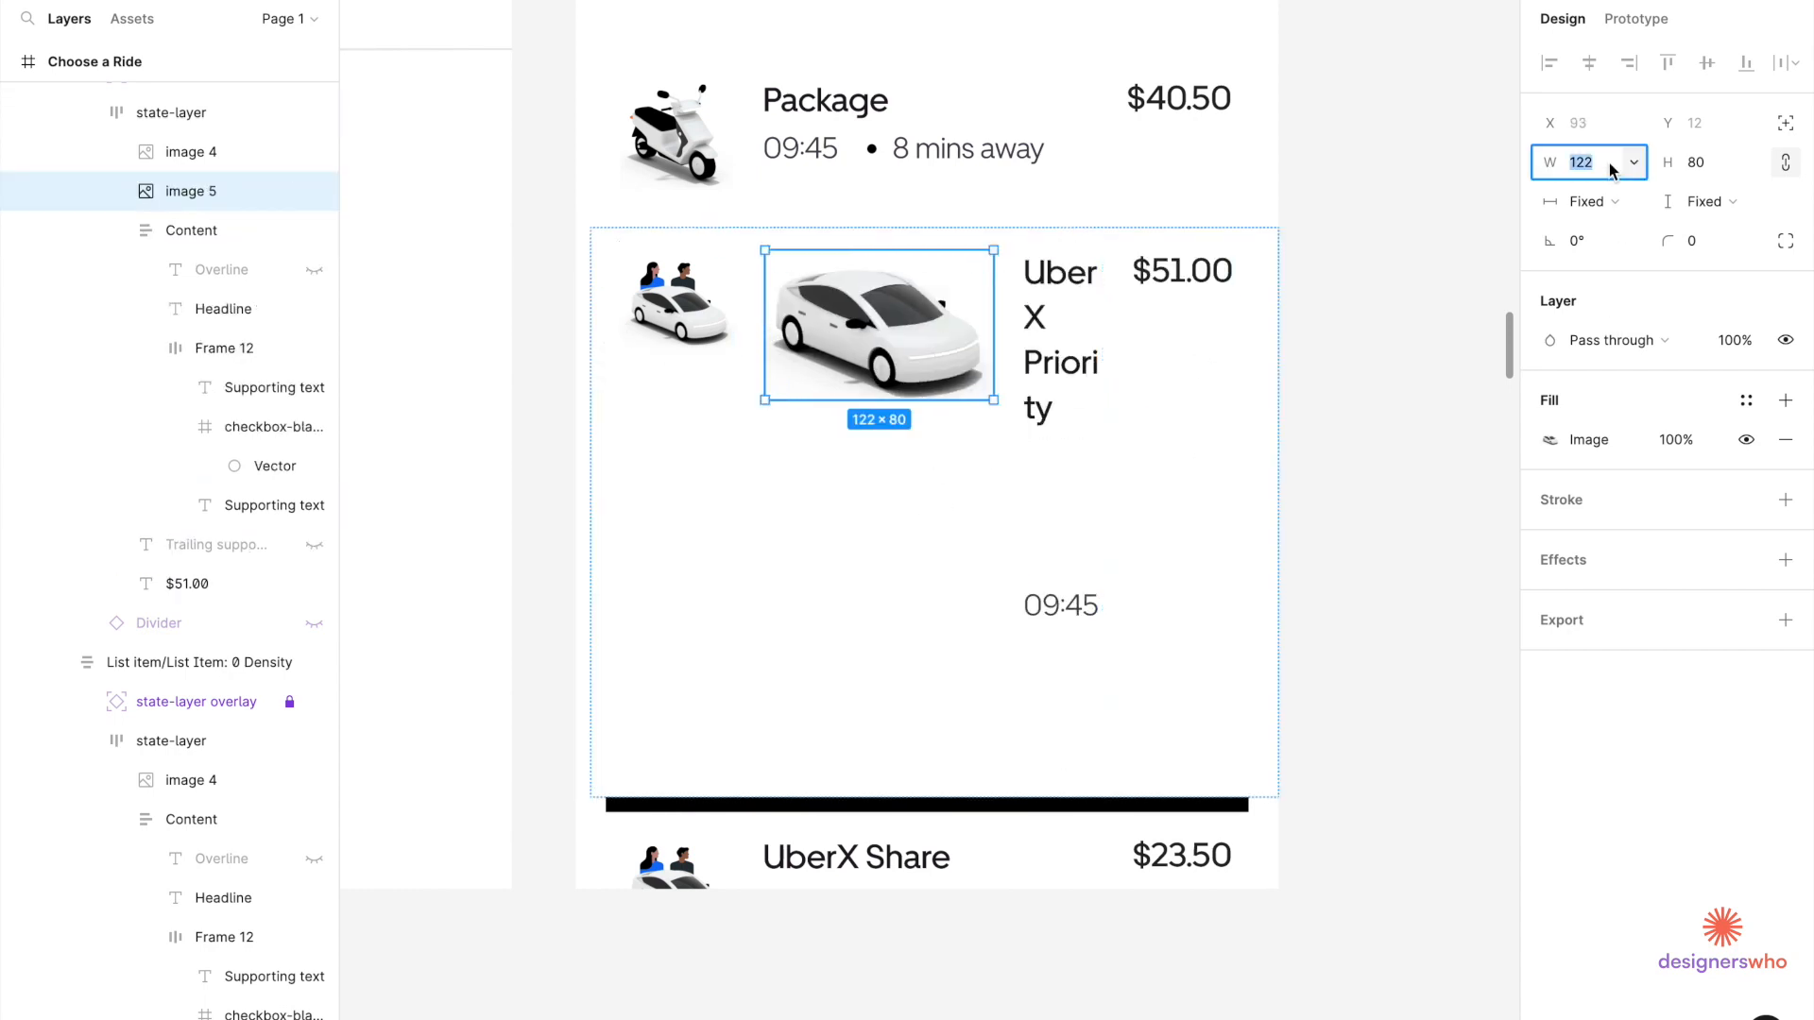
{"action": "left_click", "coordinate": [1785, 165]}
{"action": "key", "text": "Return"}
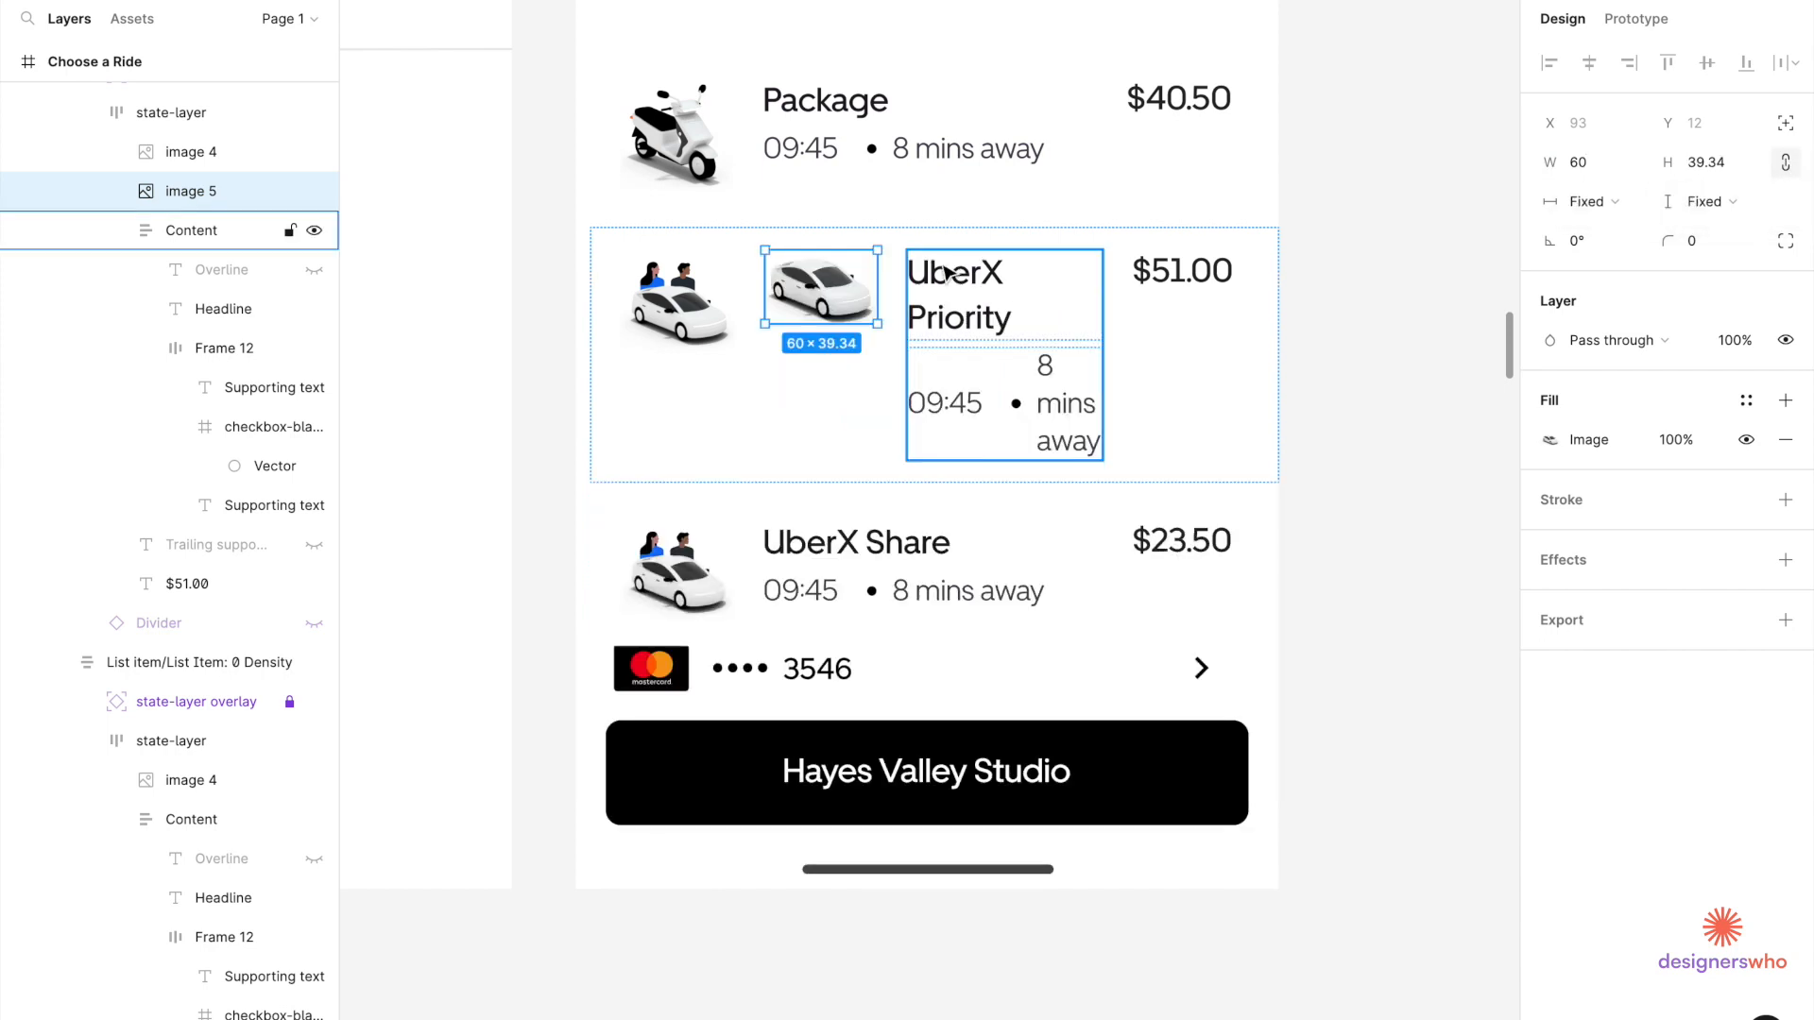
{"action": "scroll", "coordinate": [765, 307], "scroll_direction": "up", "scroll_amount": 3}
{"action": "left_click", "coordinate": [828, 424]}
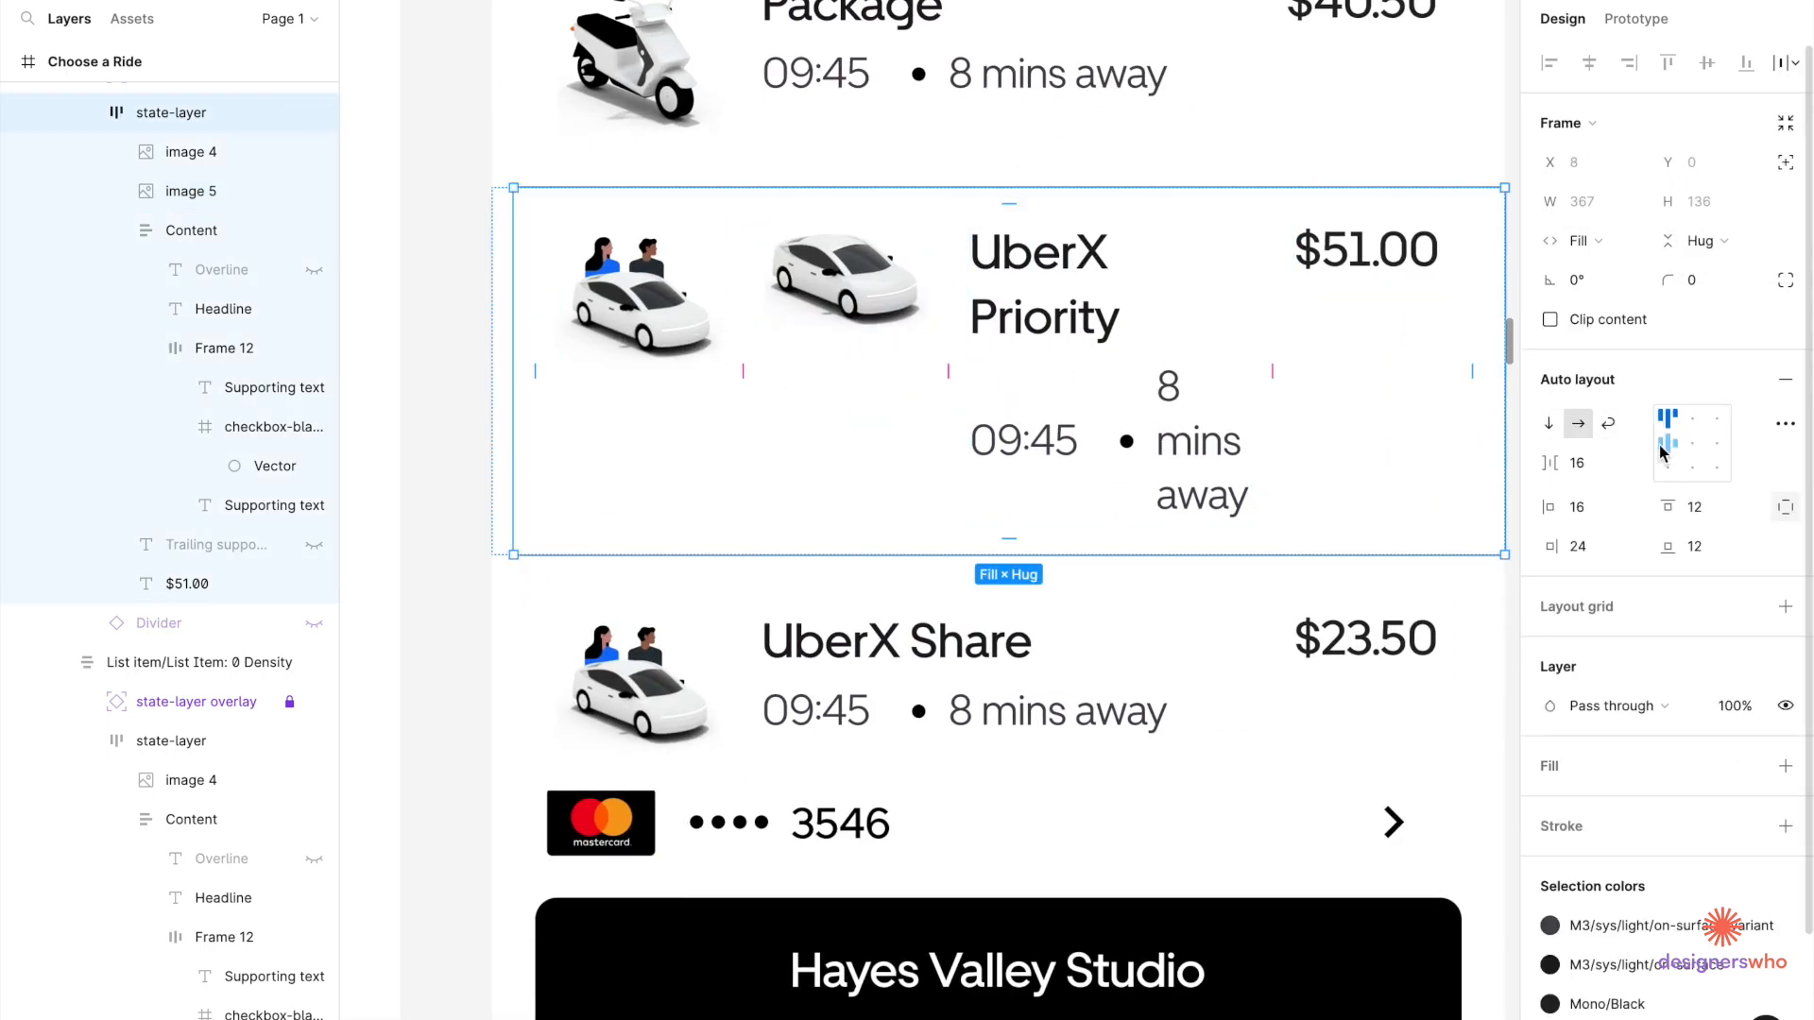
{"action": "left_click", "coordinate": [812, 307]}
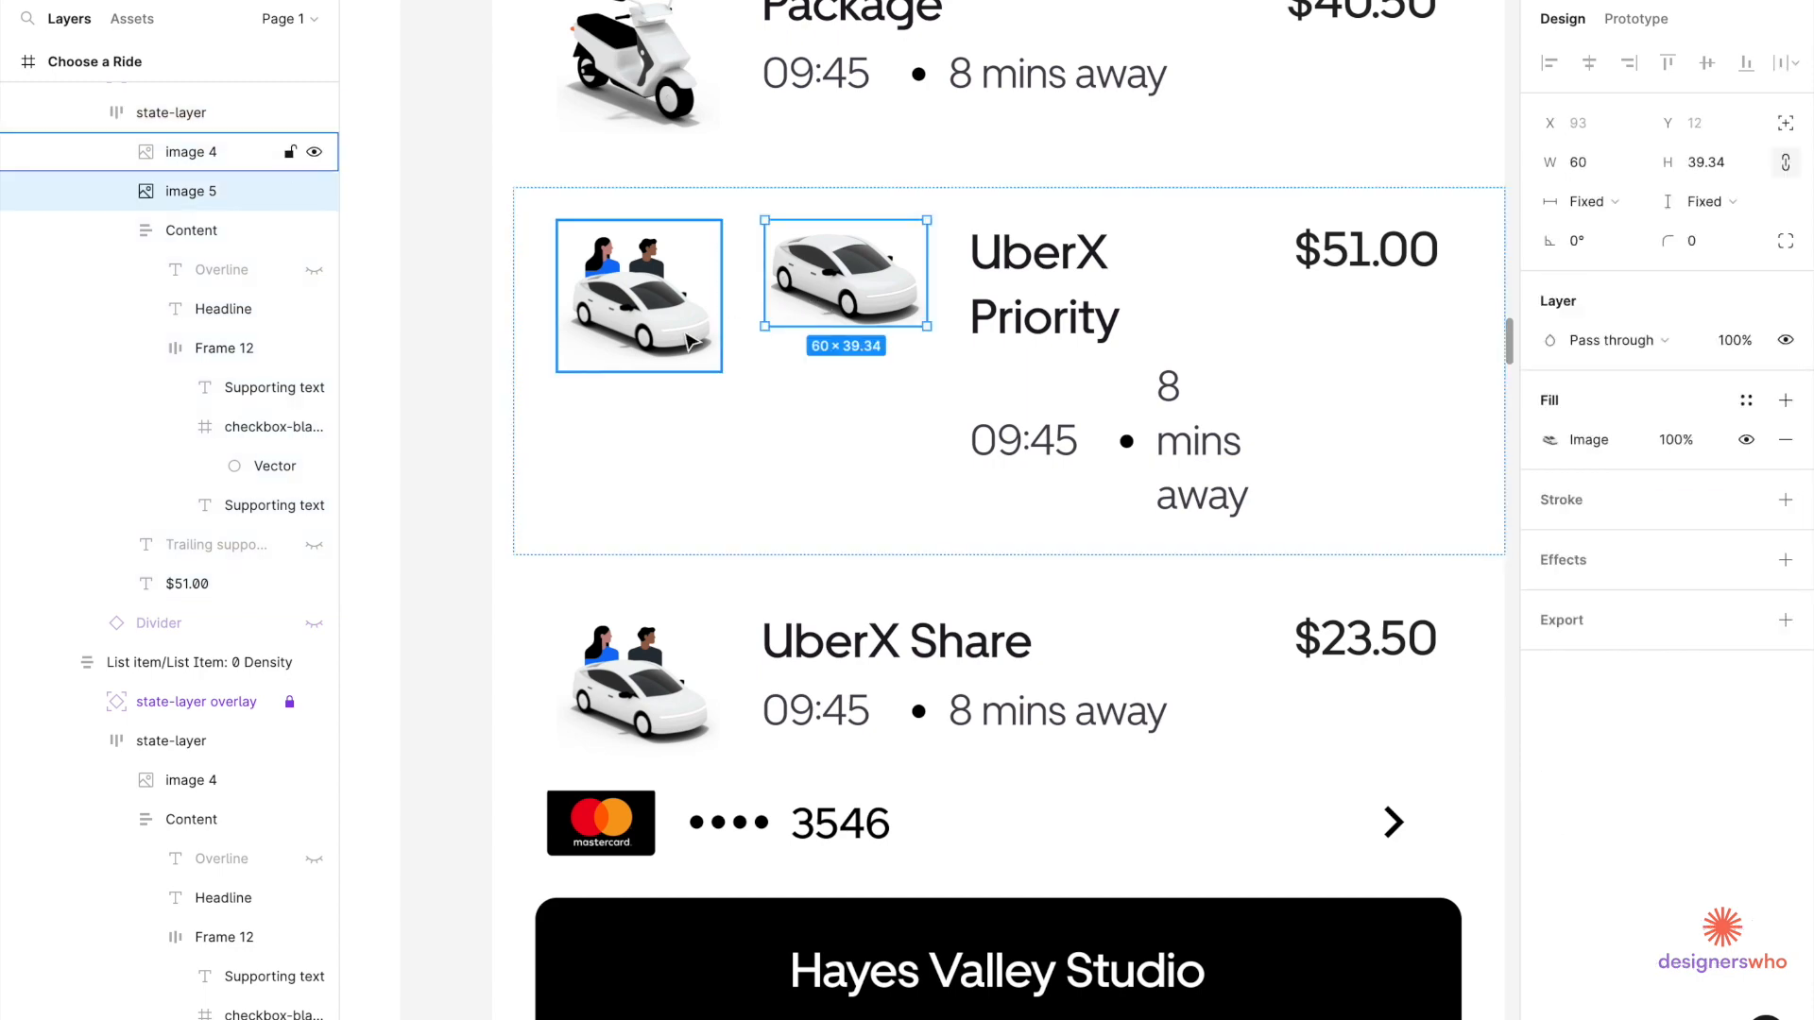
{"action": "left_click", "coordinate": [690, 342]}
{"action": "key", "text": "Delete"}
{"action": "scroll", "coordinate": [749, 349], "scroll_direction": "down", "scroll_amount": 5}
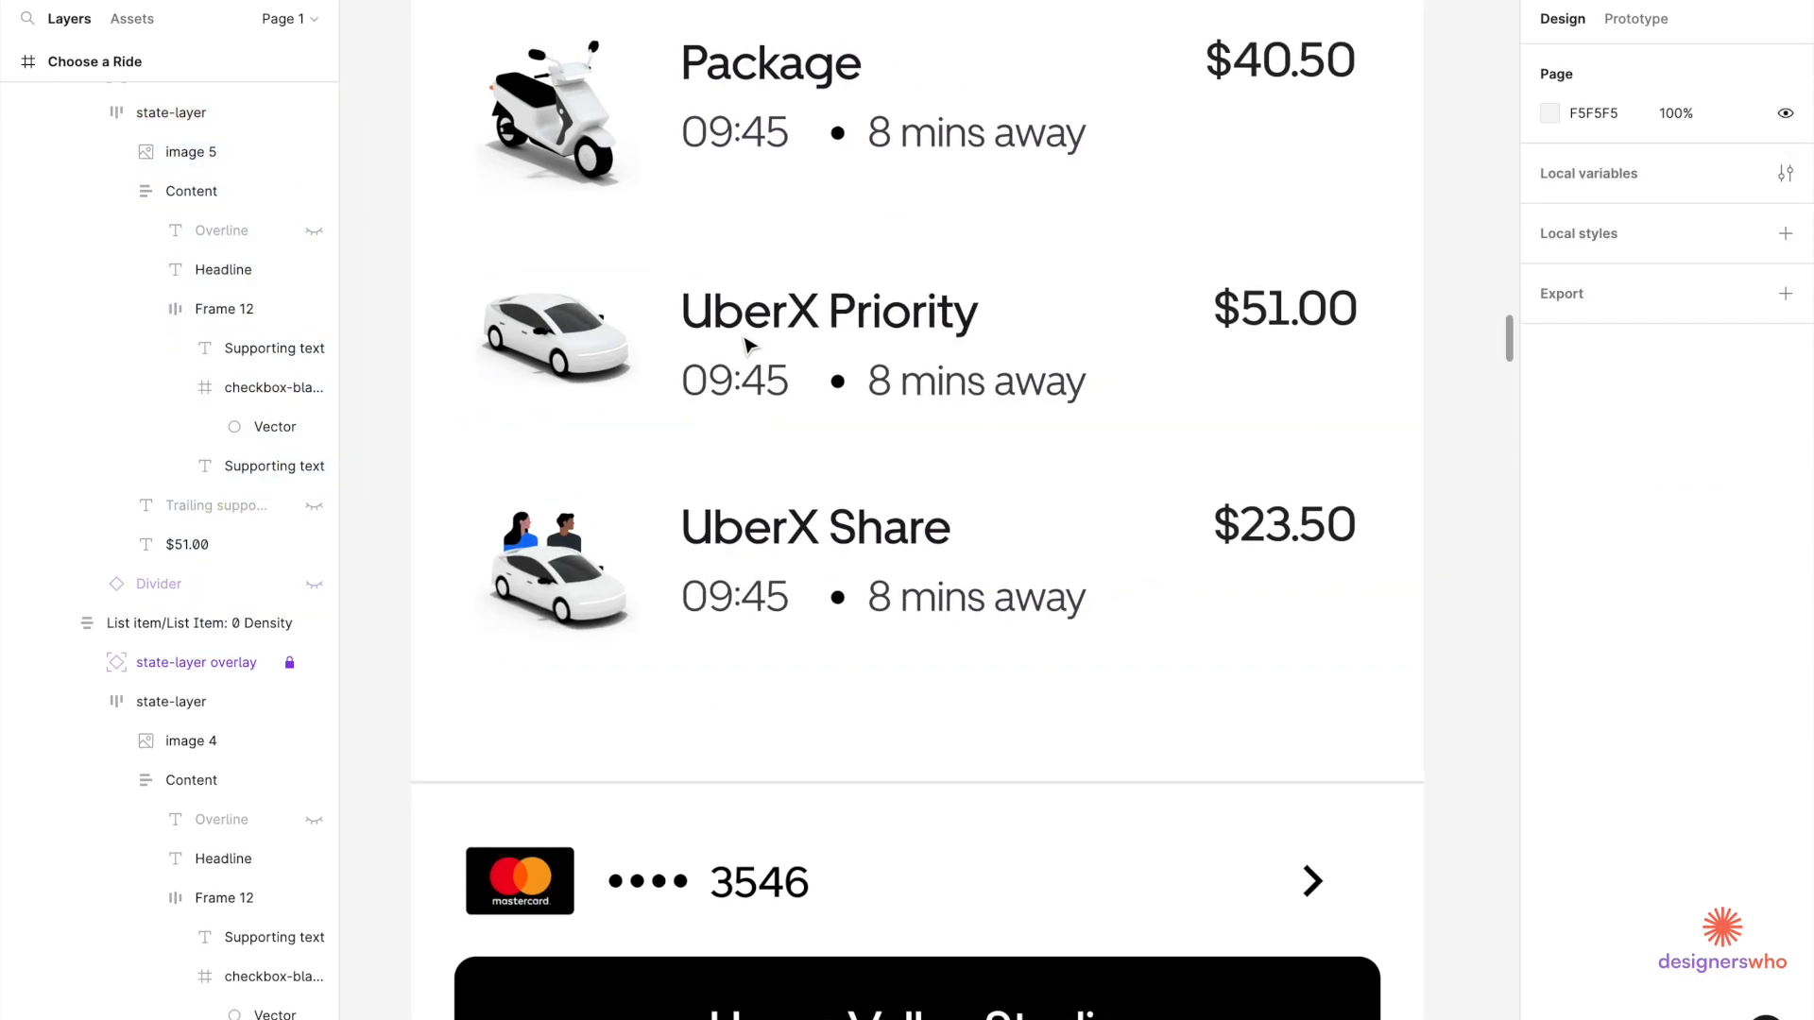
Change UberX Priority's arrival time to '2 mins away'.
{"action": "scroll", "coordinate": [845, 349], "scroll_direction": "down", "scroll_amount": 3}
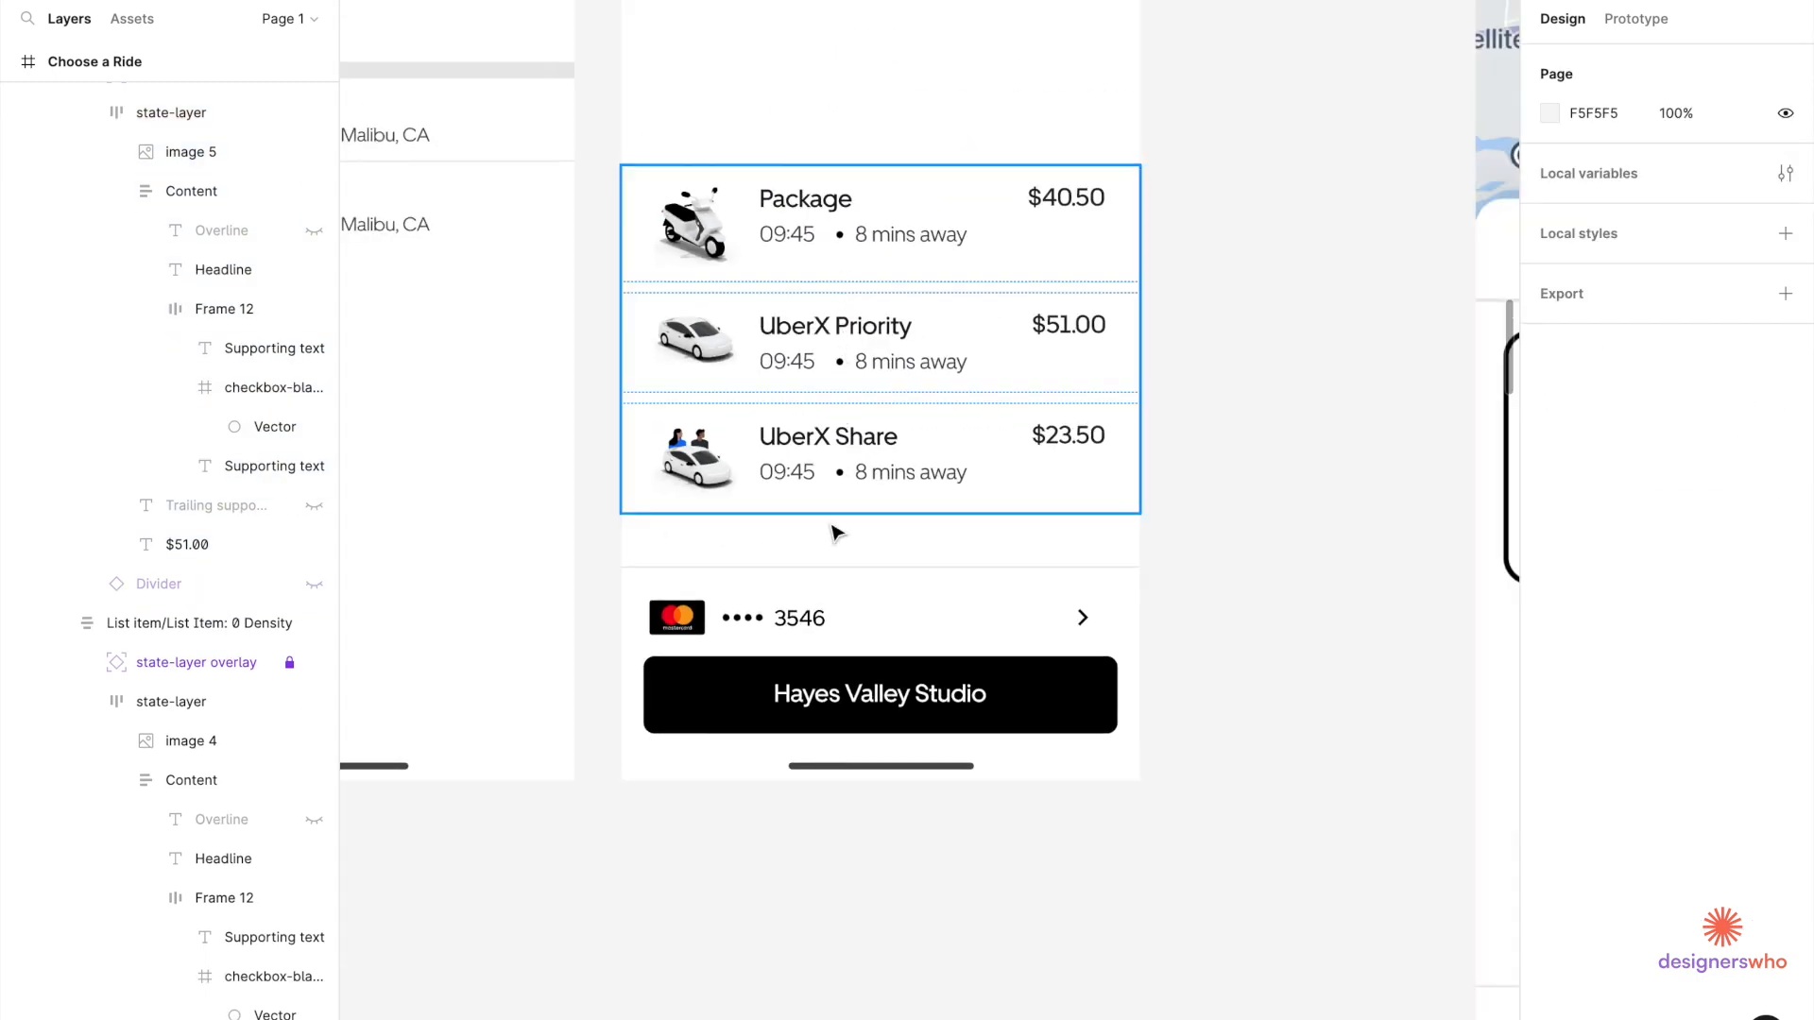
{"action": "scroll", "coordinate": [836, 534], "scroll_direction": "down", "scroll_amount": 5}
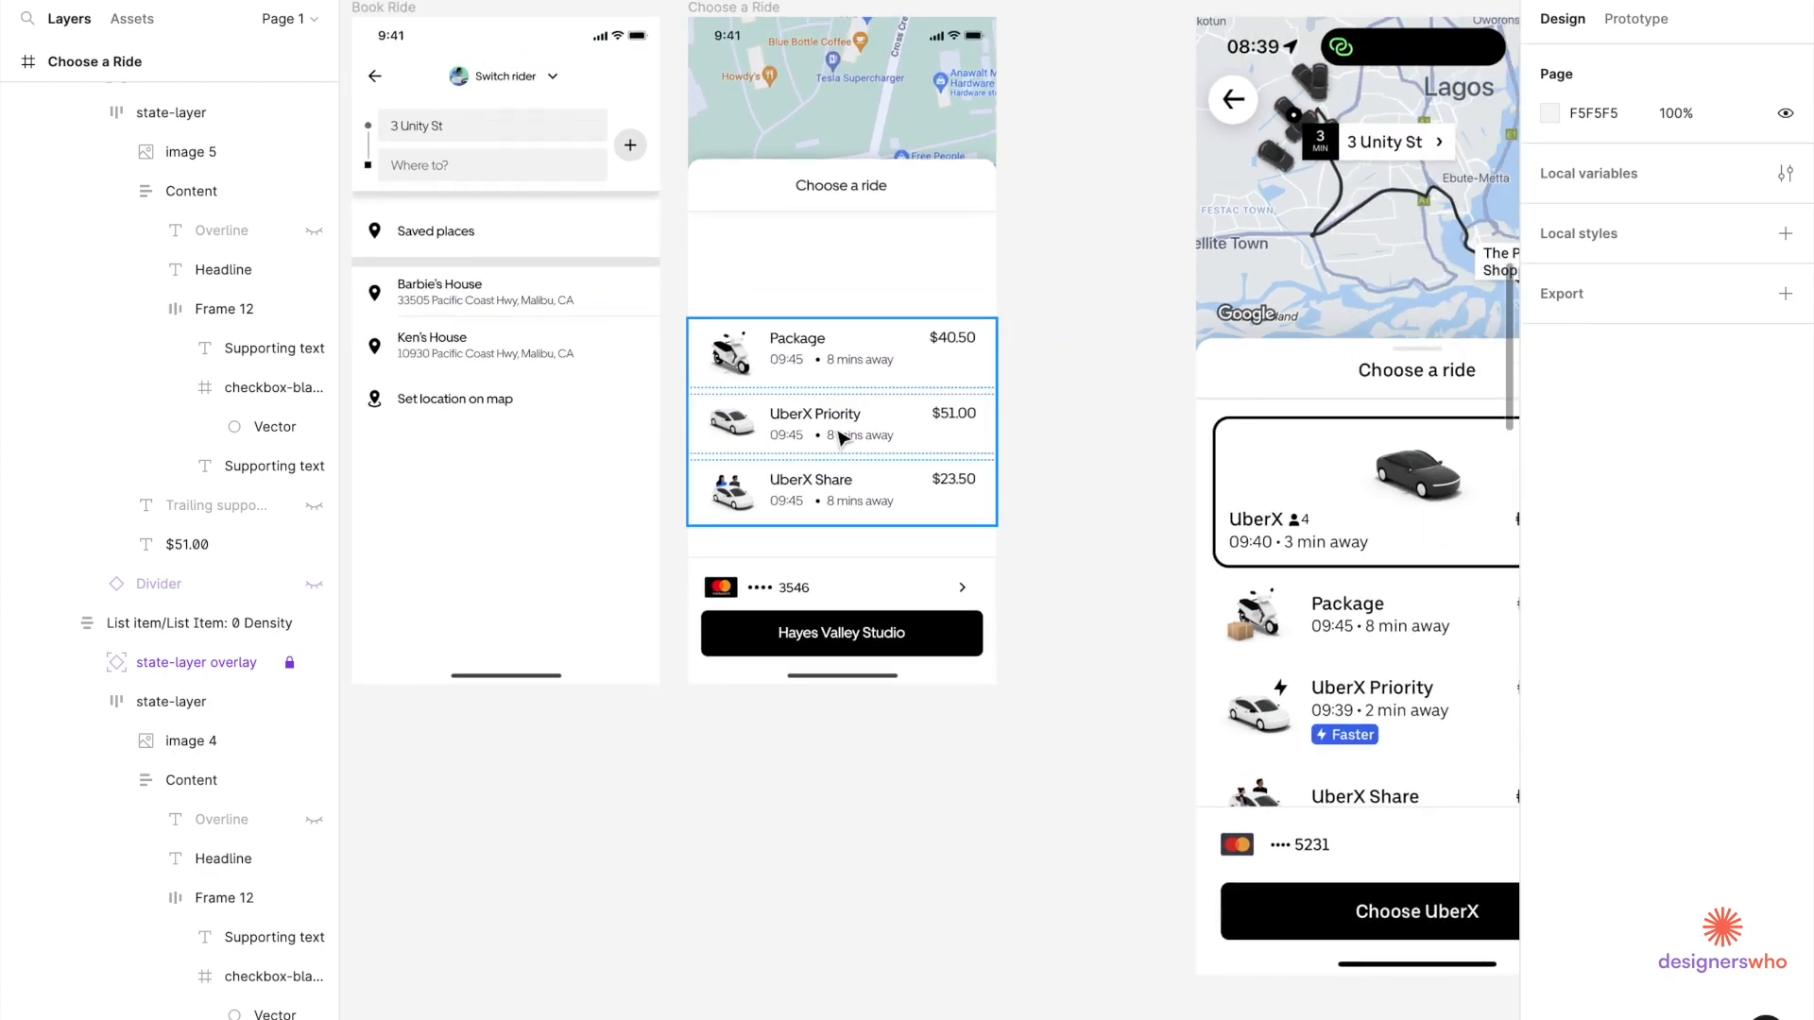
{"action": "double_click", "coordinate": [838, 438]}
{"action": "double_click", "coordinate": [838, 437]}
{"action": "scroll", "coordinate": [839, 437], "scroll_direction": "up", "scroll_amount": 3}
{"action": "type", "text": "2"}
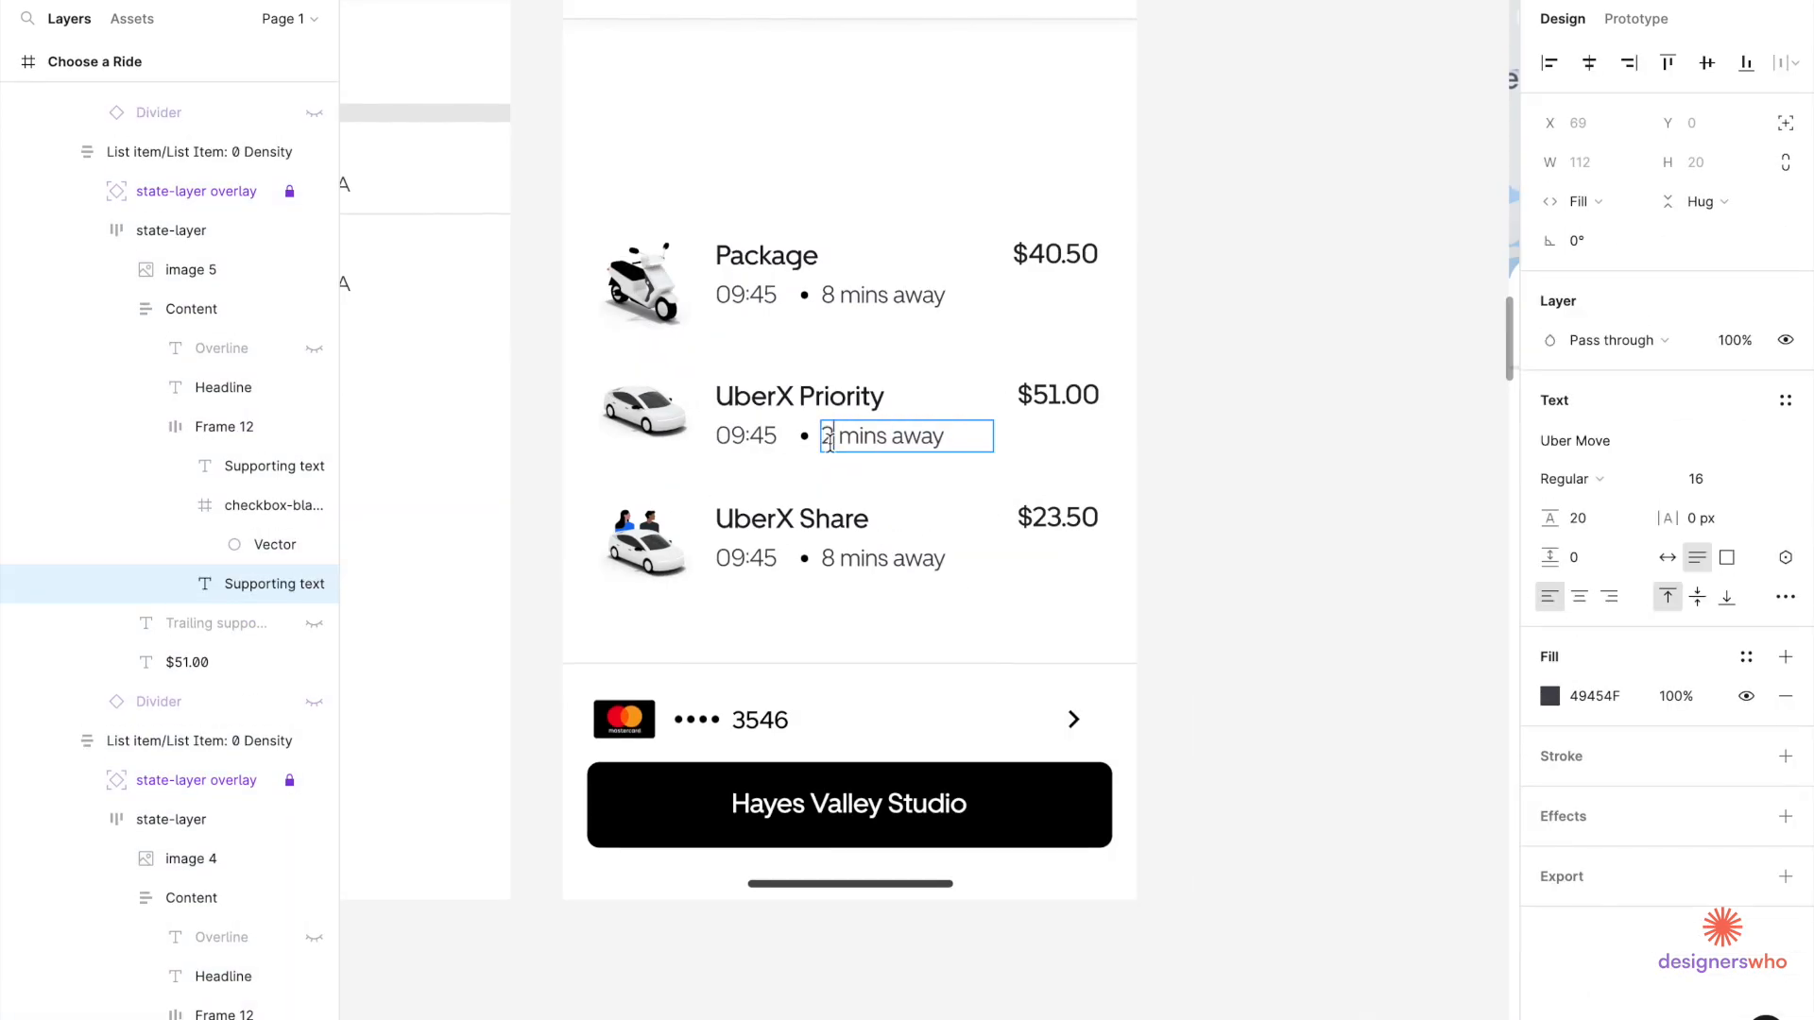
Change UberX Share's arrival time to '12 mins away'.
{"action": "double_click", "coordinate": [828, 558]}
{"action": "key", "text": "BackSpace"}
{"action": "type", "text": "7"}
{"action": "key", "text": "BackSpace"}
{"action": "type", "text": "12"}
{"action": "left_click", "coordinate": [1319, 463]}
Pan around the canvas to compare the ride list with the reference.
{"action": "scroll", "coordinate": [1319, 463], "scroll_direction": "down", "scroll_amount": 5}
{"action": "scroll", "coordinate": [1319, 463], "scroll_direction": "right", "scroll_amount": 5}
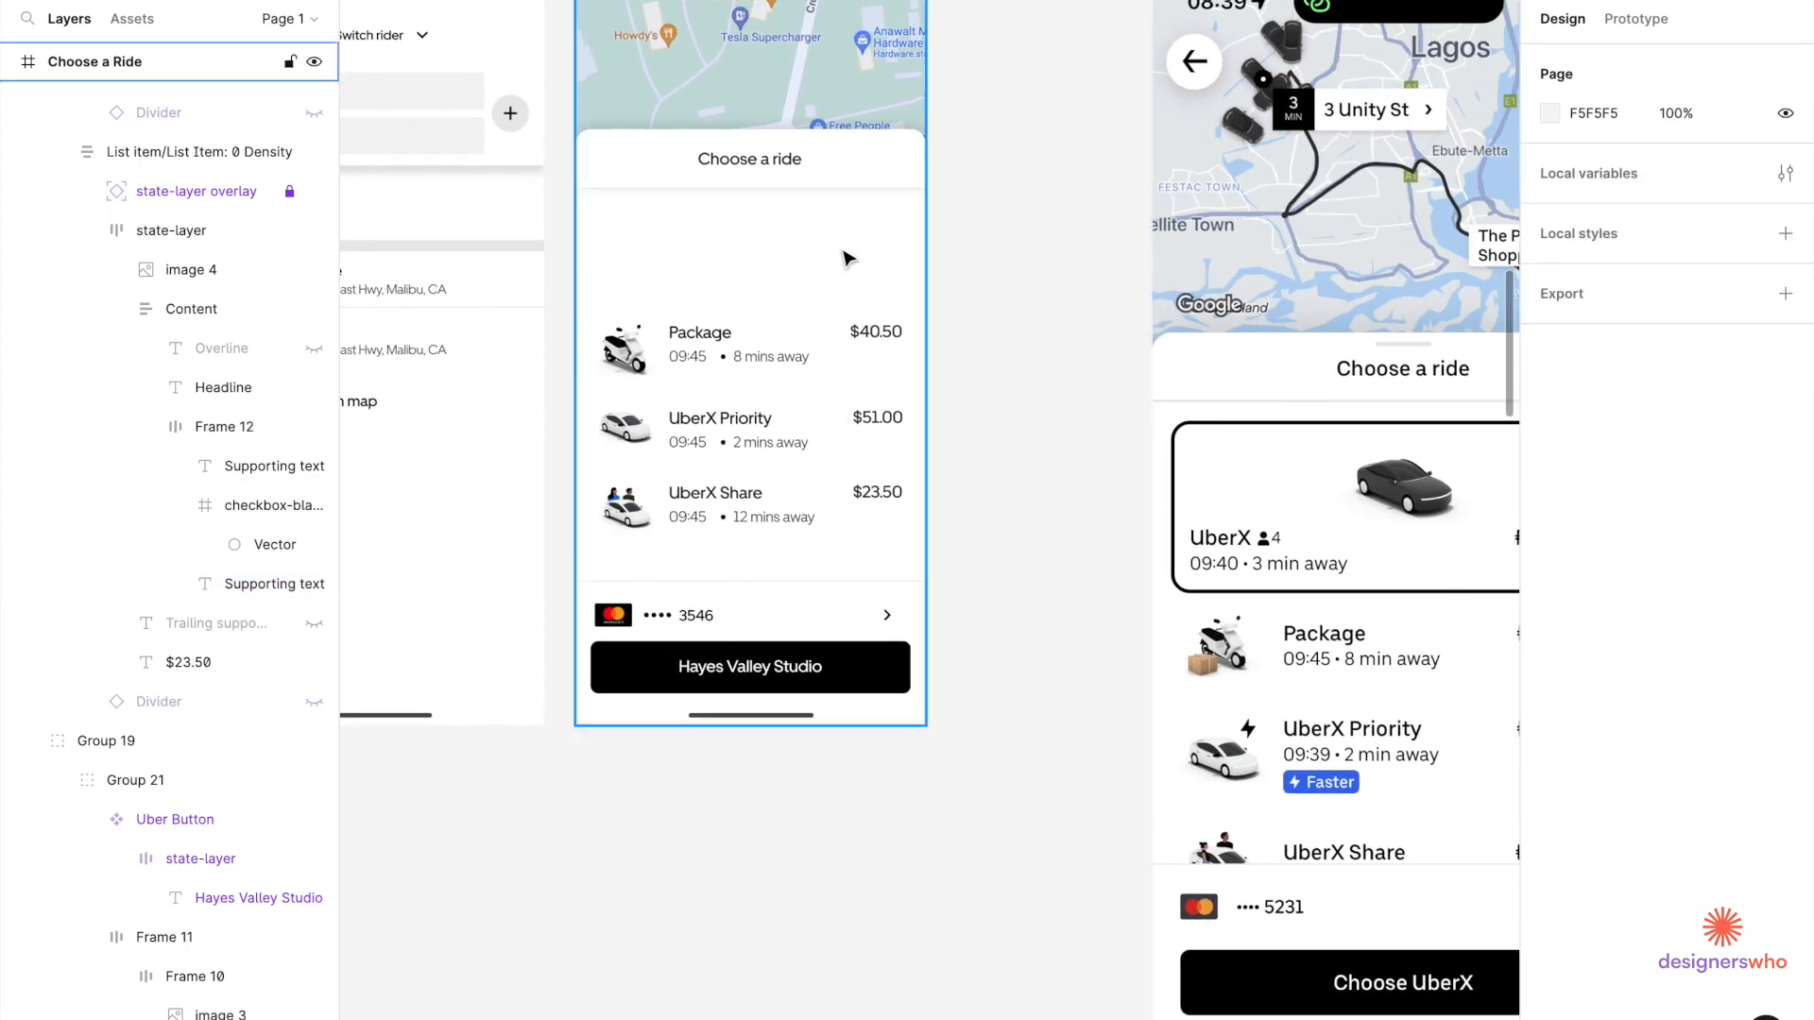
{"action": "scroll", "coordinate": [1216, 466], "scroll_direction": "down", "scroll_amount": 5}
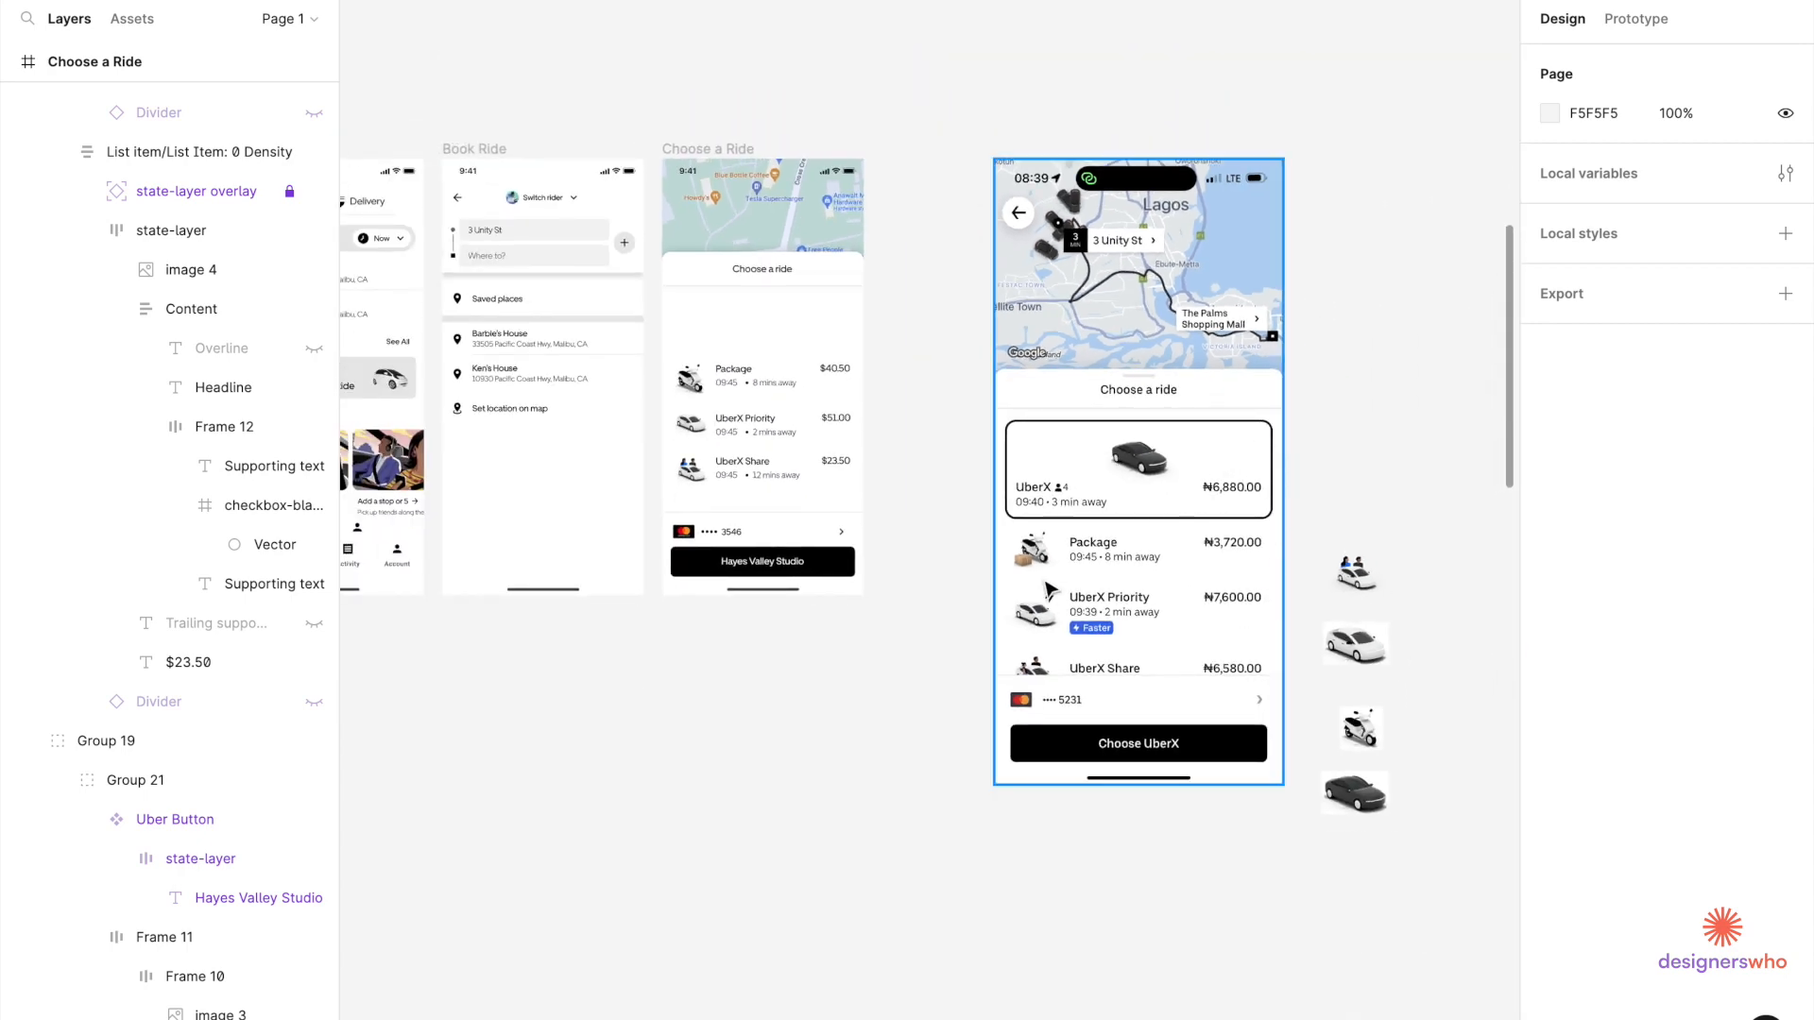
{"action": "scroll", "coordinate": [1047, 587], "scroll_direction": "right", "scroll_amount": 3}
{"action": "scroll", "coordinate": [977, 515], "scroll_direction": "up", "scroll_amount": 5}
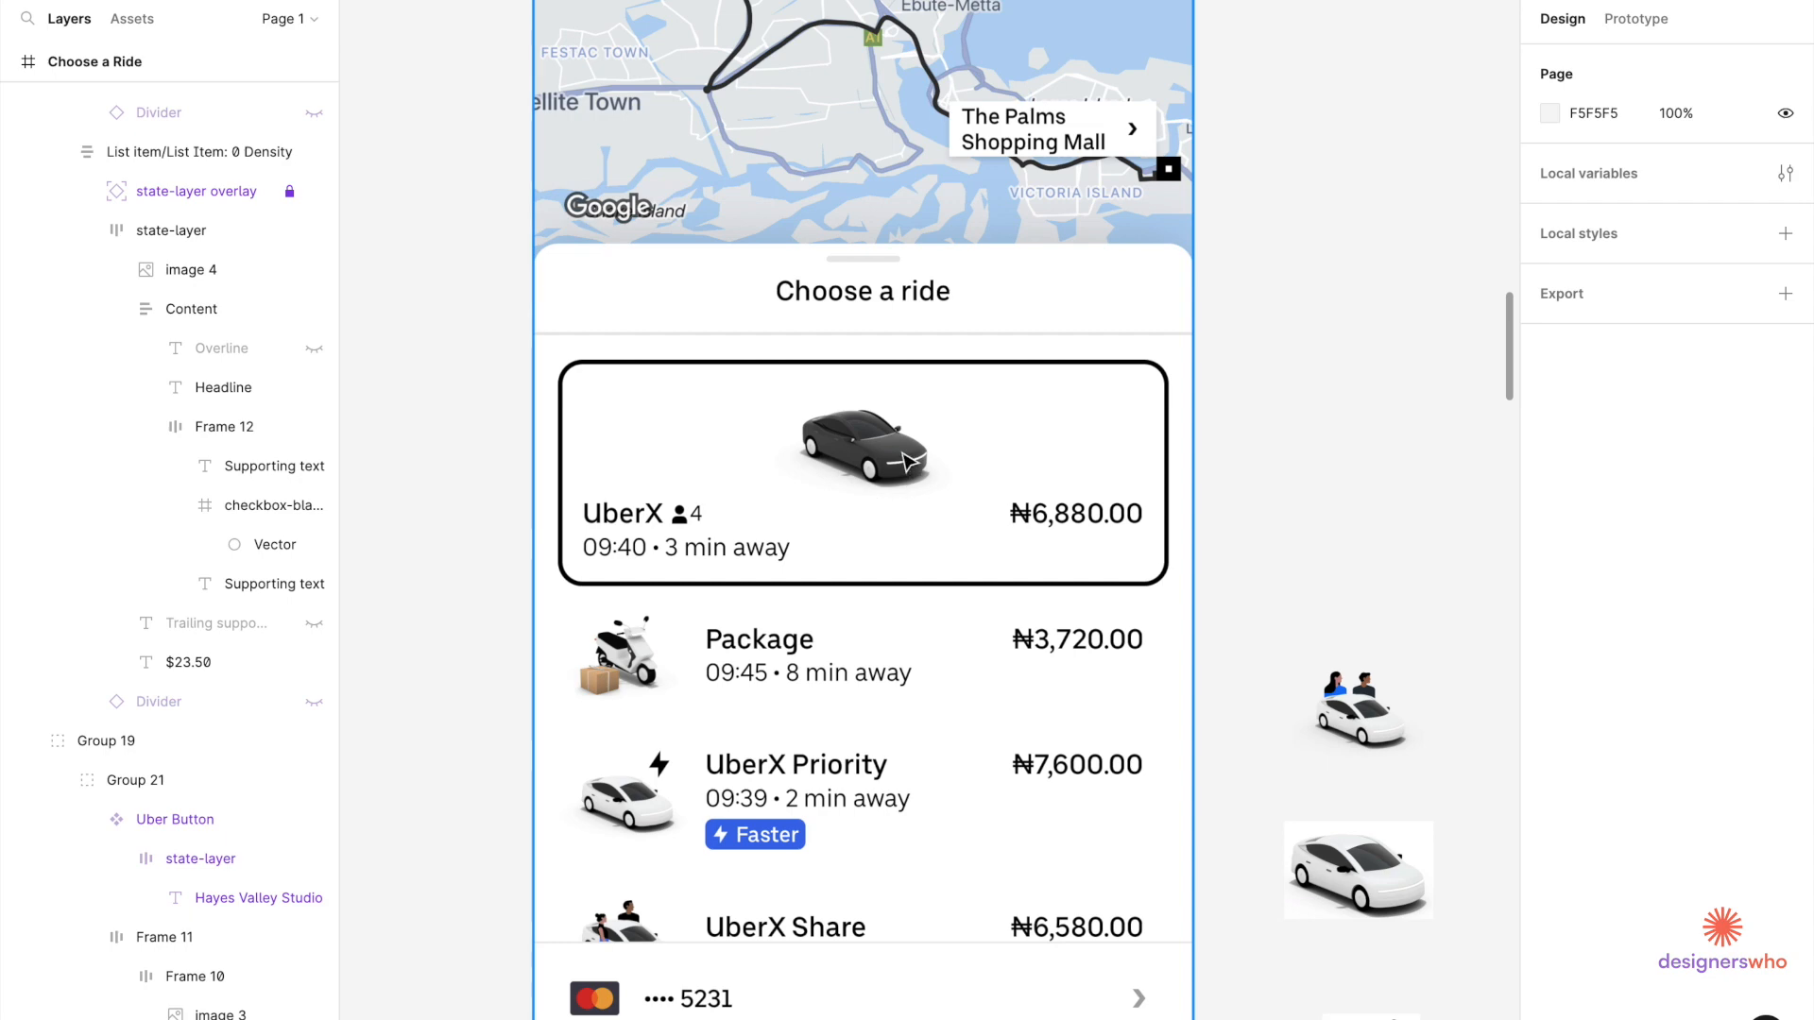
{"action": "scroll", "coordinate": [1135, 455], "scroll_direction": "down", "scroll_amount": 5}
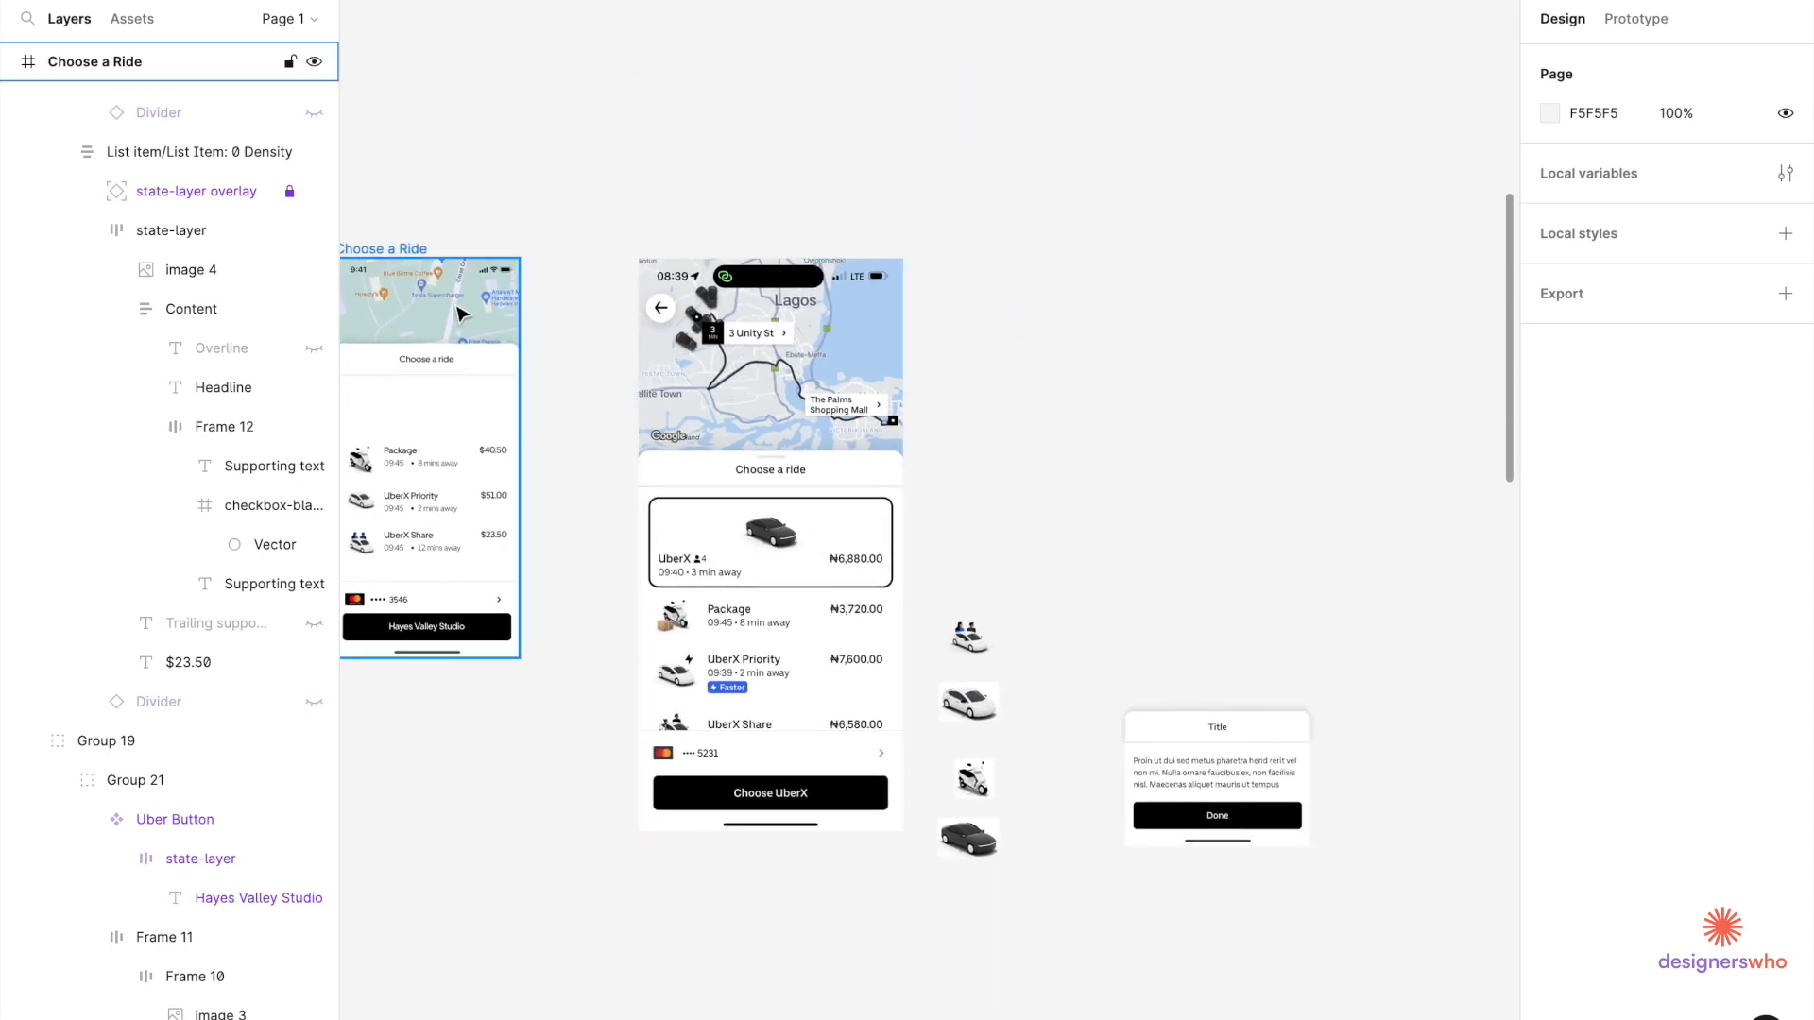
{"action": "scroll", "coordinate": [594, 446], "scroll_direction": "up", "scroll_amount": 5}
{"action": "scroll", "coordinate": [594, 446], "scroll_direction": "up", "scroll_amount": 3}
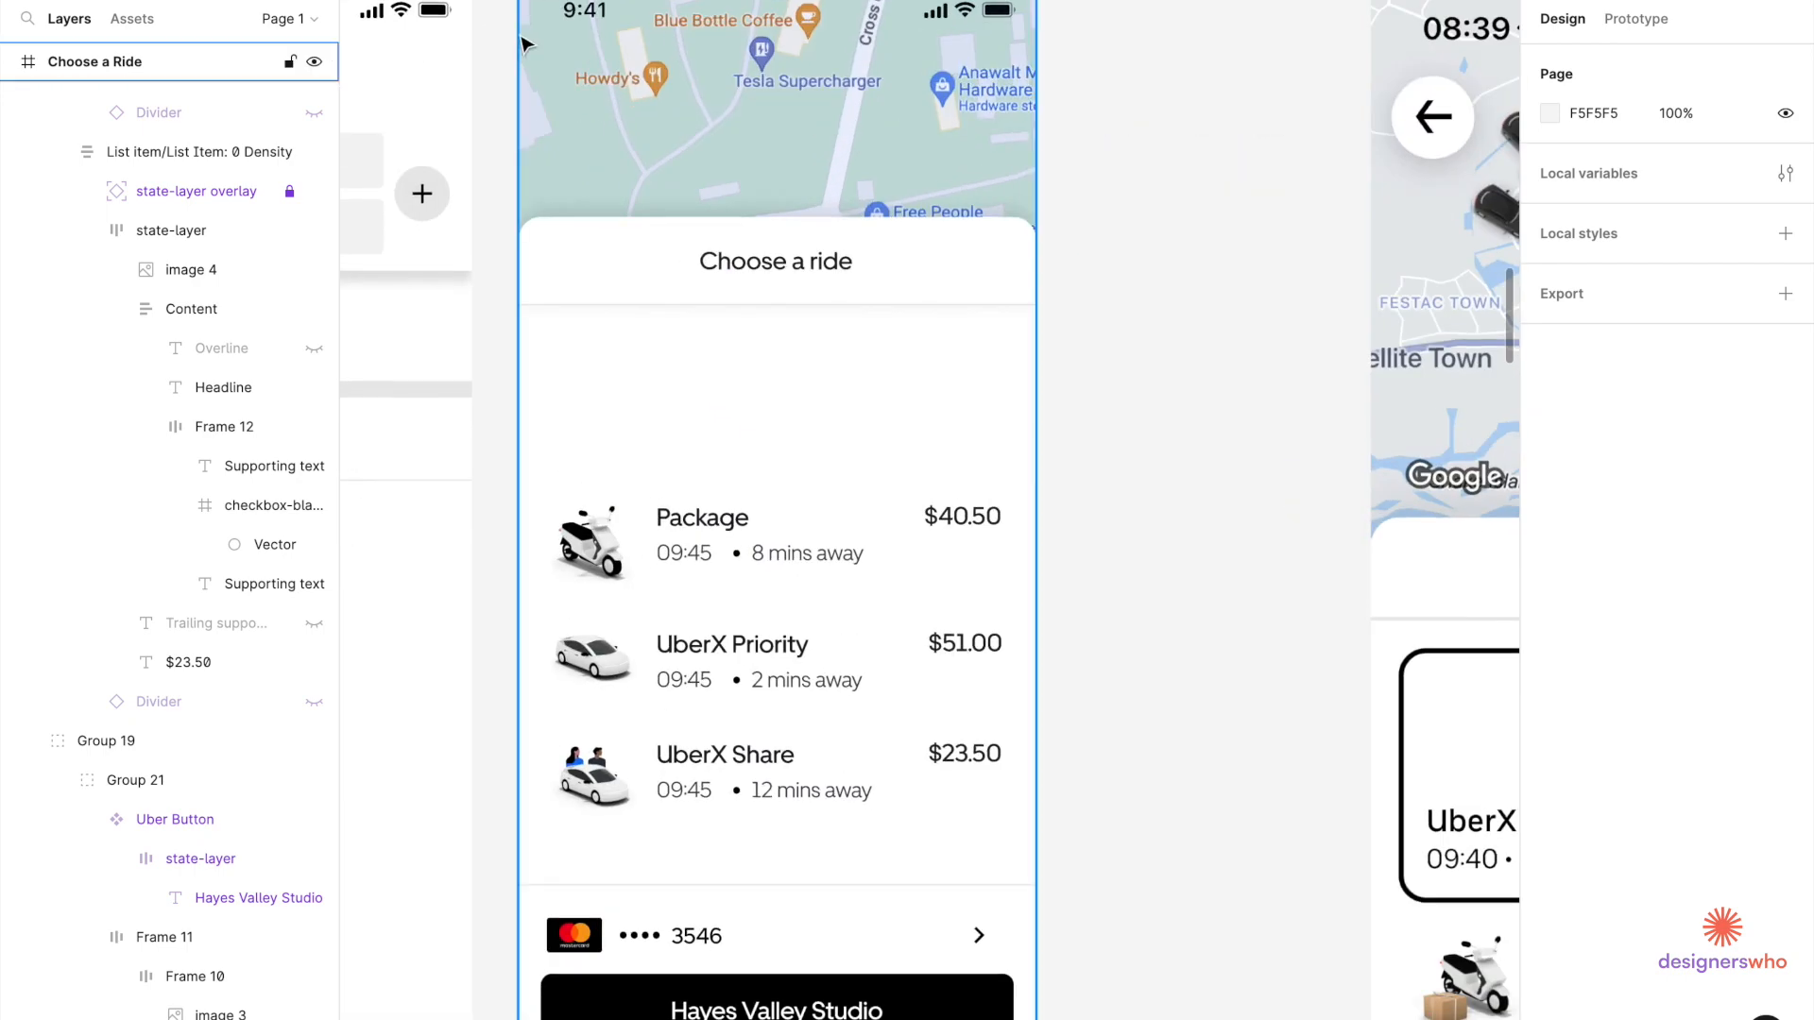
Draw a rectangle above the ride list and widen it leftward.
{"action": "left_click_drag", "start_coordinate": [568, 344], "coordinate": [1008, 468]}
{"action": "key", "text": "alt"}
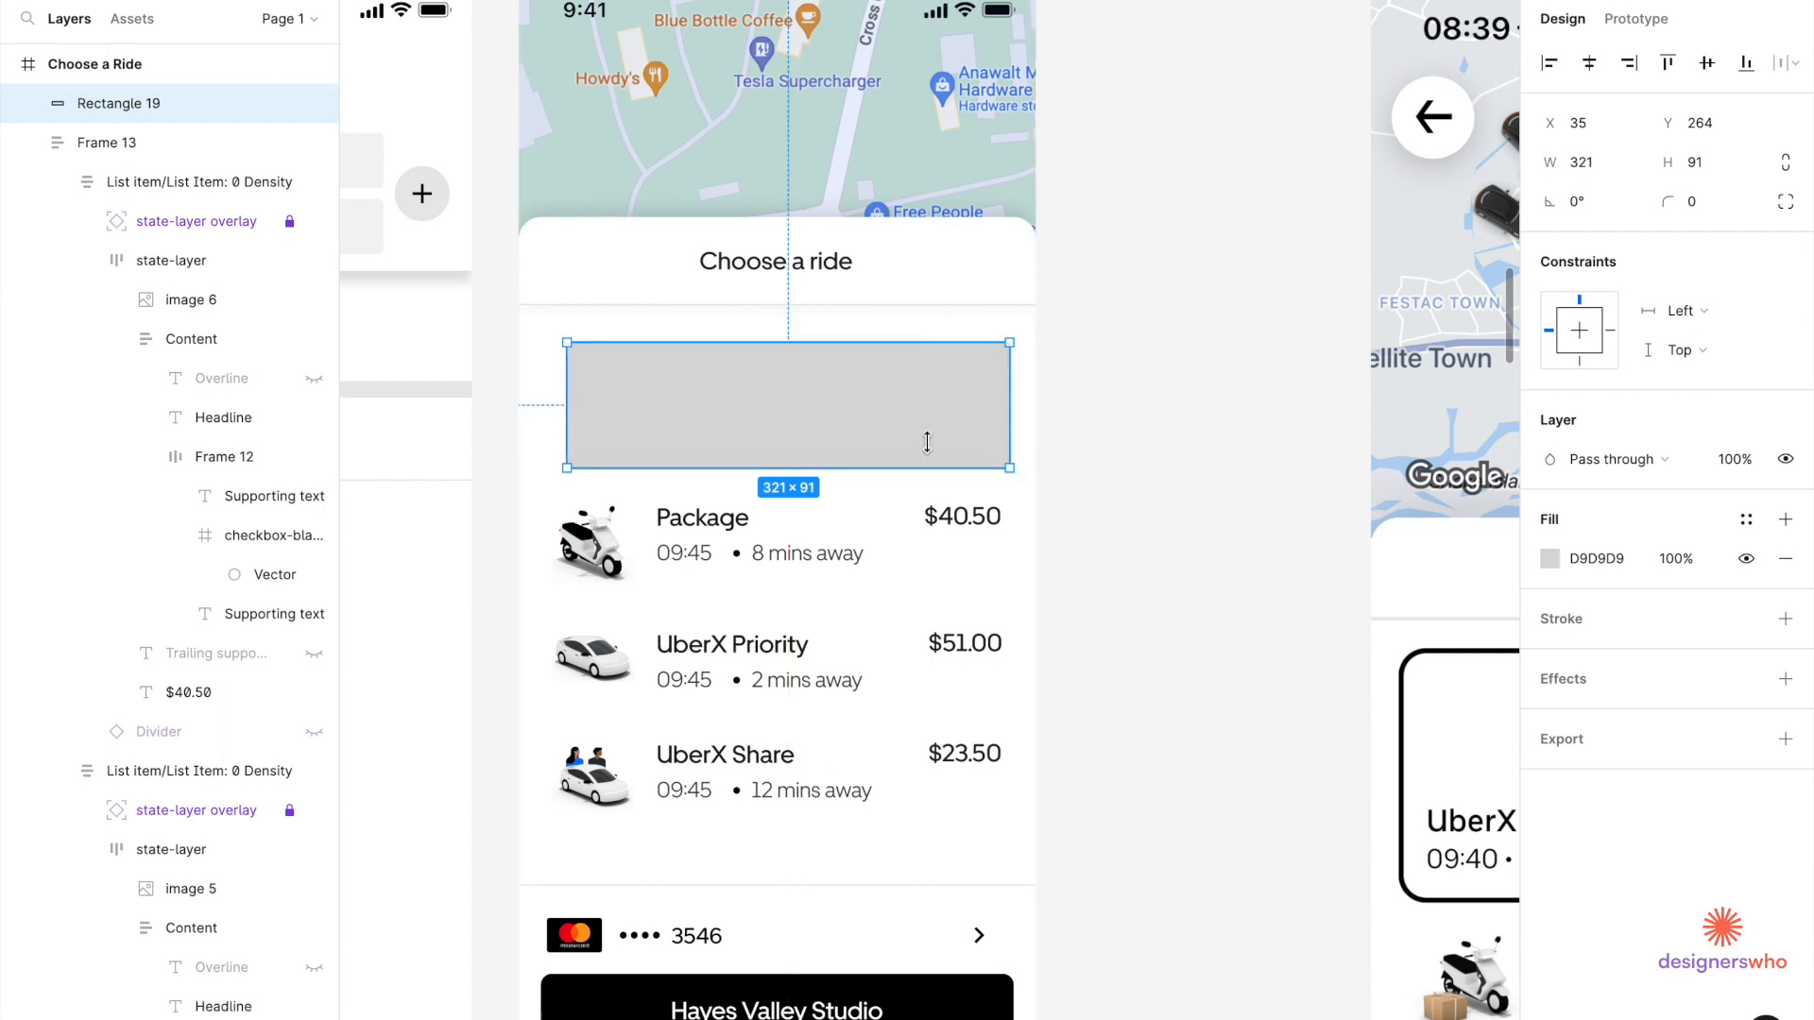
{"action": "scroll", "coordinate": [569, 427], "scroll_direction": "up", "scroll_amount": 3}
{"action": "left_click_drag", "start_coordinate": [569, 427], "coordinate": [534, 427]}
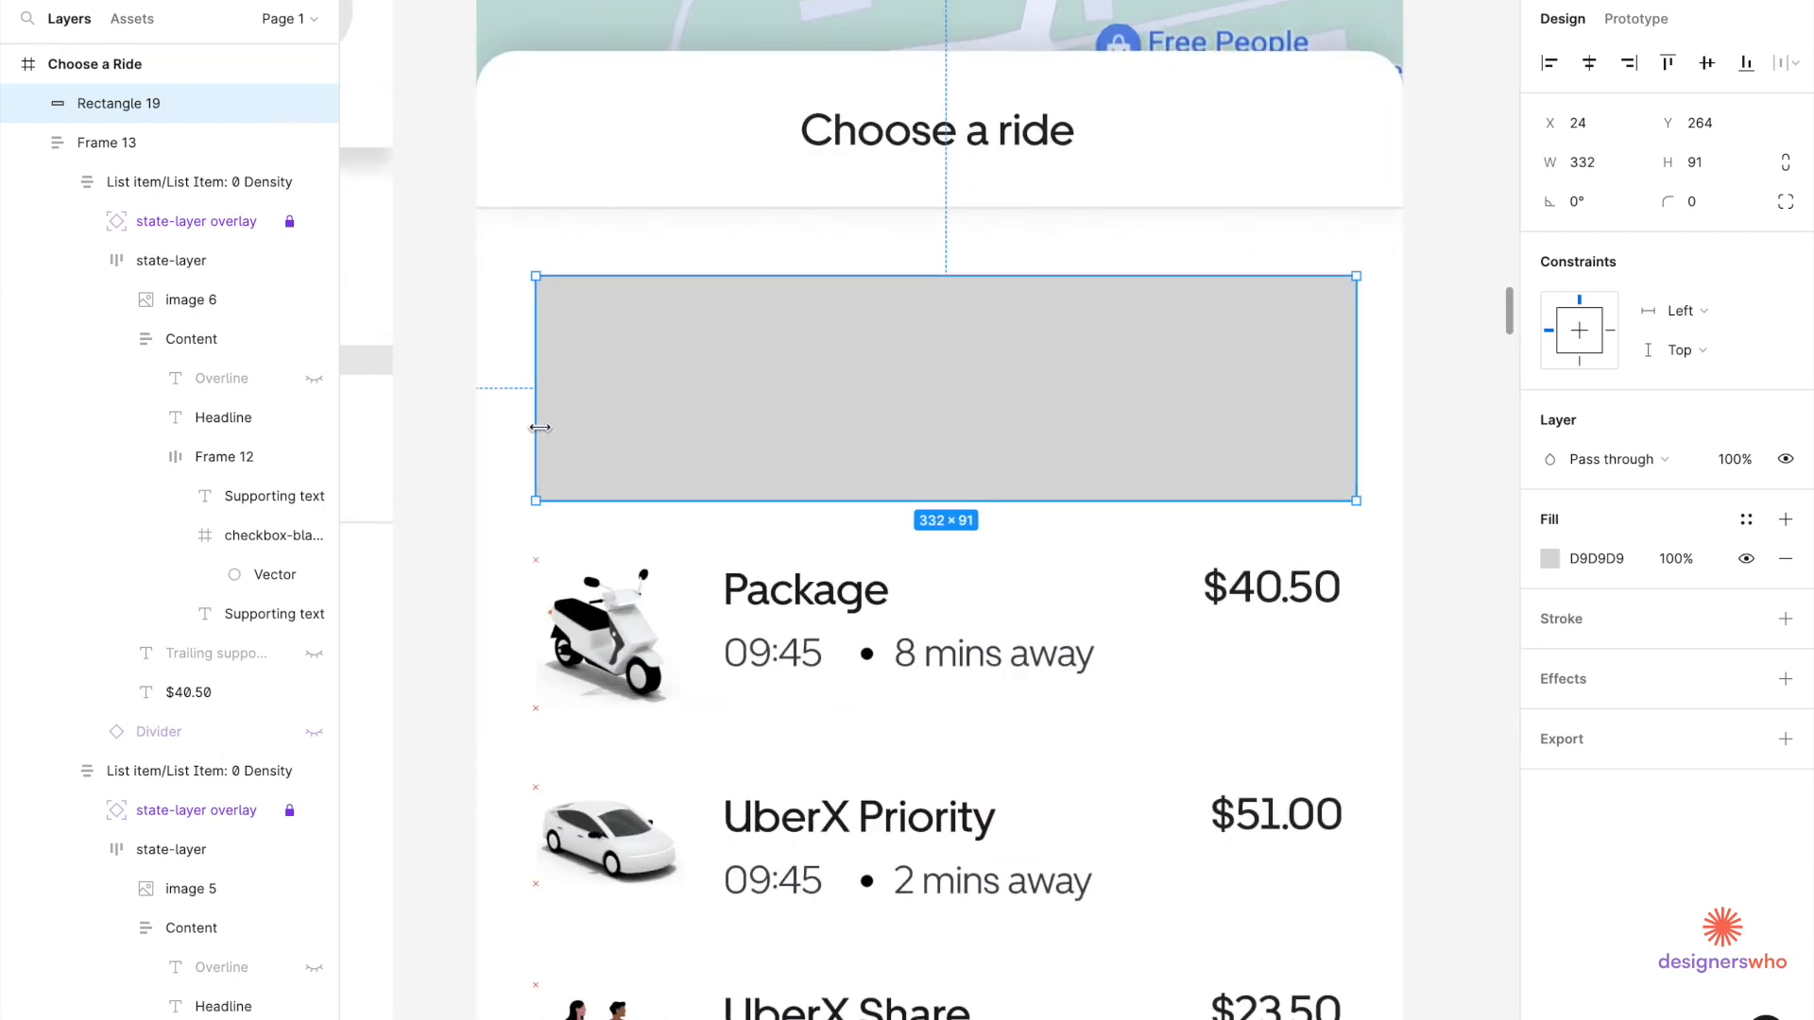
{"action": "key", "text": "alt"}
{"action": "scroll", "coordinate": [1358, 420], "scroll_direction": "up", "scroll_amount": 5}
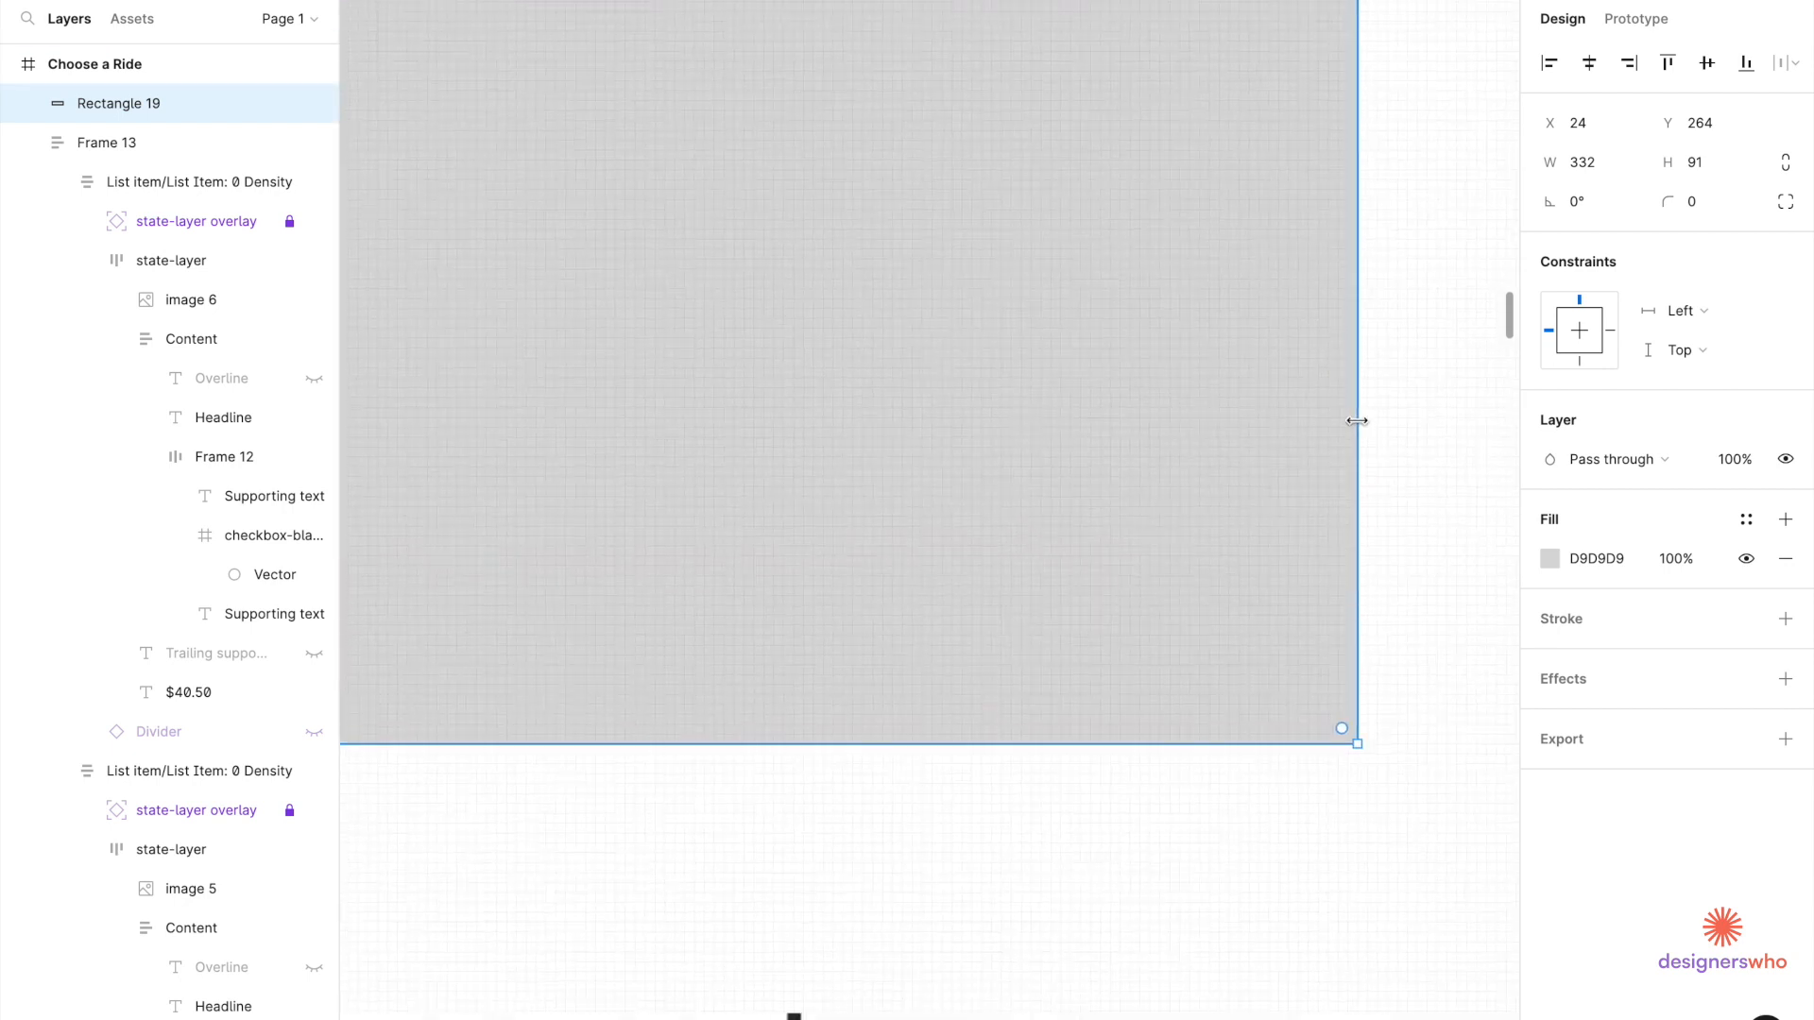
{"action": "scroll", "coordinate": [1341, 417], "scroll_direction": "down", "scroll_amount": 4}
Set the rectangle's width to 327.
{"action": "left_click", "coordinate": [1603, 174]}
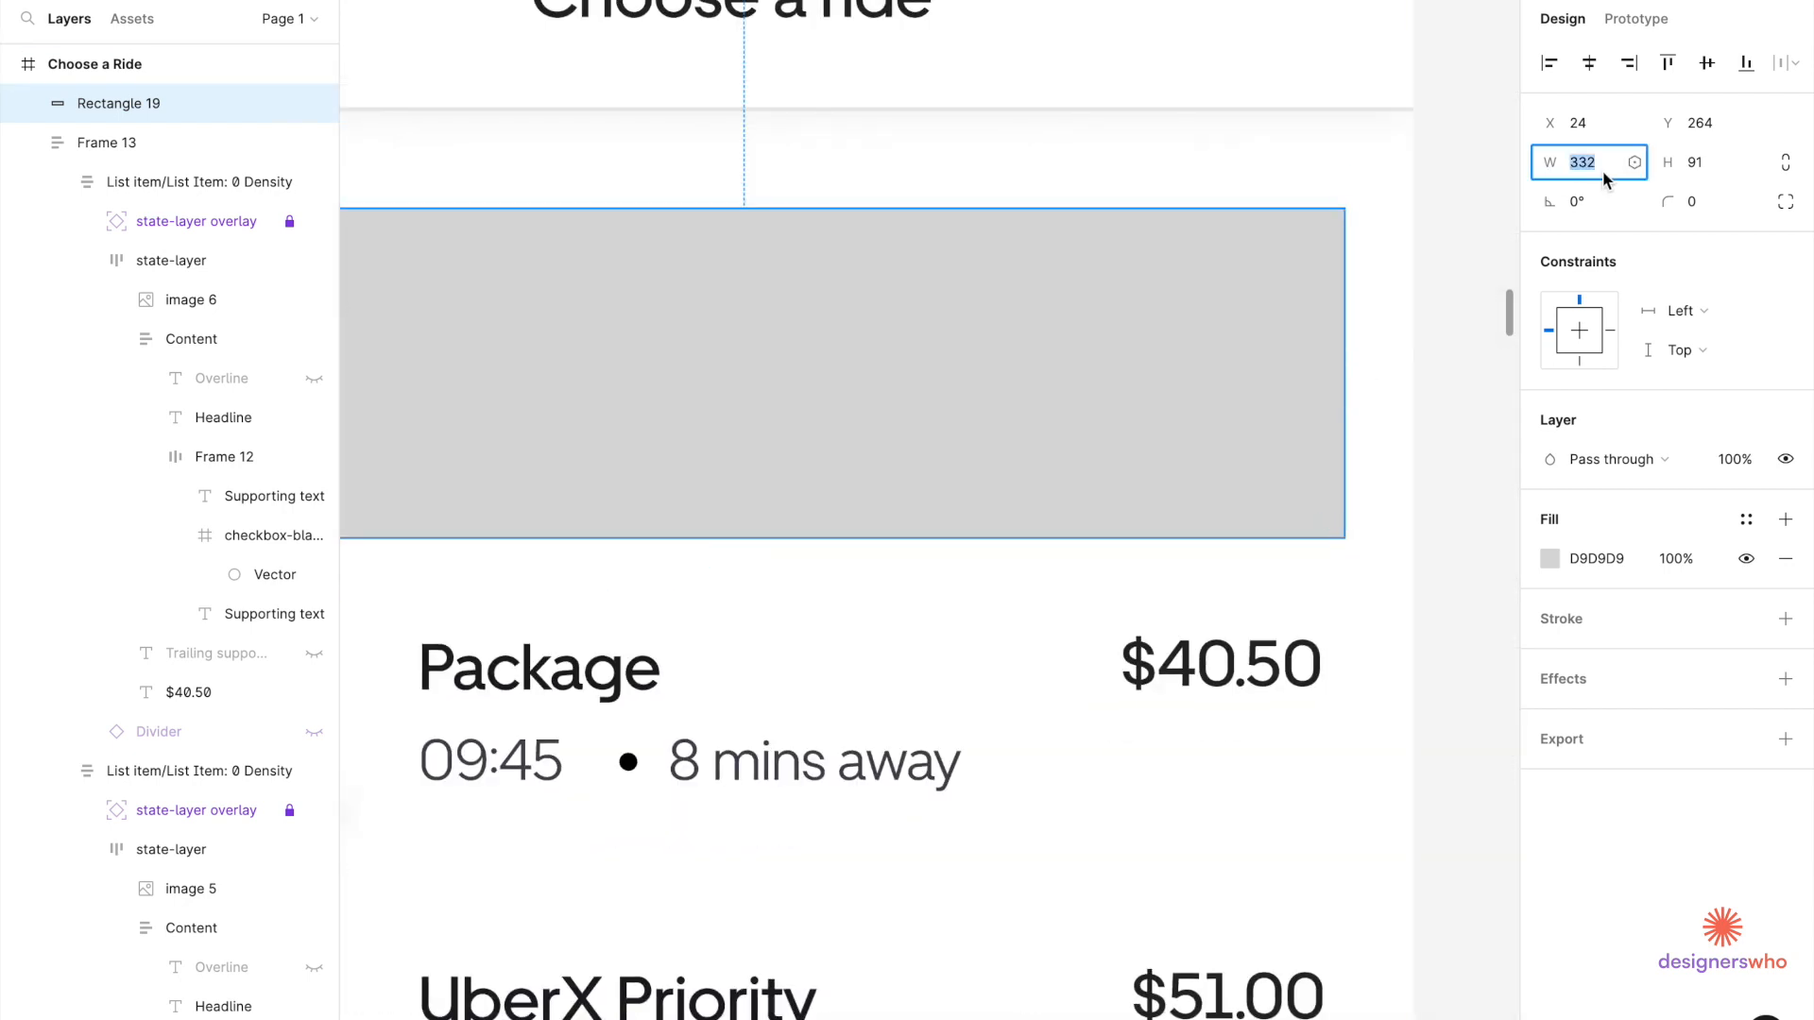
{"action": "type", "text": "-6"}
{"action": "key", "text": "Return"}
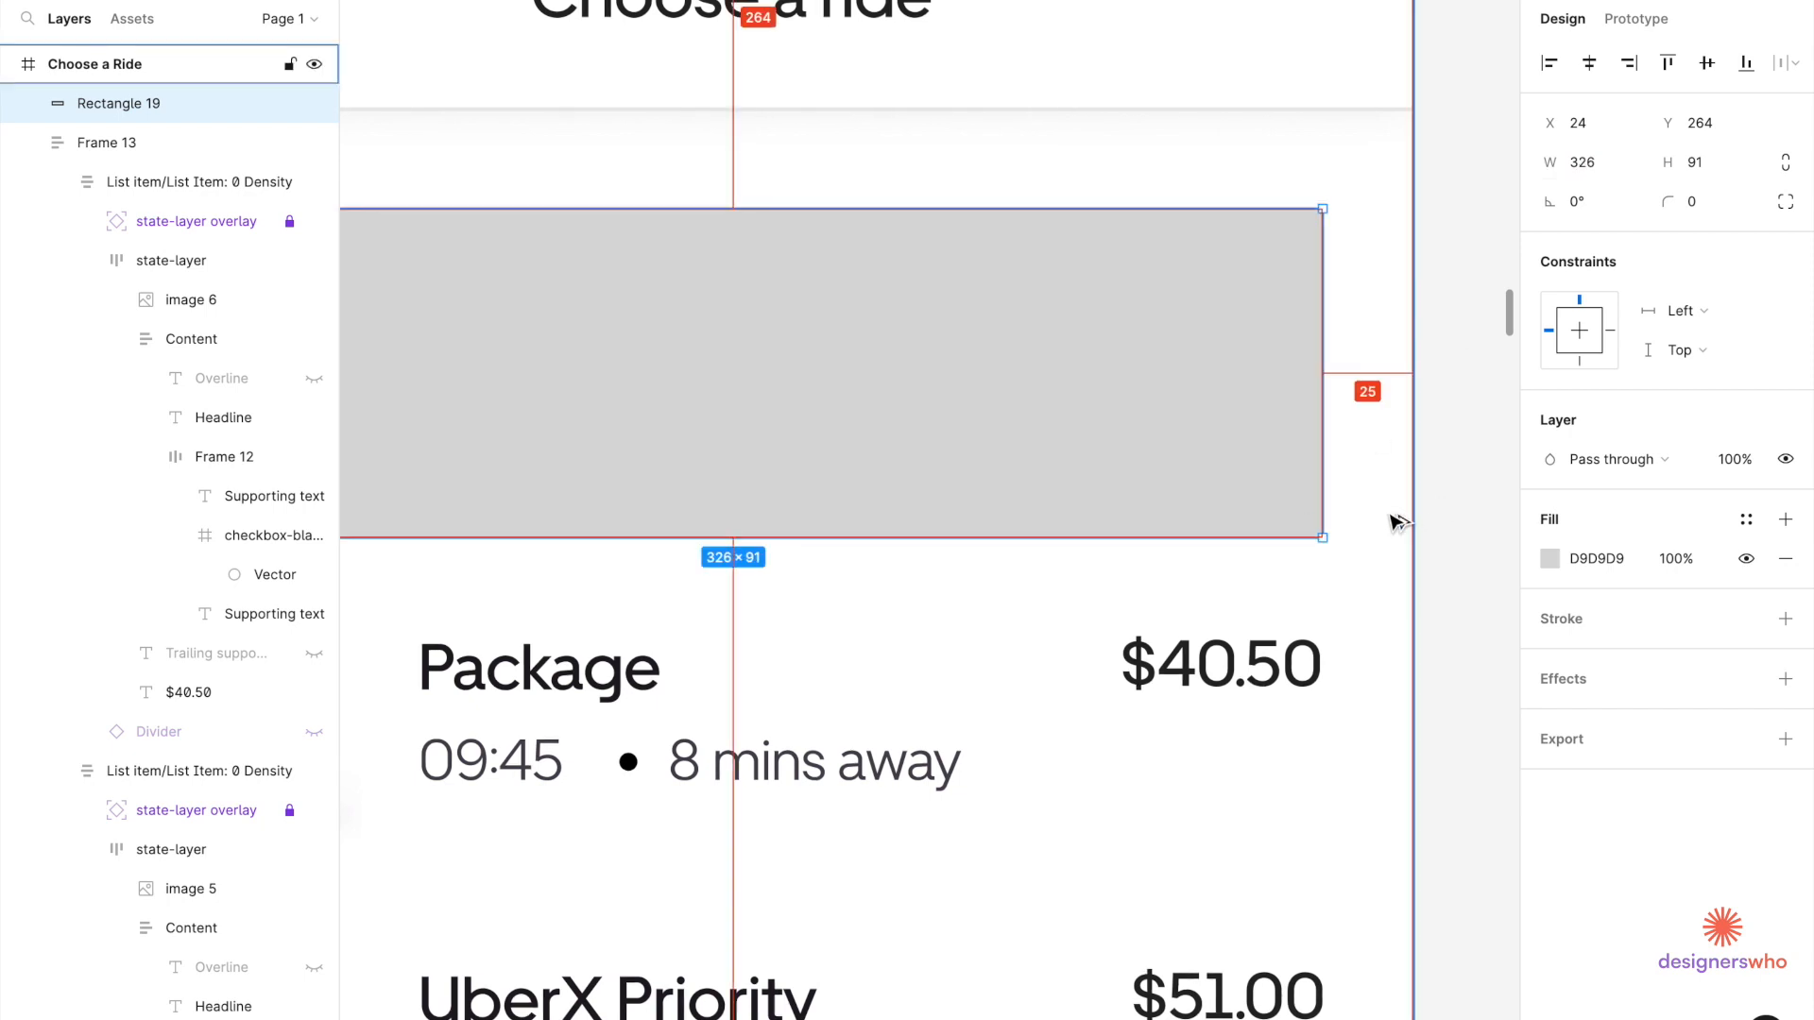
{"action": "left_click", "coordinate": [1612, 168]}
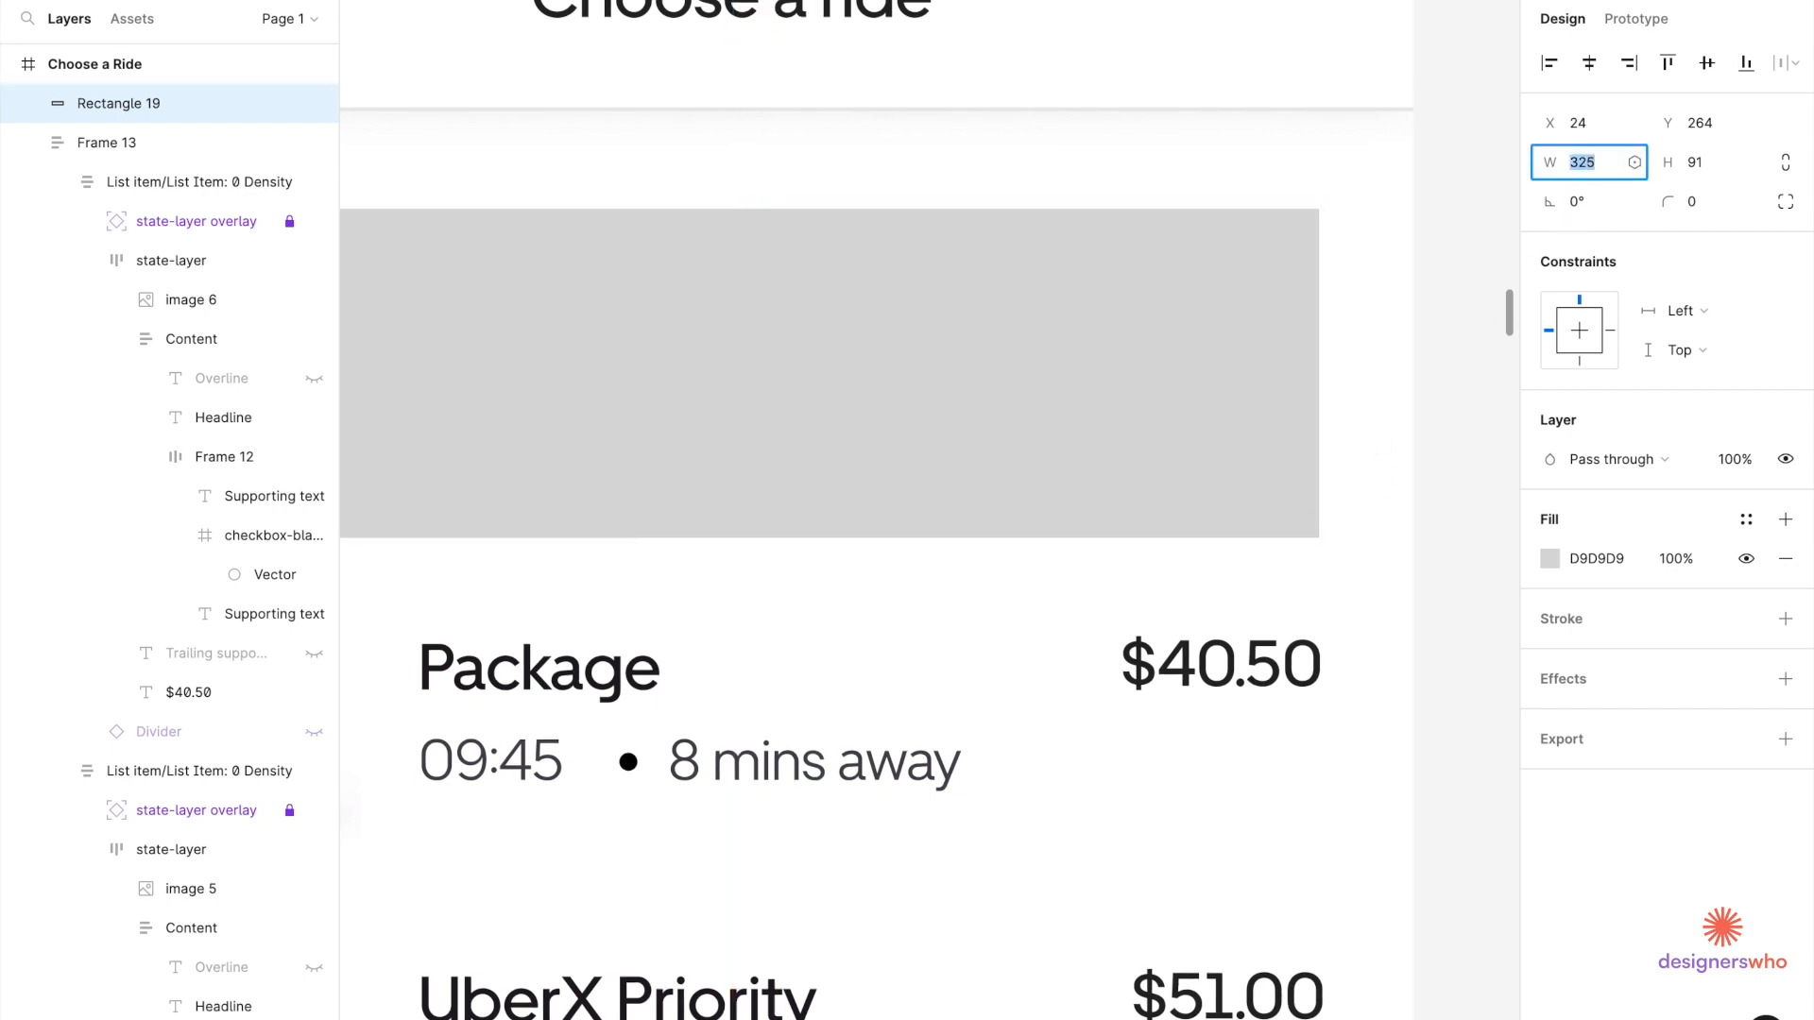
{"action": "key", "text": "Down"}
{"action": "key", "text": "Up"}
{"action": "key", "text": "Up"}
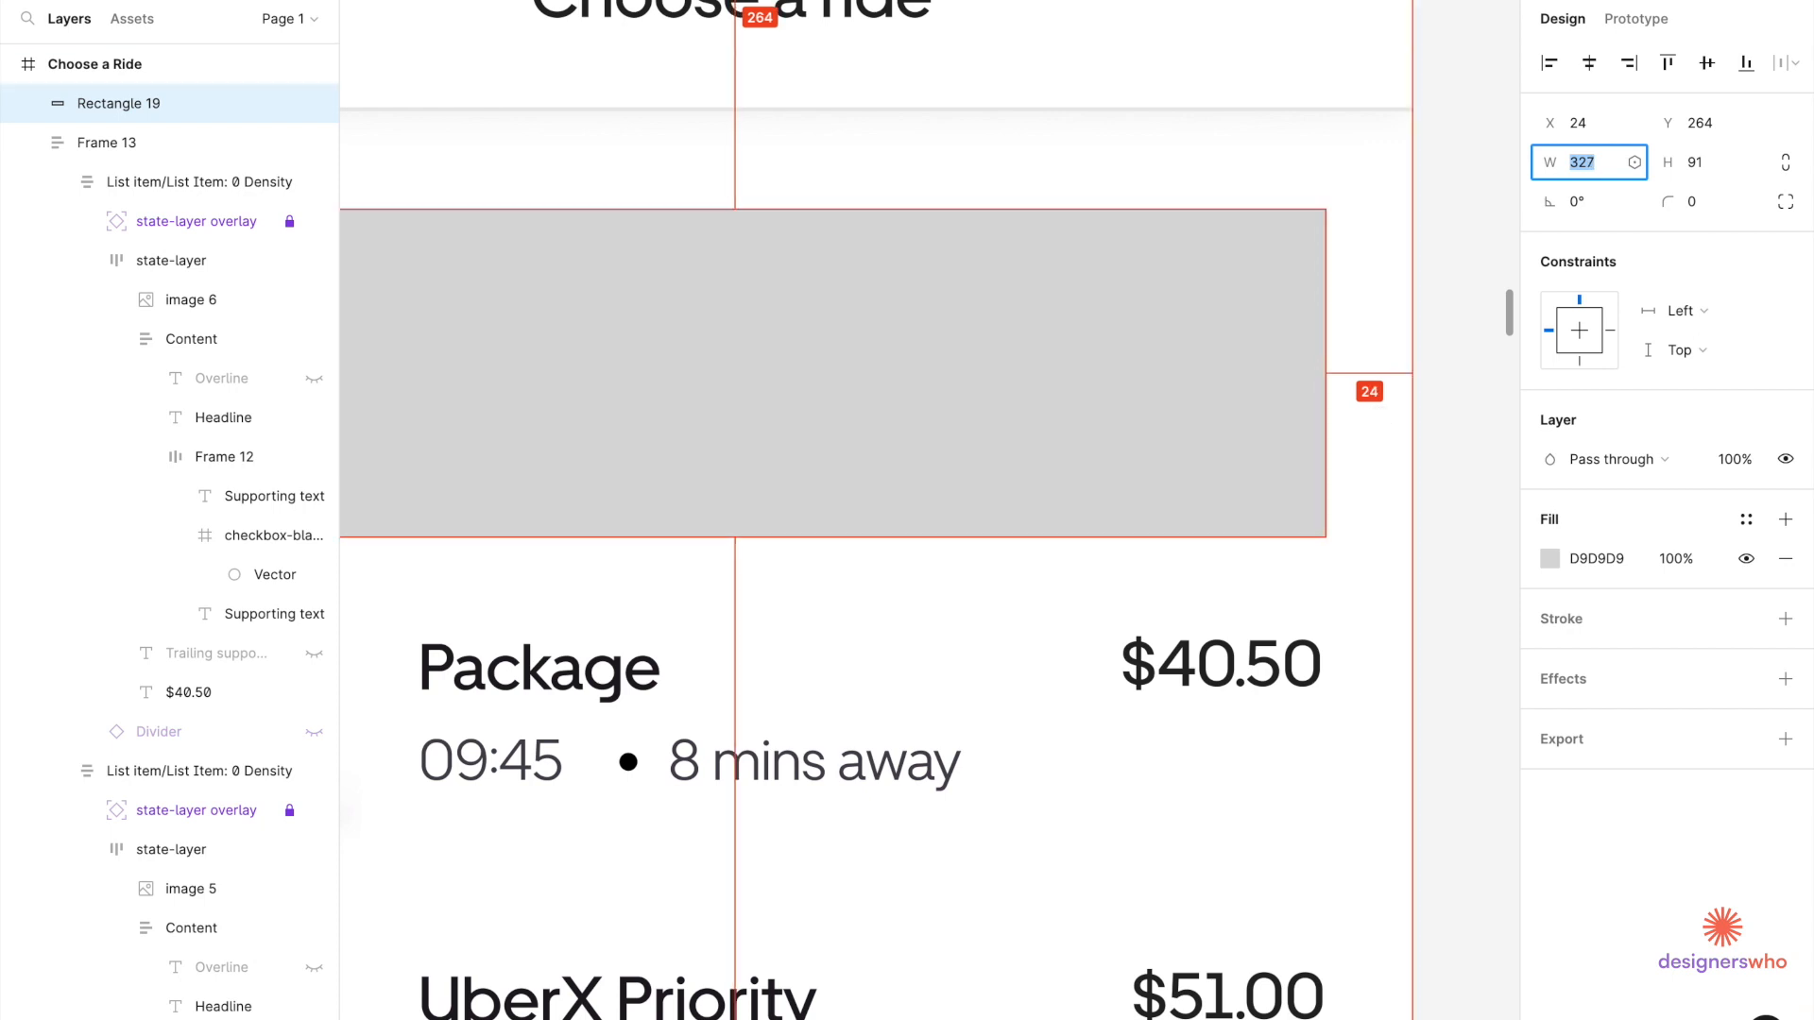
{"action": "scroll", "coordinate": [994, 567], "scroll_direction": "down", "scroll_amount": 5}
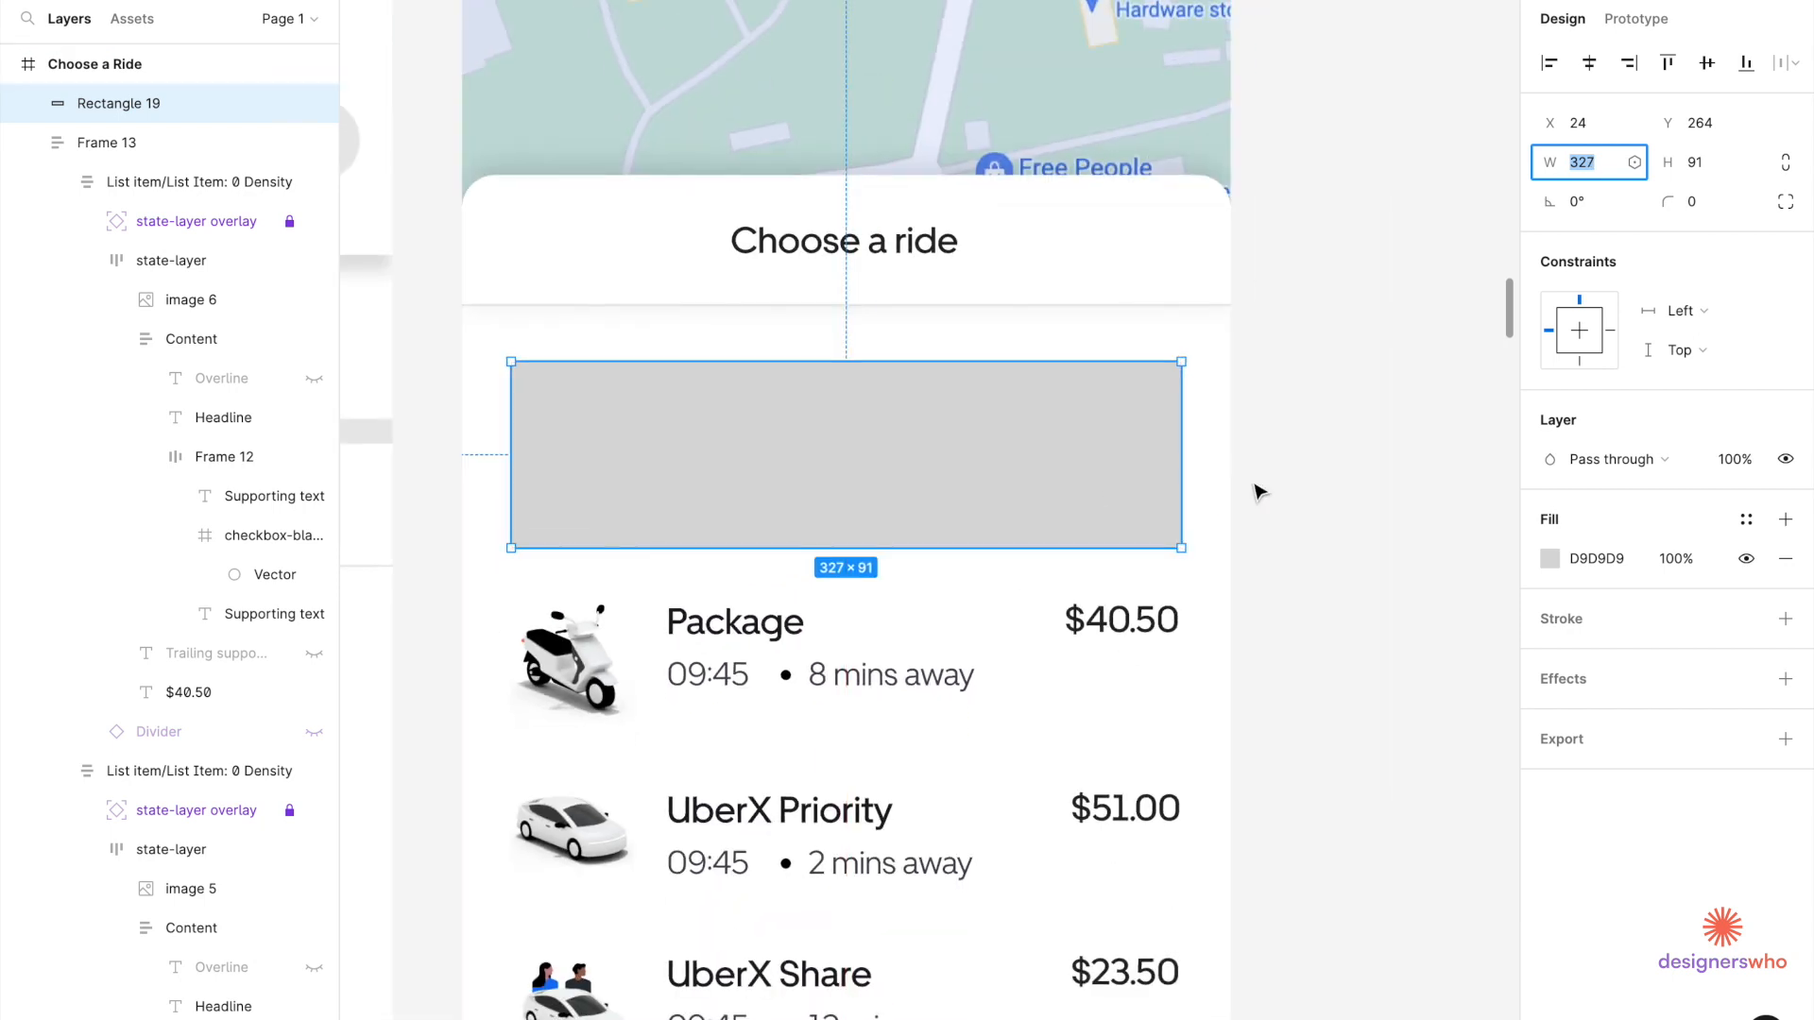
Give the rectangle a corner radius of 16 and a height of 96.
{"action": "left_click", "coordinate": [1710, 206]}
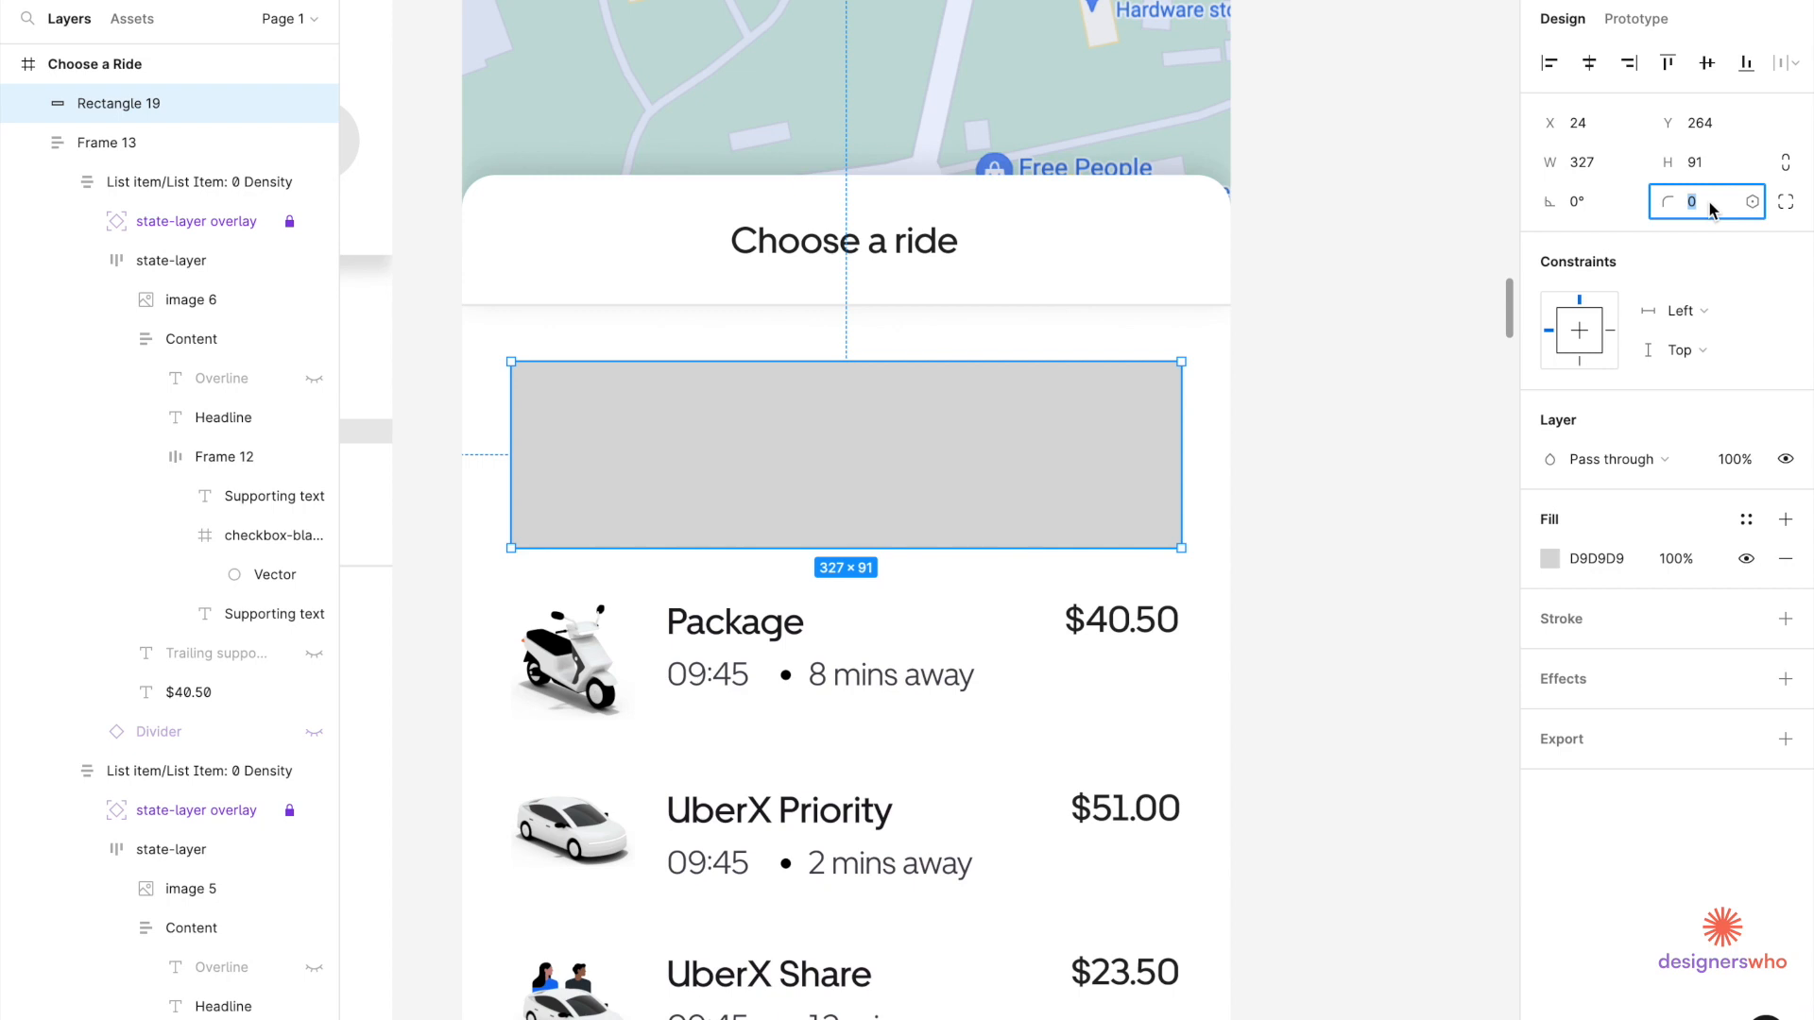
{"action": "type", "text": "16"}
{"action": "key", "text": "Return"}
{"action": "left_click", "coordinate": [1700, 170]}
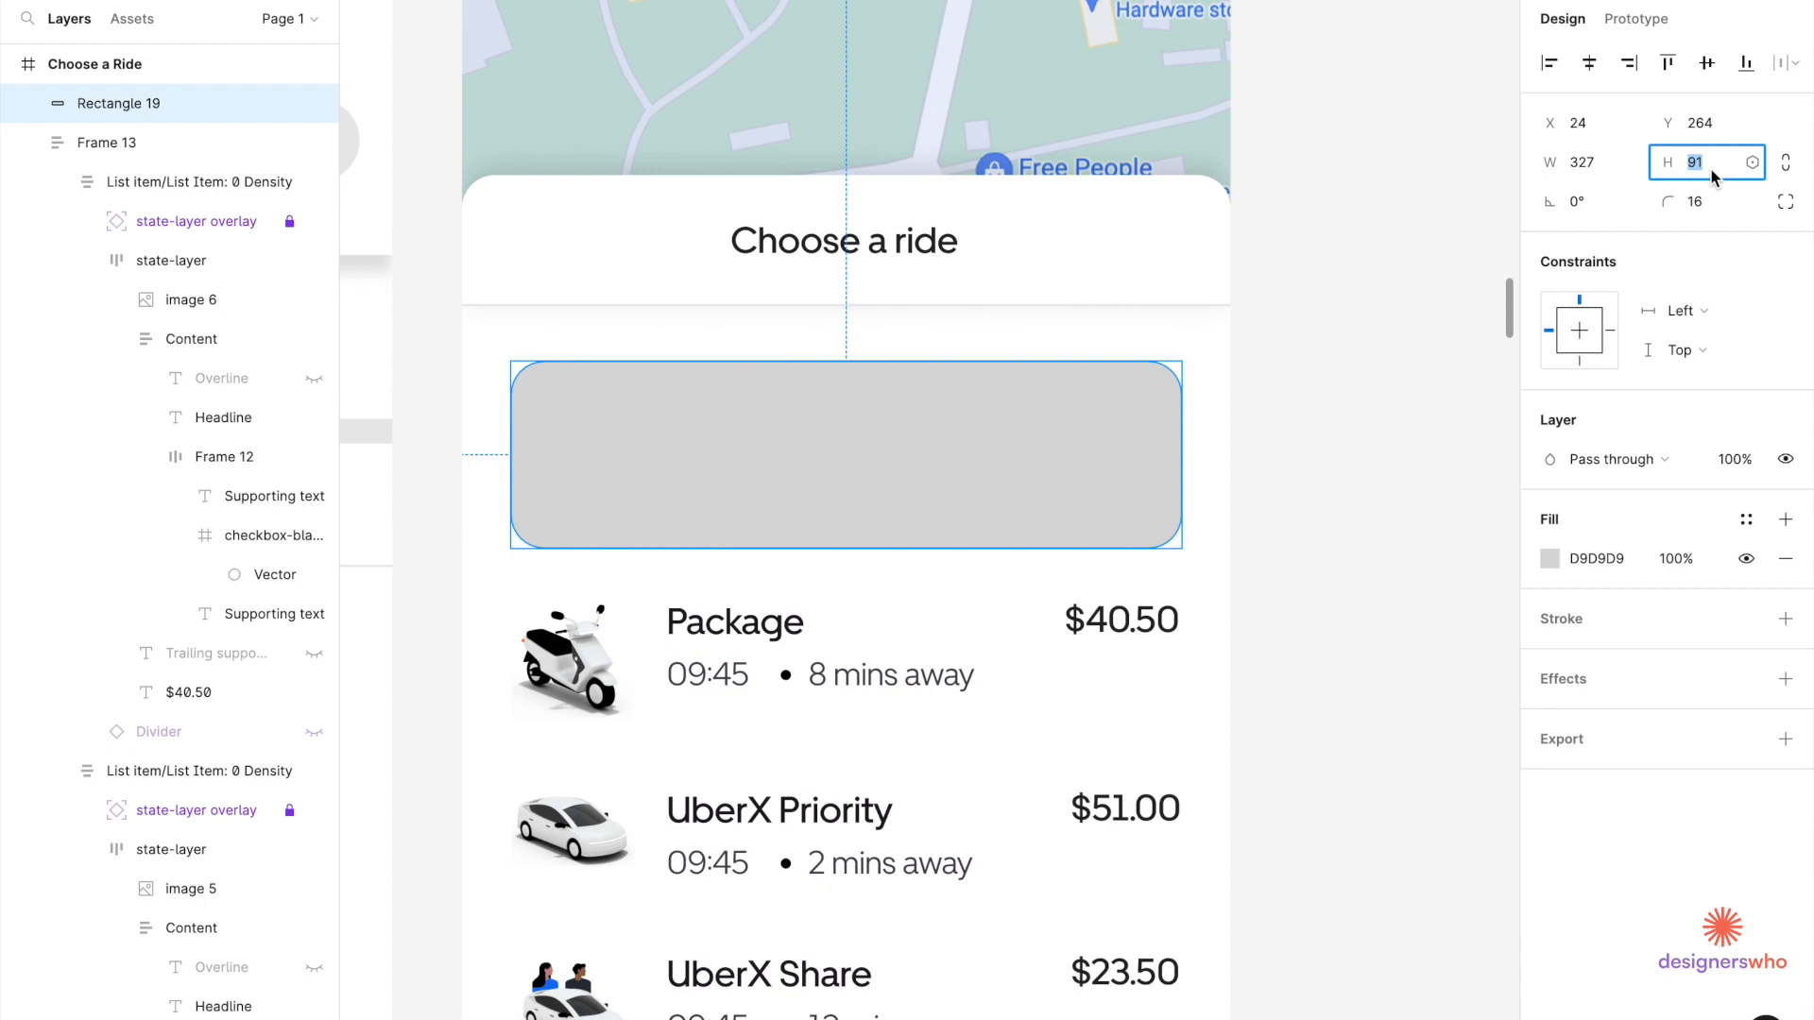
{"action": "type", "text": "96"}
{"action": "key", "text": "Return"}
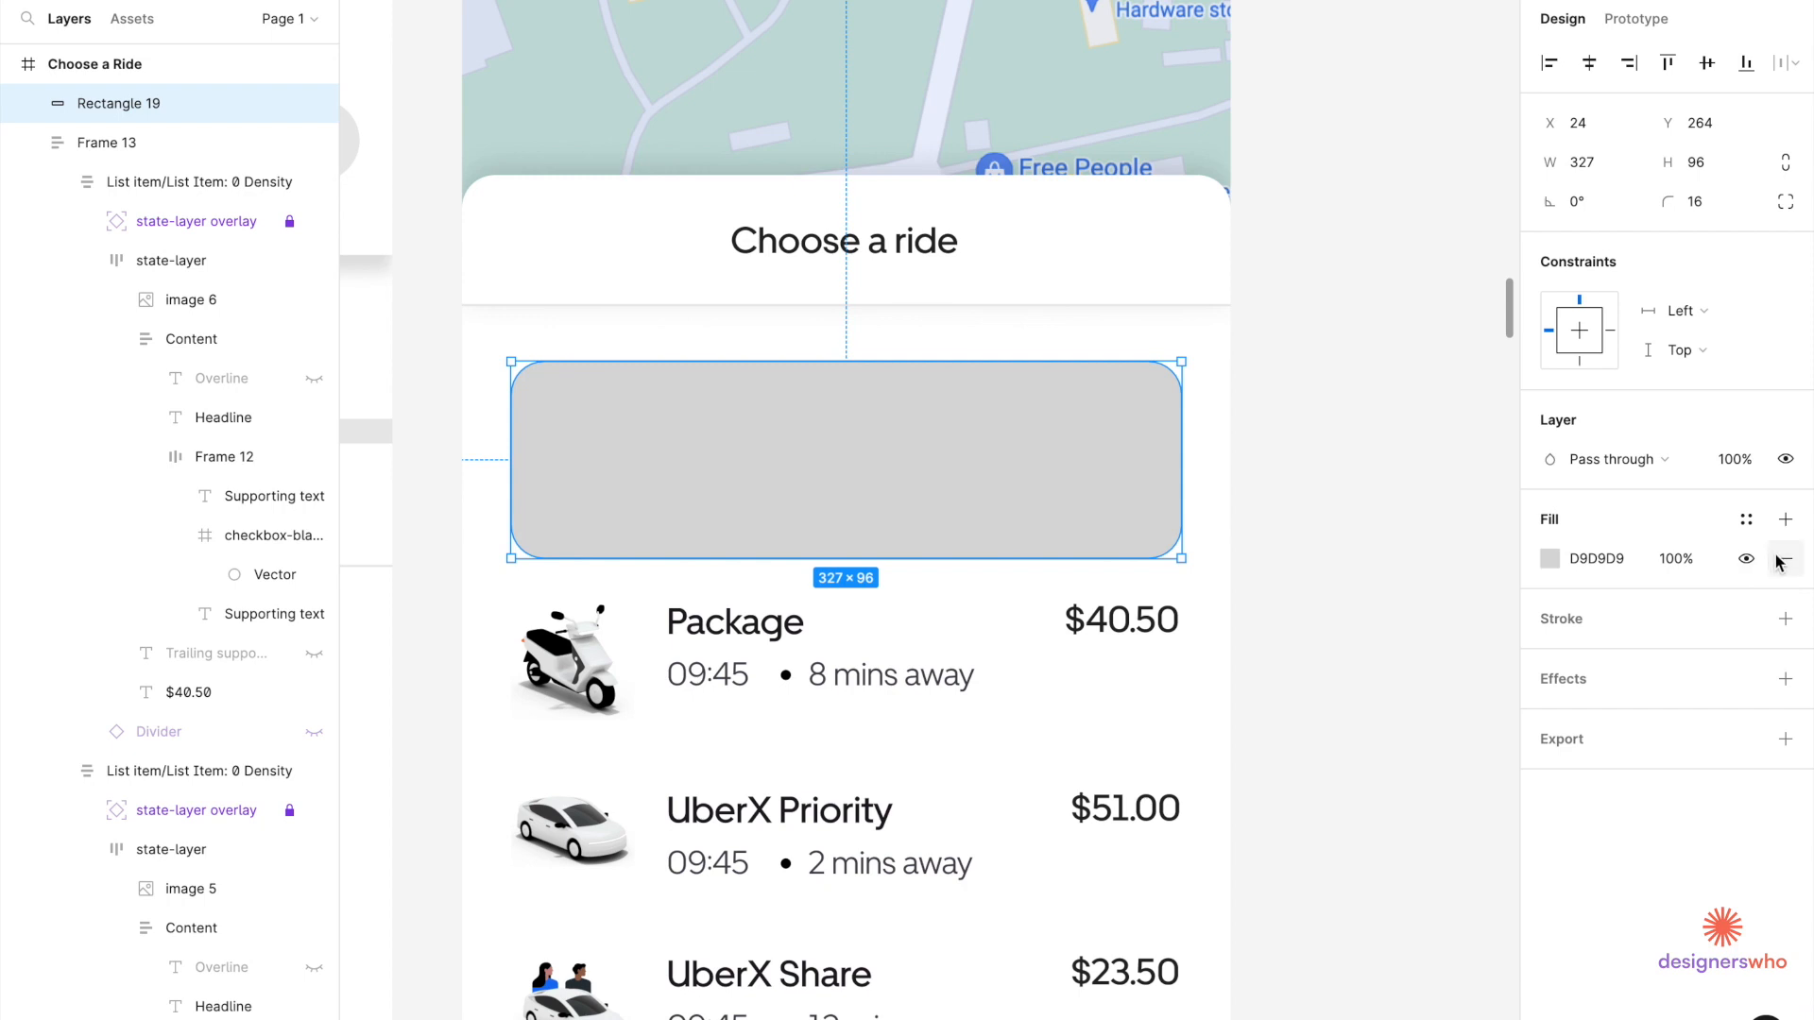
Make the rectangle's fill white and add a 2 px black outline.
{"action": "left_click", "coordinate": [1549, 560]}
{"action": "left_click_drag", "start_coordinate": [1364, 484], "coordinate": [1187, 395]}
{"action": "left_click", "coordinate": [1785, 618]}
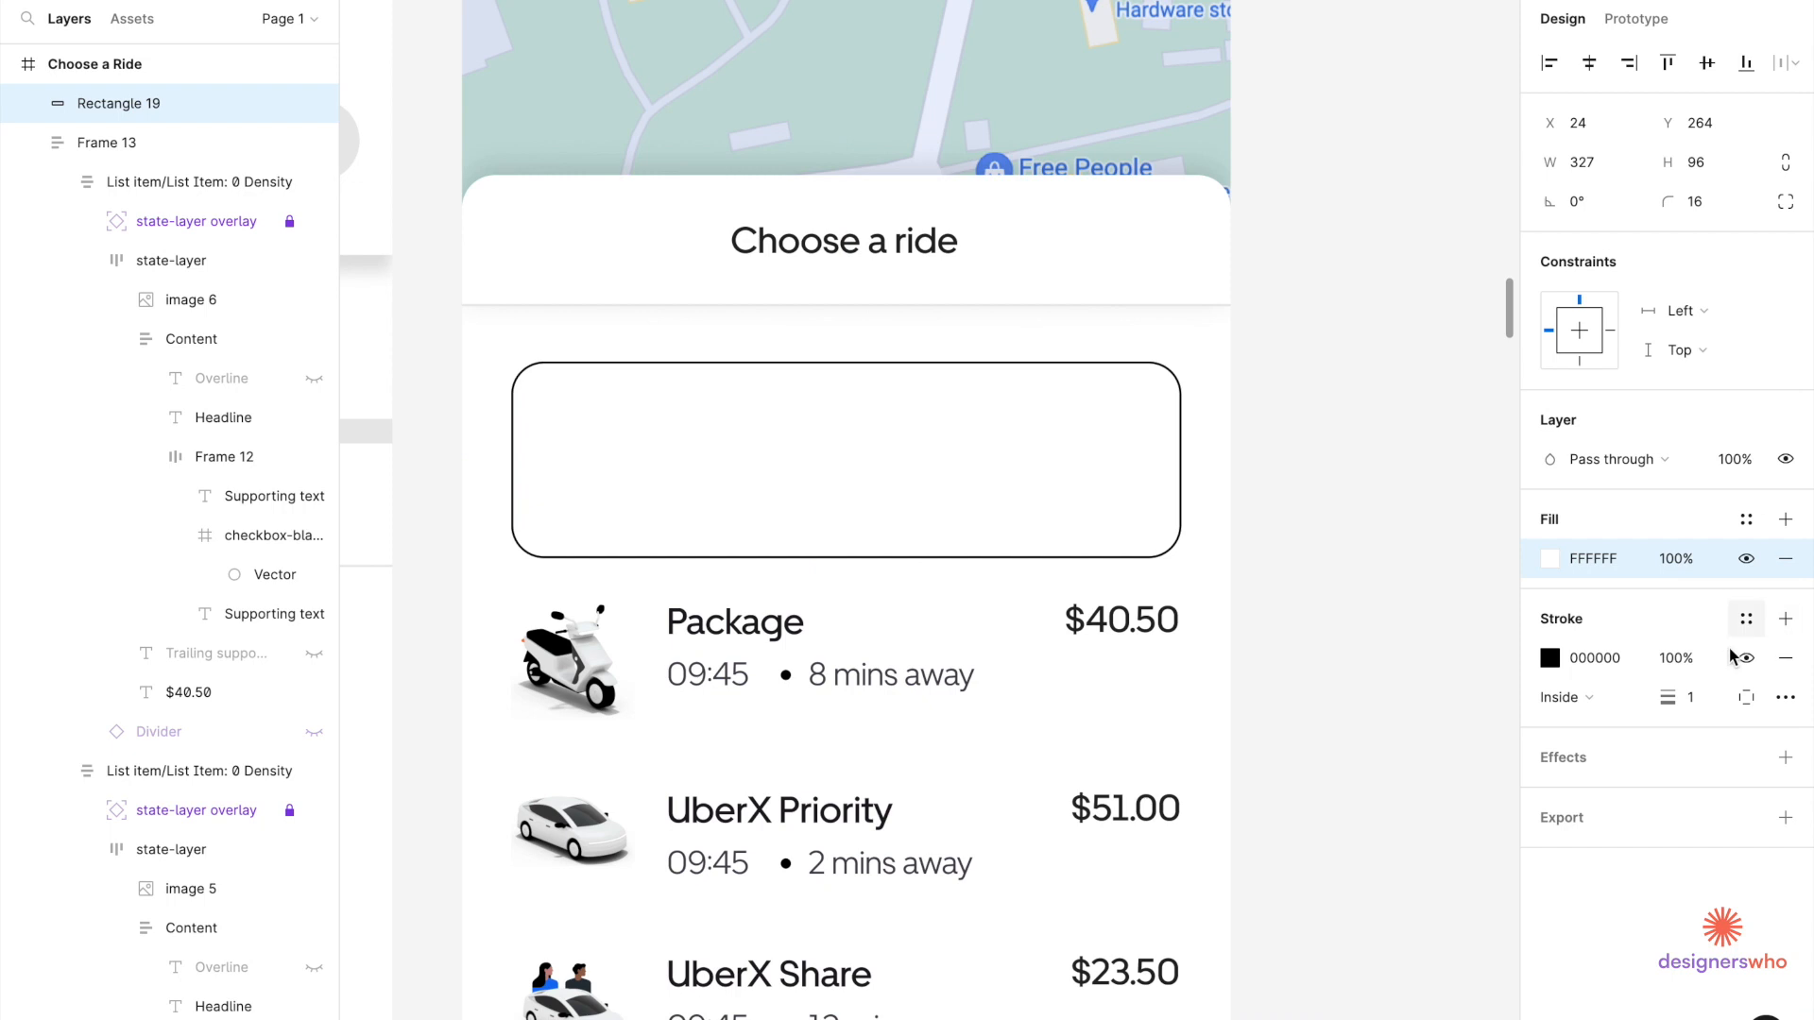
{"action": "type", "text": "2"}
{"action": "key", "text": "Return"}
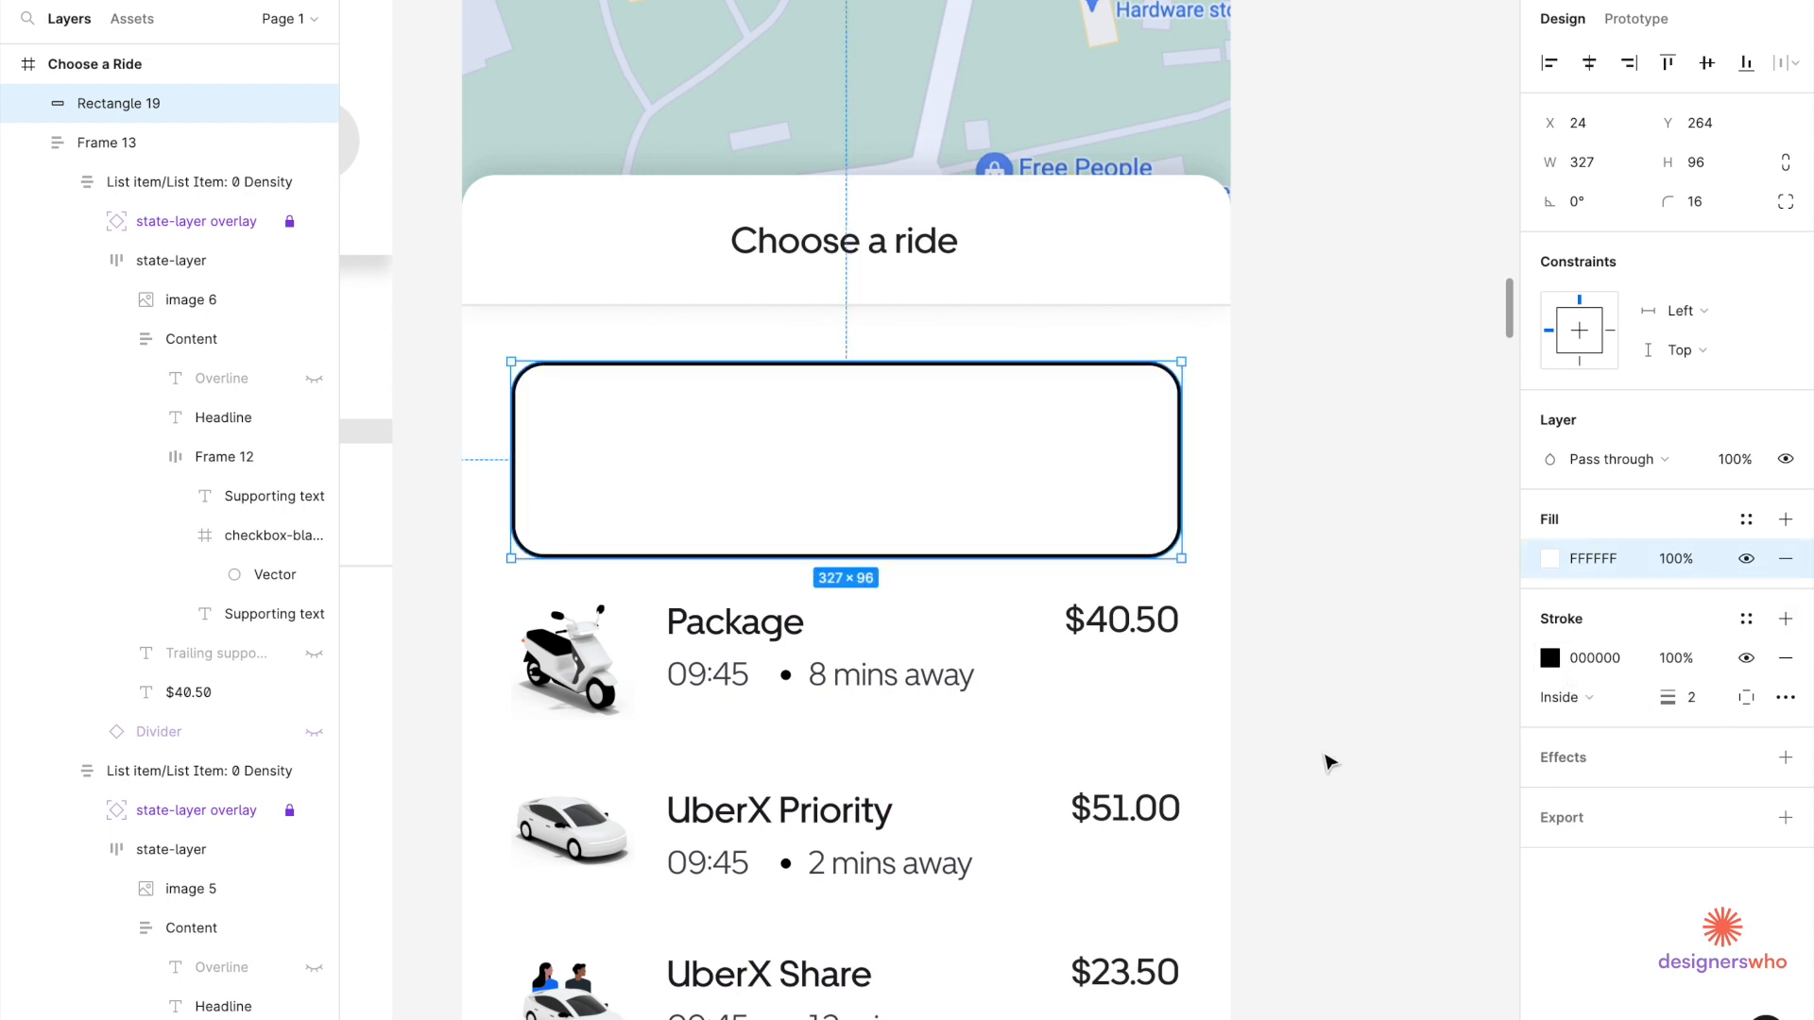
{"action": "left_click", "coordinate": [1332, 671]}
{"action": "scroll", "coordinate": [1336, 636], "scroll_direction": "down", "scroll_amount": 10}
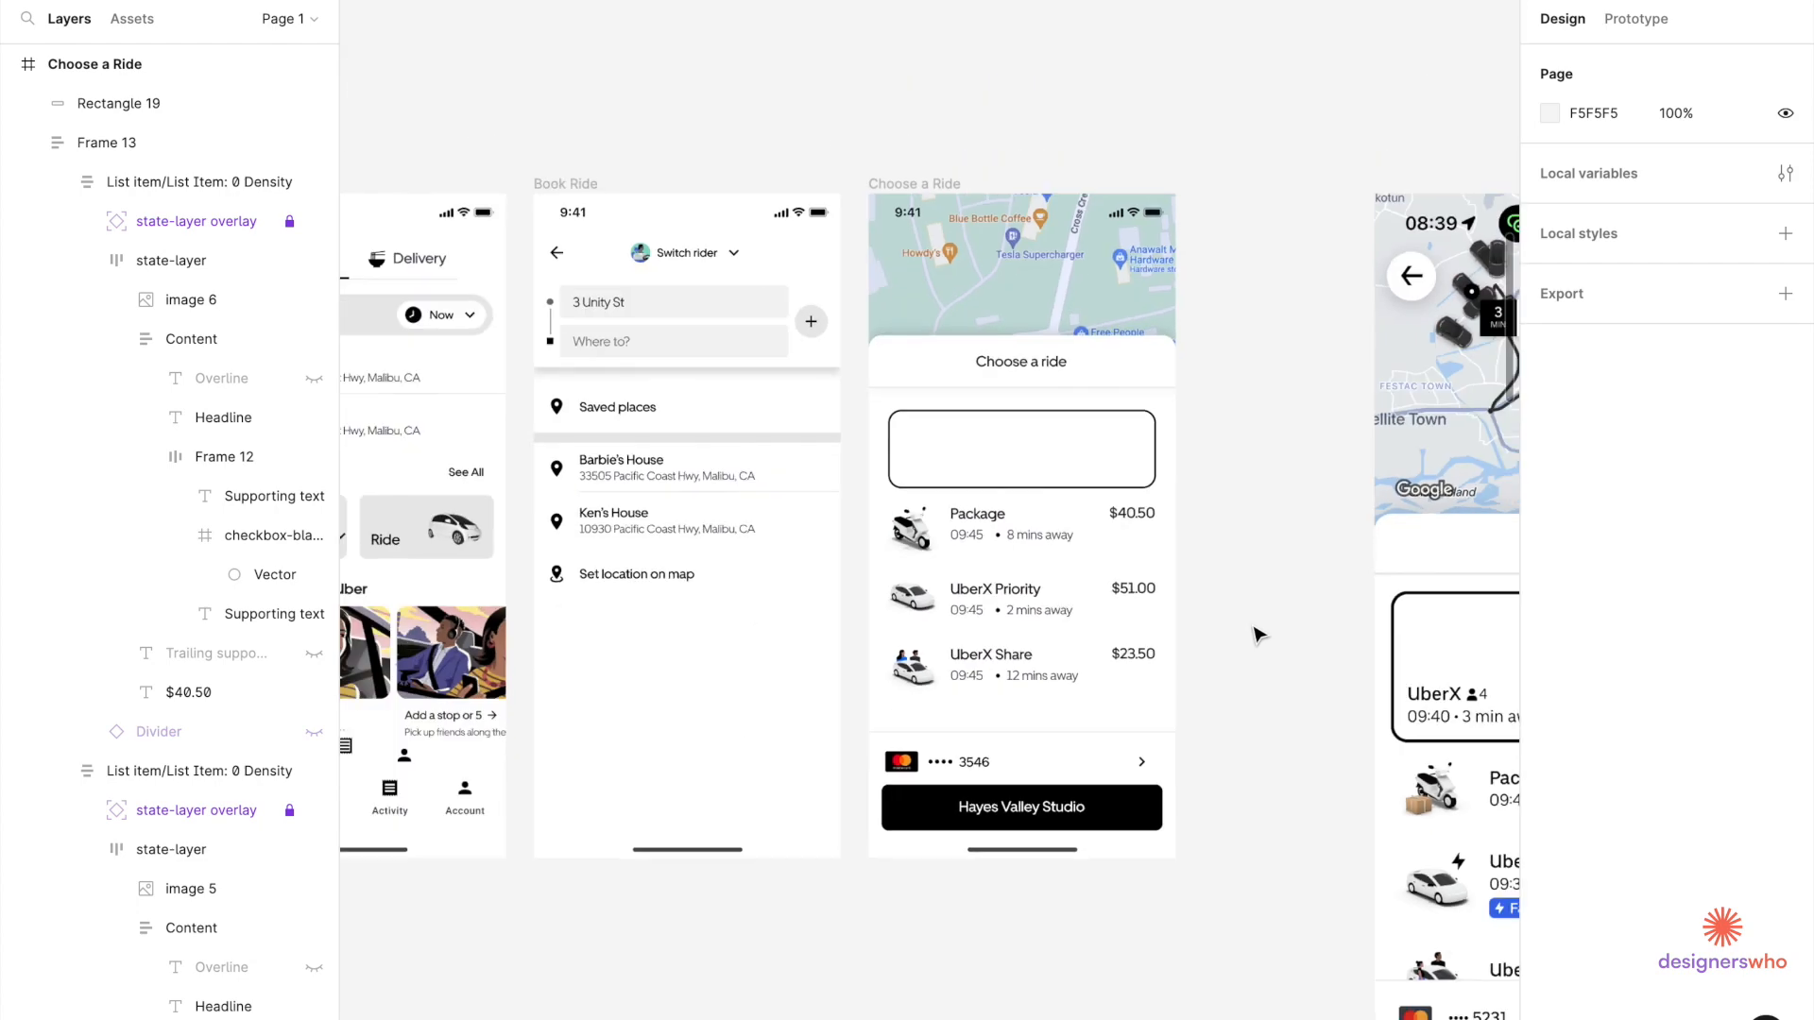
Paste a copy of the Package ride row and position it over the outlined card rectangle.
{"action": "left_click", "coordinate": [1012, 559]}
{"action": "scroll", "coordinate": [1014, 557], "scroll_direction": "up", "scroll_amount": 3}
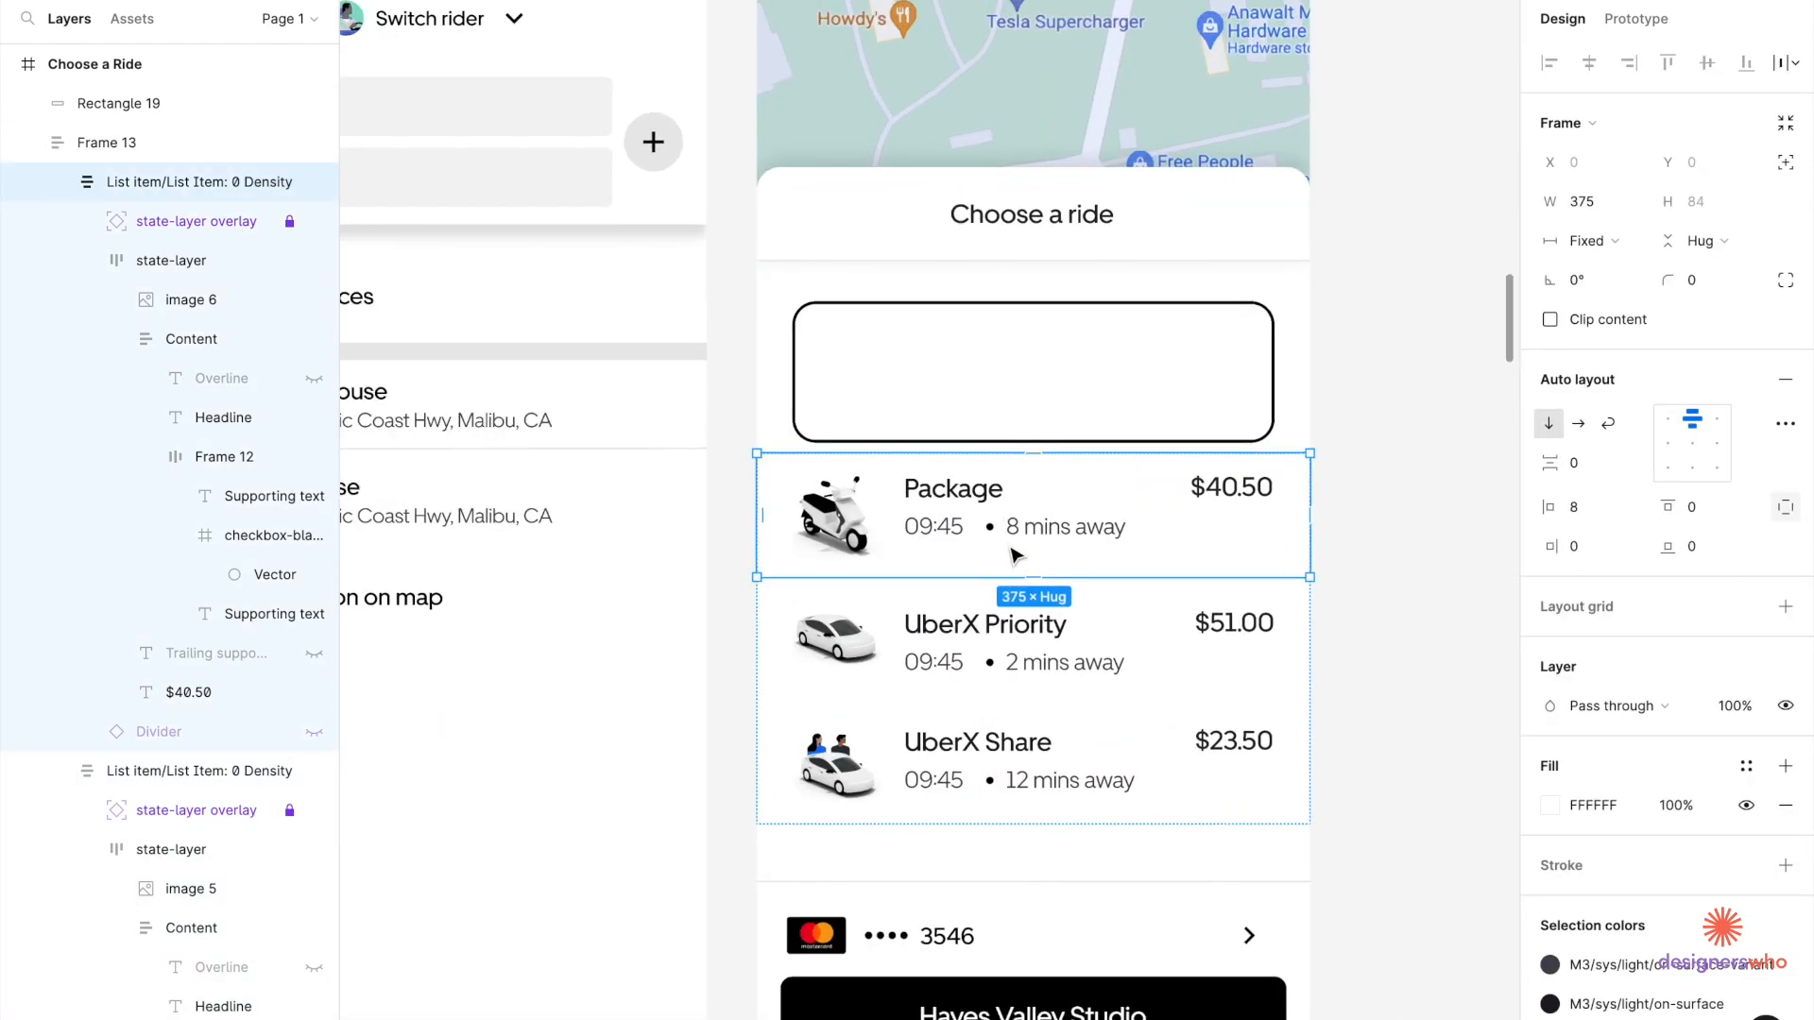
{"action": "left_click", "coordinate": [1015, 378]}
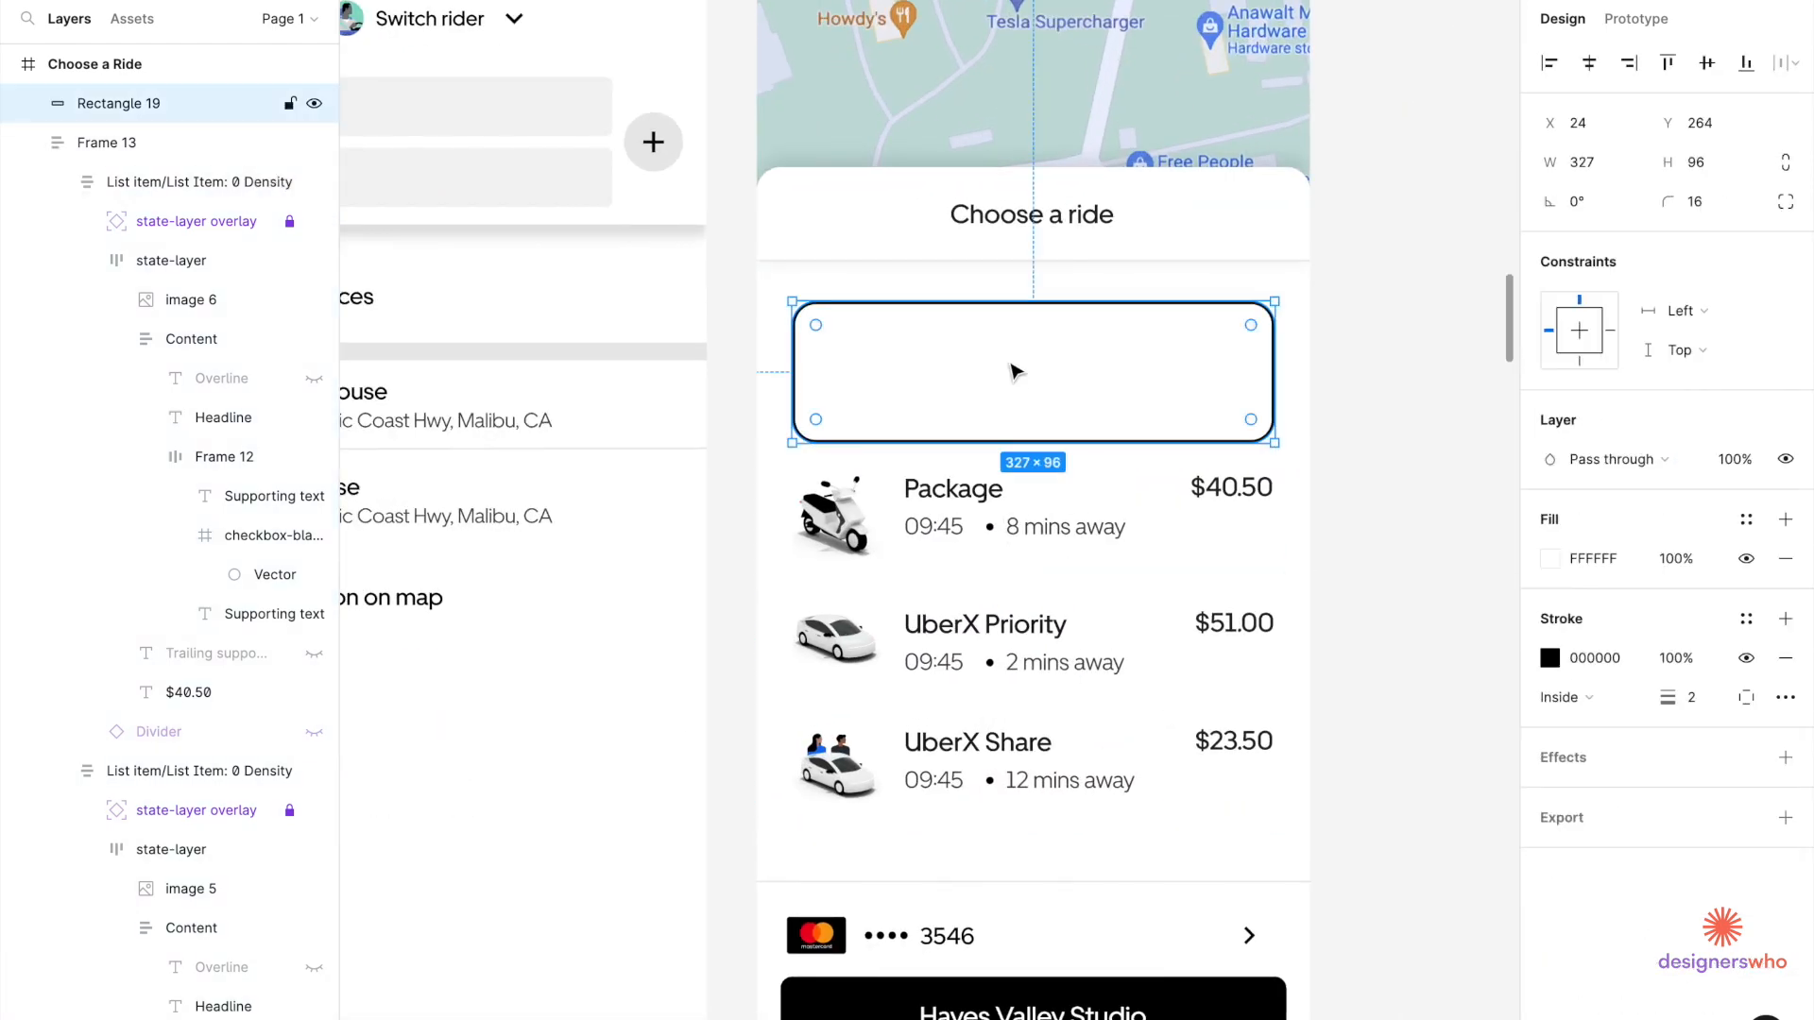
{"action": "key", "text": "ctrl+v"}
{"action": "left_click_drag", "start_coordinate": [981, 146], "coordinate": [1028, 550]}
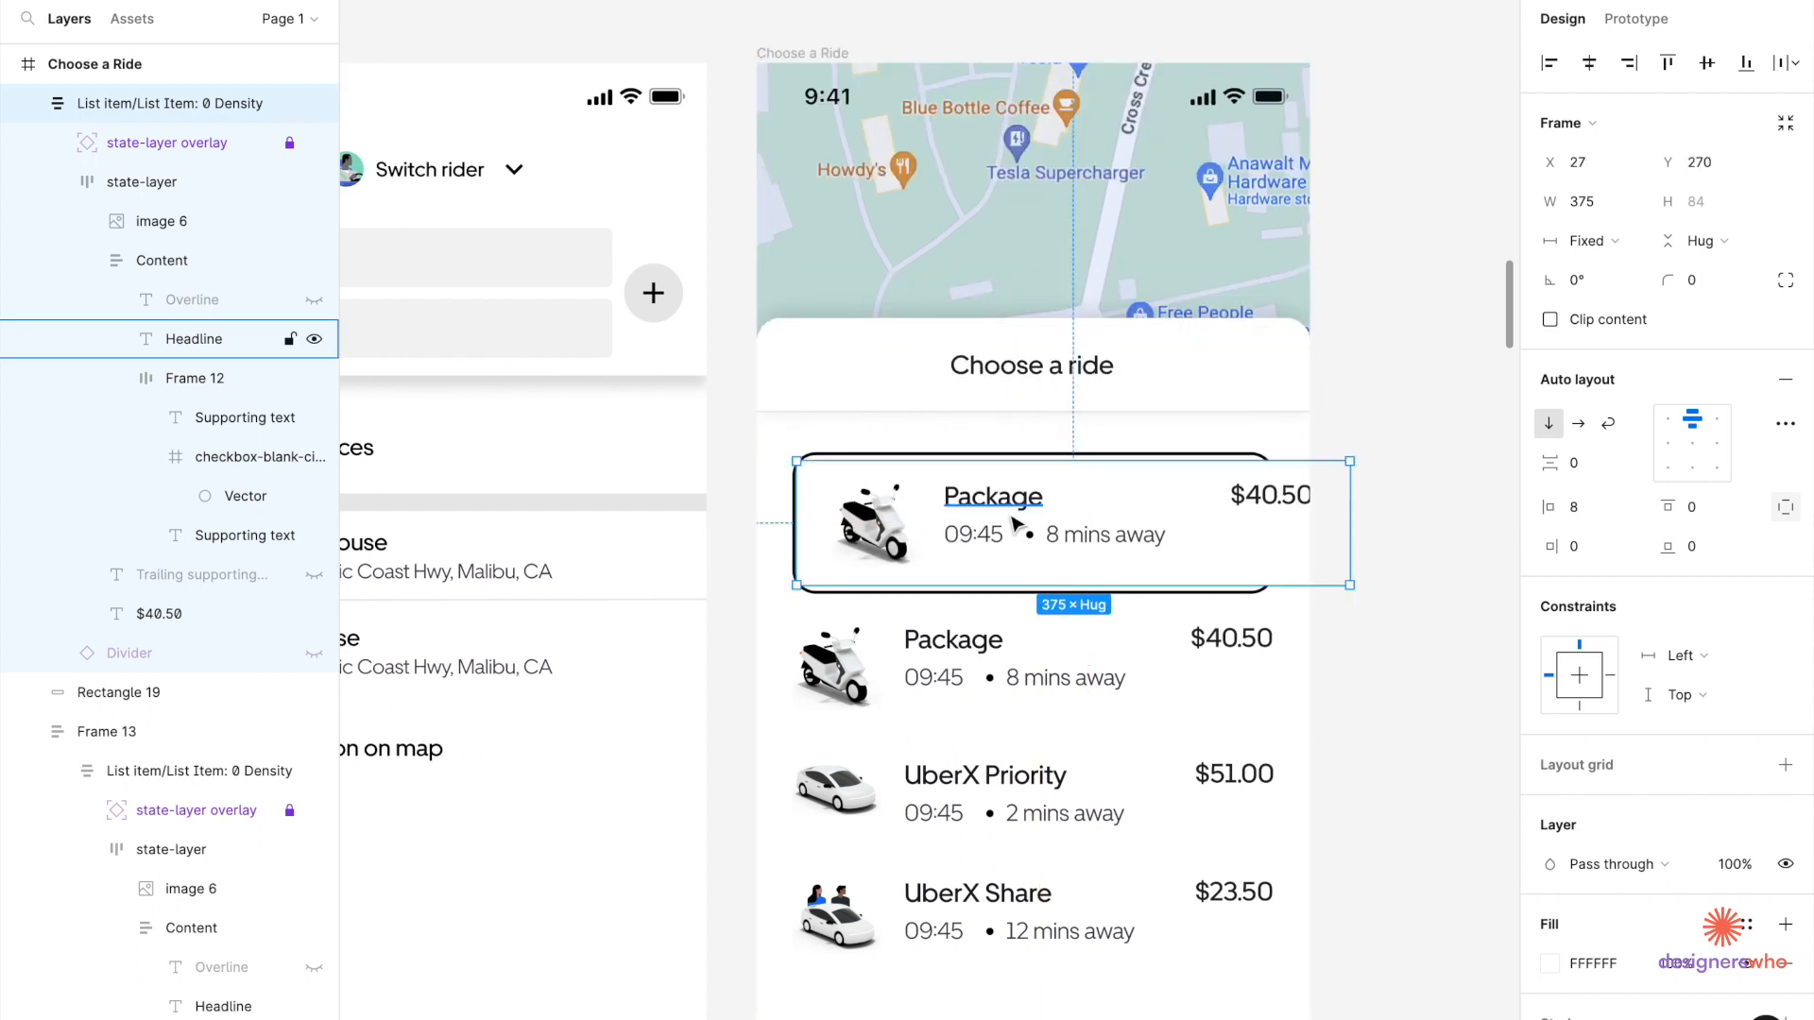
{"action": "key", "text": "Delete"}
{"action": "left_click", "coordinate": [983, 508]}
{"action": "key", "text": "ctrl+z"}
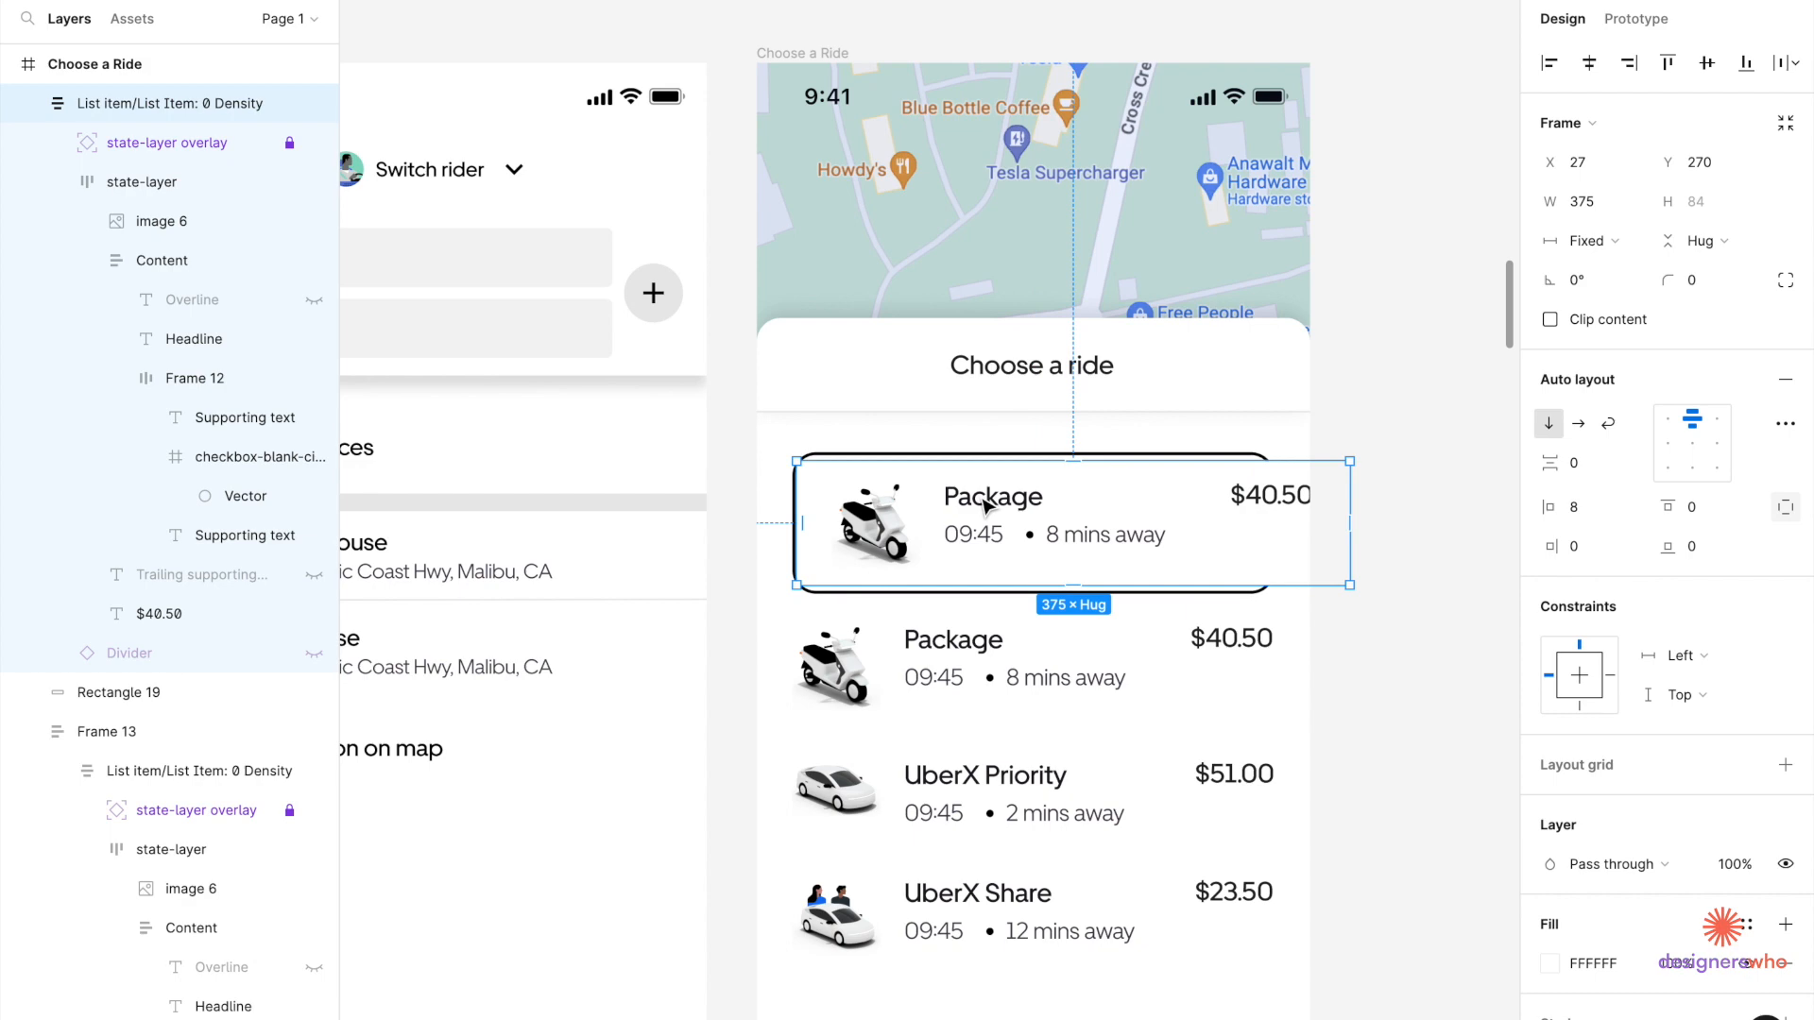
{"action": "scroll", "coordinate": [1051, 523], "scroll_direction": "down", "scroll_amount": 8}
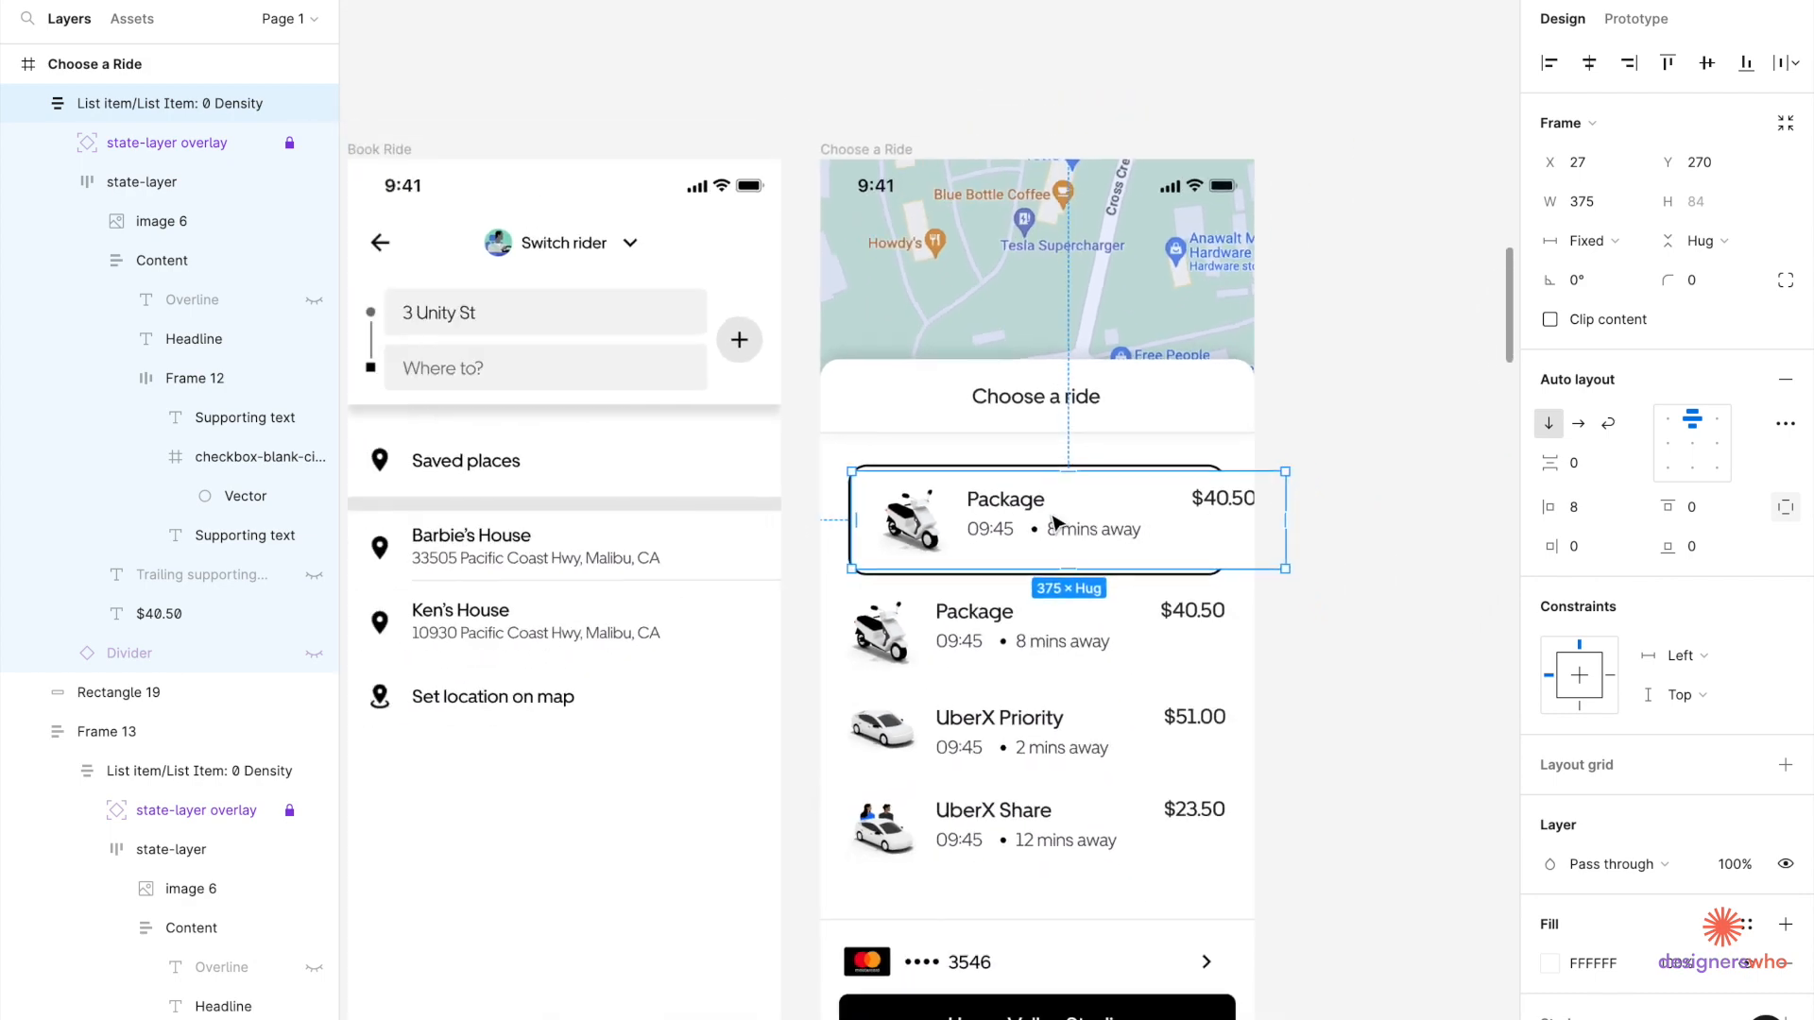
{"action": "scroll", "coordinate": [1050, 516], "scroll_direction": "up", "scroll_amount": 5}
{"action": "scroll", "coordinate": [1049, 515], "scroll_direction": "down", "scroll_amount": 5}
{"action": "scroll", "coordinate": [1049, 518], "scroll_direction": "right", "scroll_amount": 1}
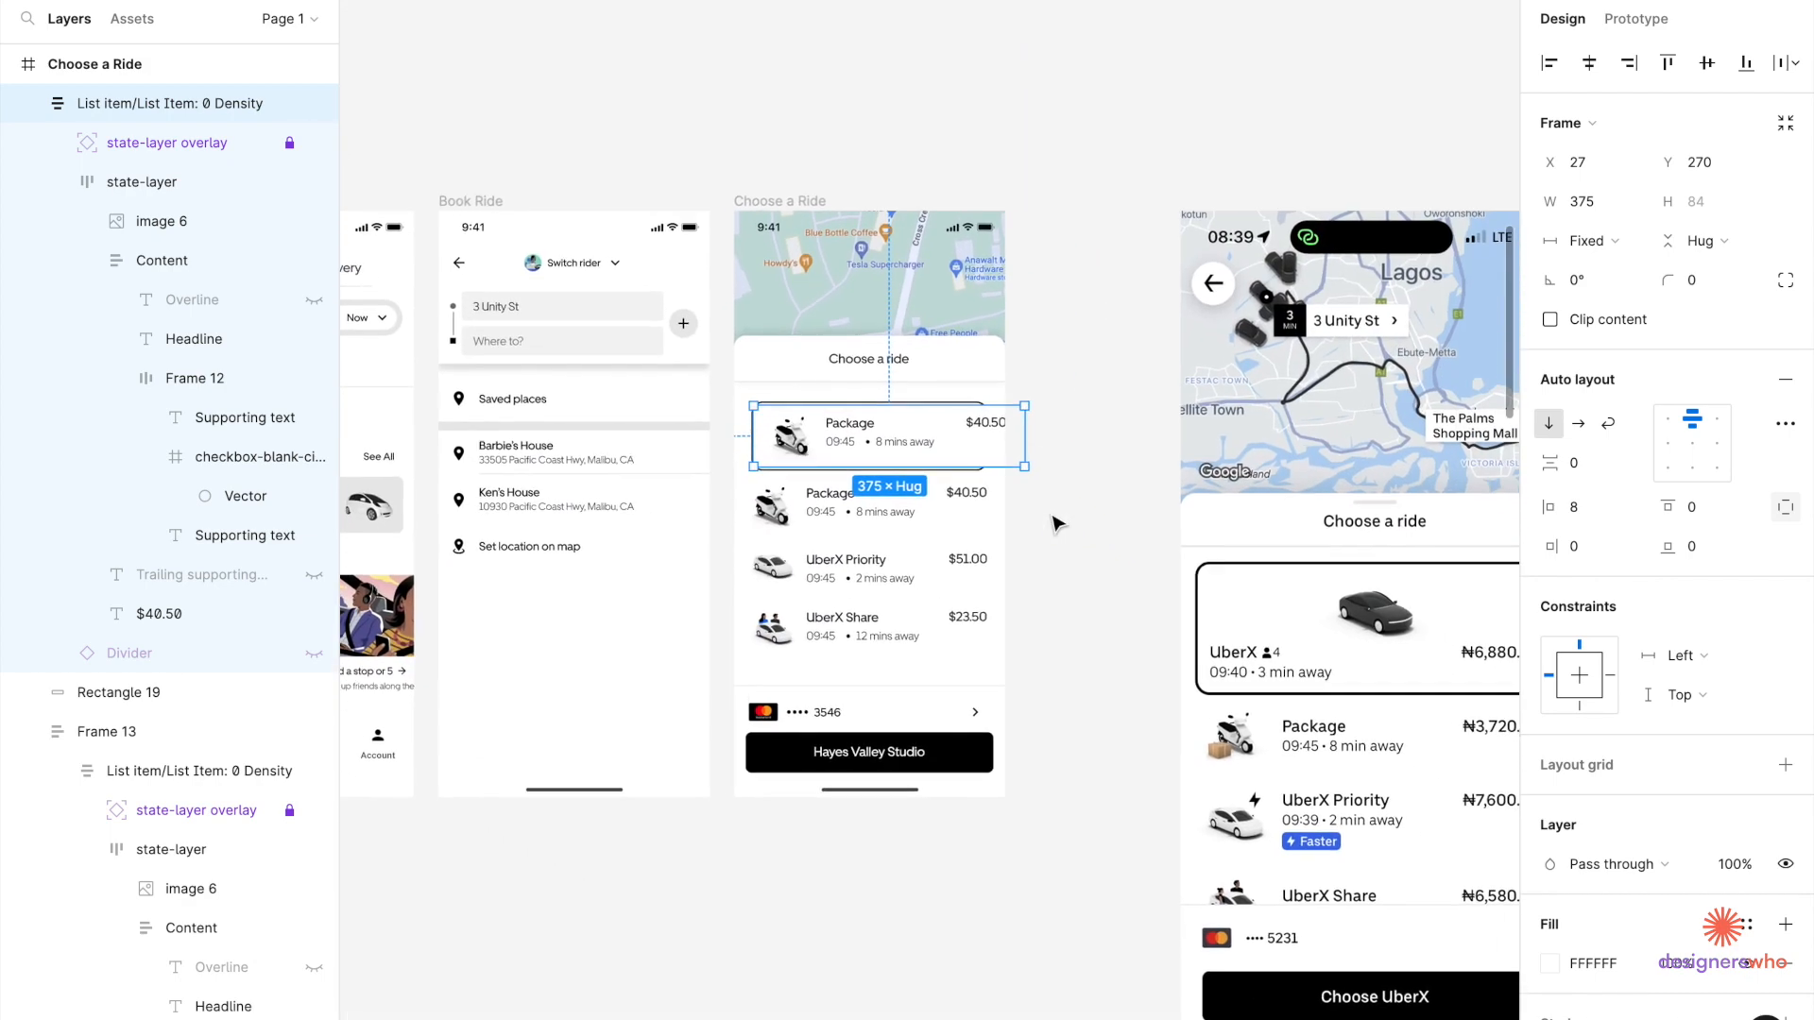
{"action": "scroll", "coordinate": [945, 496], "scroll_direction": "up", "scroll_amount": 5}
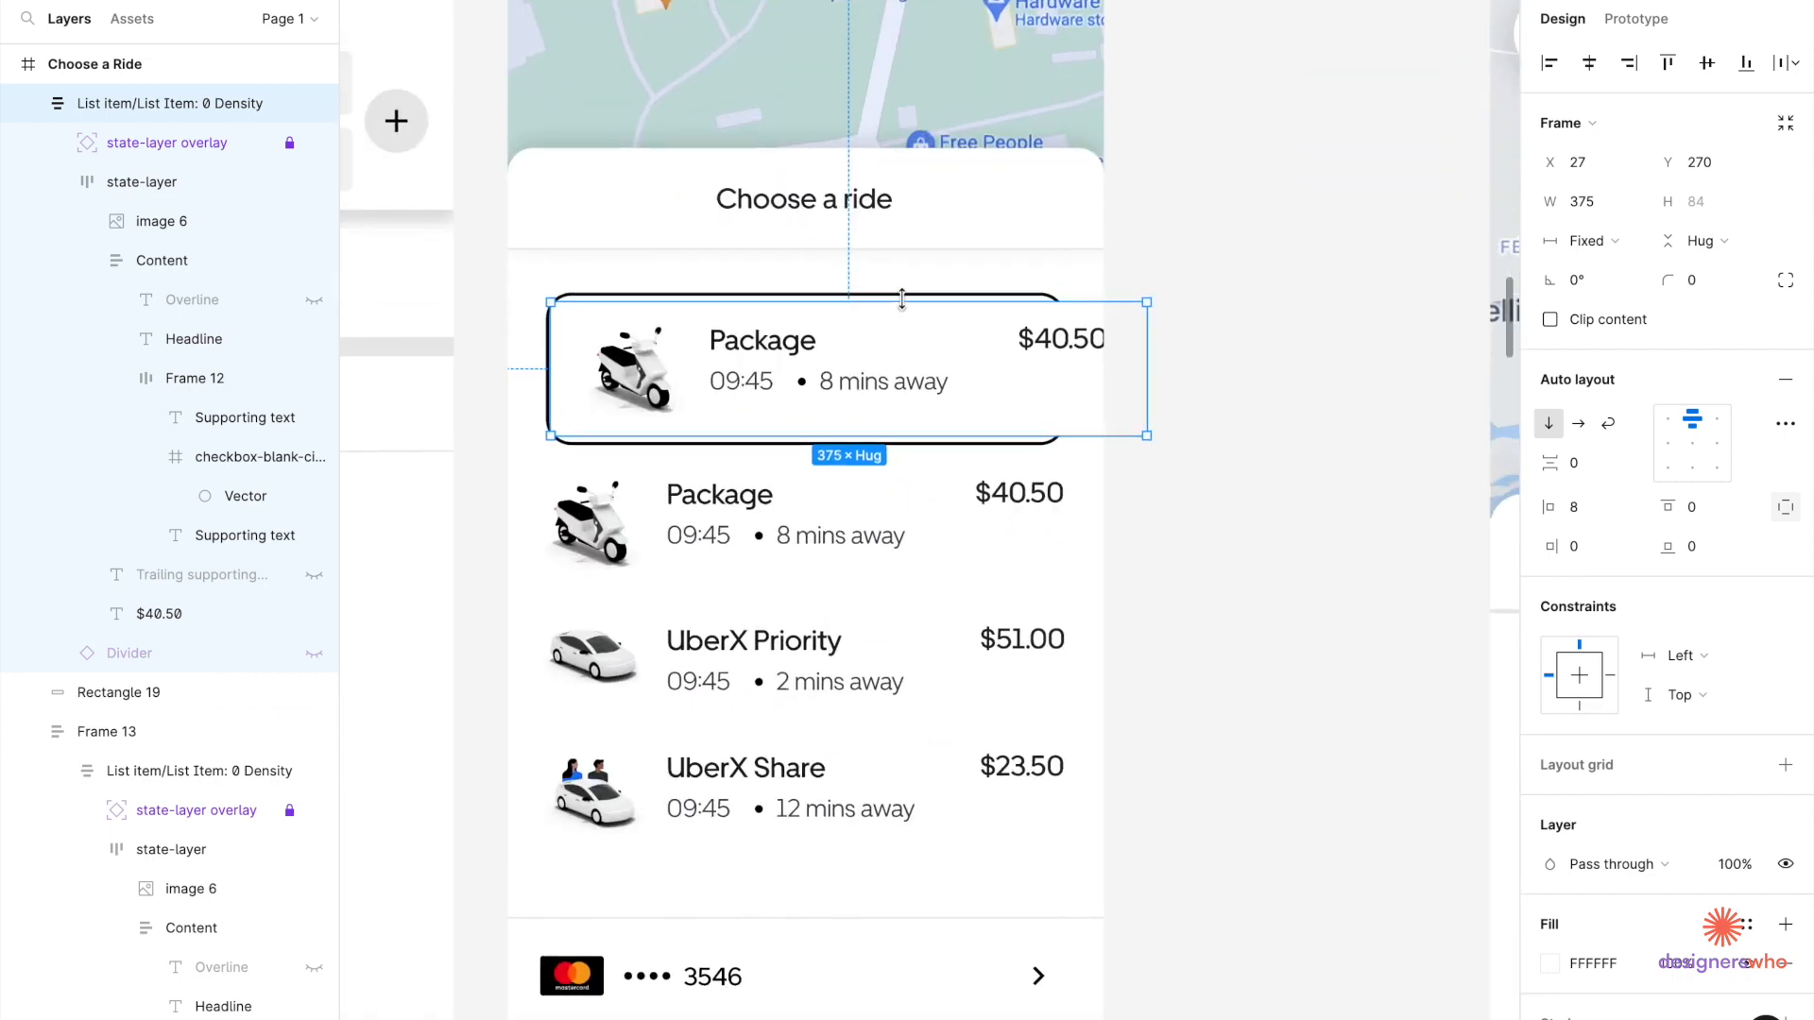
Widen the card from 327 to 343 and nudge it left to X 16.
{"action": "left_click", "coordinate": [907, 300]}
{"action": "left_click", "coordinate": [1596, 171]}
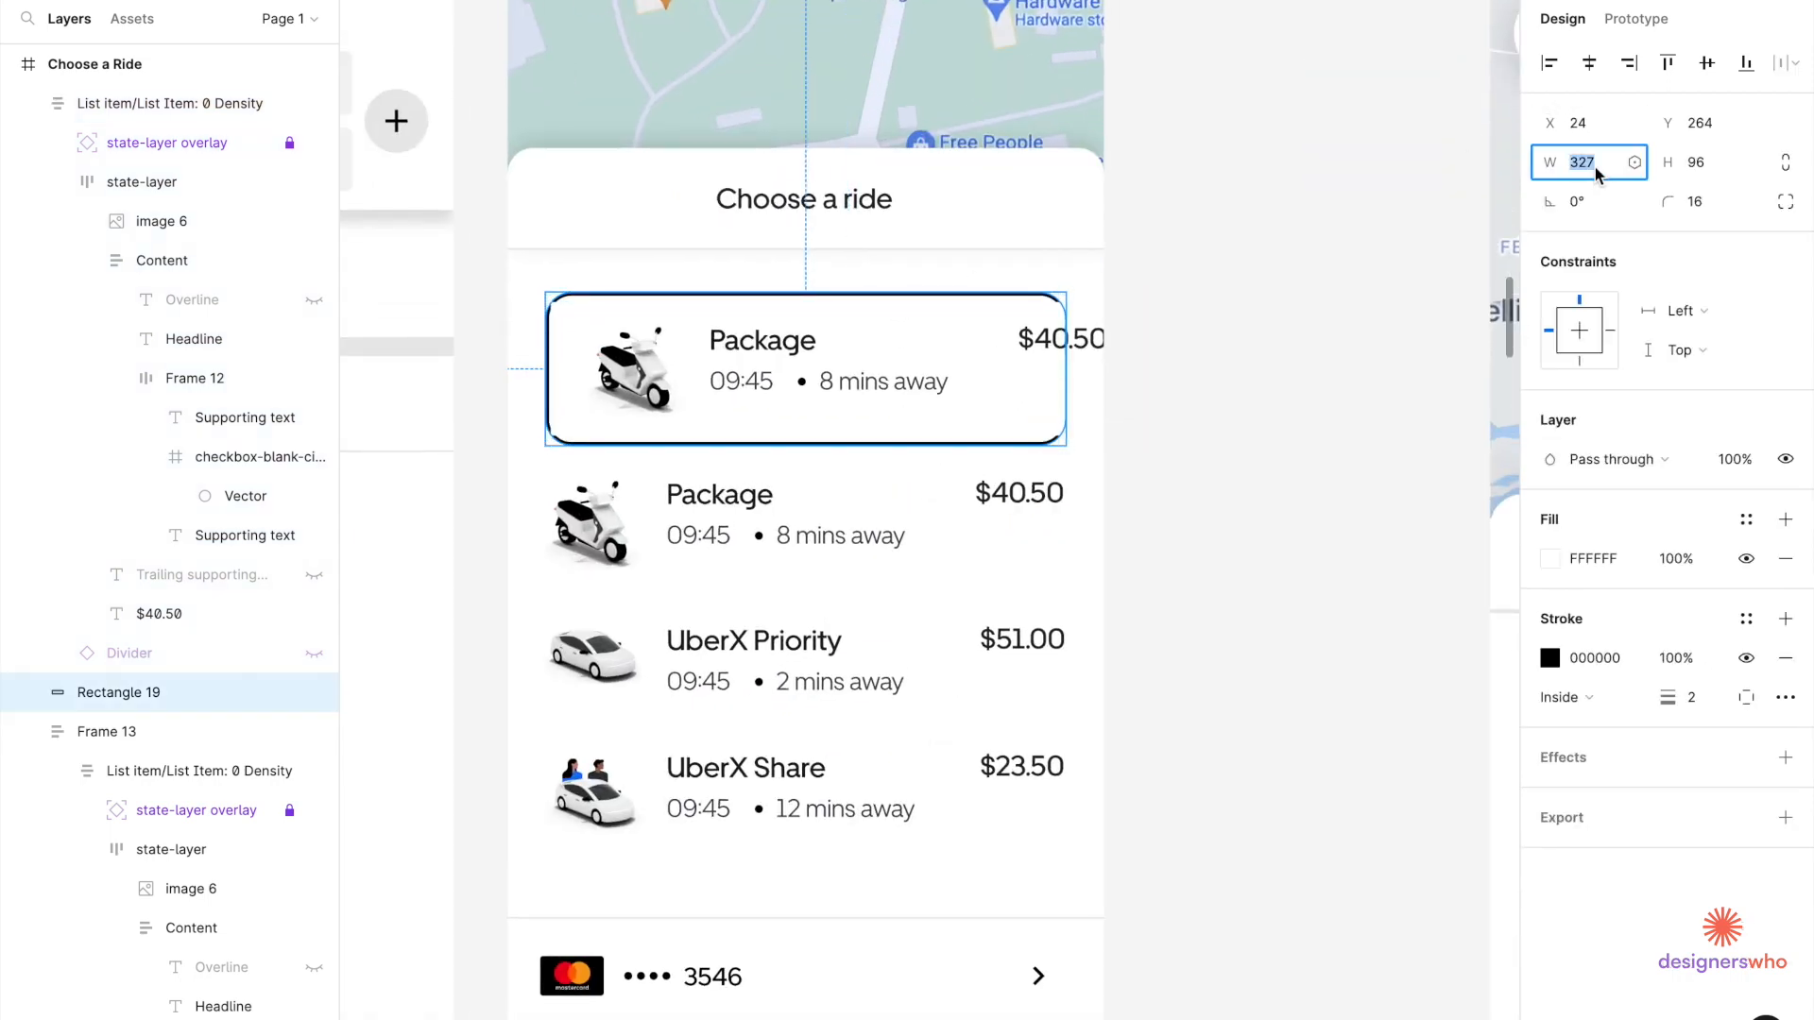
{"action": "scroll", "coordinate": [1046, 420], "scroll_direction": "up", "scroll_amount": 5}
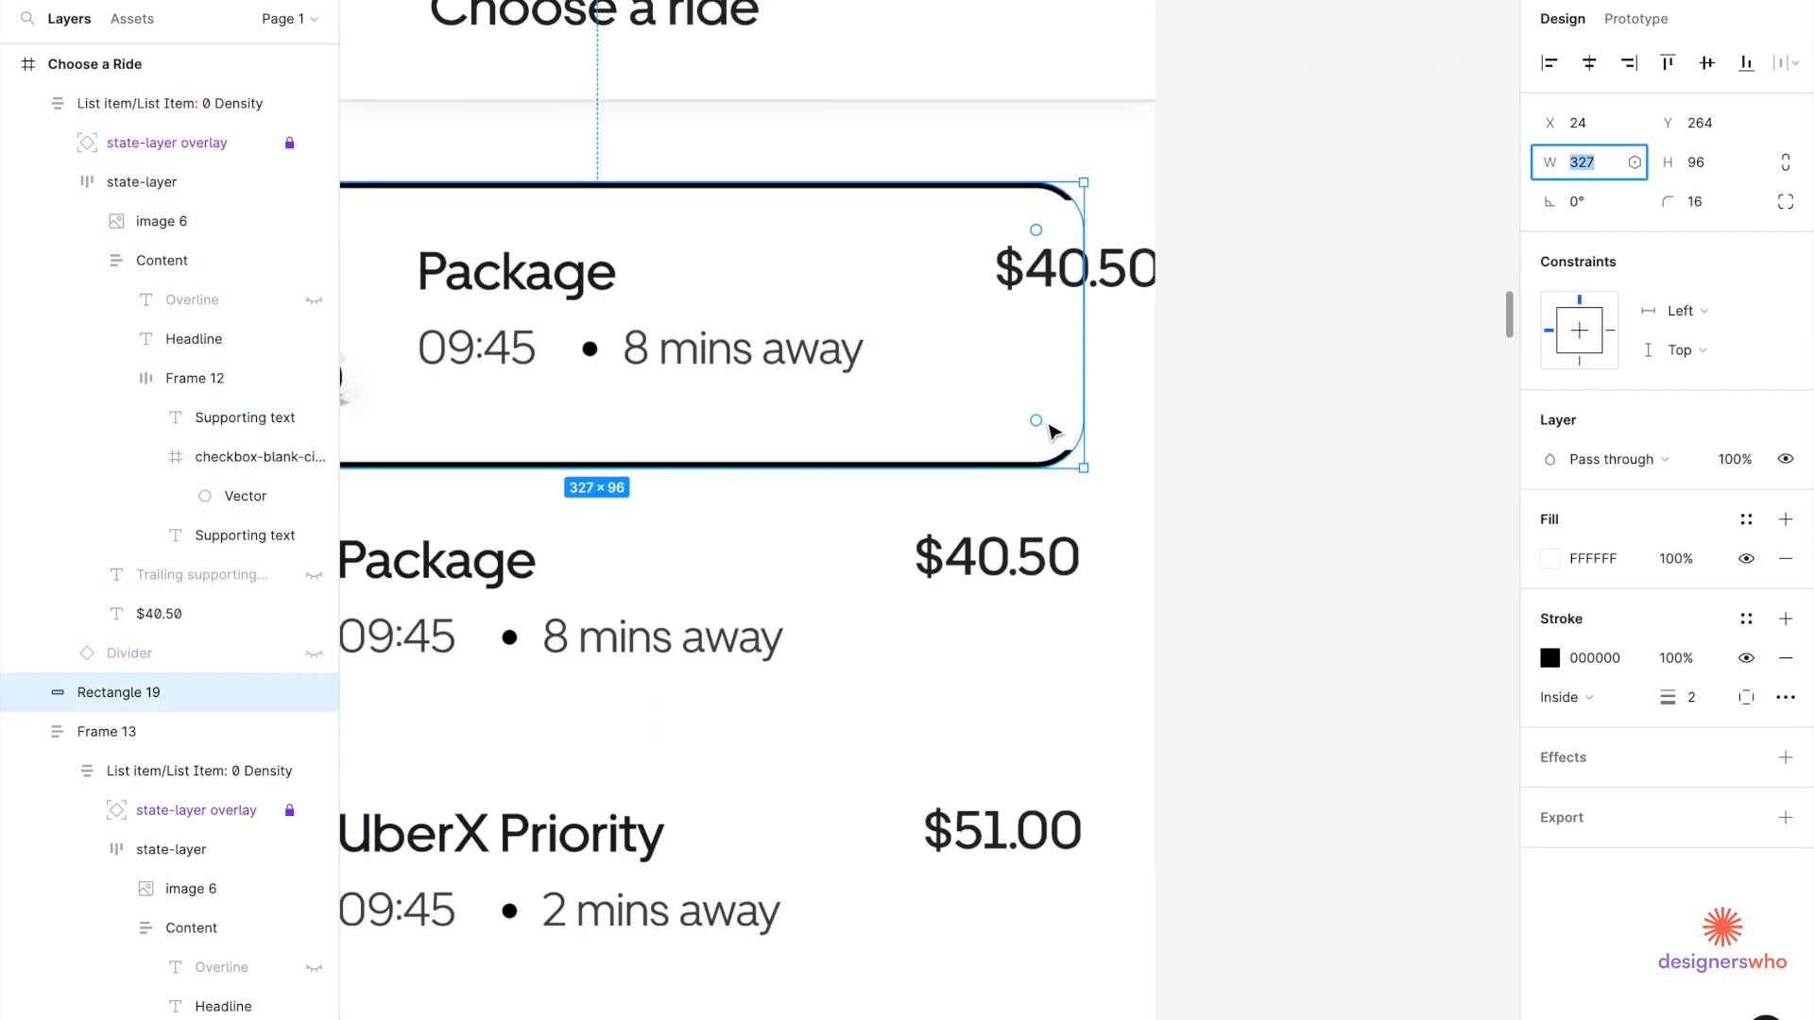
{"action": "key", "text": "Right"}
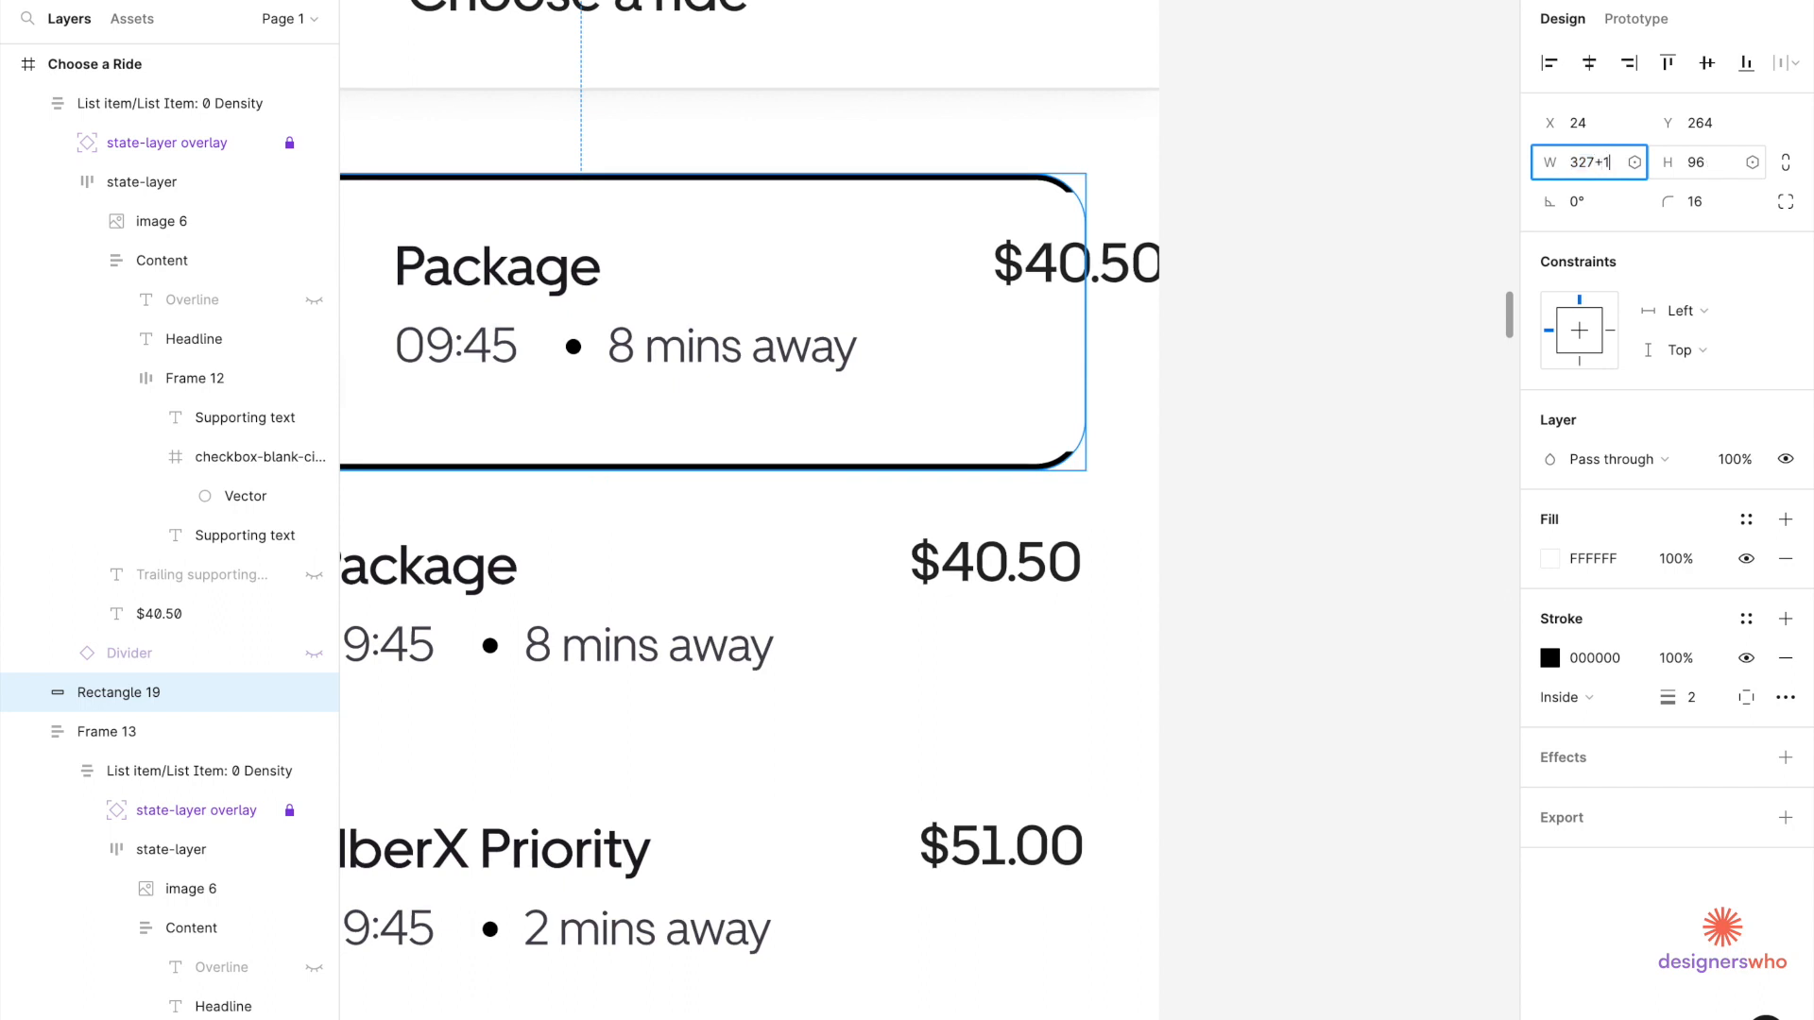
{"action": "type", "text": "+16"}
{"action": "key", "text": "Return"}
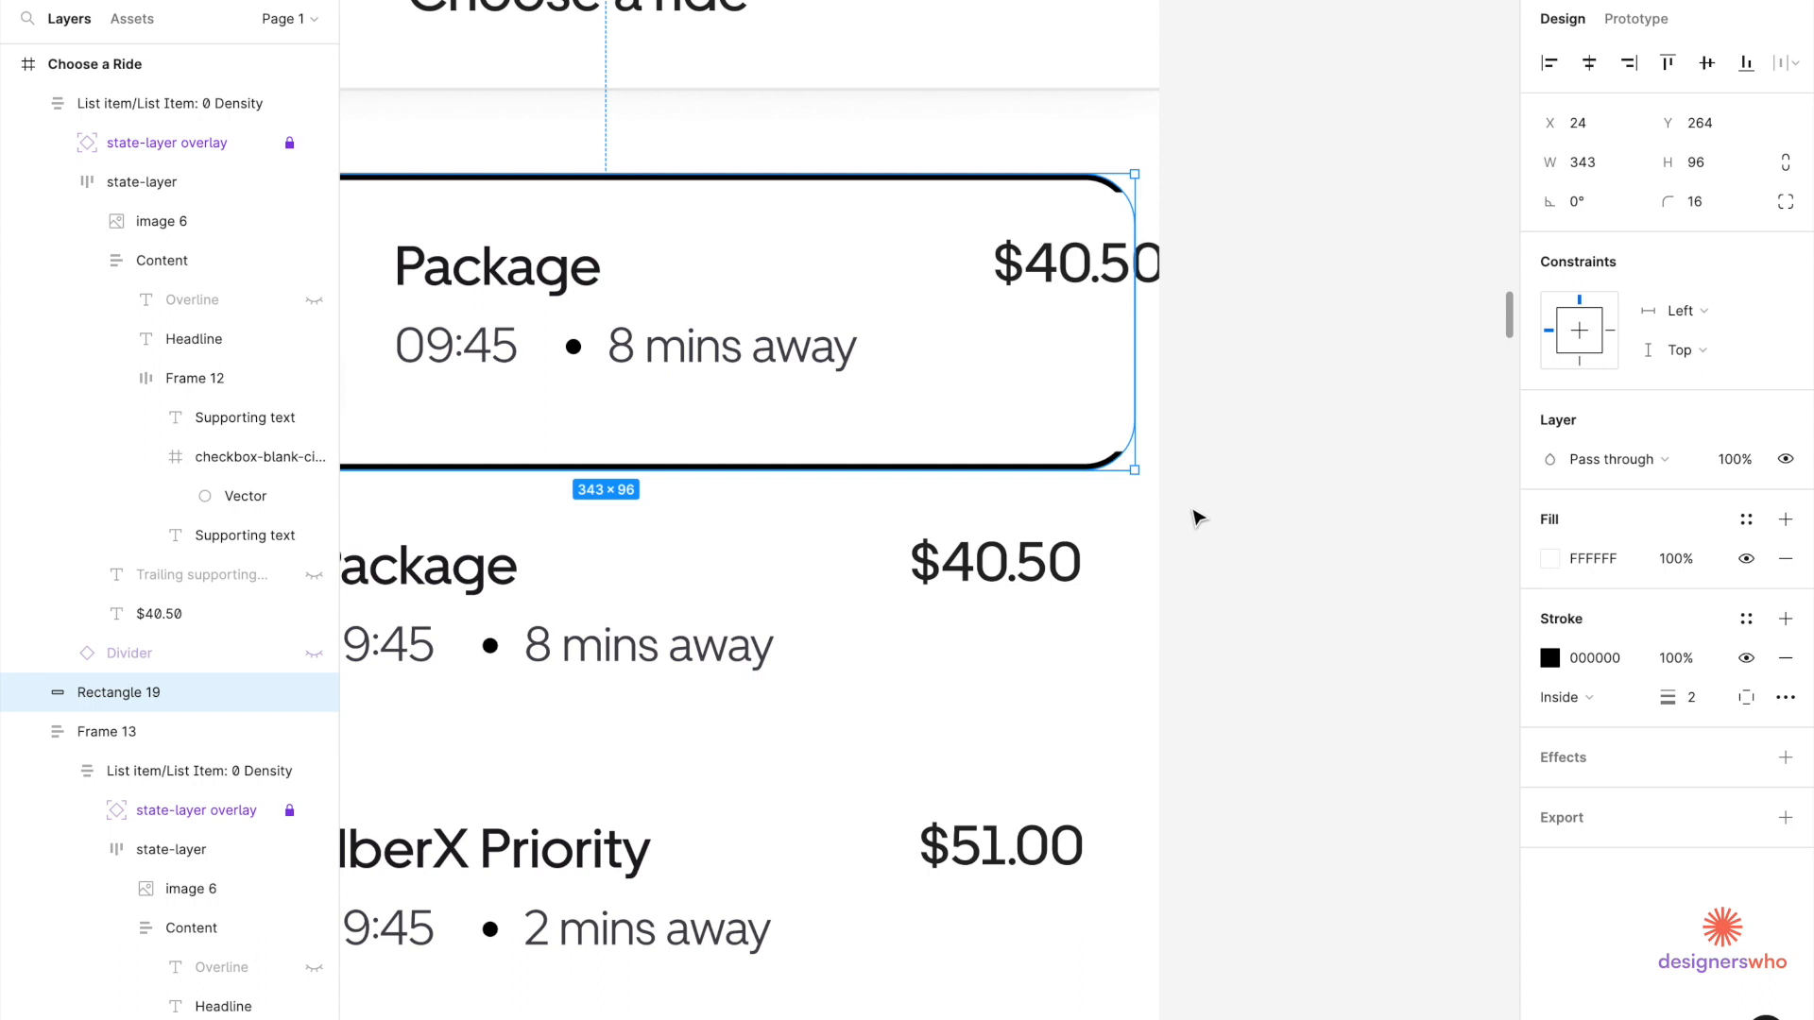
{"action": "key", "text": "alt"}
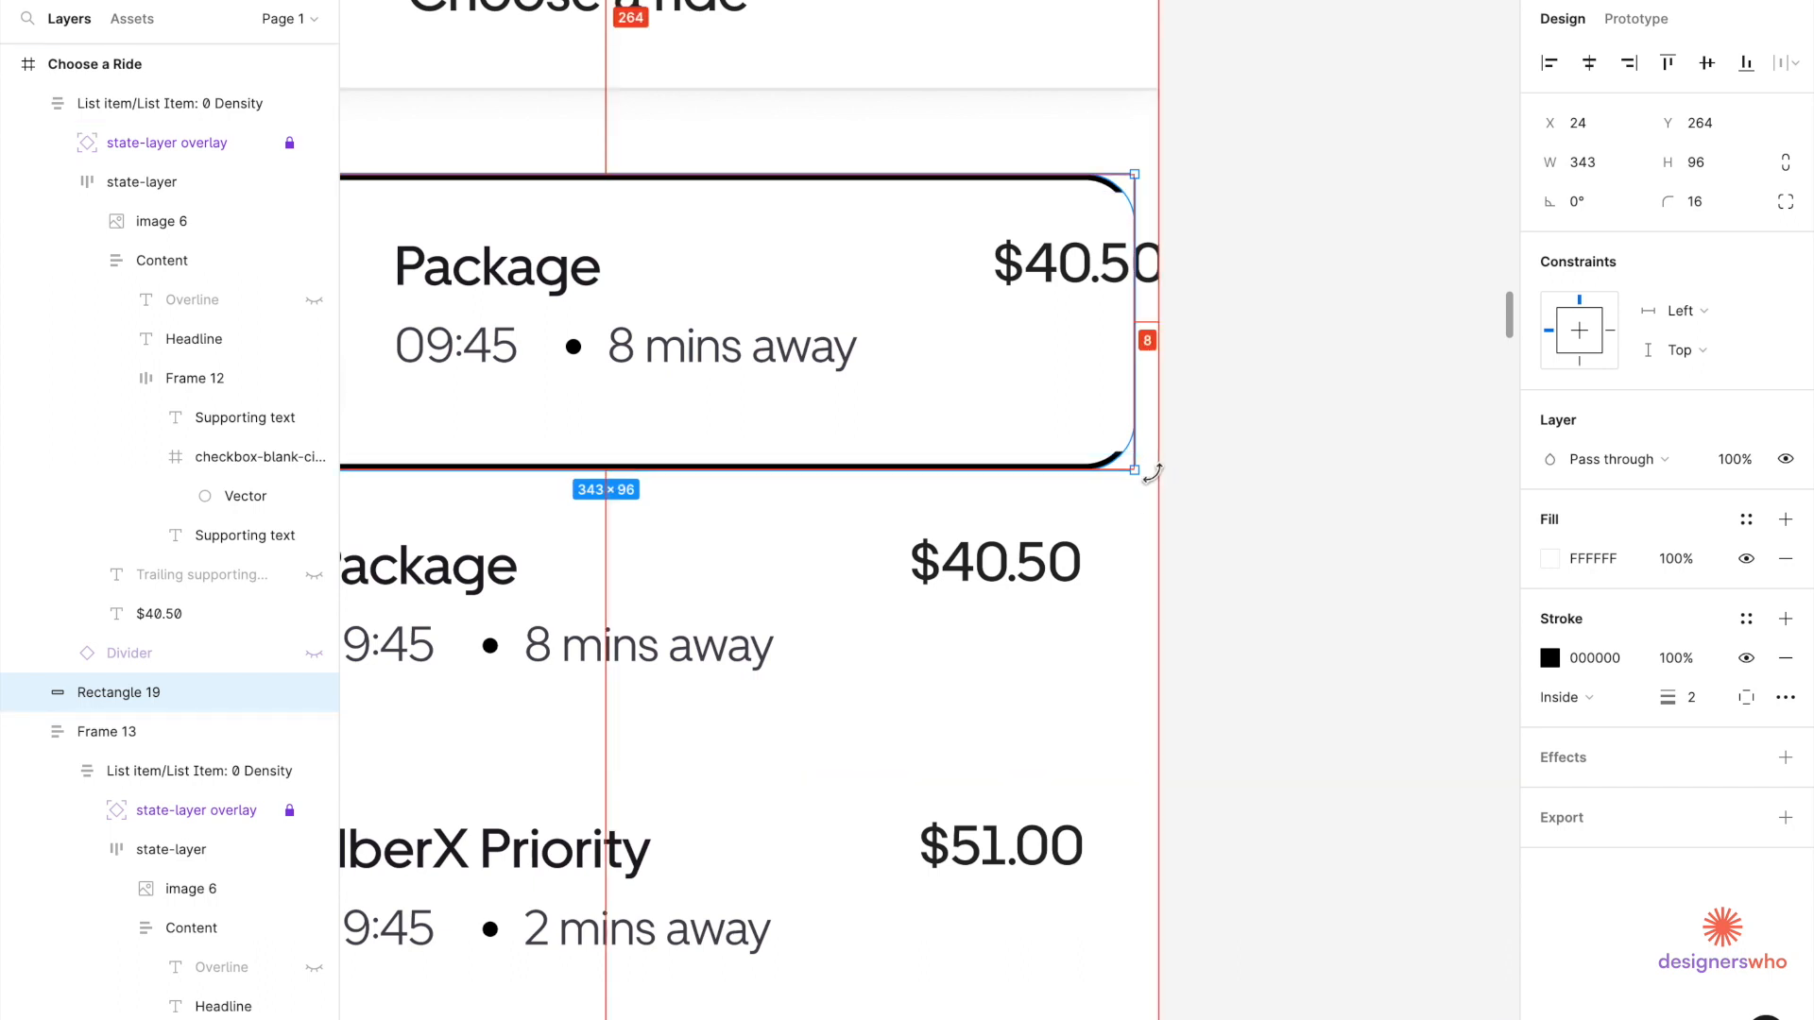
{"action": "key", "text": "Left"}
{"action": "key", "text": "Left"}
{"action": "key", "text": "Left"}
{"action": "key", "text": "Left"}
{"action": "key", "text": "Left"}
{"action": "key", "text": "Left"}
{"action": "key", "text": "Left"}
{"action": "key", "text": "Left"}
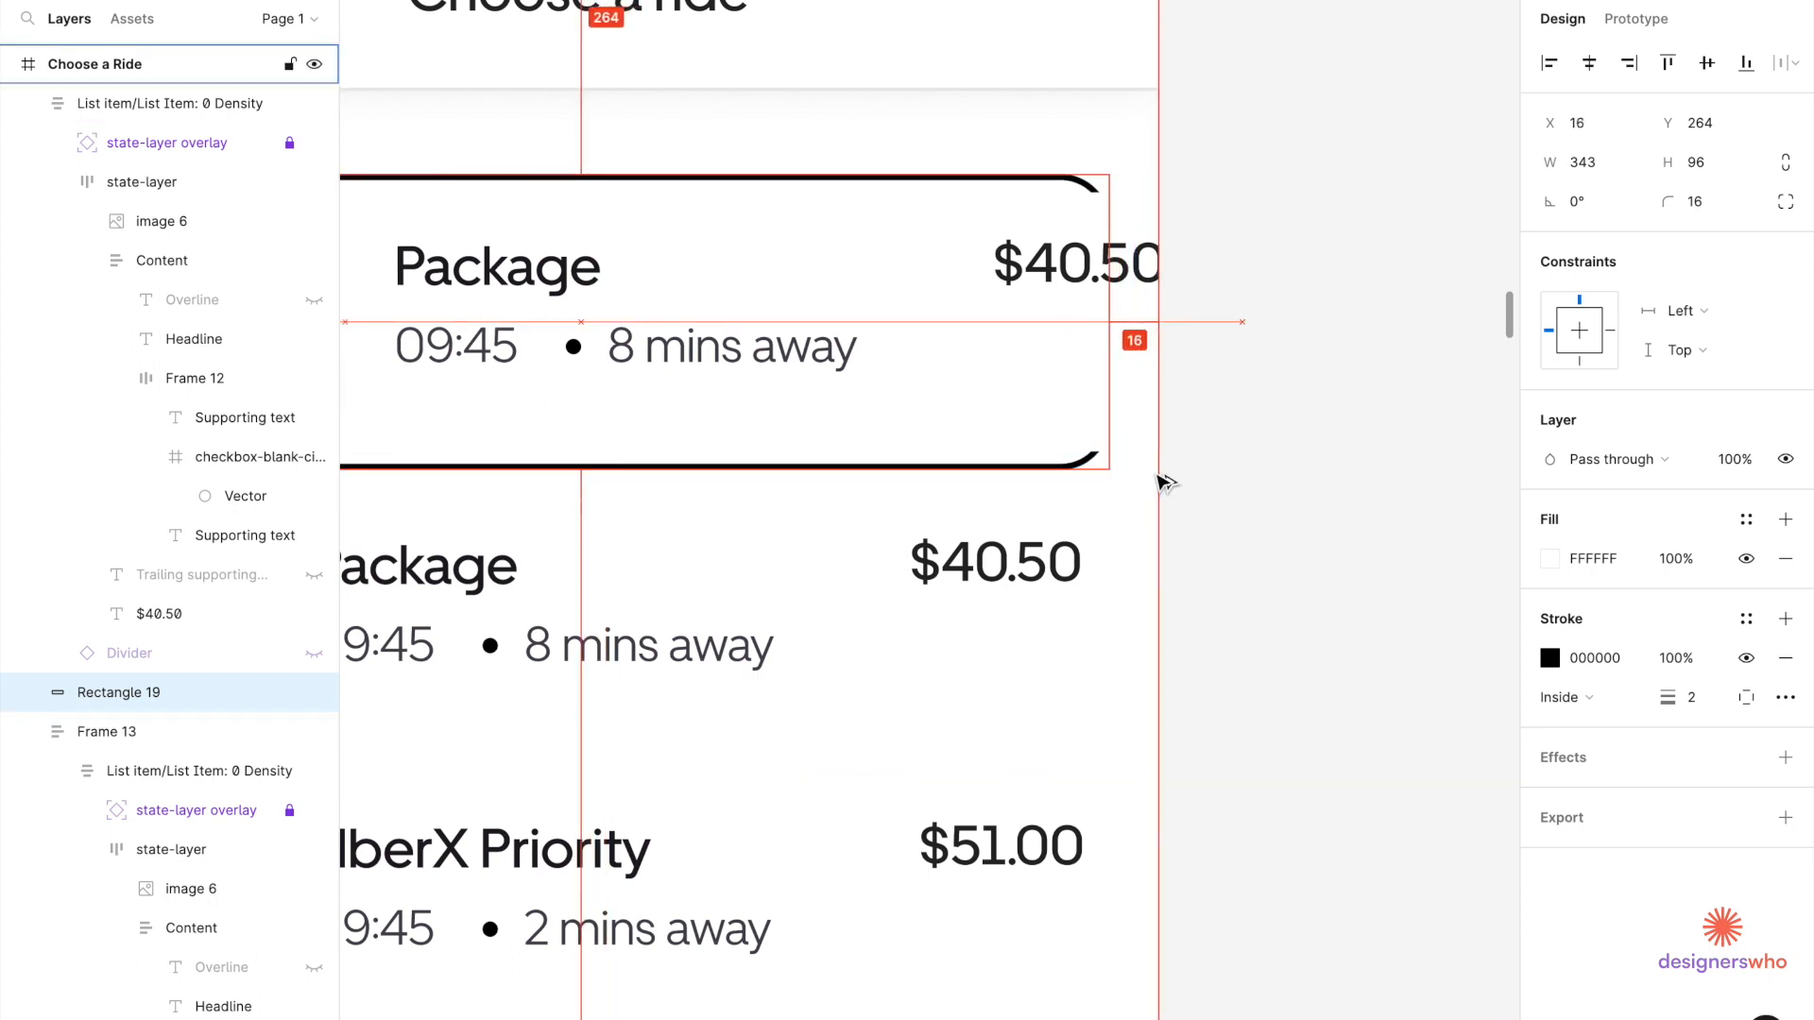
{"action": "scroll", "coordinate": [1162, 481], "scroll_direction": "left", "scroll_amount": 6}
{"action": "key", "text": "alt"}
{"action": "scroll", "coordinate": [610, 469], "scroll_direction": "down", "scroll_amount": 4}
Paste the dark car image into the Package row before $40.50, sized 60 wide.
{"action": "left_click", "coordinate": [735, 430]}
{"action": "scroll", "coordinate": [735, 430], "scroll_direction": "up", "scroll_amount": 2}
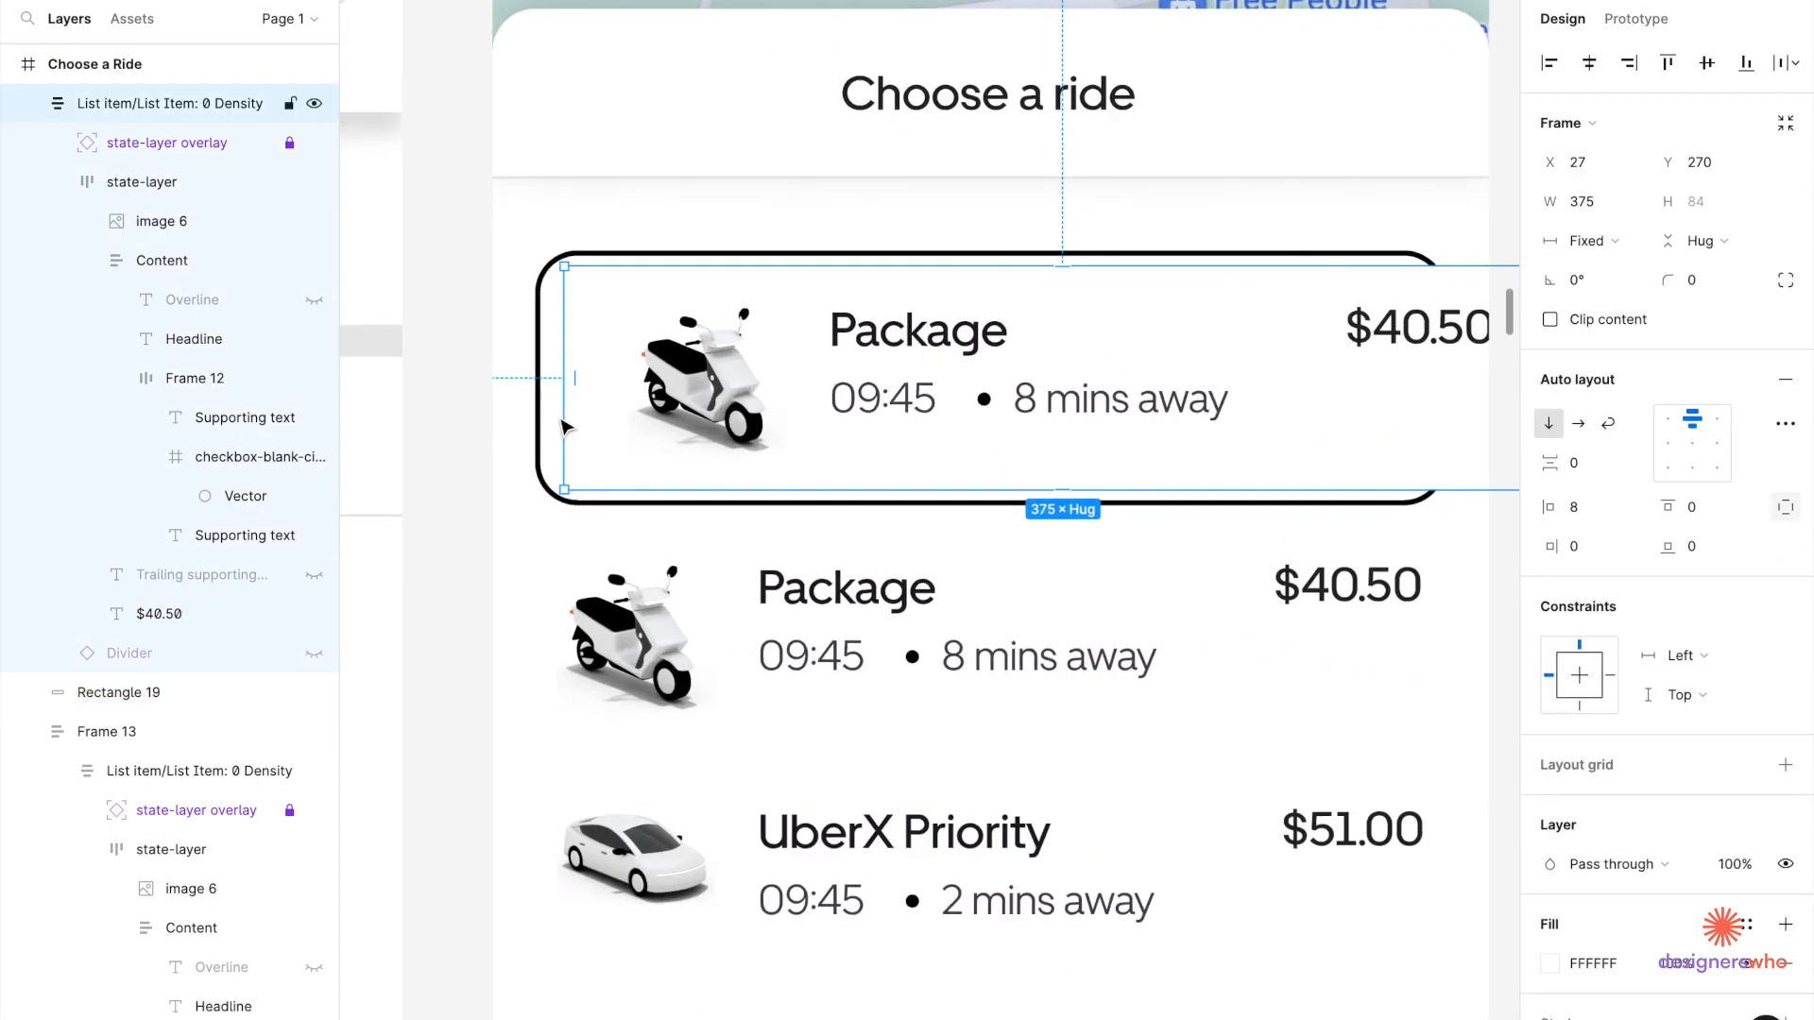
{"action": "scroll", "coordinate": [699, 378], "scroll_direction": "down", "scroll_amount": 6}
{"action": "scroll", "coordinate": [538, 298], "scroll_direction": "down", "scroll_amount": 4}
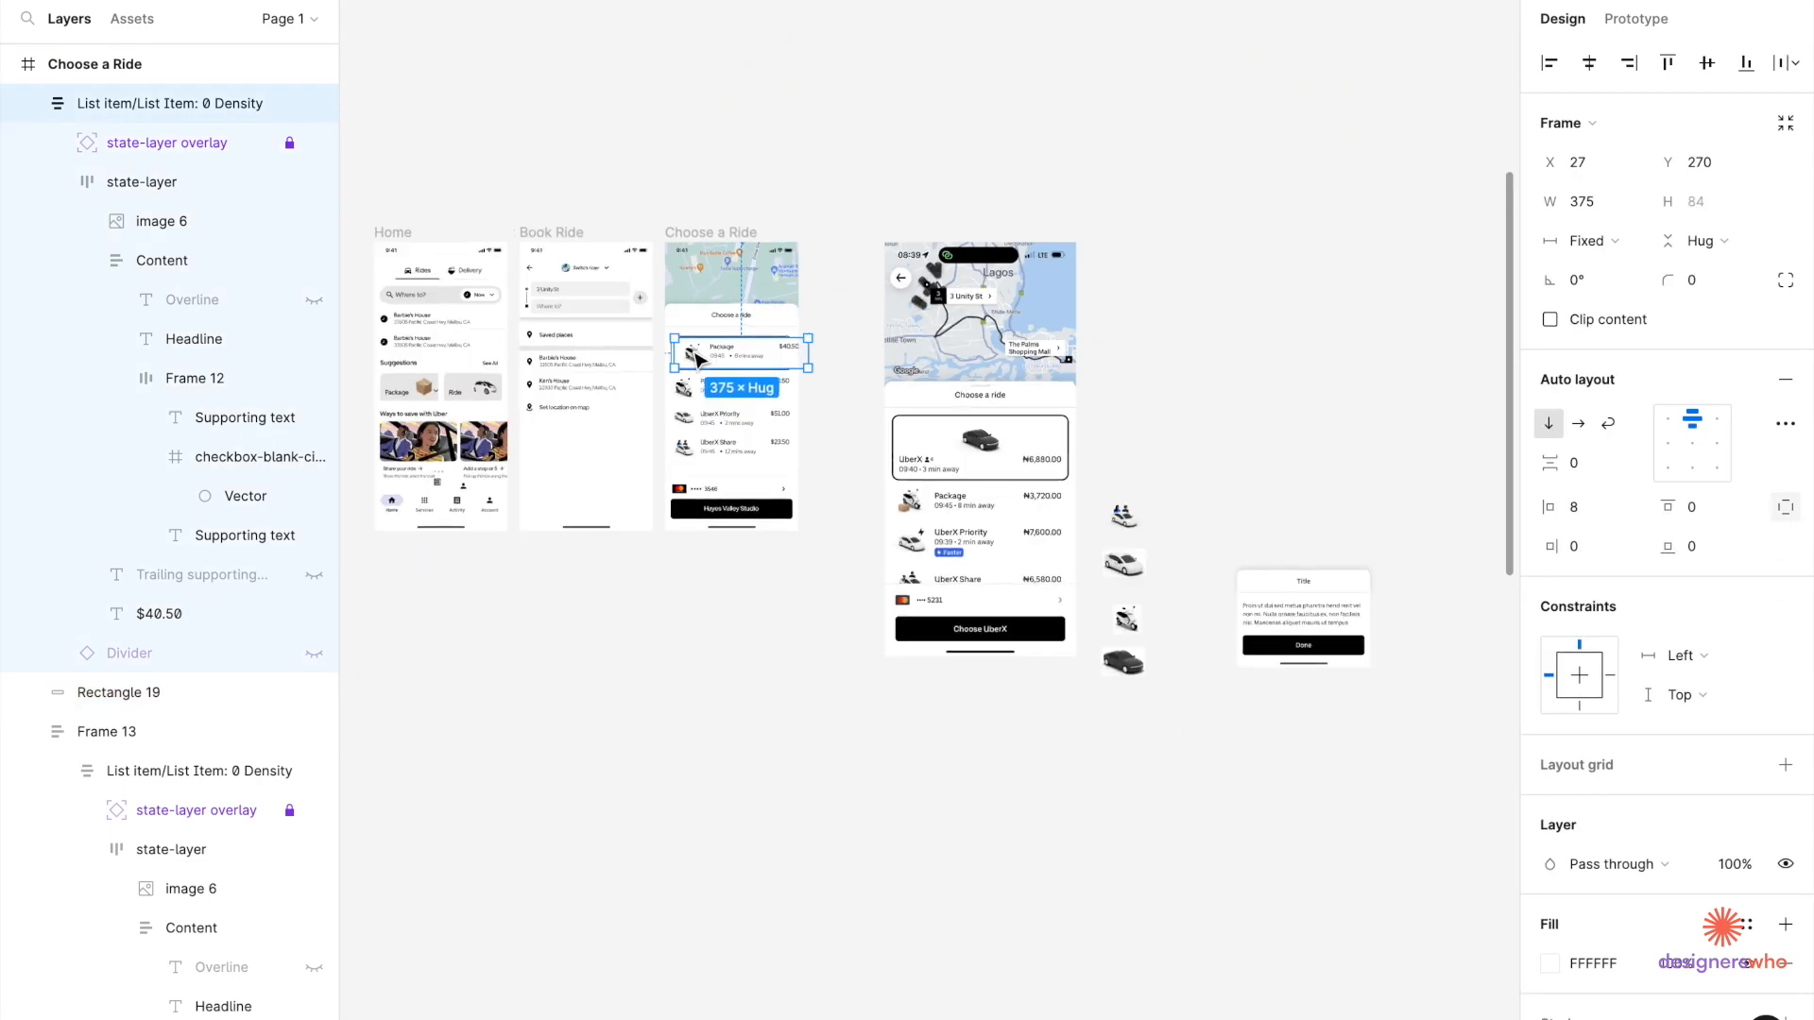
{"action": "left_click", "coordinate": [1039, 628]}
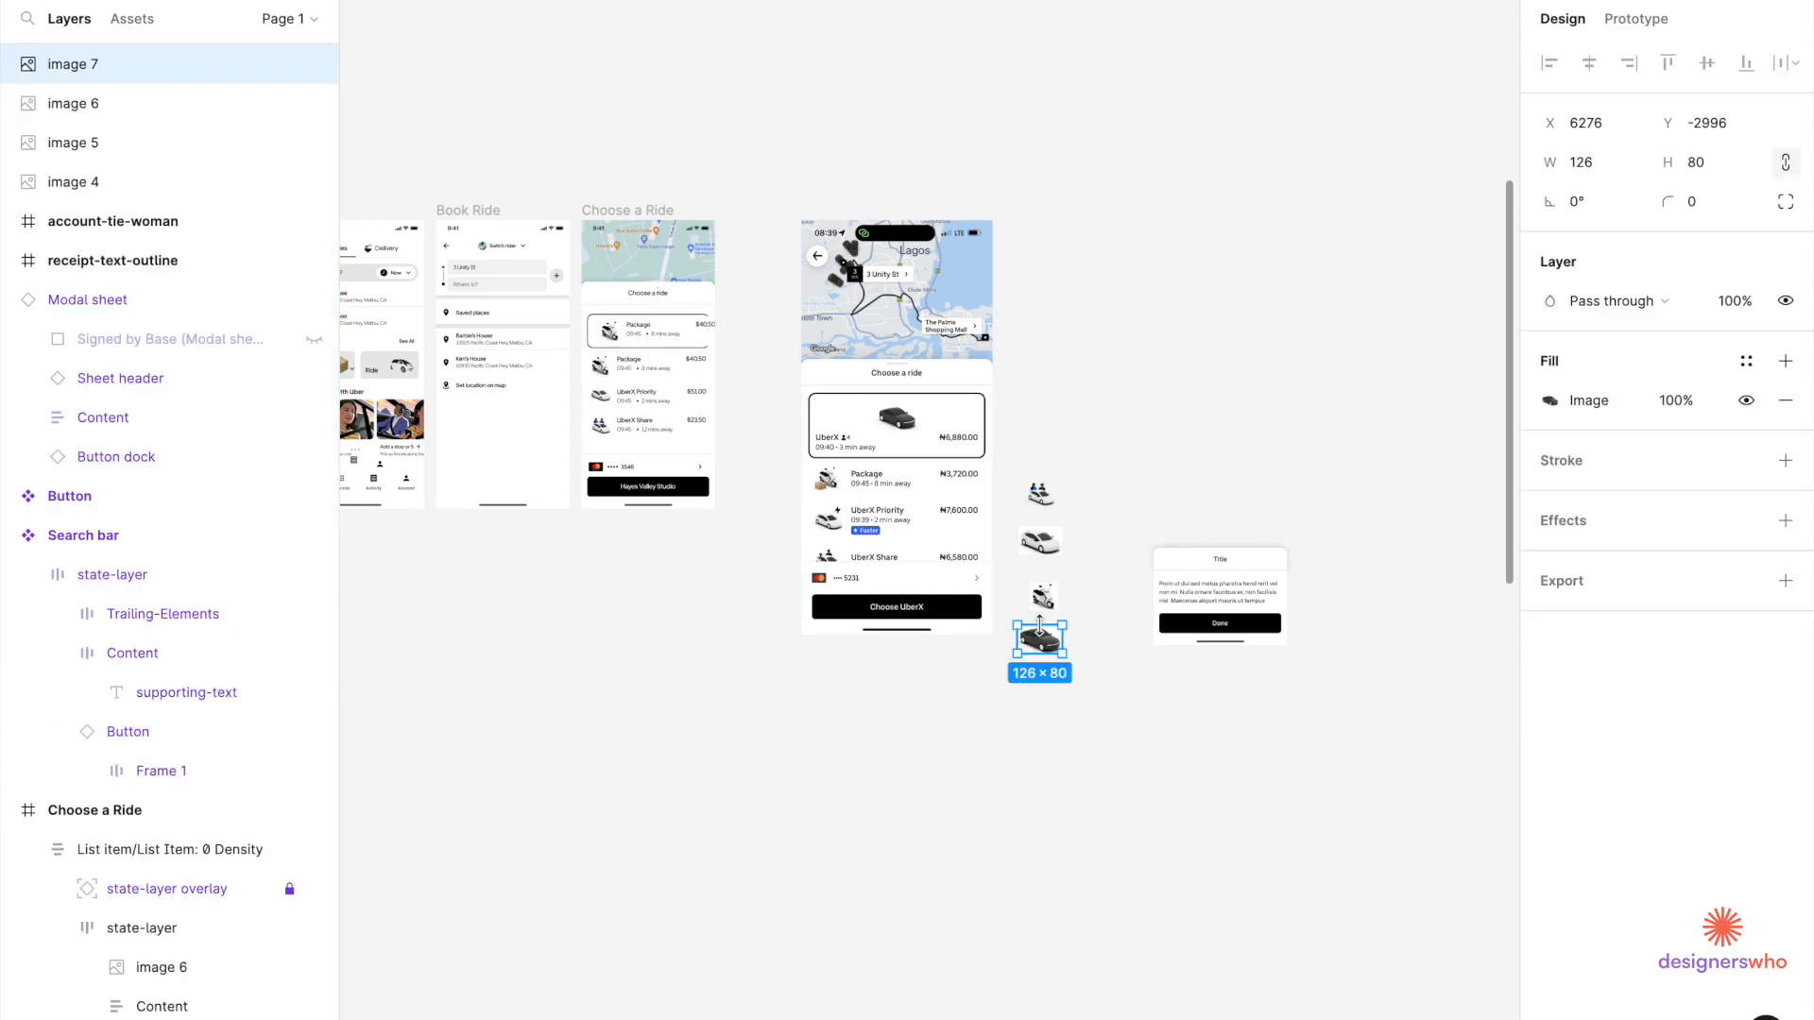
{"action": "scroll", "coordinate": [514, 333], "scroll_direction": "up", "scroll_amount": 5}
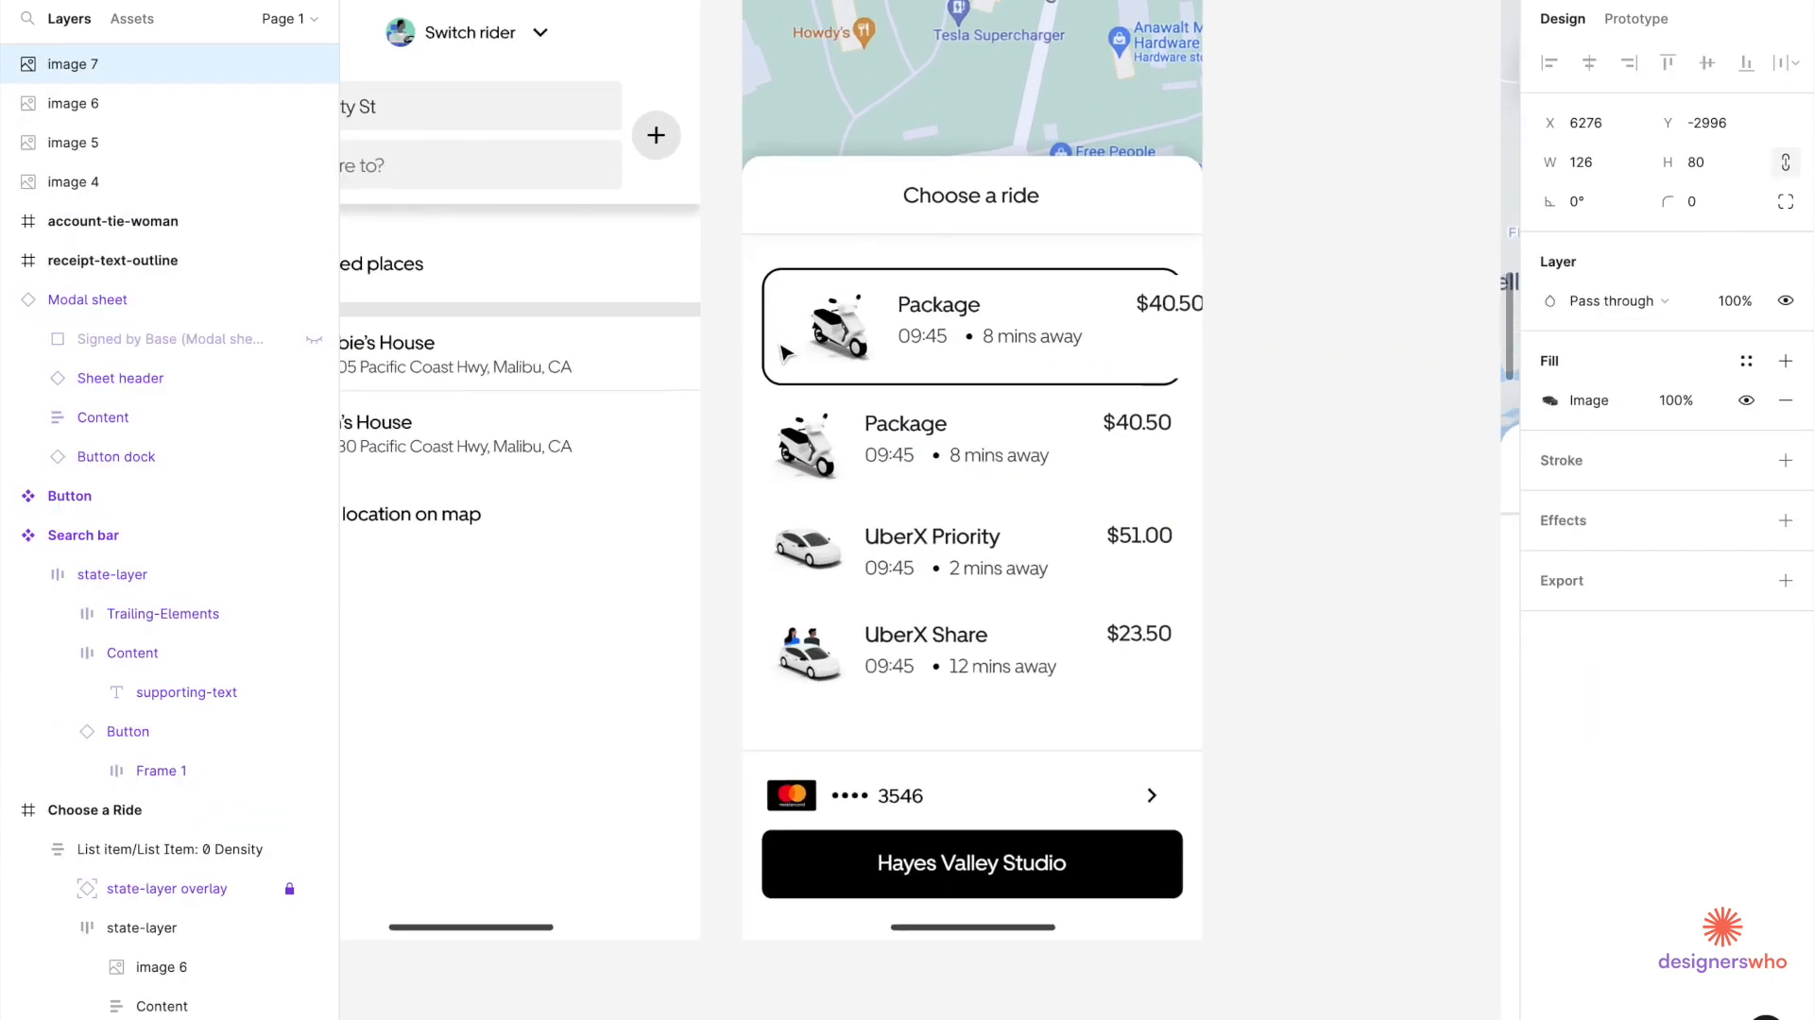
{"action": "double_click", "coordinate": [866, 340]}
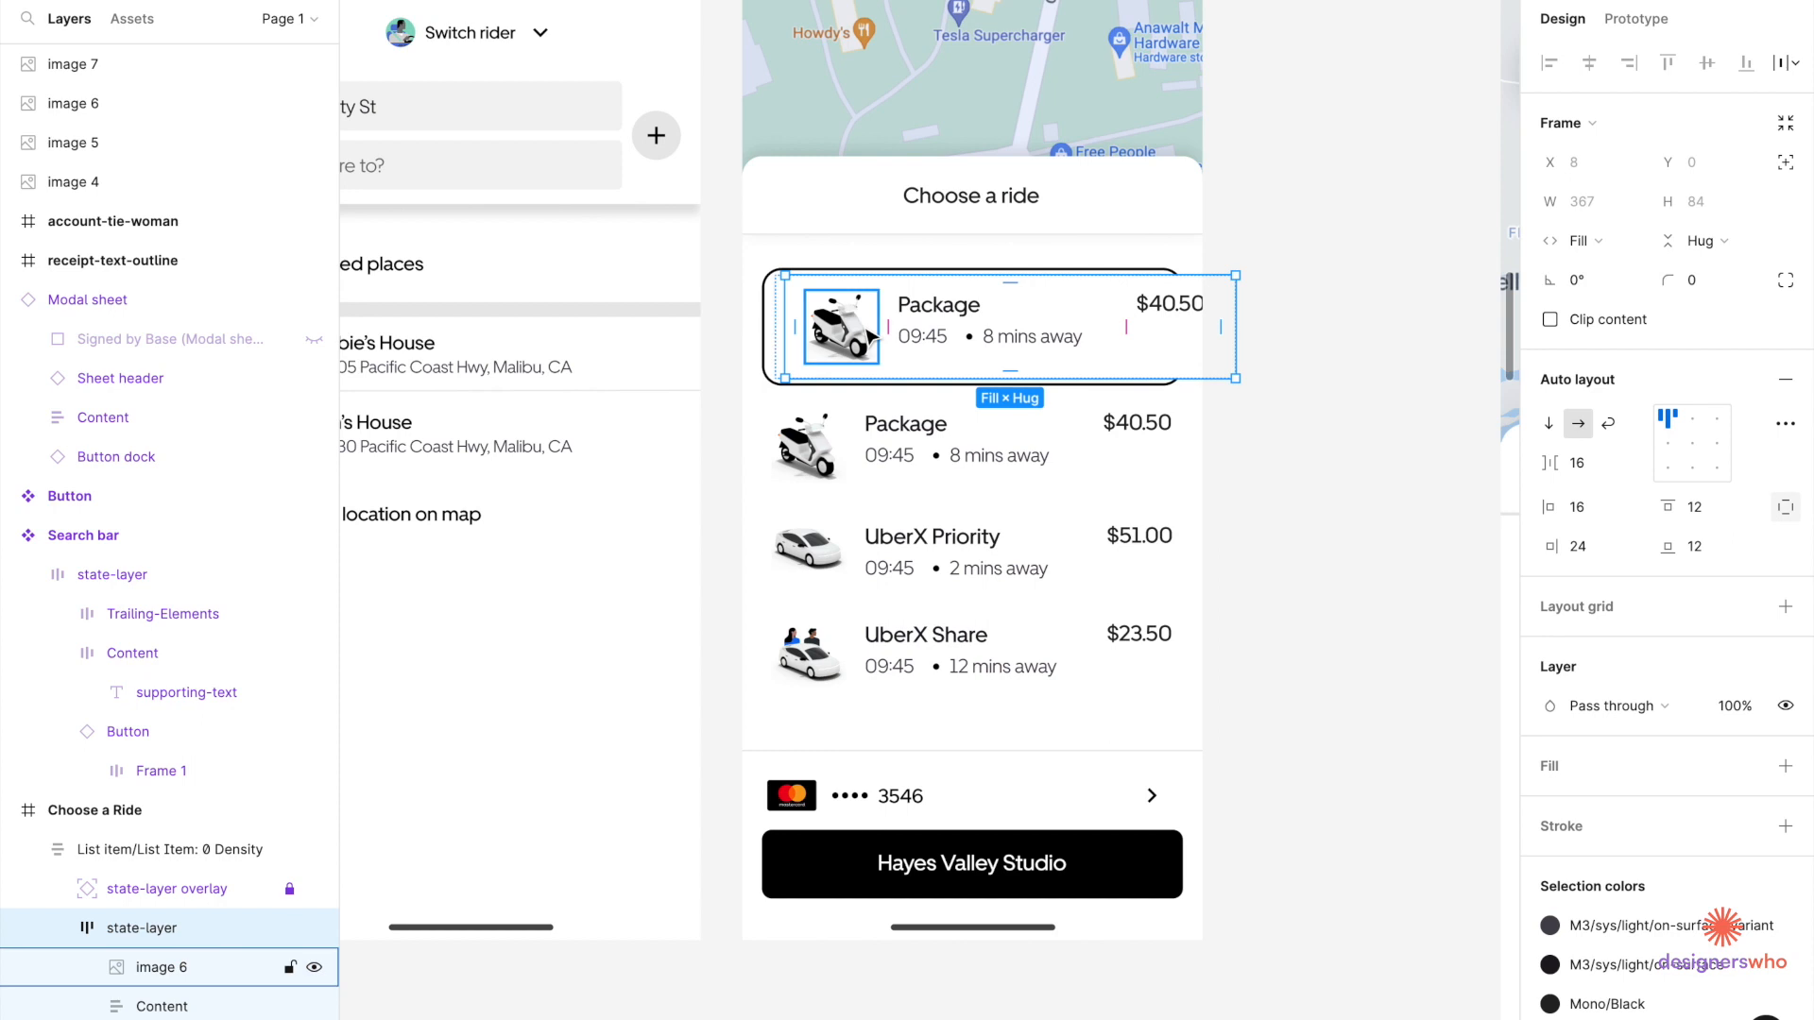
{"action": "key", "text": "ctrl+v"}
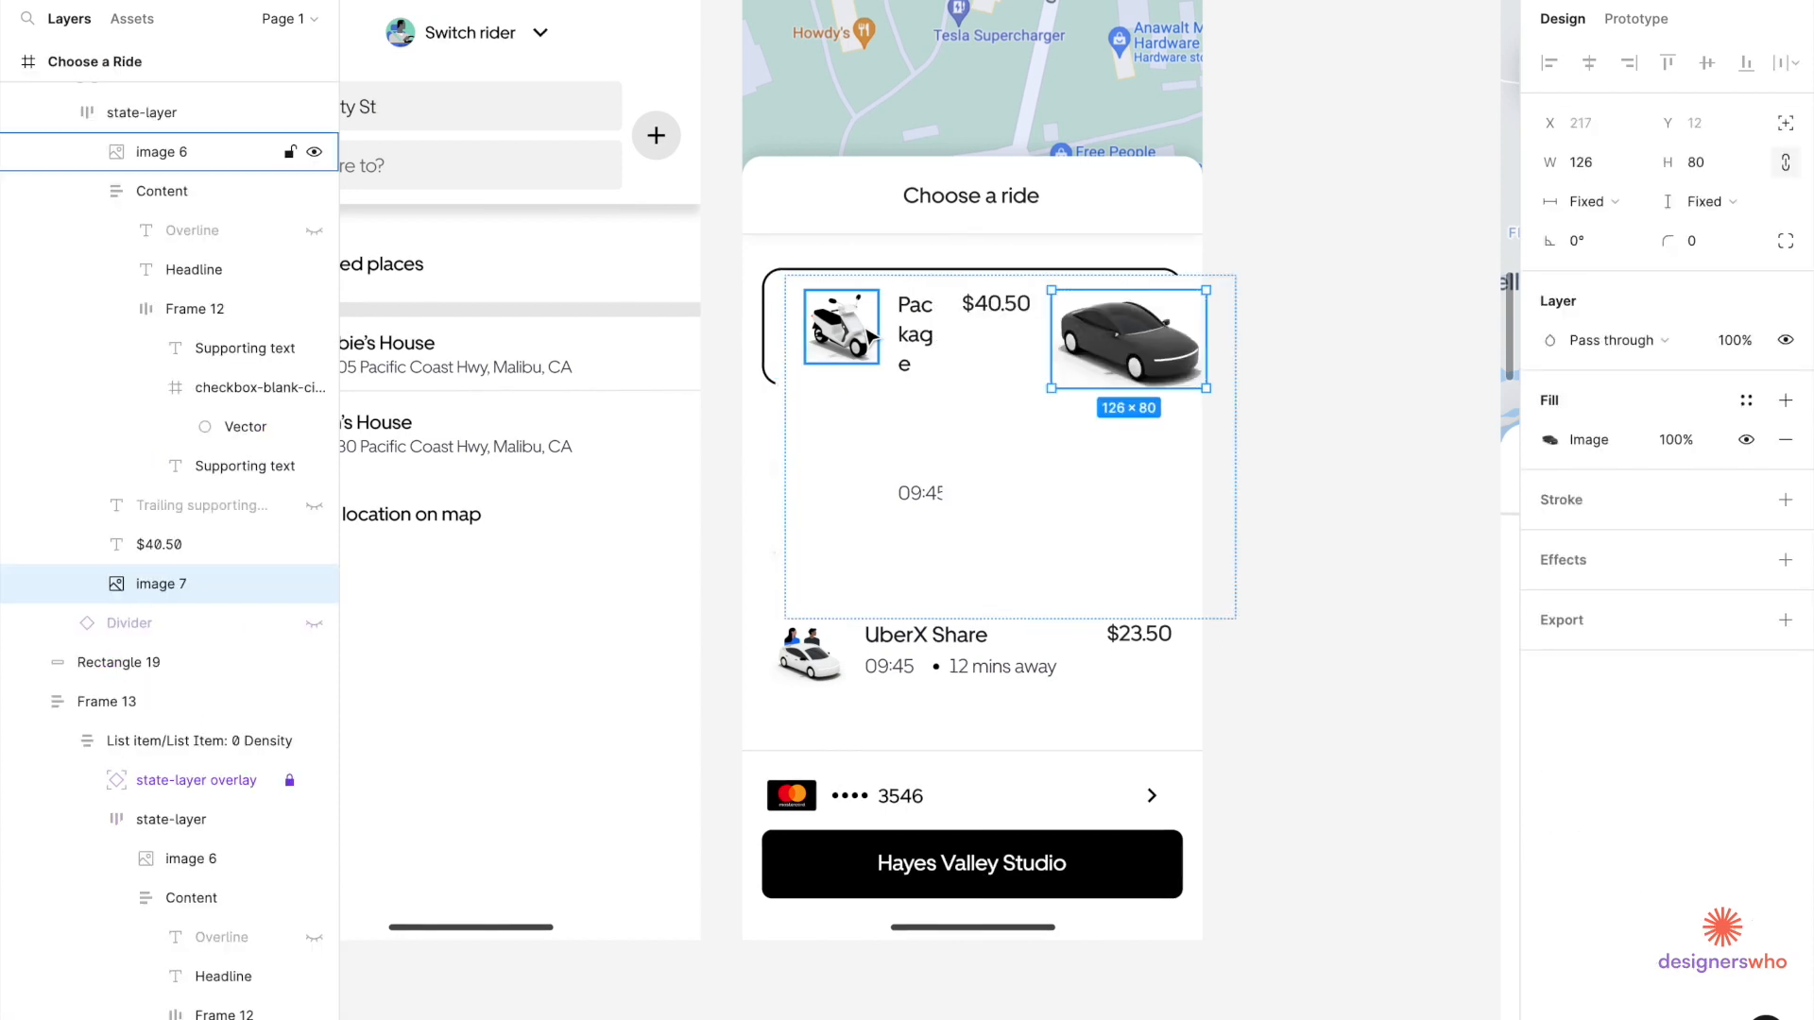
{"action": "key", "text": "Left"}
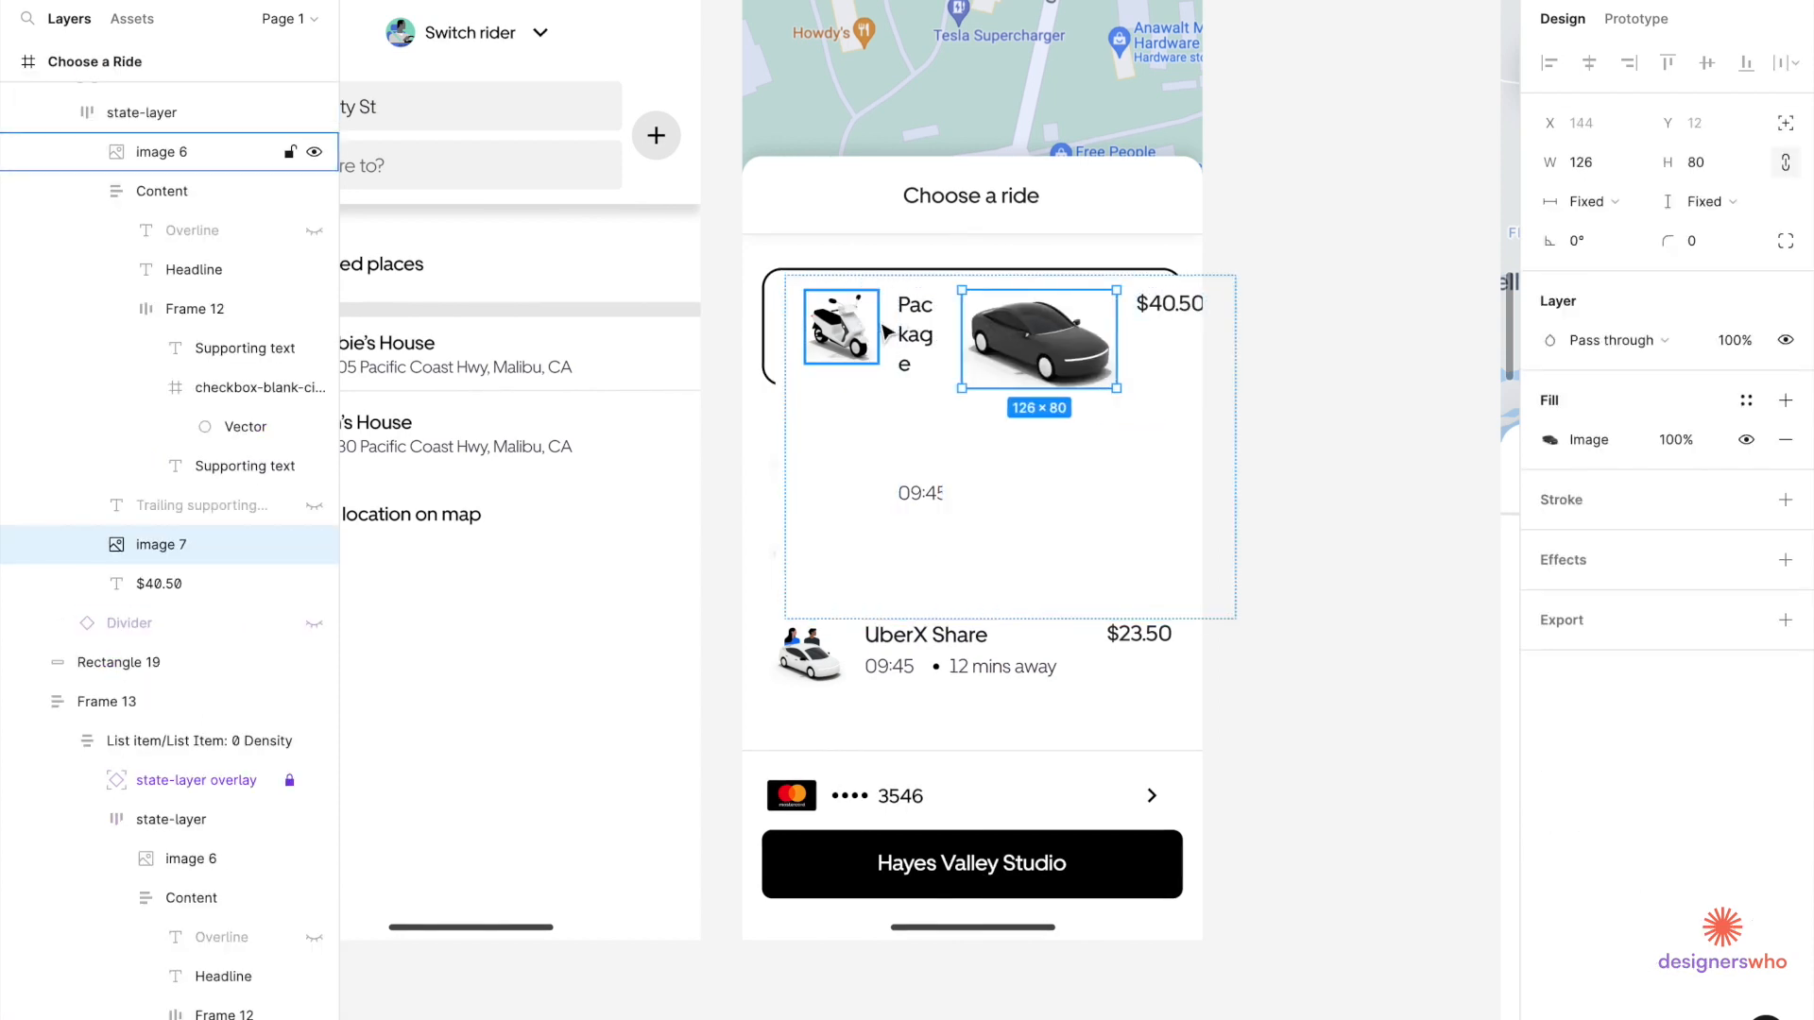
{"action": "left_click", "coordinate": [1587, 165]}
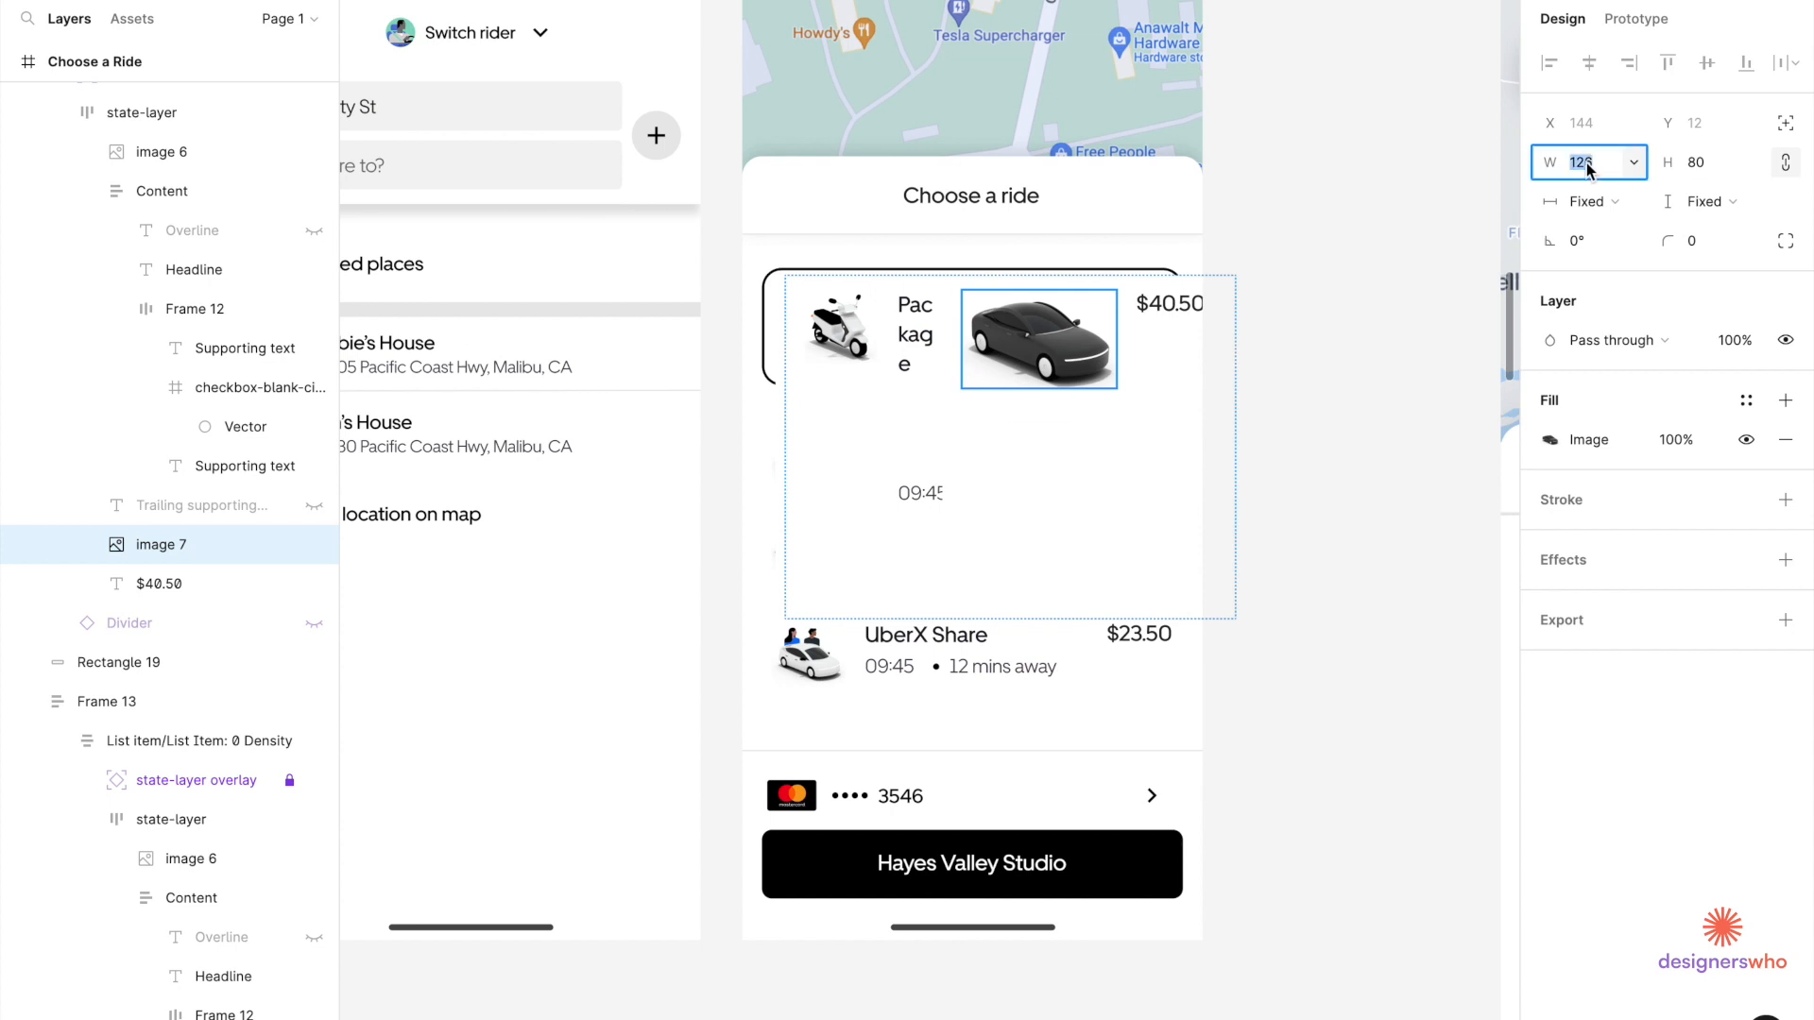
{"action": "key", "text": "Return"}
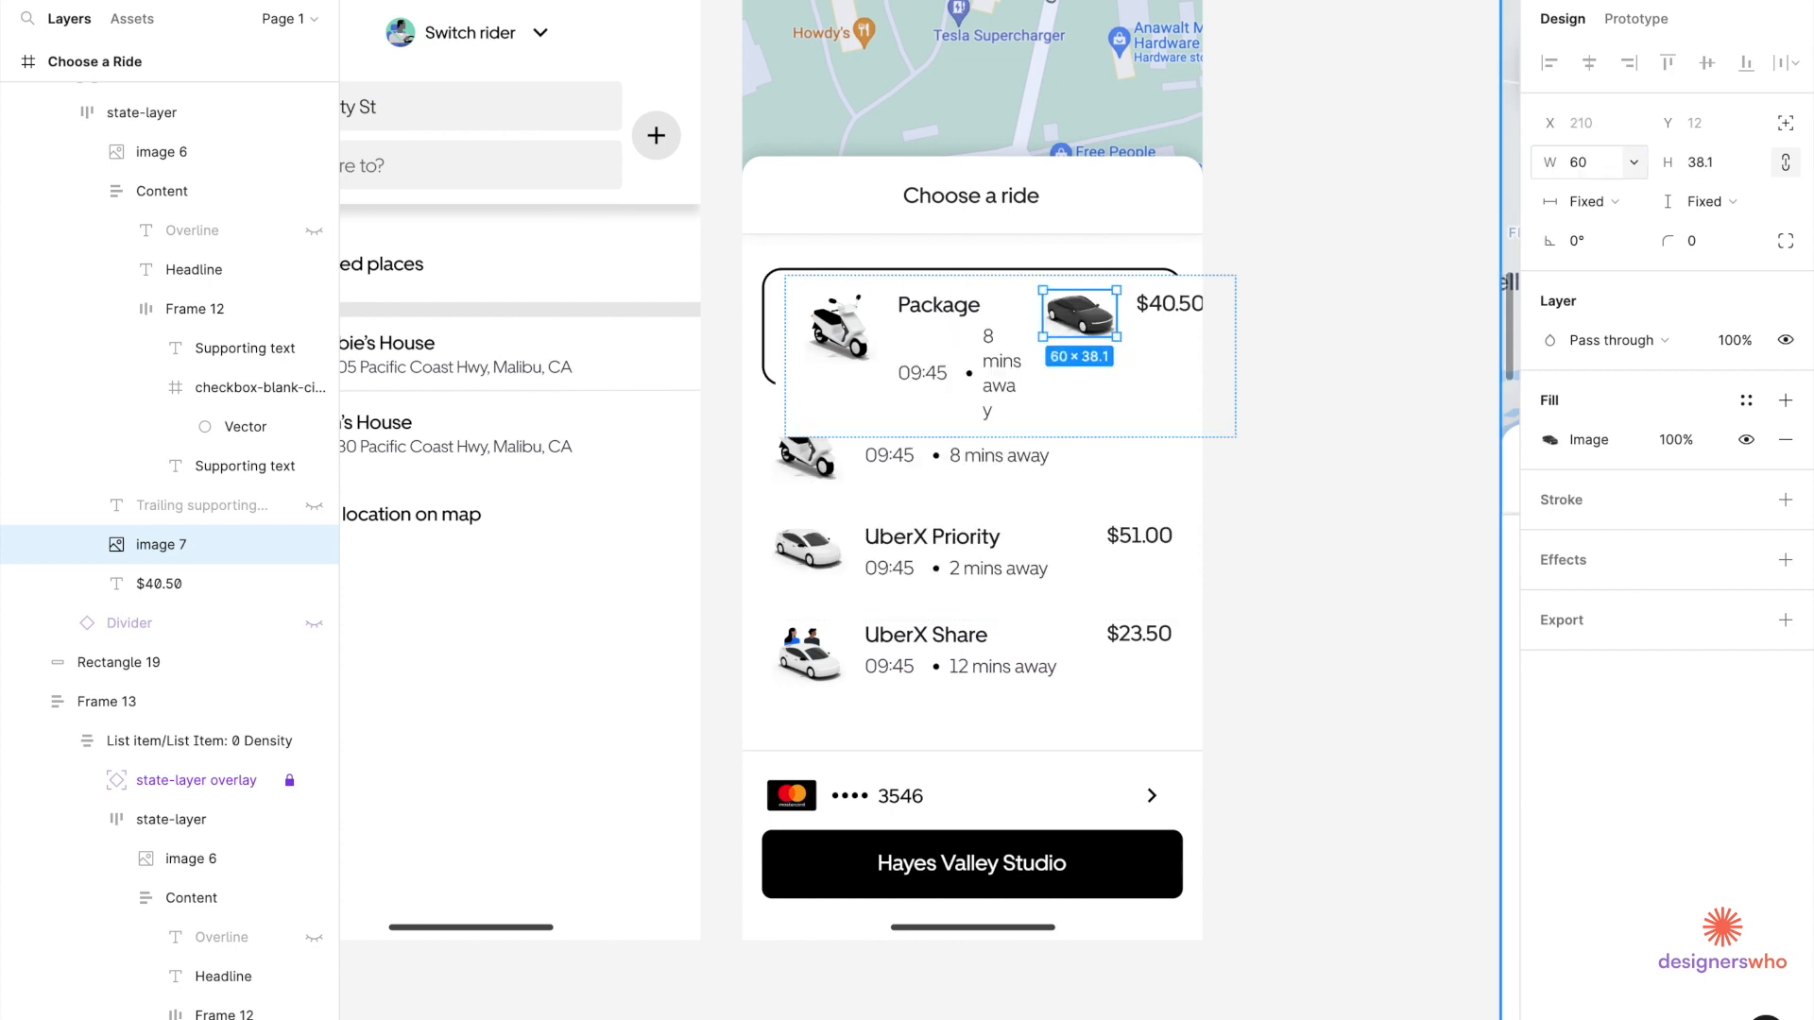
Delete the old scooter thumbnail from the Package row.
{"action": "scroll", "coordinate": [770, 397], "scroll_direction": "up", "scroll_amount": 3}
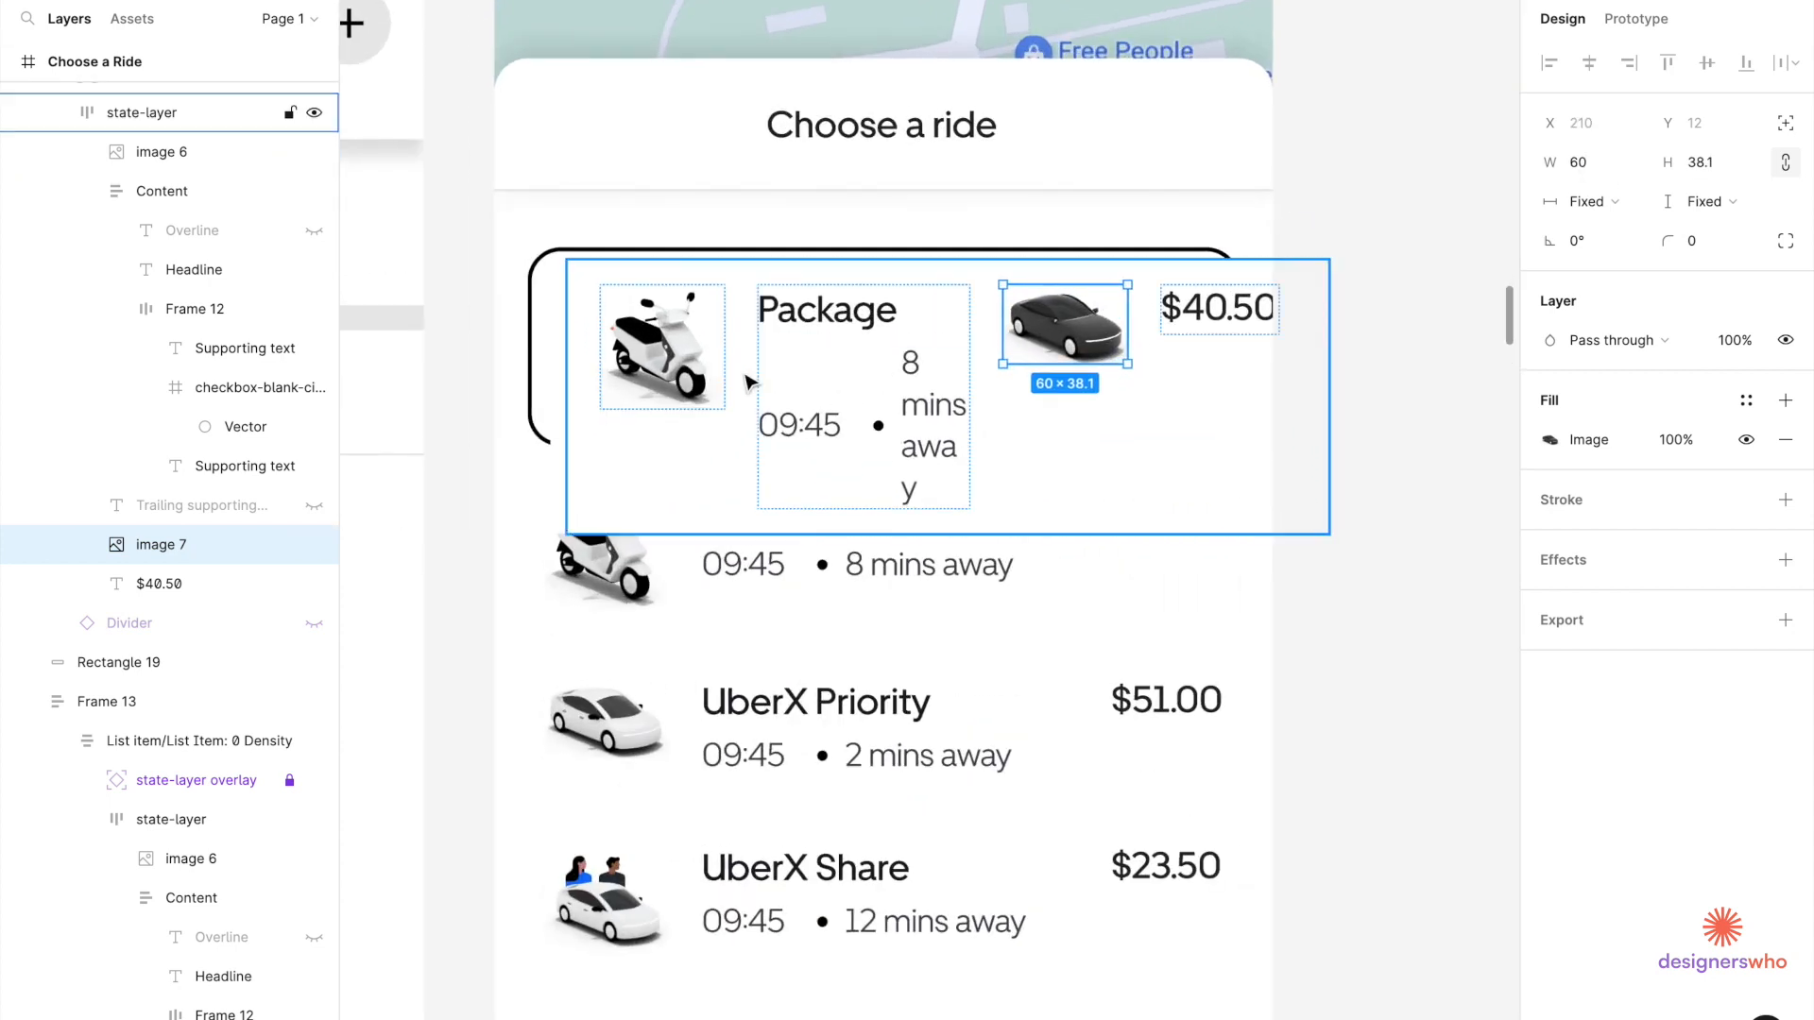
{"action": "left_click", "coordinate": [661, 354]}
{"action": "key", "text": "Delete"}
{"action": "scroll", "coordinate": [689, 378], "scroll_direction": "down", "scroll_amount": 3}
{"action": "scroll", "coordinate": [688, 378], "scroll_direction": "down", "scroll_amount": 2}
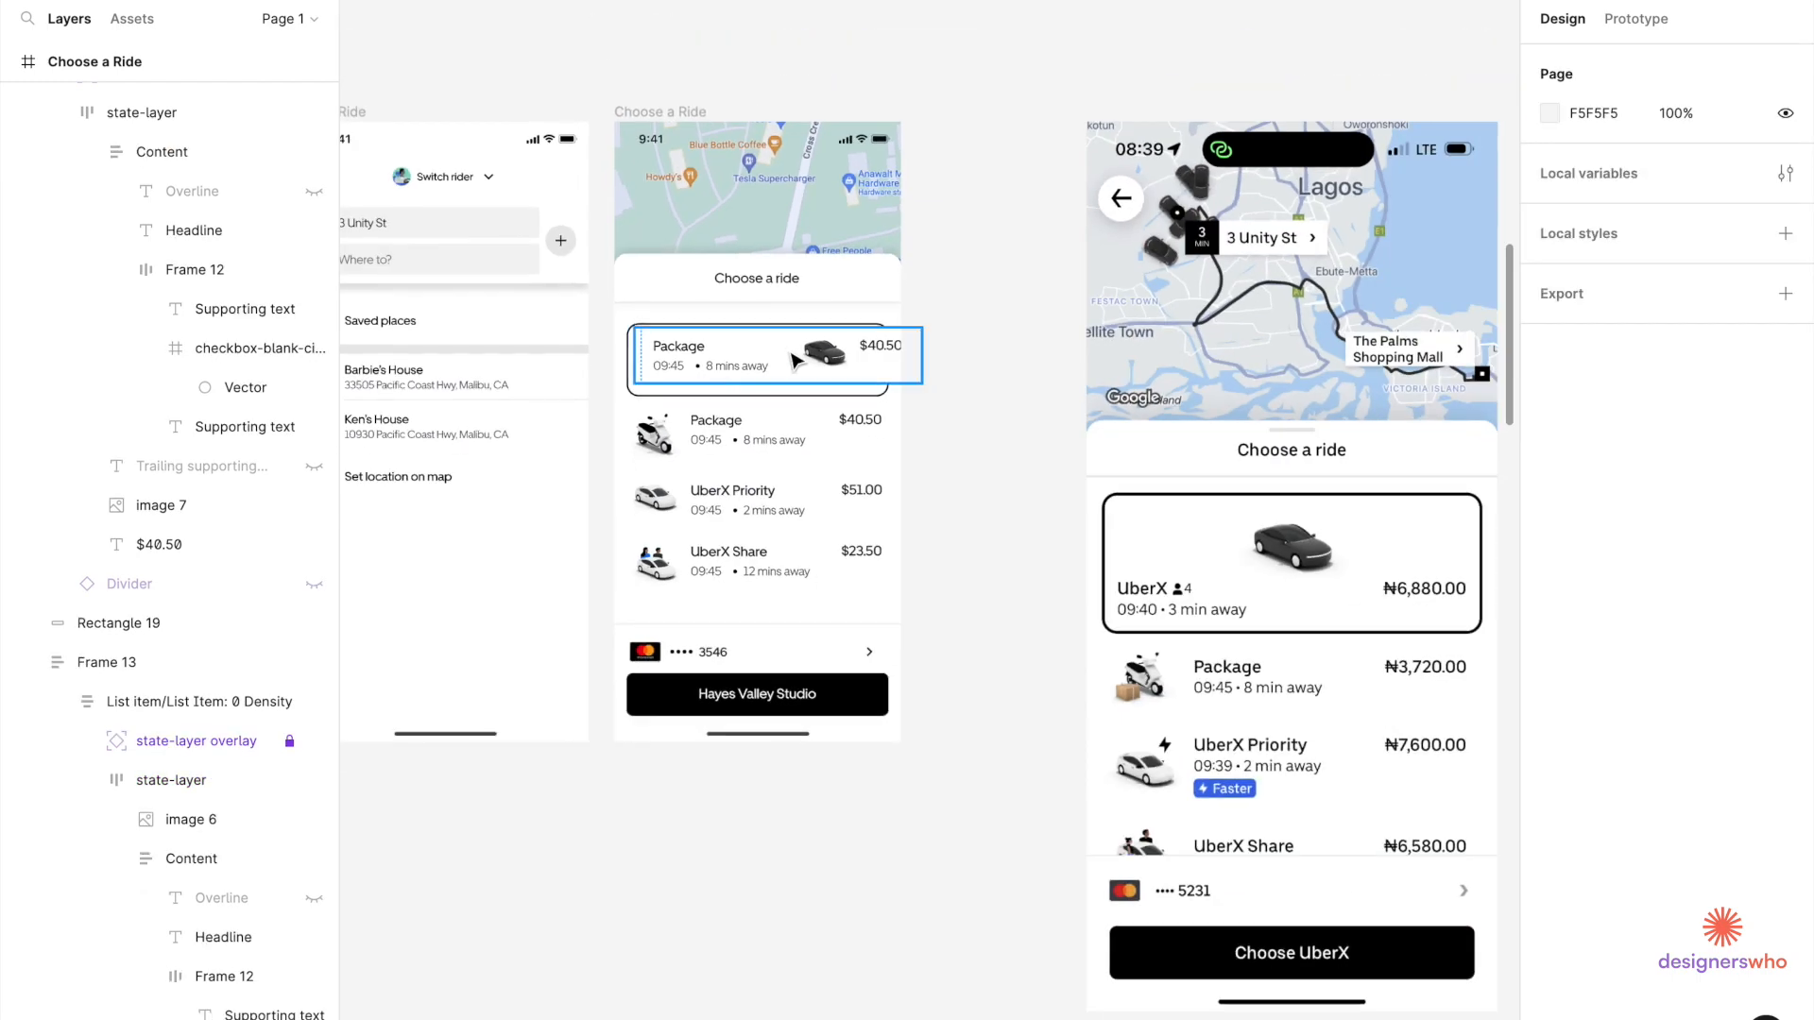
{"action": "left_click", "coordinate": [798, 359]}
{"action": "scroll", "coordinate": [798, 359], "scroll_direction": "up", "scroll_amount": 3}
{"action": "scroll", "coordinate": [797, 357], "scroll_direction": "right", "scroll_amount": 2}
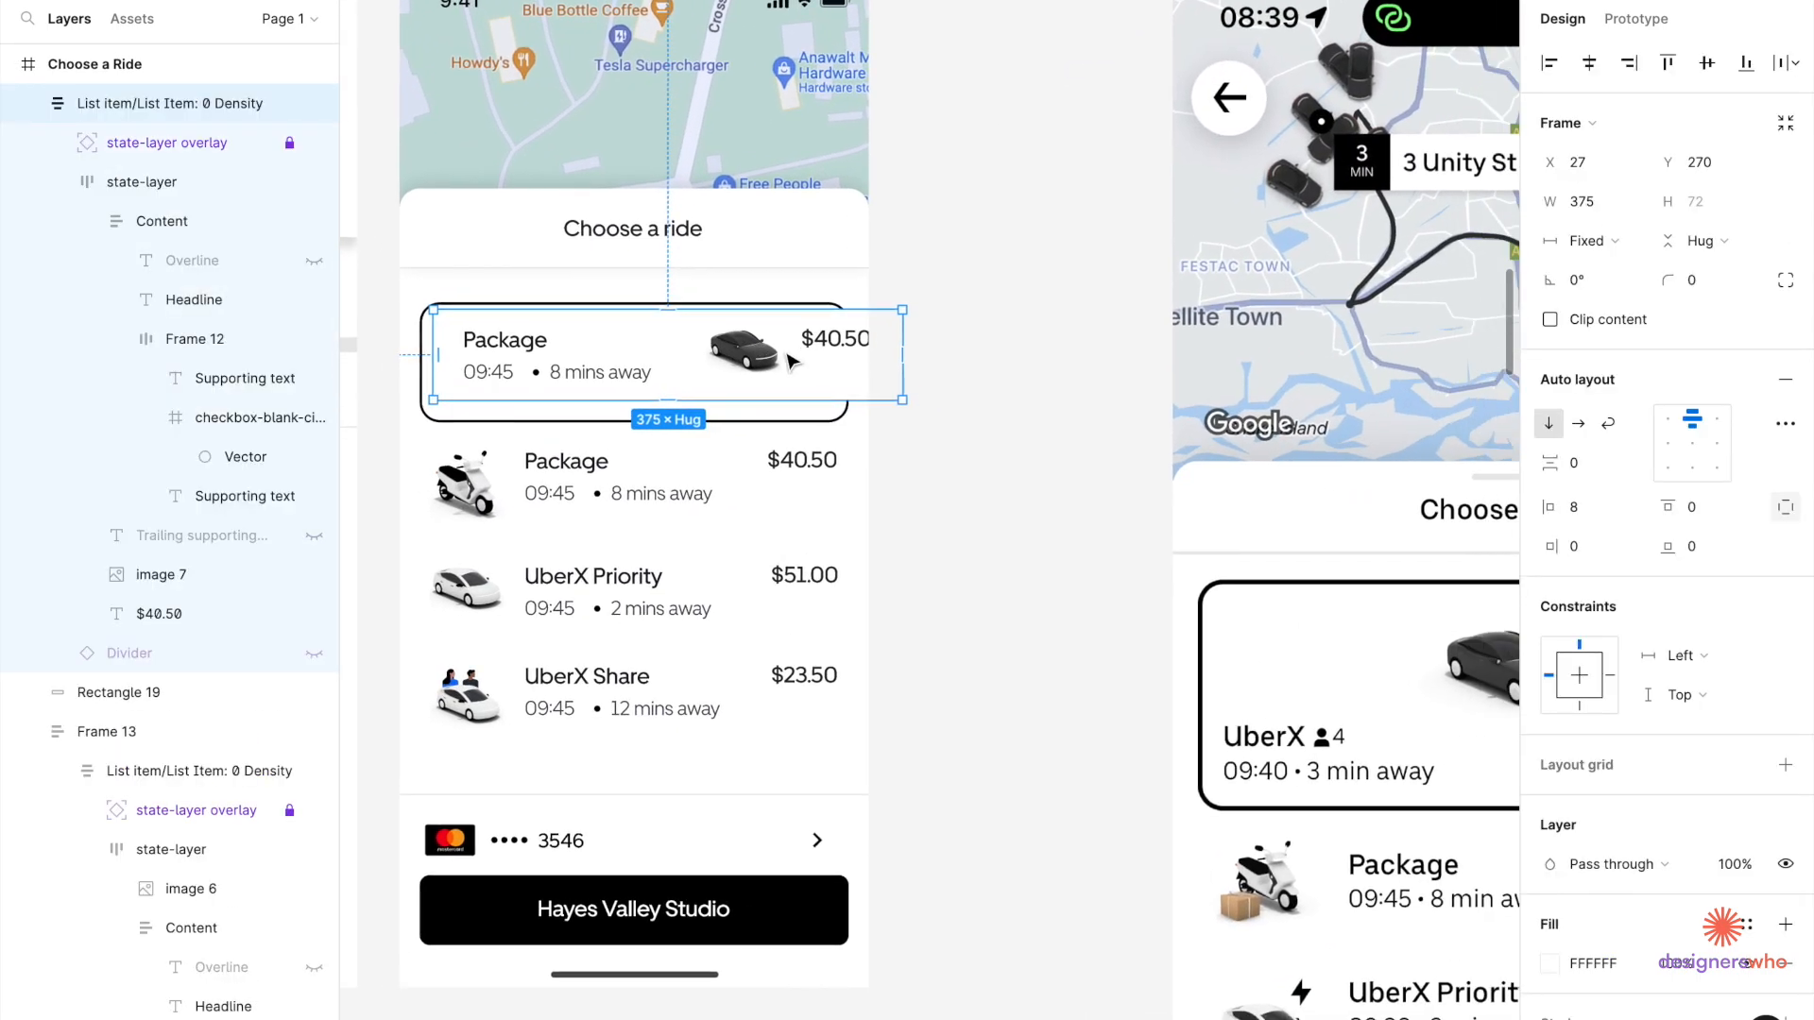
Rename the headline to UberX and change the times to 09:40 and 3 mins away.
{"action": "double_click", "coordinate": [503, 340]}
{"action": "type", "text": "UberX"}
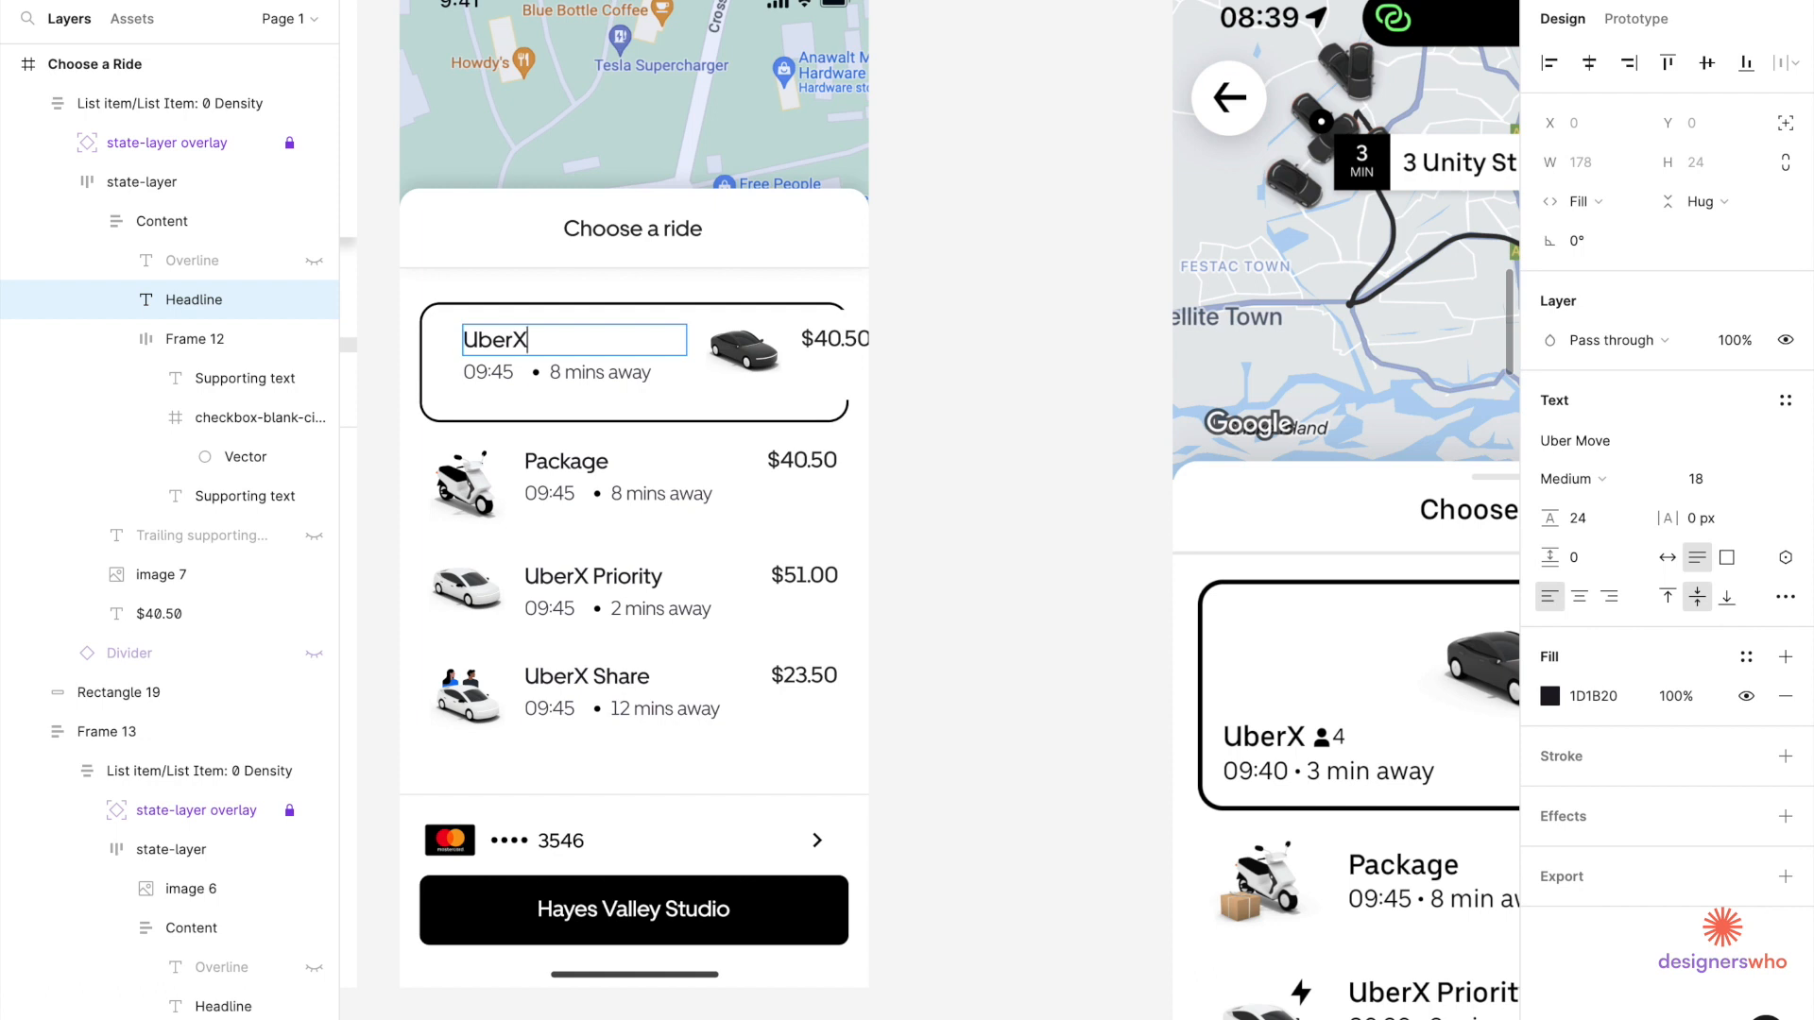
{"action": "left_click", "coordinate": [513, 375]}
{"action": "key", "text": "BackSpace"}
{"action": "type", "text": "0"}
{"action": "left_click", "coordinate": [559, 373]}
{"action": "key", "text": "BackSpace"}
{"action": "key", "text": "Escape"}
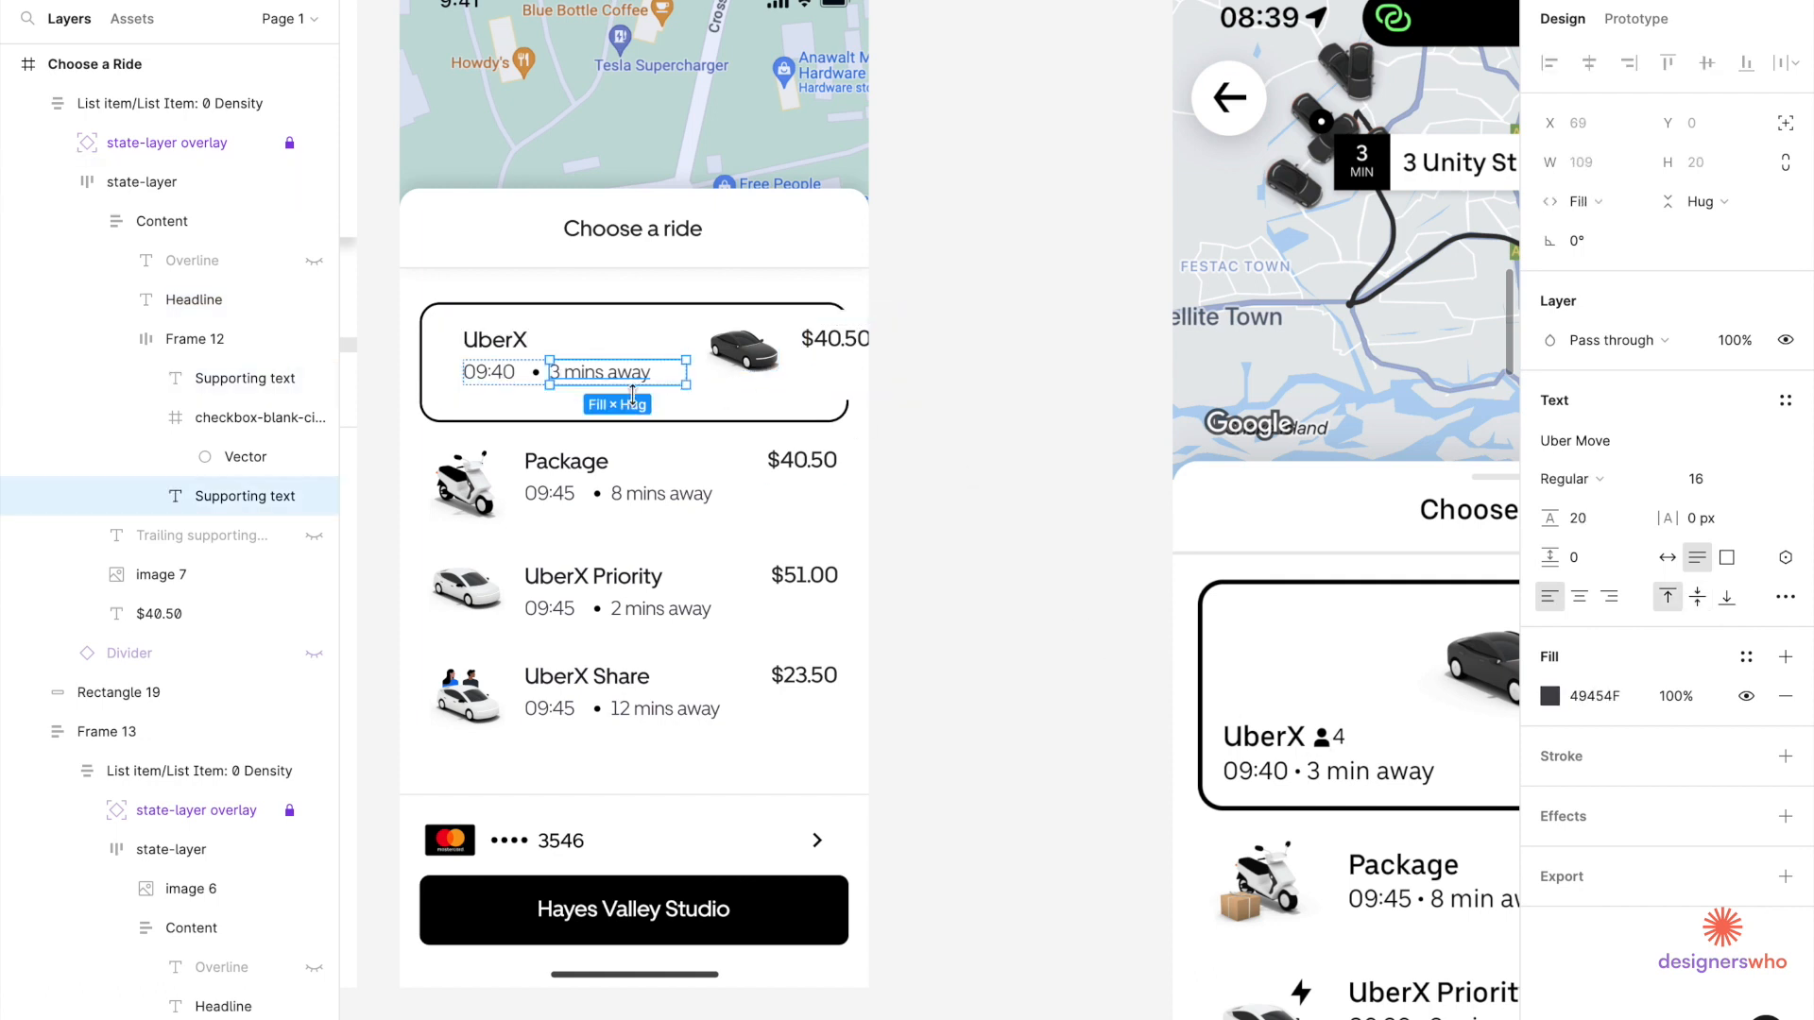
{"action": "key", "text": "Escape"}
Insert a person icon from the Material Design Icons plugin.
{"action": "key", "text": "shift+i"}
{"action": "left_click", "coordinate": [661, 242]}
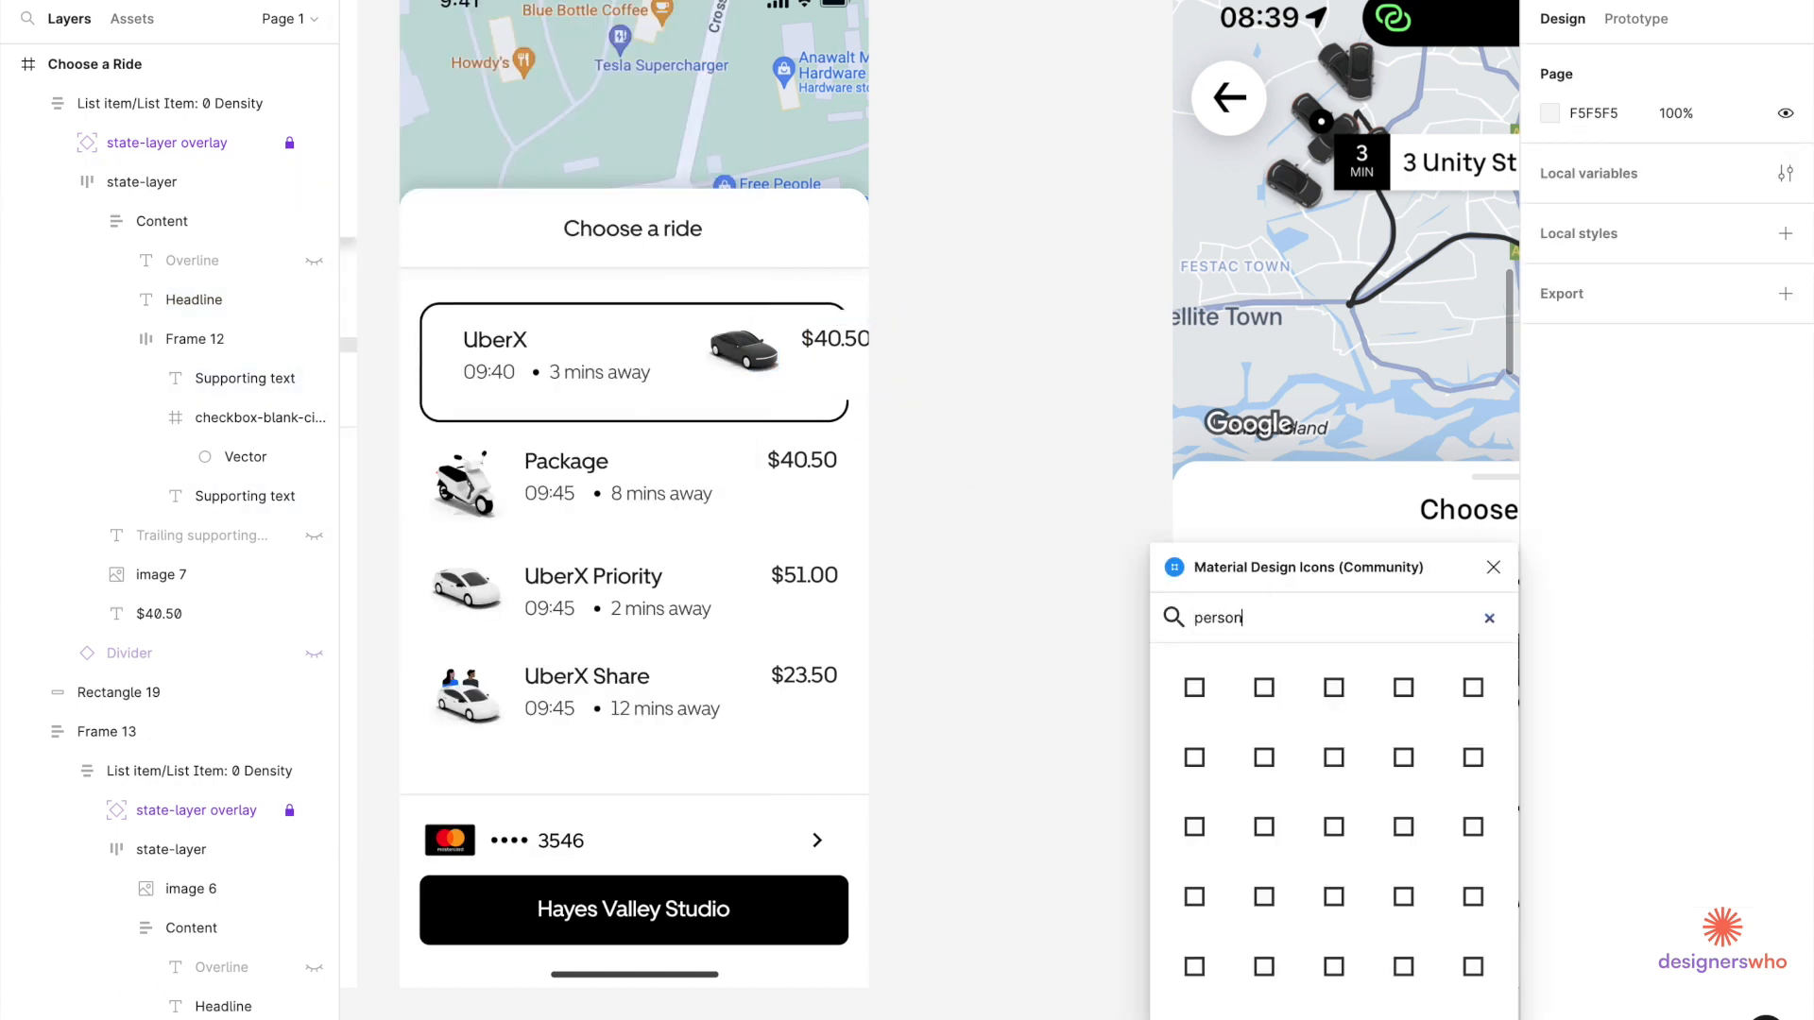
{"action": "left_click", "coordinate": [1195, 689]}
{"action": "scroll", "coordinate": [1351, 420], "scroll_direction": "right", "scroll_amount": 8}
{"action": "scroll", "coordinate": [1348, 417], "scroll_direction": "left", "scroll_amount": 6}
{"action": "left_click", "coordinate": [1493, 568]}
{"action": "scroll", "coordinate": [1032, 466], "scroll_direction": "down", "scroll_amount": 5}
{"action": "scroll", "coordinate": [1033, 466], "scroll_direction": "up", "scroll_amount": 5}
Place the person icon beside the UberX headline in a horizontal row.
{"action": "left_click_drag", "start_coordinate": [1020, 680], "coordinate": [627, 493]}
{"action": "scroll", "coordinate": [625, 481], "scroll_direction": "up", "scroll_amount": 5}
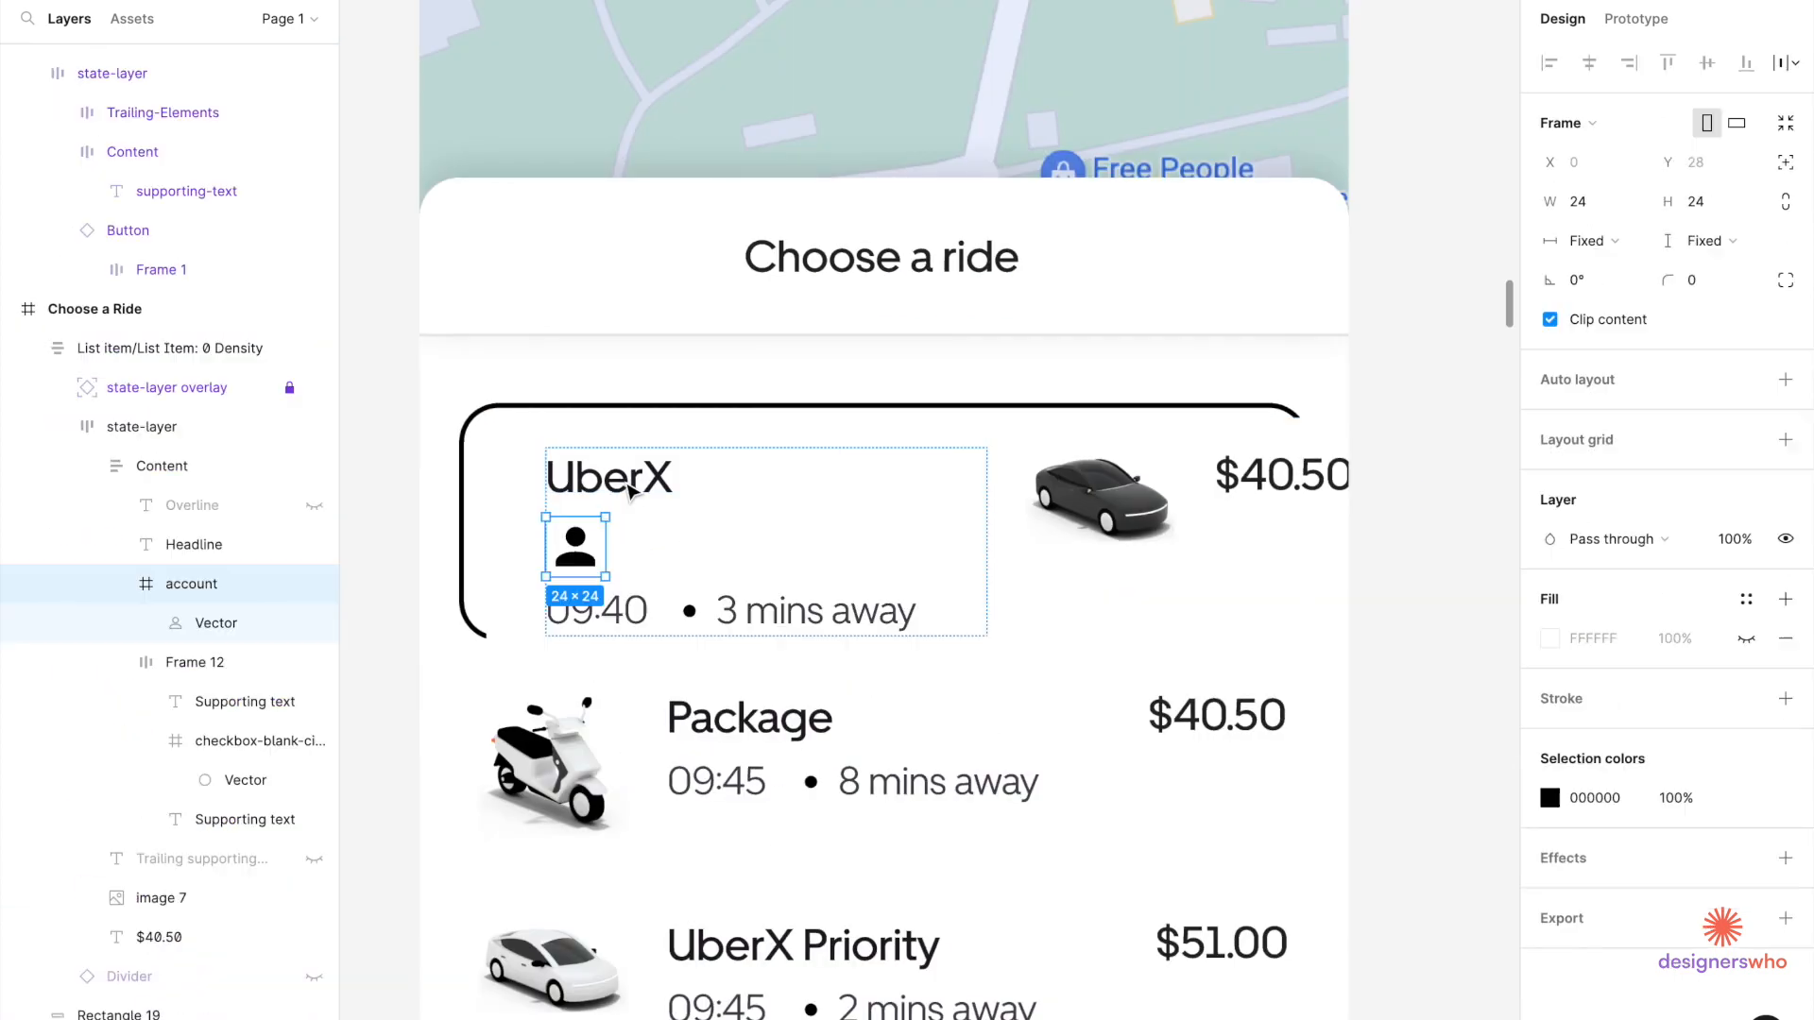
{"action": "left_click", "coordinate": [631, 482], "text": "shift"}
{"action": "left_click", "coordinate": [1780, 341]}
{"action": "left_click", "coordinate": [1573, 421]}
{"action": "double_click", "coordinate": [710, 501]}
{"action": "left_click_drag", "start_coordinate": [919, 487], "coordinate": [680, 489]}
{"action": "scroll", "coordinate": [739, 573], "scroll_direction": "up", "scroll_amount": 3}
Duplicate the time text next to the person icon and change it to 4.
{"action": "double_click", "coordinate": [751, 536]}
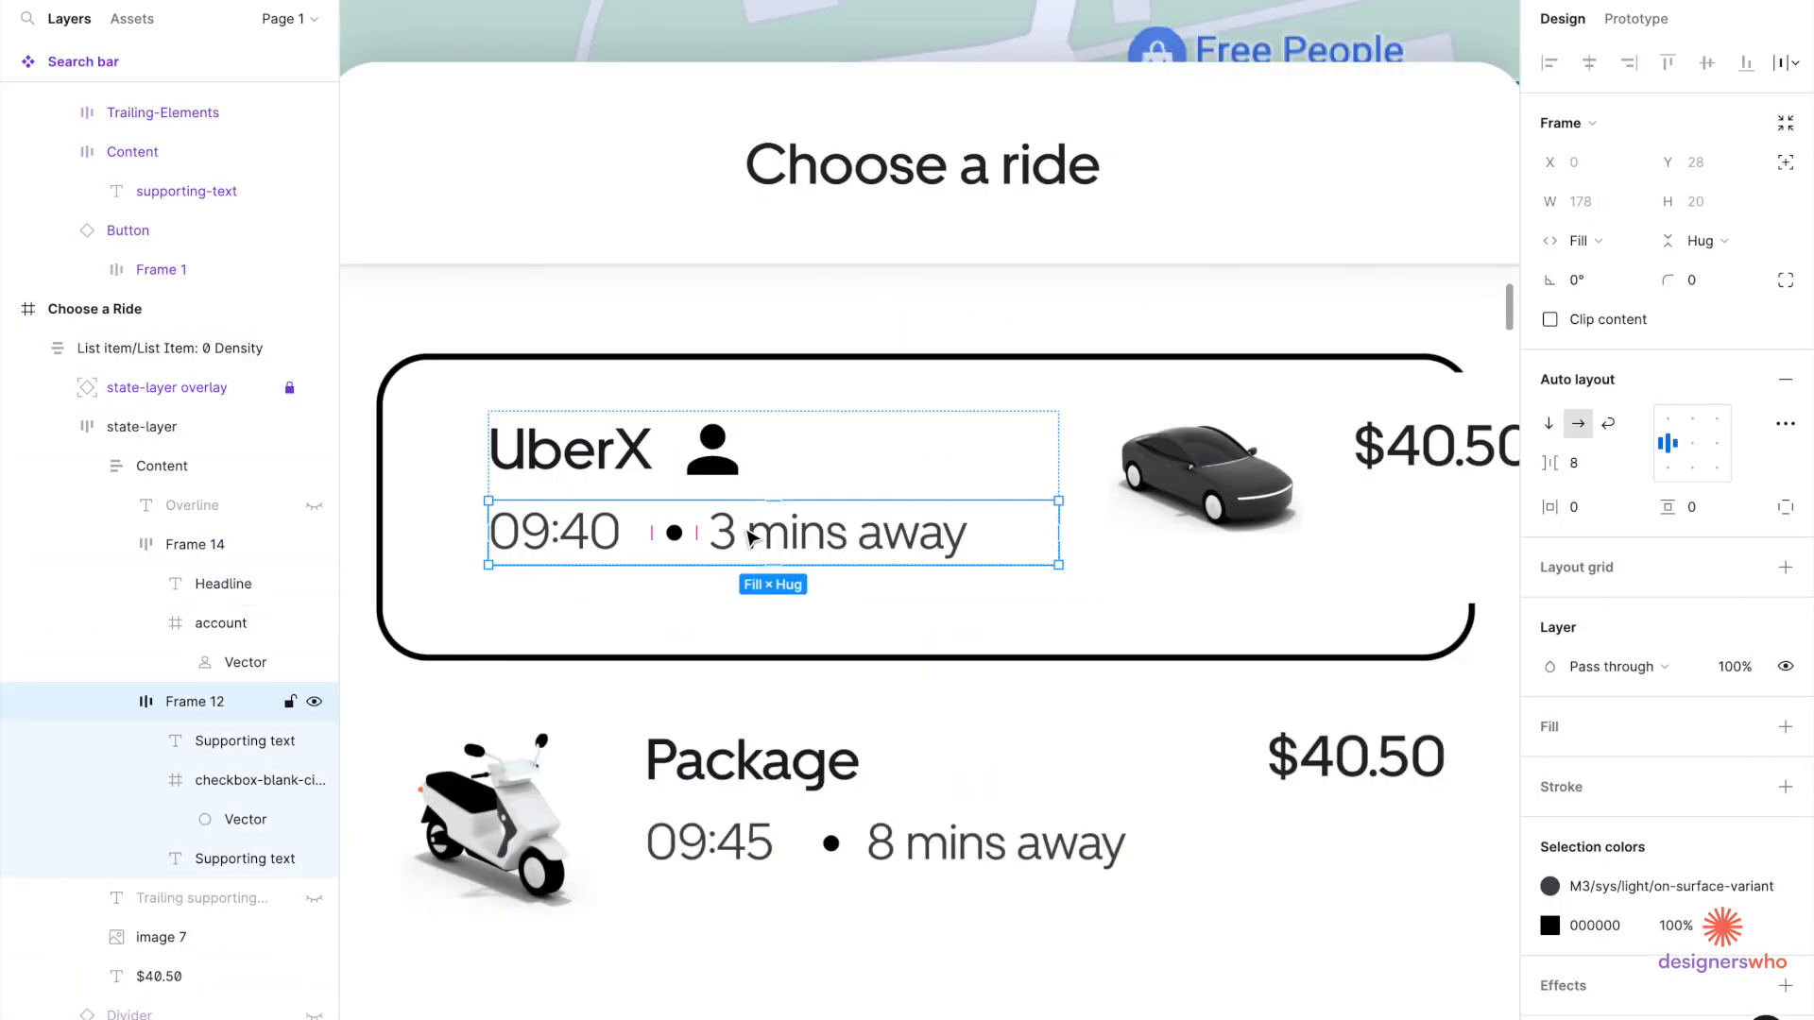
{"action": "left_click_drag", "start_coordinate": [751, 535], "coordinate": [823, 465]}
{"action": "double_click", "coordinate": [823, 465]}
{"action": "type", "text": "4"}
{"action": "key", "text": "Escape"}
Narrow the text content column and adjust the row's padding.
{"action": "left_click", "coordinate": [1052, 541]}
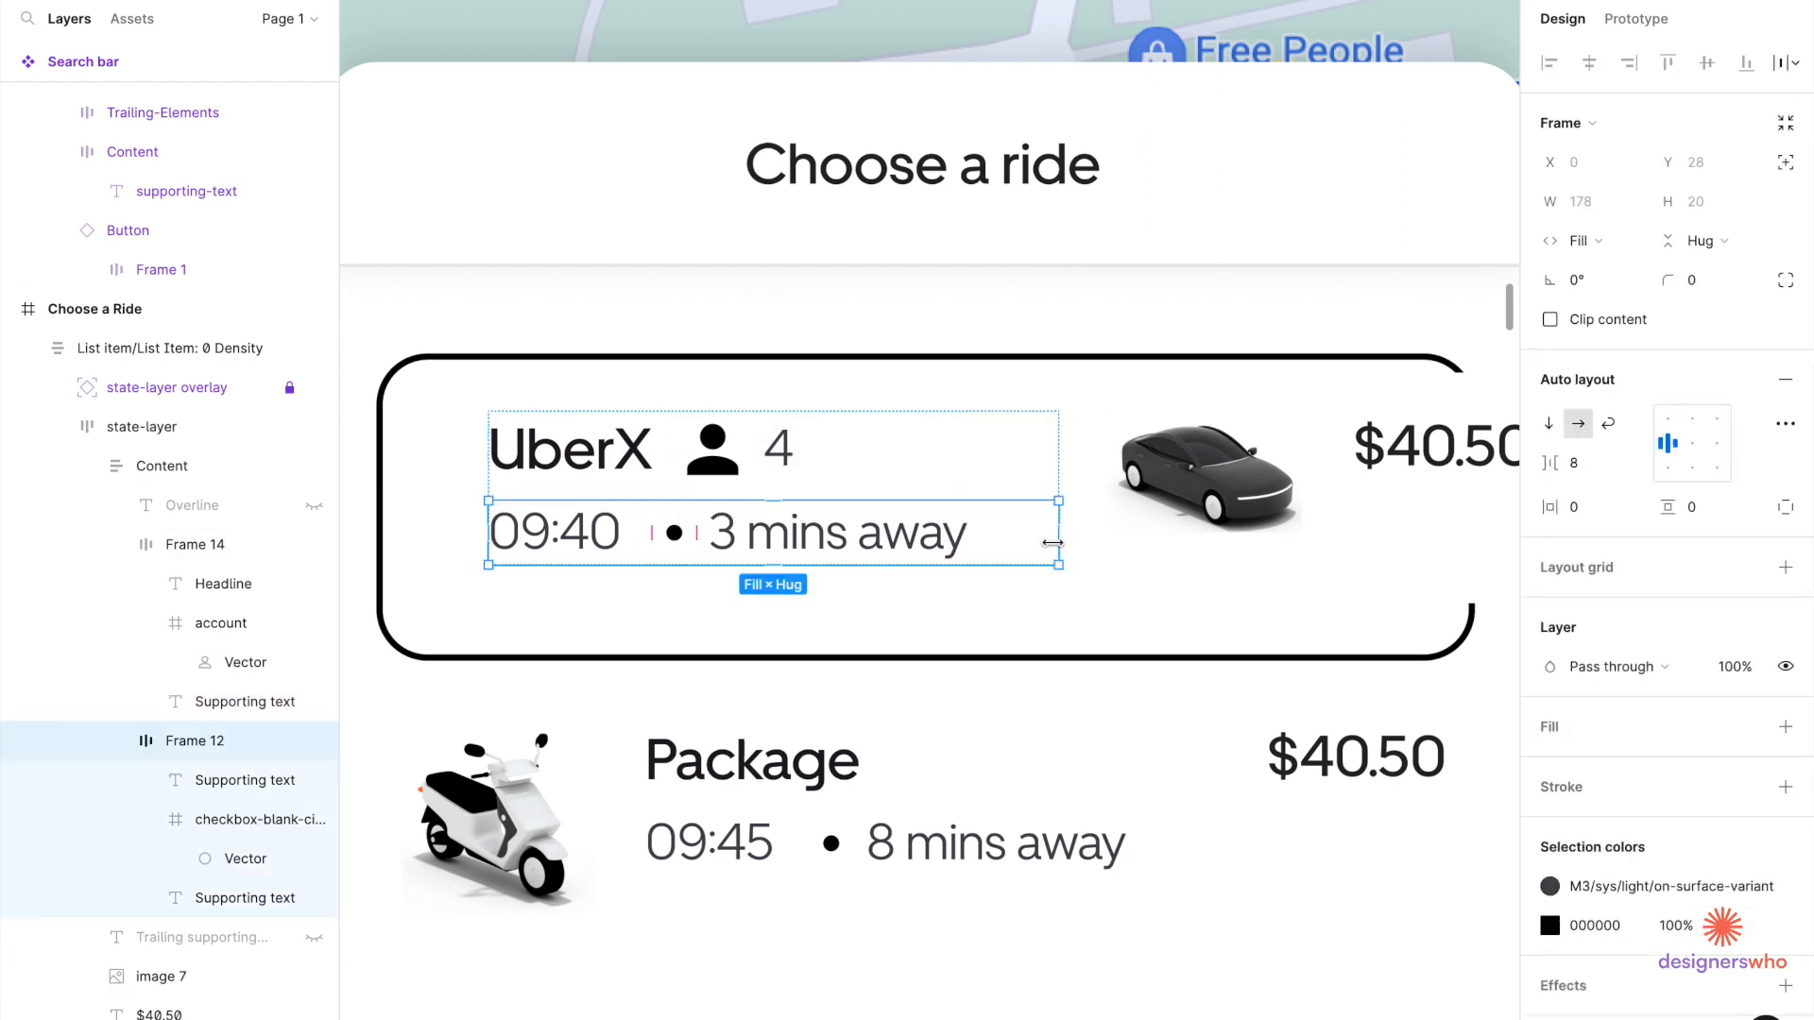
{"action": "key", "text": "shift+Return"}
{"action": "left_click_drag", "start_coordinate": [1058, 537], "coordinate": [979, 529]}
{"action": "scroll", "coordinate": [975, 526], "scroll_direction": "left", "scroll_amount": 3}
{"action": "left_click", "coordinate": [733, 441]}
{"action": "left_click", "coordinate": [733, 441]}
{"action": "left_click", "coordinate": [890, 585]}
{"action": "scroll", "coordinate": [891, 585], "scroll_direction": "down", "scroll_amount": 3}
{"action": "left_click", "coordinate": [173, 538]}
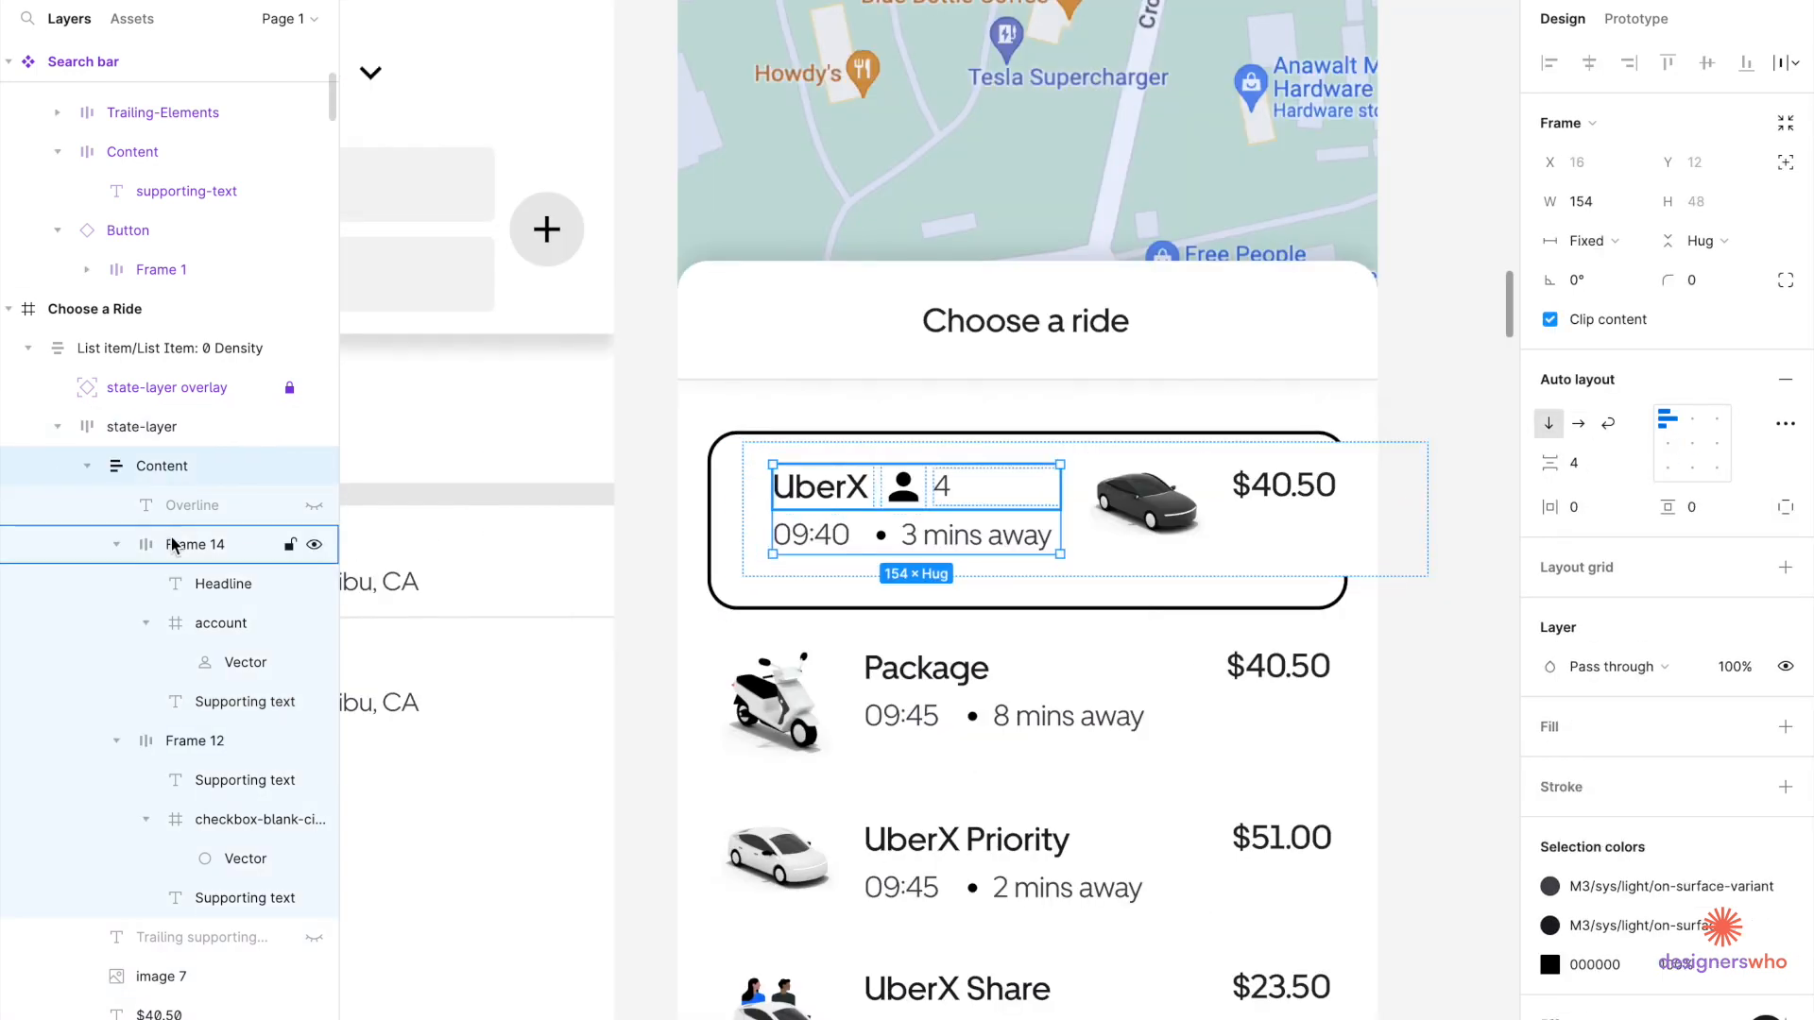
{"action": "left_click", "coordinate": [187, 426]}
{"action": "left_click", "coordinate": [178, 584]}
{"action": "left_click", "coordinate": [220, 623]}
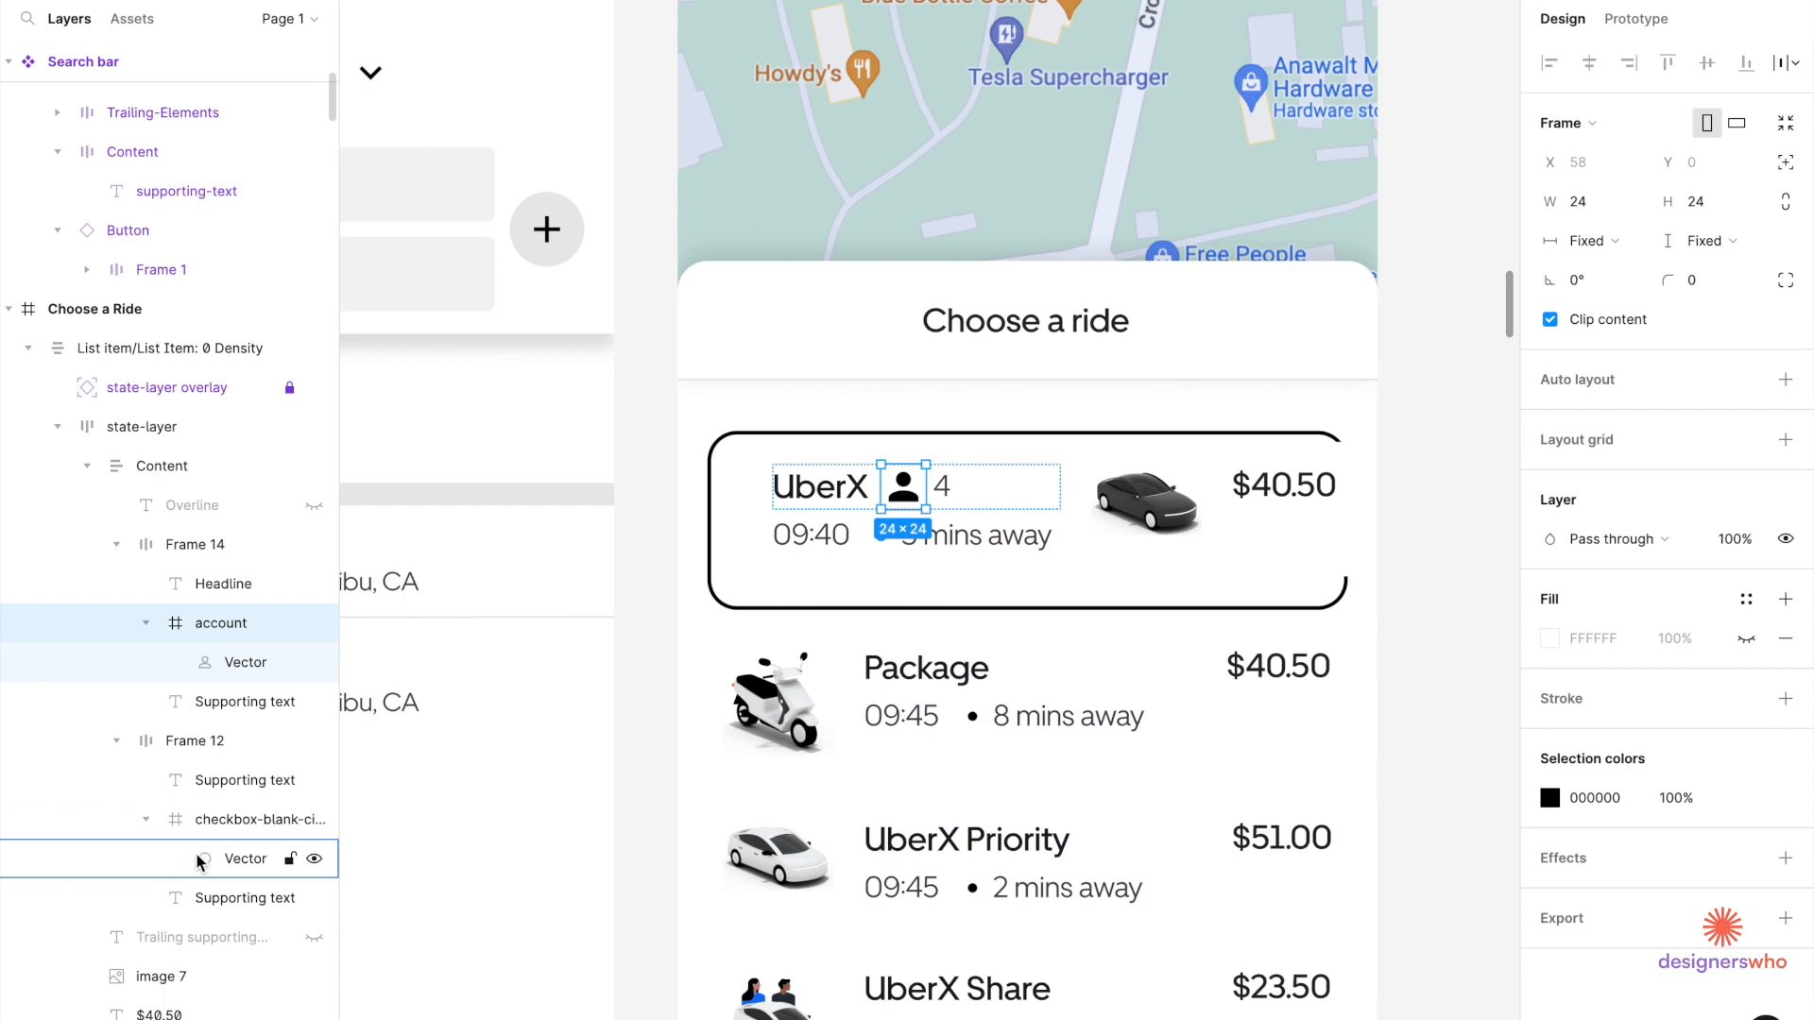
{"action": "scroll", "coordinate": [189, 945], "scroll_direction": "down", "scroll_amount": 2}
{"action": "left_click", "coordinate": [189, 998]}
Remove the list item's auto layout, ungroup the inner layer and delete the leftover item.
{"action": "right_click", "coordinate": [808, 565]}
{"action": "left_click", "coordinate": [888, 801]}
{"action": "double_click", "coordinate": [769, 571]}
{"action": "left_click", "coordinate": [1067, 565]}
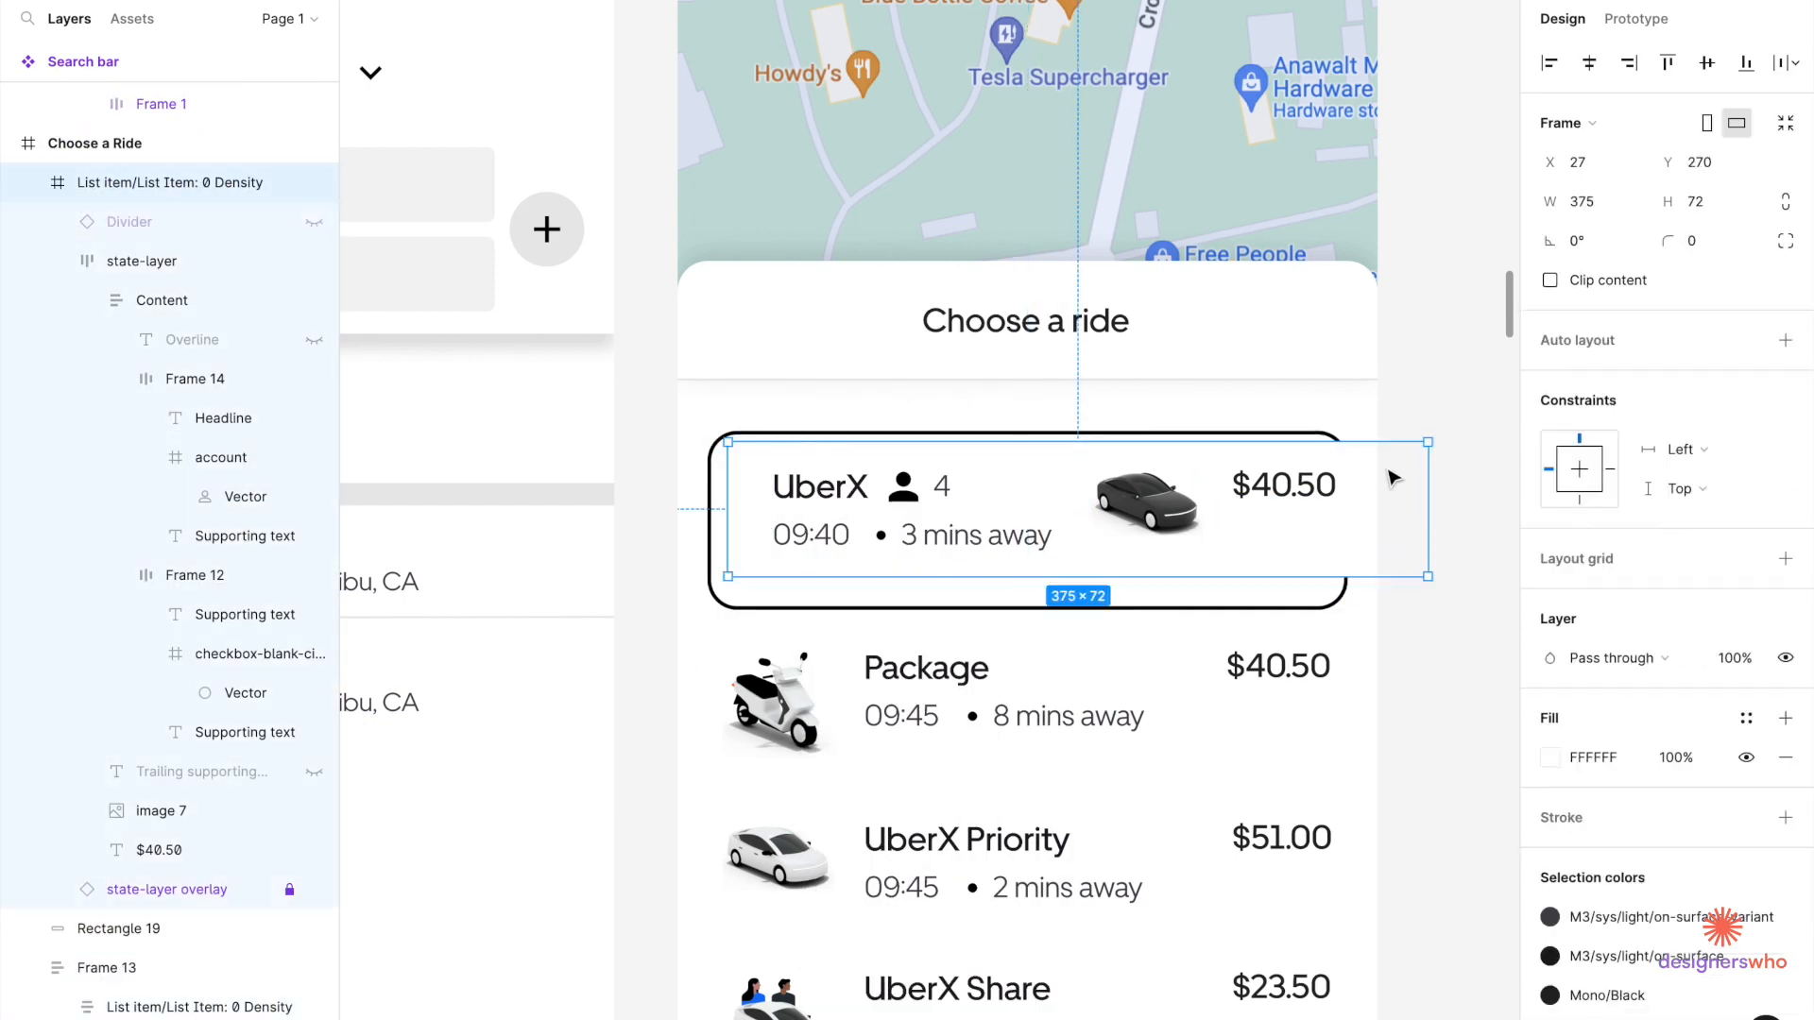
{"action": "double_click", "coordinate": [1218, 559]}
{"action": "left_click", "coordinate": [1785, 379]}
{"action": "double_click", "coordinate": [1270, 489]}
{"action": "mouse_move", "coordinate": [1250, 550]}
{"action": "left_mouse_down"}
{"action": "mouse_move", "coordinate": [1249, 578]}
{"action": "mouse_move", "coordinate": [1217, 558]}
{"action": "left_mouse_up"}
{"action": "scroll", "coordinate": [988, 557], "scroll_direction": "up", "scroll_amount": 3}
{"action": "double_click", "coordinate": [578, 476]}
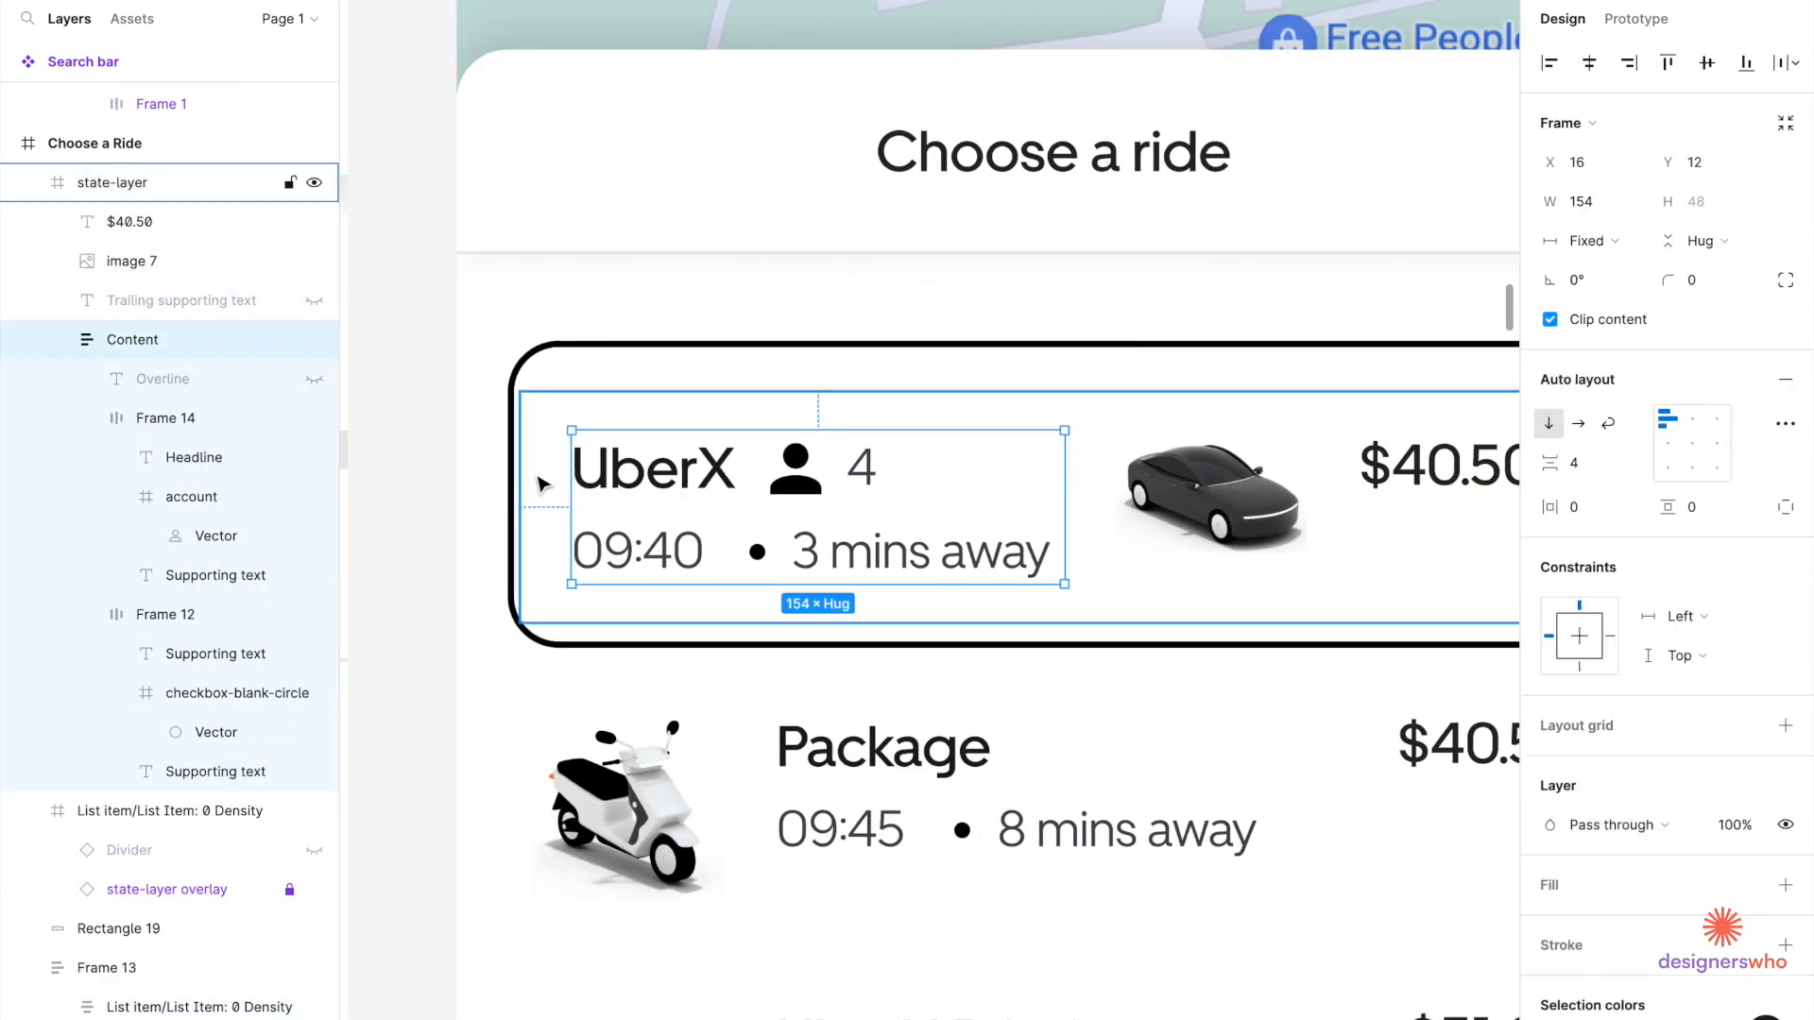
{"action": "left_click", "coordinate": [595, 609]}
{"action": "key", "text": "super+shift+g"}
{"action": "left_click", "coordinate": [604, 612]}
{"action": "key", "text": "Delete"}
Wrap the text content, car image and $40.50 price together in one frame.
{"action": "left_click", "coordinate": [605, 543]}
{"action": "left_click", "coordinate": [1052, 514], "text": "shift"}
{"action": "left_click", "coordinate": [1202, 490], "text": "shift"}
{"action": "left_click", "coordinate": [1785, 380]}
{"action": "scroll", "coordinate": [831, 567], "scroll_direction": "down", "scroll_amount": 5}
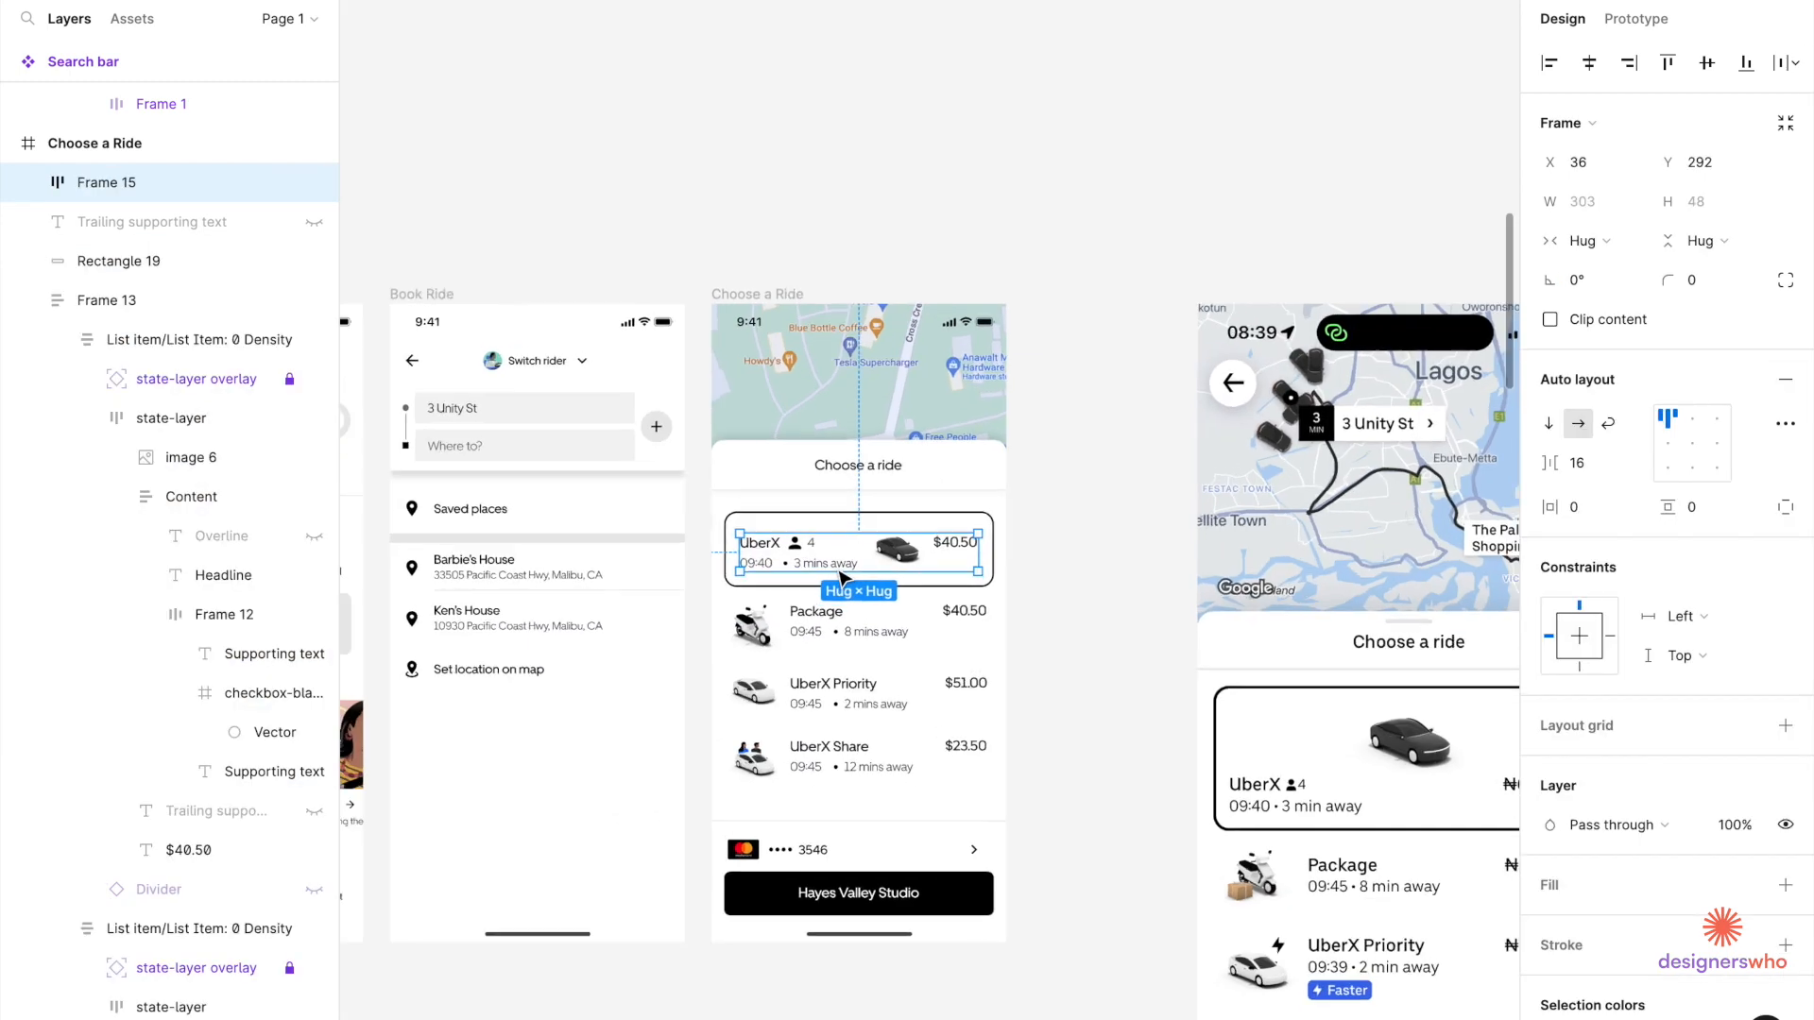
Group the UberX content frame with its card outline and move it to the top of the ride list.
{"action": "left_click", "coordinate": [776, 443]}
{"action": "left_click", "coordinate": [812, 515], "text": "shift"}
{"action": "key", "text": "super+g"}
{"action": "key", "text": "super+x"}
{"action": "left_click", "coordinate": [910, 669]}
{"action": "key", "text": "super+v"}
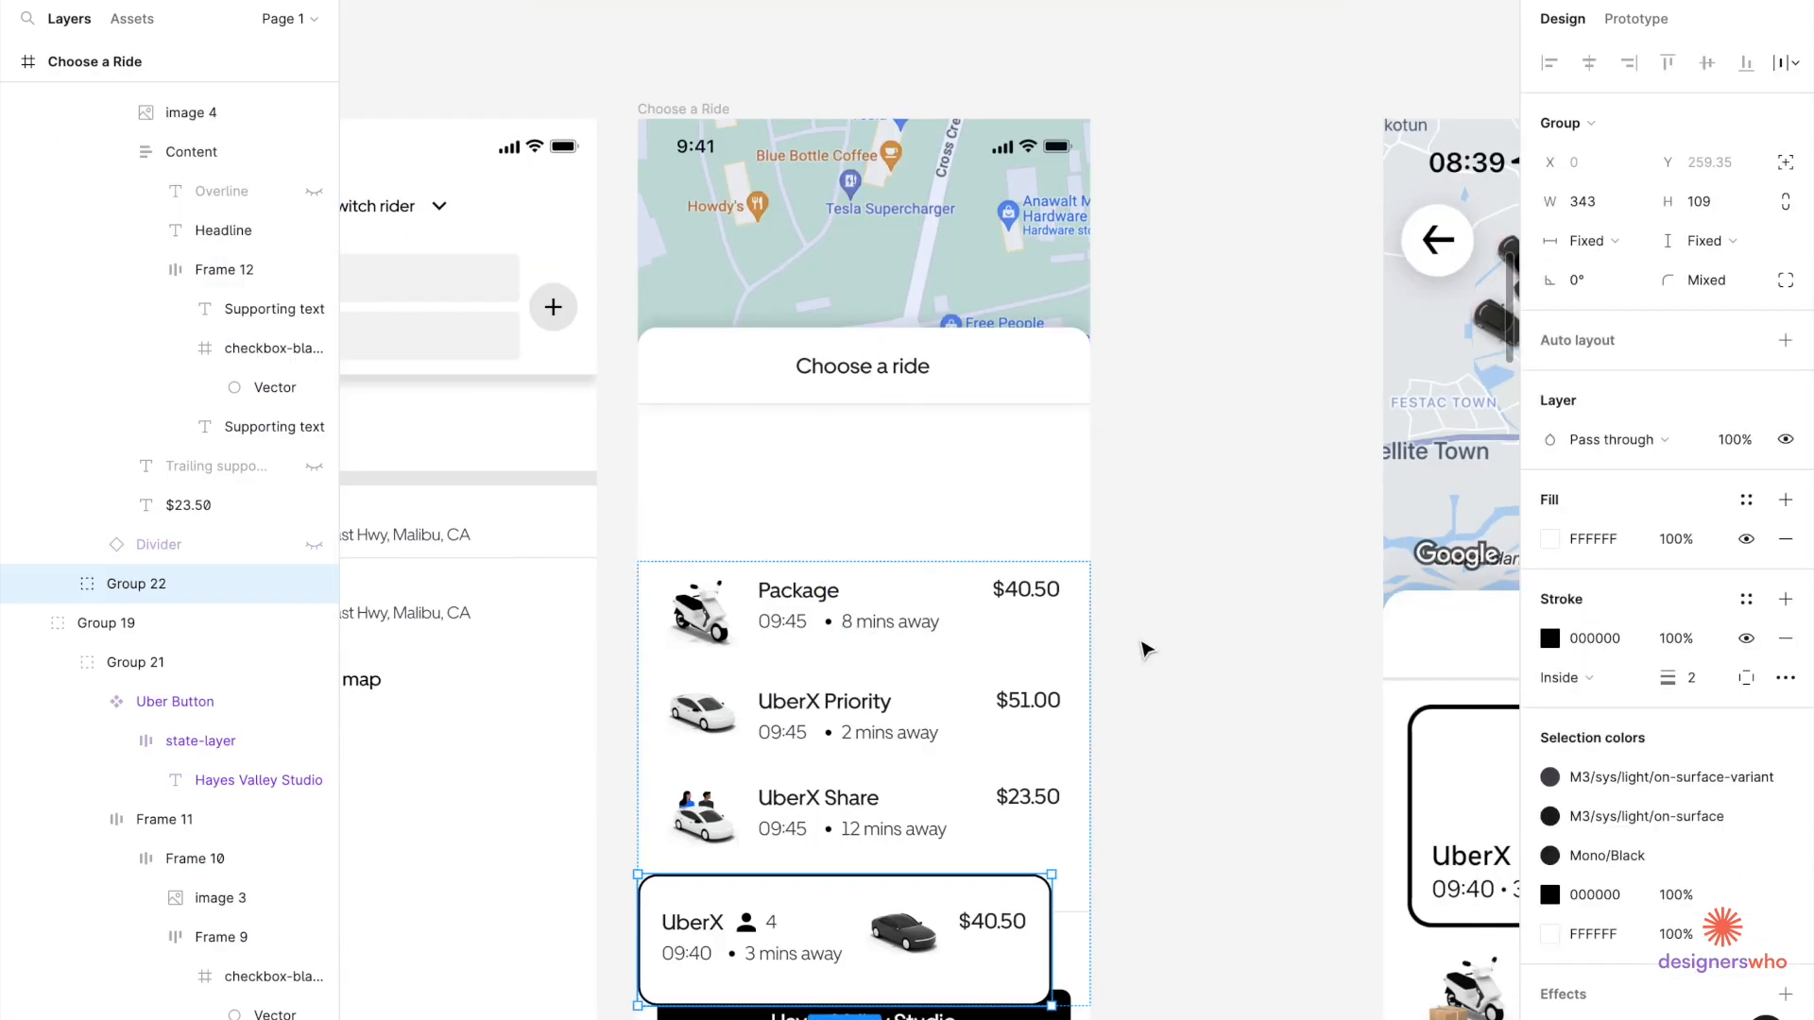
{"action": "key", "text": "Up"}
{"action": "key", "text": "Up"}
{"action": "key", "text": "Up"}
{"action": "key", "text": "shift+Return"}
Centre the ride list in the sheet, shift it up, and make the UberX card taller.
{"action": "left_click", "coordinate": [1692, 443]}
{"action": "left_click_drag", "start_coordinate": [977, 714], "coordinate": [977, 658]}
{"action": "scroll", "coordinate": [956, 607], "scroll_direction": "up", "scroll_amount": 4}
{"action": "double_click", "coordinate": [956, 607]}
{"action": "left_click_drag", "start_coordinate": [932, 661], "coordinate": [932, 714]}
Set the car image height to 60, remove the content frame's auto layout, and move the UberX text lower left.
{"action": "double_click", "coordinate": [869, 567]}
{"action": "double_click", "coordinate": [869, 607]}
{"action": "left_click", "coordinate": [1700, 163]}
{"action": "type", "text": "60"}
{"action": "key", "text": "Return"}
{"action": "left_click", "coordinate": [1121, 635]}
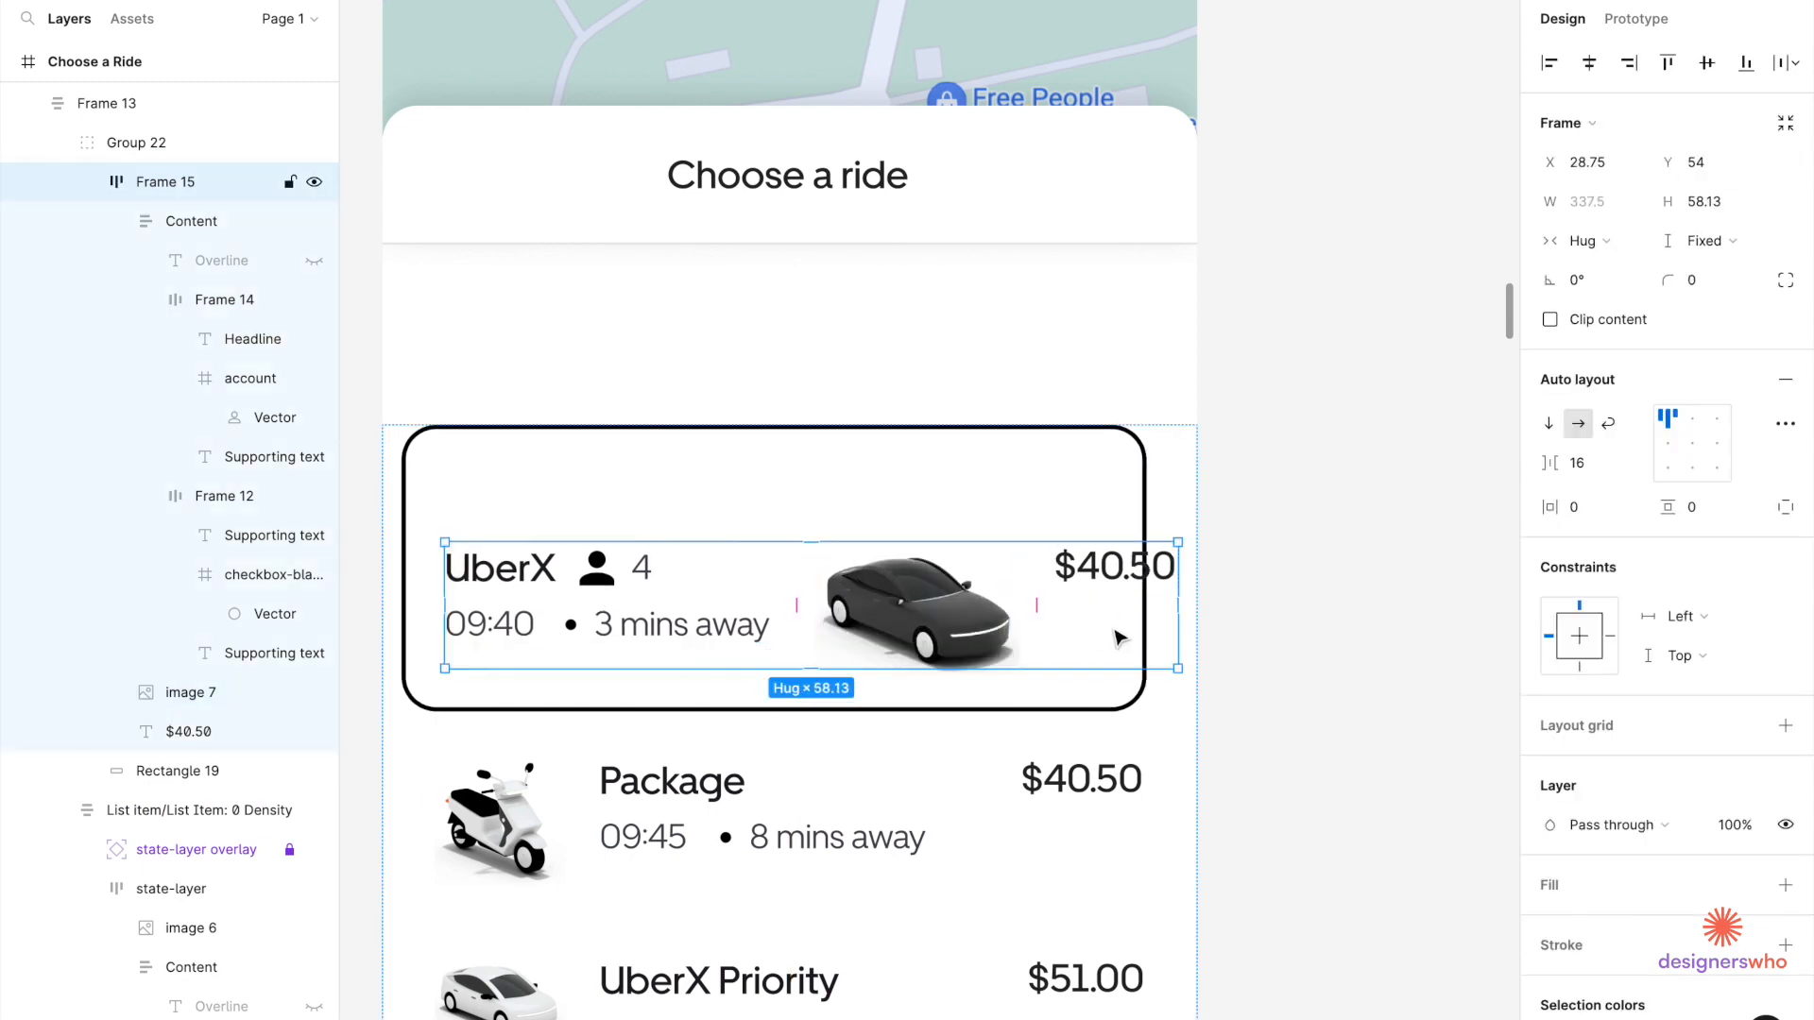
{"action": "left_click", "coordinate": [1786, 380]}
{"action": "double_click", "coordinate": [535, 628]}
{"action": "left_click_drag", "start_coordinate": [535, 628], "coordinate": [526, 650]}
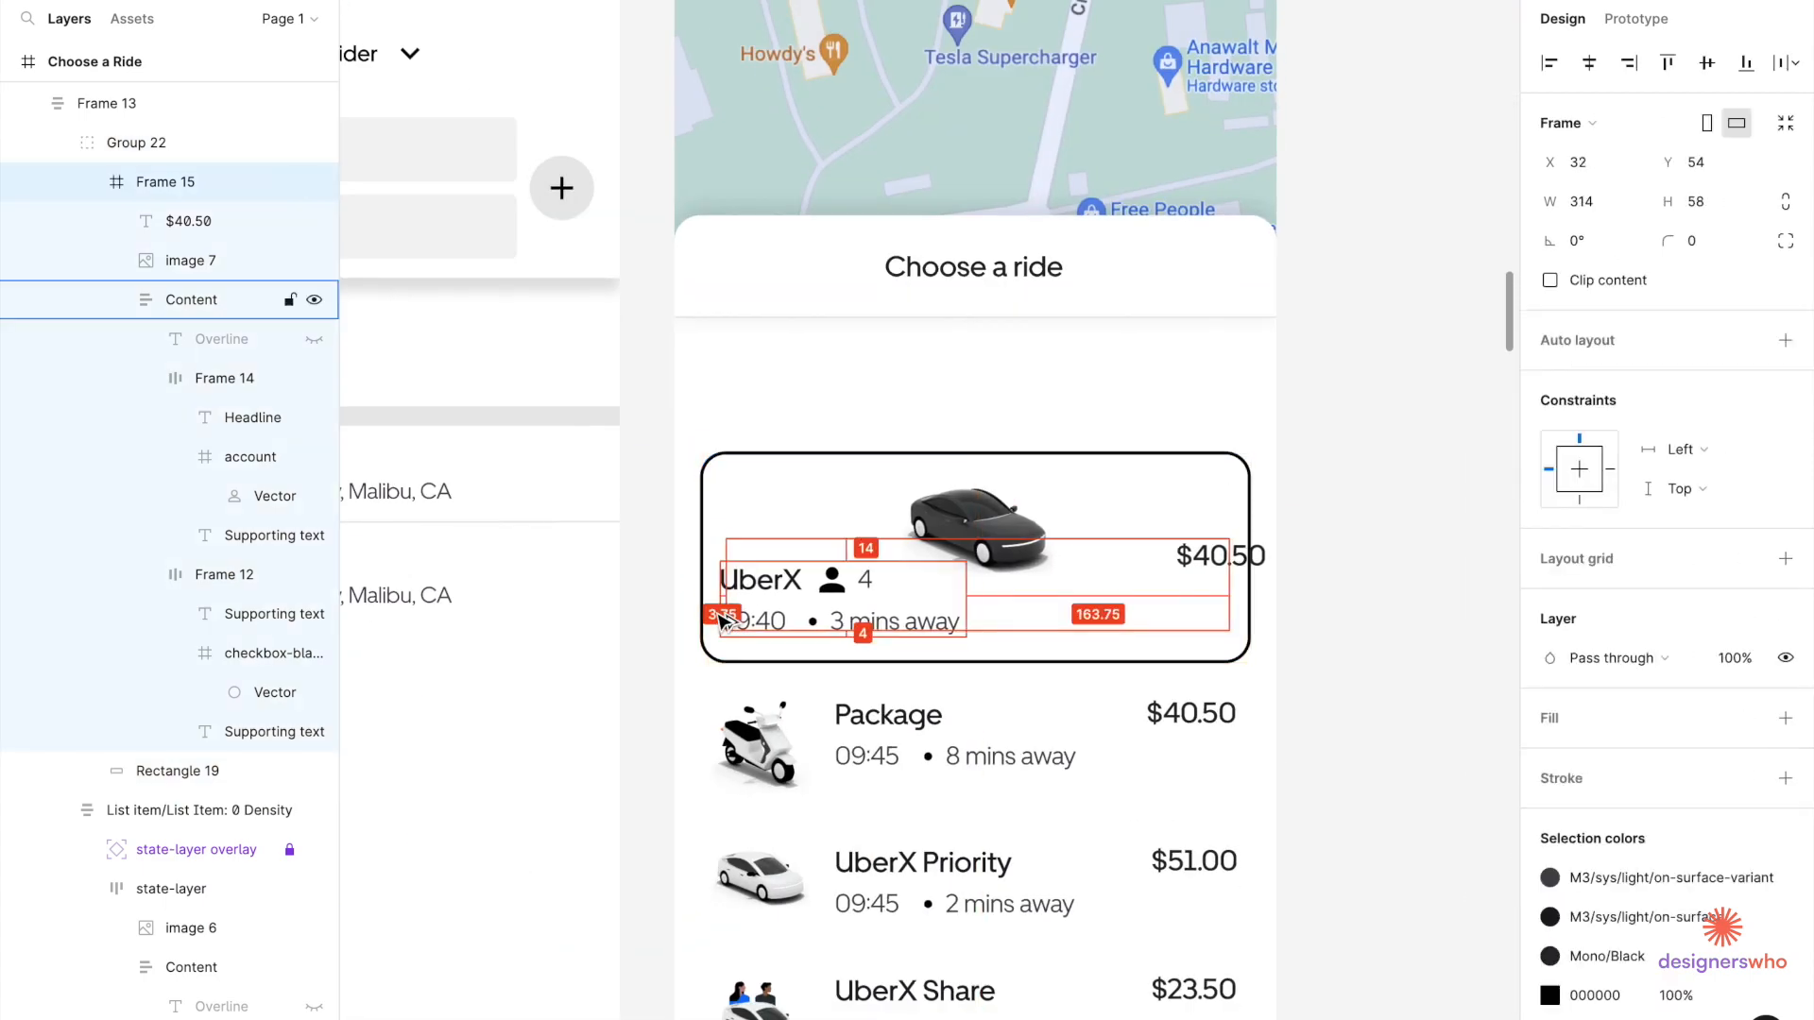
Ungroup the UberX content, centre its outline, move the card above Package, and align $40.50 with the other prices.
{"action": "right_click", "coordinate": [795, 605]}
{"action": "left_click", "coordinate": [855, 633]}
{"action": "left_click", "coordinate": [1086, 496]}
{"action": "left_click", "coordinate": [1589, 64]}
{"action": "left_click", "coordinate": [850, 604]}
{"action": "left_click", "coordinate": [966, 529], "text": "shift"}
{"action": "left_click", "coordinate": [1207, 556], "text": "shift"}
{"action": "left_click", "coordinate": [1034, 453], "text": "shift"}
{"action": "mouse_move", "coordinate": [1034, 452]}
{"action": "left_mouse_down"}
{"action": "mouse_move", "coordinate": [1165, 596]}
{"action": "mouse_move", "coordinate": [1053, 620]}
{"action": "mouse_move", "coordinate": [1020, 470]}
{"action": "left_mouse_up"}
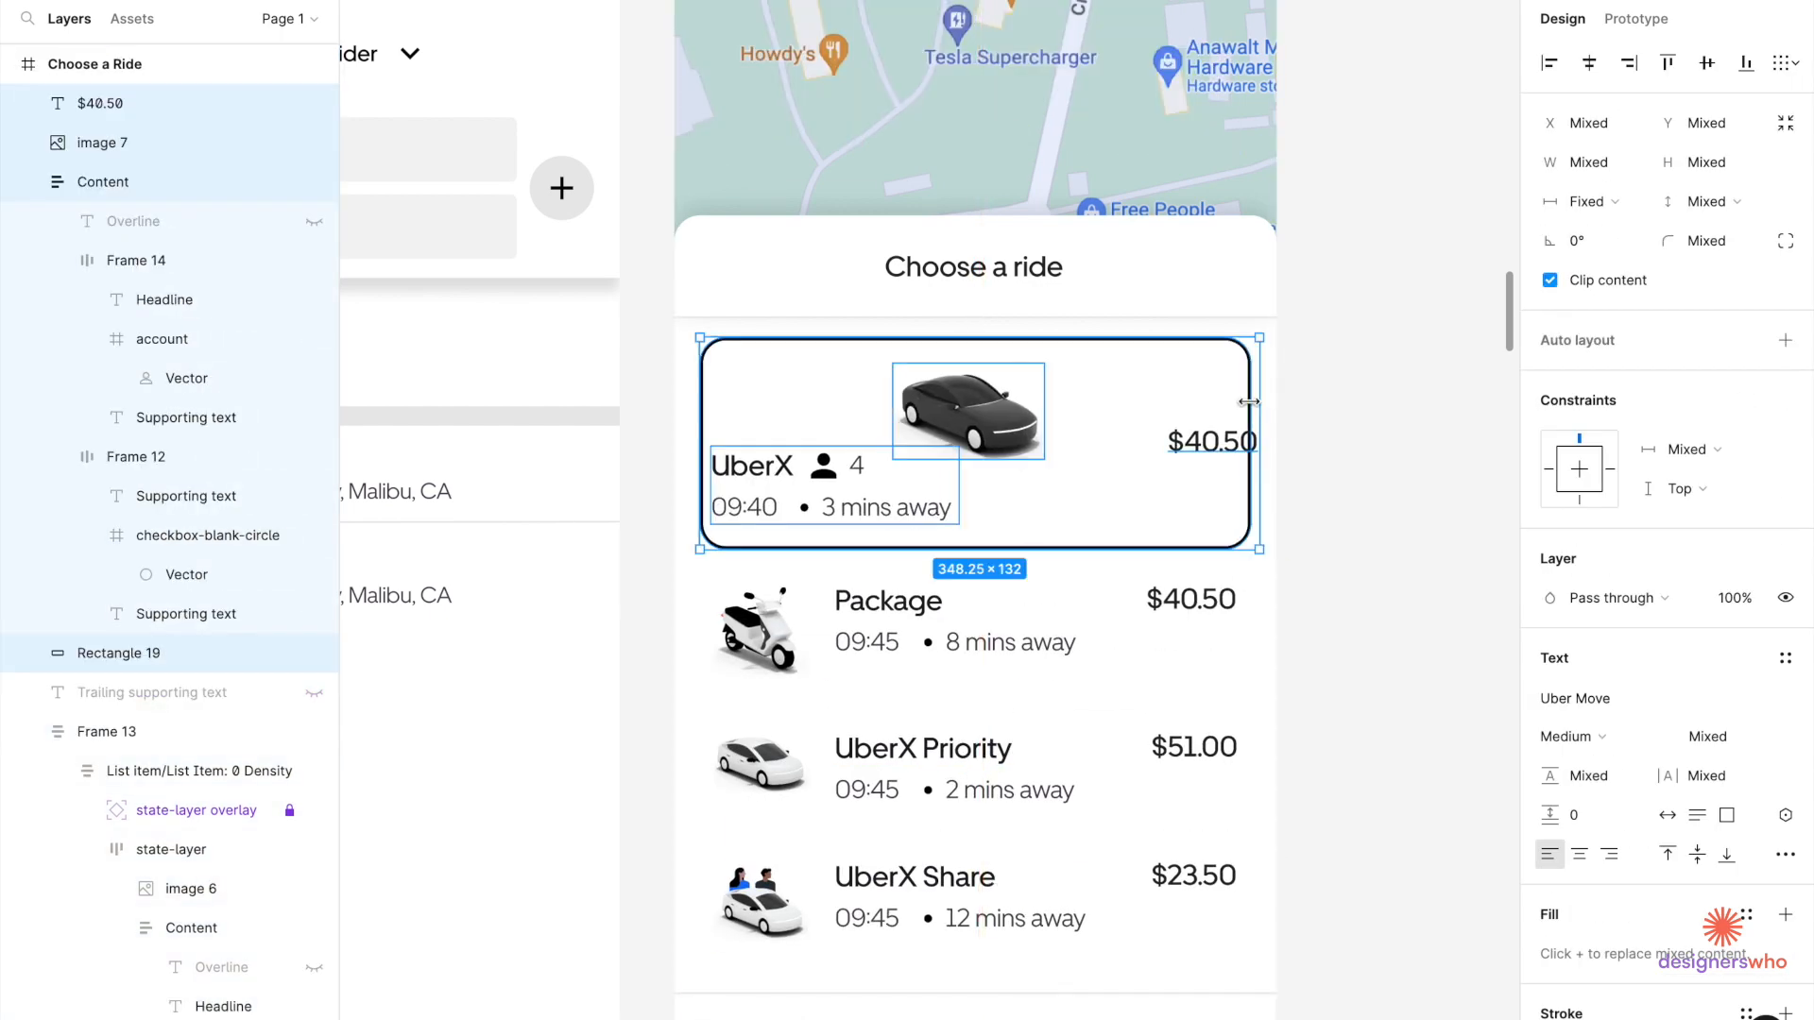
{"action": "left_click", "coordinate": [1244, 448]}
{"action": "left_click_drag", "start_coordinate": [1244, 448], "coordinate": [1223, 449]}
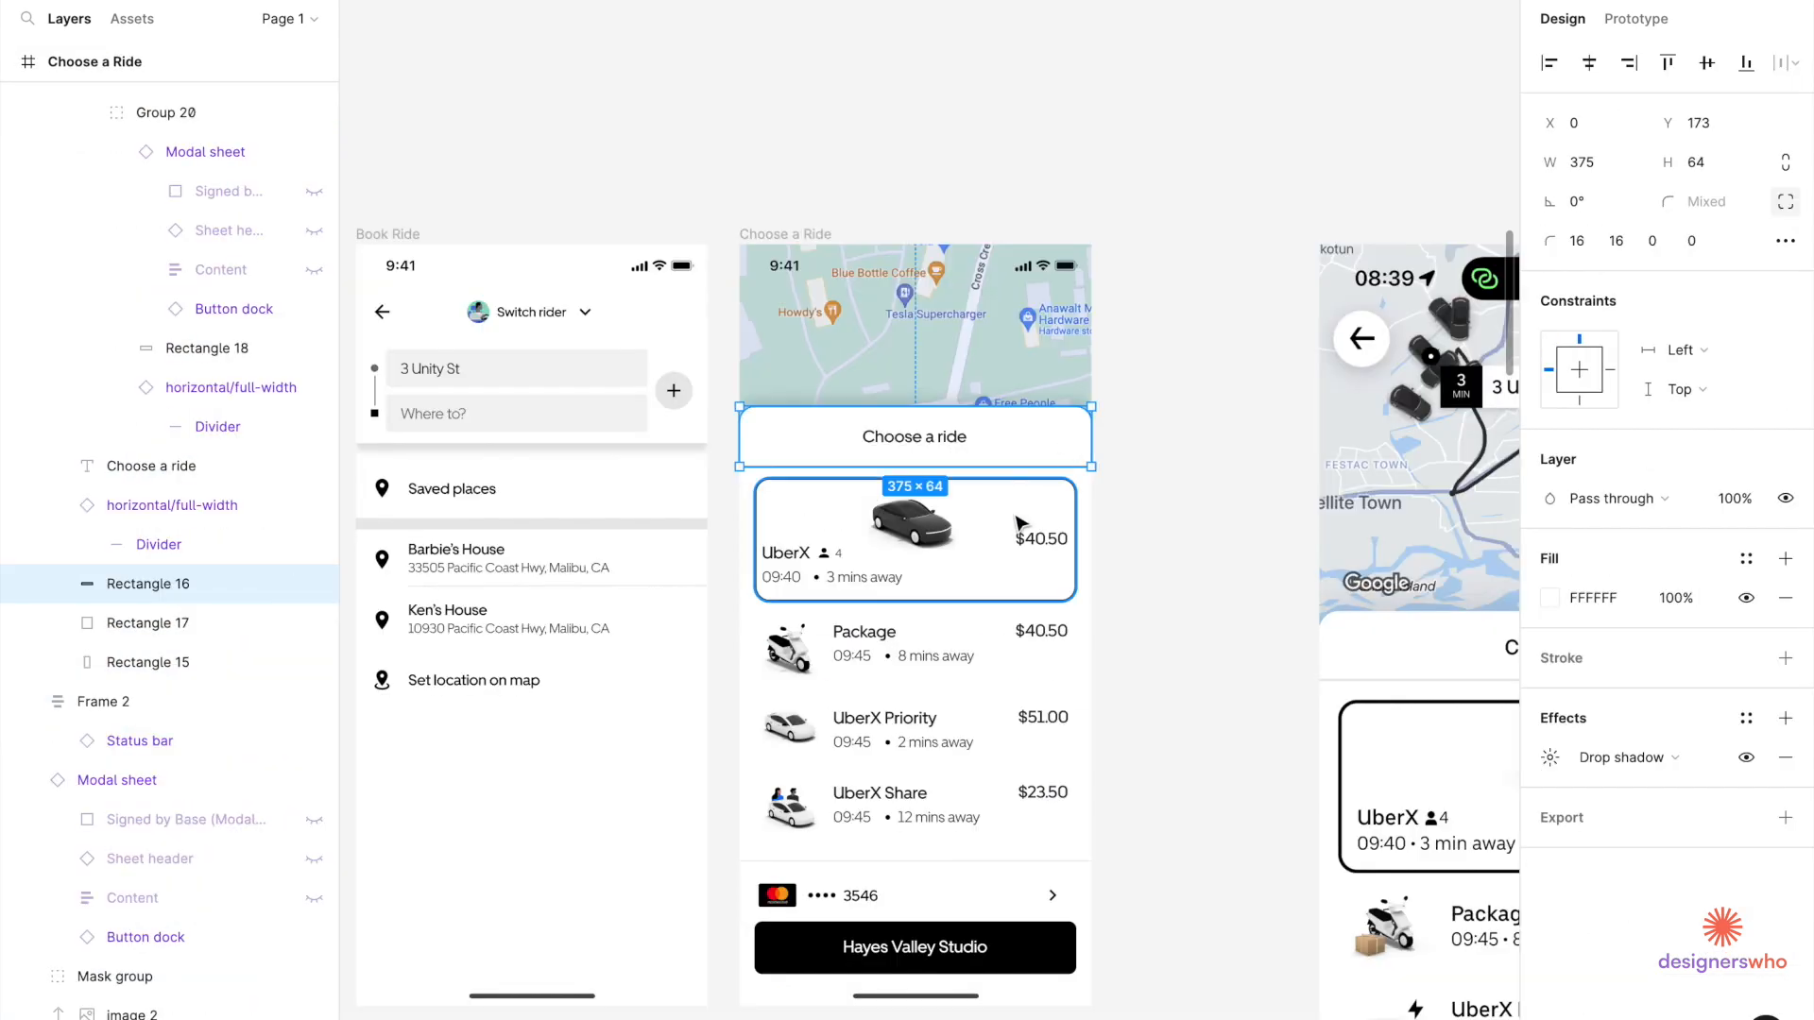
Select the UberX card, ride list, Choose a ride title and divider, and group them.
{"action": "left_click", "coordinate": [1020, 524], "text": "shift"}
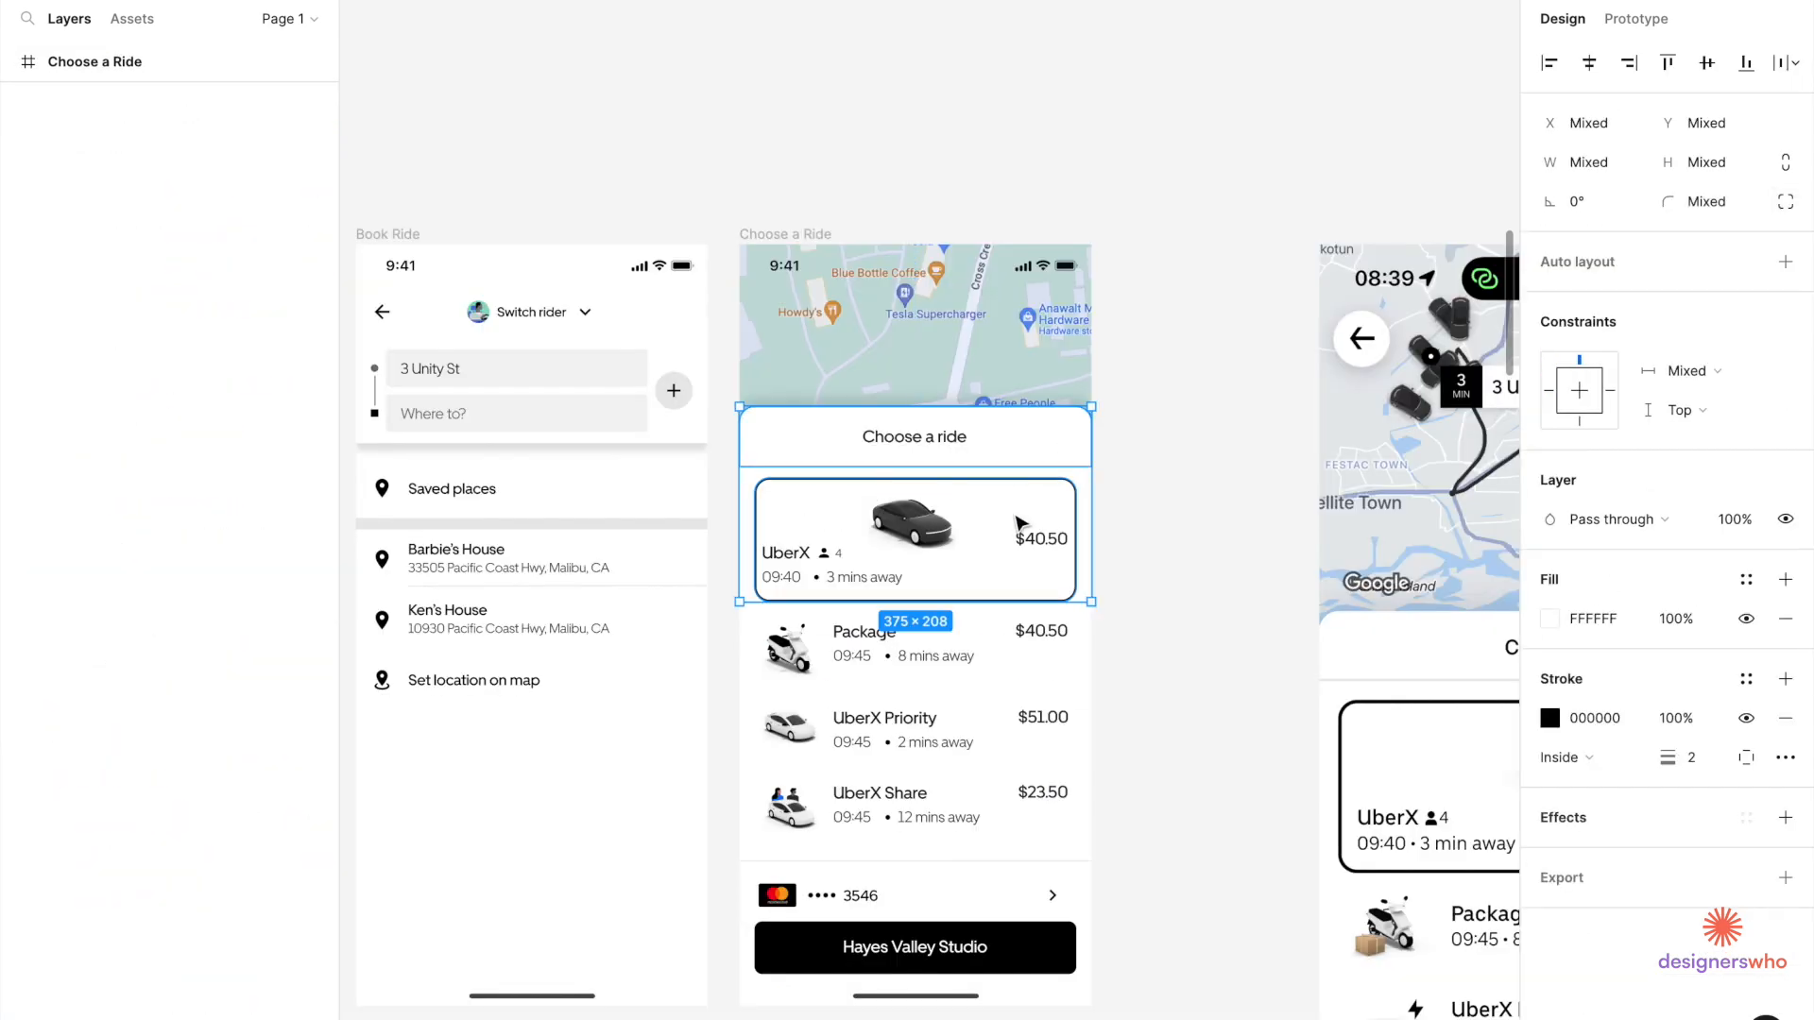
{"action": "left_click", "coordinate": [971, 646], "text": "shift"}
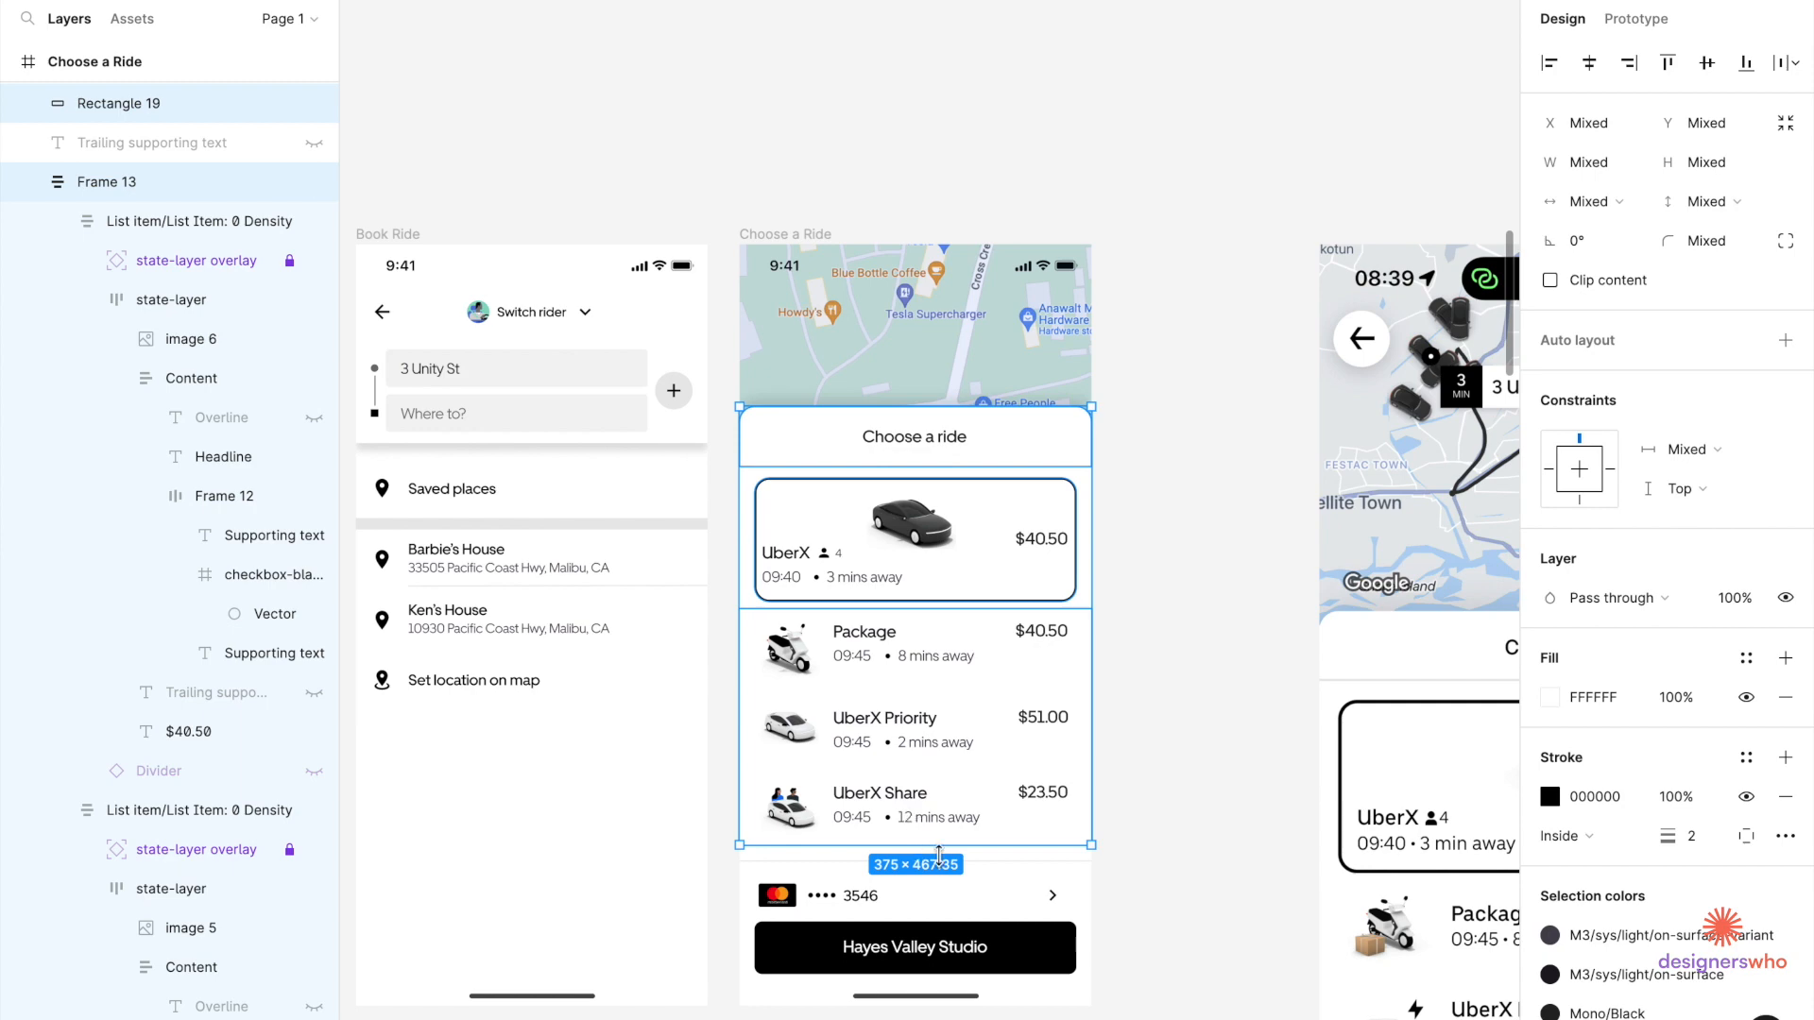
{"action": "scroll", "coordinate": [969, 850], "scroll_direction": "up", "scroll_amount": 5}
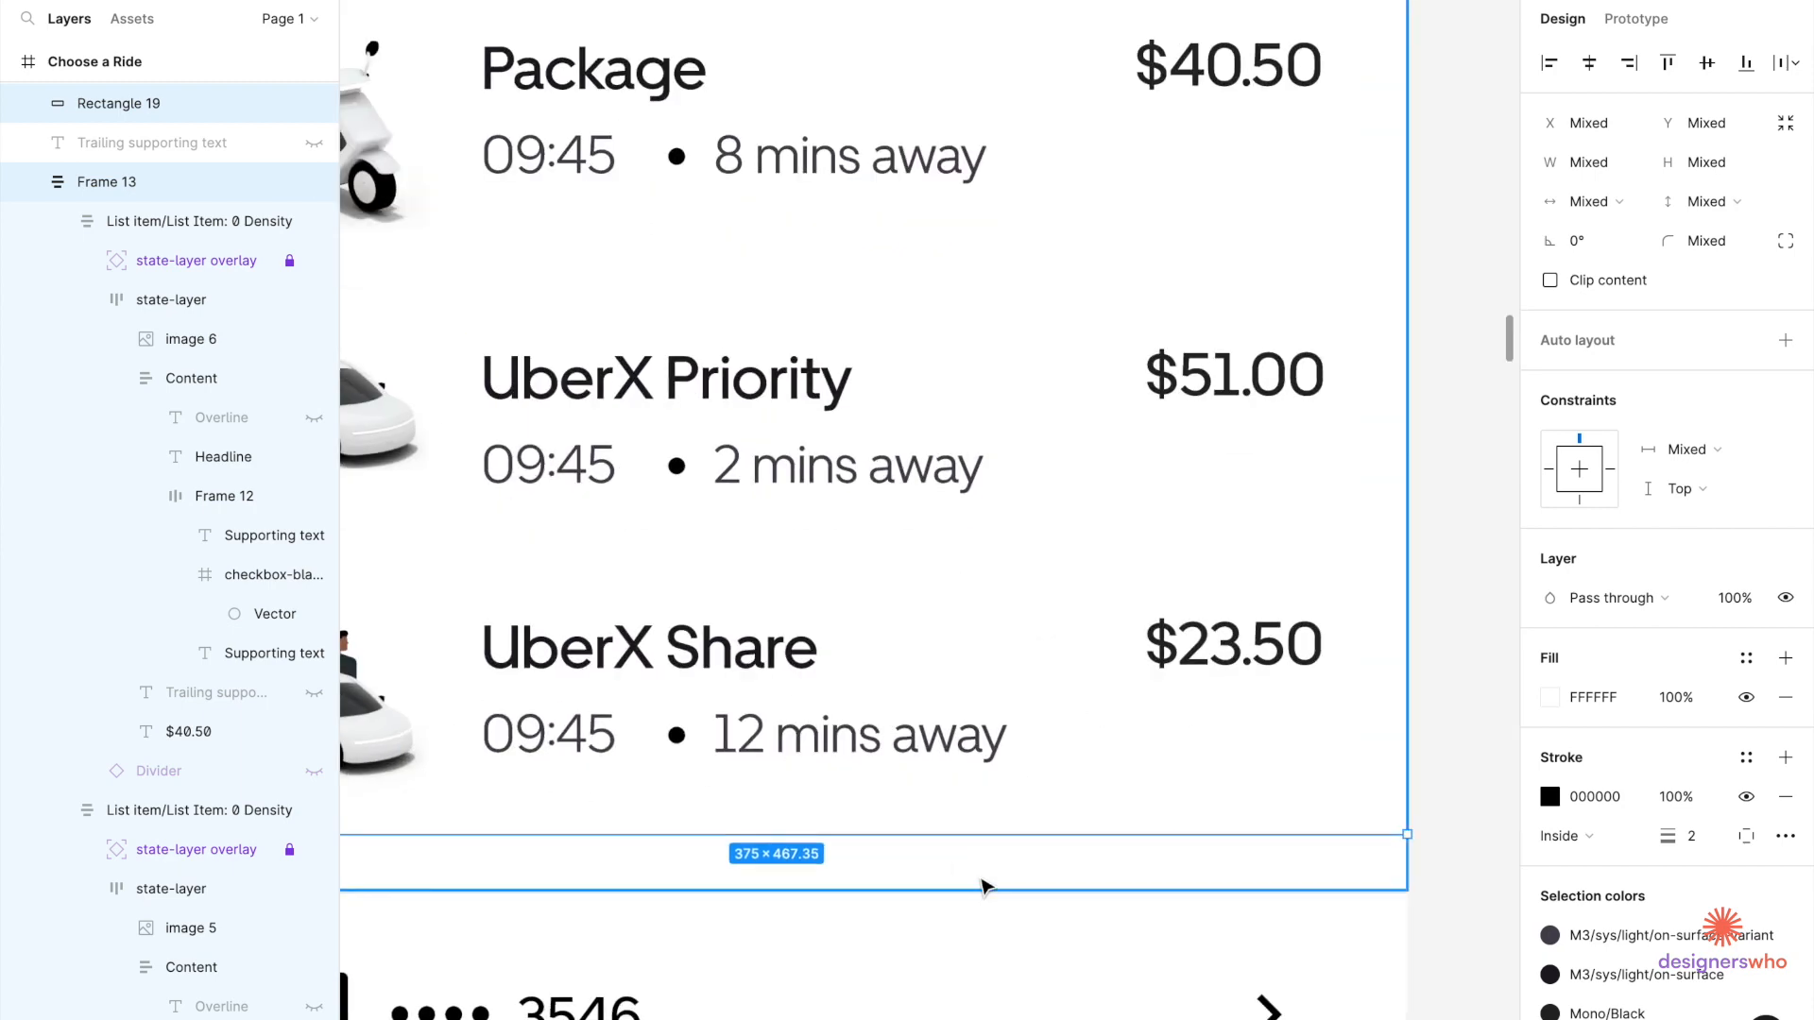
{"action": "left_click", "coordinate": [982, 885], "text": "shift"}
{"action": "key", "text": "ctrl+g"}
{"action": "scroll", "coordinate": [983, 850], "scroll_direction": "down", "scroll_amount": 3}
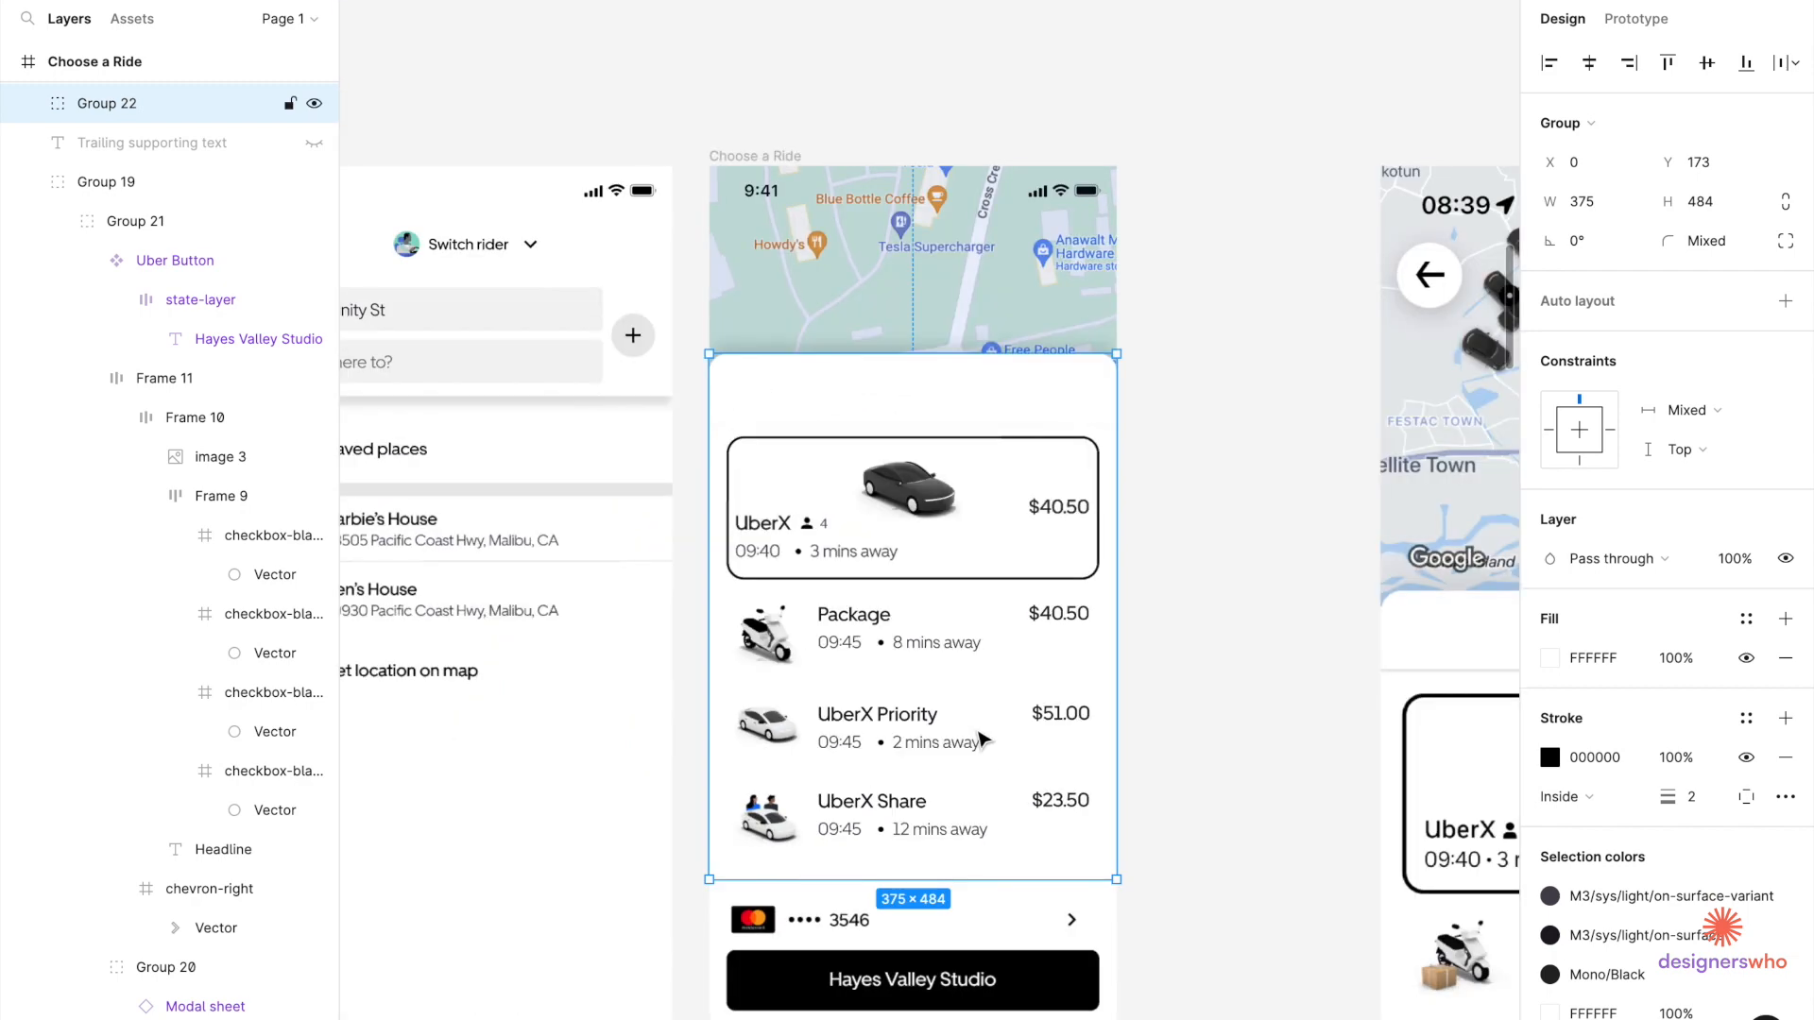
{"action": "key", "text": "ctrl+z"}
{"action": "left_click", "coordinate": [959, 389], "text": "shift"}
{"action": "key", "text": "ctrl+g"}
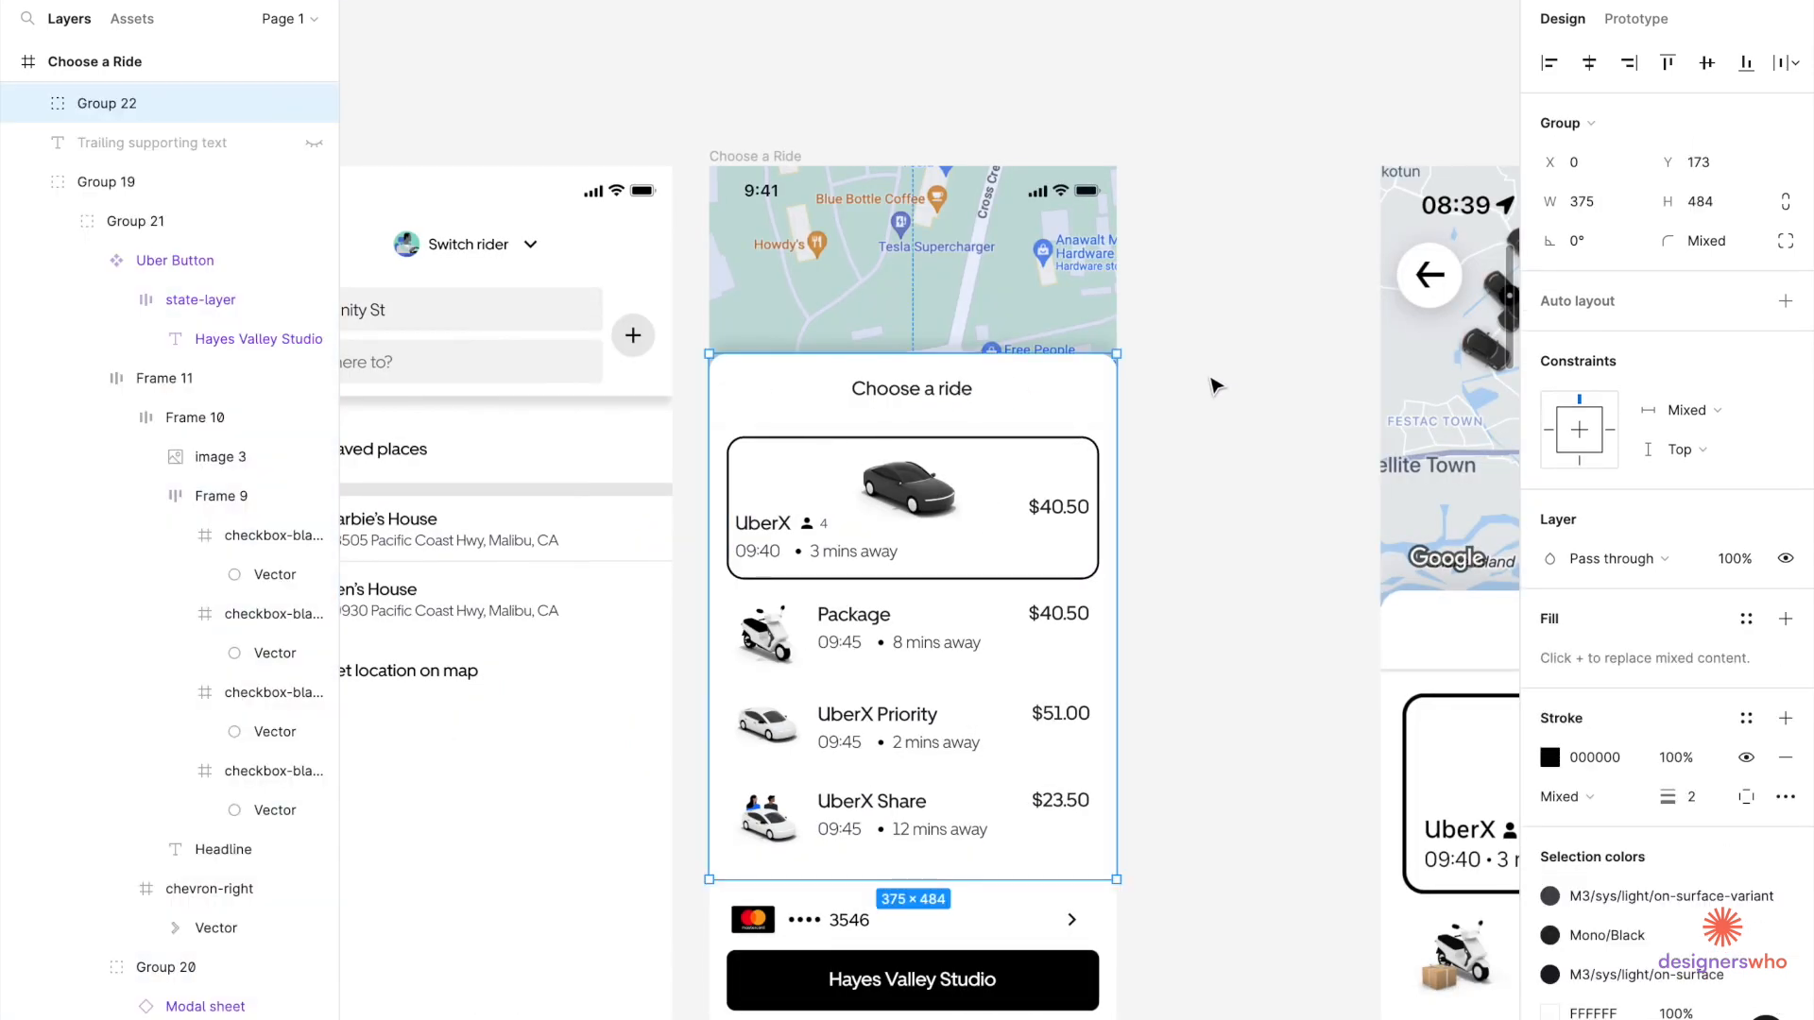
{"action": "scroll", "coordinate": [1137, 404], "scroll_direction": "up", "scroll_amount": 5}
{"action": "key", "text": "ctrl+shift+g"}
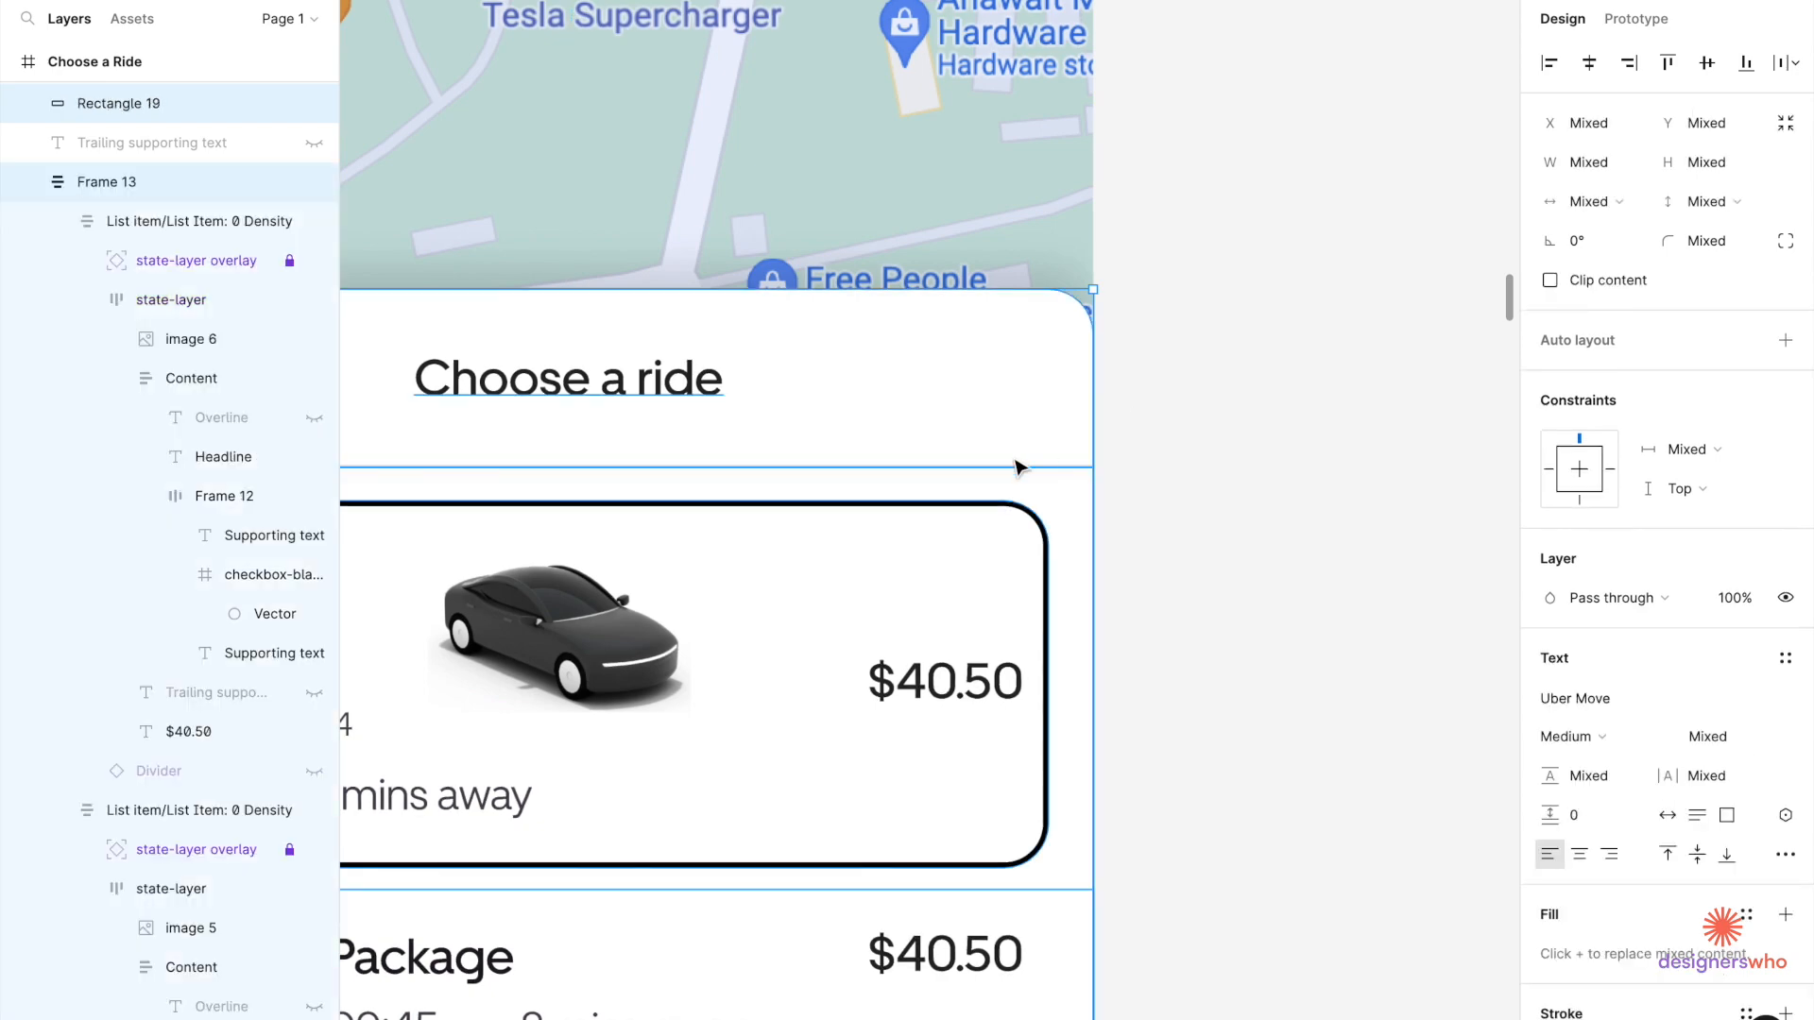
{"action": "scroll", "coordinate": [1019, 467], "scroll_direction": "up", "scroll_amount": 5}
{"action": "left_click", "coordinate": [1007, 485], "text": "shift"}
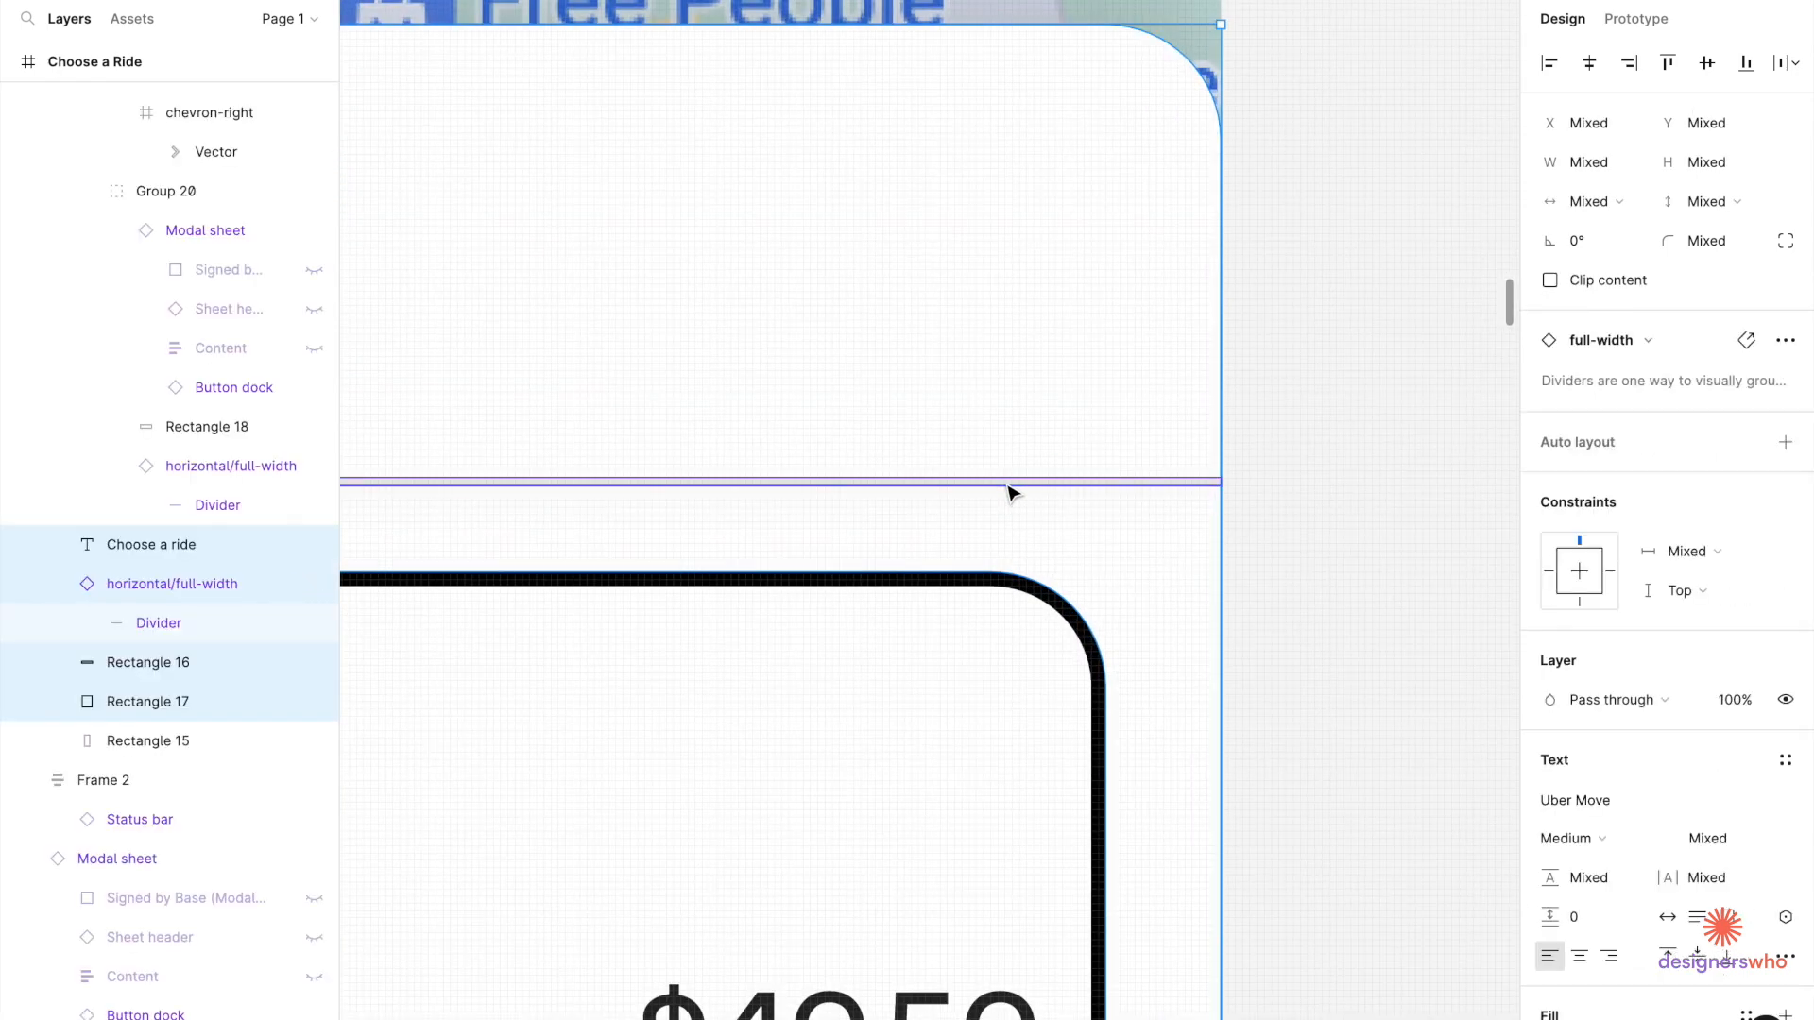
{"action": "key", "text": "ctrl+g"}
{"action": "scroll", "coordinate": [1010, 492], "scroll_direction": "down", "scroll_amount": 10}
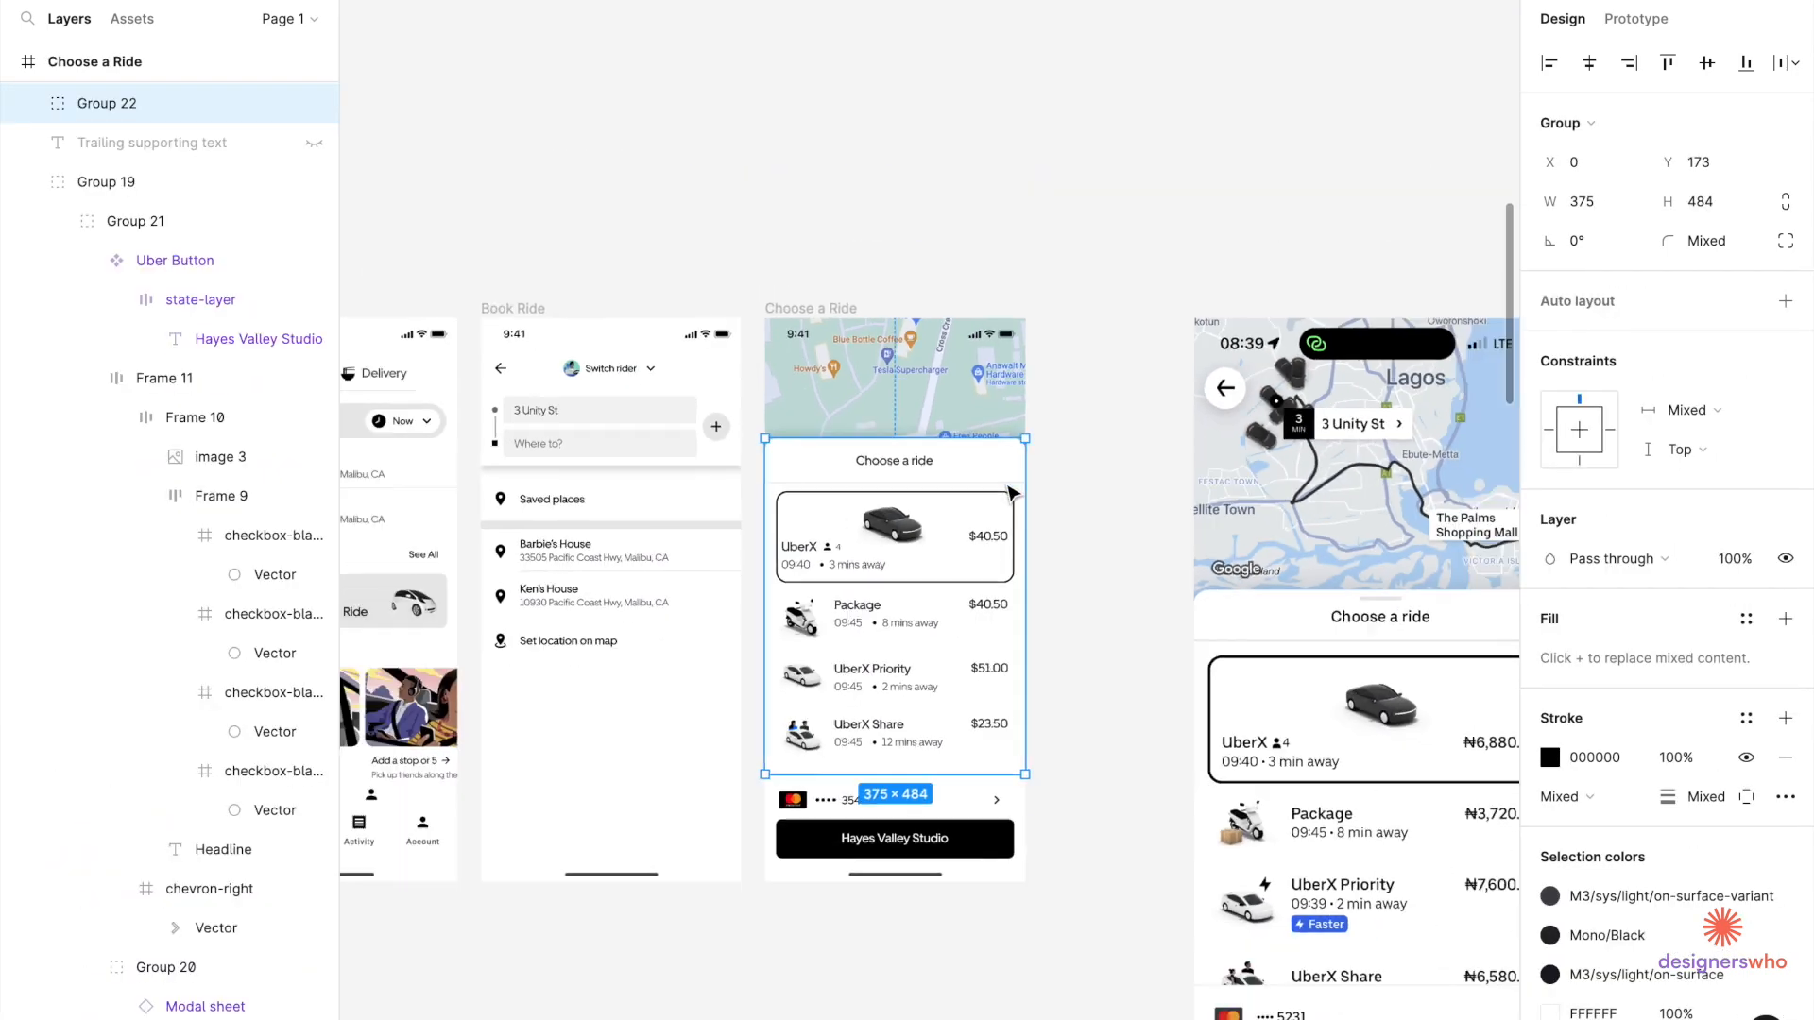
Regroup the ride sheet layers to include the UberX text, car image and $40.50 price.
{"action": "scroll", "coordinate": [1010, 492], "scroll_direction": "down", "scroll_amount": 2}
{"action": "scroll", "coordinate": [978, 504], "scroll_direction": "up", "scroll_amount": 3}
{"action": "left_click_drag", "start_coordinate": [949, 519], "coordinate": [942, 604]}
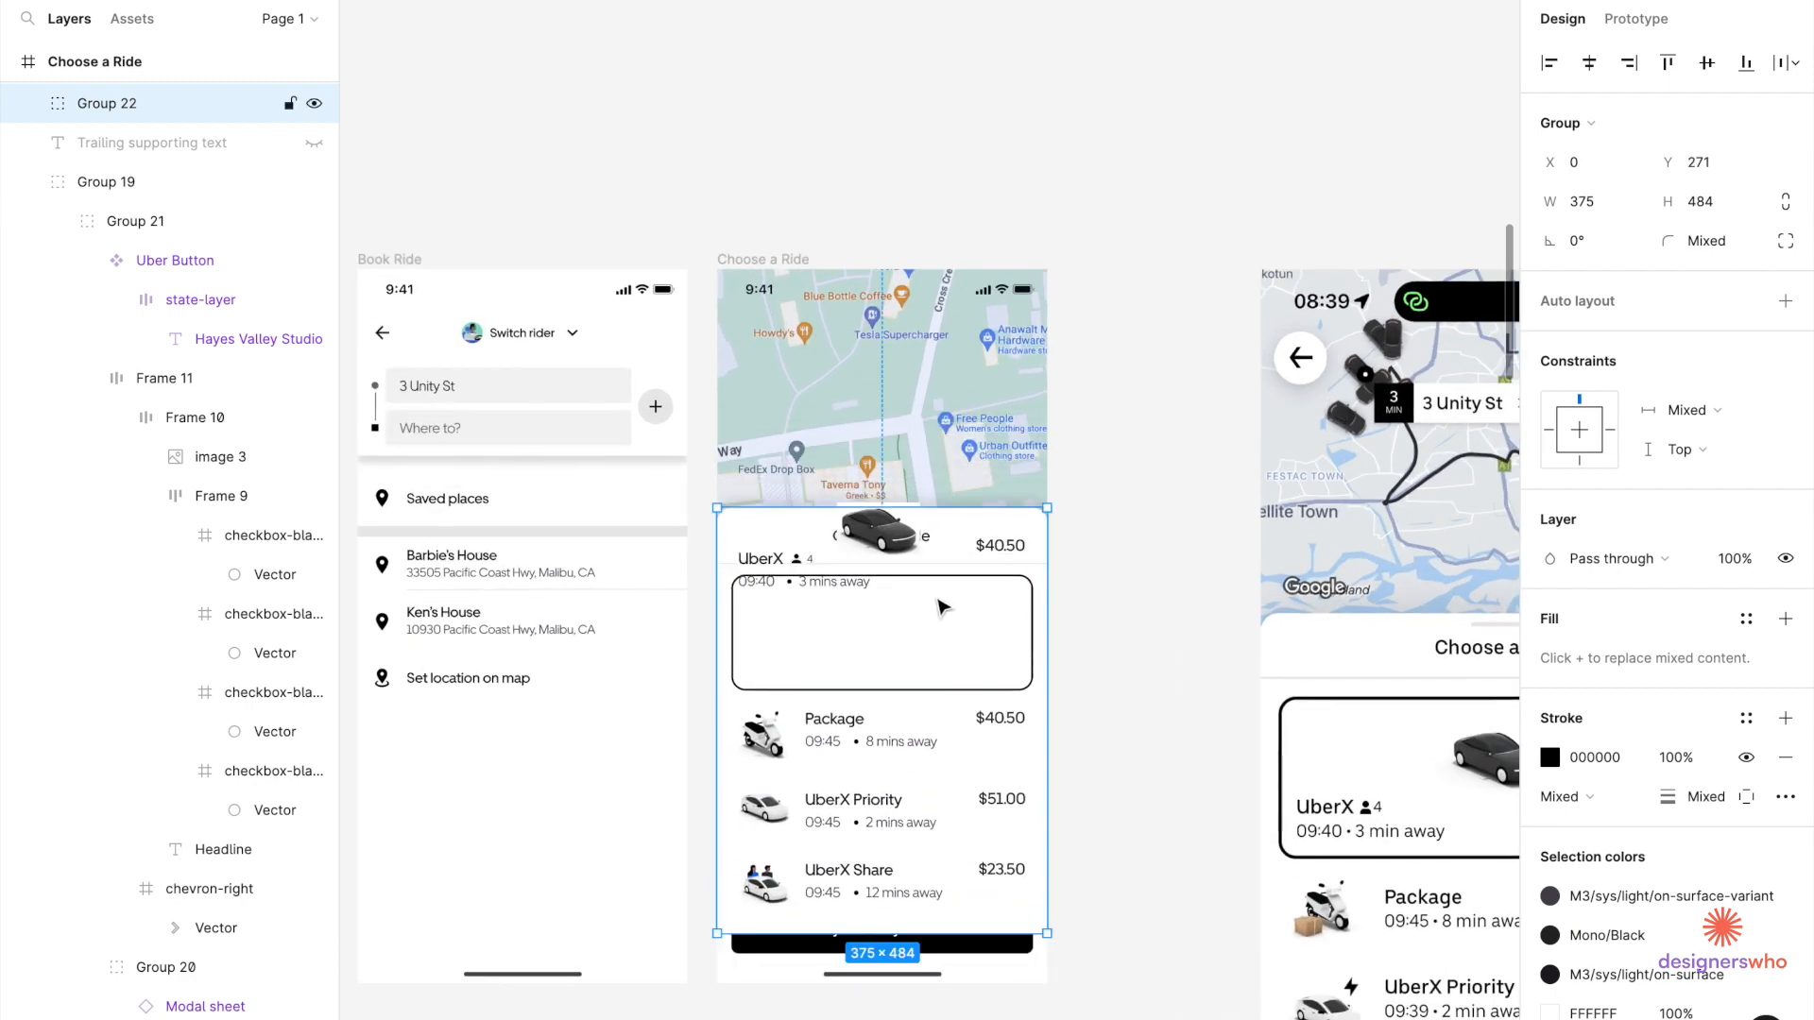
{"action": "key", "text": "ctrl+z"}
{"action": "key", "text": "ctrl+z"}
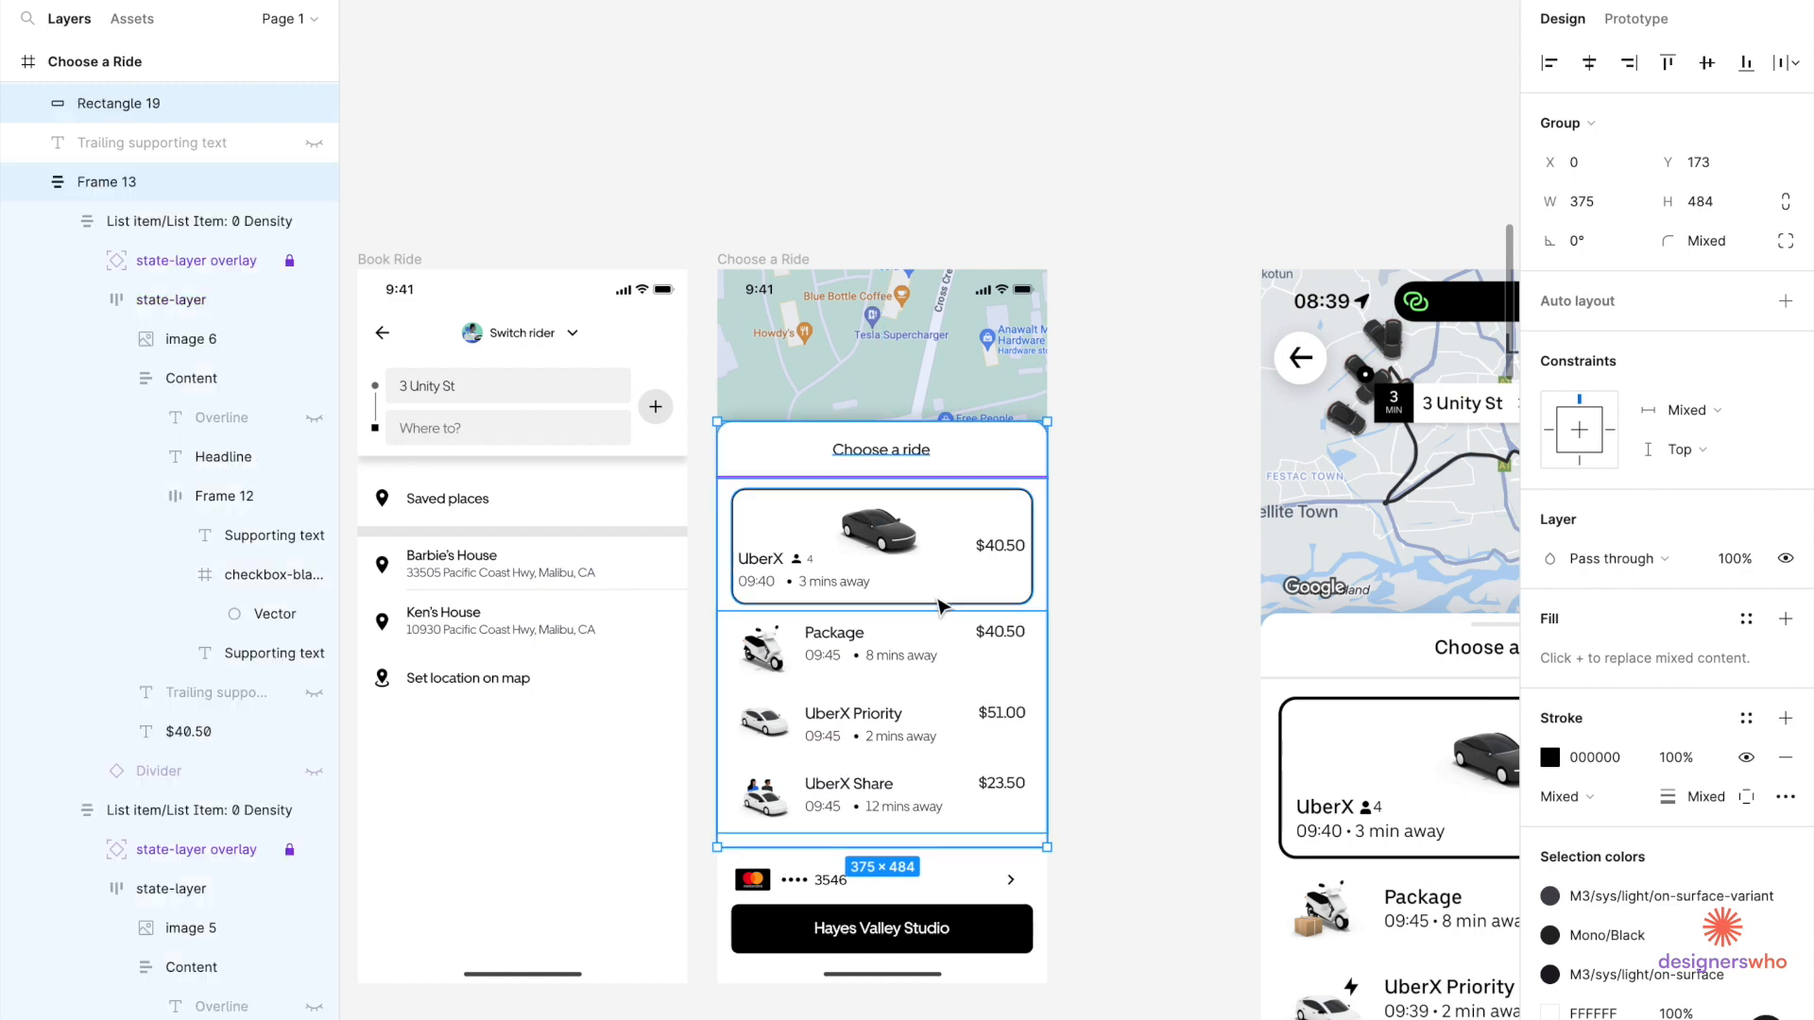
{"action": "scroll", "coordinate": [839, 573], "scroll_direction": "up", "scroll_amount": 5}
{"action": "left_click", "coordinate": [767, 596], "text": "shift"}
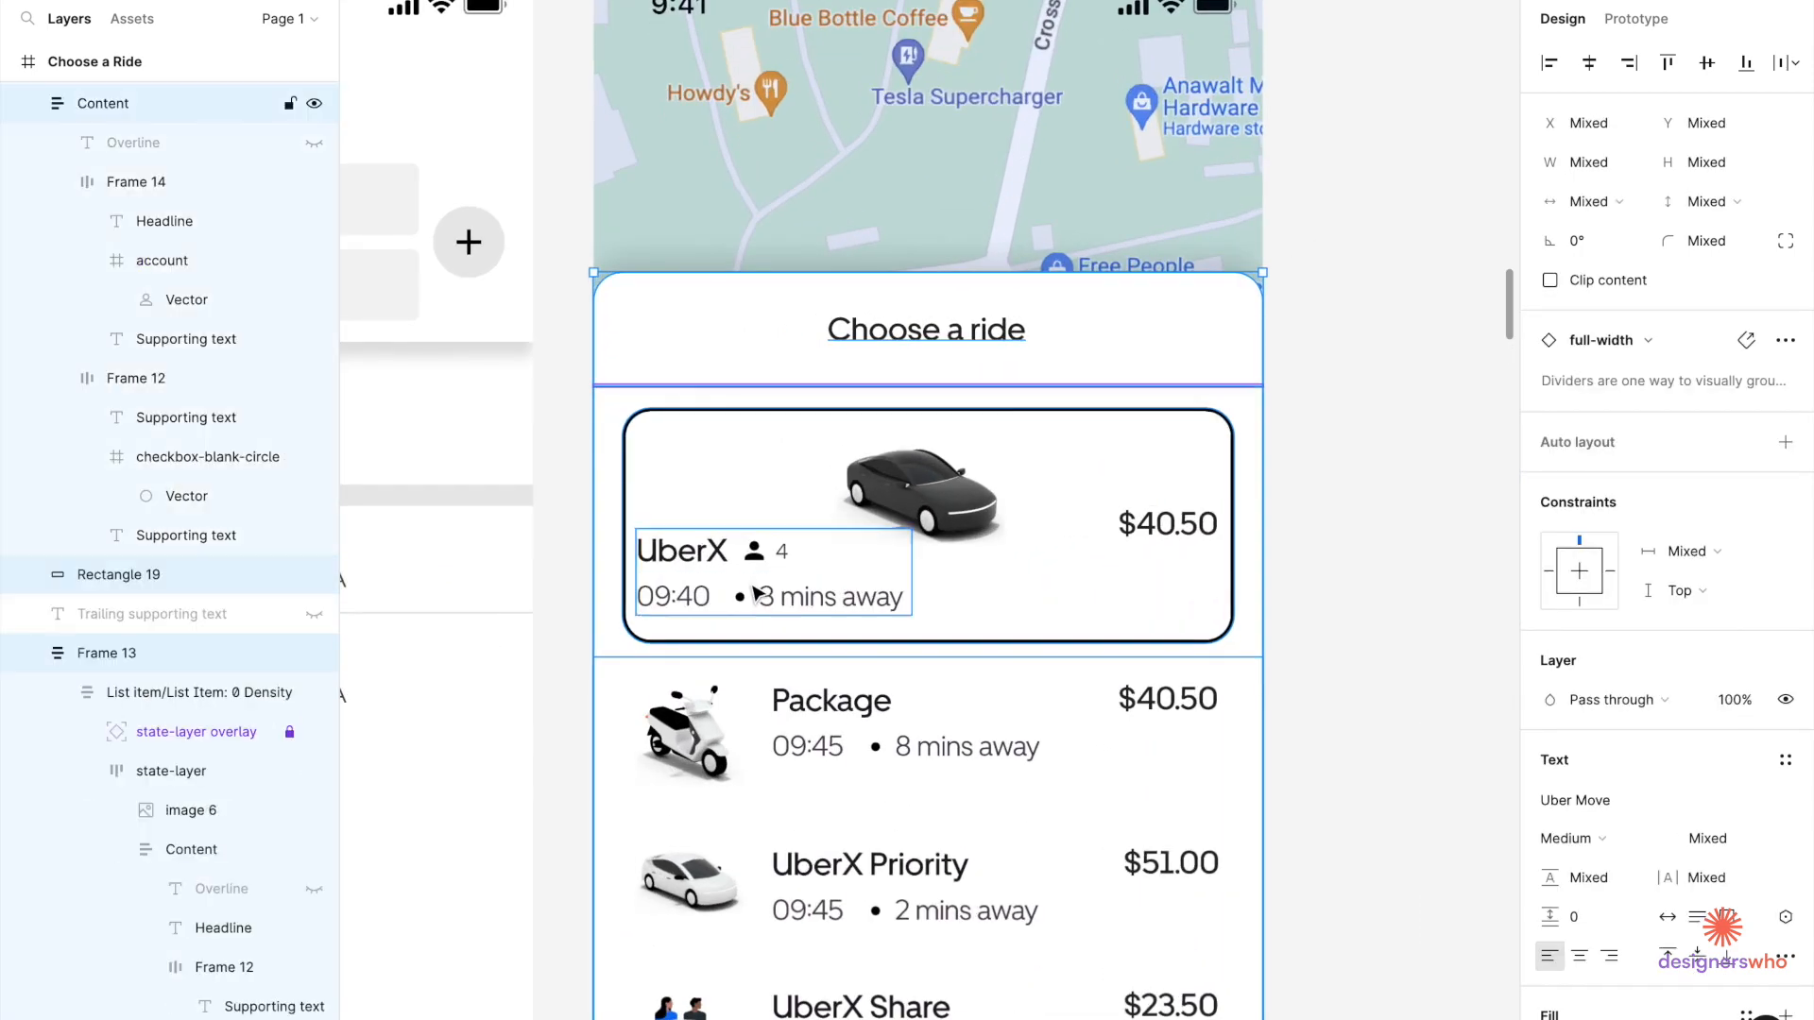
{"action": "left_click", "coordinate": [905, 498], "text": "shift"}
{"action": "left_click", "coordinate": [1178, 551], "text": "shift"}
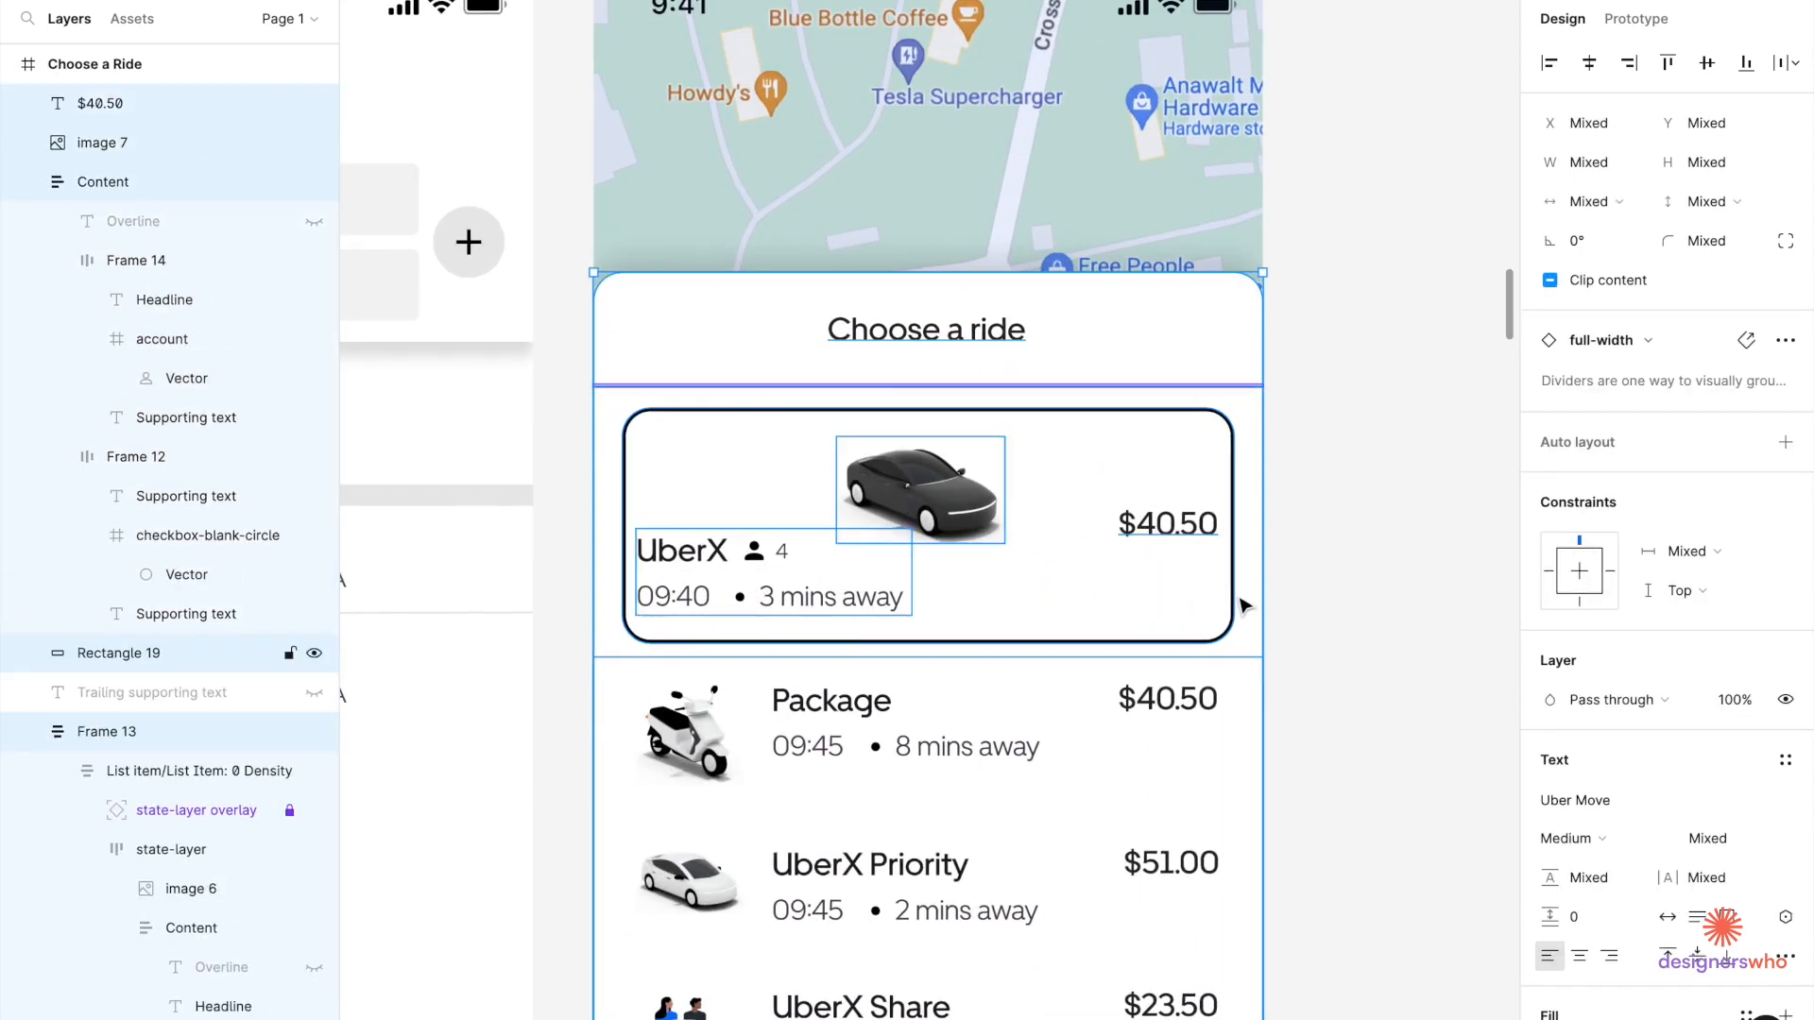
{"action": "key", "text": "ctrl+g"}
Lower the ride sheet over the map and bring the payment and button Group 21 to the front.
{"action": "scroll", "coordinate": [1134, 621], "scroll_direction": "down", "scroll_amount": 3}
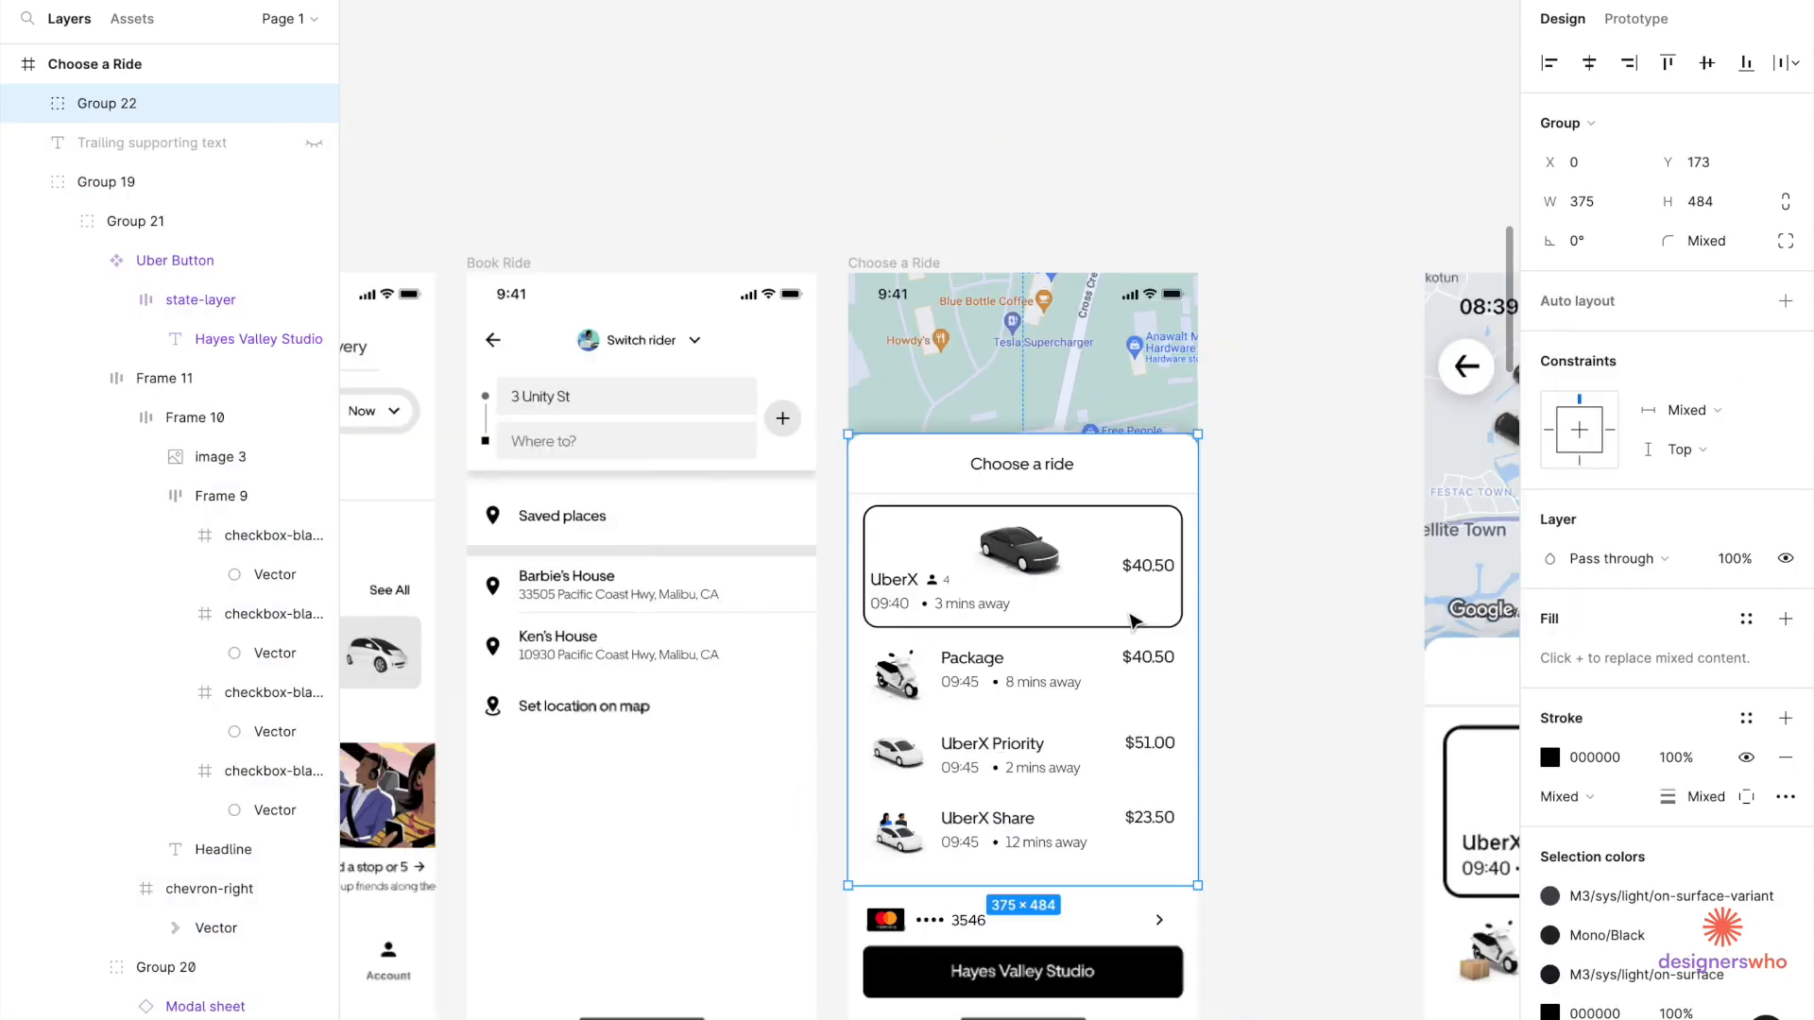
{"action": "left_click_drag", "start_coordinate": [1129, 565], "coordinate": [1129, 664]}
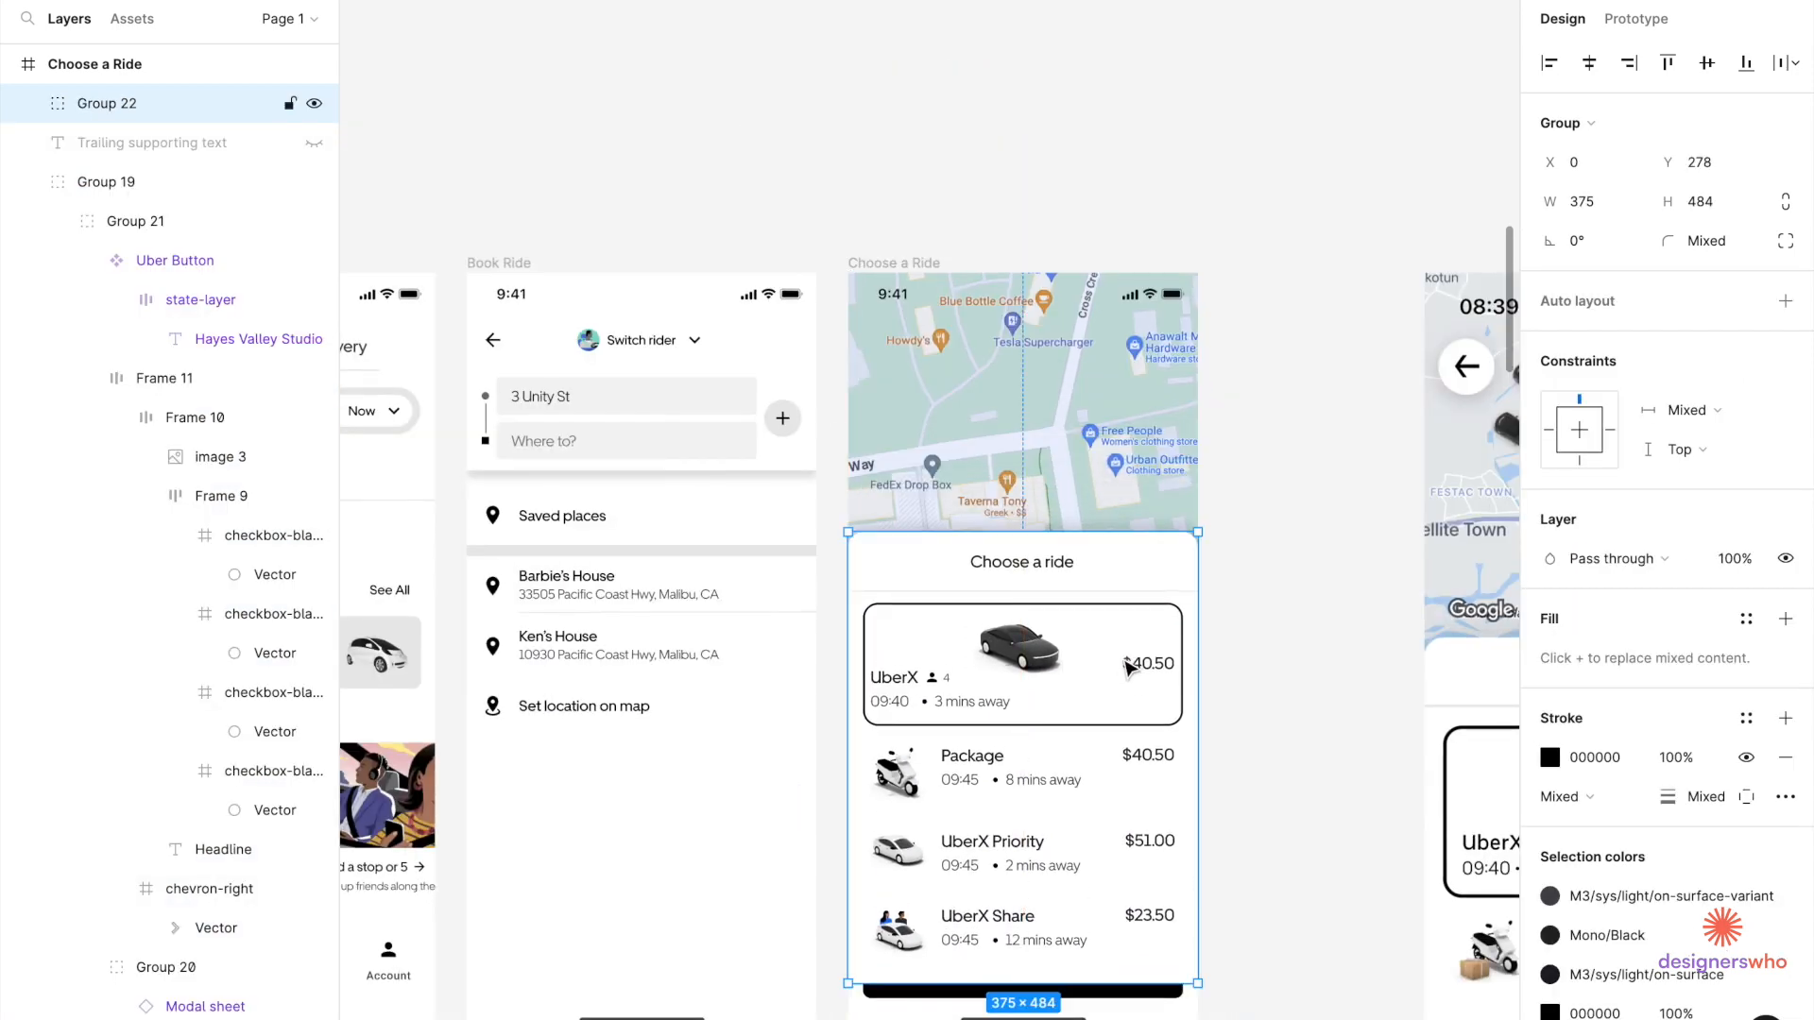
{"action": "left_click", "coordinate": [1051, 1019]}
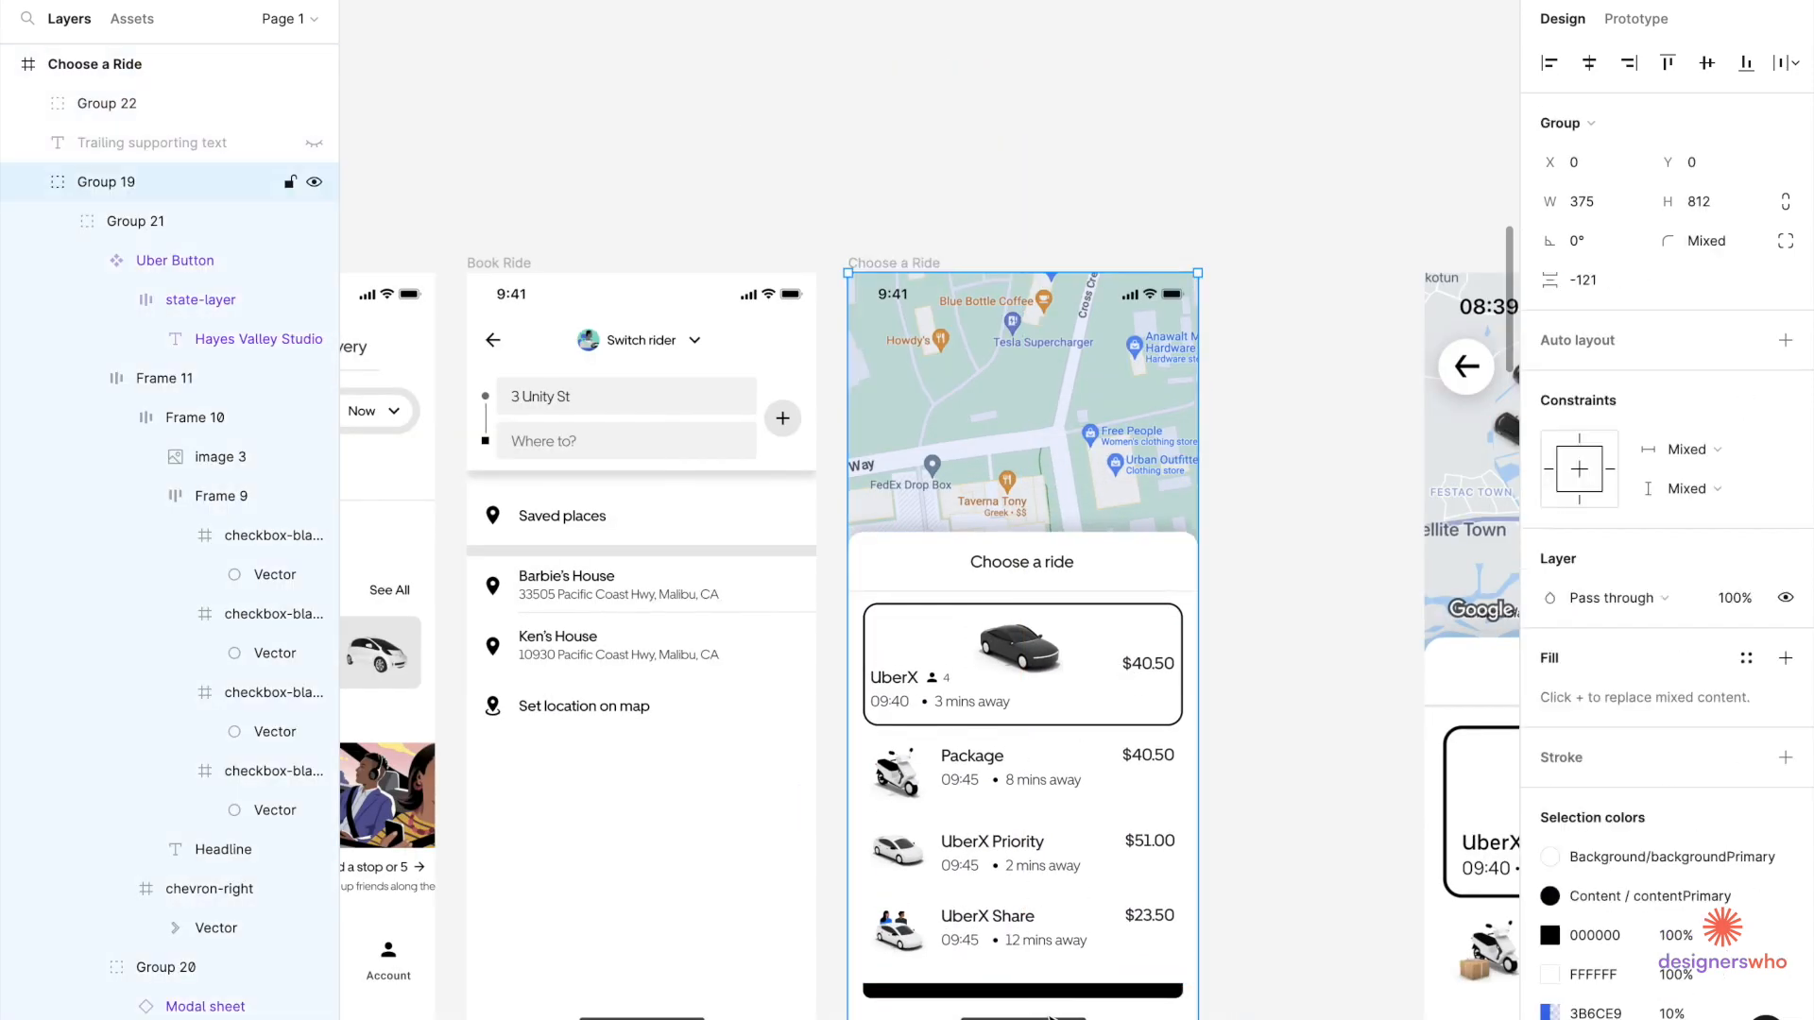
{"action": "double_click", "coordinate": [1103, 1009]}
{"action": "right_click", "coordinate": [1103, 1009]}
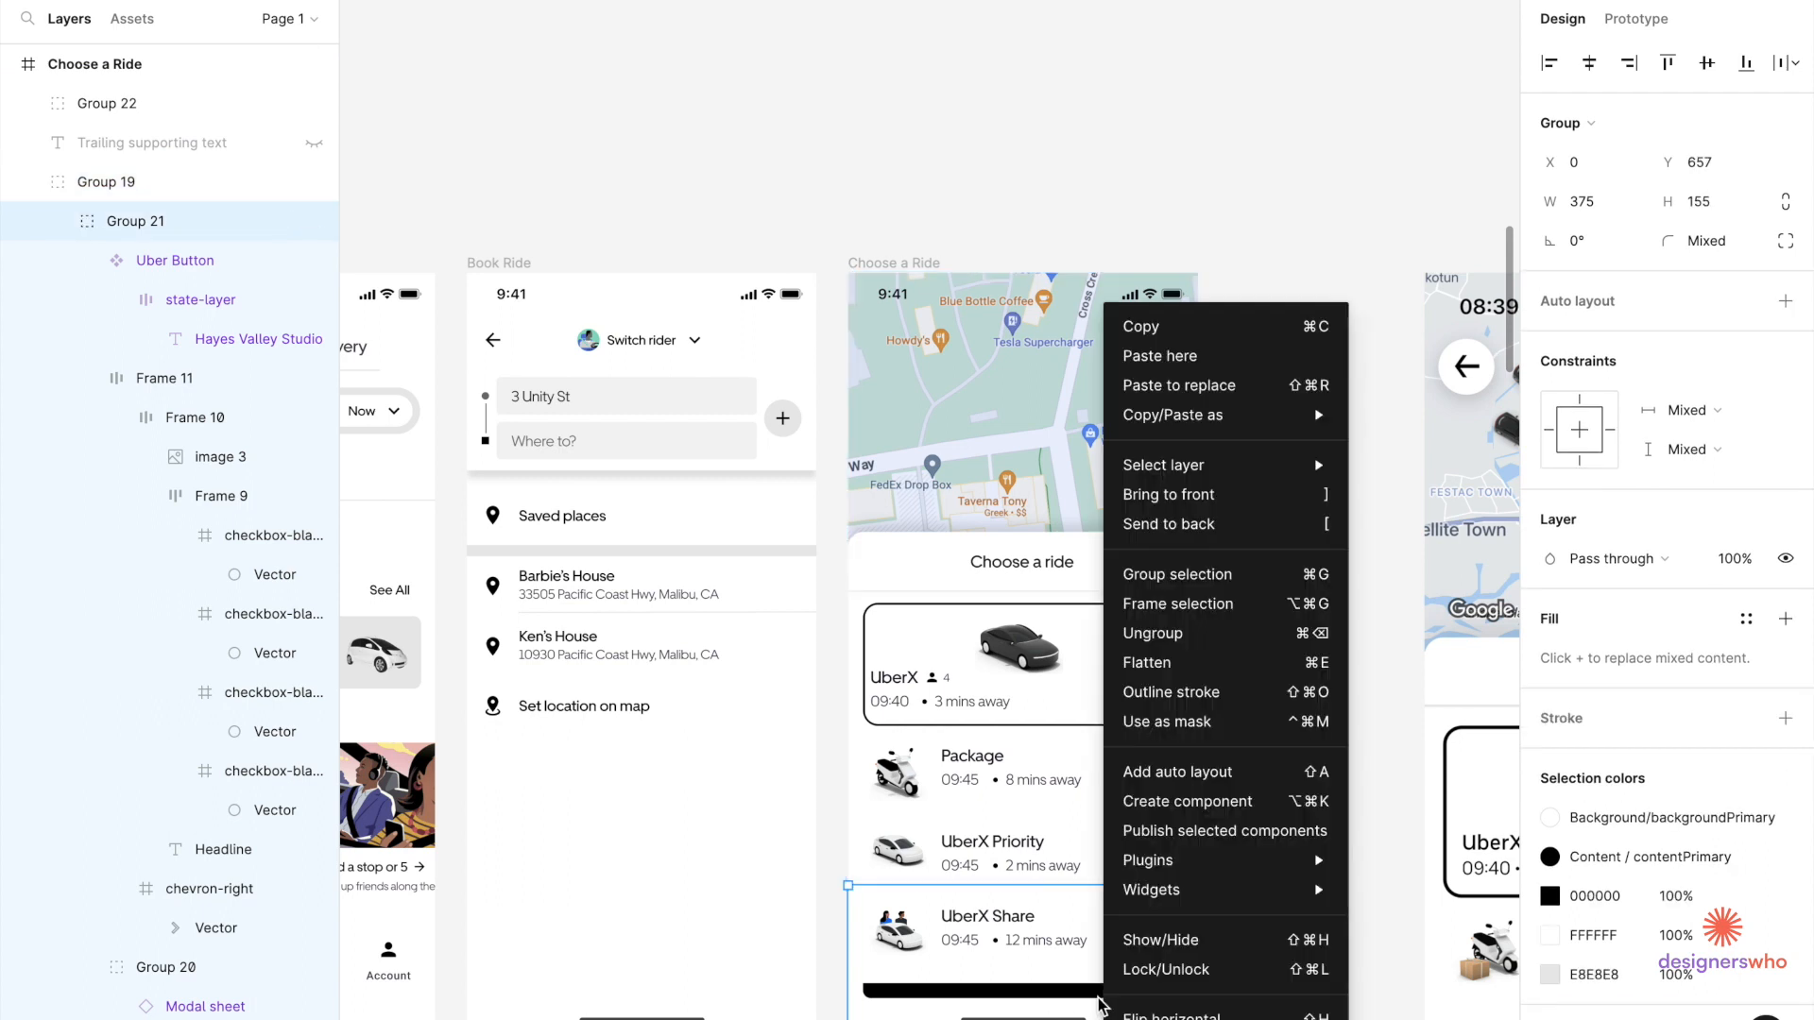
{"action": "left_click", "coordinate": [1235, 500]}
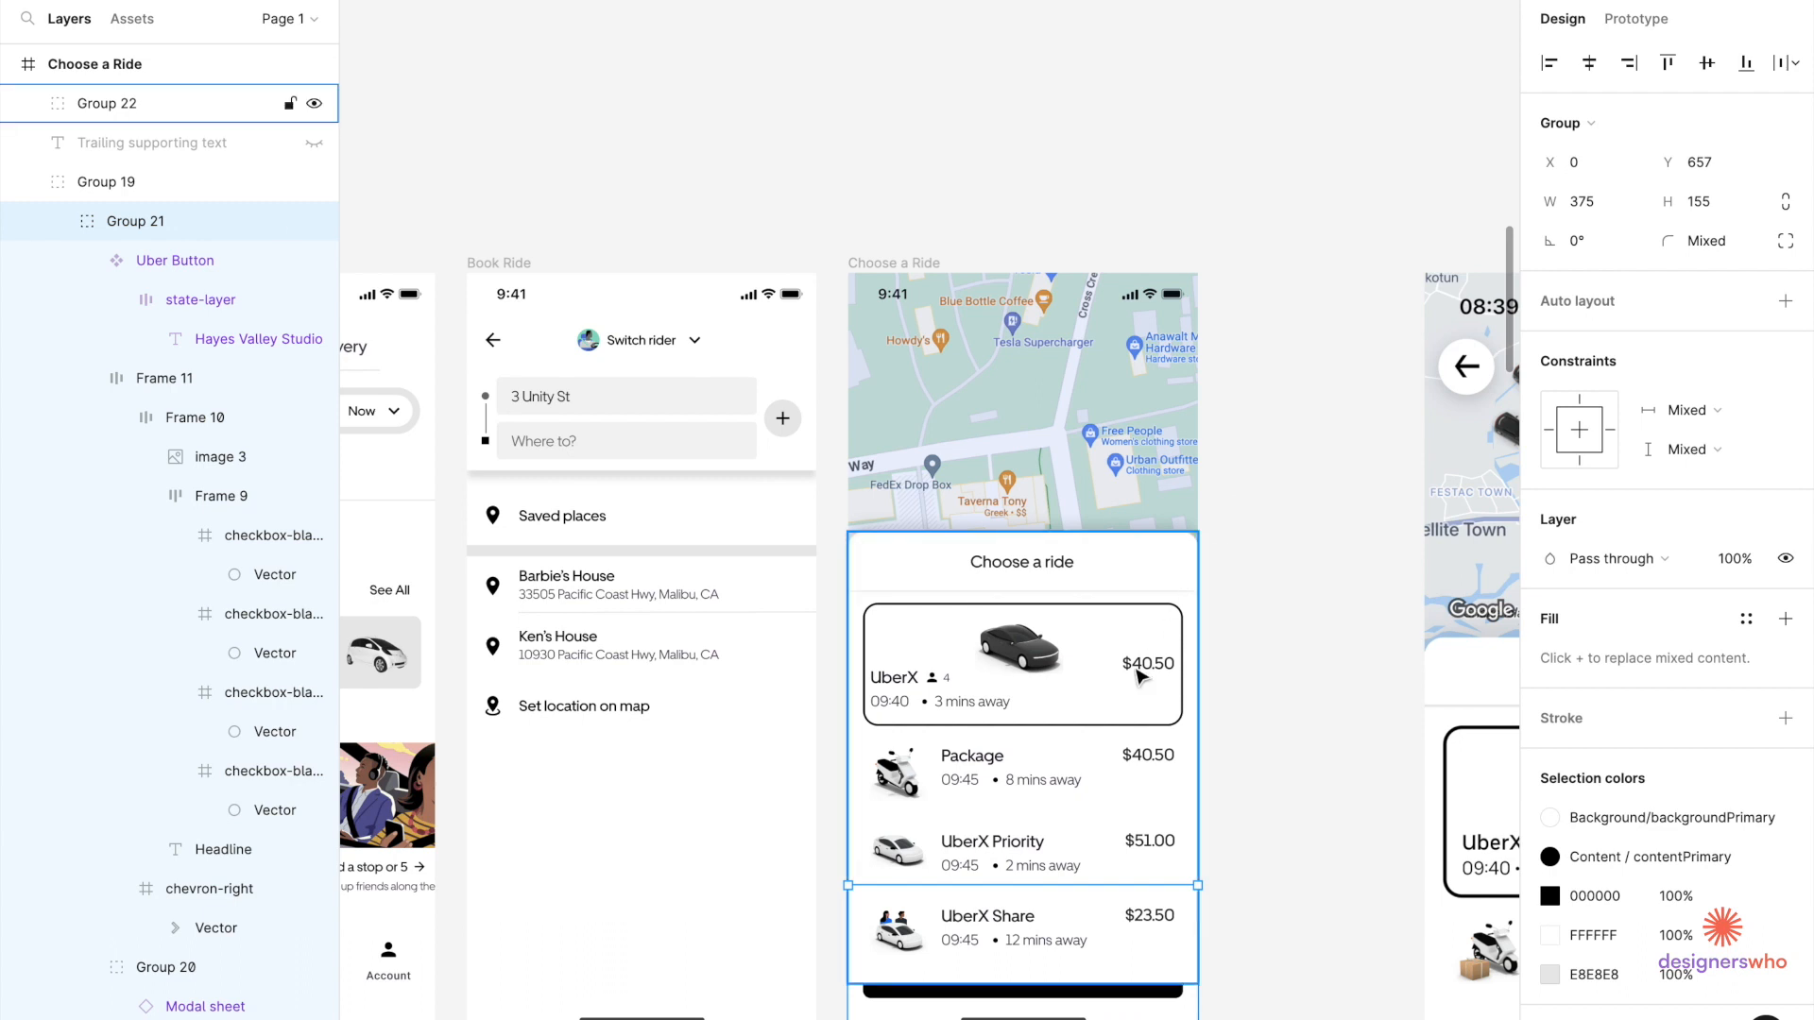
{"action": "right_click", "coordinate": [1110, 1013]}
{"action": "left_click", "coordinate": [1236, 492]}
Move the ride sheet group up to Y 238 so the UberX Share row shows above payment.
{"action": "left_click", "coordinate": [1323, 595]}
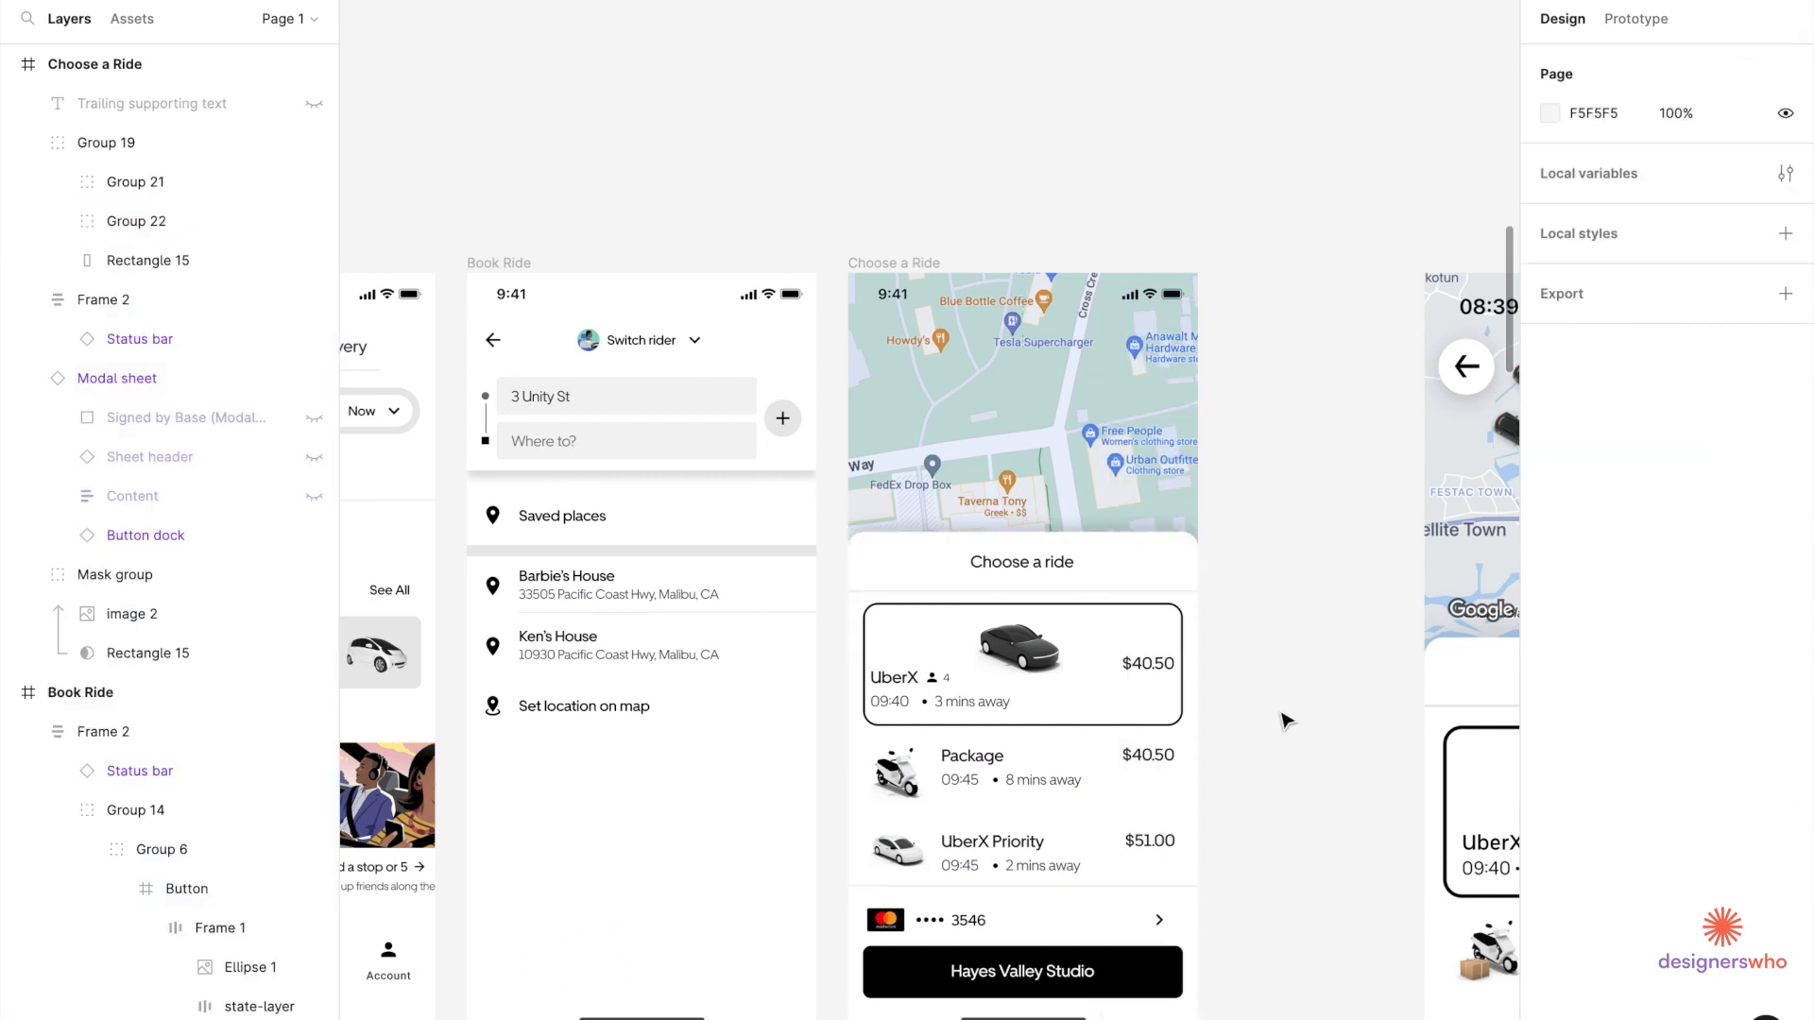
{"action": "double_click", "coordinate": [1155, 800]}
{"action": "double_click", "coordinate": [1155, 801]}
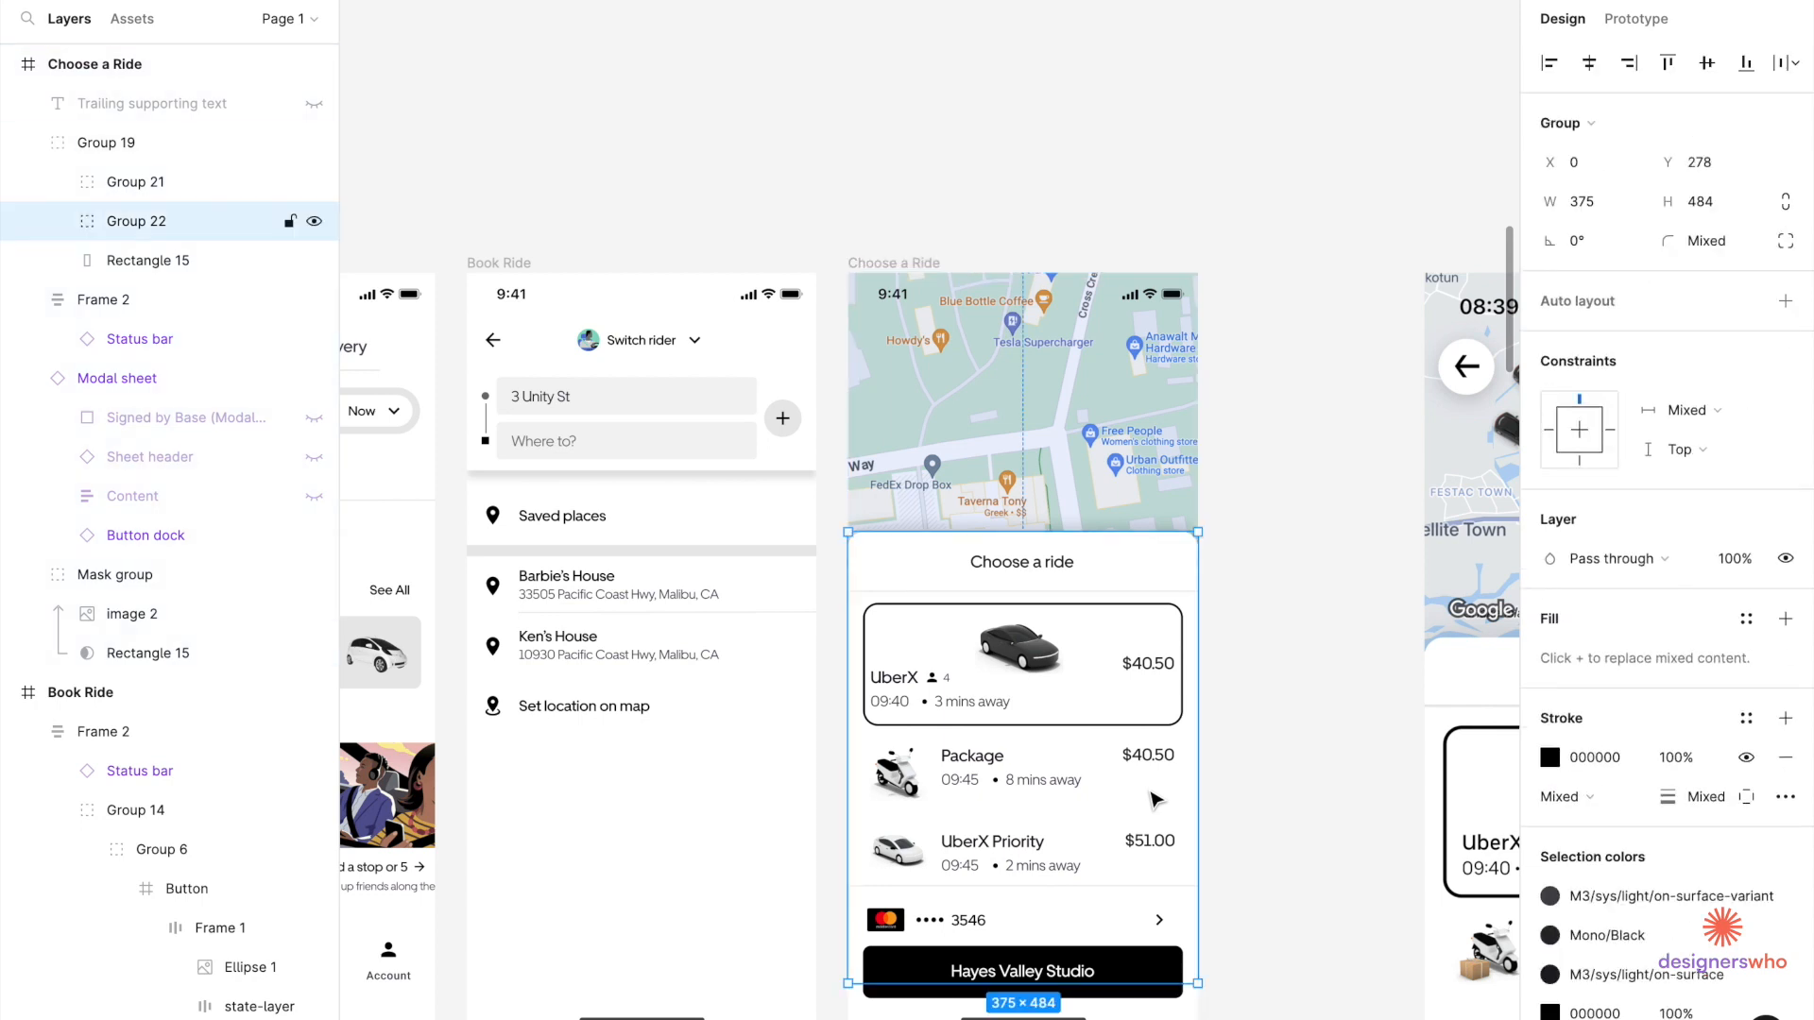
{"action": "scroll", "coordinate": [1154, 800], "scroll_direction": "down", "scroll_amount": 2}
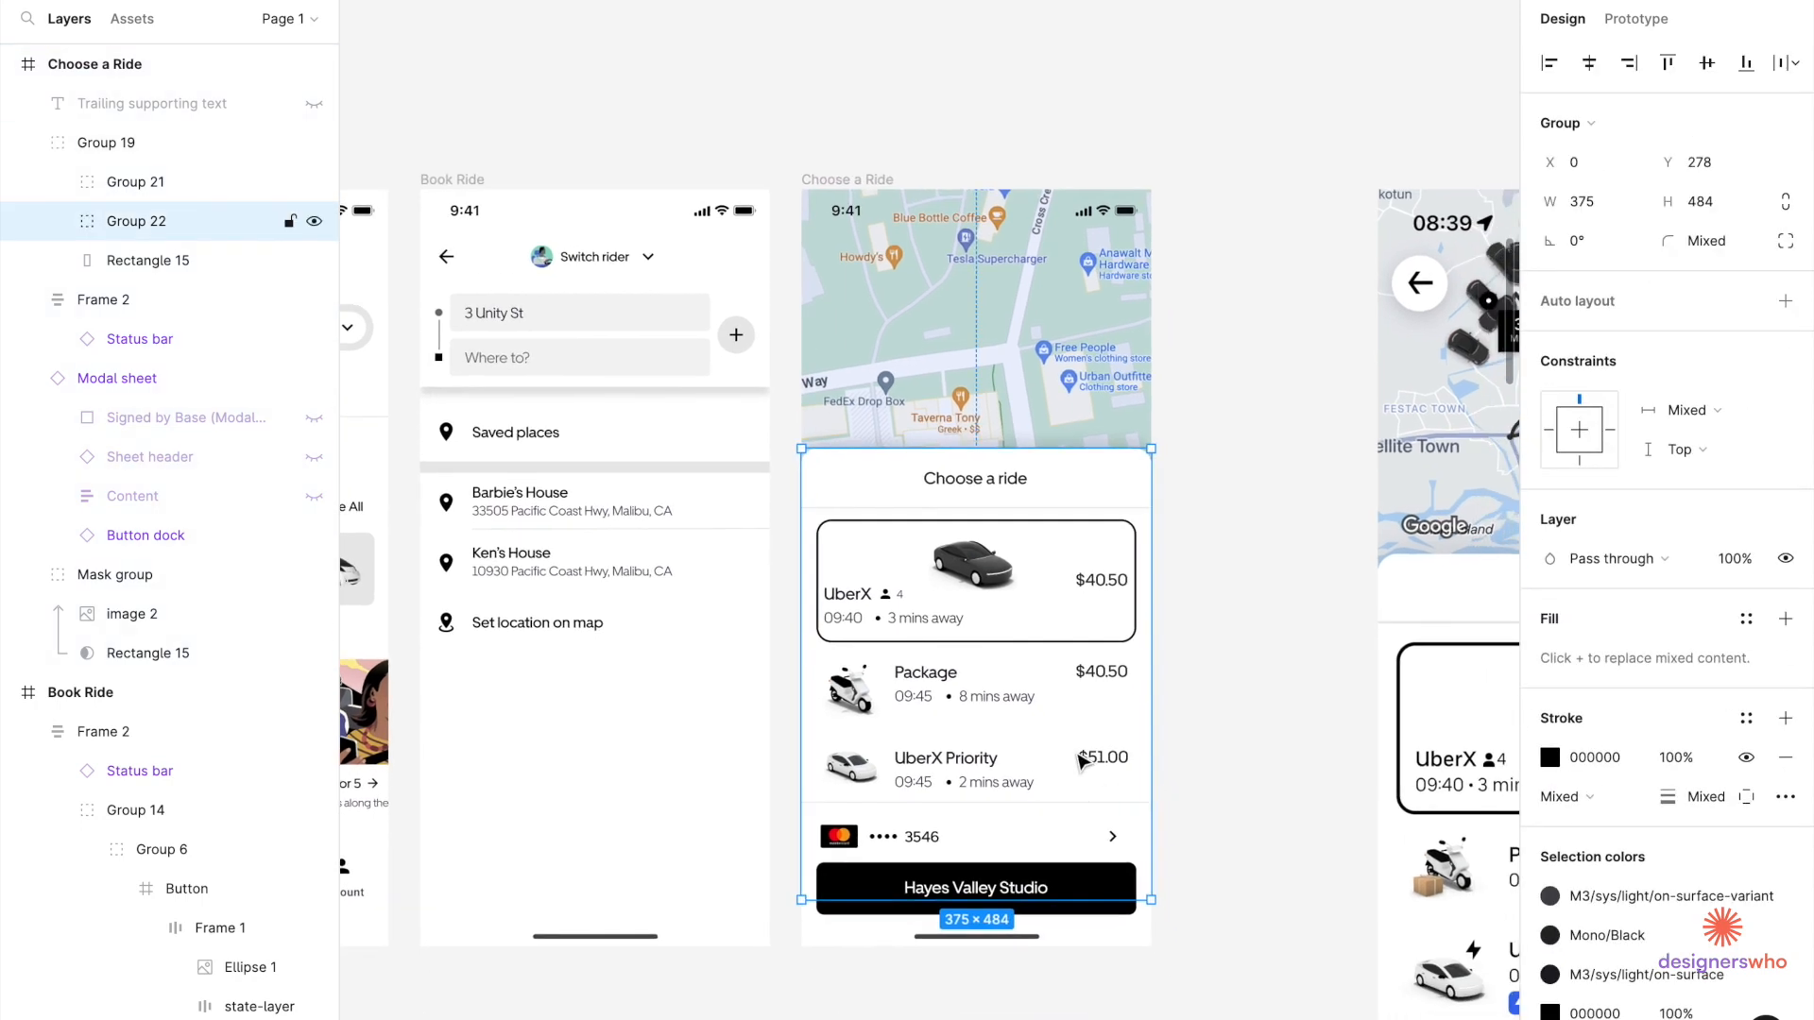
{"action": "left_click_drag", "start_coordinate": [1080, 759], "coordinate": [1082, 719]}
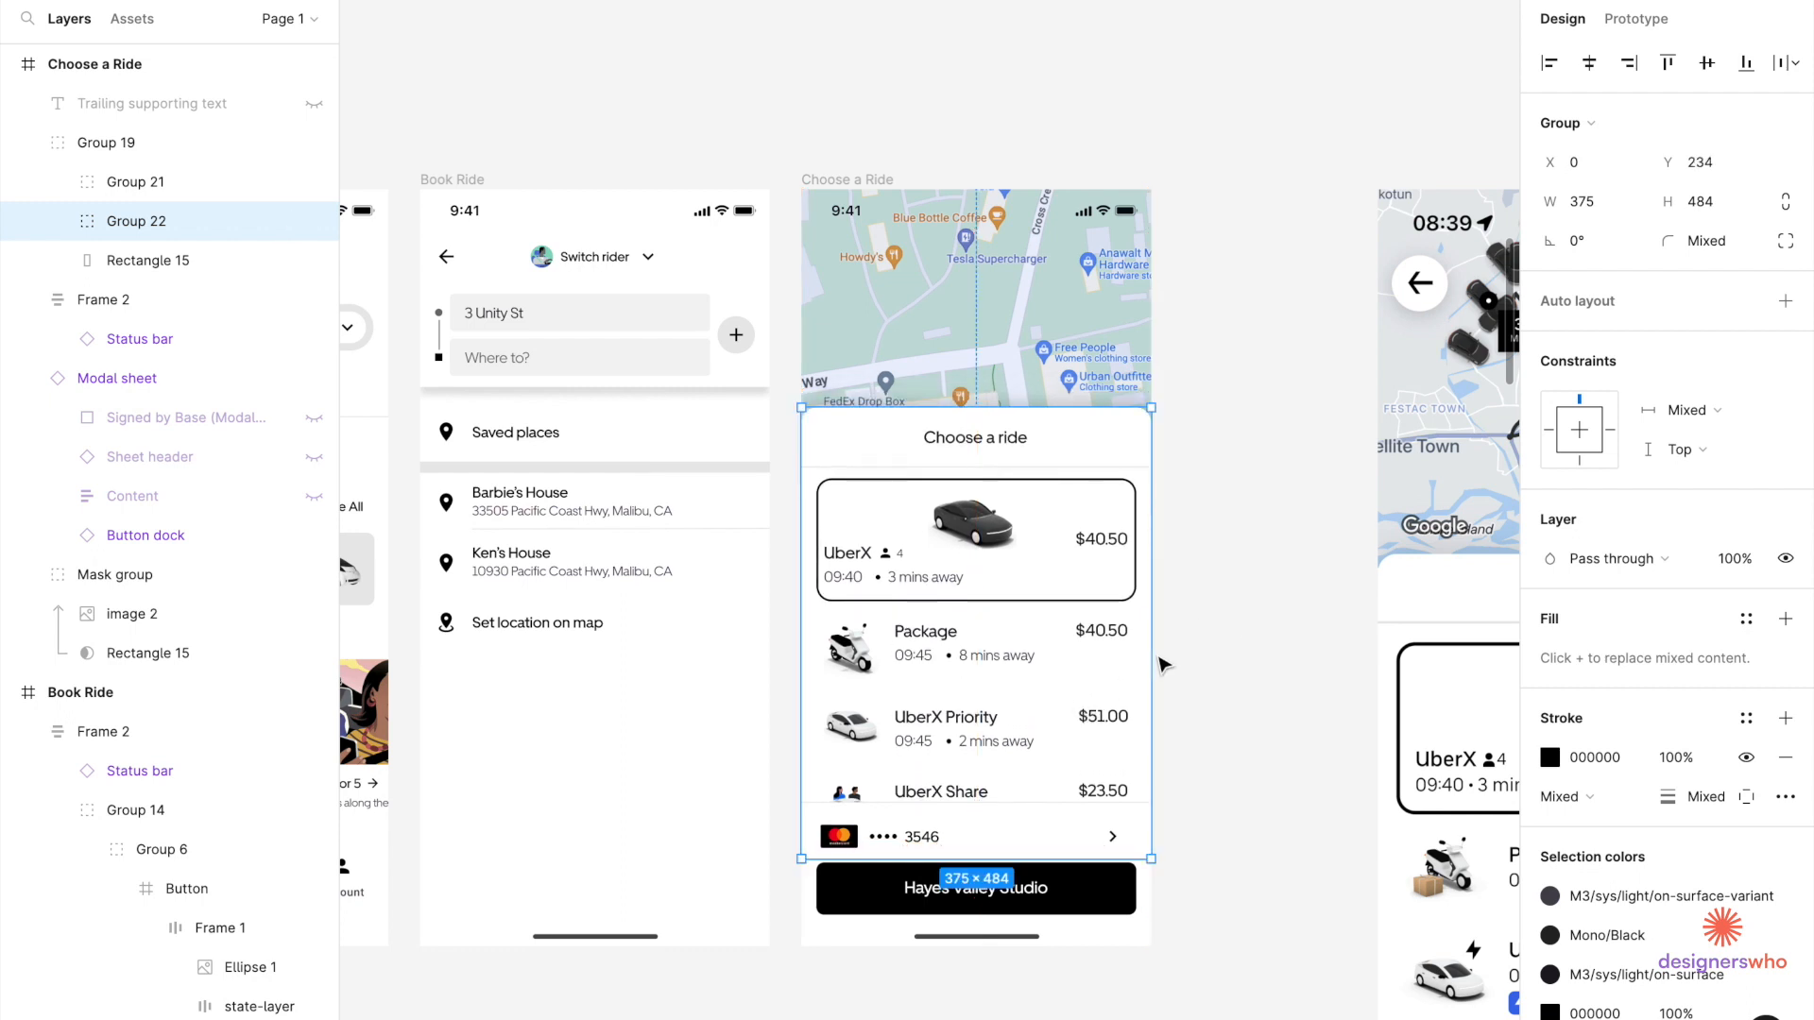
{"action": "left_click_drag", "start_coordinate": [1068, 657], "coordinate": [1067, 665]}
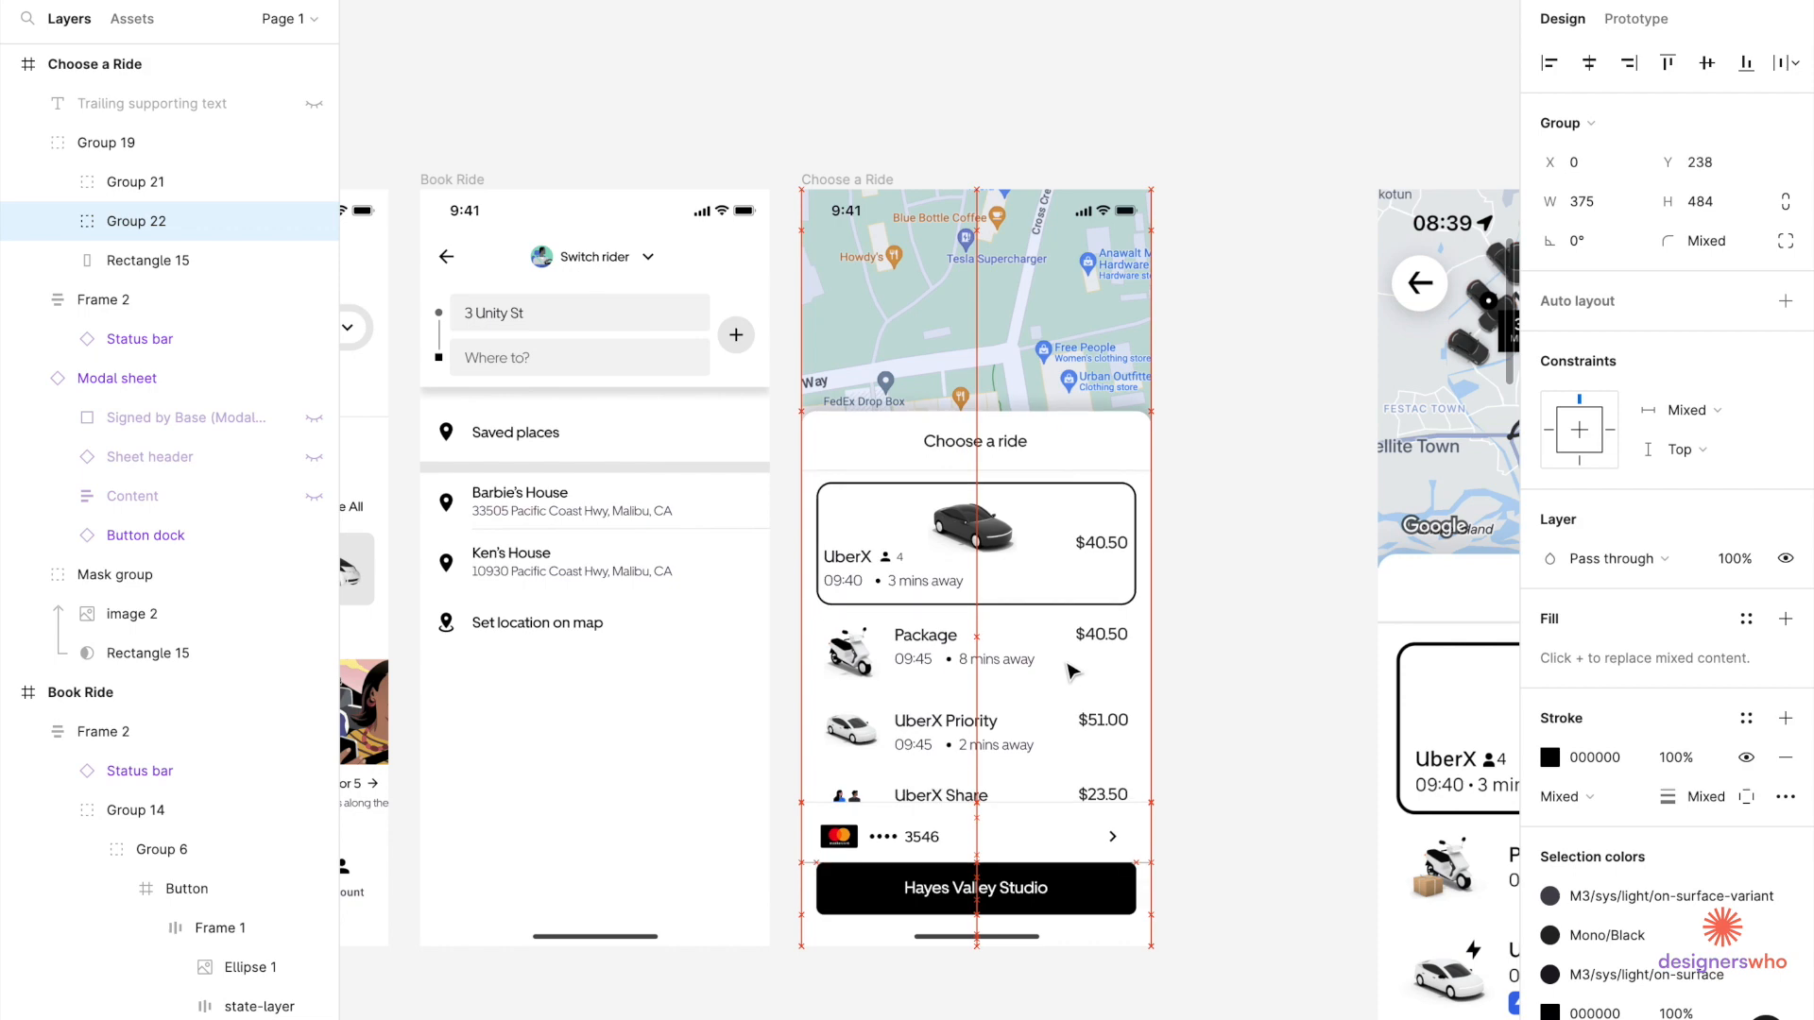
{"action": "left_click", "coordinate": [1226, 680]}
{"action": "scroll", "coordinate": [1225, 680], "scroll_direction": "down", "scroll_amount": 5}
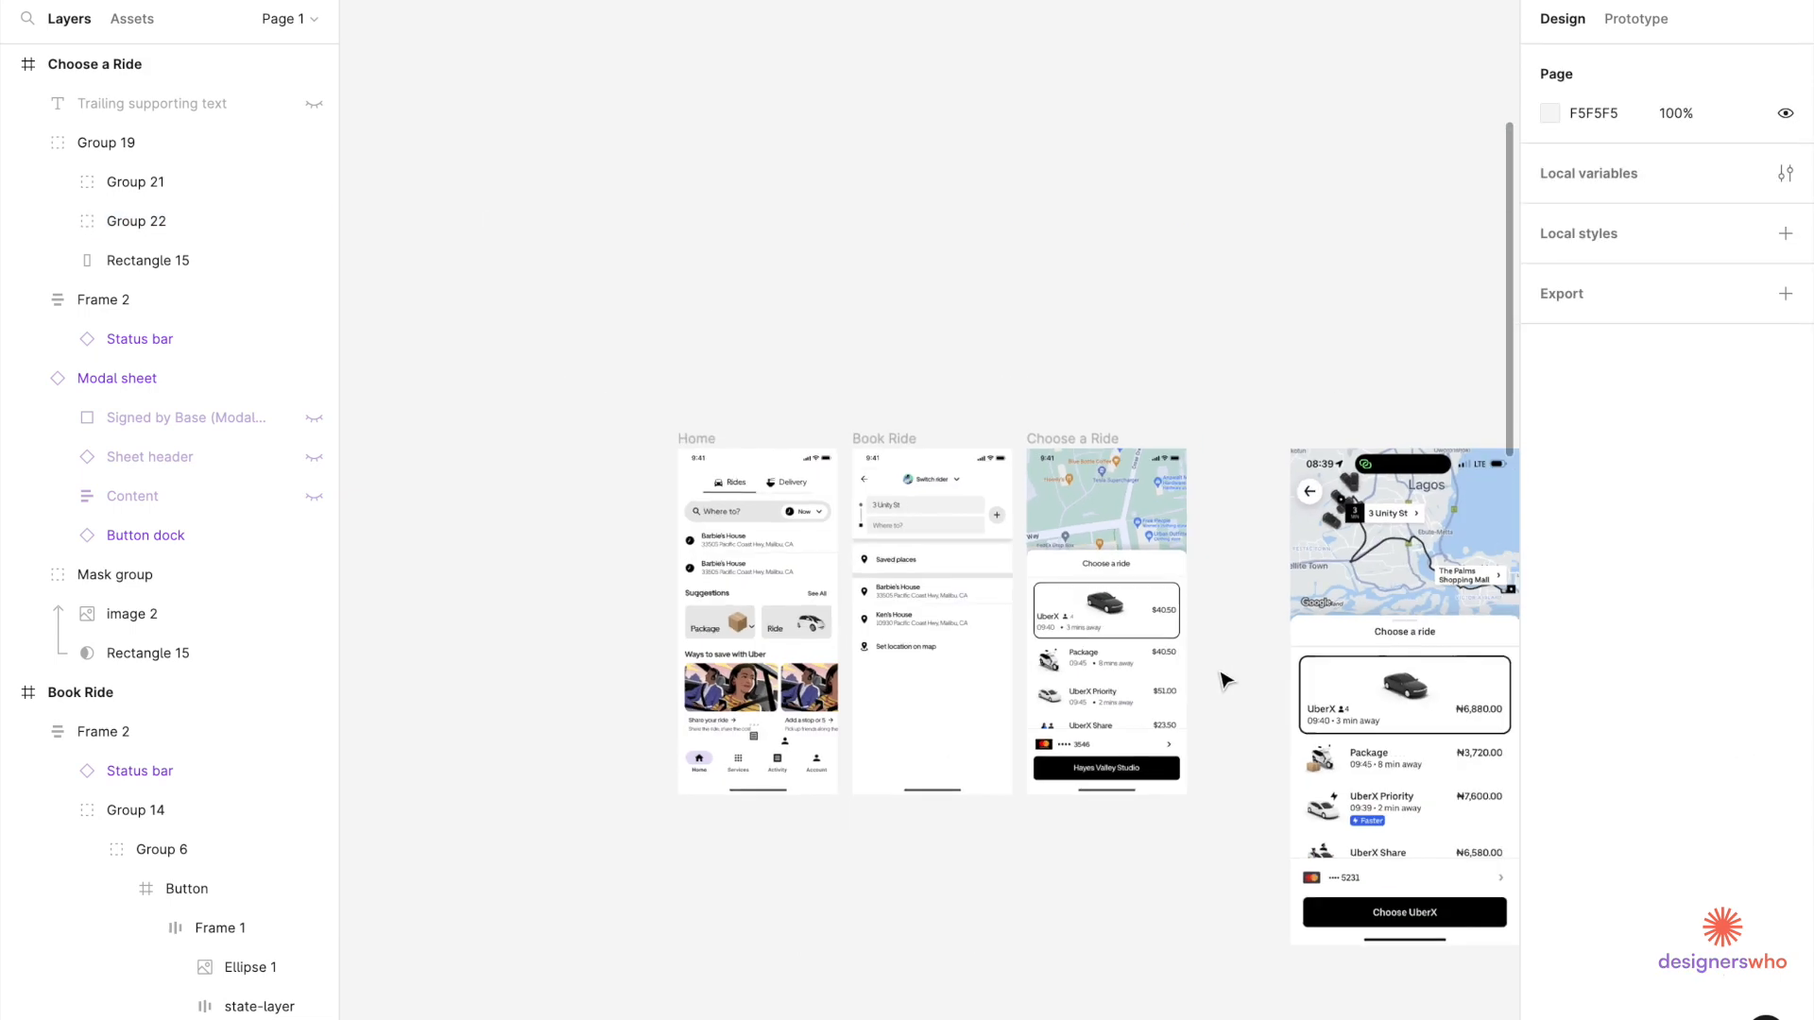
{"action": "scroll", "coordinate": [869, 491], "scroll_direction": "up", "scroll_amount": 3}
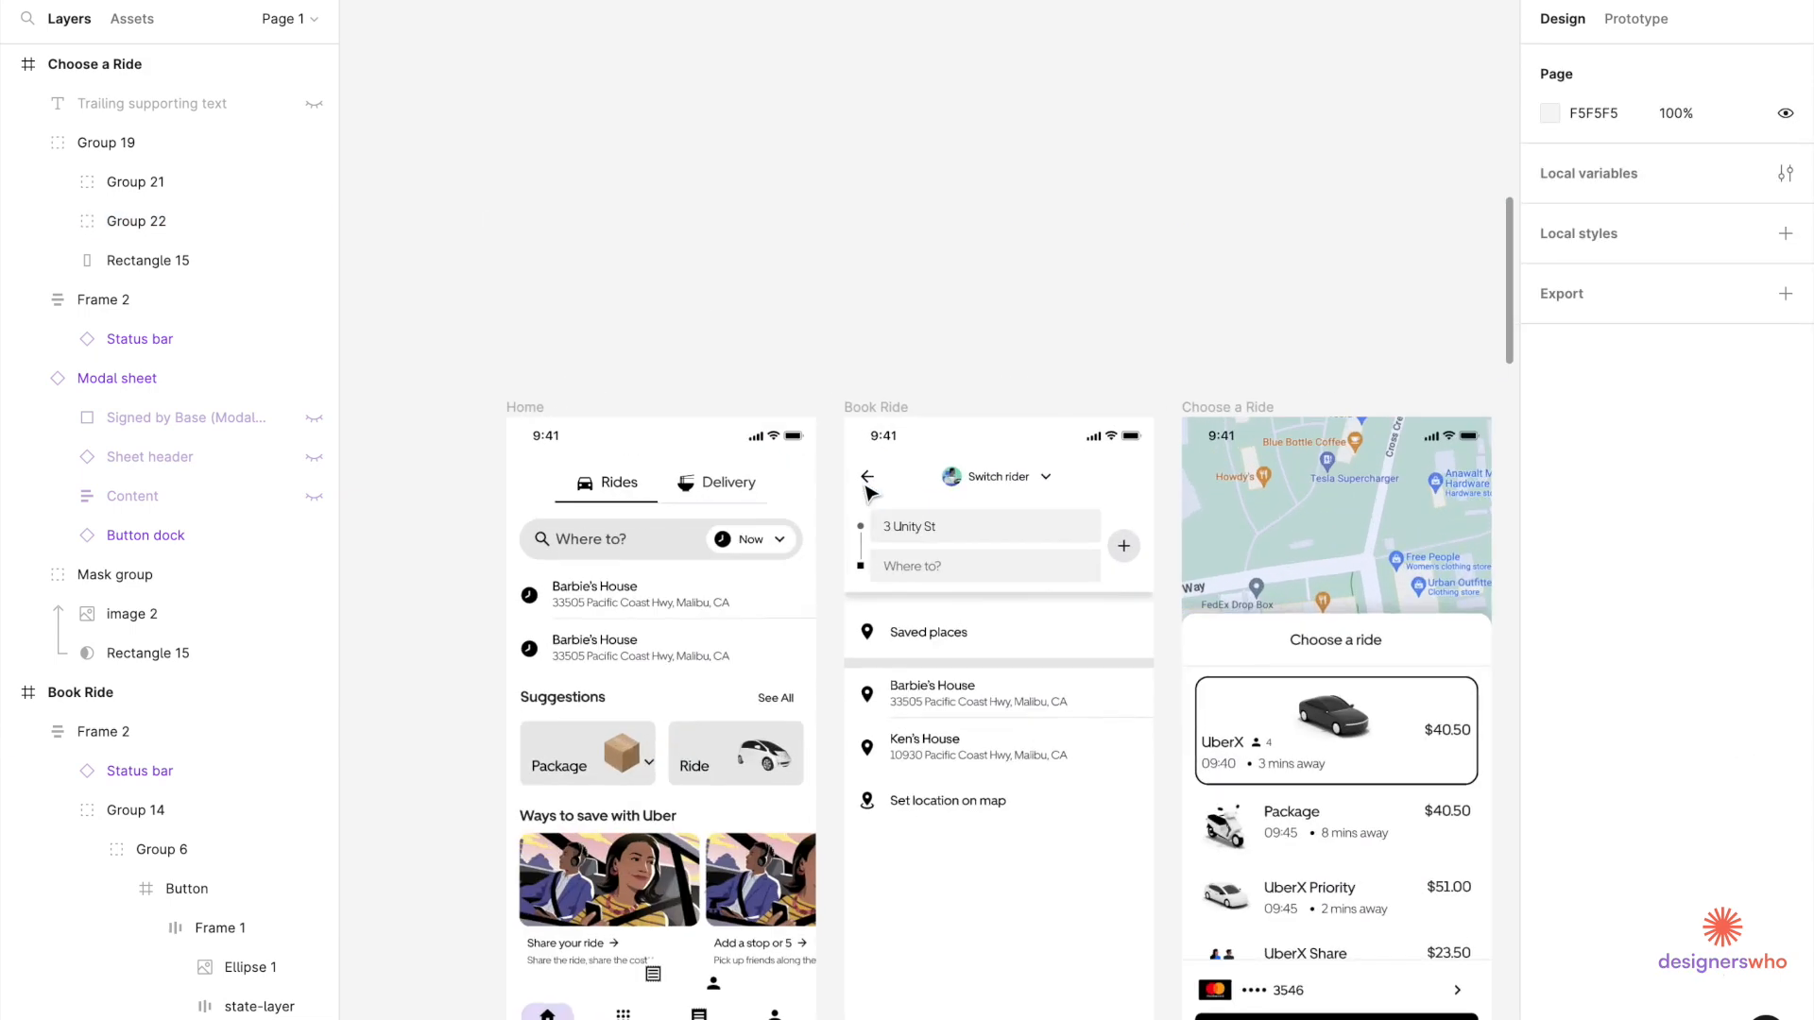
Paste a copy of the Book Ride back arrow above the Choose a Ride screen.
{"action": "left_click", "coordinate": [868, 490]}
{"action": "double_click", "coordinate": [868, 489]}
{"action": "double_click", "coordinate": [868, 489]}
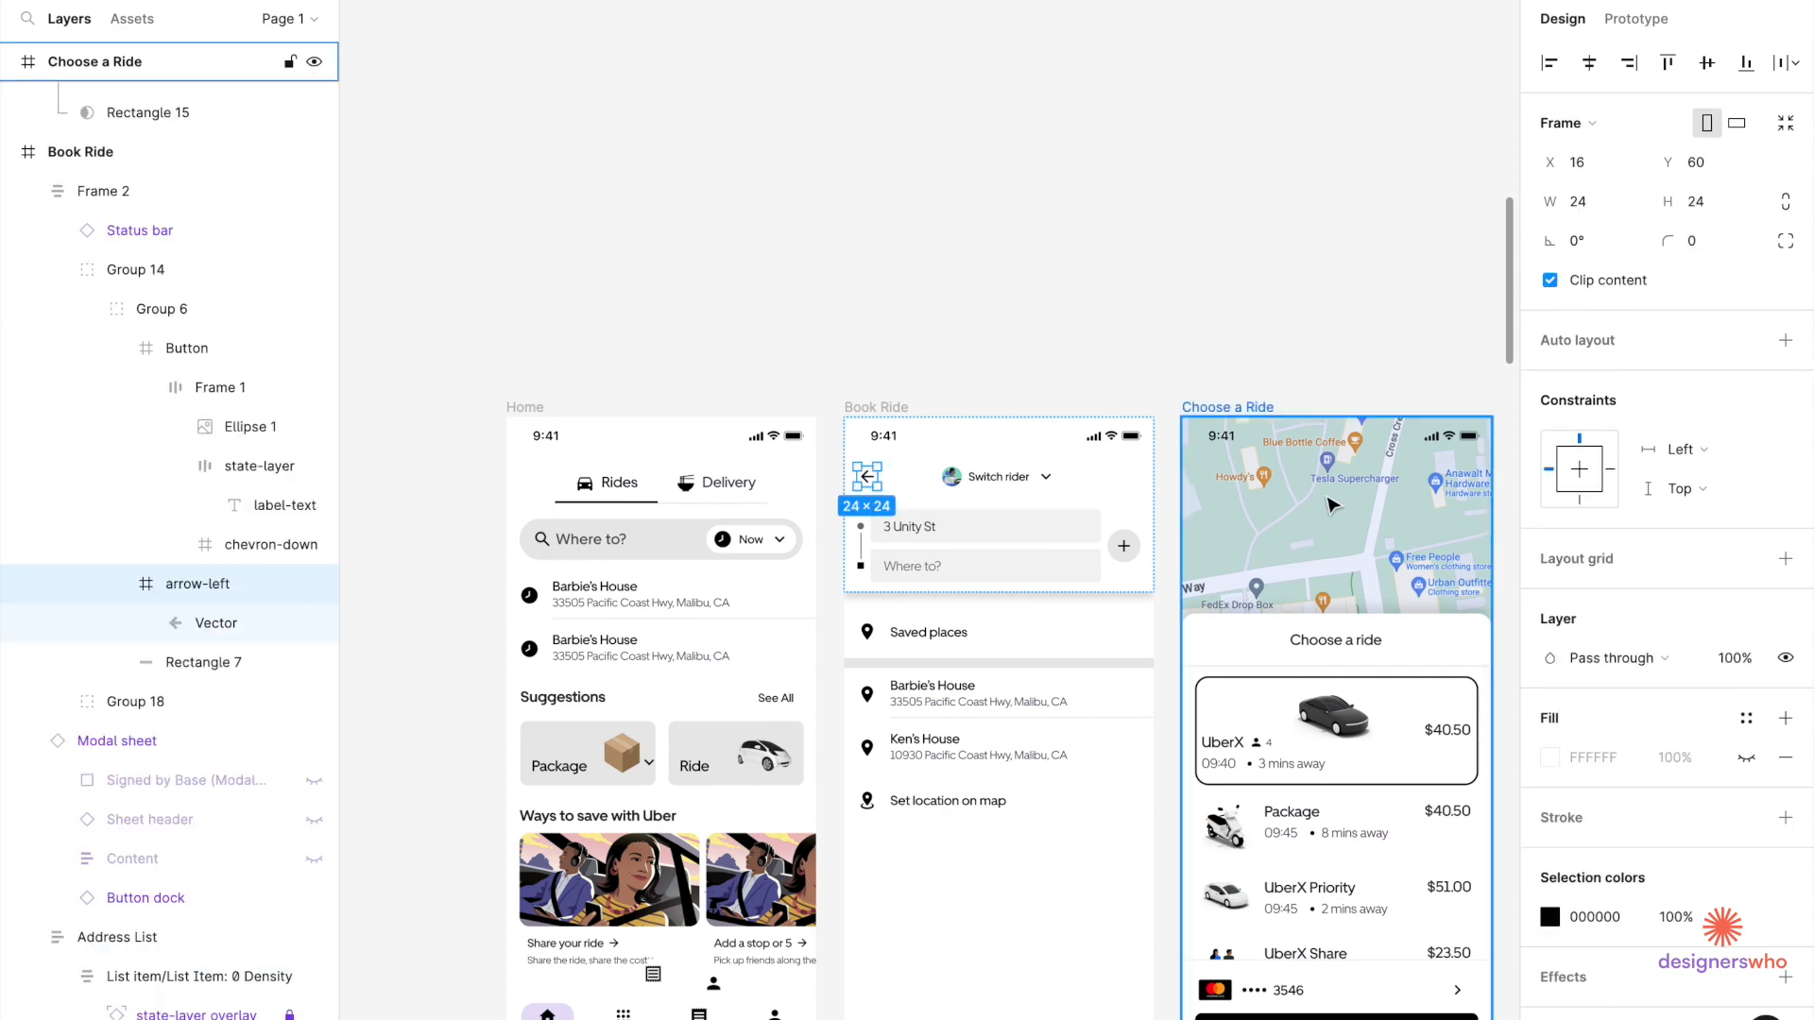
{"action": "left_click", "coordinate": [1065, 338]}
{"action": "scroll", "coordinate": [1065, 338], "scroll_direction": "up", "scroll_amount": 3}
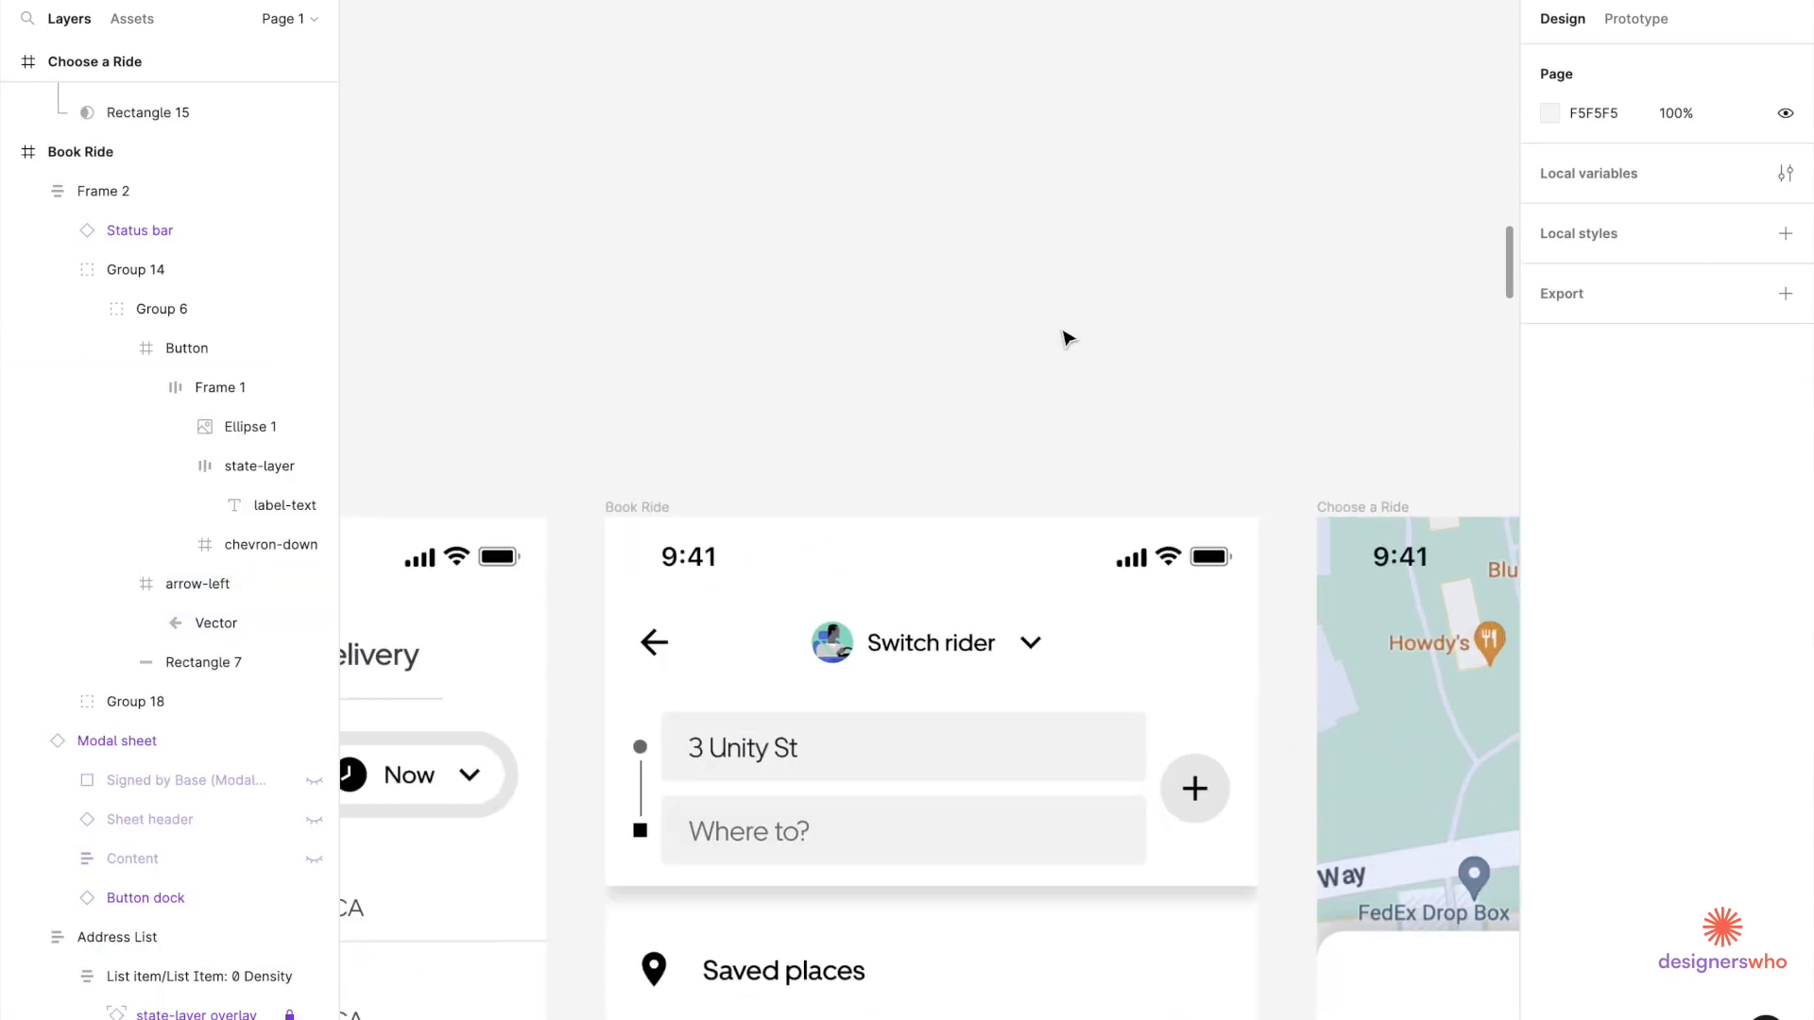
{"action": "scroll", "coordinate": [1001, 373], "scroll_direction": "right", "scroll_amount": 5}
{"action": "key", "text": "ctrl+v"}
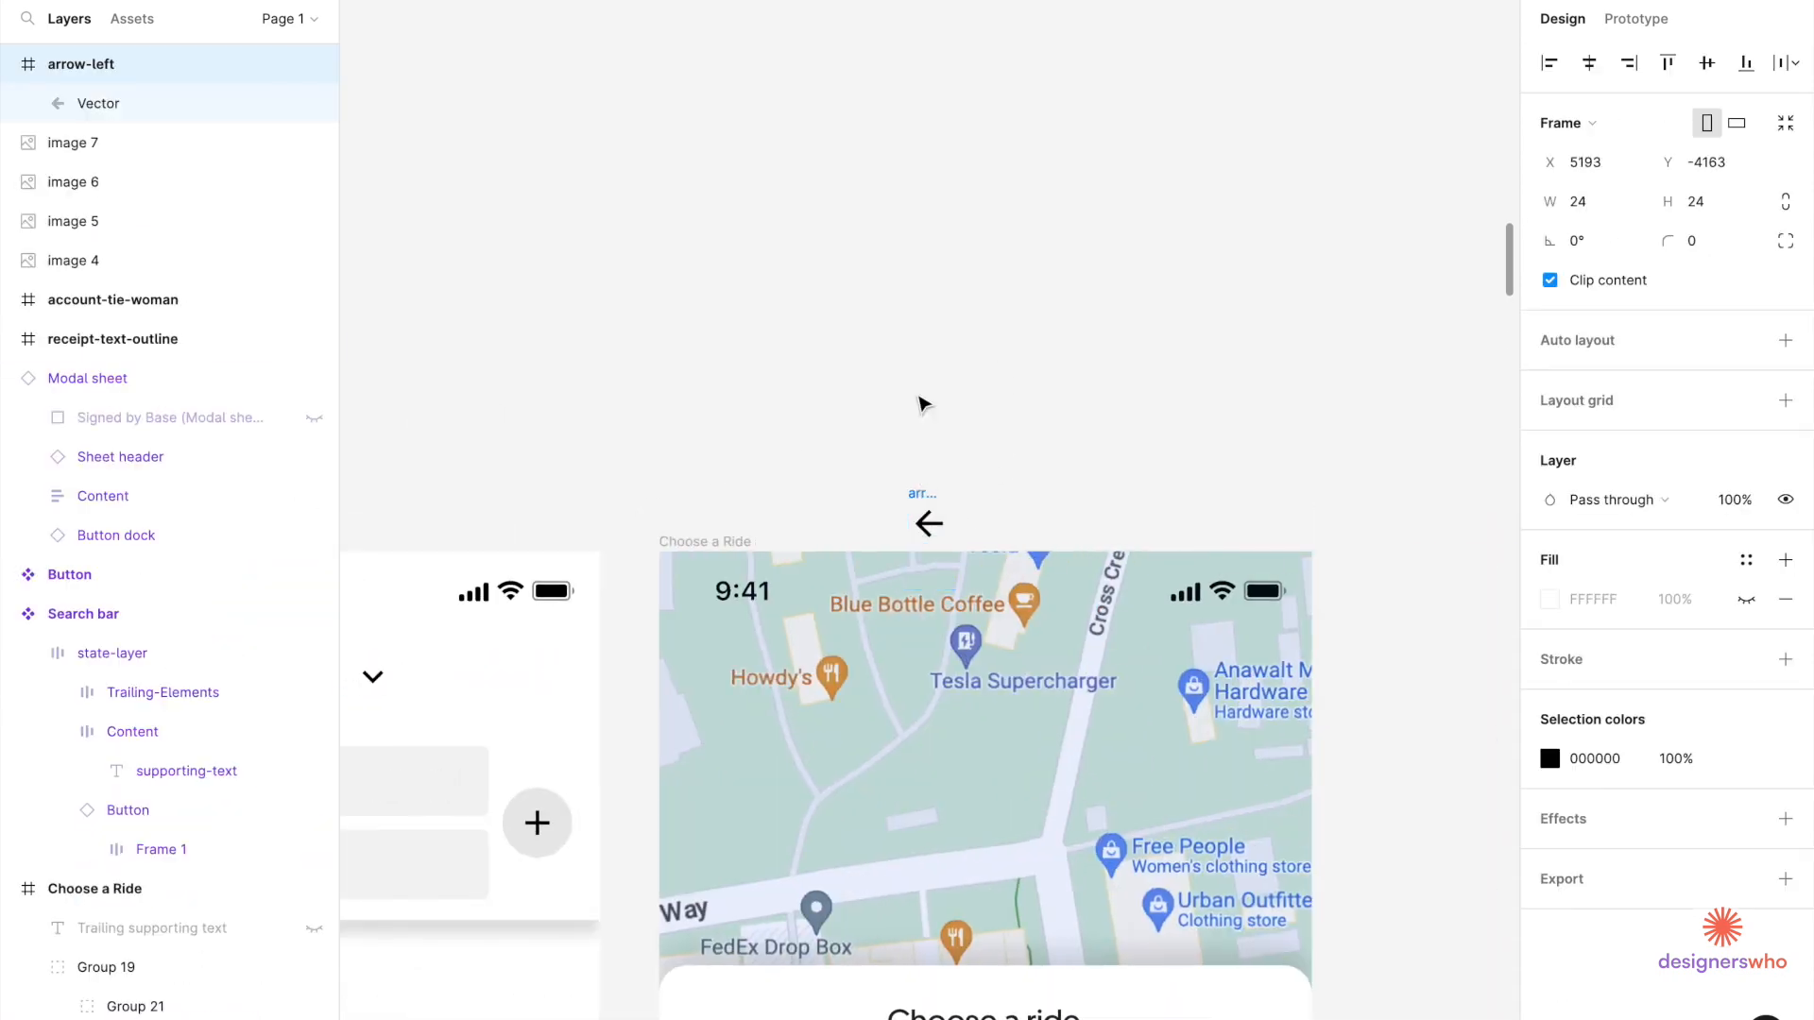
{"action": "left_click_drag", "start_coordinate": [924, 405], "coordinate": [924, 402]}
{"action": "scroll", "coordinate": [926, 321], "scroll_direction": "down", "scroll_amount": 3}
{"action": "scroll", "coordinate": [926, 323], "scroll_direction": "right", "scroll_amount": 2}
{"action": "scroll", "coordinate": [592, 516], "scroll_direction": "down", "scroll_amount": 5}
Look over the Choose a Ride screen and select the filled button component for reference.
{"action": "left_click", "coordinate": [591, 516]}
{"action": "scroll", "coordinate": [592, 516], "scroll_direction": "down", "scroll_amount": 3}
{"action": "scroll", "coordinate": [591, 516], "scroll_direction": "left", "scroll_amount": 3}
{"action": "scroll", "coordinate": [591, 516], "scroll_direction": "down", "scroll_amount": 5}
{"action": "scroll", "coordinate": [546, 618], "scroll_direction": "up", "scroll_amount": 6}
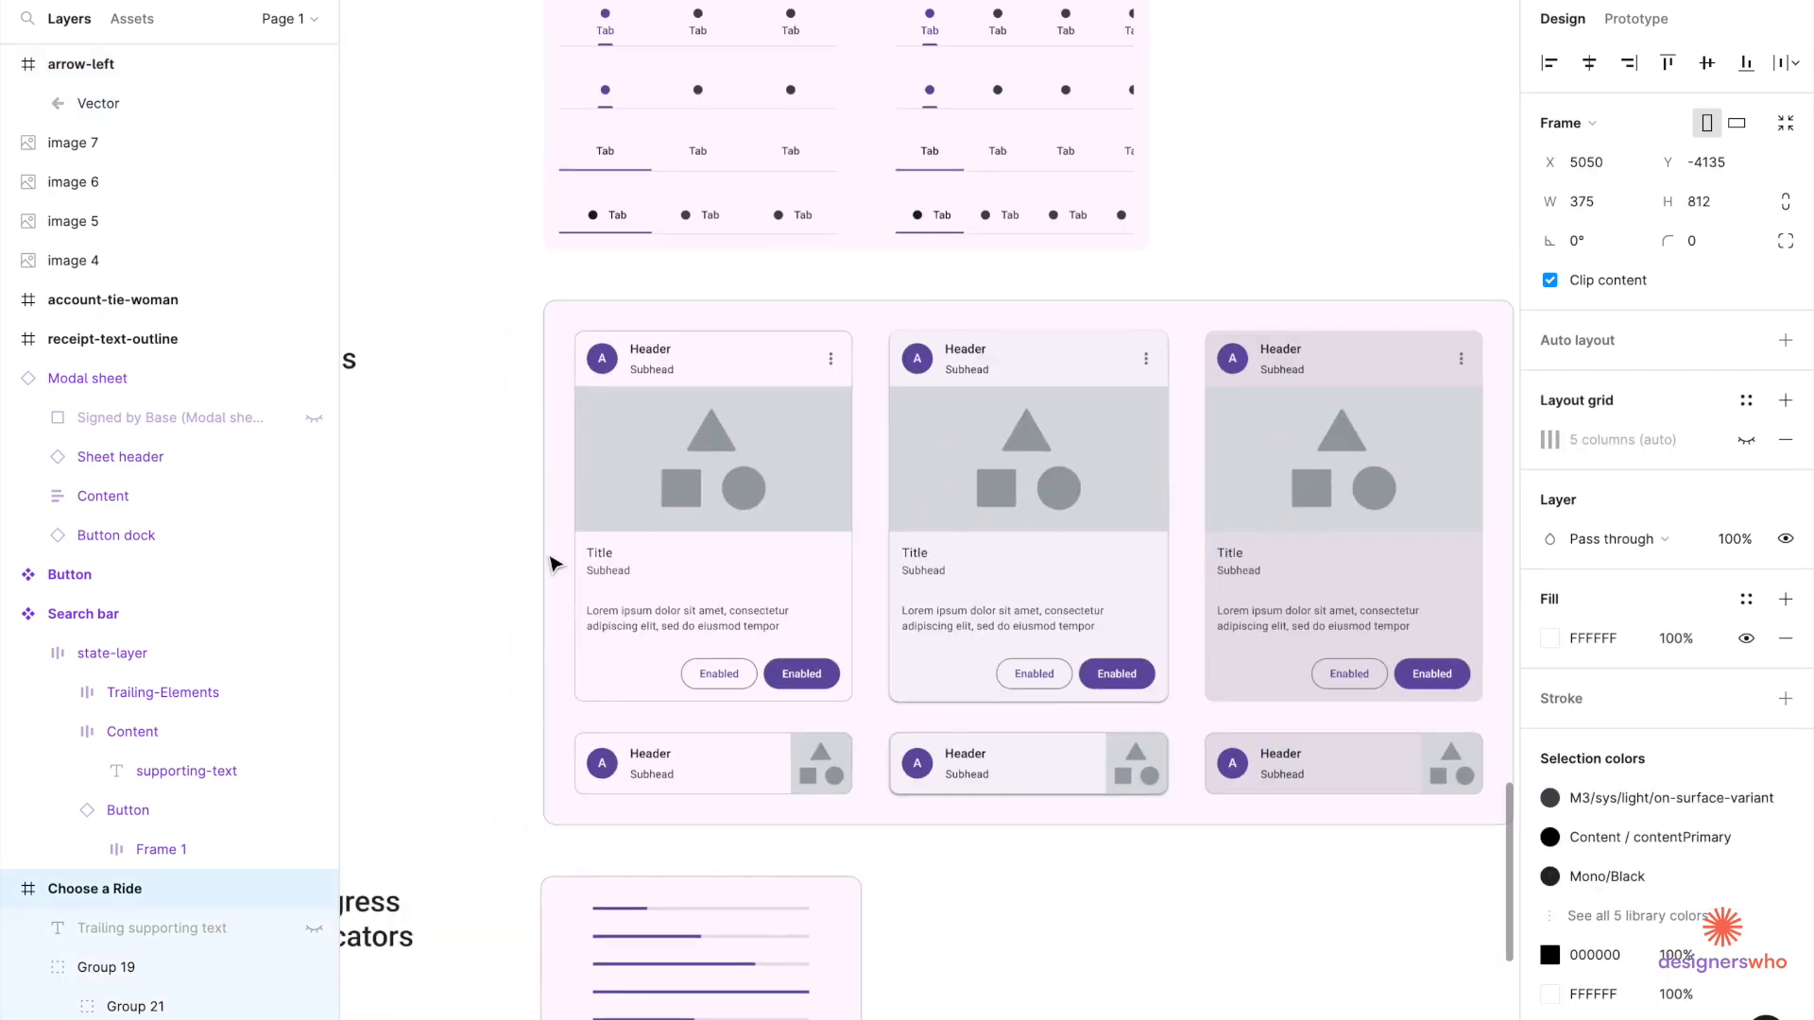
{"action": "scroll", "coordinate": [553, 568], "scroll_direction": "down", "scroll_amount": 6}
{"action": "scroll", "coordinate": [543, 271], "scroll_direction": "up", "scroll_amount": 2}
{"action": "scroll", "coordinate": [654, 584], "scroll_direction": "up", "scroll_amount": 8}
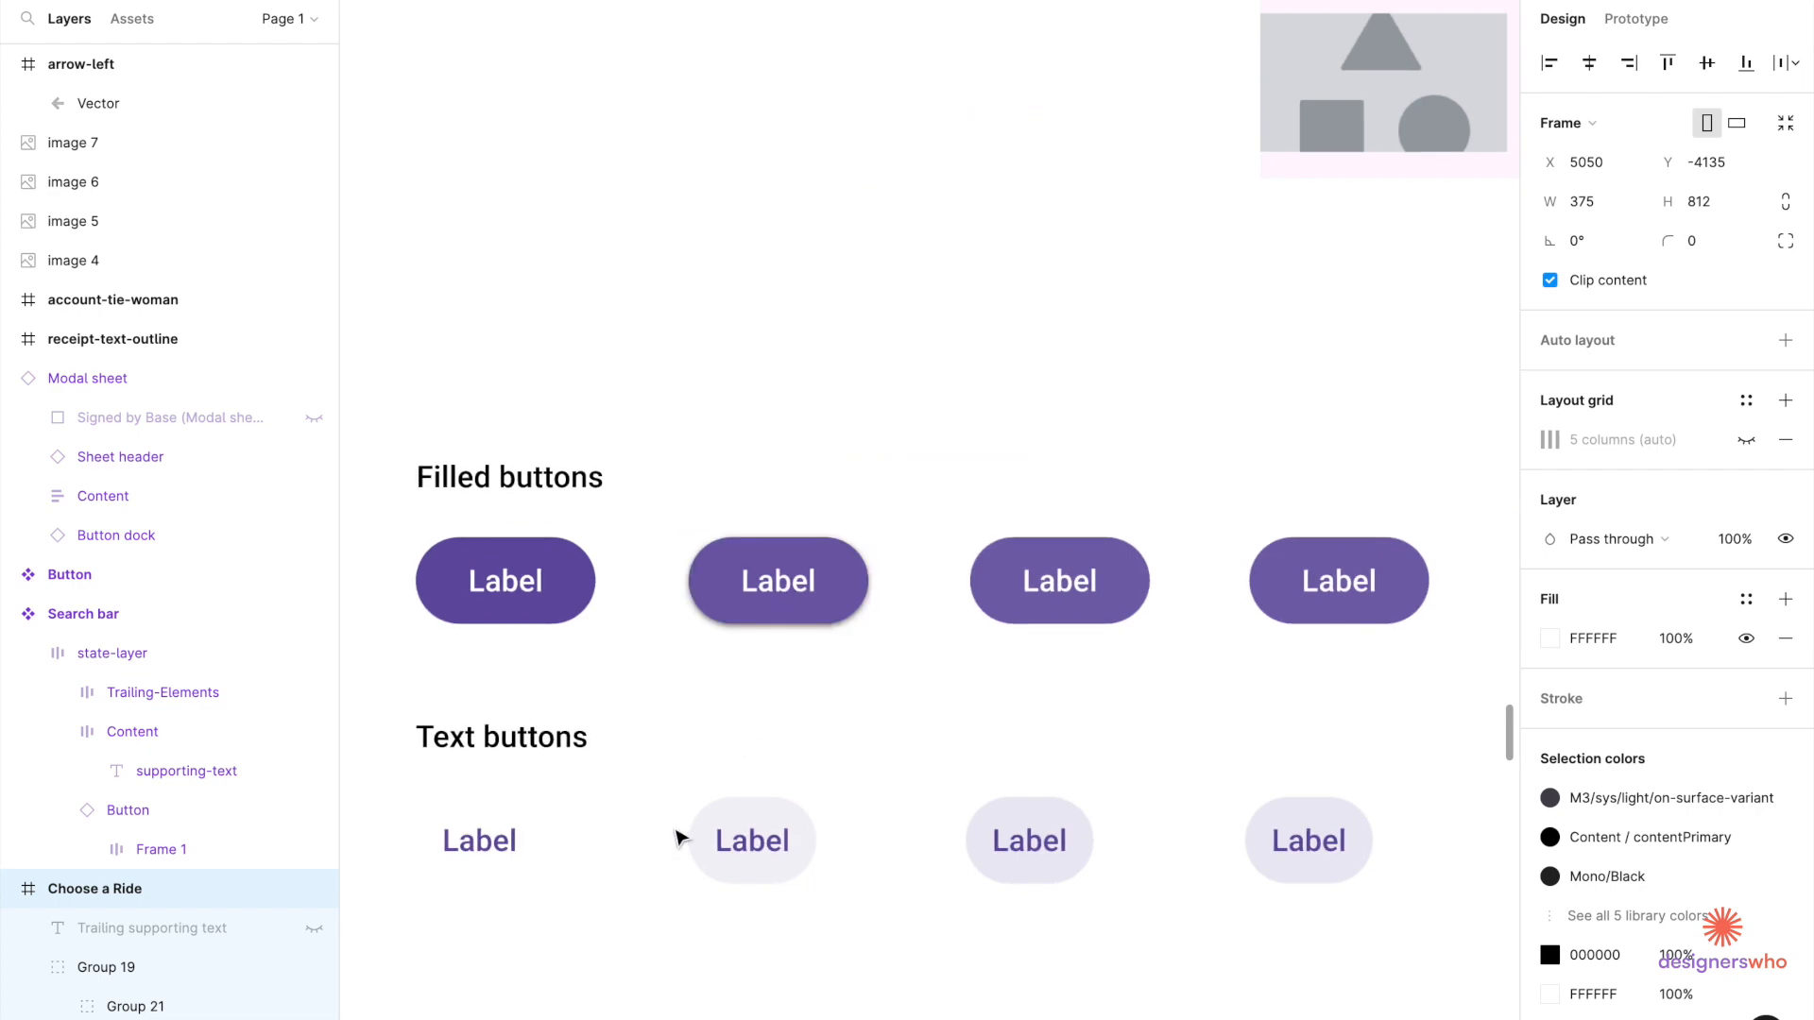
{"action": "scroll", "coordinate": [668, 793], "scroll_direction": "right", "scroll_amount": 2}
{"action": "scroll", "coordinate": [636, 709], "scroll_direction": "down", "scroll_amount": 4}
{"action": "scroll", "coordinate": [636, 709], "scroll_direction": "up", "scroll_amount": 4}
{"action": "left_click", "coordinate": [639, 688]}
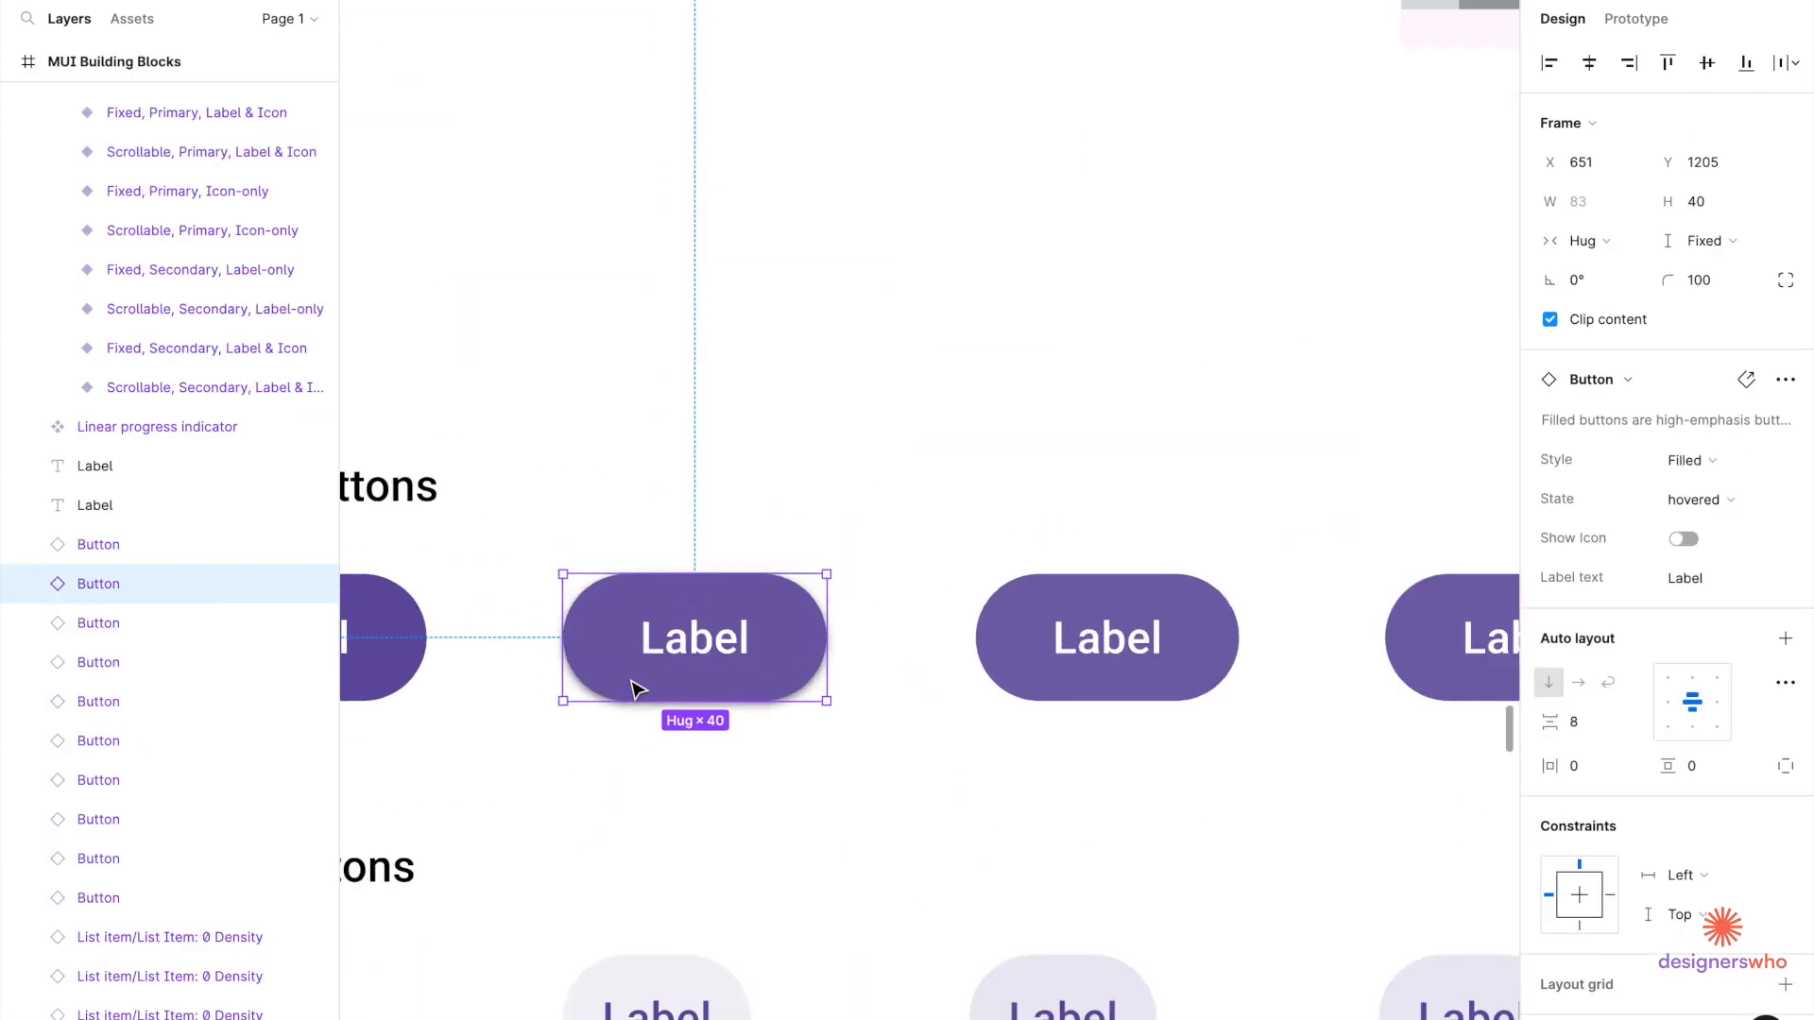
{"action": "scroll", "coordinate": [639, 688], "scroll_direction": "down", "scroll_amount": 3}
{"action": "left_click", "coordinate": [628, 779]}
{"action": "left_click", "coordinate": [637, 681]}
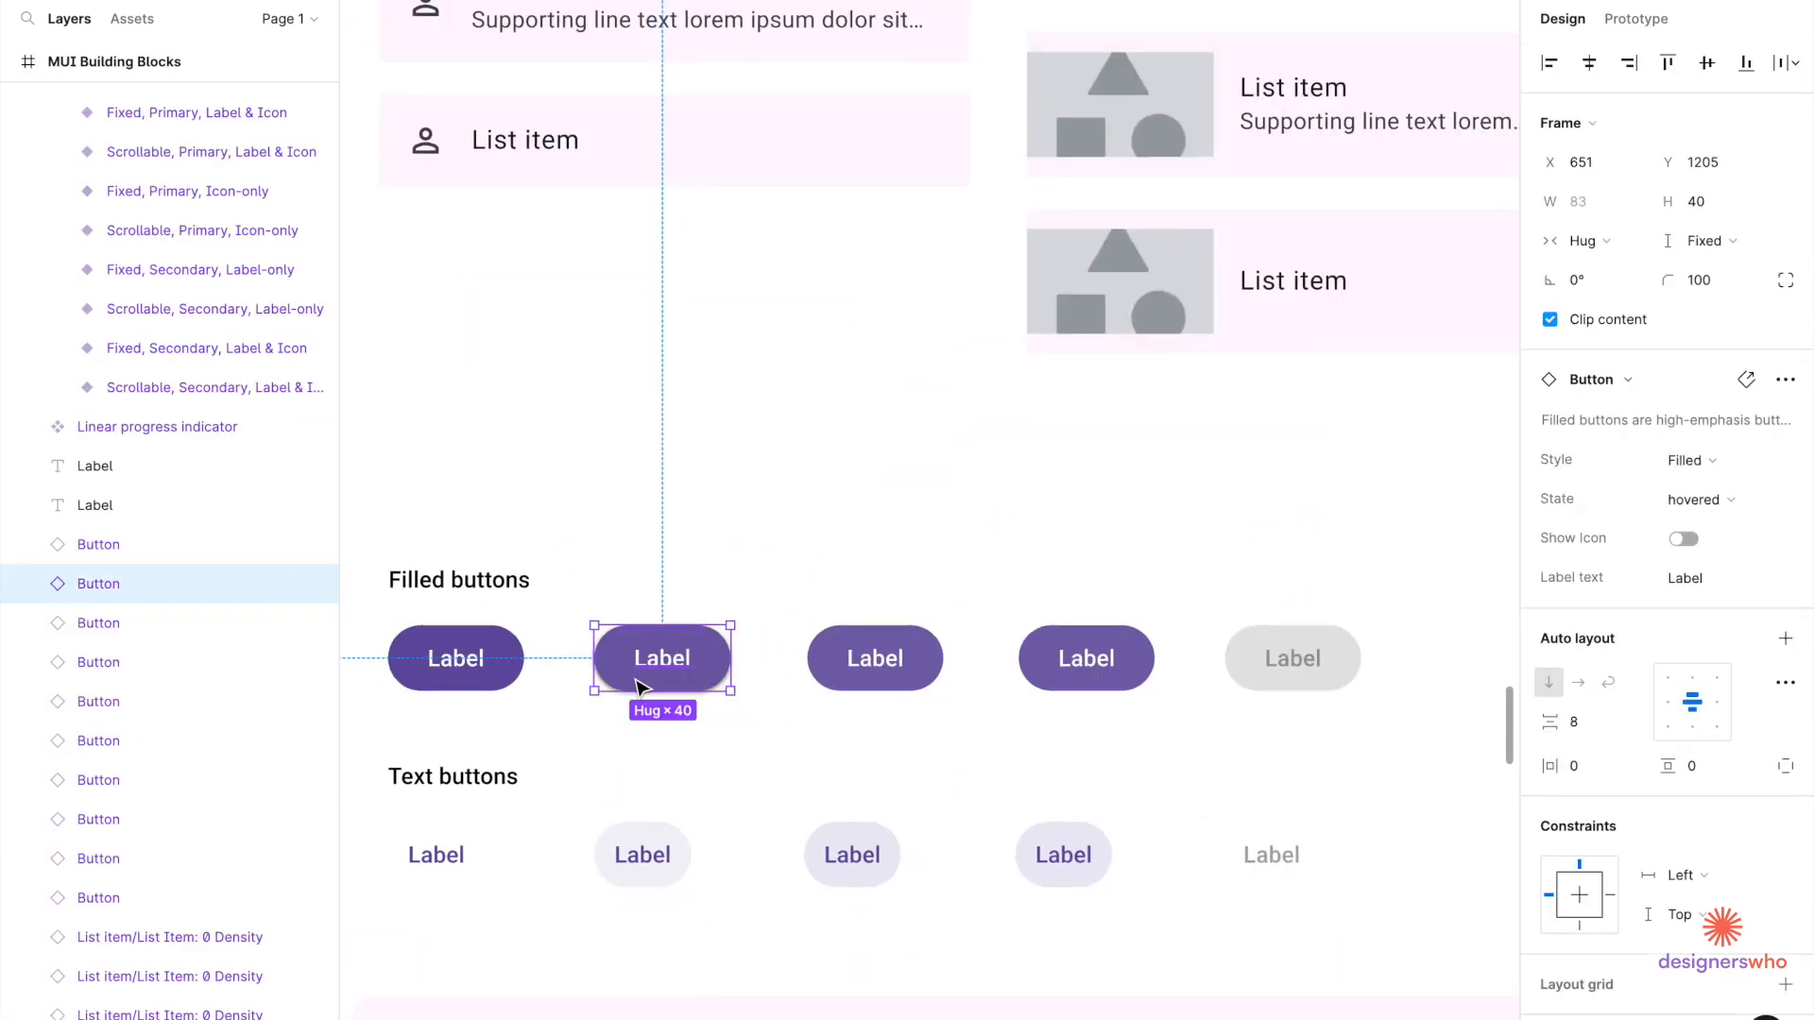
{"action": "scroll", "coordinate": [636, 681], "scroll_direction": "down", "scroll_amount": 6}
{"action": "scroll", "coordinate": [878, 395], "scroll_direction": "up", "scroll_amount": 8}
{"action": "scroll", "coordinate": [914, 684], "scroll_direction": "up", "scroll_amount": 8}
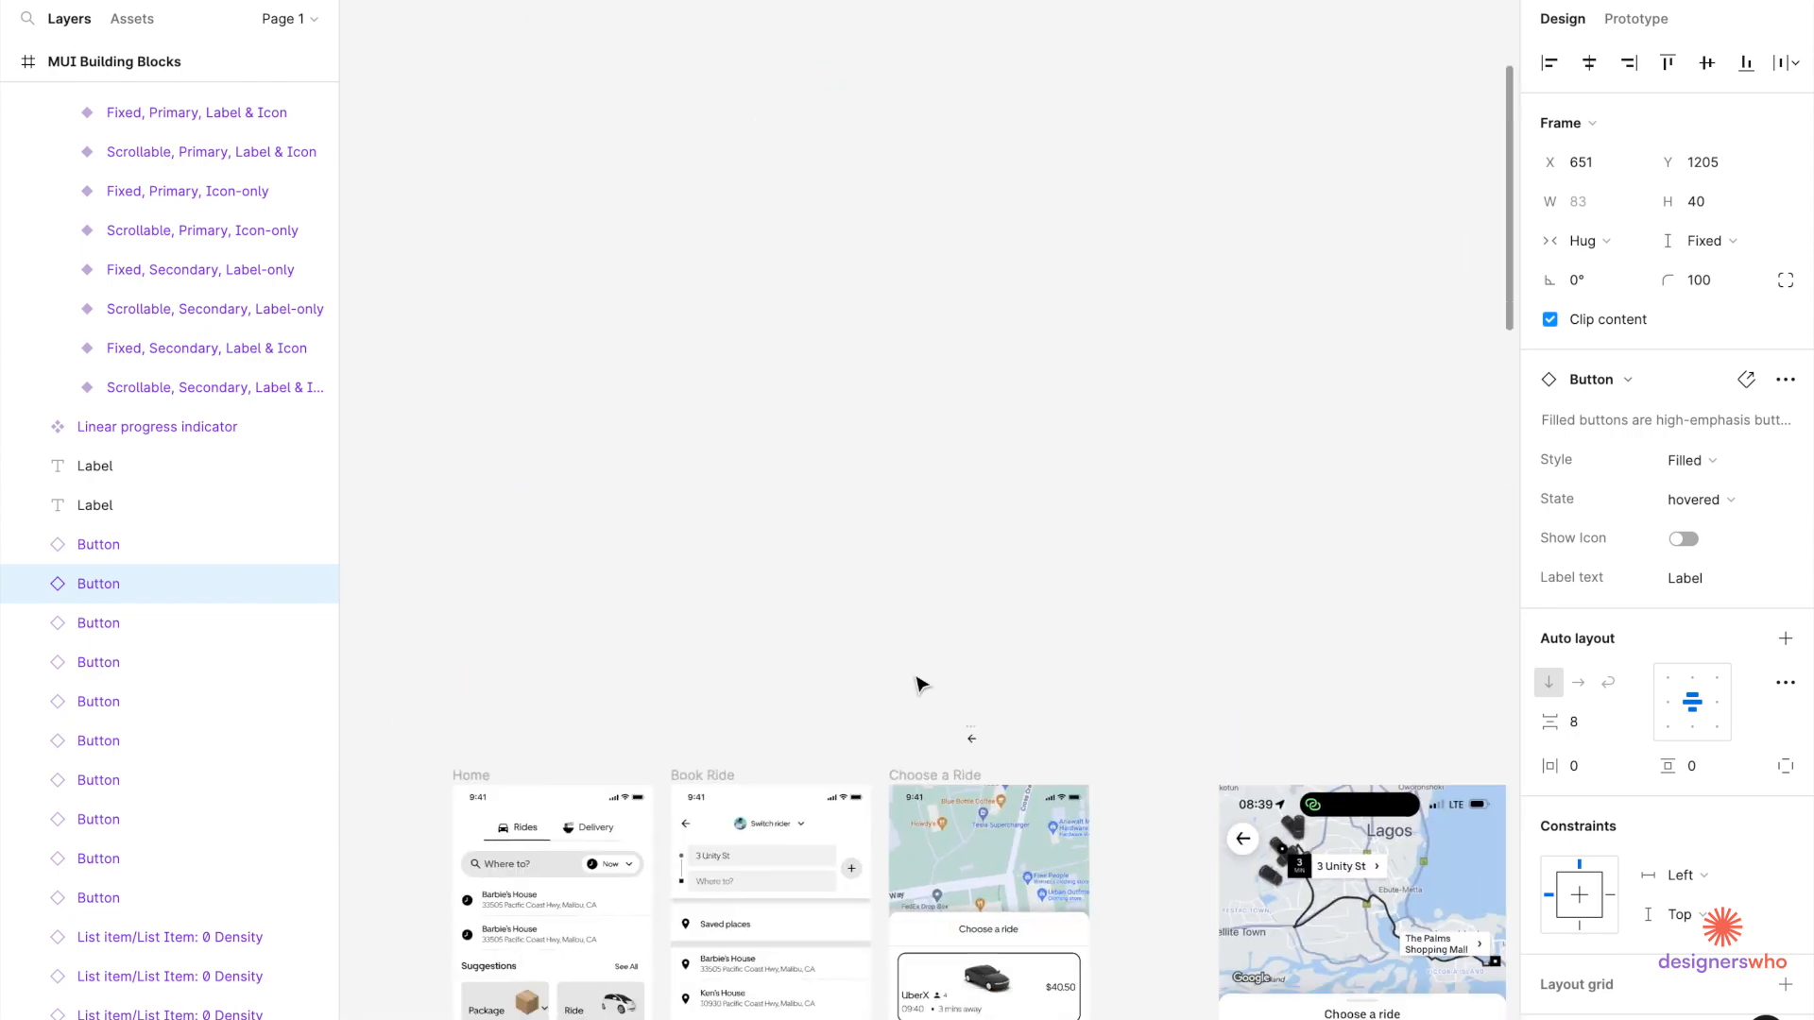
Duplicate the 40 × 40 round plus button from Book Ride to sit beside the arrow copy.
{"action": "left_click", "coordinate": [668, 568]}
{"action": "double_click", "coordinate": [671, 569]}
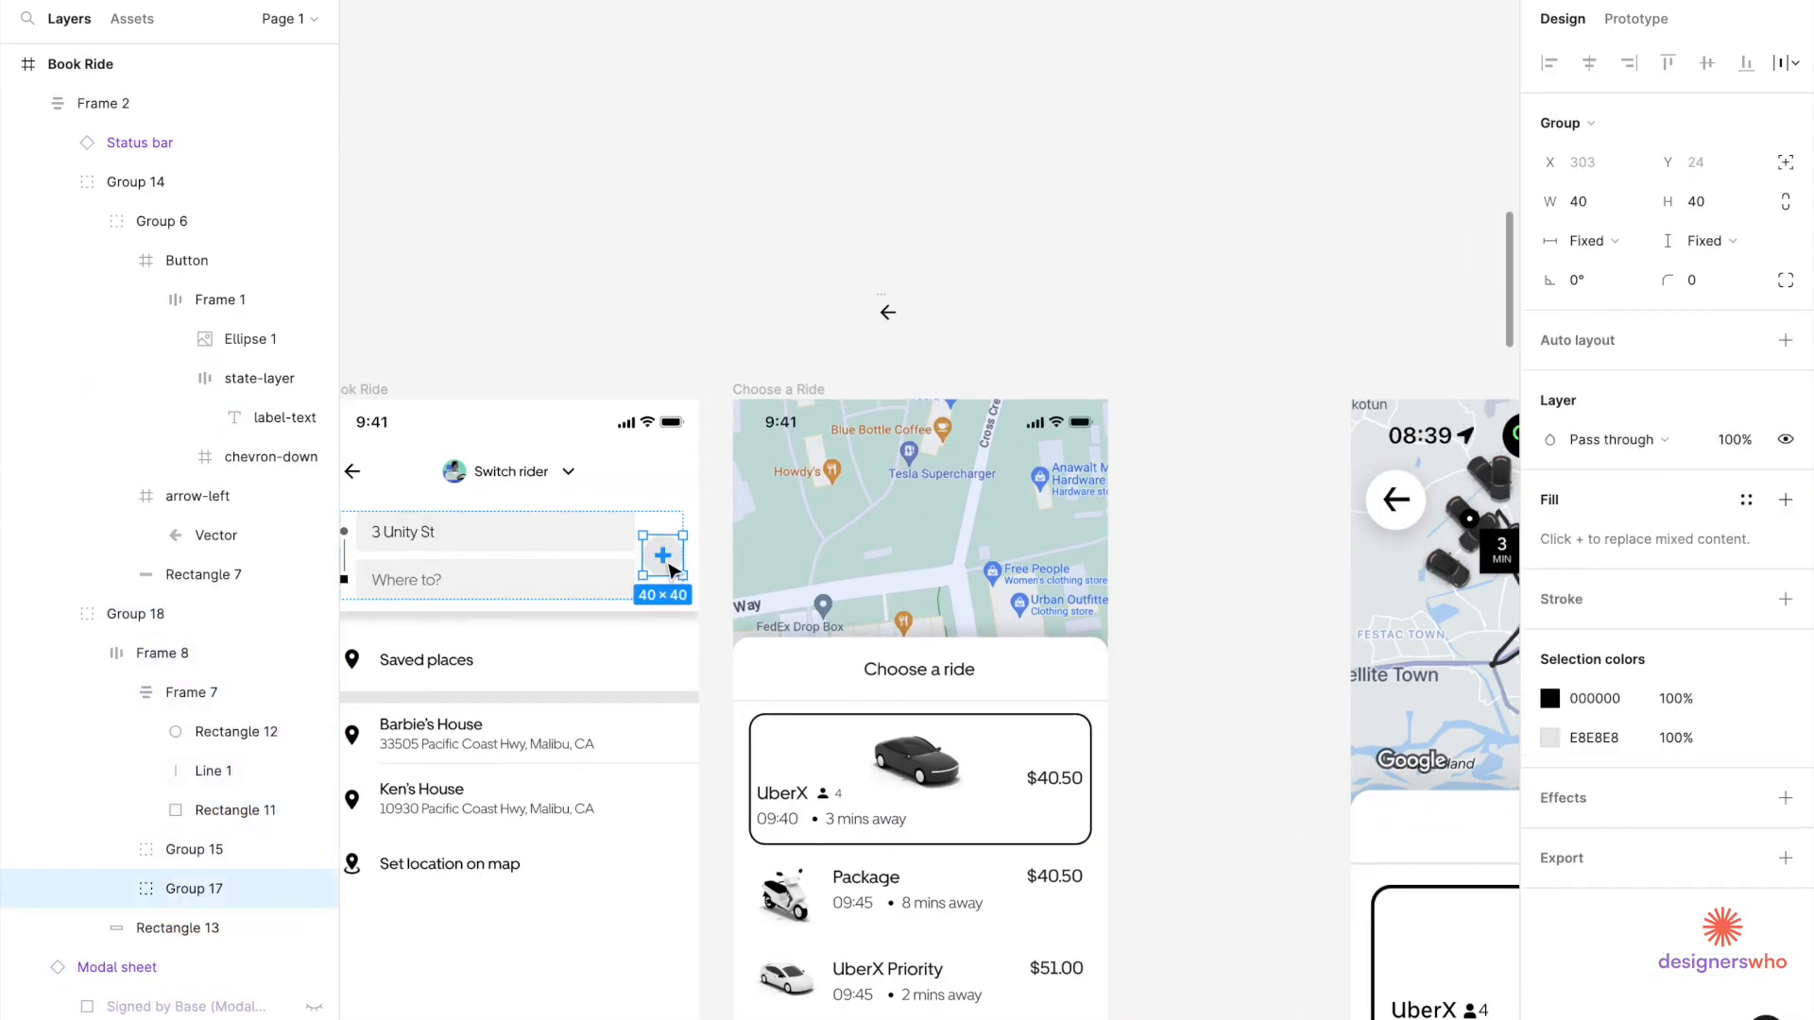
{"action": "scroll", "coordinate": [671, 570], "scroll_direction": "right", "scroll_amount": 6}
{"action": "left_click", "coordinate": [855, 317]}
{"action": "scroll", "coordinate": [855, 317], "scroll_direction": "left", "scroll_amount": 5}
{"action": "scroll", "coordinate": [667, 361], "scroll_direction": "up", "scroll_amount": 5}
{"action": "left_click_drag", "start_coordinate": [461, 858], "coordinate": [754, 378]}
{"action": "left_click", "coordinate": [898, 370]}
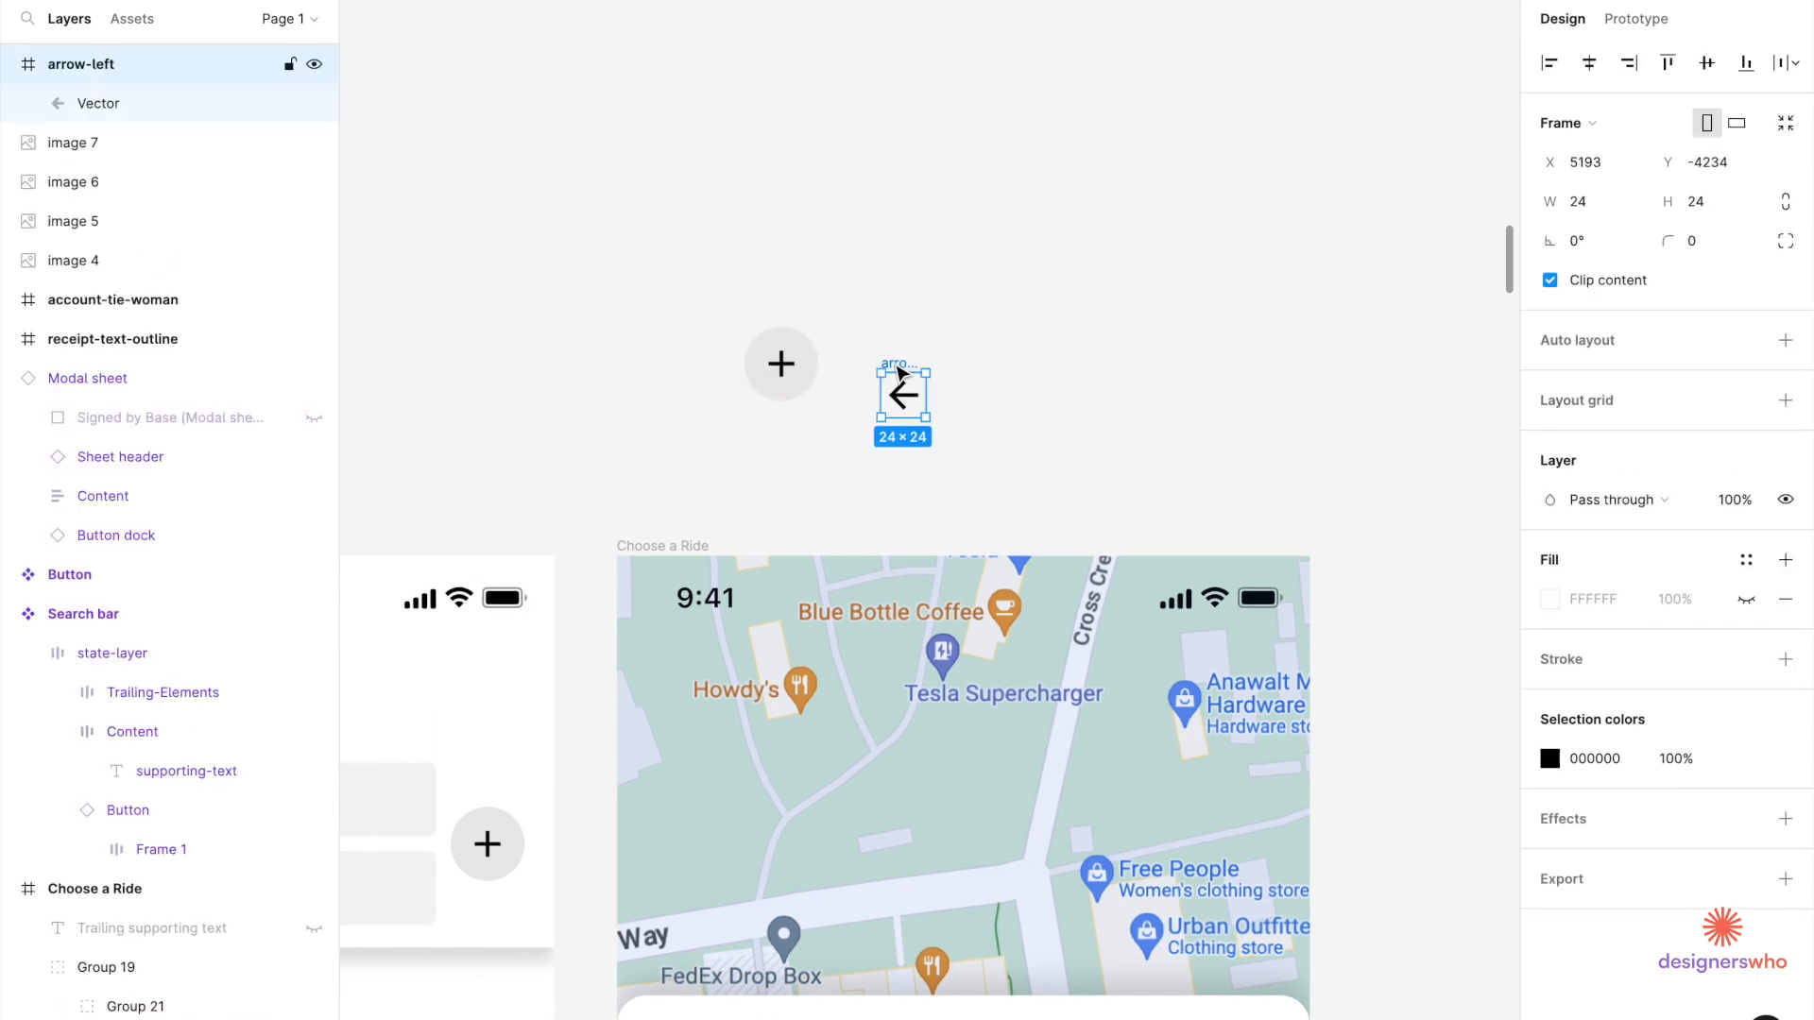
Replace the plus icon in the copied circle with the back arrow, centred vertically.
{"action": "double_click", "coordinate": [780, 366]}
{"action": "scroll", "coordinate": [771, 361], "scroll_direction": "up", "scroll_amount": 5}
{"action": "key", "text": "ctrl+v"}
{"action": "left_click", "coordinate": [810, 368]}
{"action": "key", "text": "Delete"}
{"action": "left_click", "coordinate": [789, 439]}
{"action": "left_click", "coordinate": [798, 312], "text": "shift"}
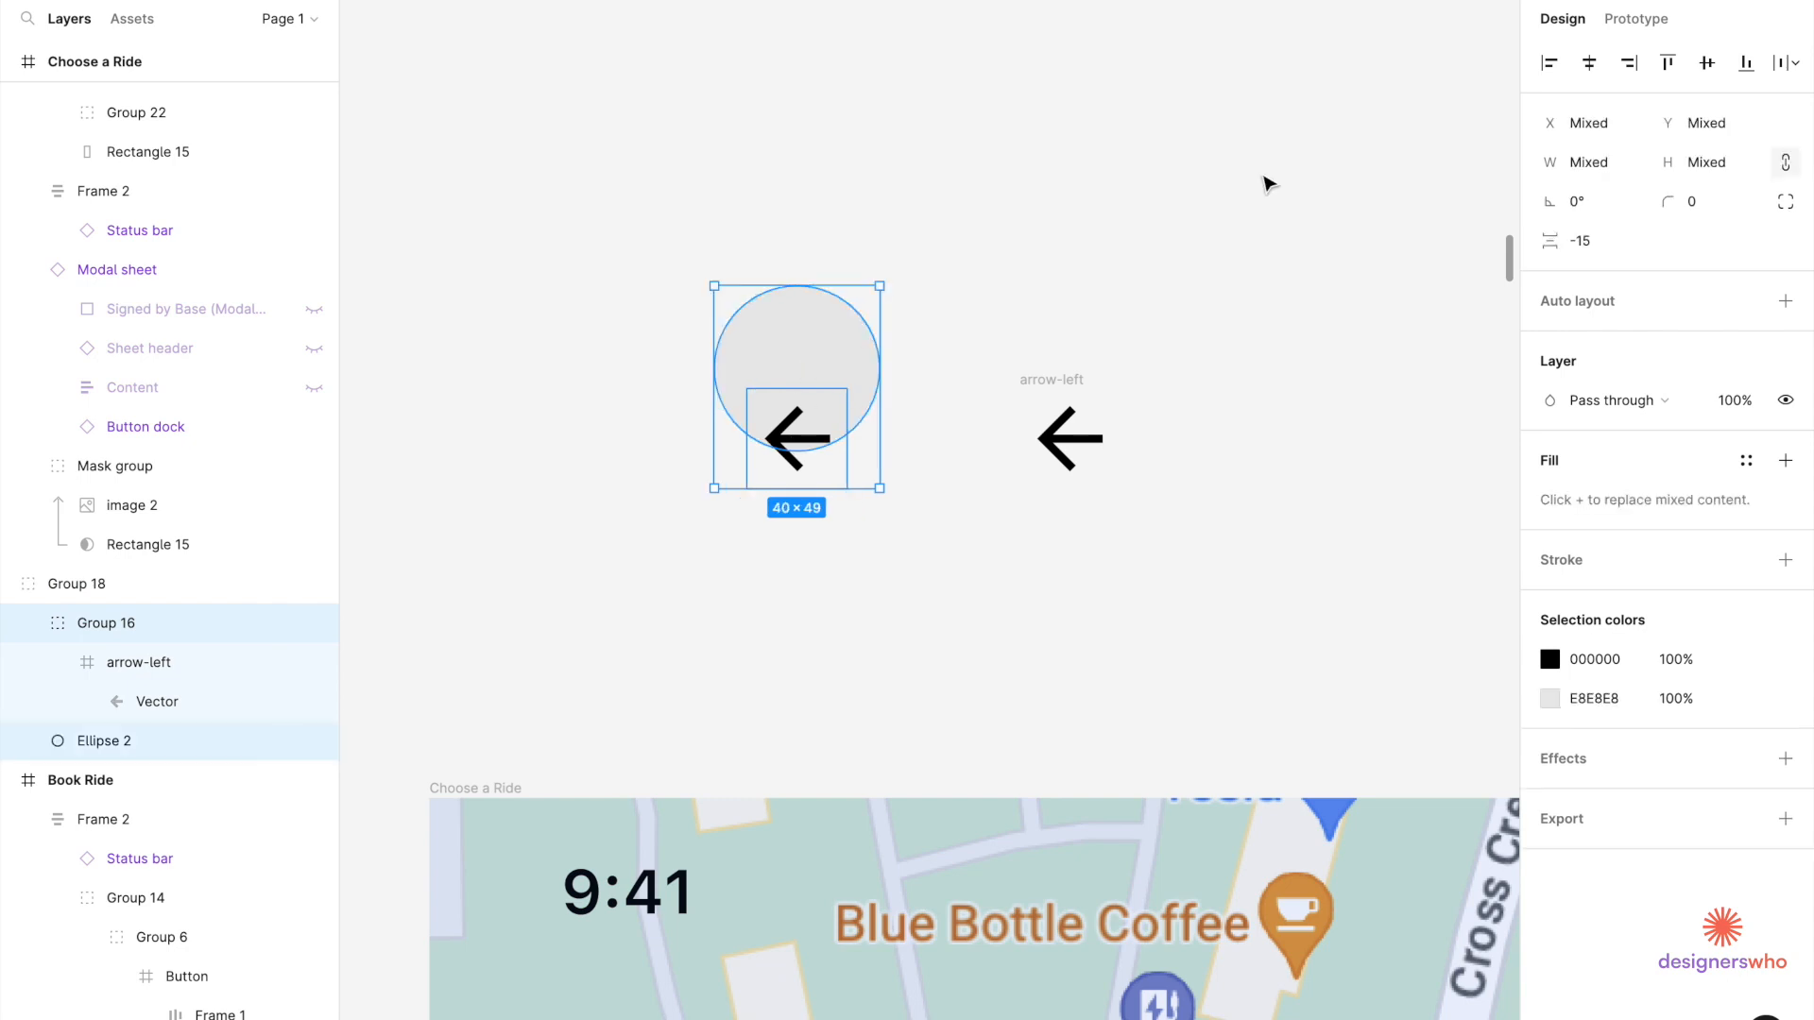
{"action": "left_click", "coordinate": [1706, 63]}
{"action": "left_click", "coordinate": [980, 284]}
Give the circle a white fill and a drop shadow with blur 16.
{"action": "scroll", "coordinate": [943, 275], "scroll_direction": "down", "scroll_amount": 3}
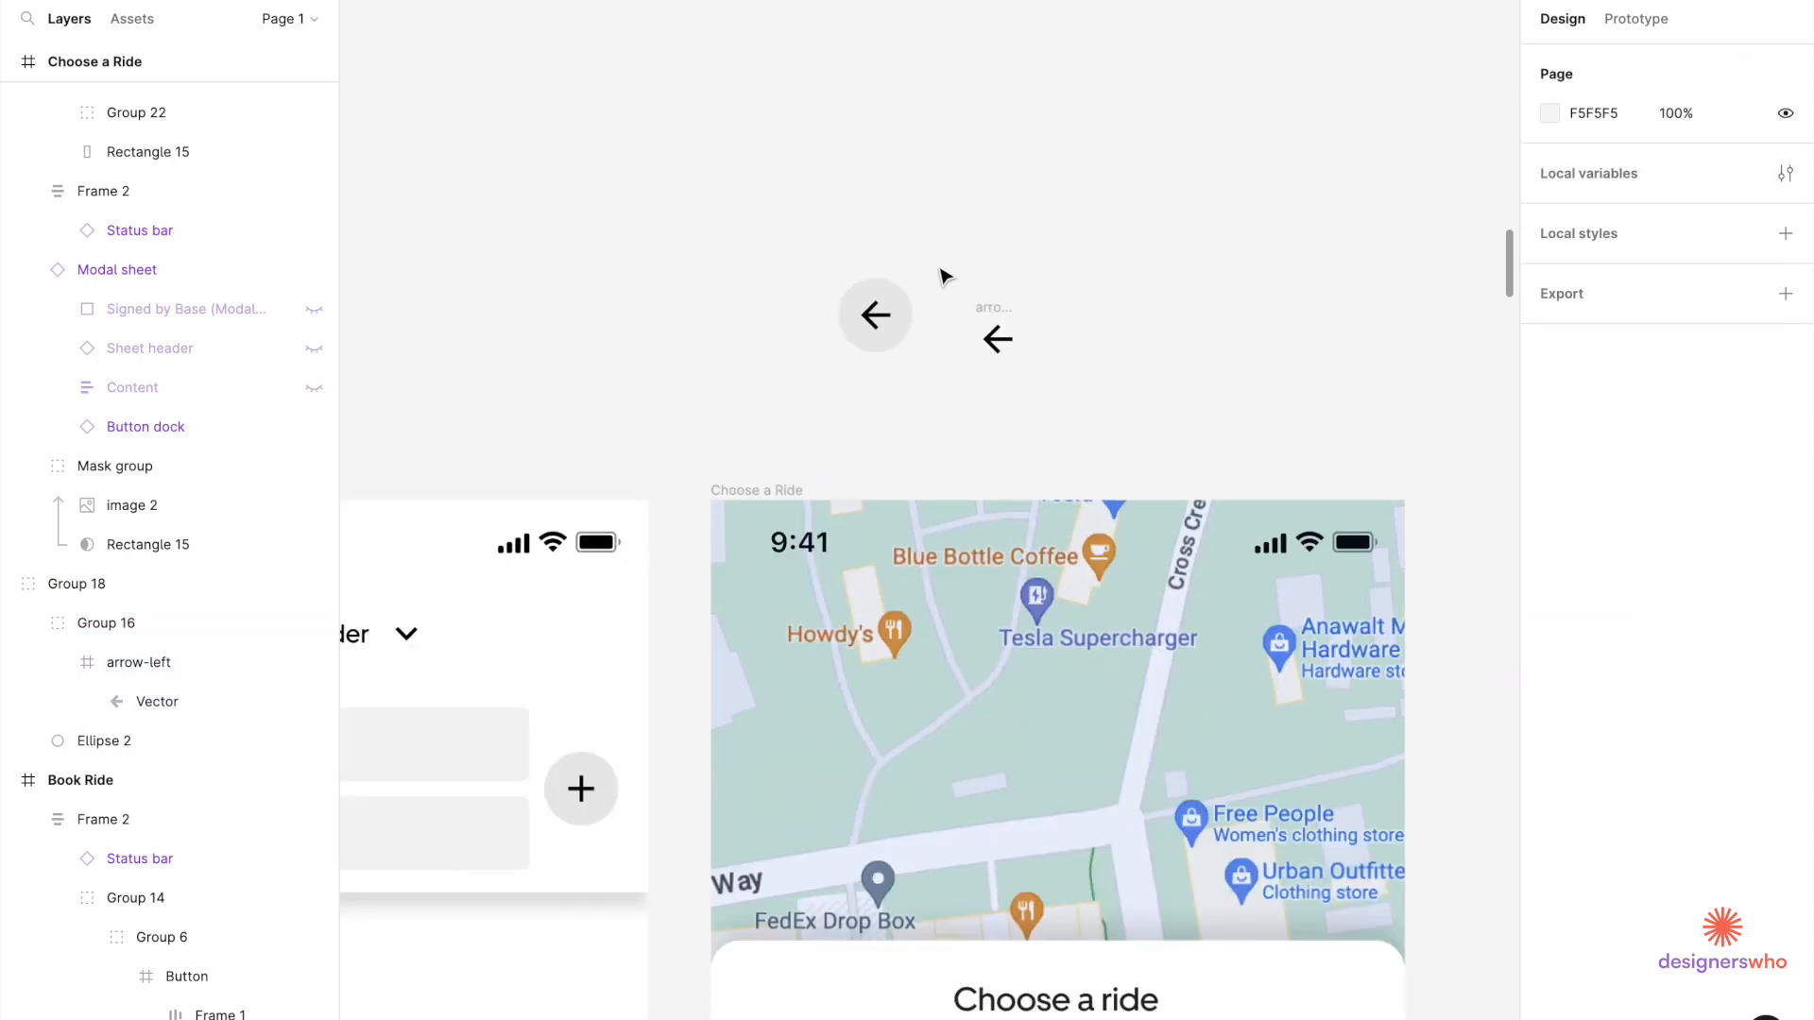
{"action": "left_click", "coordinate": [902, 315]}
{"action": "left_click", "coordinate": [1550, 699]}
{"action": "left_click", "coordinate": [1374, 654]}
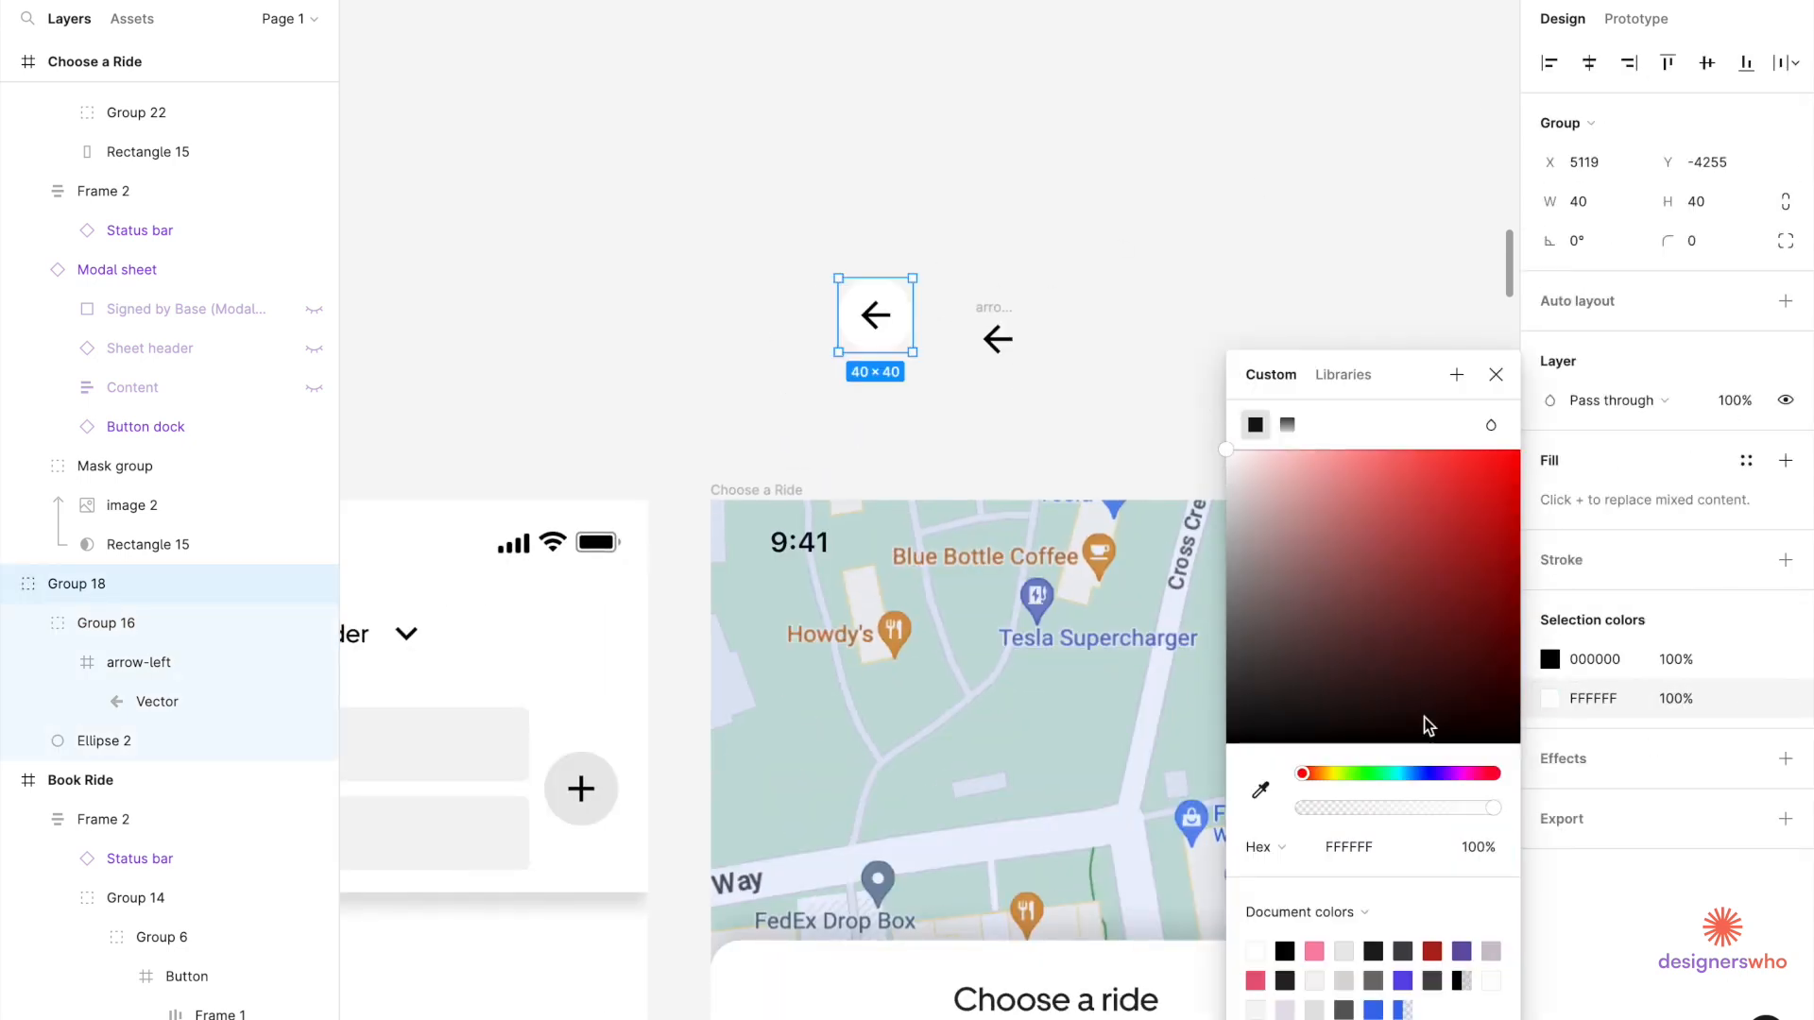
{"action": "left_click", "coordinate": [1557, 814]}
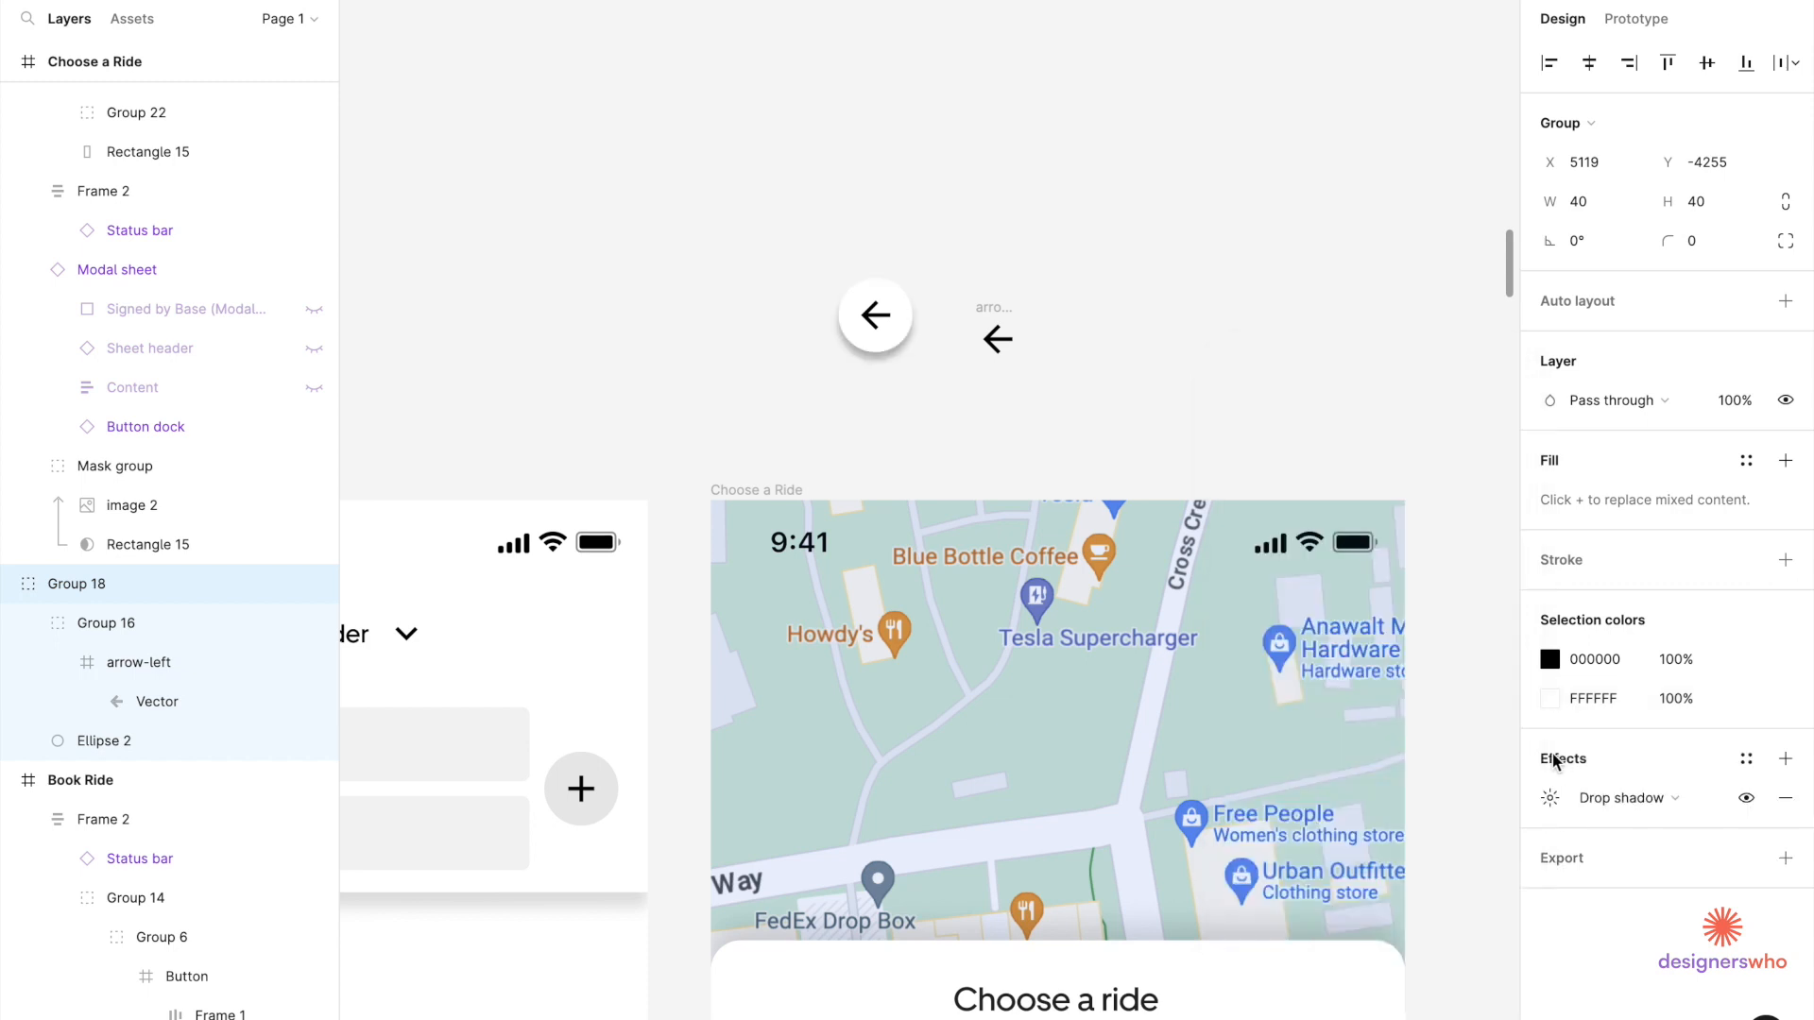
{"action": "left_click", "coordinate": [1549, 798]}
{"action": "left_click", "coordinate": [1435, 858]}
{"action": "type", "text": "16"}
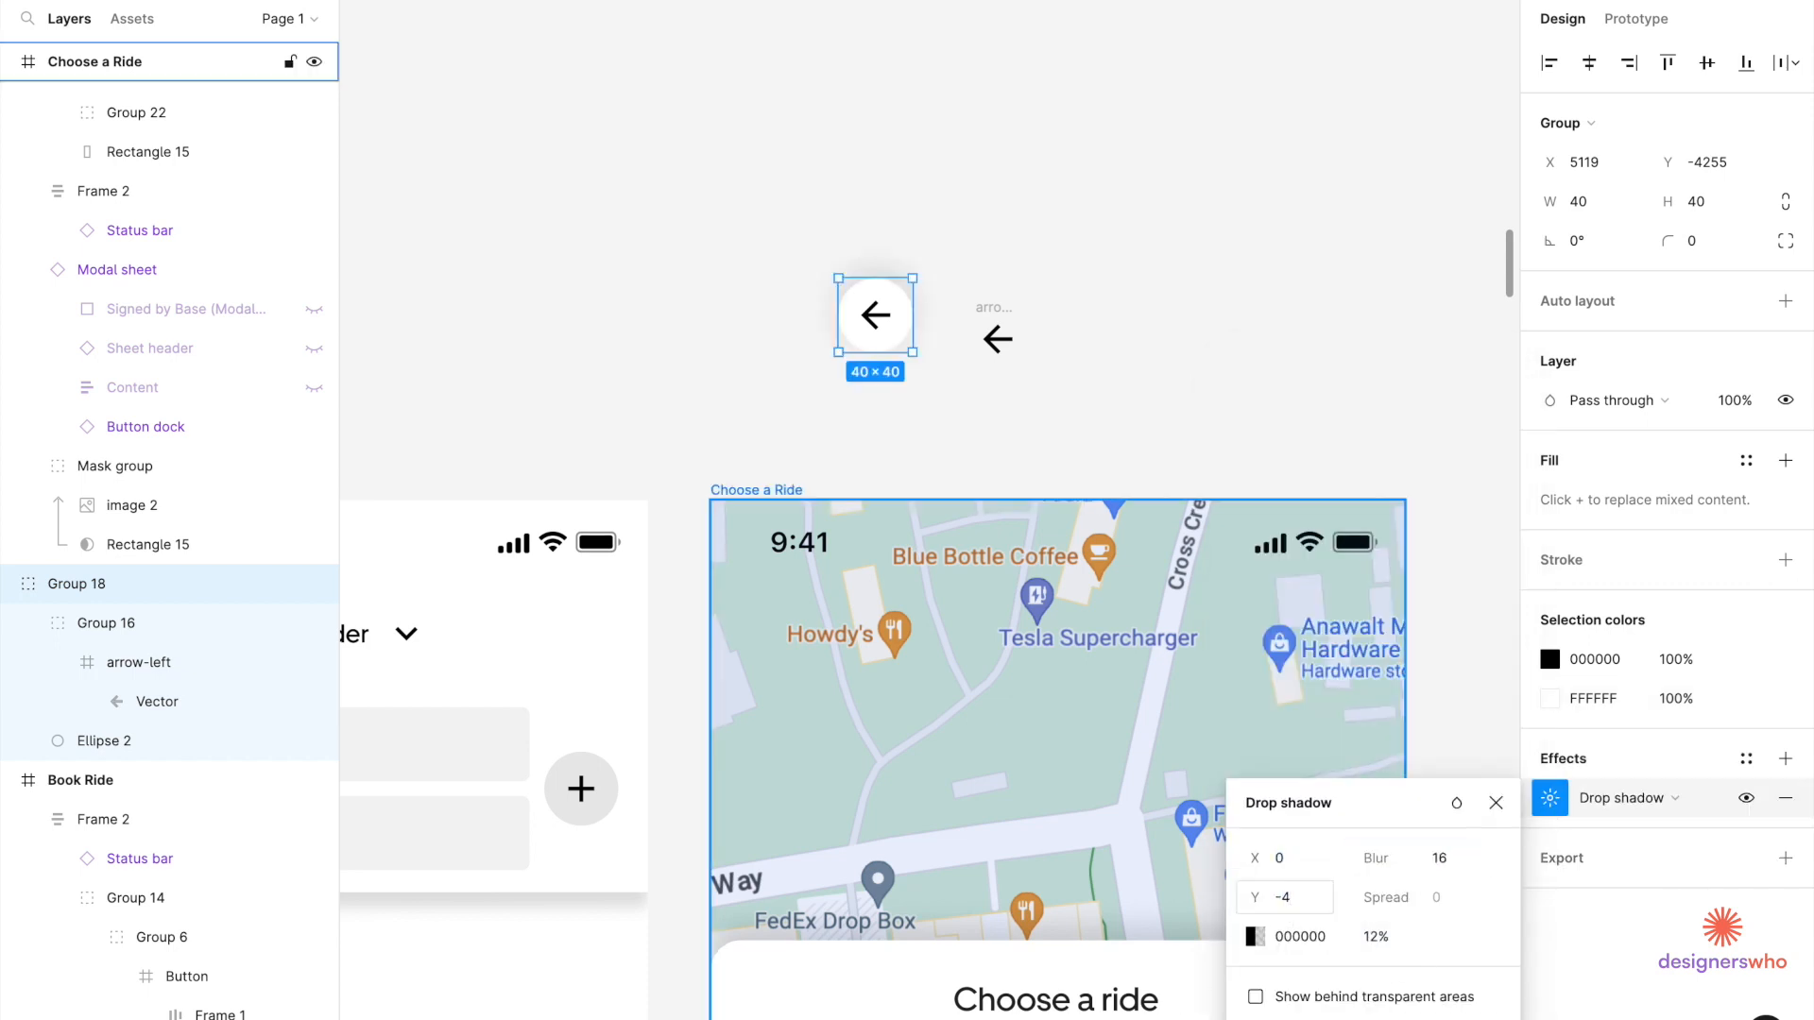
{"action": "left_click", "coordinate": [1058, 387]}
Make the arrow button a Back button component and place it at 16, 68 on the map.
{"action": "left_click", "coordinate": [869, 302]}
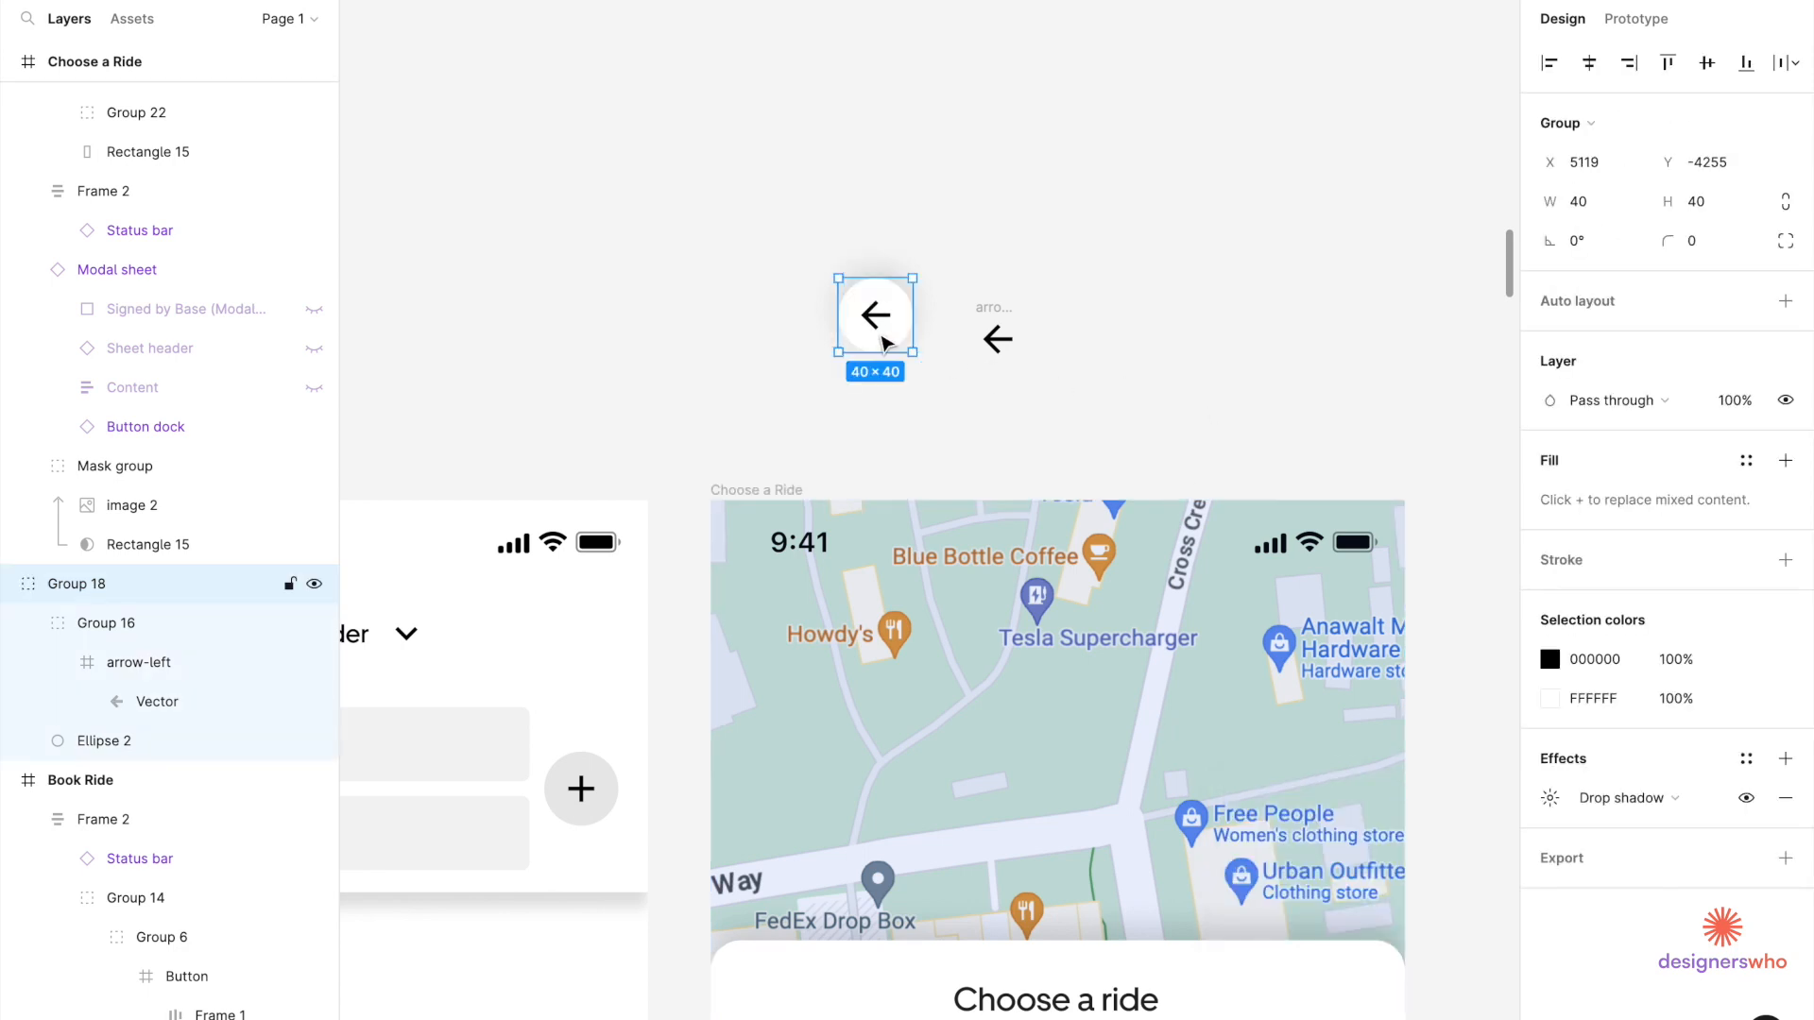
{"action": "right_click", "coordinate": [884, 341]}
{"action": "left_click", "coordinate": [932, 830]}
{"action": "scroll", "coordinate": [856, 286], "scroll_direction": "up", "scroll_amount": 3}
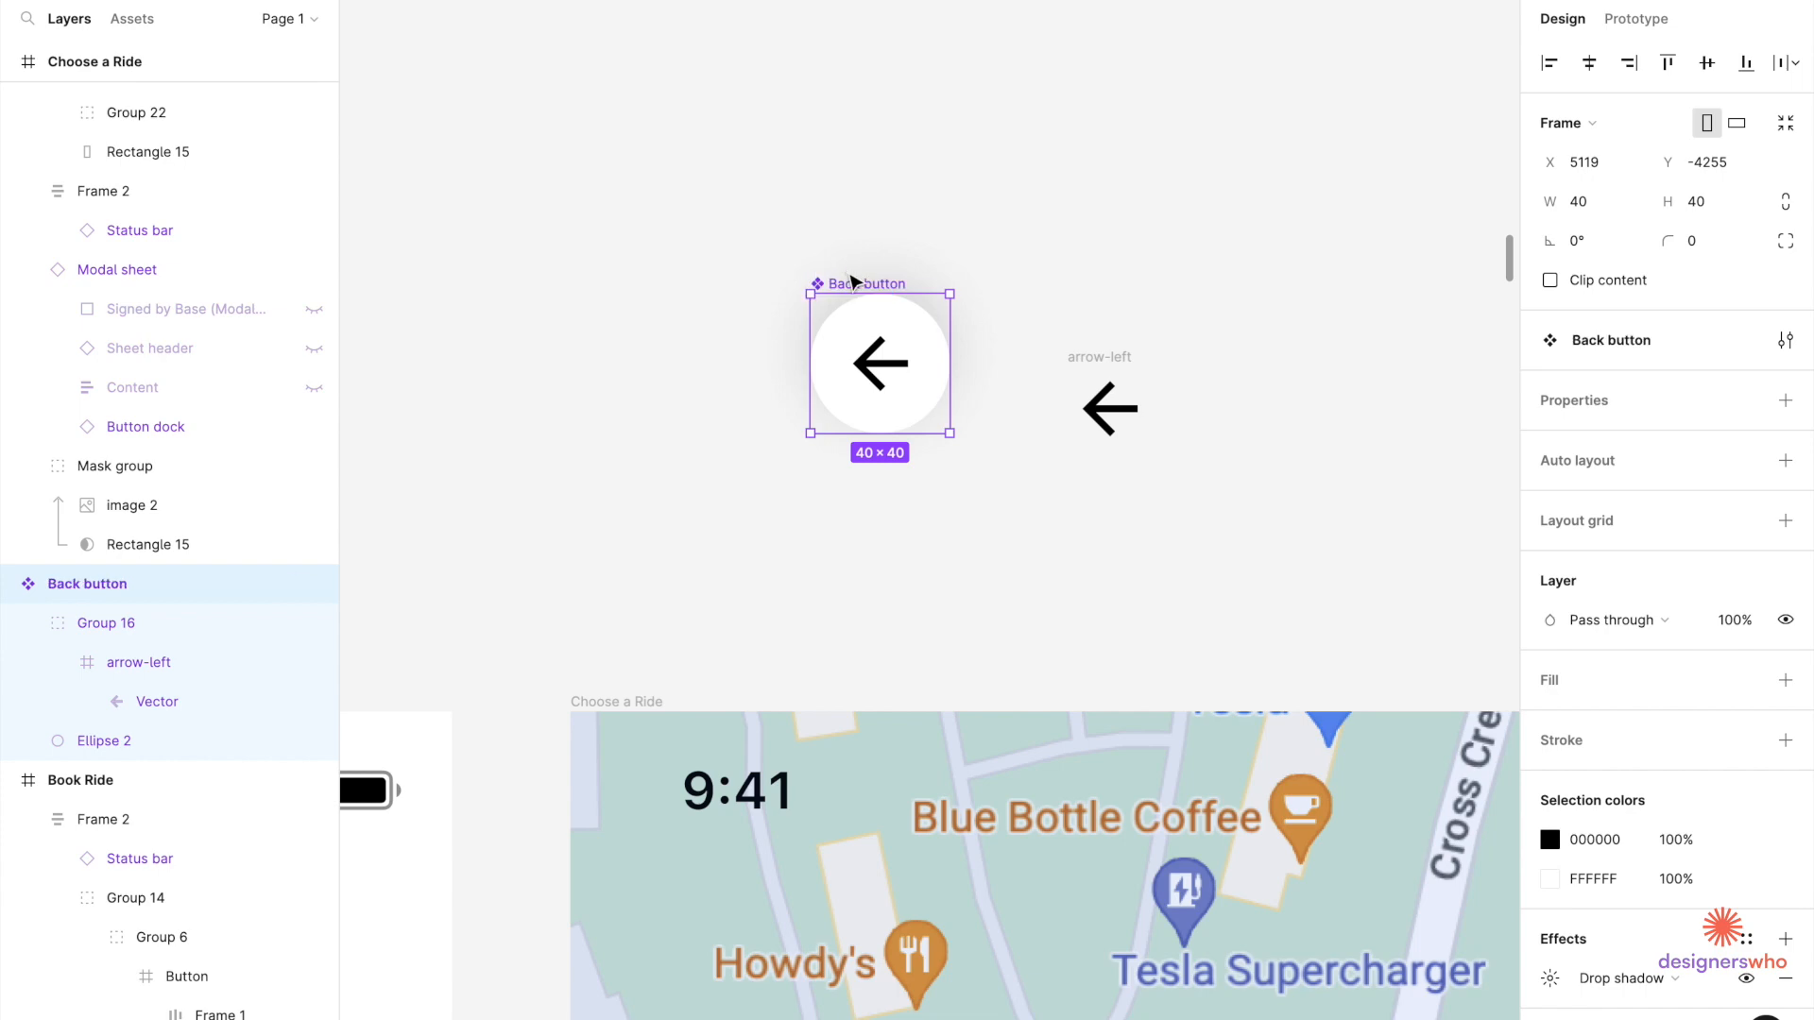
{"action": "scroll", "coordinate": [853, 280], "scroll_direction": "down", "scroll_amount": 3}
{"action": "left_click_drag", "start_coordinate": [853, 279], "coordinate": [777, 545]}
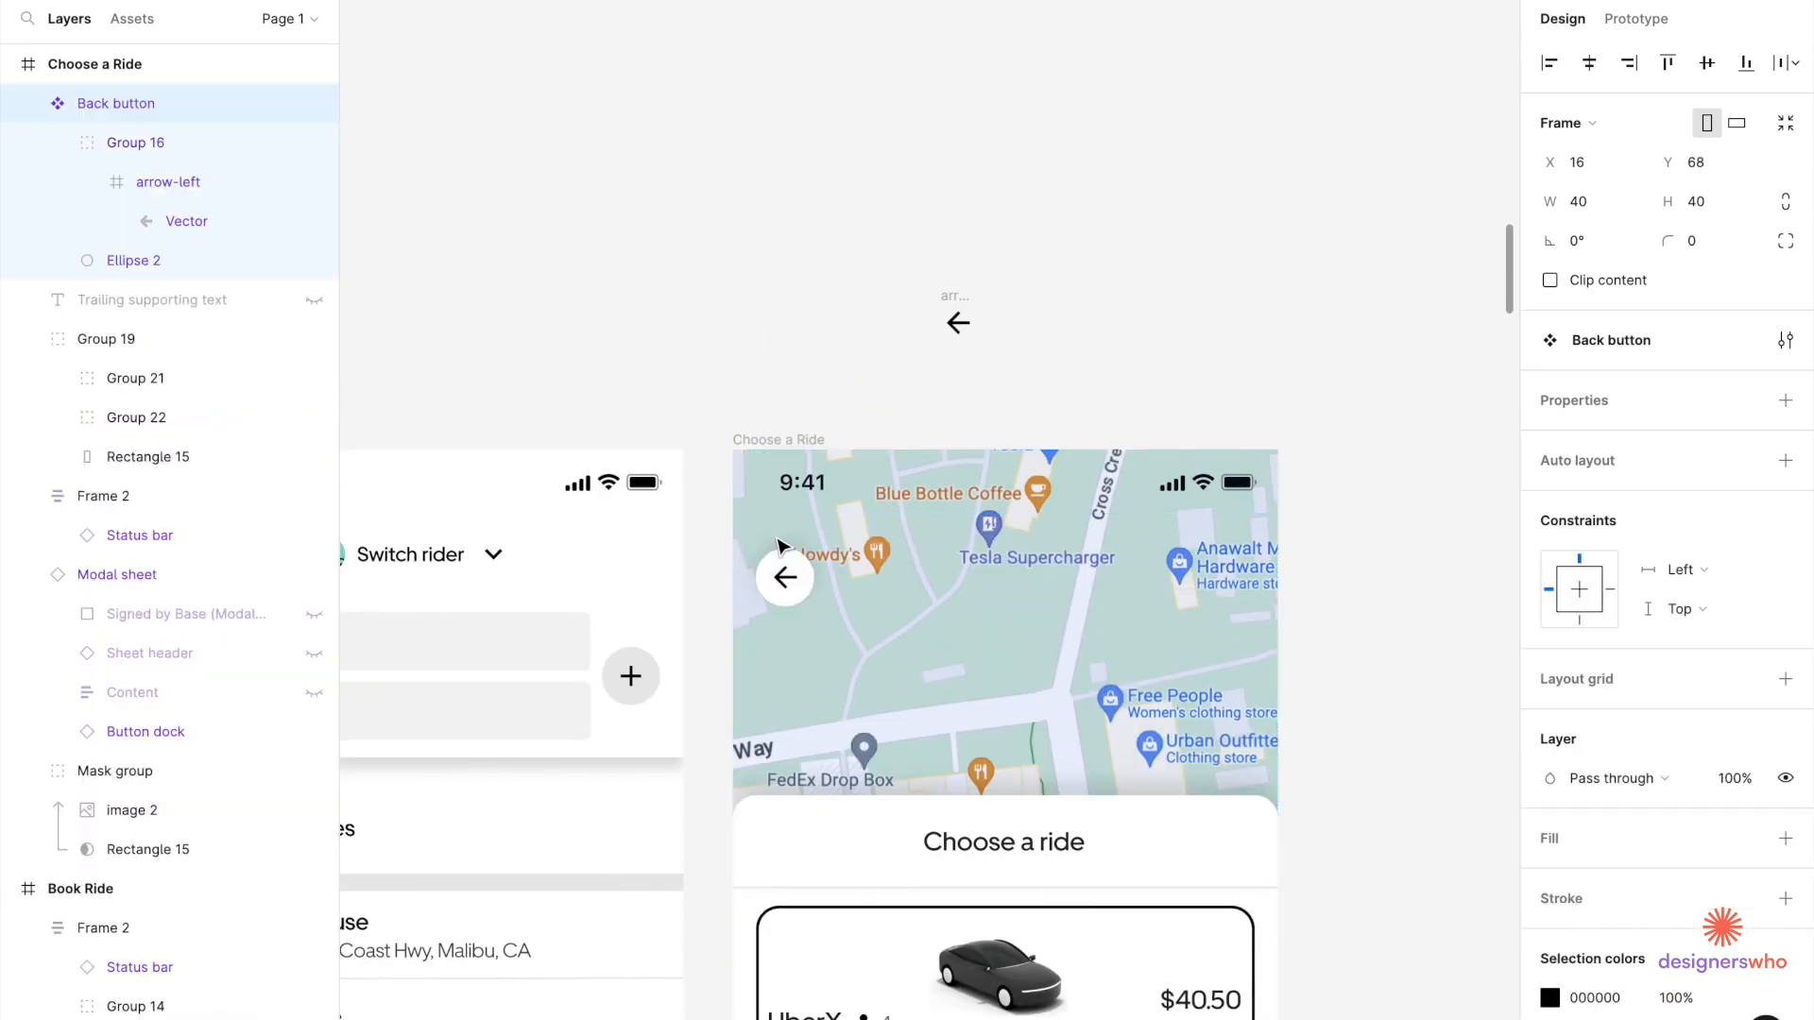
Nudge the Back button up to X 16, Y 52, just below the status bar.
{"action": "scroll", "coordinate": [777, 545], "scroll_direction": "up", "scroll_amount": 3}
{"action": "key", "text": "alt+Up"}
{"action": "key", "text": "alt+Up"}
{"action": "key", "text": "alt+Up"}
{"action": "key", "text": "alt+Up"}
{"action": "key", "text": "alt+Up"}
{"action": "key", "text": "alt+Up"}
{"action": "key", "text": "alt+Up"}
{"action": "double_click", "coordinate": [764, 456]}
{"action": "double_click", "coordinate": [765, 457]}
{"action": "key", "text": "Escape"}
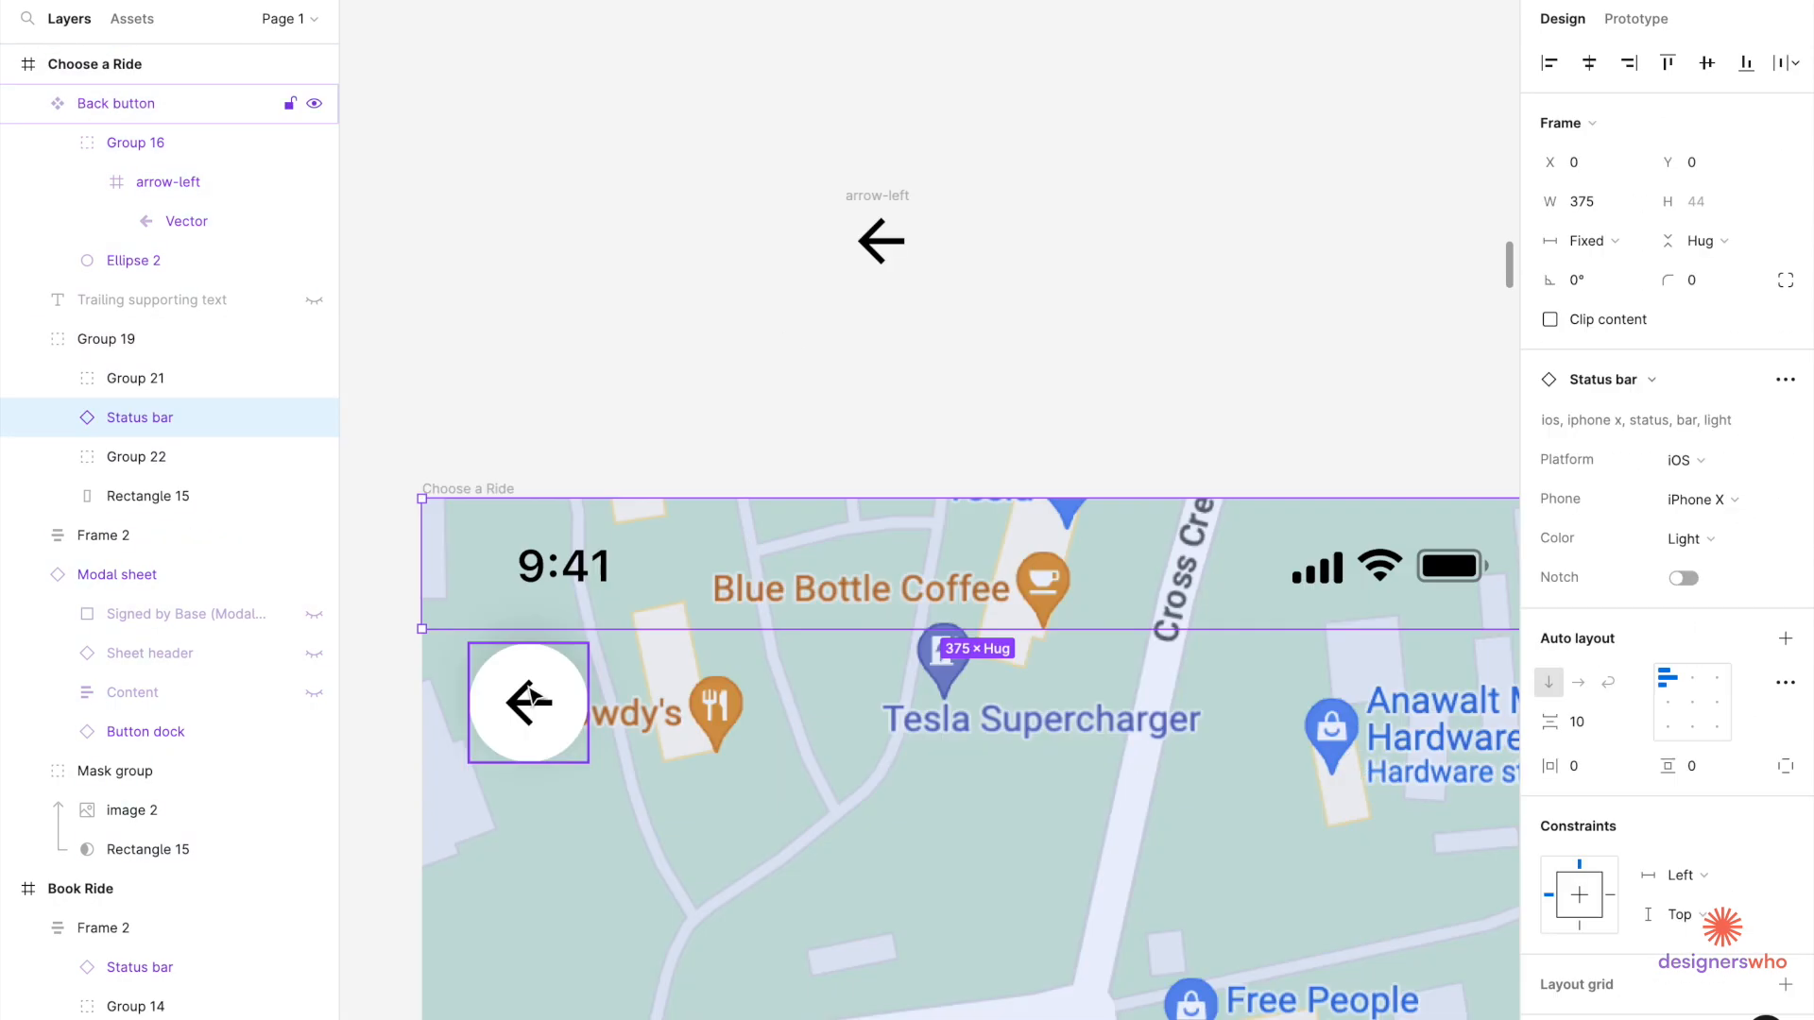
{"action": "left_click", "coordinate": [530, 689]}
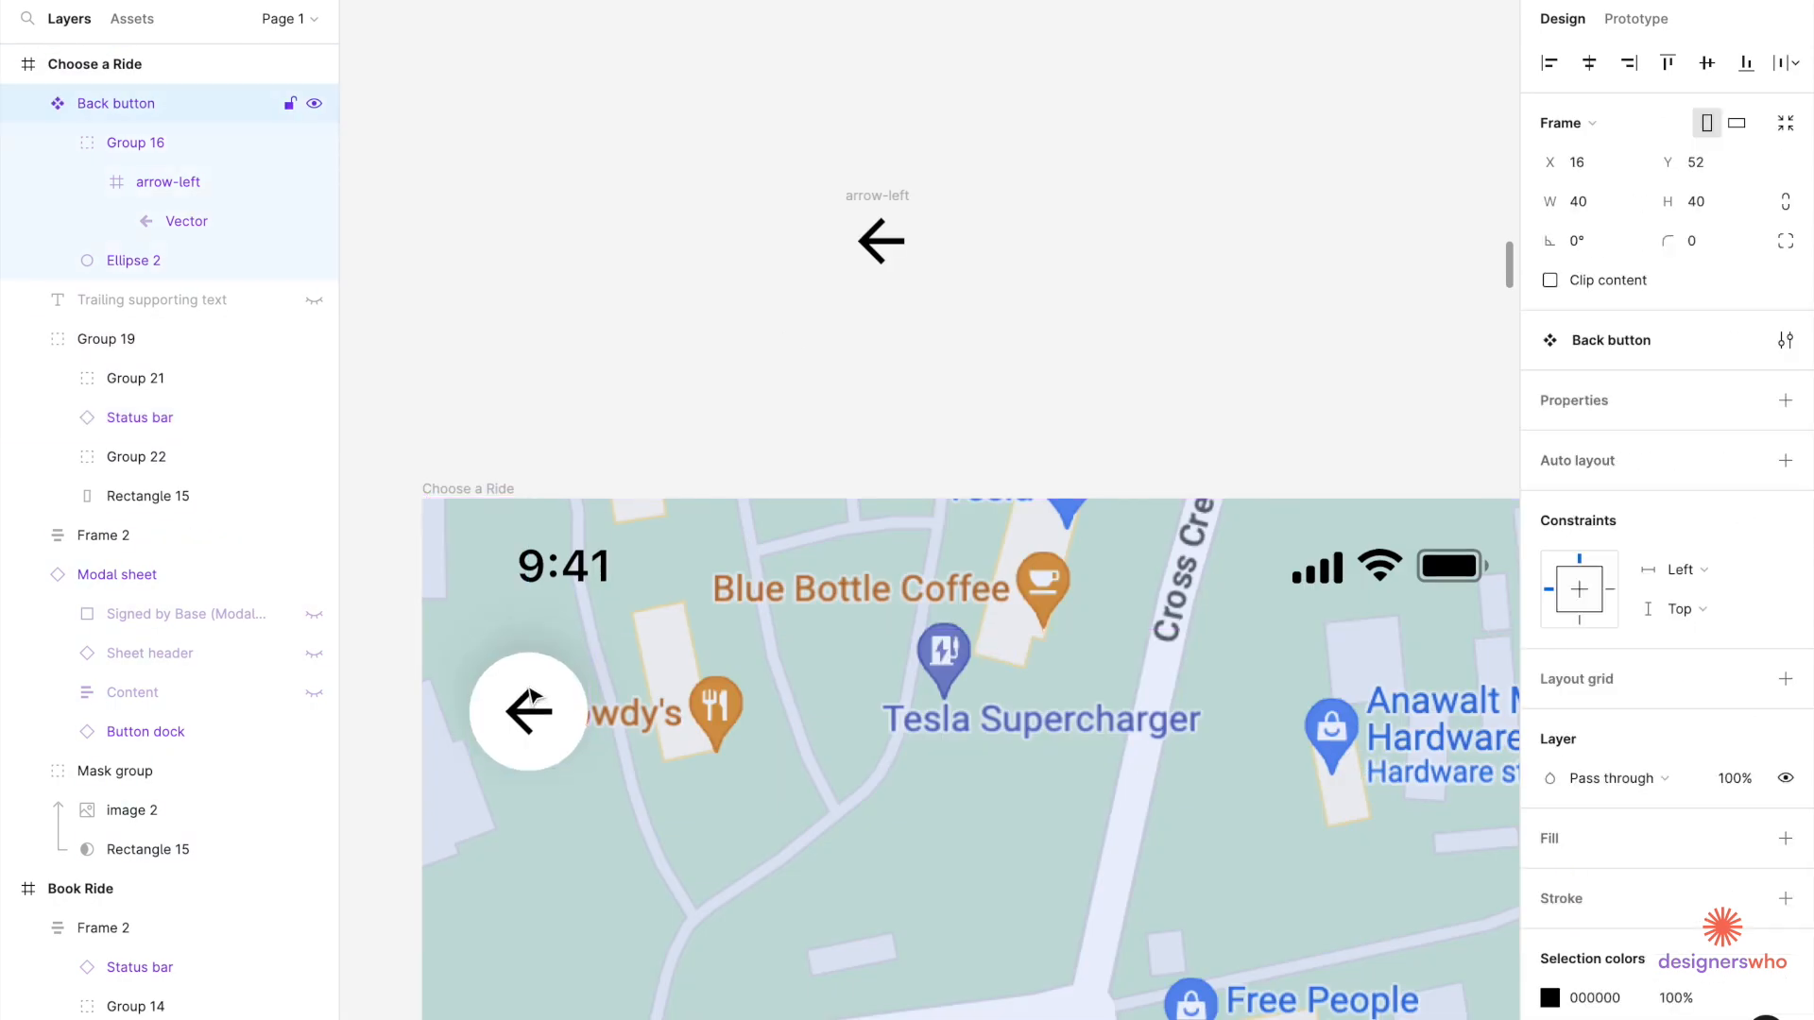
{"action": "scroll", "coordinate": [532, 699], "scroll_direction": "down", "scroll_amount": 6}
{"action": "scroll", "coordinate": [813, 579], "scroll_direction": "down", "scroll_amount": 1}
{"action": "left_click", "coordinate": [818, 580]}
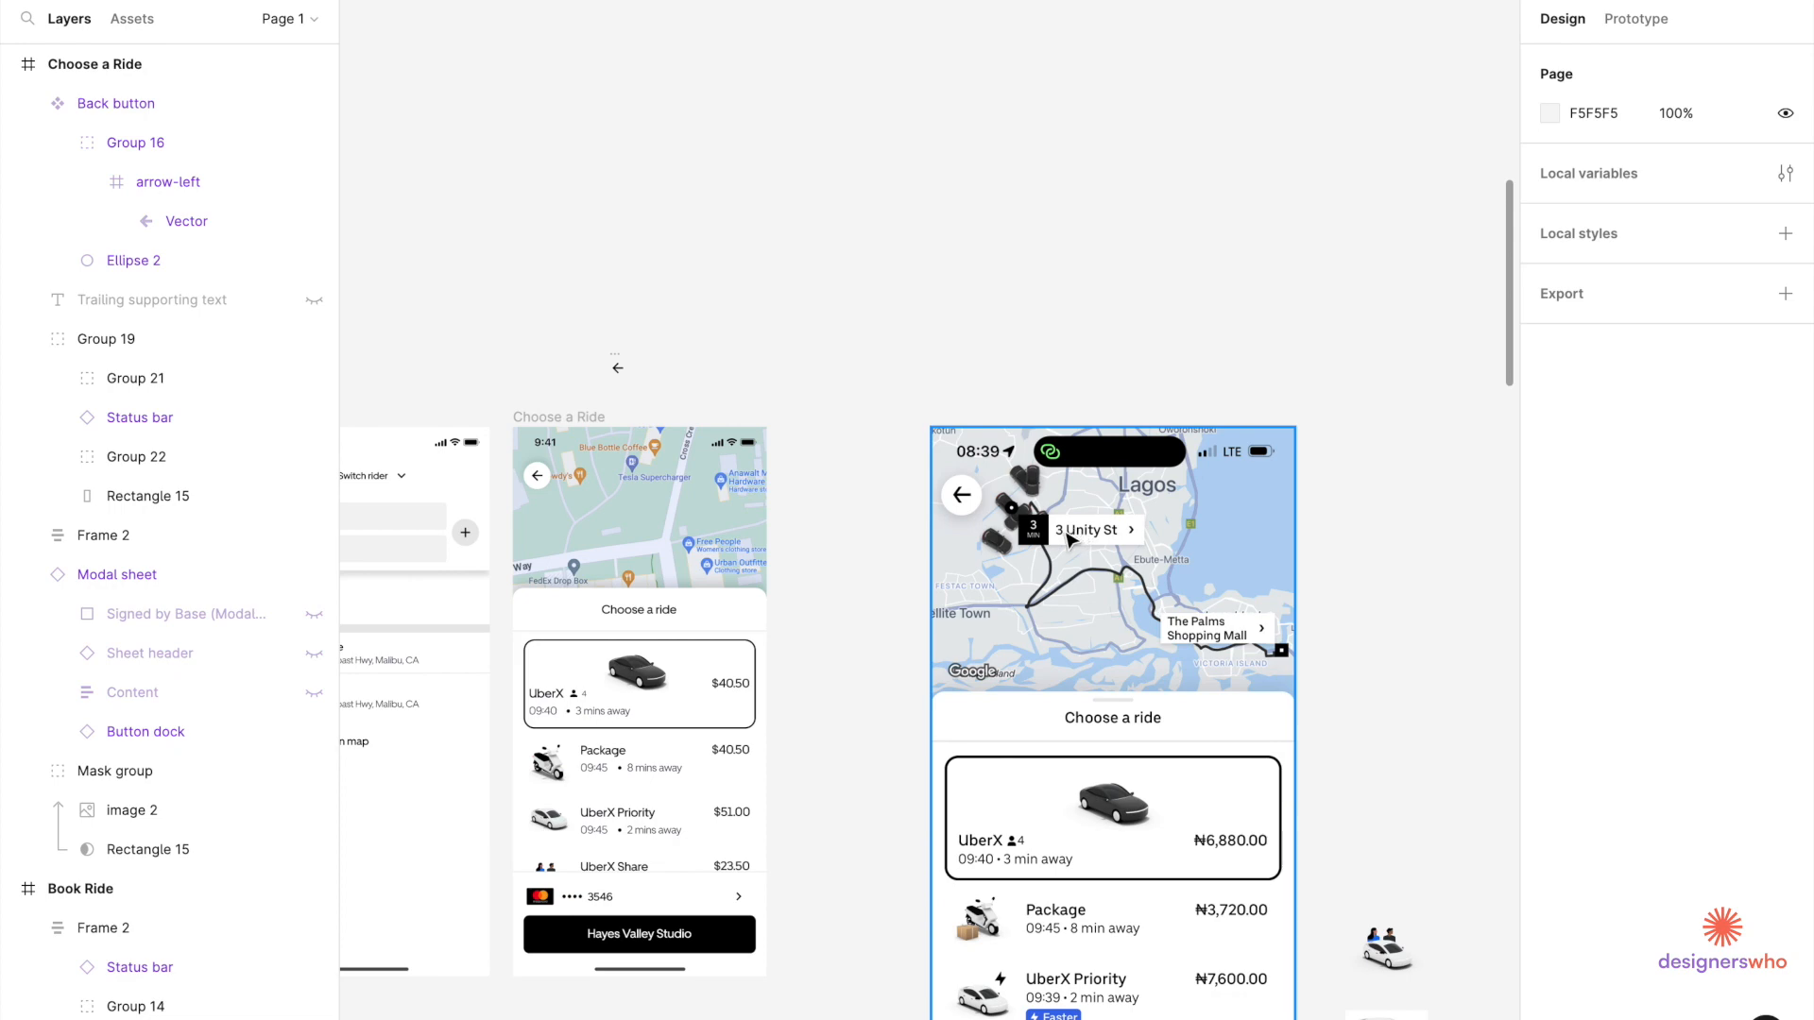
{"action": "scroll", "coordinate": [1150, 599], "scroll_direction": "down", "scroll_amount": 3}
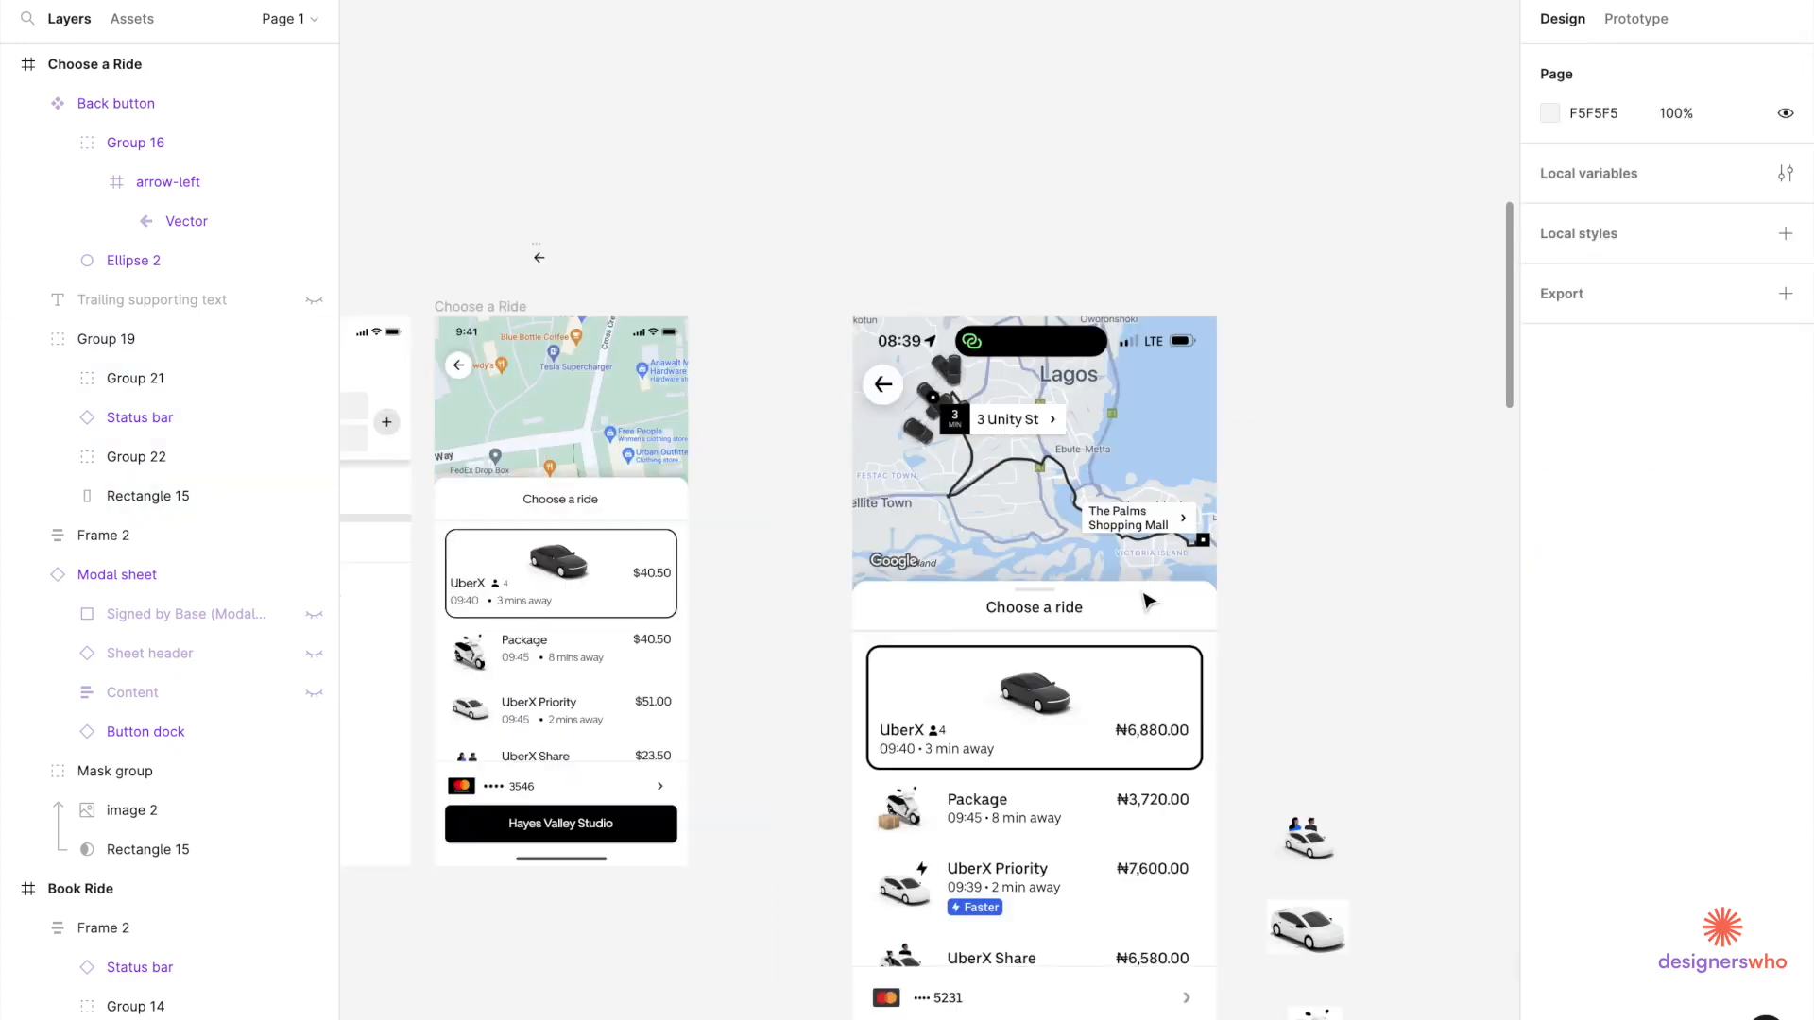
Relabel the bottom button 'Choose UberX'.
{"action": "double_click", "coordinate": [505, 745]}
{"action": "type", "text": "Choose UberX"}
{"action": "scroll", "coordinate": [494, 429], "scroll_direction": "down", "scroll_amount": 2}
{"action": "left_click", "coordinate": [494, 429], "text": "super"}
{"action": "key", "text": "super+c"}
{"action": "key", "text": "super+v"}
{"action": "scroll", "coordinate": [987, 484], "scroll_direction": "up", "scroll_amount": 5}
{"action": "scroll", "coordinate": [987, 484], "scroll_direction": "up", "scroll_amount": 2}
{"action": "double_click", "coordinate": [988, 483]}
{"action": "key", "text": "super+d"}
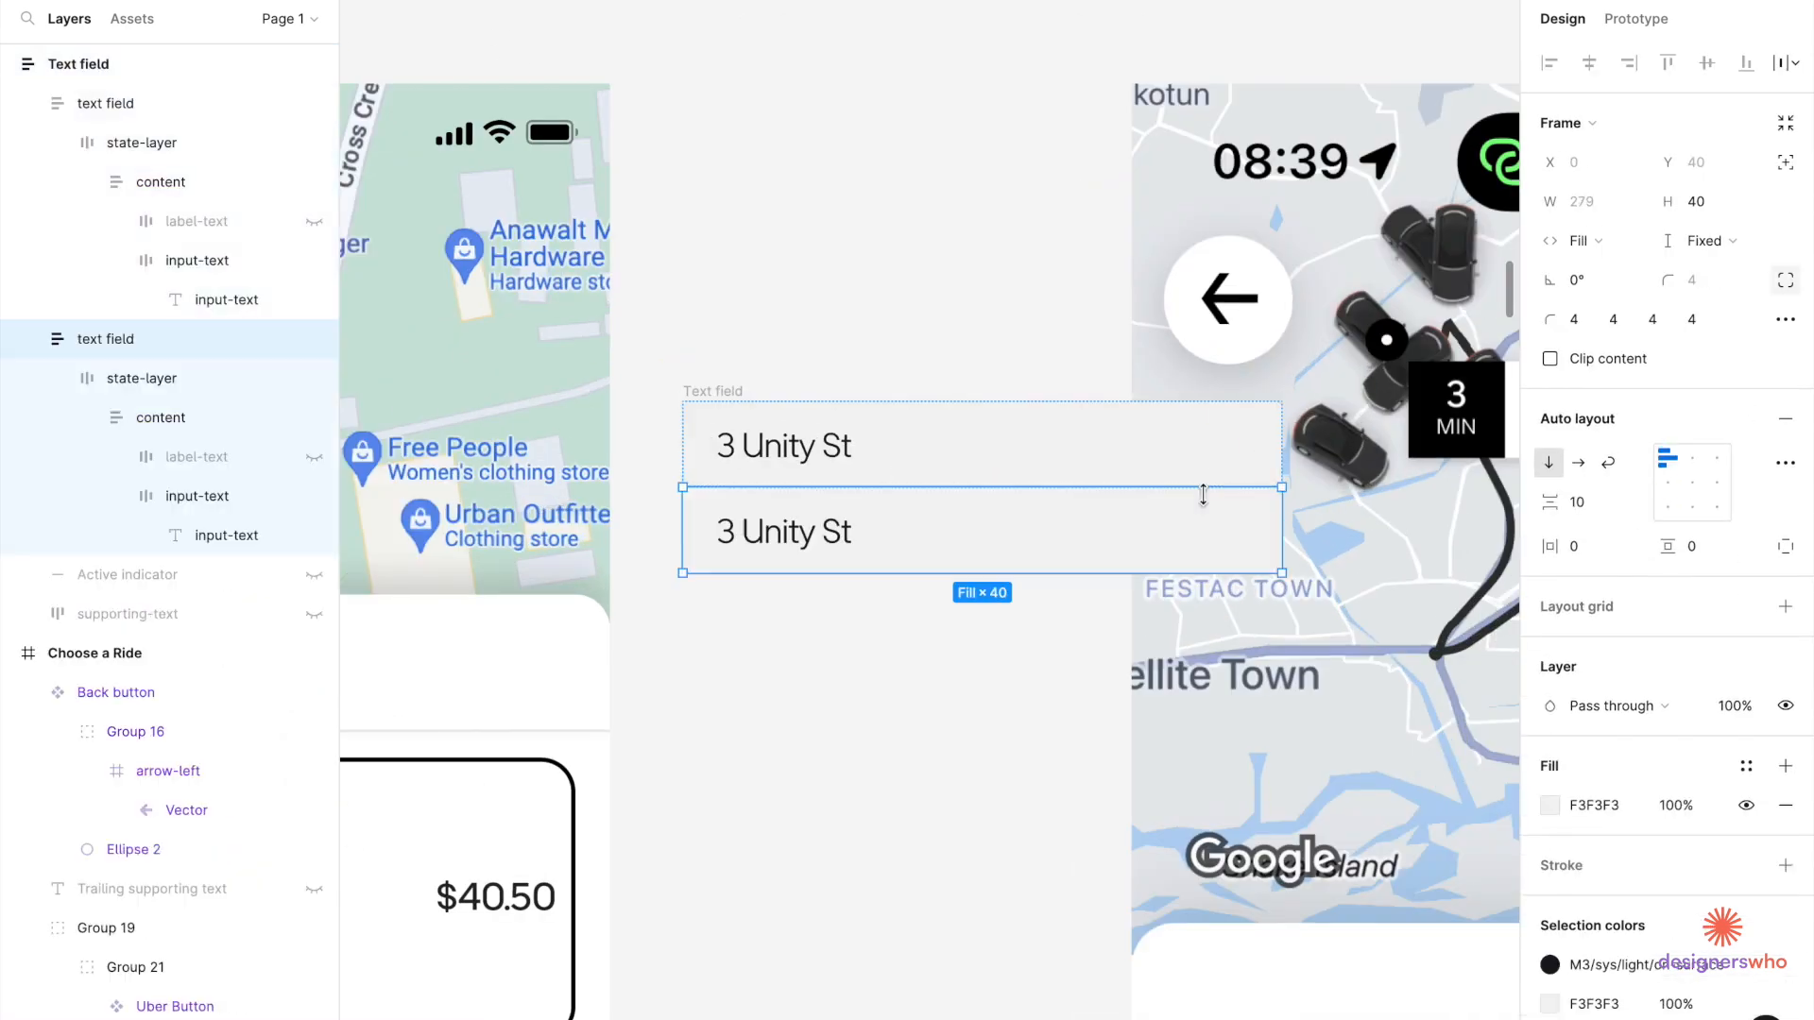
Turn the copy into a narrow black box with two-line centered white text, line height 18.
{"action": "double_click", "coordinate": [771, 530]}
{"action": "key", "text": "Return"}
{"action": "key", "text": "super+shift+Right"}
{"action": "type", "text": "18"}
{"action": "left_click", "coordinate": [1579, 597]}
{"action": "left_click", "coordinate": [1549, 696]}
{"action": "left_click", "coordinate": [712, 547]}
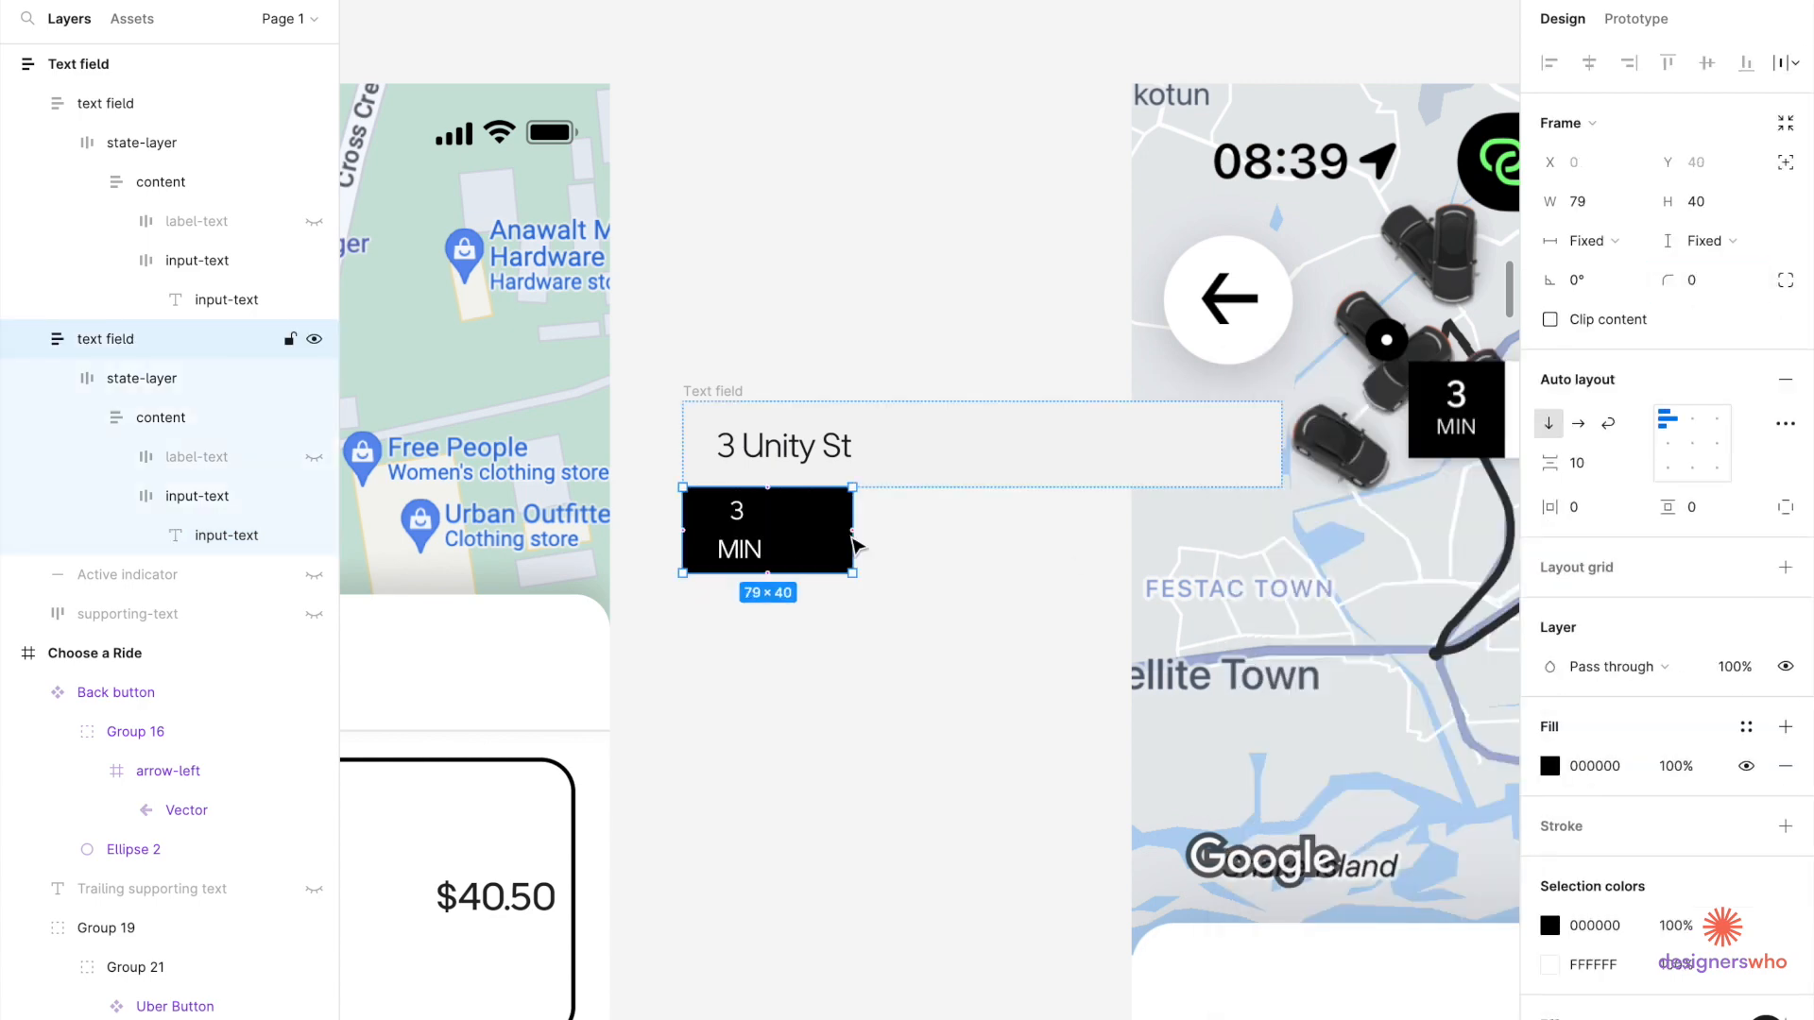
{"action": "left_click_drag", "start_coordinate": [854, 547], "coordinate": [804, 545]}
{"action": "scroll", "coordinate": [688, 485], "scroll_direction": "up", "scroll_amount": 5}
Set the '3' to size 16 and make the box 48 wide with centered content.
{"action": "double_click", "coordinate": [688, 485]}
{"action": "type", "text": "16"}
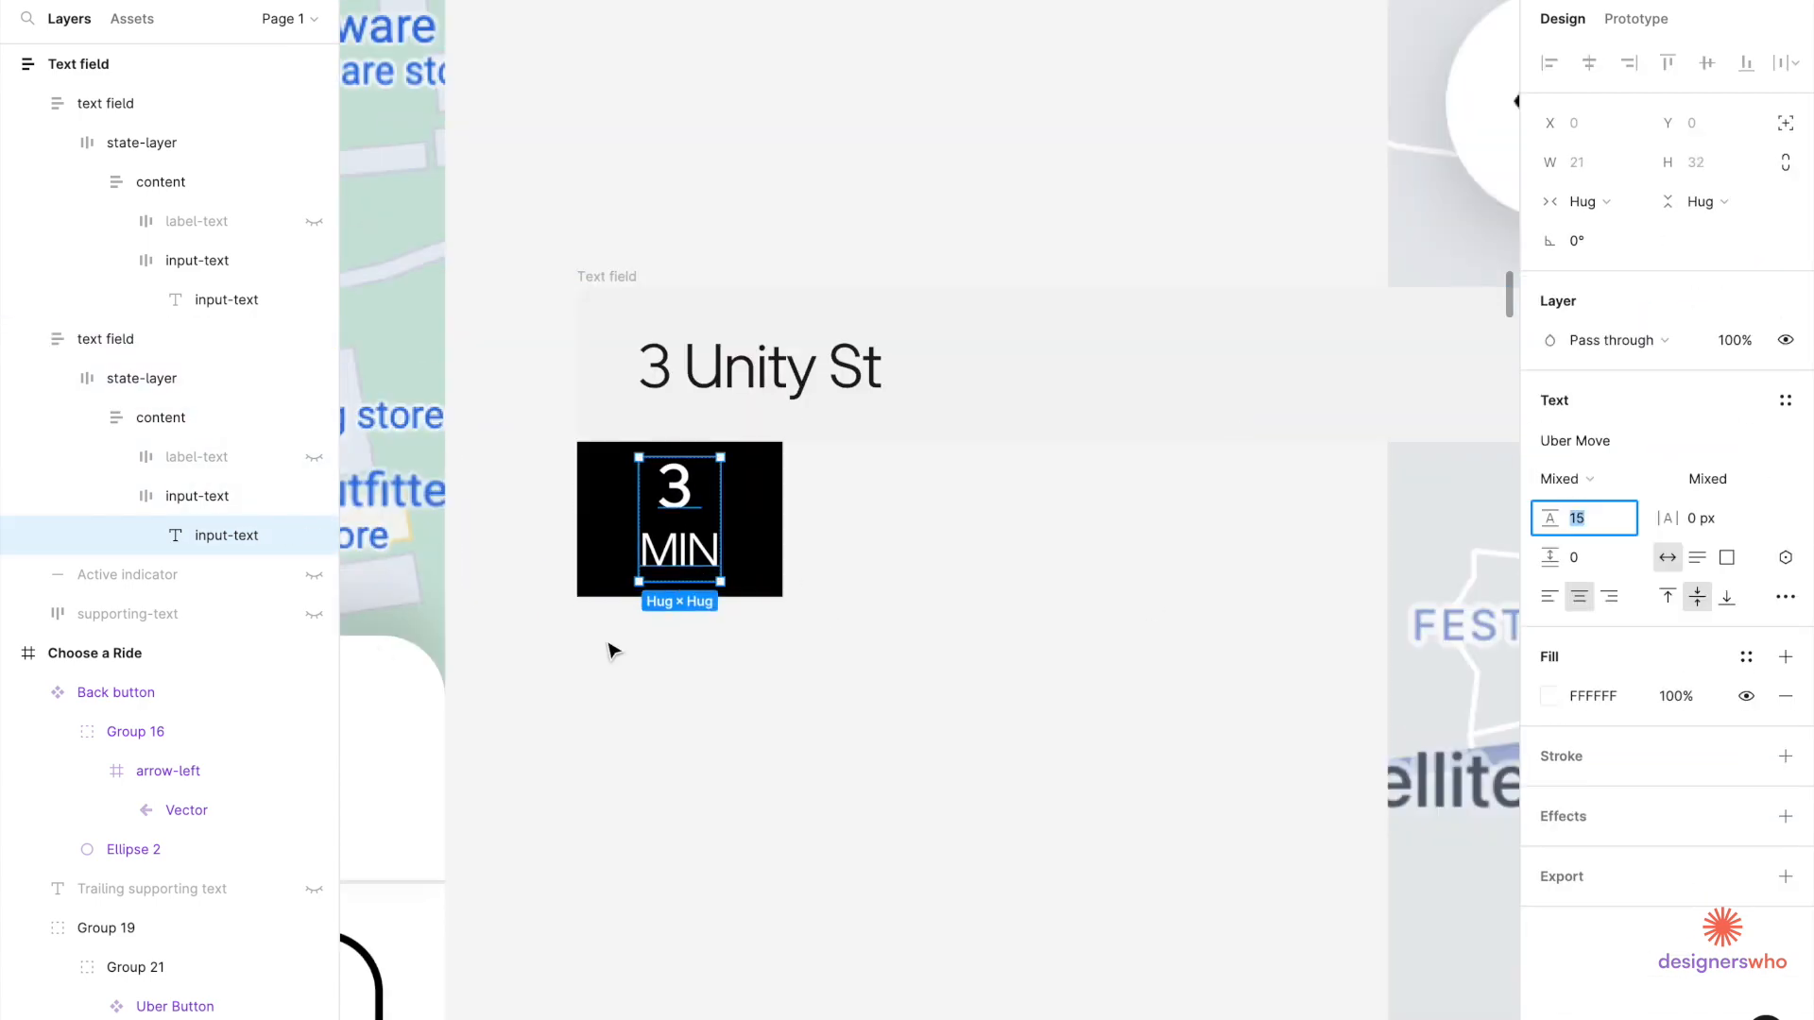
{"action": "left_click", "coordinate": [605, 558]}
{"action": "left_click", "coordinate": [1578, 200]}
{"action": "type", "text": "48"}
{"action": "scroll", "coordinate": [797, 632], "scroll_direction": "down", "scroll_amount": 4}
{"action": "scroll", "coordinate": [743, 556], "scroll_direction": "up", "scroll_amount": 6}
Remove the content's left padding and widen the content layer to 48.
{"action": "double_click", "coordinate": [742, 557]}
{"action": "left_click", "coordinate": [1692, 445]}
{"action": "double_click", "coordinate": [591, 598]}
{"action": "left_click_drag", "start_coordinate": [591, 598], "coordinate": [540, 593]}
{"action": "double_click", "coordinate": [647, 614]}
{"action": "left_click_drag", "start_coordinate": [757, 648], "coordinate": [847, 648]}
{"action": "key", "text": "super+x"}
{"action": "scroll", "coordinate": [666, 411], "scroll_direction": "down", "scroll_amount": 3}
{"action": "key", "text": "super+v"}
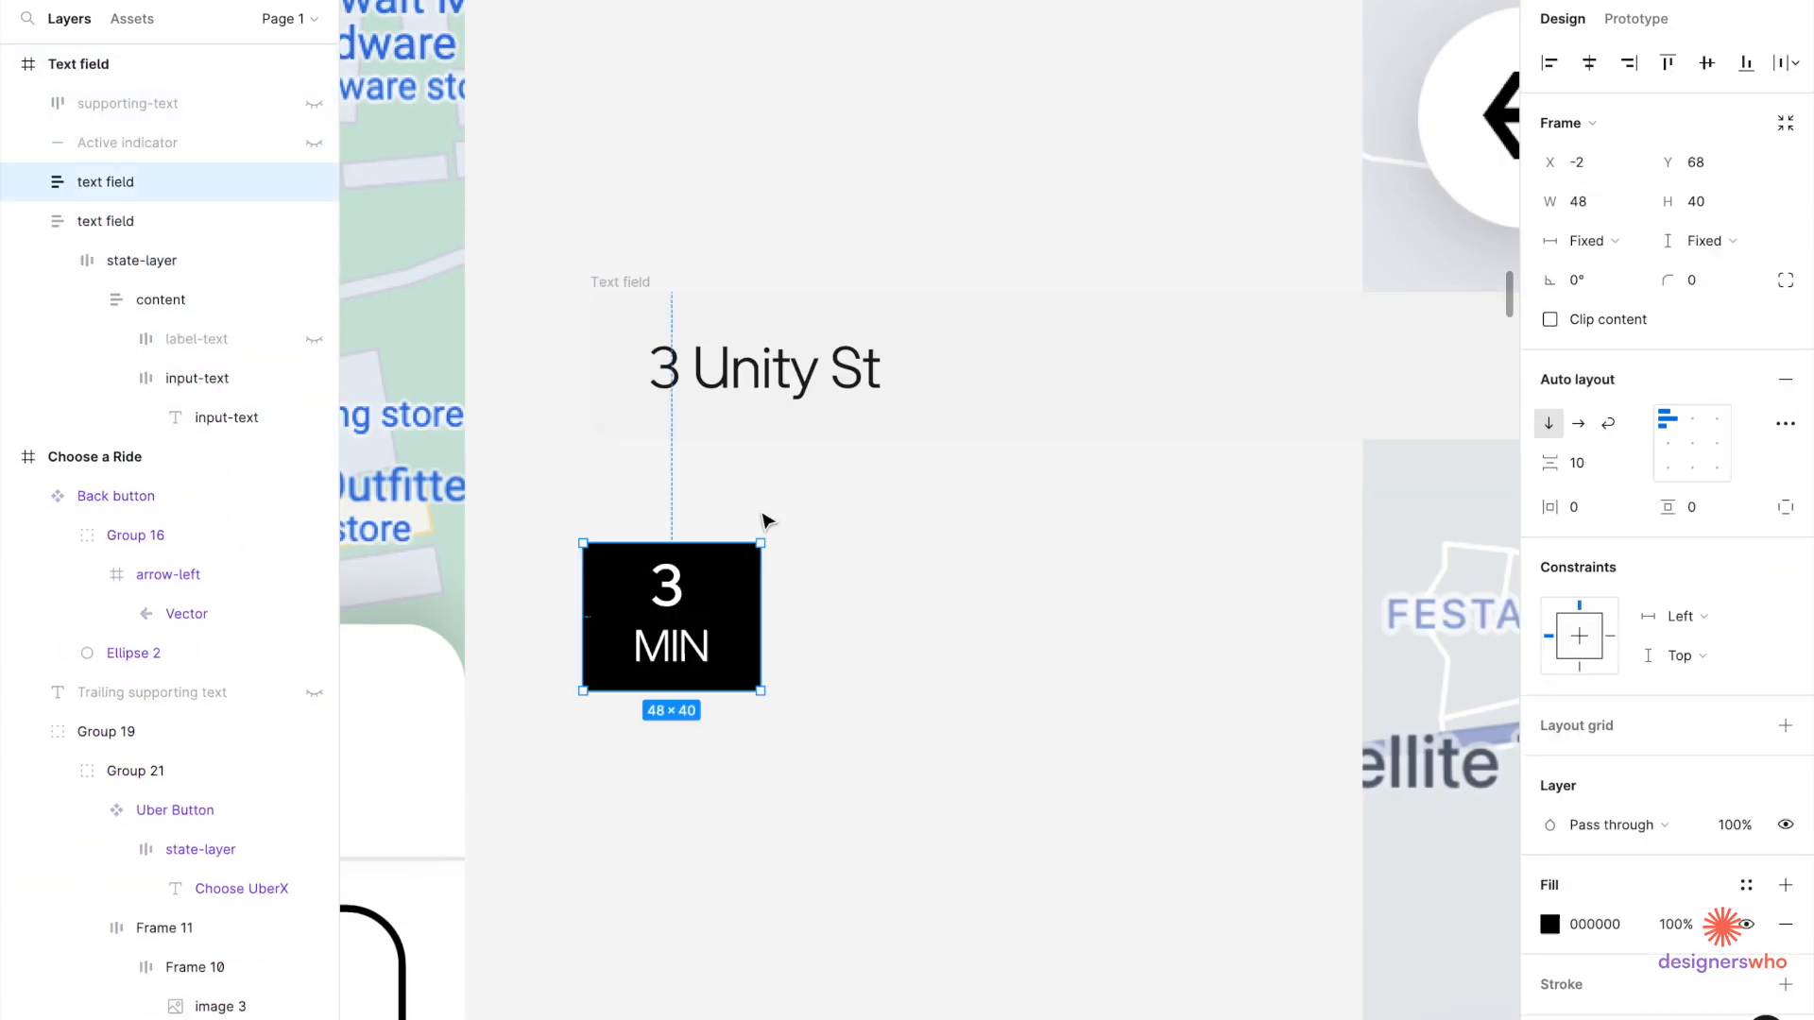
{"action": "left_click", "coordinate": [767, 415]}
{"action": "key", "text": "super+shift+g"}
{"action": "key", "text": "super+v"}
{"action": "left_click", "coordinate": [478, 497]}
{"action": "left_click_drag", "start_coordinate": [498, 615], "coordinate": [491, 458]}
Give the Text field frame a white fill, align the 3 MIN box, and narrow the address content to 76.
{"action": "scroll", "coordinate": [494, 467], "scroll_direction": "up", "scroll_amount": 5}
{"action": "left_click_drag", "start_coordinate": [623, 451], "coordinate": [637, 504]}
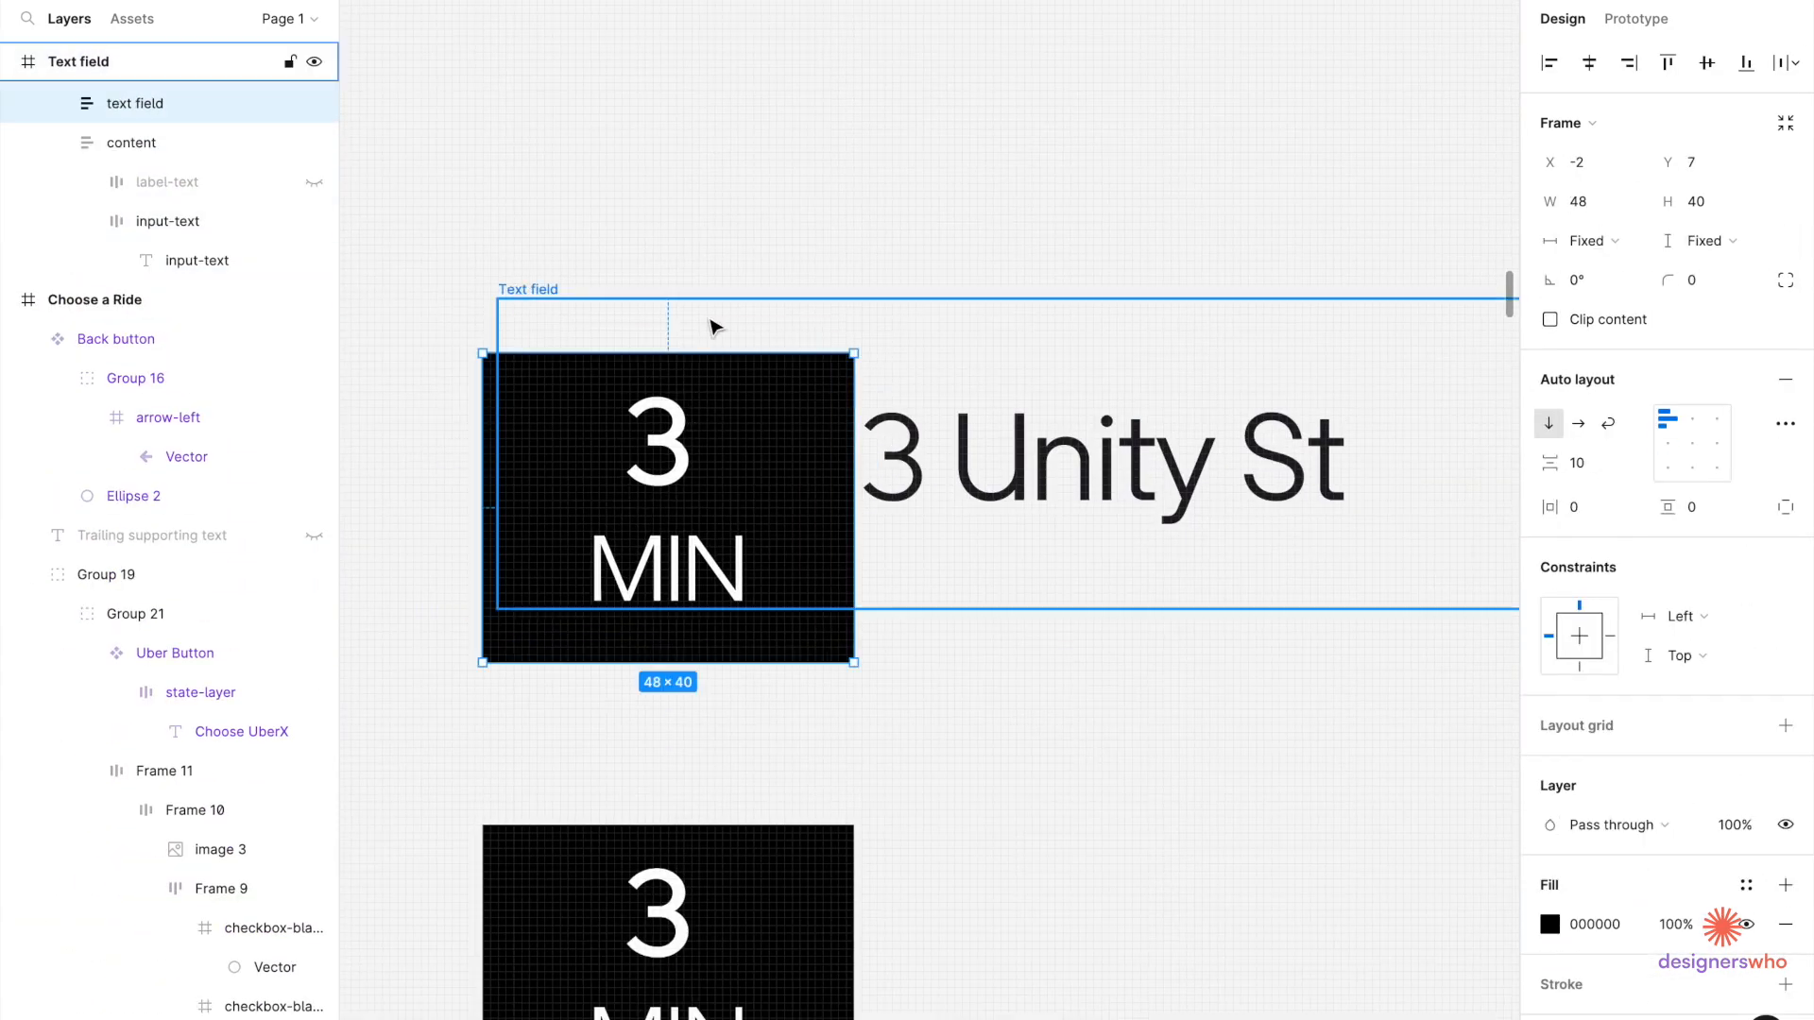
{"action": "scroll", "coordinate": [637, 504], "scroll_direction": "up", "scroll_amount": 4}
{"action": "left_click", "coordinate": [652, 260]}
{"action": "left_click", "coordinate": [1785, 599]}
{"action": "scroll", "coordinate": [651, 378], "scroll_direction": "down", "scroll_amount": 6}
{"action": "left_click_drag", "start_coordinate": [615, 652], "coordinate": [623, 623]}
{"action": "left_click_drag", "start_coordinate": [761, 614], "coordinate": [797, 620]}
{"action": "scroll", "coordinate": [797, 619], "scroll_direction": "down", "scroll_amount": 6}
{"action": "left_click_drag", "start_coordinate": [1077, 646], "coordinate": [912, 647]}
{"action": "scroll", "coordinate": [676, 661], "scroll_direction": "down", "scroll_amount": 5}
Add a chevron-right icon in a horizontal layout and delete the spare 3 MIN box.
{"action": "key", "text": "super+v"}
{"action": "scroll", "coordinate": [831, 624], "scroll_direction": "up", "scroll_amount": 8}
{"action": "left_click", "coordinate": [1028, 635]}
{"action": "left_click", "coordinate": [1578, 423]}
{"action": "scroll", "coordinate": [985, 615], "scroll_direction": "down", "scroll_amount": 3}
{"action": "double_click", "coordinate": [984, 604]}
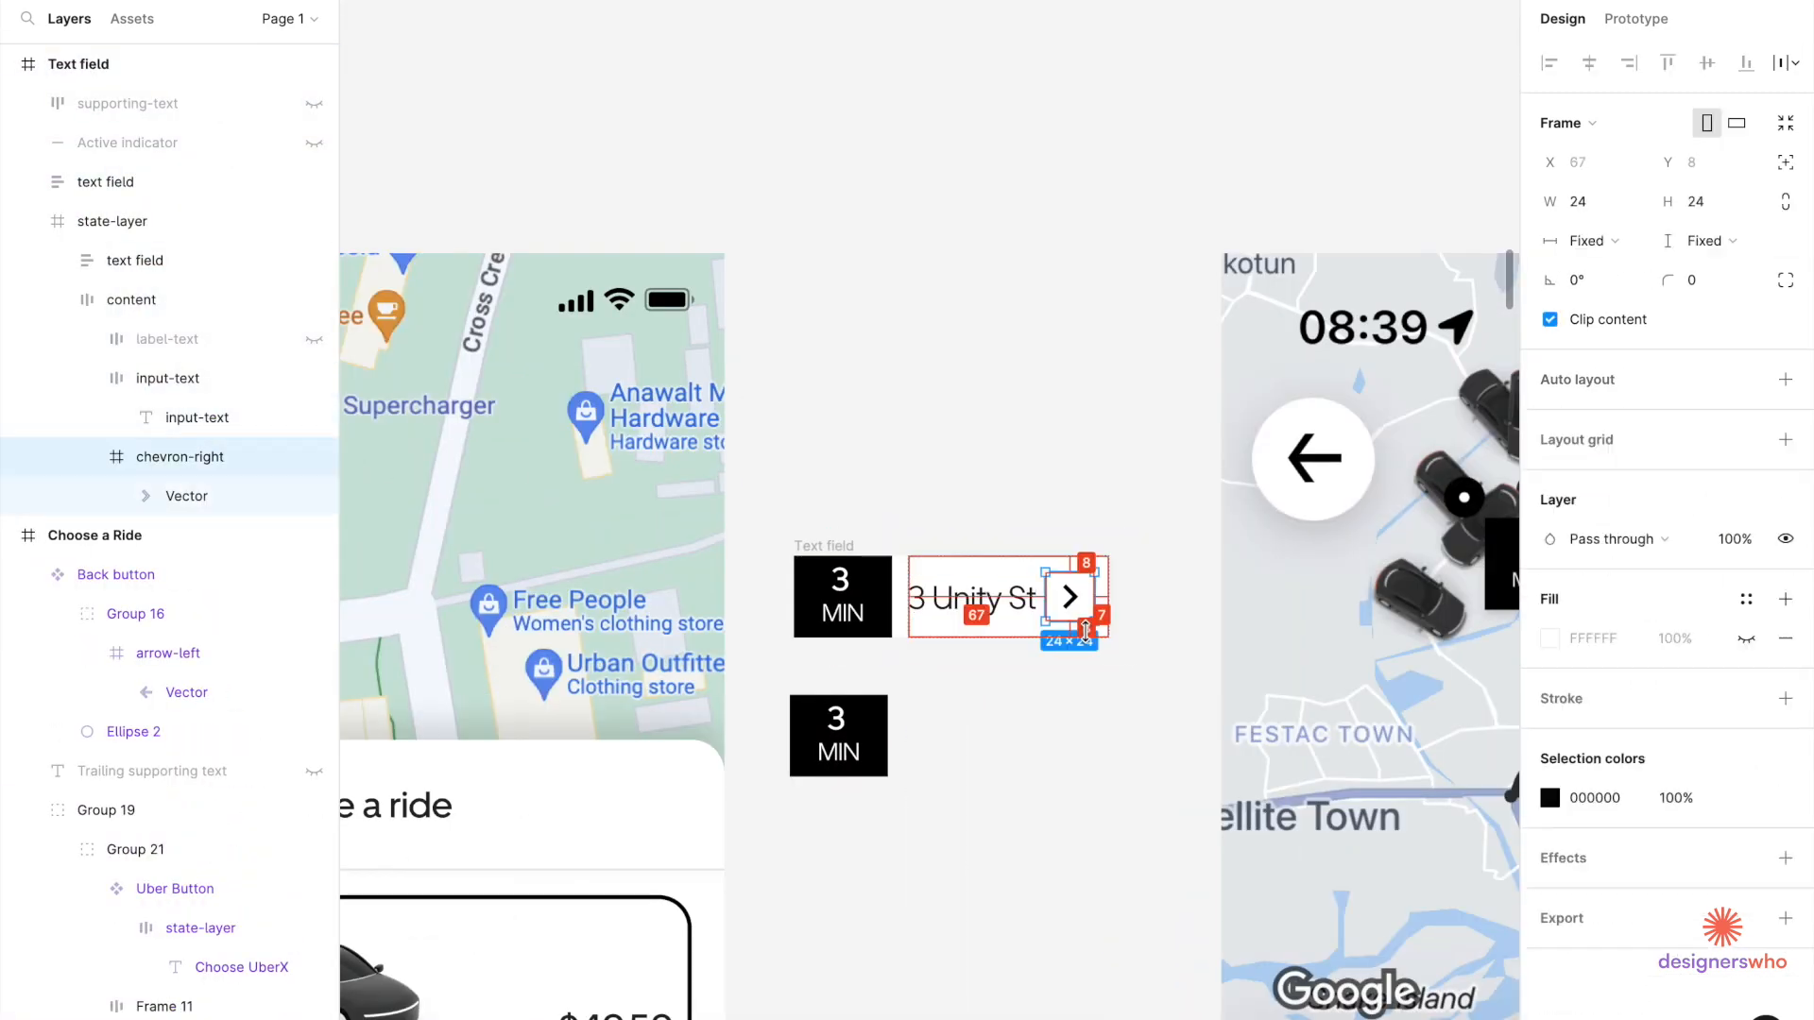
{"action": "left_click", "coordinate": [812, 578]}
{"action": "key", "text": "Delete"}
Rename the frame 'time tag' and make it a component.
{"action": "double_click", "coordinate": [605, 384]}
{"action": "type", "text": "time tag"}
{"action": "right_click", "coordinate": [614, 425]}
{"action": "left_click", "coordinate": [708, 775]}
Duplicate the tag below and change its text to a heavier 'Barbie's House'.
{"action": "left_click_drag", "start_coordinate": [639, 518], "coordinate": [528, 654]}
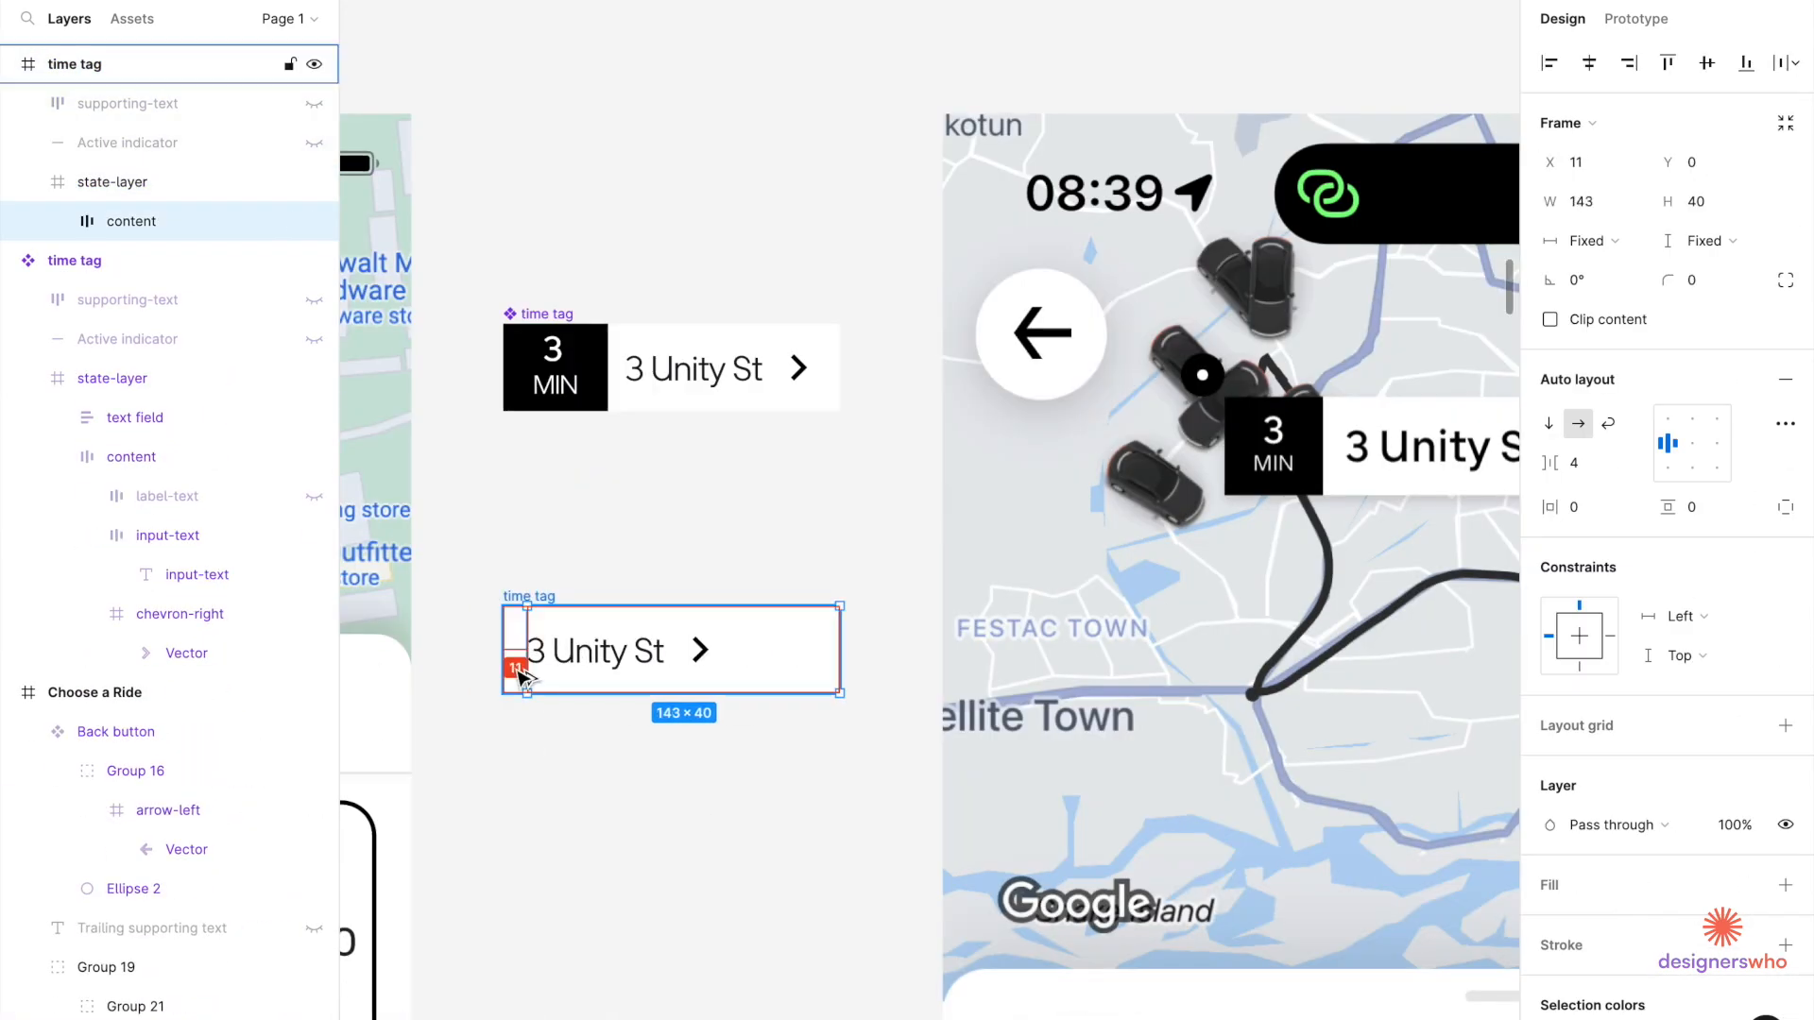
{"action": "scroll", "coordinate": [528, 654], "scroll_direction": "up", "scroll_amount": 6}
{"action": "left_click_drag", "start_coordinate": [565, 725], "coordinate": [542, 724]}
{"action": "scroll", "coordinate": [542, 724], "scroll_direction": "down", "scroll_amount": 10}
{"action": "double_click", "coordinate": [1036, 467]}
{"action": "type", "text": "Barbie’s House"}
{"action": "left_click", "coordinate": [1004, 510]}
{"action": "scroll", "coordinate": [1004, 510], "scroll_direction": "up", "scroll_amount": 4}
{"action": "left_click", "coordinate": [806, 523], "text": "super"}
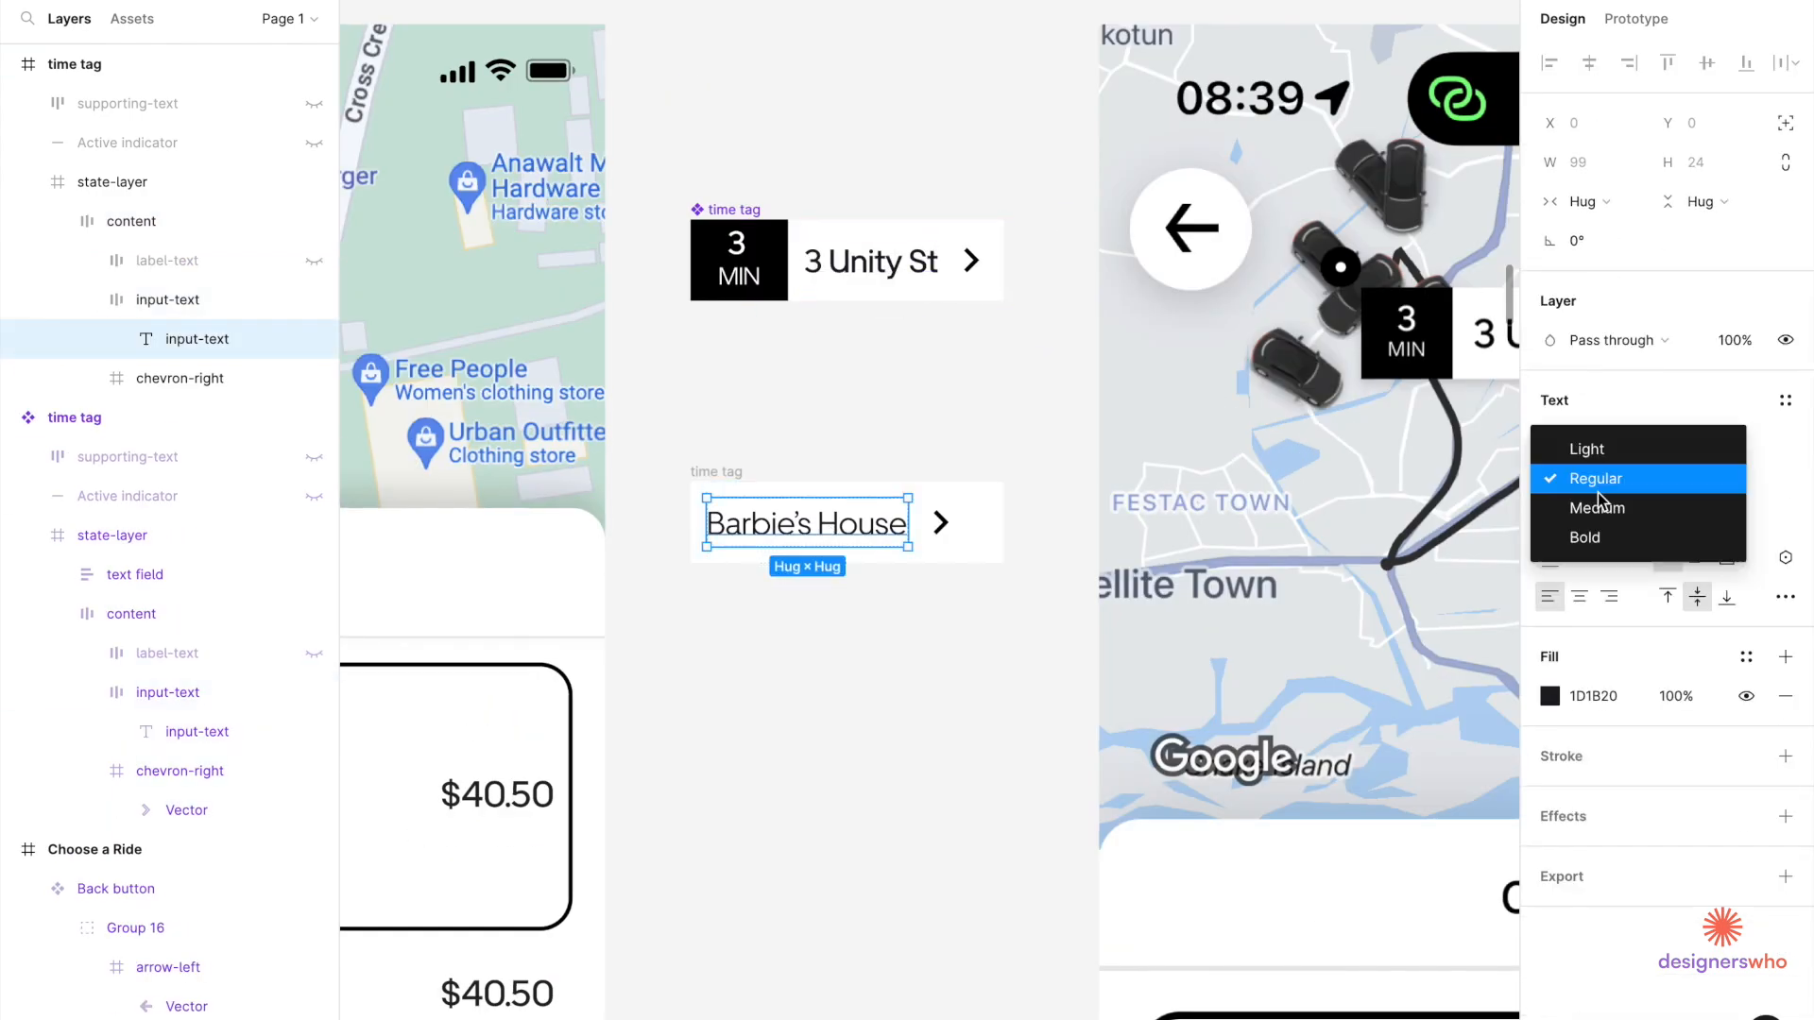
{"action": "left_click", "coordinate": [1597, 480]}
{"action": "left_click", "coordinate": [1596, 511]}
{"action": "scroll", "coordinate": [940, 522], "scroll_direction": "up", "scroll_amount": 5}
Make the Barbie's House tag a component named 'address tag'.
{"action": "left_click", "coordinate": [960, 162], "text": "super"}
{"action": "left_click", "coordinate": [737, 142], "text": "super"}
{"action": "scroll", "coordinate": [785, 174], "scroll_direction": "down", "scroll_amount": 10}
{"action": "left_click", "coordinate": [841, 438]}
{"action": "key", "text": "super+alt+k"}
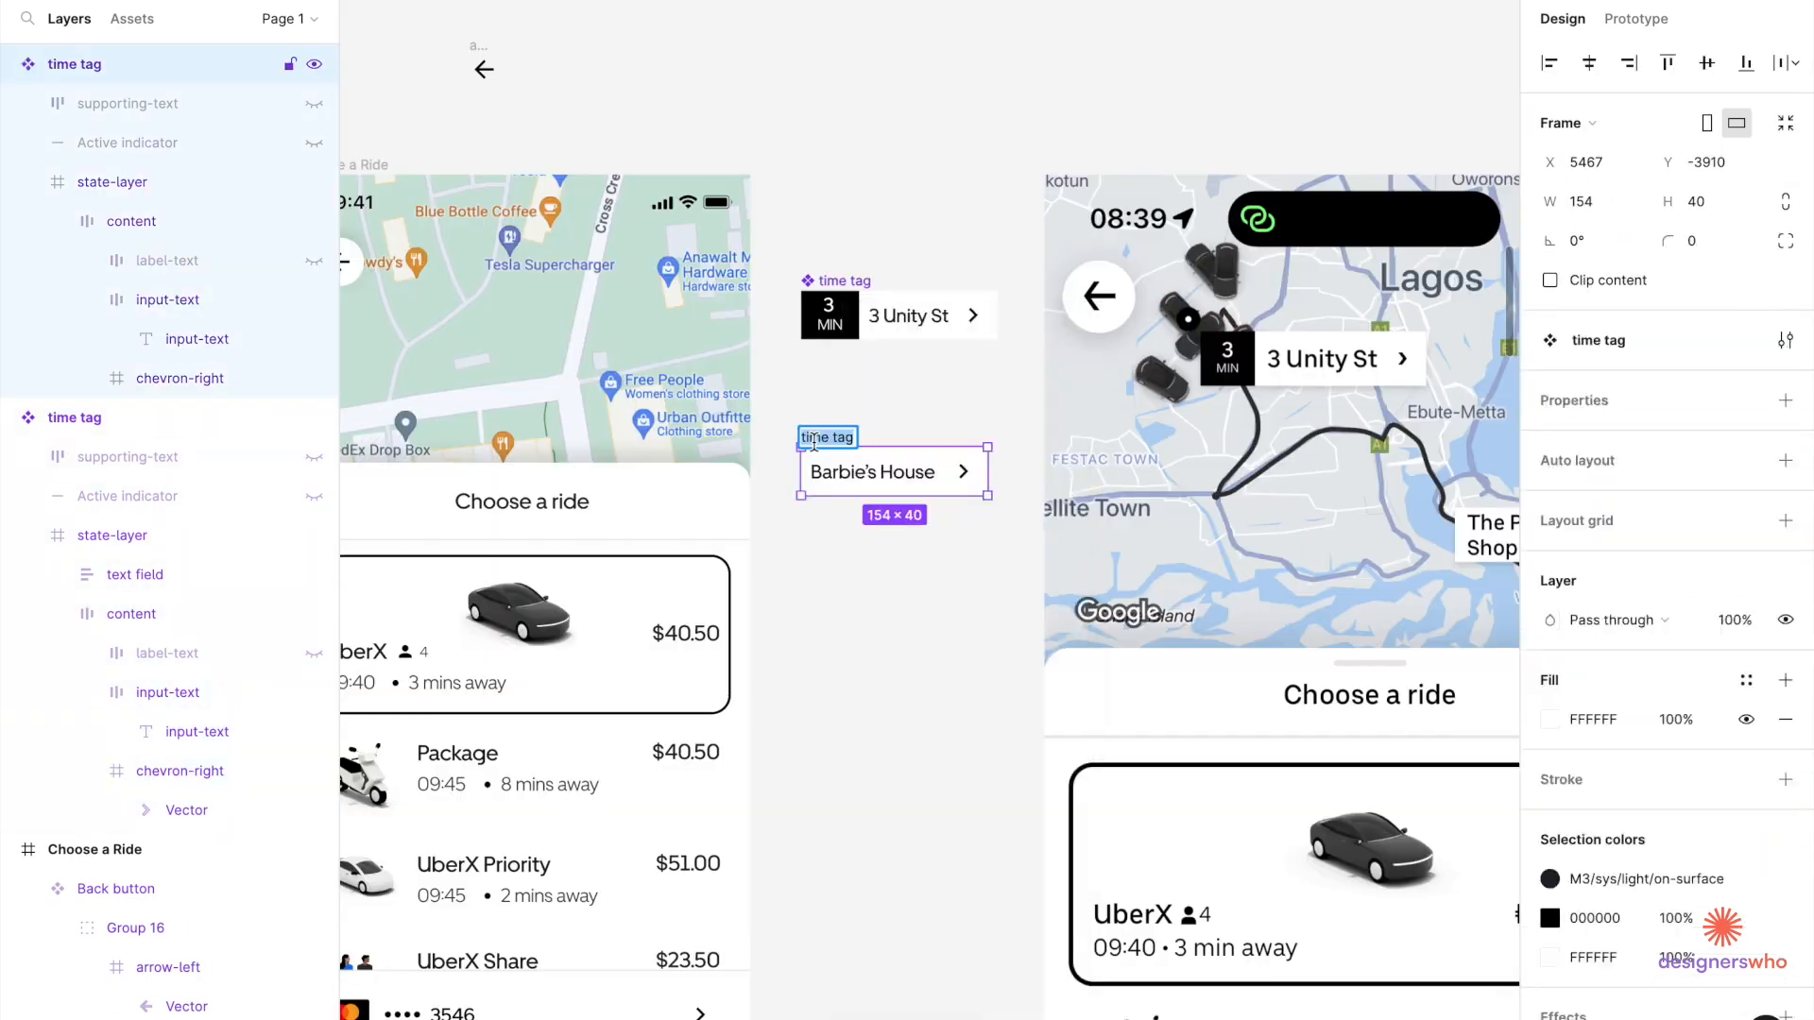
{"action": "double_click", "coordinate": [841, 439]}
{"action": "type", "text": "address tag"}
{"action": "scroll", "coordinate": [740, 620], "scroll_direction": "down", "scroll_amount": 4}
{"action": "left_click", "coordinate": [740, 619]}
Place the time tag and address tag onto the phone map.
{"action": "left_click_drag", "start_coordinate": [900, 448], "coordinate": [612, 460]}
{"action": "scroll", "coordinate": [734, 515], "scroll_direction": "up", "scroll_amount": 8}
{"action": "left_click_drag", "start_coordinate": [906, 551], "coordinate": [756, 517]}
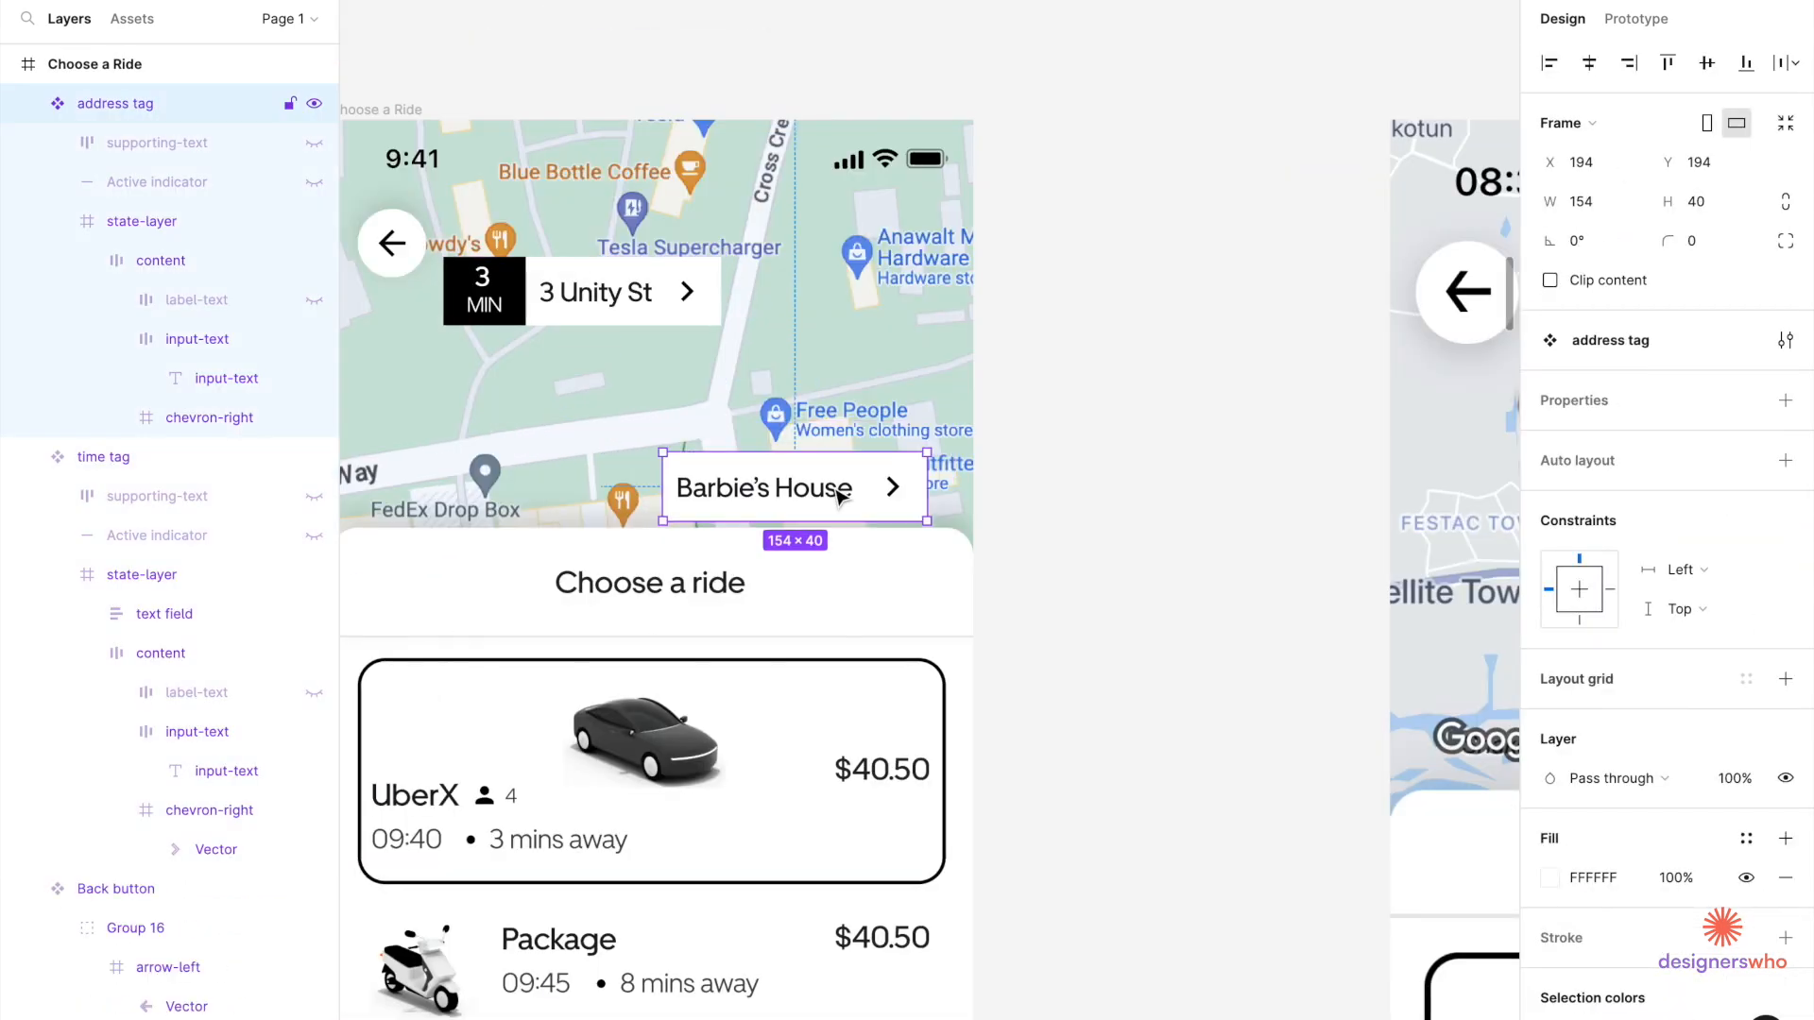
Rename the ride sheet group 'Choose a ride'.
{"action": "left_click", "coordinate": [672, 619]}
{"action": "double_click", "coordinate": [97, 583]}
{"action": "type", "text": "Choose a ride"}
Reorder the address tag in the Layers panel to sit next to Group 22 among the map layers.
{"action": "left_click", "coordinate": [793, 487]}
{"action": "left_click_drag", "start_coordinate": [115, 104], "coordinate": [115, 799]}
{"action": "scroll", "coordinate": [821, 554], "scroll_direction": "down", "scroll_amount": 5}
{"action": "left_click", "coordinate": [821, 555]}
{"action": "scroll", "coordinate": [86, 319], "scroll_direction": "up", "scroll_amount": 5}
{"action": "left_click", "coordinate": [87, 306]}
{"action": "left_click_drag", "start_coordinate": [141, 305], "coordinate": [142, 795]}
{"action": "left_click_drag", "start_coordinate": [141, 774], "coordinate": [161, 680]}
{"action": "mouse_move", "coordinate": [161, 774]}
{"action": "left_mouse_down"}
{"action": "mouse_move", "coordinate": [179, 719]}
{"action": "mouse_move", "coordinate": [170, 794]}
{"action": "left_mouse_up"}
{"action": "scroll", "coordinate": [189, 737], "scroll_direction": "down", "scroll_amount": 2}
Try moving the ride sheet up, then undo it and deselect.
{"action": "left_click", "coordinate": [843, 543]}
{"action": "left_click_drag", "start_coordinate": [847, 551], "coordinate": [847, 511]}
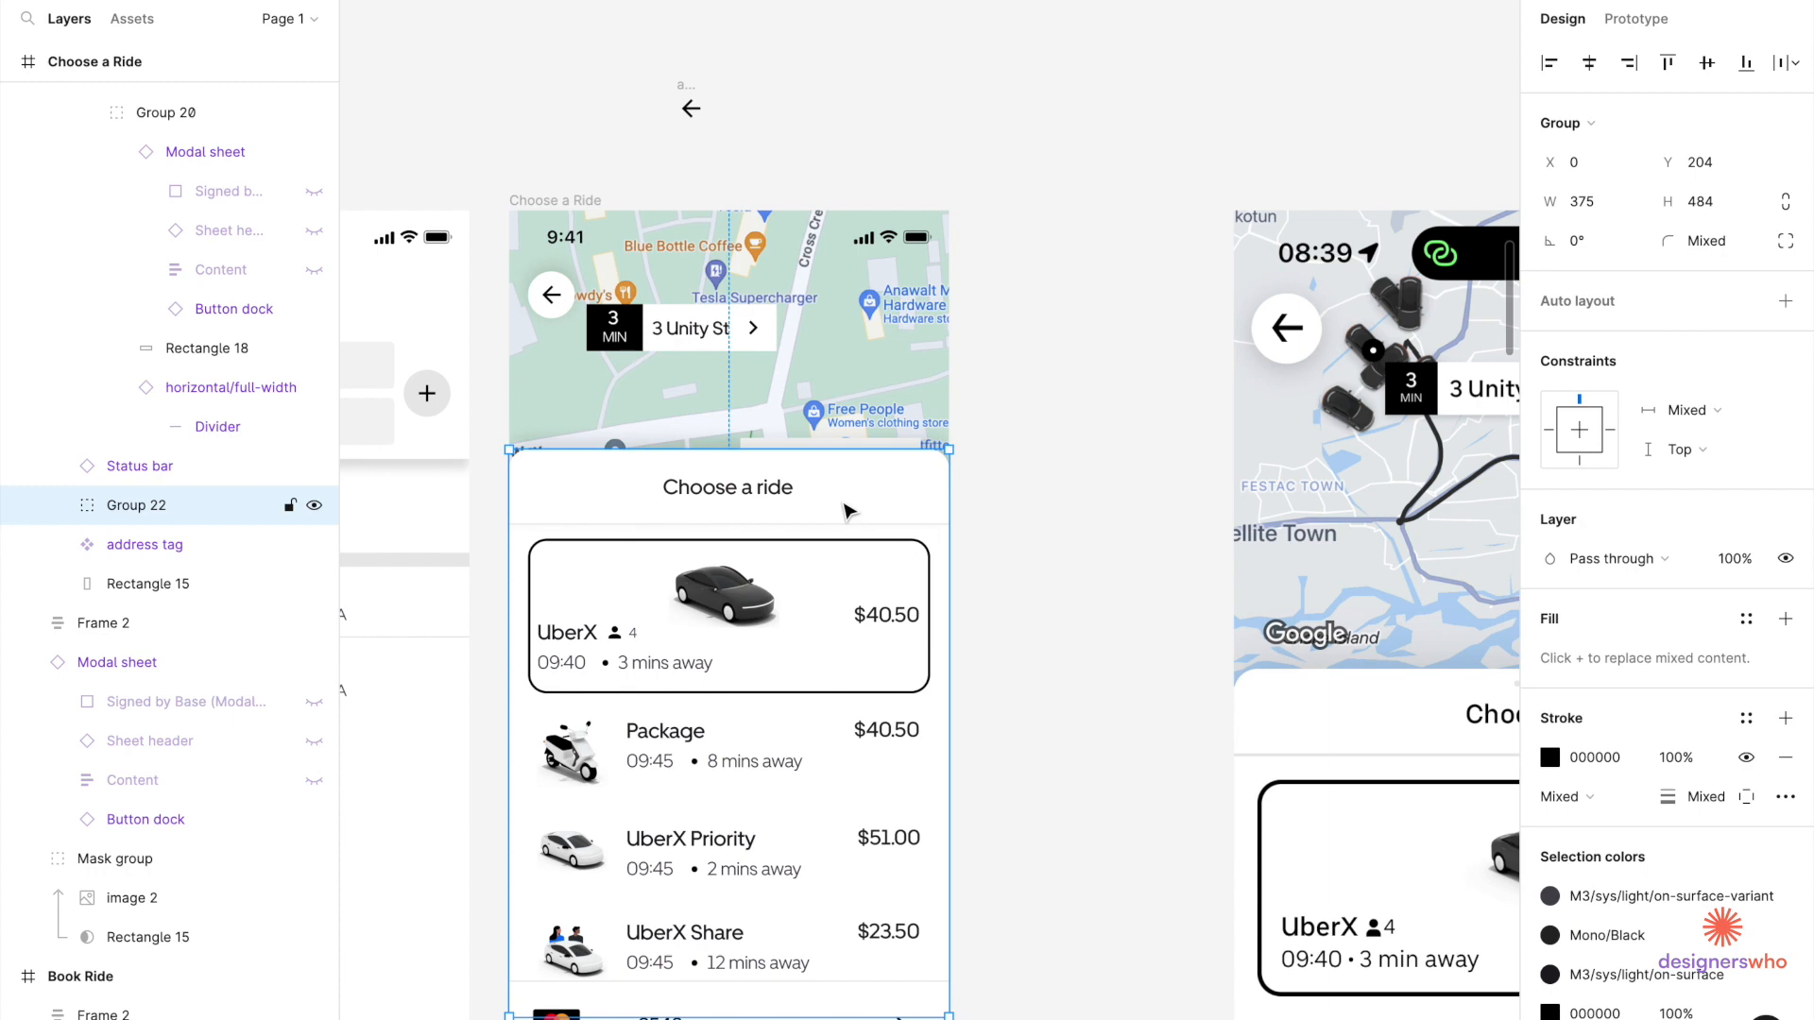
{"action": "key", "text": "ctrl+z"}
{"action": "left_click", "coordinate": [1087, 463]}
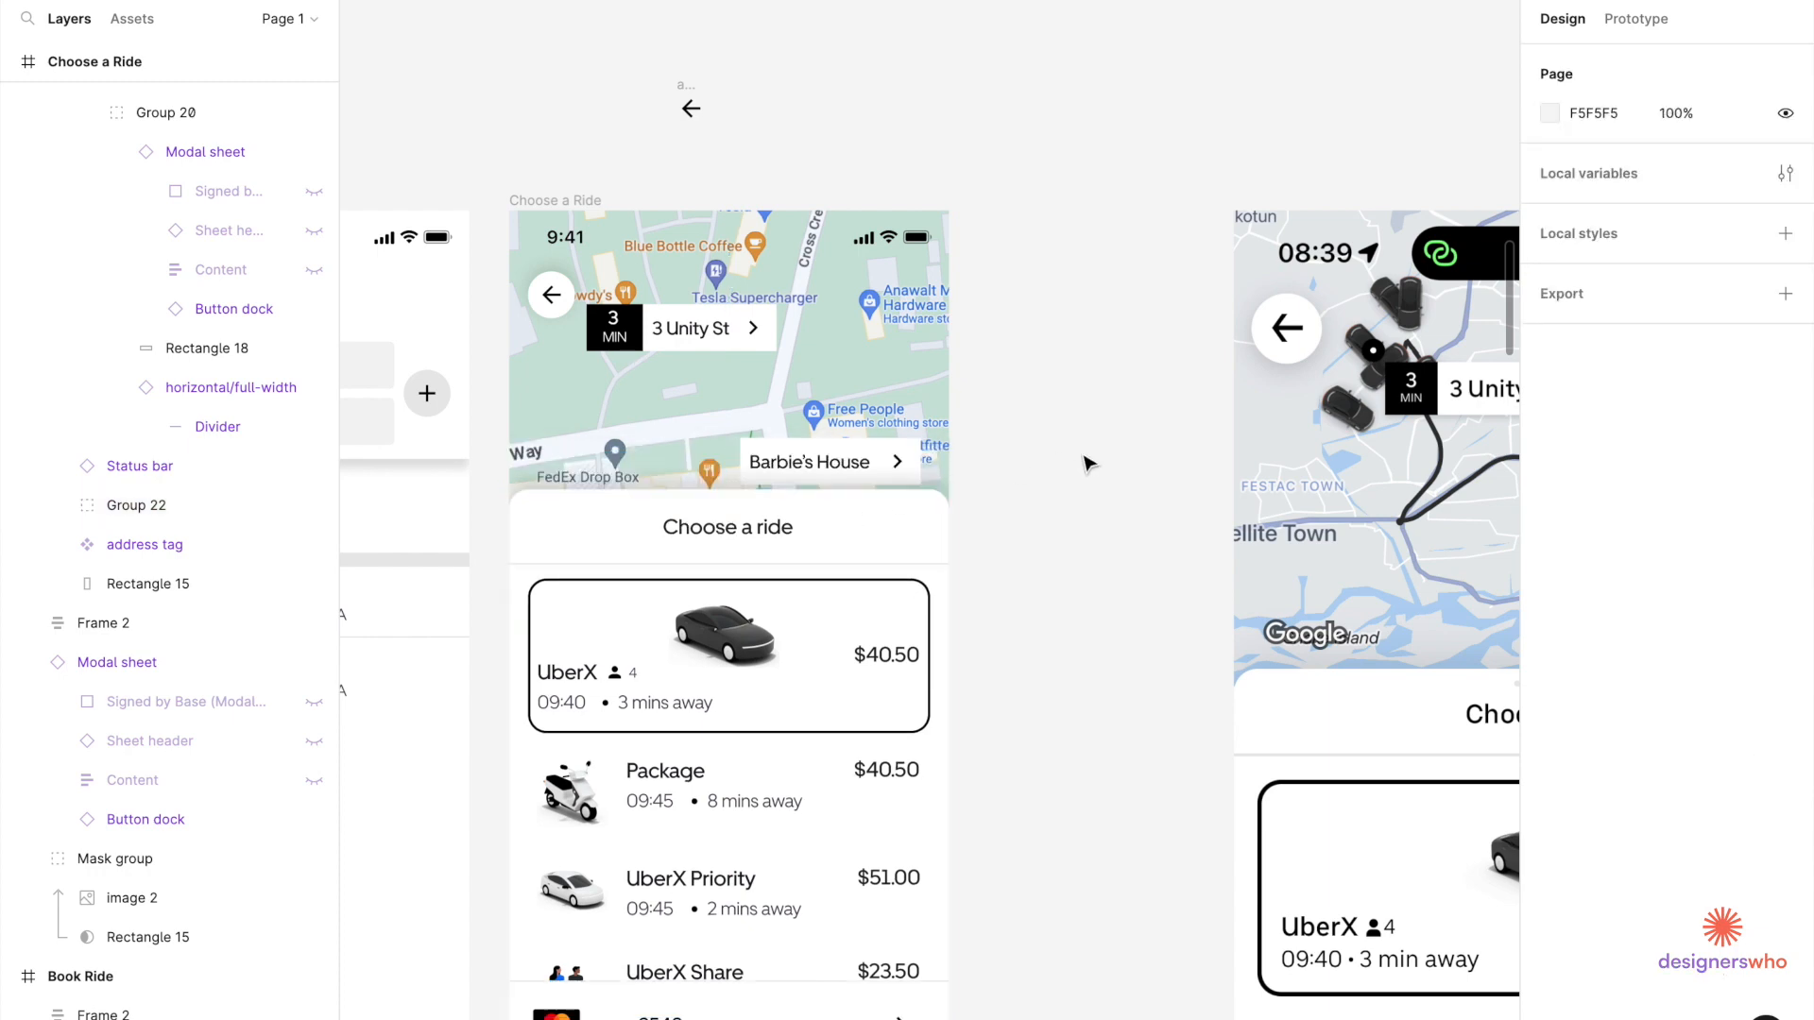
{"action": "scroll", "coordinate": [1086, 463], "scroll_direction": "down", "scroll_amount": 5}
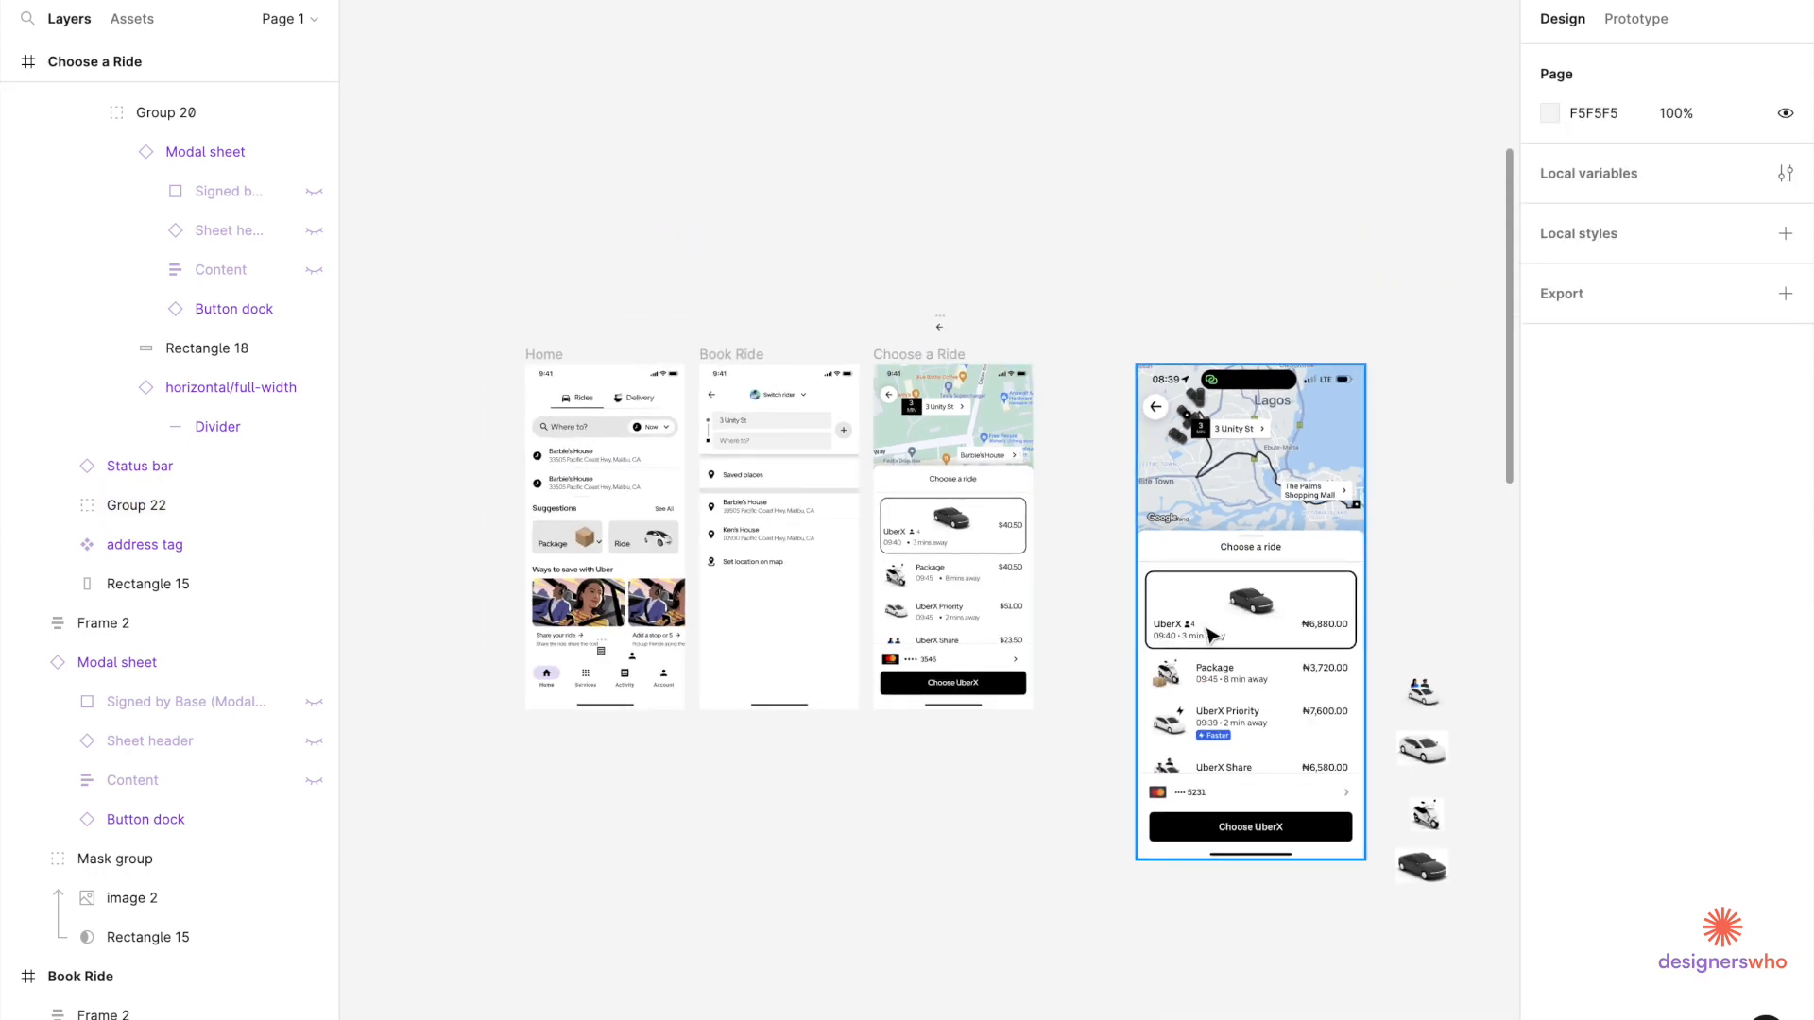
{"action": "scroll", "coordinate": [1212, 635], "scroll_direction": "right", "scroll_amount": 5}
{"action": "scroll", "coordinate": [1212, 635], "scroll_direction": "down", "scroll_amount": 1}
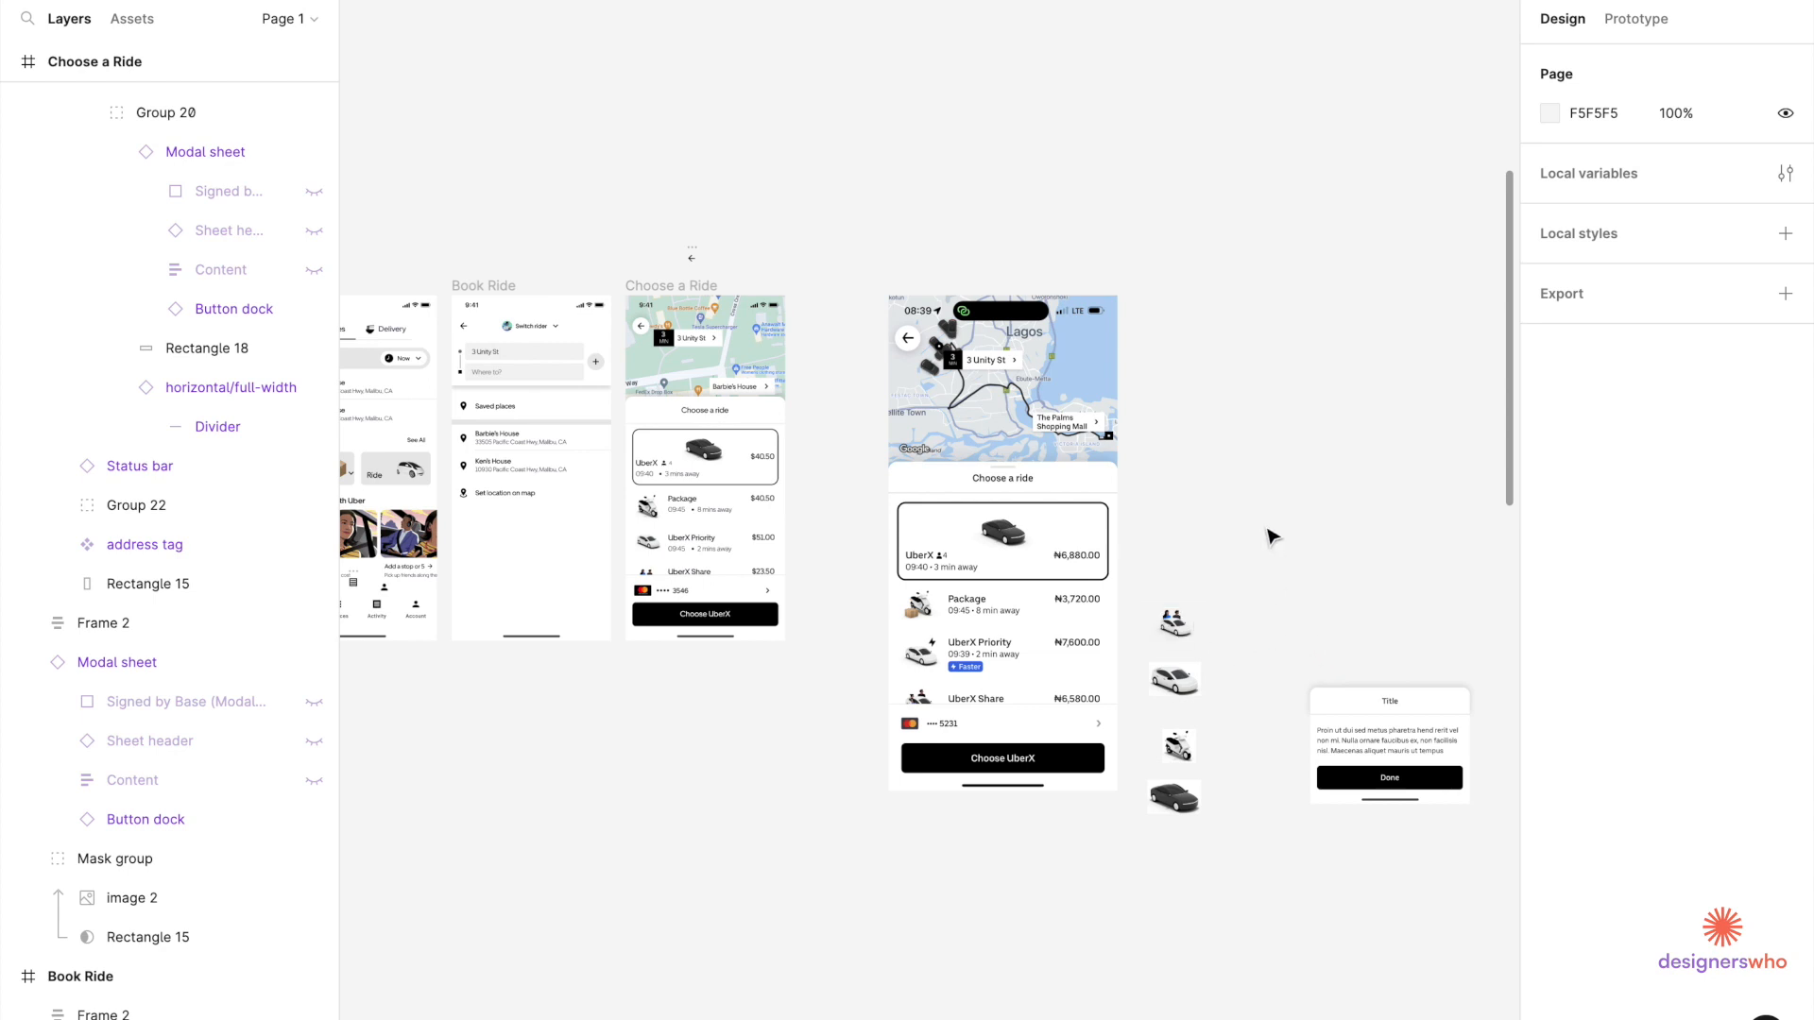
Delete the four leftover car images and the modal card.
{"action": "left_click_drag", "start_coordinate": [1169, 540], "coordinate": [1502, 938]}
{"action": "key", "text": "Delete"}
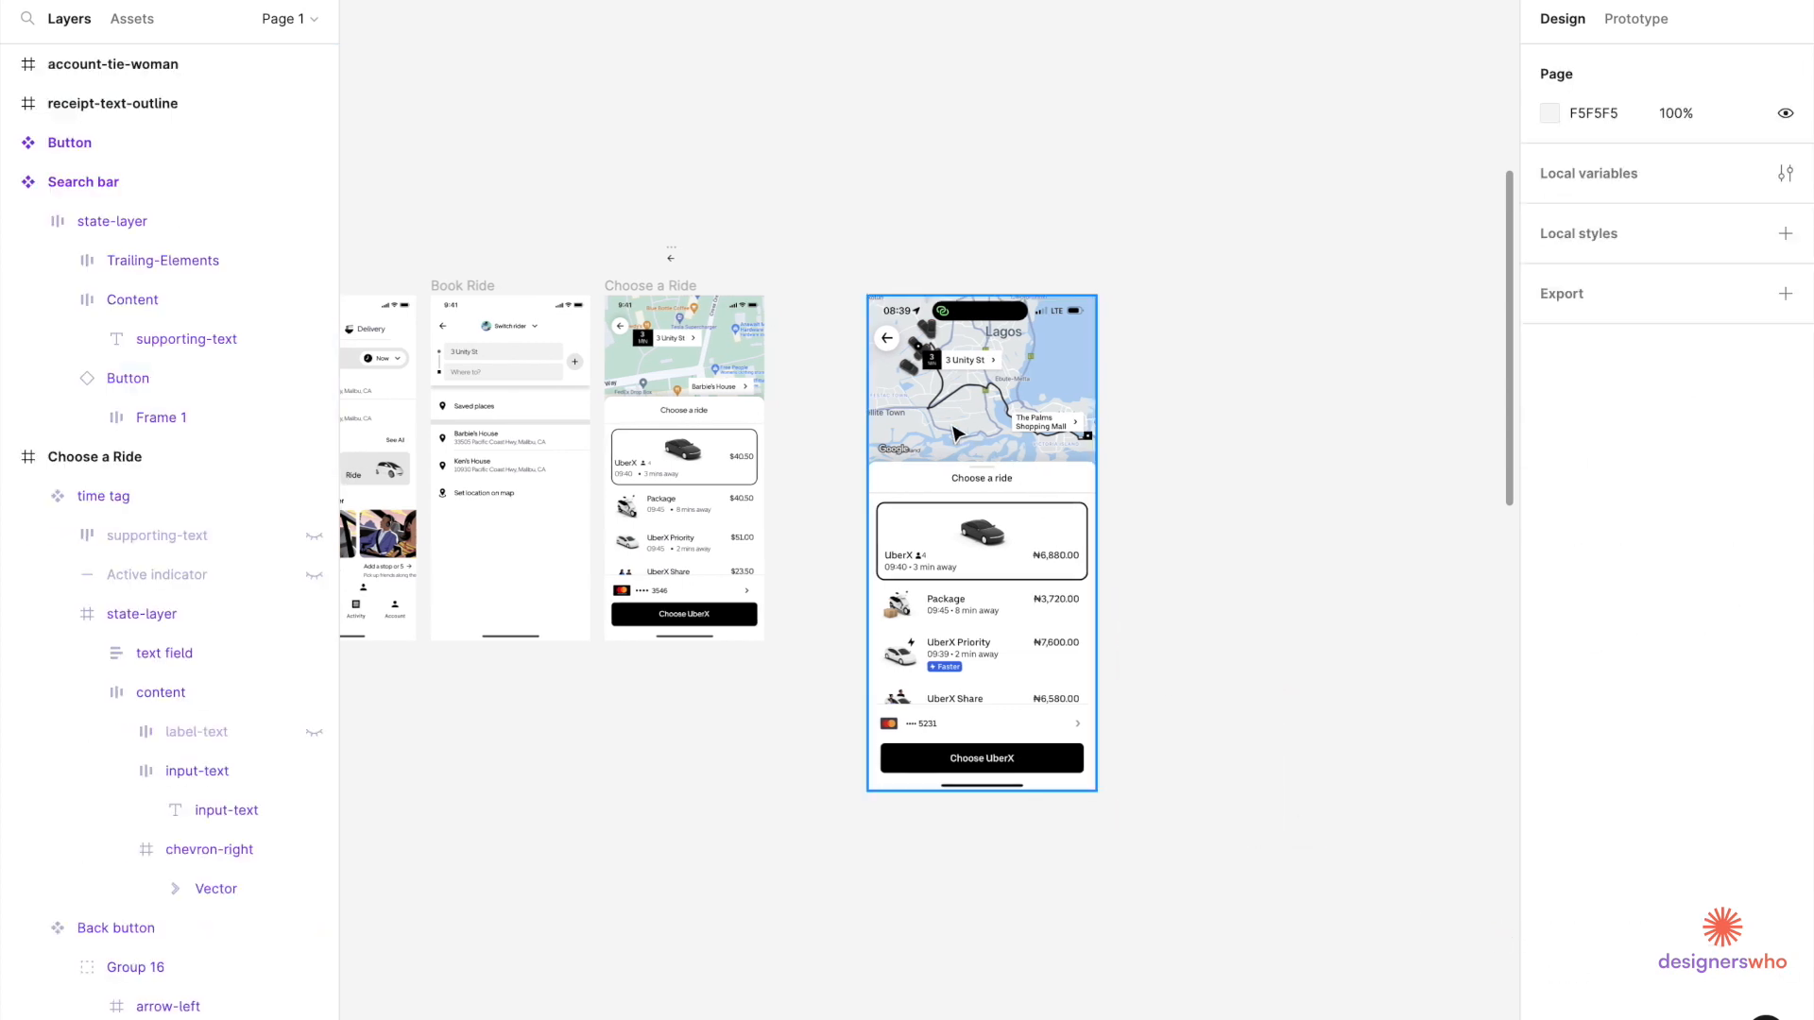
{"action": "scroll", "coordinate": [956, 432], "scroll_direction": "up", "scroll_amount": 5, "text": "ctrl"}
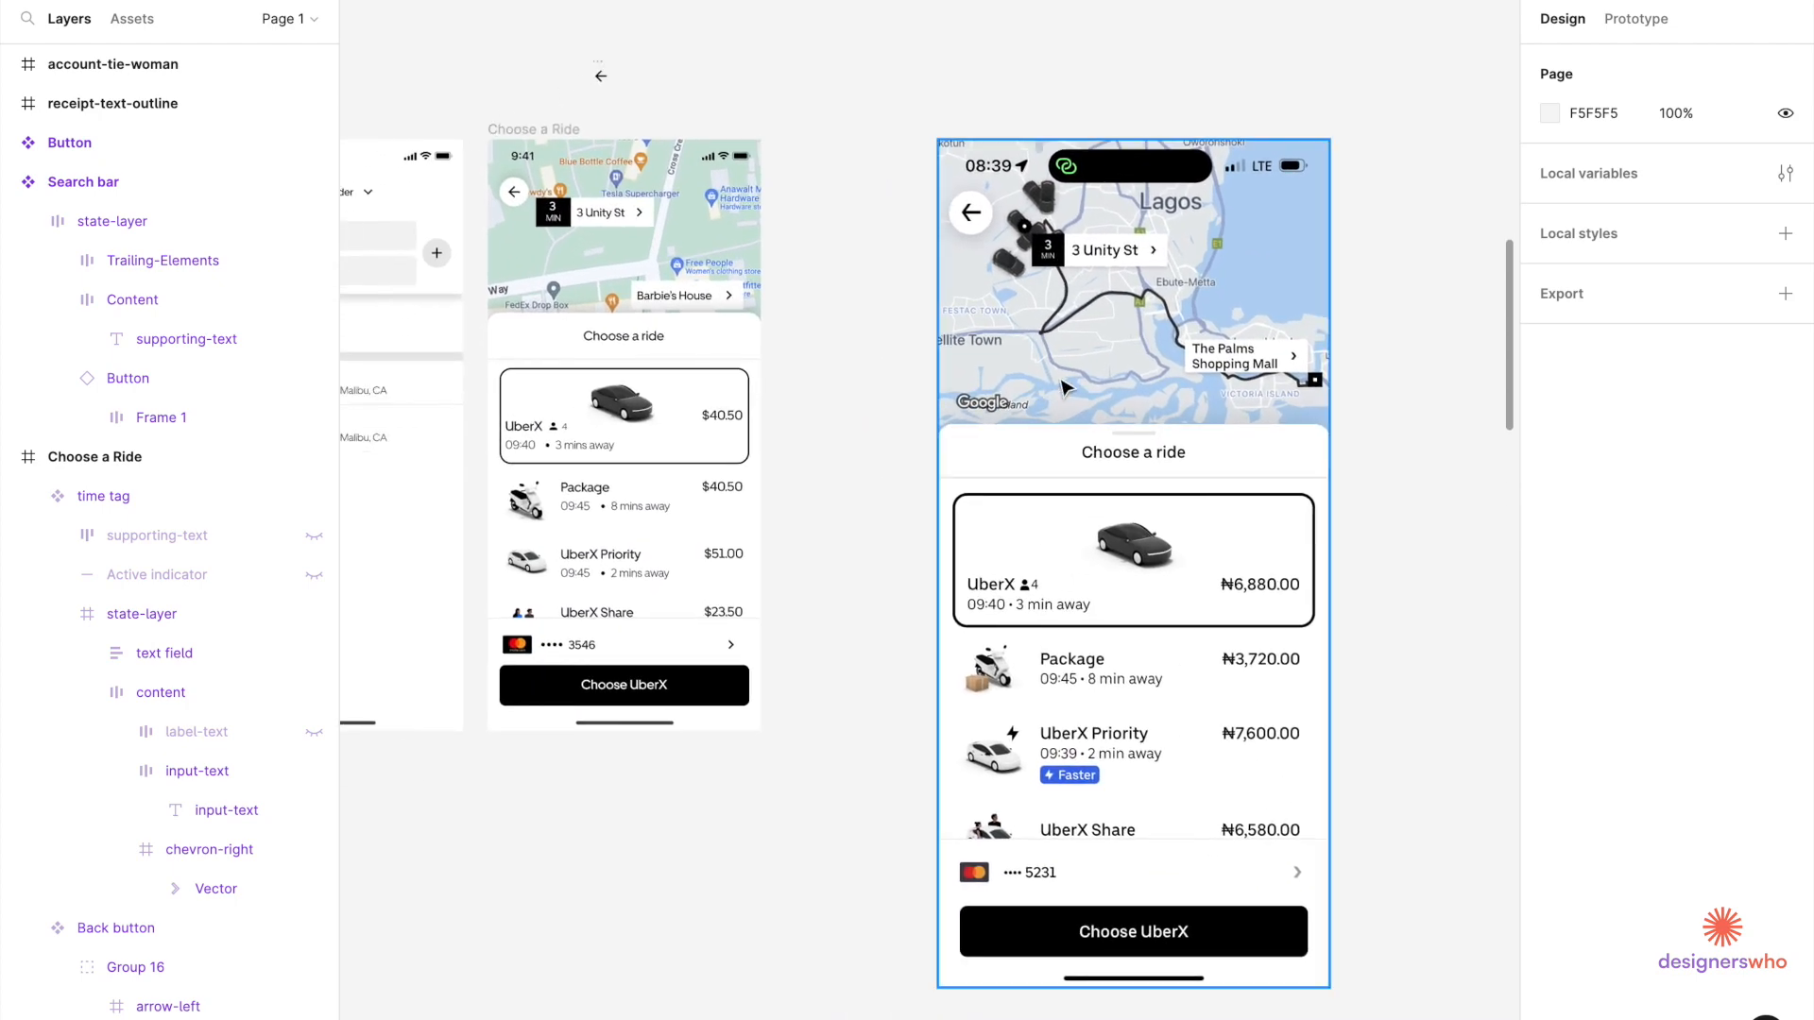
{"action": "left_click", "coordinate": [1054, 356]}
{"action": "scroll", "coordinate": [1091, 327], "scroll_direction": "up", "scroll_amount": 5}
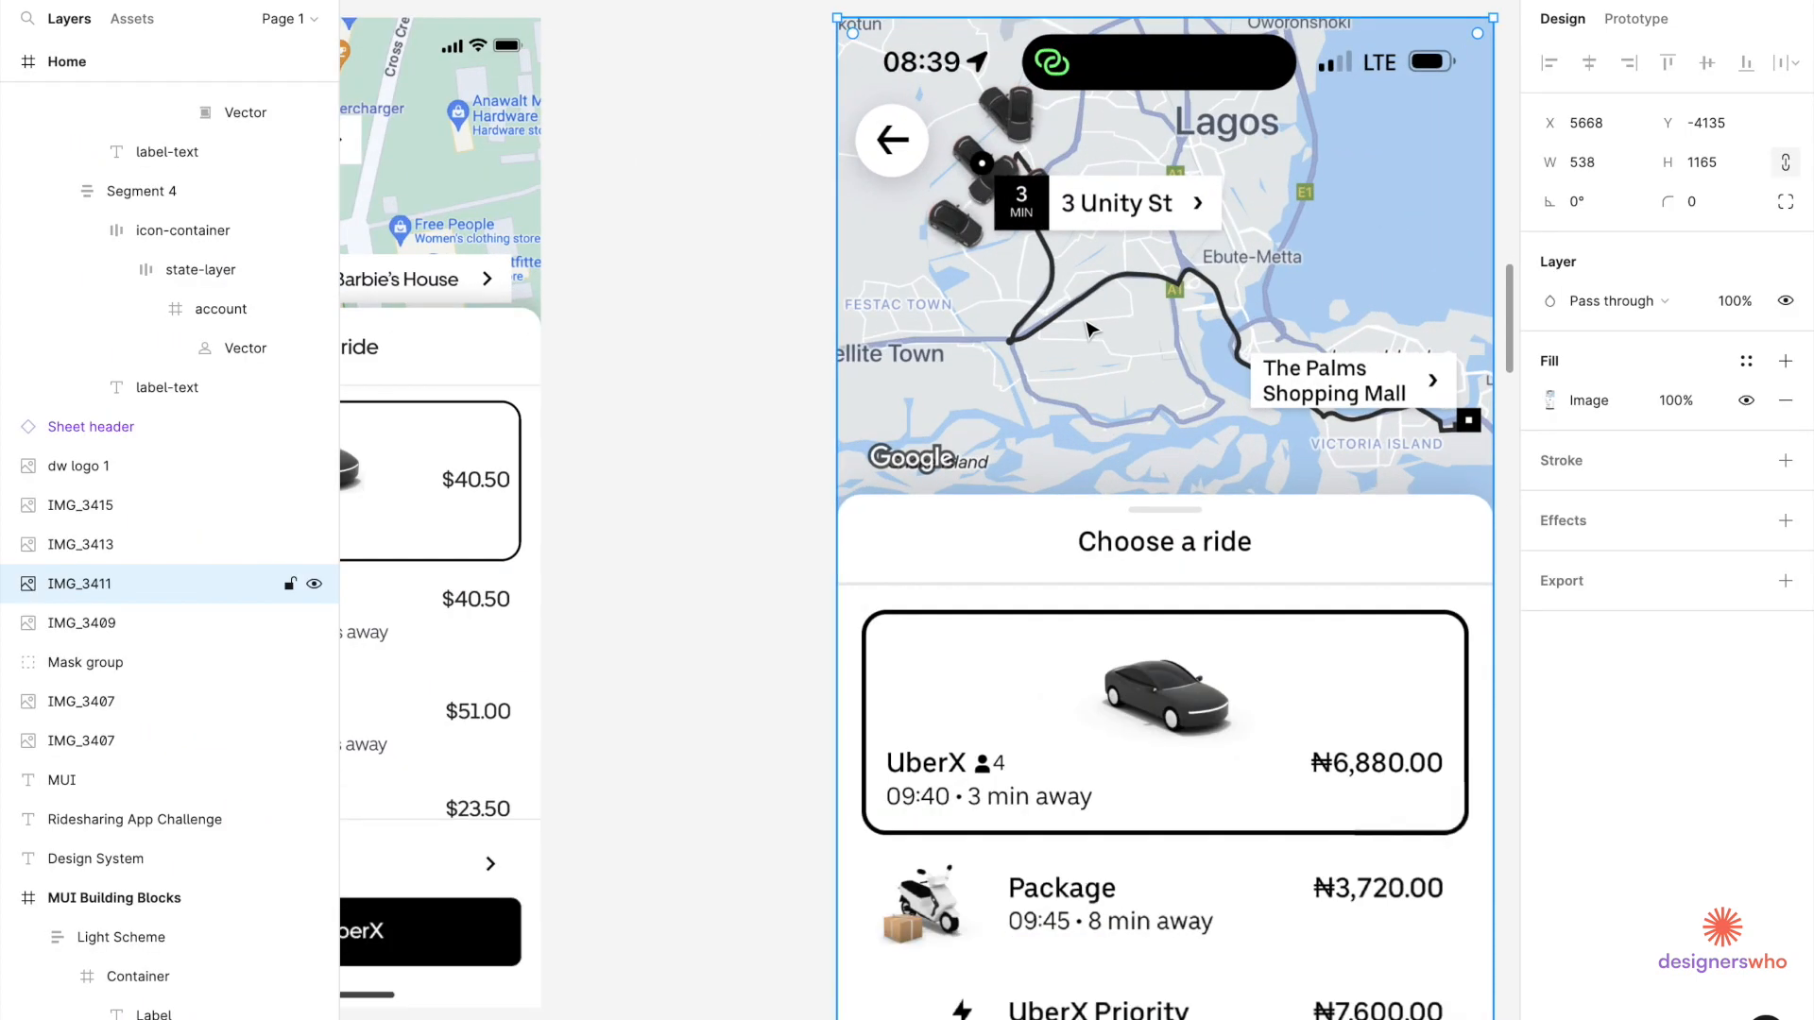
Delete the spare IMG_3411 screenshot and move the IMG_3413 map reference beside the ride screens.
{"action": "scroll", "coordinate": [952, 322], "scroll_direction": "down", "scroll_amount": 1}
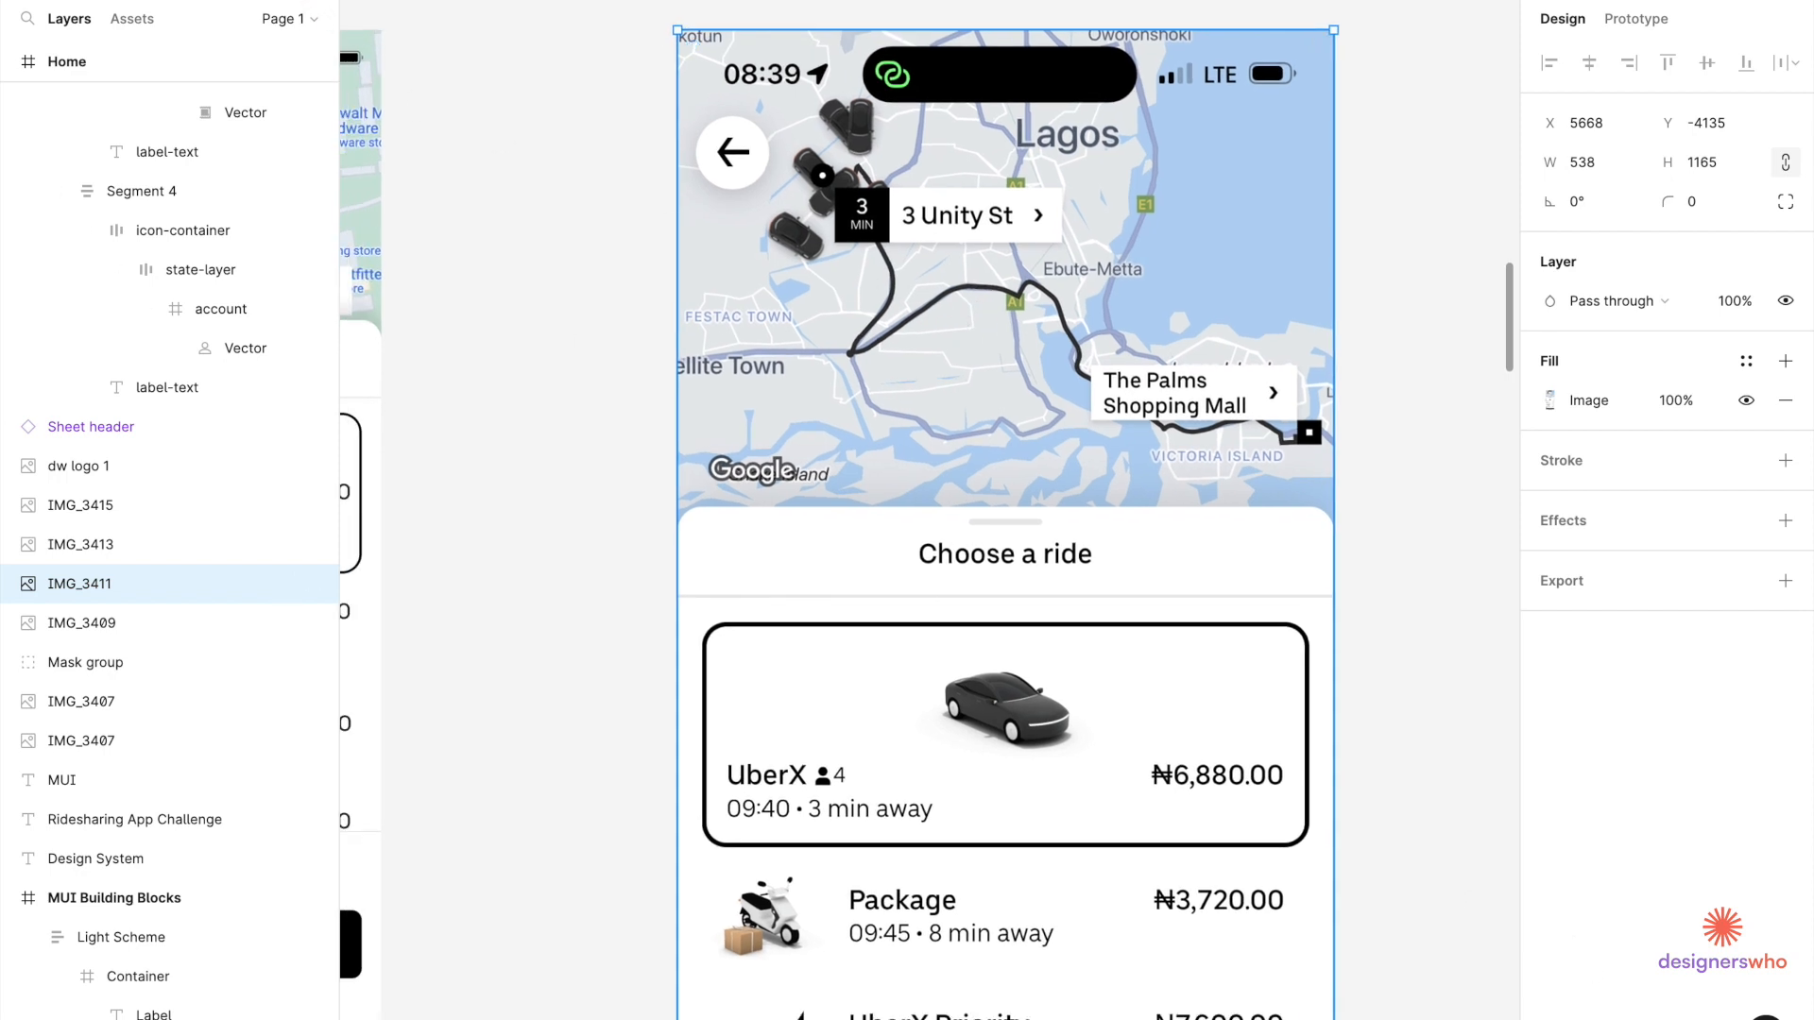
Delete the spare IMG_3411 screenshot and move the IMG_3413 map reference beside the ride screens.
{"action": "scroll", "coordinate": [1070, 313], "scroll_direction": "down", "scroll_amount": 5}
{"action": "key", "text": "Delete"}
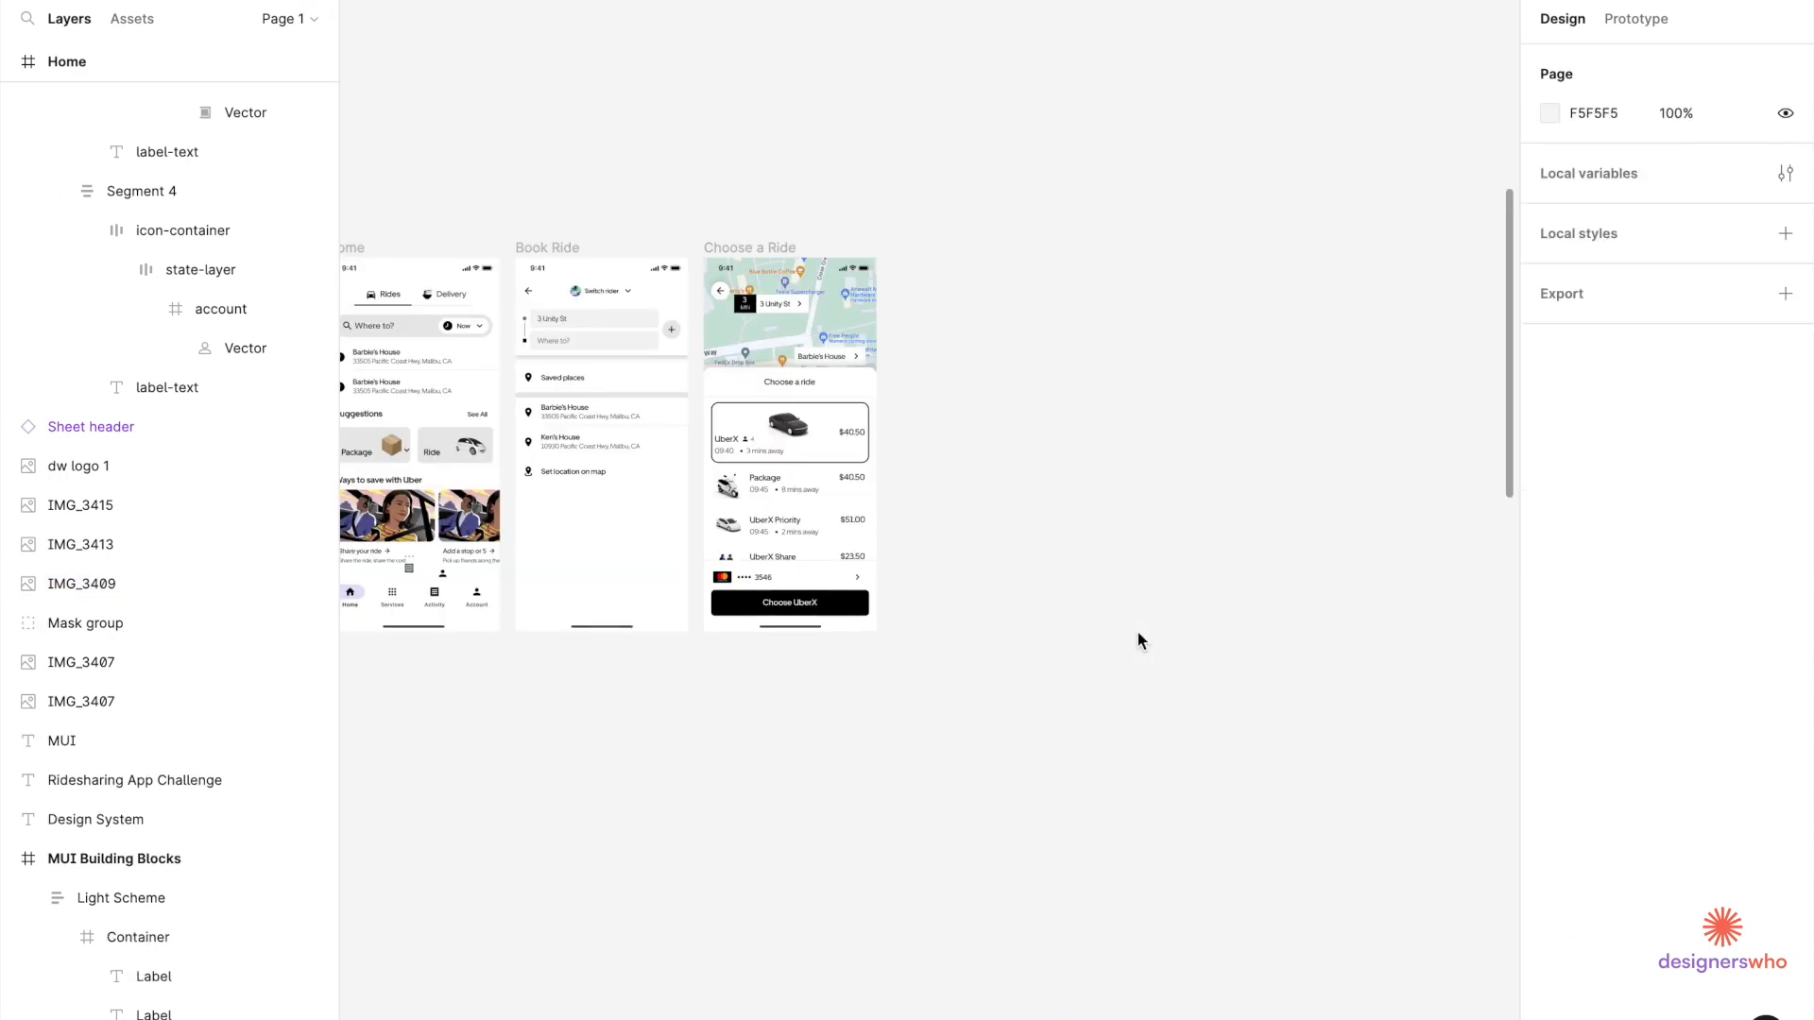
{"action": "scroll", "coordinate": [1137, 630], "scroll_direction": "down", "scroll_amount": 3}
{"action": "scroll", "coordinate": [1137, 632], "scroll_direction": "left", "scroll_amount": 3}
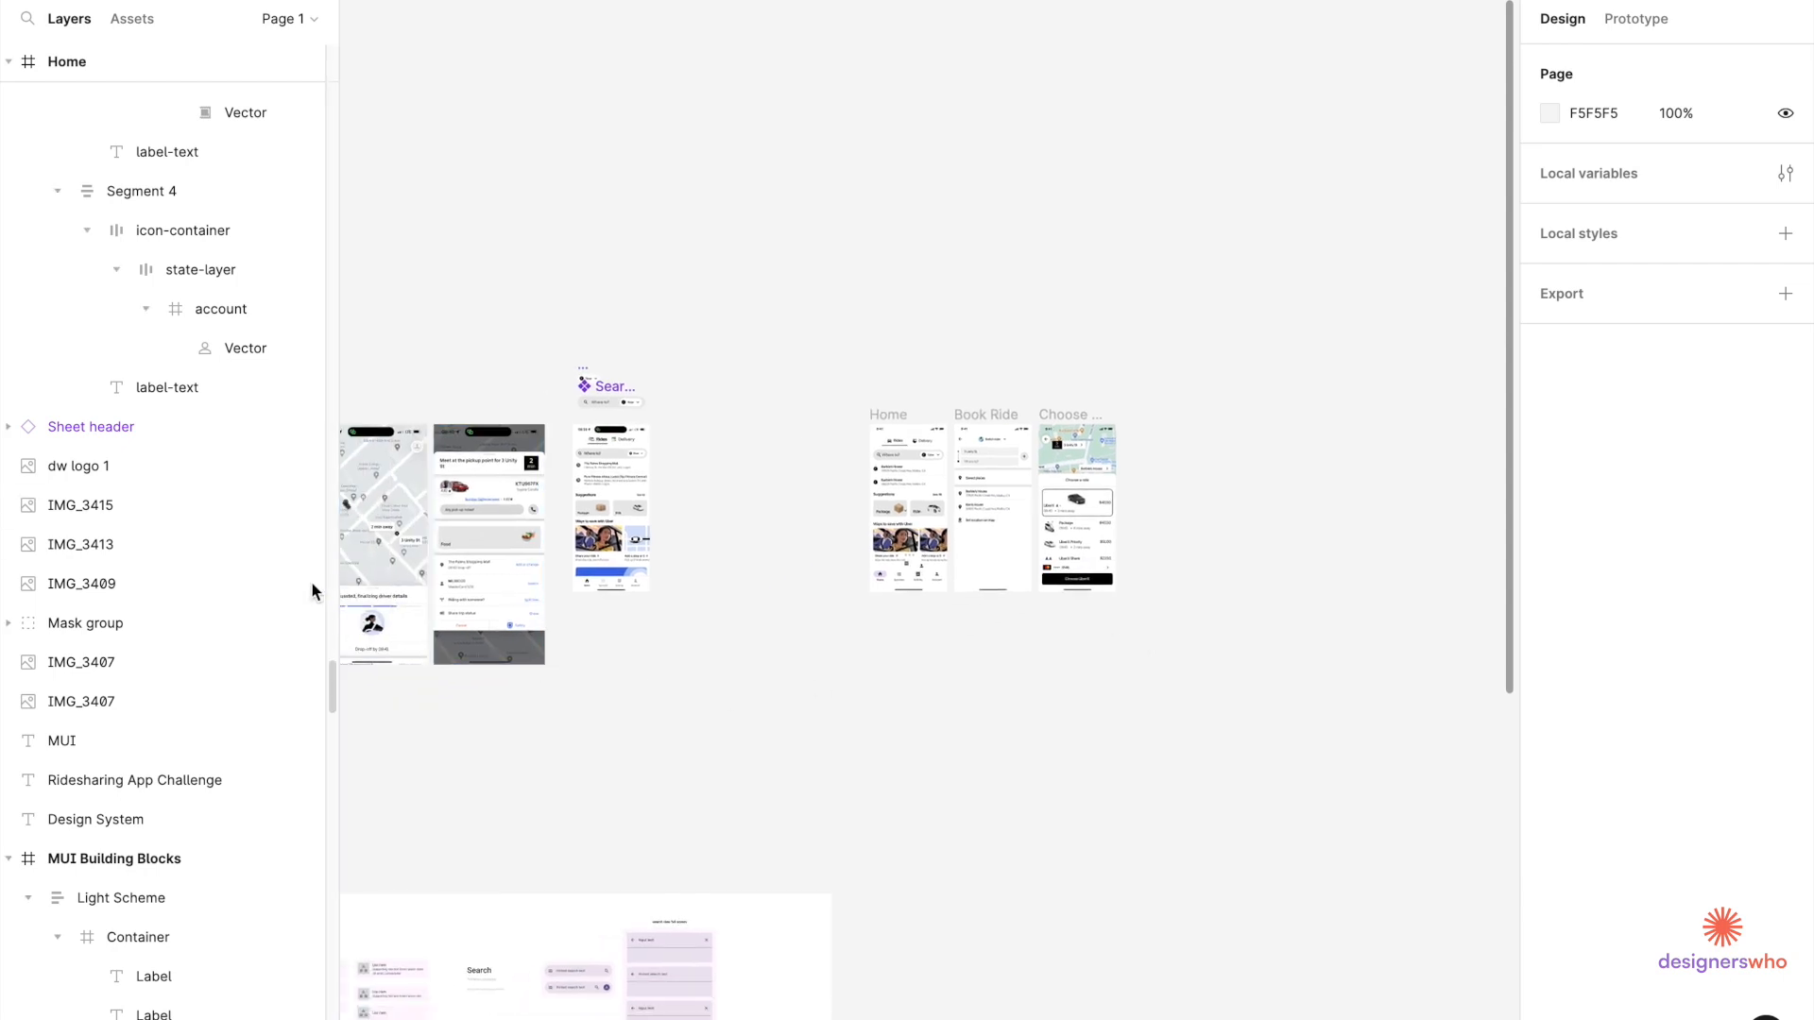
{"action": "left_click_drag", "start_coordinate": [382, 597], "coordinate": [1272, 593]}
Duplicate the Choose a Ride frame to its right and name the copy 'Requesting'.
{"action": "scroll", "coordinate": [1345, 583], "scroll_direction": "up", "scroll_amount": 5}
{"action": "left_click_drag", "start_coordinate": [532, 142], "coordinate": [771, 140]}
{"action": "double_click", "coordinate": [760, 133]}
{"action": "type", "text": "Requesting"}
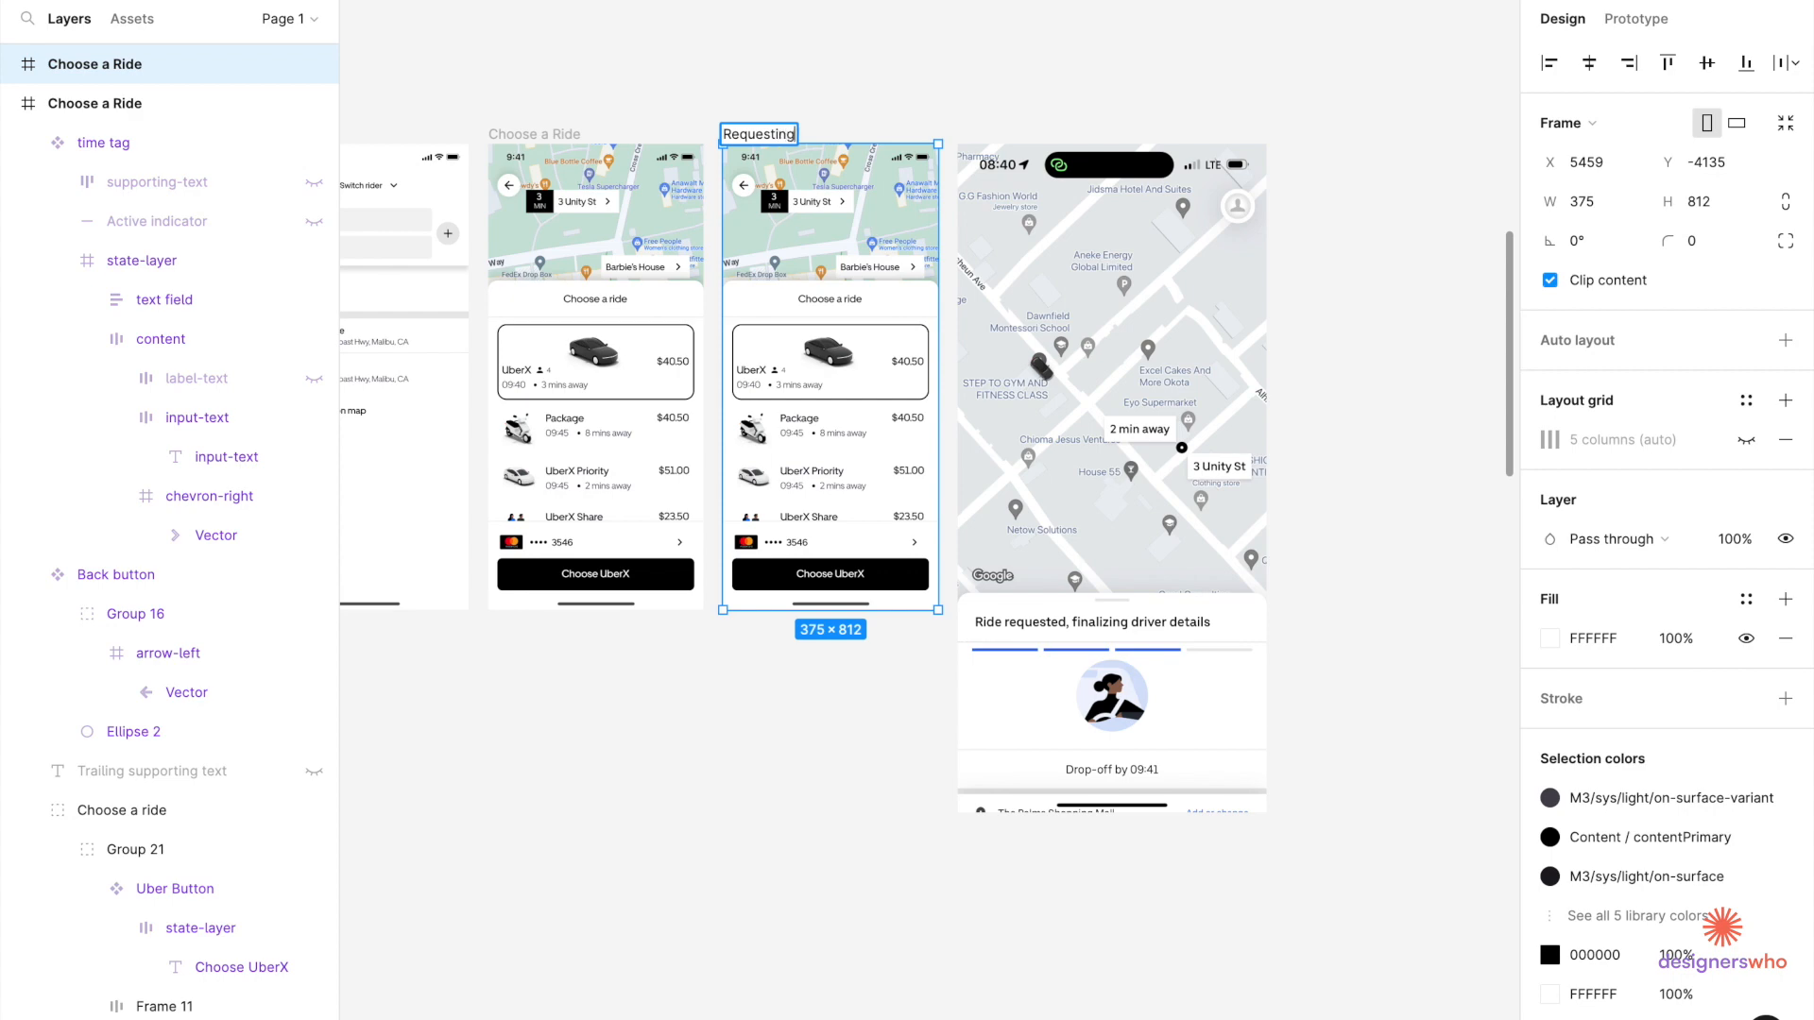
Remove the payment row and the Choose UberX button from the Requesting screen.
{"action": "left_click", "coordinate": [812, 83]}
{"action": "left_click", "coordinate": [871, 569]}
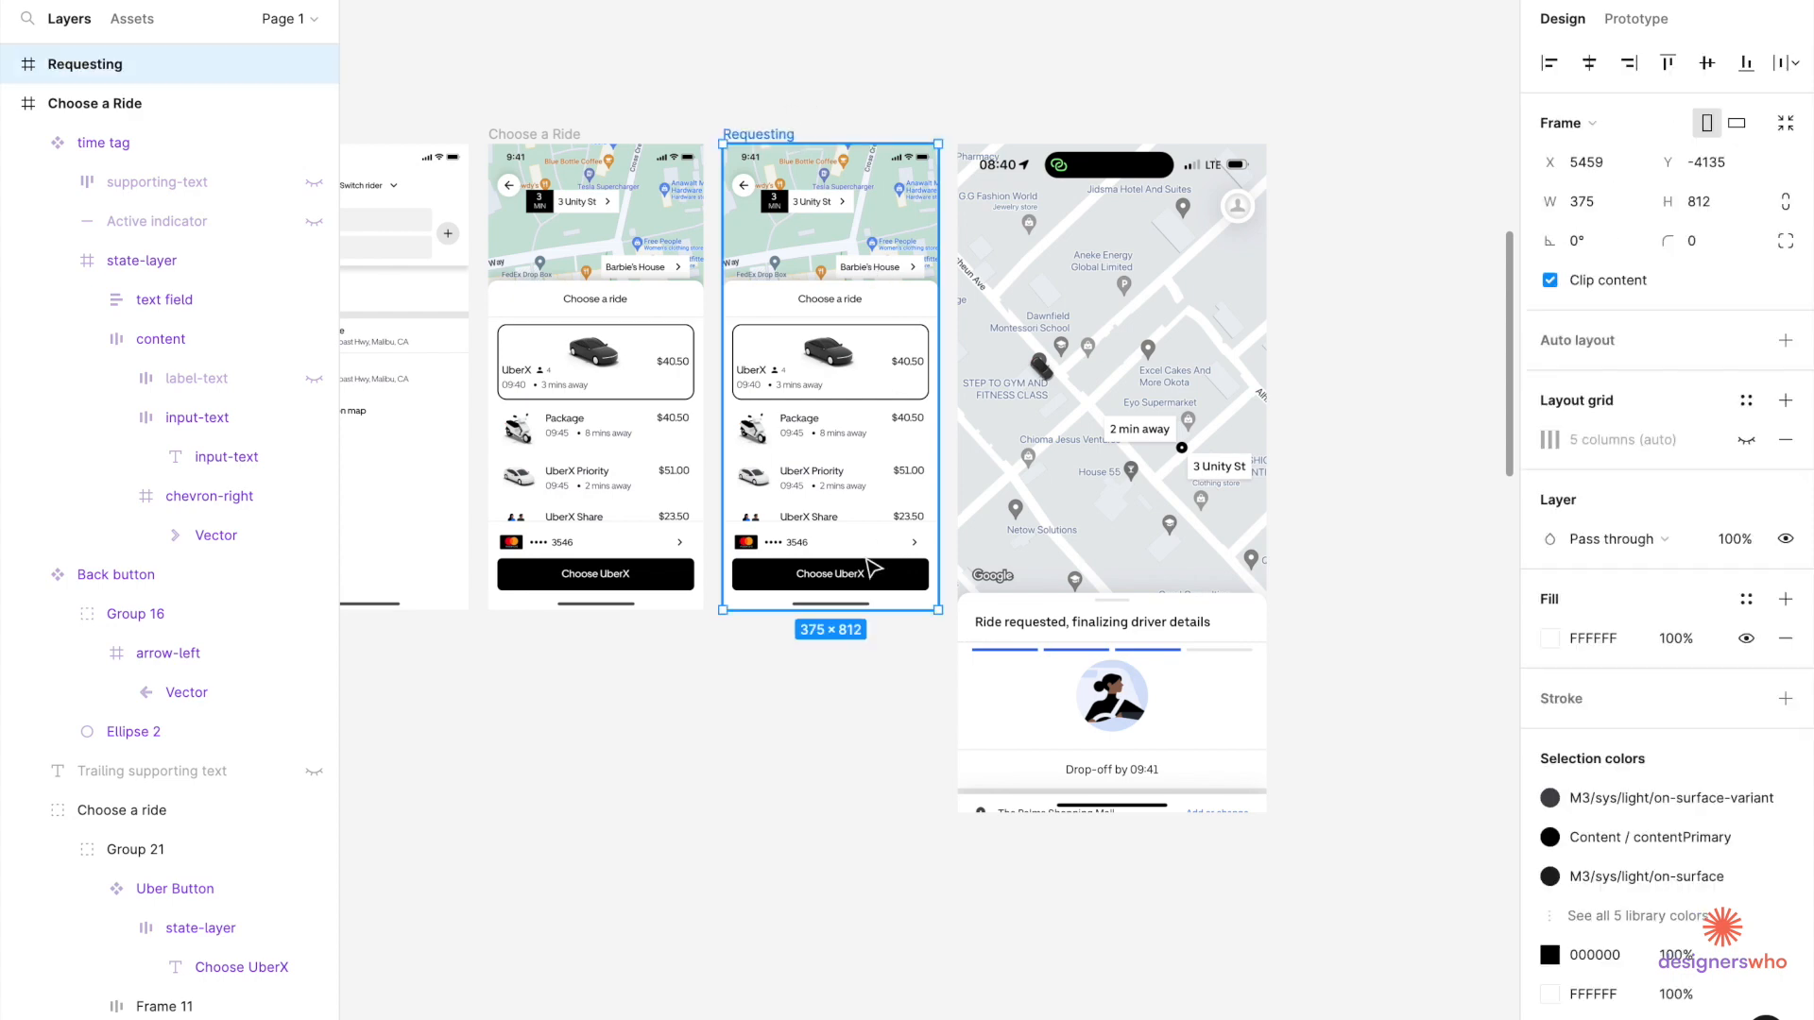
{"action": "scroll", "coordinate": [871, 567], "scroll_direction": "up", "scroll_amount": 2}
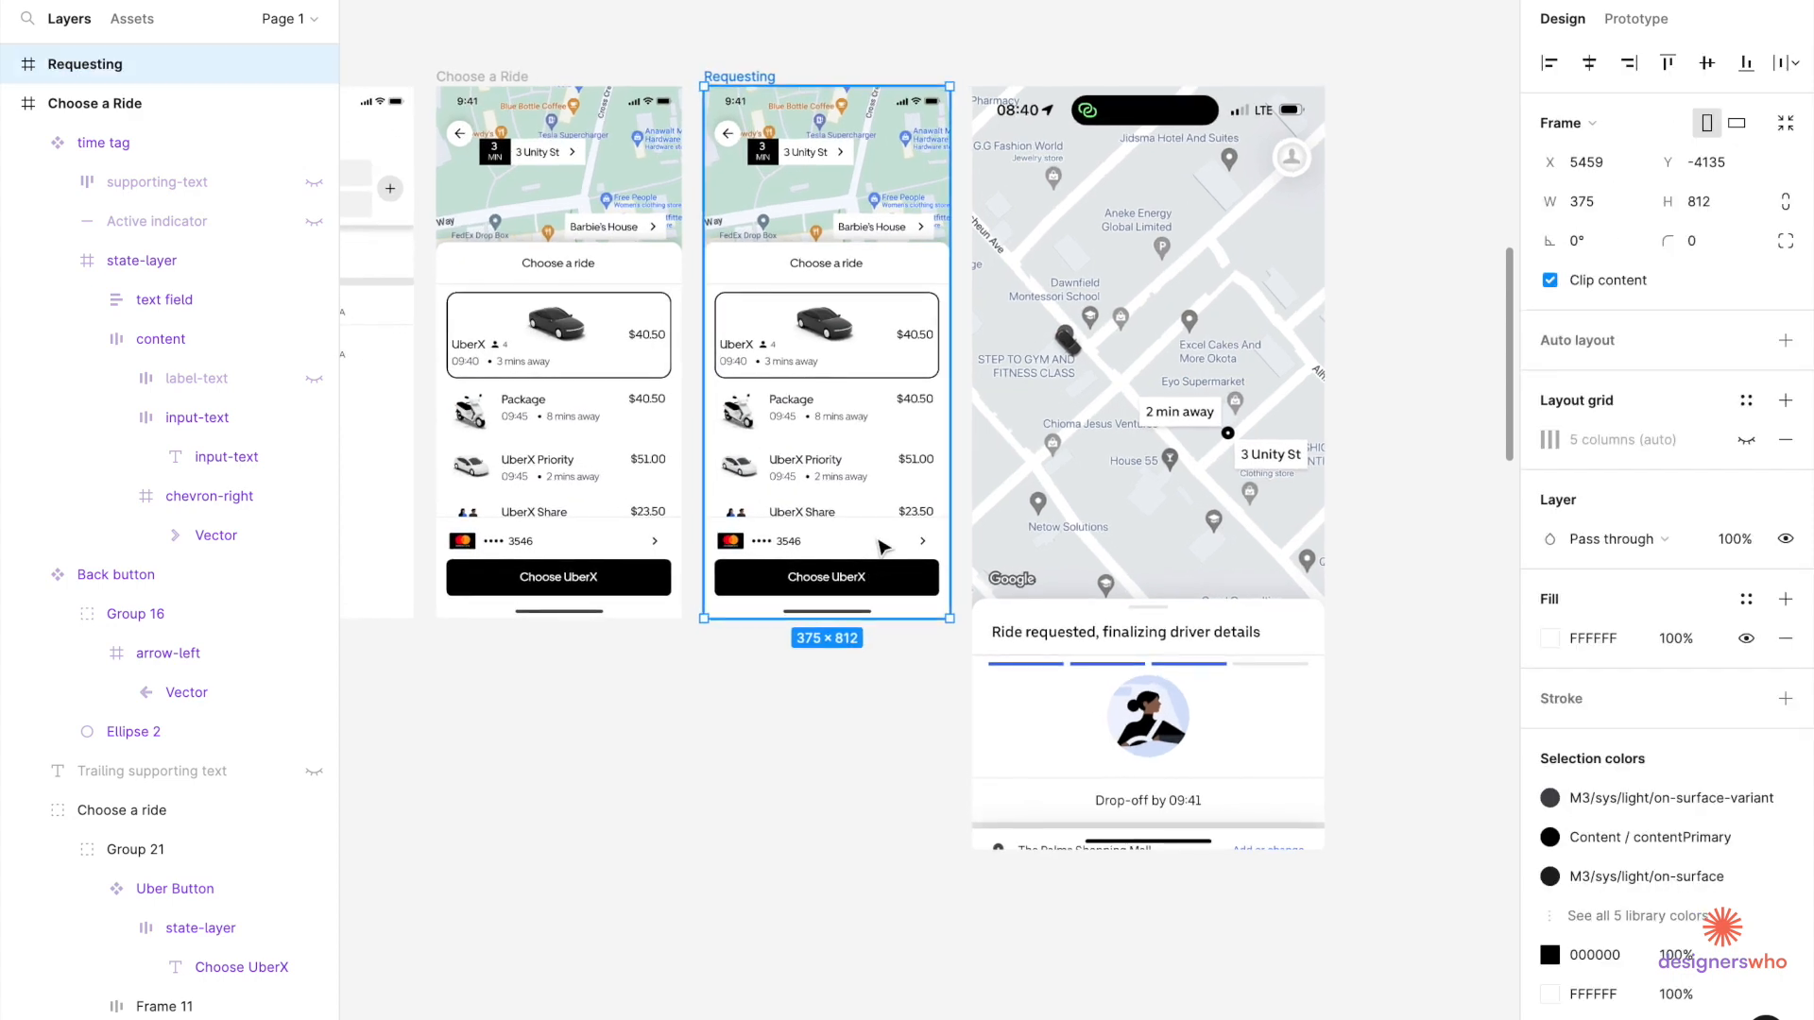
{"action": "left_click", "coordinate": [878, 545]}
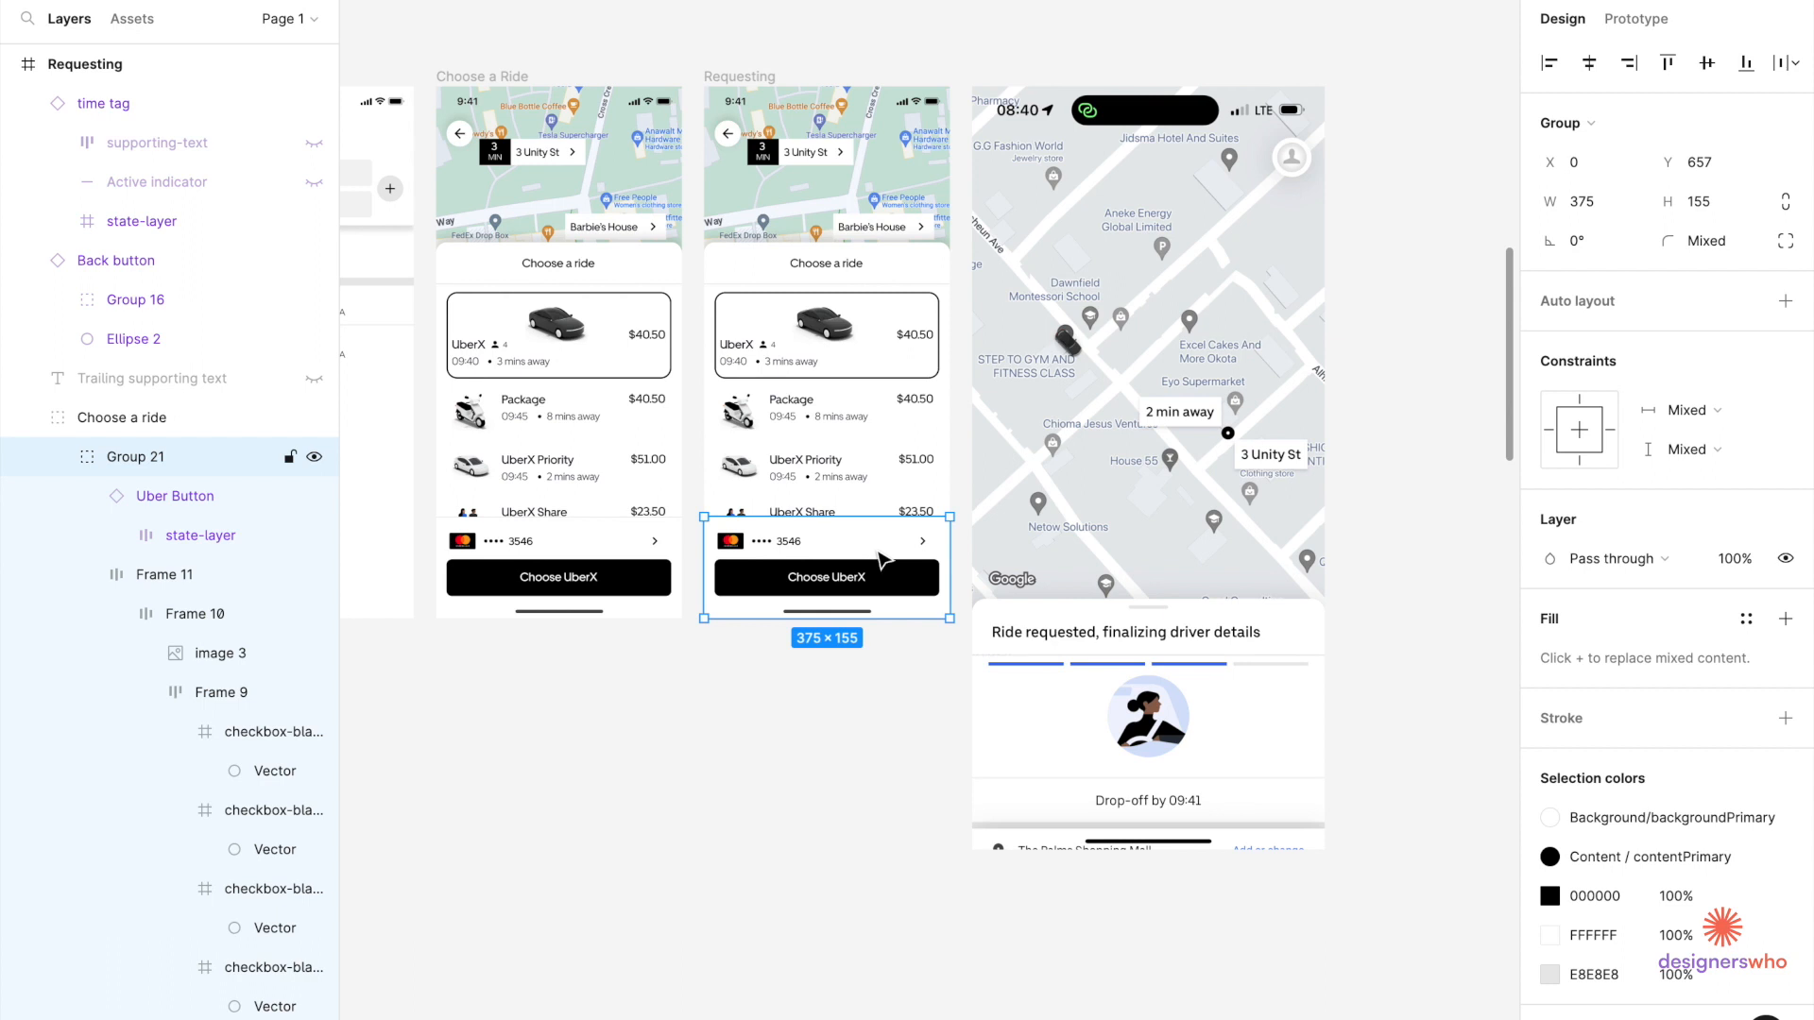
{"action": "double_click", "coordinate": [879, 552]}
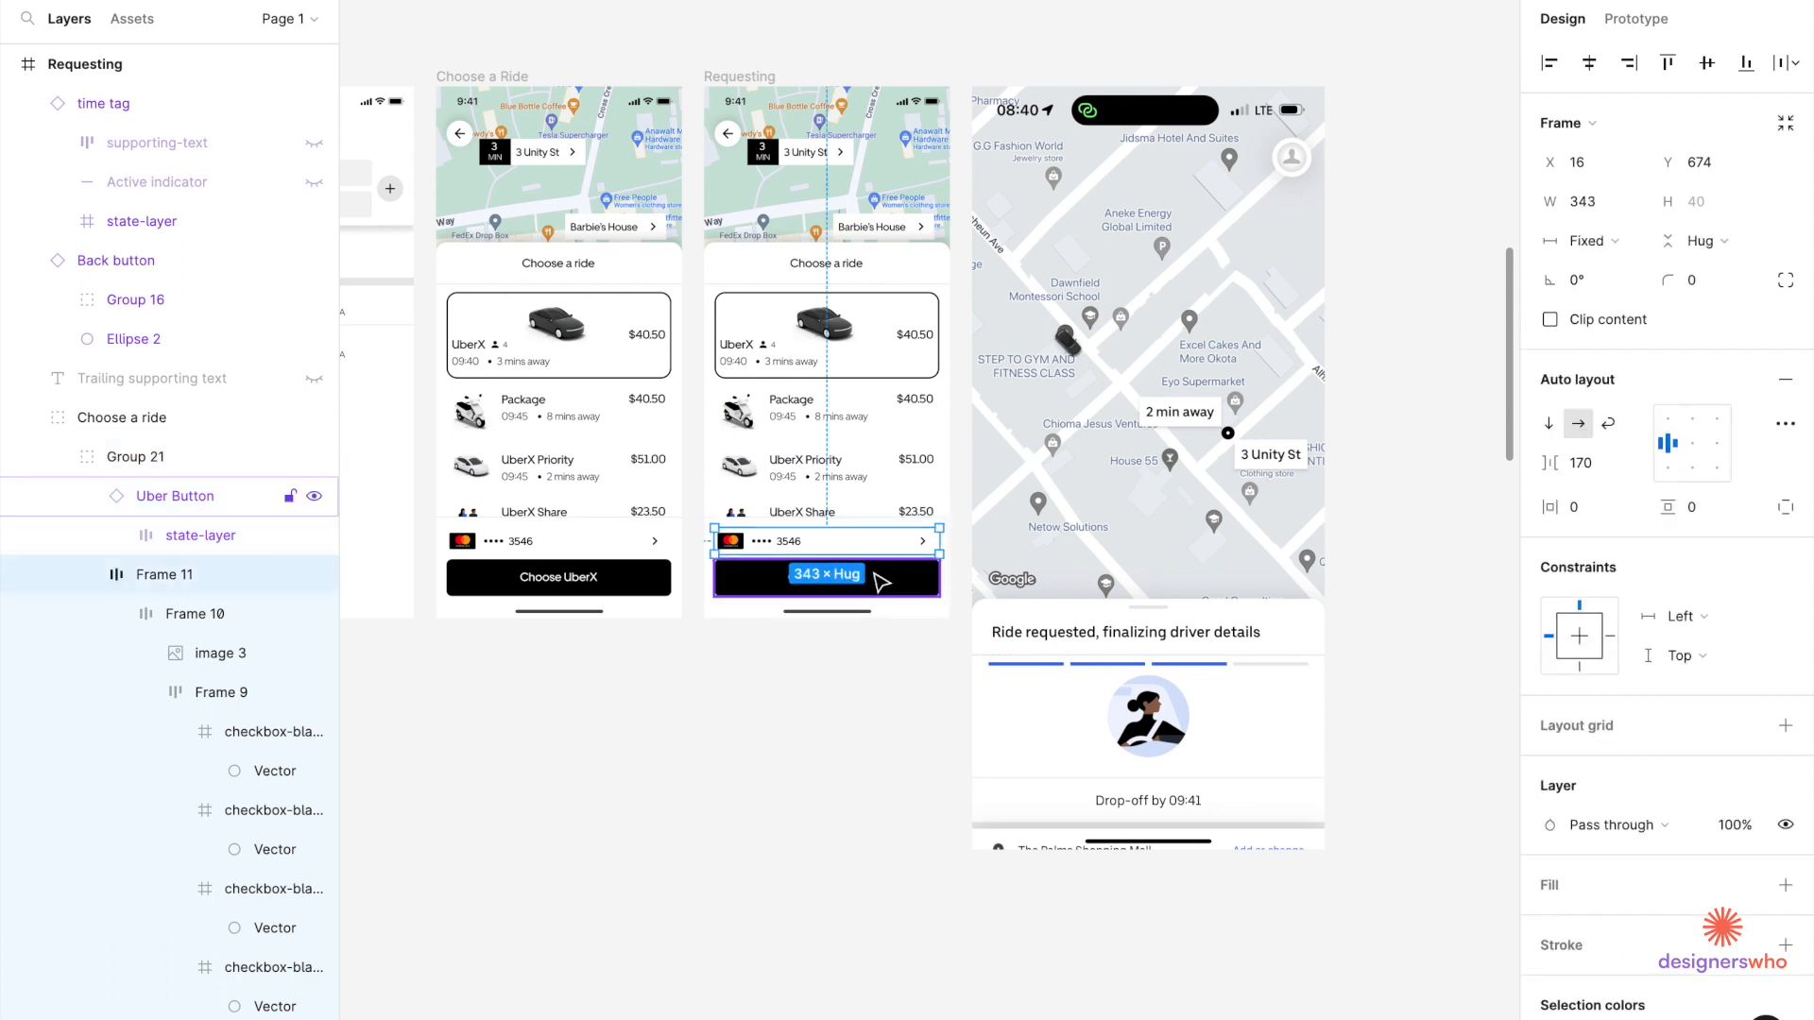
{"action": "left_click", "coordinate": [880, 581], "text": "shift"}
{"action": "key", "text": "Delete"}
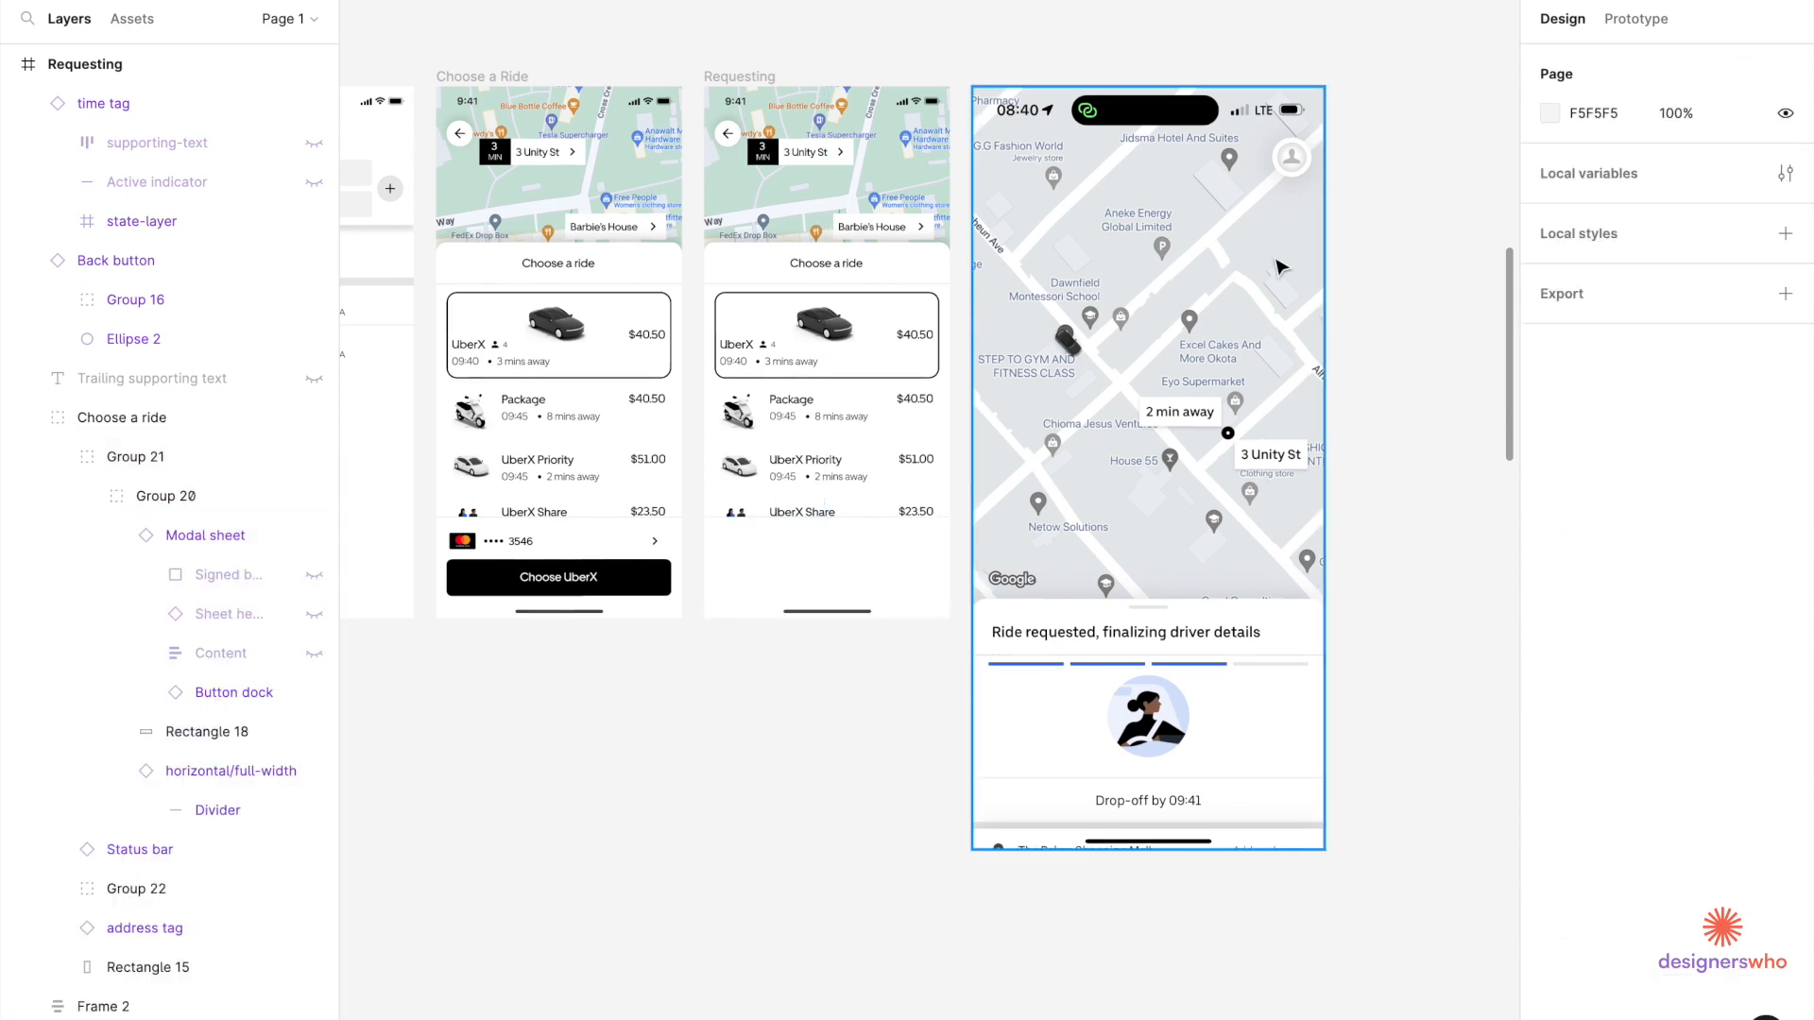
Delete the leftover white rectangle (Rectangle 18) at the bottom of the sheet.
{"action": "left_click", "coordinate": [912, 558]}
{"action": "double_click", "coordinate": [912, 558]}
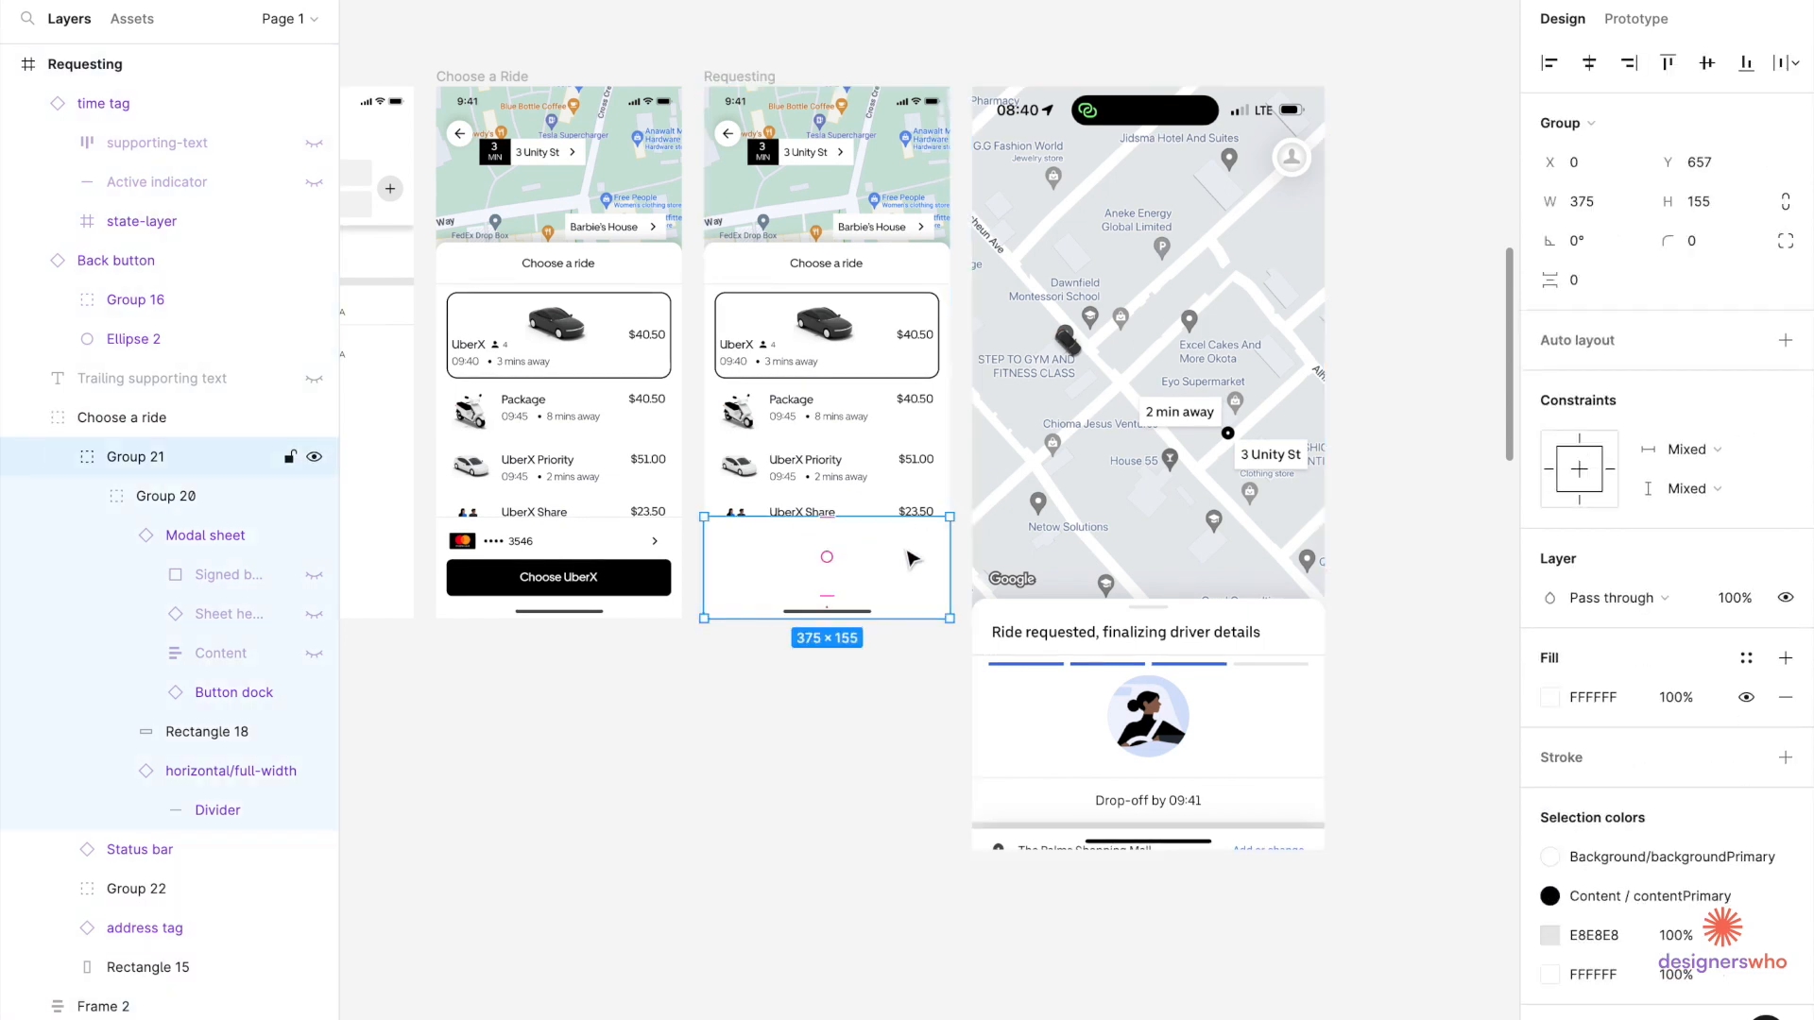
{"action": "double_click", "coordinate": [912, 559]}
{"action": "double_click", "coordinate": [911, 559]}
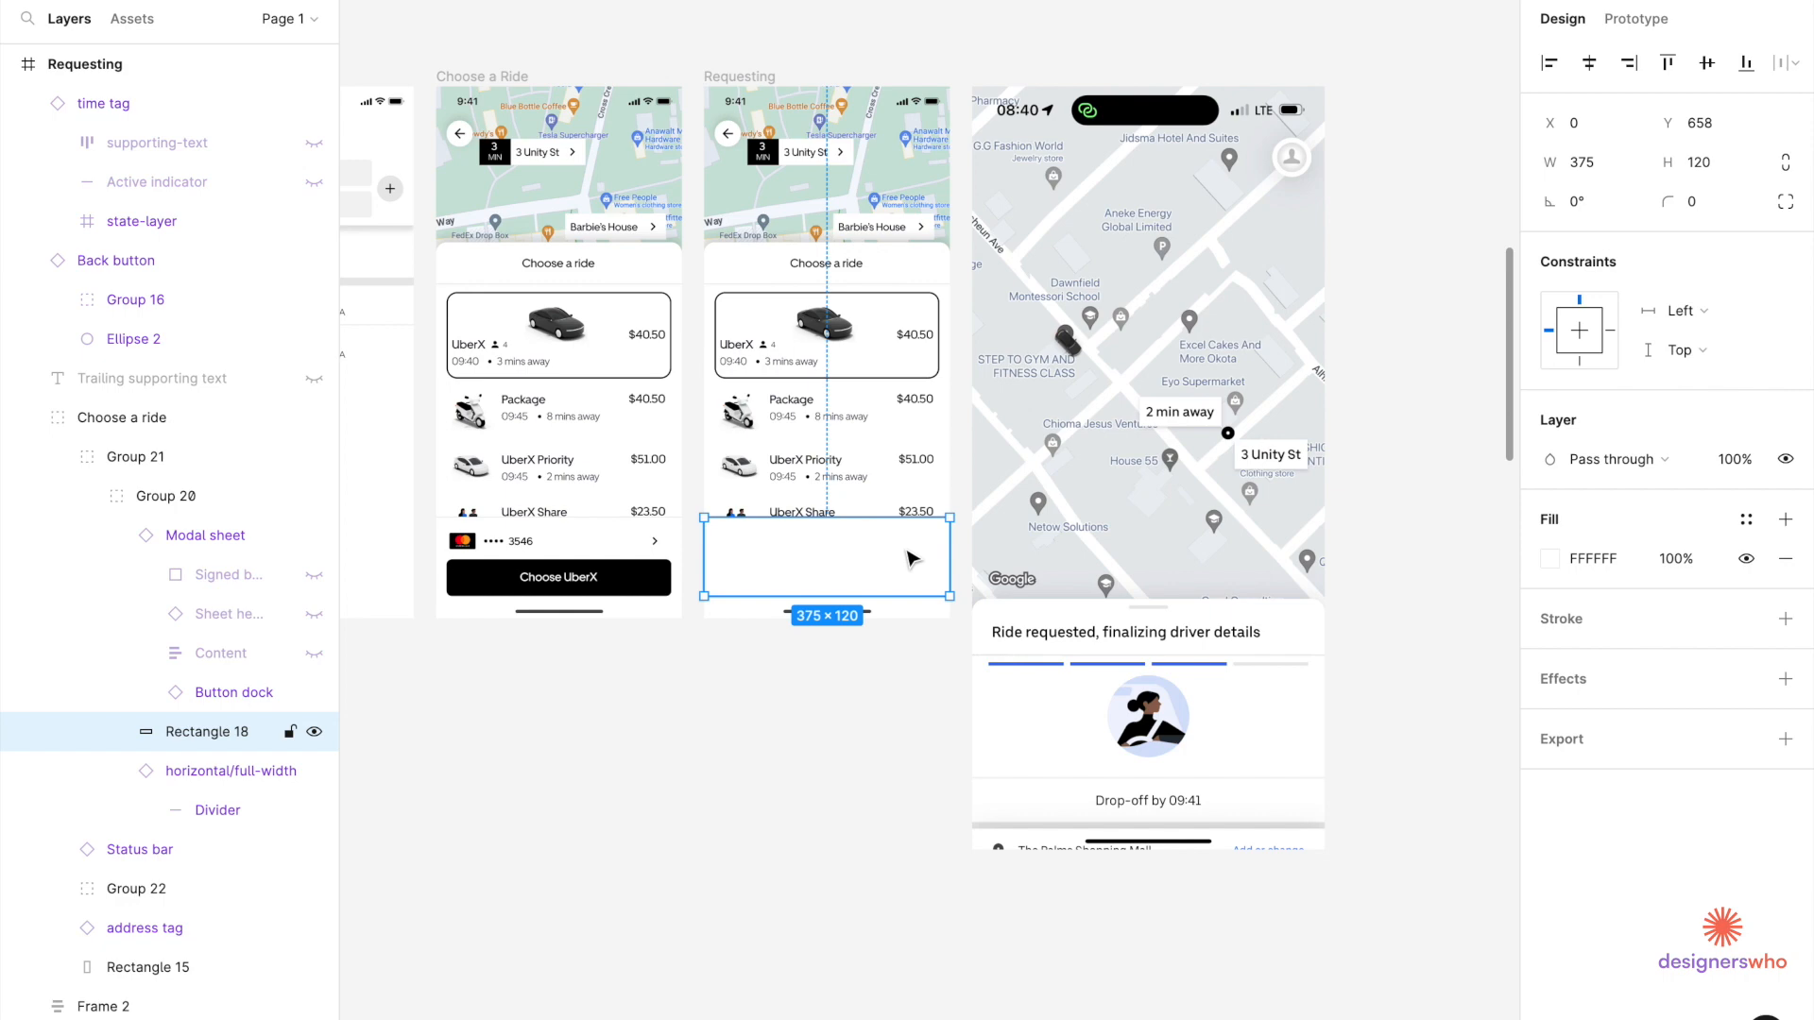
{"action": "key", "text": "Delete"}
Delete the UberX Priority and UberX Share ride option rows.
{"action": "left_click", "coordinate": [914, 409]}
{"action": "left_click", "coordinate": [914, 410]}
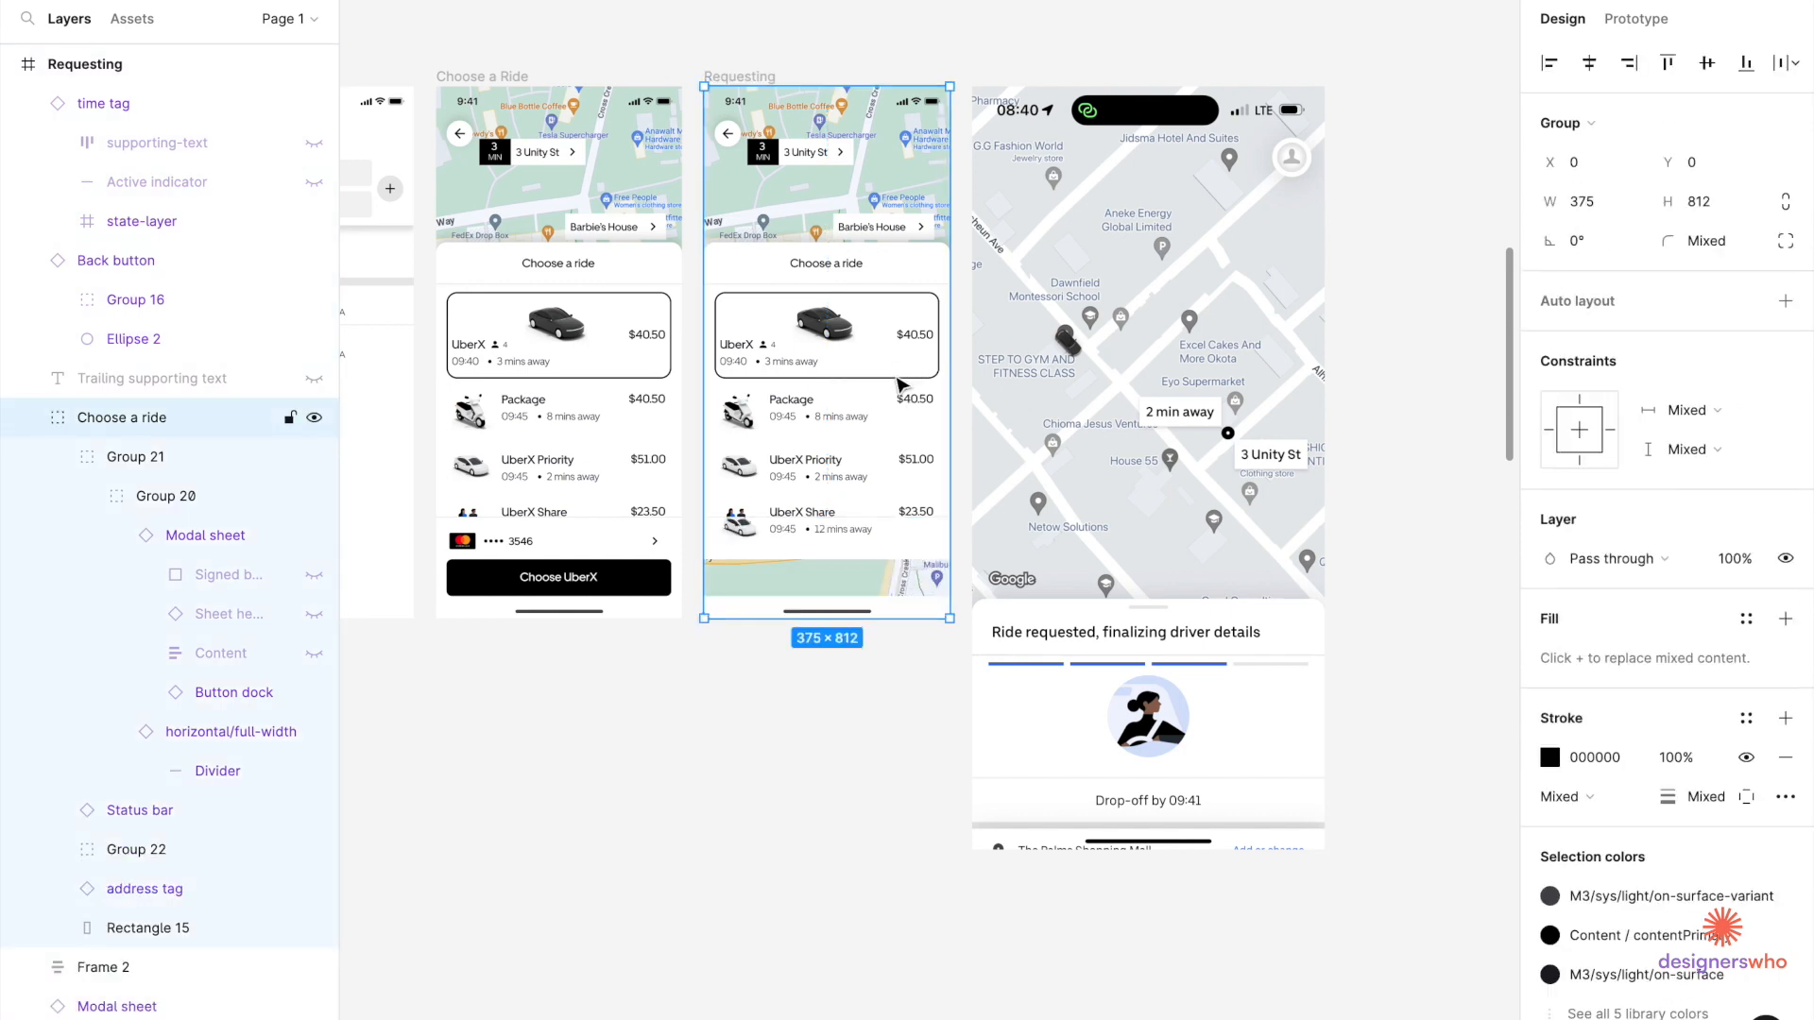
{"action": "scroll", "coordinate": [872, 473], "scroll_direction": "up", "scroll_amount": 3}
{"action": "double_click", "coordinate": [855, 563]}
{"action": "double_click", "coordinate": [854, 562]}
{"action": "double_click", "coordinate": [855, 558]}
{"action": "left_click", "coordinate": [871, 486], "text": "shift"}
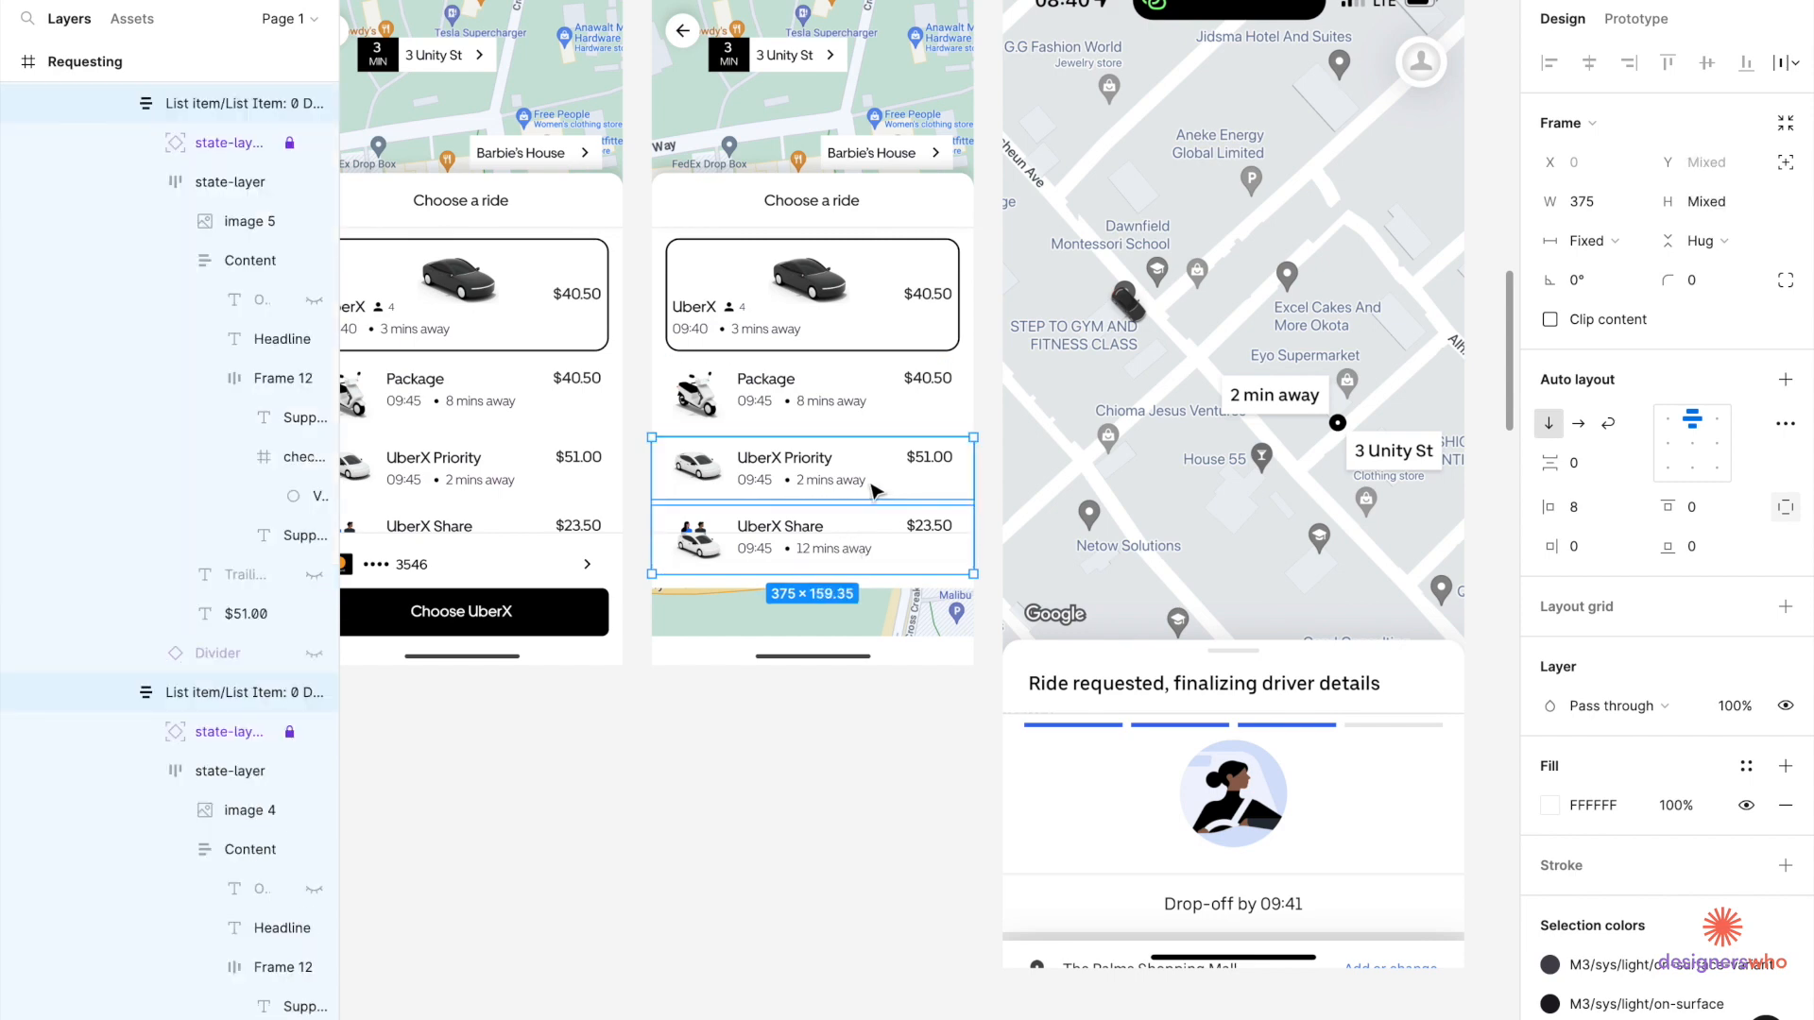
{"action": "key", "text": "Delete"}
Ungroup the emptied bottom group (Group 21), leaving the ride options group.
{"action": "left_click", "coordinate": [863, 405]}
{"action": "left_click", "coordinate": [863, 404]}
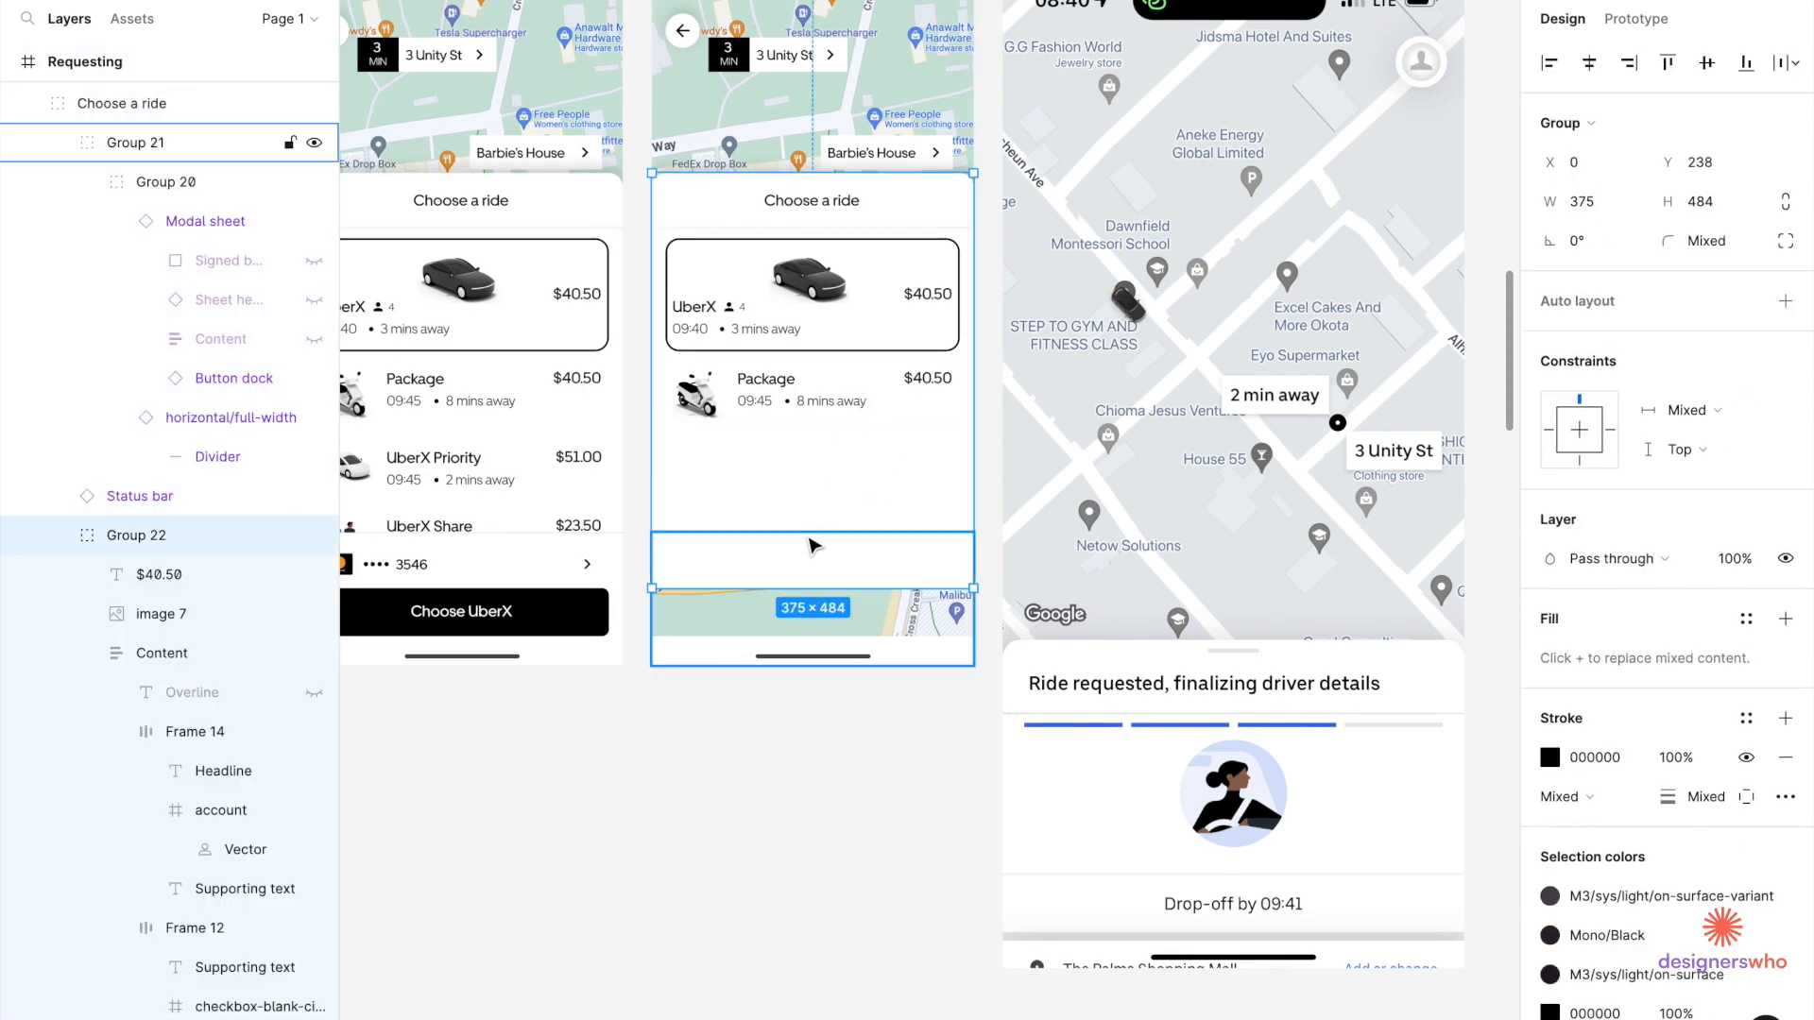
{"action": "left_click", "coordinate": [812, 545]}
{"action": "scroll", "coordinate": [809, 540], "scroll_direction": "up", "scroll_amount": 5}
{"action": "right_click", "coordinate": [810, 543]}
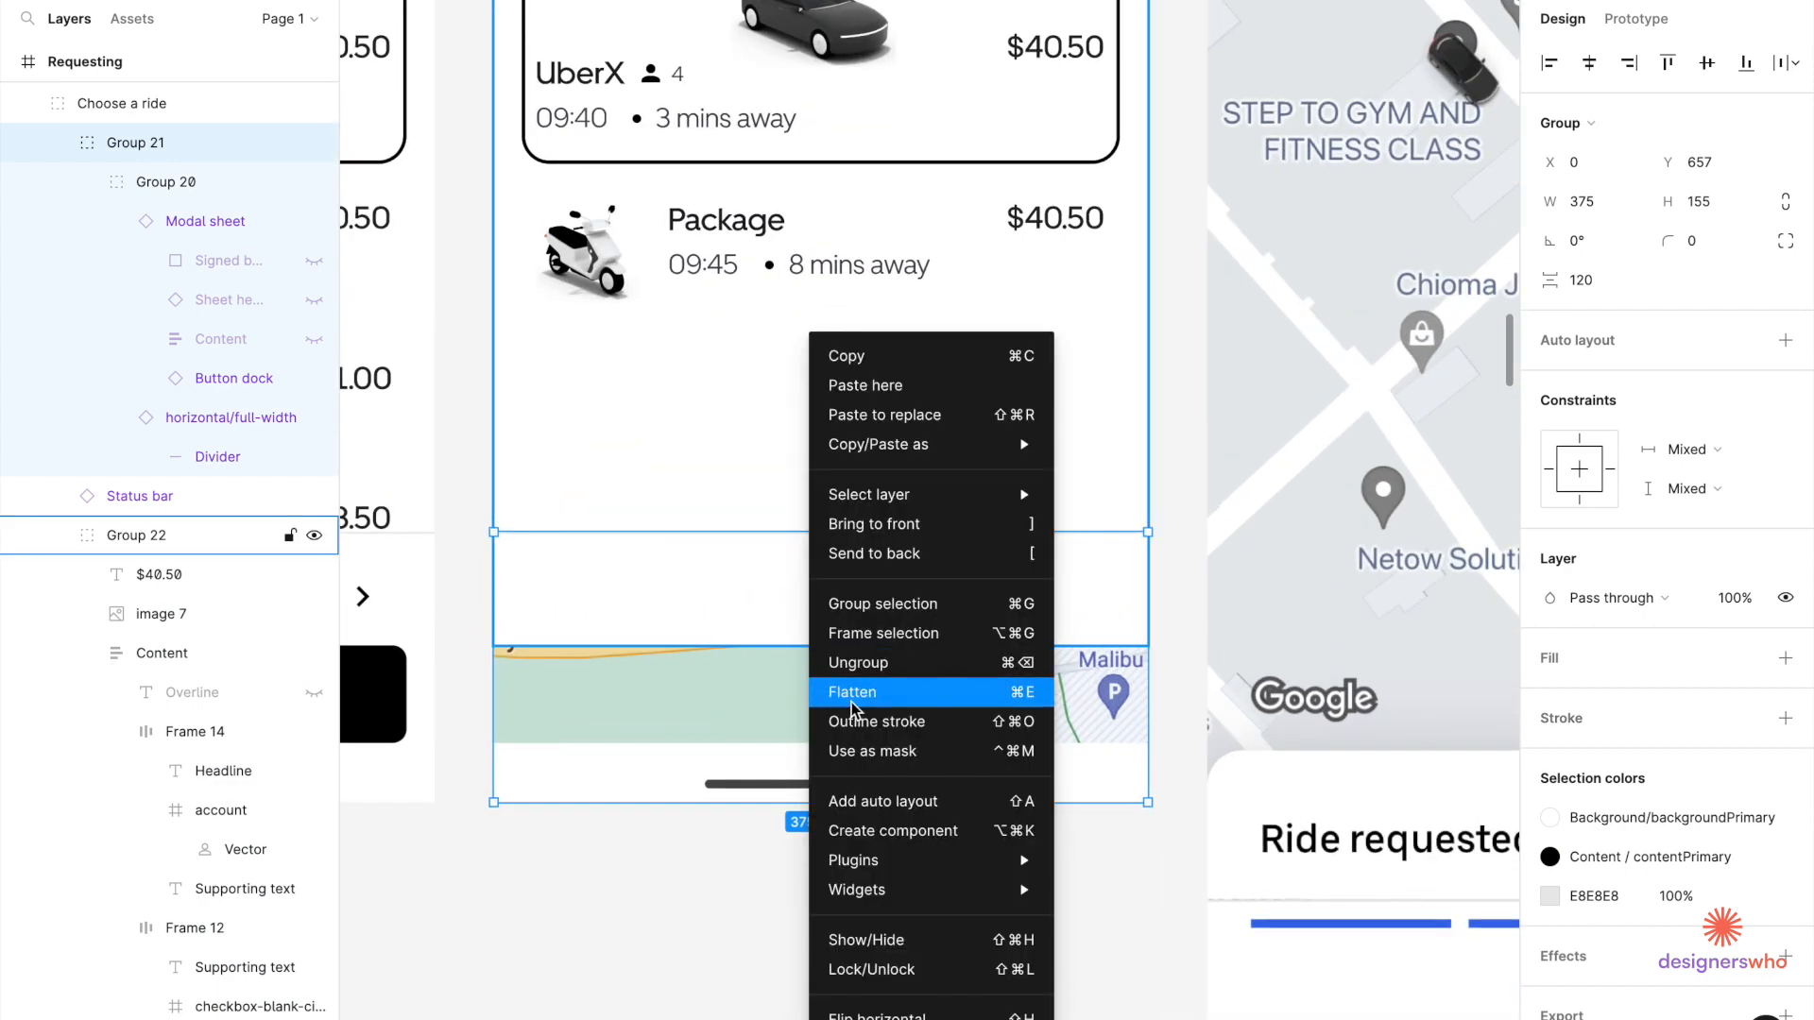
{"action": "left_click", "coordinate": [874, 663]}
{"action": "left_click", "coordinate": [841, 591]}
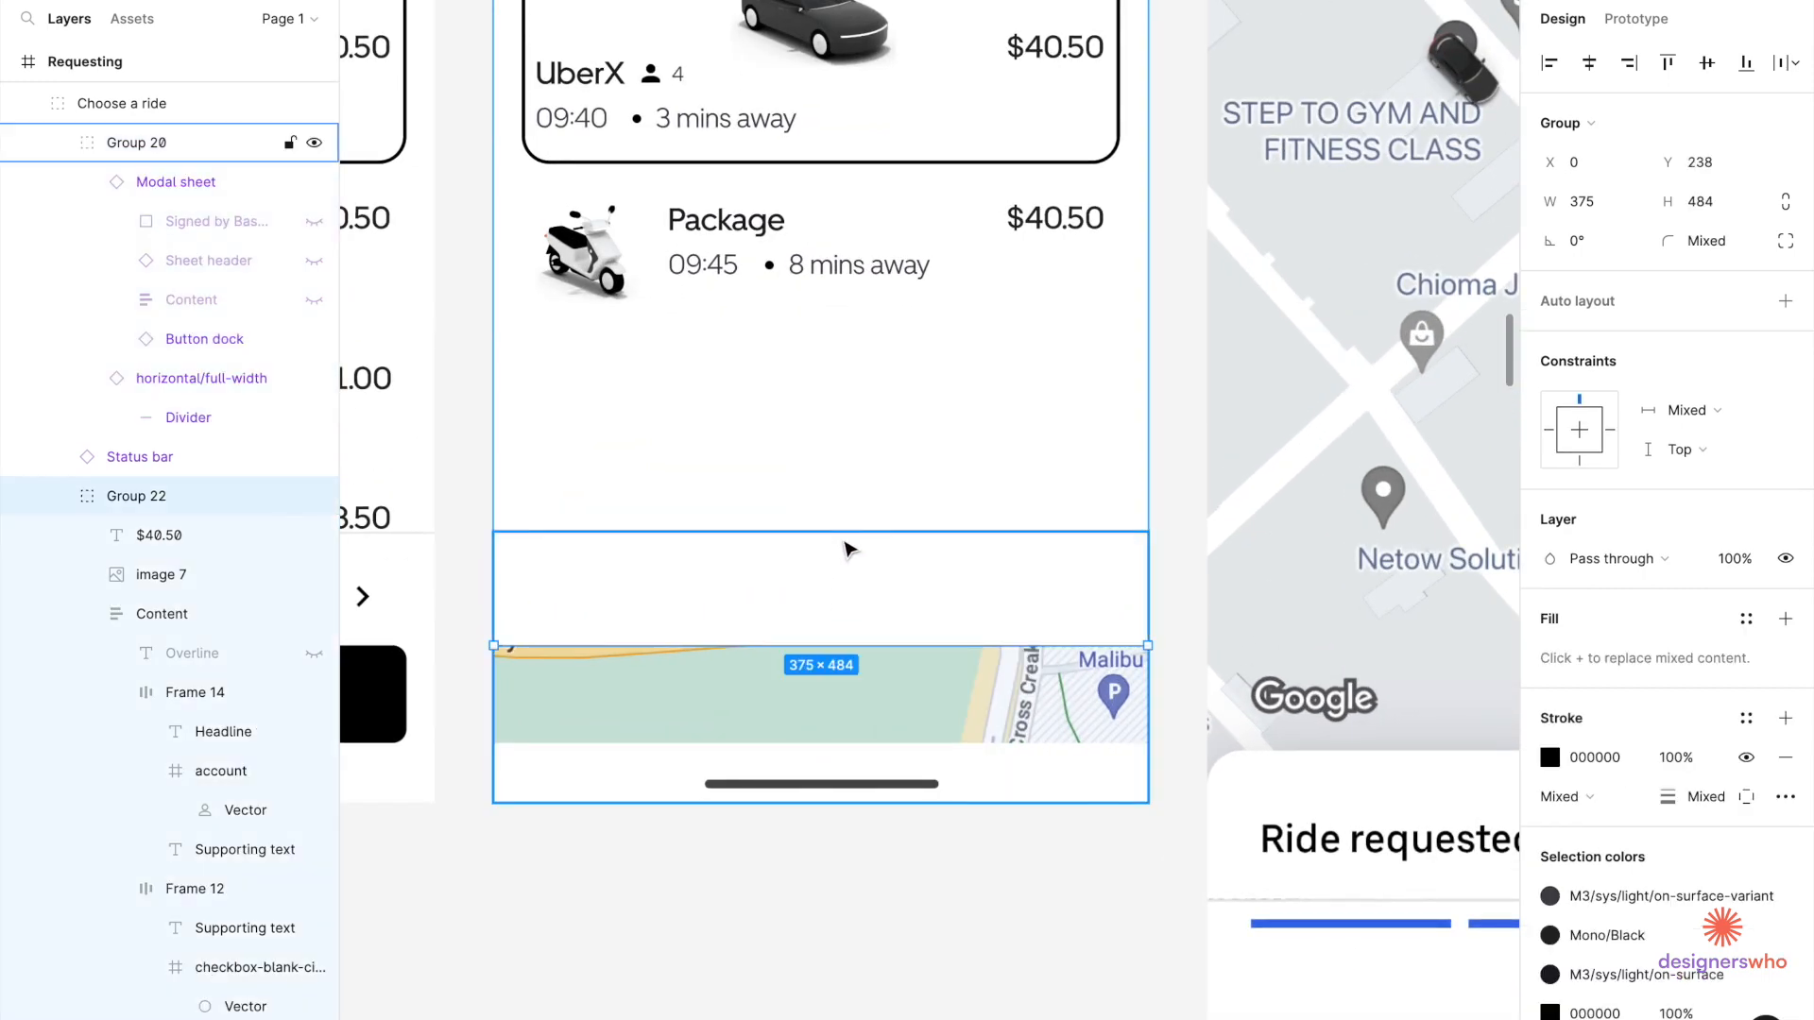
{"action": "scroll", "coordinate": [847, 546], "scroll_direction": "down", "scroll_amount": 5}
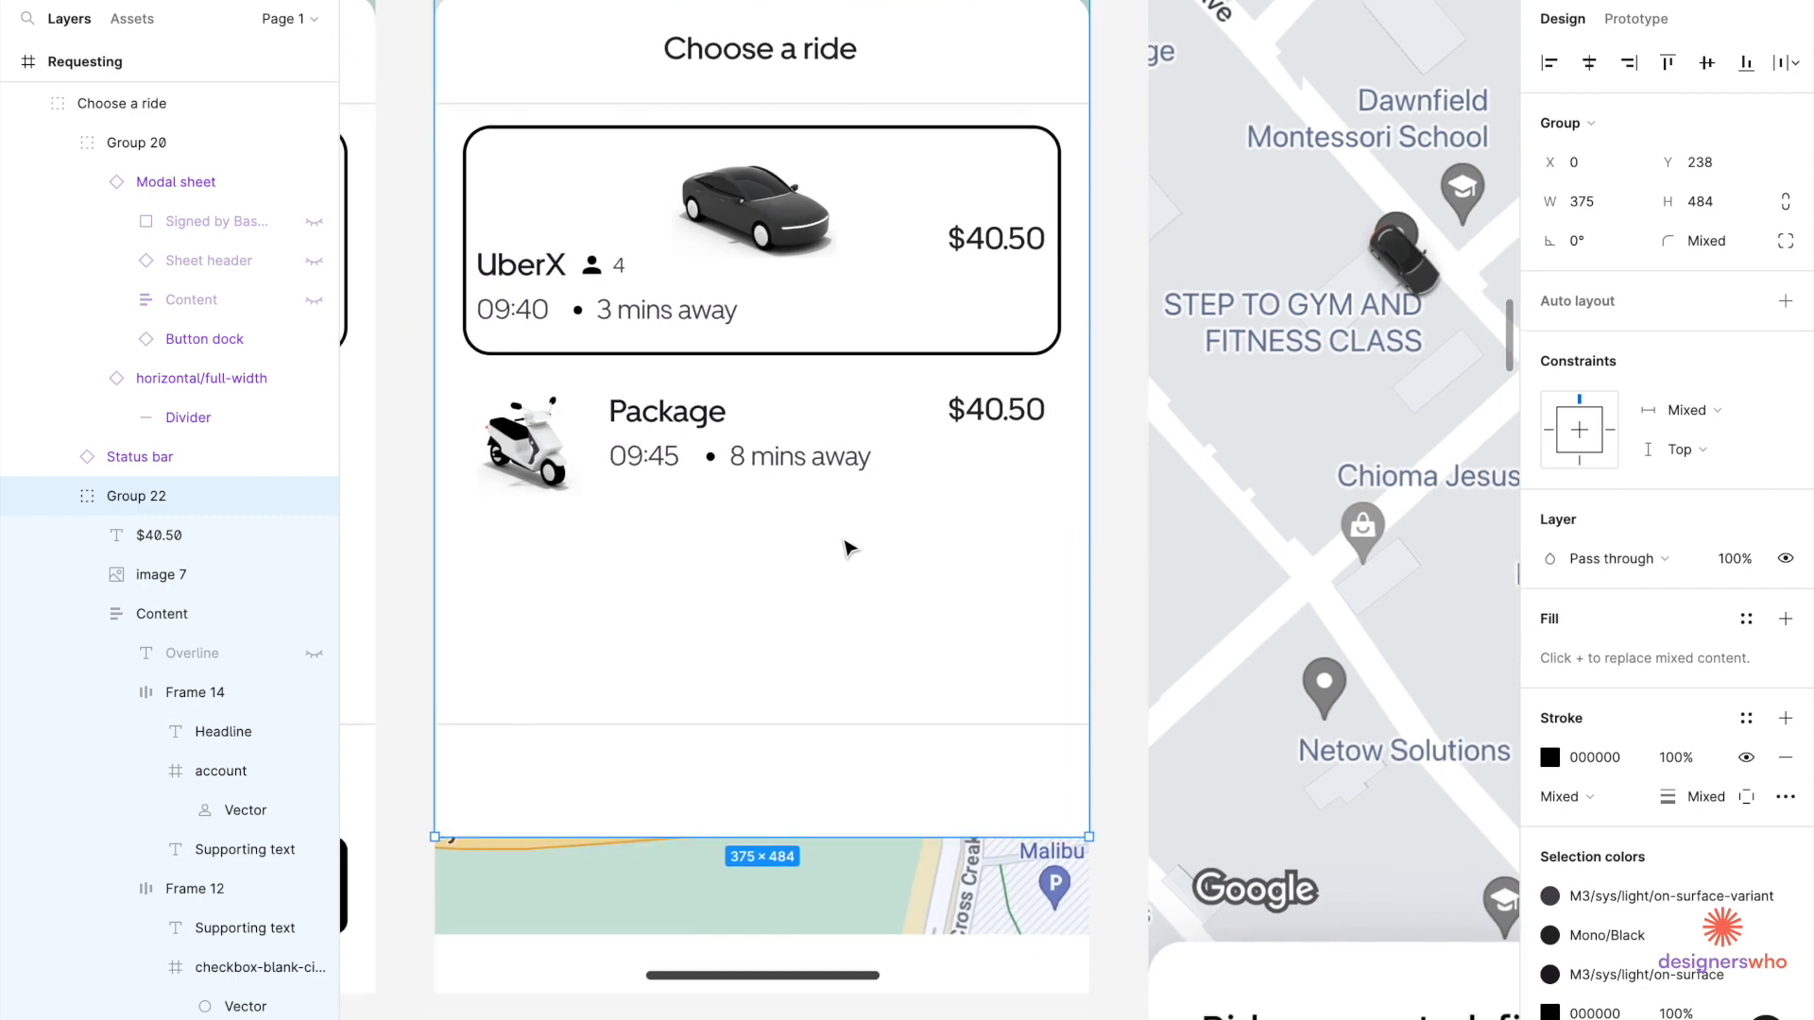
{"action": "scroll", "coordinate": [857, 648], "scroll_direction": "down", "scroll_amount": 3}
{"action": "scroll", "coordinate": [995, 676], "scroll_direction": "down", "scroll_amount": 3}
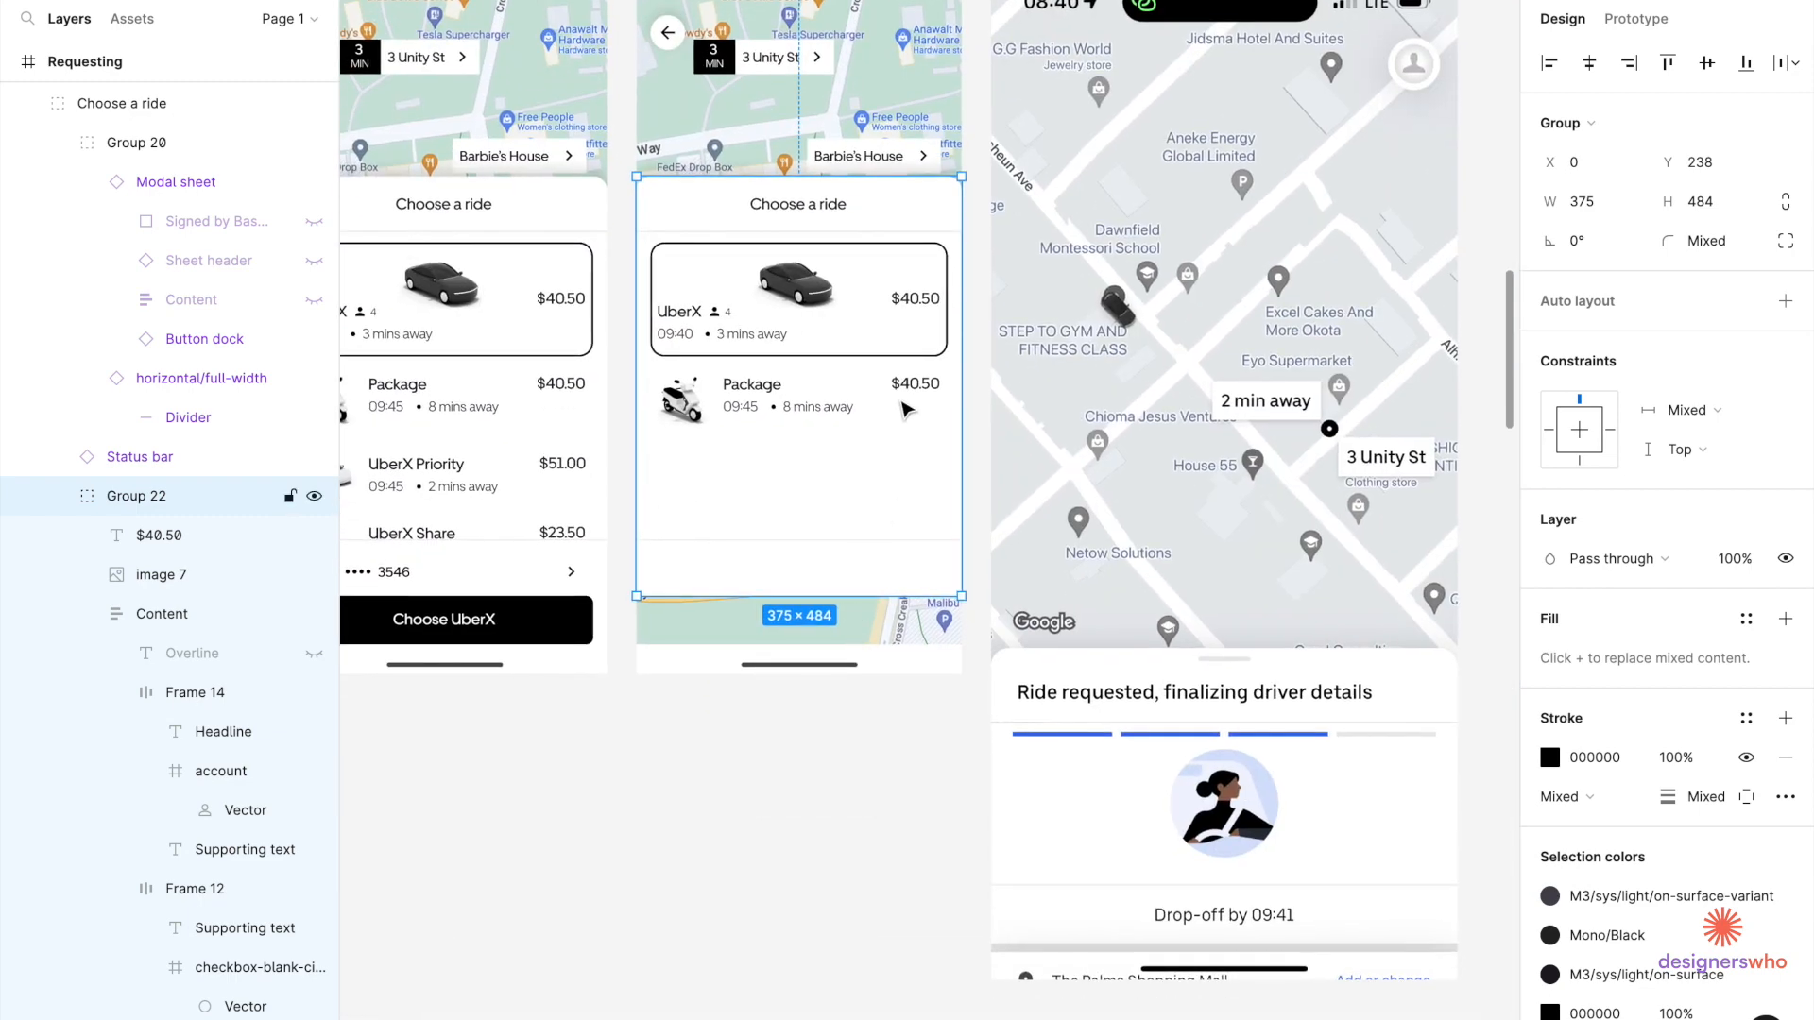
Remove the $40.50 price and the scooter image from the Package row.
{"action": "left_click", "coordinate": [904, 408]}
{"action": "double_click", "coordinate": [904, 408]}
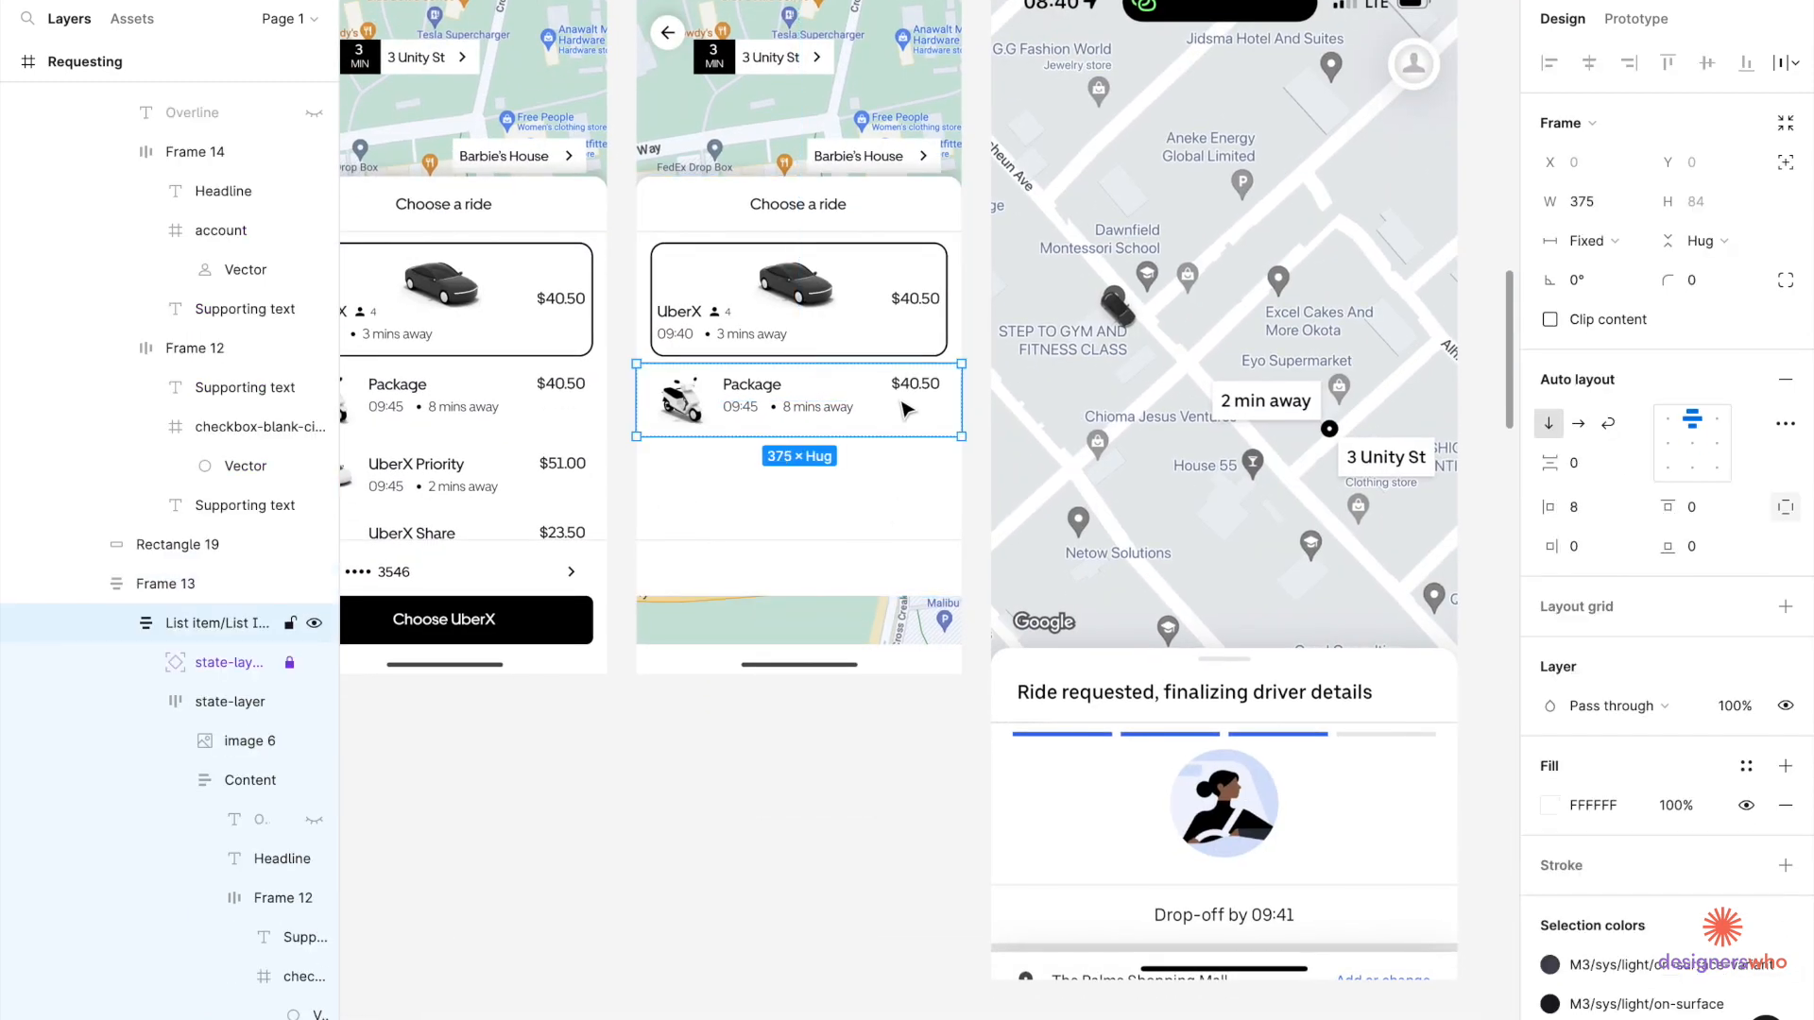
{"action": "double_click", "coordinate": [903, 401]}
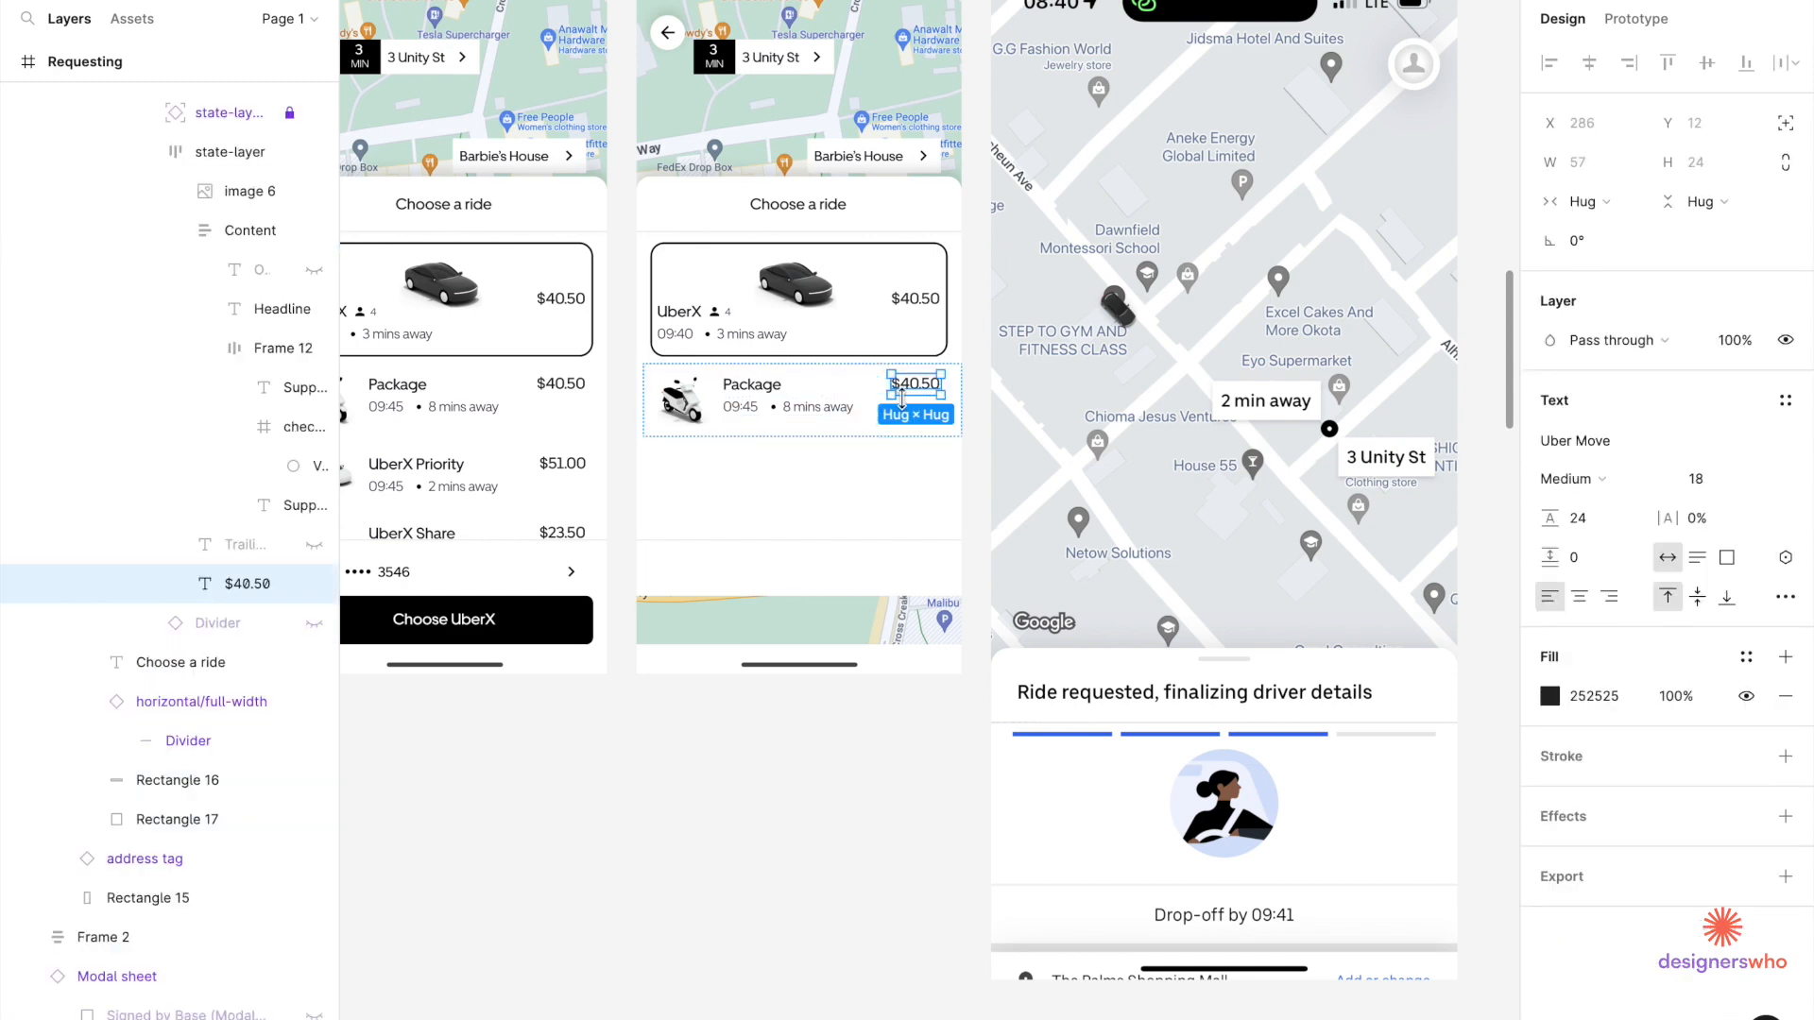
{"action": "key", "text": "Delete"}
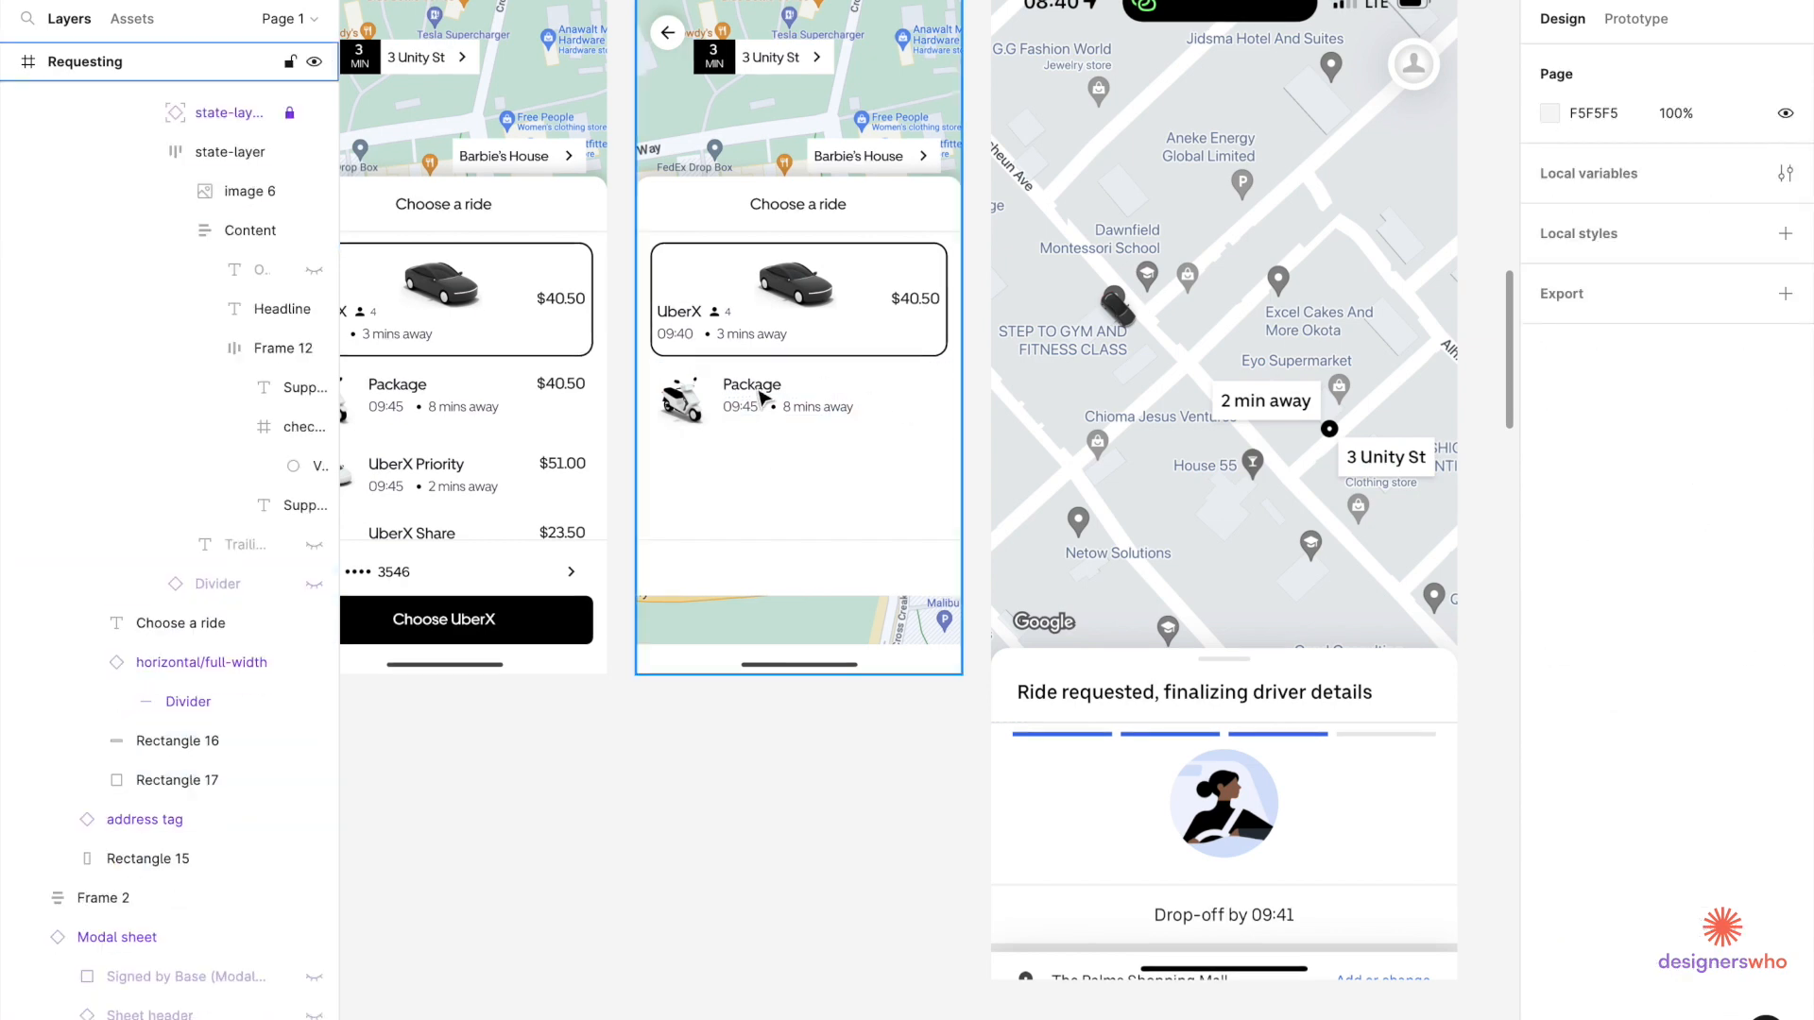
{"action": "left_click", "coordinate": [760, 396]}
{"action": "double_click", "coordinate": [760, 396]}
{"action": "double_click", "coordinate": [760, 396]}
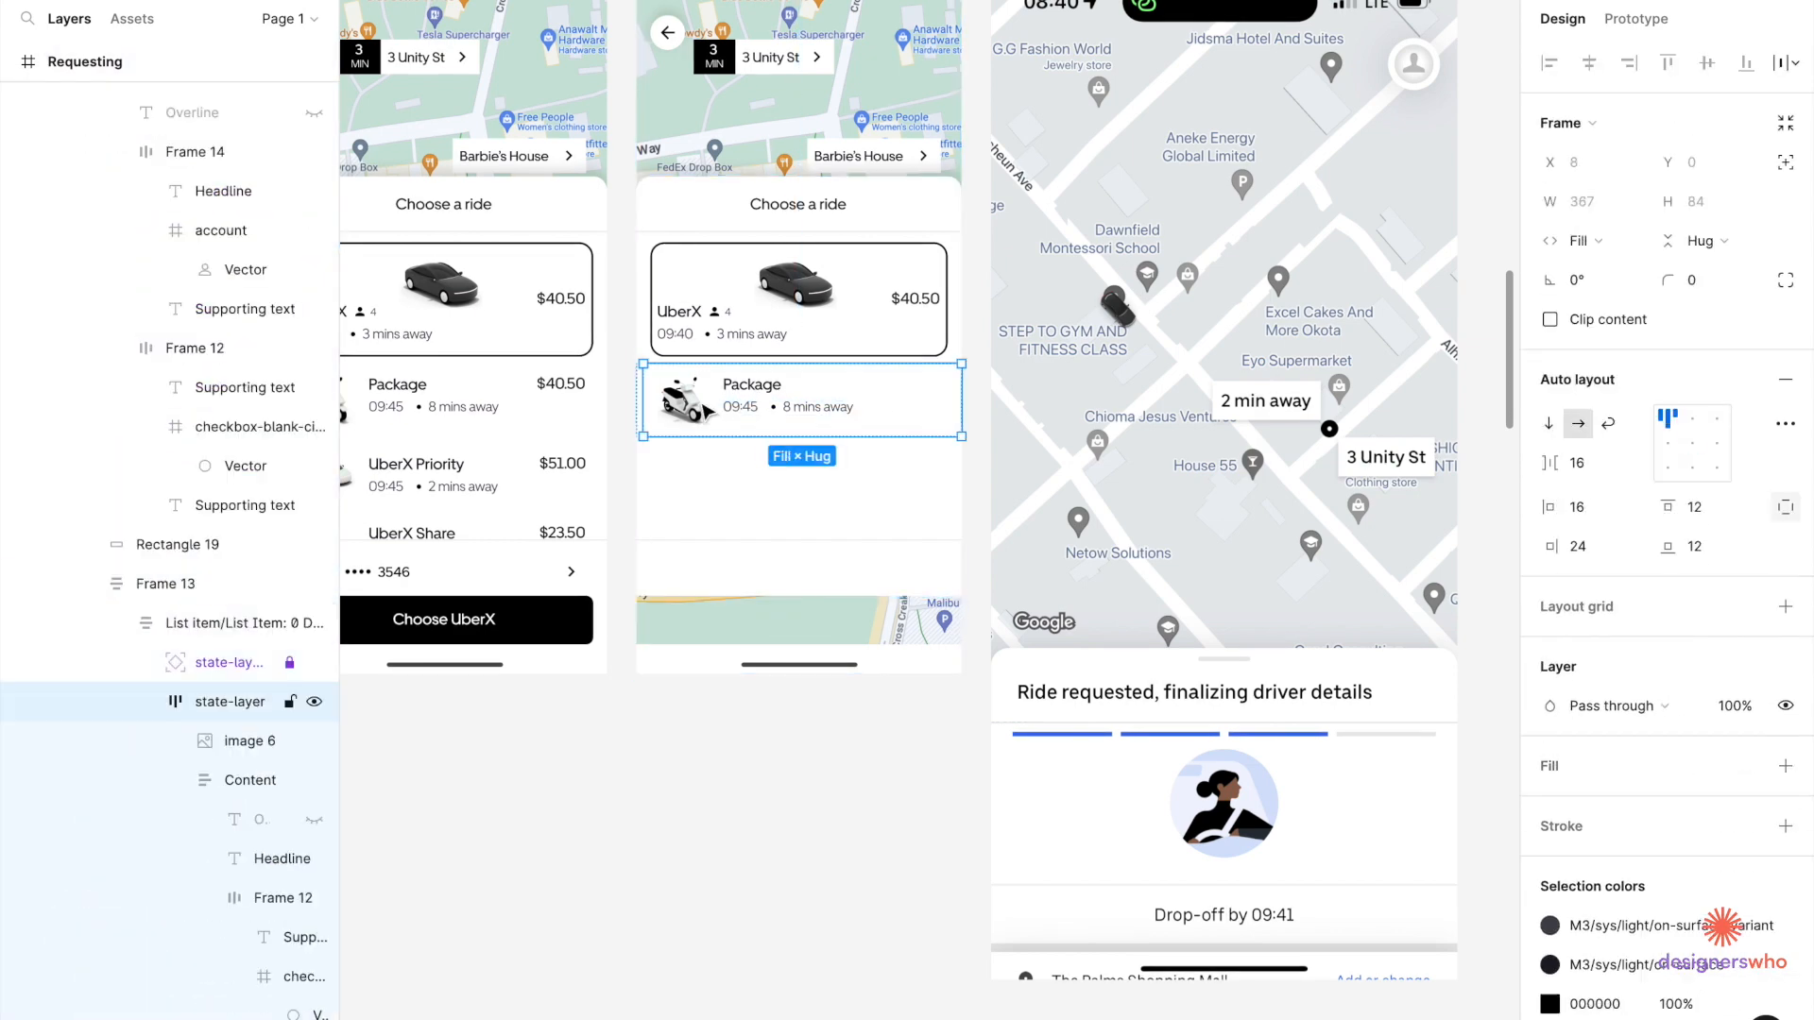
{"action": "double_click", "coordinate": [685, 401]}
{"action": "key", "text": "Delete"}
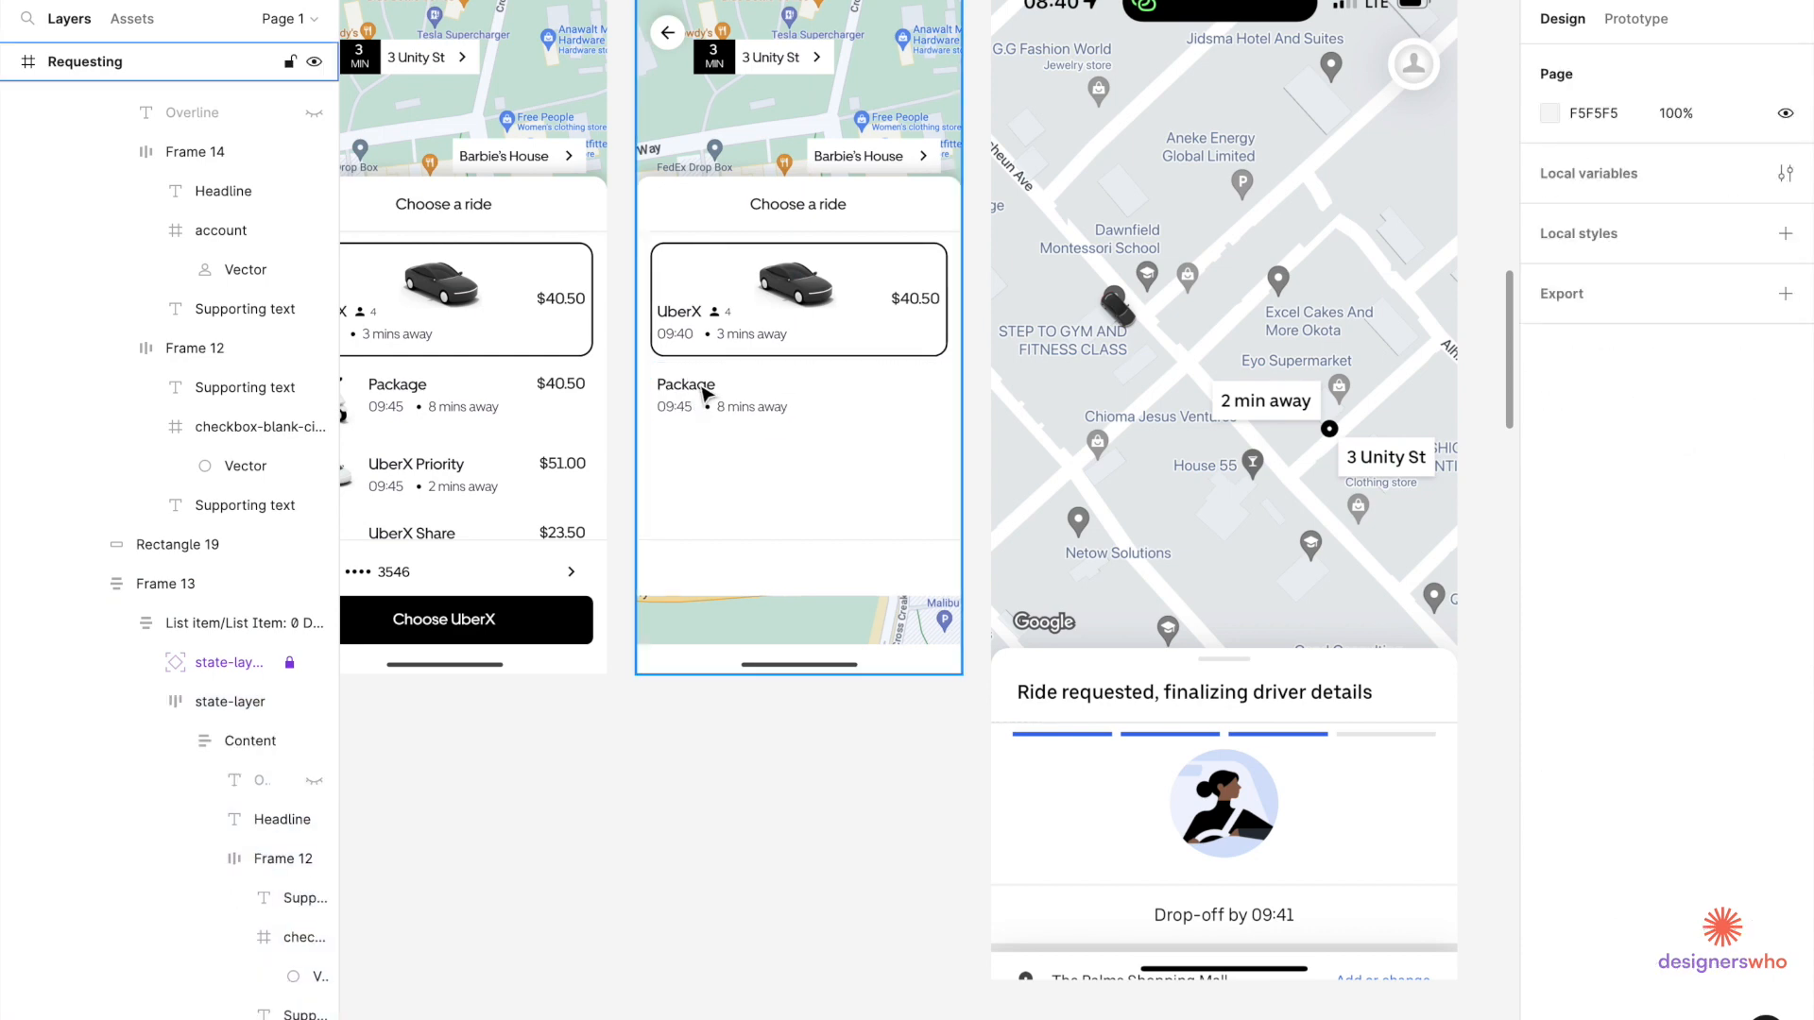
Delete the 09:45 time line from the Package row's text block.
{"action": "left_click", "coordinate": [796, 398]}
{"action": "double_click", "coordinate": [796, 399]}
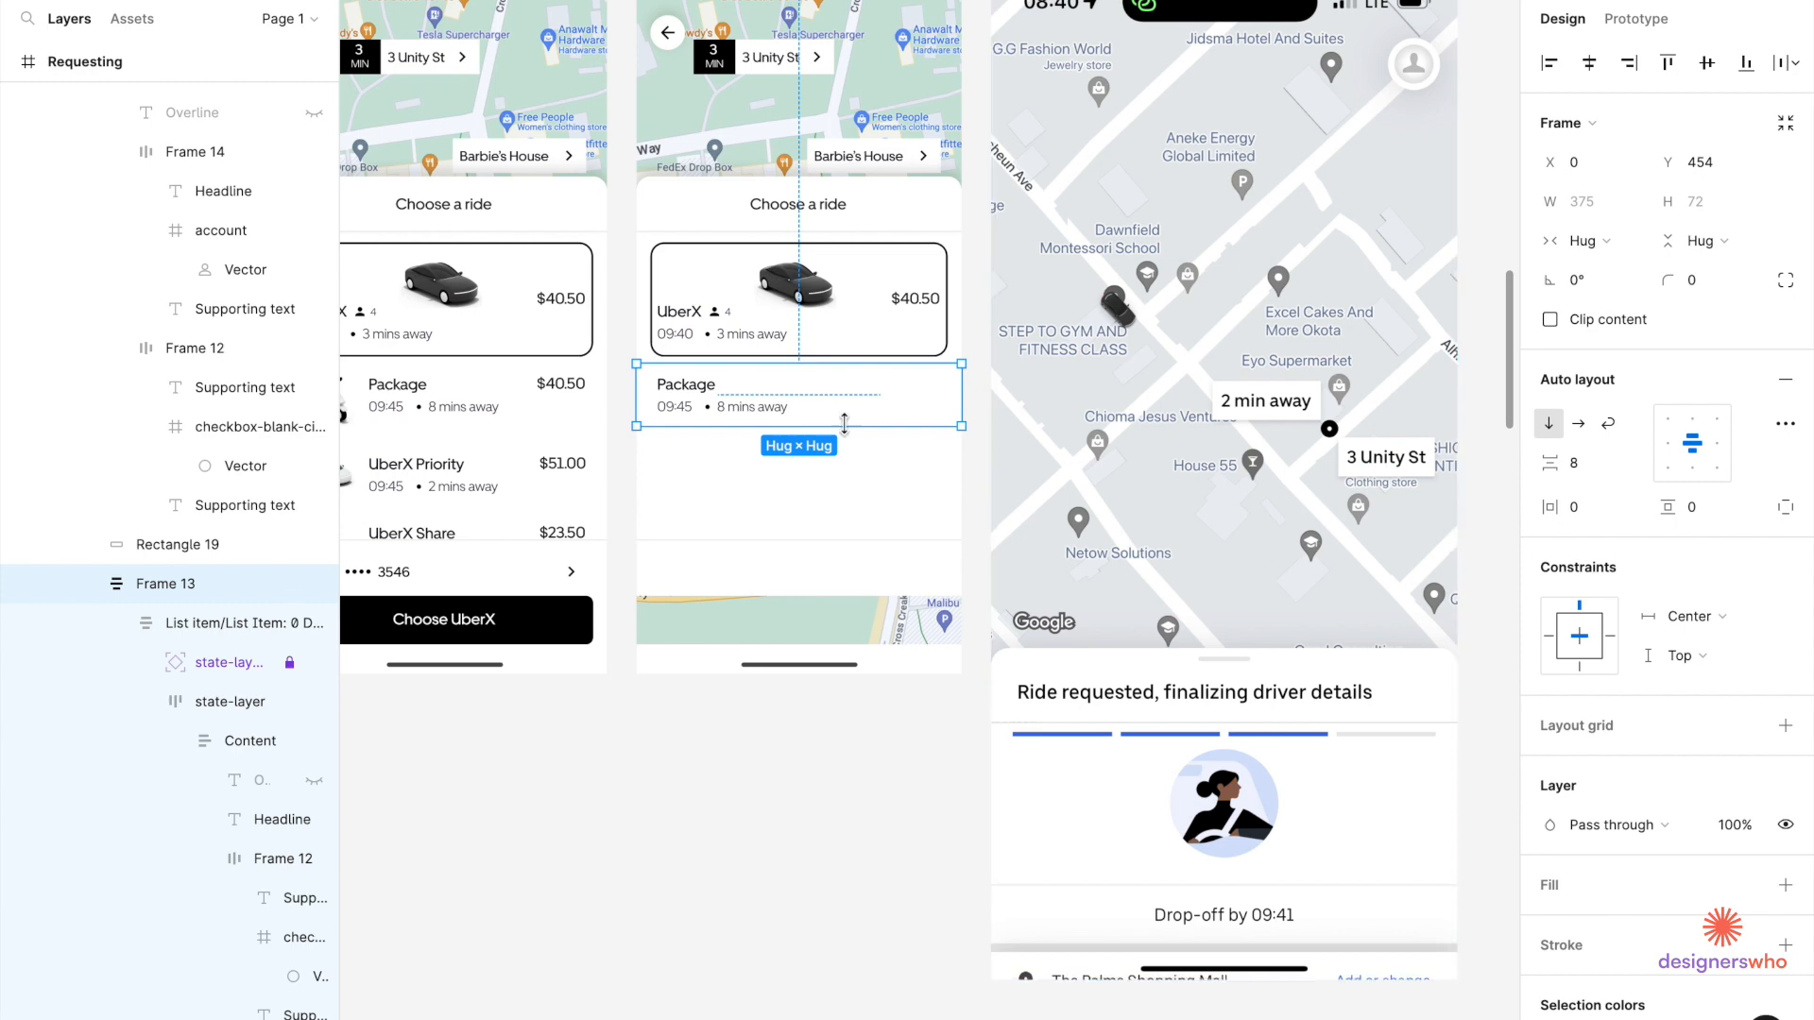
{"action": "scroll", "coordinate": [682, 412], "scroll_direction": "up", "scroll_amount": 2}
{"action": "scroll", "coordinate": [682, 412], "scroll_direction": "up", "scroll_amount": 2}
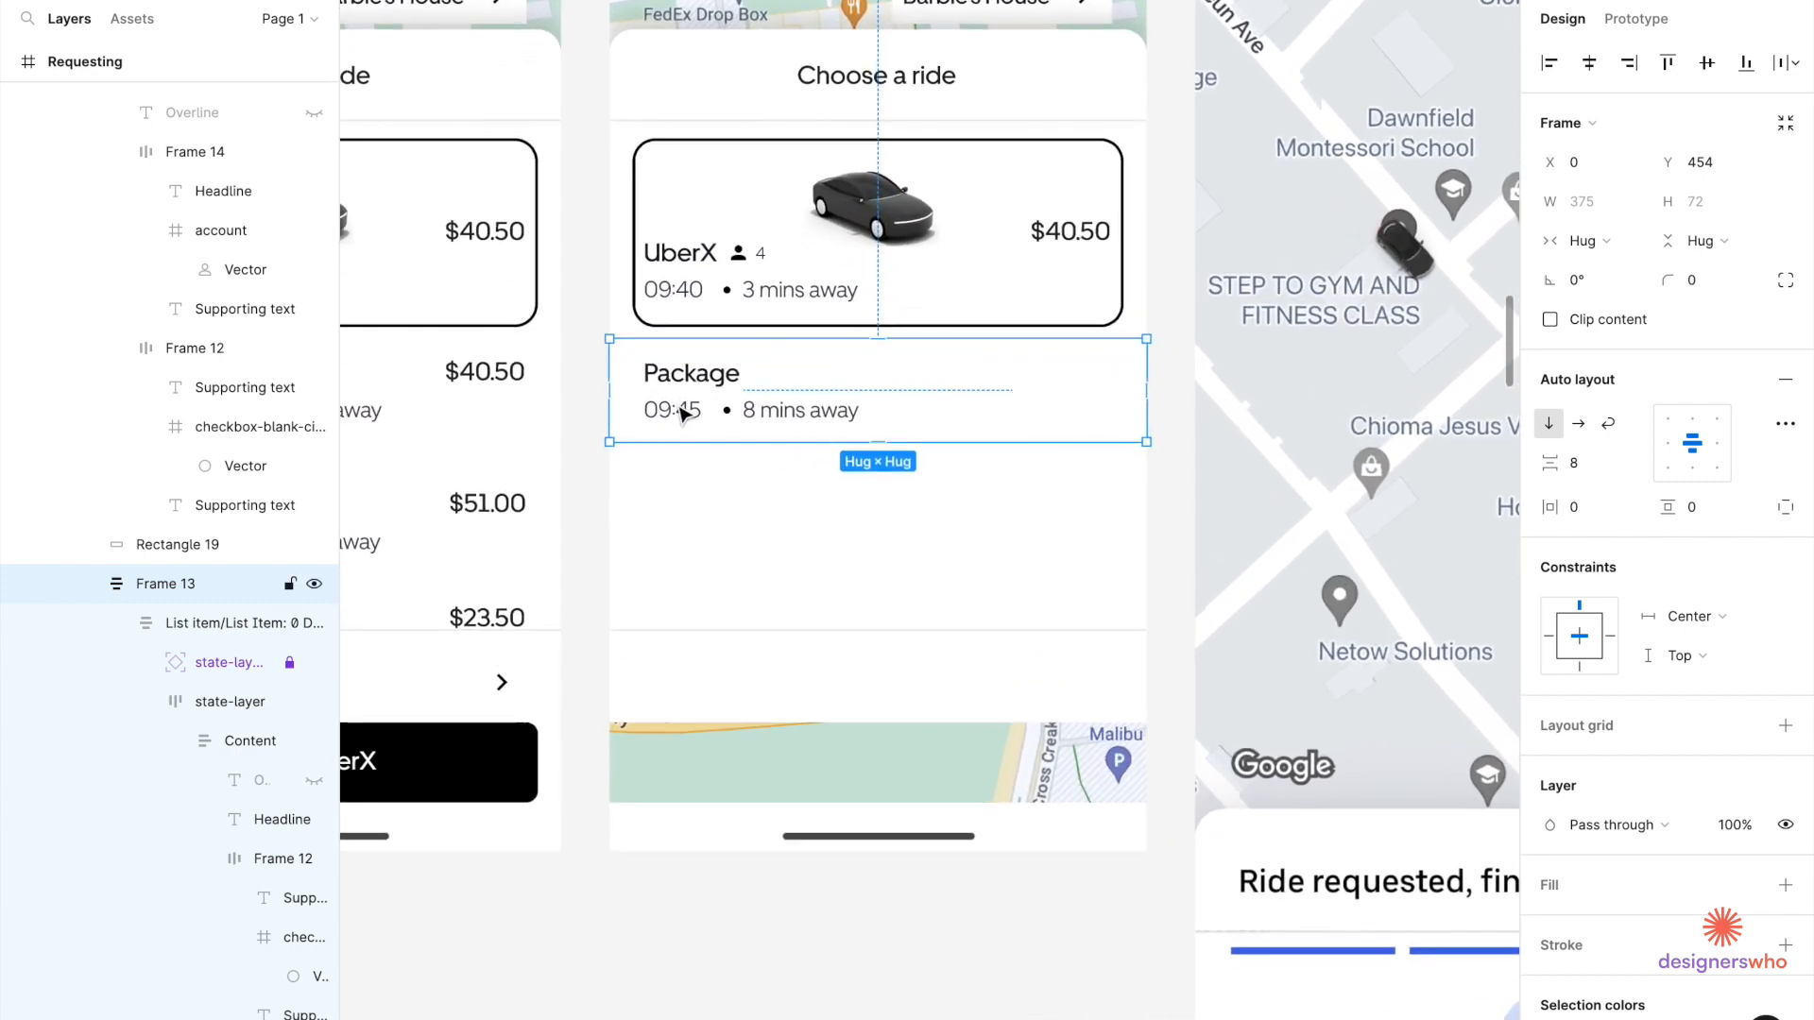
{"action": "double_click", "coordinate": [765, 413]}
{"action": "double_click", "coordinate": [769, 416]}
{"action": "double_click", "coordinate": [769, 416]}
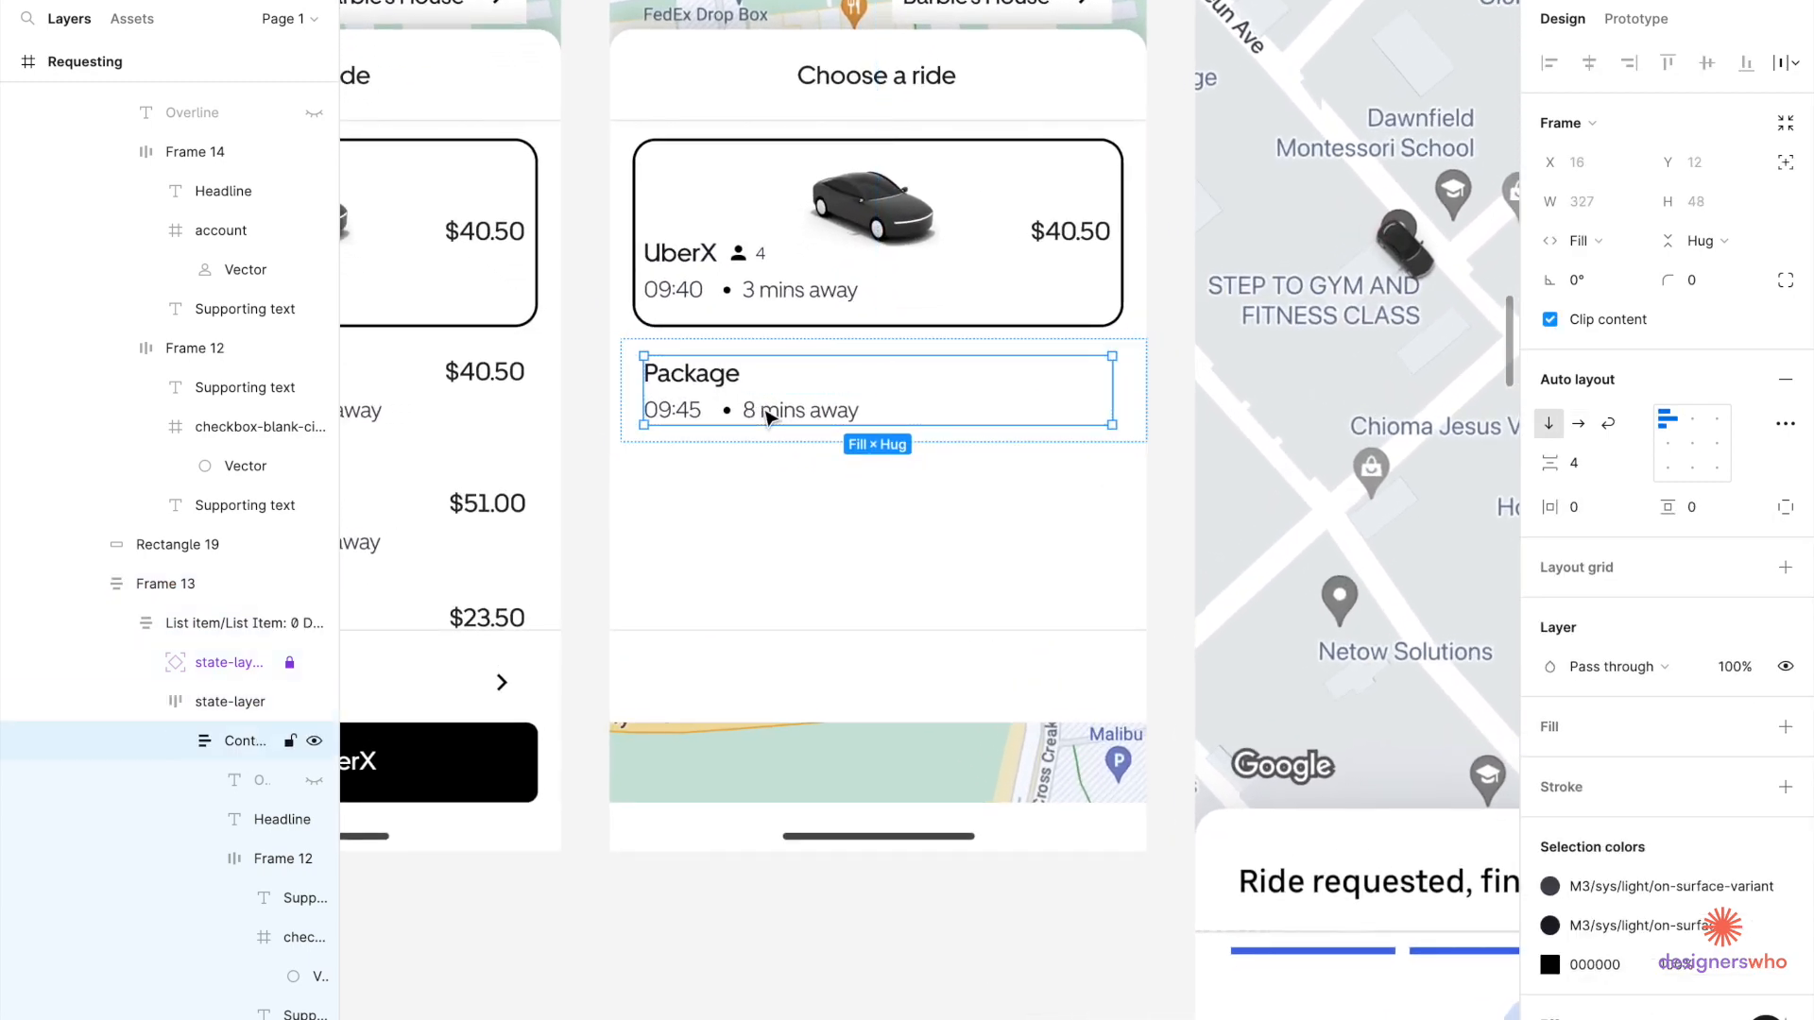
{"action": "double_click", "coordinate": [768, 416]}
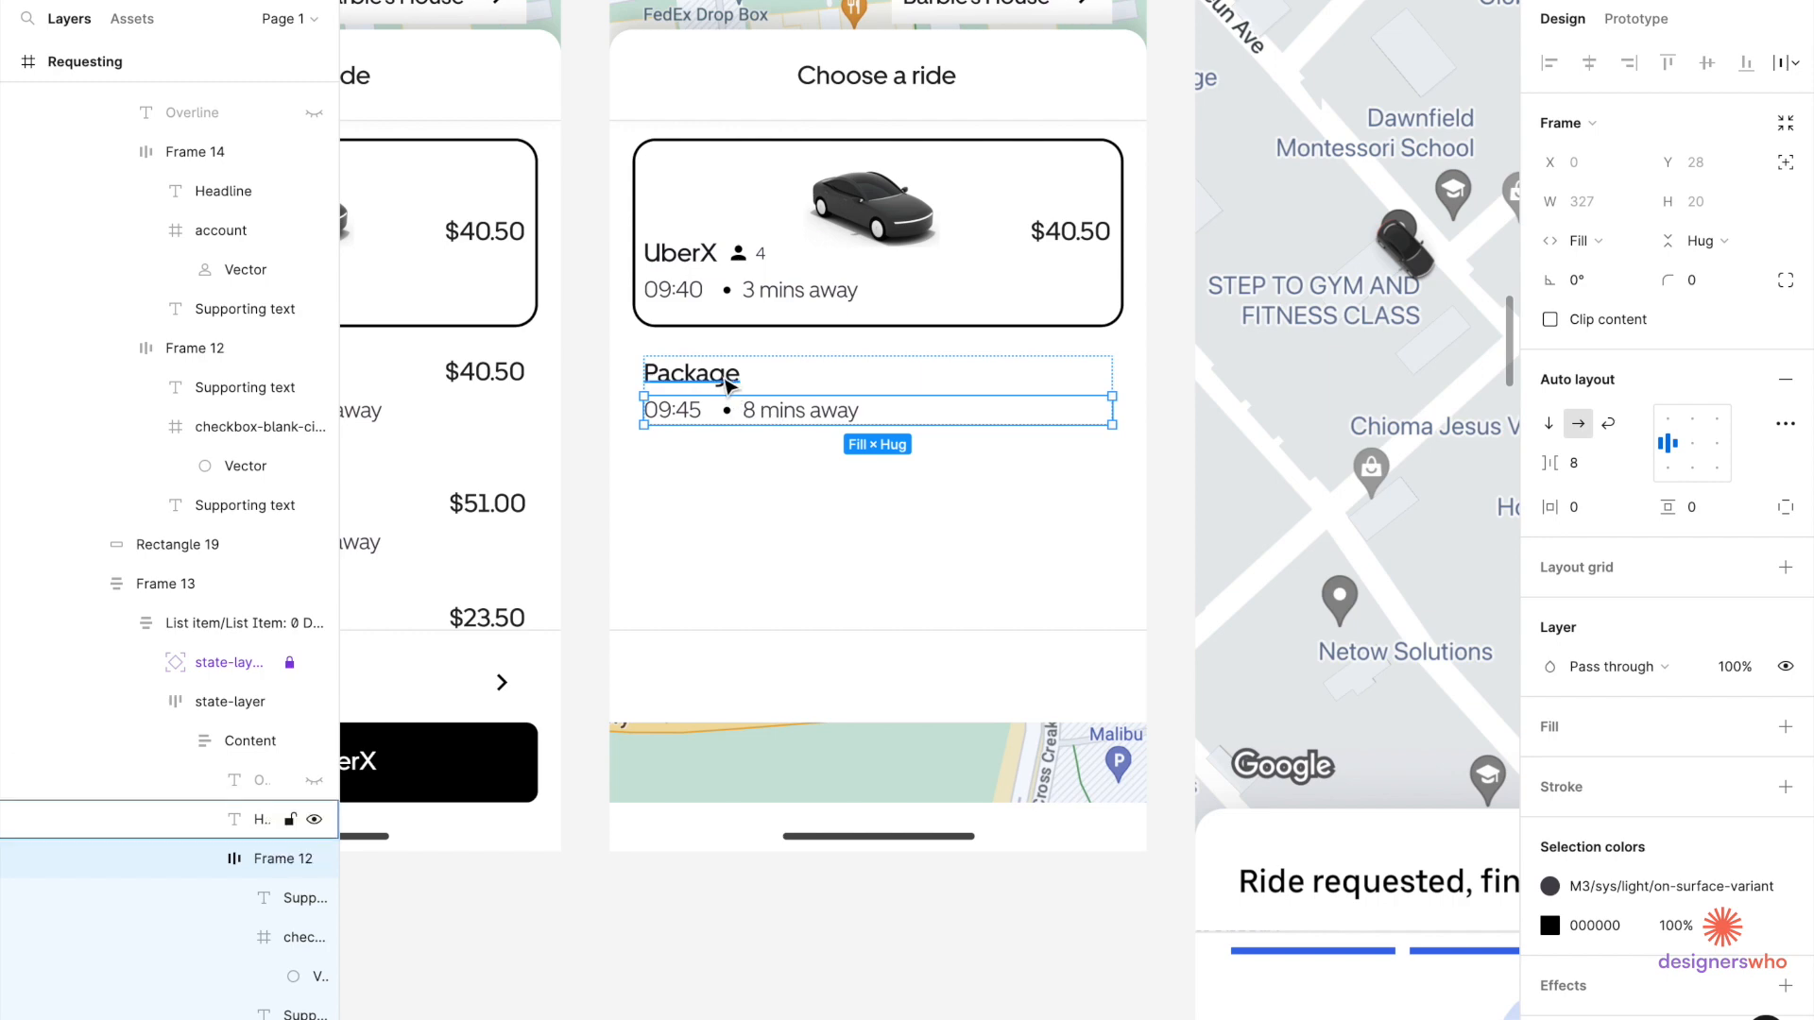
{"action": "scroll", "coordinate": [746, 416], "scroll_direction": "down", "scroll_amount": 5}
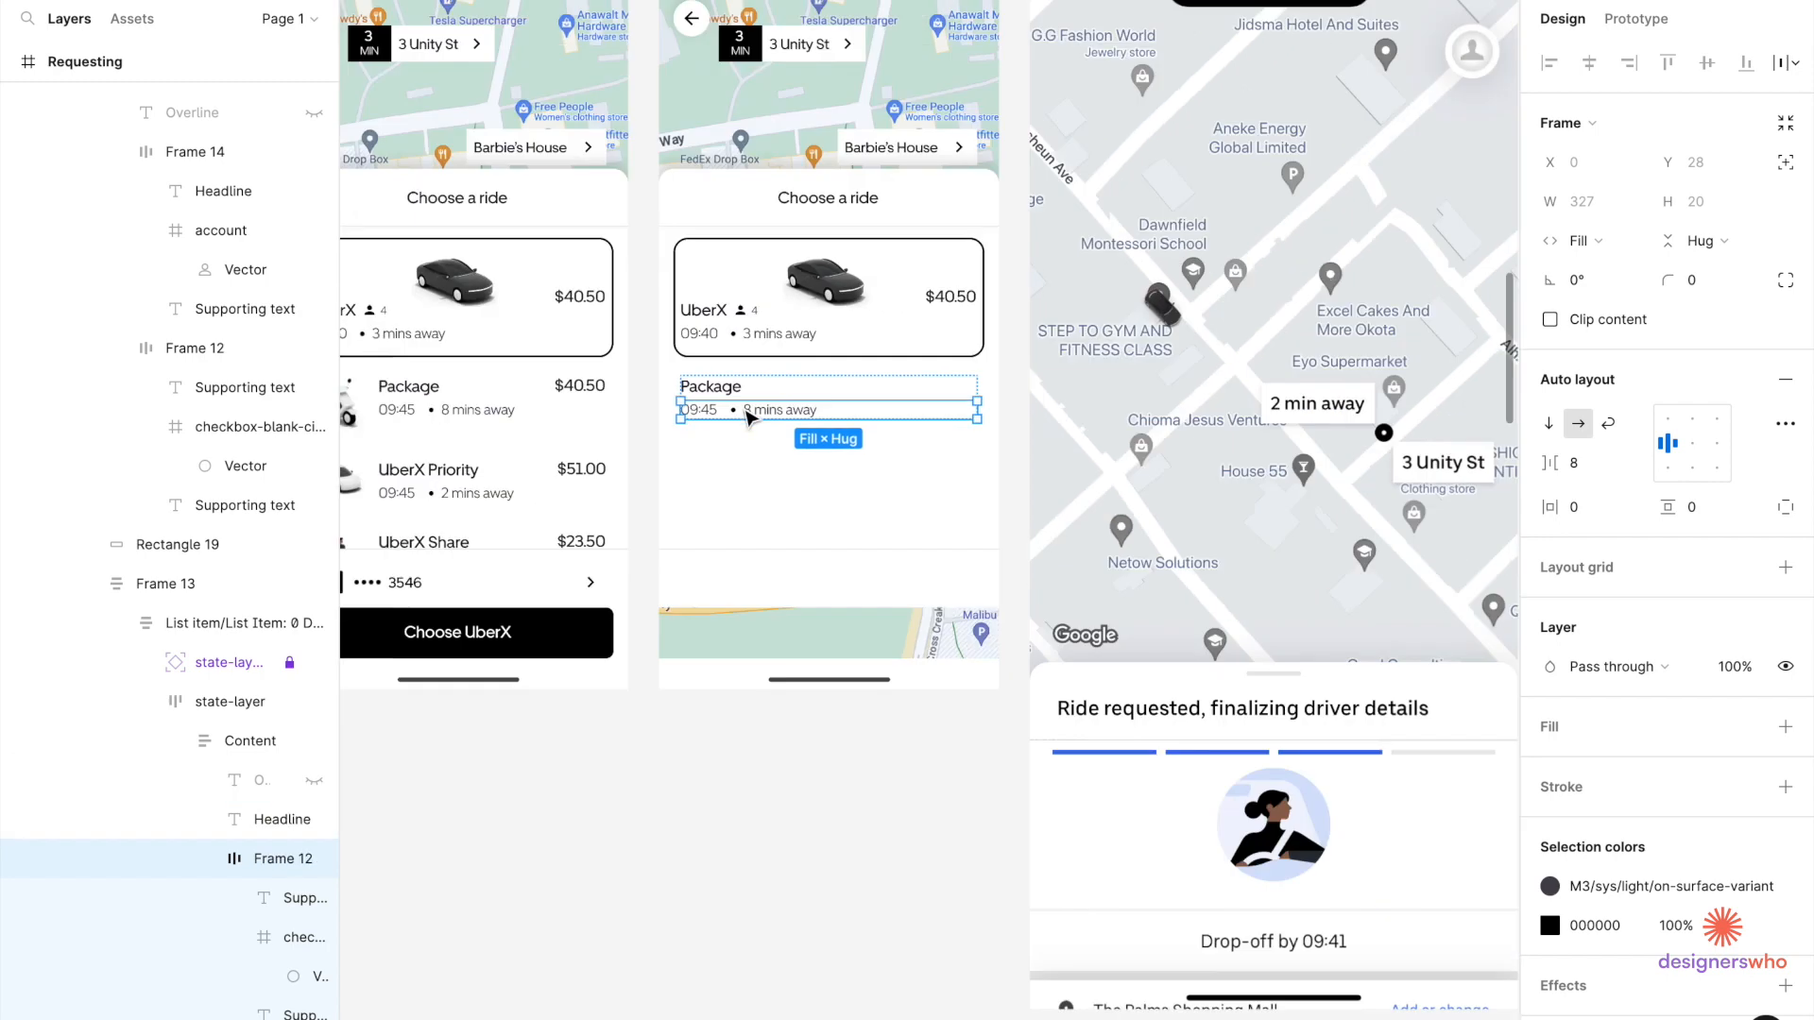
{"action": "scroll", "coordinate": [746, 416], "scroll_direction": "up", "scroll_amount": 6}
{"action": "key", "text": "Delete"}
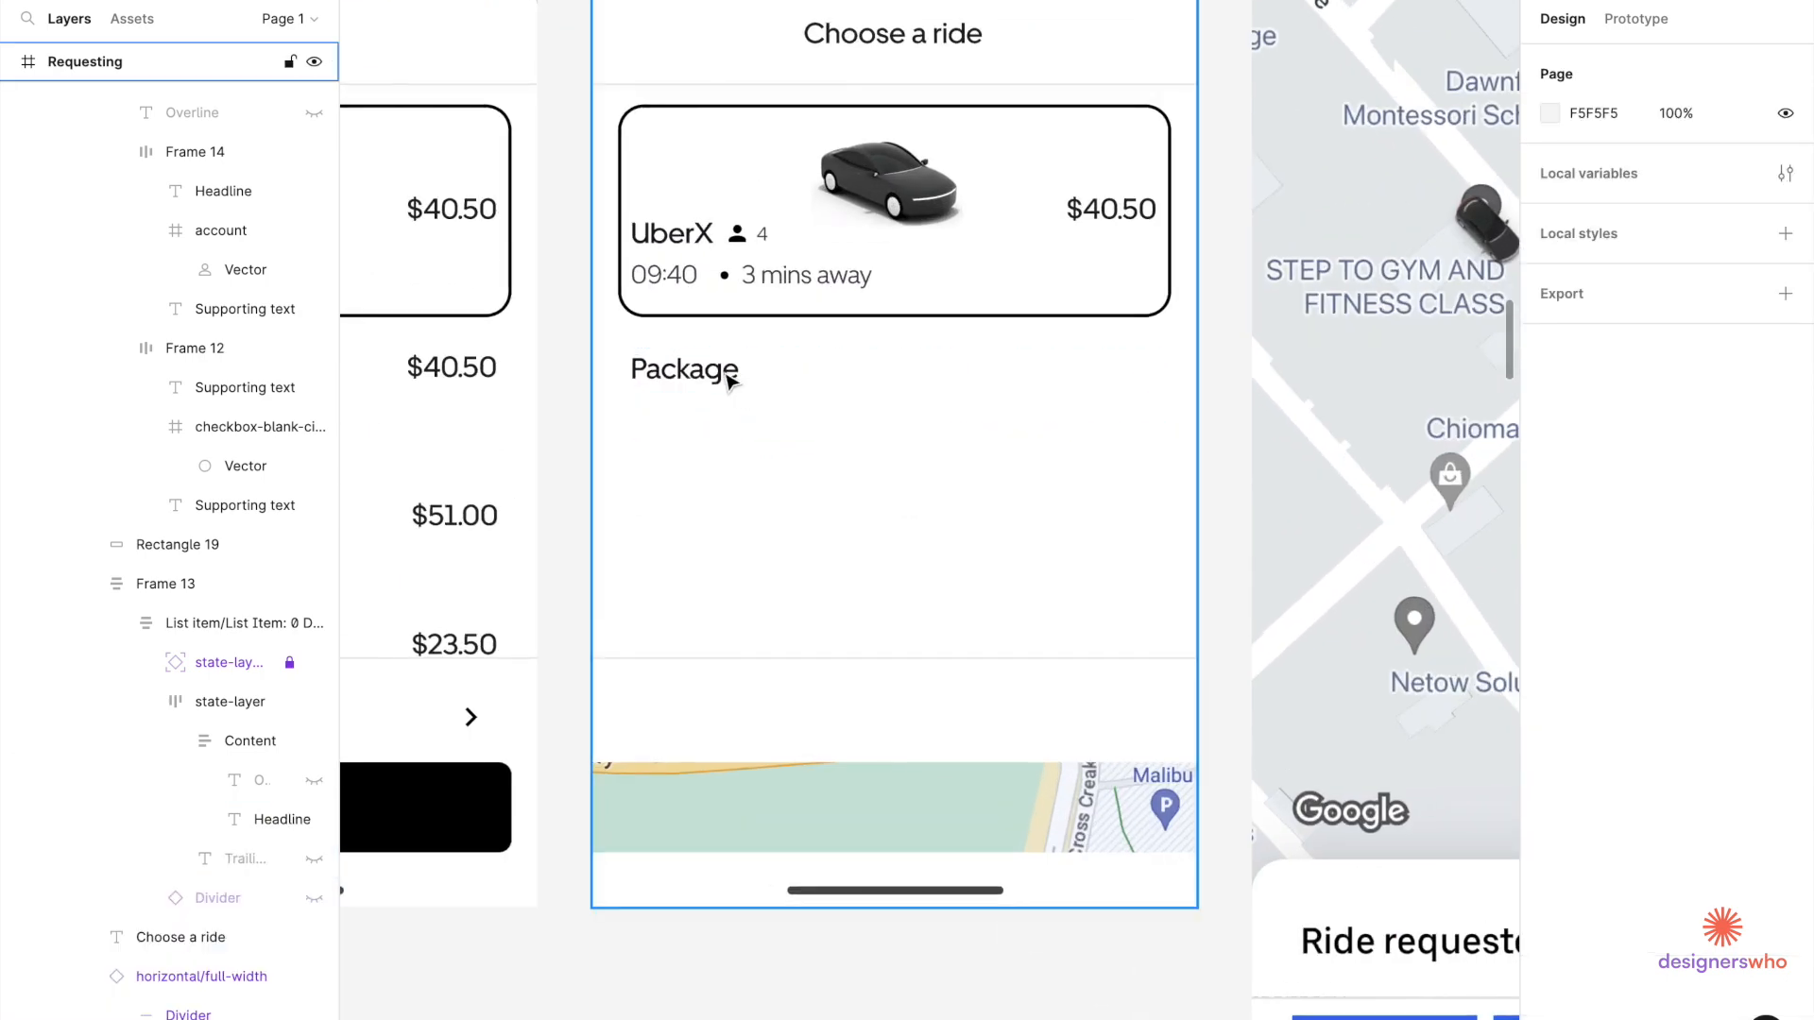
Make the Package headline centre-aligned, Regular weight, size 16.
{"action": "left_click", "coordinate": [728, 372]}
{"action": "double_click", "coordinate": [729, 376]}
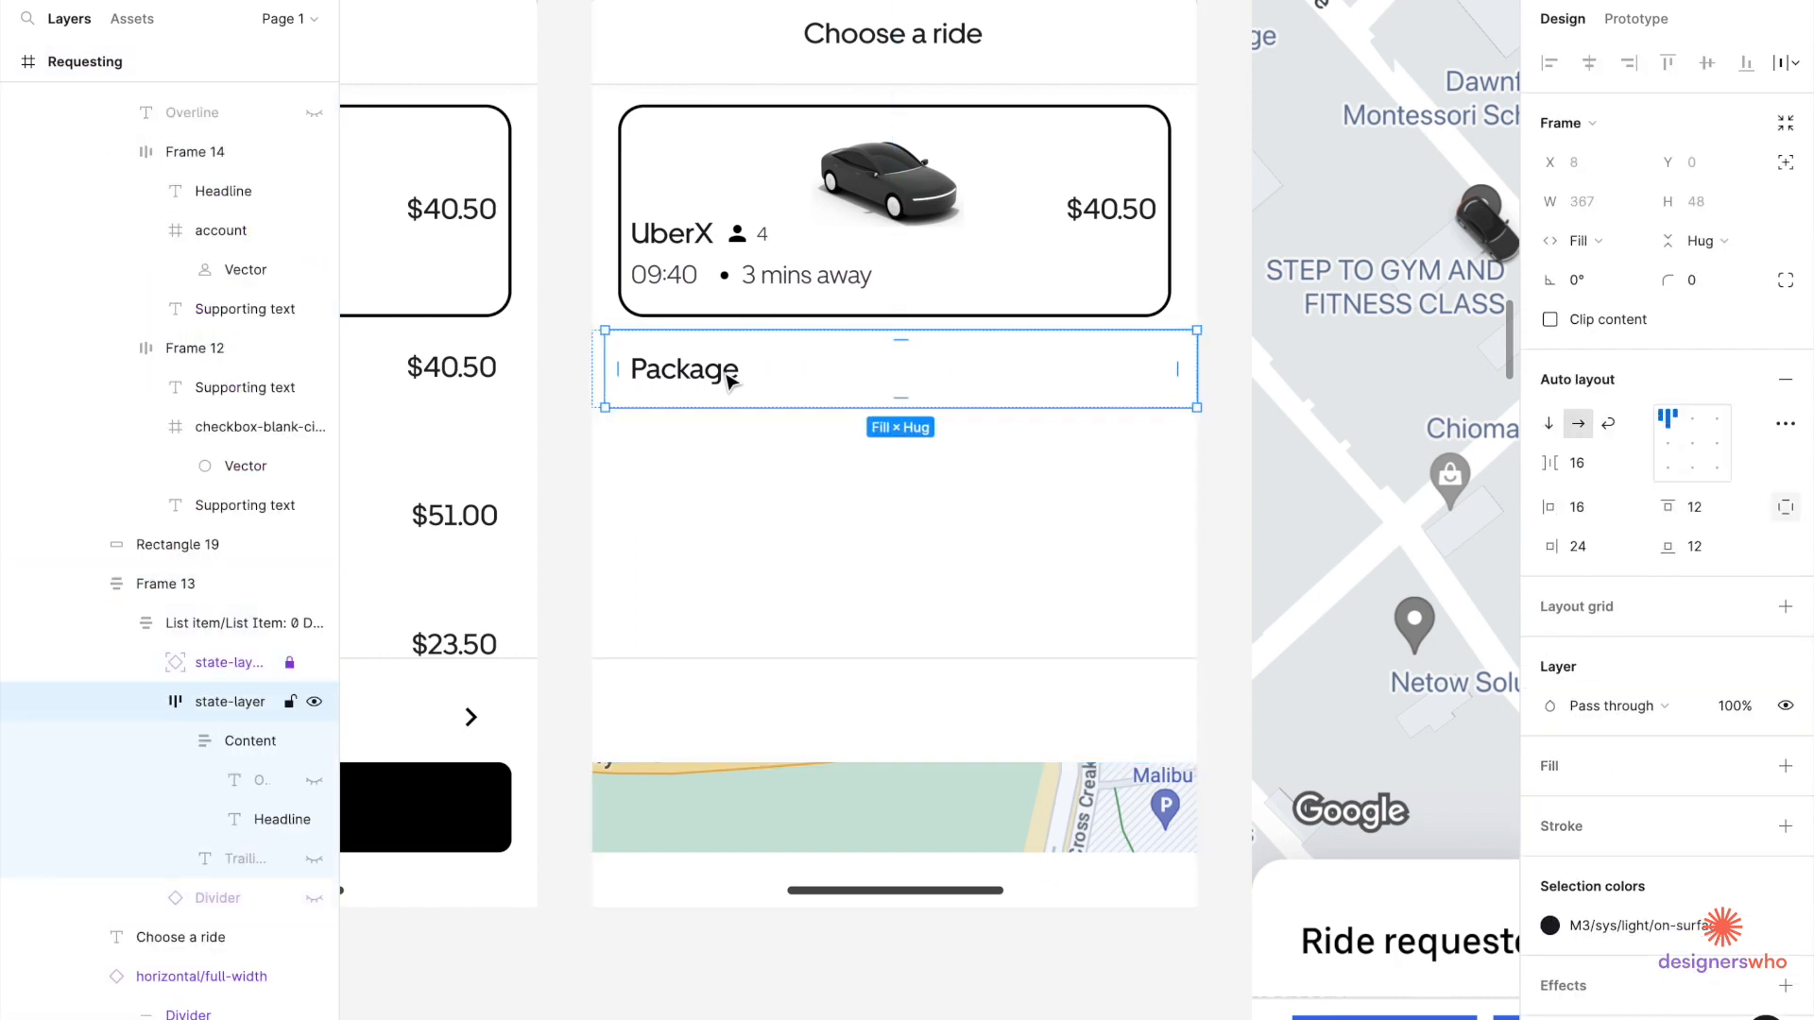
{"action": "double_click", "coordinate": [728, 378]}
{"action": "scroll", "coordinate": [1667, 688], "scroll_direction": "down", "scroll_amount": 1}
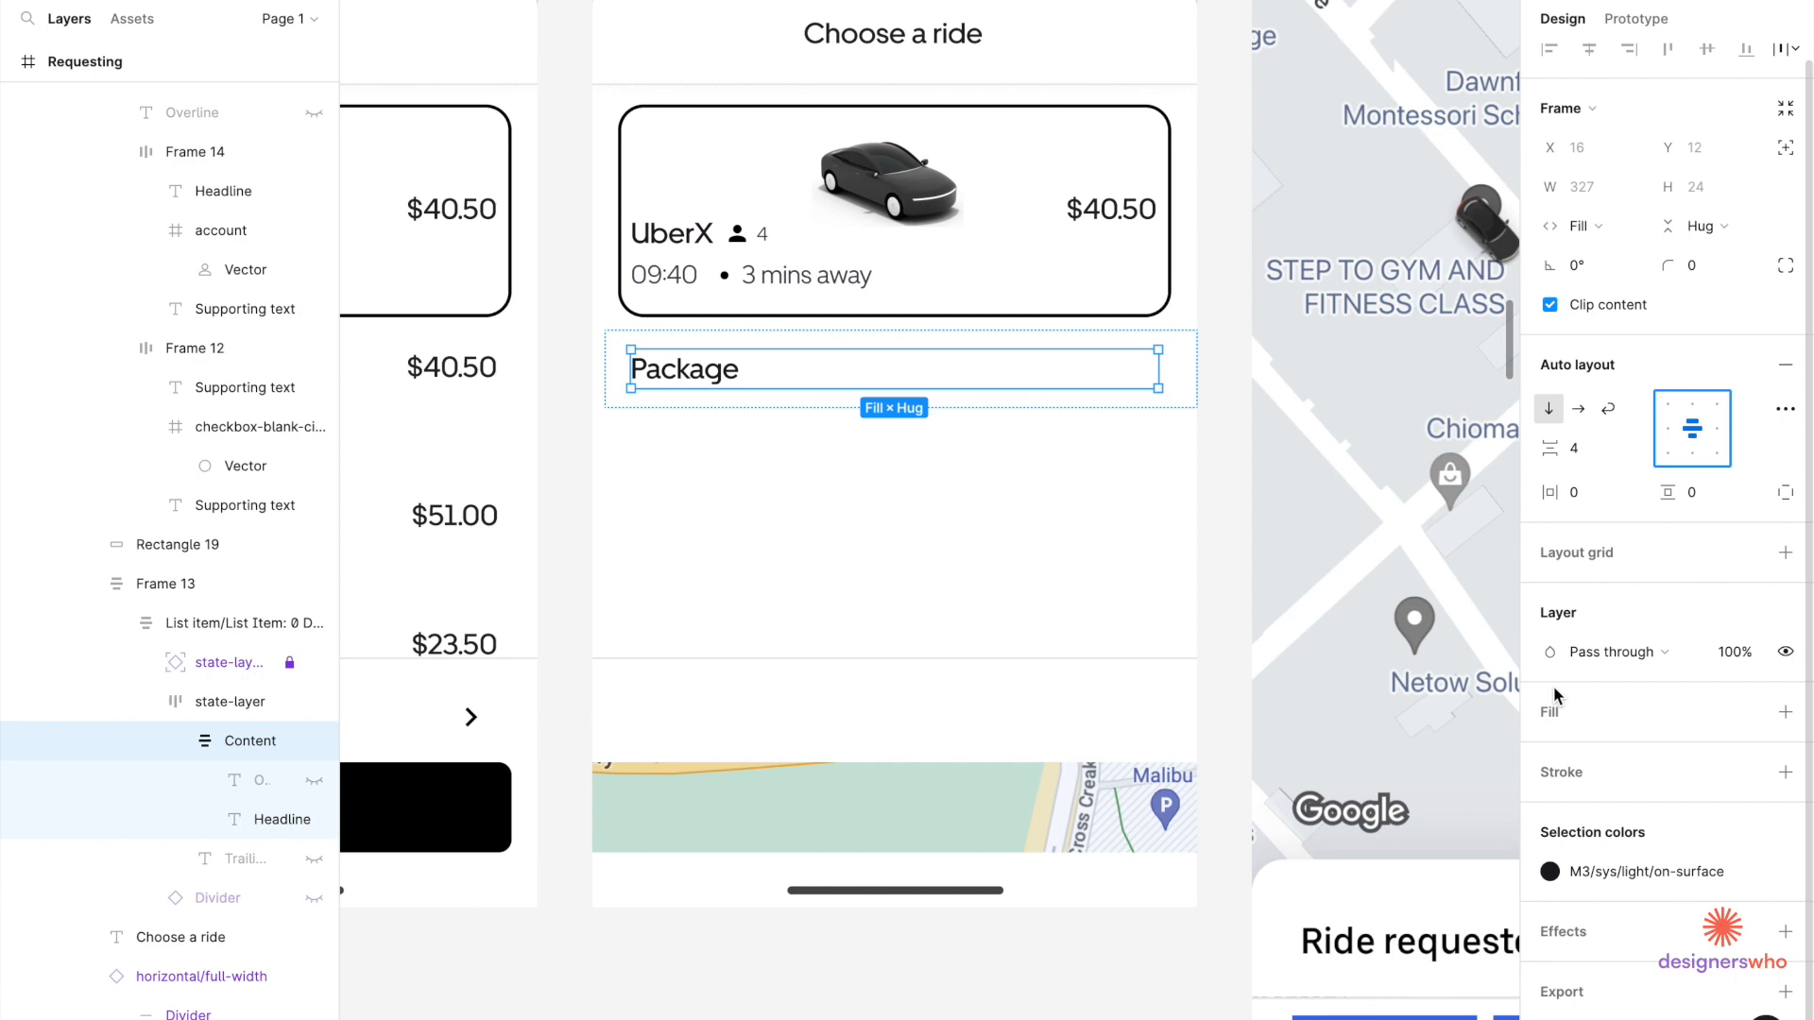
{"action": "double_click", "coordinate": [702, 378]}
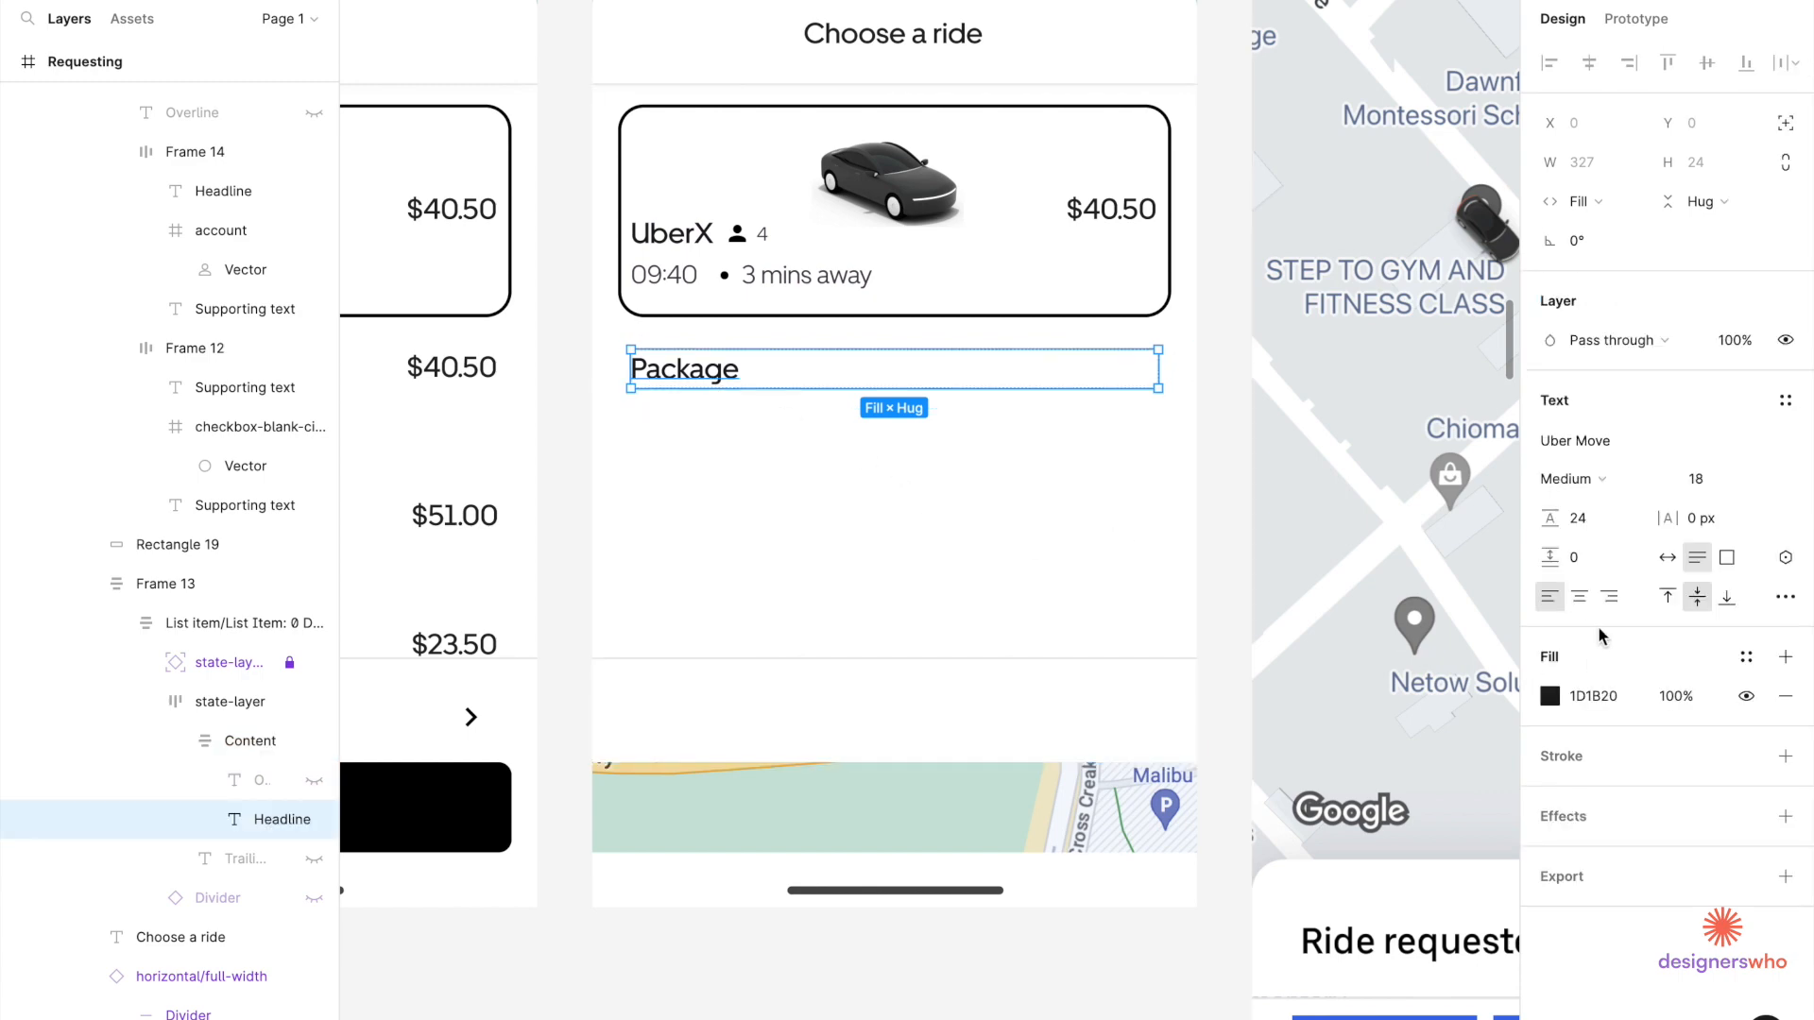
{"action": "left_click", "coordinate": [1578, 596]}
{"action": "scroll", "coordinate": [1036, 566], "scroll_direction": "down", "scroll_amount": 3}
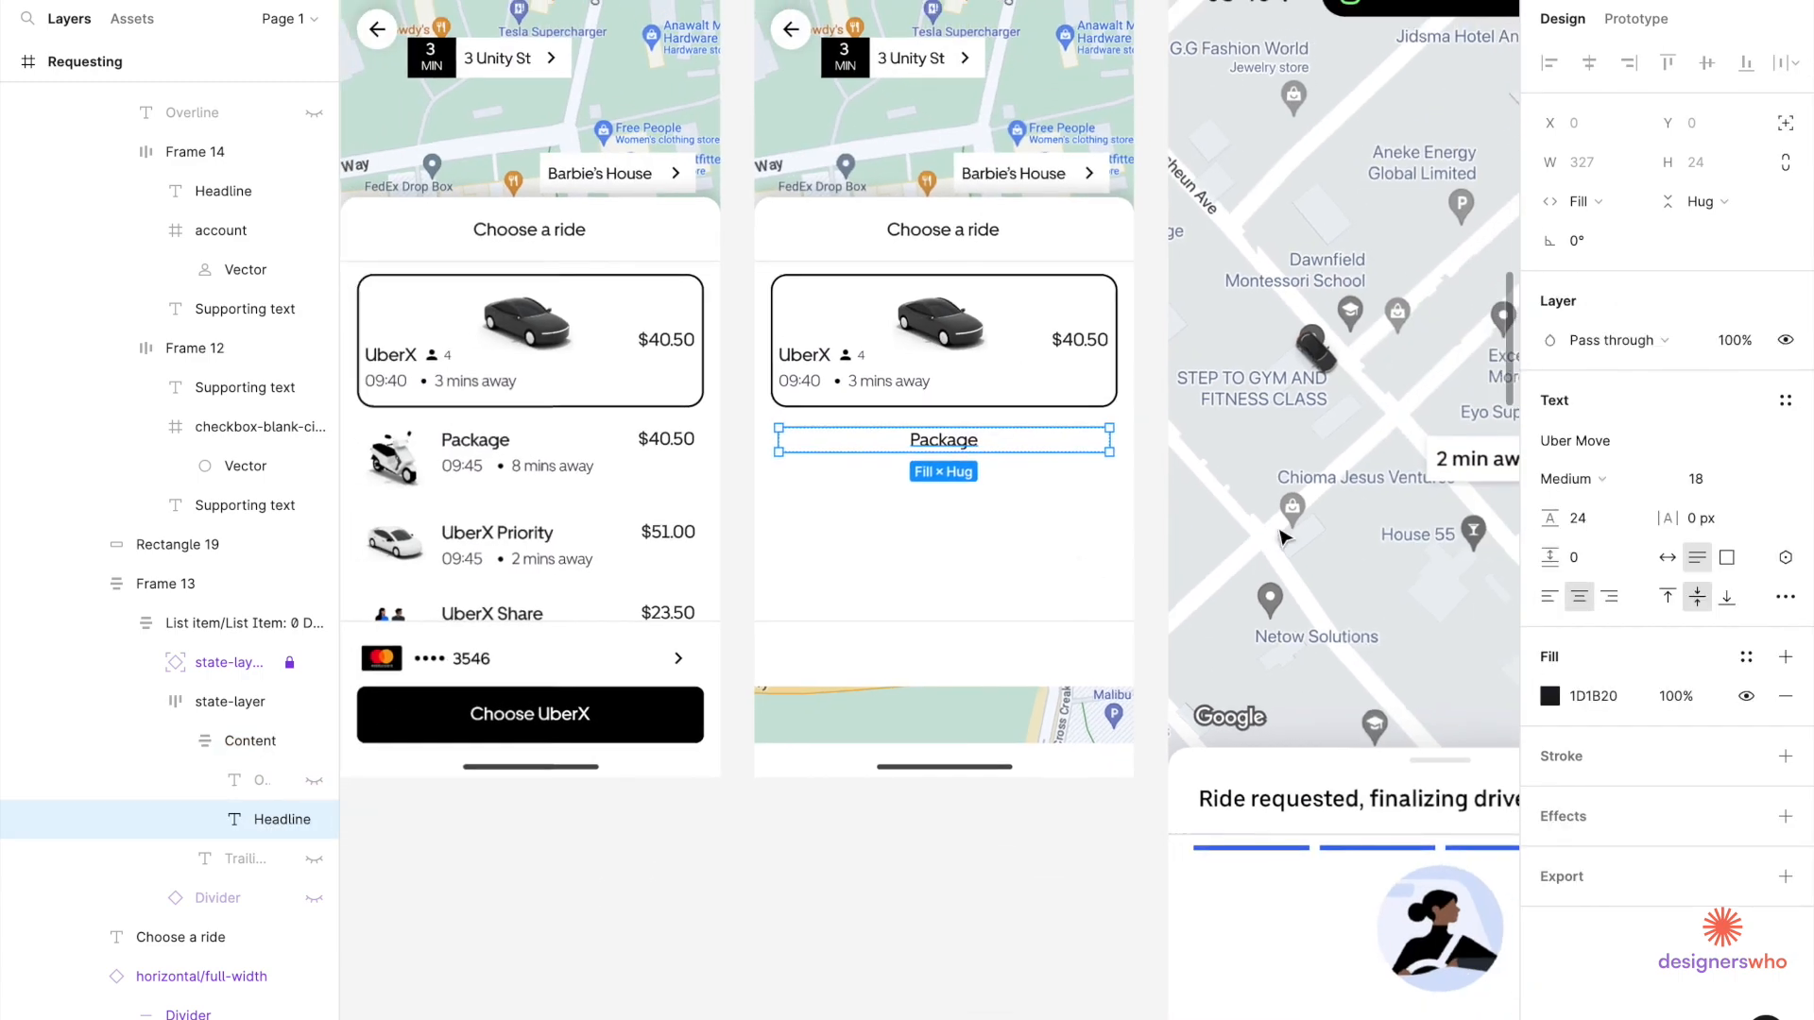
{"action": "left_click", "coordinate": [1596, 479]}
{"action": "left_click", "coordinate": [1610, 447]}
{"action": "left_click", "coordinate": [1700, 479]}
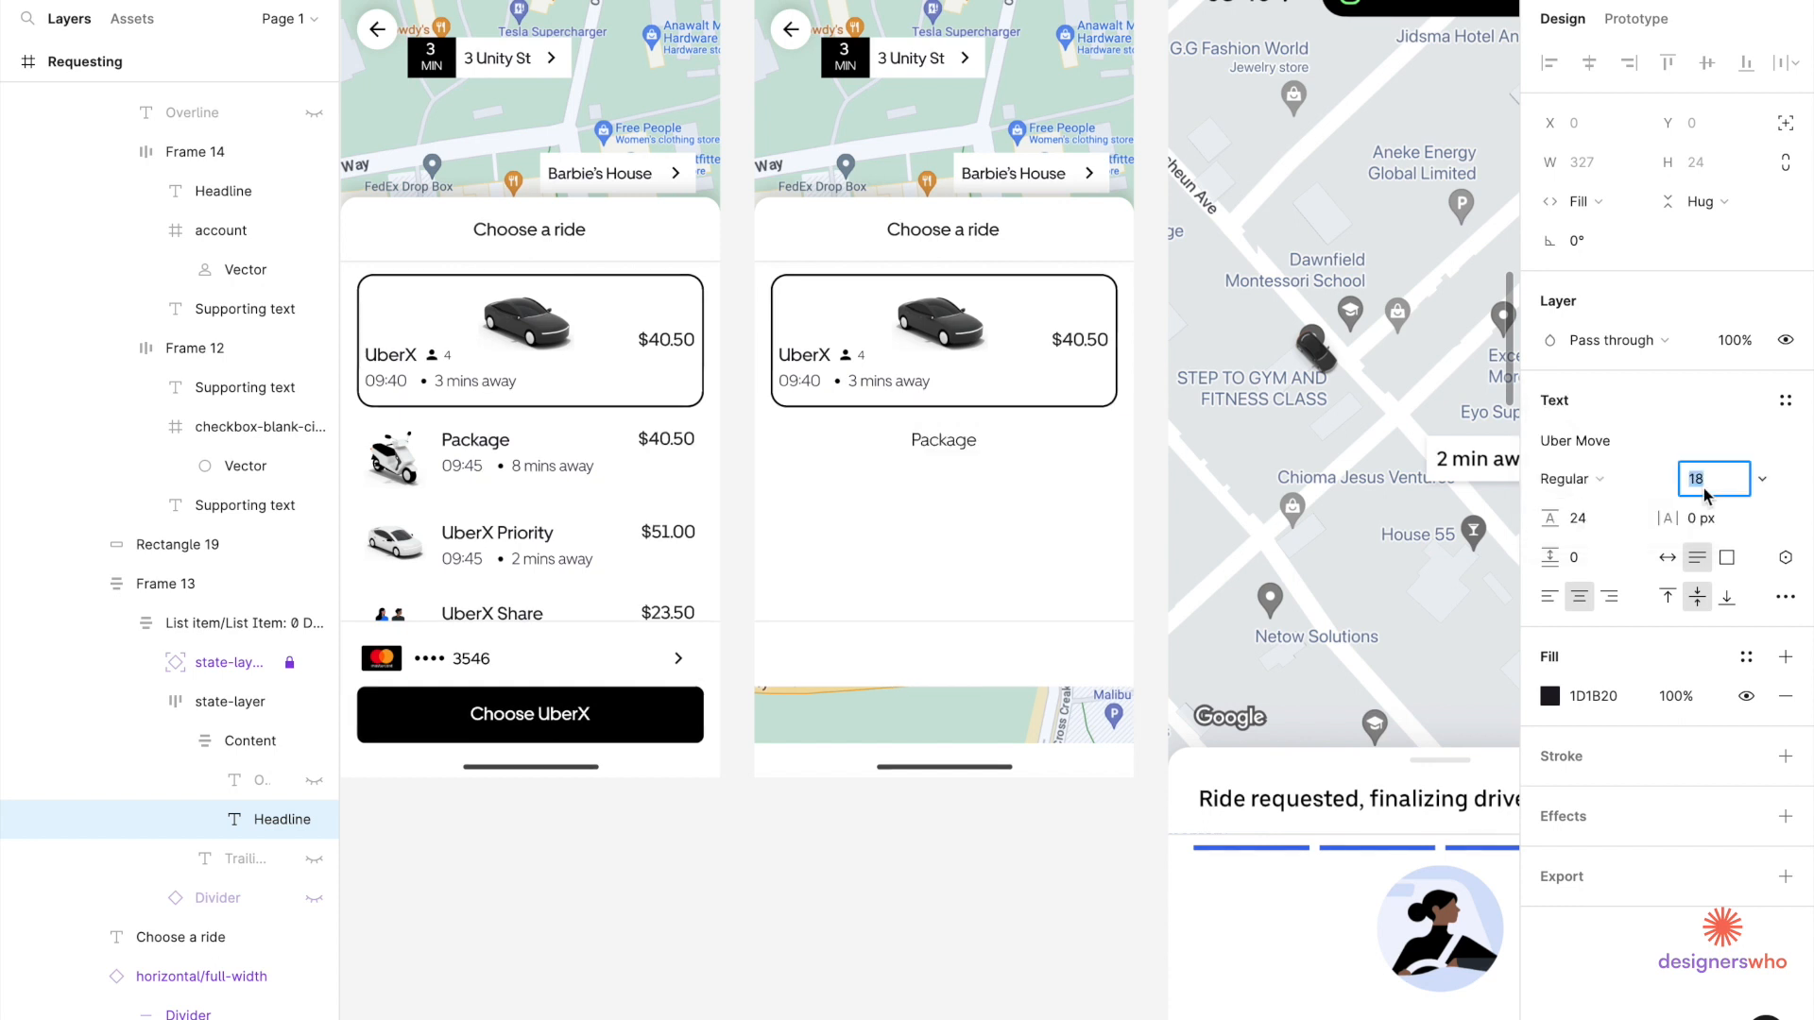
{"action": "type", "text": "16"}
{"action": "key", "text": "Return"}
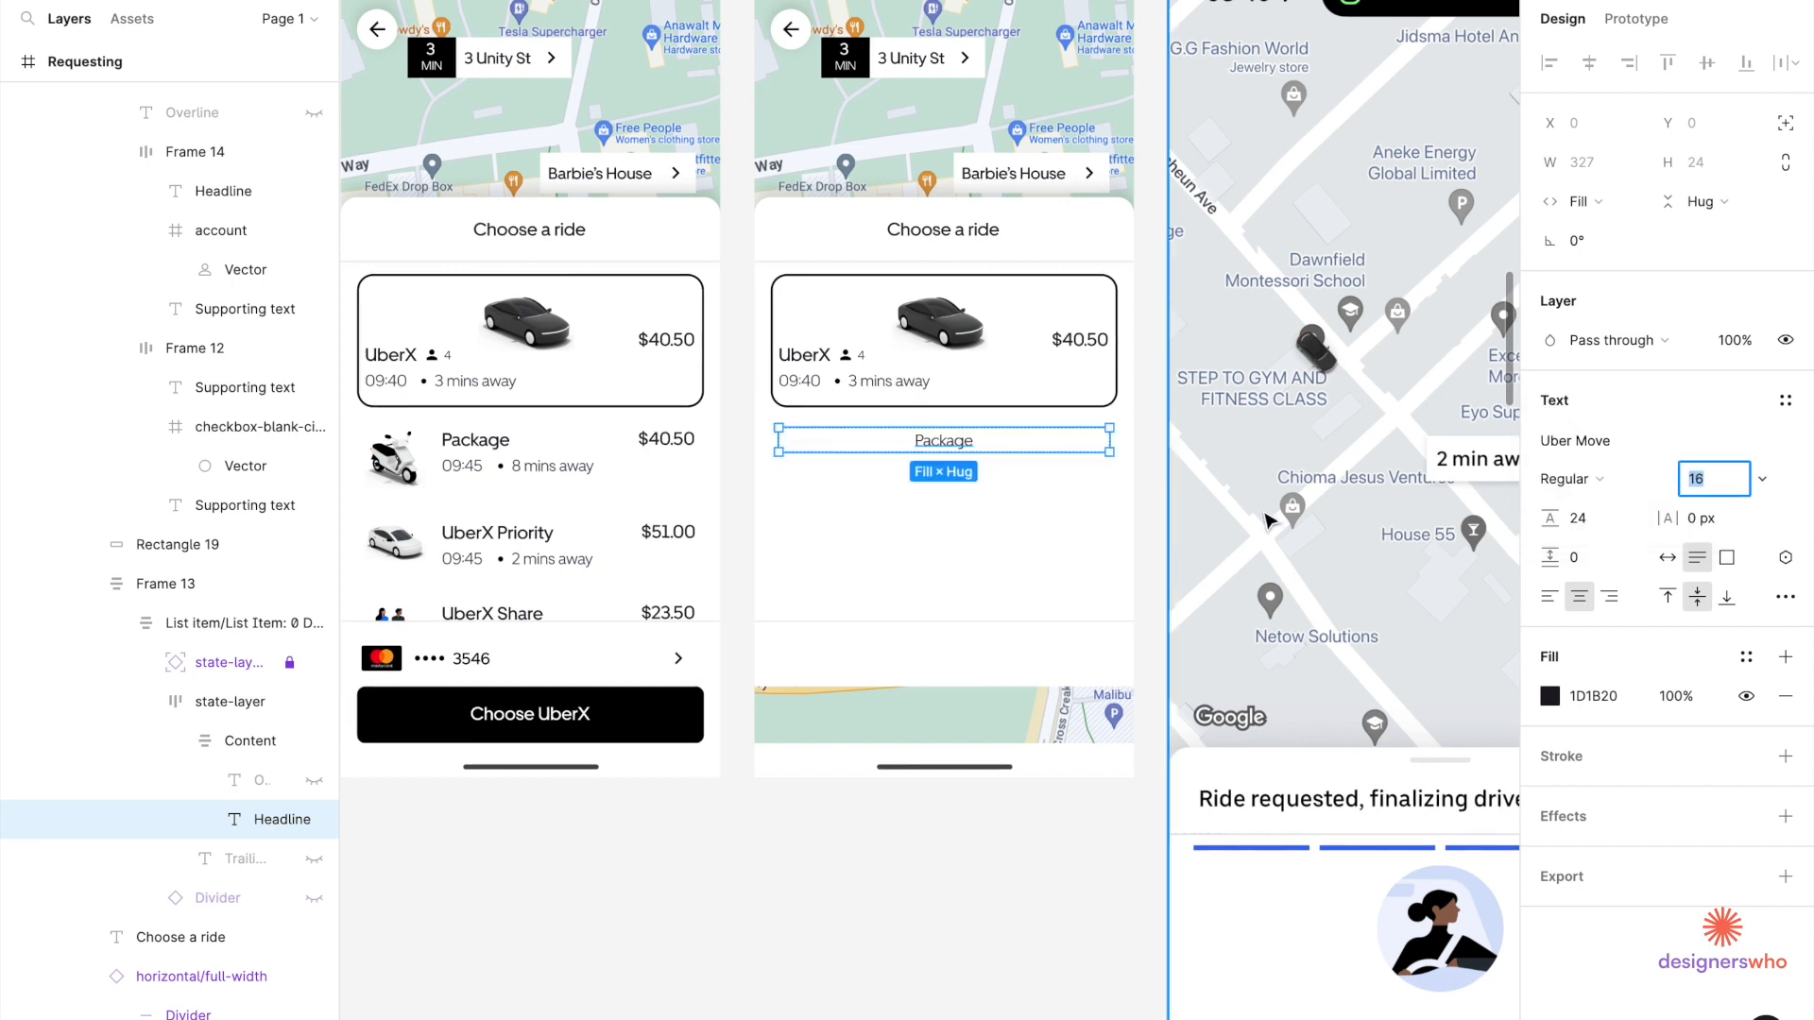
Change the Package headline text to 'Drop-off by 10:30'.
{"action": "scroll", "coordinate": [1146, 498], "scroll_direction": "down", "scroll_amount": 2}
{"action": "scroll", "coordinate": [1145, 498], "scroll_direction": "right", "scroll_amount": 1}
{"action": "scroll", "coordinate": [1118, 498], "scroll_direction": "down", "scroll_amount": 2}
{"action": "scroll", "coordinate": [1118, 498], "scroll_direction": "right", "scroll_amount": 1}
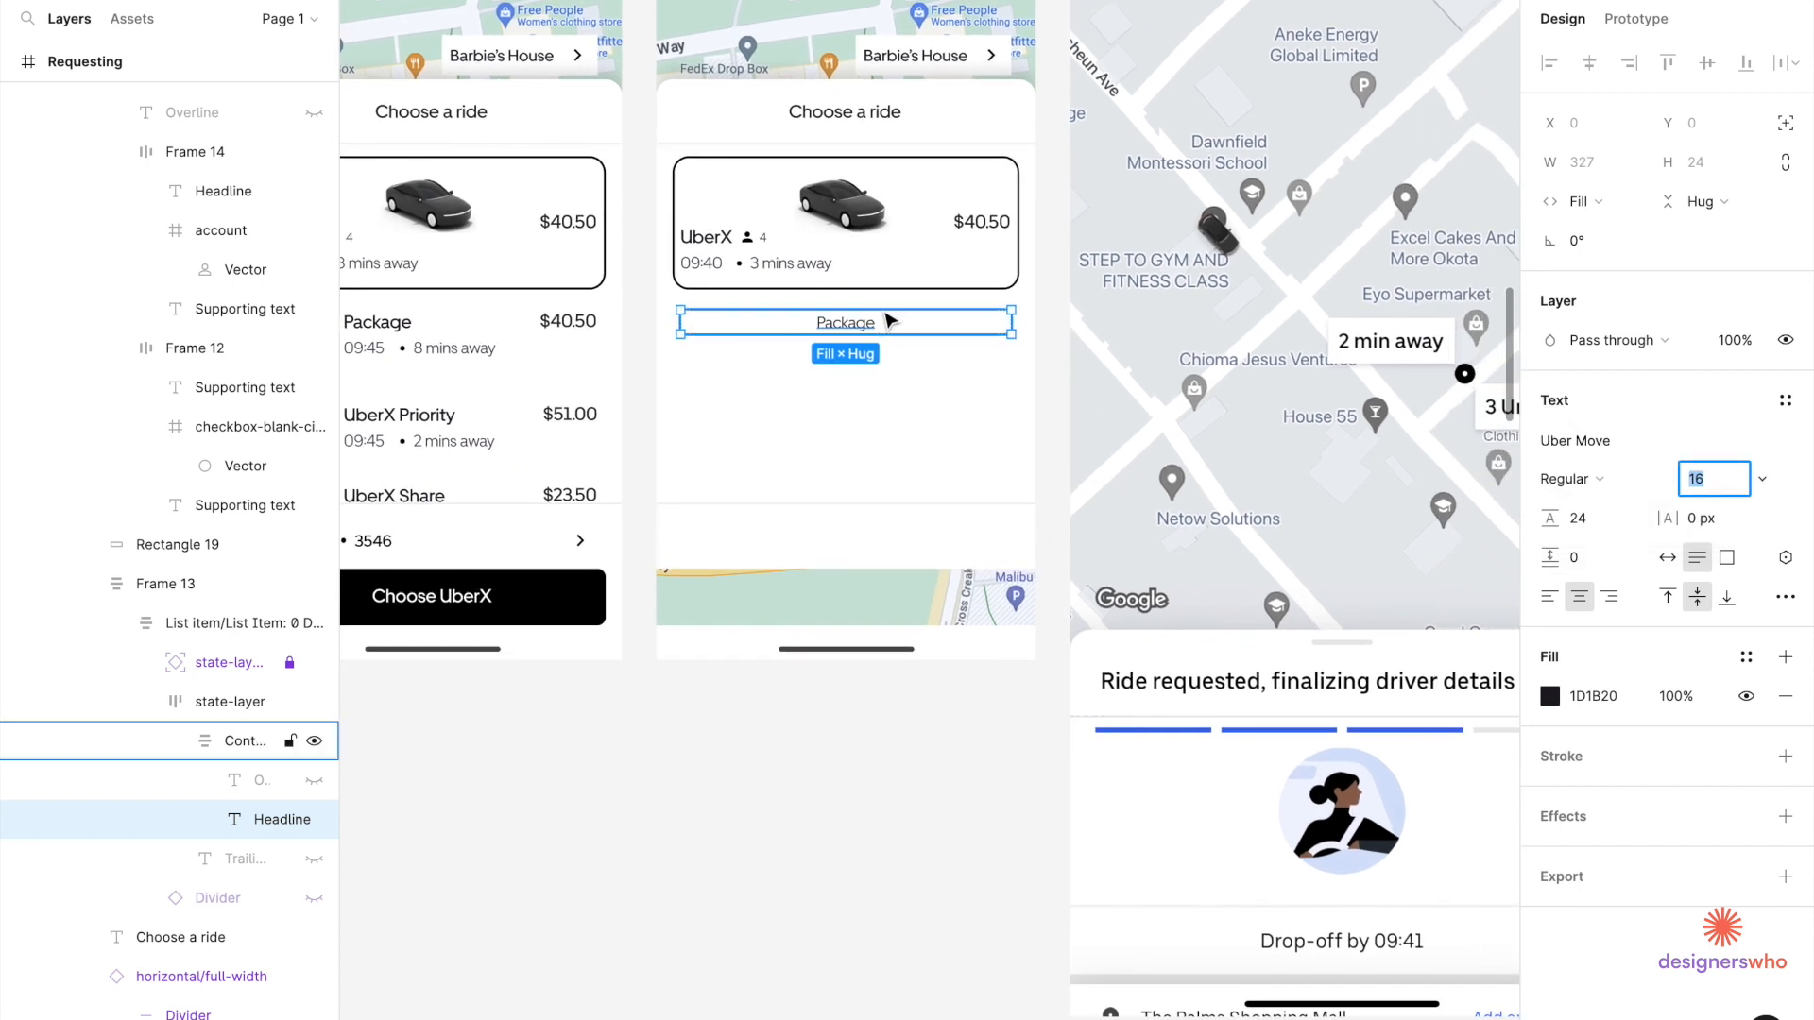
{"action": "double_click", "coordinate": [847, 328]}
{"action": "type", "text": "Drop-"}
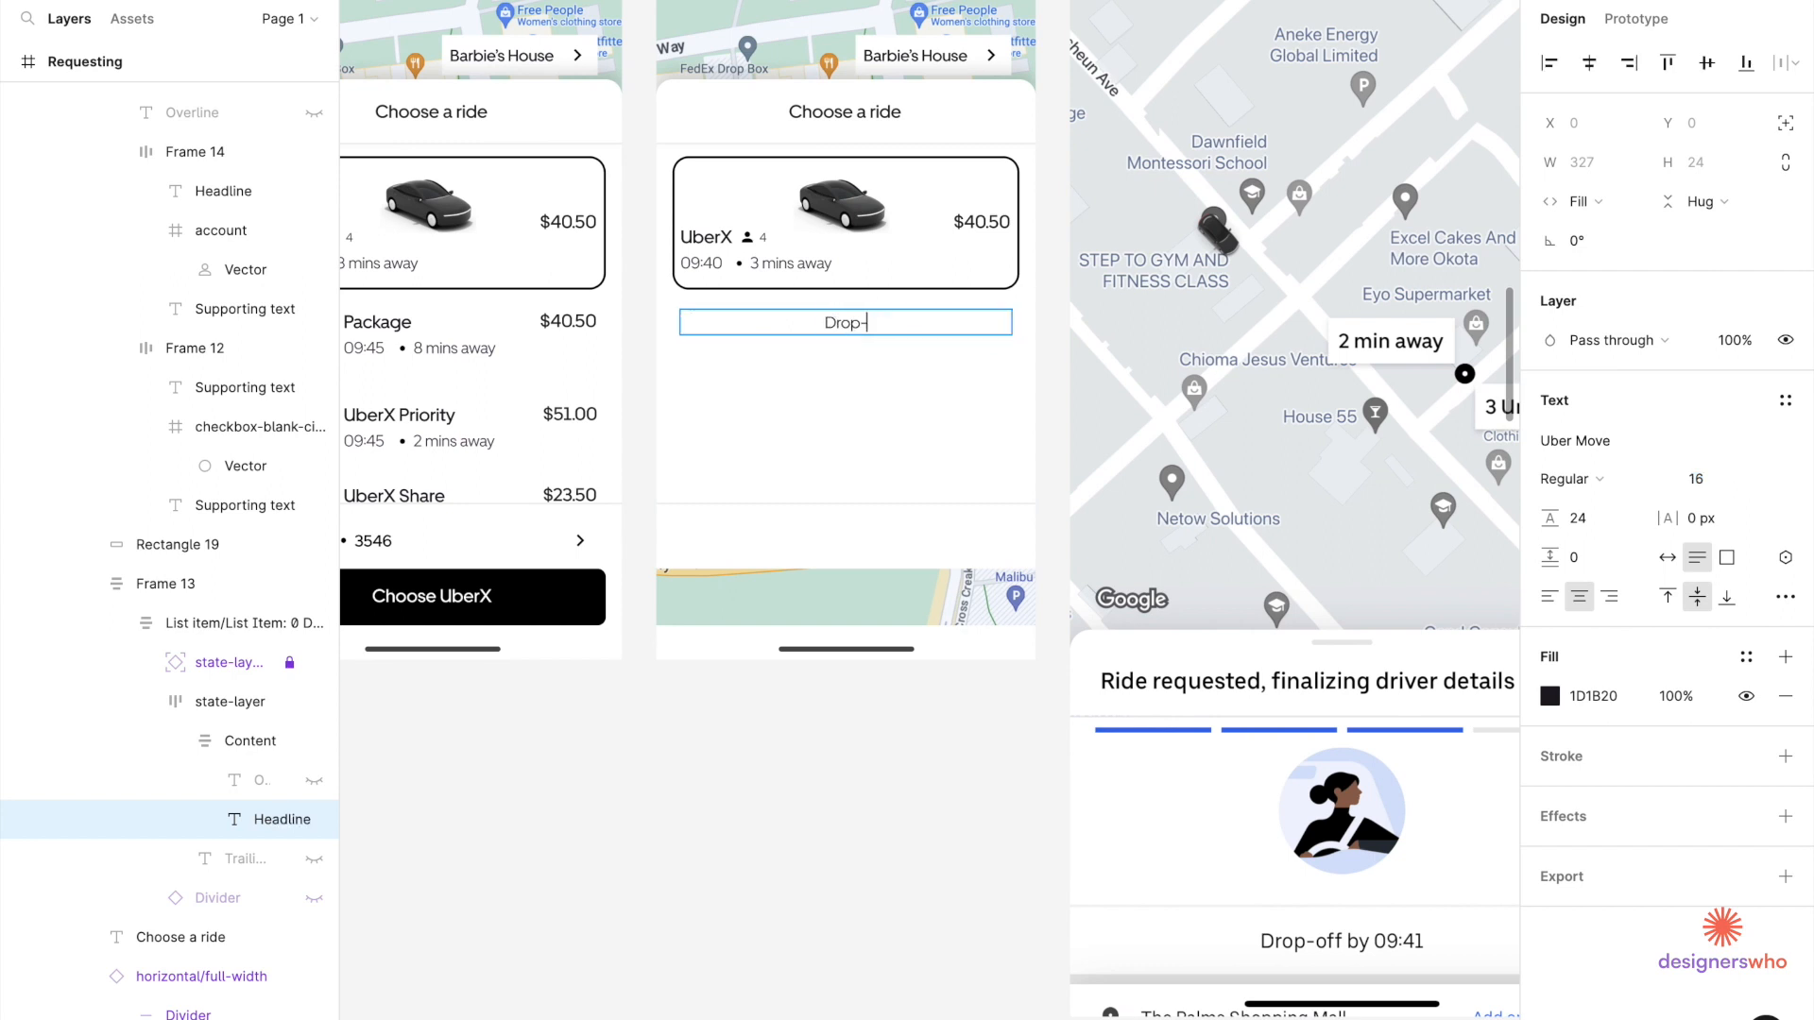
{"action": "type", "text": "off by 10:30"}
{"action": "key", "text": "Escape"}
Ungroup the bottom group (Group 20) on the Requesting screen.
{"action": "left_click", "coordinate": [837, 534]}
{"action": "left_click", "coordinate": [835, 526]}
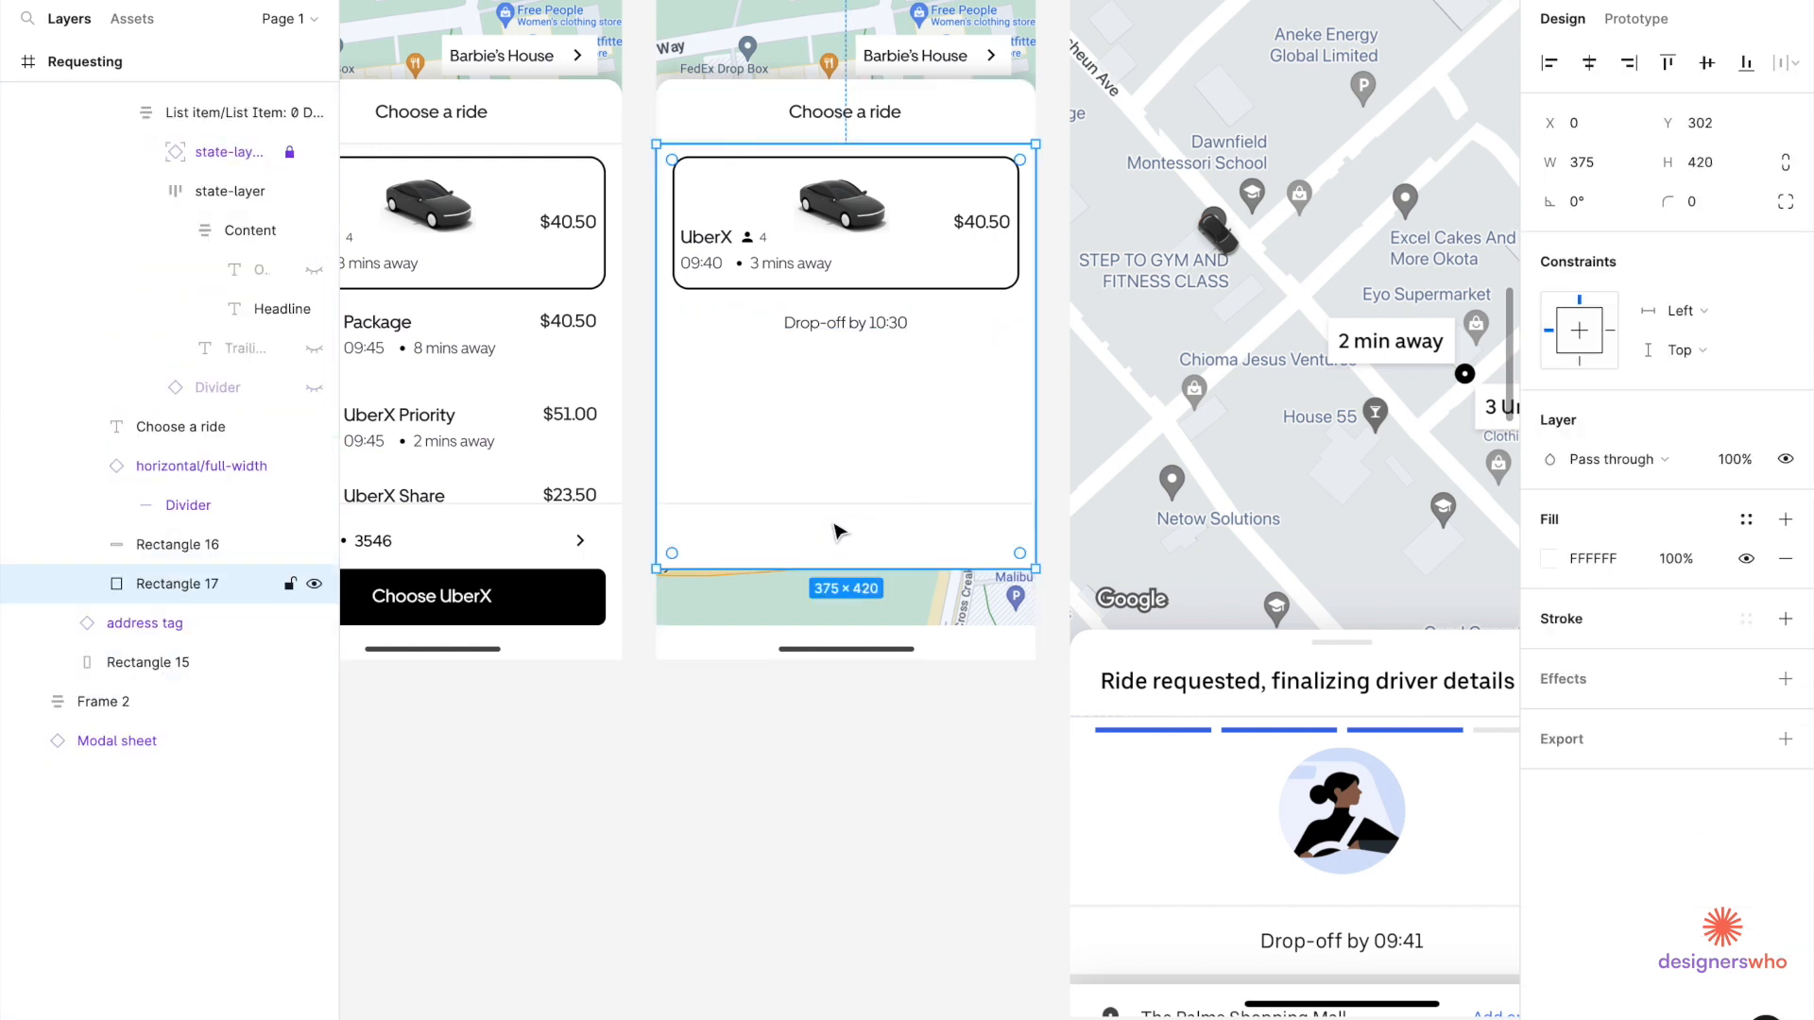
{"action": "left_click", "coordinate": [837, 510]}
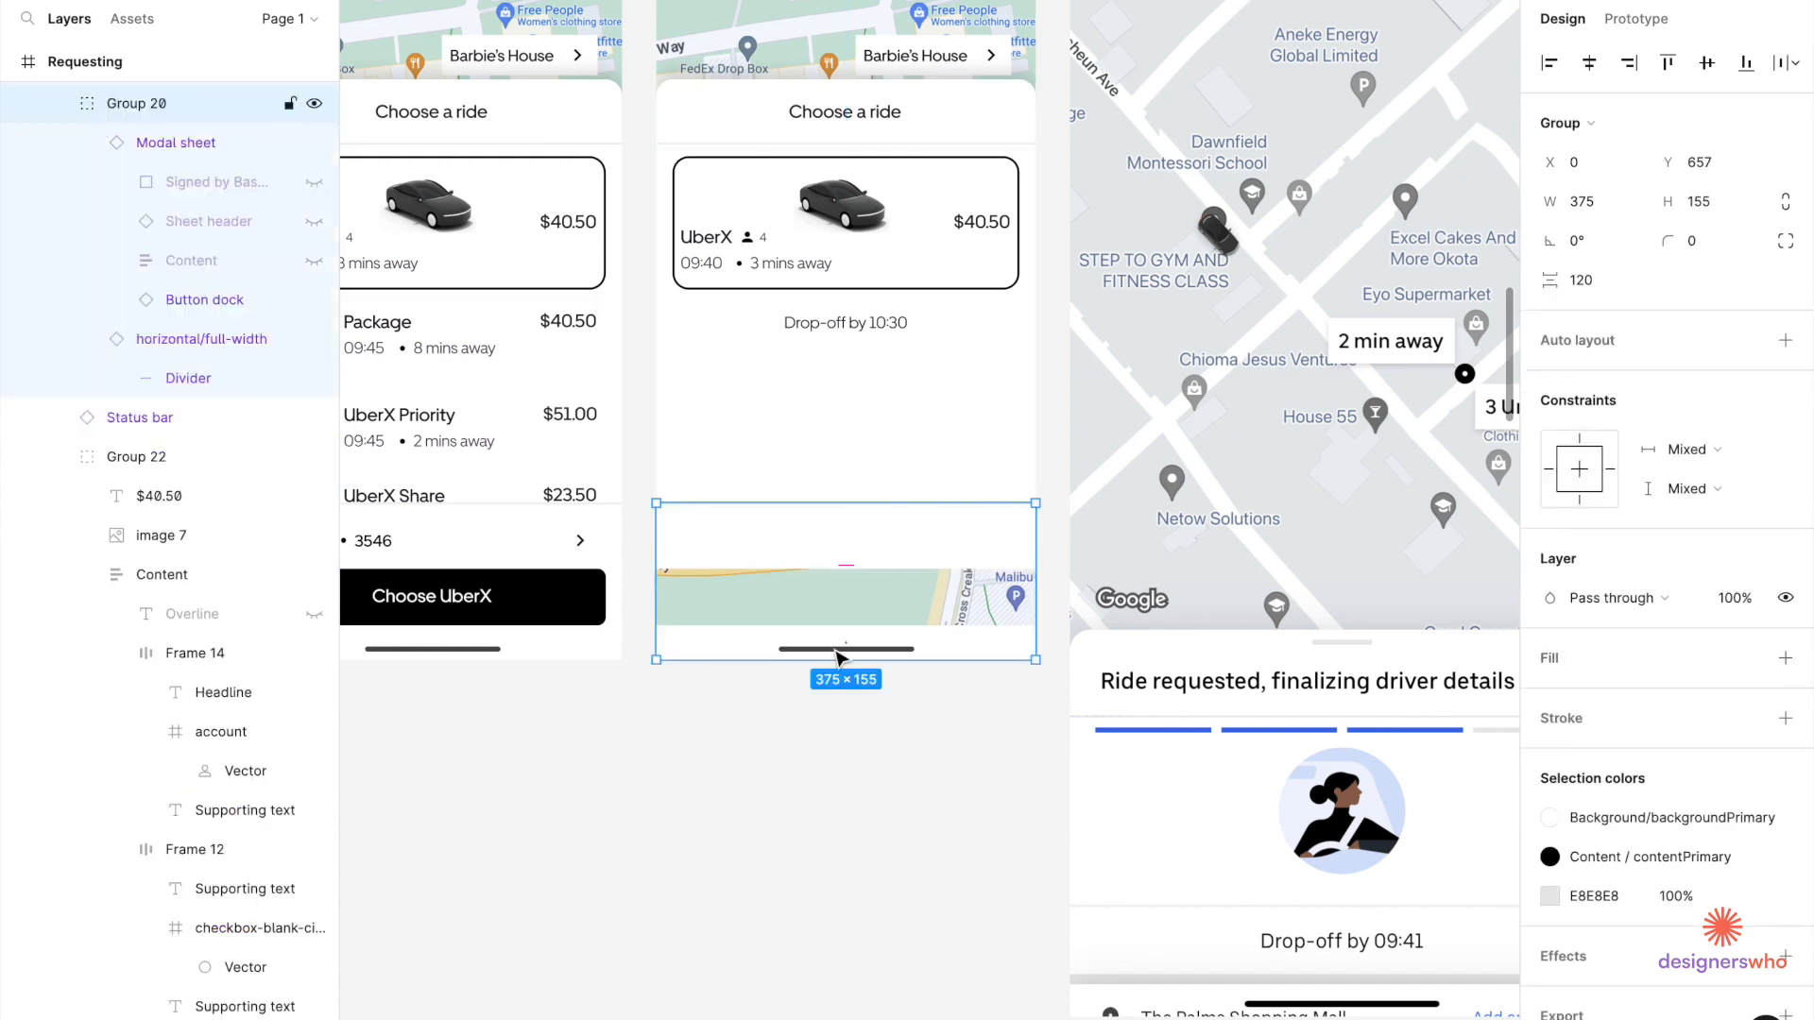
{"action": "right_click", "coordinate": [826, 557]}
{"action": "left_click", "coordinate": [865, 664]}
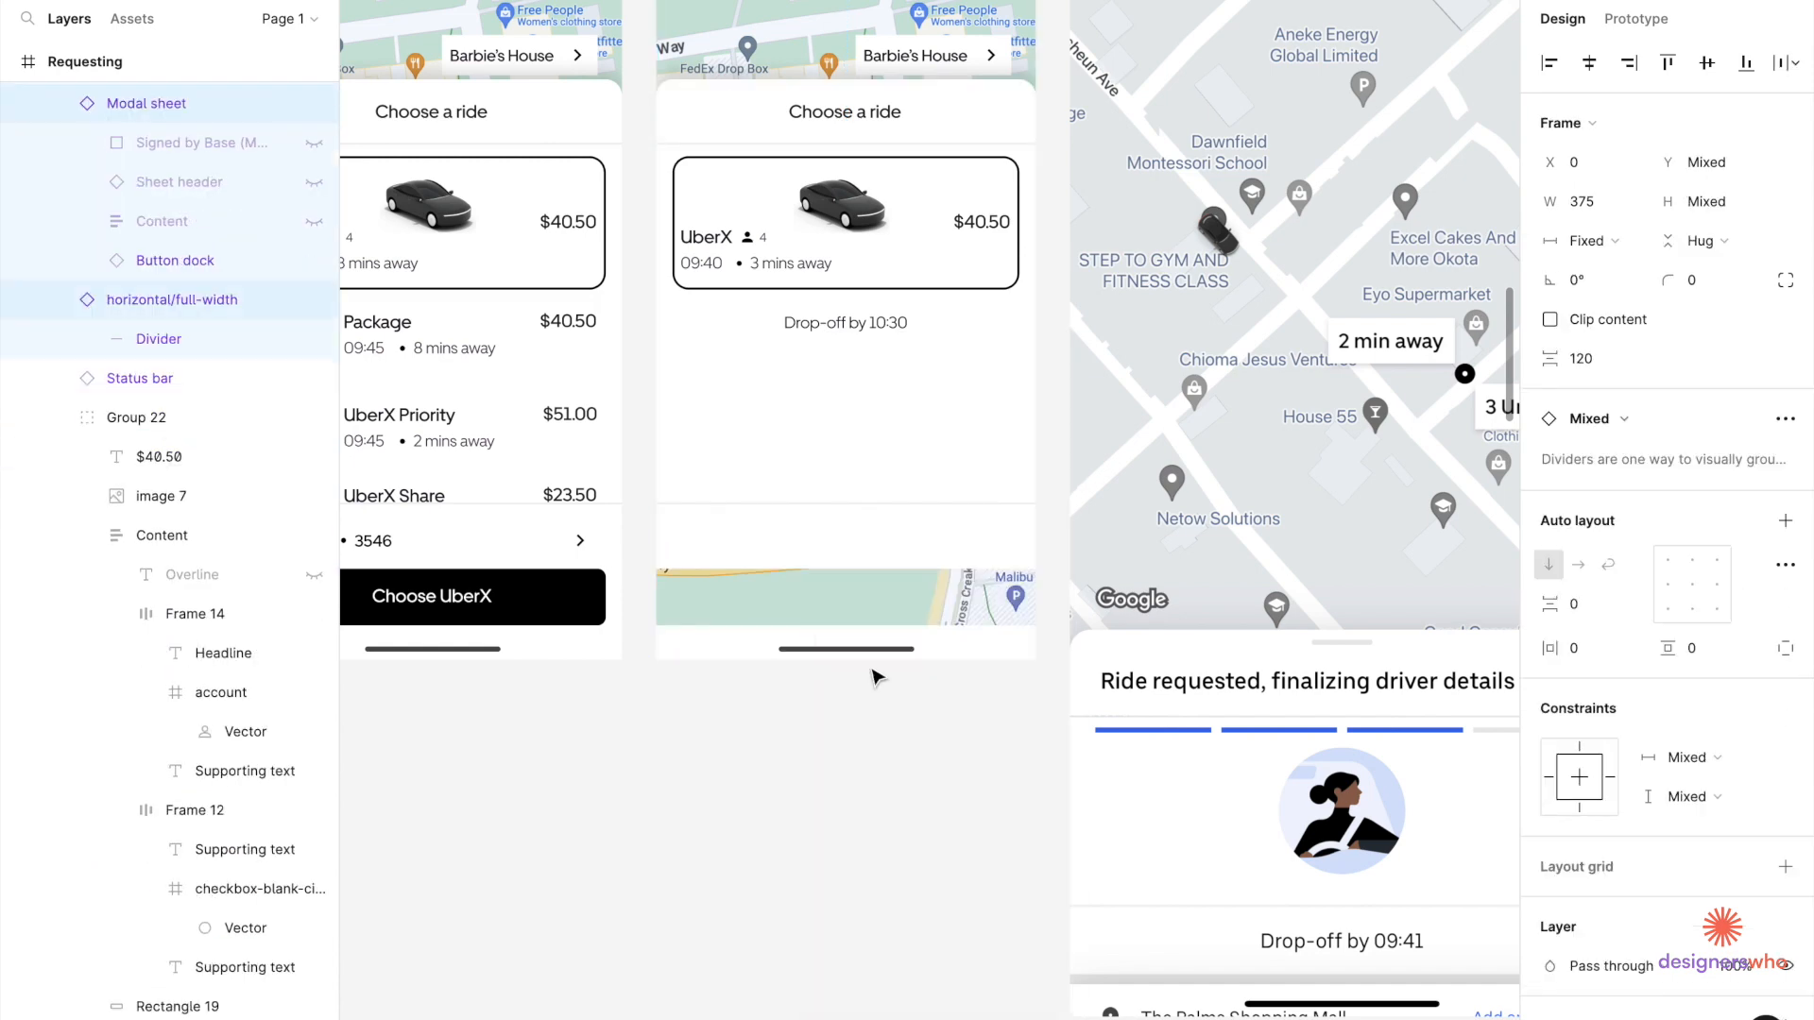
Delete the black bordered outline (Rectangle 19) around the UberX card.
{"action": "left_click", "coordinate": [858, 559]}
{"action": "left_click", "coordinate": [869, 531]}
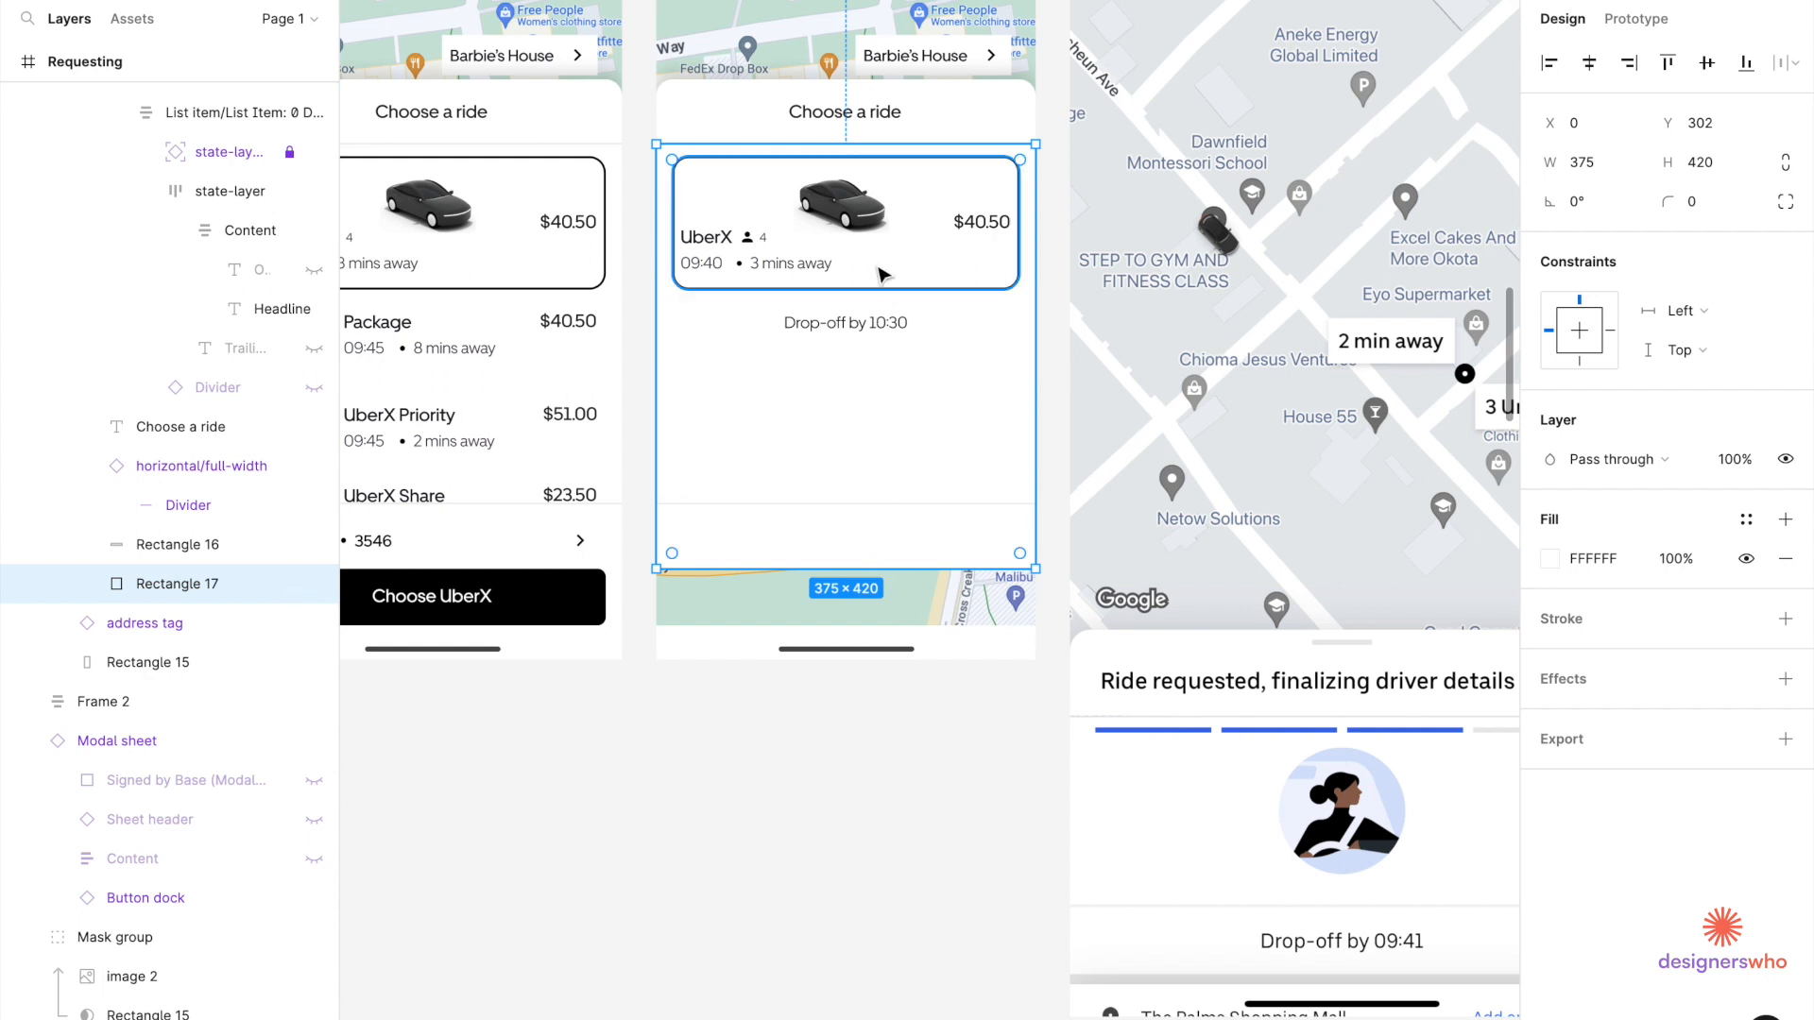
{"action": "left_click", "coordinate": [879, 267]}
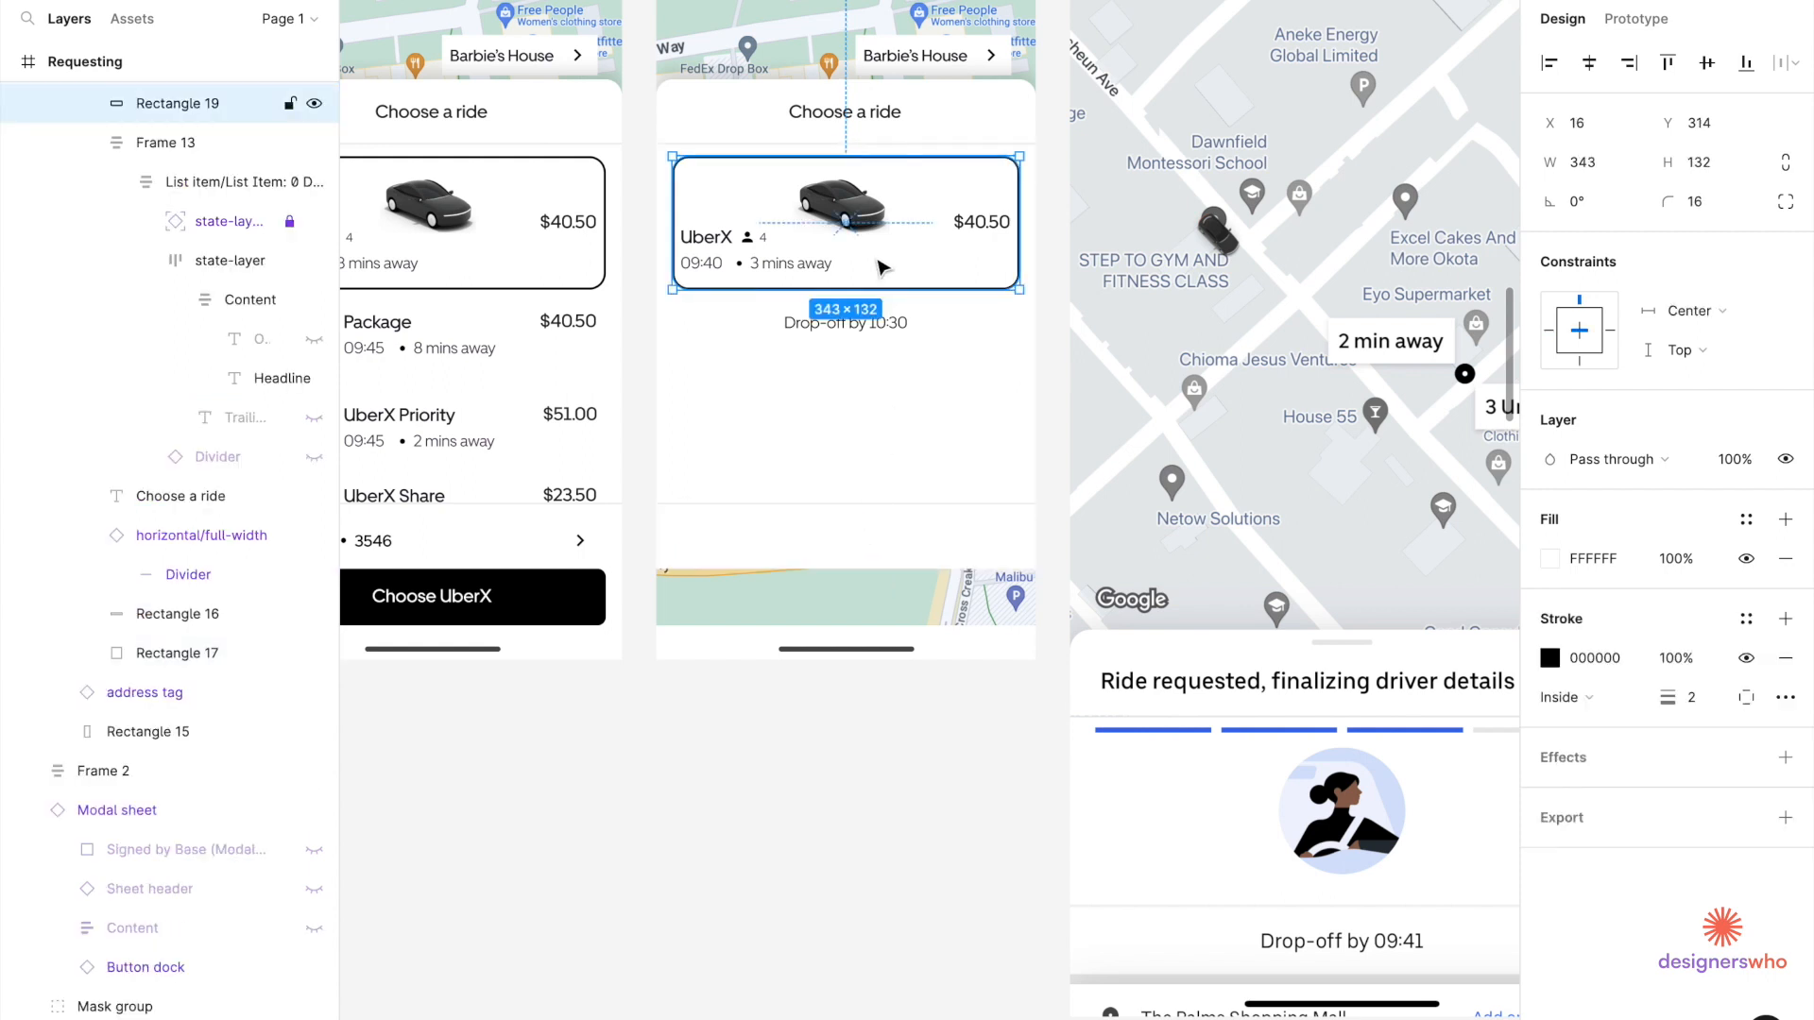
{"action": "key", "text": "Delete"}
Select the UberX car image together with the ride details.
{"action": "left_click", "coordinate": [859, 217]}
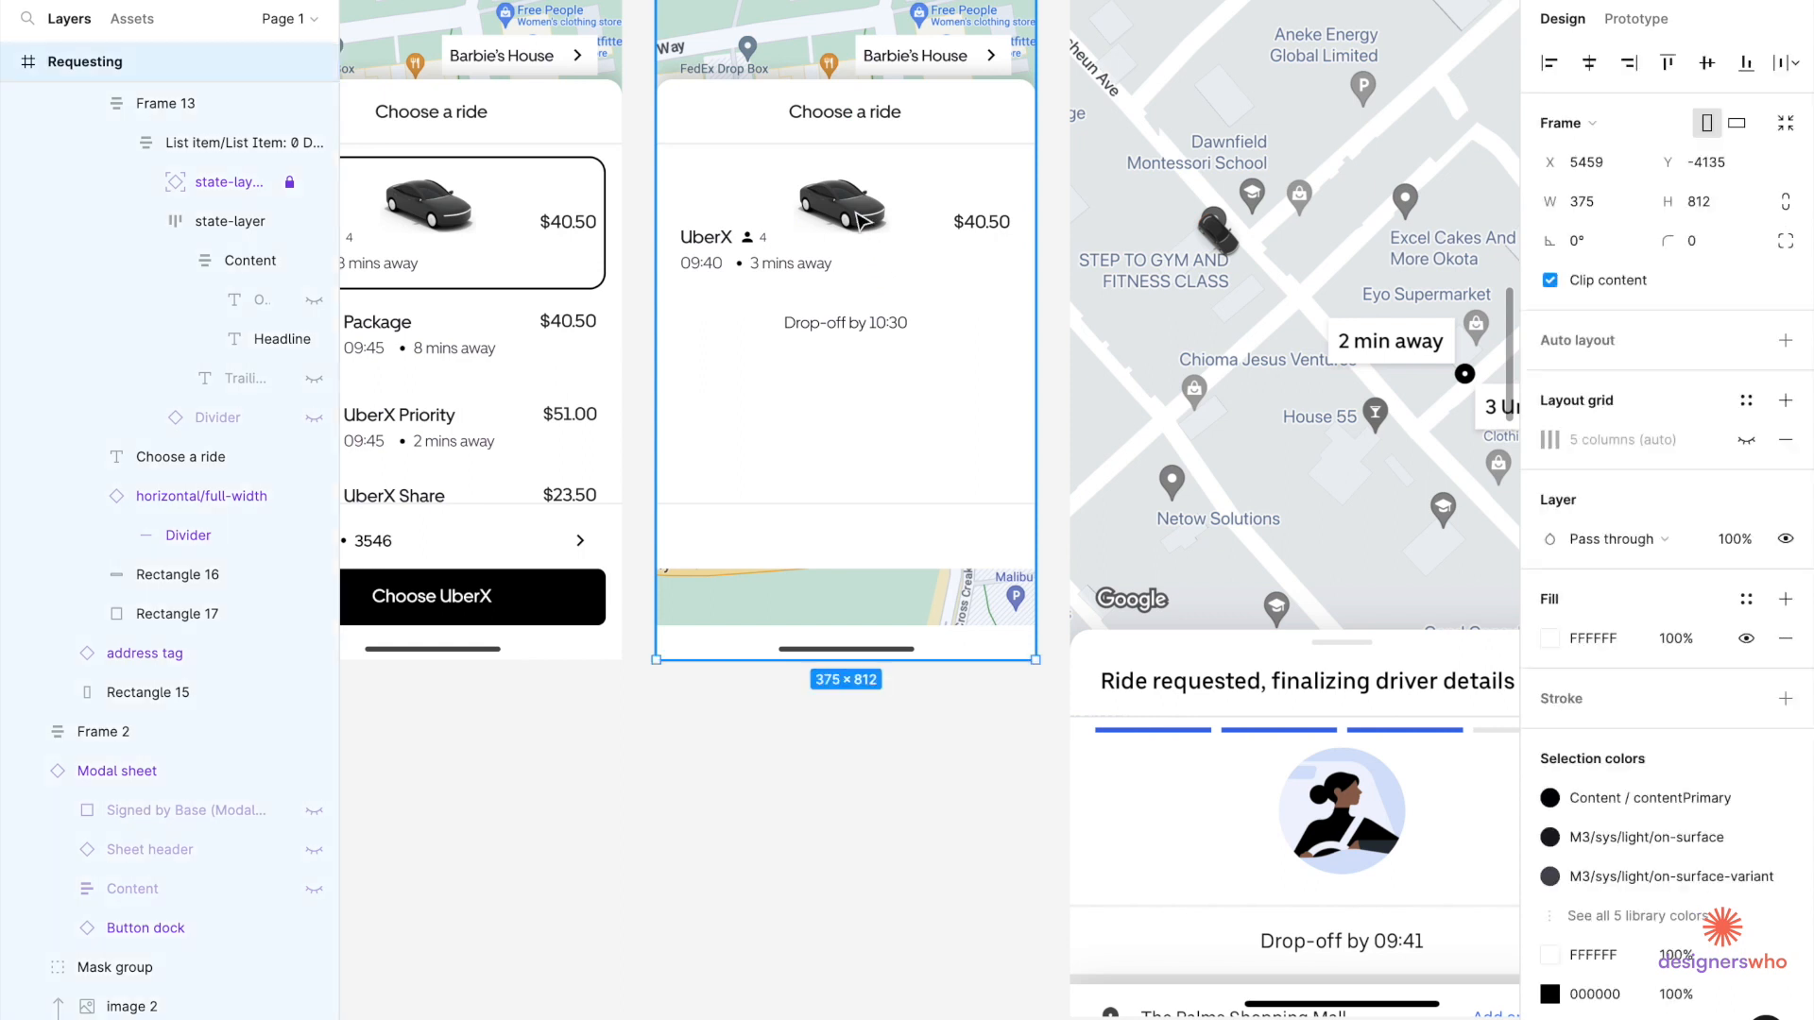
{"action": "double_click", "coordinate": [858, 216]}
{"action": "double_click", "coordinate": [858, 217]}
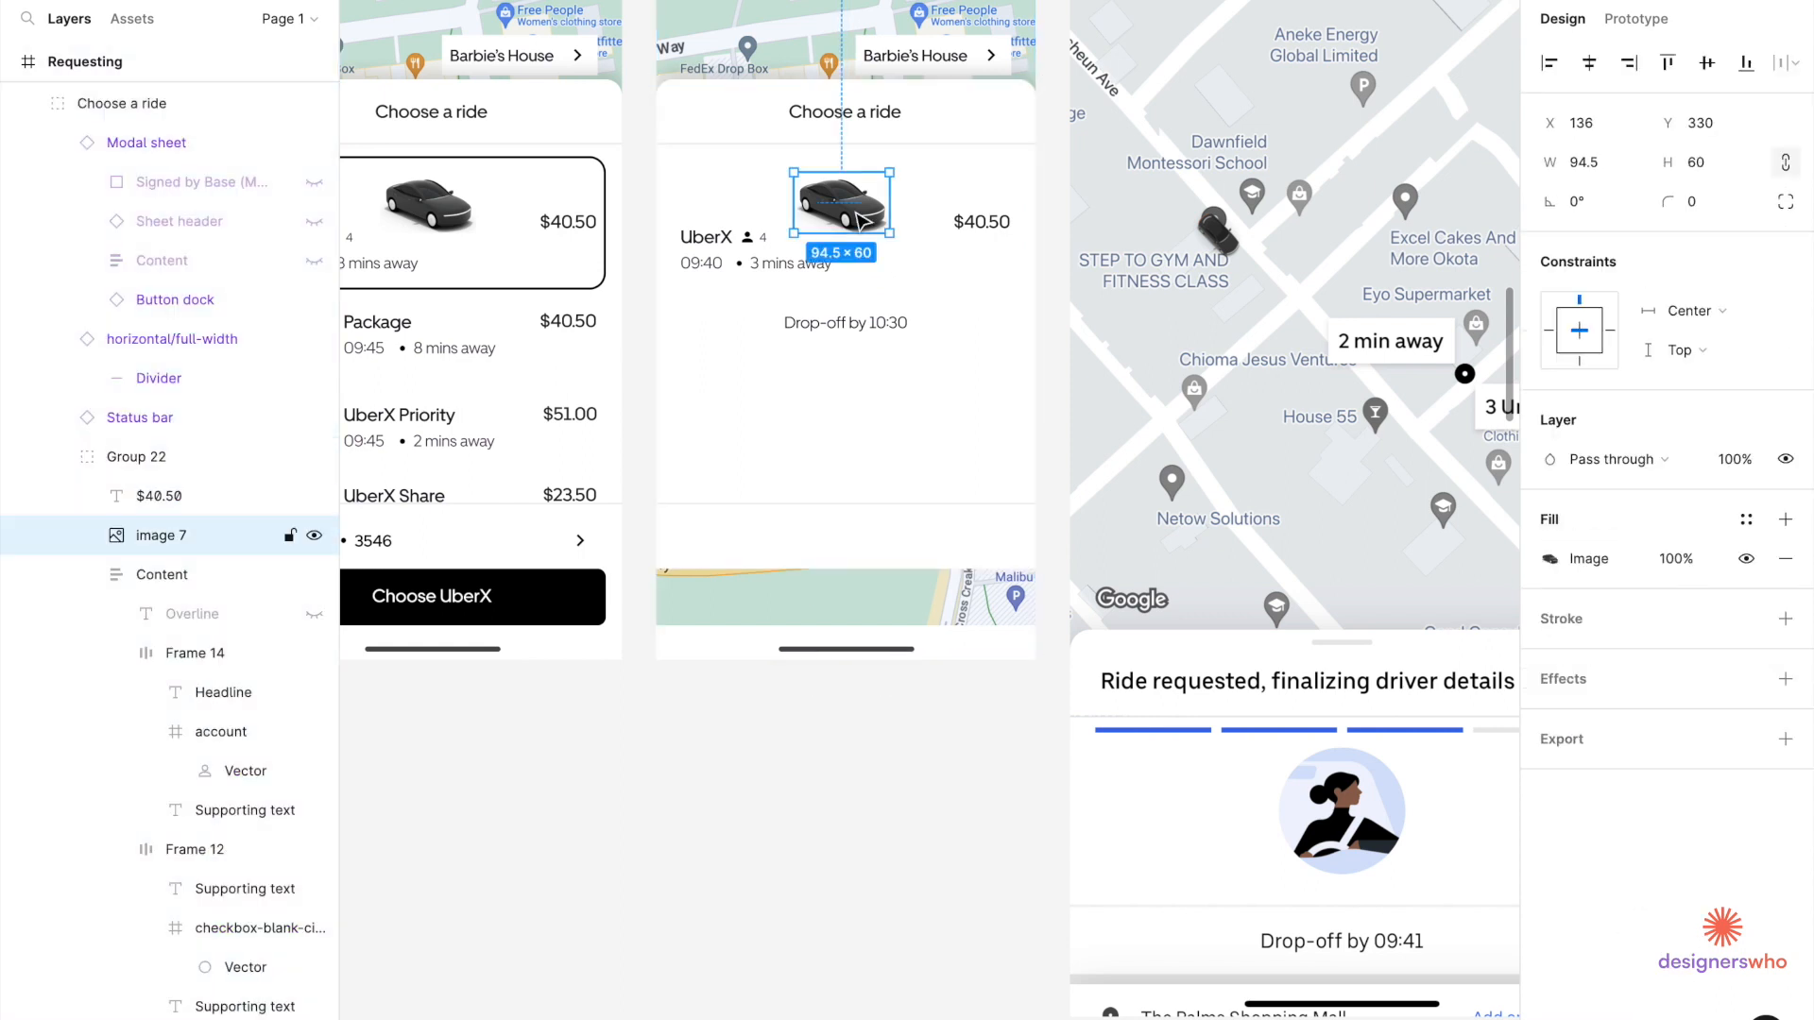
{"action": "left_click", "coordinate": [746, 257], "text": "shift"}
Delete the UberX car, details and $40.50 price; place an 80×80 driver avatar above 'Drop-off by 10:30'.
{"action": "left_click", "coordinate": [977, 232], "text": "shift"}
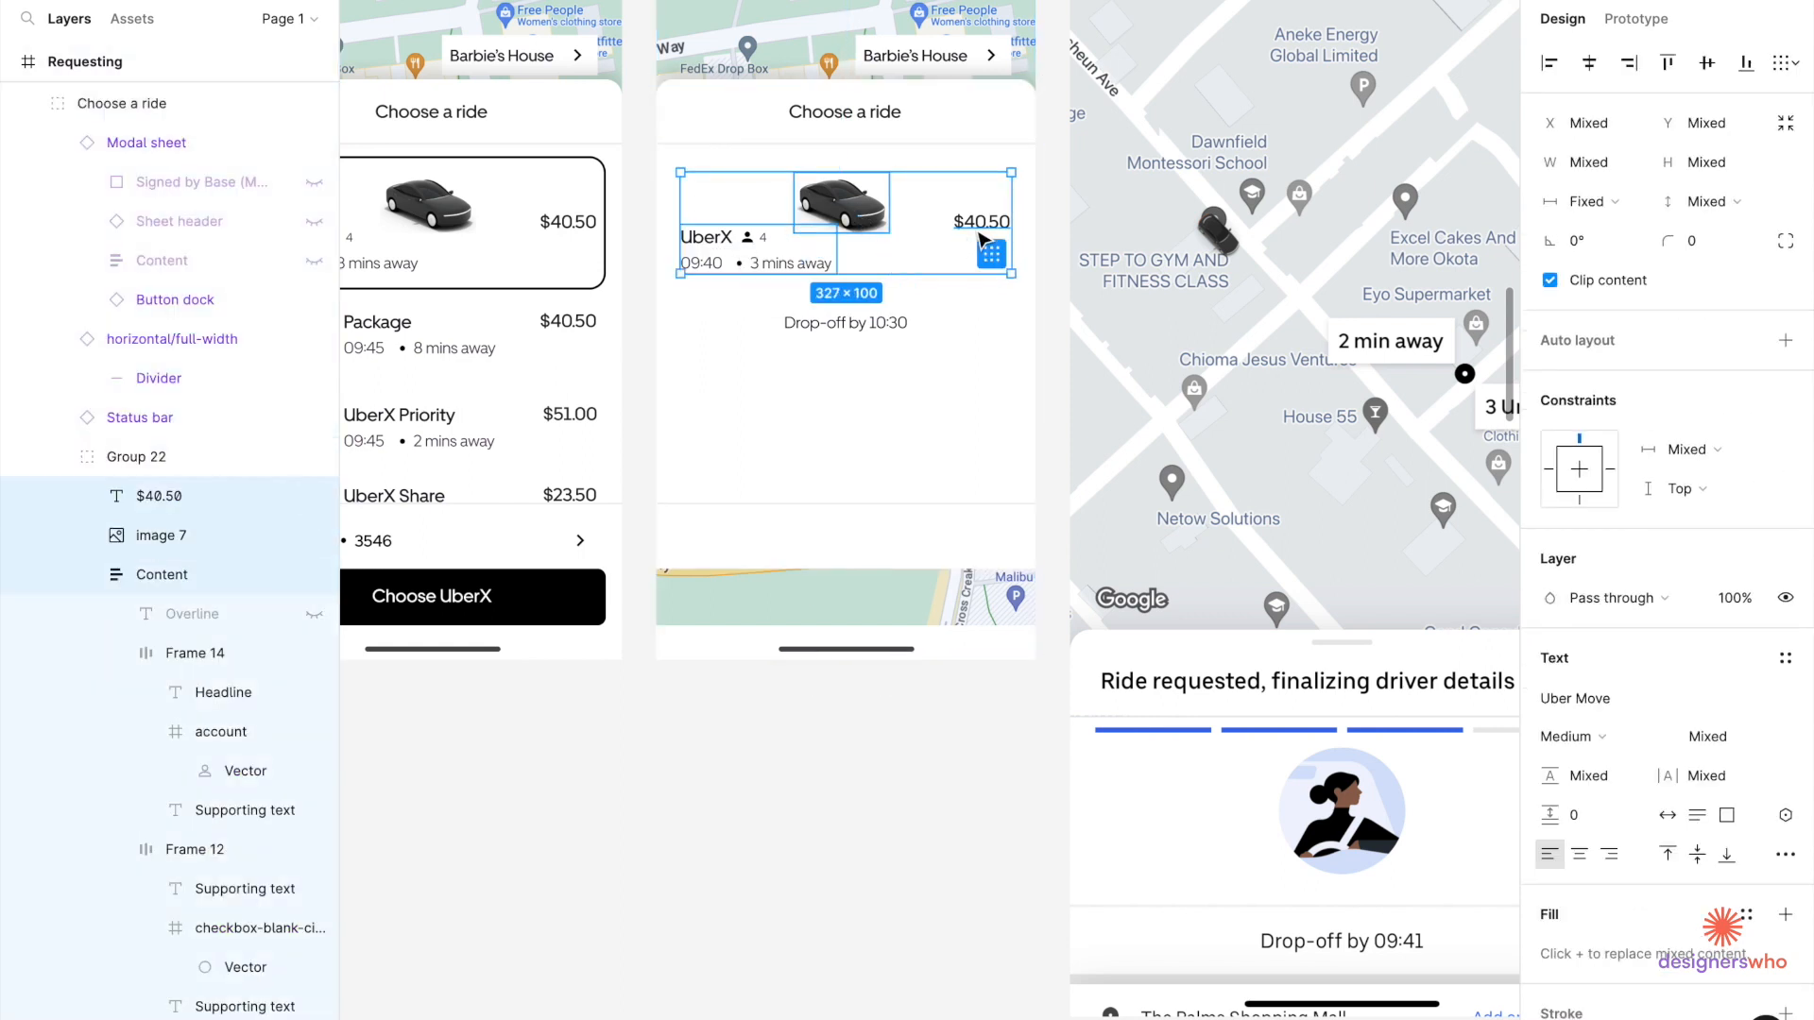
{"action": "key", "text": "Delete"}
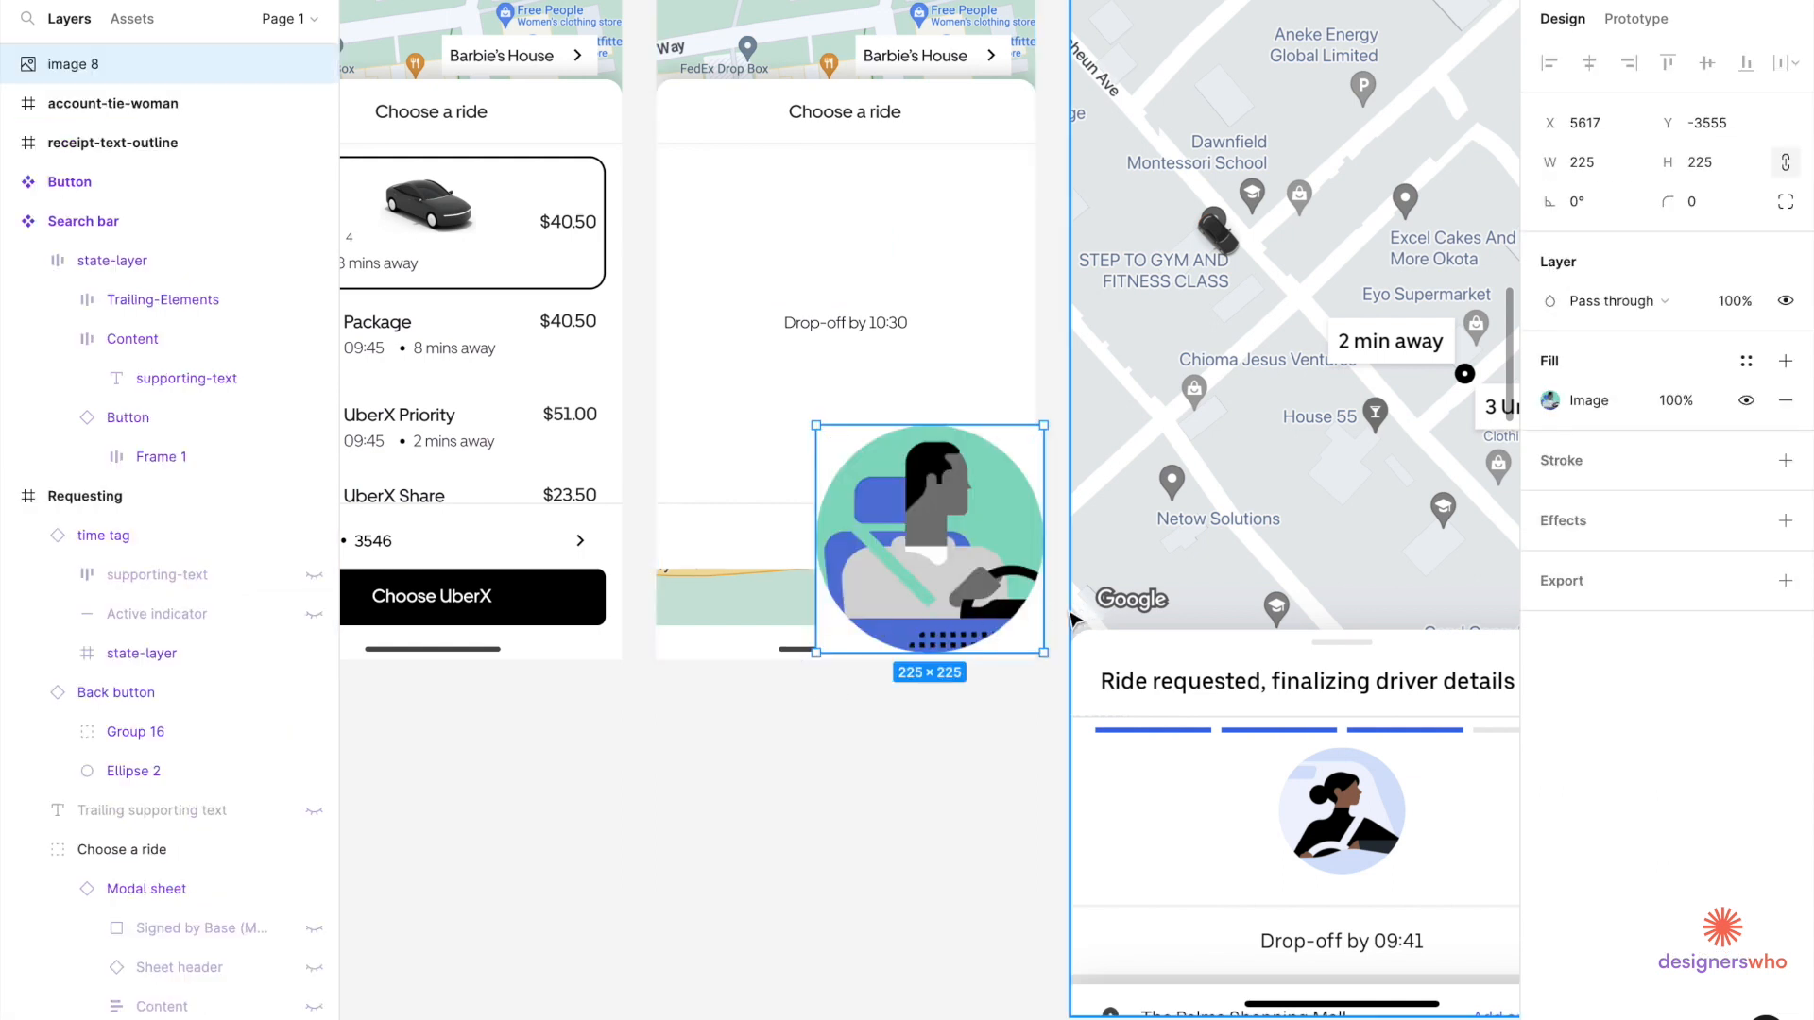
{"action": "left_click", "coordinate": [1702, 168]}
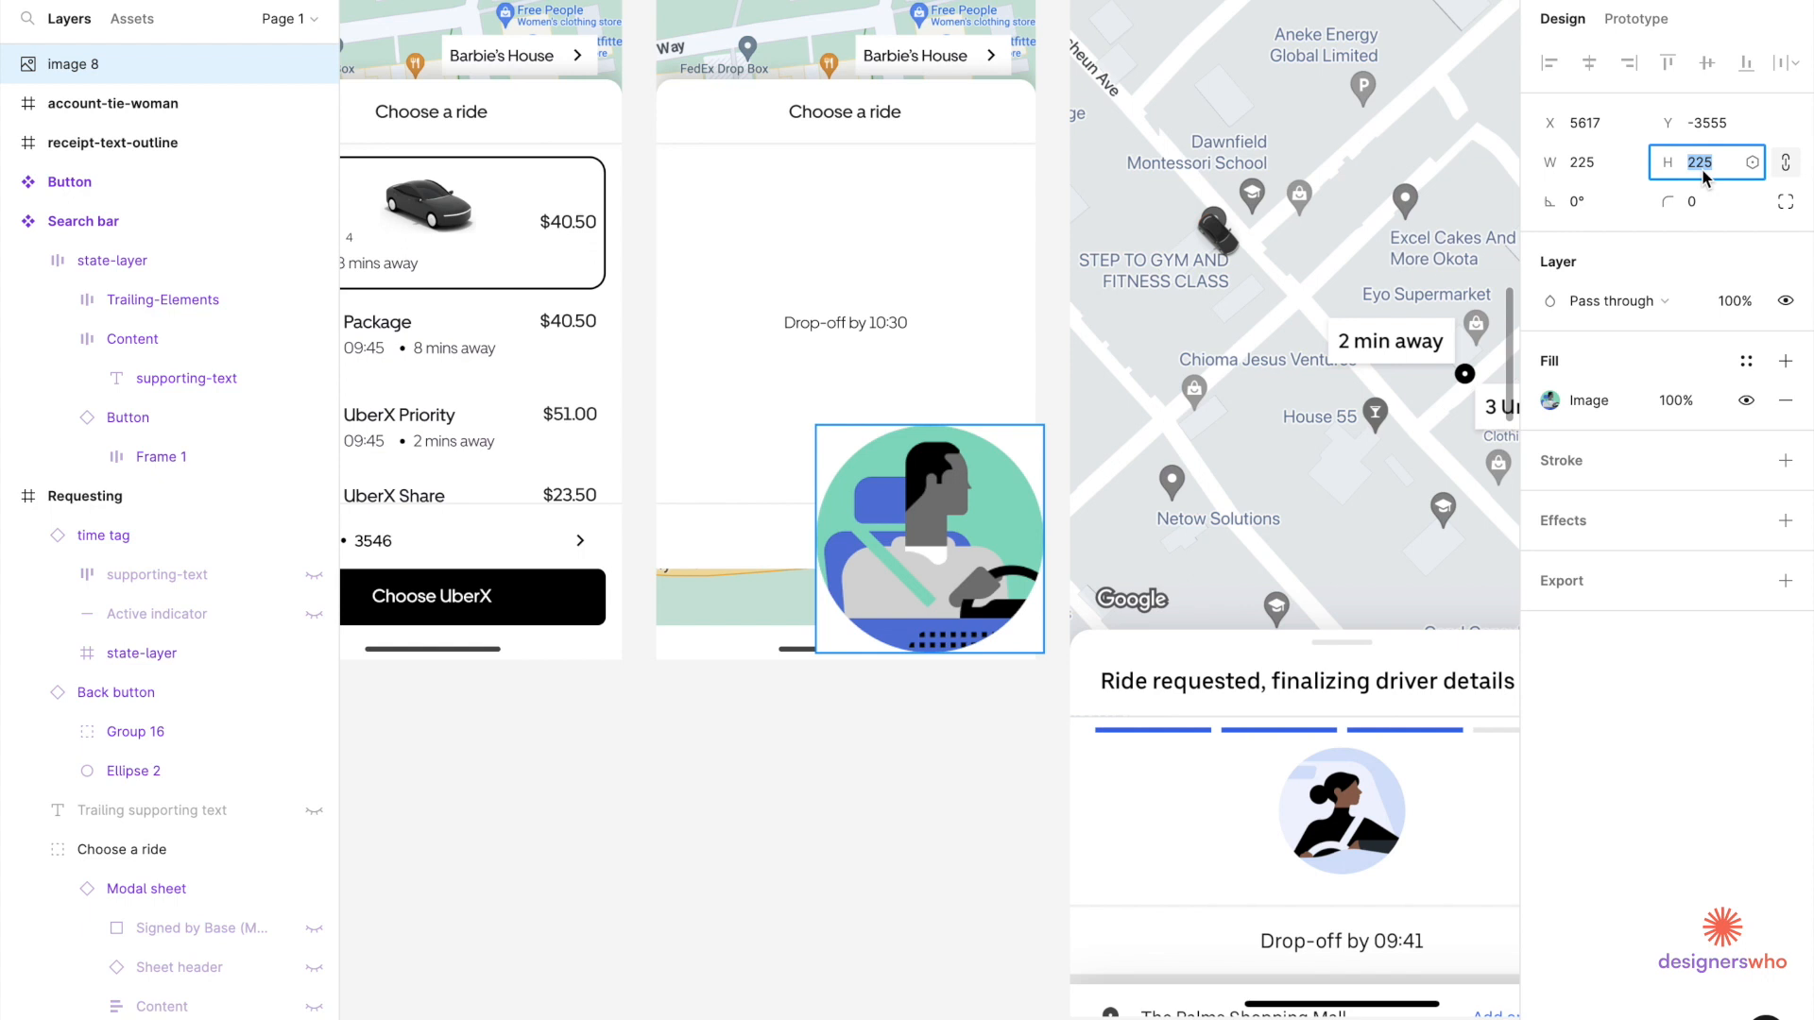
{"action": "type", "text": "40"}
{"action": "key", "text": "Return"}
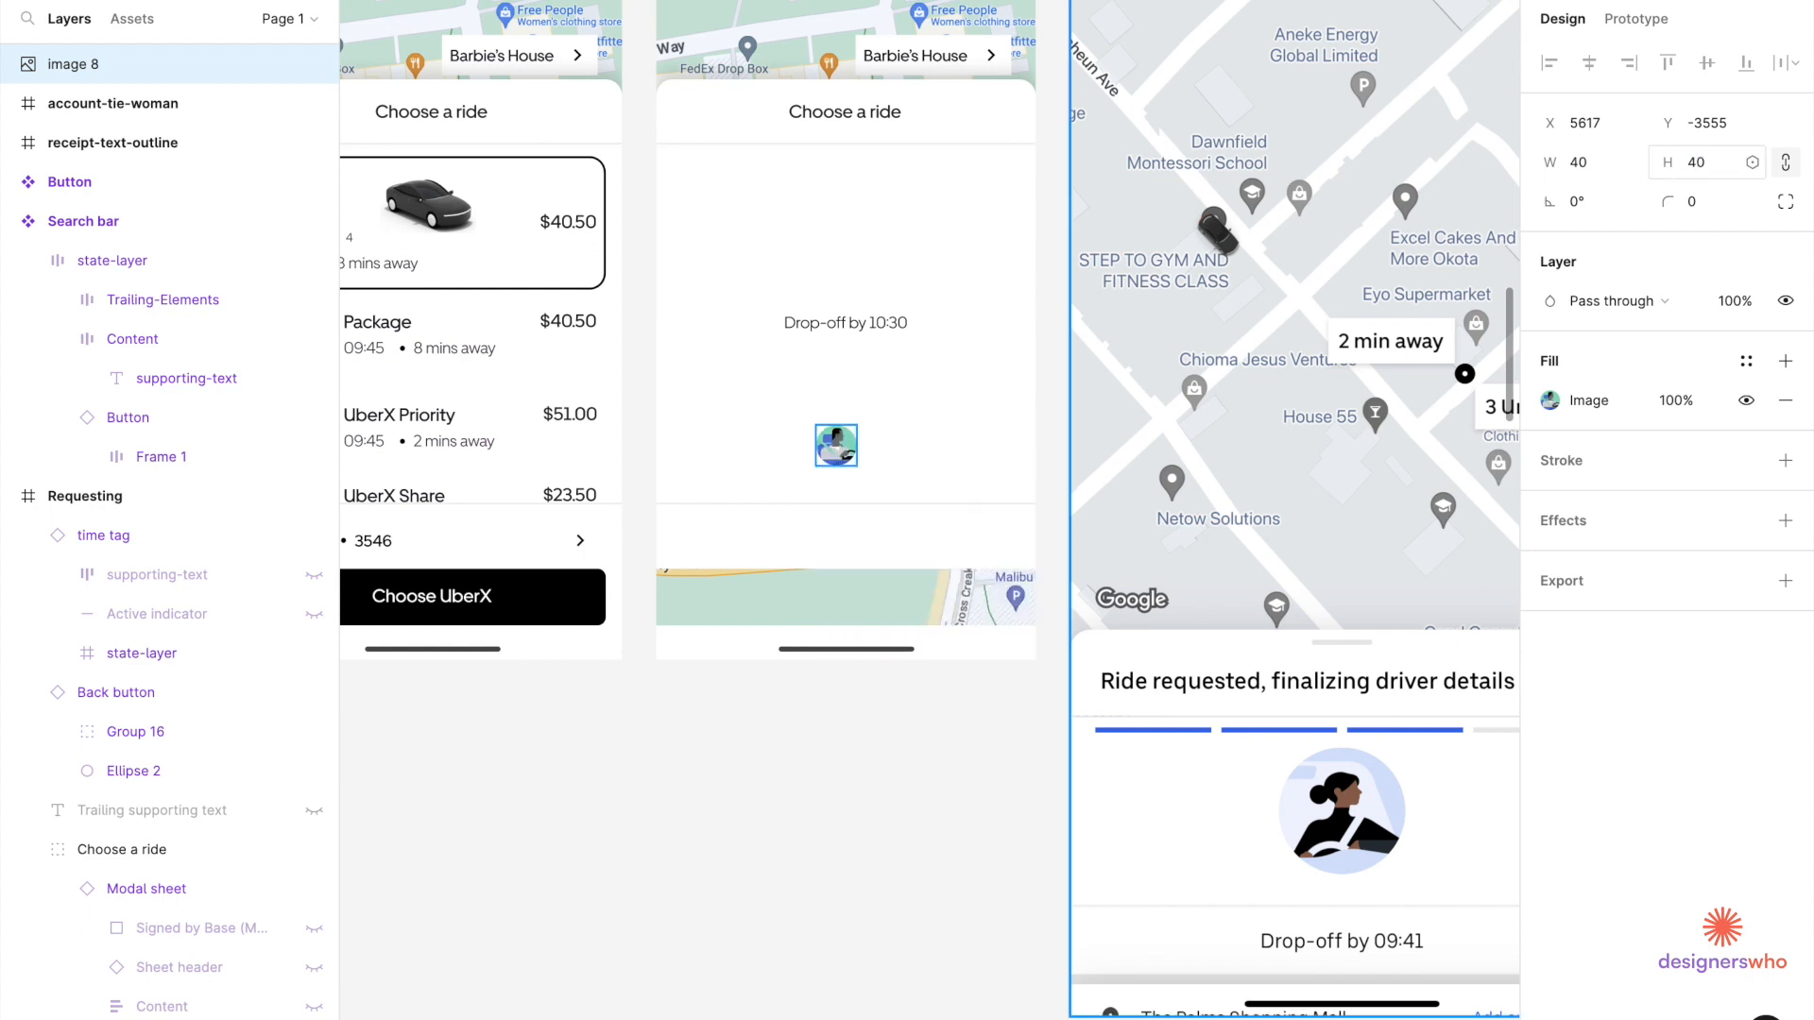
{"action": "left_click", "coordinate": [1694, 168]}
{"action": "type", "text": "80"}
{"action": "key", "text": "Return"}
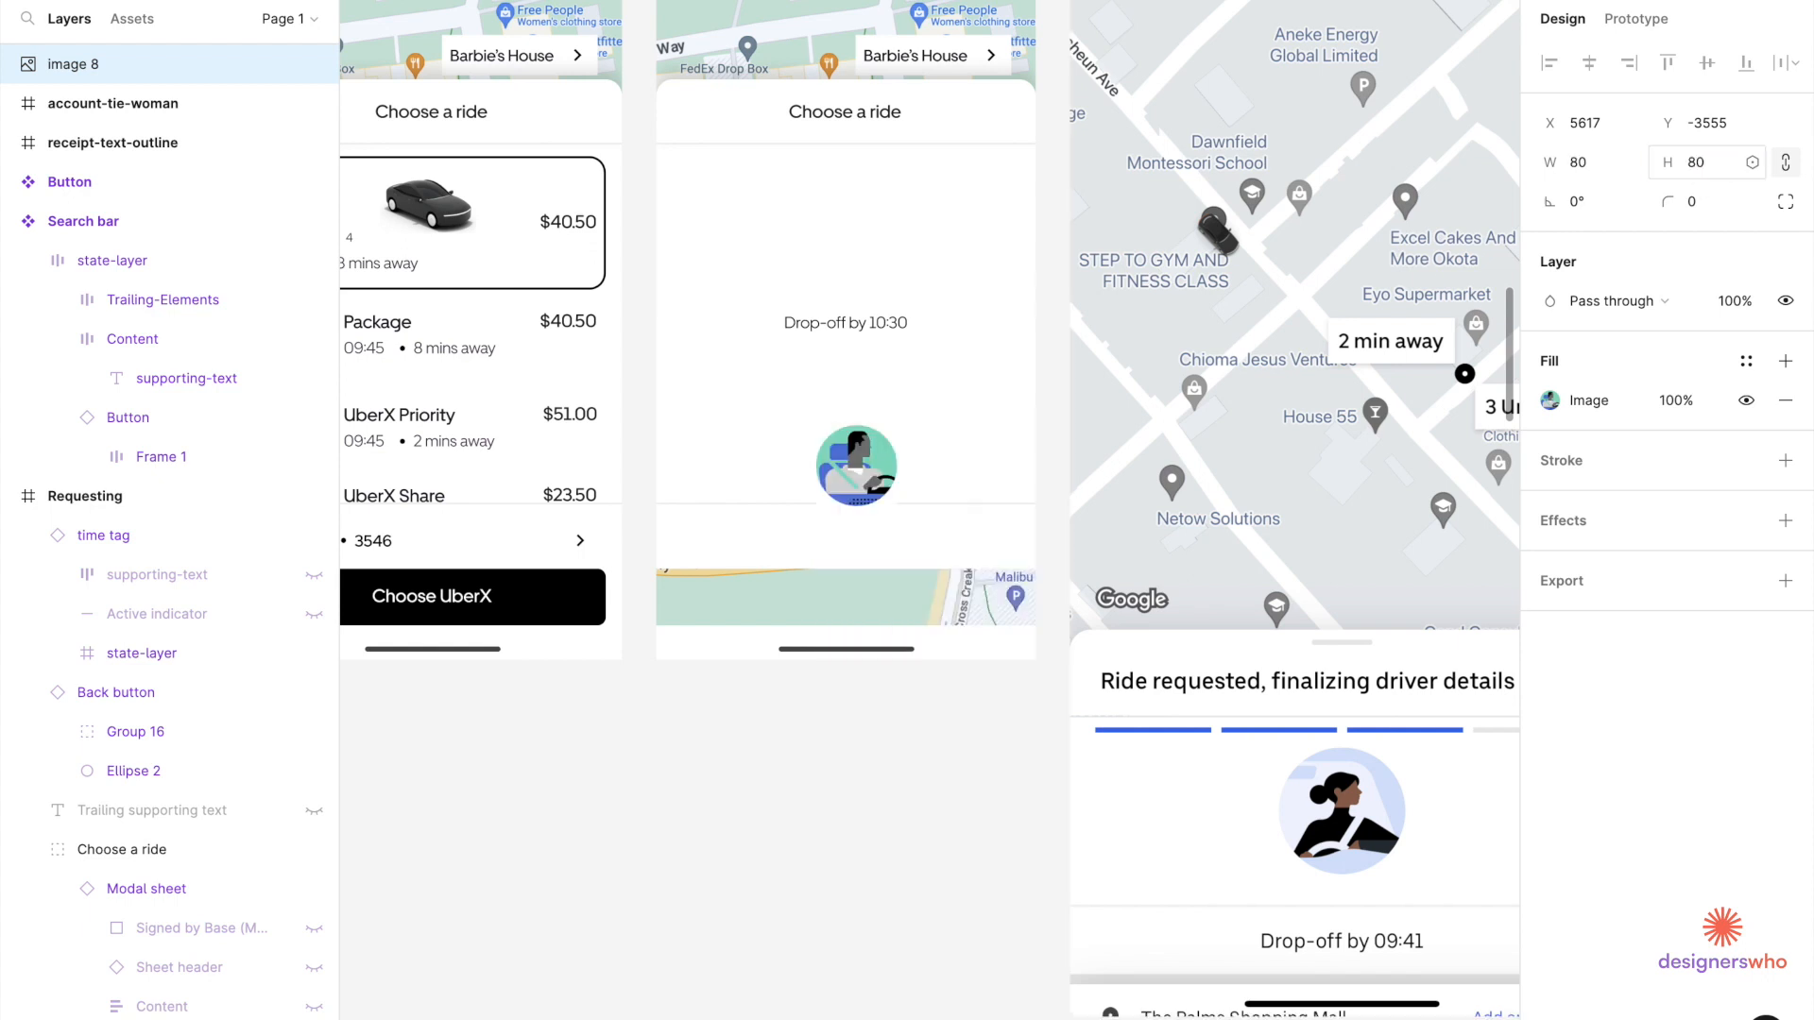
{"action": "left_click_drag", "start_coordinate": [861, 433], "coordinate": [852, 199]}
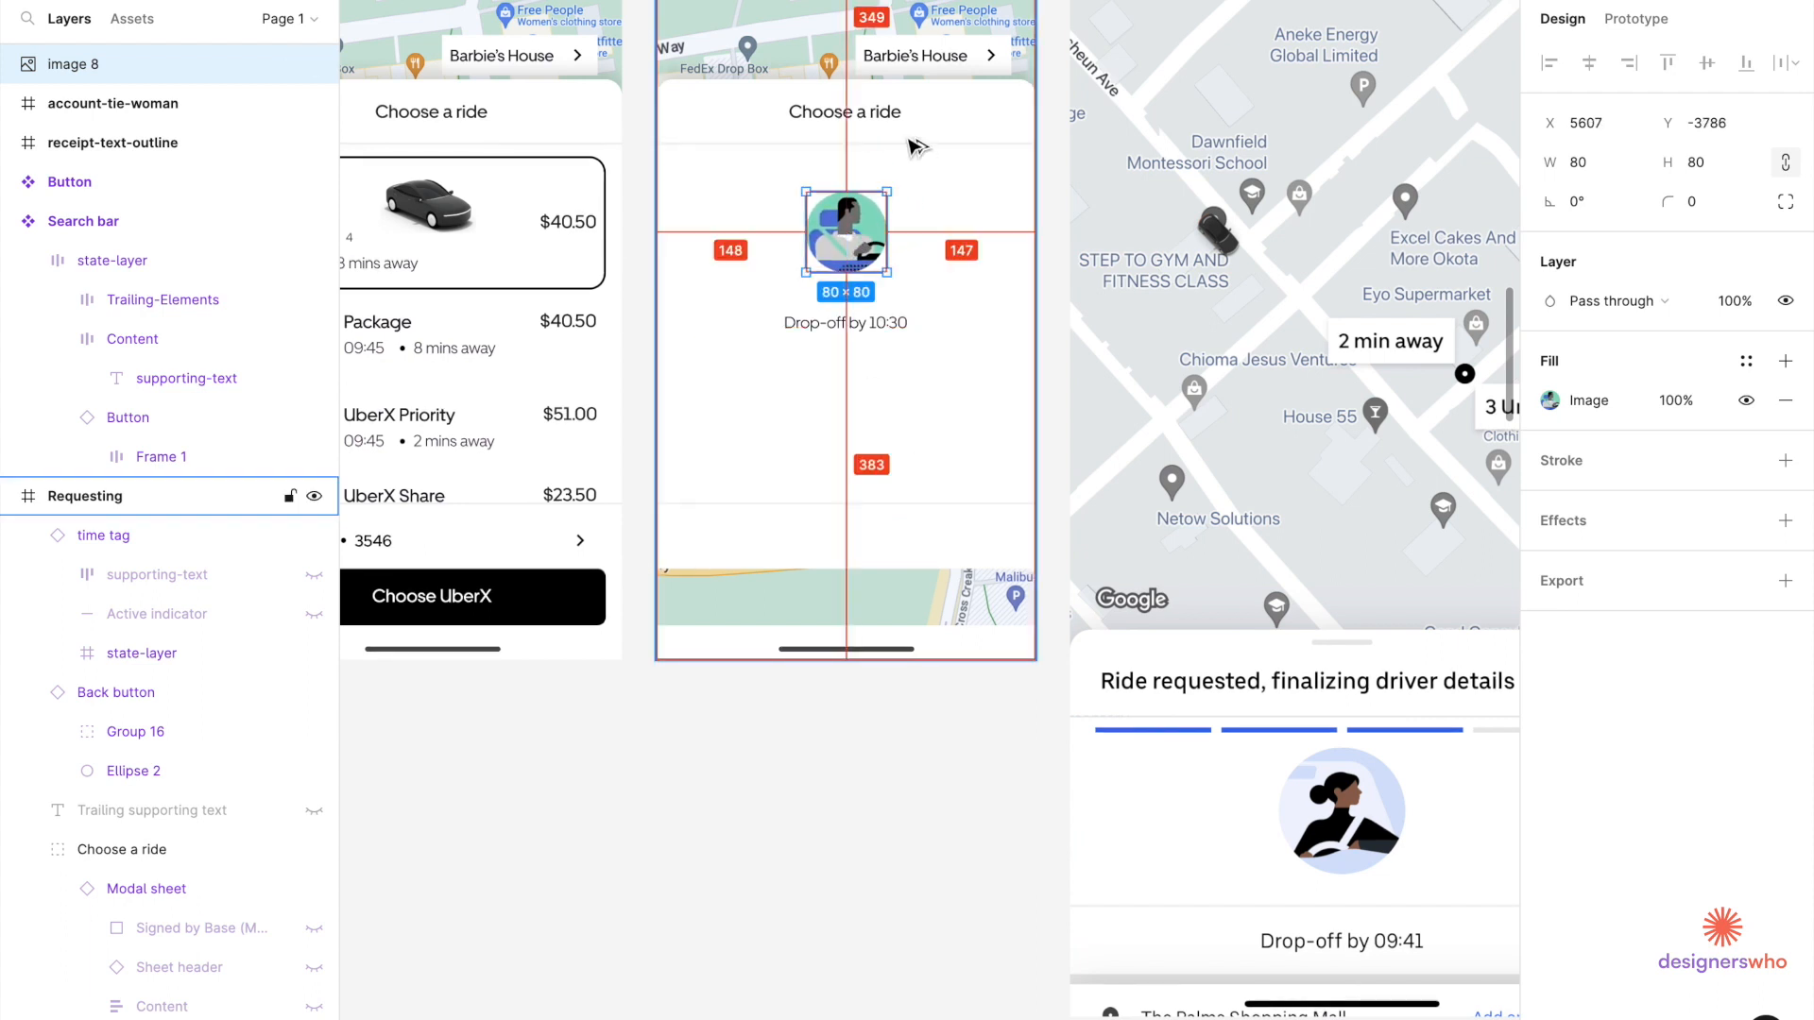
{"action": "left_click", "coordinate": [897, 142]}
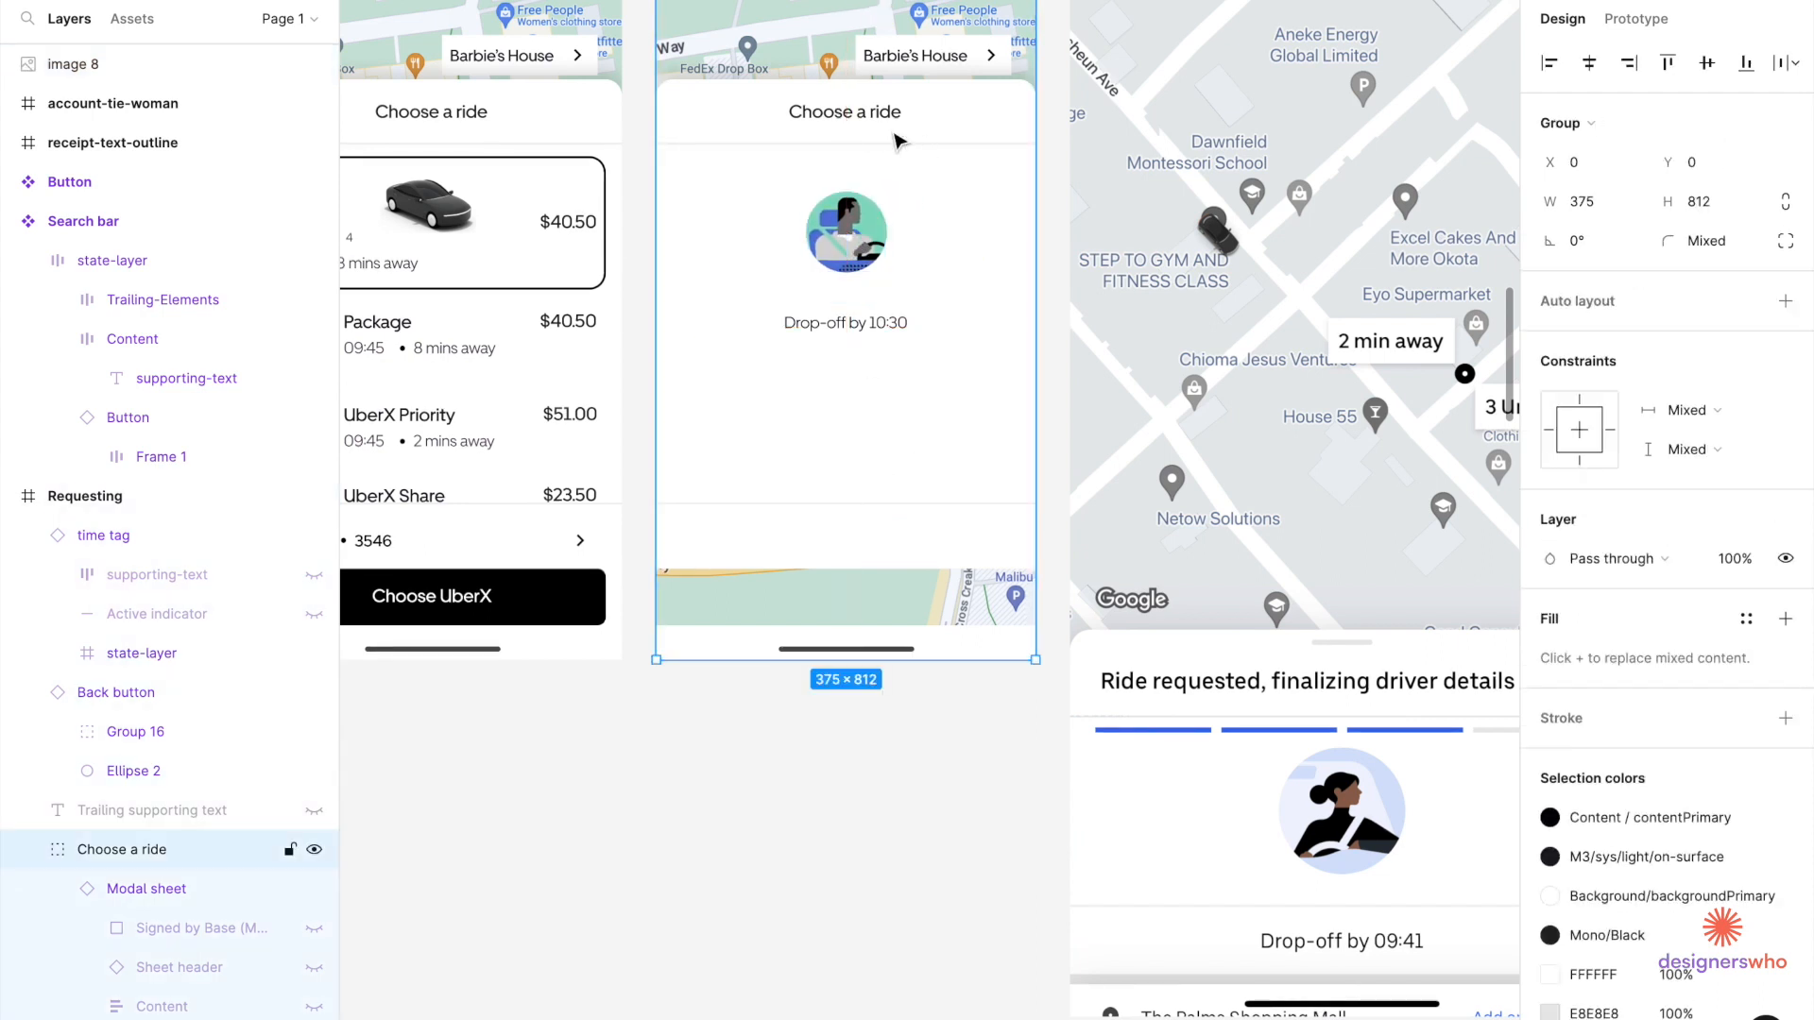
Retitle the sheet 'Ride requested, finalising driver details', using the 'finalising' spelling.
{"action": "left_click", "coordinate": [831, 118], "text": "ctrl"}
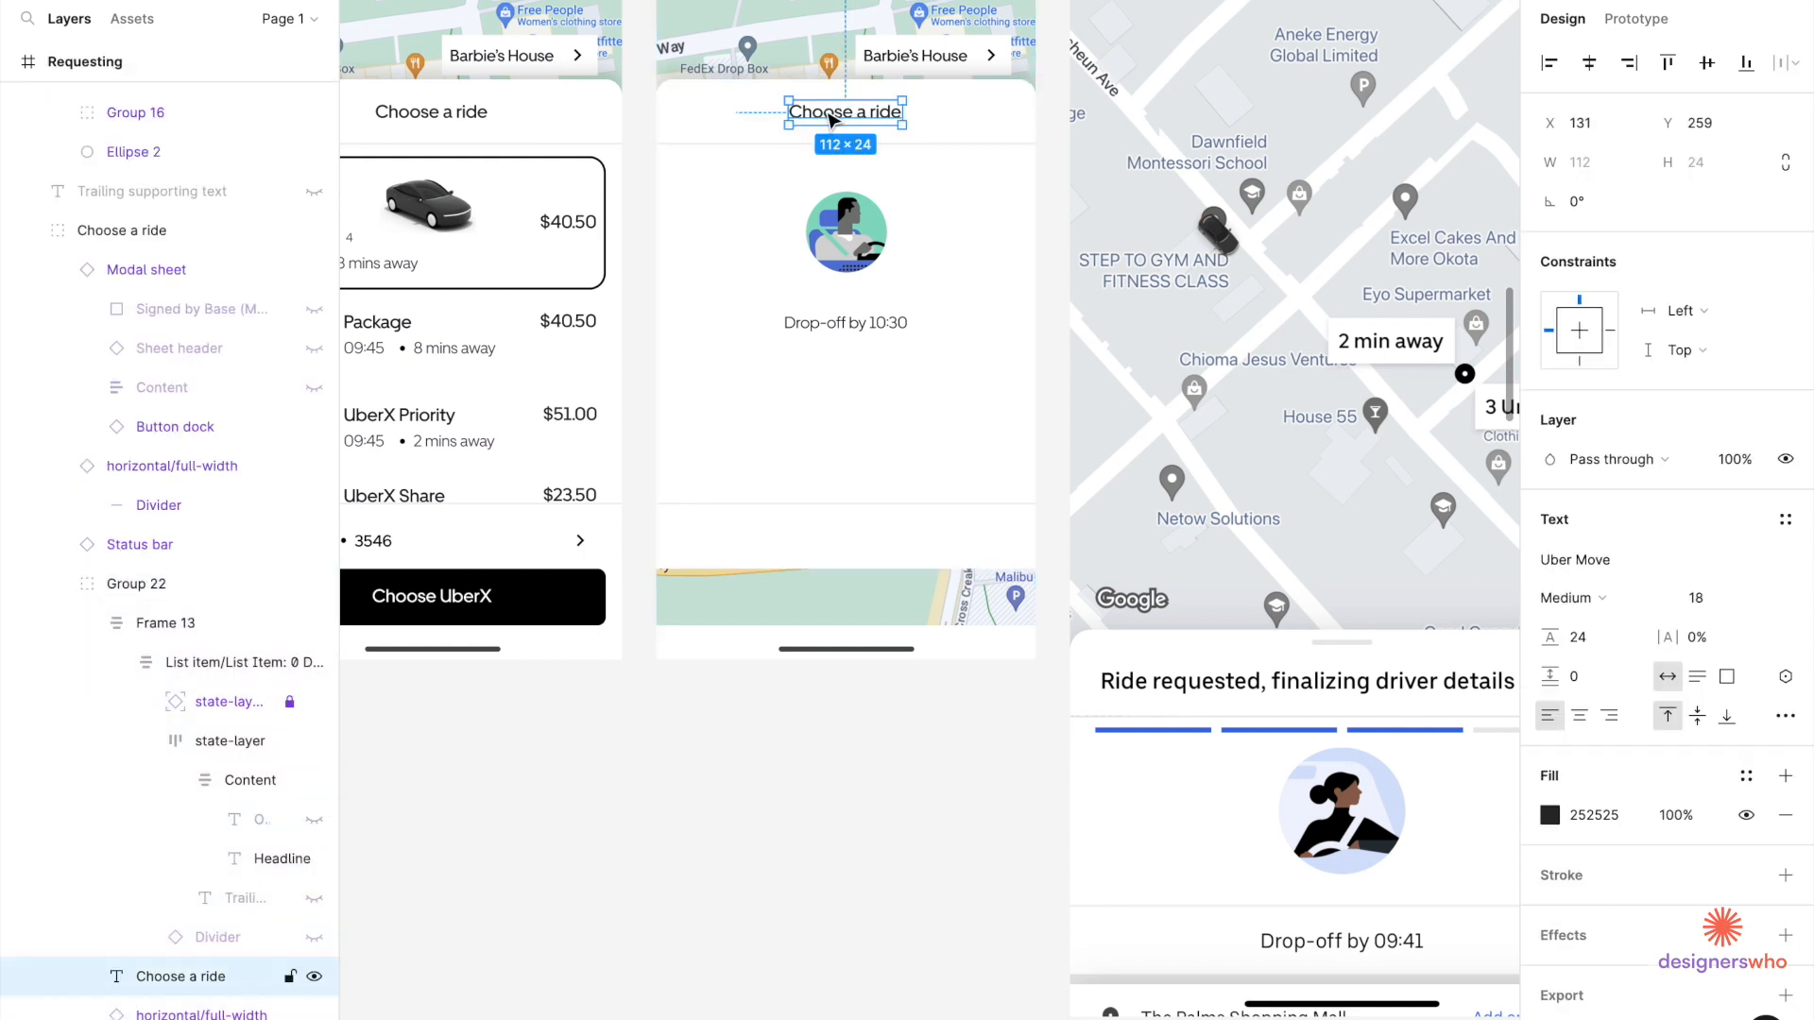
{"action": "key", "text": "Return"}
{"action": "type", "text": "Ride"}
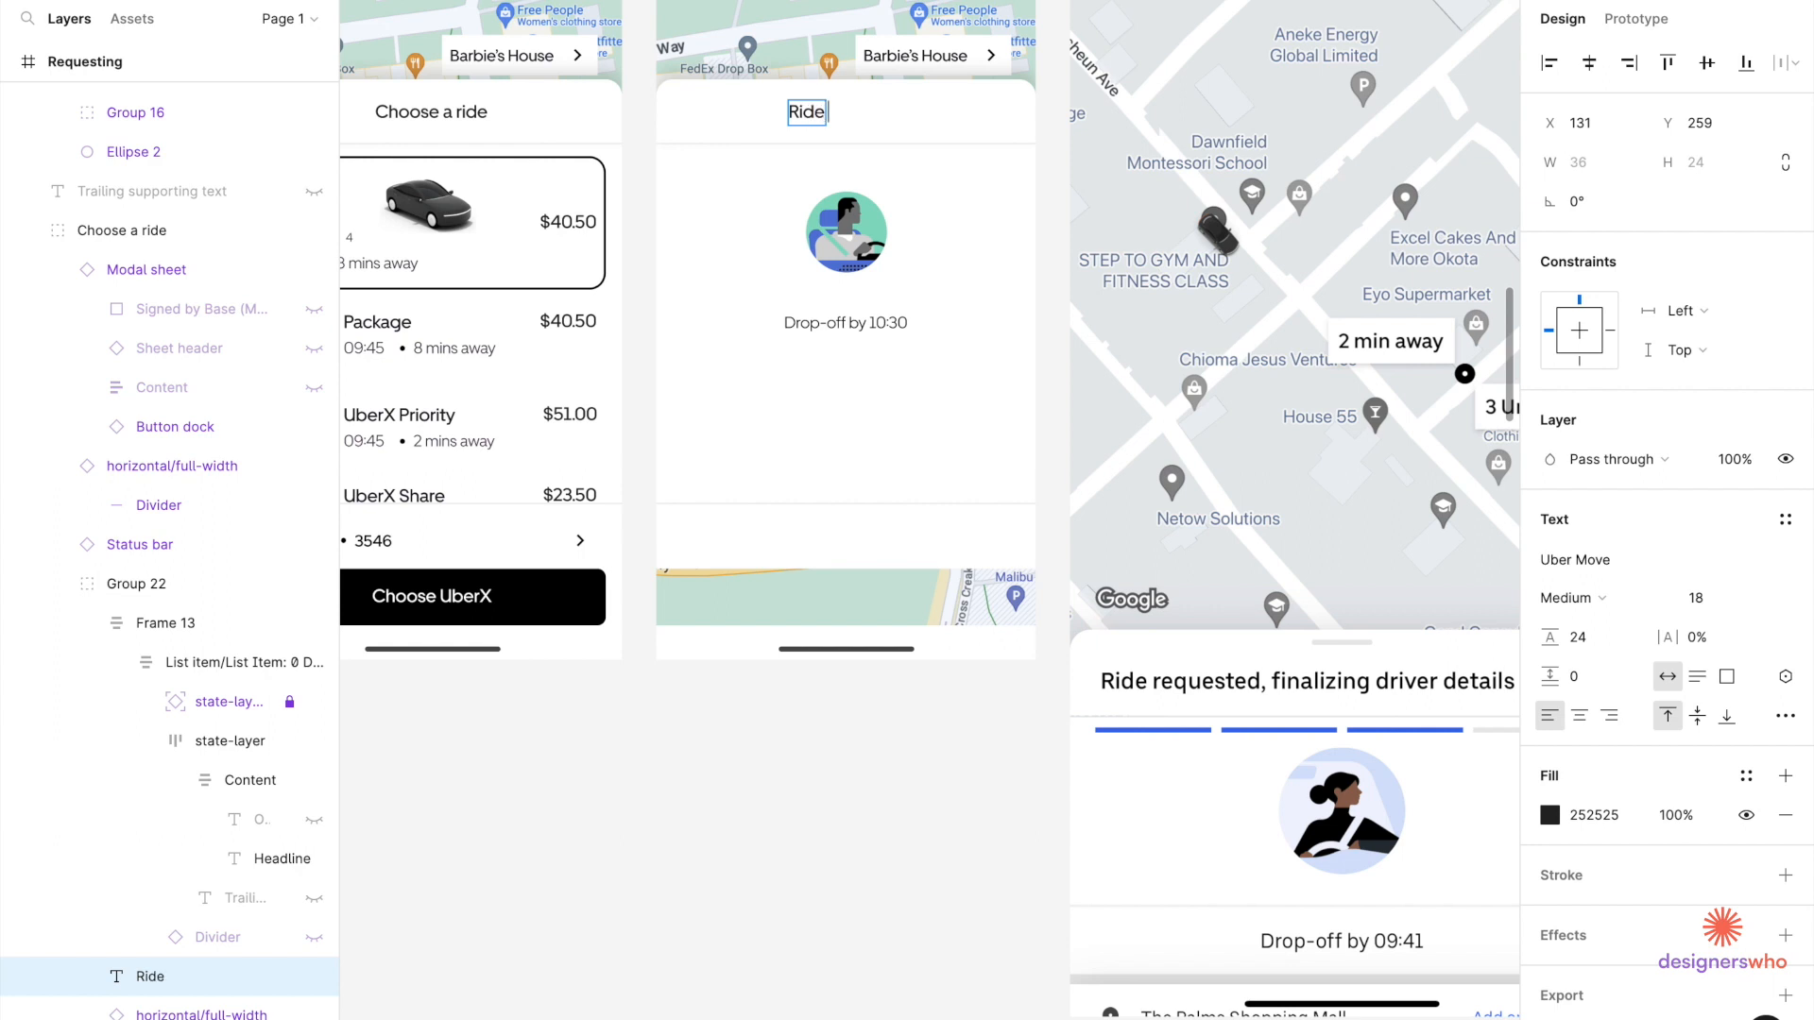
{"action": "type", "text": " requeste"}
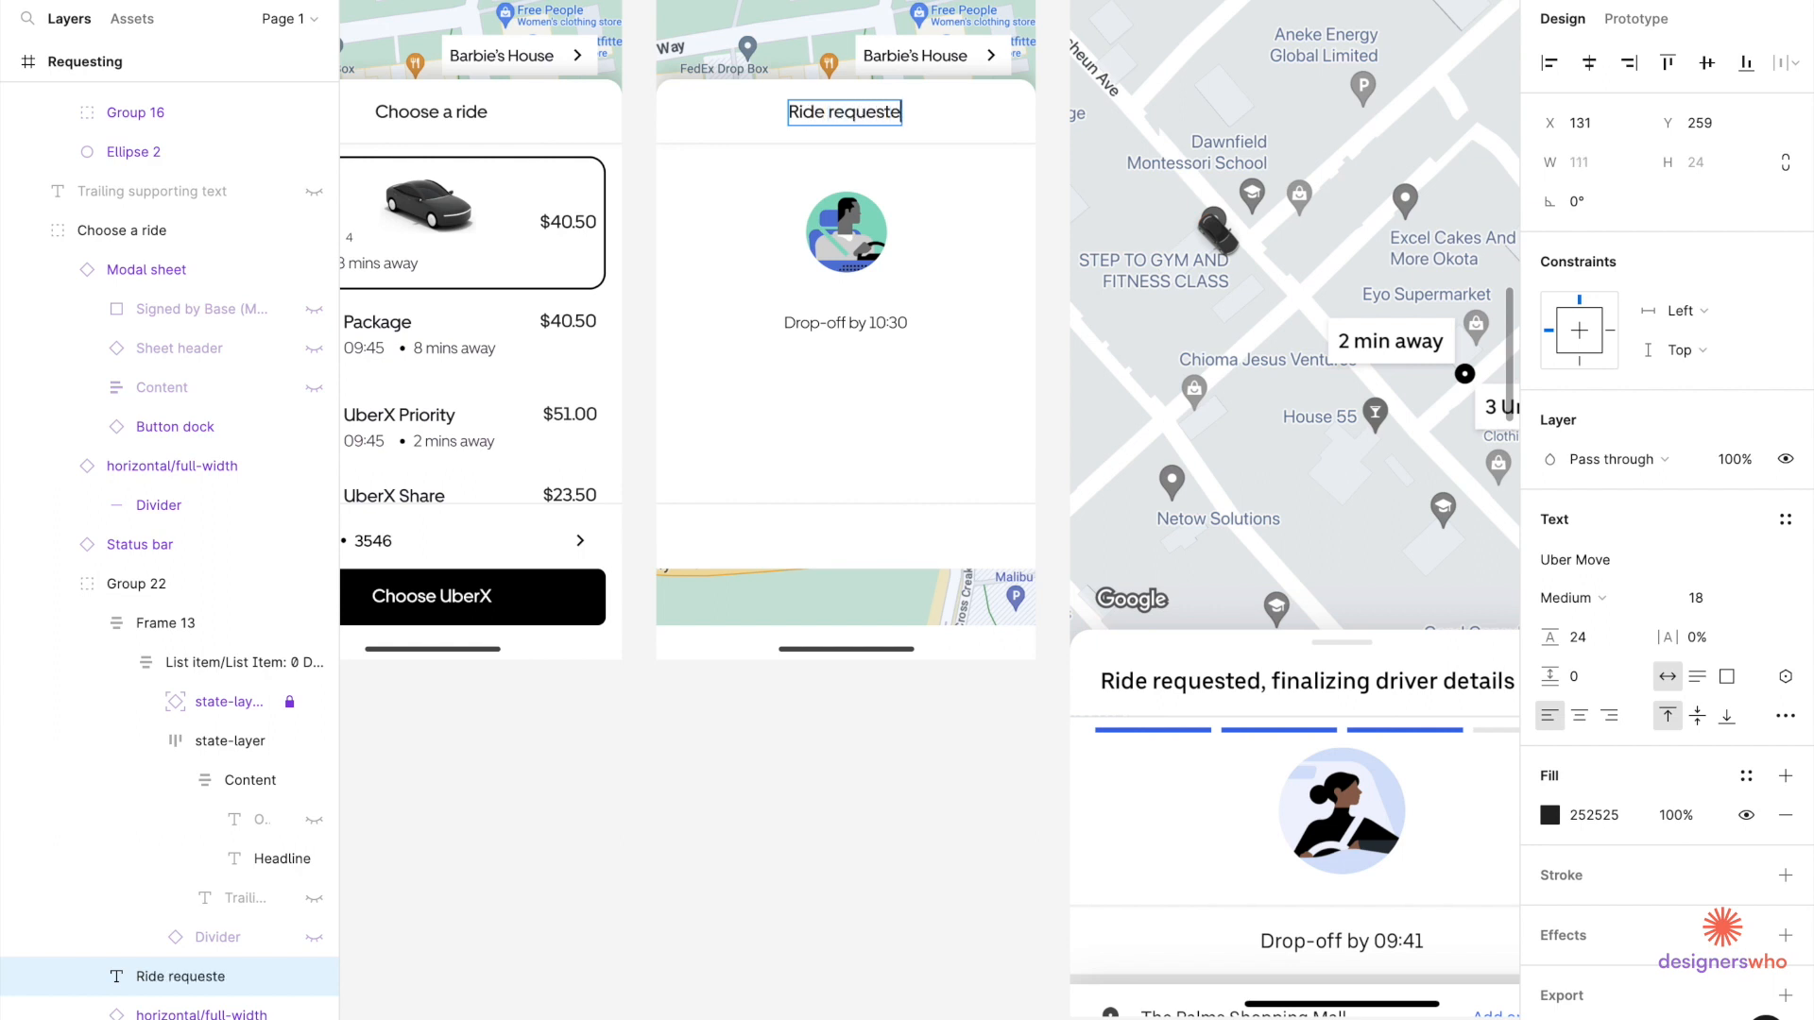
{"action": "type", "text": "d, fina"}
{"action": "key", "text": "BackSpace"}
{"action": "key", "text": "BackSpace"}
{"action": "key", "text": "BackSpace"}
{"action": "type", "text": "lizing"}
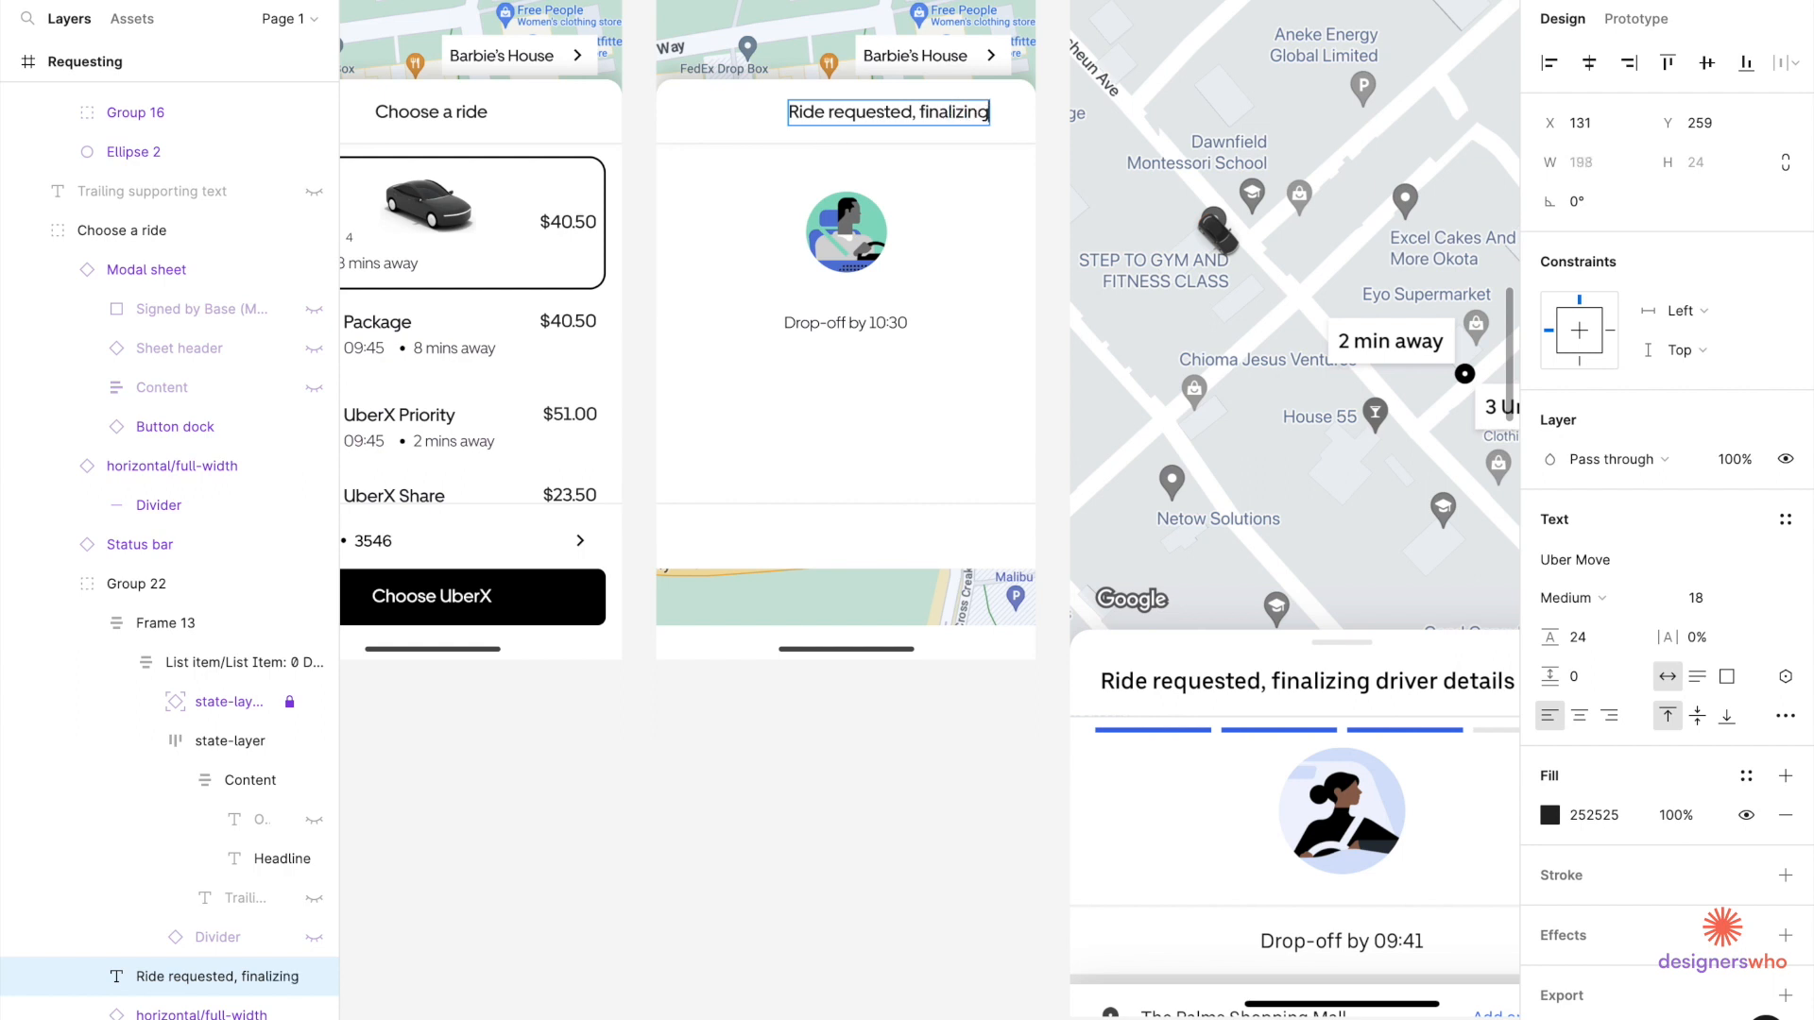
{"action": "type", "text": " driver"}
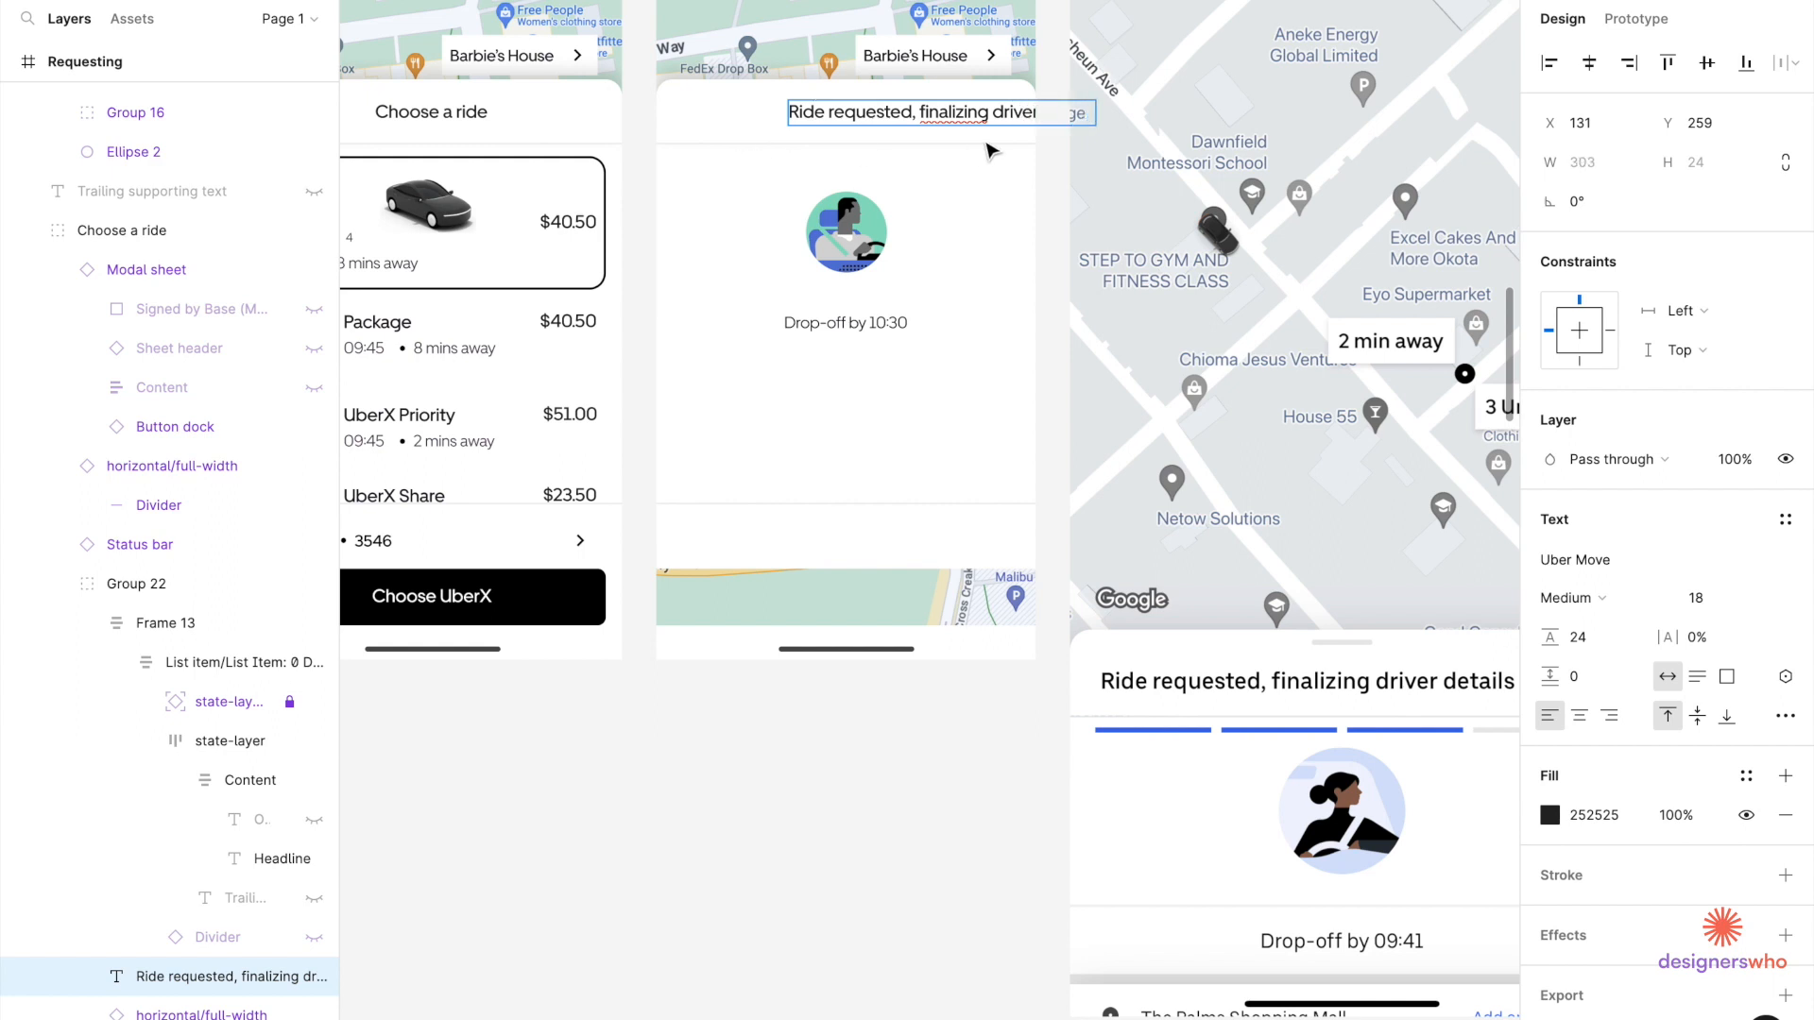
{"action": "right_click", "coordinate": [956, 114]}
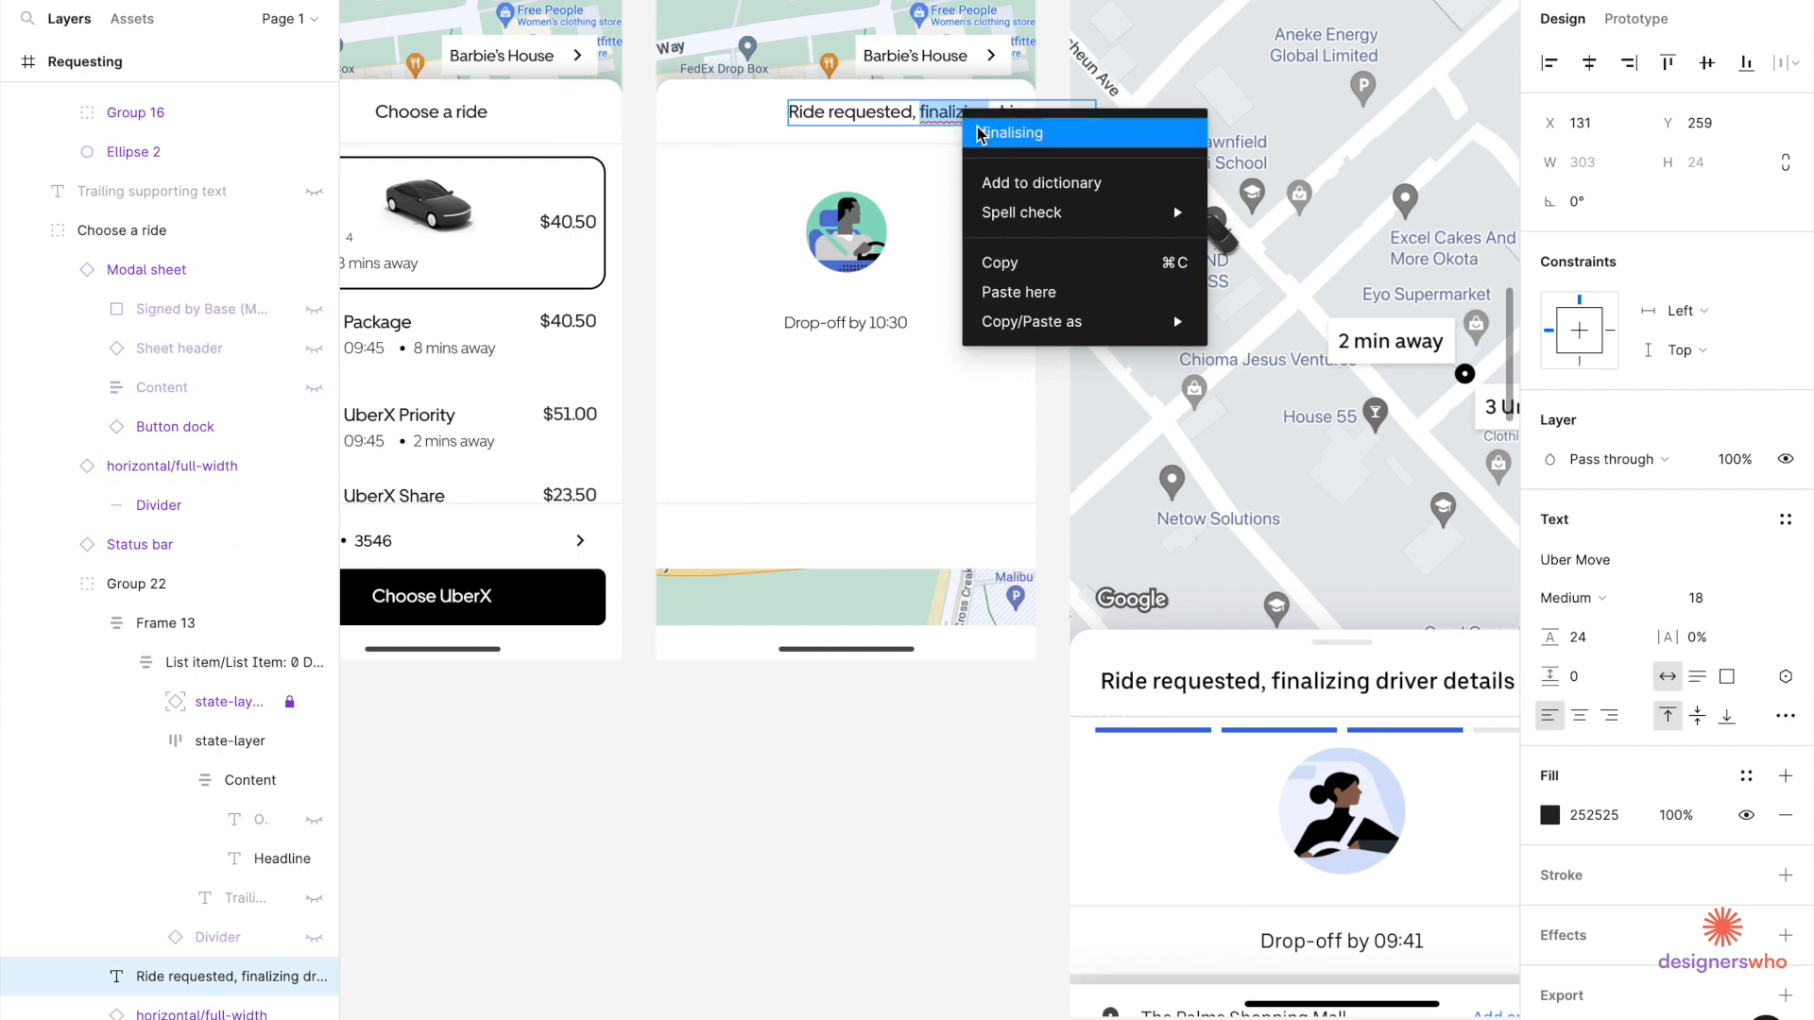
{"action": "left_click", "coordinate": [980, 133]}
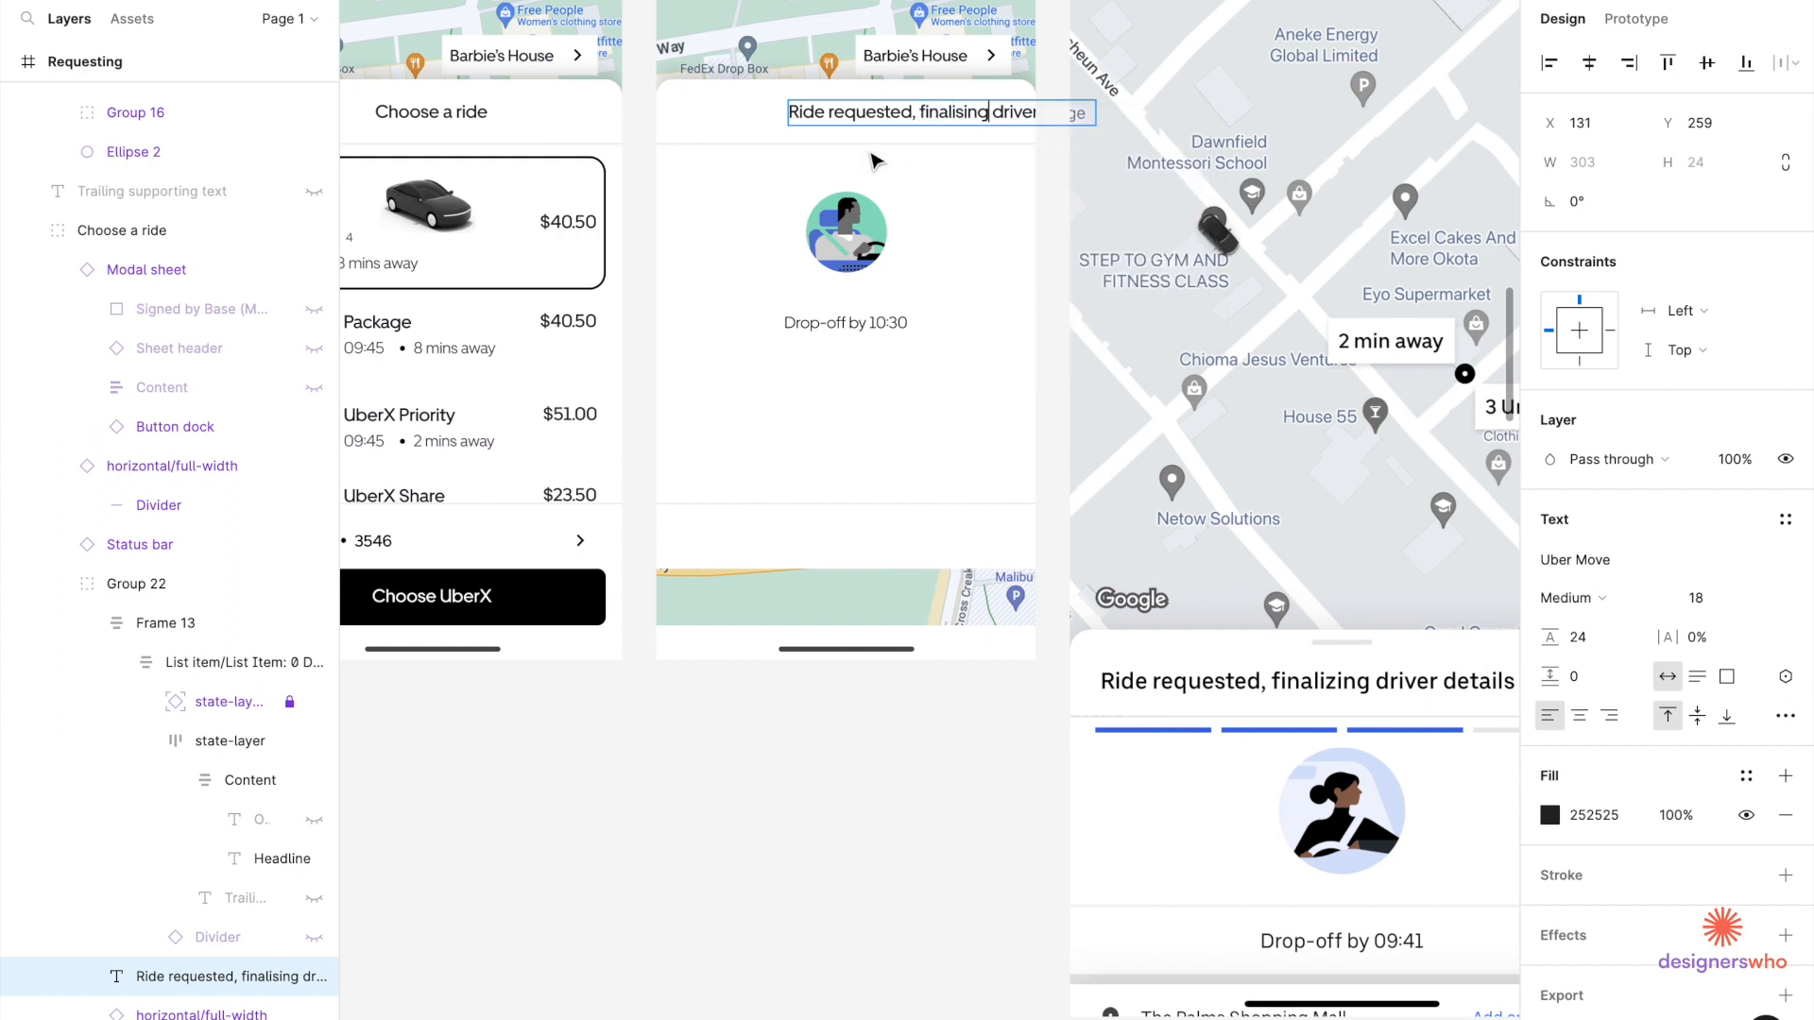
{"action": "key", "text": "Escape"}
Centre the new title horizontally on the Requesting screen.
{"action": "left_click_drag", "start_coordinate": [867, 121], "coordinate": [782, 138]}
{"action": "key", "text": "alt"}
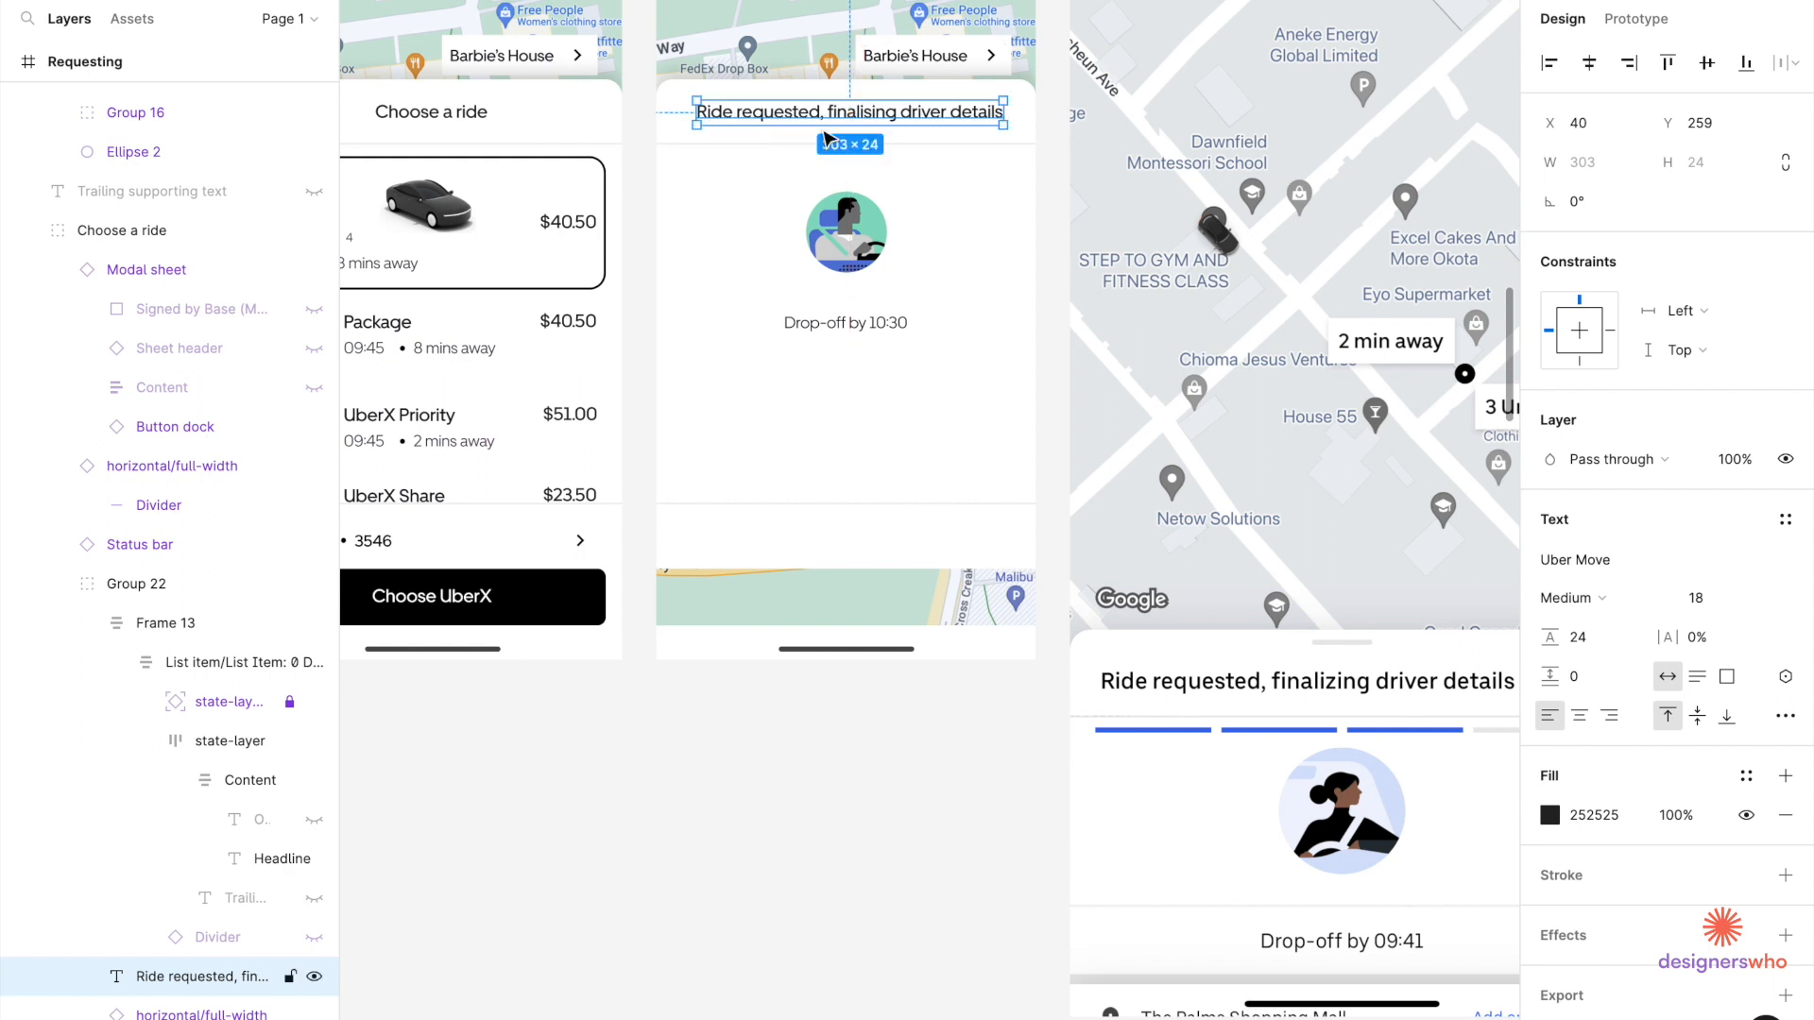
{"action": "left_click", "coordinate": [1589, 62]}
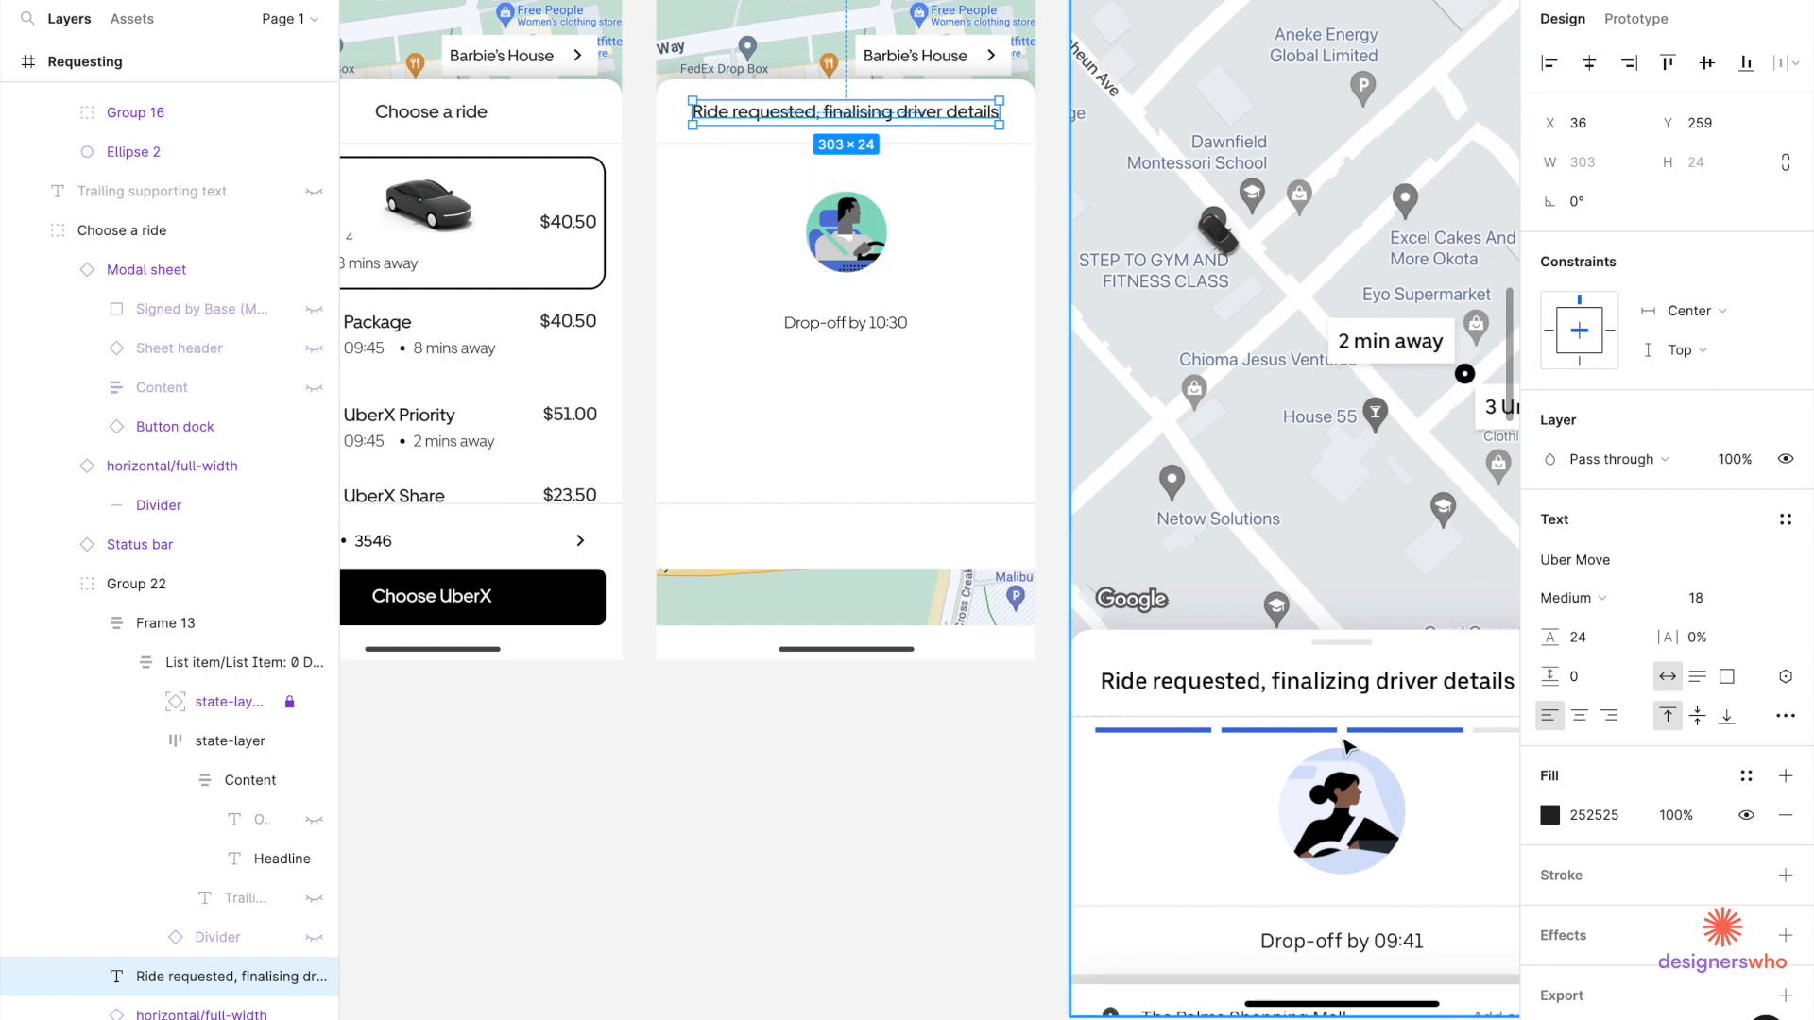
Paste a copy of the 50% linear progress bar variant beside the Requesting screen.
{"action": "scroll", "coordinate": [1342, 740], "scroll_direction": "down", "scroll_amount": 10}
{"action": "scroll", "coordinate": [1004, 547], "scroll_direction": "down", "scroll_amount": 5}
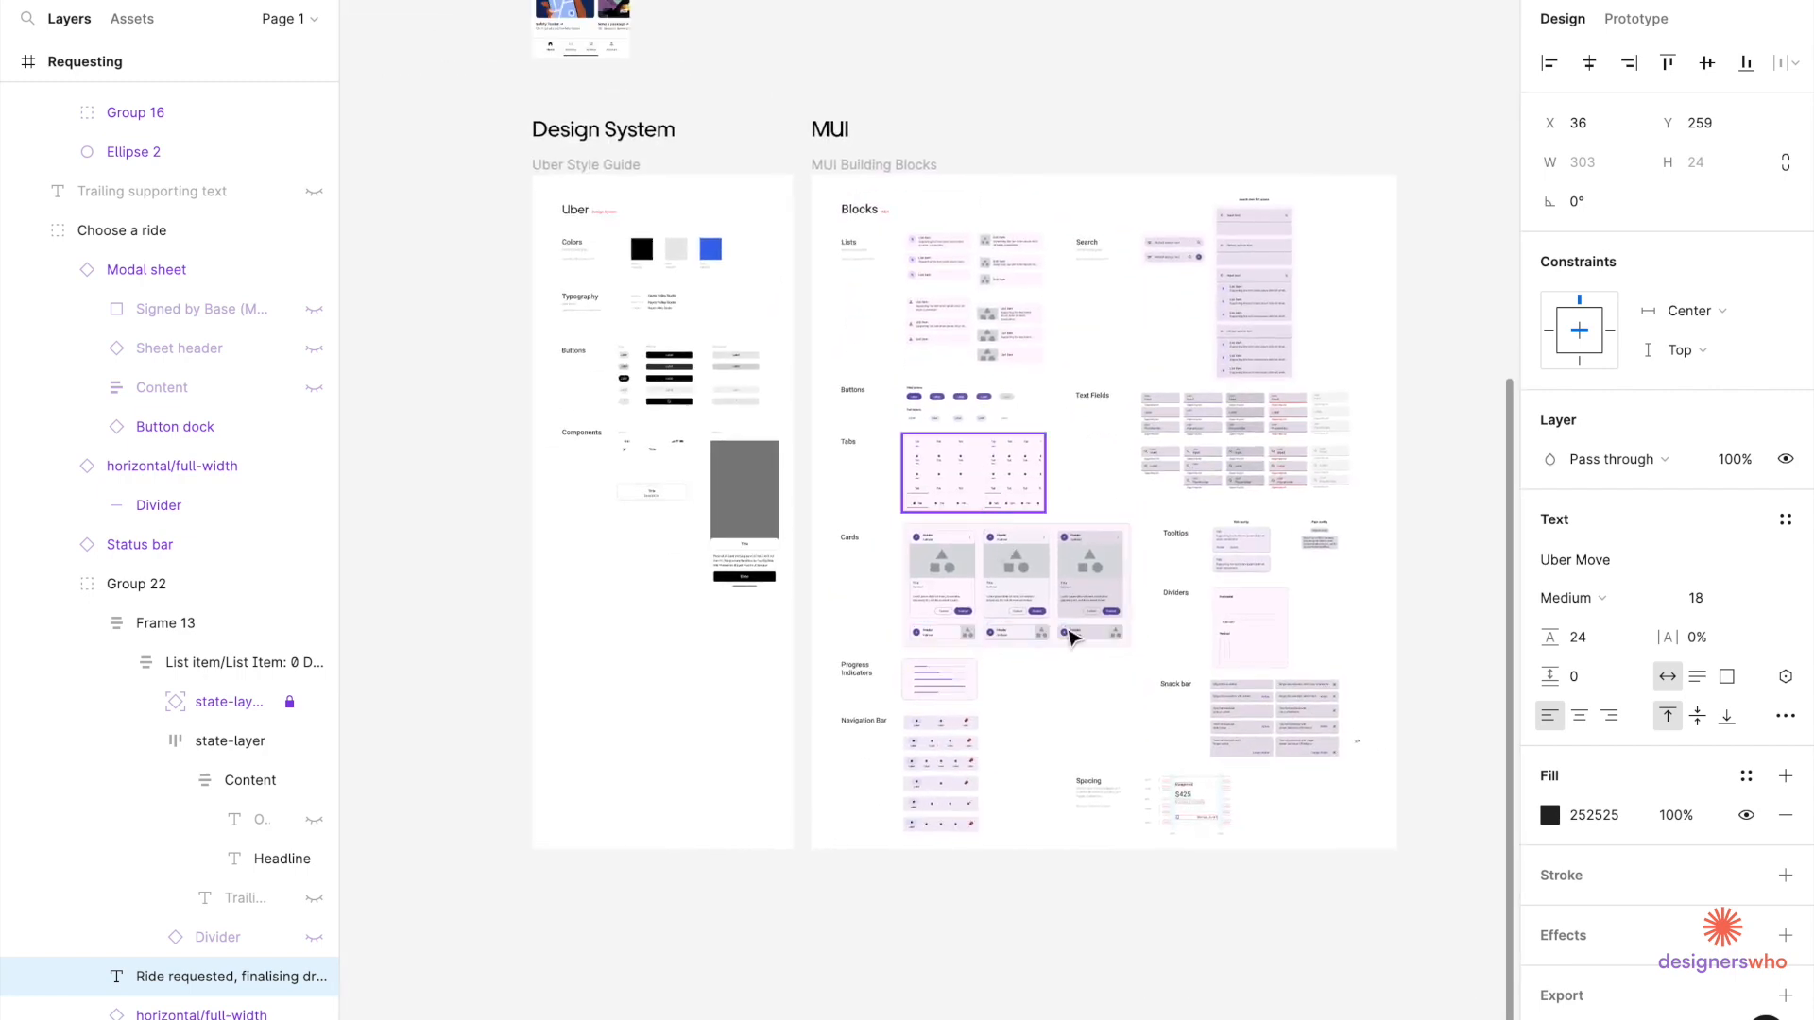
{"action": "scroll", "coordinate": [1056, 779], "scroll_direction": "up", "scroll_amount": 10}
{"action": "scroll", "coordinate": [709, 467], "scroll_direction": "up", "scroll_amount": 5}
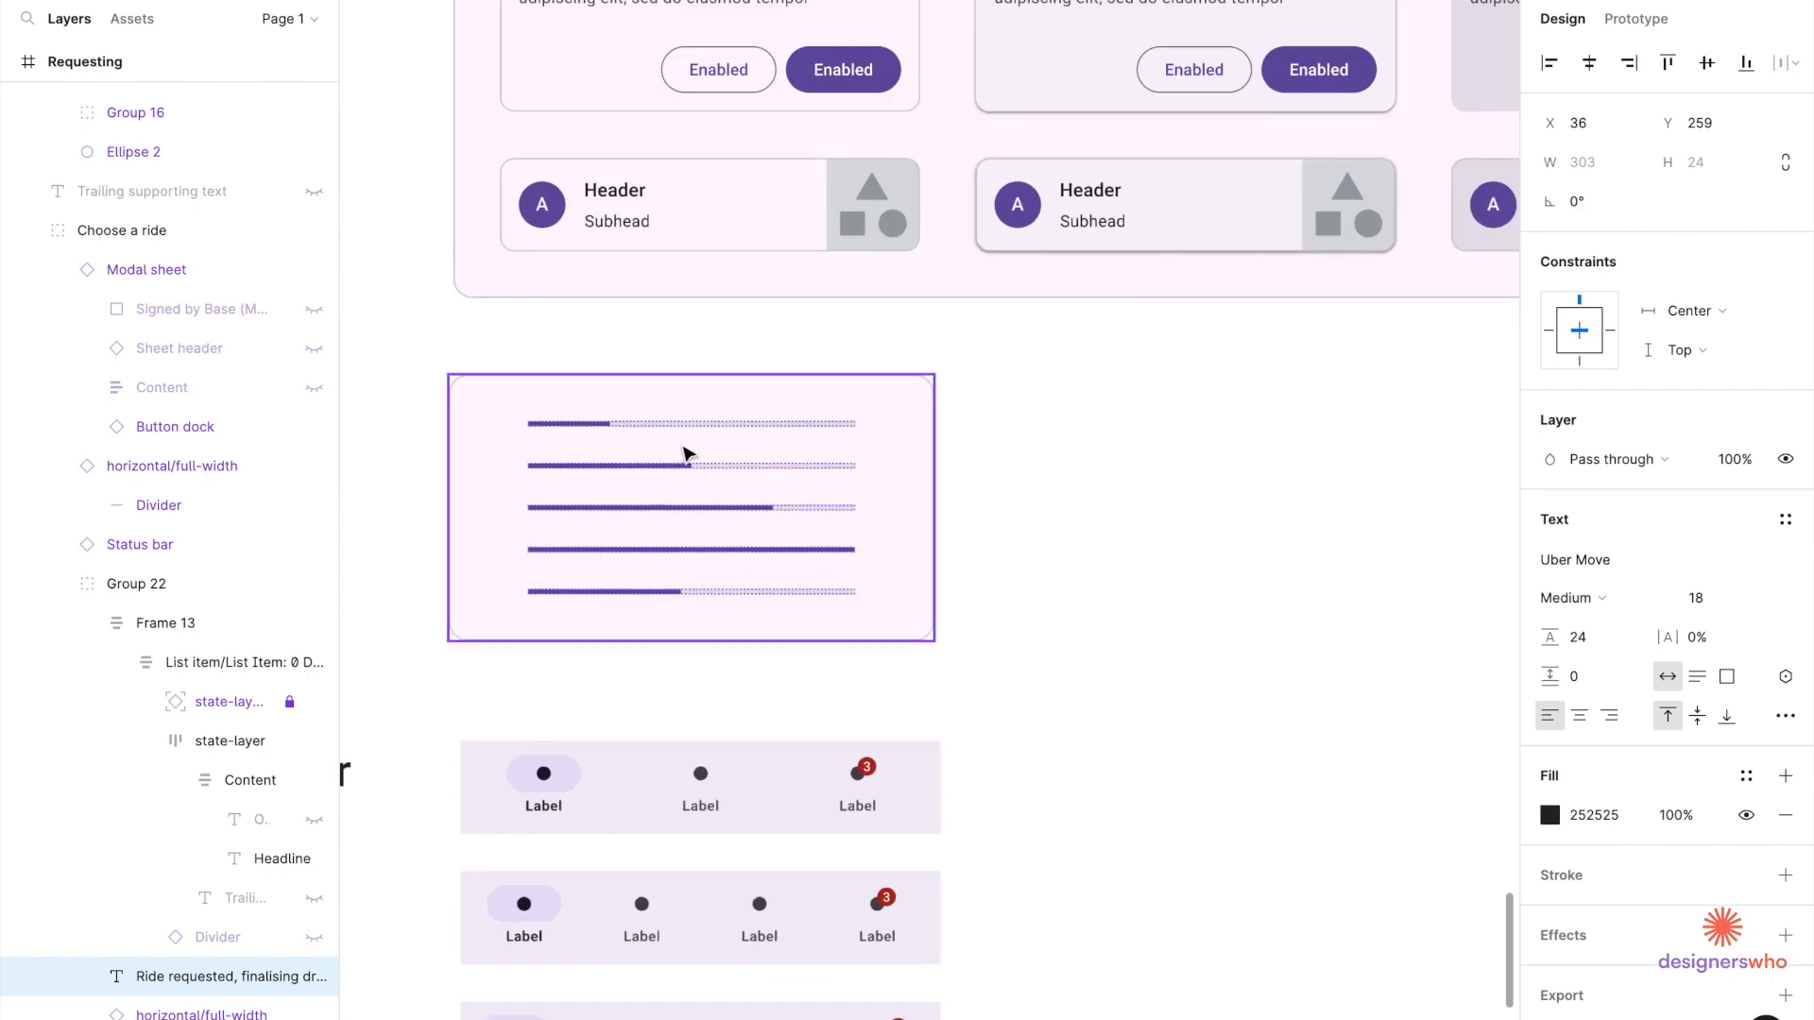
{"action": "left_click", "coordinate": [661, 476]}
{"action": "left_click", "coordinate": [661, 472]}
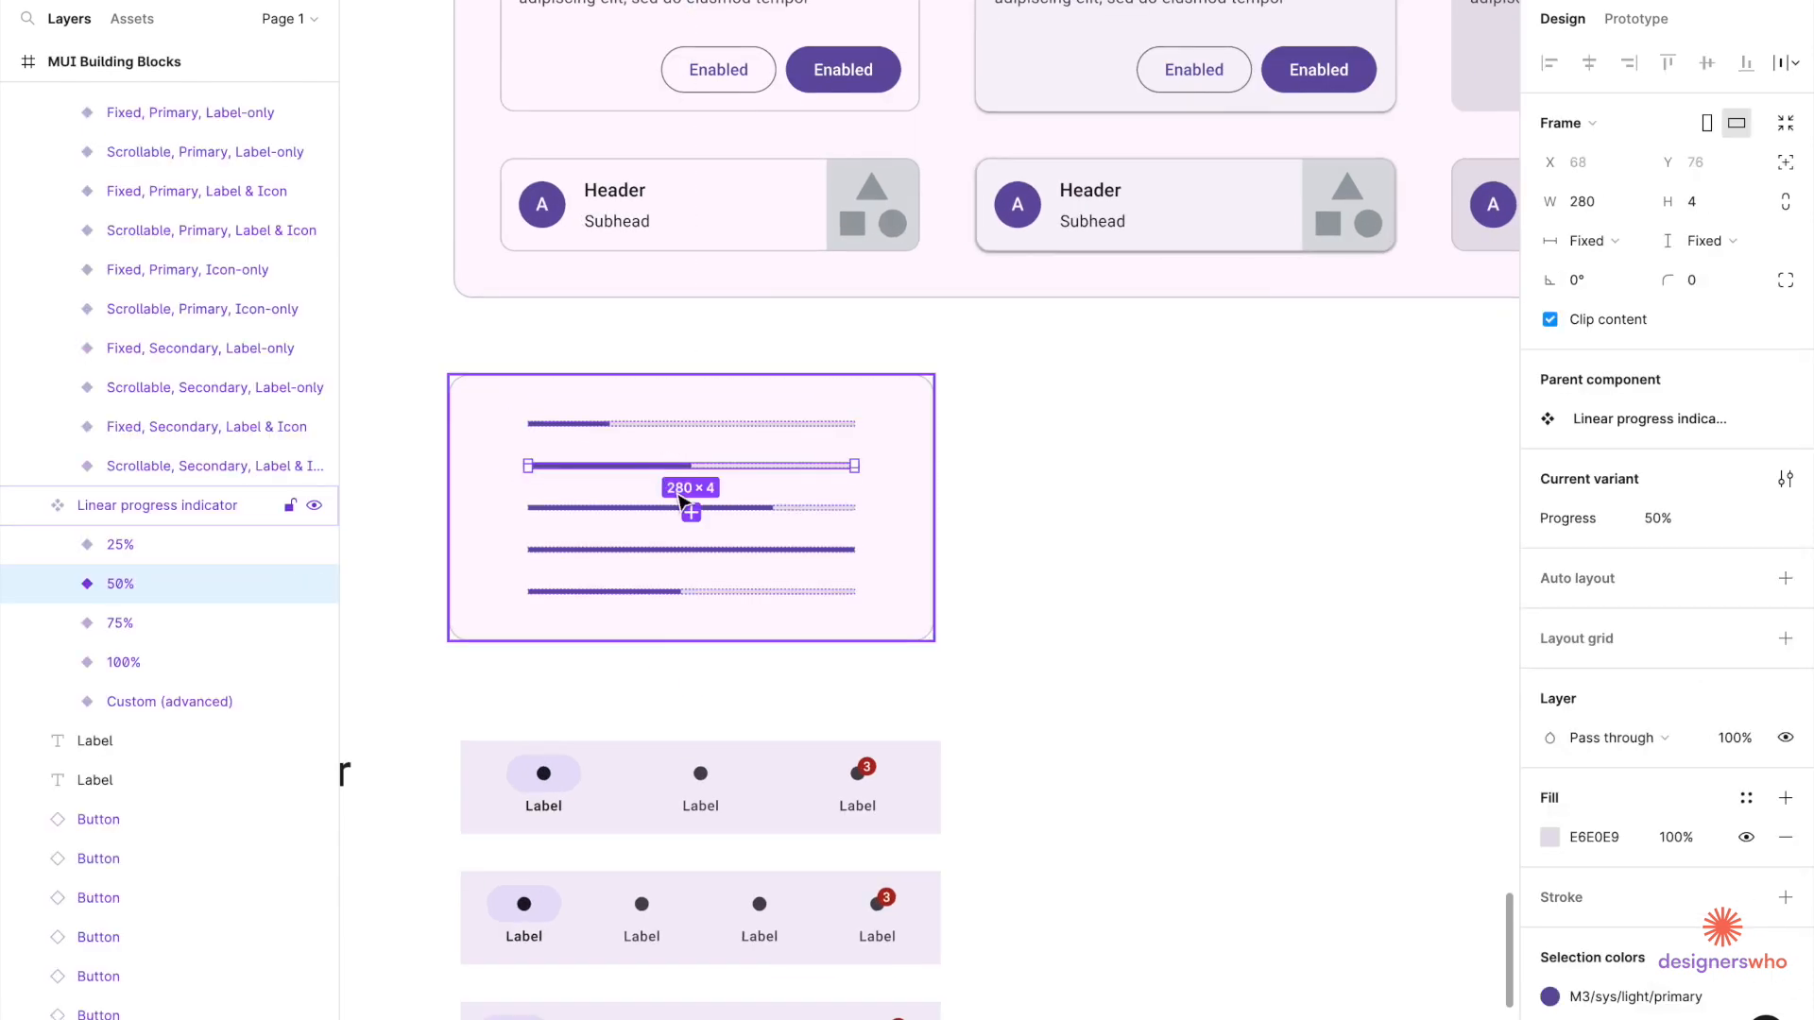
{"action": "scroll", "coordinate": [680, 500], "scroll_direction": "down", "scroll_amount": 5}
{"action": "scroll", "coordinate": [680, 501], "scroll_direction": "up", "scroll_amount": 10}
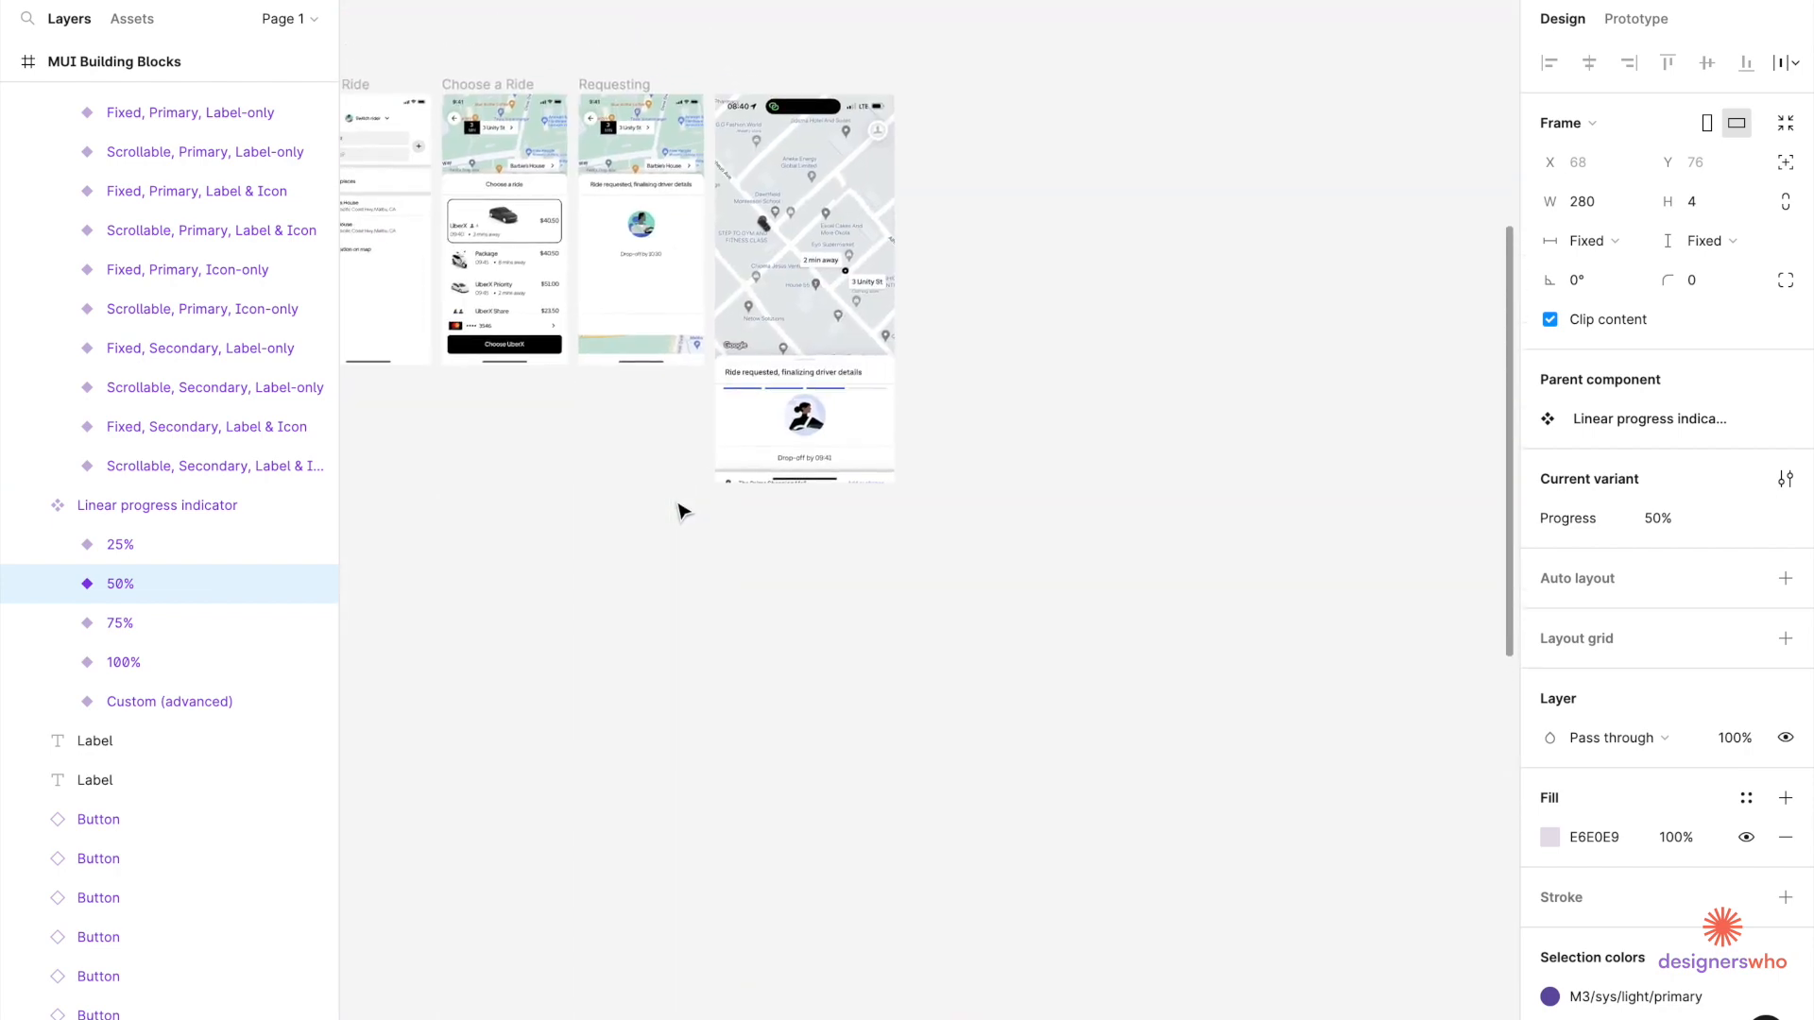
{"action": "scroll", "coordinate": [623, 354], "scroll_direction": "up", "scroll_amount": 5}
{"action": "left_click", "coordinate": [599, 542]}
{"action": "scroll", "coordinate": [599, 543], "scroll_direction": "up", "scroll_amount": 3}
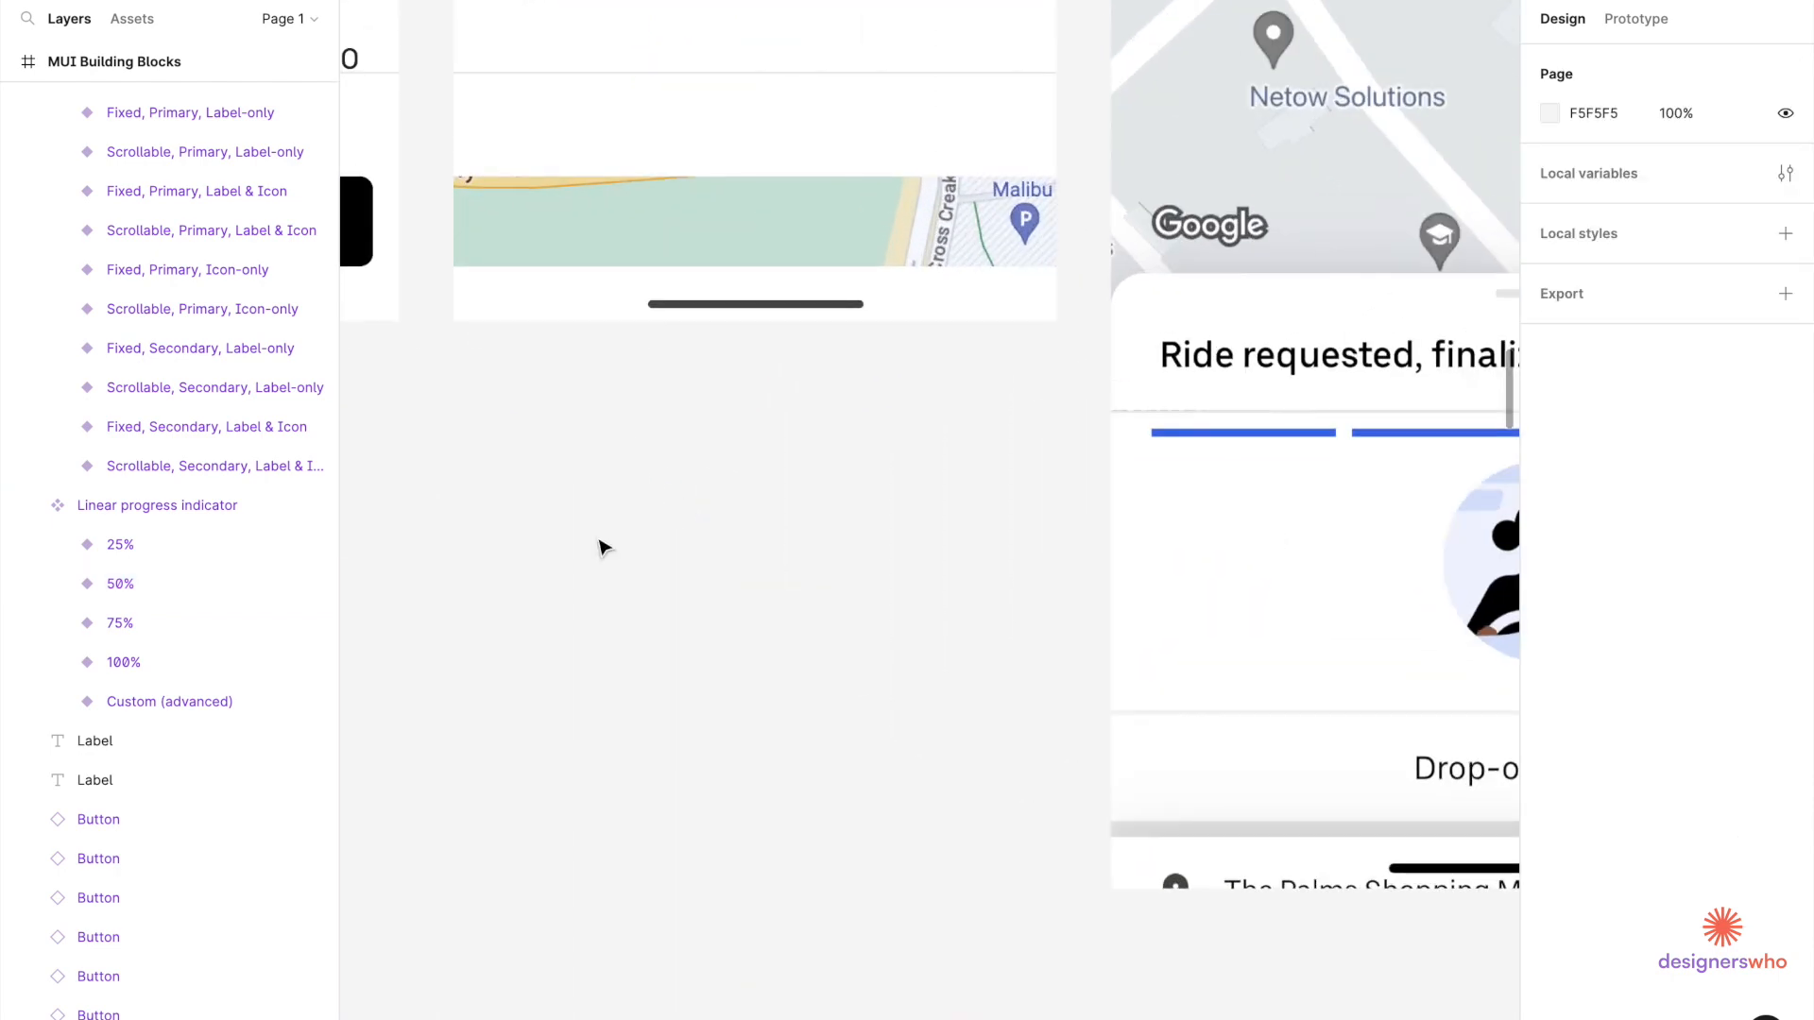
{"action": "key", "text": "ctrl+v"}
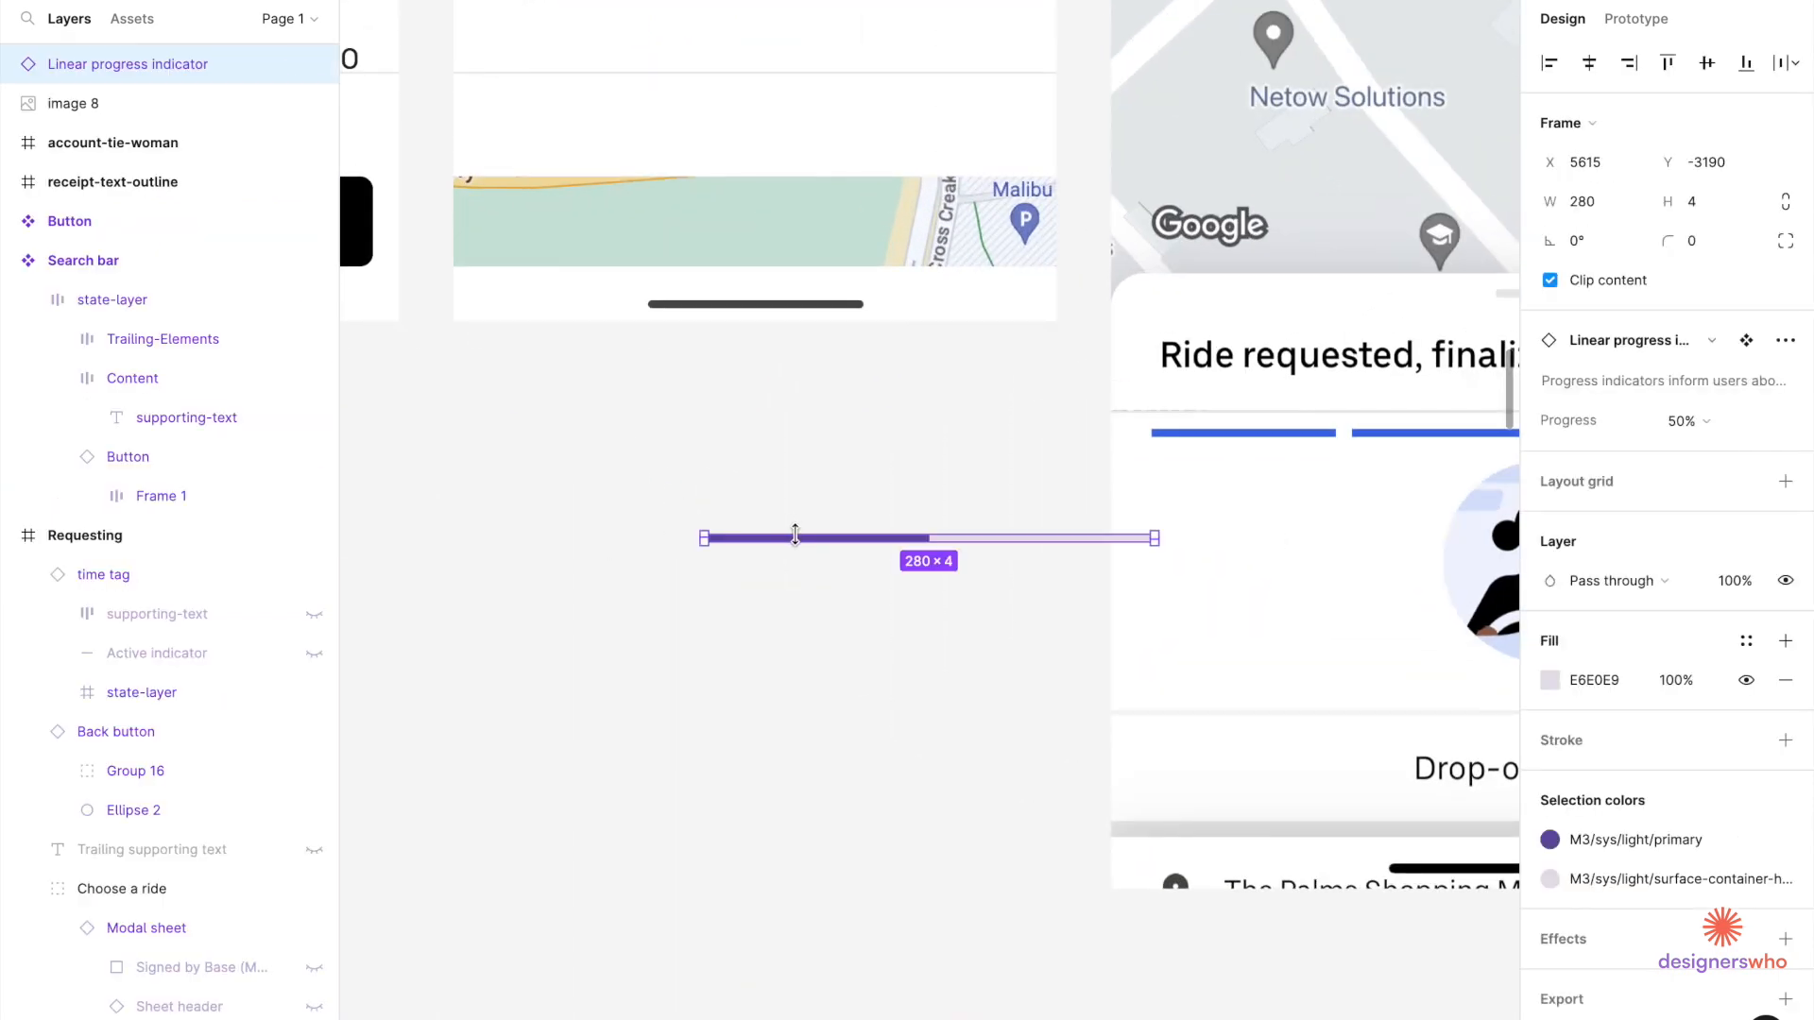
{"action": "left_click_drag", "start_coordinate": [802, 551], "coordinate": [593, 577]}
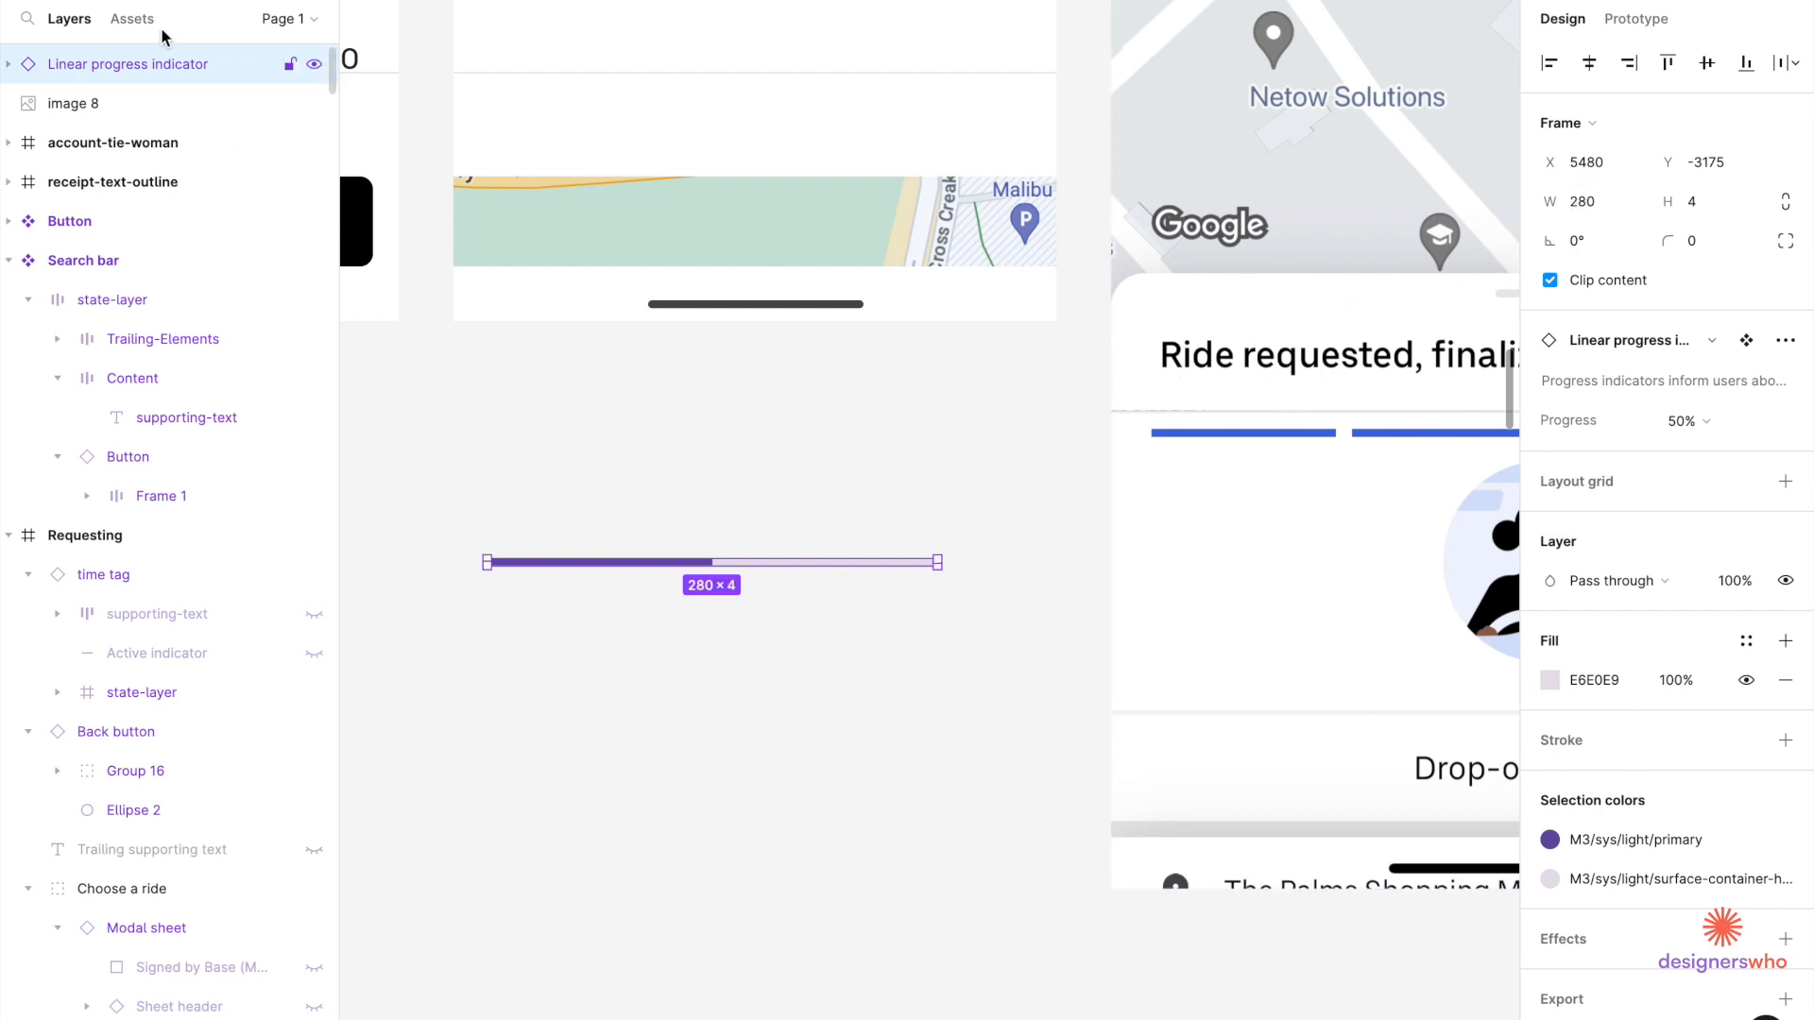
{"action": "mouse_move", "coordinate": [454, 391]}
{"action": "left_mouse_down"}
{"action": "mouse_move", "coordinate": [972, 393]}
{"action": "mouse_move", "coordinate": [1057, 432]}
{"action": "left_mouse_up"}
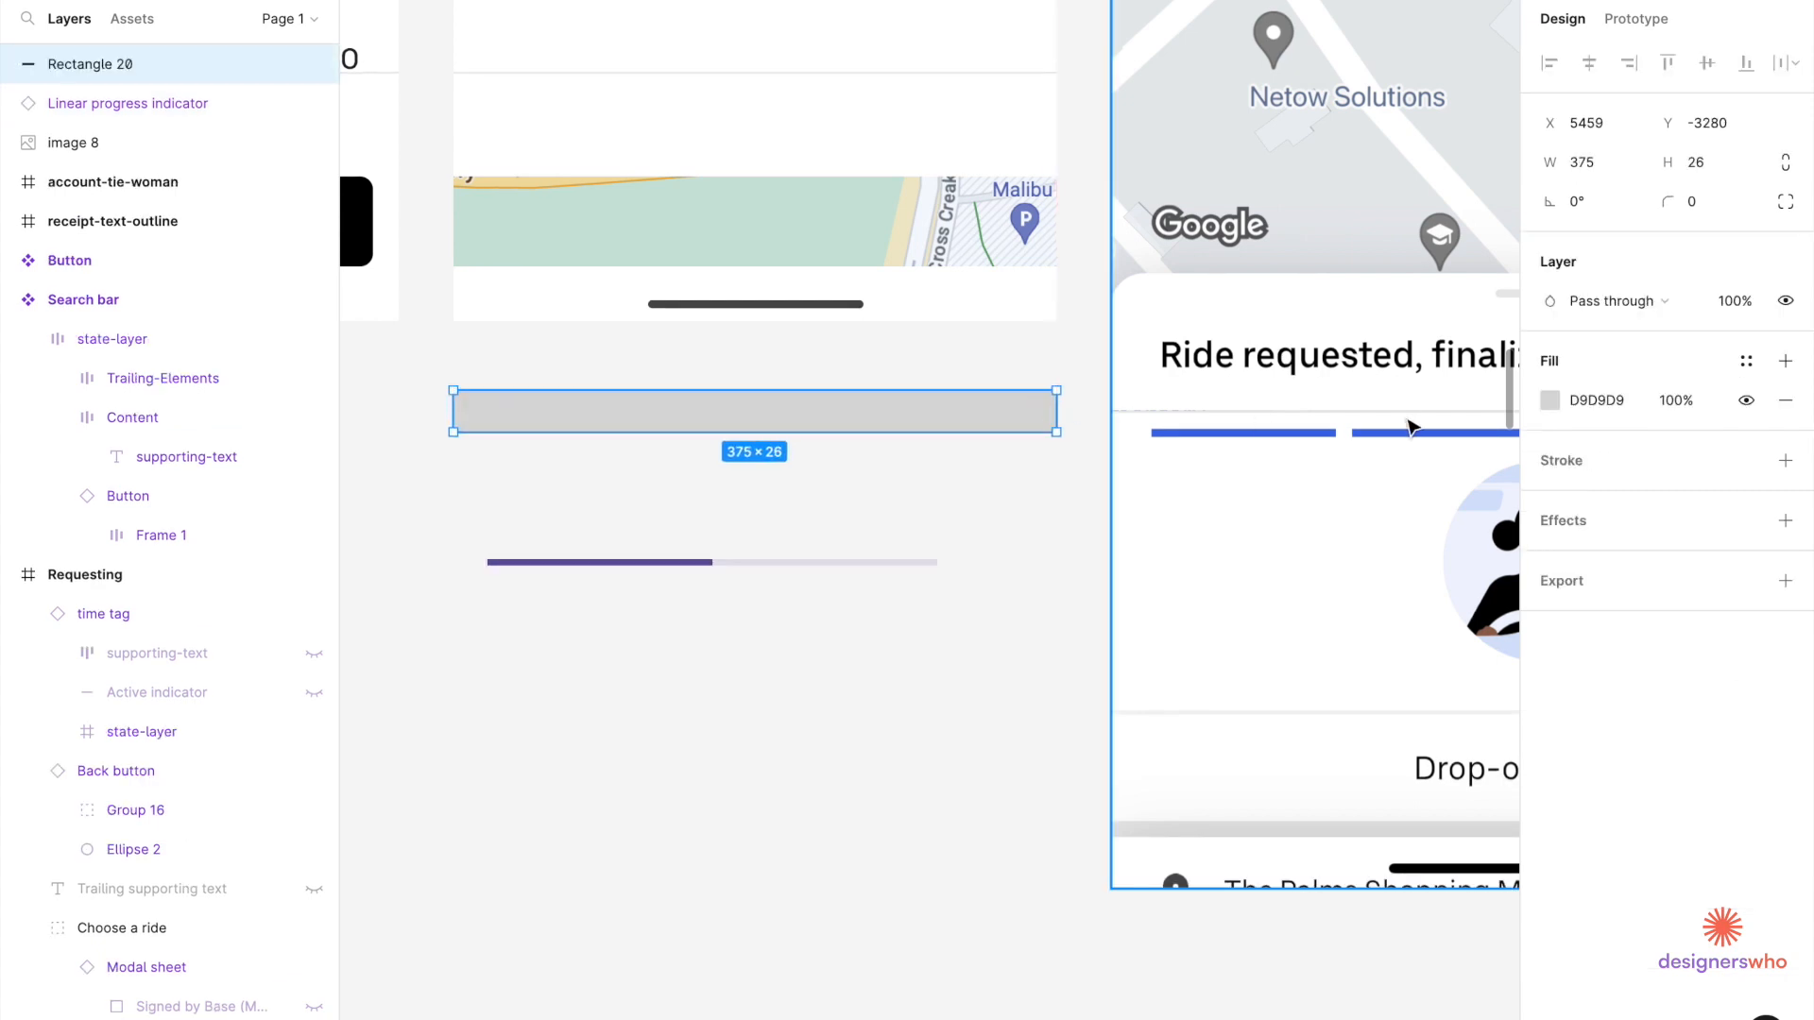
{"action": "left_click", "coordinate": [1608, 165]}
{"action": "key", "text": "Right"}
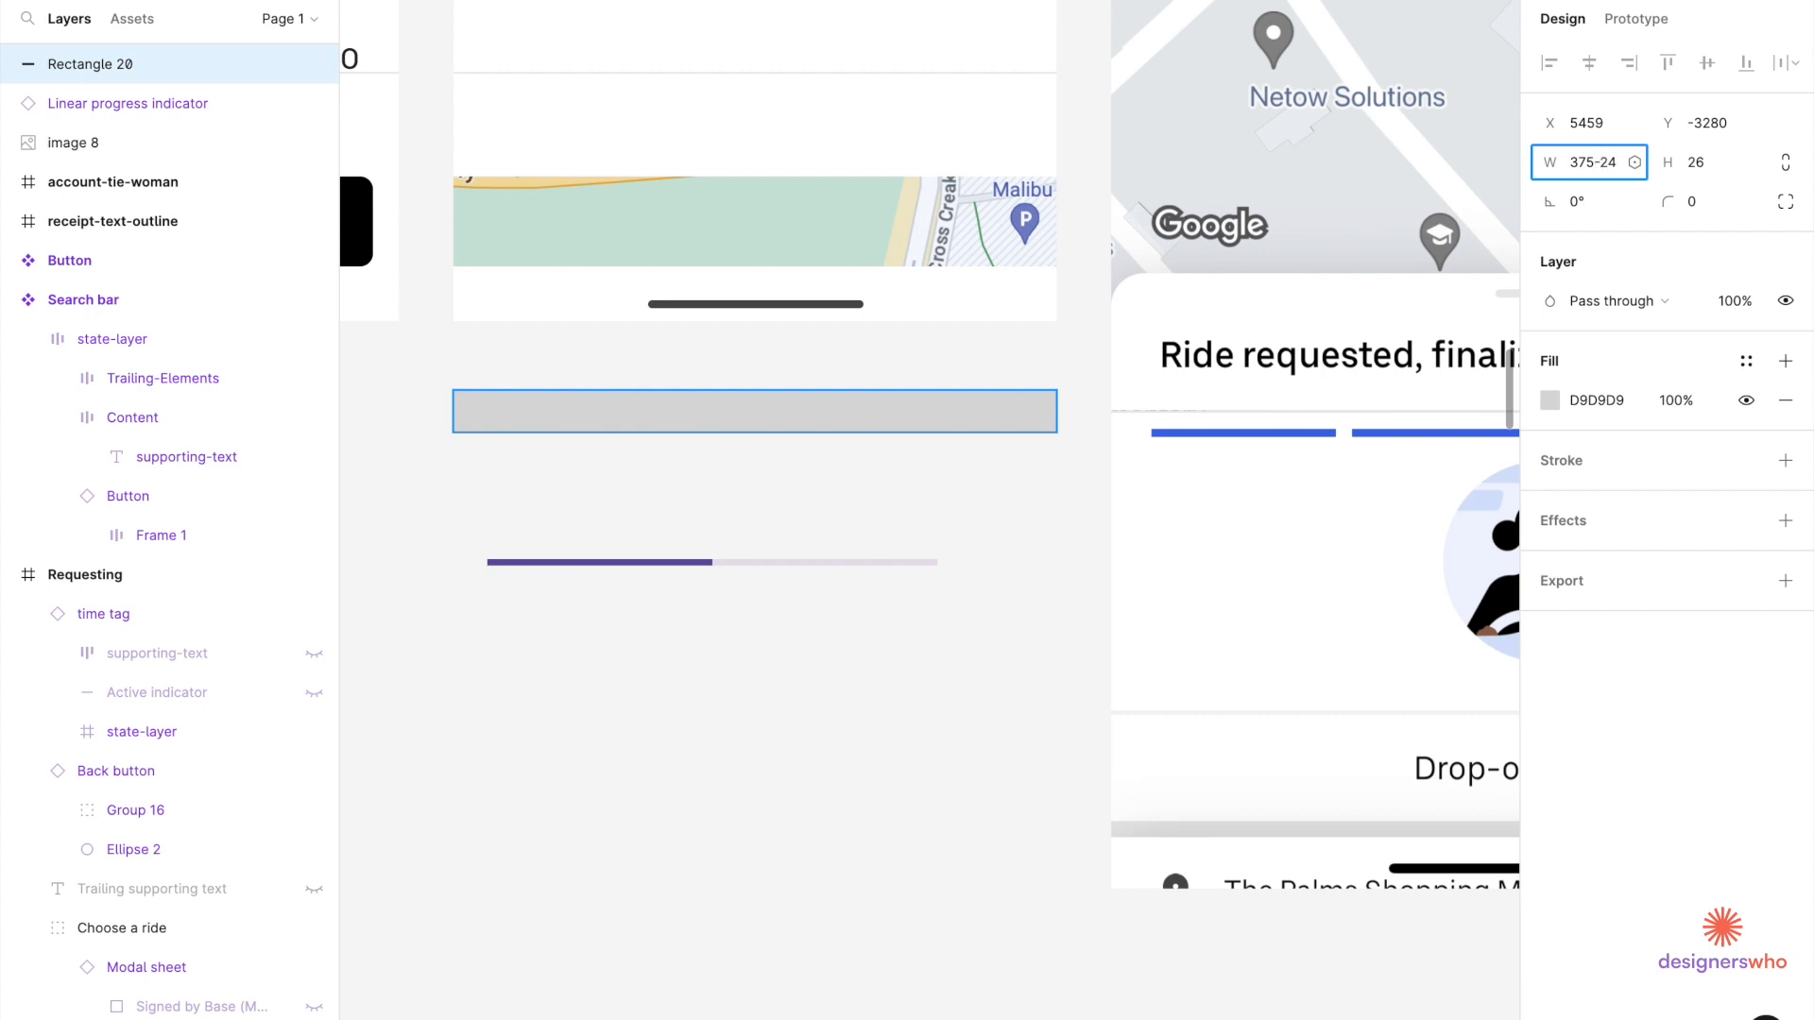
{"action": "type", "text": "-24-24"}
{"action": "key", "text": "Return"}
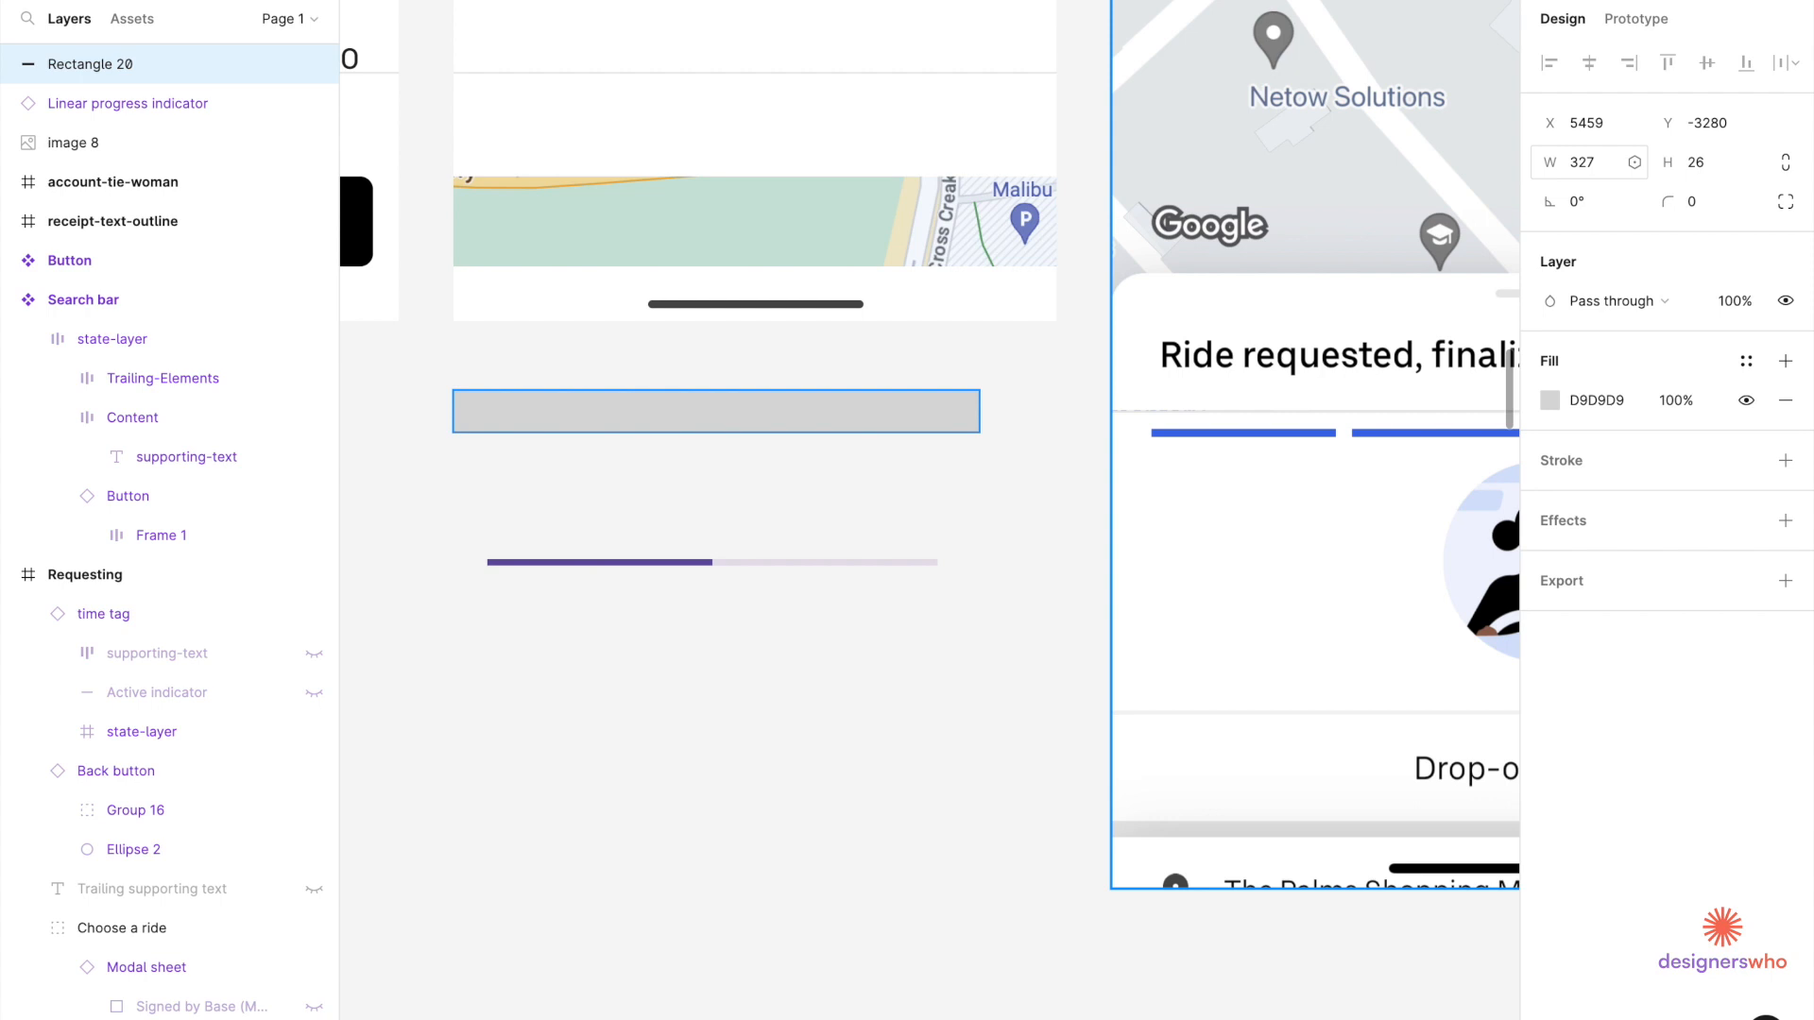
Narrow the rectangle to 311 wide, then a quarter of that, 77.75.
{"action": "left_click", "coordinate": [1603, 166]}
{"action": "key", "text": "Right"}
{"action": "key", "text": "Return"}
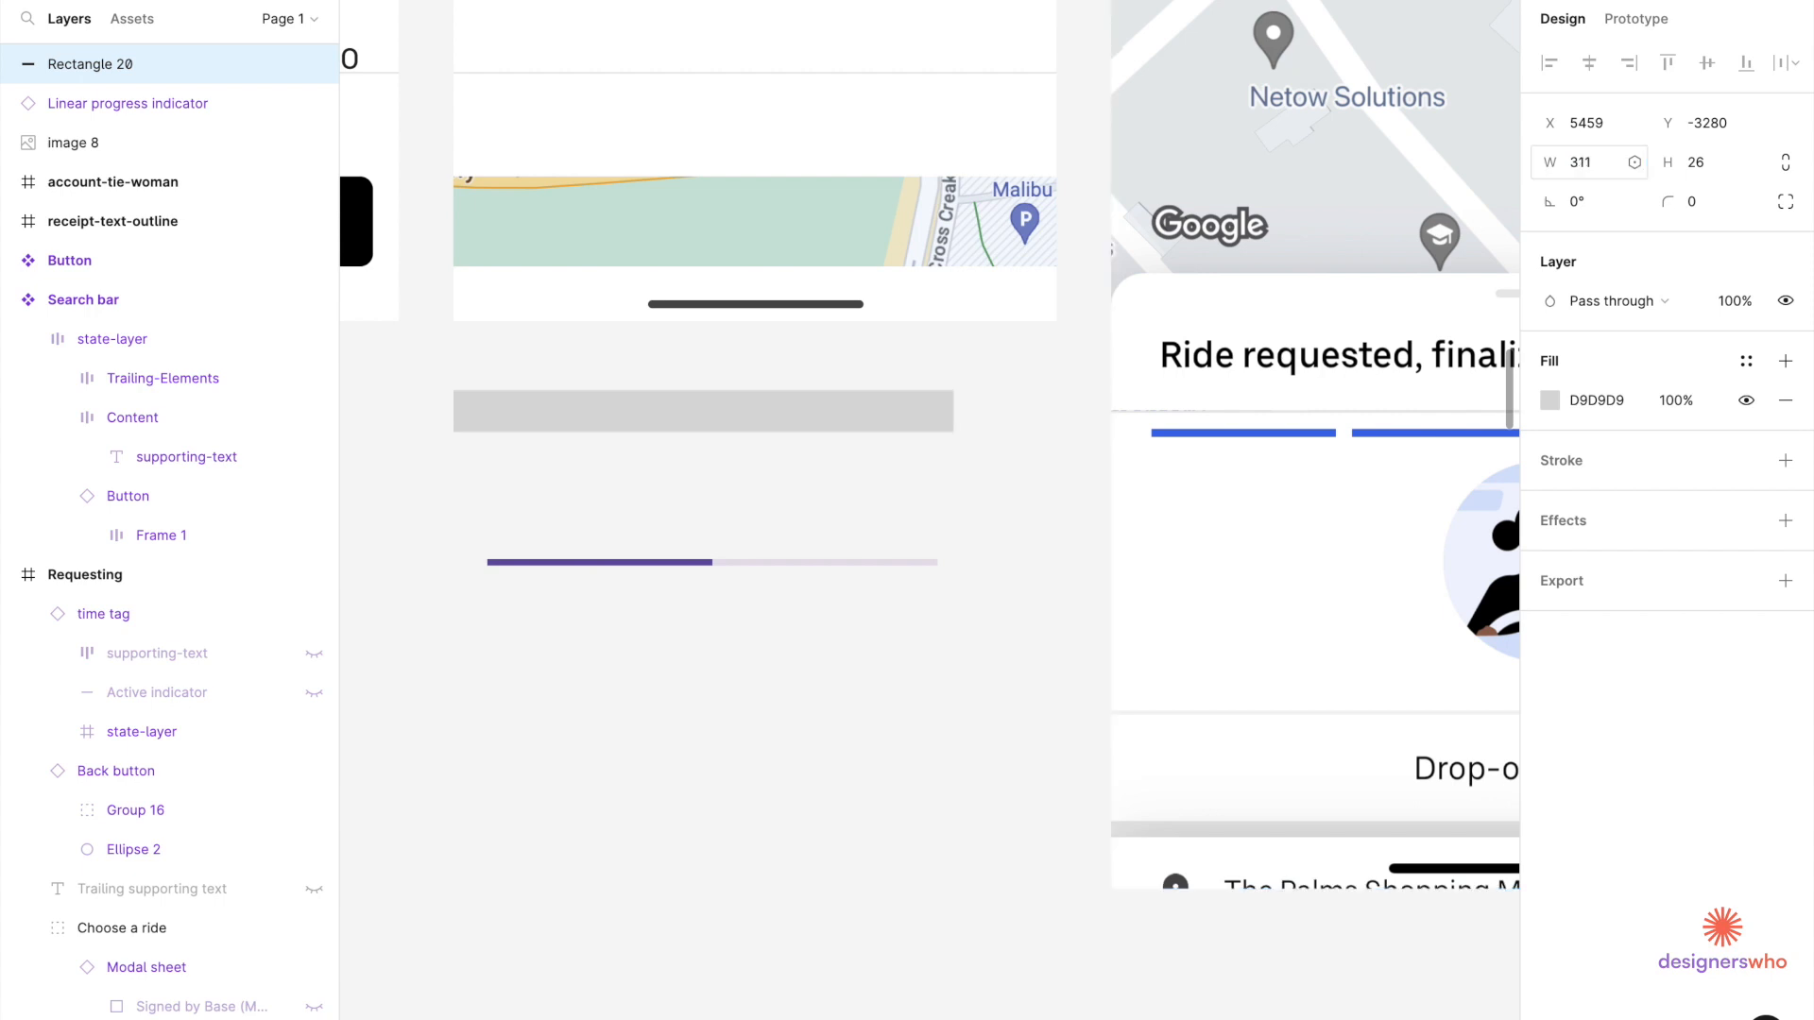
{"action": "left_click", "coordinate": [1602, 171]}
{"action": "key", "text": "Right"}
{"action": "type", "text": "/"}
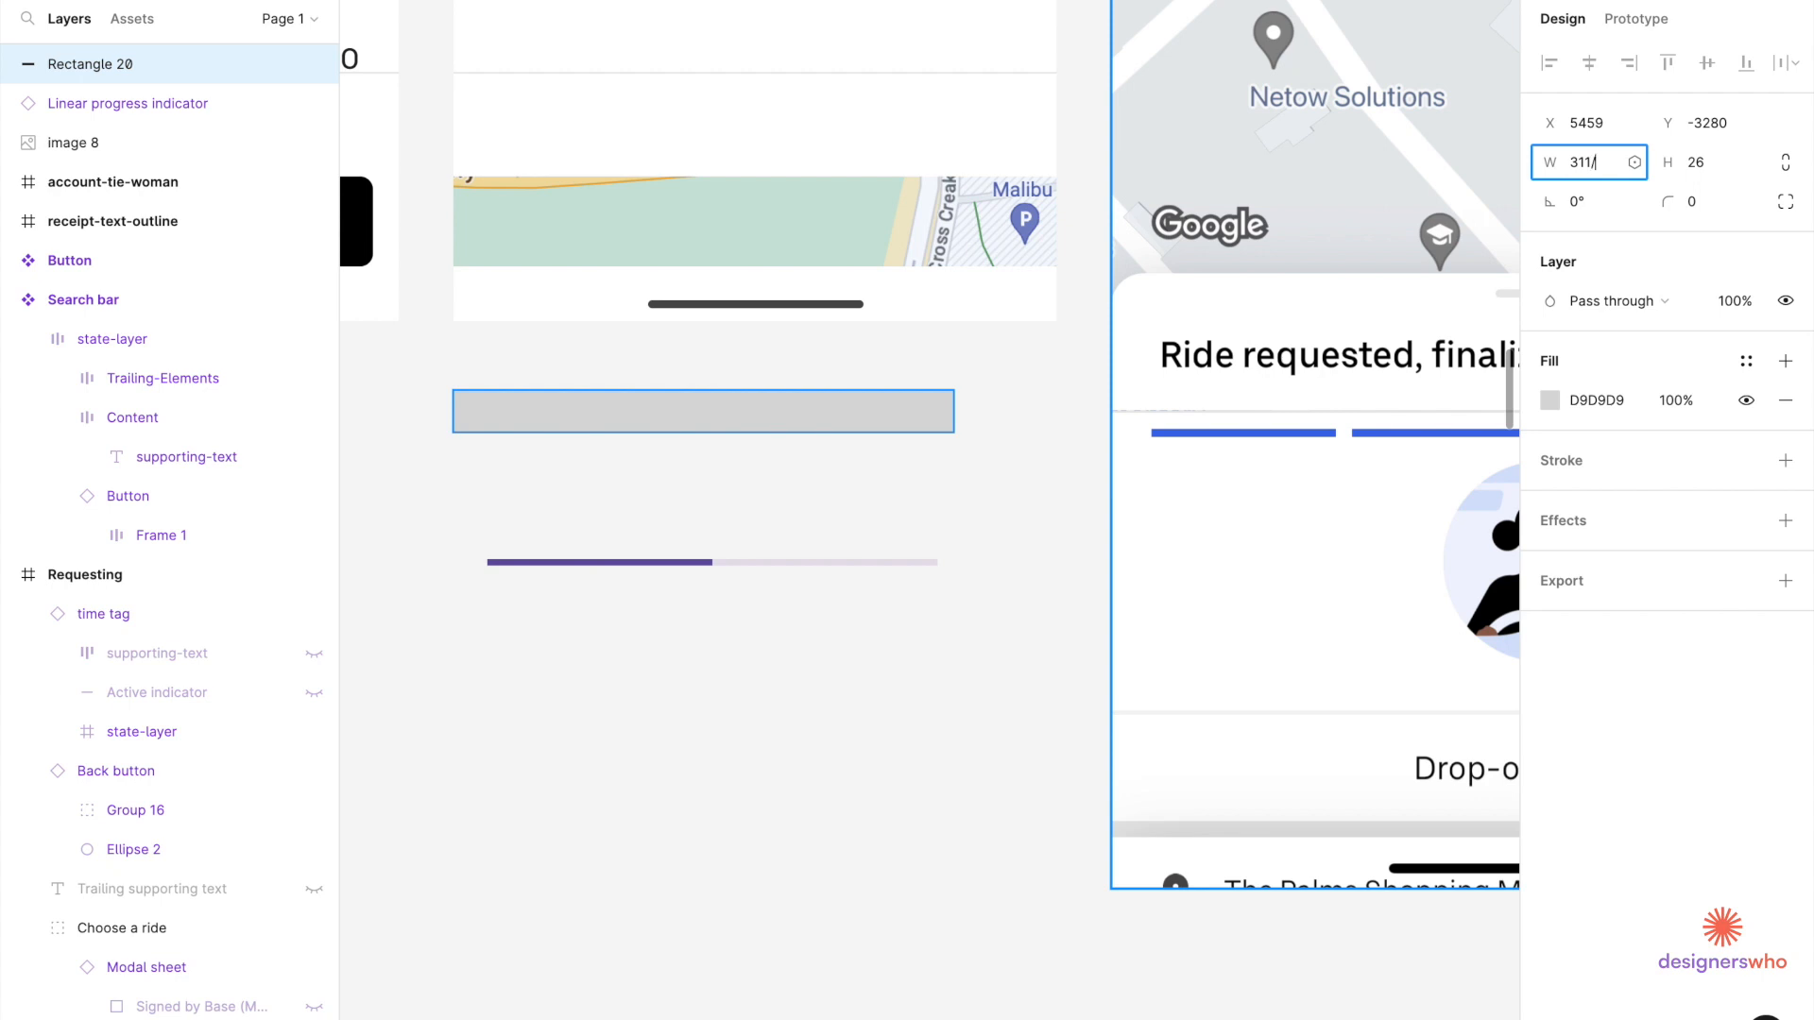
{"action": "type", "text": "4"}
{"action": "key", "text": "Return"}
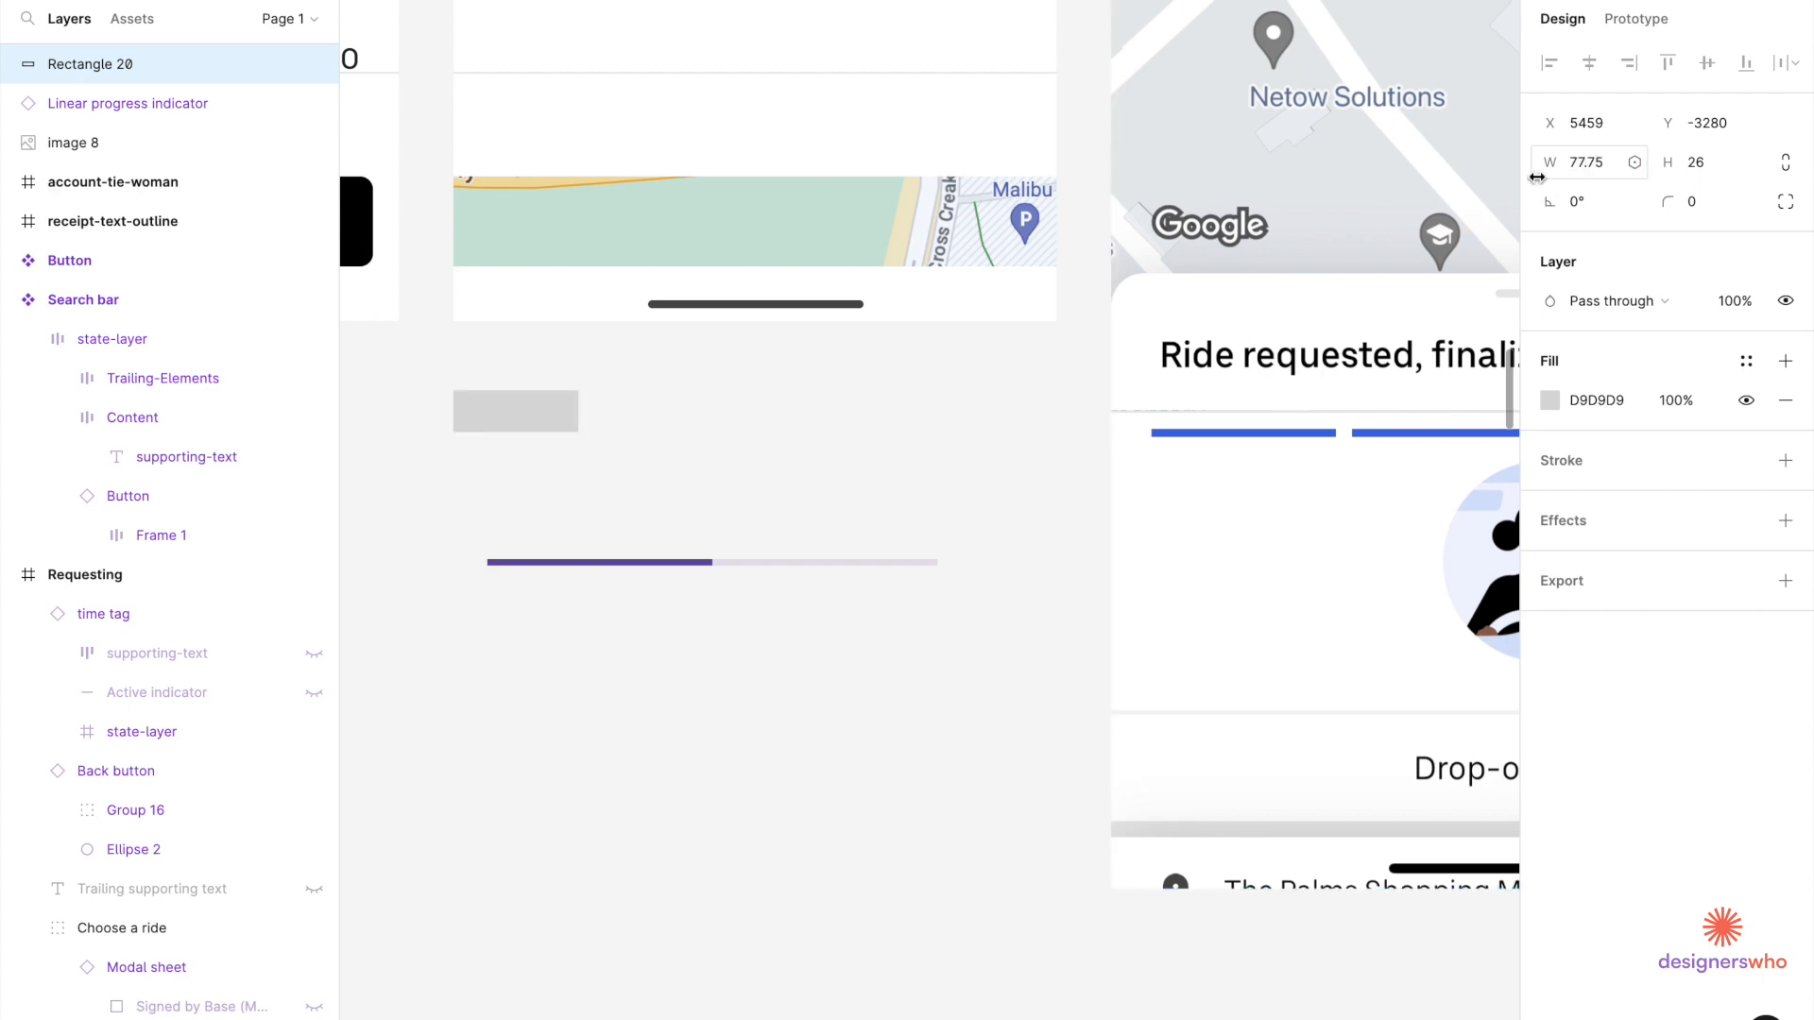
{"action": "left_click", "coordinate": [608, 565]}
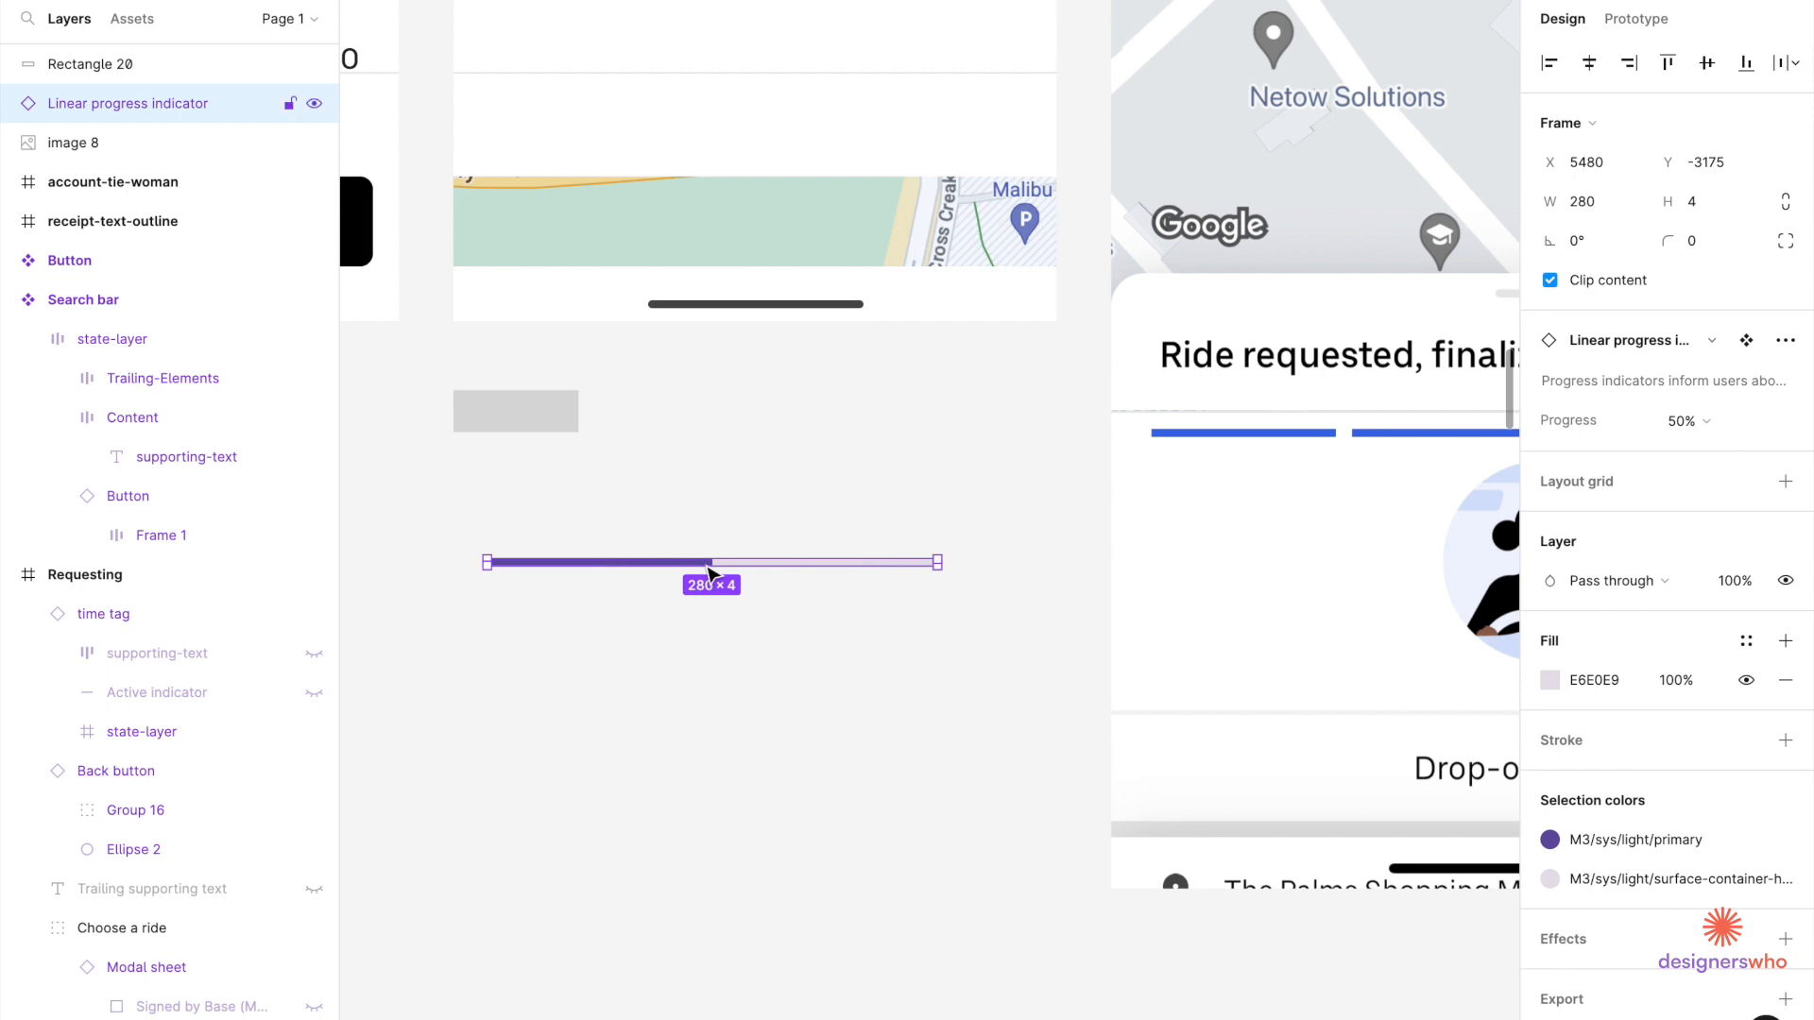
Jump to the progress bar's main component through the swap list and look it over.
{"action": "left_click", "coordinate": [1686, 340]}
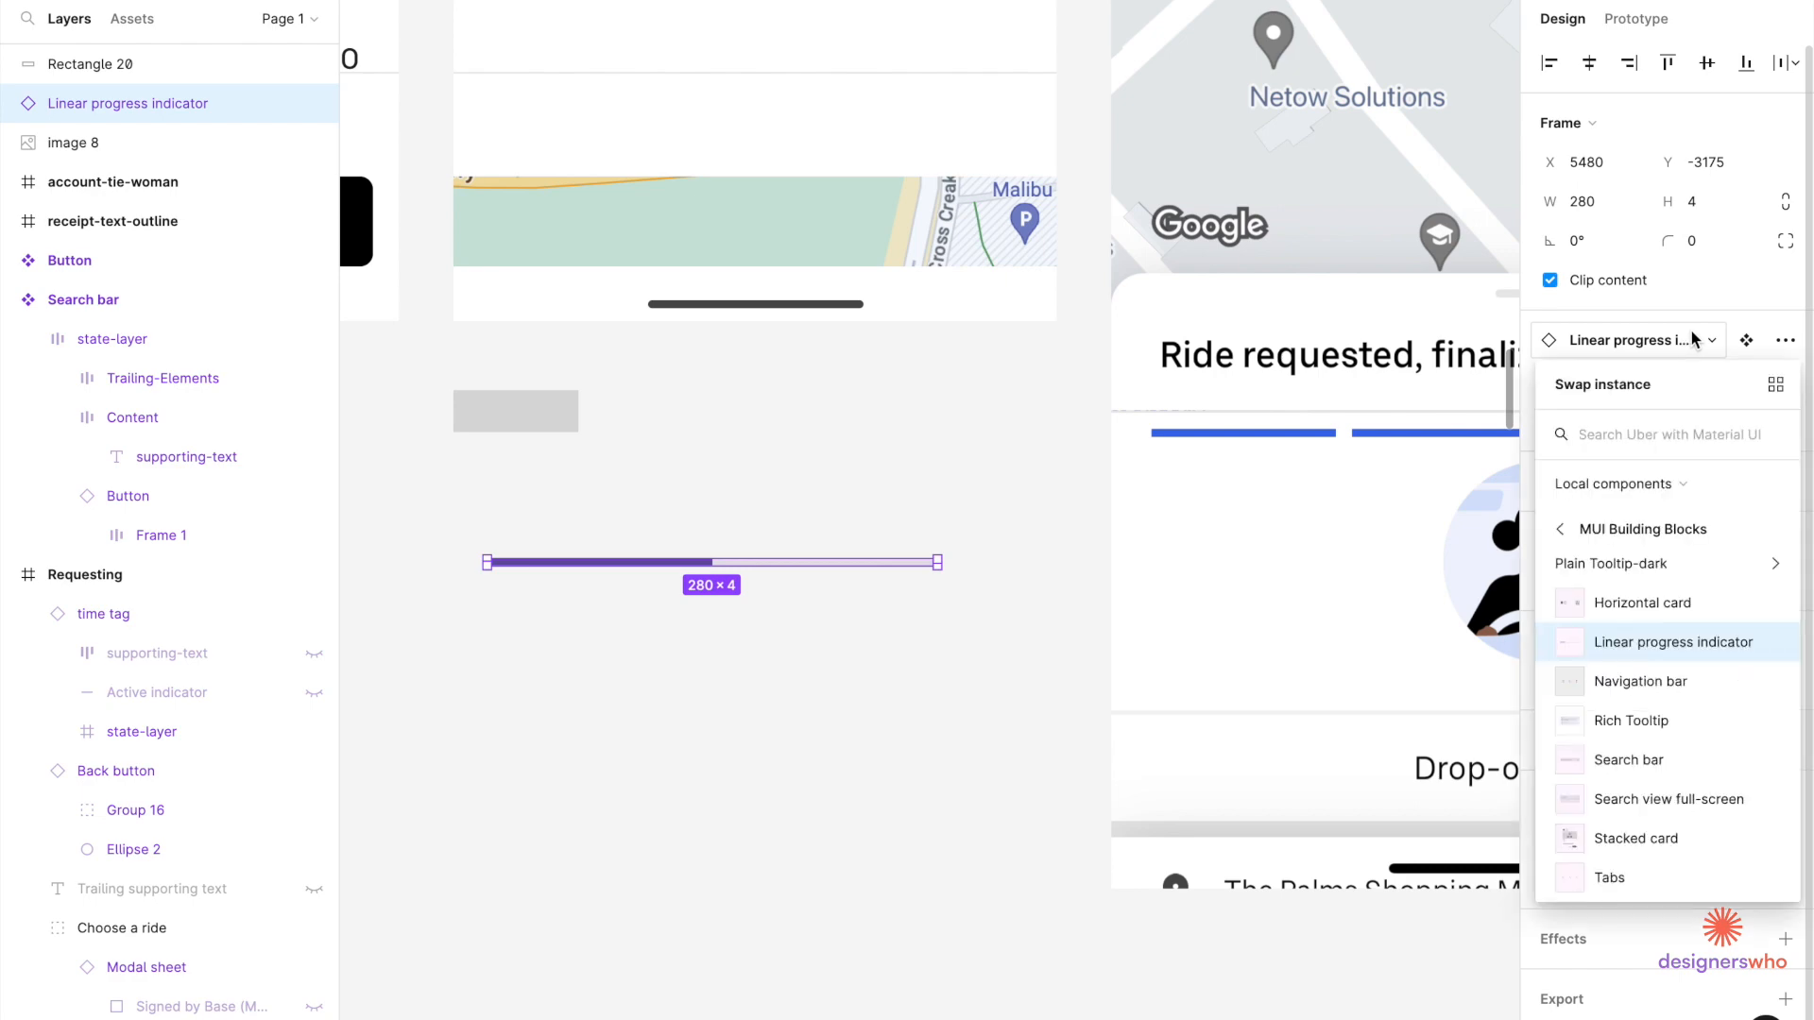
{"action": "left_click", "coordinate": [1746, 341]}
{"action": "scroll", "coordinate": [1387, 451], "scroll_direction": "down", "scroll_amount": 5}
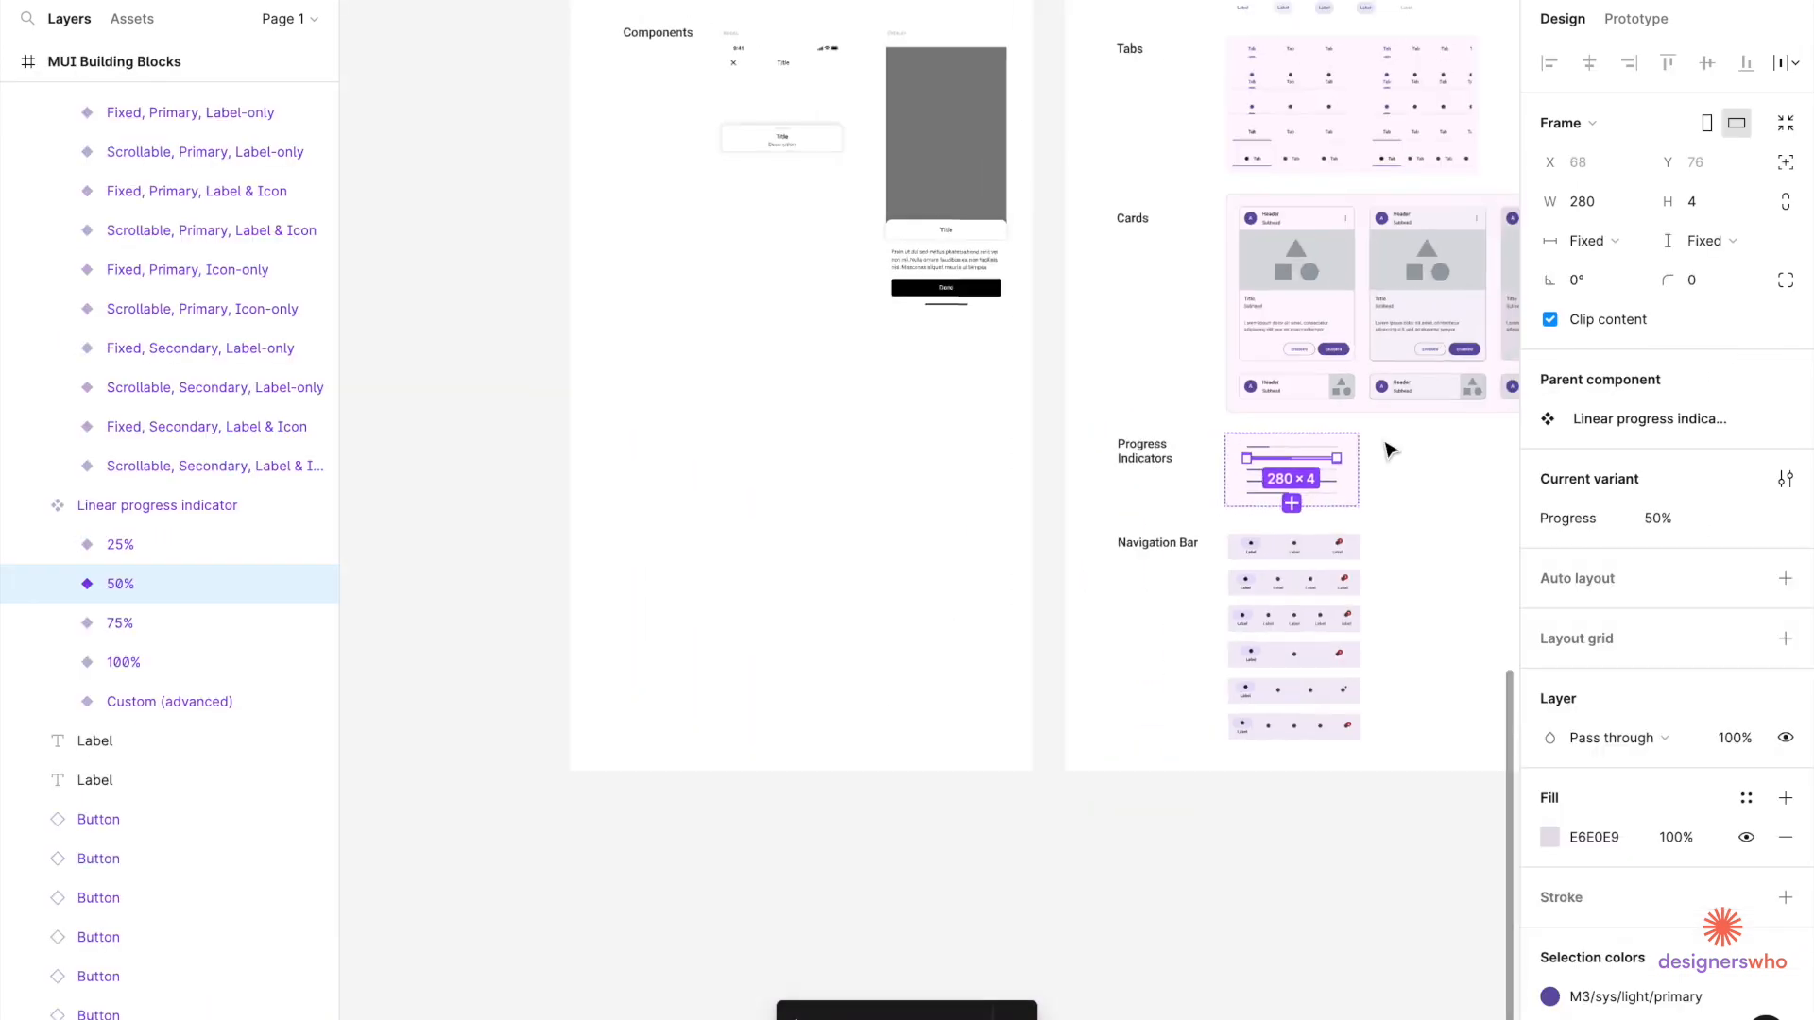
{"action": "scroll", "coordinate": [1387, 450], "scroll_direction": "right", "scroll_amount": 10}
{"action": "scroll", "coordinate": [1387, 450], "scroll_direction": "up", "scroll_amount": 4}
{"action": "scroll", "coordinate": [1385, 453], "scroll_direction": "down", "scroll_amount": 4}
{"action": "scroll", "coordinate": [1360, 459], "scroll_direction": "right", "scroll_amount": 7}
{"action": "scroll", "coordinate": [1361, 459], "scroll_direction": "up", "scroll_amount": 3}
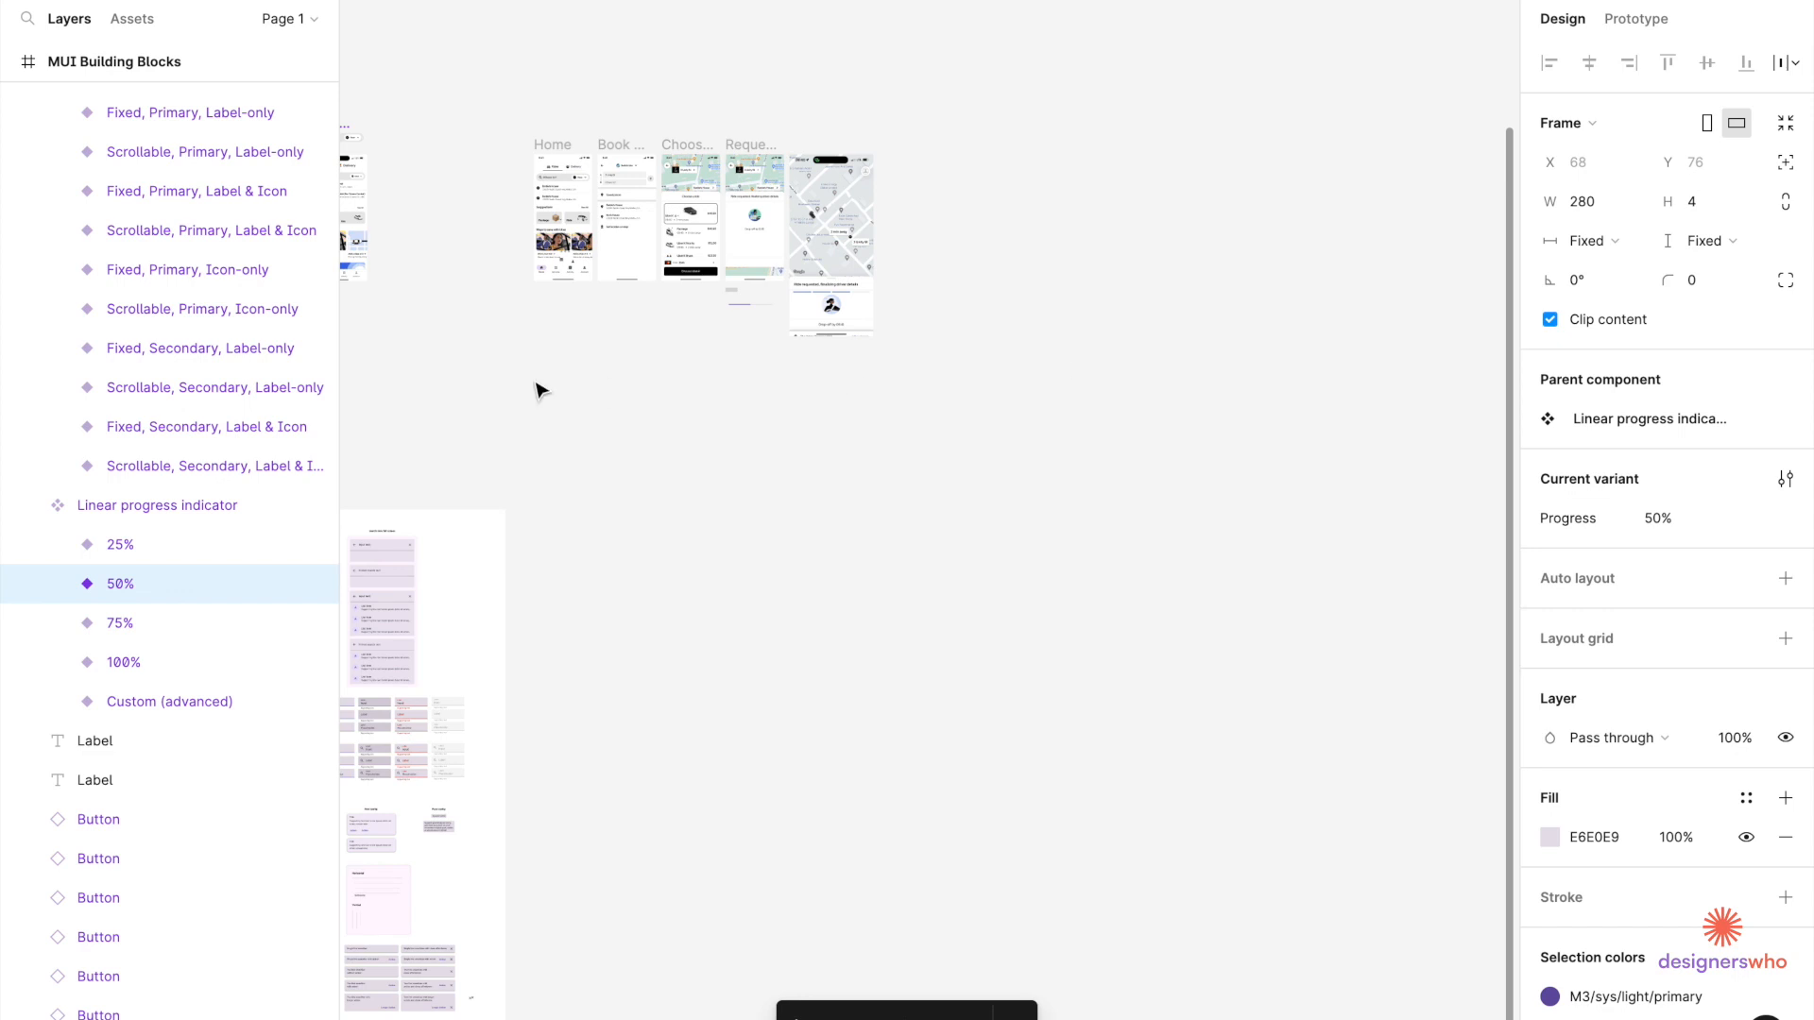
{"action": "scroll", "coordinate": [543, 386], "scroll_direction": "up", "scroll_amount": 5}
{"action": "scroll", "coordinate": [1249, 174], "scroll_direction": "up", "scroll_amount": 5}
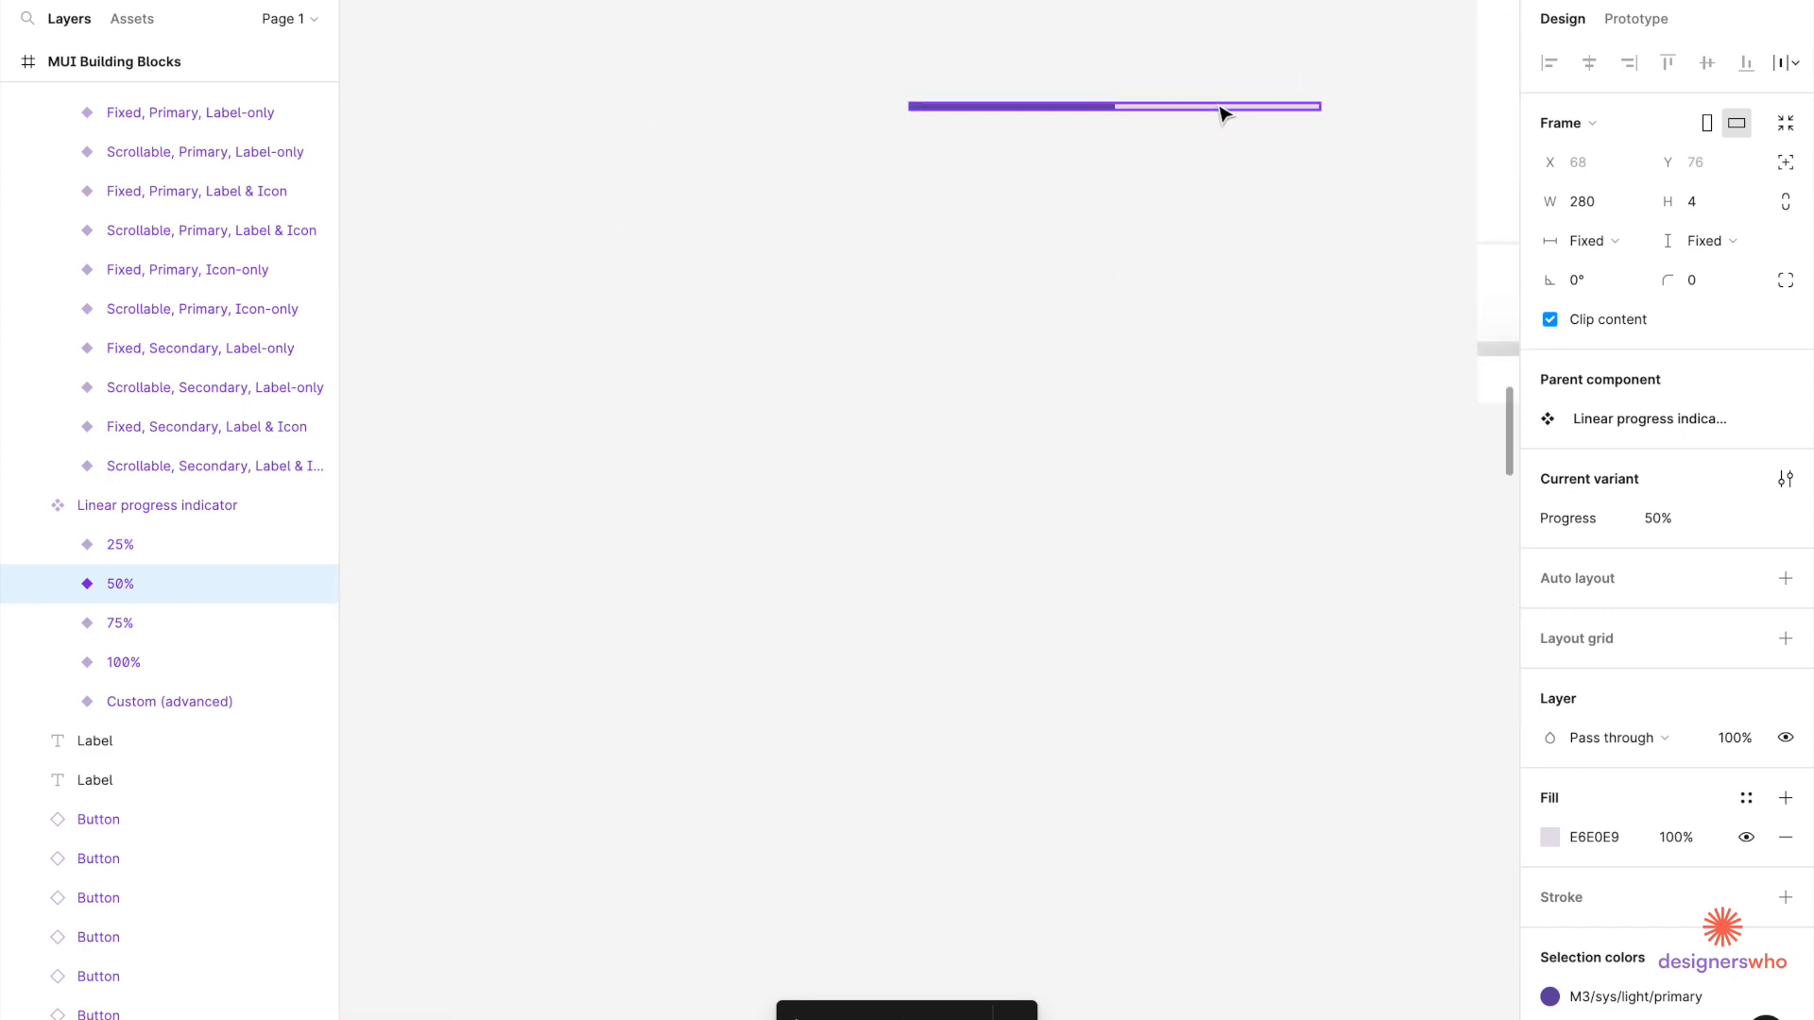
Detach the progress bar instance from its component.
{"action": "left_click", "coordinate": [1219, 108]}
{"action": "scroll", "coordinate": [1212, 115], "scroll_direction": "up", "scroll_amount": 2}
{"action": "scroll", "coordinate": [1209, 117], "scroll_direction": "right", "scroll_amount": 5}
{"action": "scroll", "coordinate": [1124, 180], "scroll_direction": "up", "scroll_amount": 4}
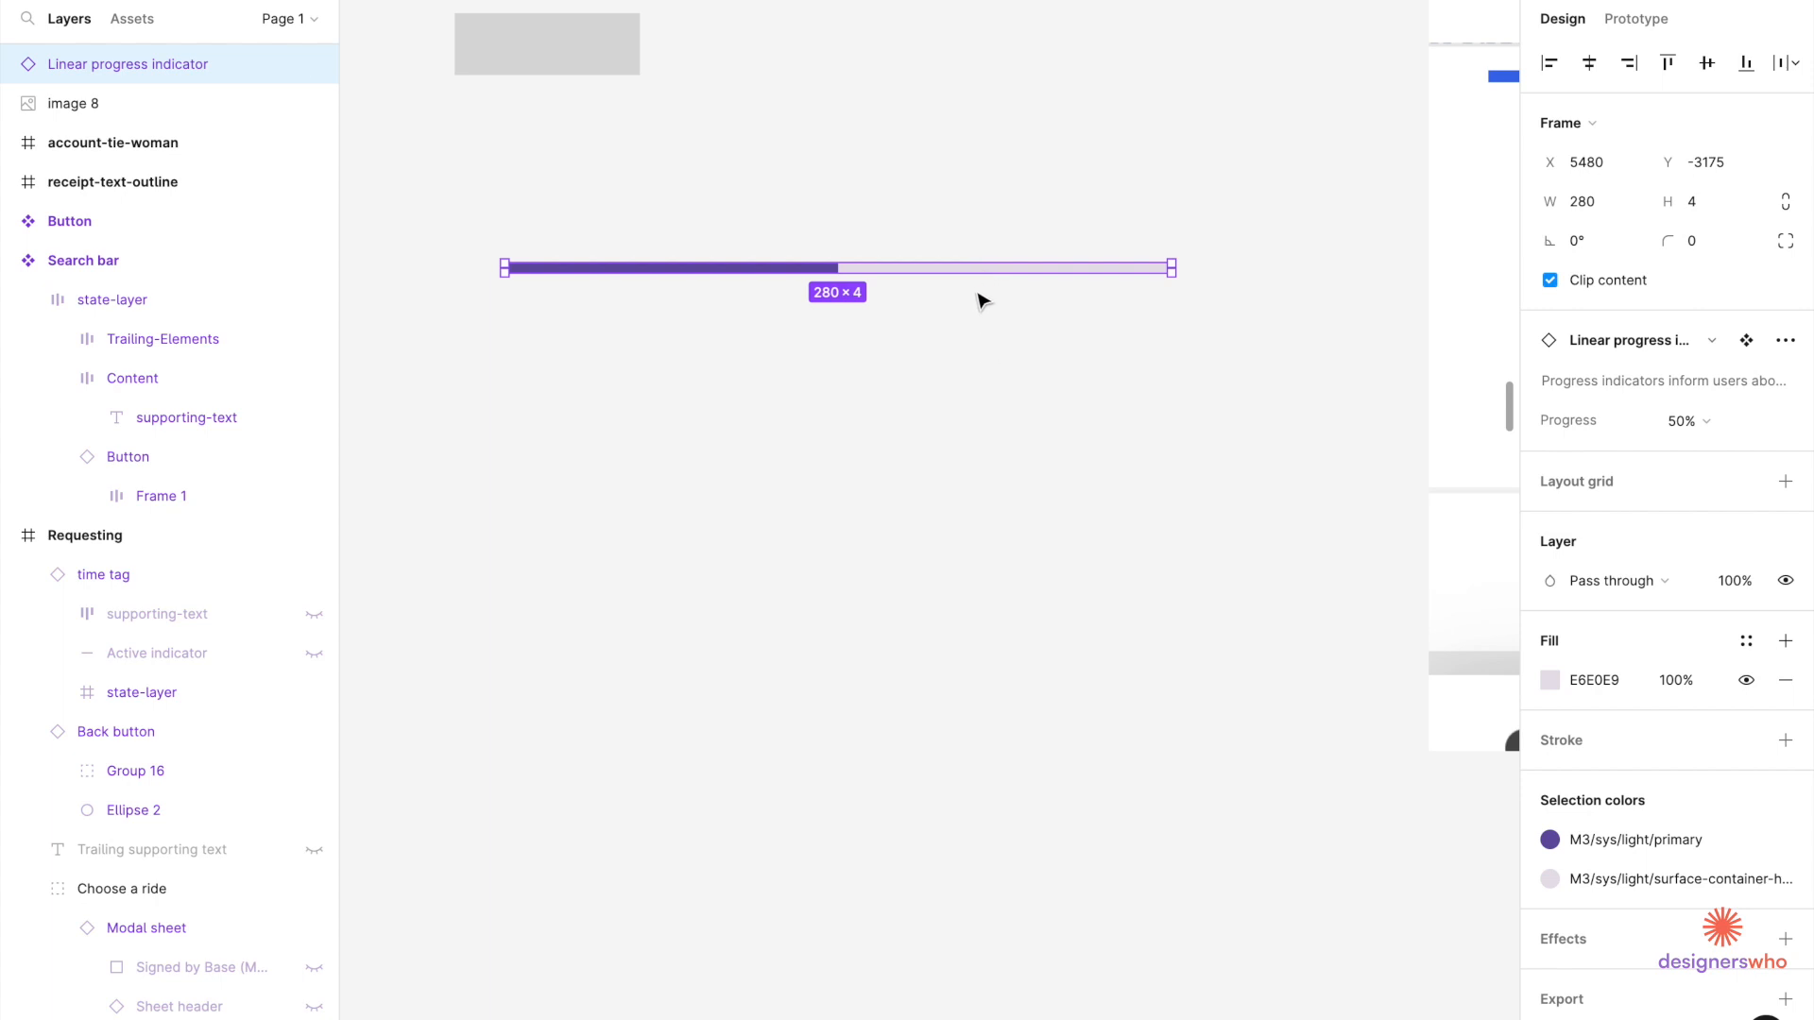
{"action": "right_click", "coordinate": [983, 262]}
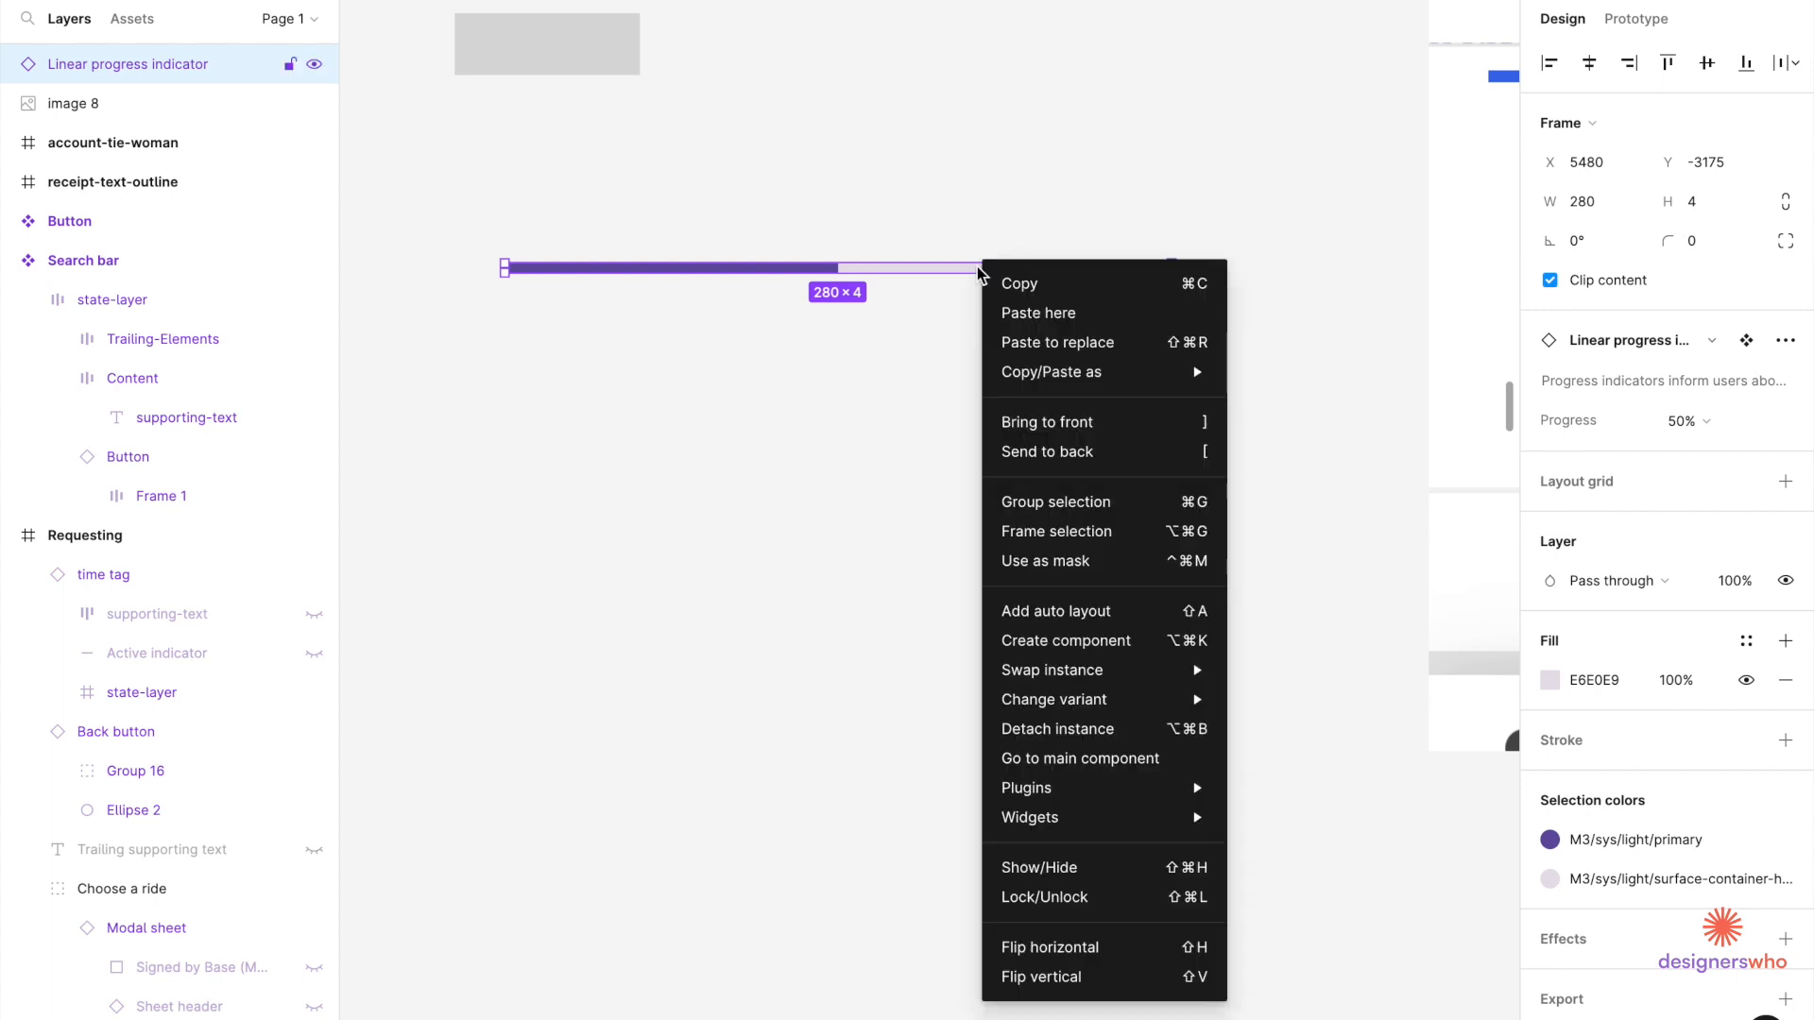
{"action": "left_click", "coordinate": [1048, 730]}
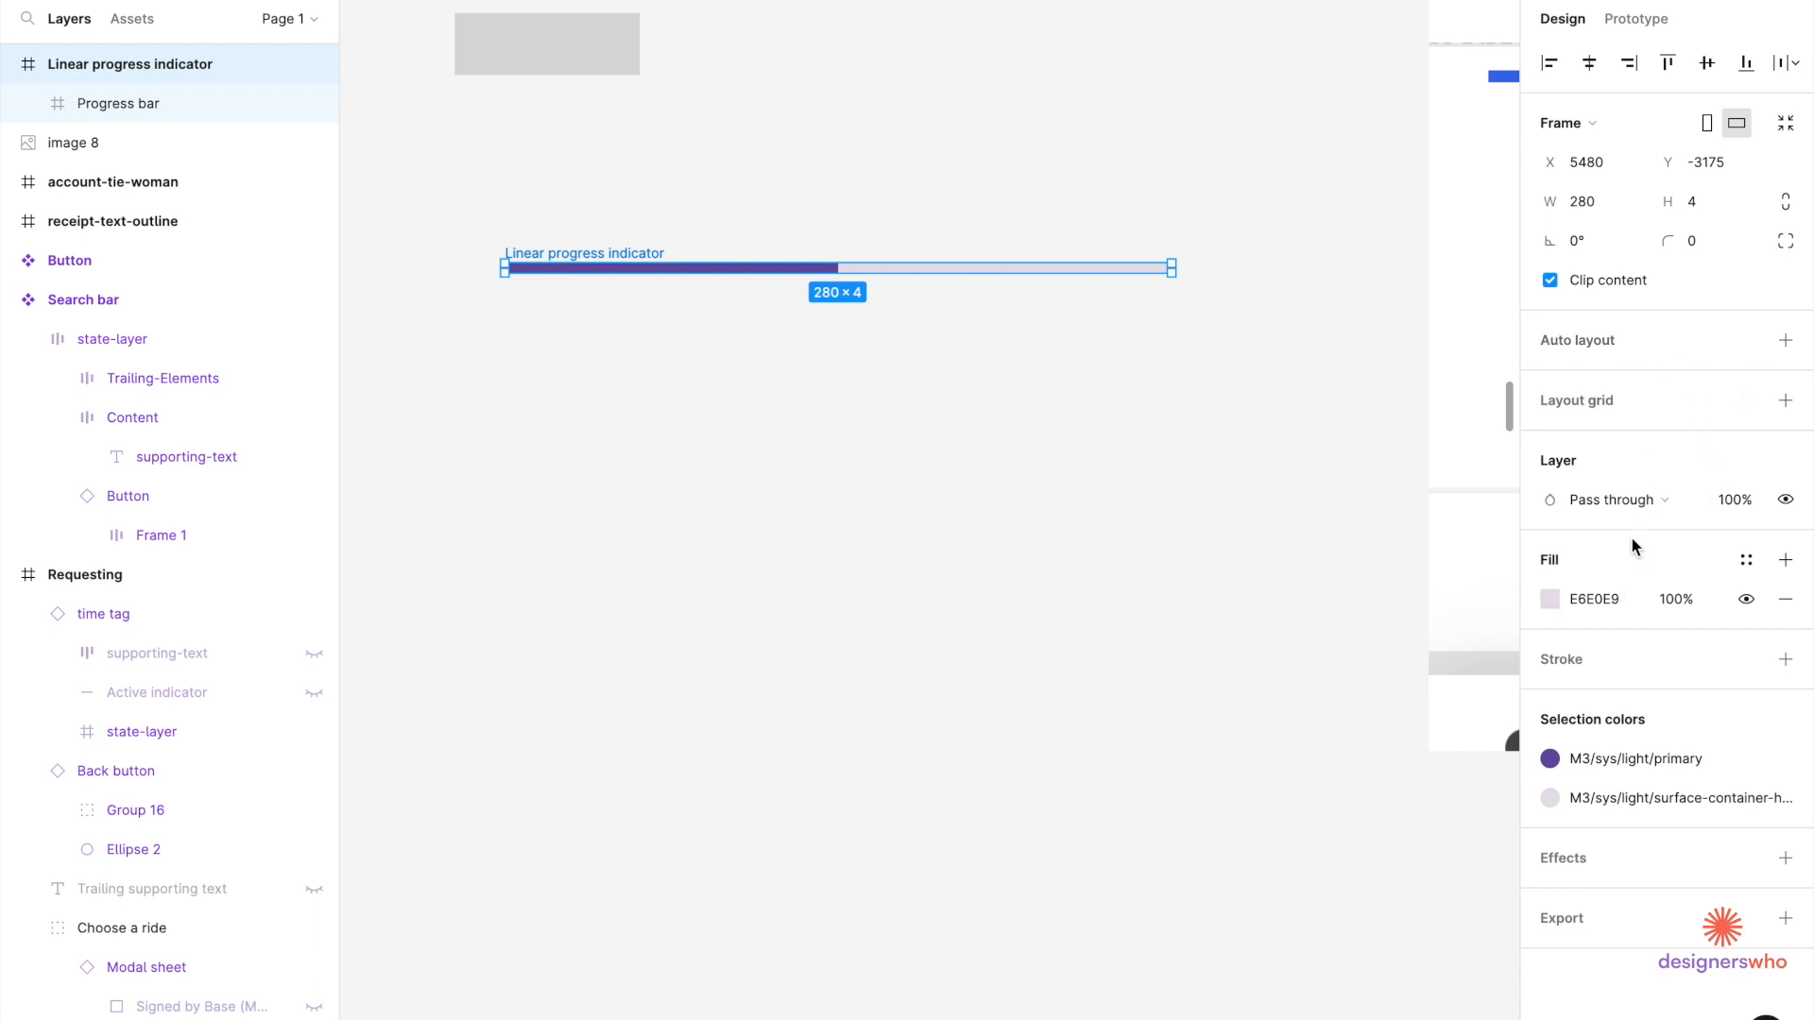
Inspect the detached bar's fill and frame, then undo the detach to restore the instance.
{"action": "left_click", "coordinate": [957, 424]}
{"action": "left_click", "coordinate": [820, 270]}
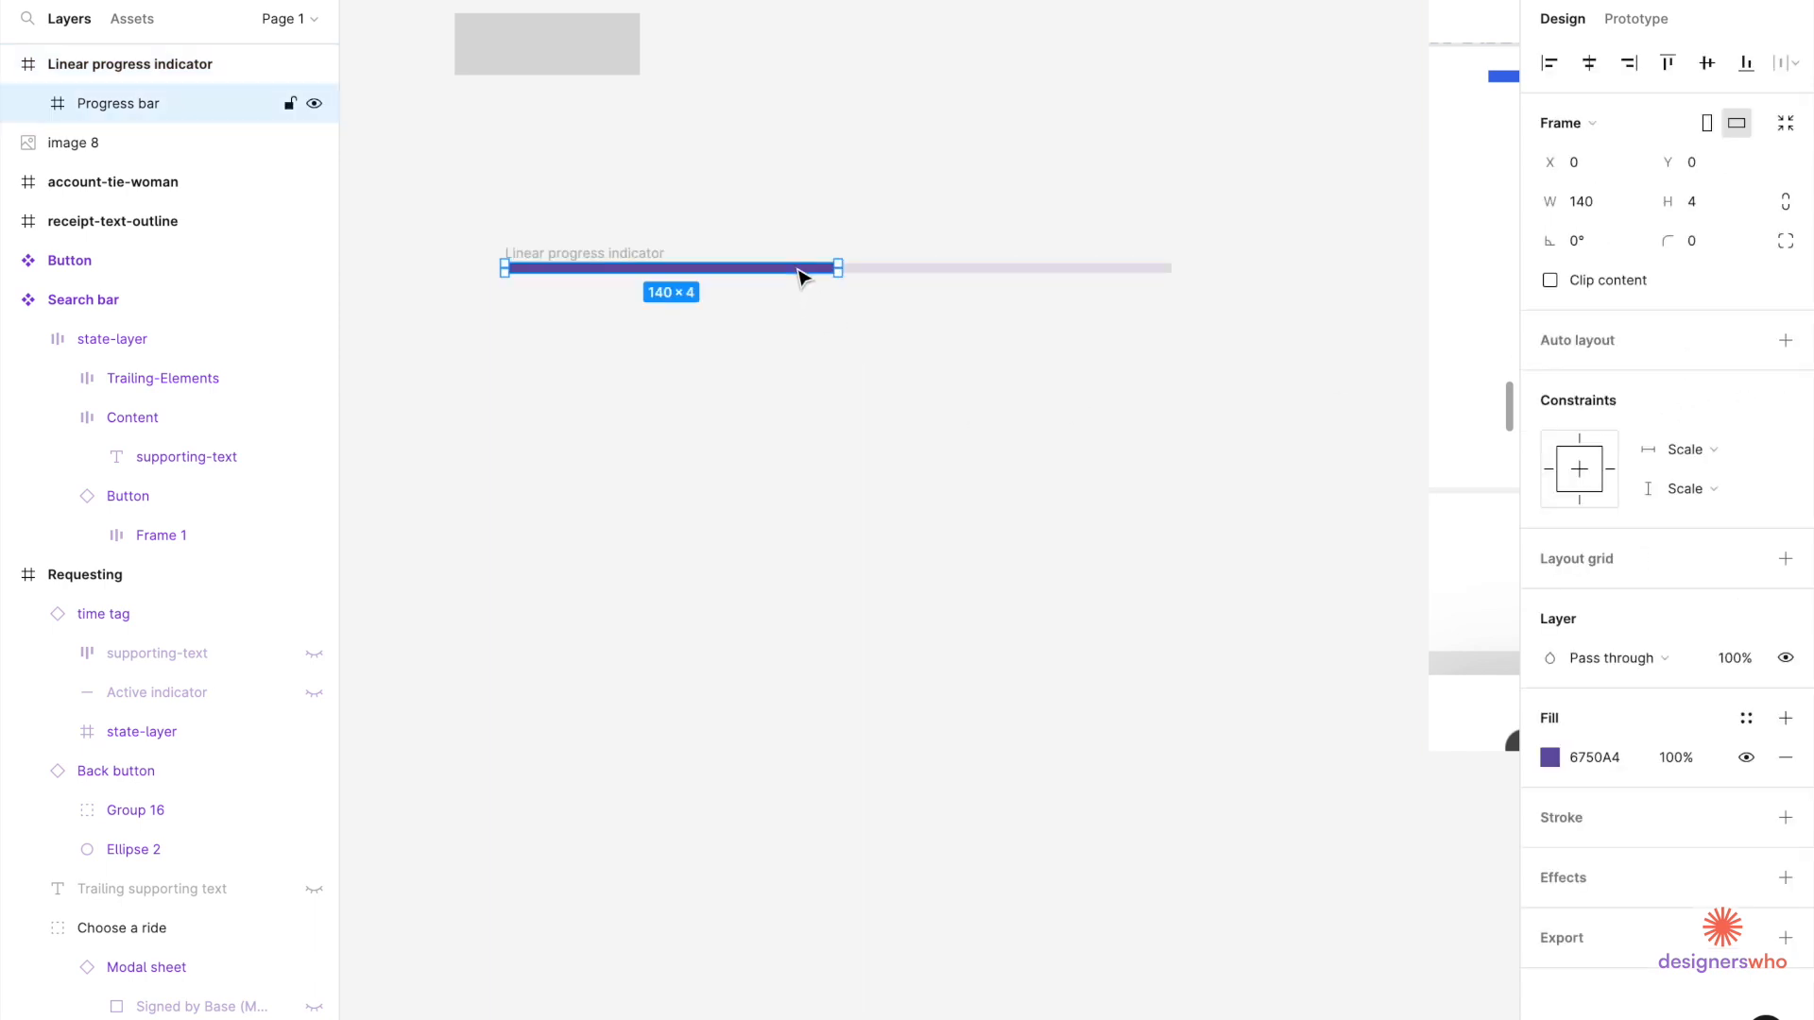
{"action": "left_click", "coordinate": [903, 278]}
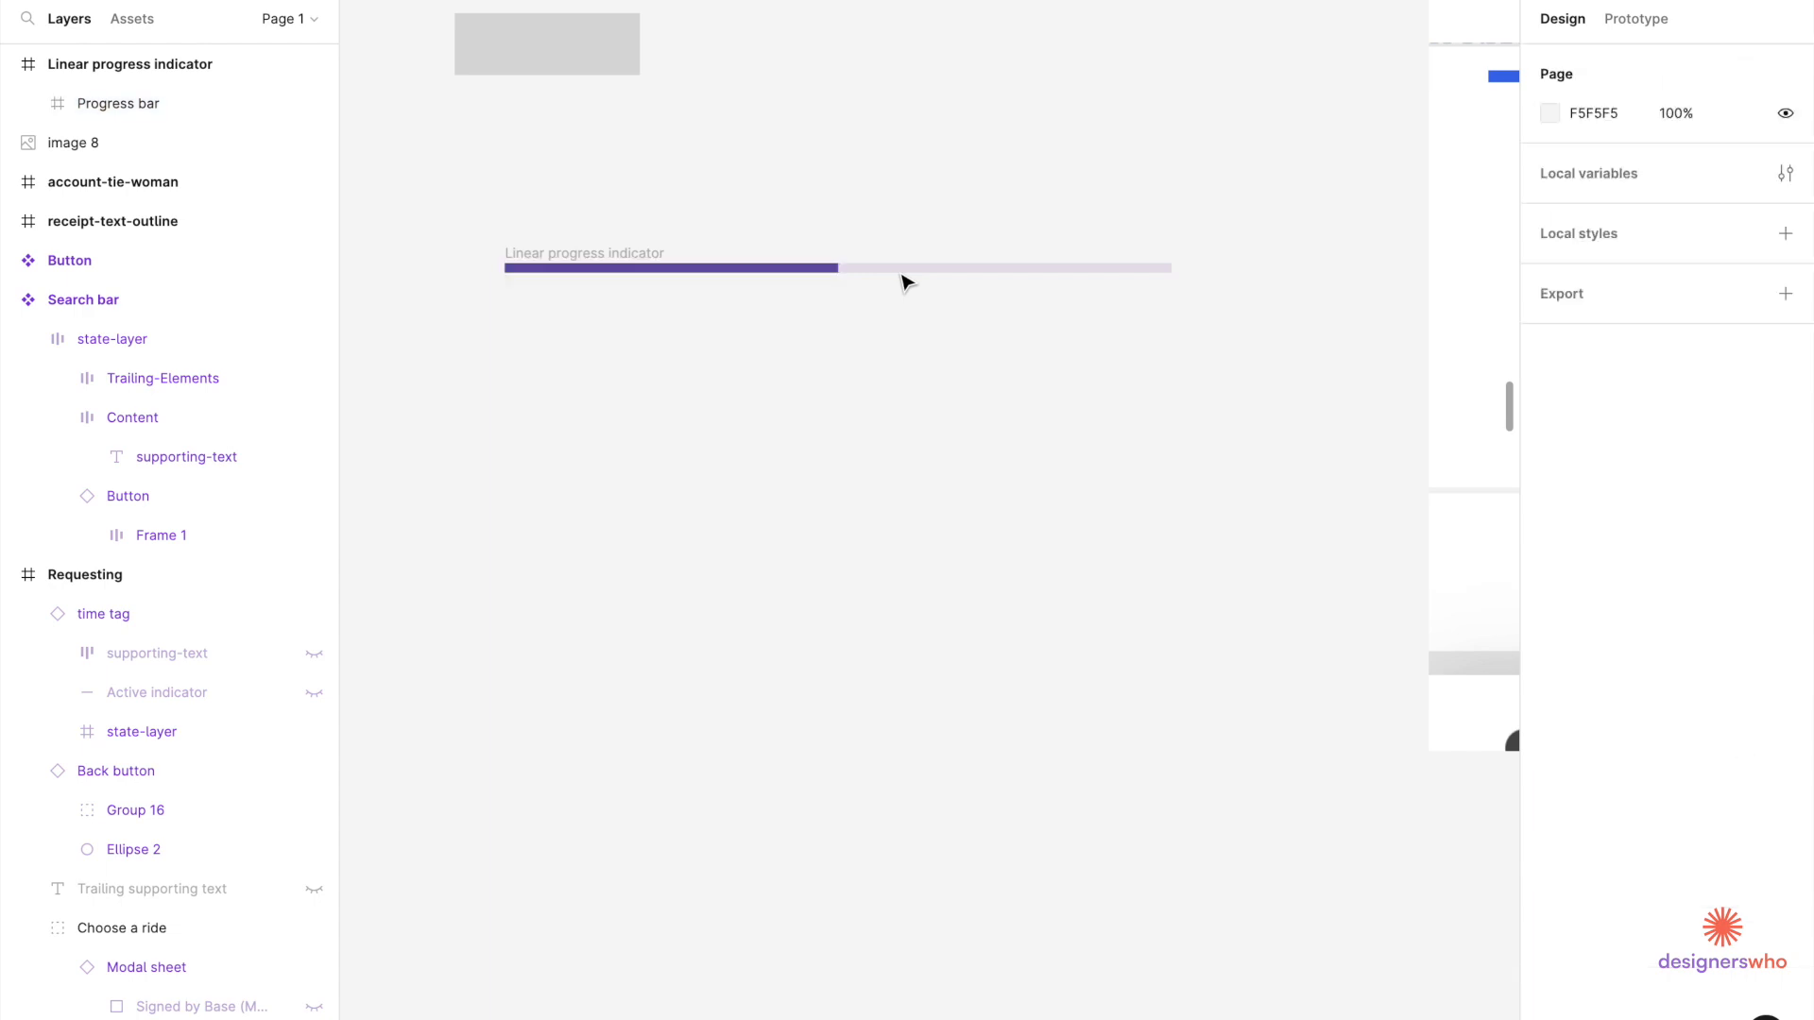
{"action": "key", "text": "ctrl+z"}
{"action": "left_click", "coordinate": [925, 332]}
{"action": "left_click", "coordinate": [637, 272]}
{"action": "key", "text": "Escape"}
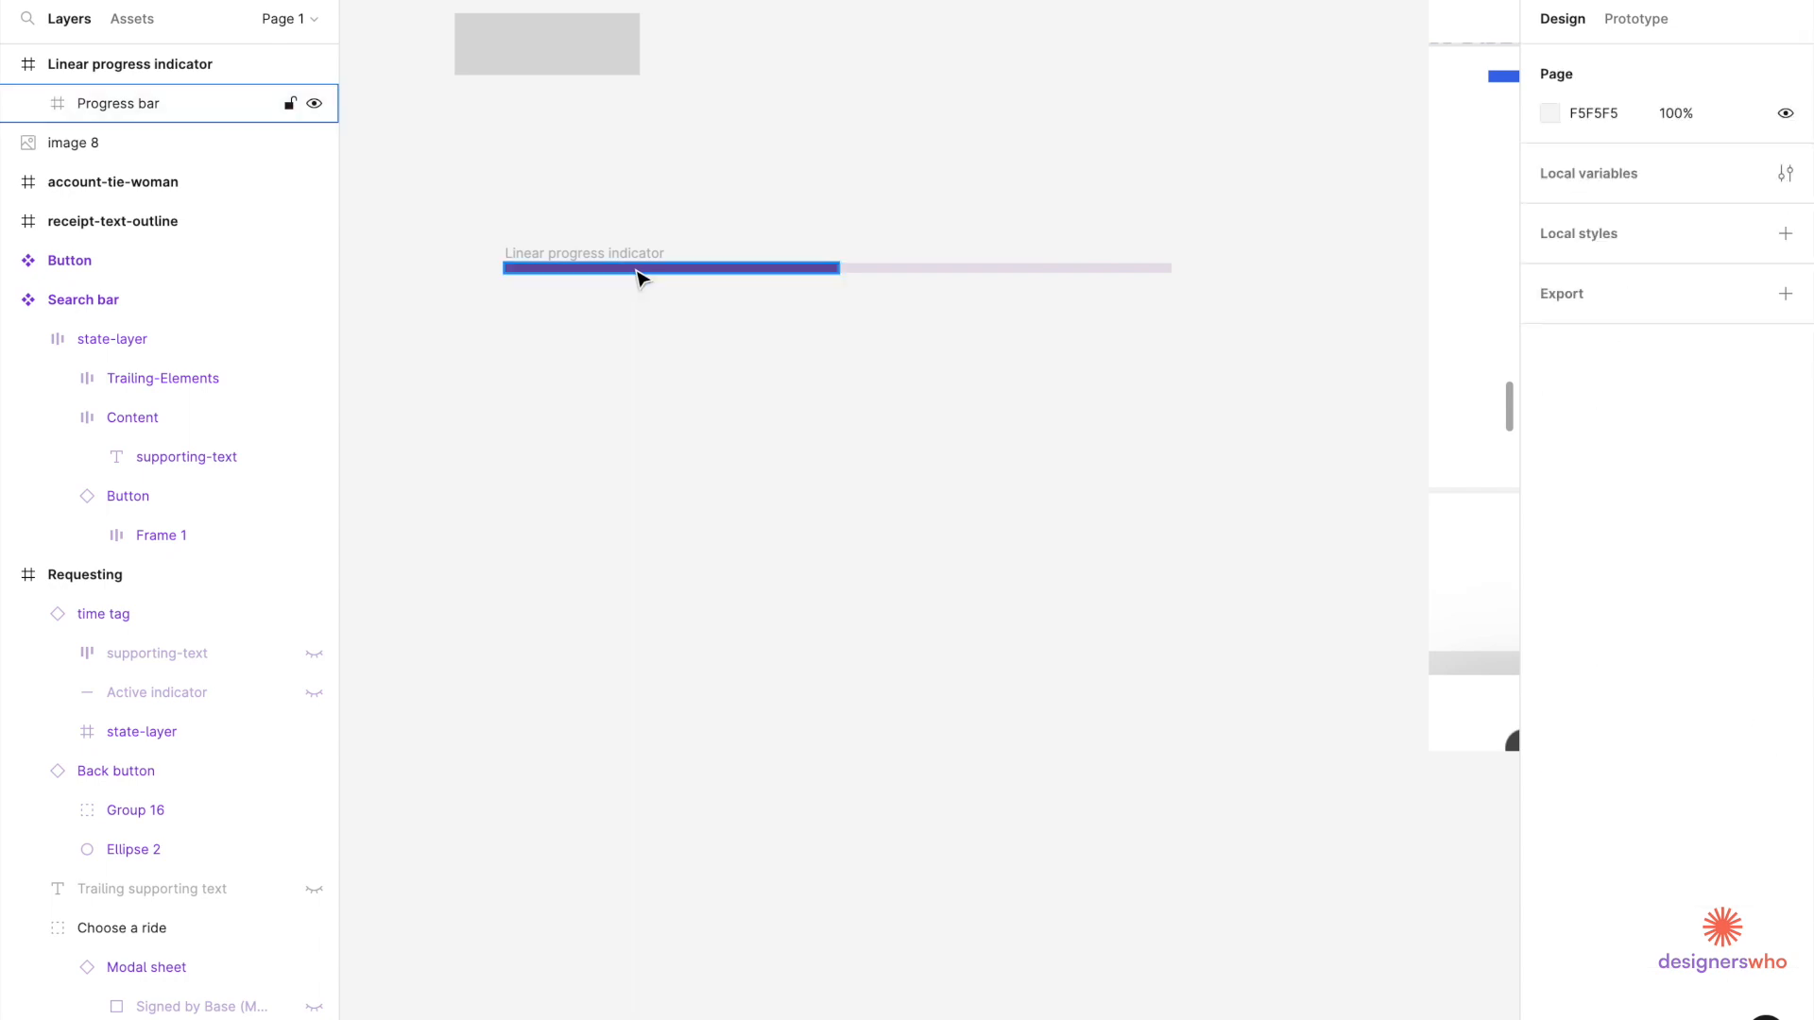
{"action": "left_click", "coordinate": [639, 274]}
{"action": "key", "text": "ctrl+z"}
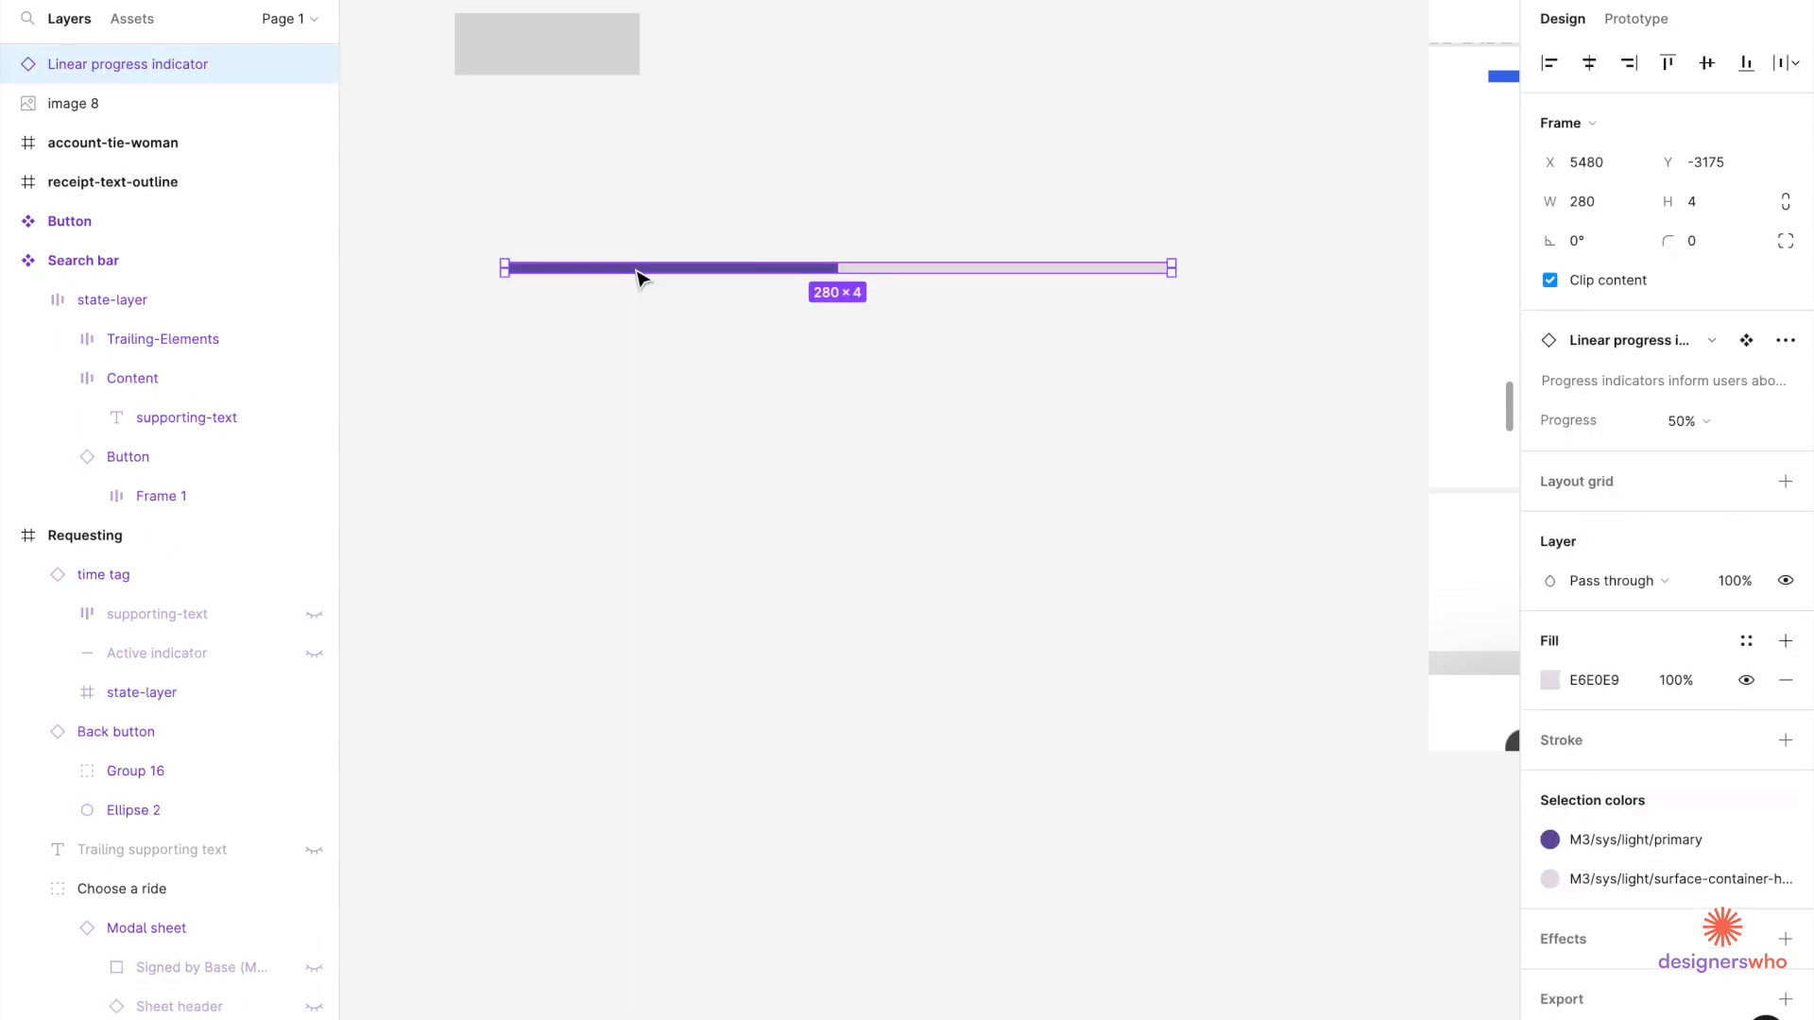
Set the bar to 100%, duplicate it below, and set the copy's progress to 25%.
{"action": "left_click", "coordinate": [1704, 418]}
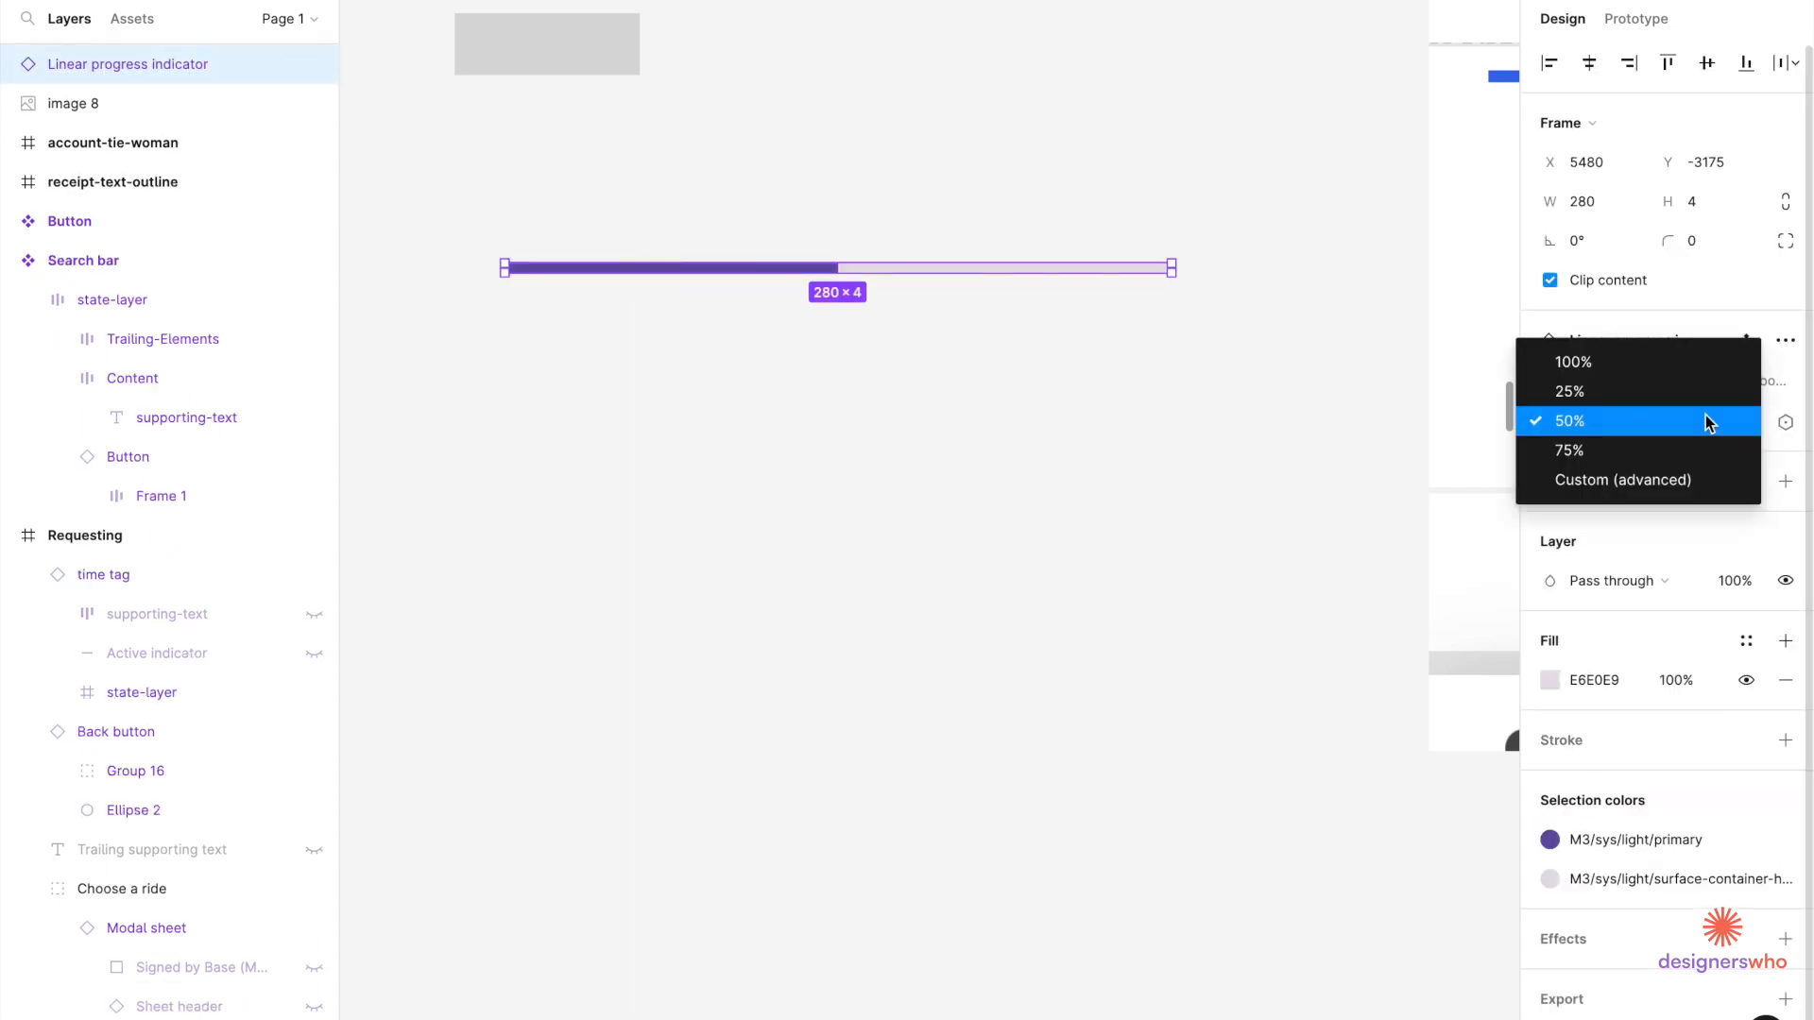
{"action": "left_click", "coordinate": [1640, 368]}
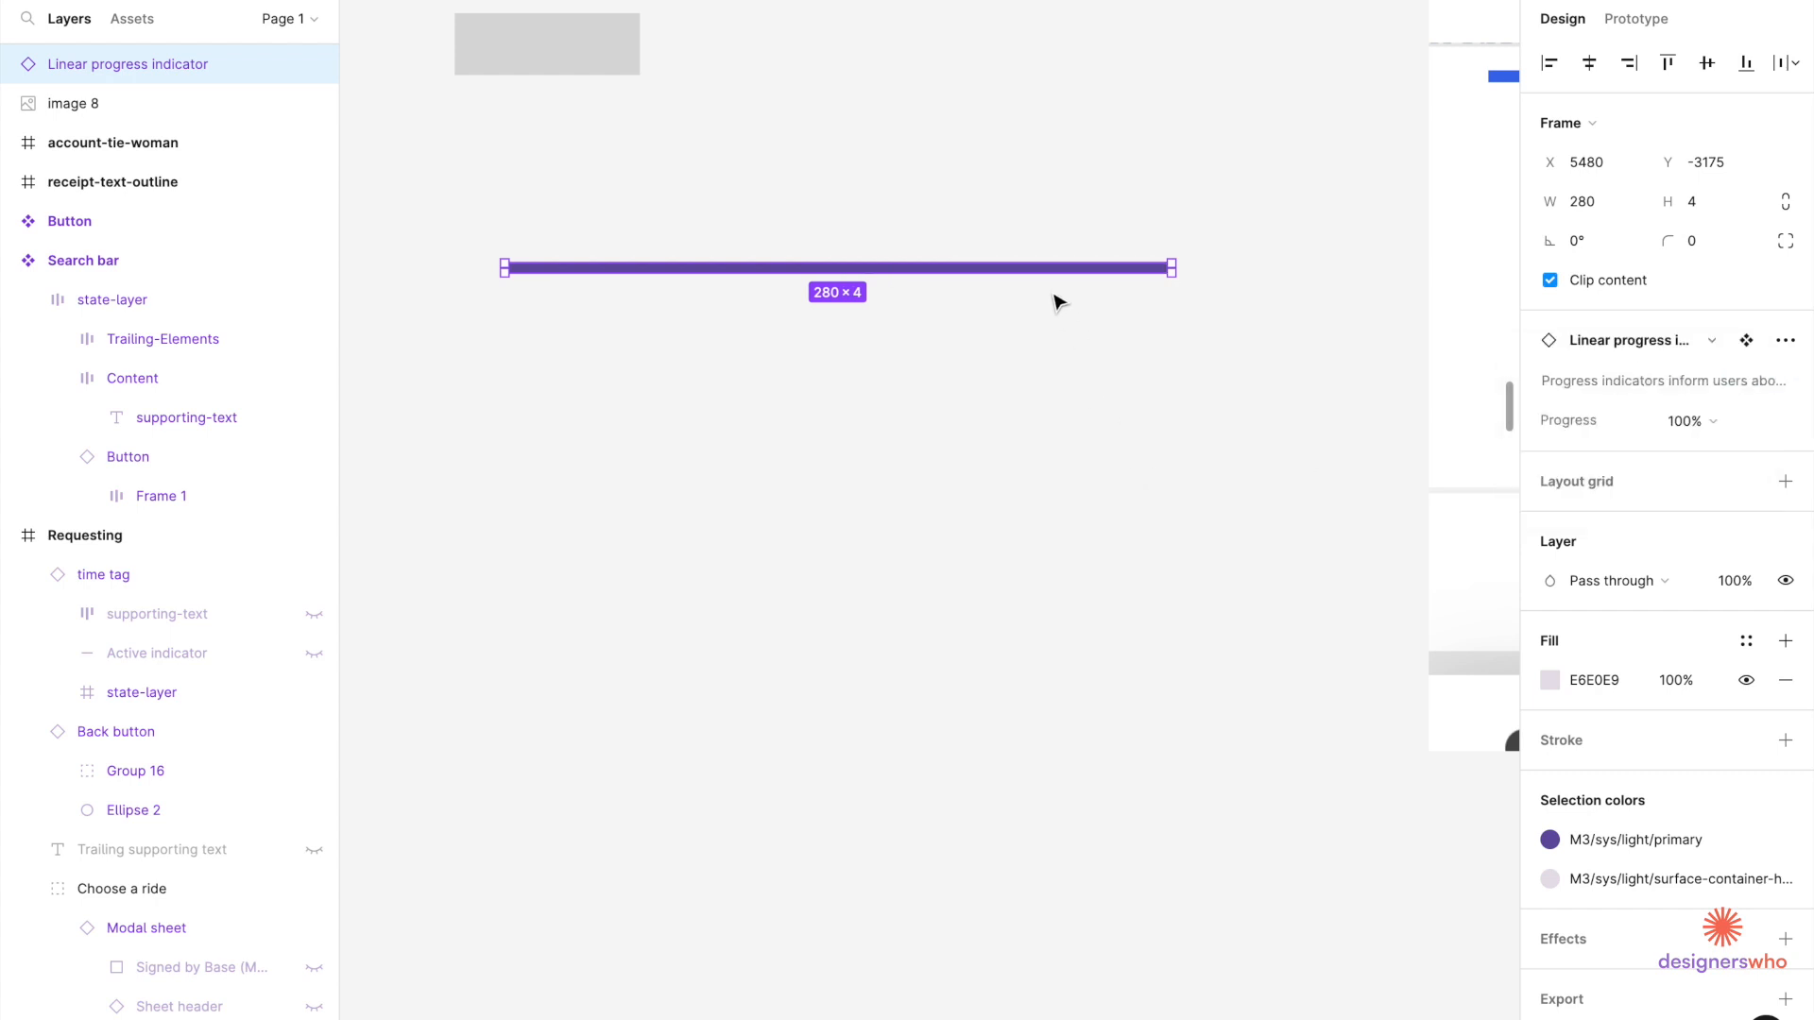
{"action": "left_click_drag", "start_coordinate": [1048, 276], "coordinate": [1052, 404]}
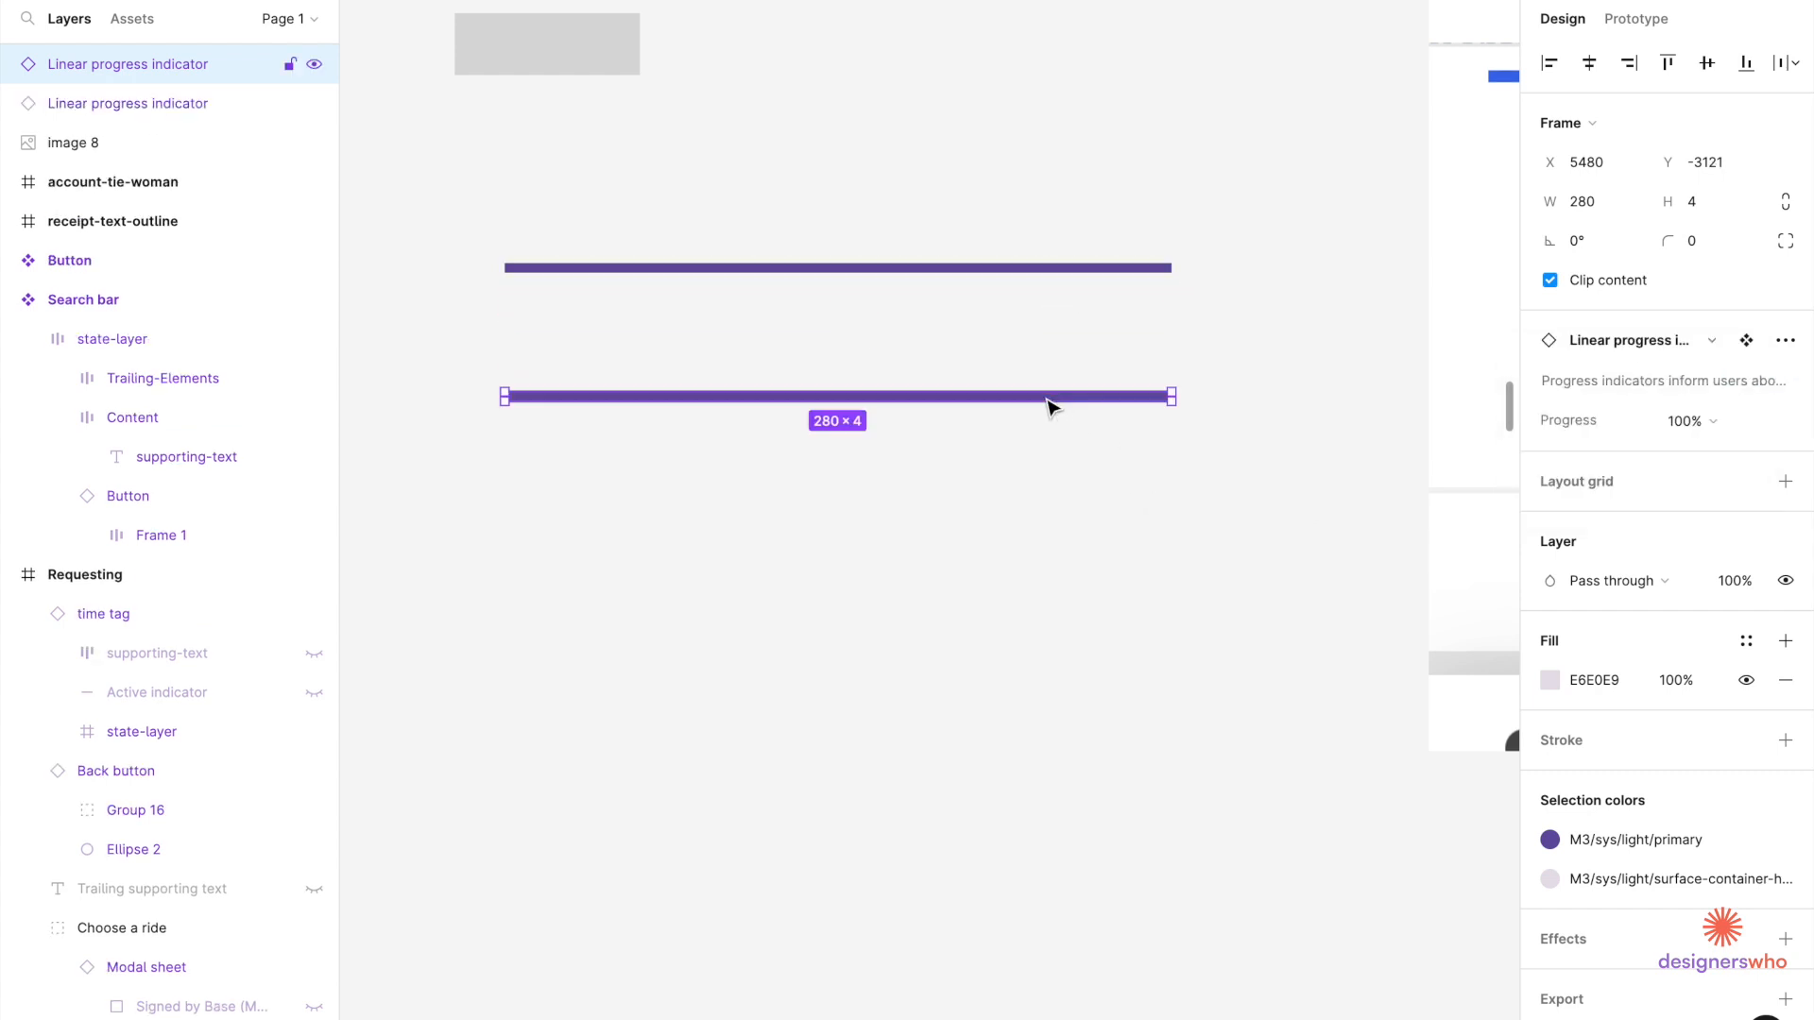
{"action": "left_click", "coordinate": [1712, 425]}
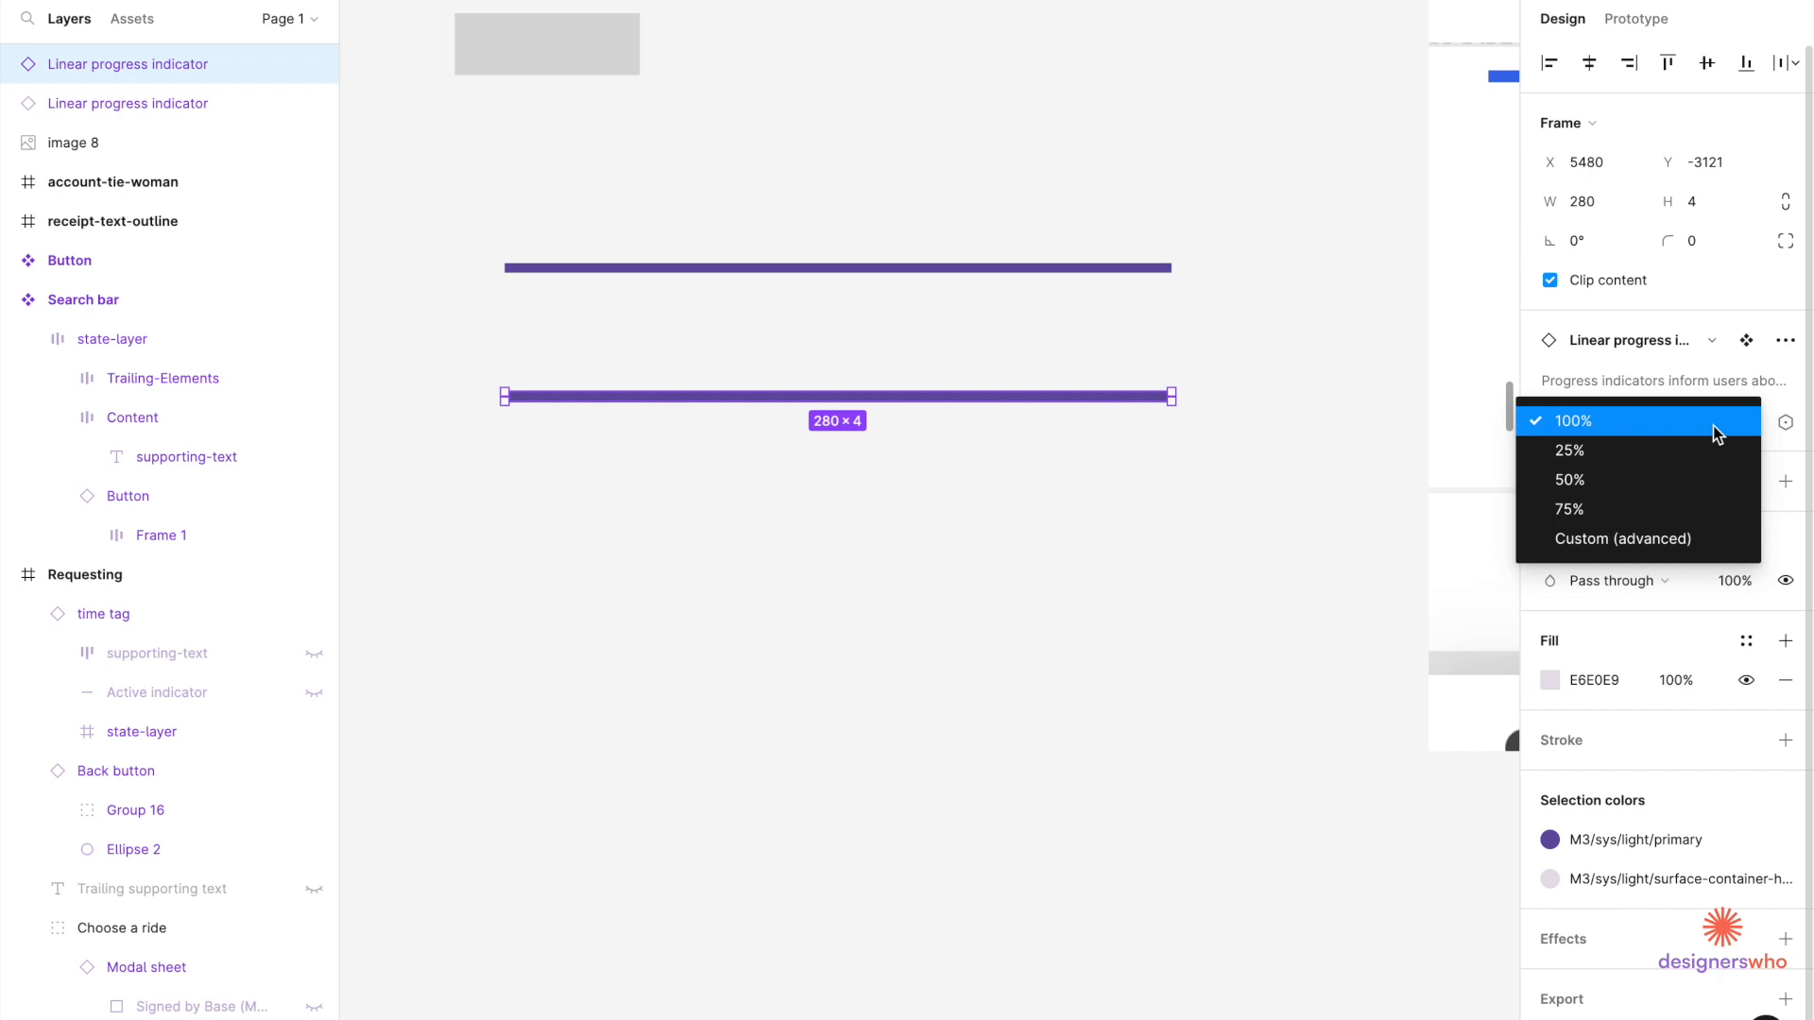
{"action": "left_click", "coordinate": [1668, 539]}
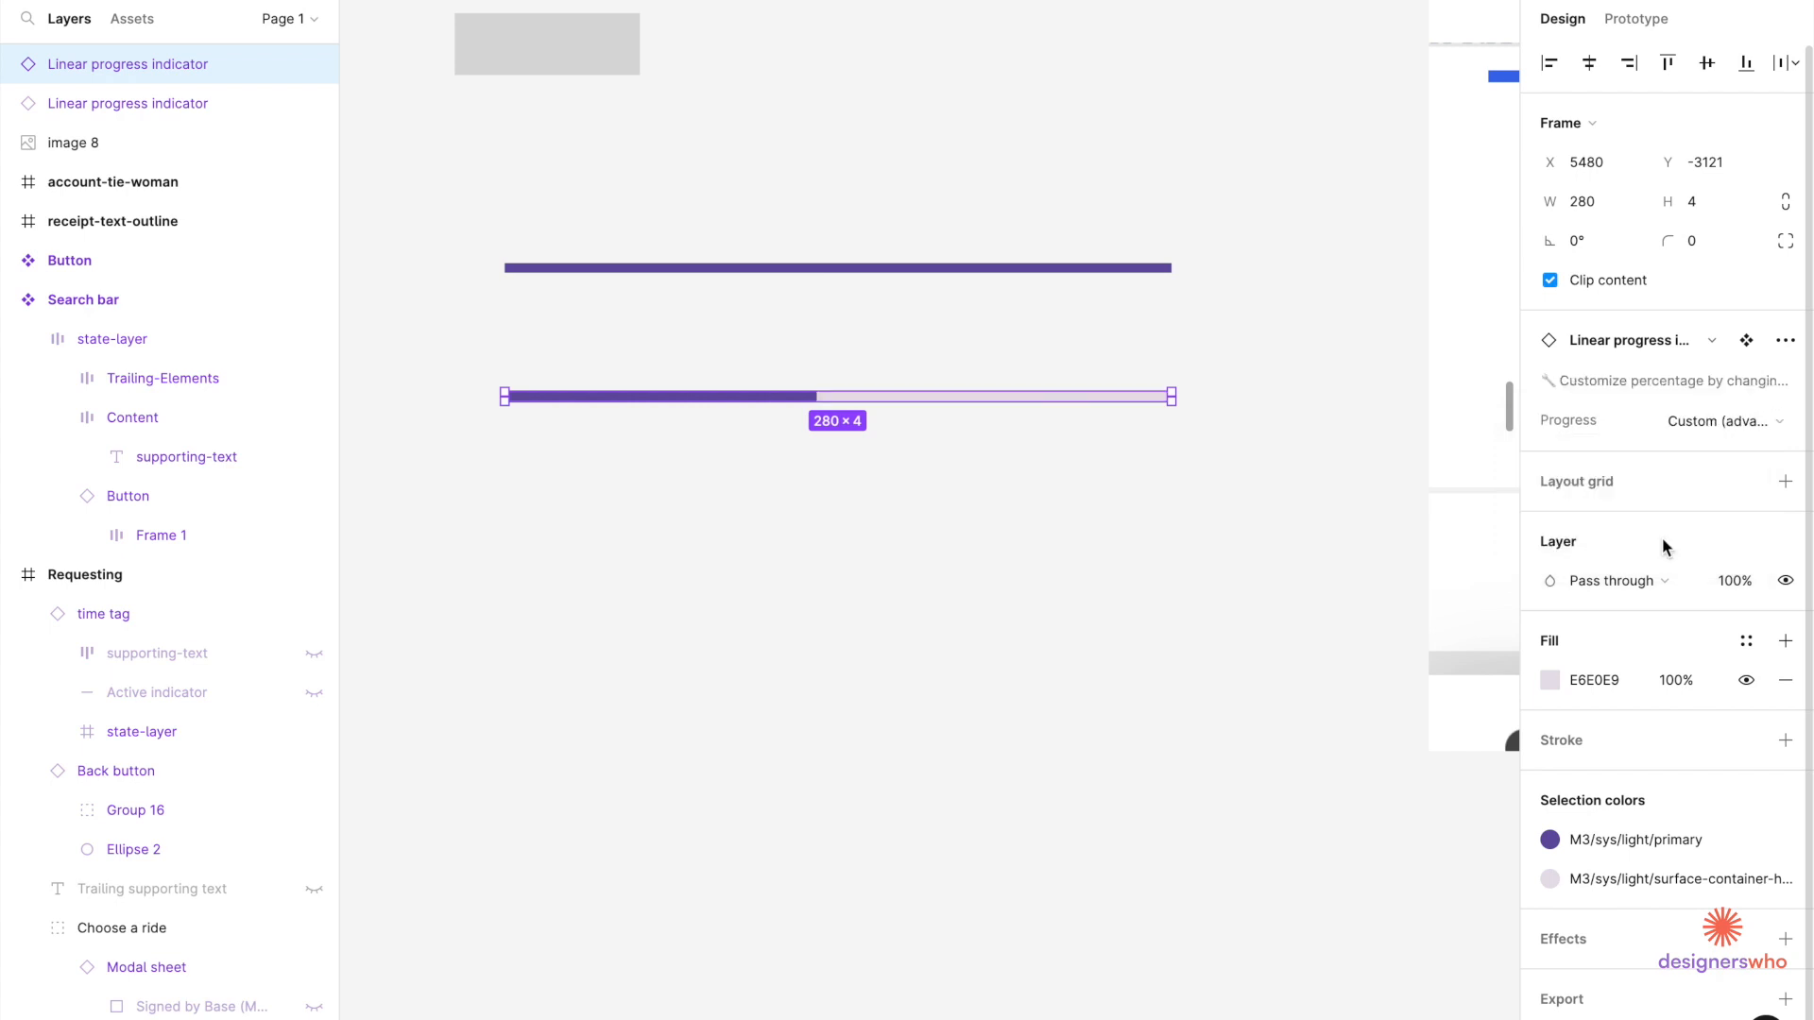
{"action": "left_click", "coordinate": [1723, 427]}
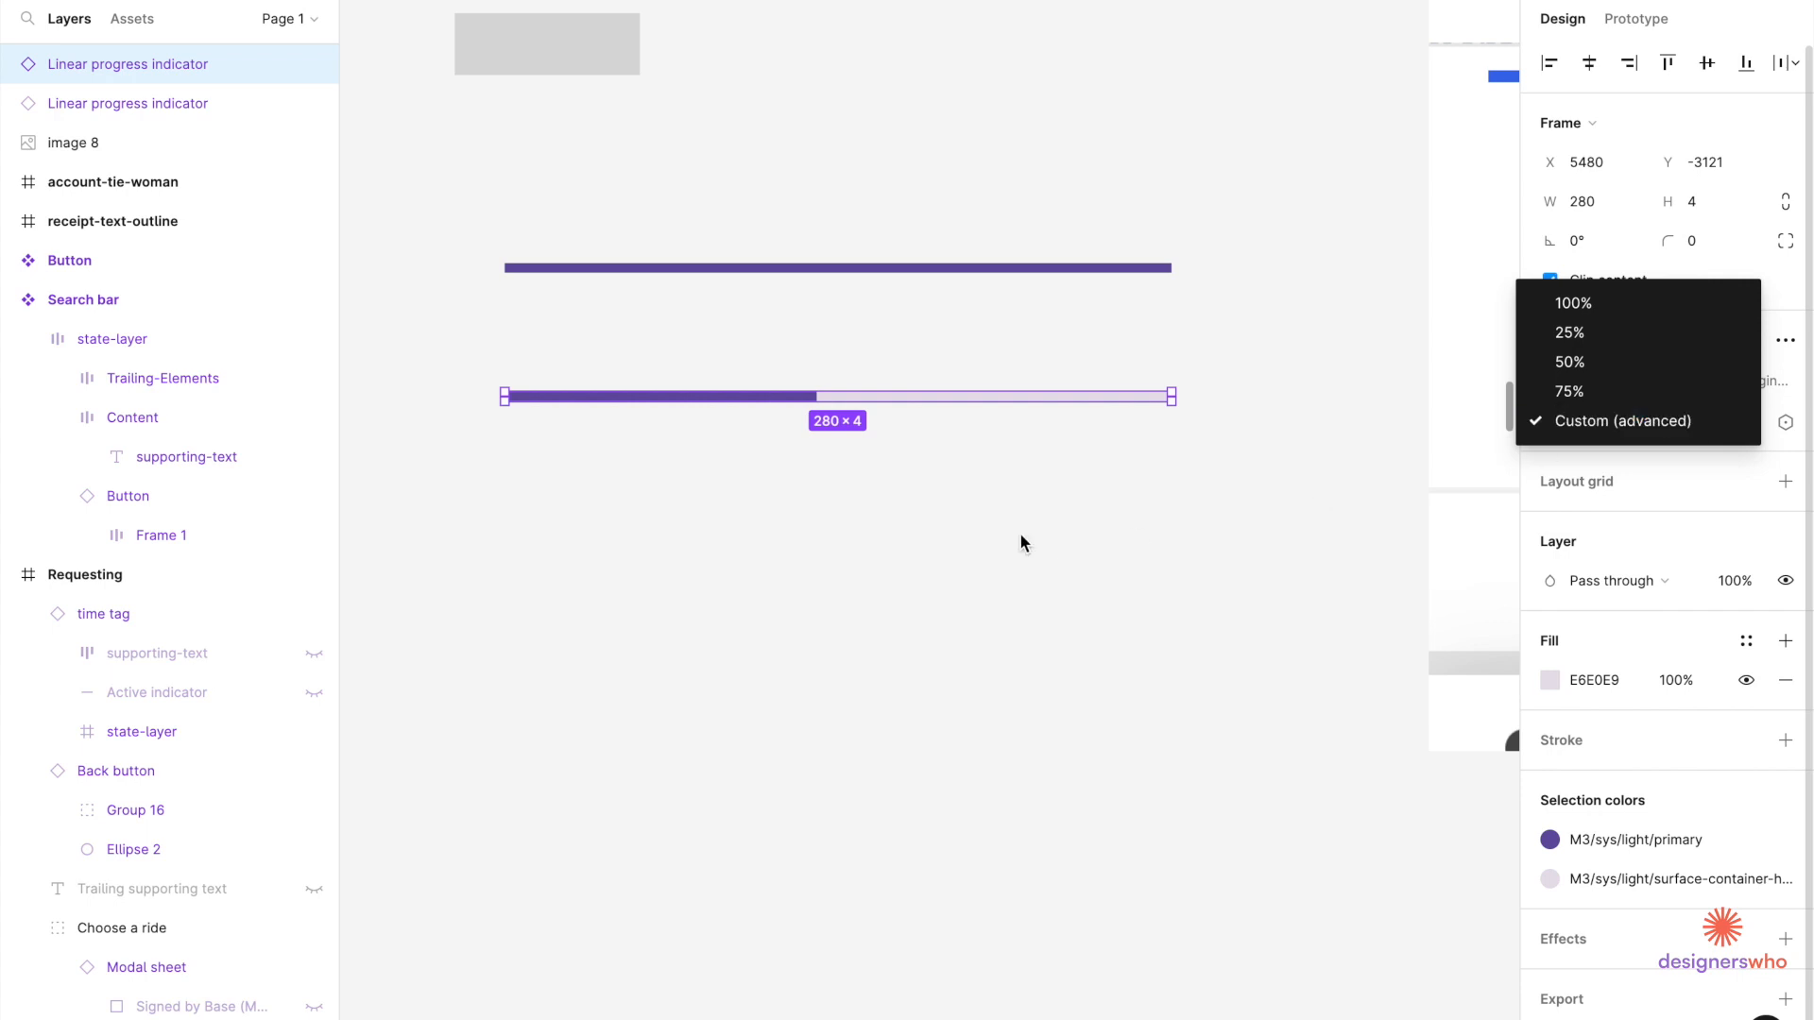
{"action": "left_click", "coordinate": [1603, 332]}
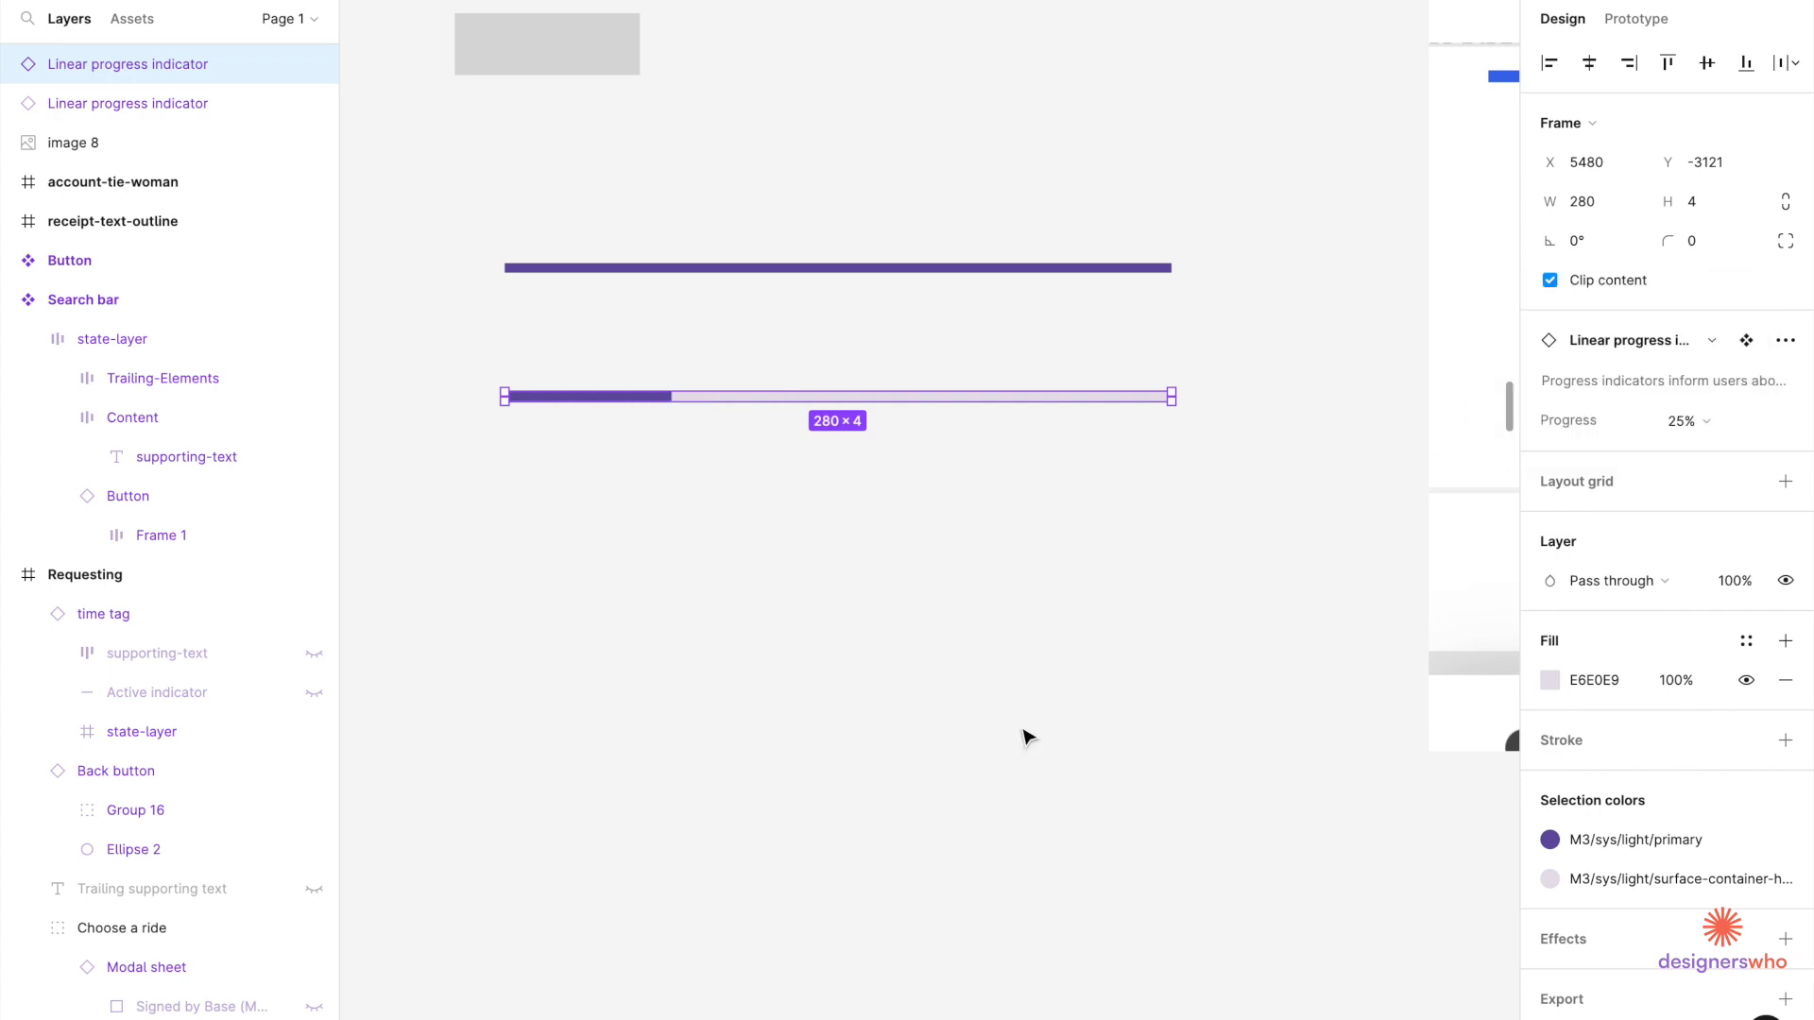
Switch the lower progress indicator to Custom (advanced) progress.
{"action": "scroll", "coordinate": [1029, 733], "scroll_direction": "down", "scroll_amount": 5}
{"action": "scroll", "coordinate": [1024, 731], "scroll_direction": "right", "scroll_amount": 3}
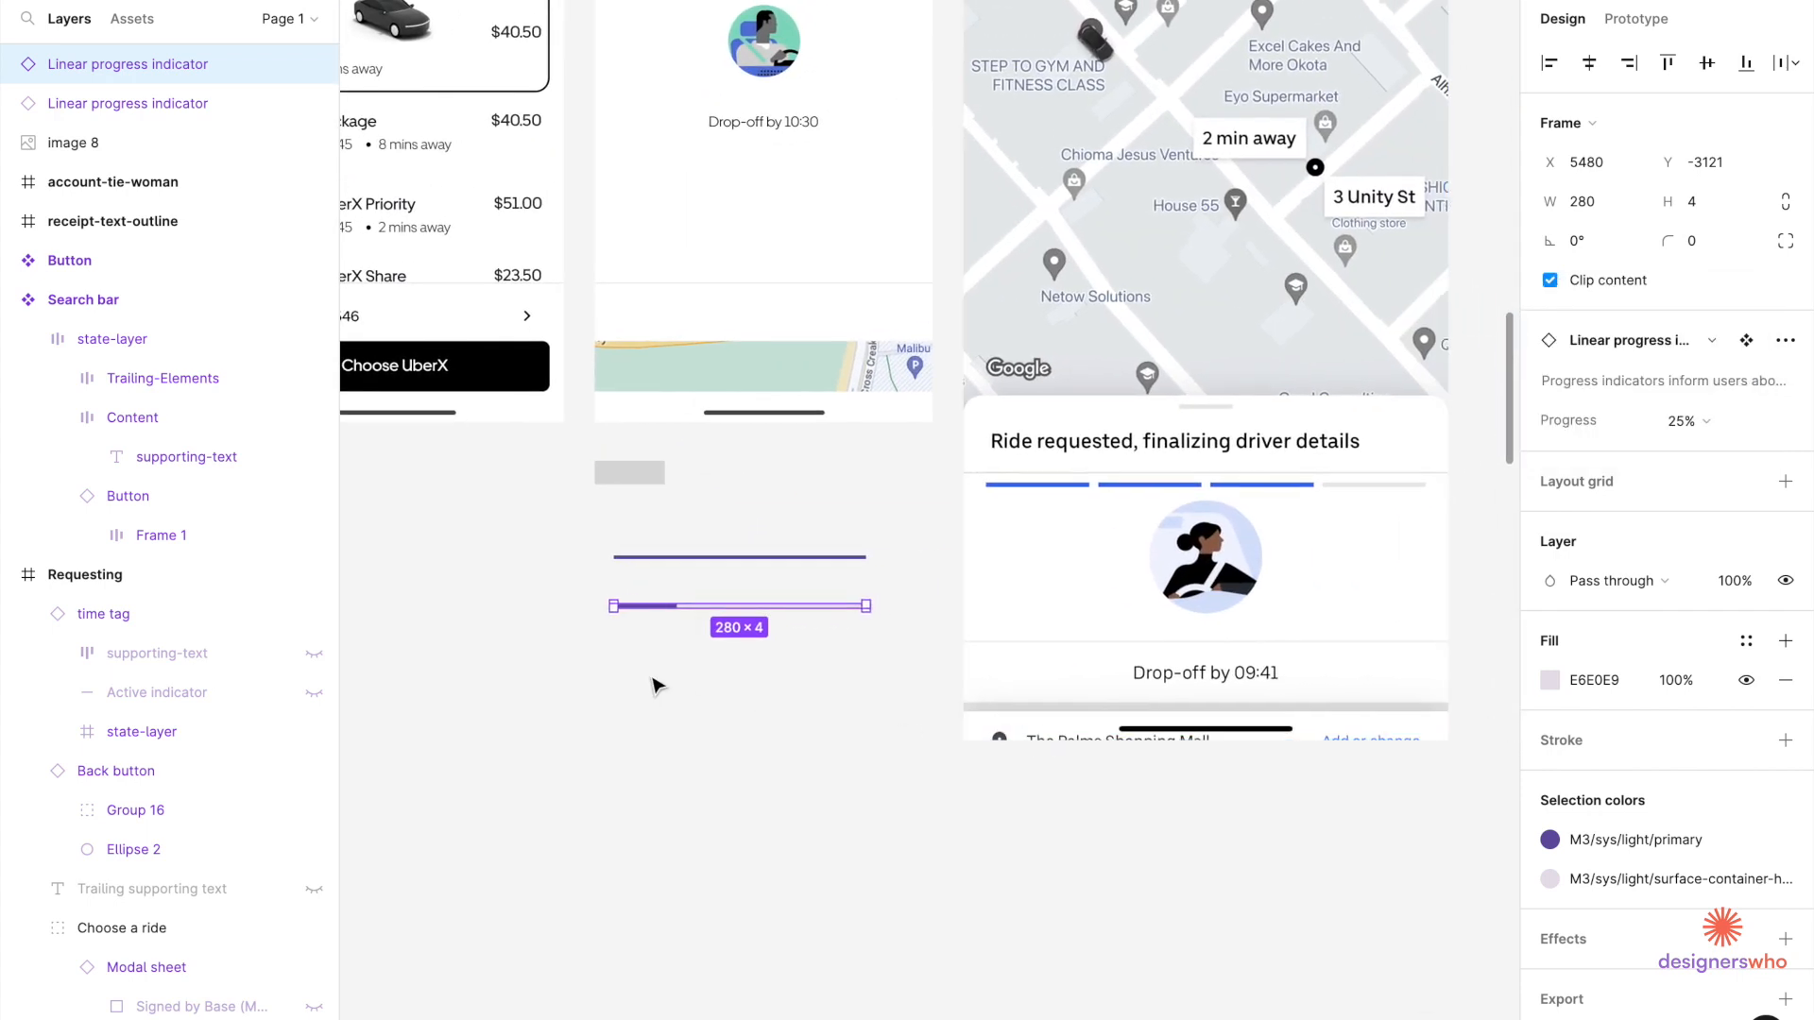
{"action": "scroll", "coordinate": [652, 678], "scroll_direction": "up", "scroll_amount": 5}
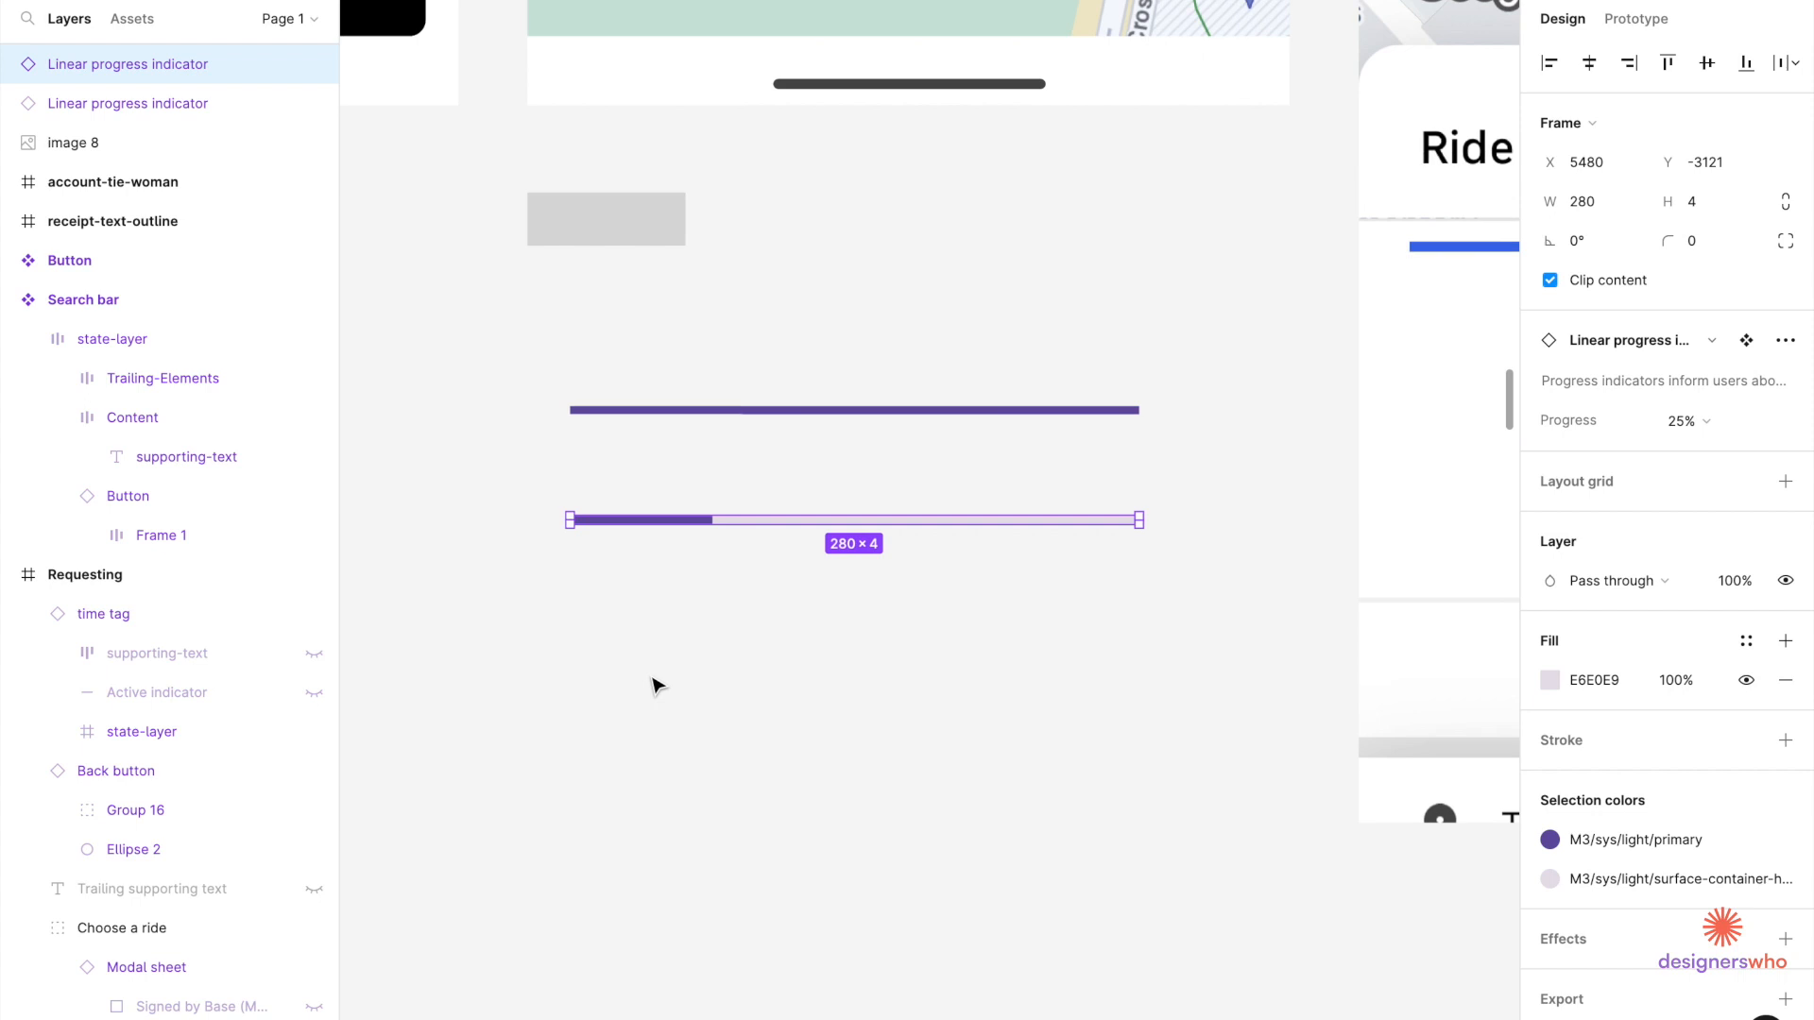
{"action": "double_click", "coordinate": [701, 525]}
{"action": "scroll", "coordinate": [701, 526], "scroll_direction": "up", "scroll_amount": 3}
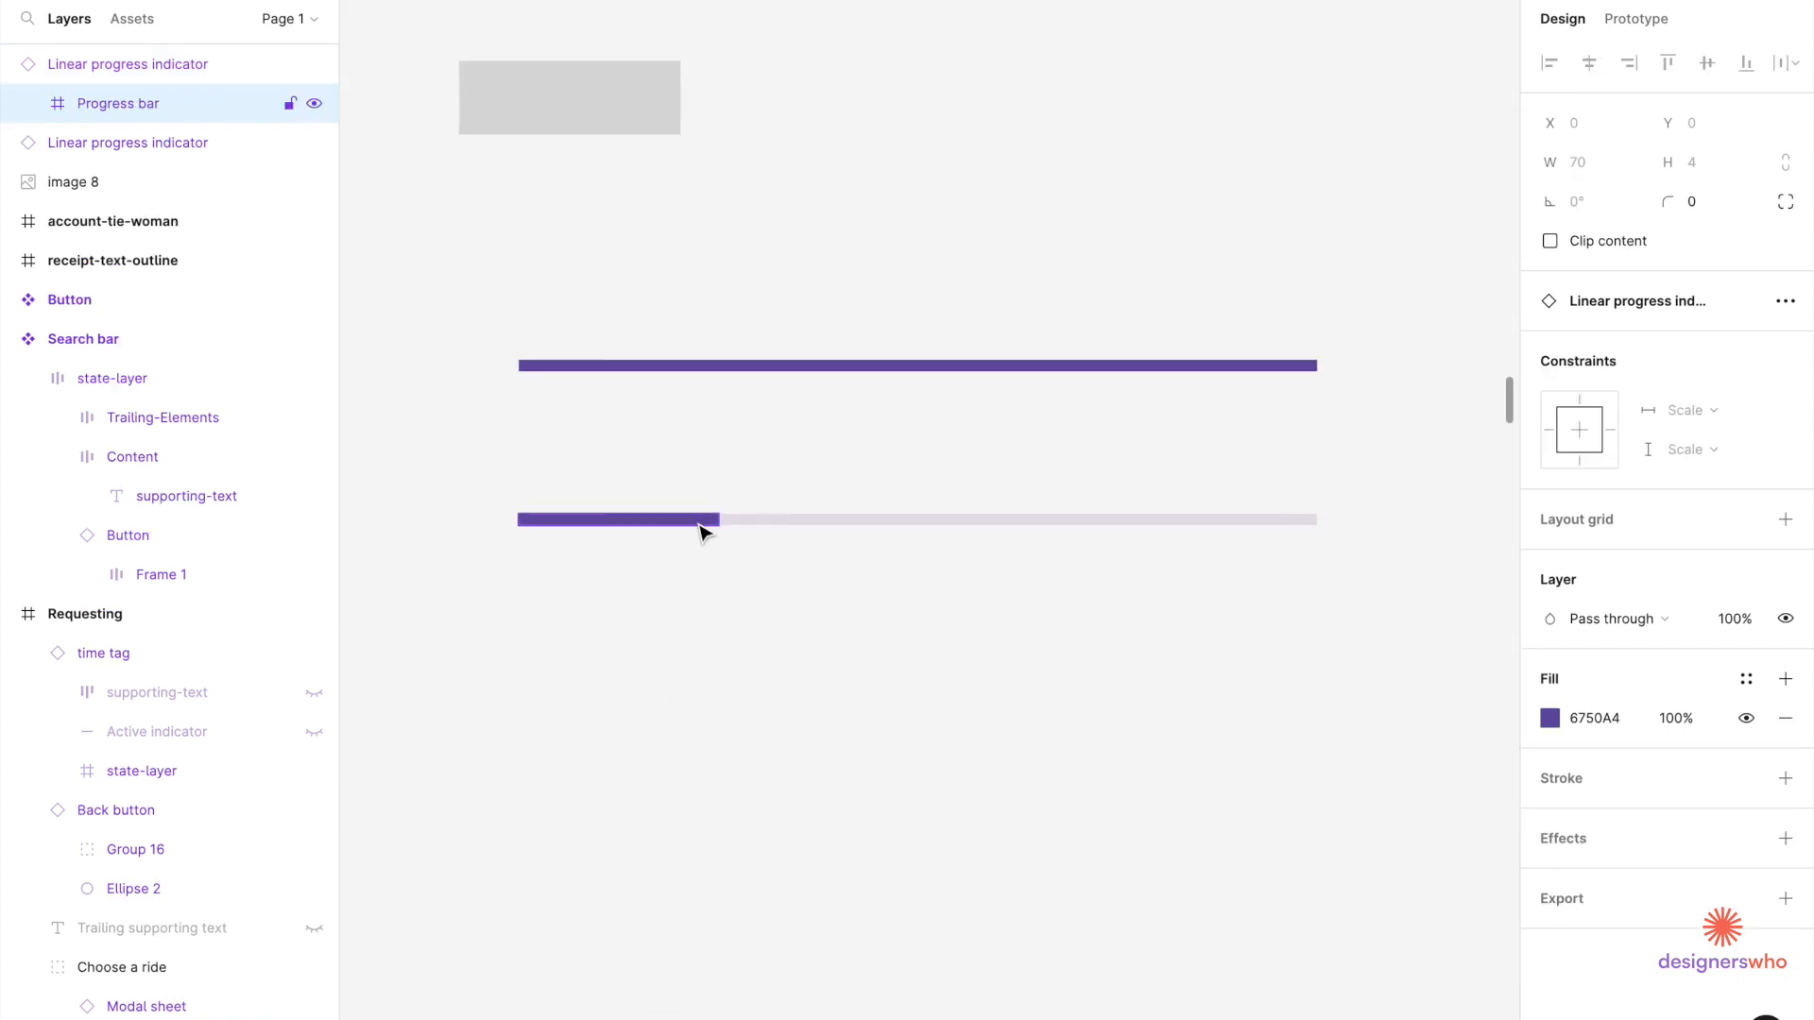
{"action": "left_click", "coordinate": [794, 526]}
{"action": "left_click", "coordinate": [1686, 421]}
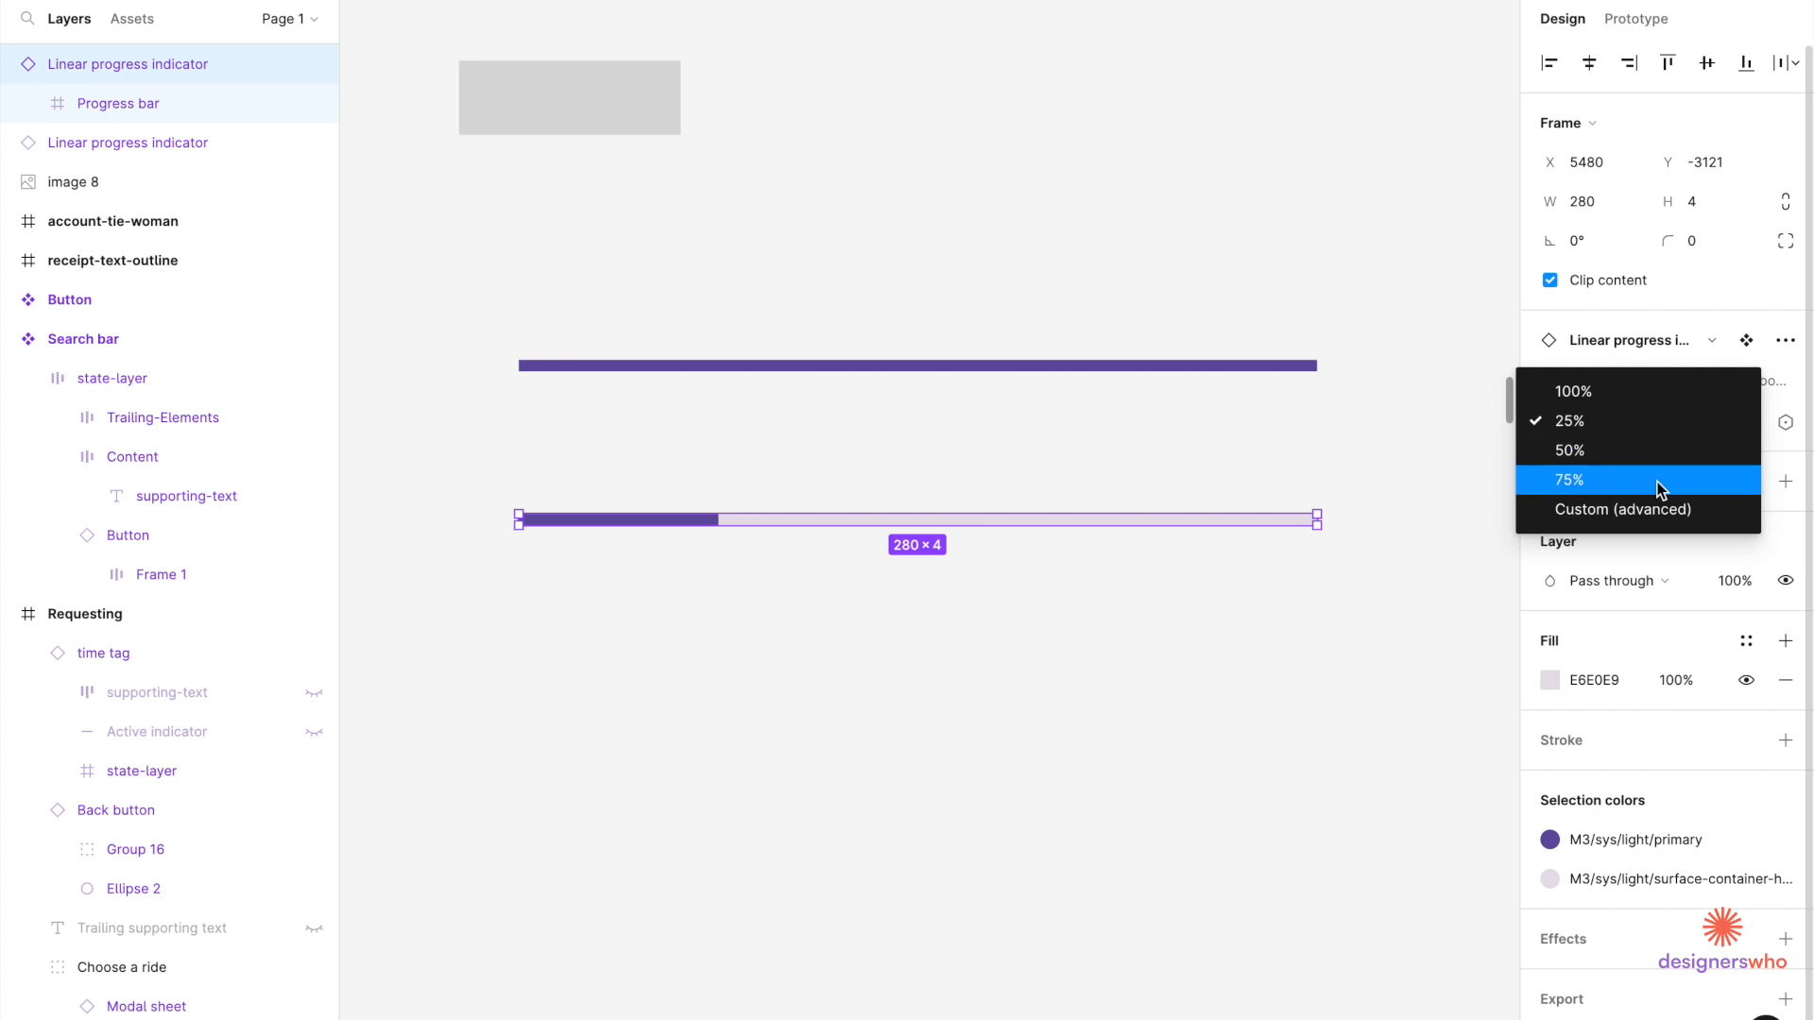
{"action": "left_click", "coordinate": [1637, 530]}
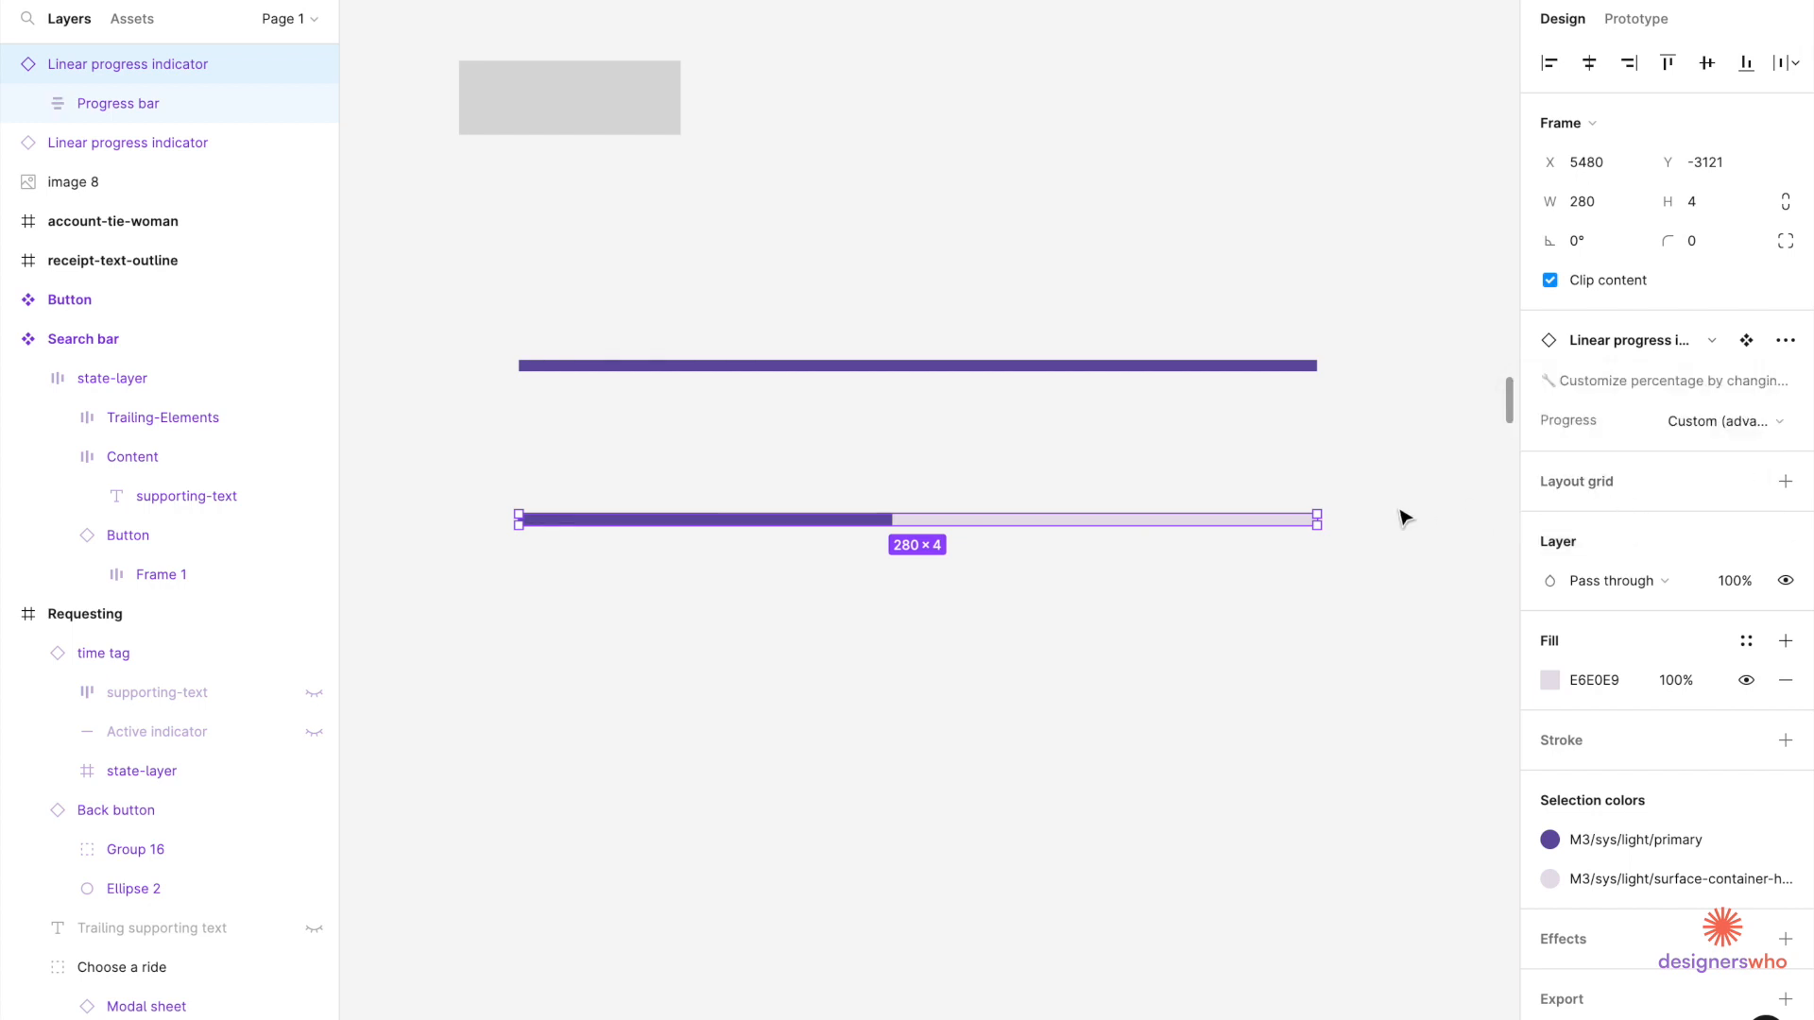
Detach the lower progress indicator into a plain 280×4 frame.
{"action": "scroll", "coordinate": [895, 529], "scroll_direction": "up", "scroll_amount": 5}
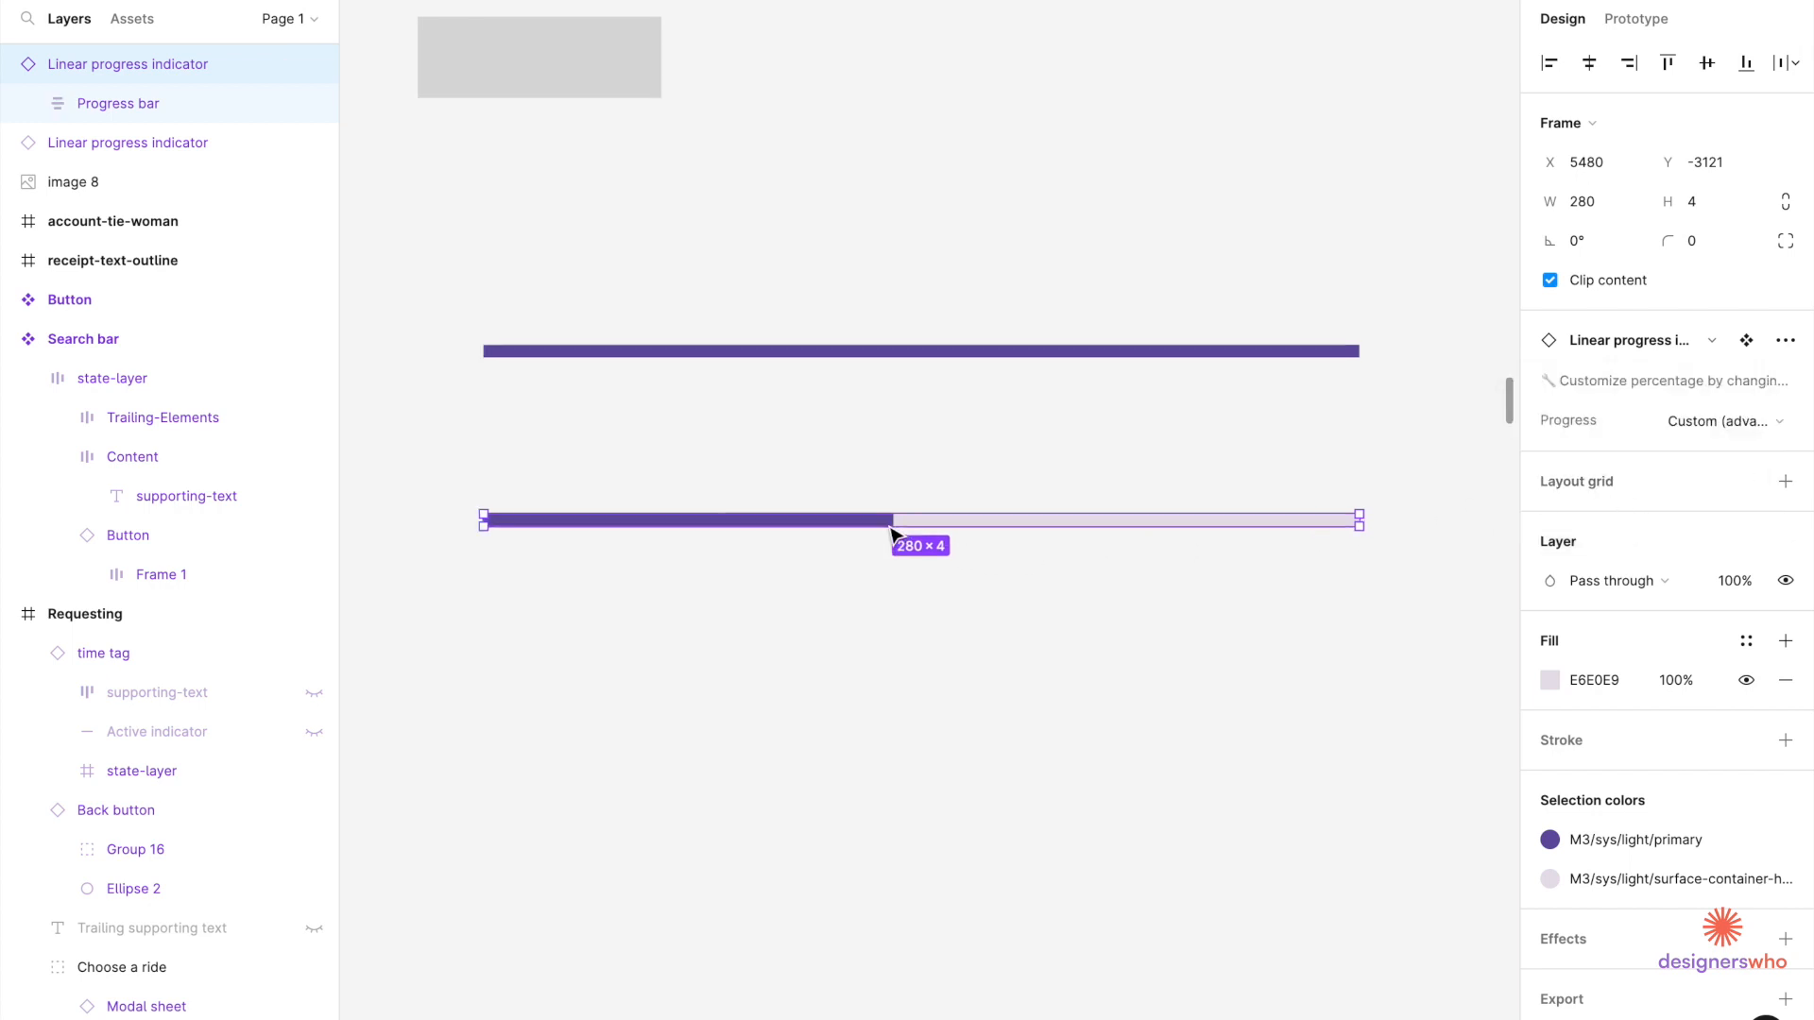
{"action": "double_click", "coordinate": [898, 516]}
{"action": "left_click", "coordinate": [935, 508]}
{"action": "scroll", "coordinate": [891, 517], "scroll_direction": "down", "scroll_amount": 4}
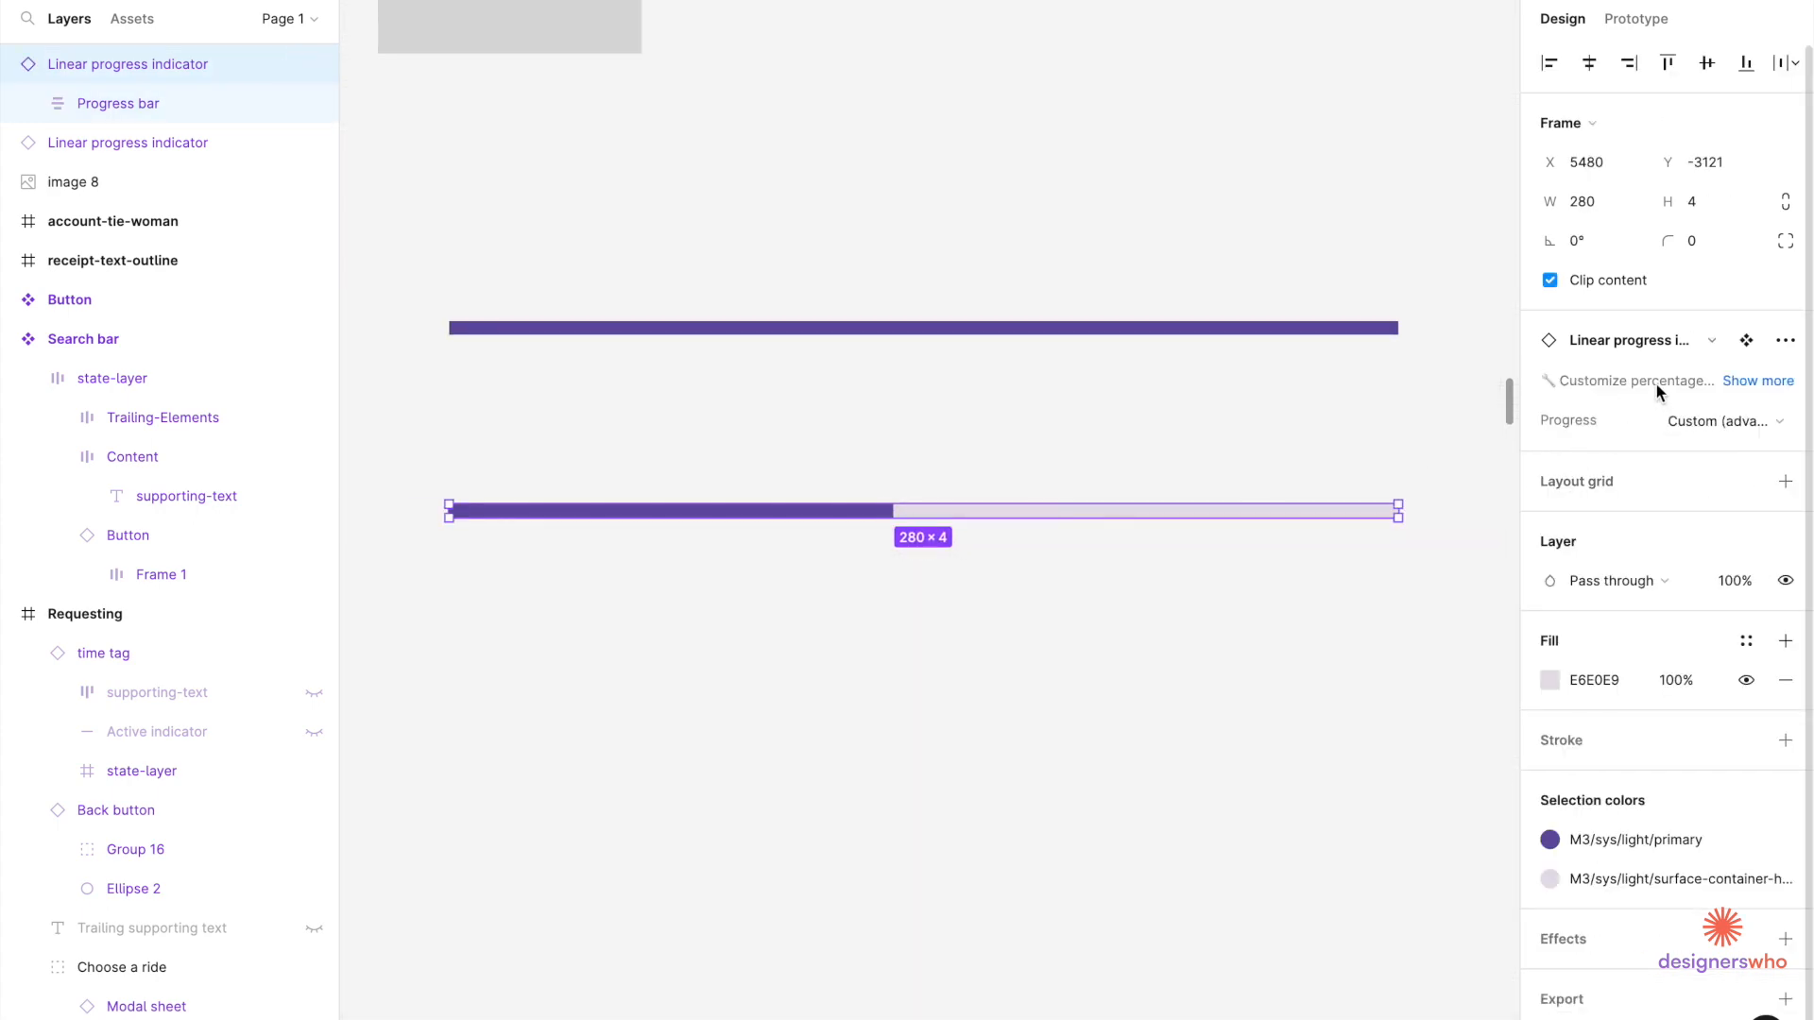
{"action": "scroll", "coordinate": [1372, 783], "scroll_direction": "down", "scroll_amount": 2}
{"action": "right_click", "coordinate": [975, 584]}
{"action": "left_click", "coordinate": [1057, 801]}
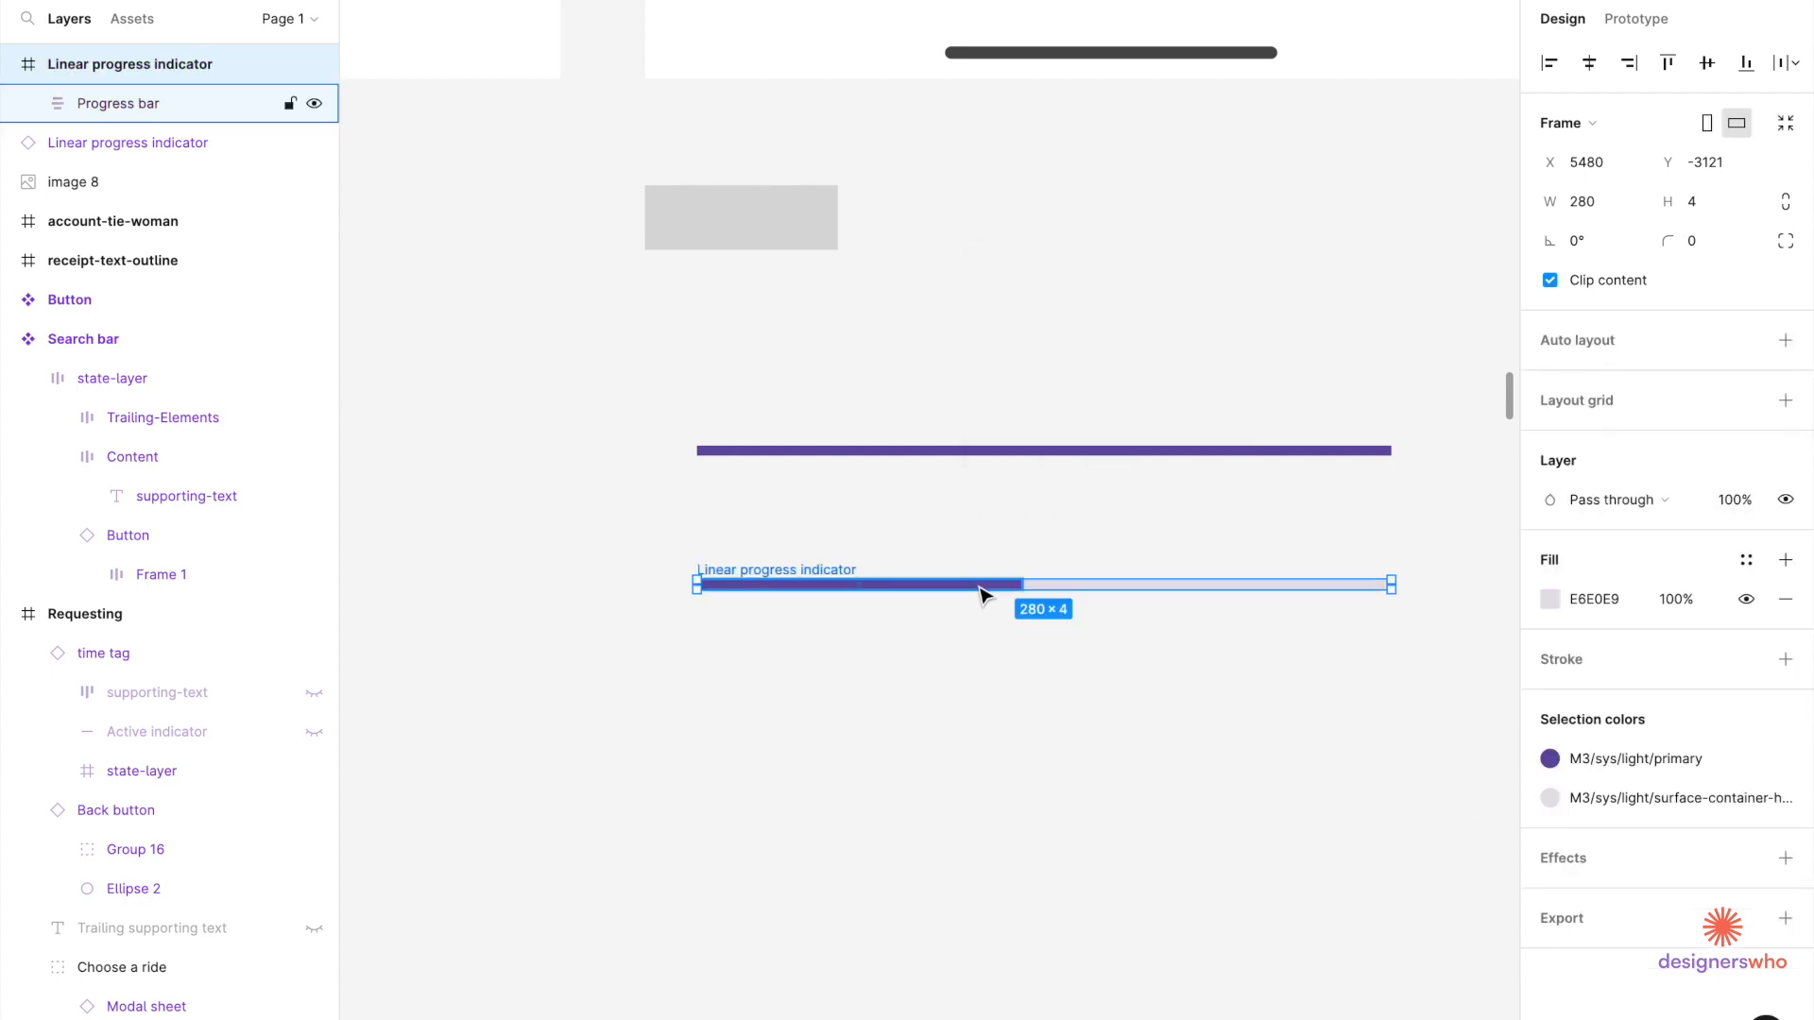
Delete the lower bar's fill and make the purple bar 77.75 px wide.
{"action": "key", "text": "Delete"}
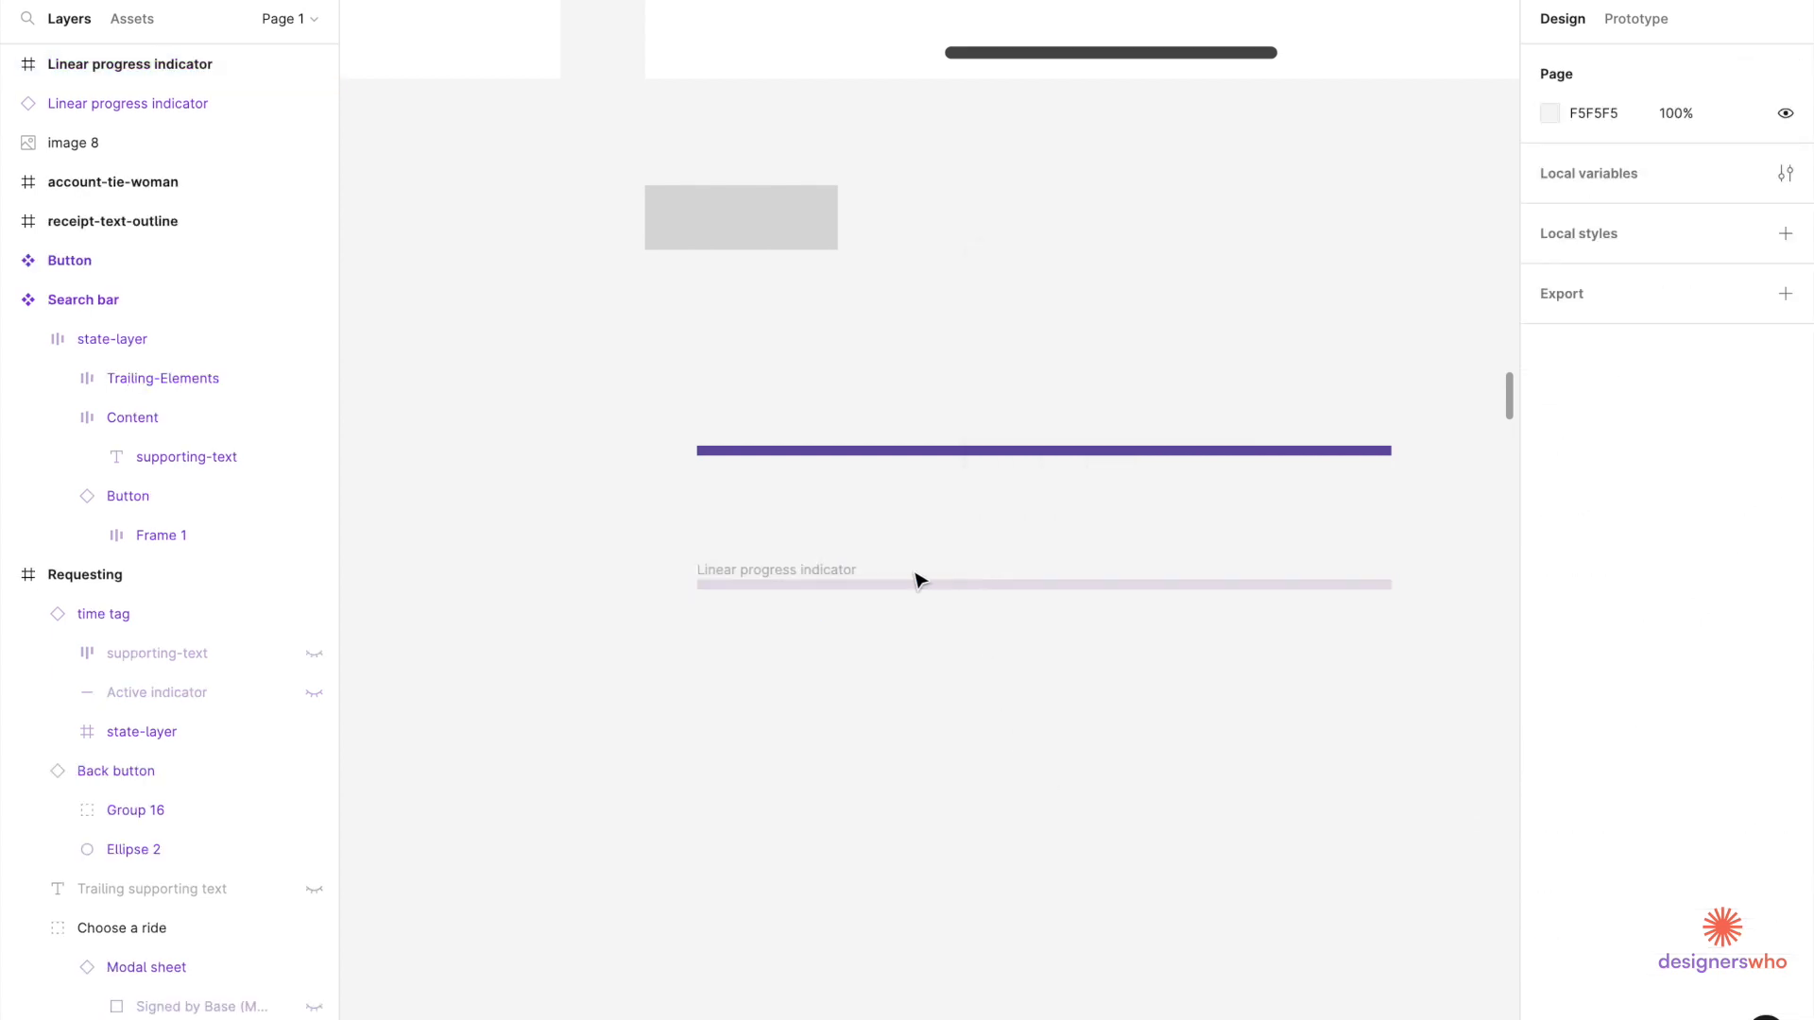
{"action": "left_click", "coordinate": [841, 570]}
{"action": "scroll", "coordinate": [840, 566], "scroll_direction": "down", "scroll_amount": 3}
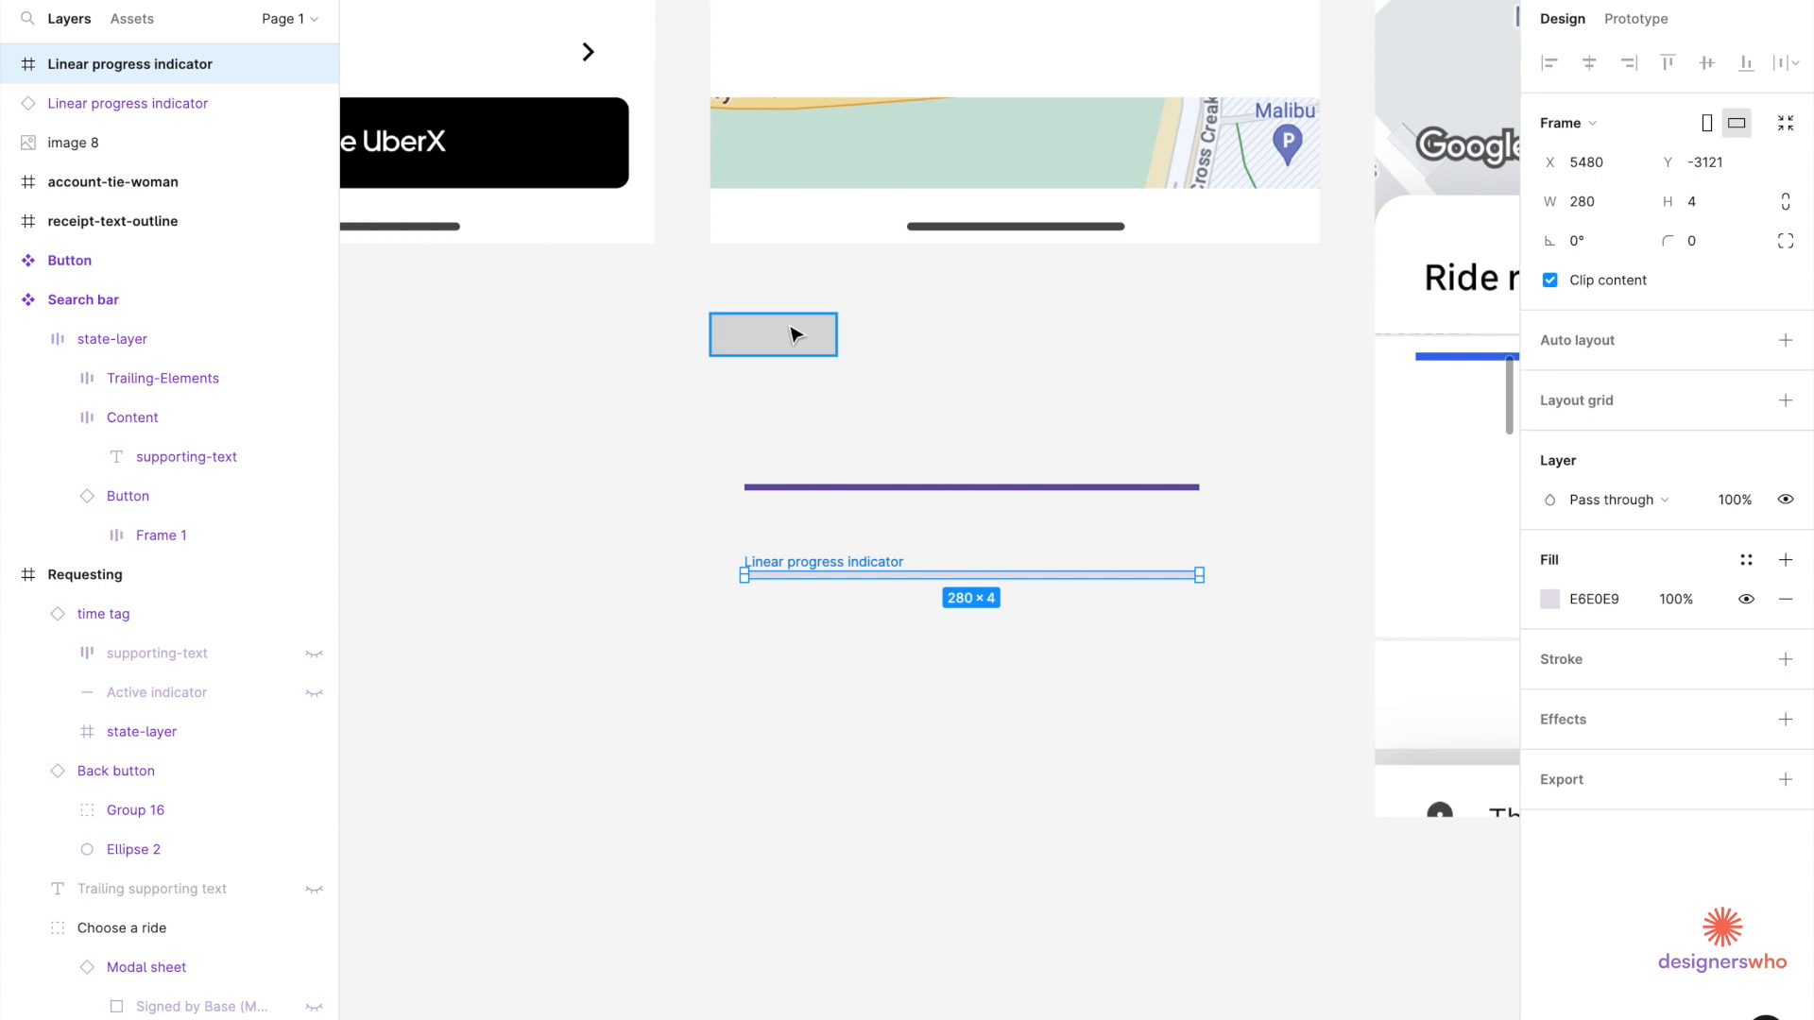
{"action": "left_click", "coordinate": [804, 351]}
{"action": "left_click", "coordinate": [894, 488]}
{"action": "left_click", "coordinate": [1606, 210]}
{"action": "type", "text": "77"}
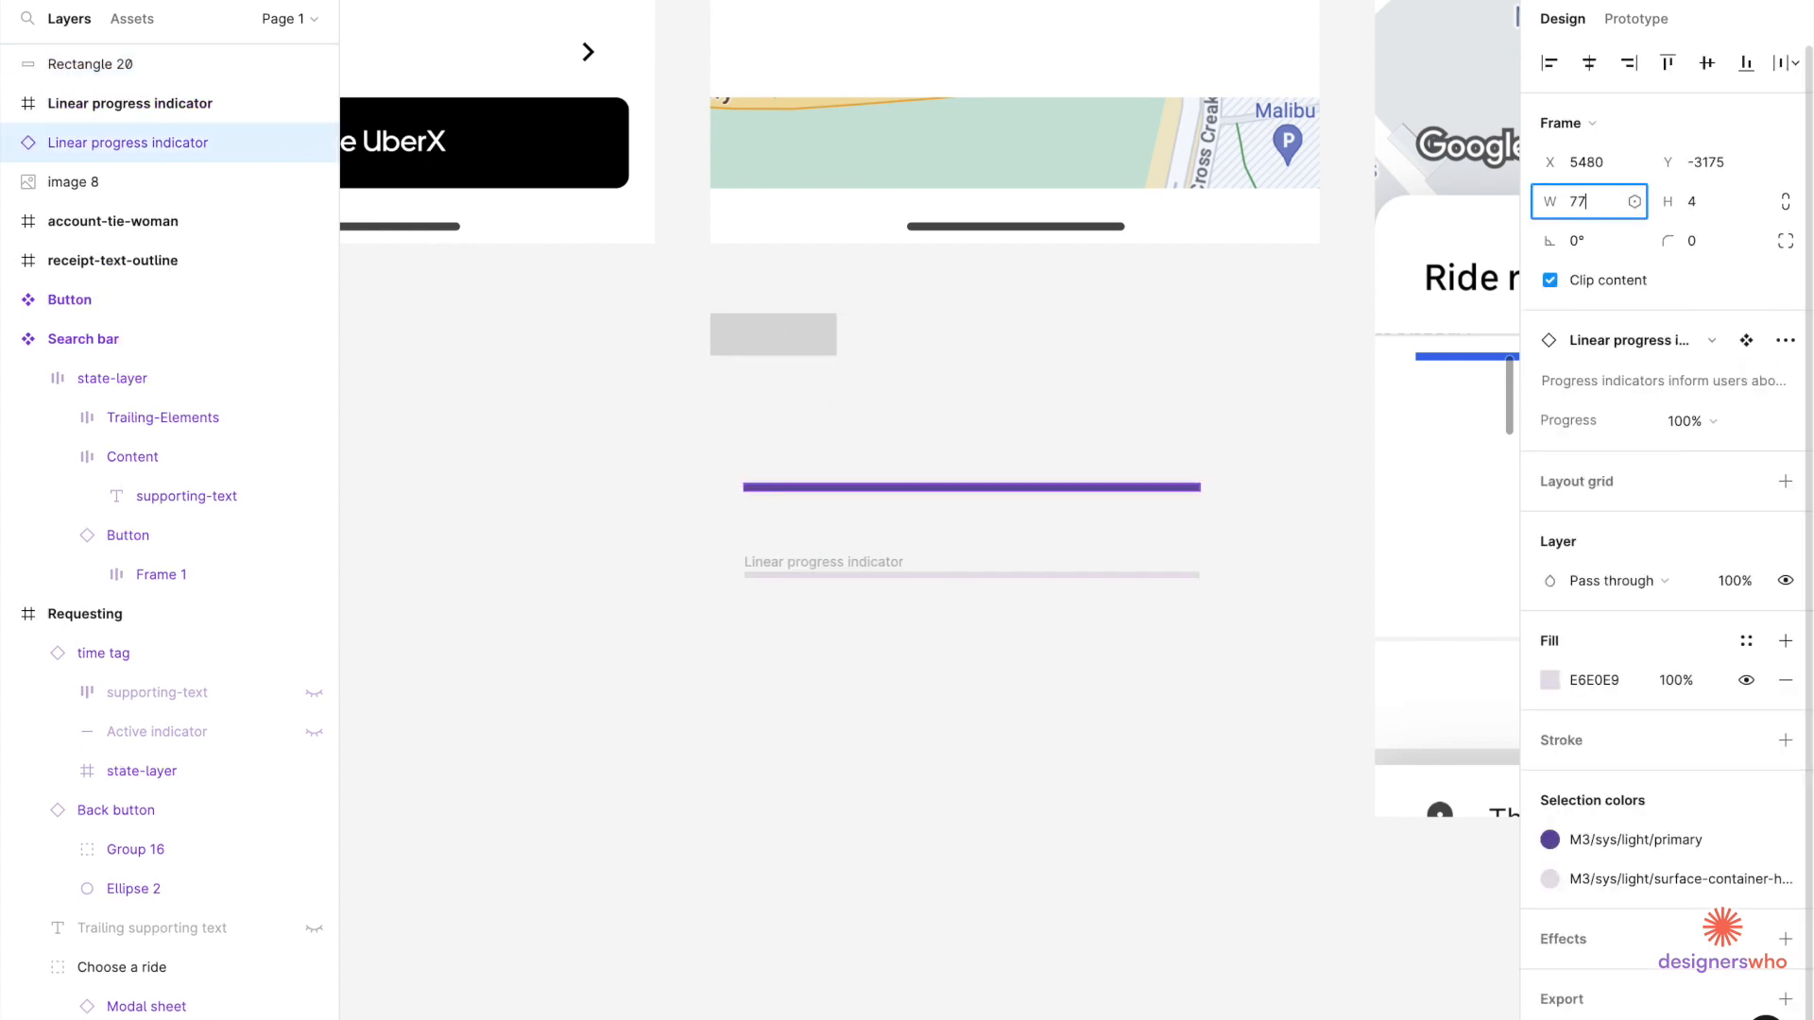
{"action": "type", "text": ".75"}
{"action": "key", "text": "Return"}
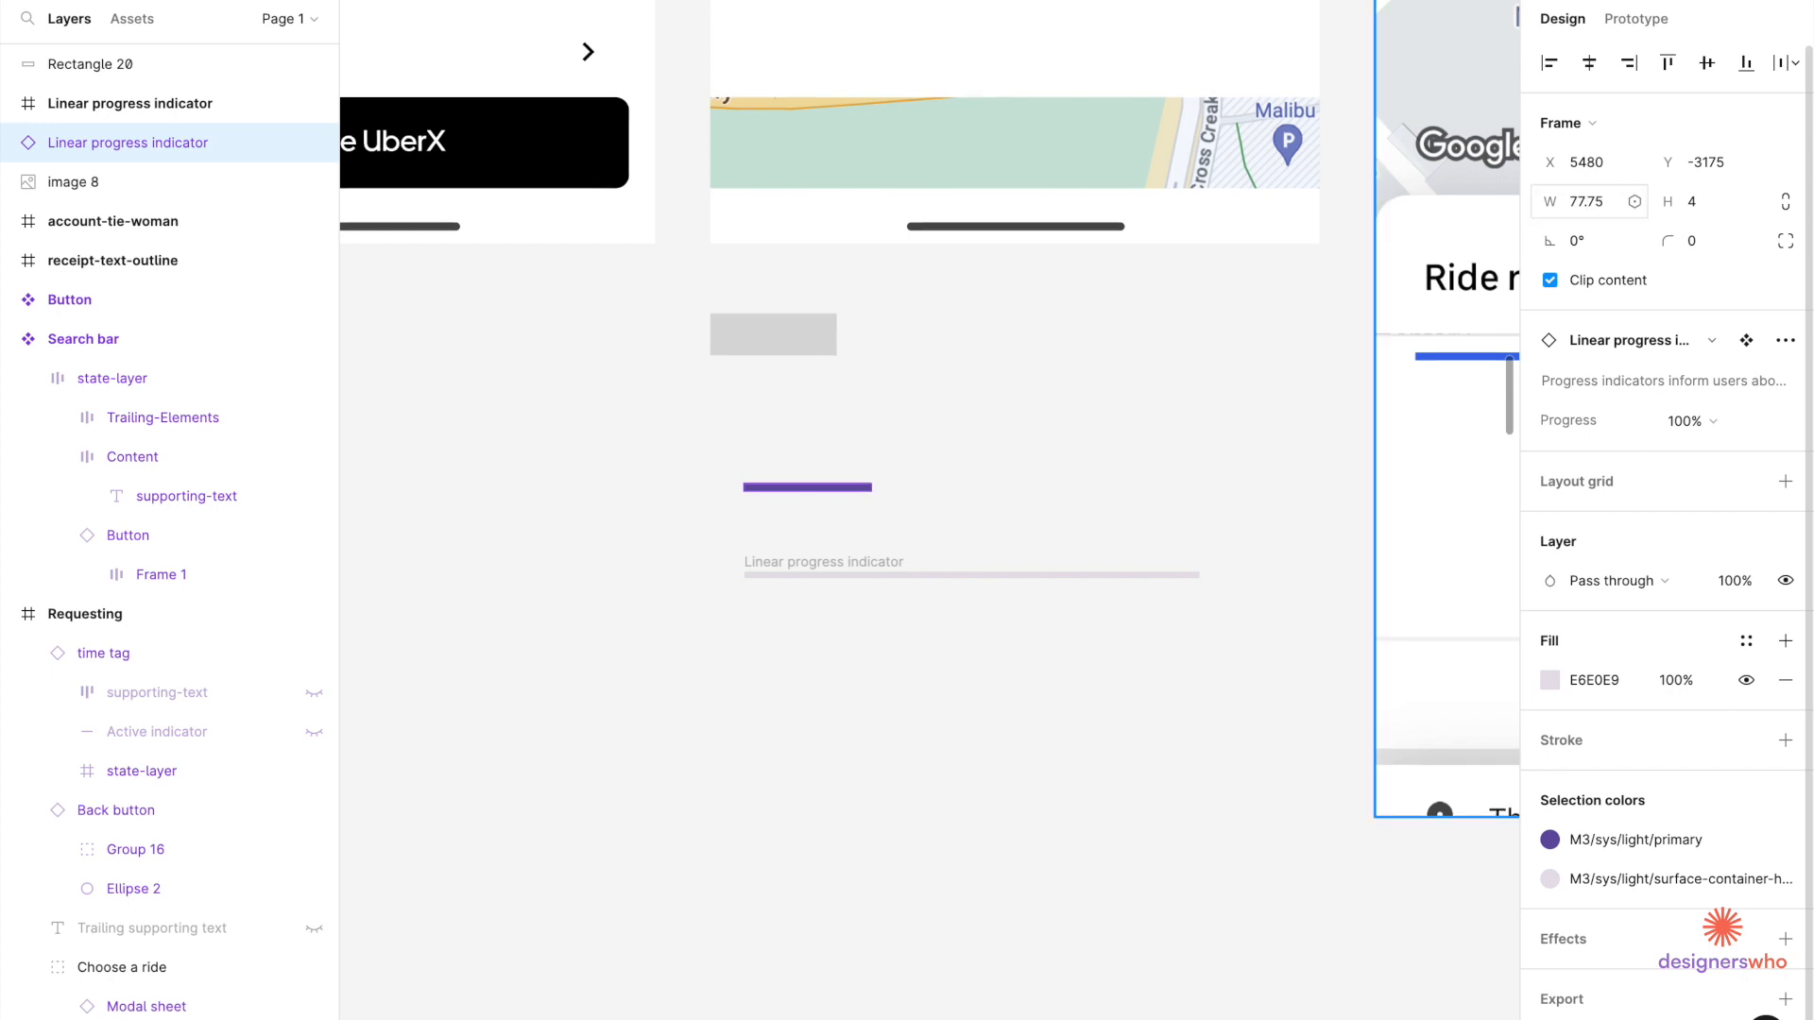
Duplicate the short bar and wrap both in an auto layout row with a 4 px gap.
{"action": "scroll", "coordinate": [865, 498], "scroll_direction": "up", "scroll_amount": 5}
{"action": "left_click_drag", "start_coordinate": [865, 497], "coordinate": [1163, 496]}
{"action": "left_click", "coordinate": [862, 488], "text": "shift"}
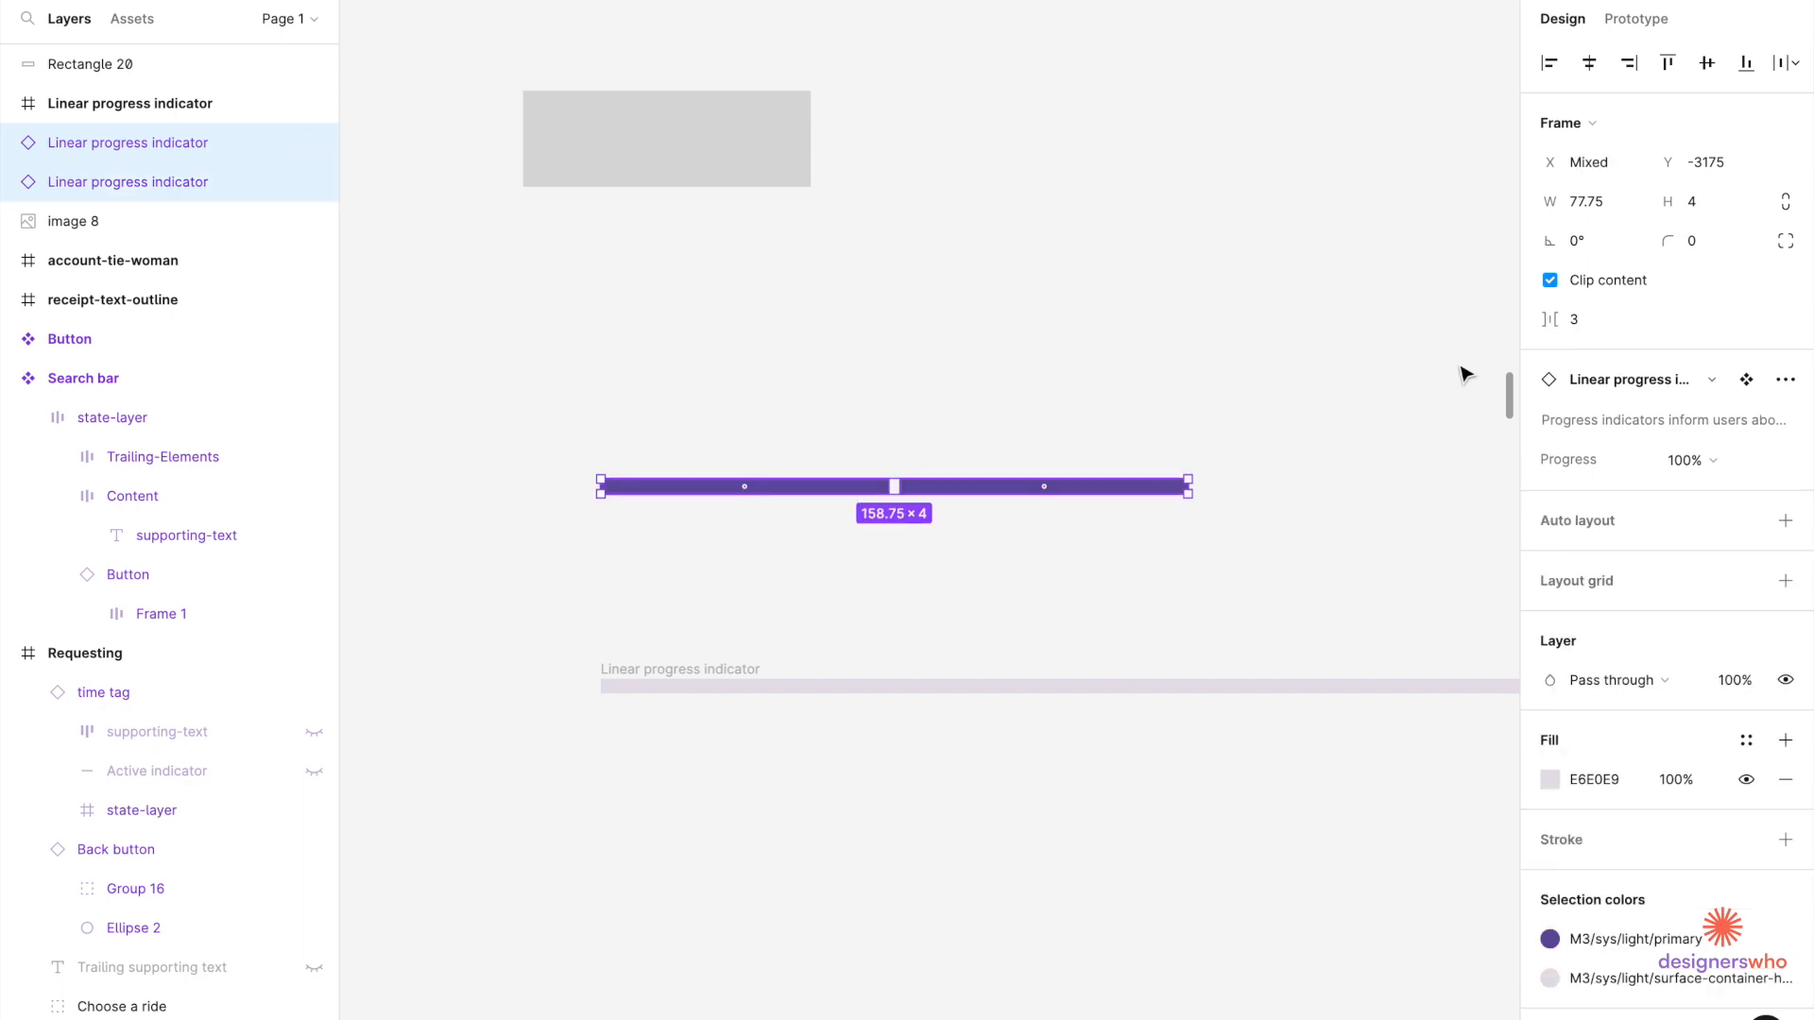
{"action": "left_click", "coordinate": [1785, 522]}
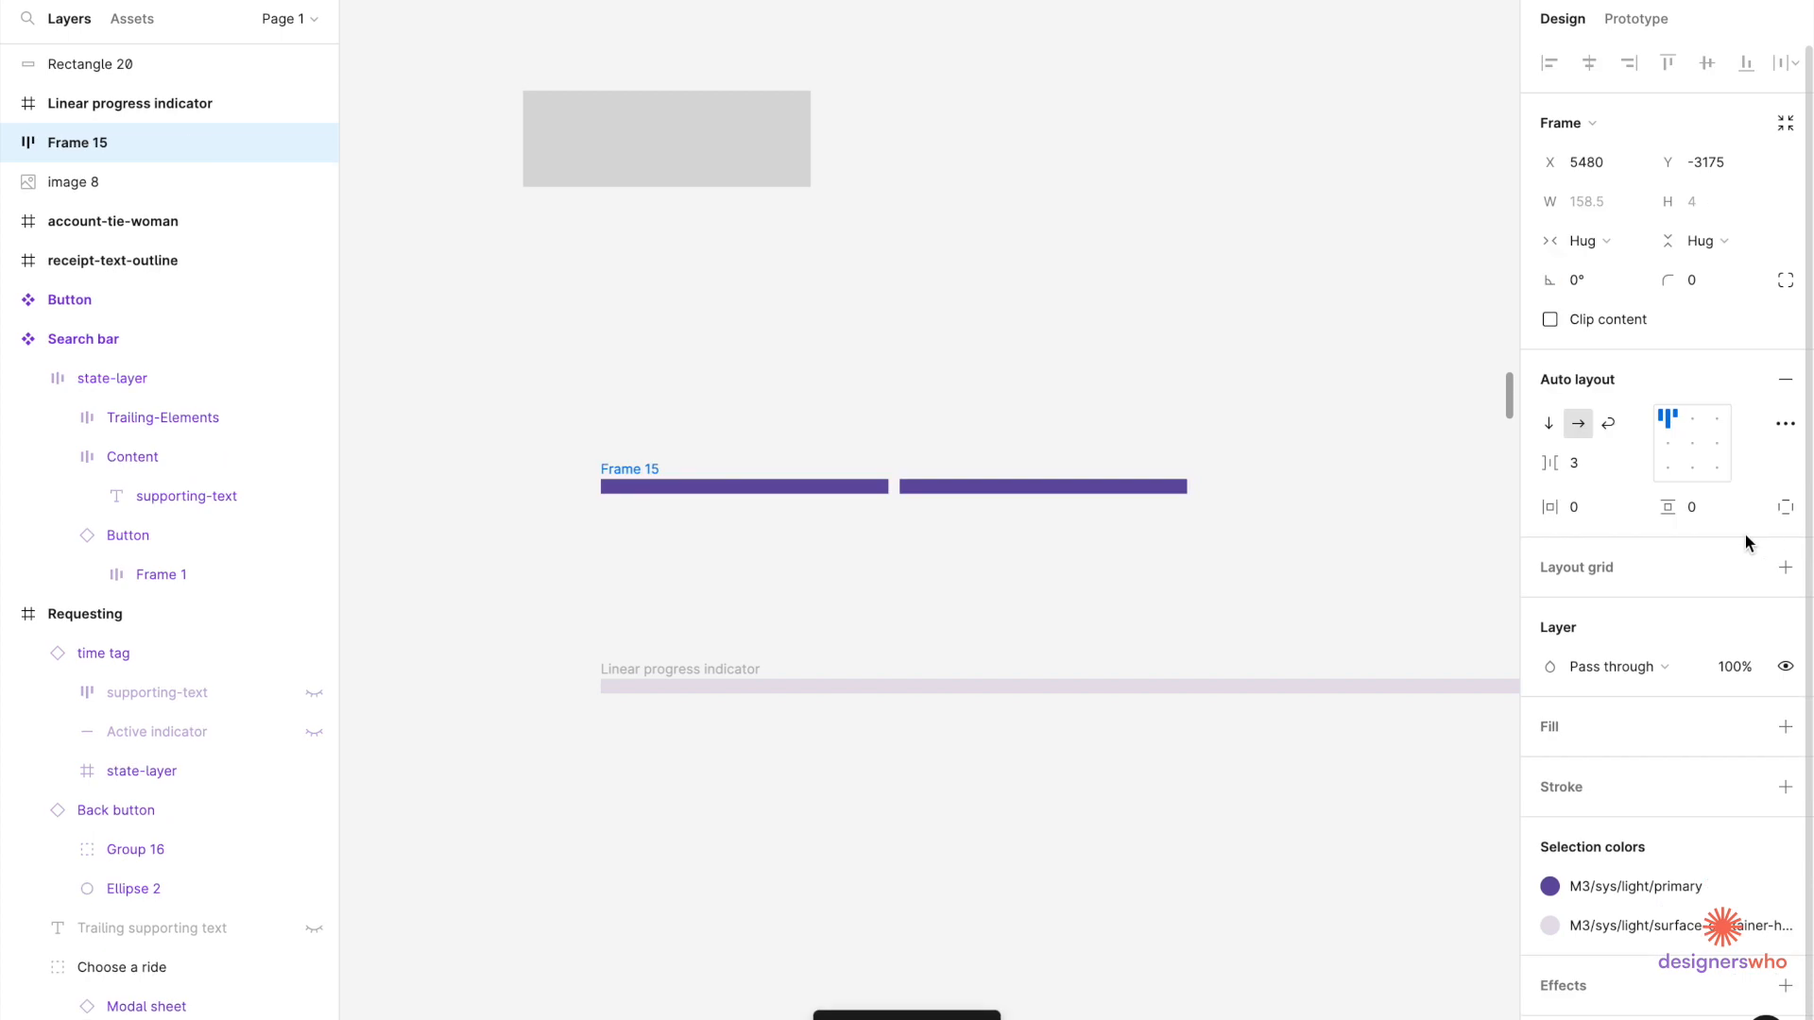
{"action": "left_click", "coordinate": [1573, 463]}
{"action": "type", "text": "4"}
{"action": "key", "text": "Return"}
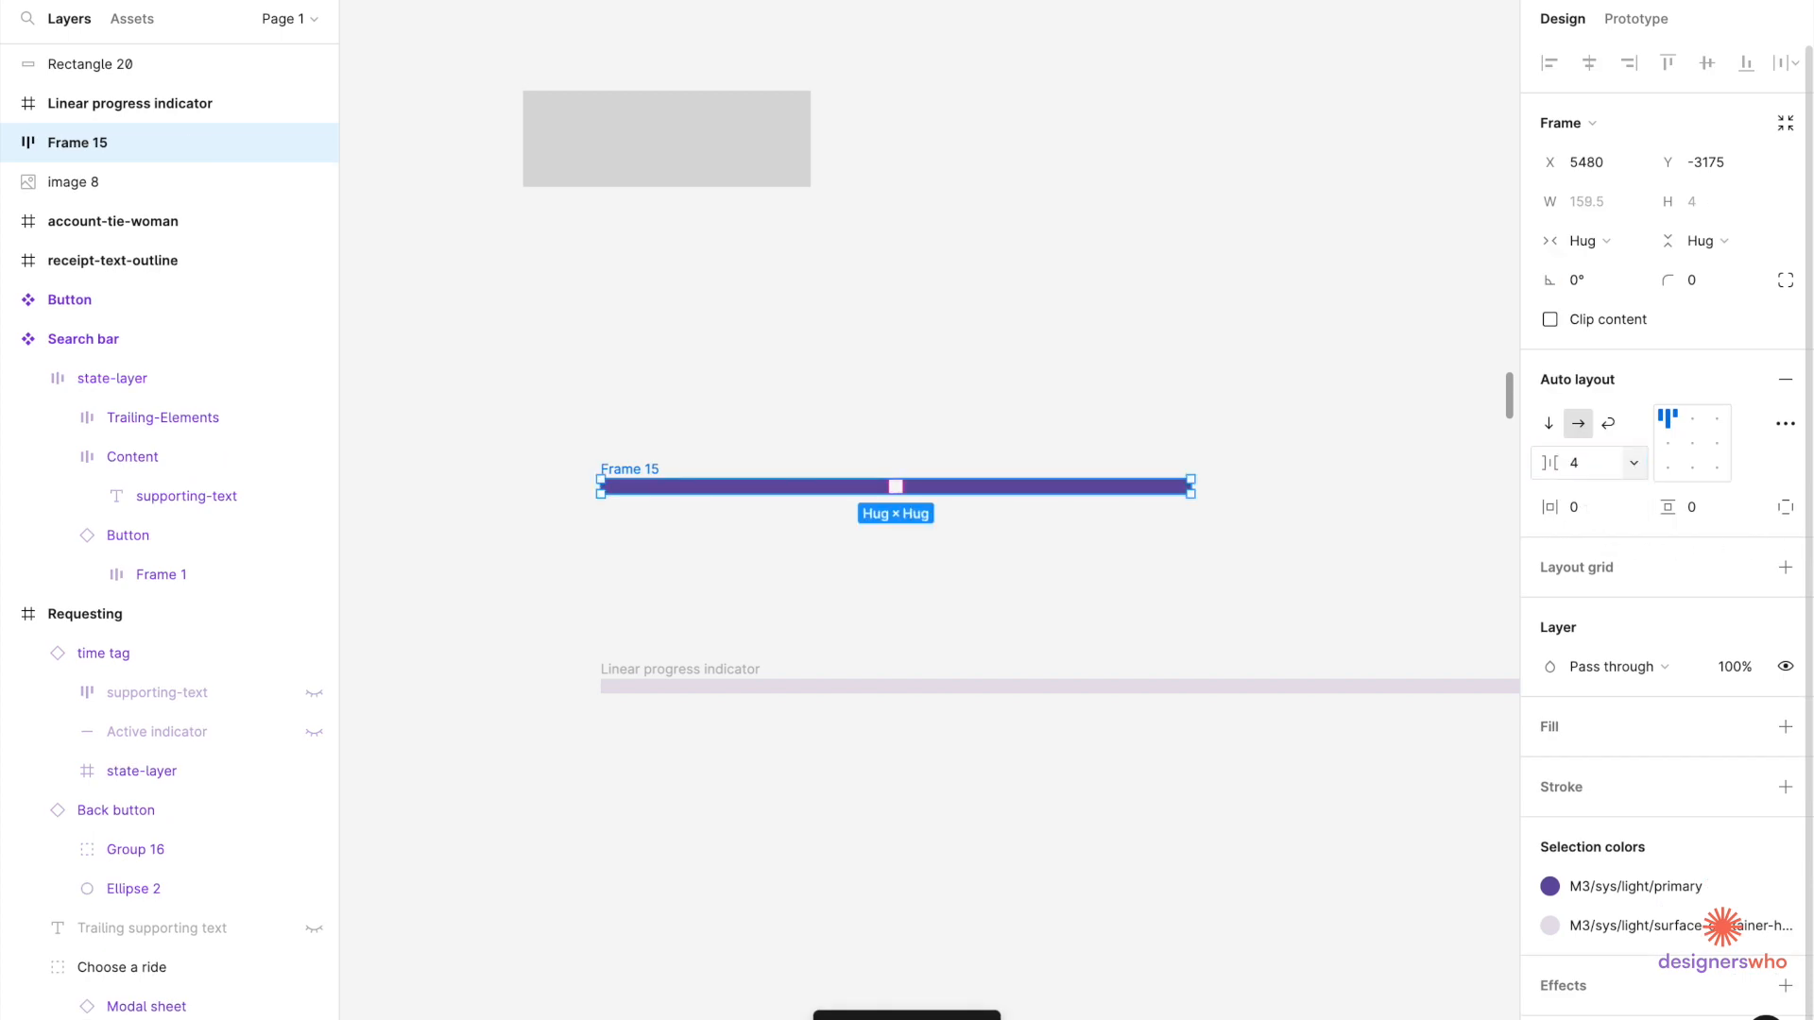
Add a third segment to the row with Ctrl+D and select the whole row.
{"action": "left_click", "coordinate": [1034, 494]}
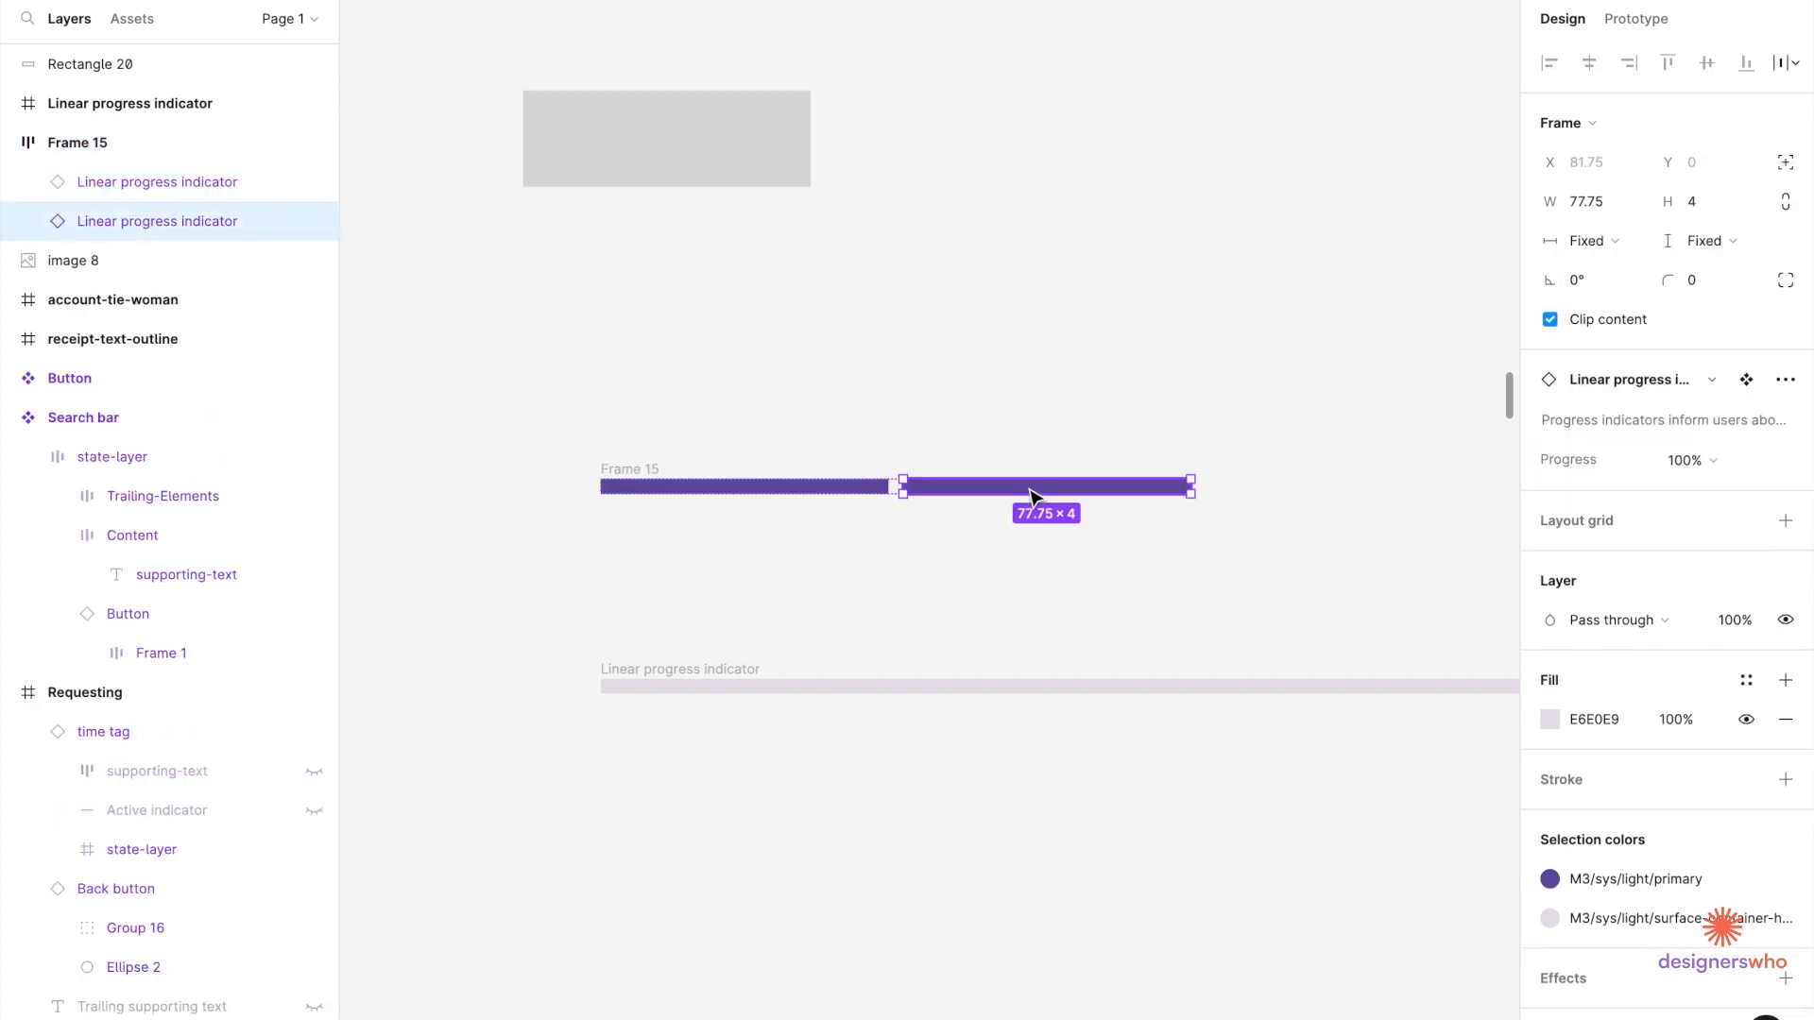
{"action": "key", "text": "ctrl+d"}
{"action": "scroll", "coordinate": [1012, 515], "scroll_direction": "right", "scroll_amount": 3}
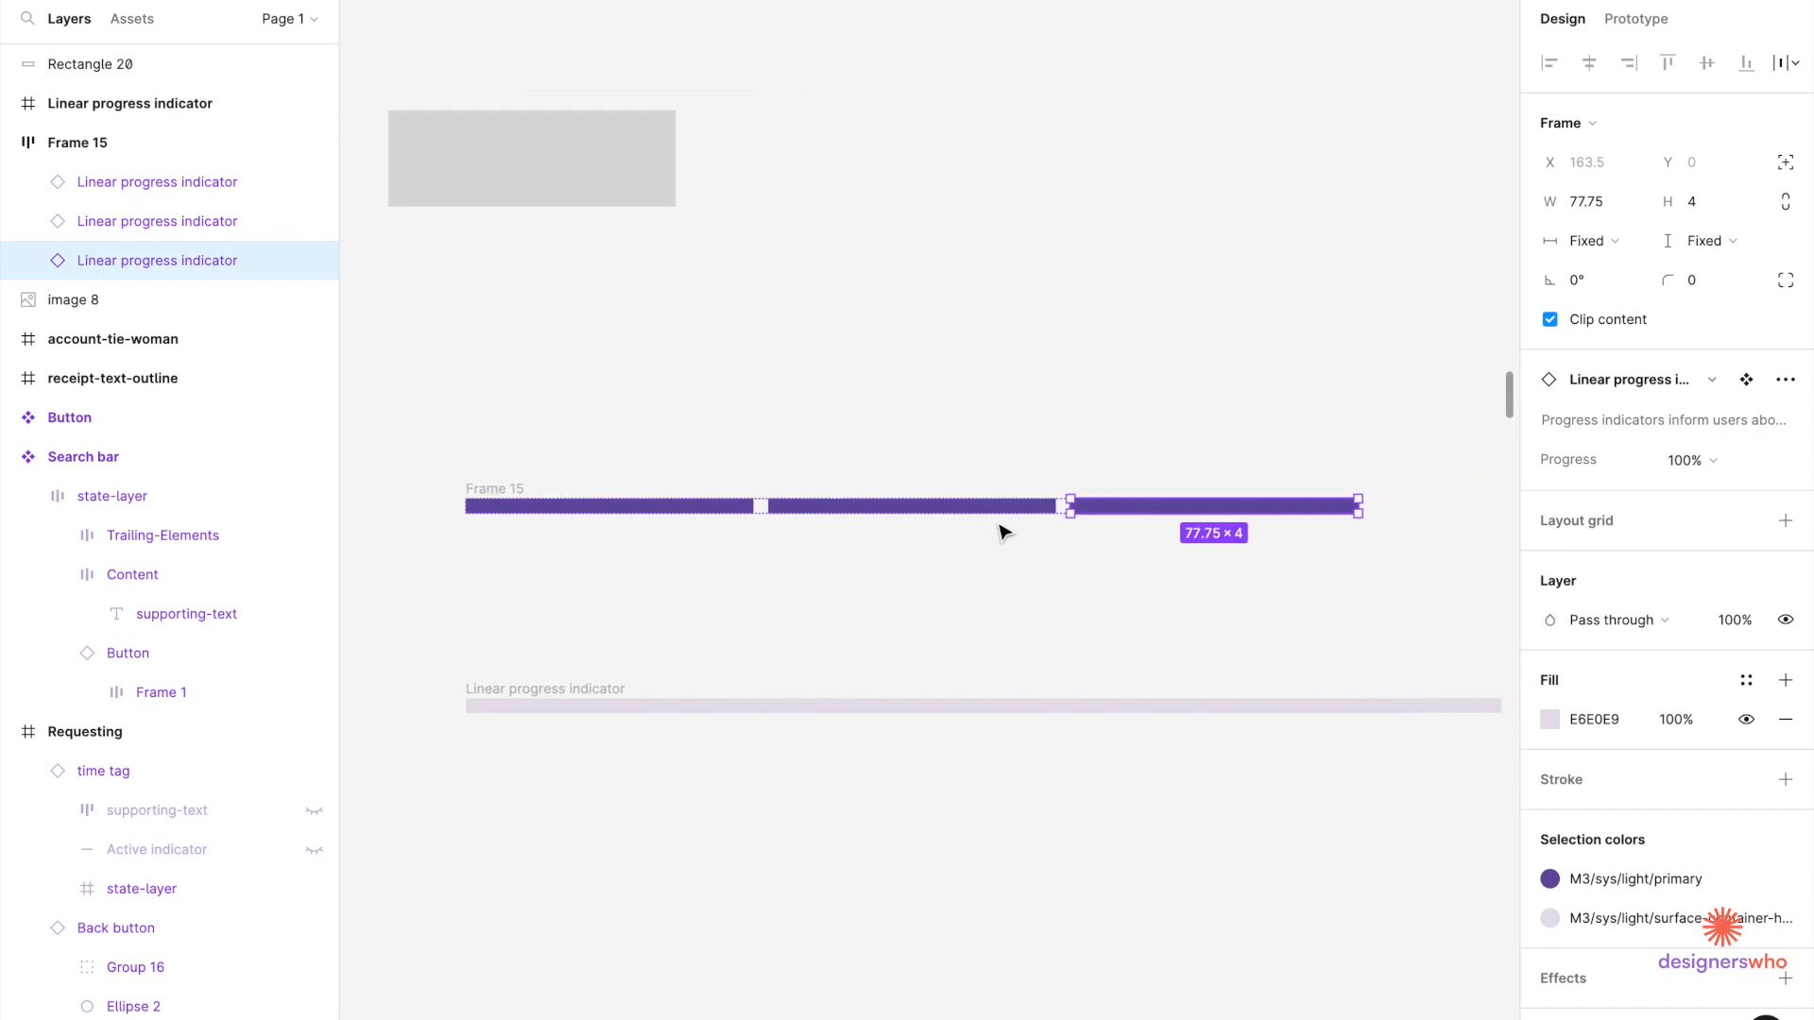
{"action": "scroll", "coordinate": [1004, 532], "scroll_direction": "right", "scroll_amount": 3}
{"action": "scroll", "coordinate": [667, 494], "scroll_direction": "down", "scroll_amount": 2}
{"action": "left_click", "coordinate": [392, 484]}
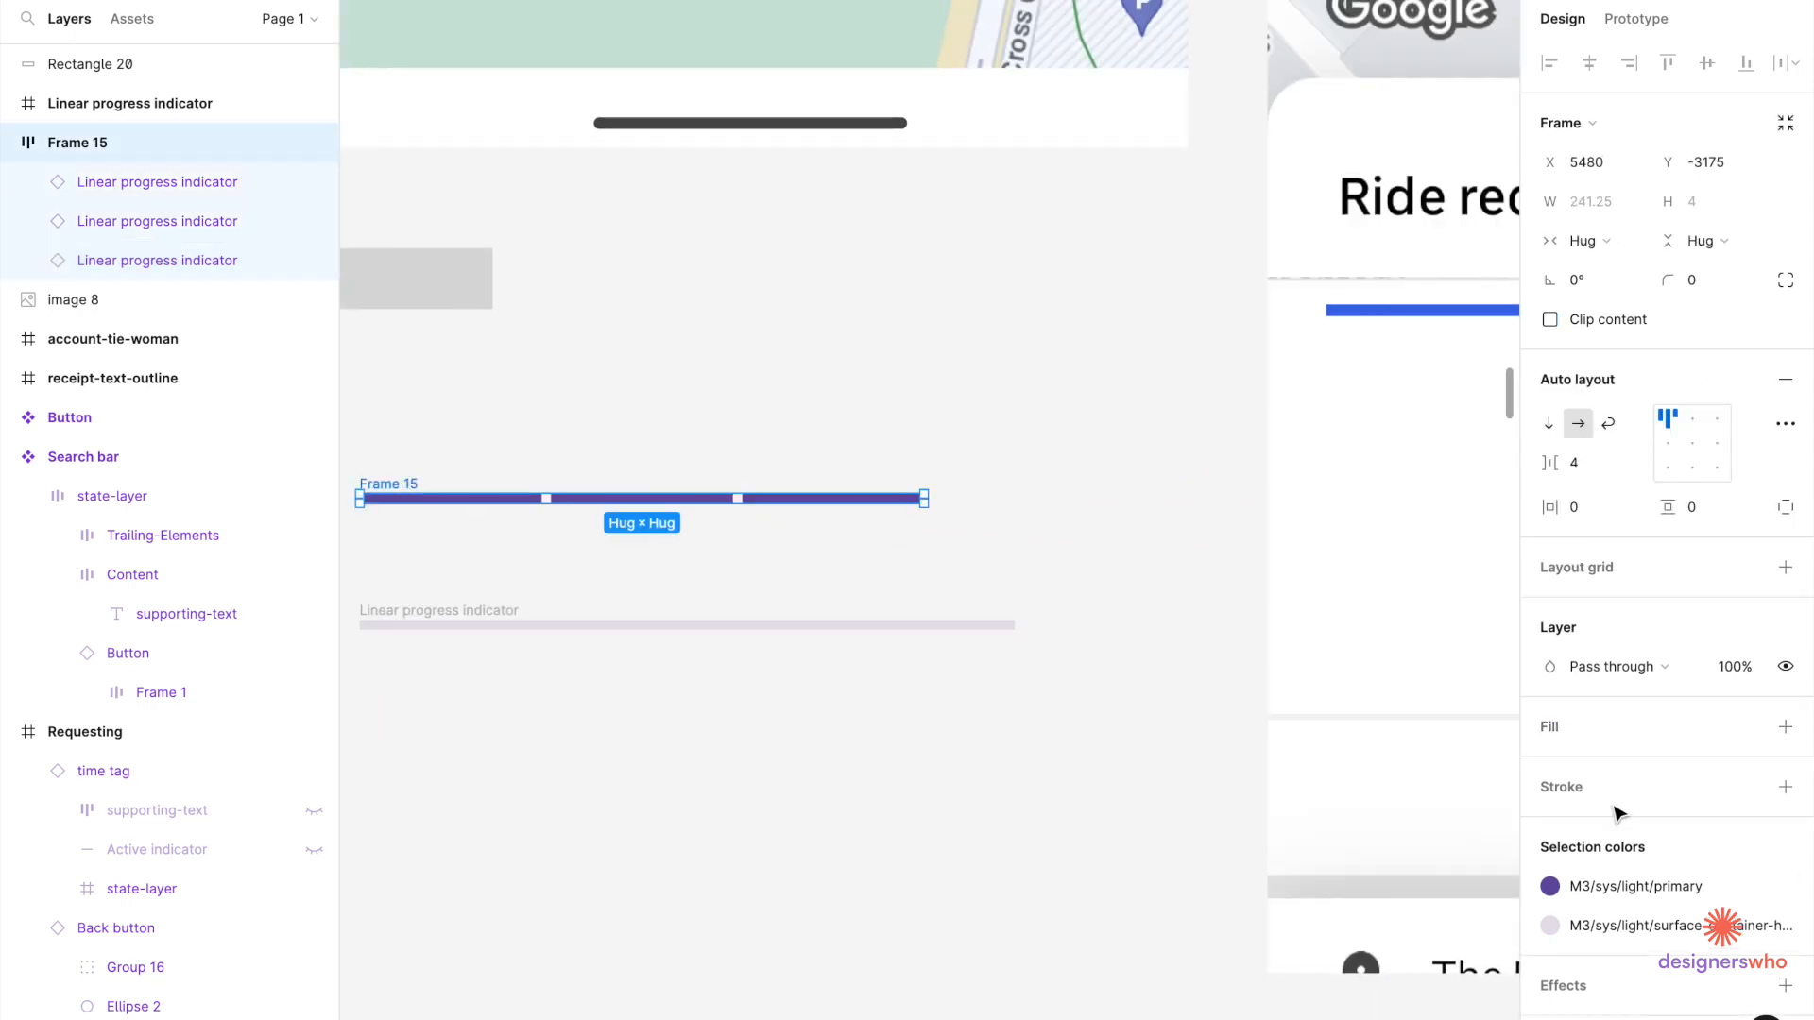
Detach the purple colour style and recolour the segments blue 3B6CE9.
{"action": "left_click", "coordinate": [1748, 888]}
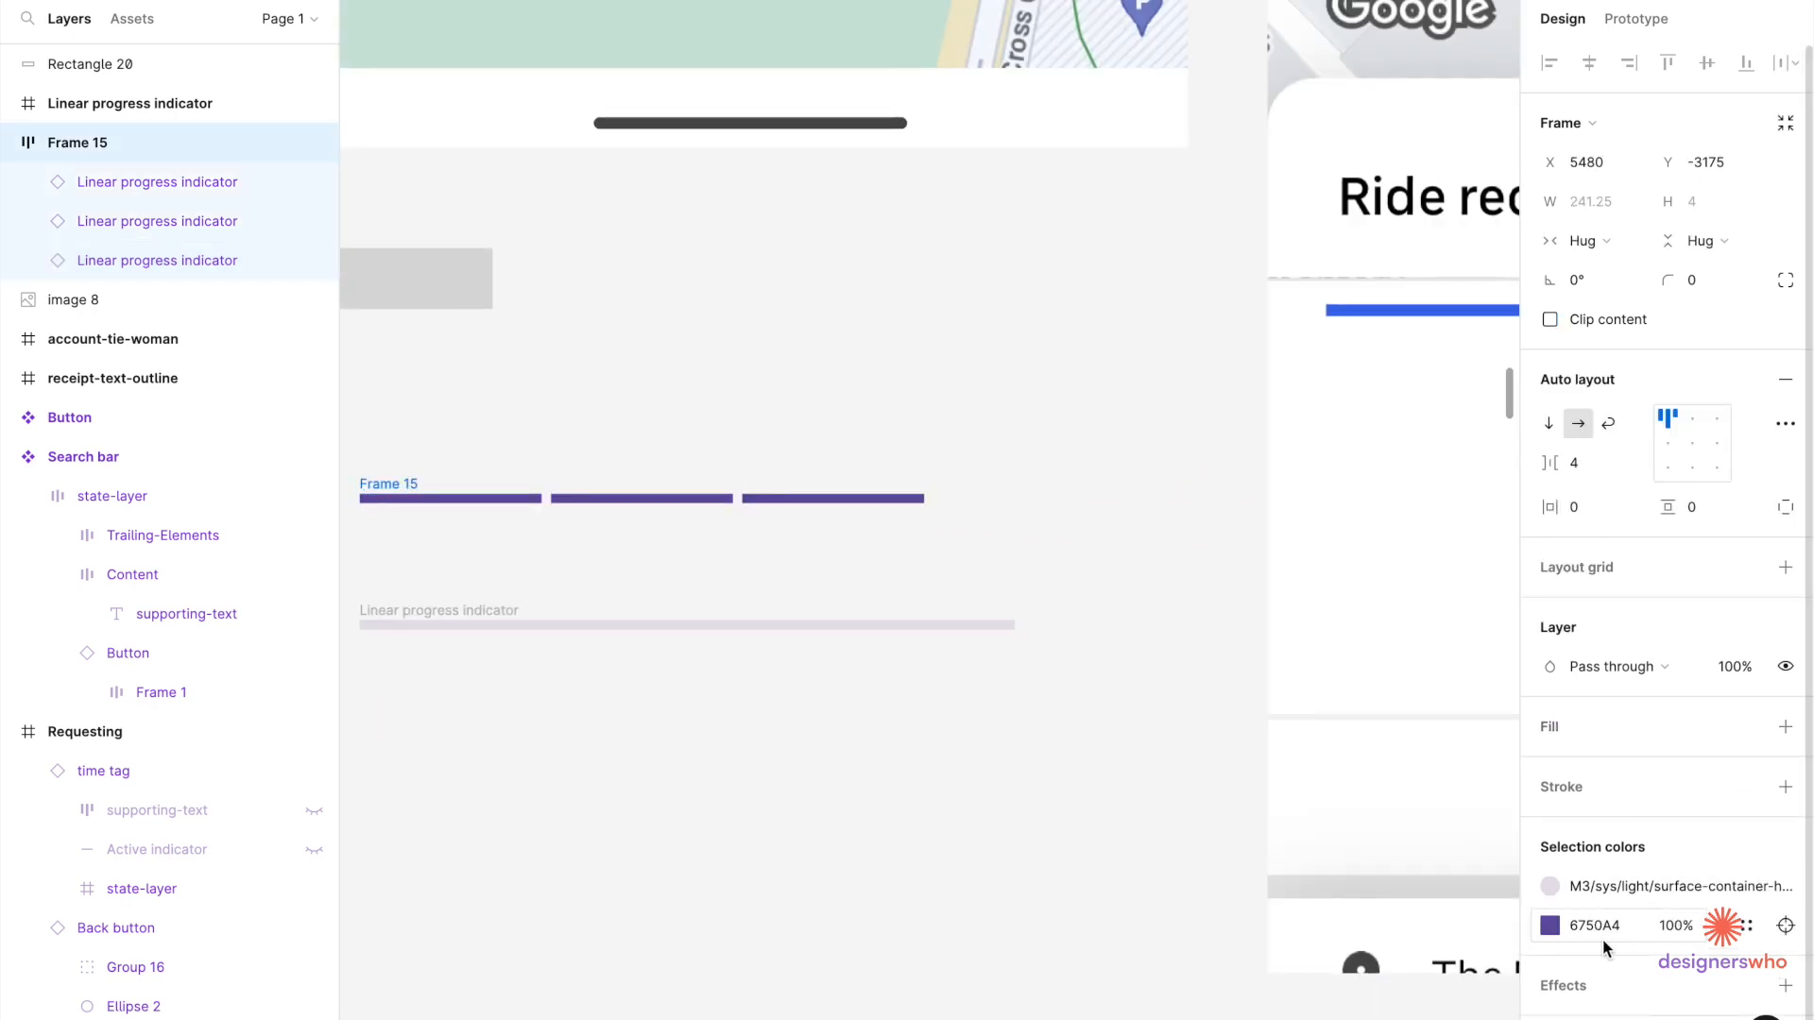
{"action": "left_click", "coordinate": [1550, 926]}
{"action": "left_click", "coordinate": [1402, 1007]}
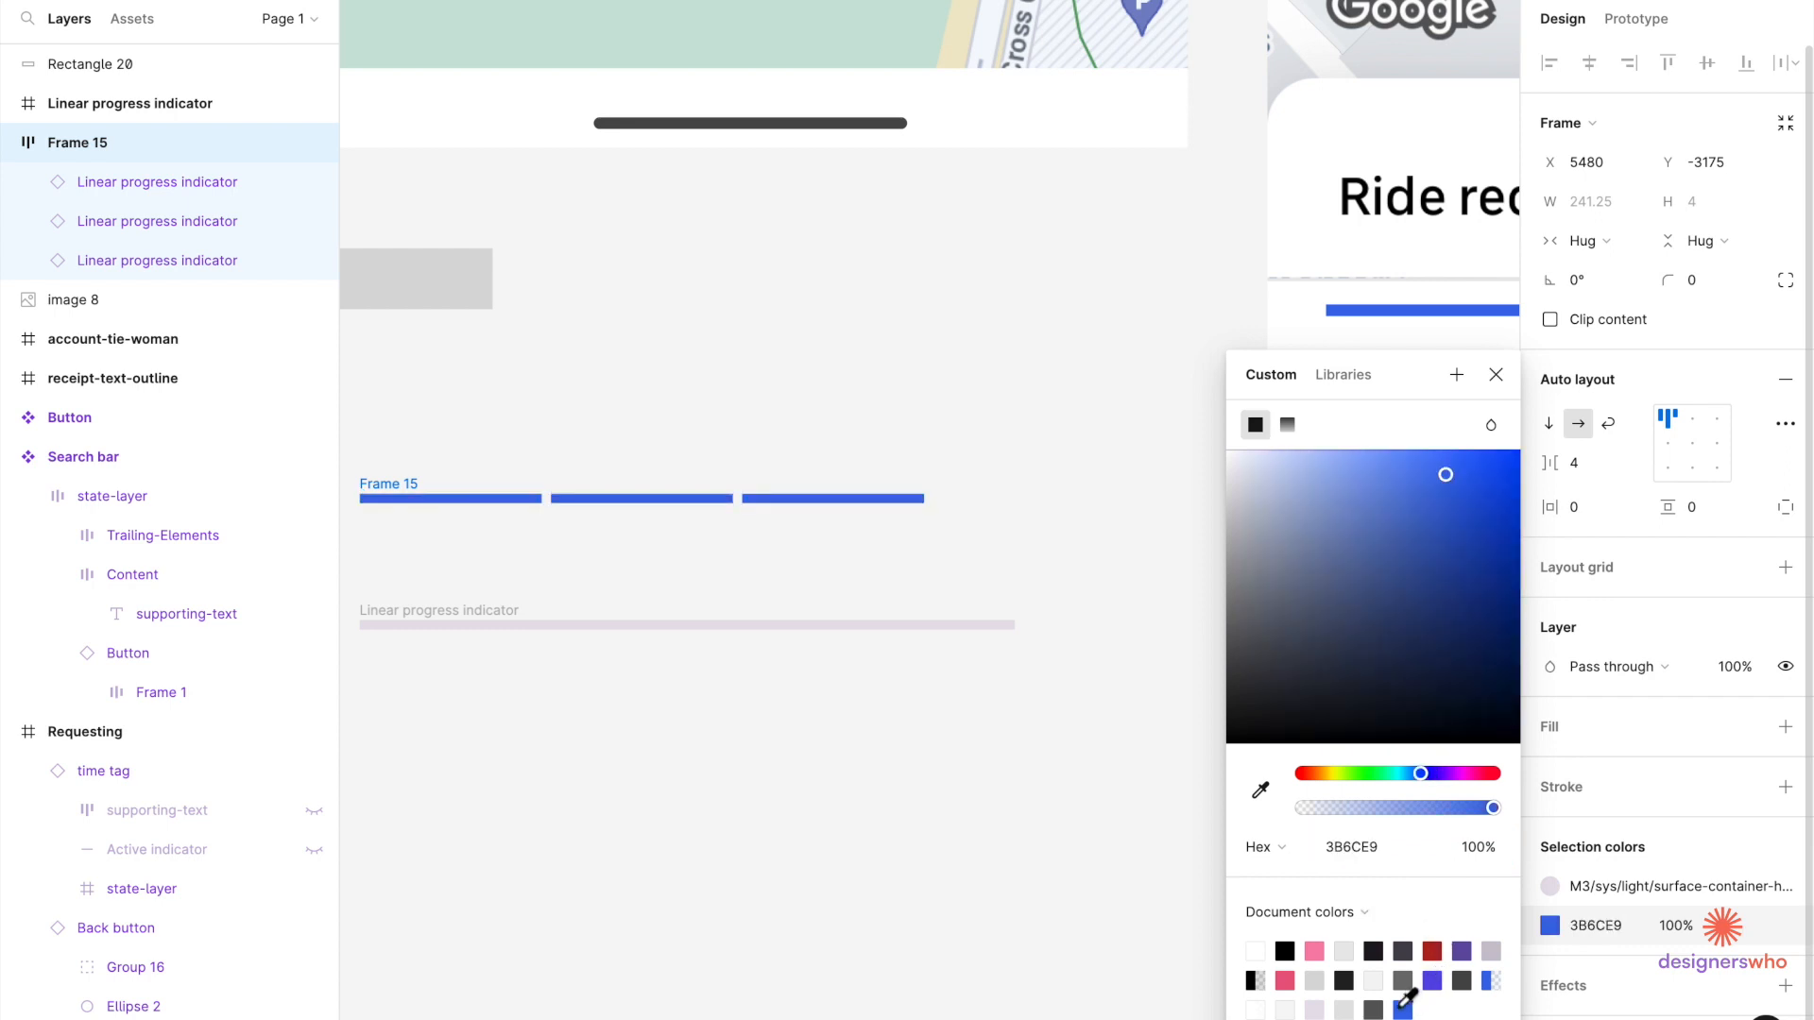
{"action": "left_click", "coordinate": [1260, 790]}
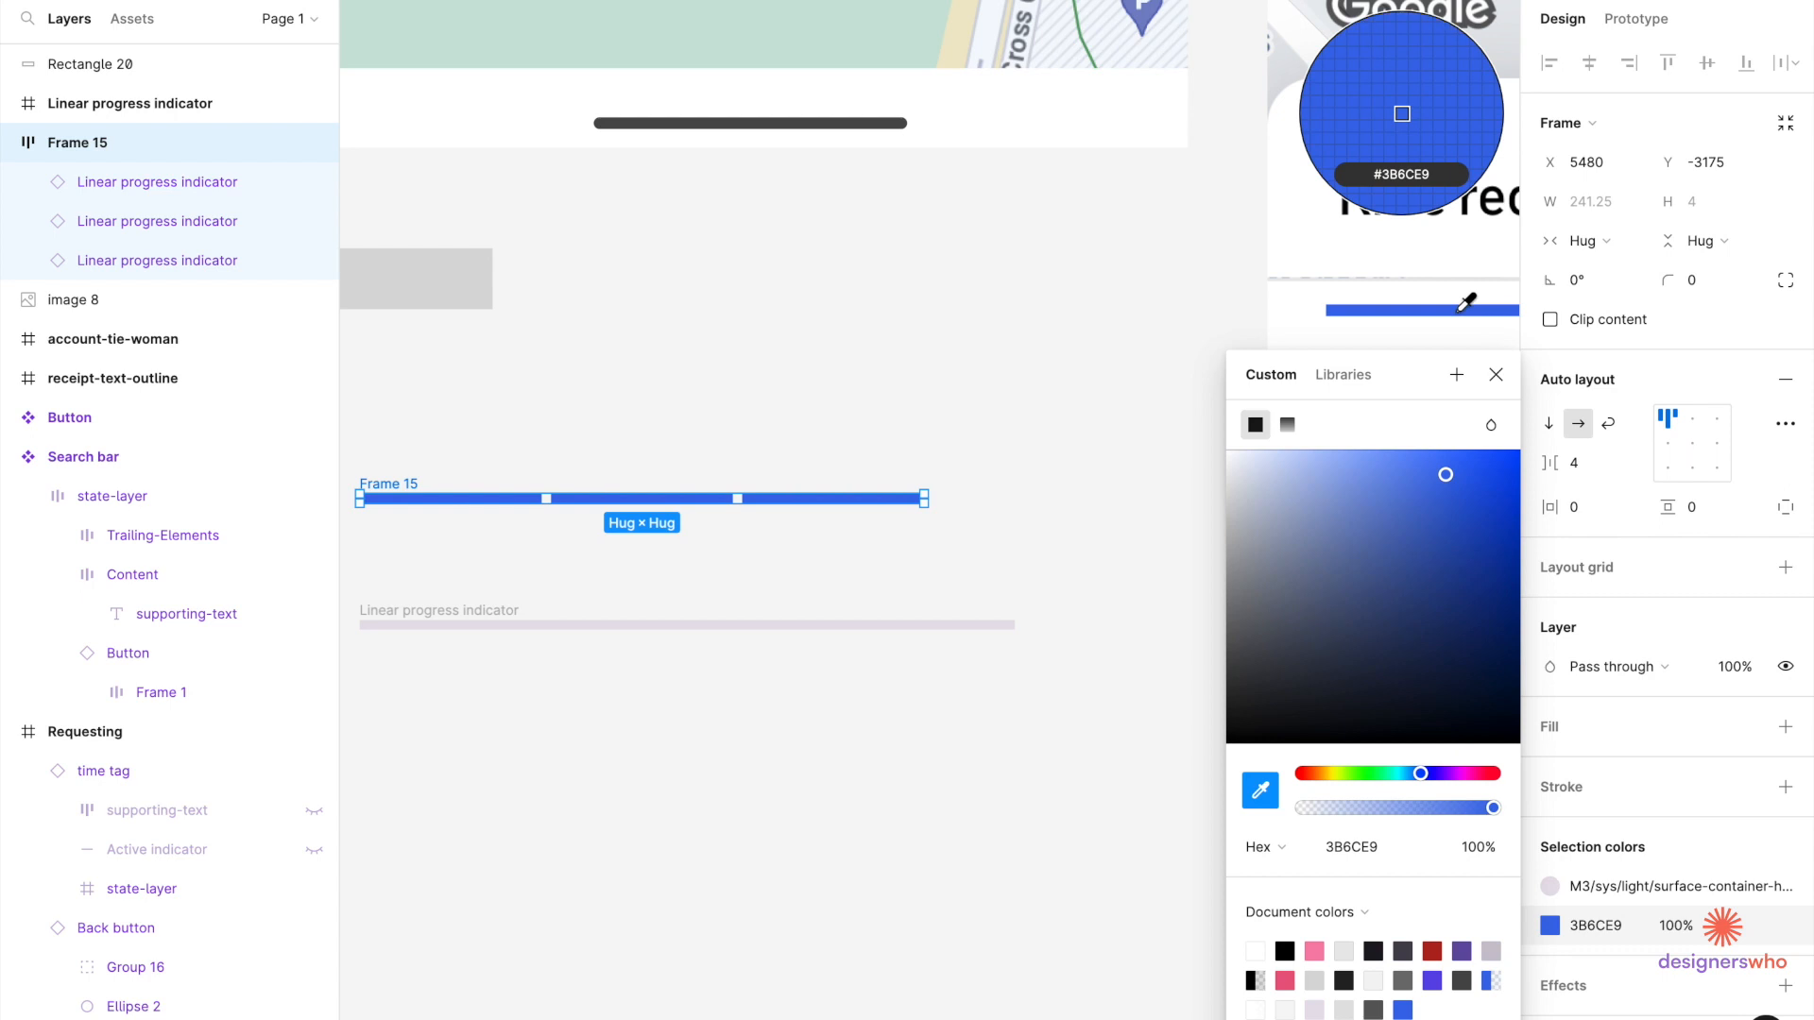
{"action": "key", "text": "Escape"}
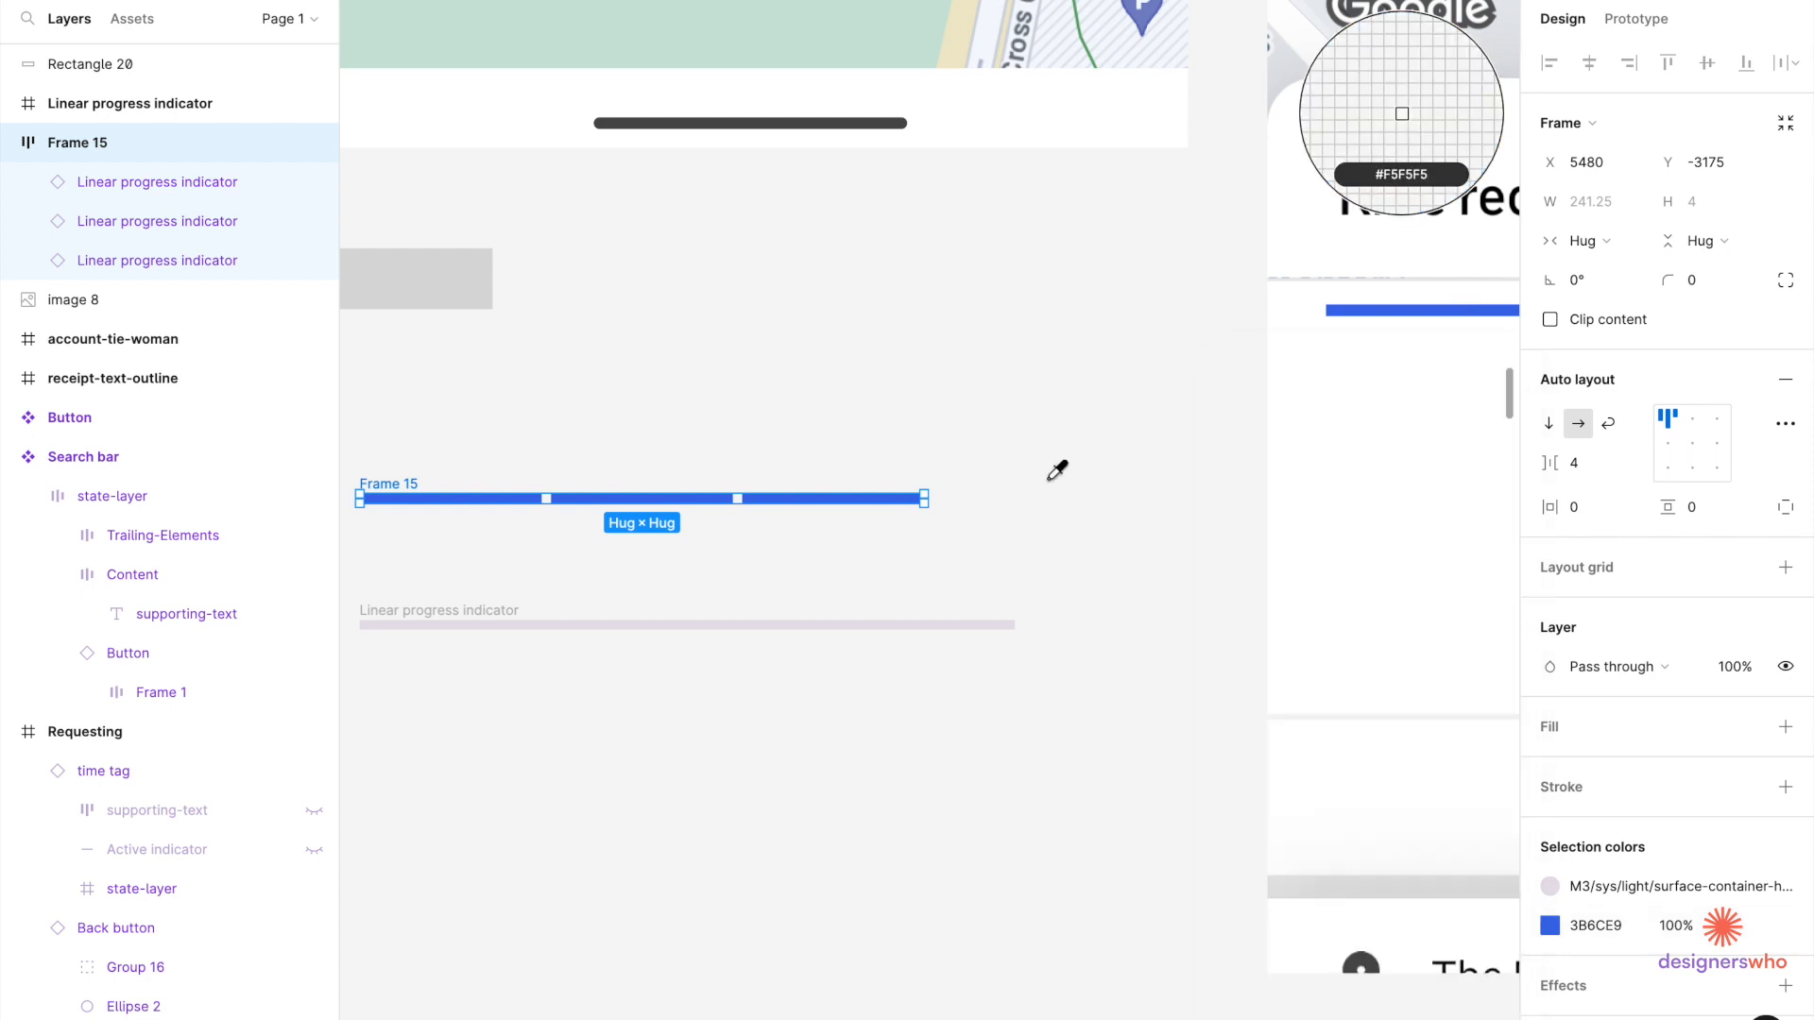
{"action": "key", "text": "Escape"}
Set the grey track to 77.75 px wide and move it into Frame 15 as a fourth segment.
{"action": "left_click", "coordinate": [785, 625]}
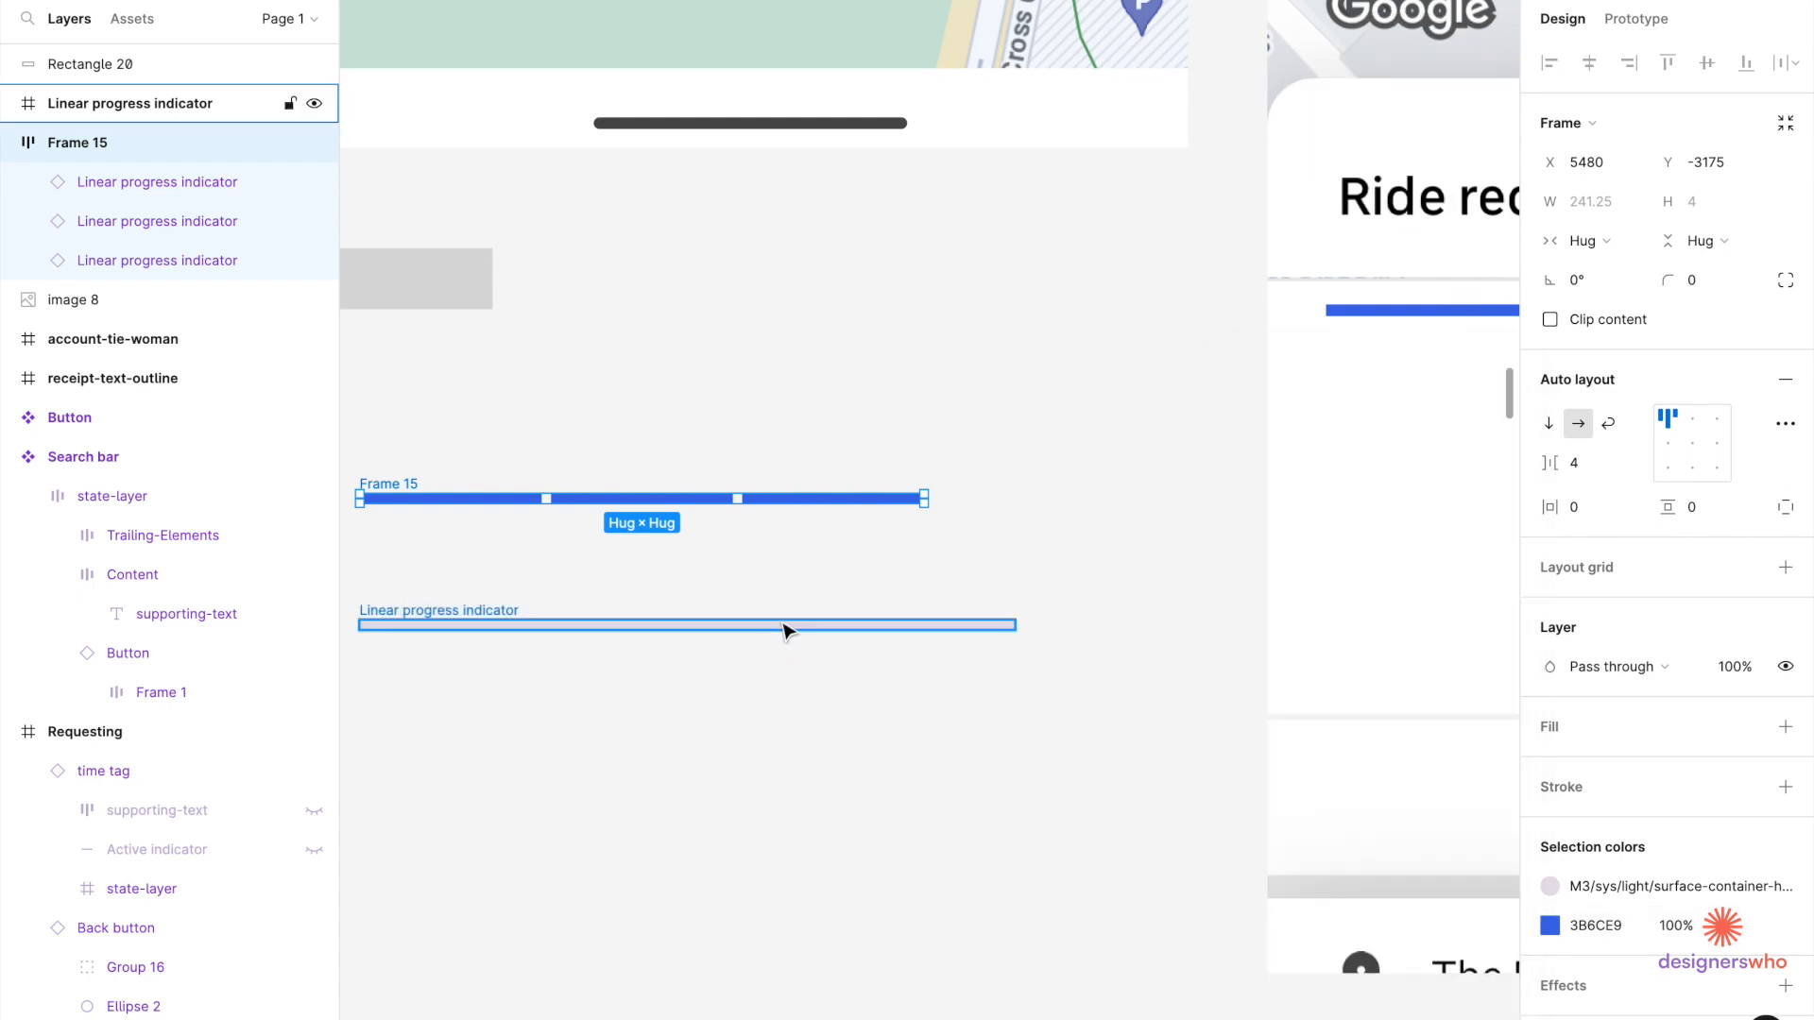
{"action": "left_click", "coordinate": [1603, 213]}
{"action": "type", "text": "7"}
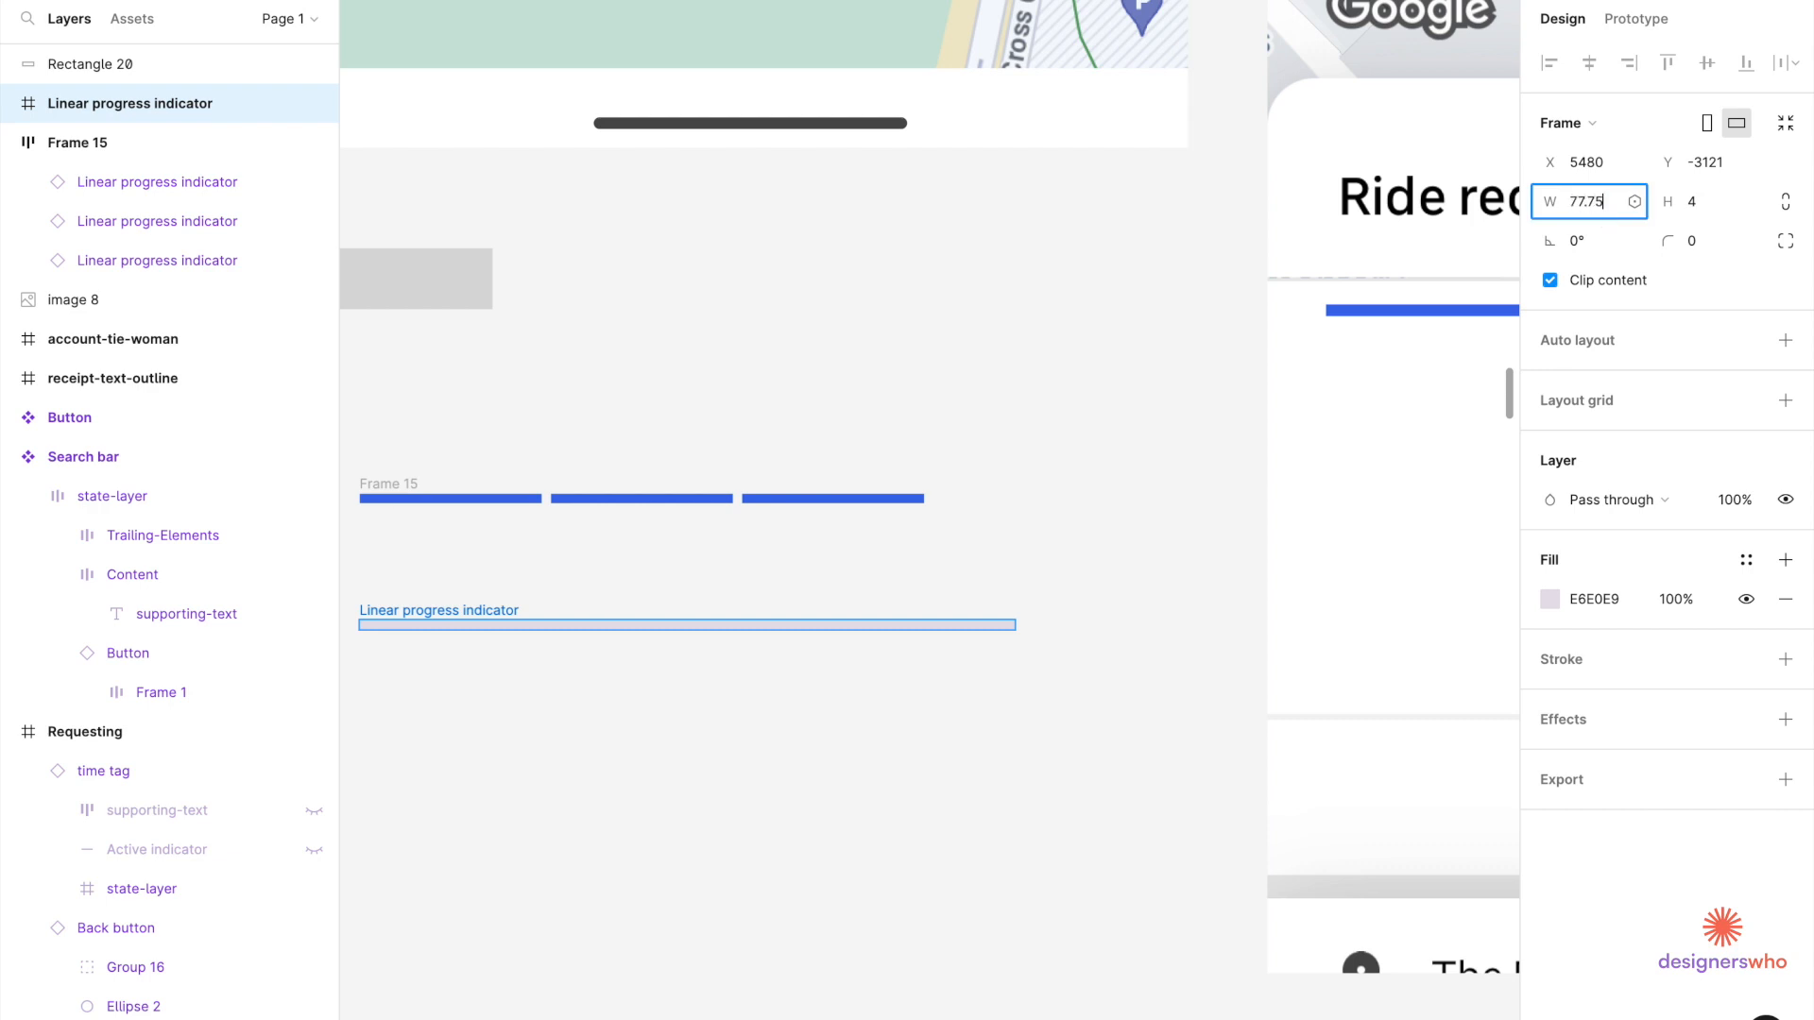
{"action": "type", "text": "7.75"}
{"action": "key", "text": "Return"}
{"action": "key", "text": "Delete"}
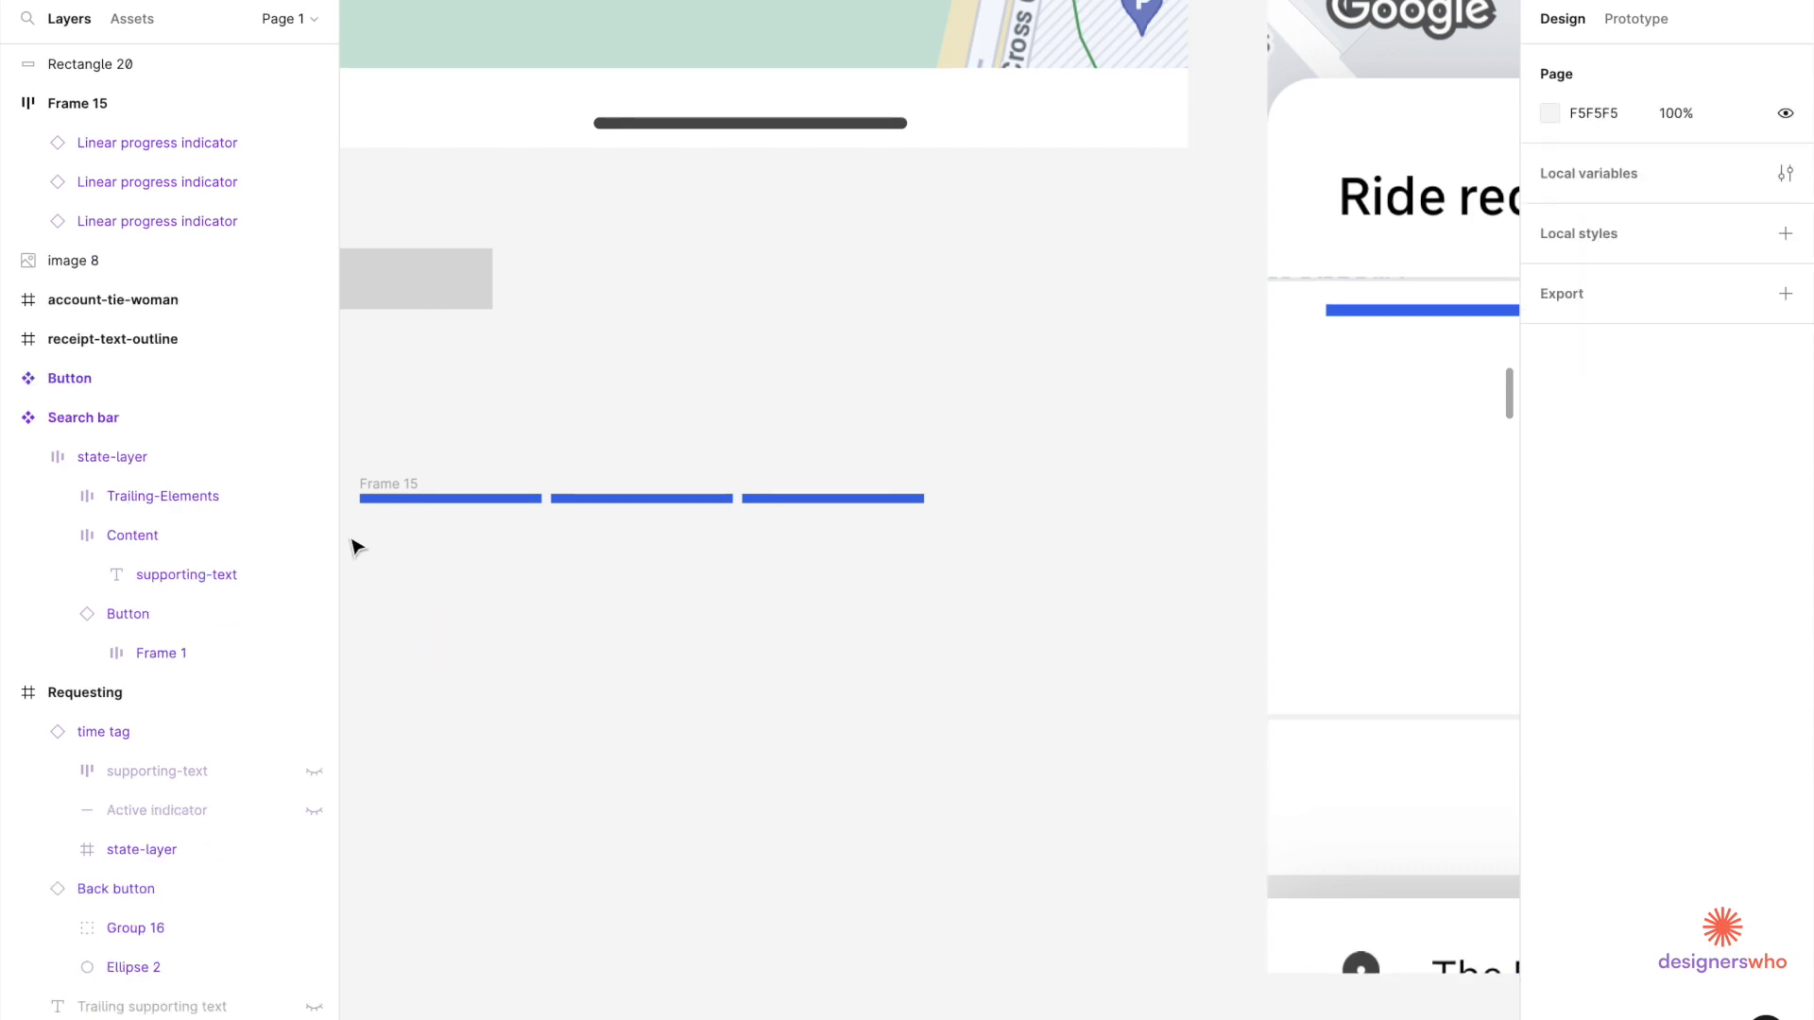
{"action": "left_click", "coordinate": [378, 487]}
{"action": "key", "text": "ctrl+v"}
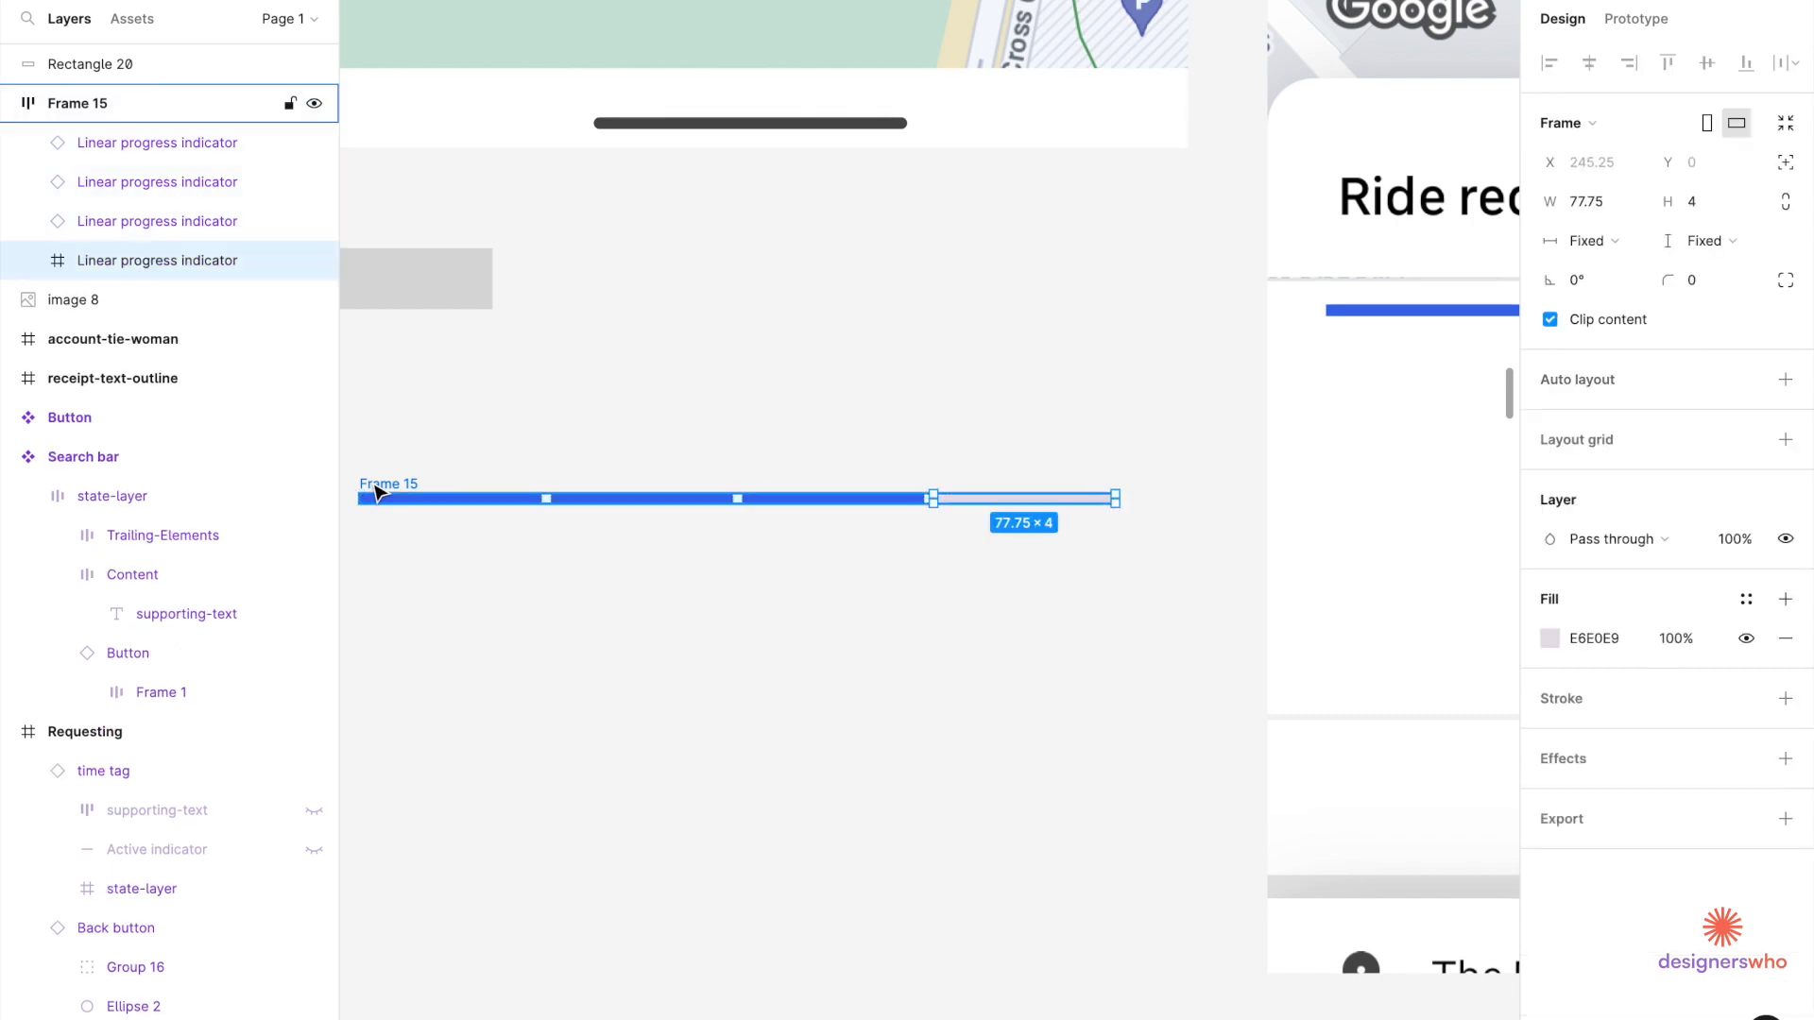
Place the segment row in the Requesting screen under the header and nudge it down.
{"action": "left_click", "coordinate": [465, 650]}
{"action": "scroll", "coordinate": [466, 650], "scroll_direction": "down", "scroll_amount": 5}
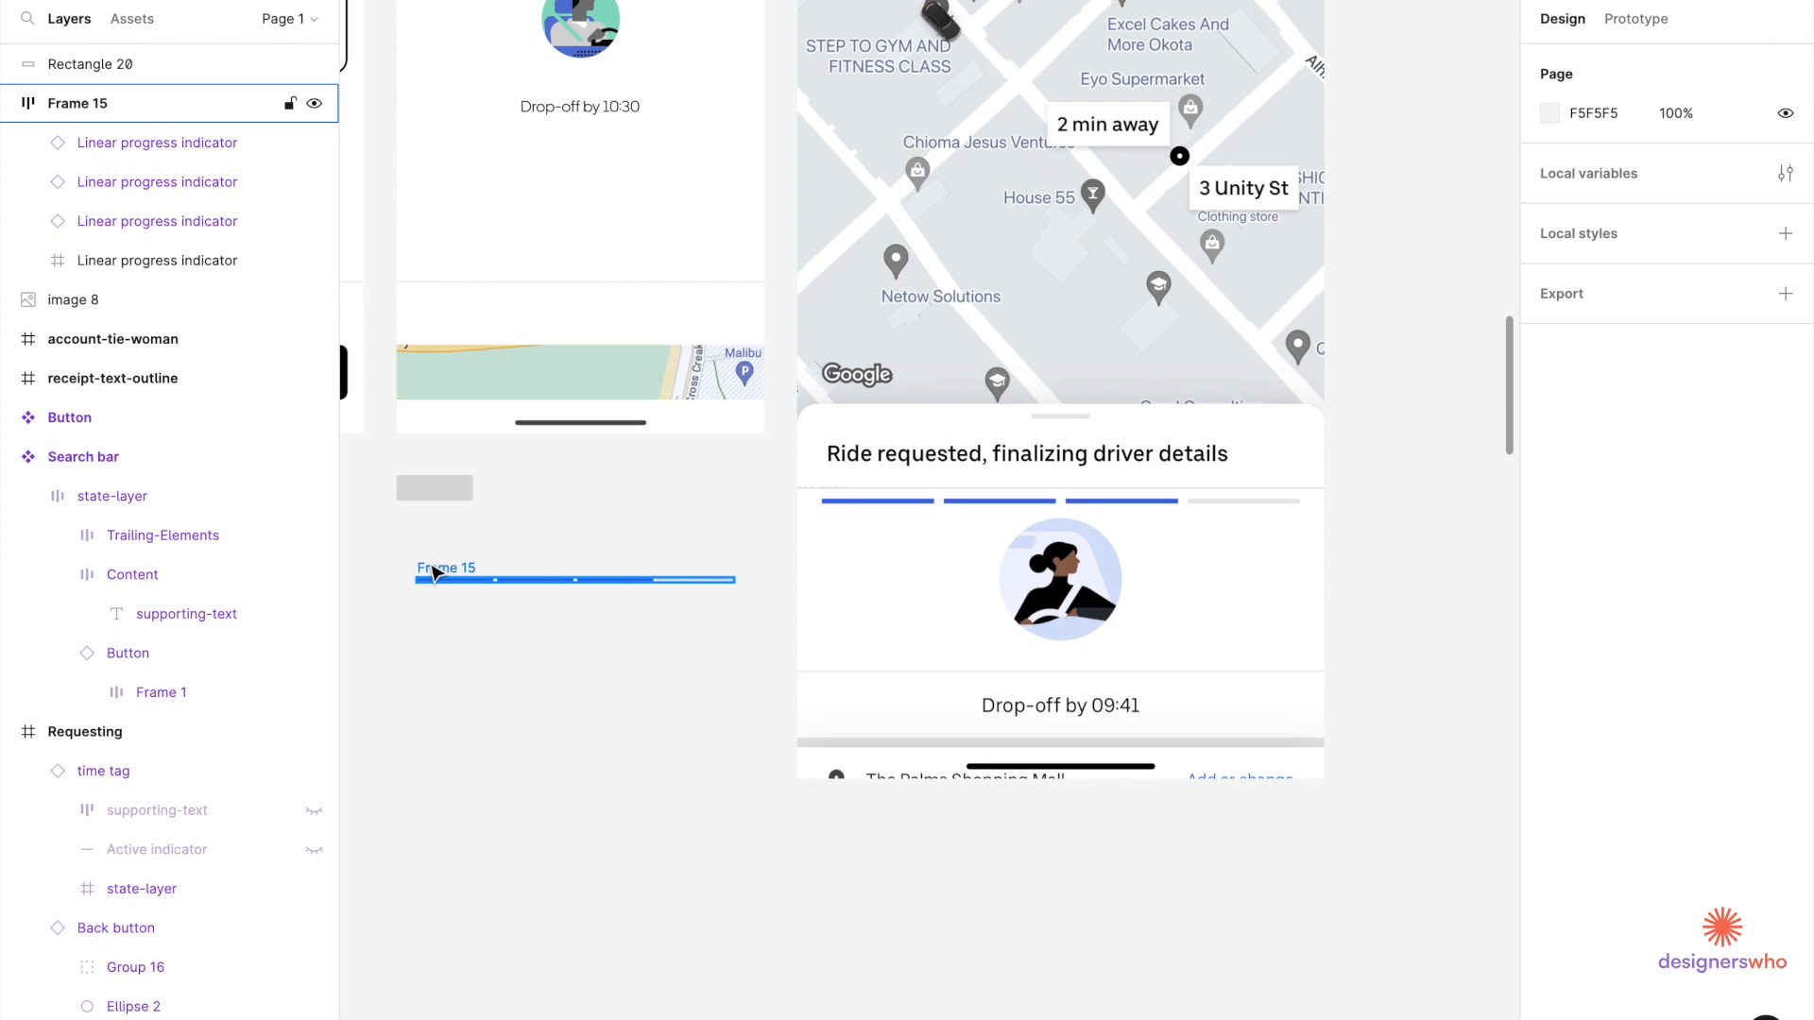
{"action": "scroll", "coordinate": [433, 572], "scroll_direction": "down", "scroll_amount": 3}
{"action": "left_click_drag", "start_coordinate": [472, 666], "coordinate": [477, 246]}
{"action": "scroll", "coordinate": [473, 239], "scroll_direction": "up", "scroll_amount": 3}
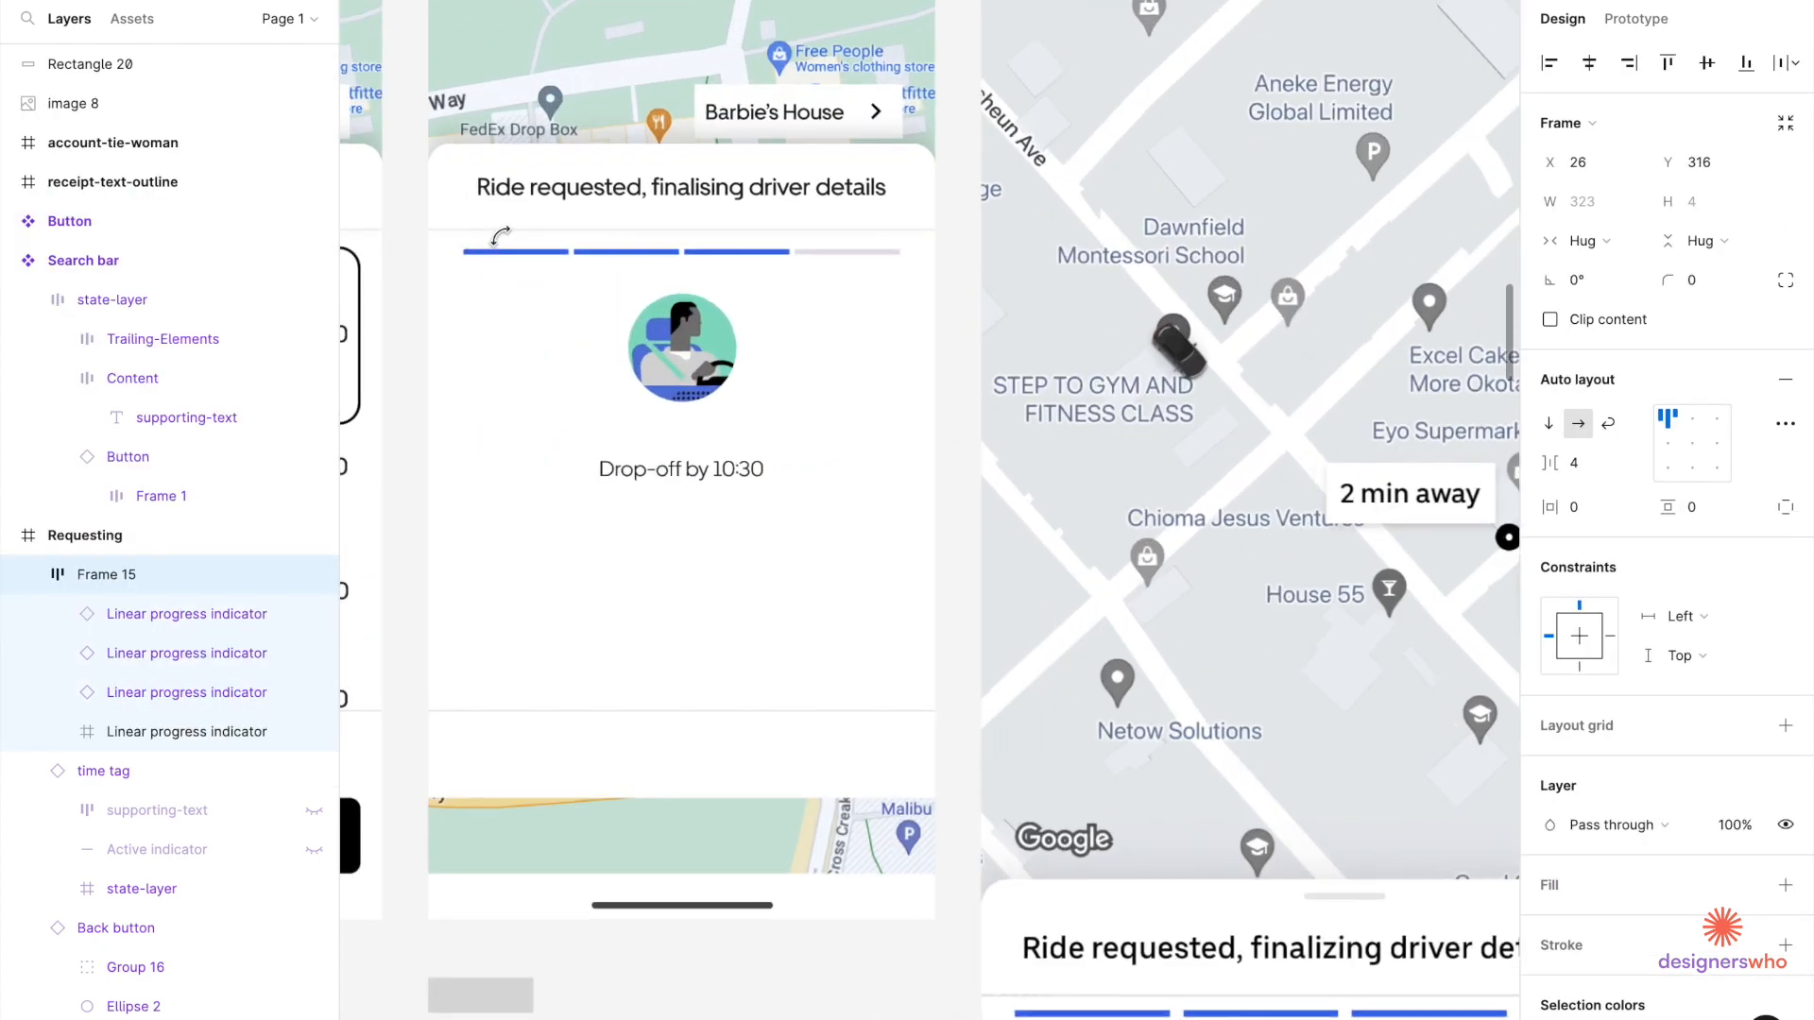
{"action": "left_click", "coordinate": [646, 231]}
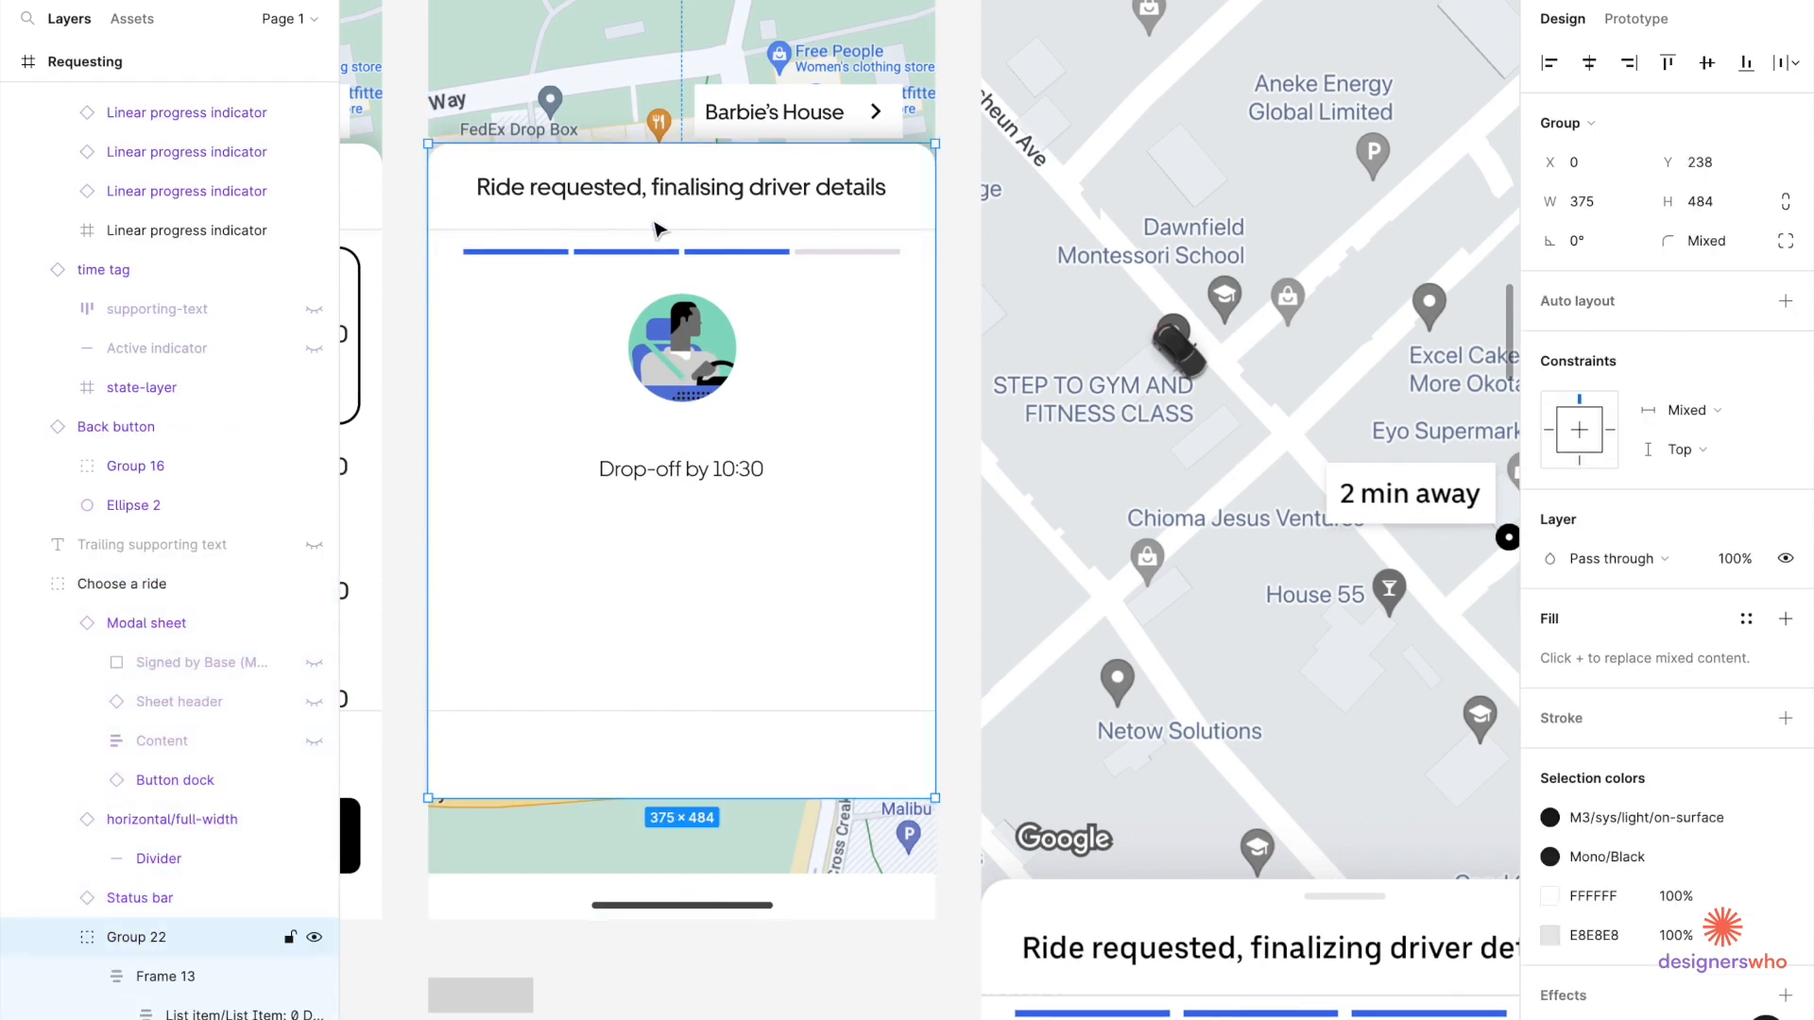
{"action": "left_click", "coordinate": [658, 230]}
{"action": "scroll", "coordinate": [661, 267], "scroll_direction": "up", "scroll_amount": 3}
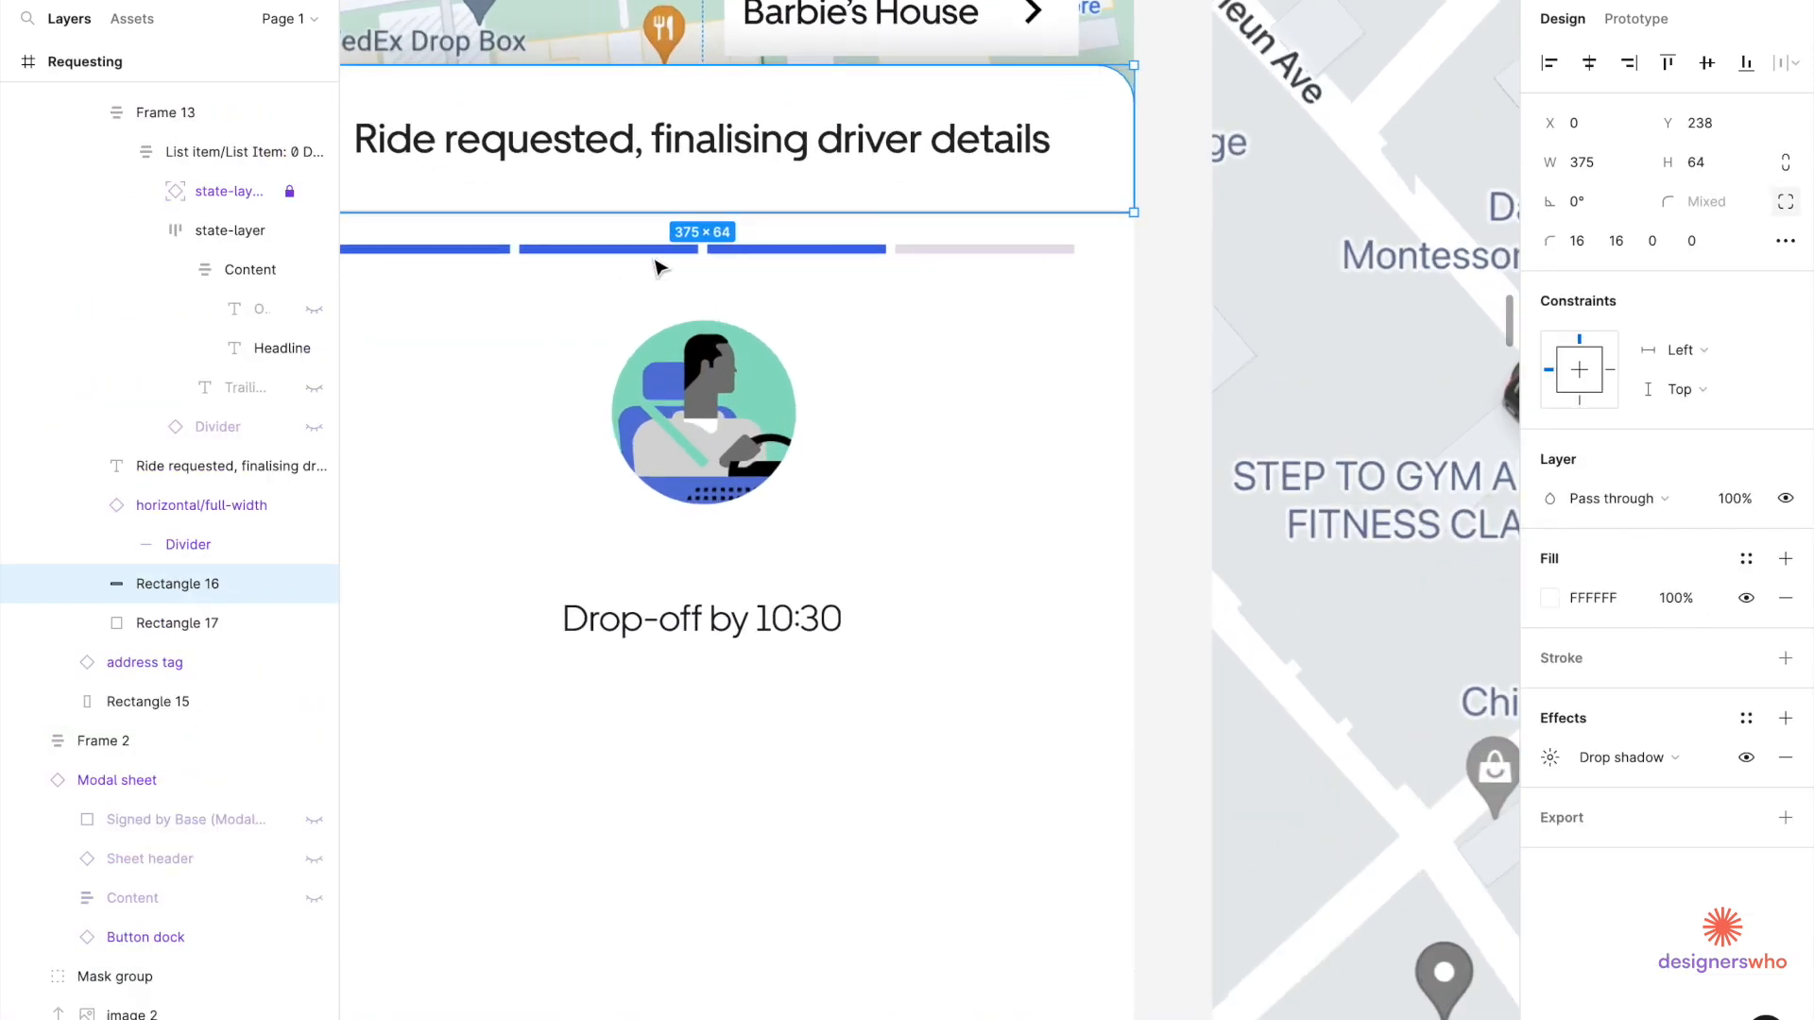
{"action": "left_click", "coordinate": [658, 267]}
{"action": "key", "text": "Down"}
{"action": "key", "text": "Down"}
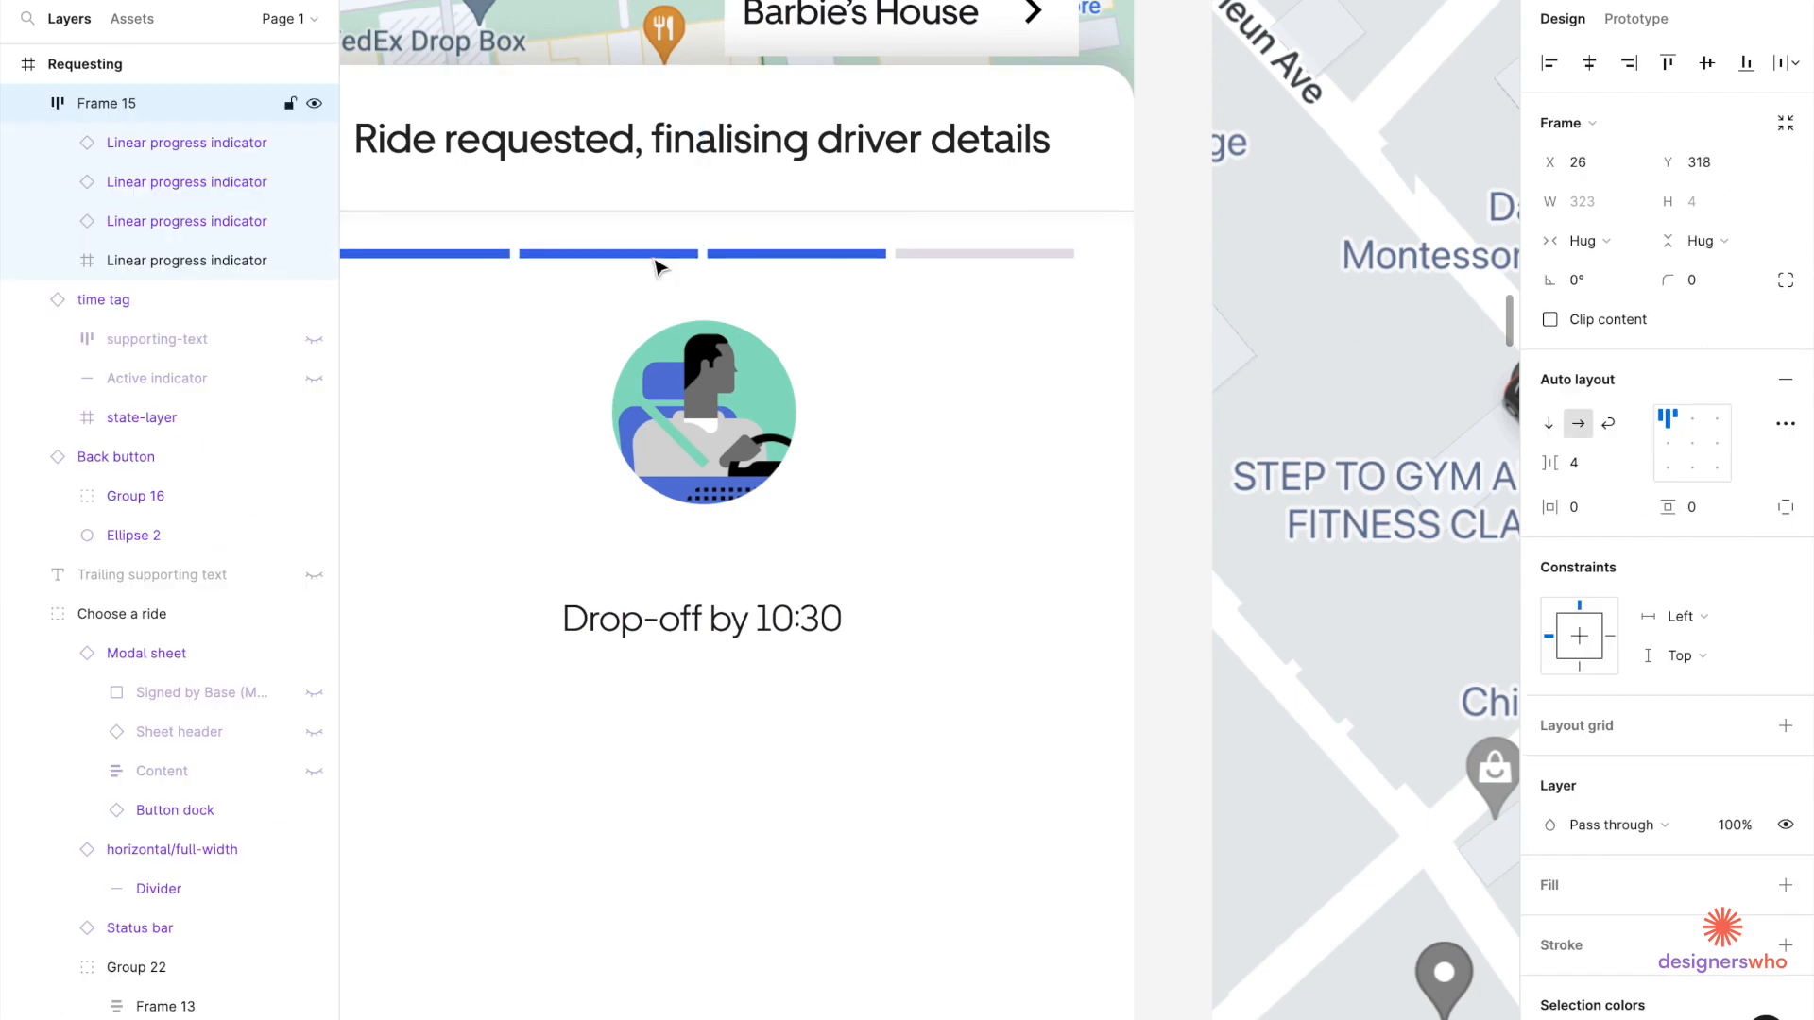
Nudge the driver avatar up until it sits 18 px below the progress bar.
{"action": "left_click", "coordinate": [713, 406]}
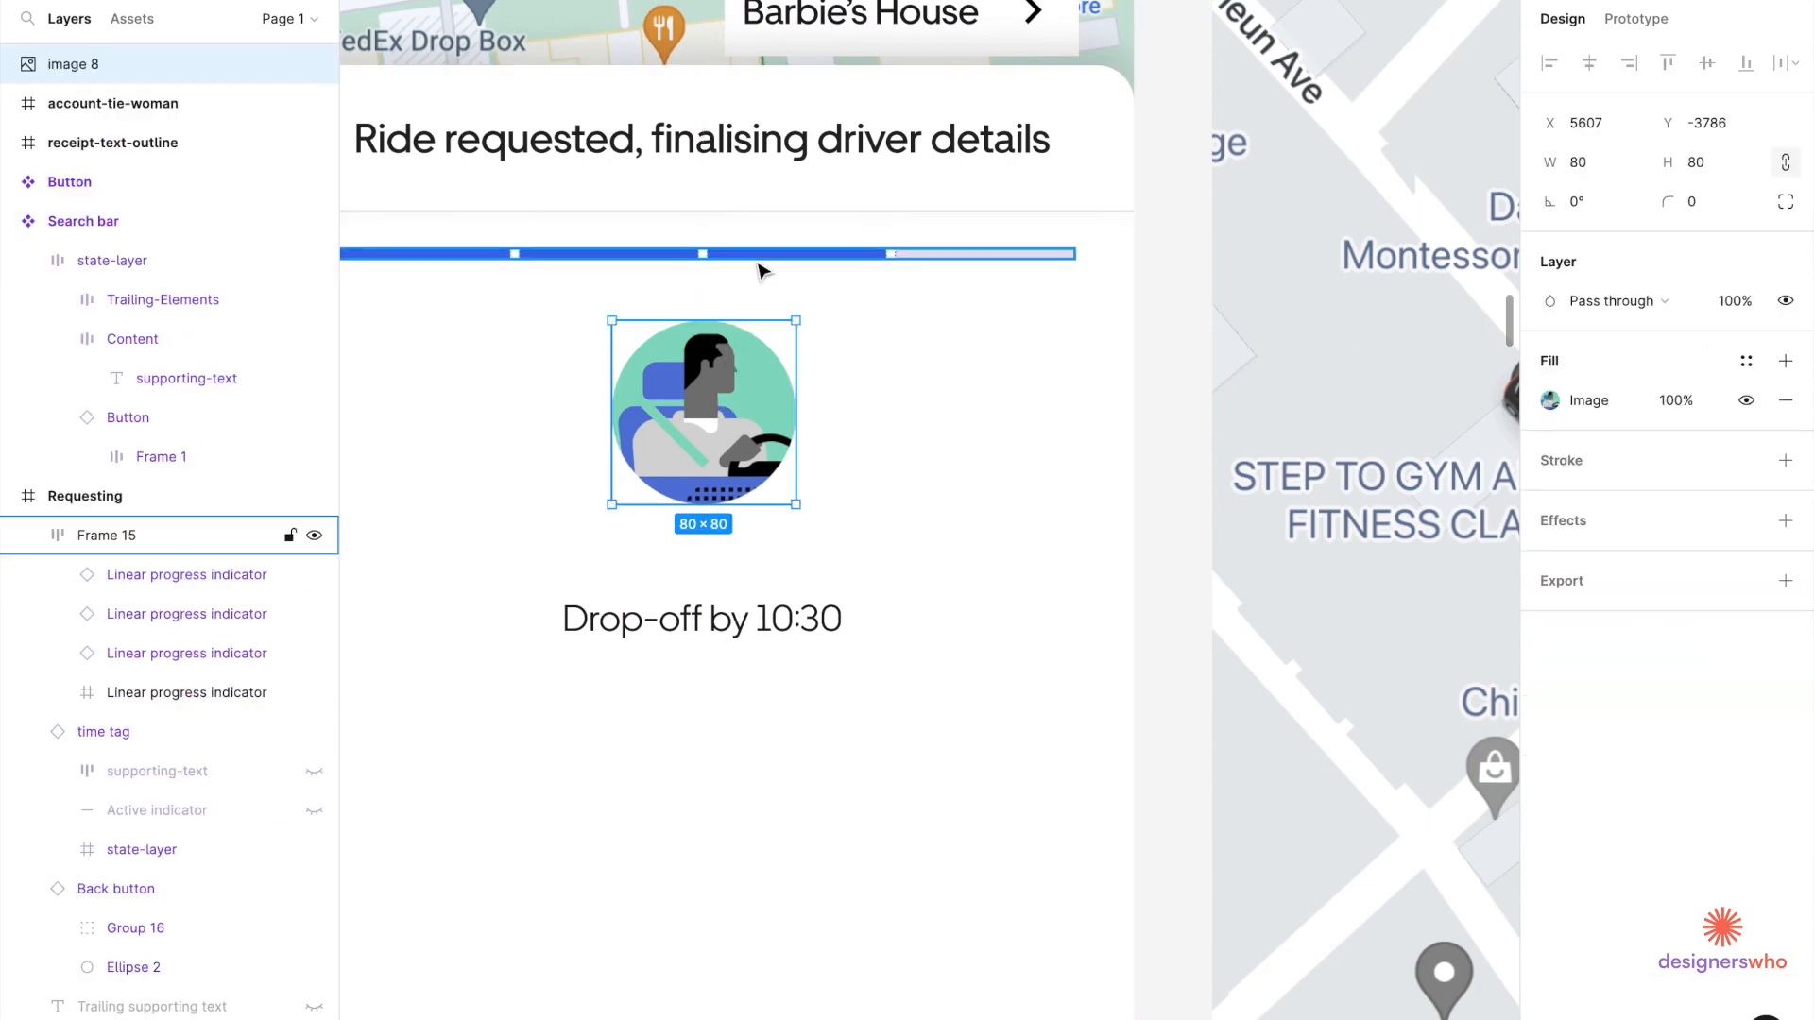
{"action": "scroll", "coordinate": [760, 274], "scroll_direction": "down", "scroll_amount": 5}
{"action": "scroll", "coordinate": [746, 284], "scroll_direction": "up", "scroll_amount": 4}
{"action": "key", "text": "alt"}
{"action": "key", "text": "Up"}
{"action": "key", "text": "Up"}
{"action": "key", "text": "Up"}
{"action": "key", "text": "Up"}
{"action": "key", "text": "Up"}
{"action": "key", "text": "Up"}
{"action": "key", "text": "Up"}
{"action": "key", "text": "Up"}
{"action": "key", "text": "Up"}
{"action": "key", "text": "alt"}
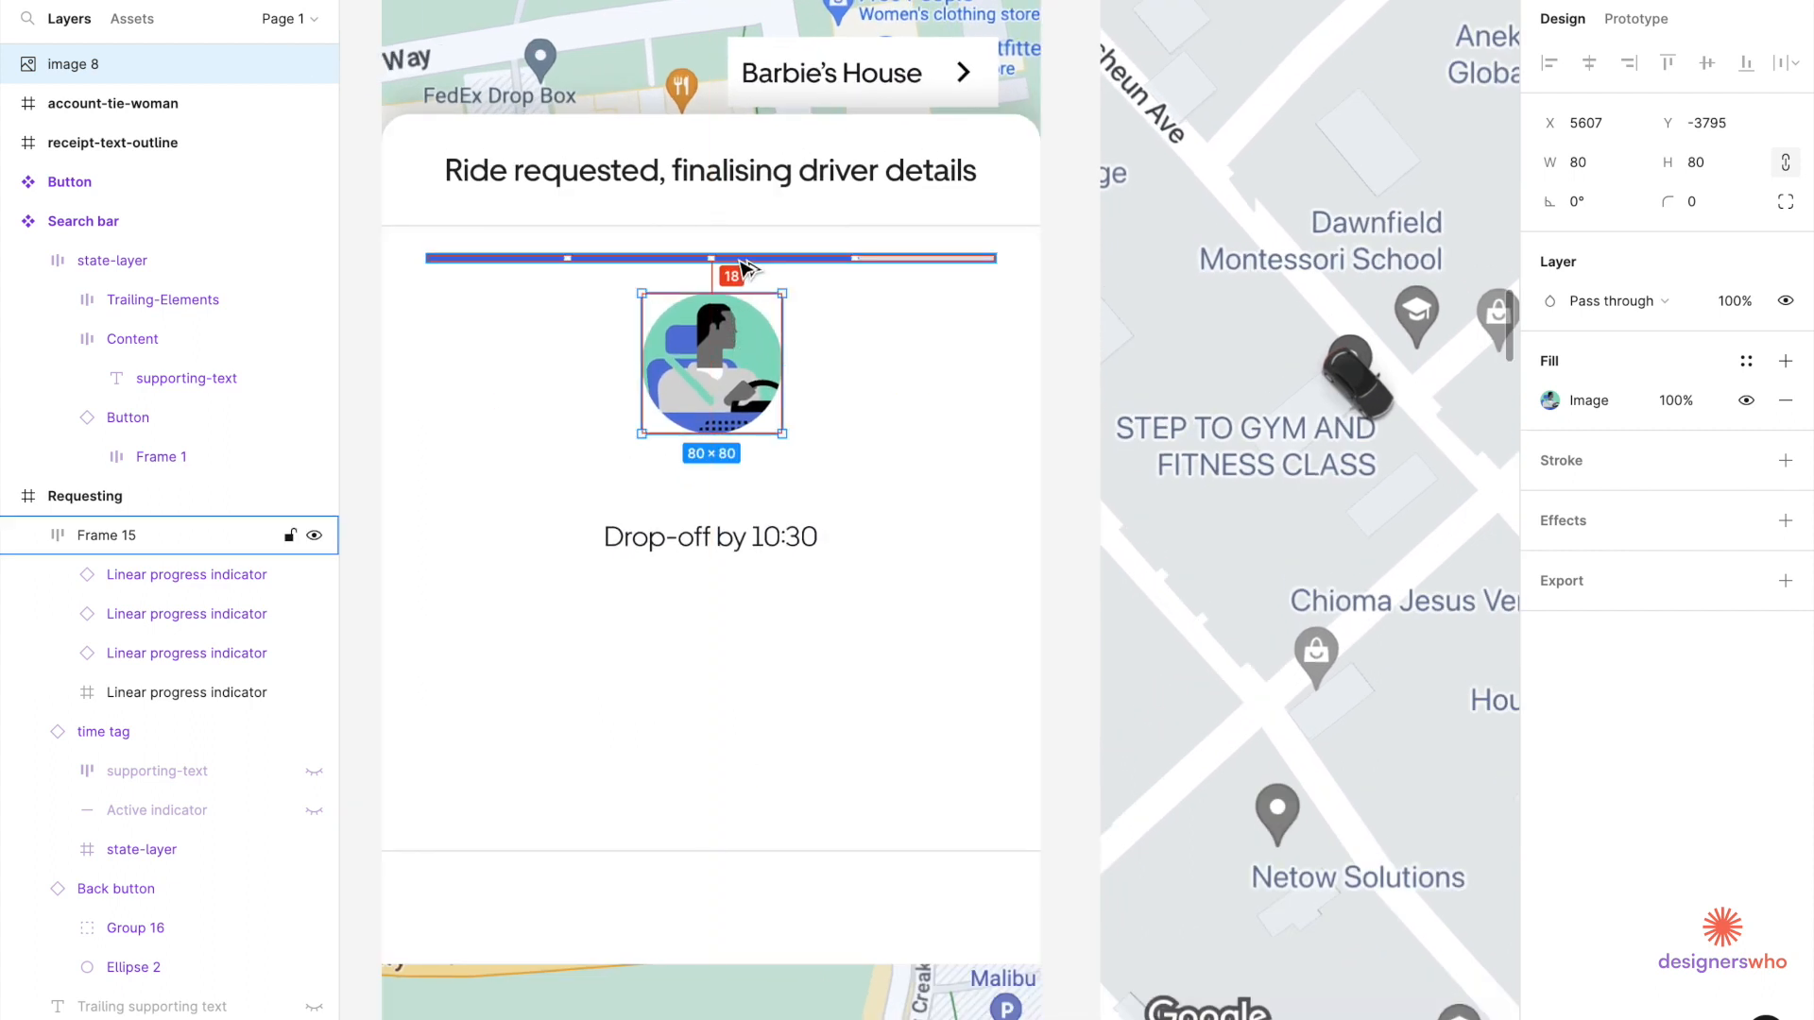
{"action": "key", "text": "Up"}
{"action": "key", "text": "Up"}
{"action": "scroll", "coordinate": [741, 265], "scroll_direction": "down", "scroll_amount": 3}
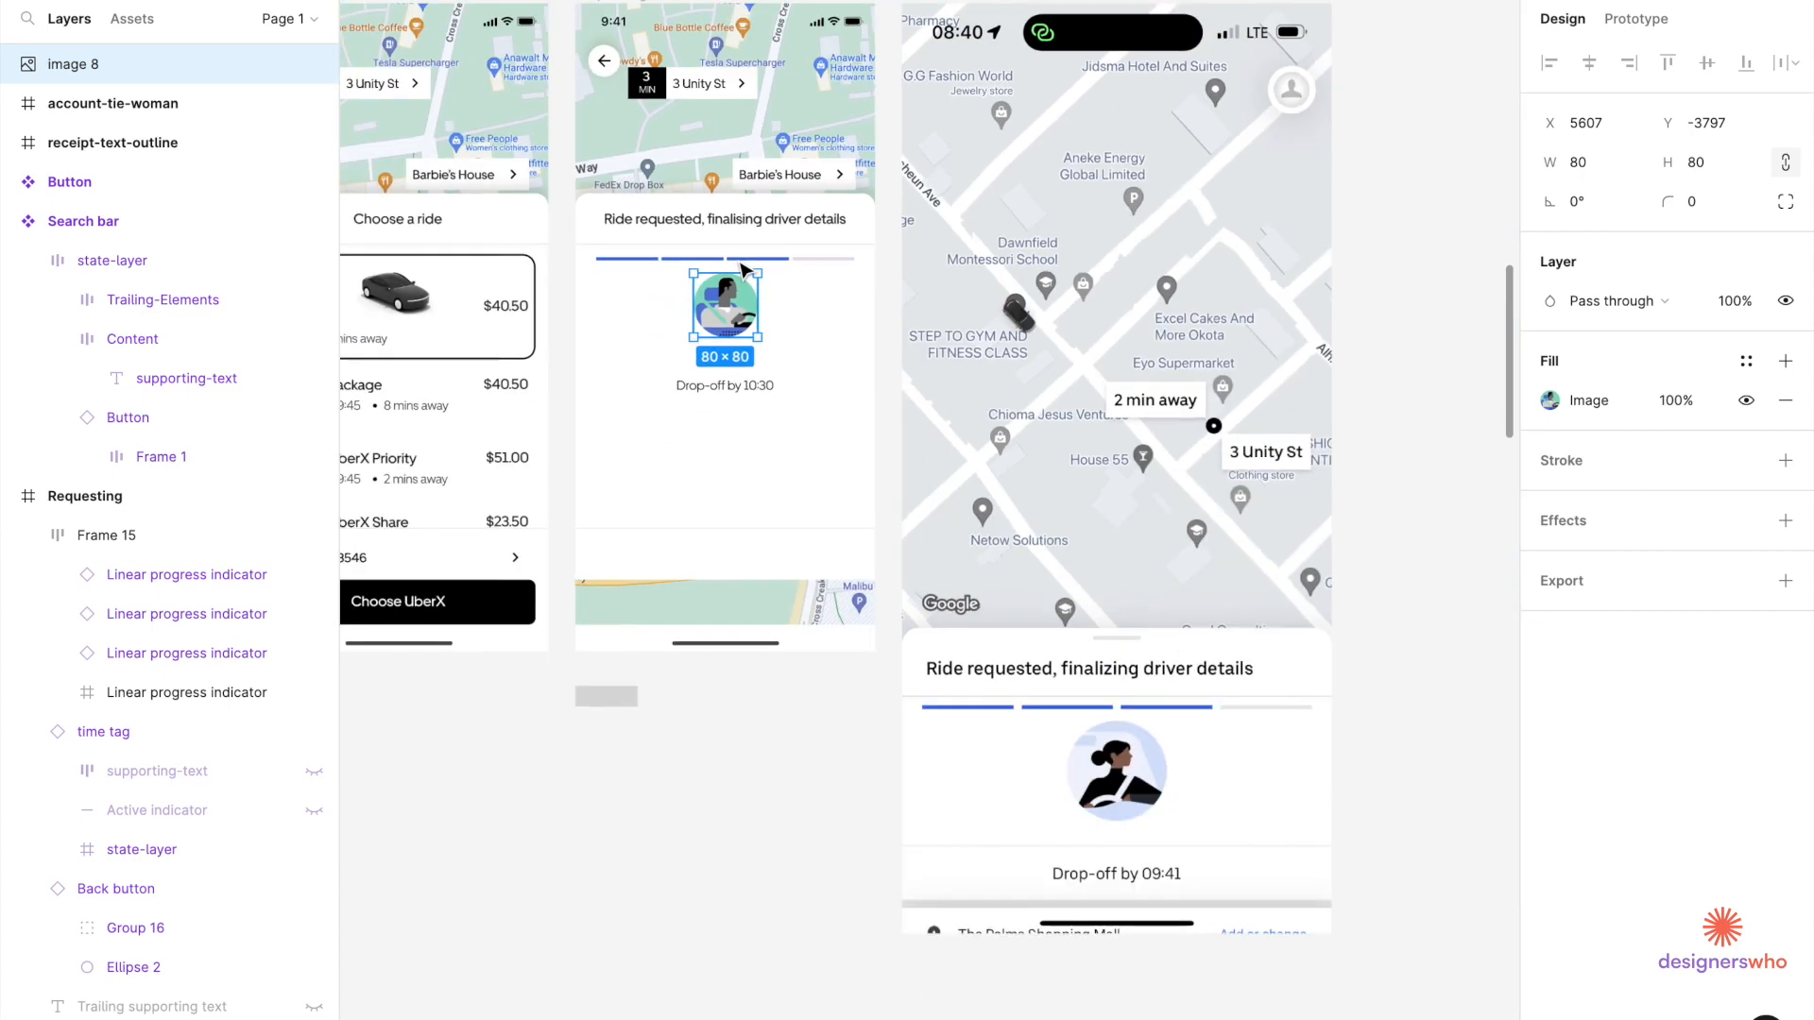
{"action": "scroll", "coordinate": [740, 558], "scroll_direction": "up", "scroll_amount": 3}
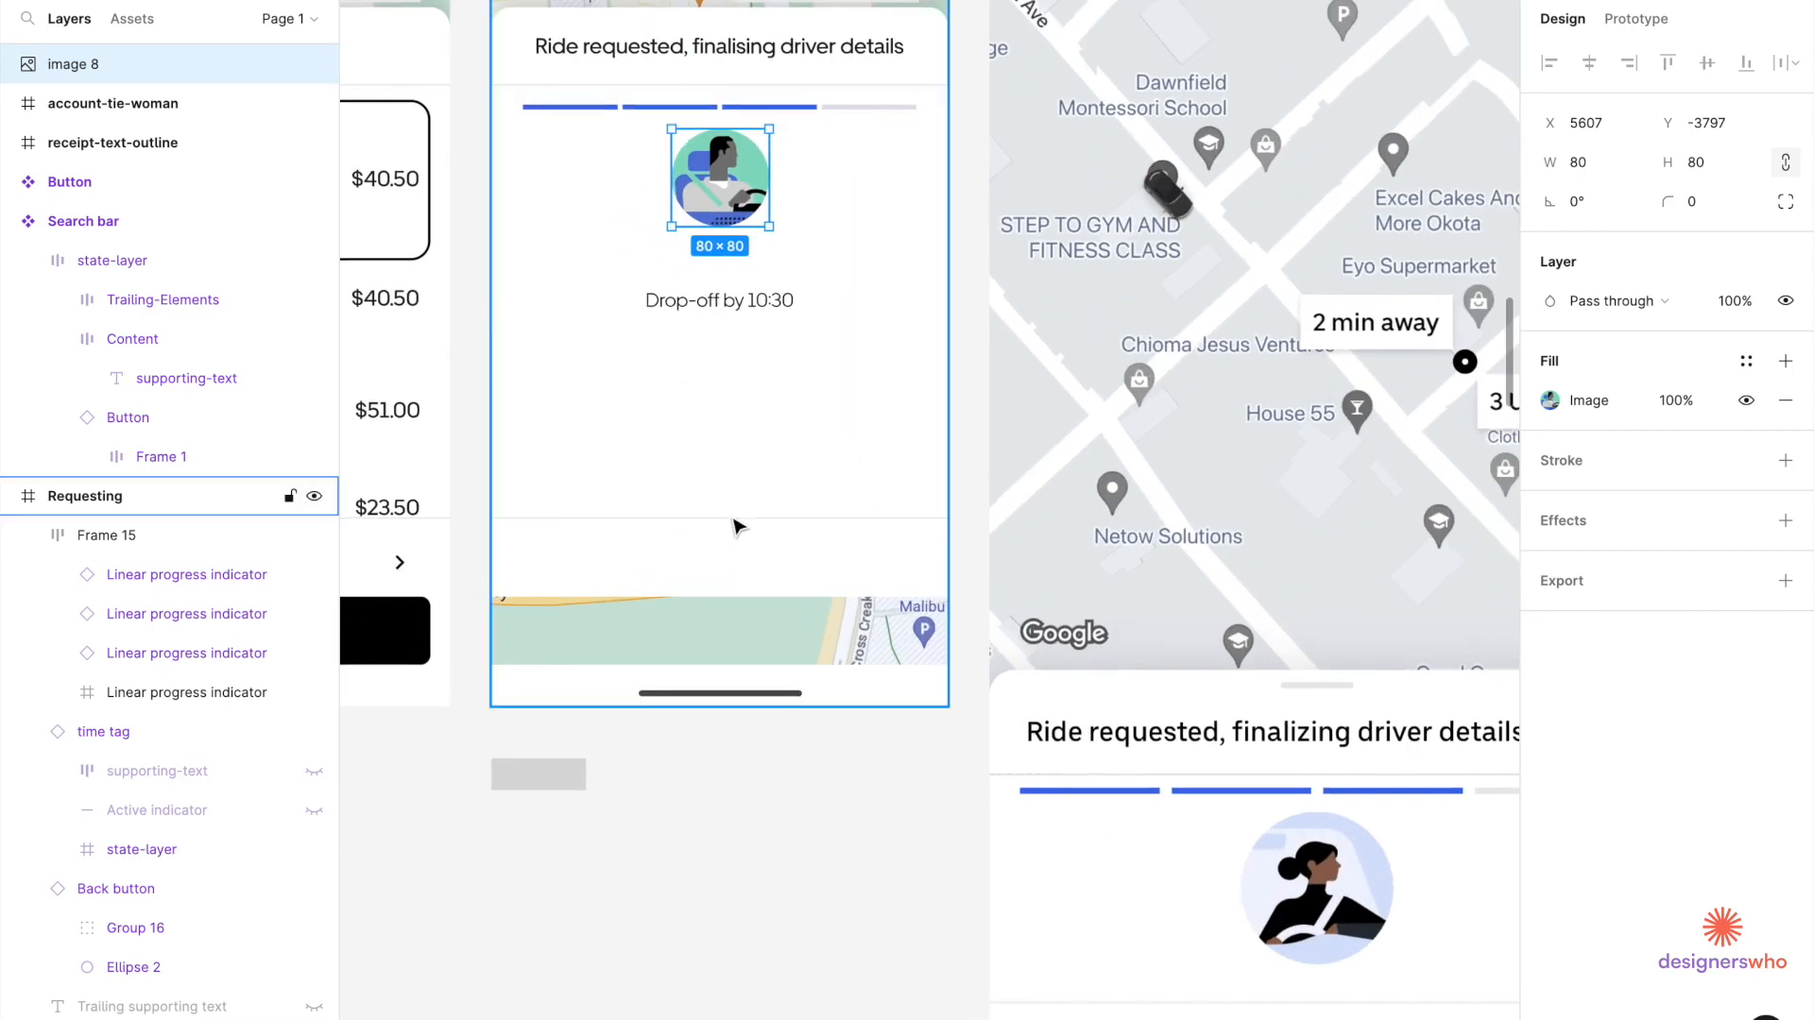
Move the full-width divider up to sit just under the driver avatar.
{"action": "left_click", "coordinate": [738, 527]}
{"action": "double_click", "coordinate": [732, 517]}
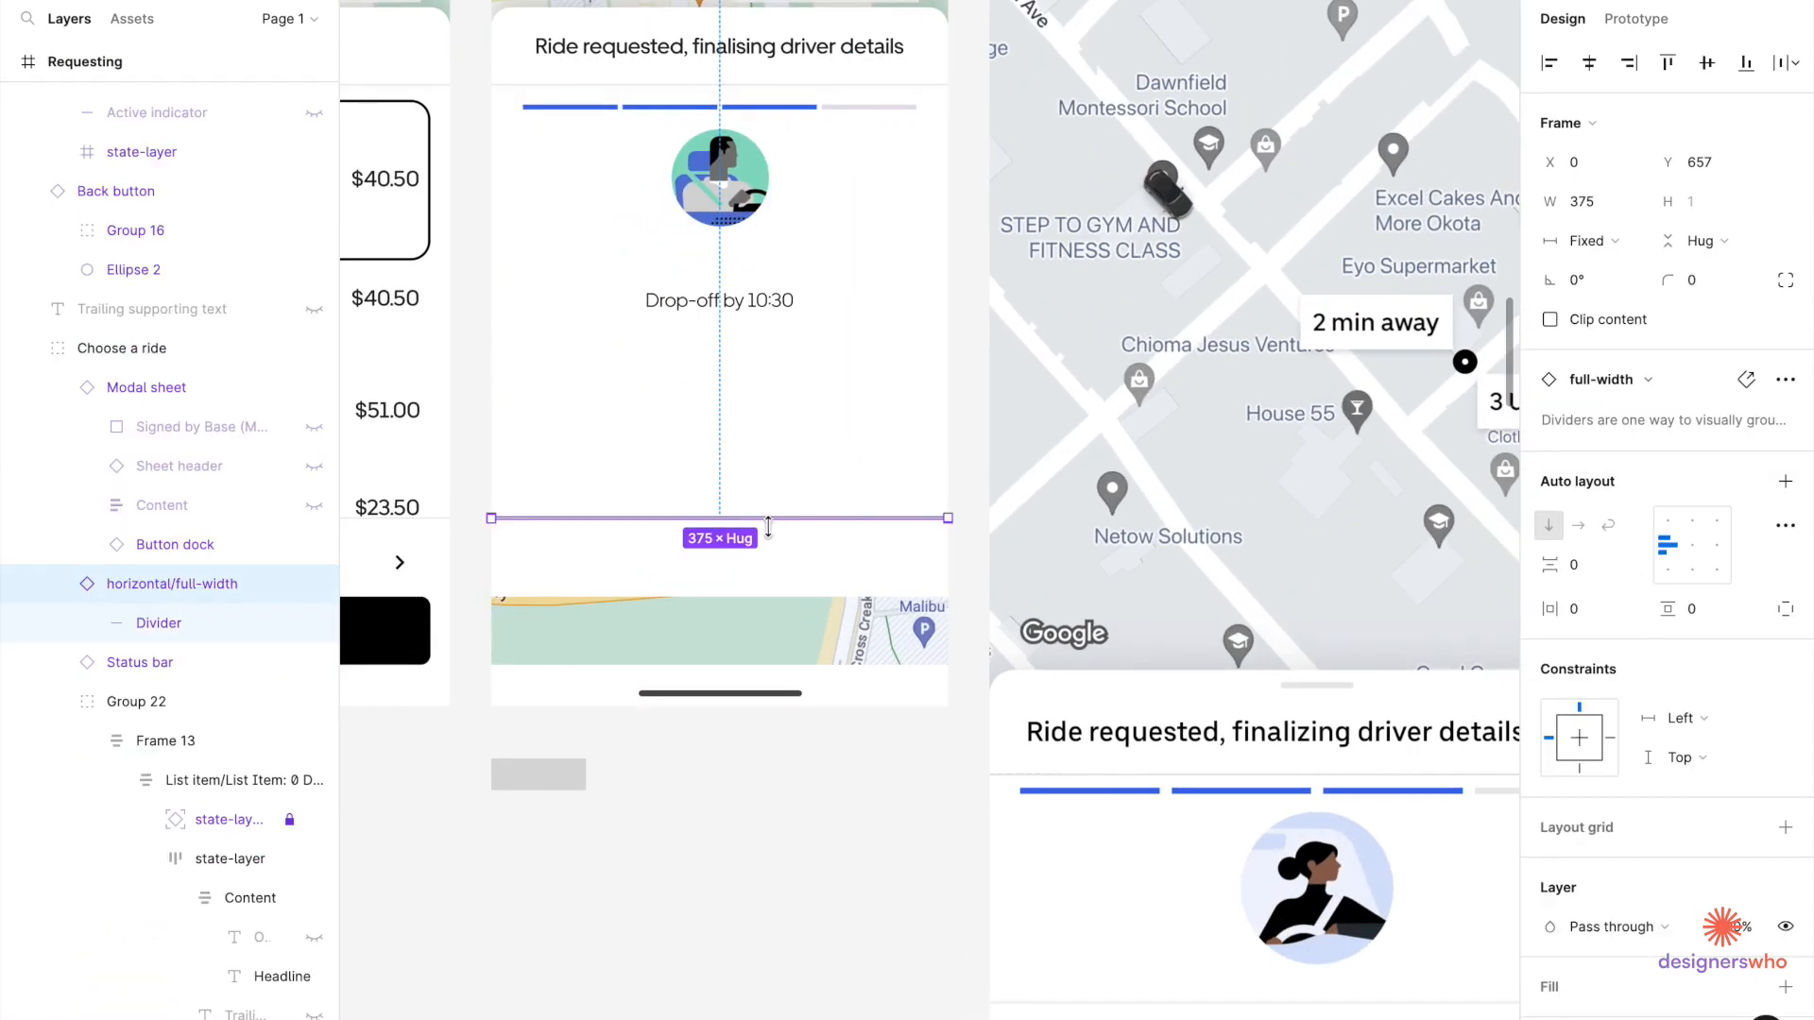
{"action": "left_click_drag", "start_coordinate": [772, 518], "coordinate": [798, 263]}
{"action": "key", "text": "alt"}
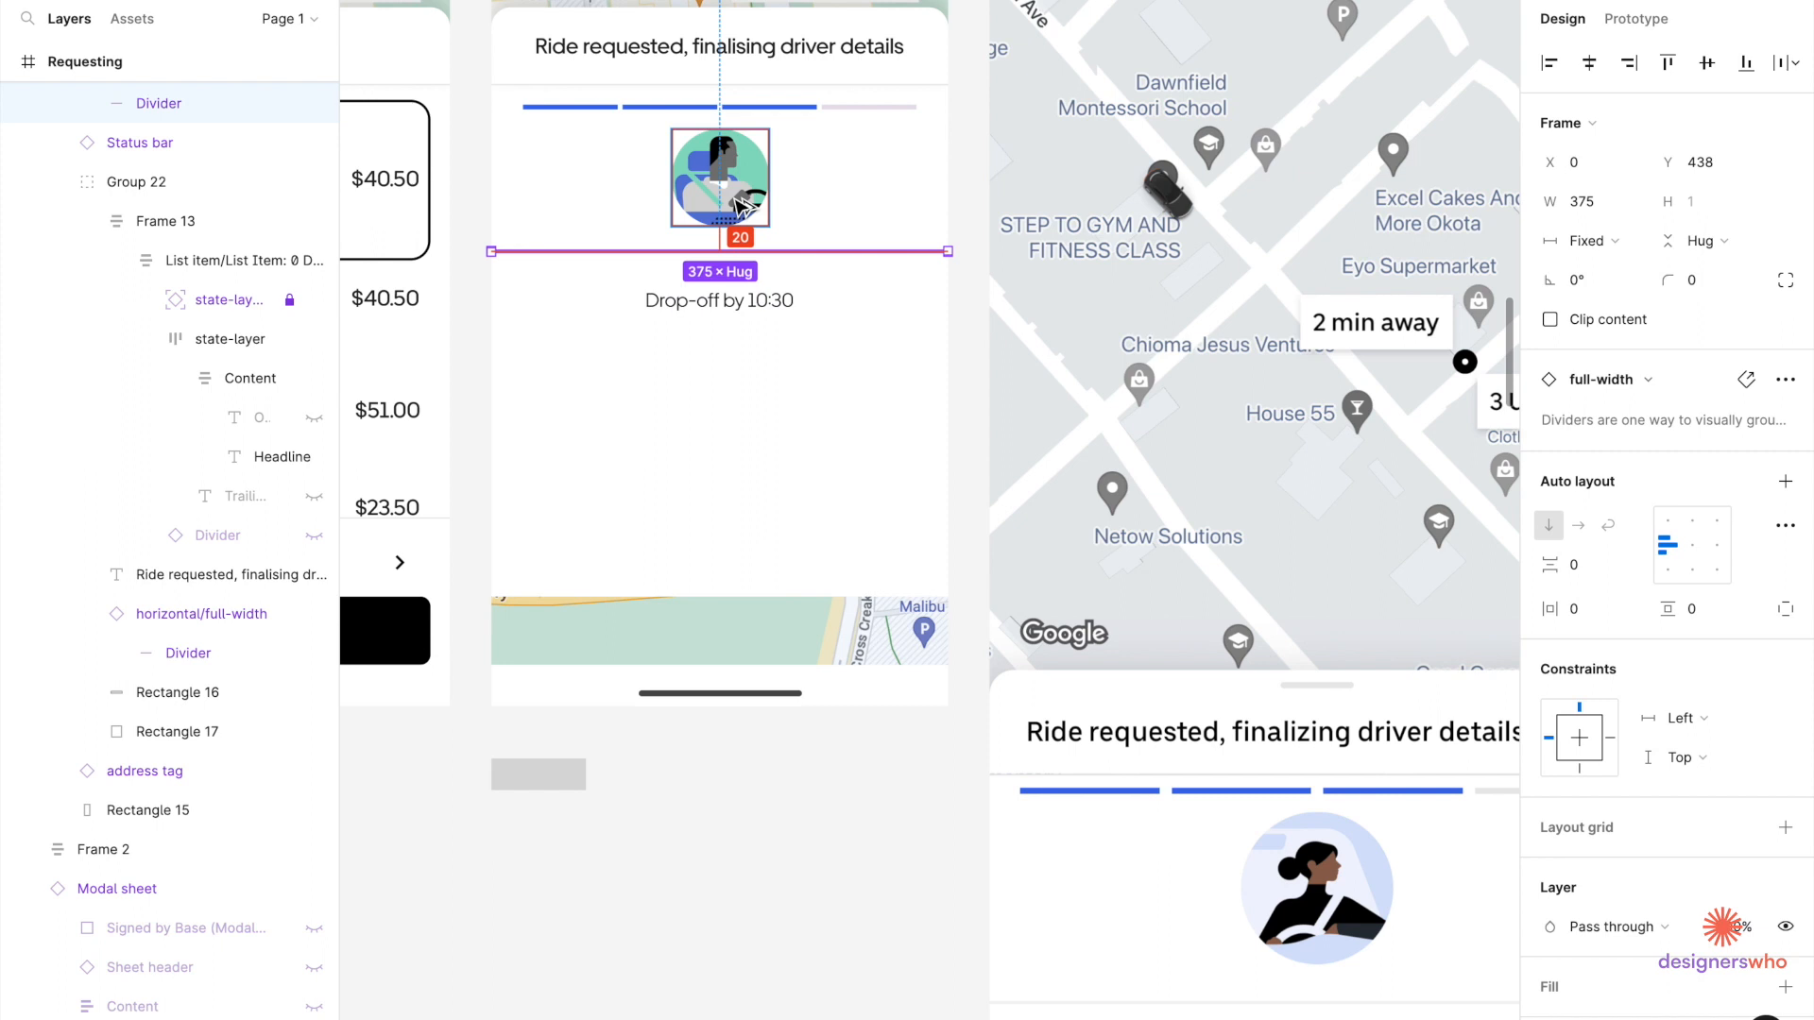
{"action": "key", "text": "Up"}
{"action": "key", "text": "Up"}
{"action": "key", "text": "Up"}
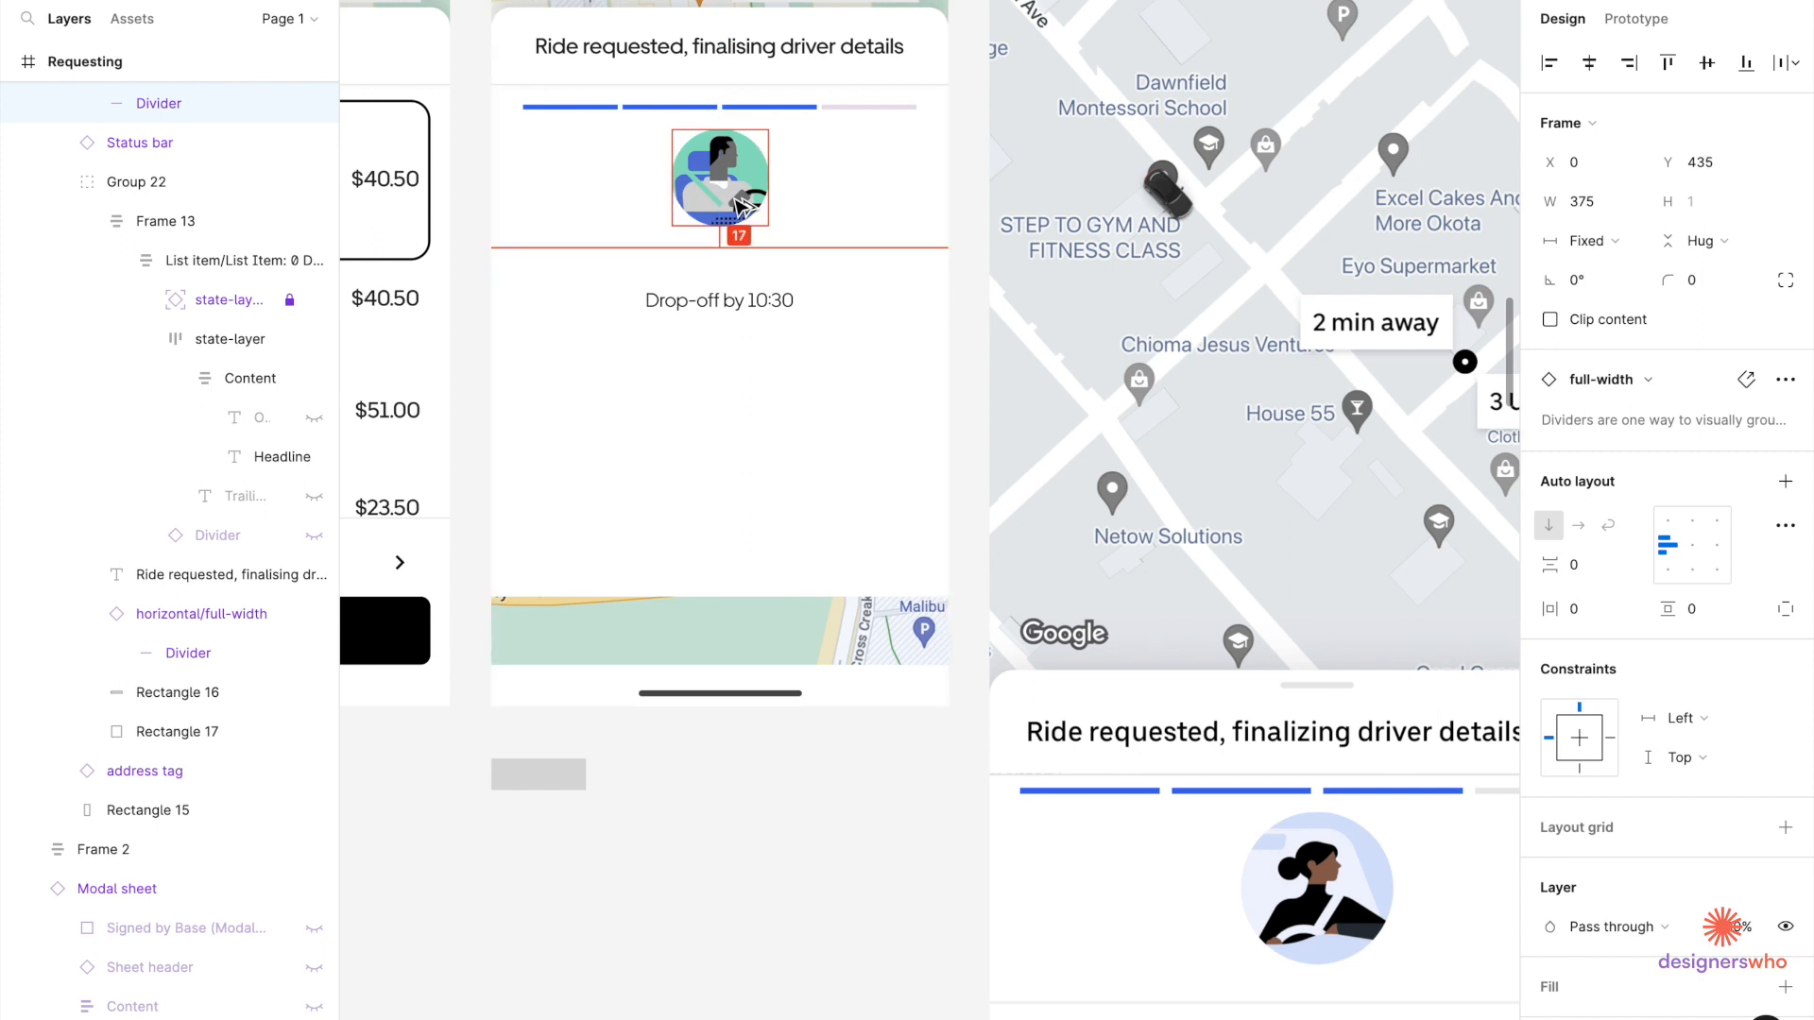
Raise the 'Drop-off by 10:30' block to snap under the divider.
{"action": "left_click", "coordinate": [745, 319]}
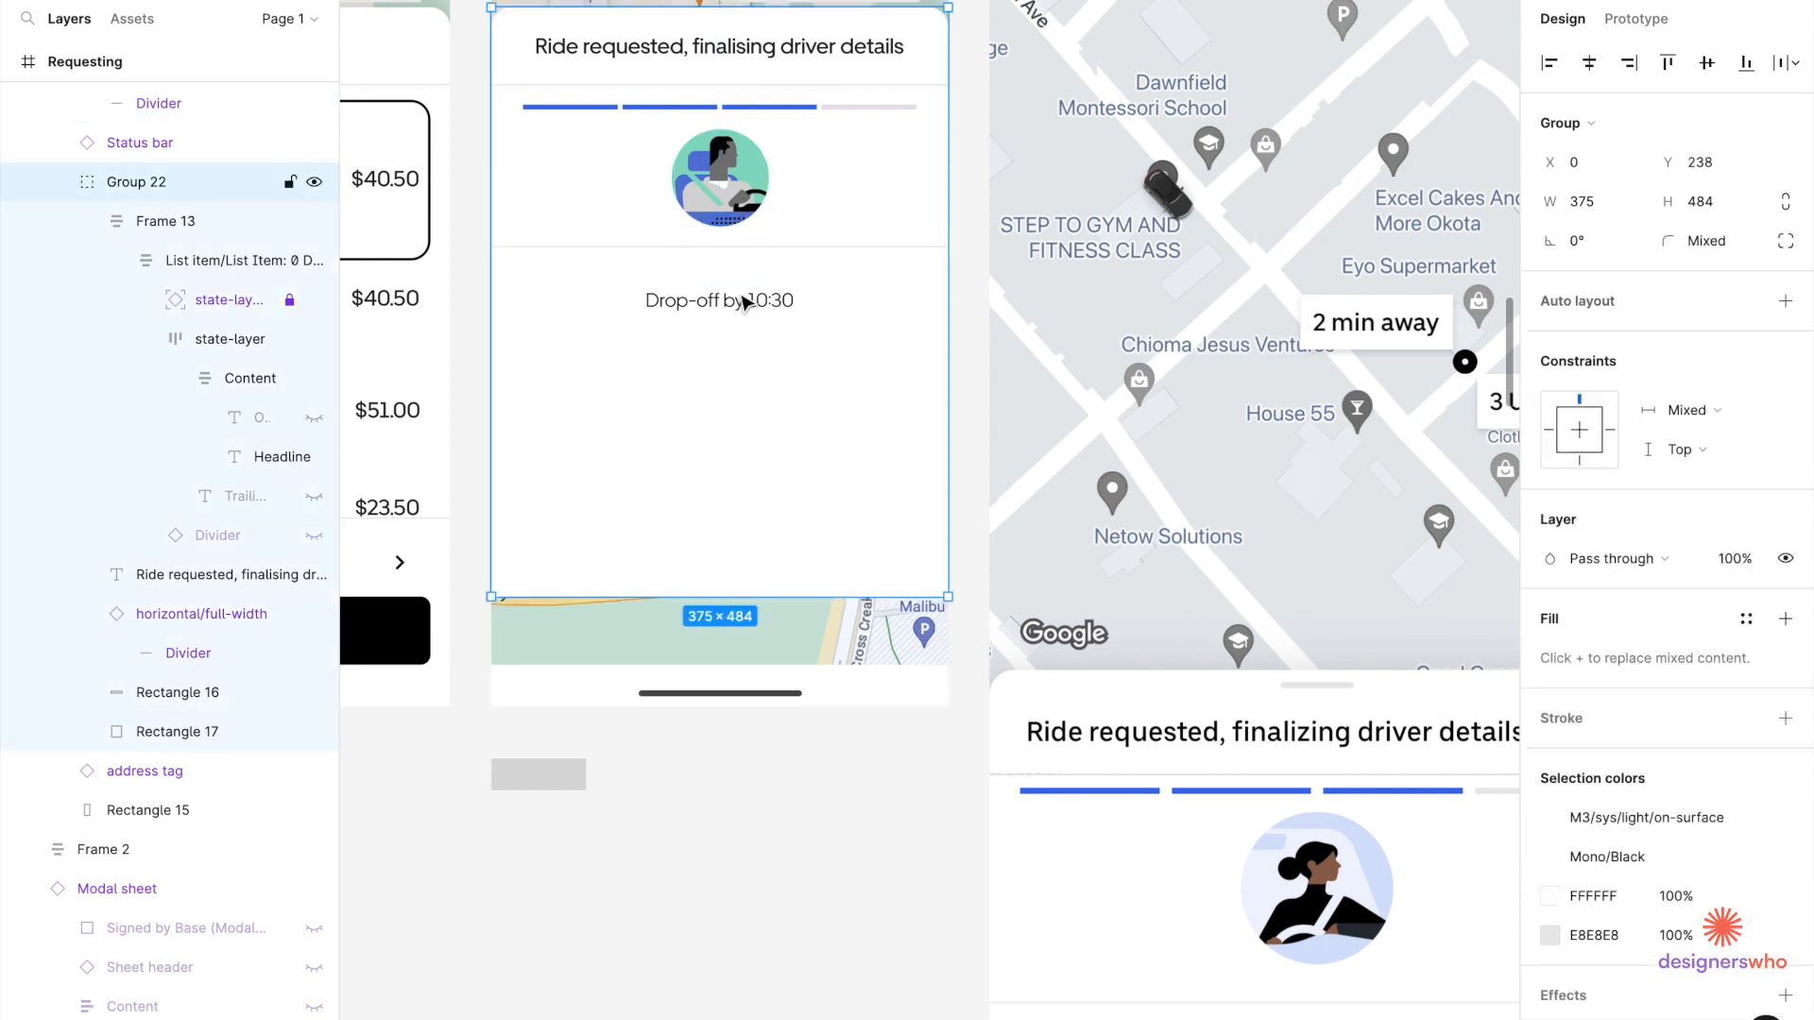
{"action": "double_click", "coordinate": [746, 301]}
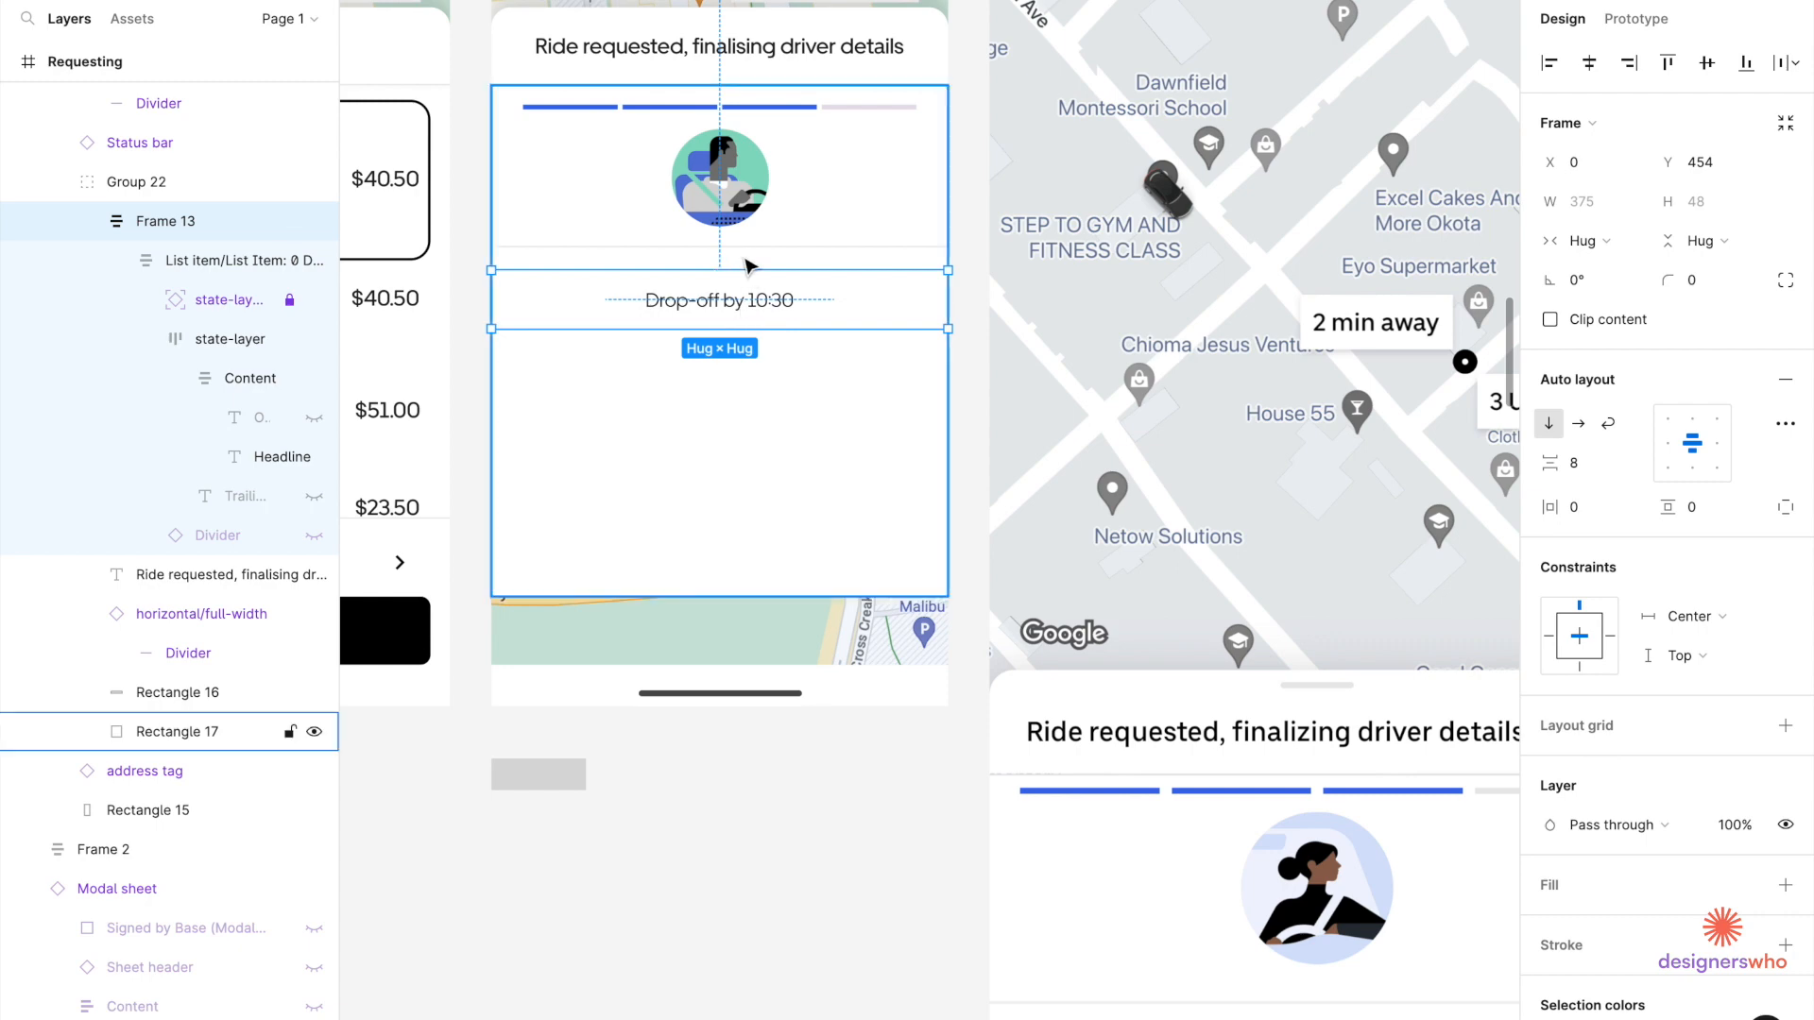
{"action": "left_click_drag", "start_coordinate": [744, 309], "coordinate": [749, 274]}
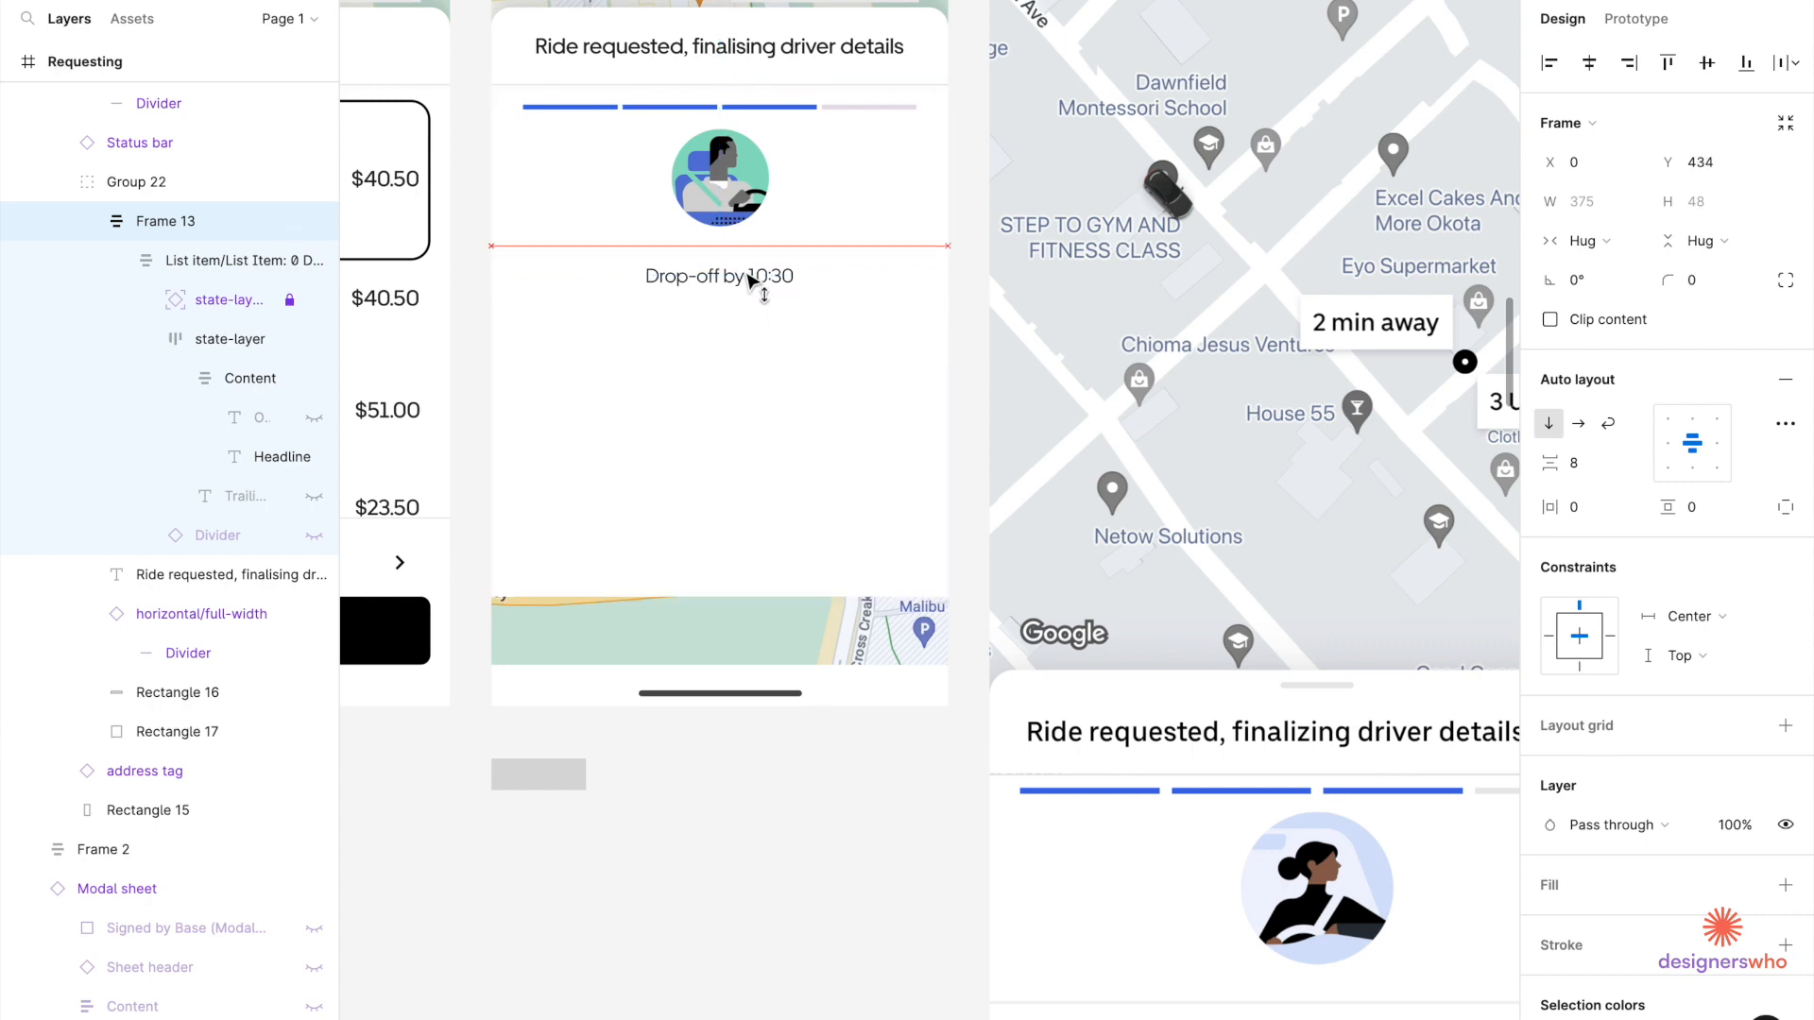
Resize Rectangle 17, the white sheet background, from 375×420 to 375×333.
{"action": "scroll", "coordinate": [750, 281], "scroll_direction": "down", "scroll_amount": 5}
{"action": "scroll", "coordinate": [749, 281], "scroll_direction": "up", "scroll_amount": 5}
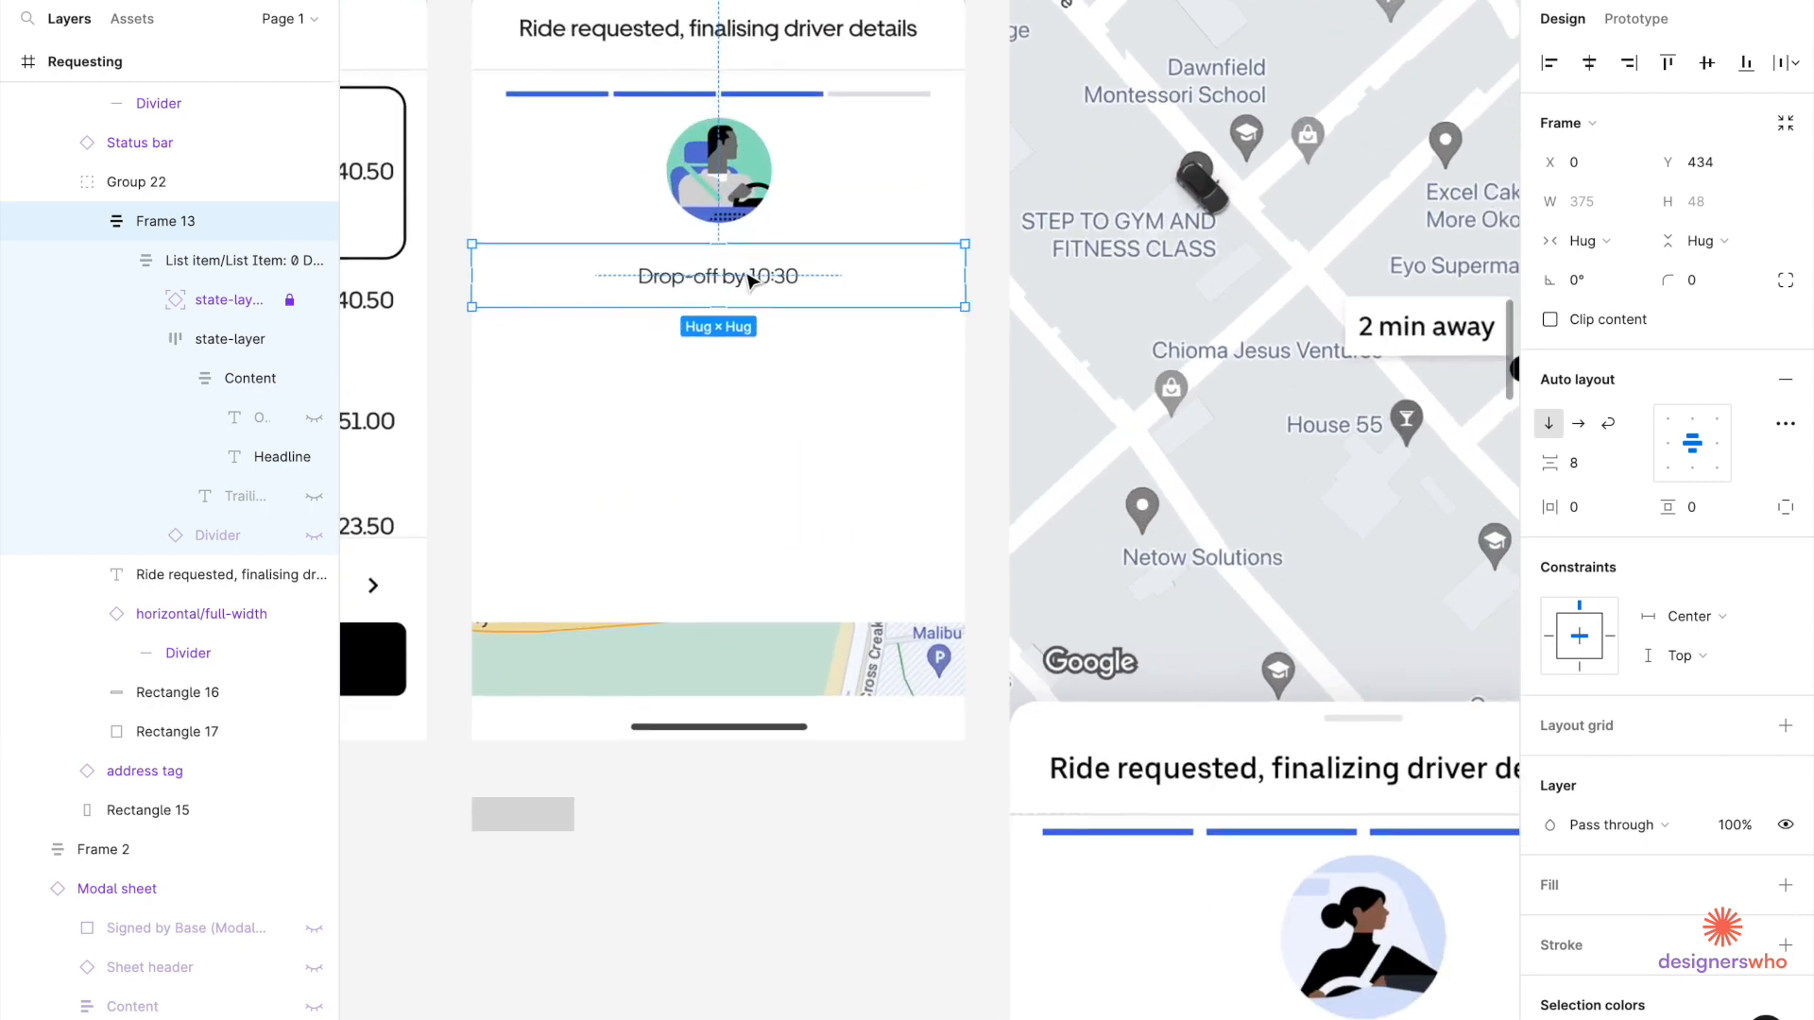
{"action": "left_click", "coordinate": [717, 365]}
{"action": "scroll", "coordinate": [718, 557], "scroll_direction": "down", "scroll_amount": 3}
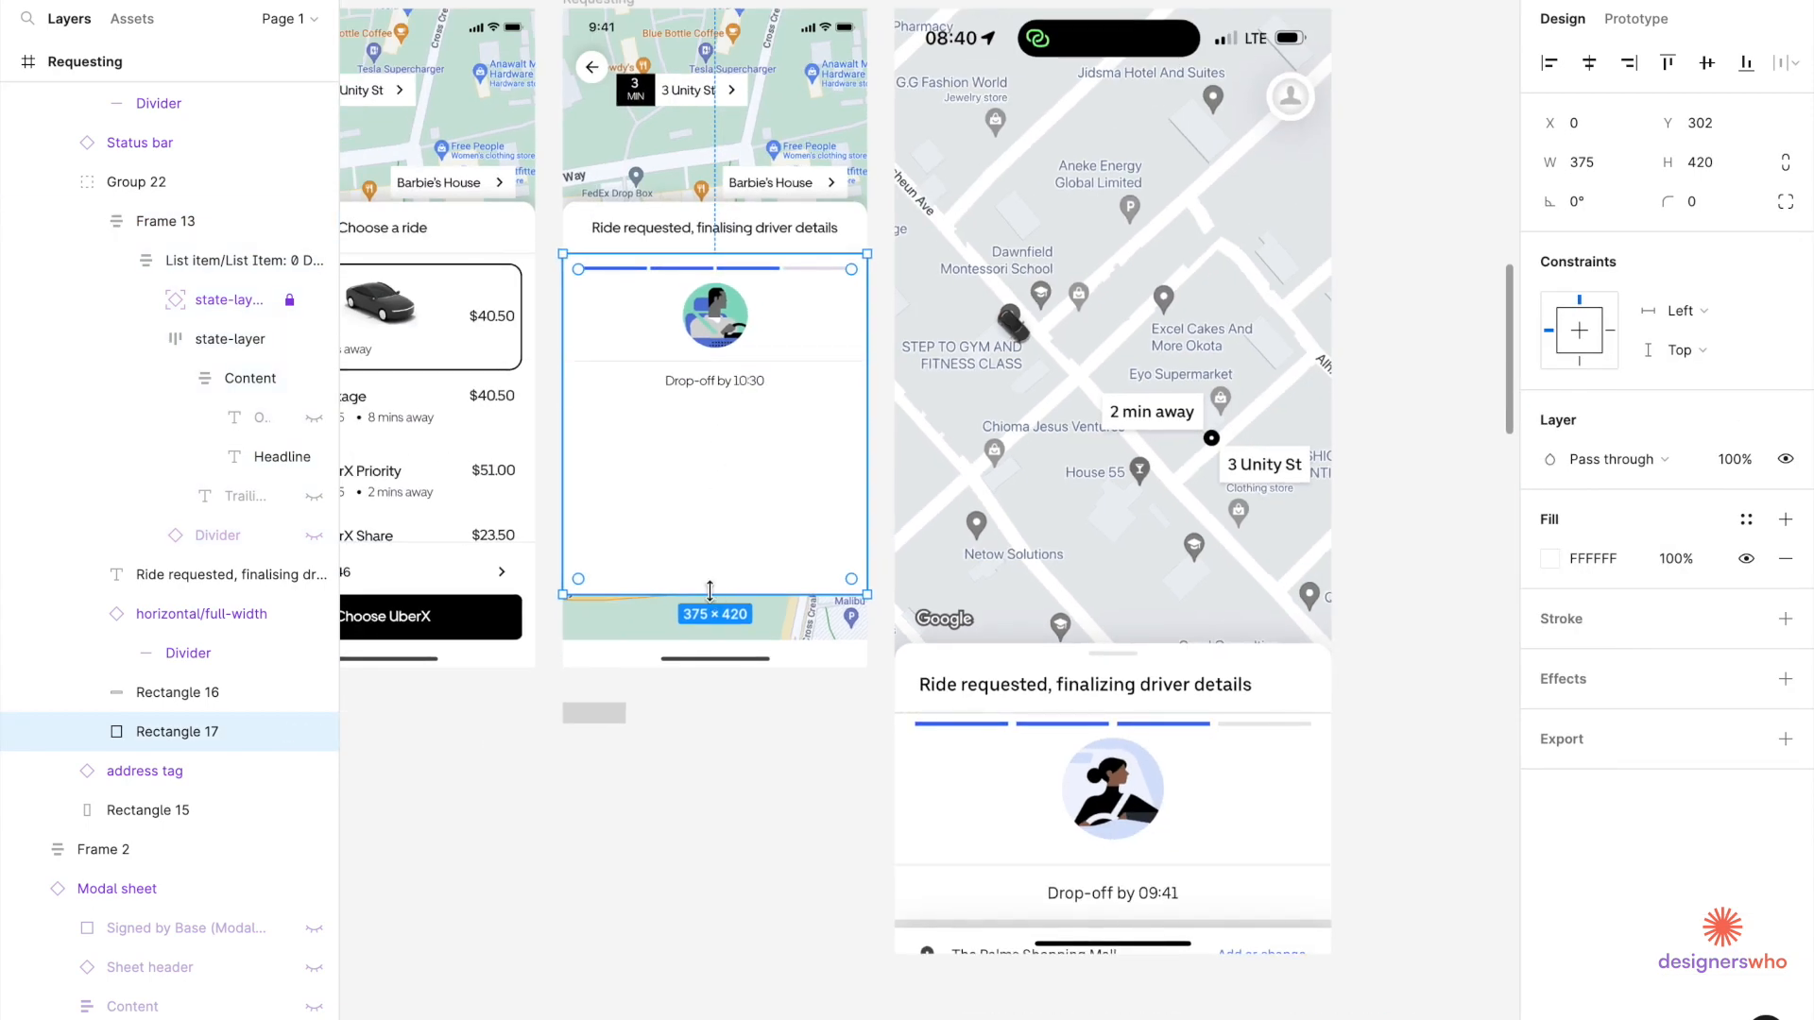
{"action": "left_click_drag", "start_coordinate": [712, 559], "coordinate": [694, 524]}
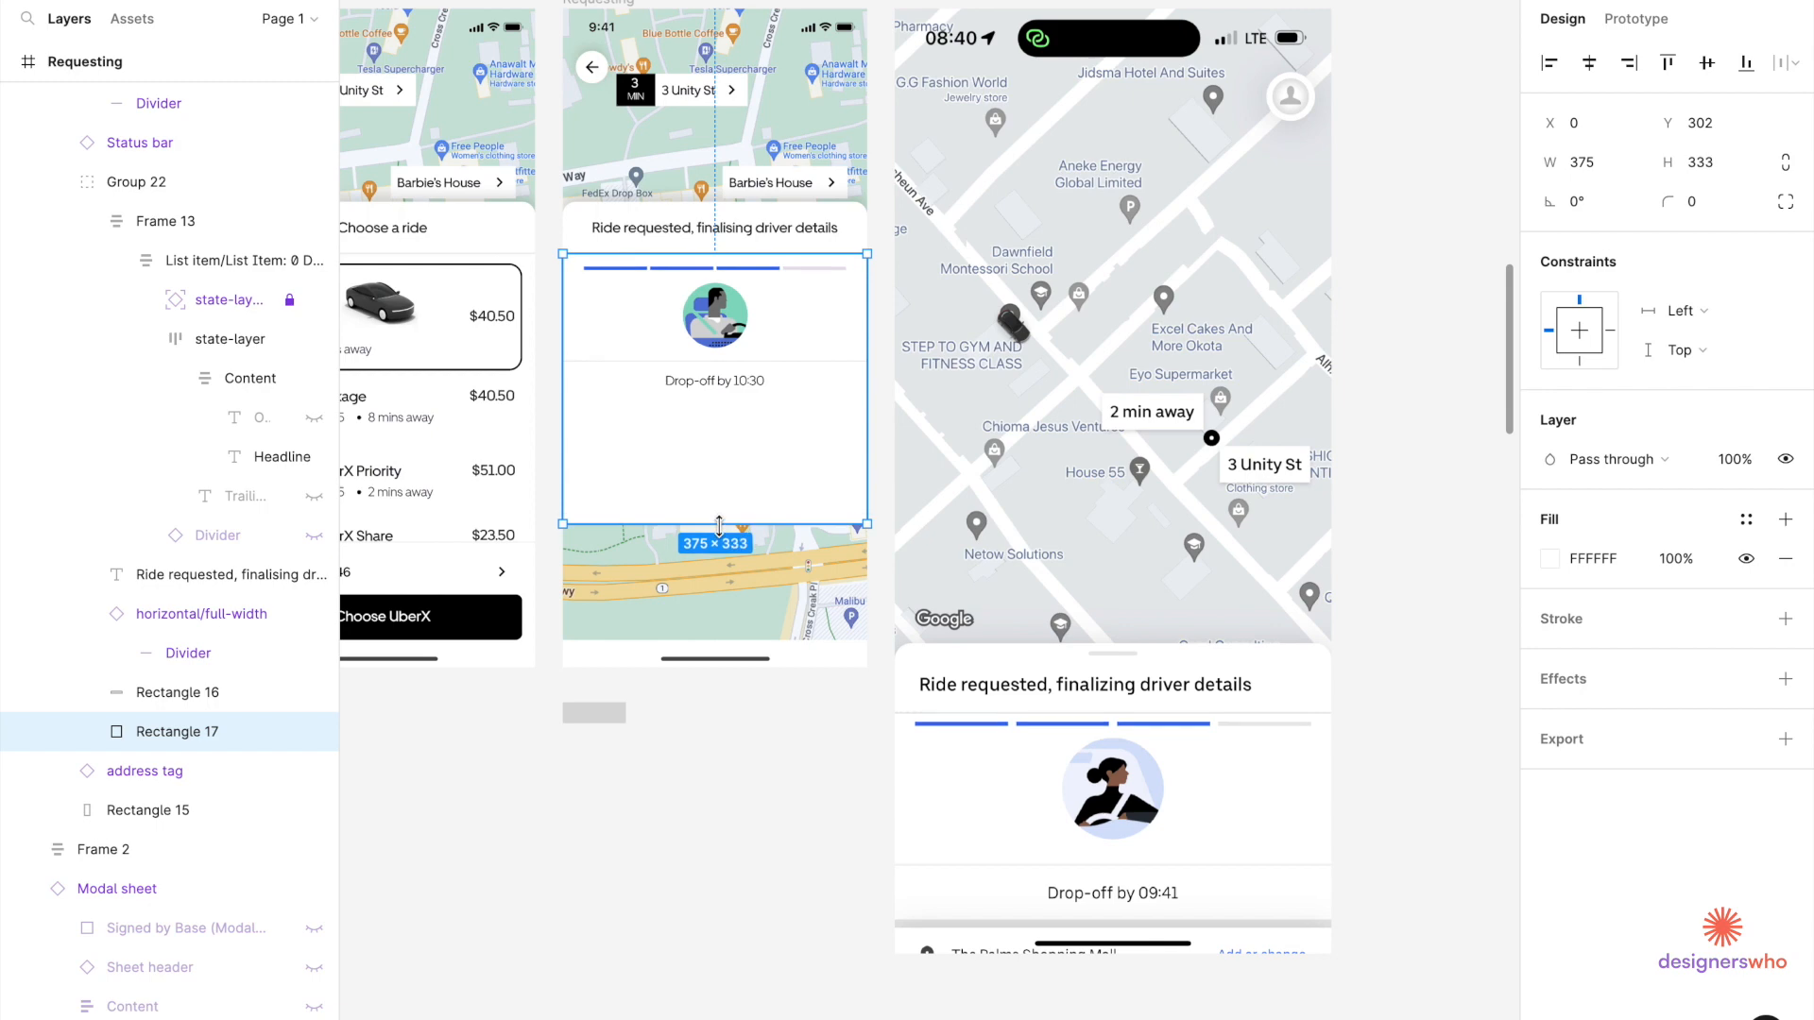
{"action": "scroll", "coordinate": [650, 477], "scroll_direction": "down", "scroll_amount": 5}
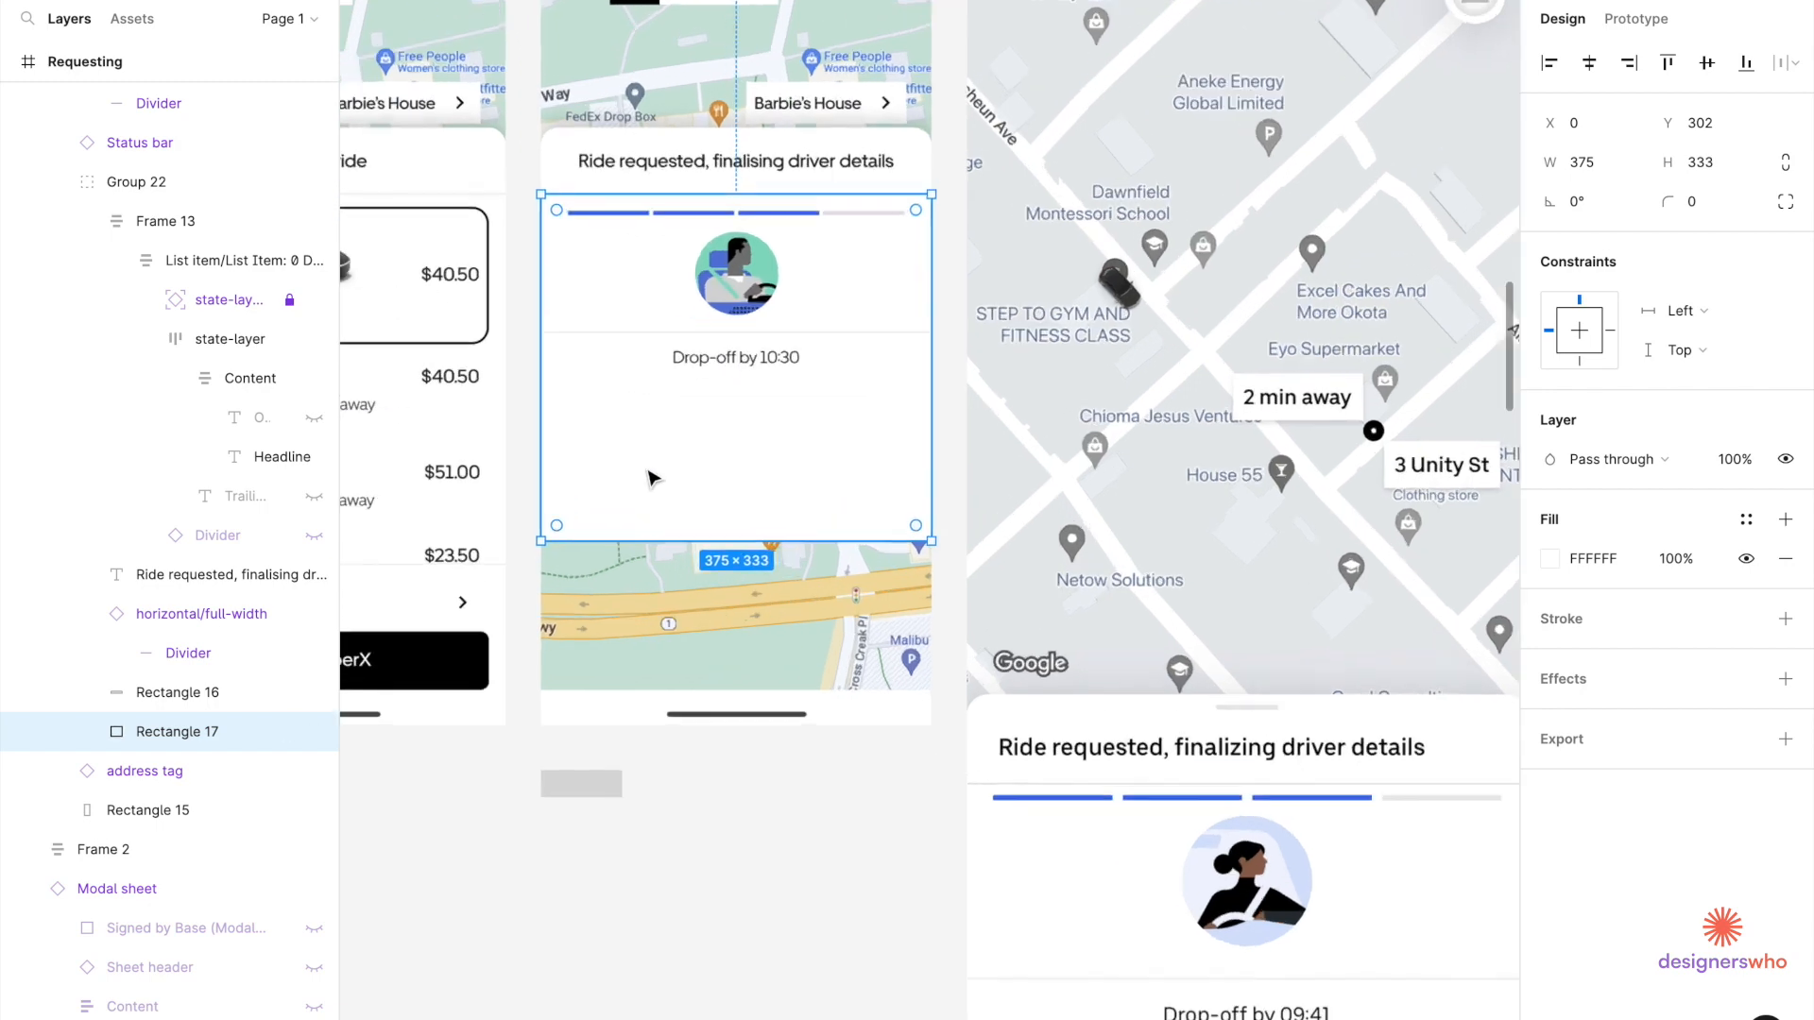
{"action": "scroll", "coordinate": [650, 477], "scroll_direction": "down", "scroll_amount": 2}
{"action": "scroll", "coordinate": [650, 477], "scroll_direction": "left", "scroll_amount": 5}
{"action": "scroll", "coordinate": [643, 324], "scroll_direction": "up", "scroll_amount": 6}
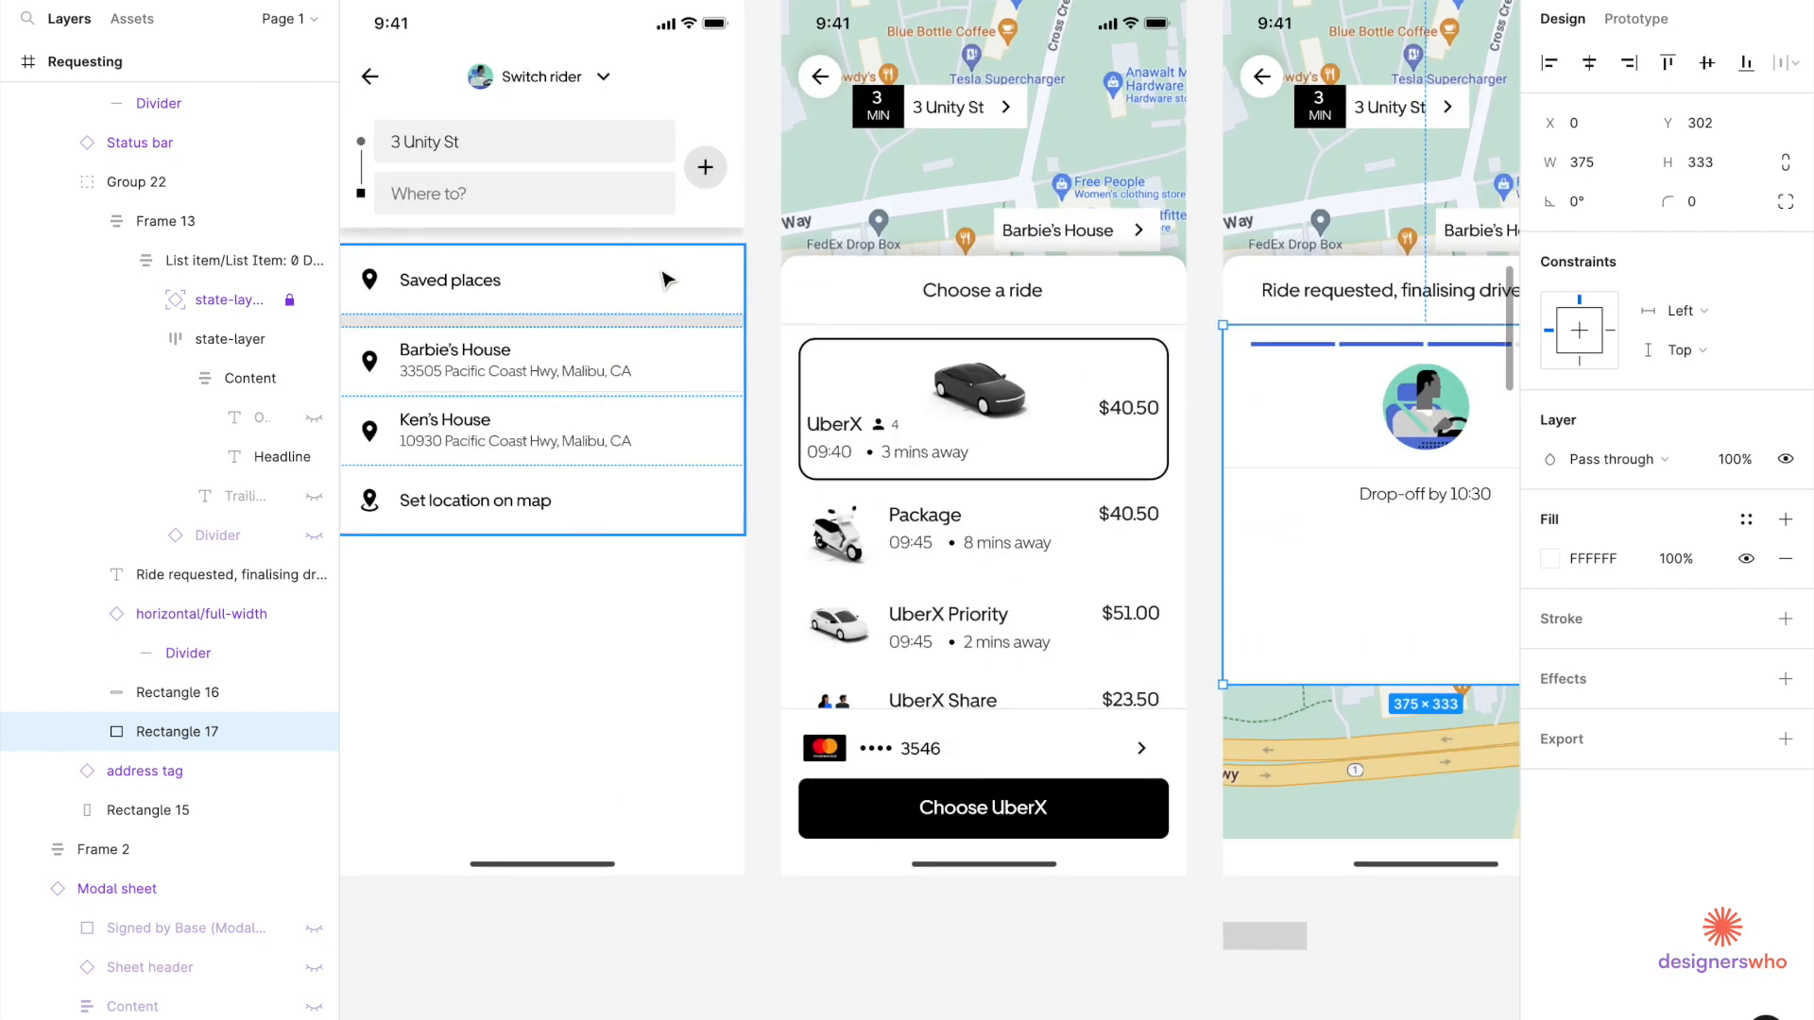
Select the Barbie's House list item and its grey spacer bar on Book Ride.
{"action": "scroll", "coordinate": [649, 324], "scroll_direction": "up", "scroll_amount": 3}
{"action": "left_click", "coordinate": [653, 340]}
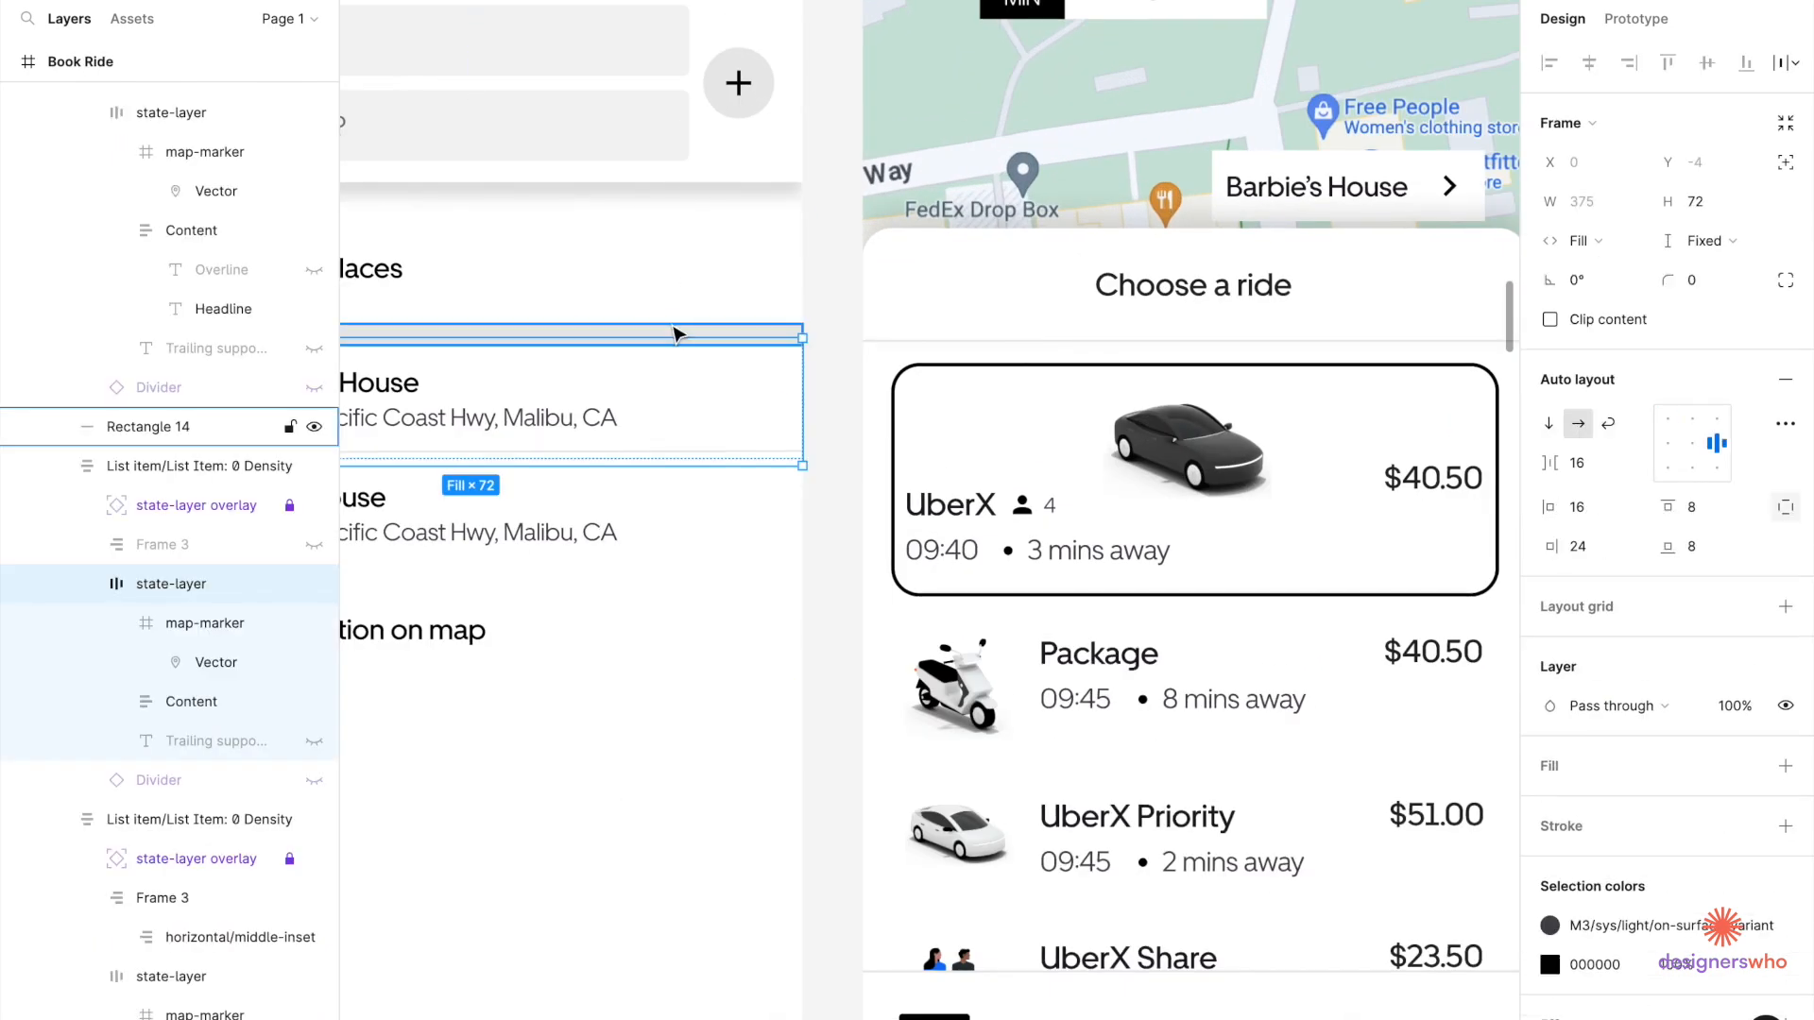
{"action": "left_click", "coordinate": [671, 326]}
{"action": "scroll", "coordinate": [671, 314], "scroll_direction": "down", "scroll_amount": 5}
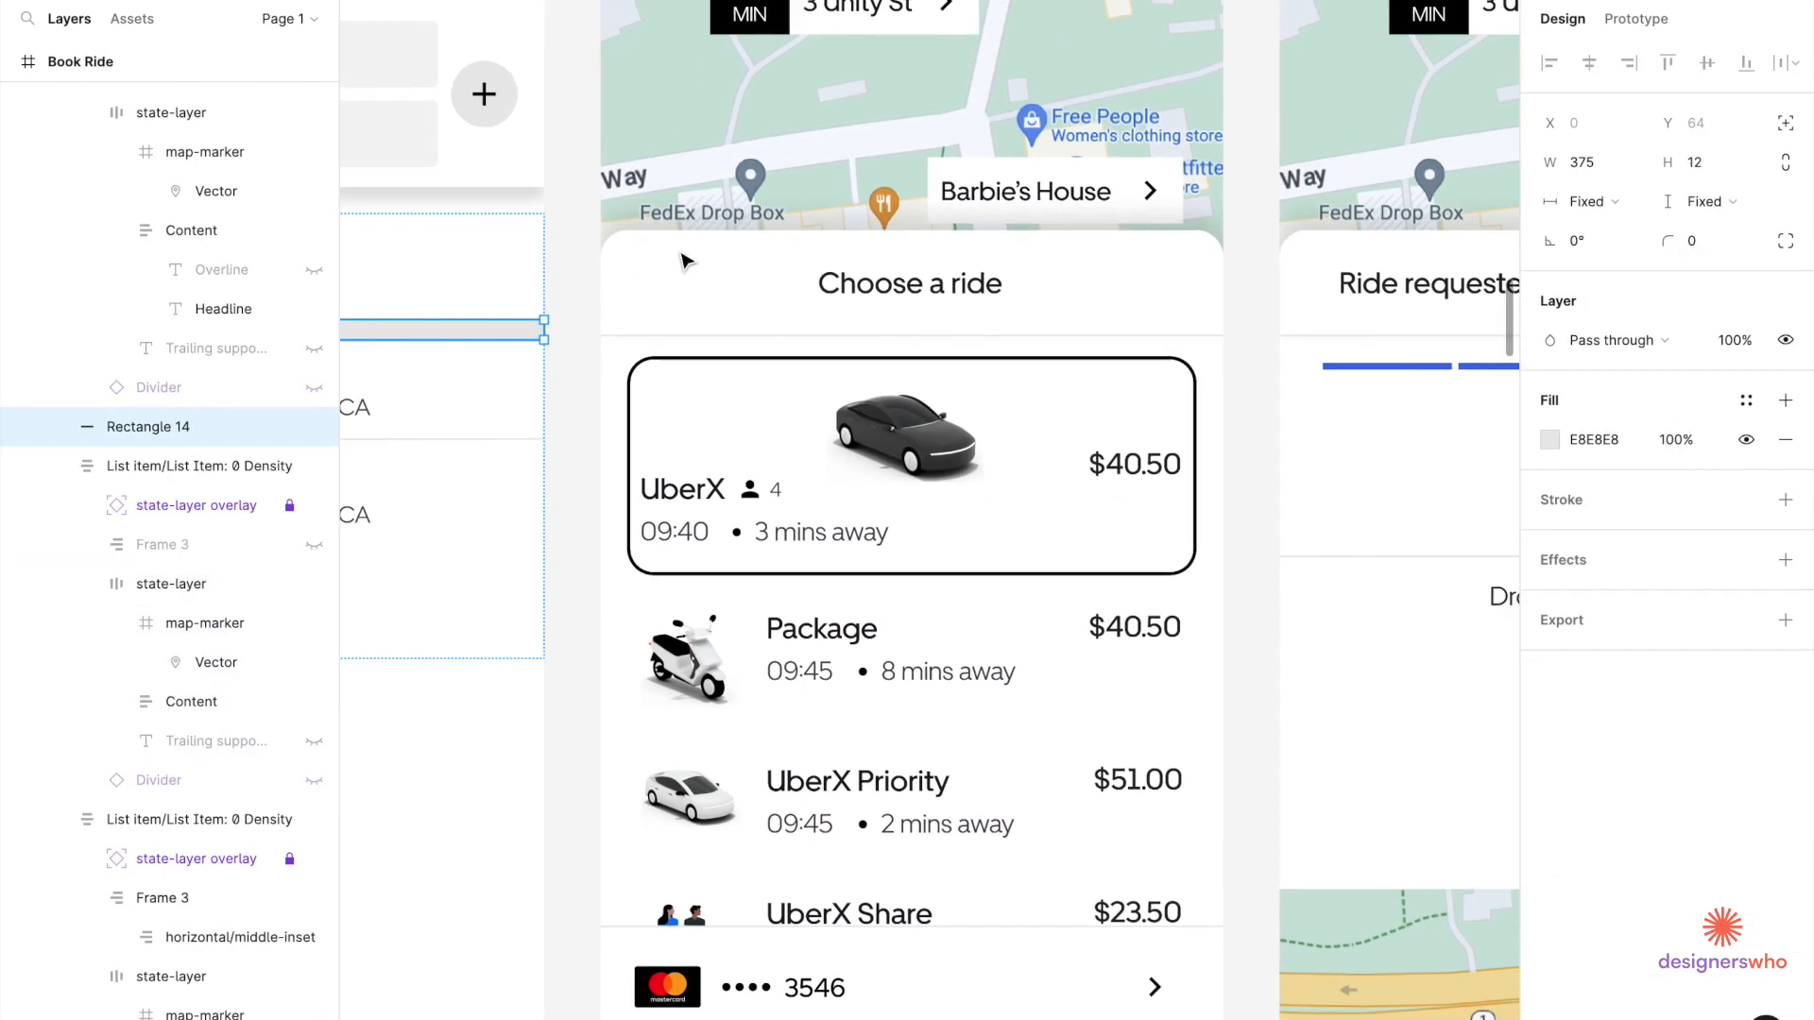
{"action": "scroll", "coordinate": [628, 310], "scroll_direction": "left", "scroll_amount": 3}
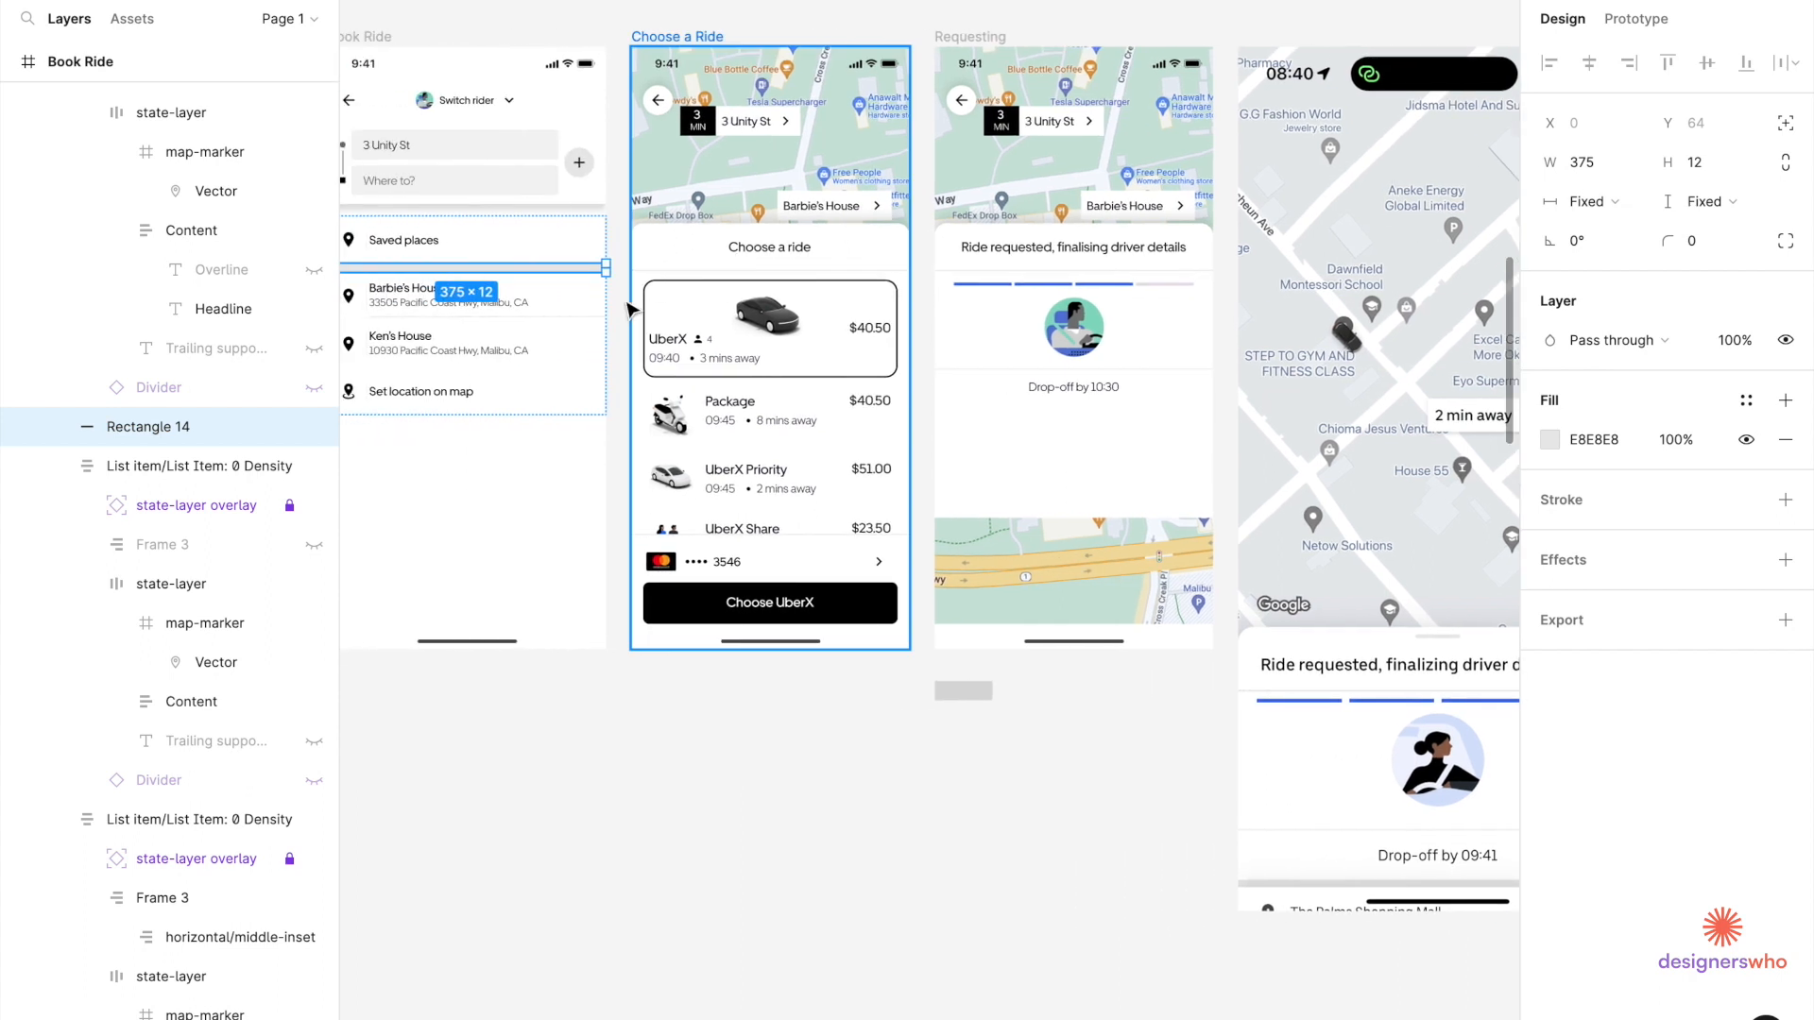
{"action": "left_click", "coordinate": [540, 300], "text": "shift"}
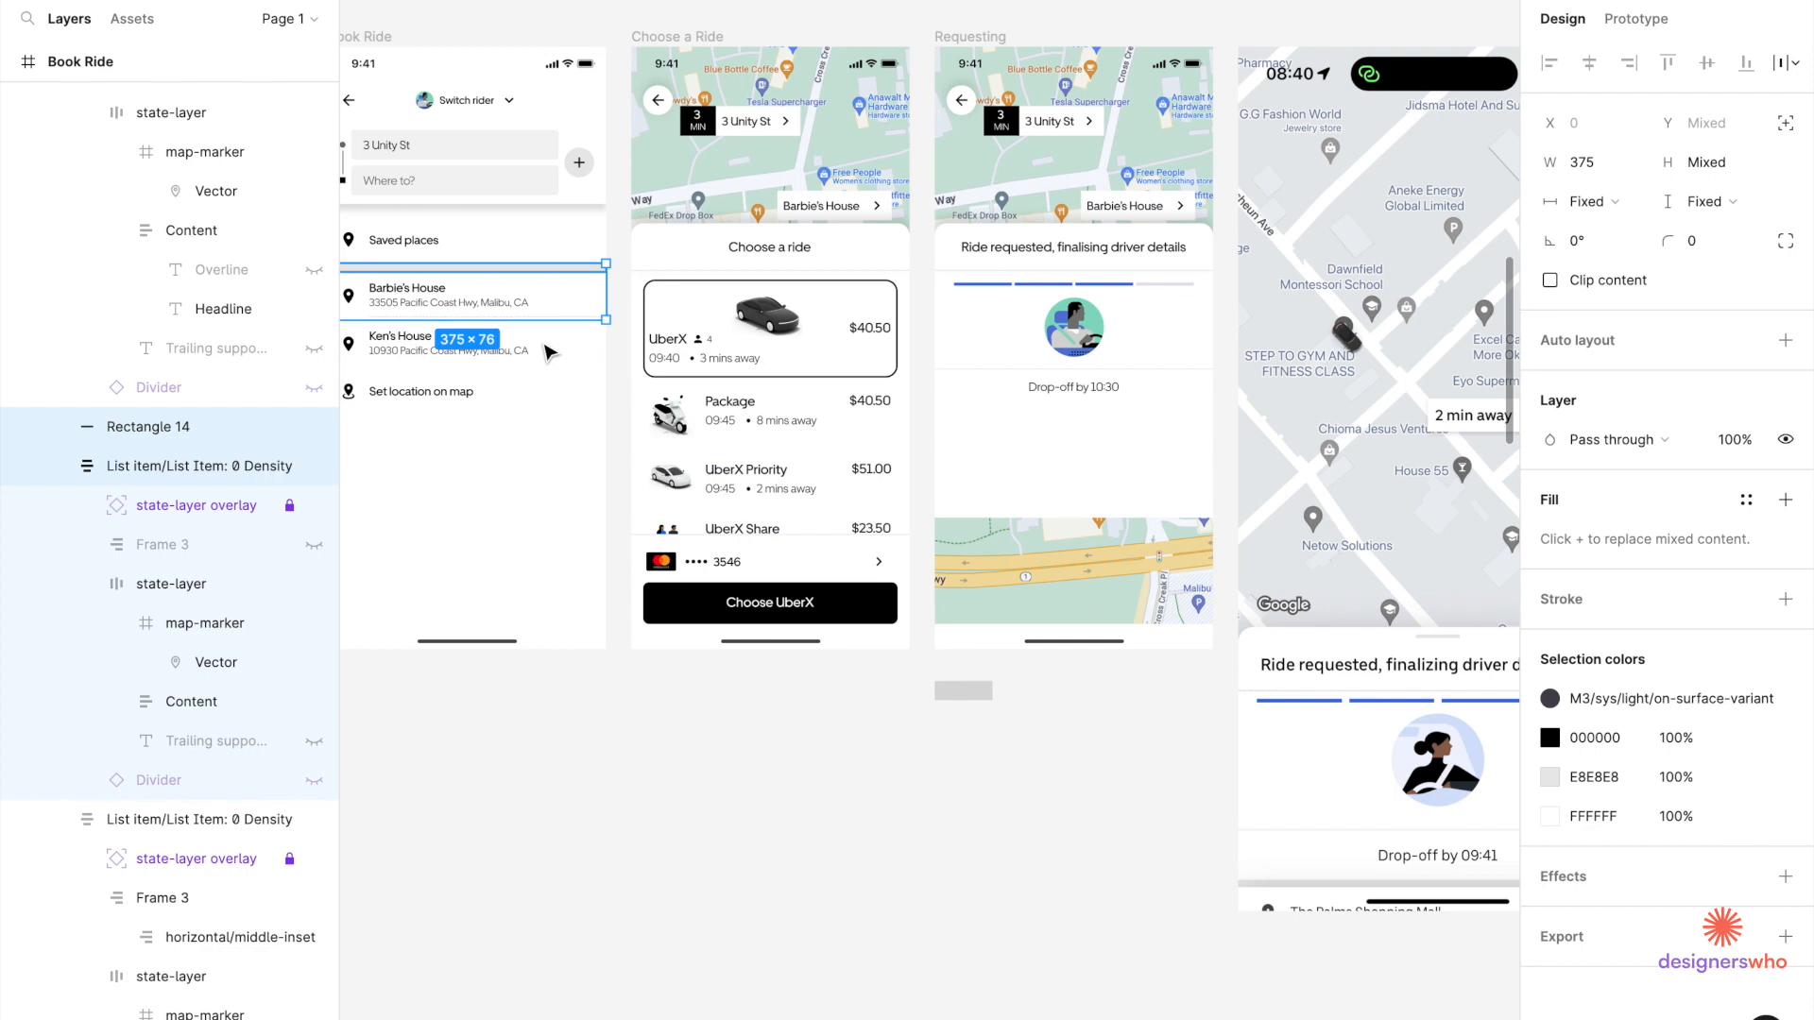
Paste the address item into the Requesting sheet below the drop-off time, flush left.
{"action": "left_click", "coordinate": [1194, 470]}
{"action": "scroll", "coordinate": [1194, 469], "scroll_direction": "up", "scroll_amount": 2}
{"action": "scroll", "coordinate": [1194, 470], "scroll_direction": "down", "scroll_amount": 2}
{"action": "scroll", "coordinate": [1194, 470], "scroll_direction": "right", "scroll_amount": 3}
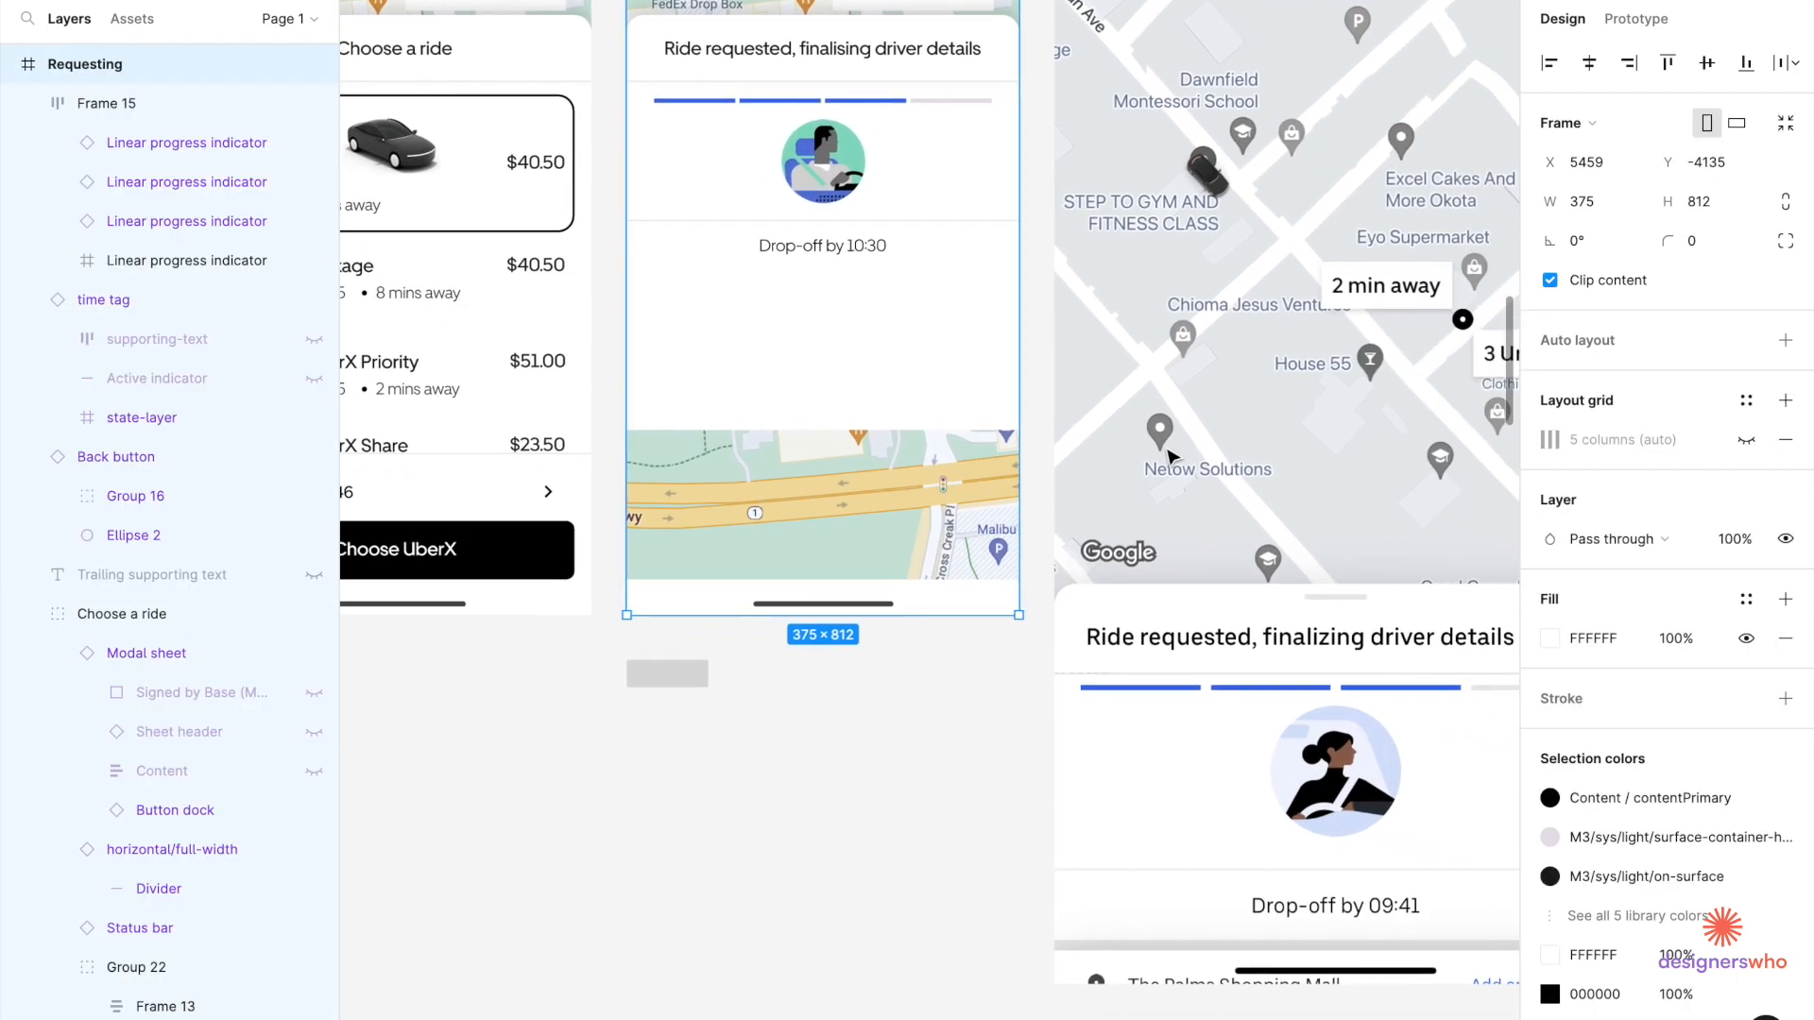
{"action": "left_click", "coordinate": [996, 394]}
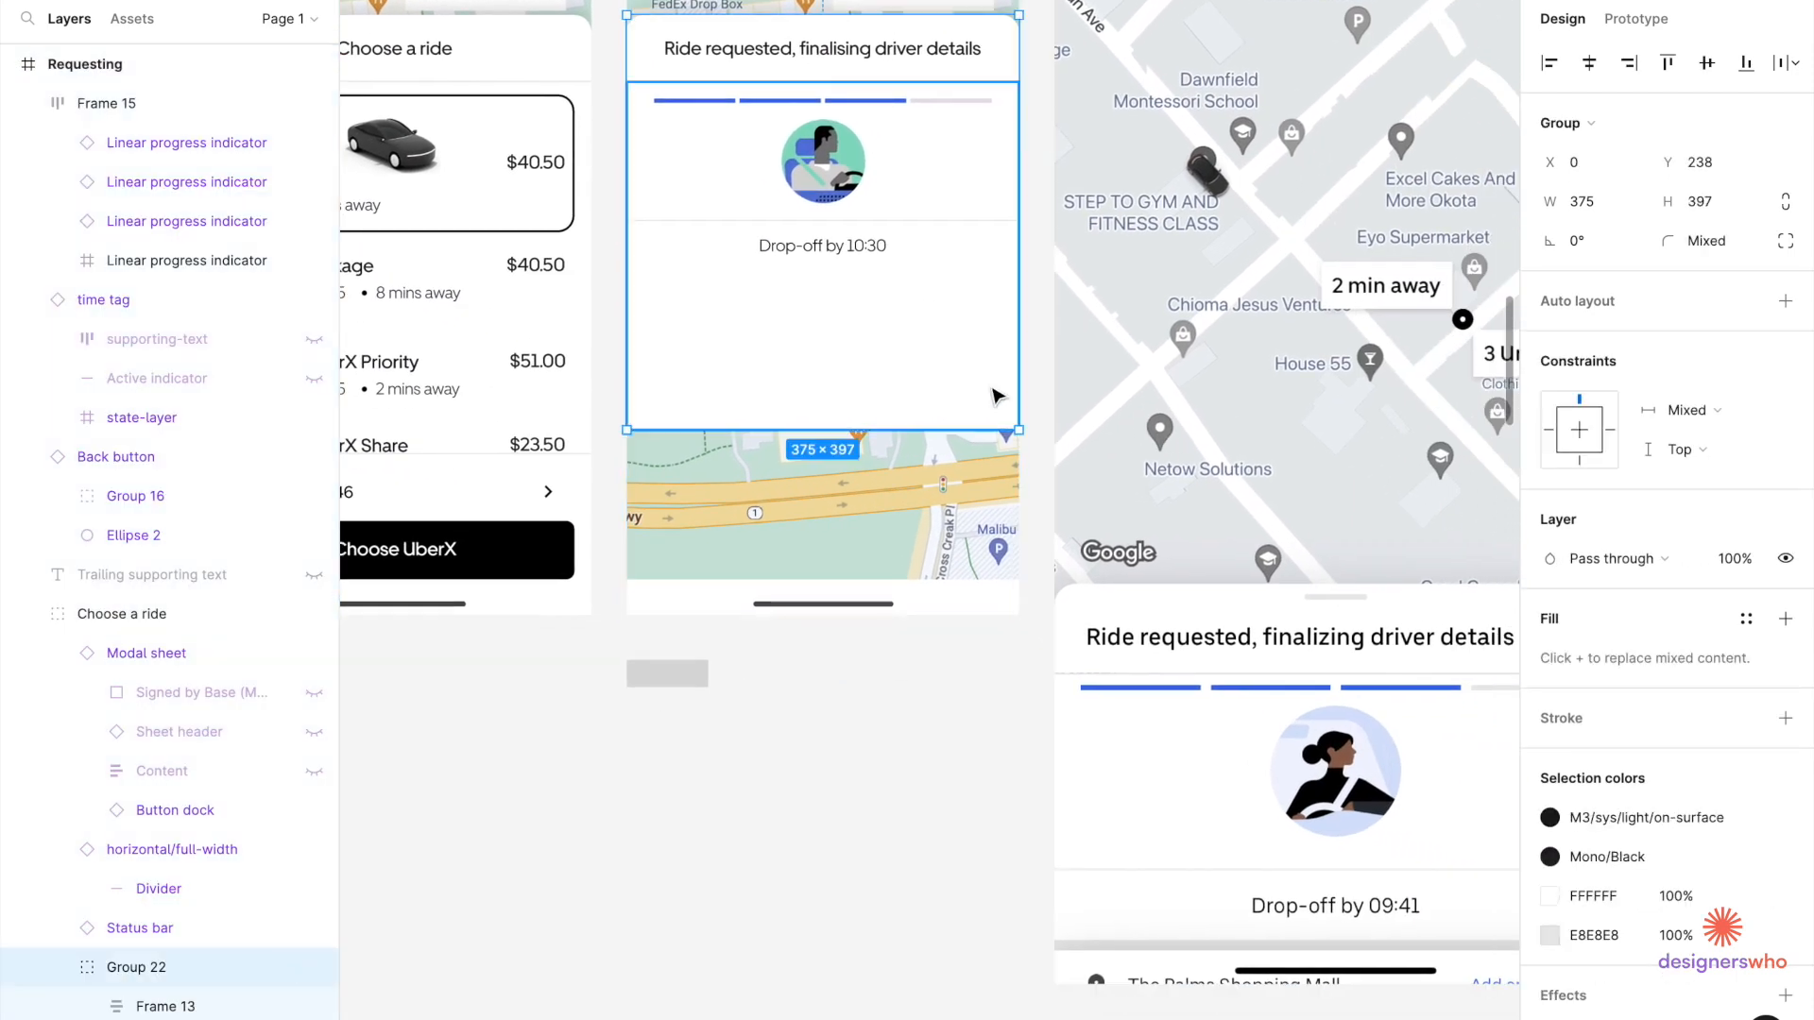
{"action": "key", "text": "ctrl+v"}
{"action": "left_click_drag", "start_coordinate": [750, 152], "coordinate": [752, 340]}
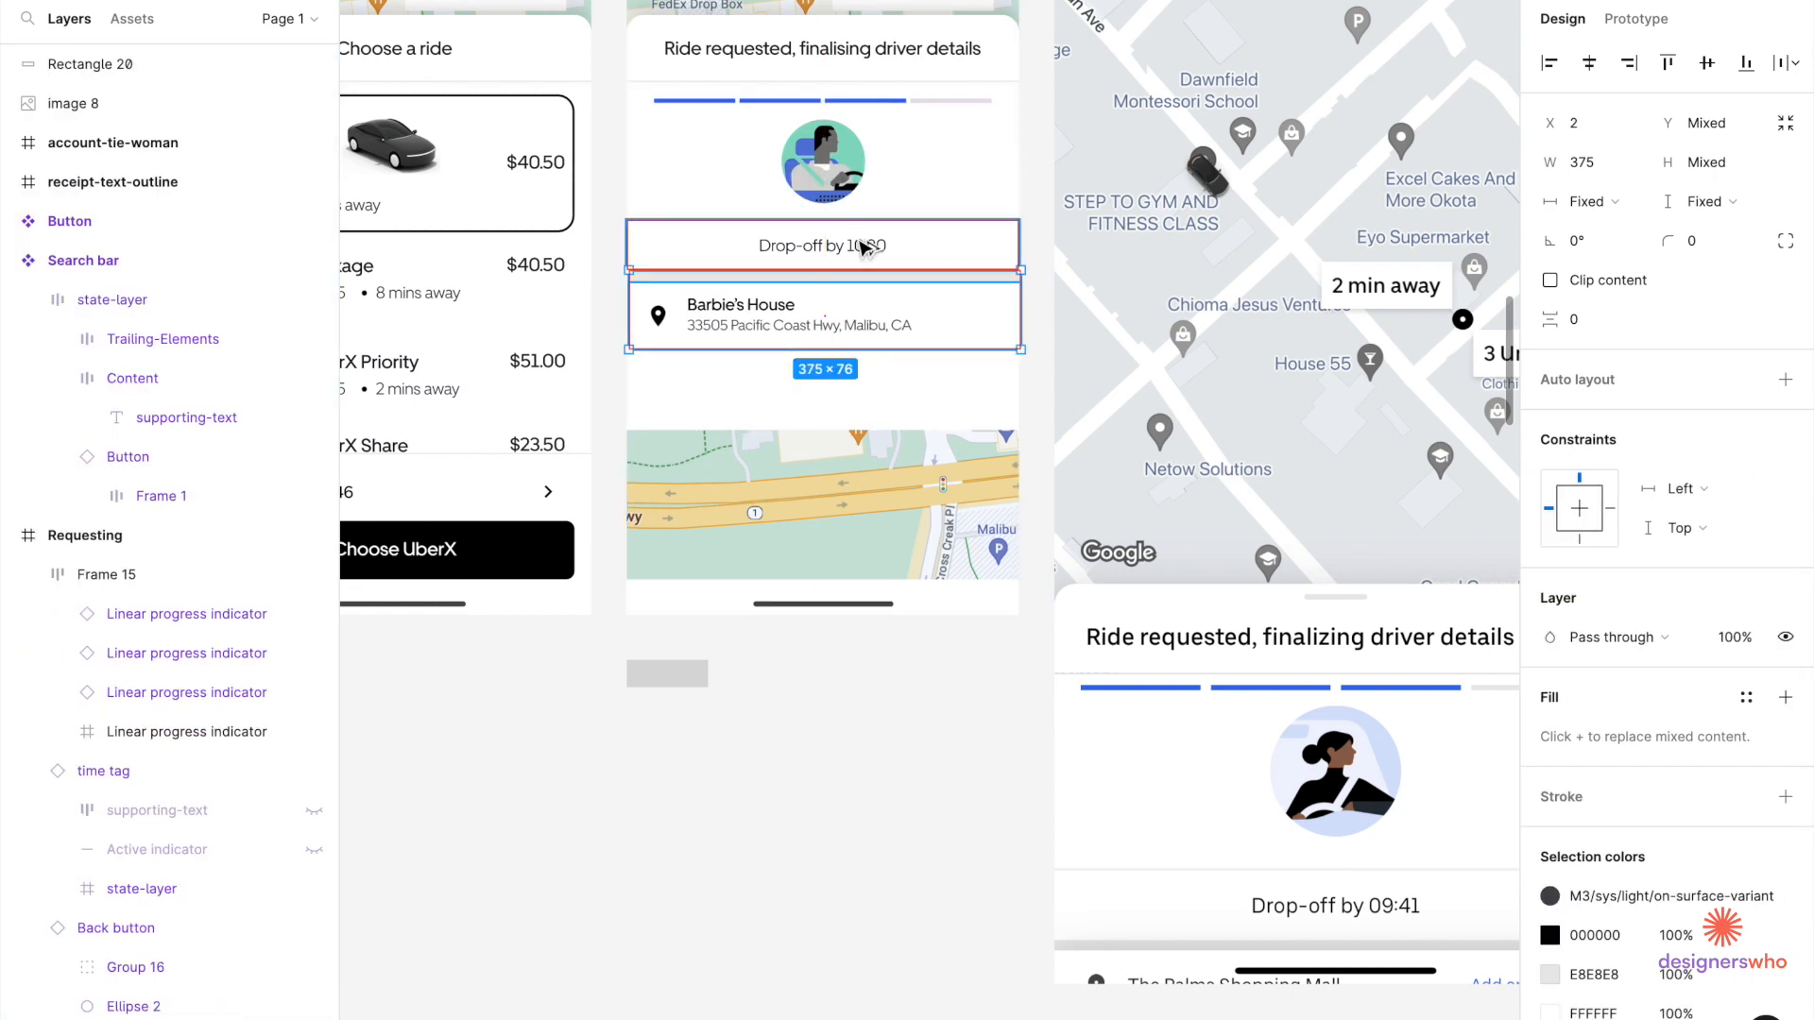
{"action": "scroll", "coordinate": [790, 384], "scroll_direction": "up", "scroll_amount": 3}
{"action": "key", "text": "Left"}
{"action": "key", "text": "Left"}
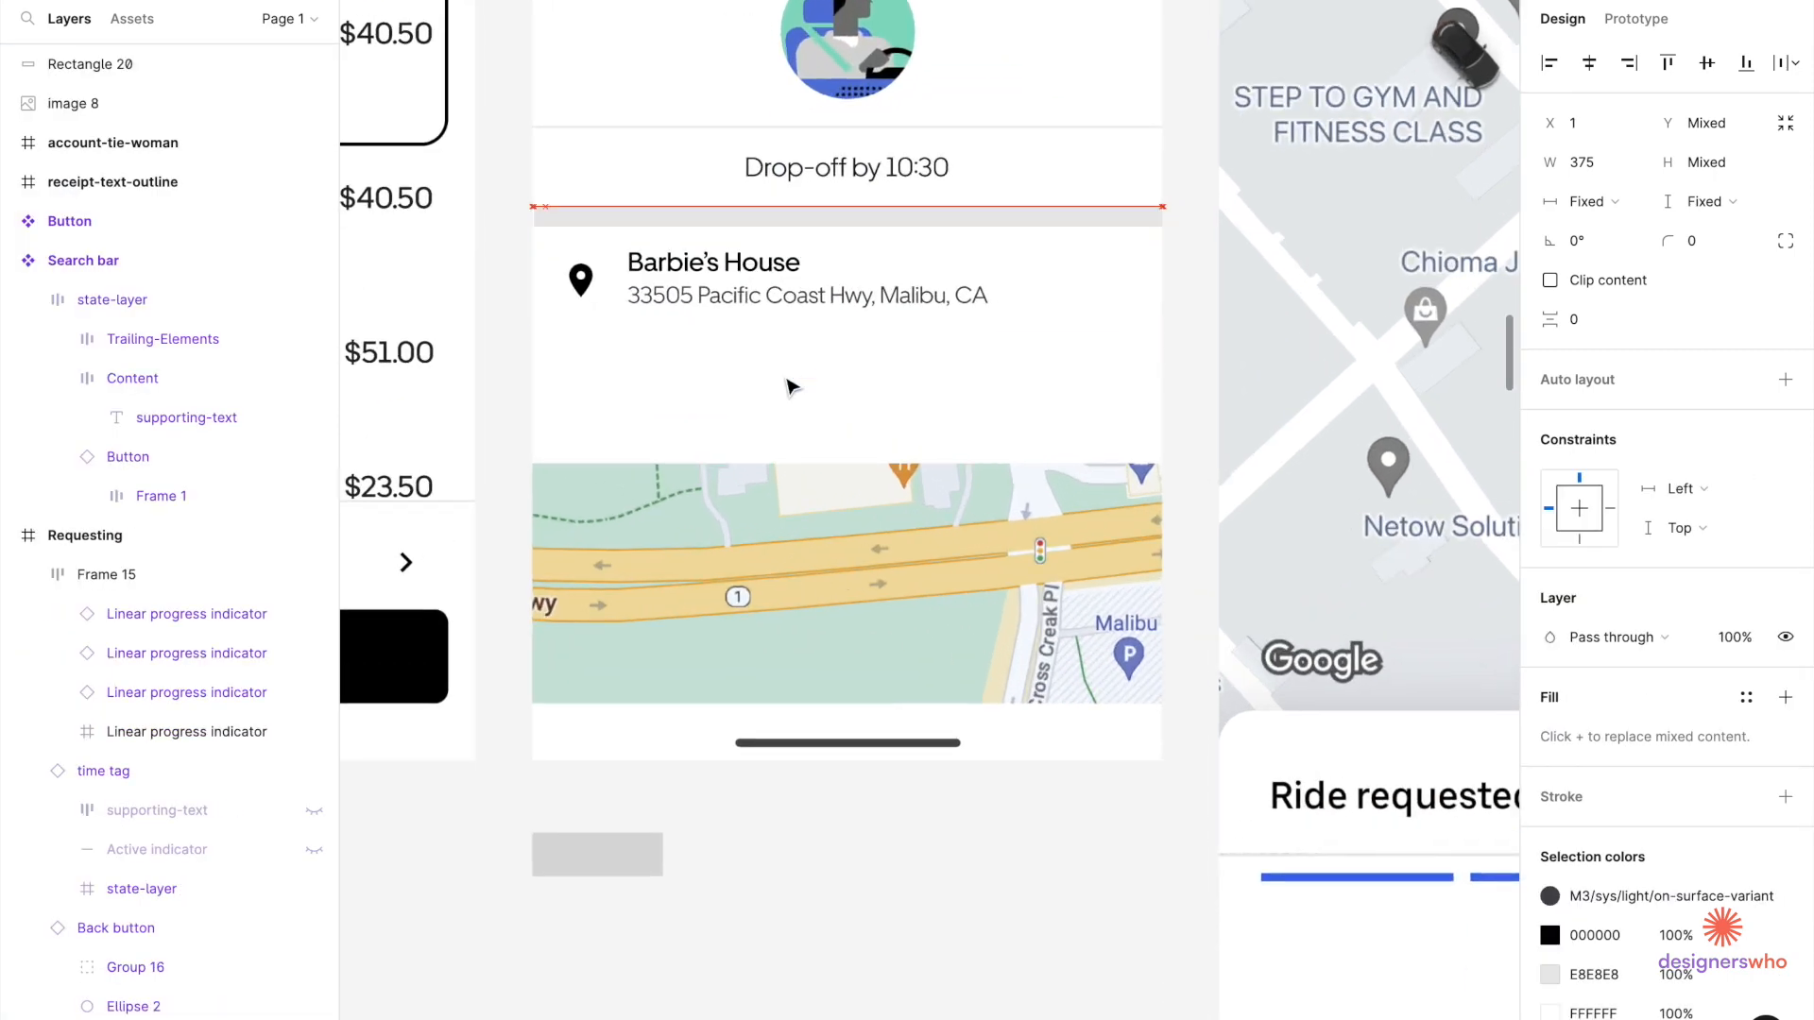
Set the grey spacer bar's height to 8.
{"action": "left_click", "coordinate": [813, 438]}
{"action": "left_click", "coordinate": [916, 222]}
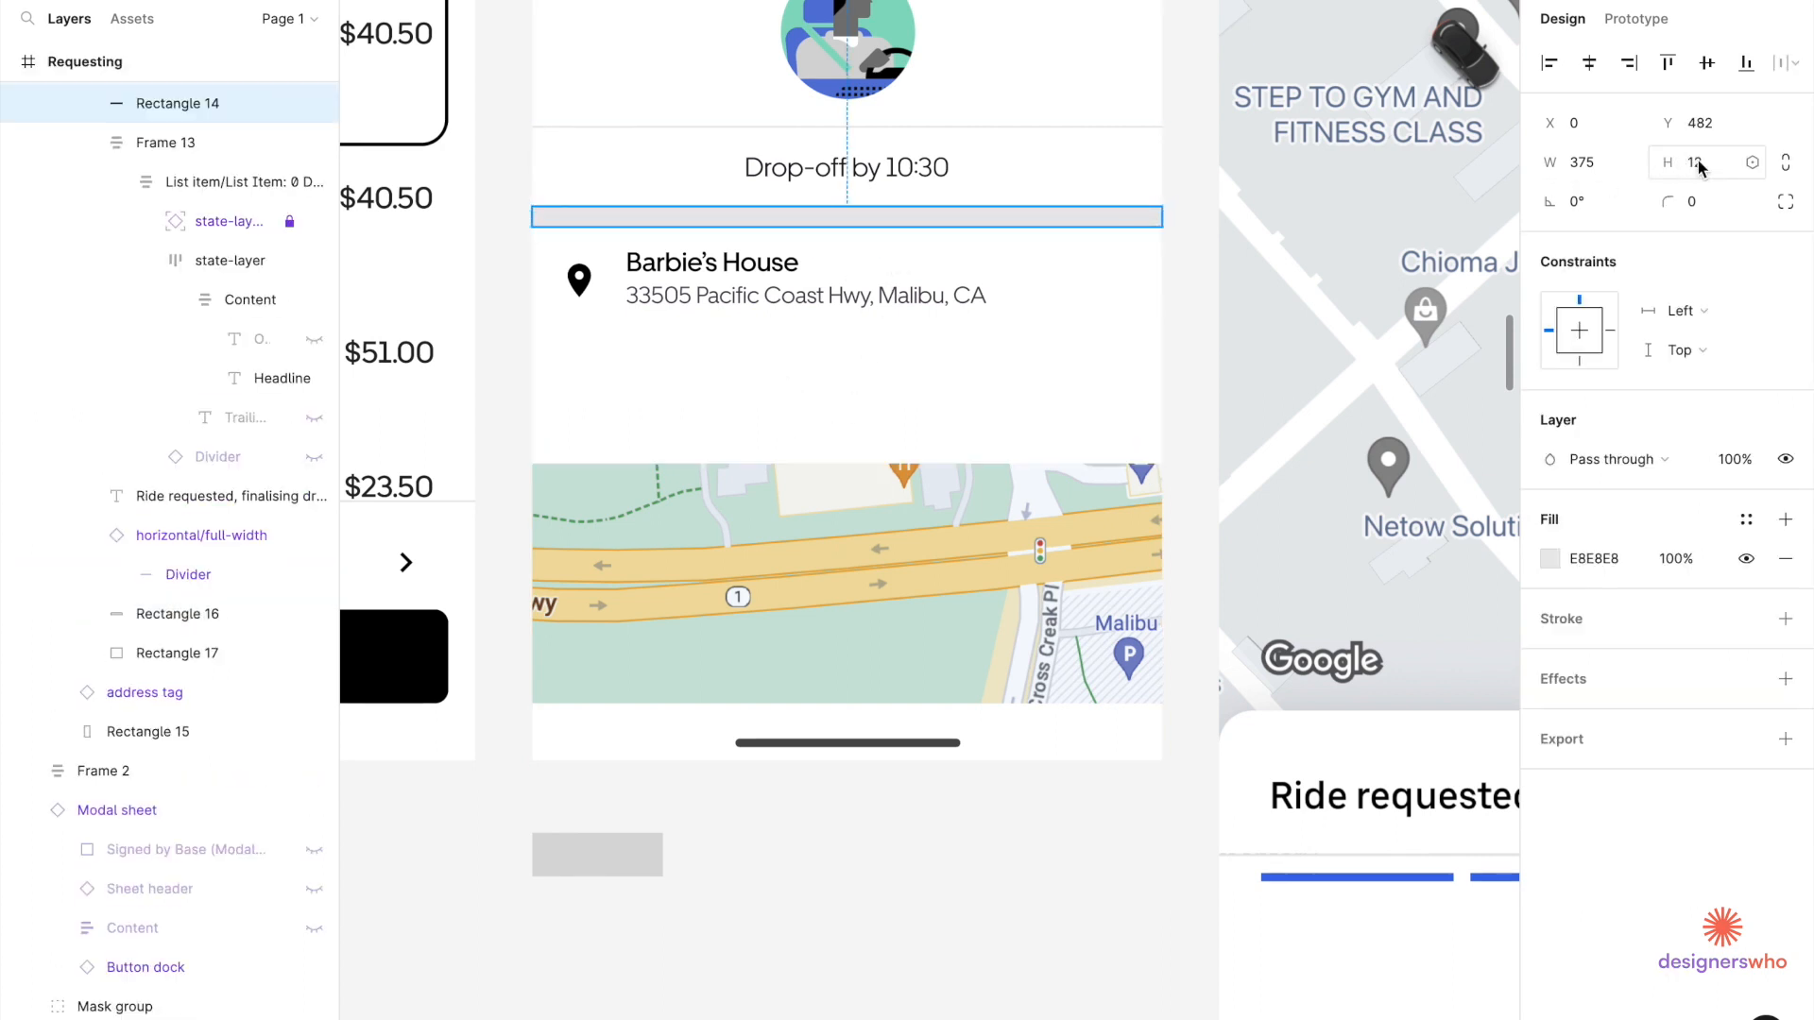
{"action": "type", "text": "8"}
{"action": "key", "text": "Return"}
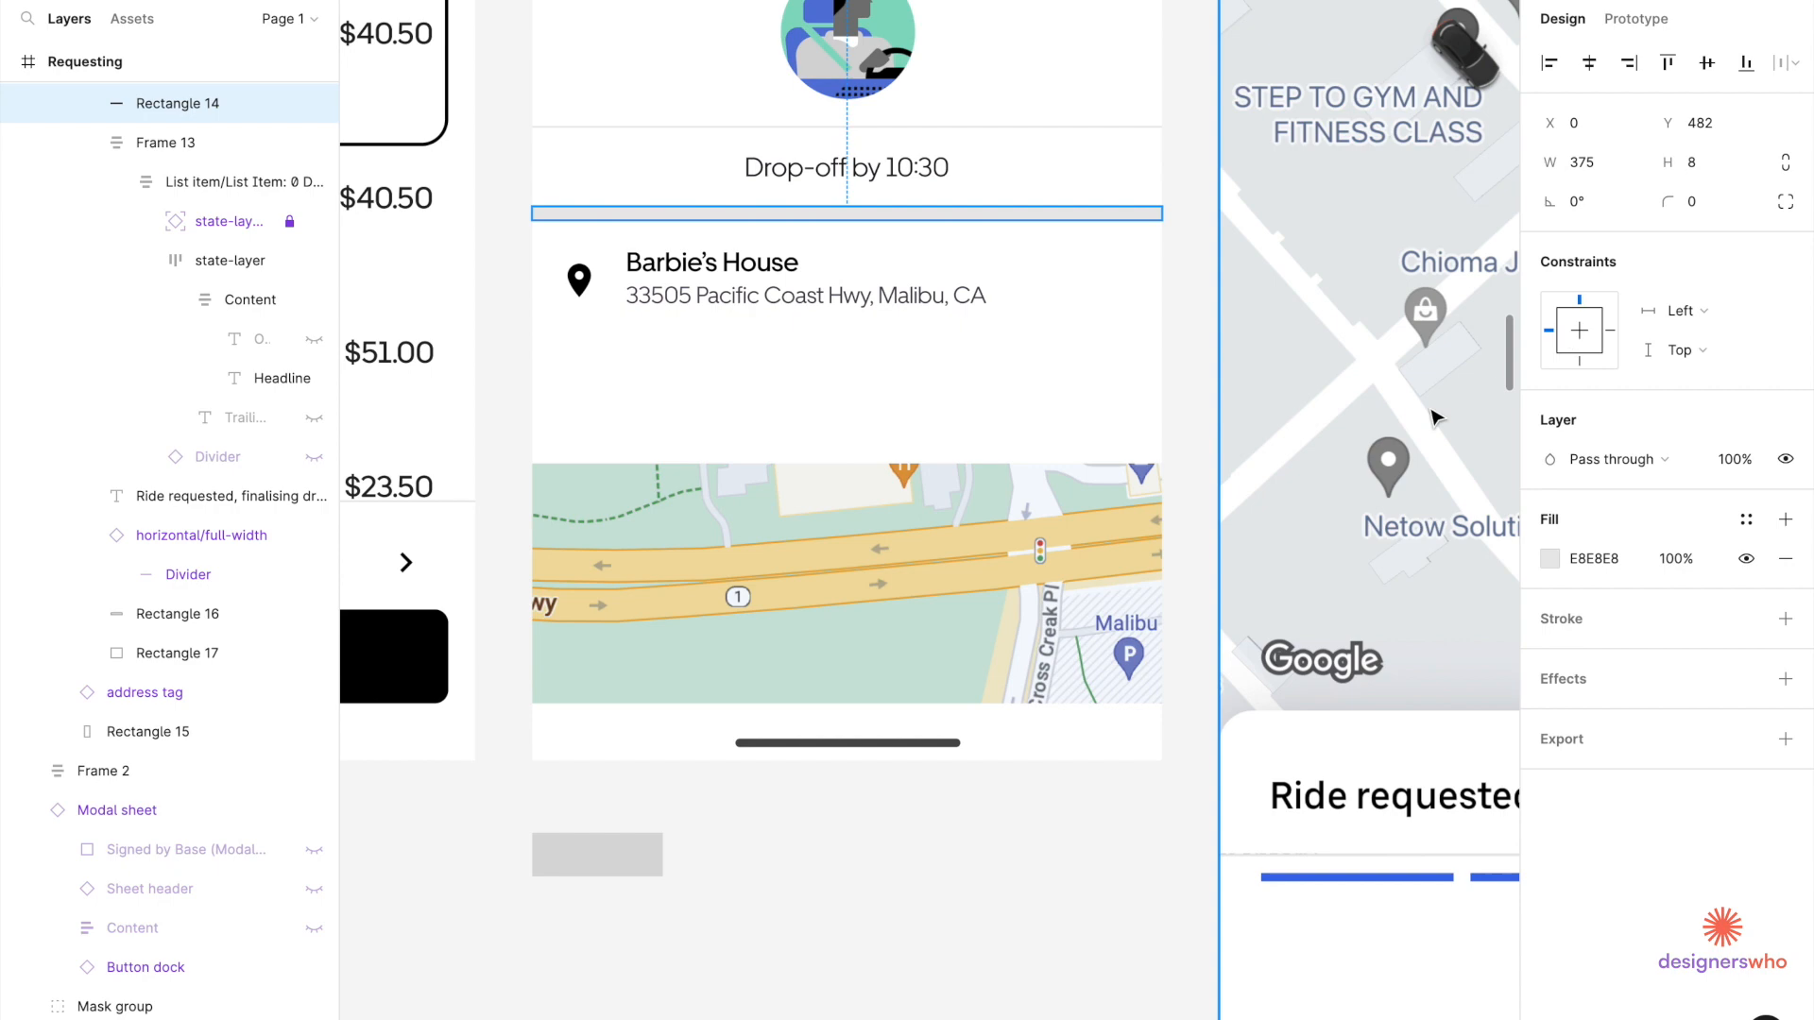
Nudge the Barbie's House row against the spacer bar, settling it at Y 490.
{"action": "left_click", "coordinate": [1073, 311]}
{"action": "key", "text": "alt"}
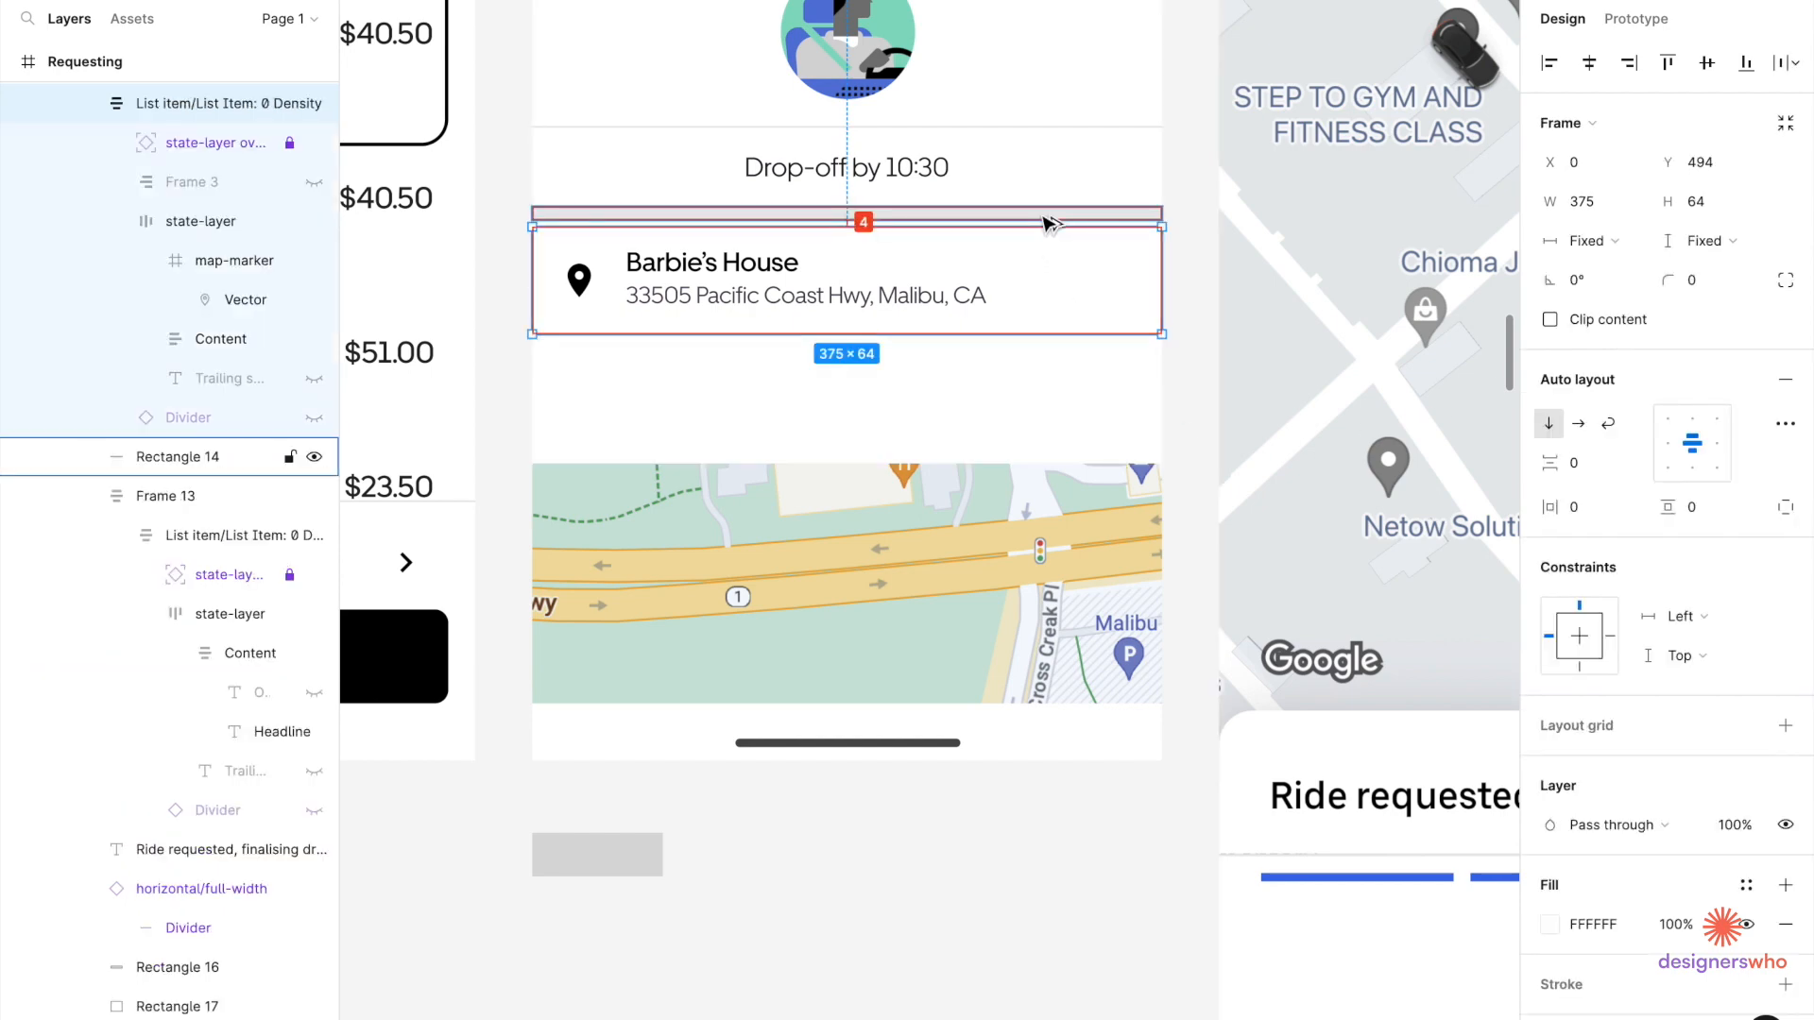
{"action": "key", "text": "Up"}
{"action": "key", "text": "Up"}
{"action": "key", "text": "Up"}
{"action": "key", "text": "Up"}
{"action": "key", "text": "Up"}
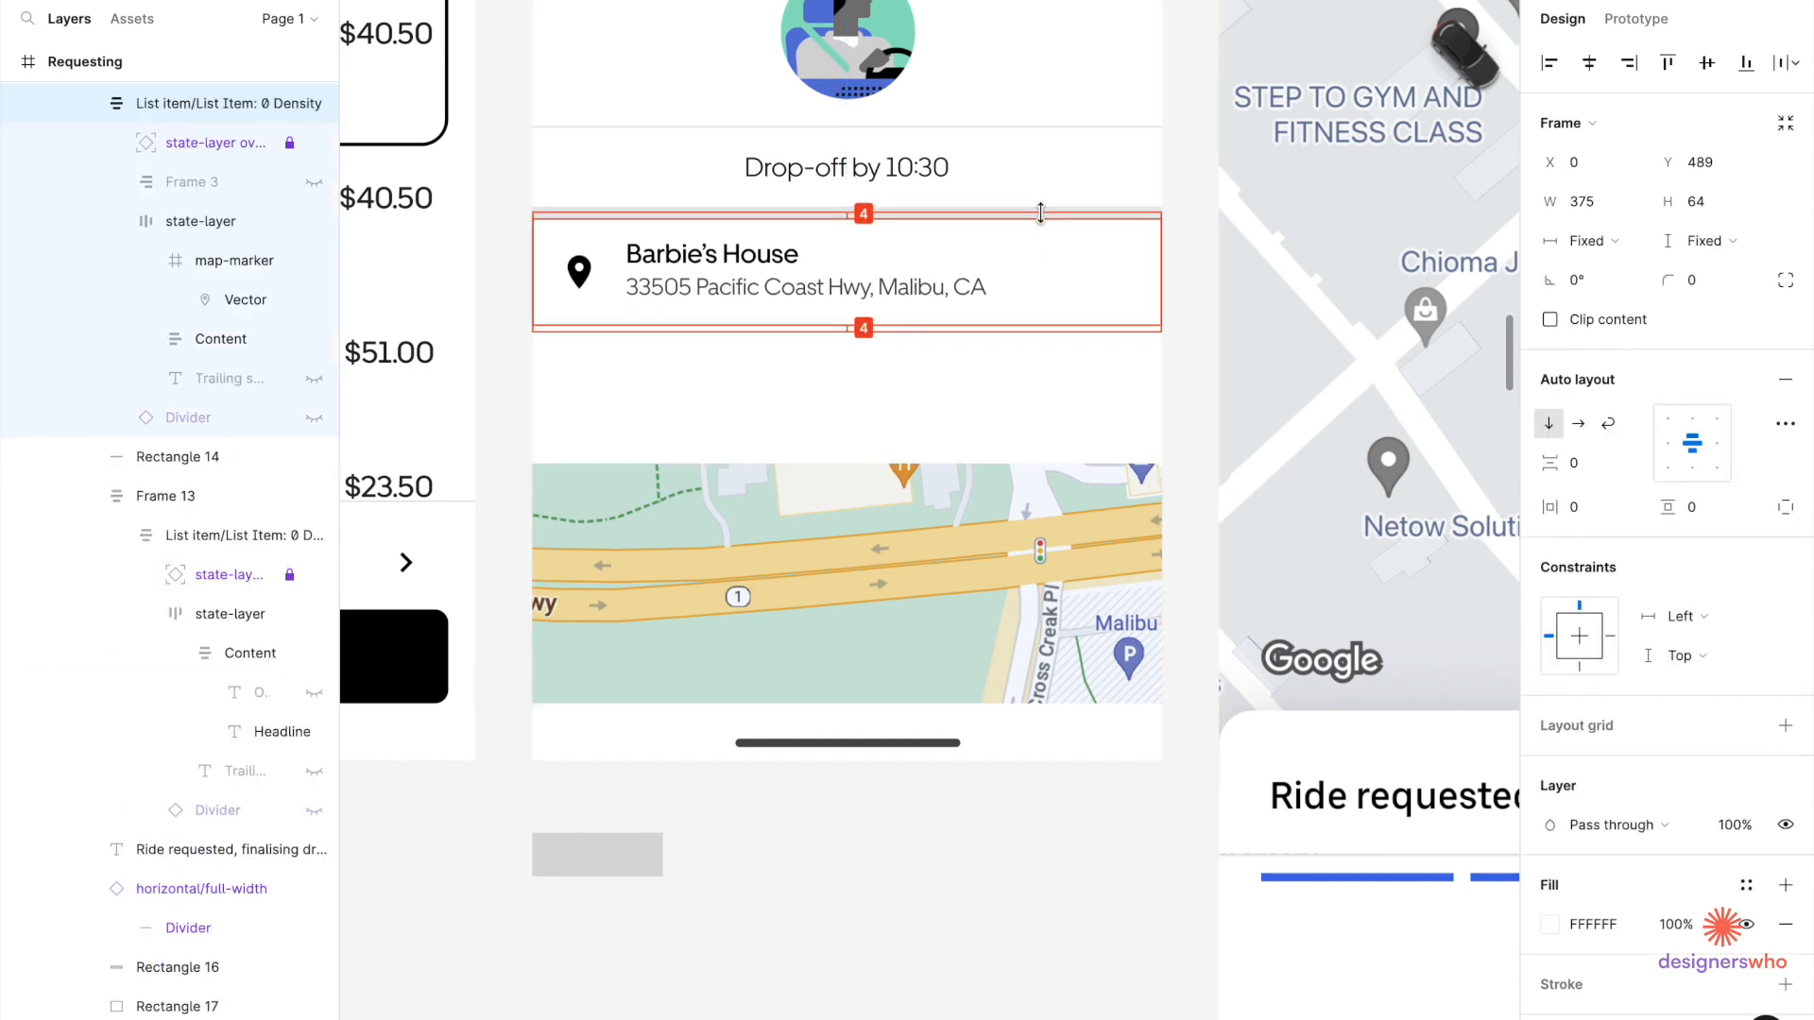
{"action": "scroll", "coordinate": [1017, 223], "scroll_direction": "up", "scroll_amount": 4}
{"action": "key", "text": "alt"}
{"action": "key", "text": "Up"}
{"action": "key", "text": "Up"}
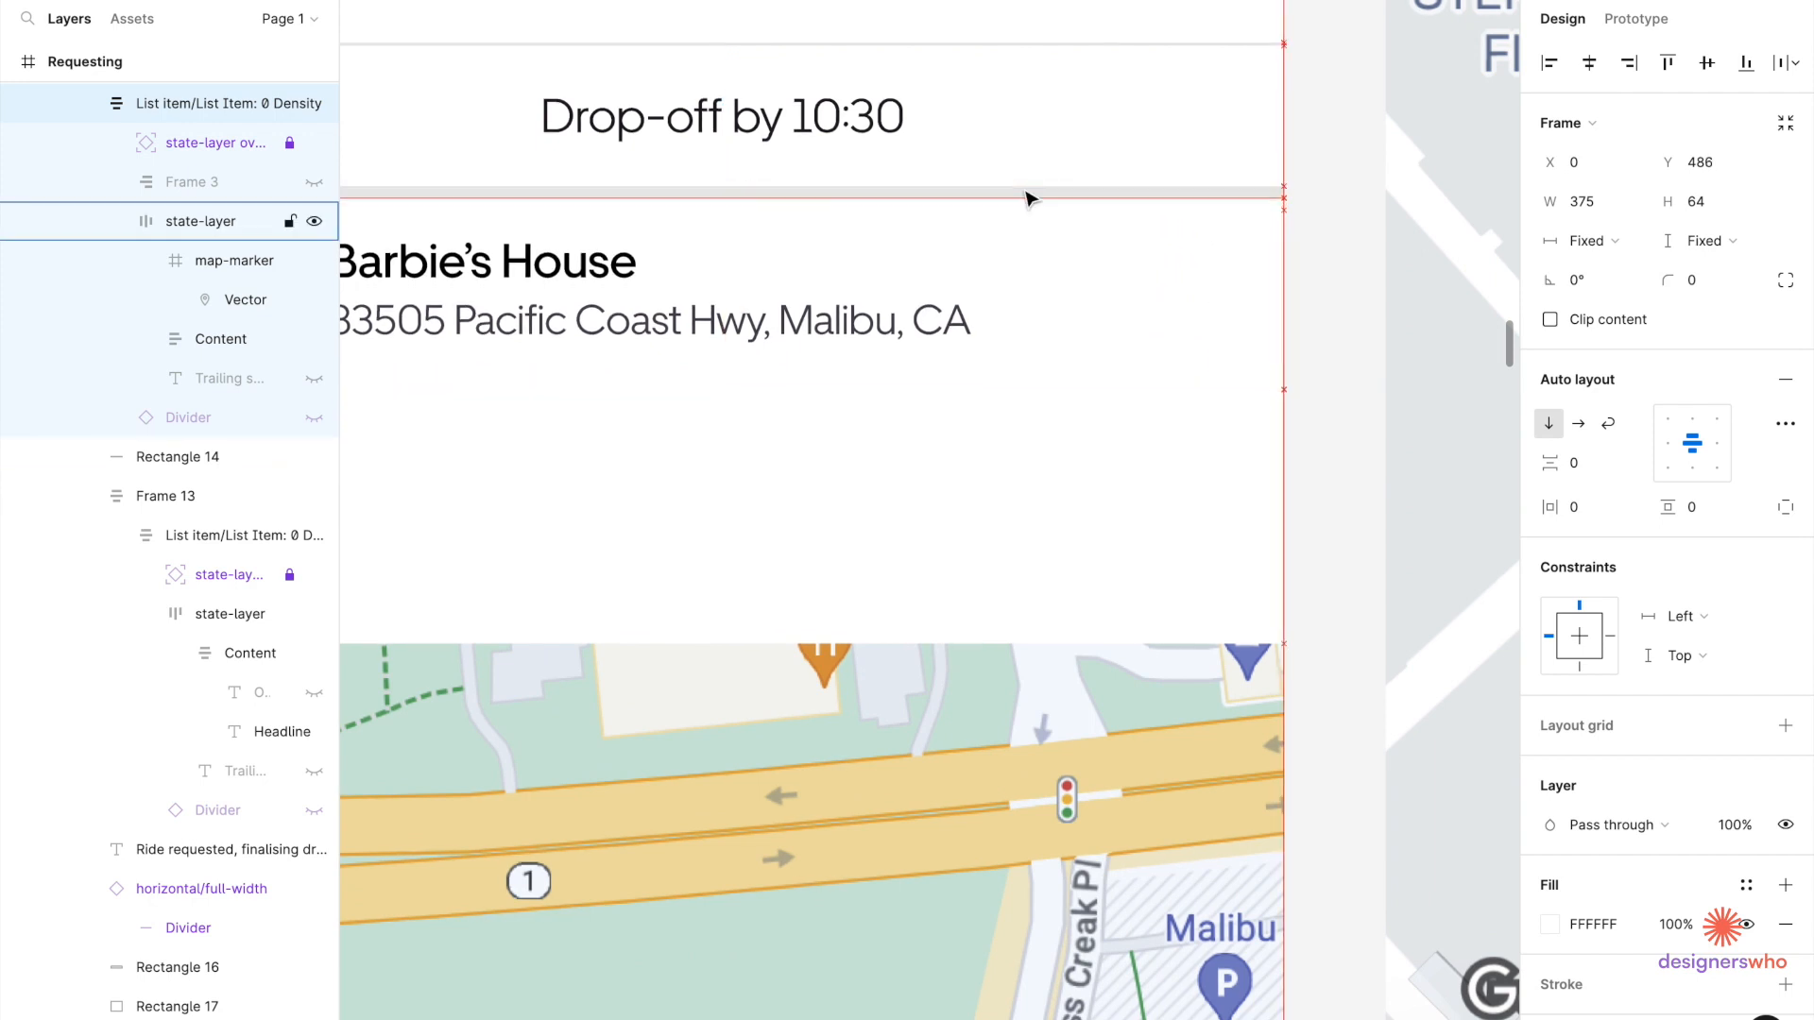
{"action": "key", "text": "alt"}
{"action": "key", "text": "Down"}
{"action": "key", "text": "Down"}
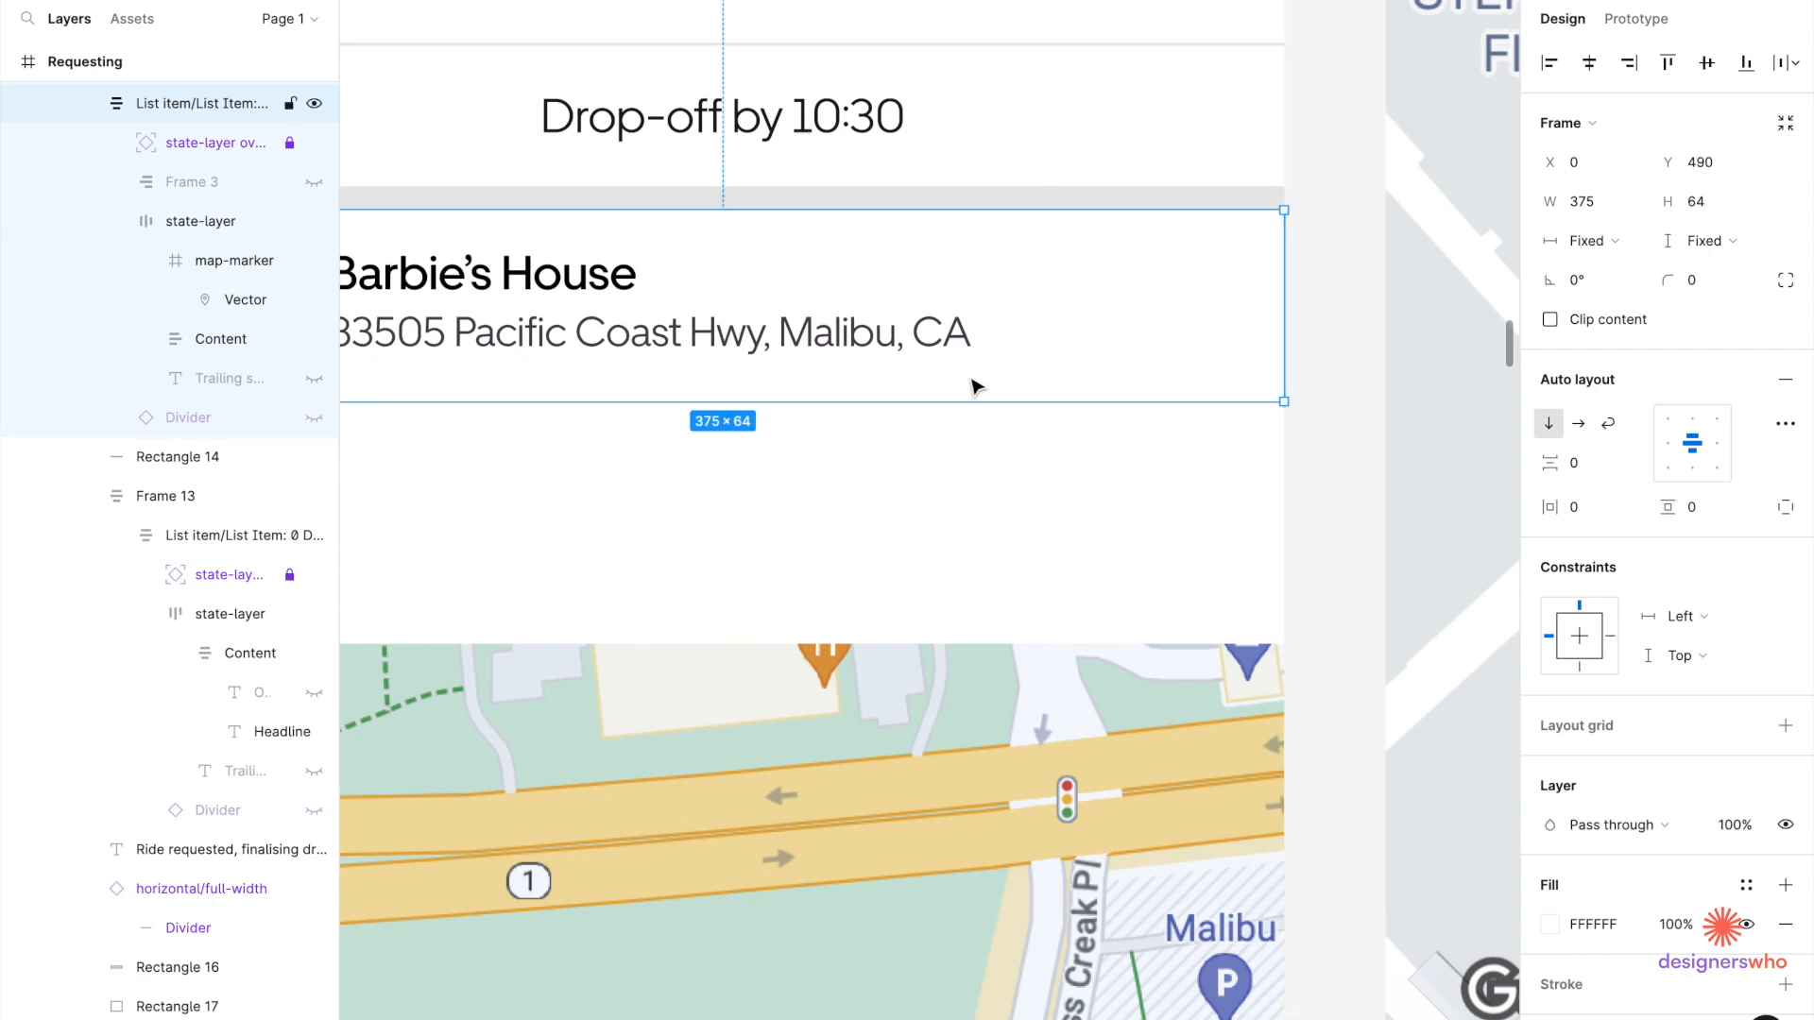
{"action": "left_click", "coordinate": [992, 321]}
{"action": "scroll", "coordinate": [961, 414], "scroll_direction": "down", "scroll_amount": 5}
{"action": "left_click", "coordinate": [965, 660]}
{"action": "scroll", "coordinate": [964, 663], "scroll_direction": "down", "scroll_amount": 4}
{"action": "scroll", "coordinate": [965, 663], "scroll_direction": "right", "scroll_amount": 2}
{"action": "scroll", "coordinate": [798, 463], "scroll_direction": "up", "scroll_amount": 3}
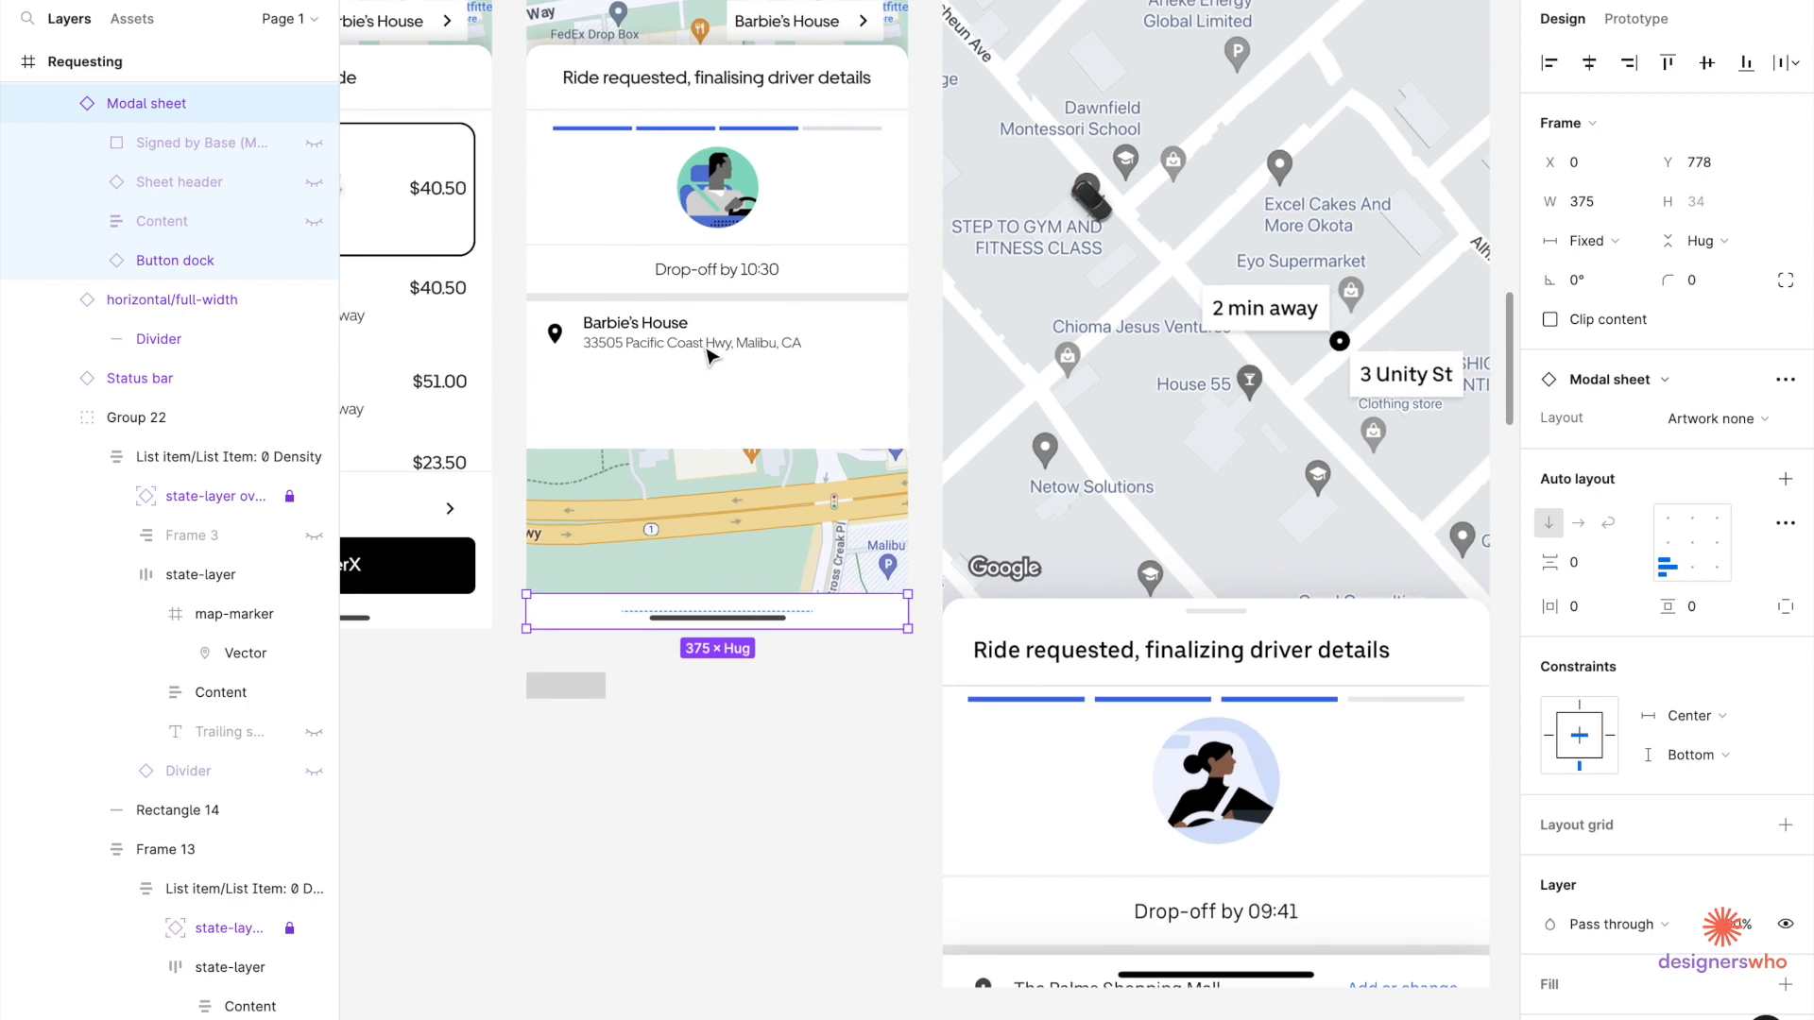
Select the Barbie's House and Ken's House address rows on Book Ride.
{"action": "scroll", "coordinate": [651, 288], "scroll_direction": "down", "scroll_amount": 2}
{"action": "scroll", "coordinate": [651, 288], "scroll_direction": "right", "scroll_amount": 2}
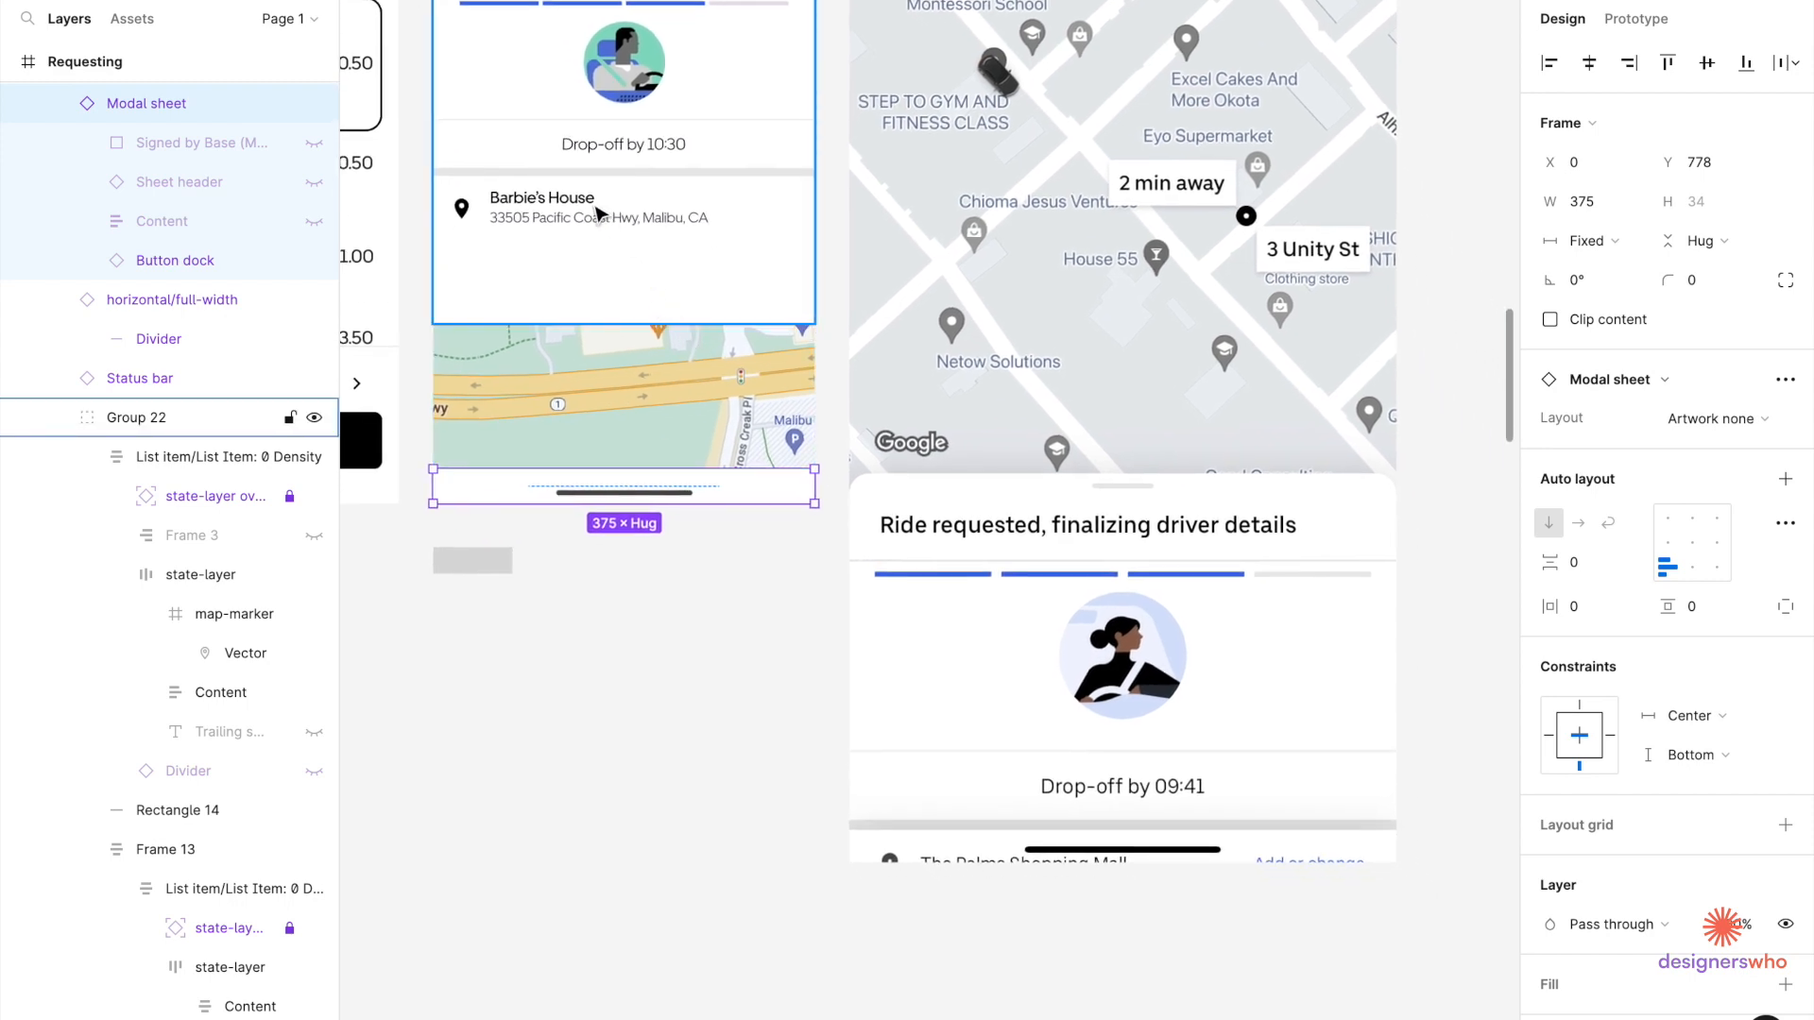
{"action": "left_click", "coordinate": [598, 214]}
{"action": "scroll", "coordinate": [598, 214], "scroll_direction": "down", "scroll_amount": 4}
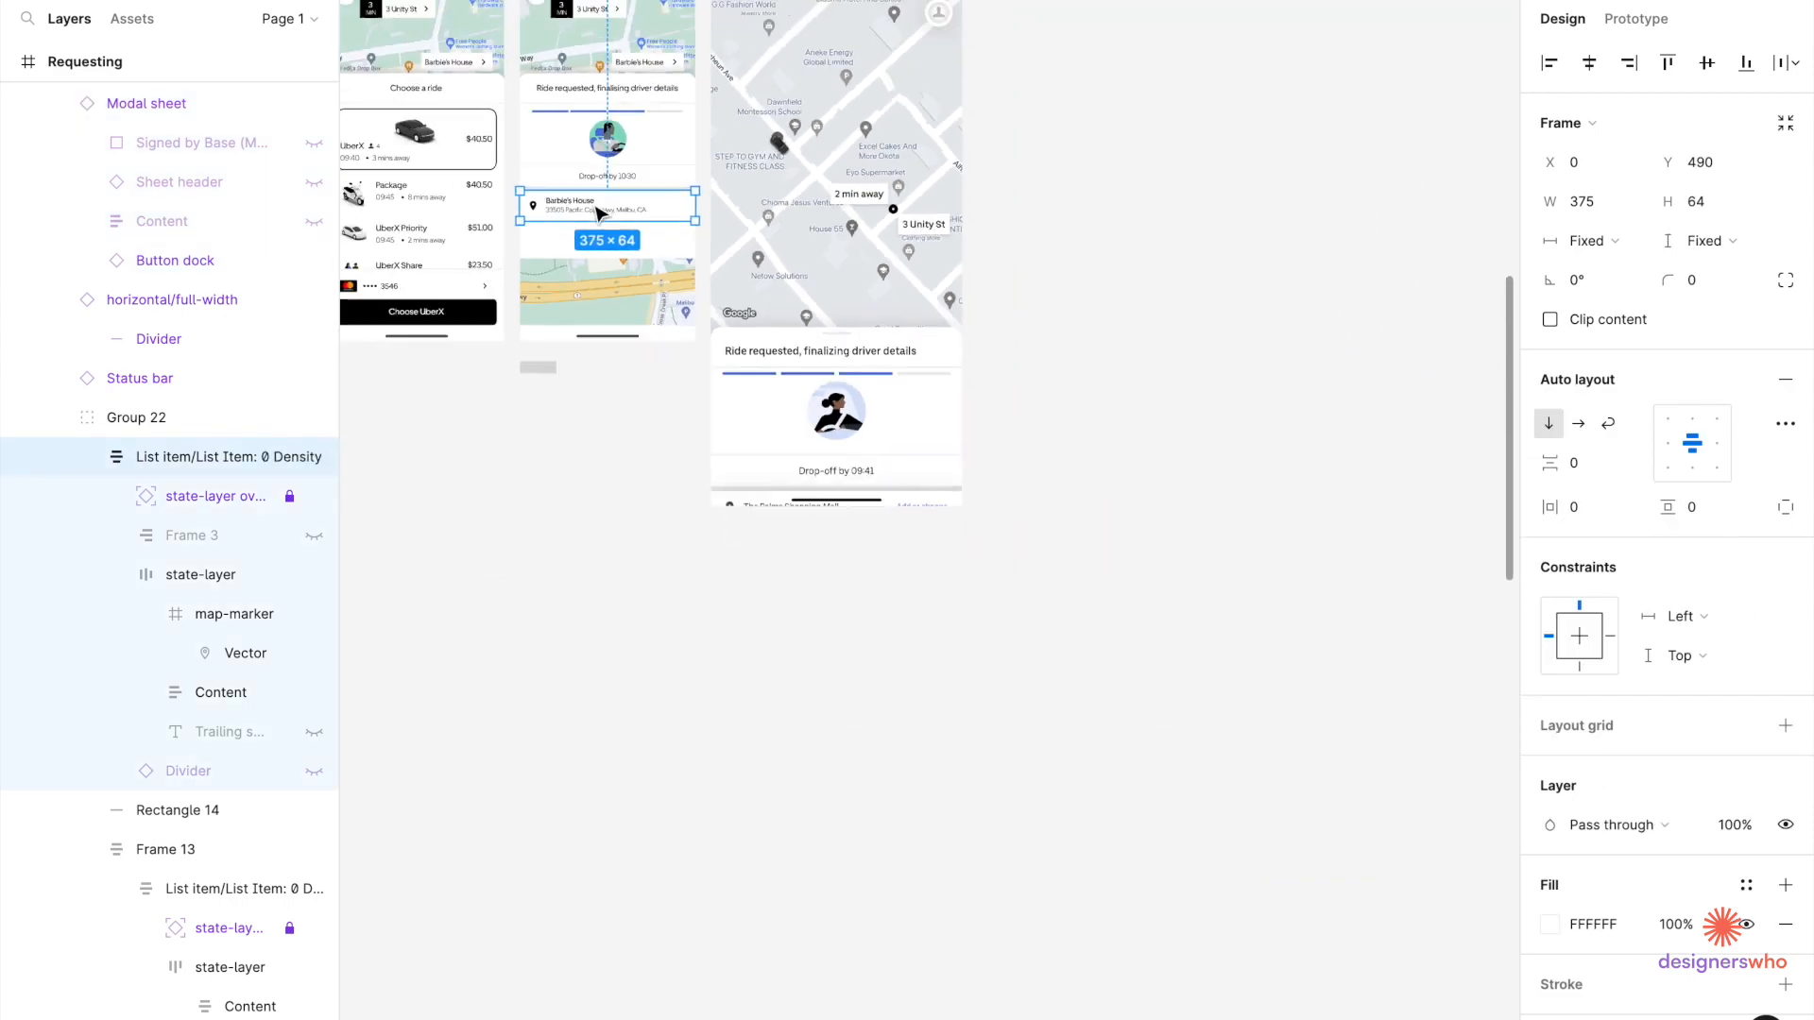
{"action": "scroll", "coordinate": [598, 214], "scroll_direction": "left", "scroll_amount": 5}
{"action": "scroll", "coordinate": [539, 147], "scroll_direction": "up", "scroll_amount": 5}
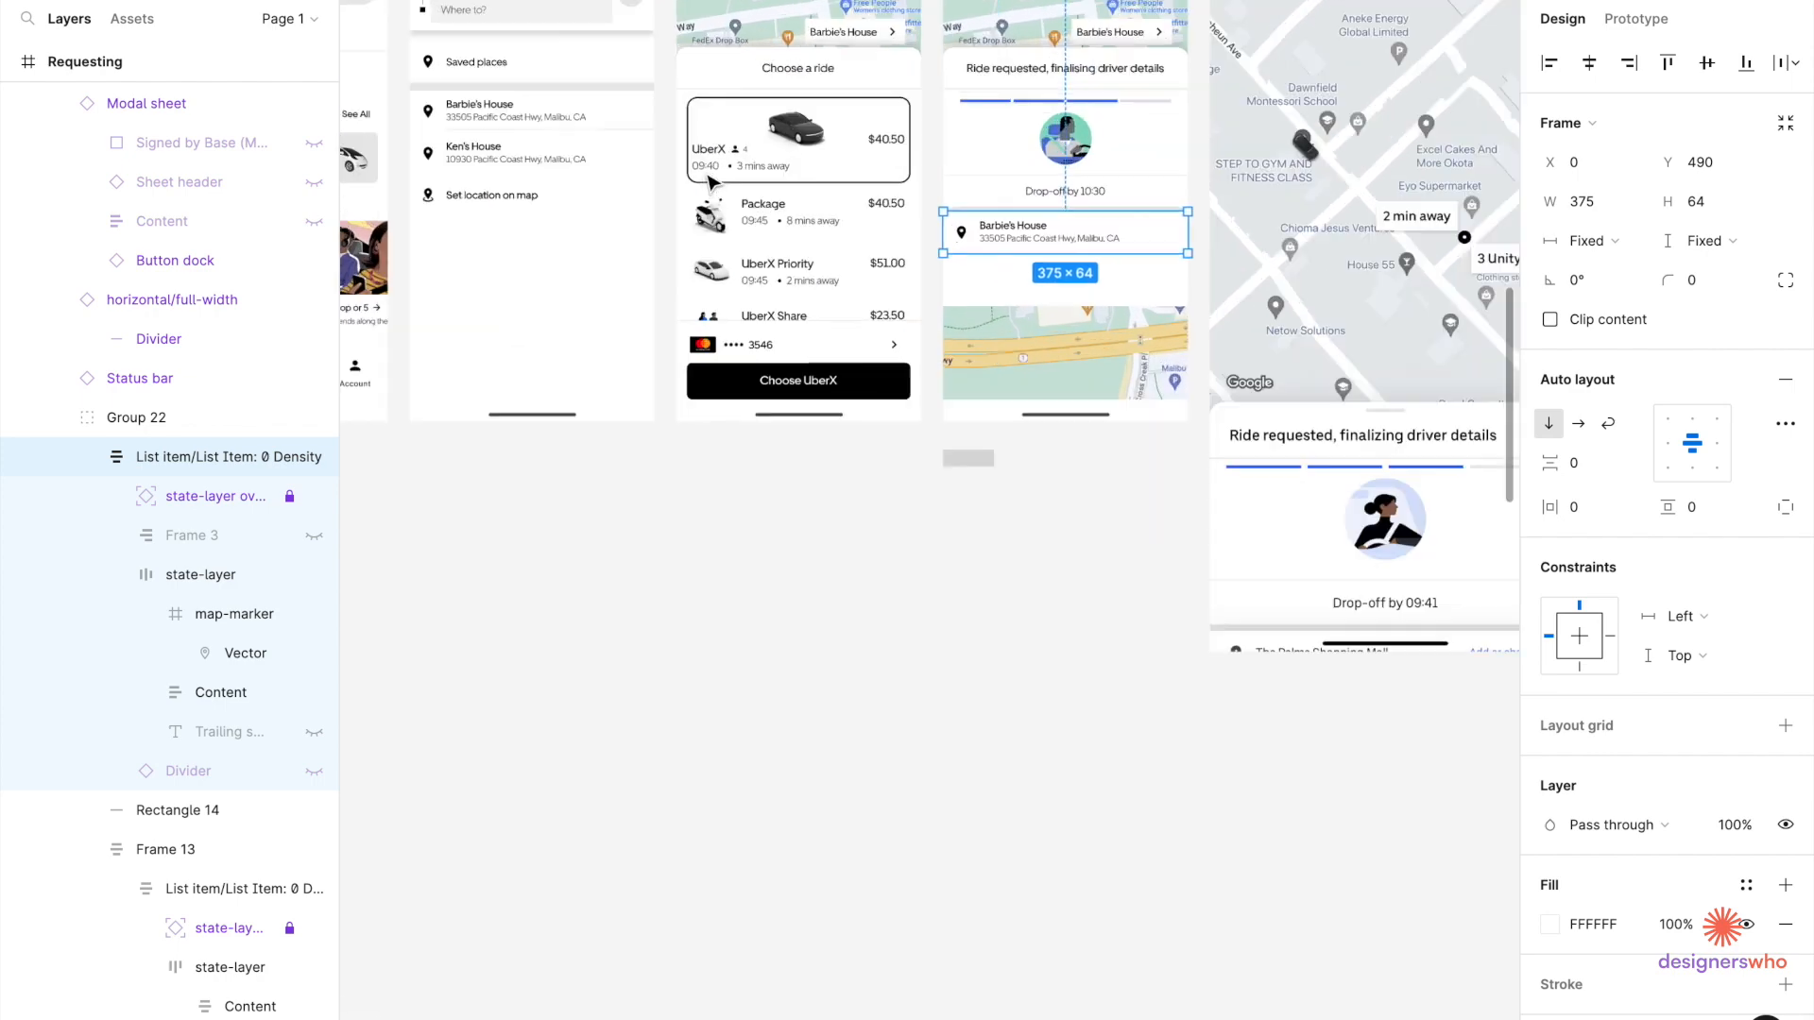
{"action": "scroll", "coordinate": [534, 144], "scroll_direction": "down", "scroll_amount": 5}
{"action": "left_click", "coordinate": [510, 139]}
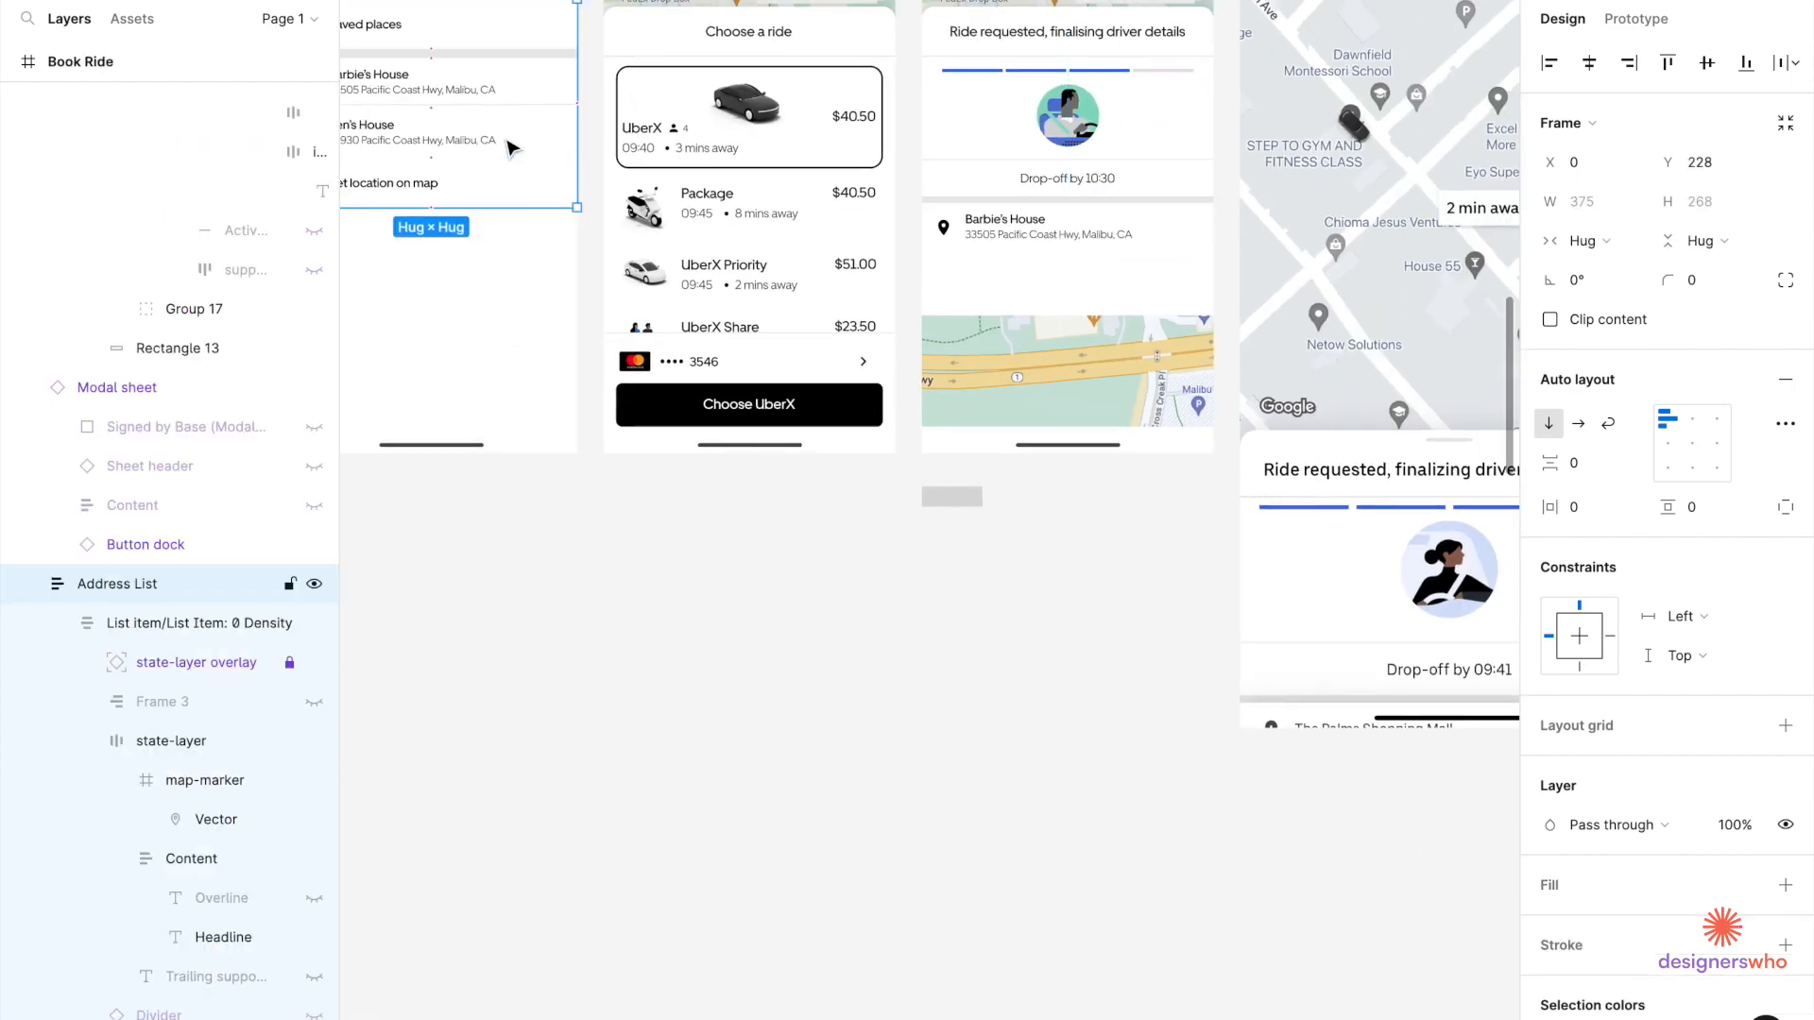
{"action": "left_click", "coordinate": [501, 99], "text": "shift"}
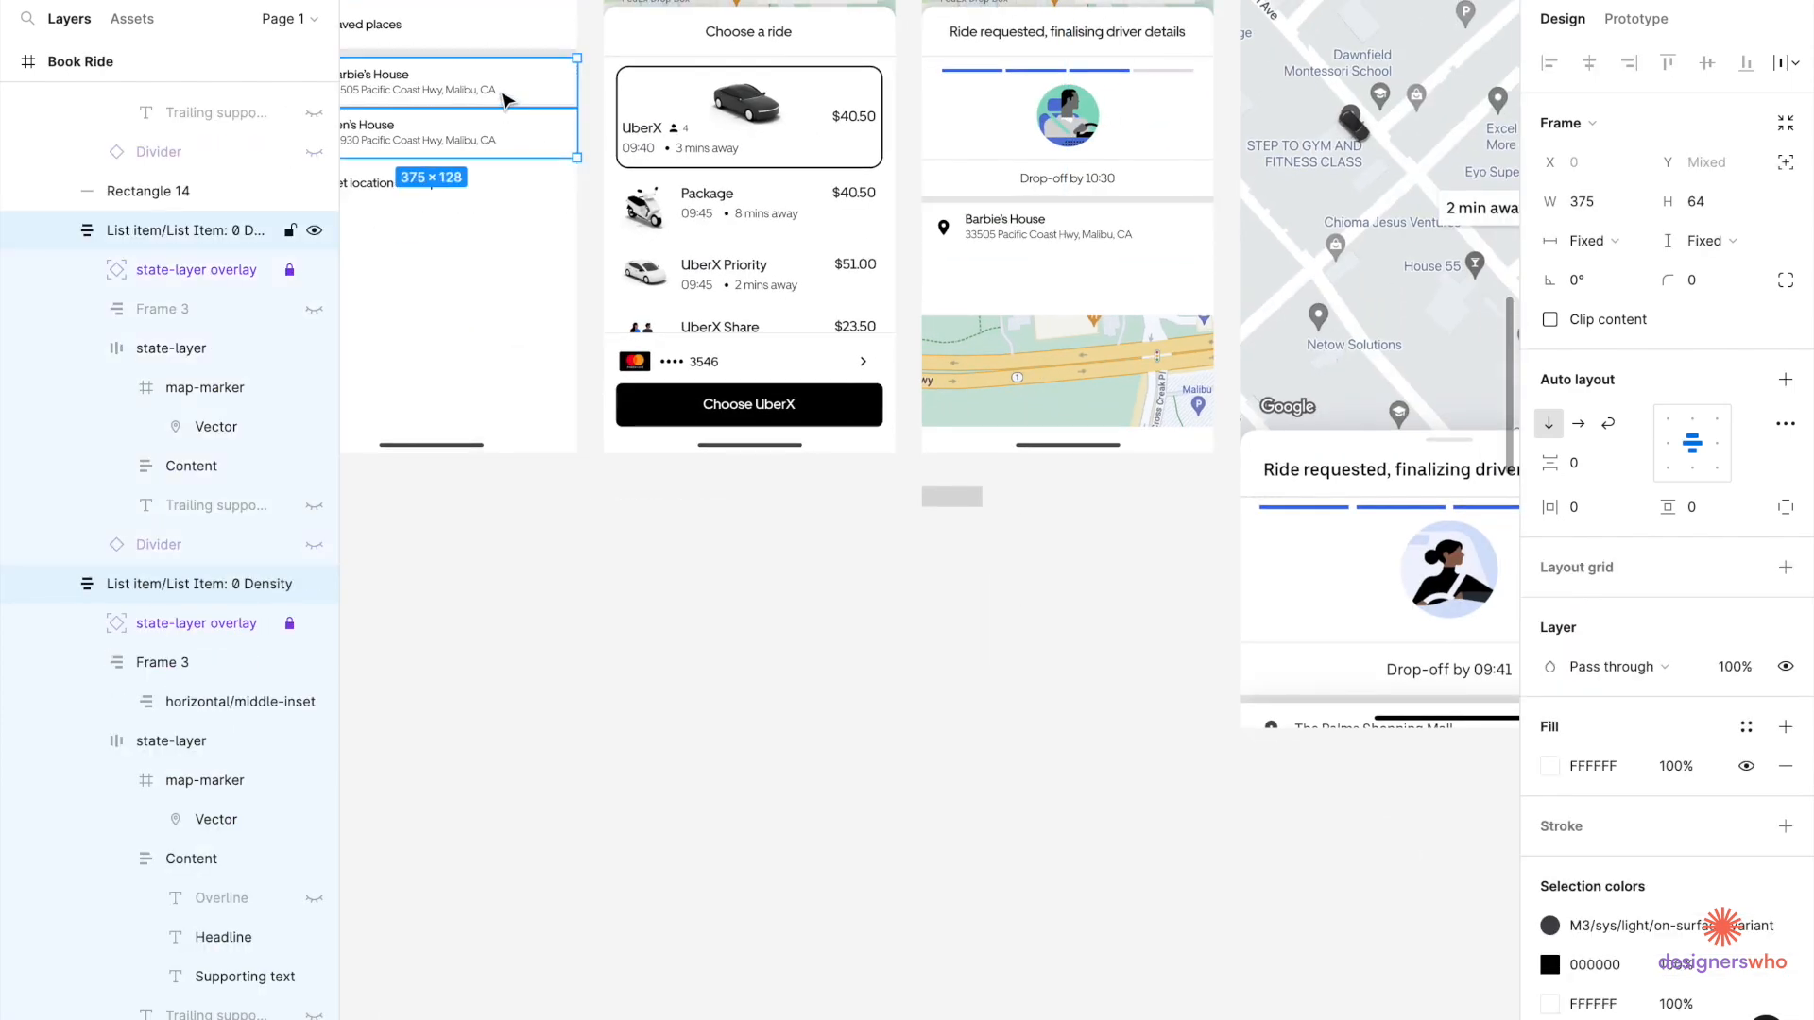
{"action": "scroll", "coordinate": [509, 99], "scroll_direction": "right", "scroll_amount": 5}
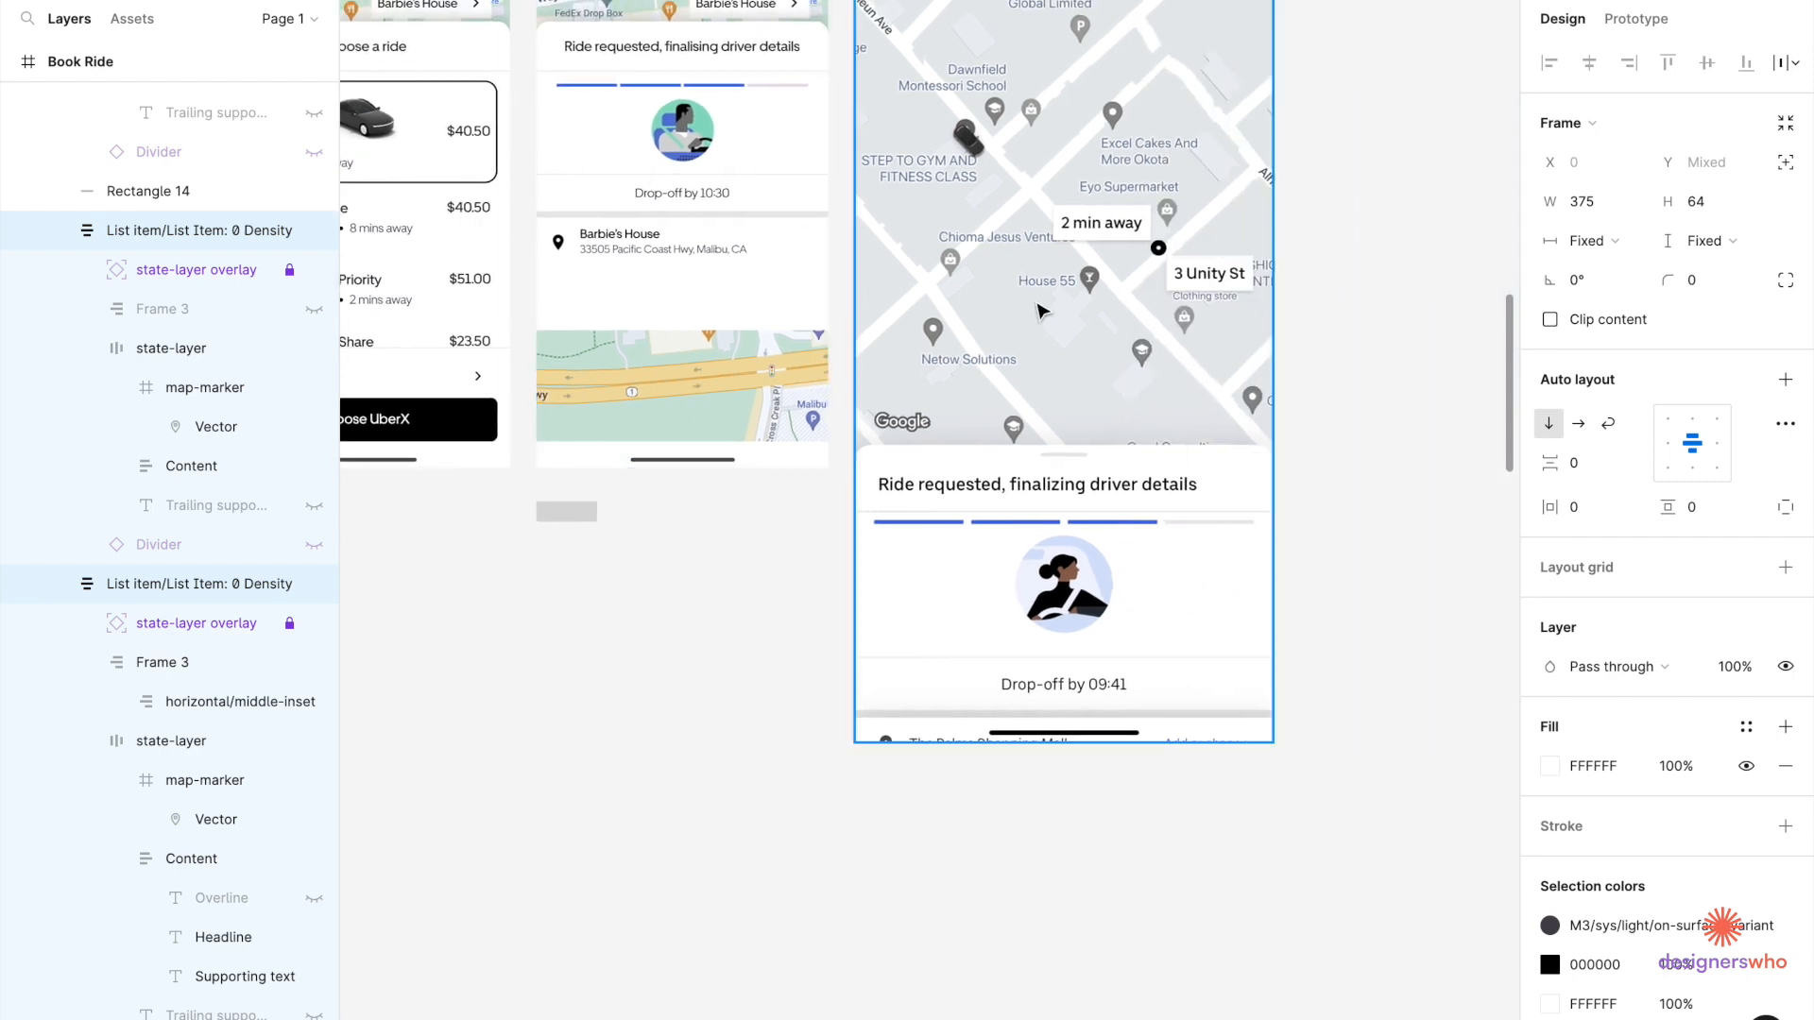
Paste the address rows into Requesting and delete the extra duplicate row.
{"action": "left_click", "coordinate": [715, 264]}
{"action": "scroll", "coordinate": [715, 263], "scroll_direction": "up", "scroll_amount": 5}
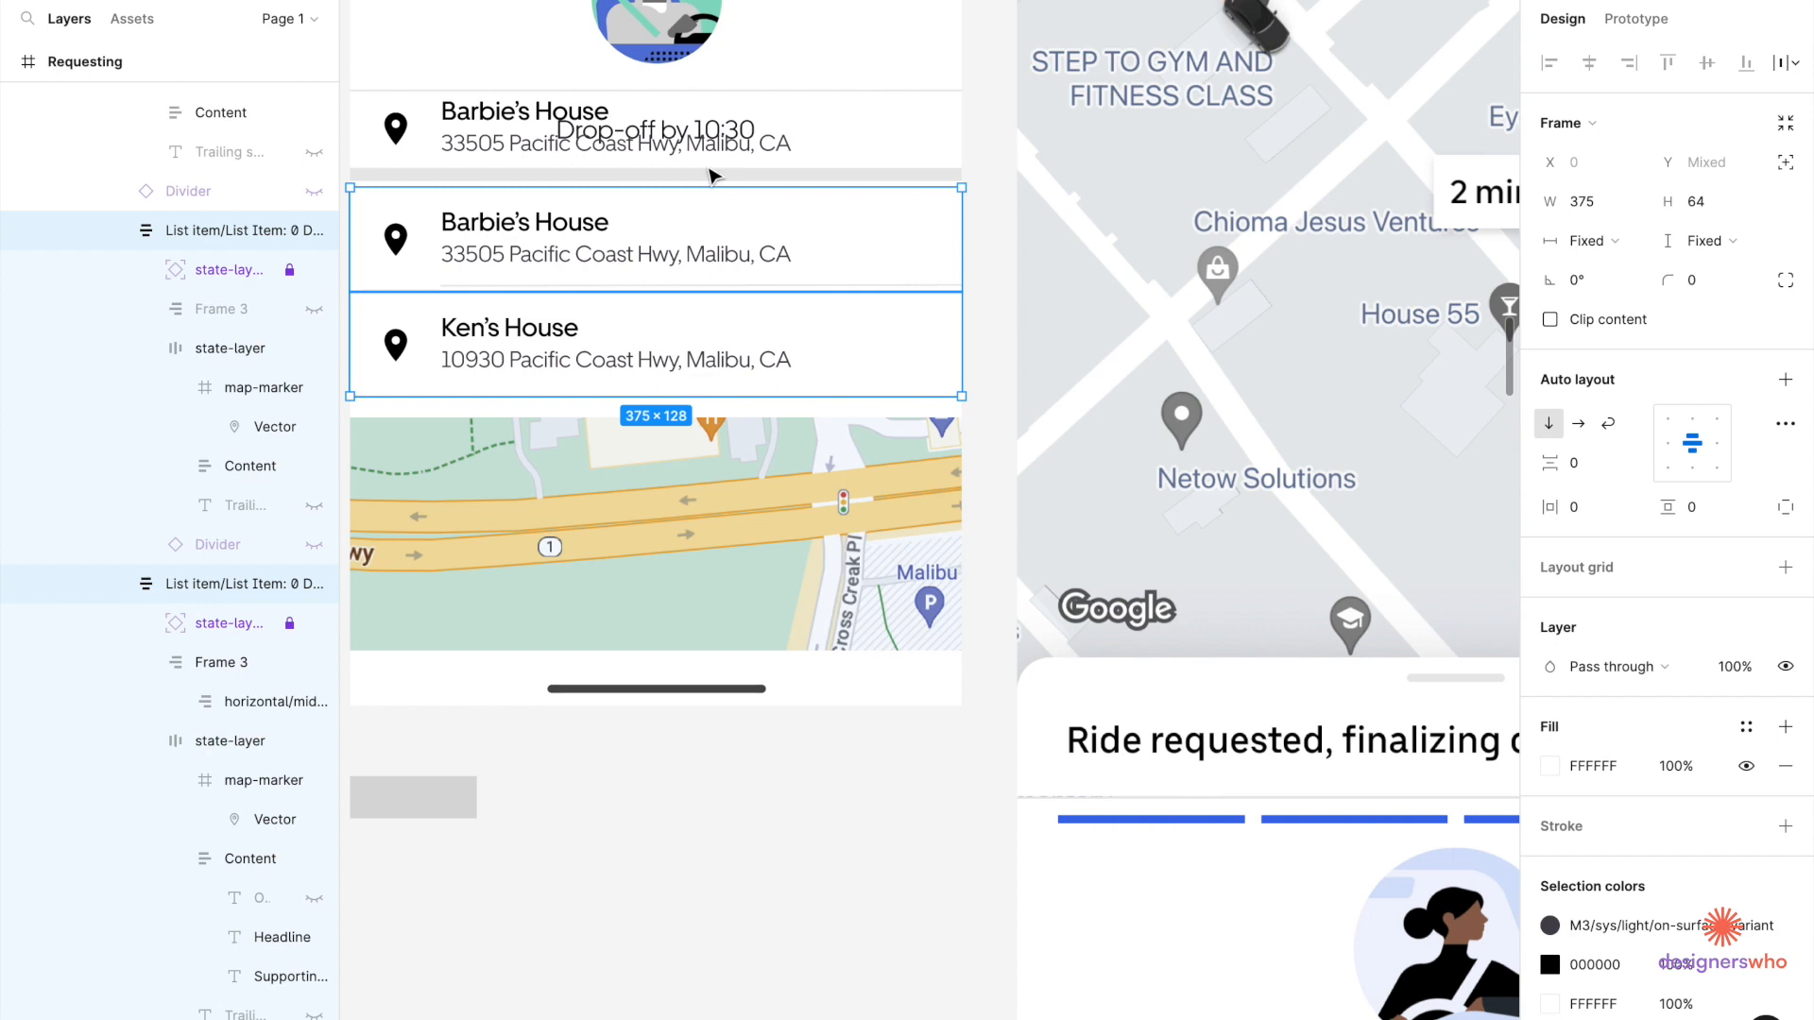
{"action": "double_click", "coordinate": [715, 154]}
{"action": "key", "text": "Delete"}
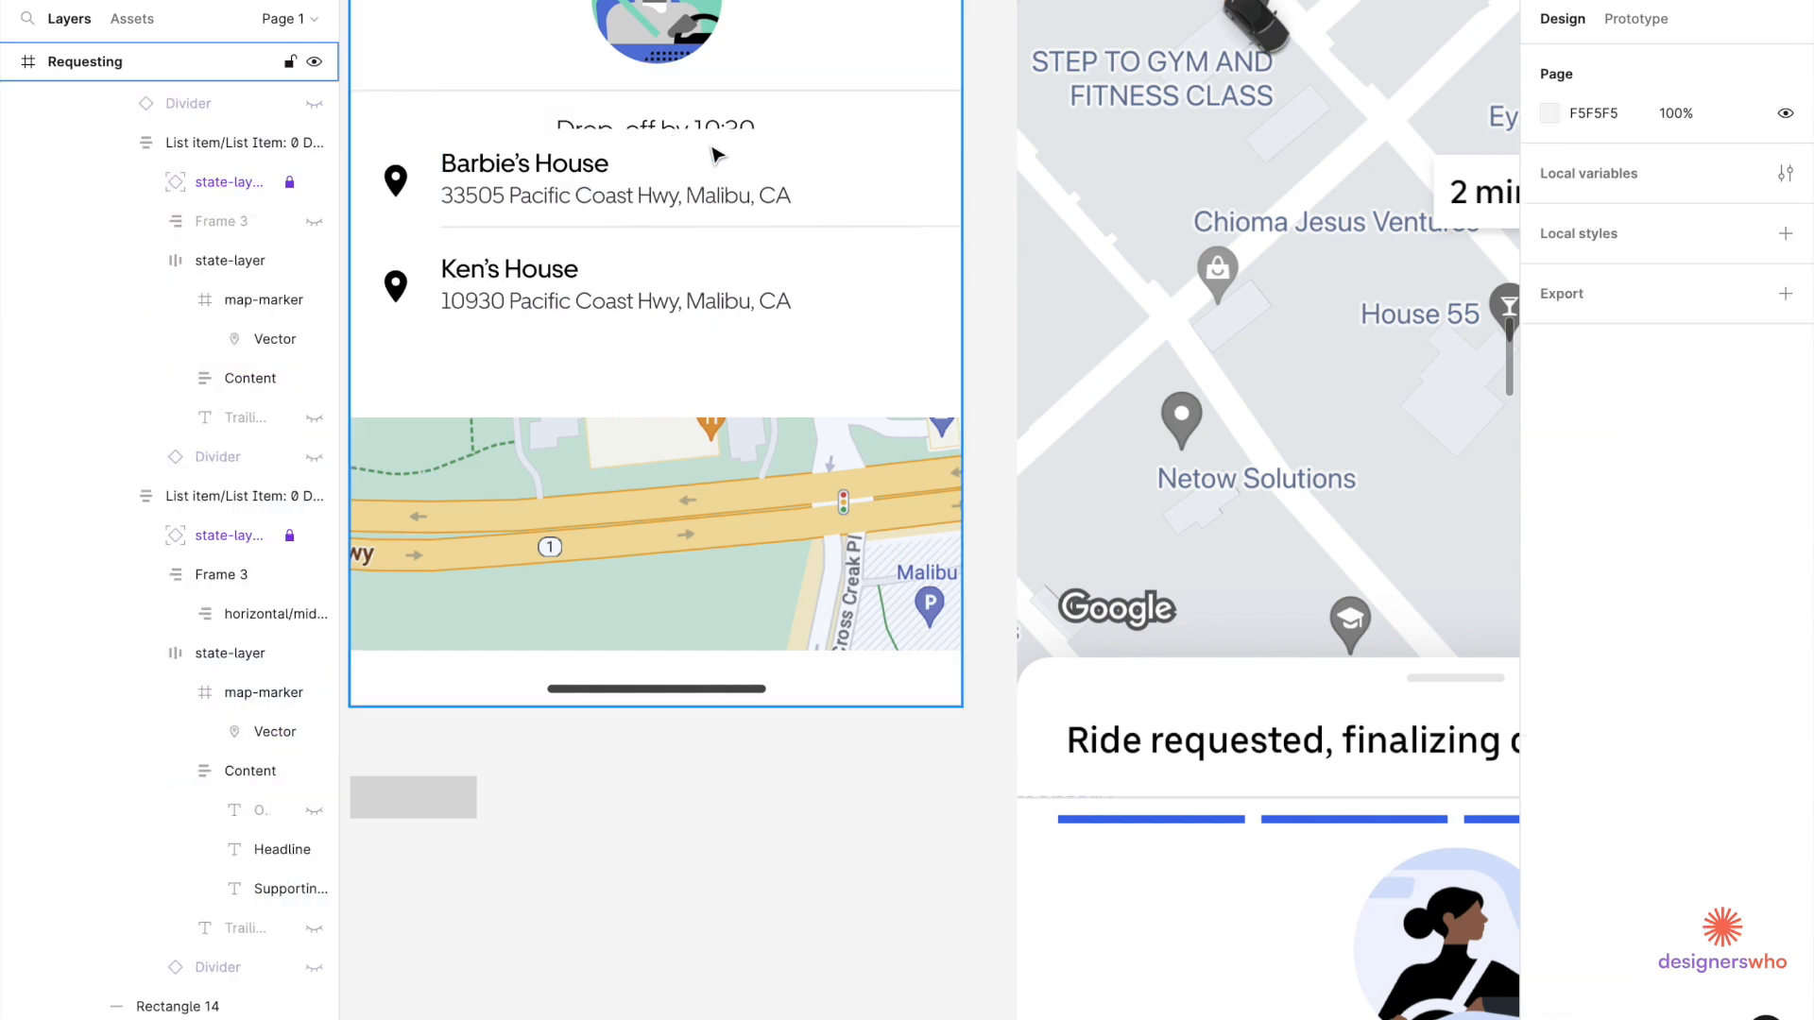
{"action": "left_click", "coordinate": [714, 232]}
{"action": "double_click", "coordinate": [713, 227]}
{"action": "double_click", "coordinate": [713, 227]}
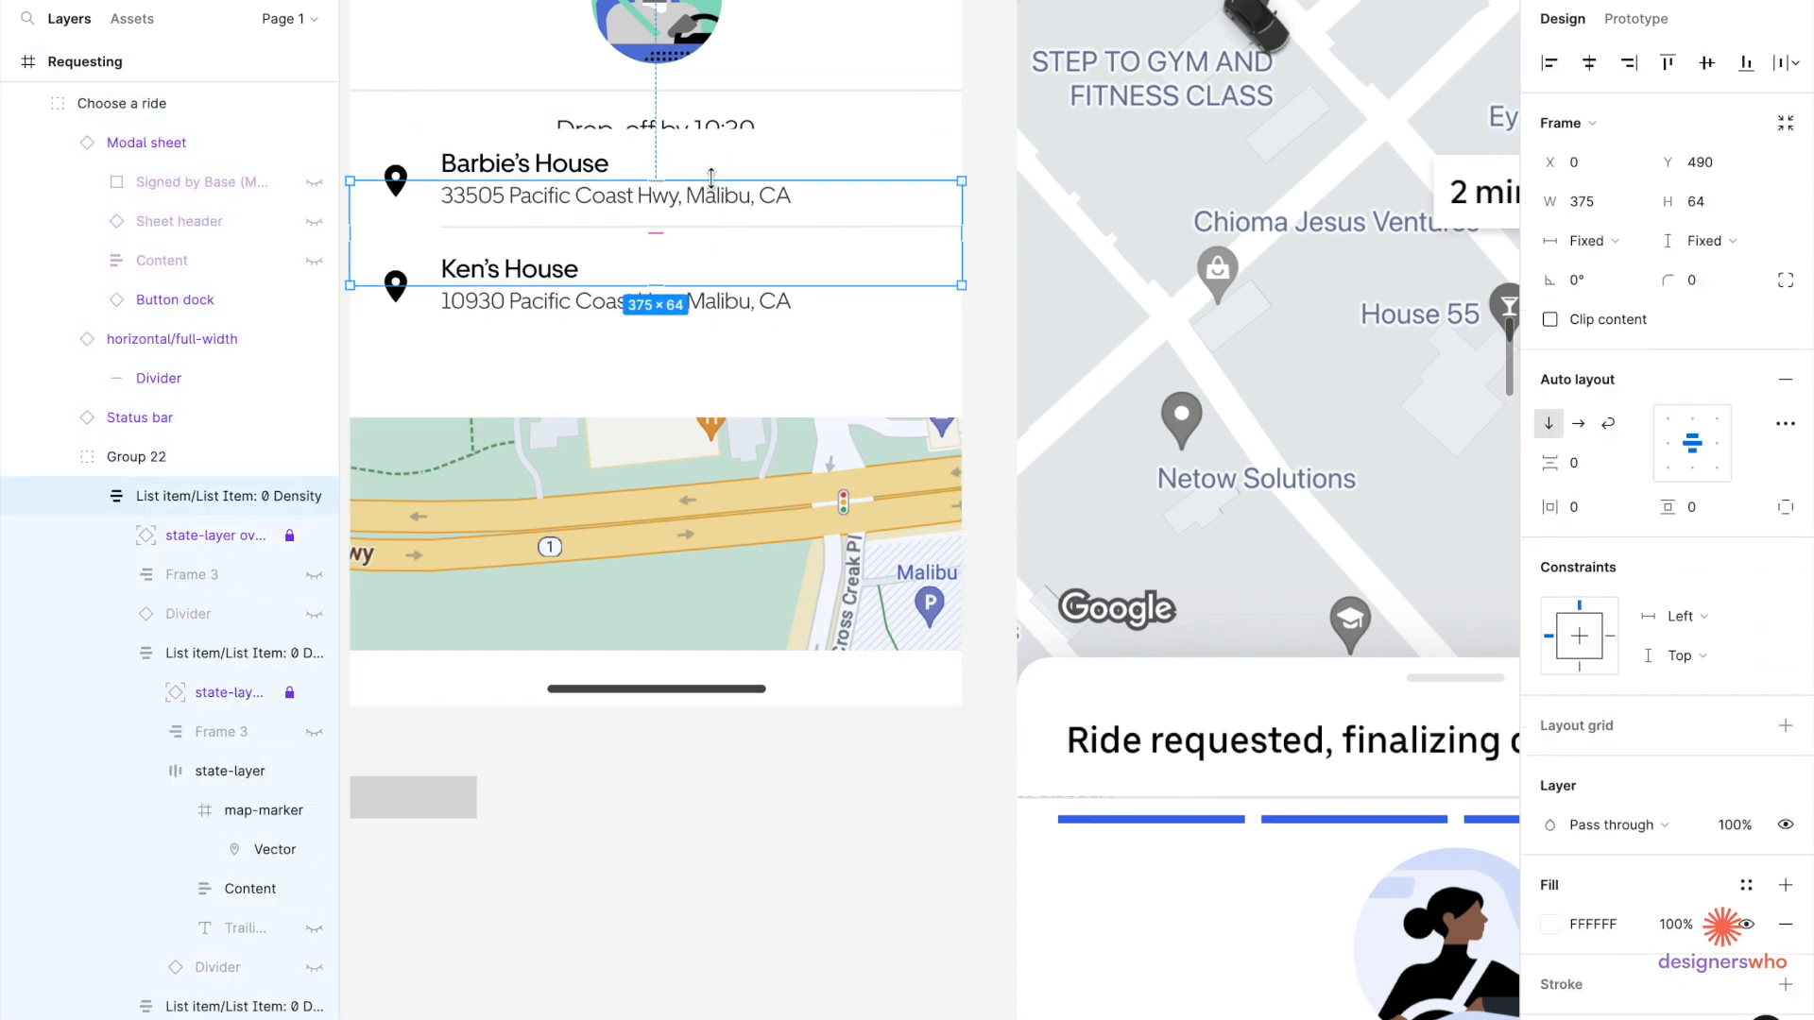
{"action": "double_click", "coordinate": [693, 316]}
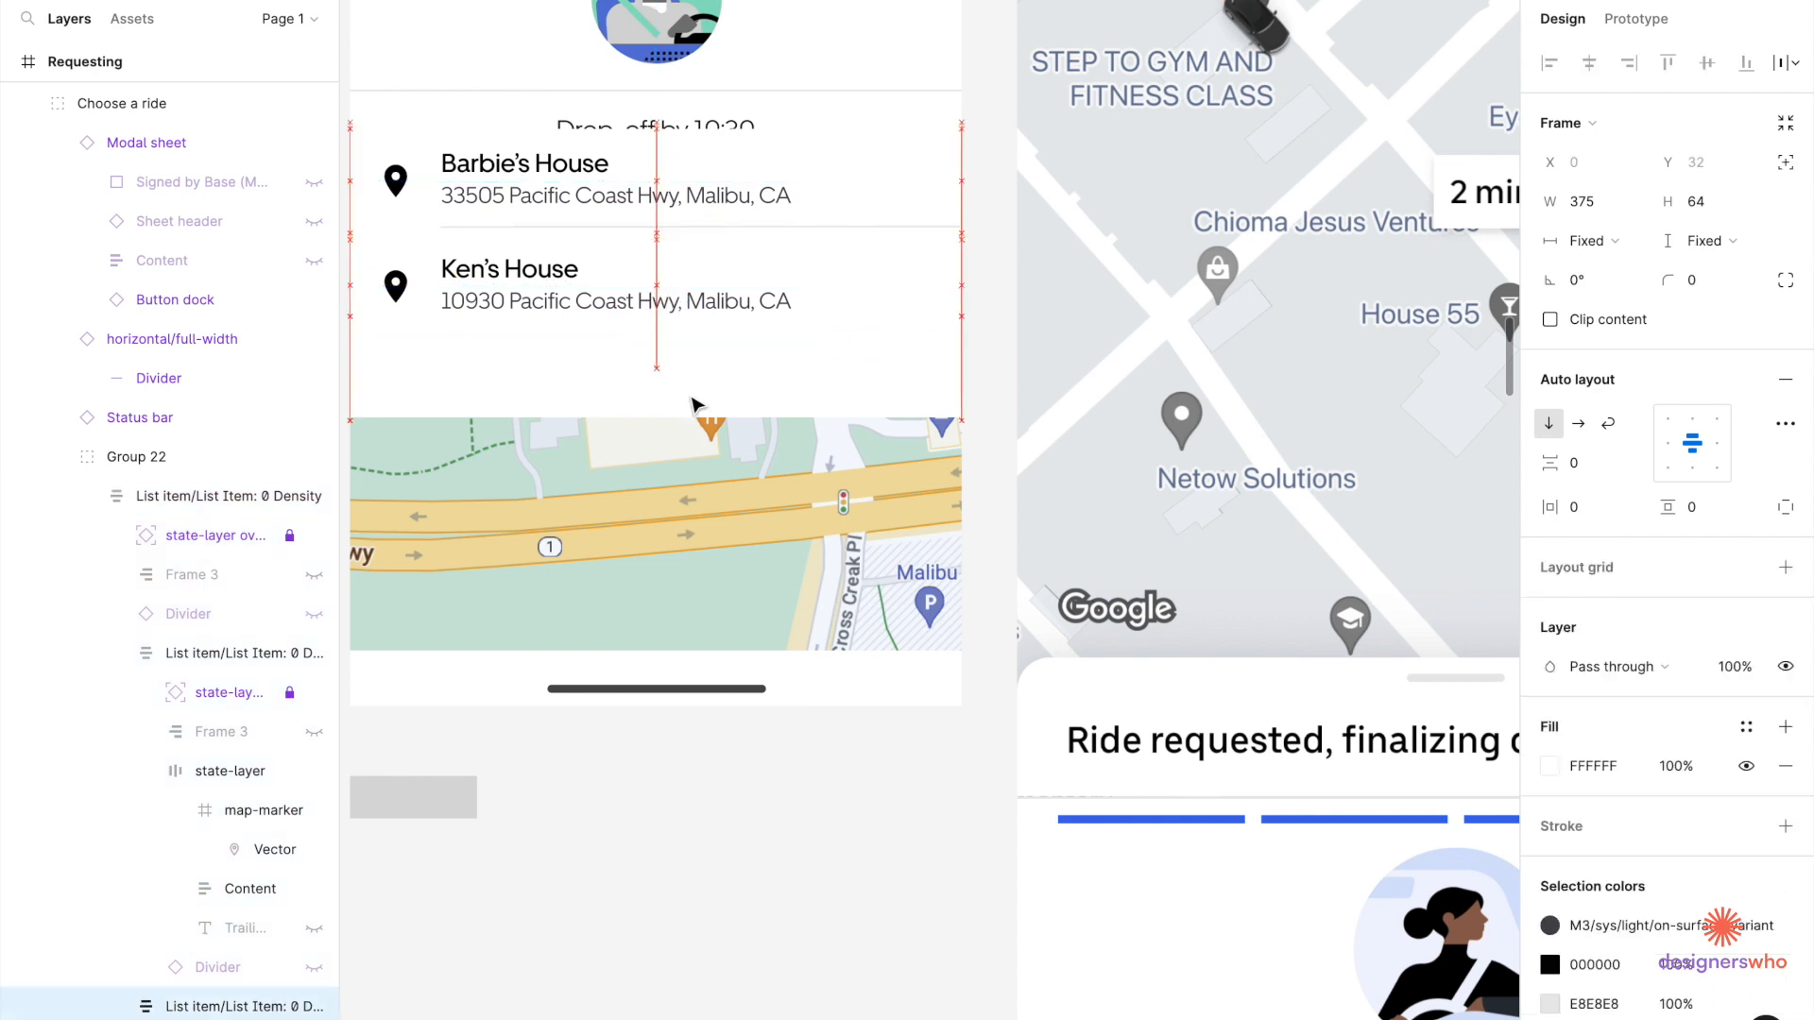
{"action": "key", "text": "ctrl+z"}
{"action": "key", "text": "ctrl+z"}
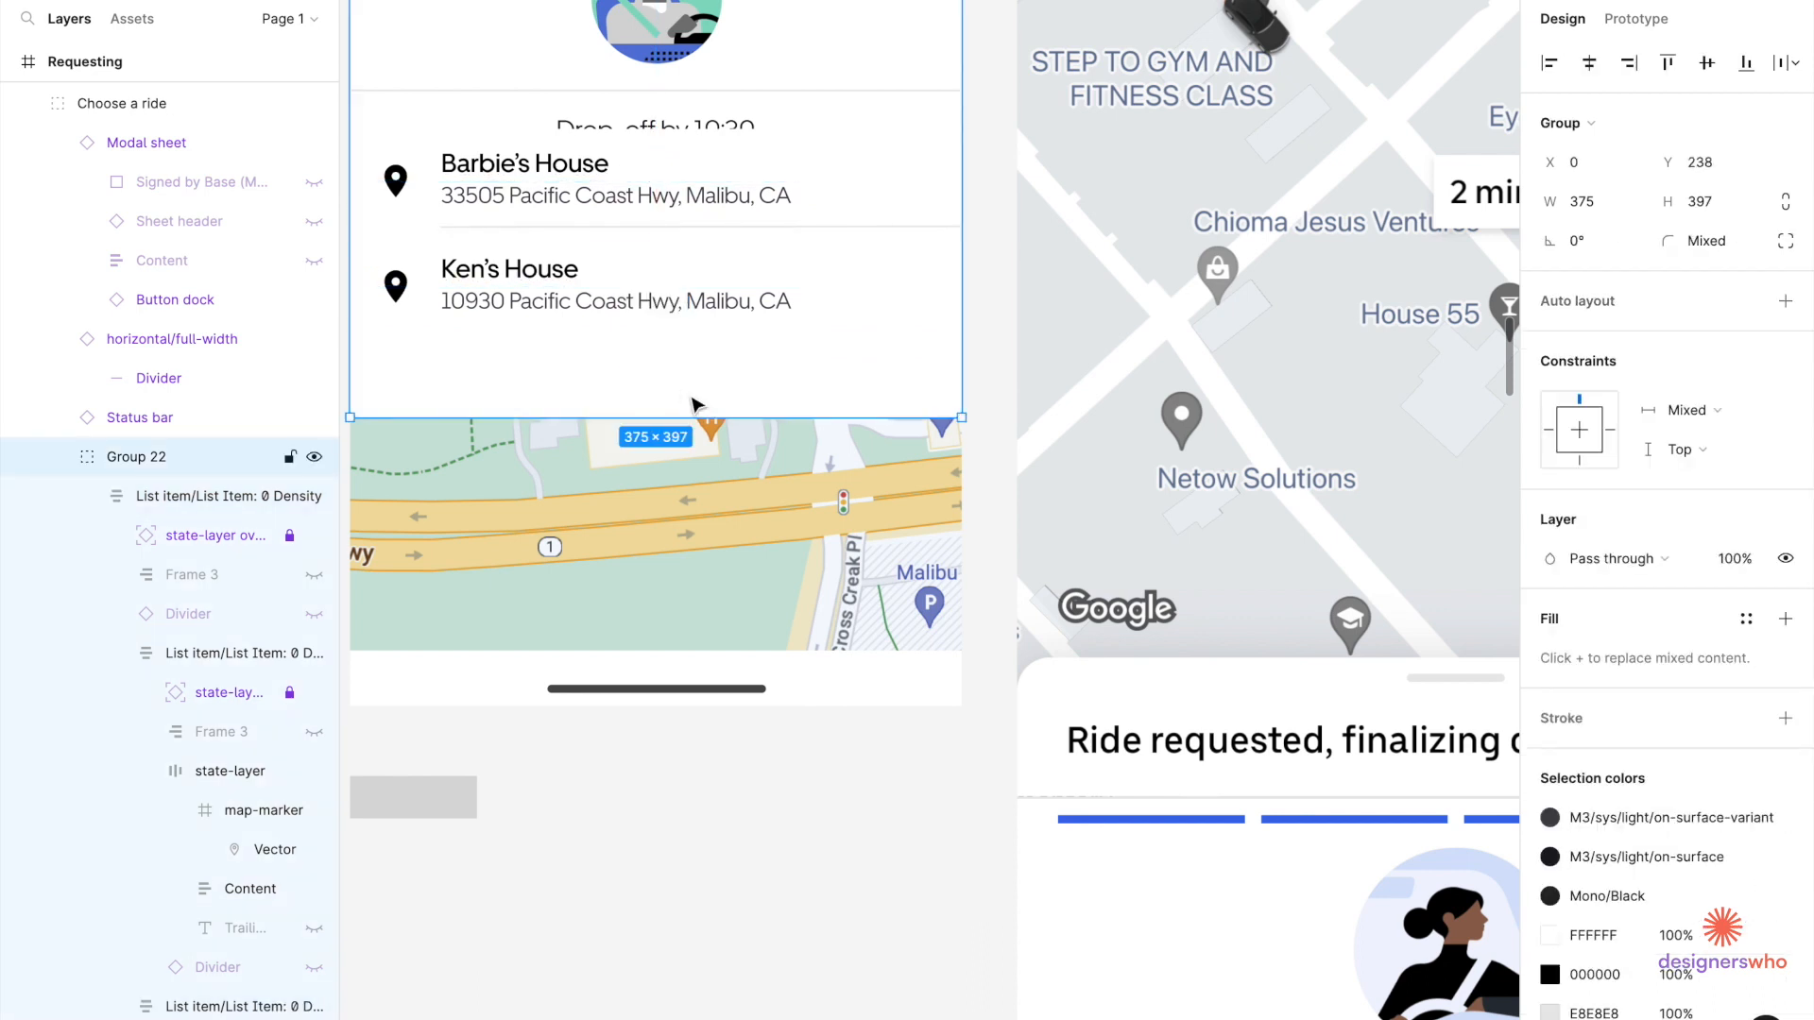
{"action": "key", "text": "ctrl+z"}
{"action": "key", "text": "ctrl+z"}
{"action": "key", "text": "ctrl+z"}
{"action": "key", "text": "ctrl+z"}
{"action": "key", "text": "ctrl+z"}
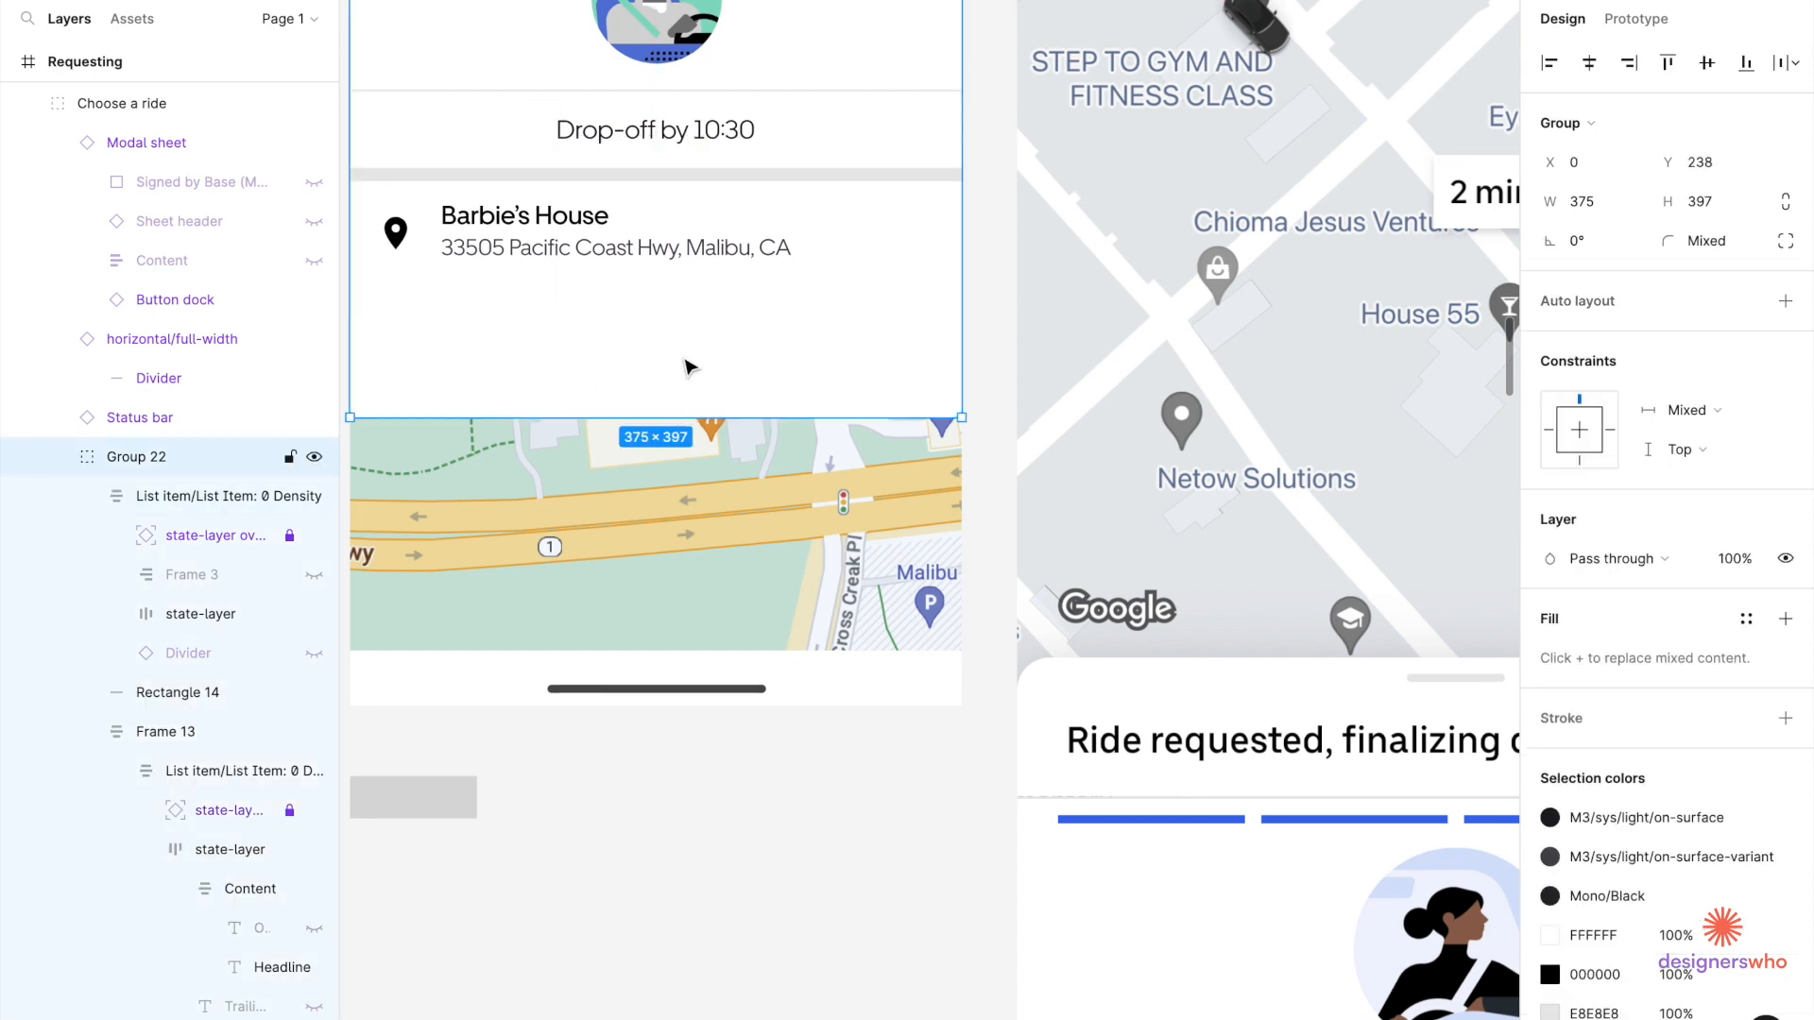
Place Ken's House below Barbie's House and delete the duplicate Barbie's House row.
{"action": "key", "text": "ctrl+shift+z"}
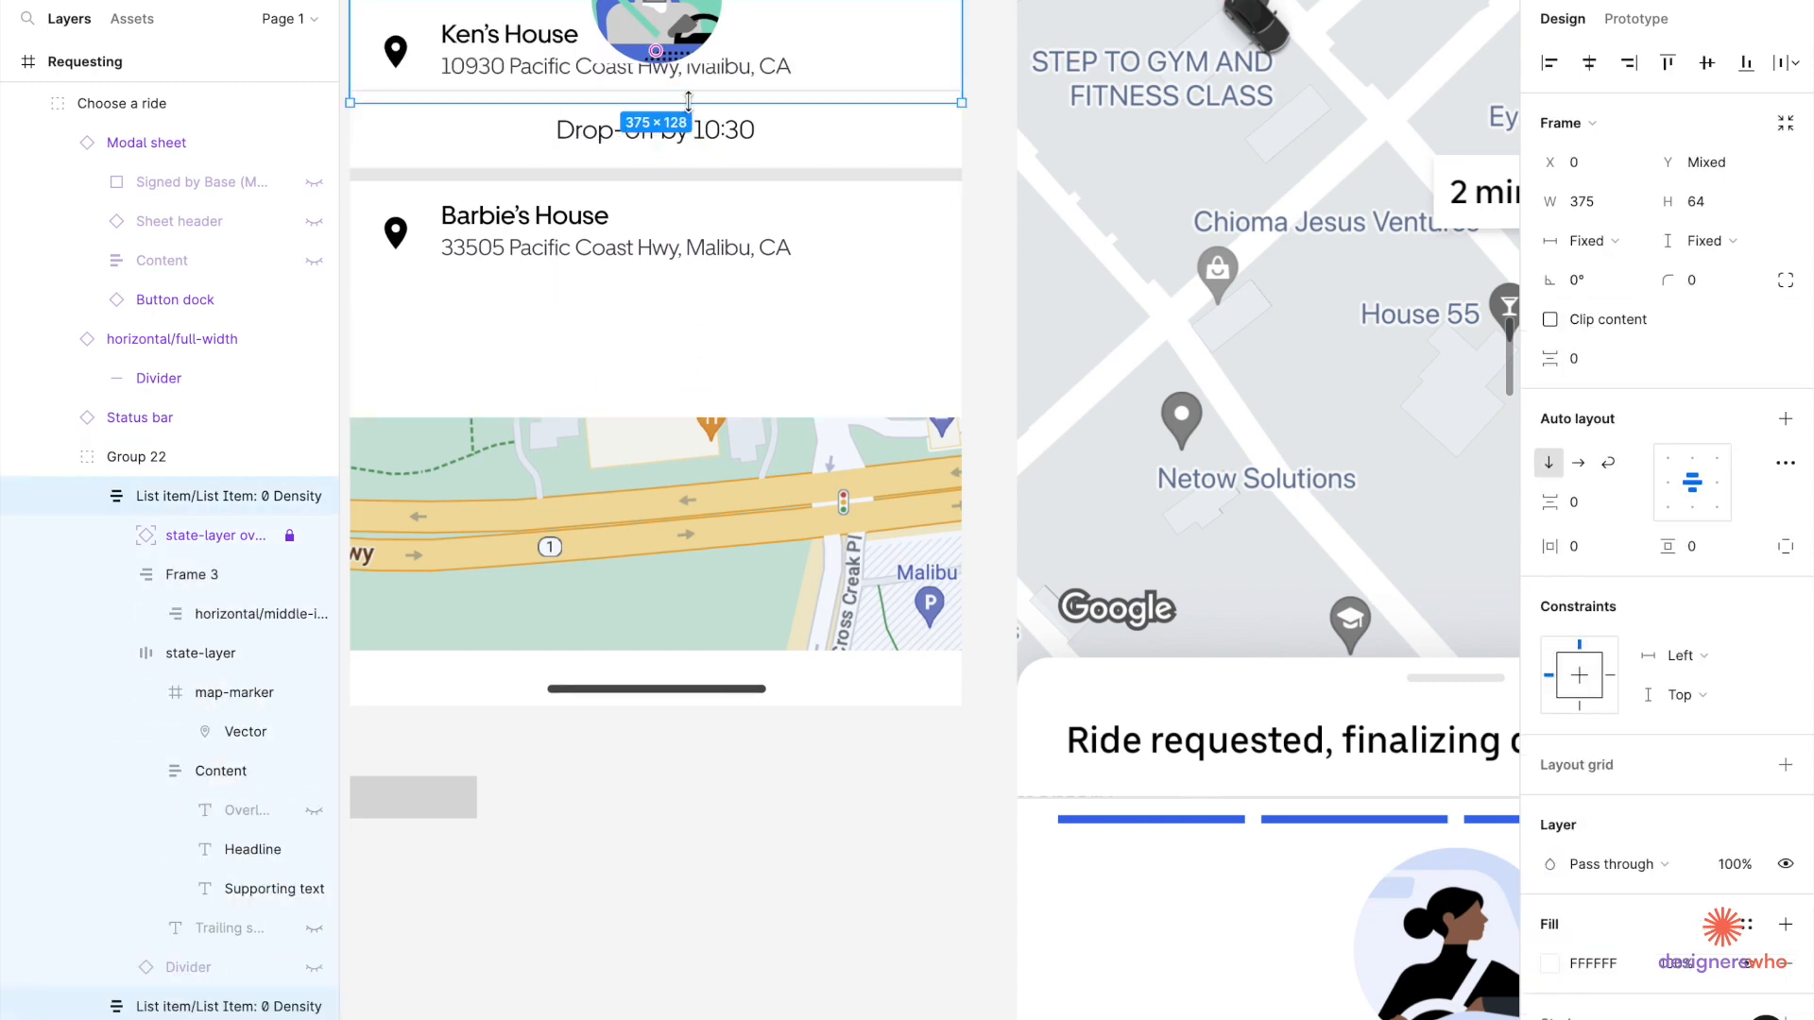
{"action": "left_click_drag", "start_coordinate": [735, 64], "coordinate": [732, 413]}
{"action": "left_click", "coordinate": [740, 236]}
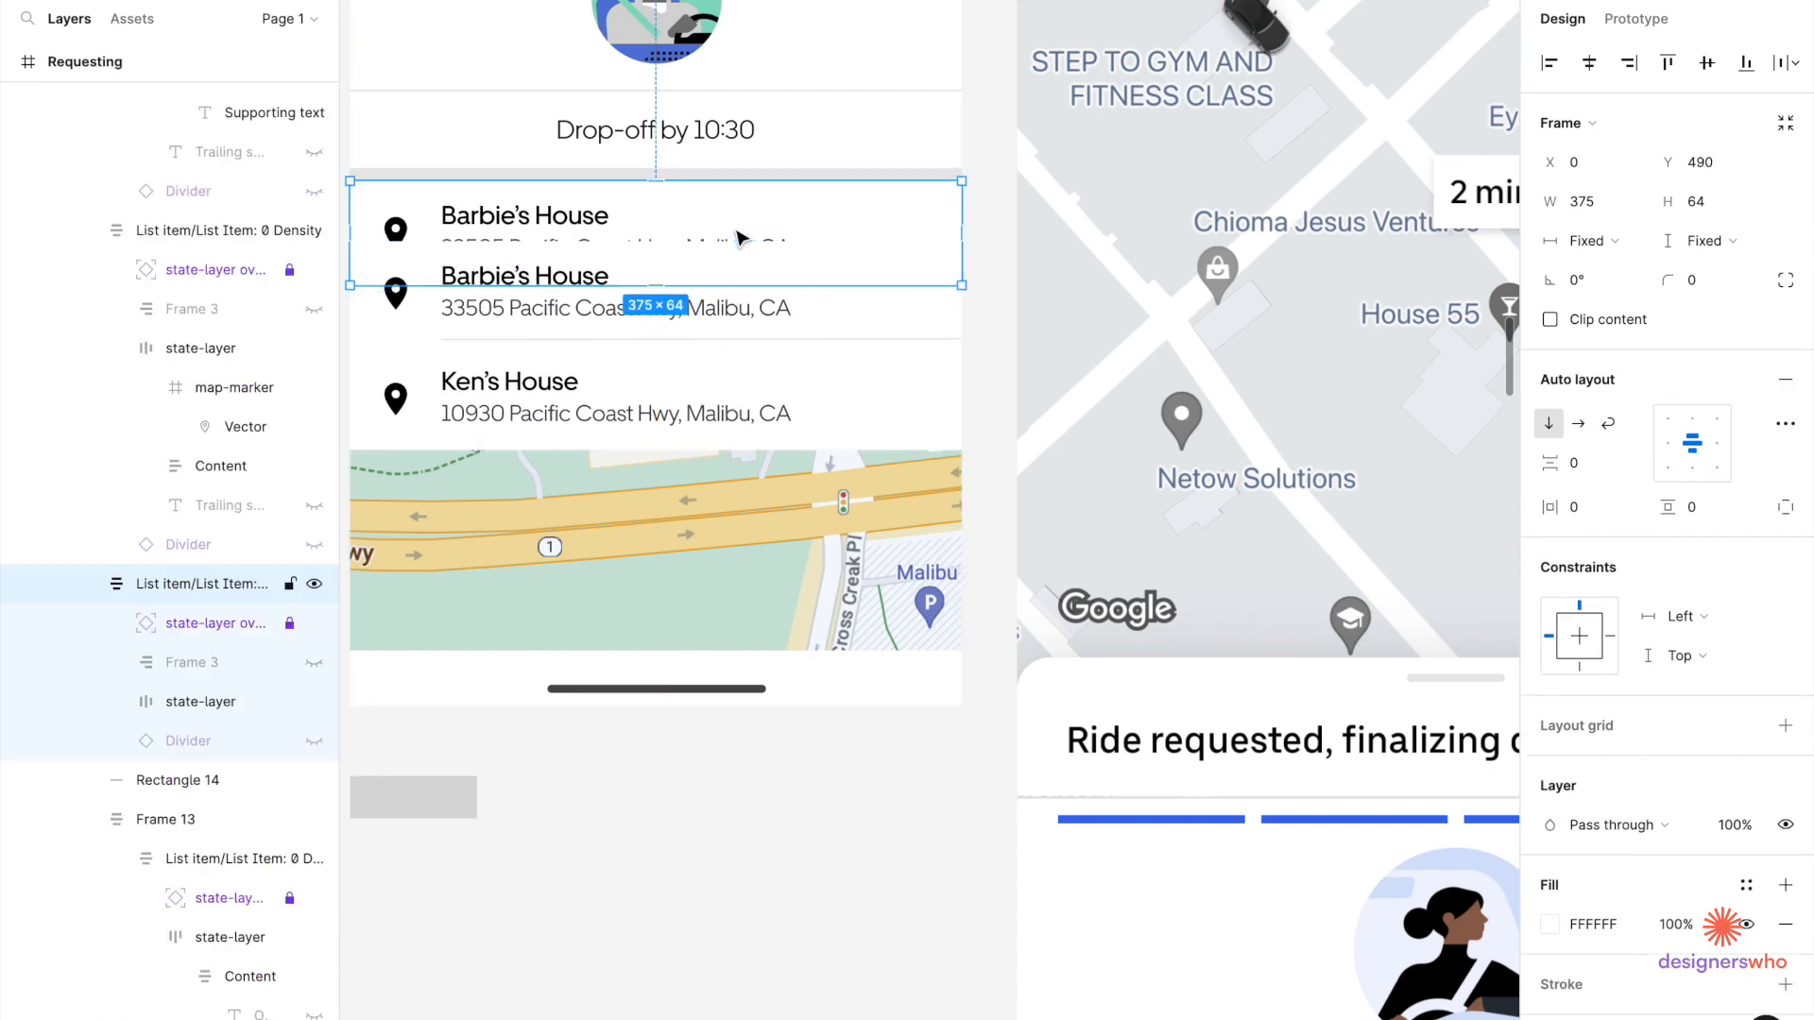
{"action": "key", "text": "Delete"}
Move both address rows up under the Drop-off by 10:30 section.
{"action": "left_click", "coordinate": [738, 332]}
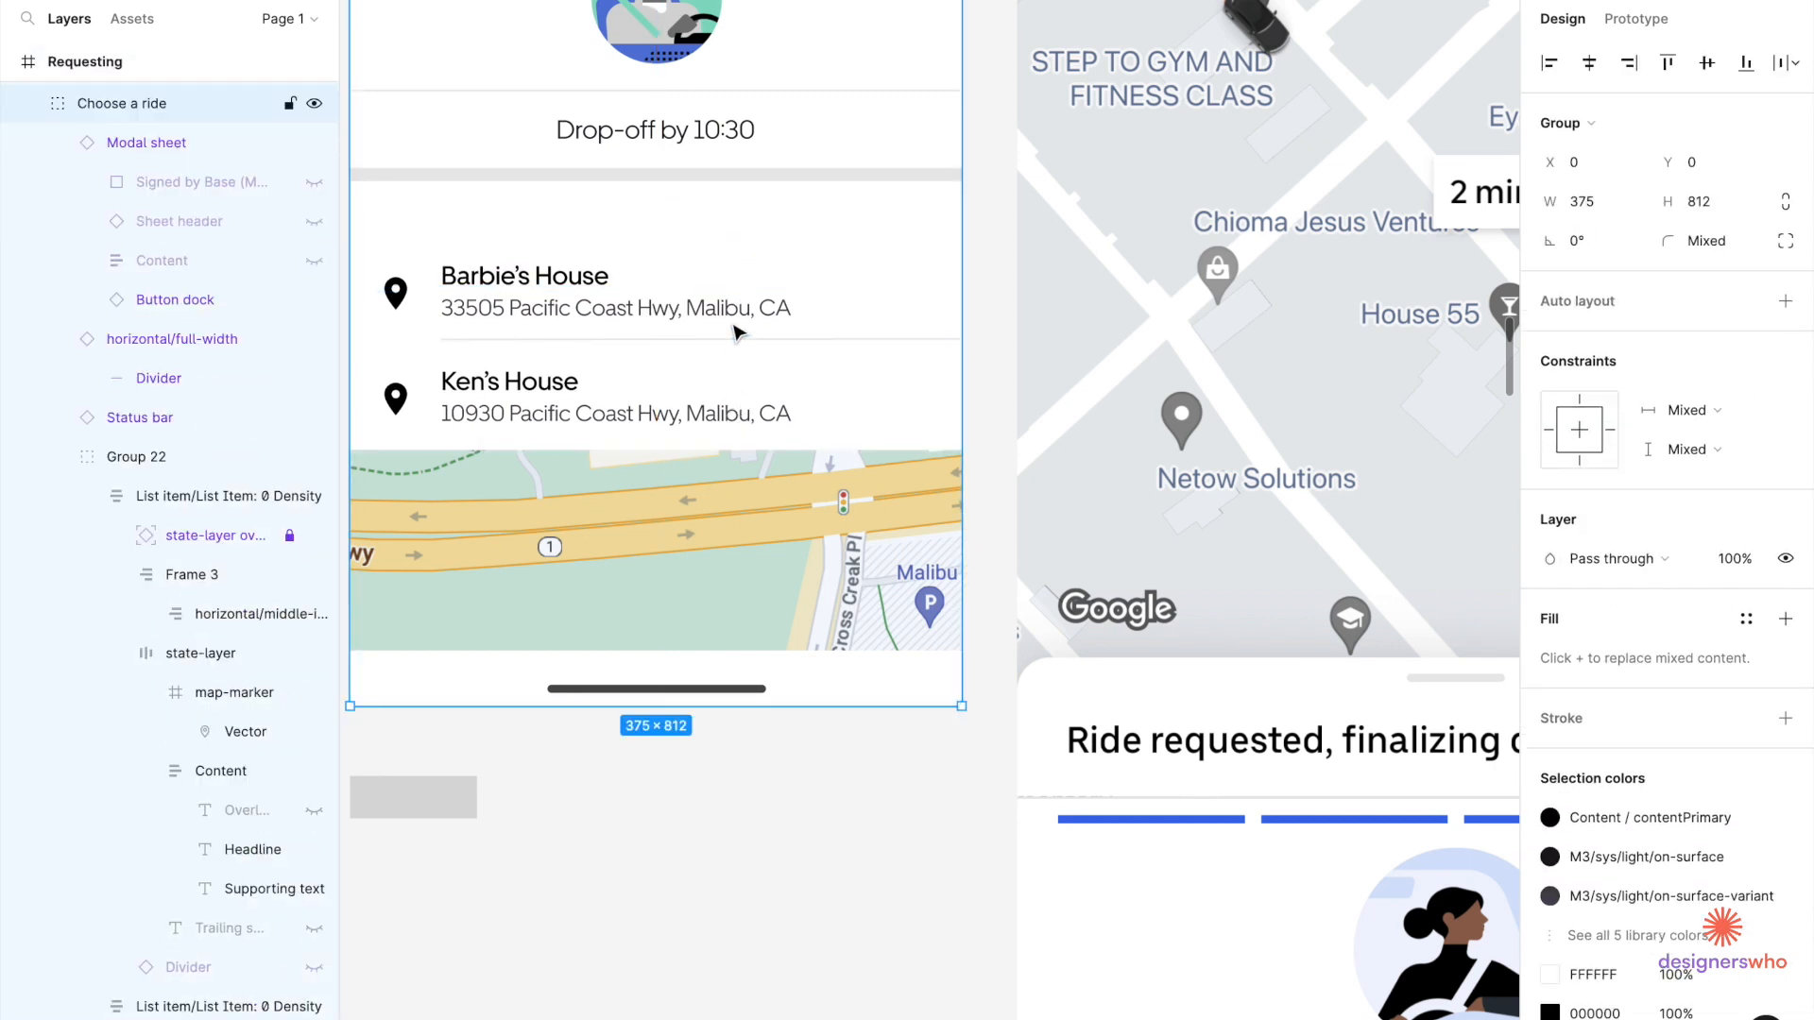
{"action": "double_click", "coordinate": [737, 332]}
{"action": "double_click", "coordinate": [737, 332]}
{"action": "left_click", "coordinate": [740, 372], "text": "shift"}
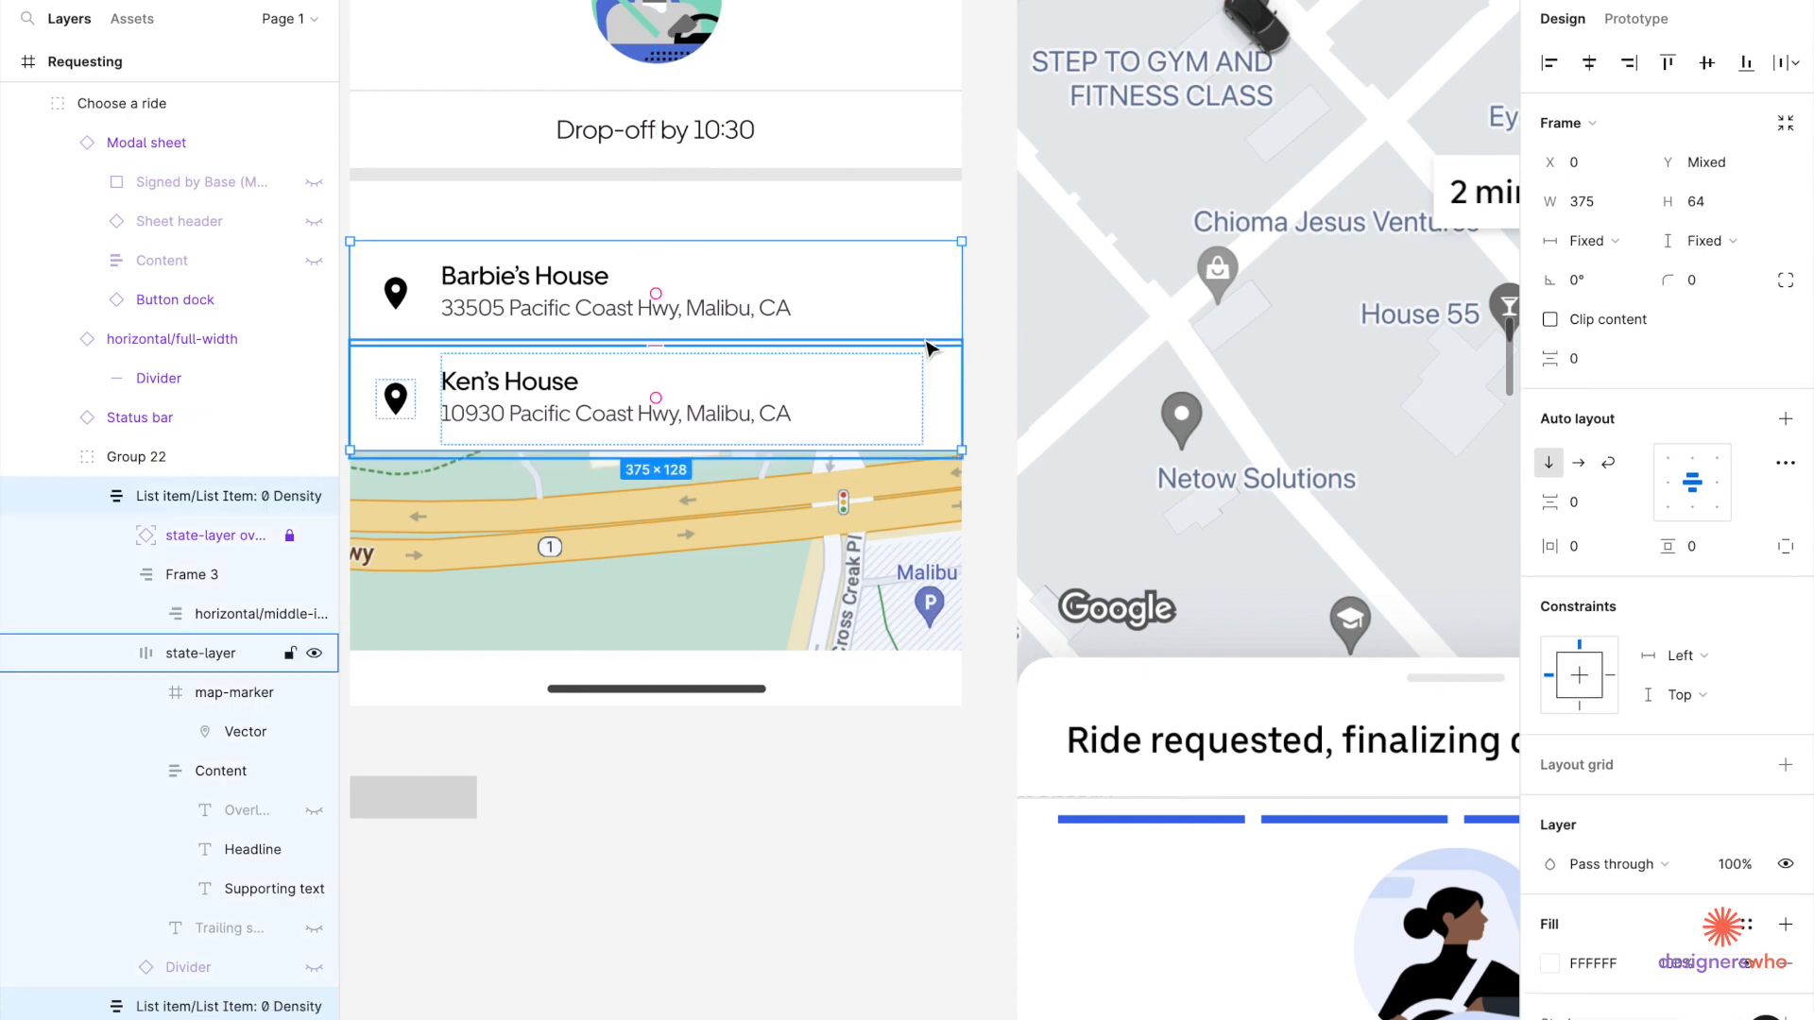
{"action": "left_click_drag", "start_coordinate": [930, 347], "coordinate": [931, 292]}
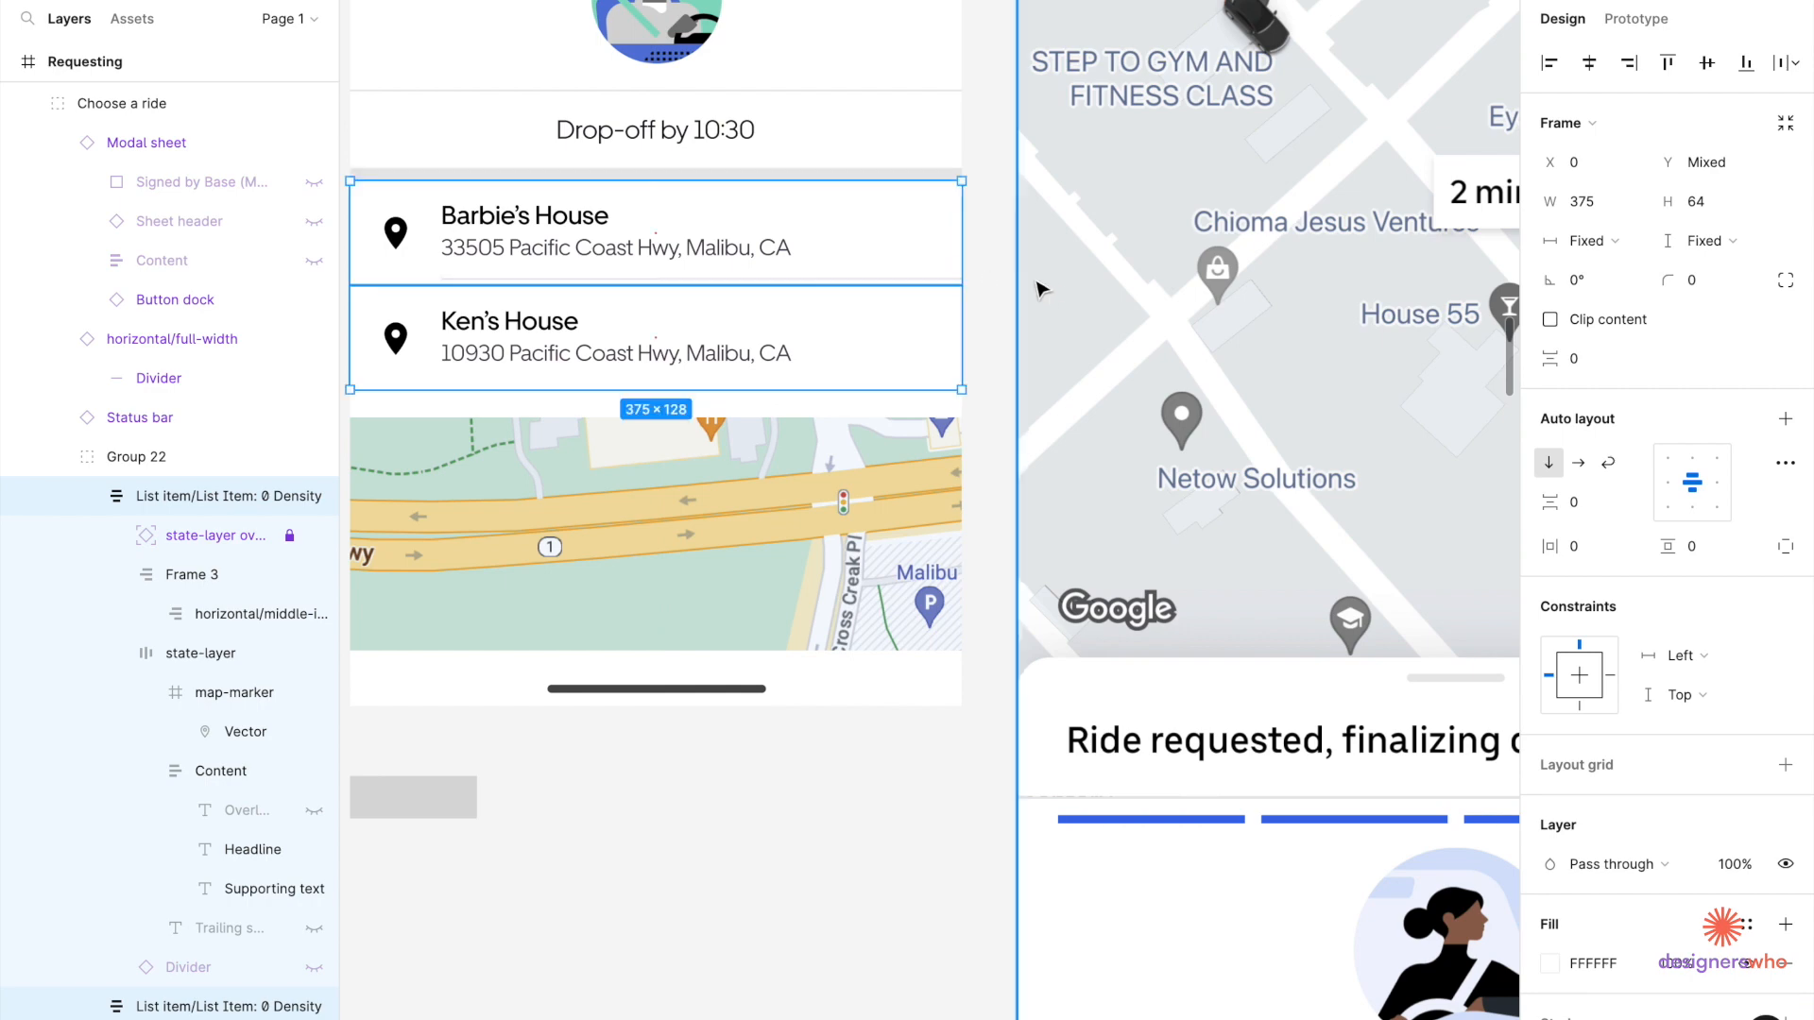
Shorten the white background rectangle from 333 to 321 high.
{"action": "left_click", "coordinate": [924, 413]}
{"action": "left_click_drag", "start_coordinate": [891, 417], "coordinate": [891, 399]}
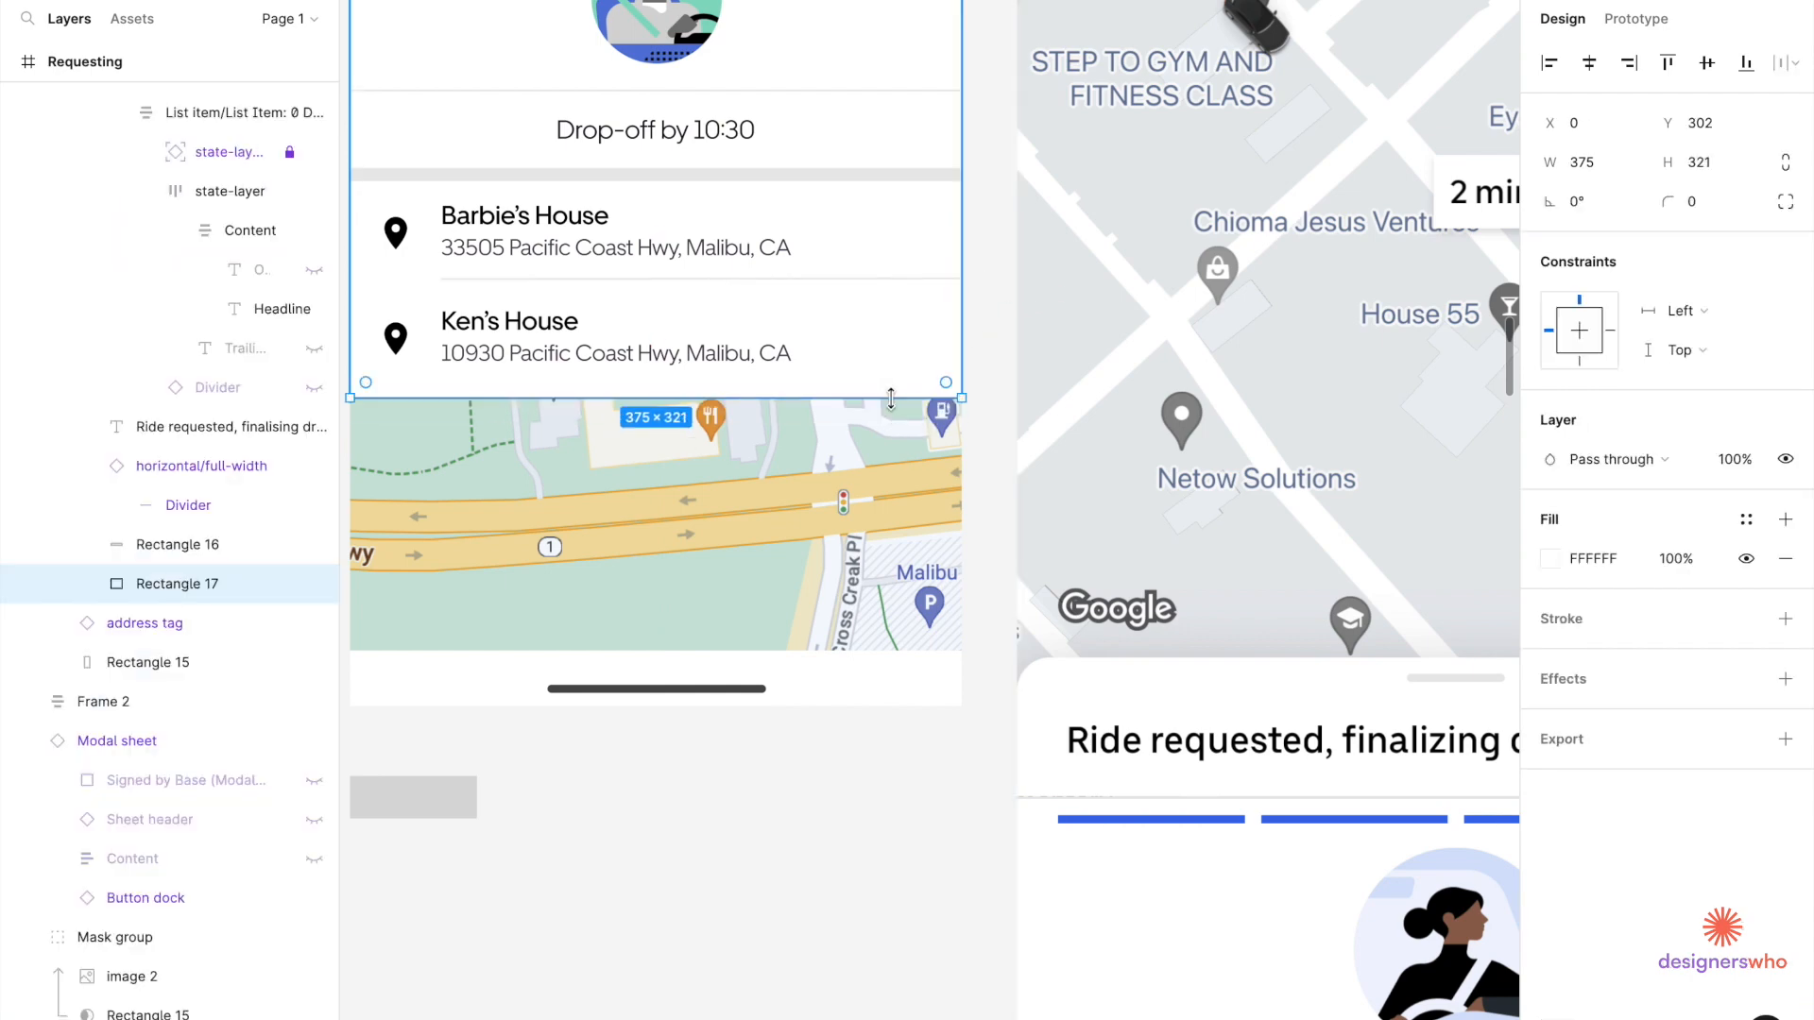
{"action": "left_click", "coordinate": [1003, 516]}
{"action": "scroll", "coordinate": [1003, 516], "scroll_direction": "down", "scroll_amount": 6}
{"action": "scroll", "coordinate": [1017, 422], "scroll_direction": "up", "scroll_amount": 3}
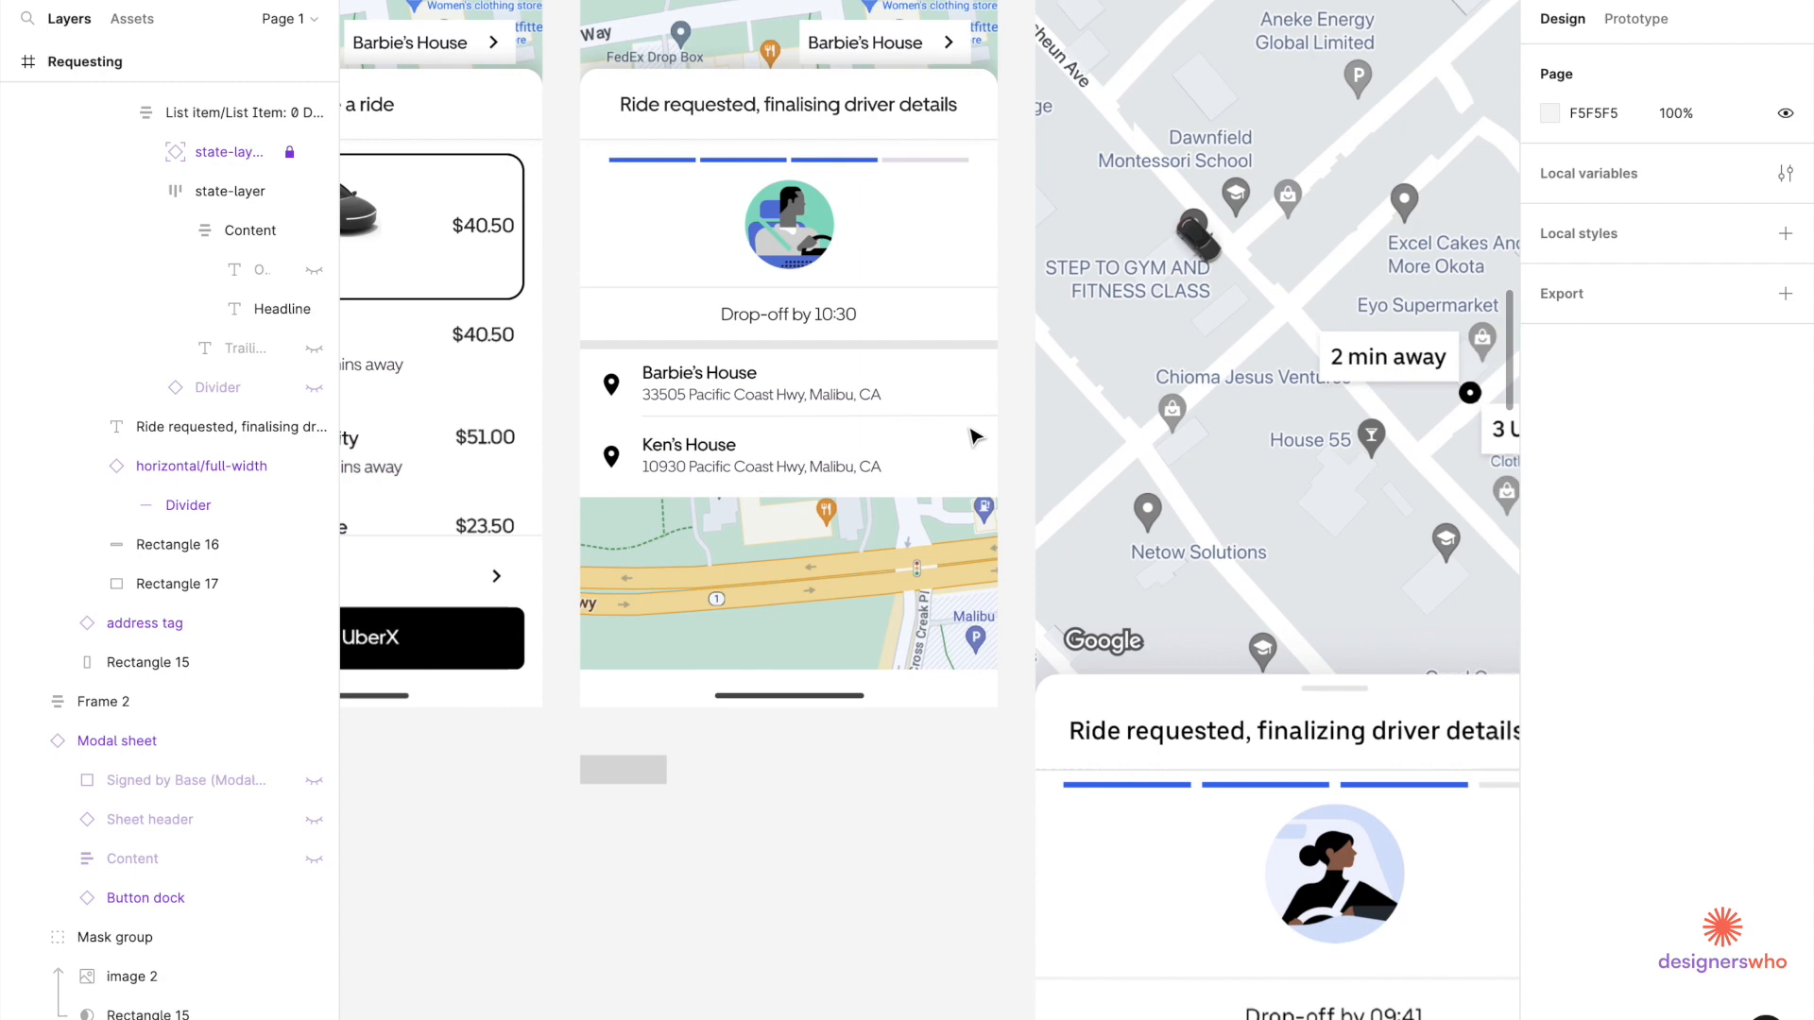
Bring the Book Ride frame into view and select its Barbie's House row.
{"action": "scroll", "coordinate": [1018, 422], "scroll_direction": "down", "scroll_amount": 3}
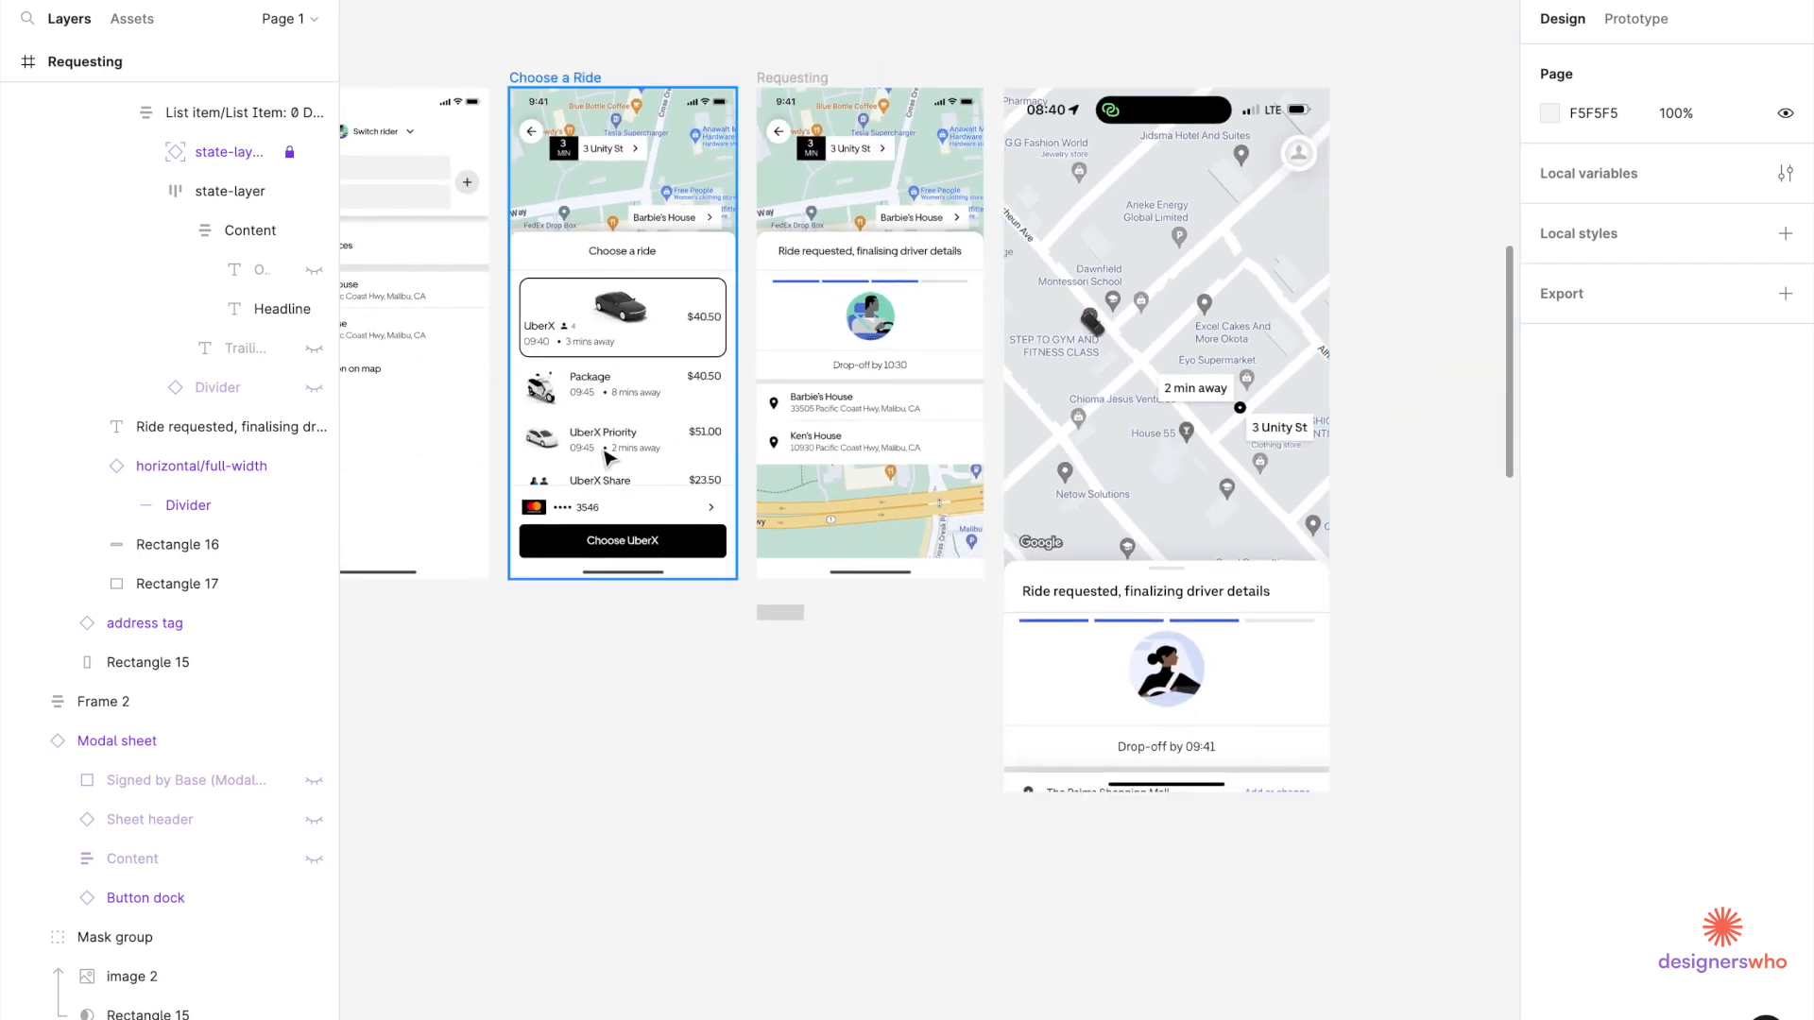
{"action": "scroll", "coordinate": [614, 453], "scroll_direction": "left", "scroll_amount": 10}
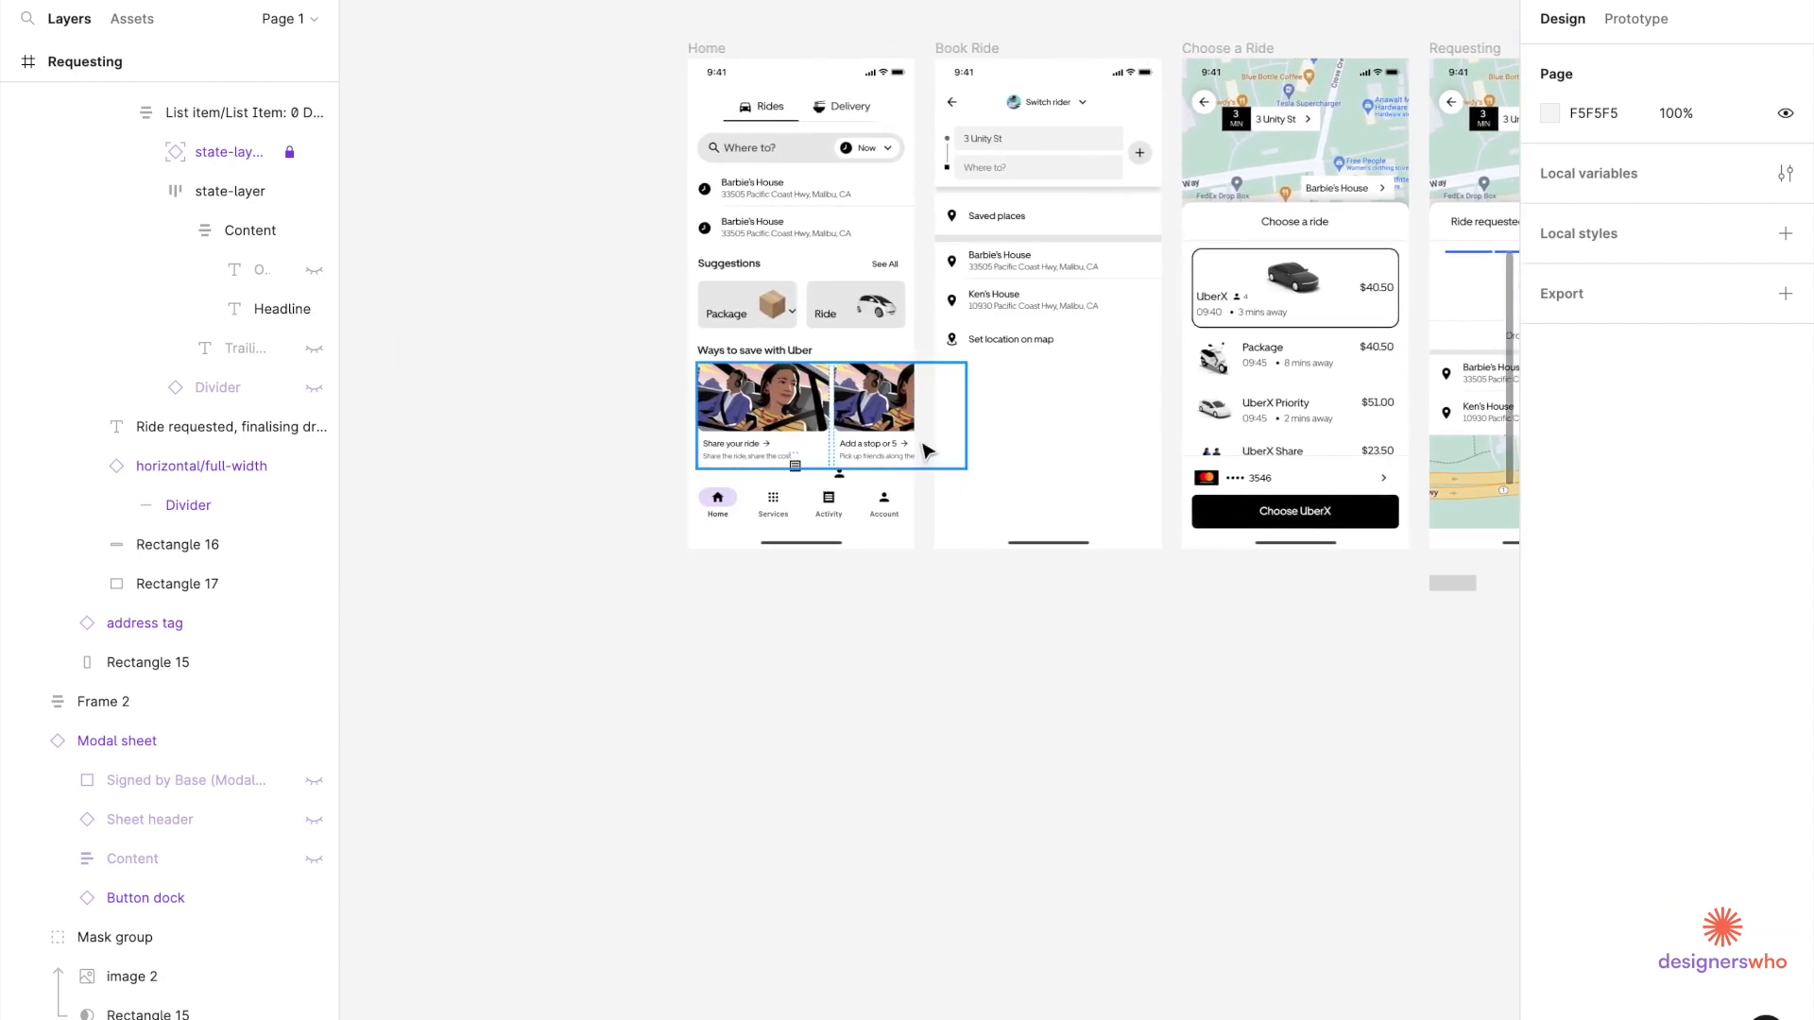
{"action": "scroll", "coordinate": [897, 460], "scroll_direction": "right", "scroll_amount": 5}
{"action": "scroll", "coordinate": [710, 227], "scroll_direction": "up", "scroll_amount": 4}
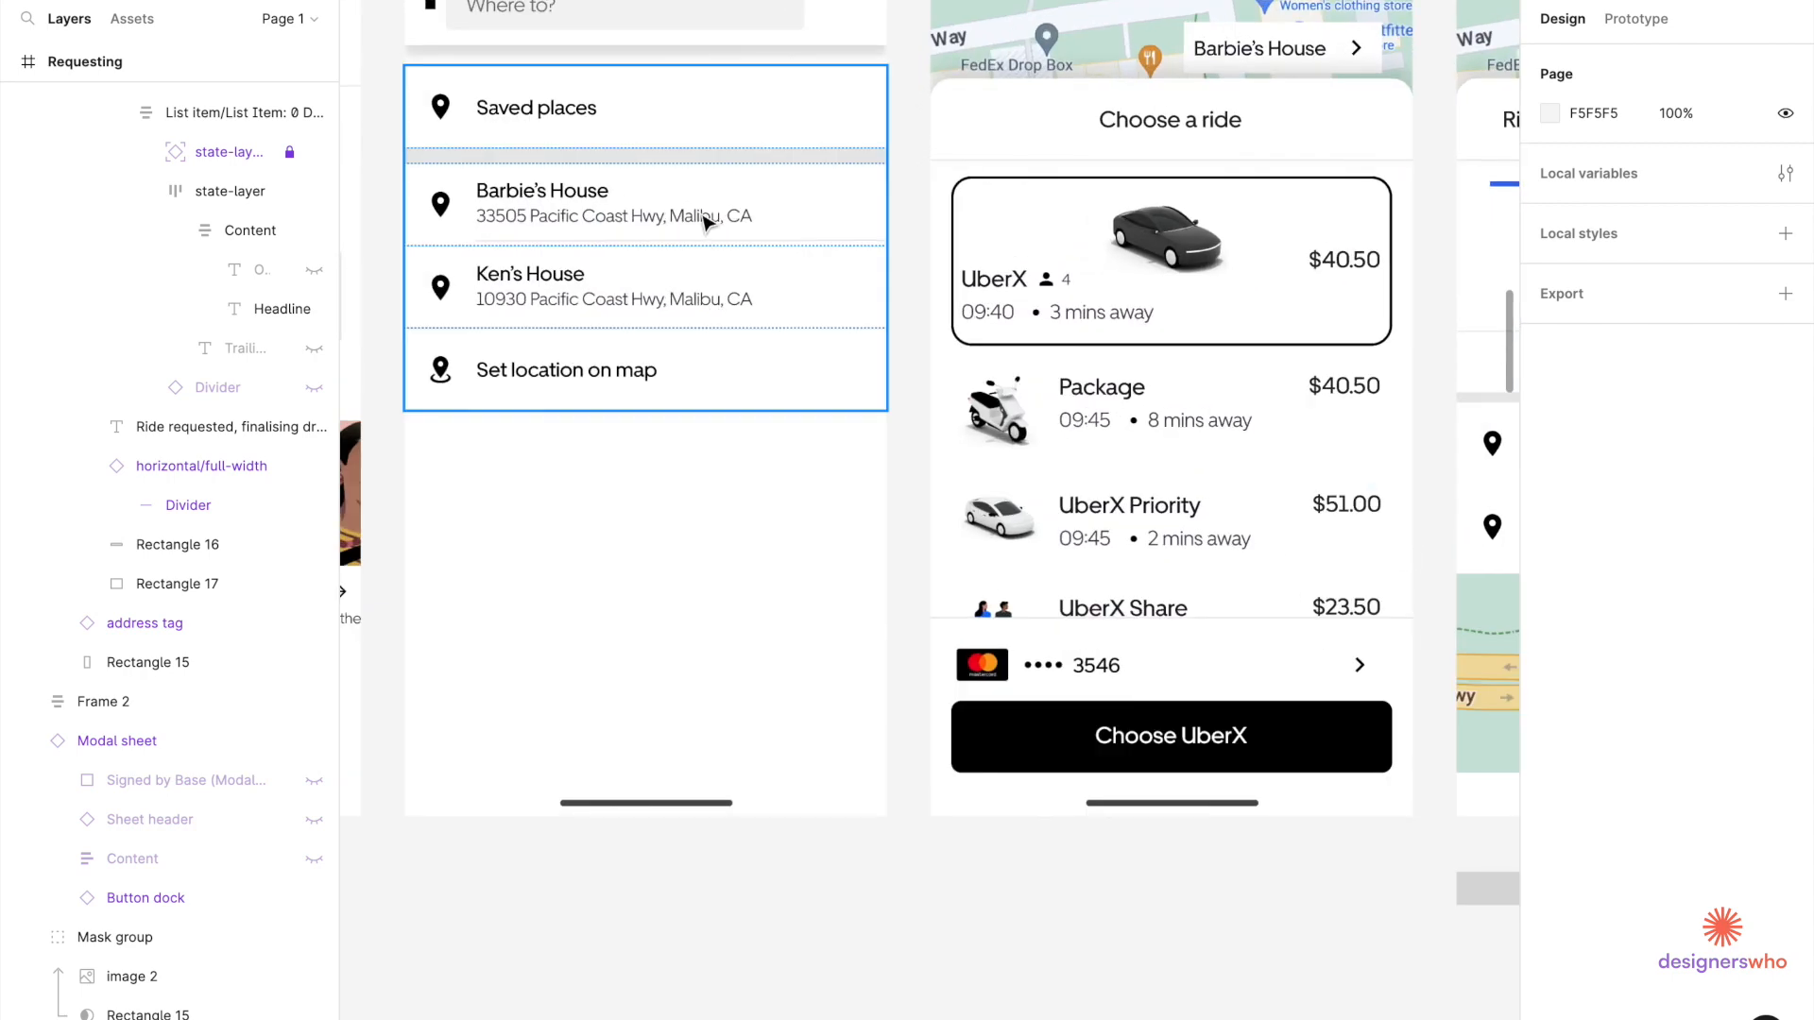
{"action": "left_click", "coordinate": [708, 224]}
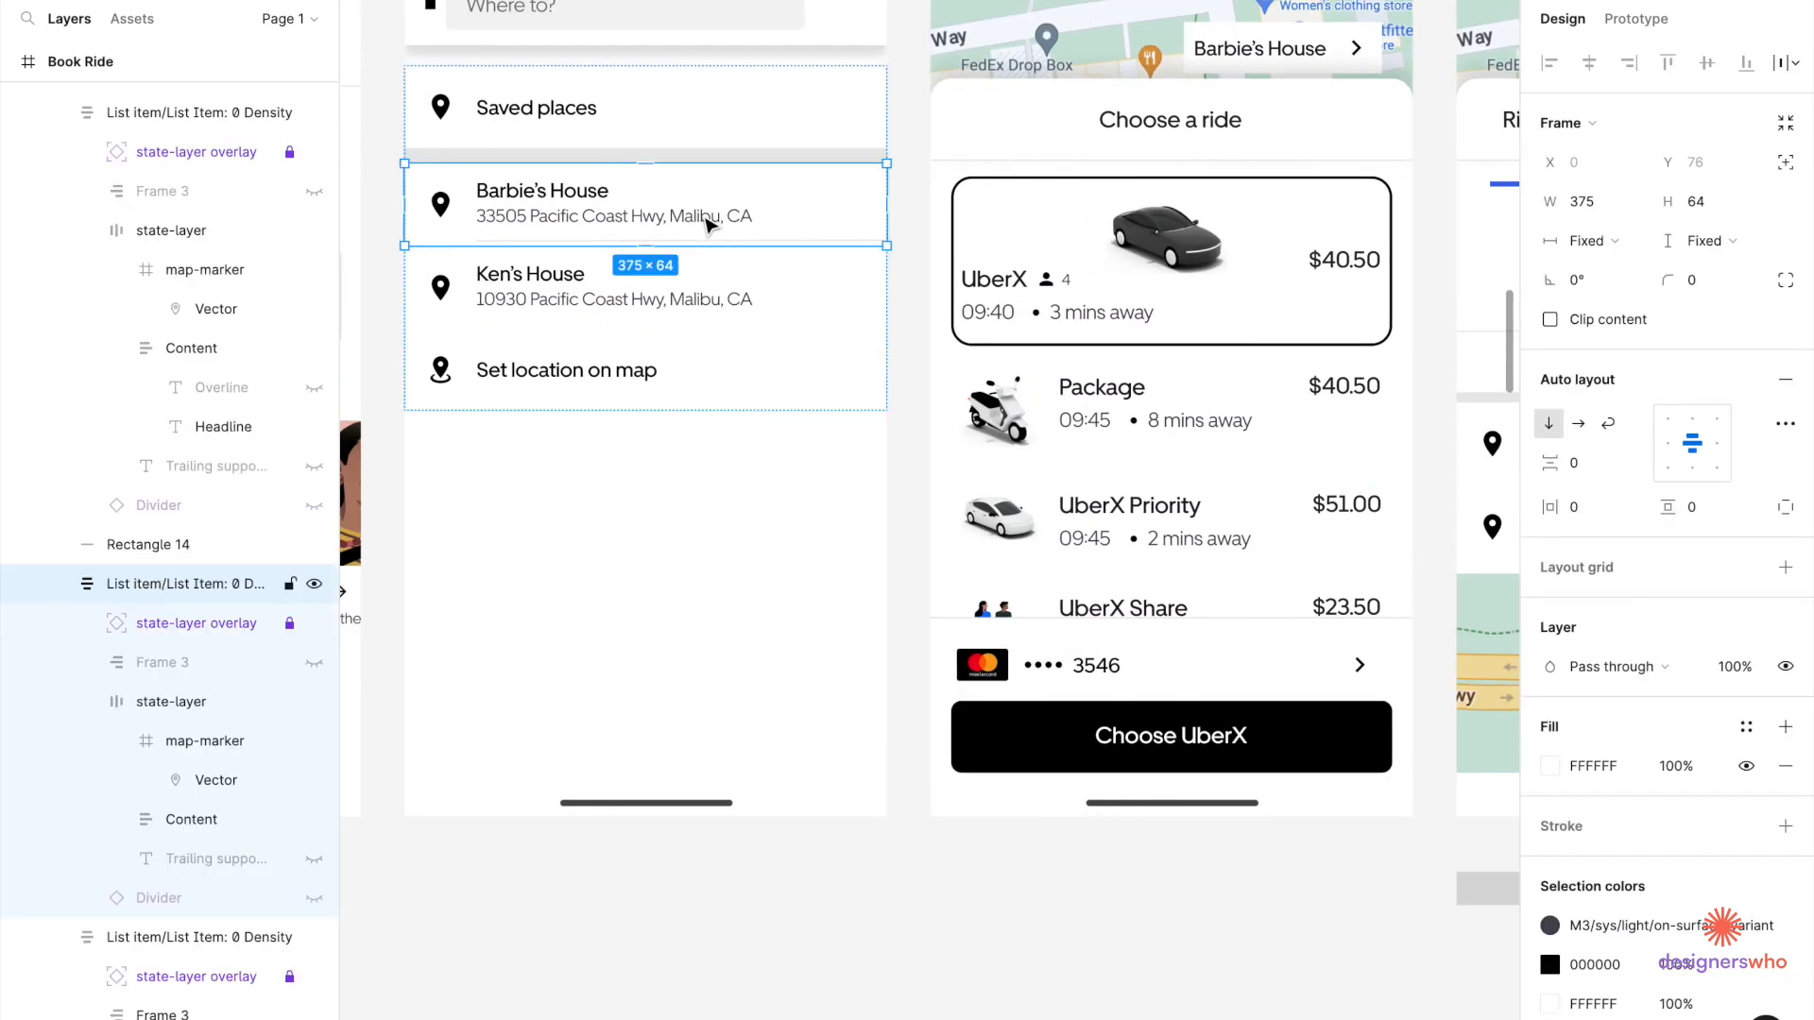
Paste the UberX time-and-distance line into the Barbie's House row on Requesting.
{"action": "left_click", "coordinate": [1127, 324]}
{"action": "double_click", "coordinate": [1127, 324]}
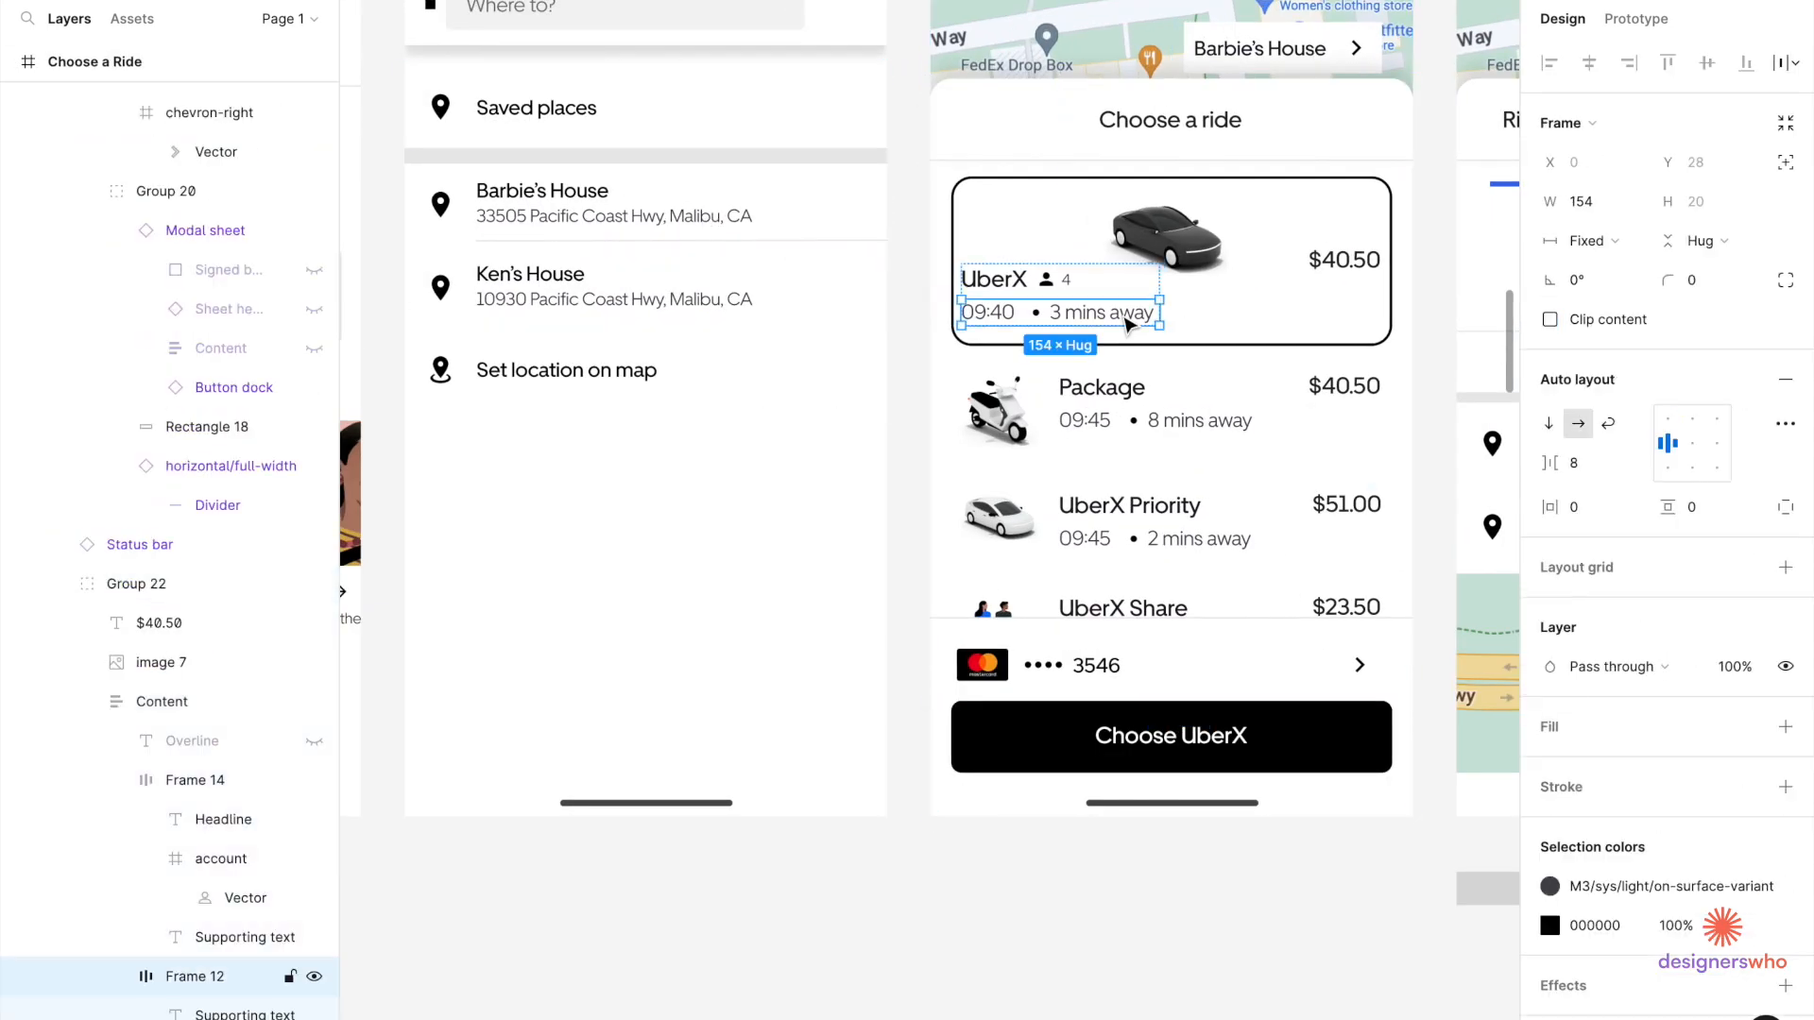
{"action": "scroll", "coordinate": [1127, 324], "scroll_direction": "right", "scroll_amount": 10}
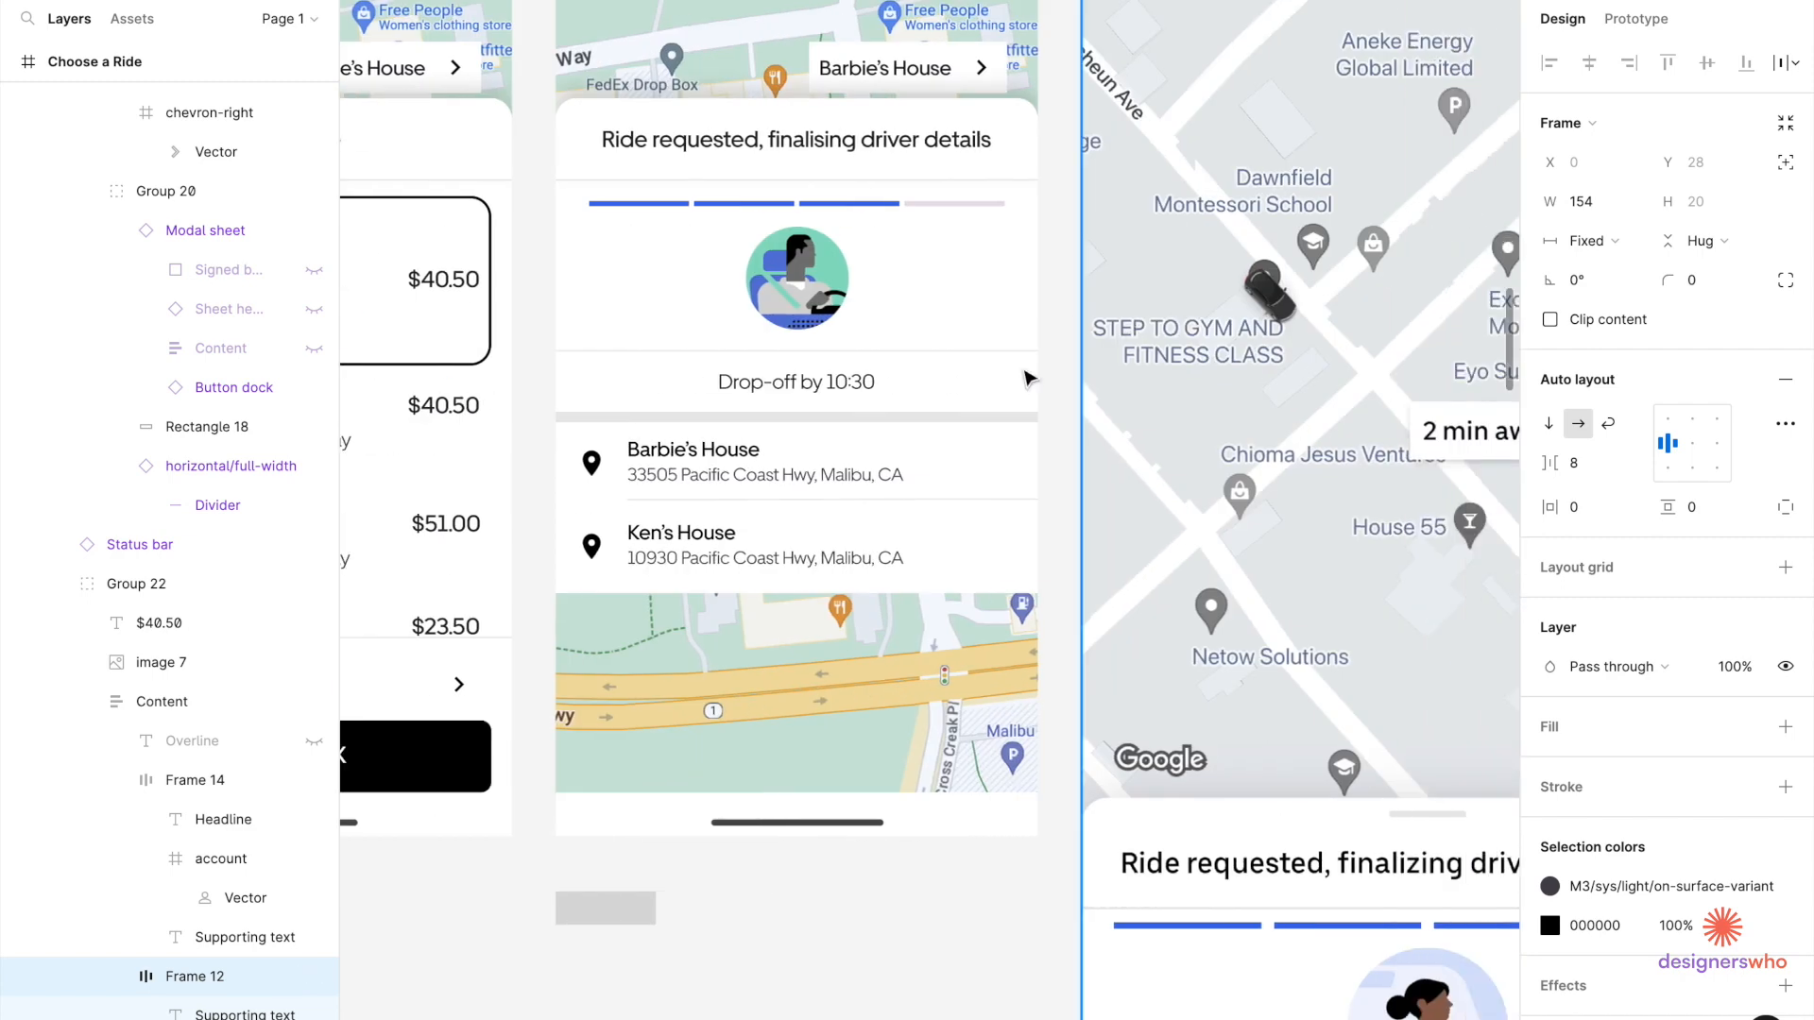
{"action": "left_click", "coordinate": [873, 486]}
{"action": "double_click", "coordinate": [873, 485]}
{"action": "scroll", "coordinate": [878, 482], "scroll_direction": "up", "scroll_amount": 3}
{"action": "double_click", "coordinate": [879, 482]}
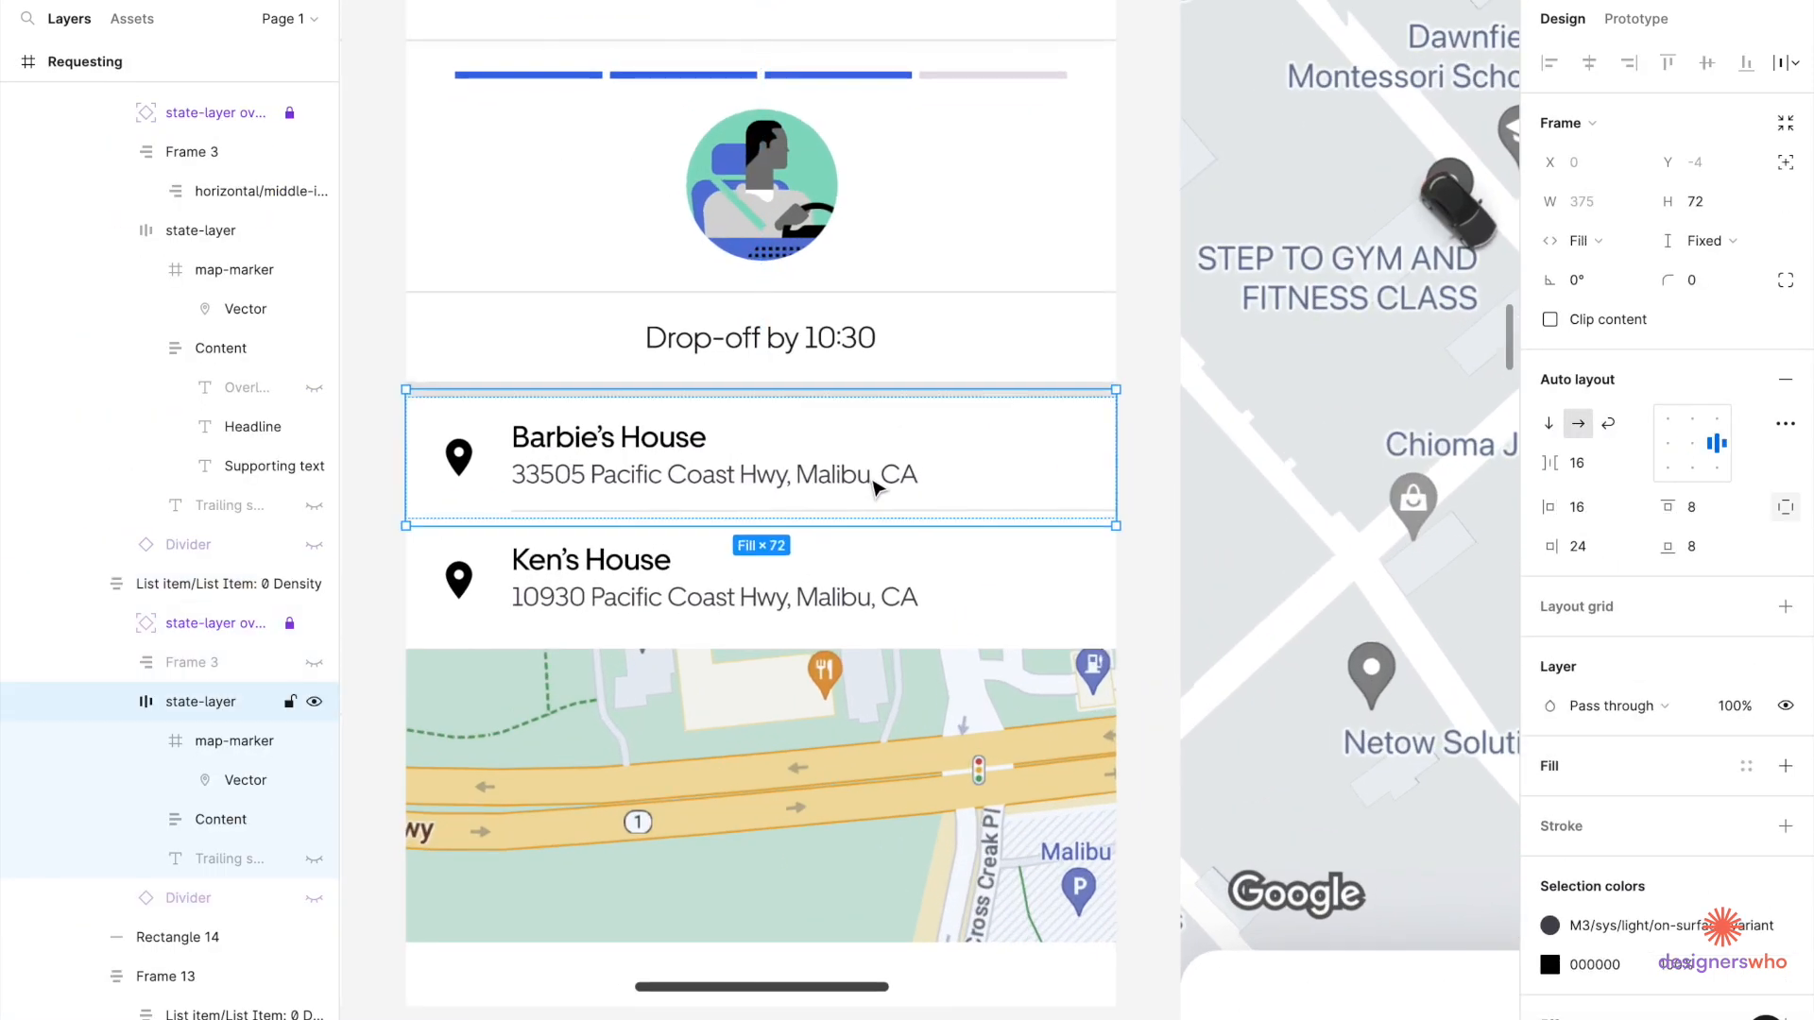
{"action": "key", "text": "ctrl+v"}
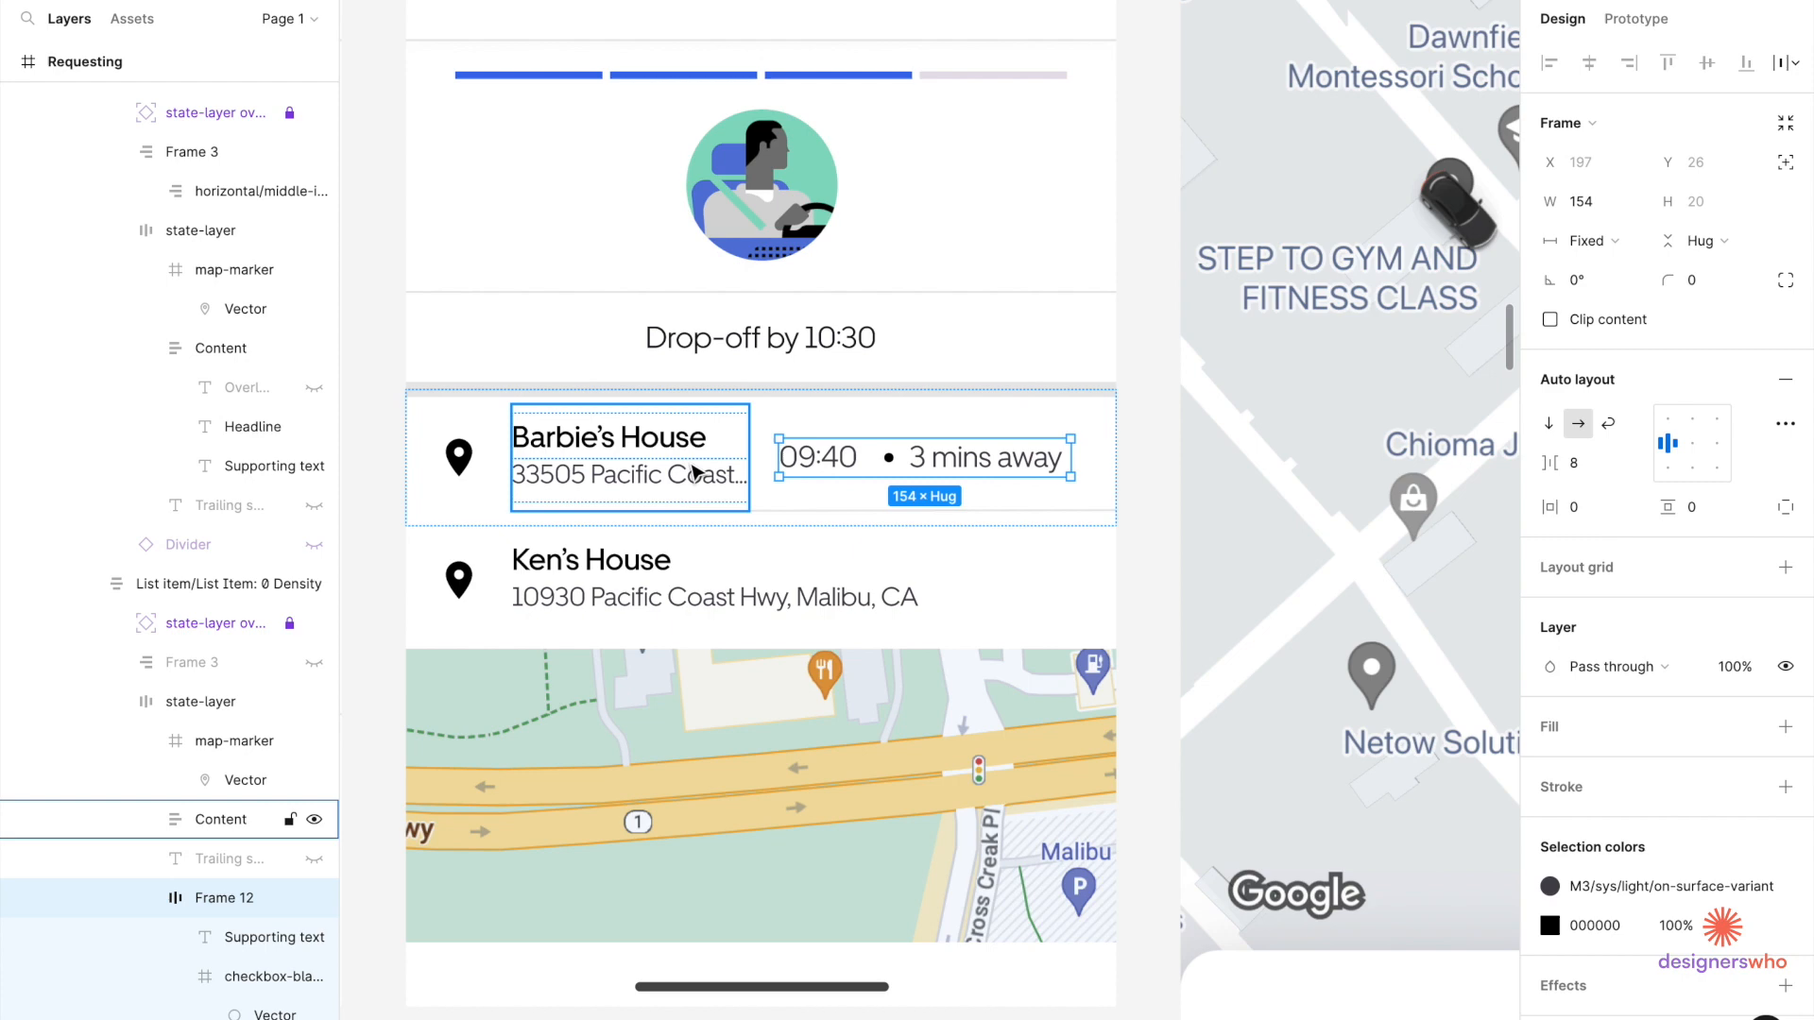
Delete the 09:40 time and the bullet dot from the pasted line.
{"action": "double_click", "coordinate": [834, 465]}
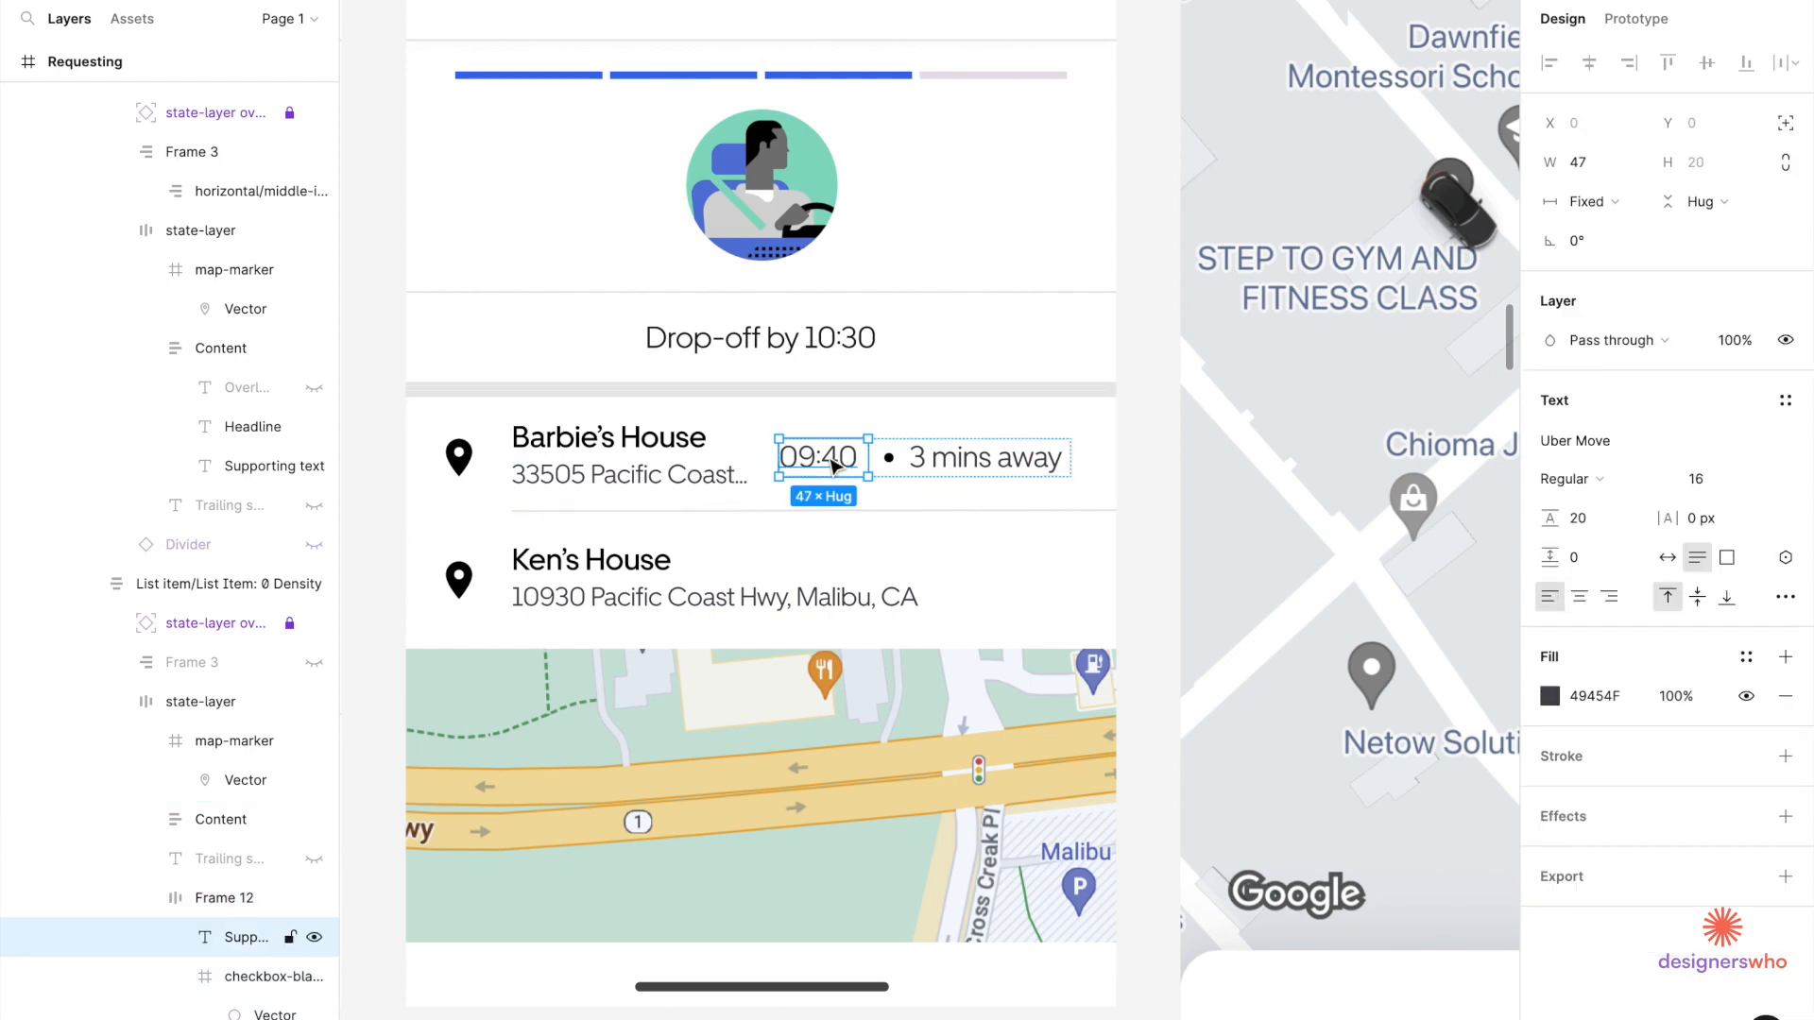
{"action": "key", "text": "Delete"}
{"action": "left_click", "coordinate": [790, 464]}
{"action": "double_click", "coordinate": [790, 464]}
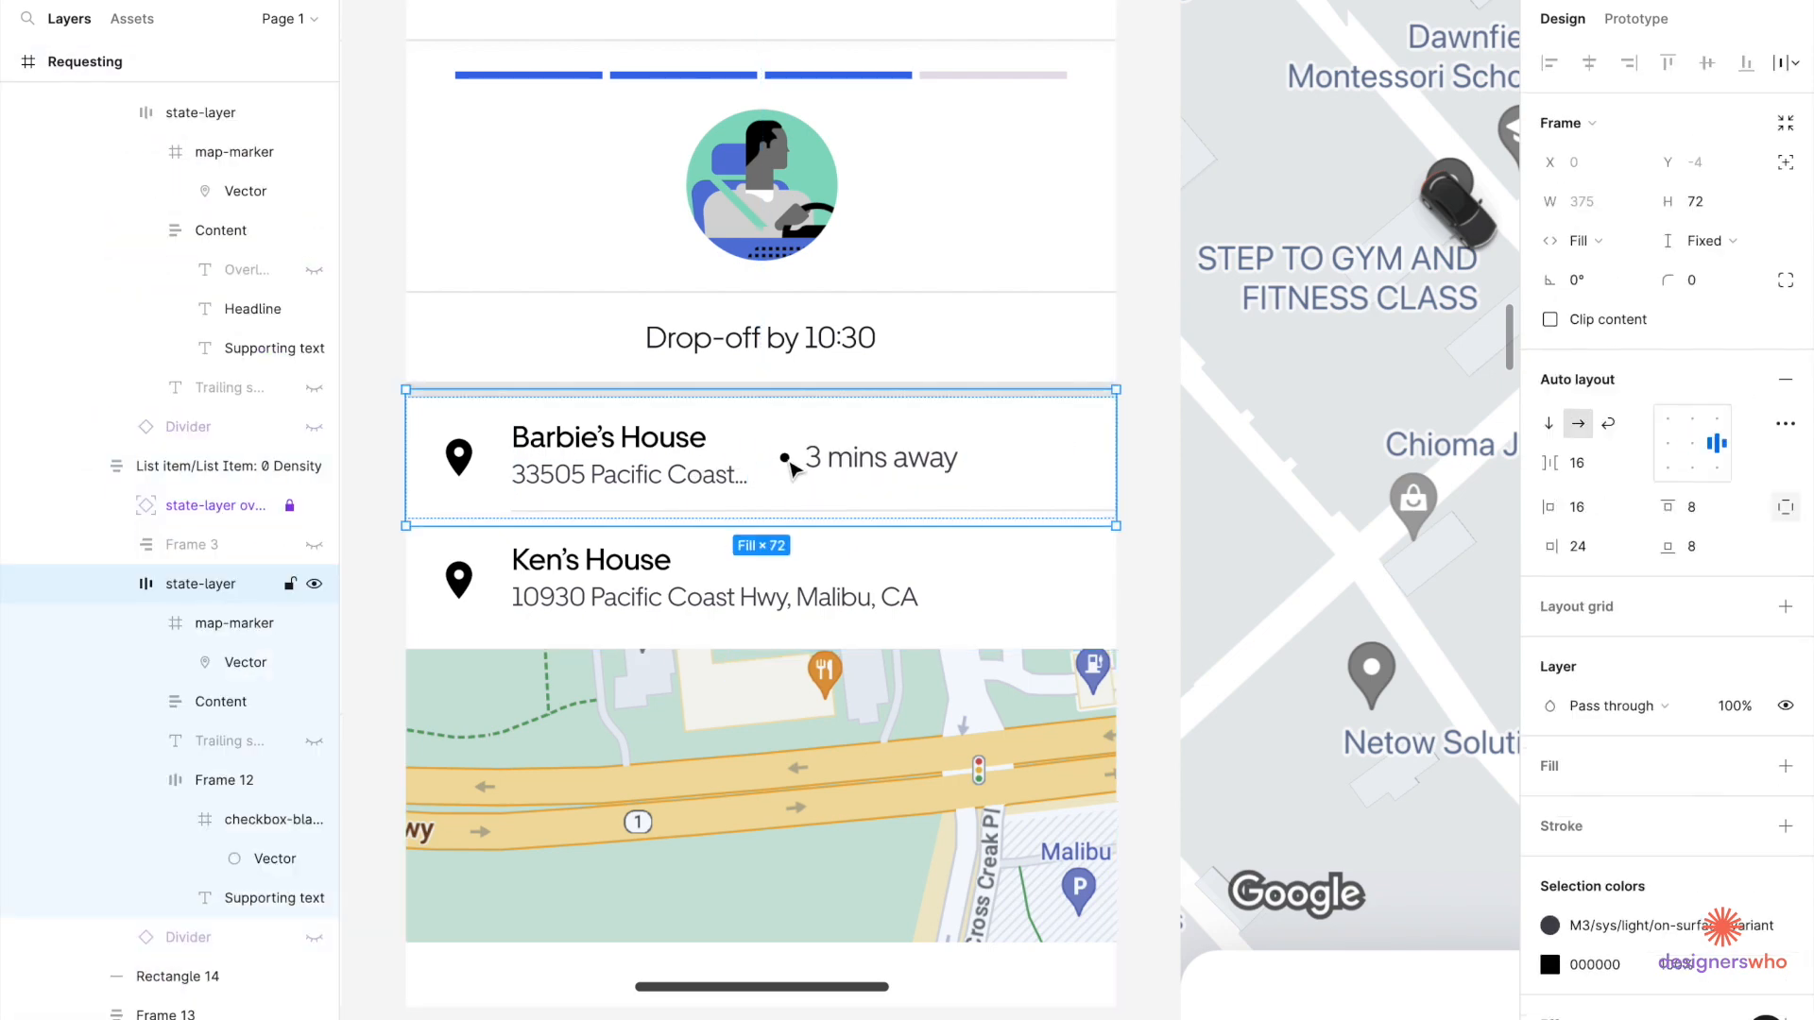
{"action": "double_click", "coordinate": [790, 464]}
{"action": "double_click", "coordinate": [789, 464]}
{"action": "key", "text": "Delete"}
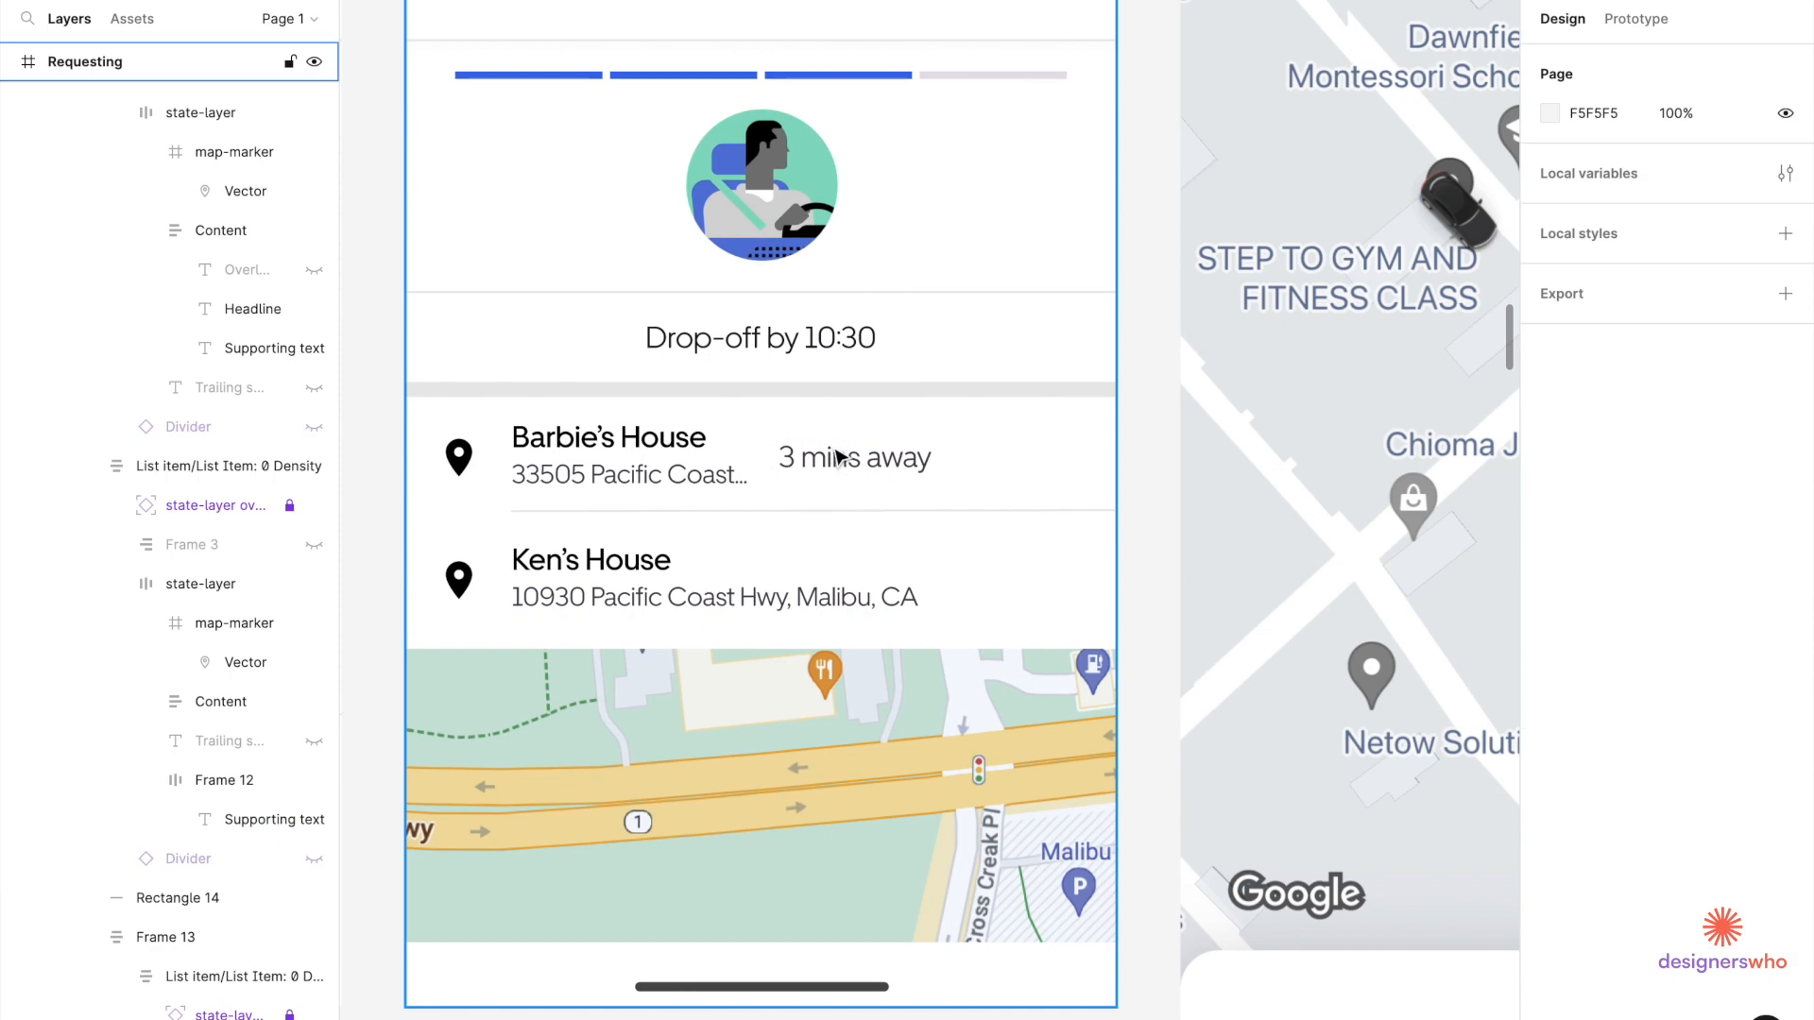
Detach the '3 mins away' frame's text colour from its colour style.
{"action": "left_click", "coordinate": [836, 457]}
{"action": "double_click", "coordinate": [836, 457]}
{"action": "double_click", "coordinate": [836, 457]}
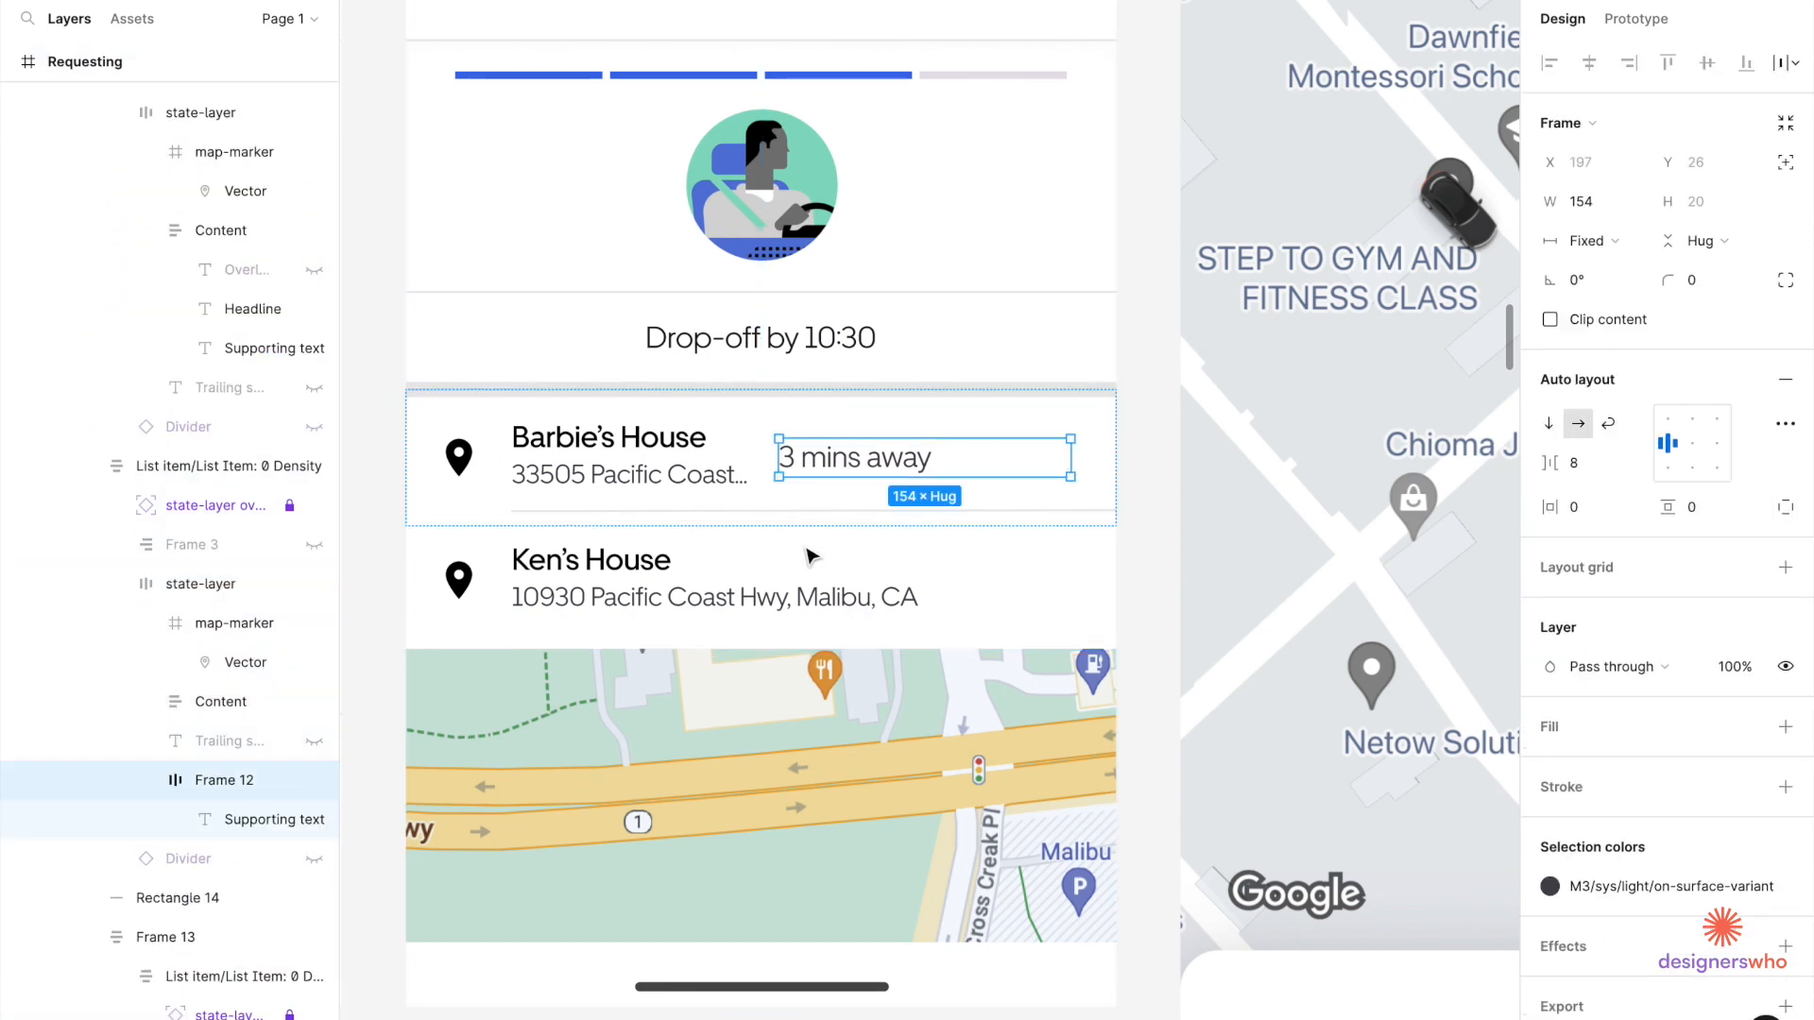
{"action": "scroll", "coordinate": [810, 555], "scroll_direction": "down", "scroll_amount": 5}
{"action": "scroll", "coordinate": [811, 556], "scroll_direction": "down", "scroll_amount": 2}
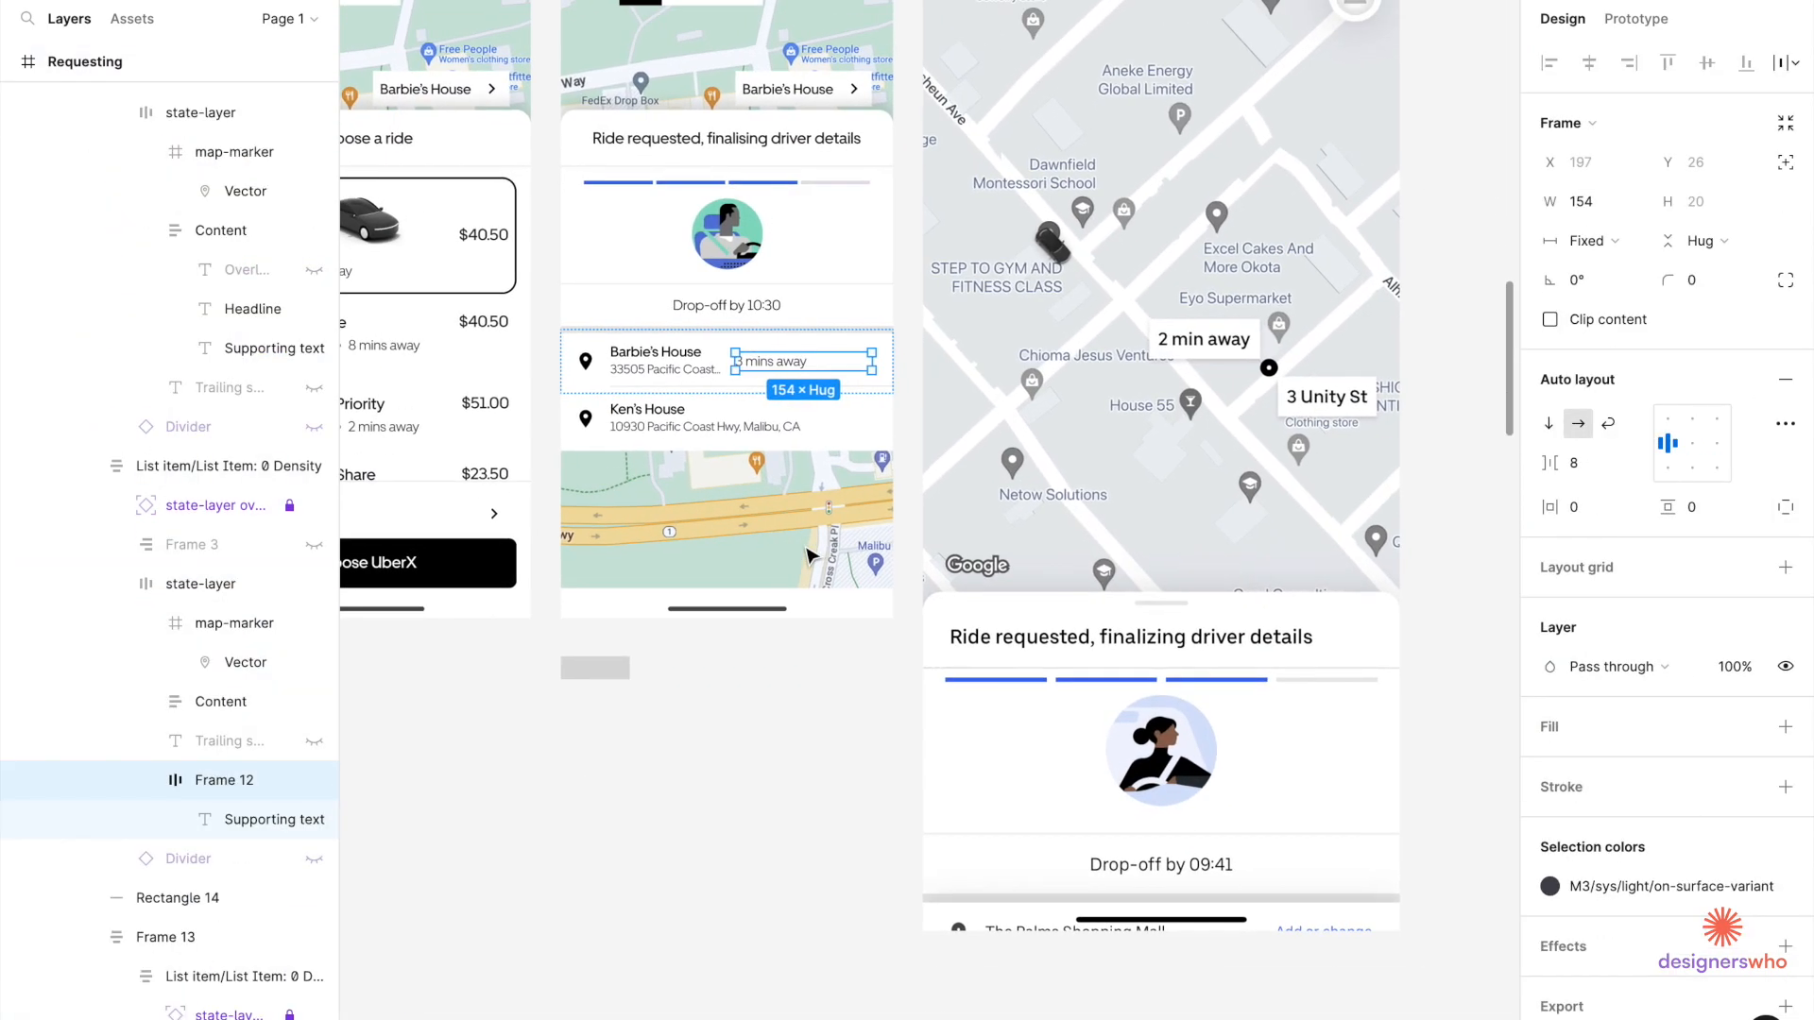
{"action": "left_click", "coordinate": [1746, 887]}
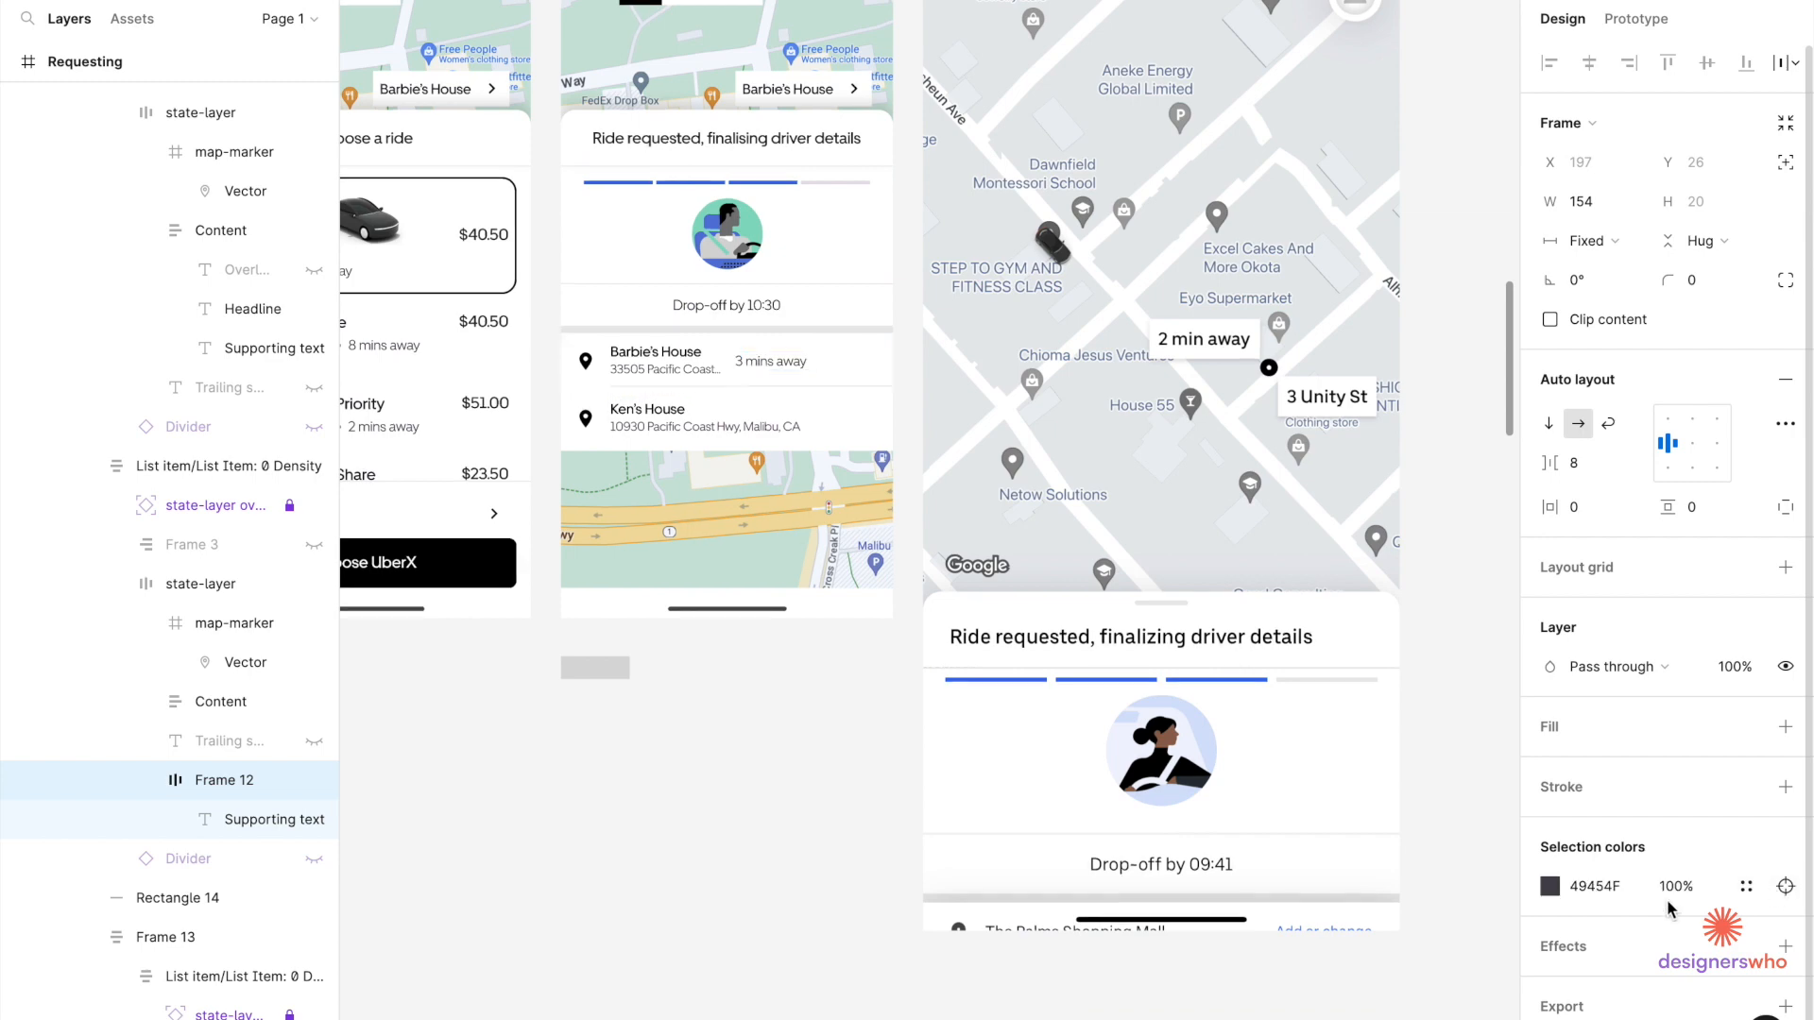
Colour the trailing '3 mins away' text blue 3B6CE9 and right-align it.
{"action": "left_click", "coordinate": [1551, 893]}
{"action": "left_click", "coordinate": [1403, 1009]}
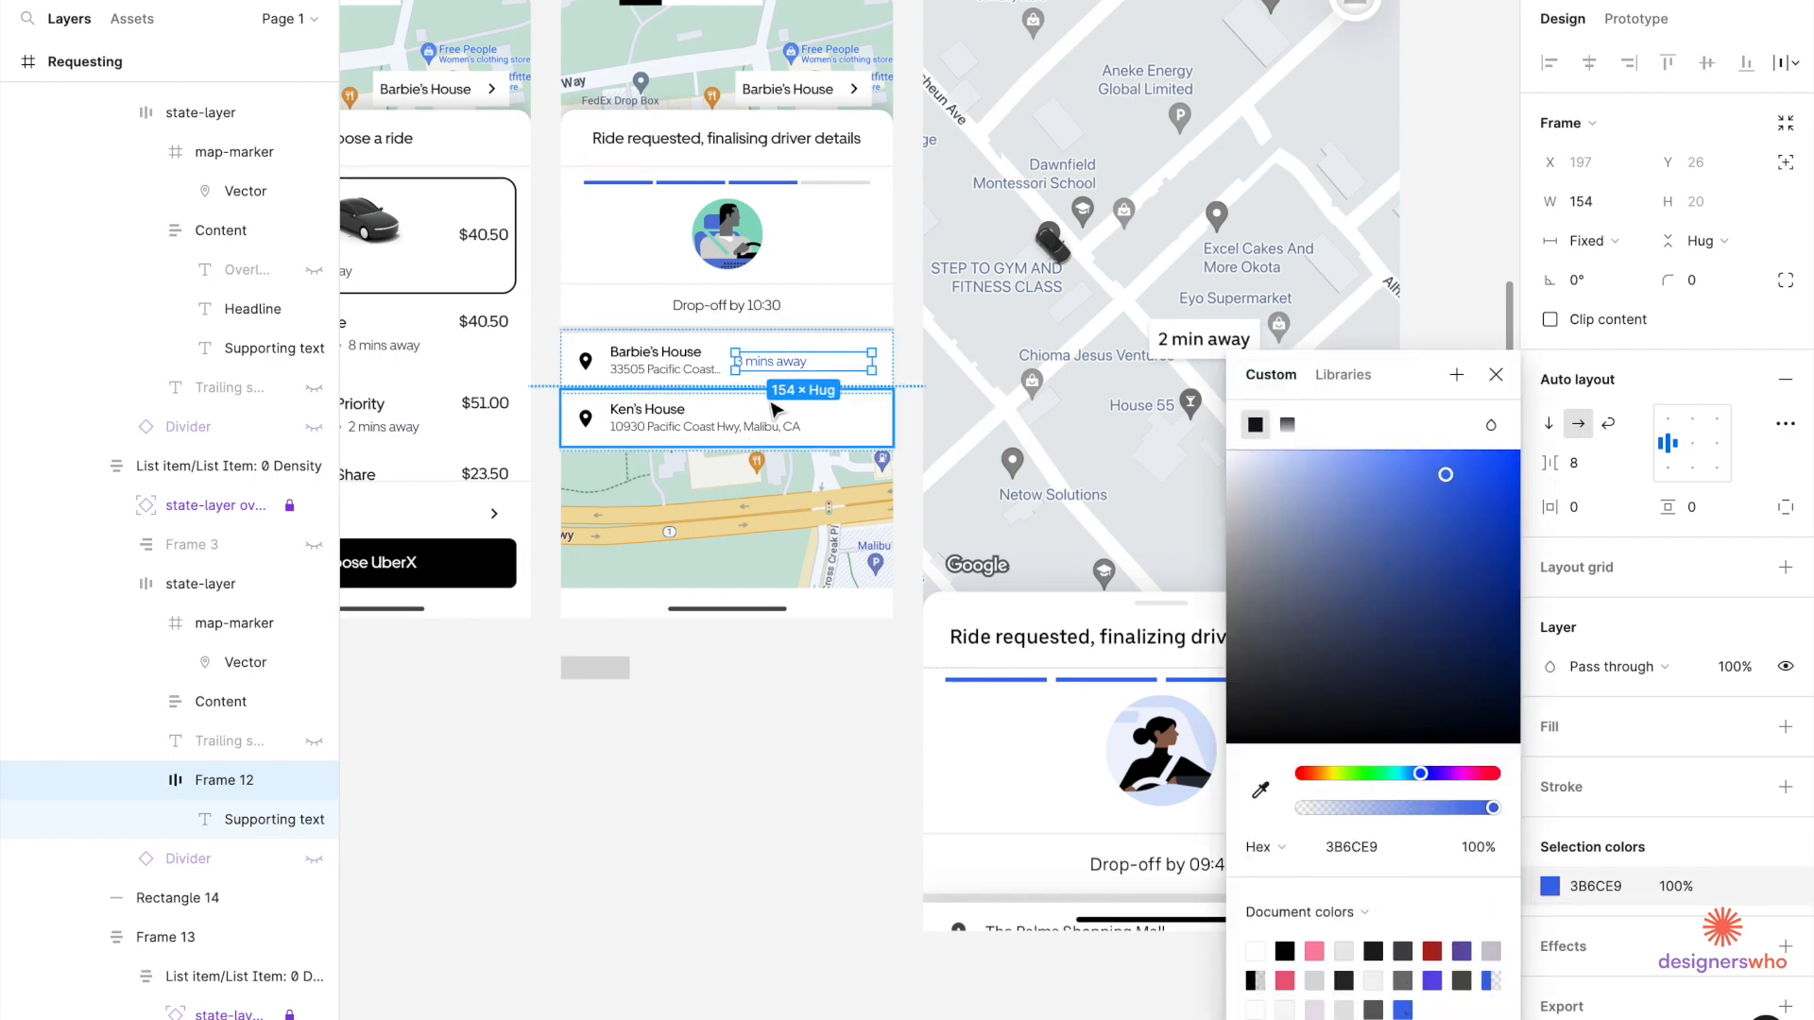
{"action": "scroll", "coordinate": [775, 409], "scroll_direction": "up", "scroll_amount": 5}
{"action": "left_click", "coordinate": [774, 315]}
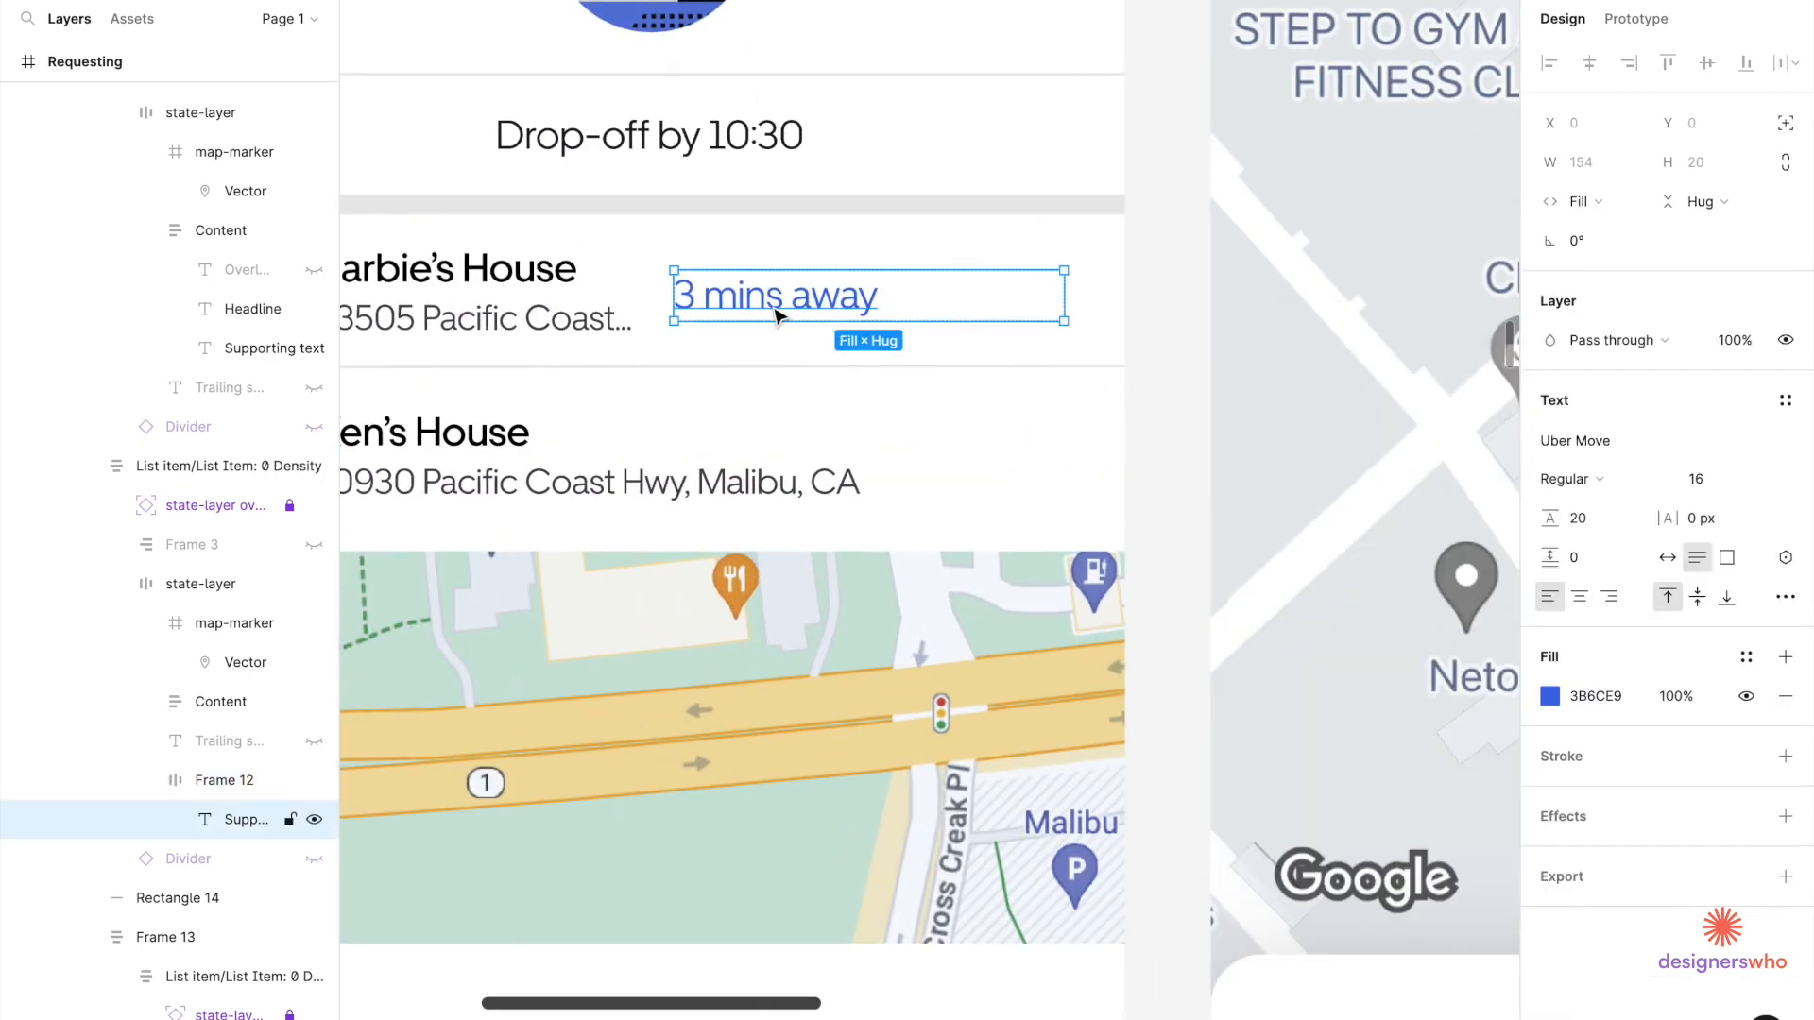
{"action": "left_click", "coordinate": [1609, 596]}
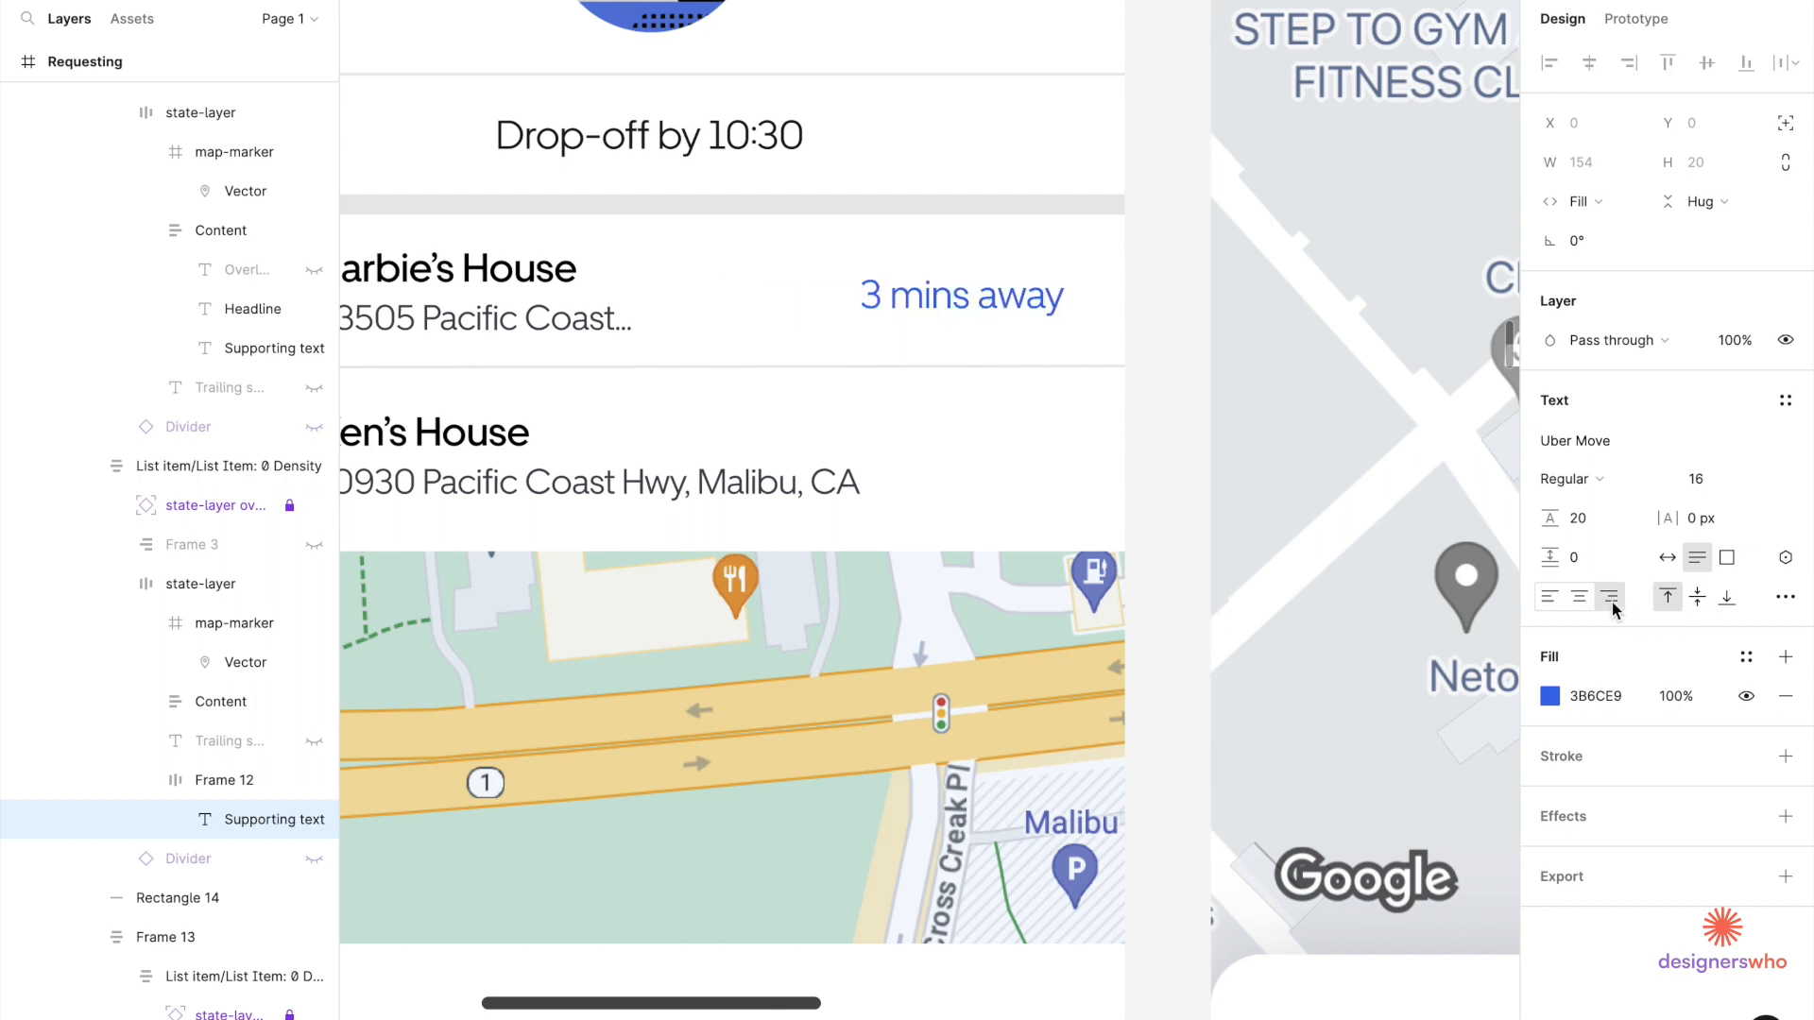
Change the trailing text's wording to 'Add or change'.
{"action": "double_click", "coordinate": [945, 291]}
{"action": "type", "text": "Add or change"}
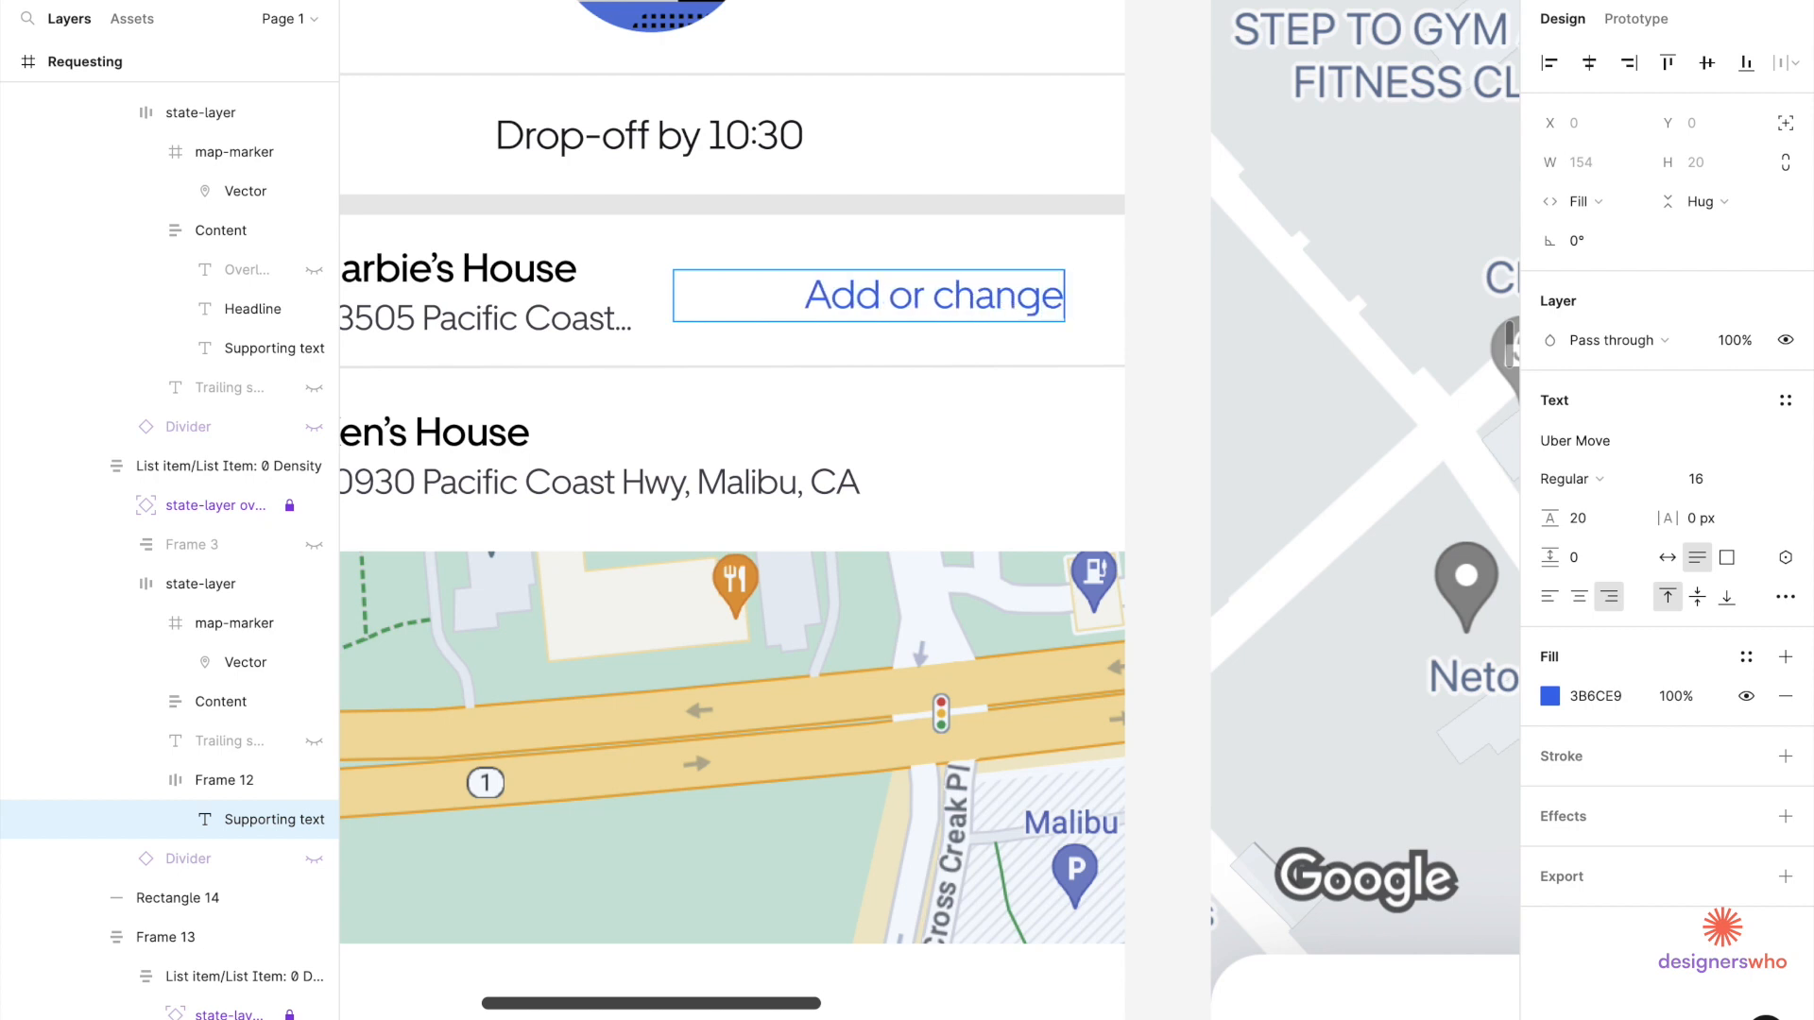
{"action": "left_click", "coordinate": [895, 486]}
{"action": "left_click", "coordinate": [841, 293]}
{"action": "key", "text": "Escape"}
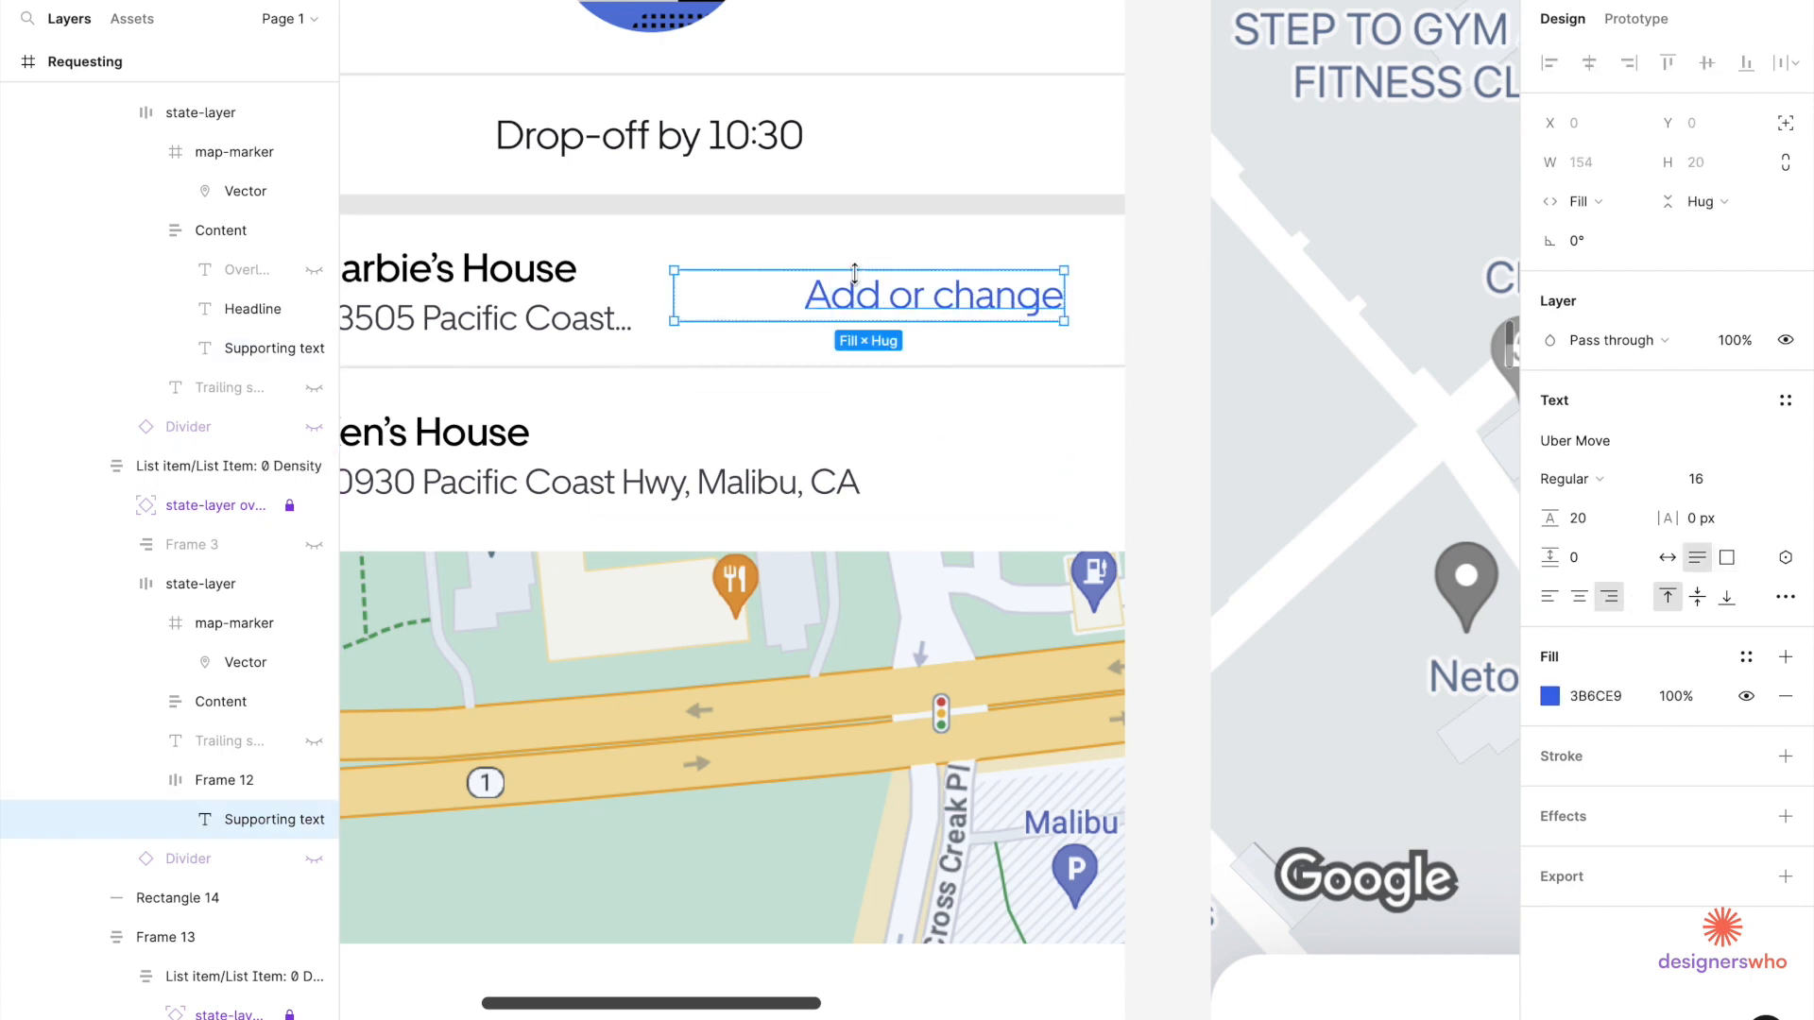
Narrow the 'Add or change' text box and Frame 12 to about 105 wide.
{"action": "left_click_drag", "start_coordinate": [674, 302], "coordinate": [768, 305]}
{"action": "left_click", "coordinate": [1042, 310]}
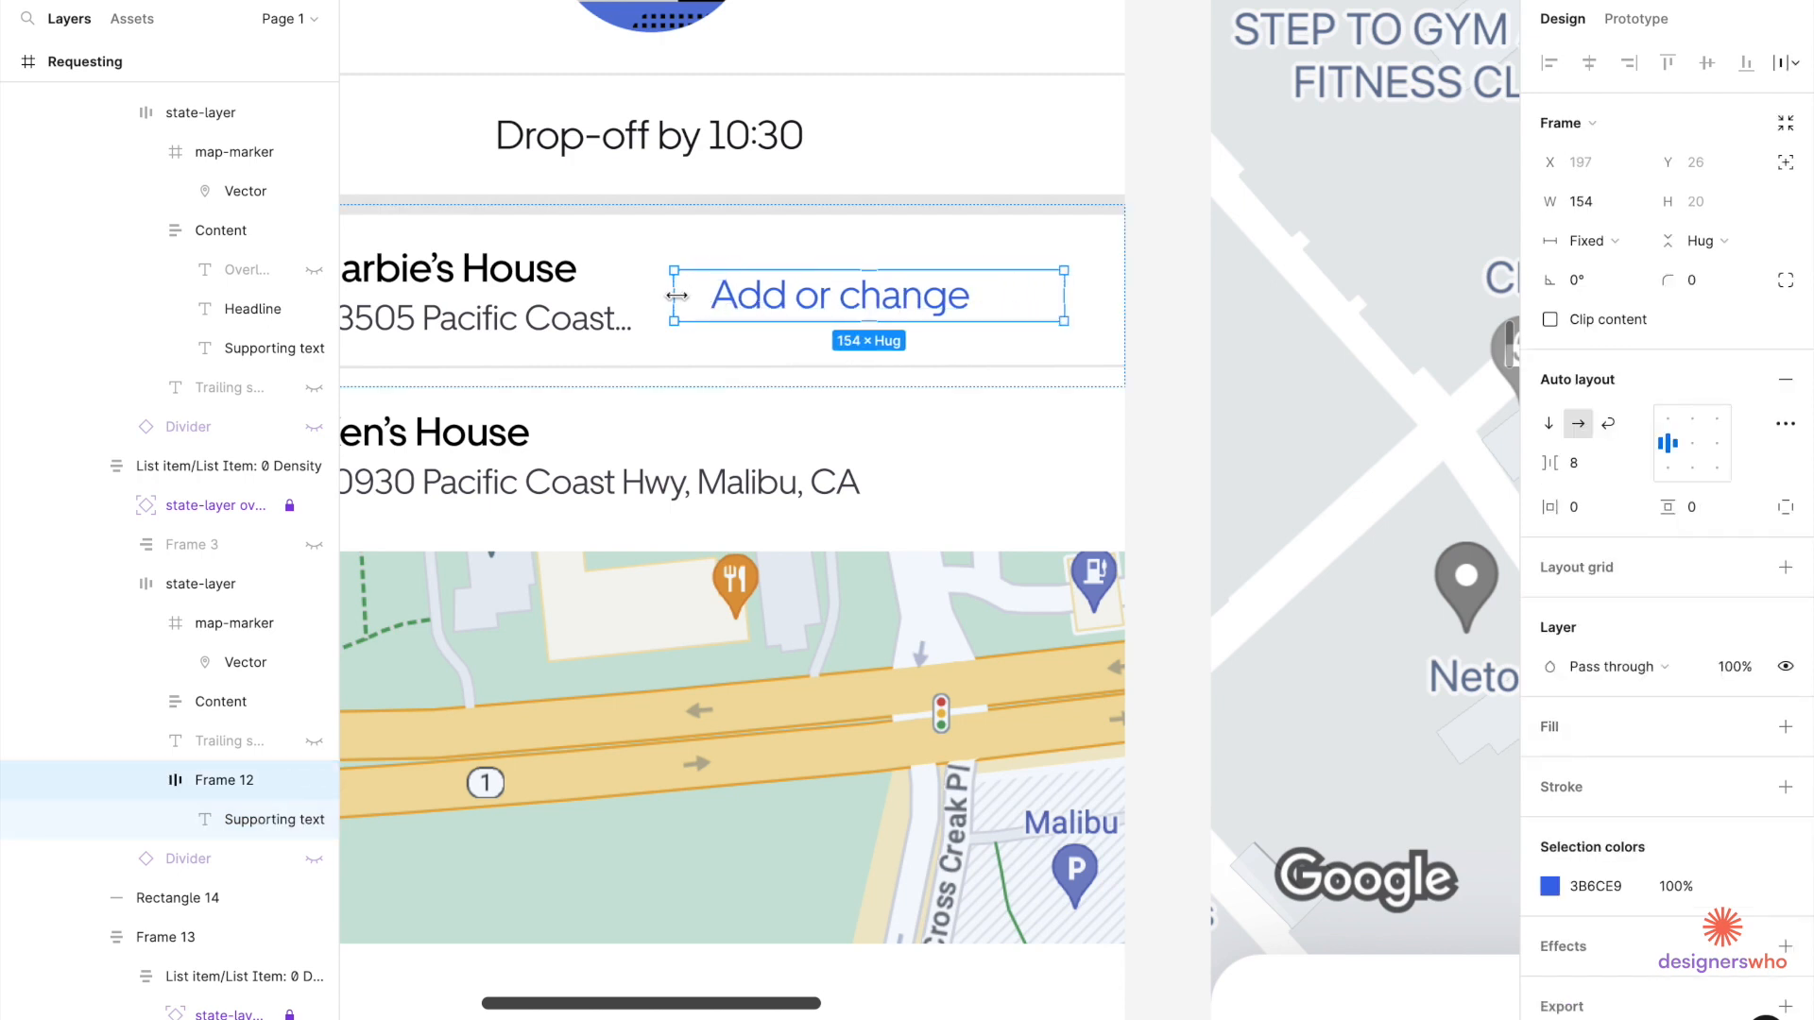
{"action": "left_click_drag", "start_coordinate": [676, 296], "coordinate": [760, 304]}
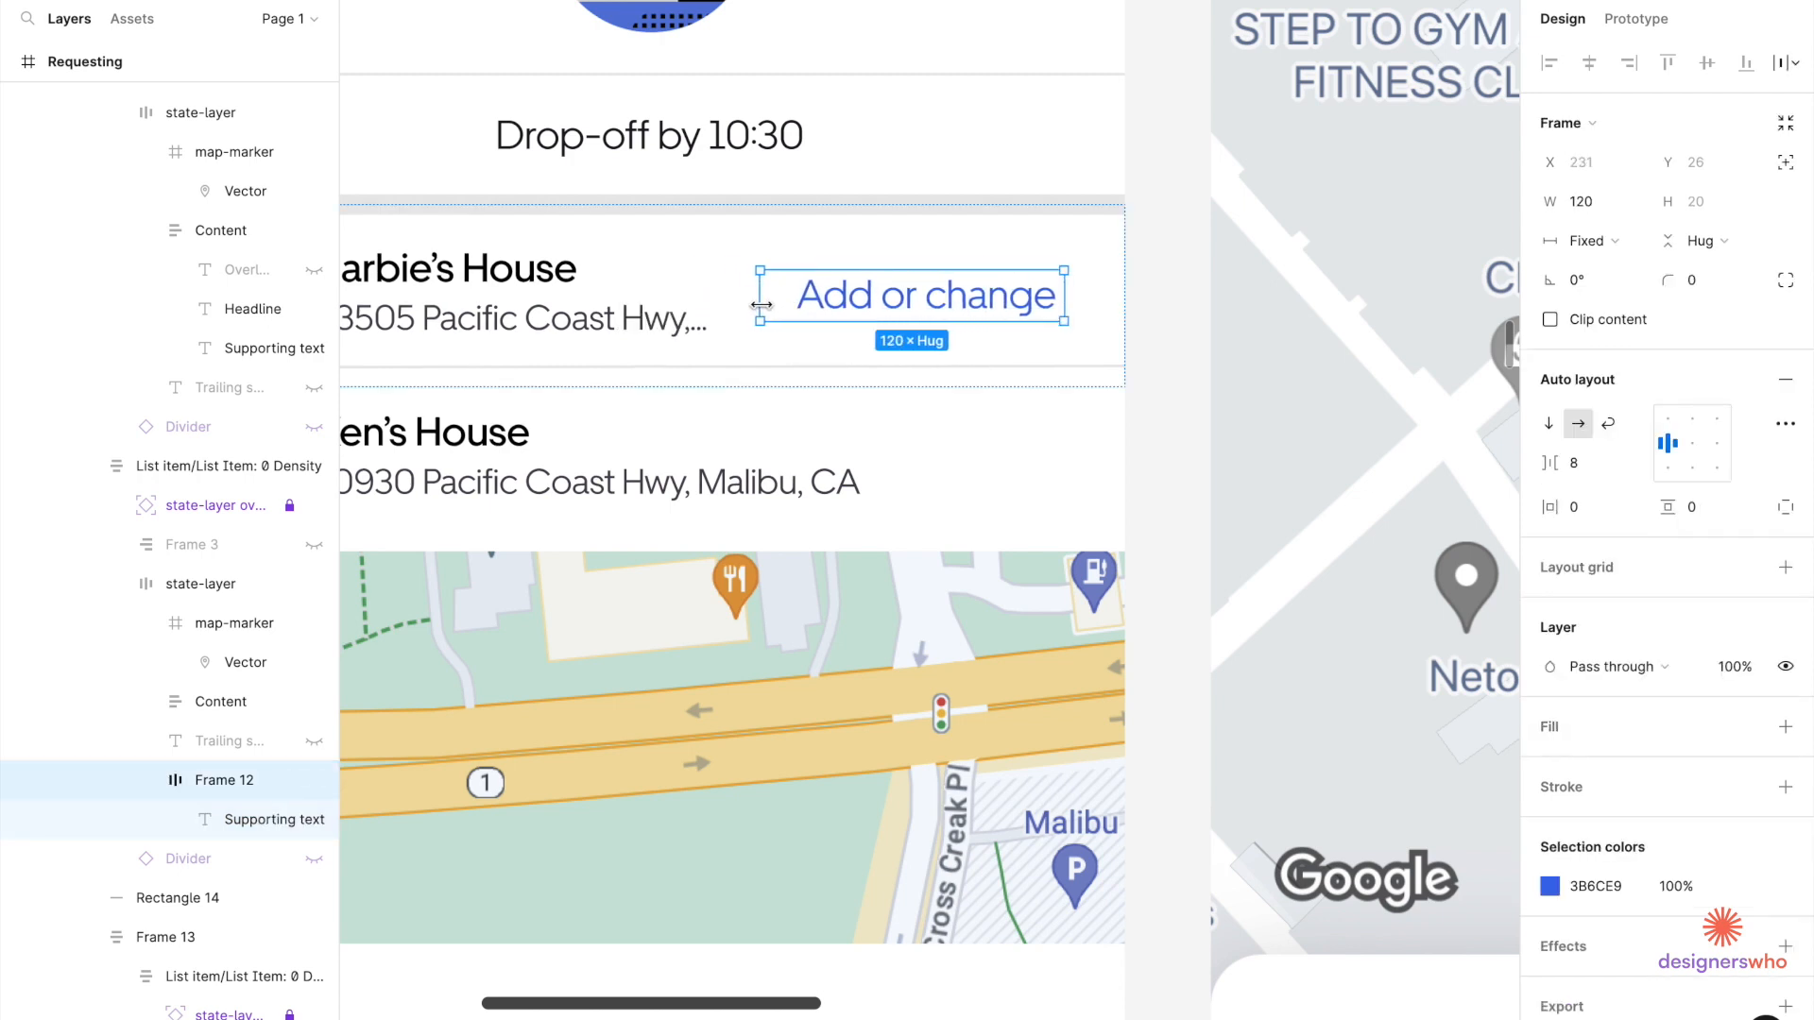
{"action": "scroll", "coordinate": [761, 305], "scroll_direction": "down", "scroll_amount": 5}
{"action": "scroll", "coordinate": [697, 332], "scroll_direction": "up", "scroll_amount": 3}
{"action": "scroll", "coordinate": [697, 332], "scroll_direction": "up", "scroll_amount": 2}
{"action": "left_click_drag", "start_coordinate": [812, 274], "coordinate": [852, 274]}
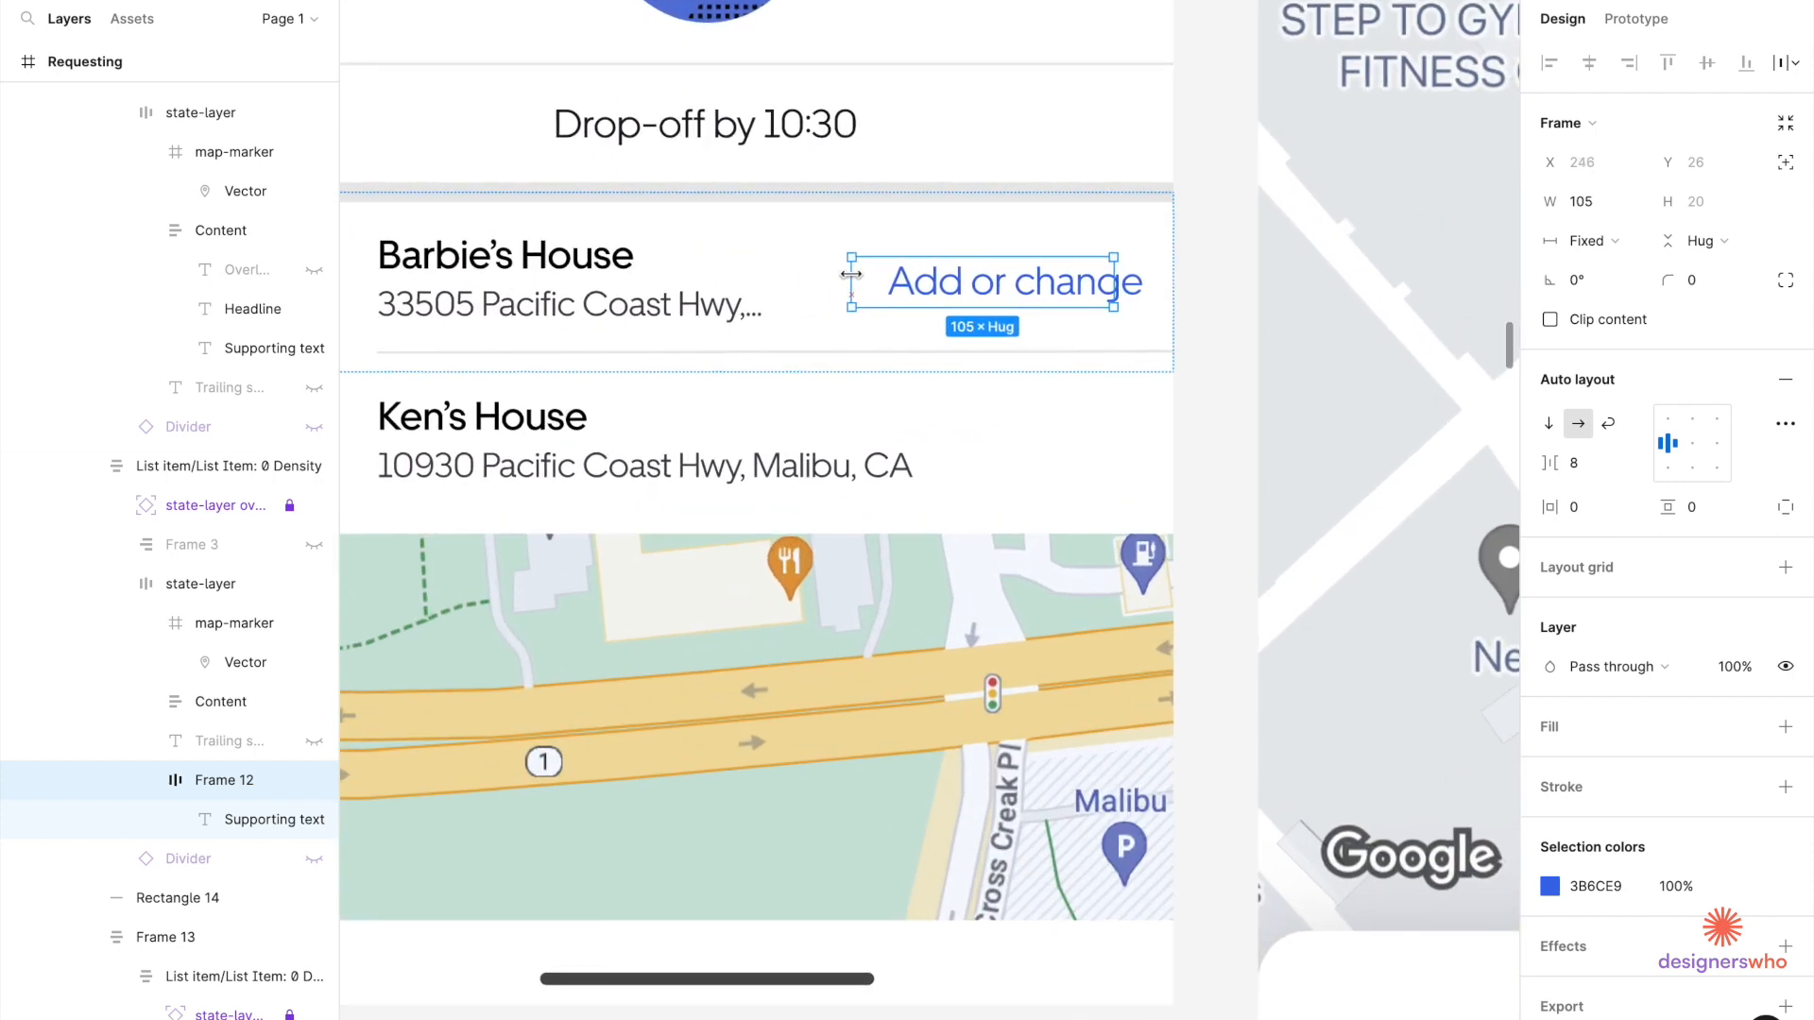
{"action": "left_click", "coordinate": [891, 288]}
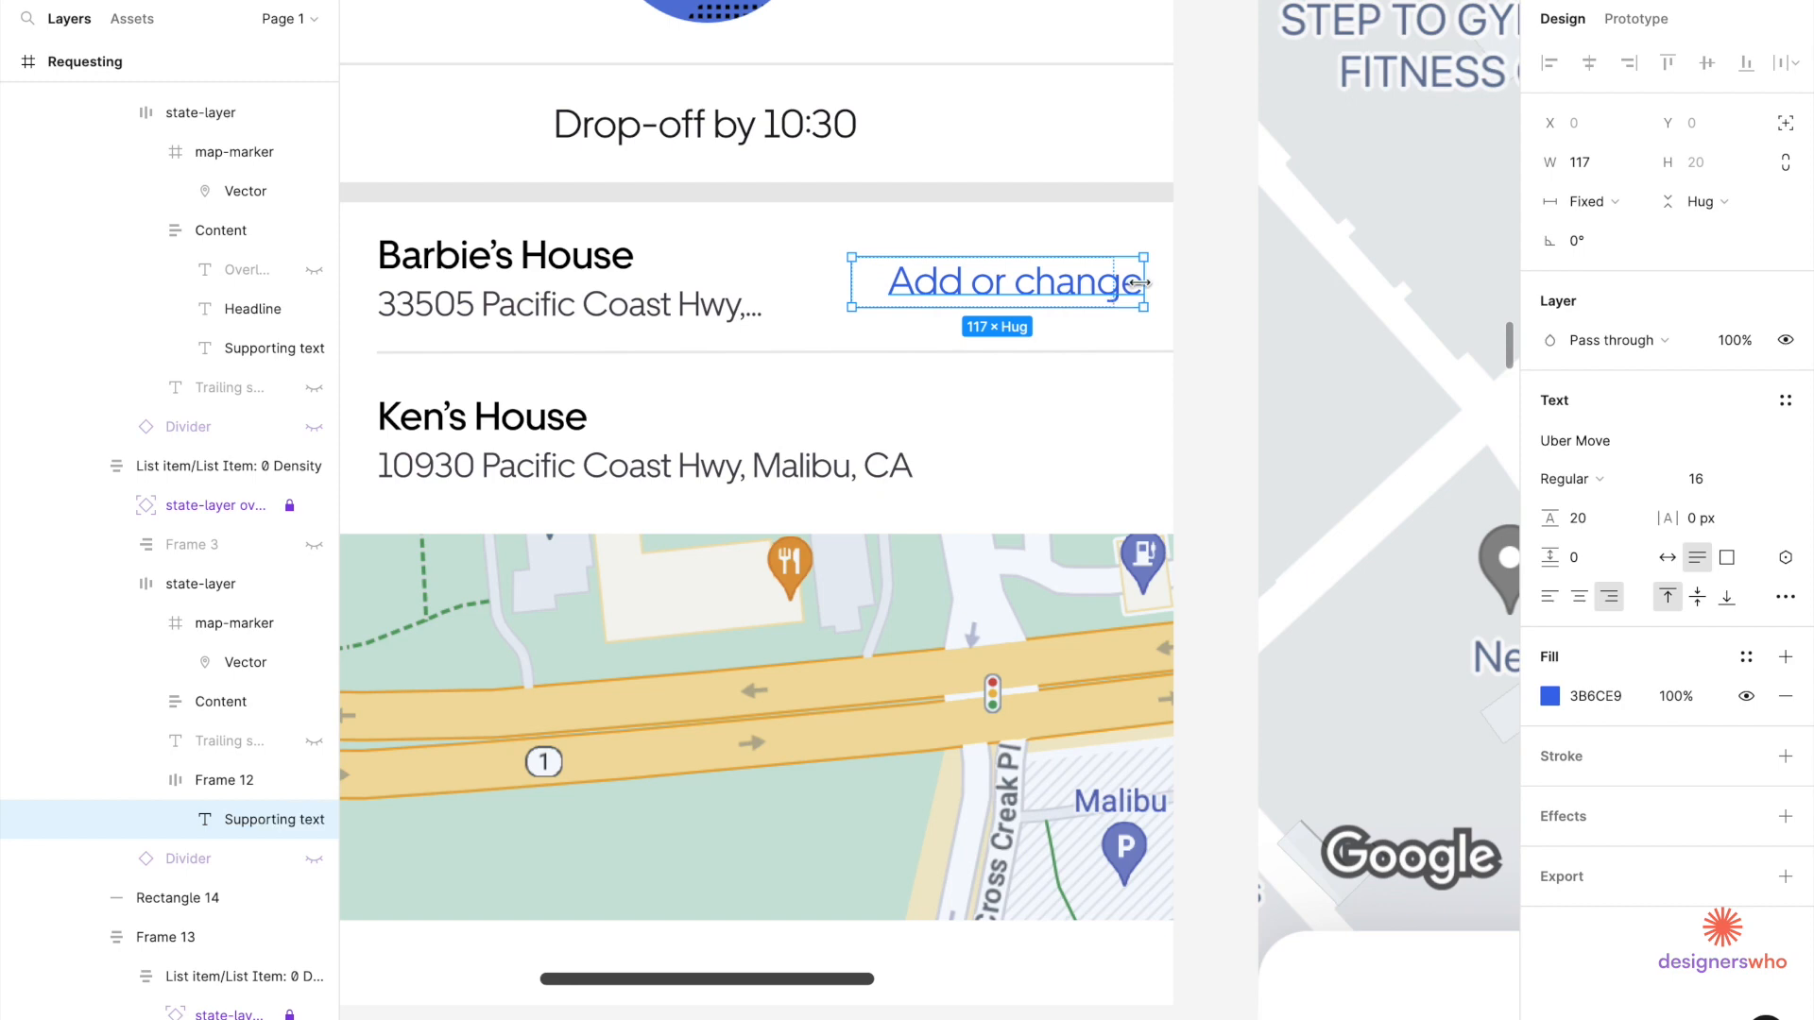
{"action": "left_click_drag", "start_coordinate": [1139, 282], "coordinate": [1114, 283]}
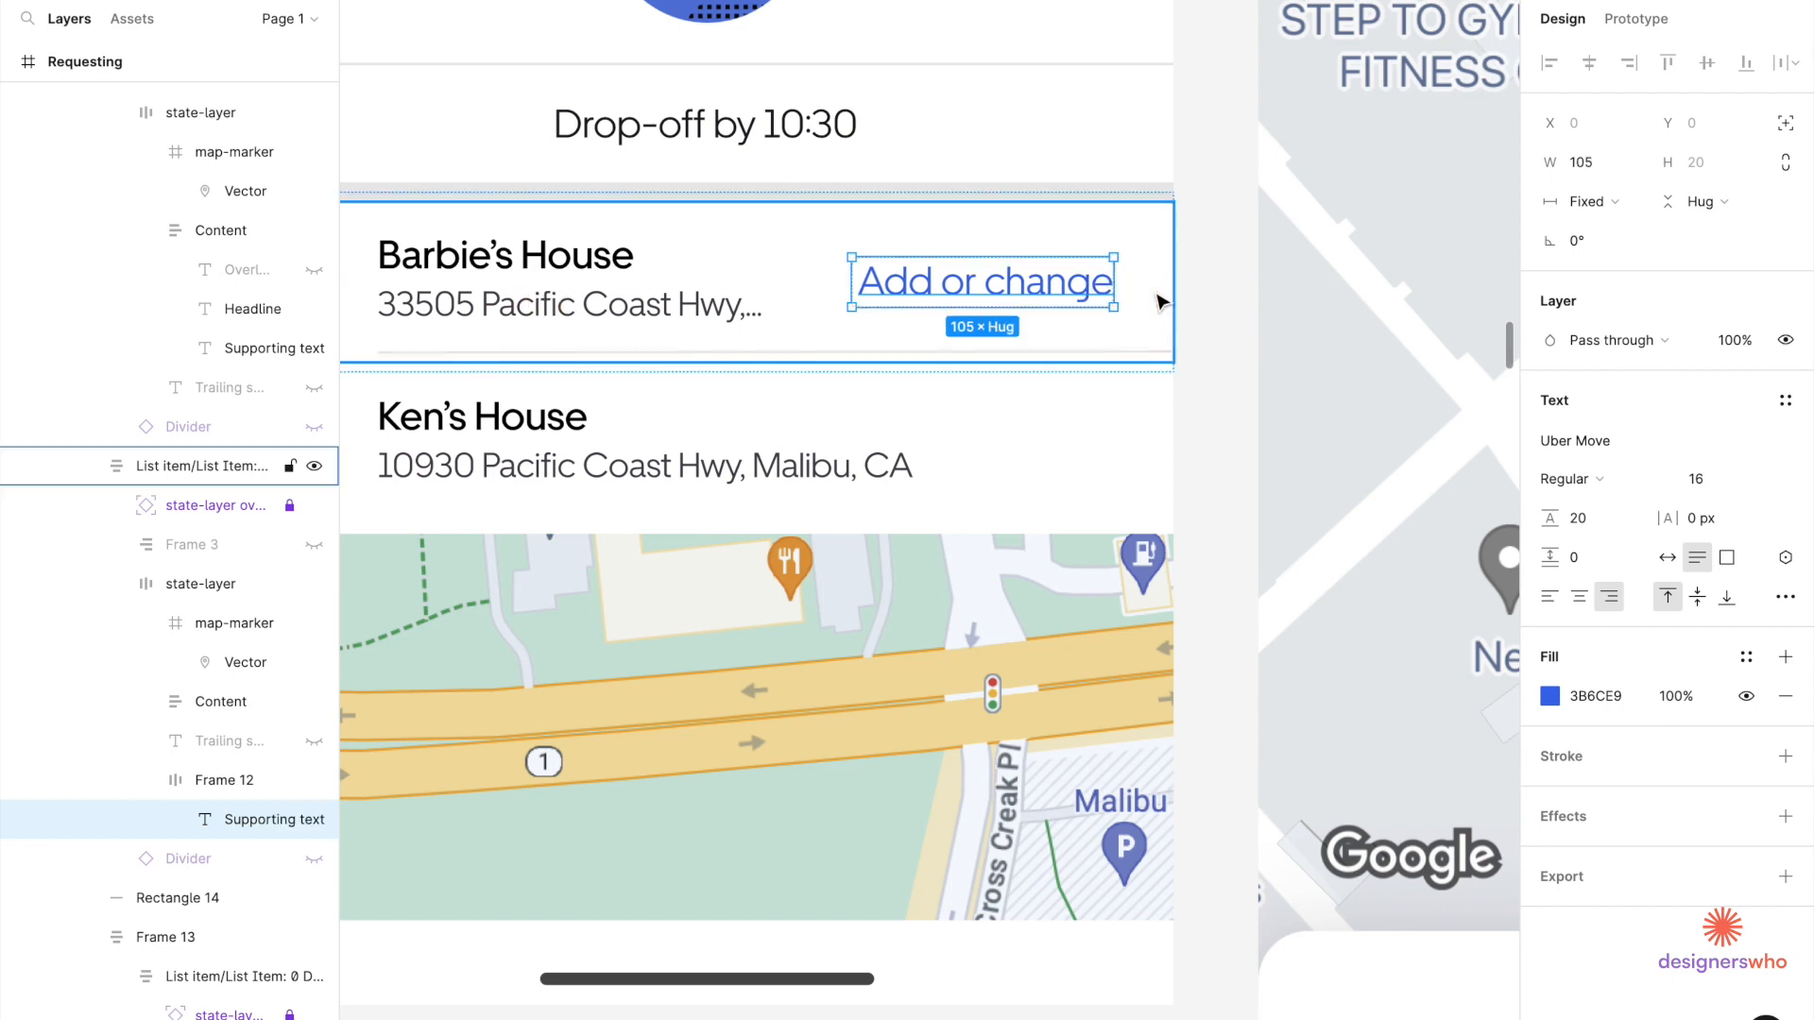
Measure the link's spacing within the Barbie's House row.
{"action": "scroll", "coordinate": [1162, 296], "scroll_direction": "down", "scroll_amount": 5}
{"action": "left_click", "coordinate": [746, 285]}
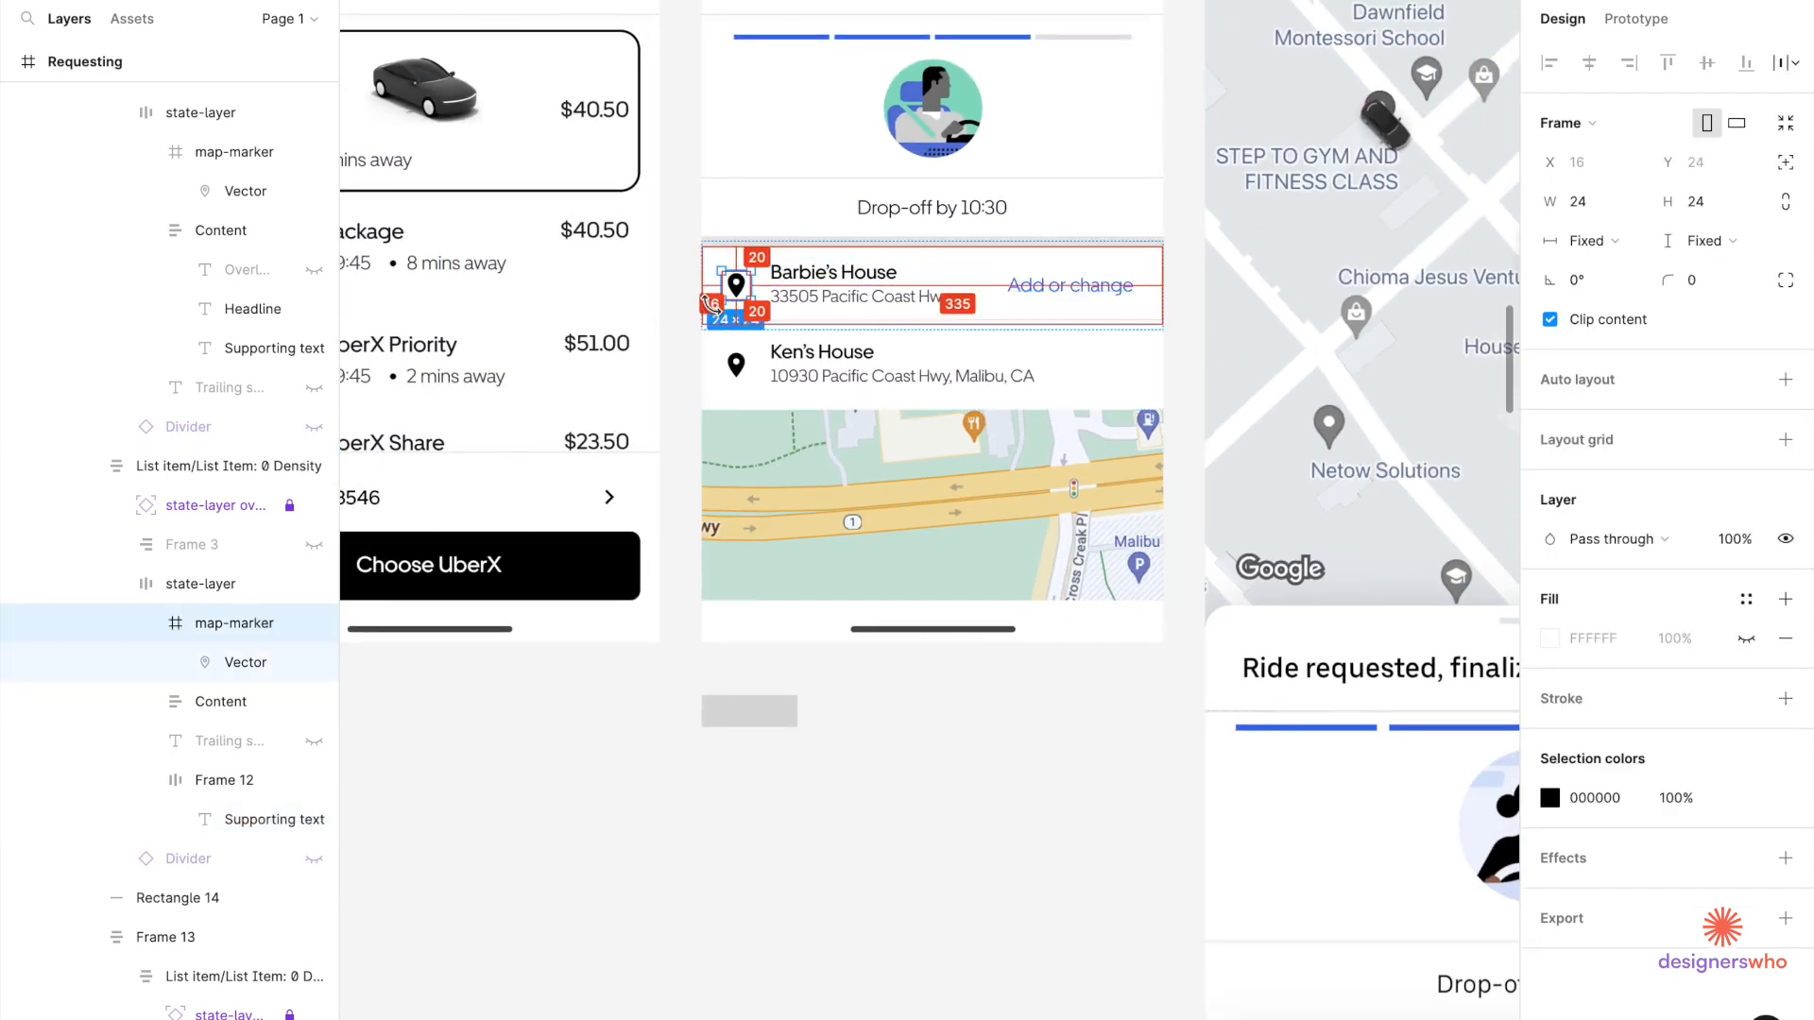
{"action": "scroll", "coordinate": [784, 293], "scroll_direction": "right", "scroll_amount": 4}
{"action": "left_click", "coordinate": [815, 294]}
{"action": "scroll", "coordinate": [940, 293], "scroll_direction": "up", "scroll_amount": 3}
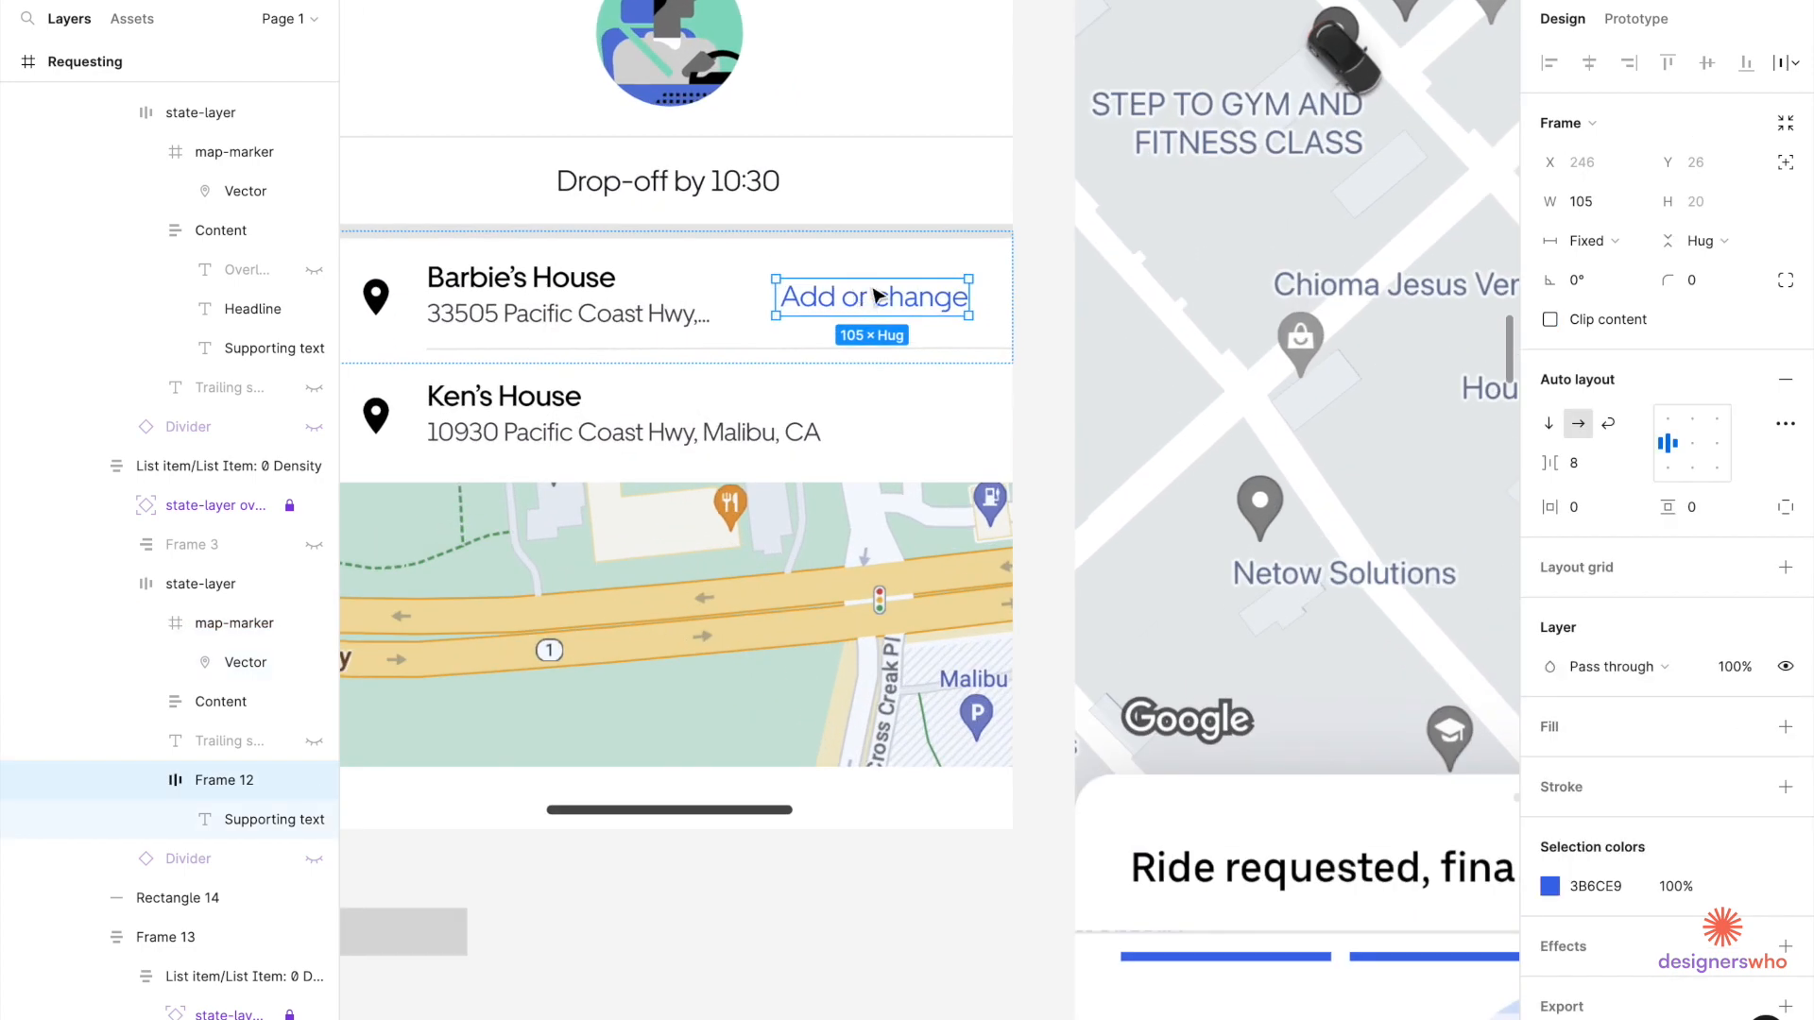
{"action": "key", "text": "alt"}
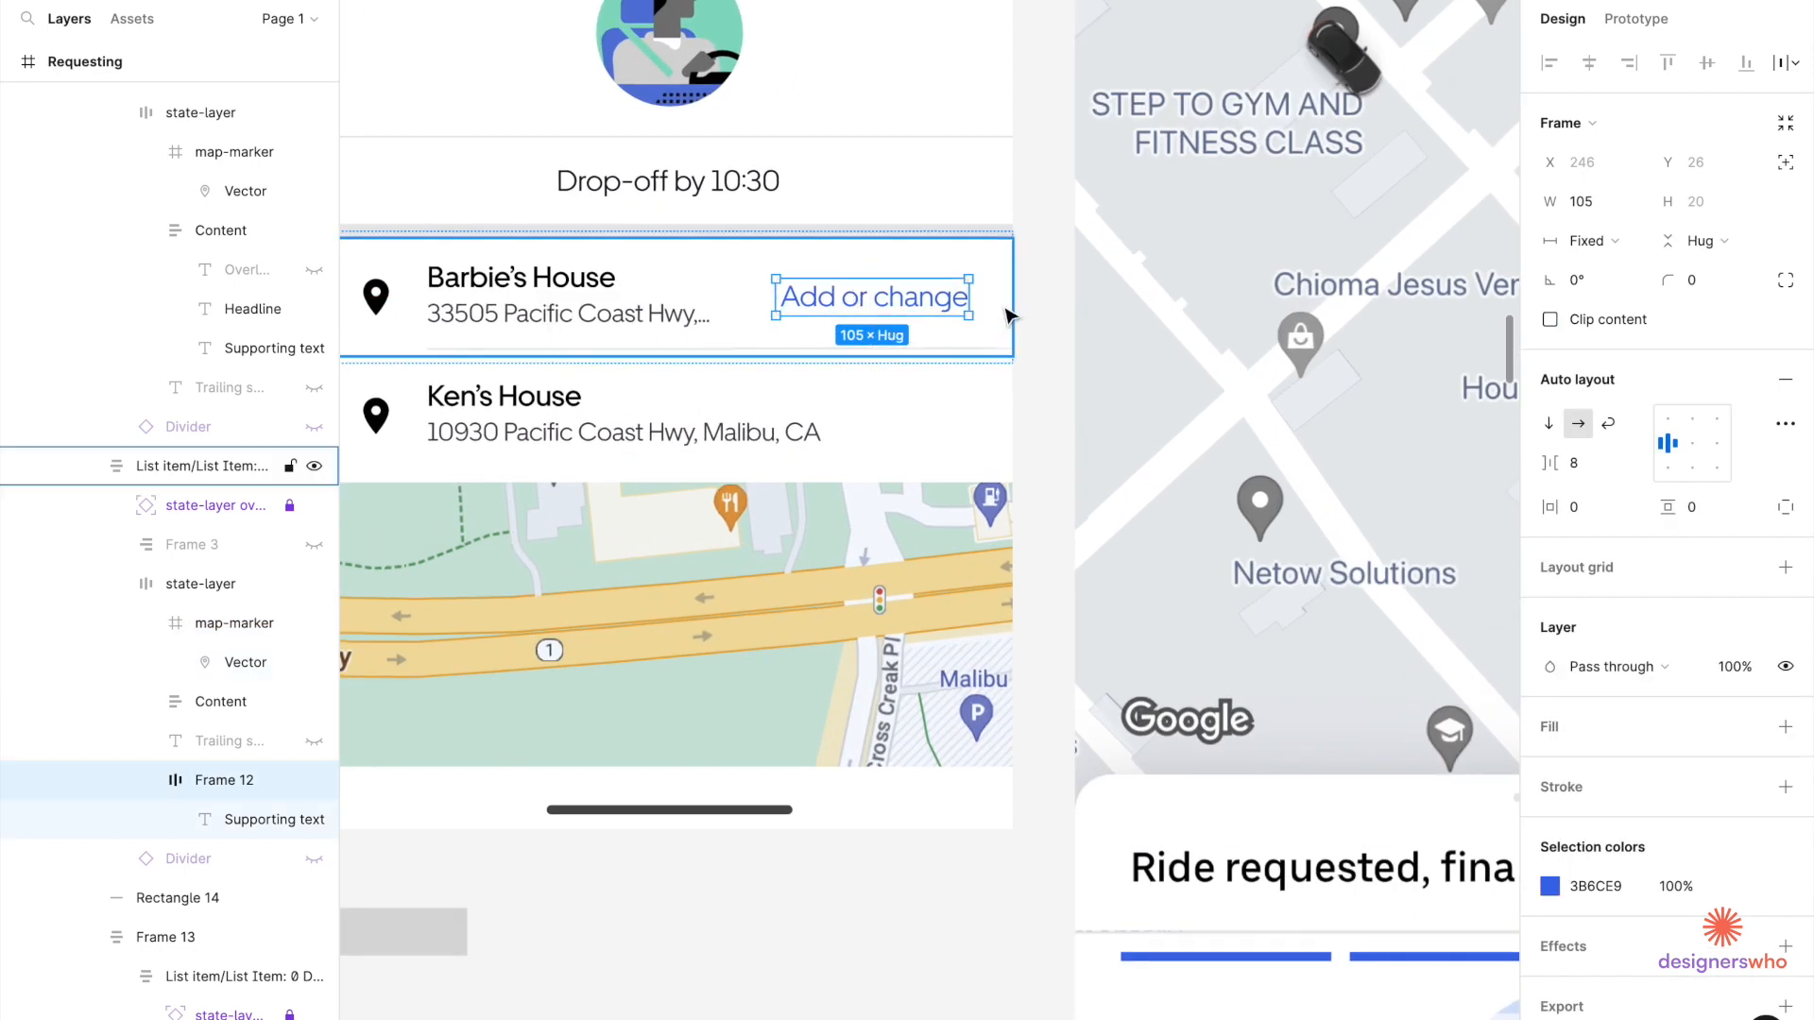
Try widening the address block leftward, then undo it and inspect the row's layers.
{"action": "left_click", "coordinate": [1009, 315]}
{"action": "scroll", "coordinate": [960, 320], "scroll_direction": "up", "scroll_amount": 2}
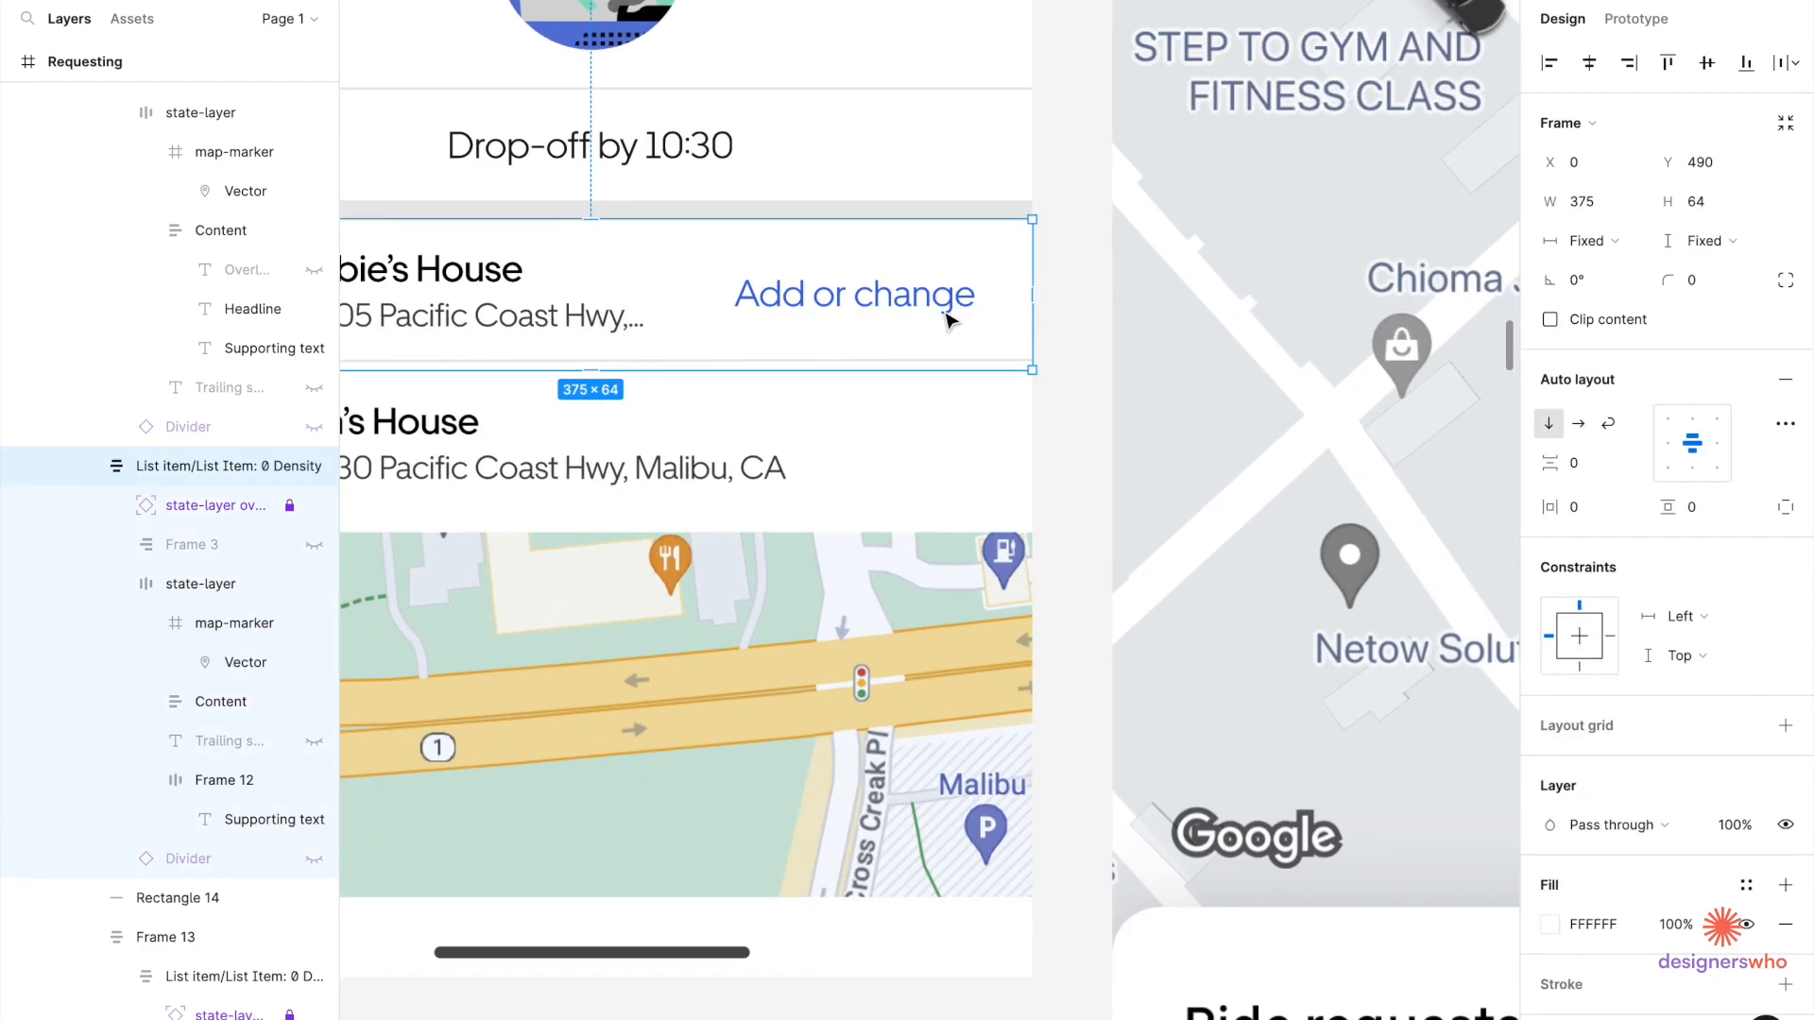
{"action": "left_click", "coordinate": [597, 321]}
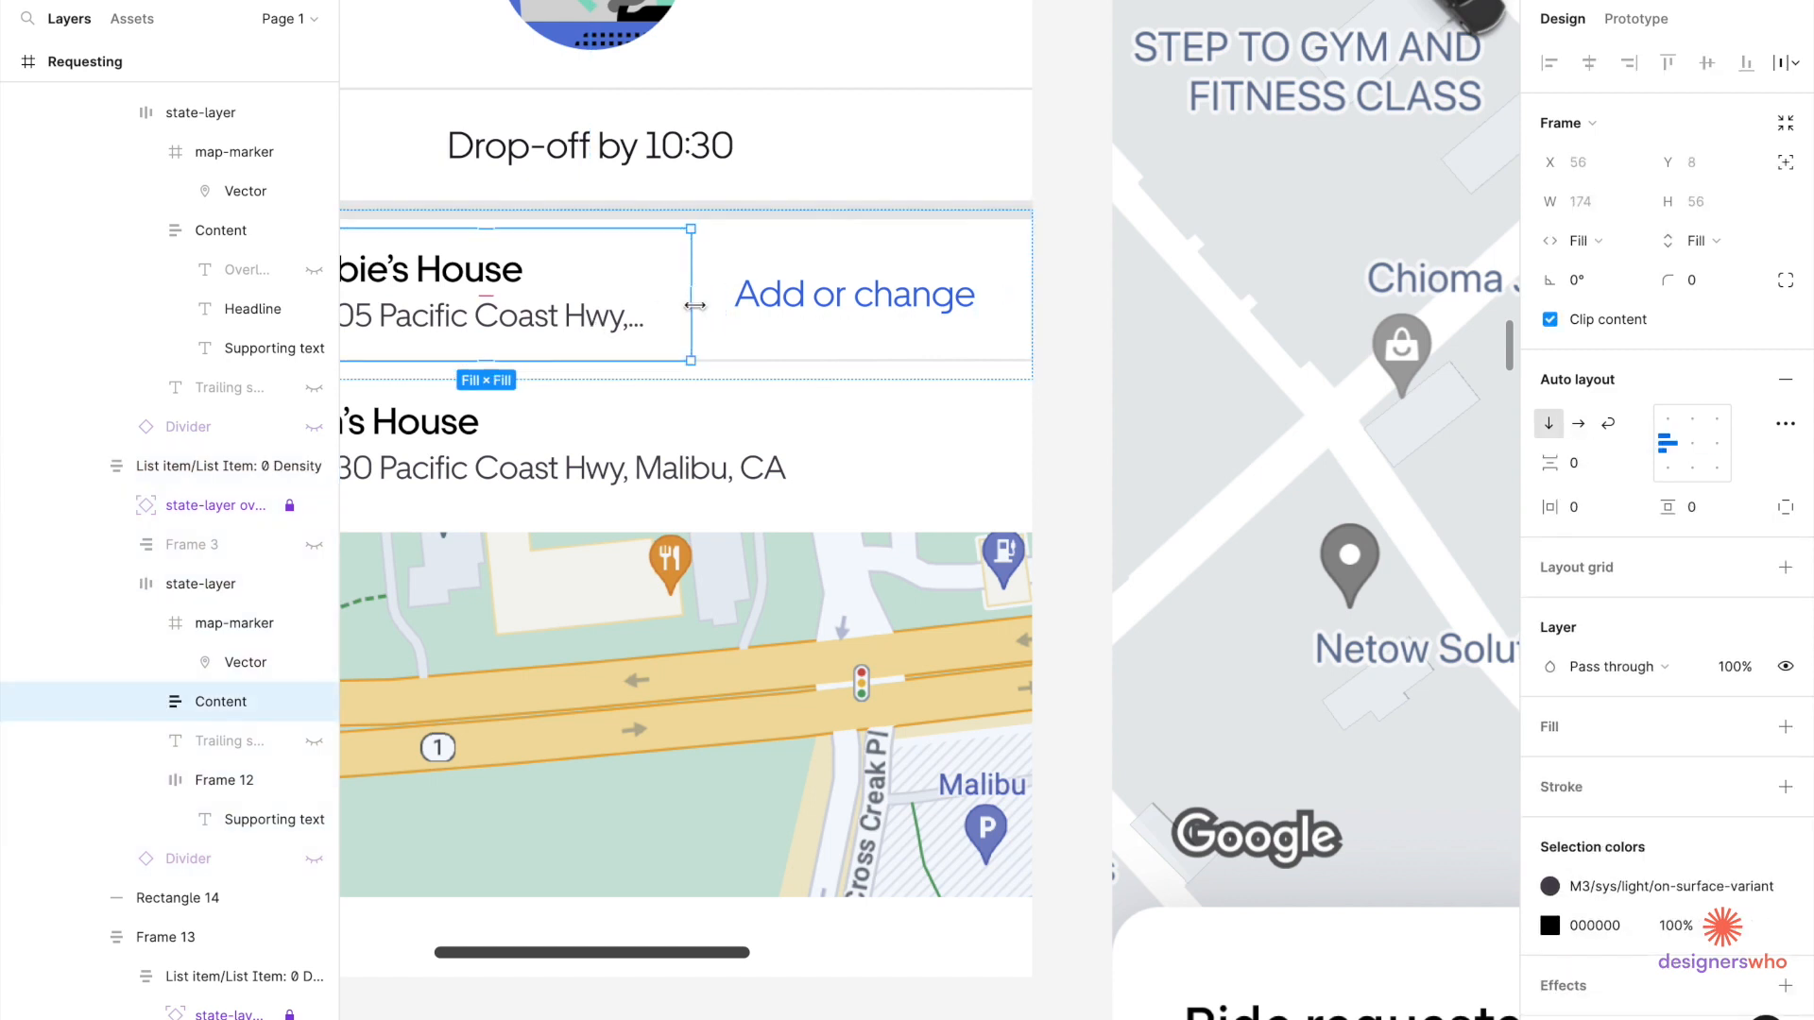
{"action": "left_click_drag", "start_coordinate": [694, 305], "coordinate": [719, 306]}
{"action": "key", "text": "ctrl+z"}
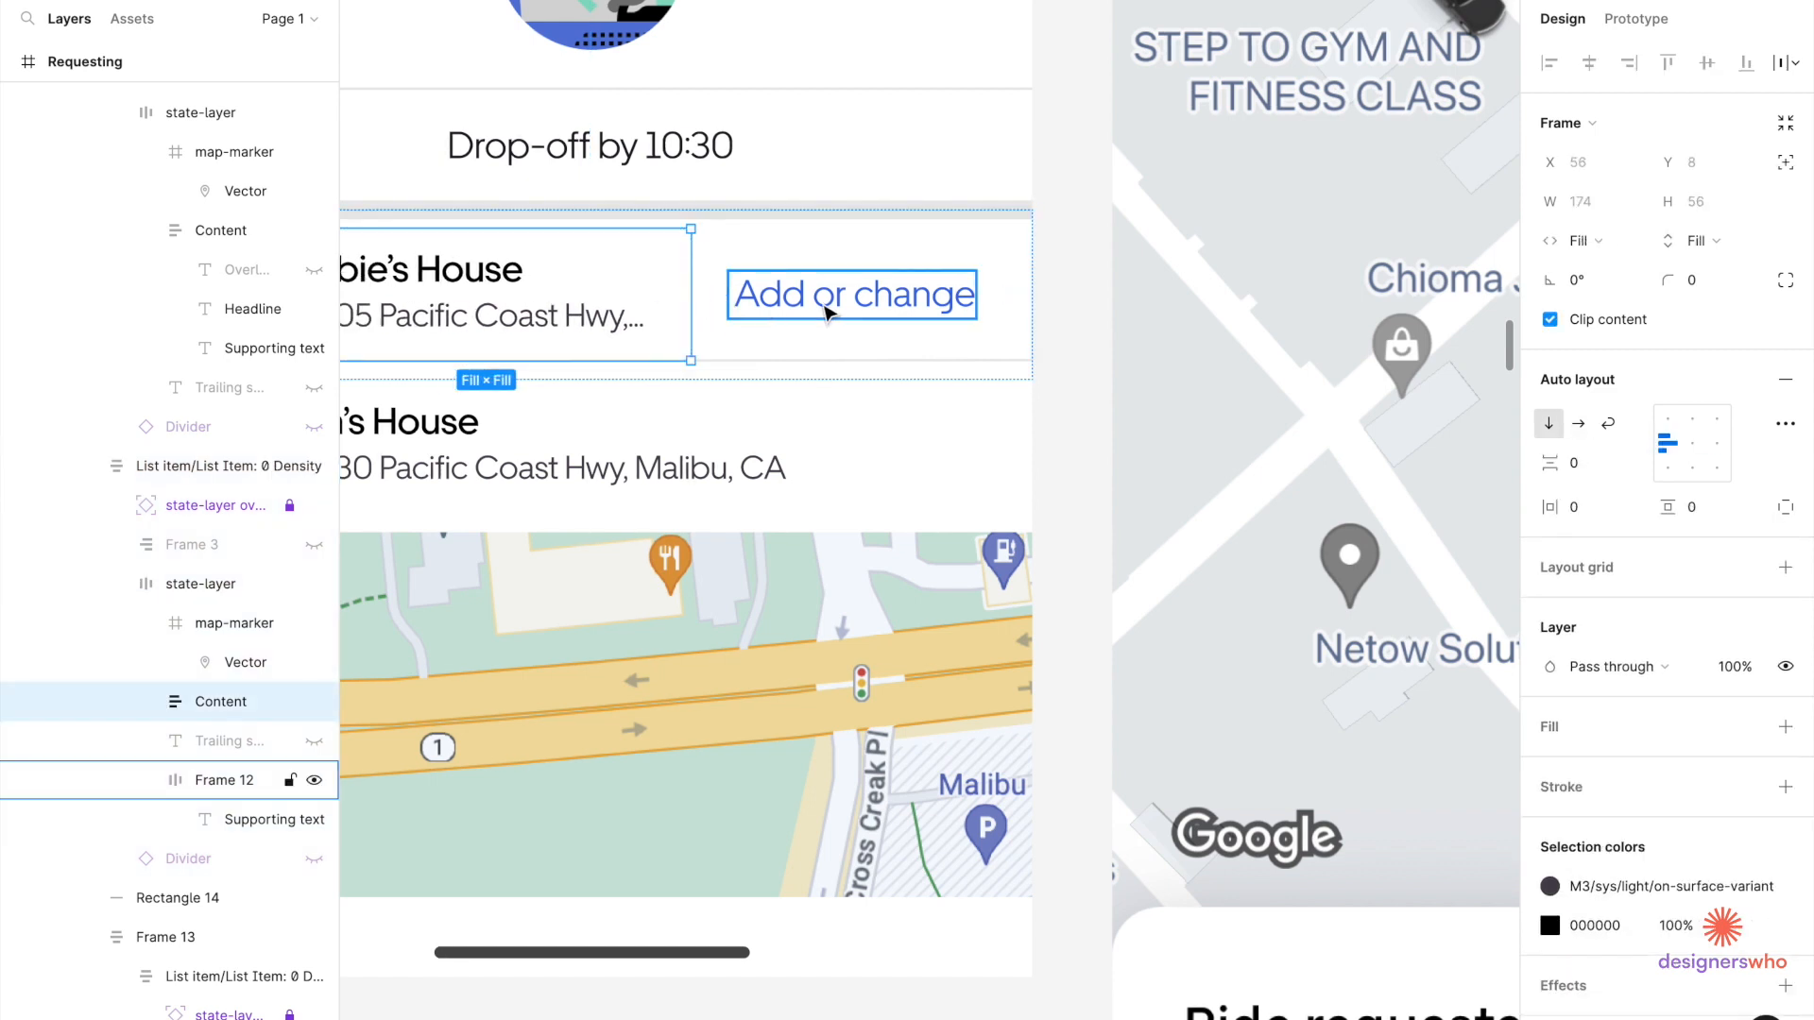
{"action": "left_click", "coordinate": [830, 295]}
{"action": "left_click", "coordinate": [949, 255]}
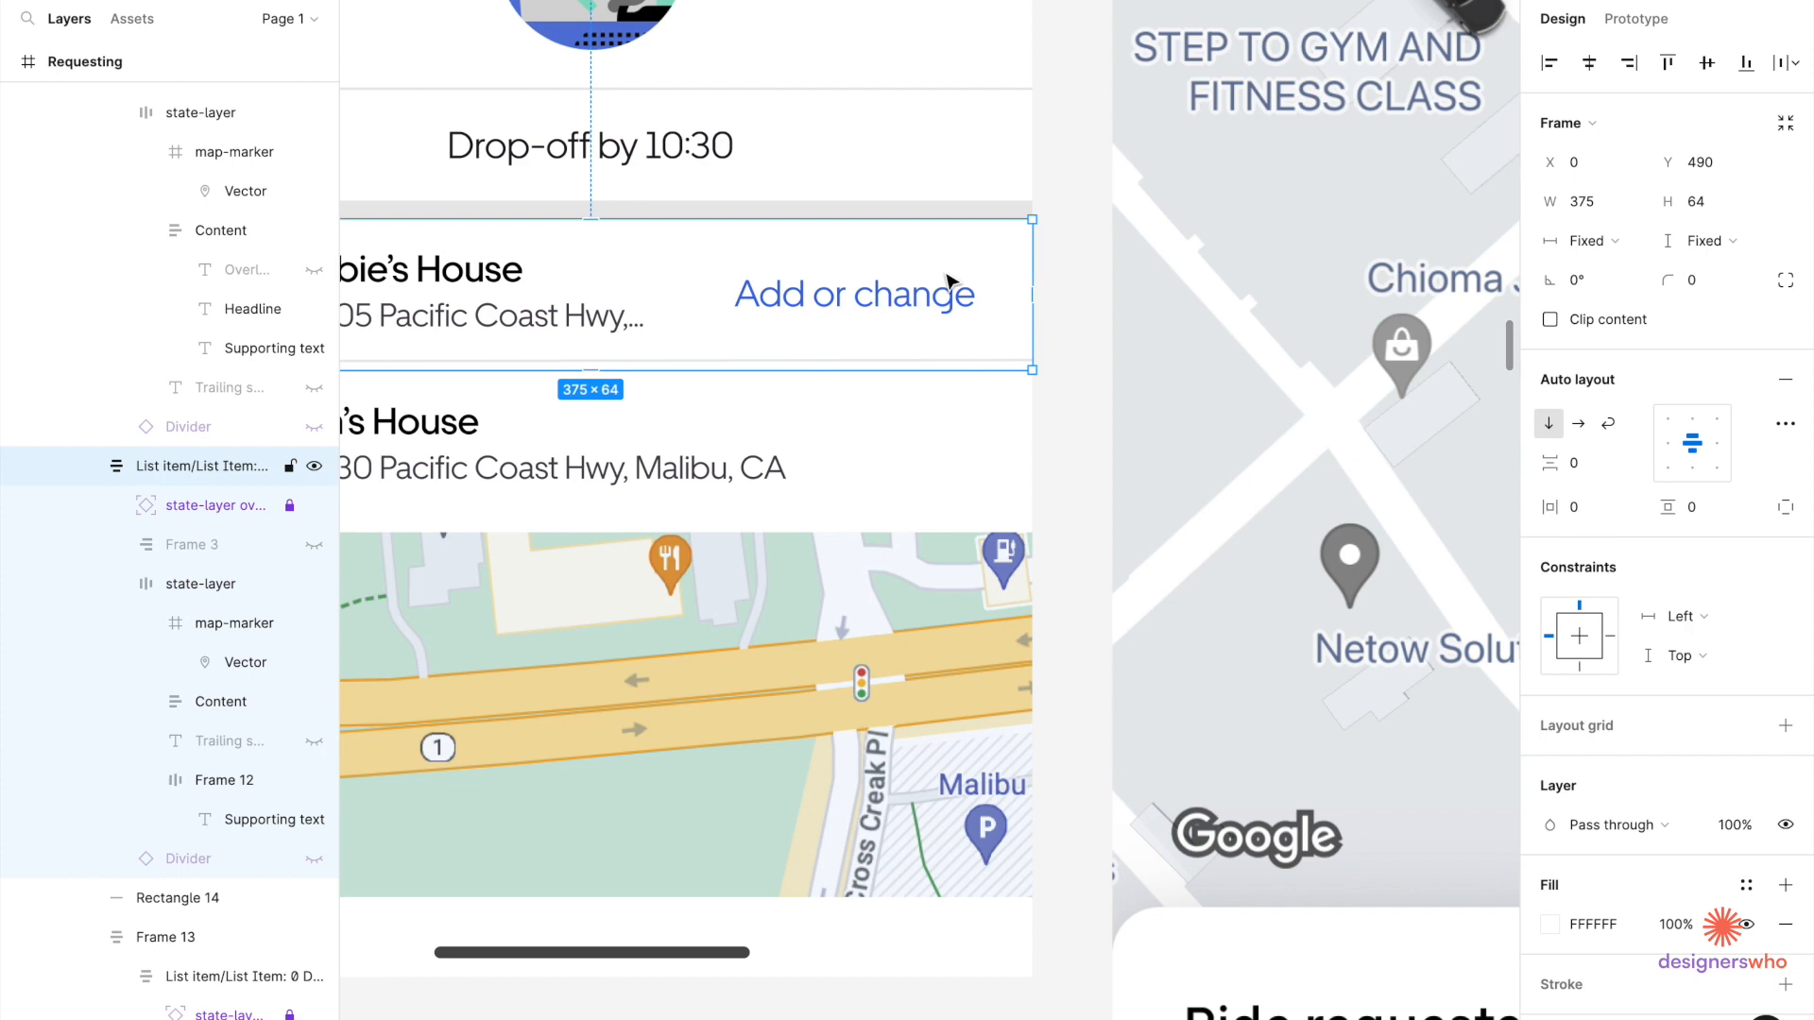
{"action": "scroll", "coordinate": [949, 281], "scroll_direction": "left", "scroll_amount": 3}
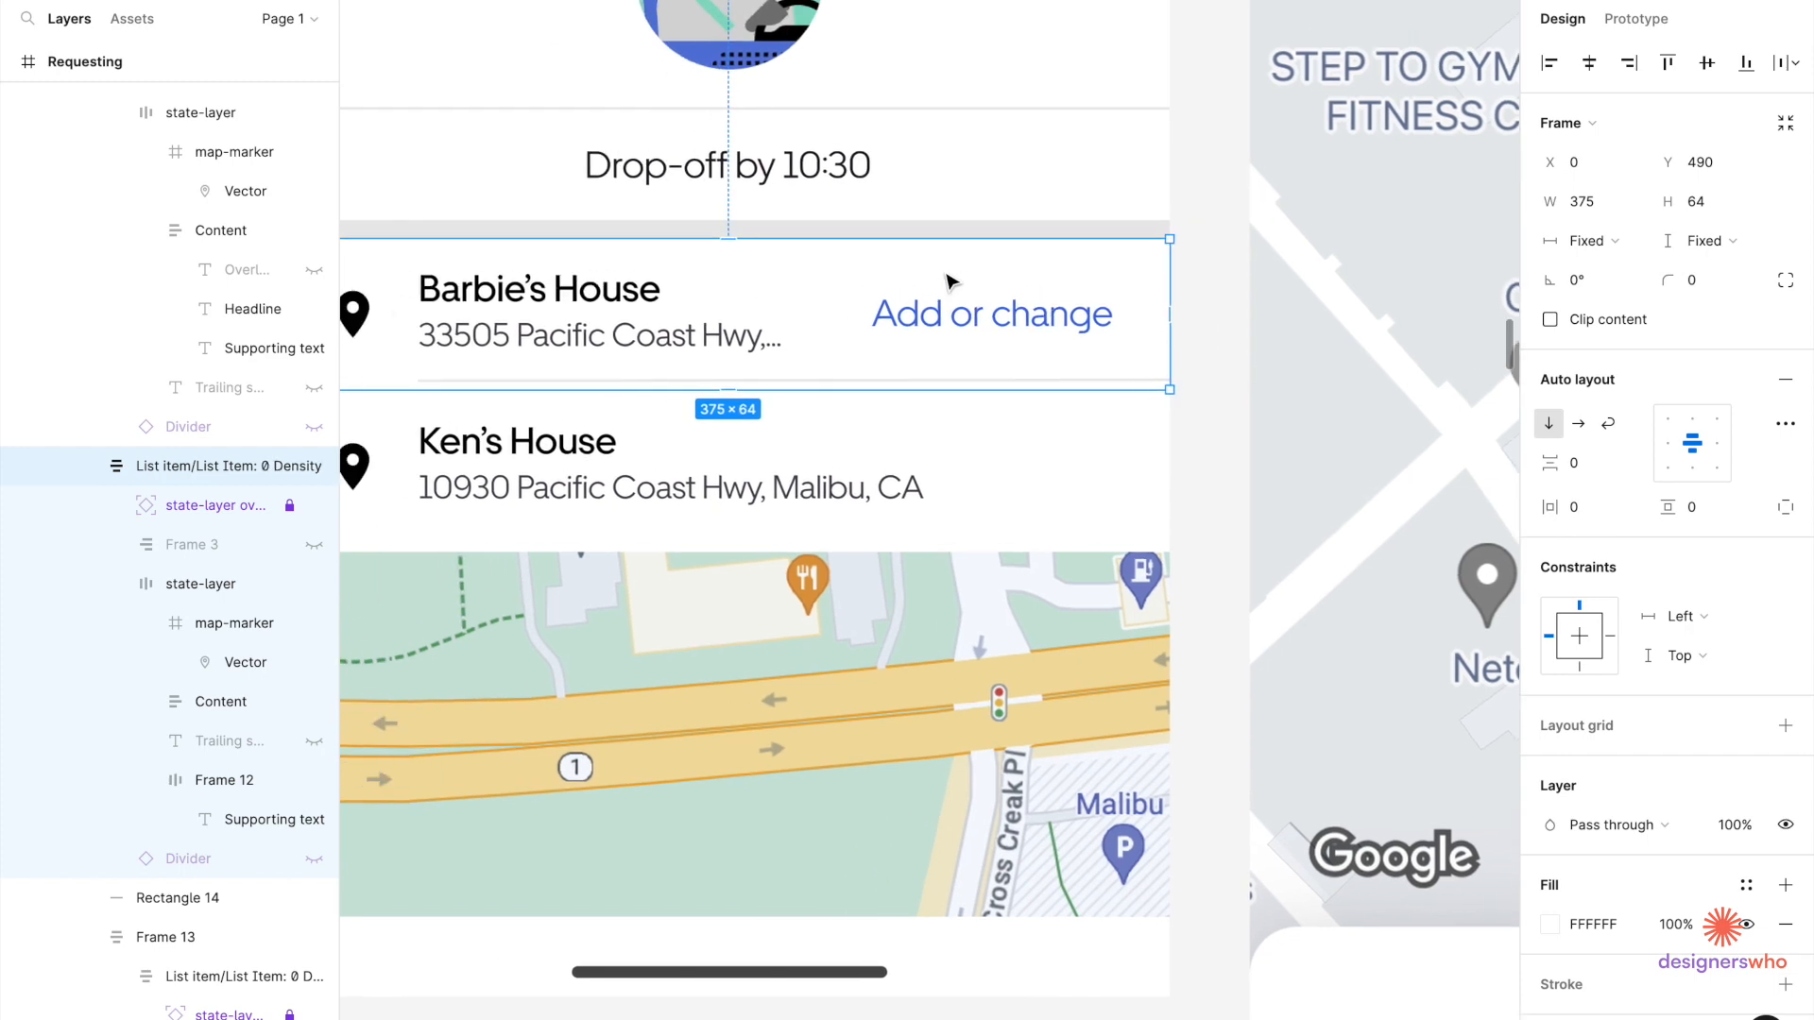
{"action": "left_click", "coordinate": [949, 321]}
{"action": "scroll", "coordinate": [950, 321], "scroll_direction": "down", "scroll_amount": 5}
{"action": "scroll", "coordinate": [949, 321], "scroll_direction": "down", "scroll_amount": 2}
{"action": "scroll", "coordinate": [906, 177], "scroll_direction": "up", "scroll_amount": 5}
{"action": "scroll", "coordinate": [888, 218], "scroll_direction": "up", "scroll_amount": 3}
Give the 'Add or change' link font size 12 and line height 18.
{"action": "left_click", "coordinate": [872, 267]}
{"action": "left_click", "coordinate": [872, 267]}
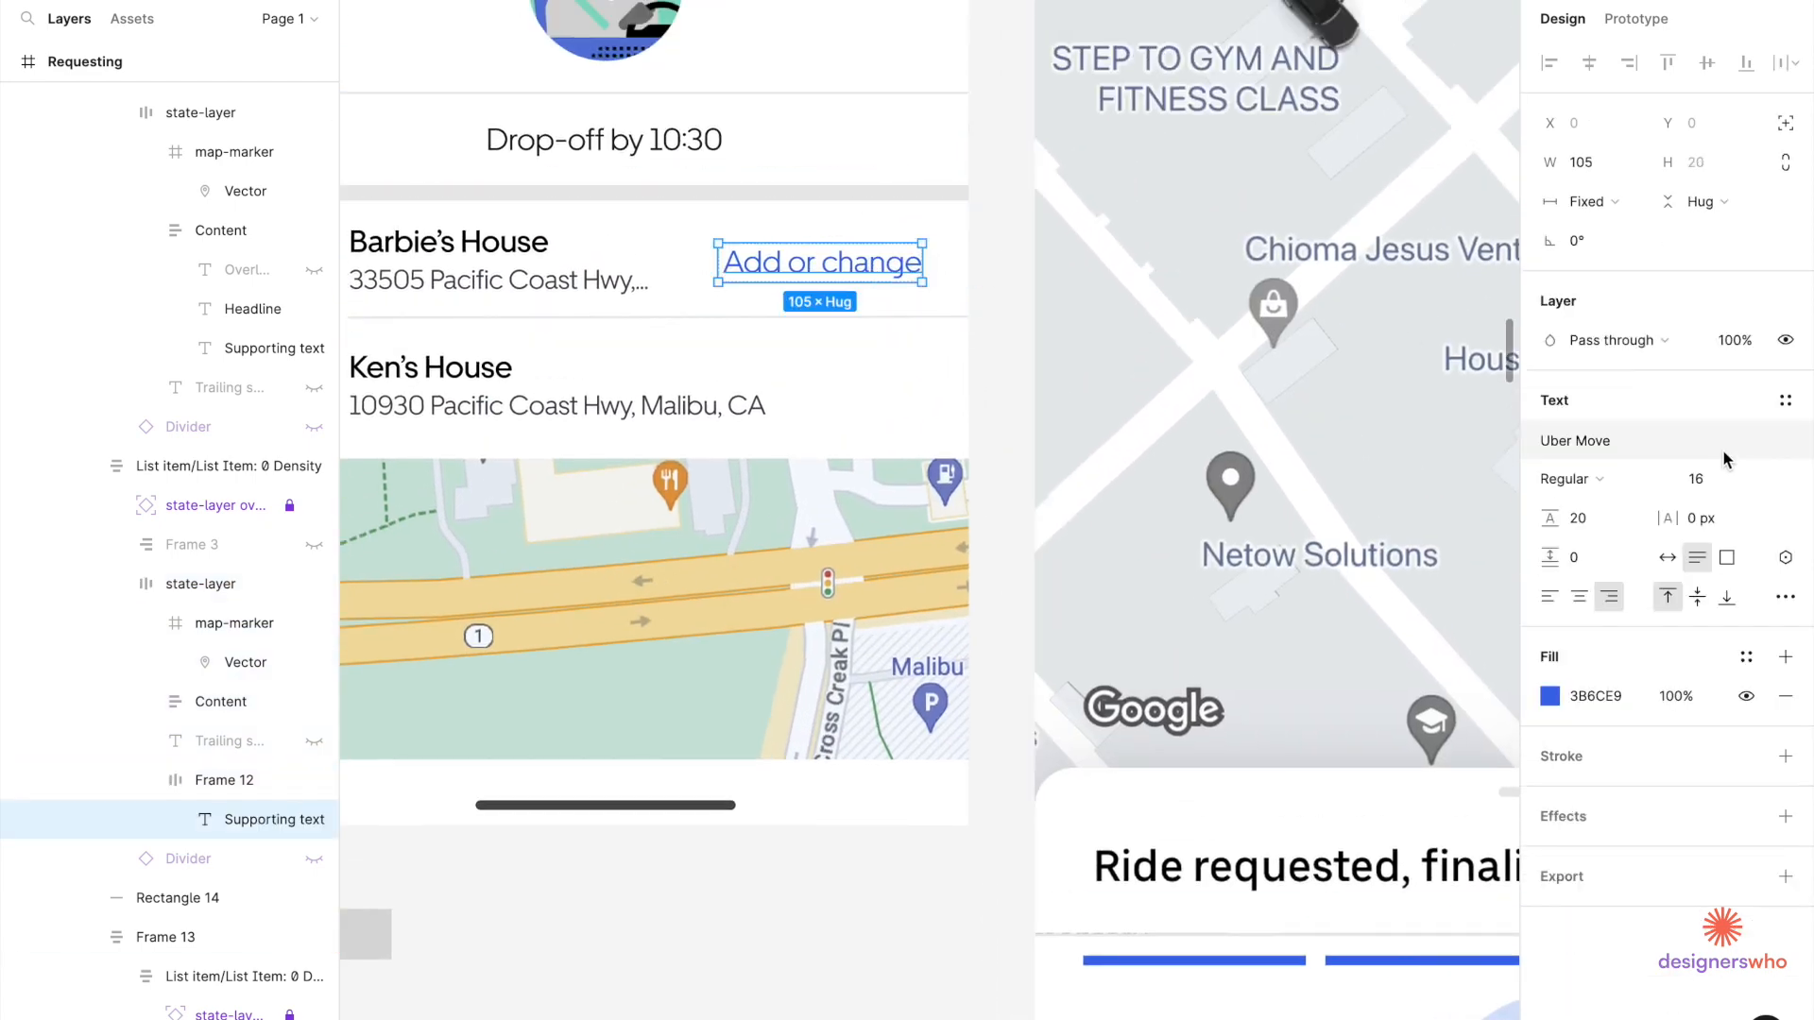
{"action": "key", "text": "Up"}
{"action": "key", "text": "Down"}
{"action": "key", "text": "Down"}
{"action": "key", "text": "Down"}
{"action": "key", "text": "Down"}
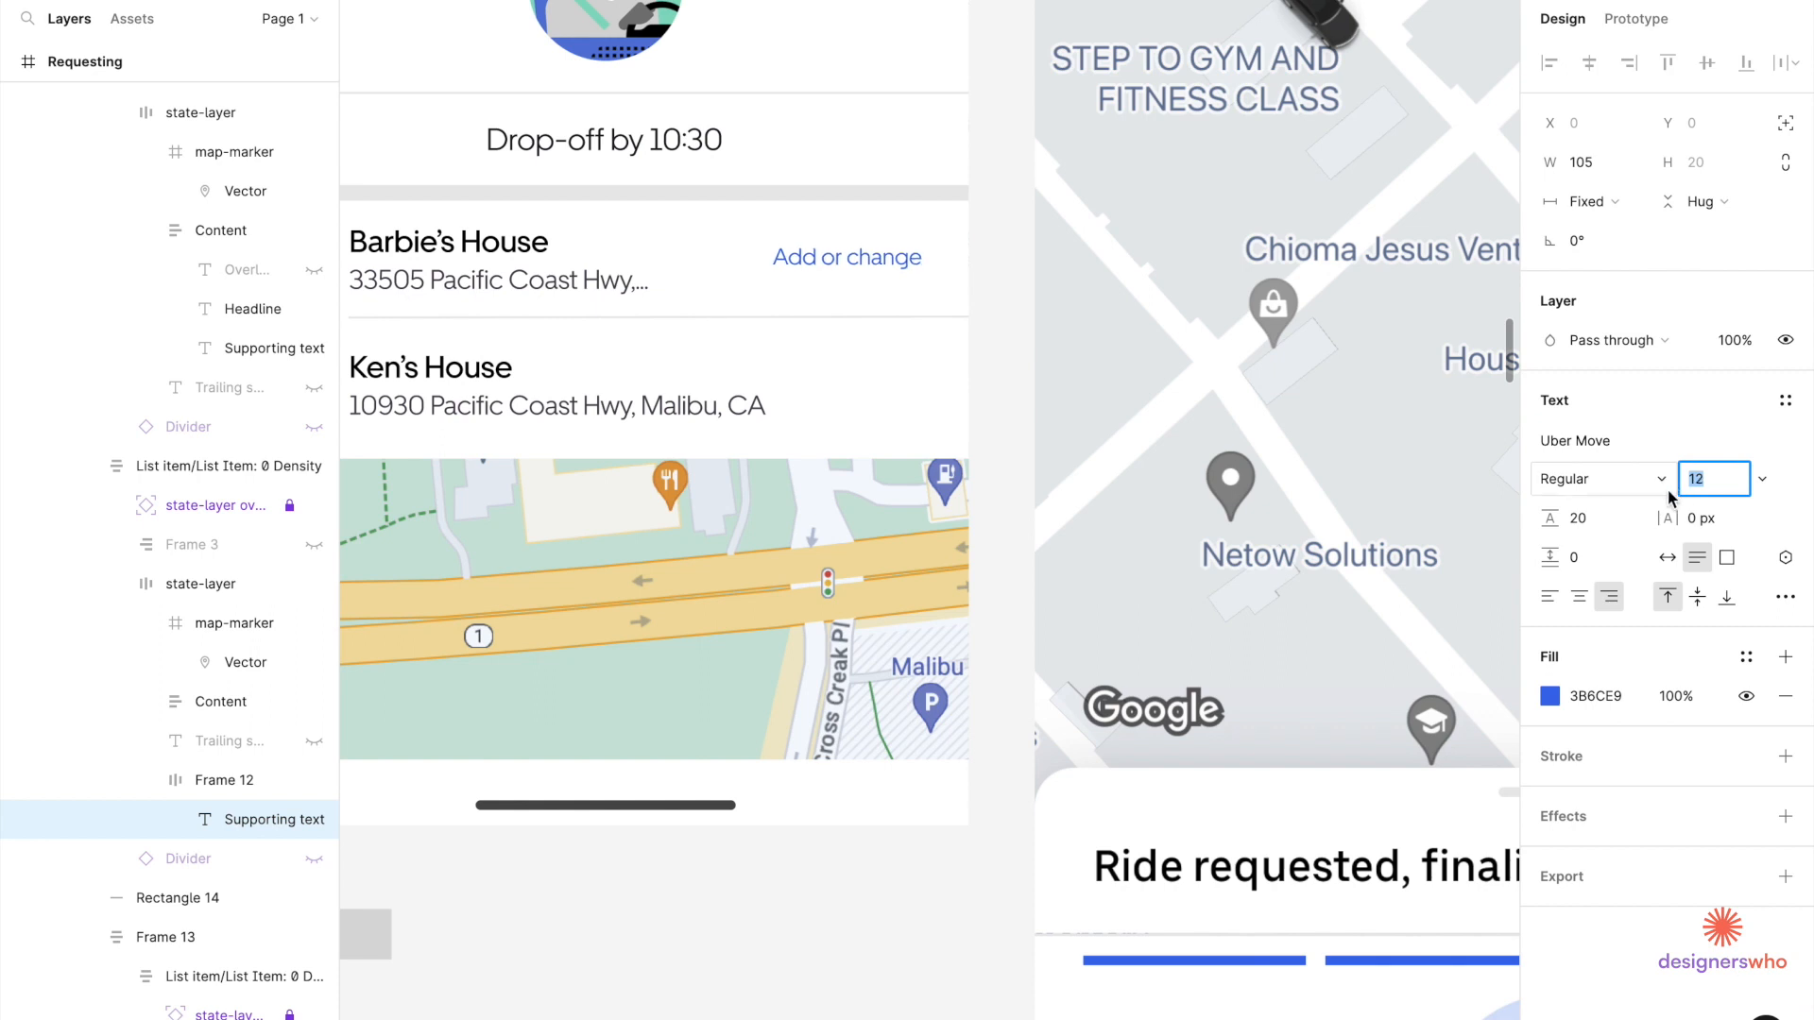
{"action": "left_click", "coordinate": [1606, 525]}
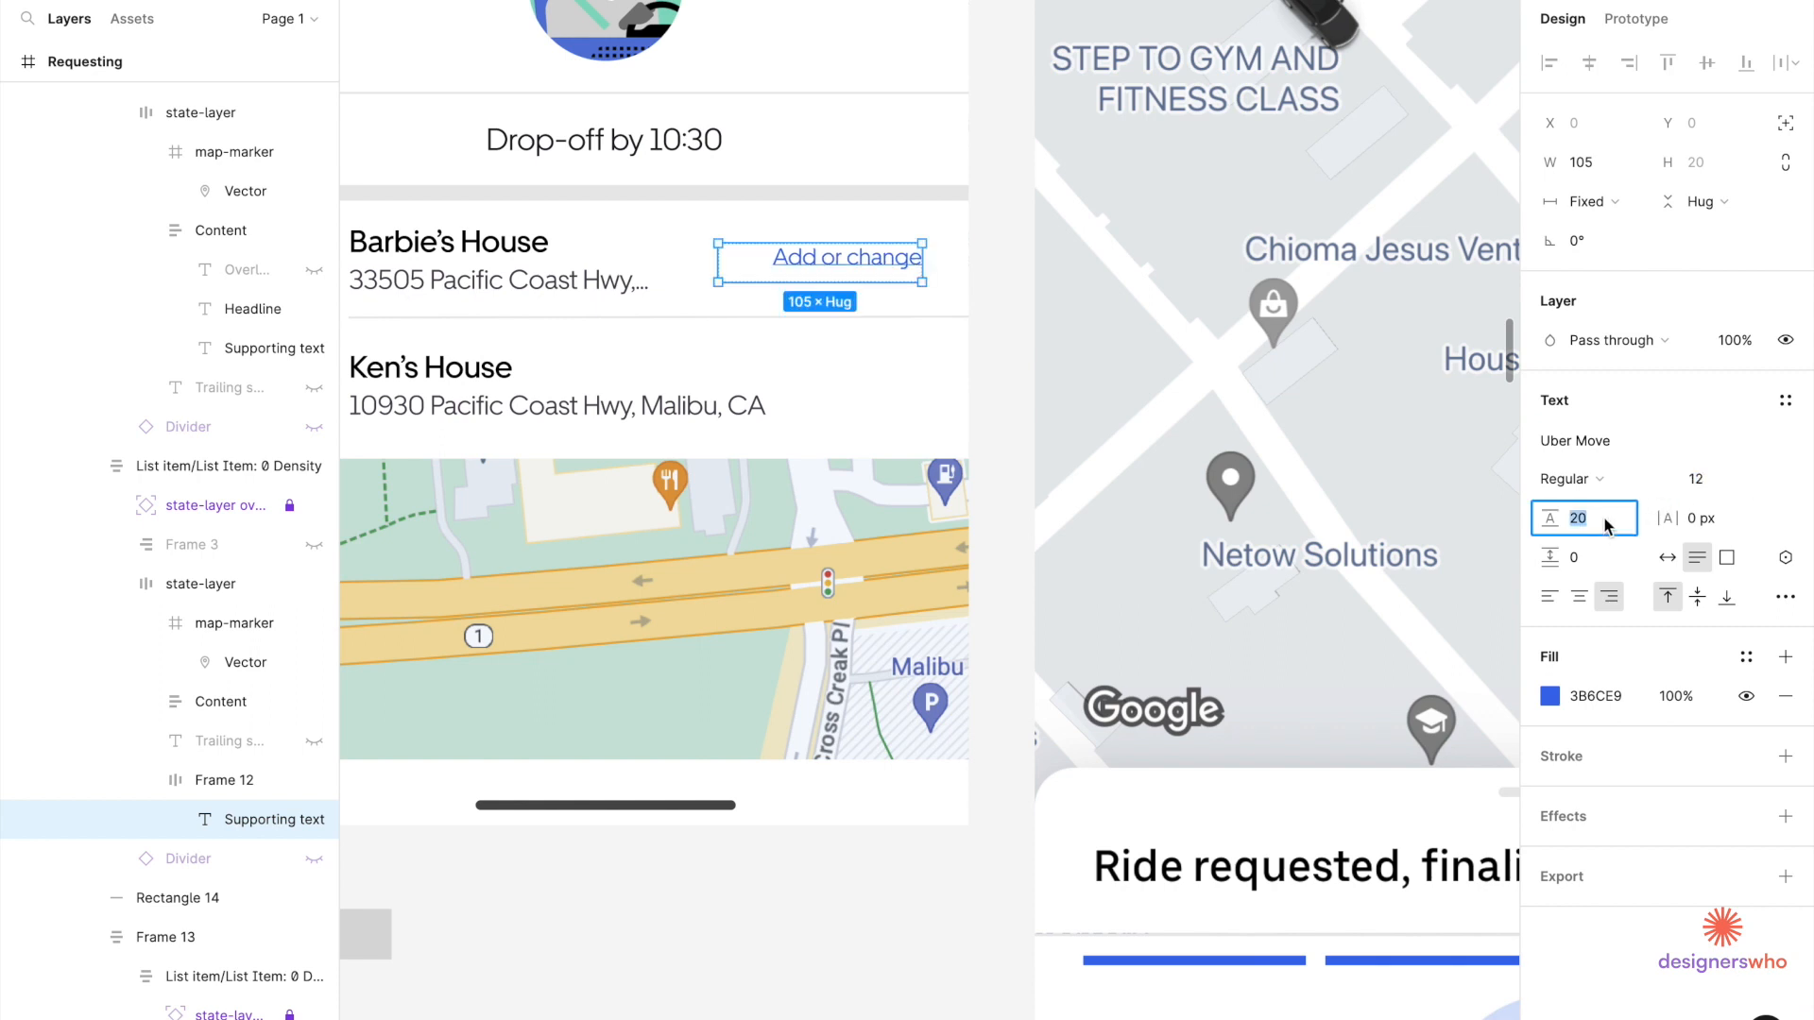
{"action": "type", "text": "18"}
{"action": "key", "text": "Return"}
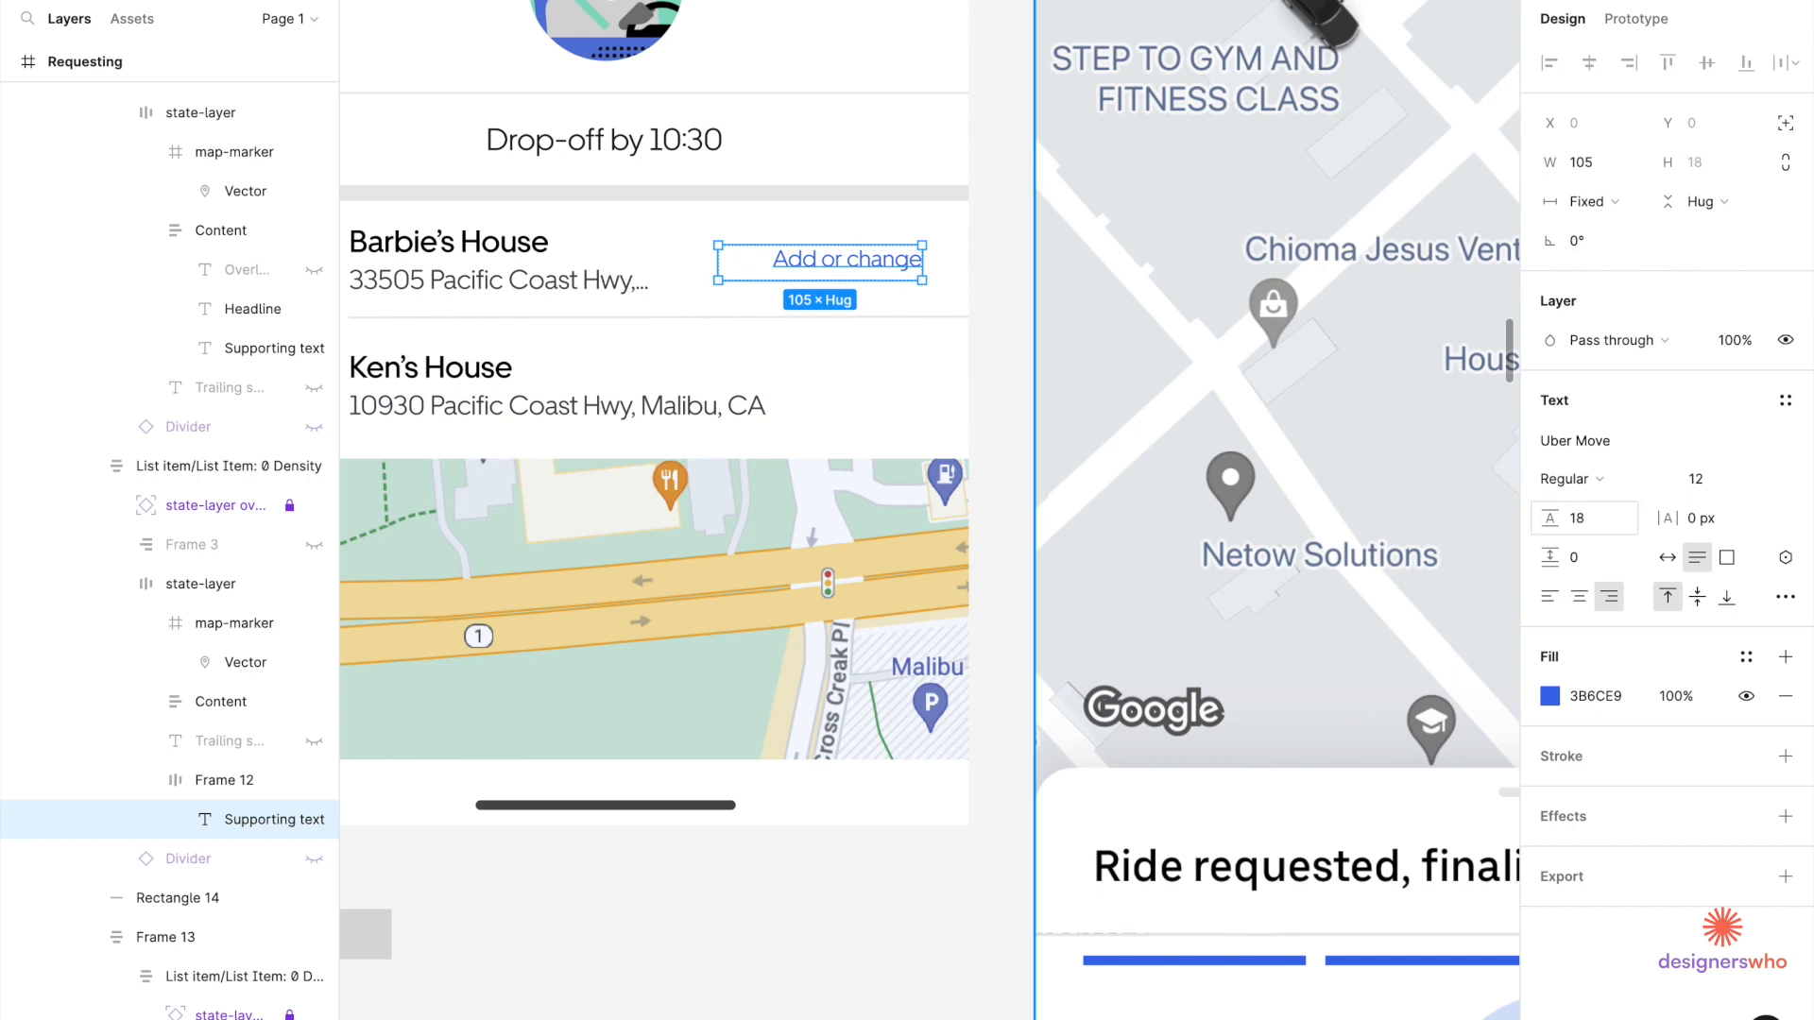
Shrink the link text box and its frame to 86 wide so more address shows.
{"action": "left_click_drag", "start_coordinate": [718, 264], "coordinate": [763, 265]}
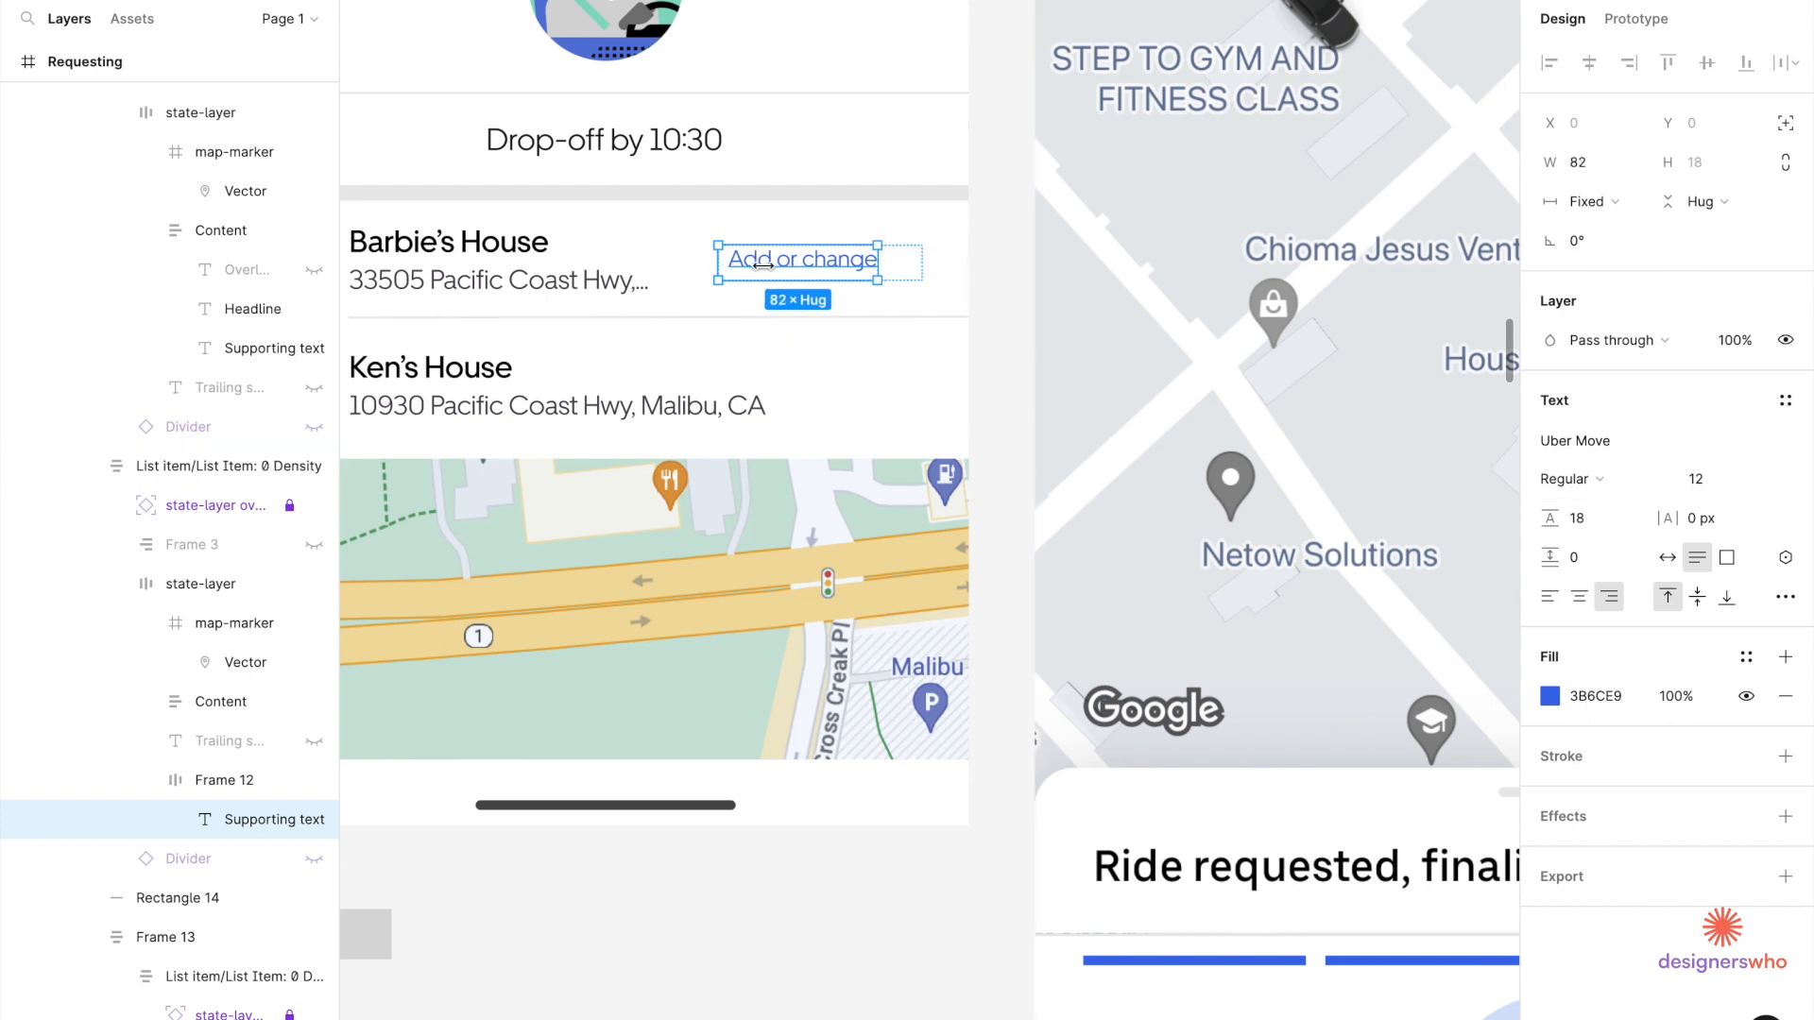
{"action": "left_click", "coordinate": [905, 274]}
{"action": "left_click_drag", "start_coordinate": [715, 264], "coordinate": [755, 269]}
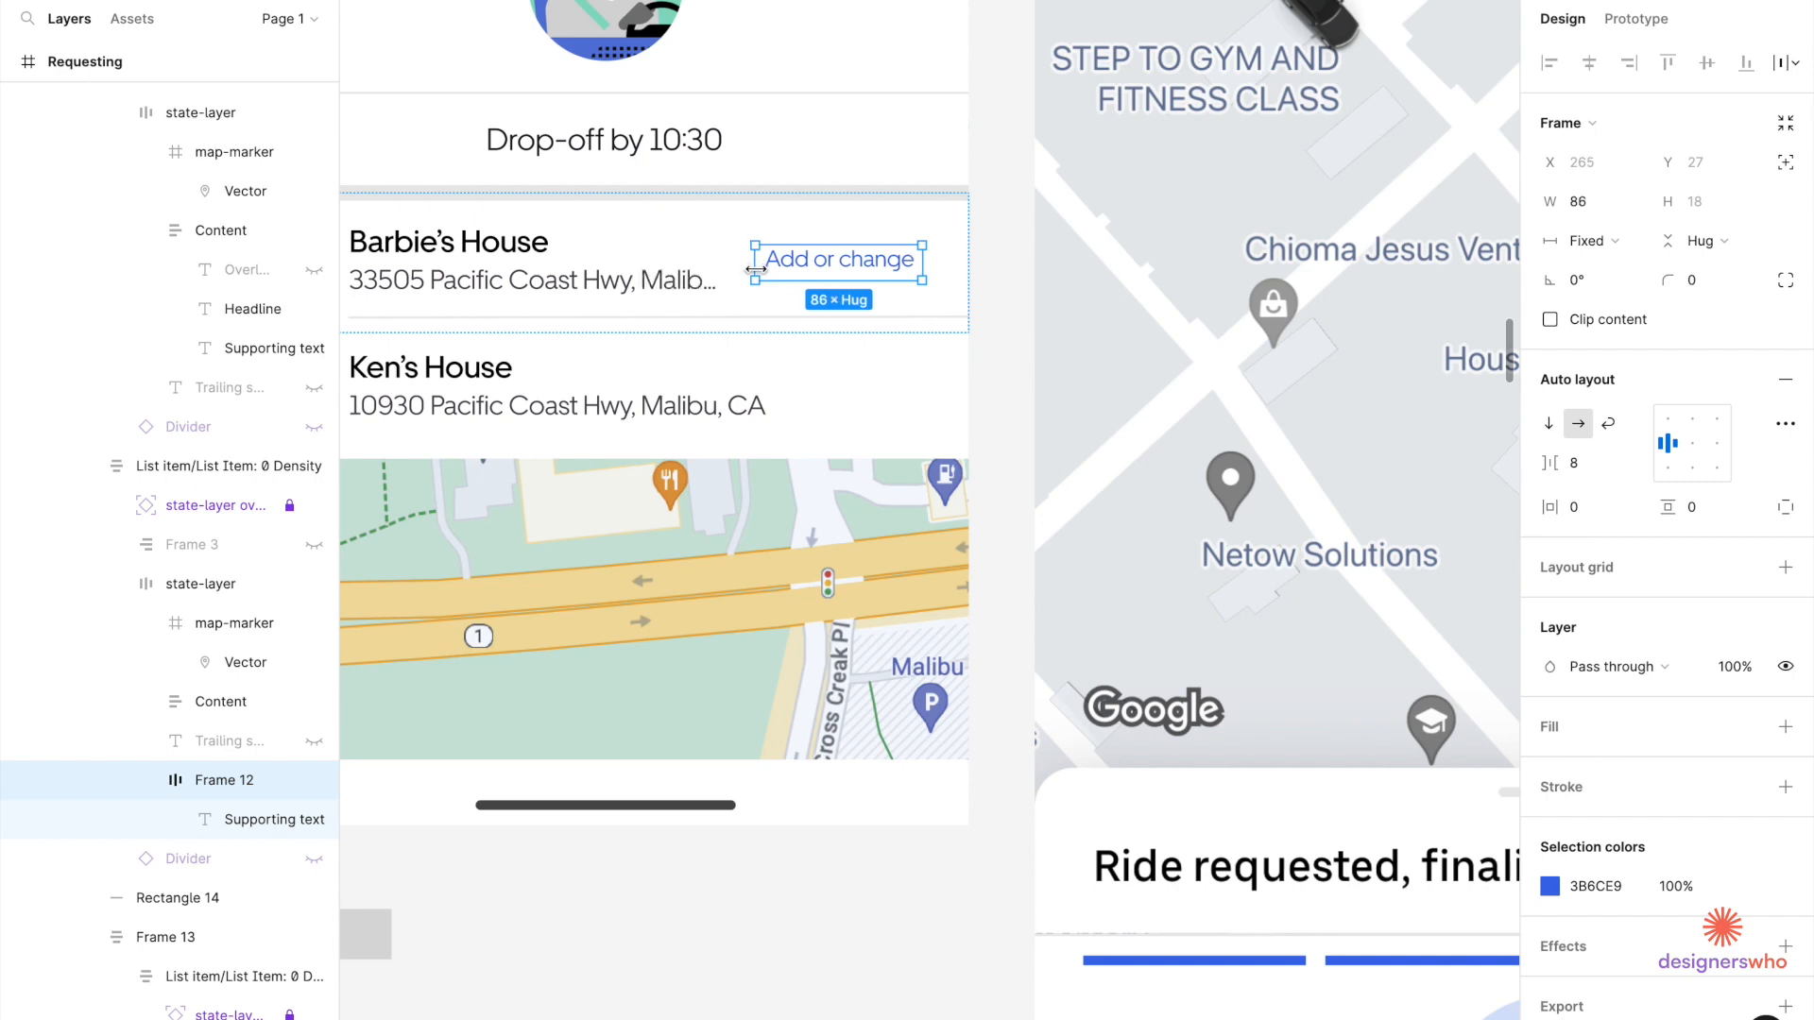
{"action": "left_click", "coordinate": [753, 526]}
{"action": "scroll", "coordinate": [753, 526], "scroll_direction": "down", "scroll_amount": 5}
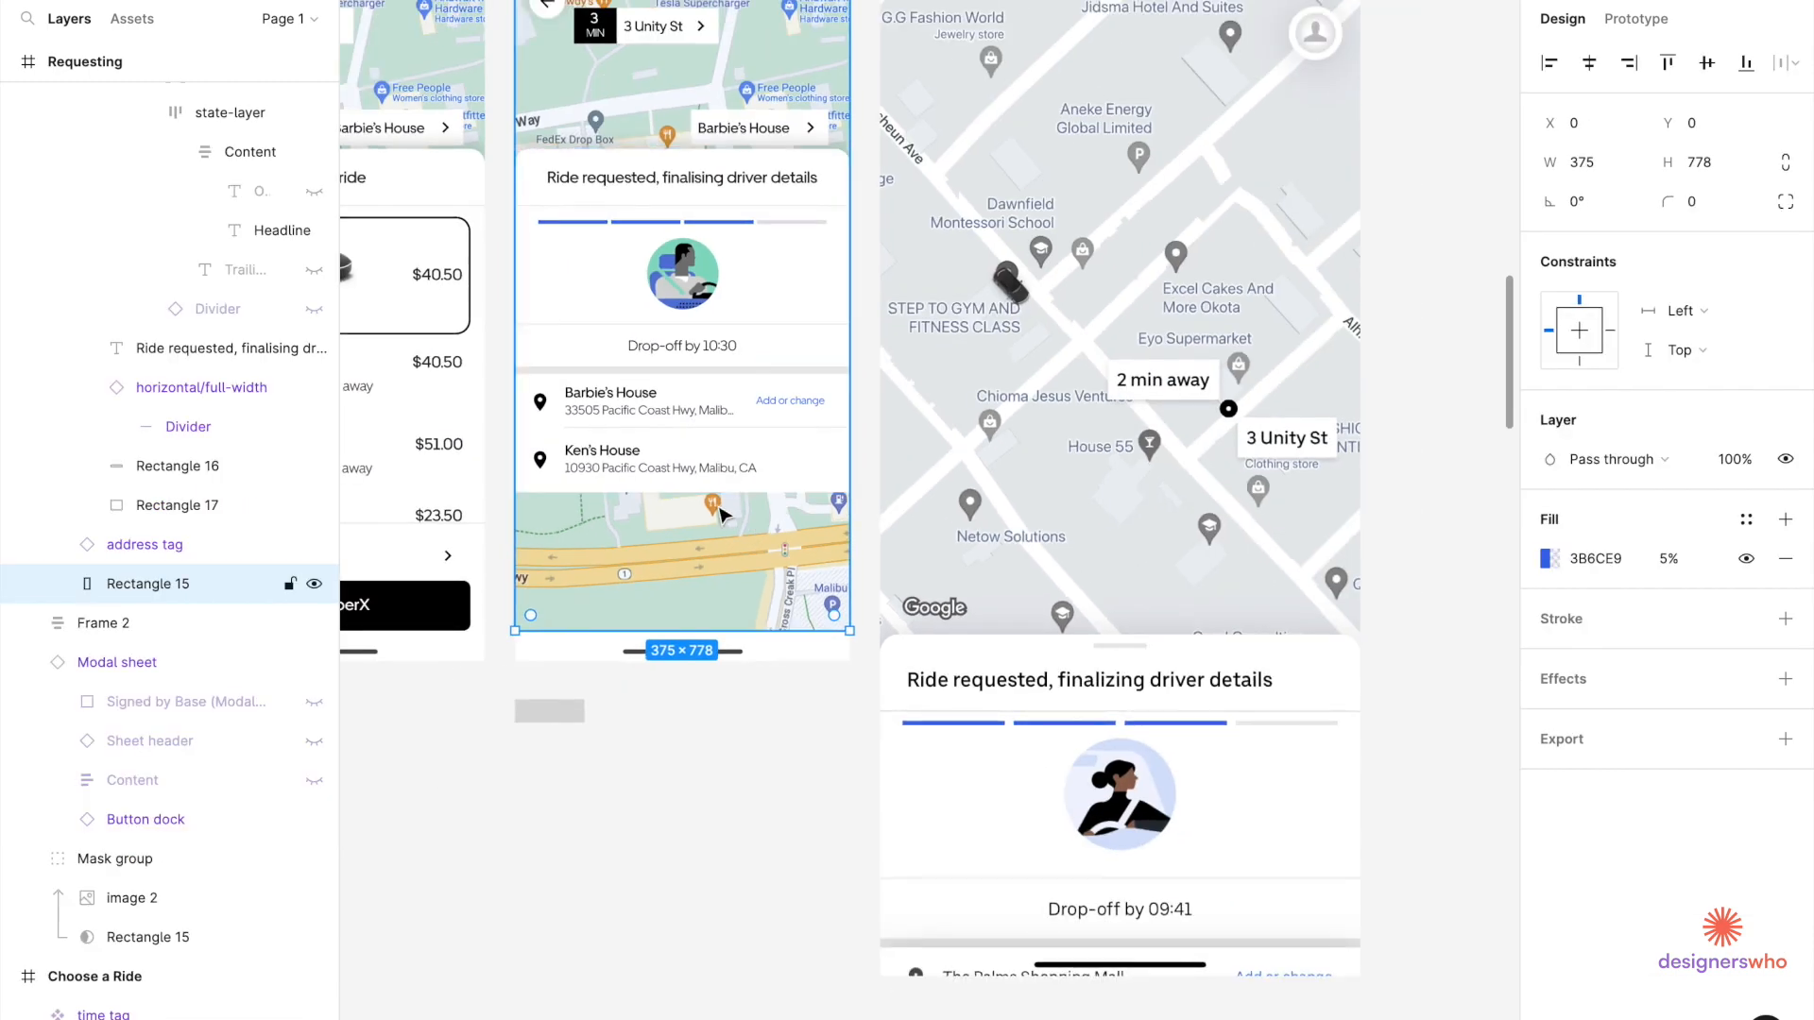
Inspect the Barbie's House row, its 'Add or change' link, and the Ken's House row.
{"action": "scroll", "coordinate": [720, 514], "scroll_direction": "up", "scroll_amount": 3}
{"action": "left_click", "coordinate": [902, 378]}
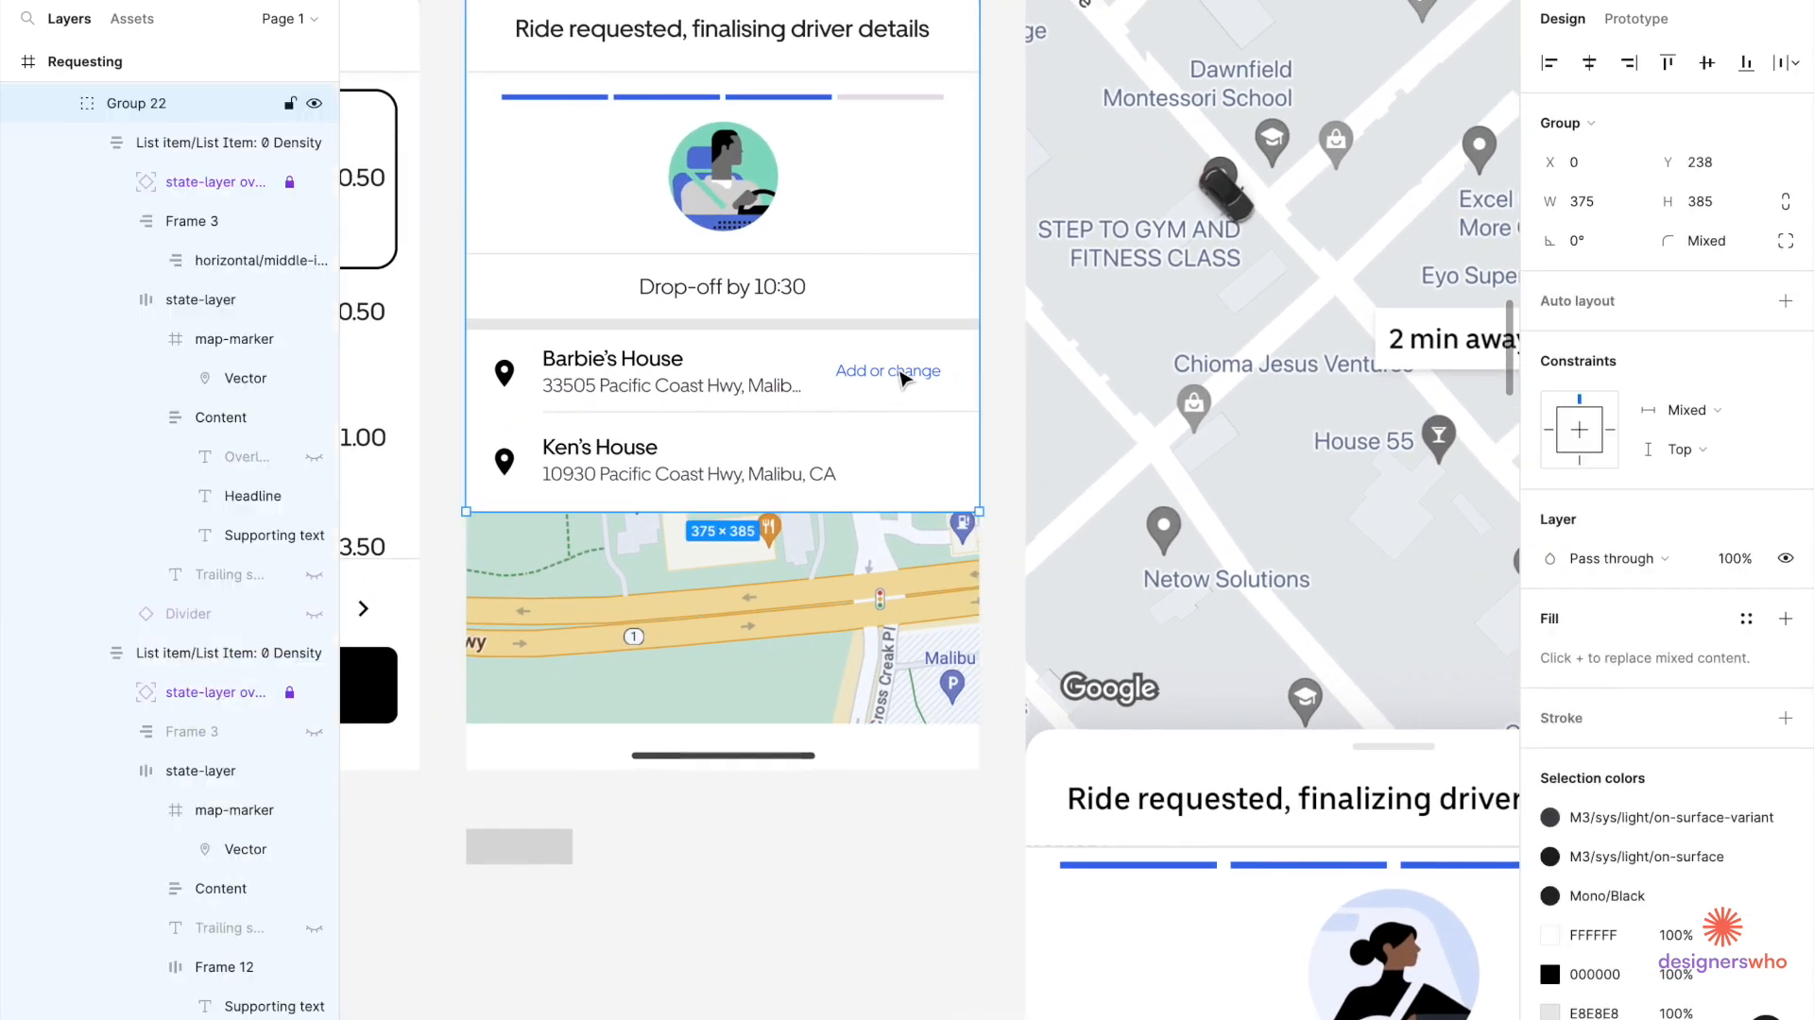
{"action": "double_click", "coordinate": [902, 377]}
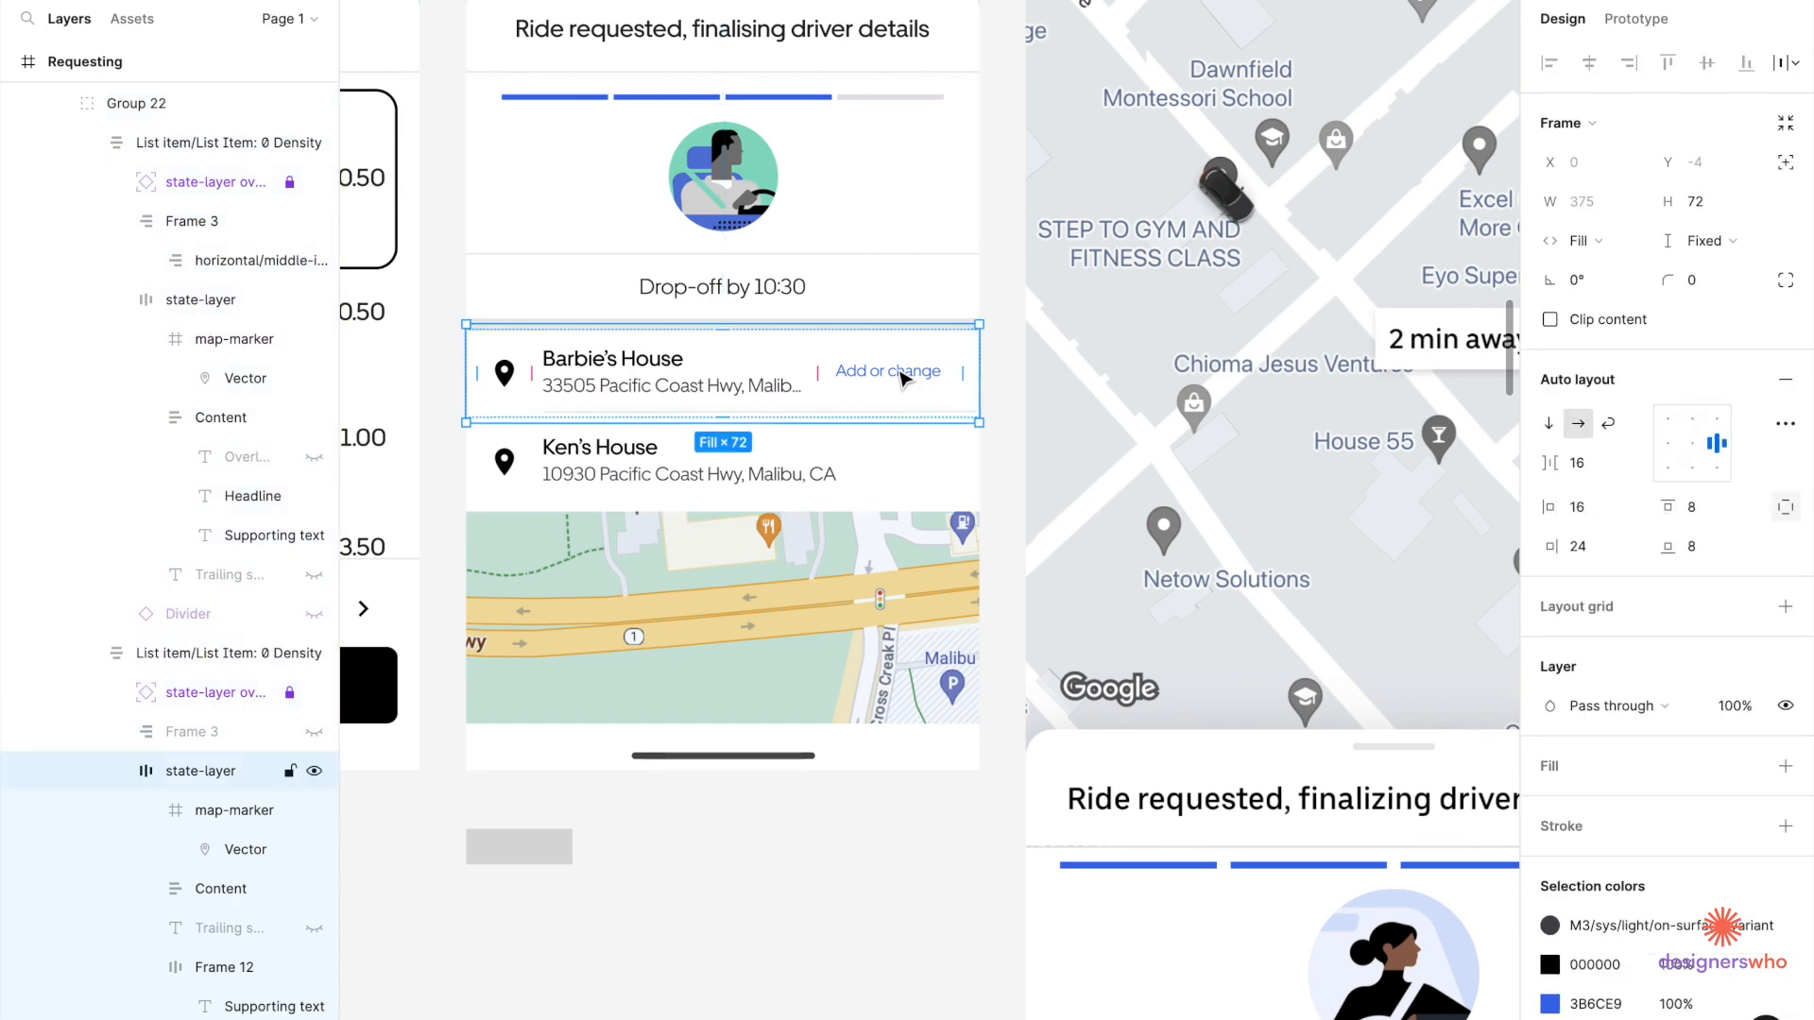
{"action": "left_click", "coordinate": [903, 378]}
{"action": "scroll", "coordinate": [902, 378], "scroll_direction": "down", "scroll_amount": 5}
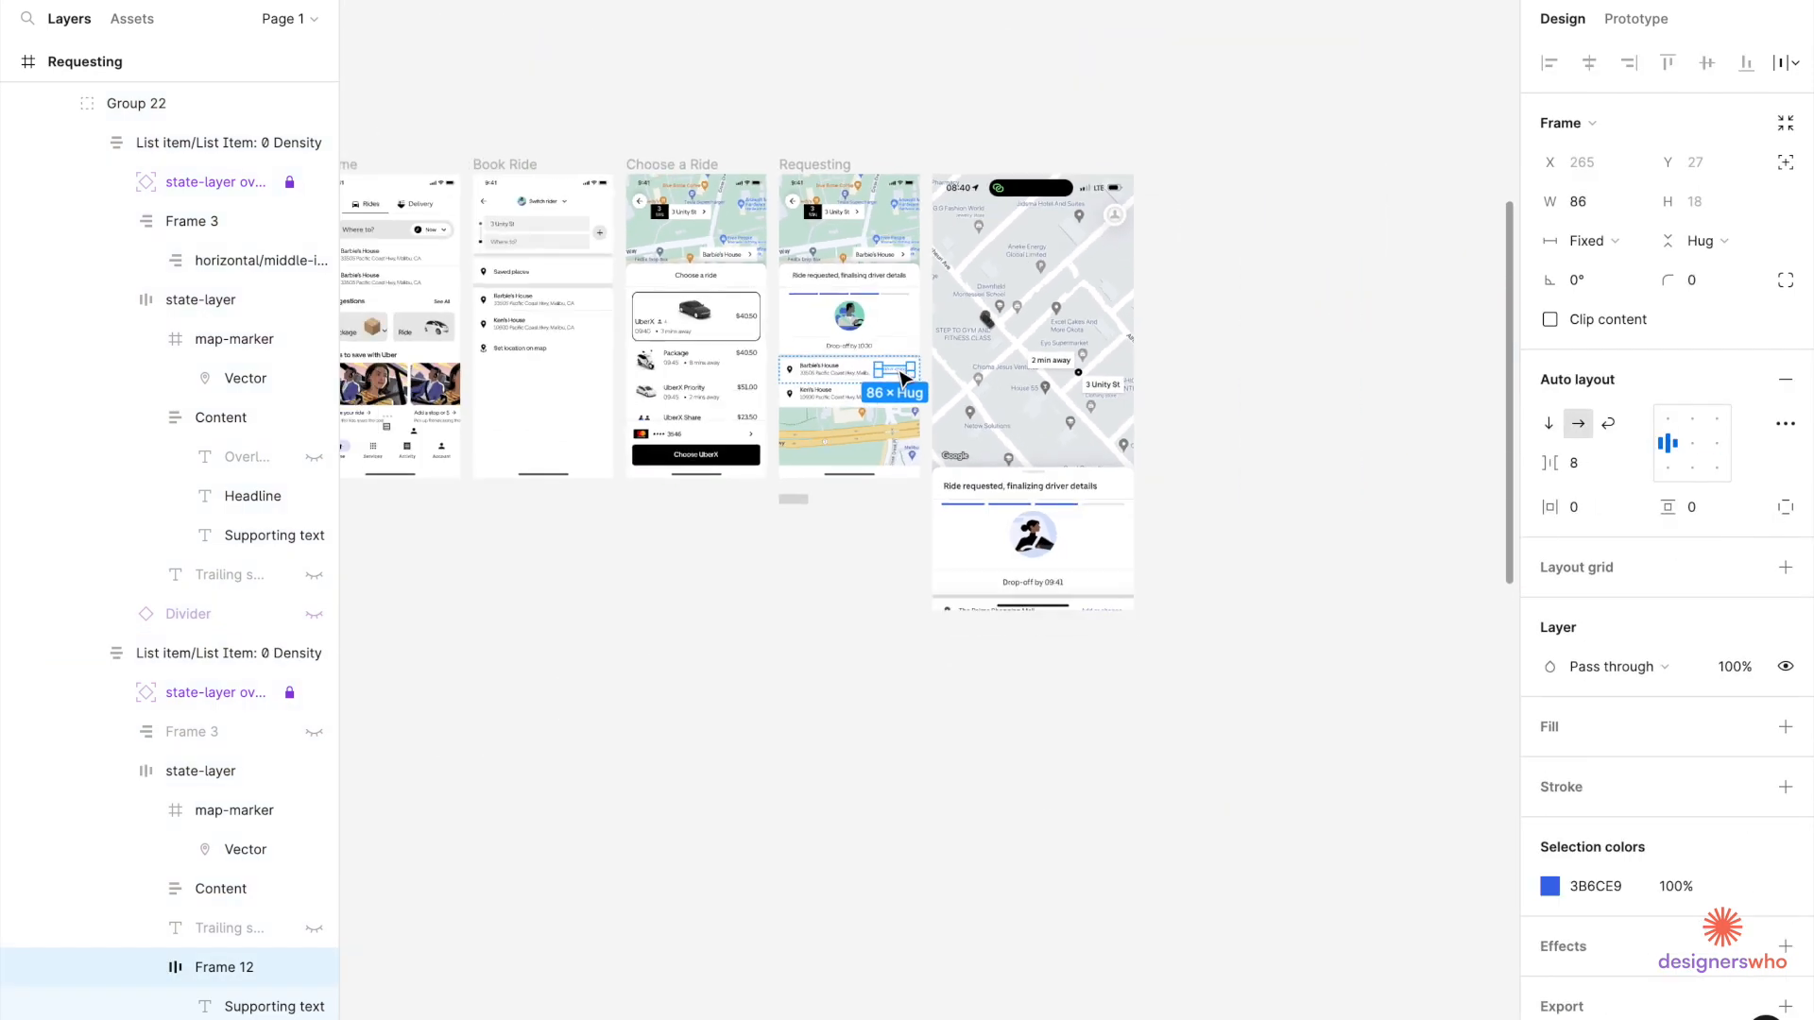
{"action": "scroll", "coordinate": [904, 380], "scroll_direction": "left", "scroll_amount": 5}
{"action": "scroll", "coordinate": [903, 378], "scroll_direction": "right", "scroll_amount": 10}
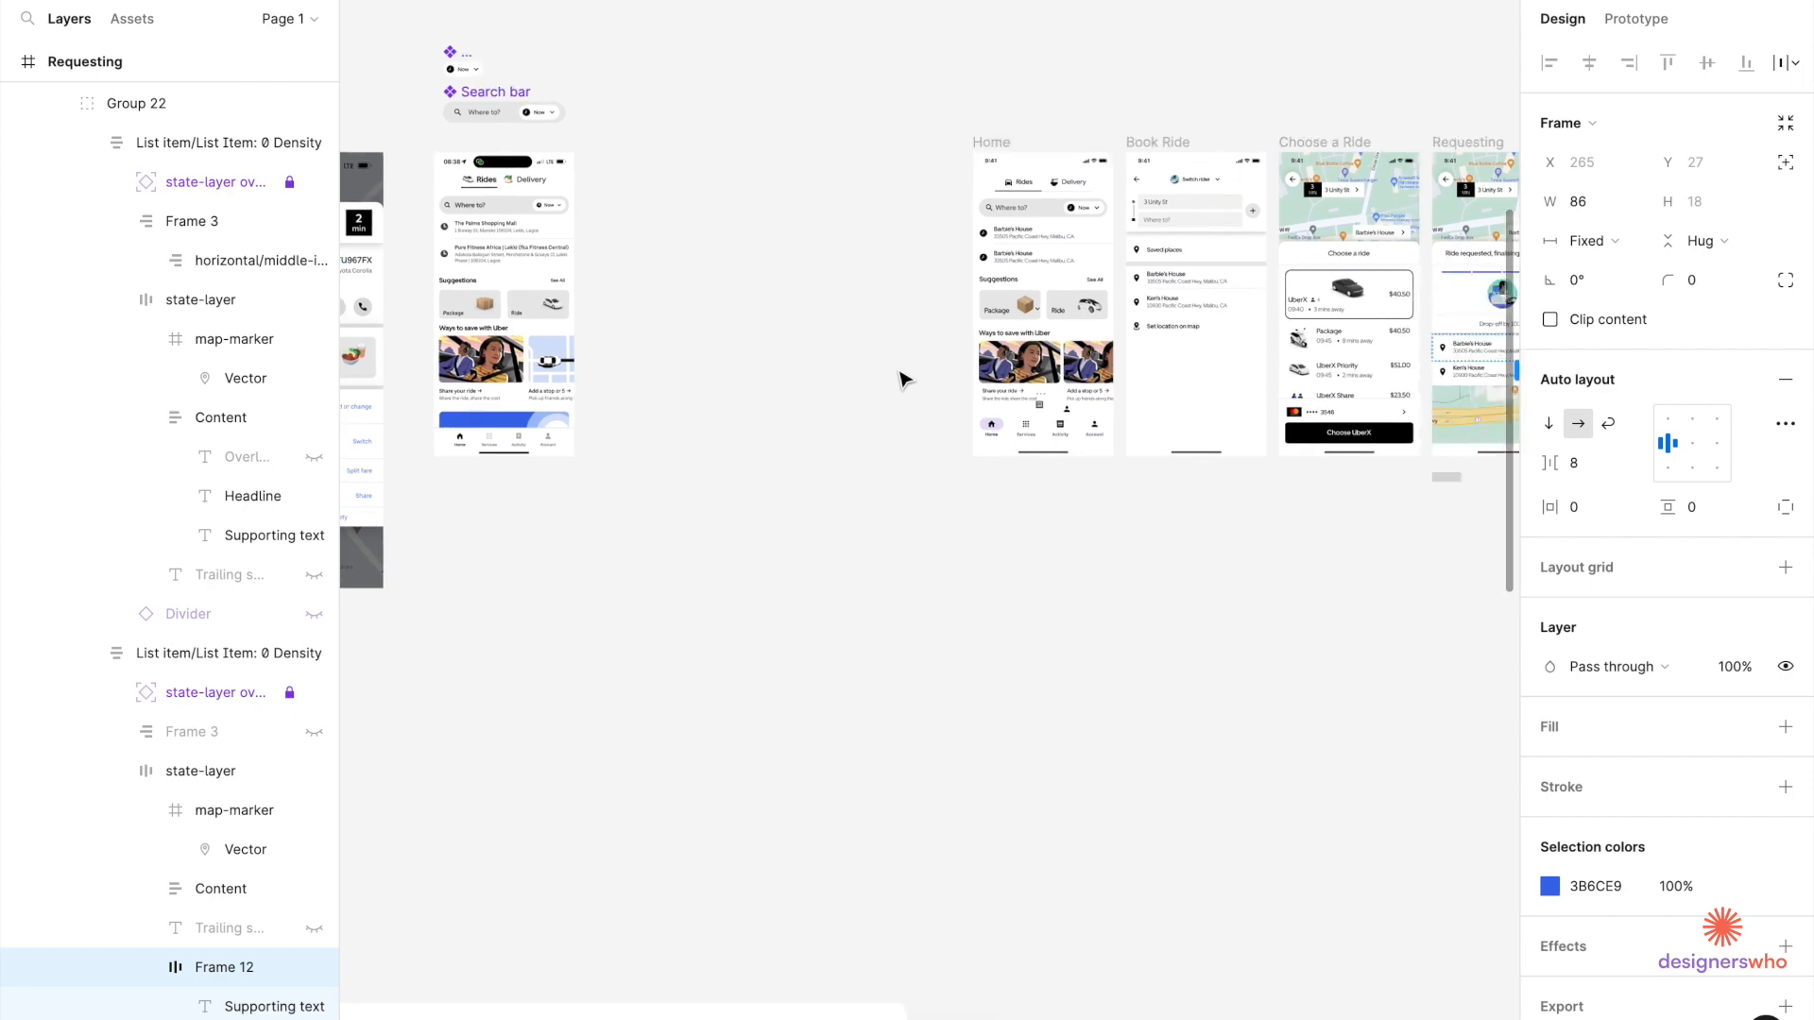
{"action": "scroll", "coordinate": [1072, 371], "scroll_direction": "up", "scroll_amount": 5}
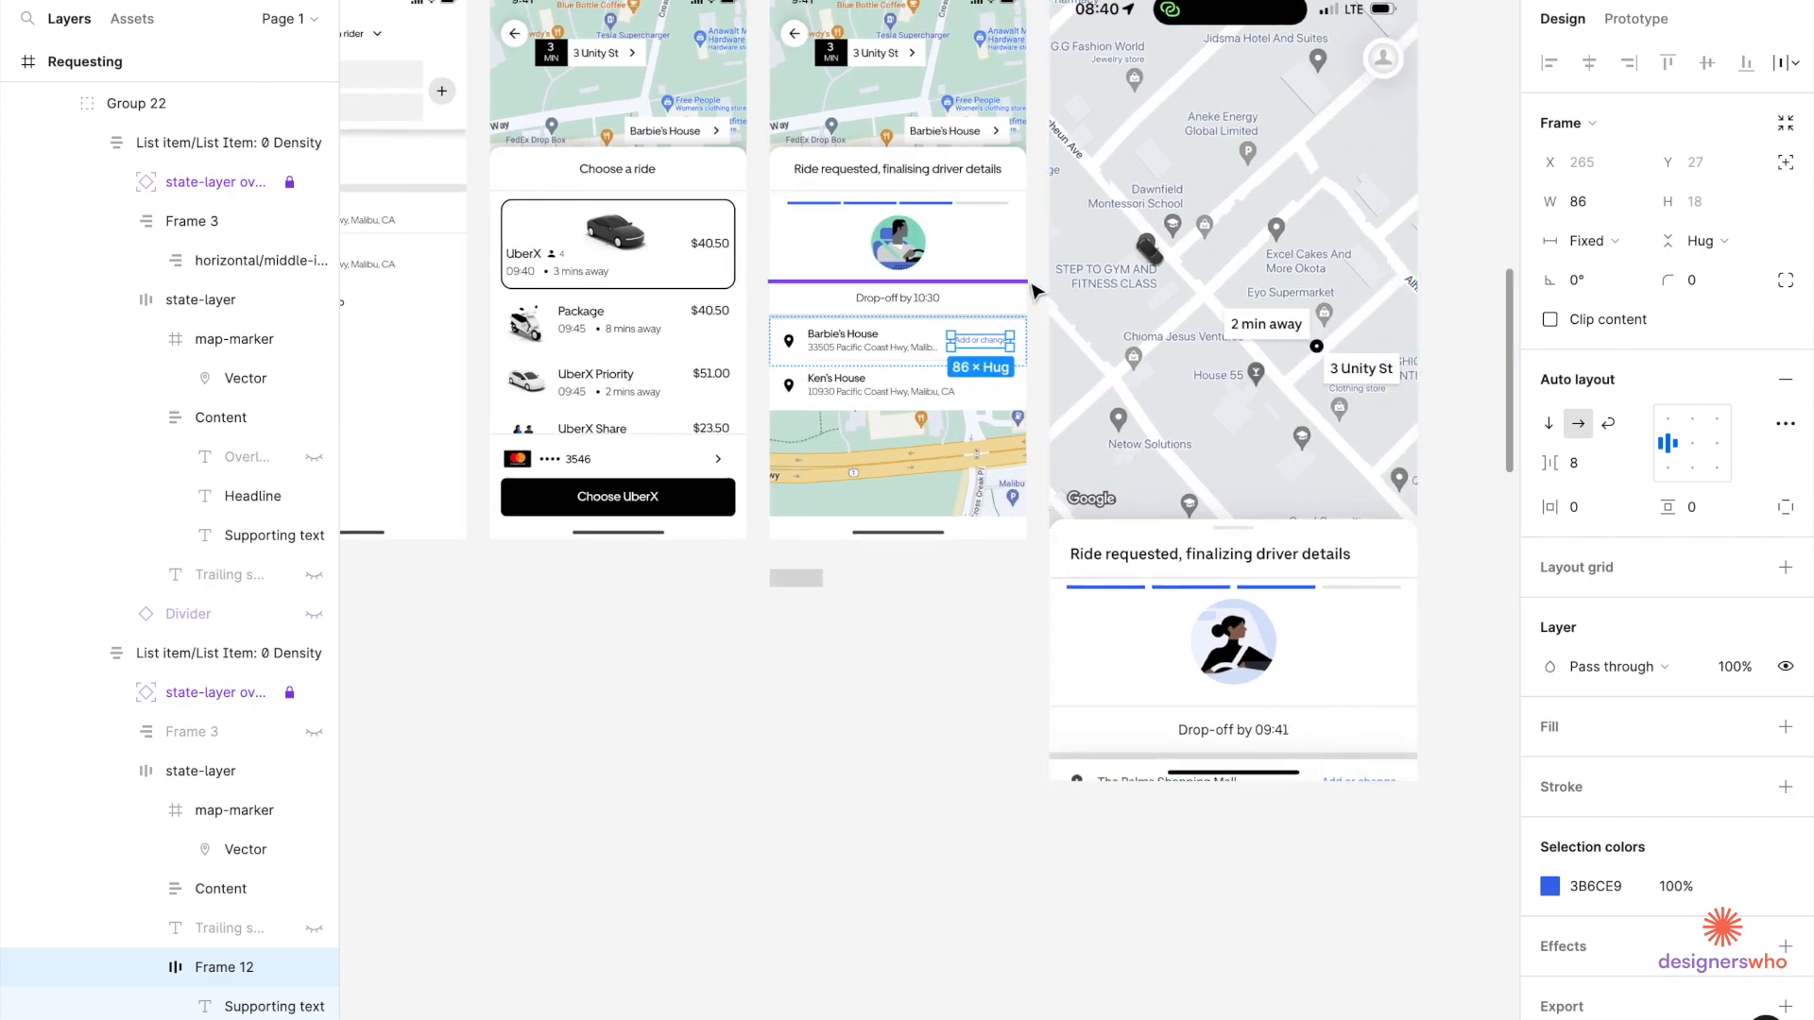
{"action": "scroll", "coordinate": [1072, 372], "scroll_direction": "up", "scroll_amount": 5}
{"action": "left_click", "coordinate": [957, 437]}
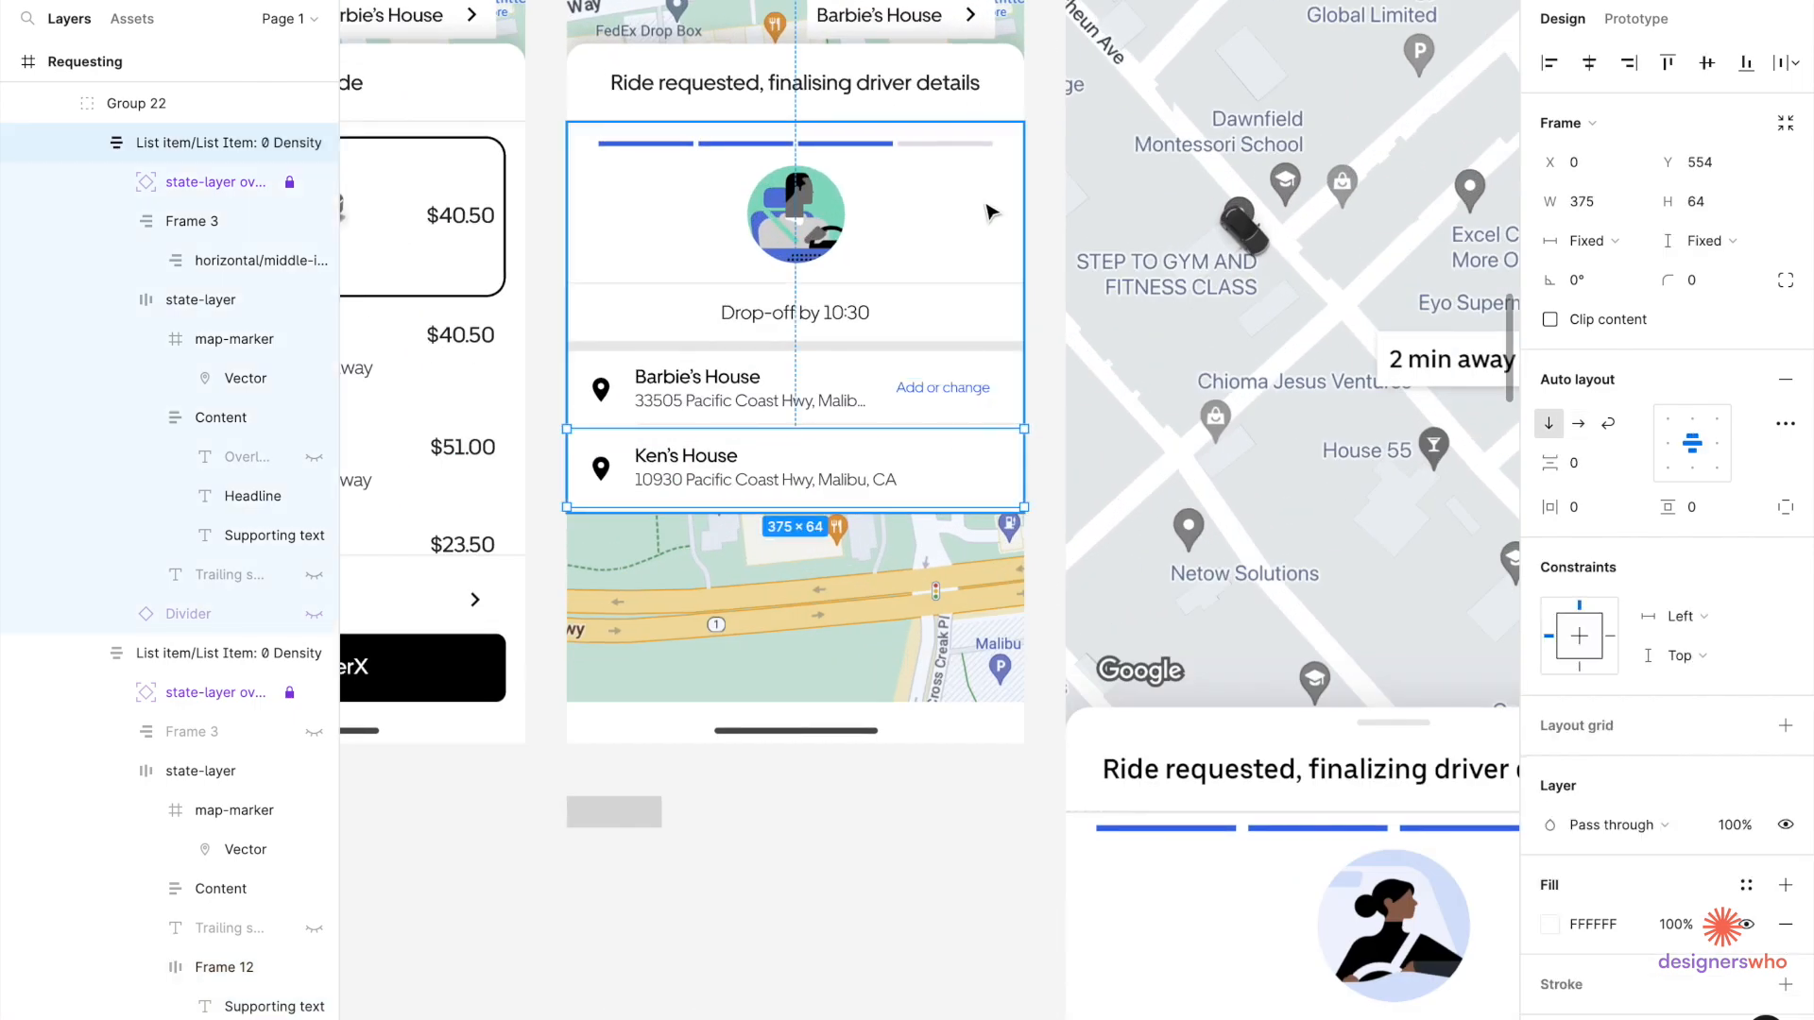
Group the 'Ride requested, finalising driver details' title with Rectangle 16 into Group 23.
{"action": "left_click", "coordinate": [872, 90]}
{"action": "left_click", "coordinate": [1020, 74], "text": "shift"}
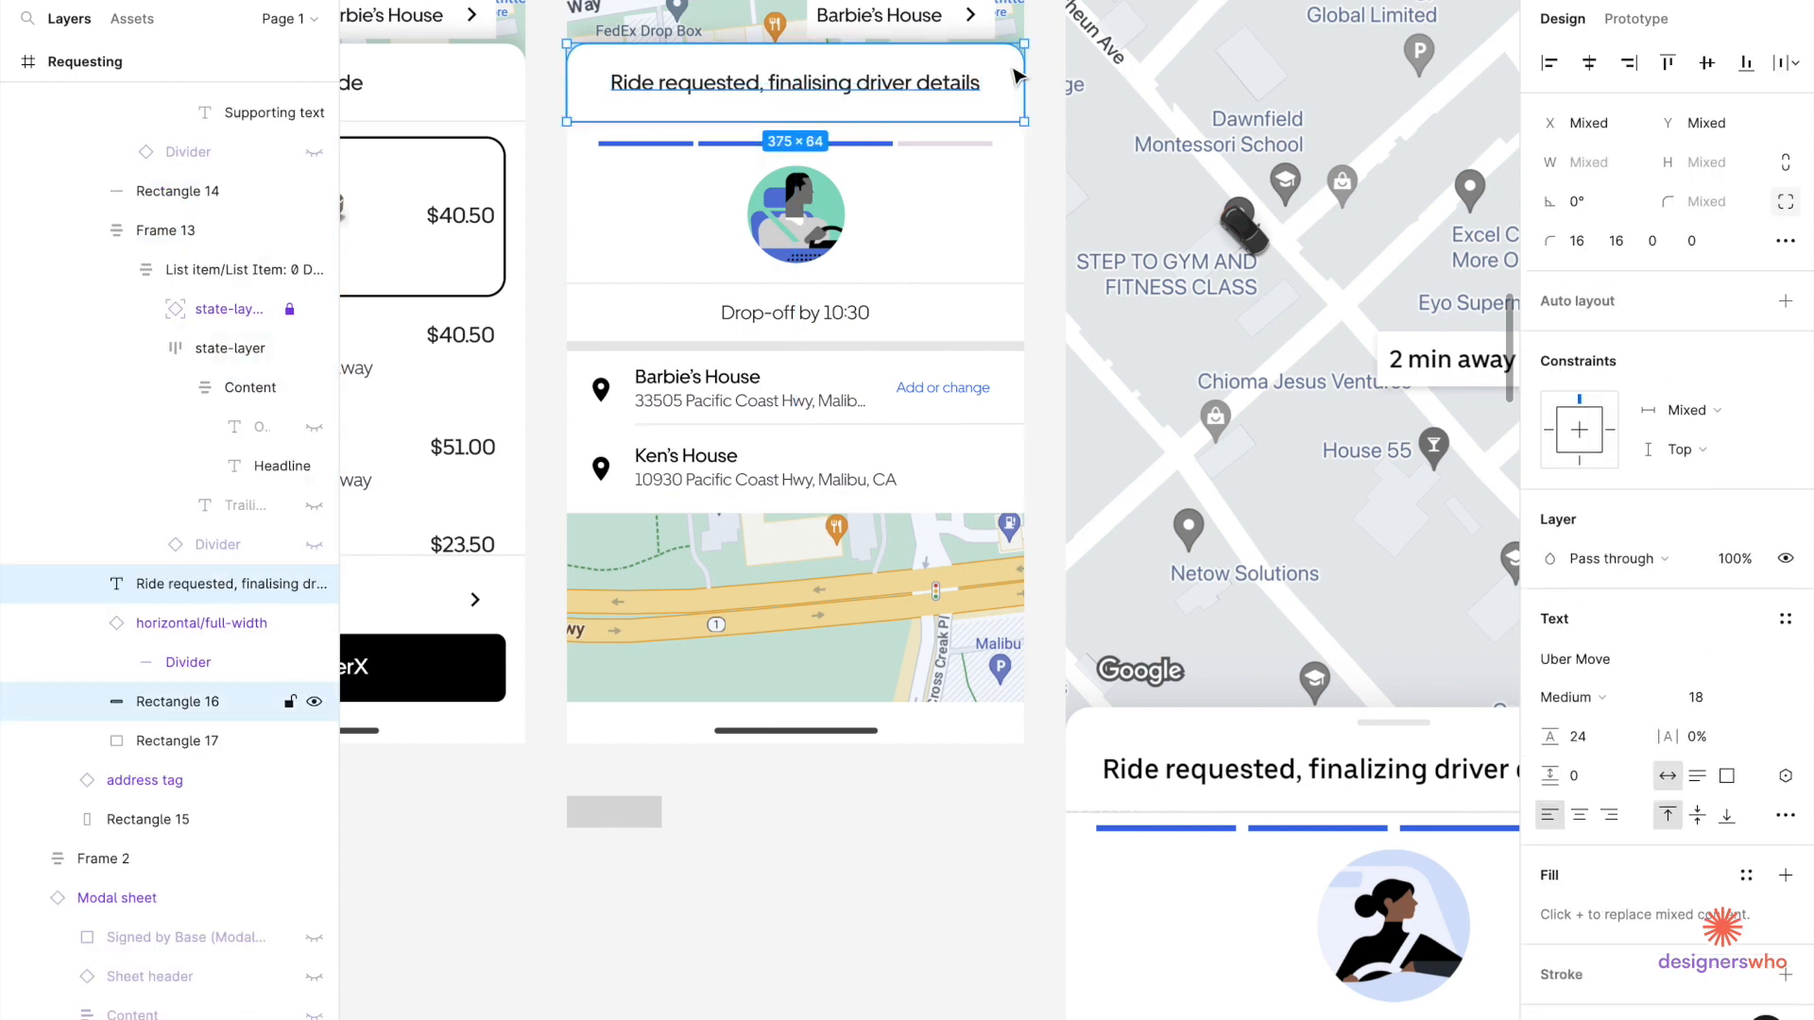
{"action": "key", "text": "ctrl+g"}
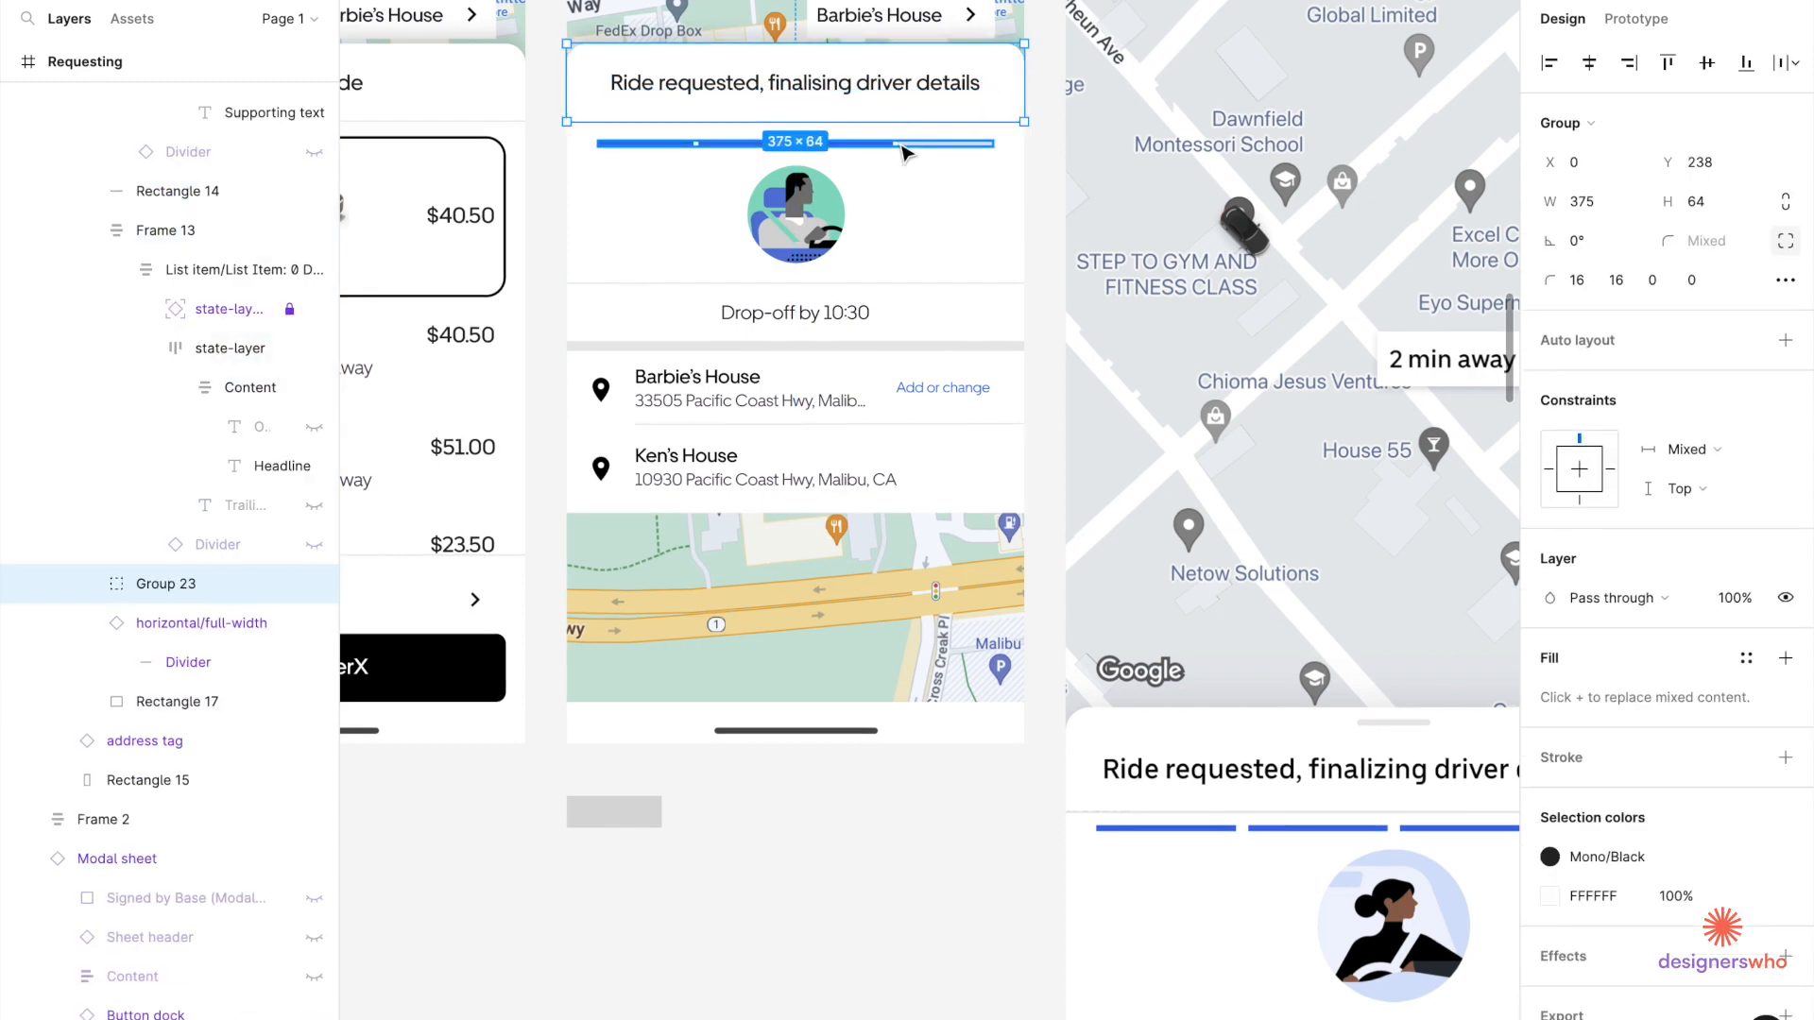
{"action": "left_click", "coordinate": [930, 142], "text": "shift"}
{"action": "double_click", "coordinate": [937, 211]}
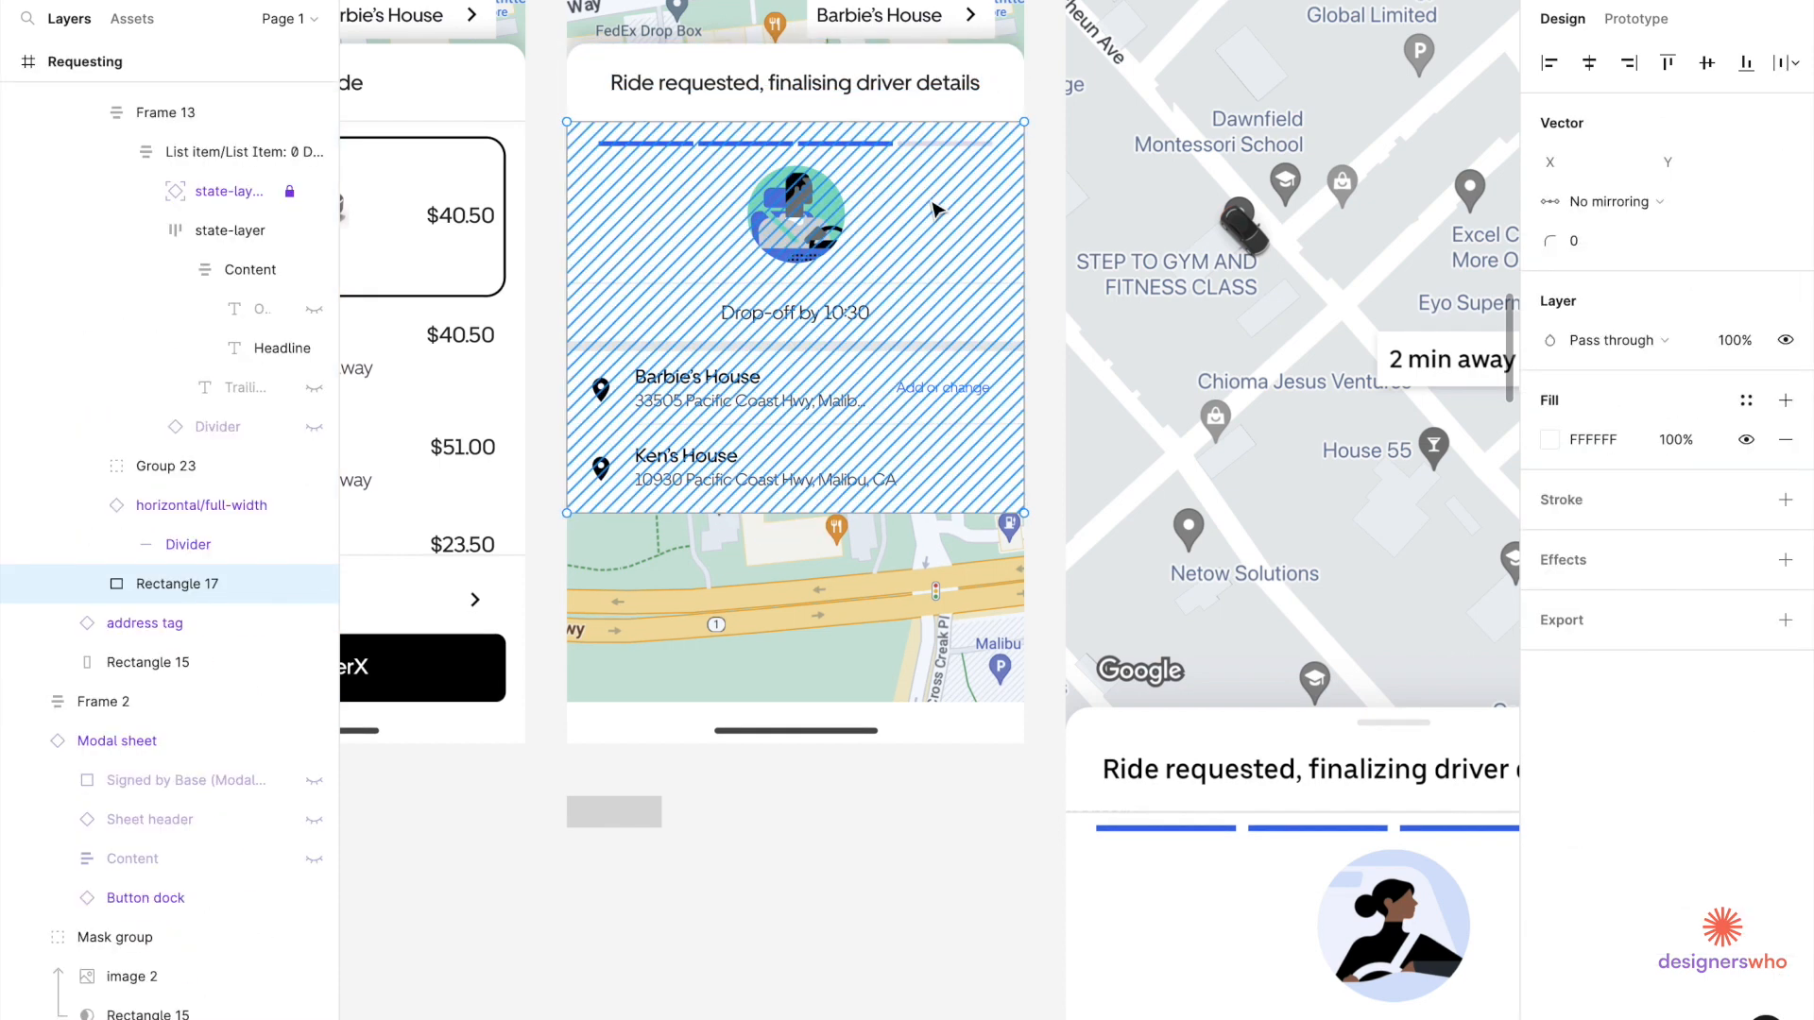
{"action": "key", "text": "Escape"}
Group the driver illustration, progress bar, divider, Drop-off by 10:30 and Barbie's House rows.
{"action": "left_click", "coordinate": [828, 231], "text": "shift"}
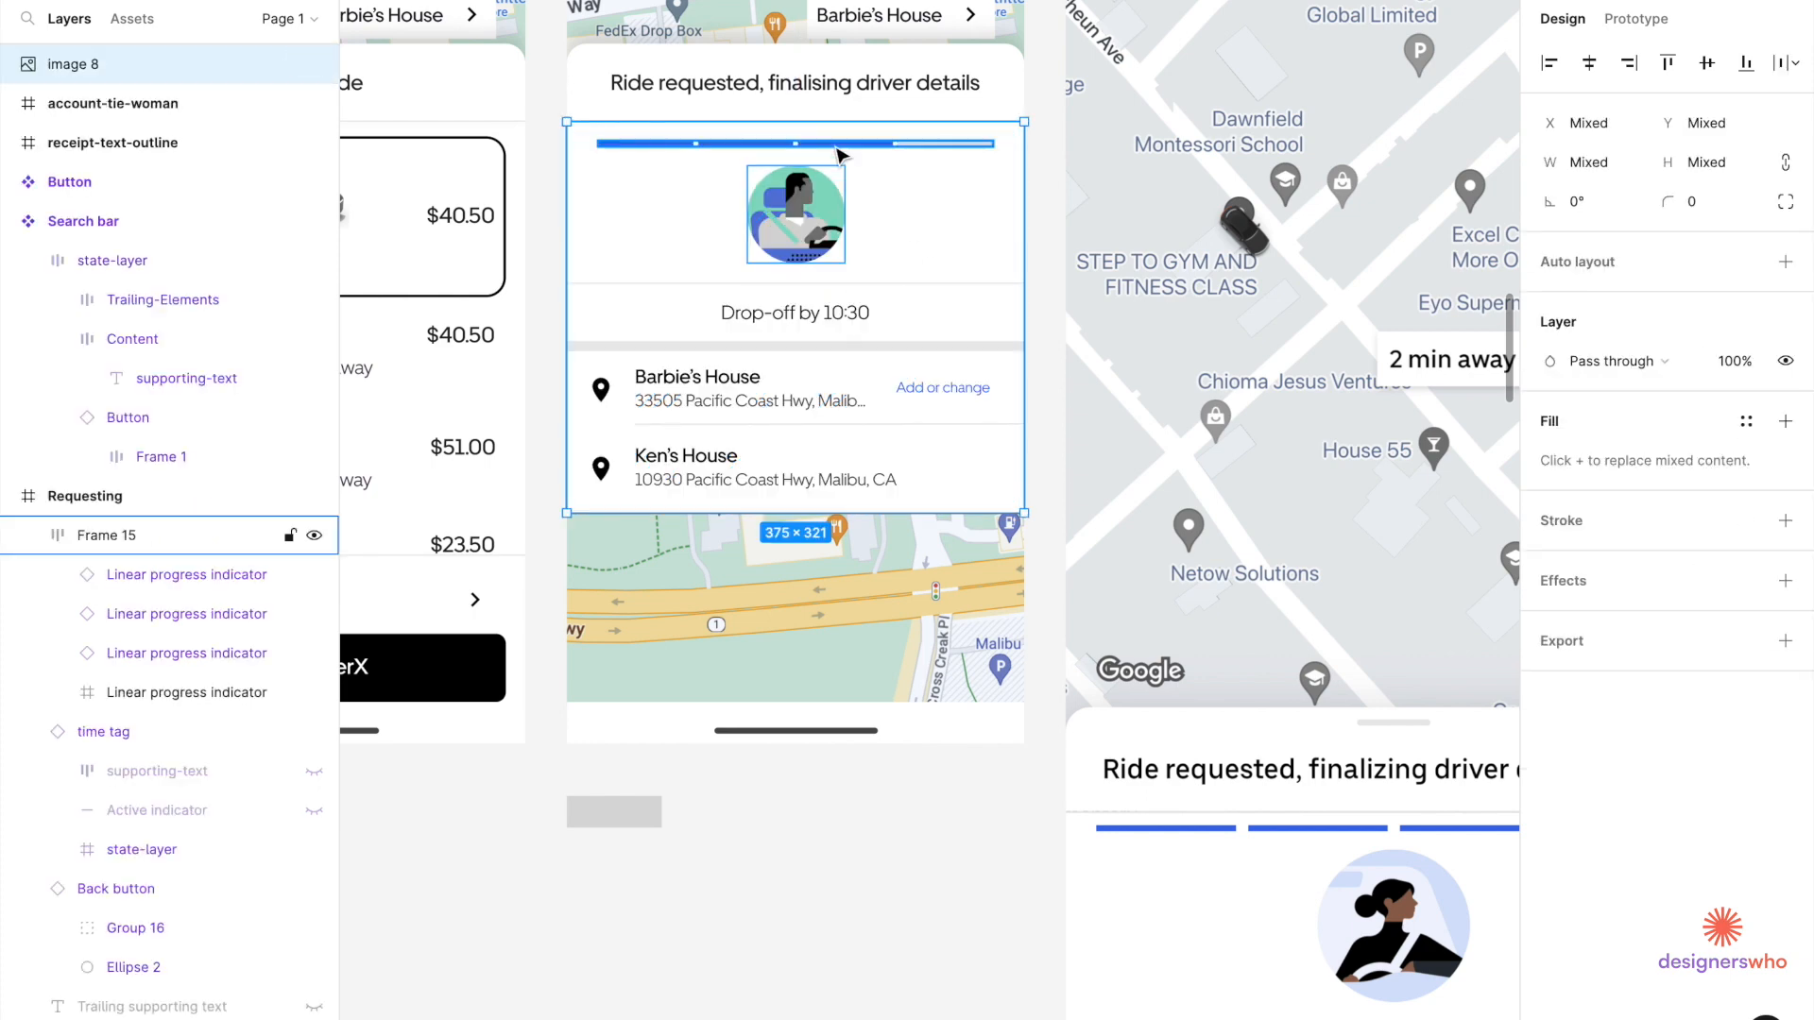
{"action": "left_click", "coordinate": [839, 151], "text": "shift"}
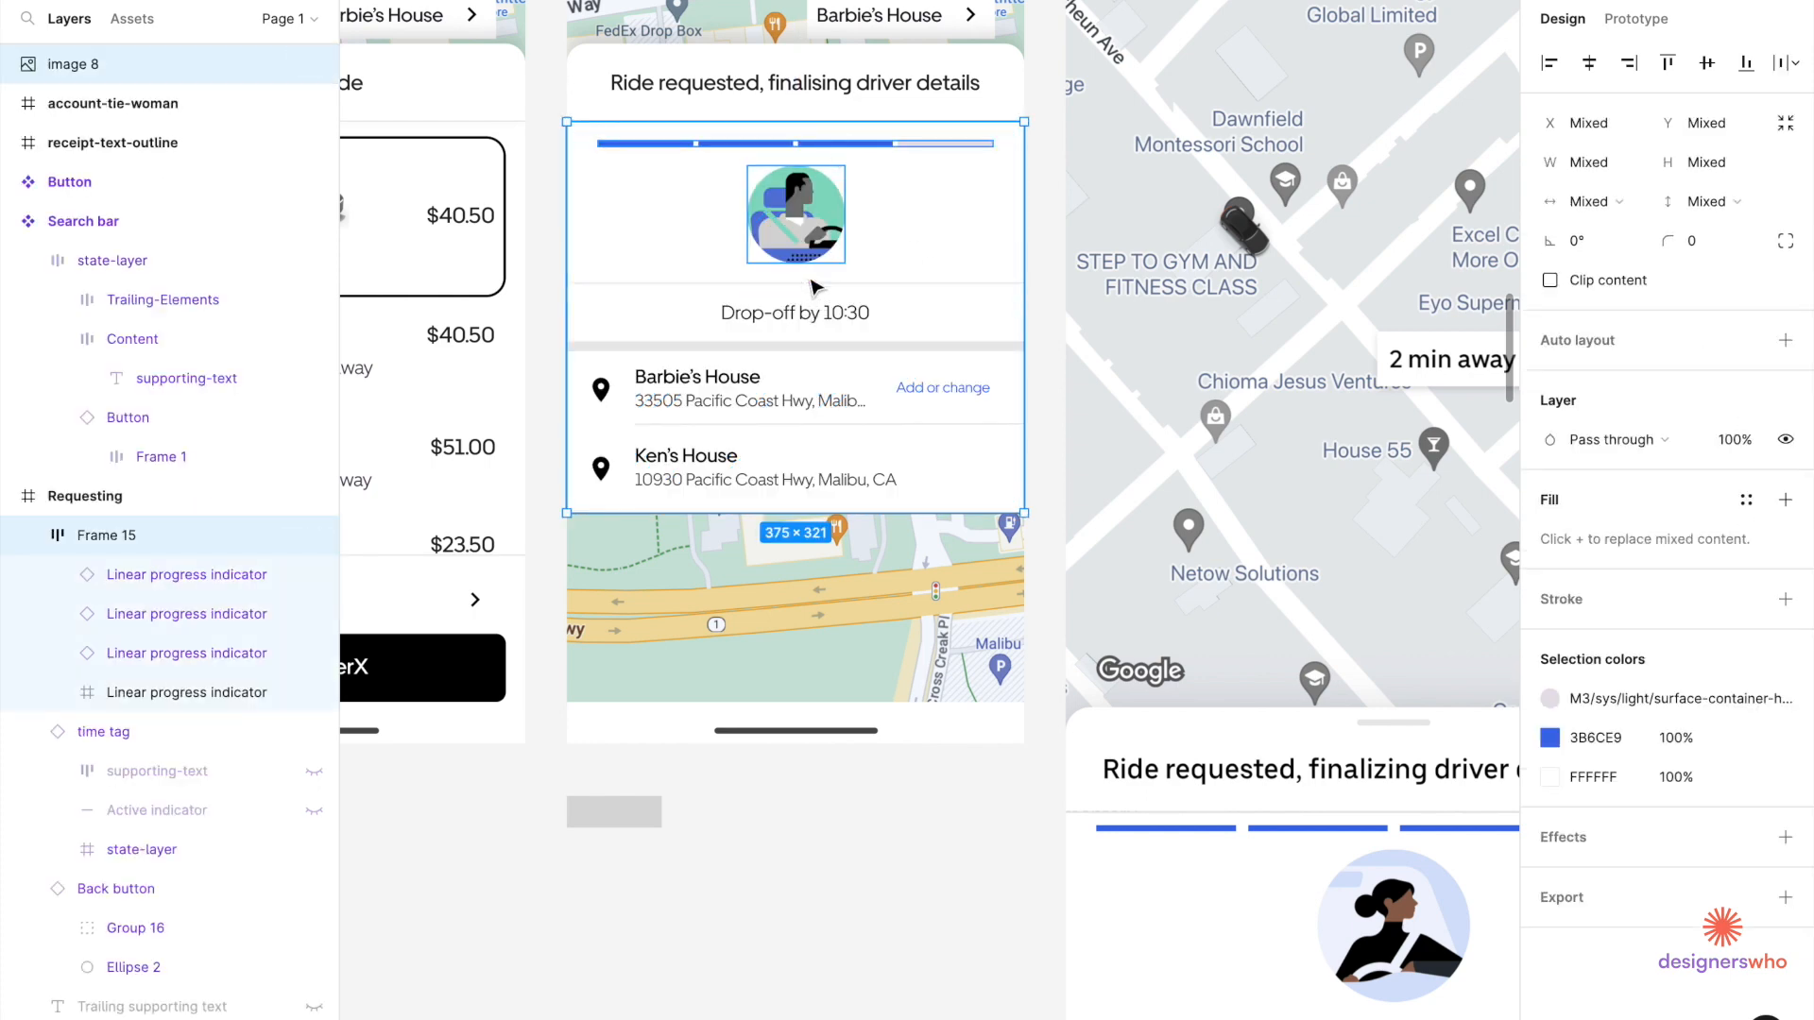
{"action": "left_click", "coordinate": [814, 285], "text": "shift"}
{"action": "left_click", "coordinate": [814, 321], "text": "shift"}
{"action": "left_click", "coordinate": [809, 389], "text": "shift"}
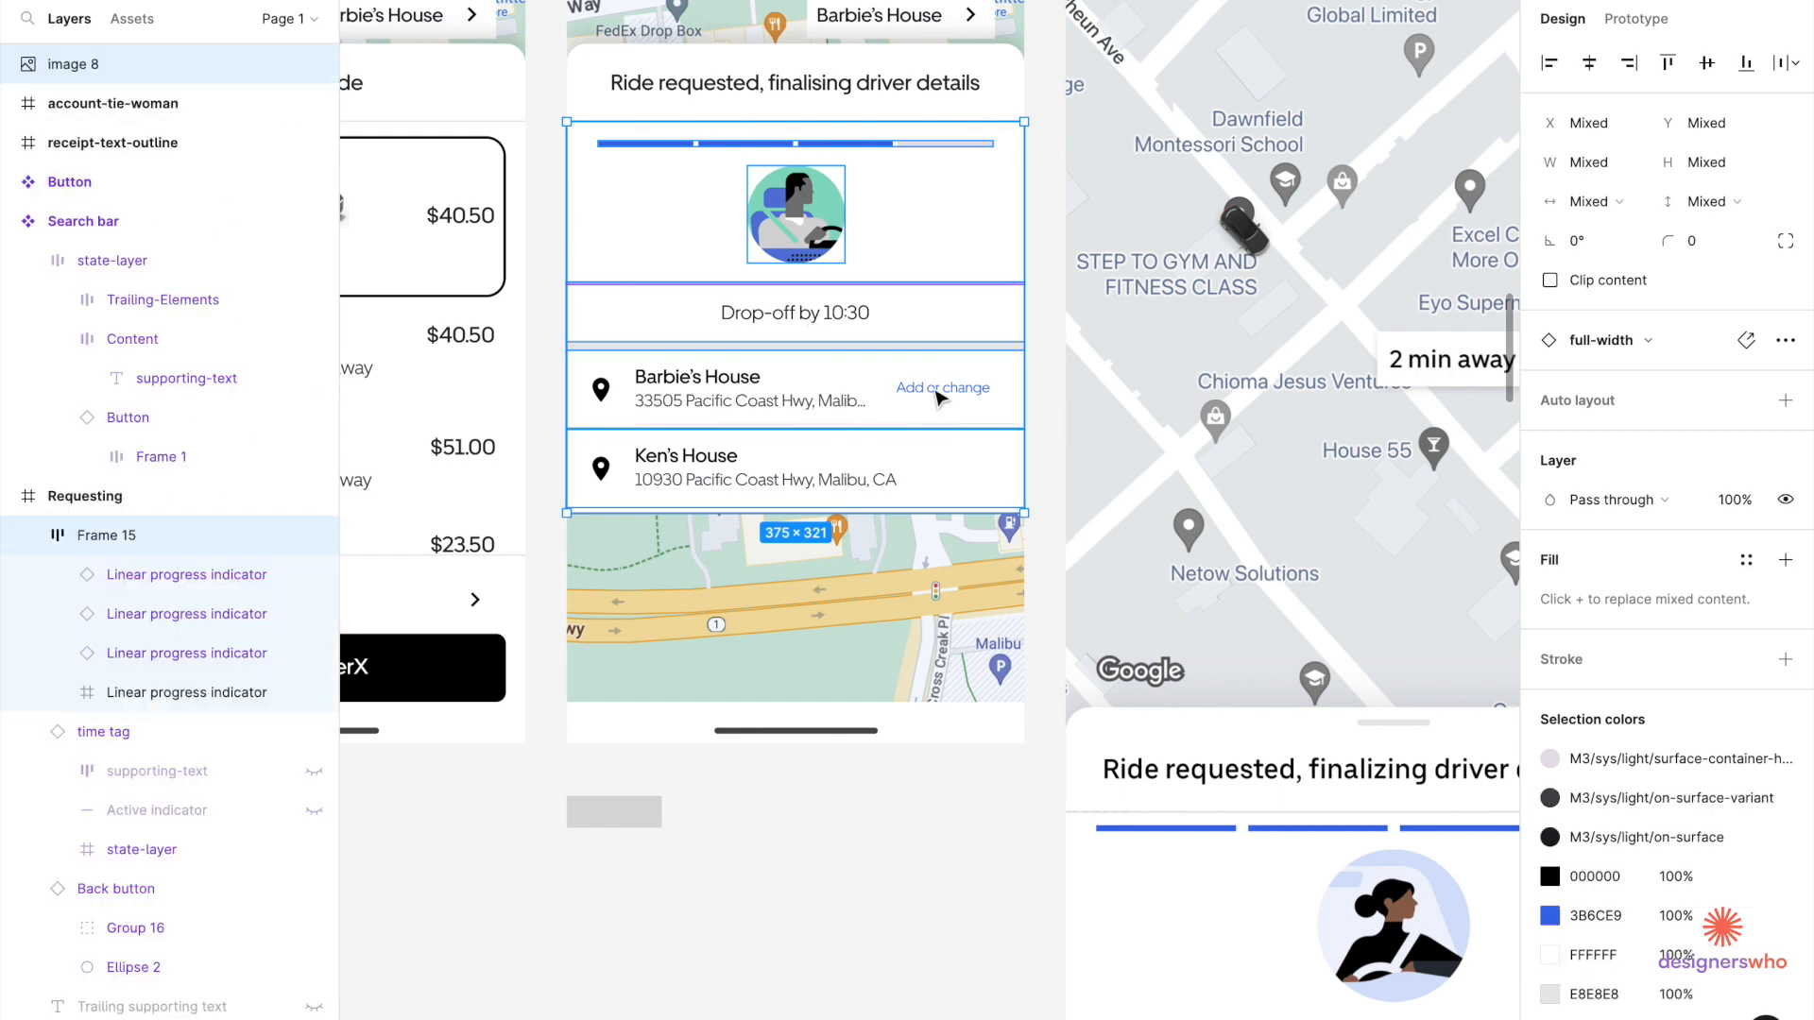
{"action": "key", "text": "ctrl+g"}
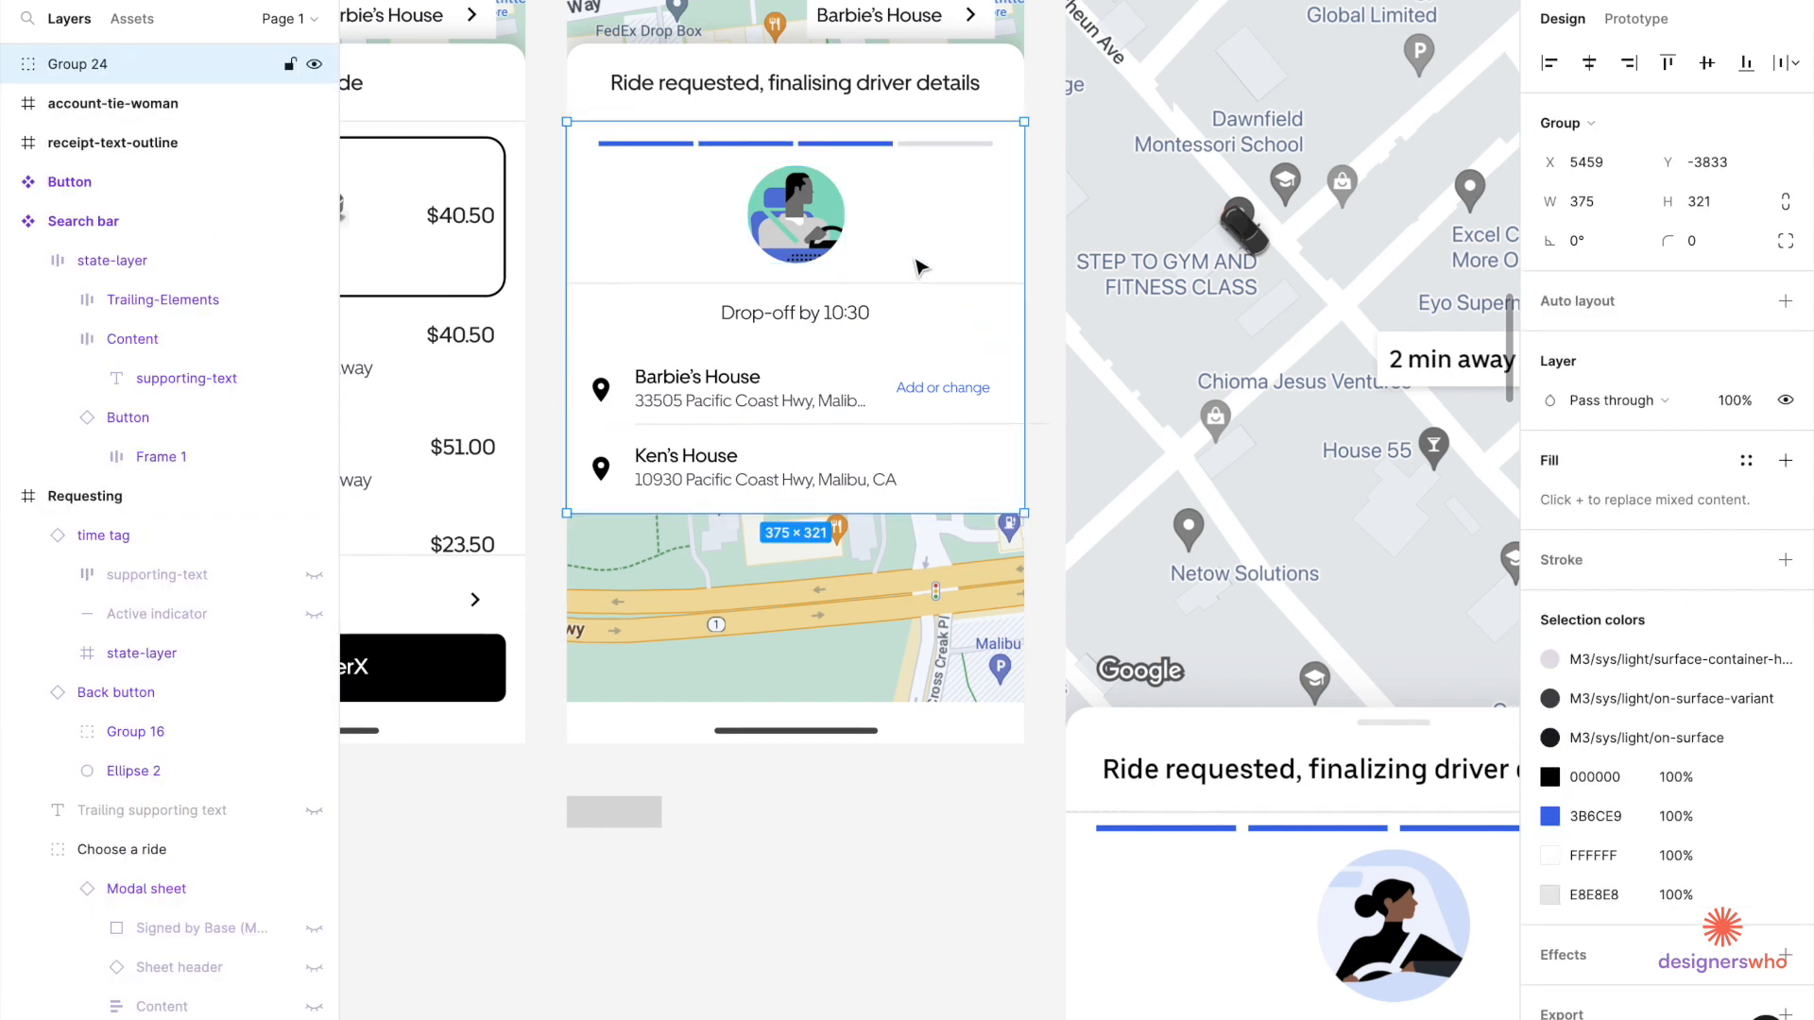
Add the title header, move the sheet lower, group it all and cut it out.
{"action": "left_click", "coordinate": [939, 87], "text": "shift"}
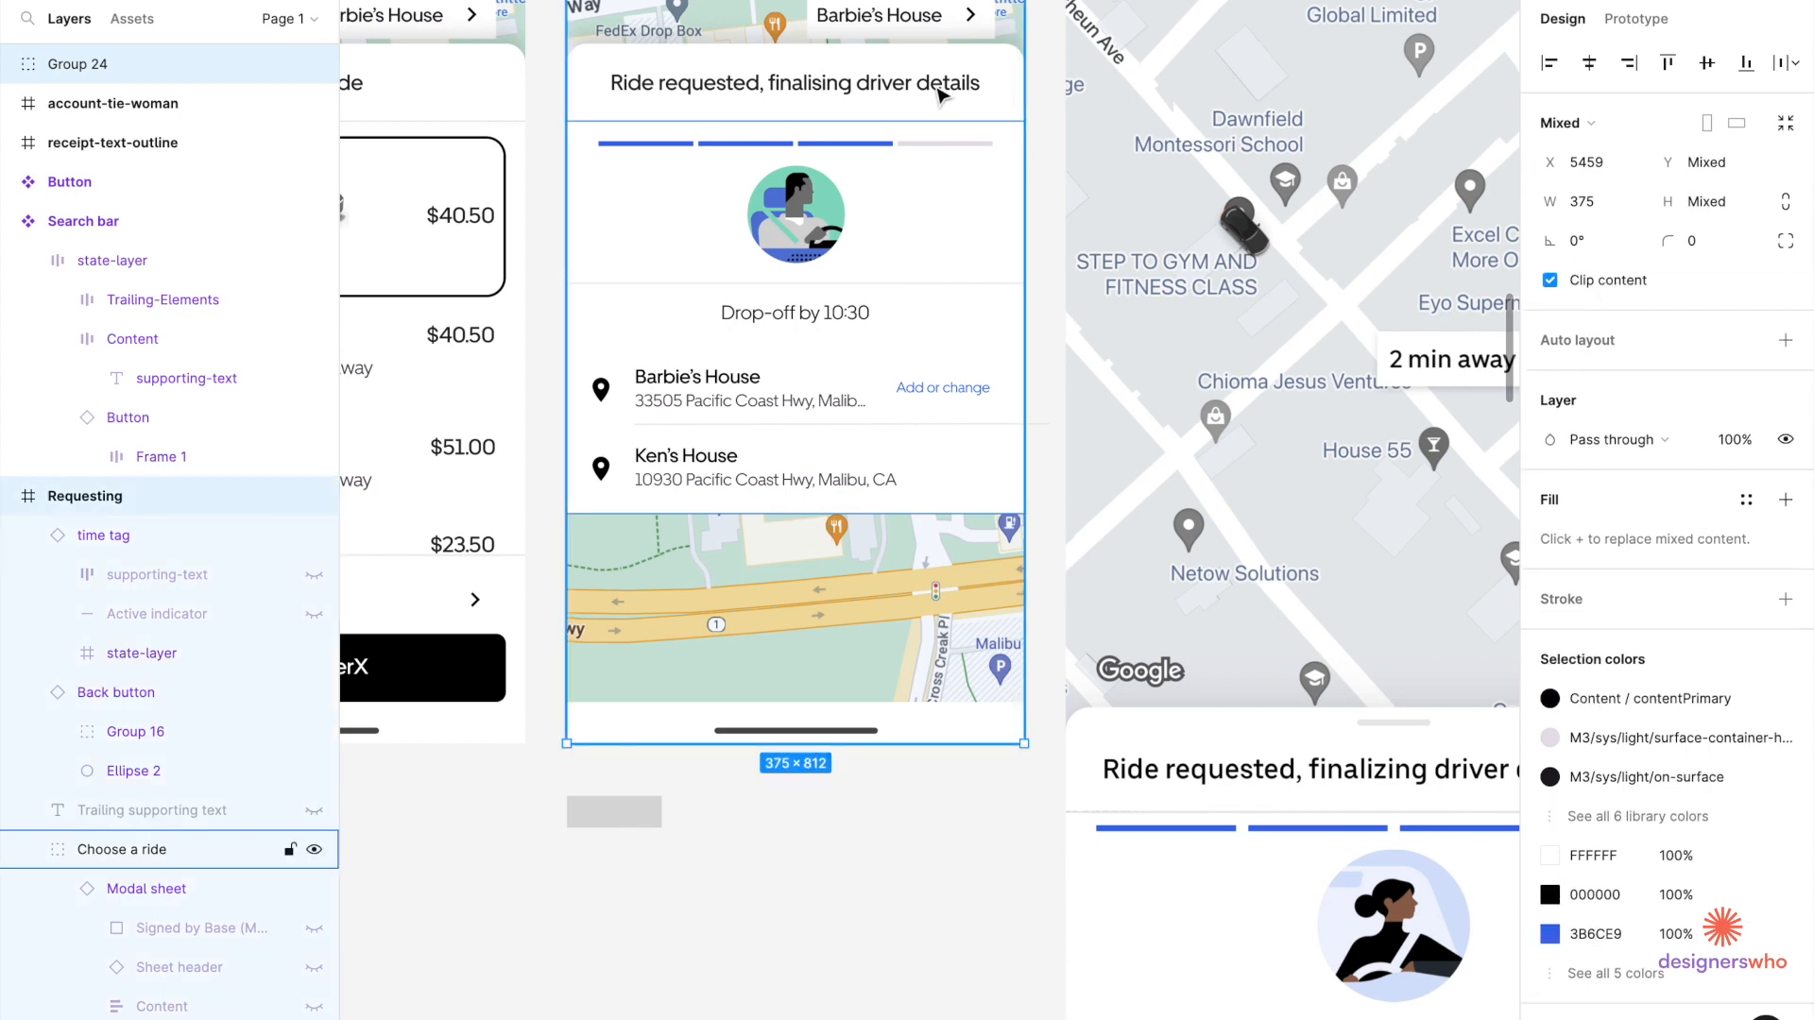
{"action": "scroll", "coordinate": [914, 199], "scroll_direction": "down", "scroll_amount": 3}
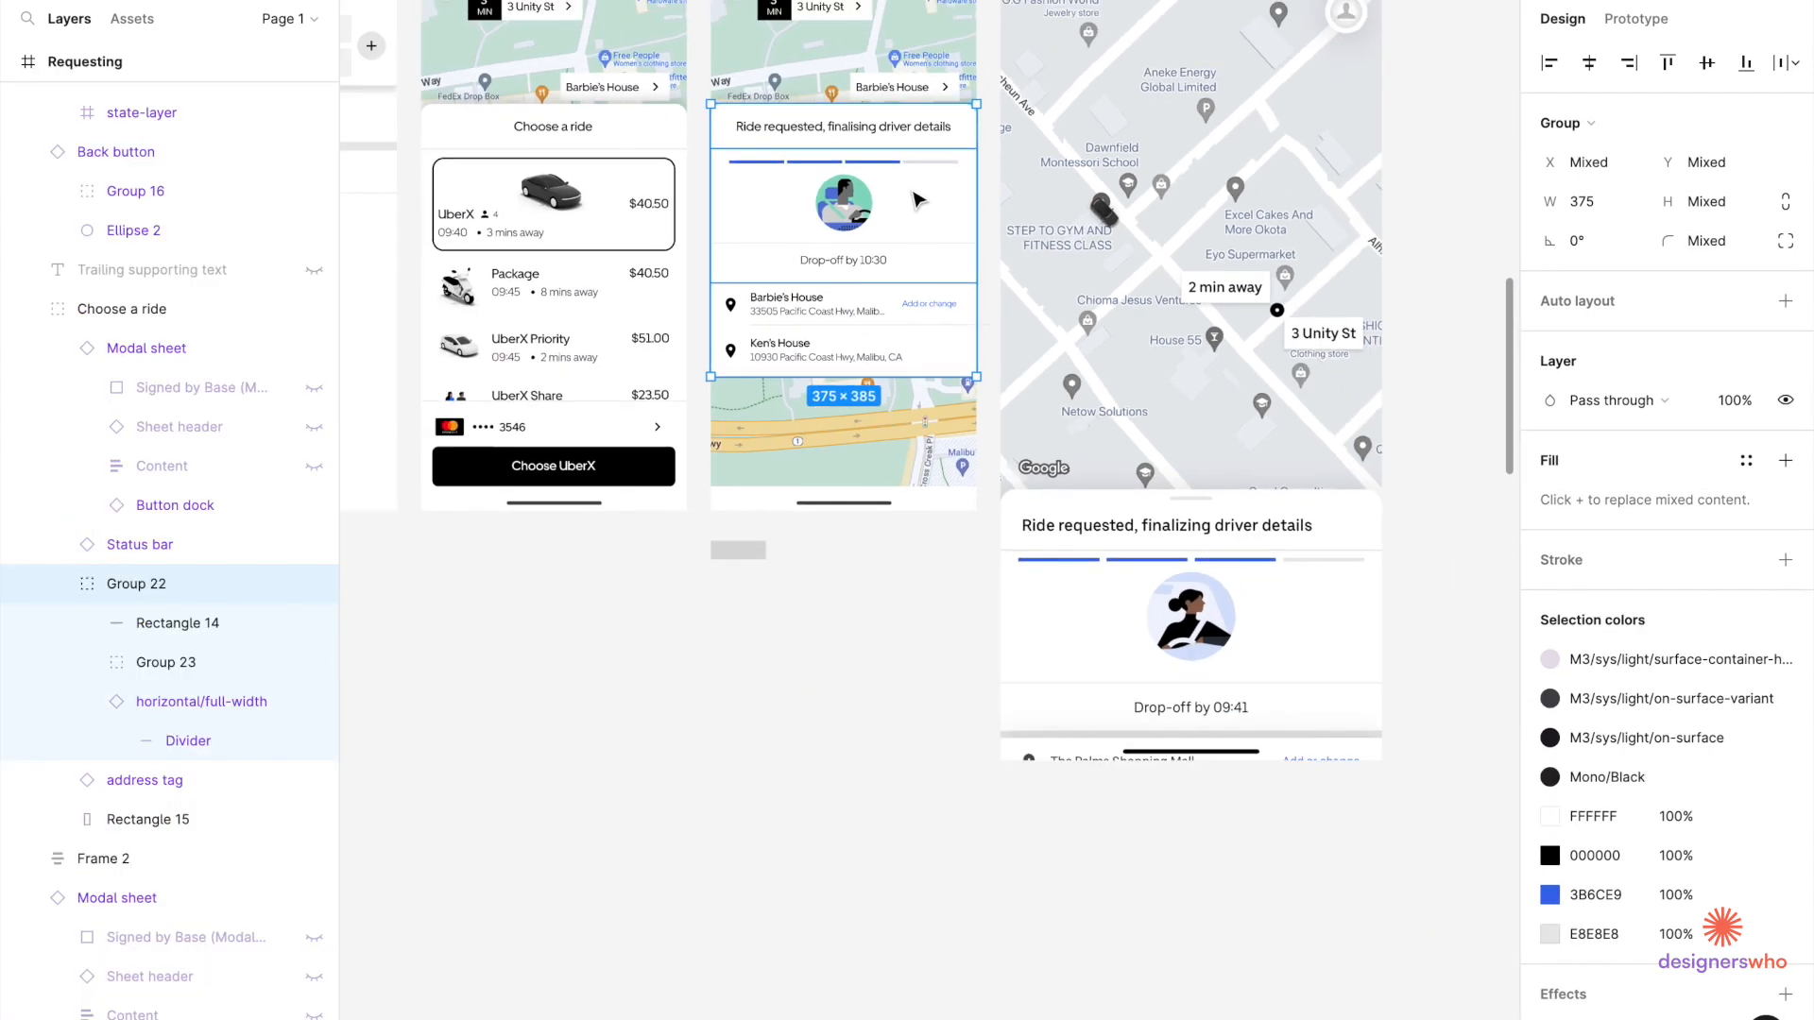
{"action": "scroll", "coordinate": [910, 189], "scroll_direction": "up", "scroll_amount": 1}
{"action": "scroll", "coordinate": [870, 253], "scroll_direction": "up", "scroll_amount": 2}
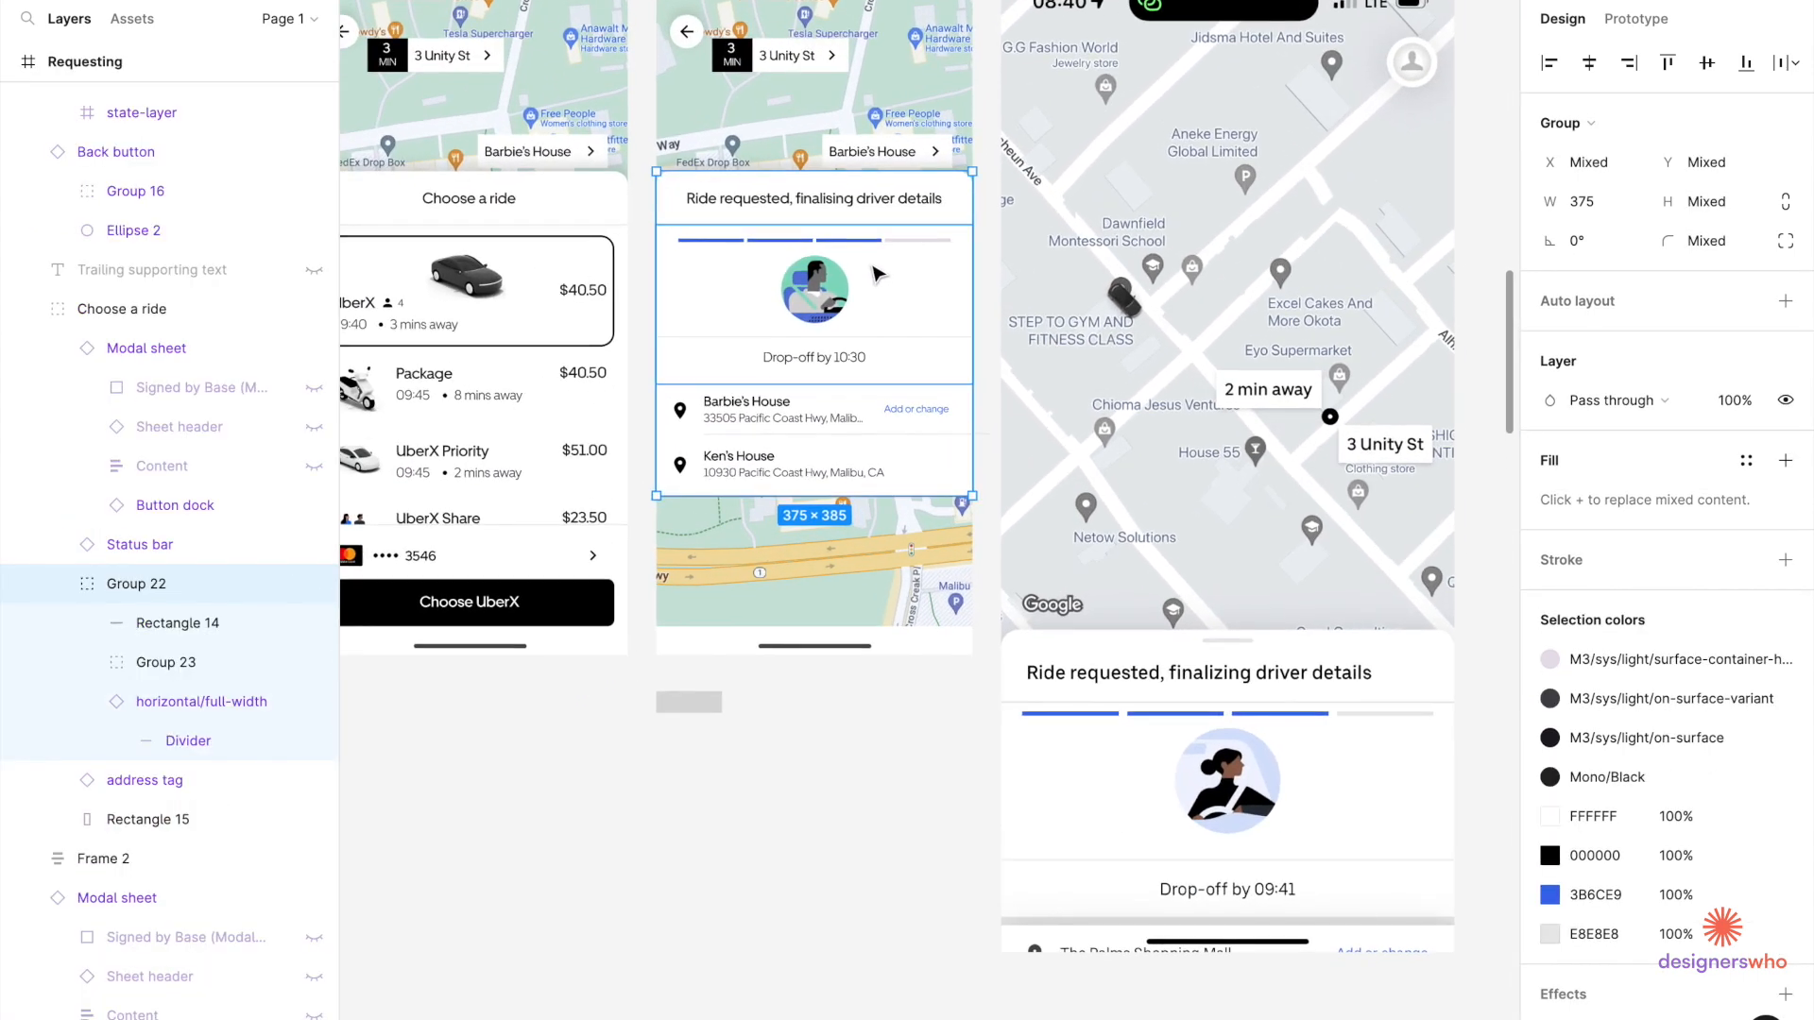
{"action": "left_click_drag", "start_coordinate": [877, 273], "coordinate": [877, 397]}
{"action": "key", "text": "ctrl+g"}
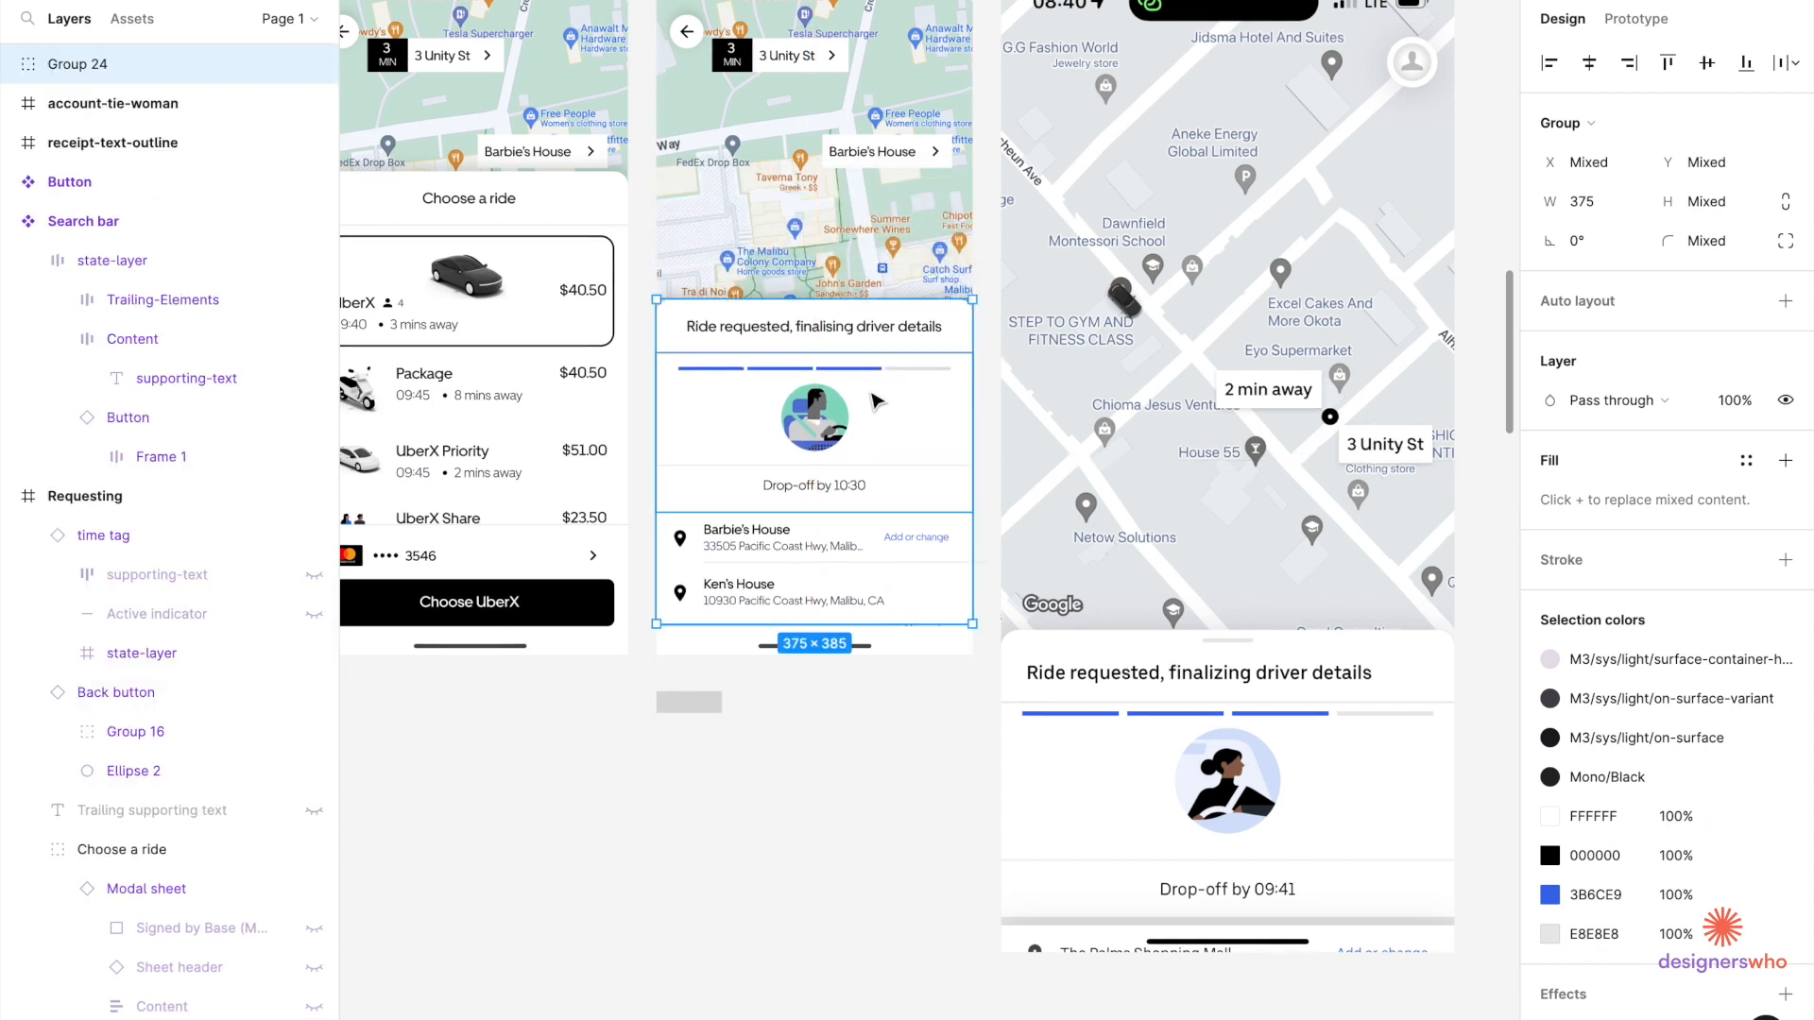
{"action": "mouse_move", "coordinate": [876, 397]}
{"action": "left_mouse_down"}
{"action": "mouse_move", "coordinate": [878, 480]}
{"action": "mouse_move", "coordinate": [879, 406]}
{"action": "left_mouse_up"}
{"action": "key", "text": "ctrl+x"}
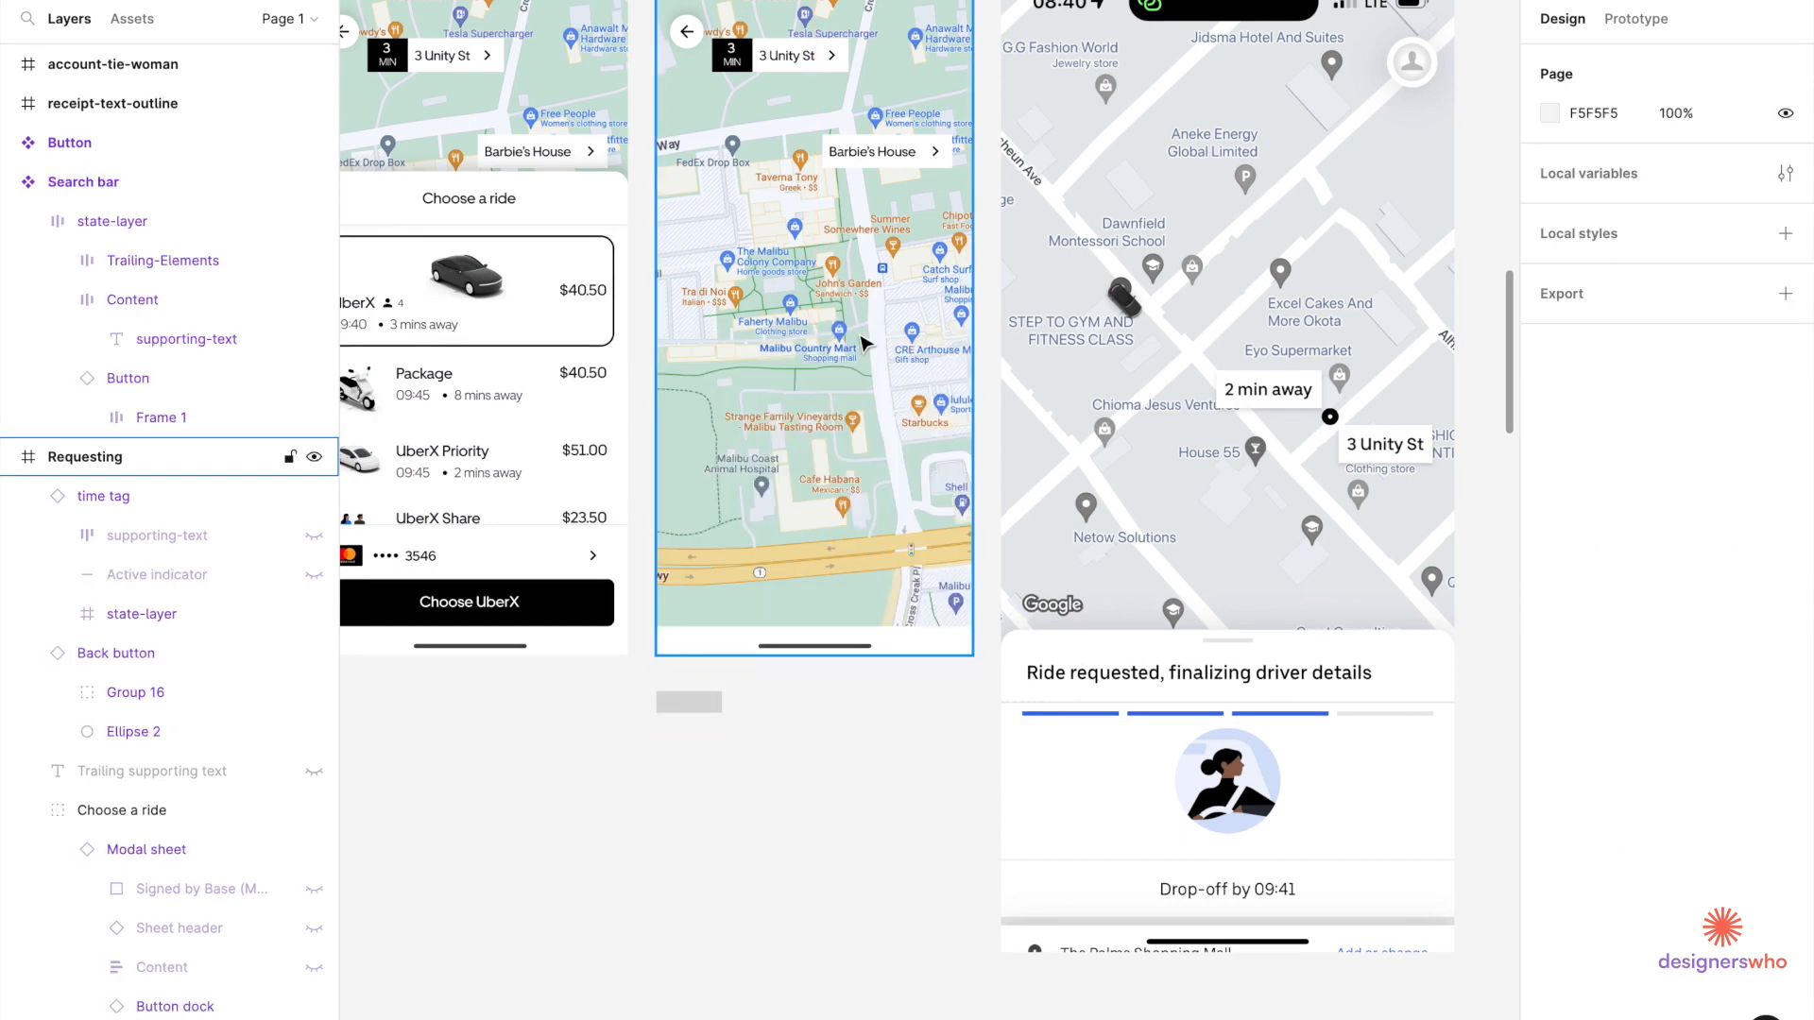
Paste the ride request sheet into the Requesting screen and position it.
{"action": "scroll", "coordinate": [859, 333], "scroll_direction": "down", "scroll_amount": 5}
{"action": "left_click", "coordinate": [770, 100]}
{"action": "key", "text": "ctrl+v"}
{"action": "scroll", "coordinate": [810, 461], "scroll_direction": "up", "scroll_amount": 5}
{"action": "mouse_move", "coordinate": [809, 453]}
{"action": "left_mouse_down"}
{"action": "mouse_move", "coordinate": [806, 539]}
{"action": "mouse_move", "coordinate": [797, 391]}
{"action": "mouse_move", "coordinate": [819, 403]}
{"action": "mouse_move", "coordinate": [814, 456]}
{"action": "left_mouse_up"}
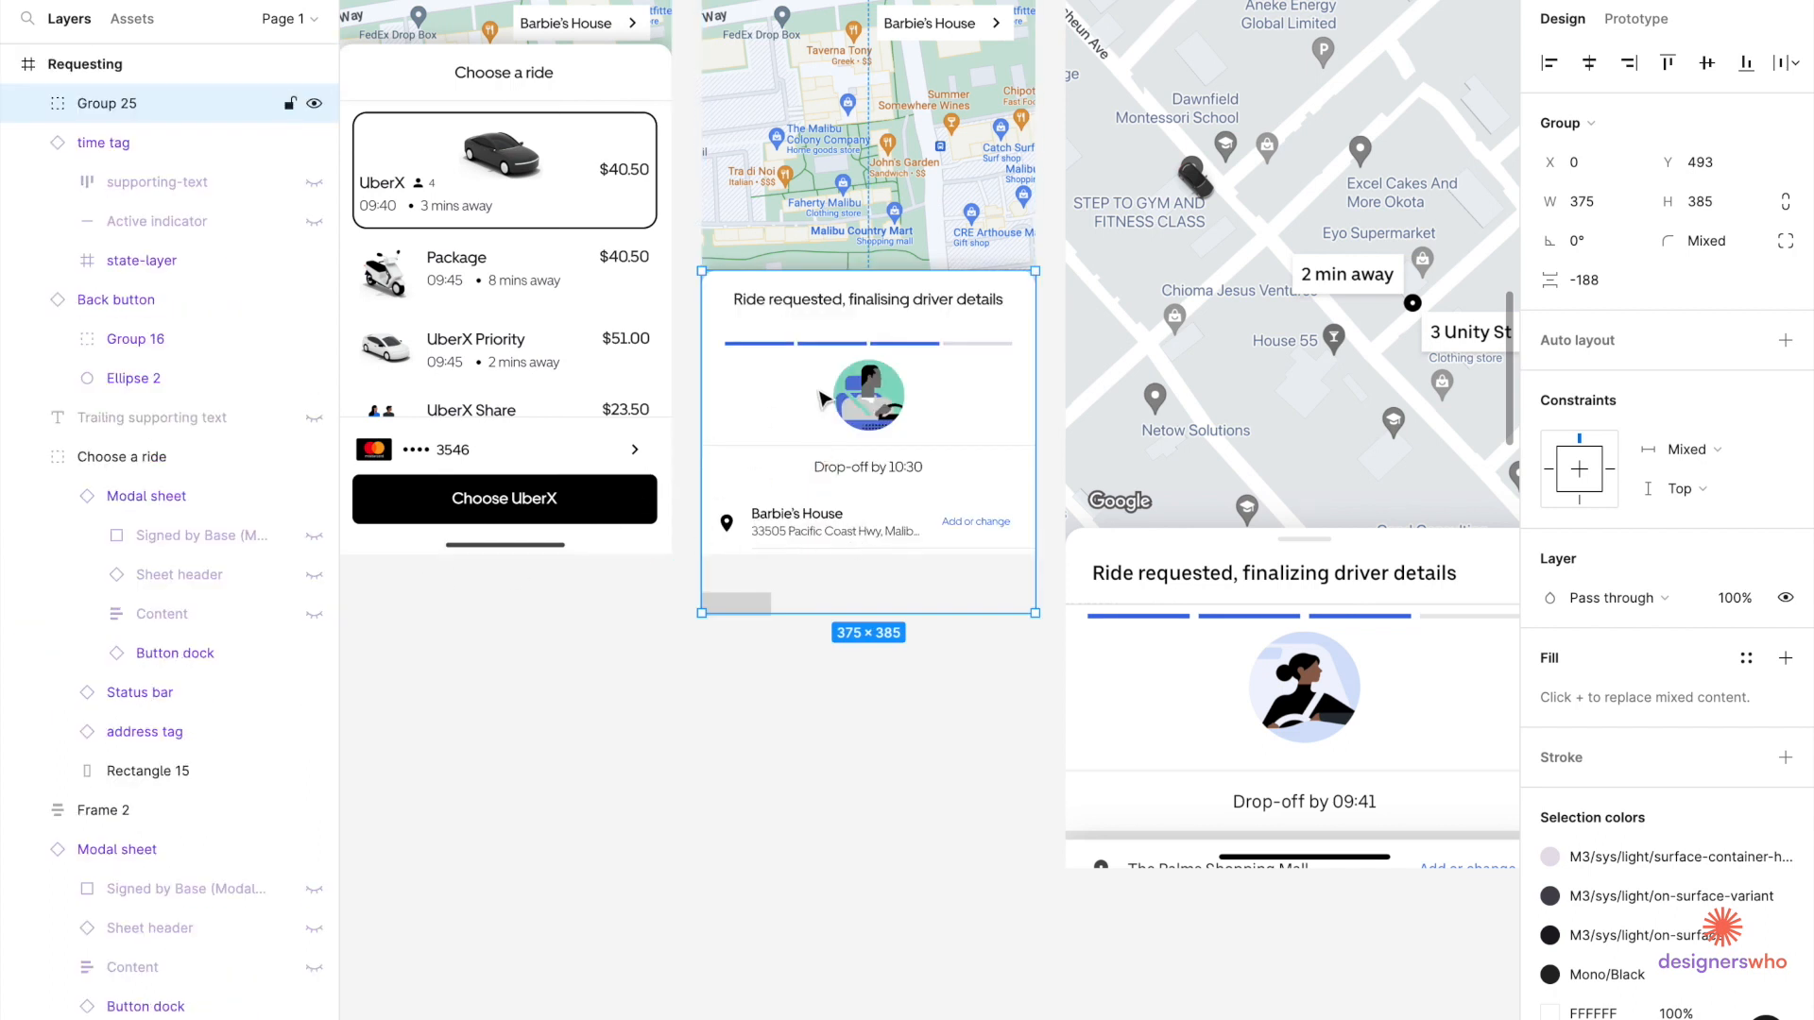
{"action": "left_click_drag", "start_coordinate": [881, 467], "coordinate": [881, 333]}
Bring the sheet group to the front over the Choose a ride layers.
{"action": "left_click", "coordinate": [873, 546]}
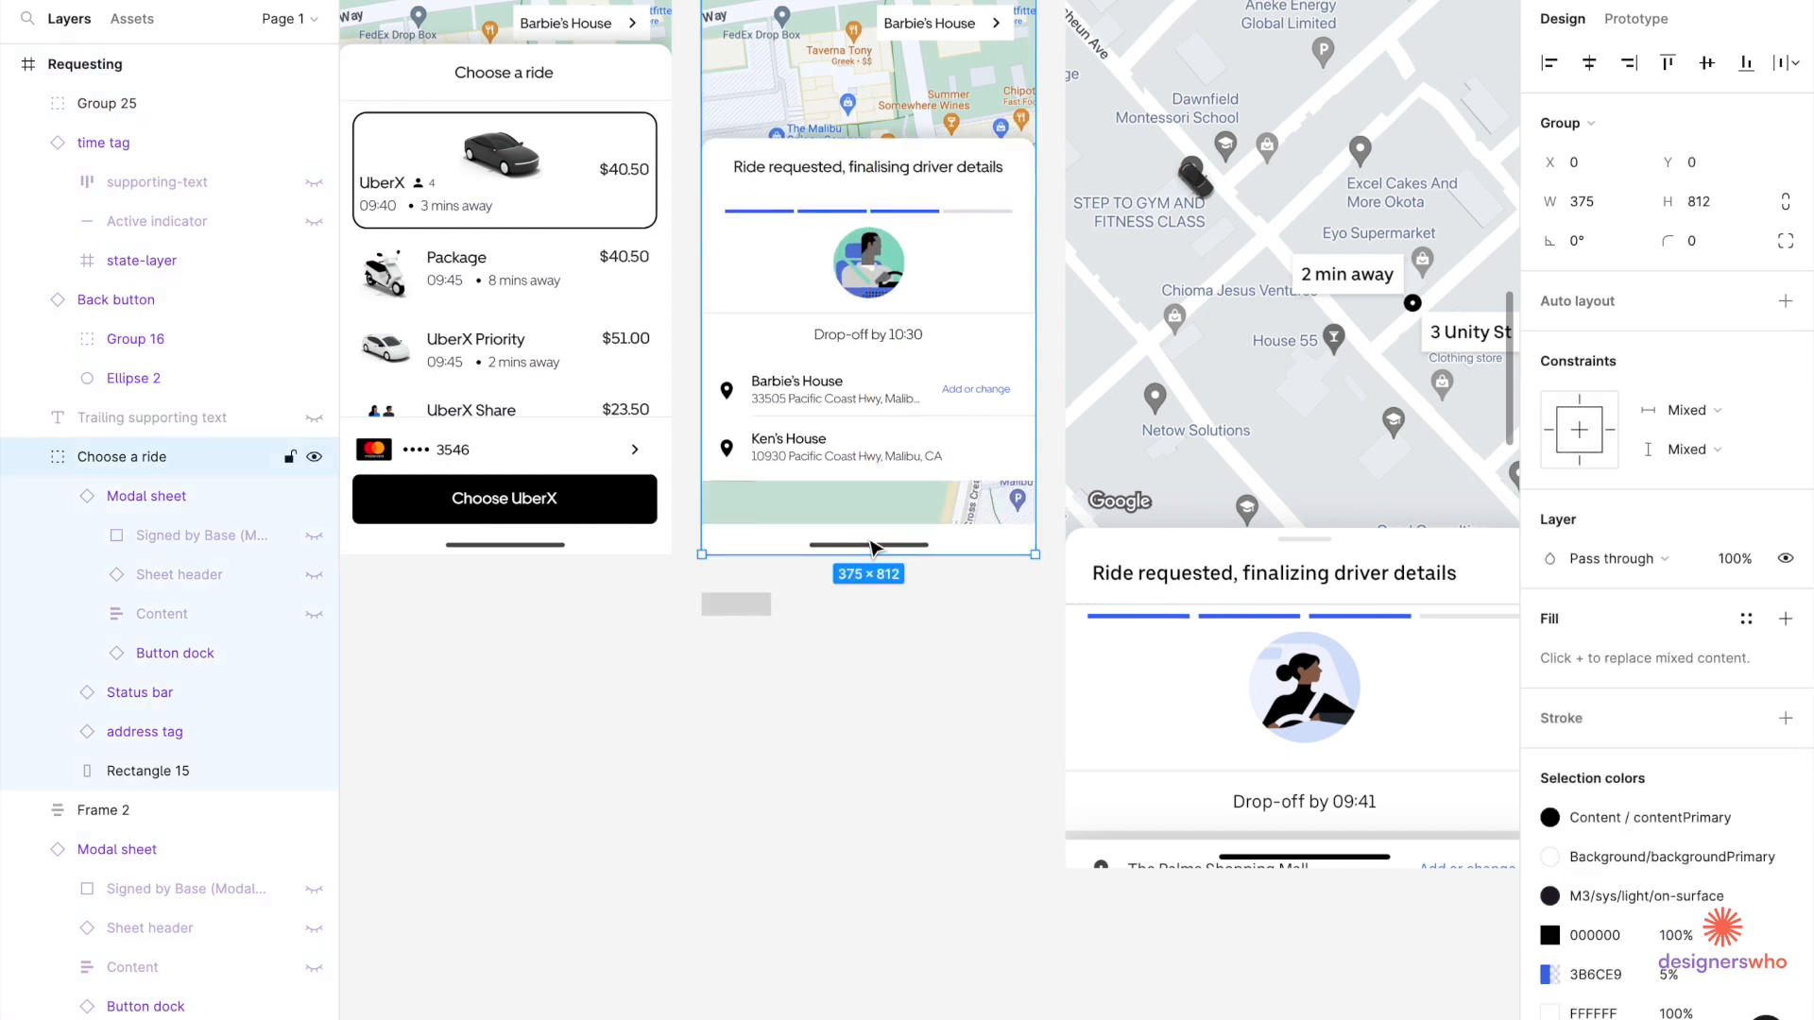
{"action": "double_click", "coordinate": [871, 546]}
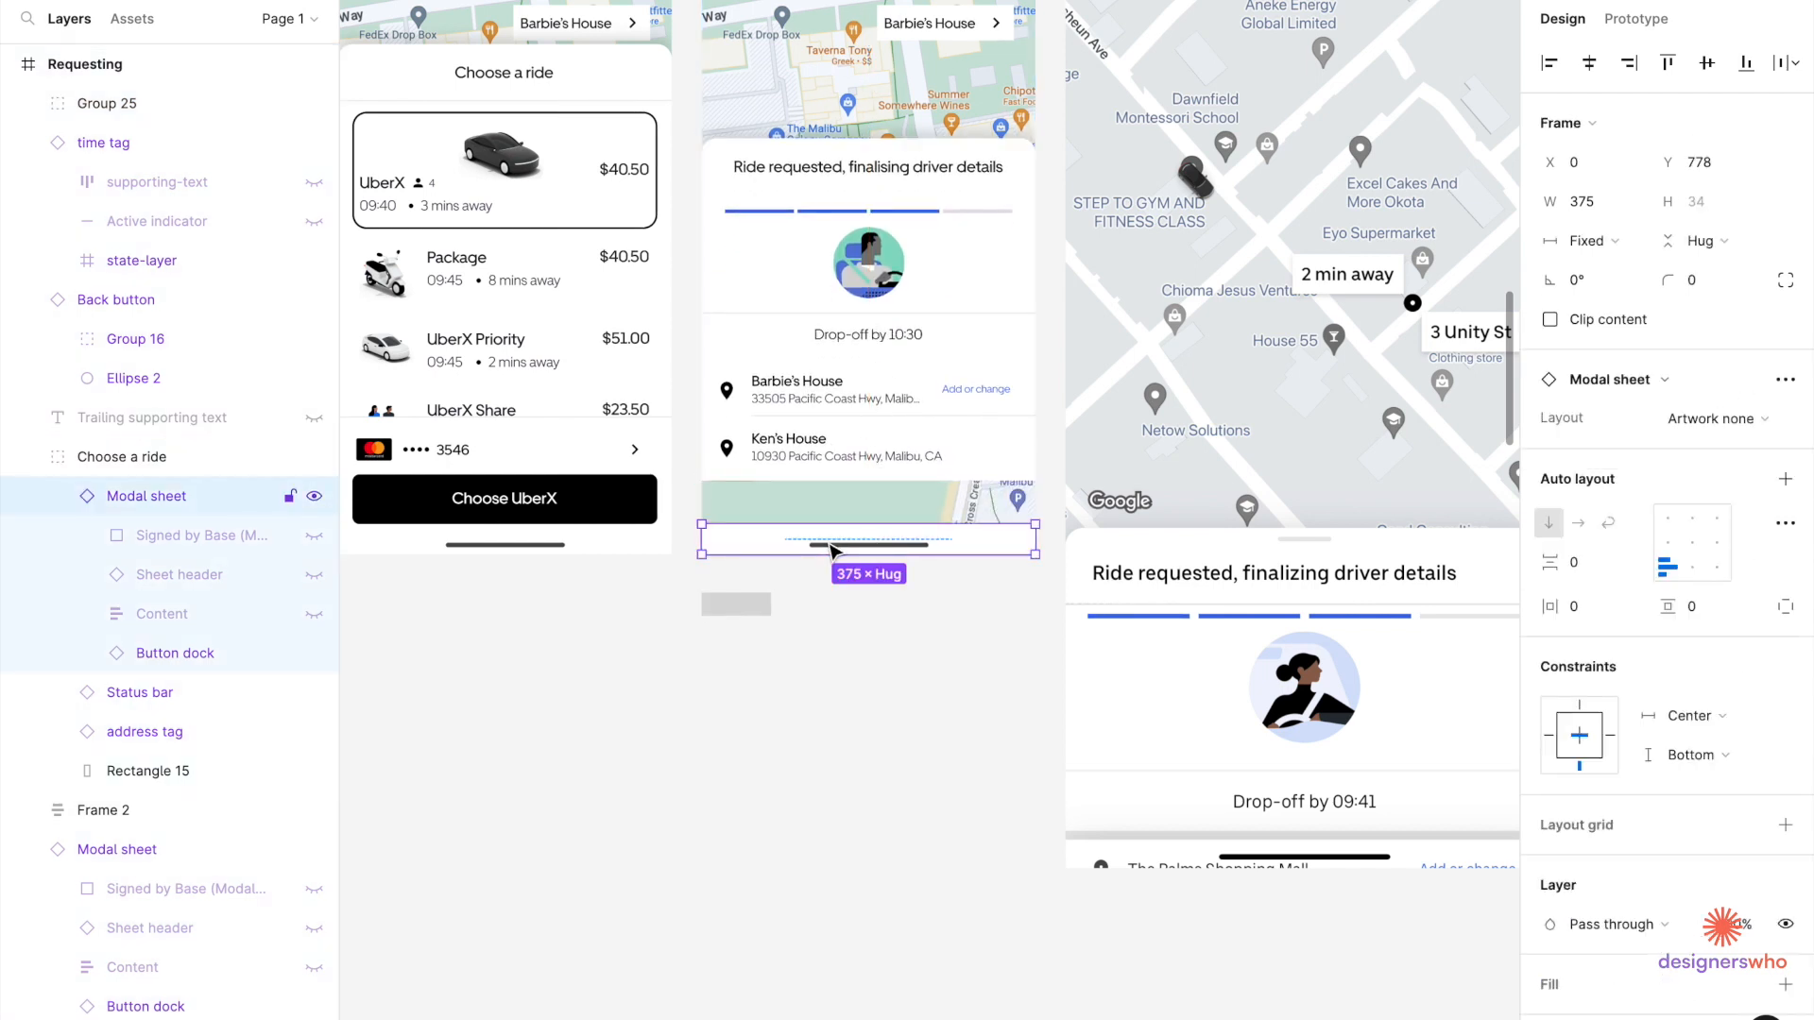
{"action": "right_click", "coordinate": [831, 545]}
{"action": "left_click", "coordinate": [967, 469]}
{"action": "left_click_drag", "start_coordinate": [949, 295], "coordinate": [955, 332]}
{"action": "left_click", "coordinate": [940, 545]}
{"action": "left_click", "coordinate": [947, 489]}
{"action": "left_click", "coordinate": [917, 540]}
{"action": "left_click", "coordinate": [877, 318]}
Rename the sheet group 'request' and reorder it inside the layer stack.
{"action": "double_click", "coordinate": [117, 106]}
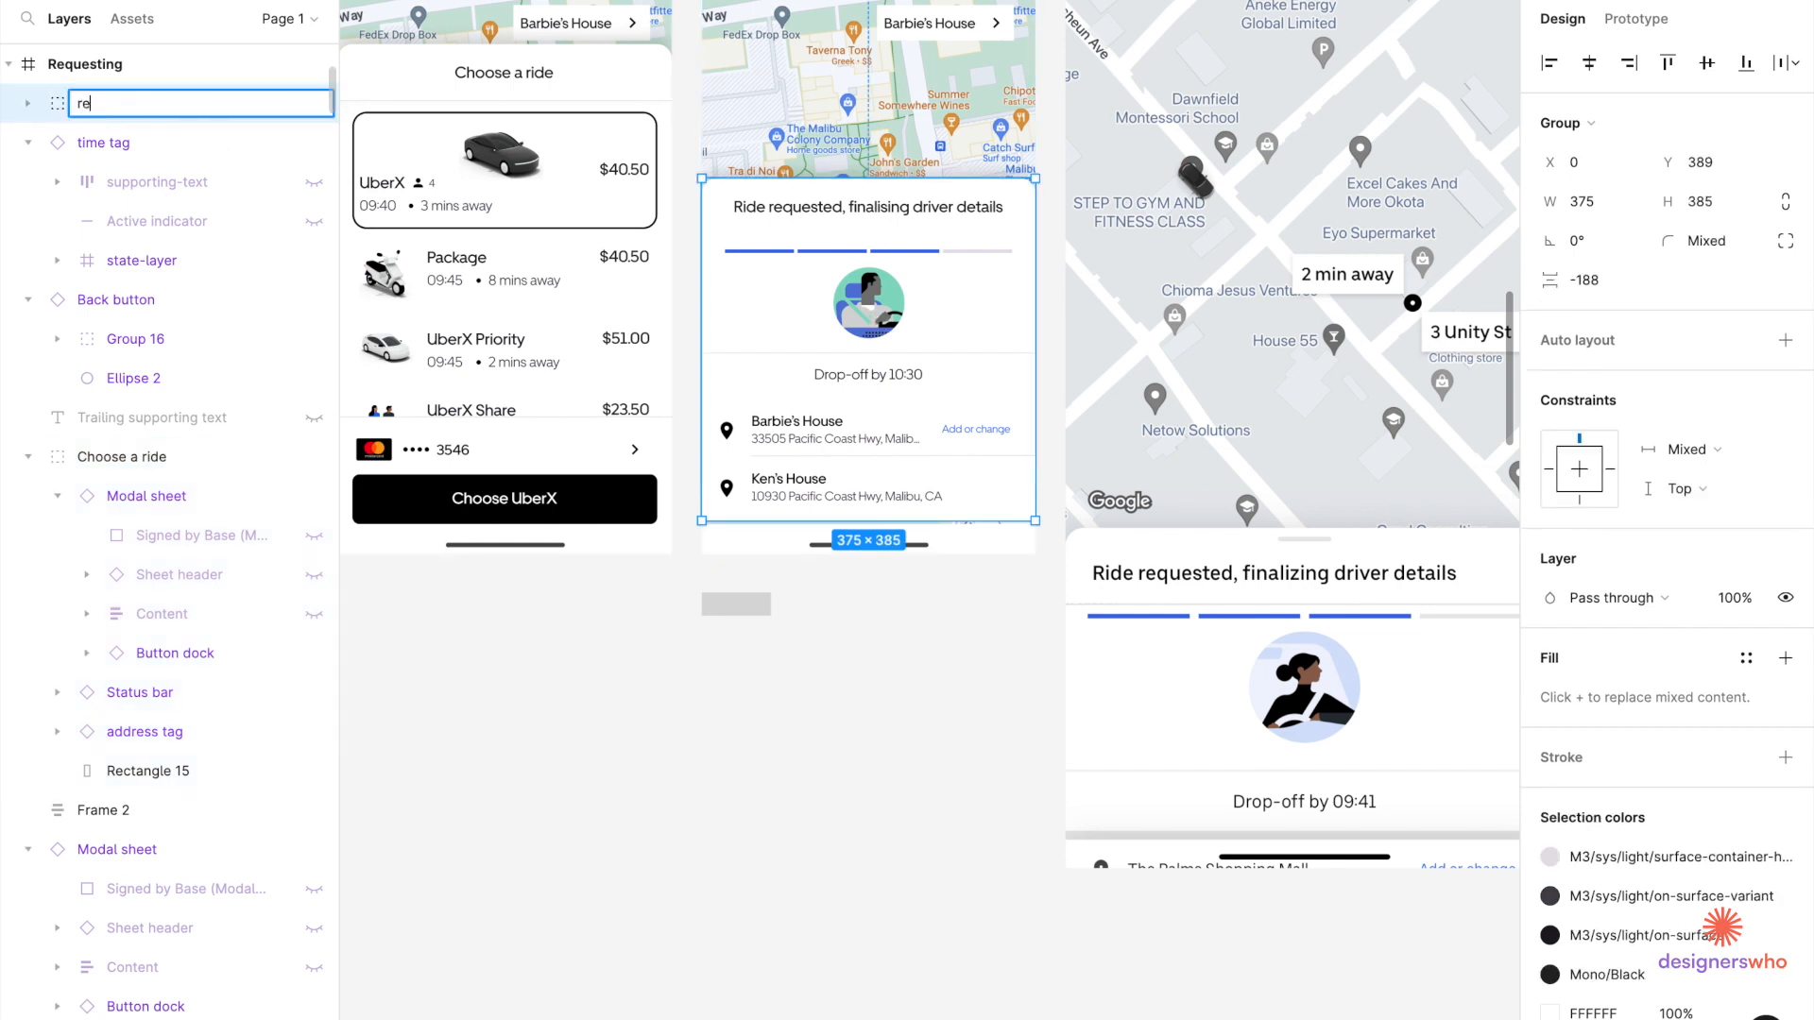
{"action": "type", "text": "request"}
{"action": "key", "text": "Return"}
{"action": "left_click", "coordinate": [886, 556]}
{"action": "left_click_drag", "start_coordinate": [101, 104], "coordinate": [111, 723]}
Move the request sheet down to the bottom of the screen, revealing more map.
{"action": "left_click", "coordinate": [931, 623]}
{"action": "double_click", "coordinate": [919, 437]}
{"action": "double_click", "coordinate": [923, 367]}
{"action": "left_click", "coordinate": [1064, 331]}
{"action": "double_click", "coordinate": [957, 273]}
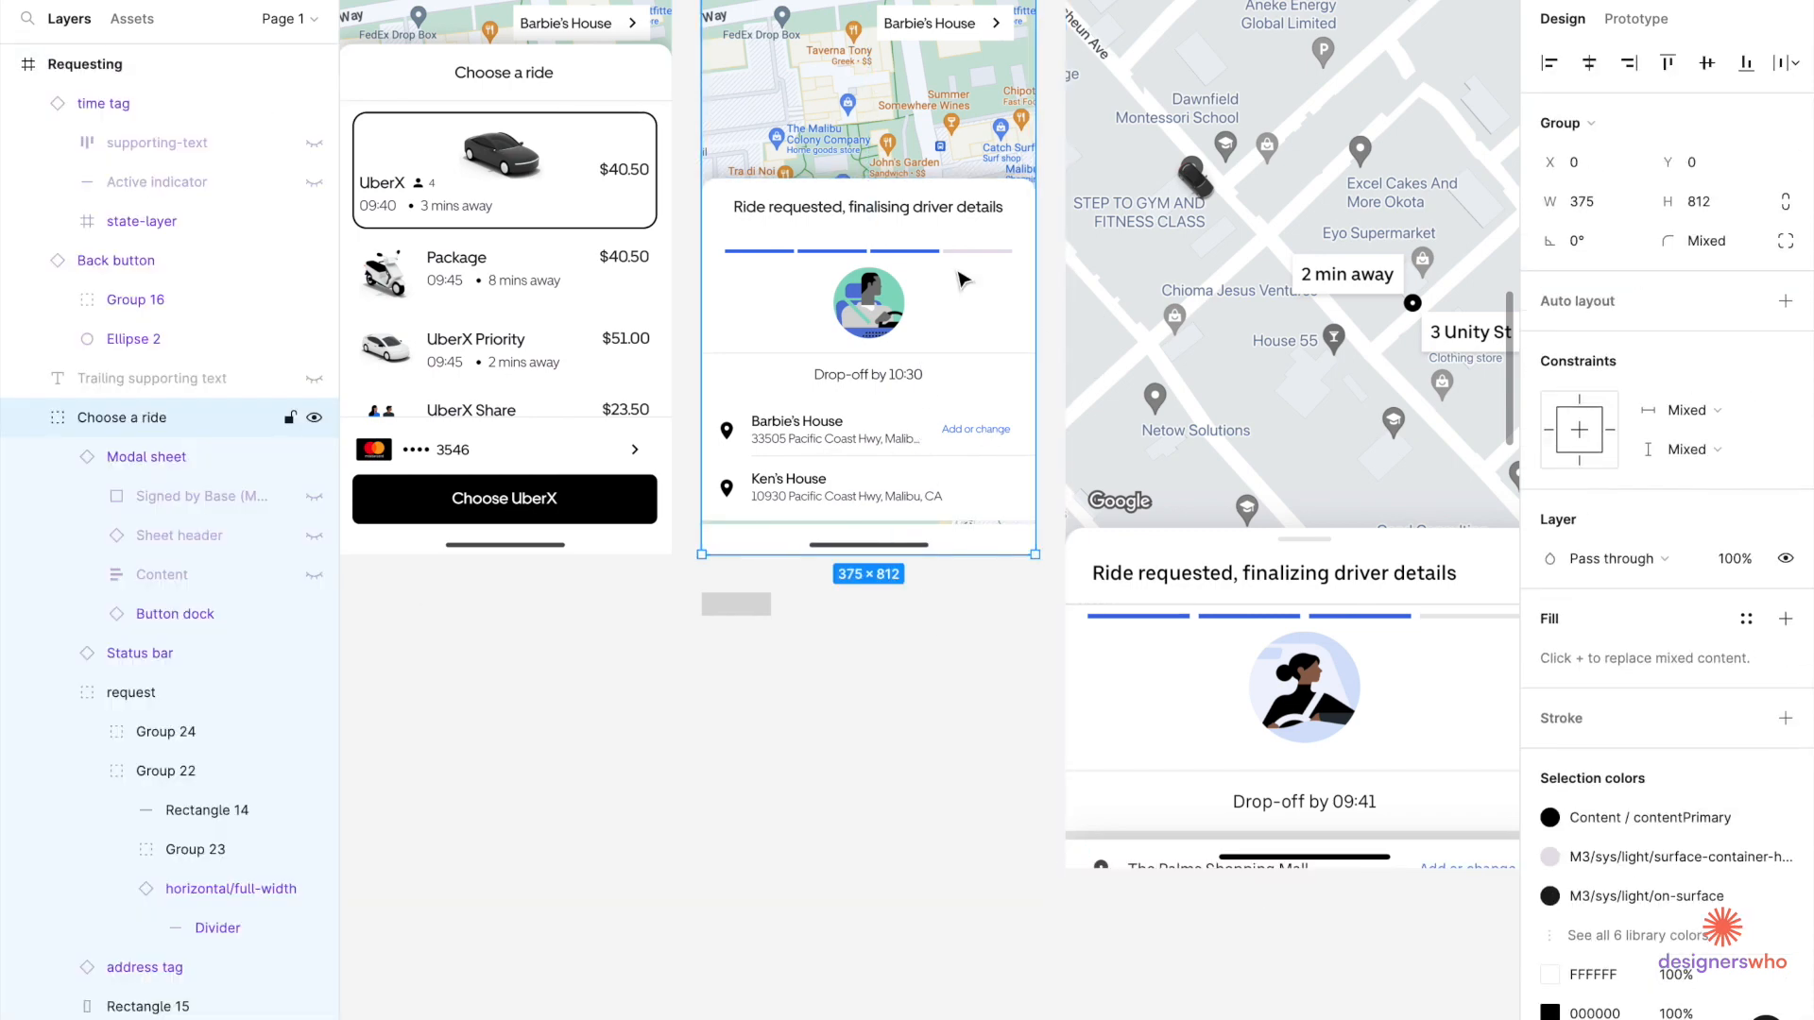
{"action": "double_click", "coordinate": [957, 273]}
{"action": "left_click_drag", "start_coordinate": [957, 273], "coordinate": [959, 377]}
{"action": "left_click", "coordinate": [960, 738]}
{"action": "scroll", "coordinate": [963, 721], "scroll_direction": "down", "scroll_amount": 5}
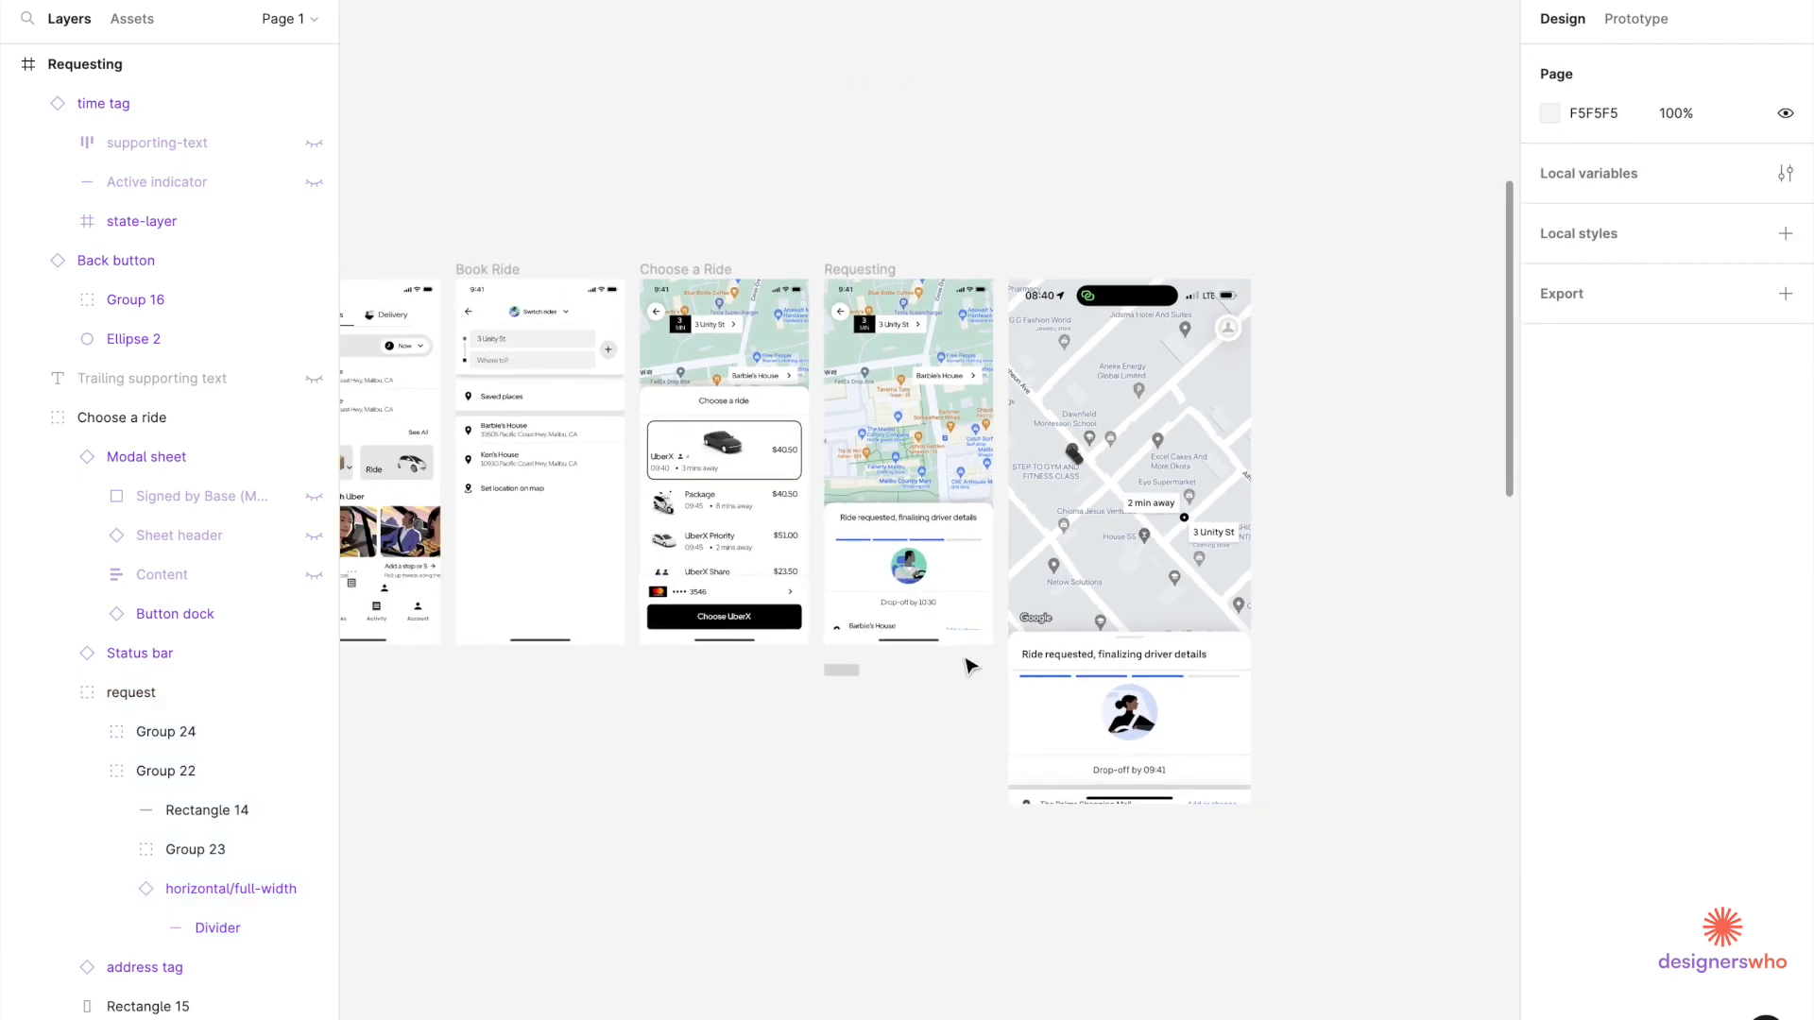
{"action": "scroll", "coordinate": [930, 458], "scroll_direction": "up", "scroll_amount": 4}
{"action": "left_click", "coordinate": [932, 458]}
{"action": "scroll", "coordinate": [921, 398], "scroll_direction": "up", "scroll_amount": 3}
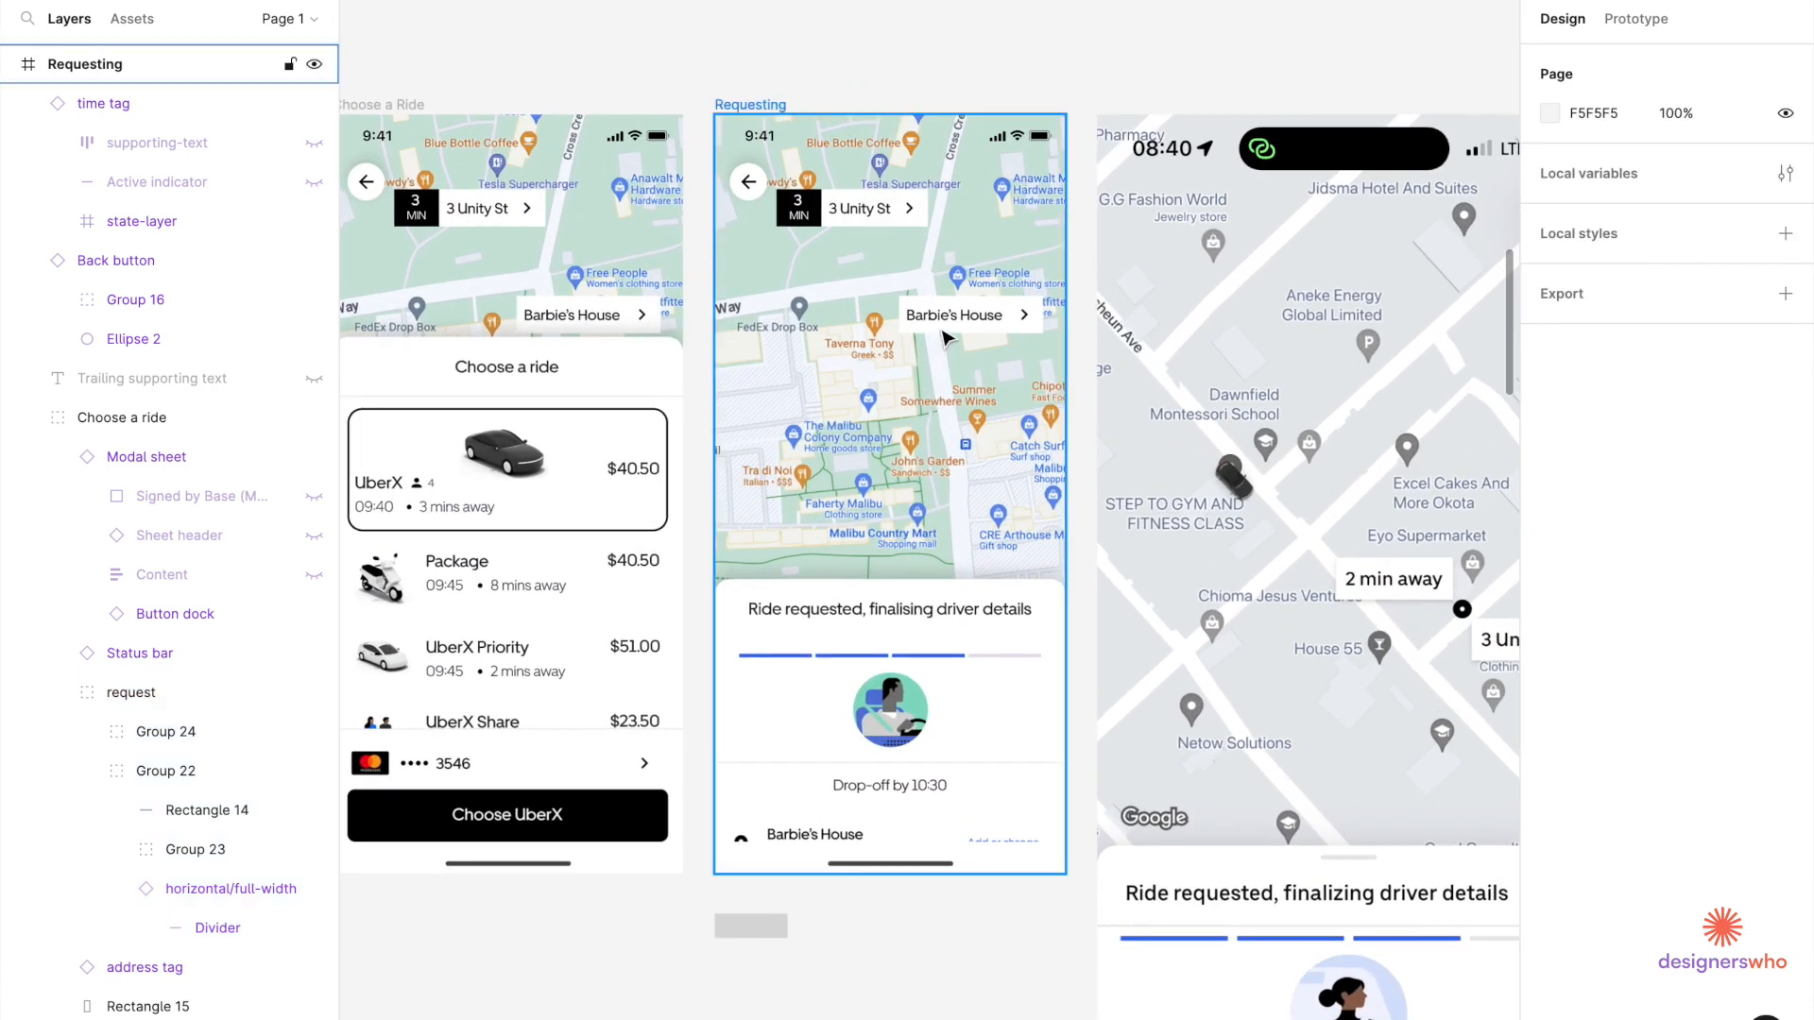
{"action": "left_click", "coordinate": [949, 331]}
{"action": "left_click", "coordinate": [950, 331], "text": "ctrl"}
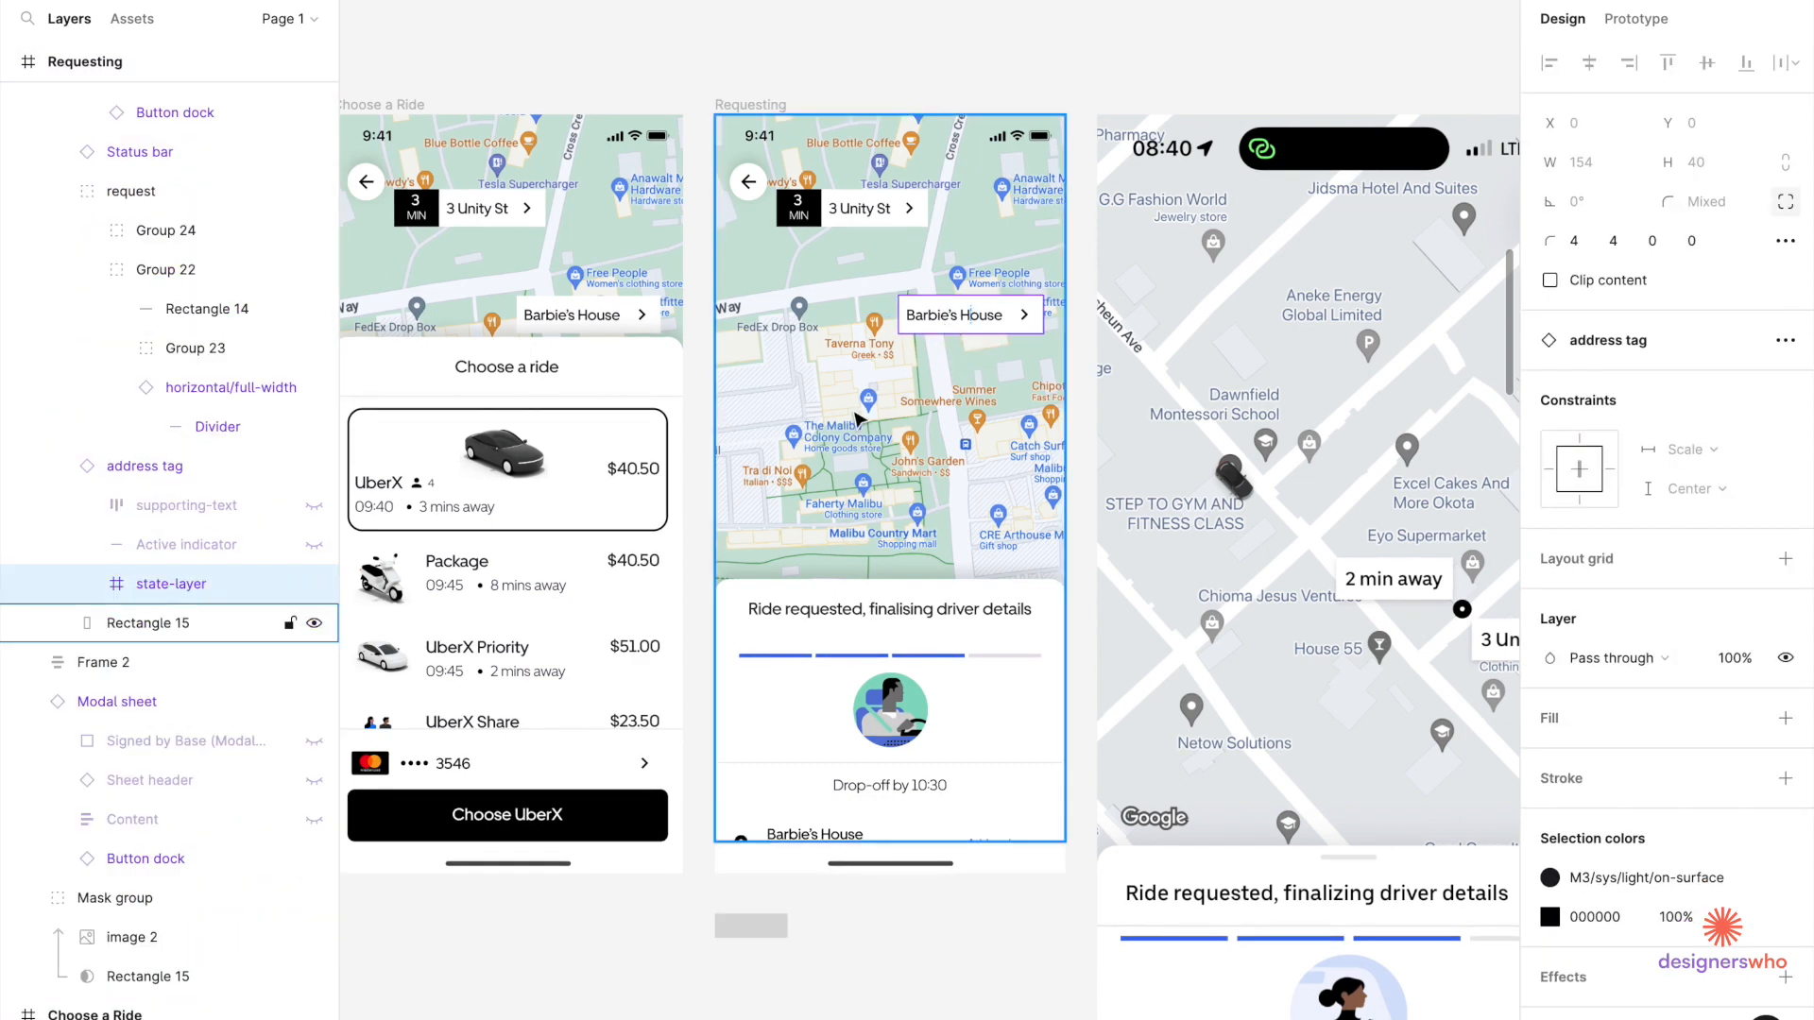
{"action": "scroll", "coordinate": [860, 413], "scroll_direction": "right", "scroll_amount": 3}
{"action": "scroll", "coordinate": [859, 413], "scroll_direction": "right", "scroll_amount": 1}
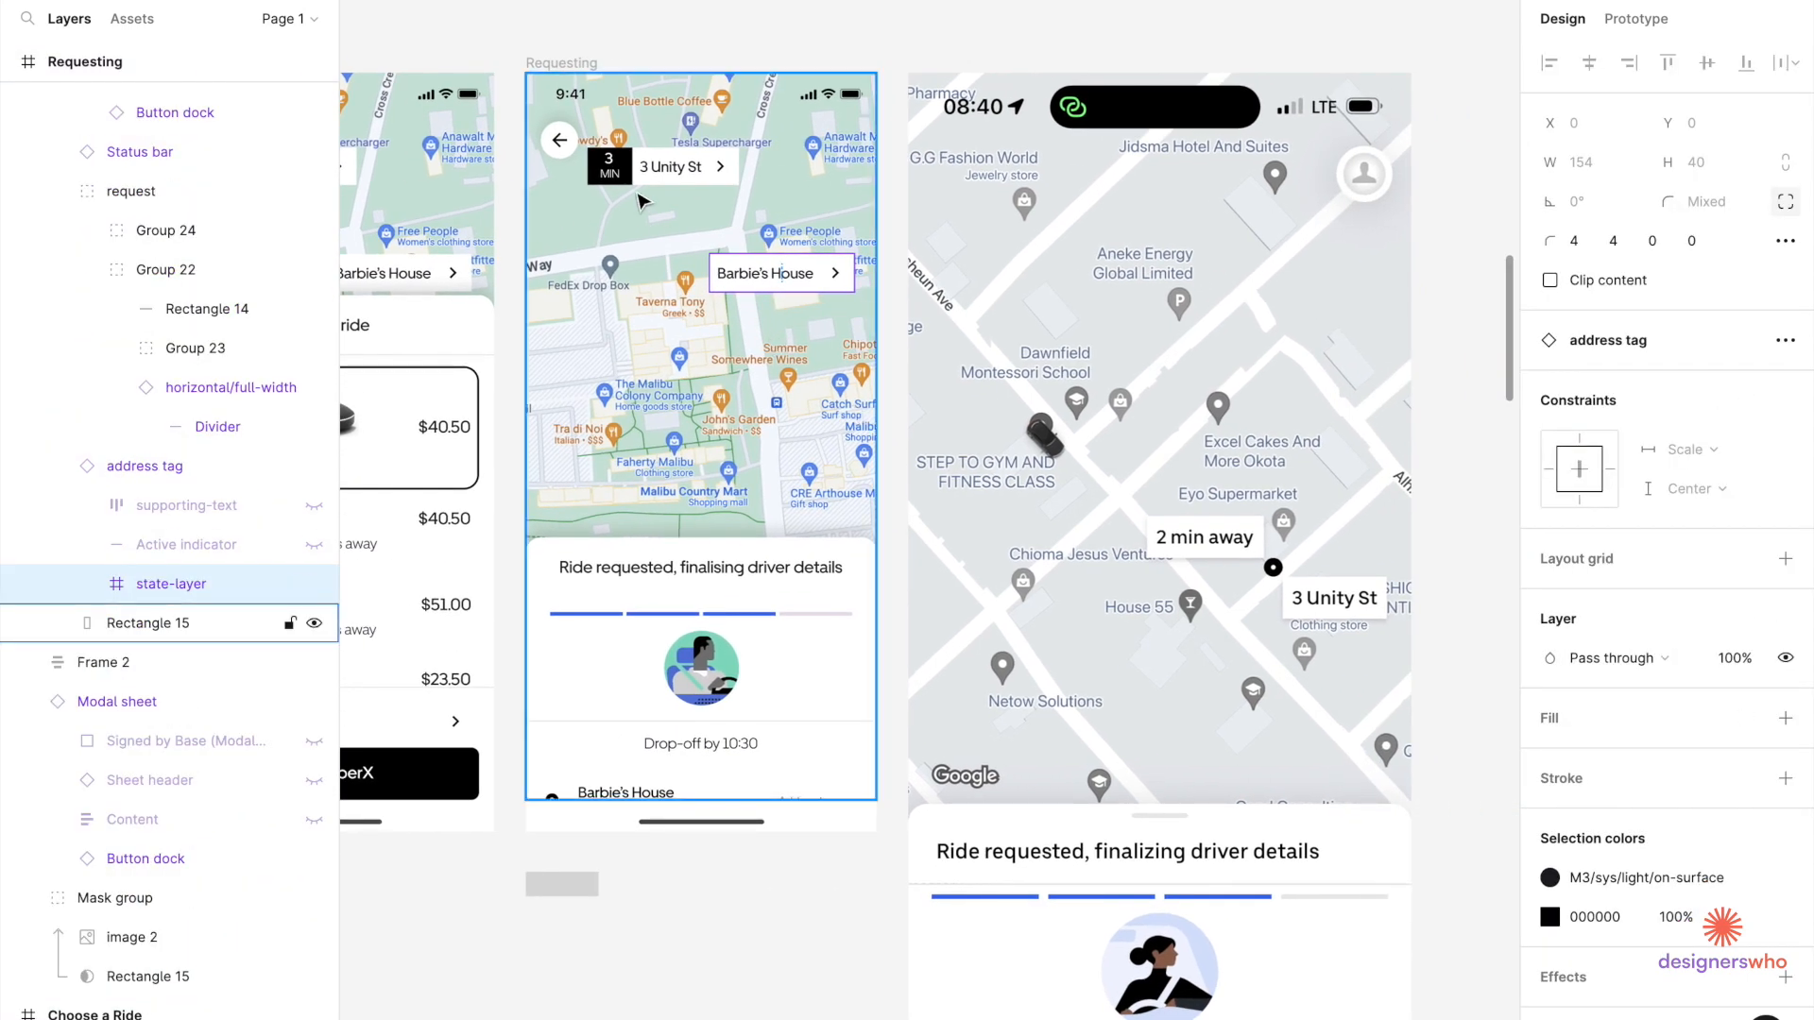
{"action": "left_click", "coordinate": [627, 182], "text": "ctrl"}
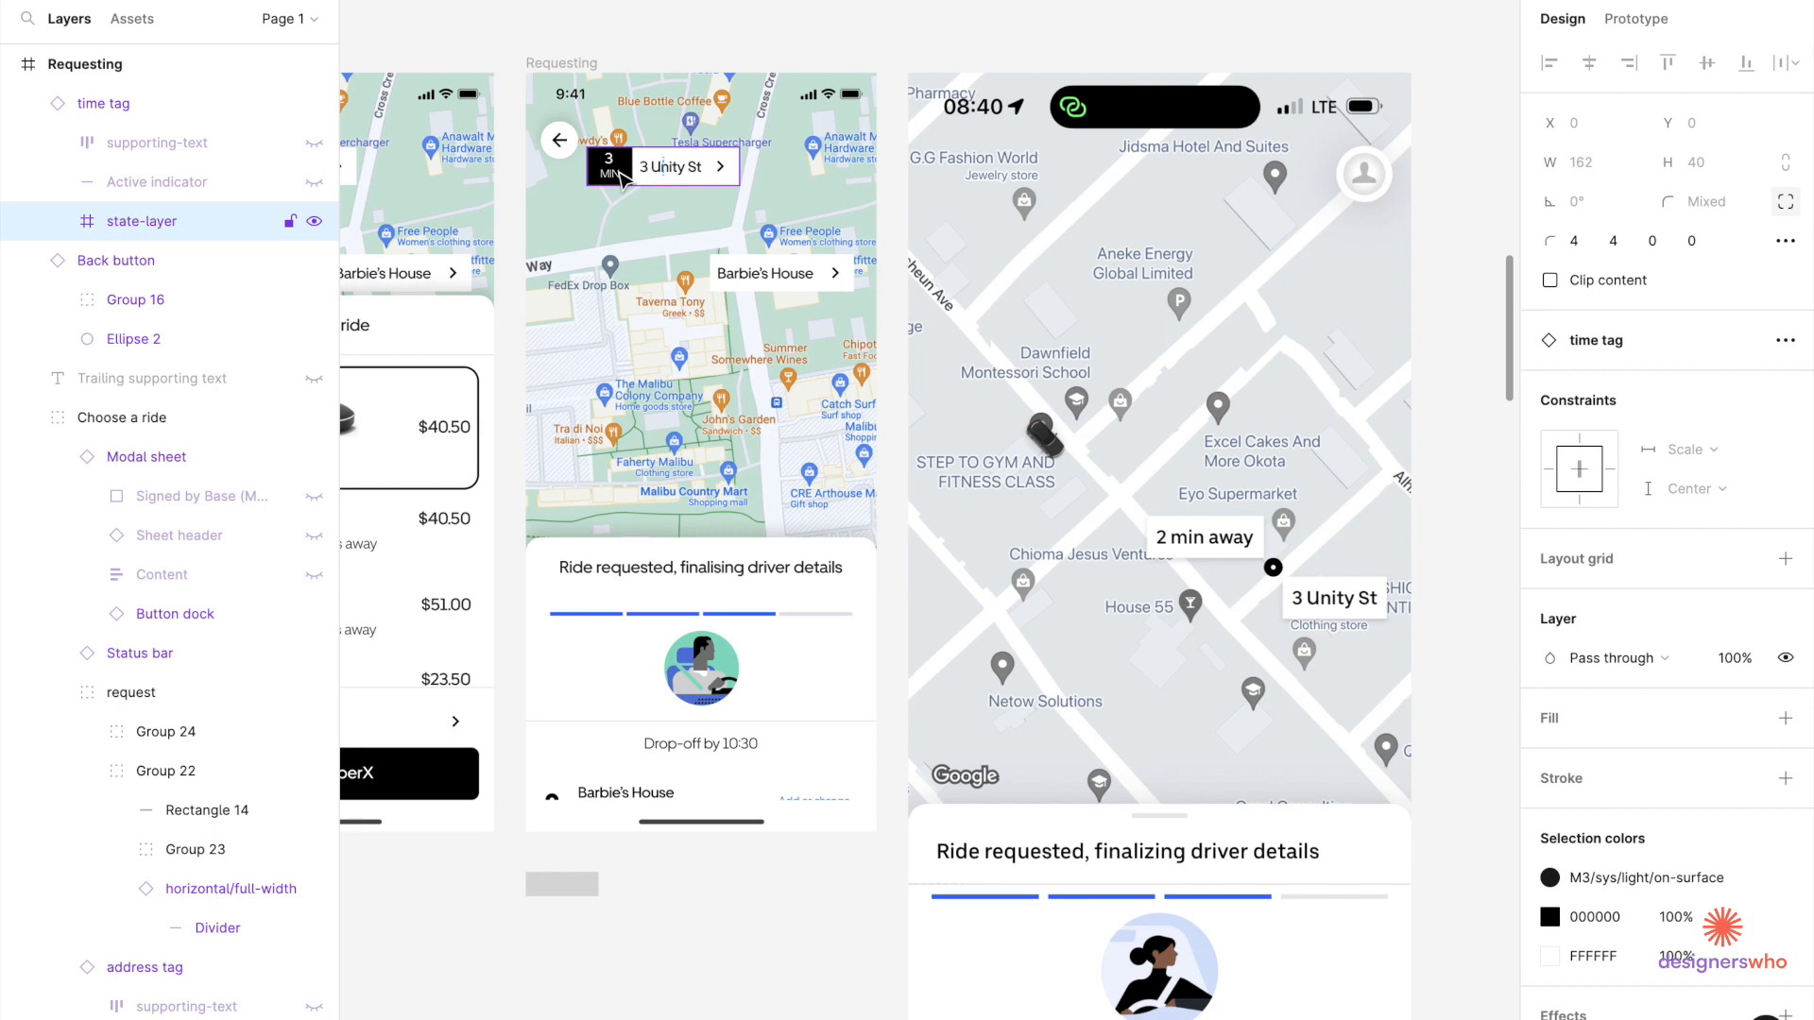
{"action": "key", "text": "ctrl+shift+h"}
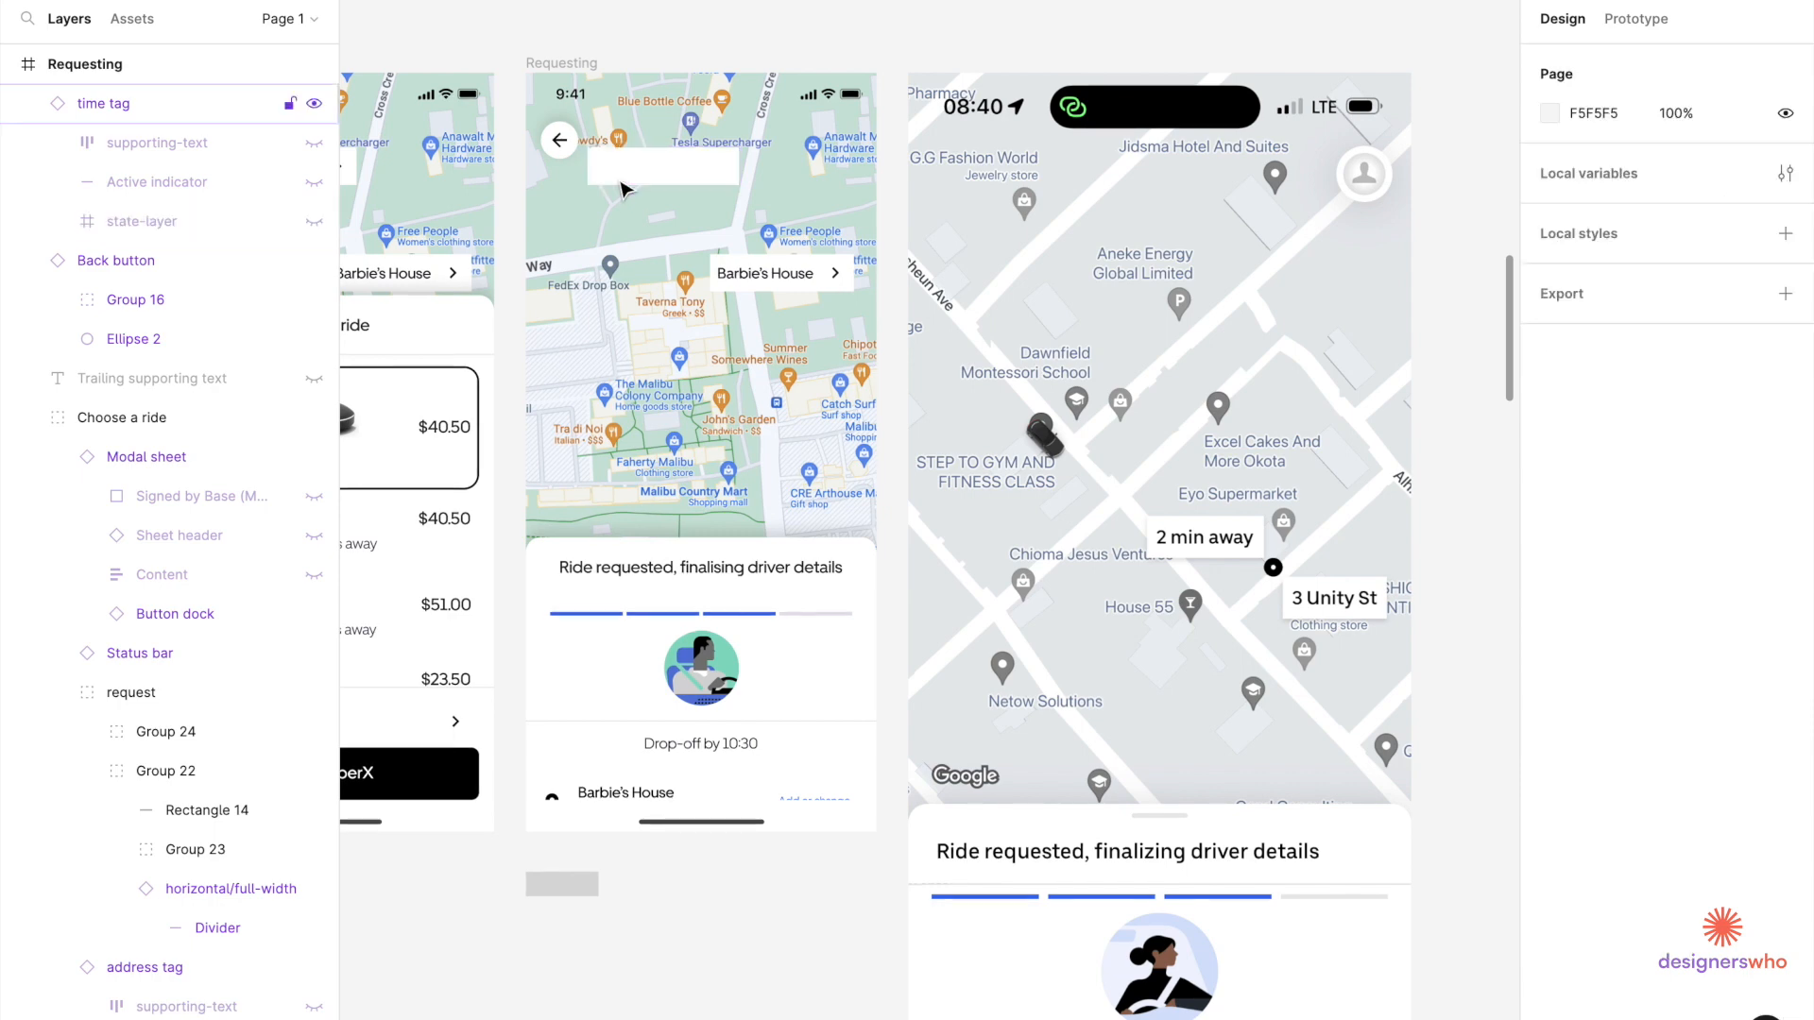
{"action": "key", "text": "ctrl+z"}
Try hiding the 3 MIN block and resetting the tag instance, then undo to restore it.
{"action": "left_click", "coordinate": [621, 170], "text": "ctrl"}
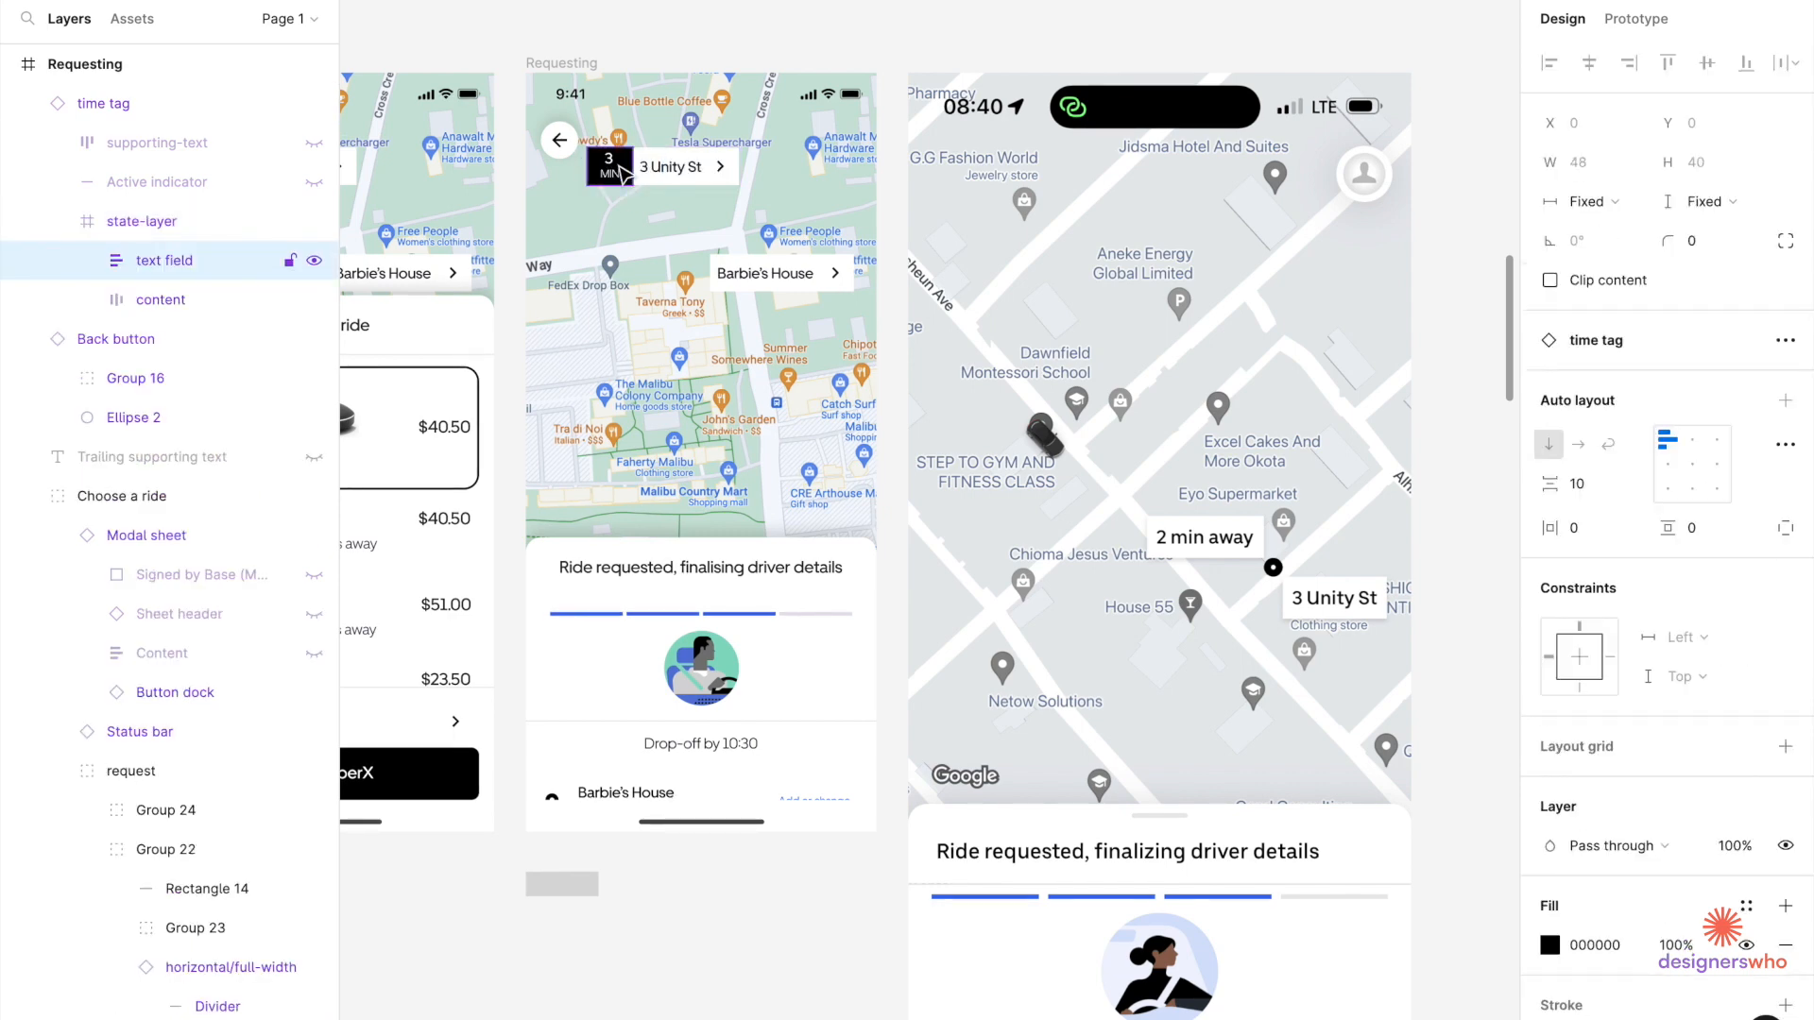
{"action": "key", "text": "ctrl+shift+h"}
{"action": "left_click", "coordinate": [624, 173], "text": "ctrl"}
{"action": "scroll", "coordinate": [623, 173], "scroll_direction": "up", "scroll_amount": 3, "text": "ctrl"}
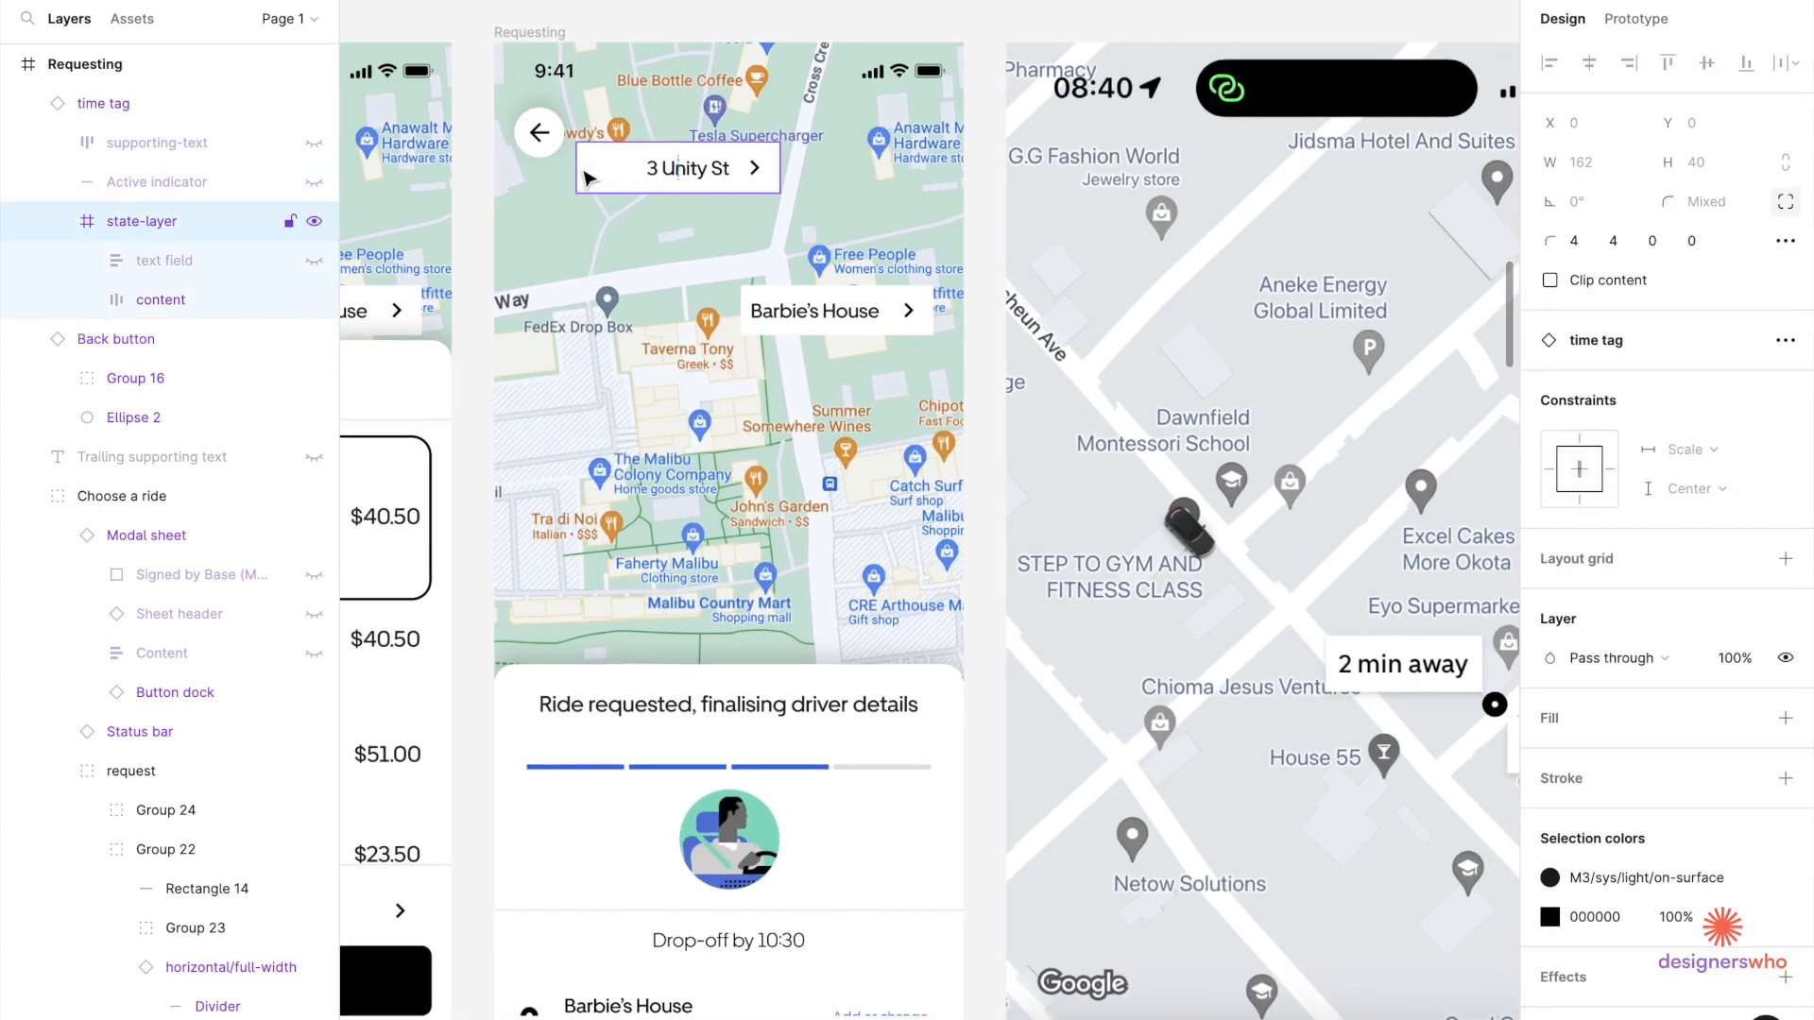
{"action": "scroll", "coordinate": [605, 156], "scroll_direction": "down", "scroll_amount": 4, "text": "ctrl"}
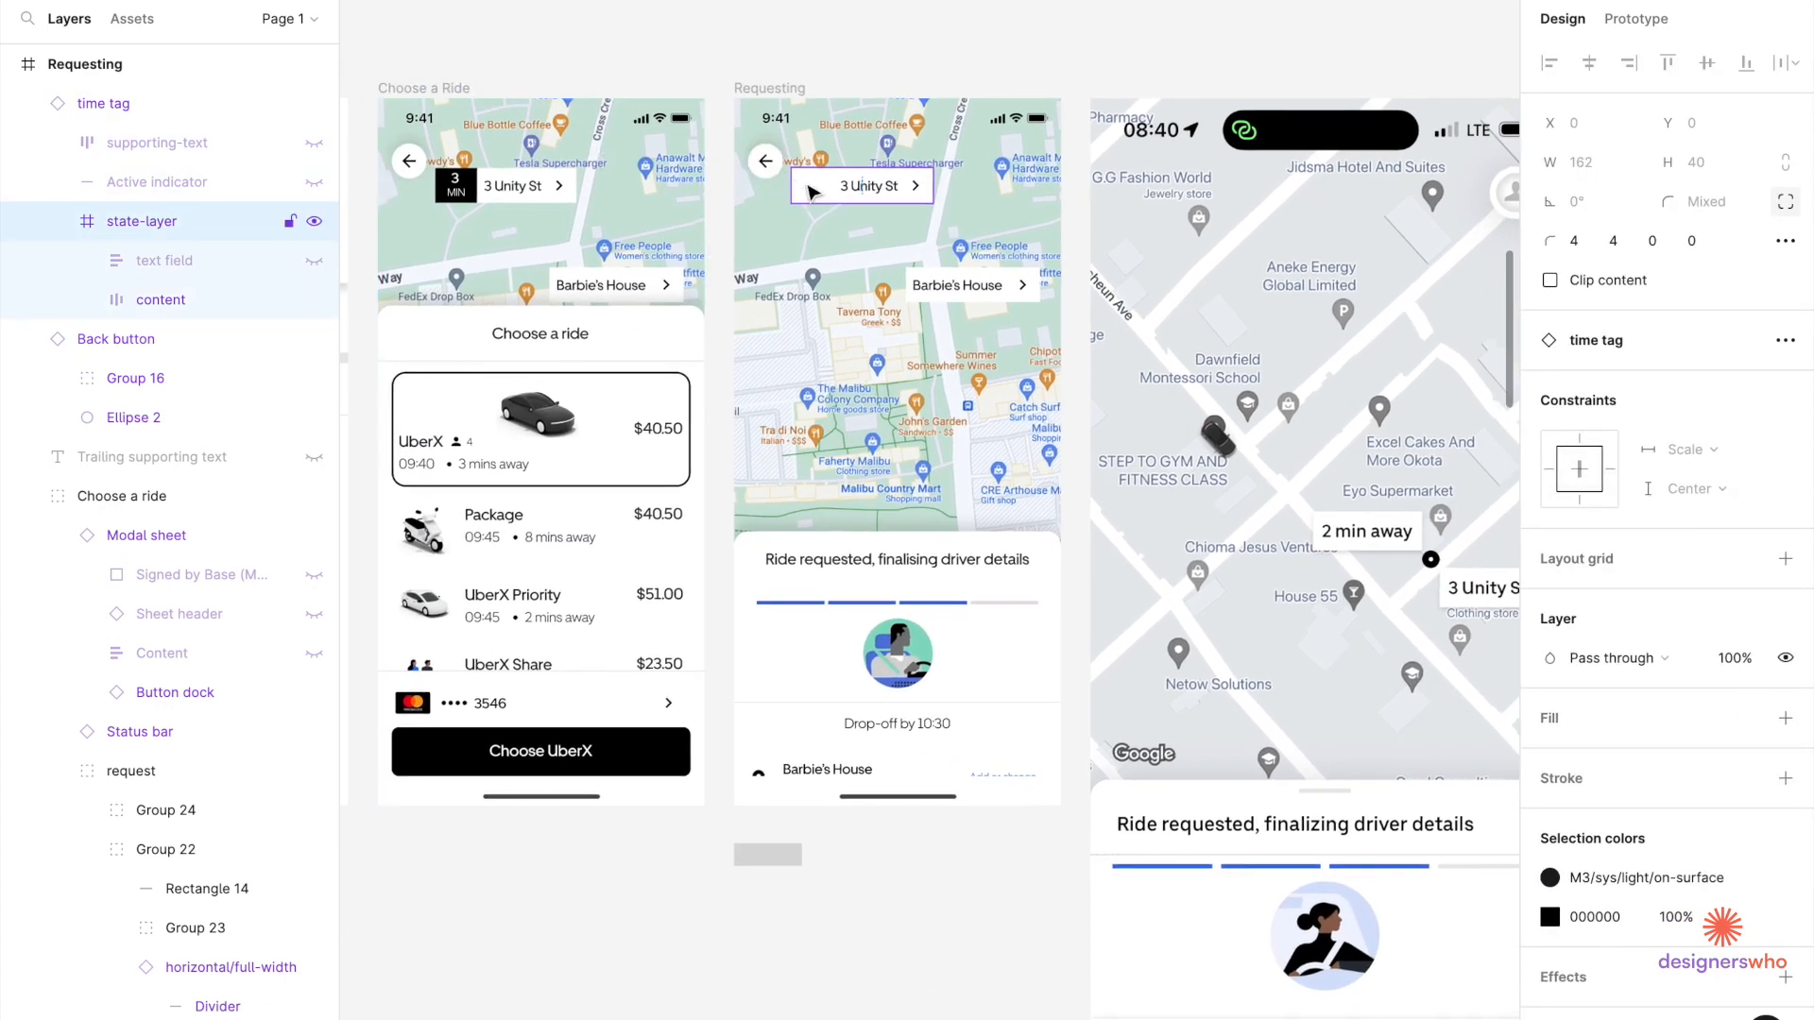
{"action": "scroll", "coordinate": [810, 193], "scroll_direction": "up", "scroll_amount": 3, "text": "ctrl"}
{"action": "right_click", "coordinate": [810, 176]}
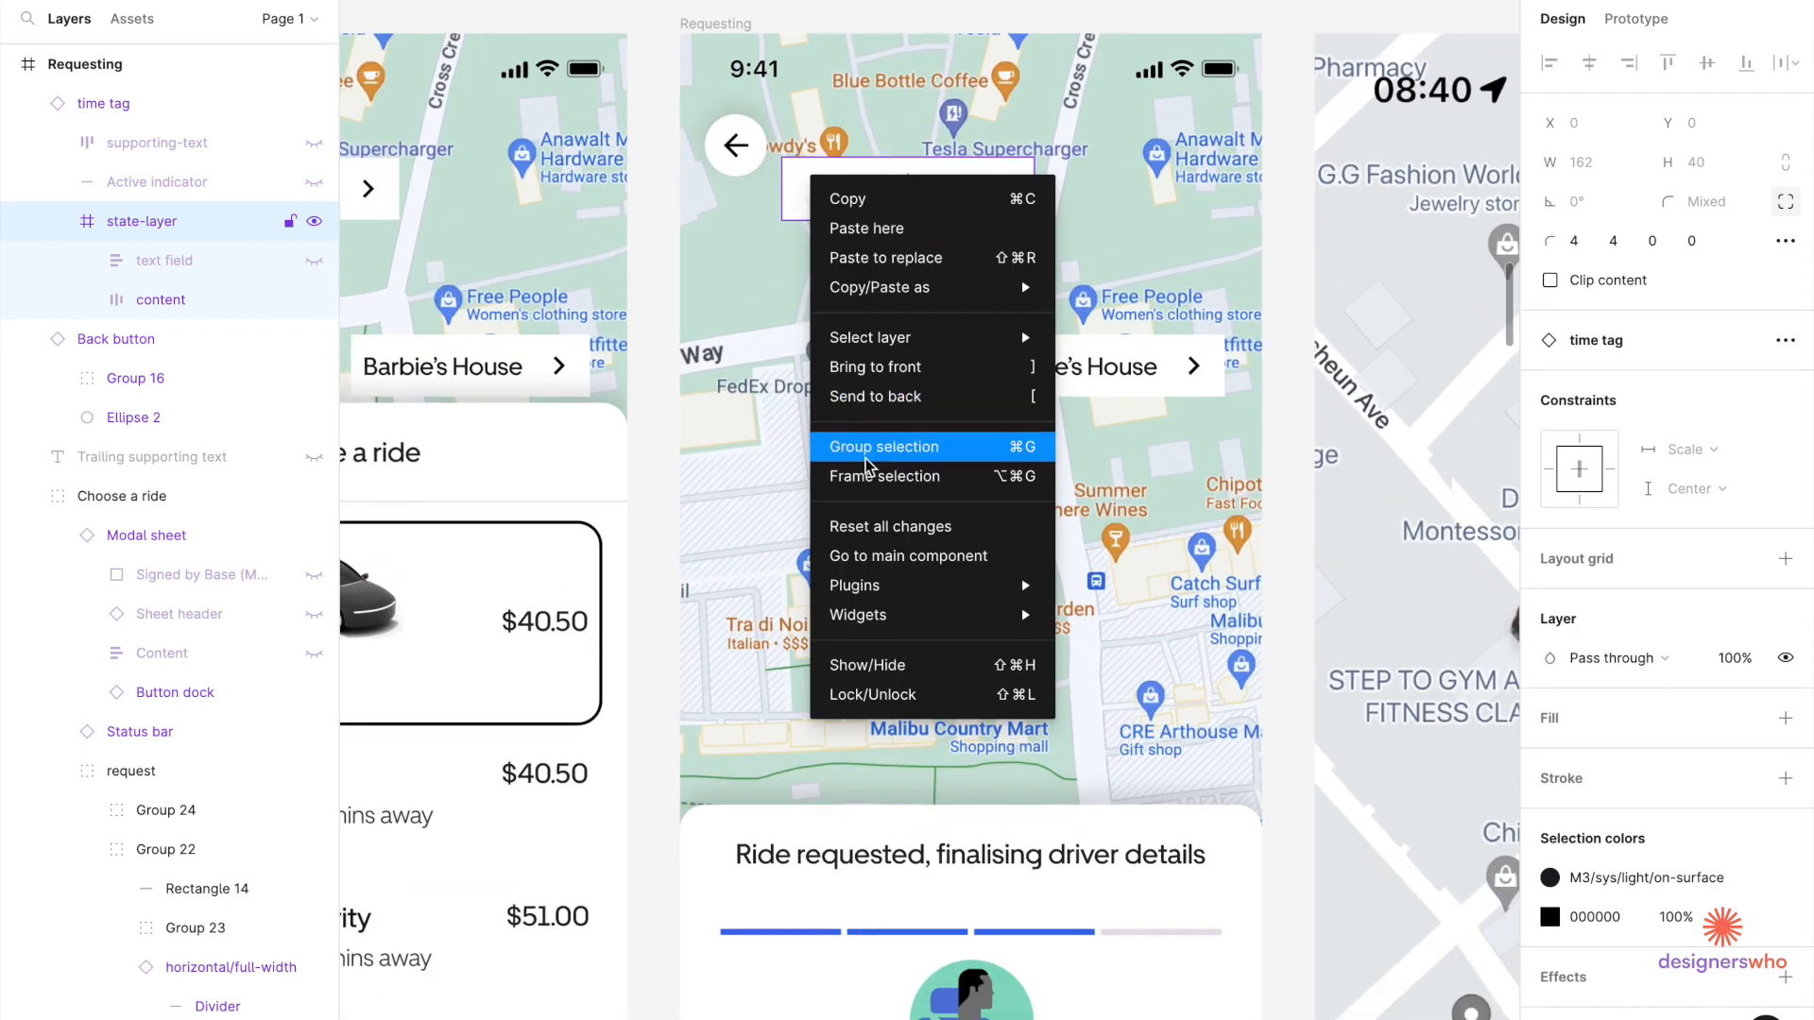
{"action": "left_click", "coordinate": [847, 527]}
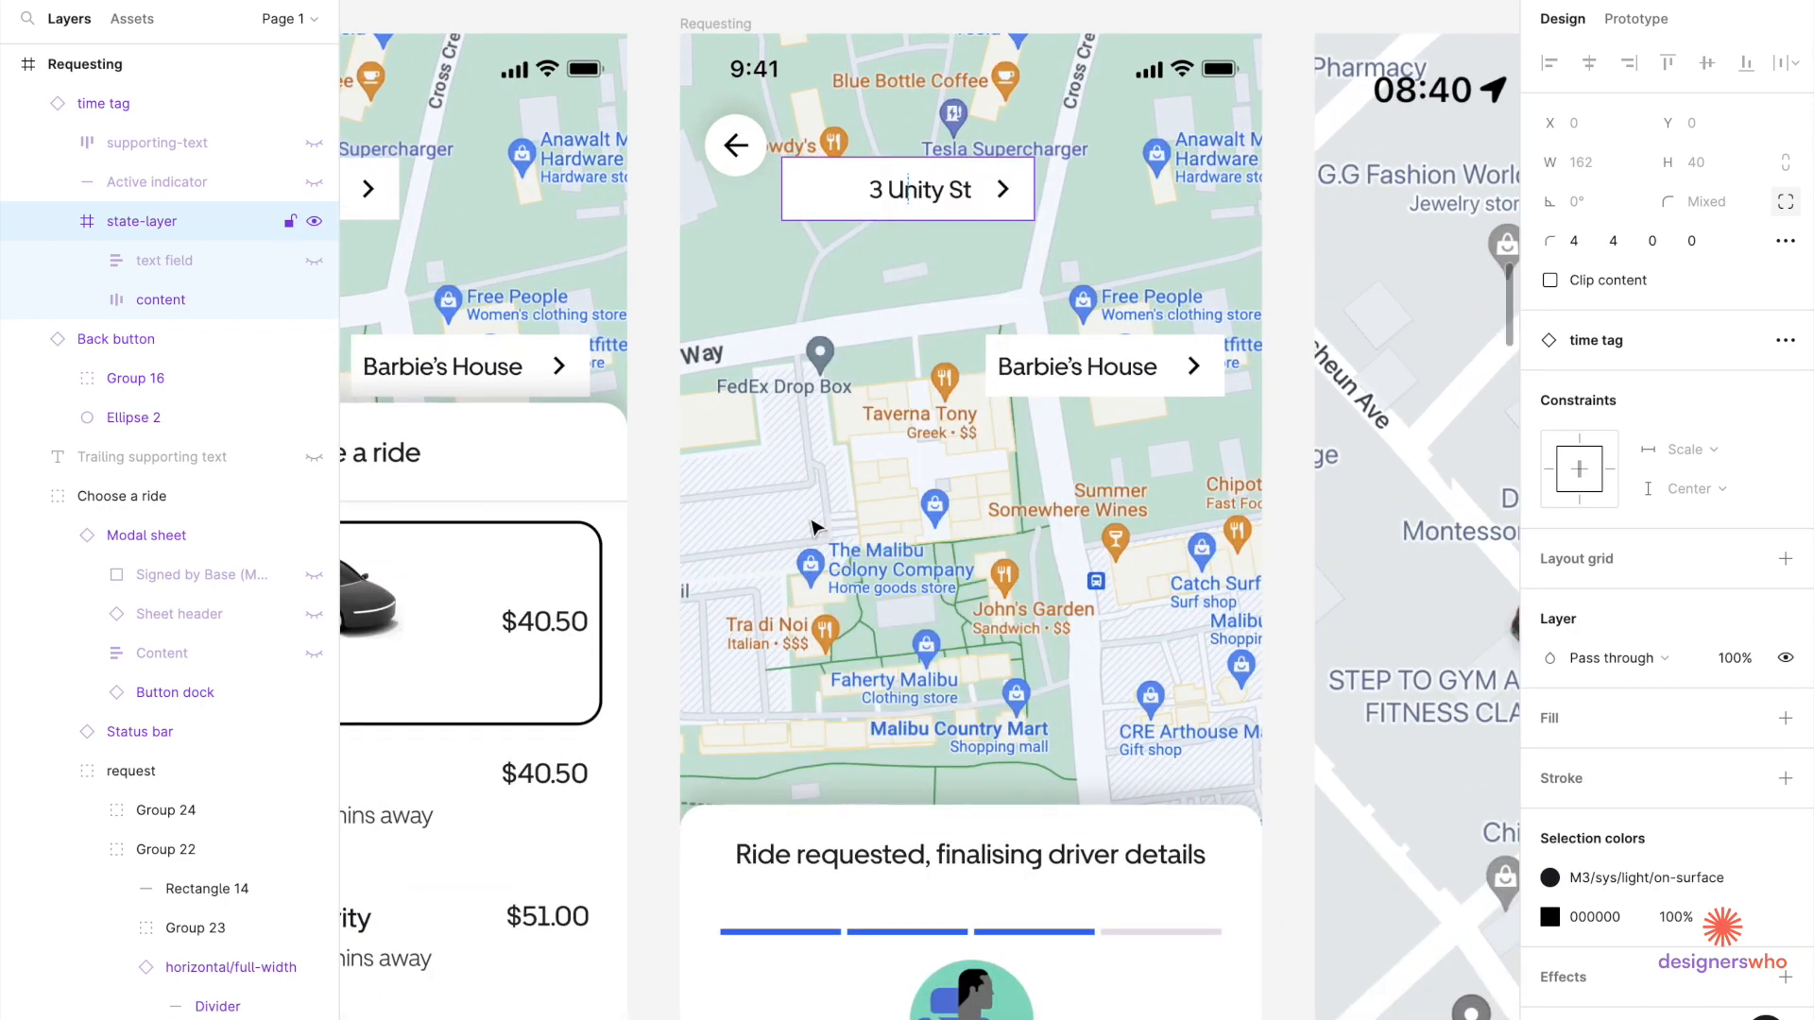
{"action": "key", "text": "ctrl+z"}
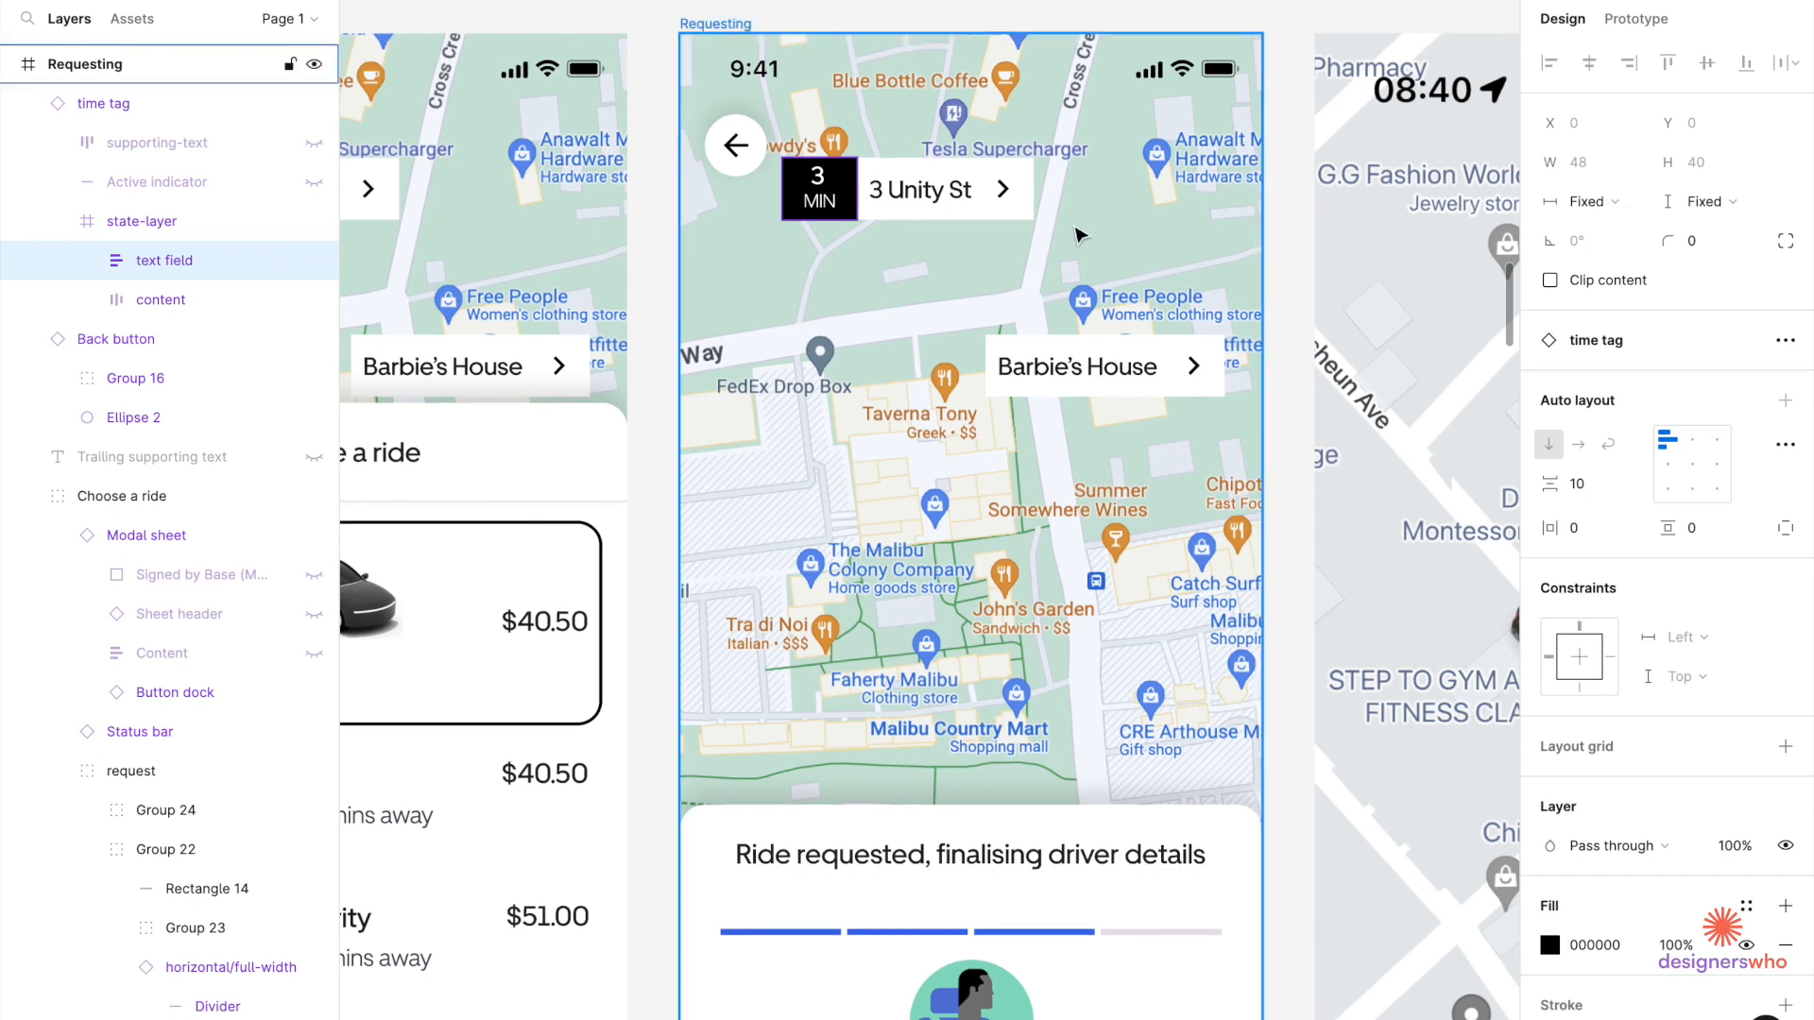
{"action": "left_click", "coordinate": [997, 190]}
{"action": "left_click", "coordinate": [1067, 204]}
{"action": "left_click", "coordinate": [968, 193]}
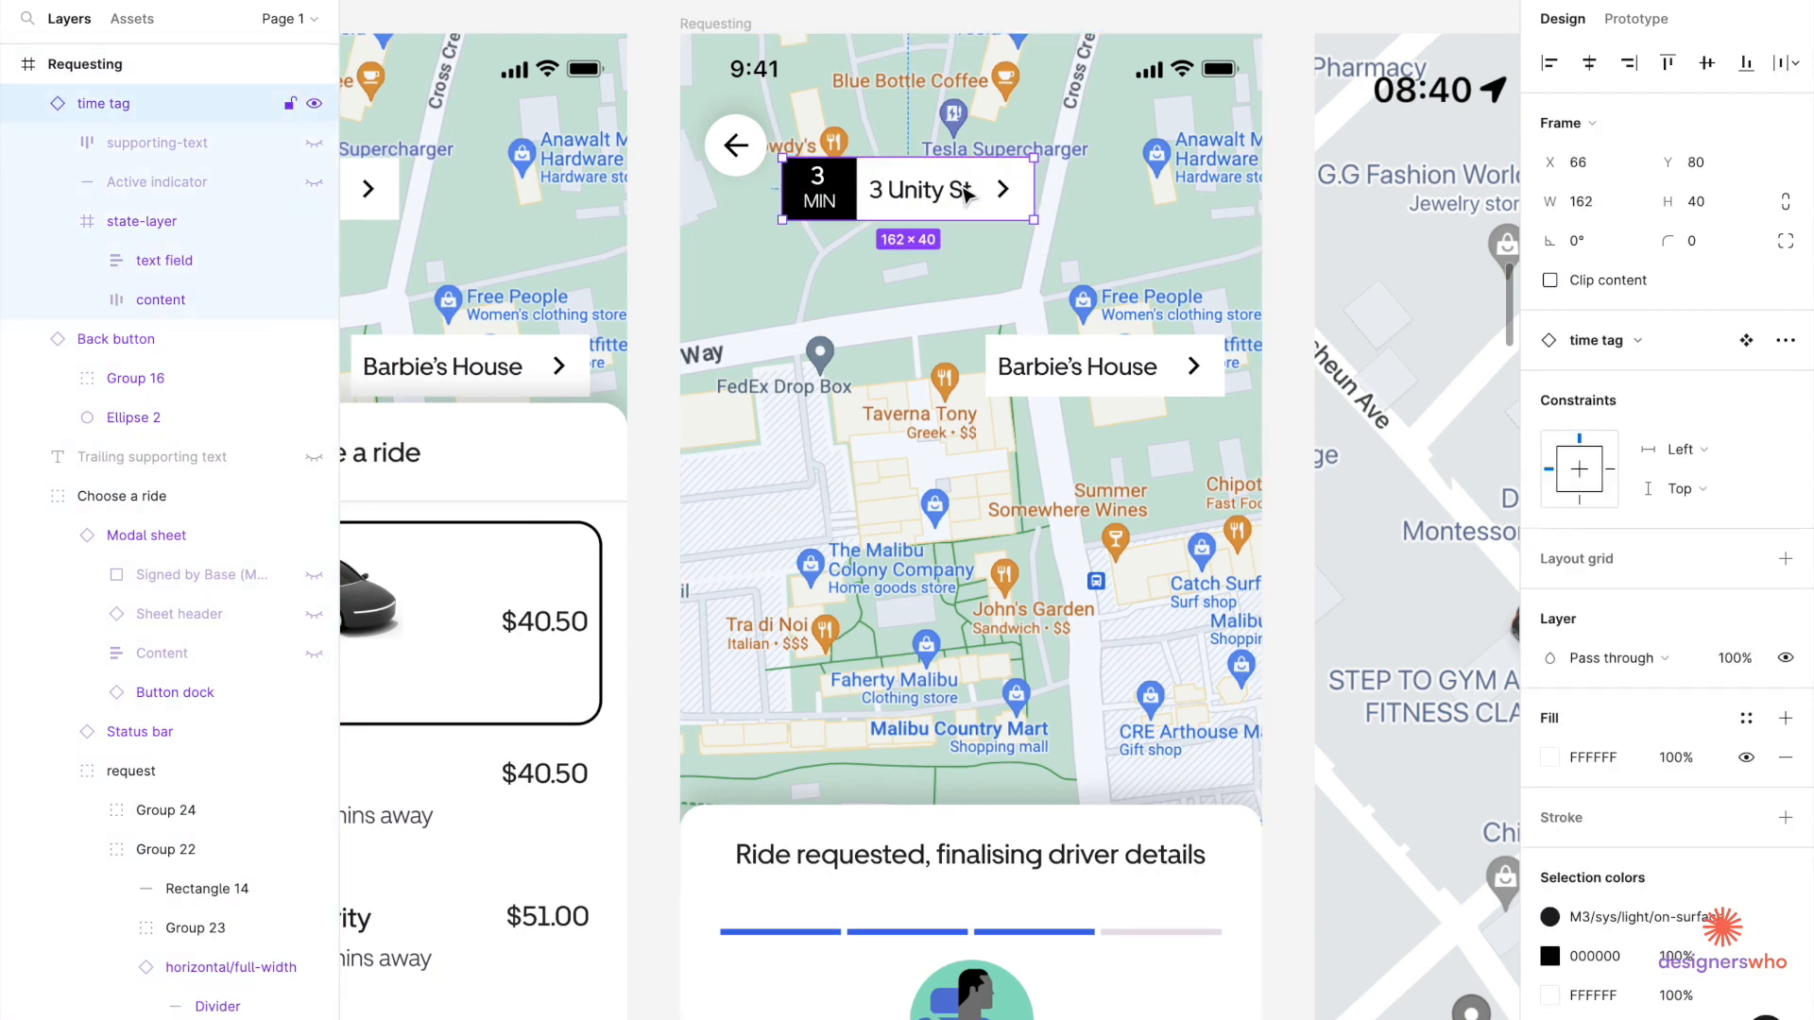
{"action": "right_click", "coordinate": [966, 185]}
{"action": "left_click", "coordinate": [1043, 710]}
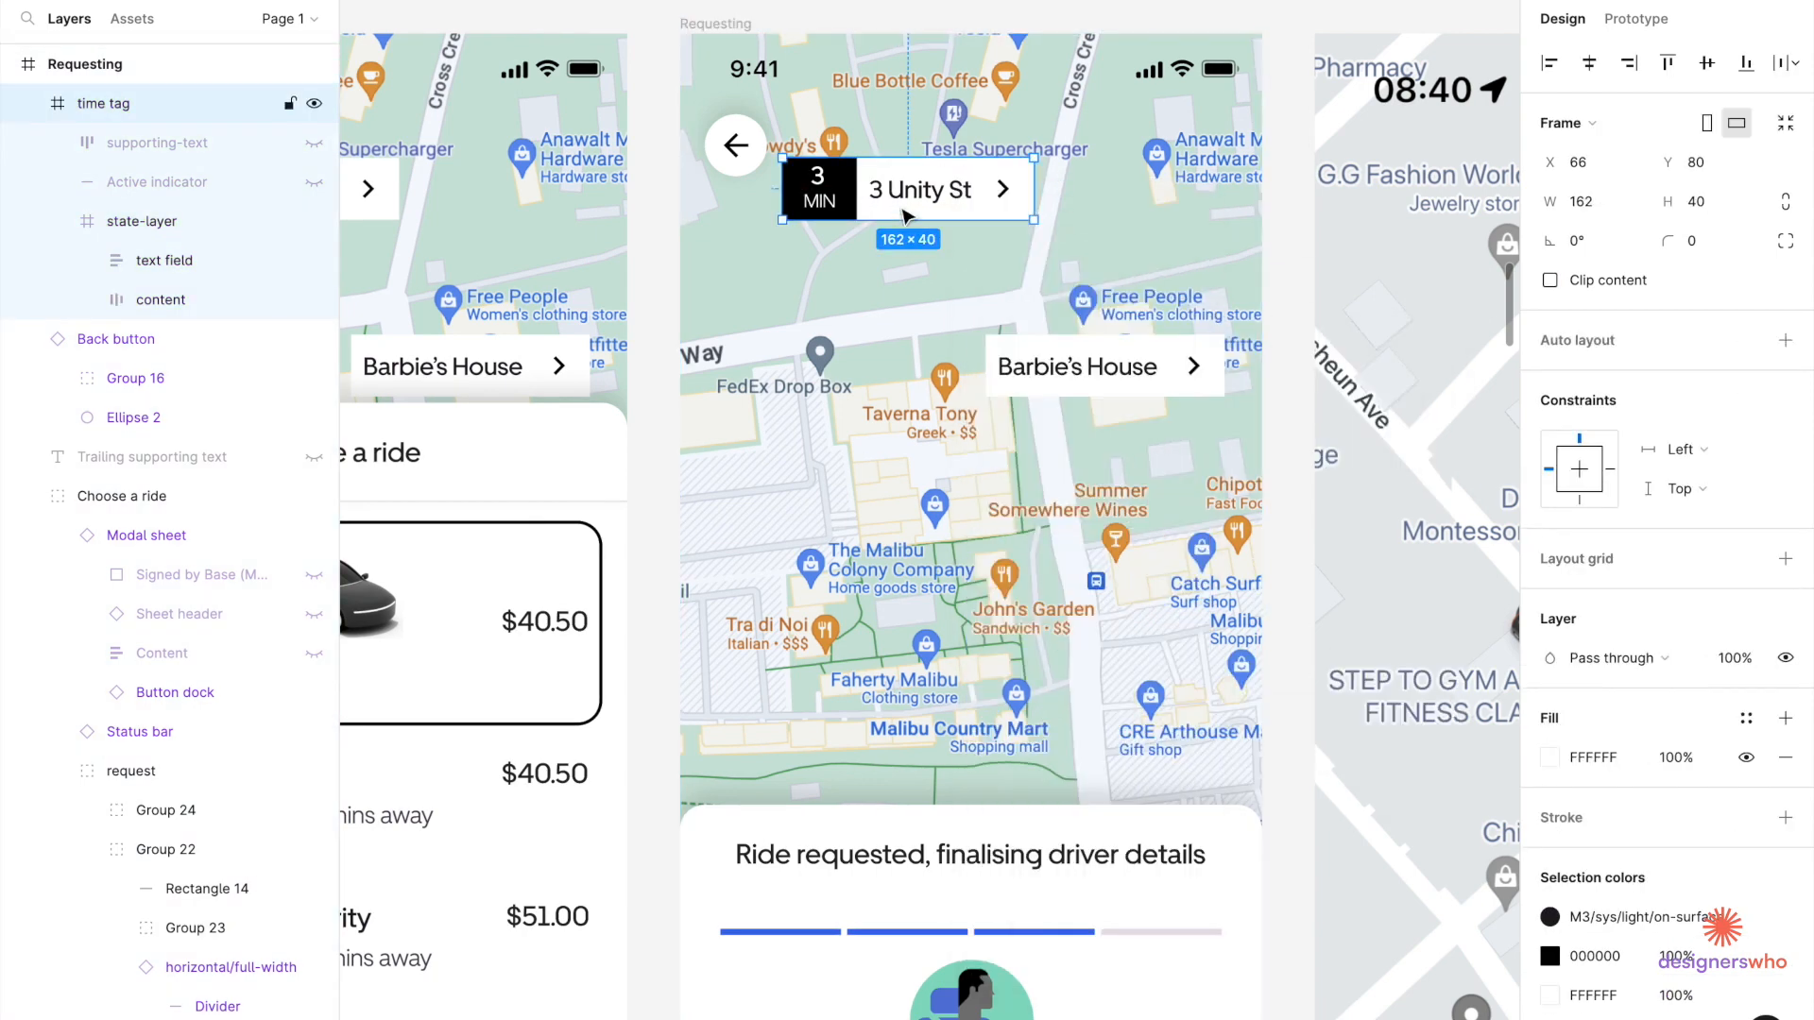
{"action": "double_click", "coordinate": [844, 197]}
{"action": "double_click", "coordinate": [844, 198]}
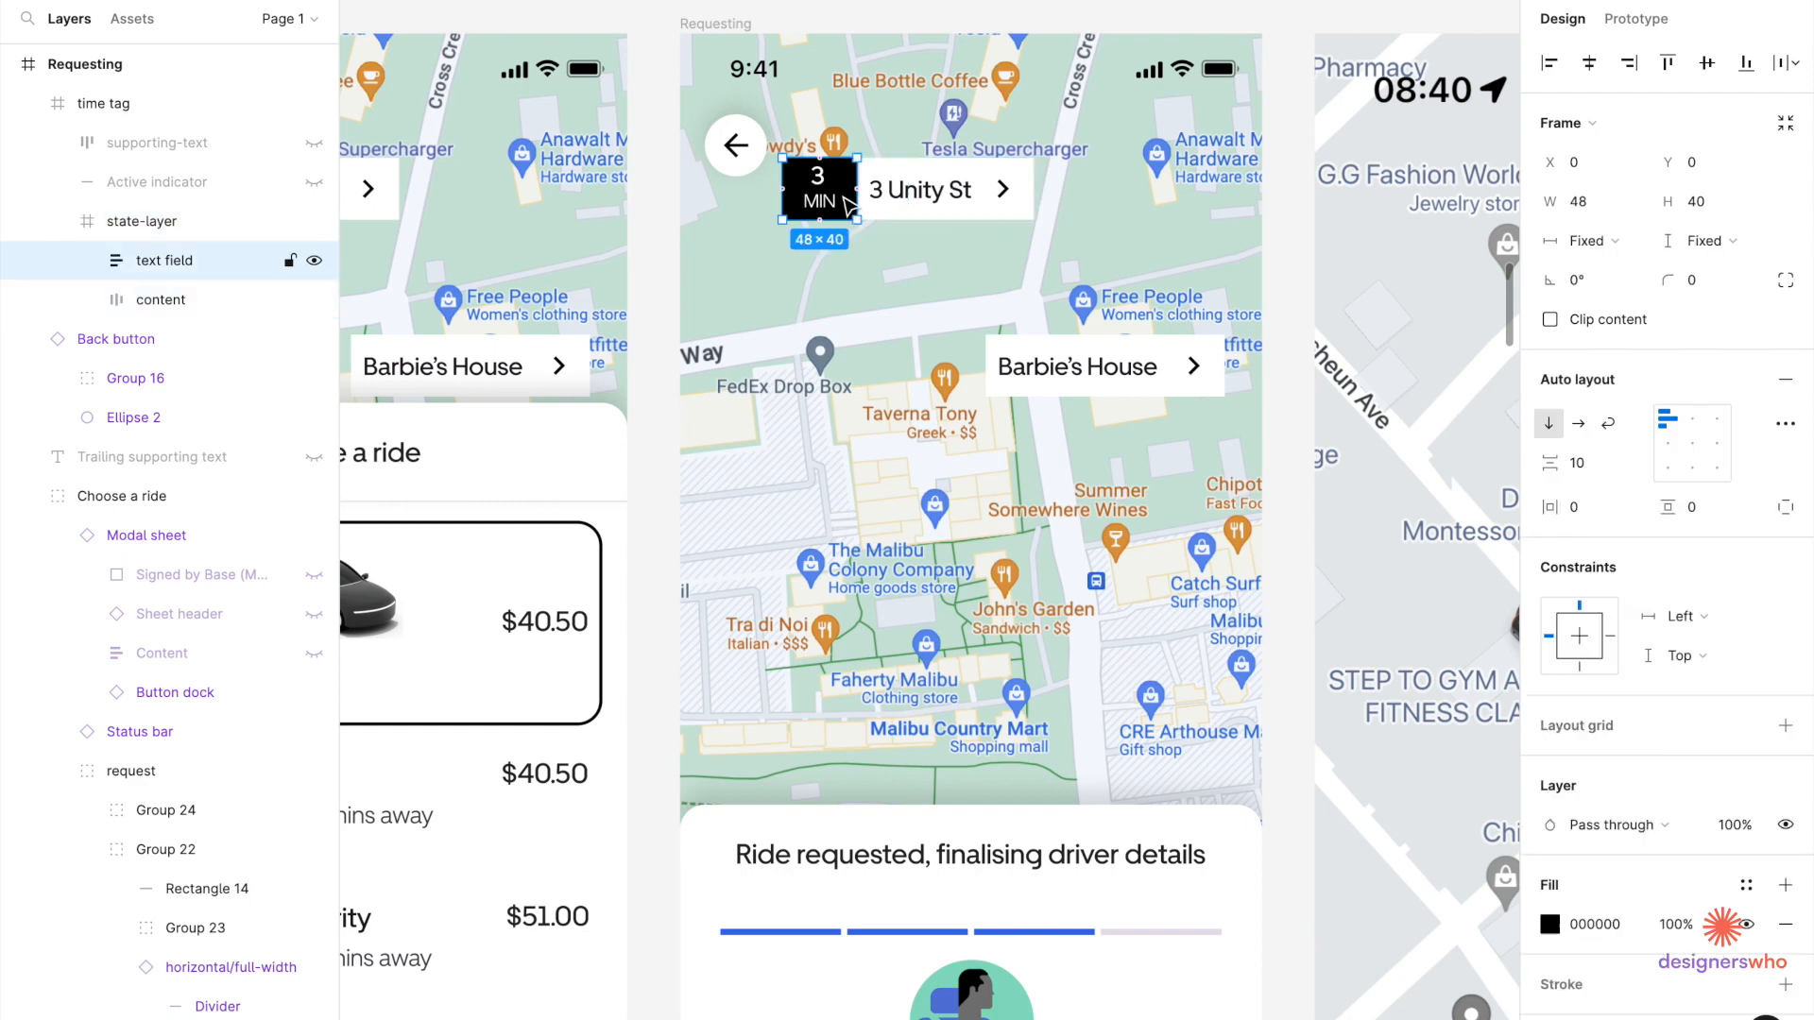
{"action": "key", "text": "Delete"}
{"action": "double_click", "coordinate": [844, 197]}
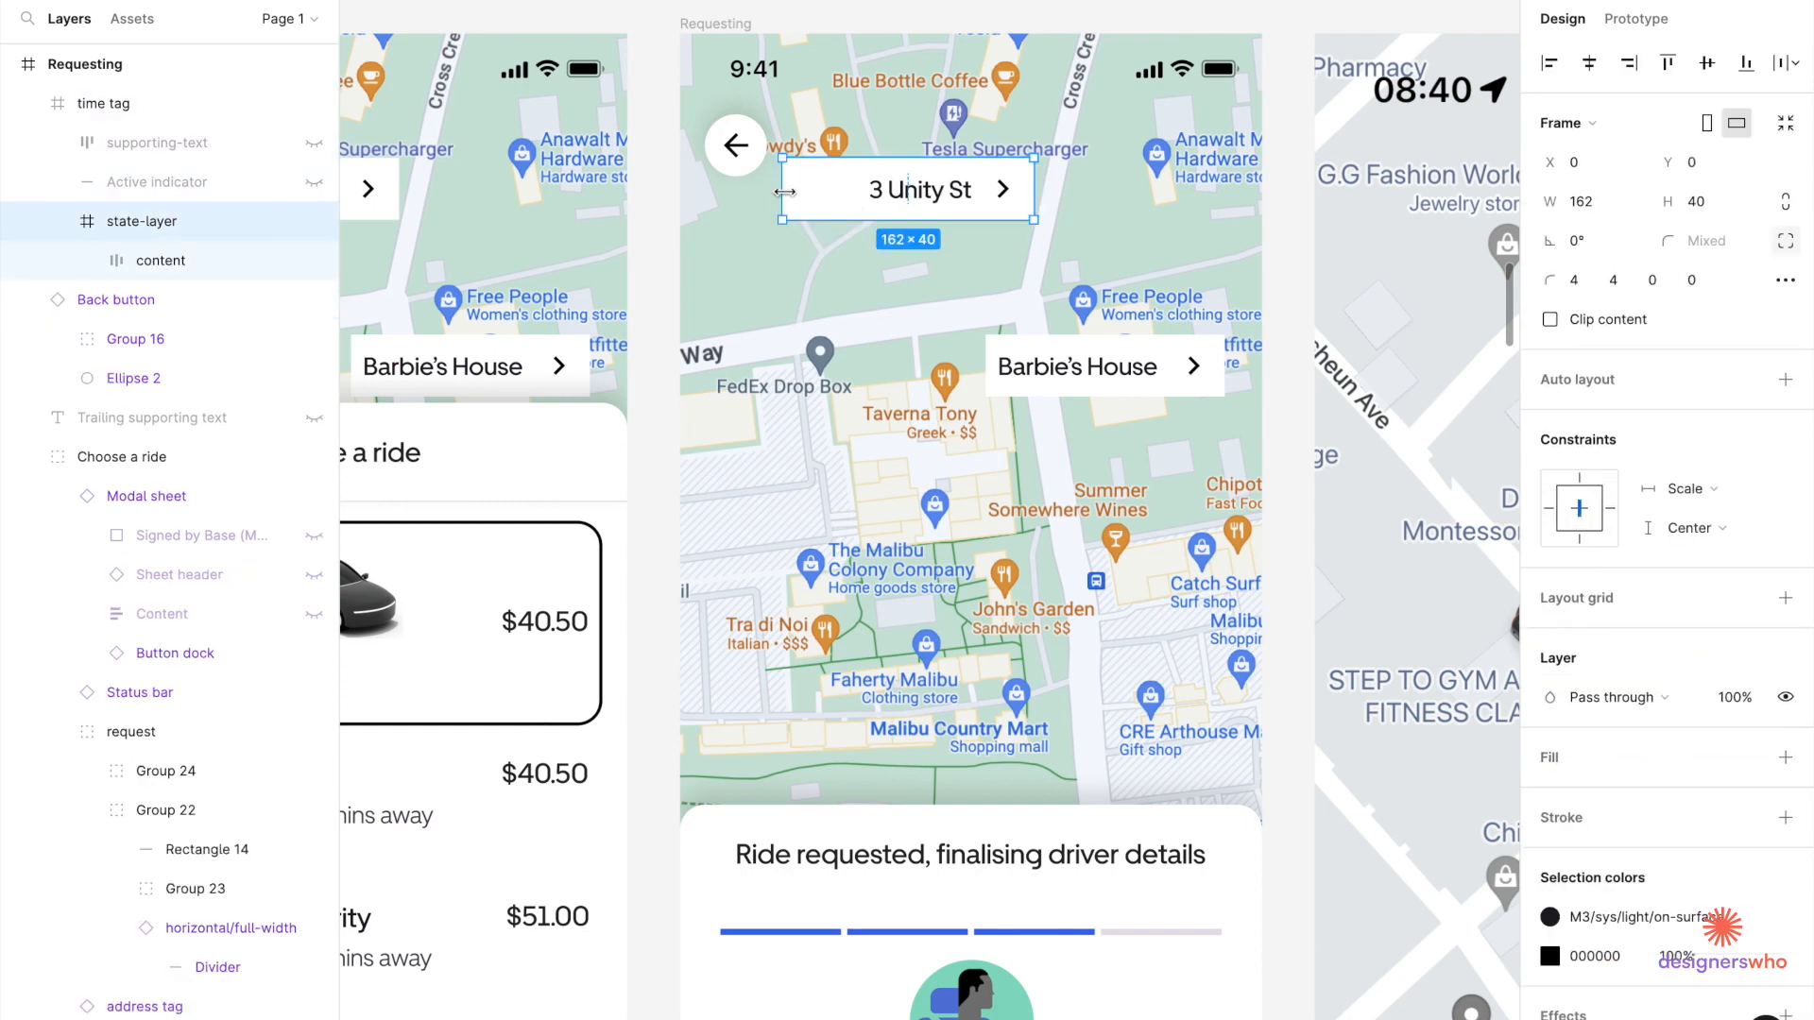
{"action": "scroll", "coordinate": [784, 192], "scroll_direction": "up", "scroll_amount": 5}
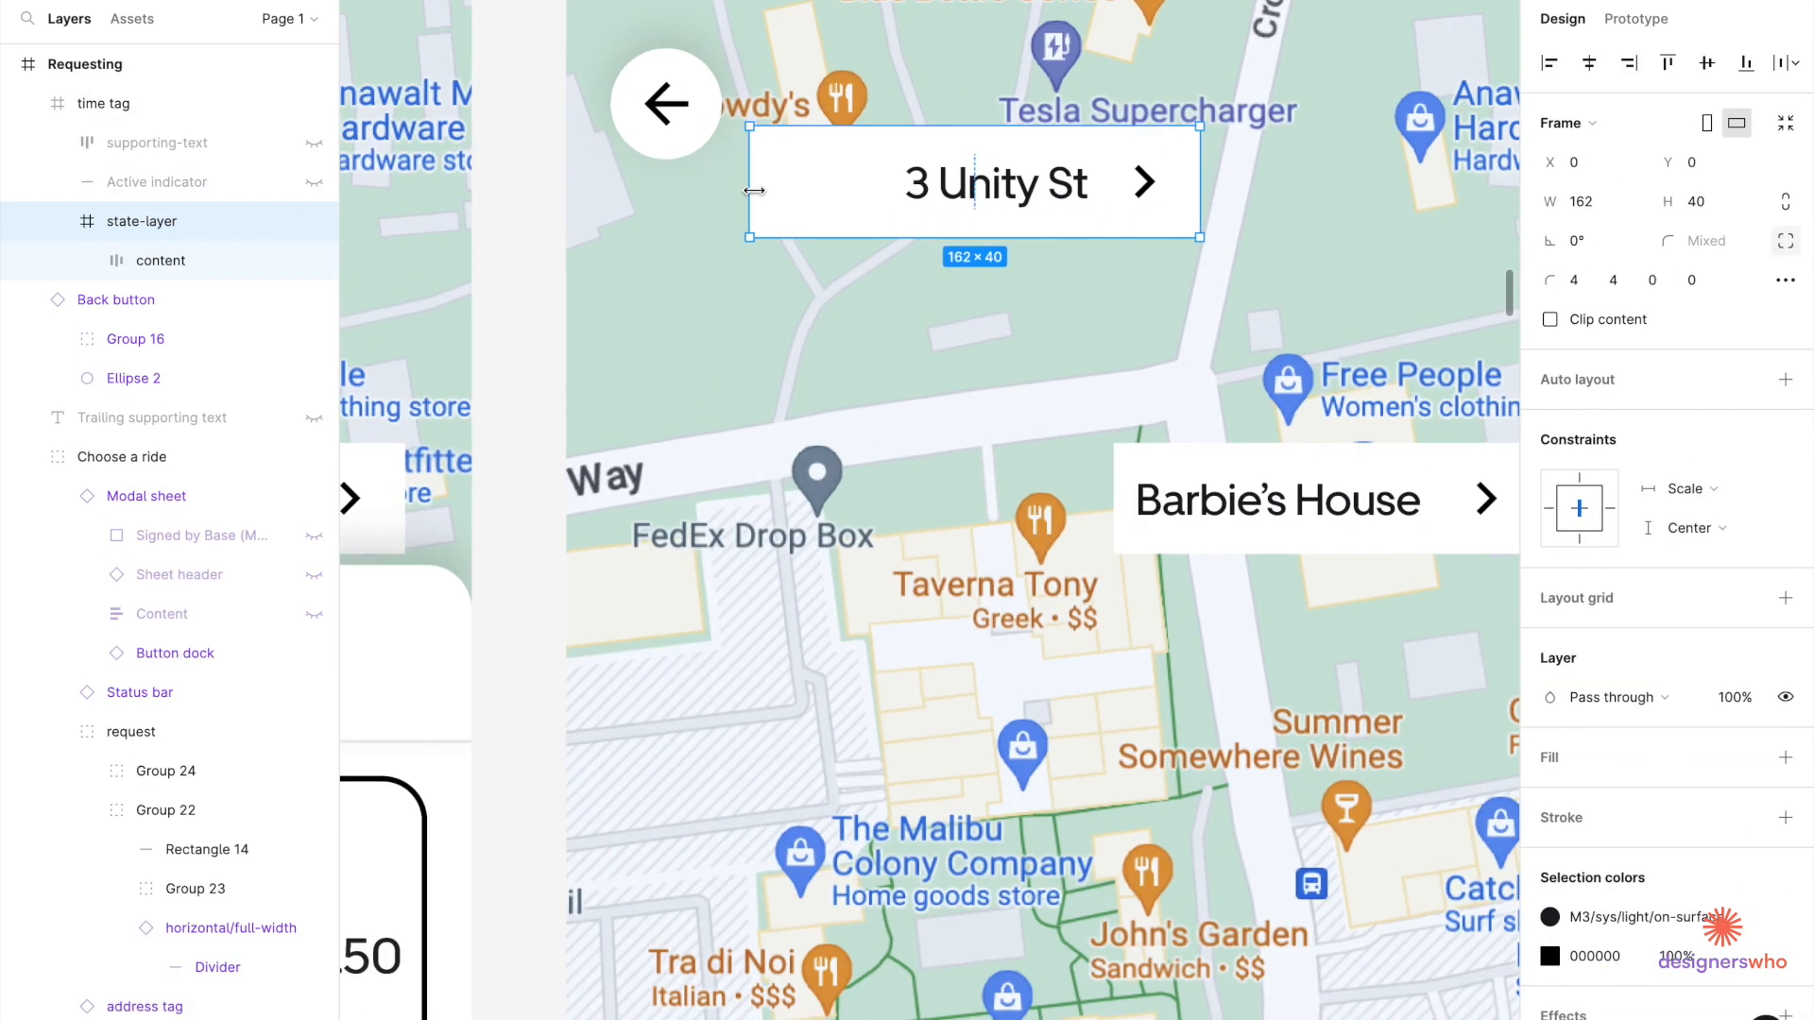
{"action": "left_click_drag", "start_coordinate": [749, 185], "coordinate": [868, 183]}
{"action": "key", "text": "ctrl+z"}
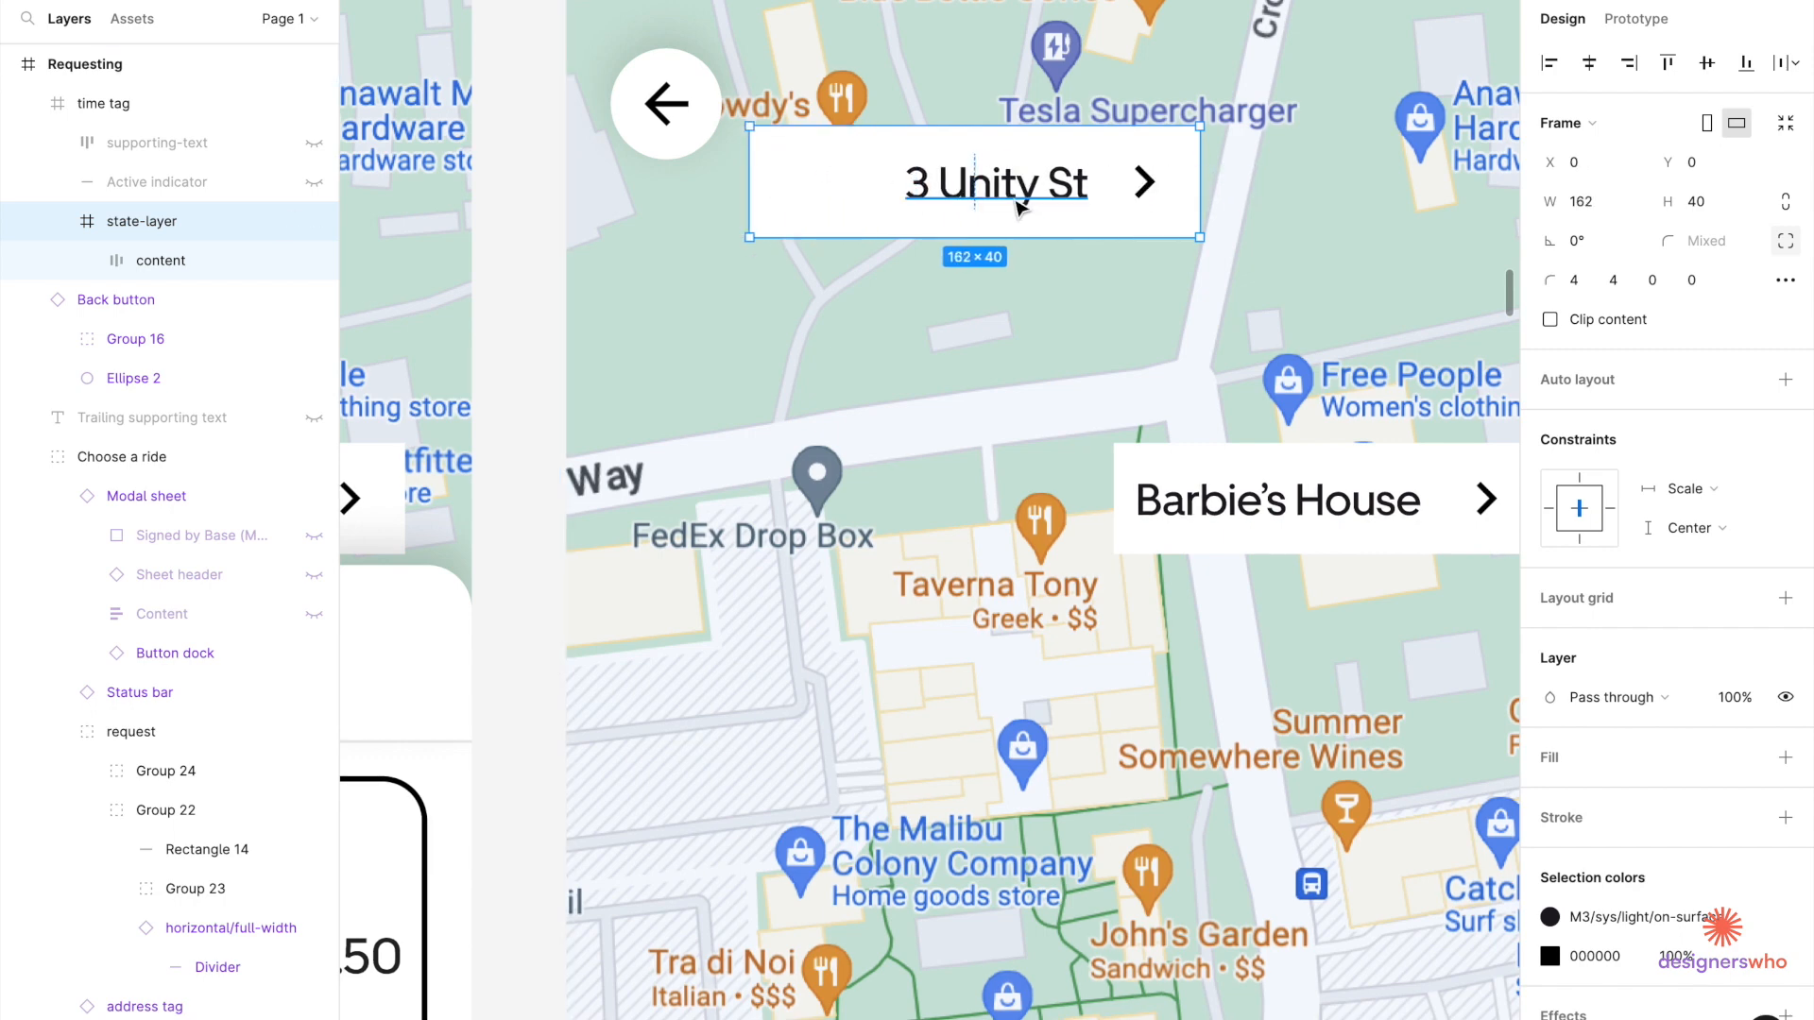
{"action": "left_click", "coordinate": [961, 186]}
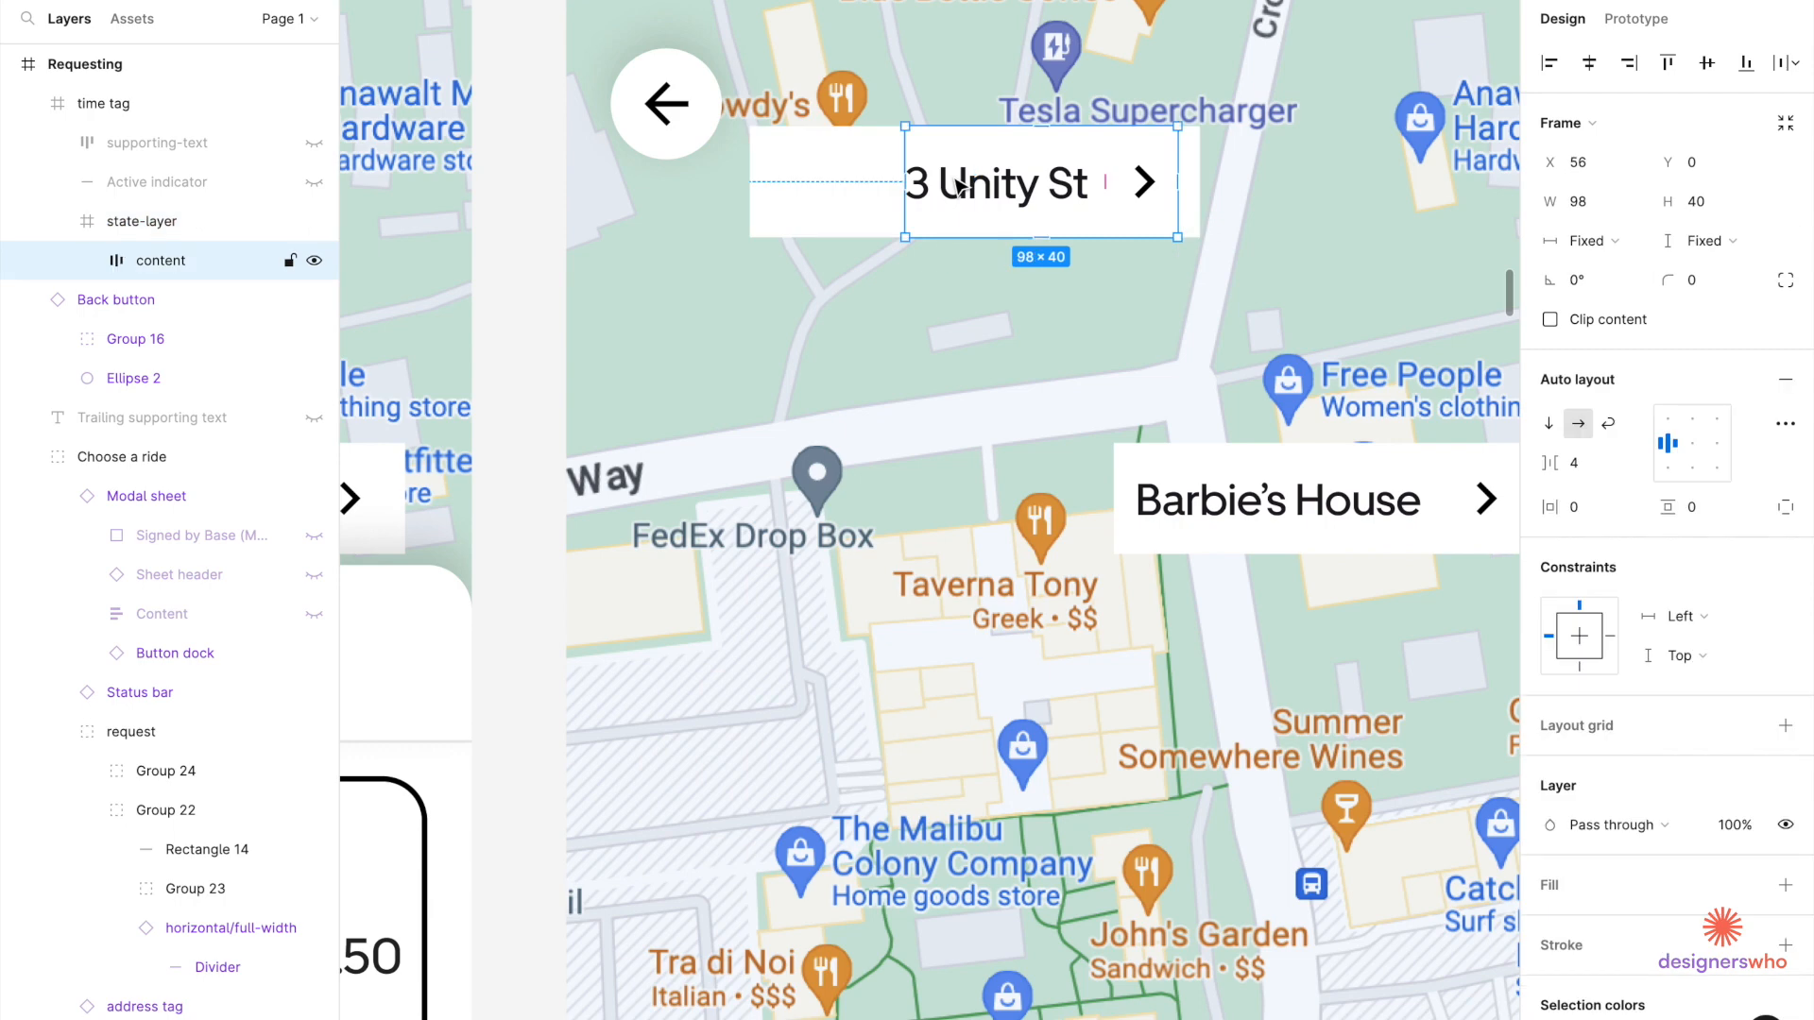
{"action": "left_click", "coordinate": [838, 195]}
{"action": "left_click_drag", "start_coordinate": [749, 190], "coordinate": [871, 183]}
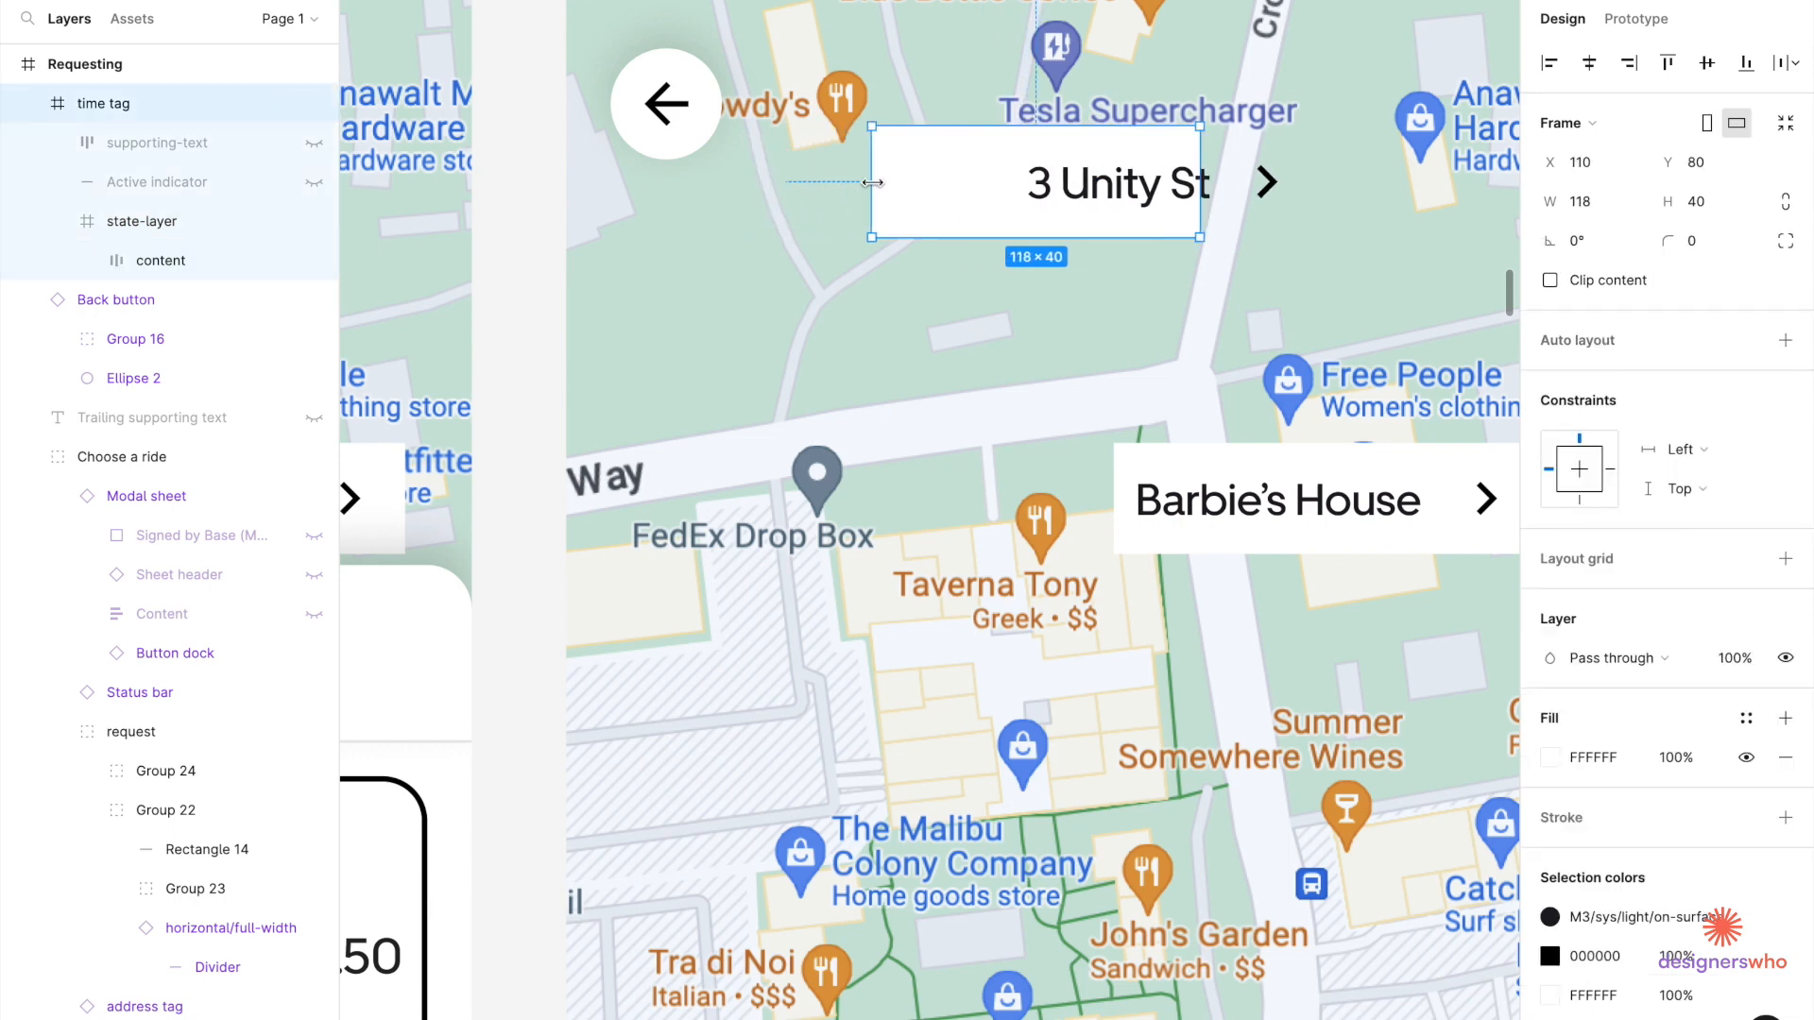
Resize the address text group to fit inside the narrowed tag.
{"action": "left_click", "coordinate": [1060, 194]}
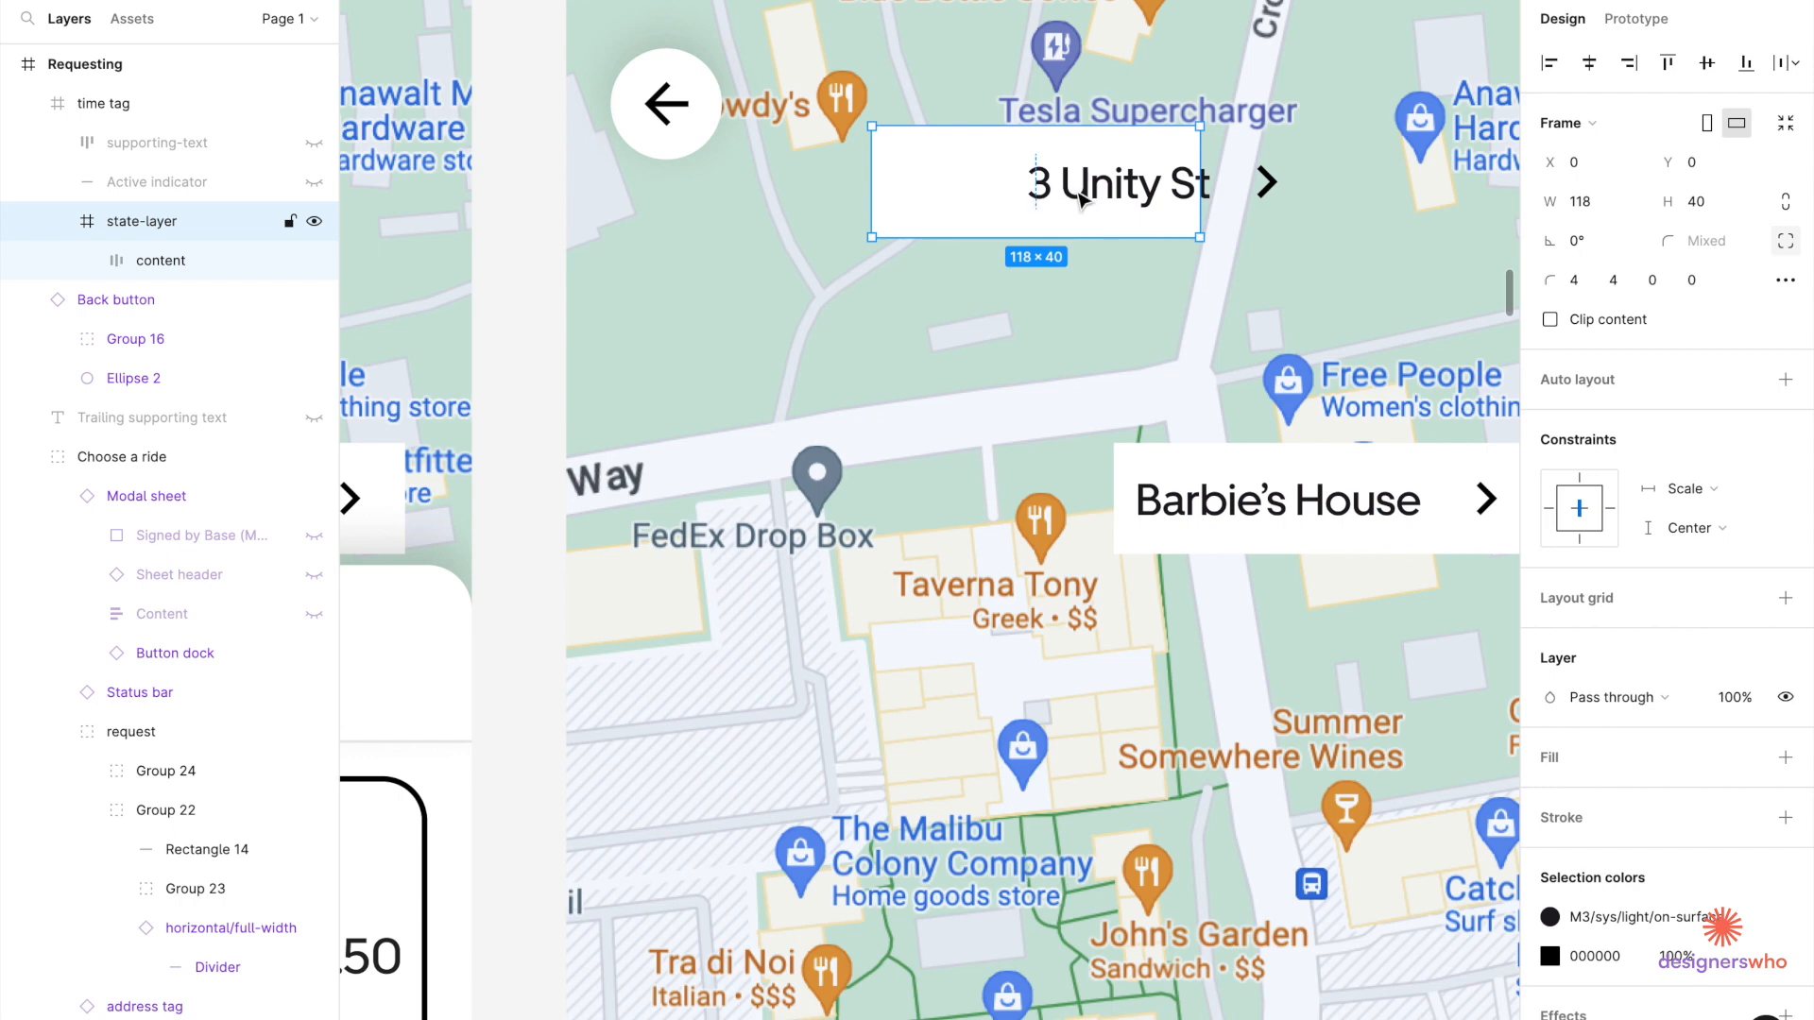
{"action": "left_click", "coordinate": [1080, 198]}
{"action": "left_click_drag", "start_coordinate": [1020, 193], "coordinate": [896, 201]}
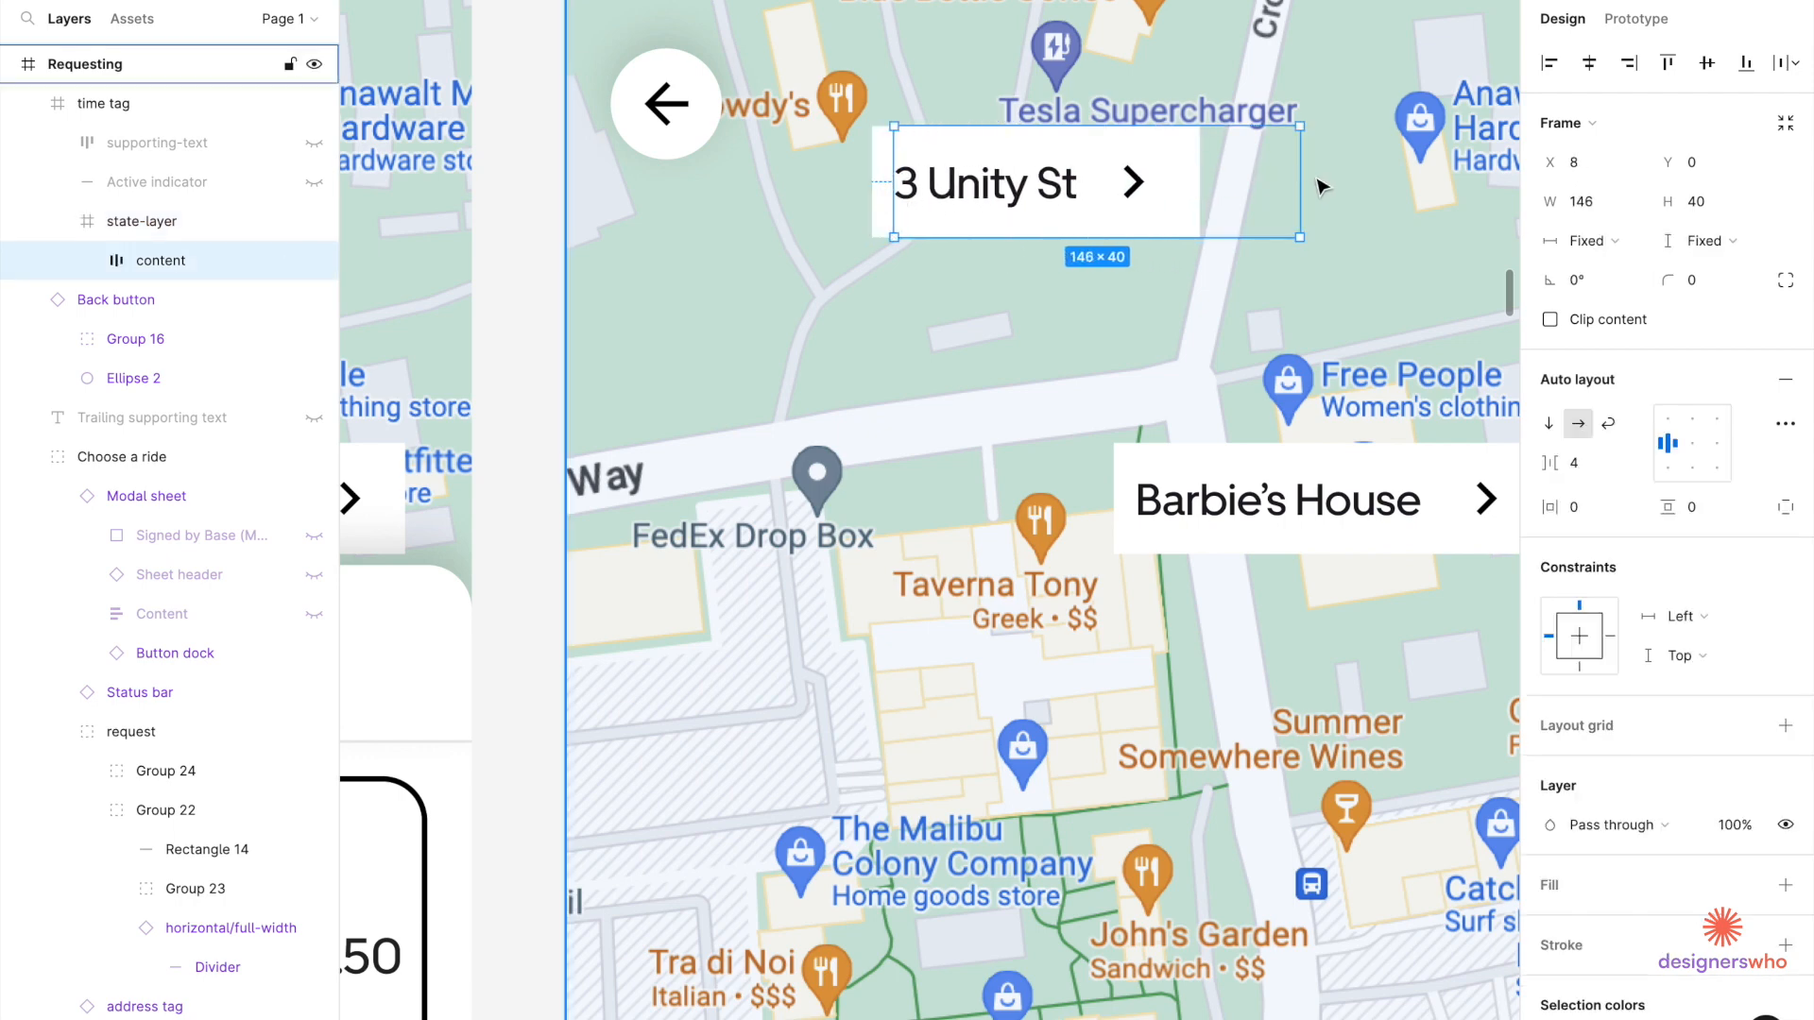
{"action": "left_click_drag", "start_coordinate": [1300, 185], "coordinate": [1203, 198]}
{"action": "scroll", "coordinate": [879, 217], "scroll_direction": "down", "scroll_amount": 5}
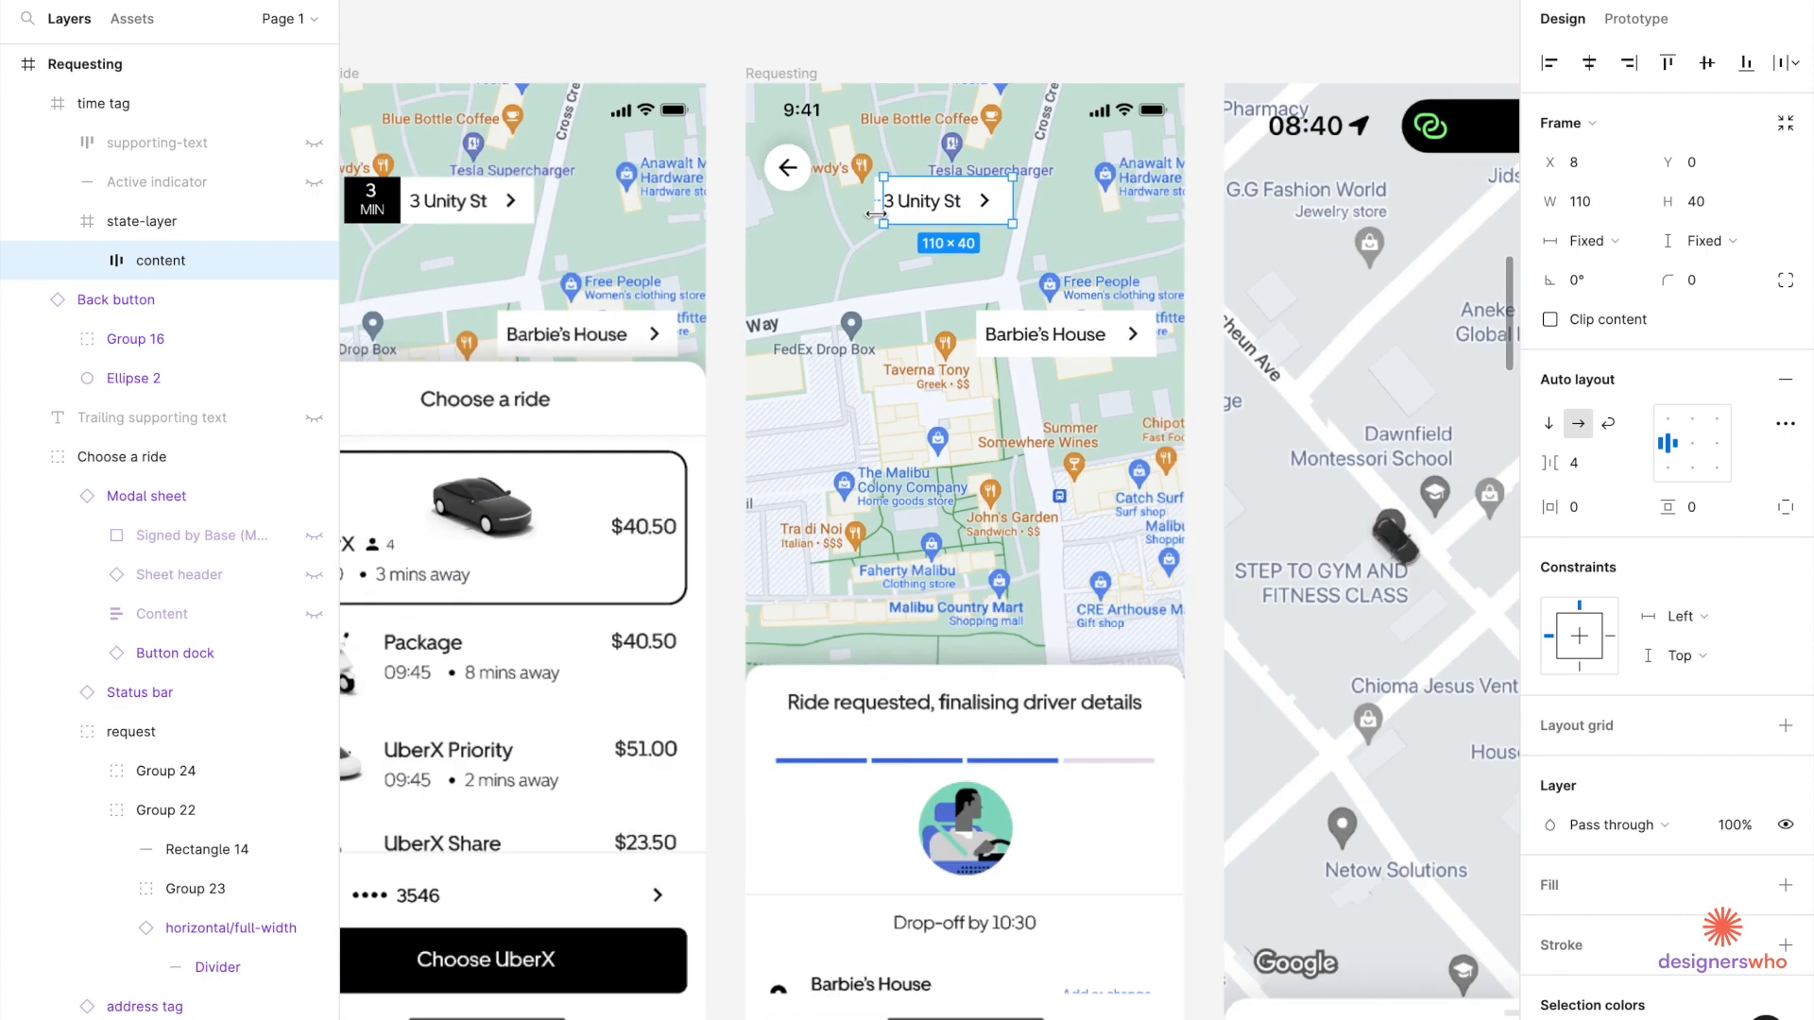
{"action": "key", "text": "Escape"}
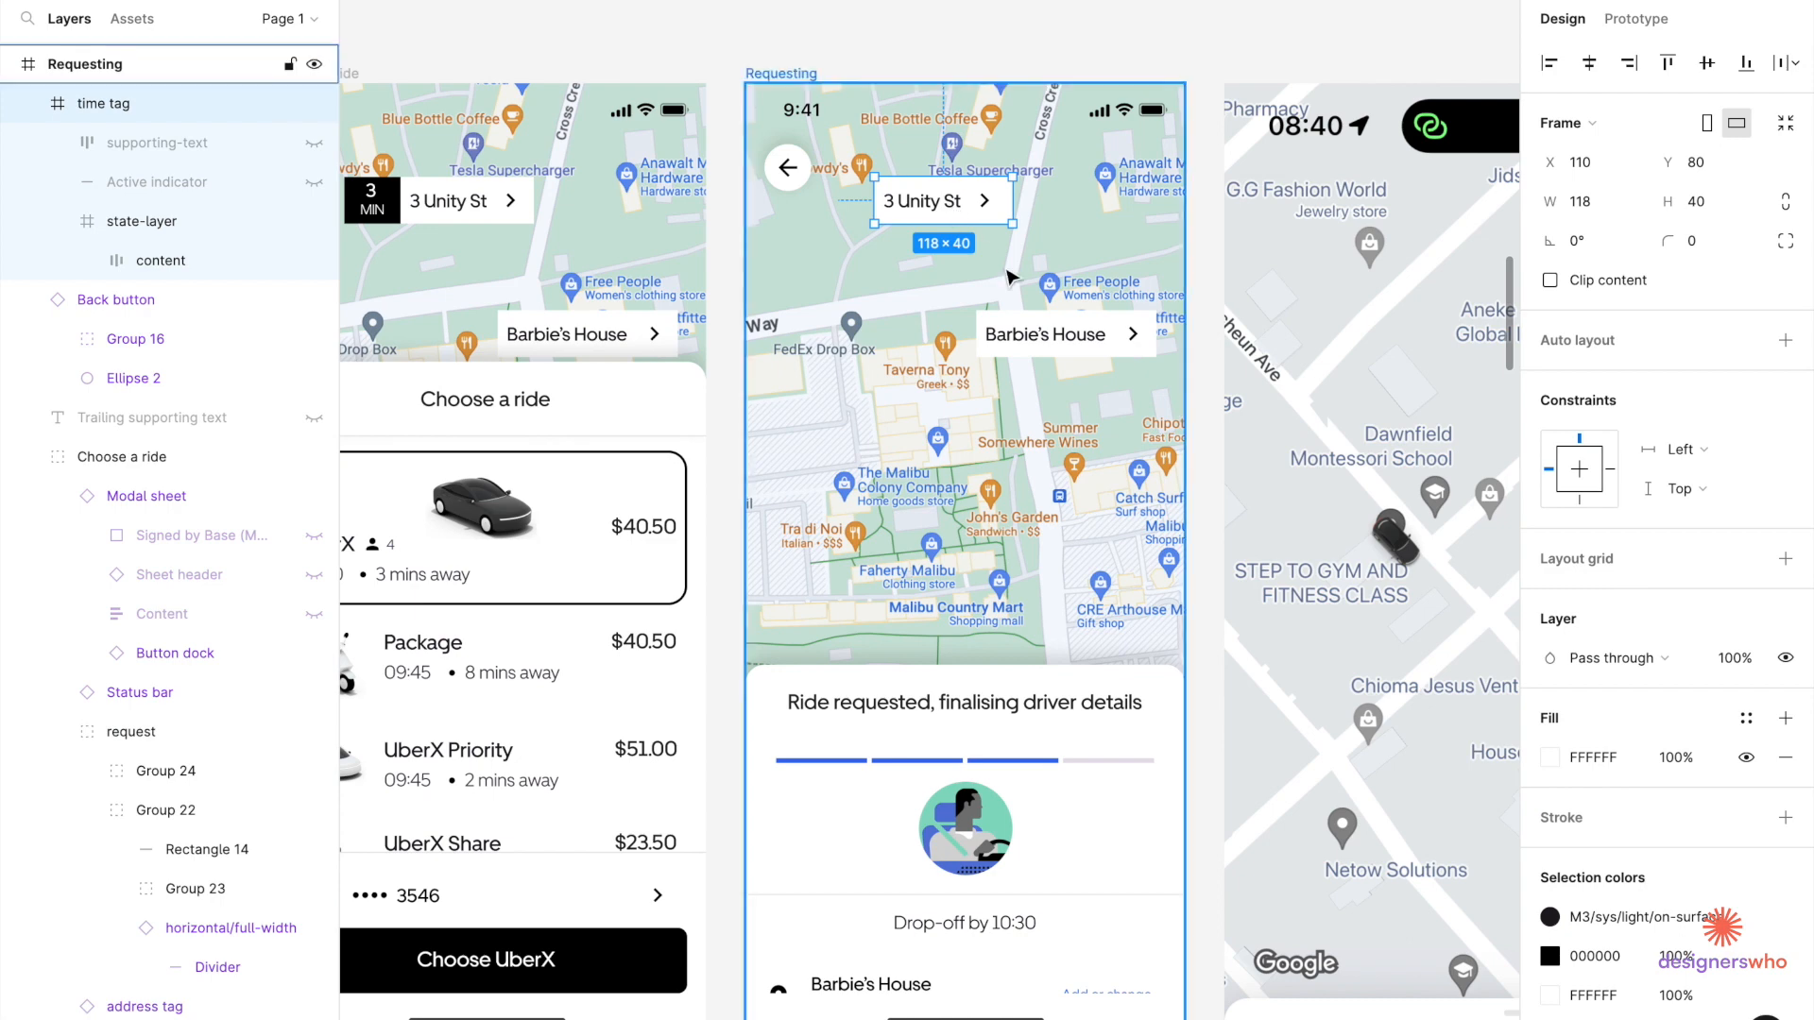
{"action": "key", "text": "Escape"}
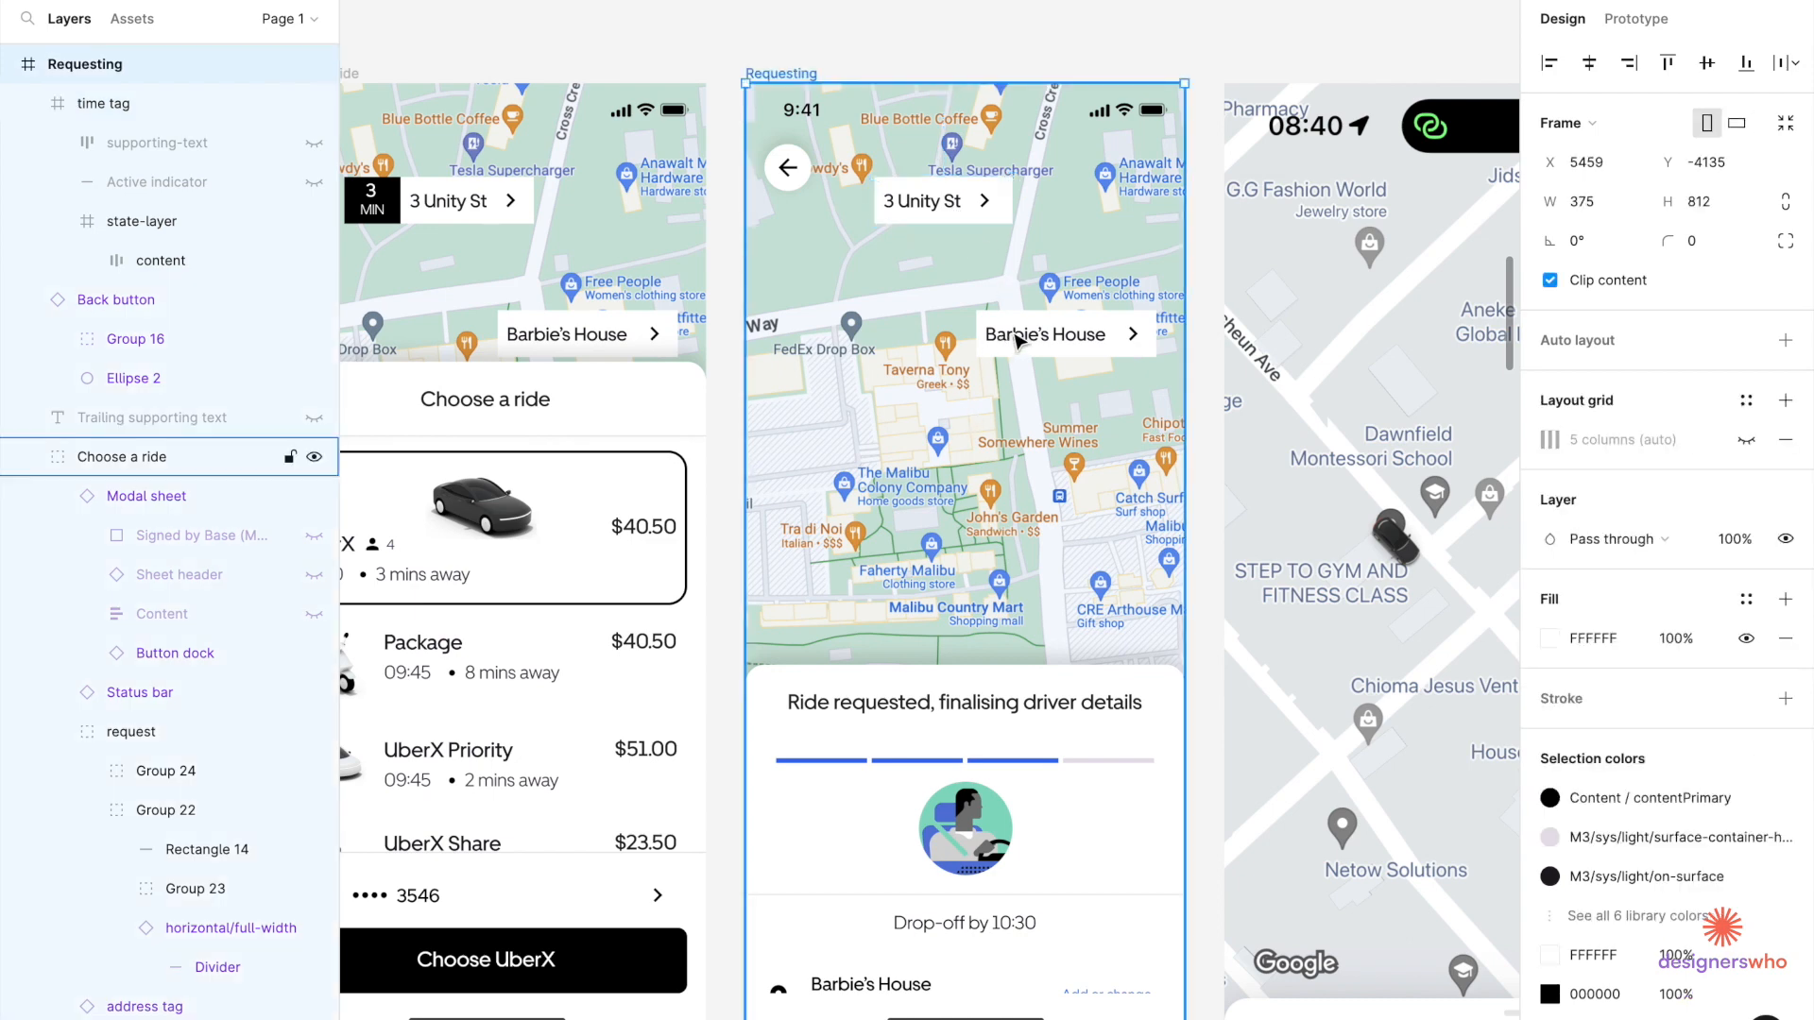
{"action": "left_click", "coordinate": [968, 412]}
{"action": "left_click", "coordinate": [968, 411]}
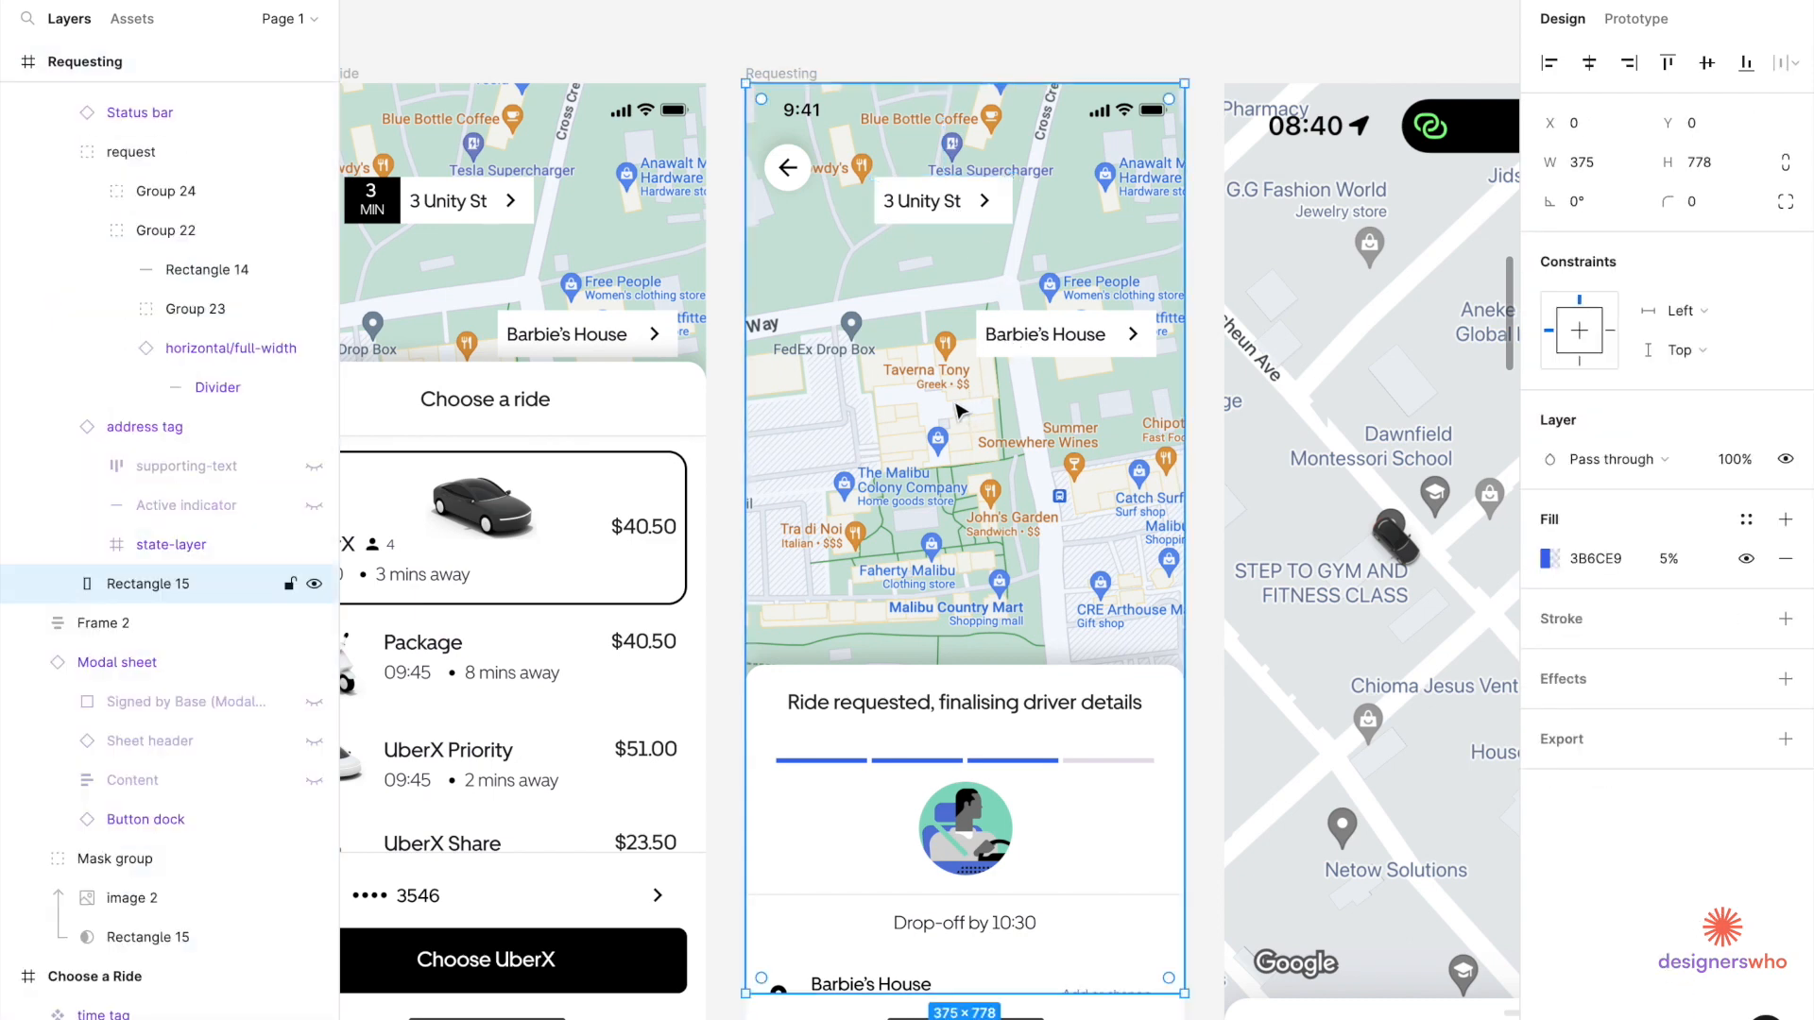
{"action": "left_click", "coordinate": [1127, 348]}
{"action": "left_click", "coordinate": [956, 206], "text": "shift"}
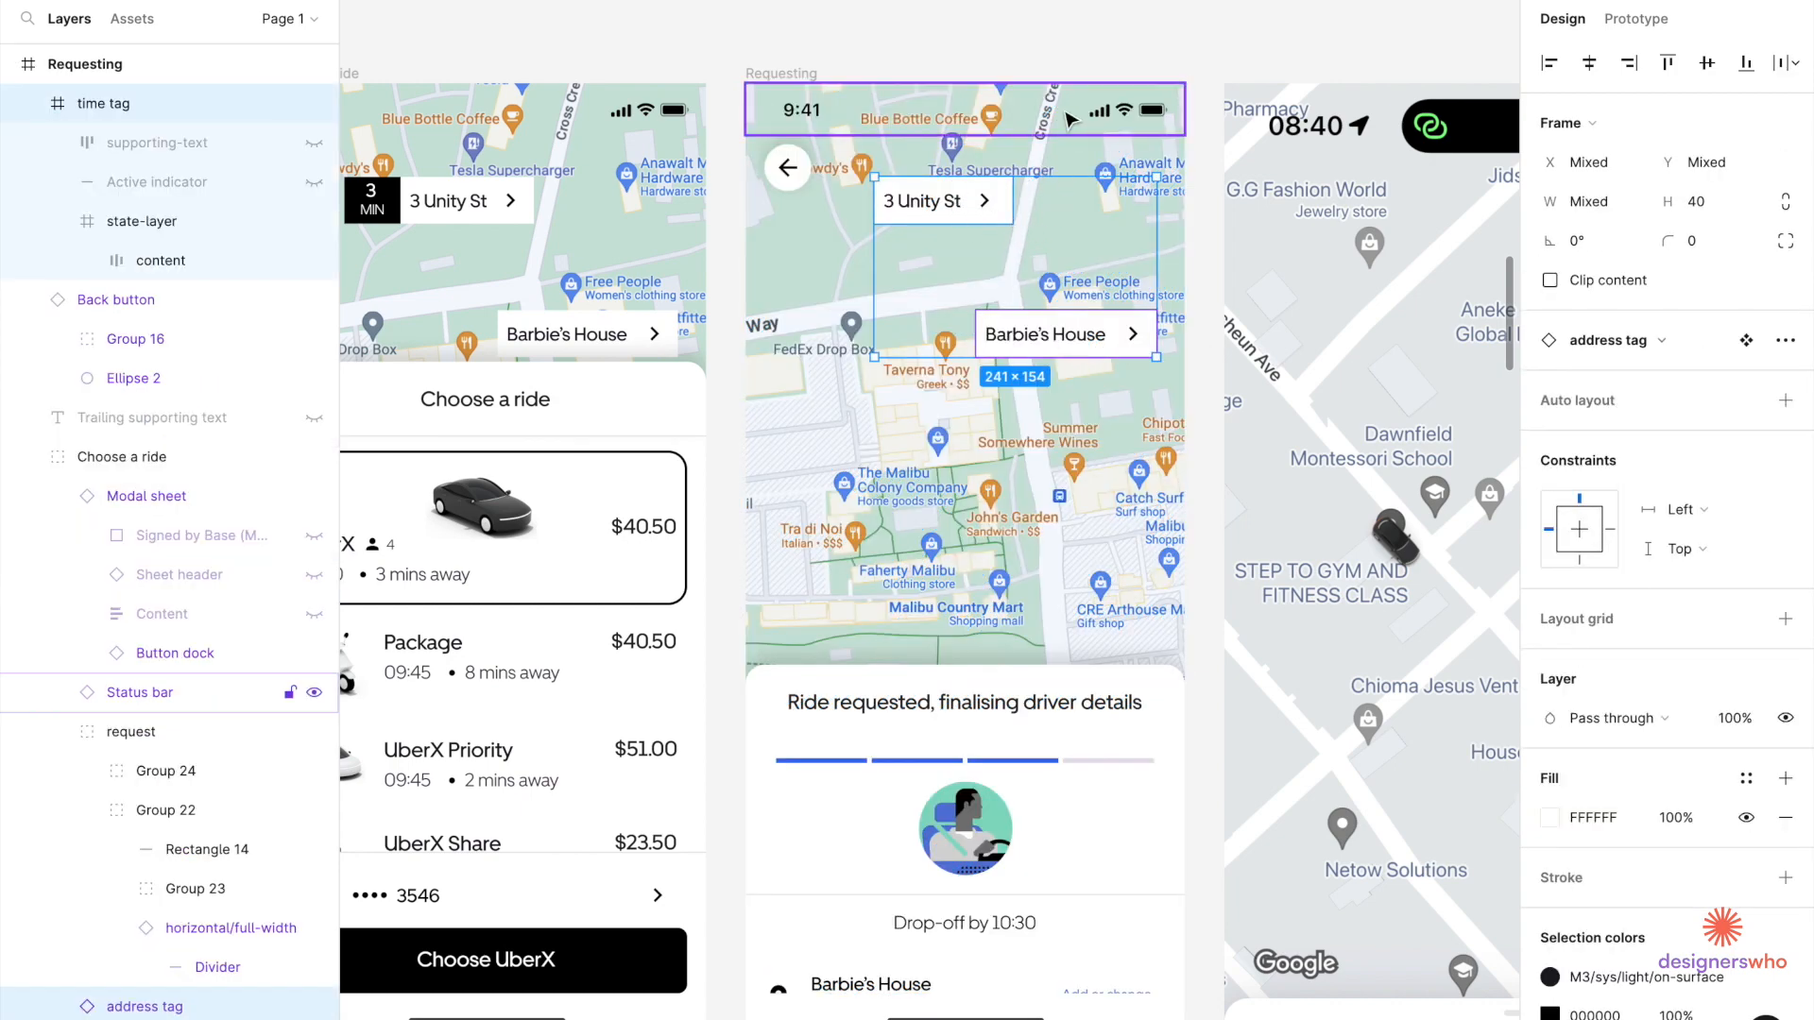
{"action": "left_click_drag", "start_coordinate": [1075, 334], "coordinate": [1025, 515]}
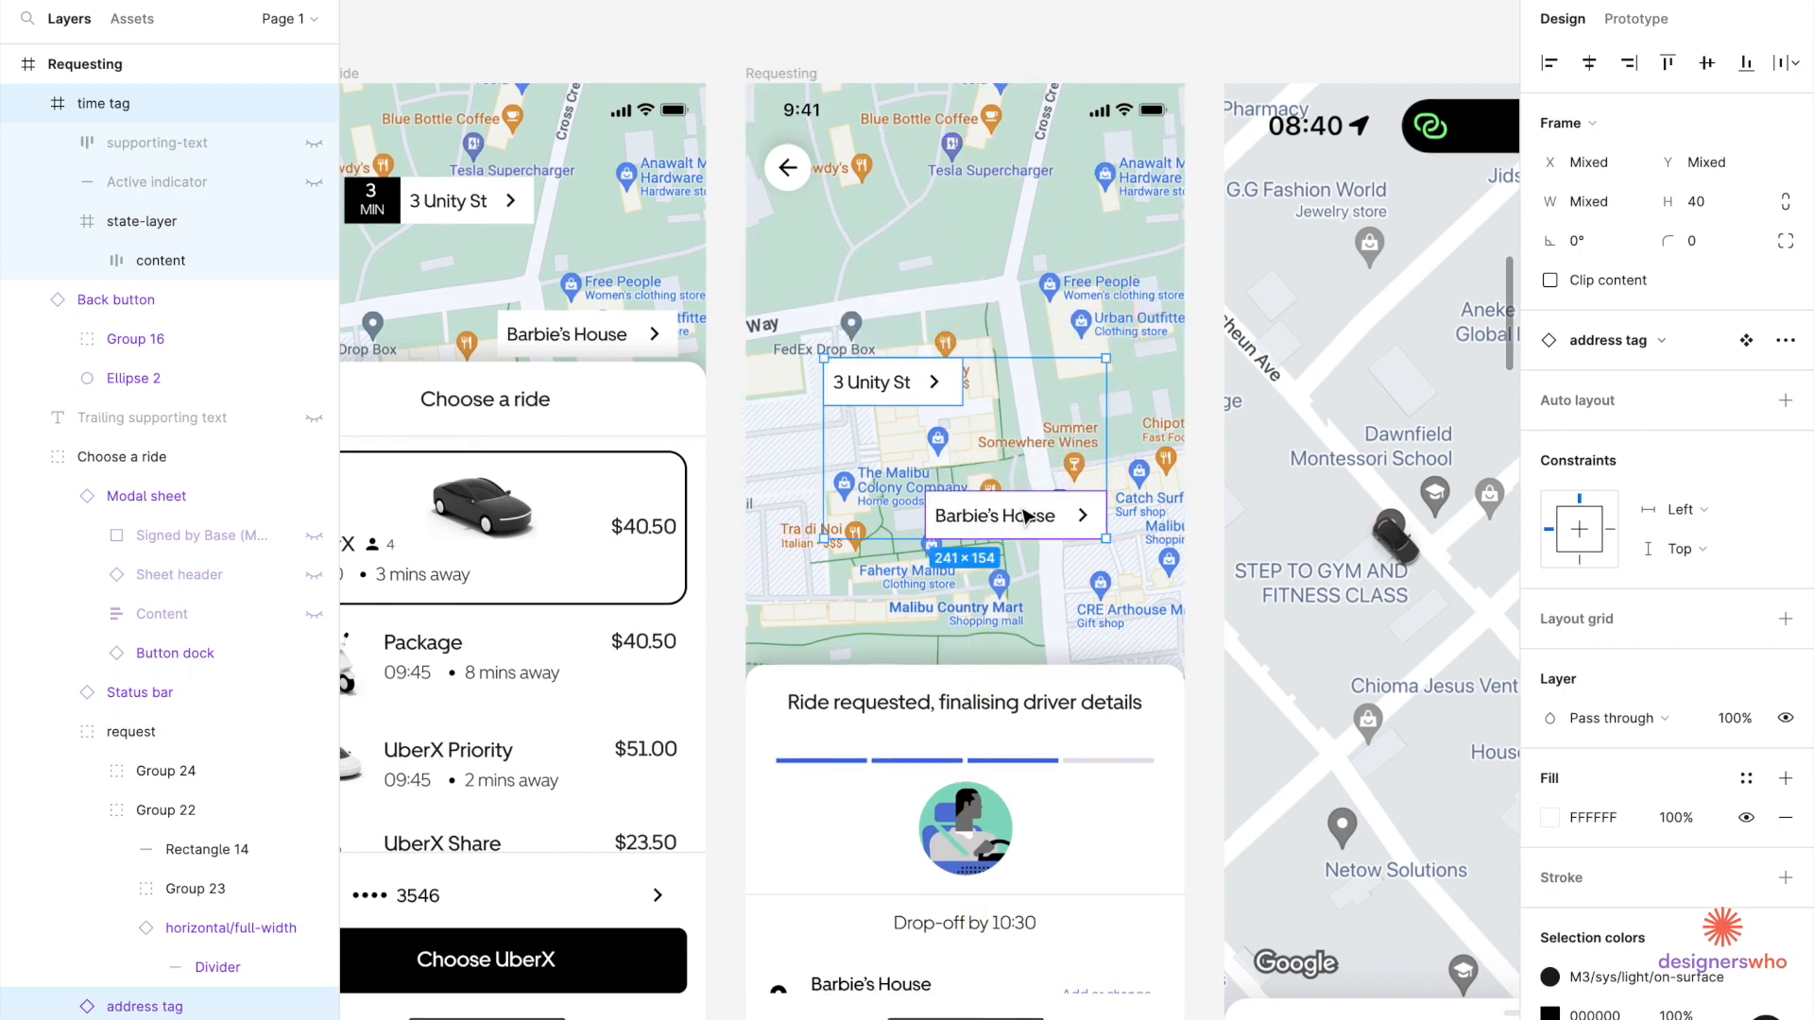
{"action": "scroll", "coordinate": [1028, 427], "scroll_direction": "up", "scroll_amount": 5}
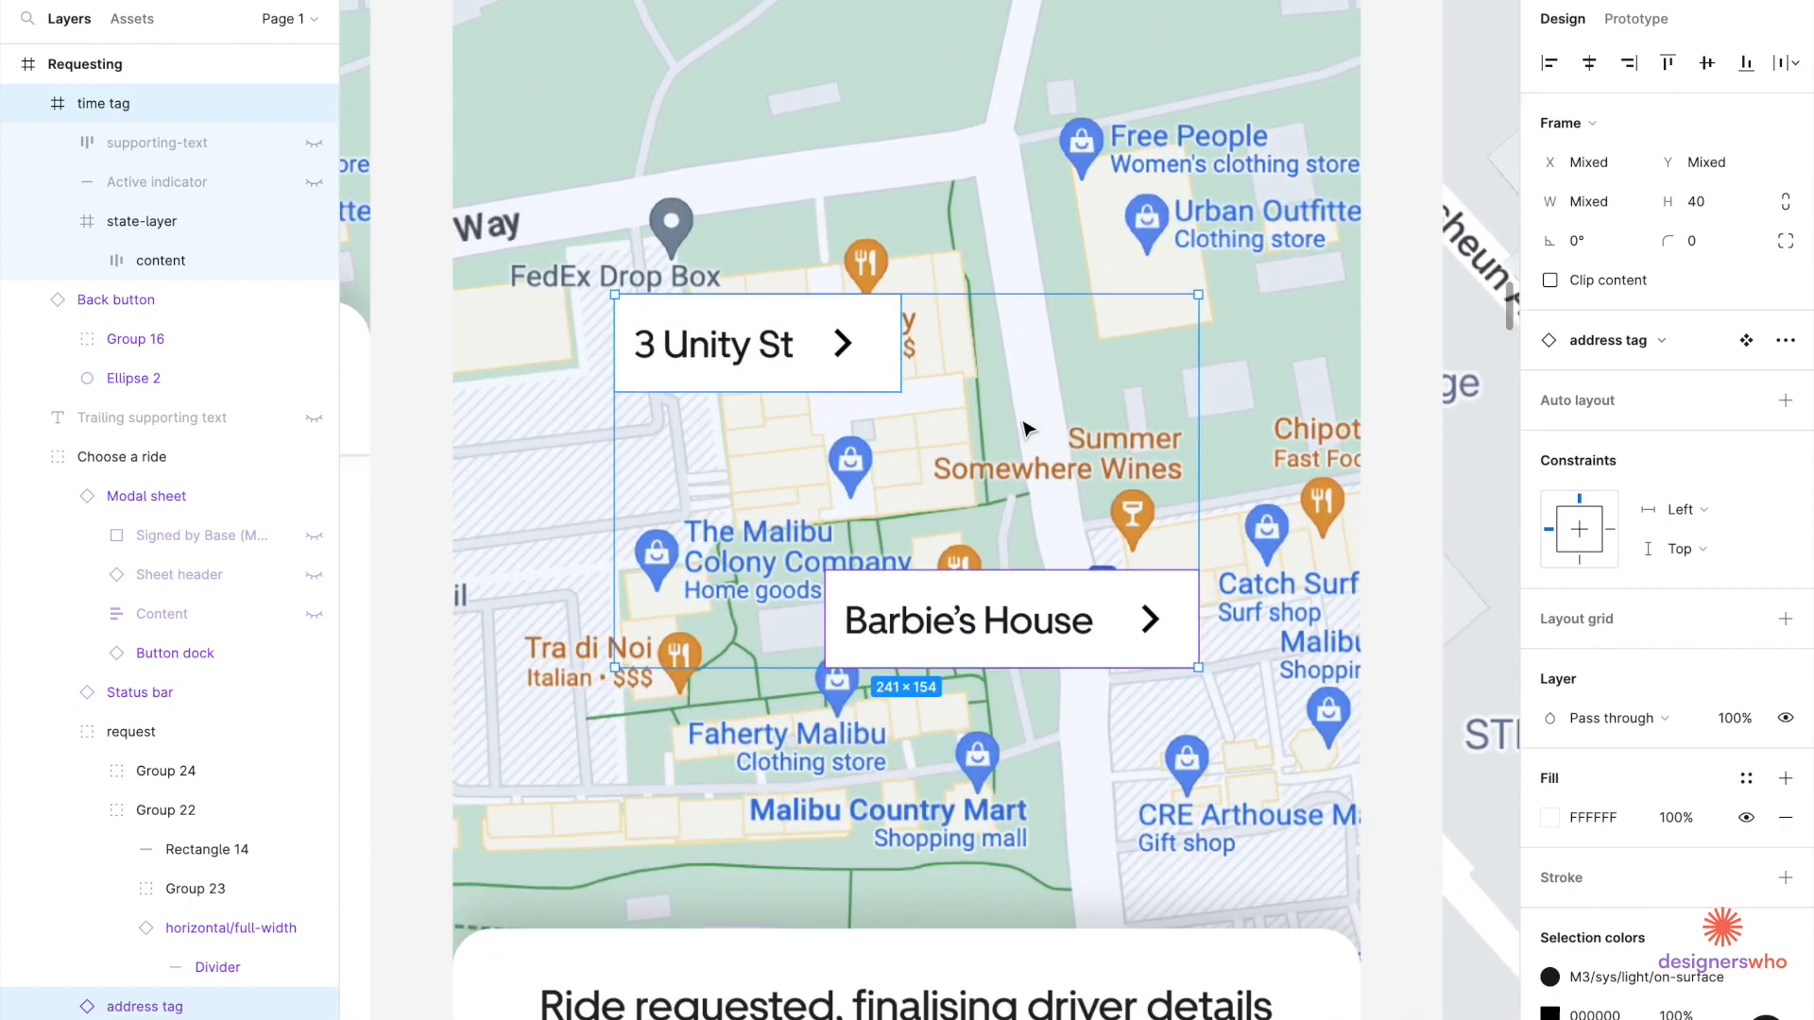
{"action": "left_click", "coordinate": [1068, 255]}
{"action": "scroll", "coordinate": [1068, 255], "scroll_direction": "down", "scroll_amount": 4}
{"action": "scroll", "coordinate": [1136, 280], "scroll_direction": "right", "scroll_amount": 5}
{"action": "scroll", "coordinate": [1137, 280], "scroll_direction": "up", "scroll_amount": 2}
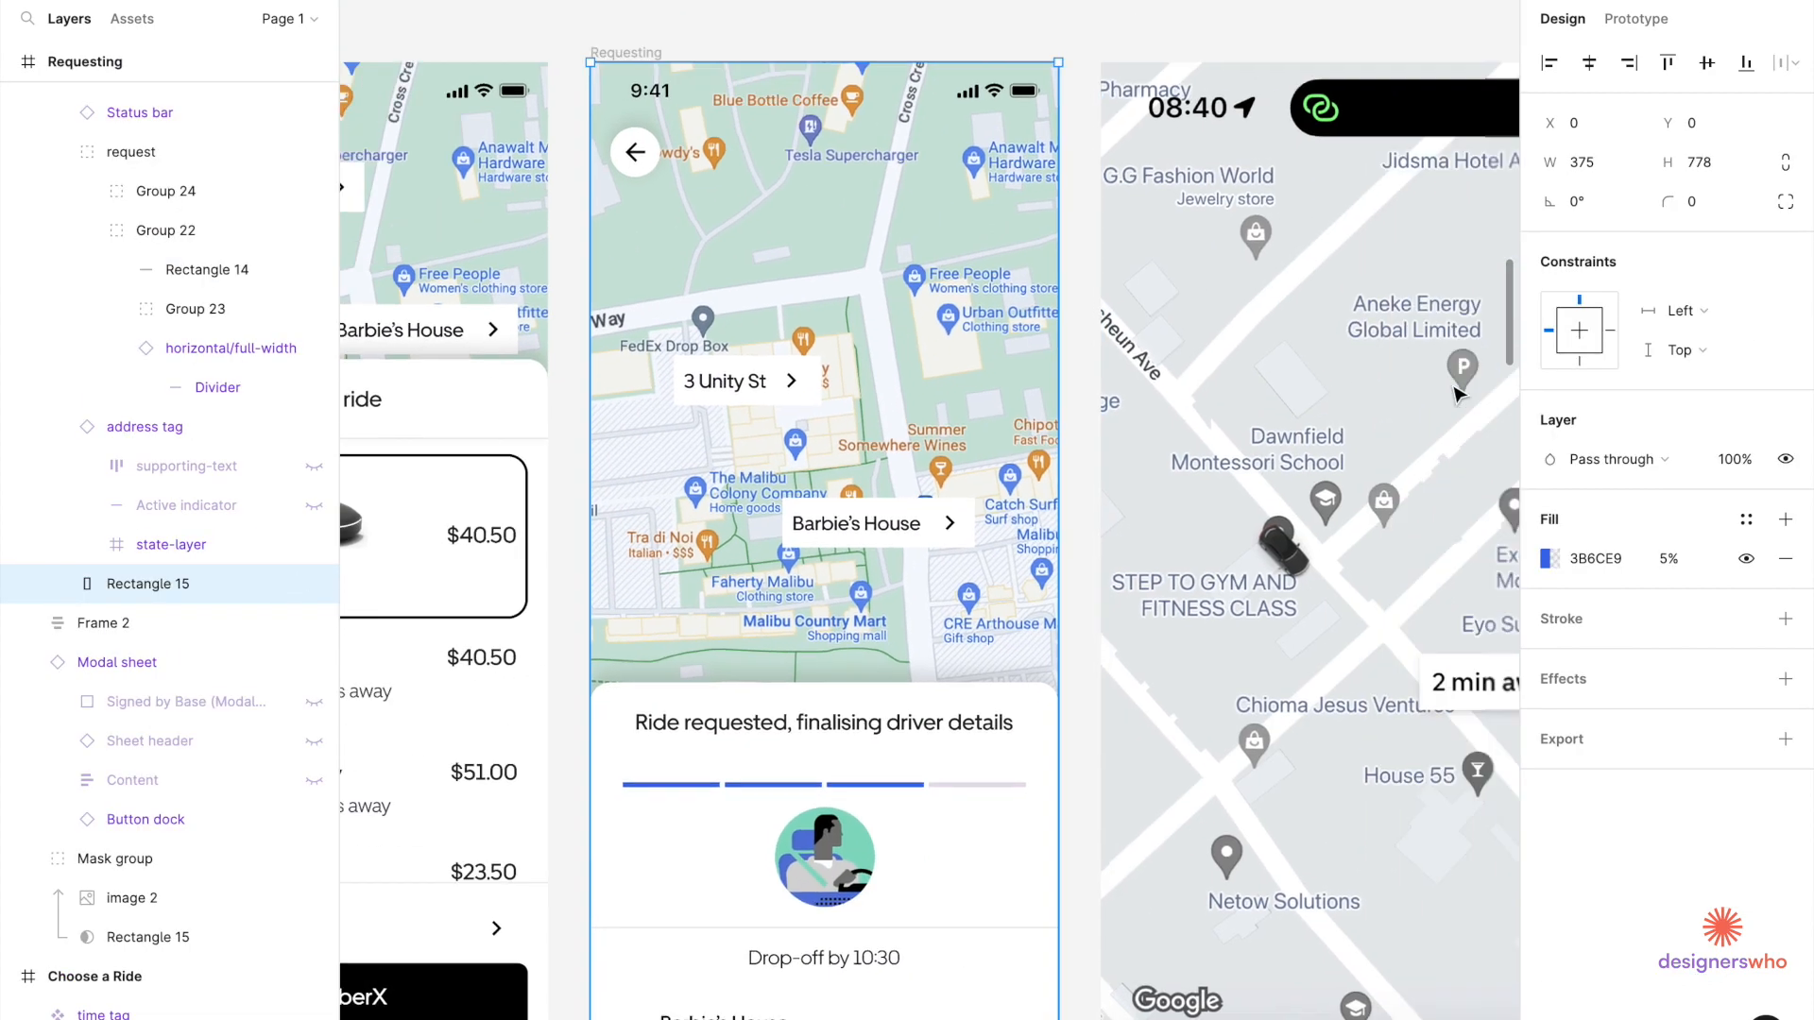
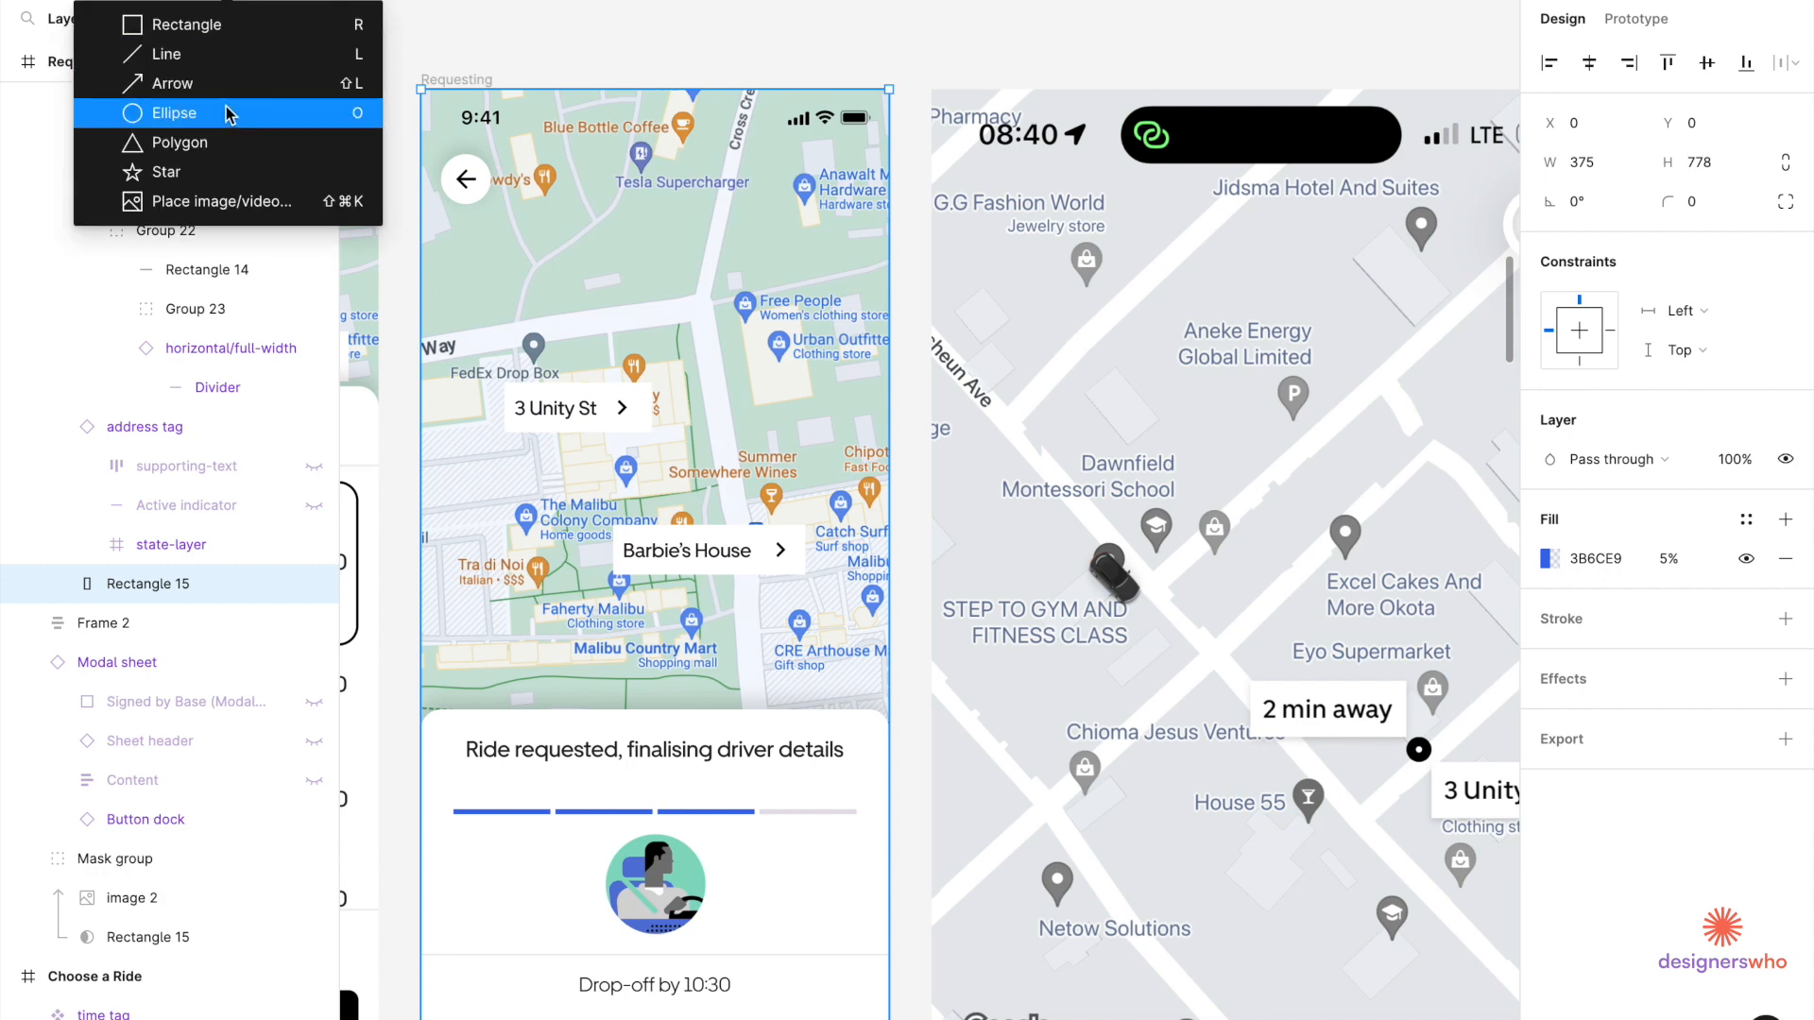
Draw a 16×16 circle on the map and fill it black (000000).
{"action": "left_click", "coordinate": [227, 110]}
{"action": "scroll", "coordinate": [686, 578], "scroll_direction": "up", "scroll_amount": 5}
{"action": "scroll", "coordinate": [687, 578], "scroll_direction": "left", "scroll_amount": 4}
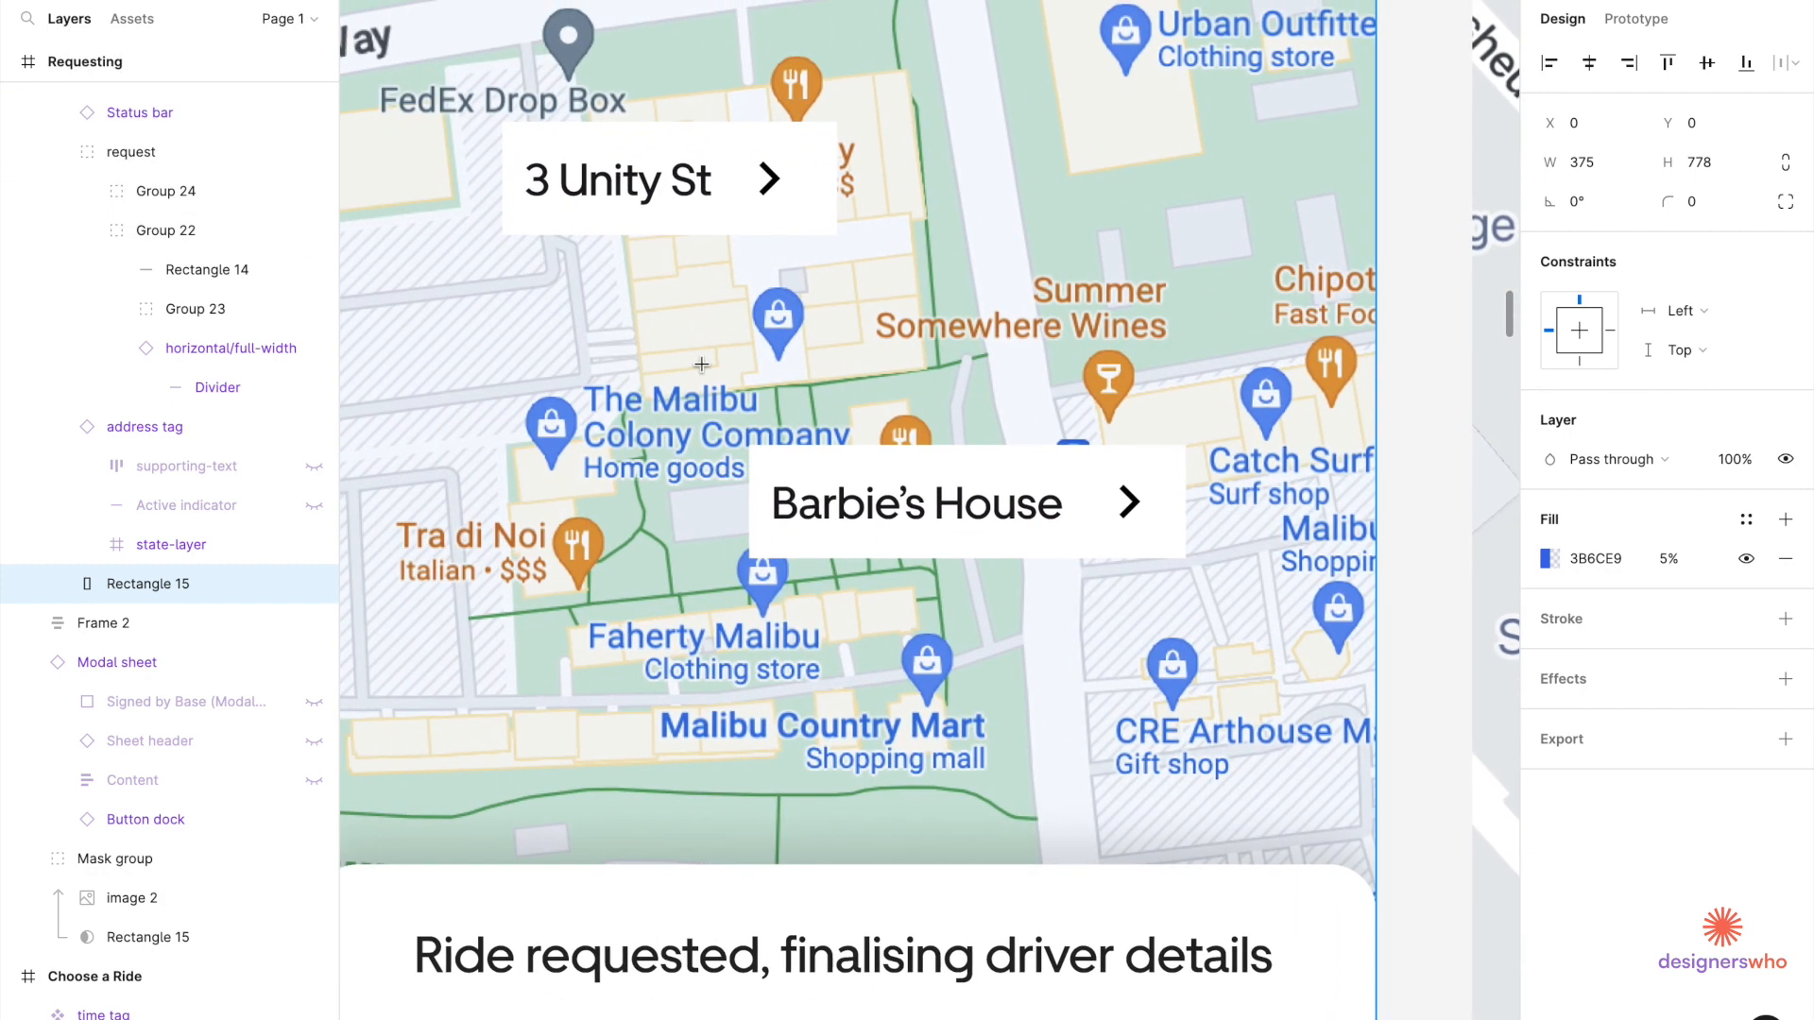
{"action": "scroll", "coordinate": [661, 359], "scroll_direction": "up", "scroll_amount": 3}
{"action": "left_click_drag", "start_coordinate": [700, 363], "coordinate": [774, 437]}
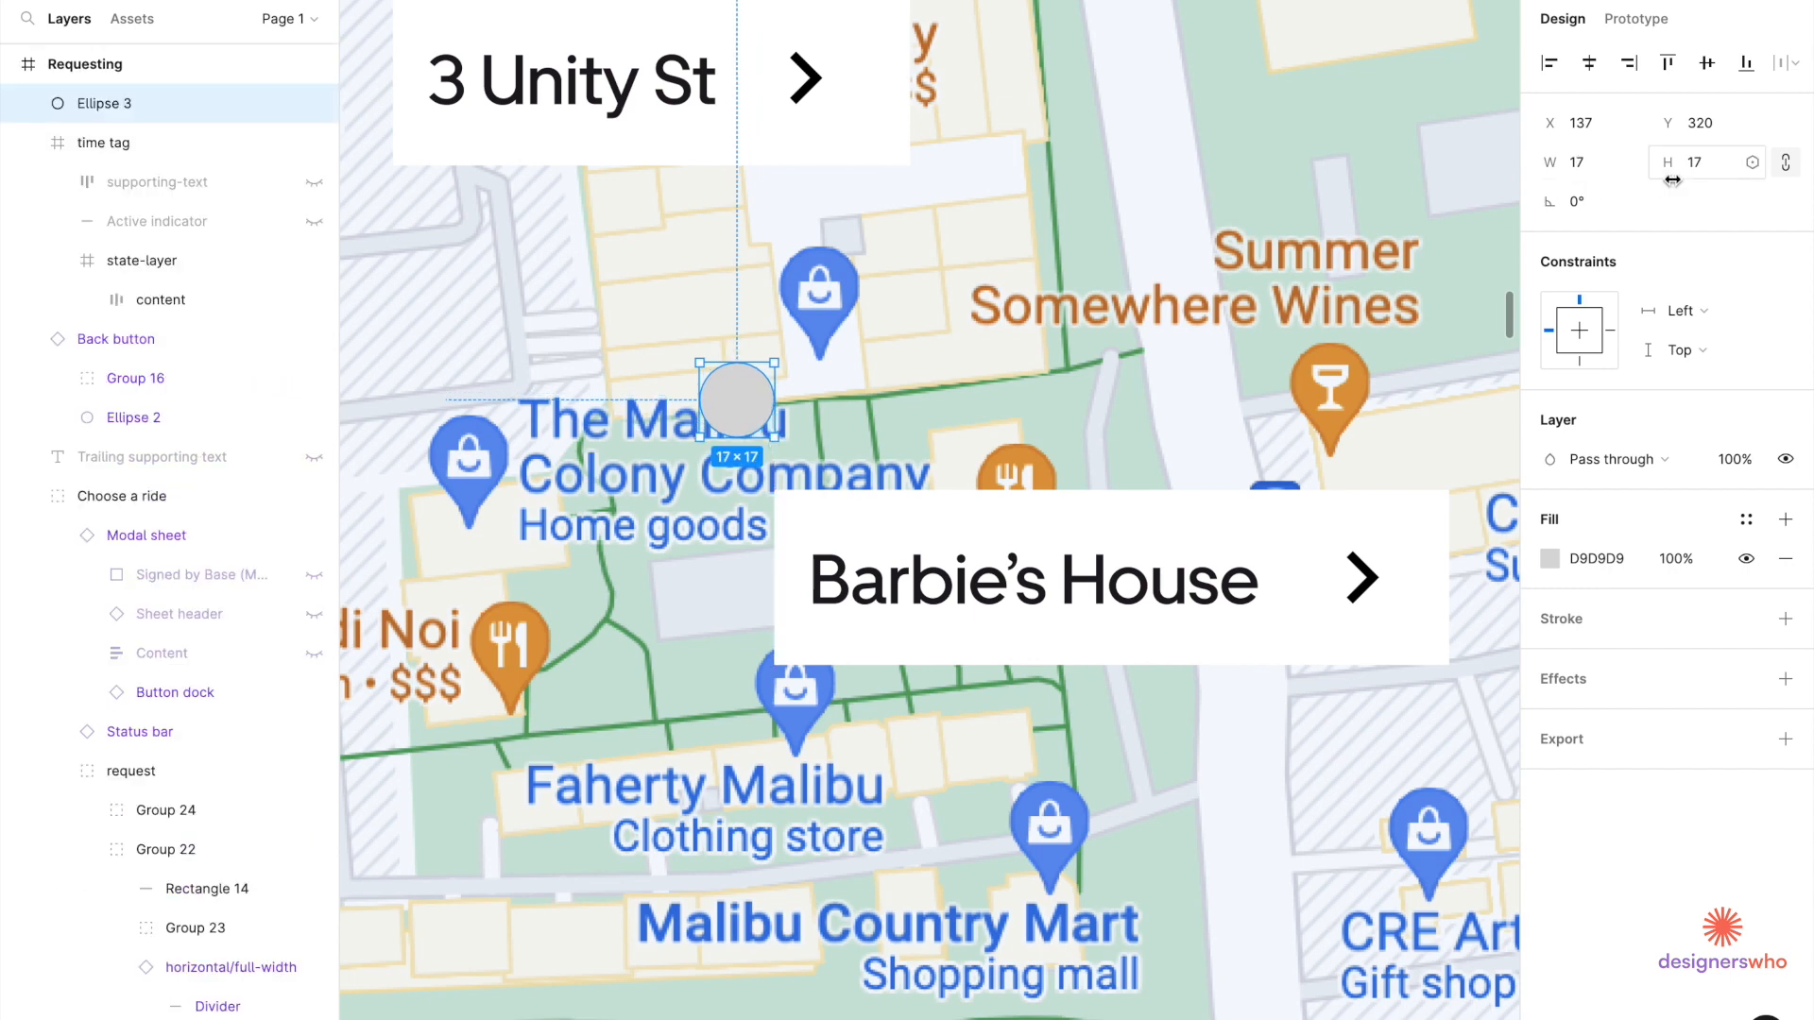
{"action": "type", "text": "16"}
{"action": "key", "text": "Return"}
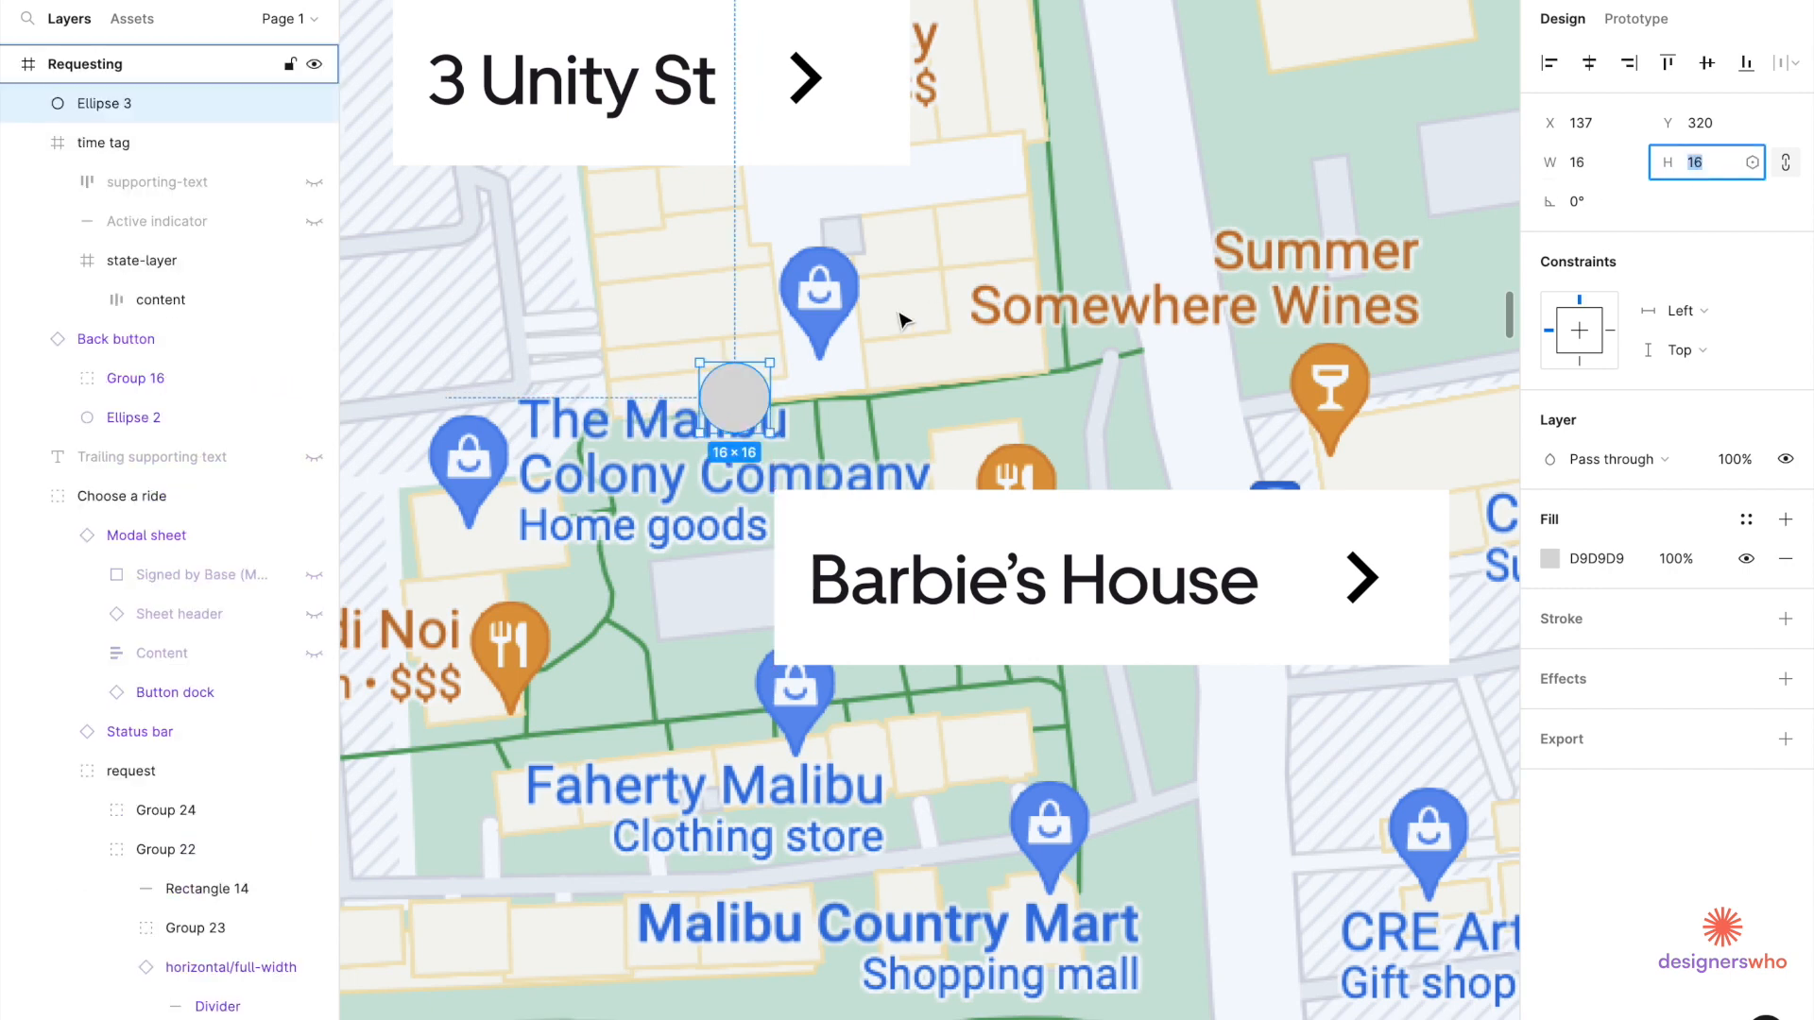
{"action": "left_click", "coordinate": [1550, 559]}
{"action": "left_click", "coordinate": [1284, 950]}
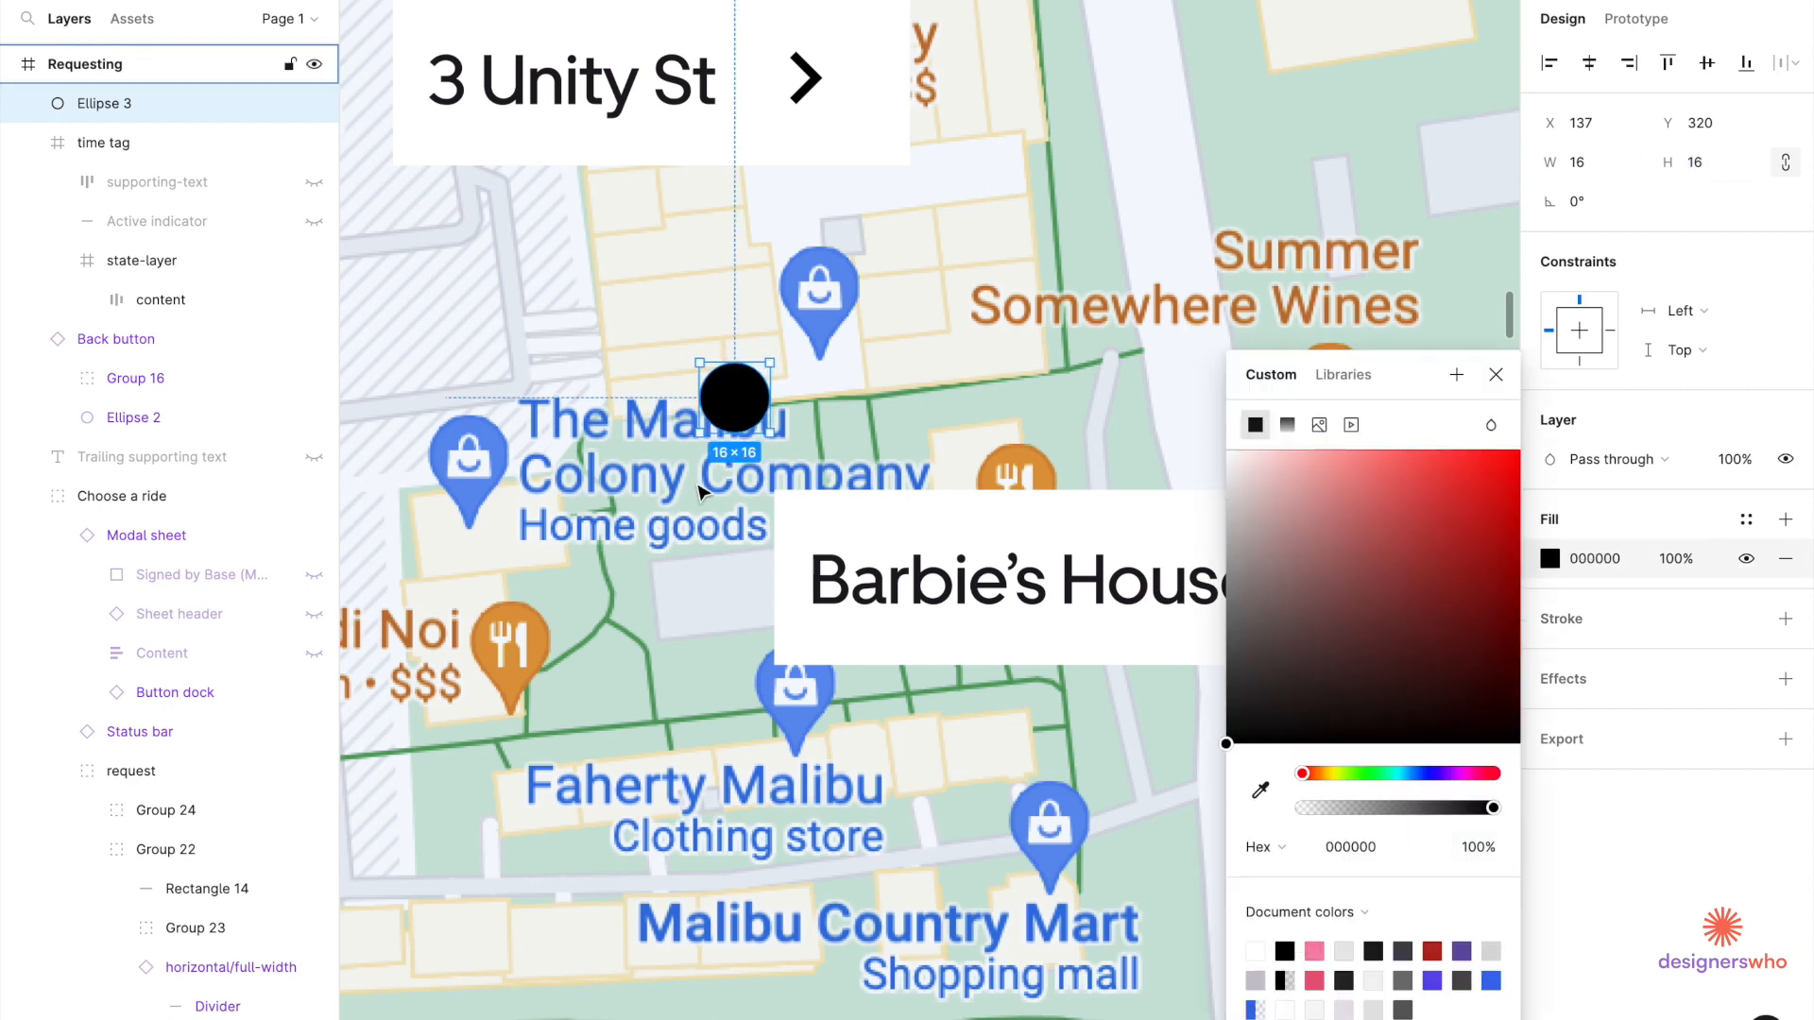
{"action": "key", "text": "Escape"}
Duplicate the circle into an 8×8 white (FFFFFF) dot centred inside it.
{"action": "scroll", "coordinate": [695, 352], "scroll_direction": "up", "scroll_amount": 3}
{"action": "left_click", "coordinate": [756, 441]}
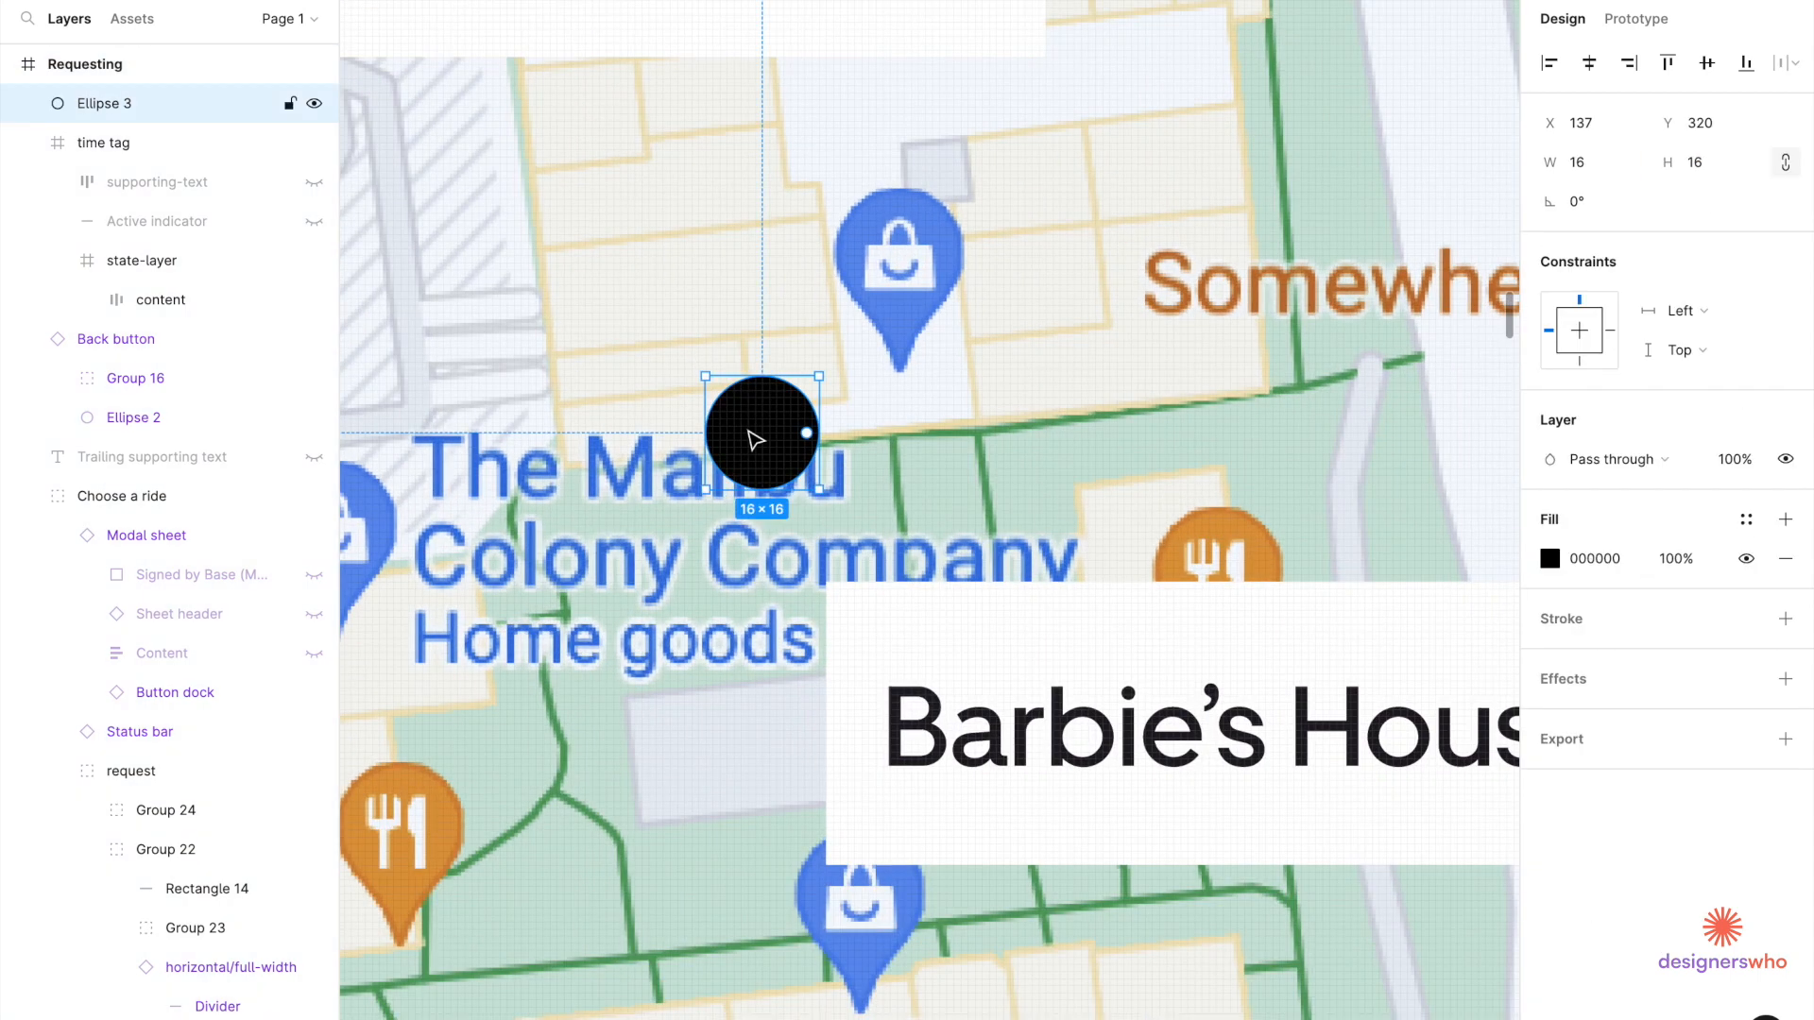
{"action": "key", "text": "ctrl+d"}
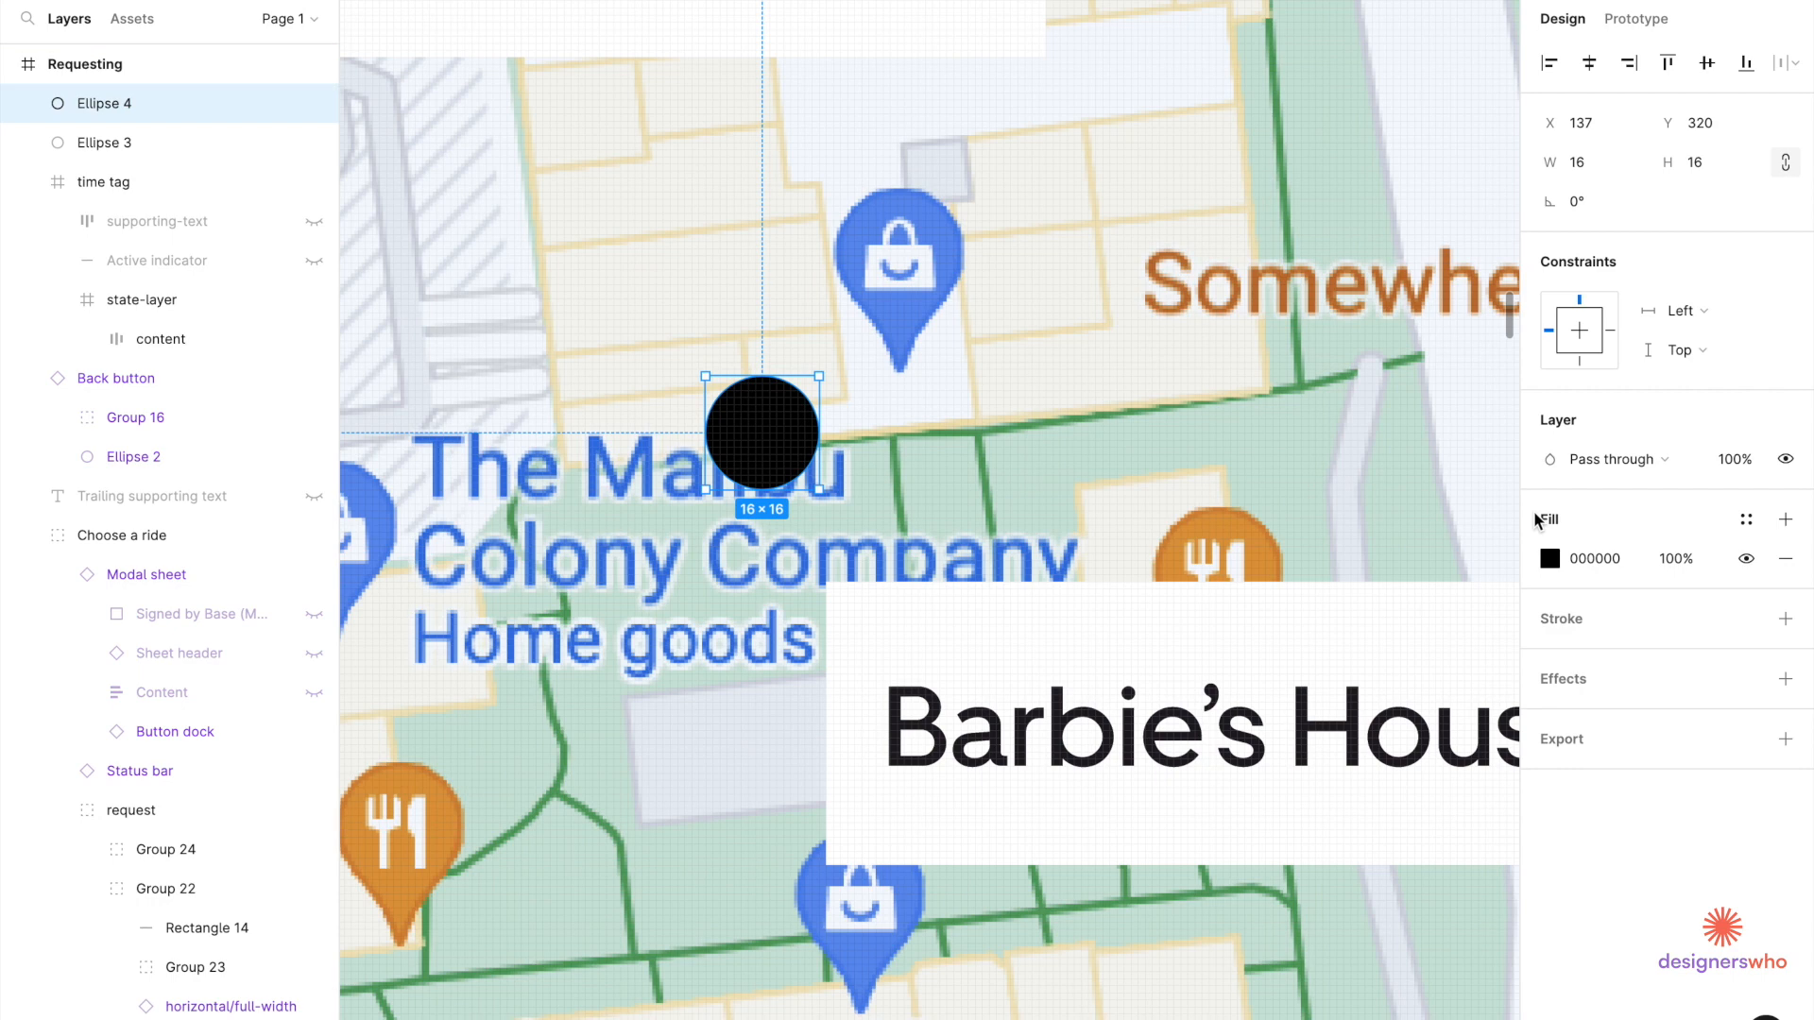
{"action": "left_click", "coordinate": [1552, 564]}
{"action": "left_click_drag", "start_coordinate": [1377, 564], "coordinate": [1192, 389]}
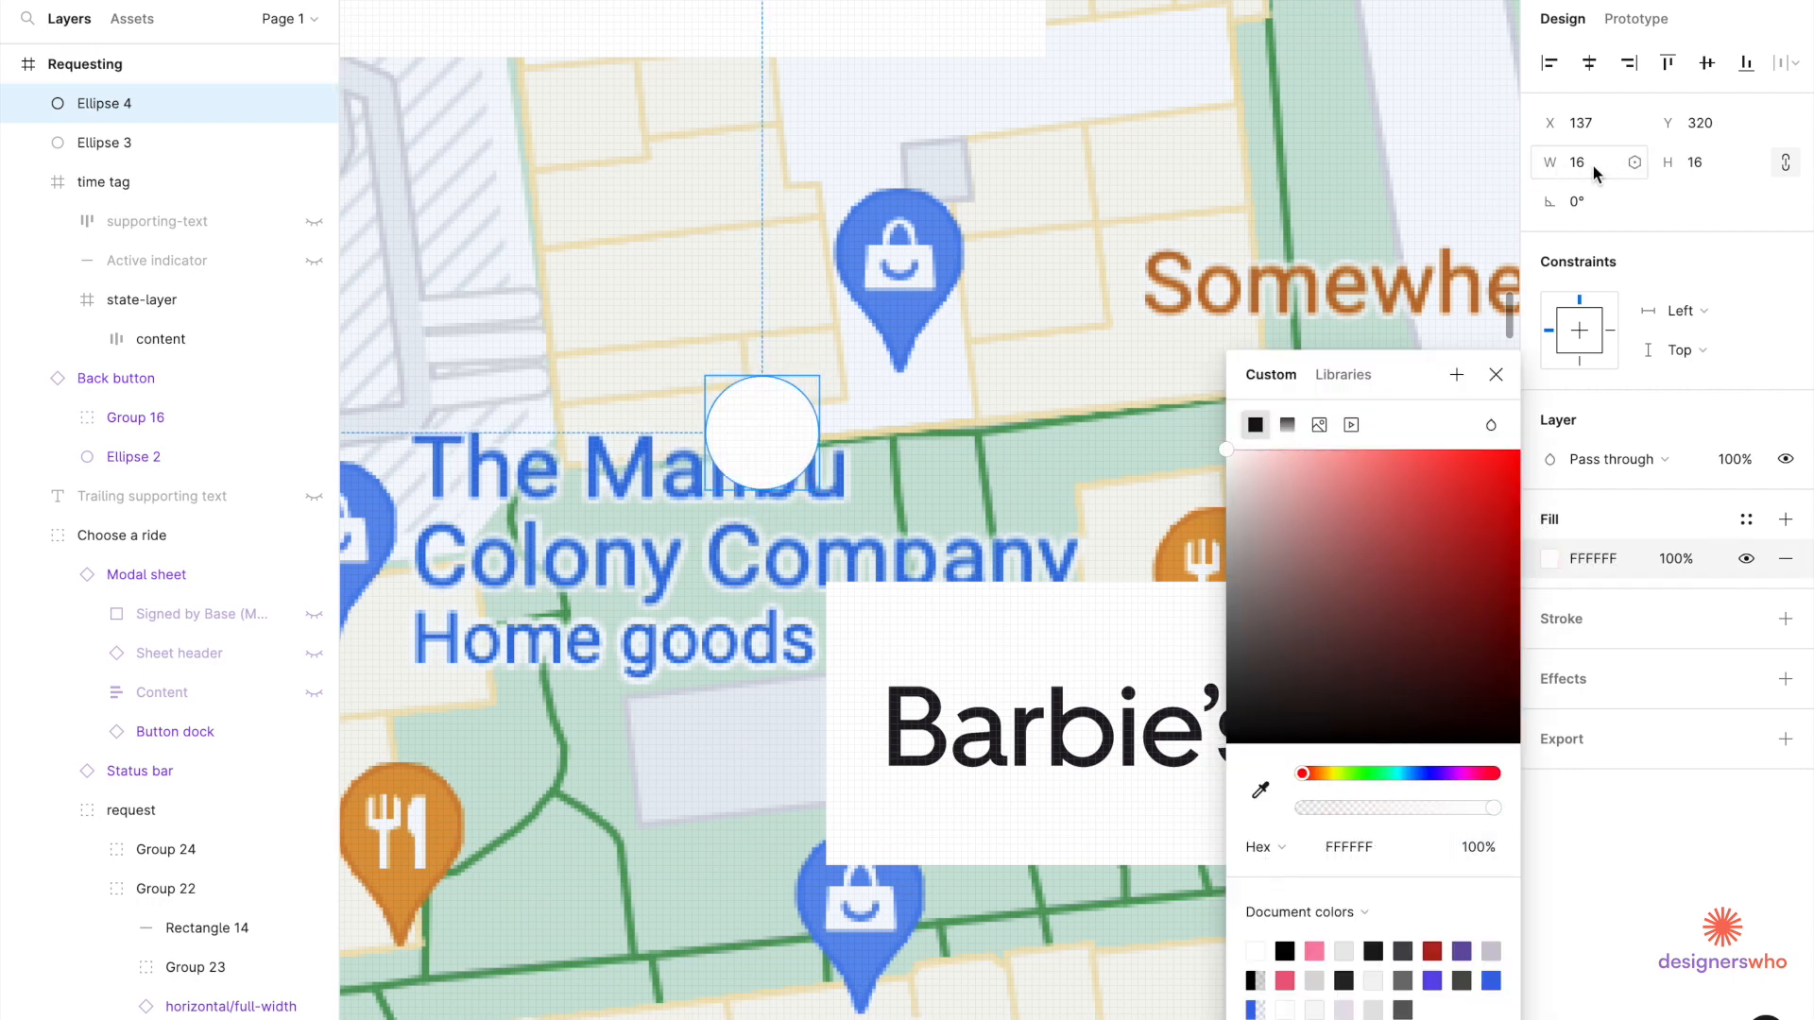
{"action": "key", "text": "Return"}
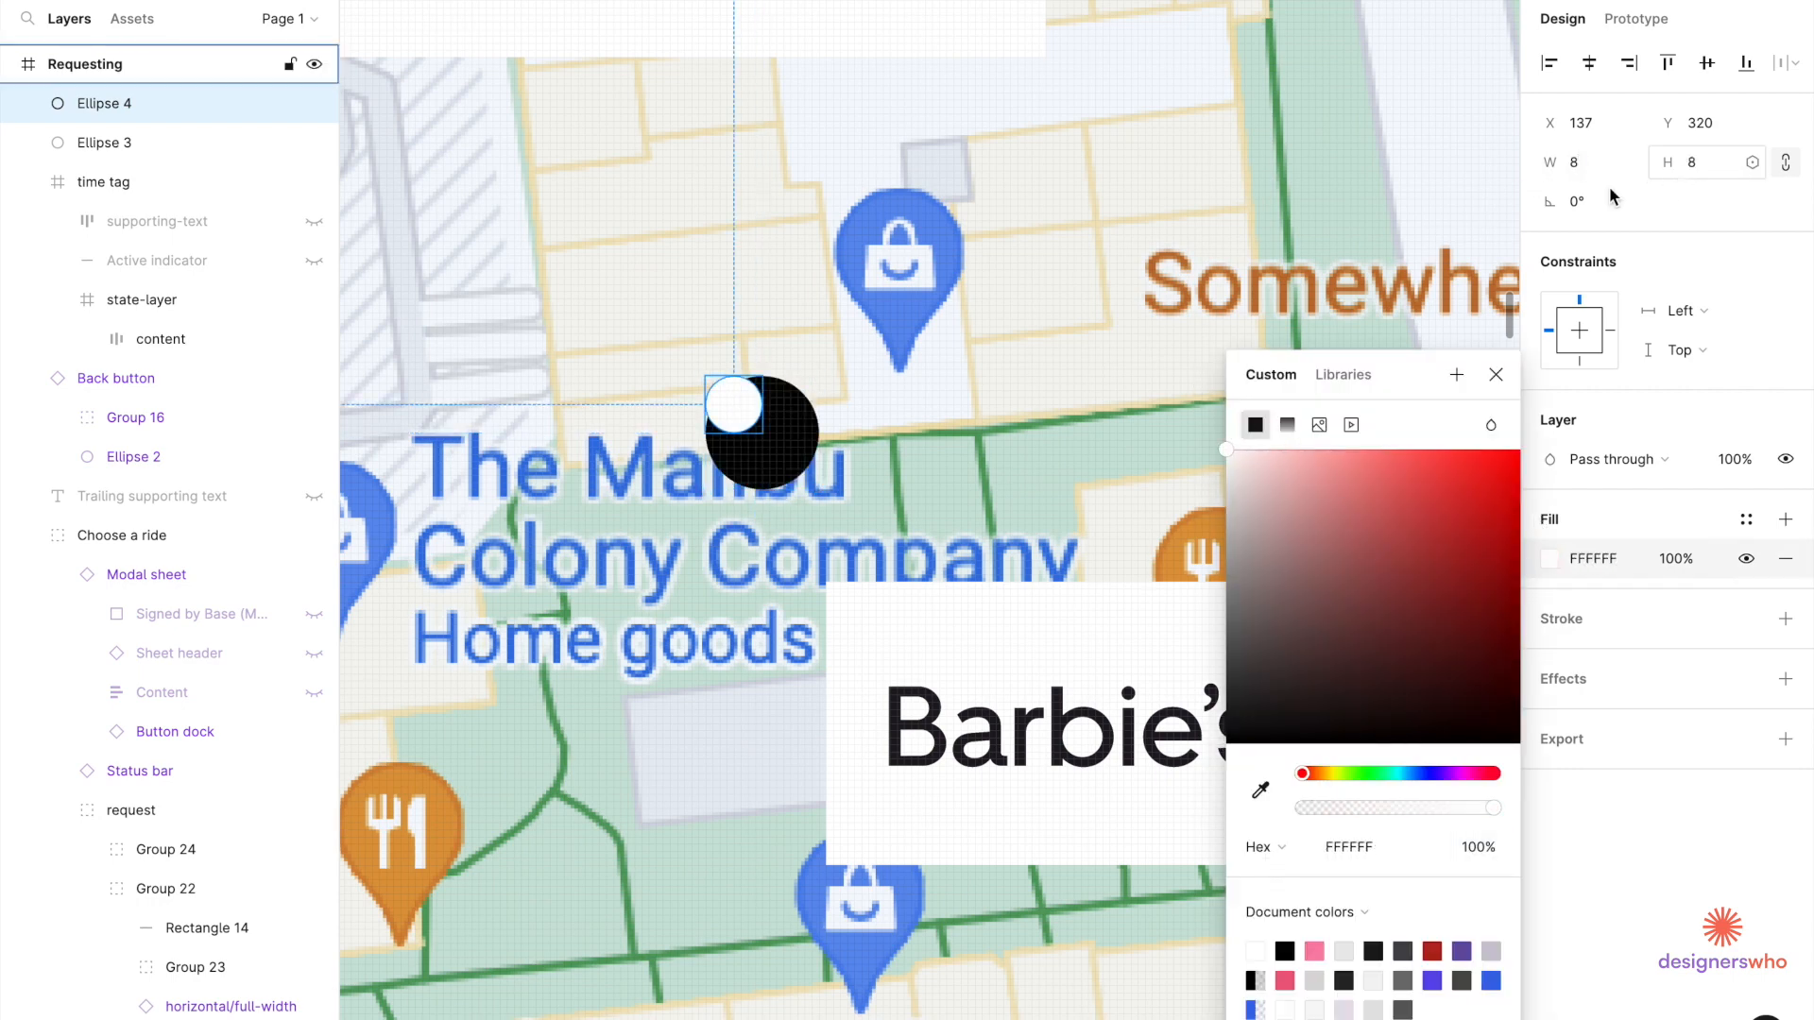
{"action": "left_click_drag", "start_coordinate": [750, 411], "coordinate": [781, 448]}
Group both circles into one marker and nudge it slightly up and right.
{"action": "scroll", "coordinate": [782, 448], "scroll_direction": "up", "scroll_amount": 3, "text": "ctrl"}
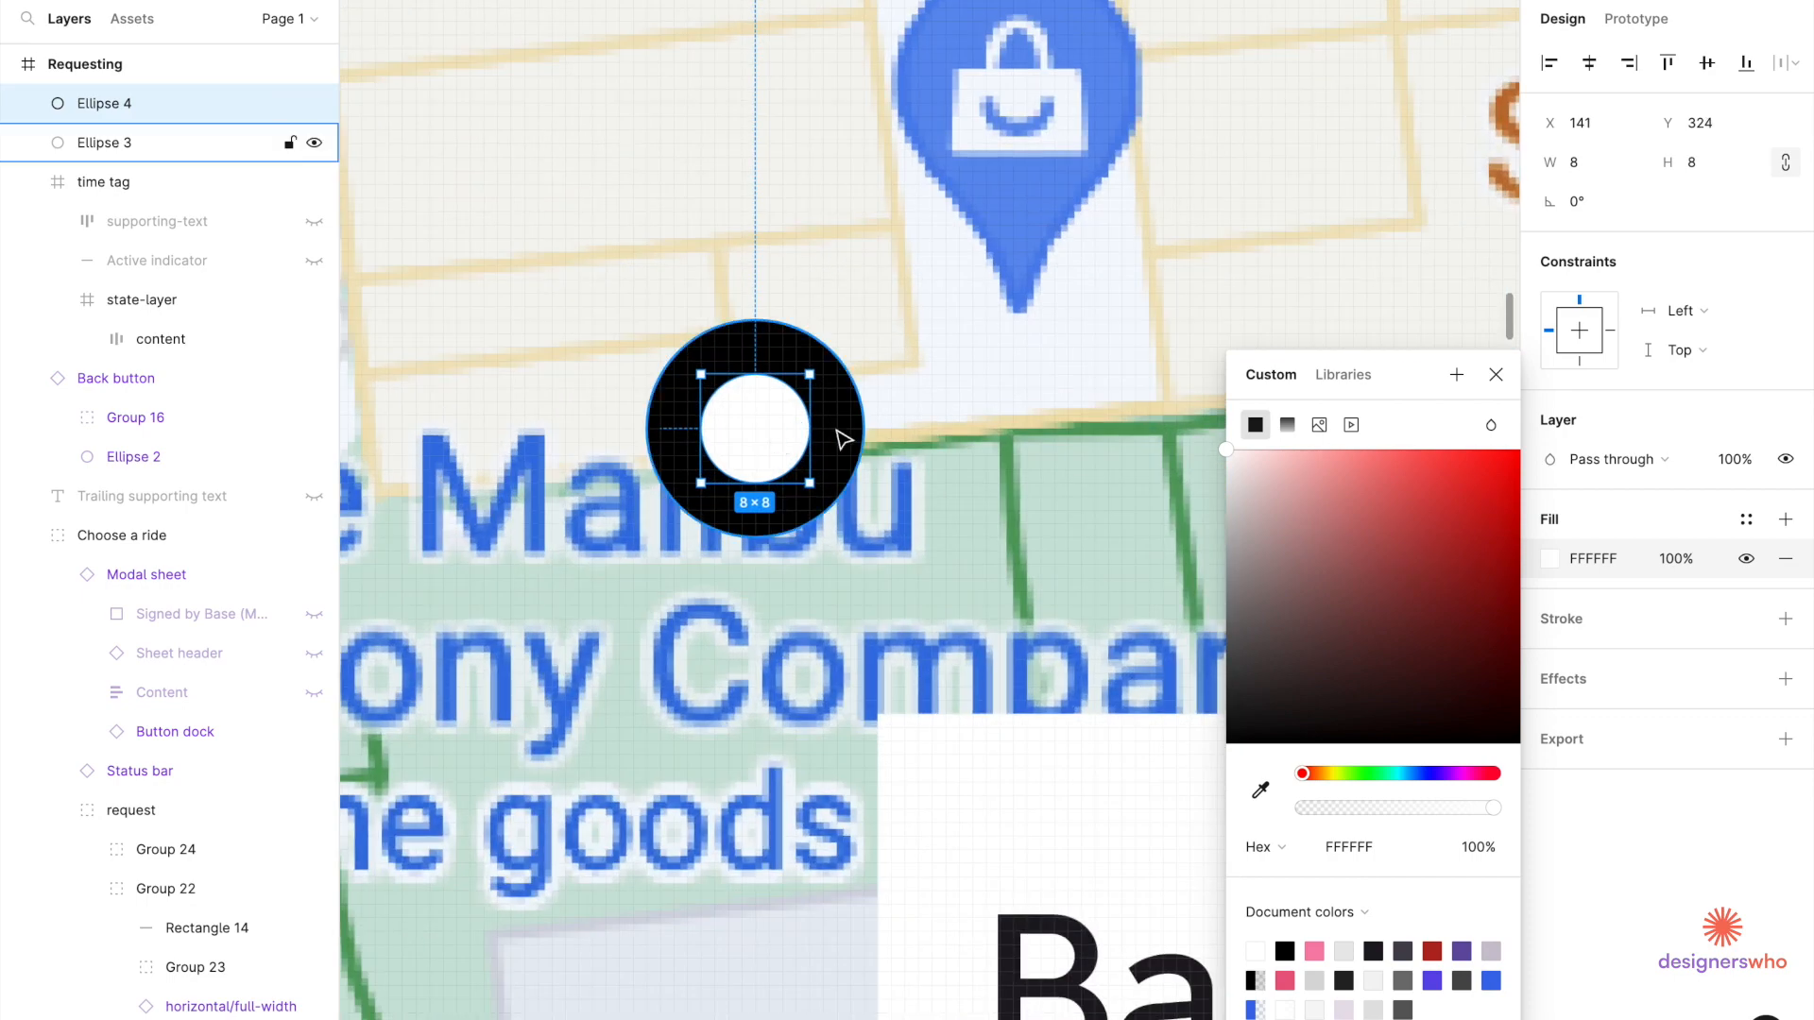
{"action": "left_click", "coordinate": [841, 438], "text": "shift"}
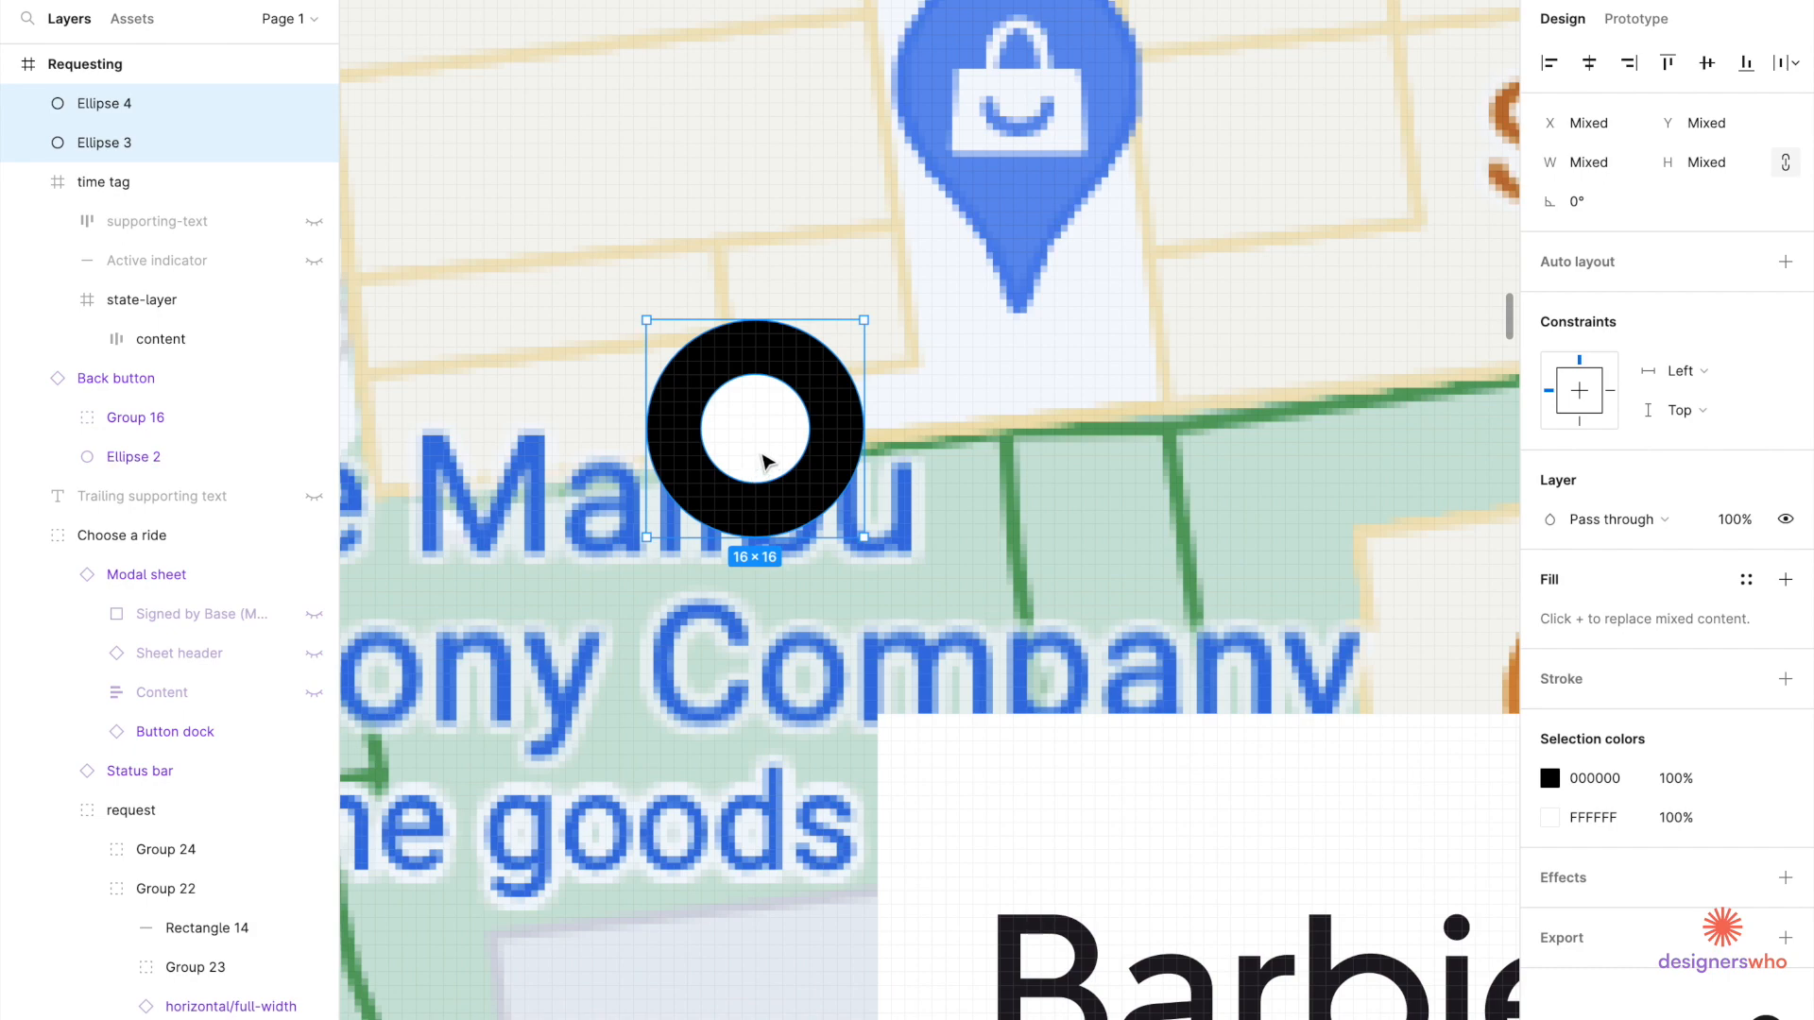
{"action": "key", "text": "ctrl+g"}
{"action": "scroll", "coordinate": [763, 461], "scroll_direction": "down", "scroll_amount": 3}
{"action": "scroll", "coordinate": [770, 469], "scroll_direction": "down", "scroll_amount": 3, "text": "ctrl"}
{"action": "left_click_drag", "start_coordinate": [770, 469], "coordinate": [794, 431]}
{"action": "left_click", "coordinate": [999, 271]}
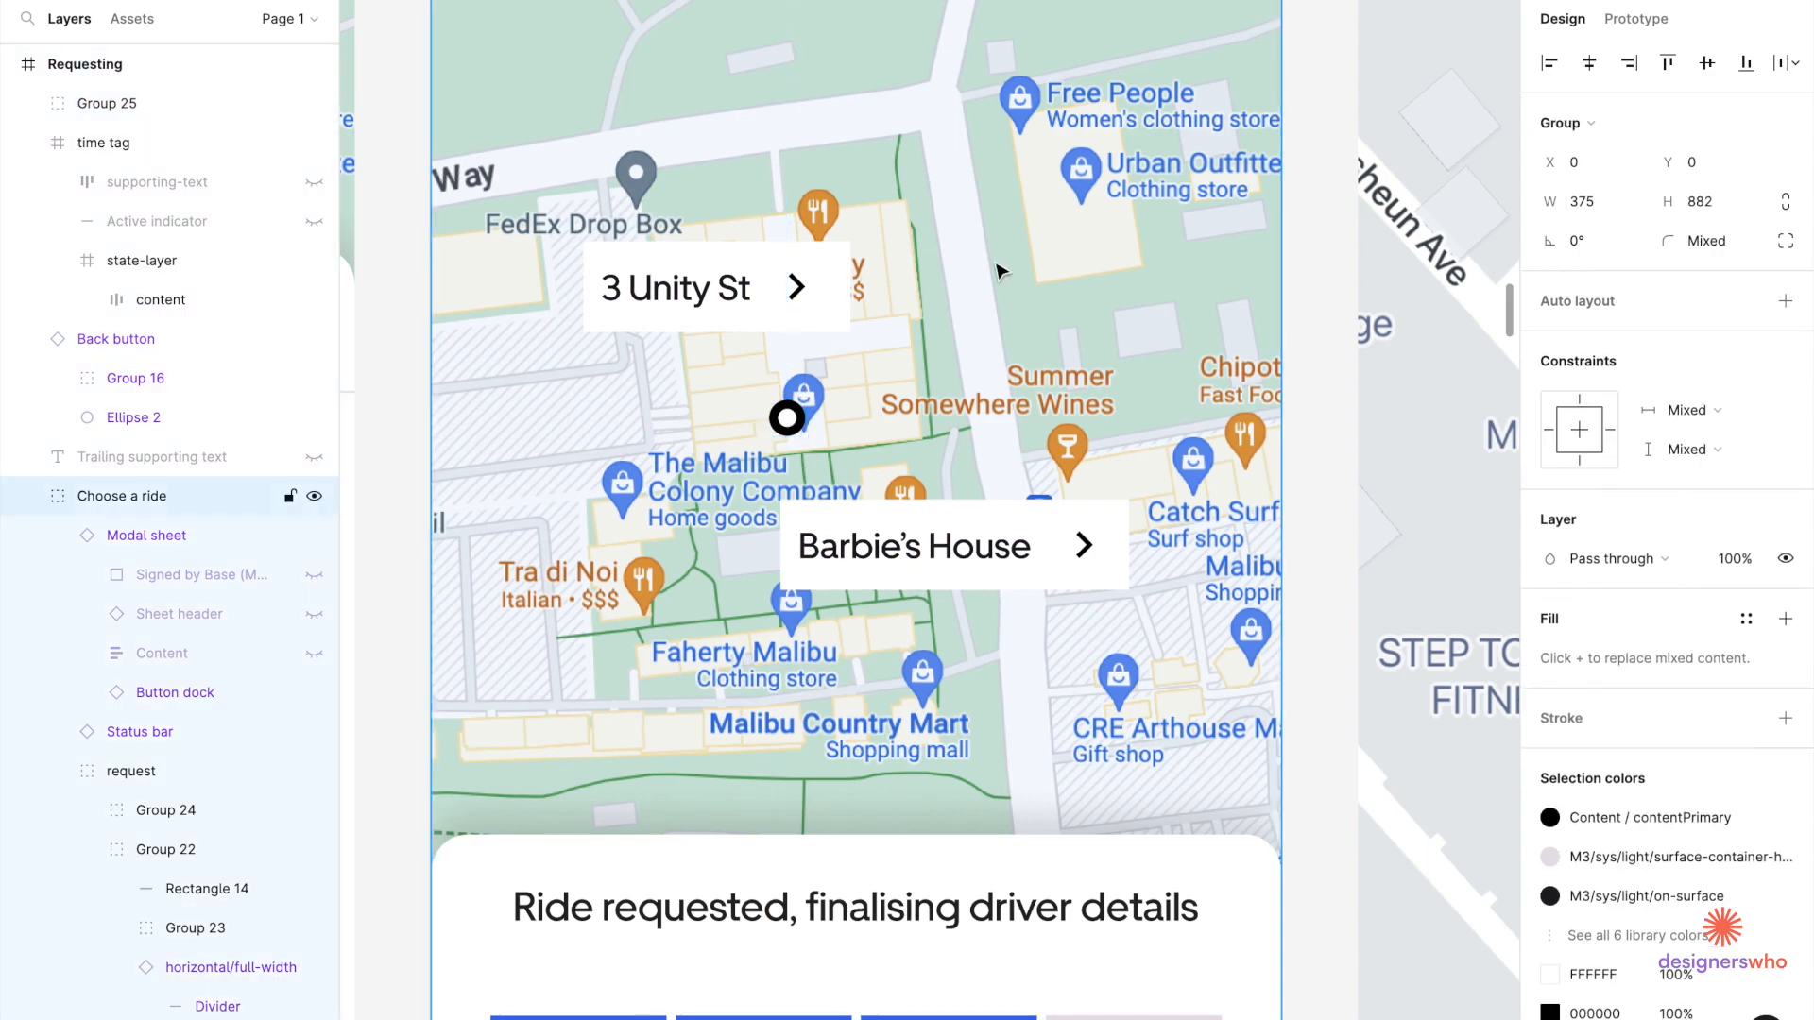
Move the blue tint rectangle aside and enlarge the masked map image proportionally.
{"action": "double_click", "coordinate": [999, 271]}
{"action": "scroll", "coordinate": [999, 271], "scroll_direction": "down", "scroll_amount": 3, "text": "ctrl"}
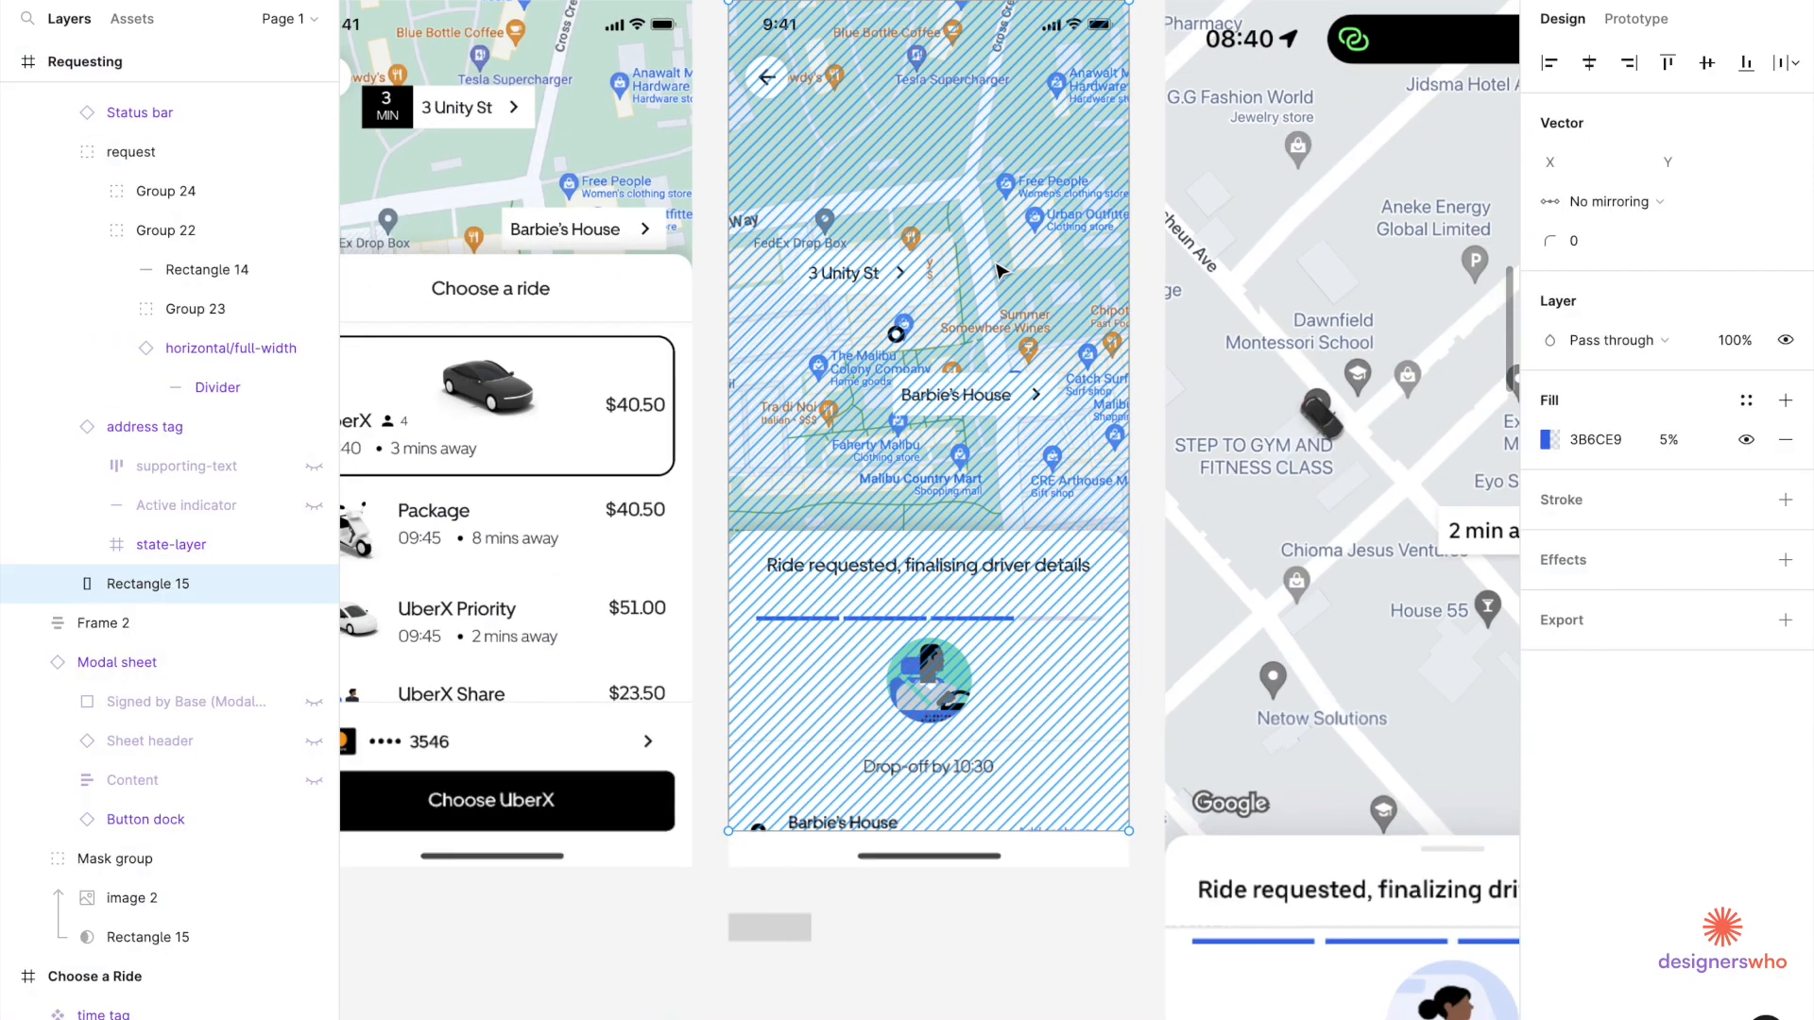
{"action": "left_click_drag", "start_coordinate": [1091, 233], "coordinate": [1158, 235]}
{"action": "left_click", "coordinate": [755, 256]}
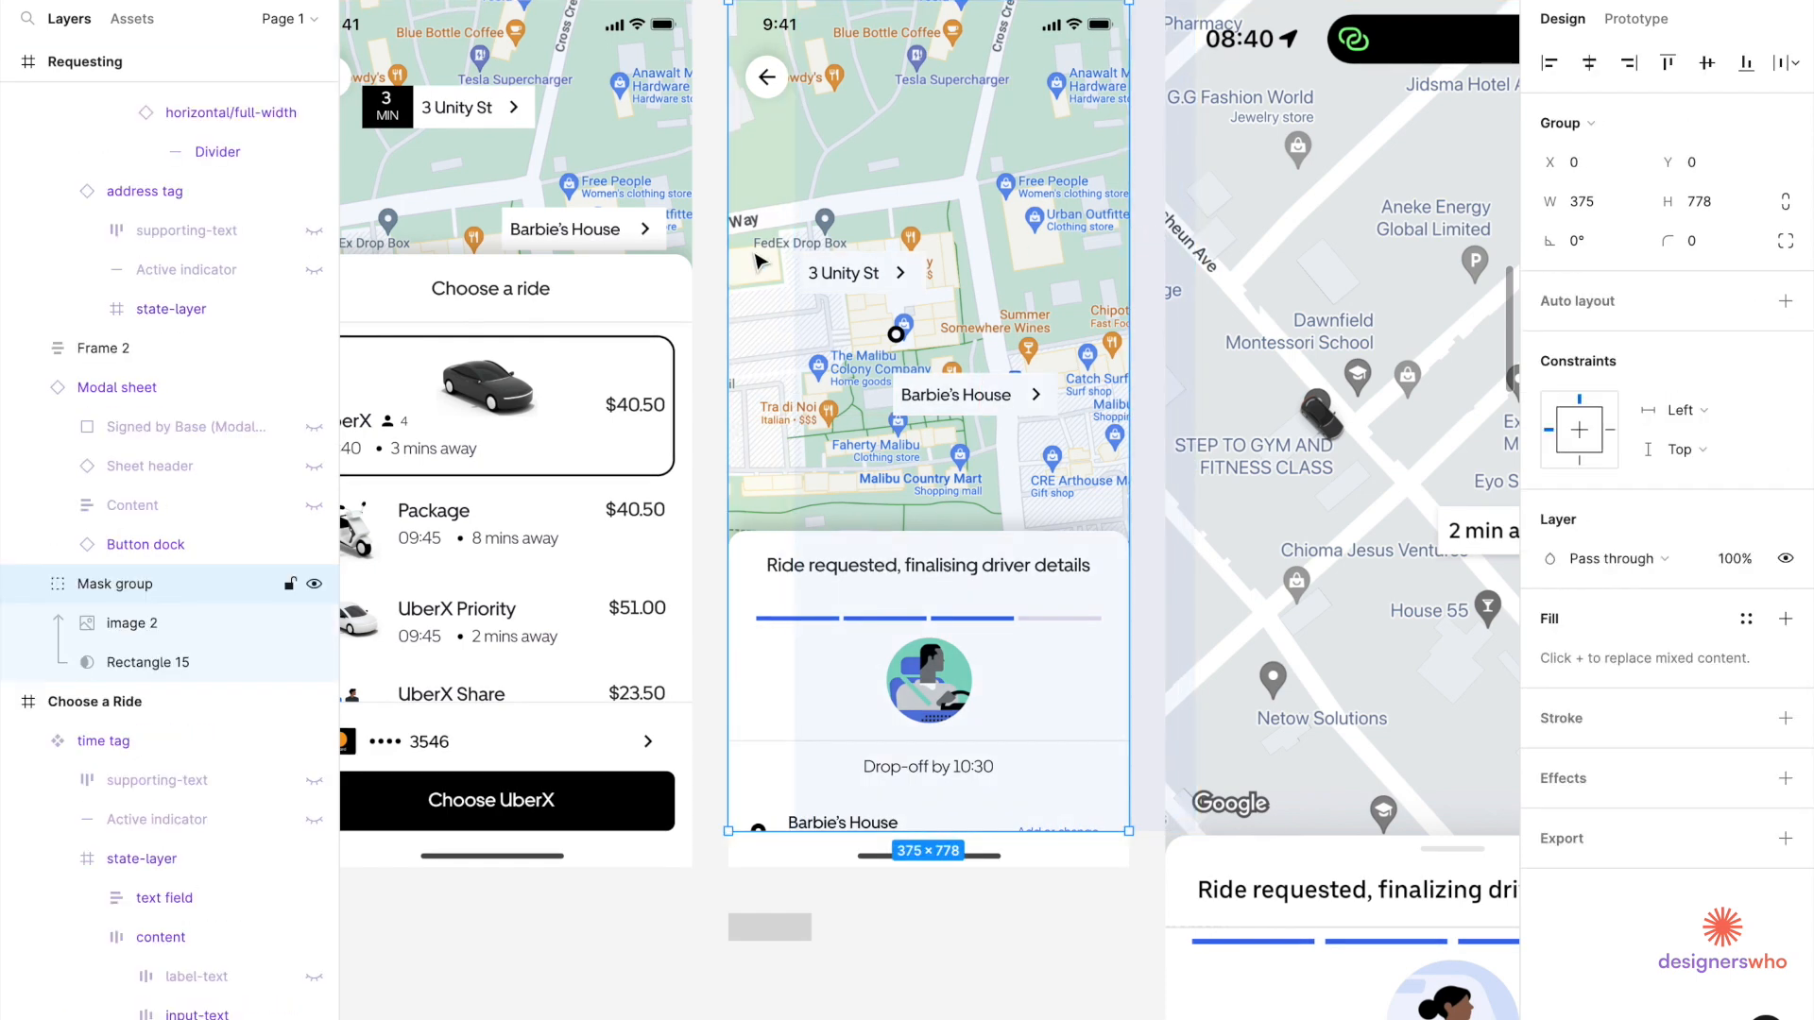
{"action": "left_click", "coordinate": [756, 256]}
{"action": "scroll", "coordinate": [753, 314], "scroll_direction": "down", "scroll_amount": 2, "text": "ctrl"}
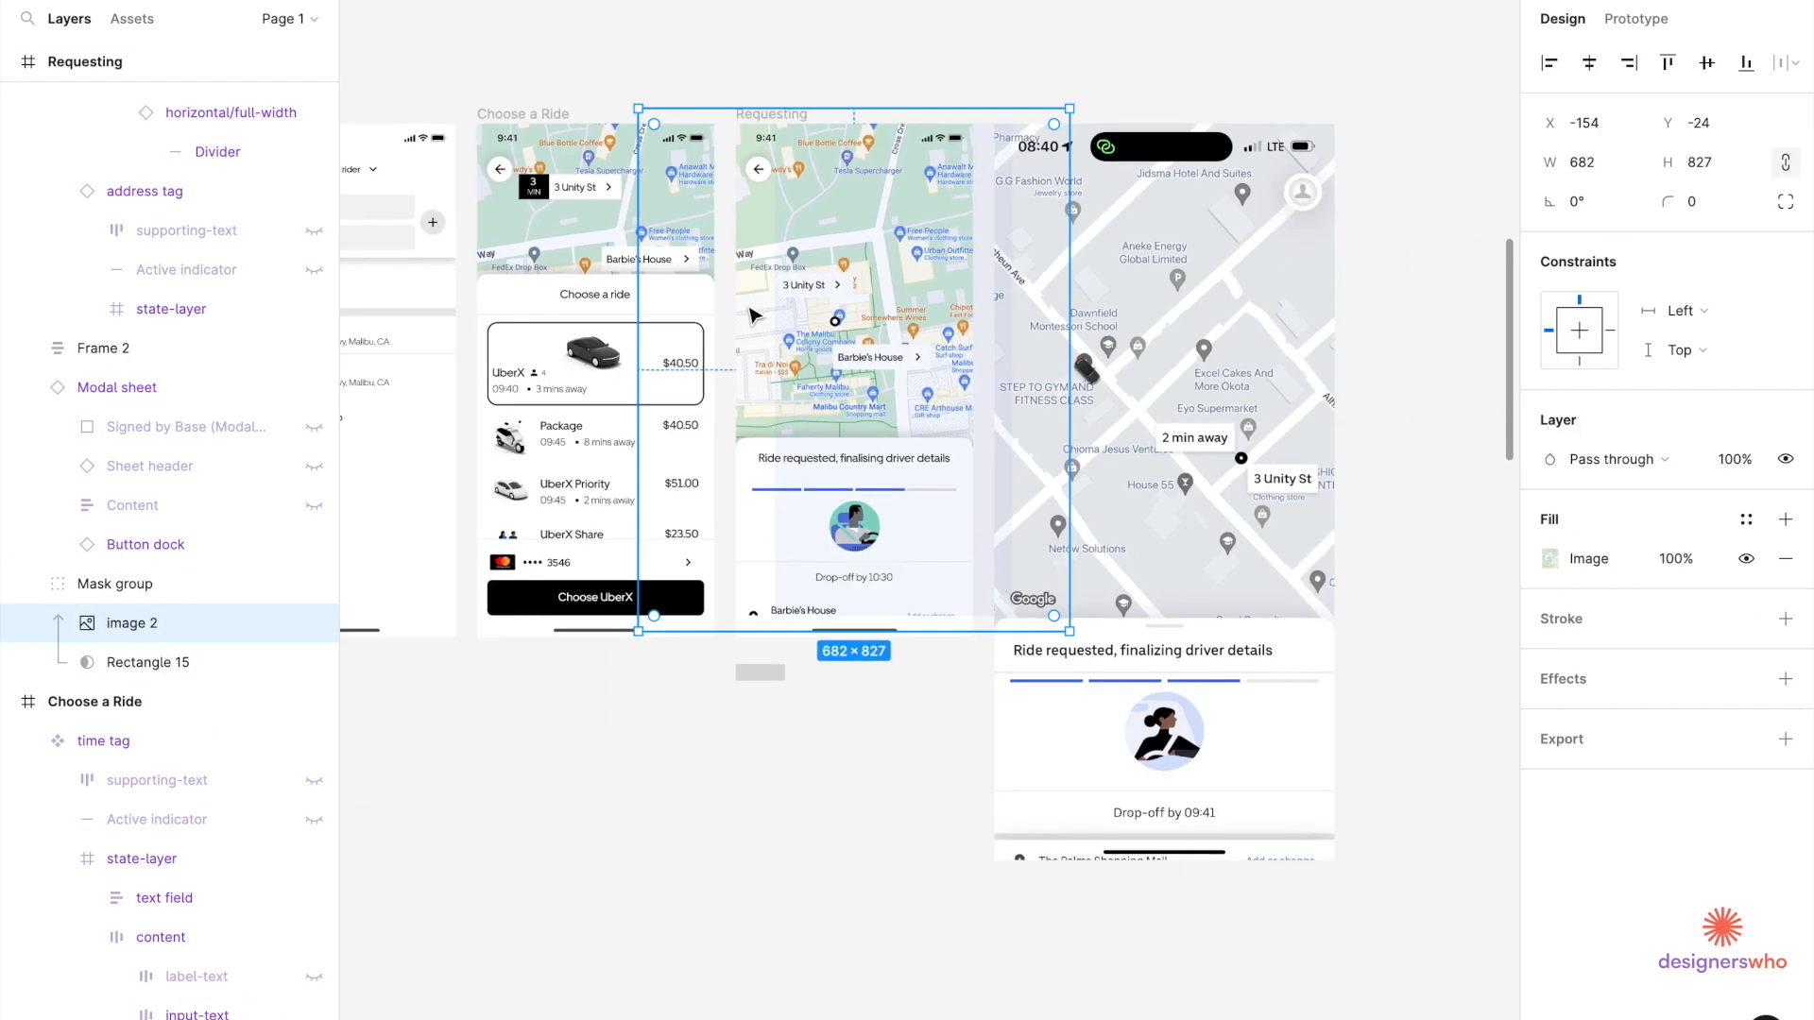
{"action": "left_click_drag", "start_coordinate": [638, 631], "coordinate": [583, 940]}
{"action": "left_click", "coordinate": [904, 1002]}
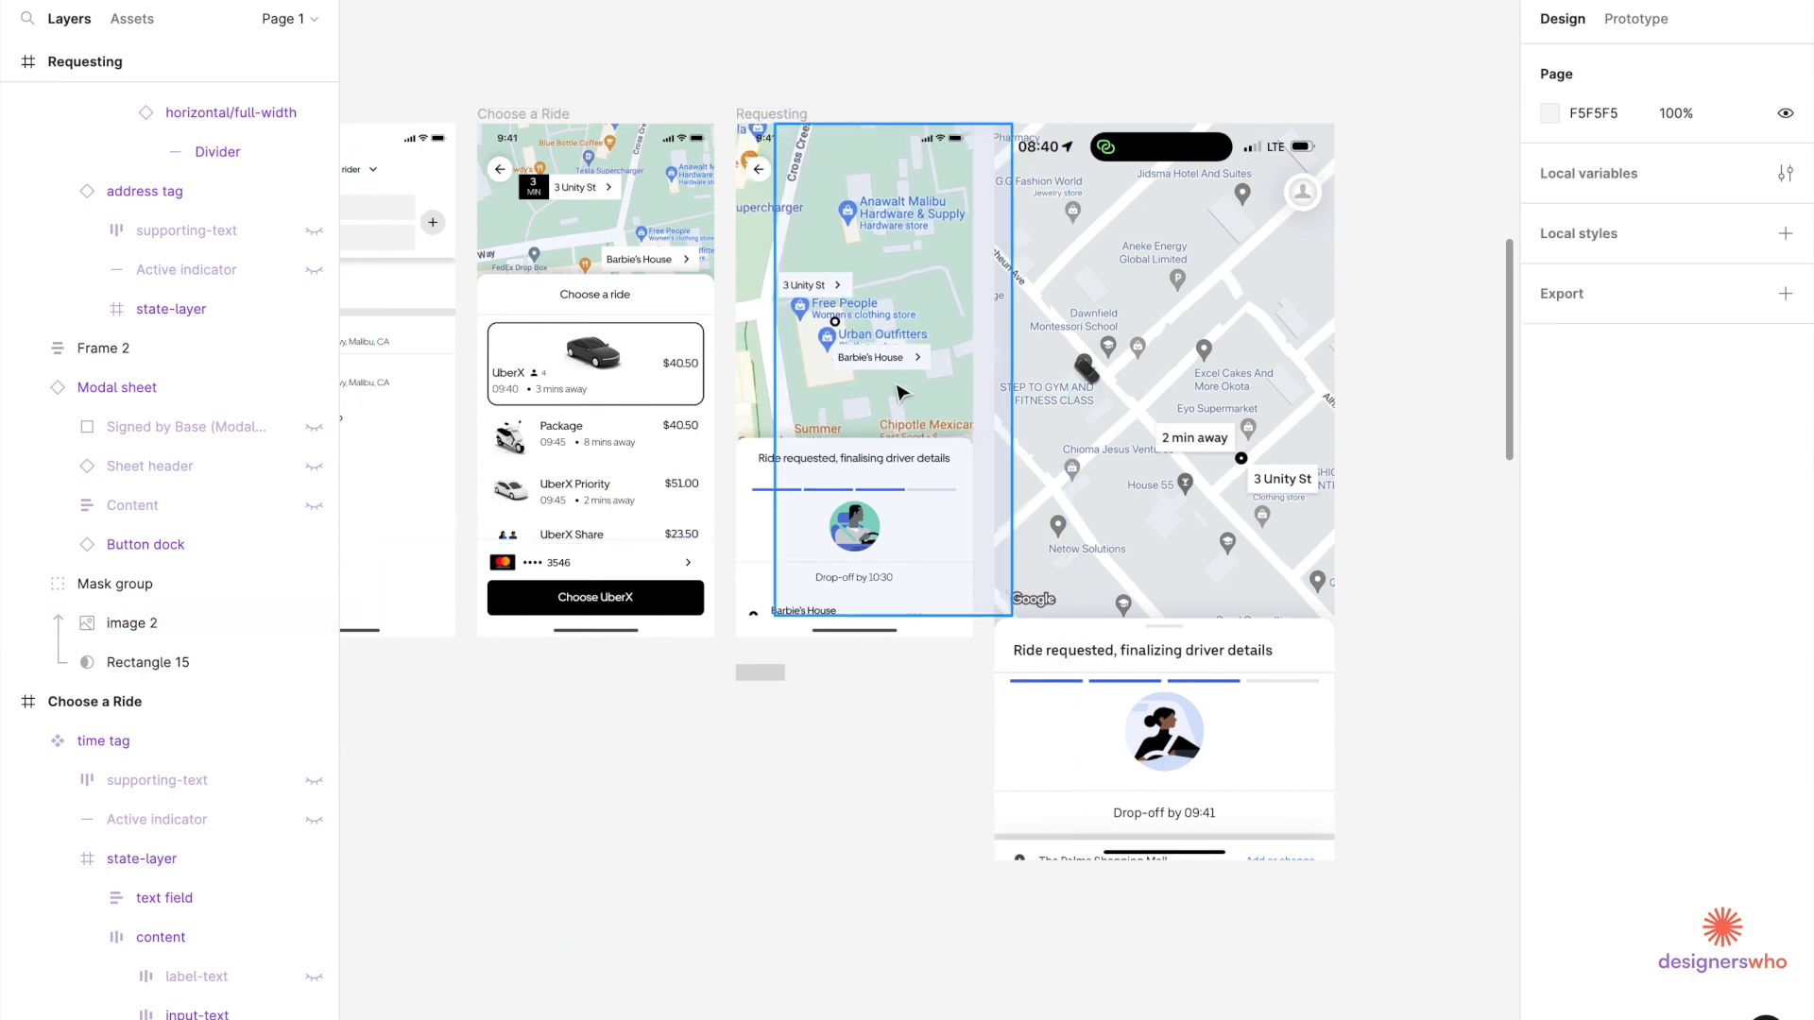
Nudge the tint rectangle into alignment, deleting it and then restoring it.
{"action": "left_click", "coordinate": [947, 284]}
{"action": "scroll", "coordinate": [948, 284], "scroll_direction": "up", "scroll_amount": 5}
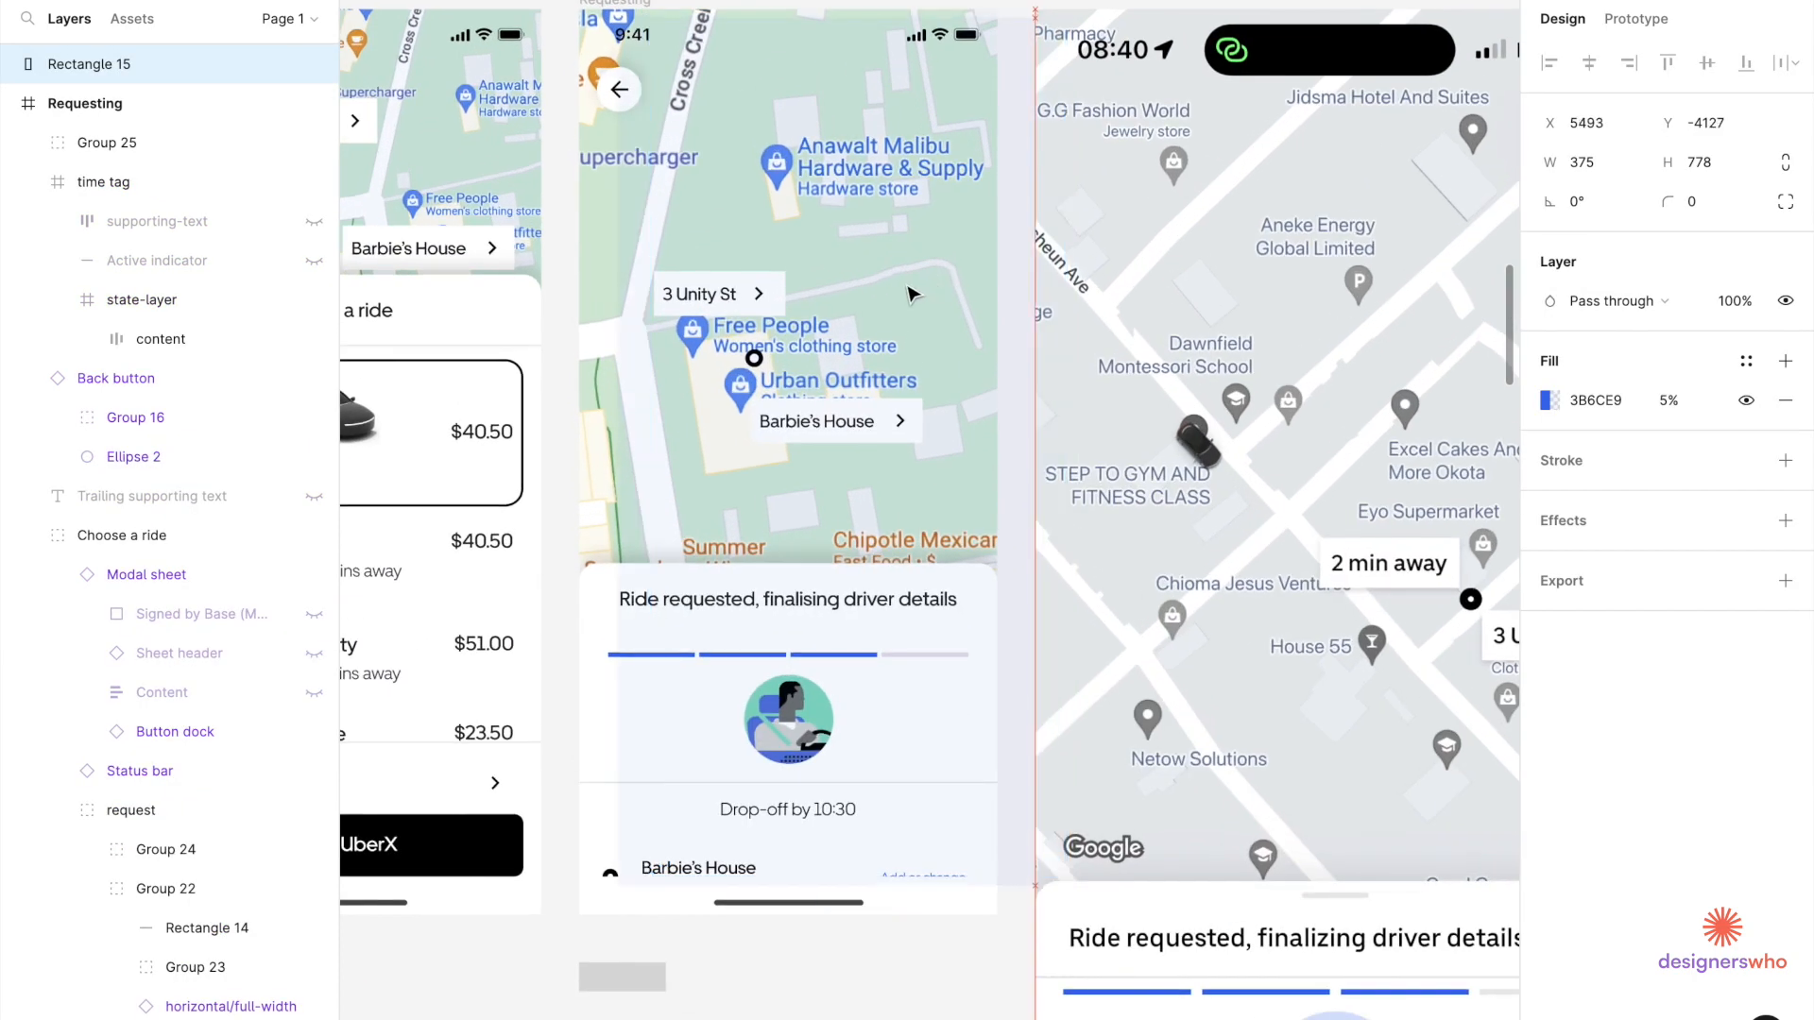
{"action": "left_click_drag", "start_coordinate": [896, 291], "coordinate": [879, 286]}
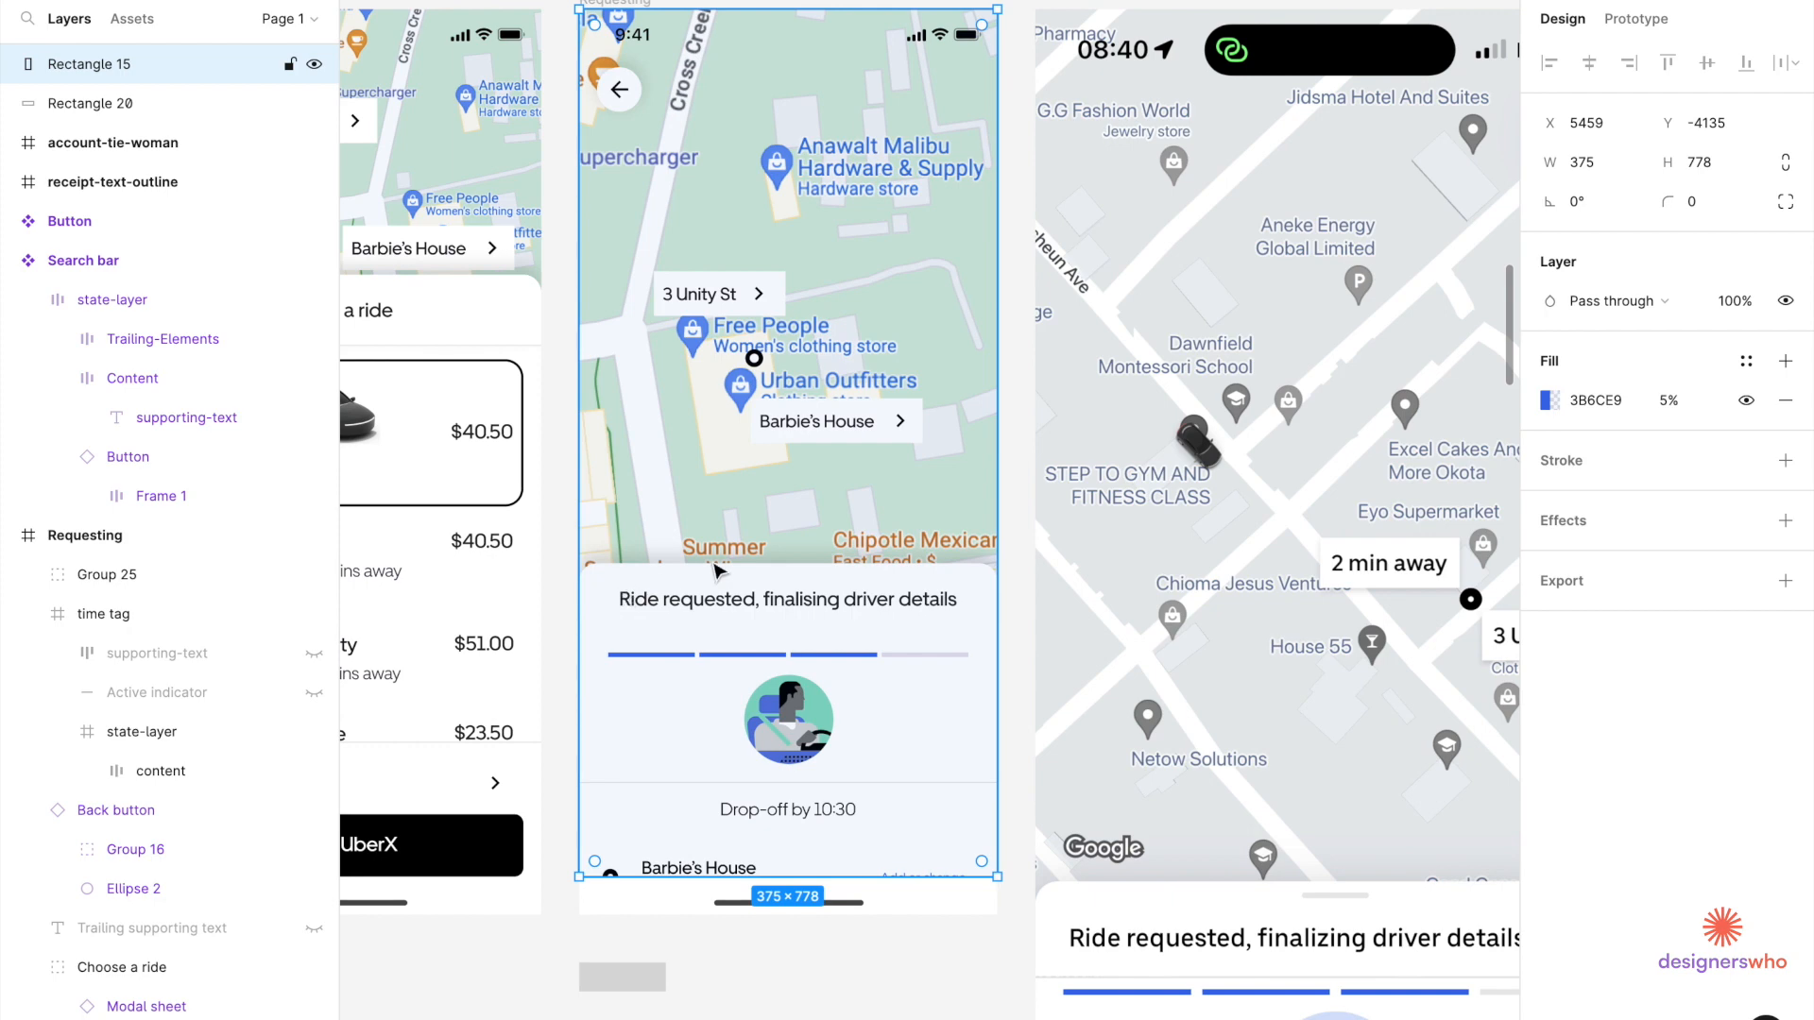
{"action": "scroll", "coordinate": [801, 560], "scroll_direction": "down", "scroll_amount": 5}
{"action": "scroll", "coordinate": [820, 430], "scroll_direction": "up", "scroll_amount": 5}
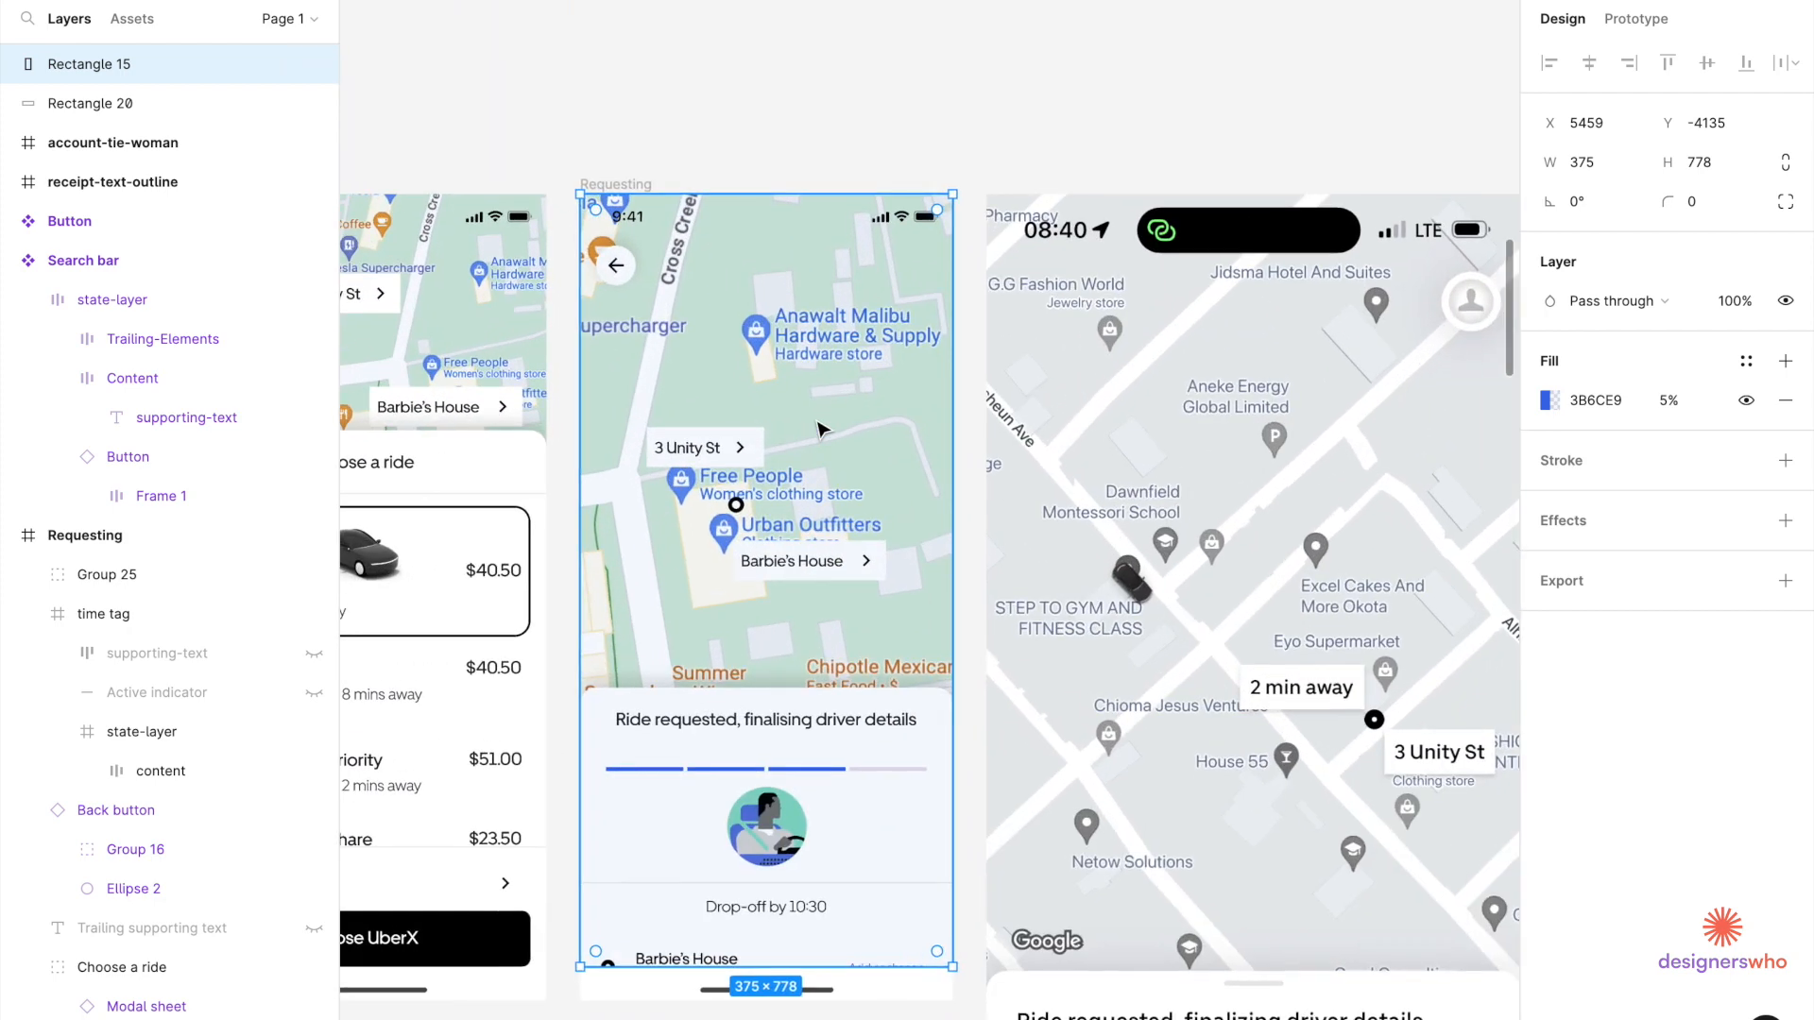
{"action": "key", "text": "Delete"}
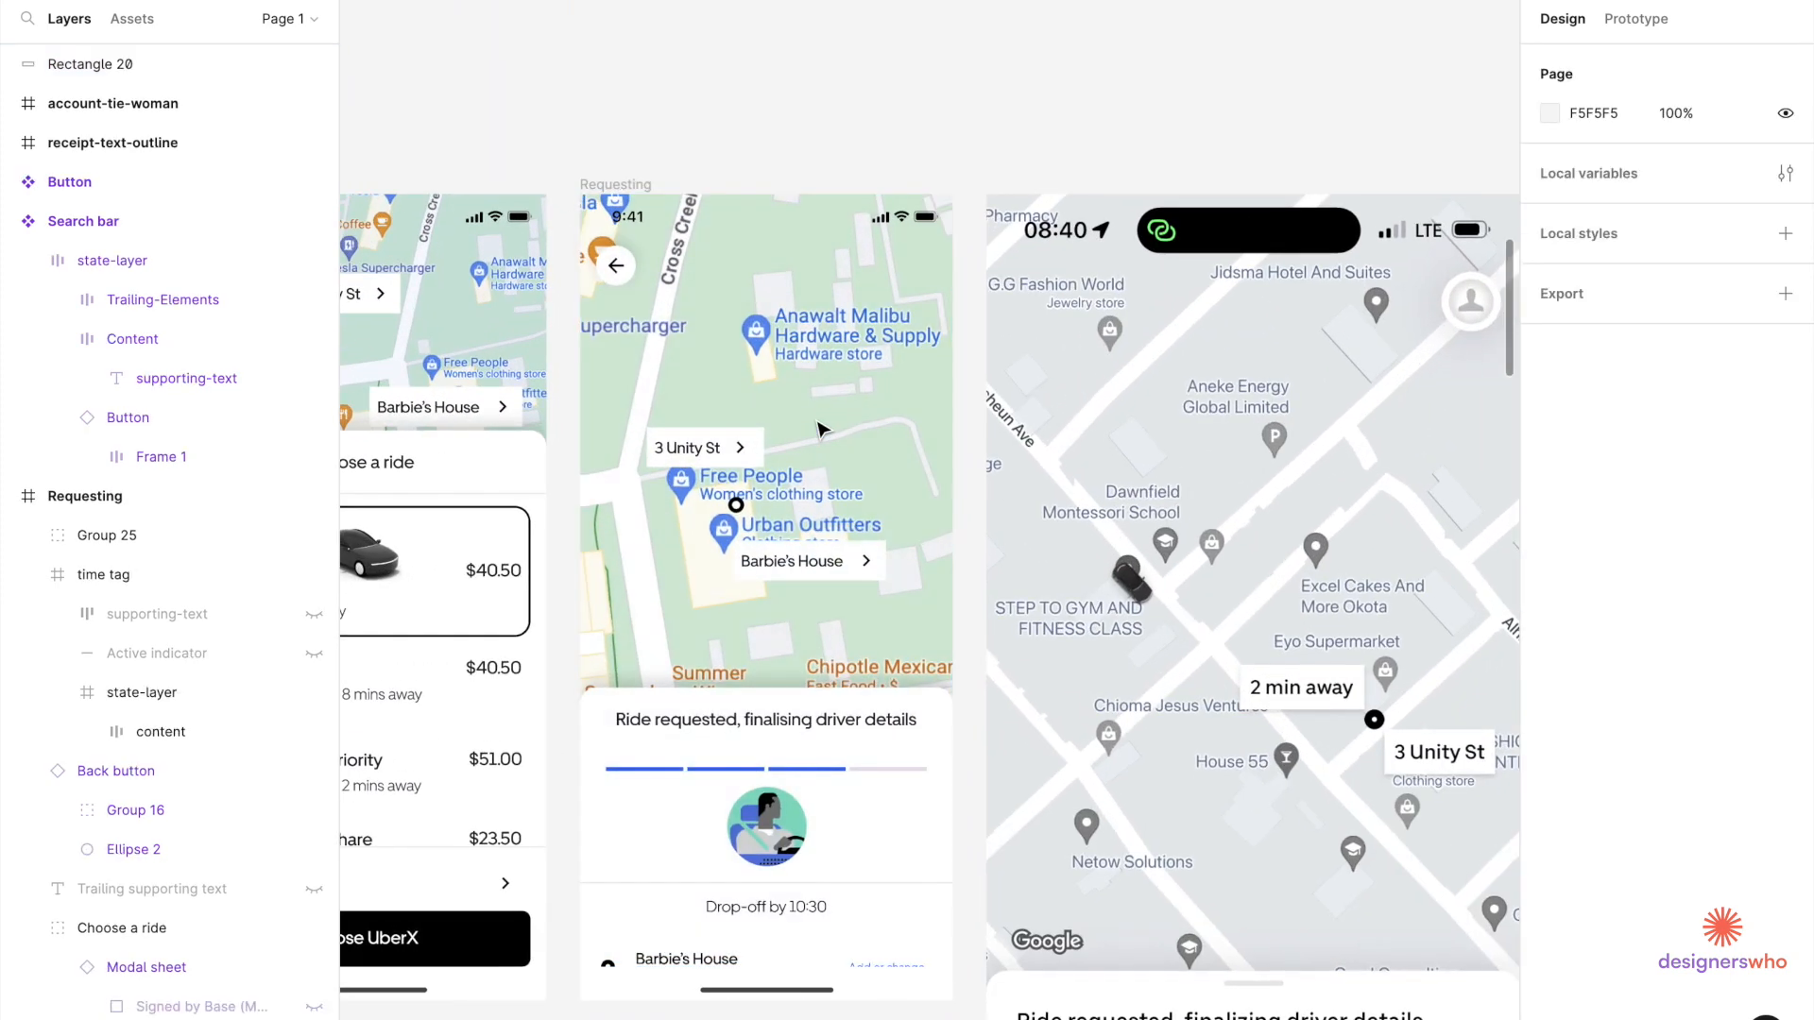
{"action": "scroll", "coordinate": [820, 430], "scroll_direction": "down", "scroll_amount": 5}
{"action": "key", "text": "ctrl+z"}
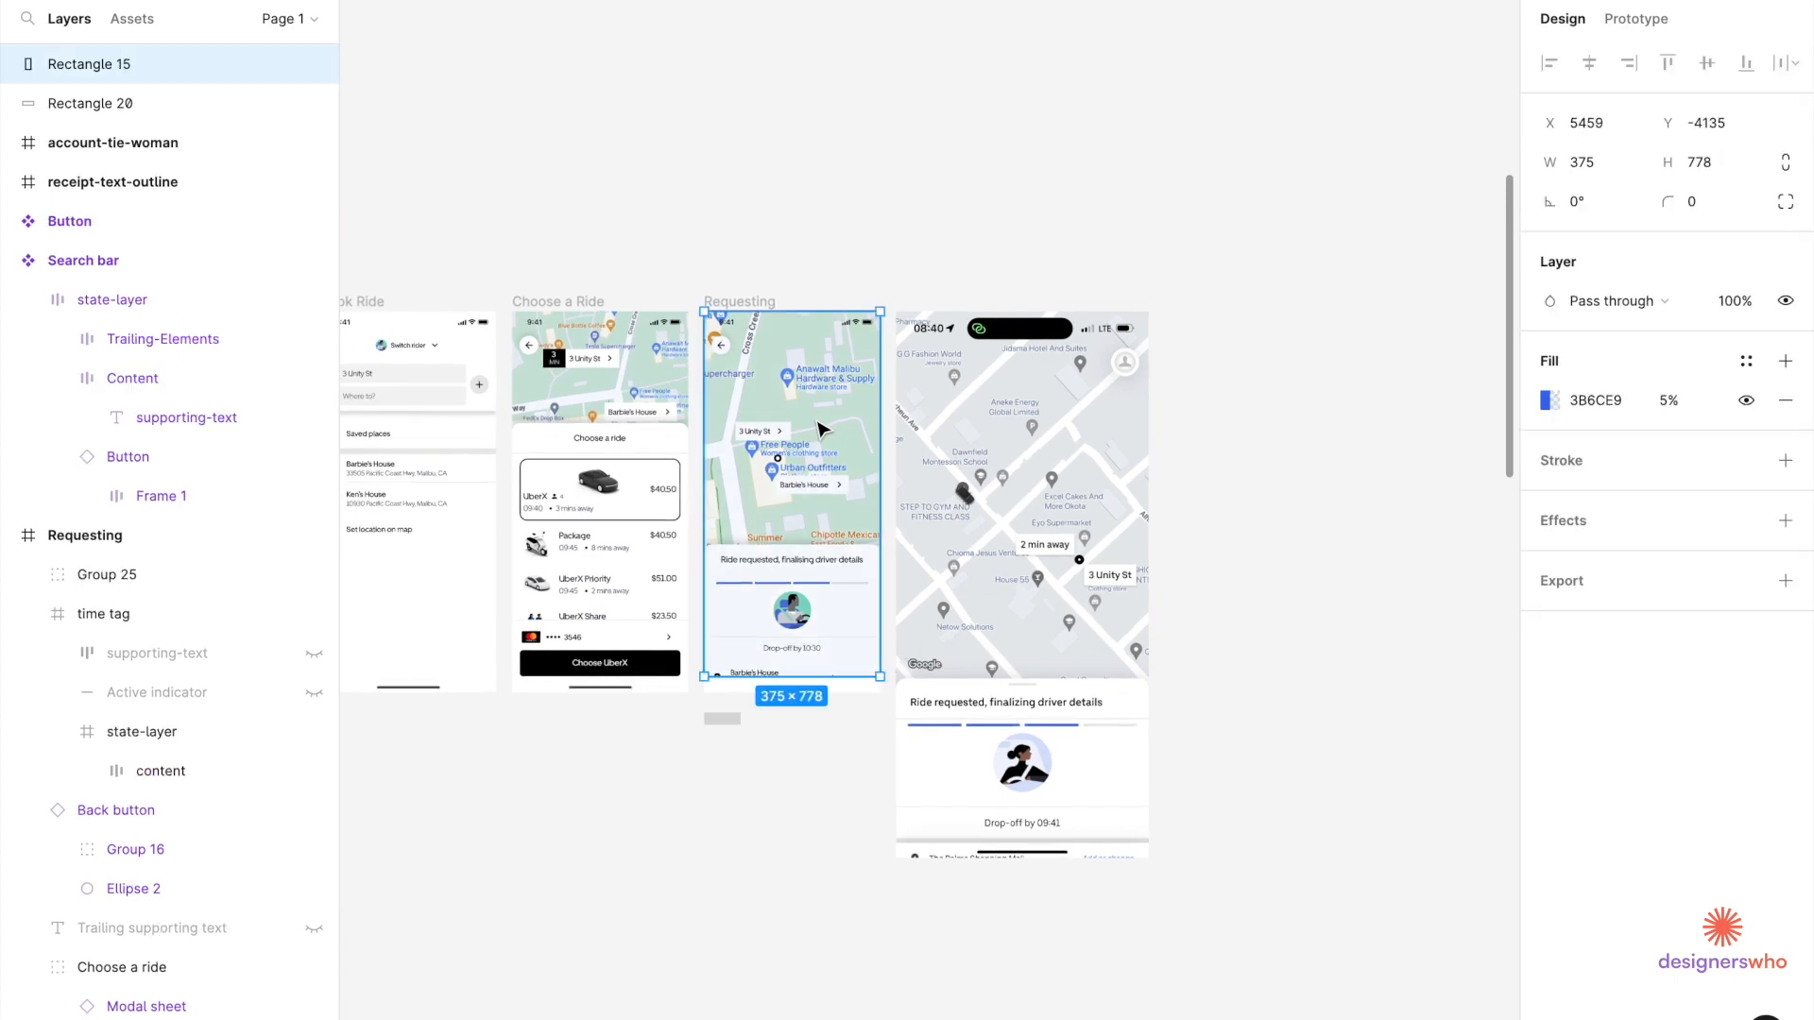
{"action": "scroll", "coordinate": [820, 430], "scroll_direction": "up", "scroll_amount": 5}
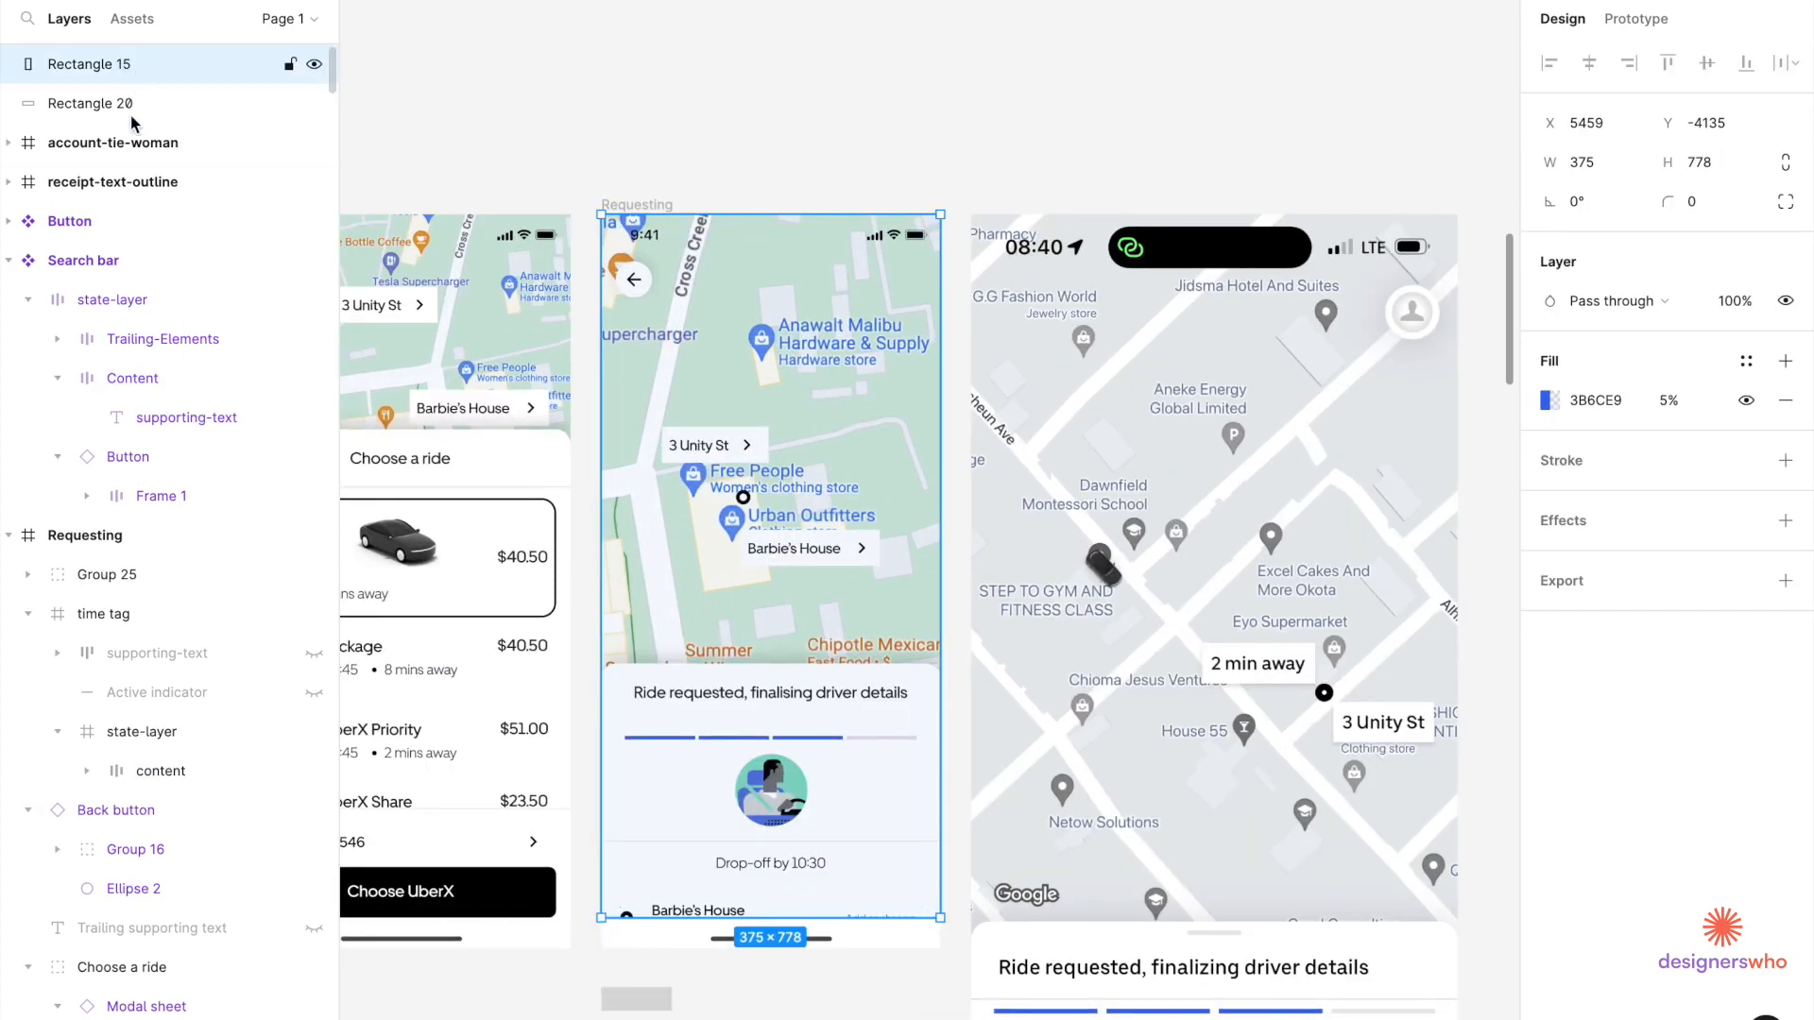
Move Rectangle 15 into the Requesting frame, placed just below Frame 2 in Layers.
{"action": "left_click_drag", "start_coordinate": [125, 618], "coordinate": [127, 587]}
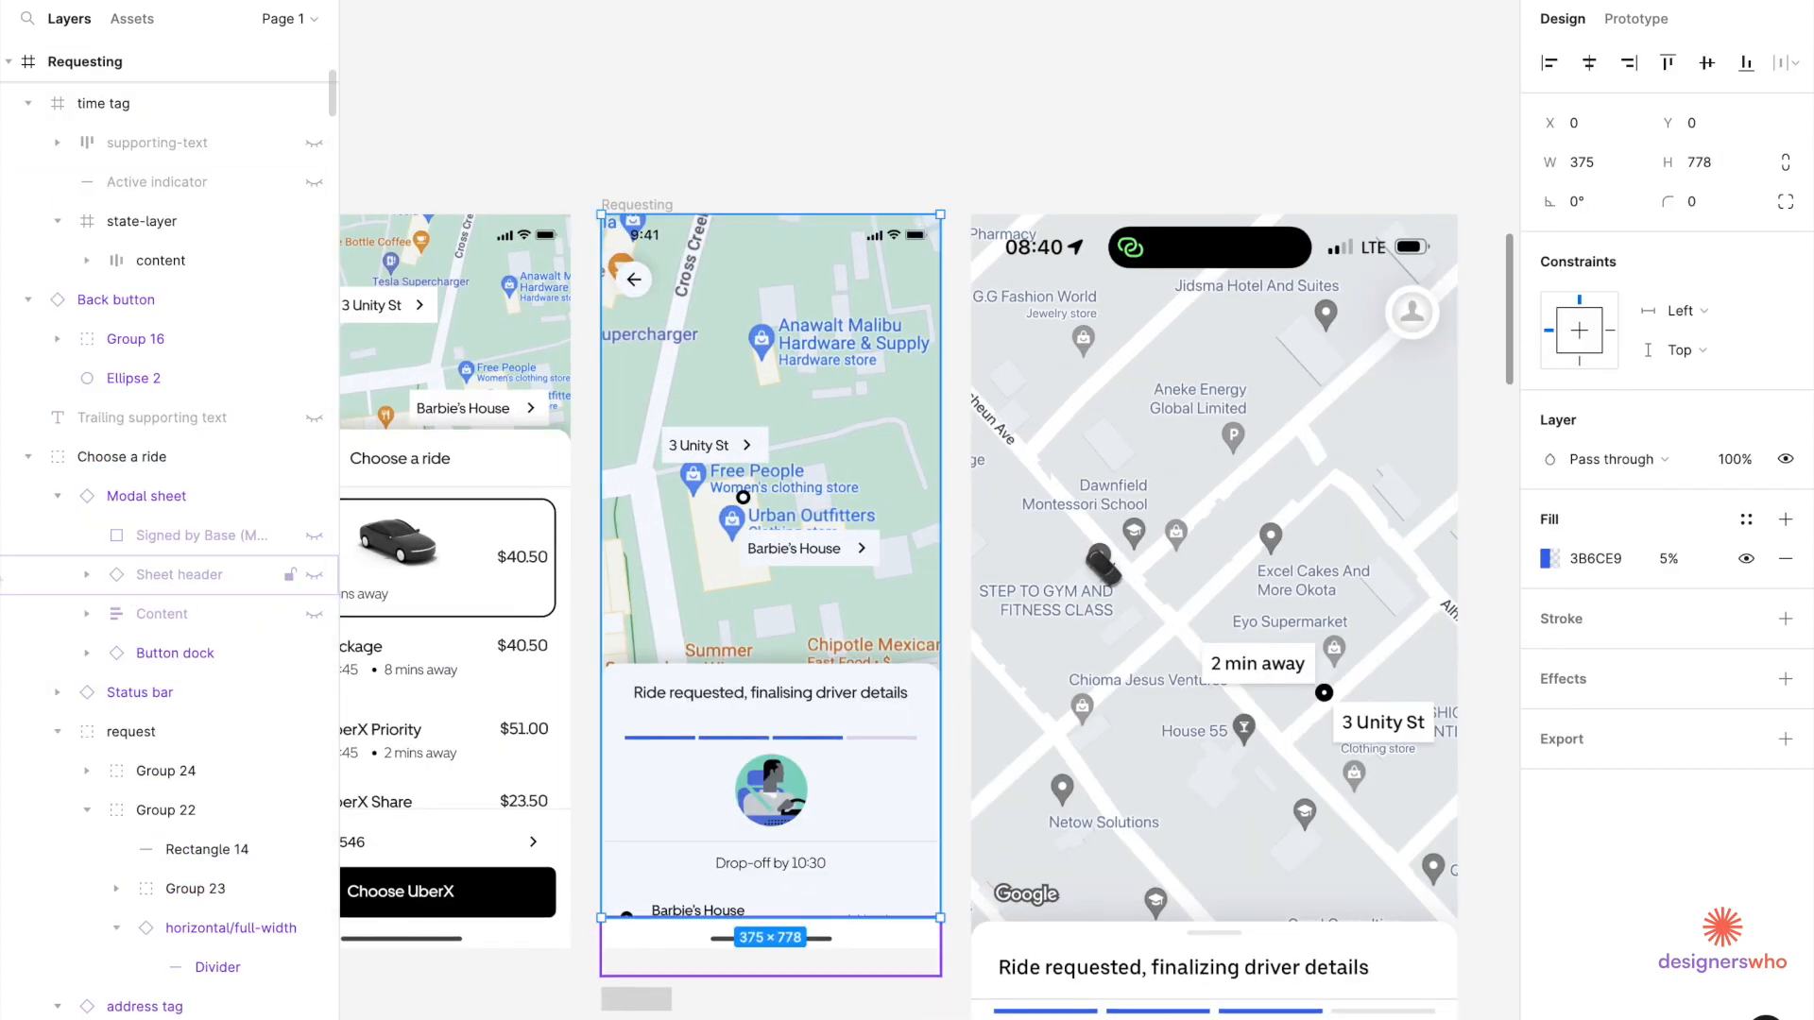
{"action": "scroll", "coordinate": [167, 396], "scroll_direction": "up", "scroll_amount": 3}
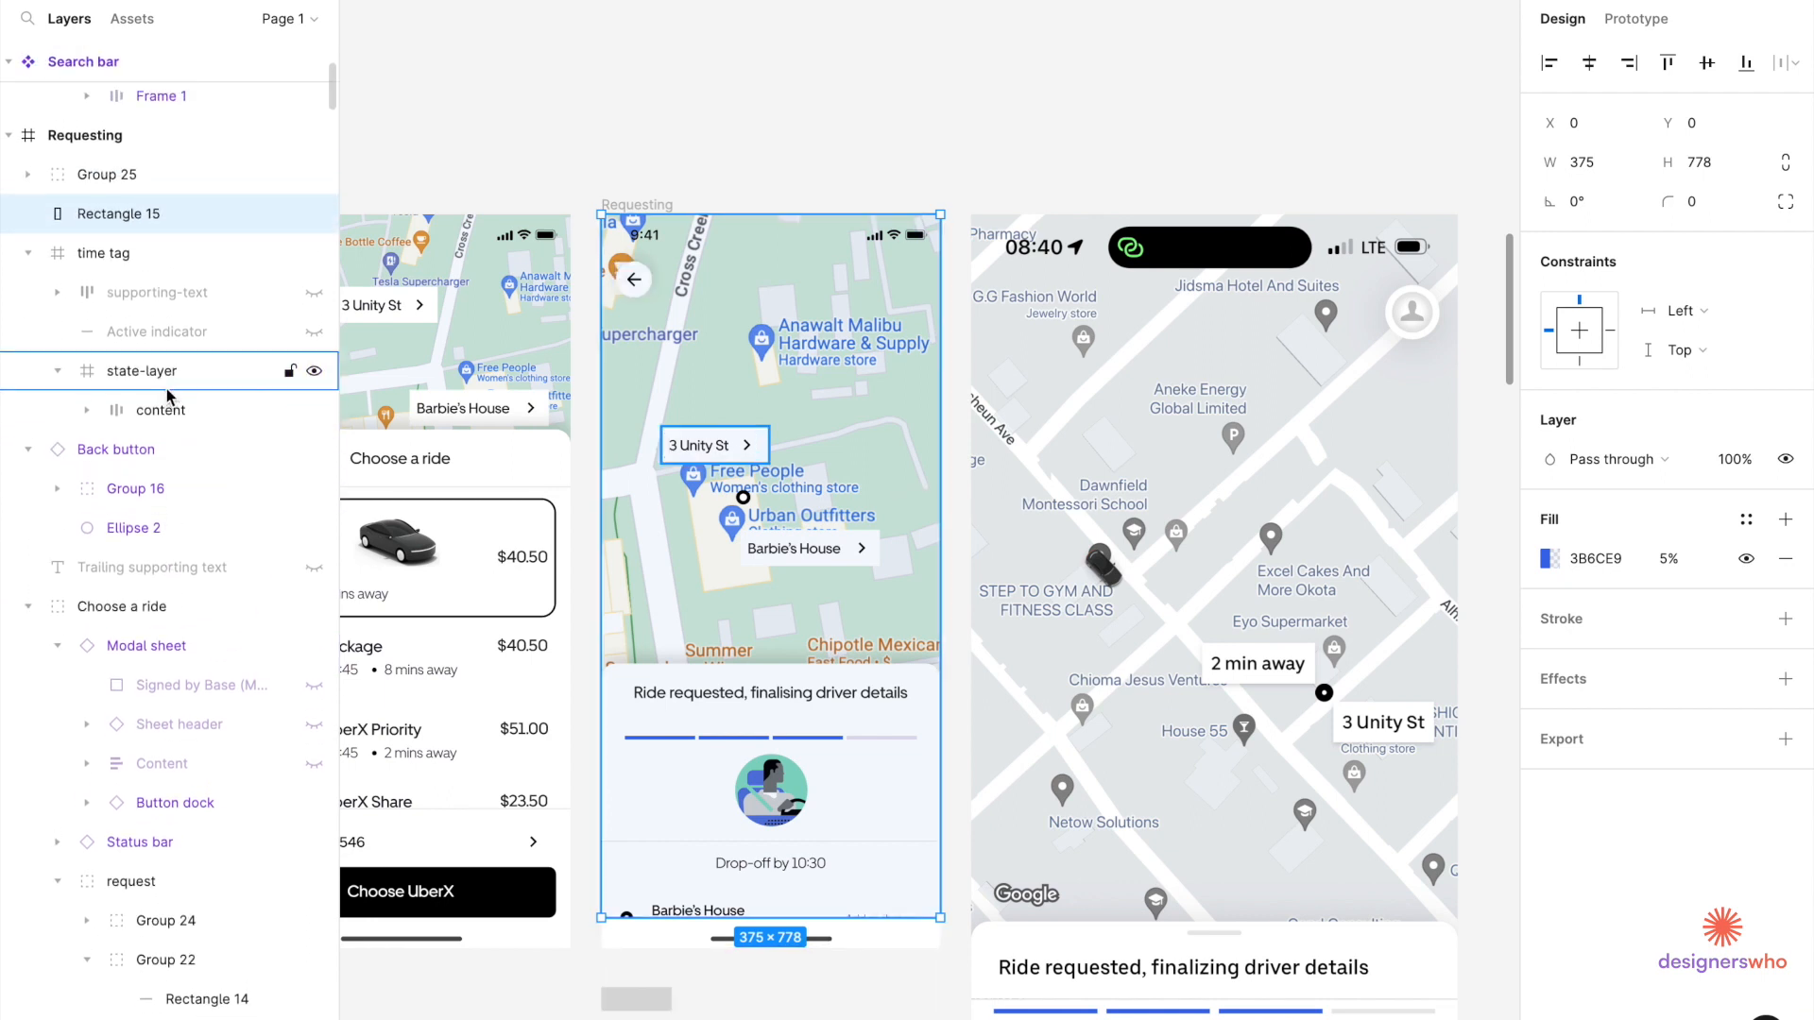
{"action": "left_click_drag", "start_coordinate": [144, 226], "coordinate": [139, 867]}
{"action": "scroll", "coordinate": [140, 850], "scroll_direction": "down", "scroll_amount": 2}
{"action": "left_click_drag", "start_coordinate": [149, 669], "coordinate": [120, 968]}
{"action": "scroll", "coordinate": [120, 968], "scroll_direction": "down", "scroll_amount": 2}
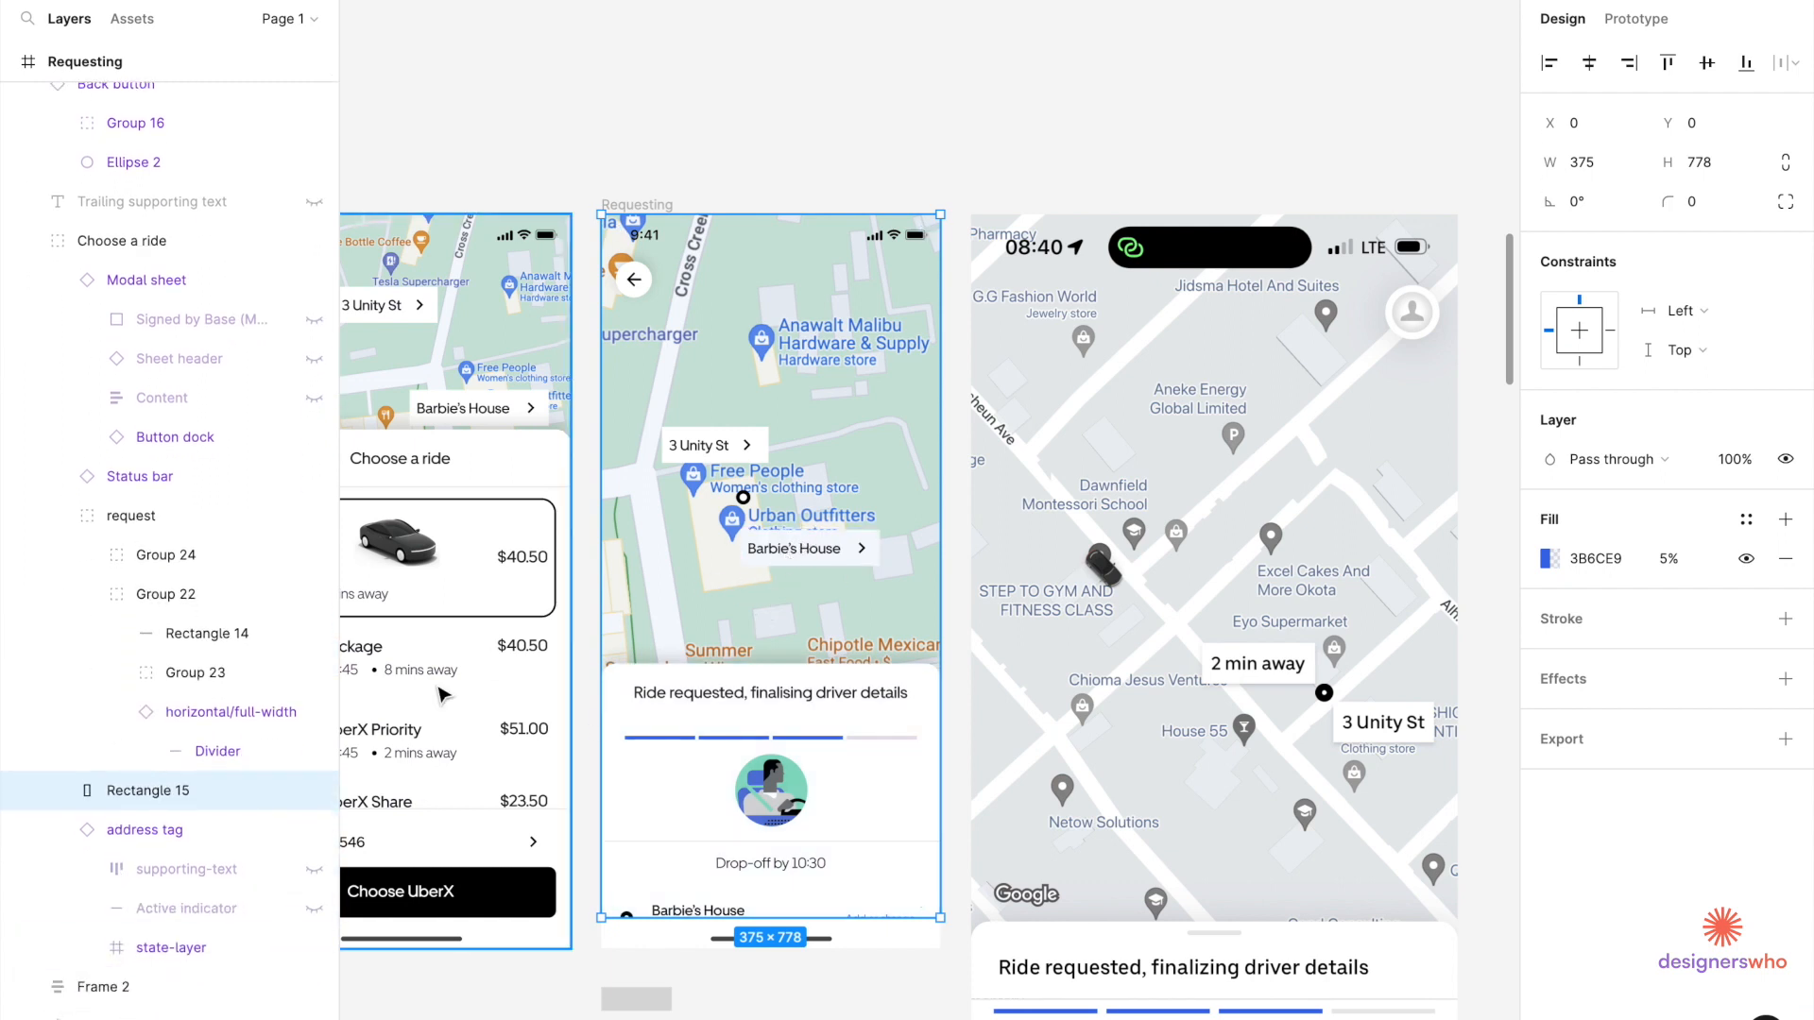
{"action": "scroll", "coordinate": [173, 505], "scroll_direction": "down", "scroll_amount": 5}
{"action": "left_click_drag", "start_coordinate": [159, 413], "coordinate": [137, 630]}
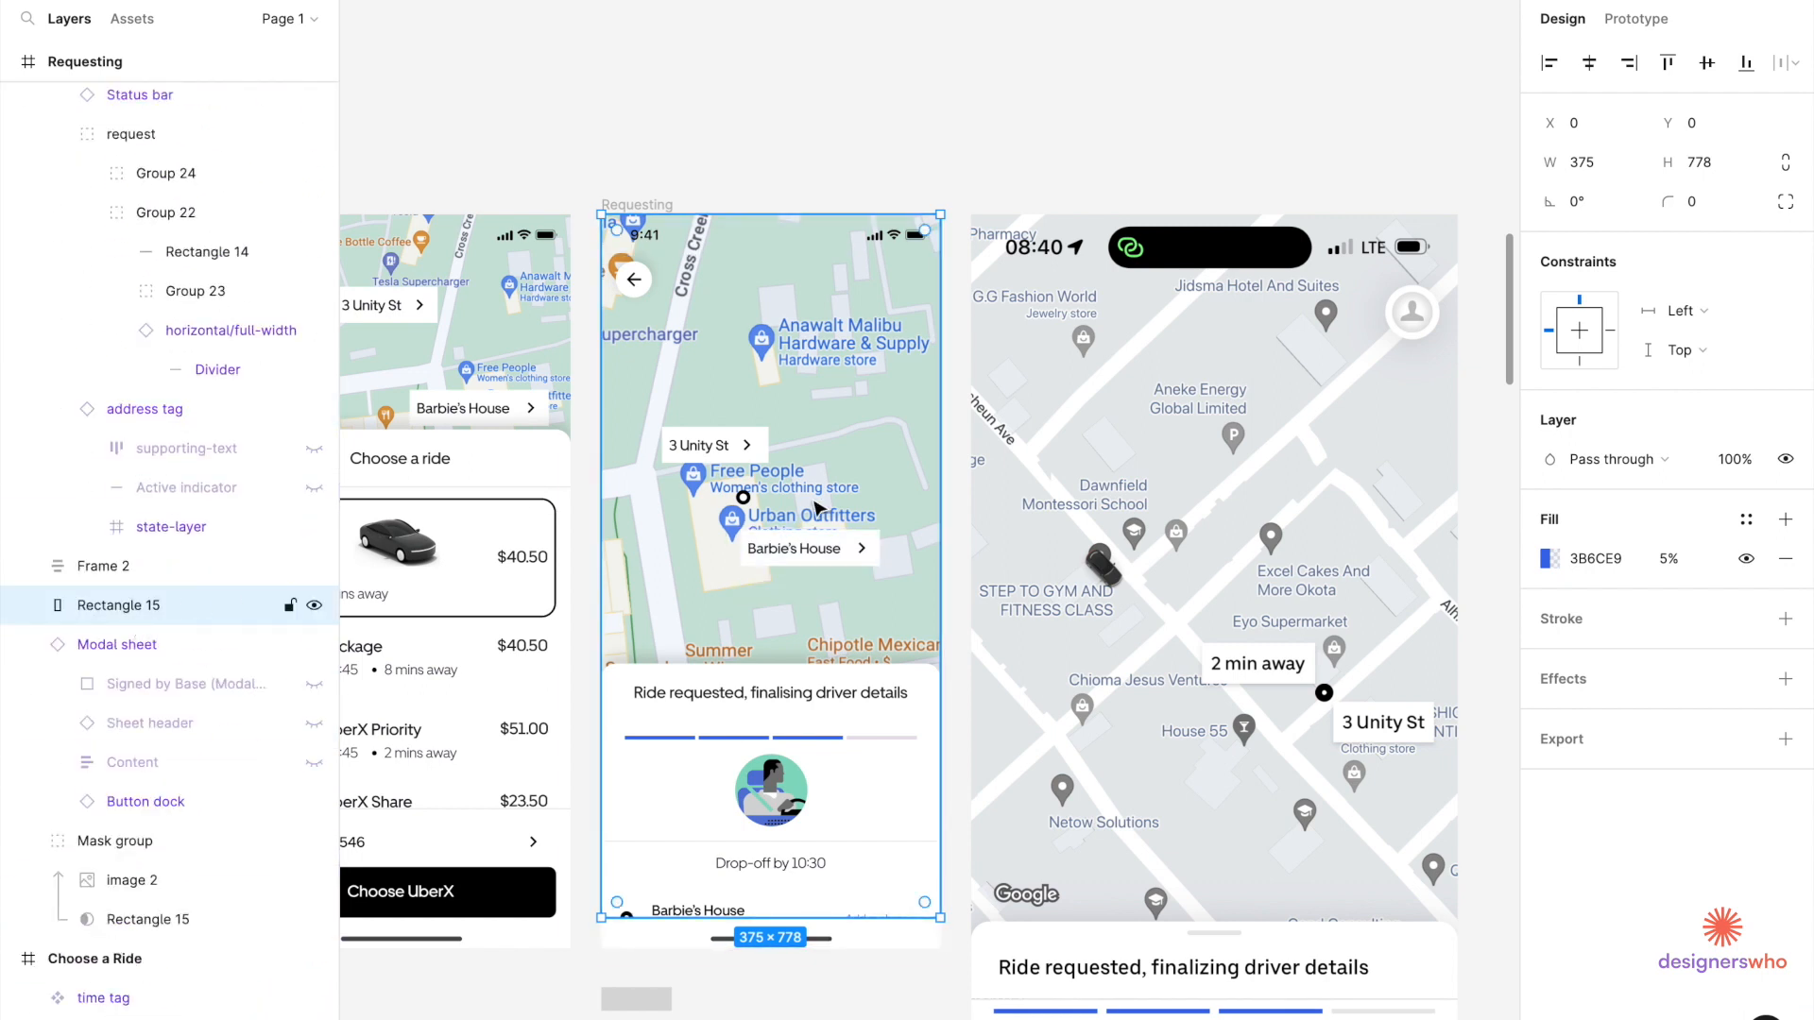
Delete the back arrow from the Requesting screen.
{"action": "left_click", "coordinate": [826, 164]}
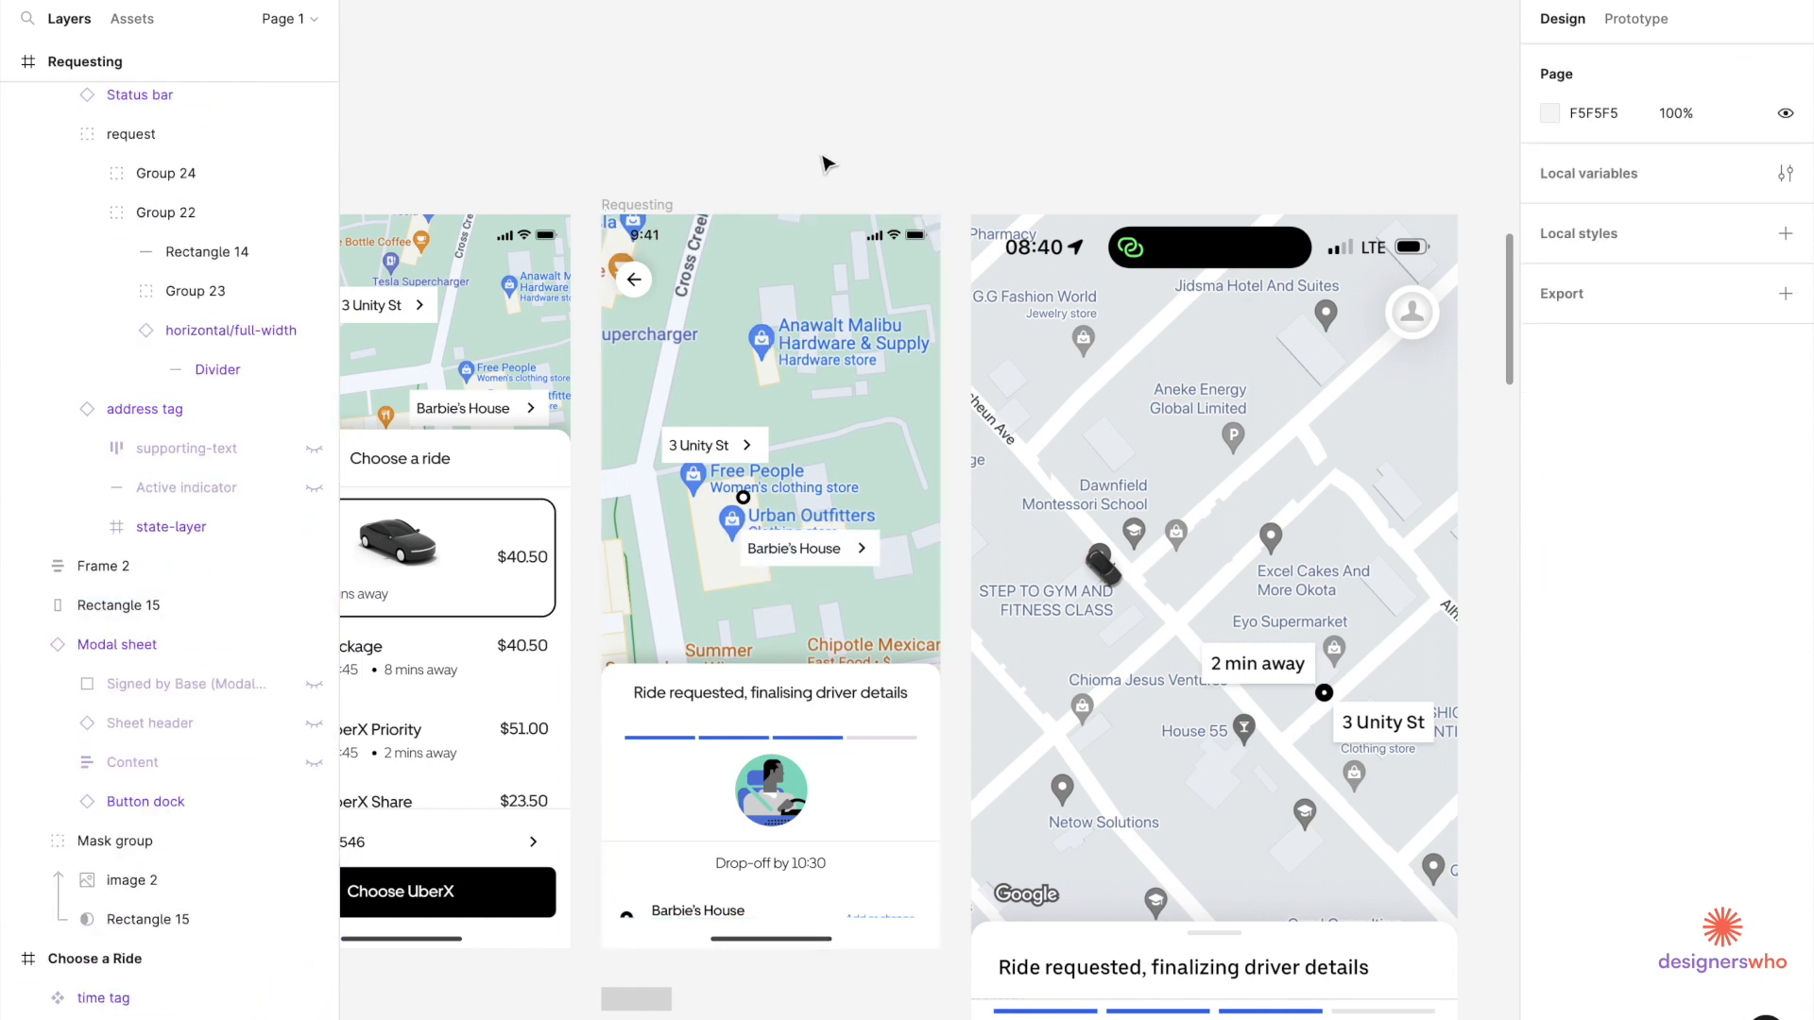
{"action": "scroll", "coordinate": [826, 164], "scroll_direction": "down", "scroll_amount": 5}
{"action": "scroll", "coordinate": [751, 226], "scroll_direction": "up", "scroll_amount": 5}
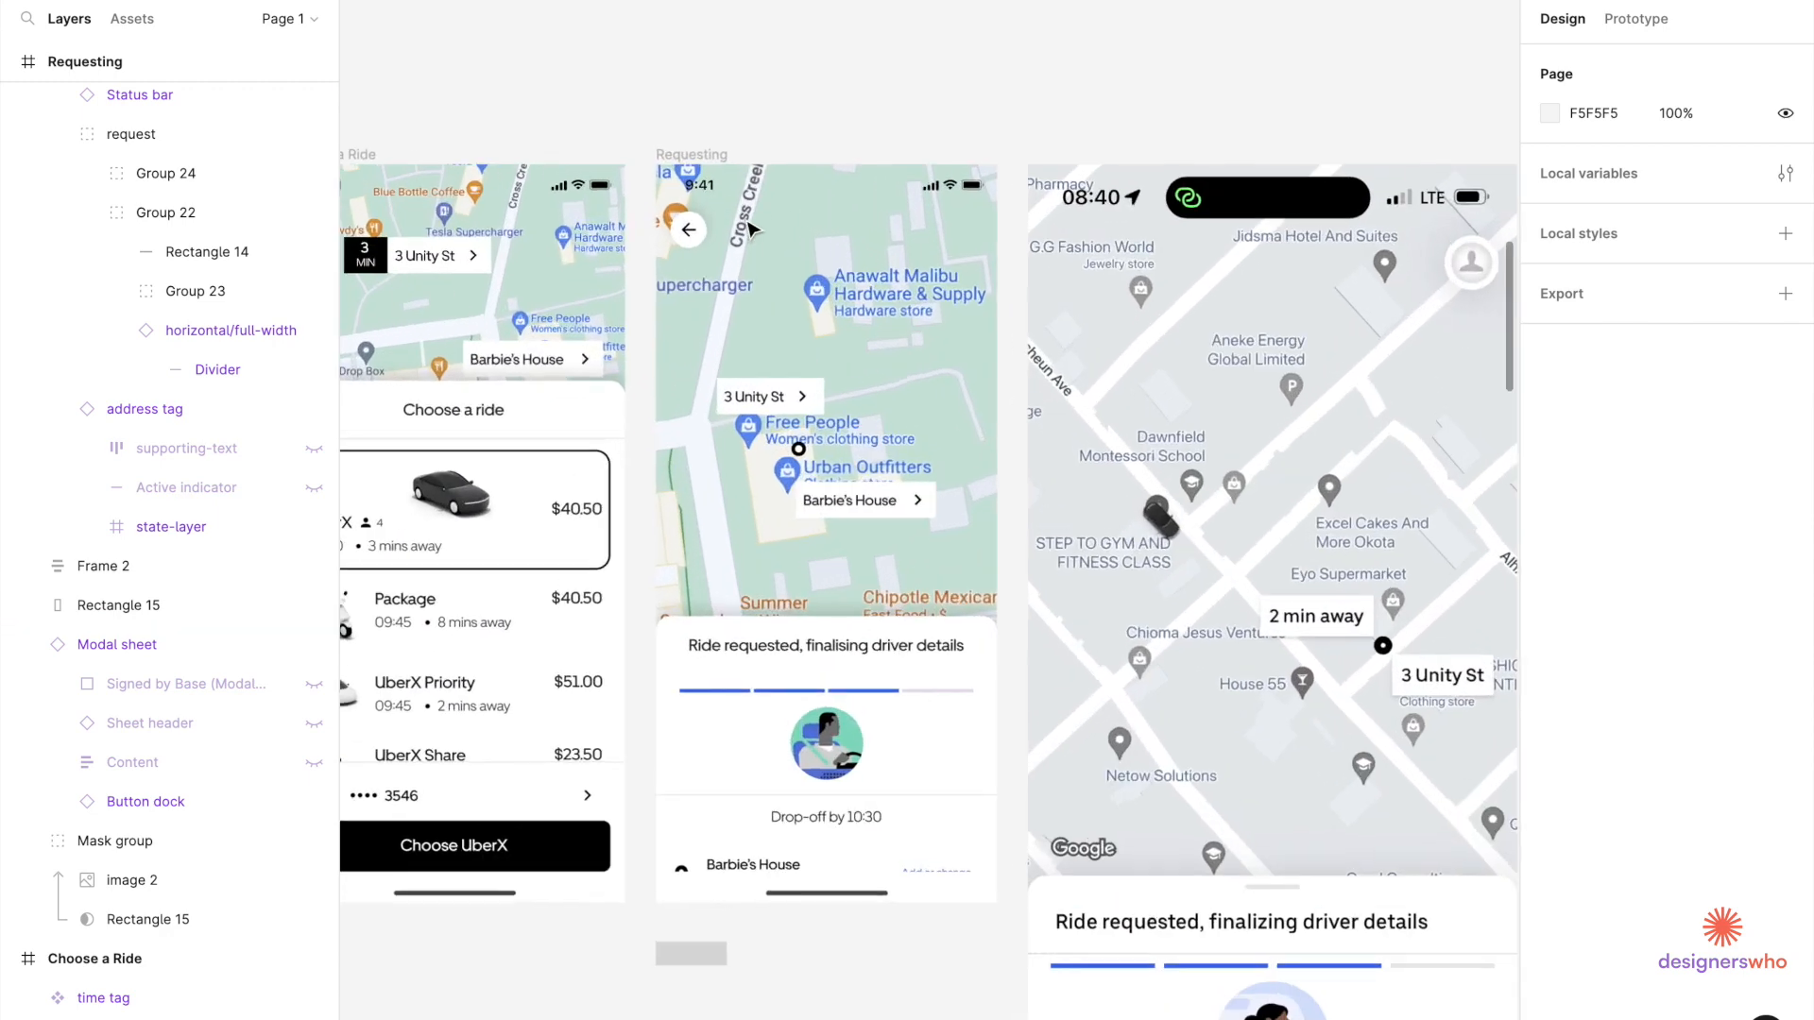
{"action": "scroll", "coordinate": [751, 227], "scroll_direction": "down", "scroll_amount": 3}
{"action": "left_click", "coordinate": [617, 173]}
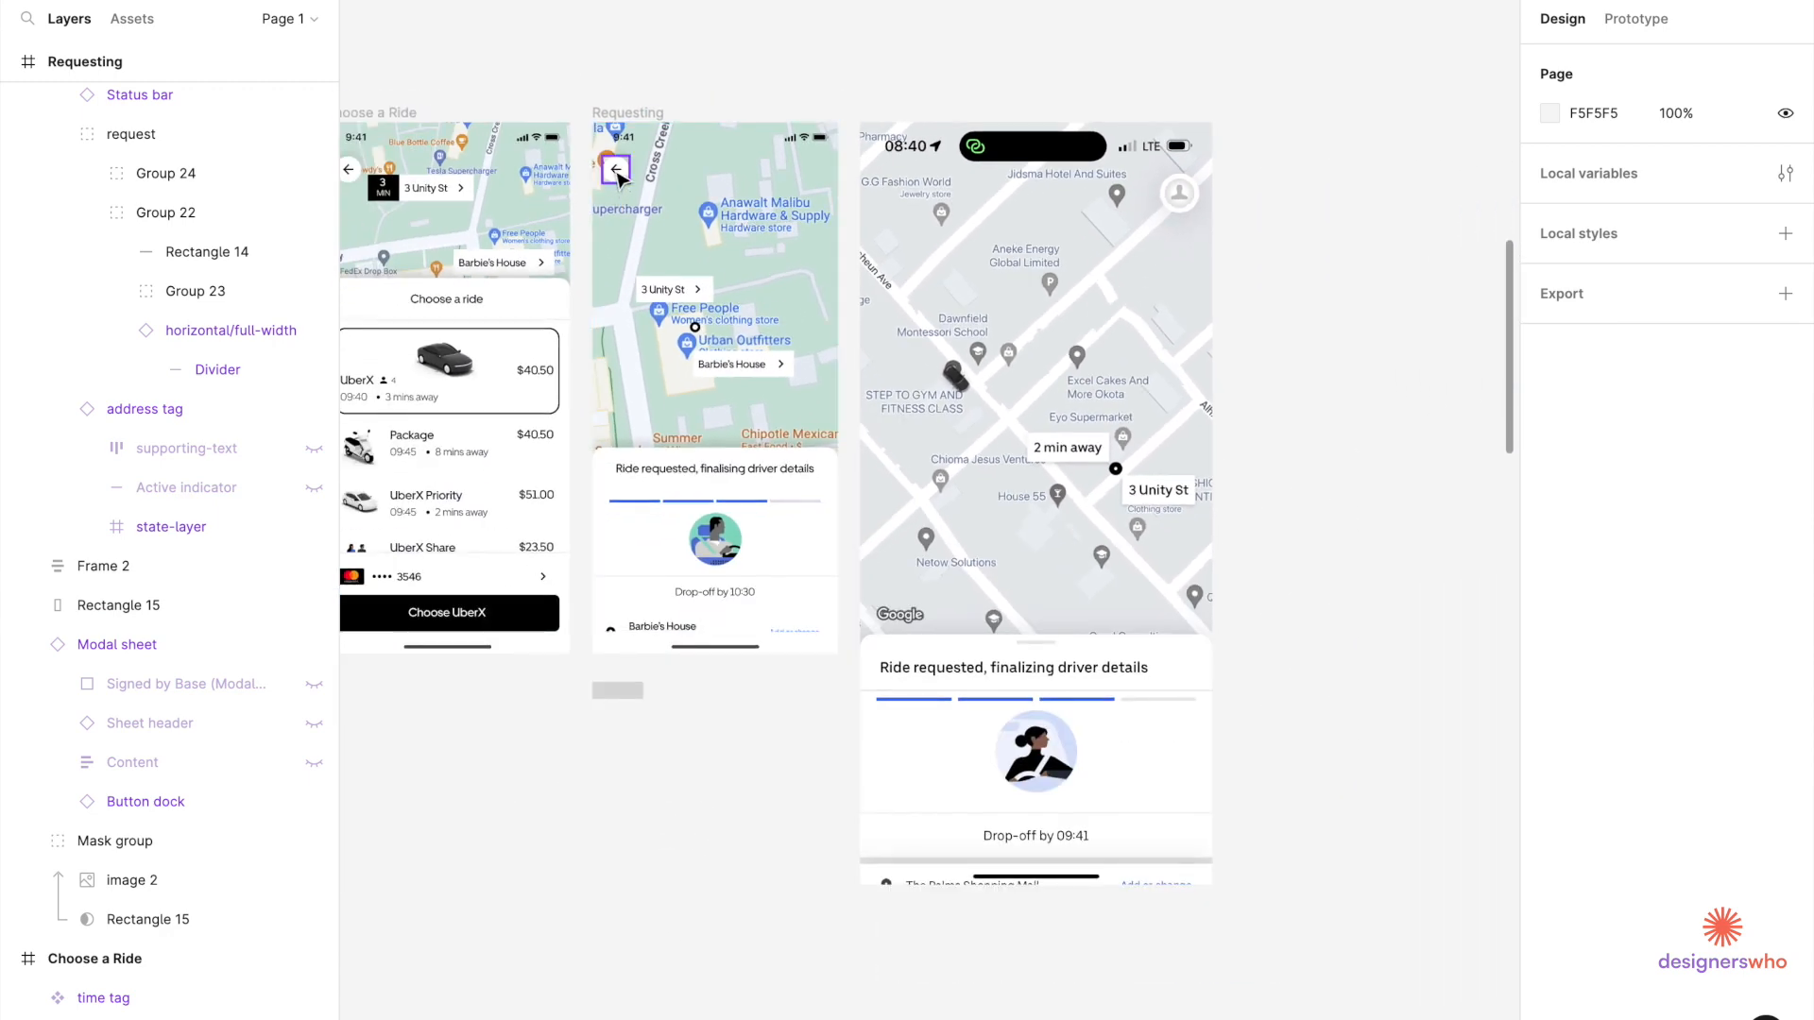
{"action": "key", "text": "Delete"}
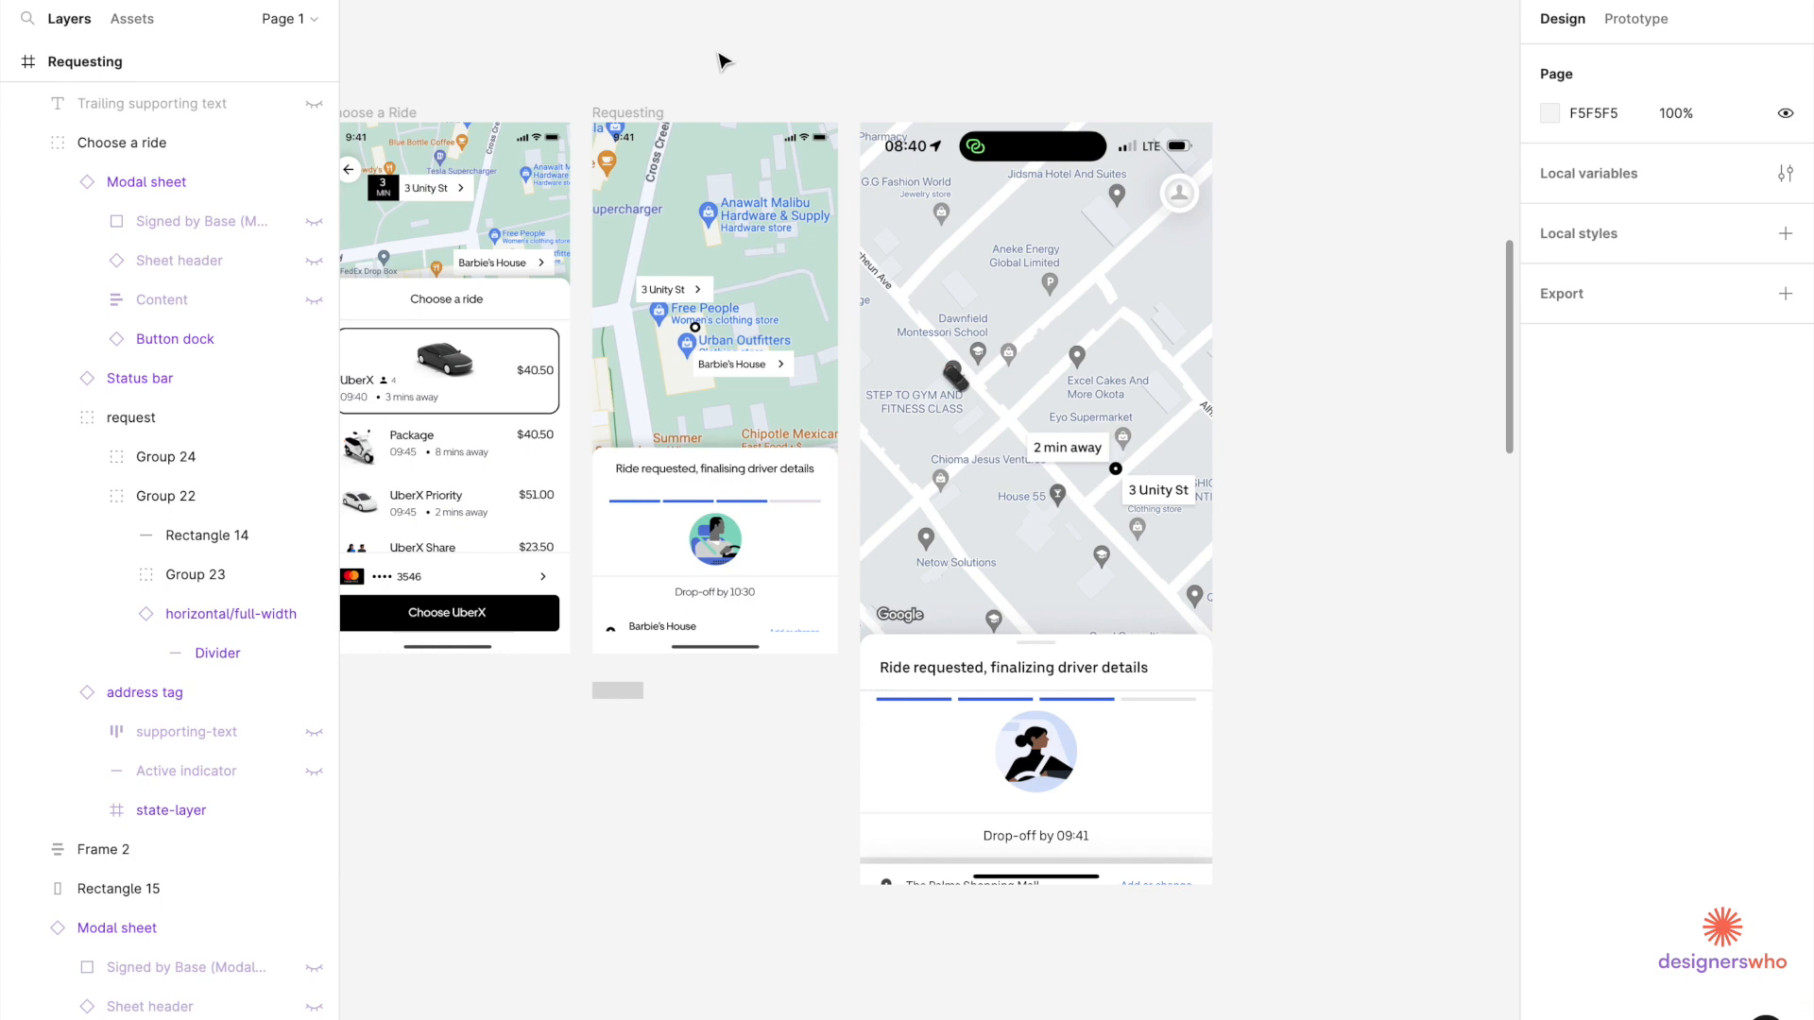
{"action": "left_click", "coordinate": [619, 697]}
Delete the small grey rectangle and the old IMG_3413 reference screenshot.
{"action": "key", "text": "Delete"}
{"action": "scroll", "coordinate": [879, 740], "scroll_direction": "down", "scroll_amount": 3}
{"action": "left_click", "coordinate": [971, 626]}
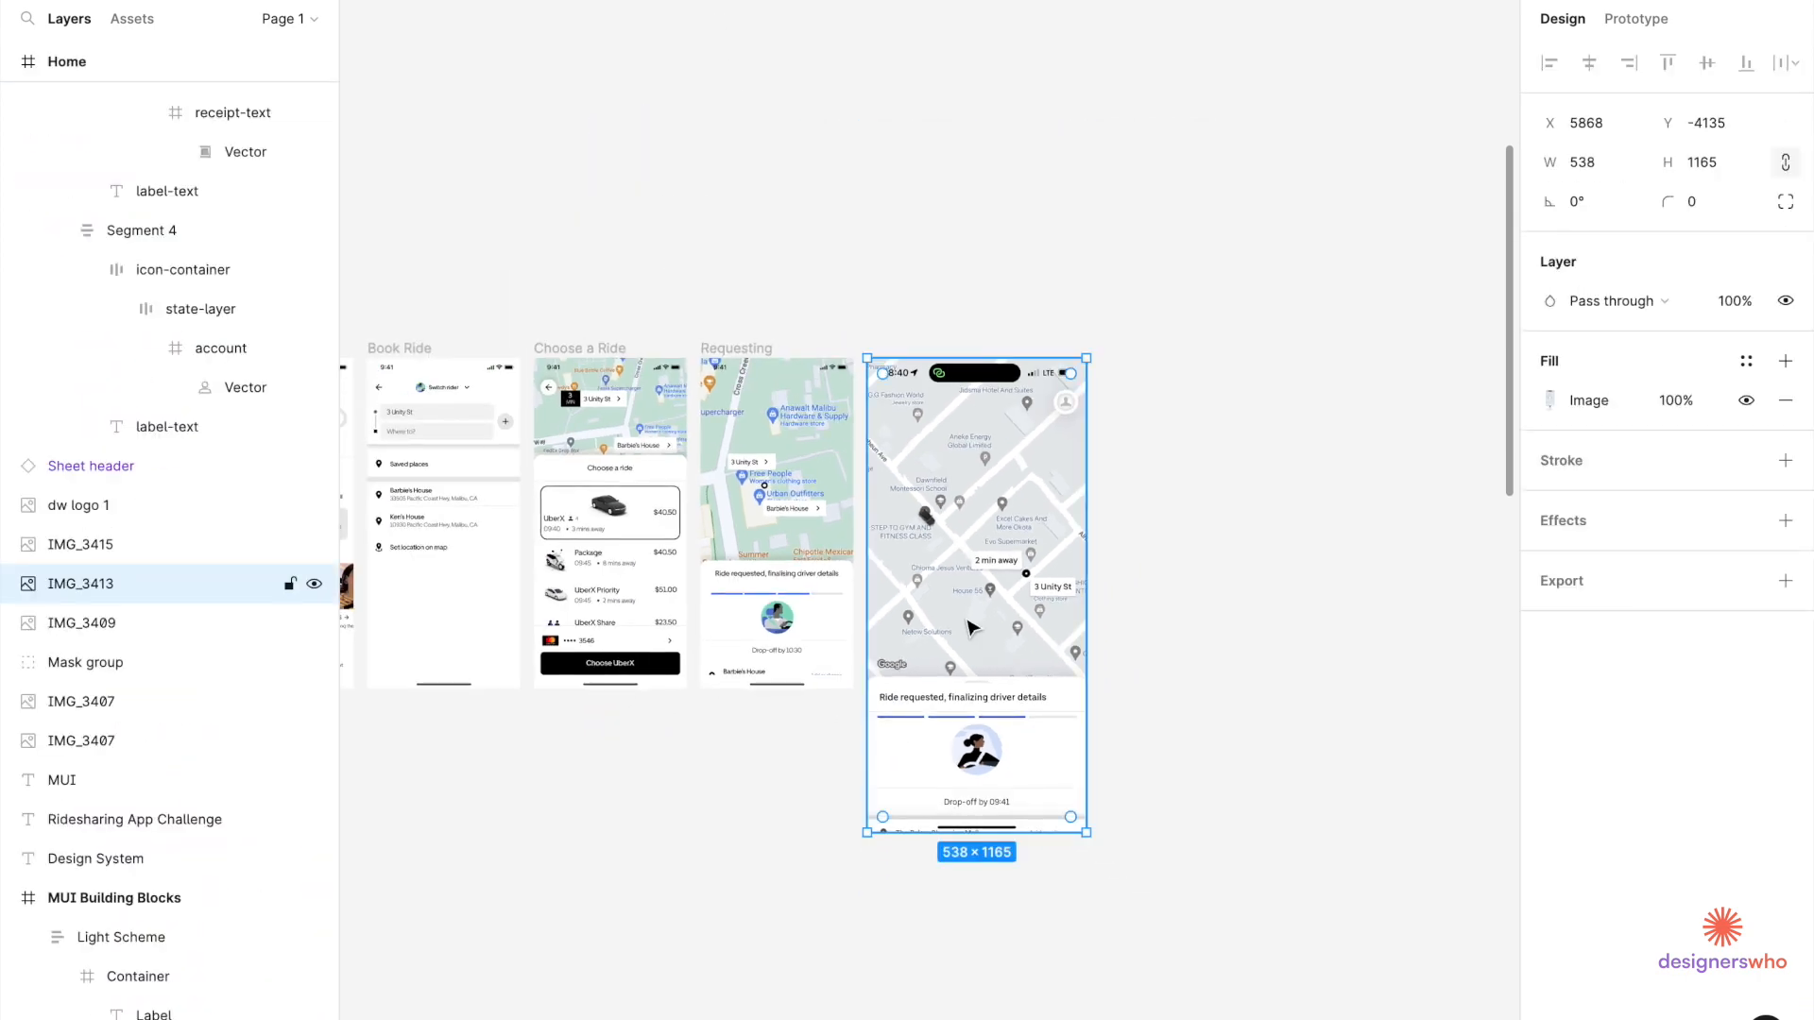
{"action": "key", "text": "Delete"}
Alt-drag a copy of the IMG_3415 pickup screenshot further right.
{"action": "scroll", "coordinate": [968, 629], "scroll_direction": "down", "scroll_amount": 5}
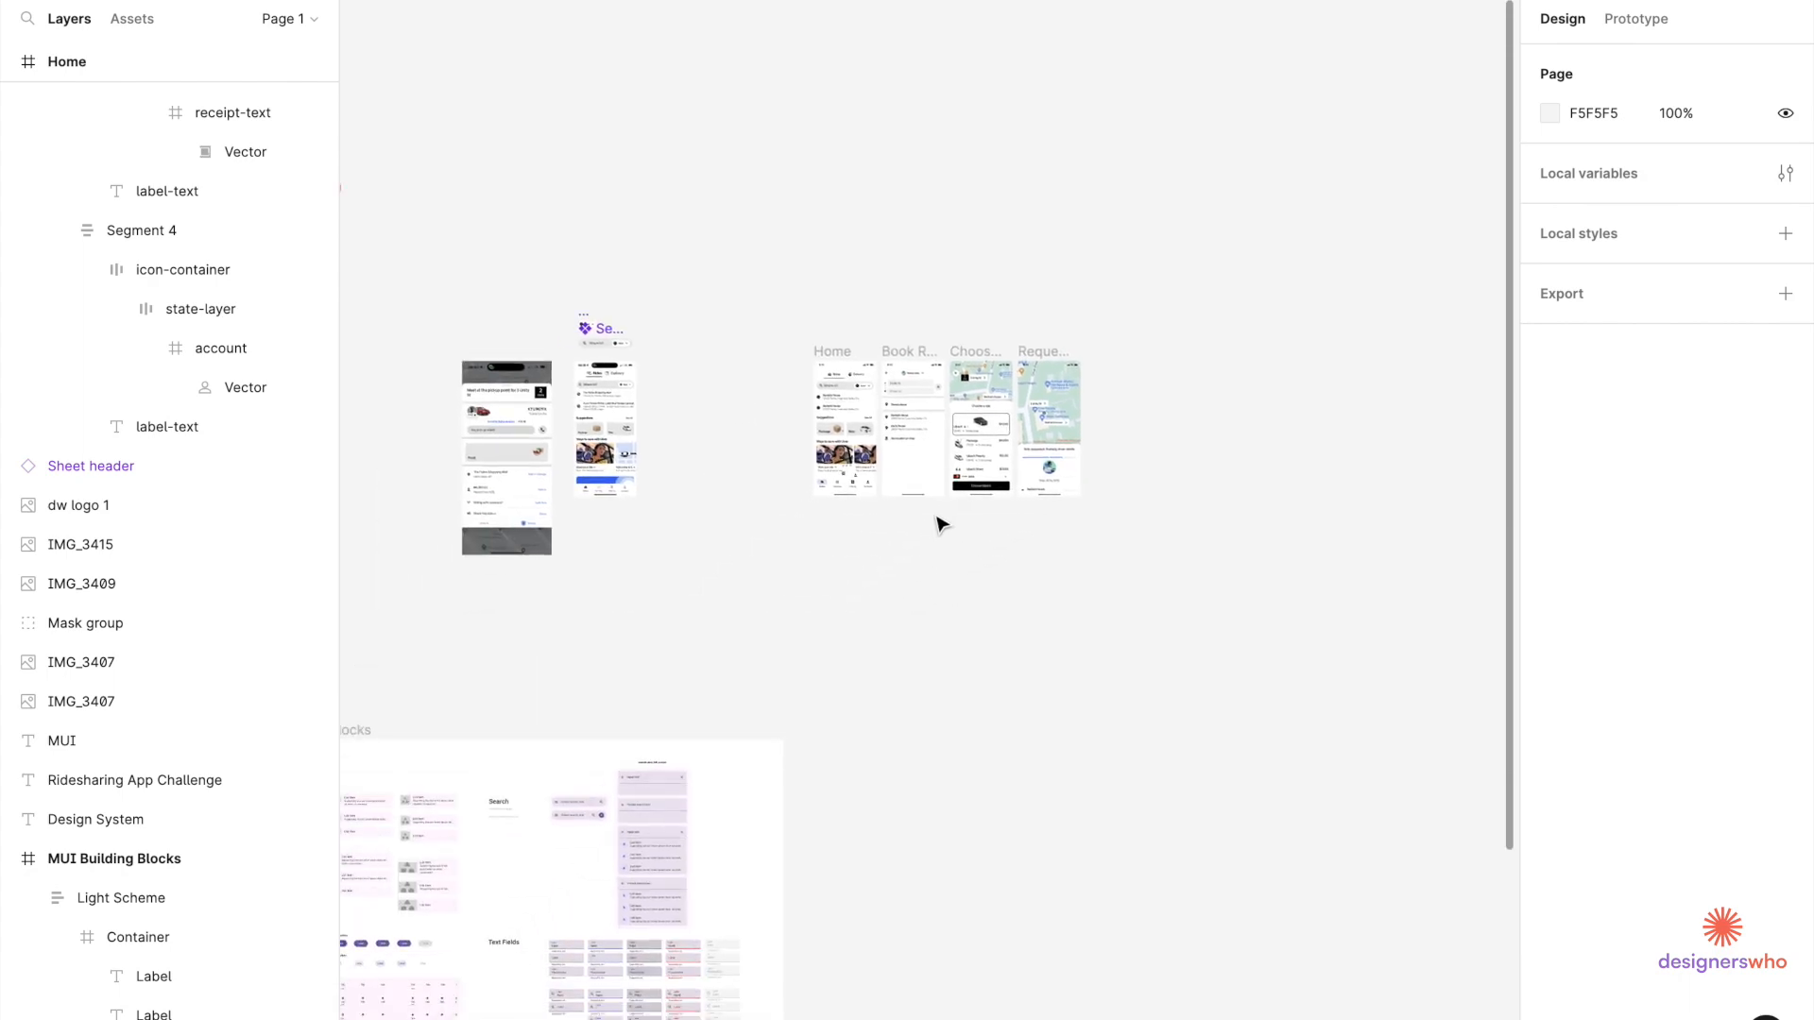
{"action": "scroll", "coordinate": [482, 491], "scroll_direction": "down", "scroll_amount": 3}
{"action": "scroll", "coordinate": [481, 491], "scroll_direction": "up", "scroll_amount": 5}
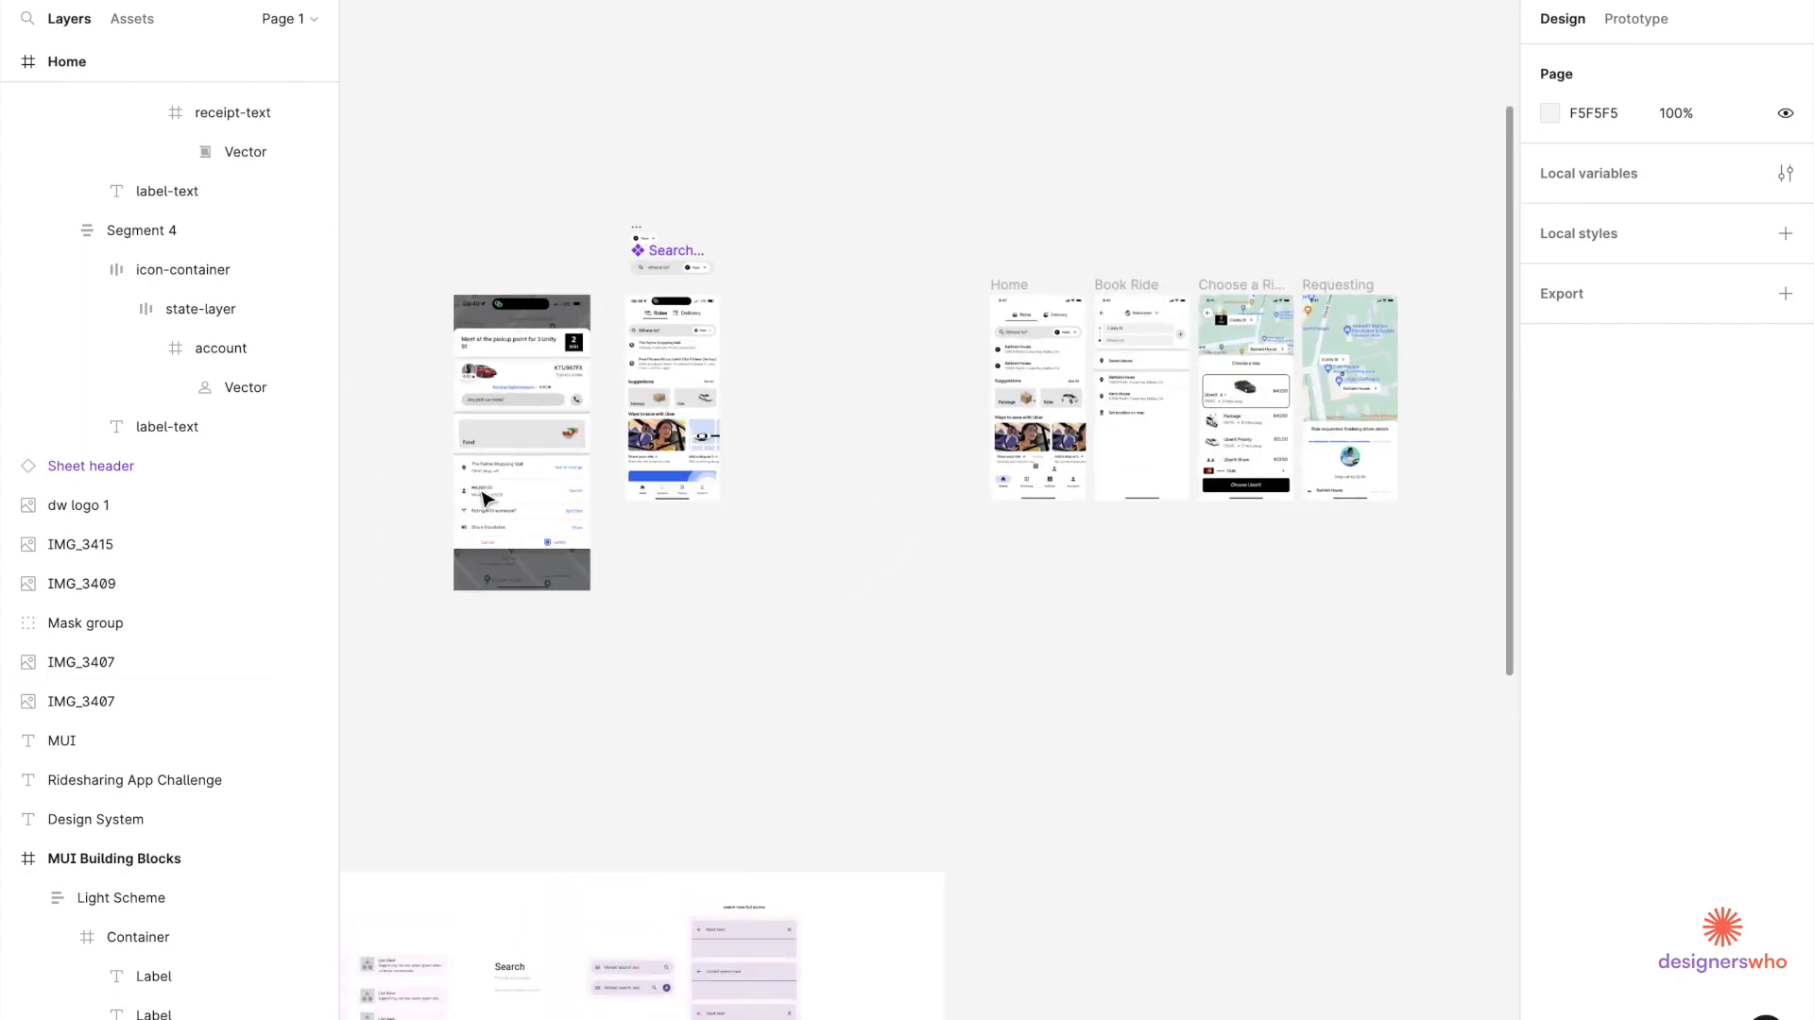
{"action": "scroll", "coordinate": [483, 498], "scroll_direction": "up", "scroll_amount": 2}
{"action": "scroll", "coordinate": [501, 347], "scroll_direction": "down", "scroll_amount": 3}
{"action": "left_click_drag", "start_coordinate": [502, 379], "coordinate": [1188, 353]}
Alt-drag the Requesting frame to create a duplicate on its right.
{"action": "scroll", "coordinate": [1188, 353], "scroll_direction": "down", "scroll_amount": 3}
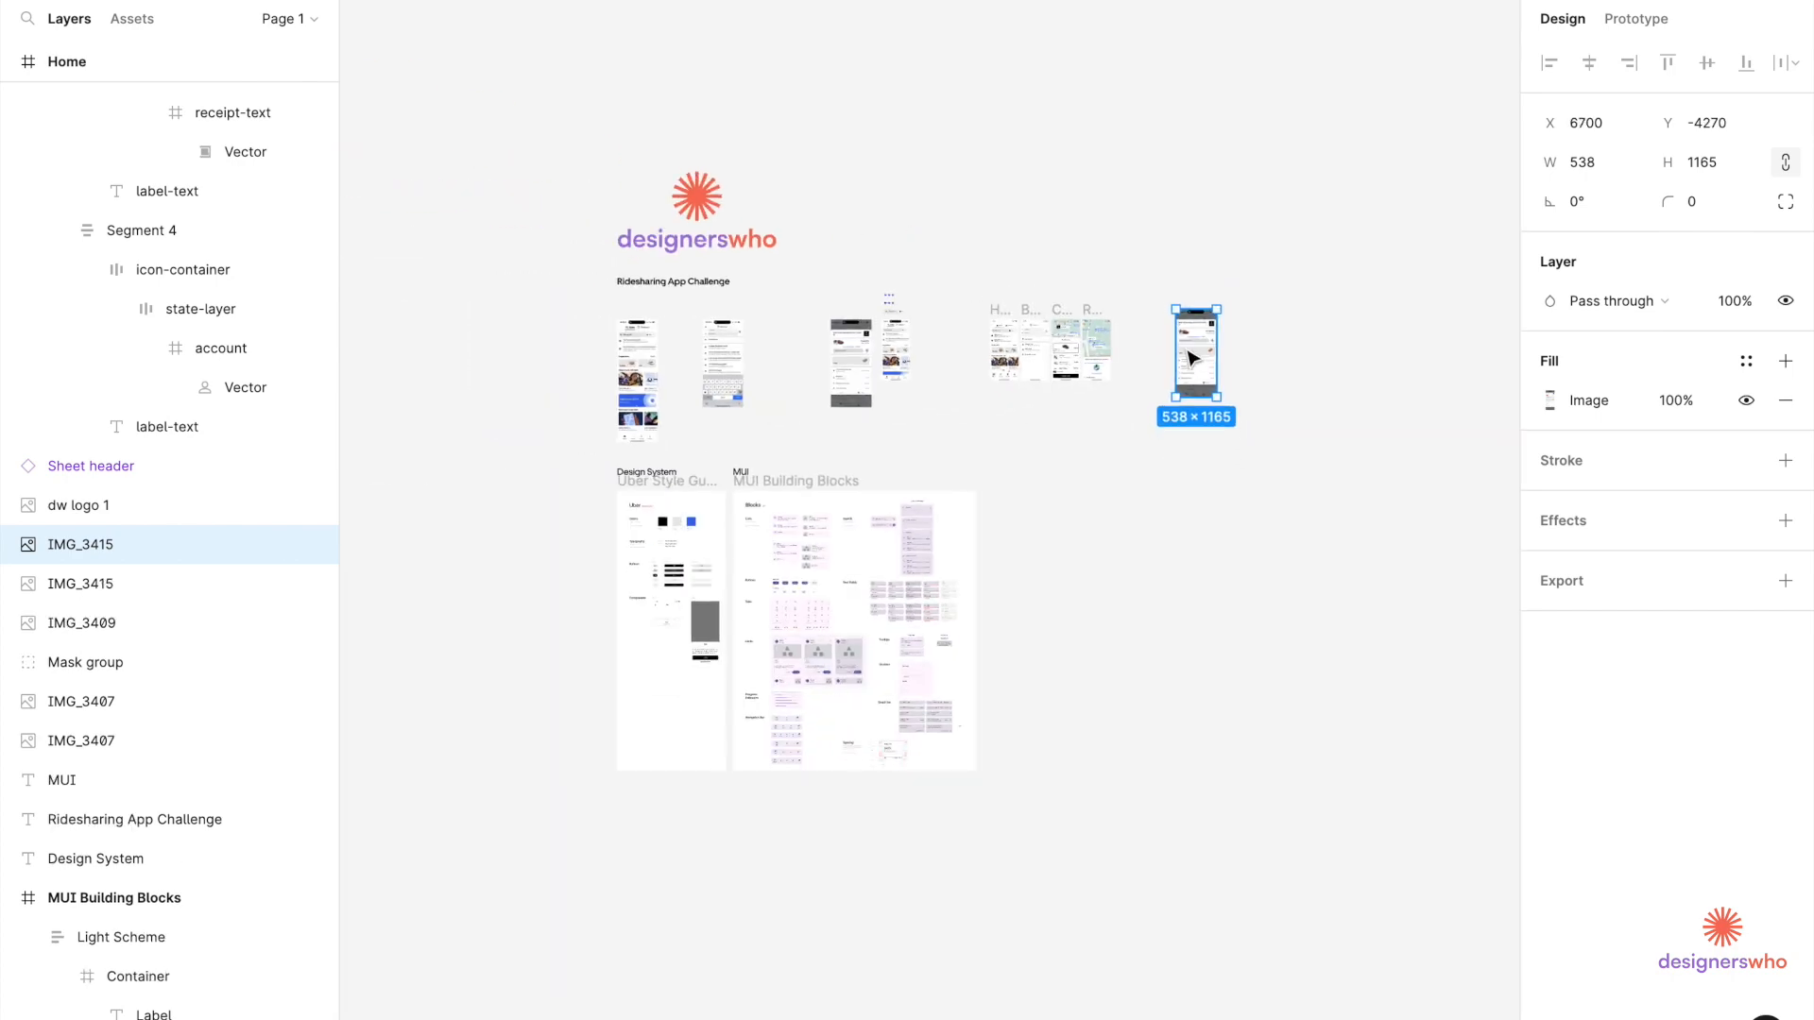
{"action": "scroll", "coordinate": [850, 326], "scroll_direction": "up", "scroll_amount": 5}
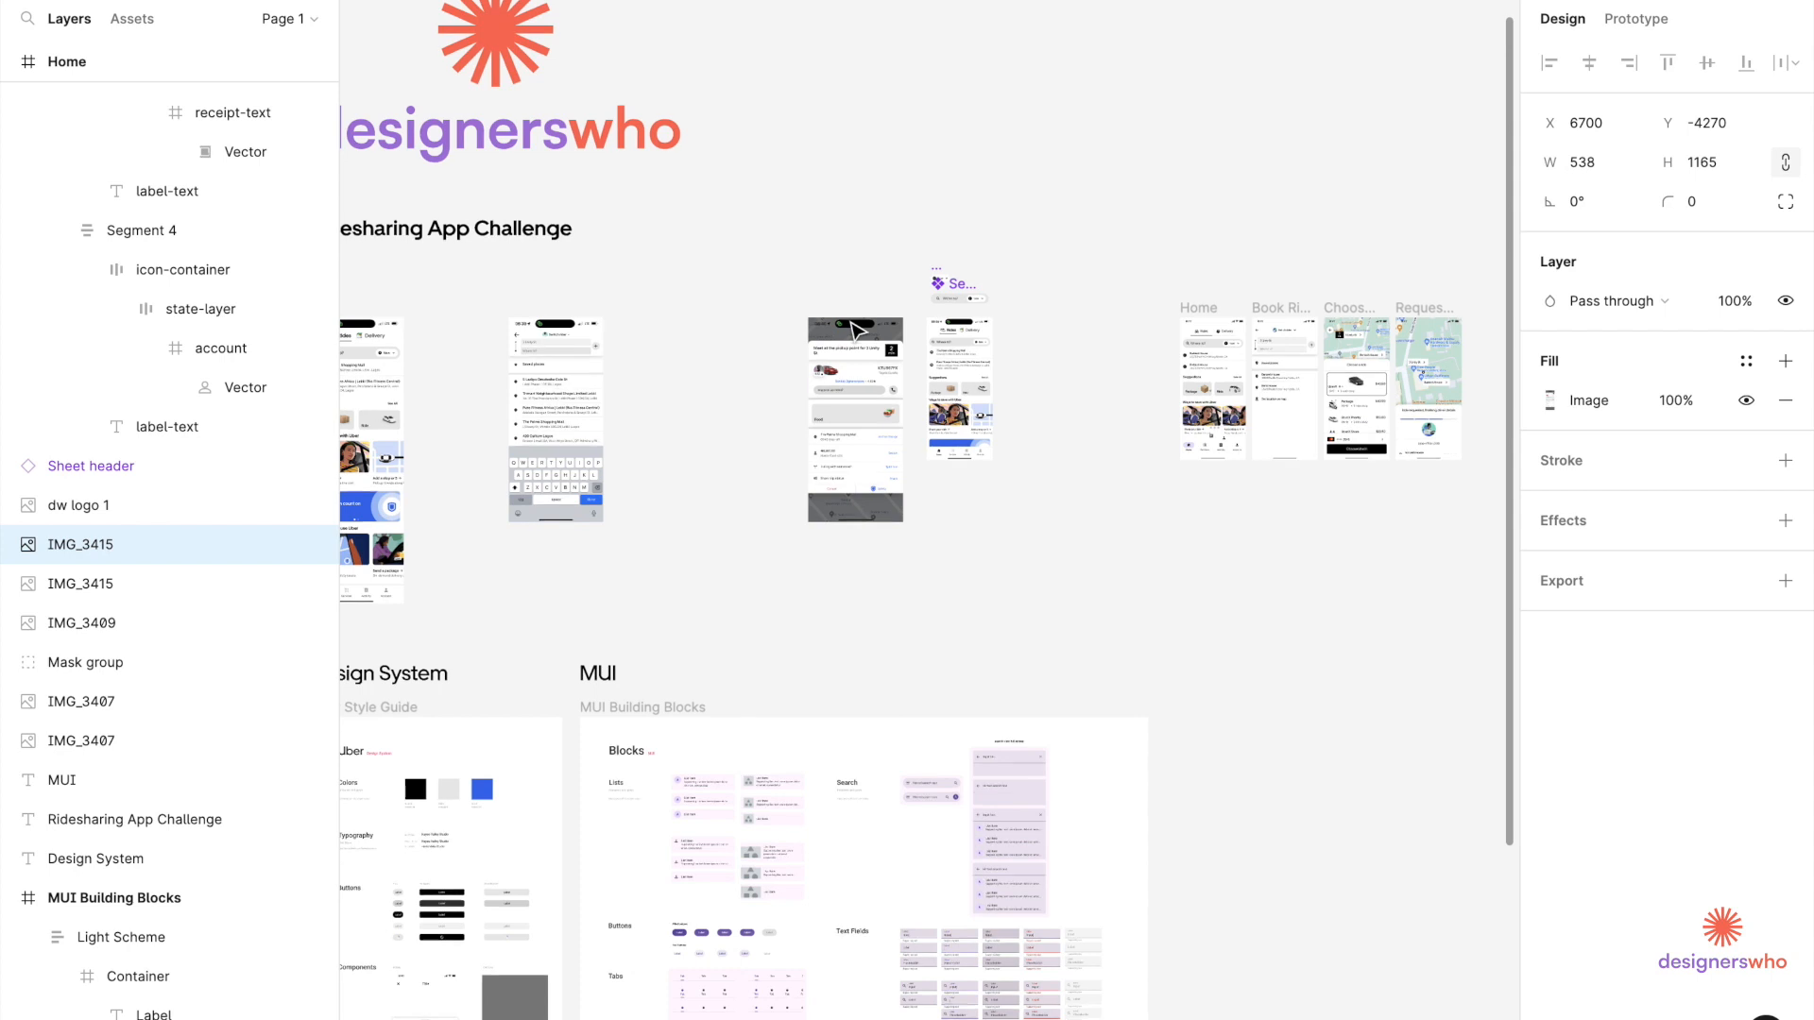
{"action": "scroll", "coordinate": [853, 330], "scroll_direction": "right", "scroll_amount": 4}
{"action": "scroll", "coordinate": [853, 330], "scroll_direction": "right", "scroll_amount": 3}
{"action": "scroll", "coordinate": [907, 494], "scroll_direction": "up", "scroll_amount": 5}
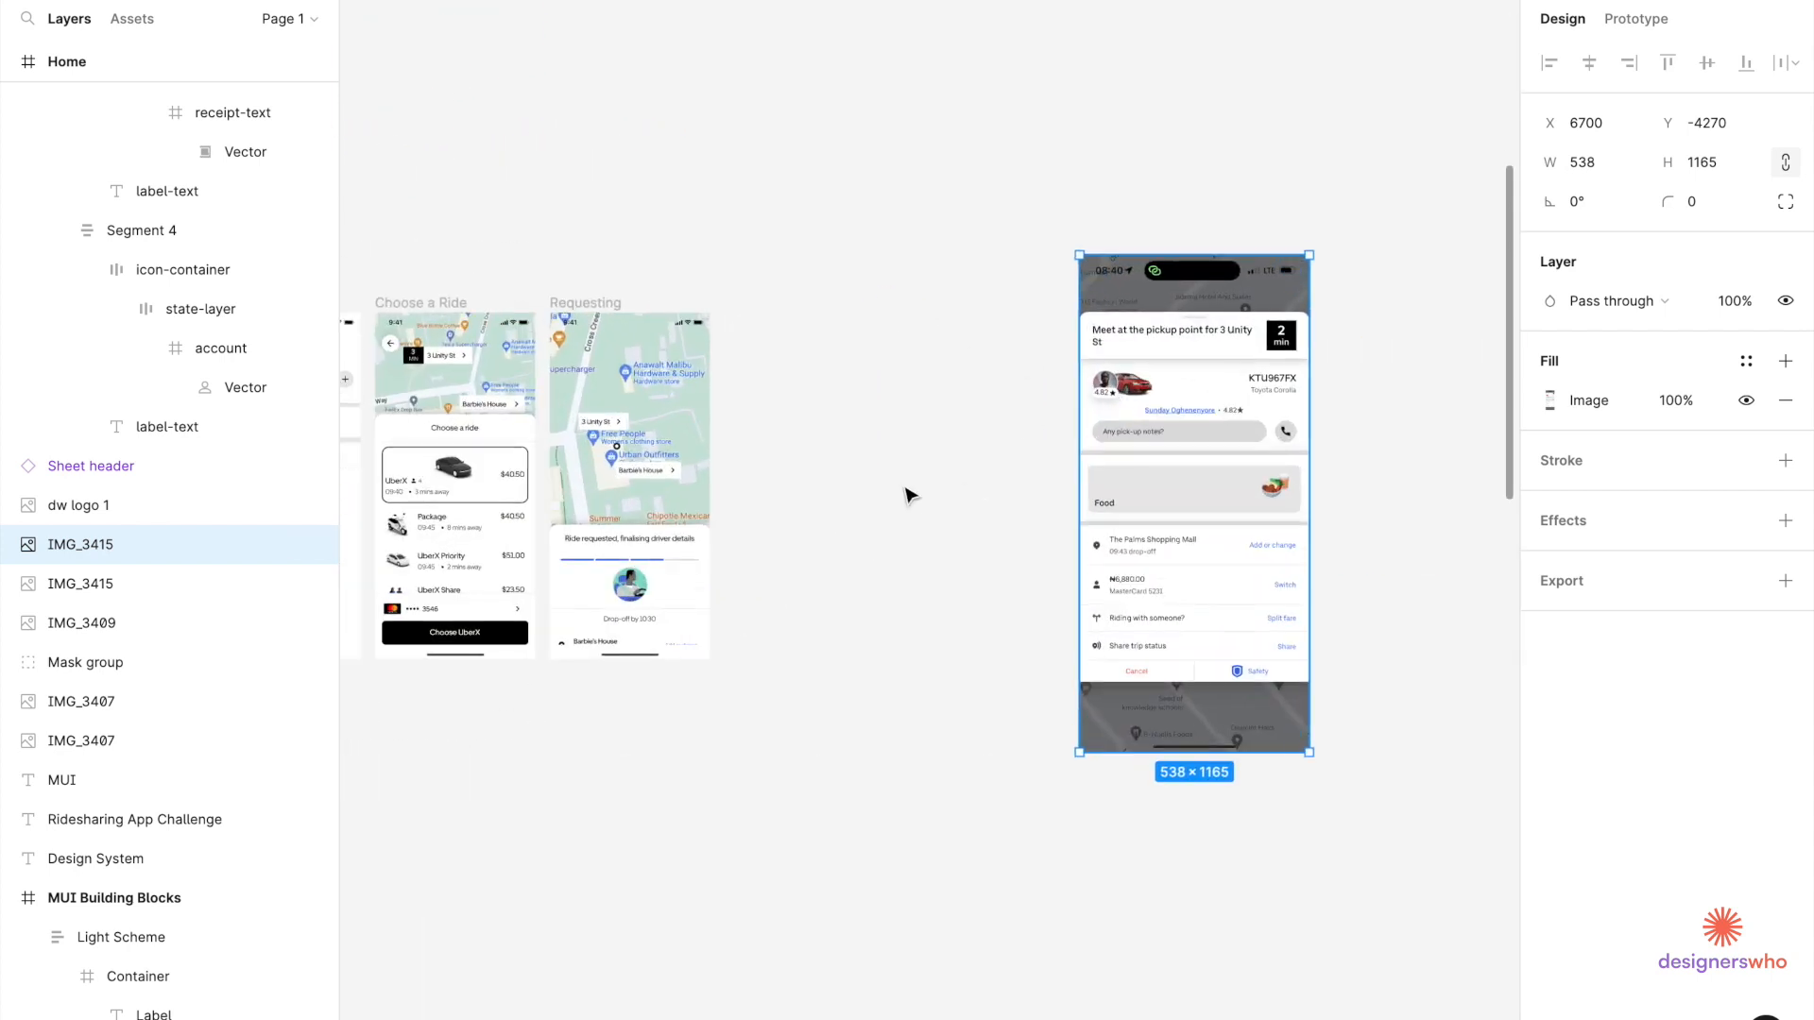
{"action": "scroll", "coordinate": [907, 494], "scroll_direction": "left", "scroll_amount": 3}
{"action": "scroll", "coordinate": [907, 494], "scroll_direction": "down", "scroll_amount": 2}
{"action": "left_click_drag", "start_coordinate": [639, 200], "coordinate": [842, 189]}
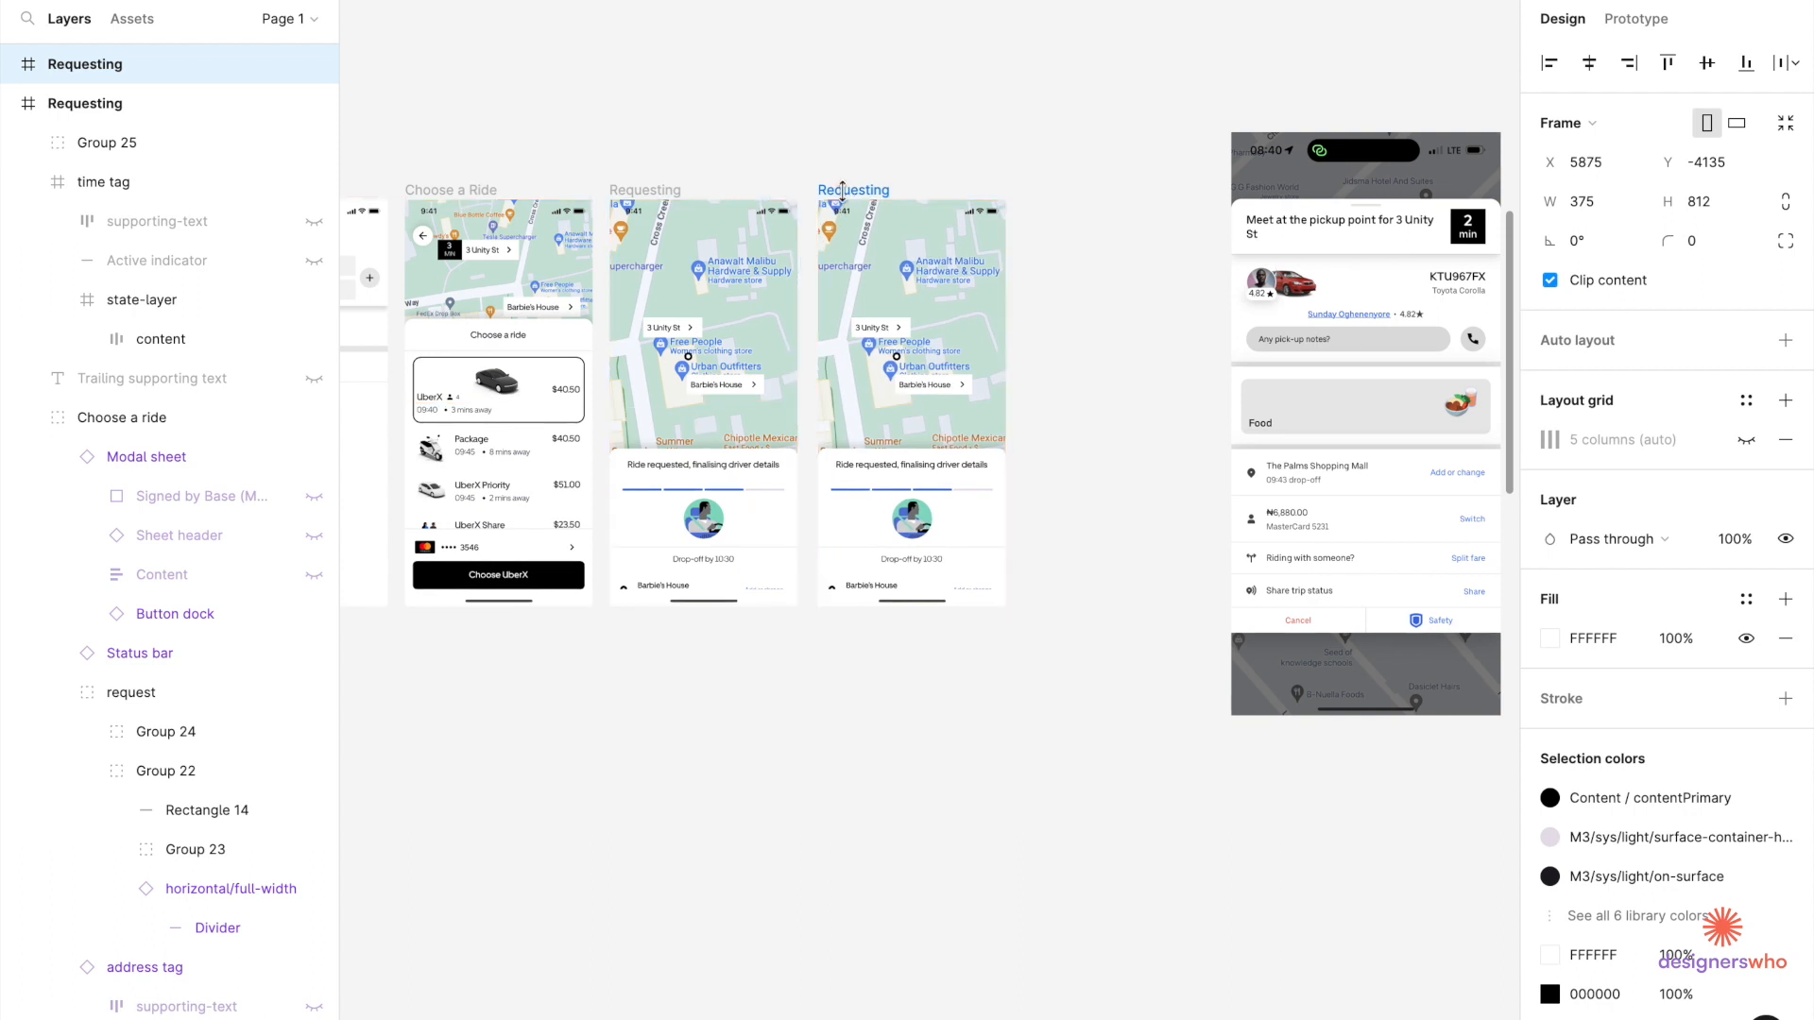
Rename the duplicated frame to 'Pickup'.
{"action": "double_click", "coordinate": [841, 189]}
{"action": "type", "text": "Pic"}
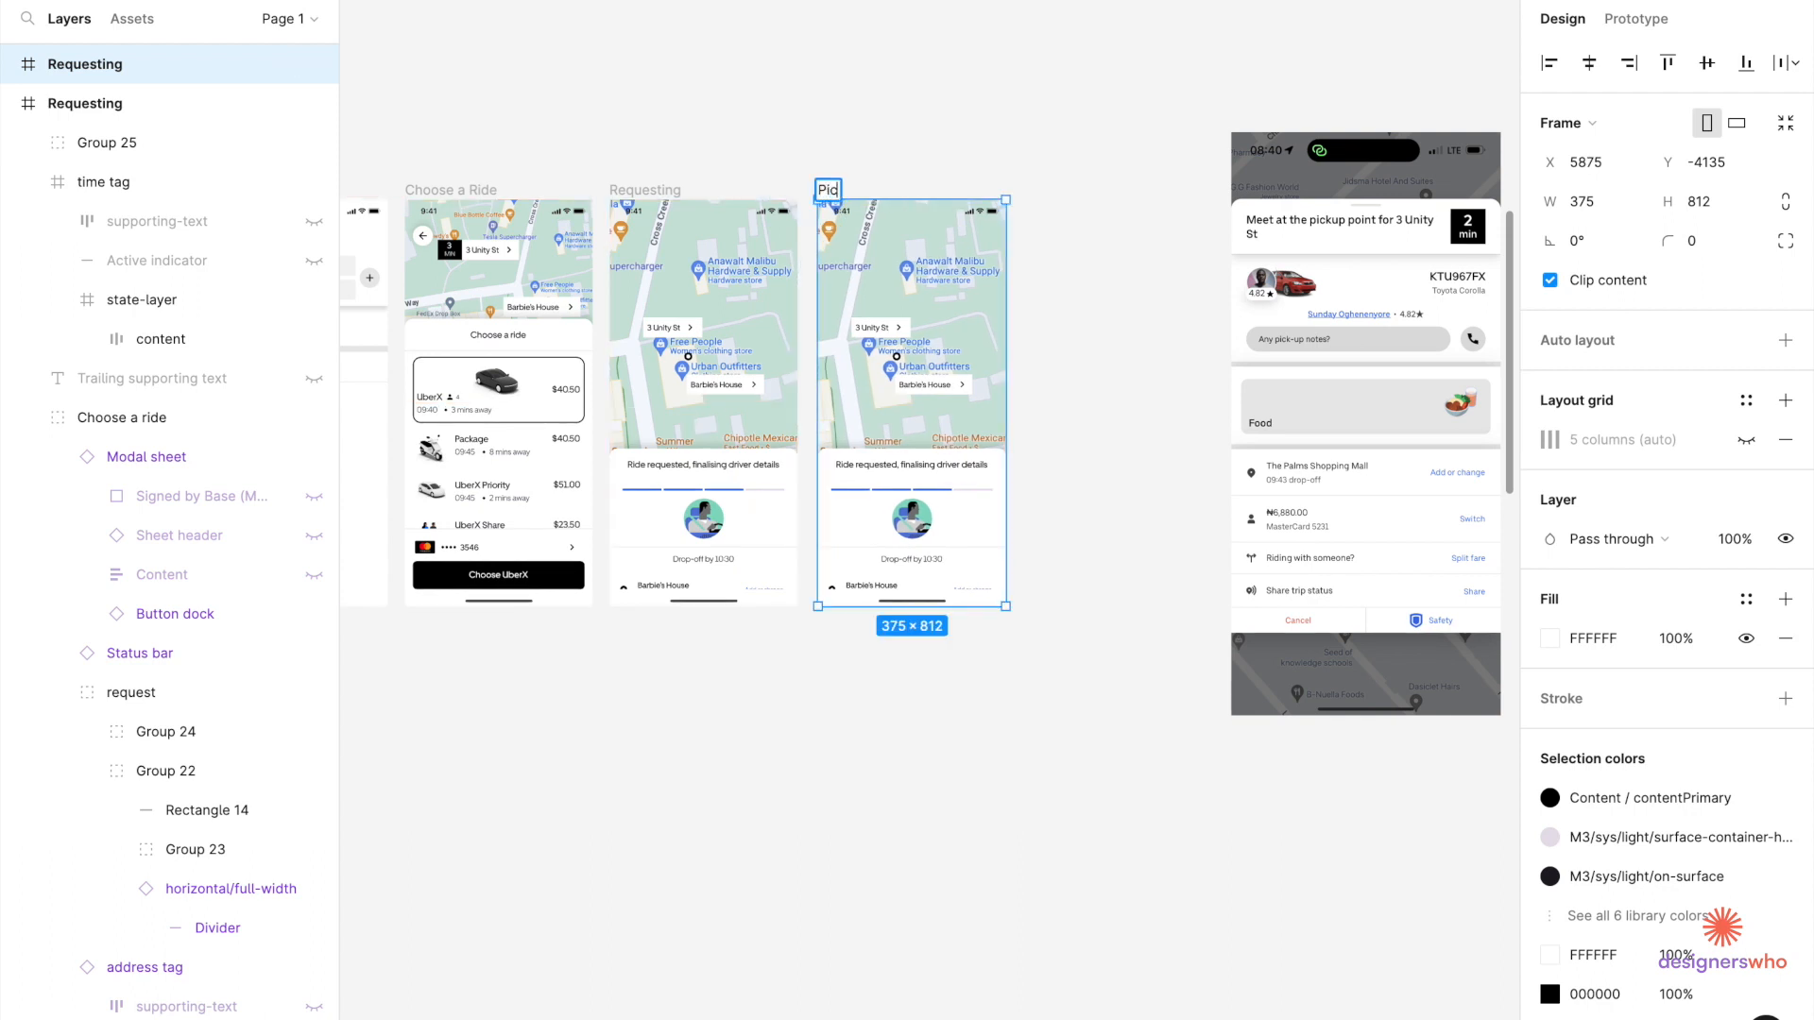
{"action": "type", "text": "kup"}
{"action": "key", "text": "Return"}
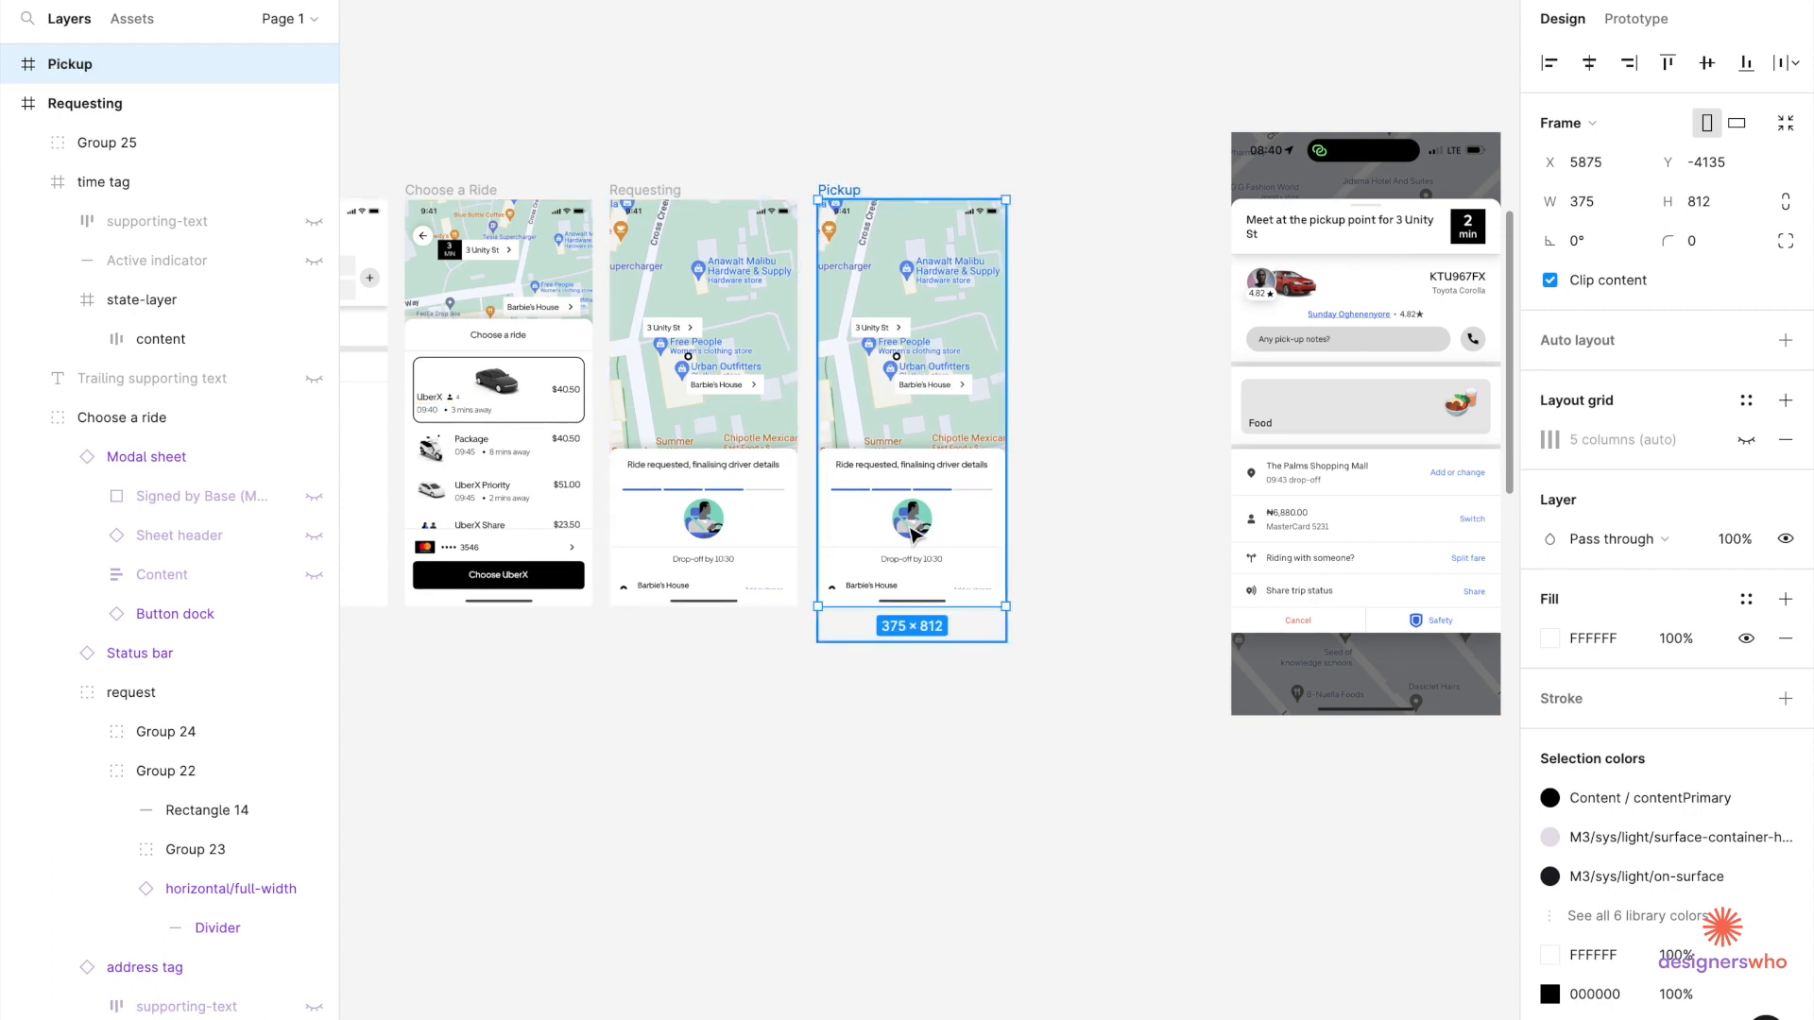
{"action": "left_click", "coordinate": [1048, 510]}
Move the request group higher up the Pickup screen.
{"action": "scroll", "coordinate": [1051, 512], "scroll_direction": "right", "scroll_amount": 3}
{"action": "scroll", "coordinate": [1051, 511], "scroll_direction": "right", "scroll_amount": 2}
{"action": "left_click", "coordinate": [659, 573]}
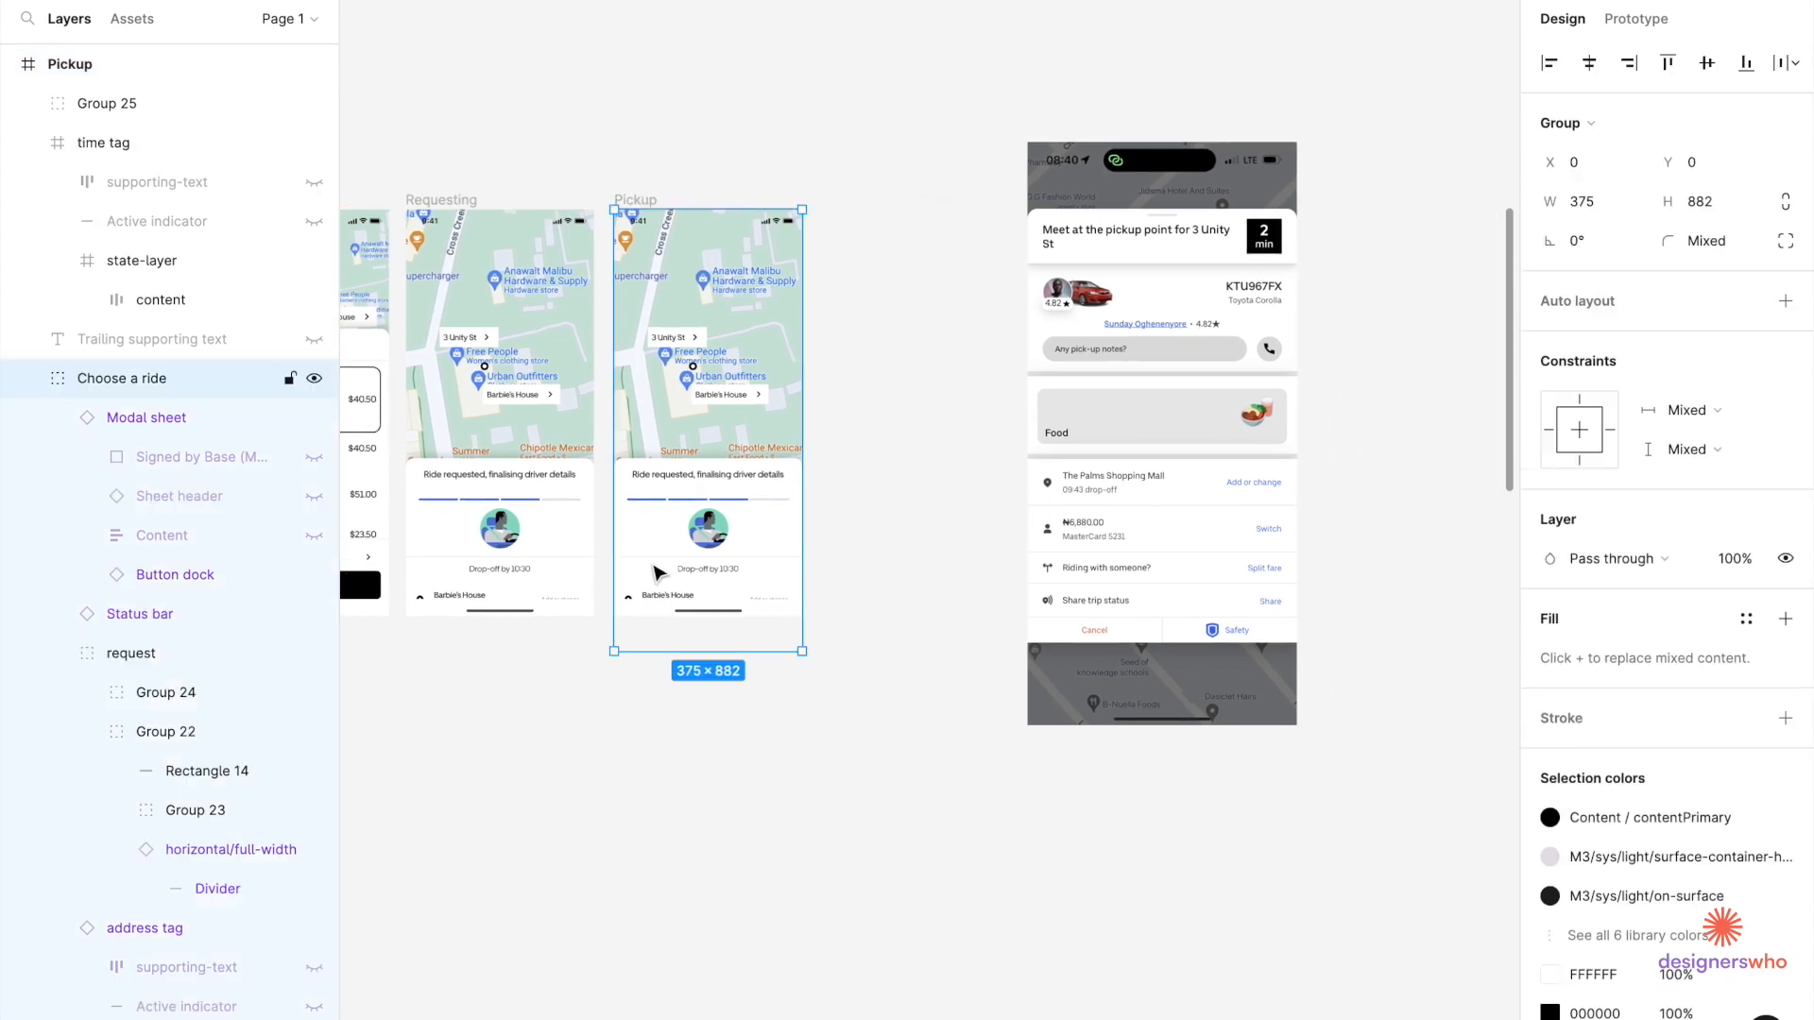
{"action": "double_click", "coordinate": [673, 553]}
{"action": "left_click_drag", "start_coordinate": [687, 553], "coordinate": [694, 382]}
{"action": "scroll", "coordinate": [694, 382], "scroll_direction": "up", "scroll_amount": 3}
{"action": "left_click", "coordinate": [104, 141]}
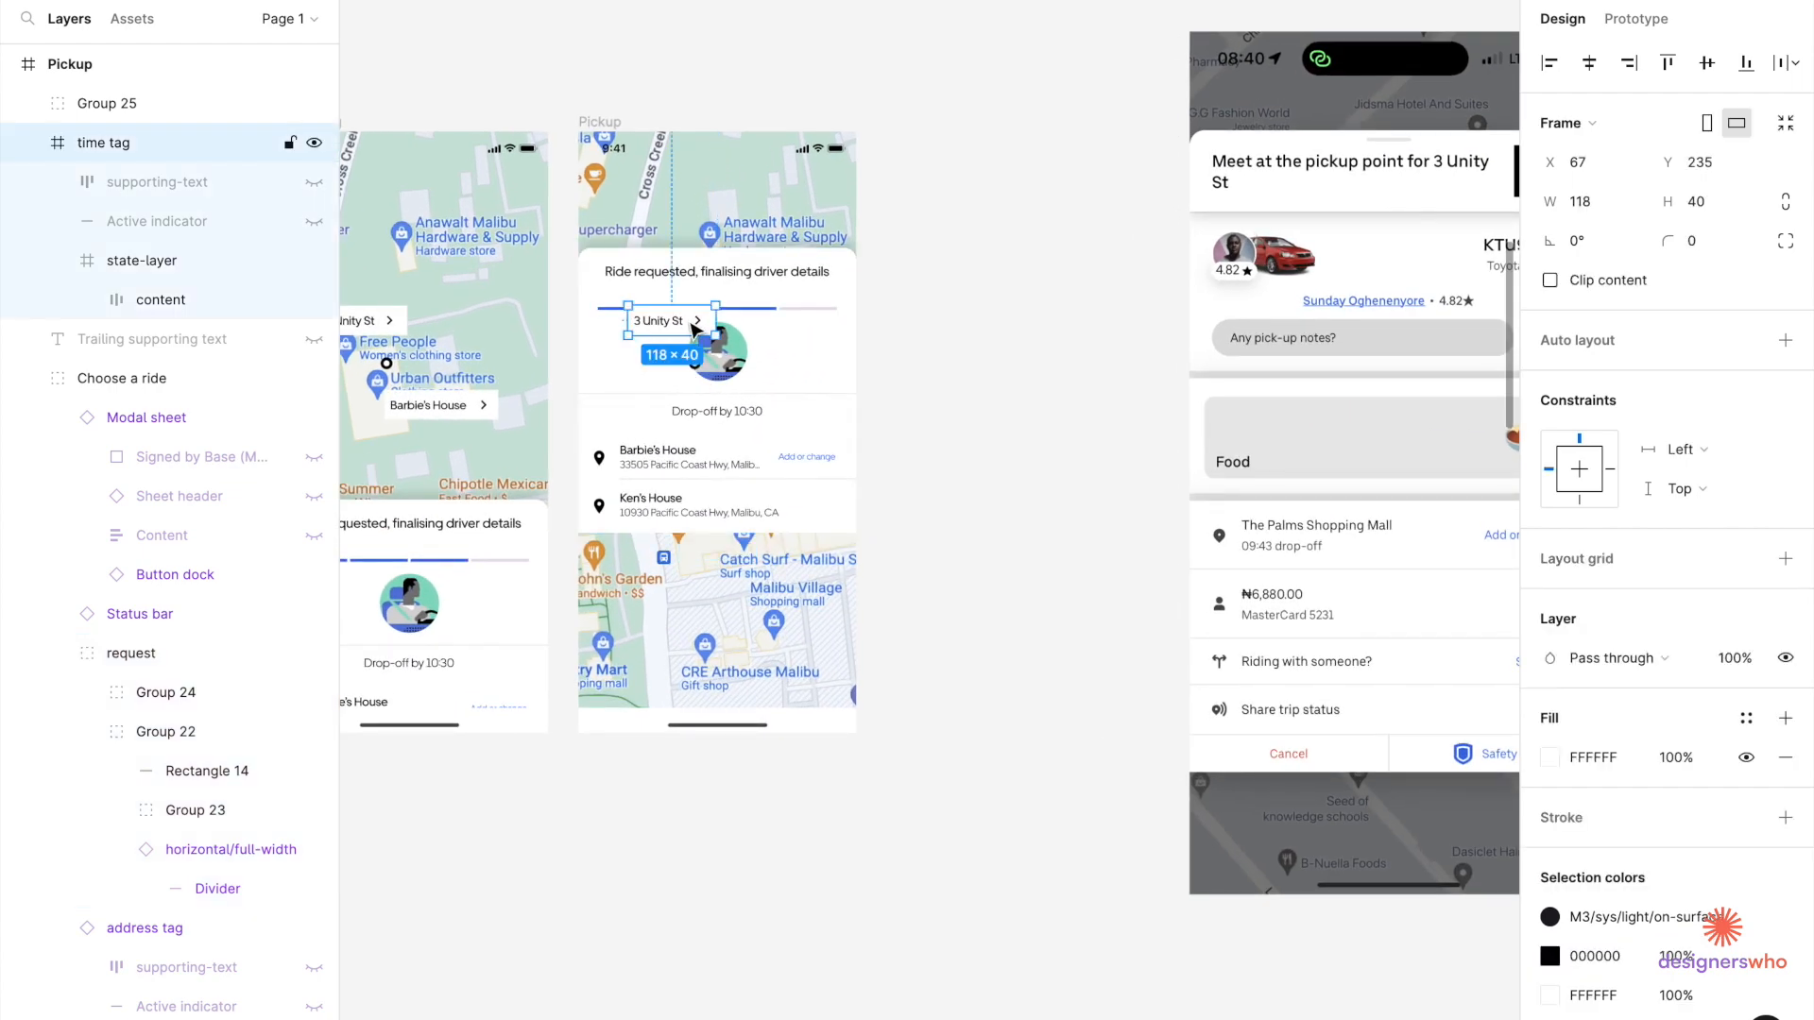
{"action": "key", "text": "Delete"}
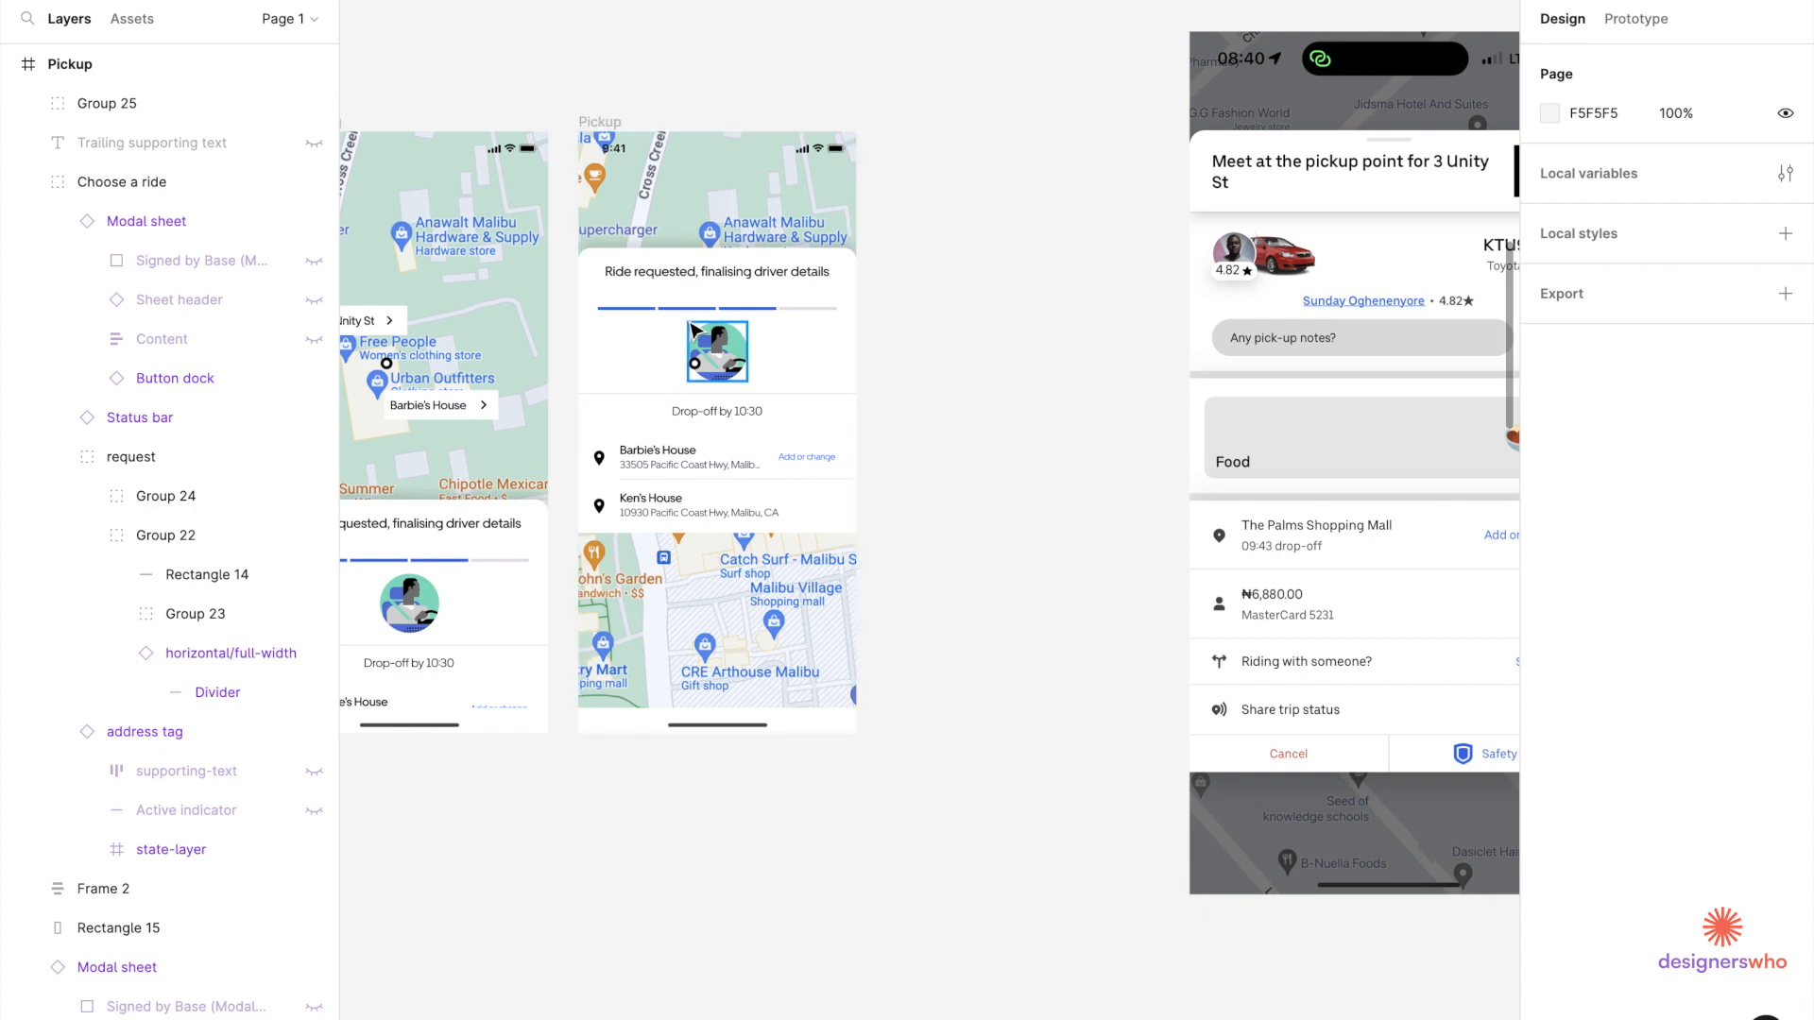
{"action": "key", "text": "ctrl+z"}
{"action": "key", "text": "["}
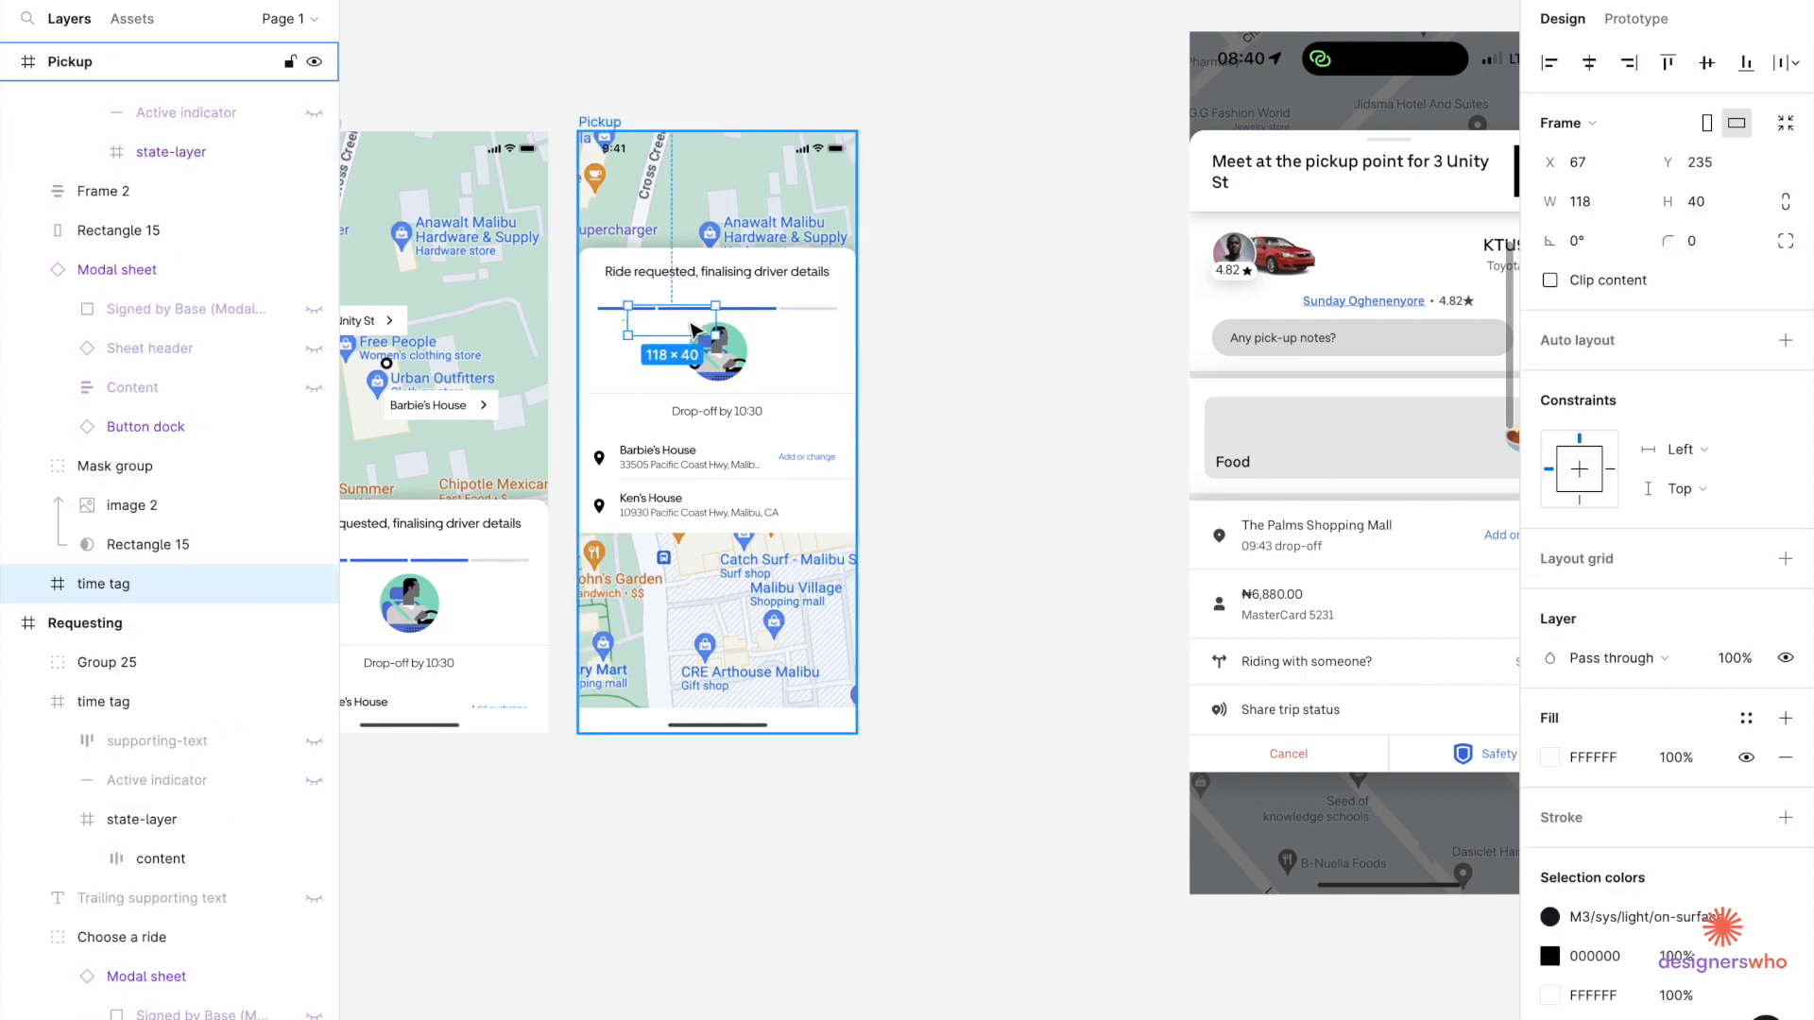
Select the 'Ride requested' heading text inside the Pickup sheet.
{"action": "scroll", "coordinate": [944, 389], "scroll_direction": "down", "scroll_amount": 1}
{"action": "scroll", "coordinate": [944, 388], "scroll_direction": "right", "scroll_amount": 2}
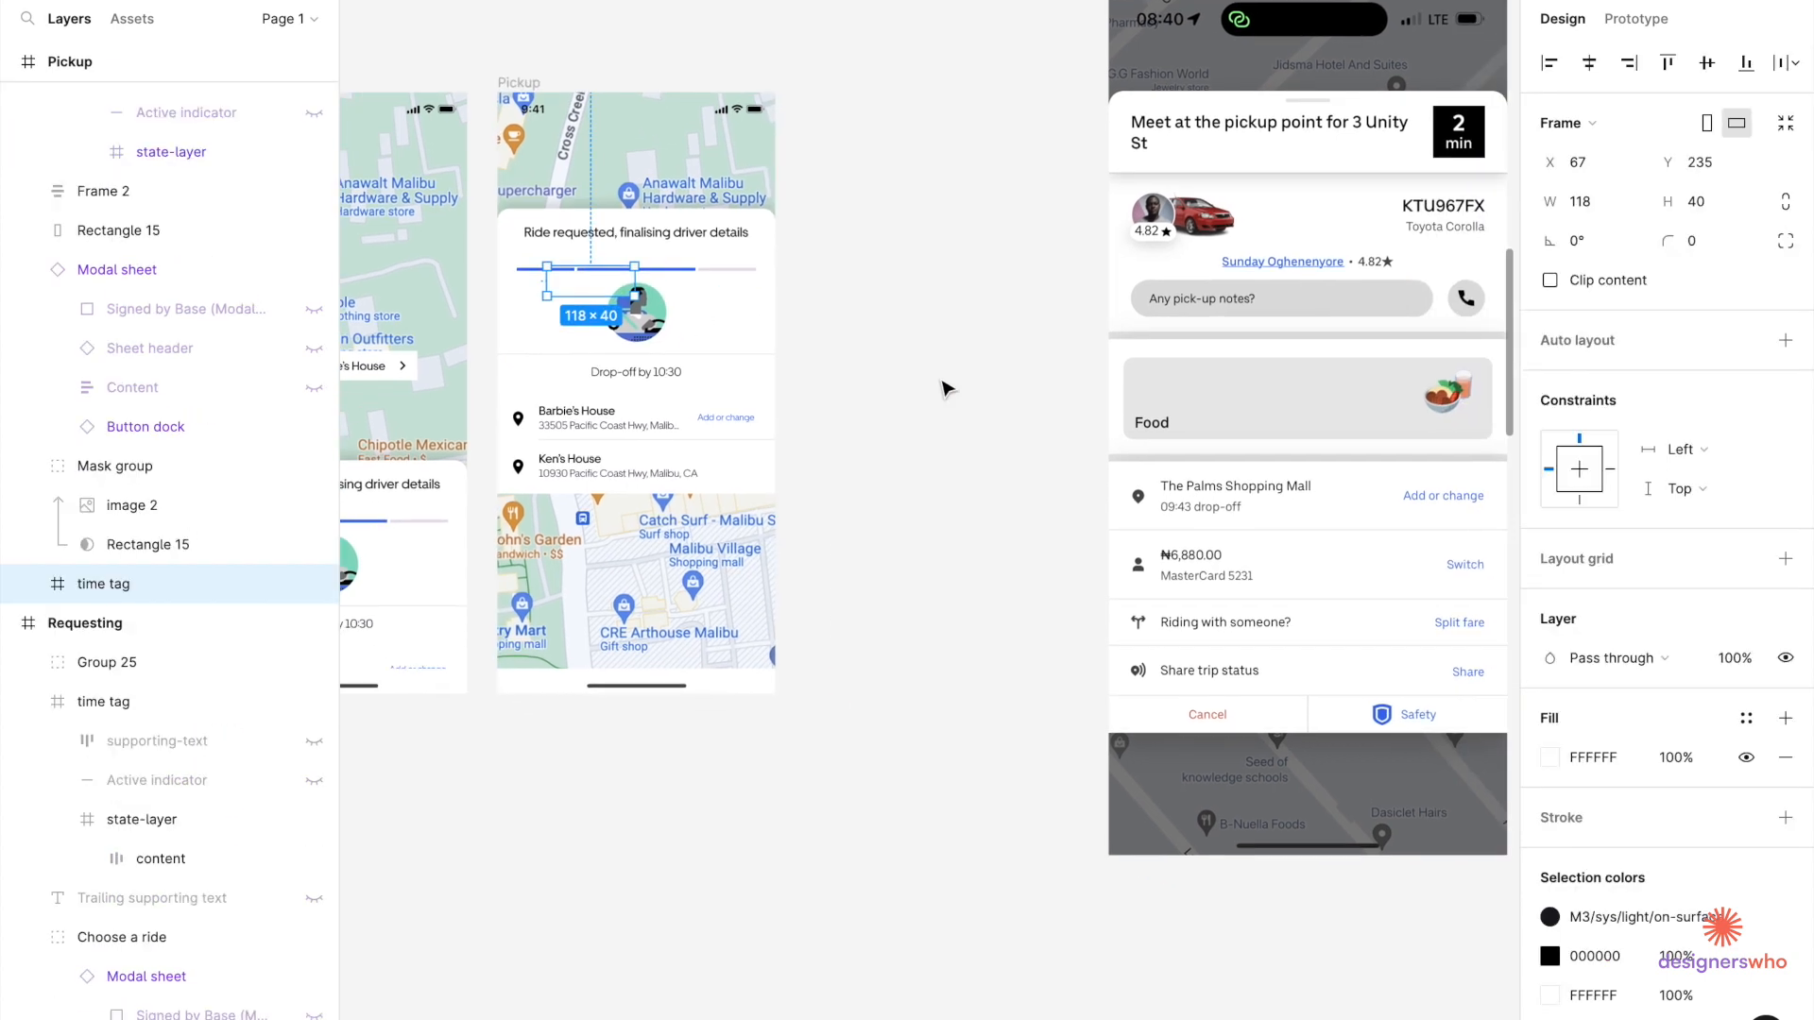
{"action": "left_click", "coordinate": [628, 240]}
{"action": "double_click", "coordinate": [628, 240]}
{"action": "double_click", "coordinate": [628, 240]}
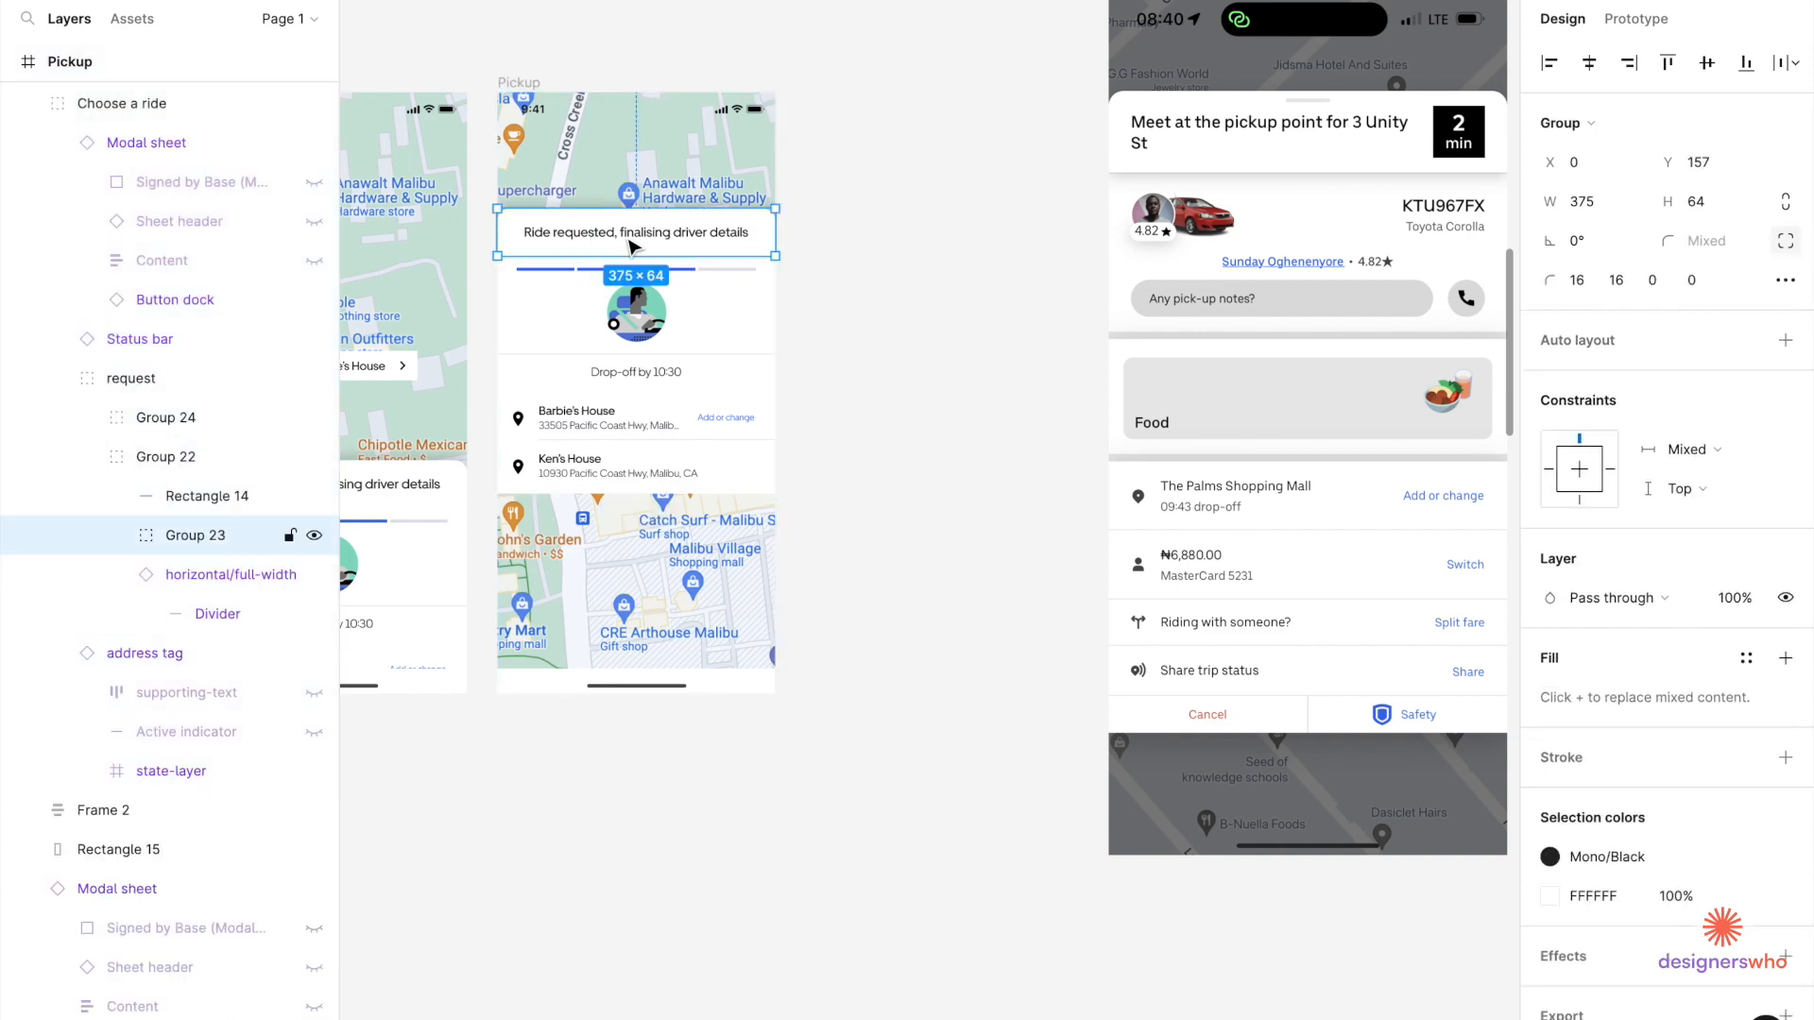
{"action": "double_click", "coordinate": [631, 236]}
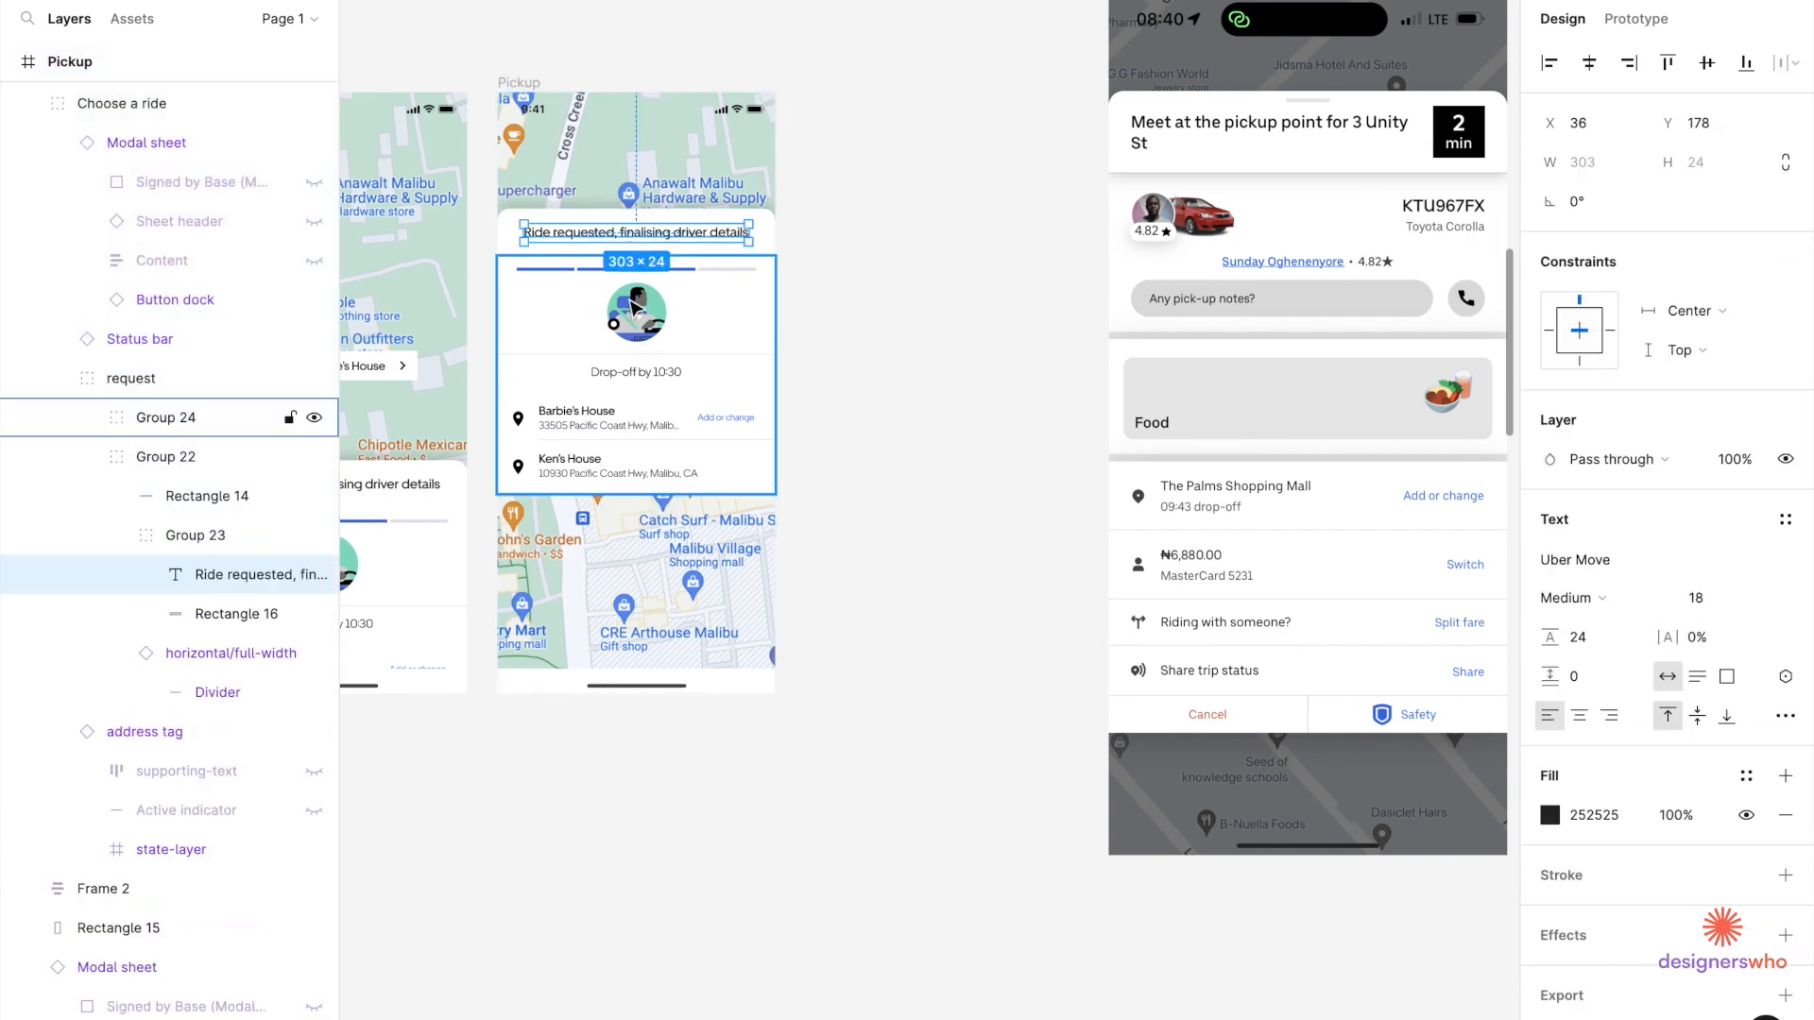
Move the IMG_3415 screenshot right beside the Pickup screen.
{"action": "scroll", "coordinate": [635, 307], "scroll_direction": "up", "scroll_amount": 3}
{"action": "scroll", "coordinate": [1102, 223], "scroll_direction": "down", "scroll_amount": 3}
{"action": "left_click", "coordinate": [1101, 224]}
{"action": "left_click_drag", "start_coordinate": [1243, 208], "coordinate": [951, 310]}
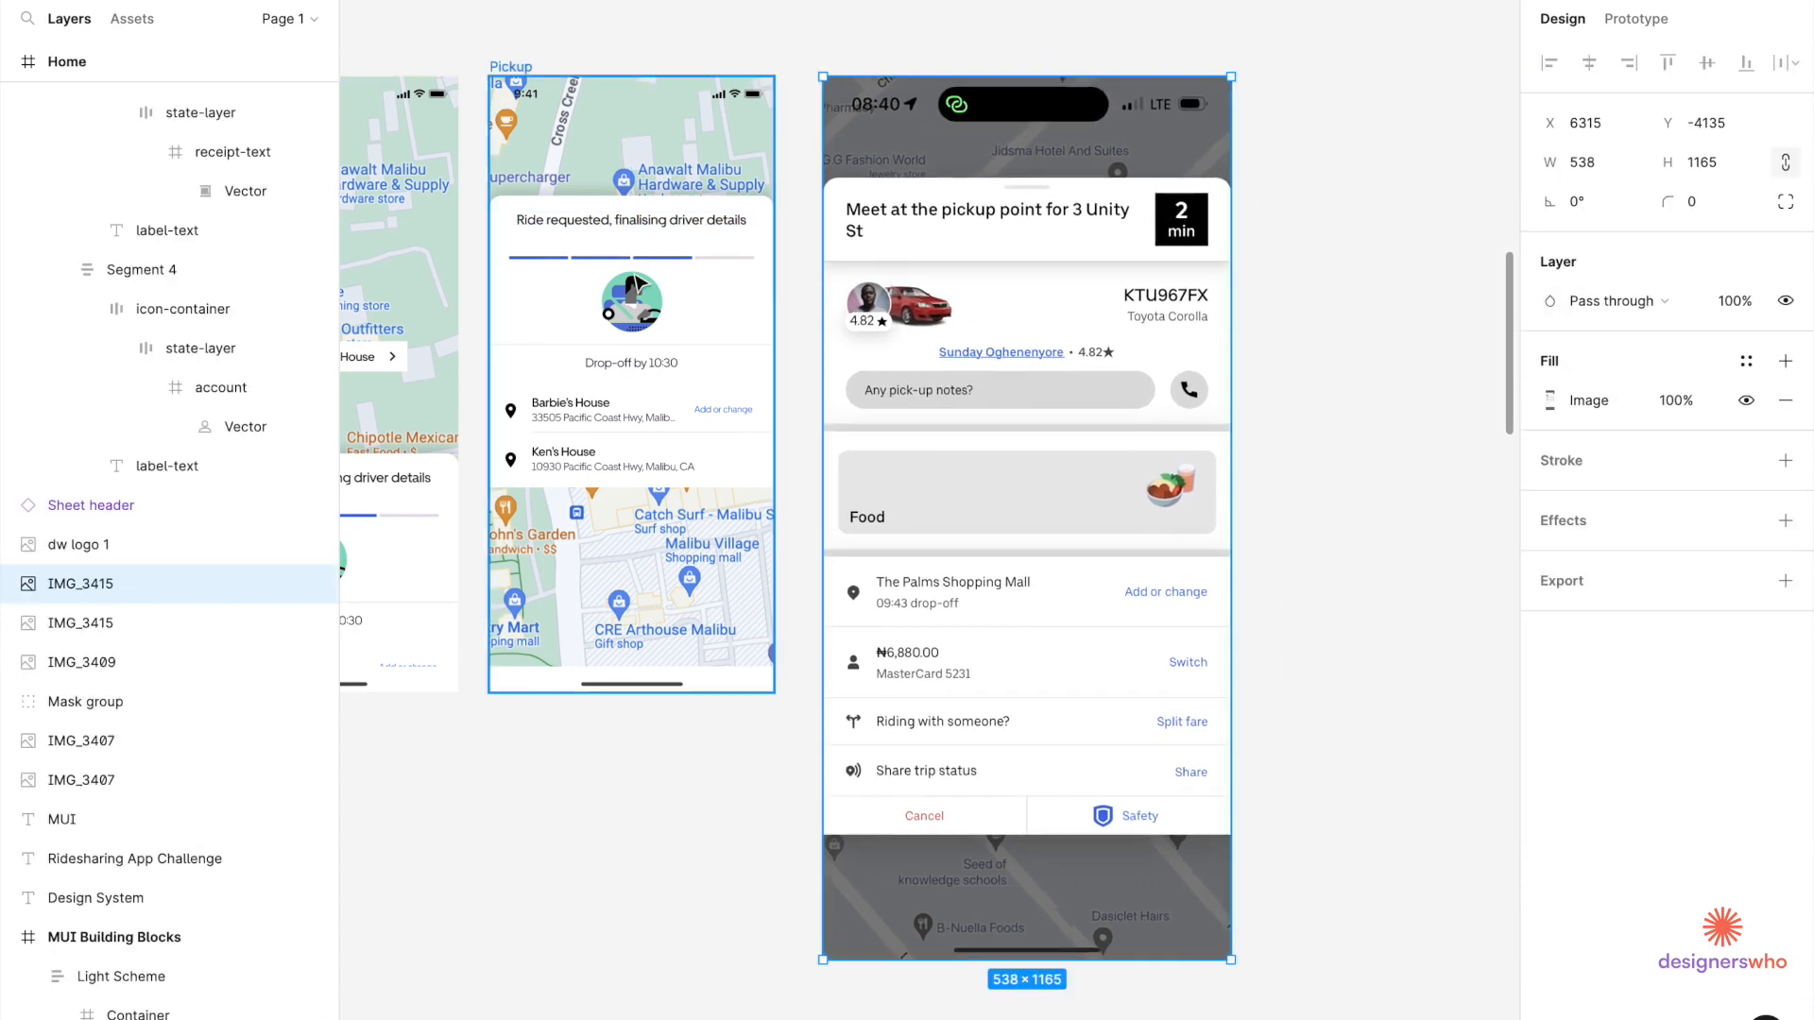
{"action": "left_click", "coordinate": [586, 224], "text": "ctrl"}
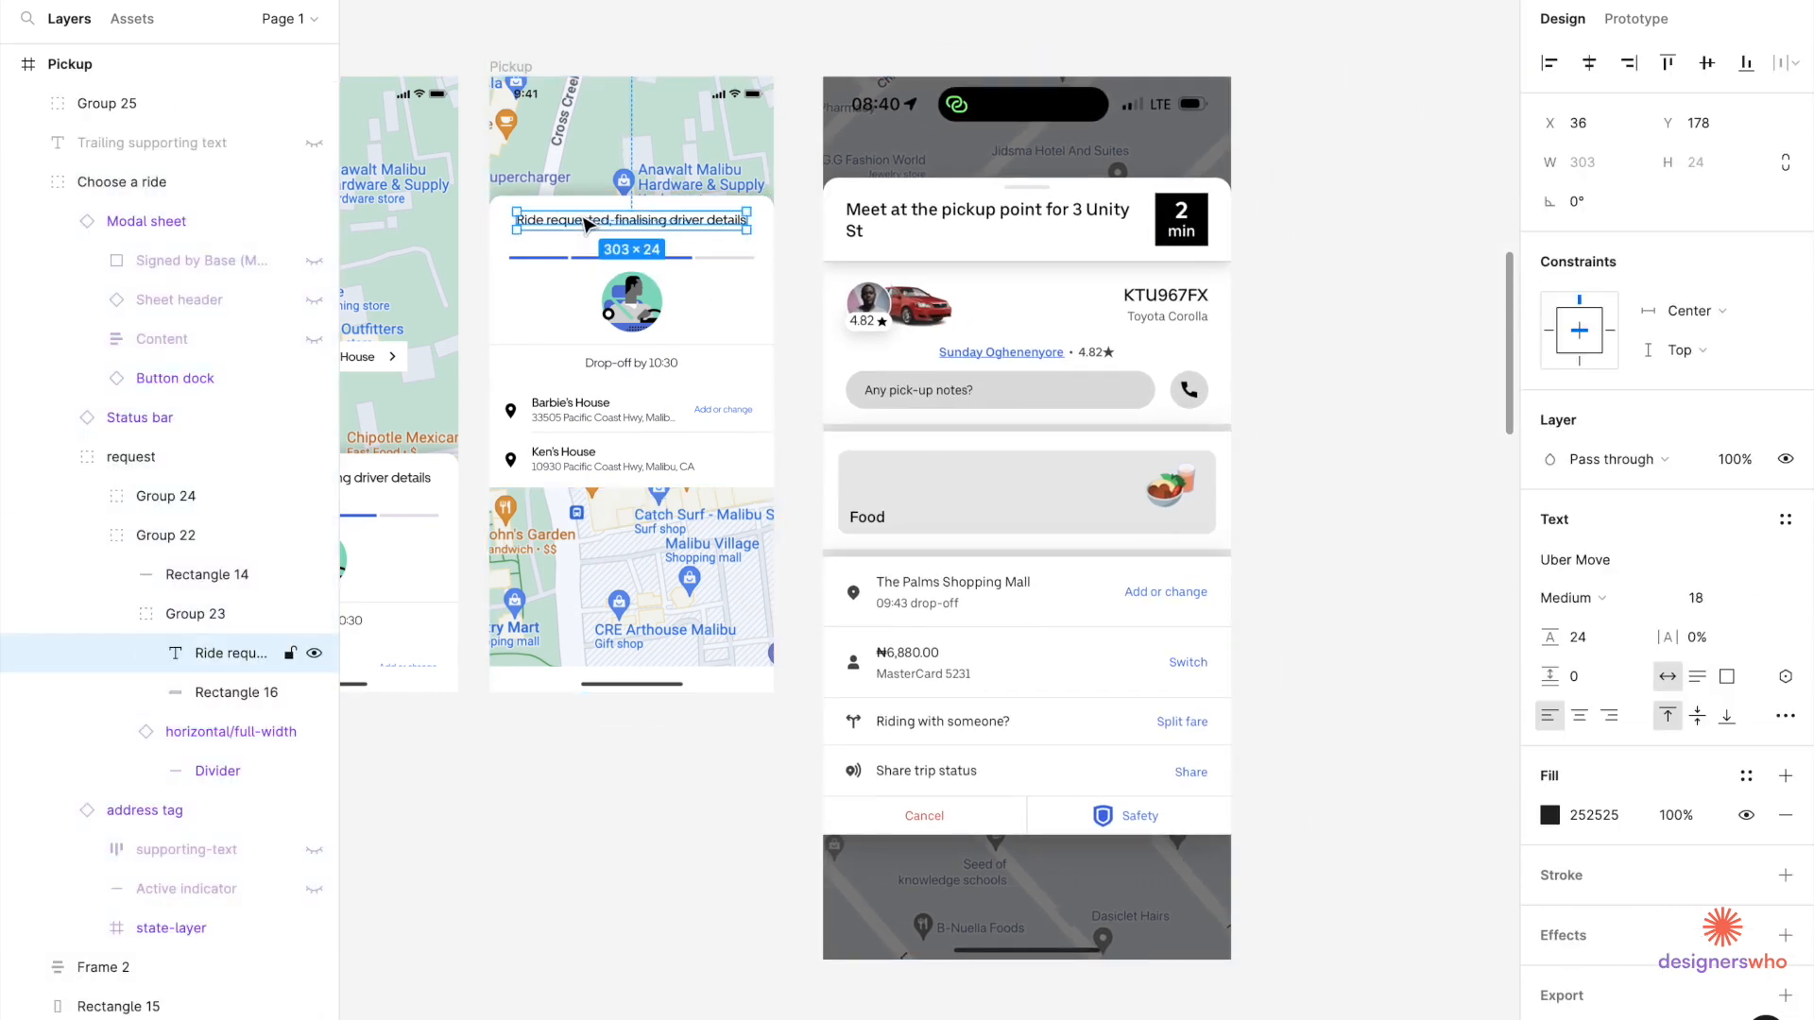
{"action": "key", "text": "Return"}
{"action": "type", "text": "M"}
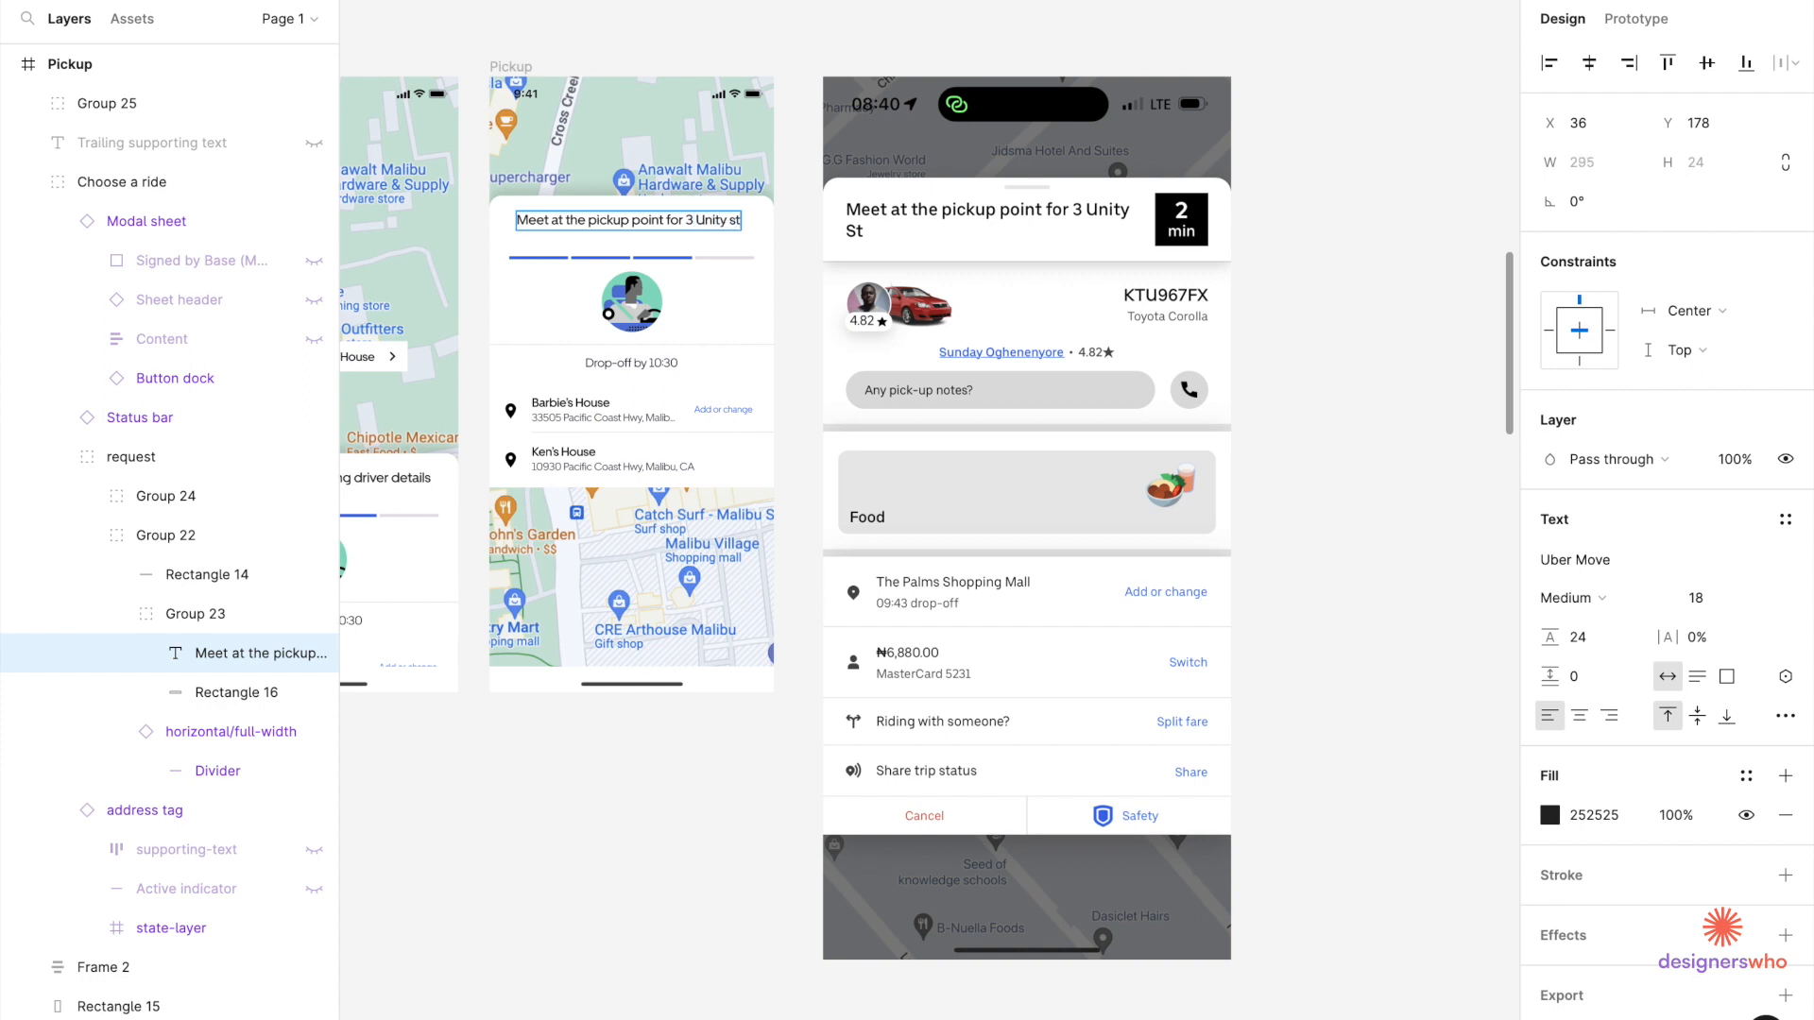
{"action": "scroll", "coordinate": [635, 257], "scroll_direction": "up", "scroll_amount": 5}
Narrow the heading so it wraps onto two lines and delete the progress bar.
{"action": "left_click_drag", "start_coordinate": [819, 198], "coordinate": [718, 210]}
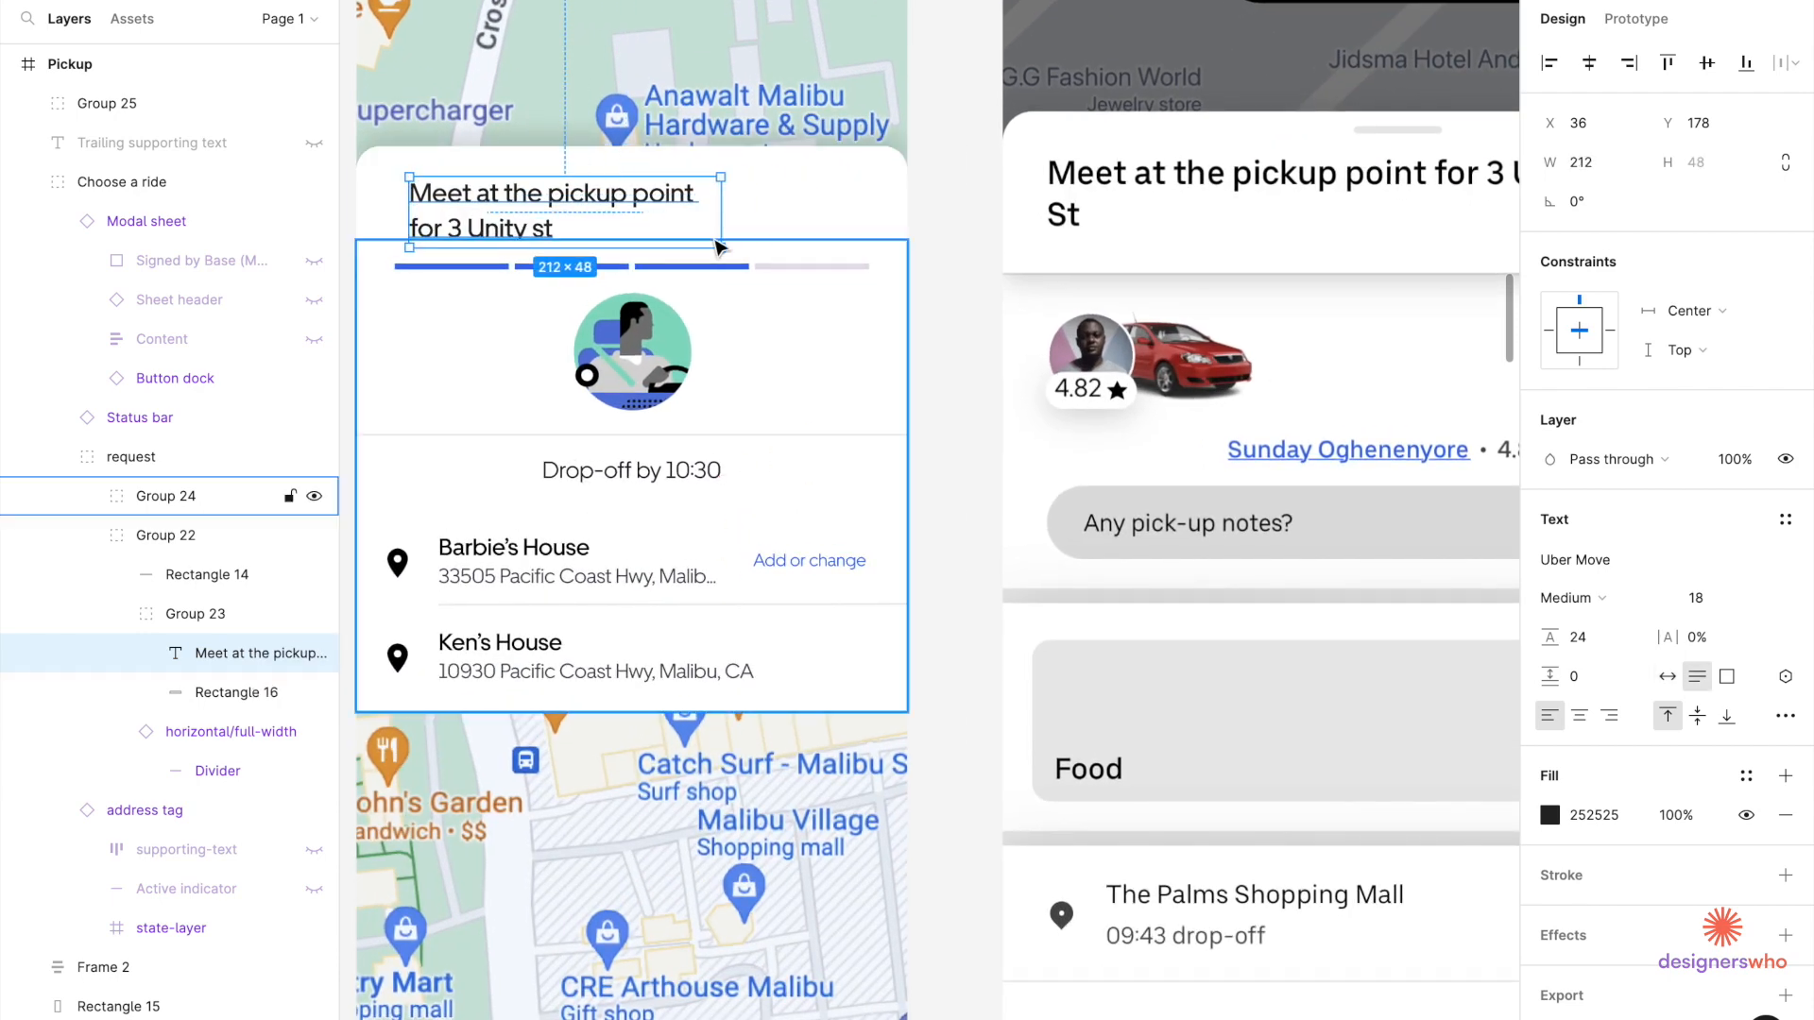
{"action": "double_click", "coordinate": [783, 270]}
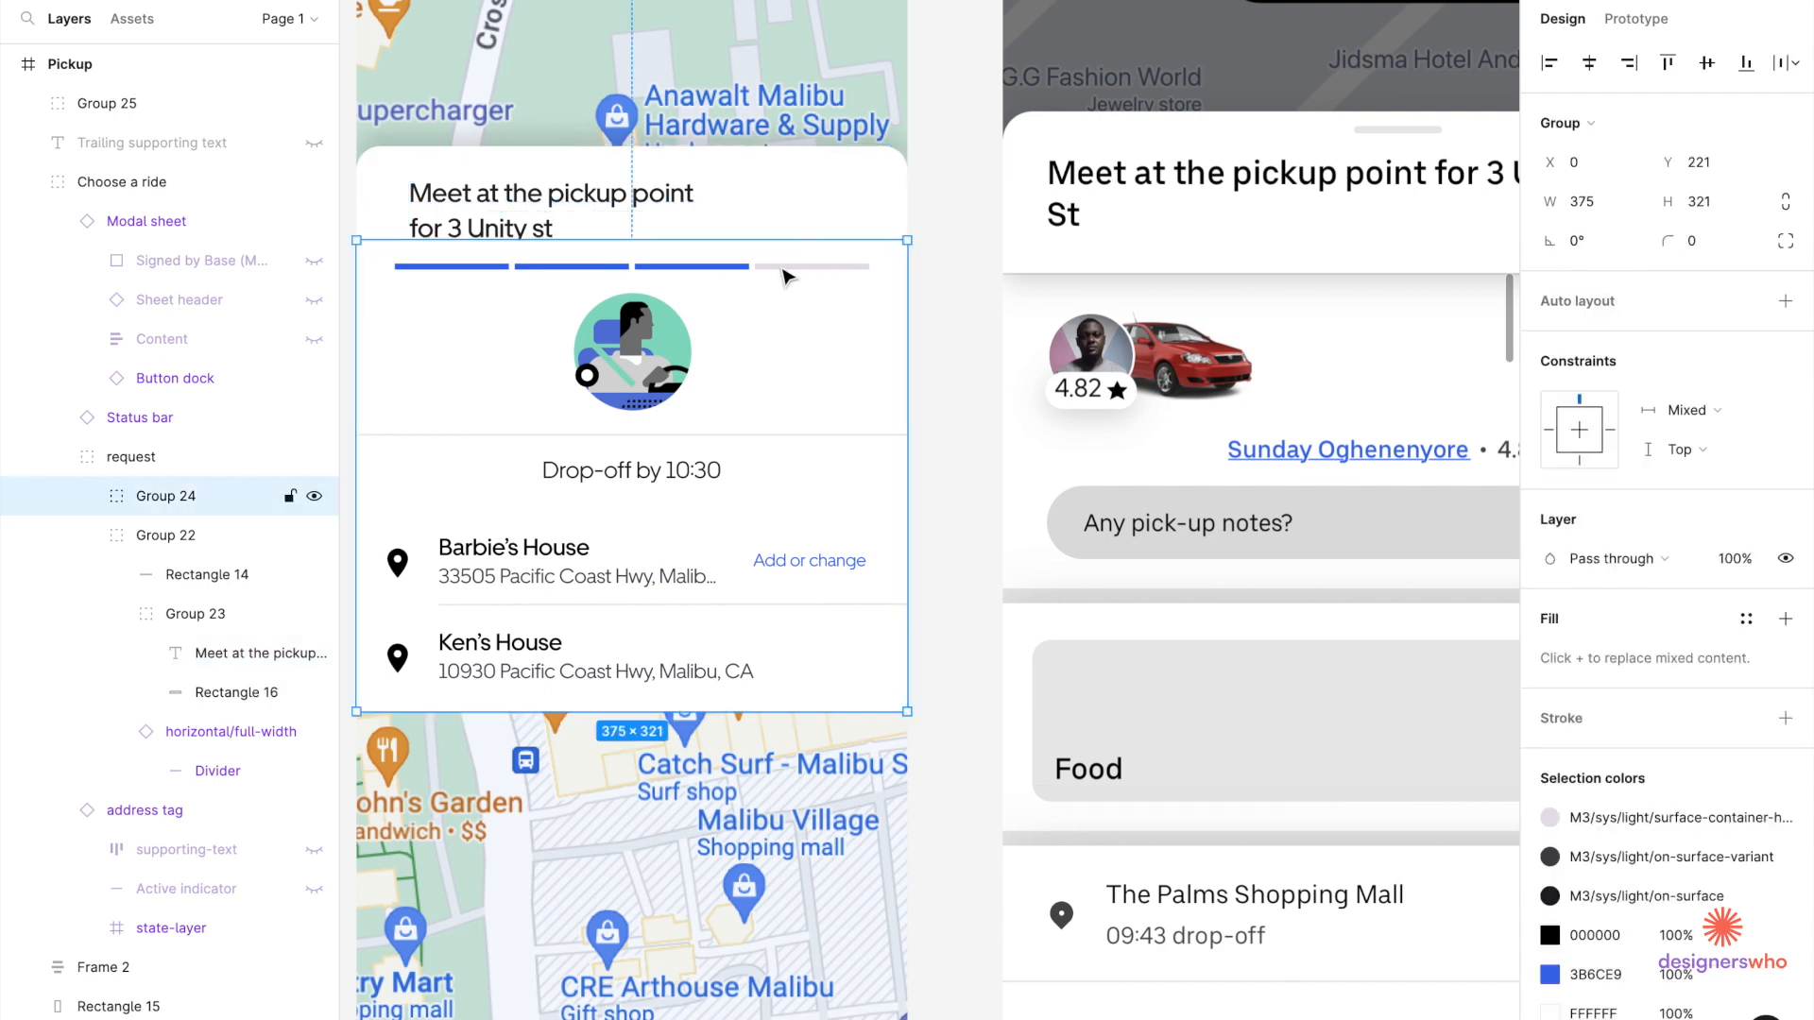
{"action": "key", "text": "Delete"}
Move the lower sheet content (Group 24) down about 57 px.
{"action": "left_click", "coordinate": [790, 224]}
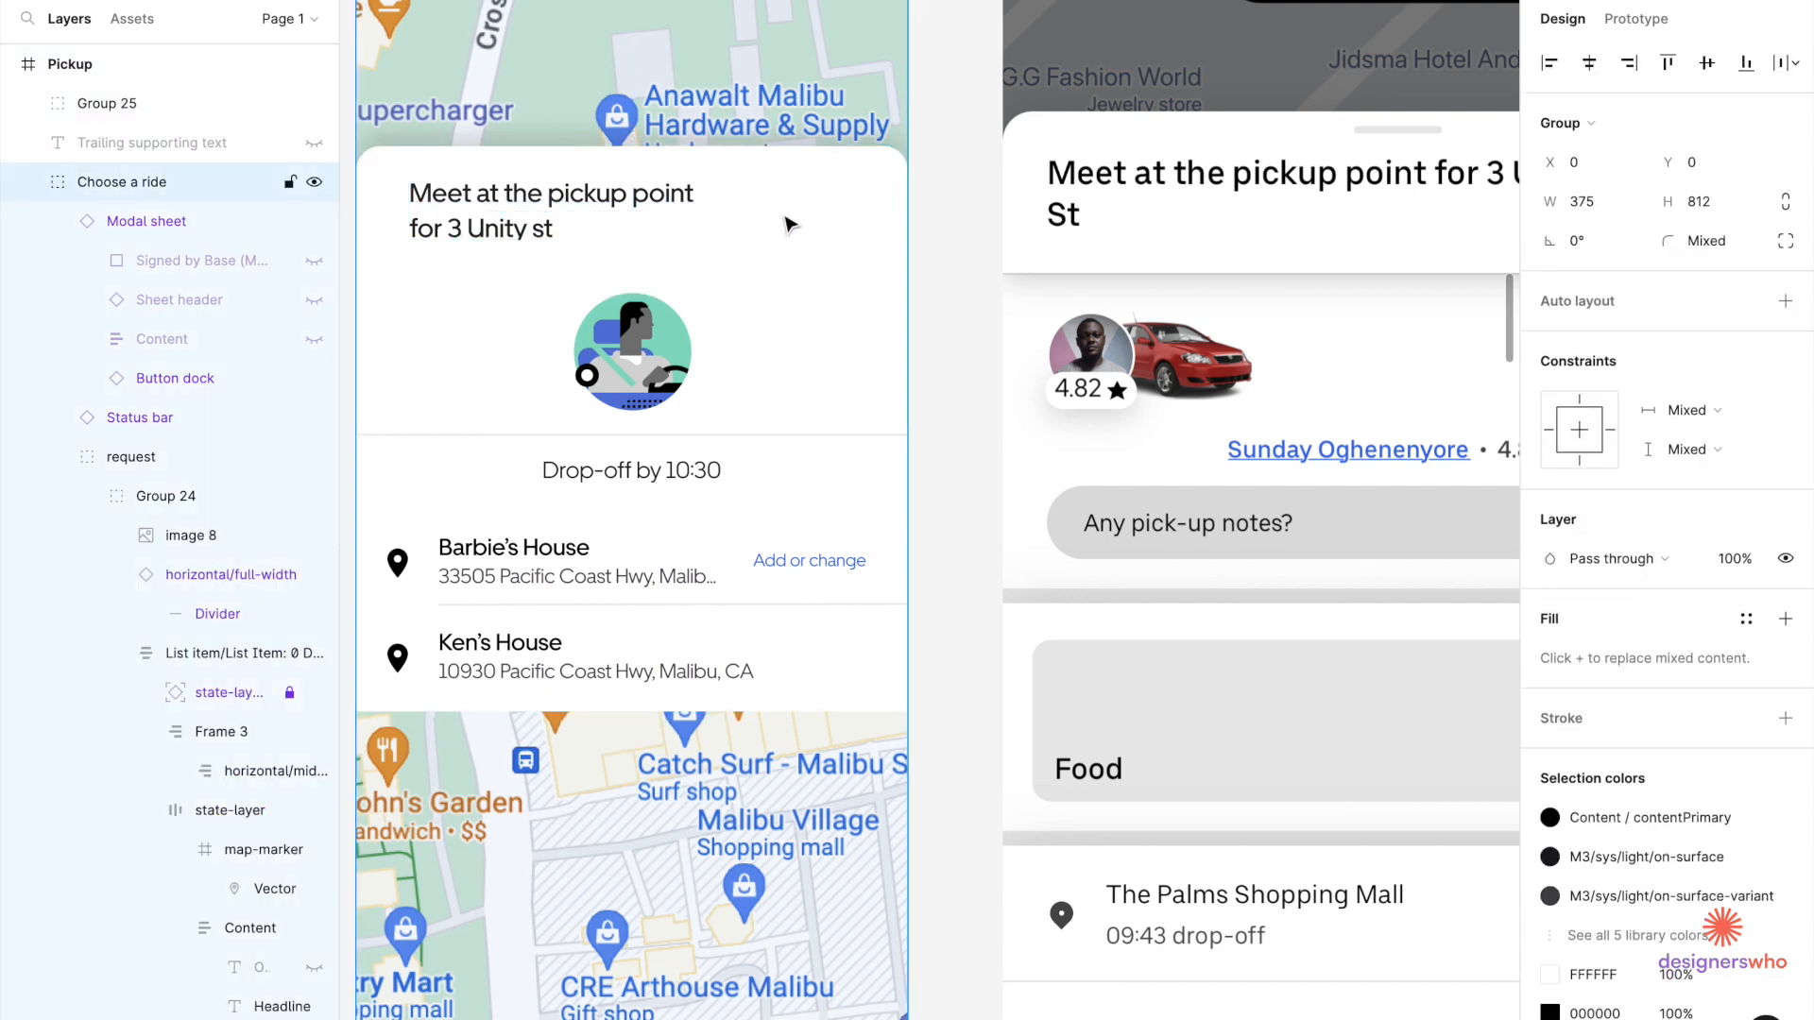
{"action": "left_click", "coordinate": [790, 224]}
{"action": "scroll", "coordinate": [789, 225], "scroll_direction": "down", "scroll_amount": 5}
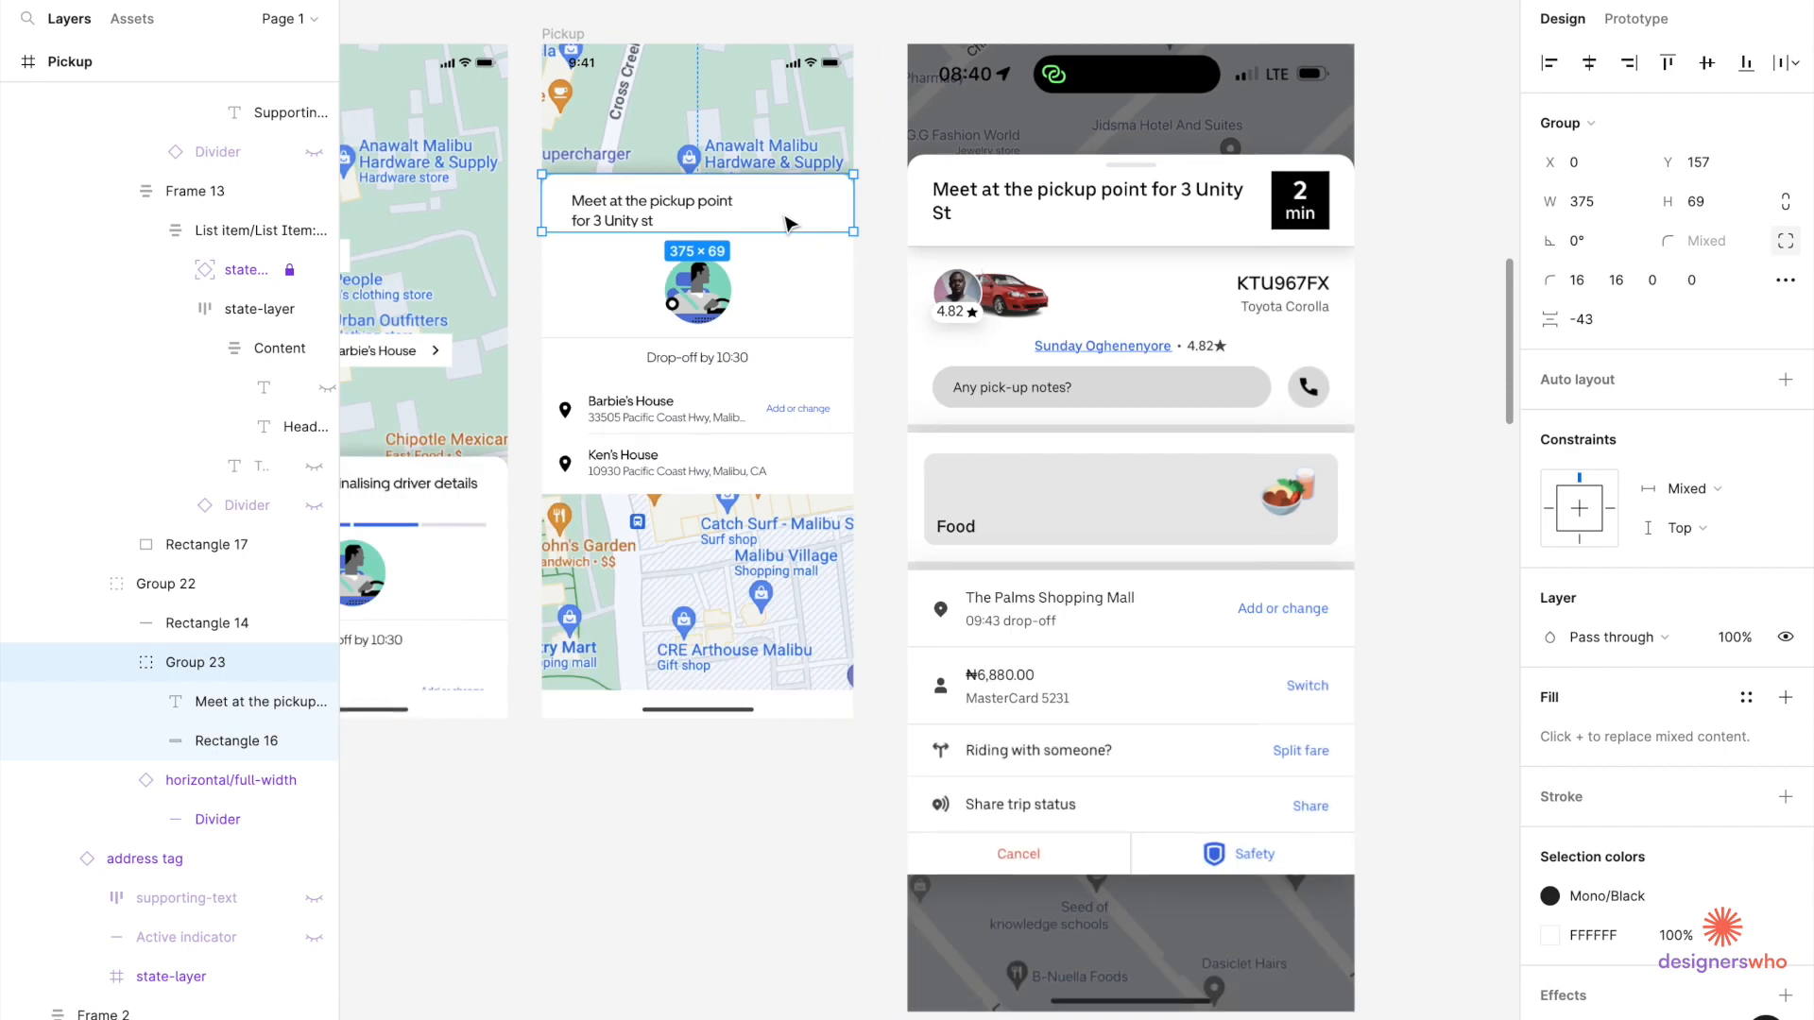
{"action": "left_click", "coordinate": [774, 282]}
{"action": "scroll", "coordinate": [773, 282], "scroll_direction": "up", "scroll_amount": 3}
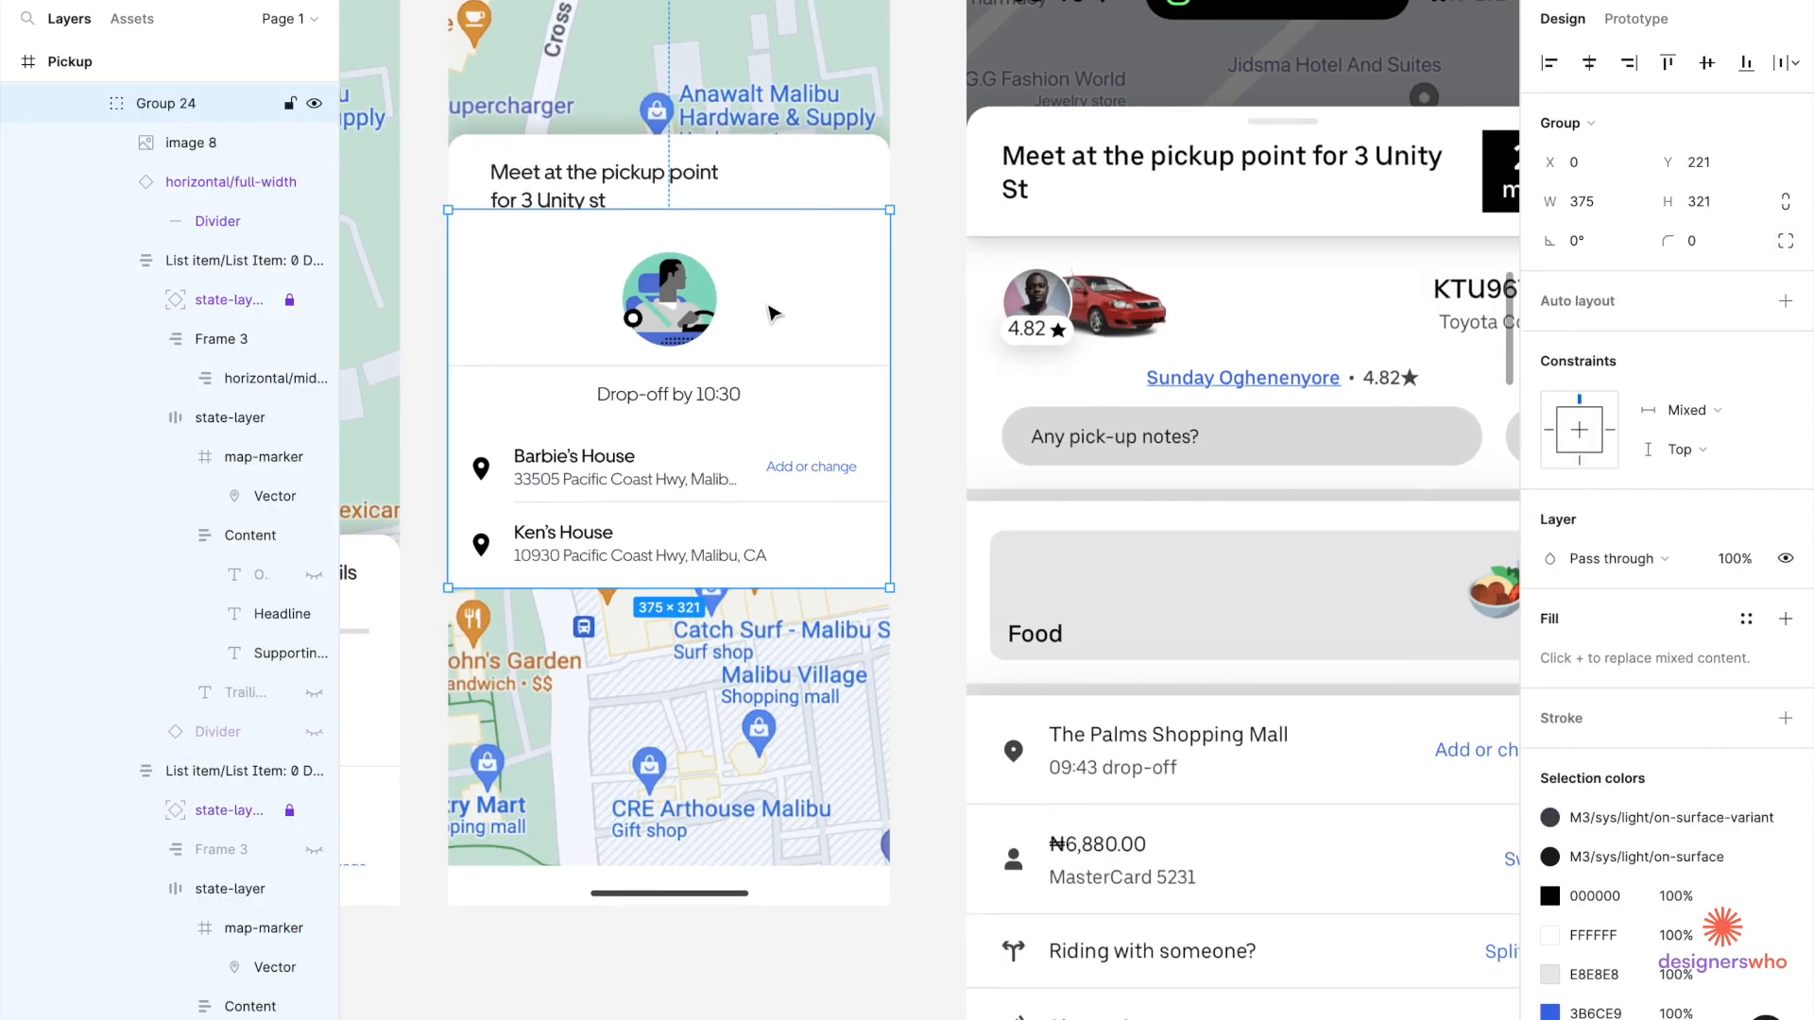
{"action": "left_click_drag", "start_coordinate": [772, 311], "coordinate": [772, 335]}
Set the heading's white background height to 64+16, making it 375×80.
{"action": "left_click", "coordinate": [788, 208]}
{"action": "double_click", "coordinate": [786, 206]}
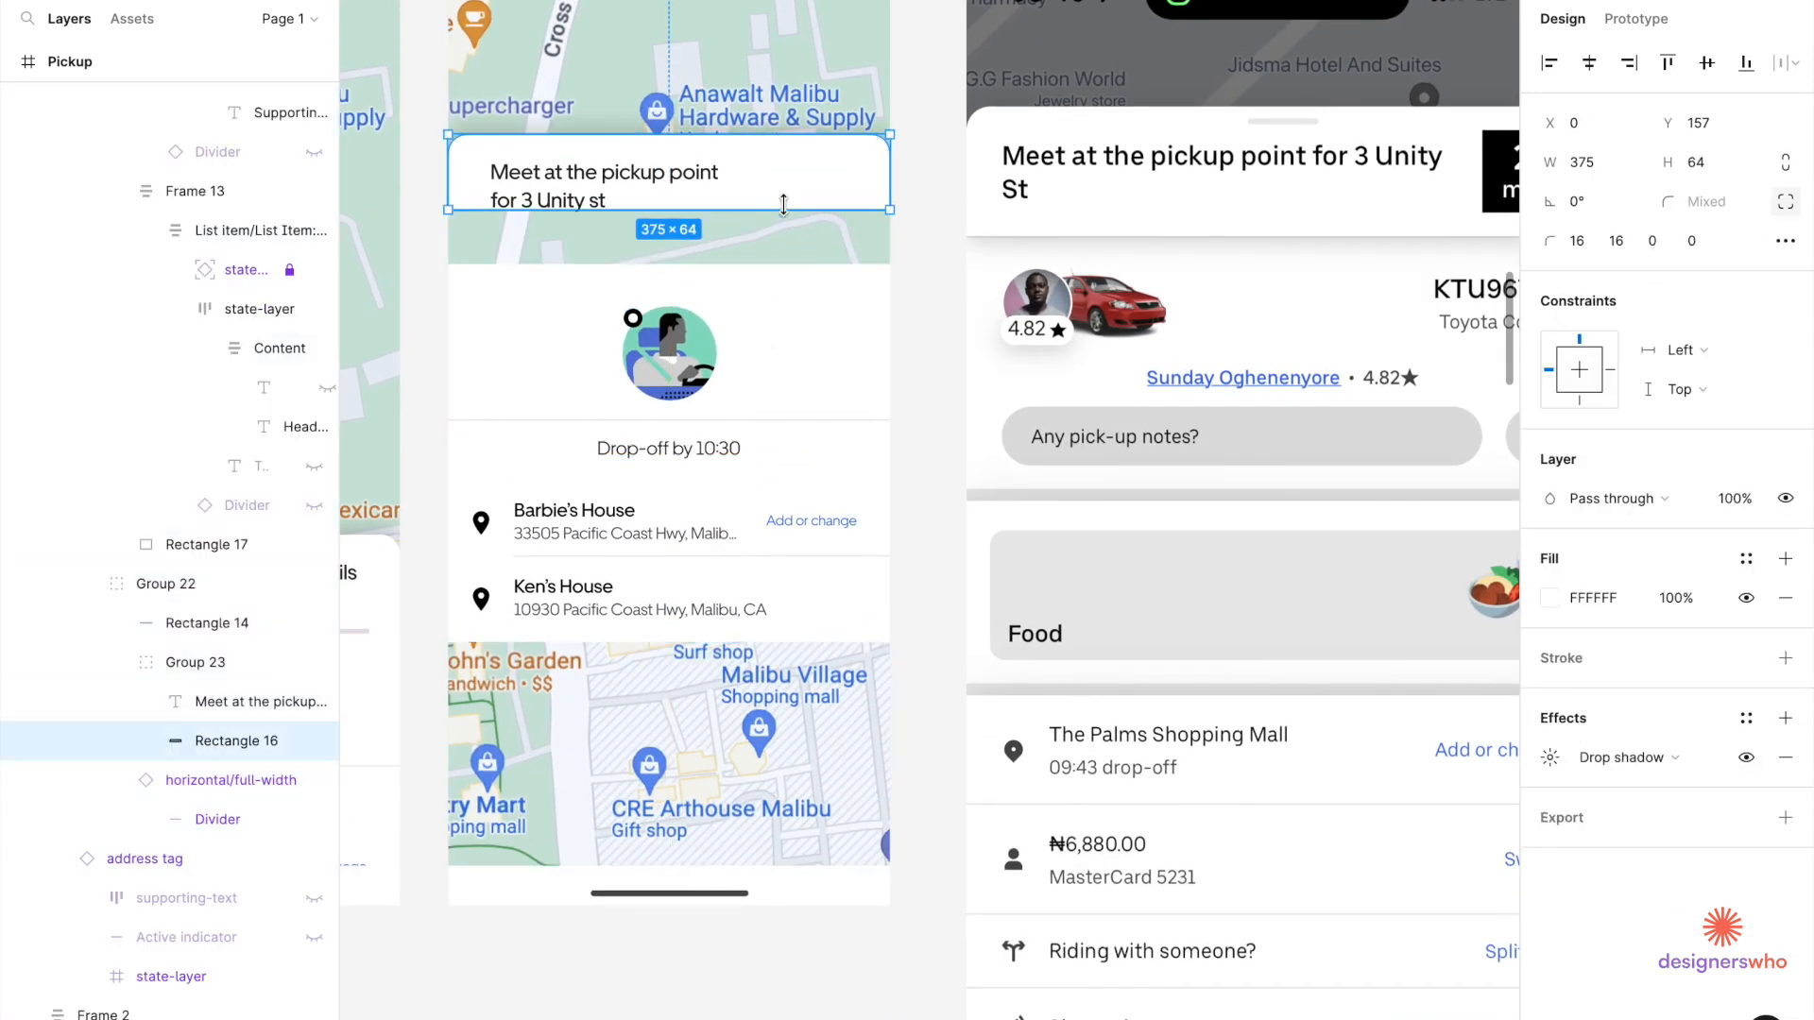
{"action": "left_click_drag", "start_coordinate": [783, 208], "coordinate": [784, 209]}
{"action": "left_click", "coordinate": [1705, 163]}
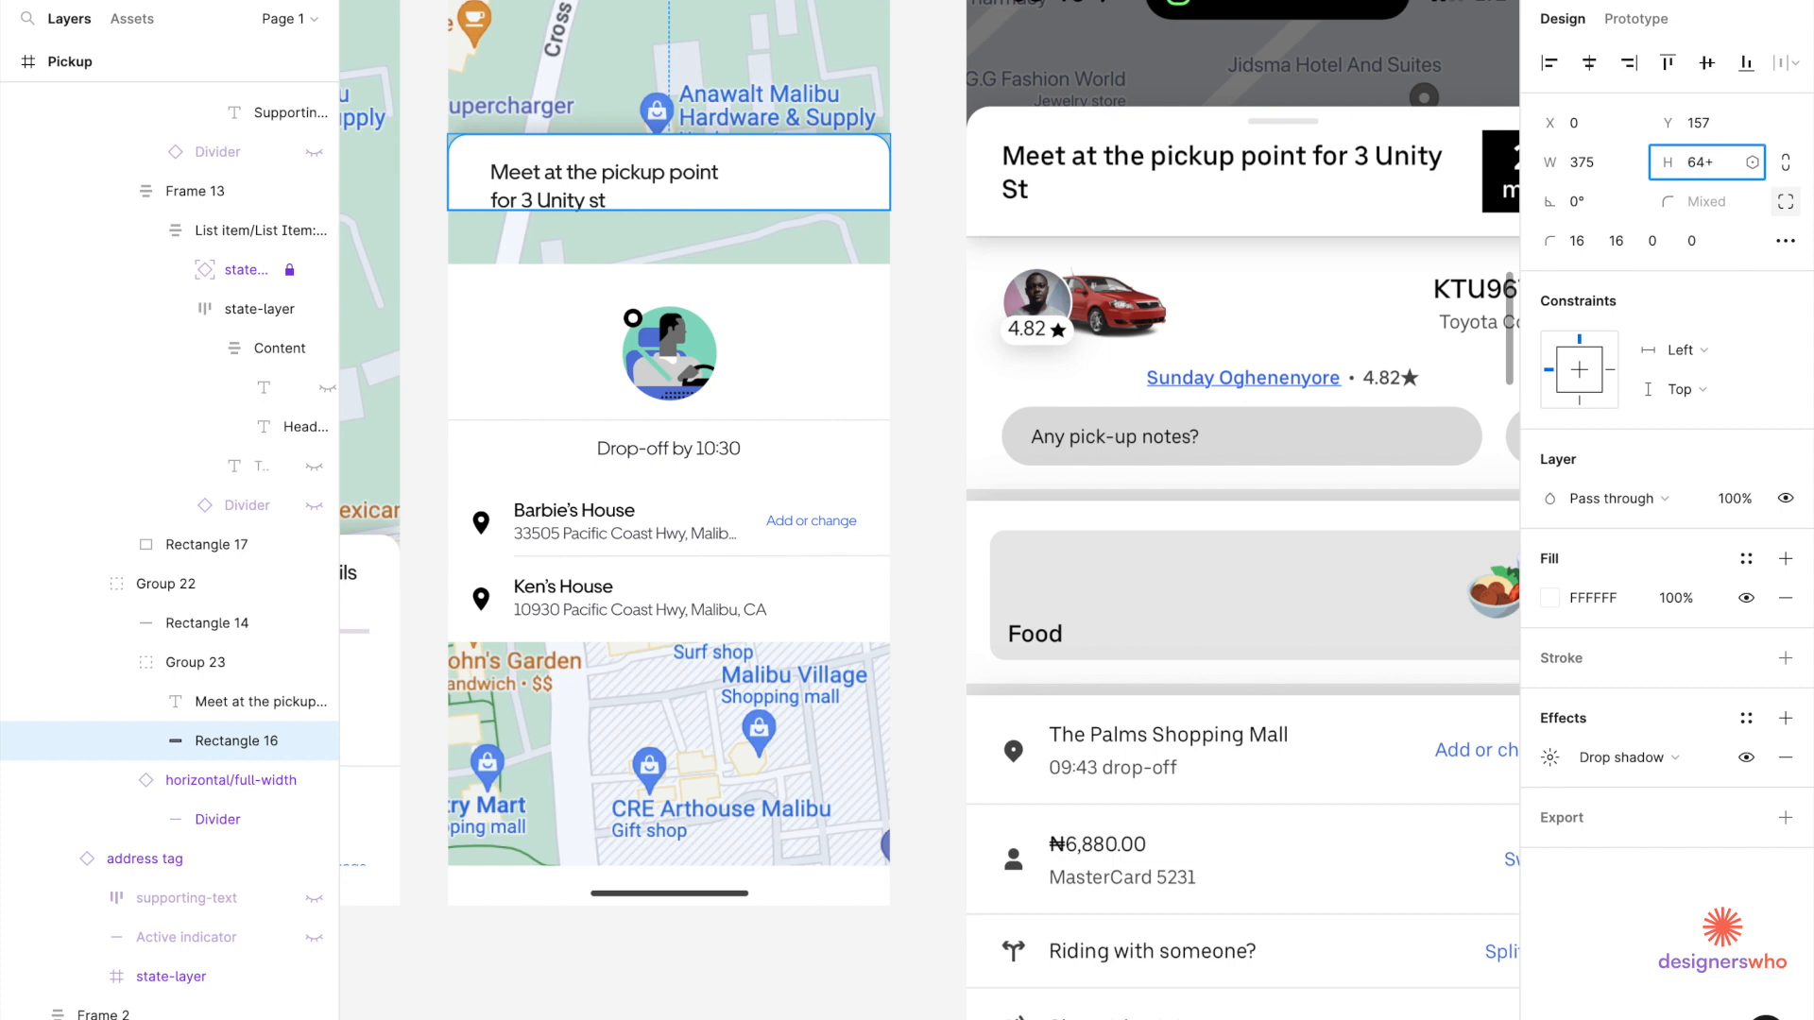
{"action": "type", "text": "+16"}
{"action": "key", "text": "Return"}
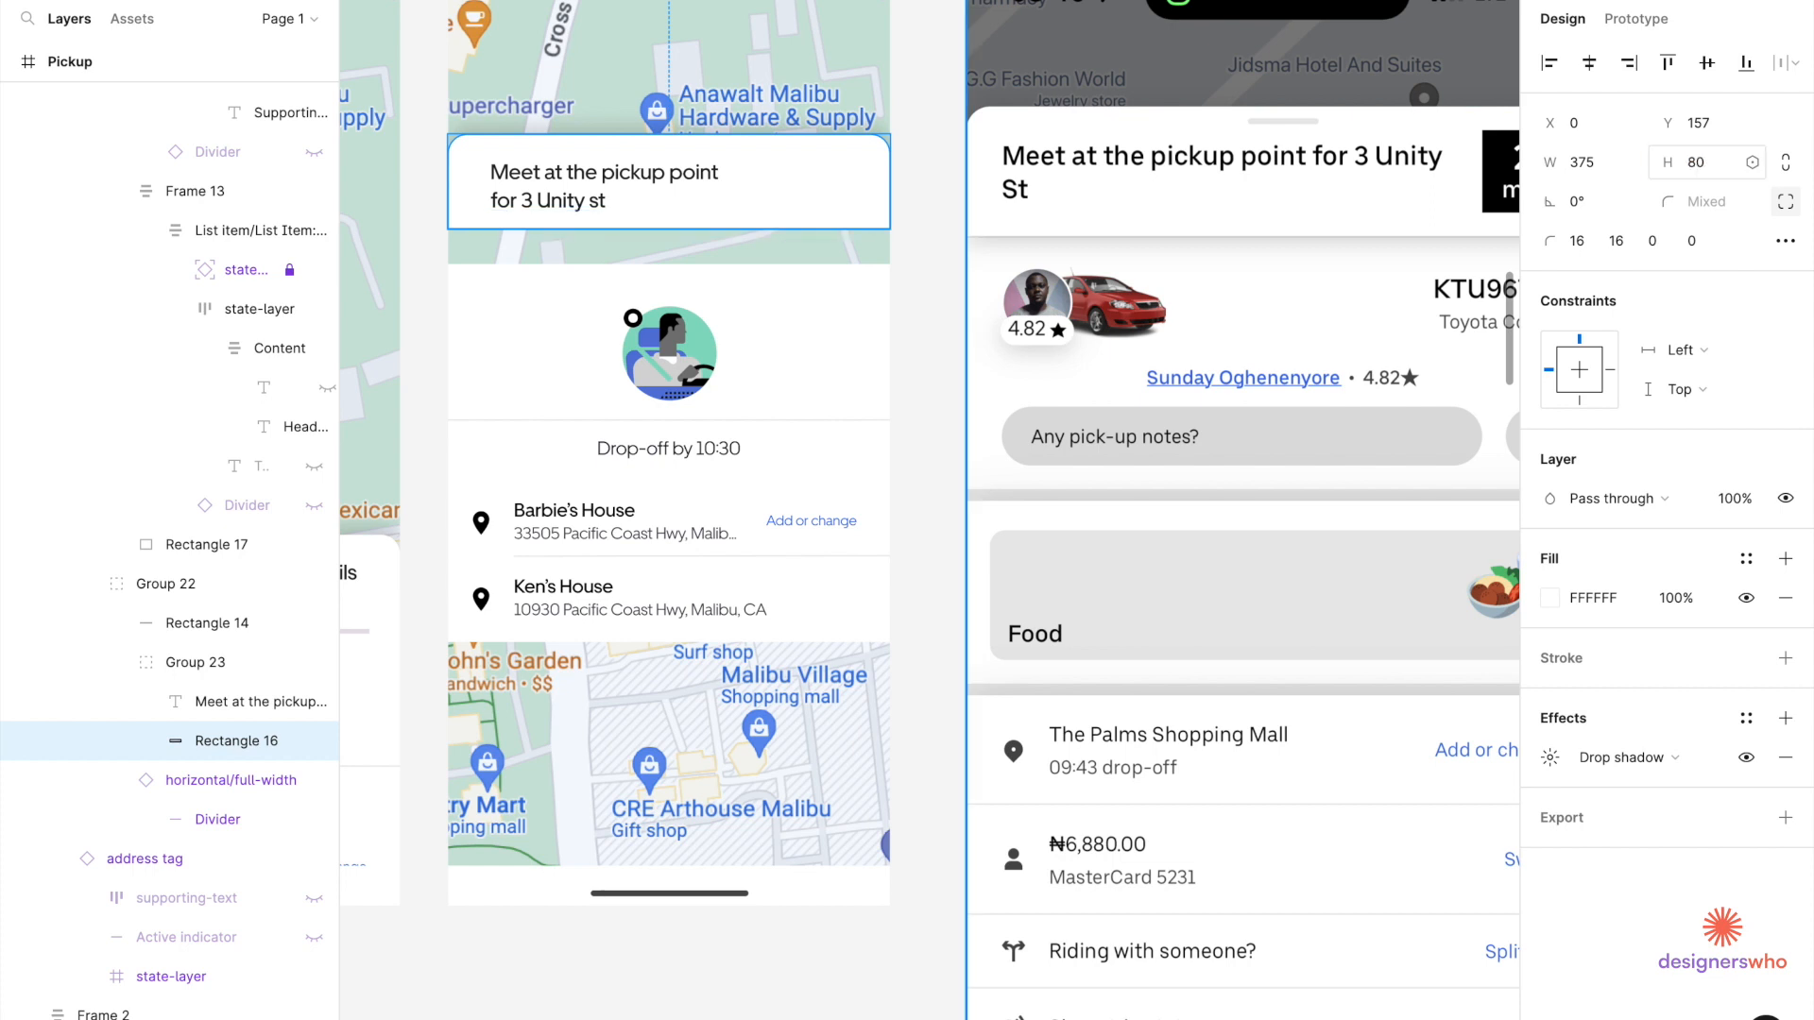
{"action": "left_click", "coordinate": [699, 193]}
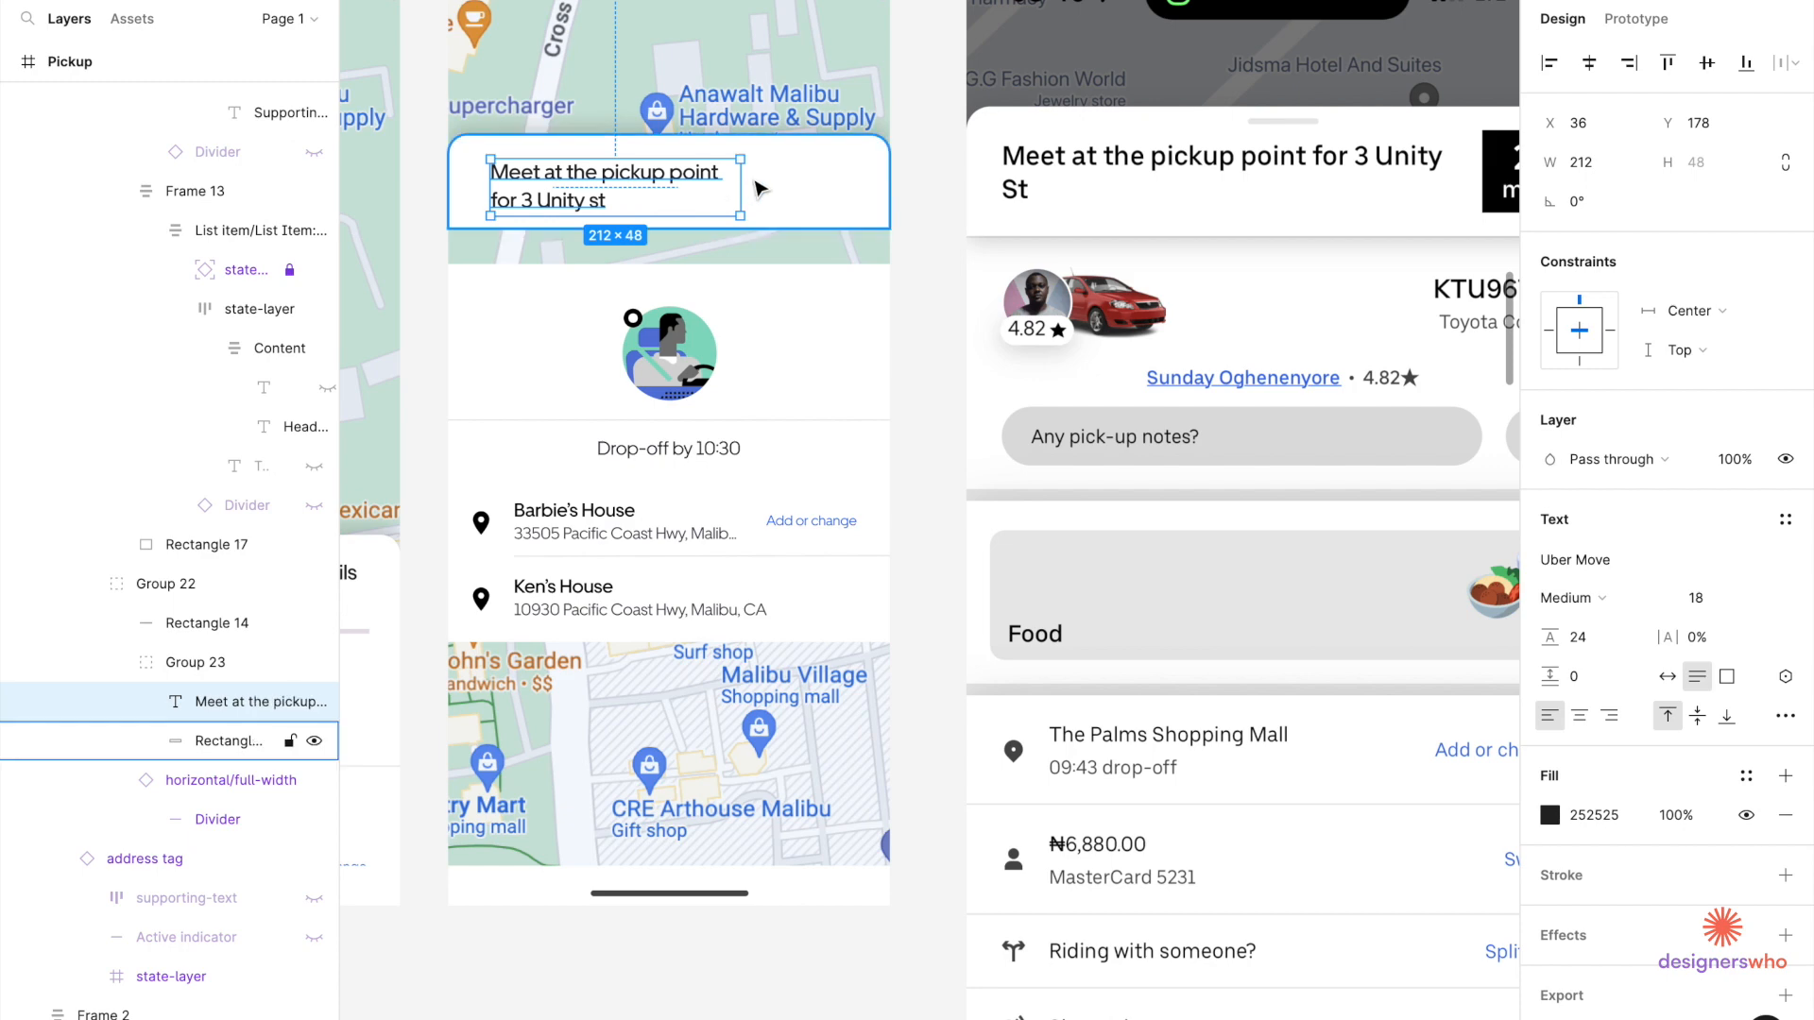
{"action": "scroll", "coordinate": [749, 179], "scroll_direction": "down", "scroll_amount": 3}
{"action": "scroll", "coordinate": [1225, 179], "scroll_direction": "down", "scroll_amount": 3}
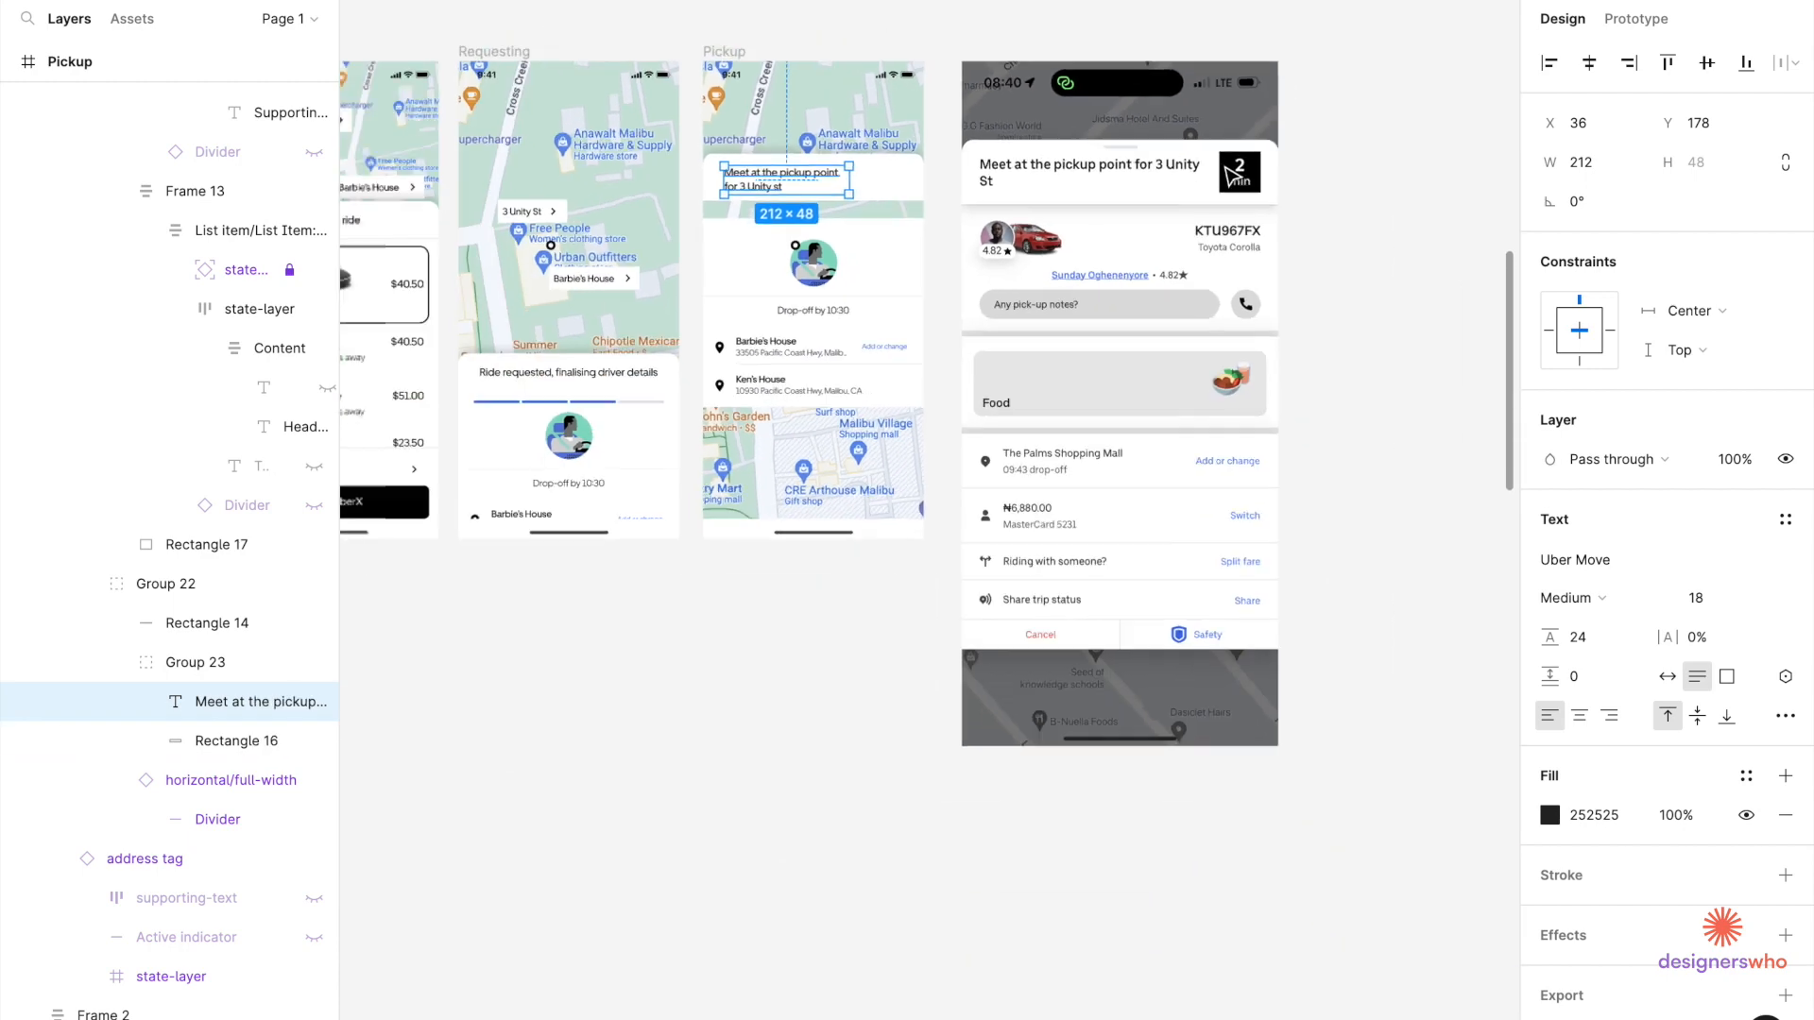
Paste the black 3 MIN badge into the pickup heading card and auto-layout it with the heading.
{"action": "scroll", "coordinate": [631, 149], "scroll_direction": "left", "scroll_amount": 3}
{"action": "scroll", "coordinate": [631, 148], "scroll_direction": "up", "scroll_amount": 3}
{"action": "left_click", "coordinate": [567, 118]}
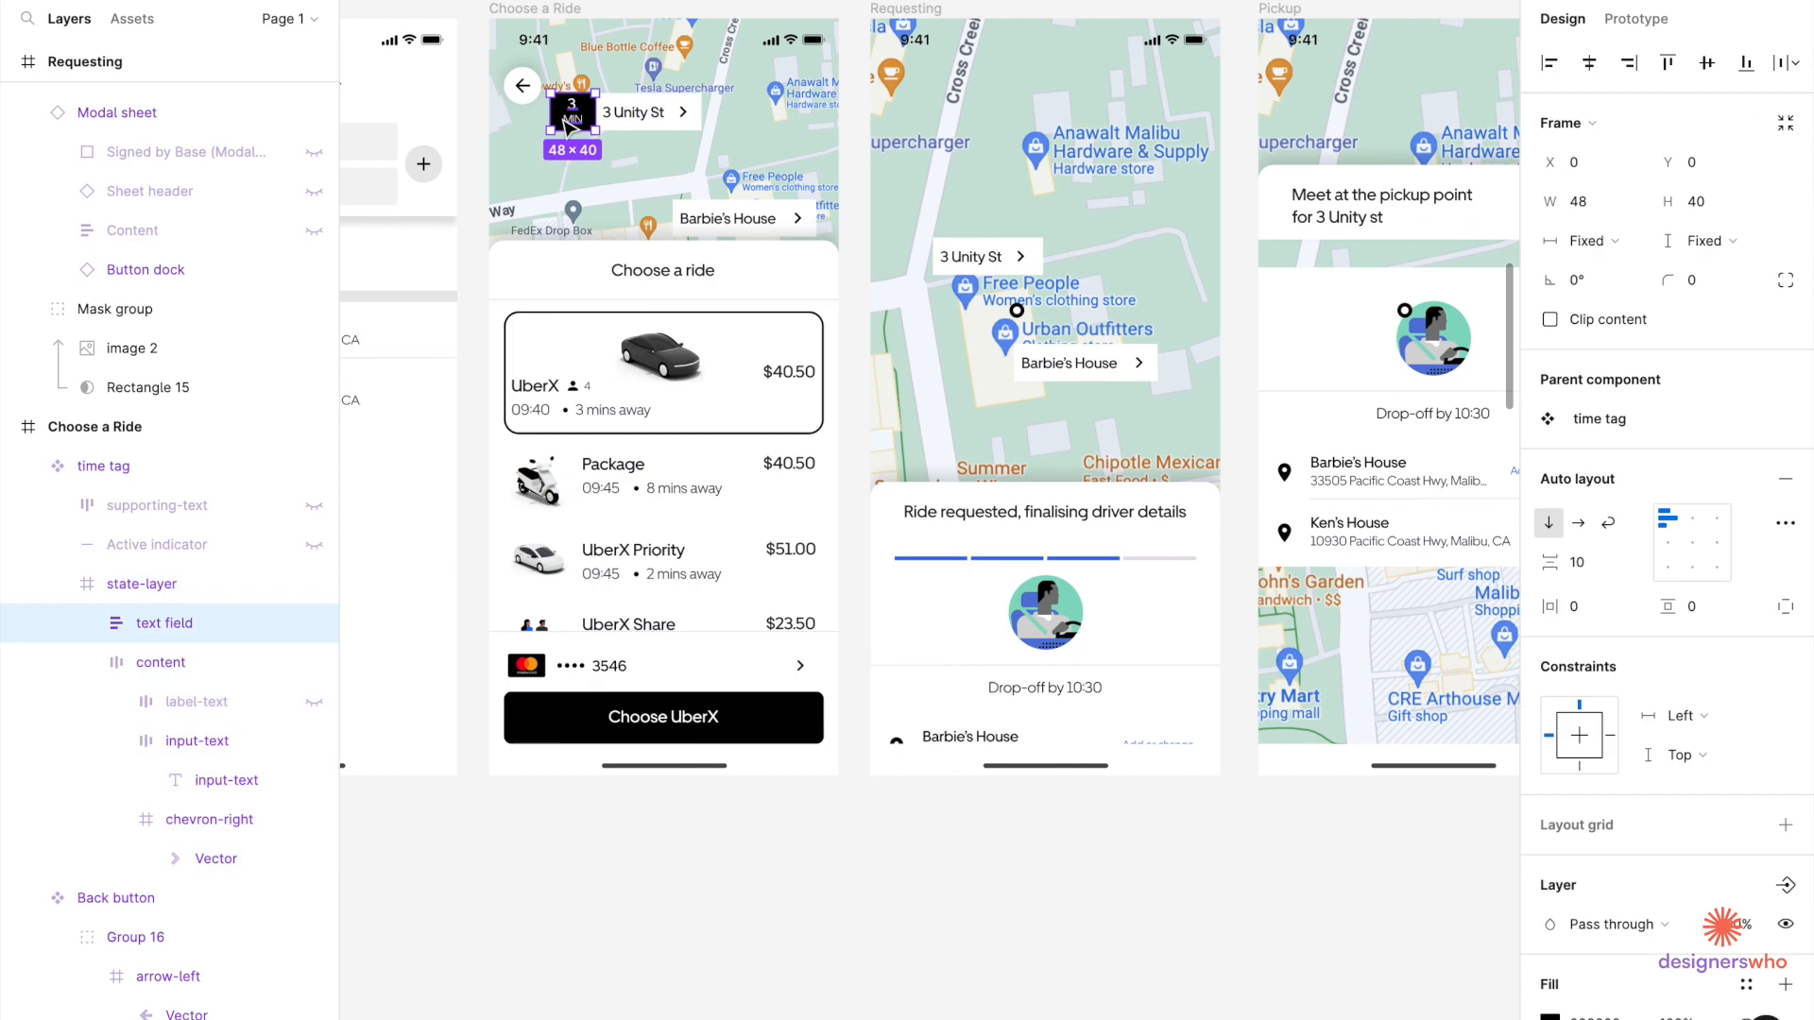
{"action": "scroll", "coordinate": [567, 118], "scroll_direction": "right", "scroll_amount": 5}
{"action": "left_click", "coordinate": [877, 241]}
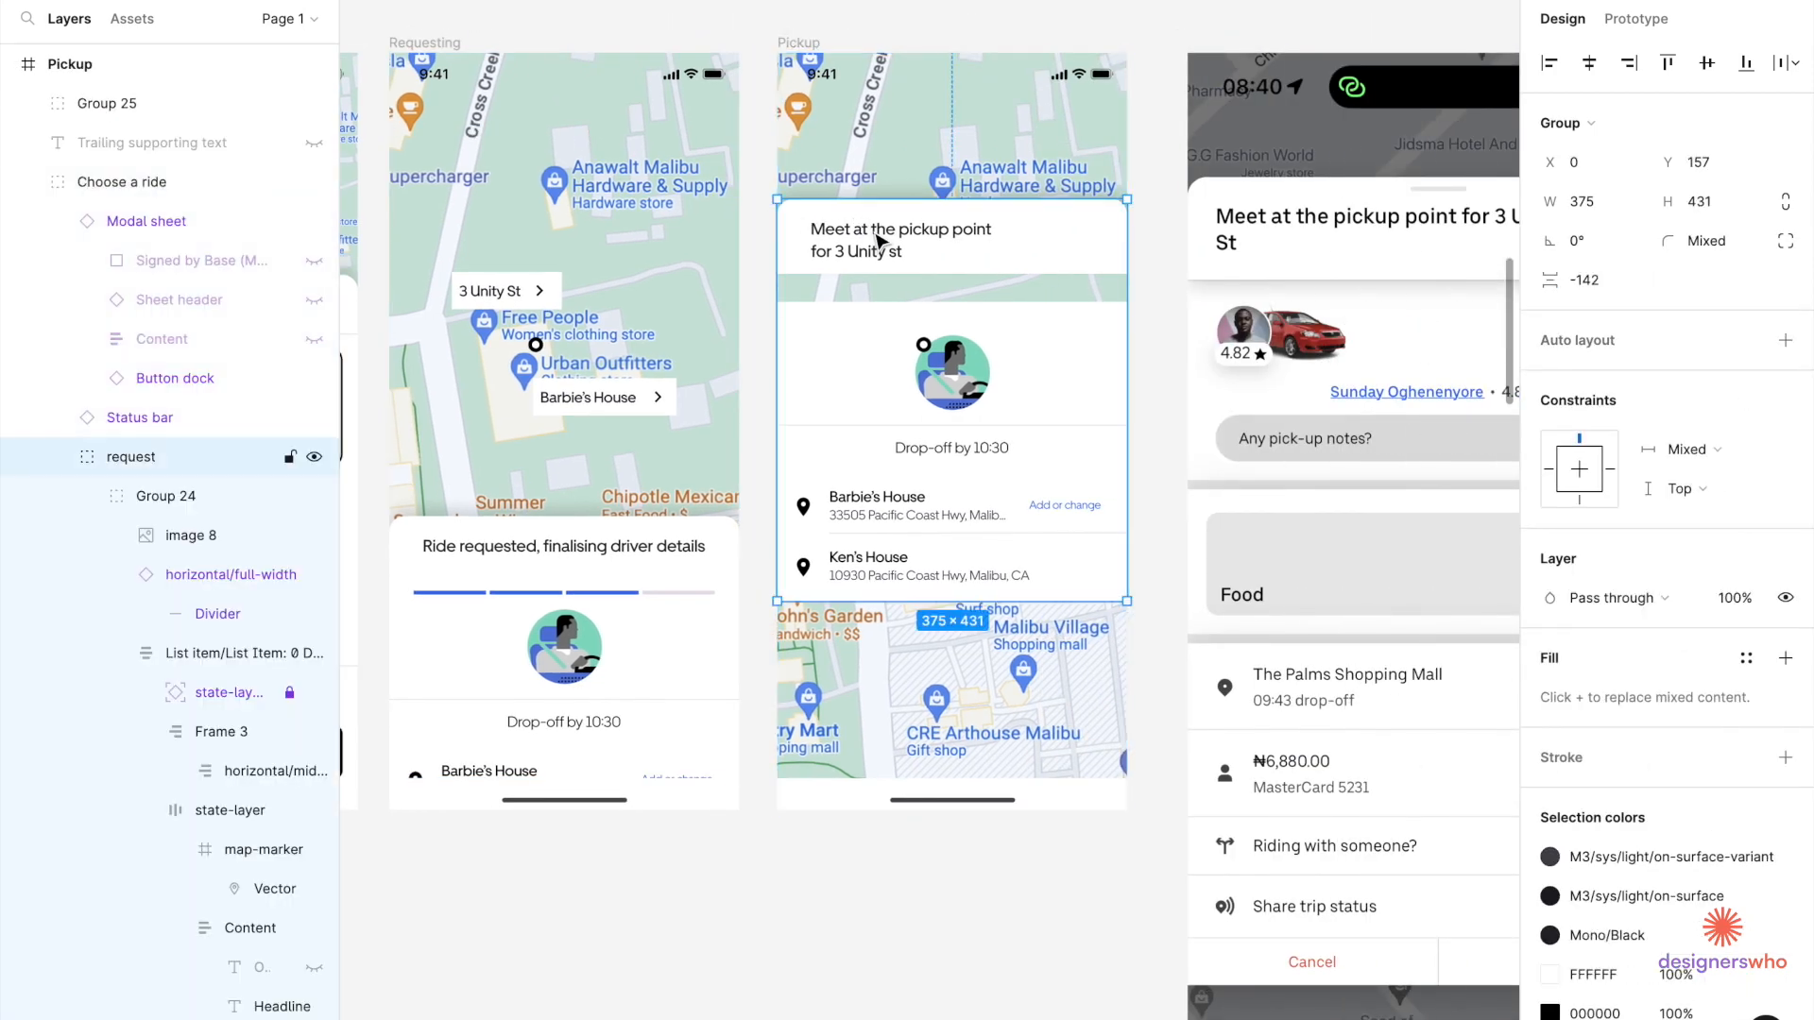
{"action": "double_click", "coordinate": [877, 241]}
{"action": "double_click", "coordinate": [877, 241]}
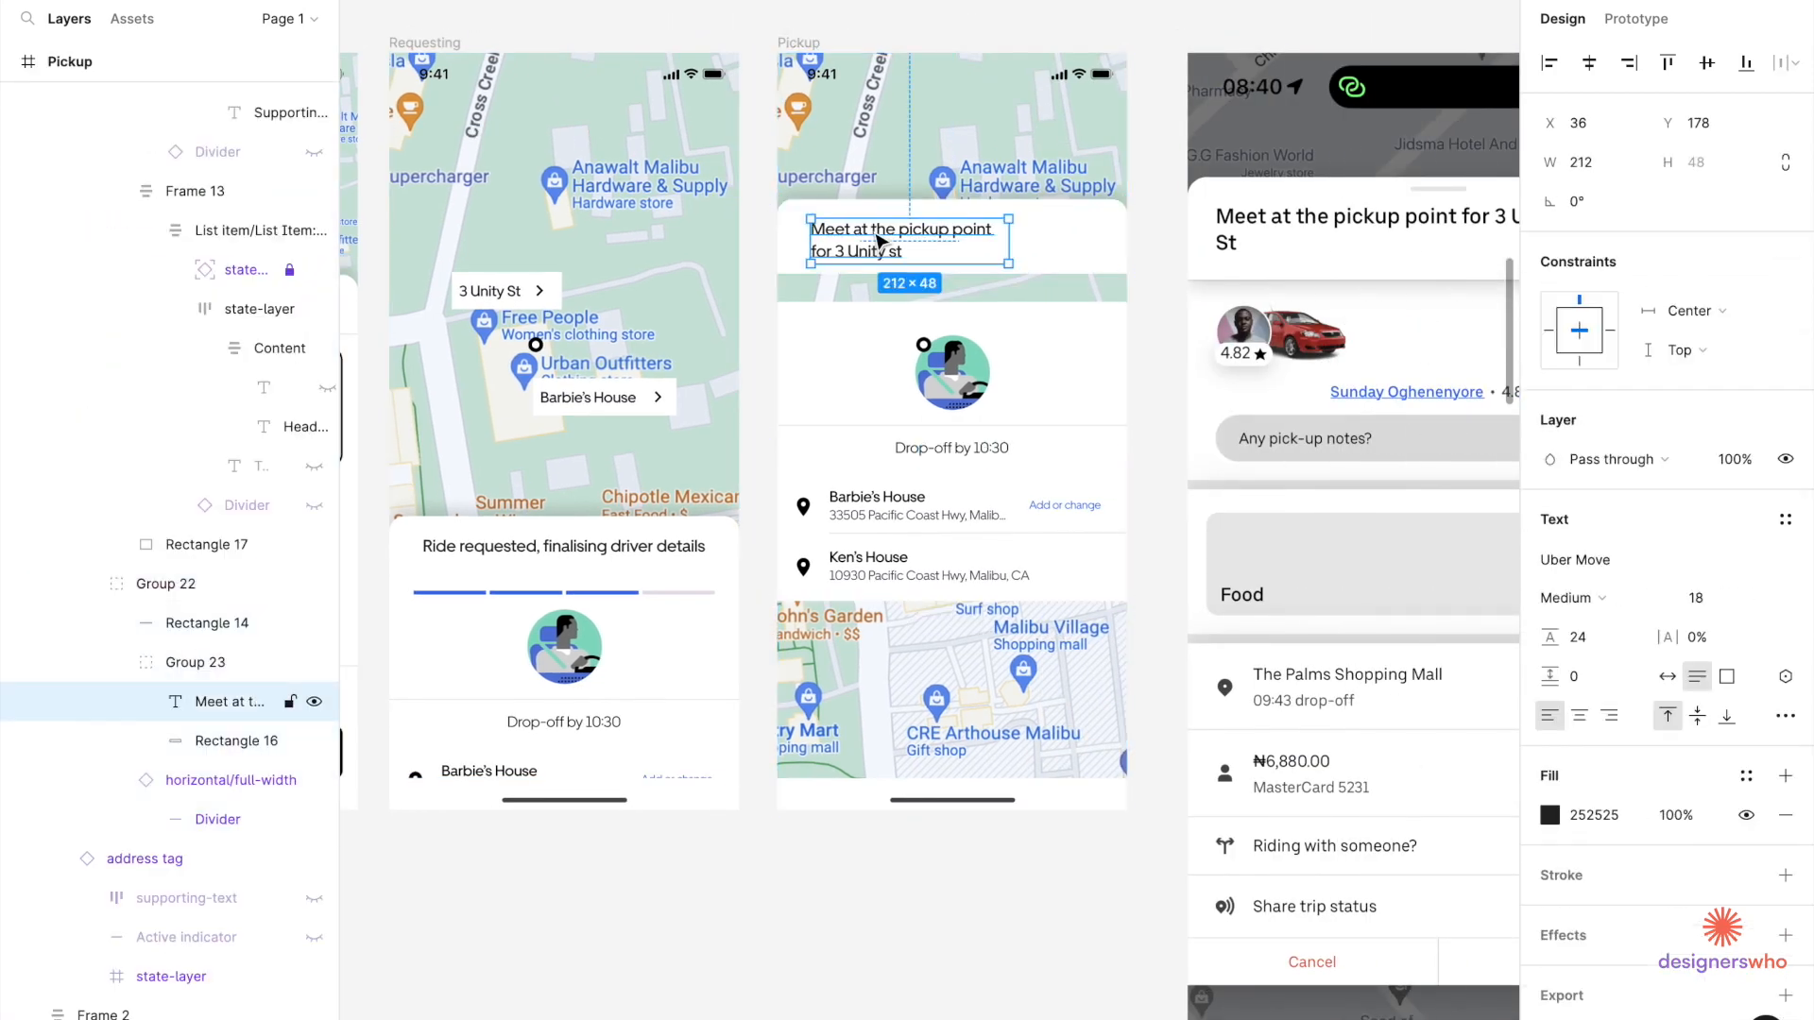
{"action": "key", "text": "ctrl+v"}
{"action": "scroll", "coordinate": [959, 247], "scroll_direction": "up", "scroll_amount": 3}
{"action": "left_click", "coordinate": [885, 225], "text": "shift"}
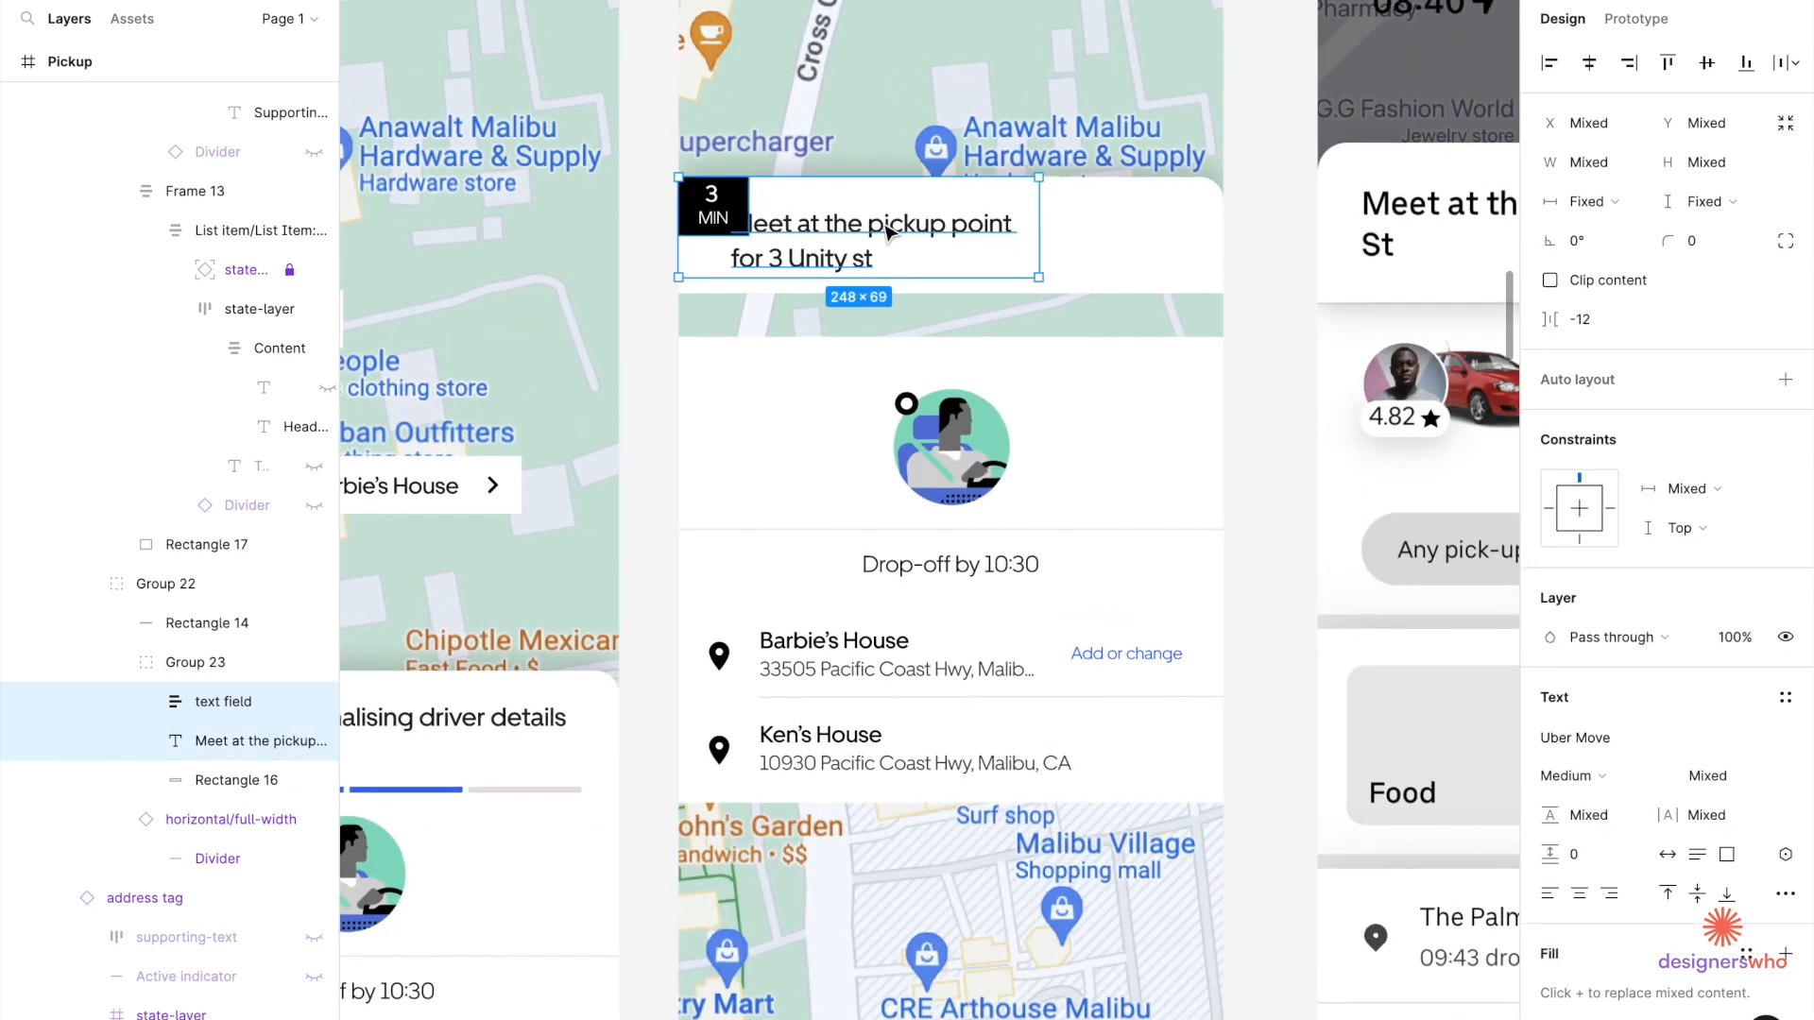
{"action": "left_click", "coordinate": [1785, 379]}
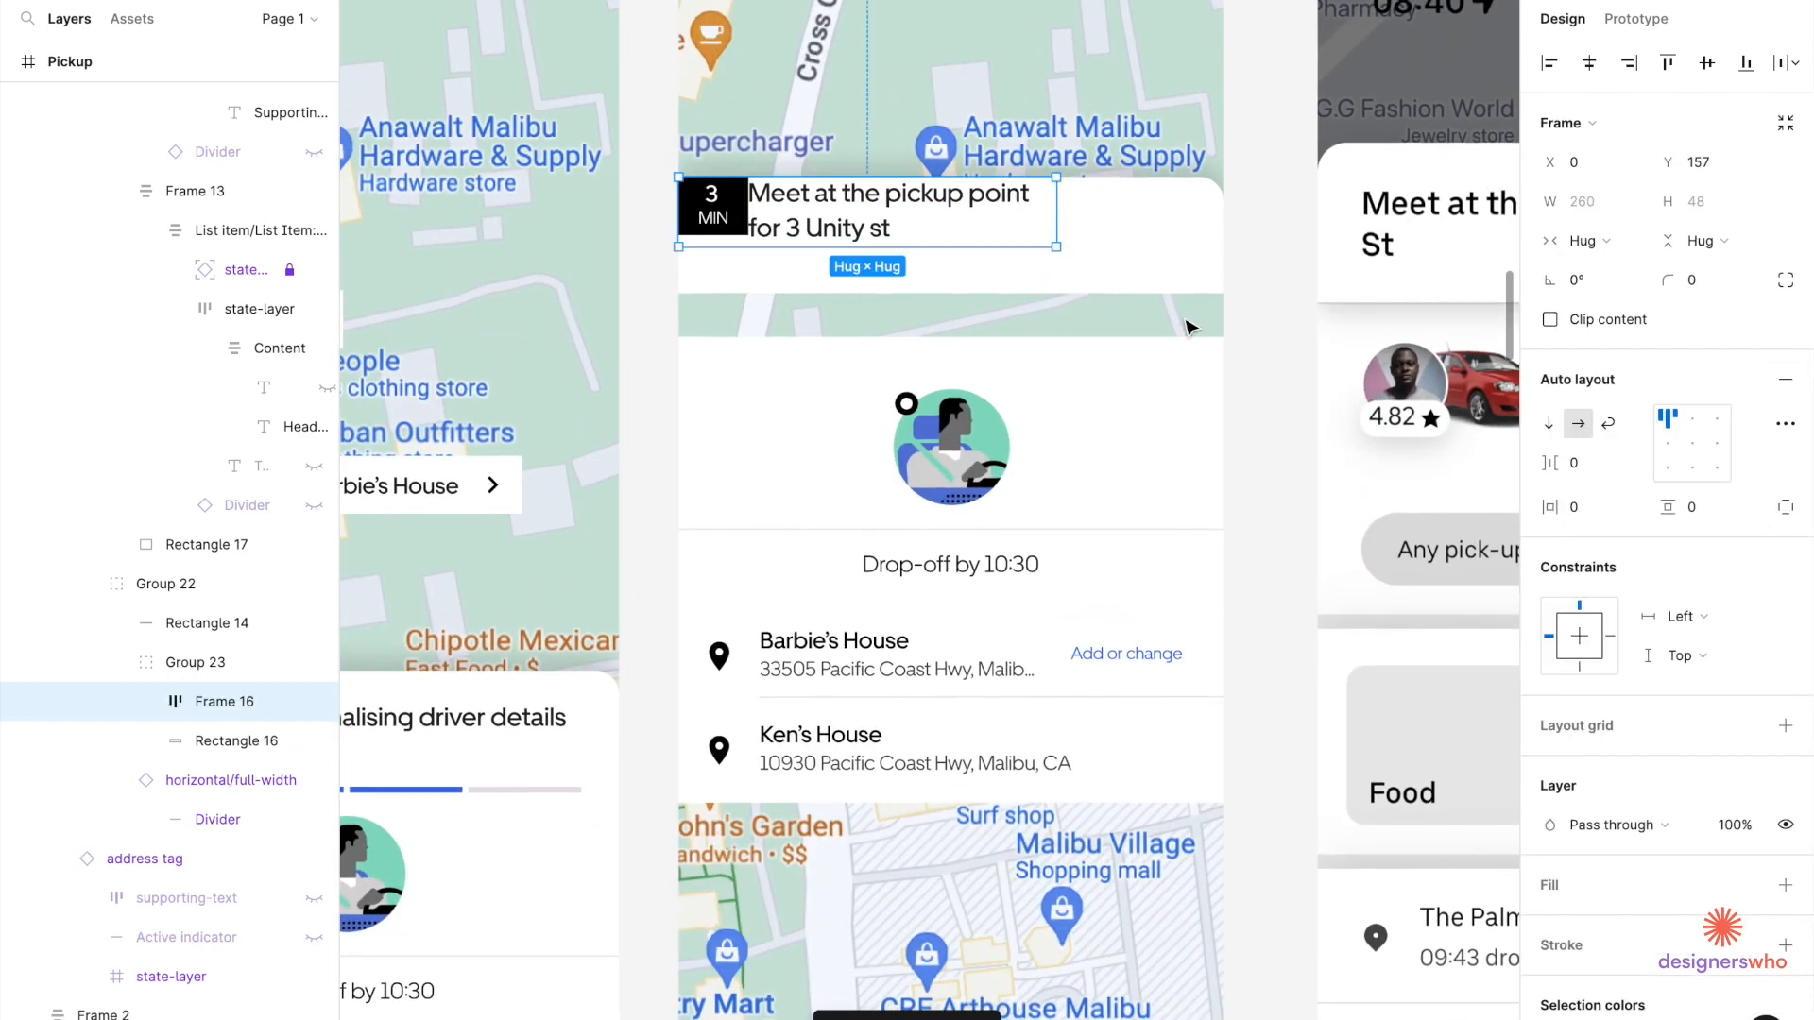
Move the badge to the right of the heading, shift the row onto the card, and widen the heading.
{"action": "left_click", "coordinate": [732, 223]}
{"action": "key", "text": "Right"}
{"action": "left_click", "coordinate": [815, 271]}
{"action": "left_click_drag", "start_coordinate": [774, 212], "coordinate": [804, 236]}
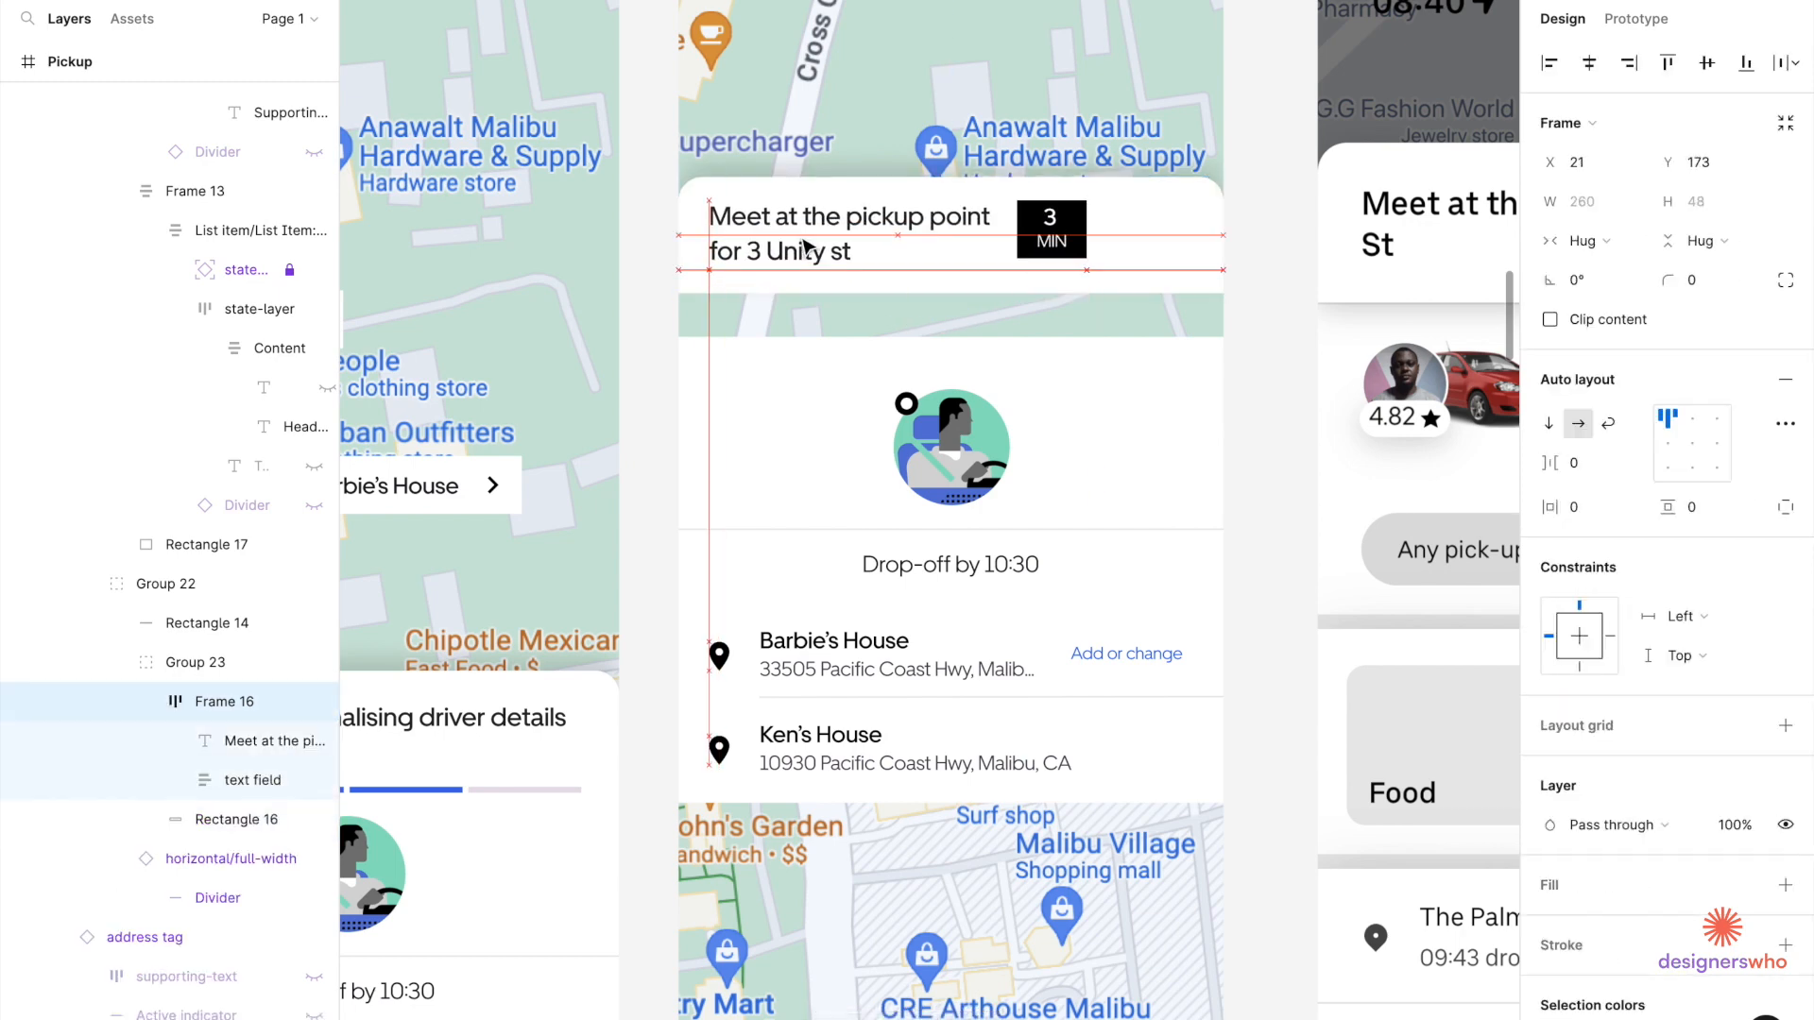
{"action": "left_click", "coordinate": [929, 234]}
{"action": "left_click_drag", "start_coordinate": [1018, 238], "coordinate": [1065, 238]}
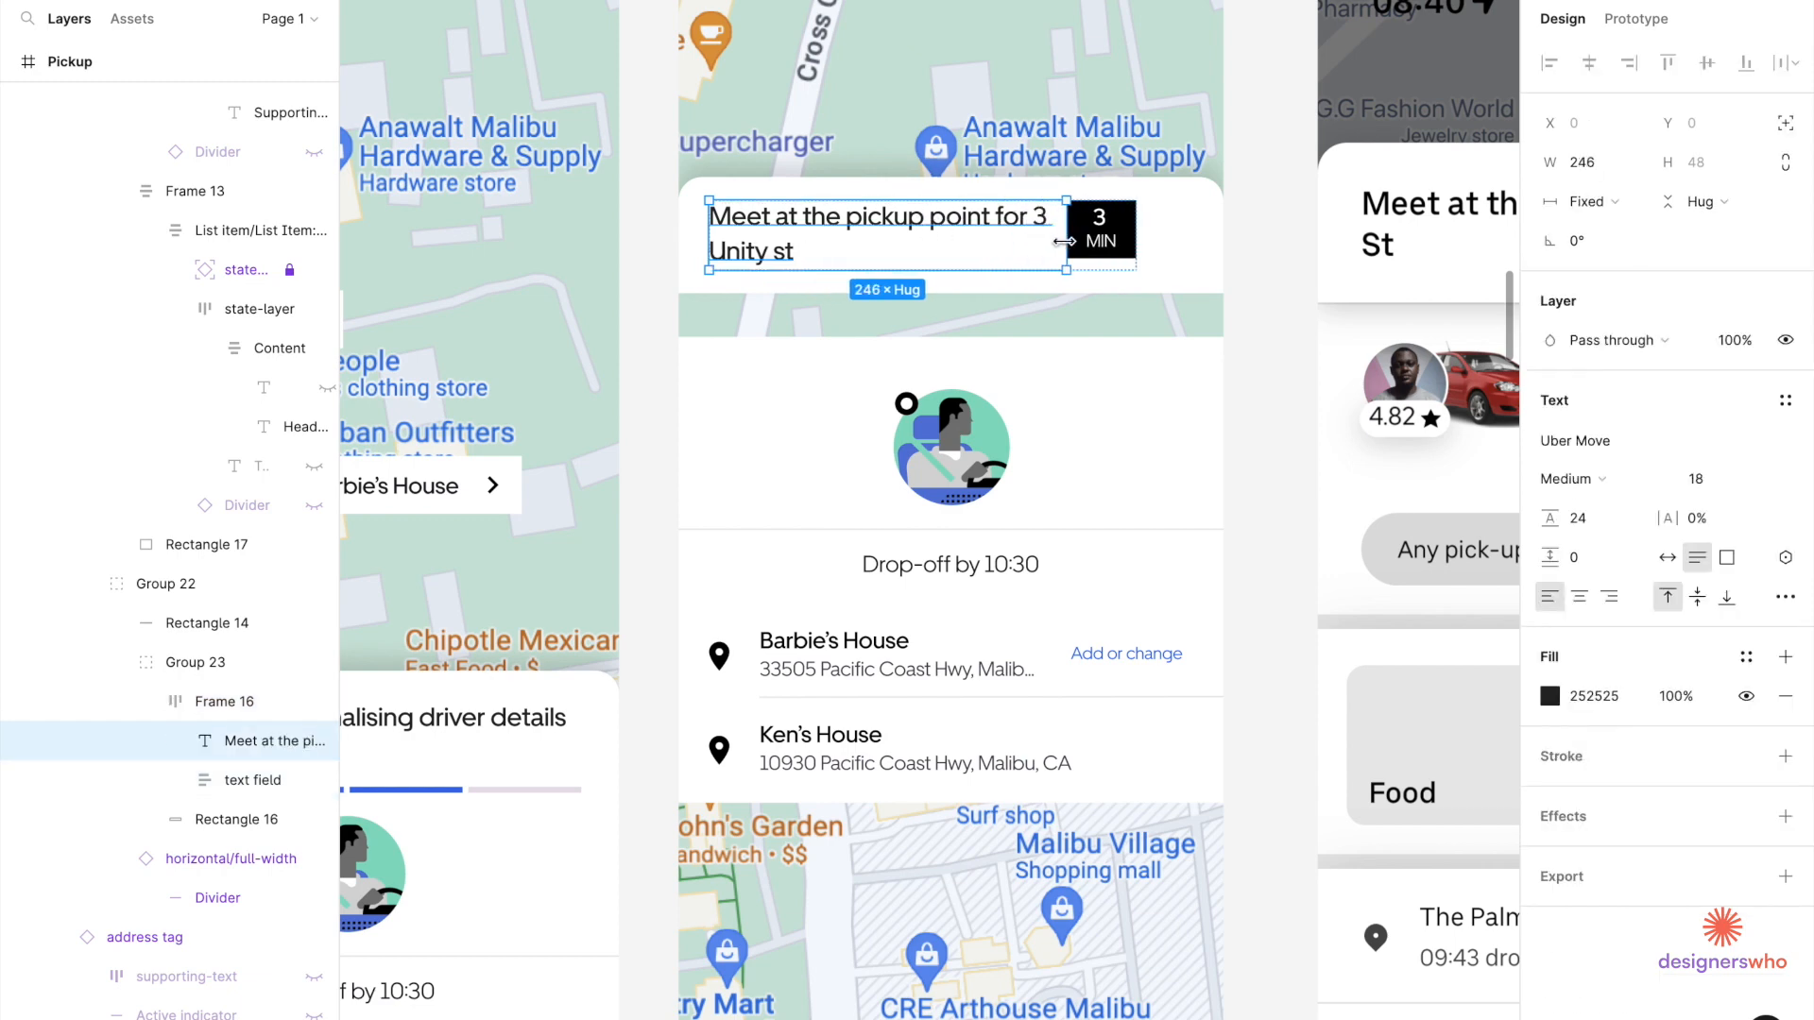
Set an 8 px gap between the heading and the 3 MIN badge.
{"action": "left_click", "coordinate": [1113, 269]}
{"action": "left_click", "coordinate": [1585, 464]}
{"action": "key", "text": "Escape"}
{"action": "left_click", "coordinate": [1590, 470]}
{"action": "key", "text": "Return"}
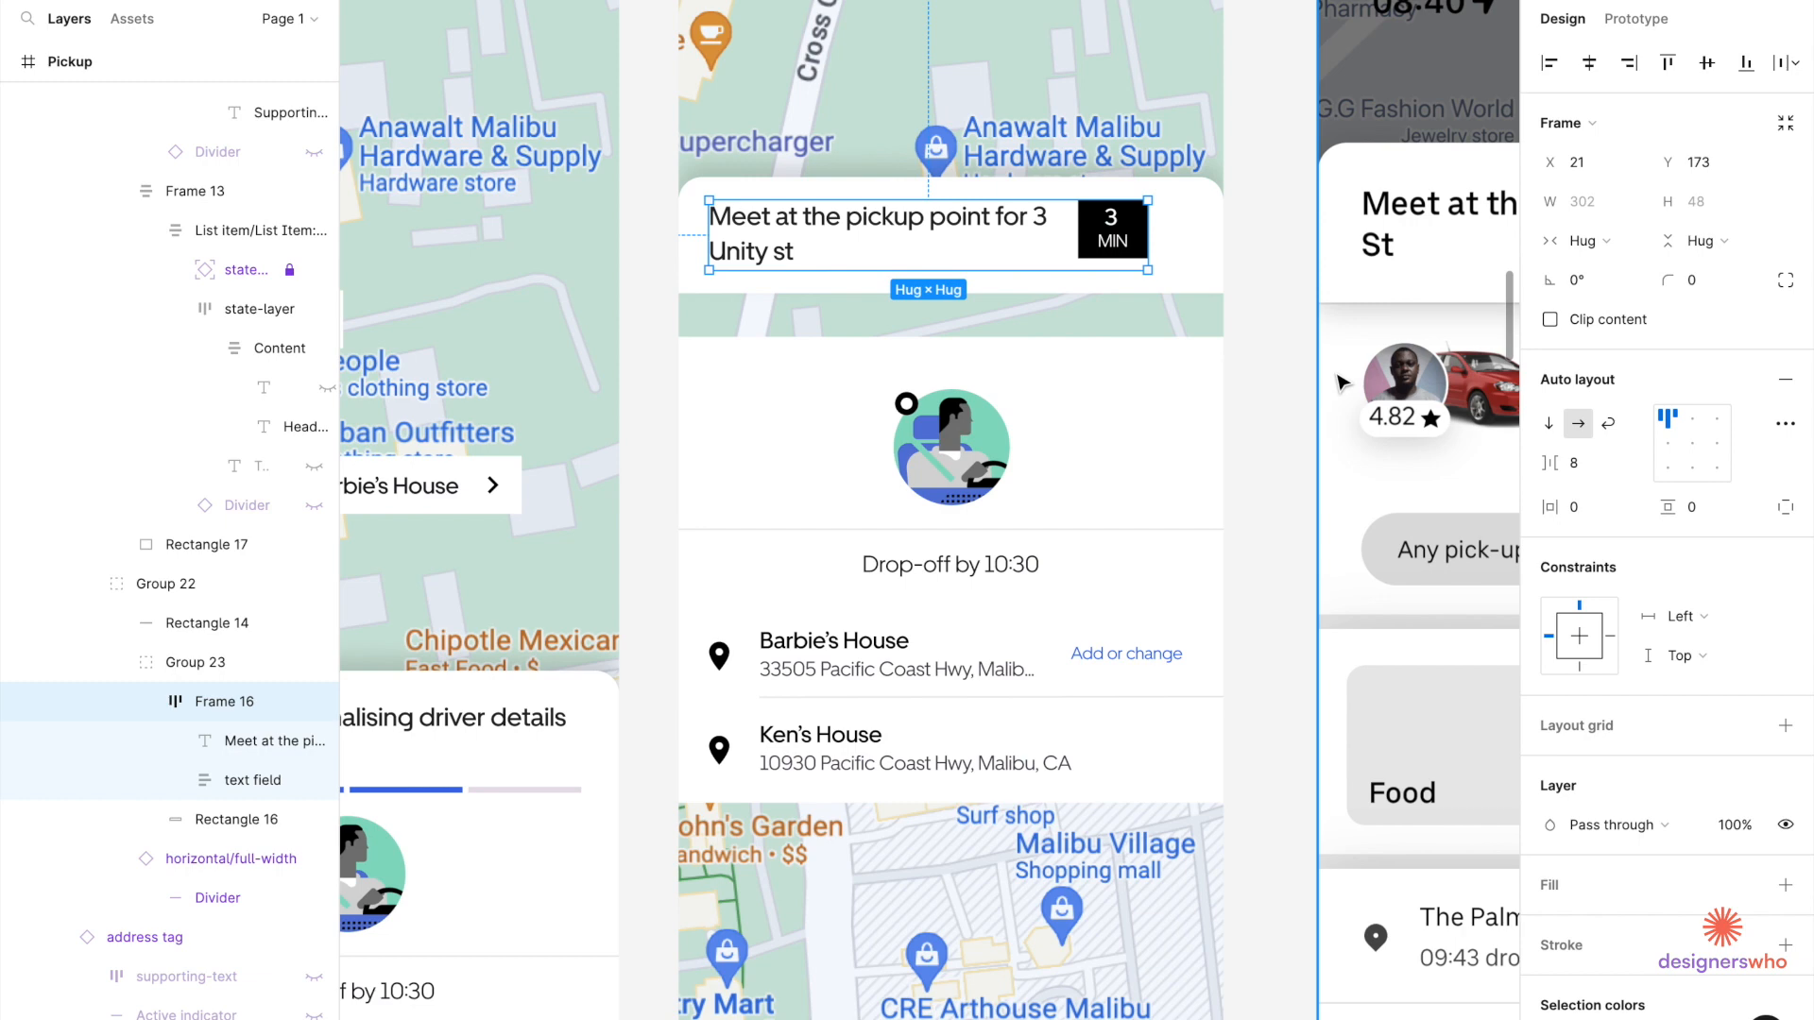
{"action": "scroll", "coordinate": [1150, 276], "scroll_direction": "down", "scroll_amount": 3}
{"action": "scroll", "coordinate": [1150, 276], "scroll_direction": "up", "scroll_amount": 5}
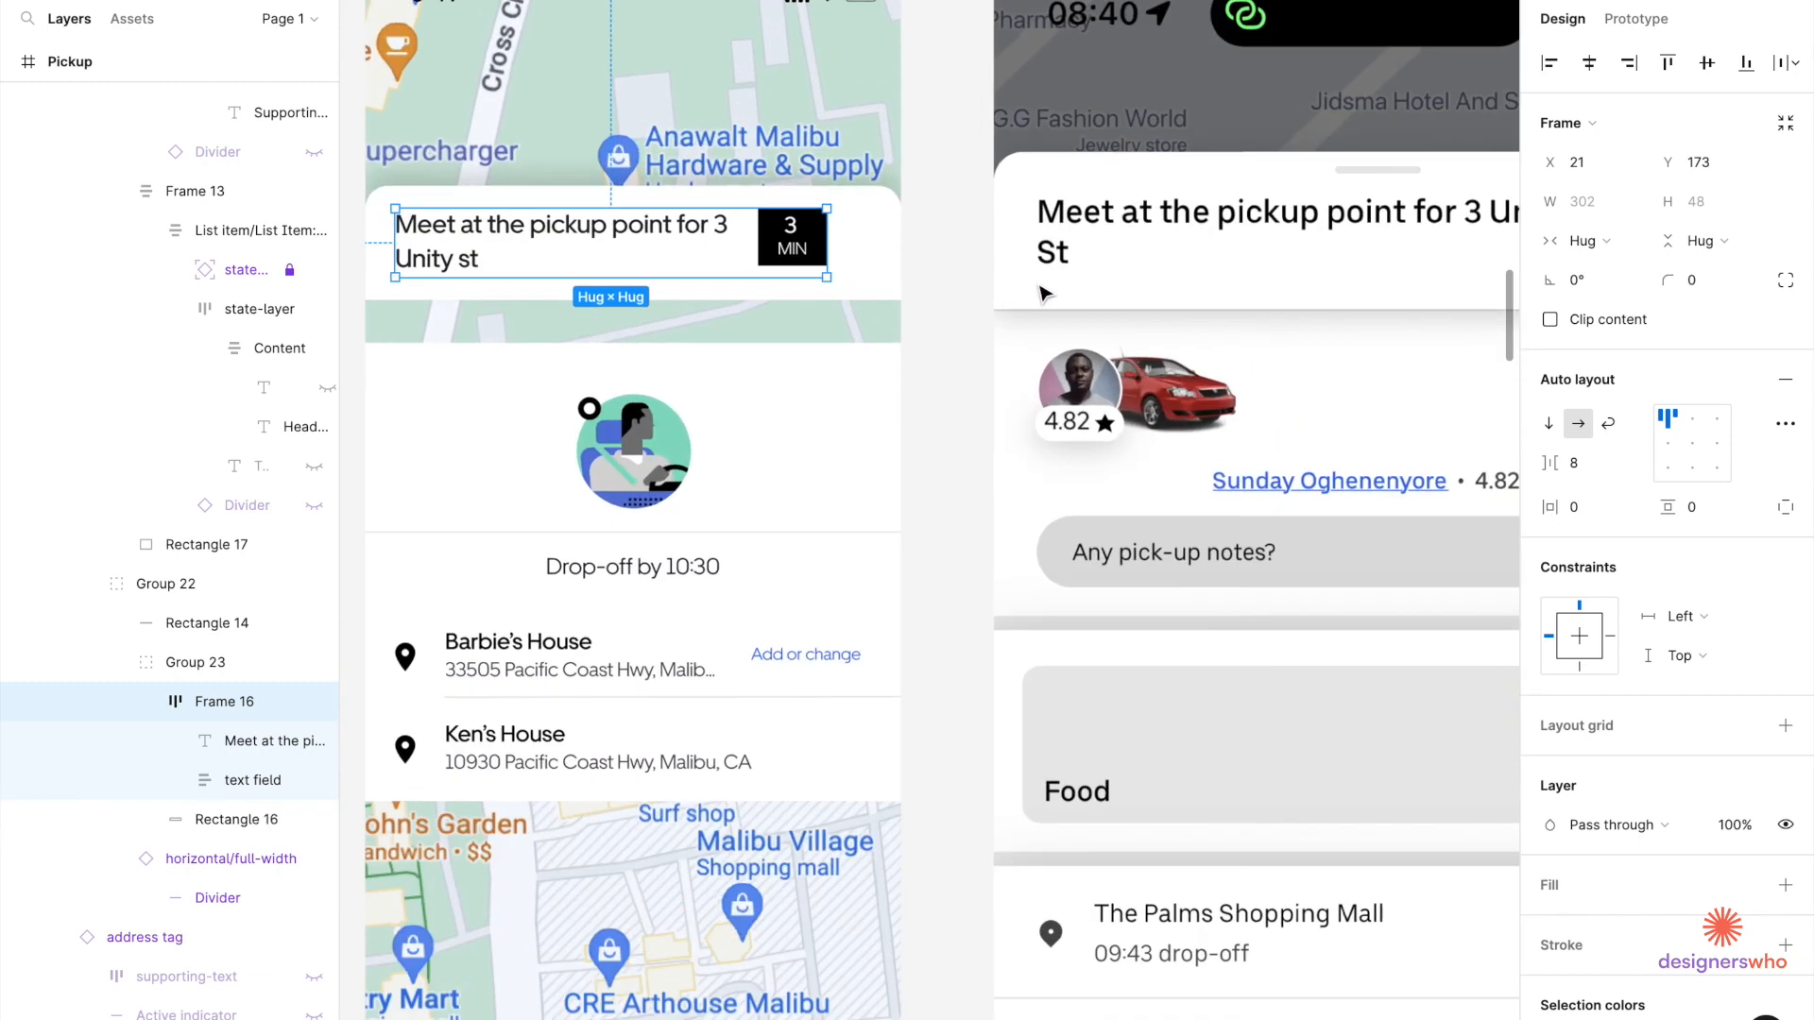
Make the 3 MIN badge and its inner layer 48 px tall.
{"action": "left_click", "coordinate": [808, 269]}
{"action": "scroll", "coordinate": [812, 276], "scroll_direction": "up", "scroll_amount": 3}
{"action": "left_click_drag", "start_coordinate": [816, 278], "coordinate": [815, 299]}
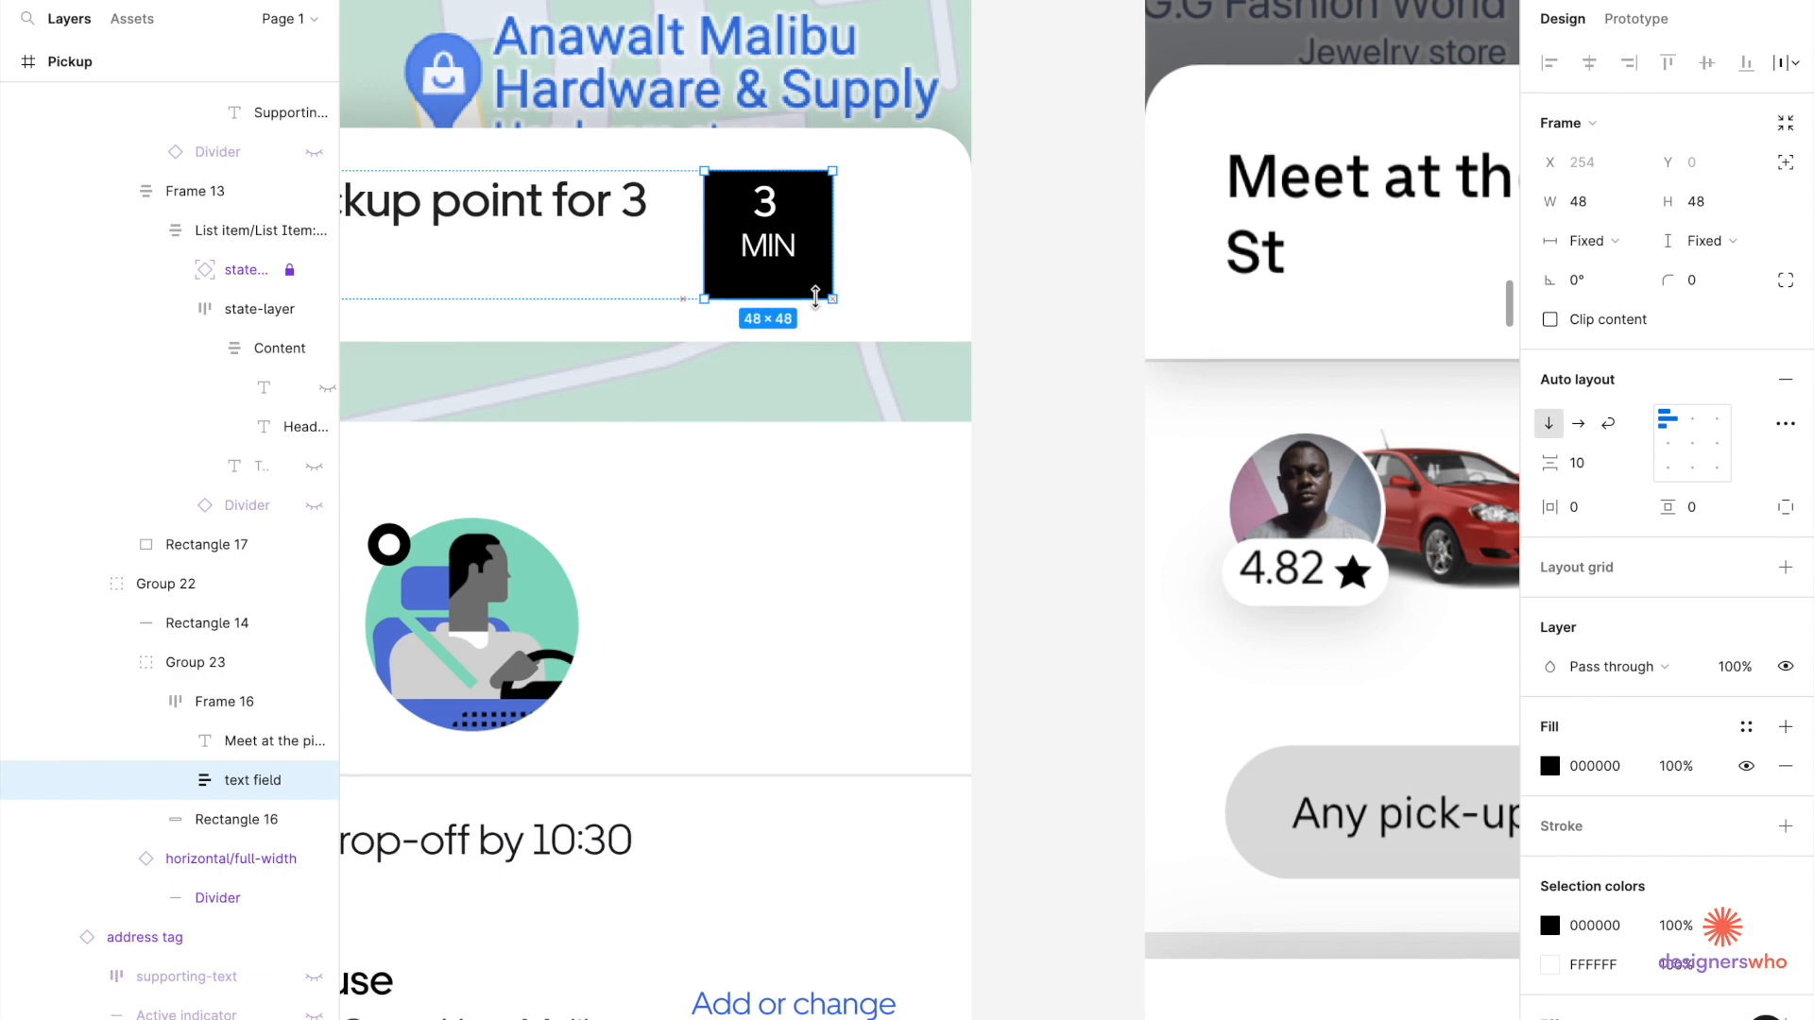
{"action": "double_click", "coordinate": [804, 255]}
{"action": "left_click_drag", "start_coordinate": [787, 276], "coordinate": [787, 300]}
{"action": "scroll", "coordinate": [898, 265], "scroll_direction": "down", "scroll_amount": 2}
{"action": "scroll", "coordinate": [898, 265], "scroll_direction": "down", "scroll_amount": 1}
Nudge the heading row 2 px right and widen the heading, pushing the badge further right.
{"action": "left_click", "coordinate": [761, 244]}
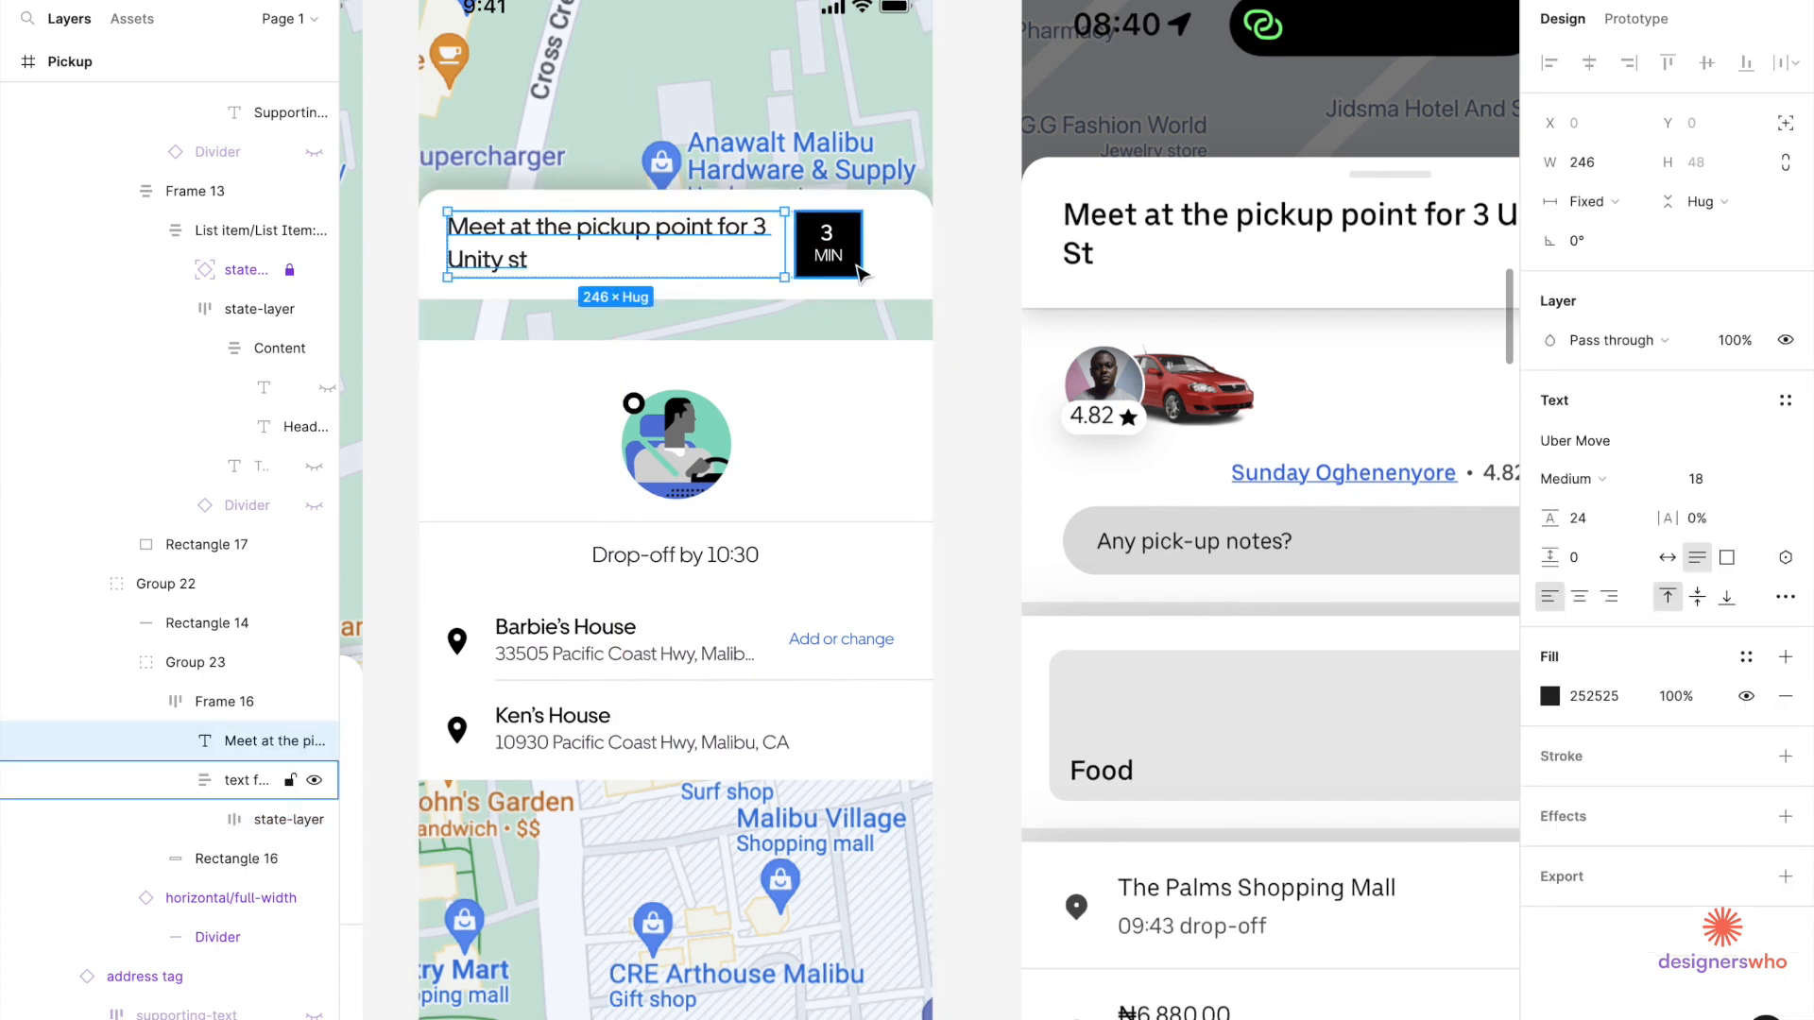
{"action": "left_click", "coordinate": [921, 268]}
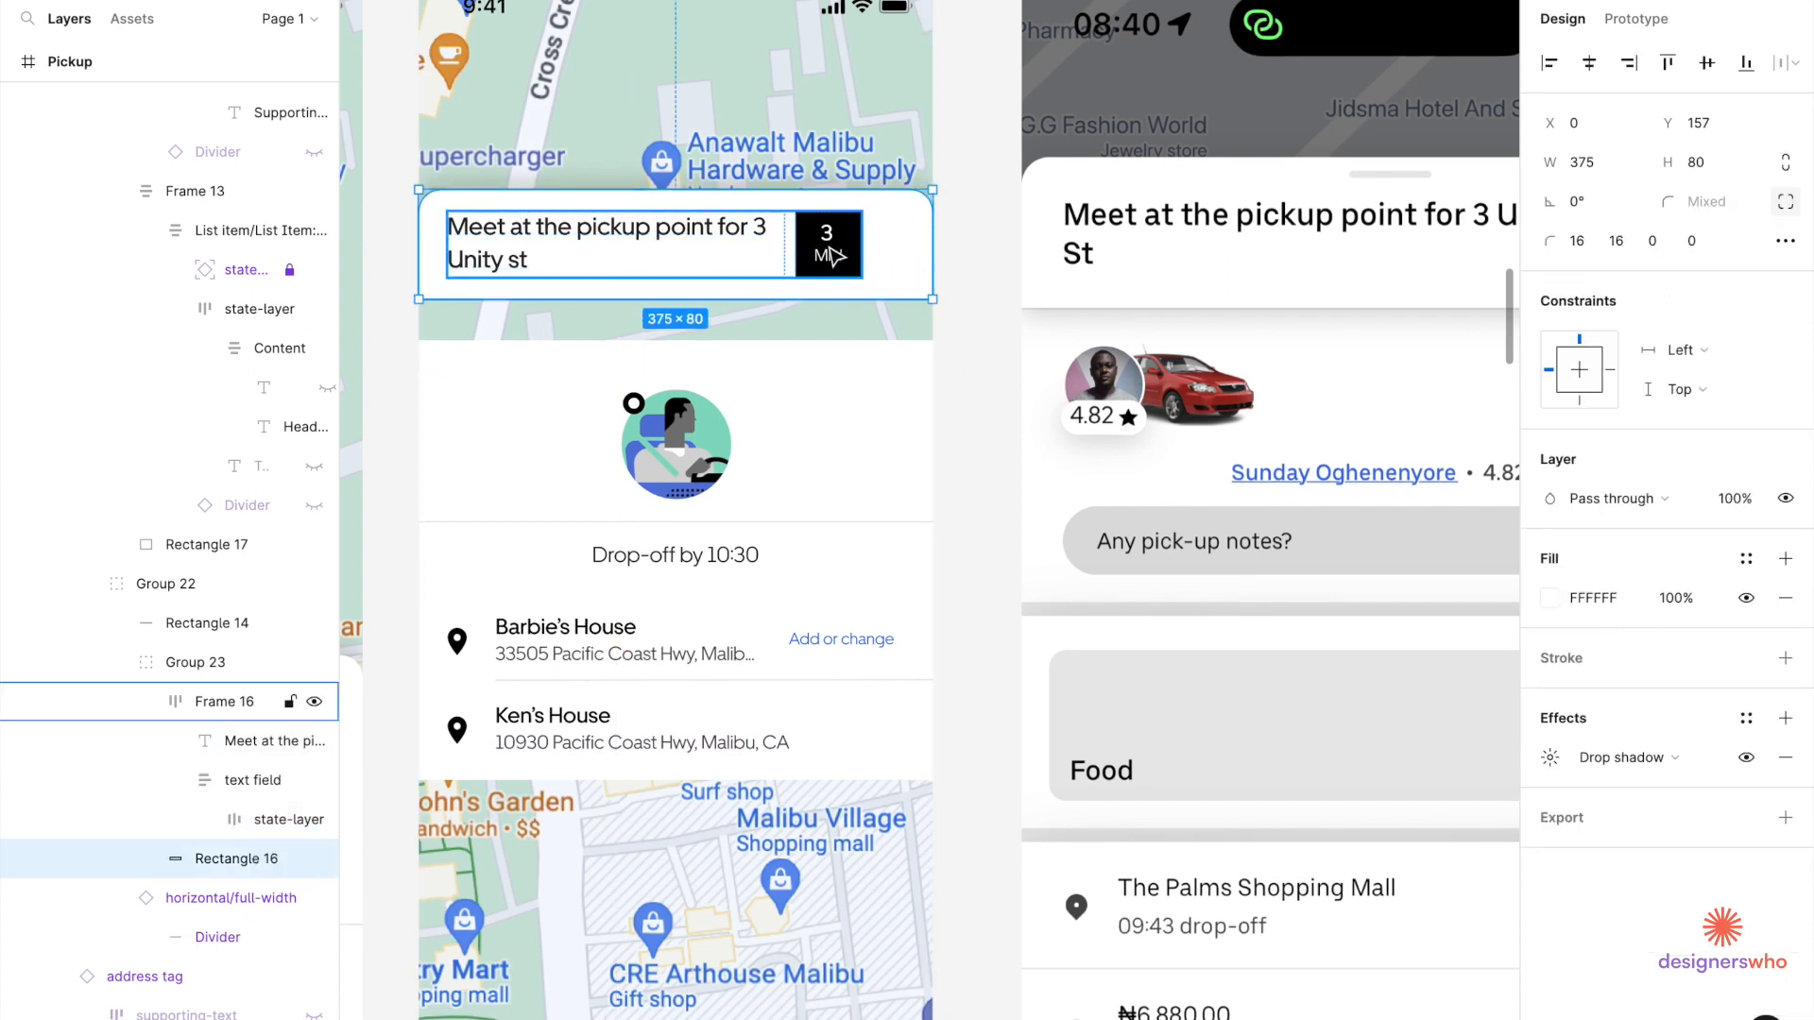
{"action": "left_click", "coordinate": [838, 255]}
{"action": "key", "text": "Right"}
{"action": "key", "text": "Right"}
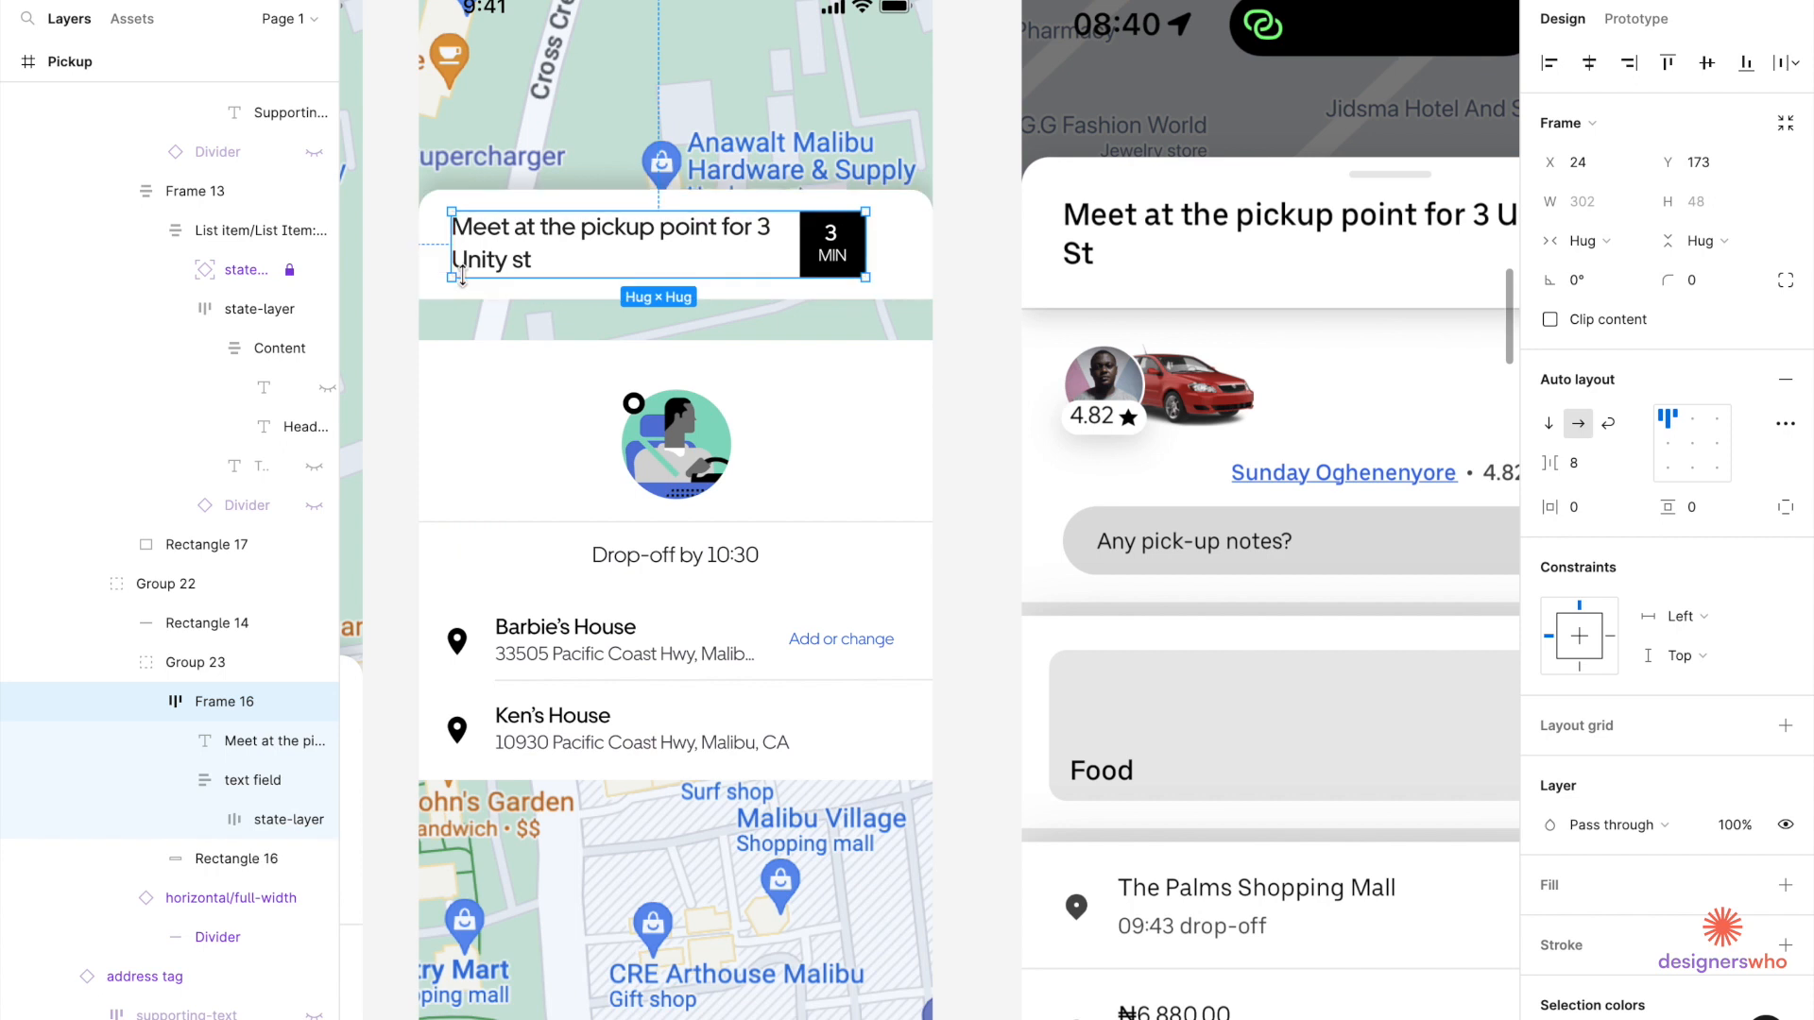
{"action": "left_click", "coordinate": [723, 239]}
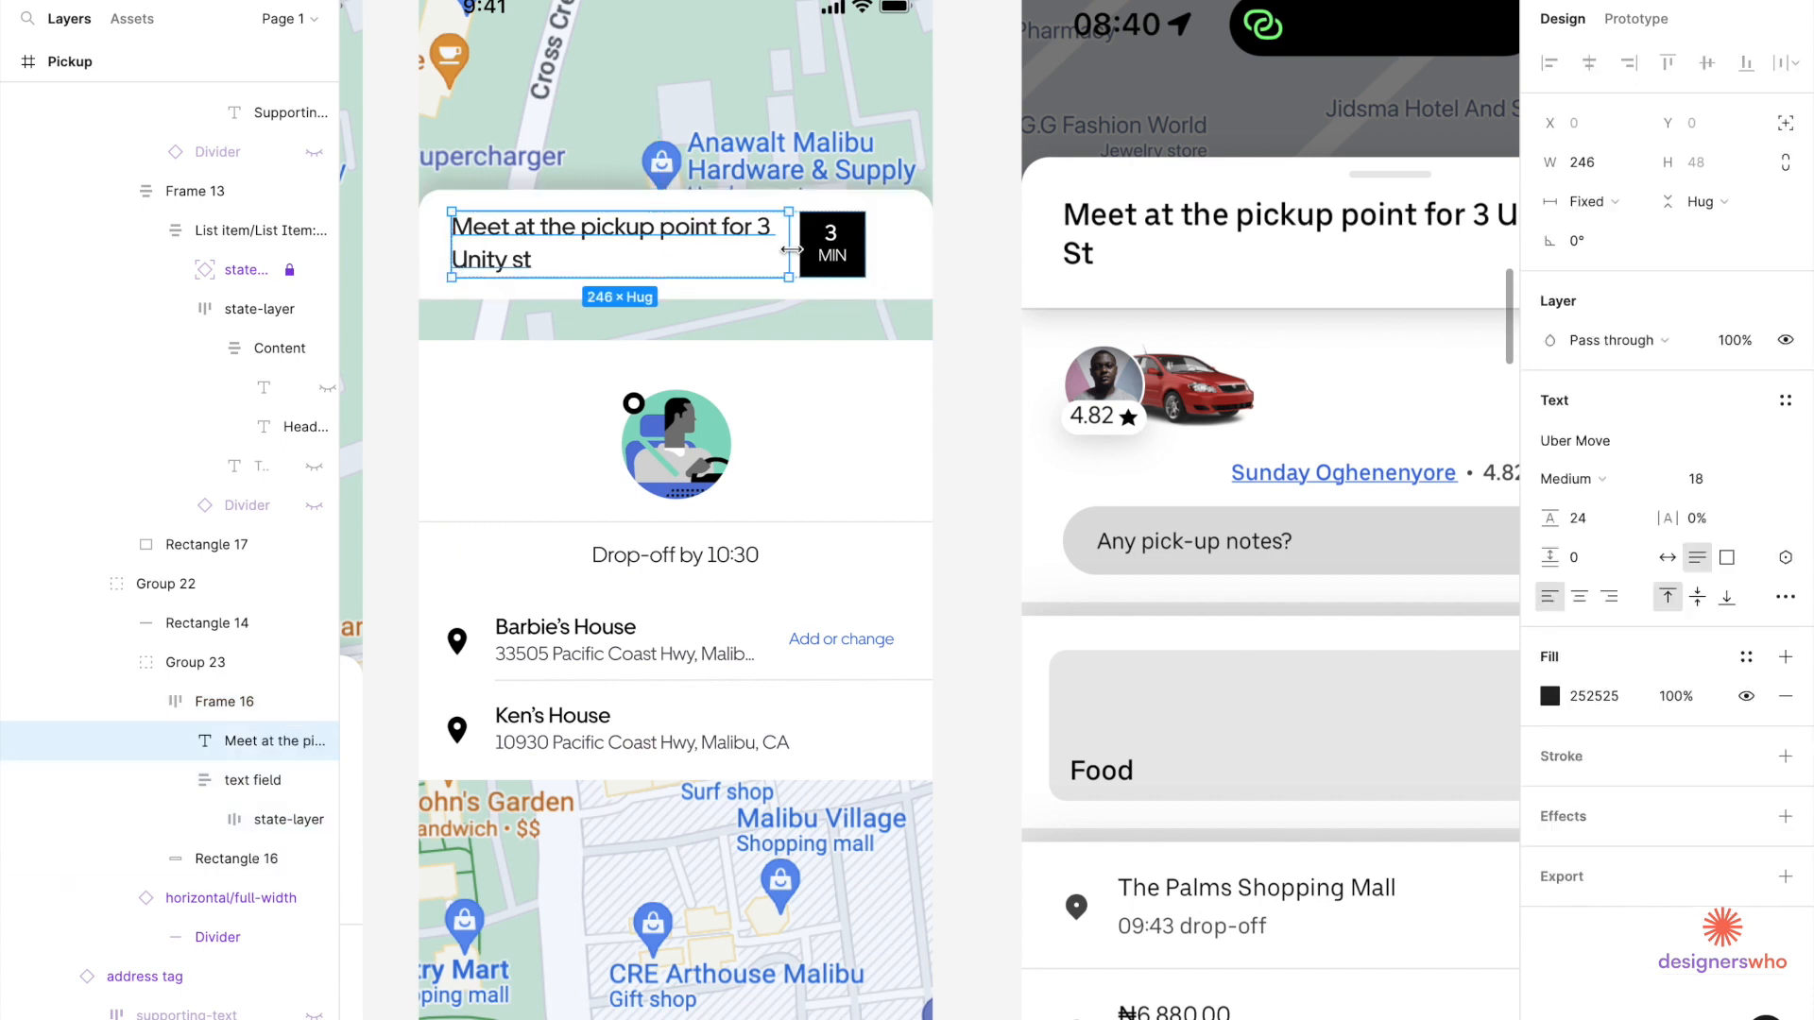
{"action": "left_click_drag", "start_coordinate": [792, 248], "coordinate": [828, 250]}
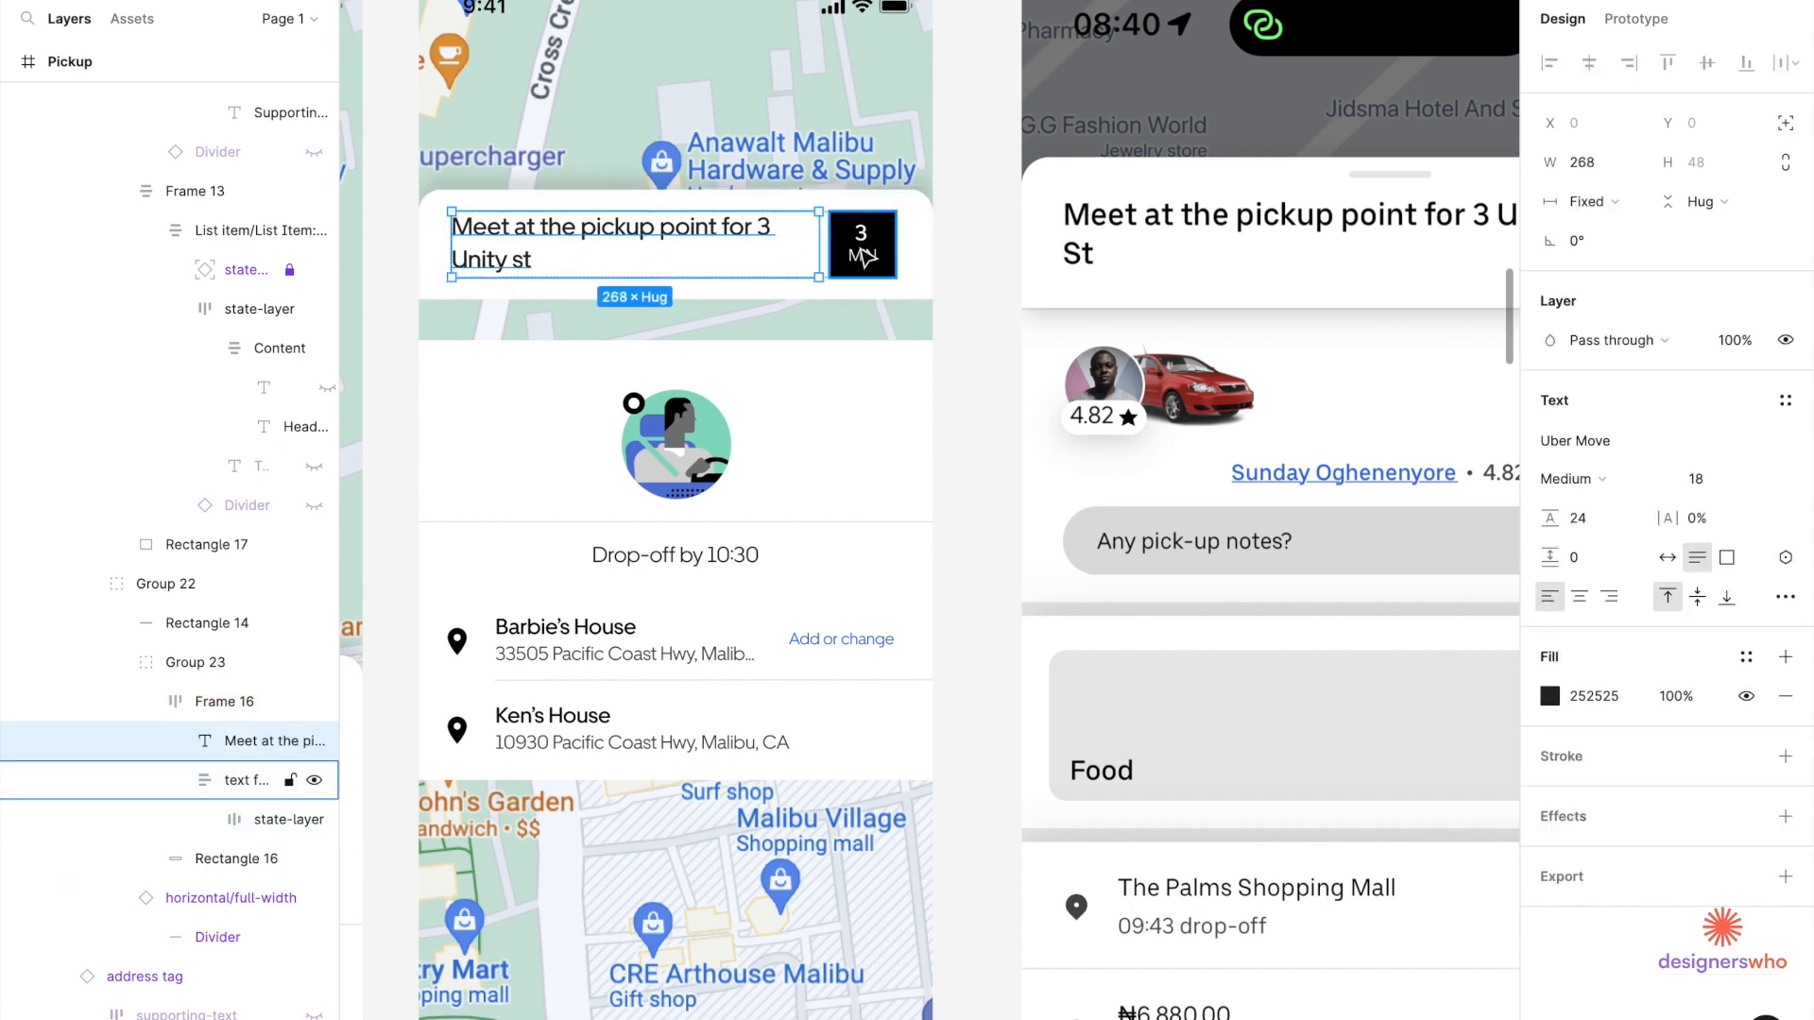
{"action": "left_click", "coordinate": [883, 266]}
{"action": "key", "text": "alt"}
Set the pickup heading text box width to 268 px.
{"action": "scroll", "coordinate": [922, 270], "scroll_direction": "up", "scroll_amount": 5}
{"action": "left_click", "coordinate": [566, 173]}
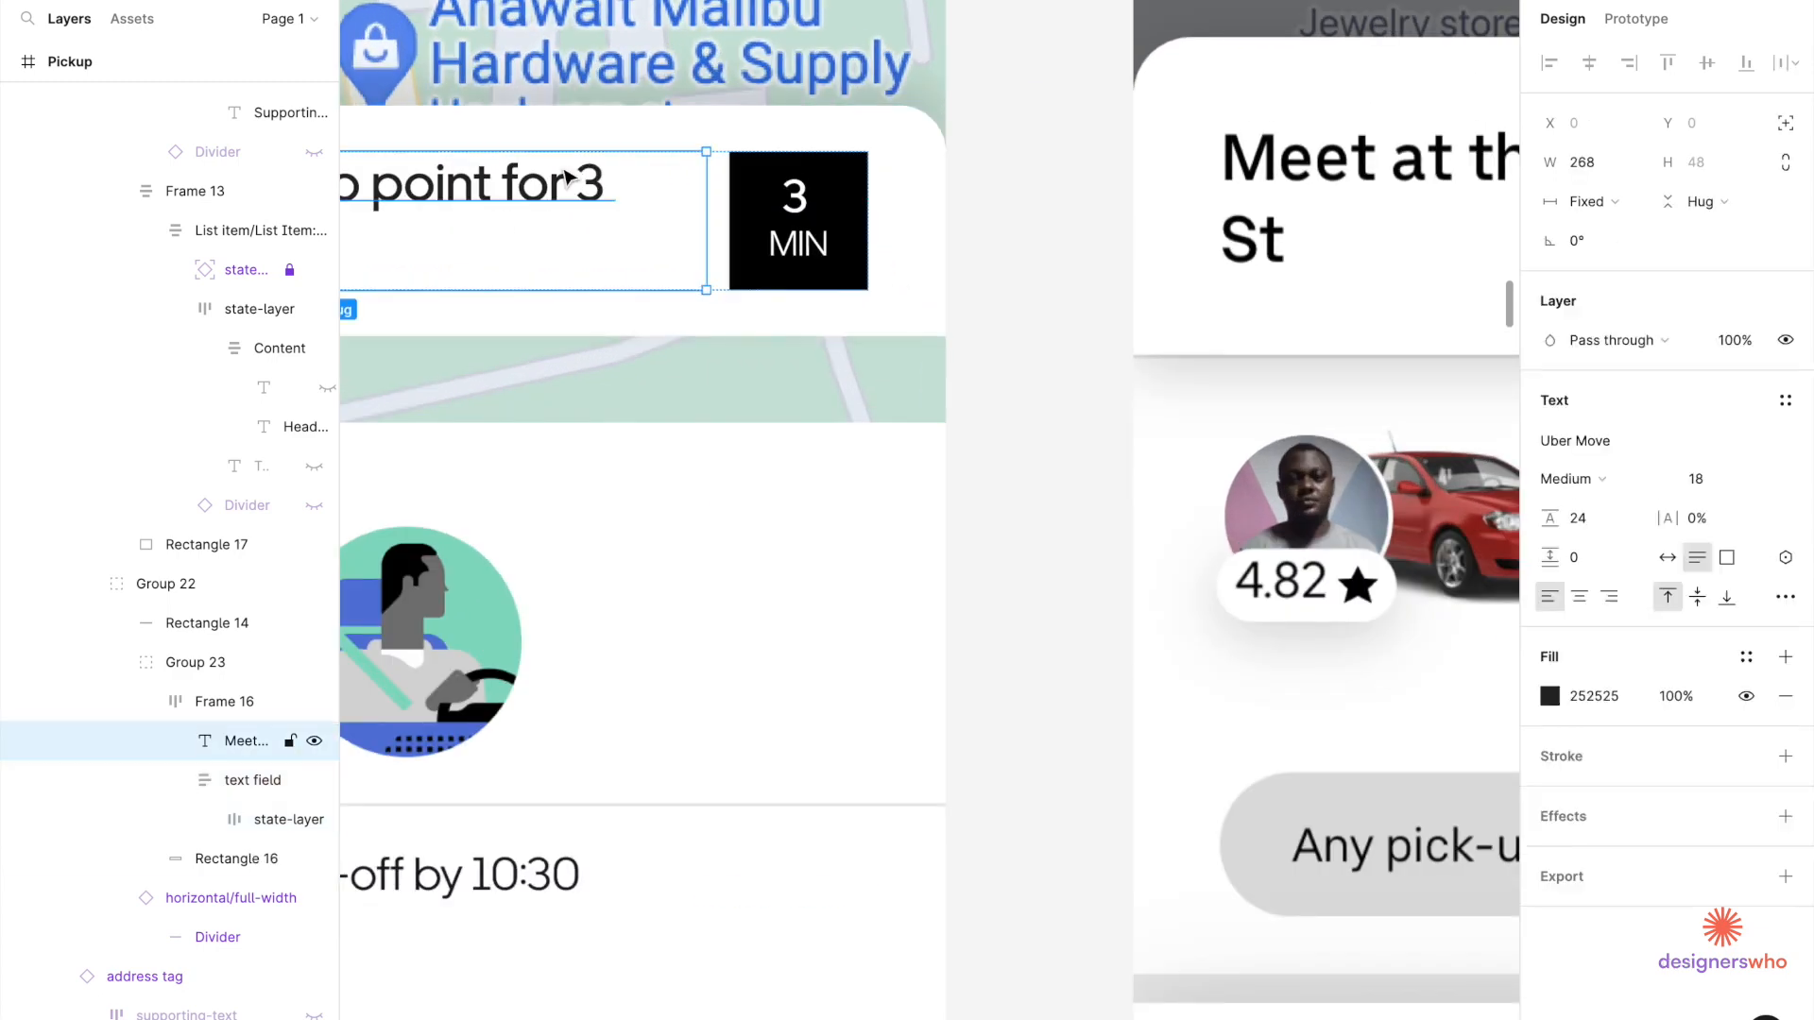
{"action": "left_click", "coordinate": [1592, 165]}
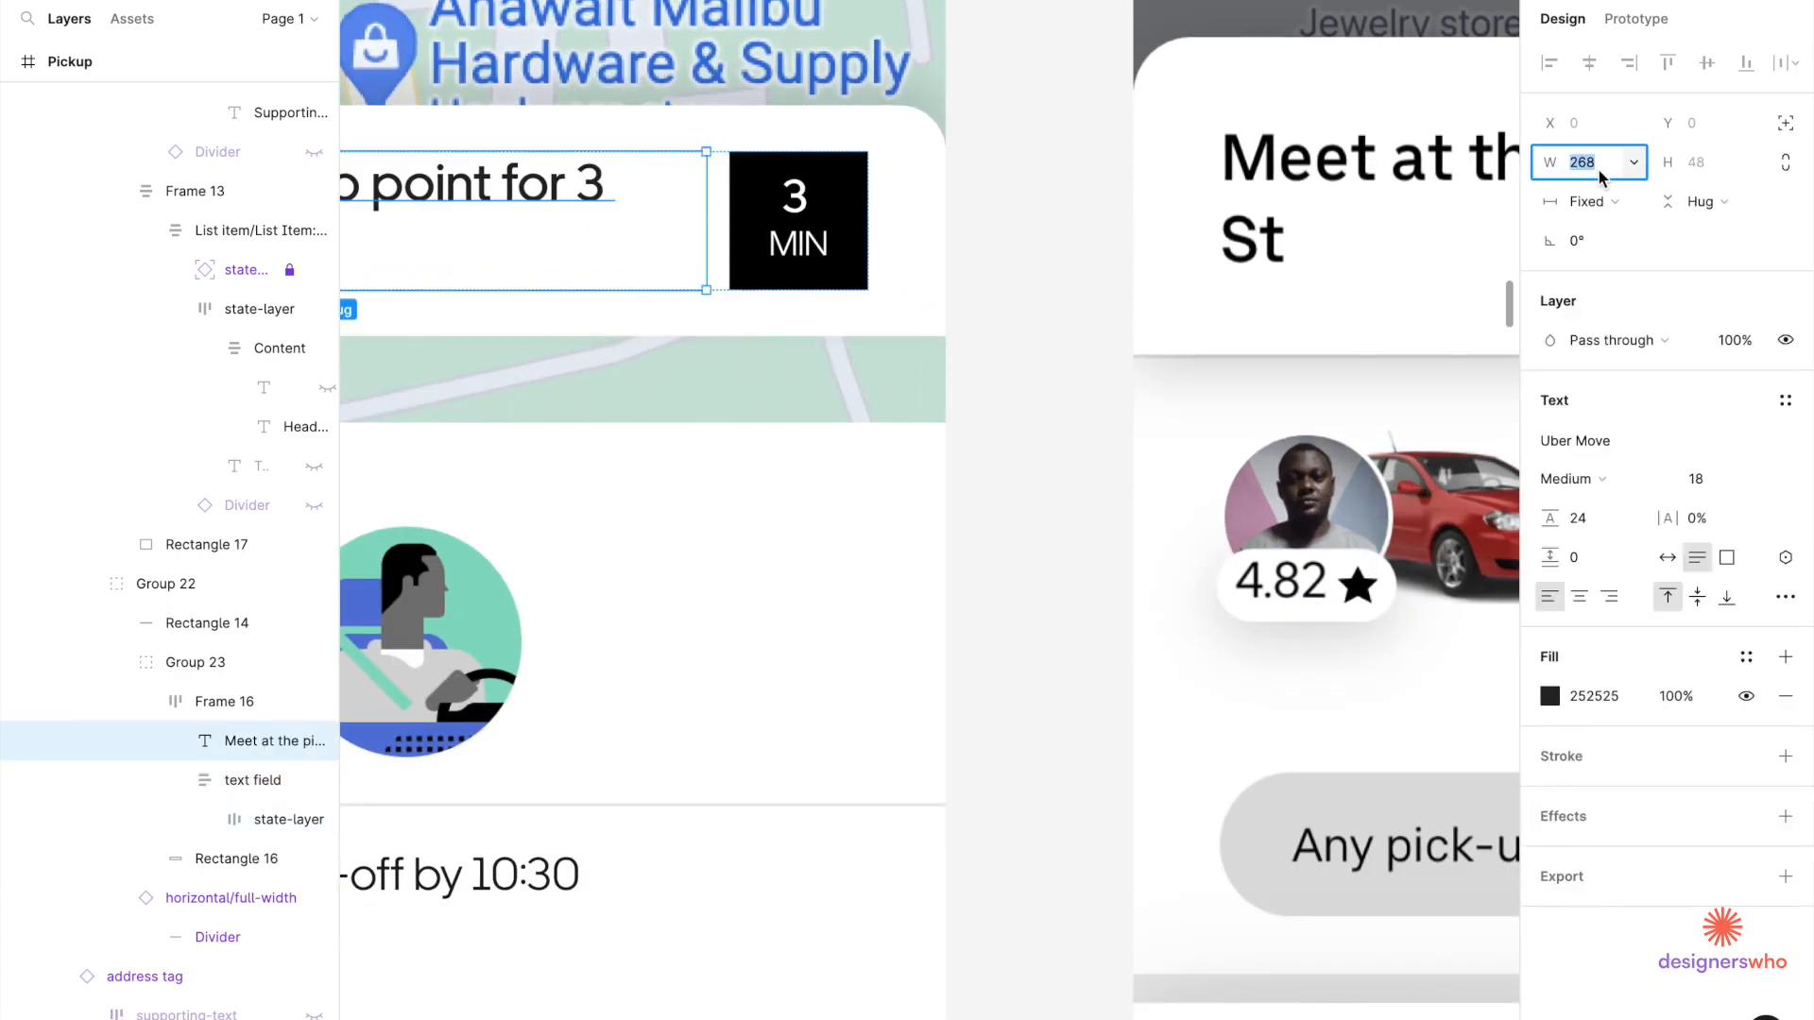
{"action": "left_click", "coordinate": [1073, 348]}
{"action": "scroll", "coordinate": [1075, 351], "scroll_direction": "down", "scroll_amount": 5}
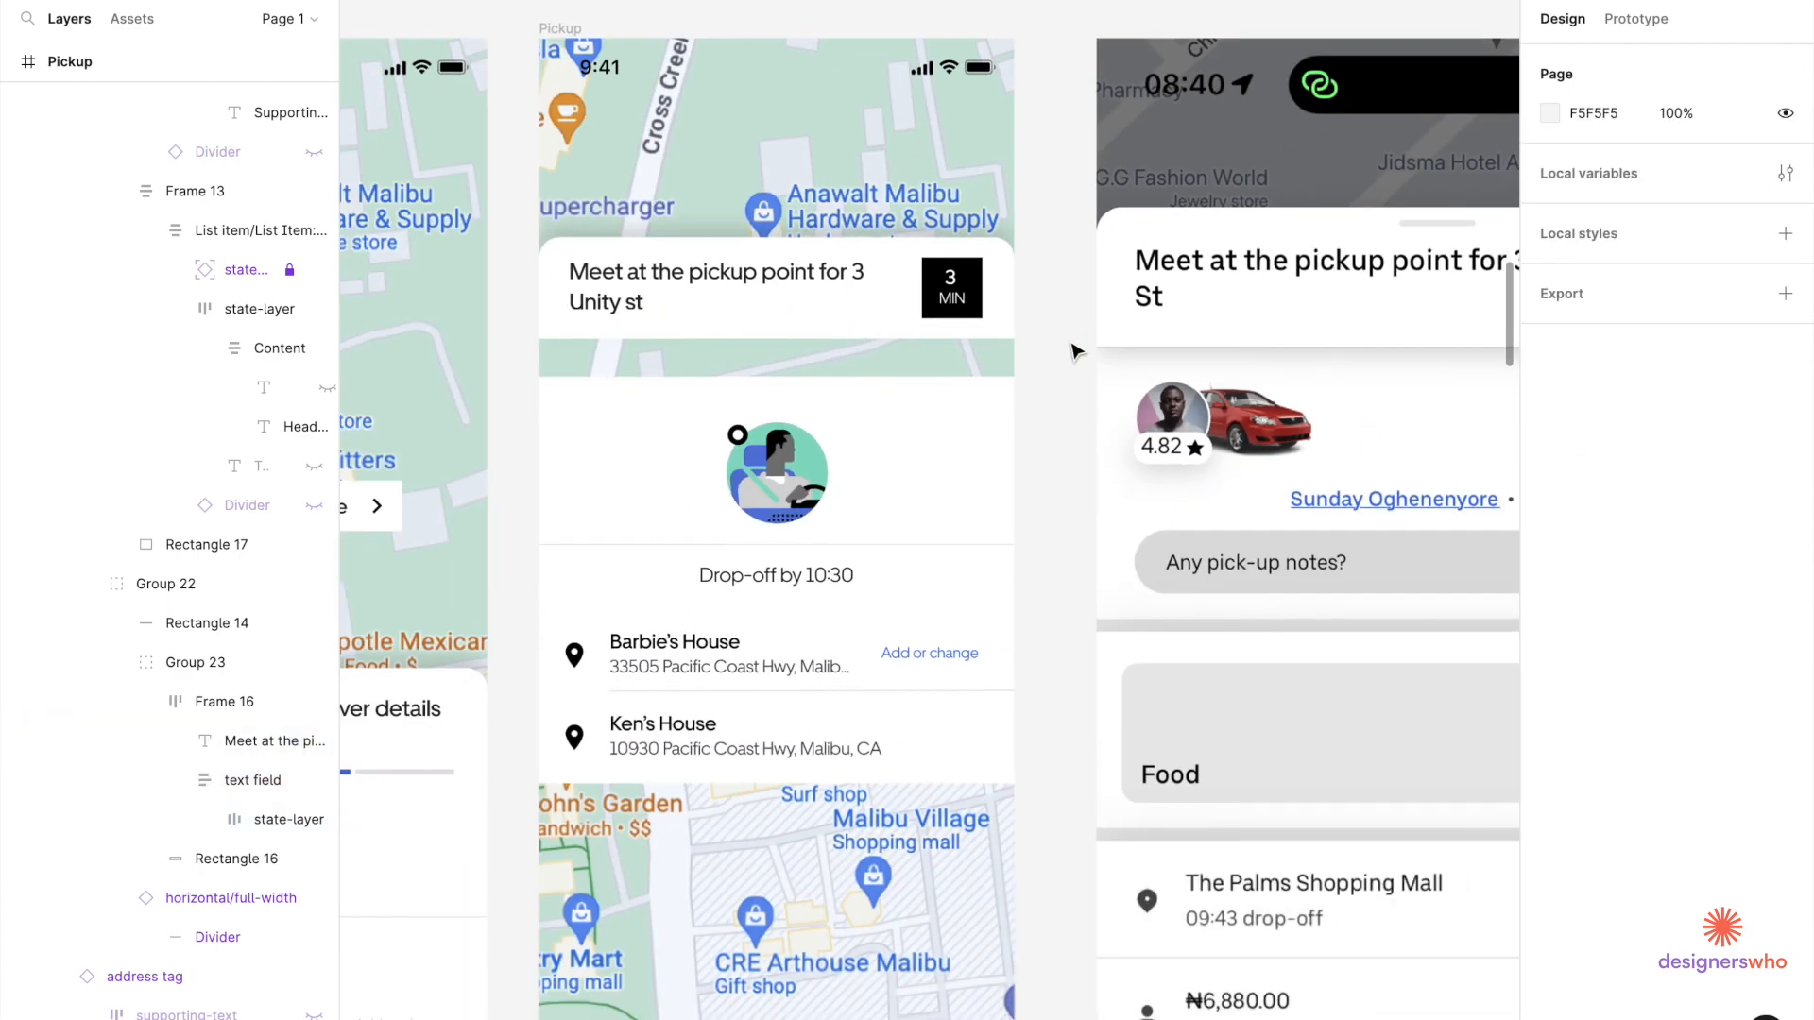
{"action": "scroll", "coordinate": [1075, 351], "scroll_direction": "down", "scroll_amount": 3}
{"action": "scroll", "coordinate": [947, 392], "scroll_direction": "up", "scroll_amount": 1}
Add a black drop shadow to the heading card: Y offset 4, blur 16, 12% opacity.
{"action": "left_click", "coordinate": [781, 306]}
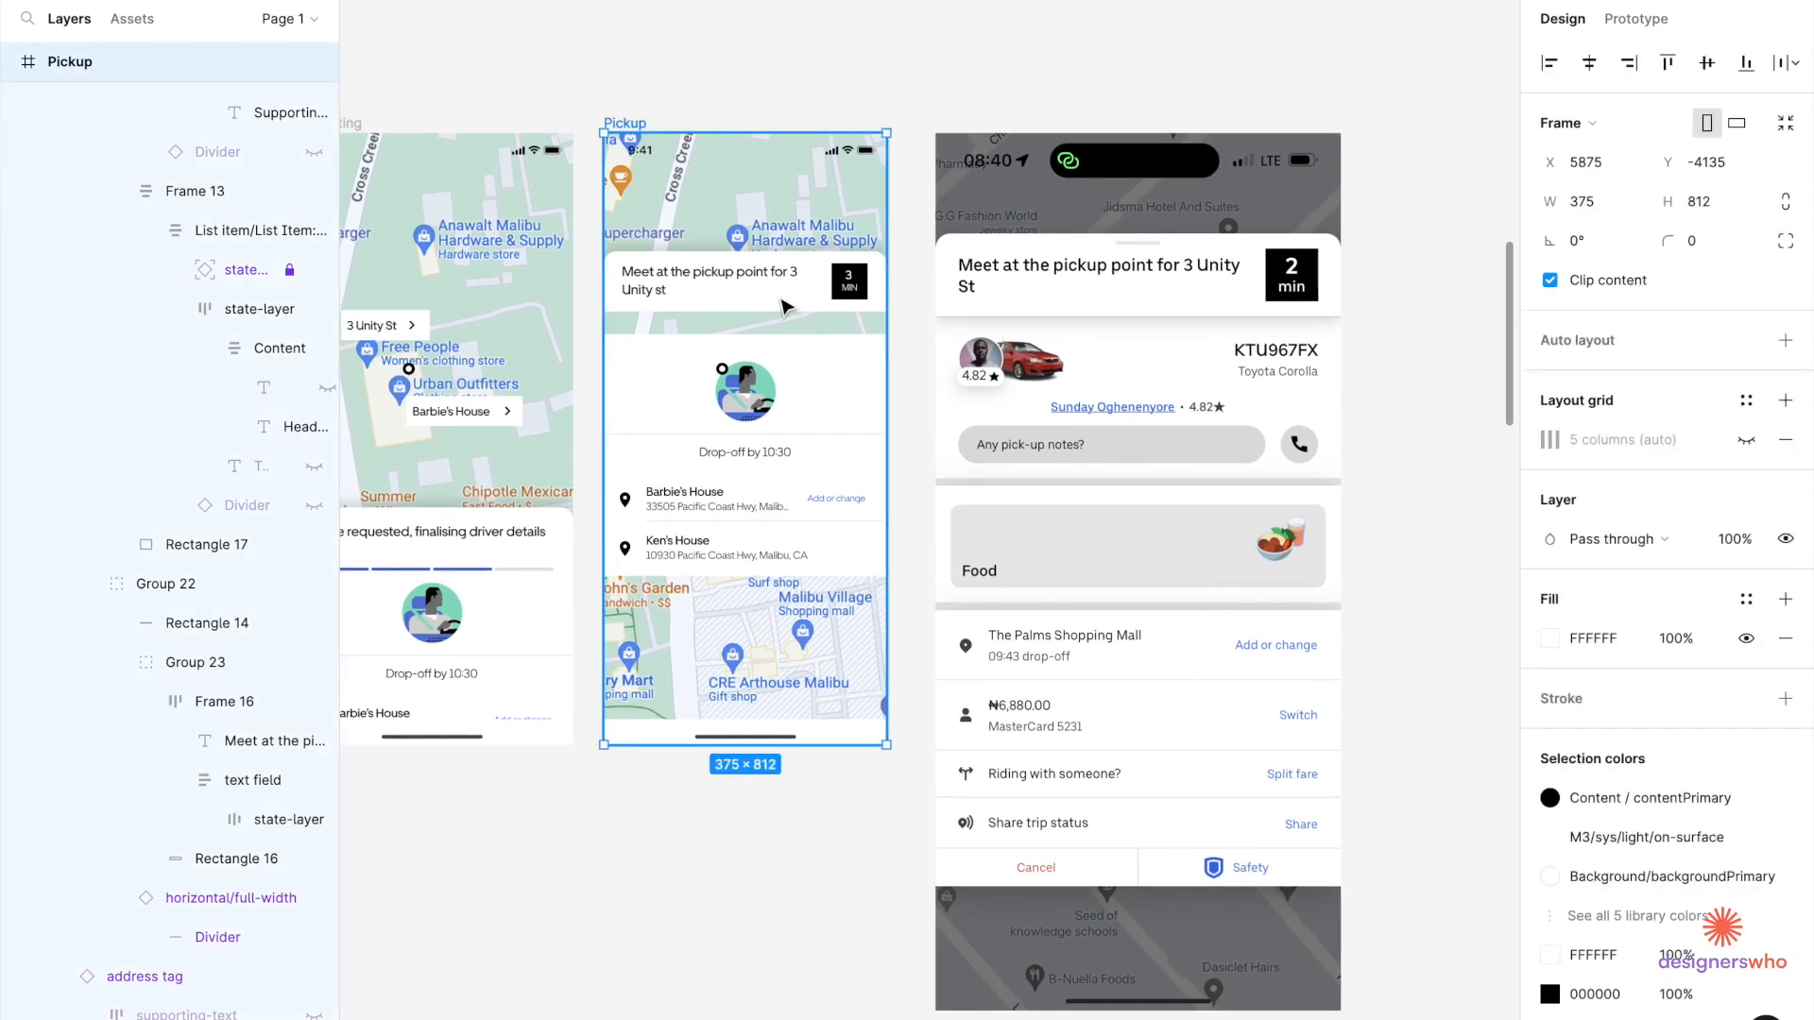
{"action": "double_click", "coordinate": [782, 301]}
{"action": "double_click", "coordinate": [782, 300]}
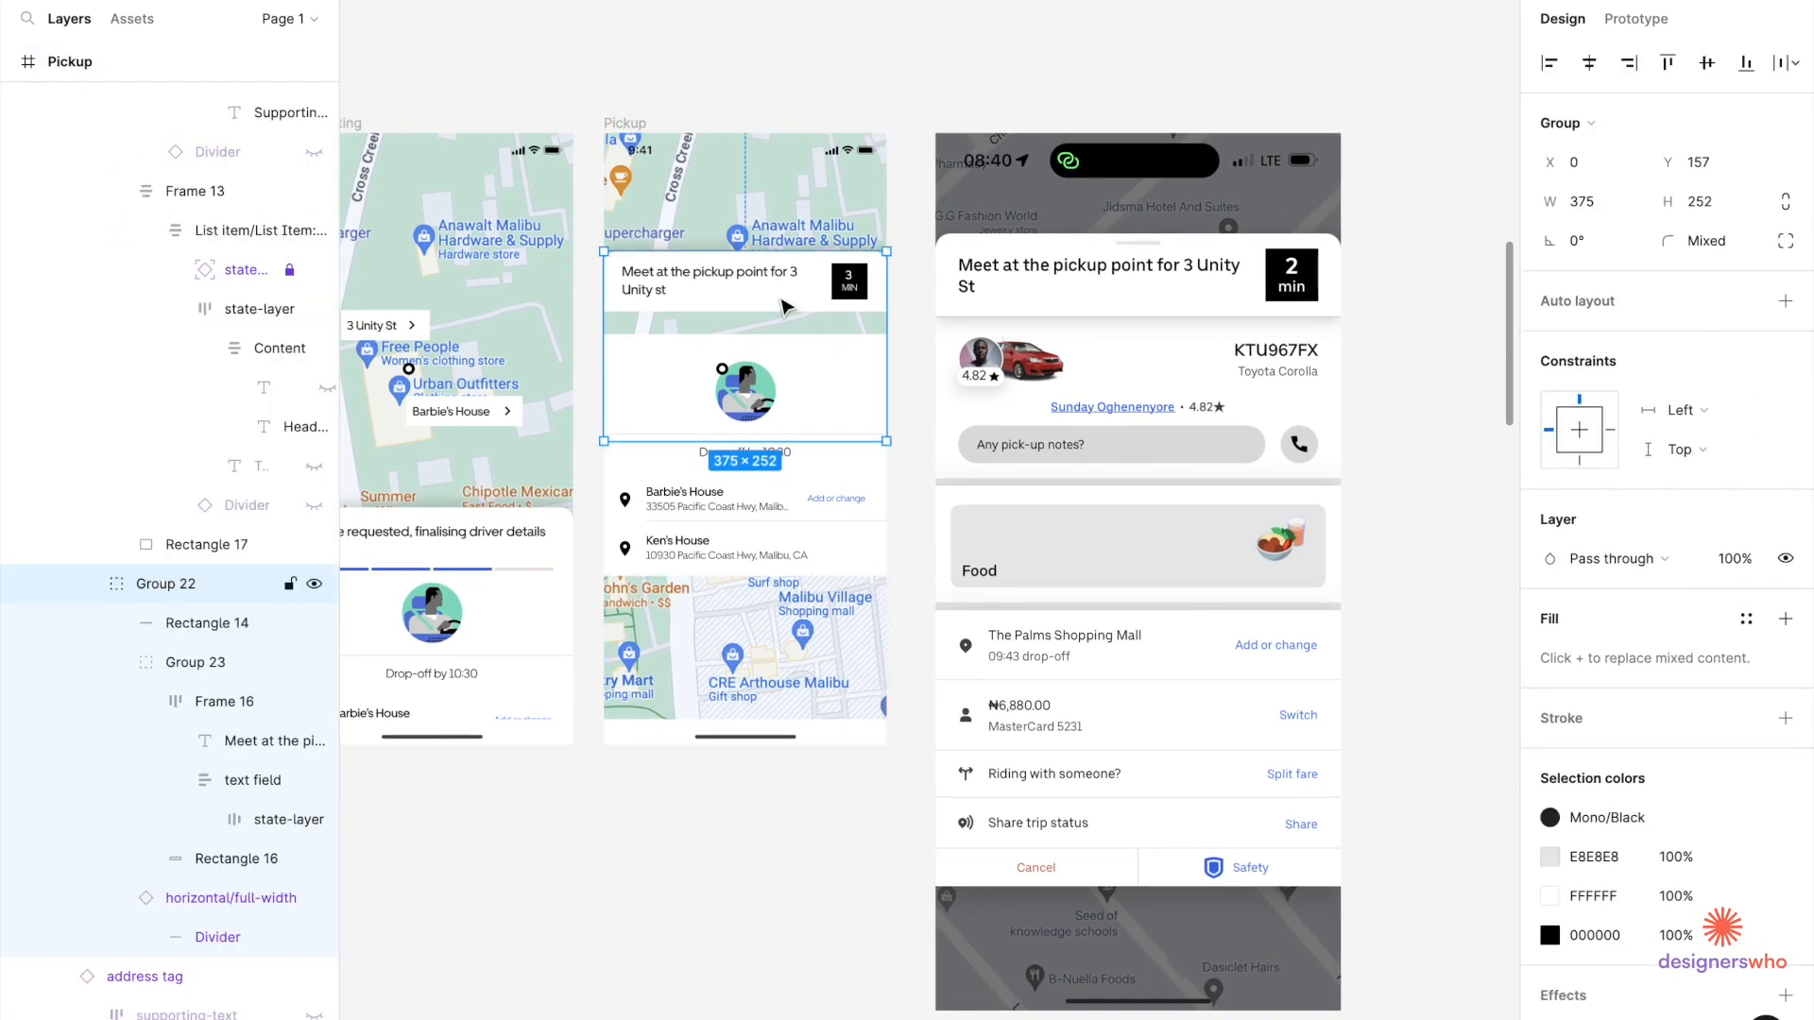
{"action": "double_click", "coordinate": [782, 305]}
{"action": "scroll", "coordinate": [1804, 831], "scroll_direction": "down", "scroll_amount": 2}
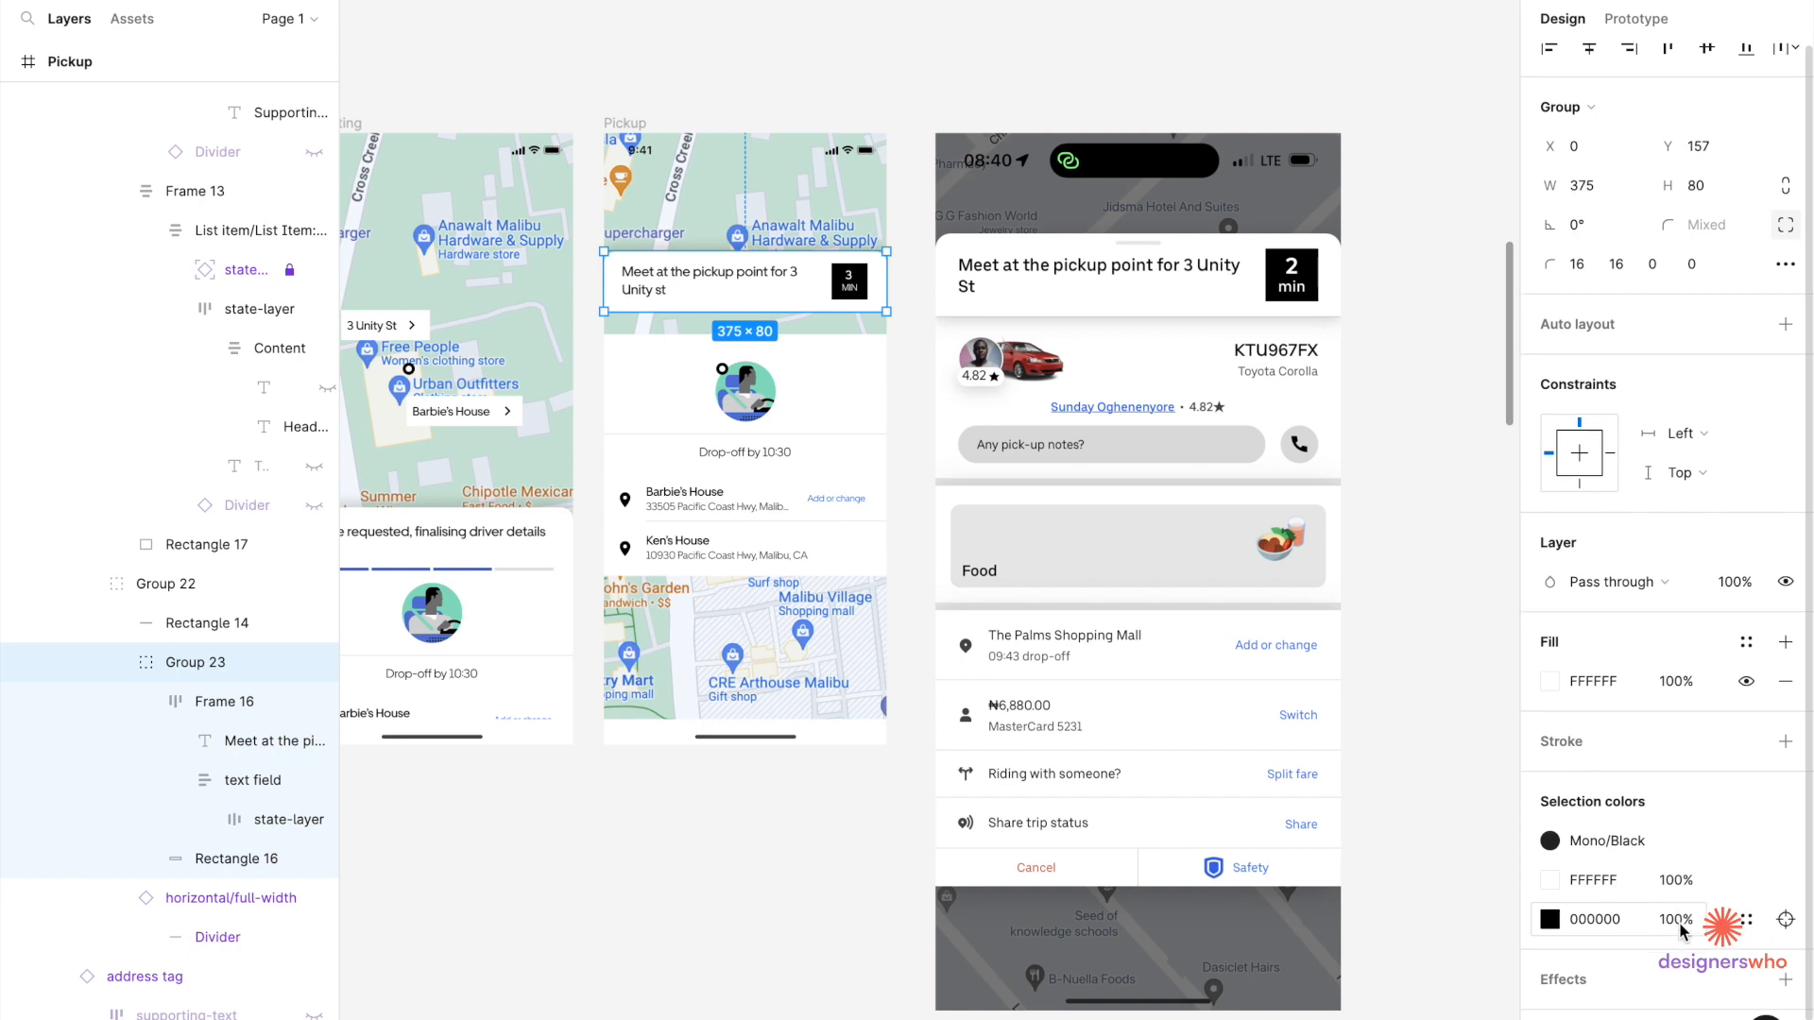
{"action": "left_click", "coordinate": [1564, 931]}
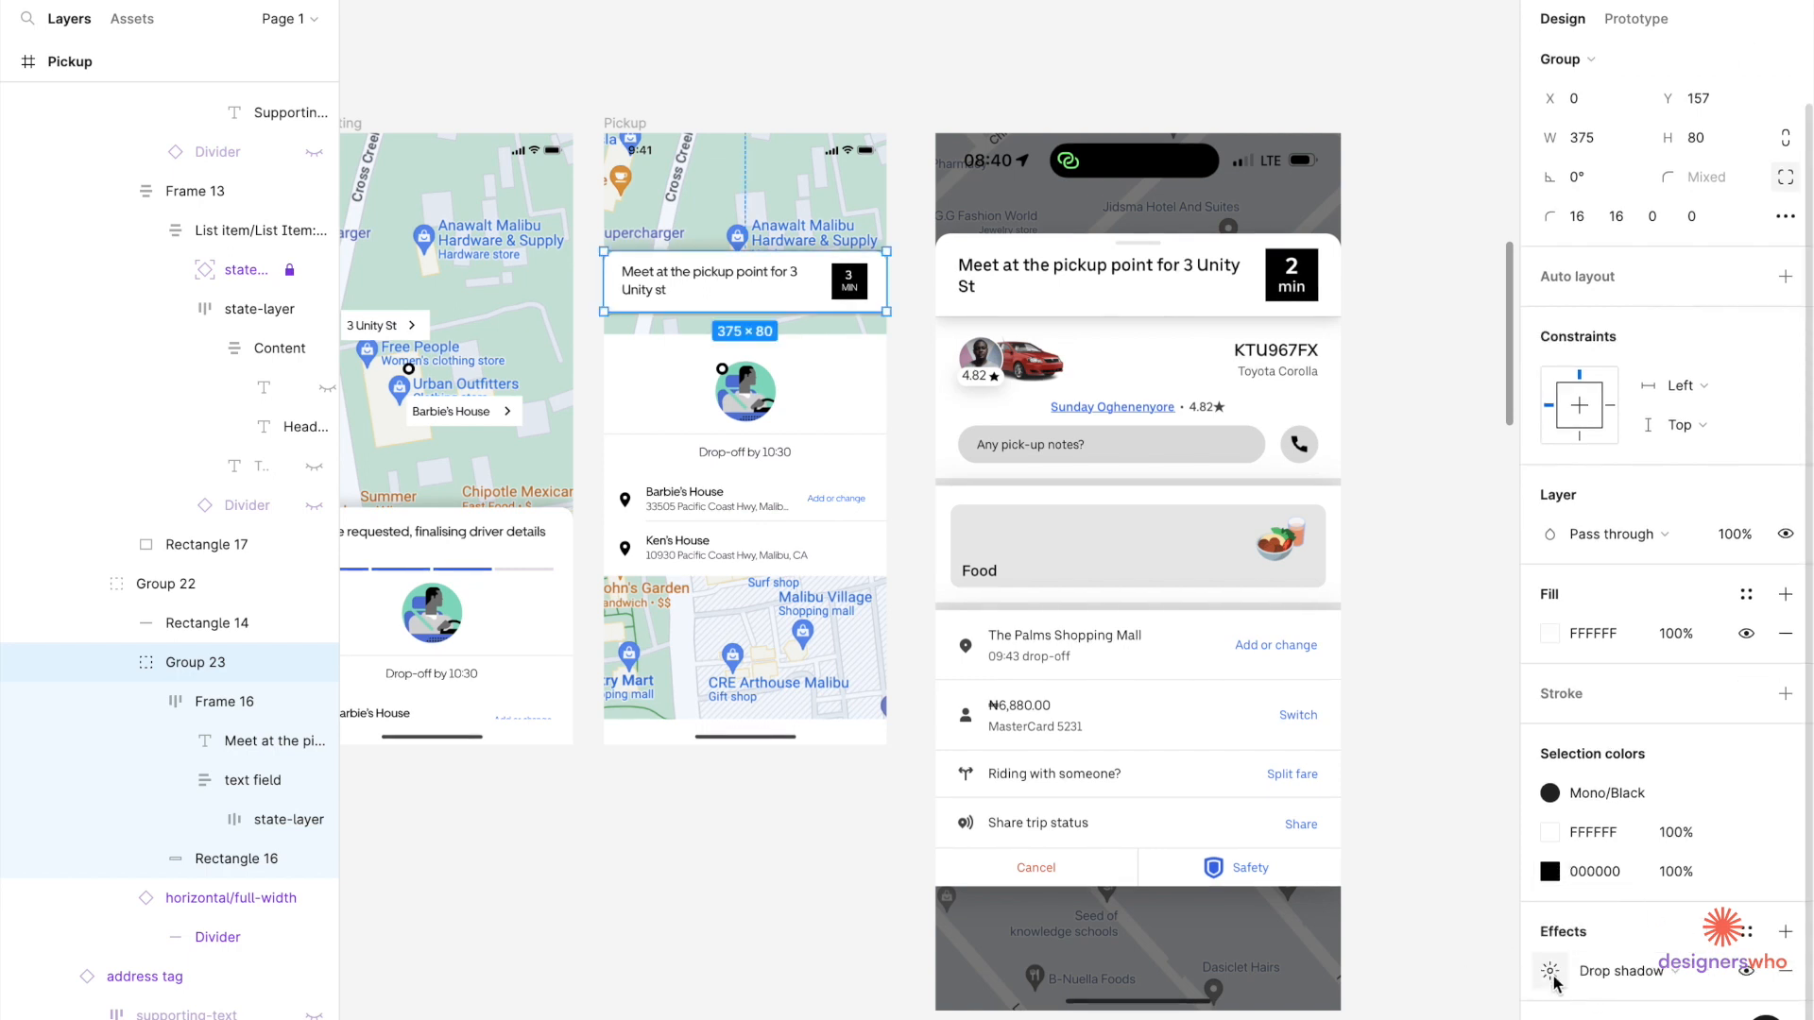
{"action": "left_click", "coordinate": [1549, 971]}
{"action": "left_click", "coordinate": [1376, 975]}
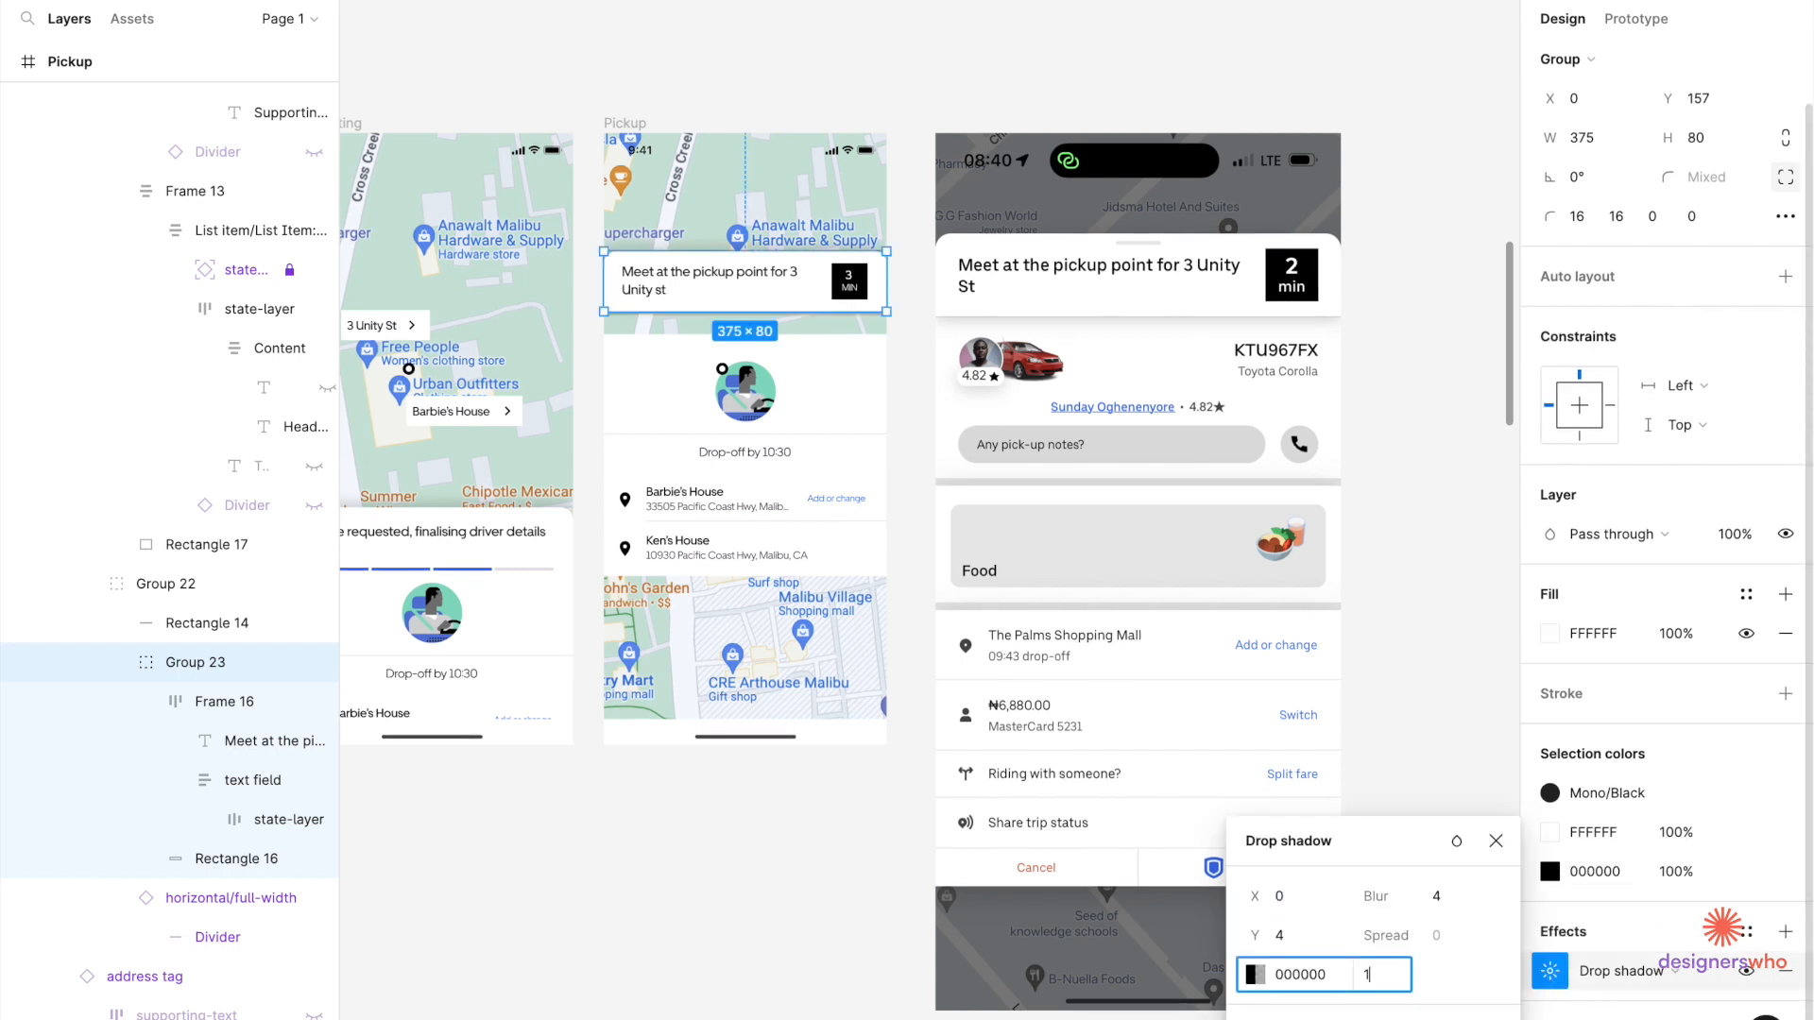
{"action": "left_click", "coordinate": [1448, 907]}
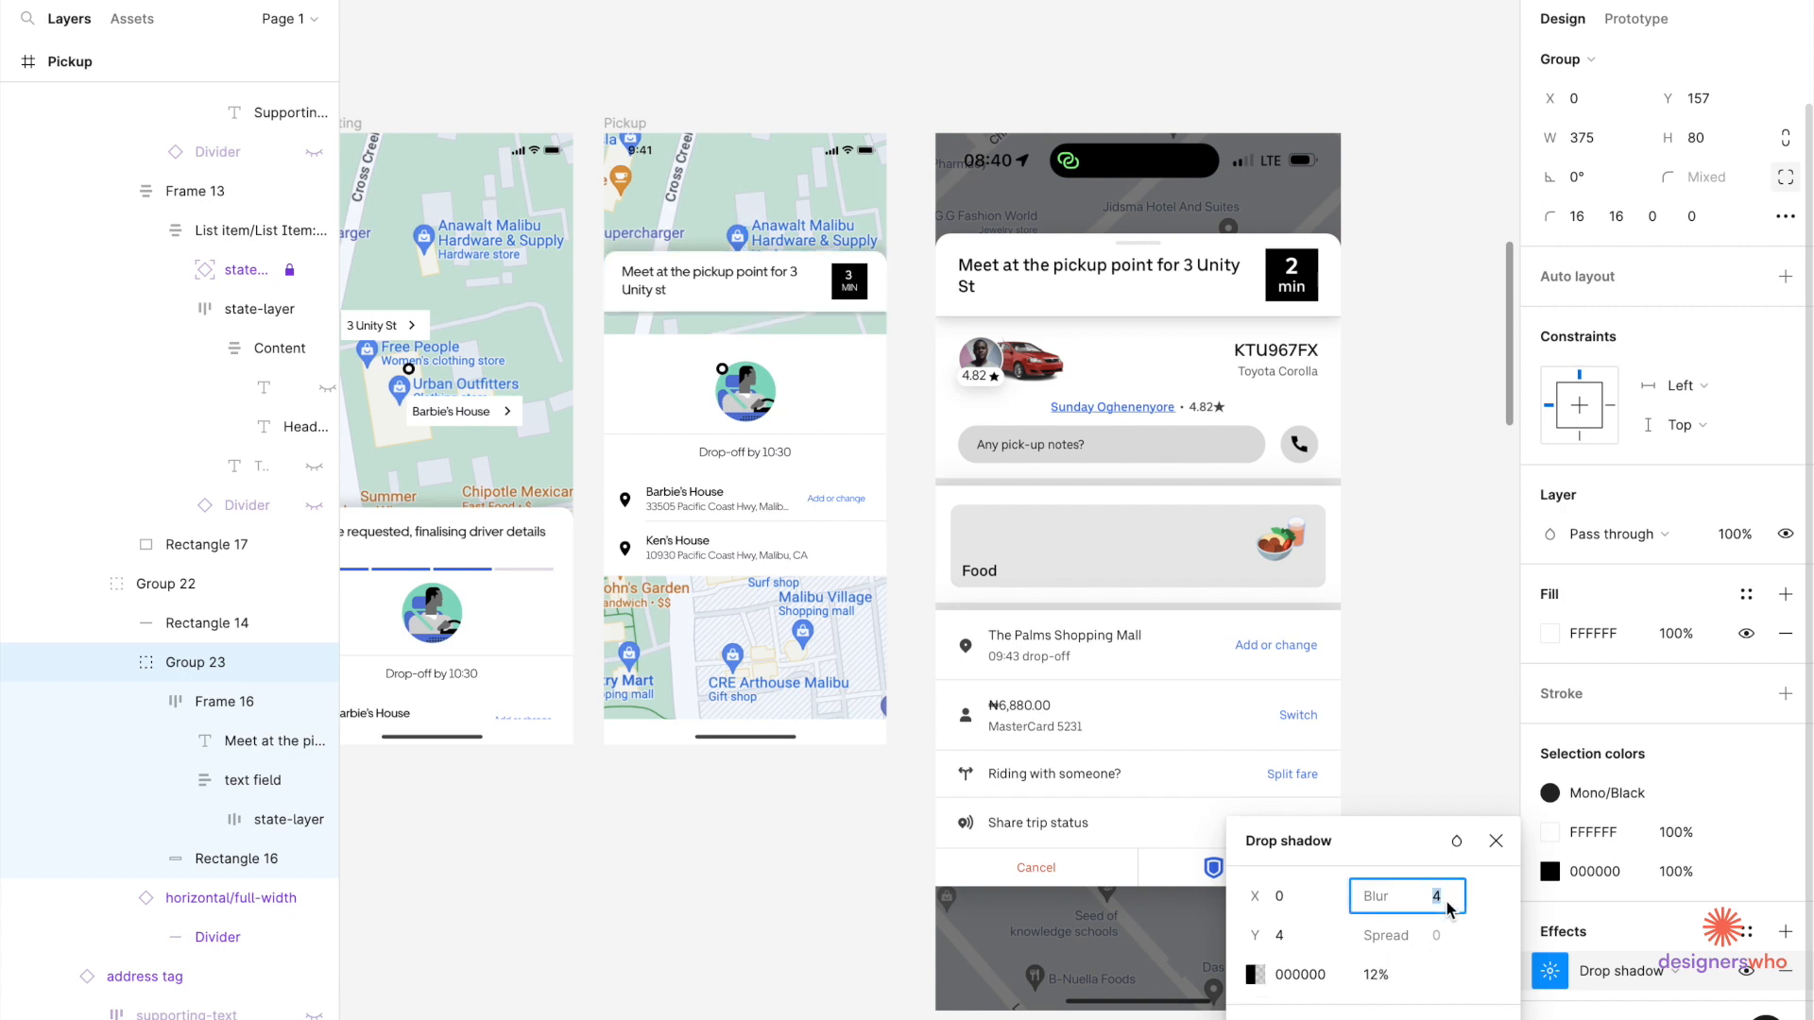
{"action": "type", "text": "16"}
{"action": "left_click", "coordinate": [1293, 942]}
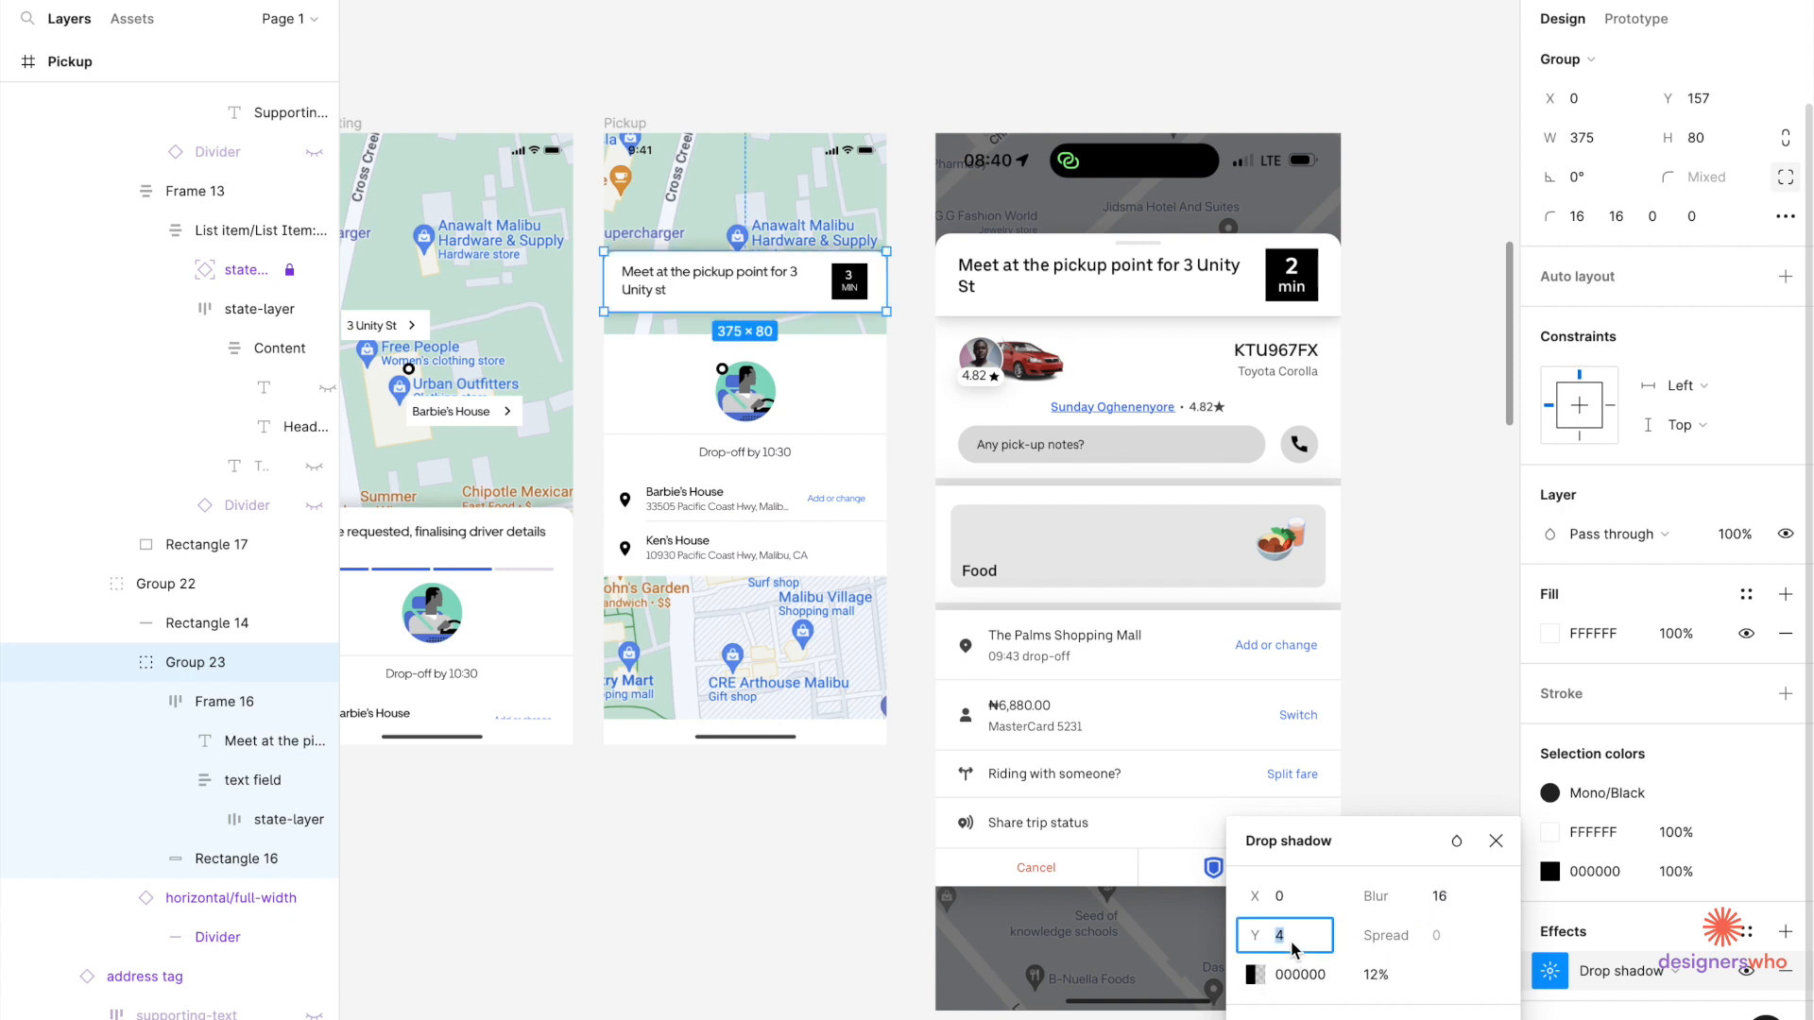
{"action": "left_click", "coordinate": [1427, 701]}
{"action": "scroll", "coordinate": [792, 391], "scroll_direction": "up", "scroll_amount": 5}
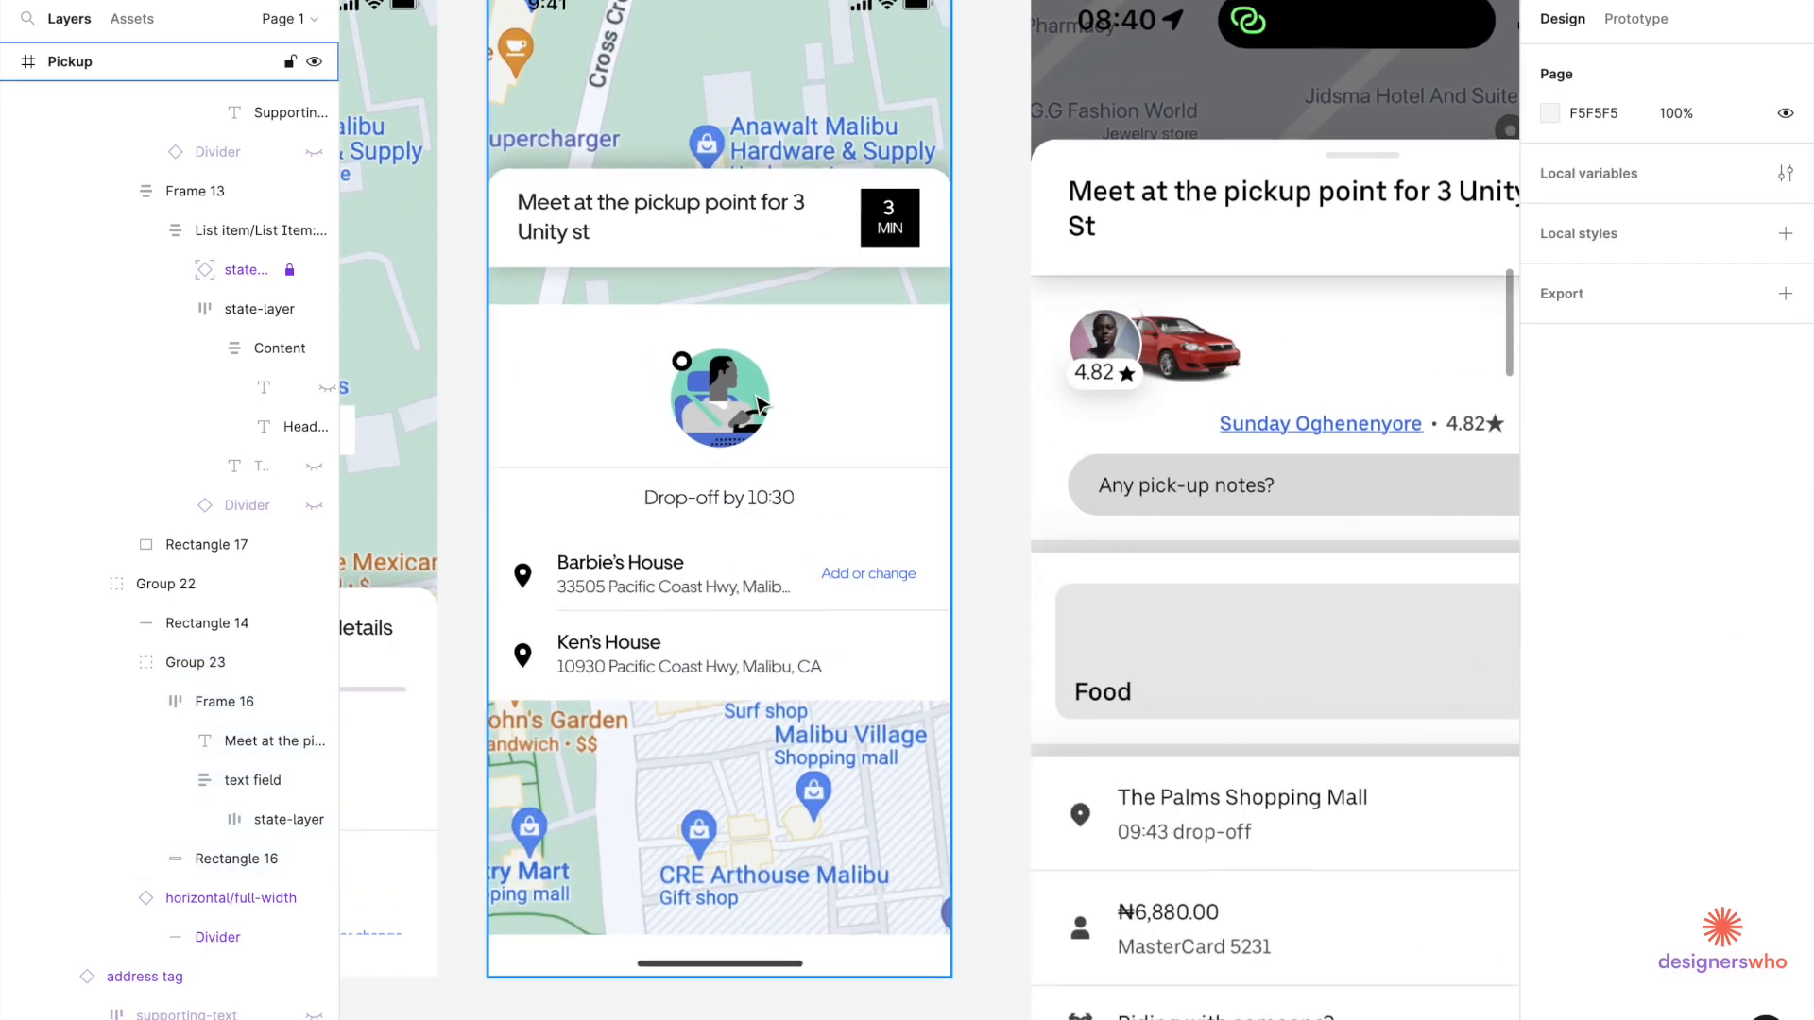
Select the driver illustration inside the request group on the Pickup screen.
{"action": "left_click", "coordinate": [764, 406]}
{"action": "left_click", "coordinate": [682, 364]}
{"action": "key", "text": "Escape"}
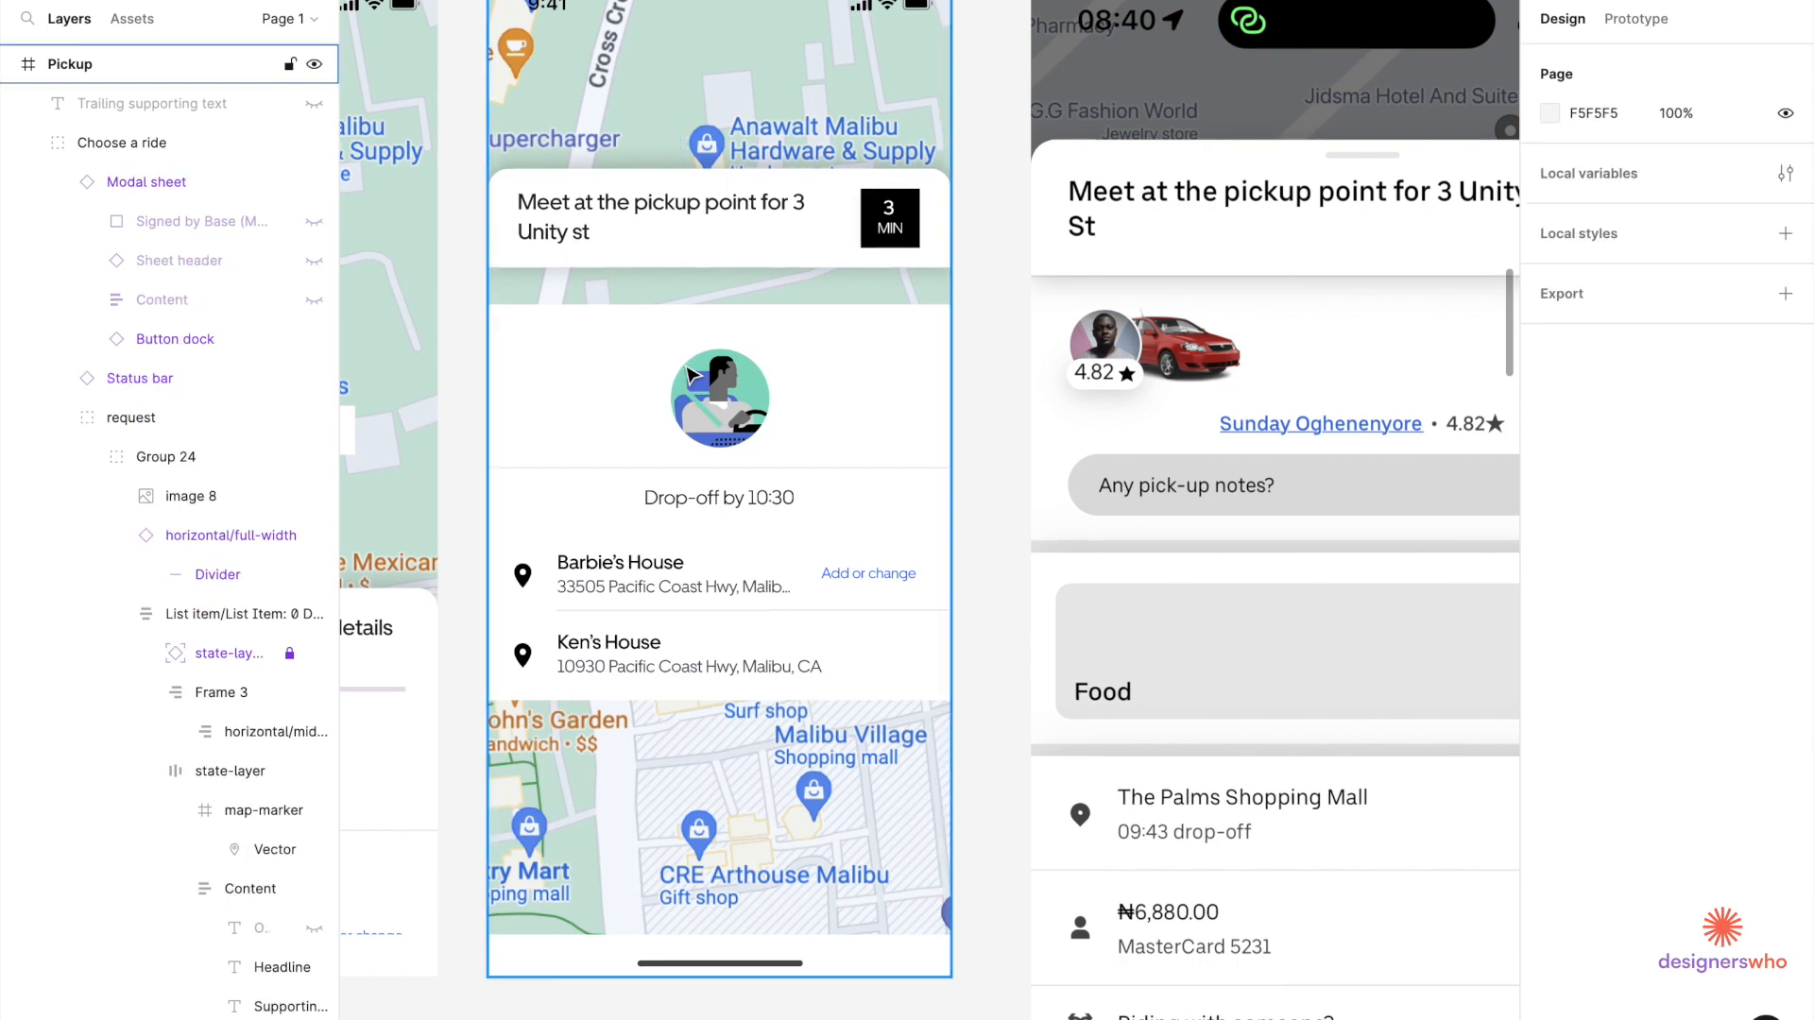
{"action": "scroll", "coordinate": [682, 364], "scroll_direction": "down", "scroll_amount": 3}
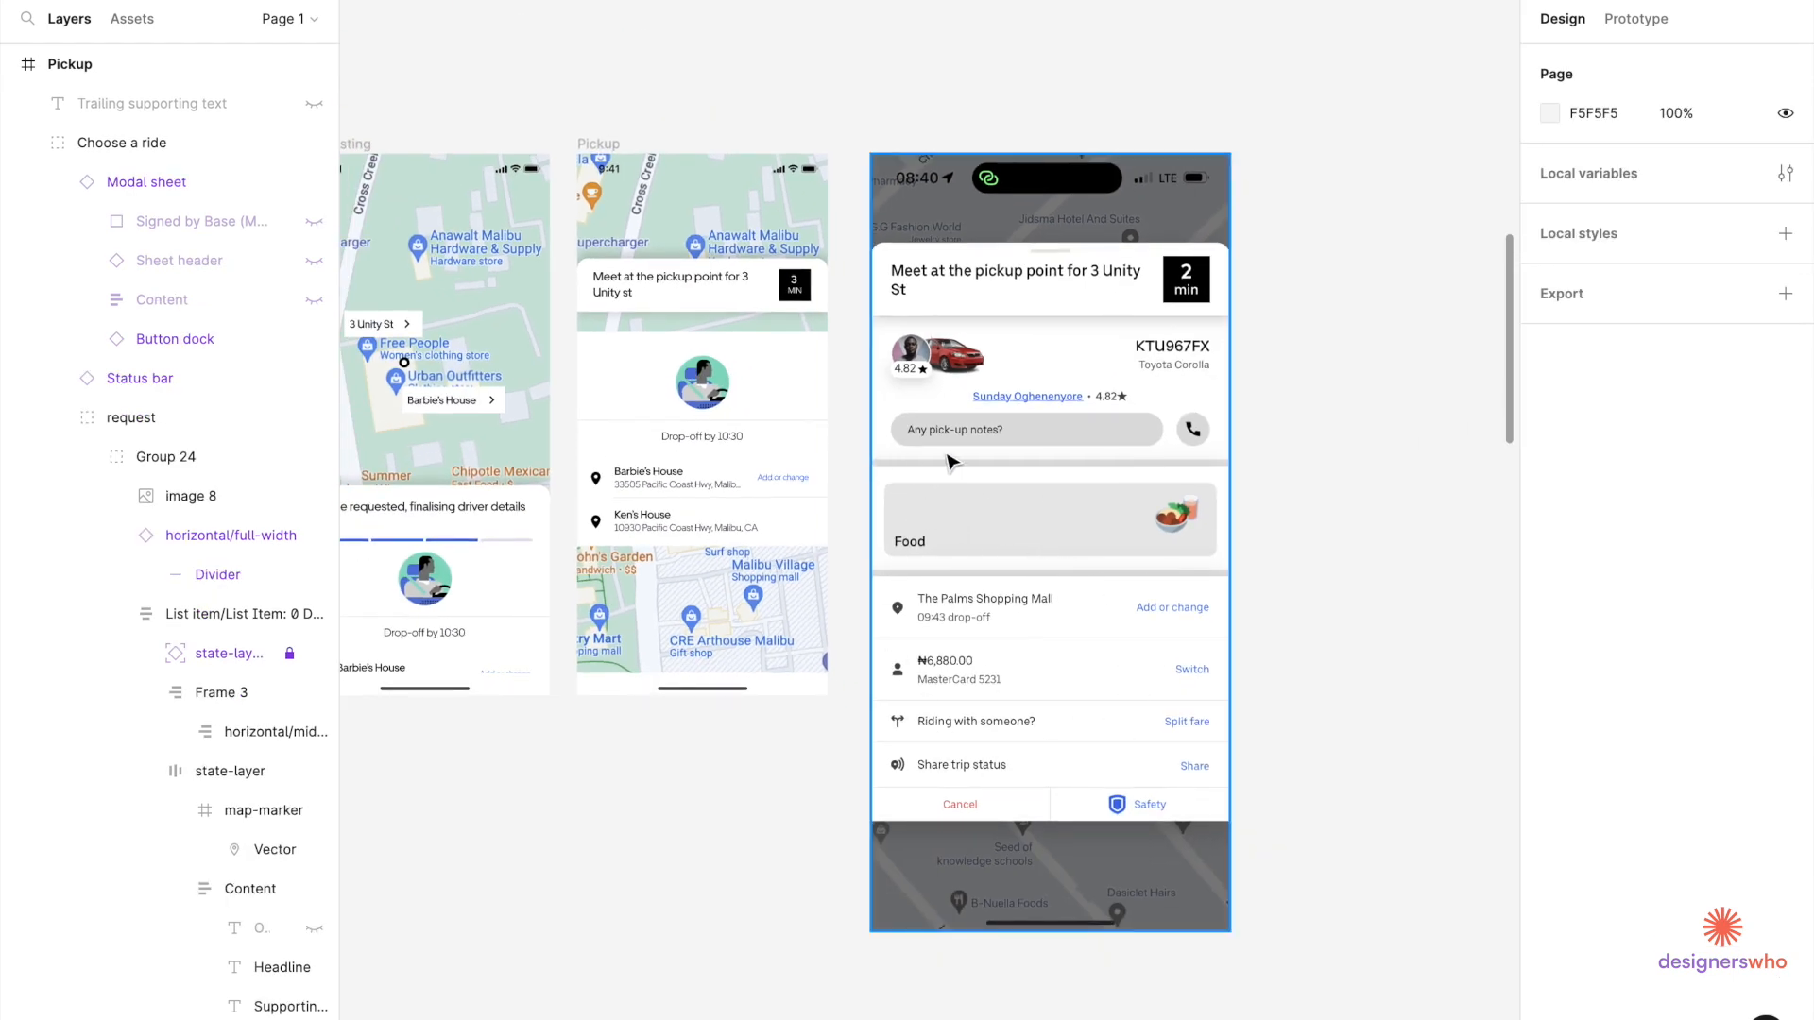
{"action": "scroll", "coordinate": [901, 450], "scroll_direction": "up", "scroll_amount": 2}
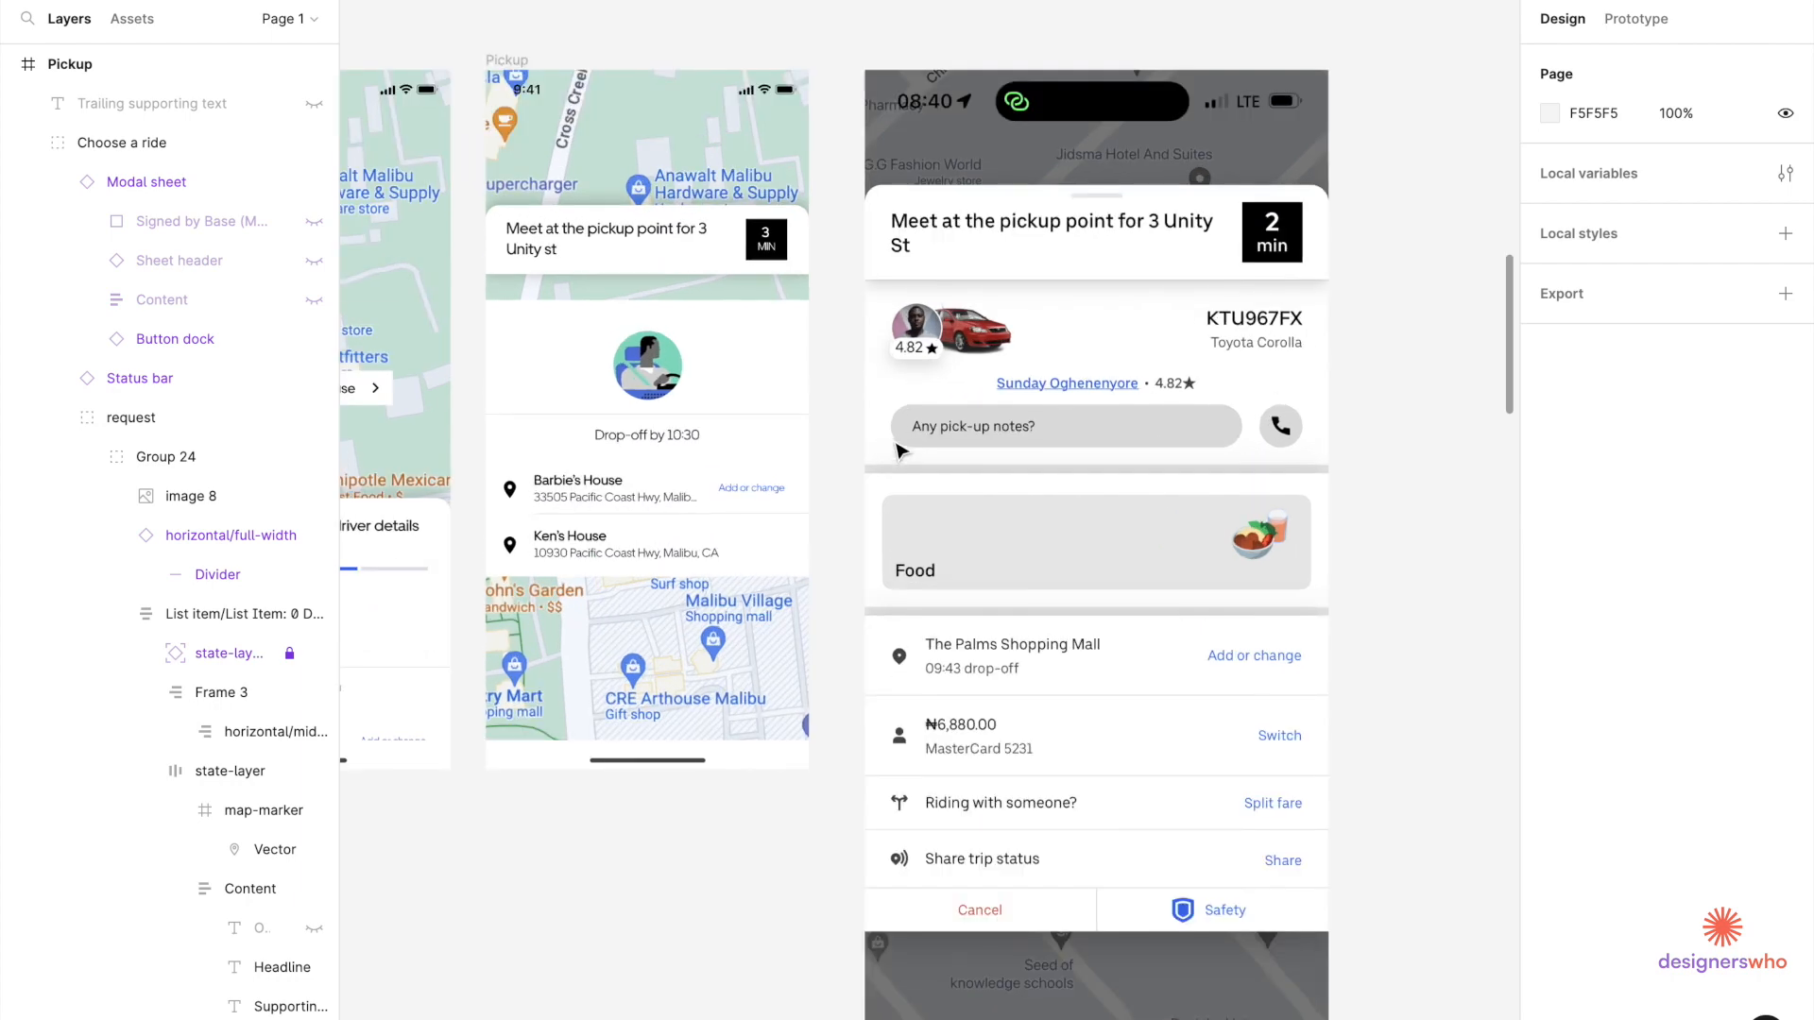
{"action": "left_click", "coordinate": [621, 388]}
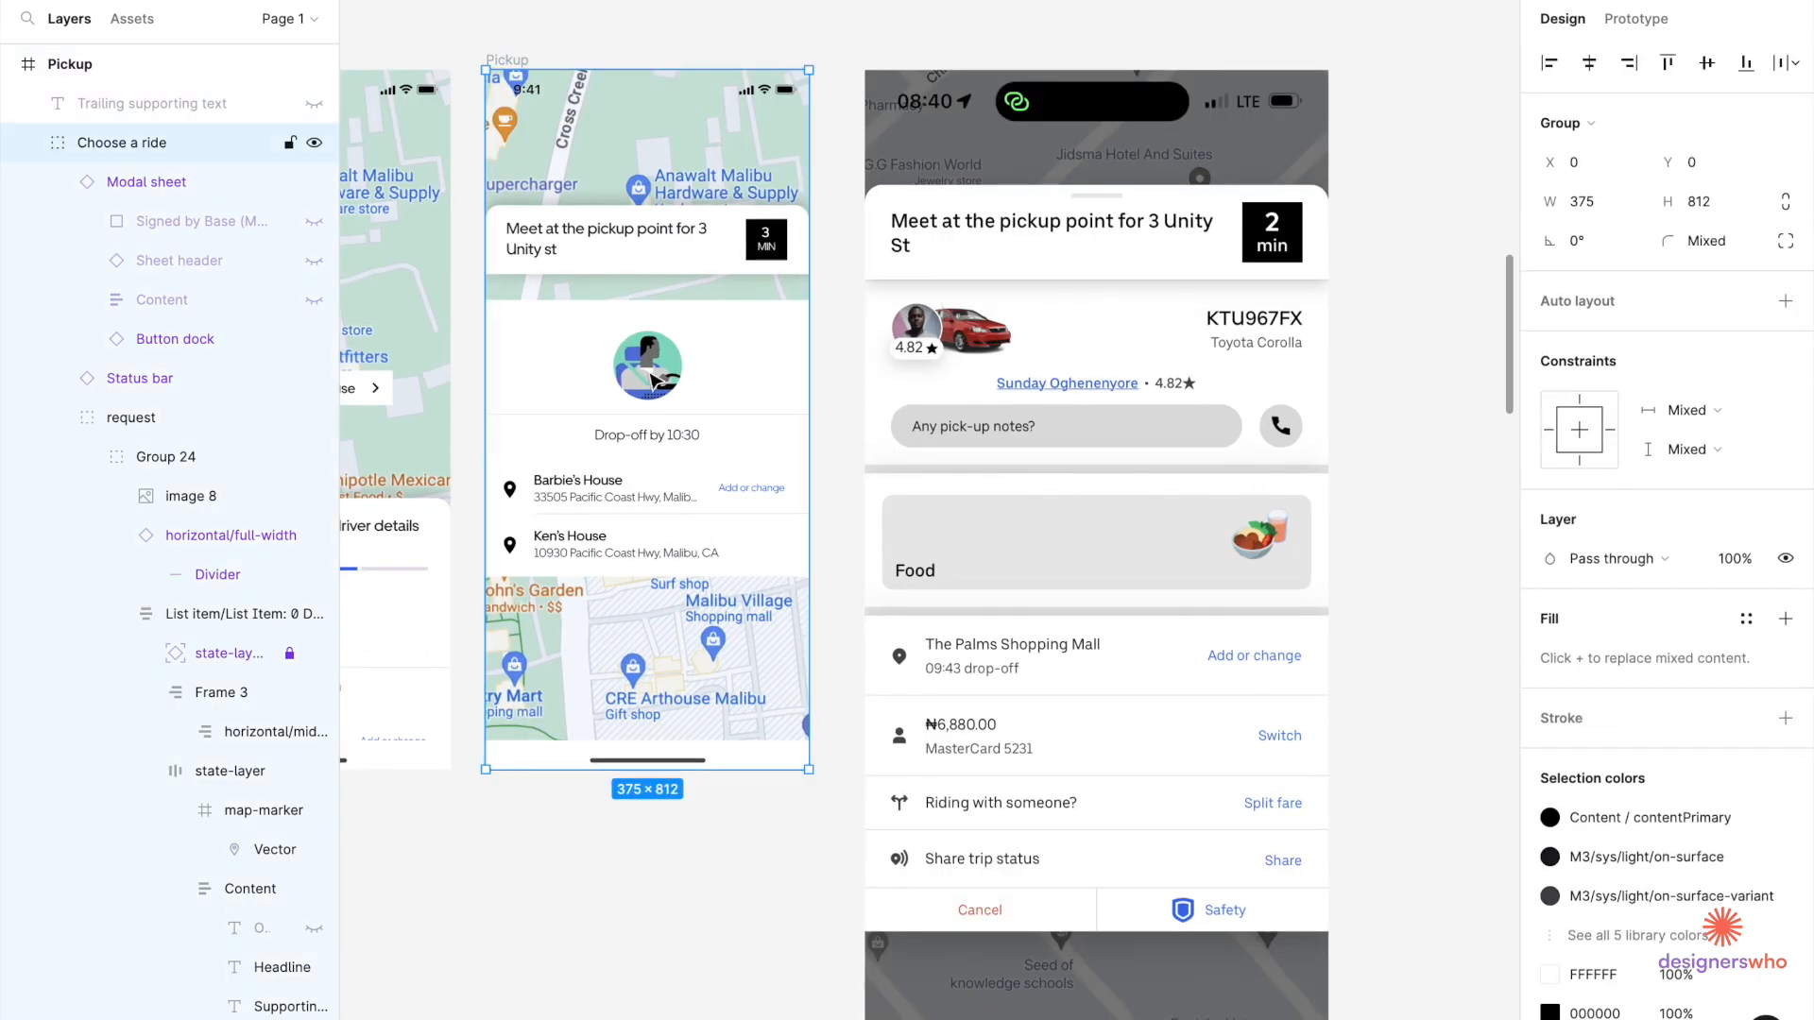
{"action": "double_click", "coordinate": [652, 381]}
{"action": "double_click", "coordinate": [652, 381]}
{"action": "double_click", "coordinate": [652, 380]}
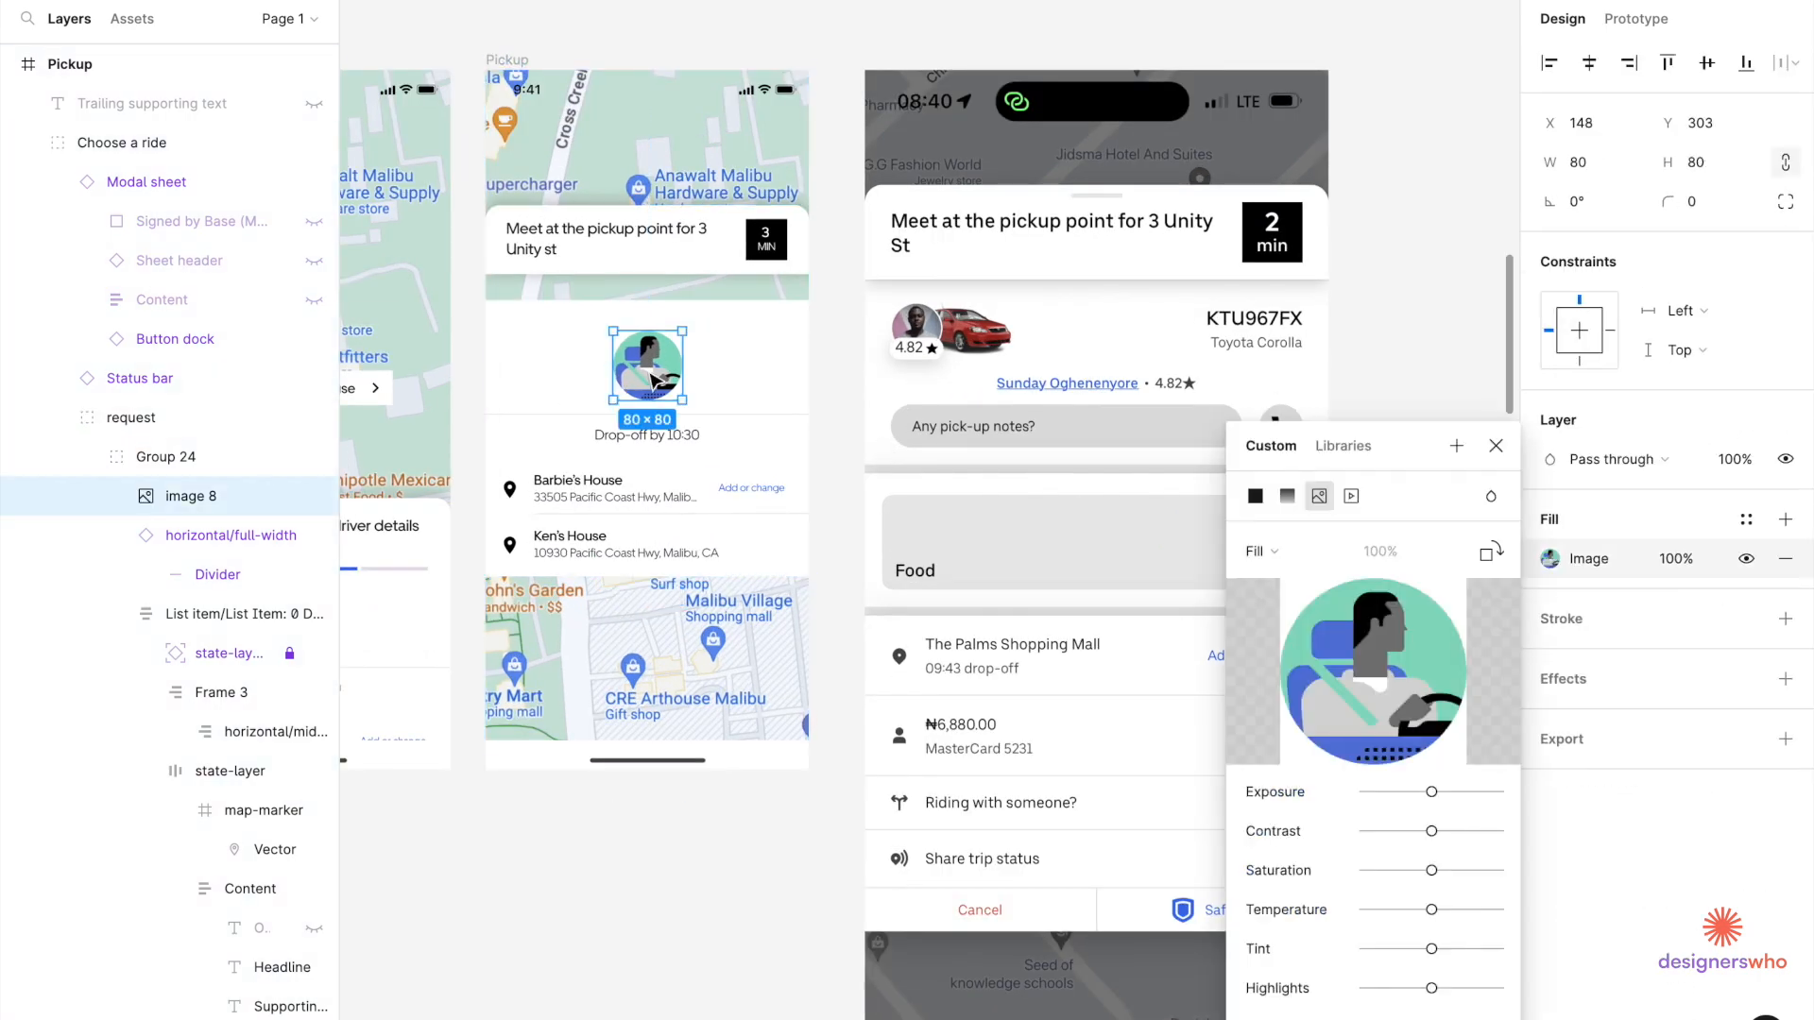
{"action": "left_click", "coordinate": [1495, 444]}
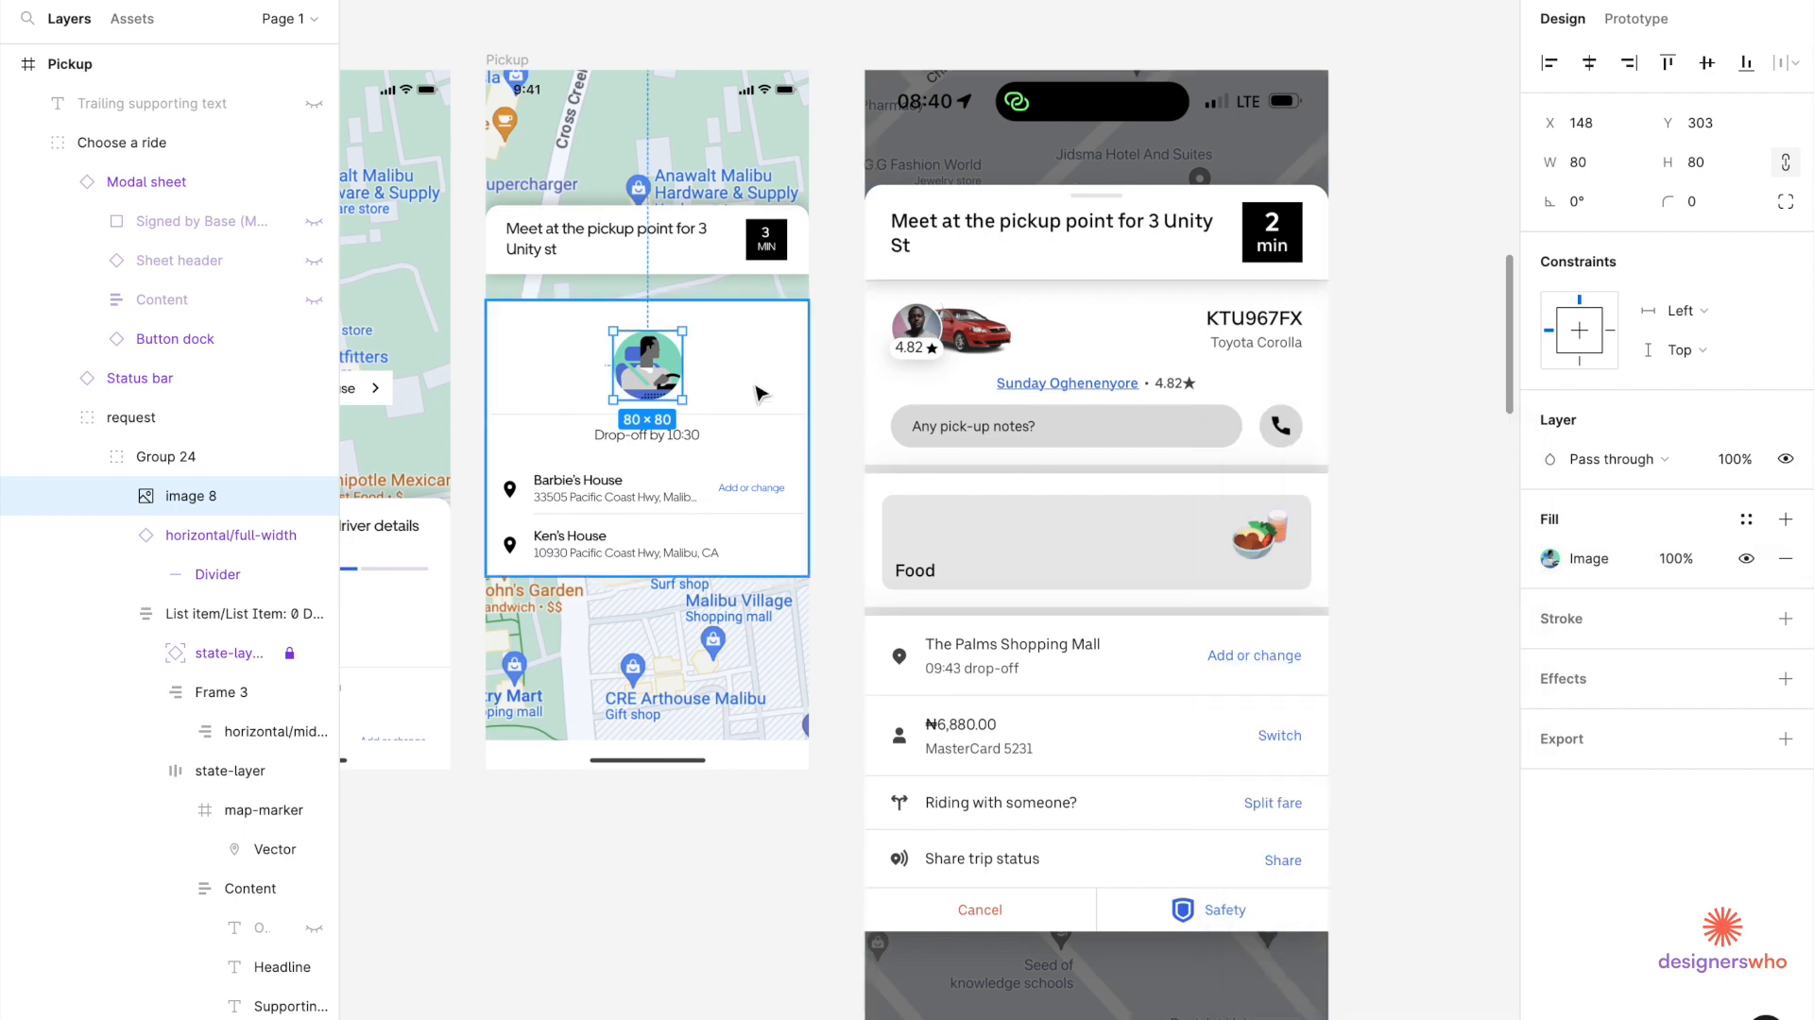
Resize the driver illustration to 40×40 by setting its width to 40.
{"action": "scroll", "coordinate": [652, 382], "scroll_direction": "up", "scroll_amount": 3}
{"action": "left_click", "coordinate": [1596, 172]}
{"action": "type", "text": "4"}
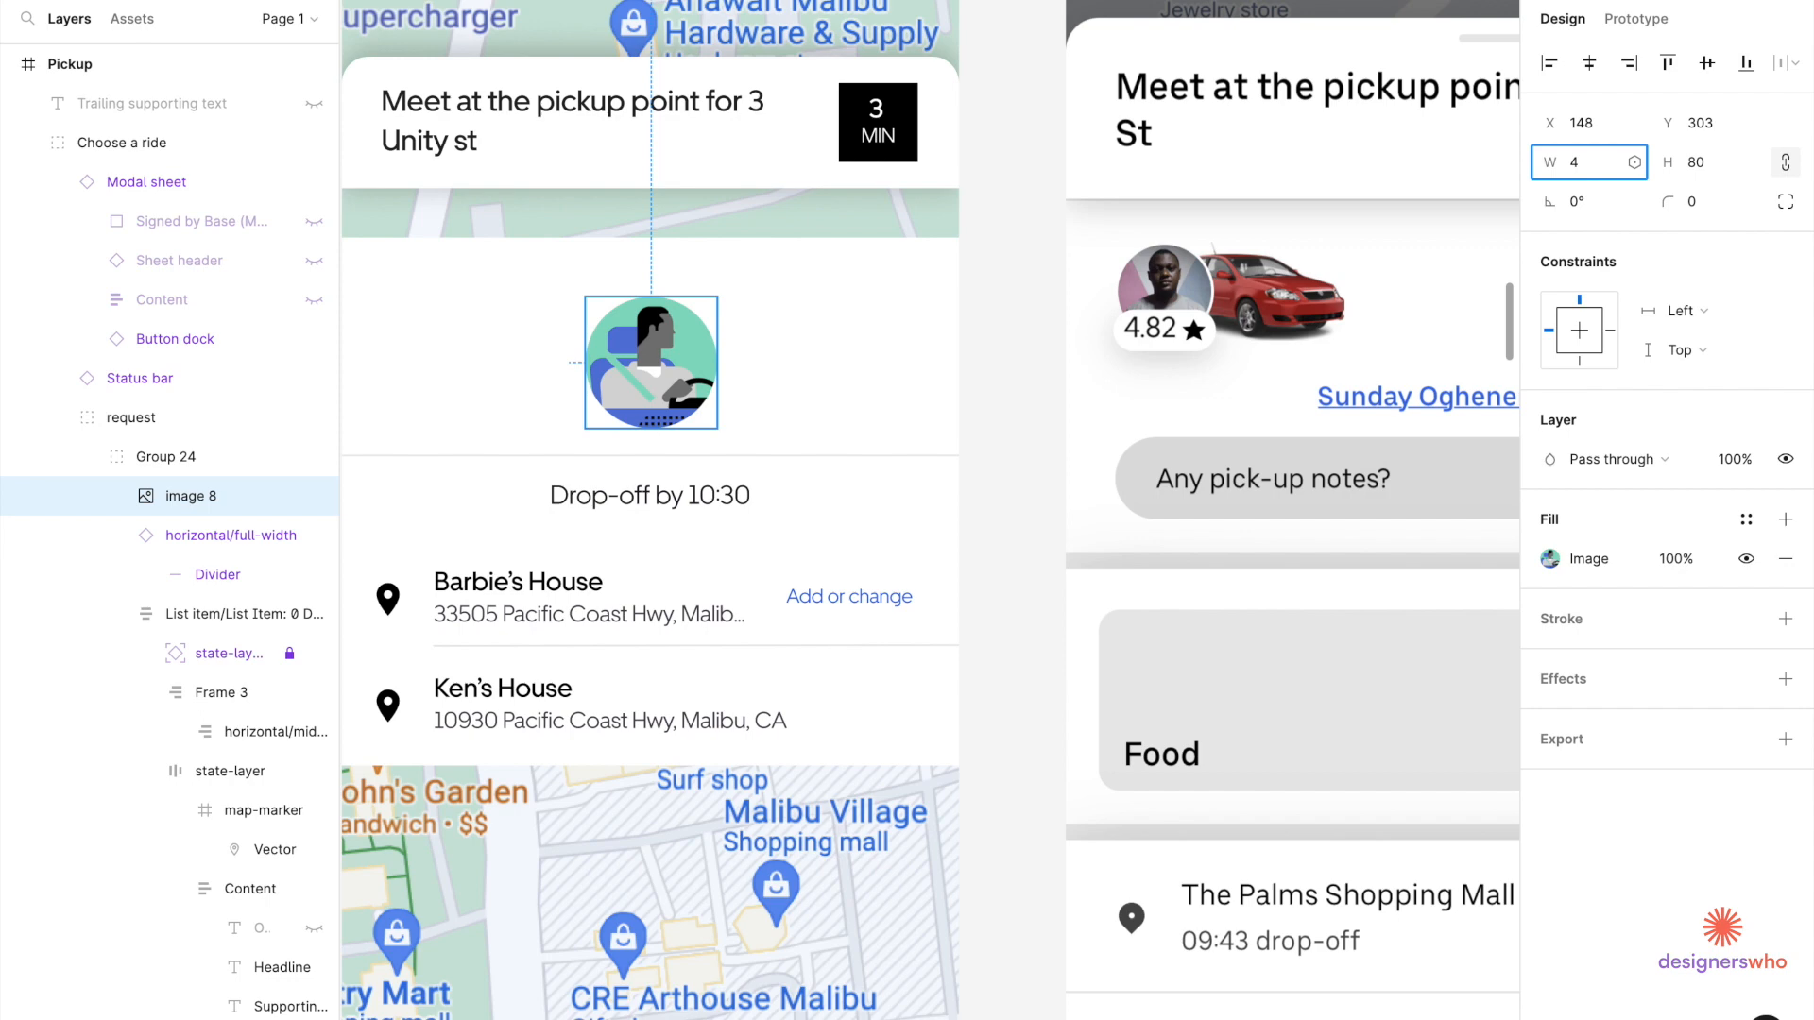
{"action": "type", "text": "0"}
{"action": "key", "text": "Return"}
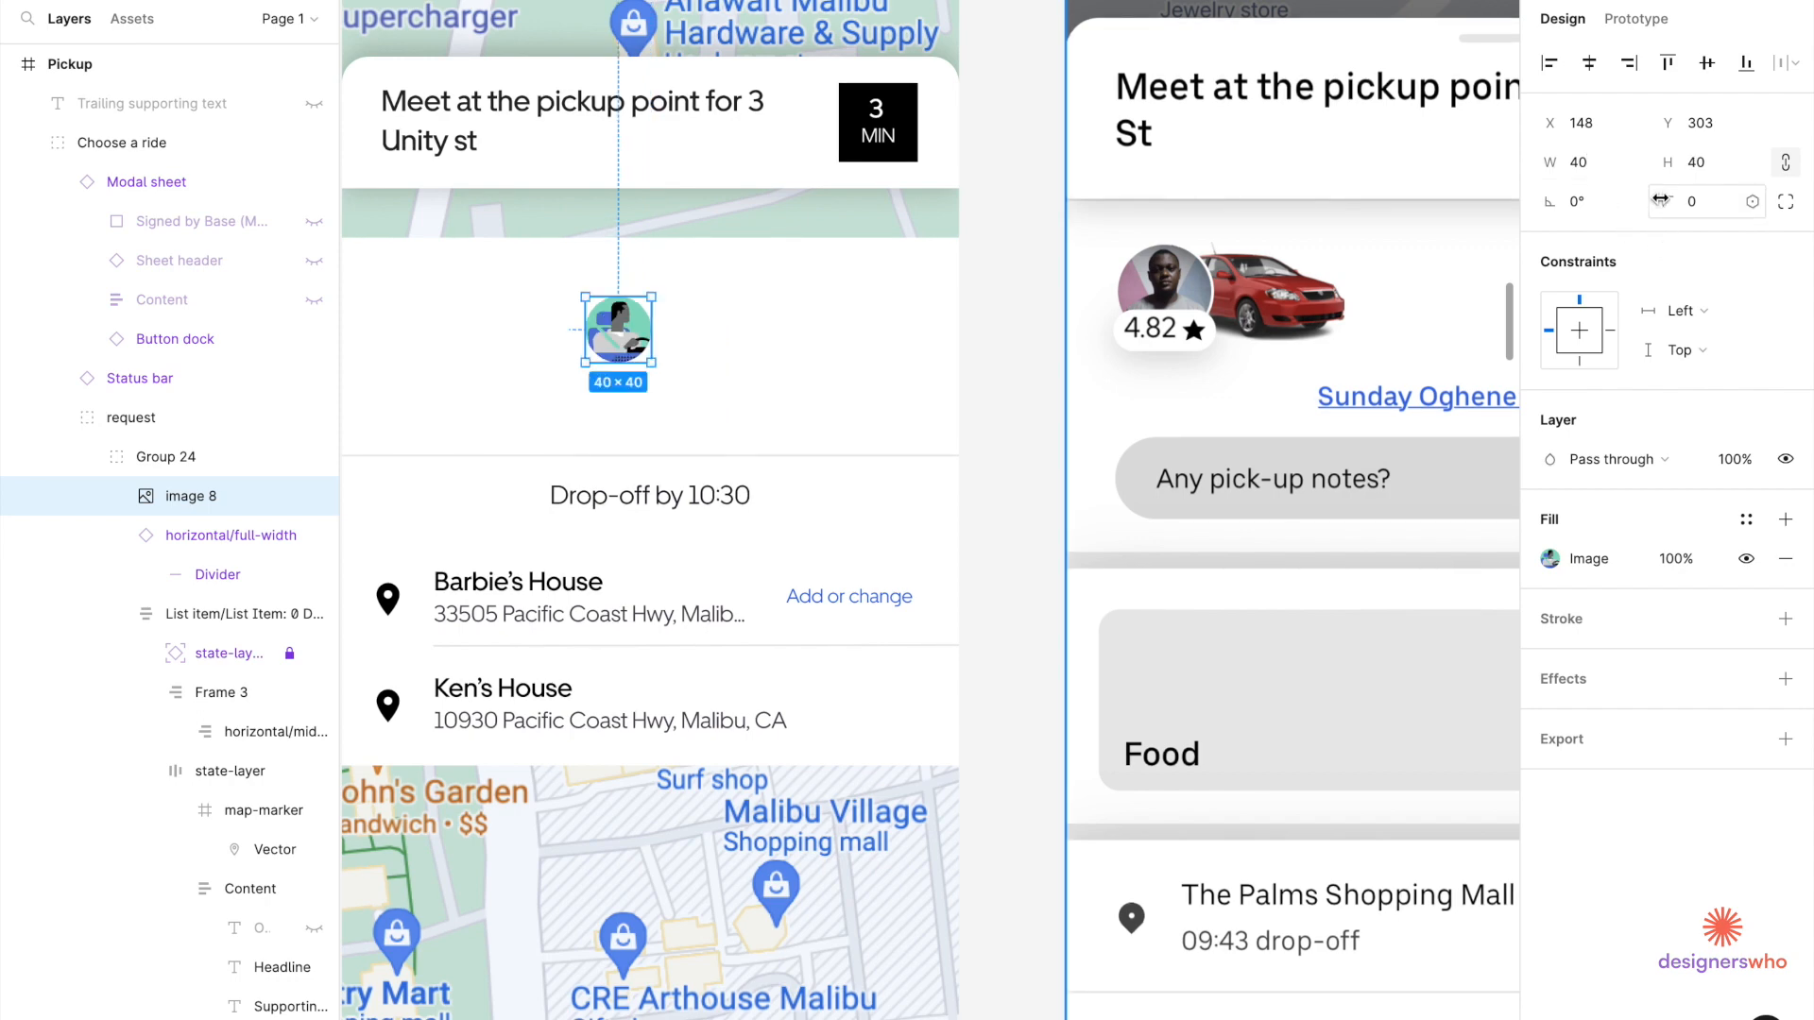
{"action": "scroll", "coordinate": [907, 416], "scroll_direction": "down", "scroll_amount": 5}
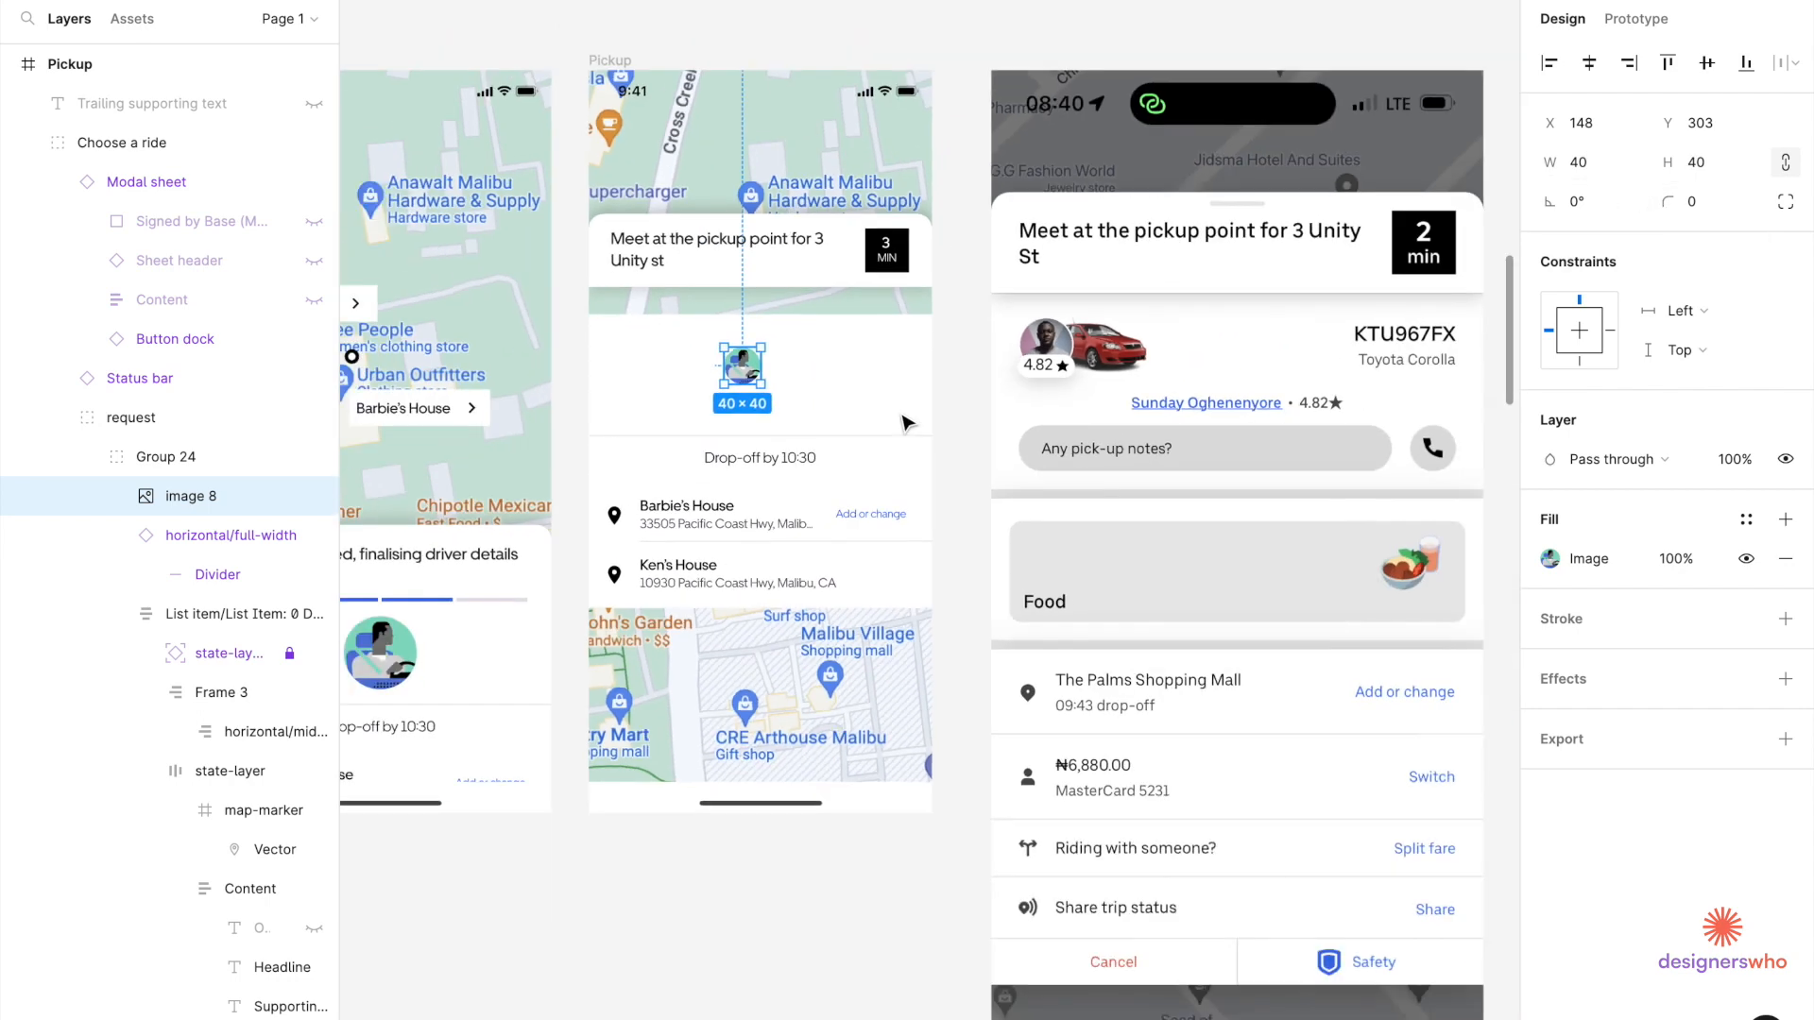
{"action": "scroll", "coordinate": [907, 422], "scroll_direction": "down", "scroll_amount": 4}
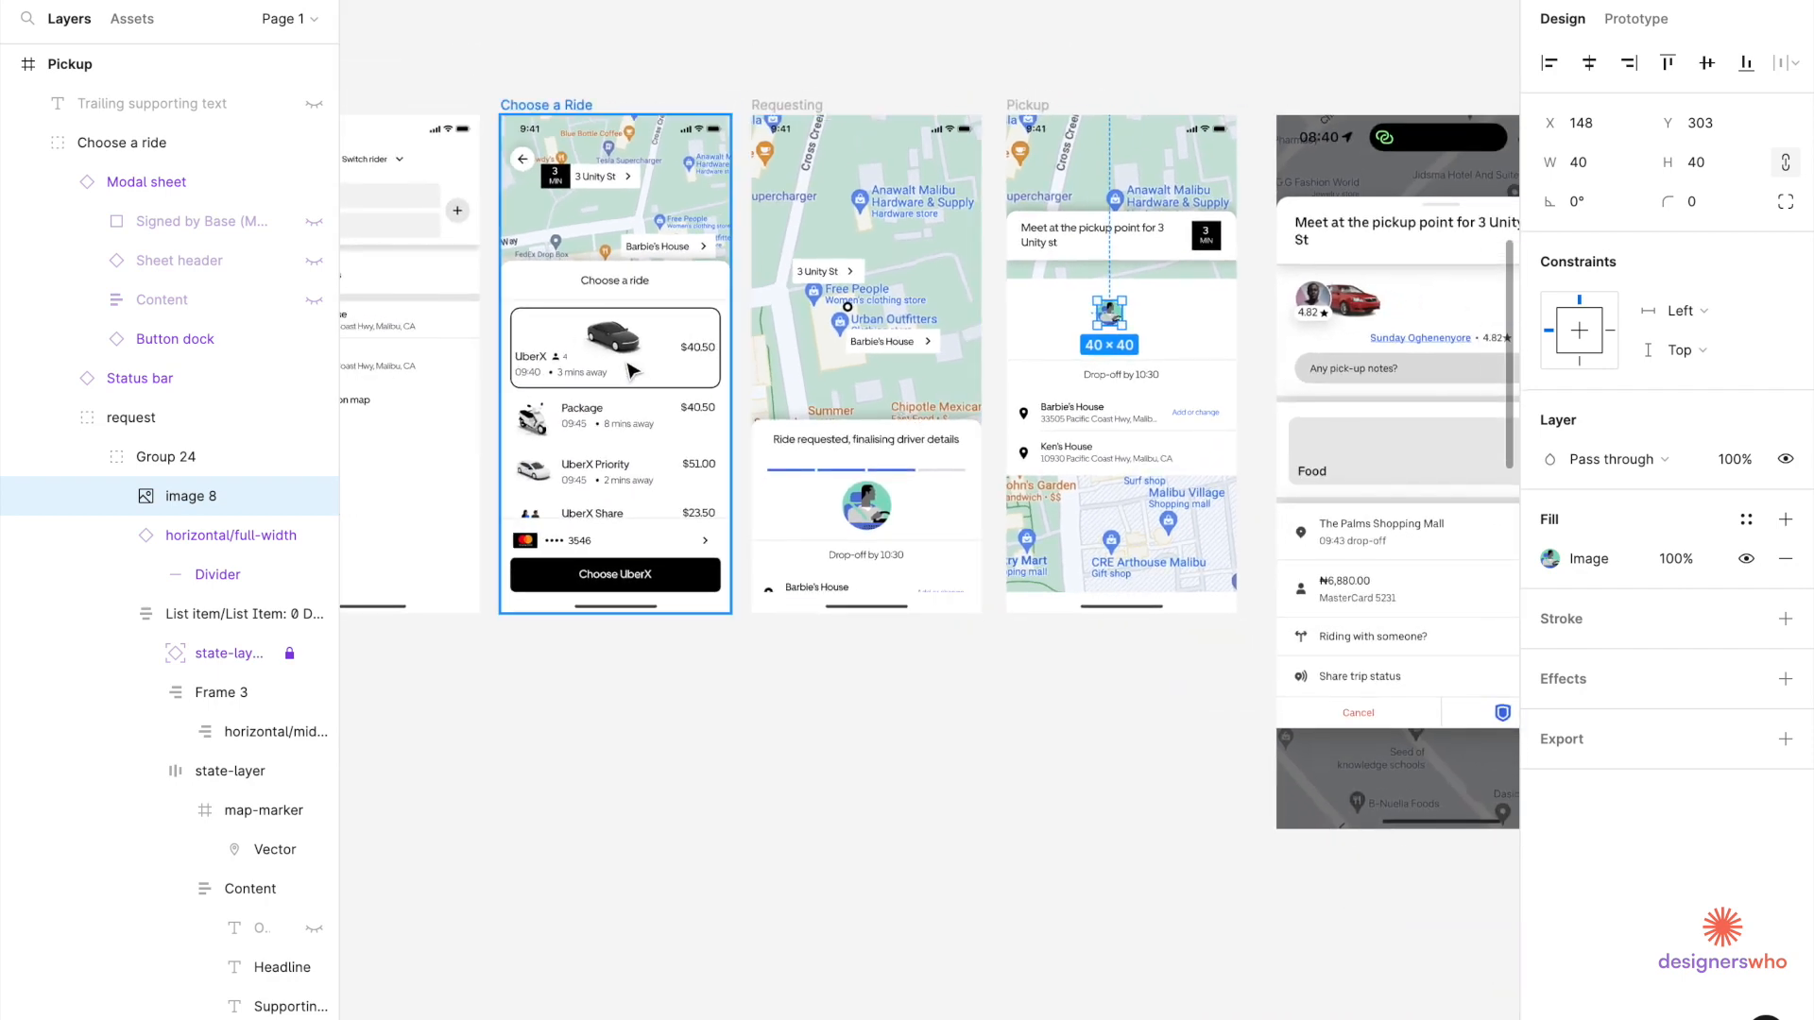
Copy the car image from Choose a Ride into the Pickup card's white area.
{"action": "left_click", "coordinate": [623, 354]}
{"action": "left_click", "coordinate": [623, 353]}
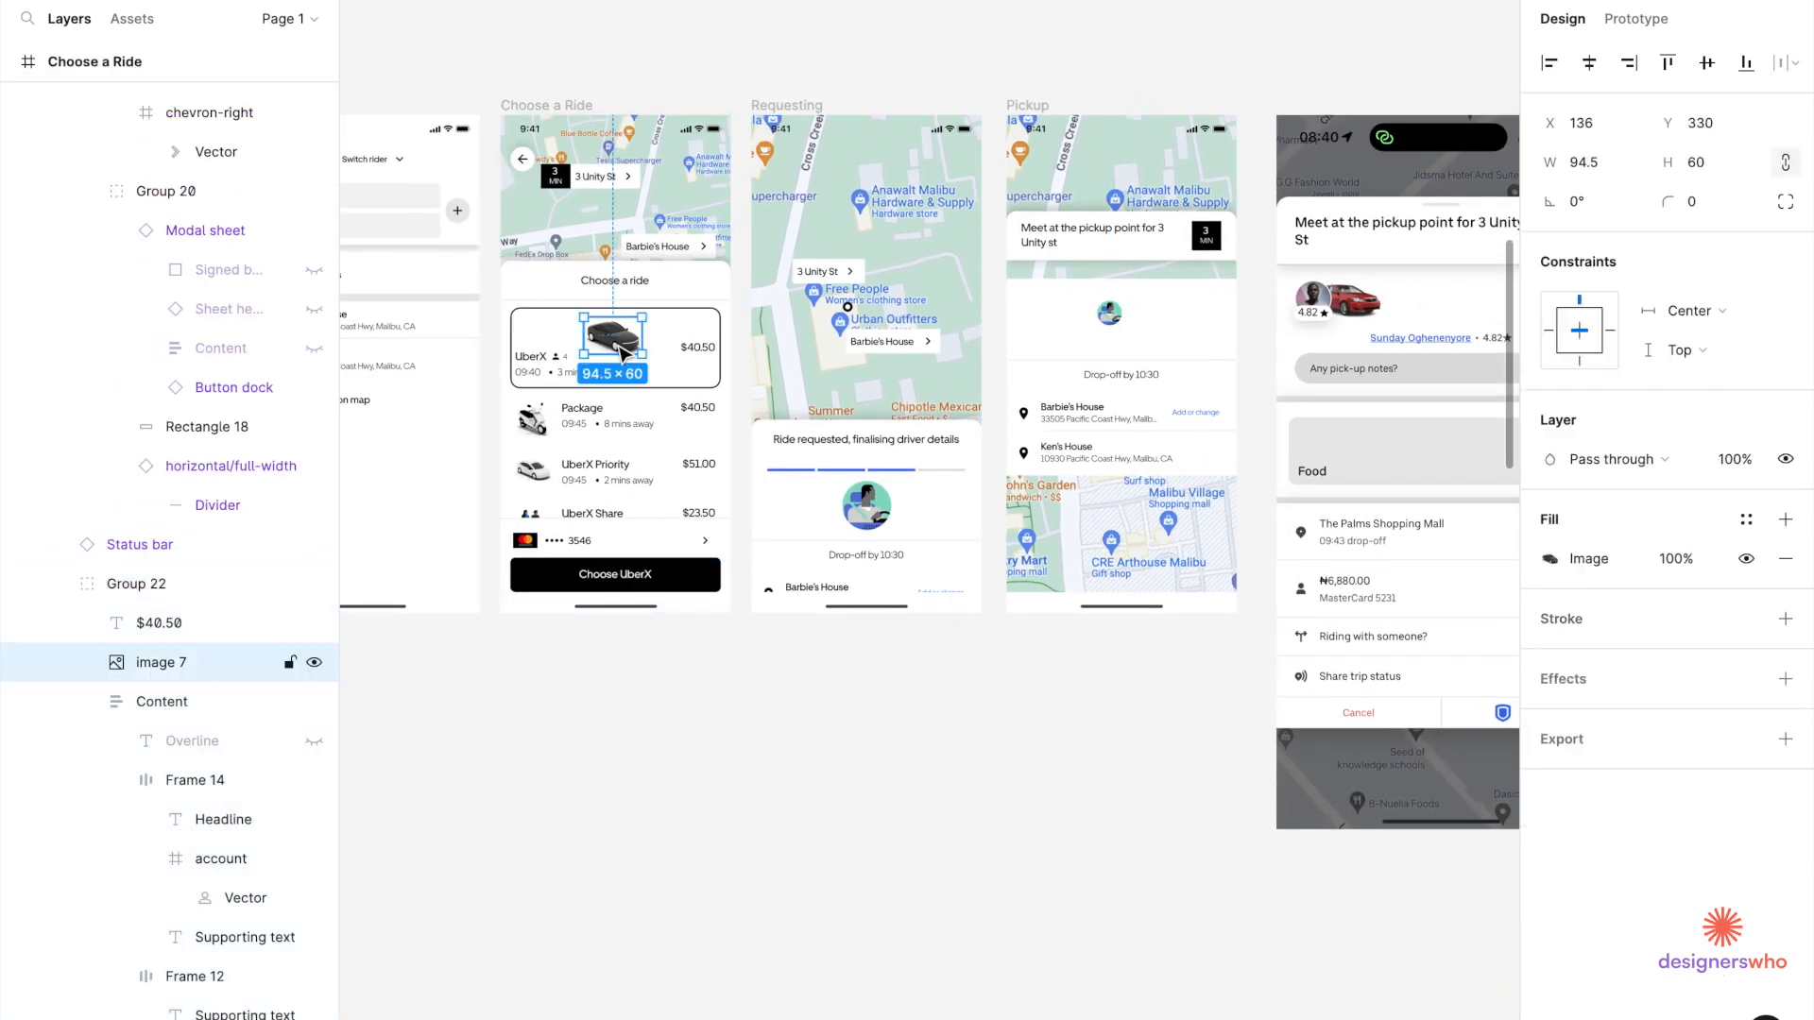
{"action": "scroll", "coordinate": [1022, 360], "scroll_direction": "up", "scroll_amount": 3}
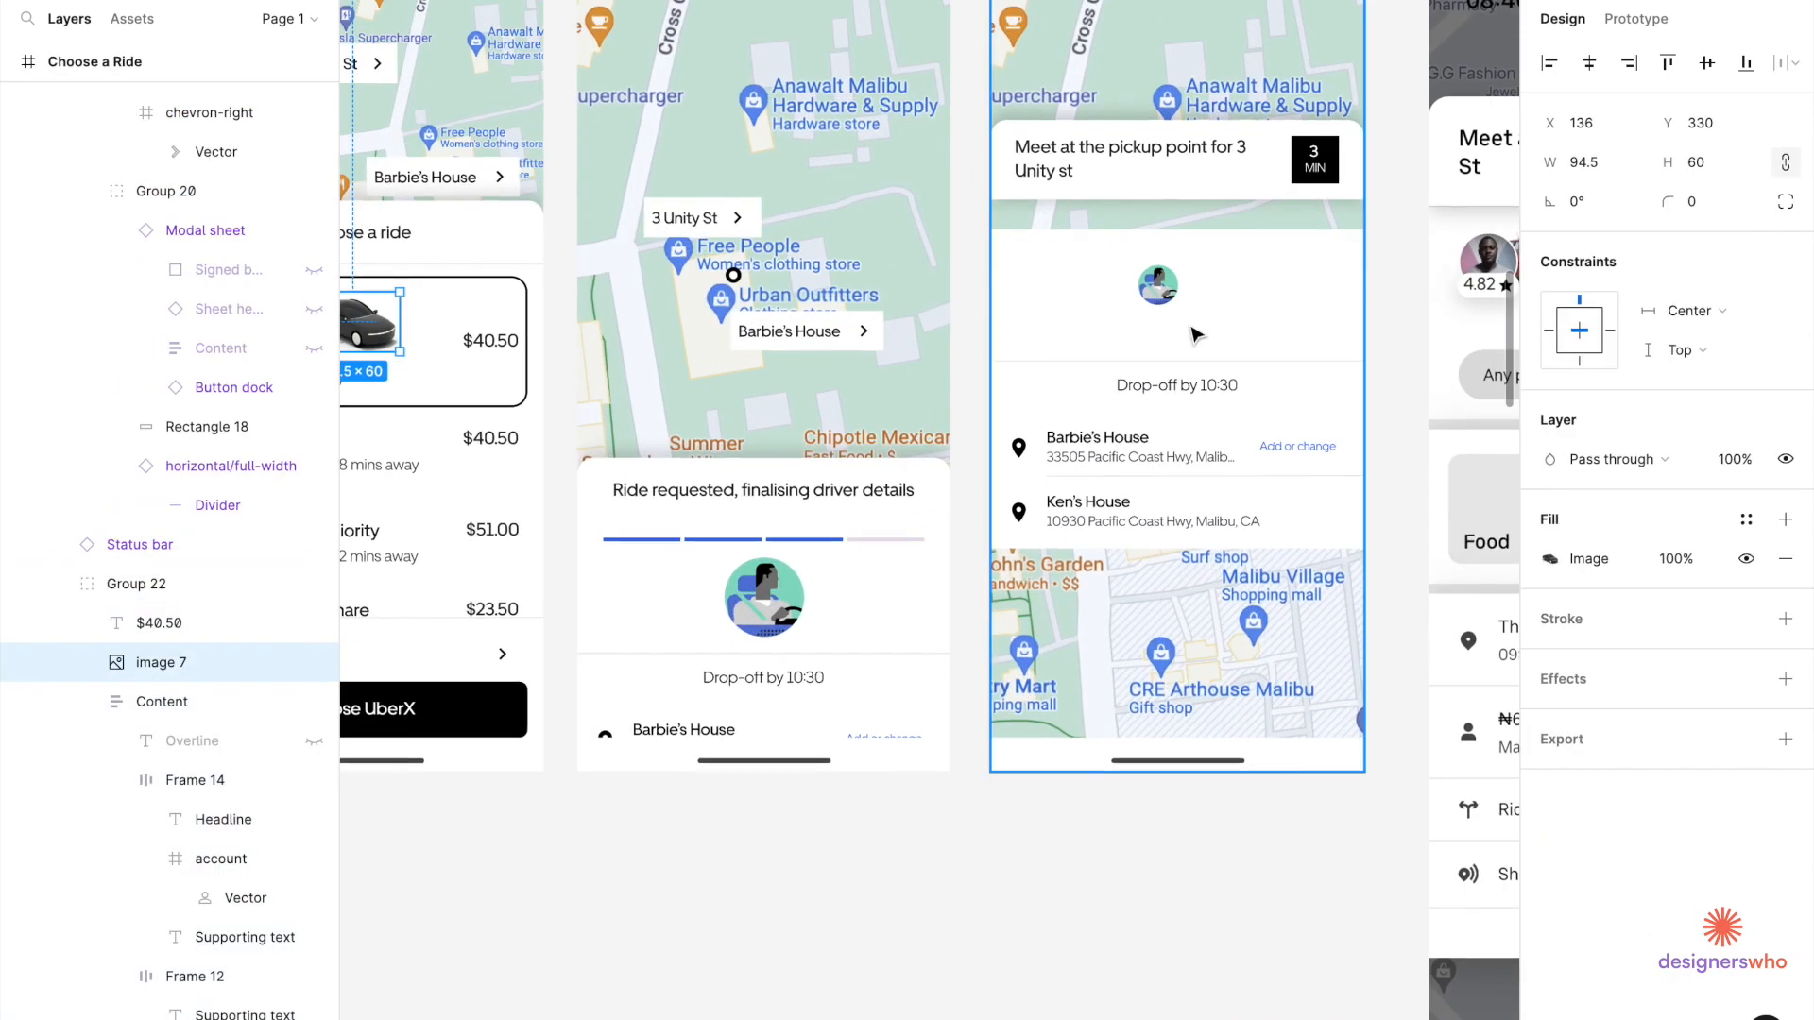
{"action": "scroll", "coordinate": [1190, 312], "scroll_direction": "up", "scroll_amount": 3}
{"action": "left_click", "coordinate": [1187, 292]}
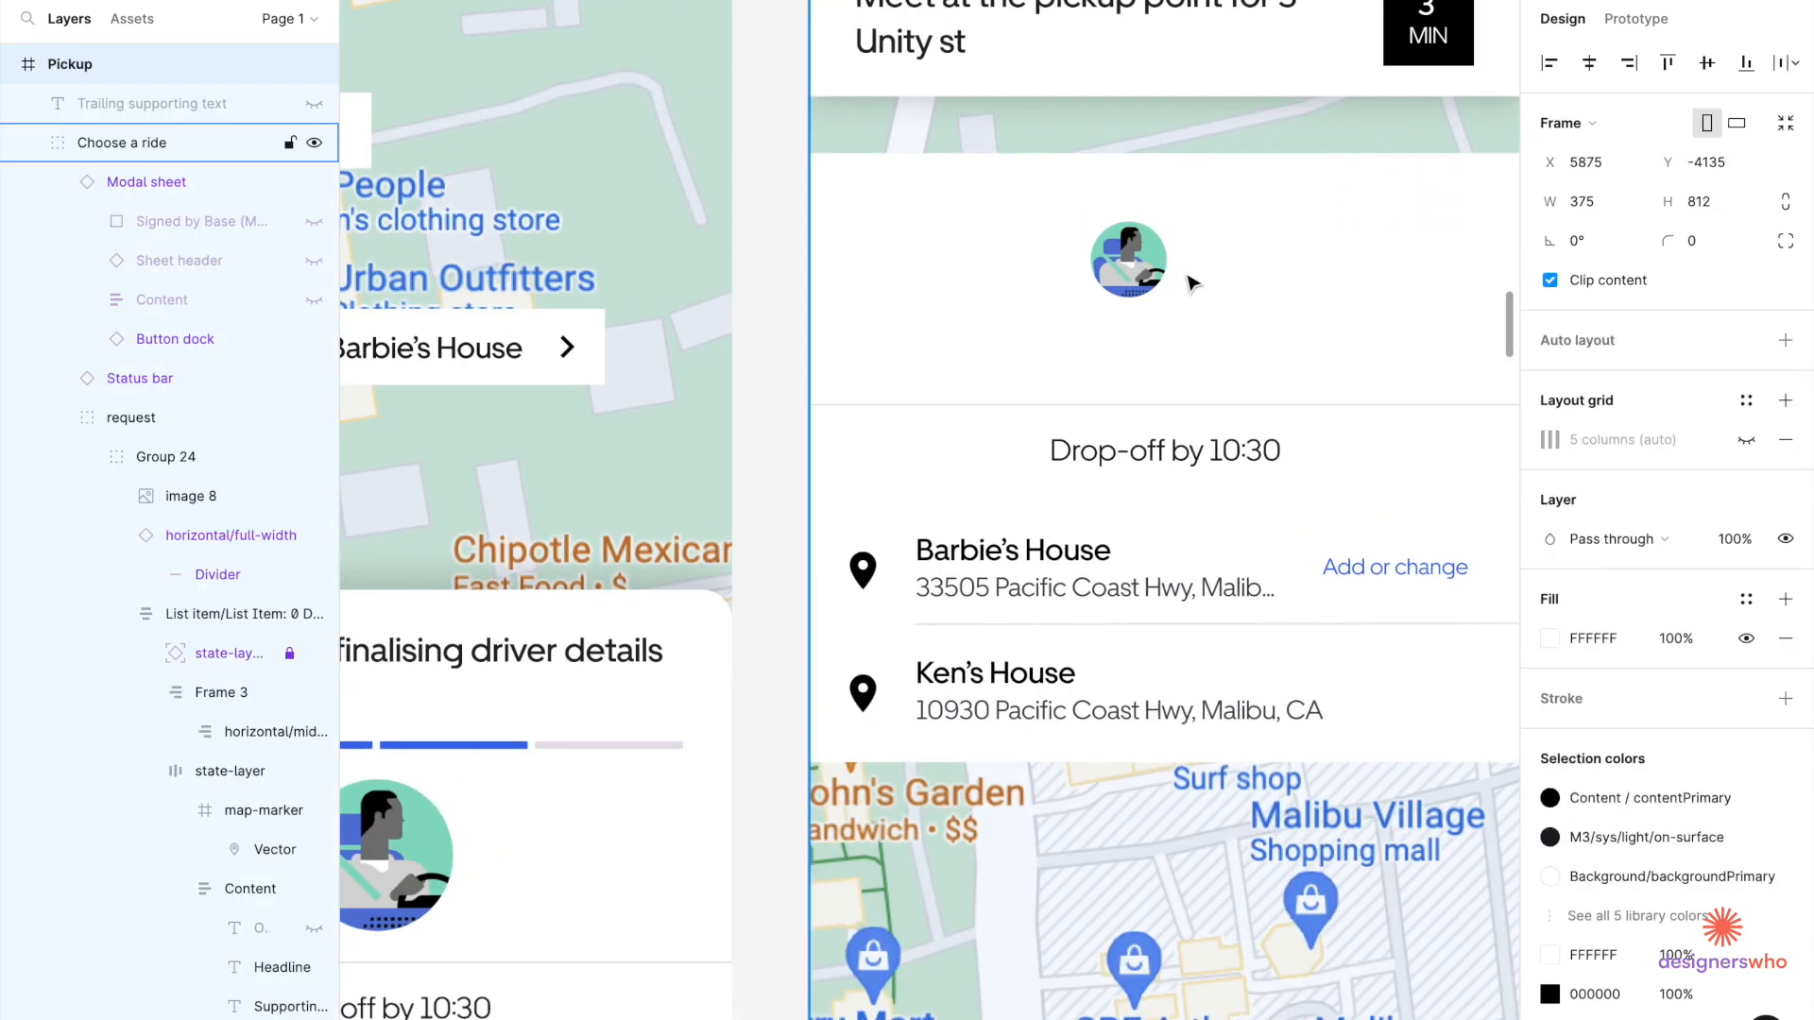
{"action": "scroll", "coordinate": [1188, 288], "scroll_direction": "up", "scroll_amount": 3}
{"action": "key", "text": "ctrl+v"}
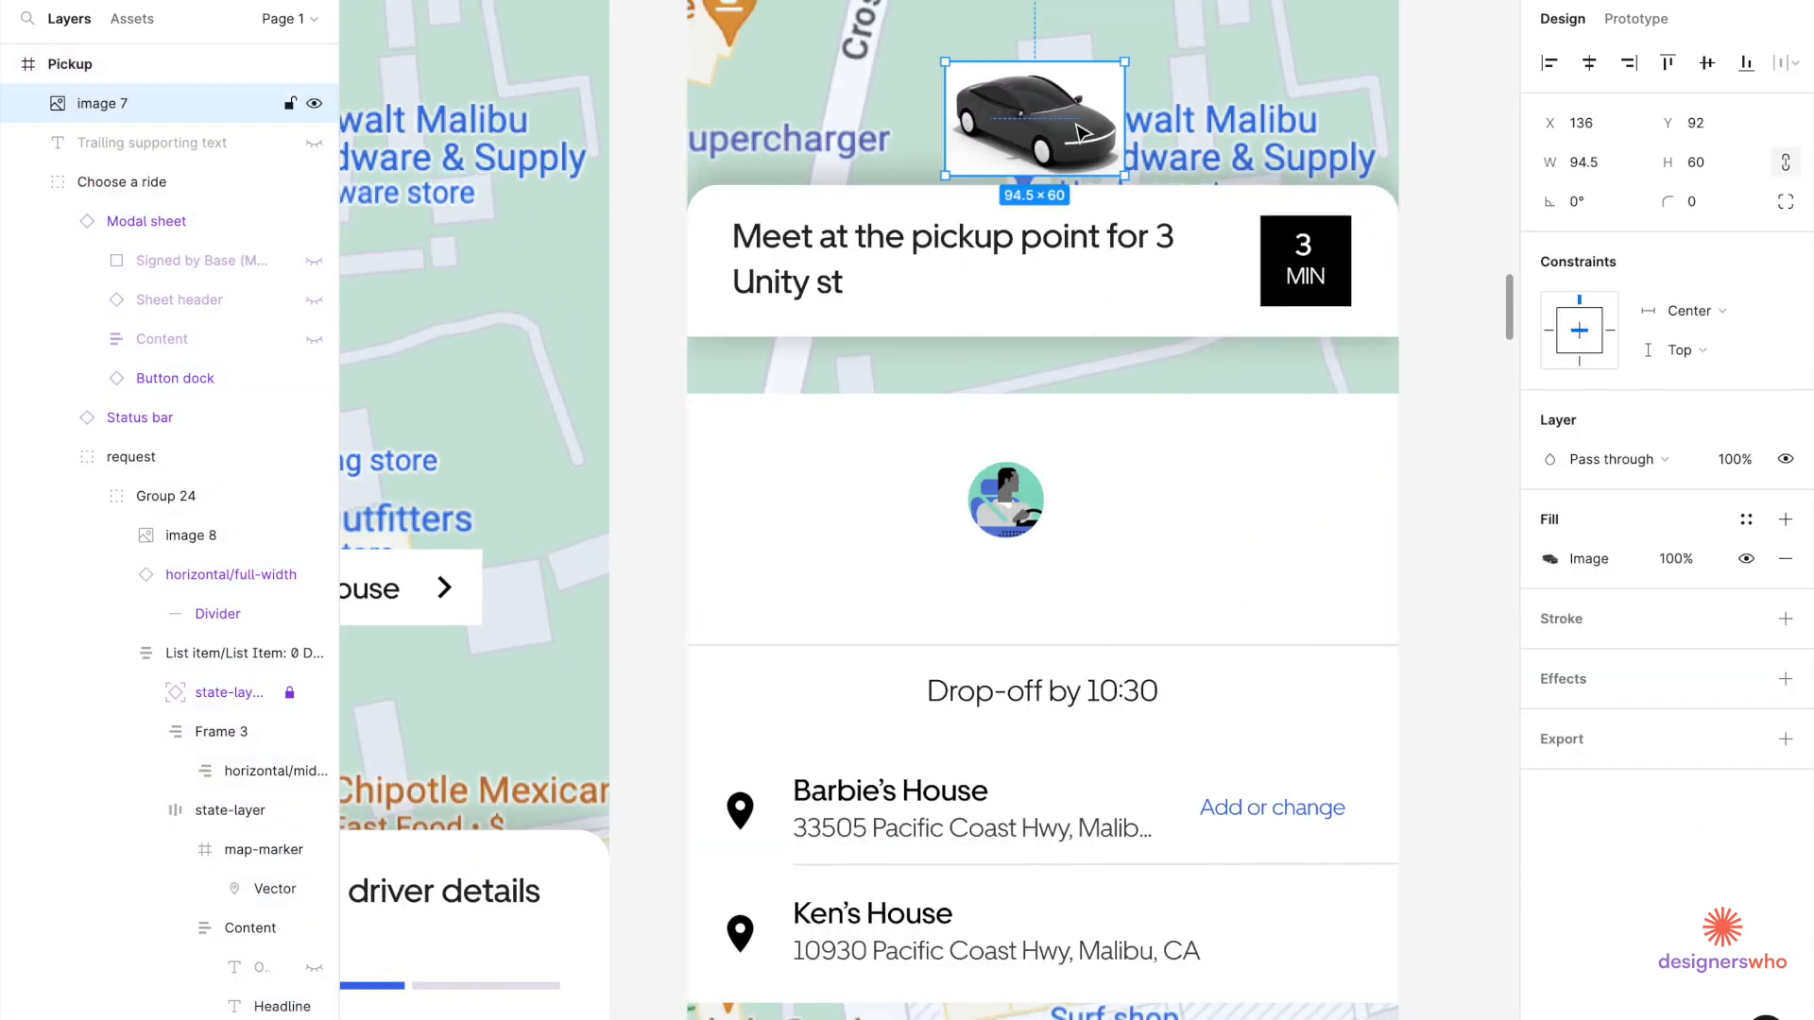
{"action": "left_click_drag", "start_coordinate": [1086, 153], "coordinate": [1148, 484]}
{"action": "key", "text": "["}
{"action": "key", "text": "ctrl+z"}
Bring the driver avatar in front of the car and move the car into Group 24.
{"action": "left_click", "coordinate": [1011, 527]}
{"action": "double_click", "coordinate": [1010, 527]}
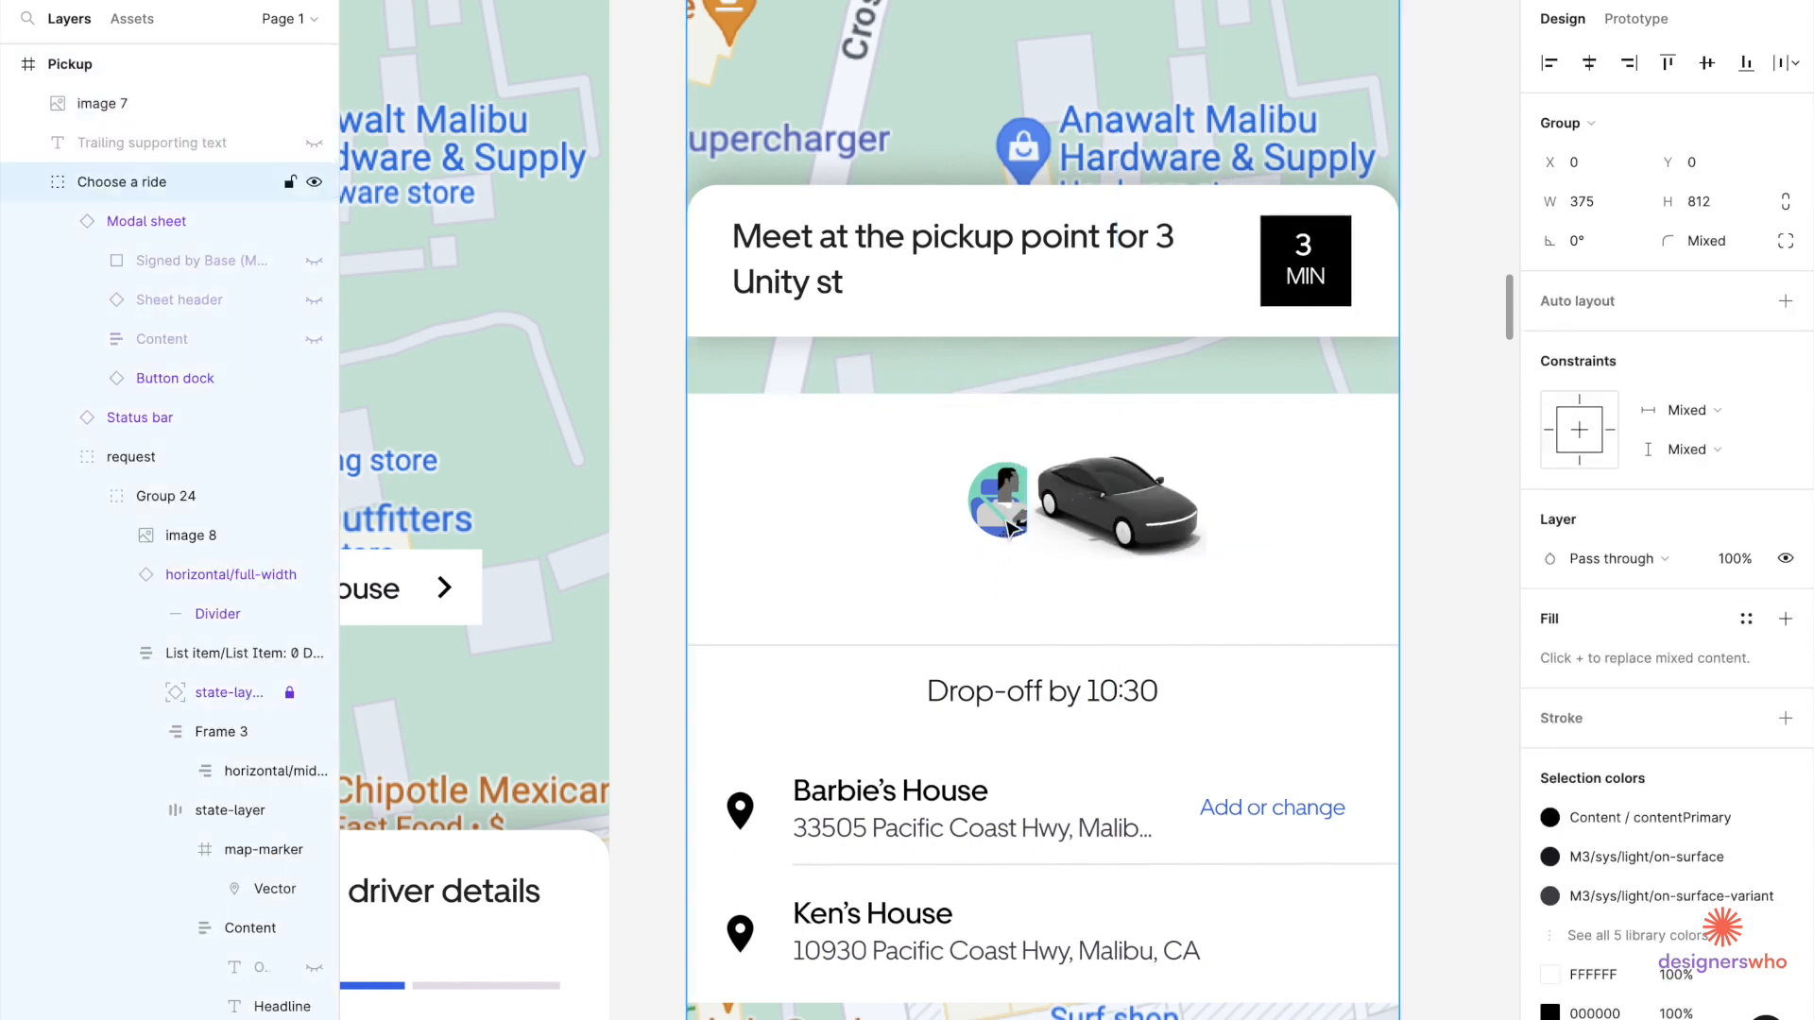
{"action": "double_click", "coordinate": [1011, 527]}
{"action": "double_click", "coordinate": [1011, 527]}
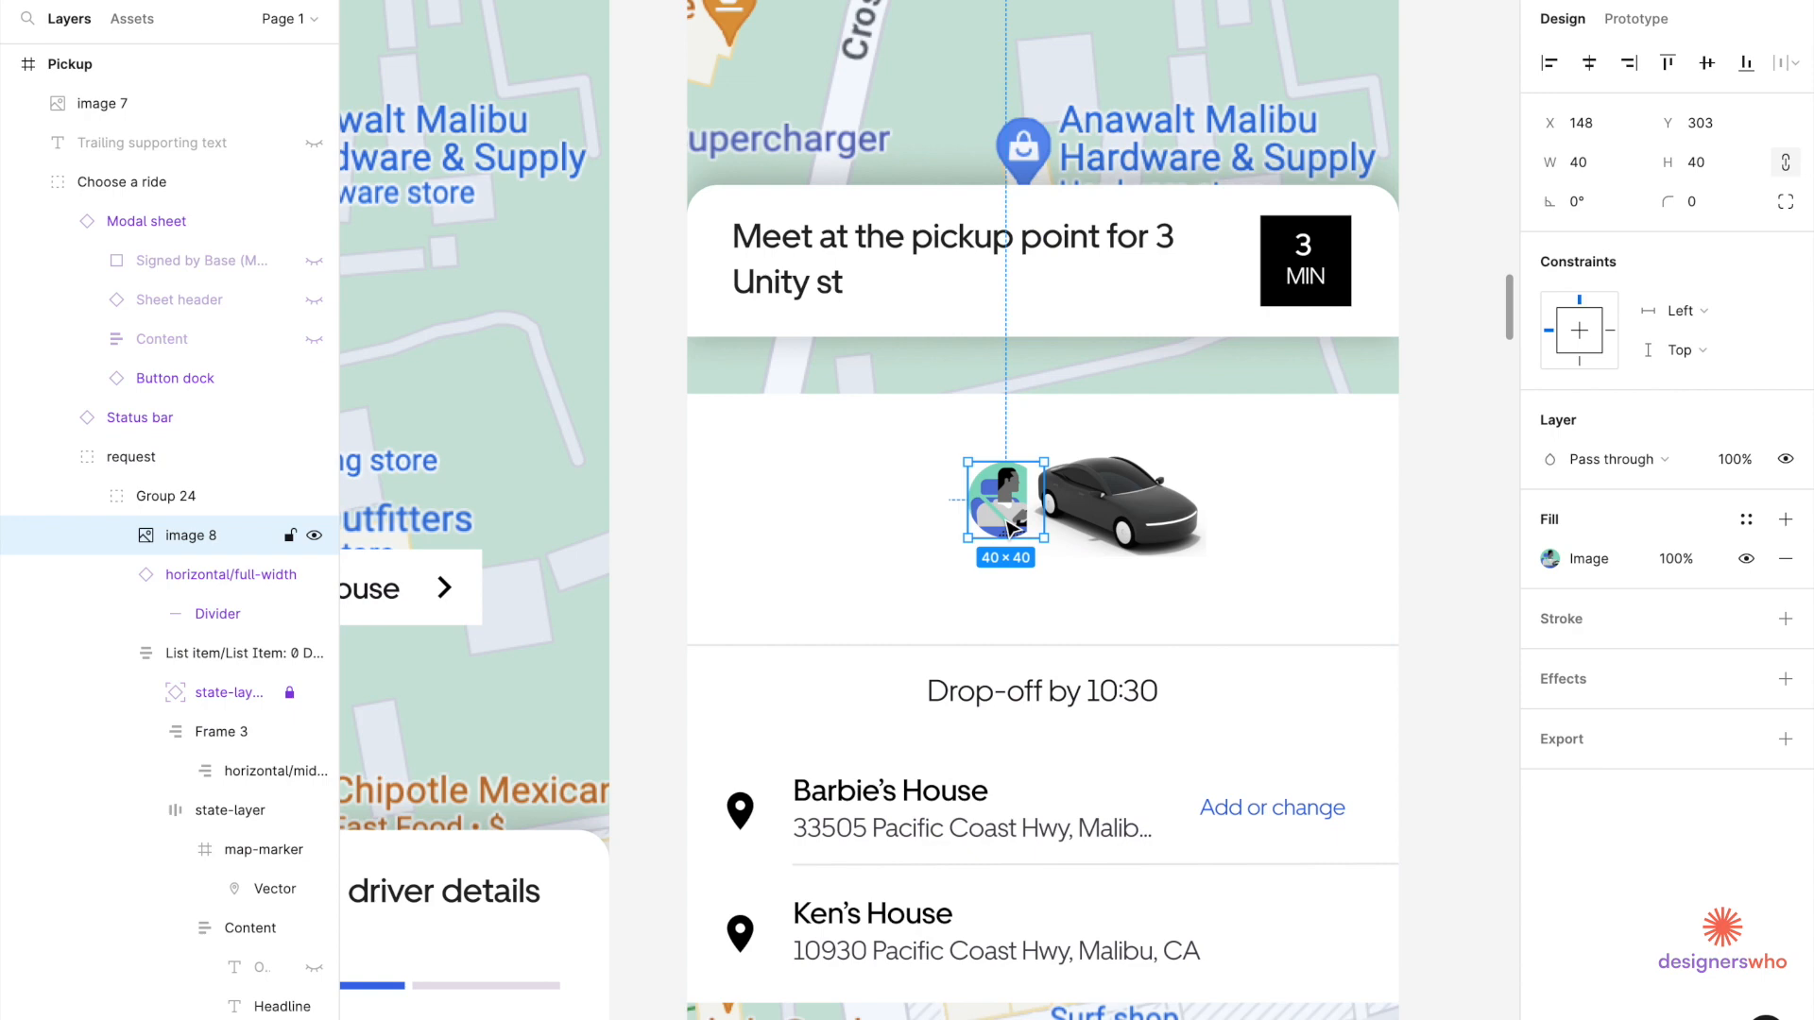
{"action": "right_click", "coordinate": [1011, 527]}
{"action": "left_click", "coordinate": [1093, 558]}
{"action": "scroll", "coordinate": [1051, 513], "scroll_direction": "up", "scroll_amount": 3}
{"action": "right_click", "coordinate": [971, 534]}
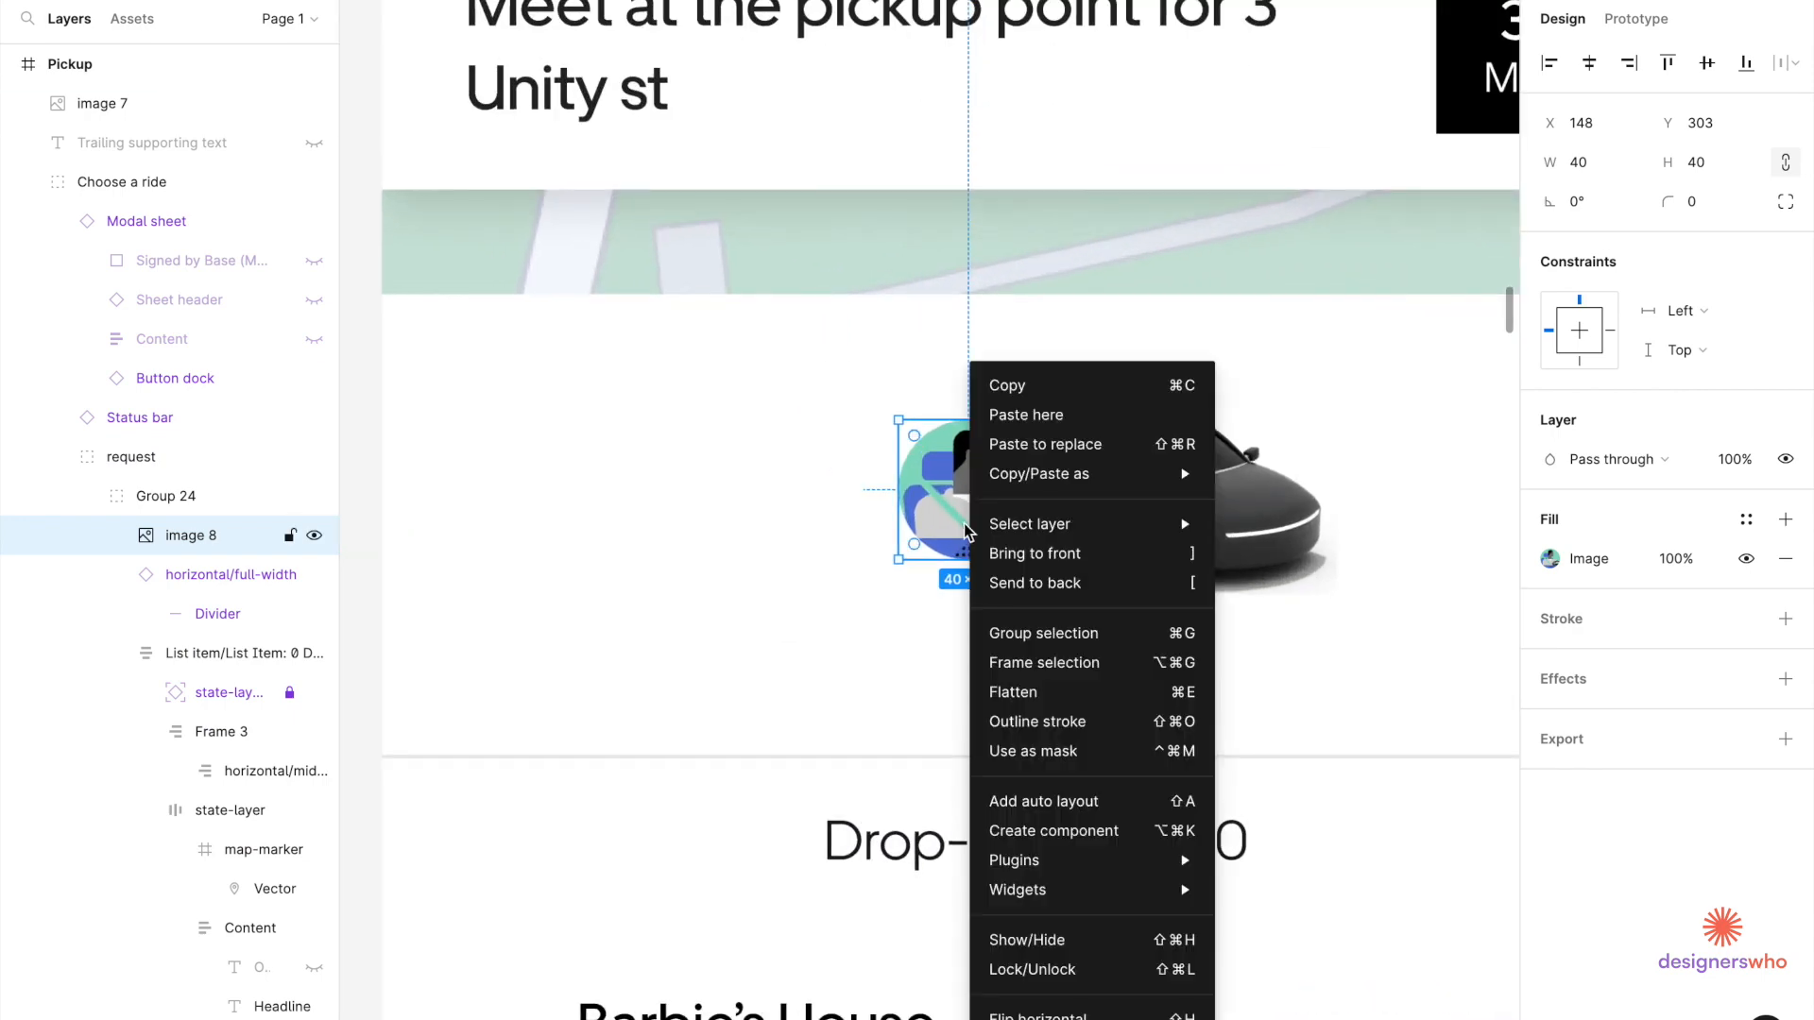
{"action": "left_click", "coordinate": [1036, 553]}
{"action": "left_click", "coordinate": [1039, 565]}
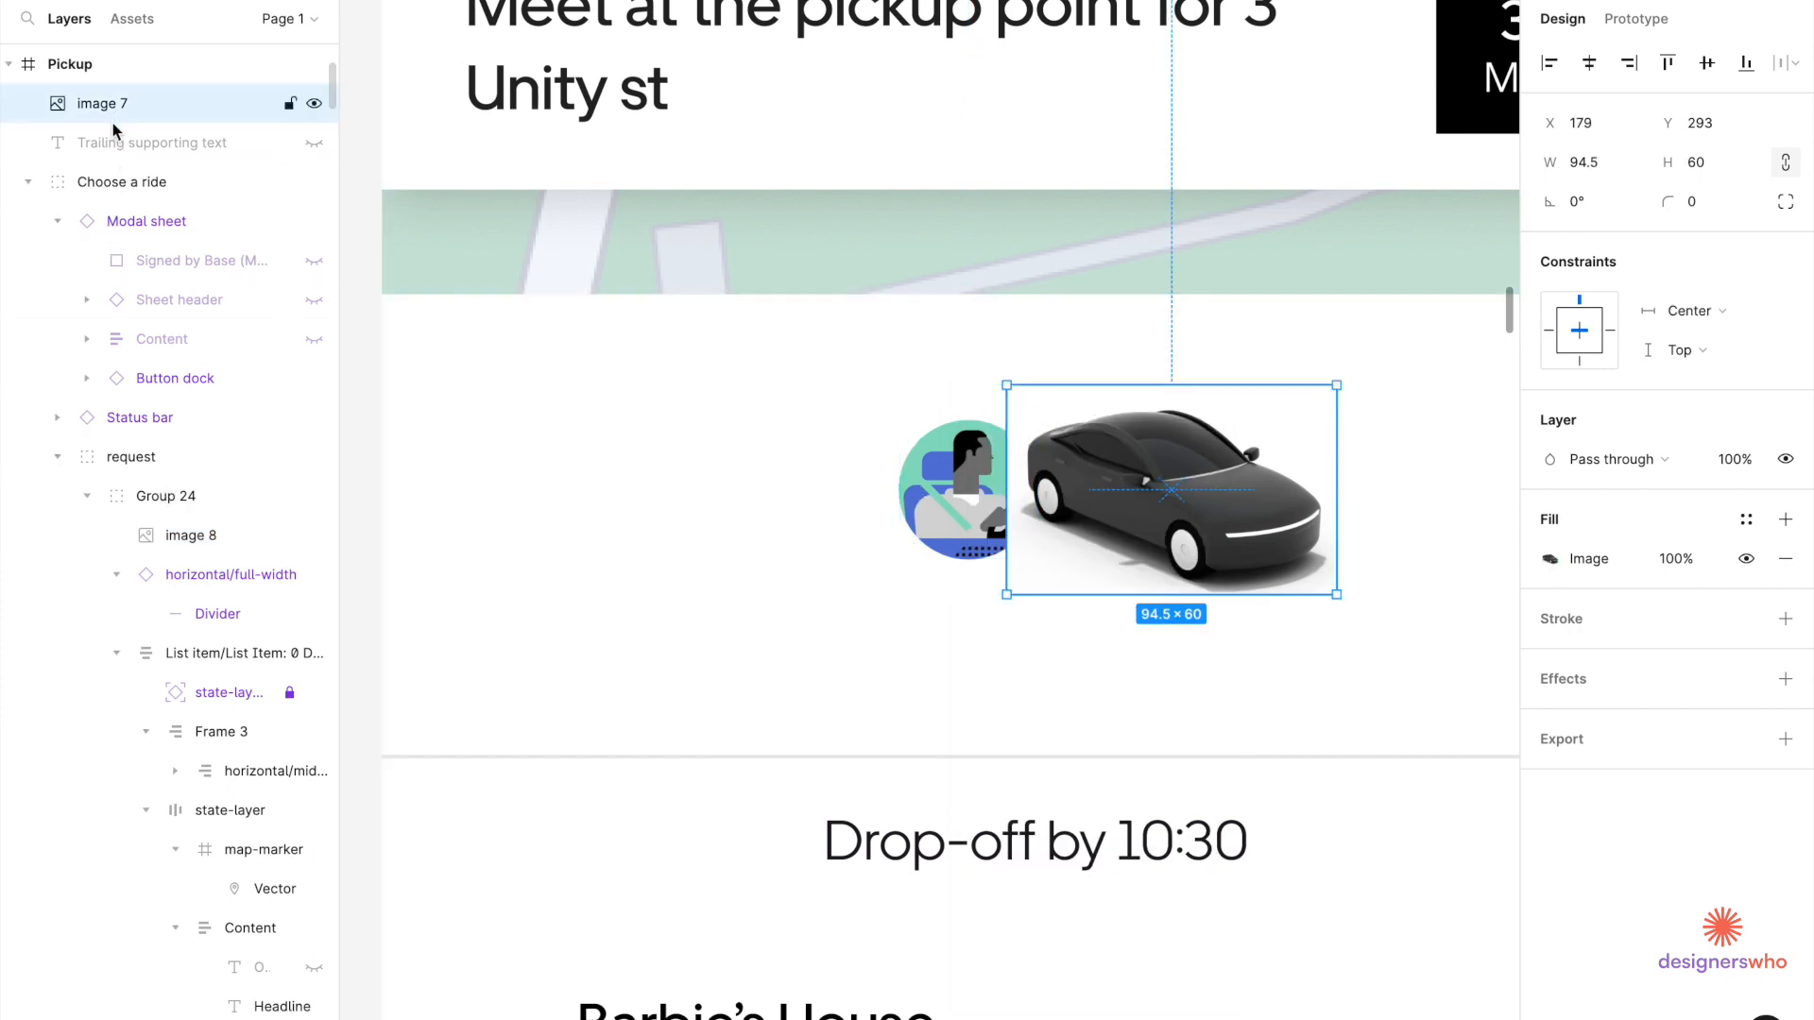
{"action": "left_click_drag", "start_coordinate": [143, 491], "coordinate": [147, 543]}
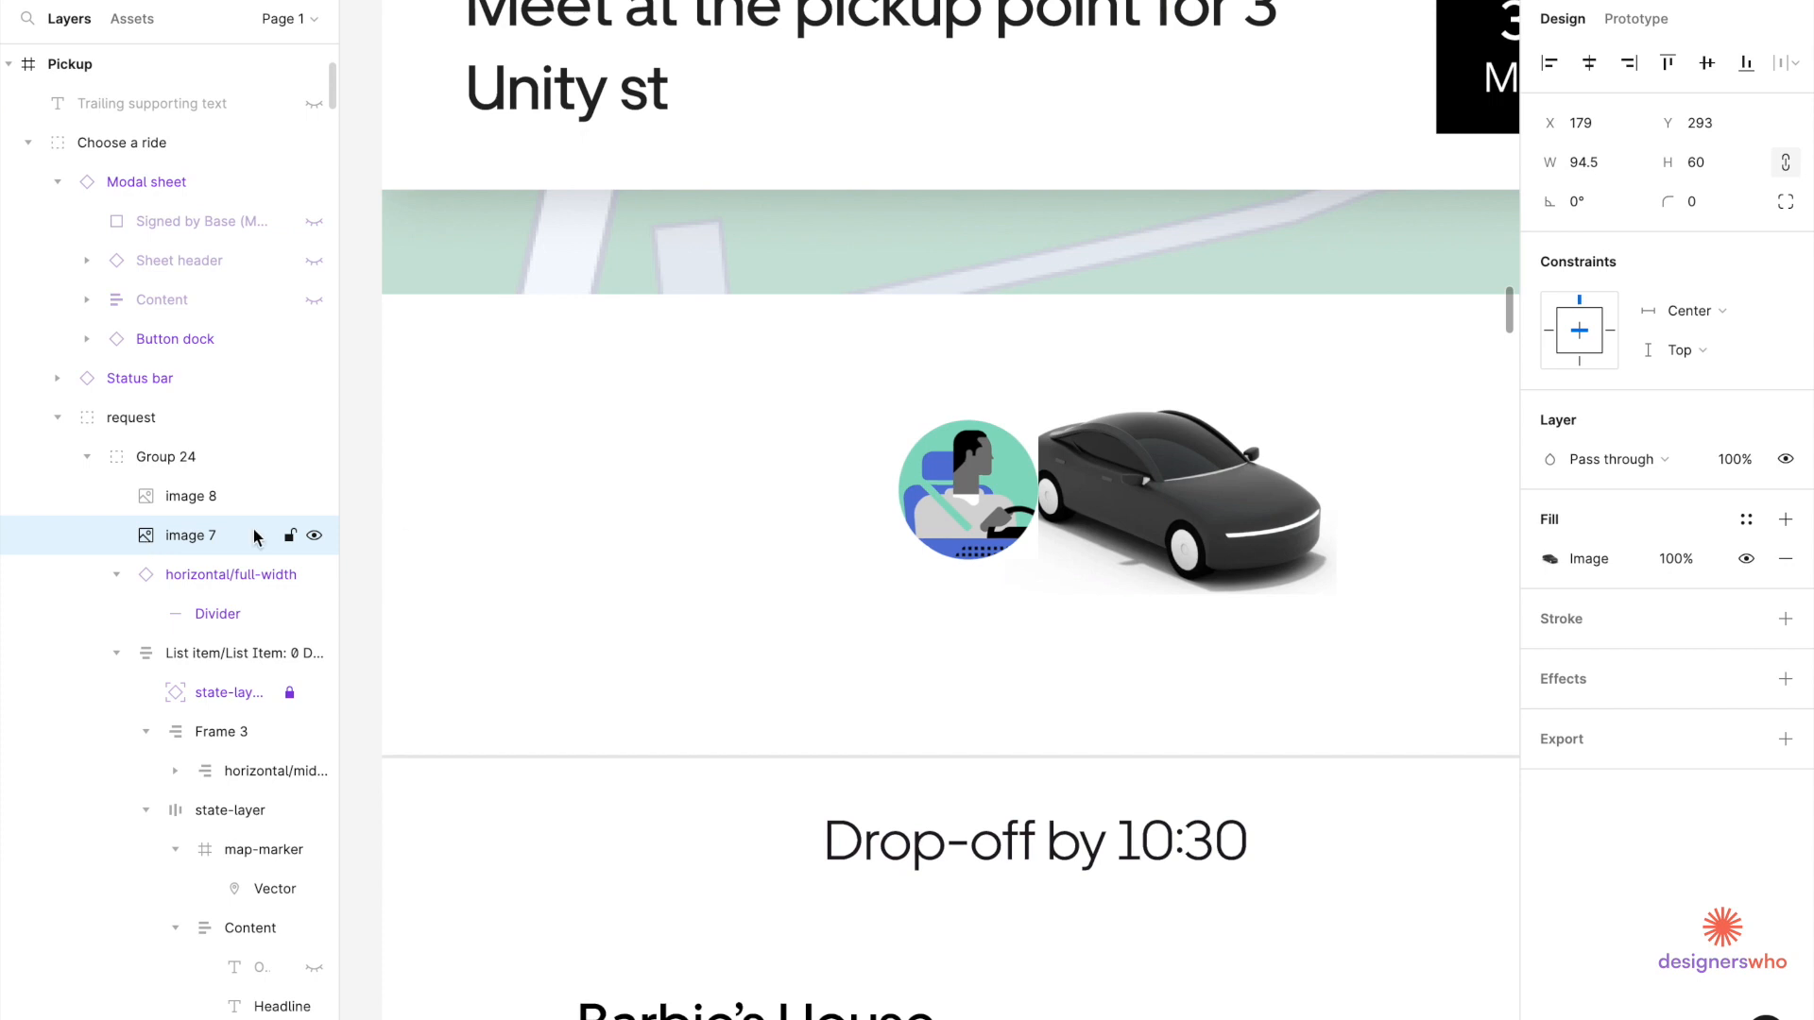
Draw a grey ellipse sized 40×40 with proportions locked.
{"action": "left_click", "coordinate": [990, 520]}
{"action": "scroll", "coordinate": [990, 521], "scroll_direction": "up", "scroll_amount": 5}
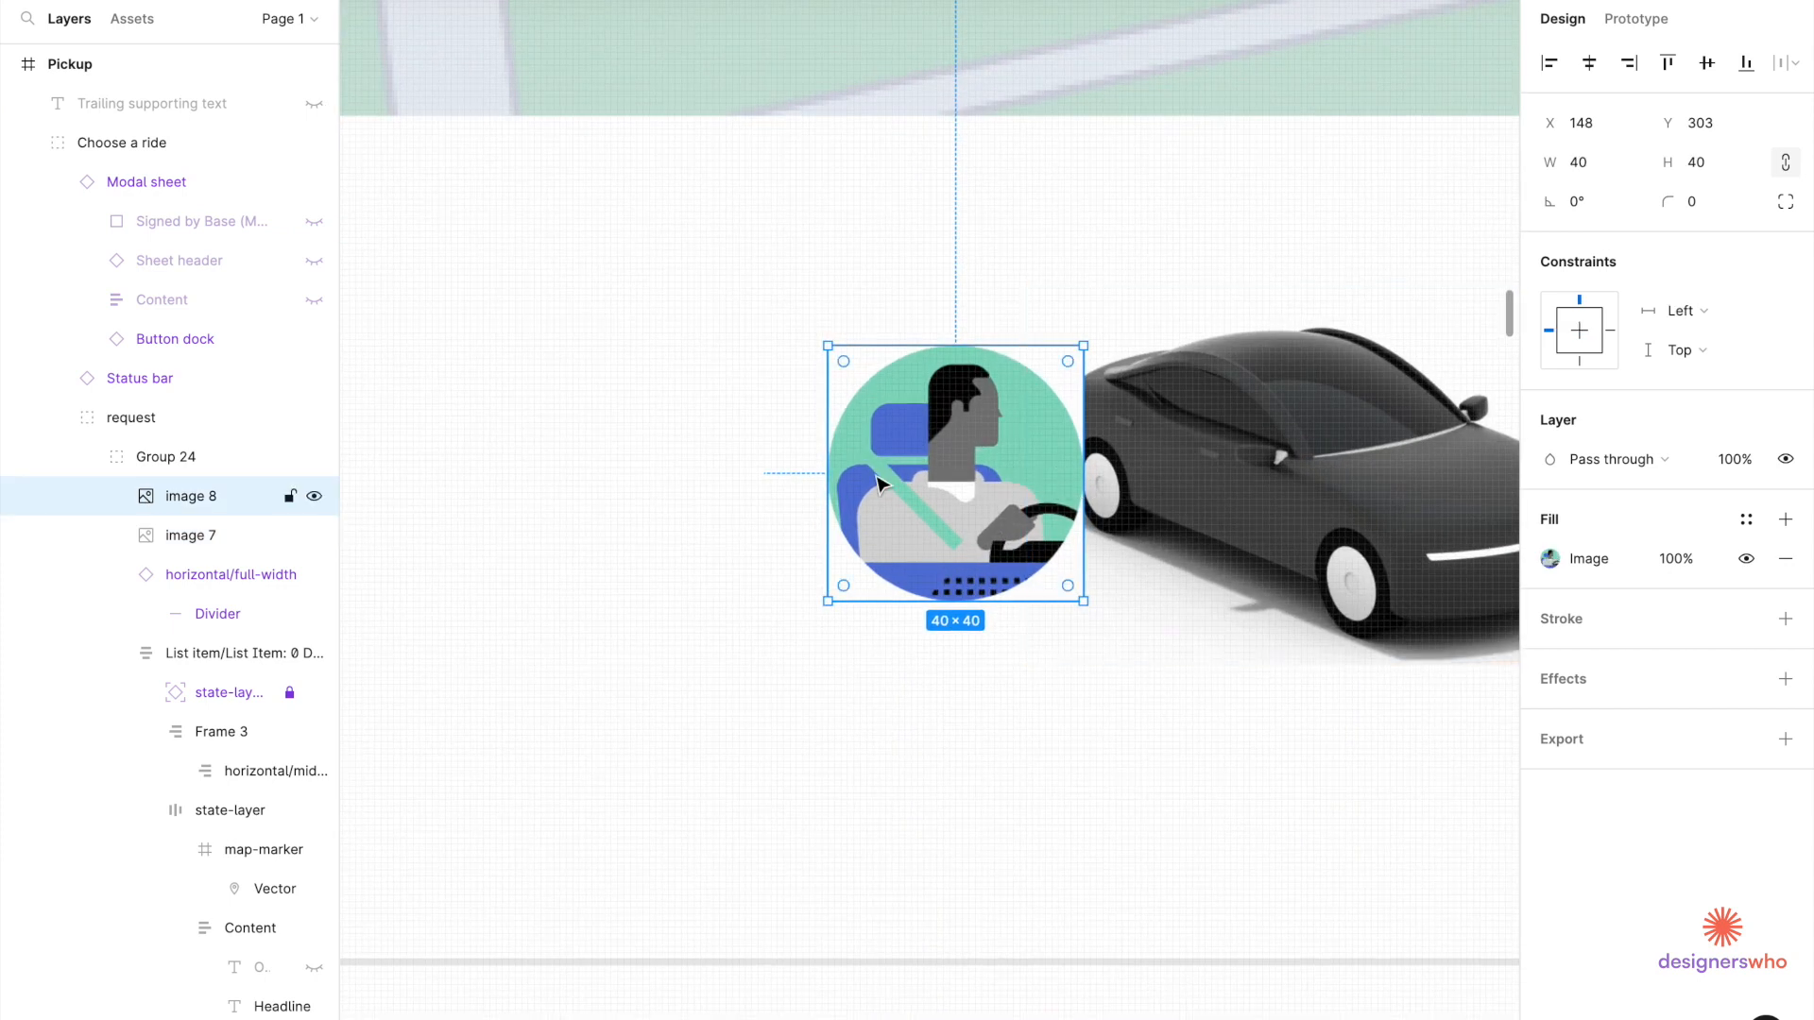
{"action": "scroll", "coordinate": [947, 487], "scroll_direction": "up", "scroll_amount": 5}
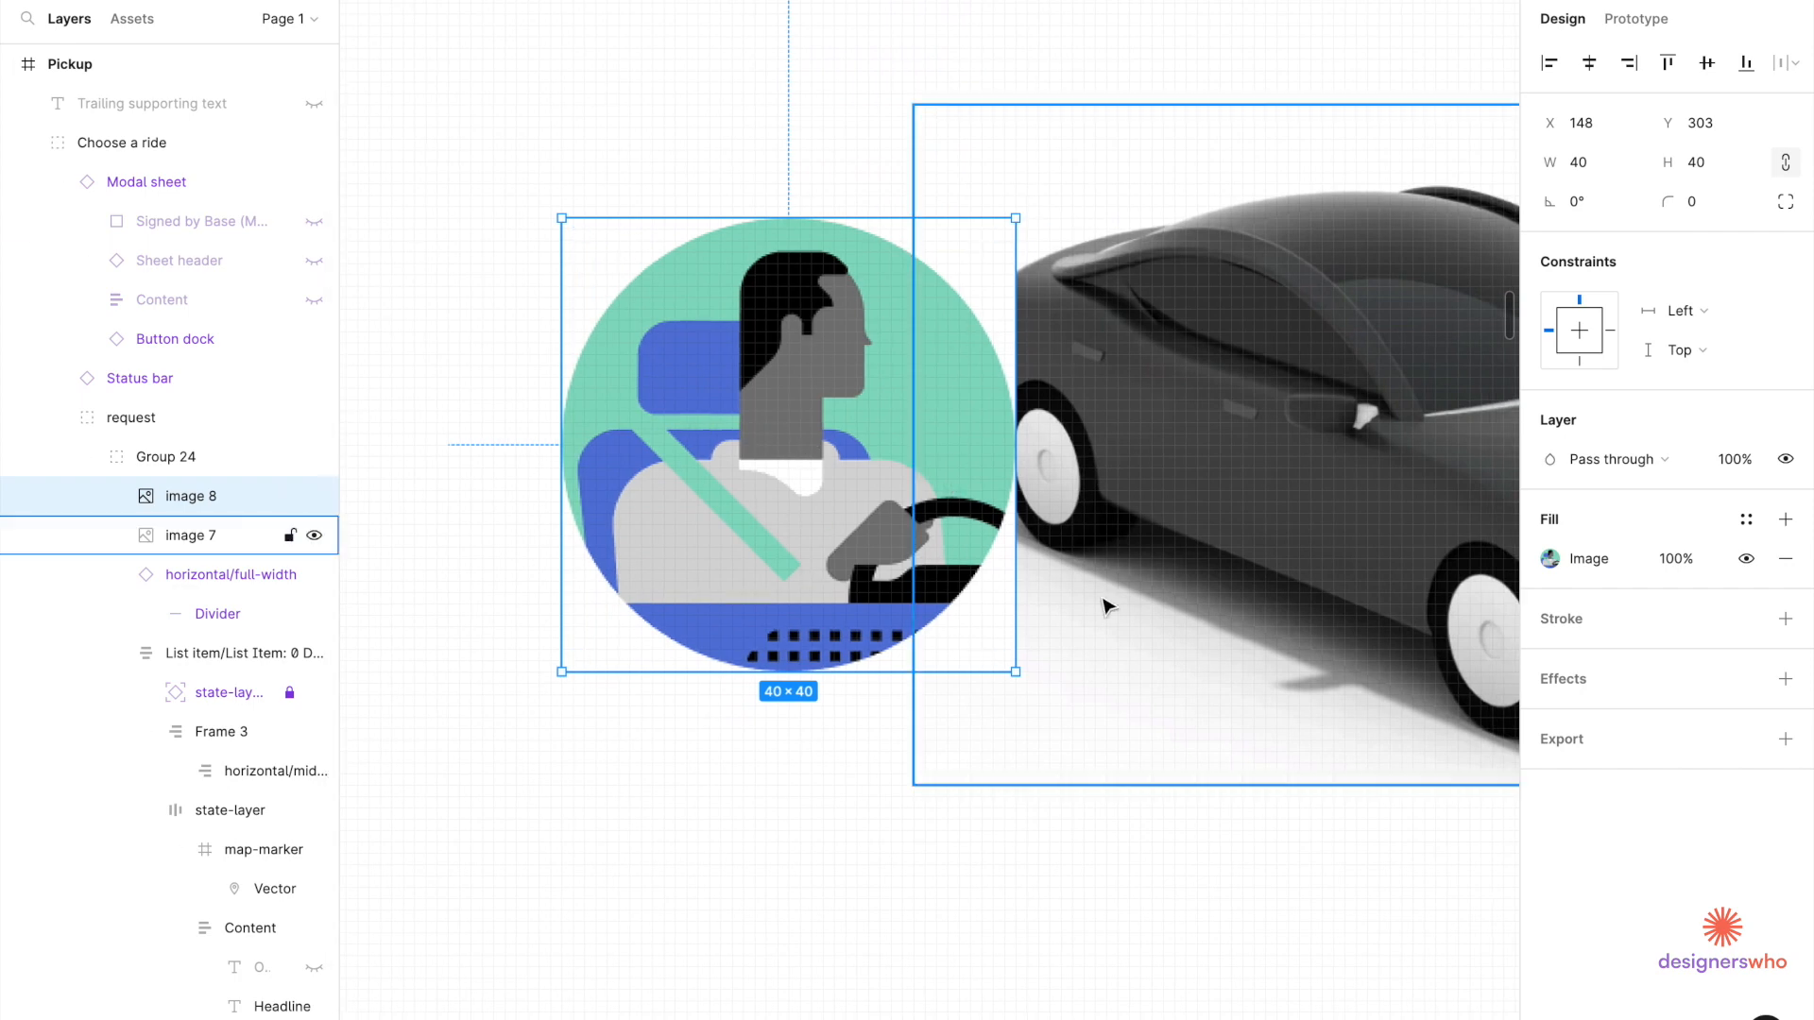
{"action": "left_click", "coordinate": [452, 199]}
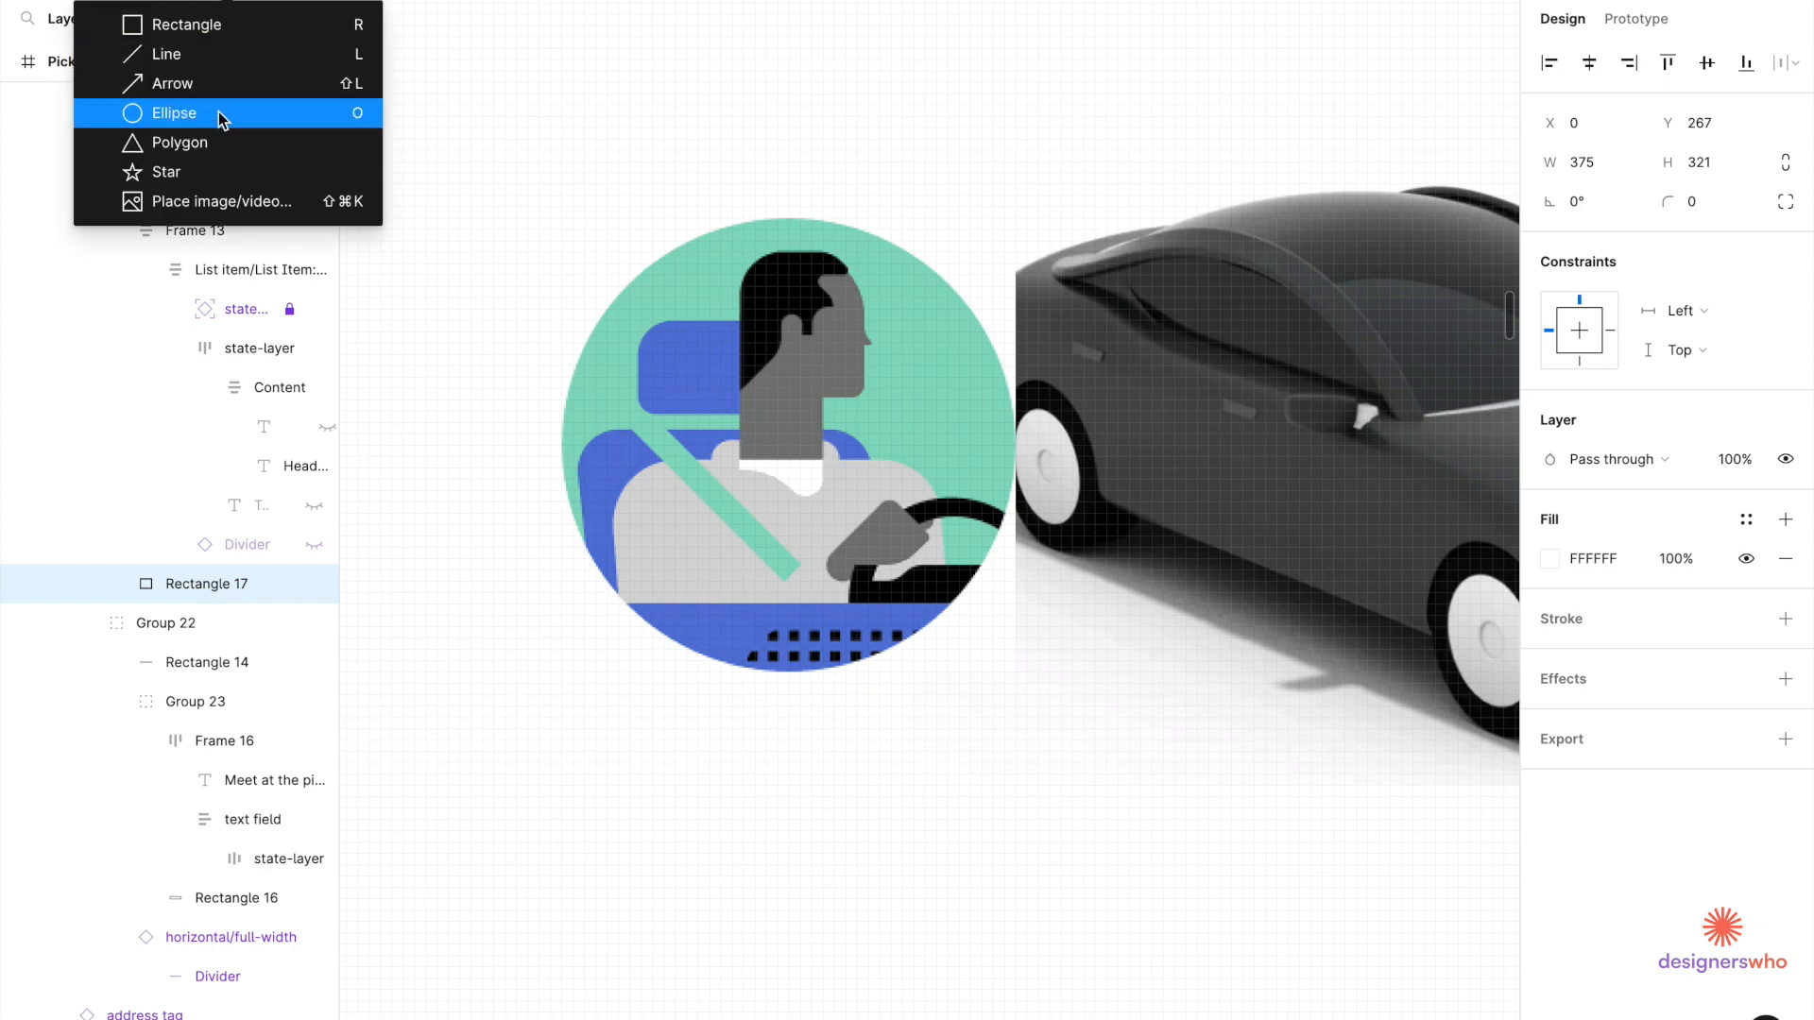
{"action": "left_click", "coordinate": [223, 113]}
{"action": "left_click_drag", "start_coordinate": [535, 143], "coordinate": [1084, 694]}
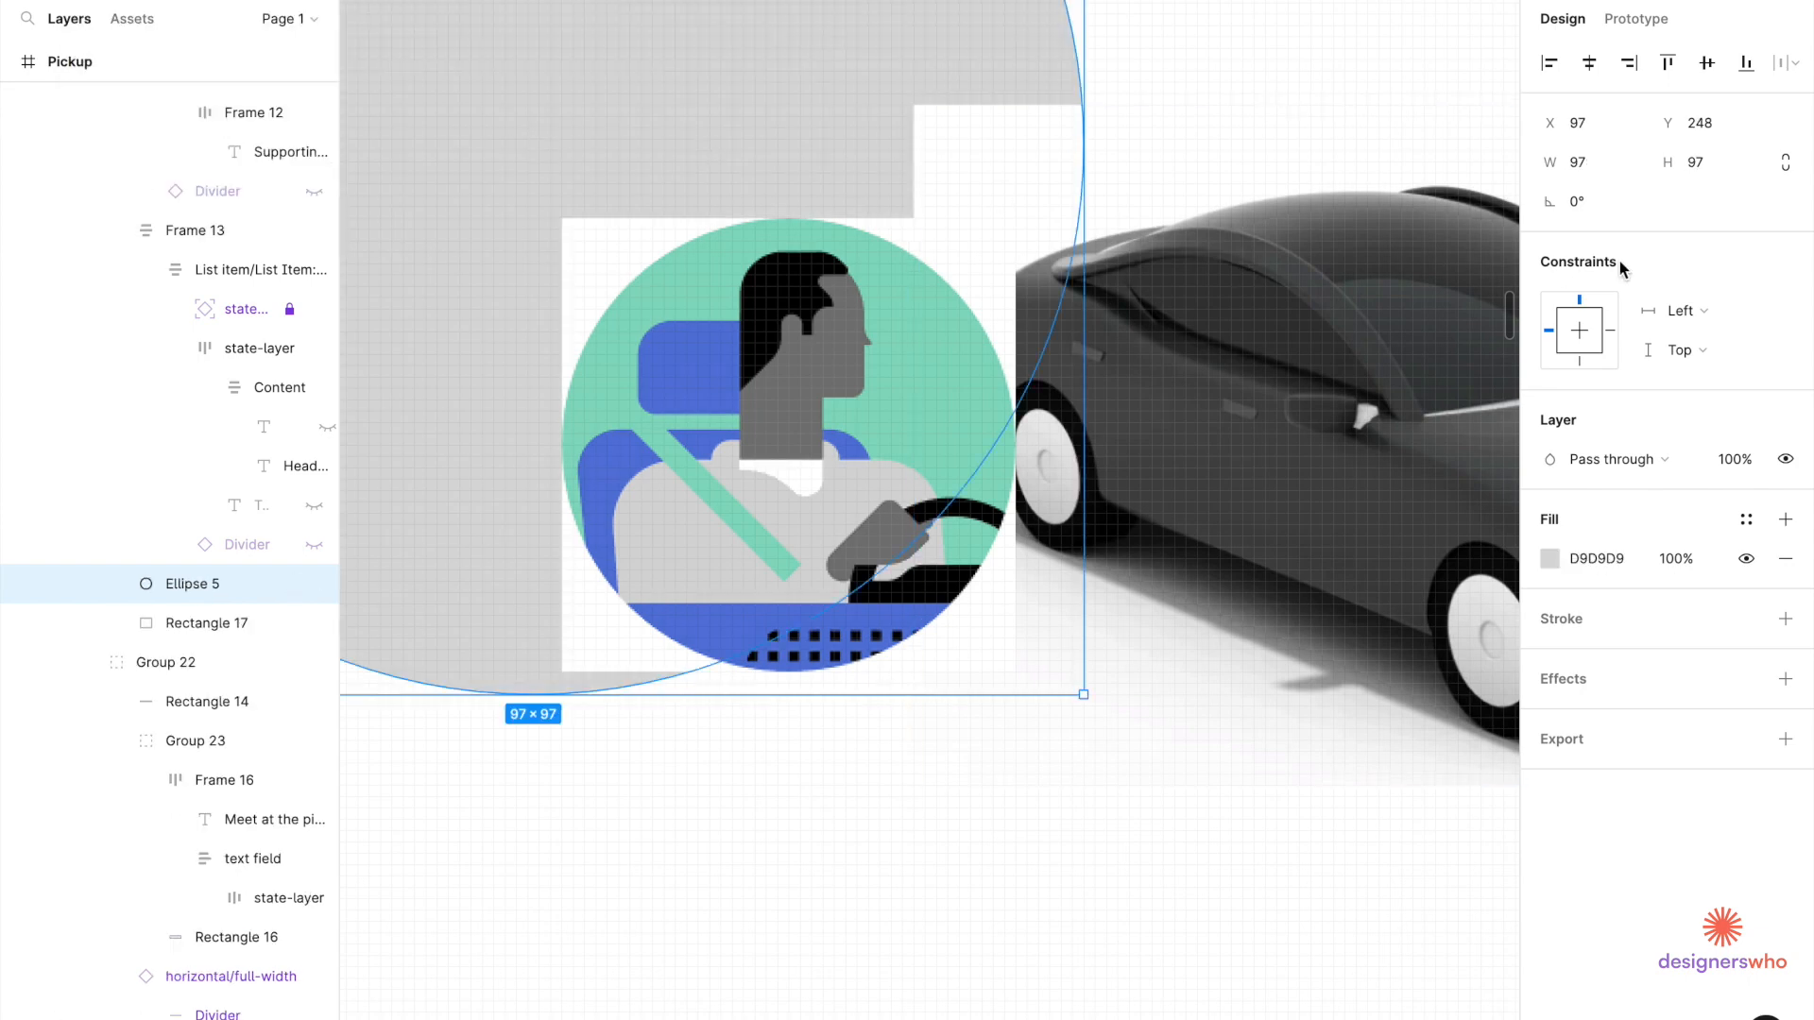
{"action": "left_click", "coordinate": [1606, 157]}
{"action": "left_click", "coordinate": [1777, 170]}
{"action": "key", "text": "Return"}
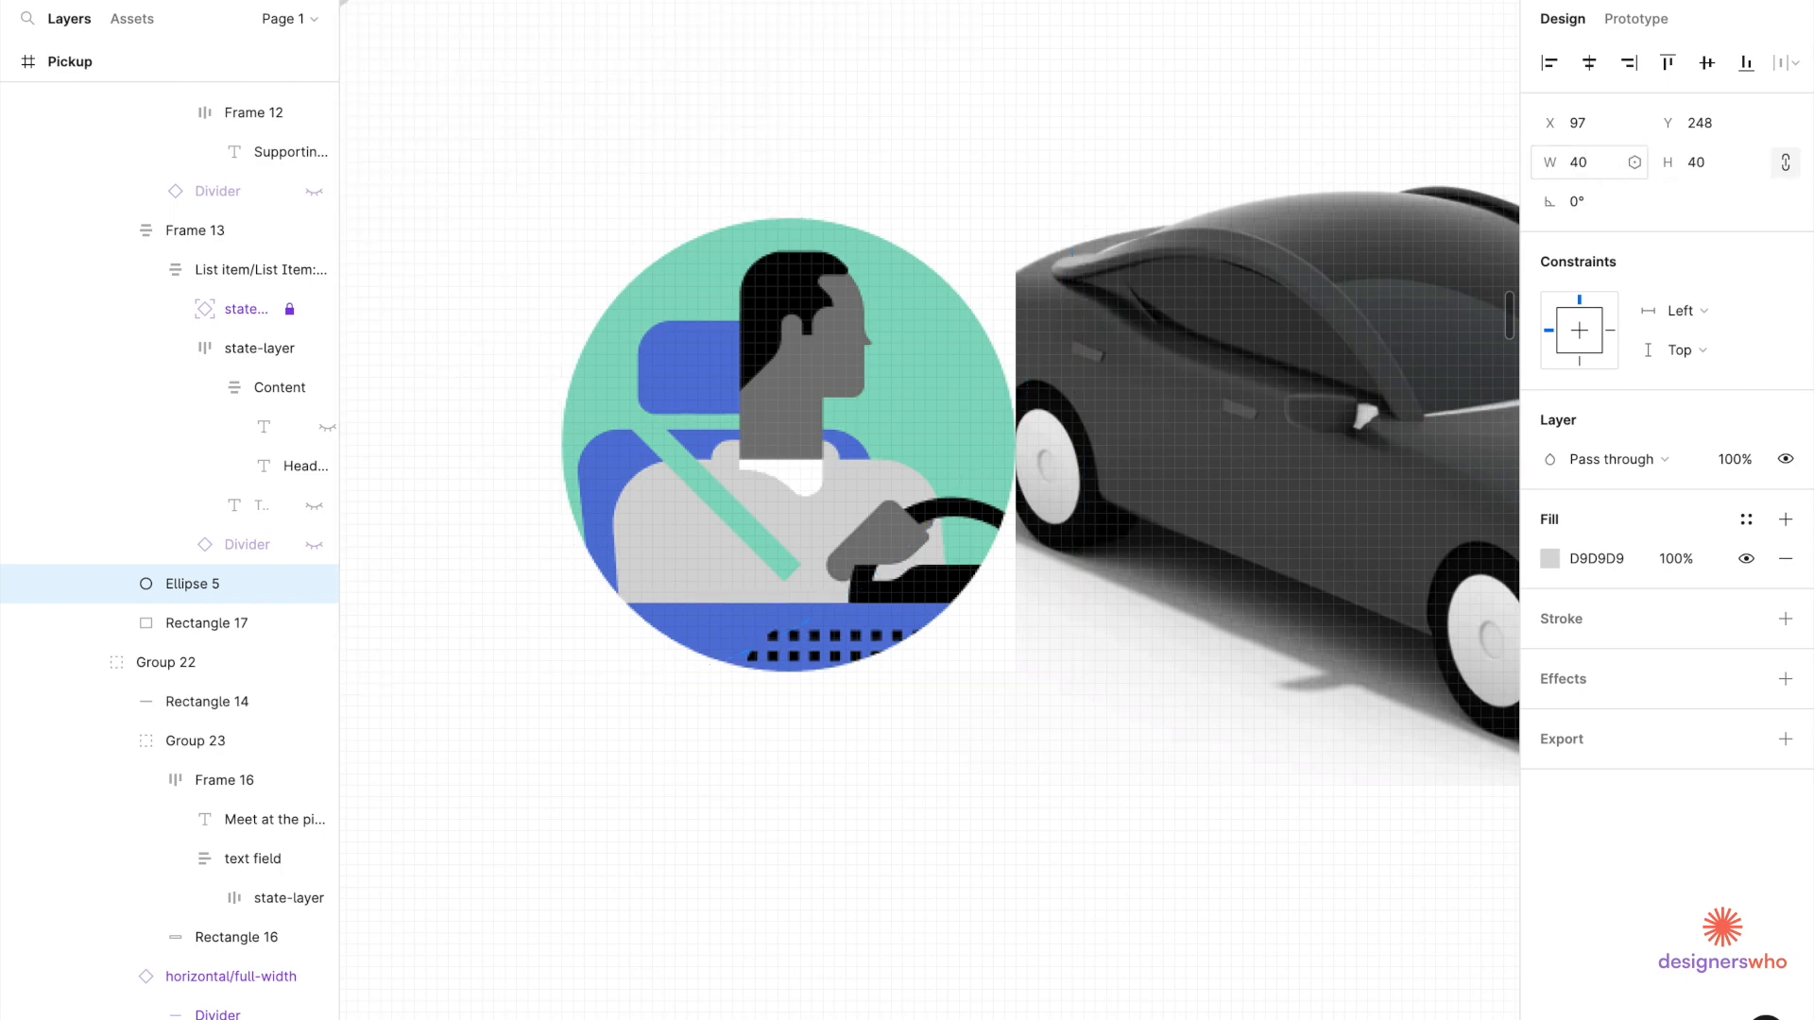
Move the grey circle down into the card onto the driver avatar.
{"action": "scroll", "coordinate": [1064, 432], "scroll_direction": "down", "scroll_amount": 5}
{"action": "left_click_drag", "start_coordinate": [719, 252], "coordinate": [484, 538]}
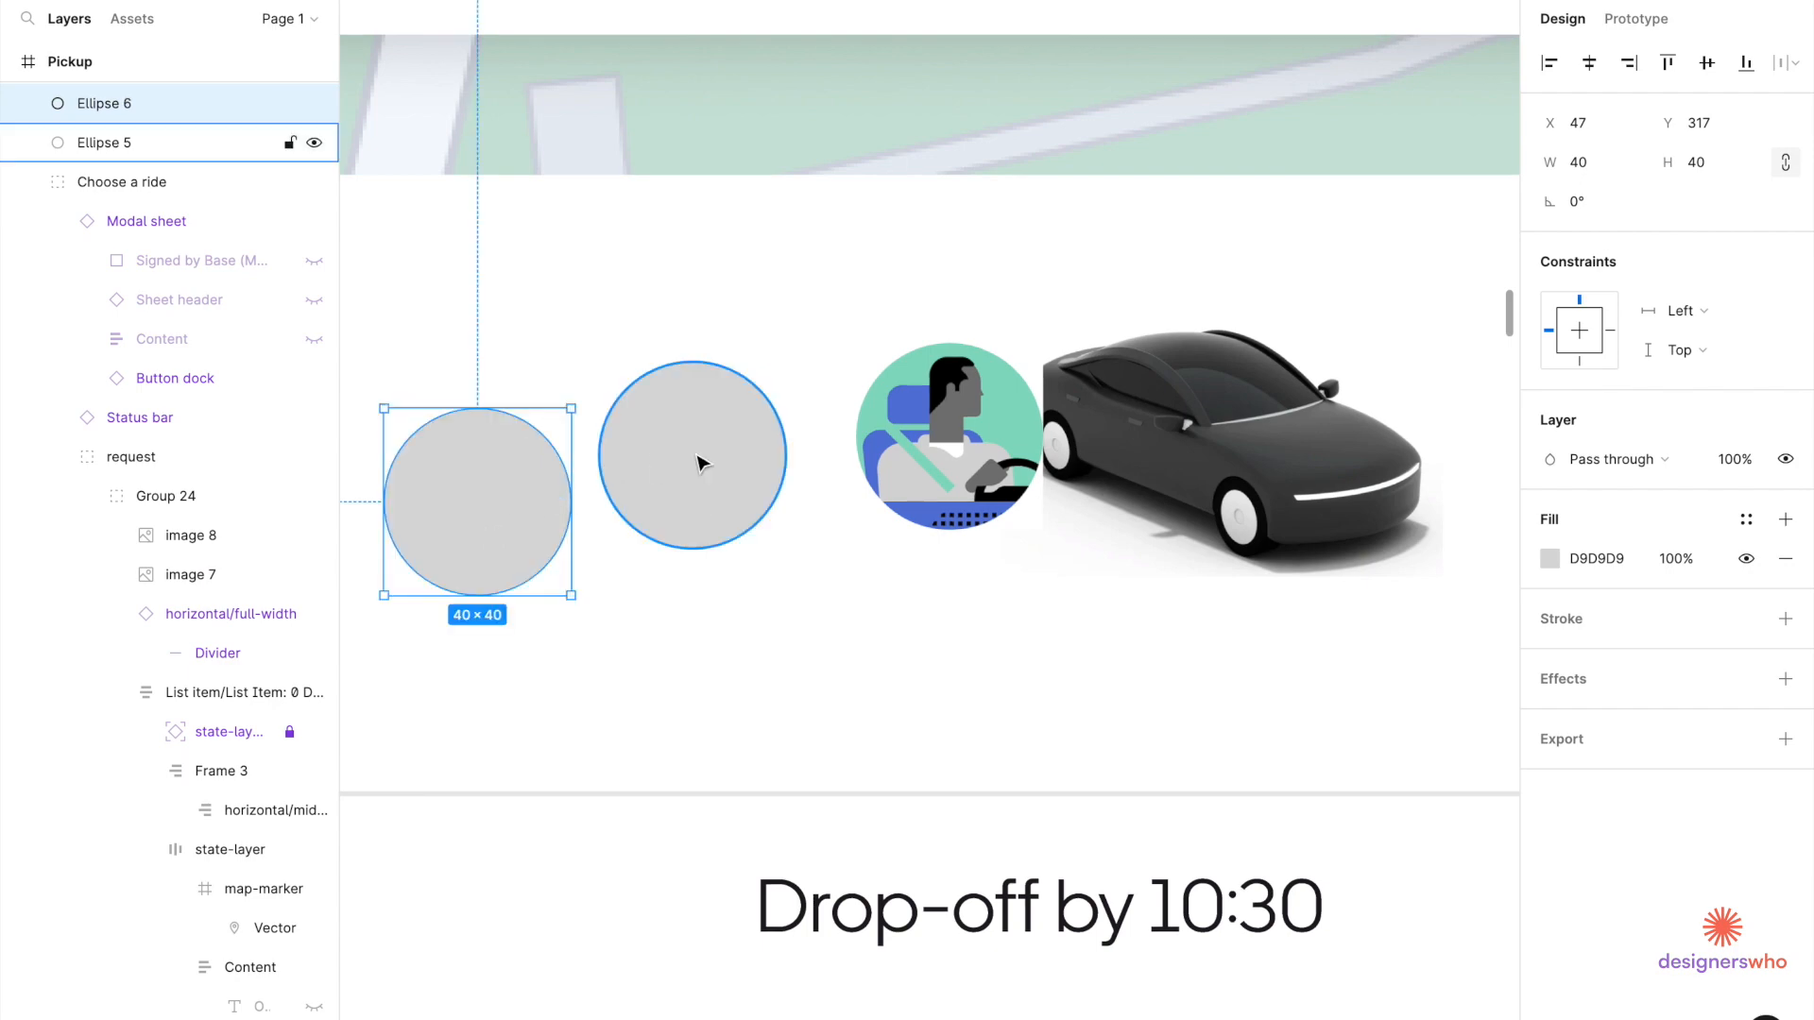
{"action": "scroll", "coordinate": [737, 472], "scroll_direction": "down", "scroll_amount": 5}
{"action": "scroll", "coordinate": [741, 488], "scroll_direction": "right", "scroll_amount": 3}
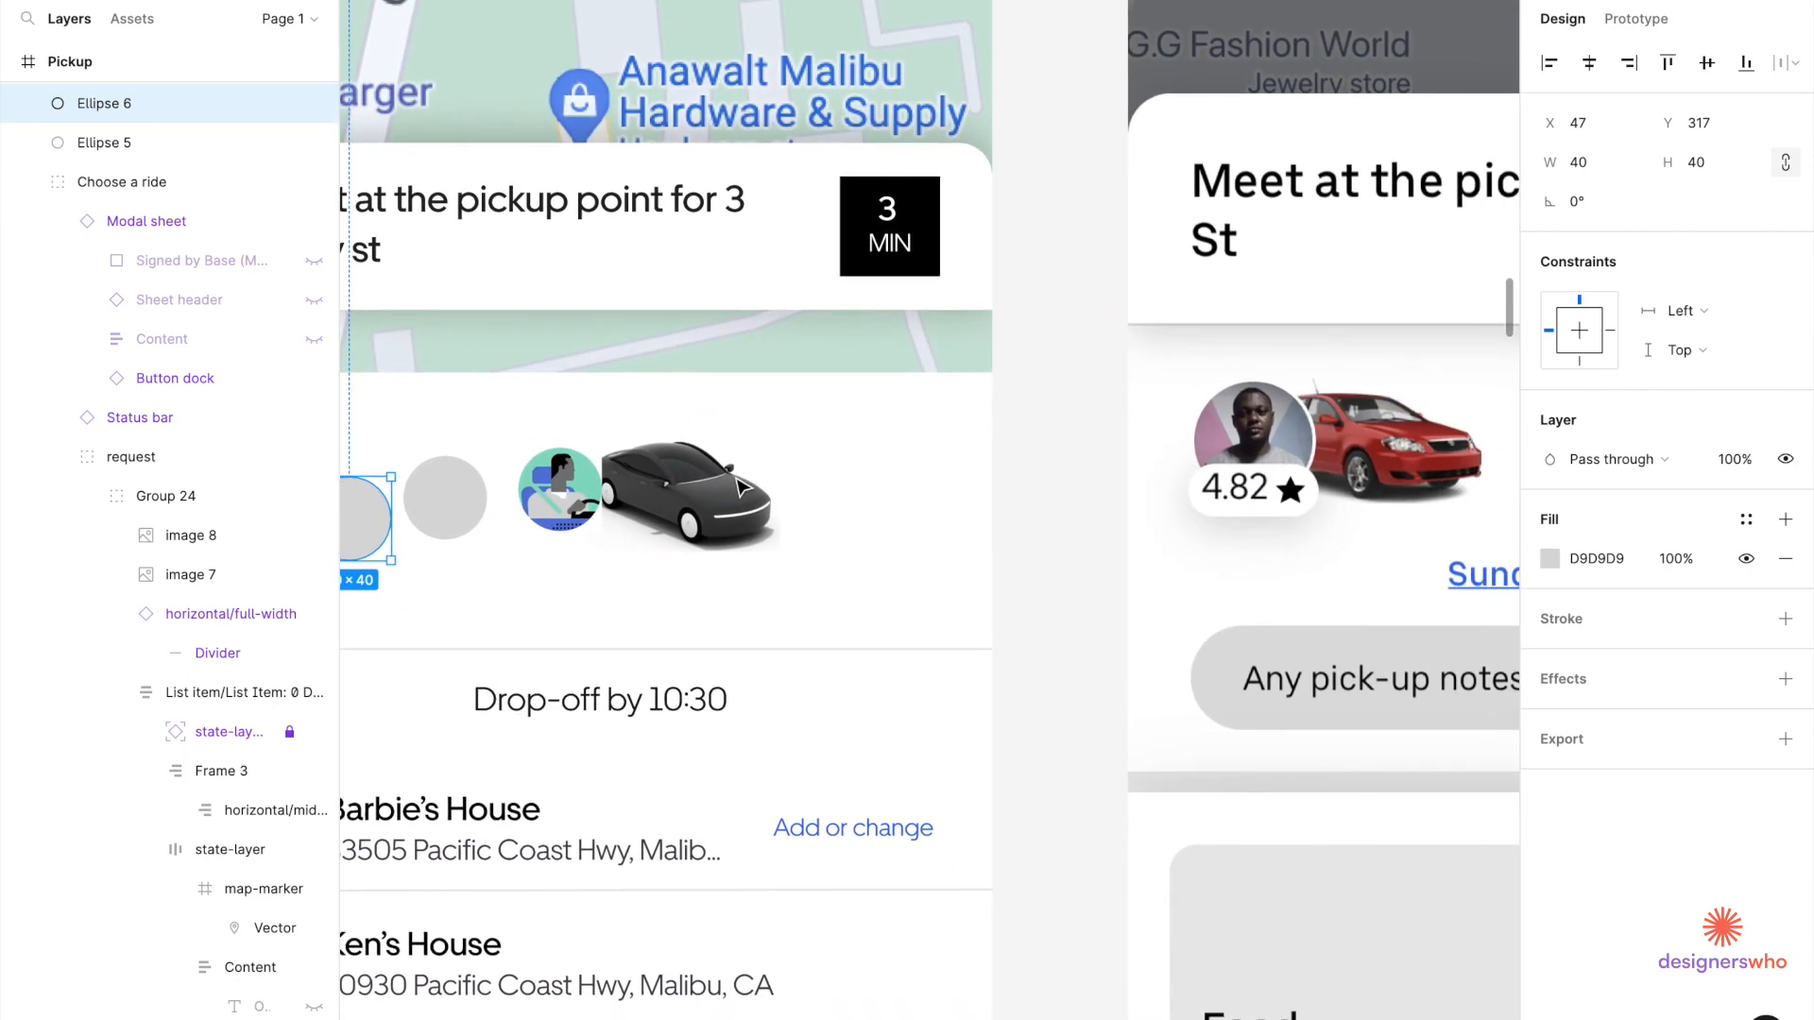
{"action": "scroll", "coordinate": [741, 489], "scroll_direction": "left", "scroll_amount": 1}
{"action": "left_click", "coordinate": [518, 499]}
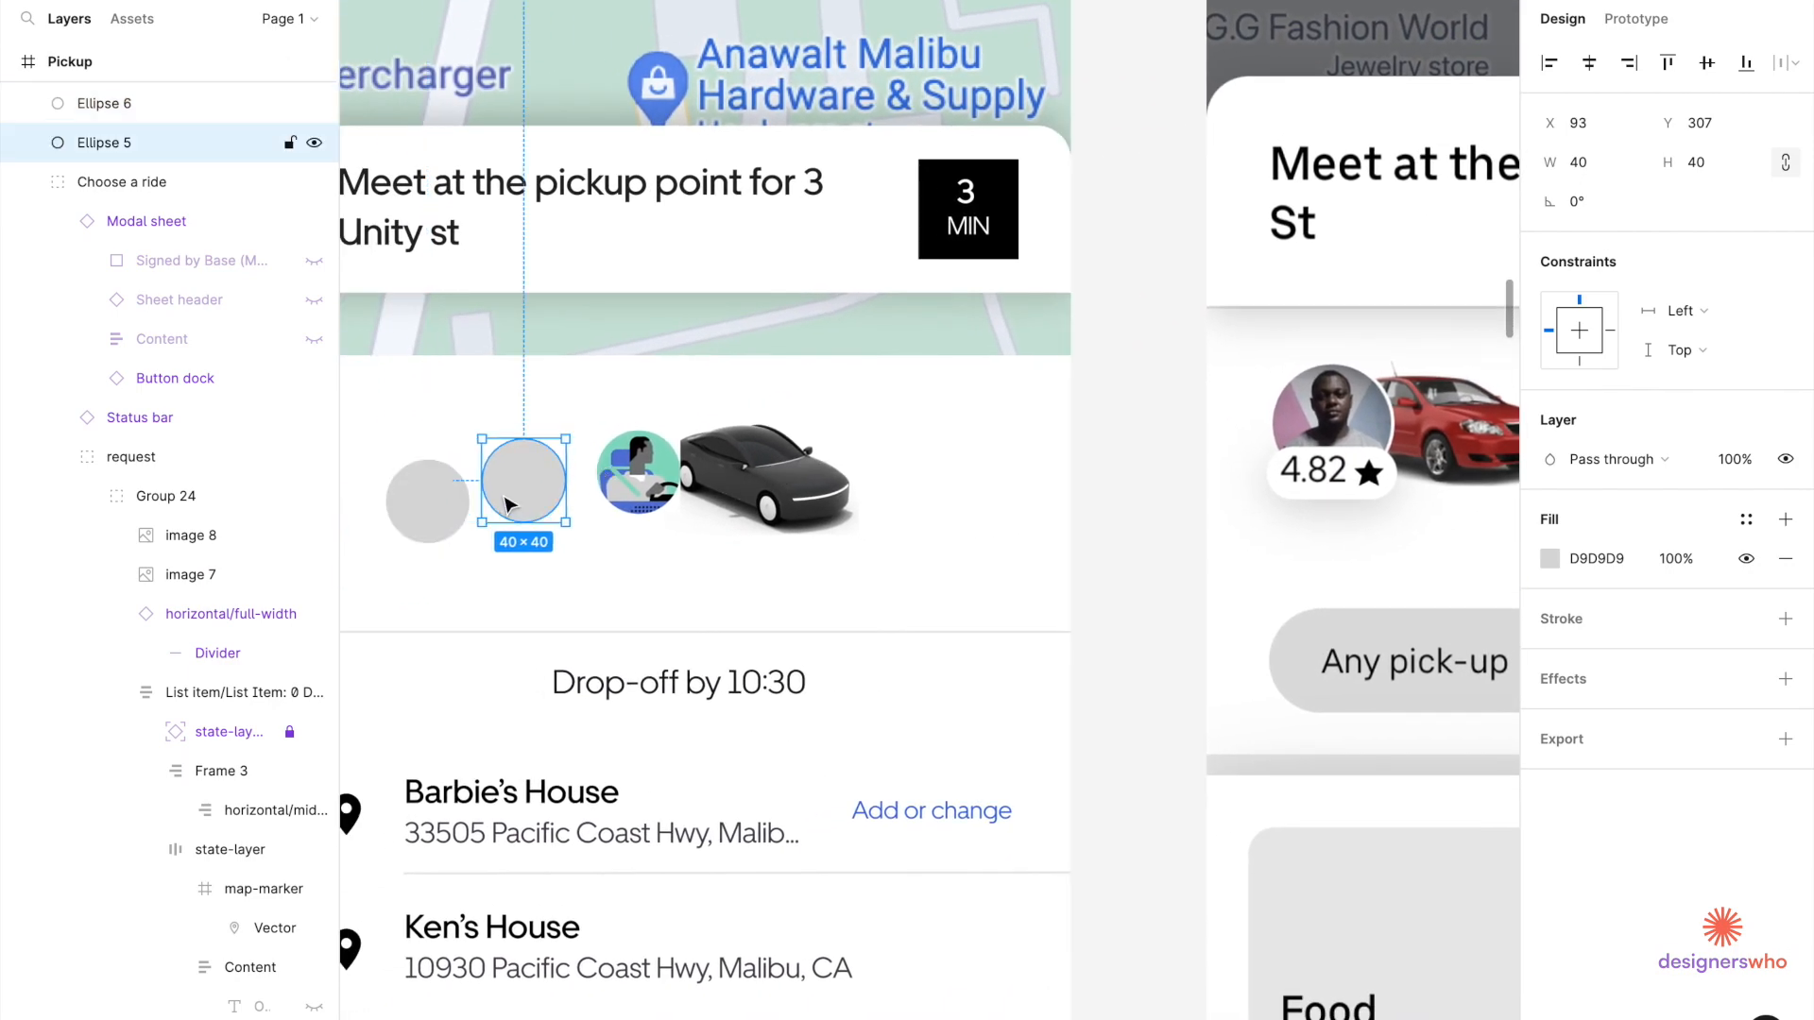
{"action": "scroll", "coordinate": [520, 501], "scroll_direction": "up", "scroll_amount": 5}
{"action": "left_click_drag", "start_coordinate": [518, 499], "coordinate": [773, 487]}
{"action": "scroll", "coordinate": [770, 482], "scroll_direction": "up", "scroll_amount": 3}
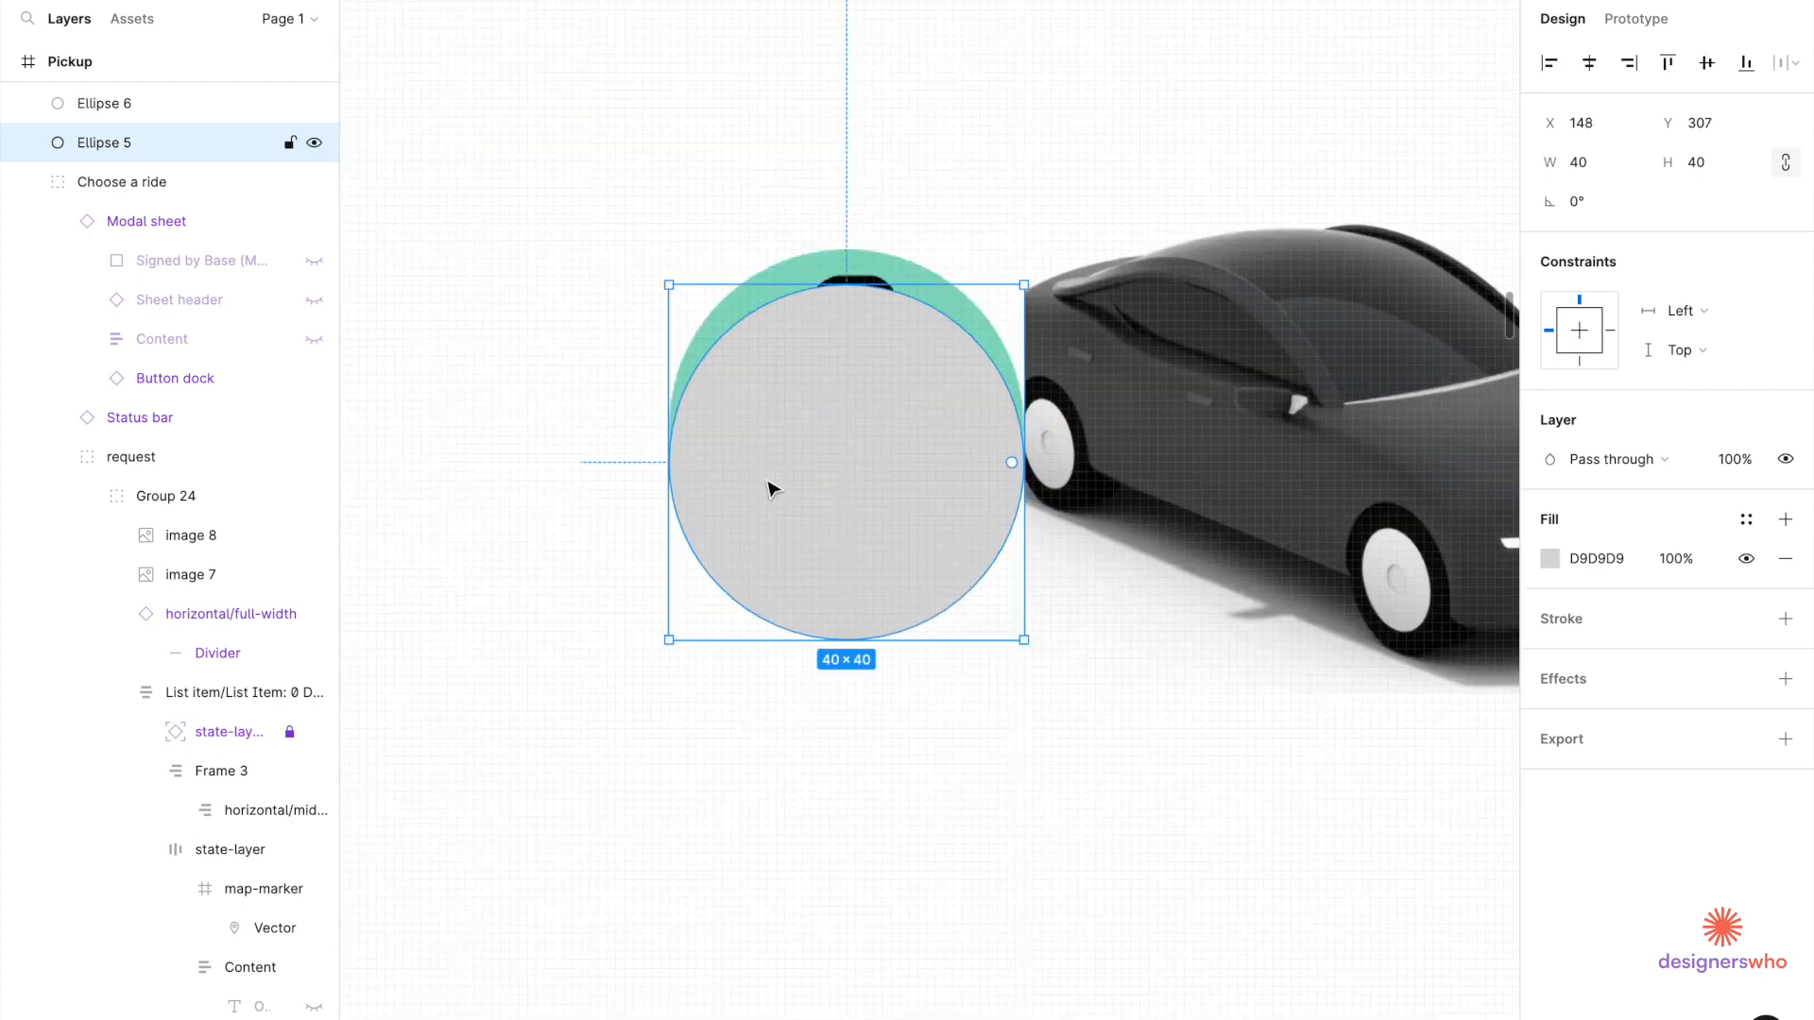
Align the grey circle and the driver avatar on their vertical centres.
{"action": "key", "text": "Escape"}
{"action": "left_click", "coordinate": [857, 269]}
{"action": "double_click", "coordinate": [857, 269]}
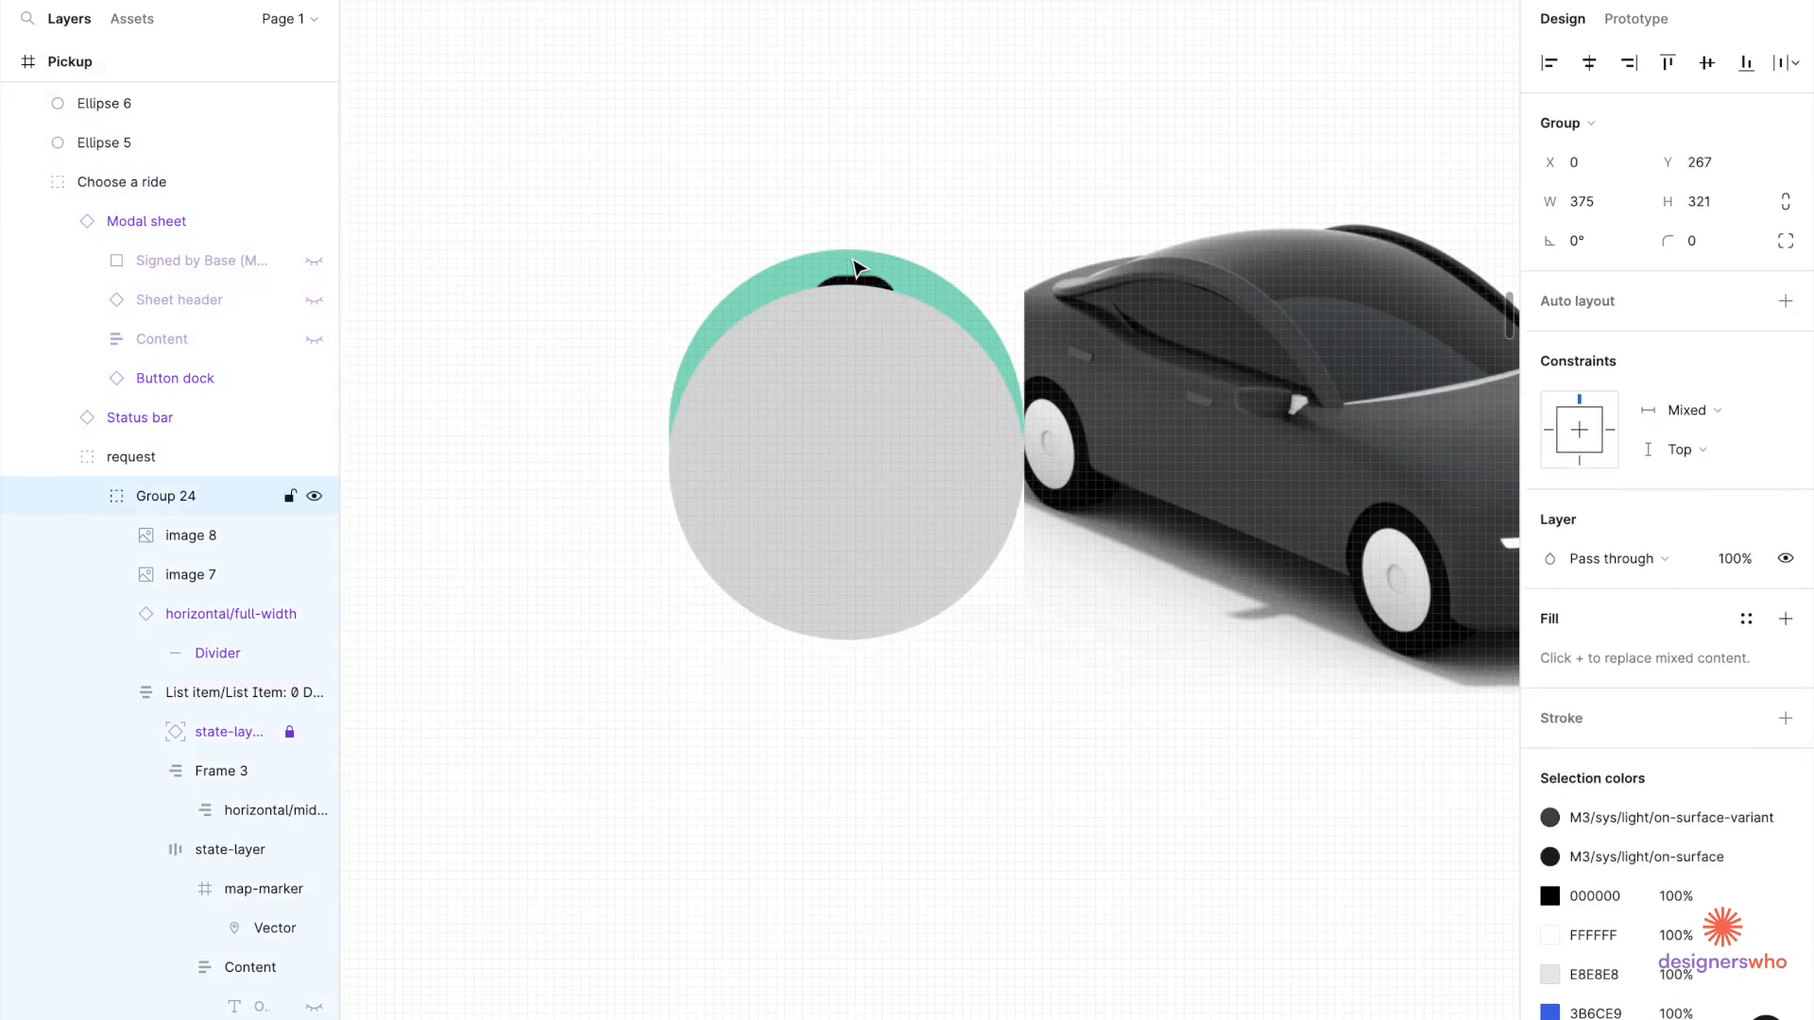
{"action": "double_click", "coordinate": [857, 269]}
{"action": "left_click", "coordinate": [857, 349], "text": "shift"}
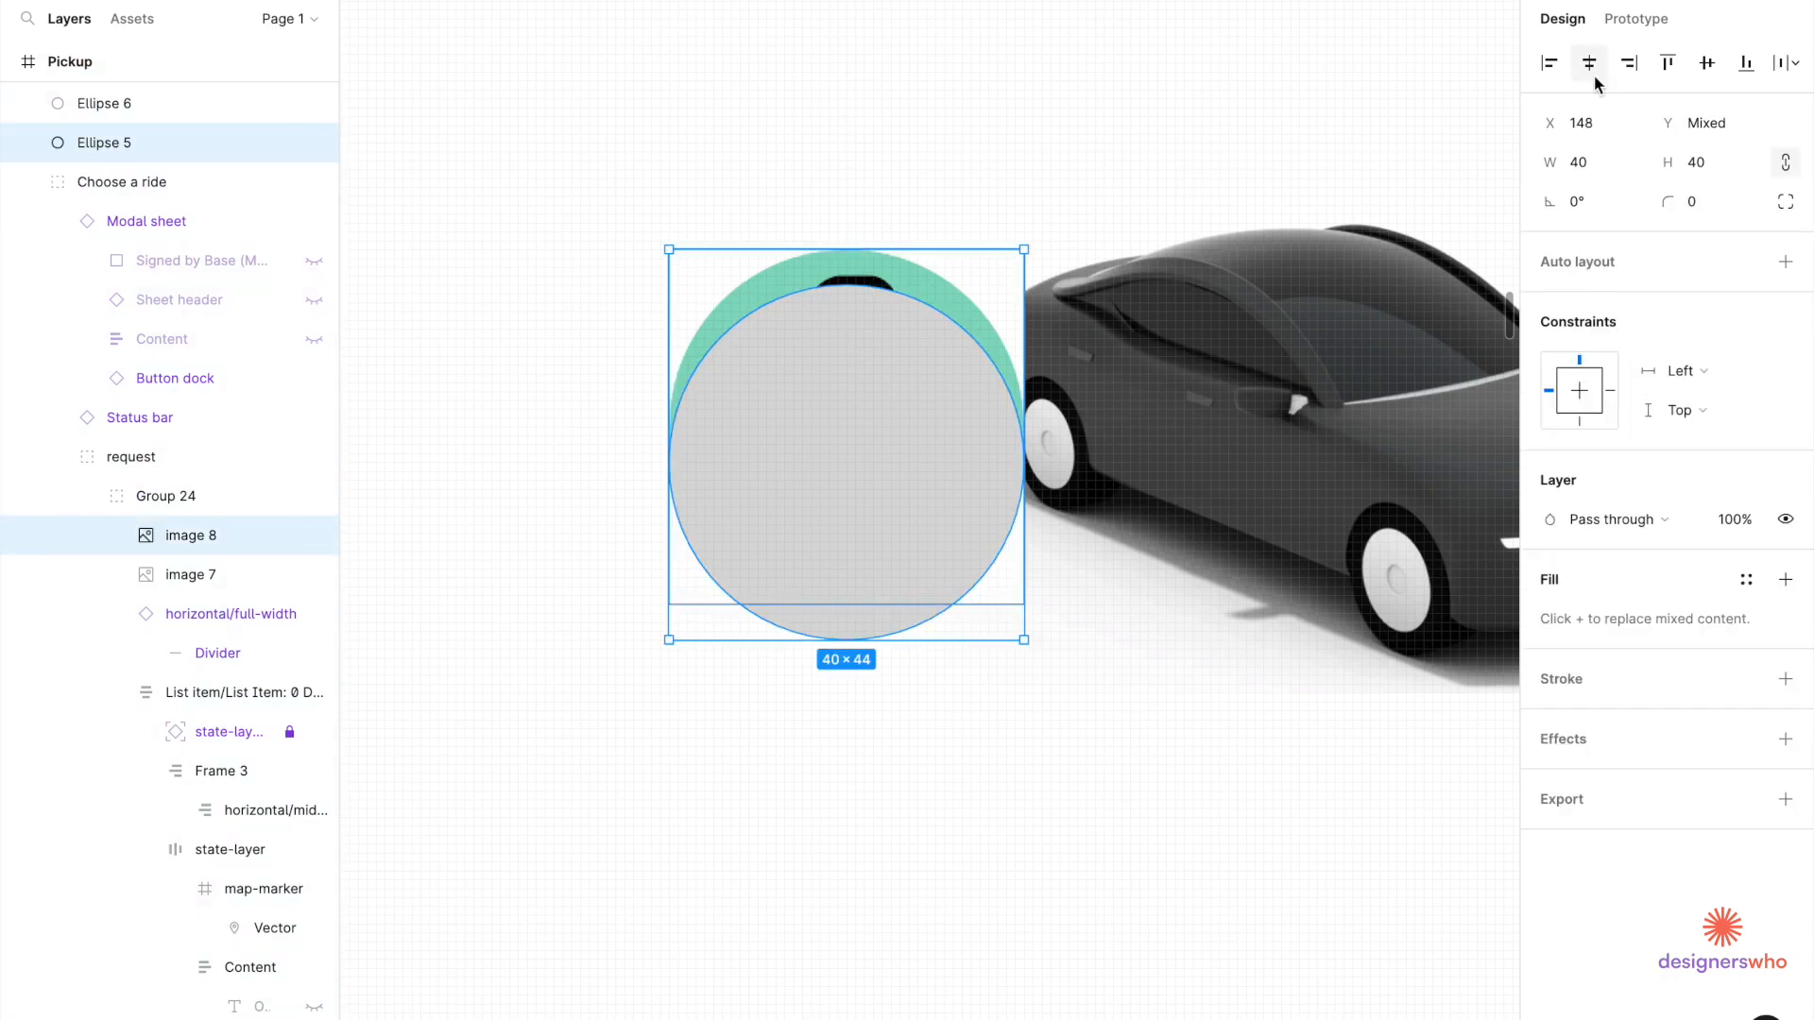
{"action": "left_click", "coordinate": [1706, 63]}
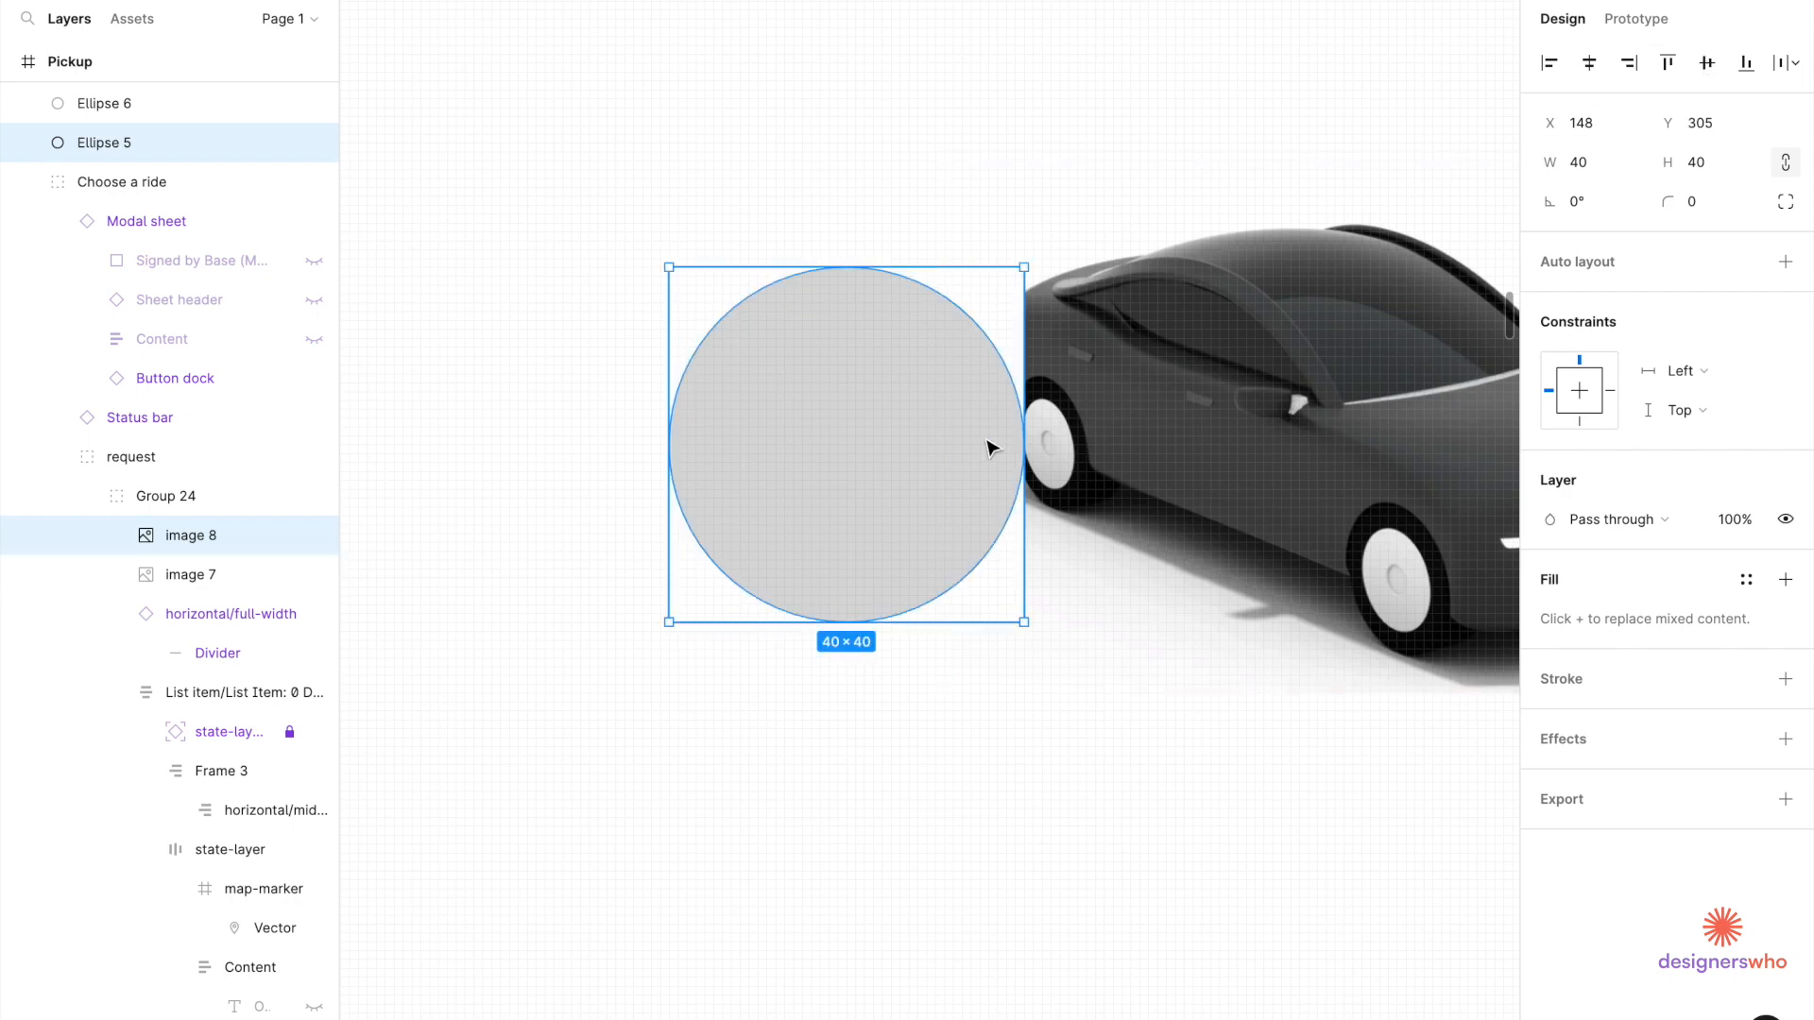
Try masking the avatar with the circle, undo it, and reselect the grey circle.
{"action": "right_click", "coordinate": [921, 447]}
{"action": "left_click", "coordinate": [963, 746]}
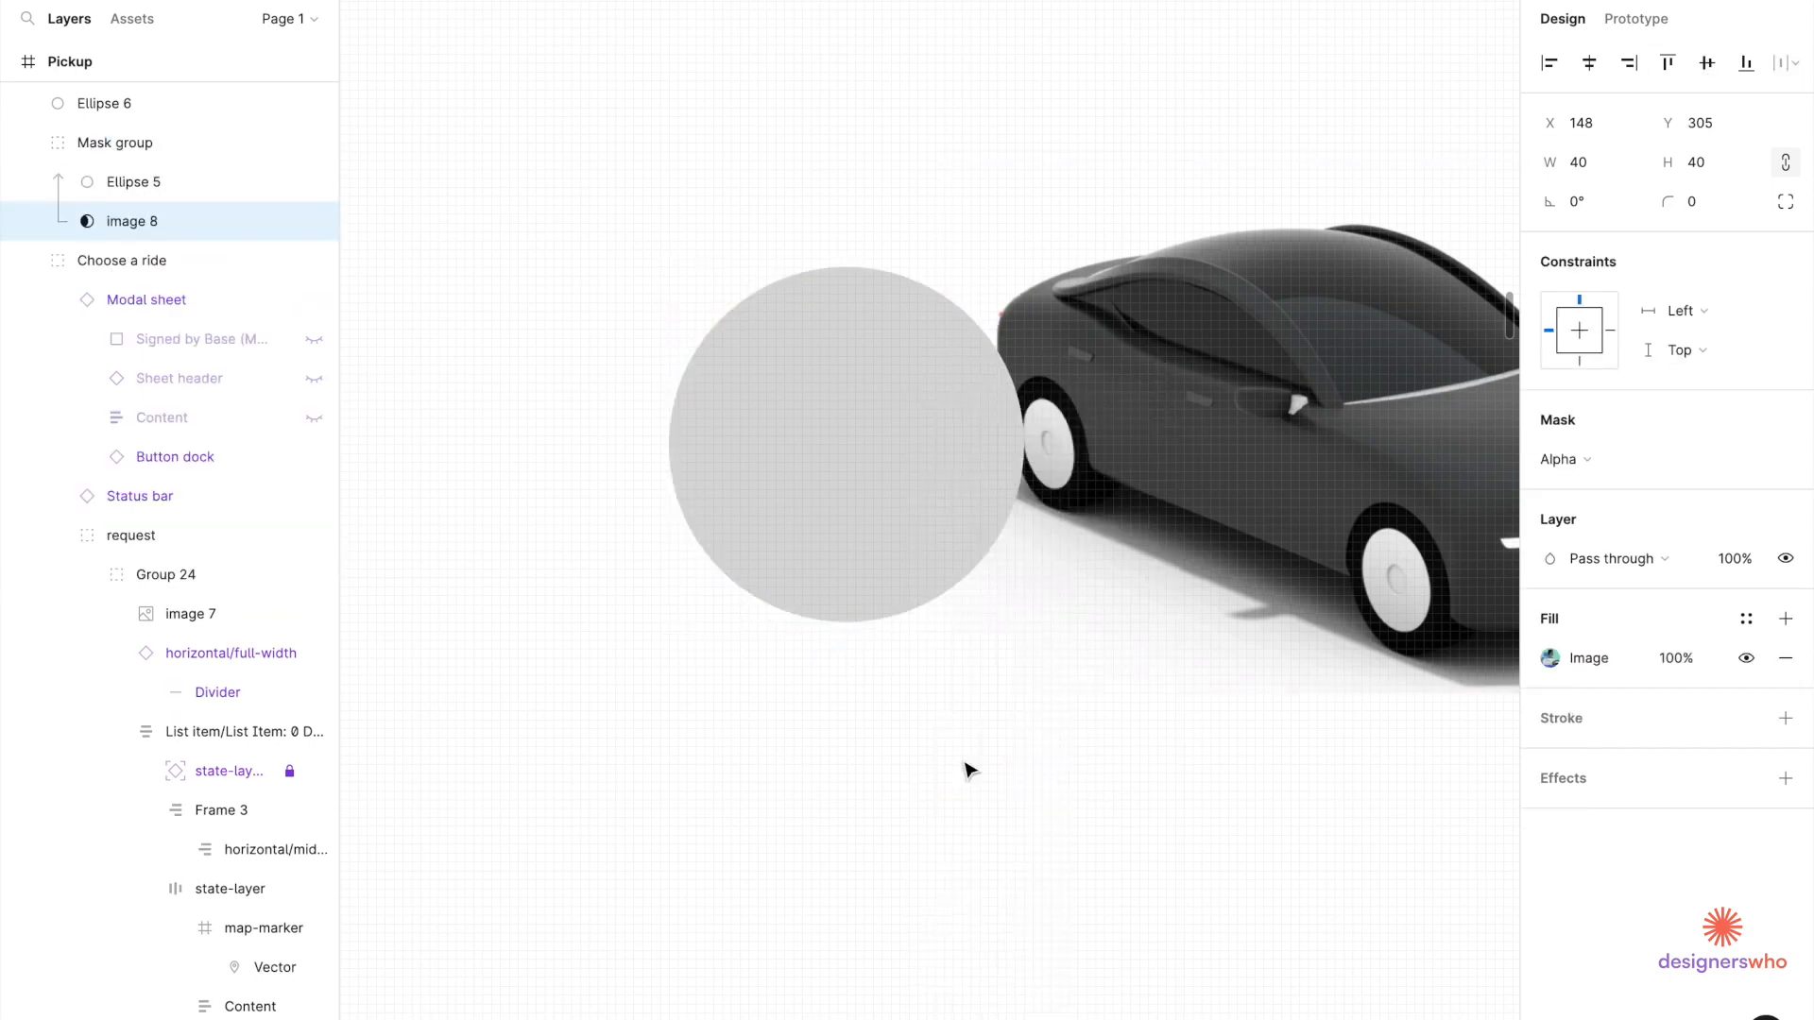
{"action": "key", "text": "ctrl+z"}
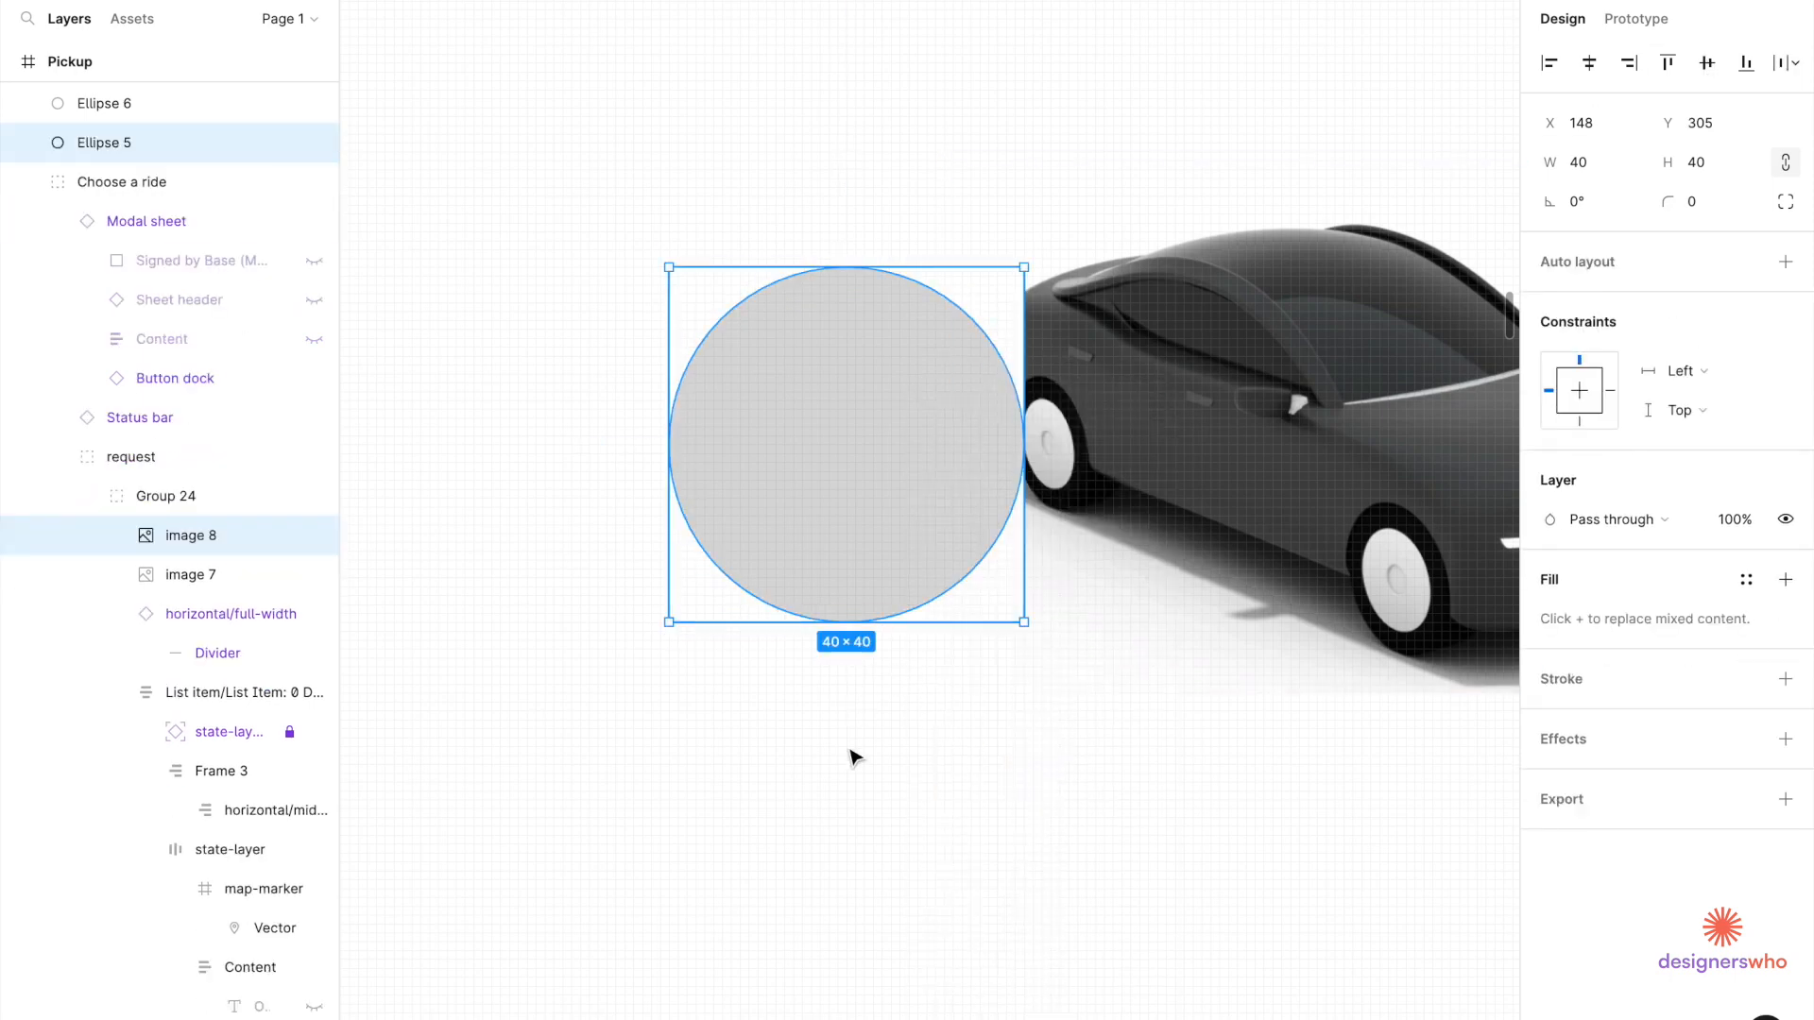
{"action": "left_click", "coordinate": [976, 636]}
{"action": "left_click", "coordinate": [899, 576]}
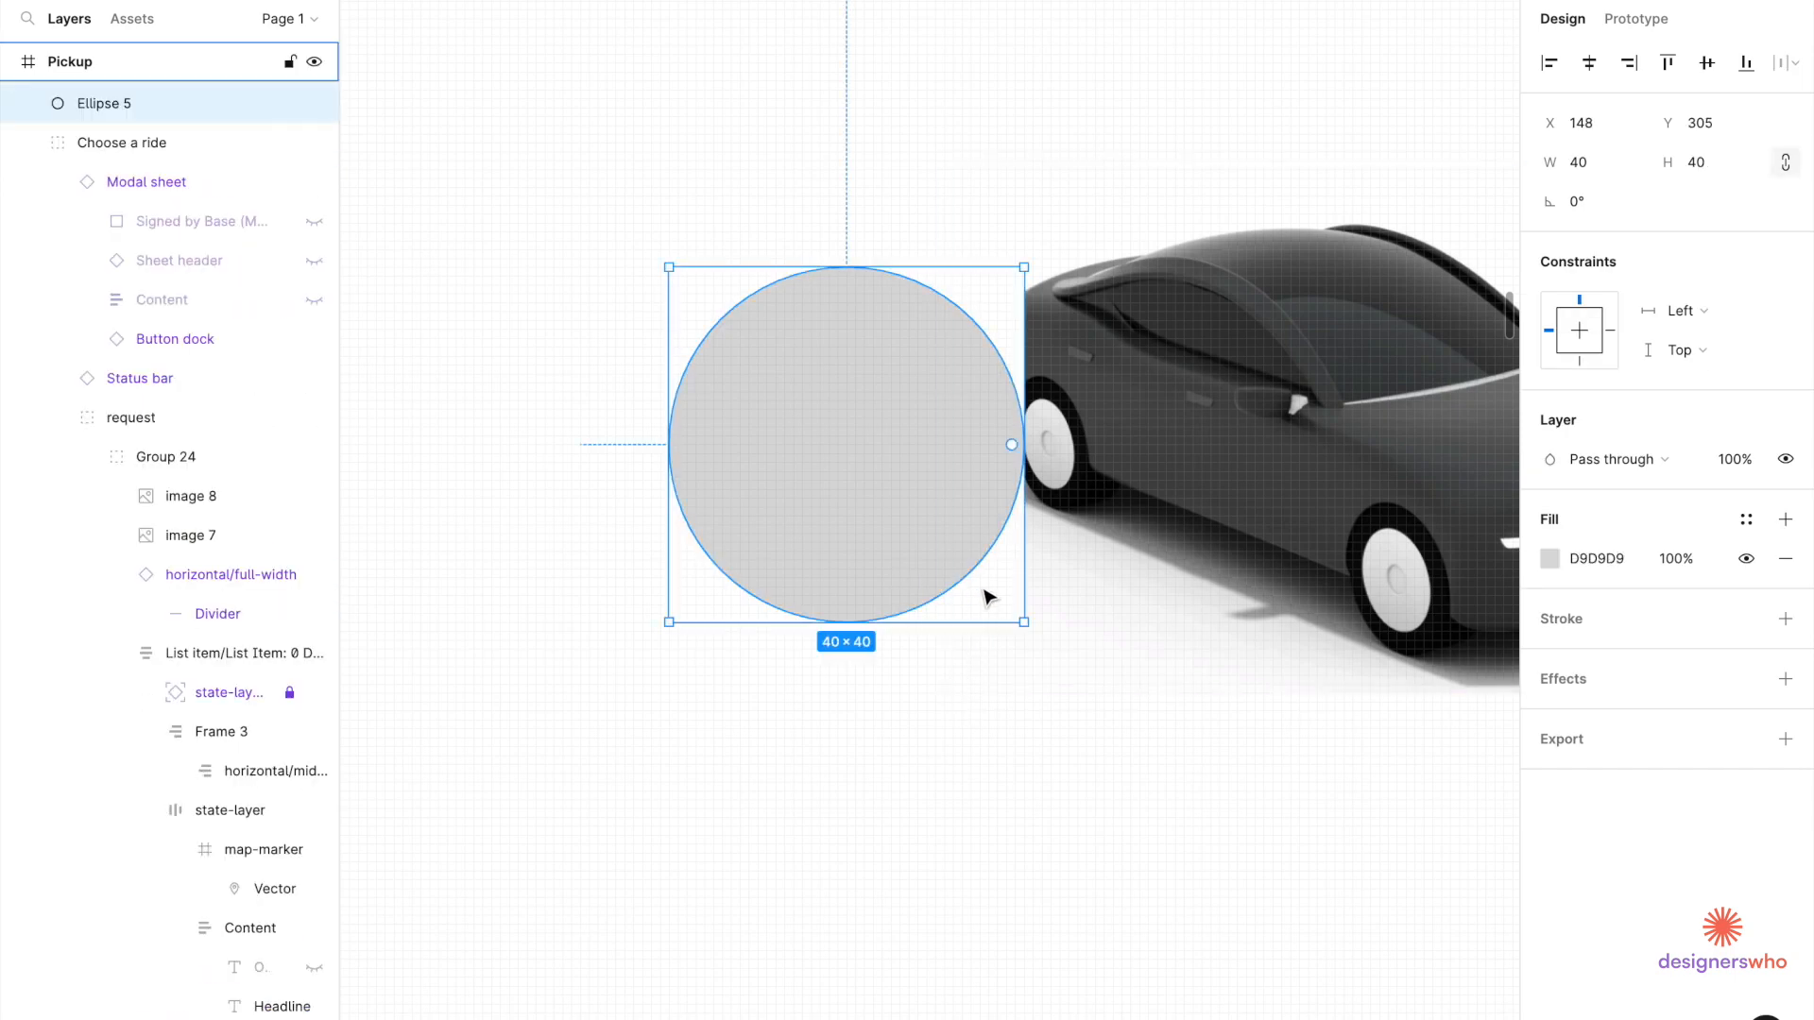
{"action": "left_click", "coordinate": [992, 595]}
{"action": "left_click", "coordinate": [919, 571]}
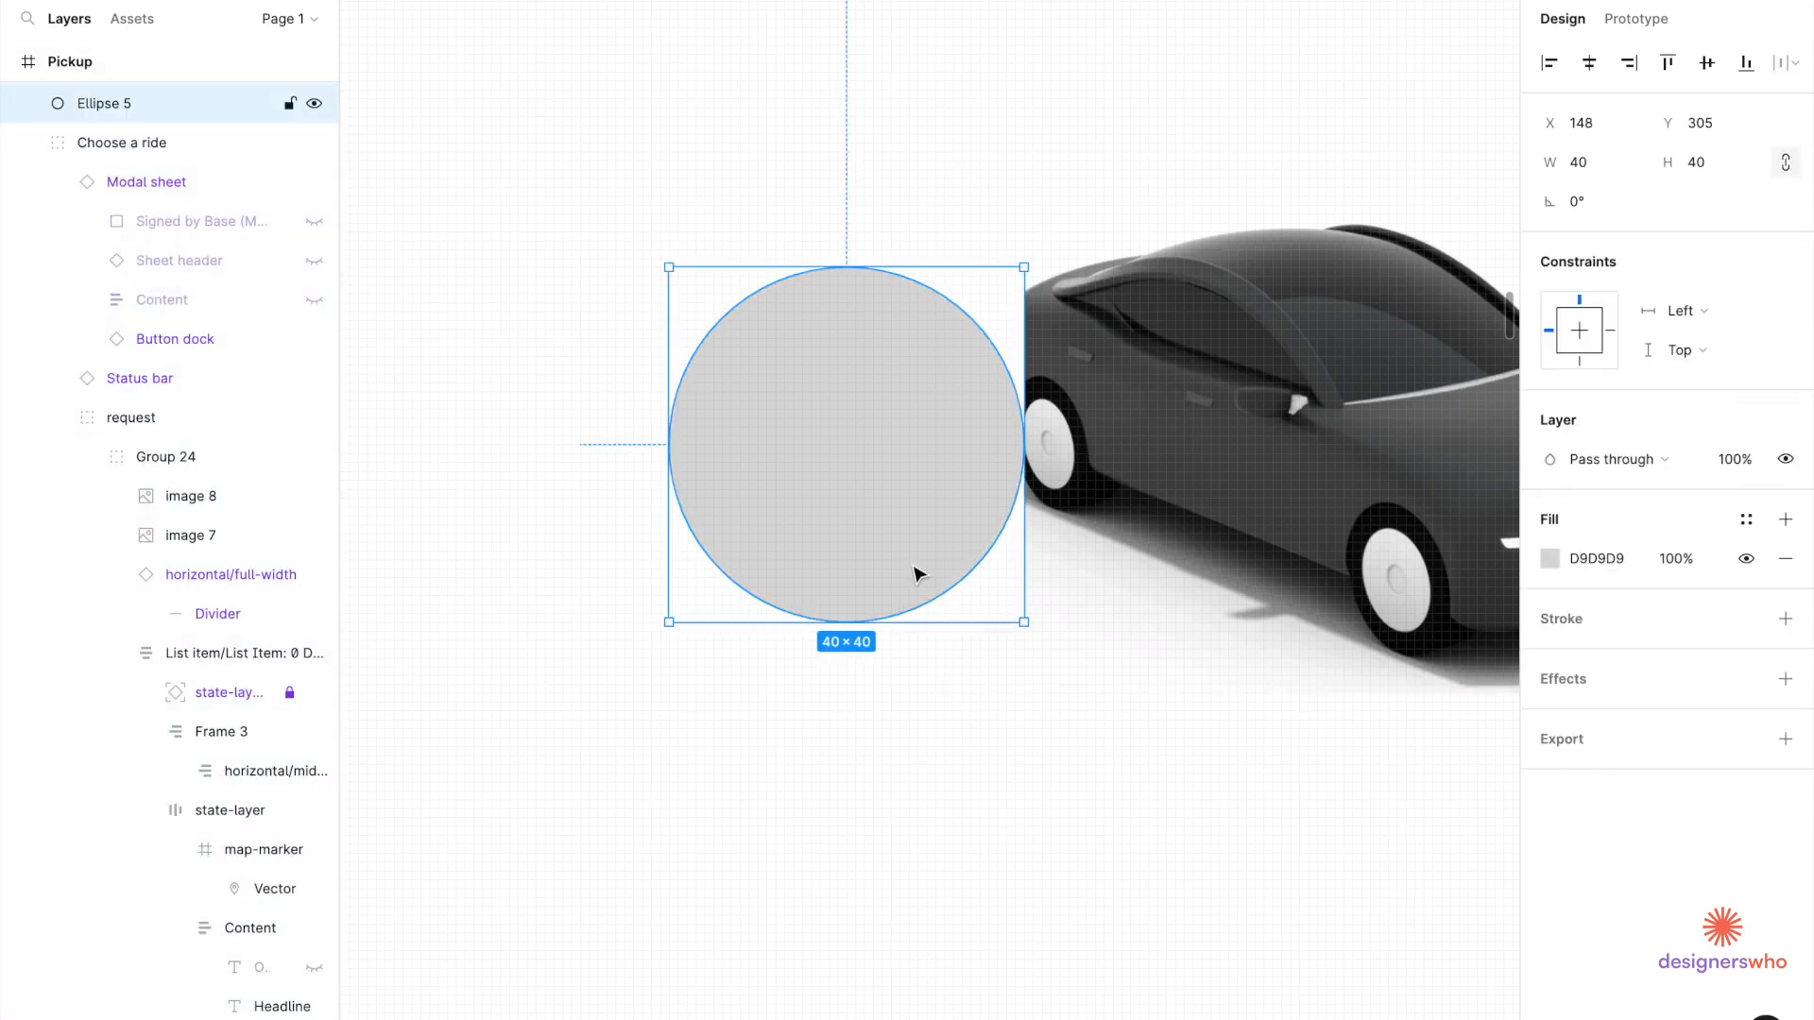
{"action": "left_click", "coordinate": [711, 604]}
{"action": "left_click", "coordinate": [733, 539]}
Collapse the Choose a ride layers and select the grey circle Ellipse 5 in Frame 2.
{"action": "left_click", "coordinate": [692, 324]}
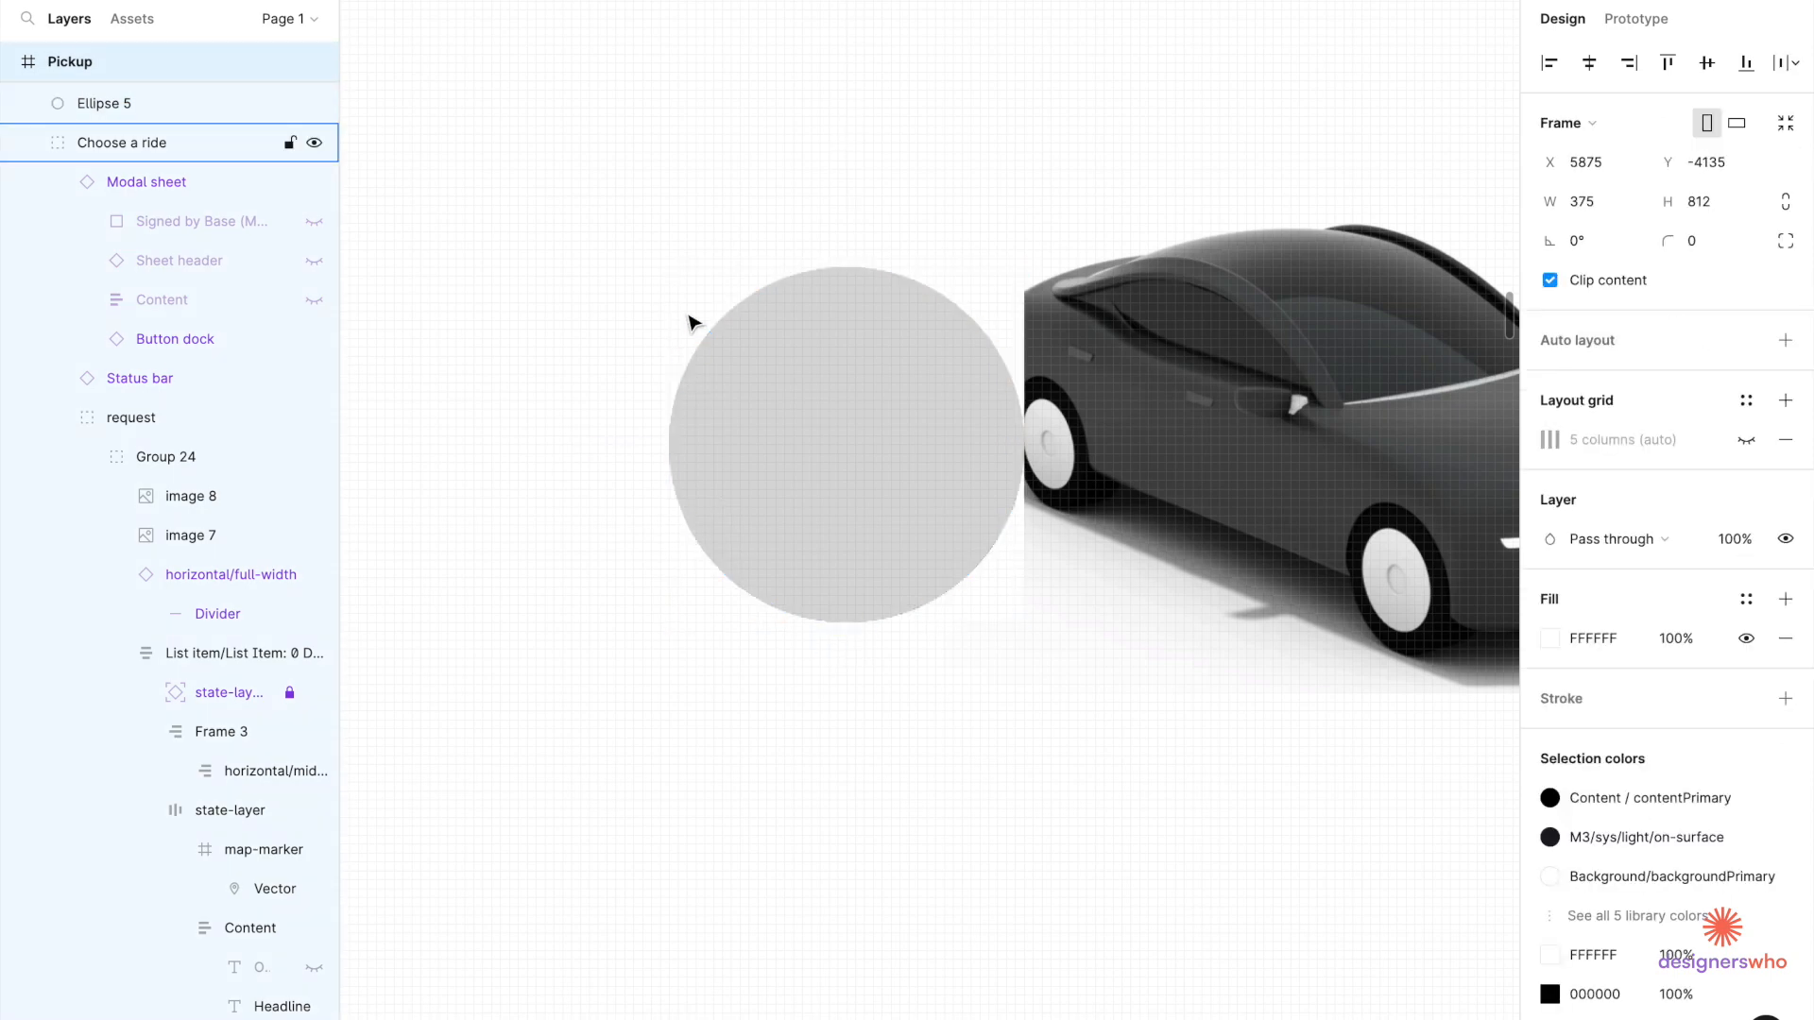
{"action": "scroll", "coordinate": [160, 310], "scroll_direction": "up", "scroll_amount": 3}
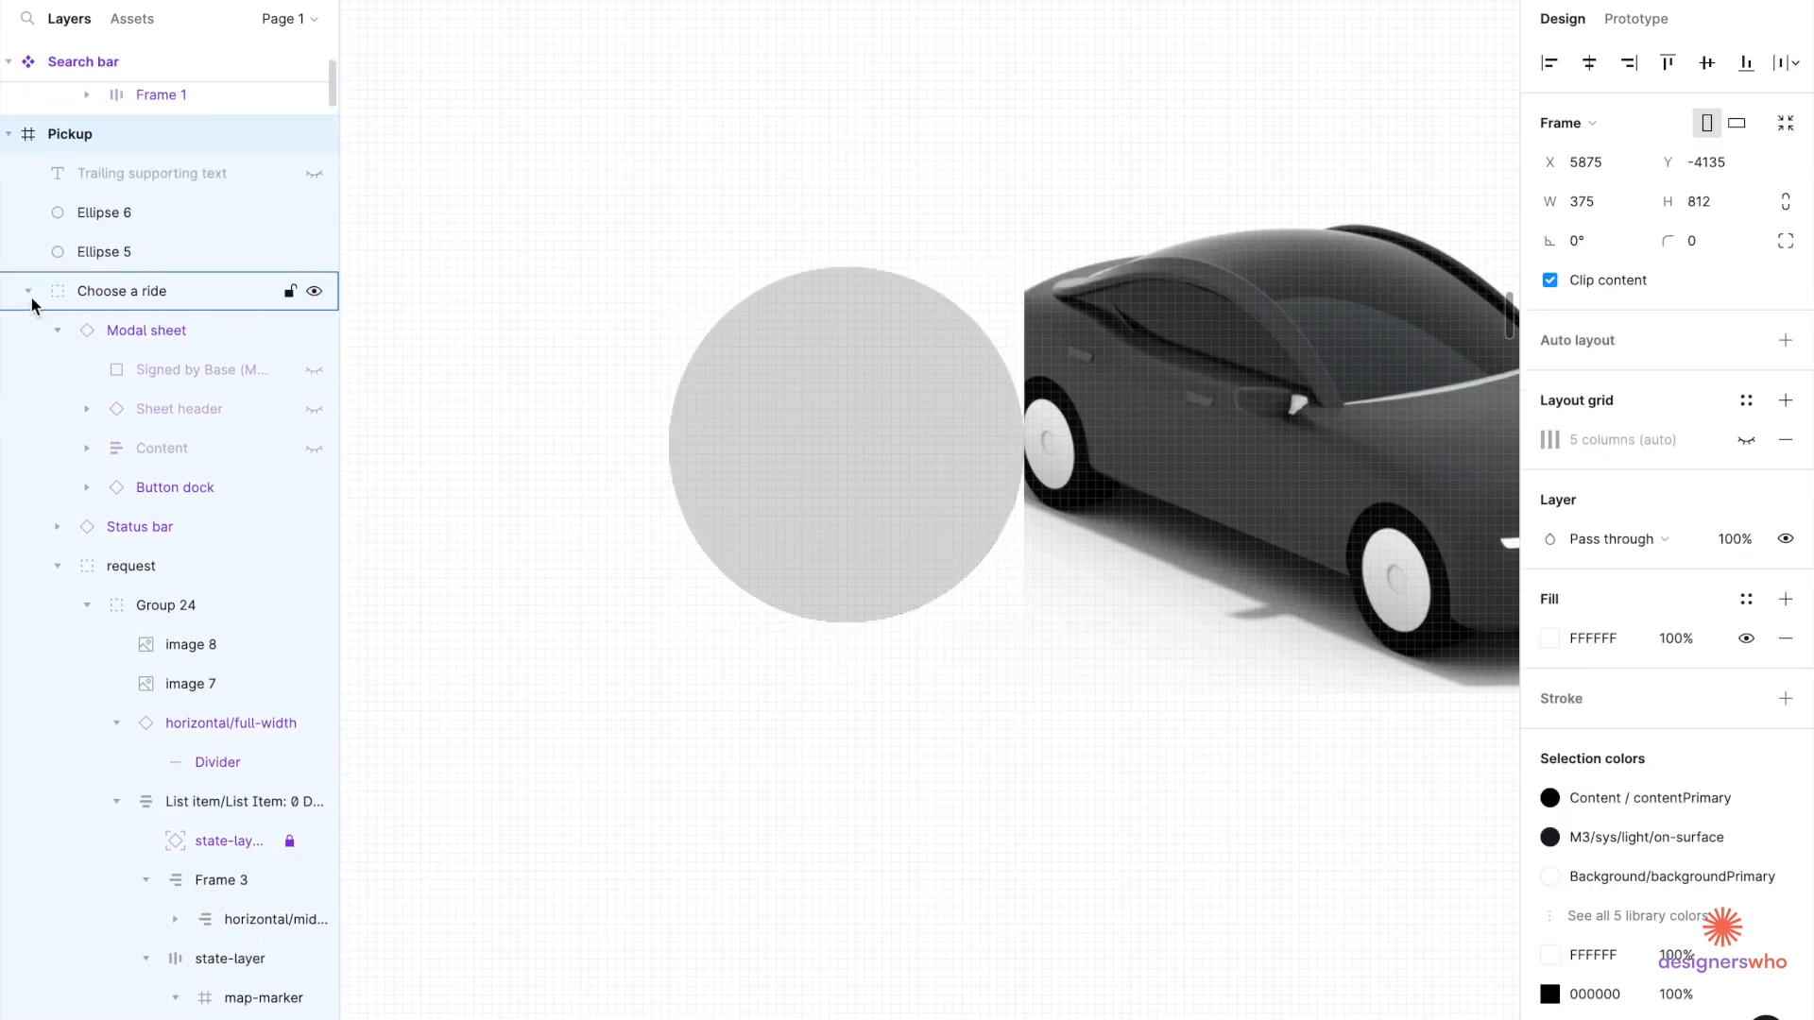
{"action": "left_click", "coordinate": [29, 292]}
{"action": "left_click", "coordinate": [94, 331]}
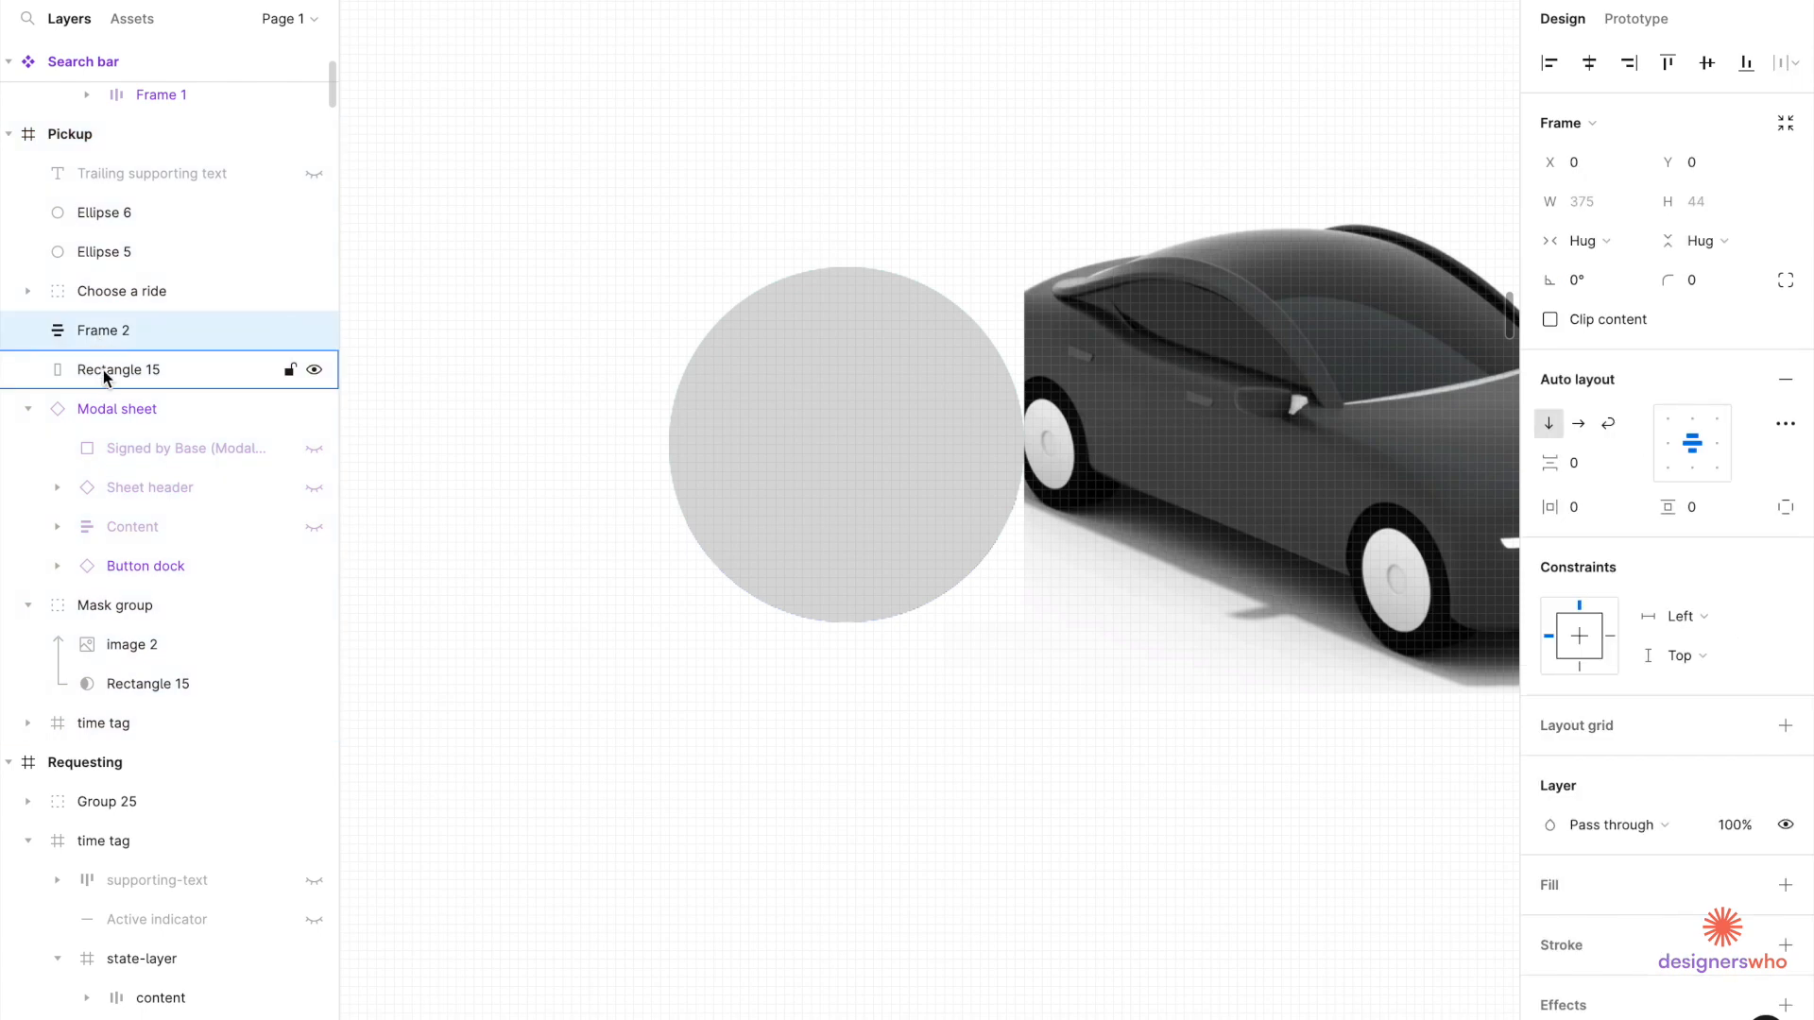
{"action": "left_click", "coordinate": [882, 376]}
{"action": "double_click", "coordinate": [870, 380]}
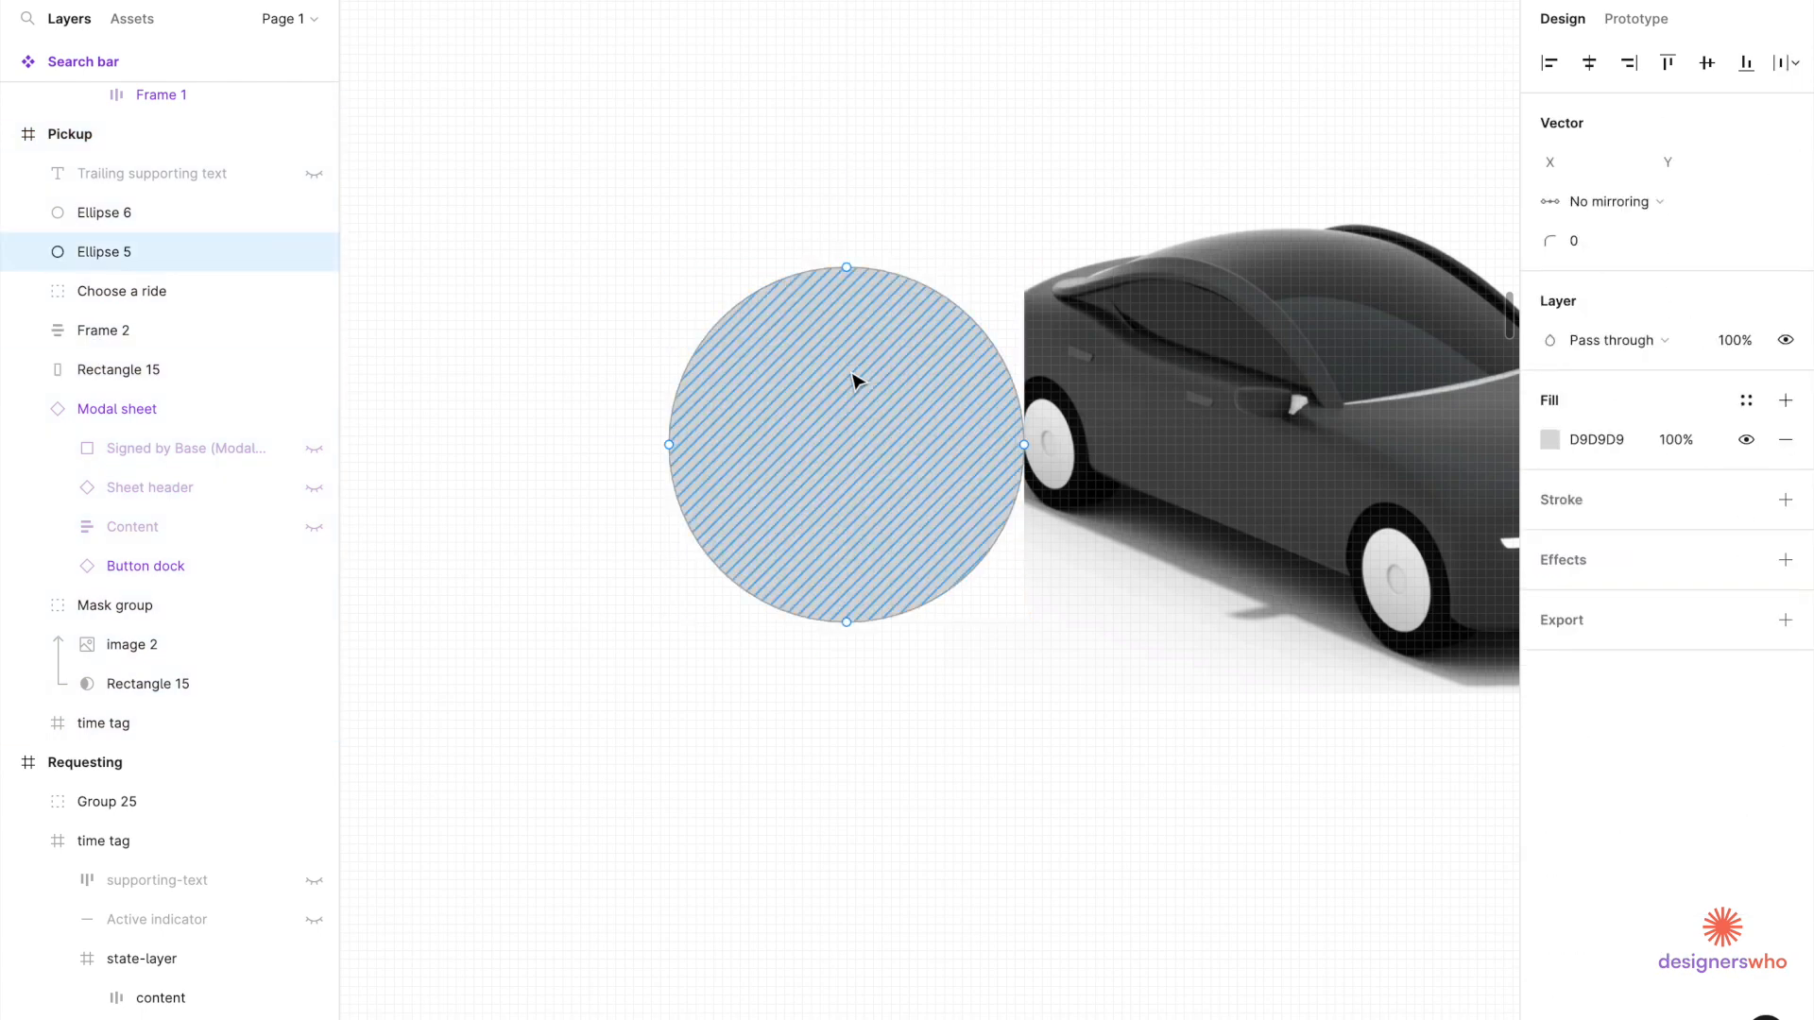
{"action": "key", "text": "Escape"}
Find the hidden driver image 8 and move it just above Ellipse 5 in Layers.
{"action": "left_click_drag", "start_coordinate": [877, 423], "coordinate": [832, 422]}
{"action": "left_click", "coordinate": [1004, 429]}
{"action": "double_click", "coordinate": [1004, 429]}
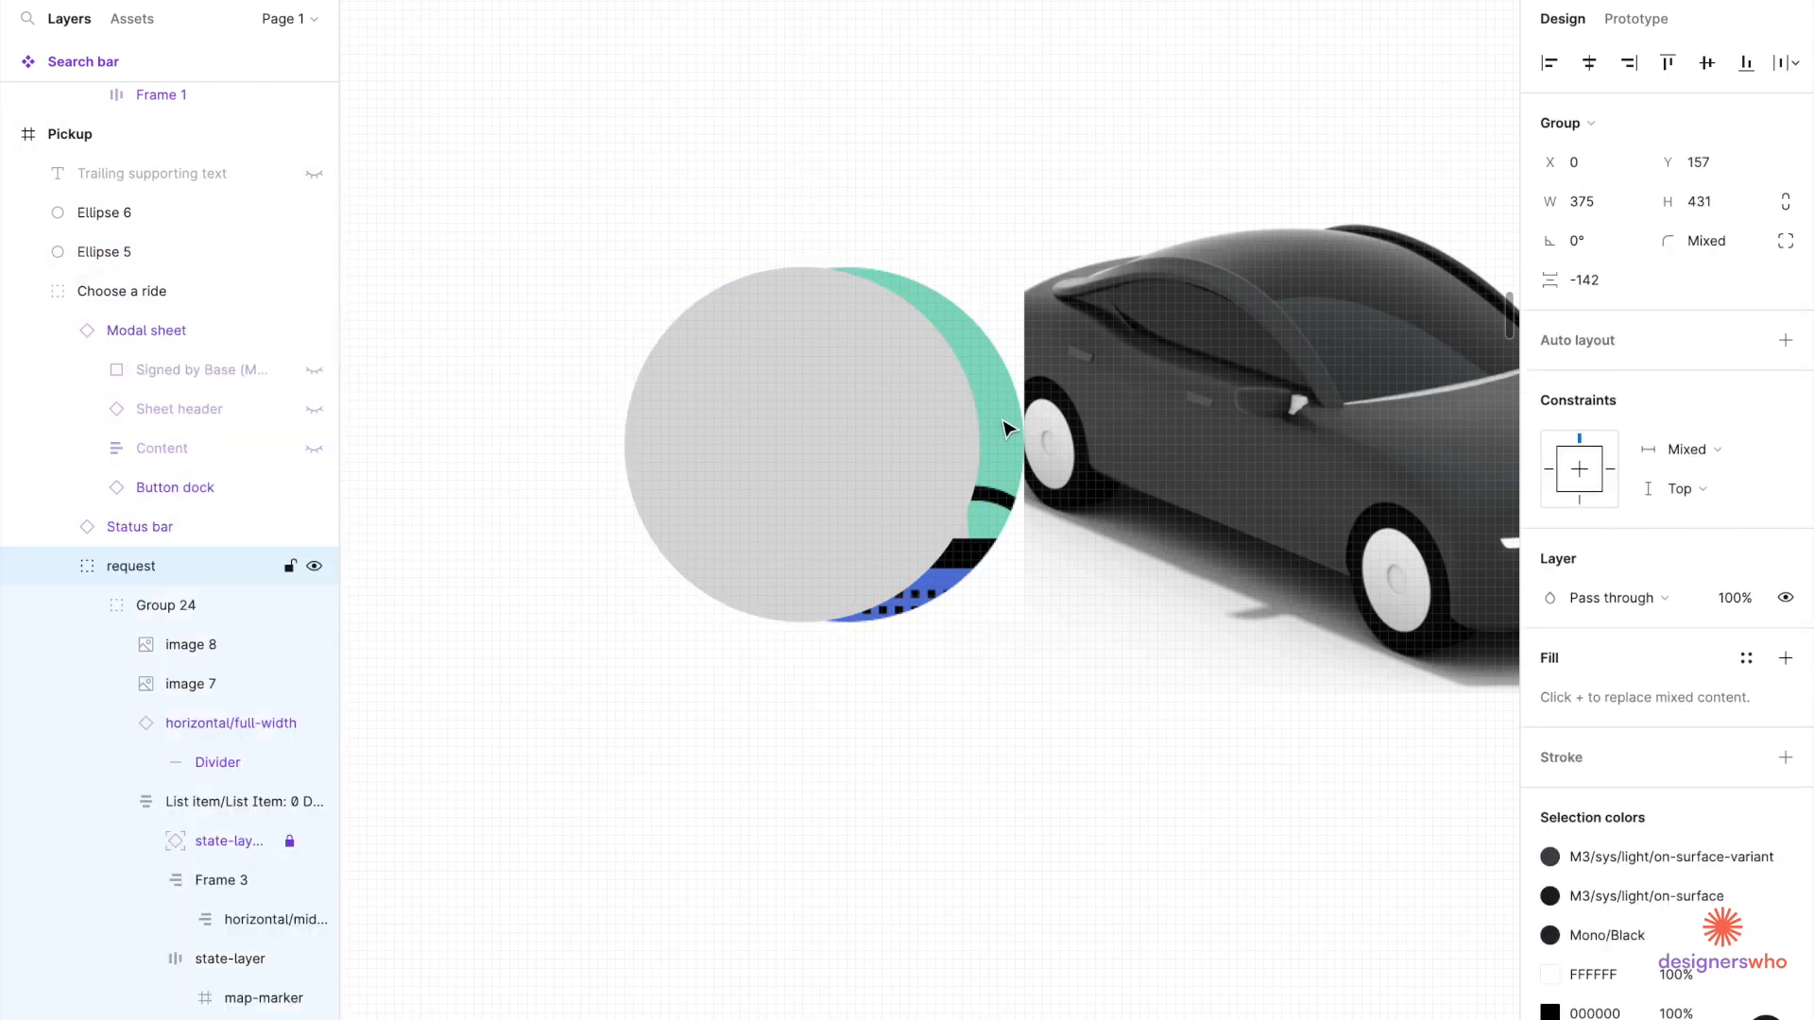
{"action": "double_click", "coordinate": [1004, 430]}
{"action": "left_click", "coordinate": [855, 441]}
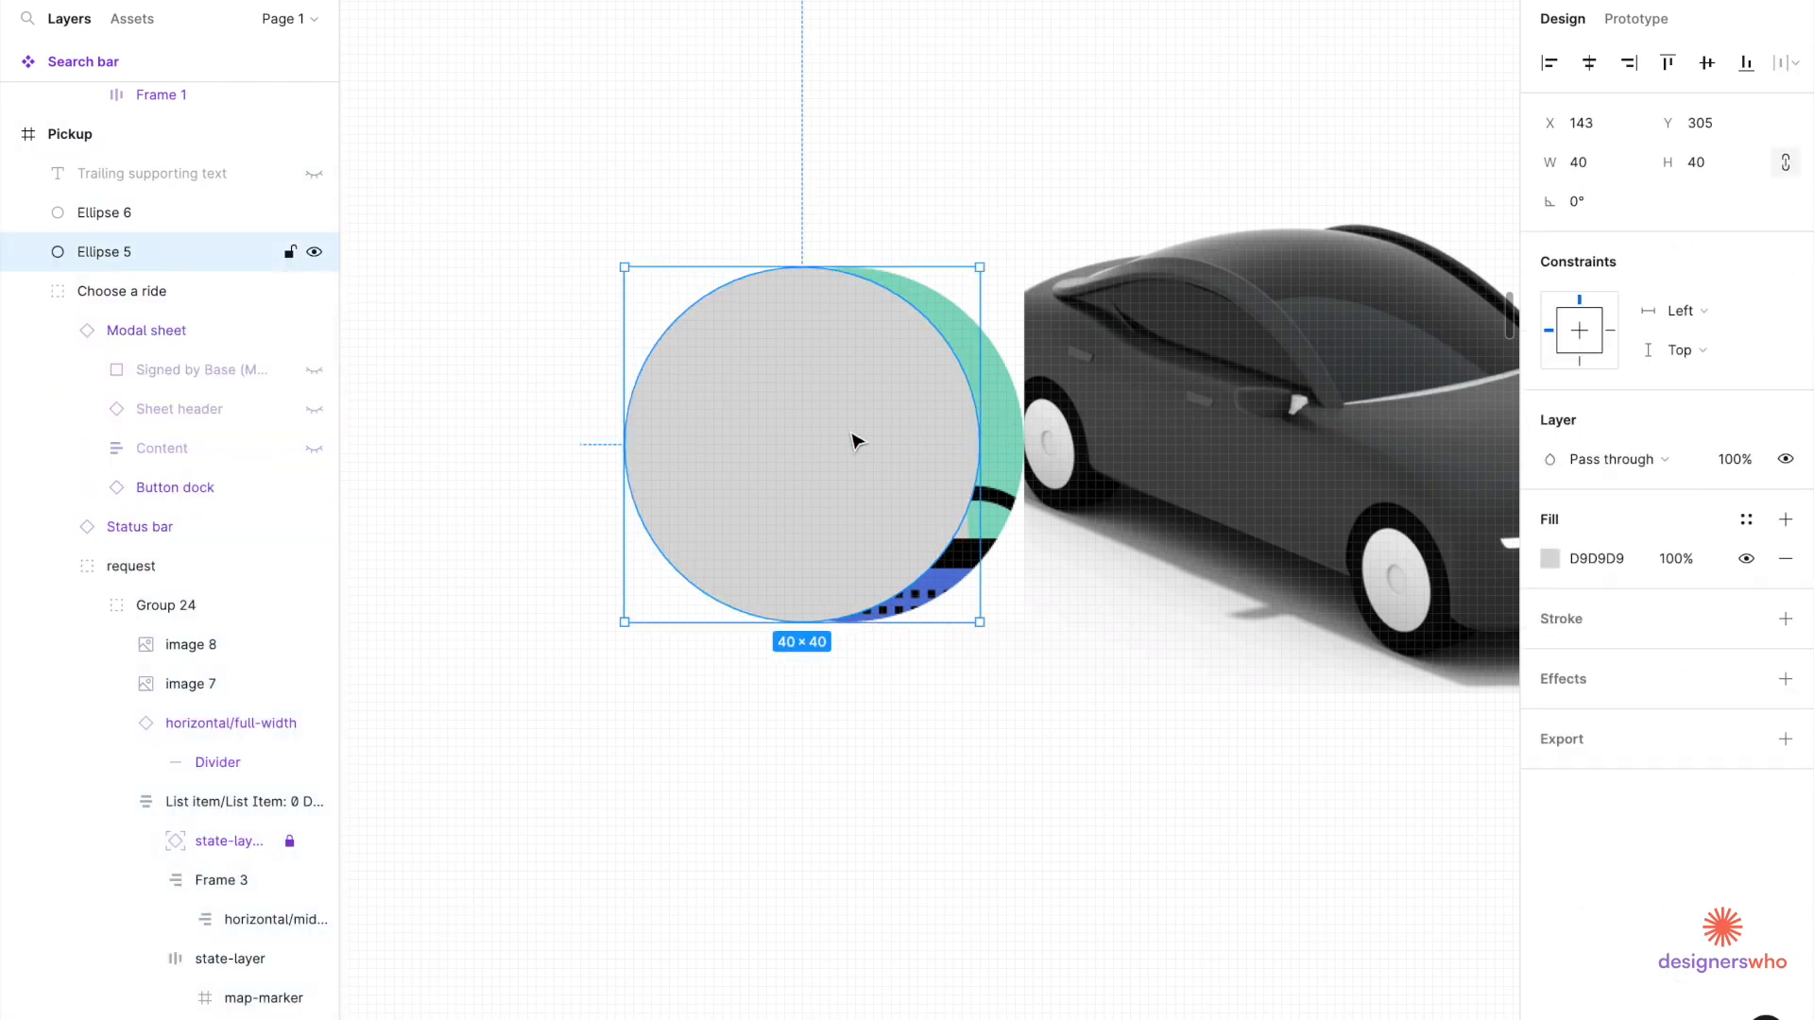
{"action": "double_click", "coordinate": [1004, 427]}
{"action": "double_click", "coordinate": [1004, 427]}
{"action": "double_click", "coordinate": [1004, 427]}
{"action": "double_click", "coordinate": [1004, 427]}
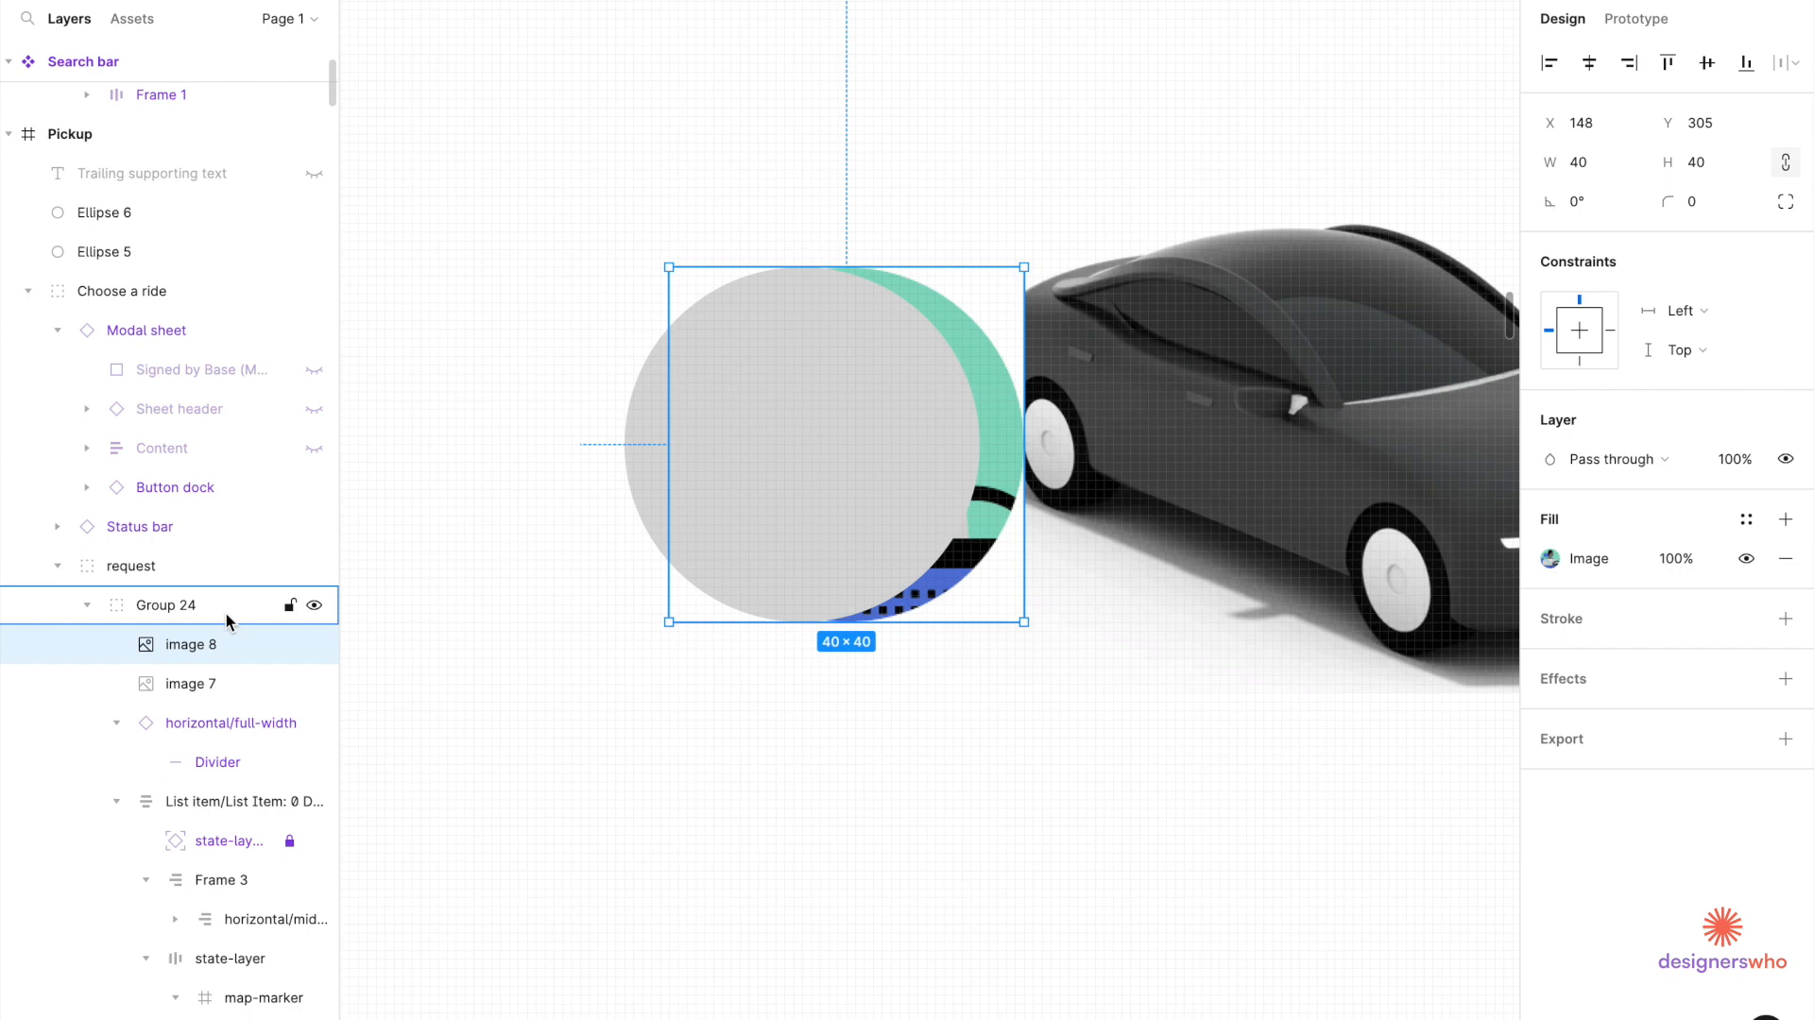
{"action": "left_click_drag", "start_coordinate": [173, 664], "coordinate": [189, 248]}
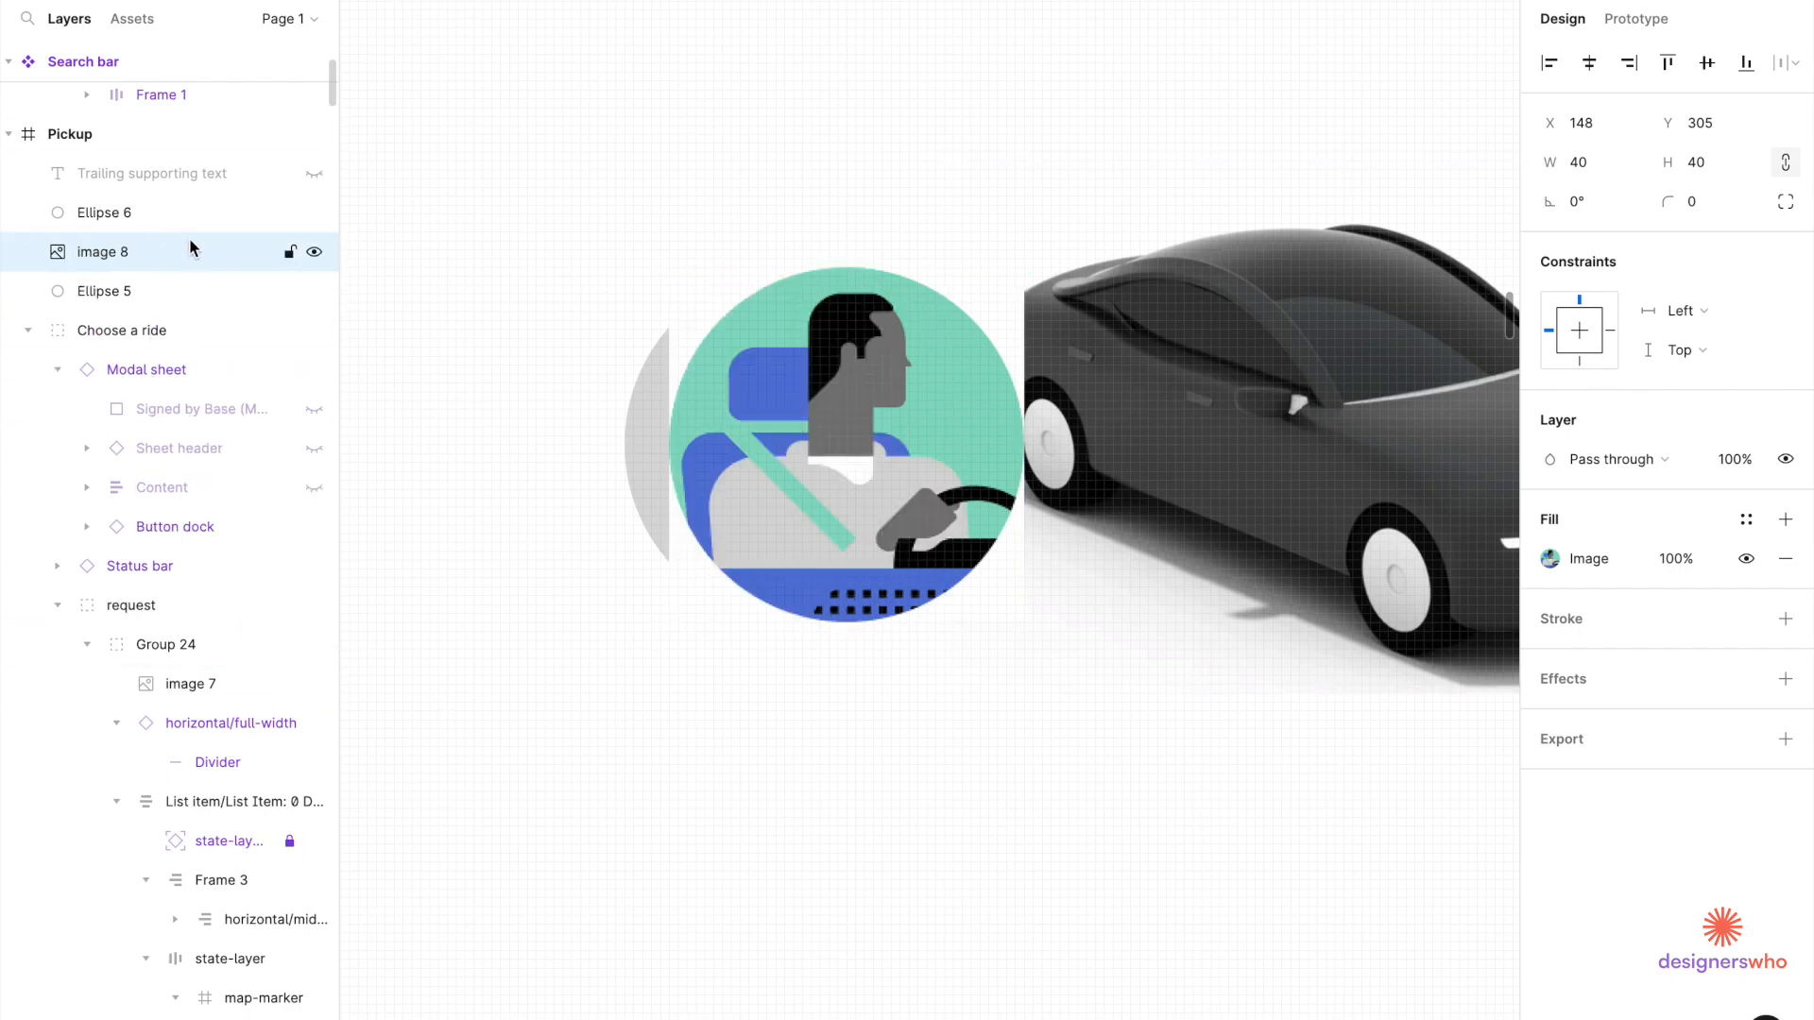
Centre Ellipse 5 and image 8 together and apply Use as mask.
{"action": "right_click", "coordinate": [645, 458]}
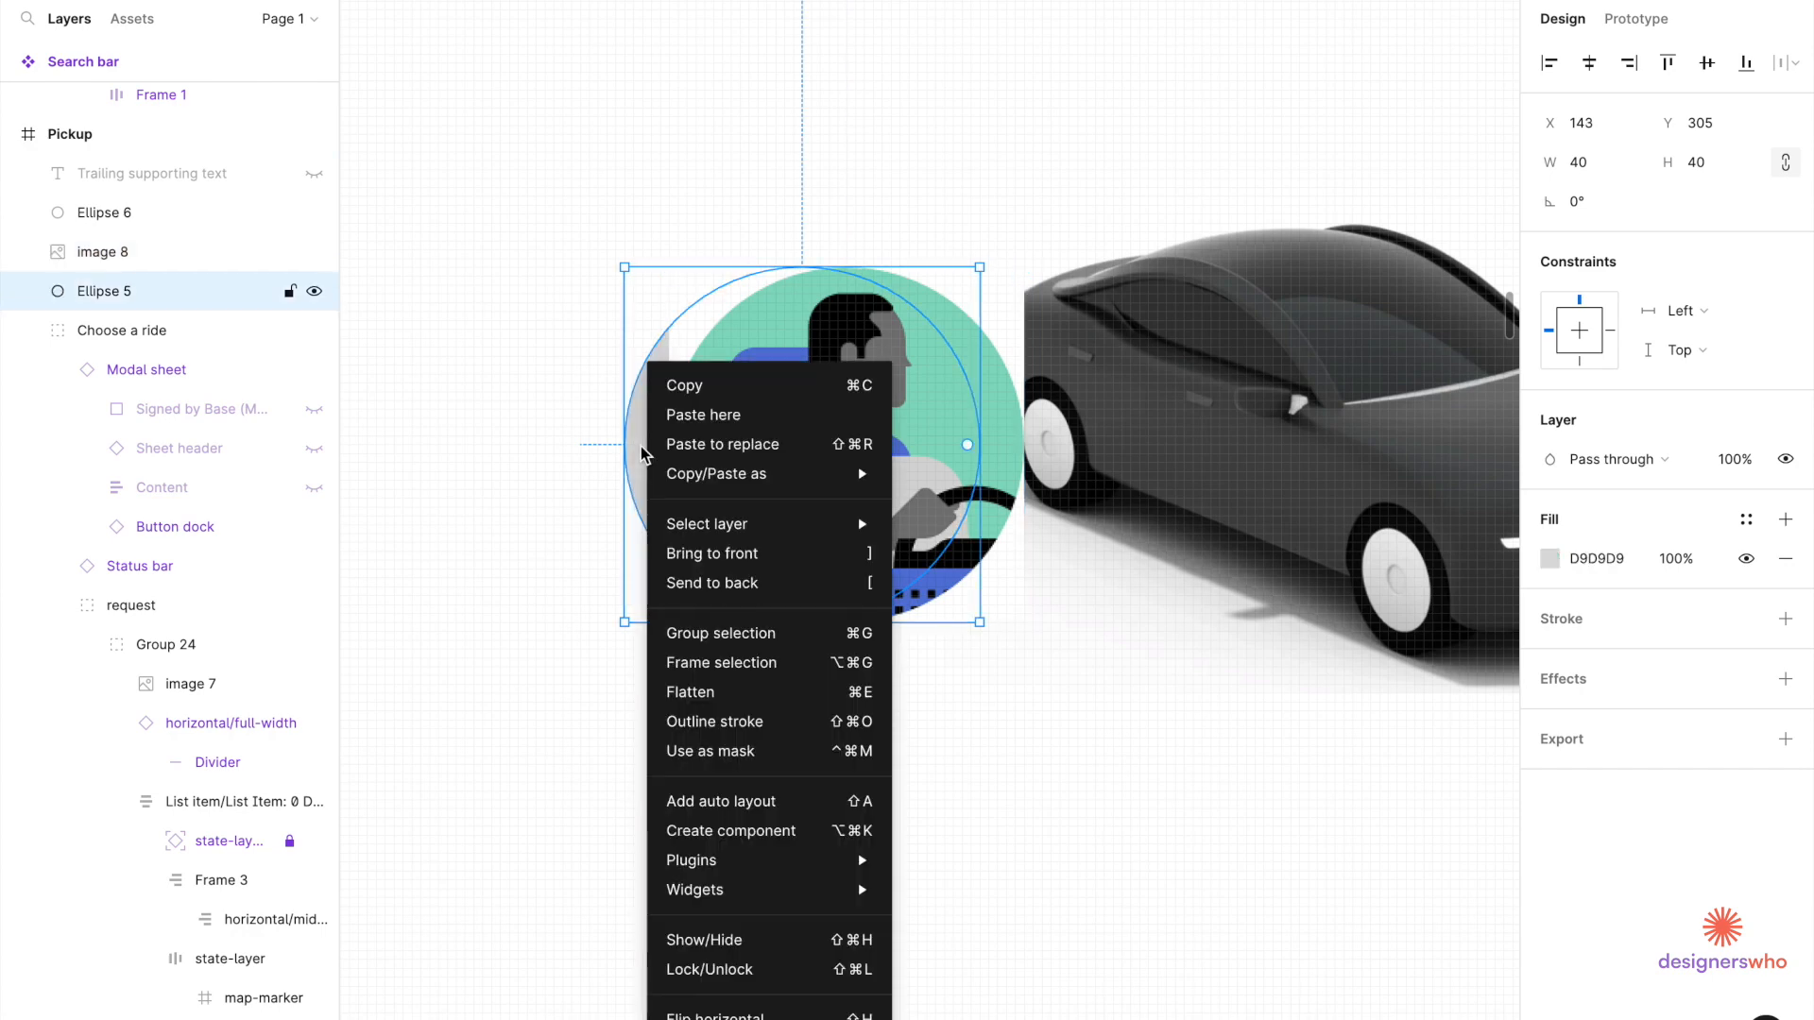
{"action": "key", "text": "Escape"}
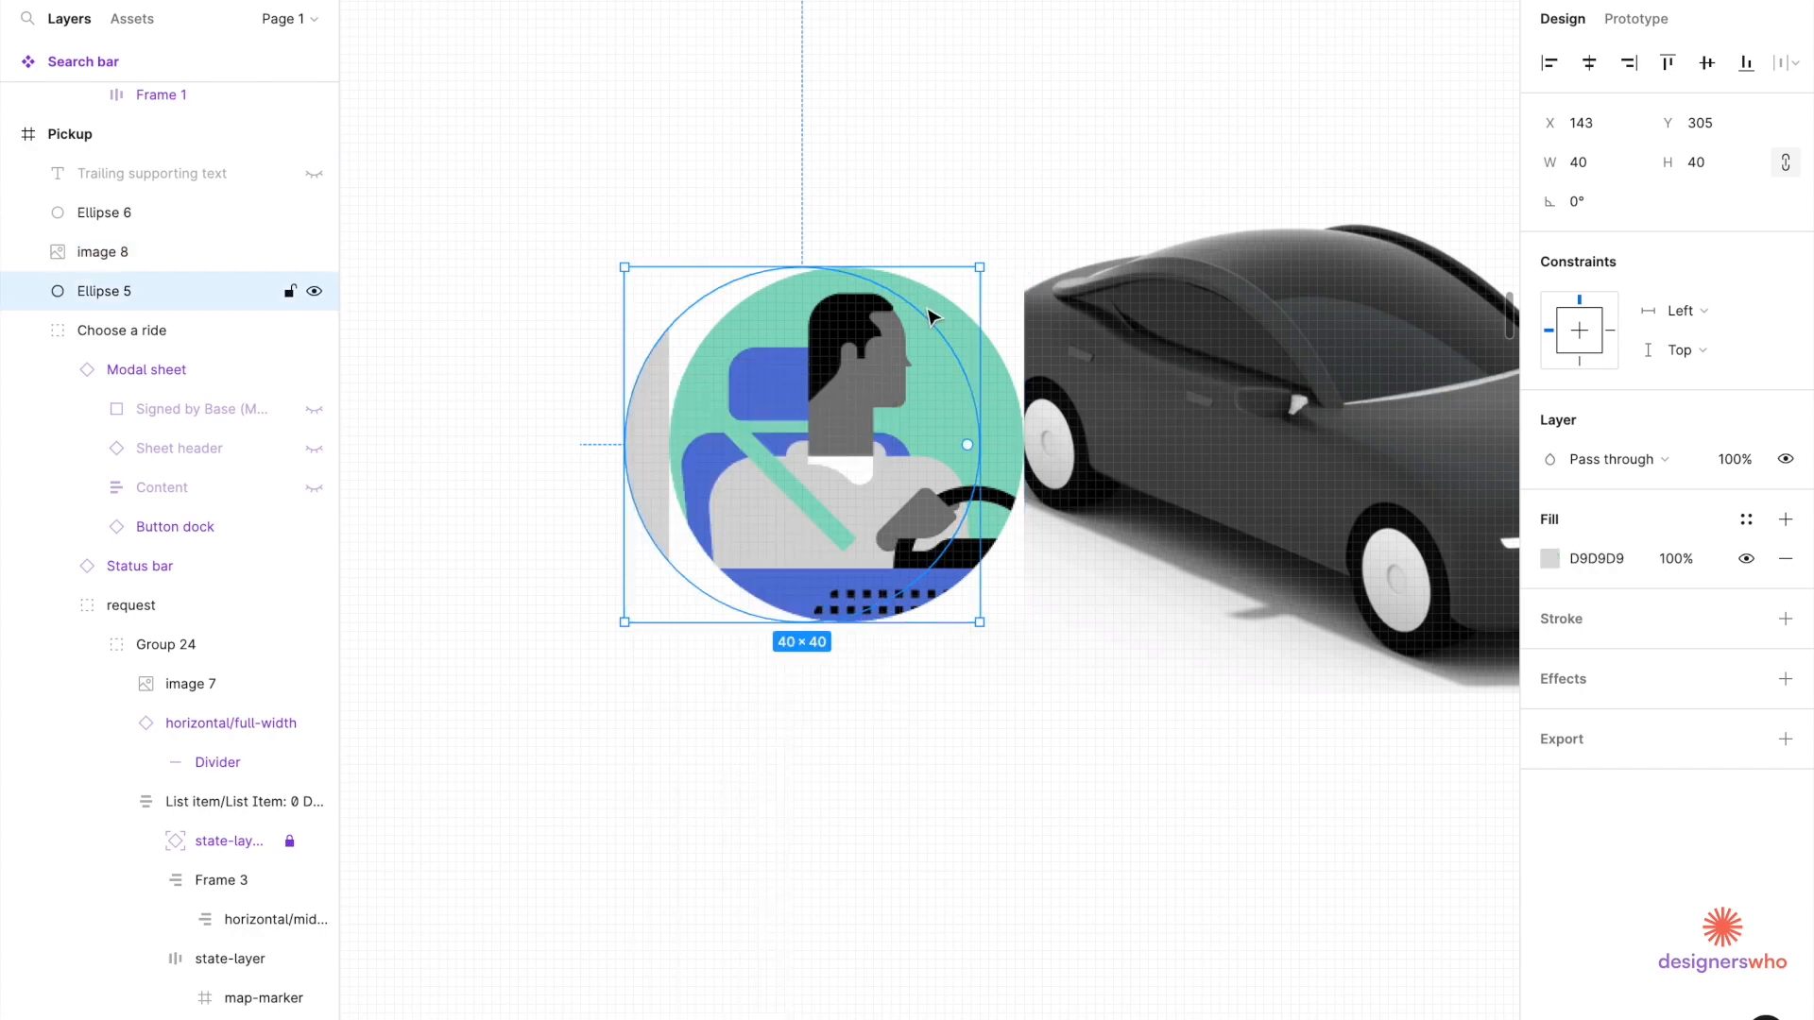
{"action": "left_click", "coordinate": [1012, 507], "text": "shift"}
{"action": "left_click", "coordinate": [1589, 63]}
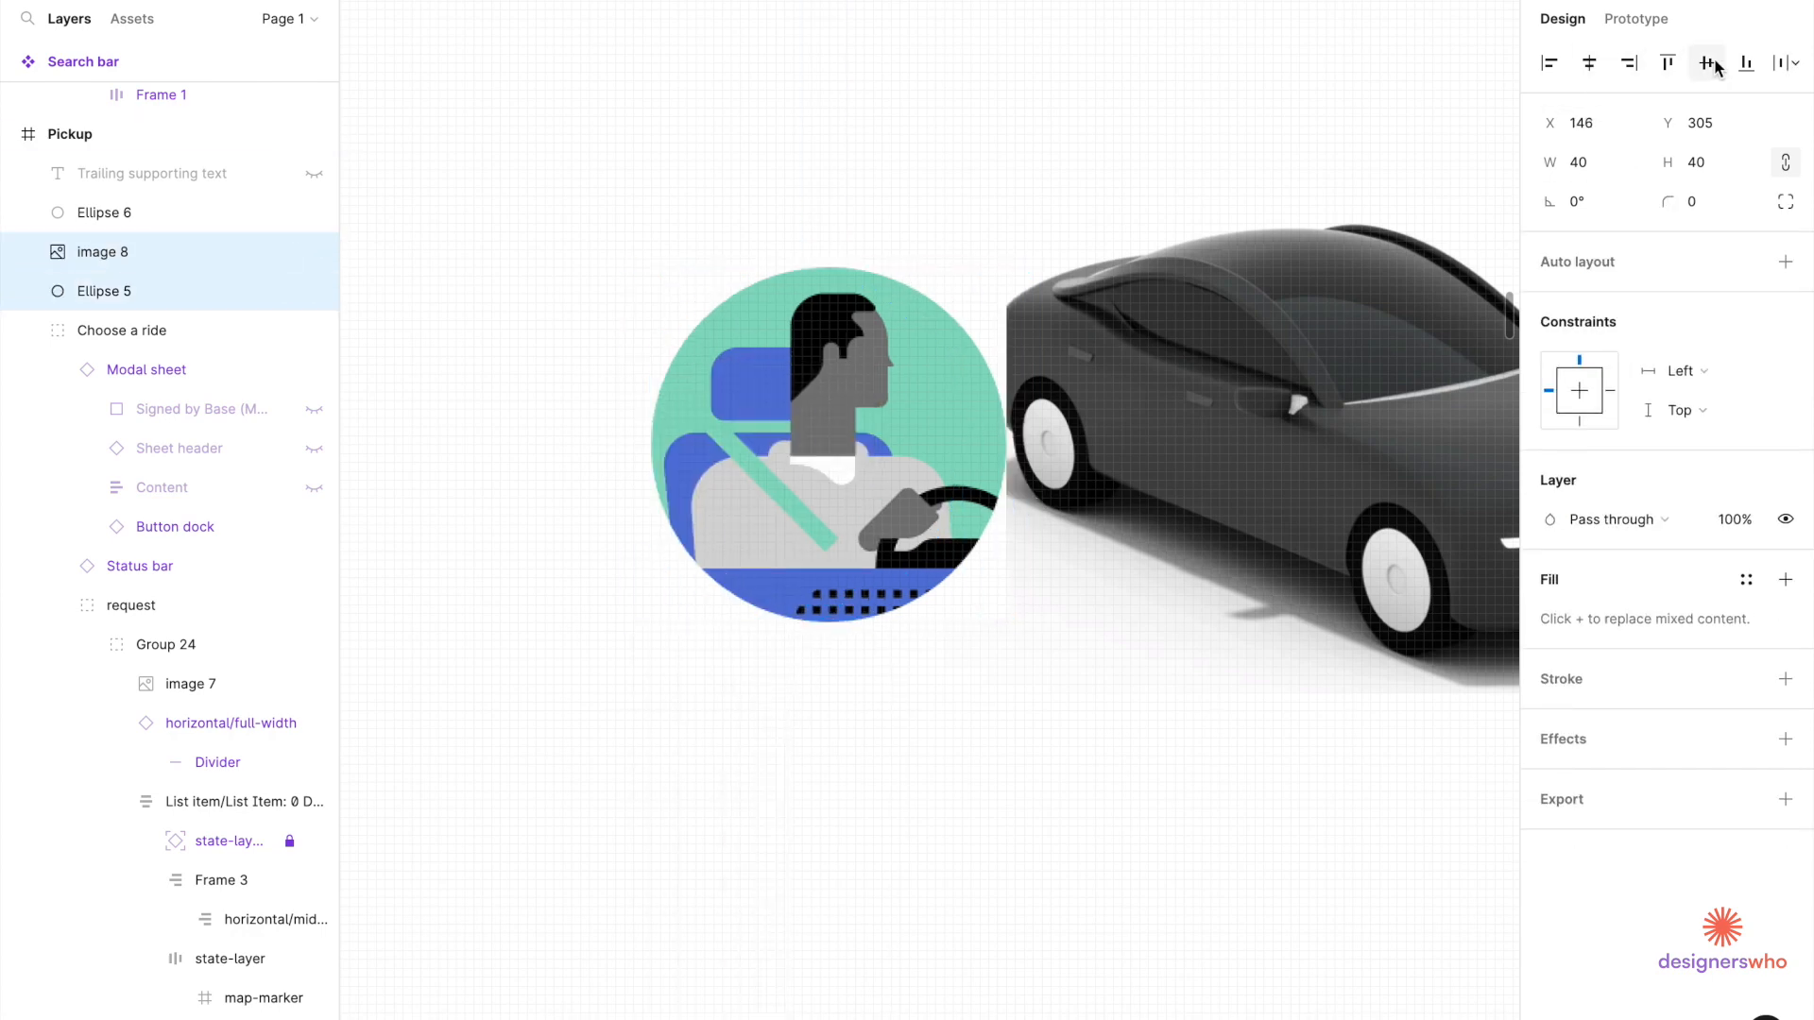
{"action": "right_click", "coordinate": [886, 362]}
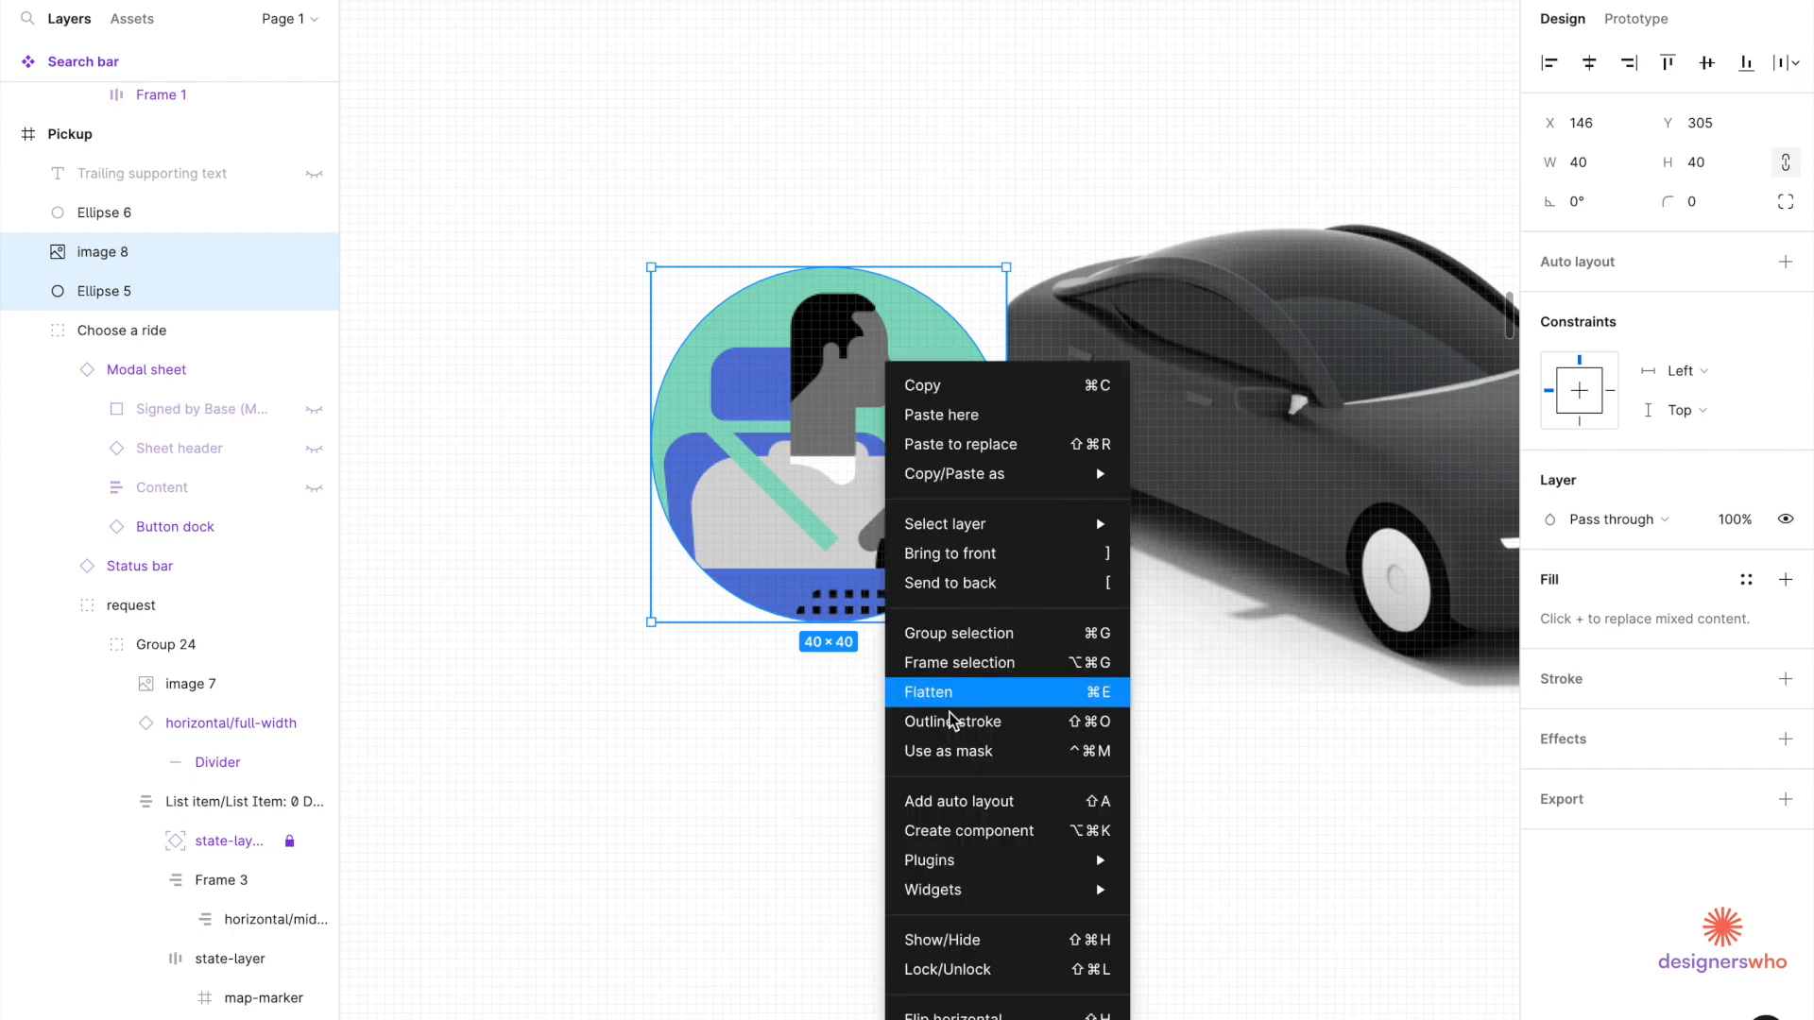
{"action": "left_click", "coordinate": [948, 750]}
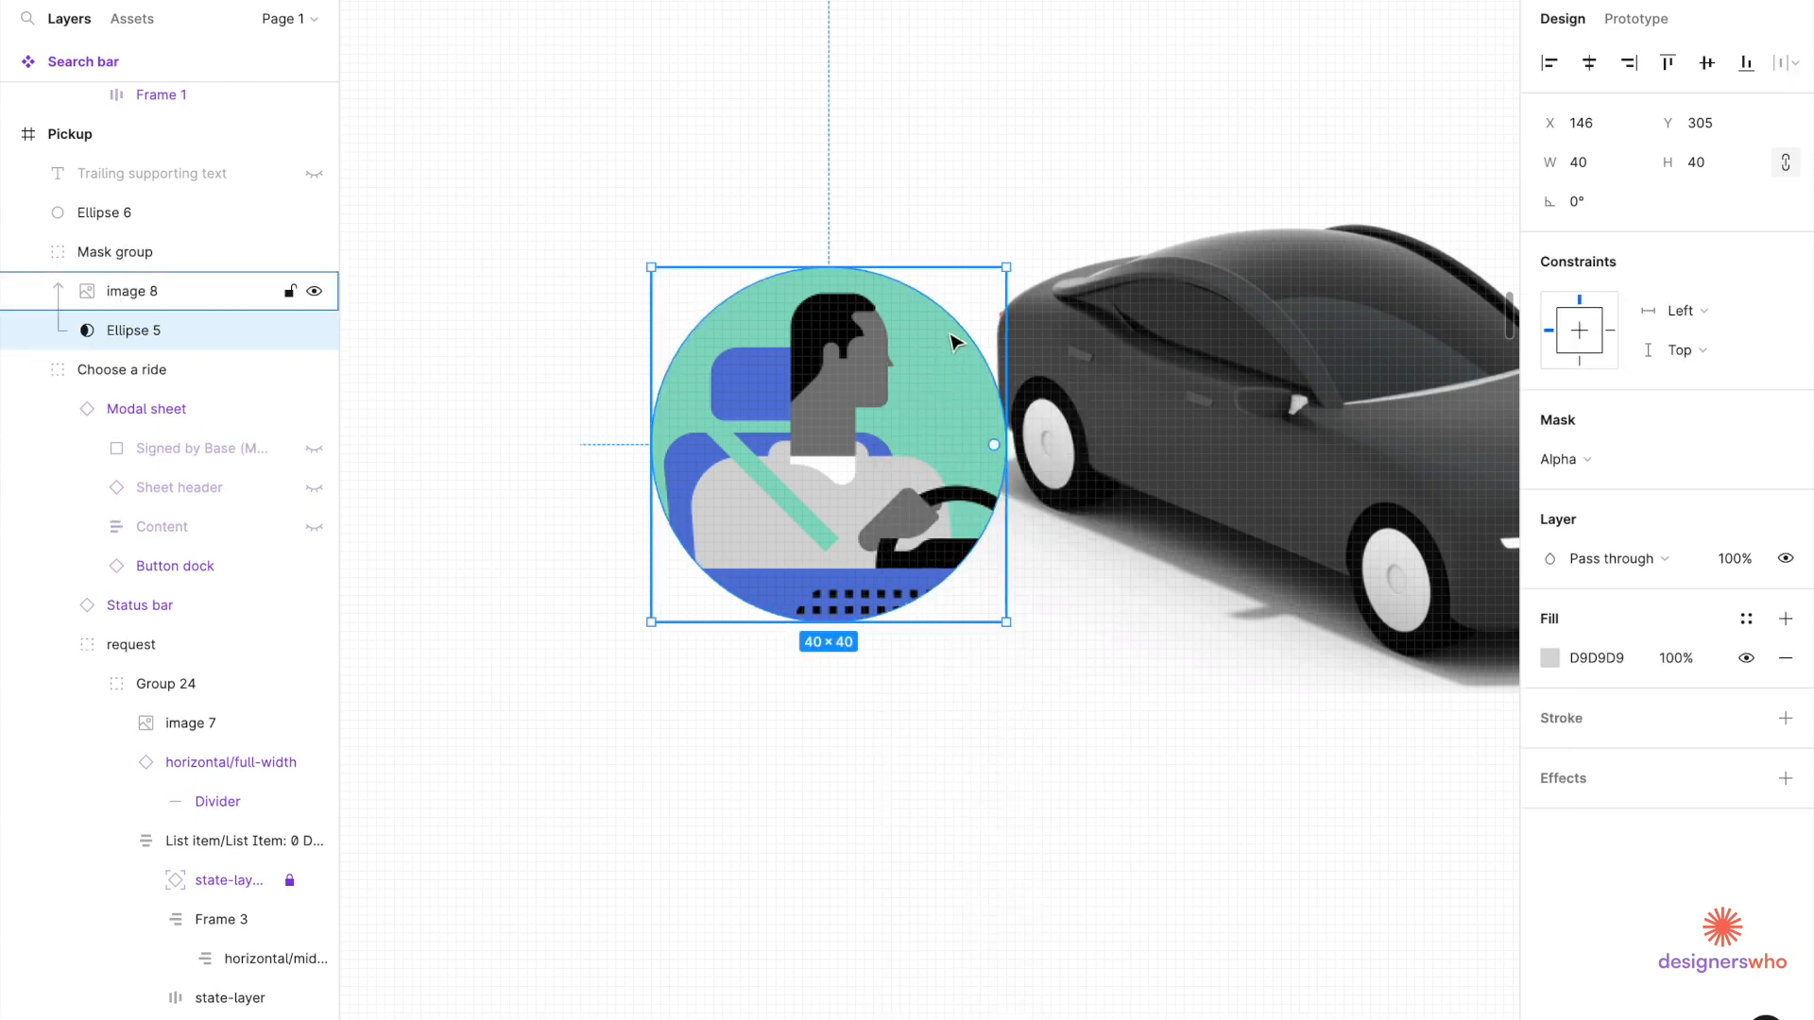
Move the circular Mask group right to X 161, overlapping the car's front.
{"action": "left_click_drag", "start_coordinate": [855, 443], "coordinate": [951, 437]}
{"action": "key", "text": "ctrl+z"}
{"action": "left_click", "coordinate": [873, 658]}
{"action": "left_click_drag", "start_coordinate": [782, 505], "coordinate": [914, 500]}
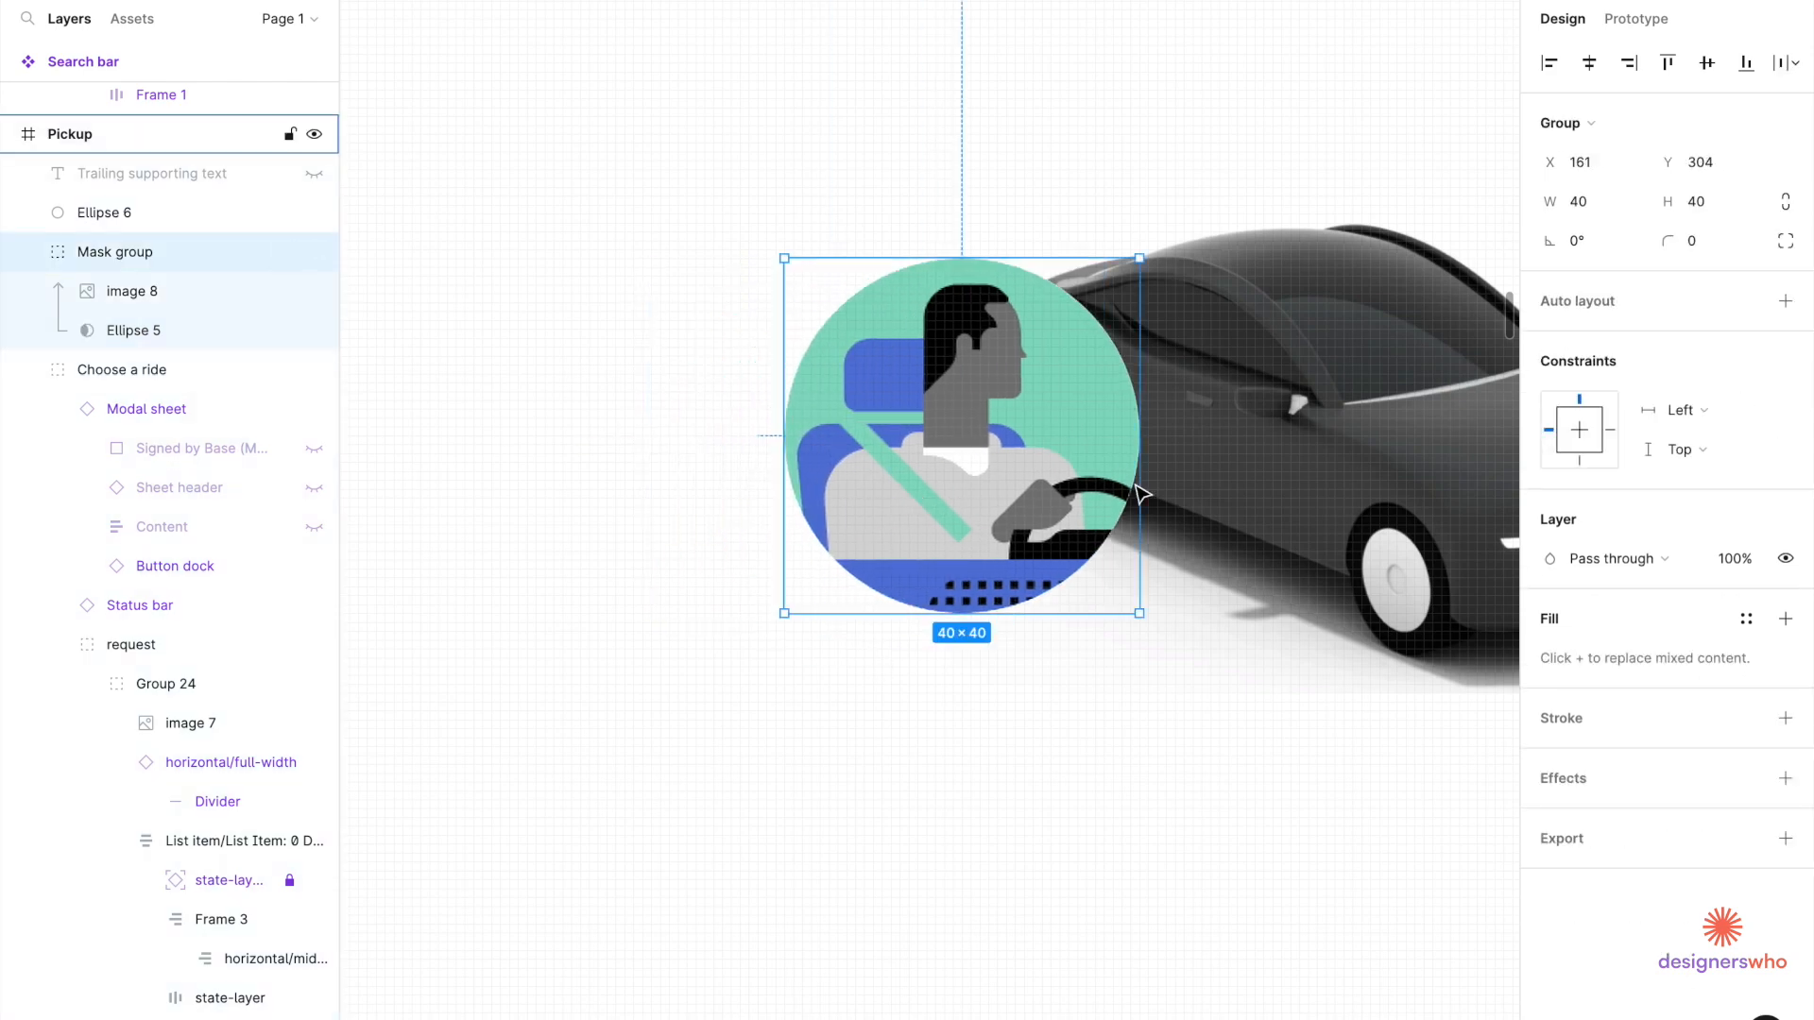
{"action": "scroll", "coordinate": [996, 571], "scroll_direction": "right", "scroll_amount": 5}
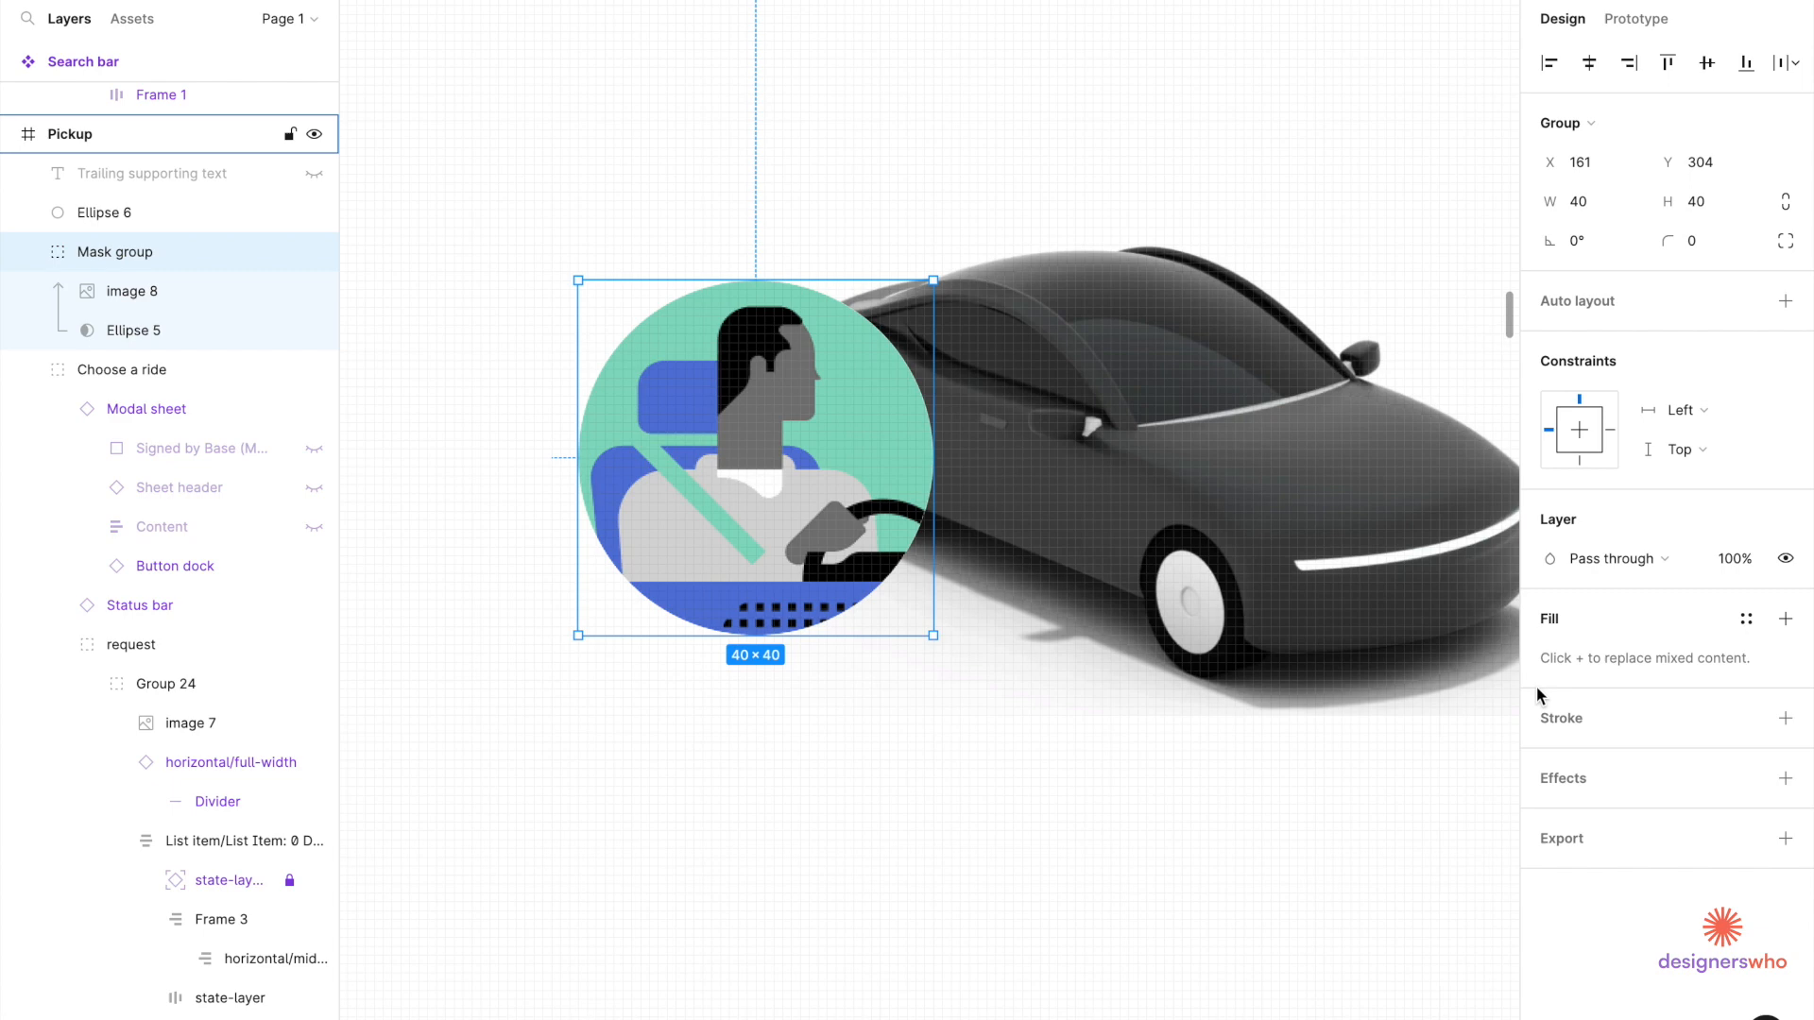
Wrap the masked avatar in a new group, discarding trial outlines.
{"action": "left_click", "coordinate": [1786, 721]}
{"action": "key", "text": "ctrl+z"}
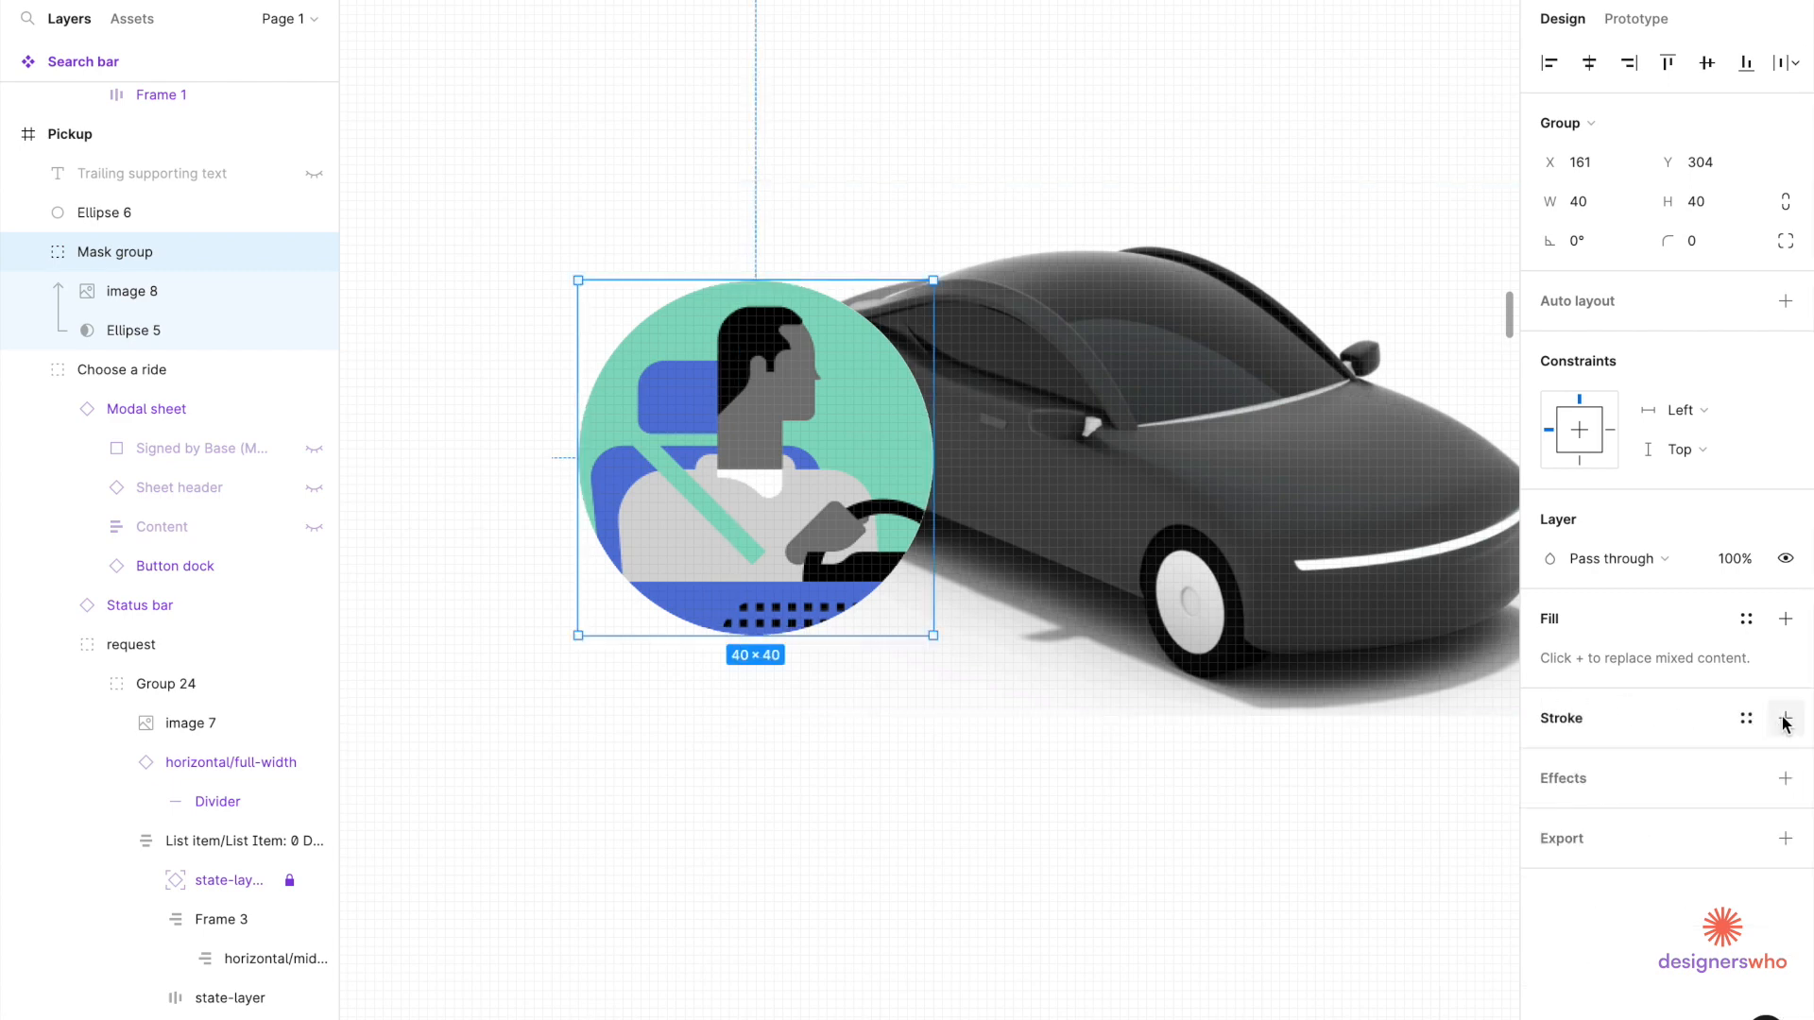
{"action": "left_click", "coordinate": [1211, 856]}
{"action": "left_click", "coordinate": [793, 562]}
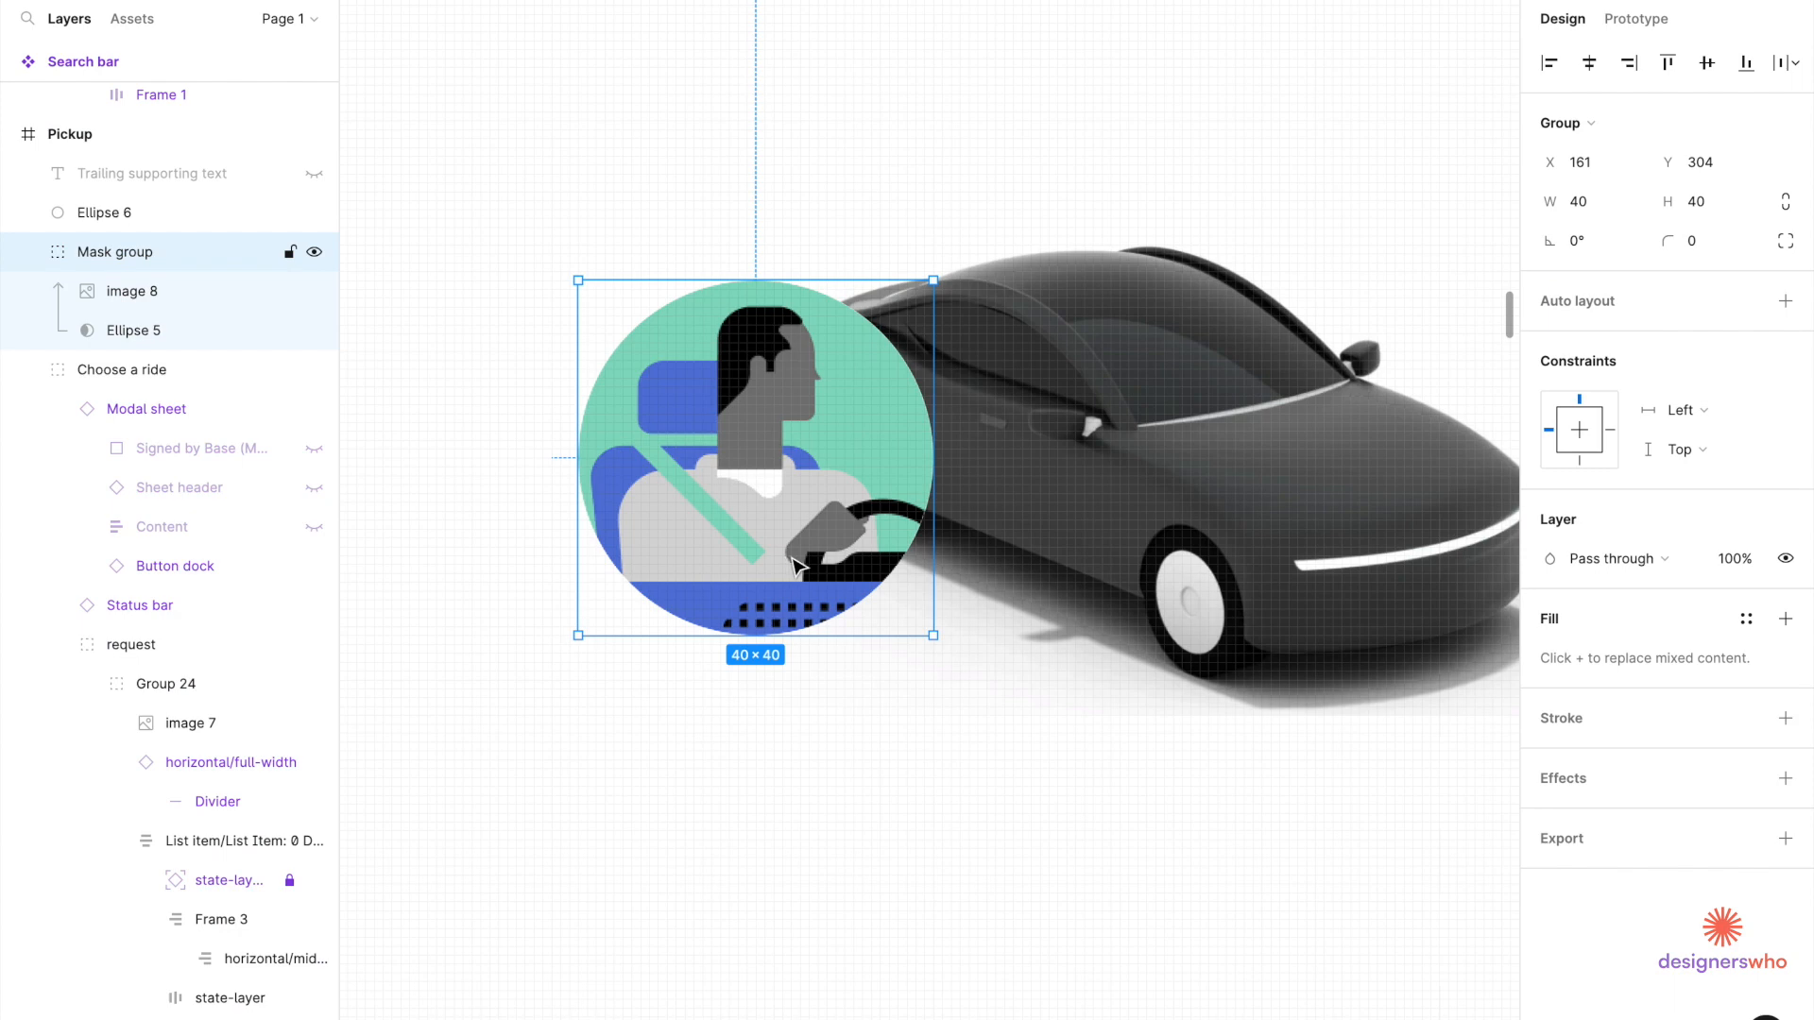
{"action": "left_click", "coordinate": [1790, 718]}
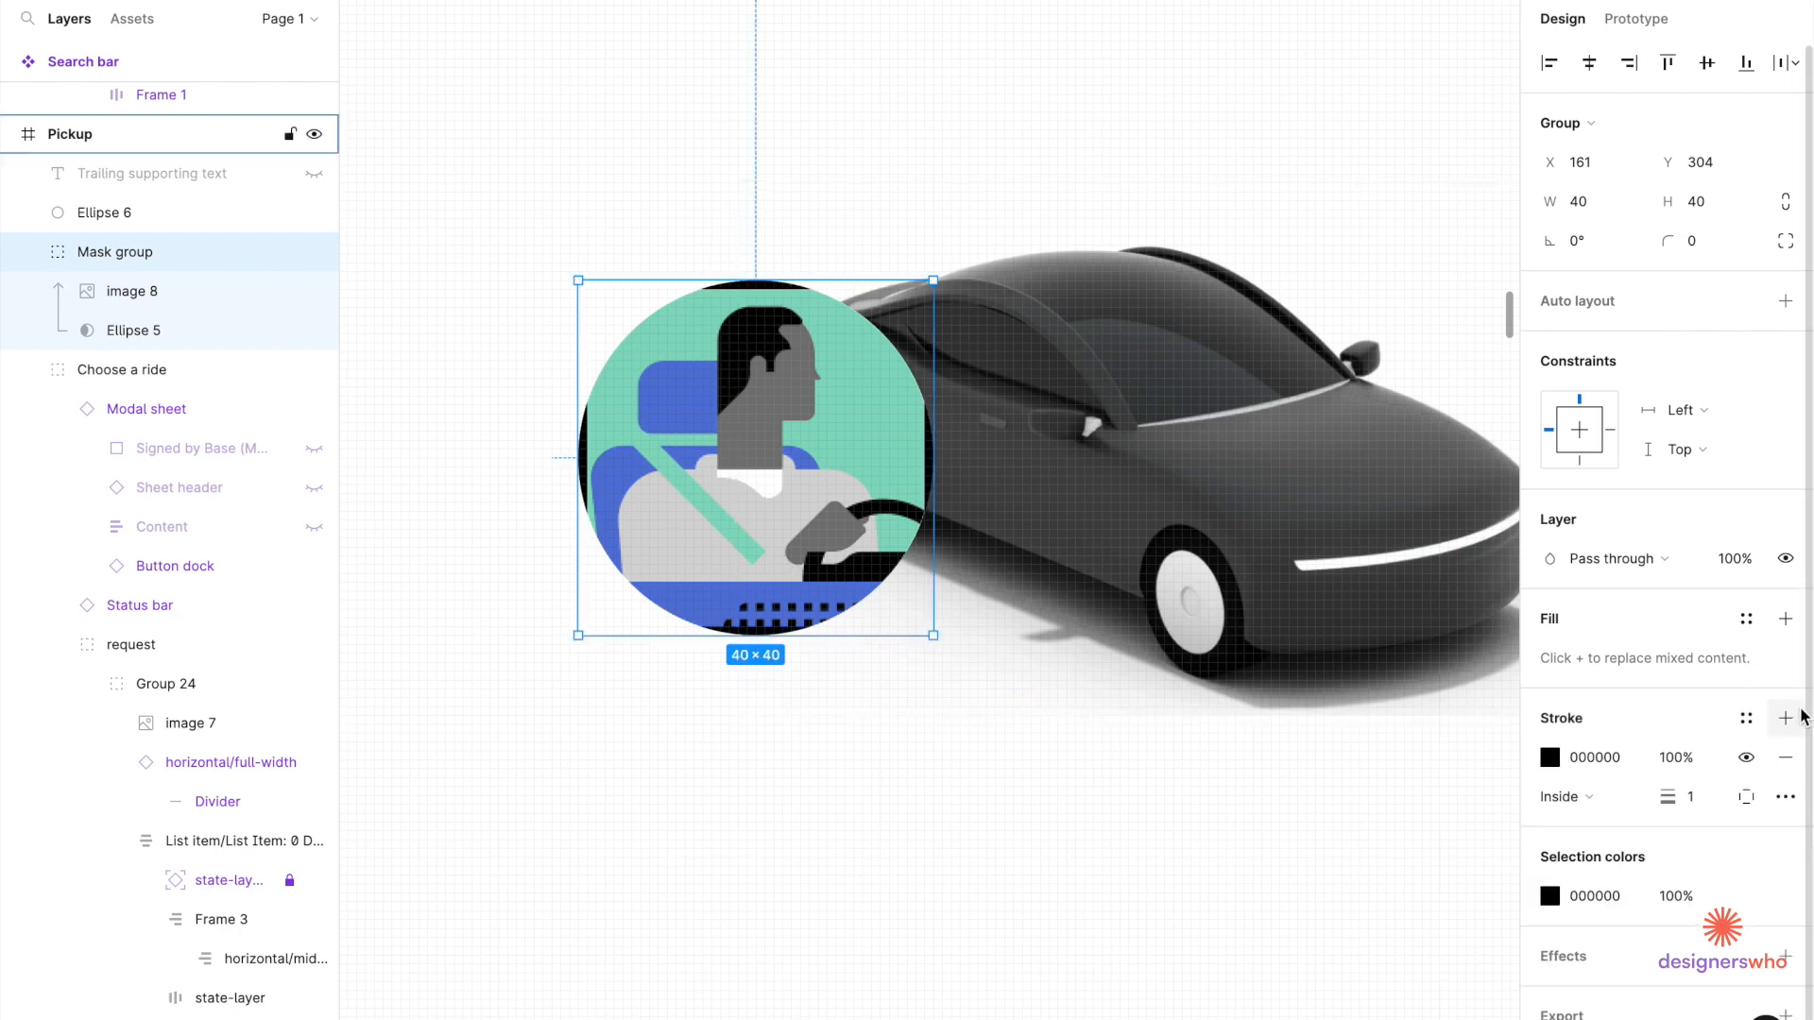
{"action": "key", "text": "ctrl+z"}
{"action": "left_click", "coordinate": [1045, 706]}
{"action": "left_click", "coordinate": [760, 535]}
{"action": "key", "text": "ctrl+g"}
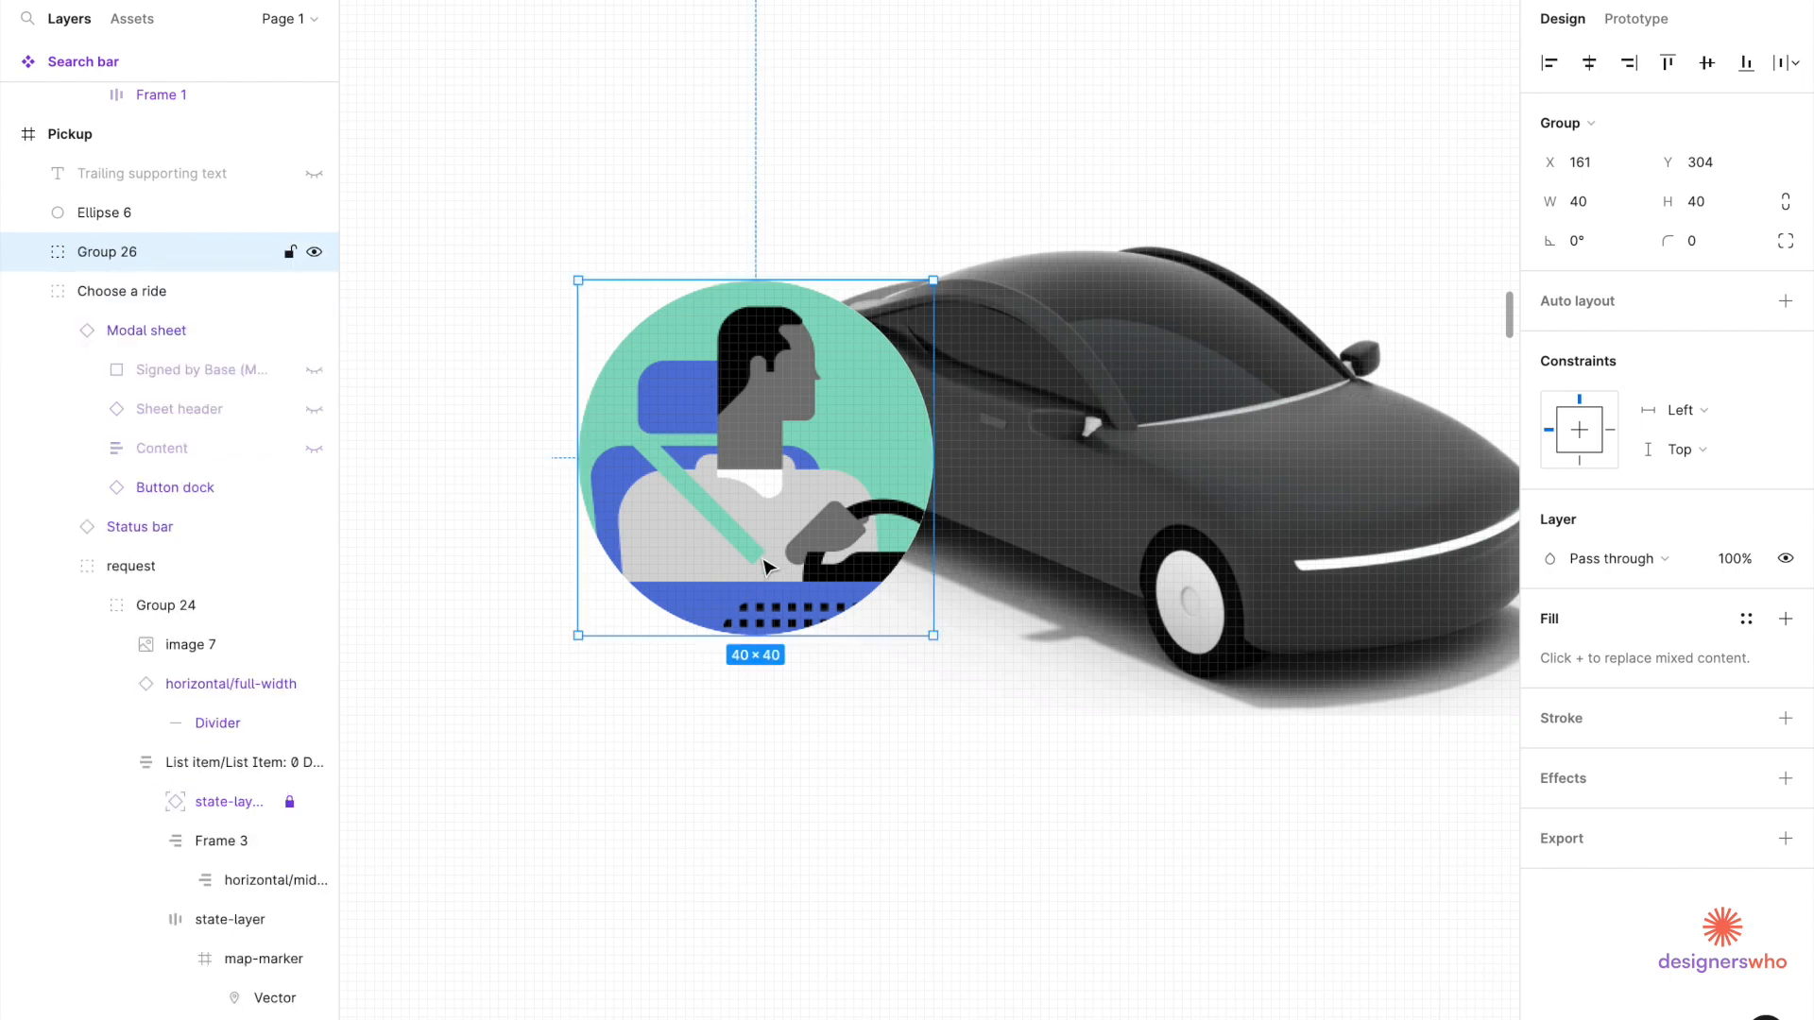
{"action": "left_click", "coordinate": [1796, 709]}
{"action": "key", "text": "ctrl+z"}
Give the spare circle Ellipse 6 no fill and a white FFFFFF stroke.
{"action": "left_click", "coordinate": [1080, 785]}
{"action": "key", "text": "shift+2"}
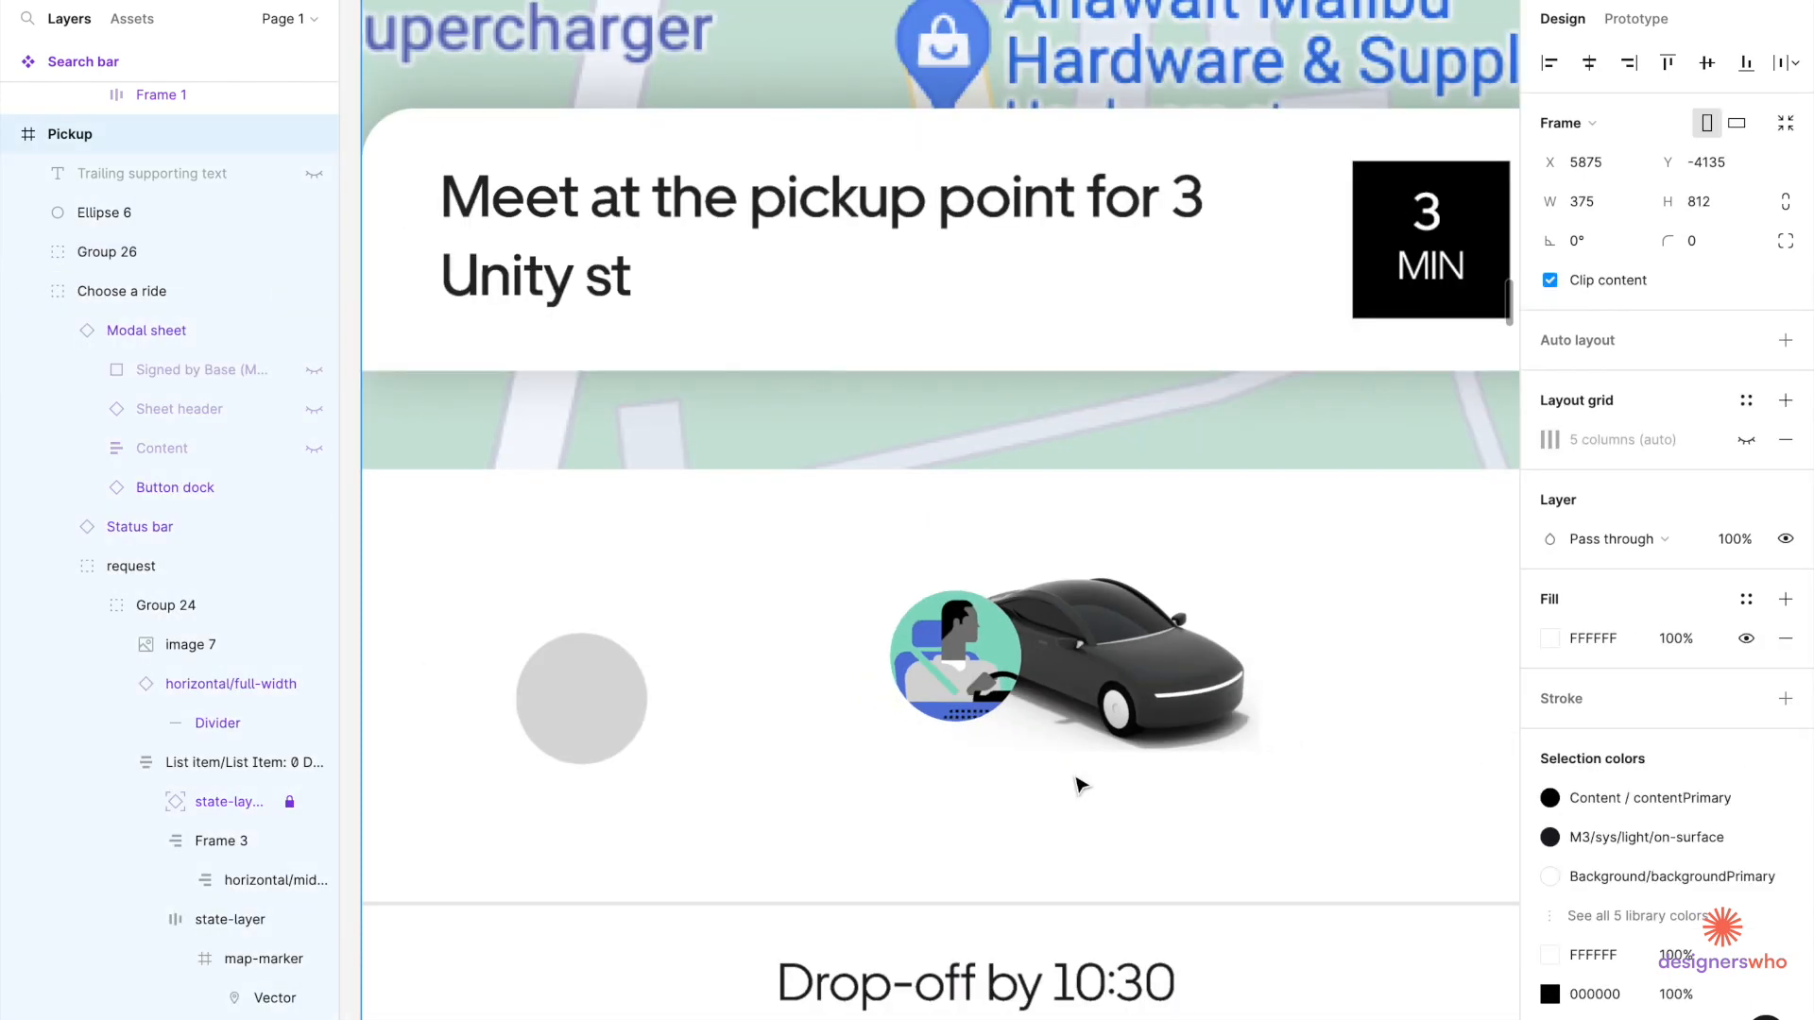
{"action": "left_click", "coordinate": [580, 727]}
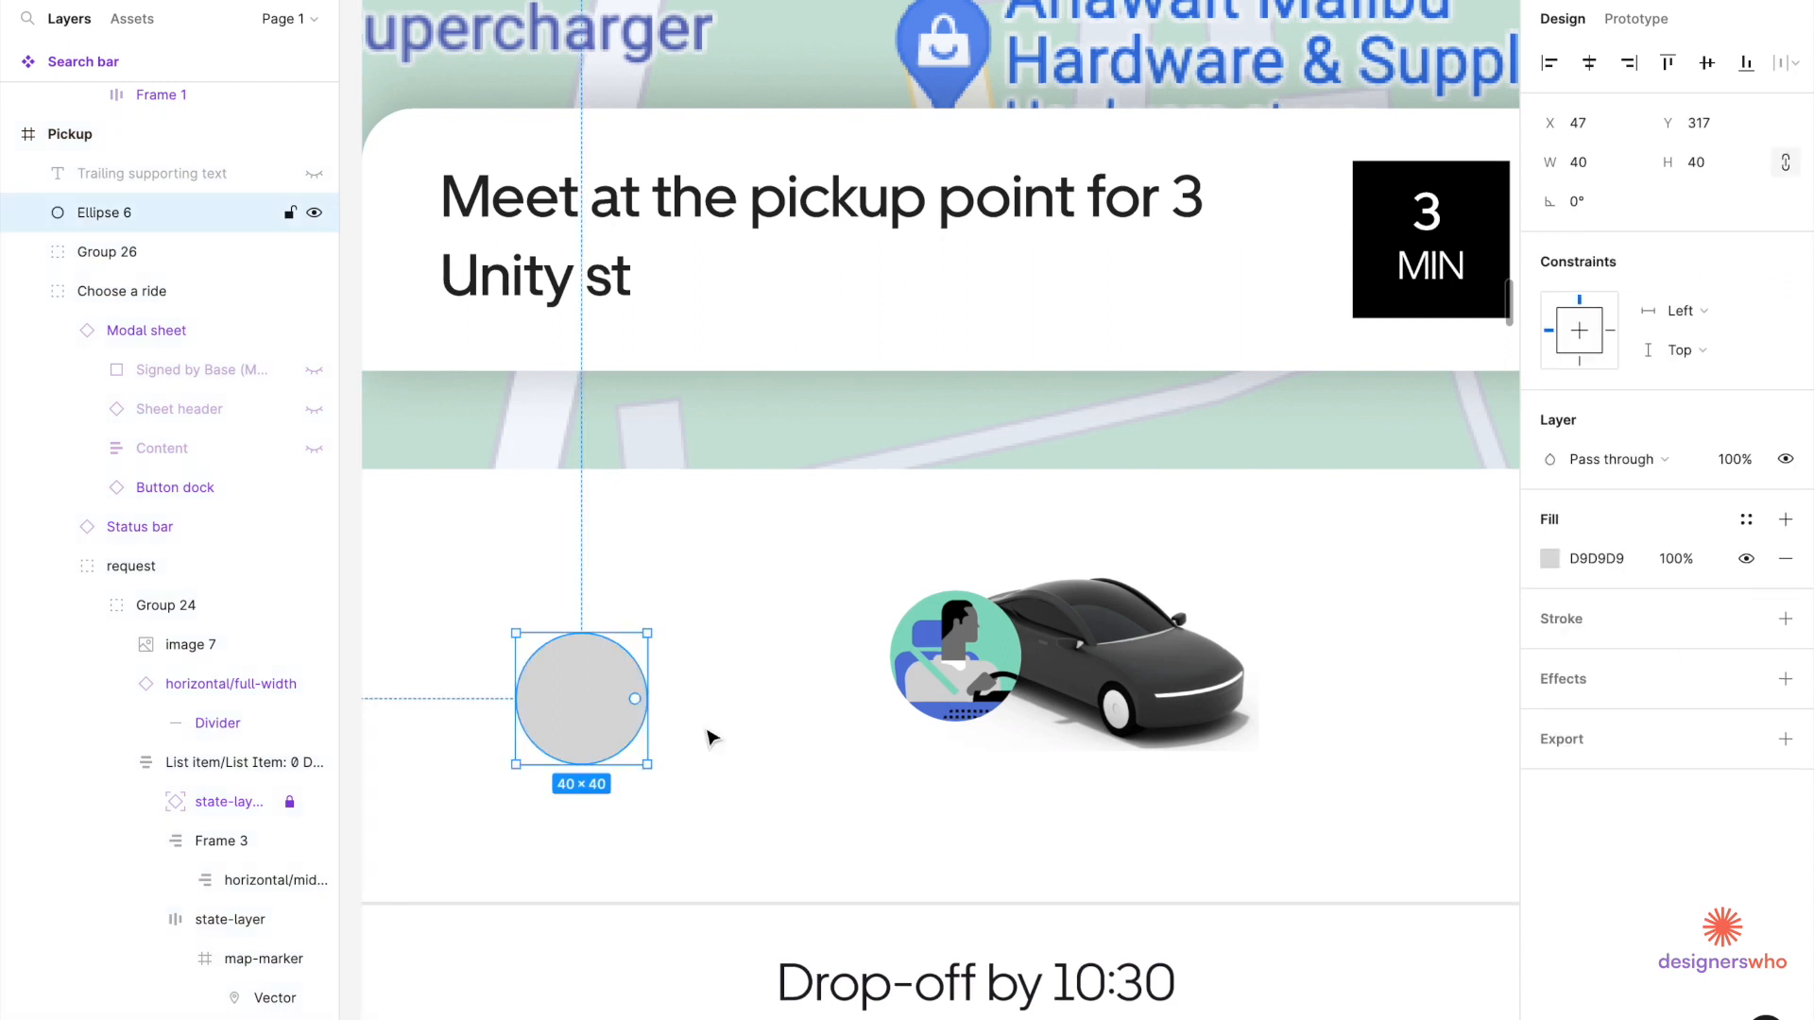
{"action": "left_click", "coordinate": [1785, 559]}
{"action": "left_click", "coordinate": [1785, 580]}
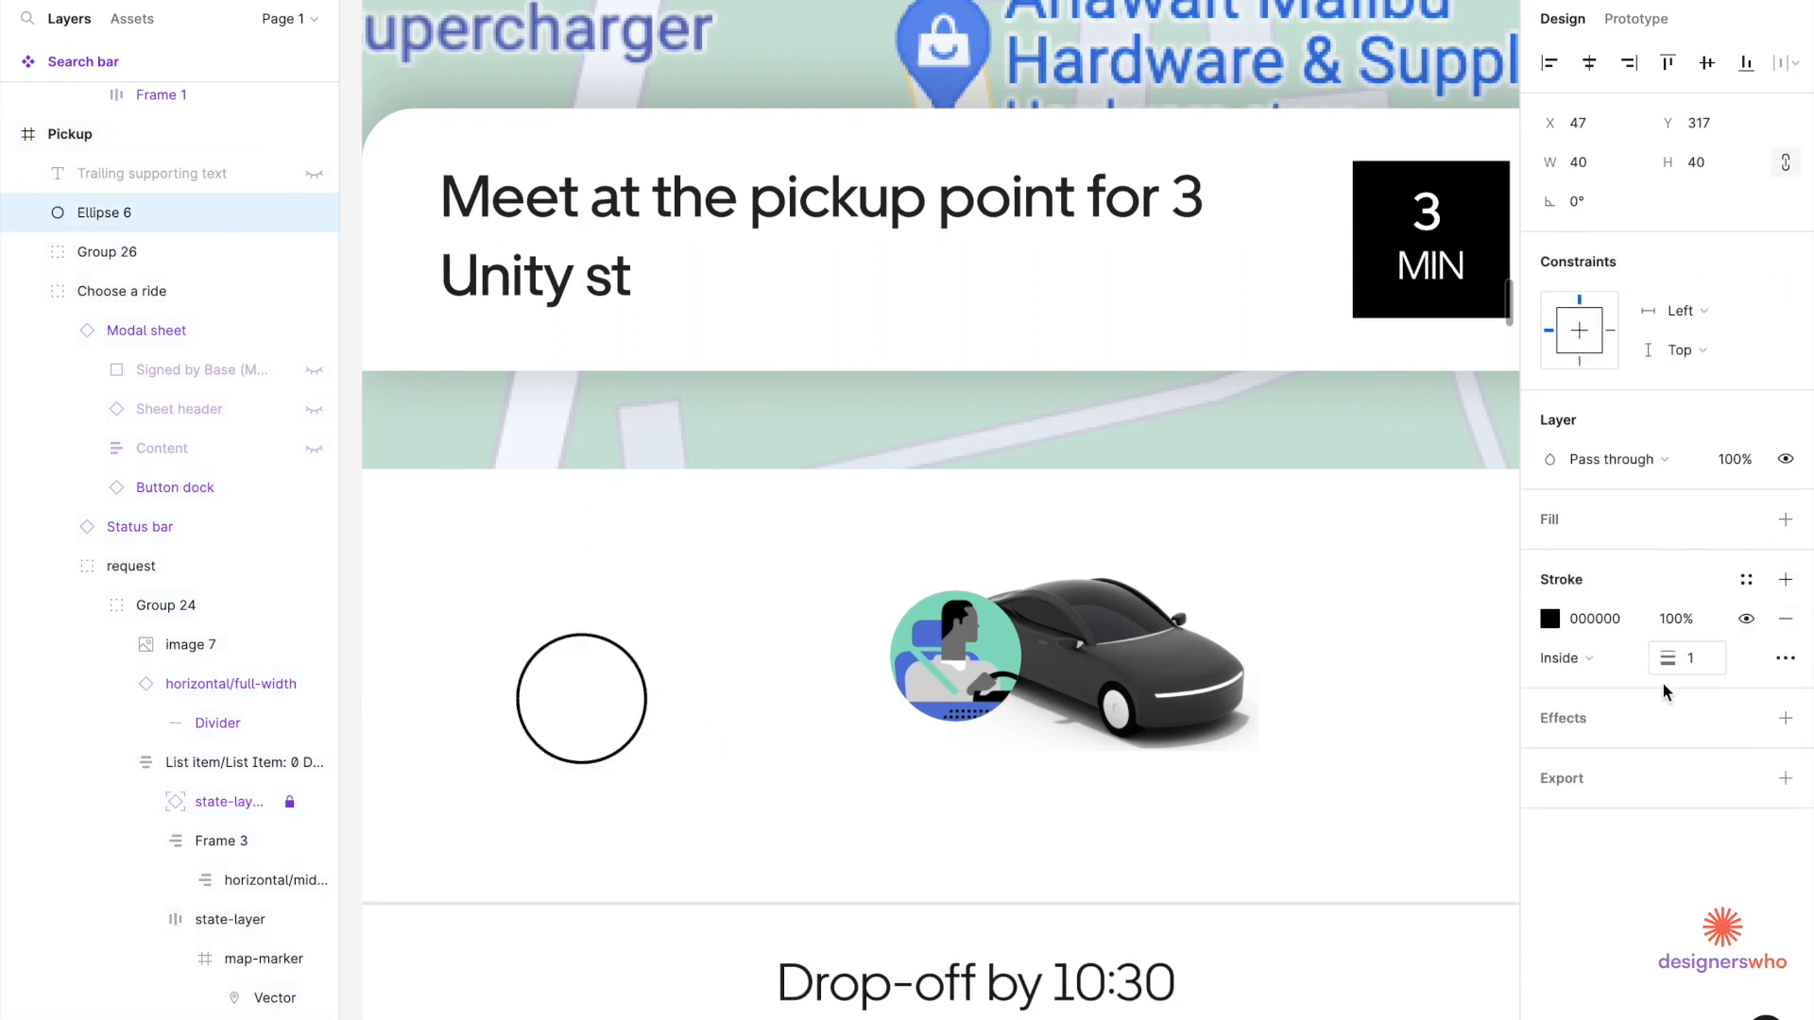
{"action": "left_click", "coordinate": [1550, 619]}
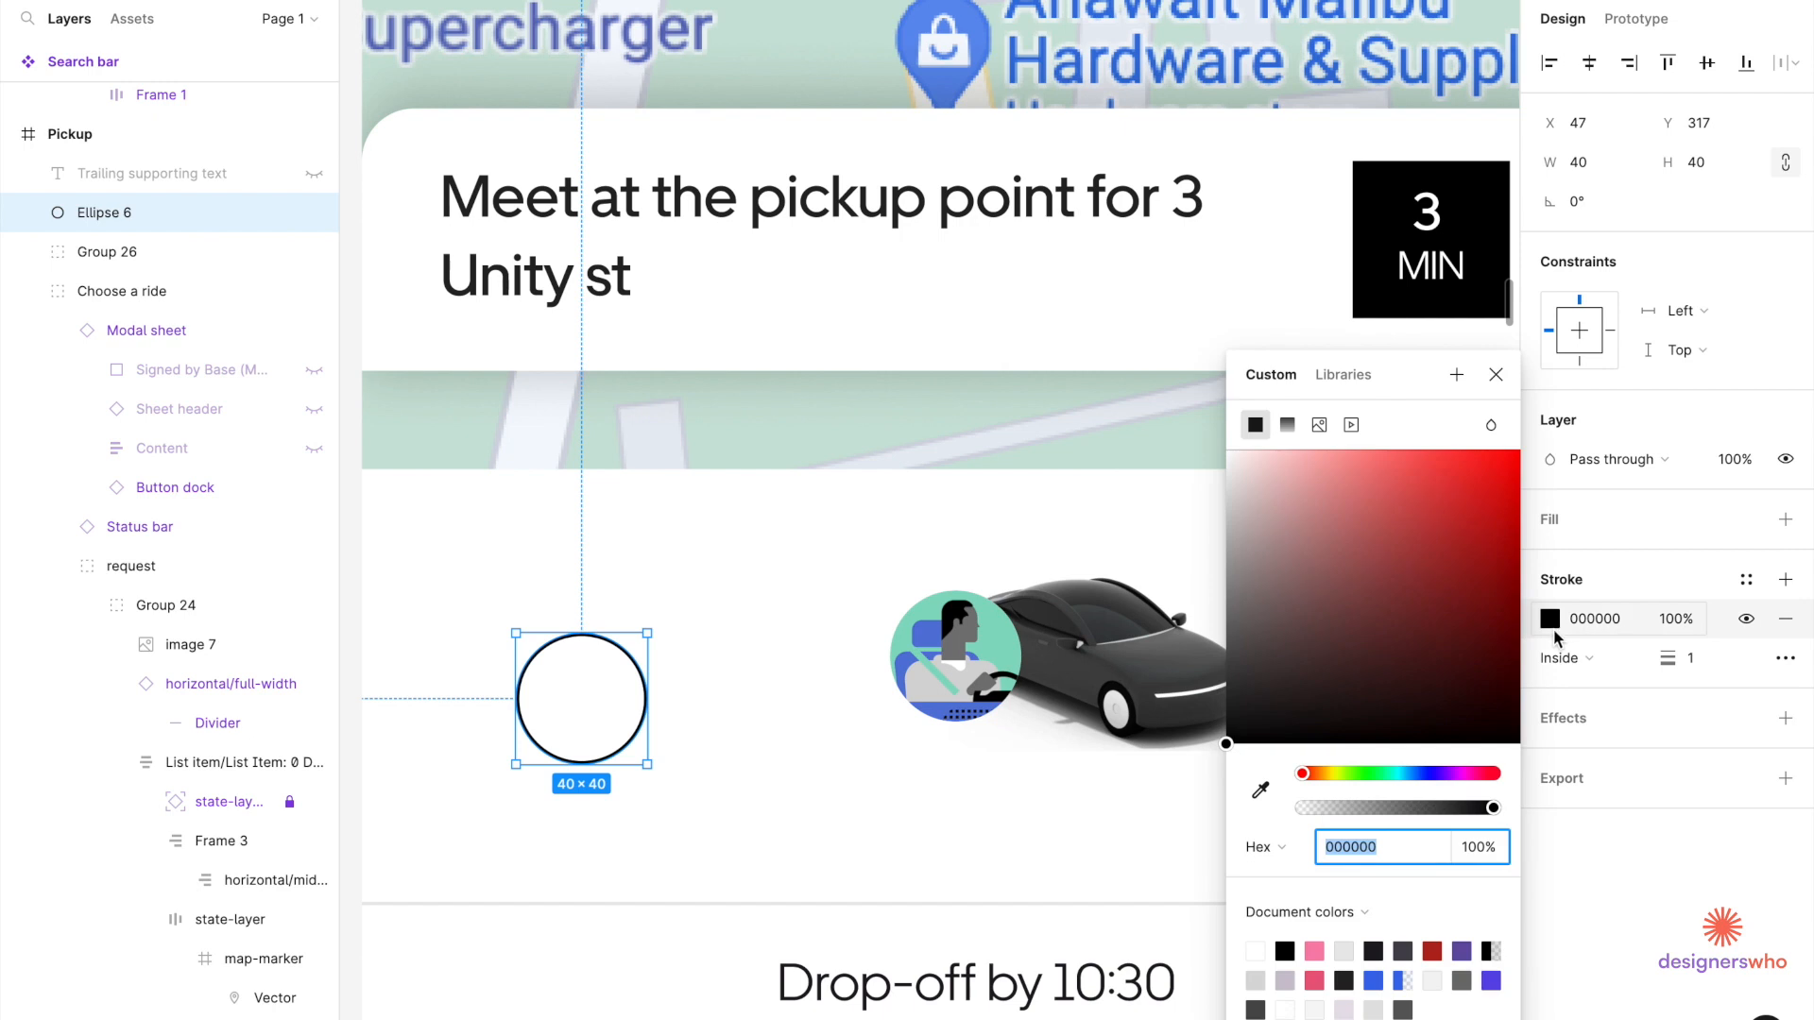
{"action": "left_click", "coordinate": [1257, 947]}
Place the white ring over the avatar inside Group 26, above image 8.
{"action": "left_click_drag", "start_coordinate": [623, 735], "coordinate": [987, 689]}
{"action": "scroll", "coordinate": [992, 688], "scroll_direction": "up", "scroll_amount": 3}
{"action": "scroll", "coordinate": [970, 687], "scroll_direction": "up", "scroll_amount": 2}
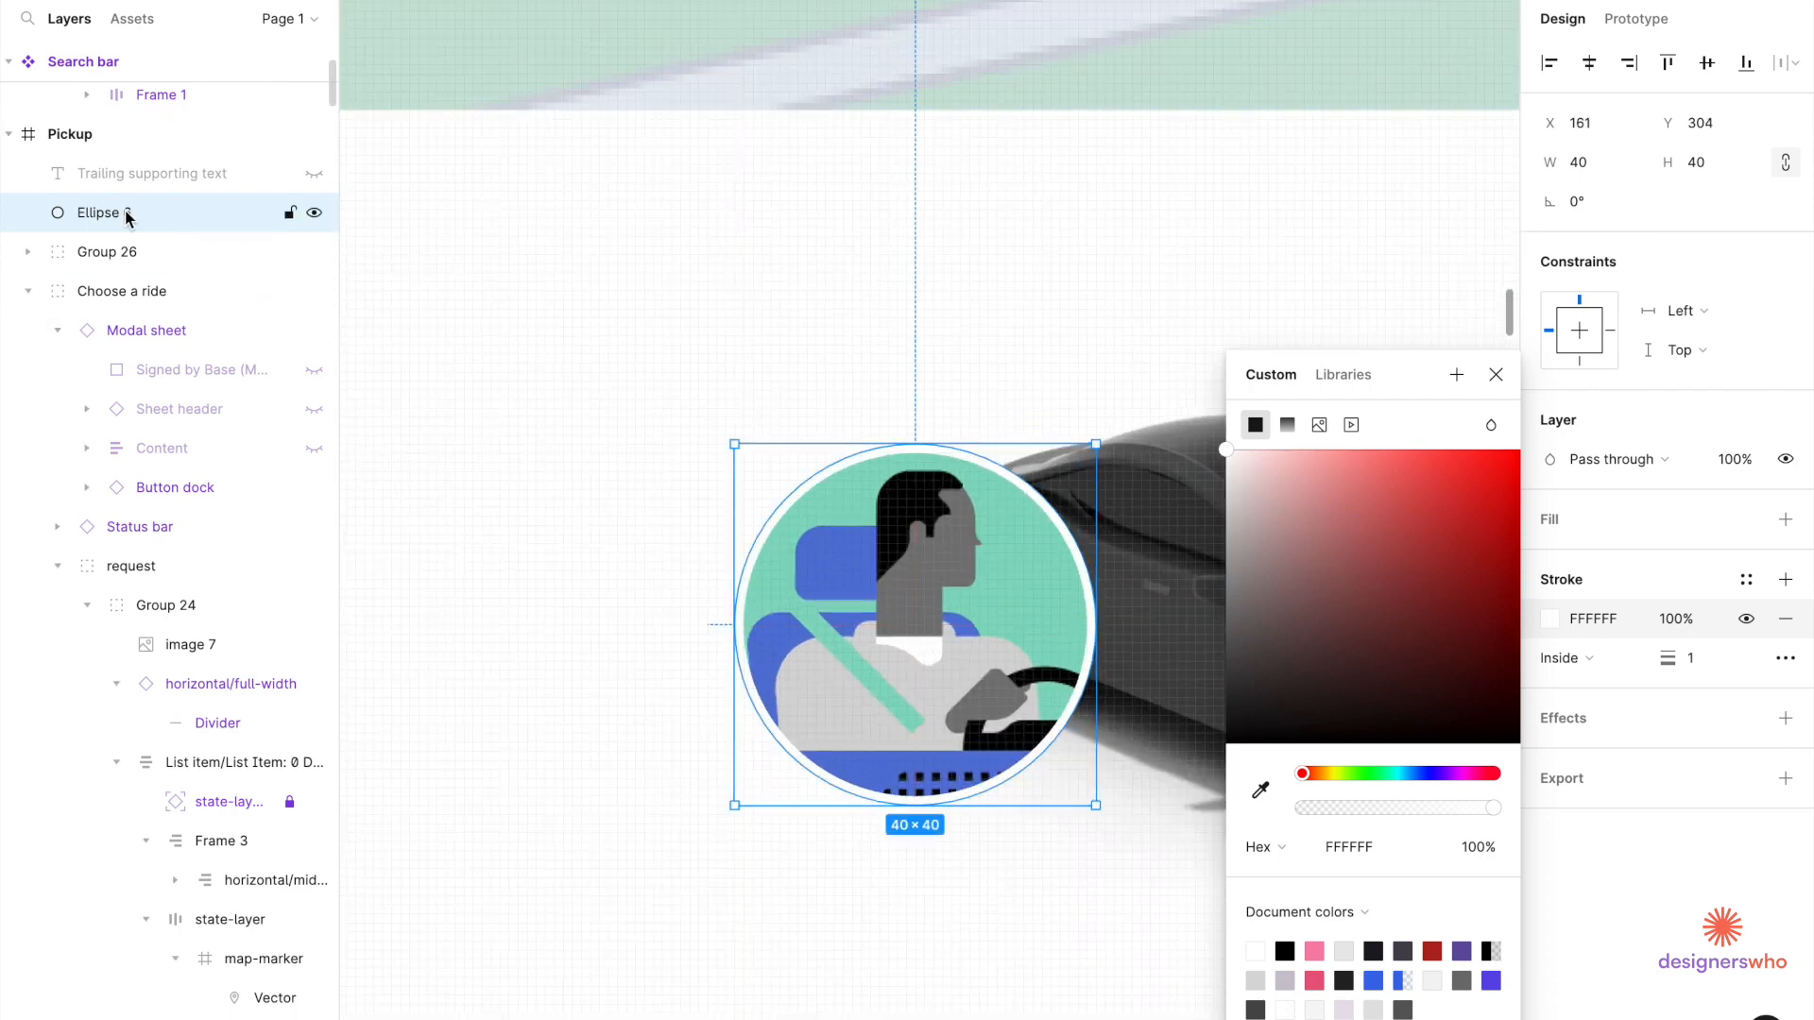
{"action": "left_click_drag", "start_coordinate": [126, 237], "coordinate": [123, 270]}
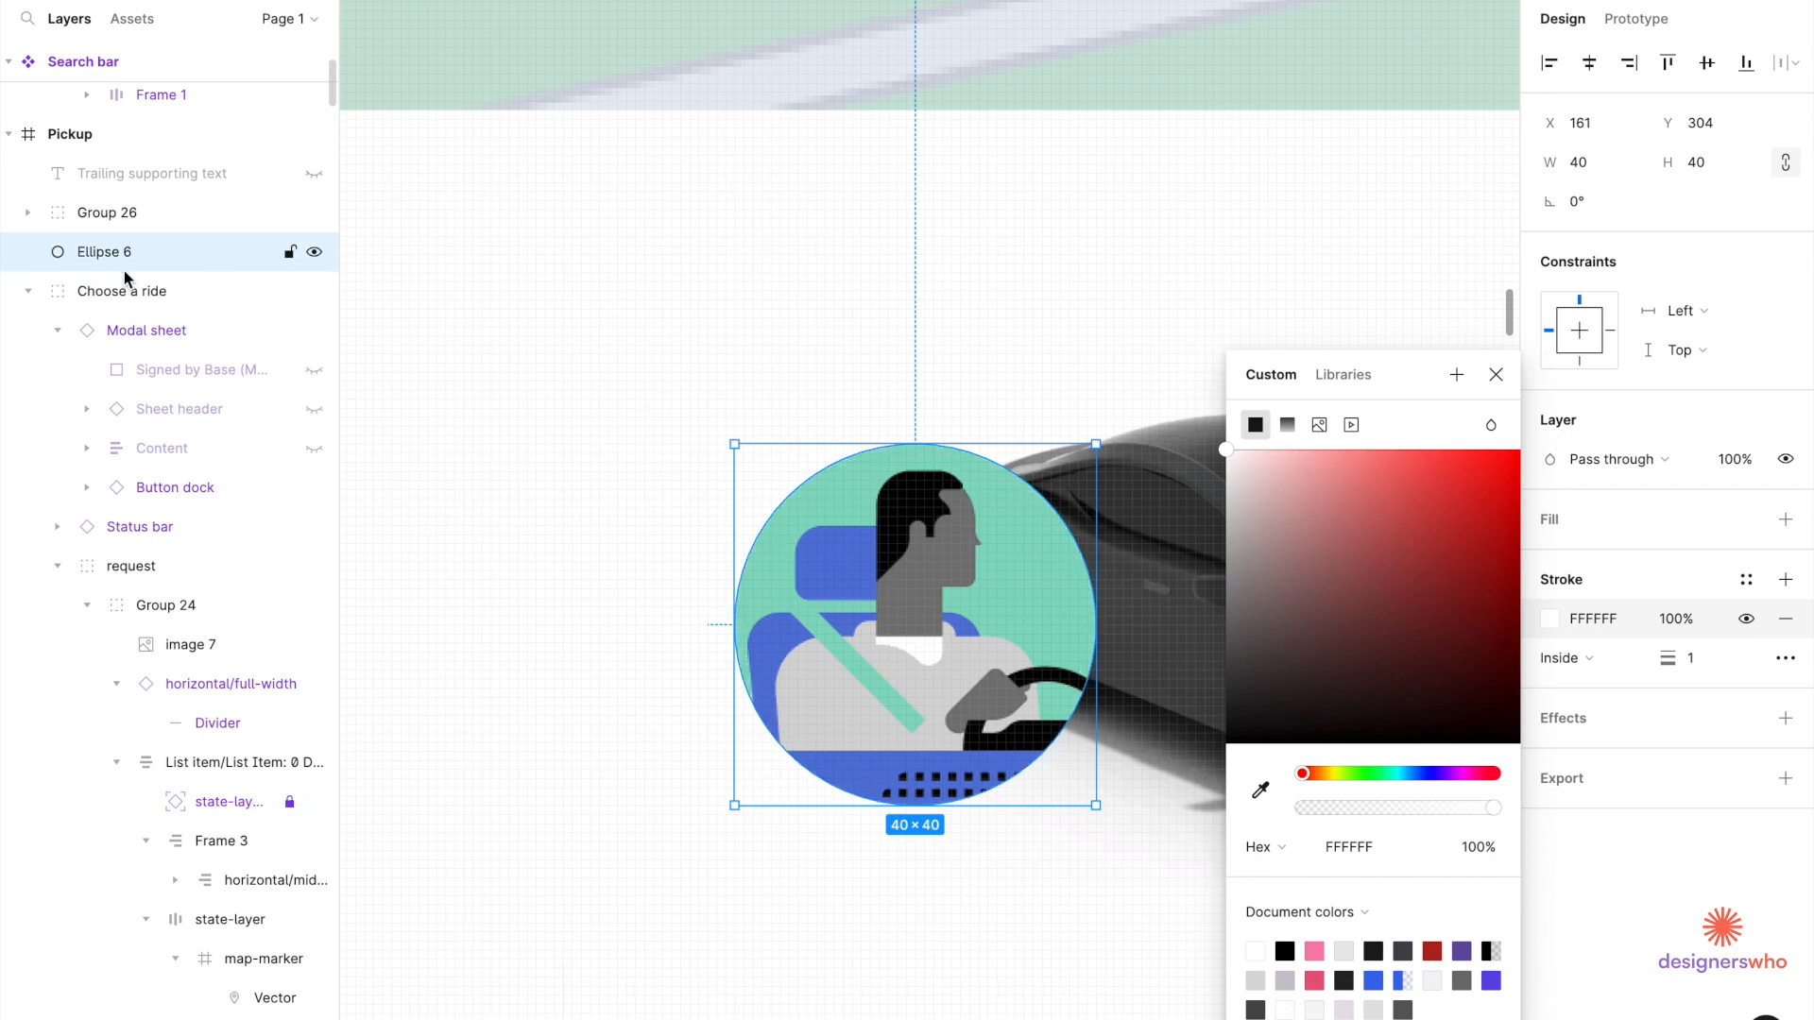
{"action": "left_click", "coordinate": [27, 213]}
{"action": "left_click_drag", "start_coordinate": [121, 377], "coordinate": [144, 289]}
{"action": "scroll", "coordinate": [862, 590], "scroll_direction": "down", "scroll_amount": 3}
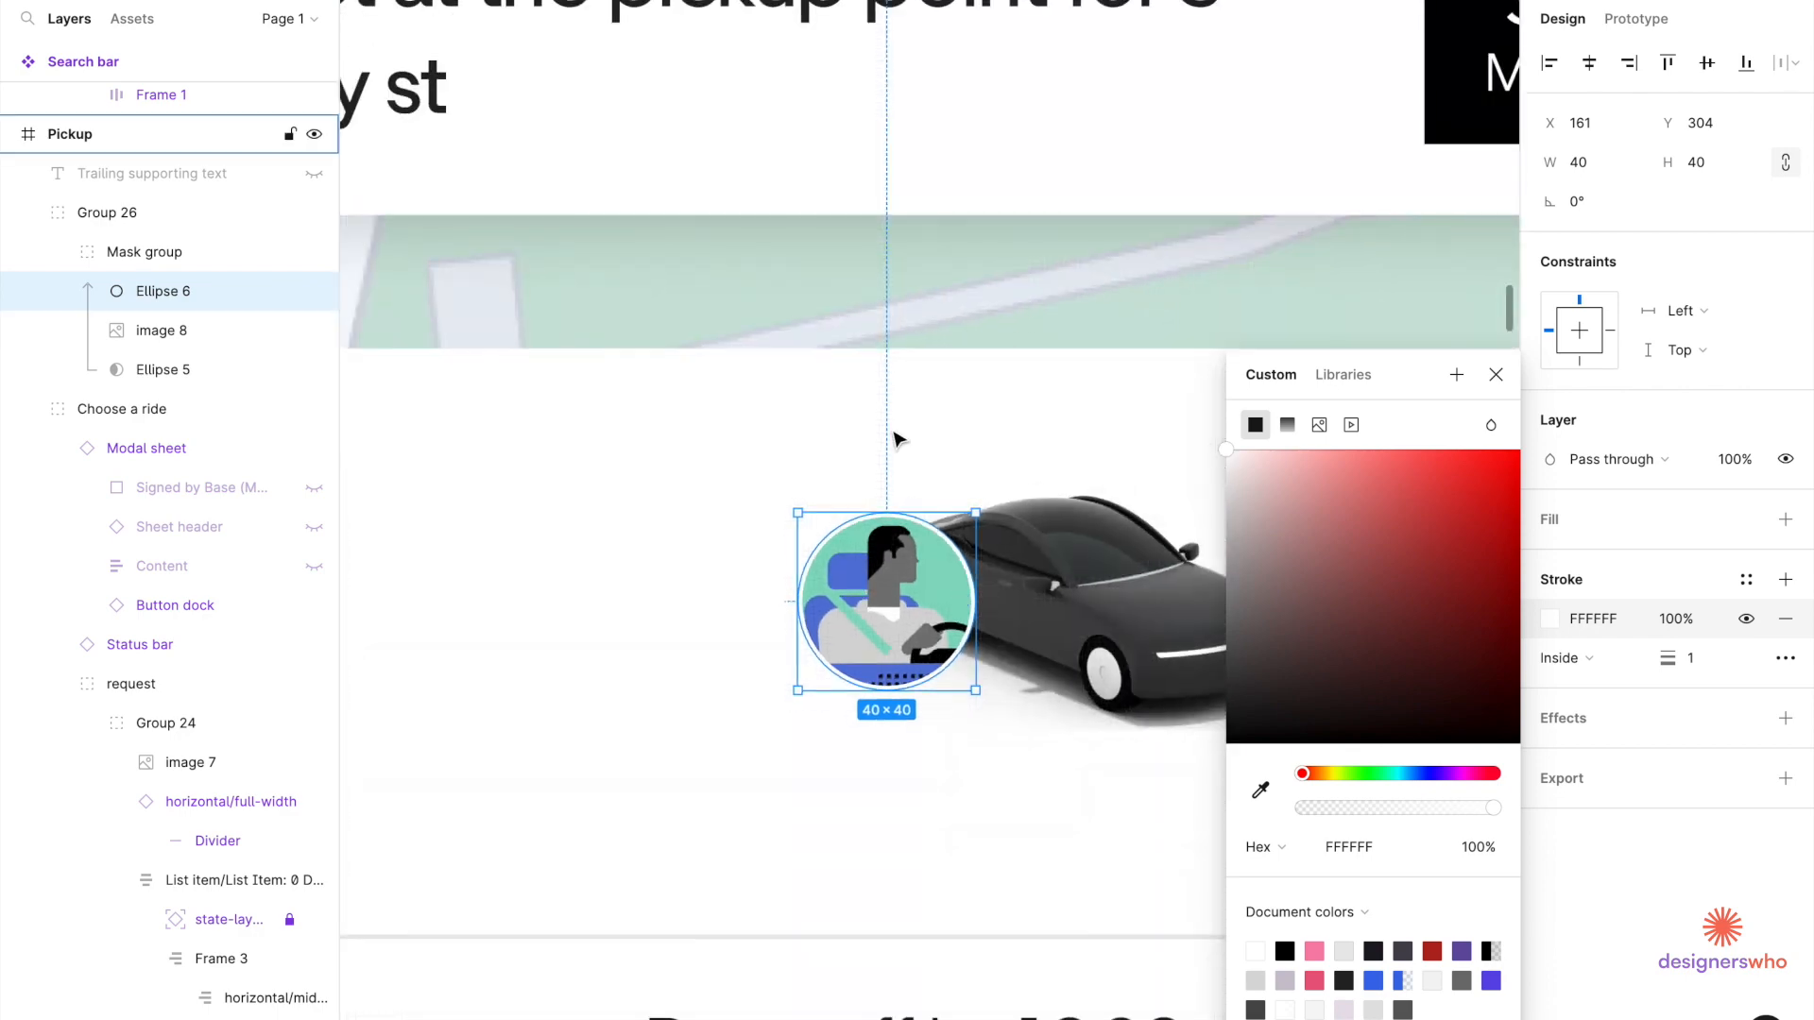
Resize the car image 7 to 76×48 next to the avatar.
{"action": "left_click", "coordinate": [973, 604]}
{"action": "scroll", "coordinate": [1026, 607], "scroll_direction": "right", "scroll_amount": 4}
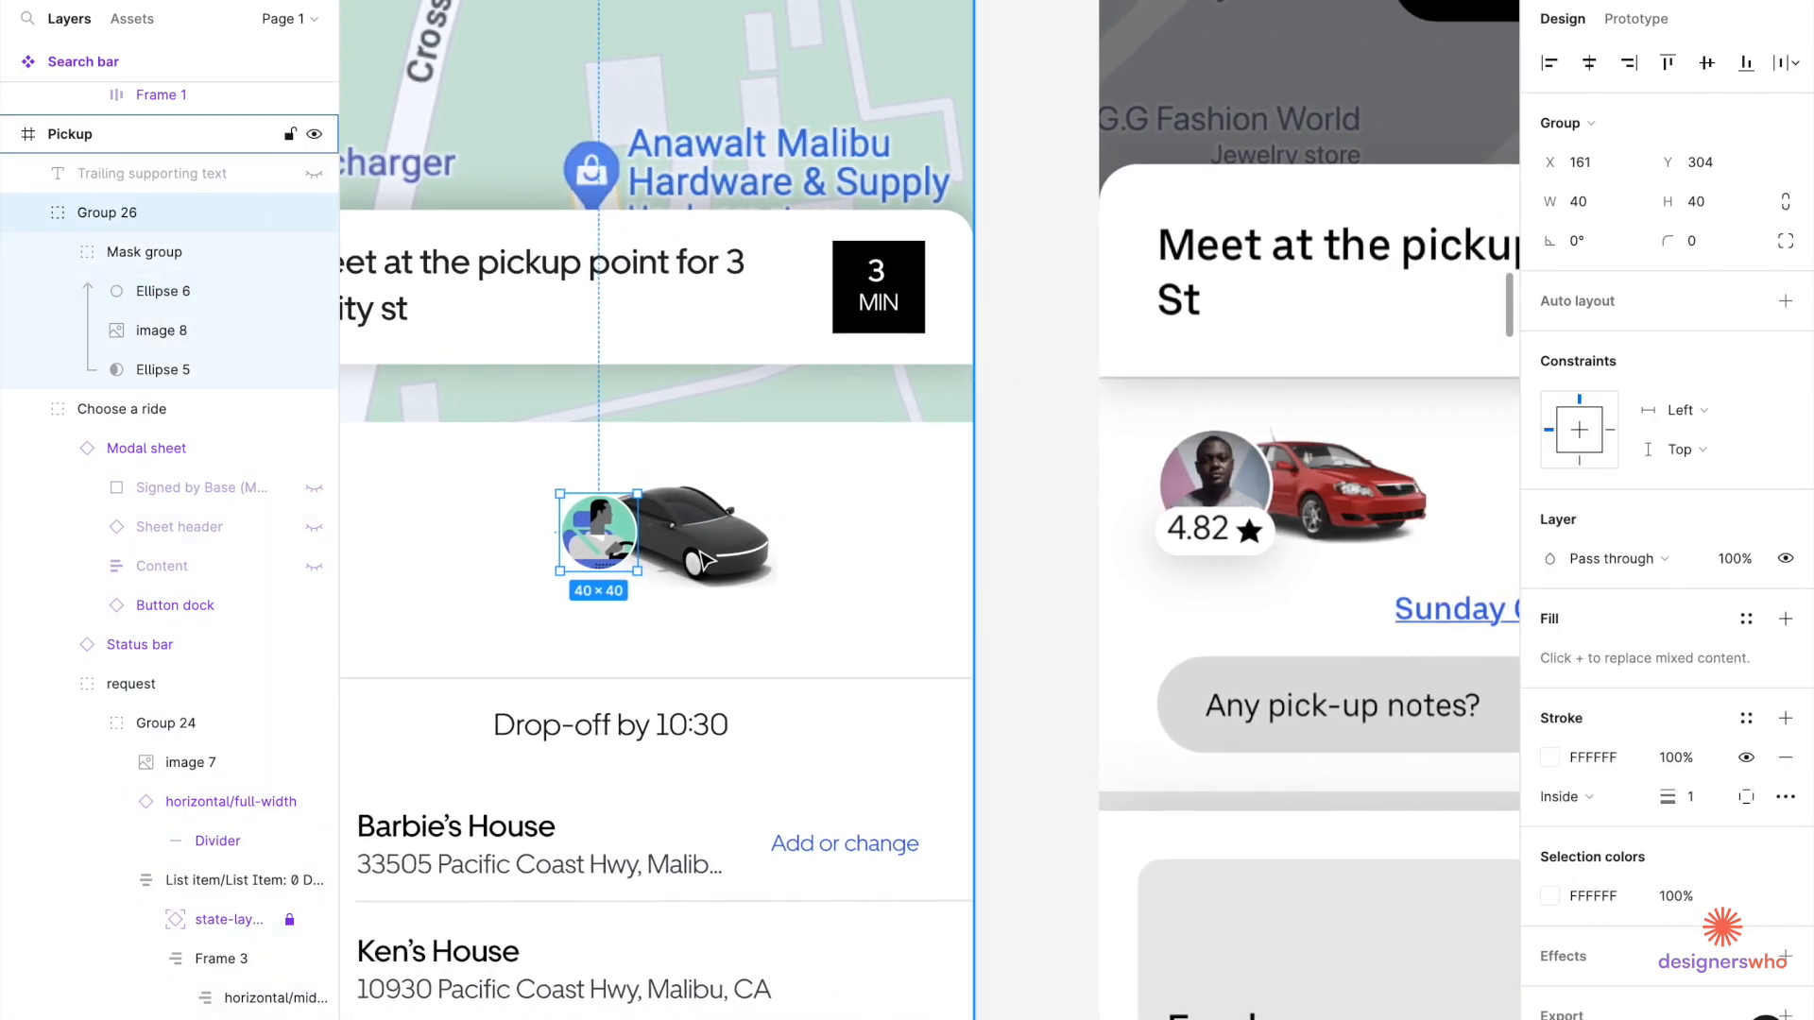
{"action": "left_click", "coordinate": [701, 557]}
{"action": "double_click", "coordinate": [701, 558]}
{"action": "double_click", "coordinate": [701, 557]}
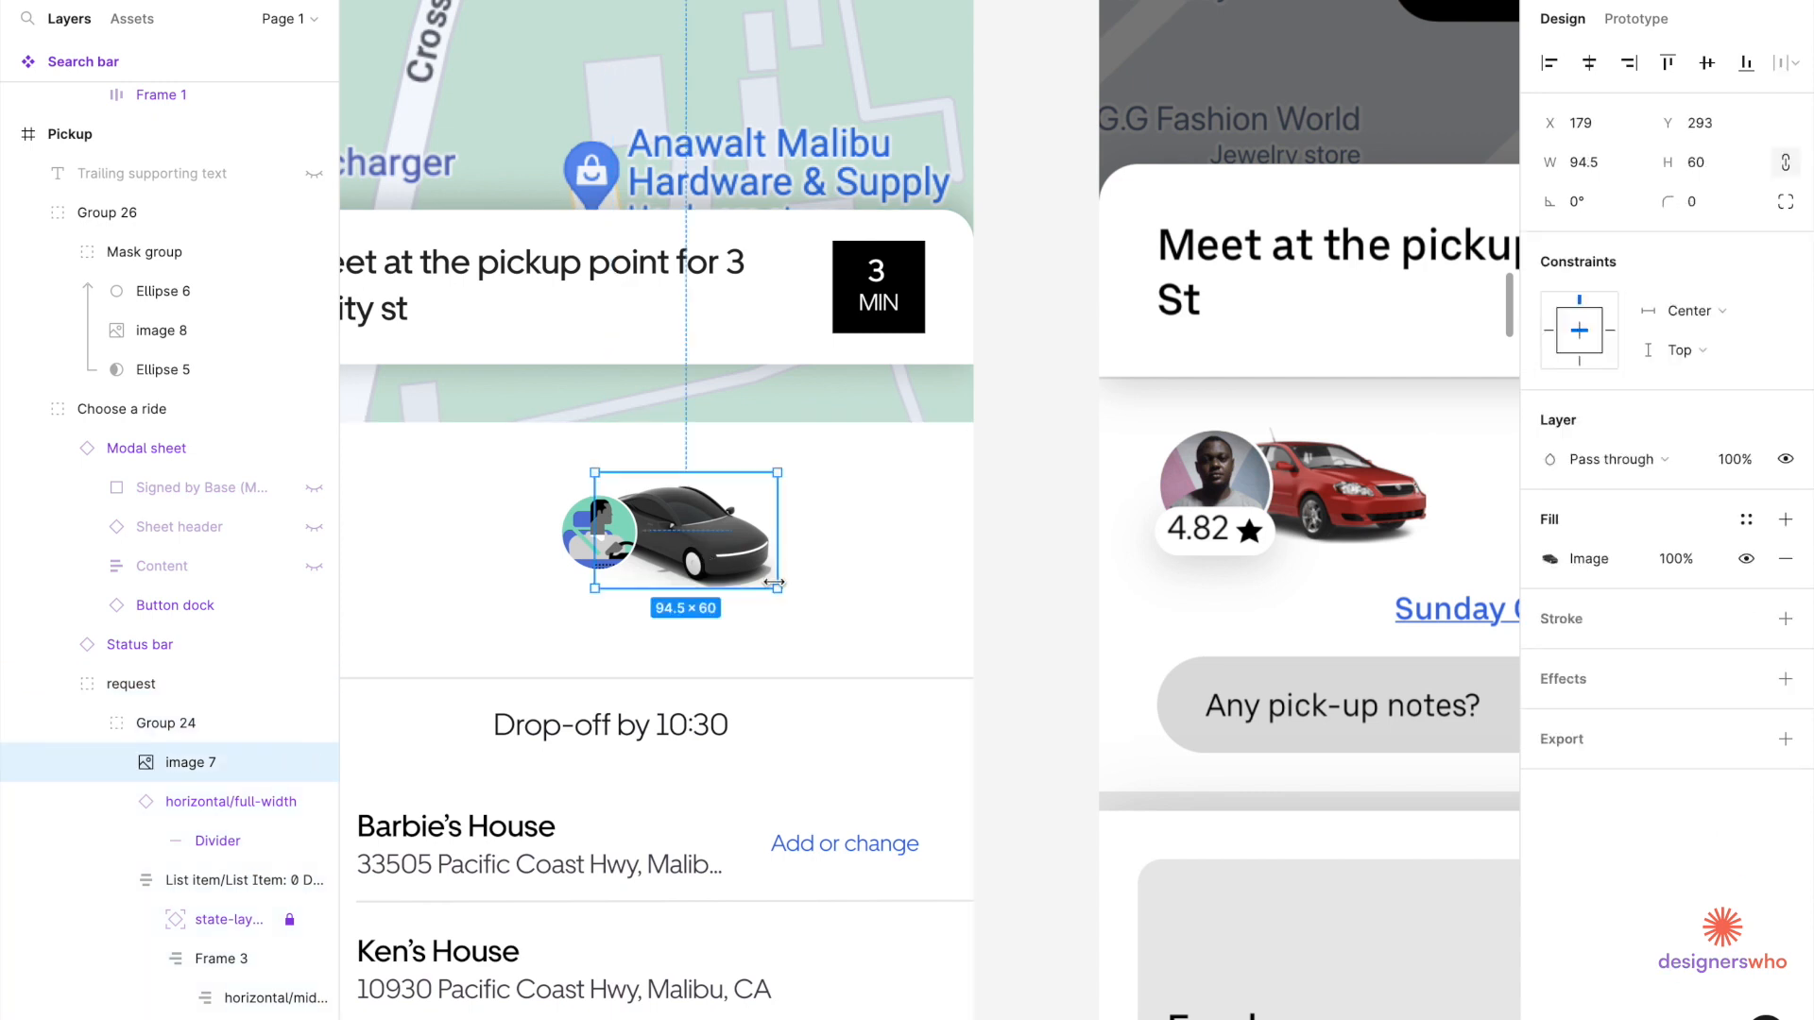
{"action": "left_click_drag", "start_coordinate": [777, 587], "coordinate": [656, 587]}
{"action": "scroll", "coordinate": [744, 547], "scroll_direction": "up", "scroll_amount": 3}
{"action": "scroll", "coordinate": [657, 589], "scroll_direction": "down", "scroll_amount": 5}
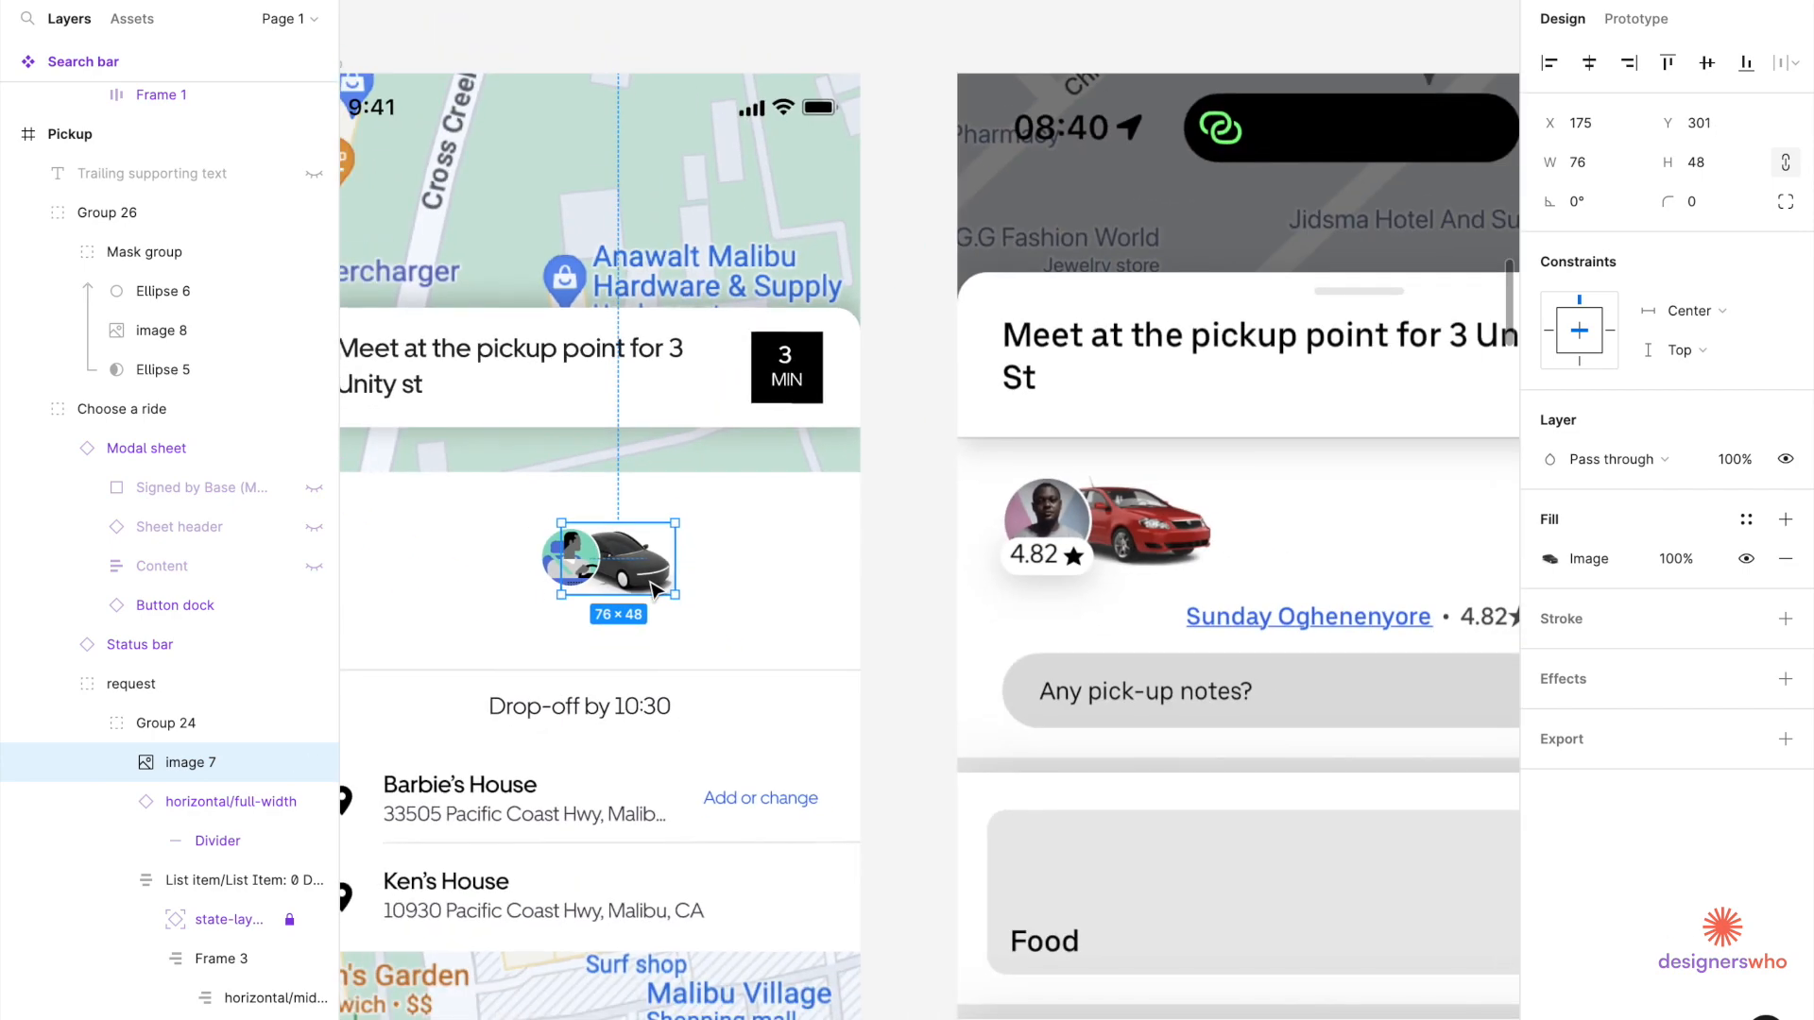
{"action": "left_click", "coordinate": [510, 659]}
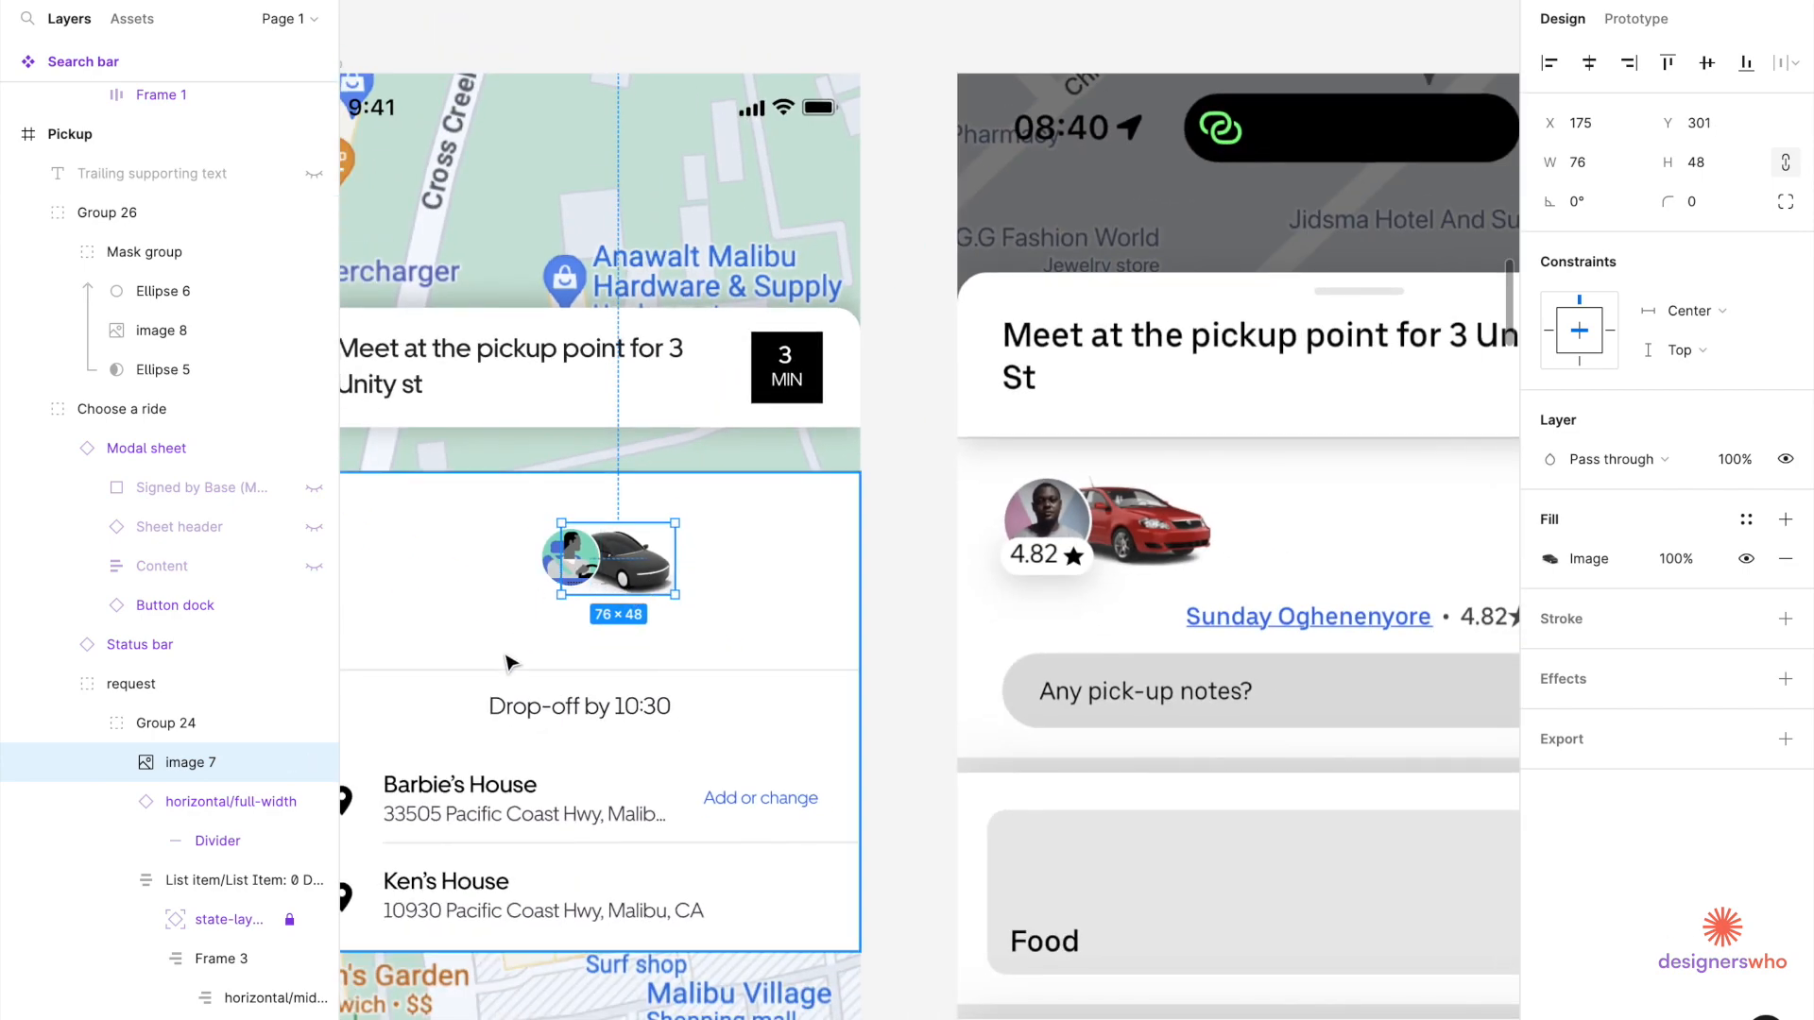
{"action": "scroll", "coordinate": [507, 715], "scroll_direction": "down", "scroll_amount": 10}
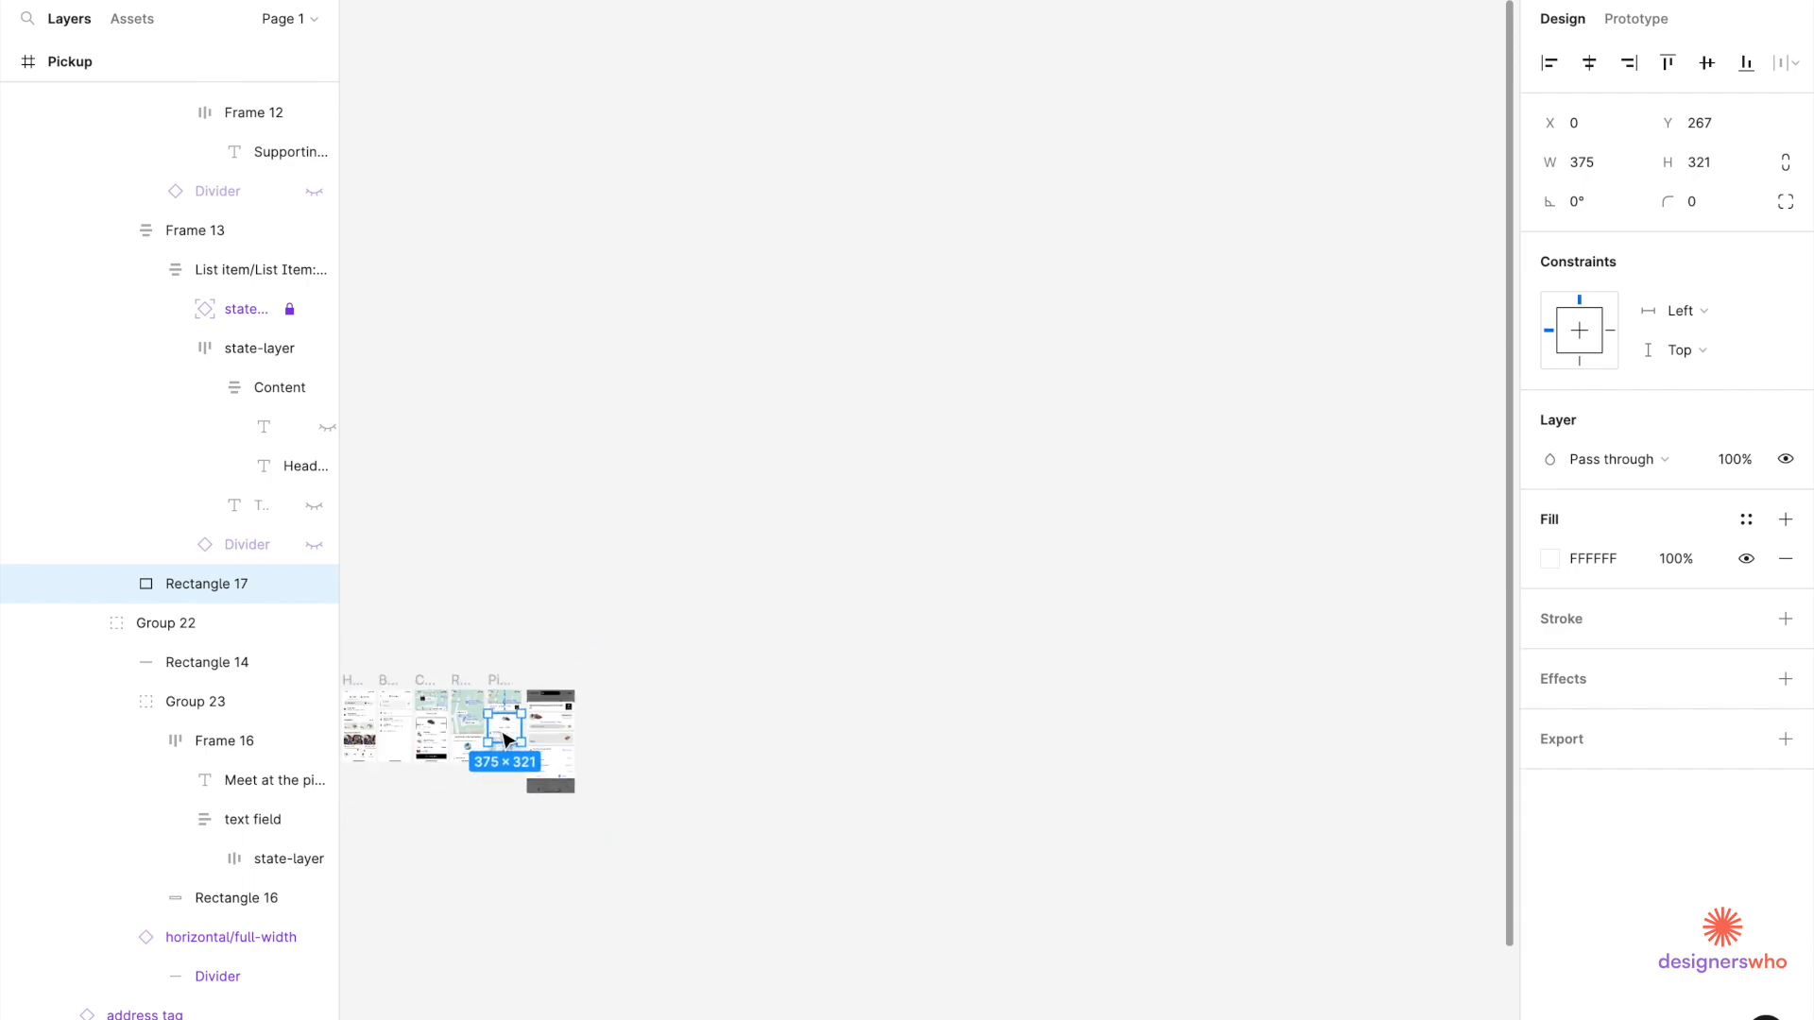
Select the light pill-shaped MUI text button in the Buttons building blocks.
{"action": "scroll", "coordinate": [515, 720], "scroll_direction": "left", "scroll_amount": 10}
{"action": "scroll", "coordinate": [717, 814], "scroll_direction": "down", "scroll_amount": 6}
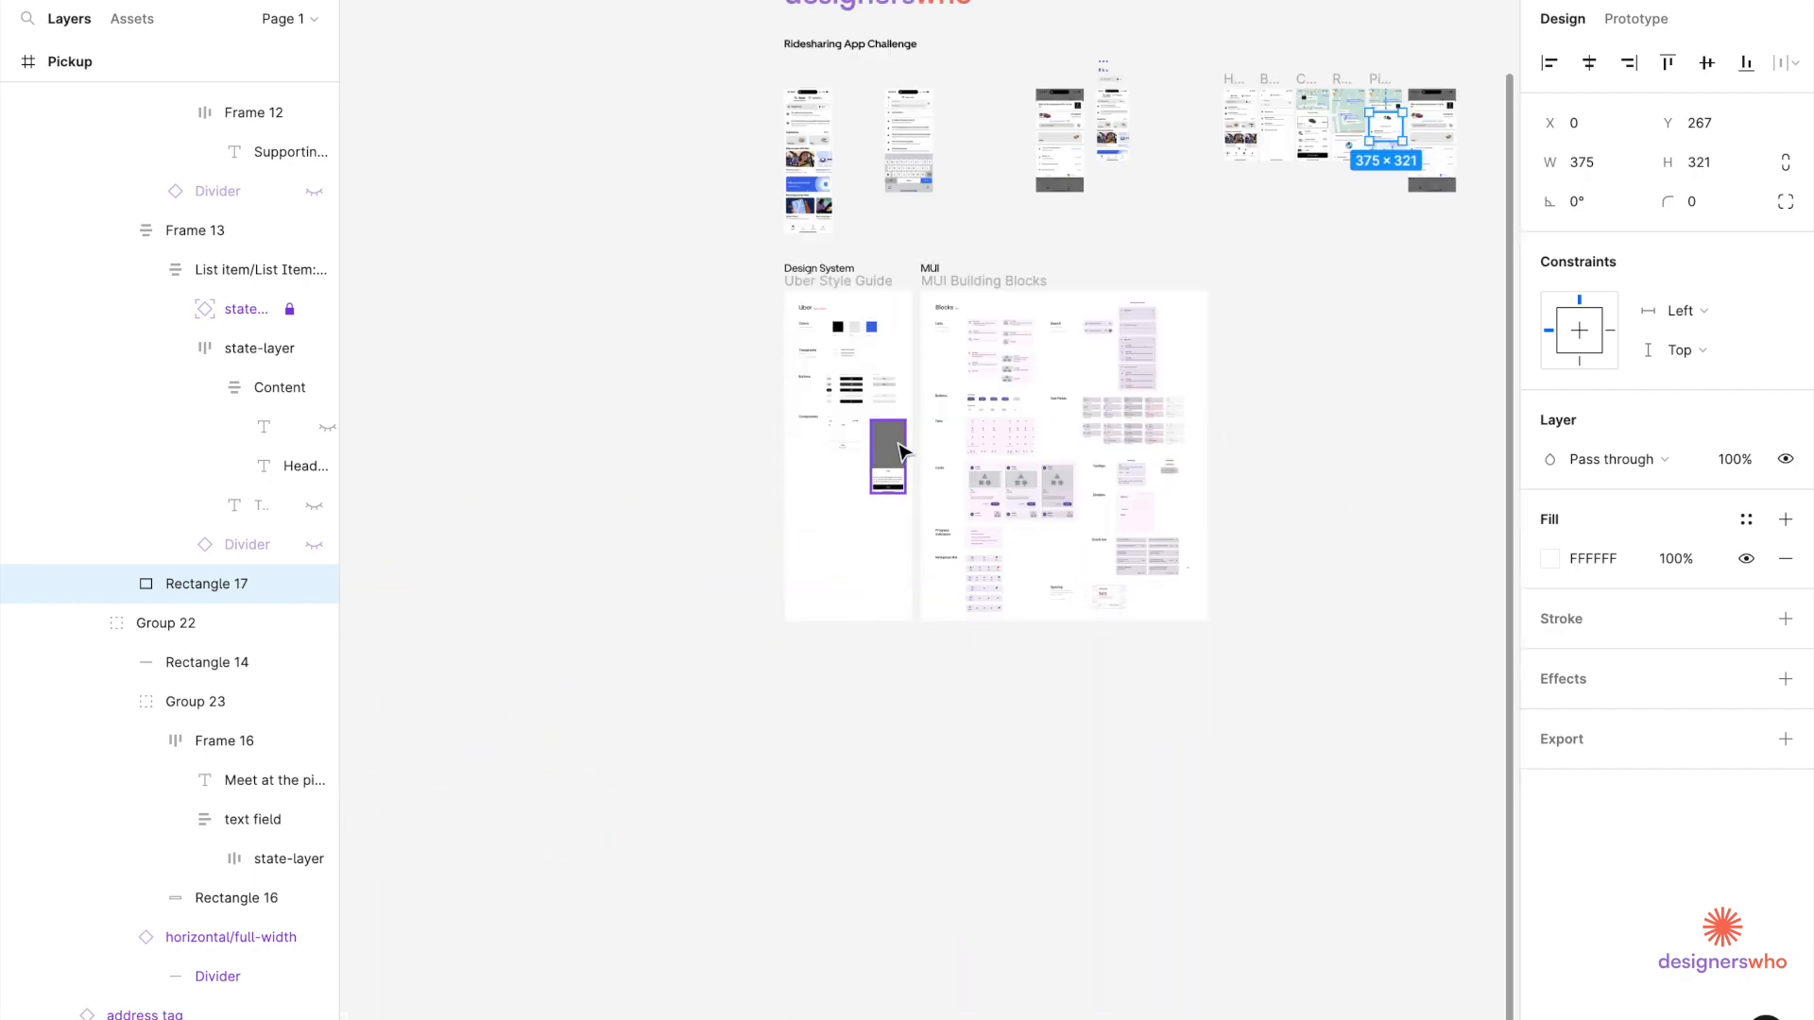
{"action": "scroll", "coordinate": [897, 458], "scroll_direction": "up", "scroll_amount": 5}
{"action": "scroll", "coordinate": [898, 458], "scroll_direction": "up", "scroll_amount": 3}
{"action": "scroll", "coordinate": [741, 312], "scroll_direction": "up", "scroll_amount": 4}
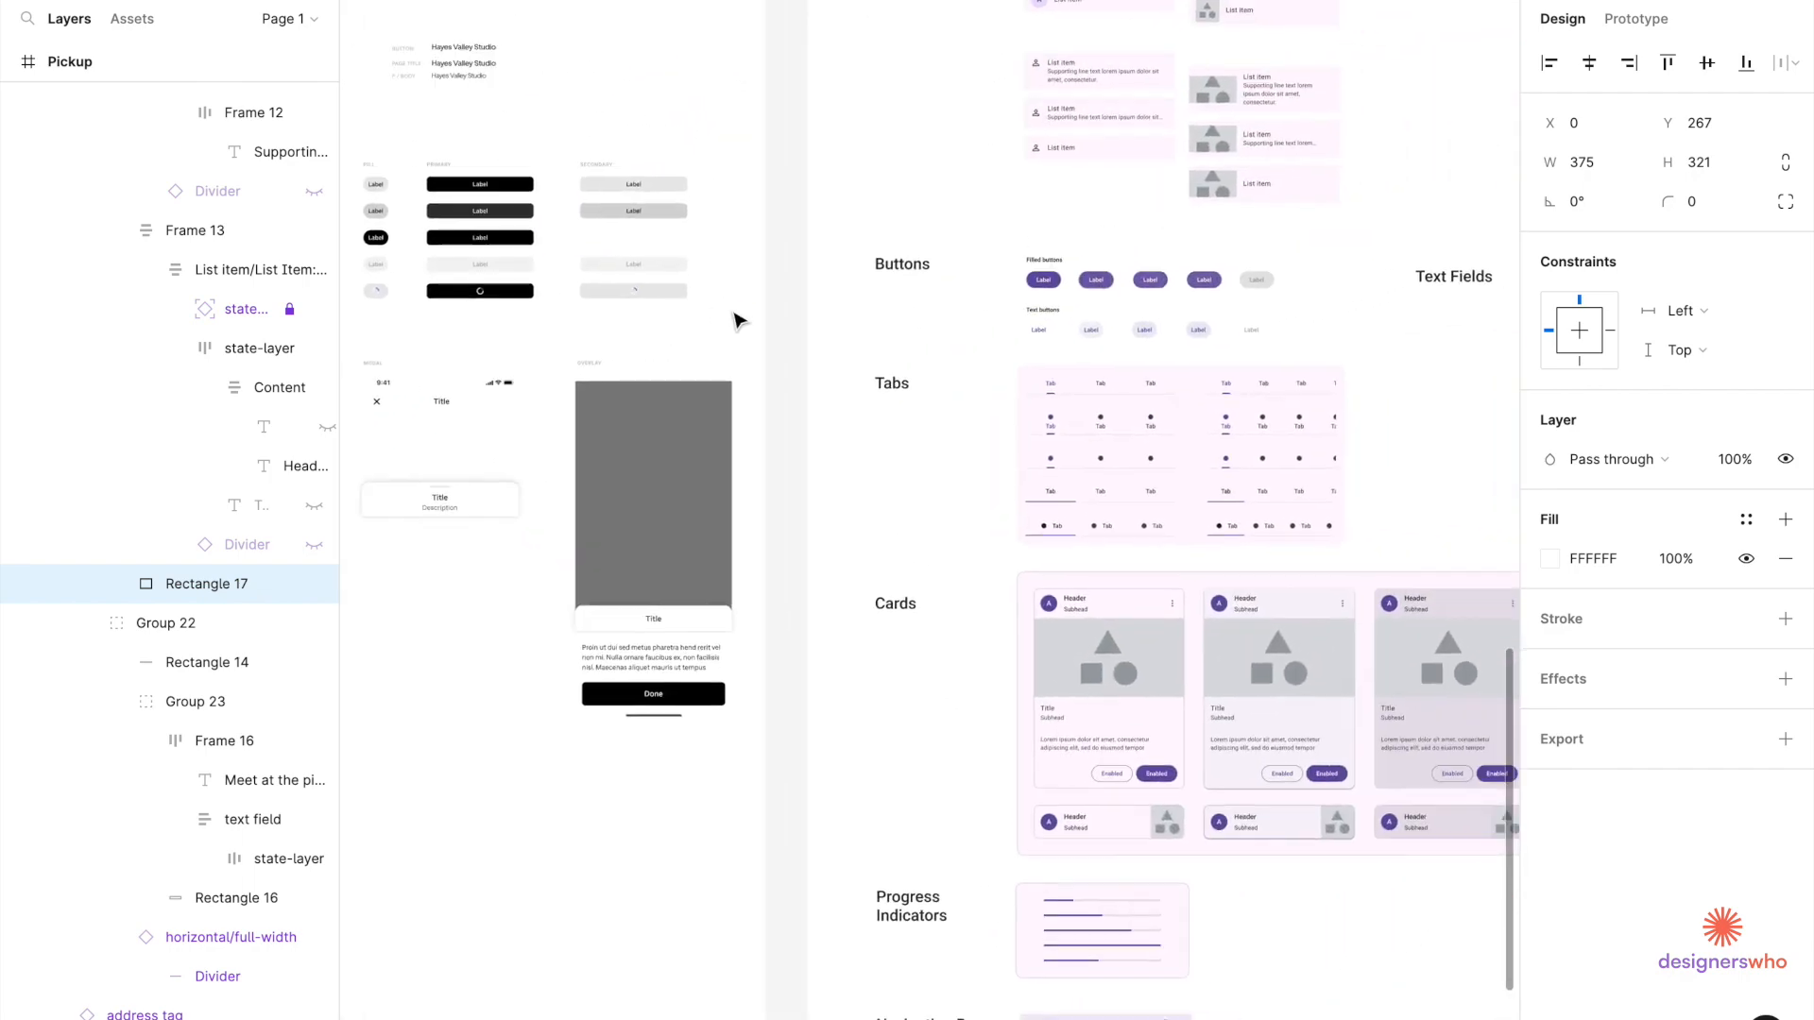
{"action": "scroll", "coordinate": [959, 345], "scroll_direction": "right", "scroll_amount": 3}
{"action": "scroll", "coordinate": [959, 344], "scroll_direction": "up", "scroll_amount": 5}
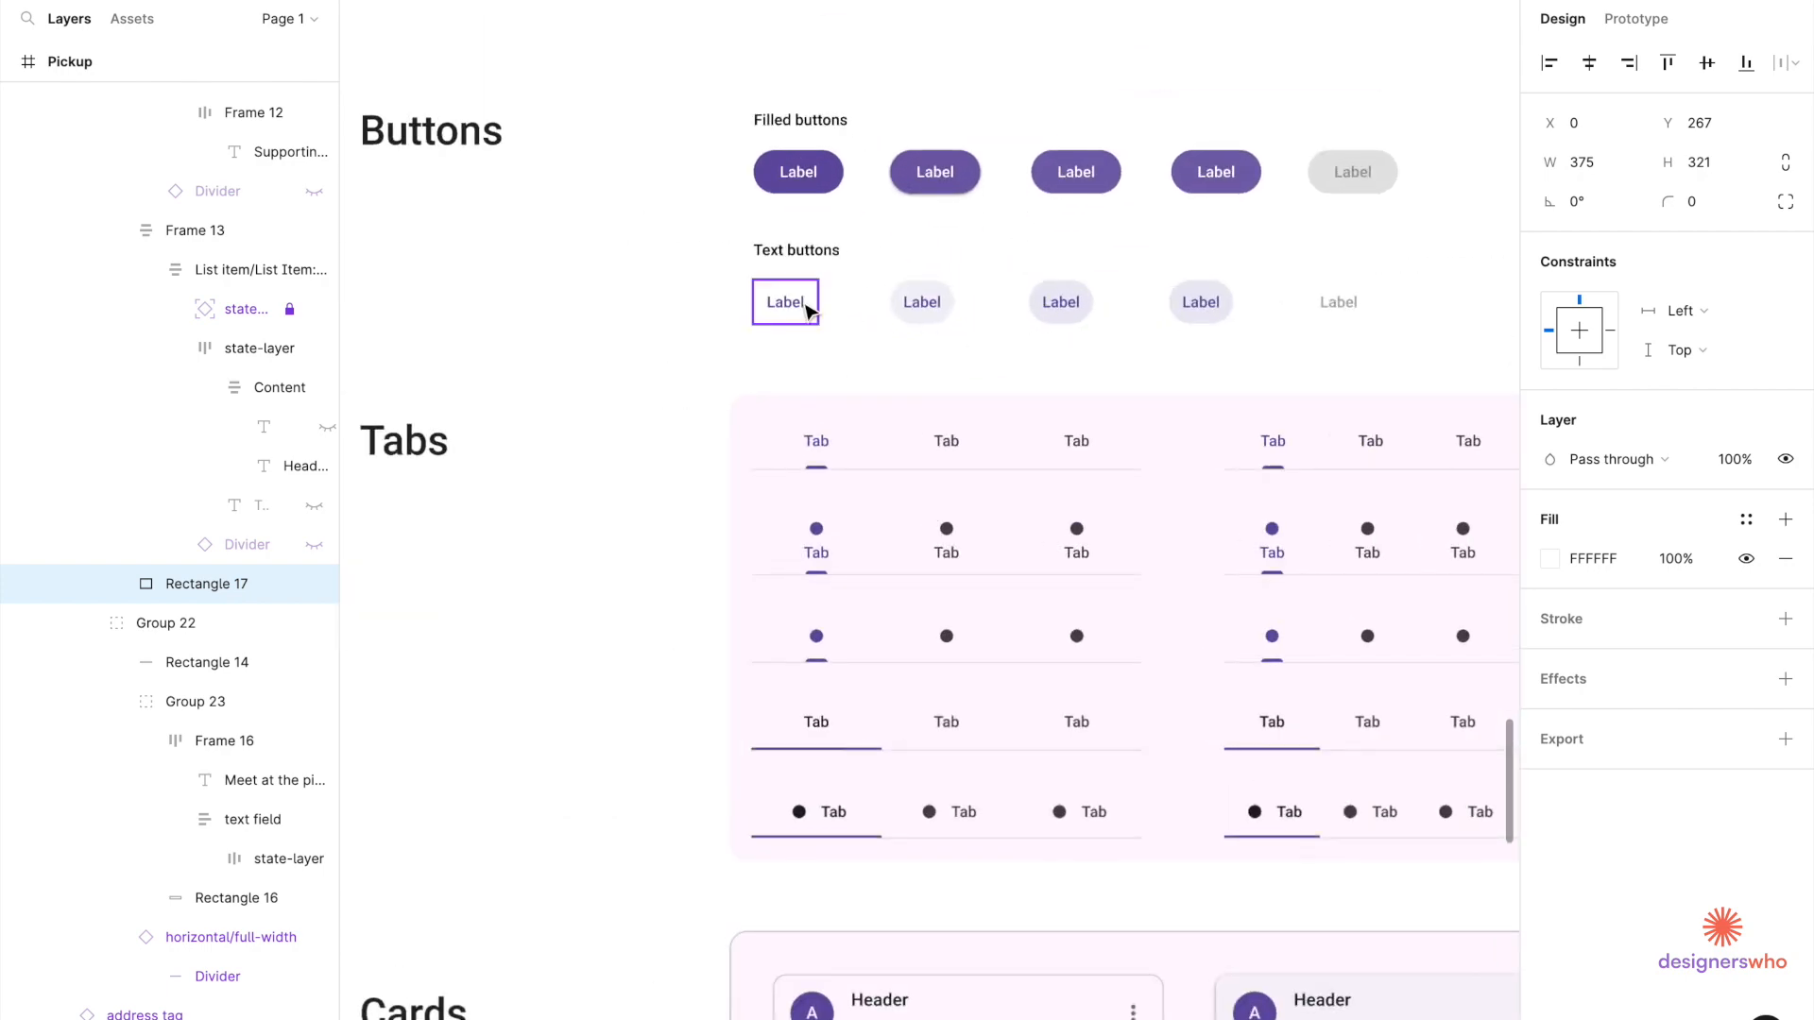
{"action": "left_click", "coordinate": [808, 310]}
{"action": "left_click", "coordinate": [911, 312]}
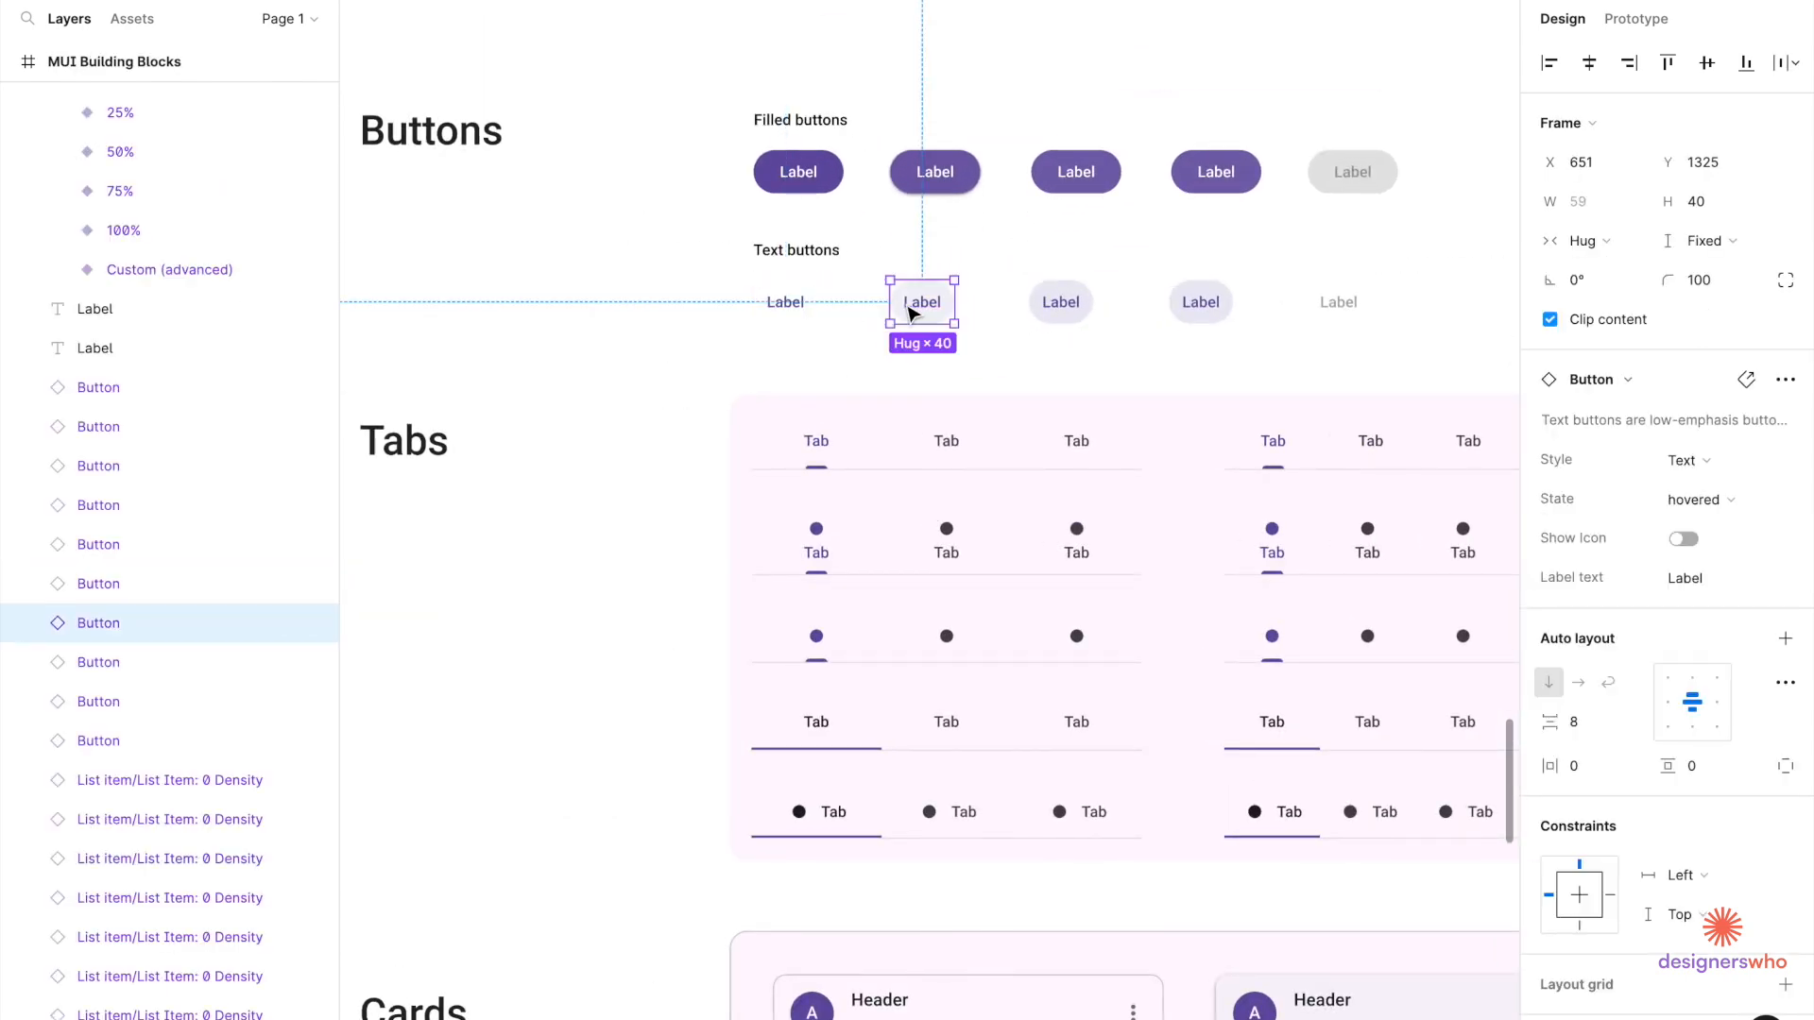
Paste the text button into Group 26 on the Pickup screen.
{"action": "scroll", "coordinate": [913, 302], "scroll_direction": "down", "scroll_amount": 6}
{"action": "scroll", "coordinate": [915, 251], "scroll_direction": "down", "scroll_amount": 10}
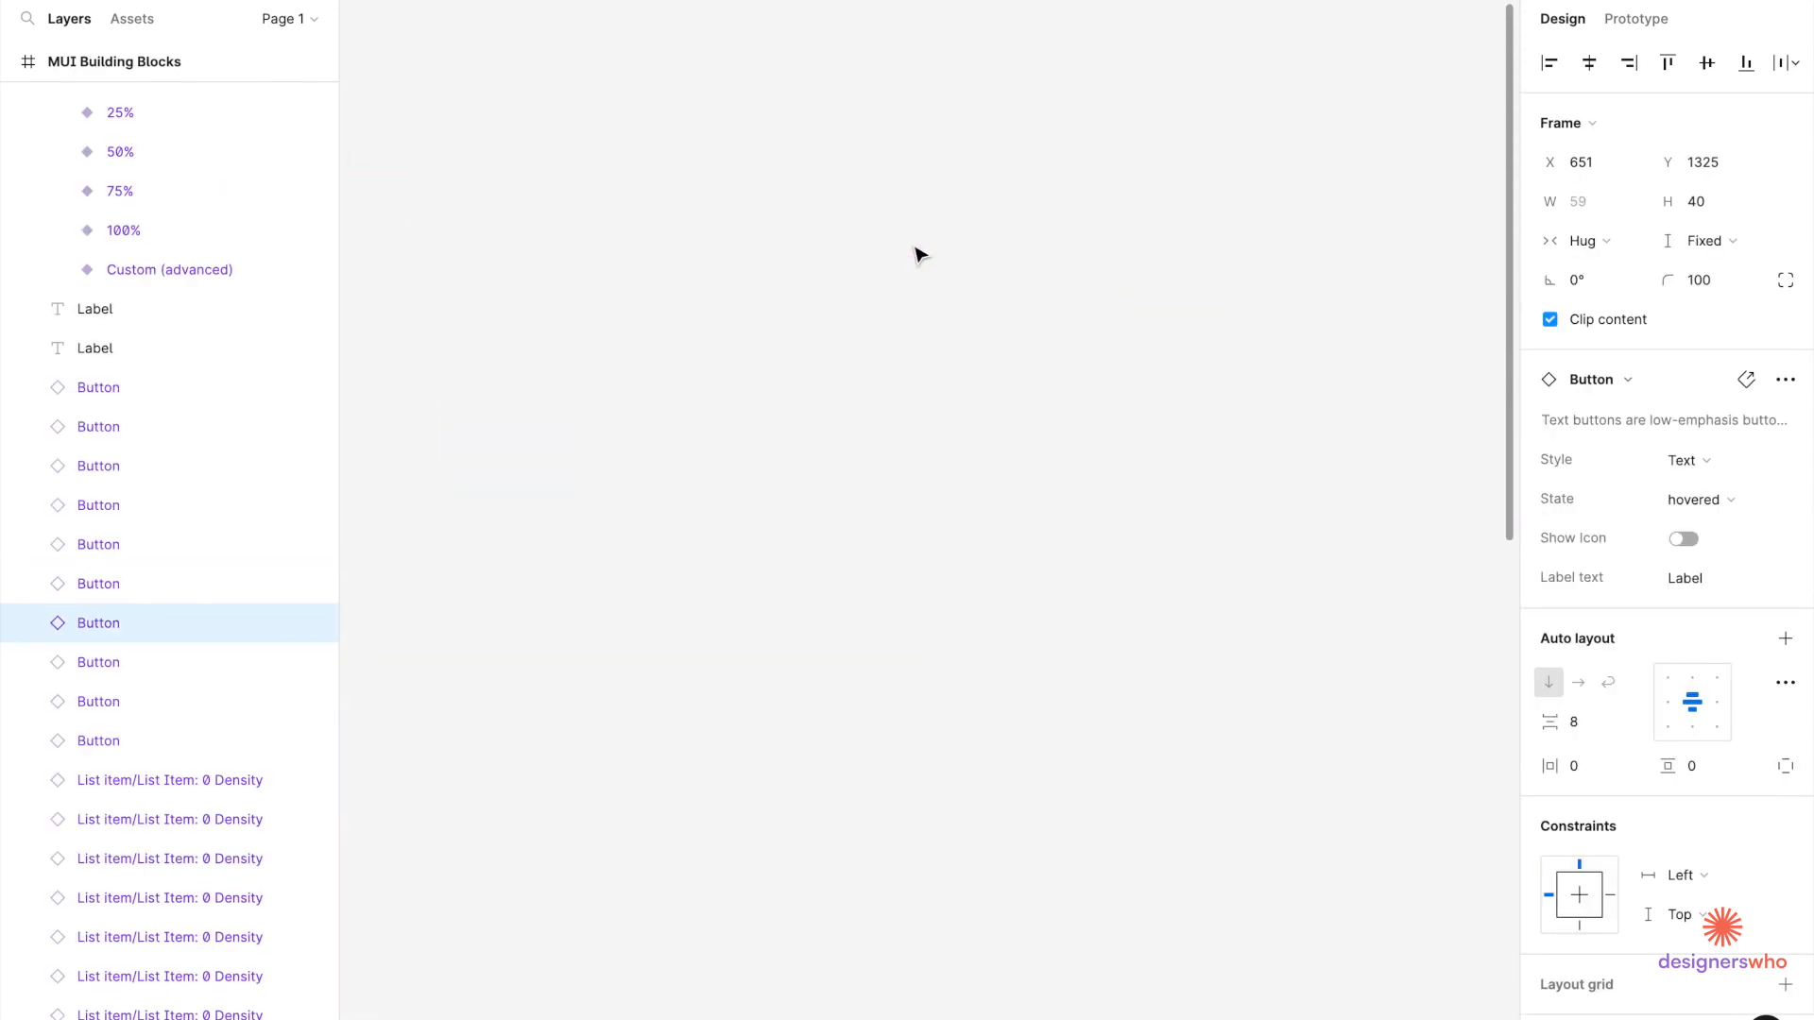
{"action": "scroll", "coordinate": [915, 253], "scroll_direction": "down", "scroll_amount": 5}
{"action": "scroll", "coordinate": [508, 633], "scroll_direction": "up", "scroll_amount": 10}
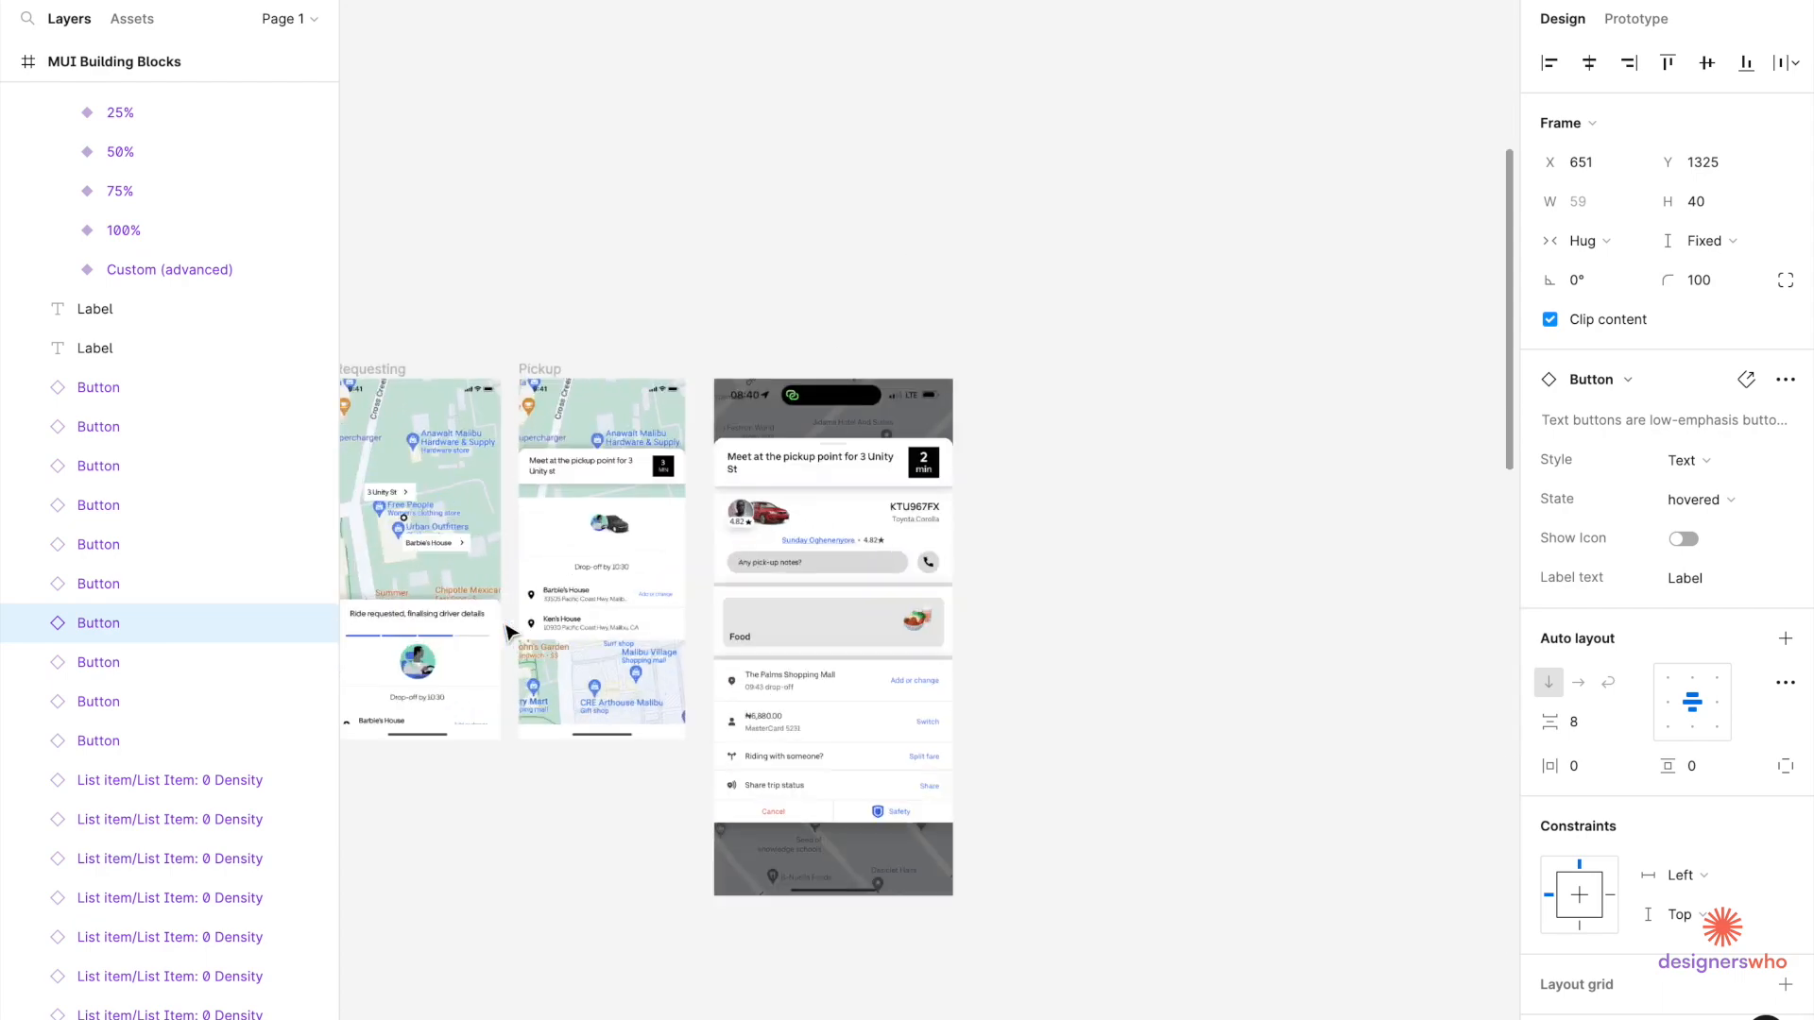
{"action": "scroll", "coordinate": [818, 296], "scroll_direction": "up", "scroll_amount": 6}
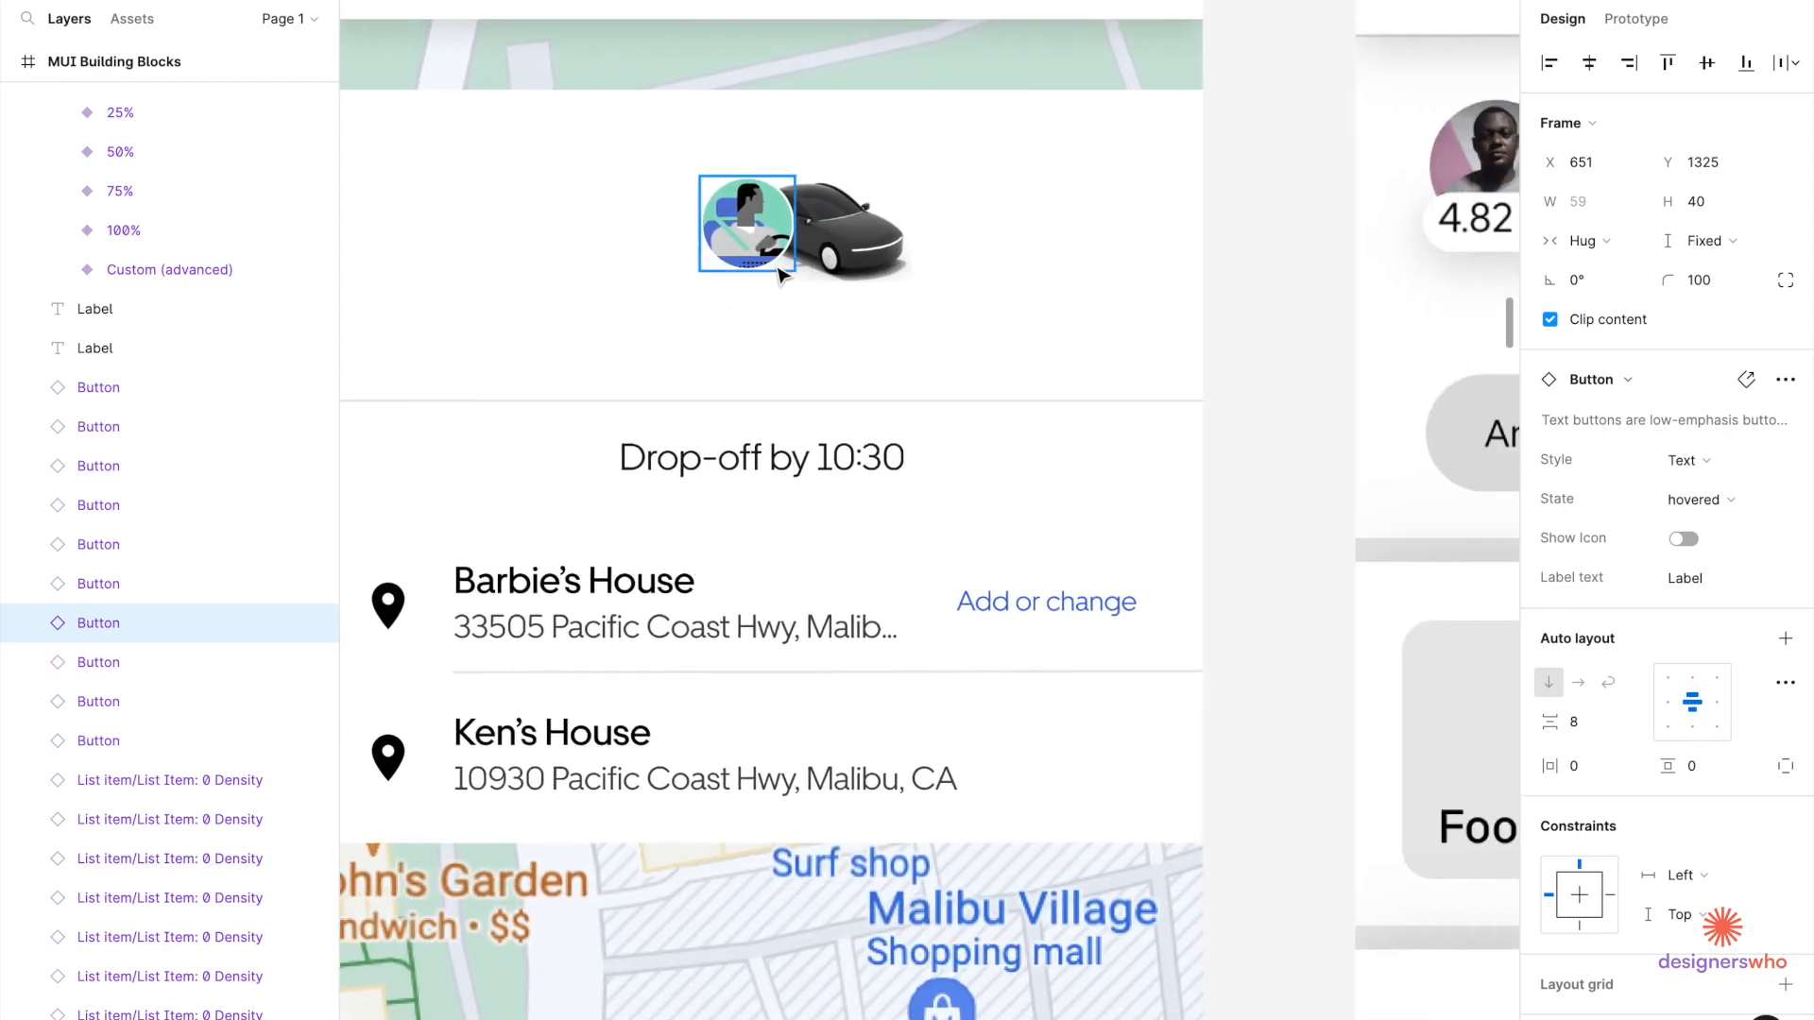
{"action": "left_click", "coordinate": [773, 265]}
{"action": "scroll", "coordinate": [773, 265], "scroll_direction": "up", "scroll_amount": 3}
{"action": "key", "text": "ctrl+v"}
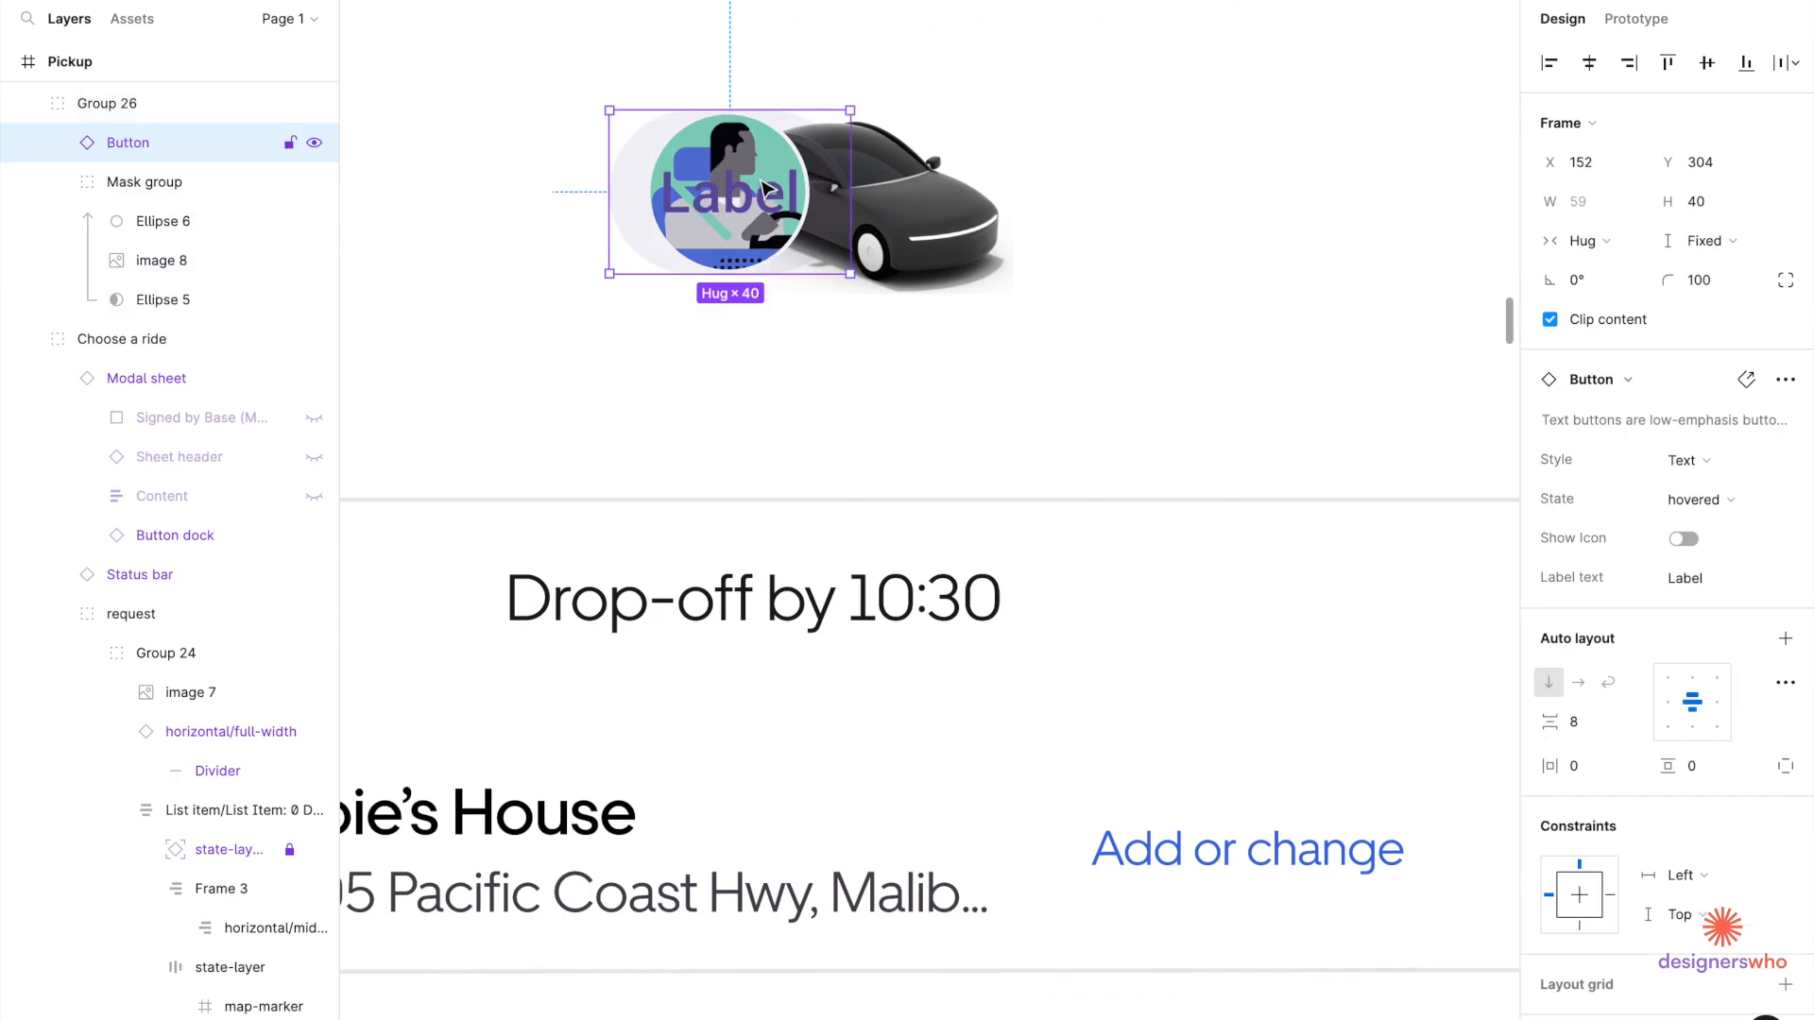
Move the button below the avatar, detach the instance, and set its height to 24.
{"action": "left_click_drag", "start_coordinate": [760, 185], "coordinate": [756, 327]}
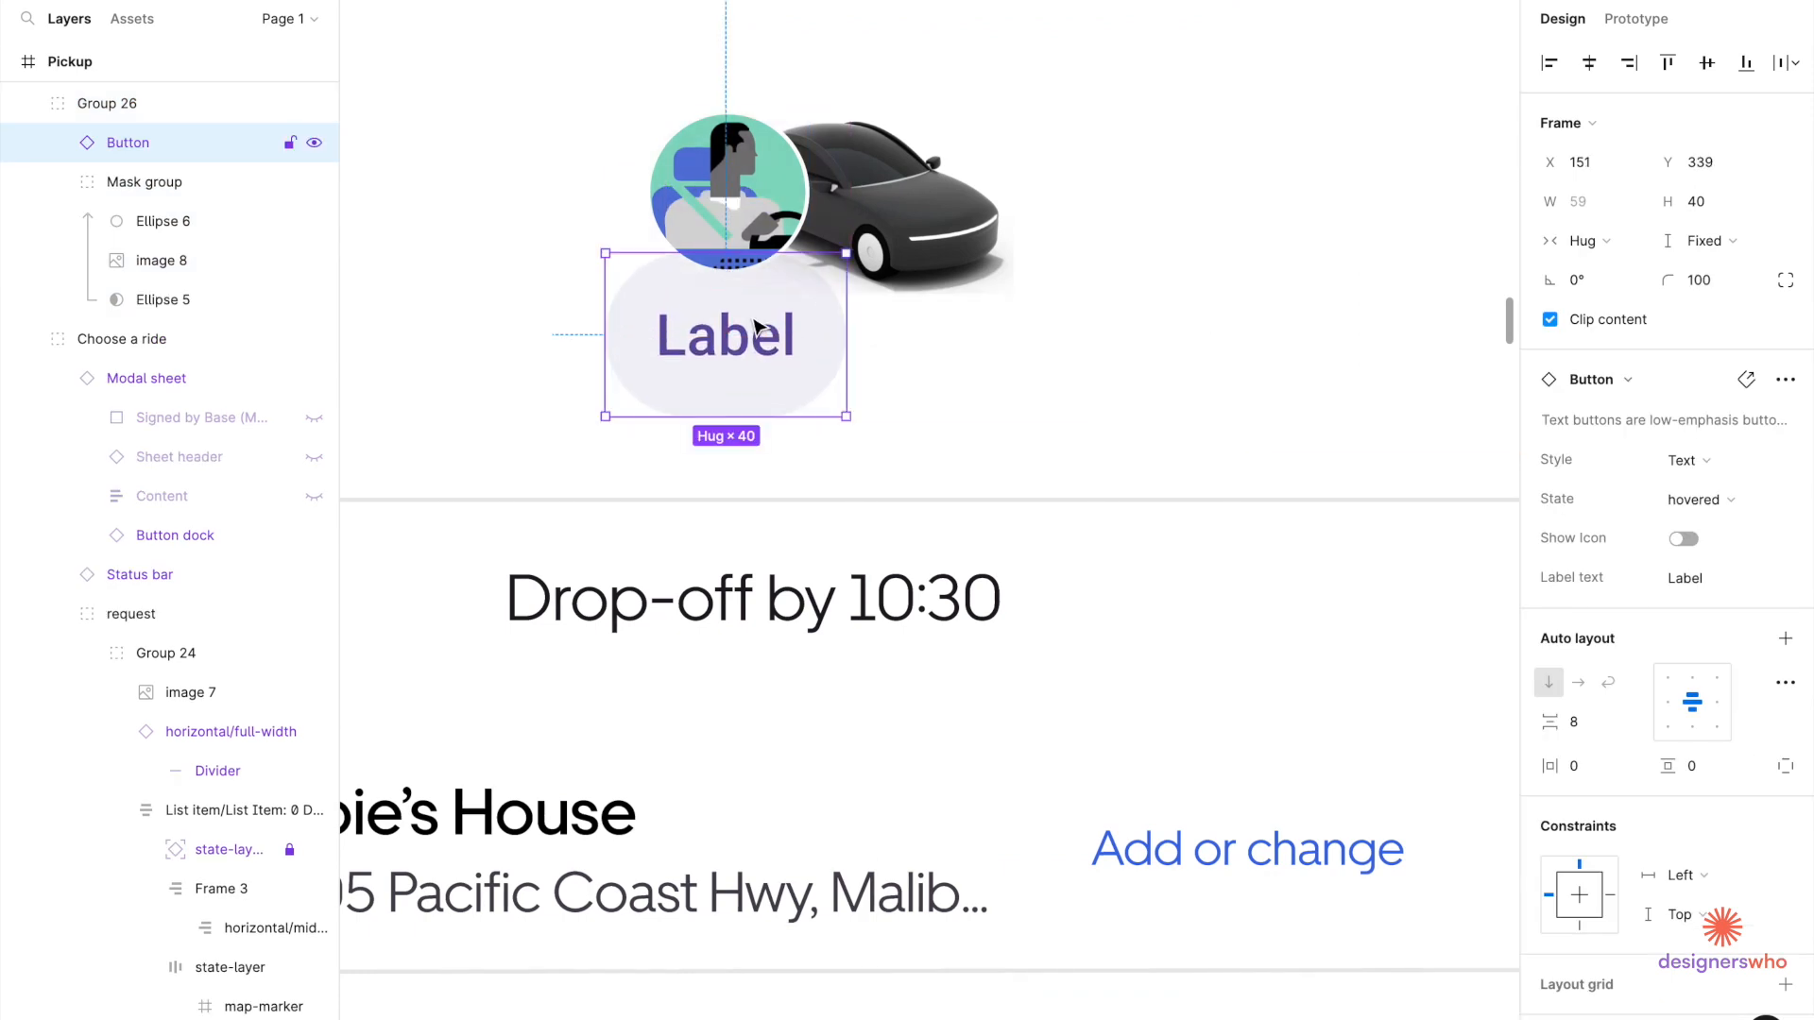
{"action": "right_click", "coordinate": [757, 397]}
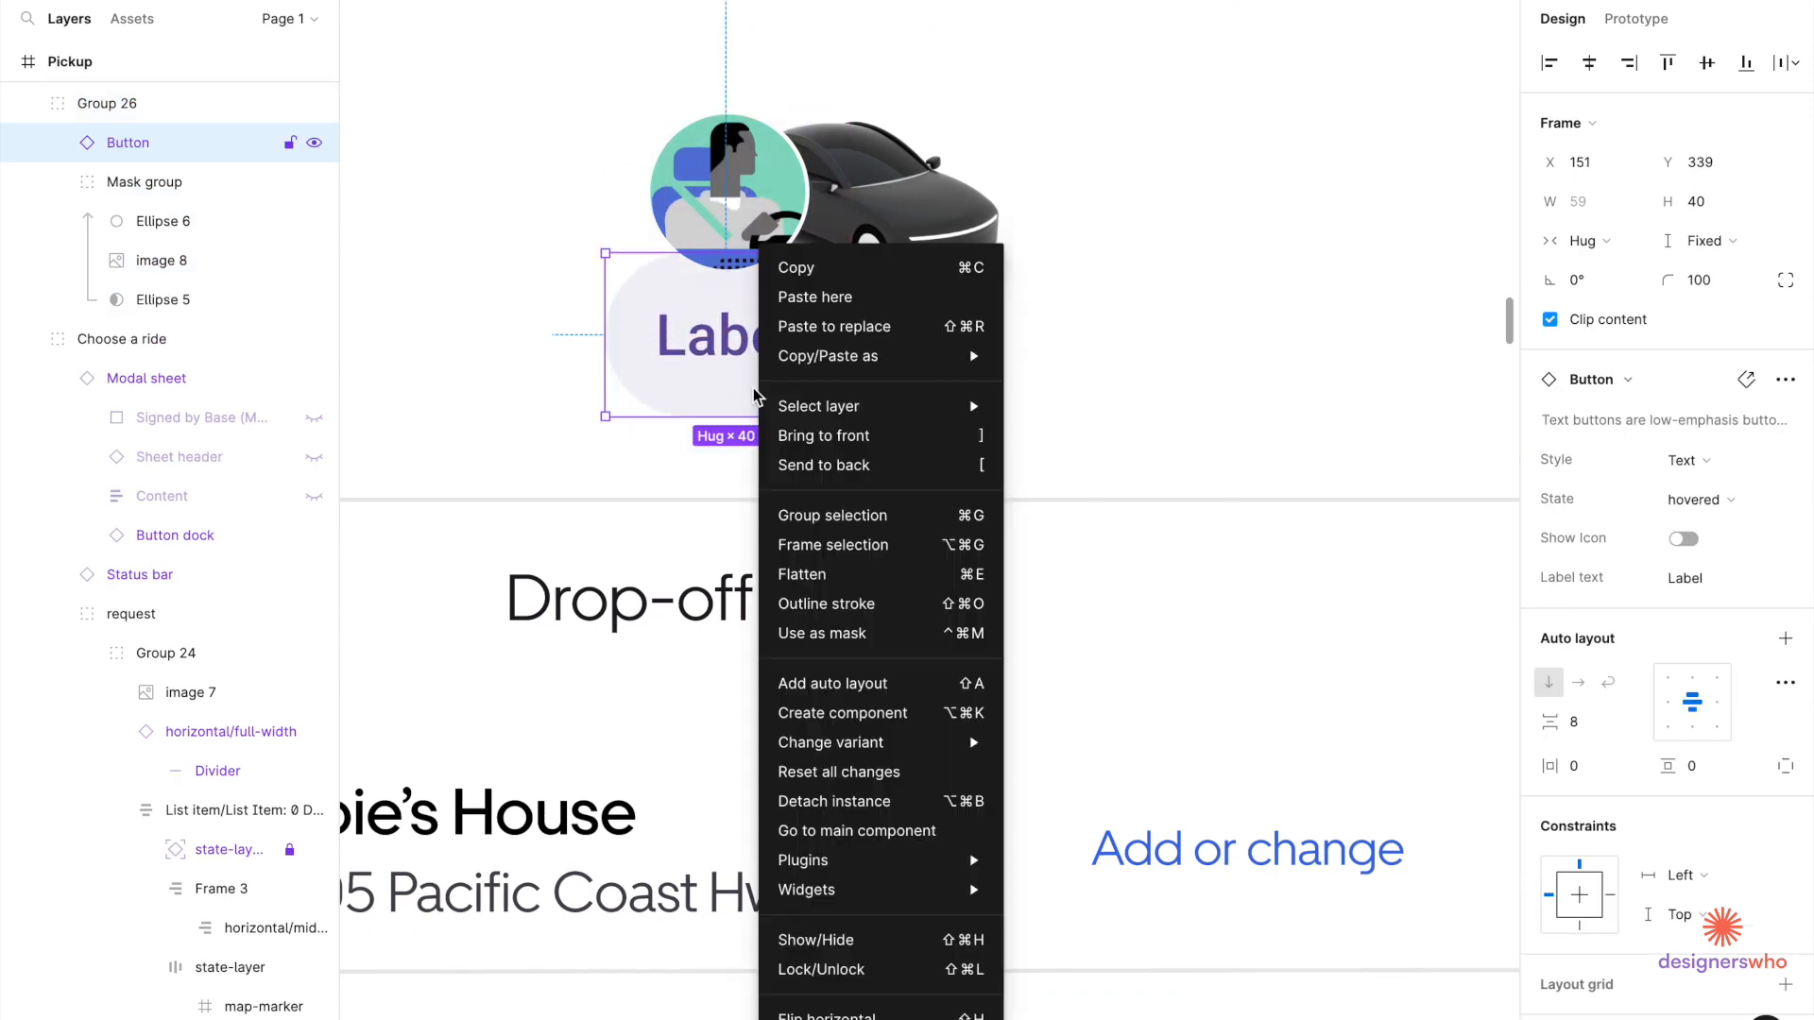
{"action": "left_click", "coordinate": [847, 801]}
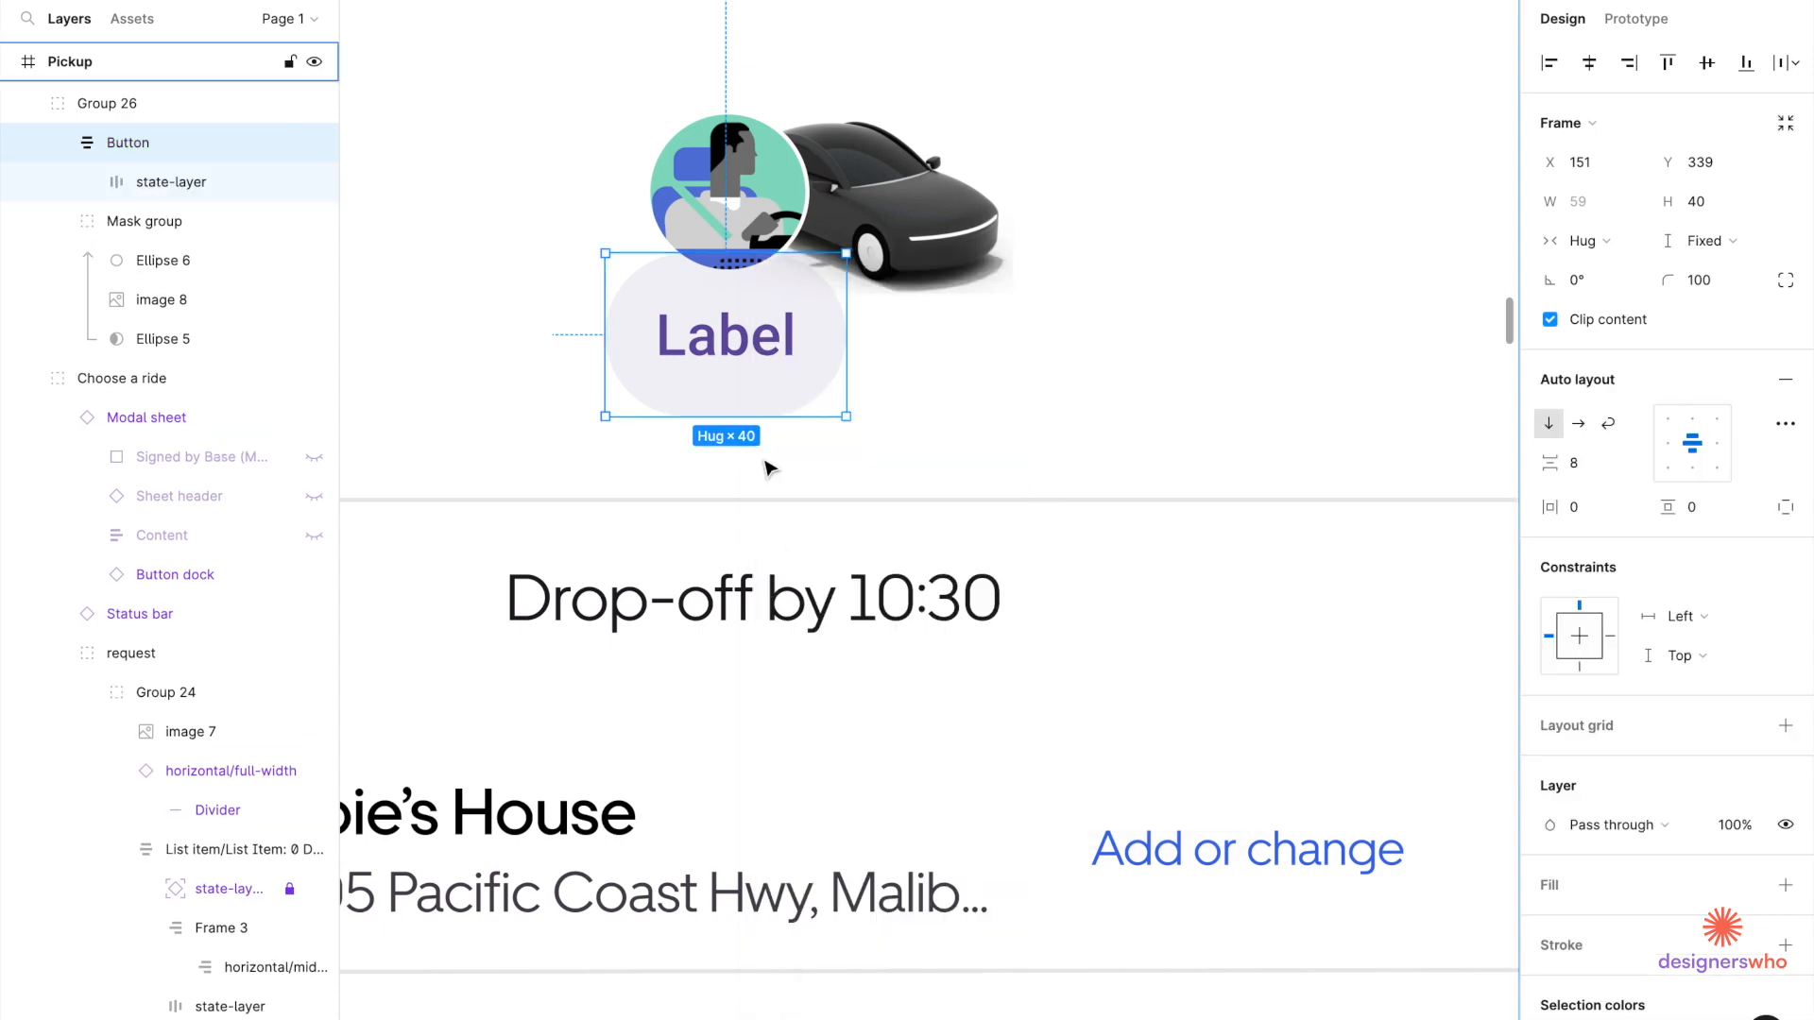
{"action": "left_click_drag", "start_coordinate": [738, 417], "coordinate": [739, 362]}
{"action": "scroll", "coordinate": [738, 363], "scroll_direction": "down", "scroll_amount": 3}
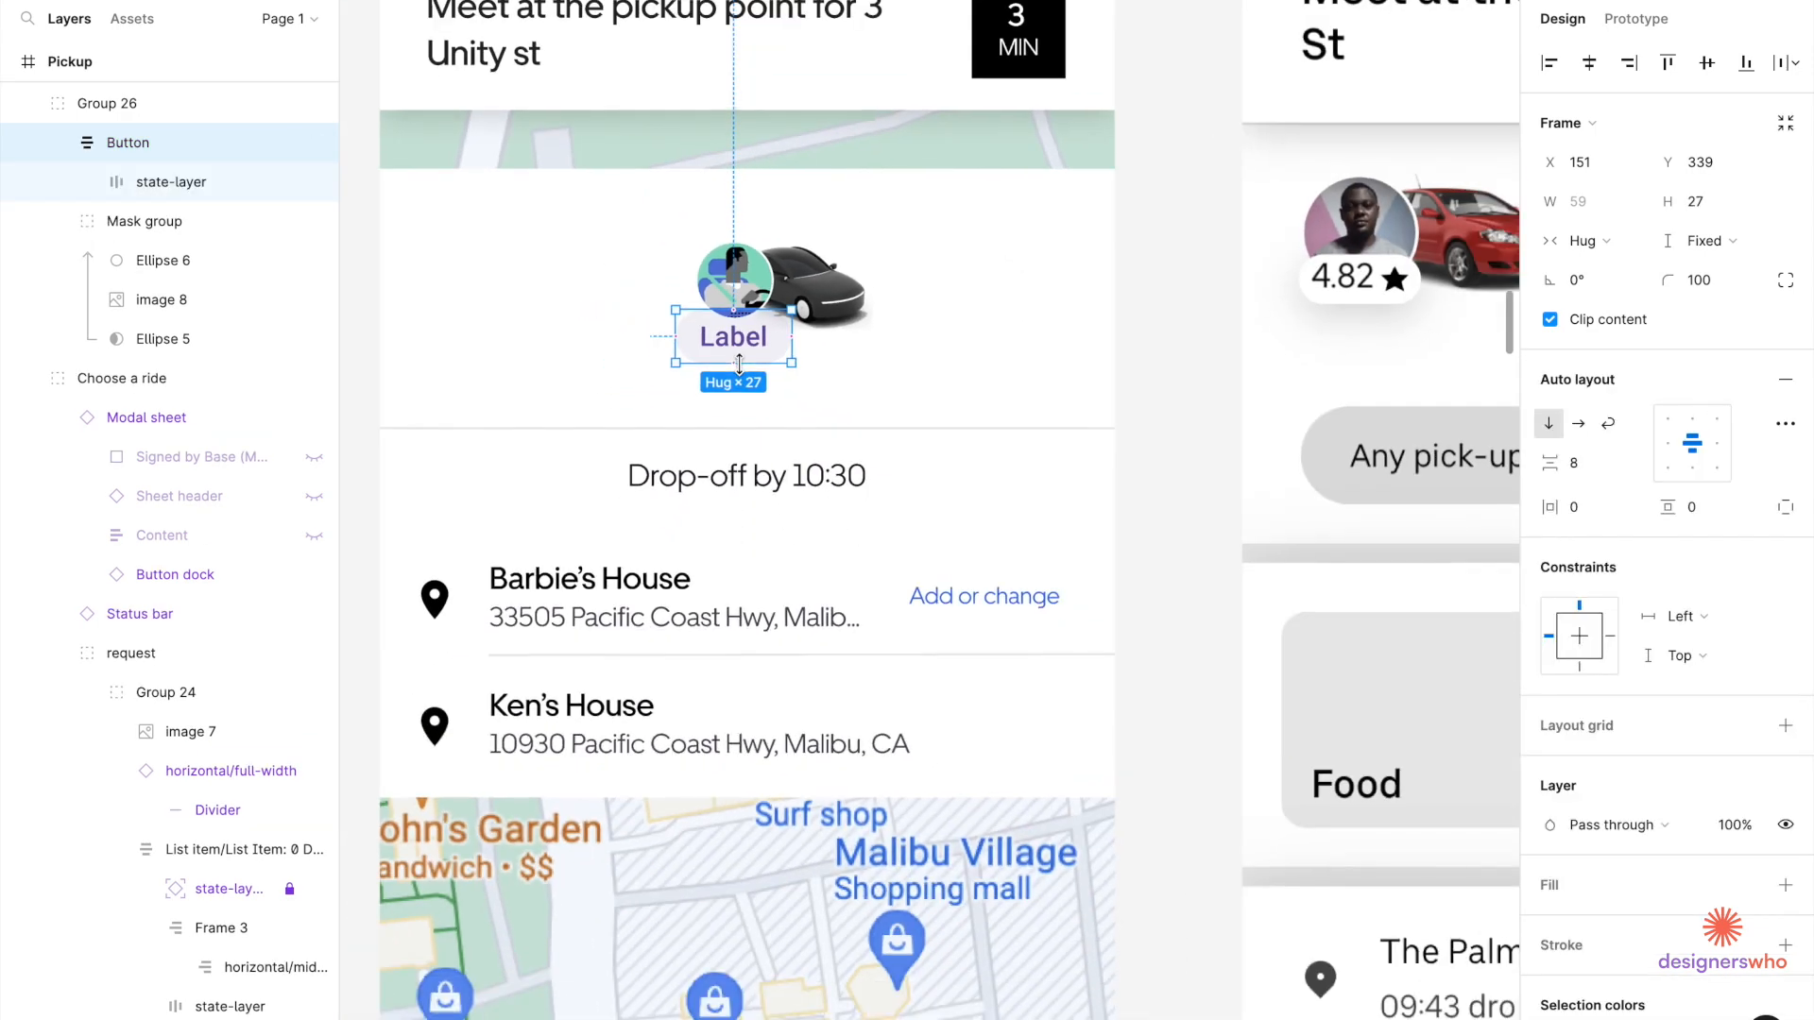
{"action": "scroll", "coordinate": [739, 362], "scroll_direction": "up", "scroll_amount": 1}
{"action": "scroll", "coordinate": [739, 363], "scroll_direction": "right", "scroll_amount": 3}
{"action": "scroll", "coordinate": [739, 362], "scroll_direction": "up", "scroll_amount": 1}
{"action": "left_click", "coordinate": [1725, 210]}
{"action": "key", "text": "Down"}
{"action": "key", "text": "Down"}
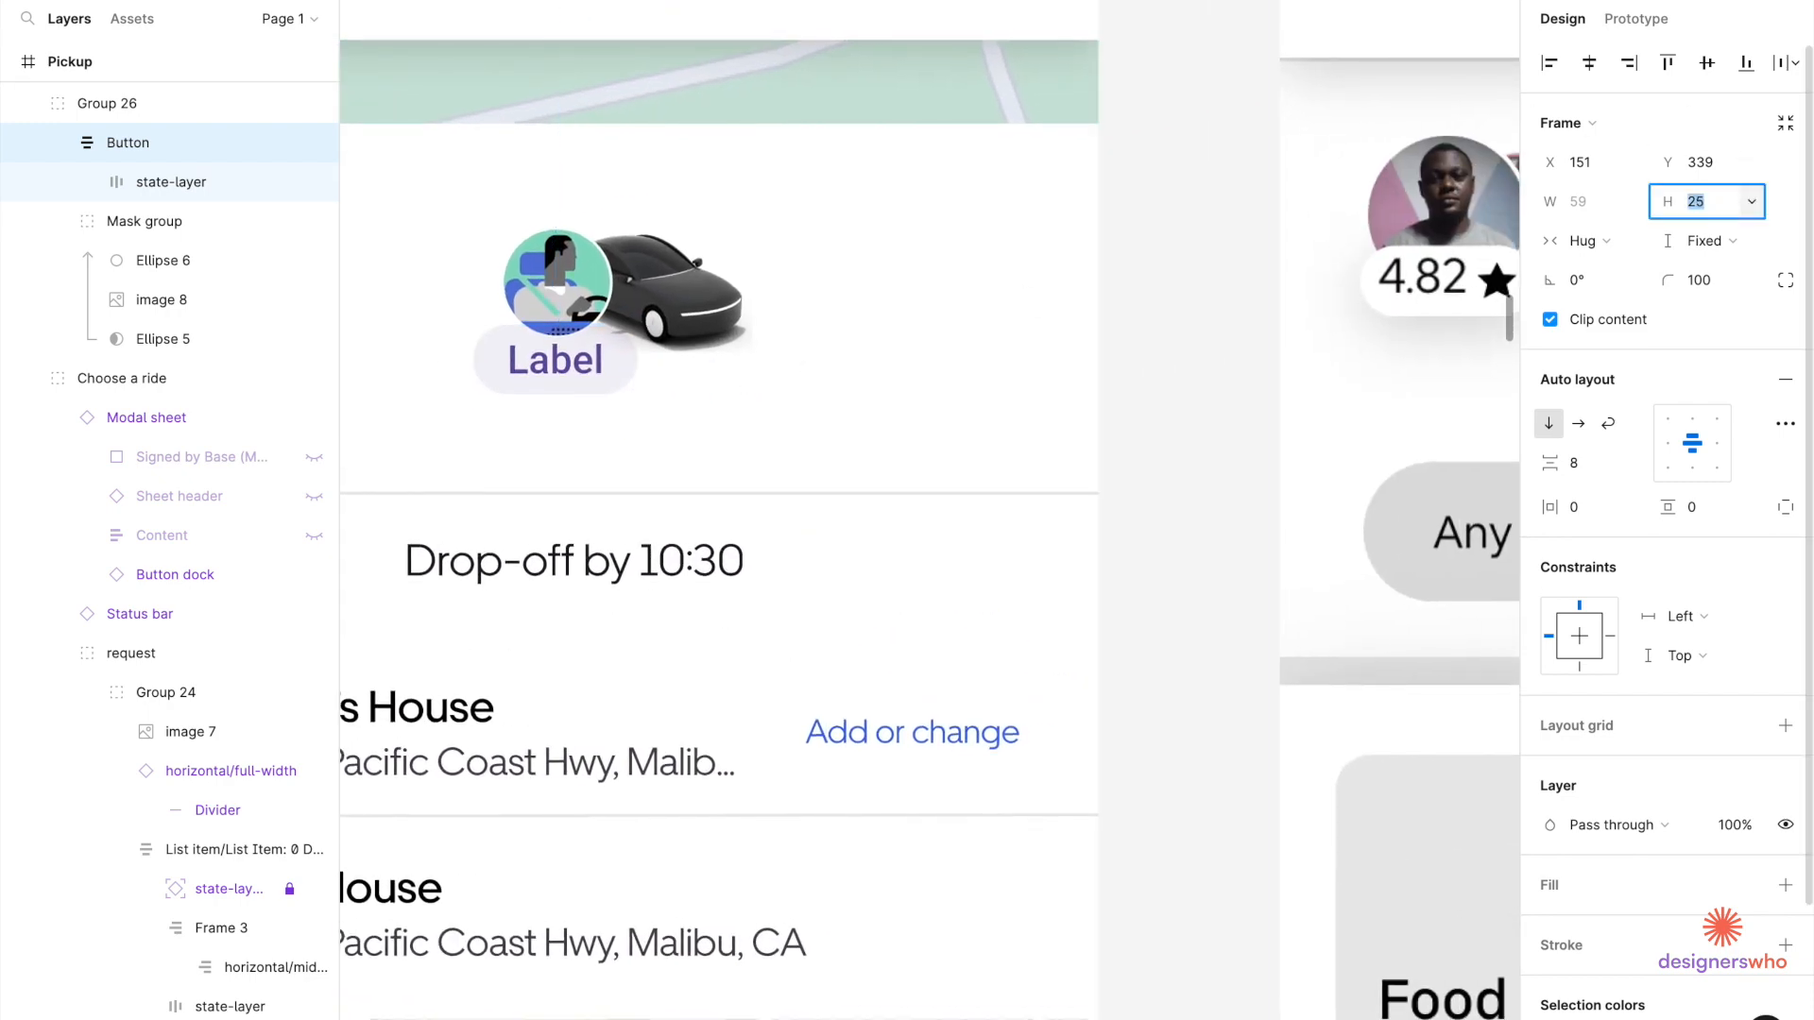
{"action": "key", "text": "Down"}
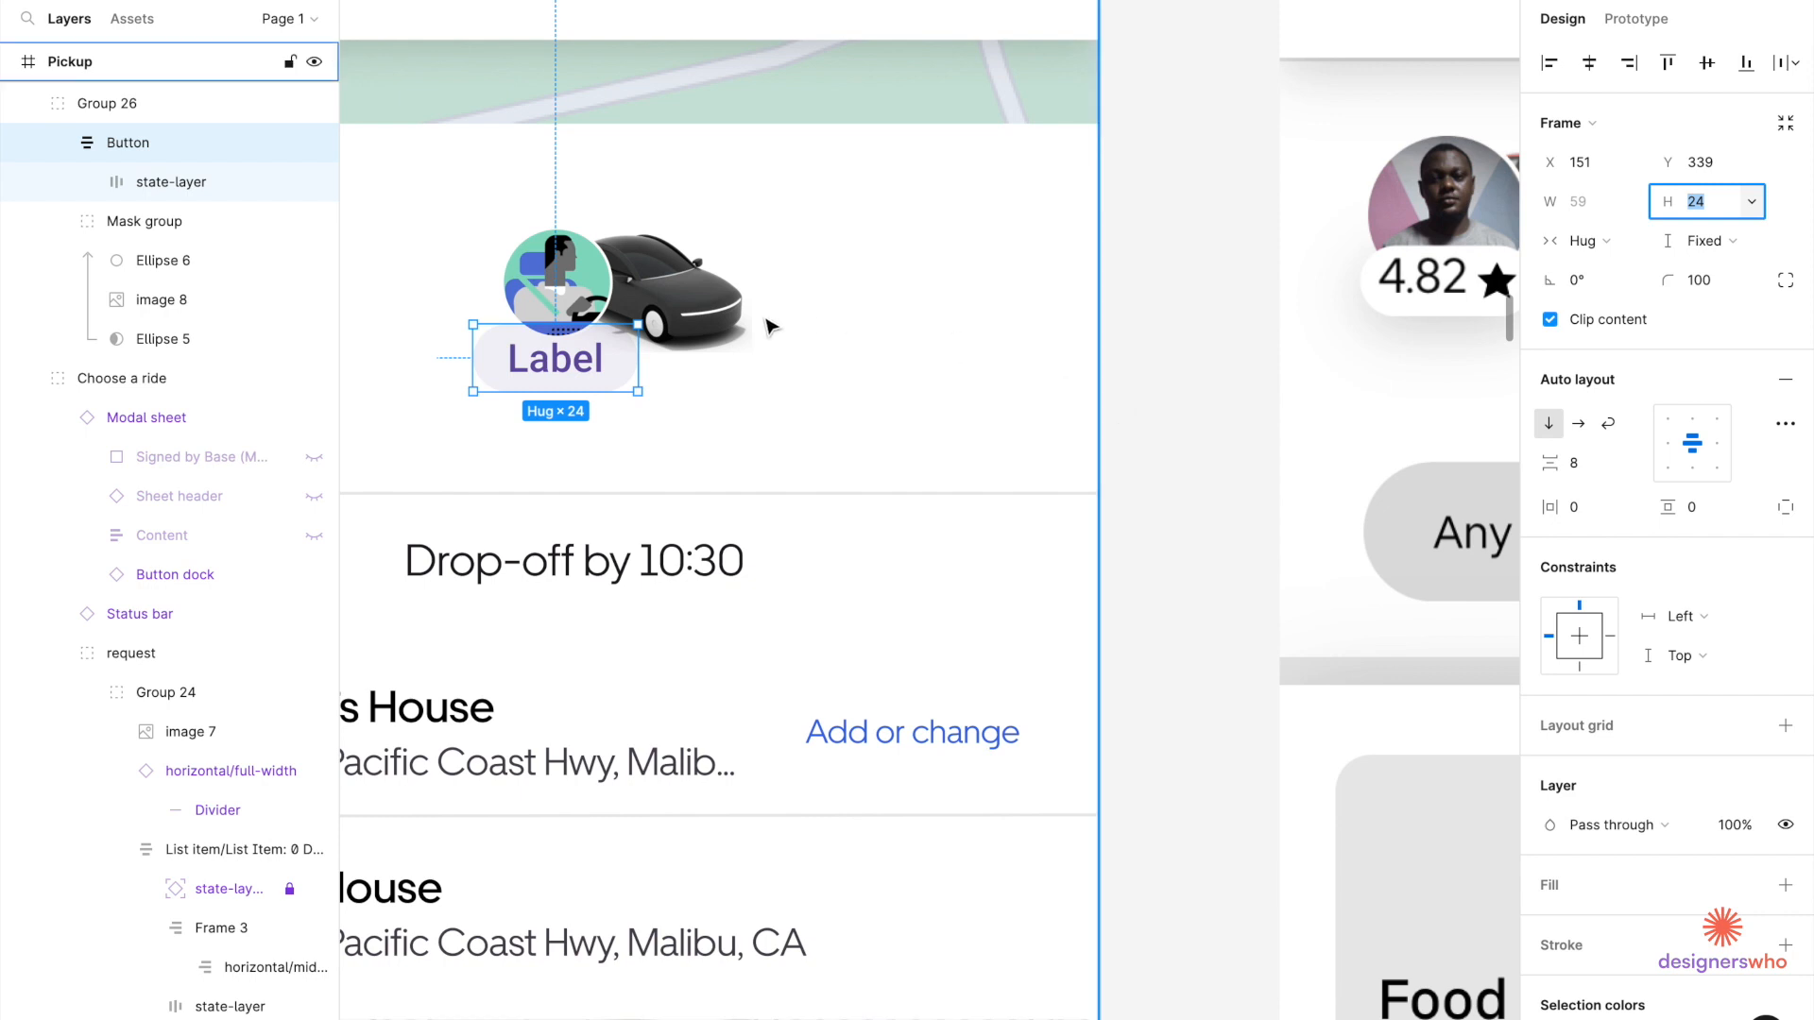
Check the Label pill's layer order against the avatar mask group, keeping it in front.
{"action": "right_click", "coordinate": [592, 364]}
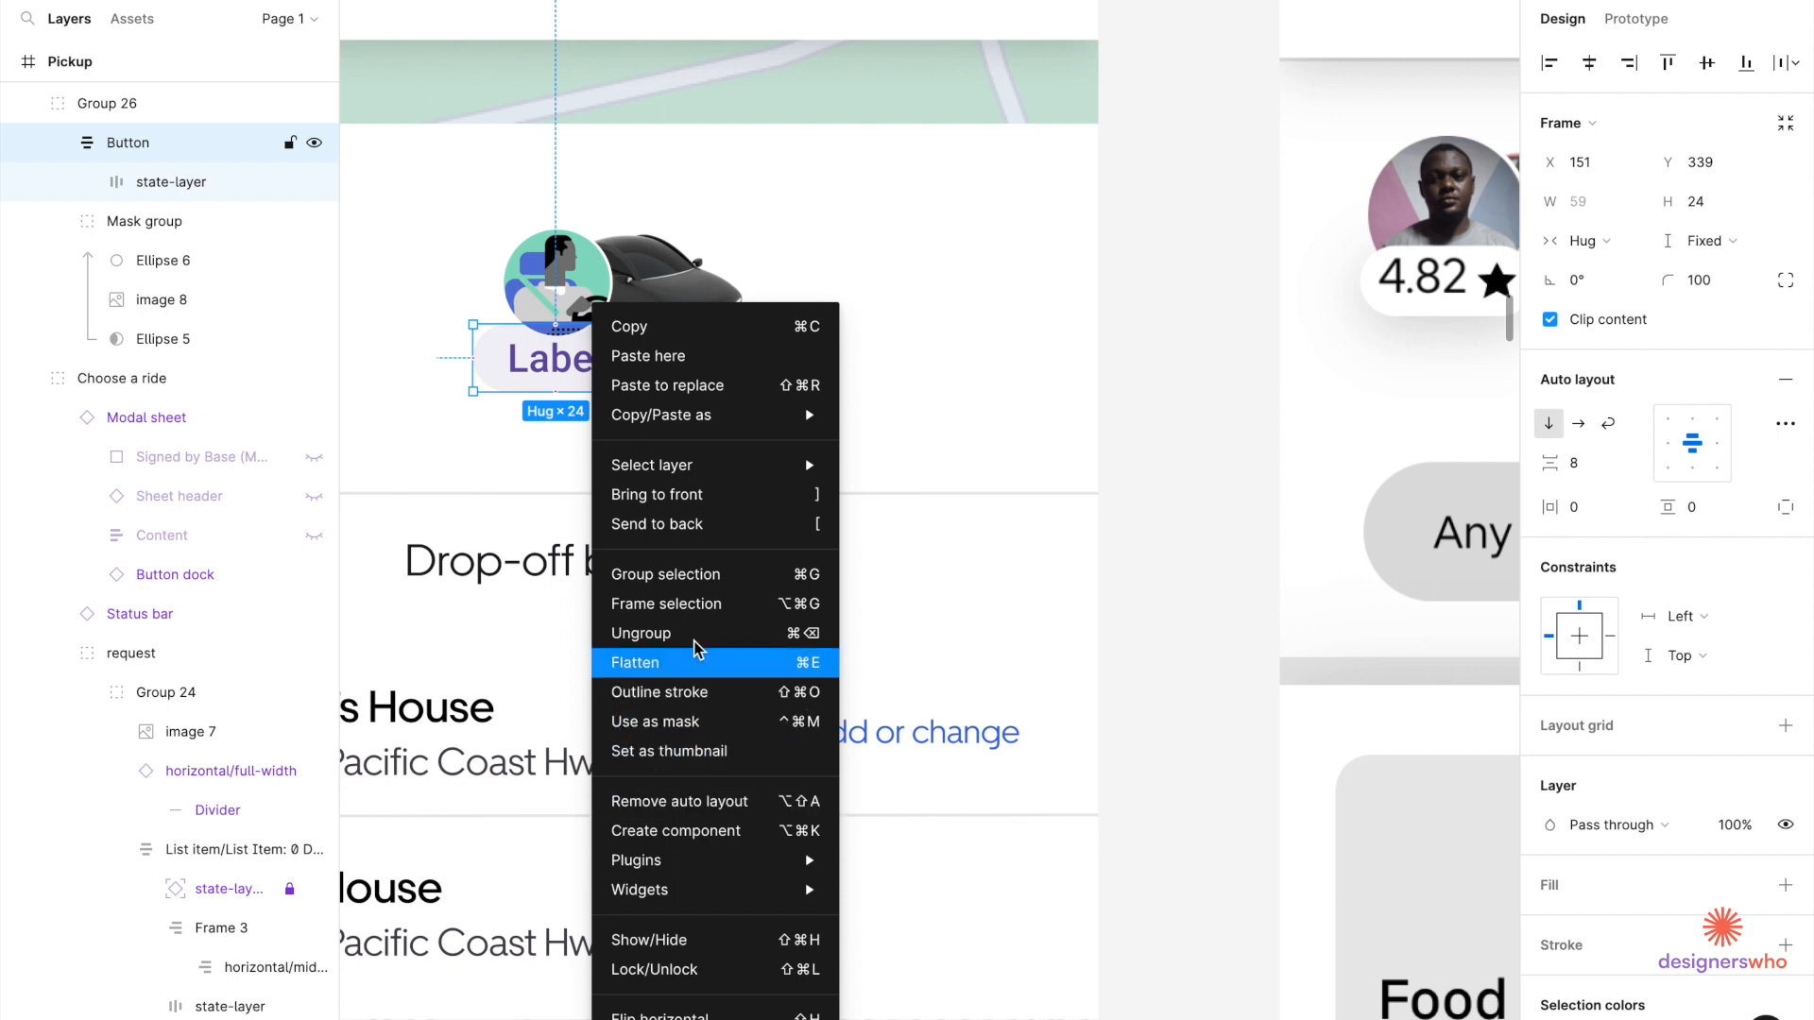
{"action": "left_click", "coordinate": [695, 495]}
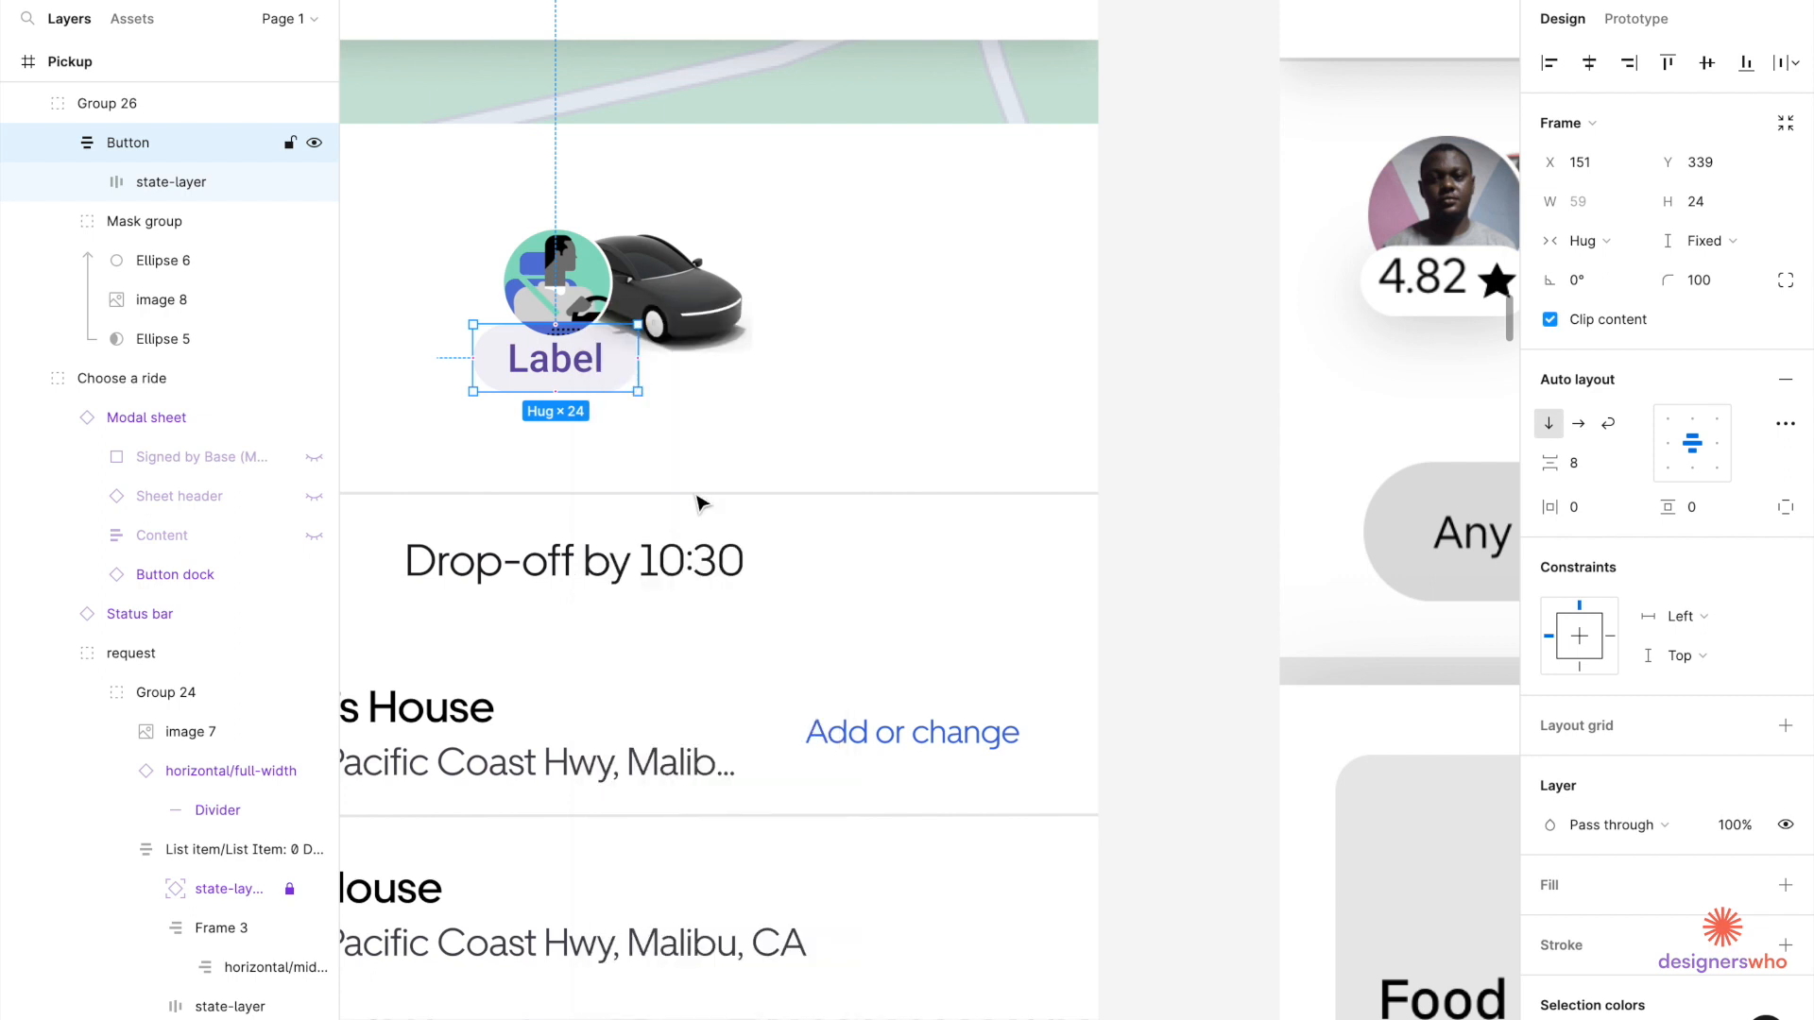
{"action": "left_click", "coordinate": [565, 308]}
{"action": "scroll", "coordinate": [549, 374], "scroll_direction": "up", "scroll_amount": 5}
{"action": "left_click", "coordinate": [565, 359]}
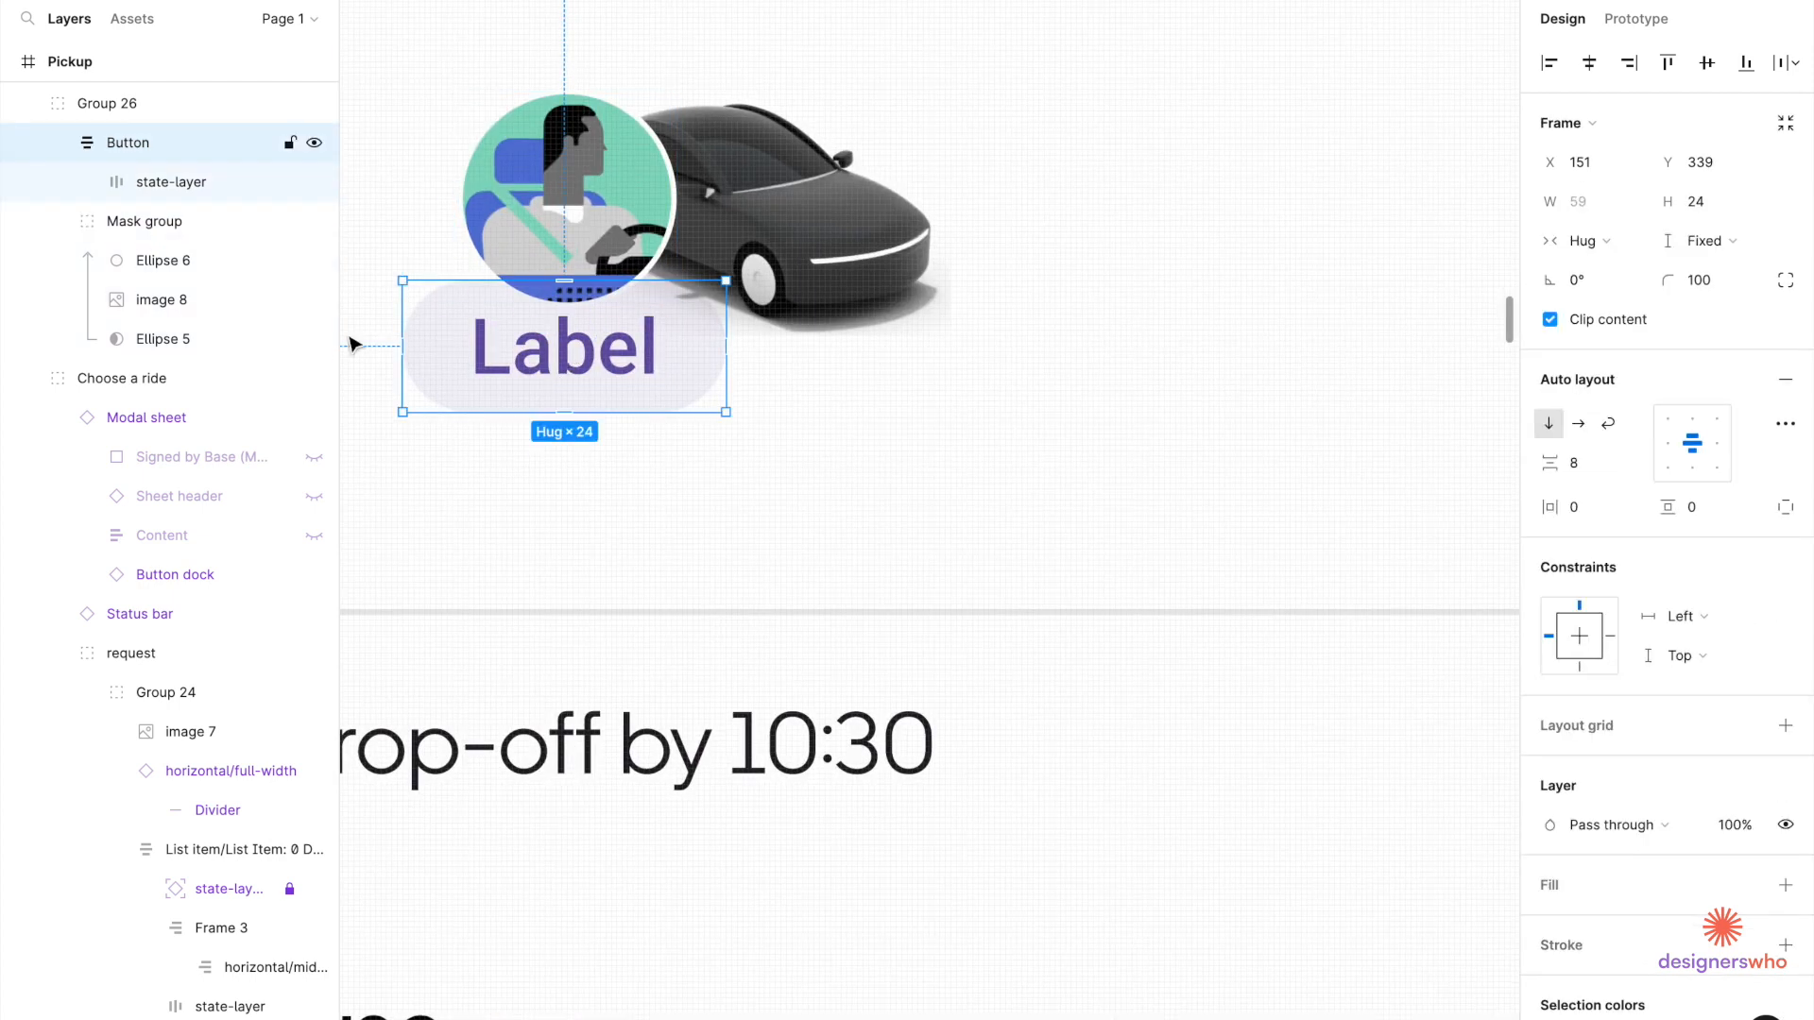
{"action": "scroll", "coordinate": [223, 312], "scroll_direction": "up", "scroll_amount": 3}
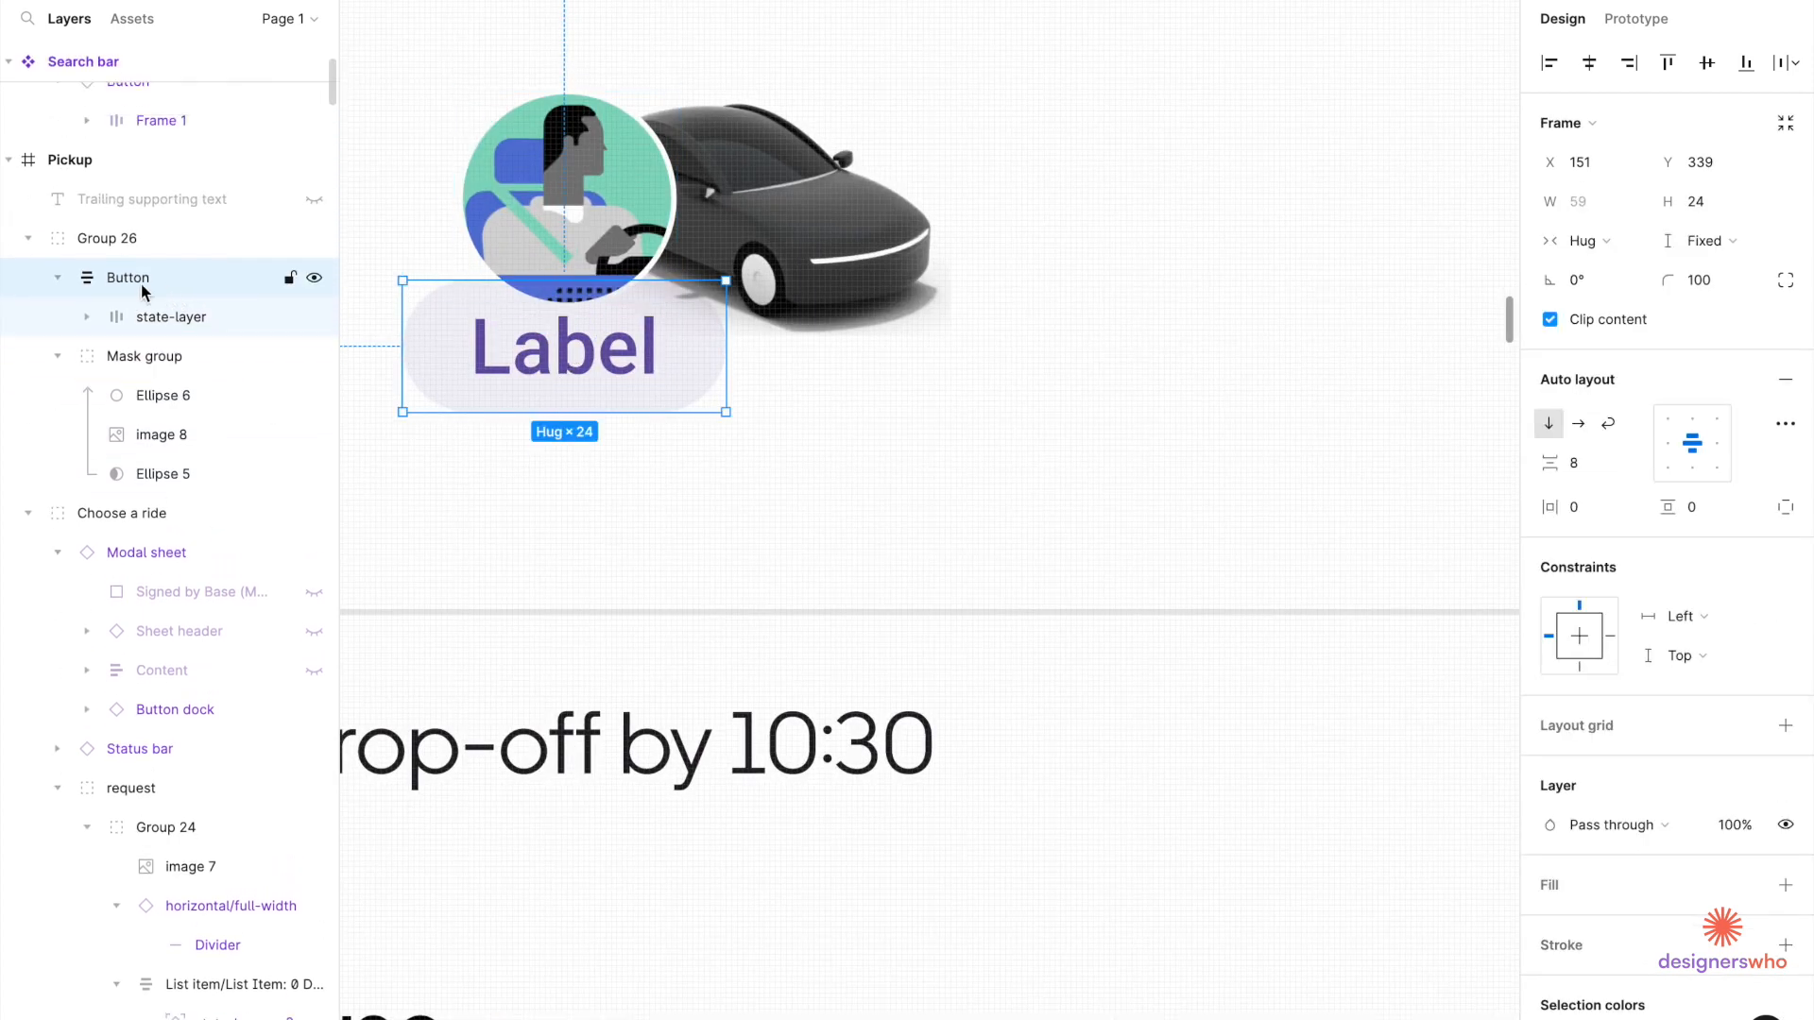
{"action": "left_click", "coordinate": [133, 356]}
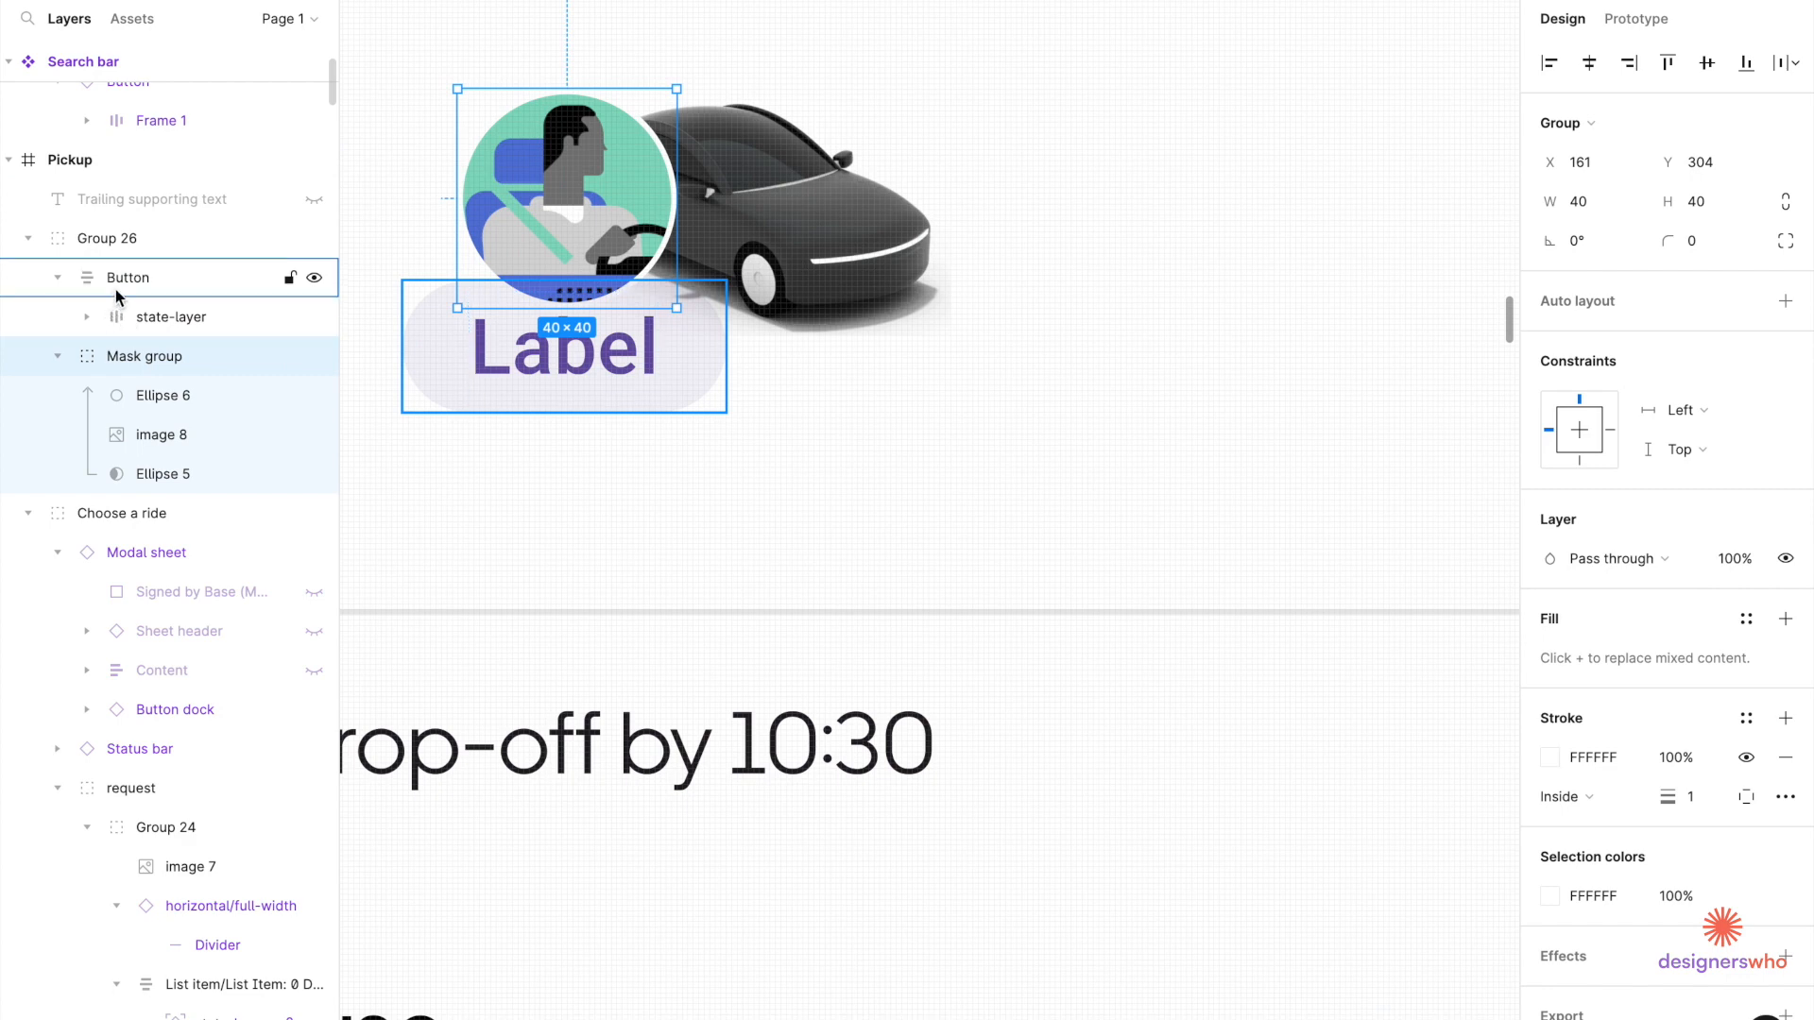
{"action": "left_click", "coordinate": [159, 275]}
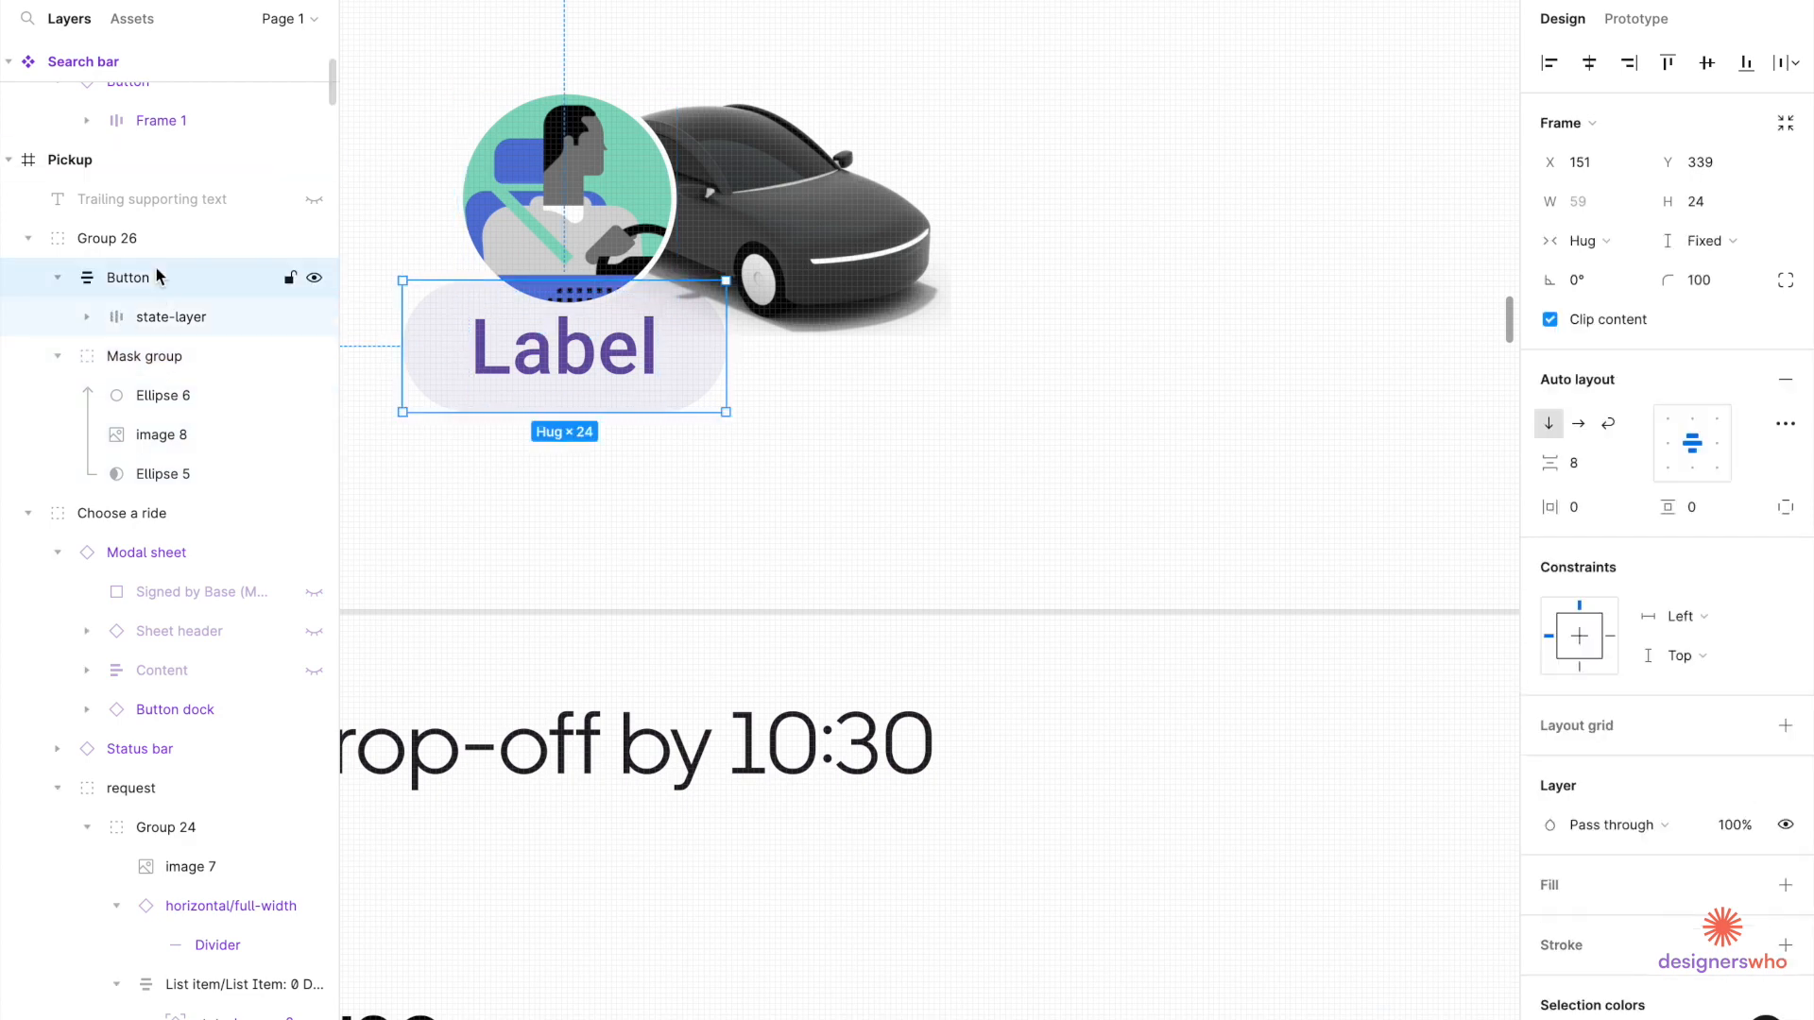
{"action": "key", "text": "ctrl+bracketleft"}
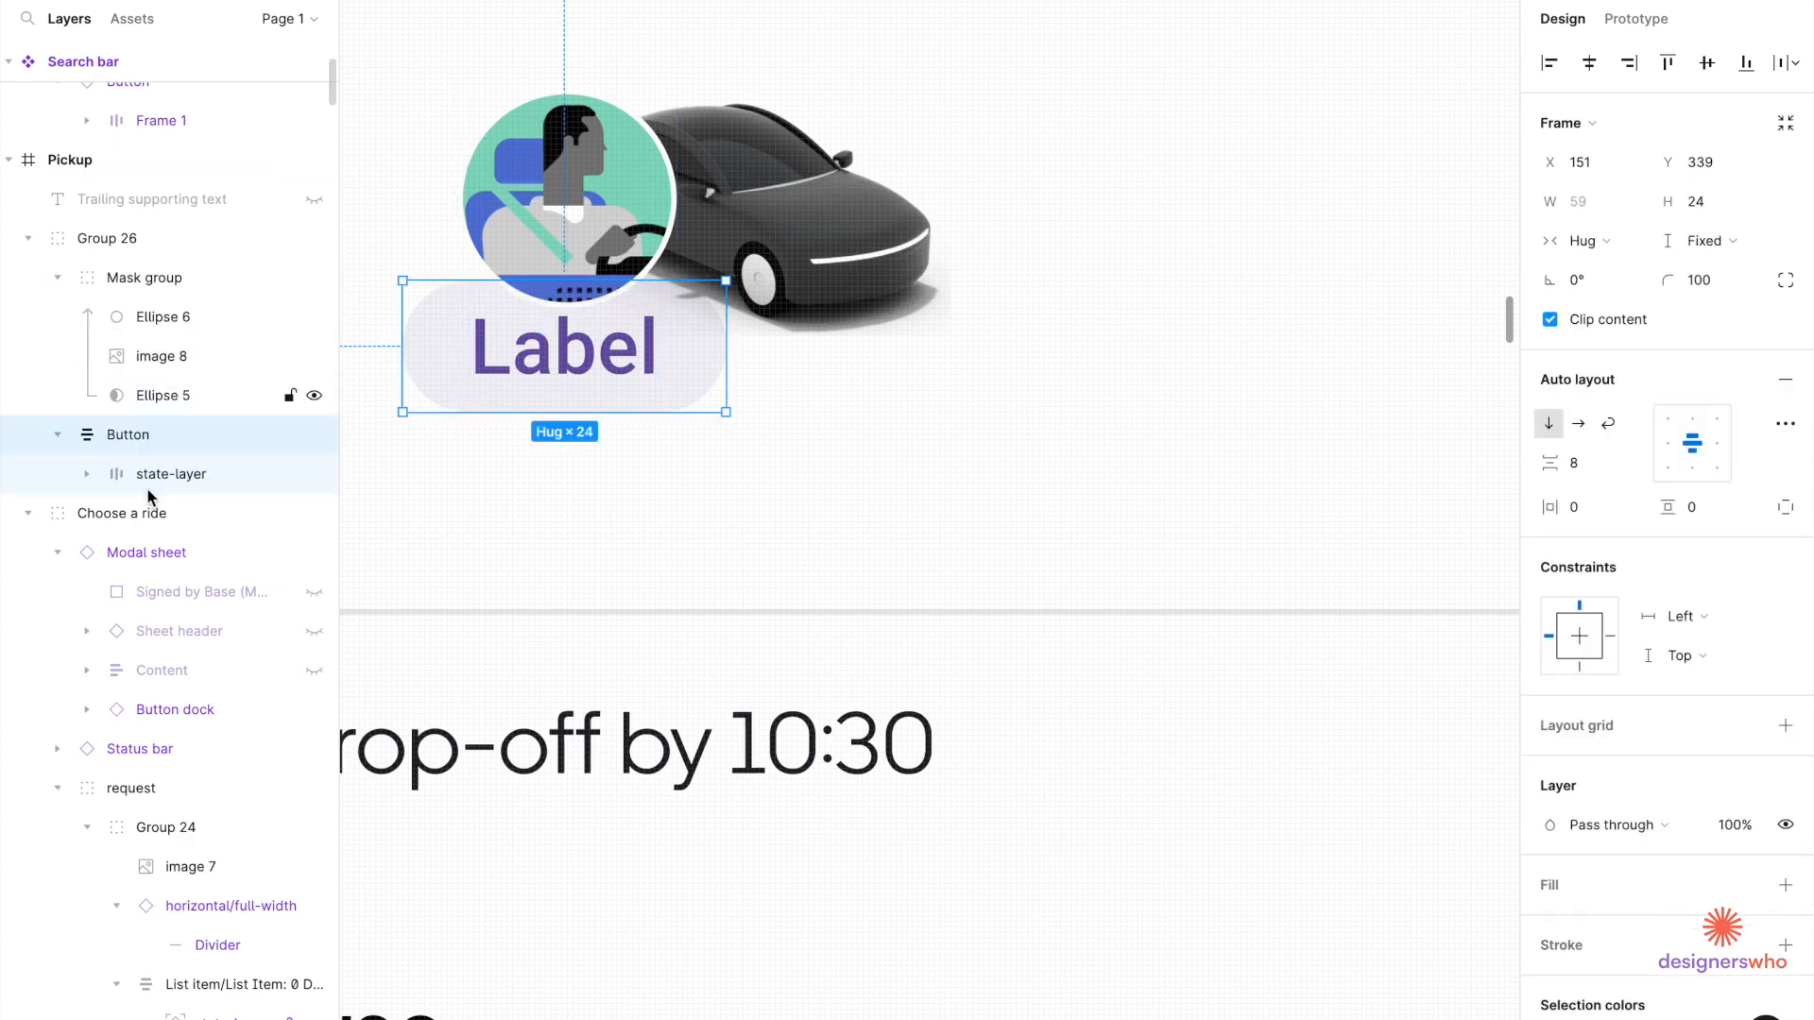
{"action": "key", "text": "ctrl+bracketright"}
{"action": "scroll", "coordinate": [614, 350], "scroll_direction": "down", "scroll_amount": 3}
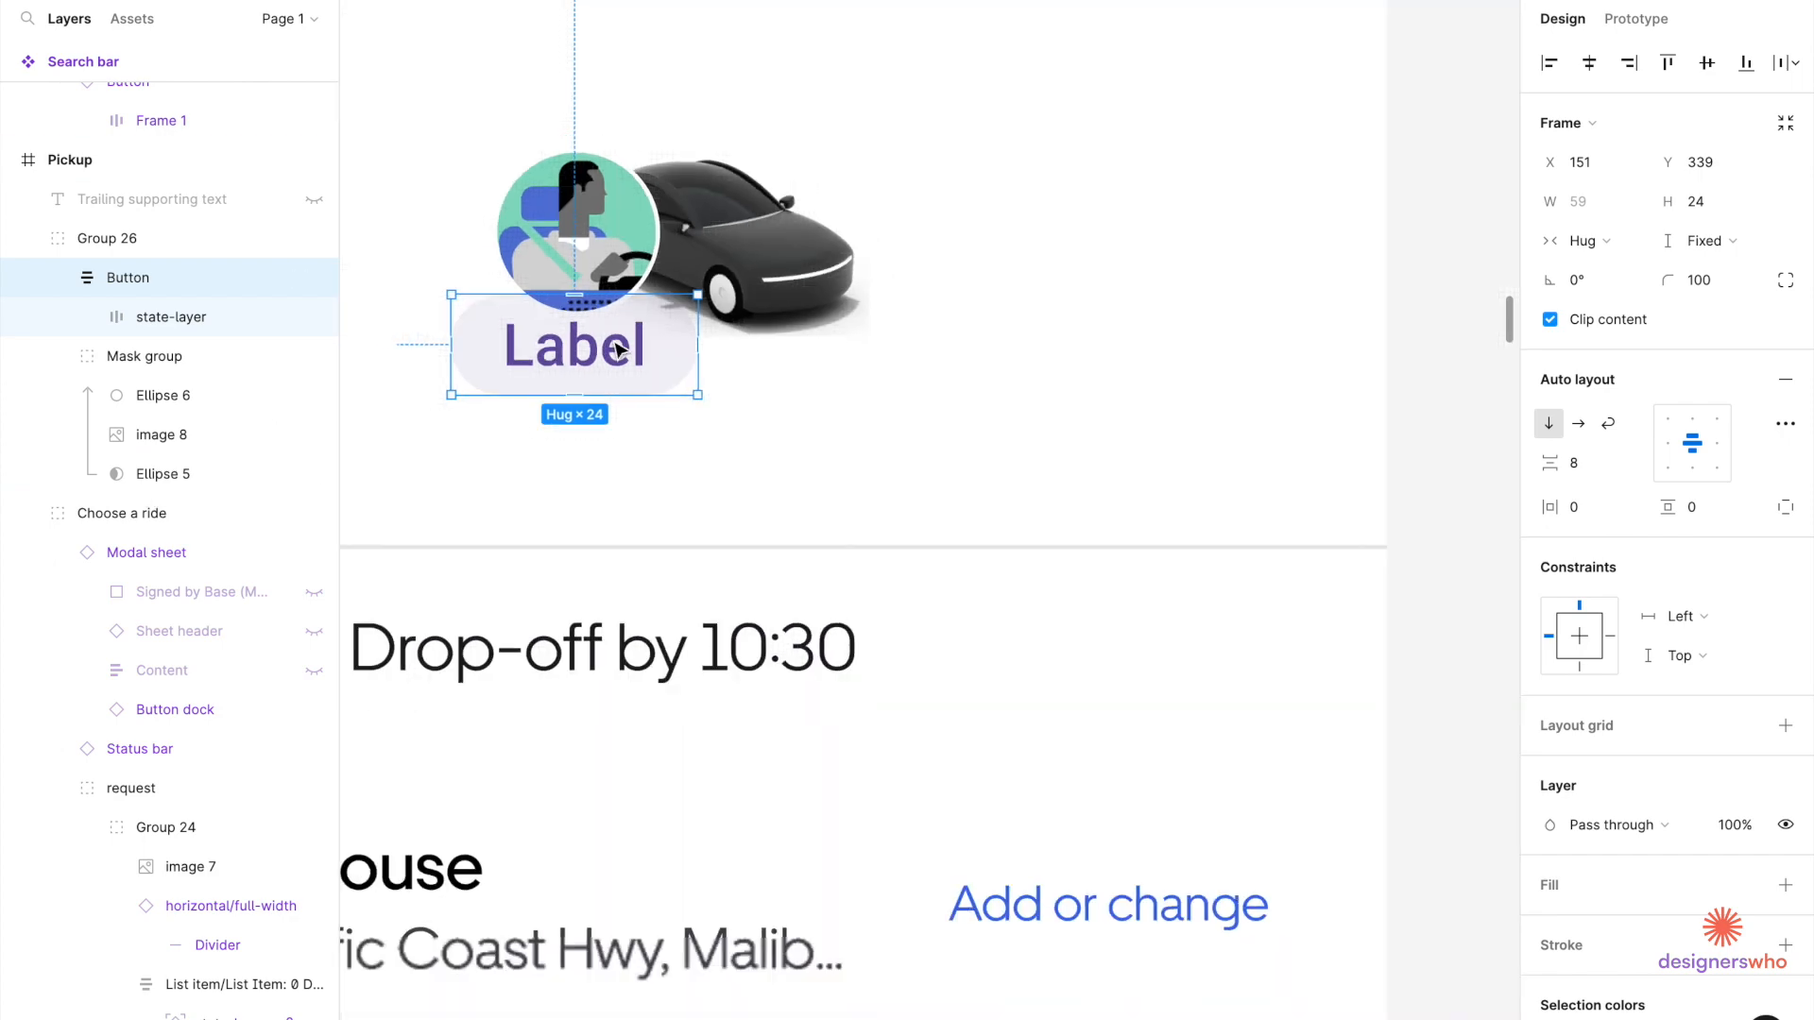
{"action": "scroll", "coordinate": [617, 350], "scroll_direction": "down", "scroll_amount": 5}
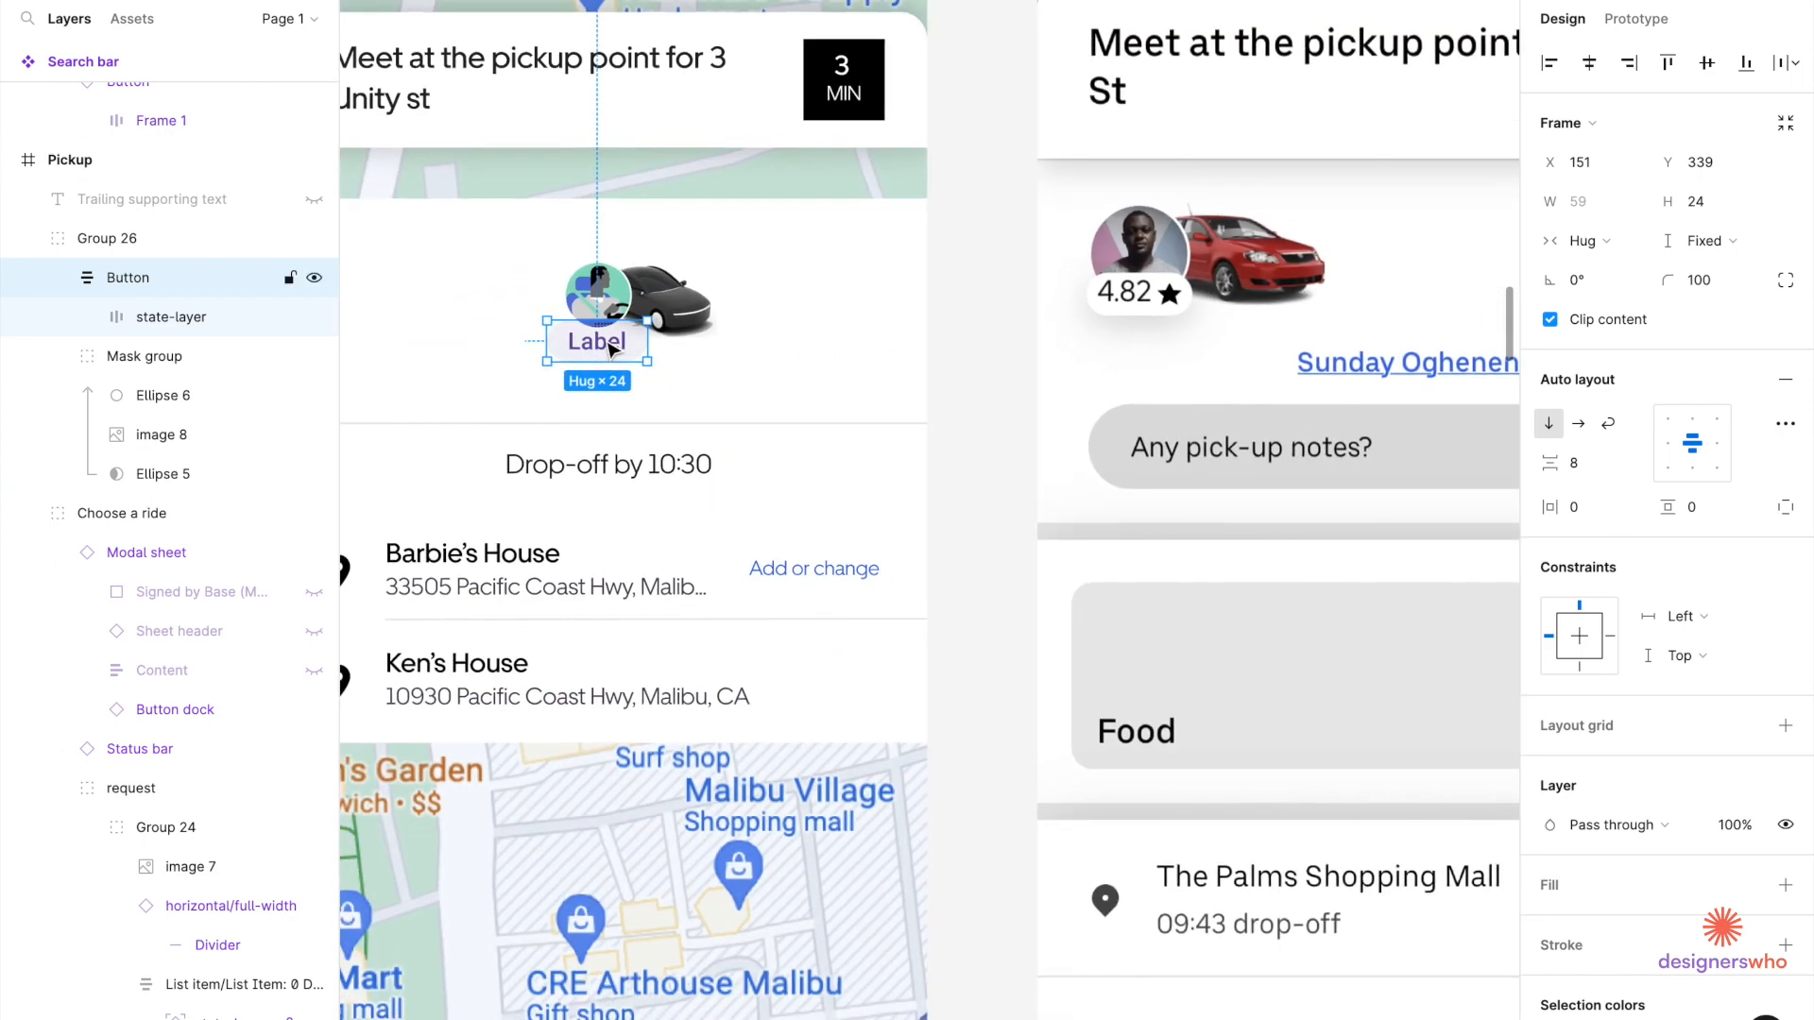
Replace the pill's 'Label' text with '4.51' and exit text editing.
{"action": "double_click", "coordinate": [610, 350]}
{"action": "double_click", "coordinate": [610, 349]}
{"action": "scroll", "coordinate": [606, 342], "scroll_direction": "up", "scroll_amount": 3}
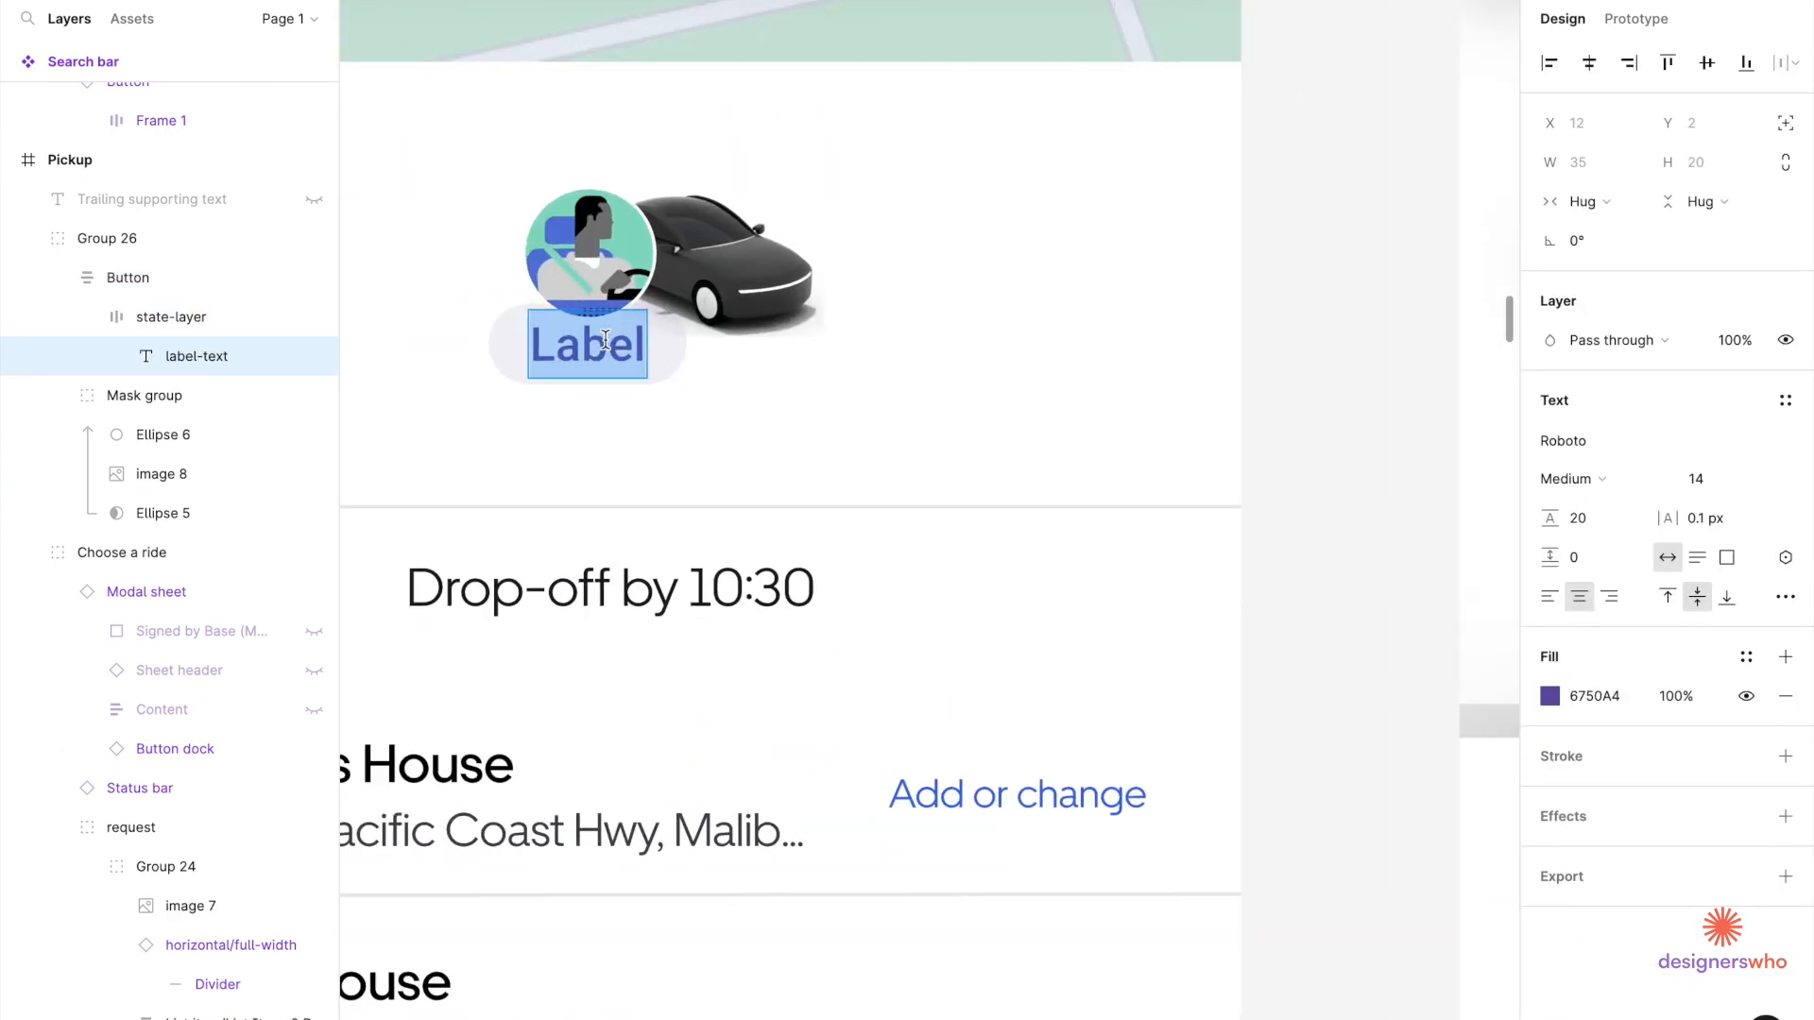
{"action": "type", "text": "5.4"}
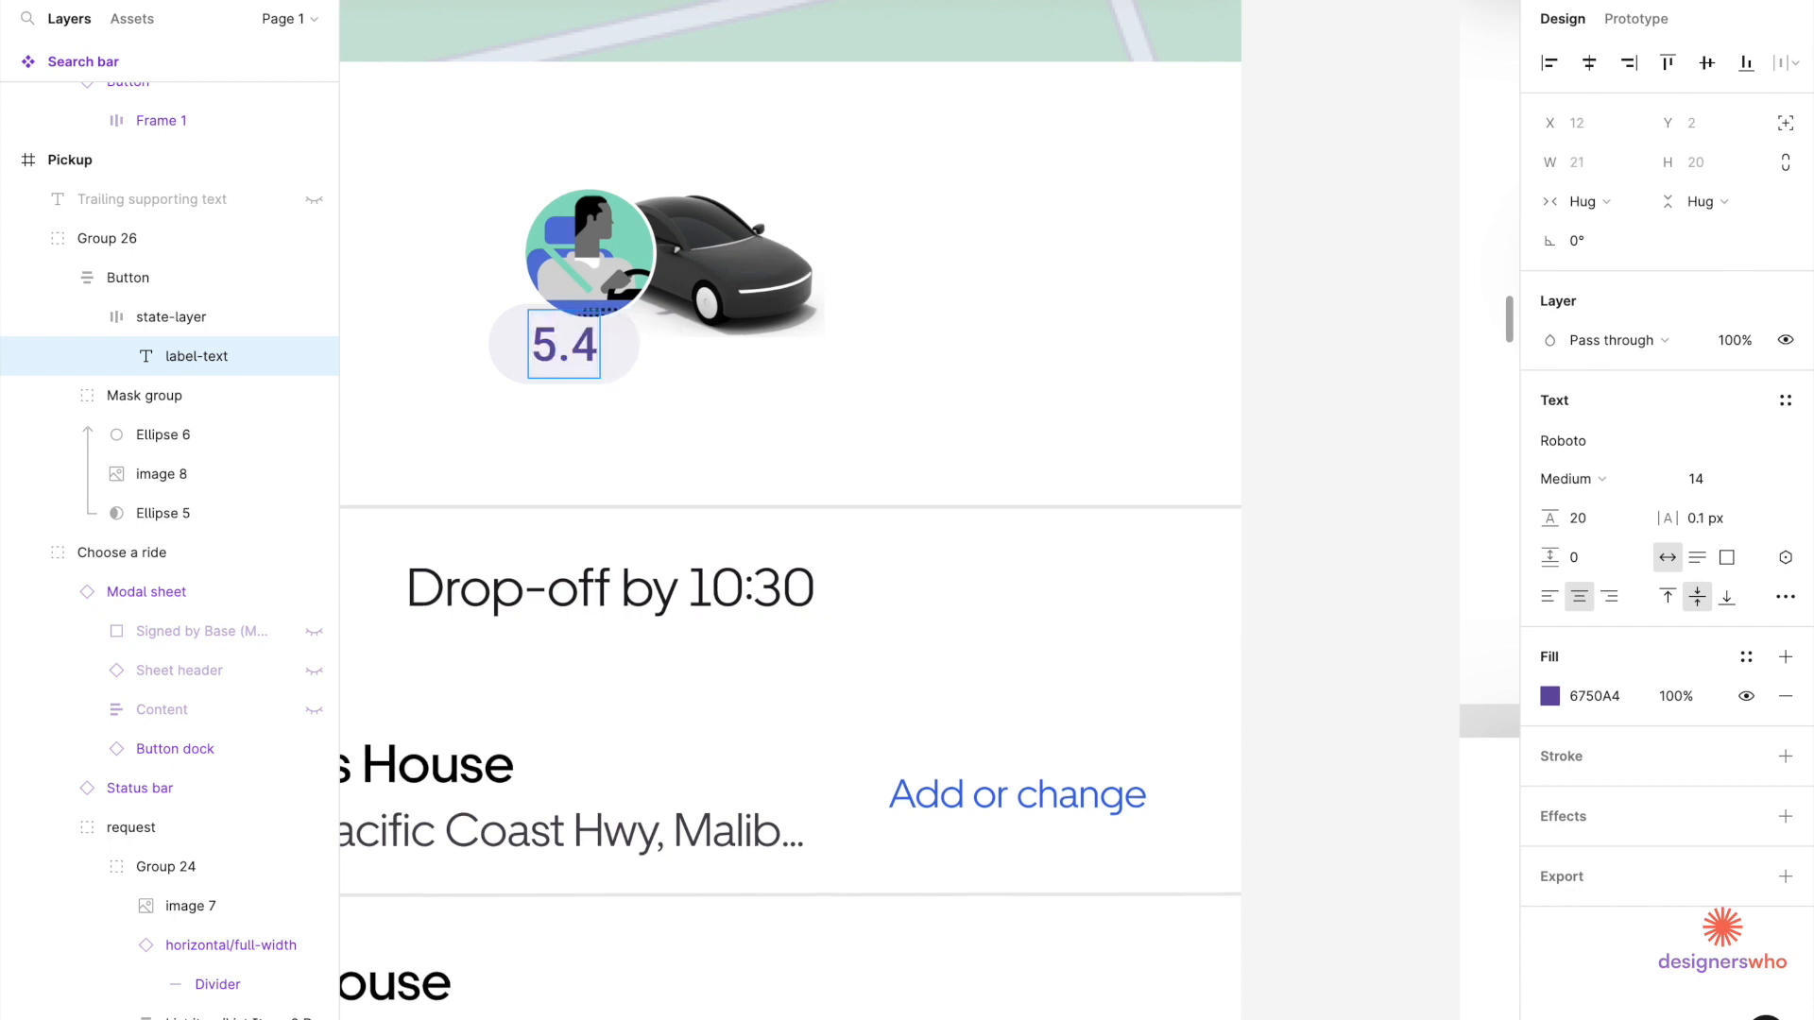
{"action": "key", "text": "BackSpace"}
{"action": "key", "text": "BackSpace"}
{"action": "key", "text": "BackSpace"}
{"action": "type", "text": "4.5"}
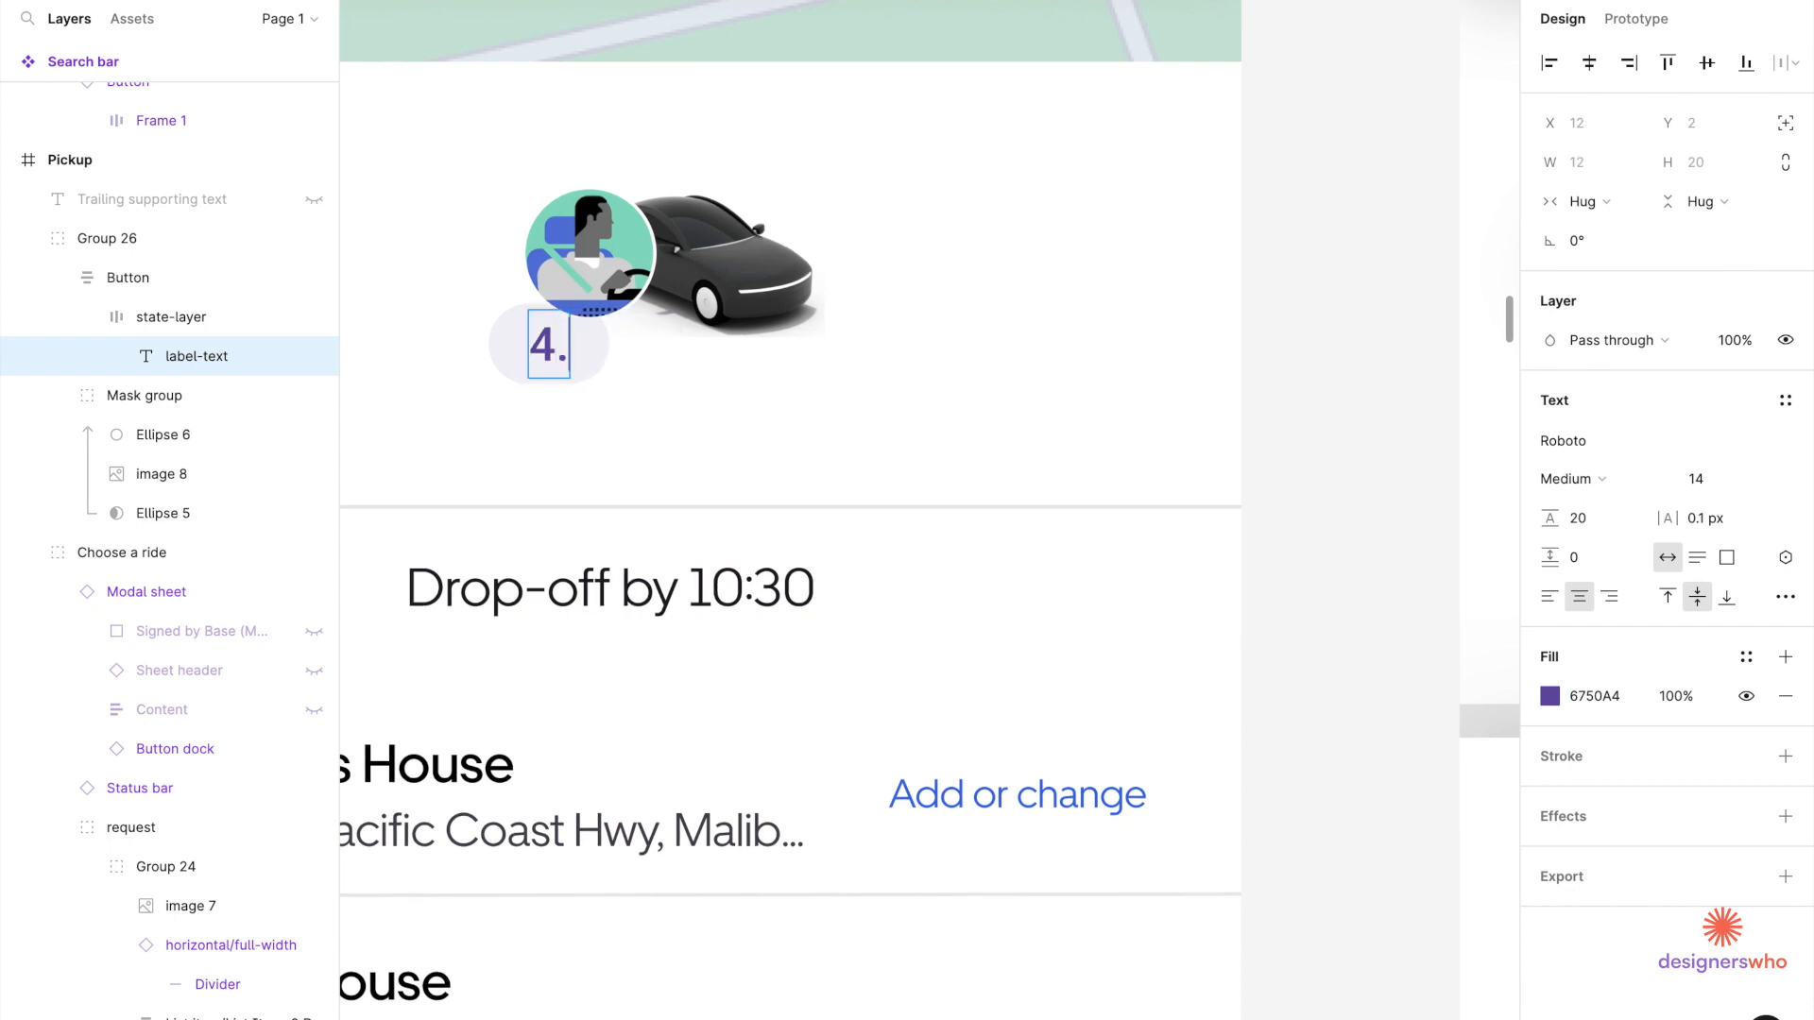
{"action": "scroll", "coordinate": [609, 342], "scroll_direction": "down", "scroll_amount": 5}
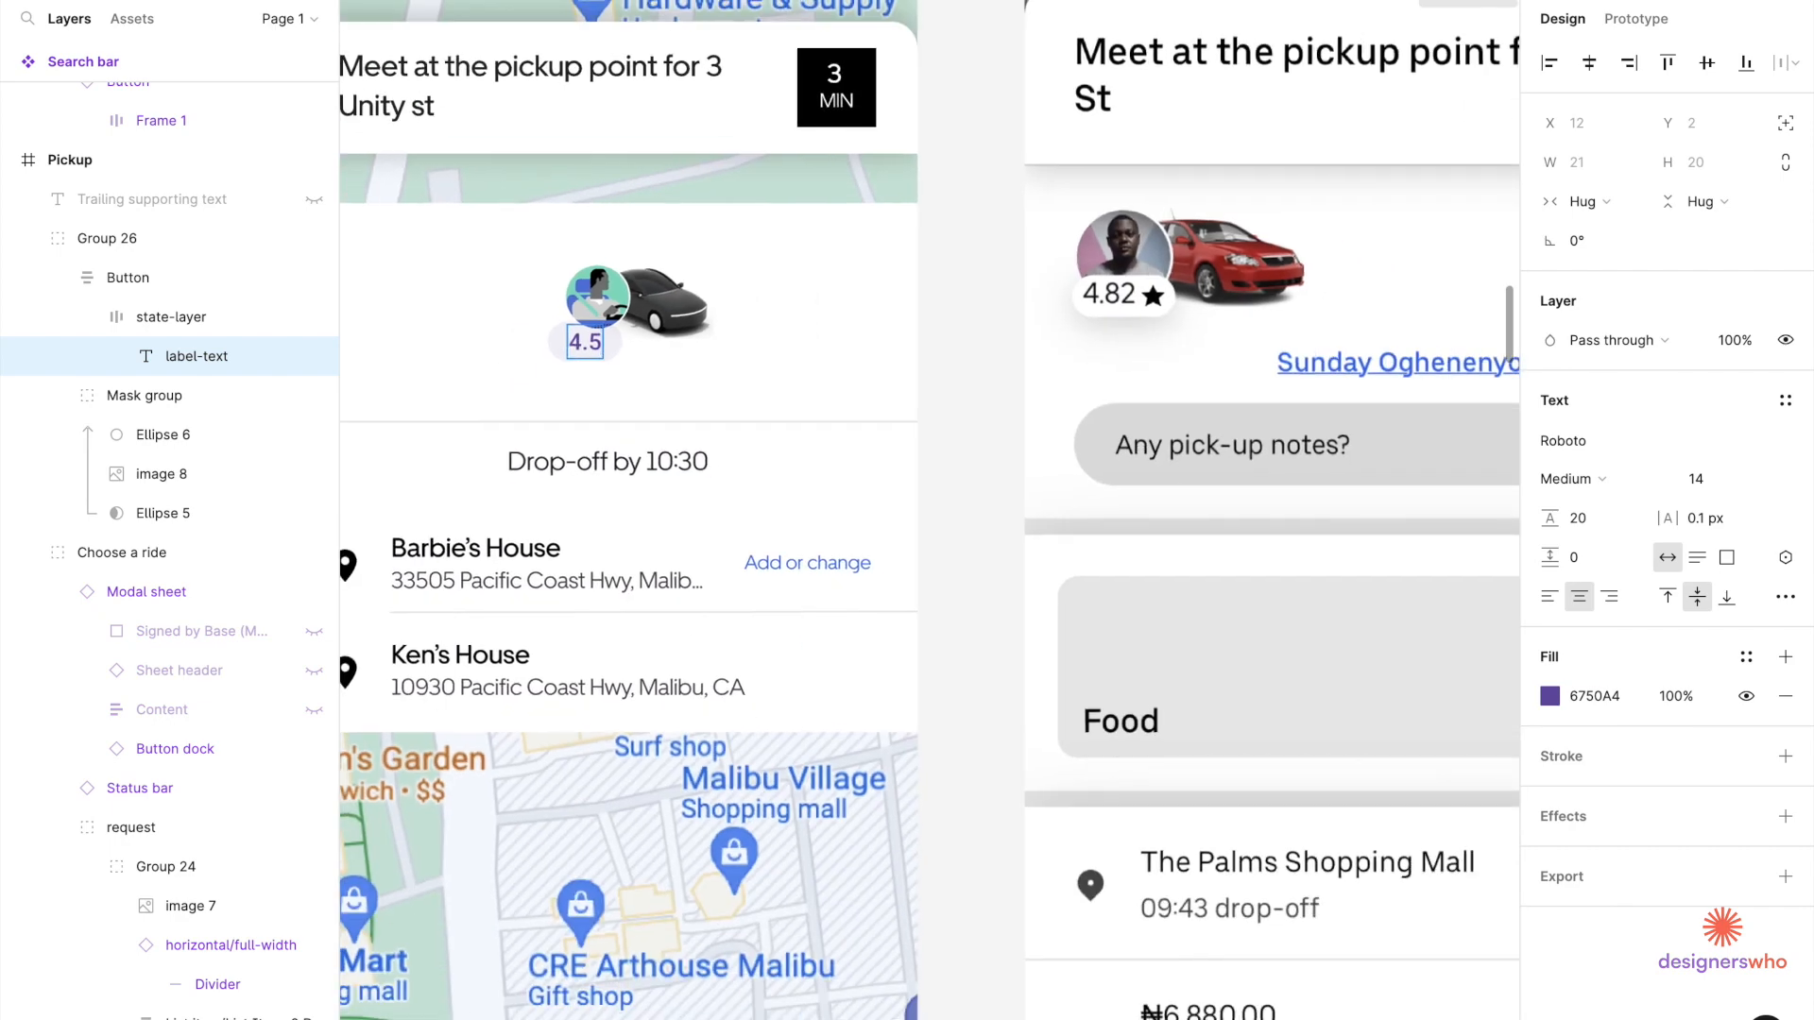
{"action": "scroll", "coordinate": [609, 342], "scroll_direction": "up", "scroll_amount": 5}
{"action": "type", "text": "1"}
{"action": "key", "text": "Escape"}
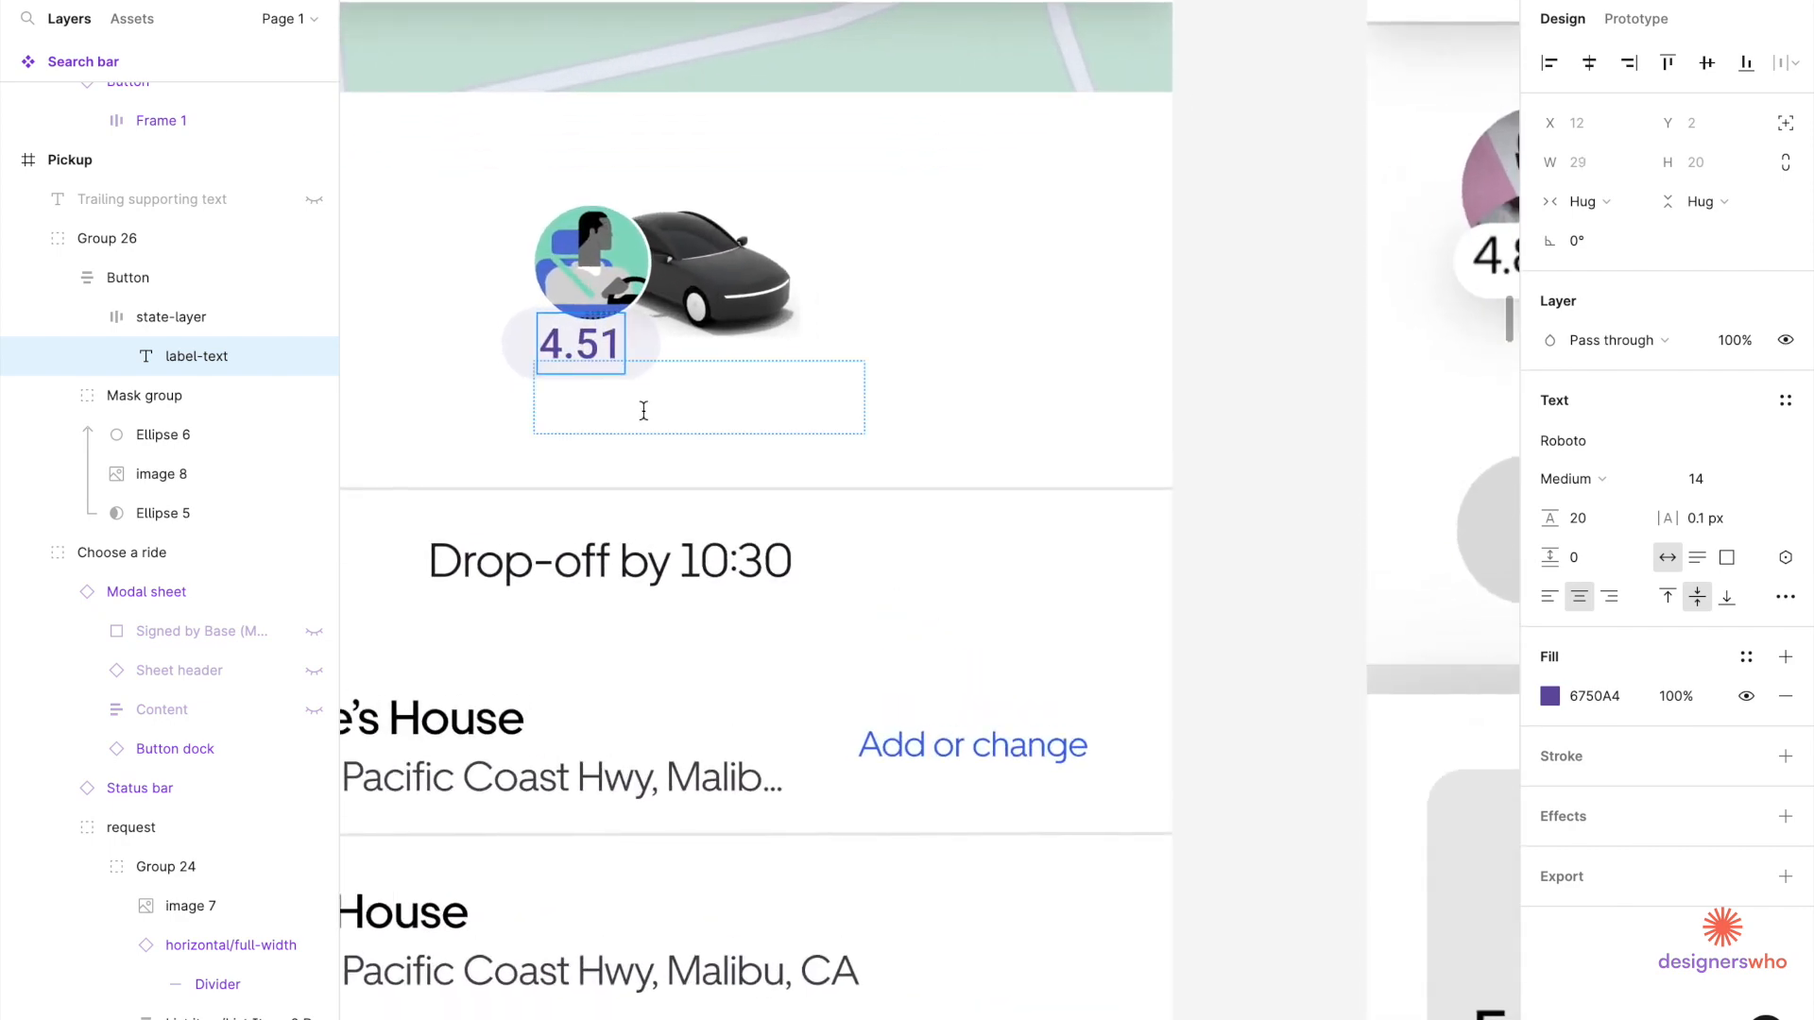
{"action": "left_click", "coordinate": [643, 409]}
{"action": "left_click", "coordinate": [964, 238]}
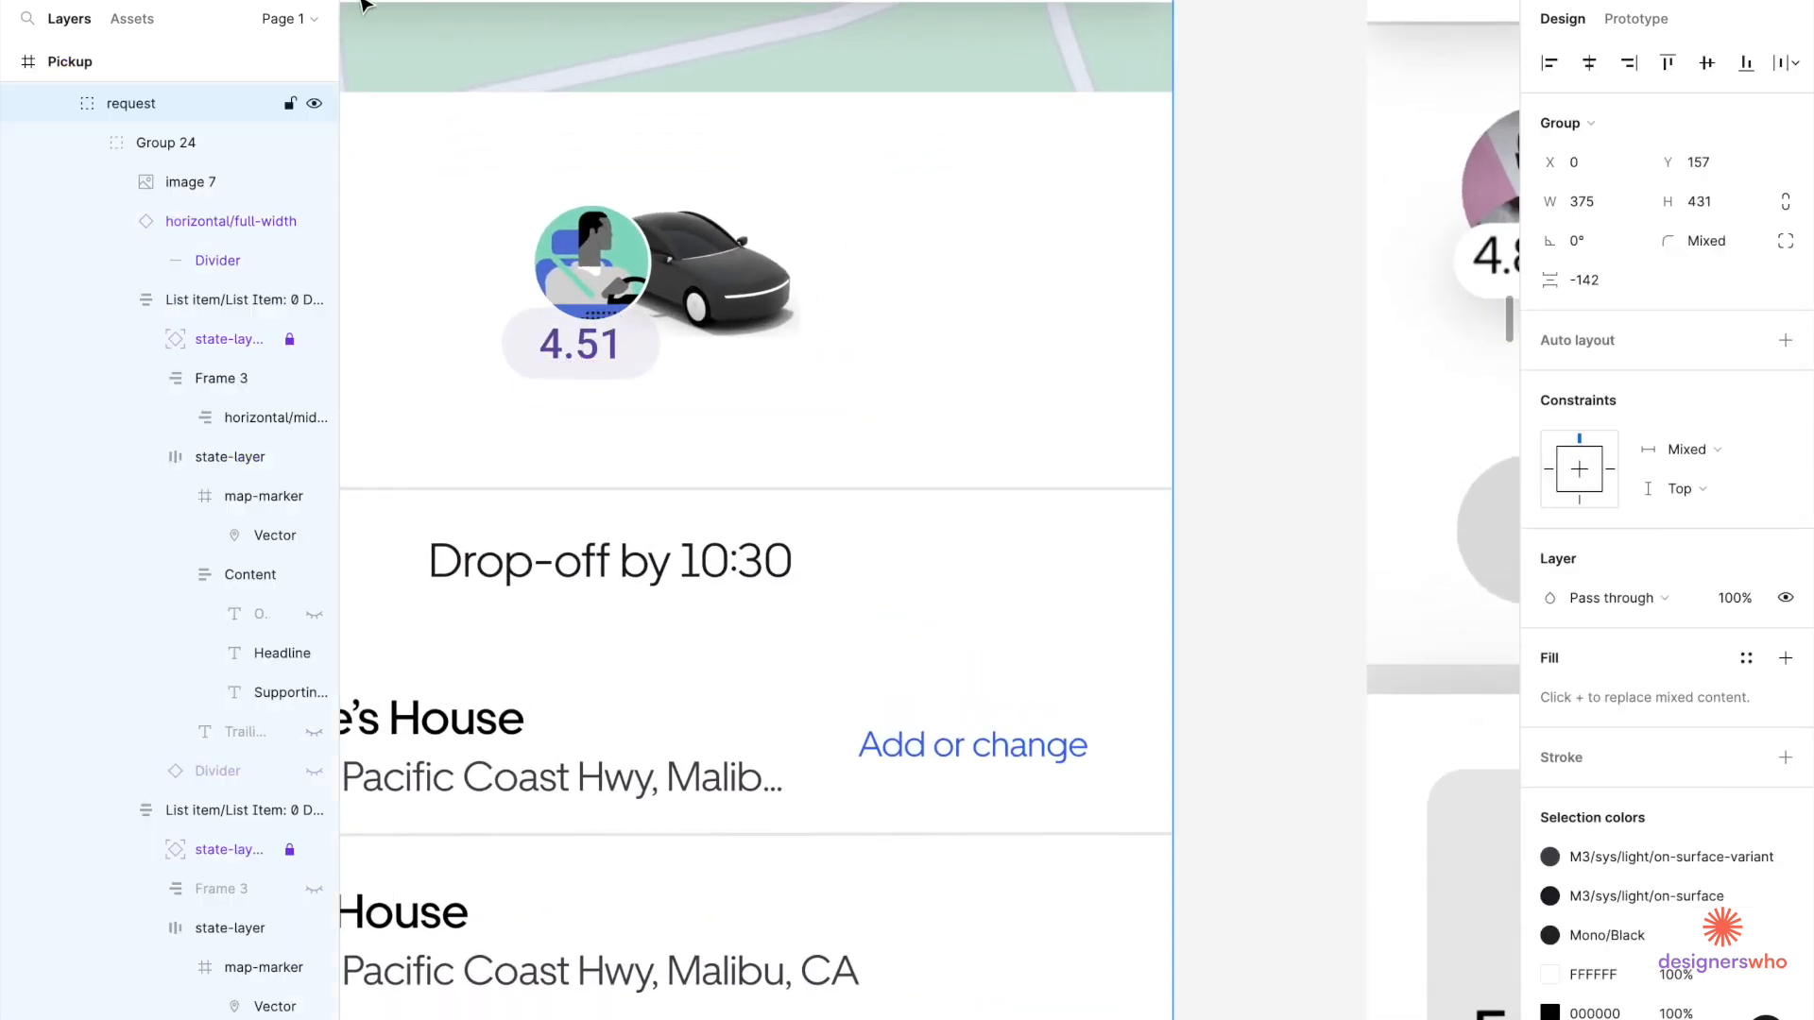
Insert a filled star icon from the Material Design Icons plugin onto the design.
{"action": "key", "text": "shift+i"}
{"action": "left_click", "coordinate": [697, 242]}
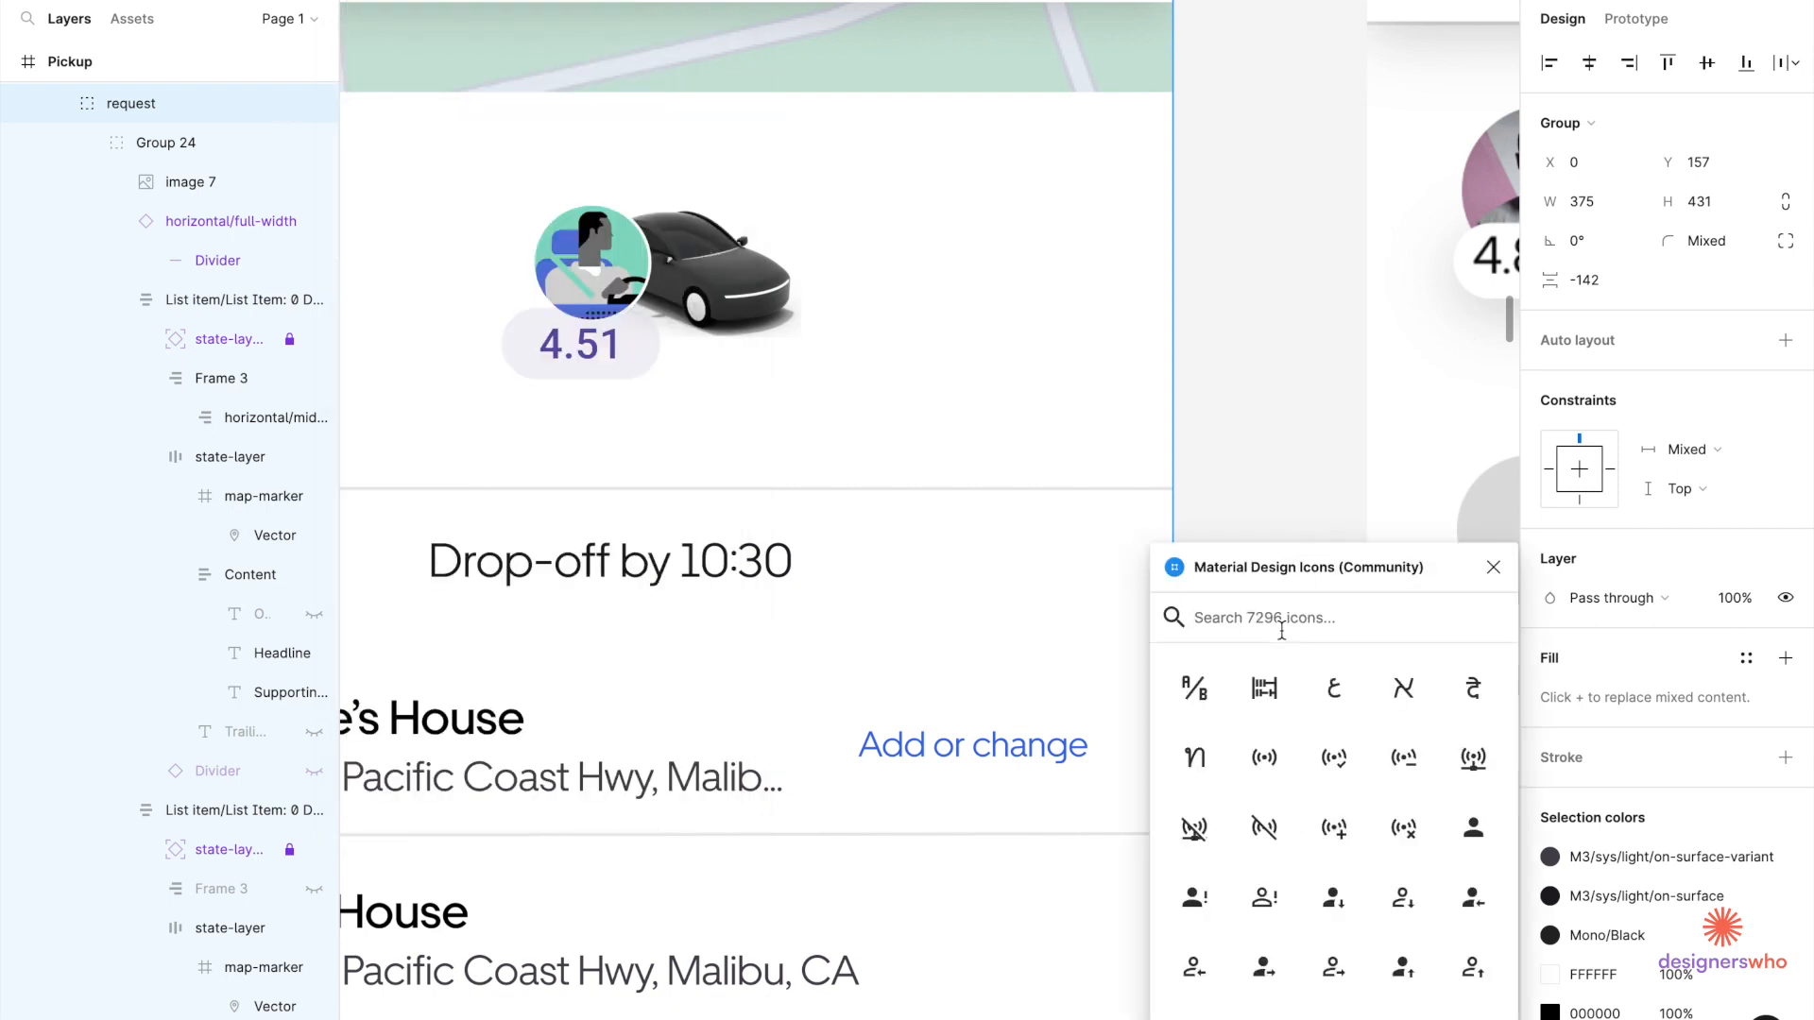
{"action": "type", "text": "start"}
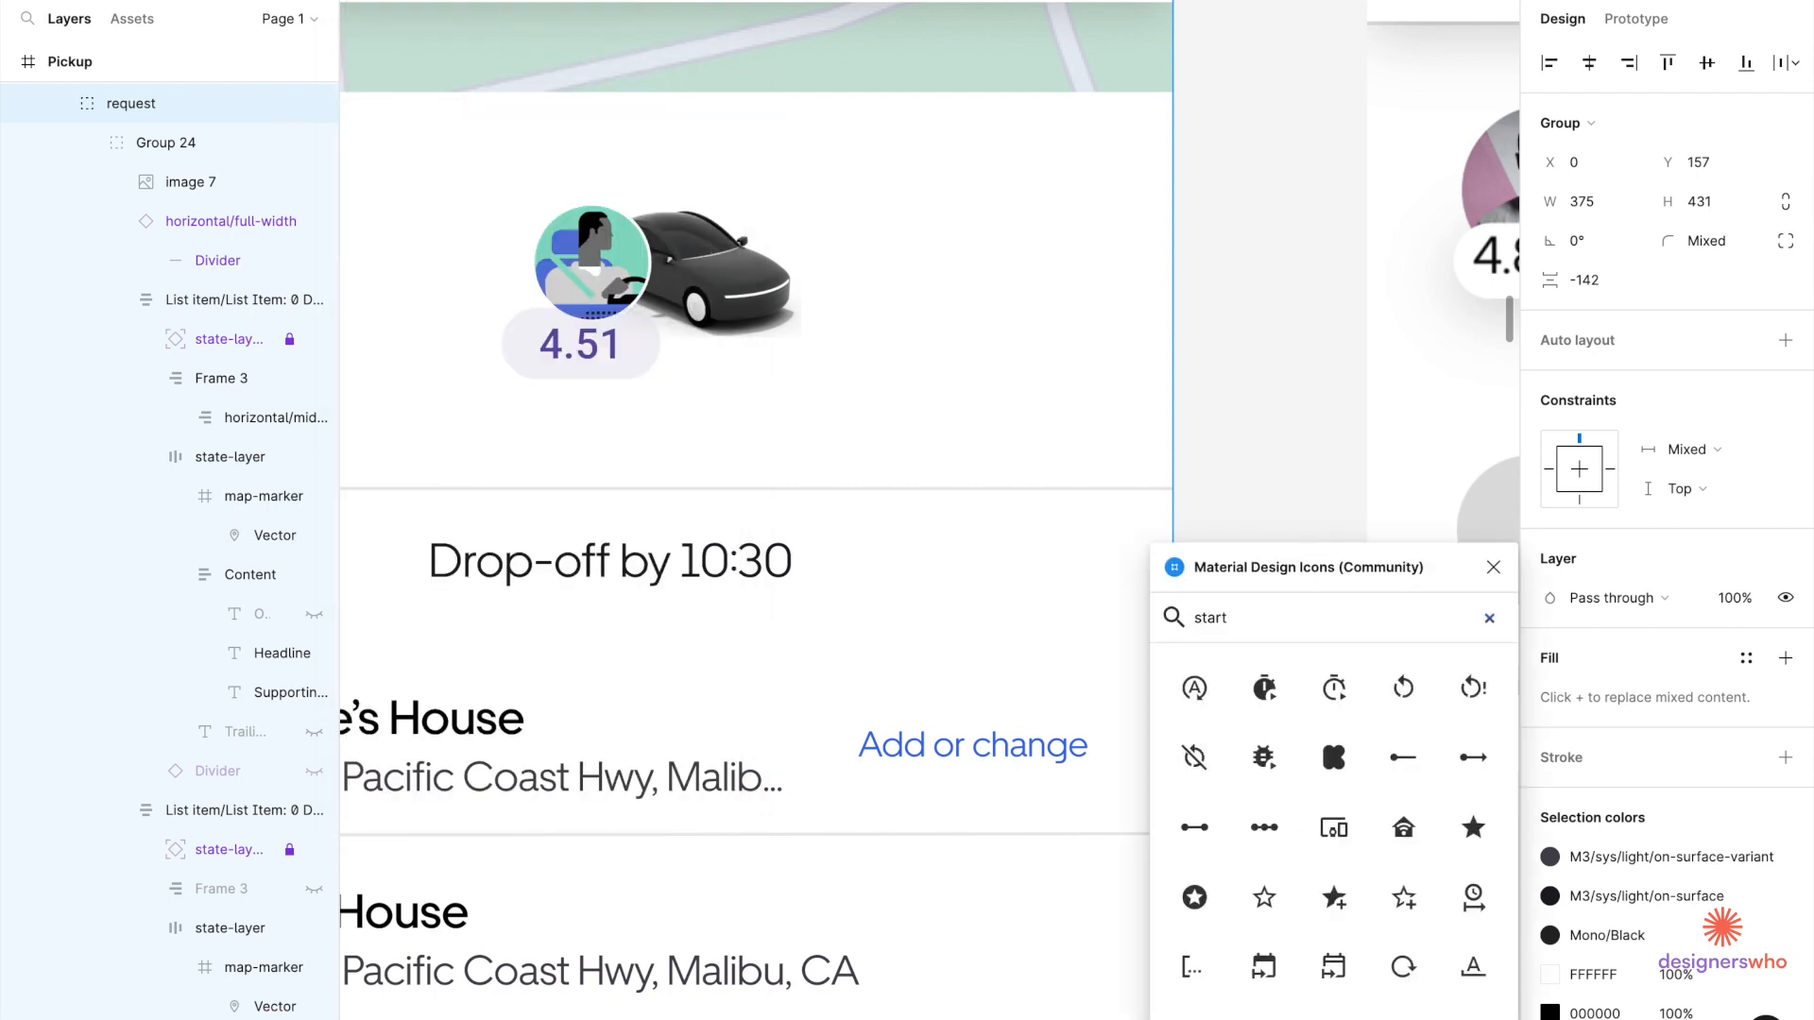
{"action": "key", "text": "BackSpace"}
{"action": "left_click_drag", "start_coordinate": [1333, 687], "coordinate": [964, 584]}
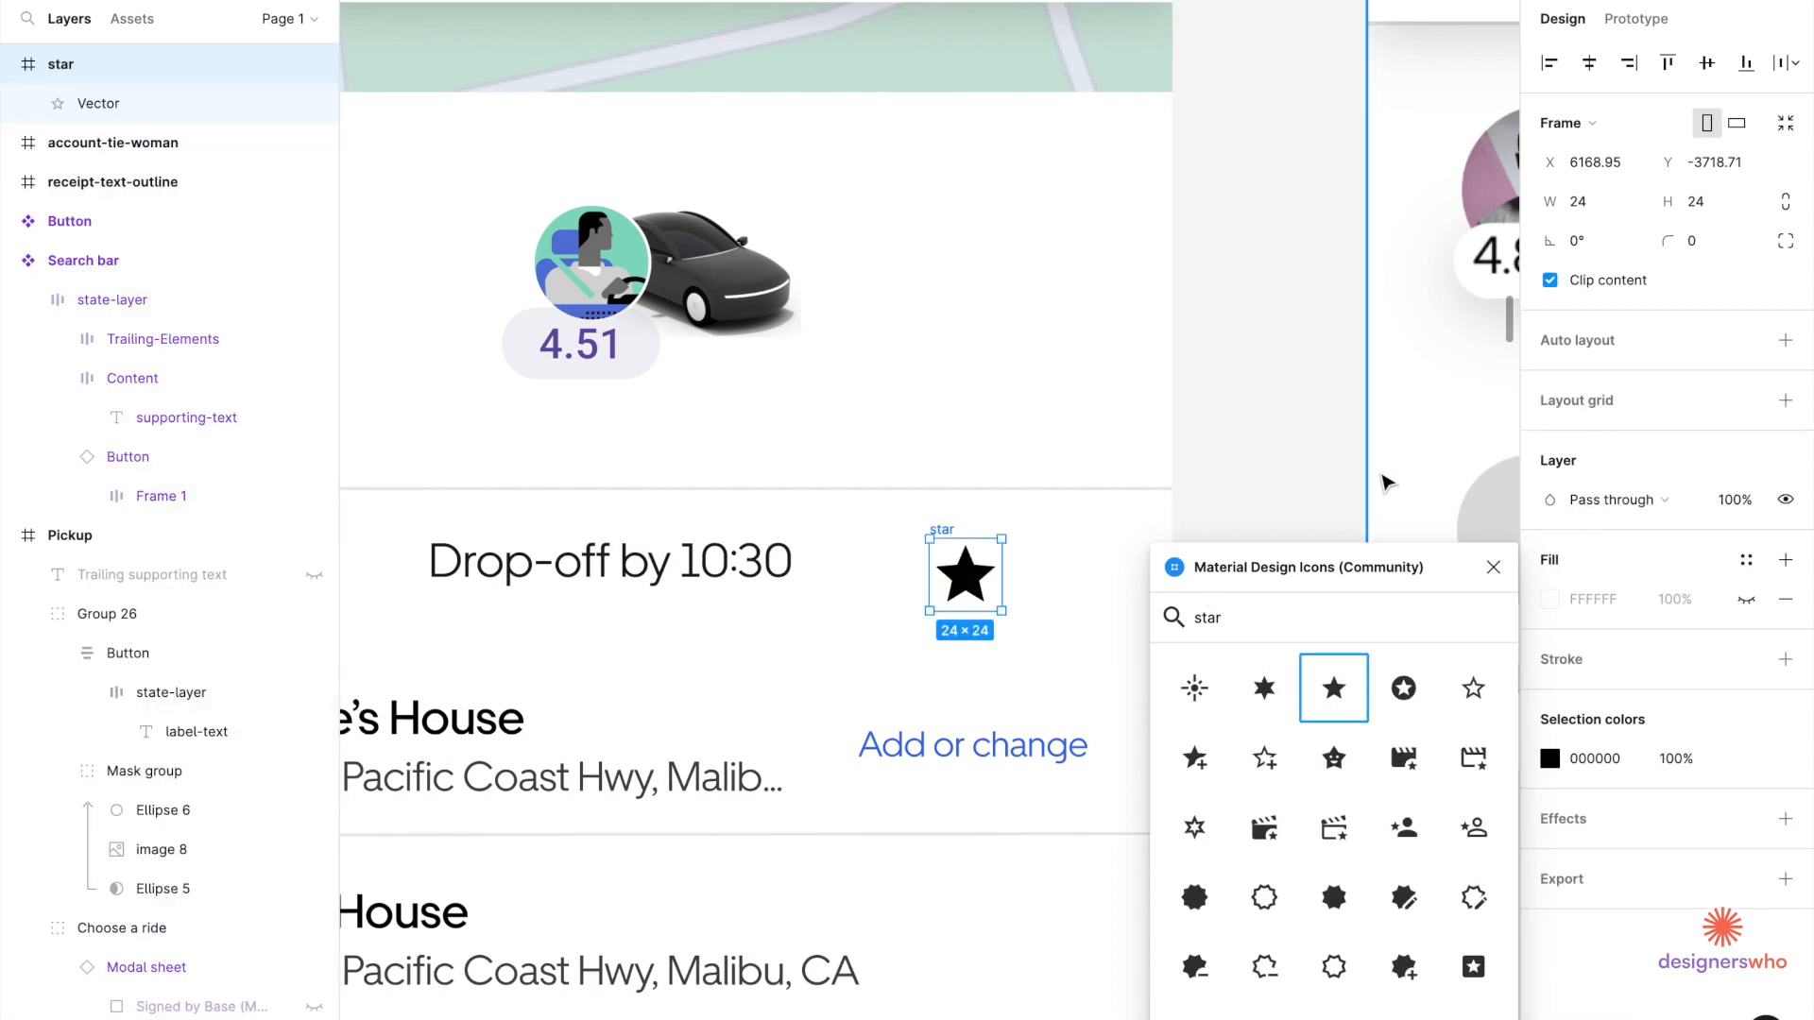
{"action": "scroll", "coordinate": [1384, 482], "scroll_direction": "right", "scroll_amount": 5}
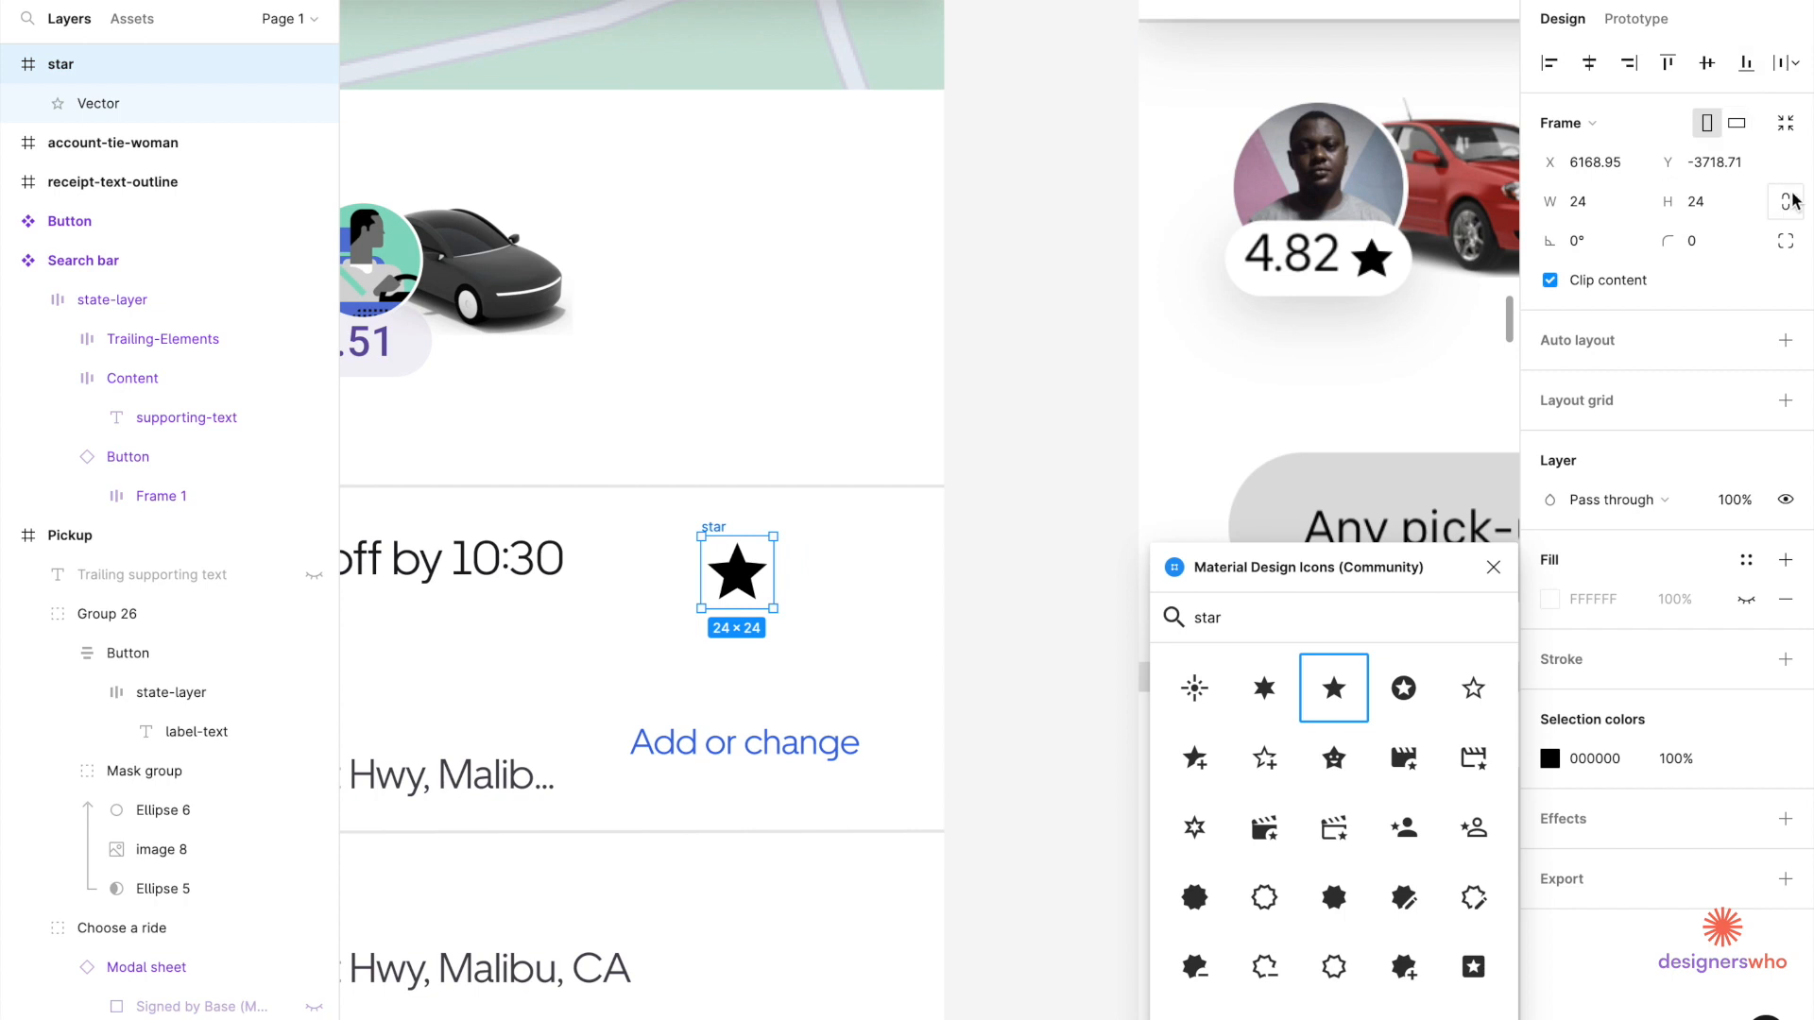
Lock the star's aspect ratio and resize it to 16×16.
{"action": "left_click", "coordinate": [1788, 201]}
{"action": "left_click", "coordinate": [1697, 202]}
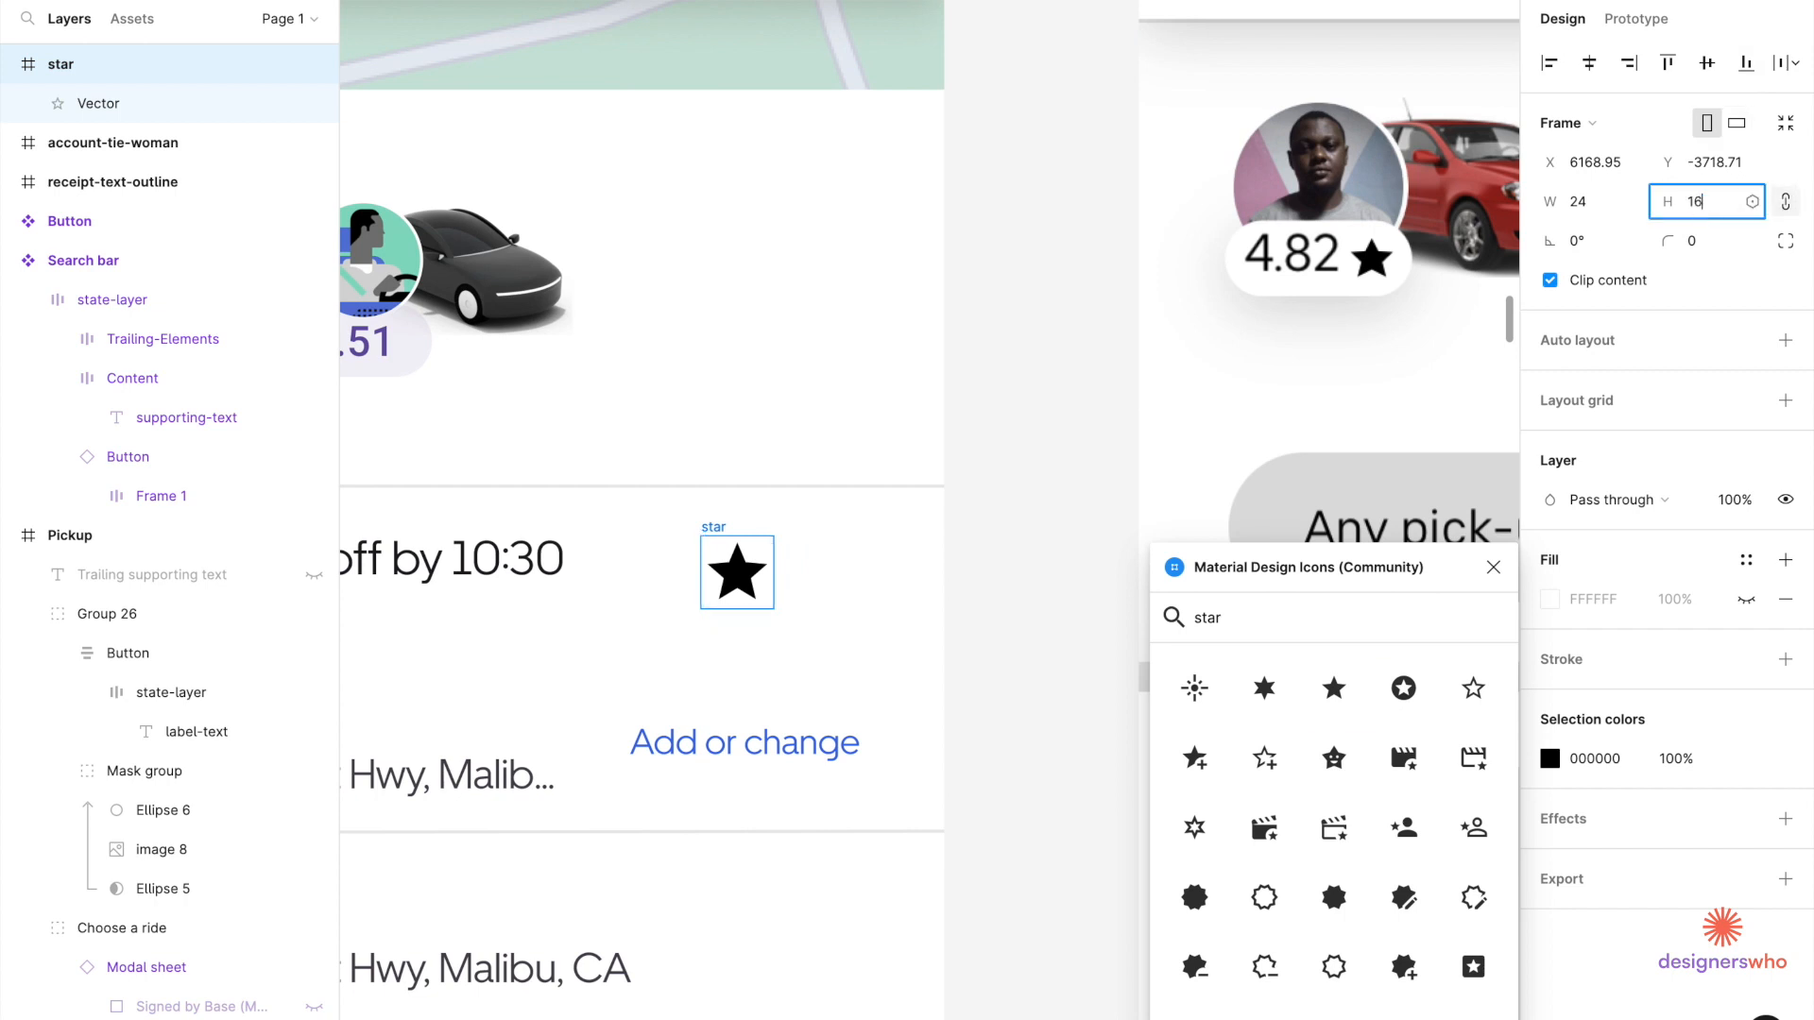
{"action": "key", "text": "Return"}
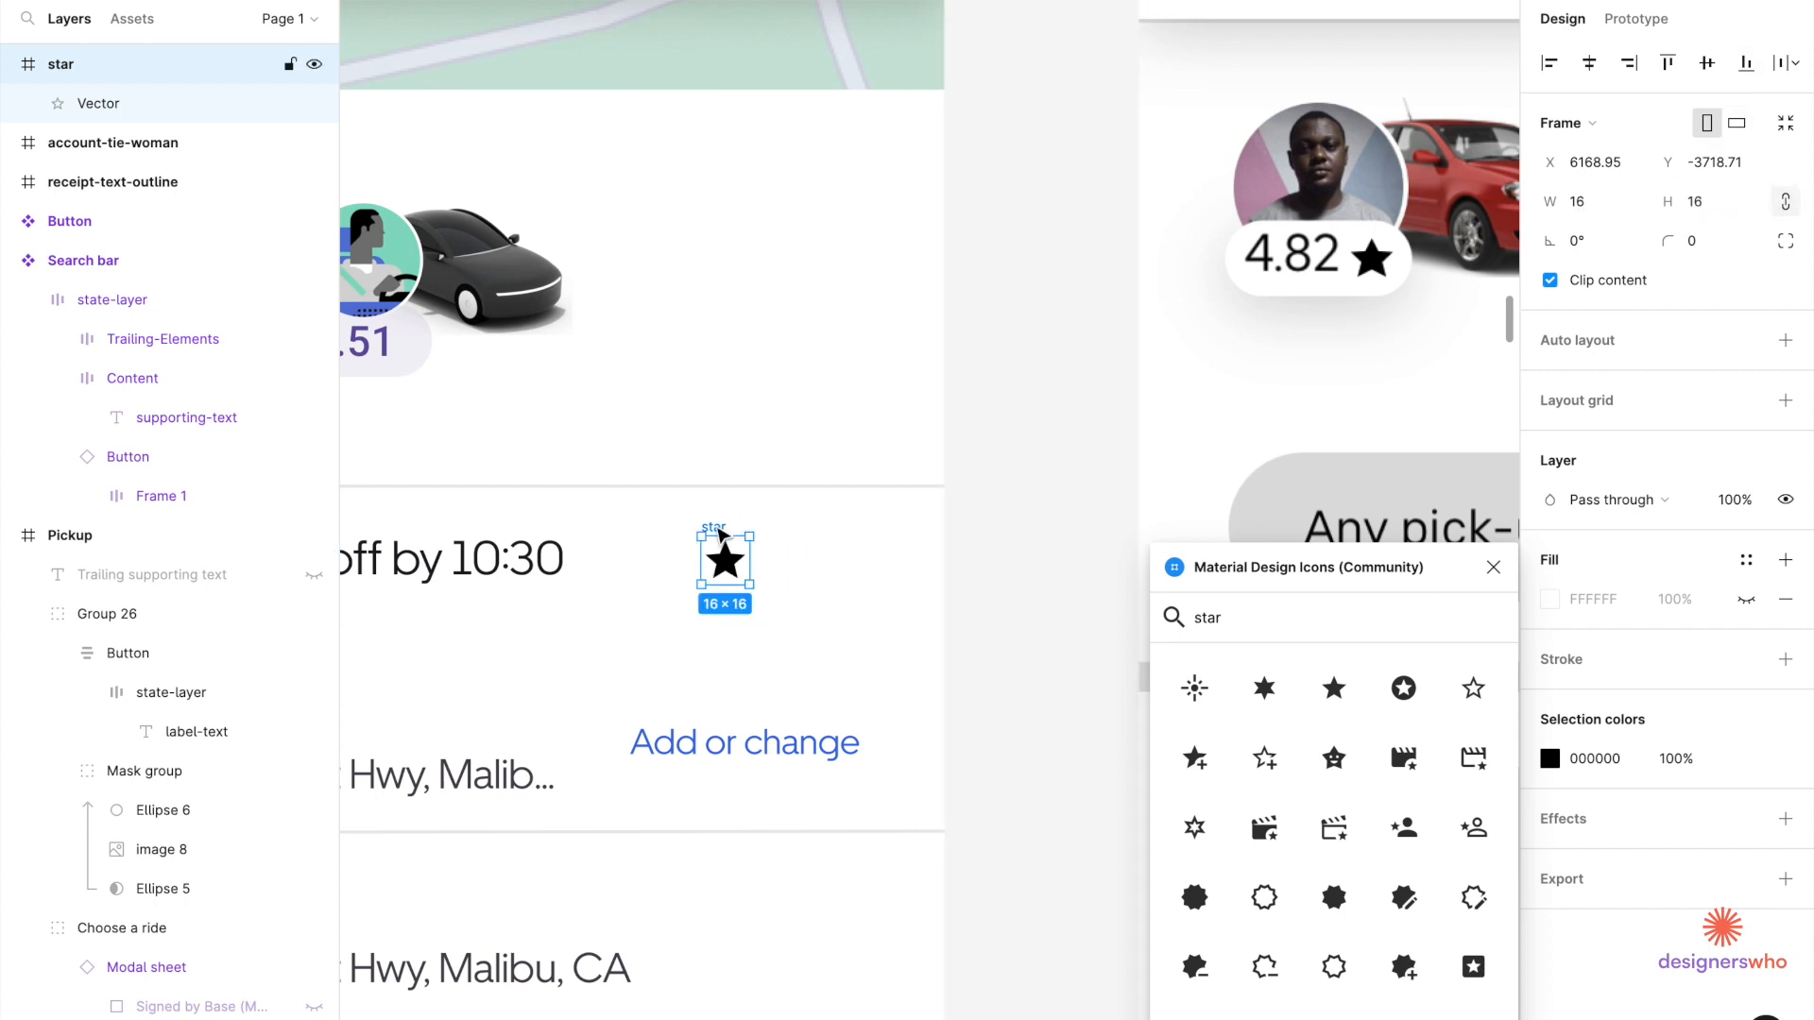
Move the star into the rating pill beside the 4.51 label.
{"action": "key", "text": "Delete"}
{"action": "double_click", "coordinate": [378, 345]}
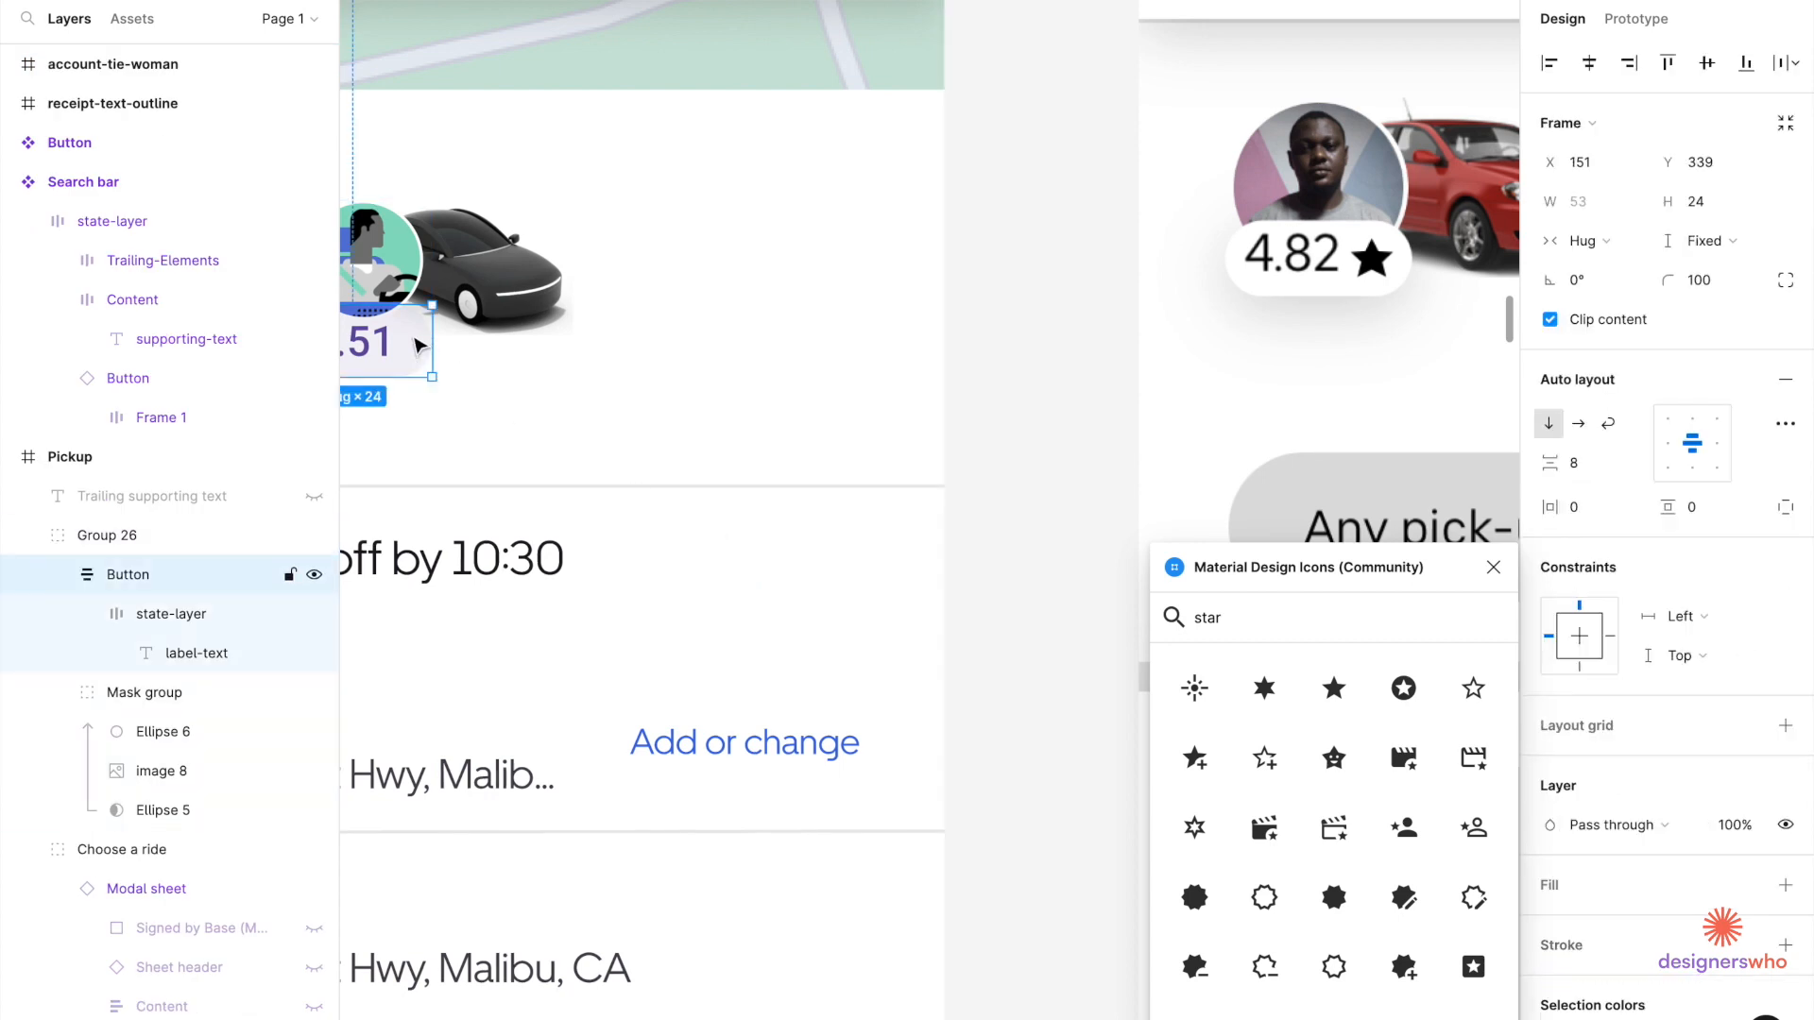
{"action": "scroll", "coordinate": [406, 345], "scroll_direction": "left", "scroll_amount": 4}
{"action": "scroll", "coordinate": [415, 345], "scroll_direction": "up", "scroll_amount": 3}
{"action": "left_click", "coordinate": [699, 354]}
{"action": "key", "text": "ctrl+v"}
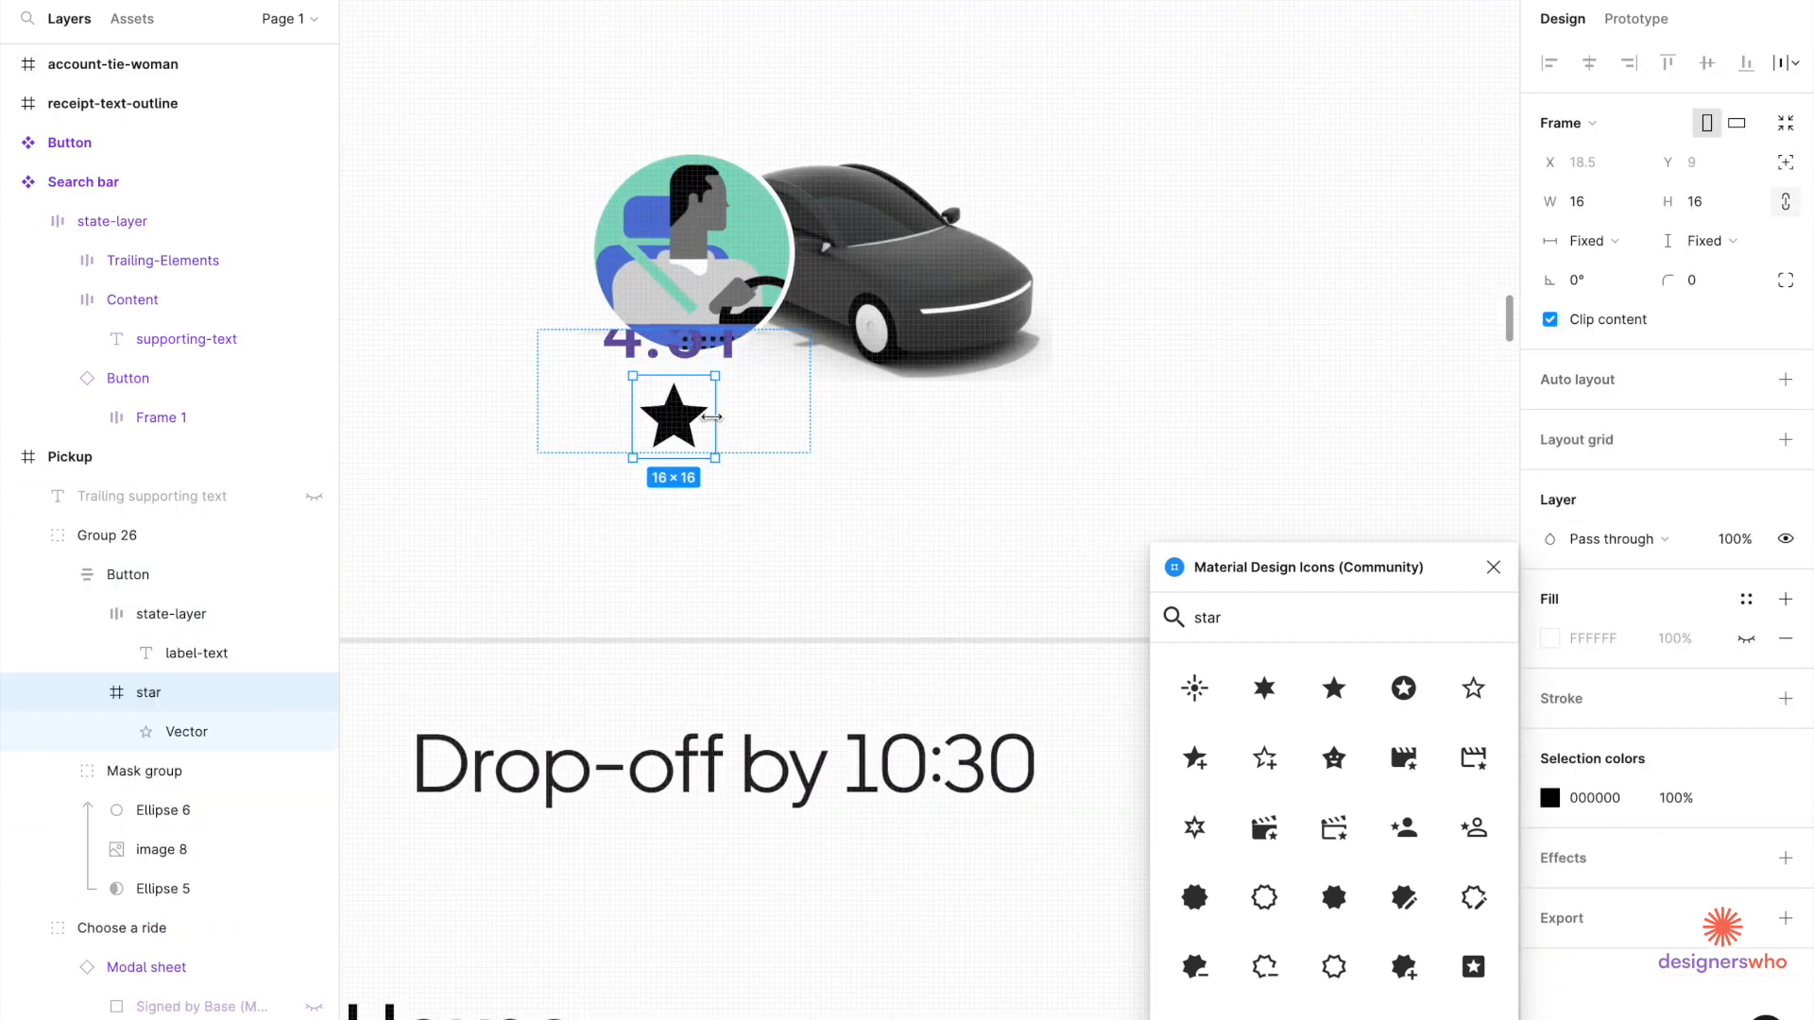
Wrap the 4.51 text and star in a horizontal auto layout frame.
{"action": "left_click", "coordinate": [702, 373], "text": "shift"}
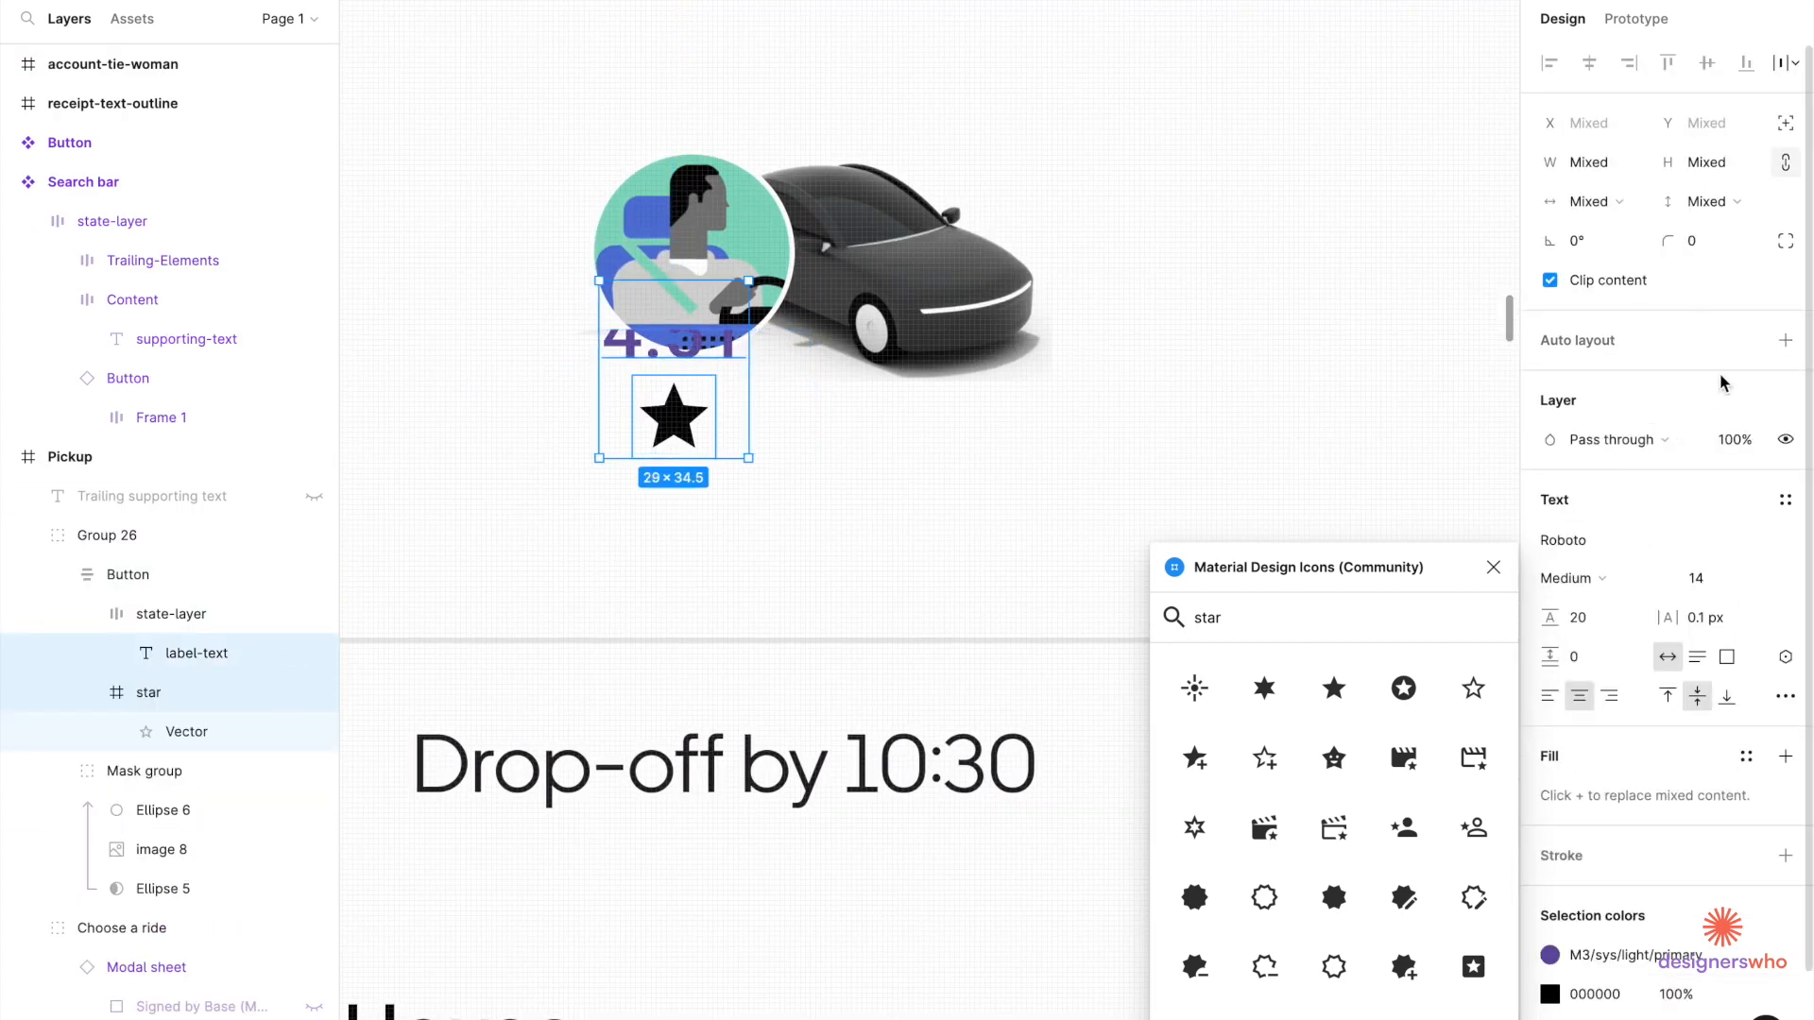
{"action": "left_click", "coordinate": [1784, 340]}
{"action": "left_click", "coordinate": [1578, 427]}
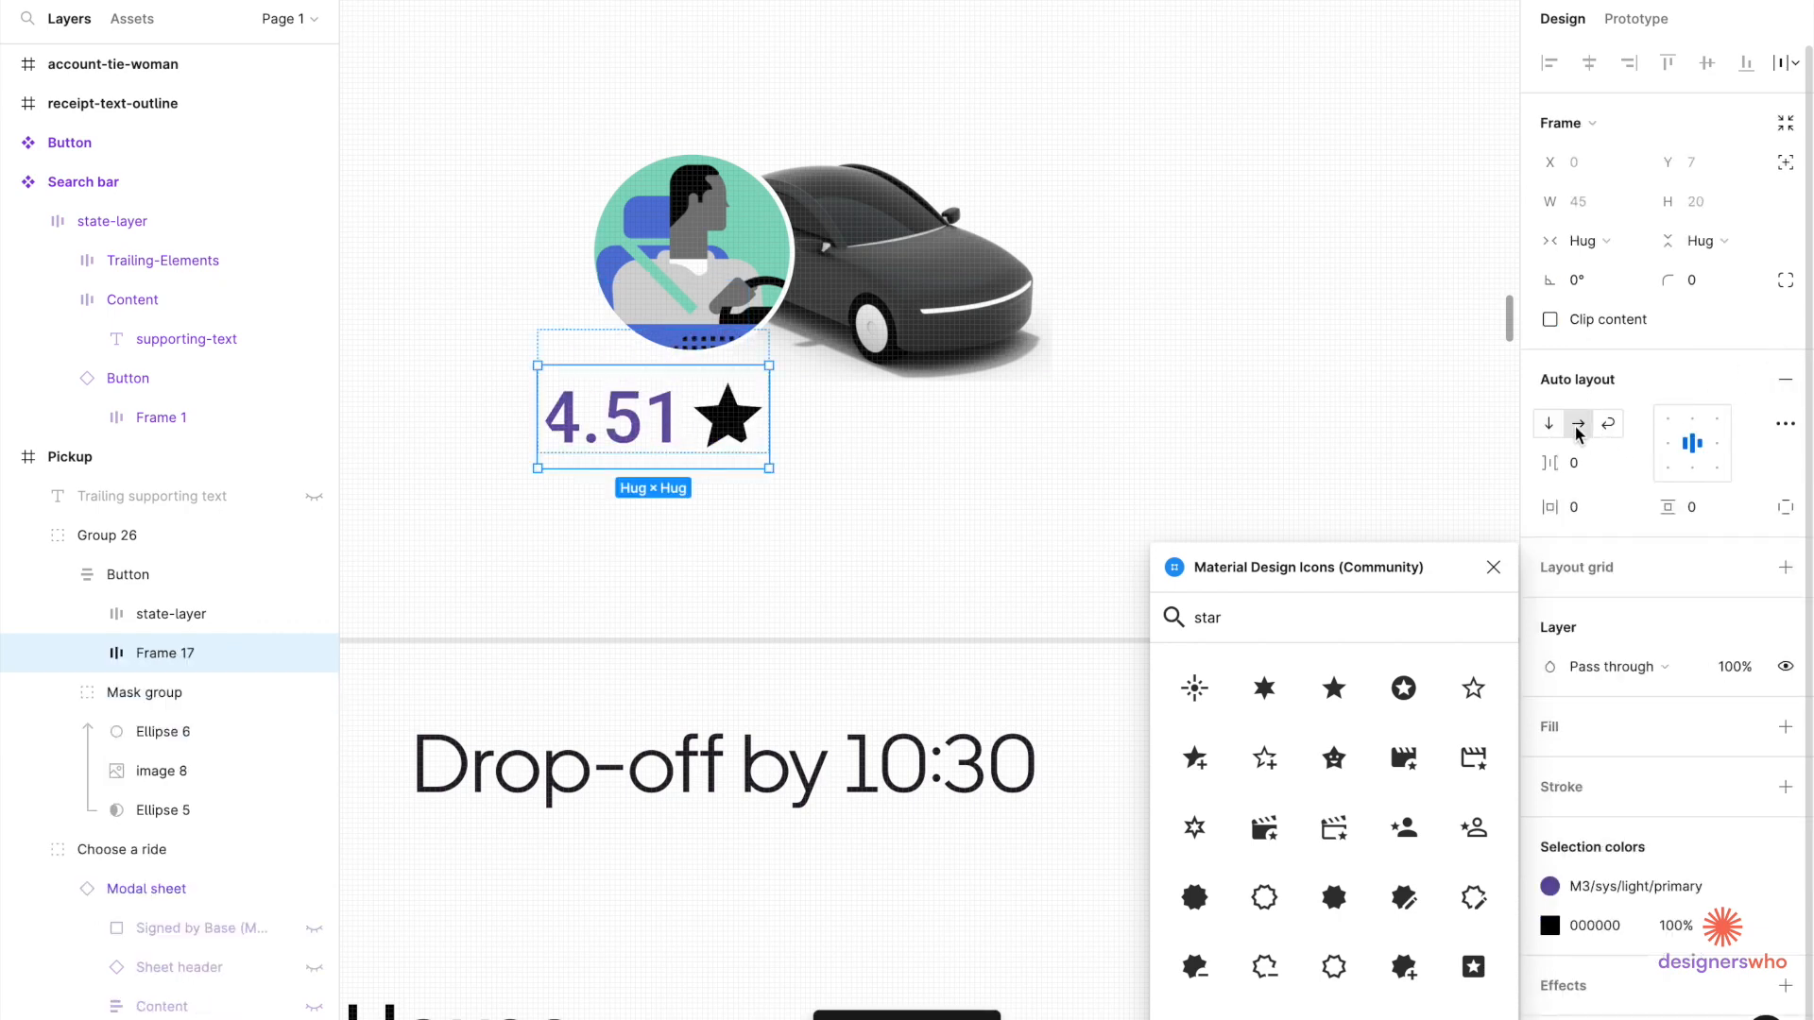
{"action": "scroll", "coordinate": [680, 439], "scroll_direction": "up", "scroll_amount": 2}
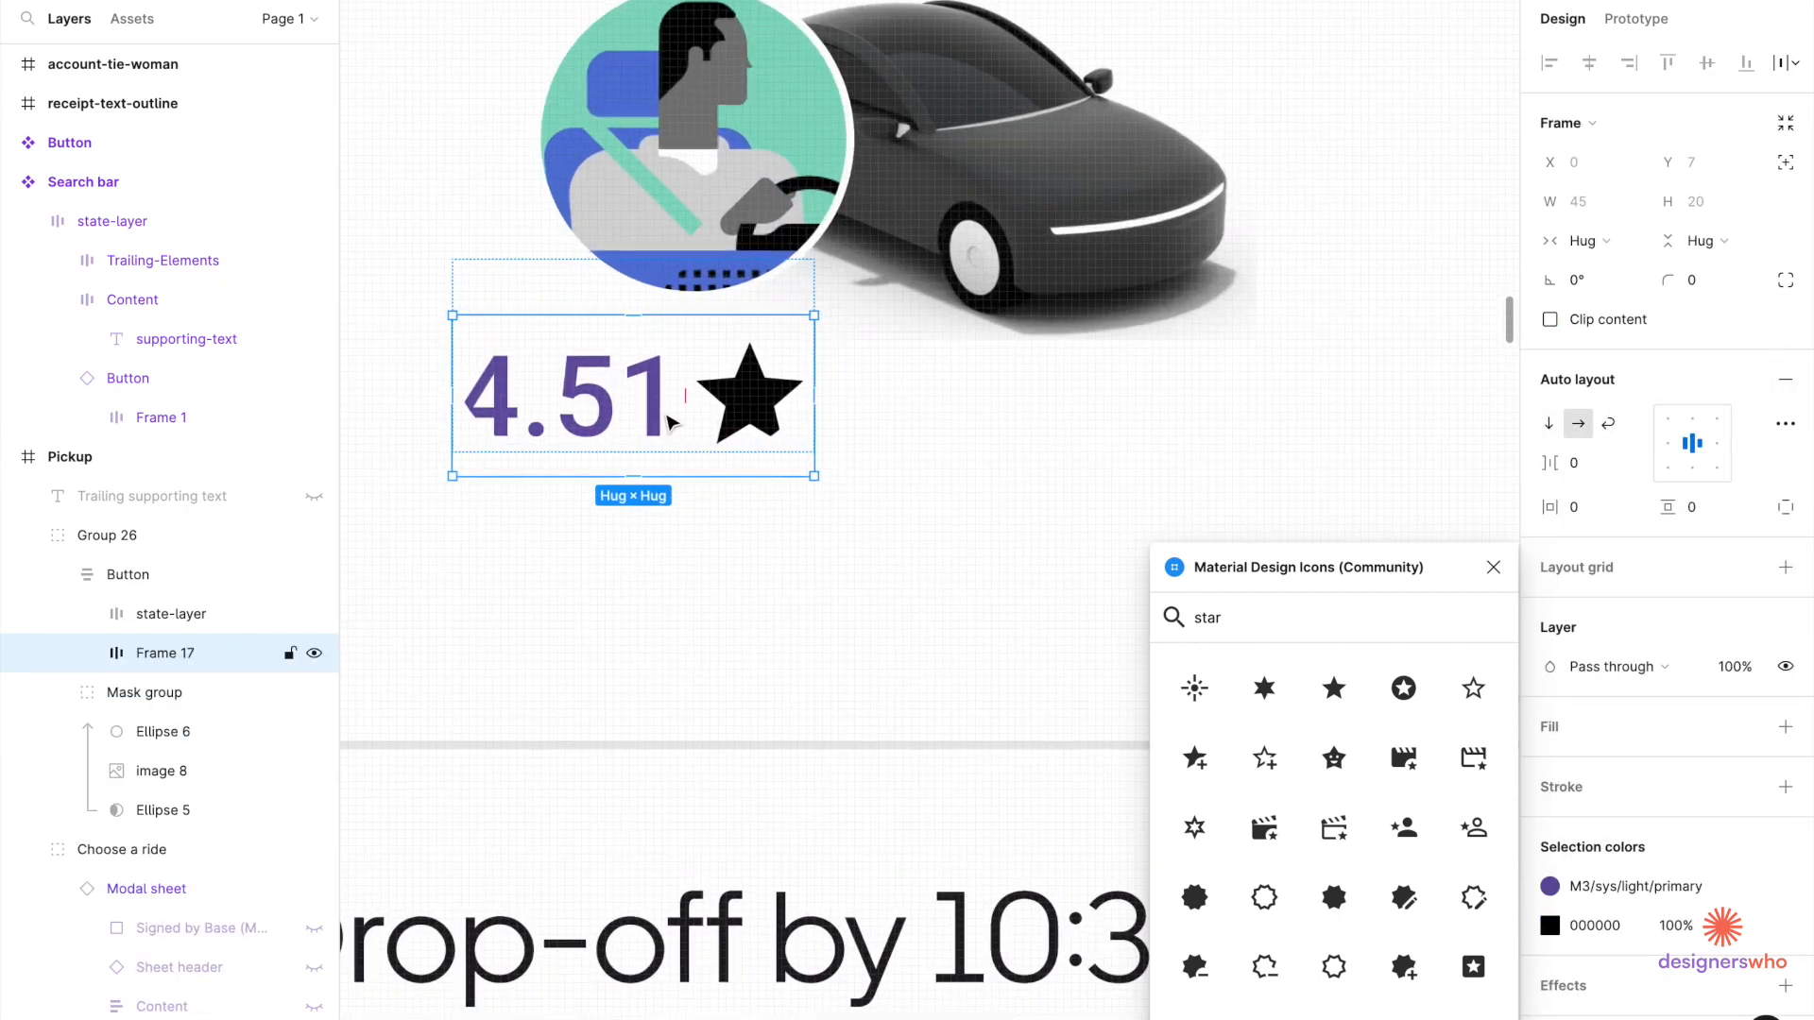
Remove the spacing above the rating row and move the pill down and right.
{"action": "left_click", "coordinate": [802, 292]}
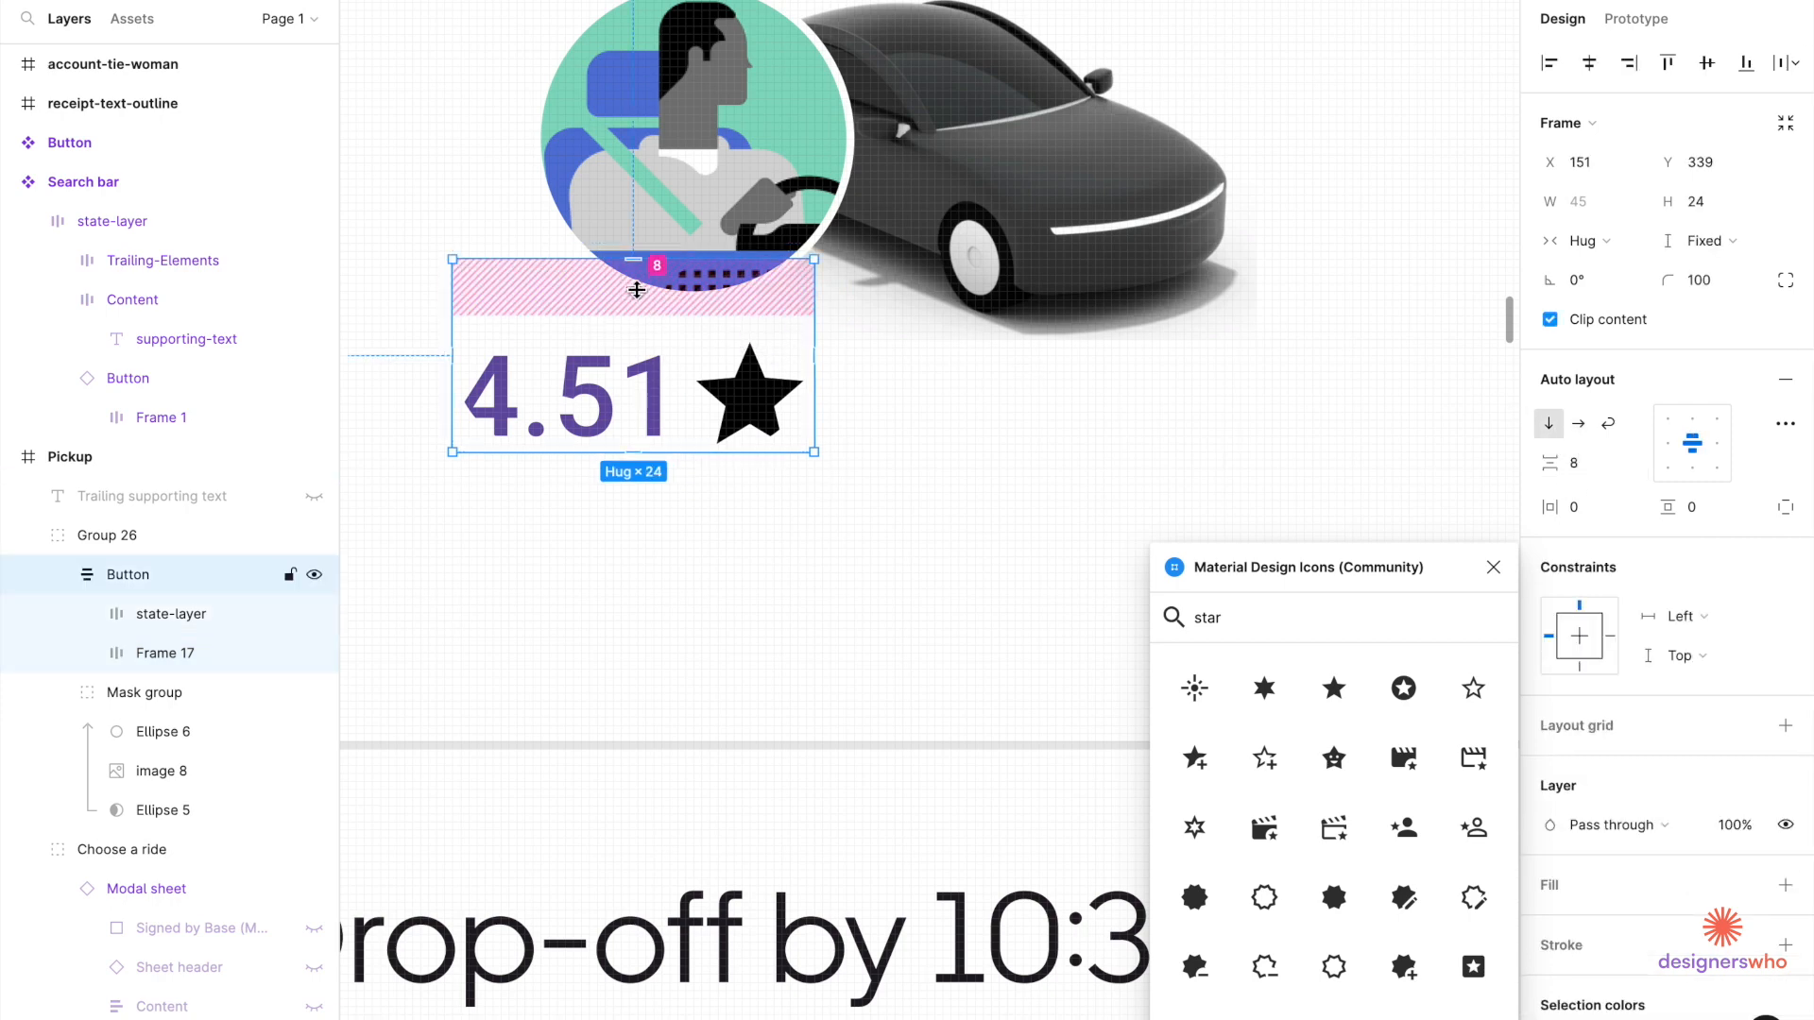
{"action": "left_click_drag", "start_coordinate": [637, 290], "coordinate": [628, 276]}
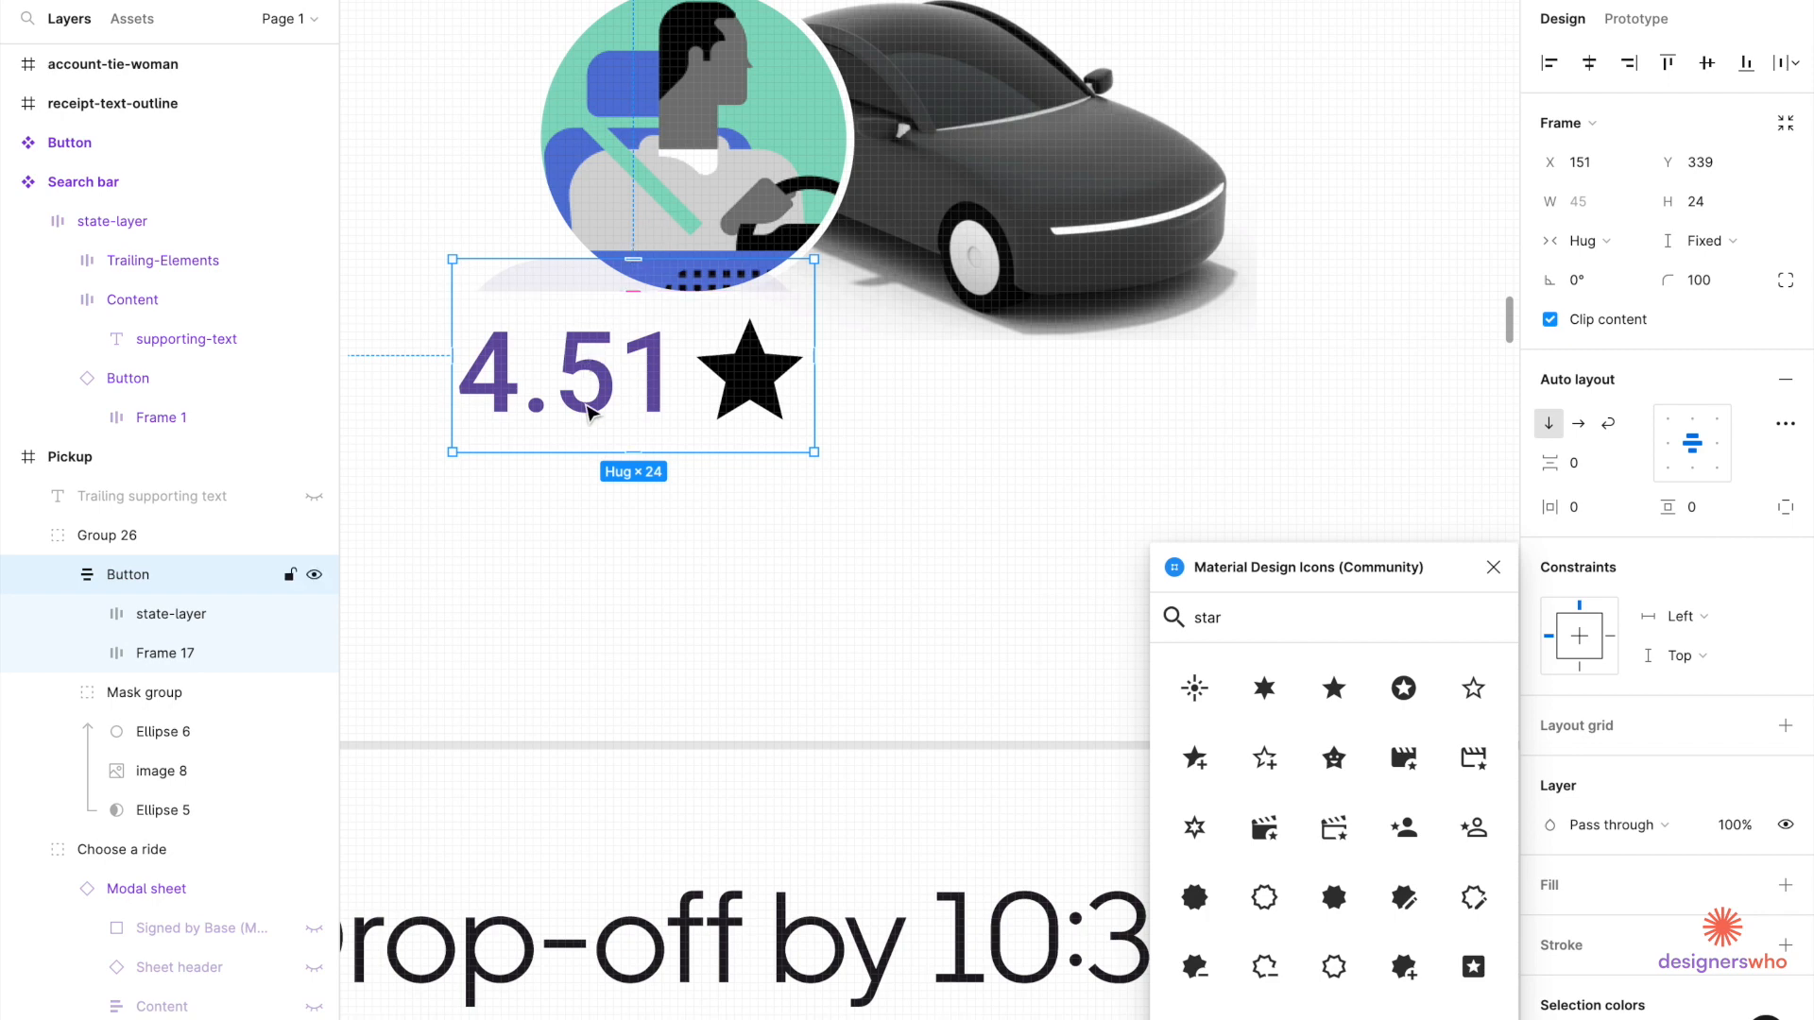
{"action": "left_click_drag", "start_coordinate": [595, 427], "coordinate": [789, 548]}
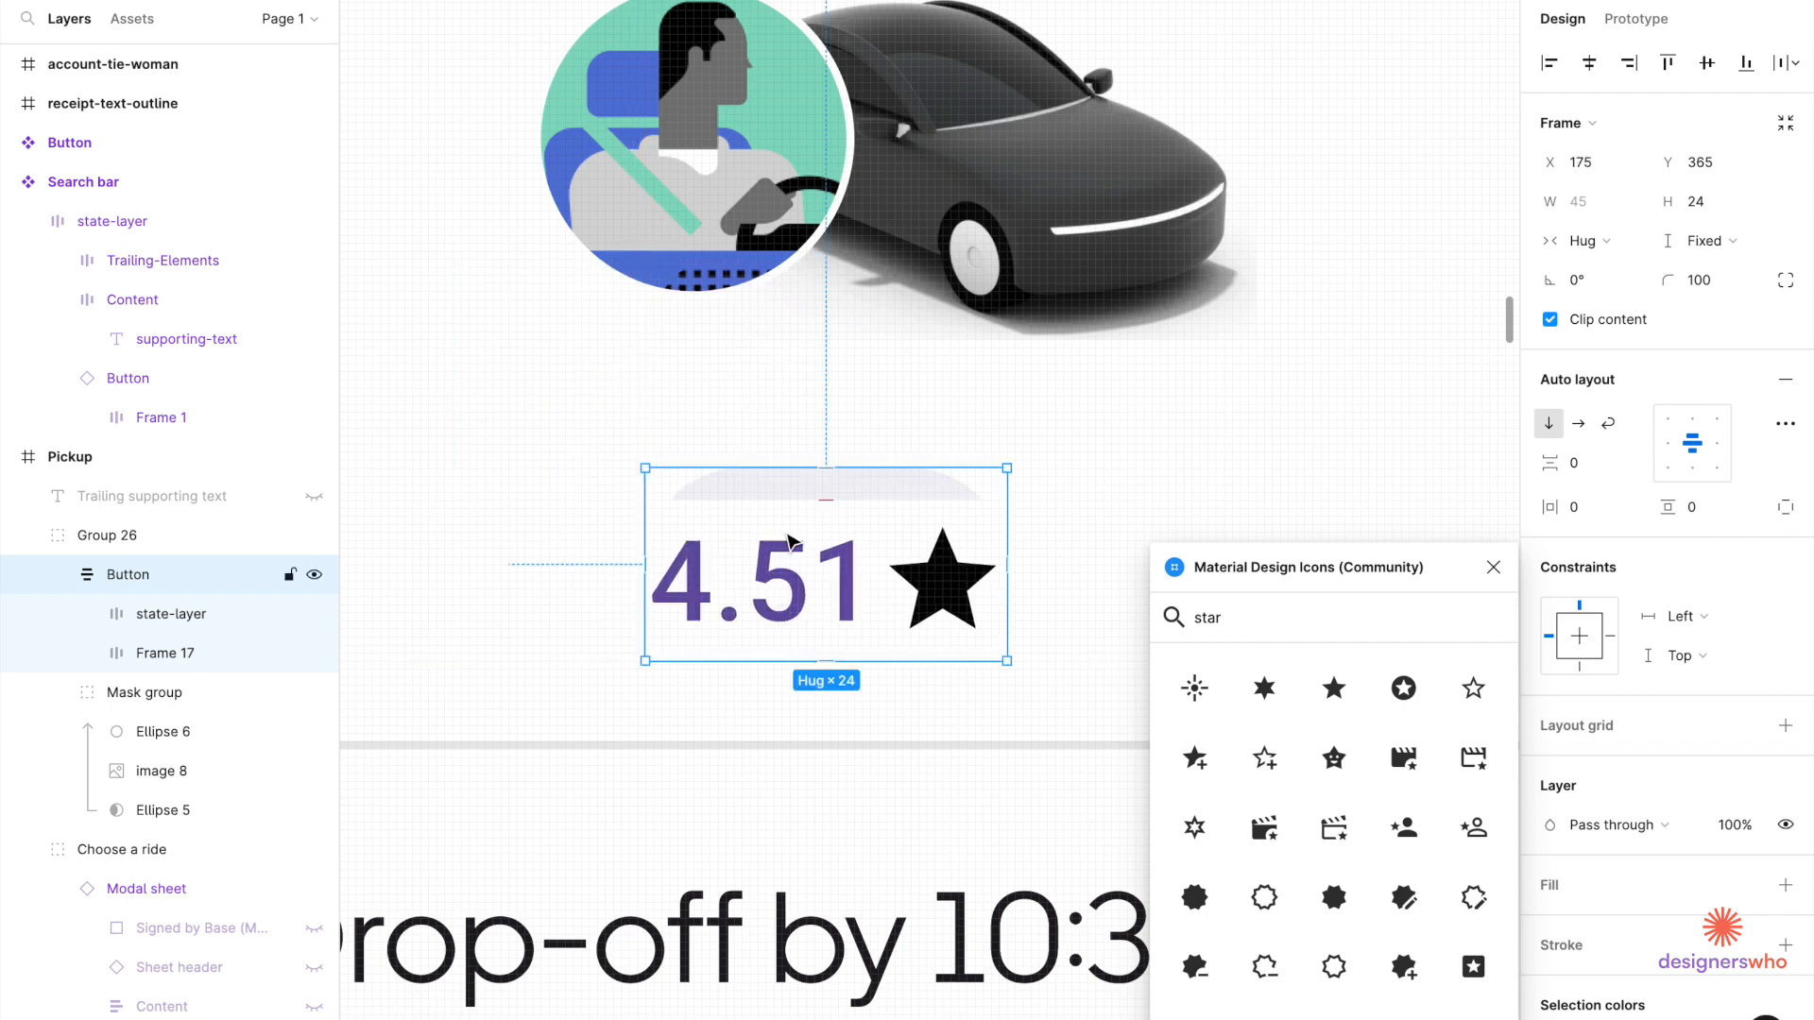
Inspect the pill's layers, deleting the 4.51 and star row and then restoring it.
{"action": "double_click", "coordinate": [789, 573]}
{"action": "scroll", "coordinate": [790, 575], "scroll_direction": "down", "scroll_amount": 3}
{"action": "scroll", "coordinate": [789, 576], "scroll_direction": "right", "scroll_amount": 5}
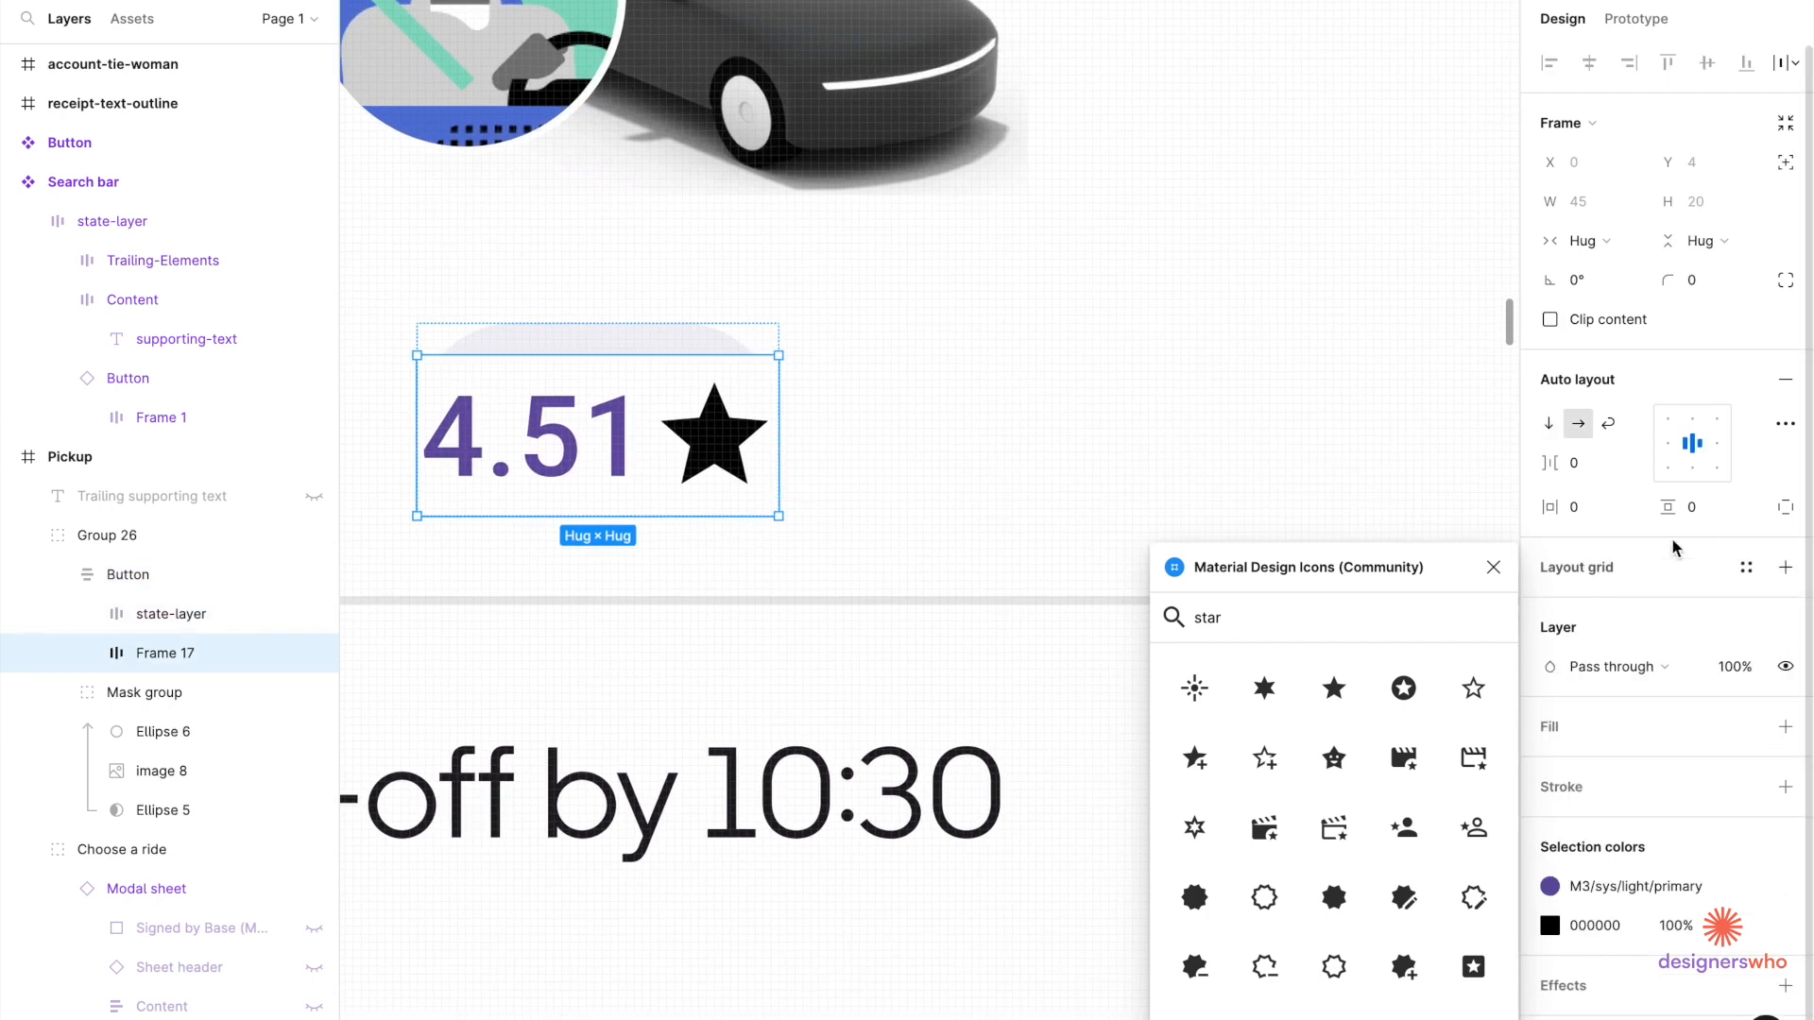
{"action": "scroll", "coordinate": [1672, 600], "scroll_direction": "down", "scroll_amount": 1}
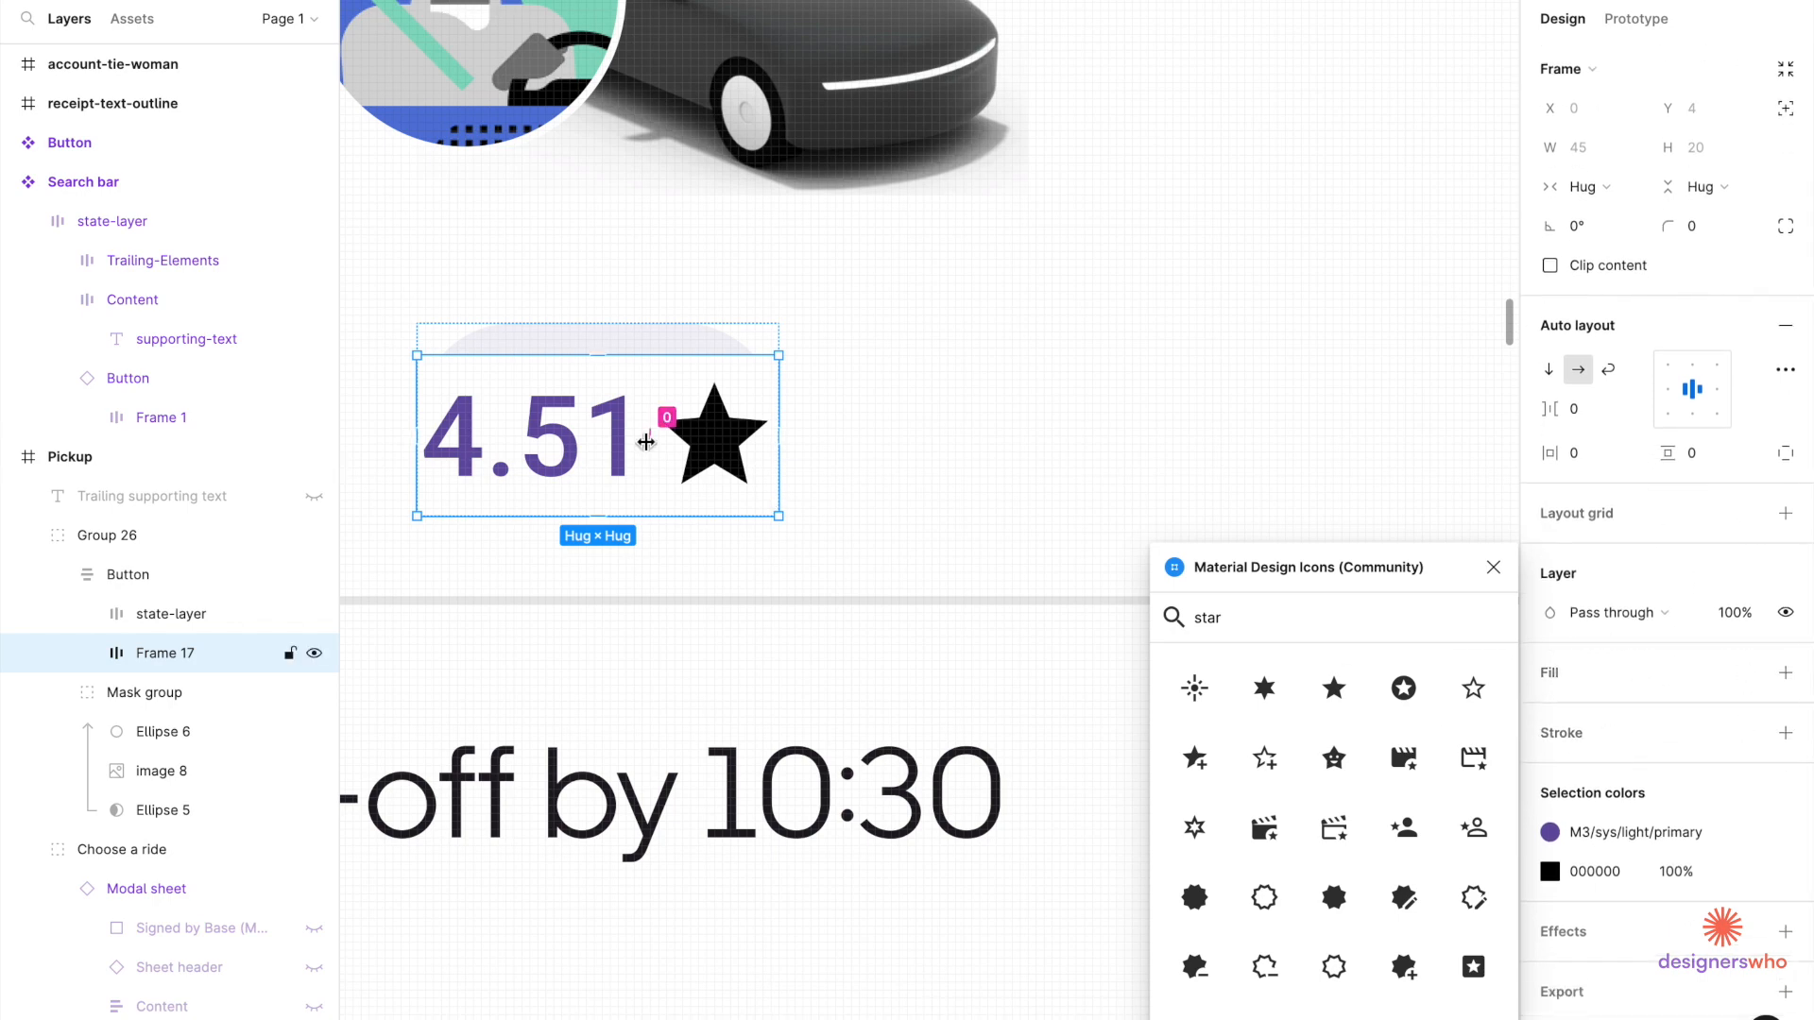
{"action": "left_click", "coordinate": [661, 415]}
{"action": "left_click", "coordinate": [612, 446]}
{"action": "left_click", "coordinate": [674, 354]}
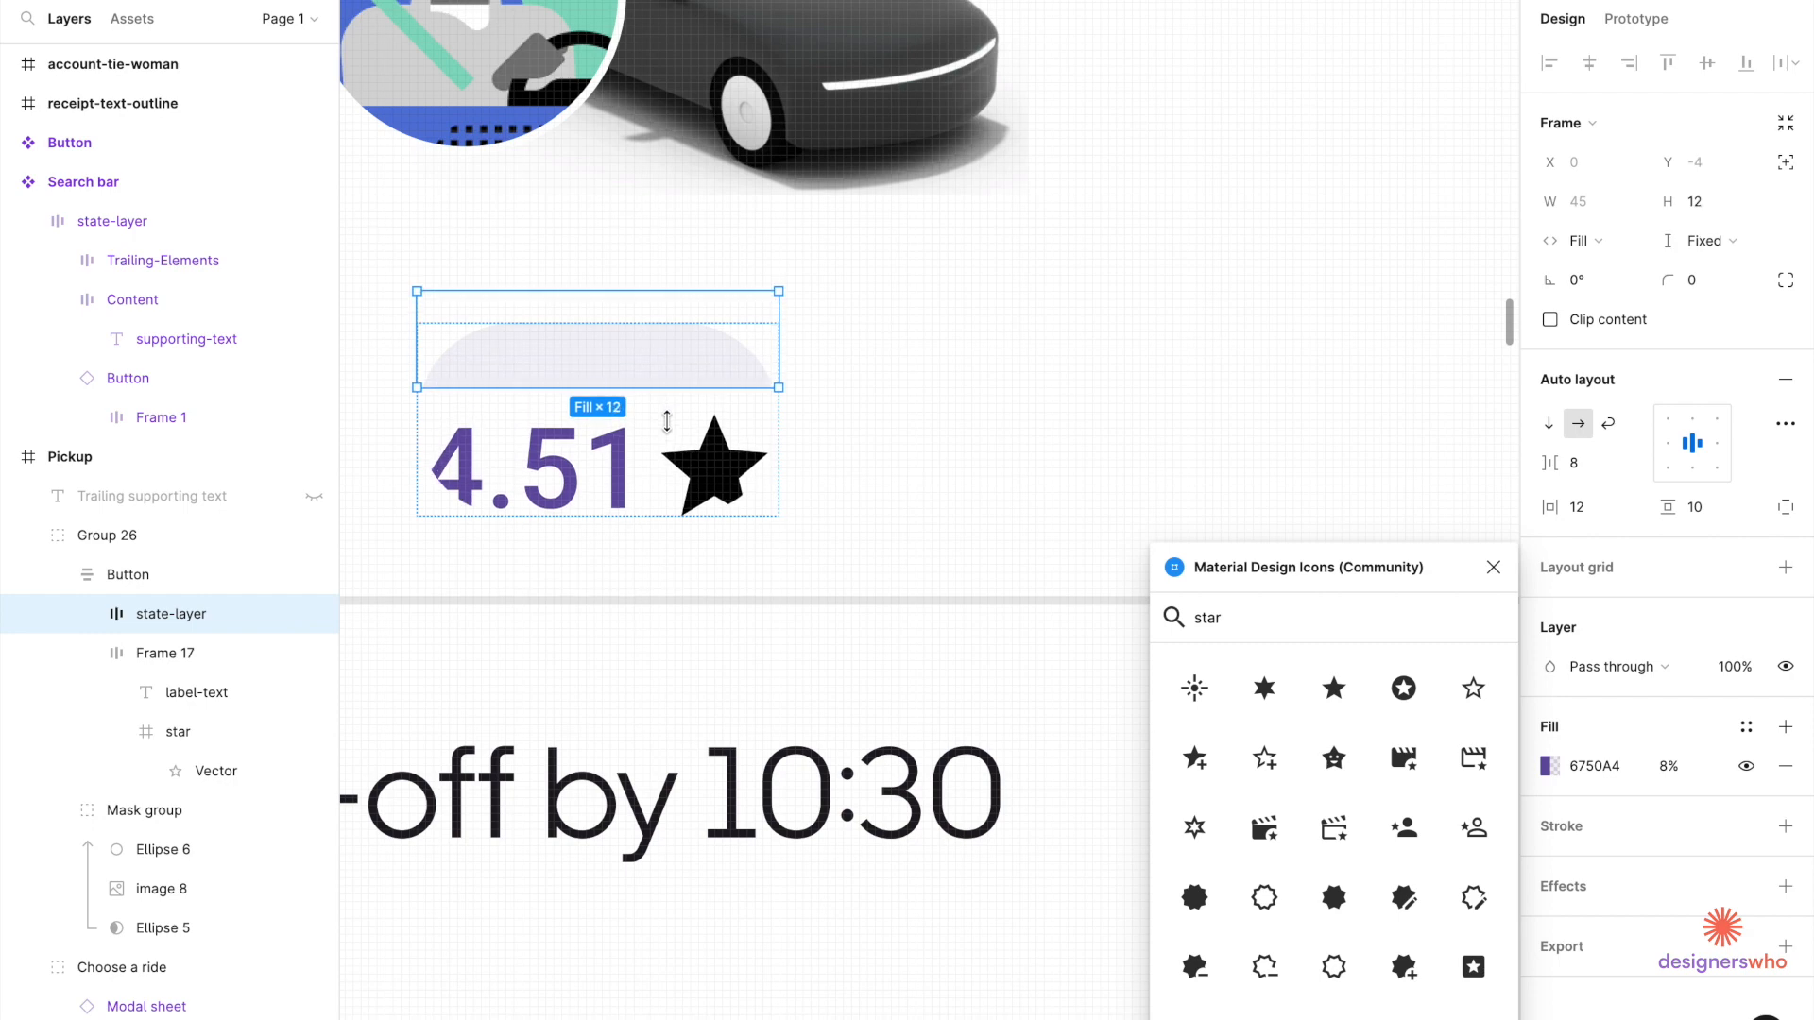
{"action": "left_click", "coordinate": [624, 469]}
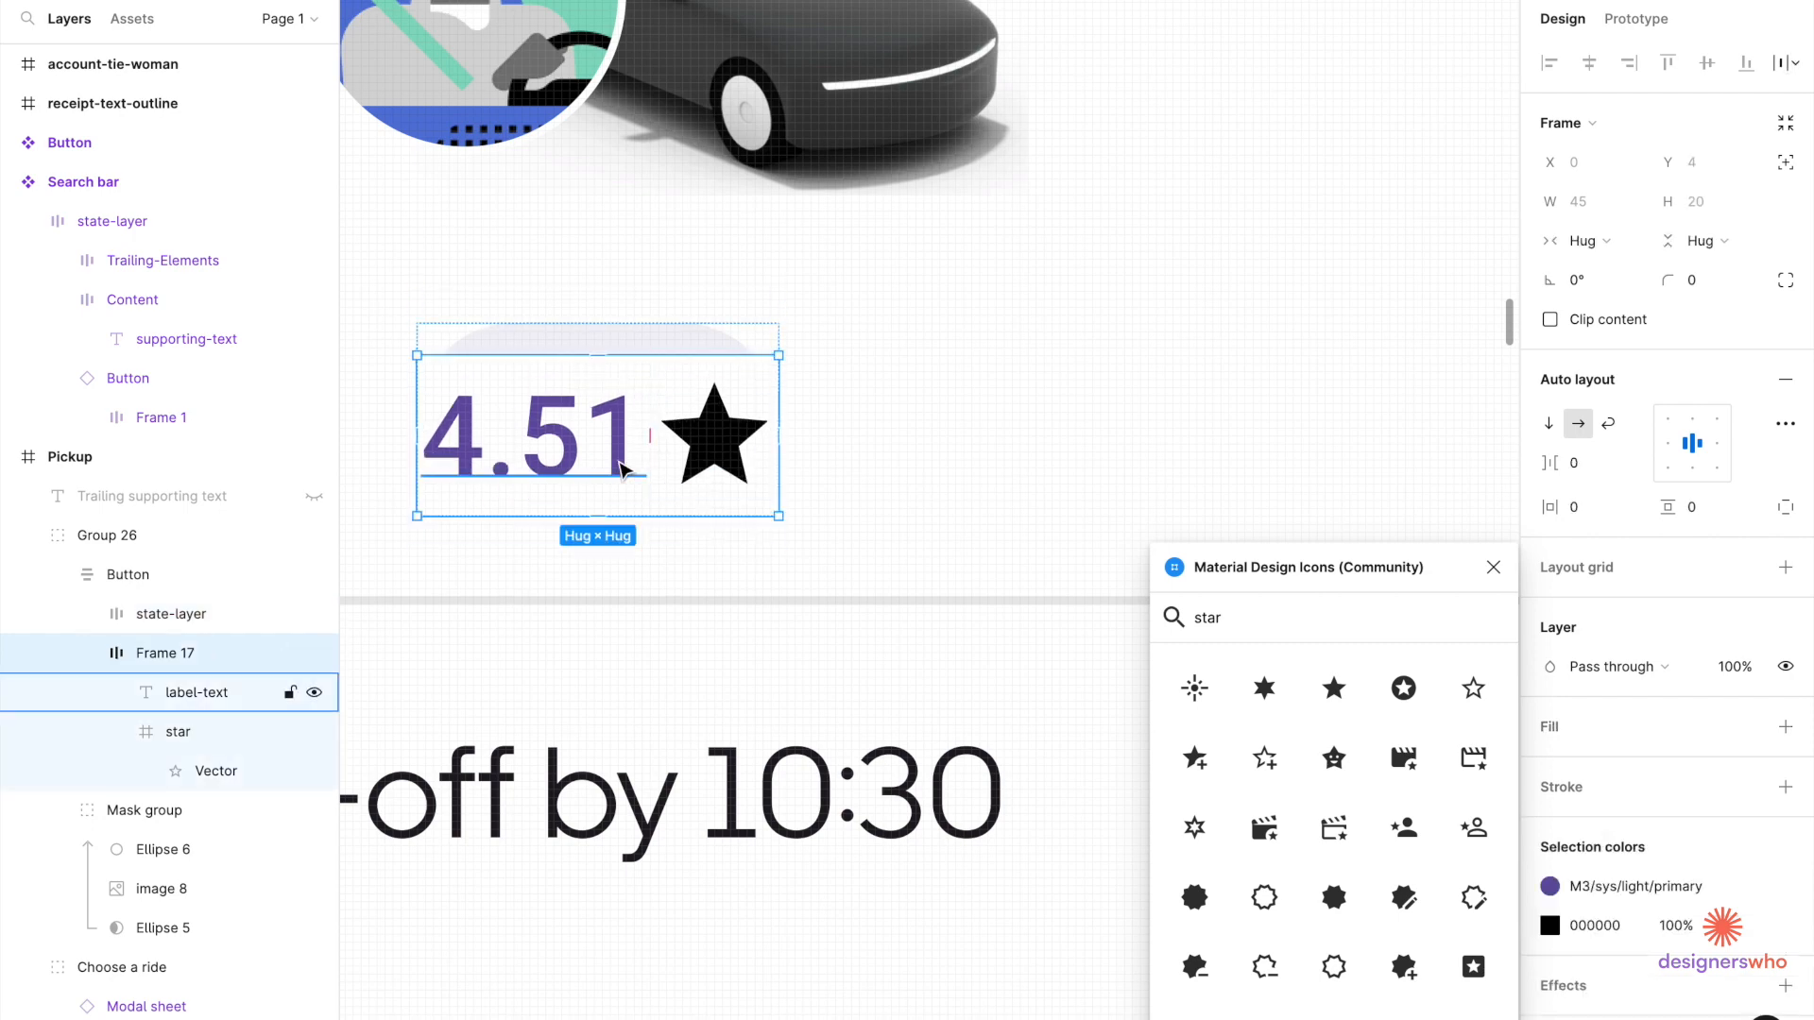
{"action": "key", "text": "Delete"}
{"action": "left_click", "coordinate": [539, 433]}
{"action": "double_click", "coordinate": [531, 436]}
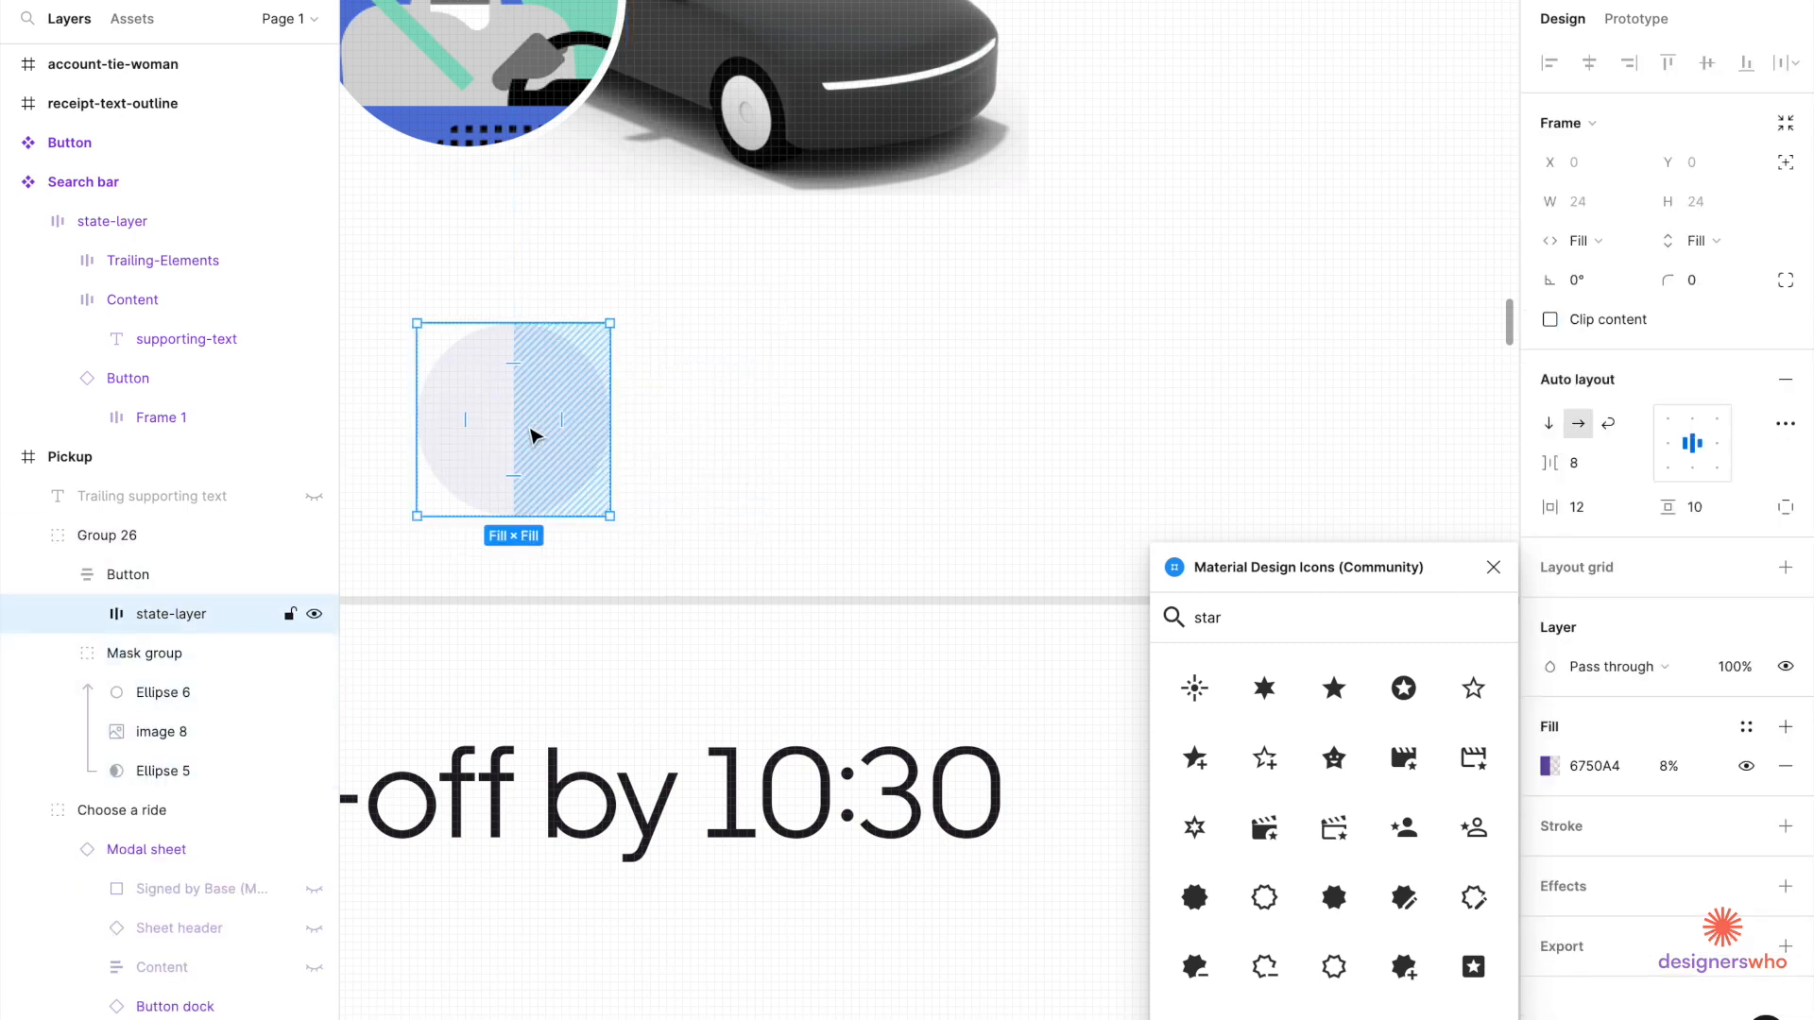
{"action": "key", "text": "ctrl+z"}
{"action": "scroll", "coordinate": [741, 366], "scroll_direction": "down", "scroll_amount": 3}
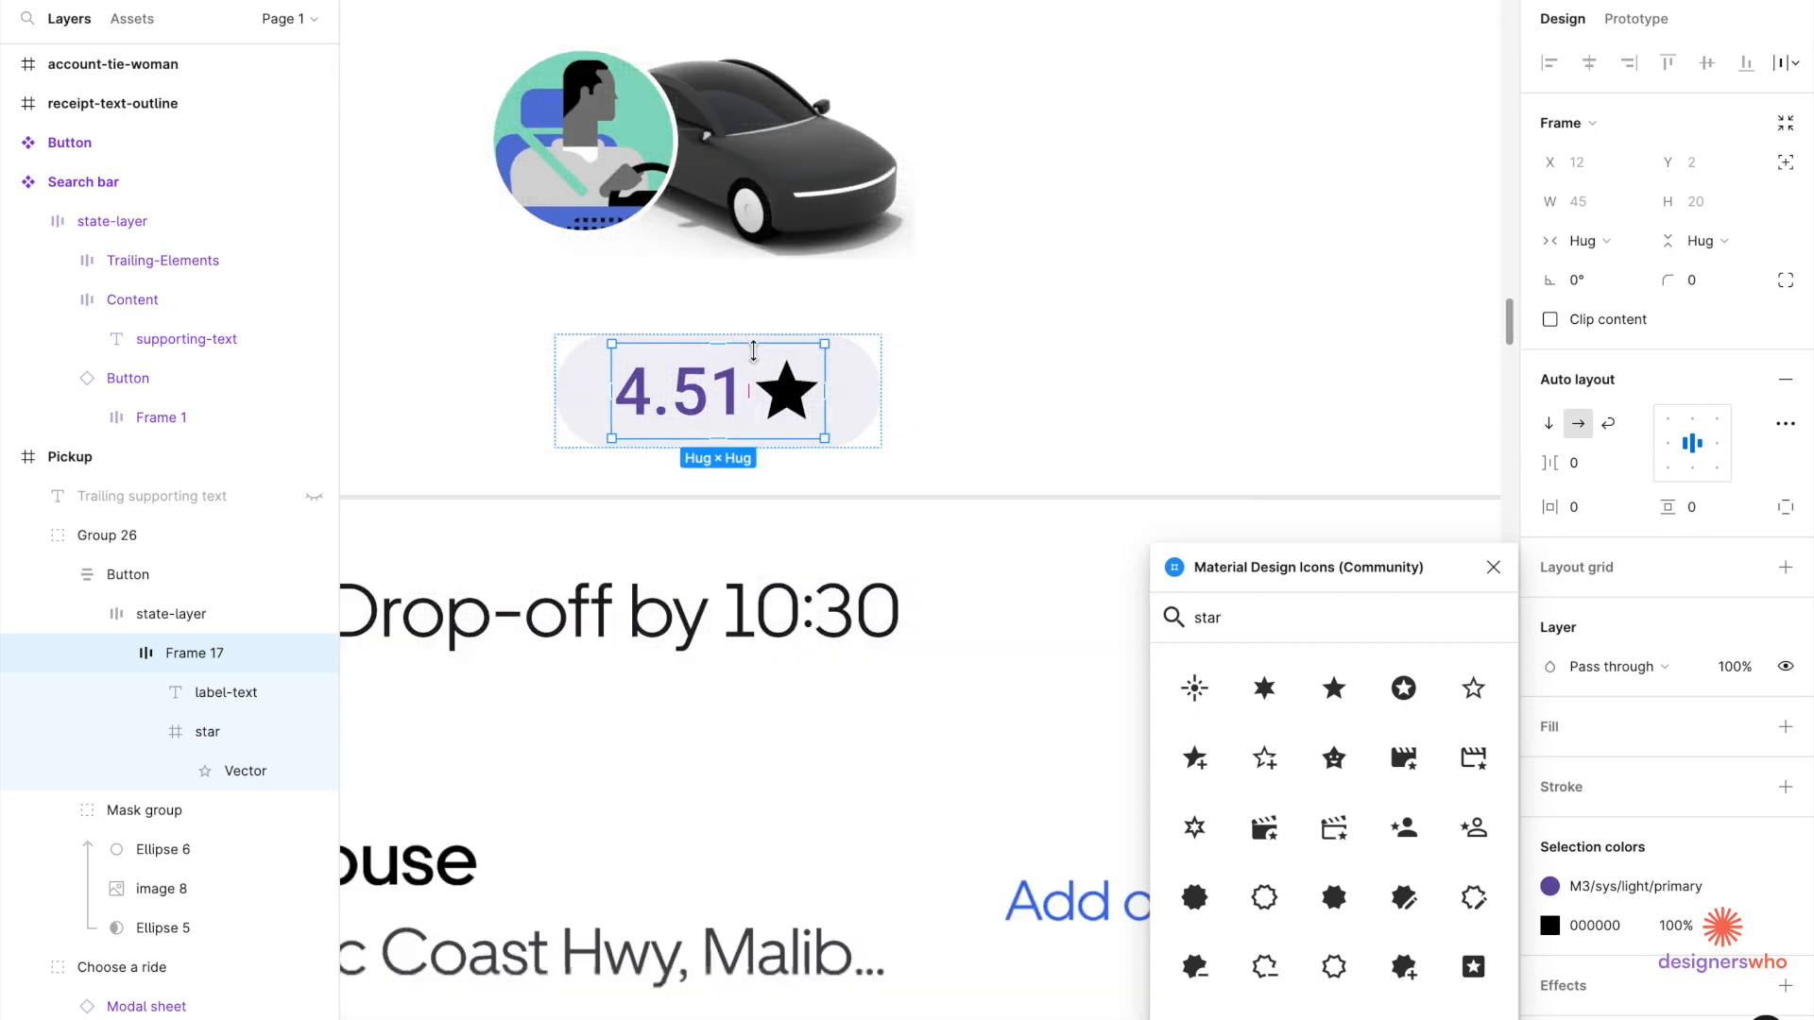
Narrow the rating pill from 59 px to 54 px wide.
{"action": "left_click", "coordinate": [867, 390]}
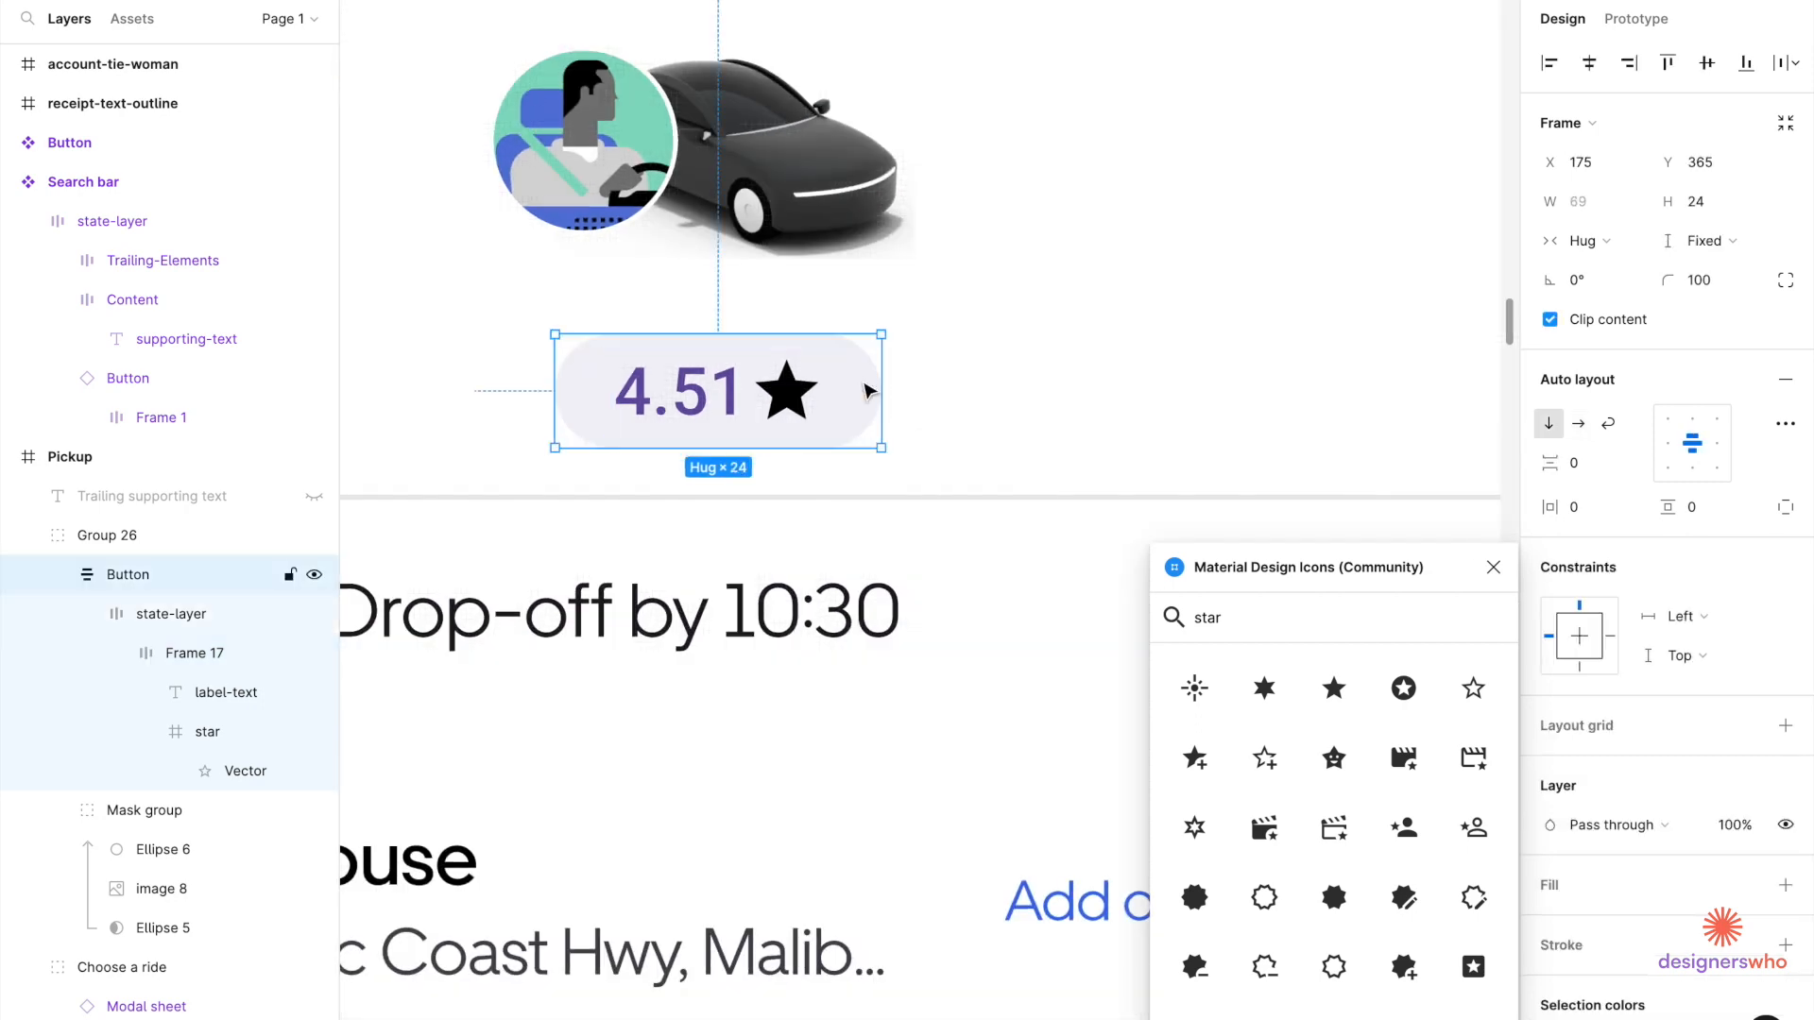
{"action": "scroll", "coordinate": [792, 408], "scroll_direction": "up", "scroll_amount": 2}
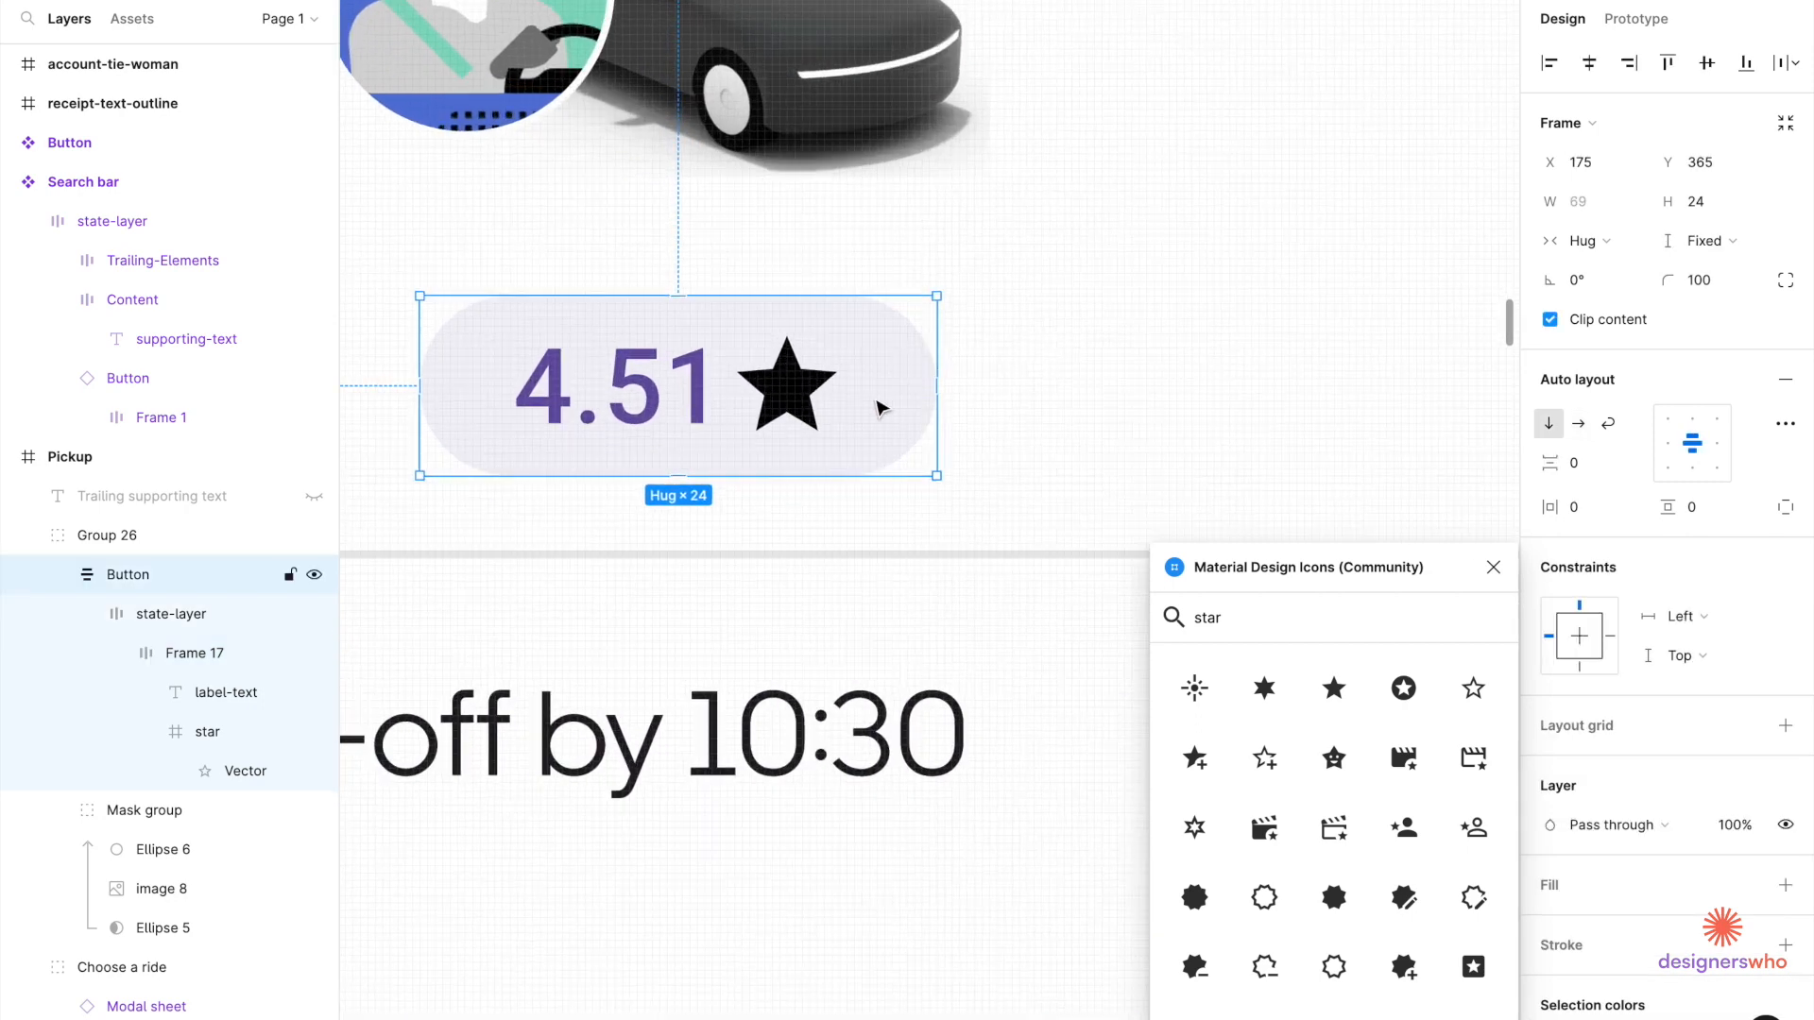
{"action": "scroll", "coordinate": [926, 412], "scroll_direction": "down", "scroll_amount": 3}
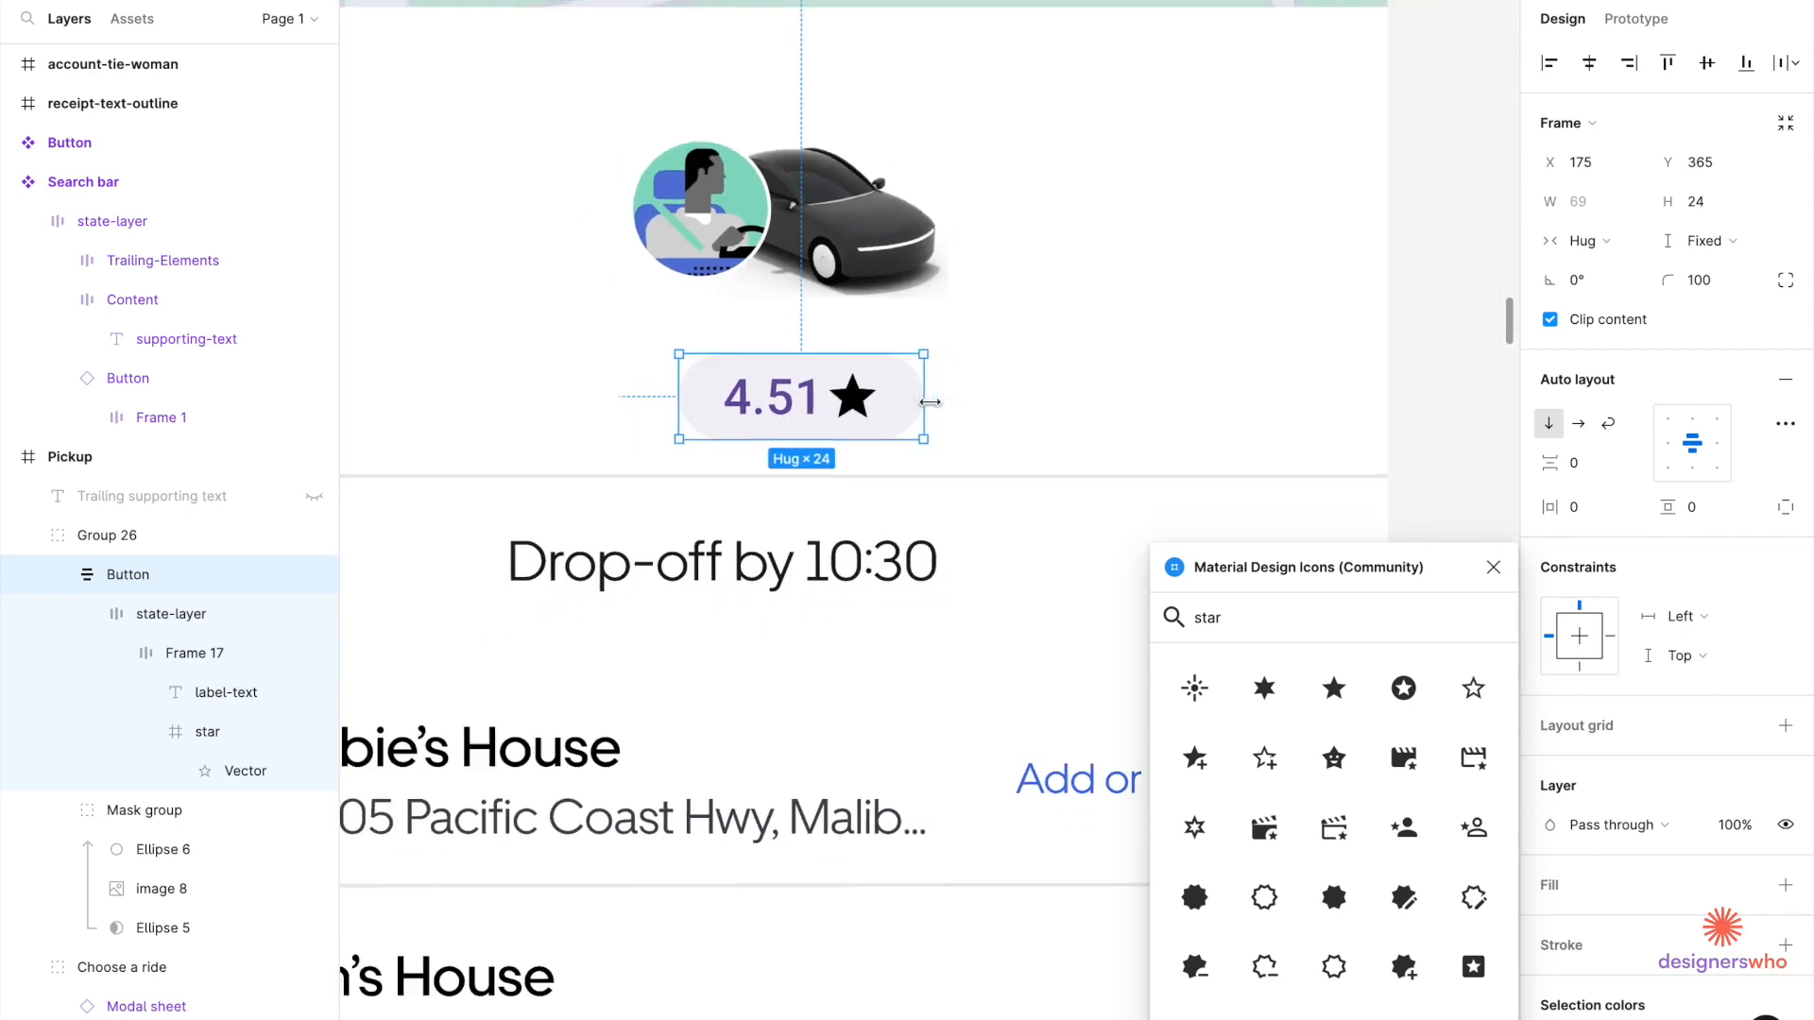
{"action": "scroll", "coordinate": [930, 408], "scroll_direction": "right", "scroll_amount": 3}
{"action": "scroll", "coordinate": [936, 413], "scroll_direction": "left", "scroll_amount": 2}
{"action": "scroll", "coordinate": [933, 412], "scroll_direction": "up", "scroll_amount": 3}
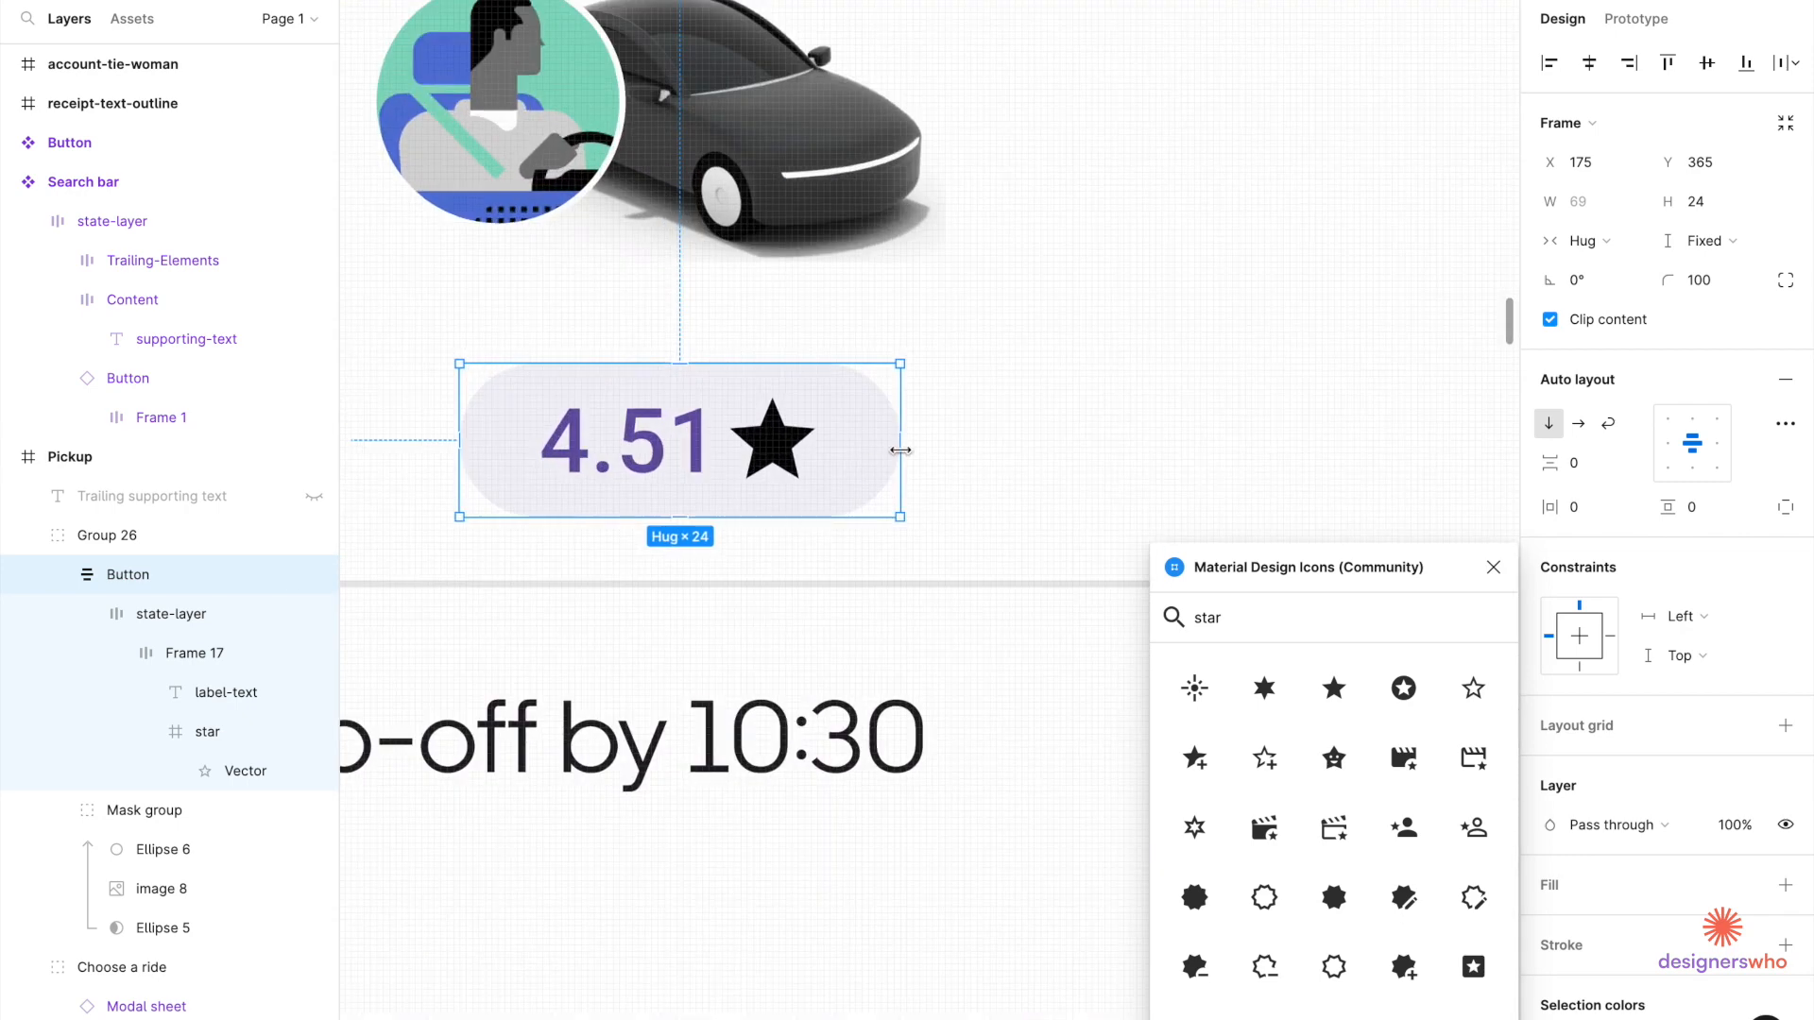
{"action": "left_click_drag", "start_coordinate": [896, 450], "coordinate": [840, 454]}
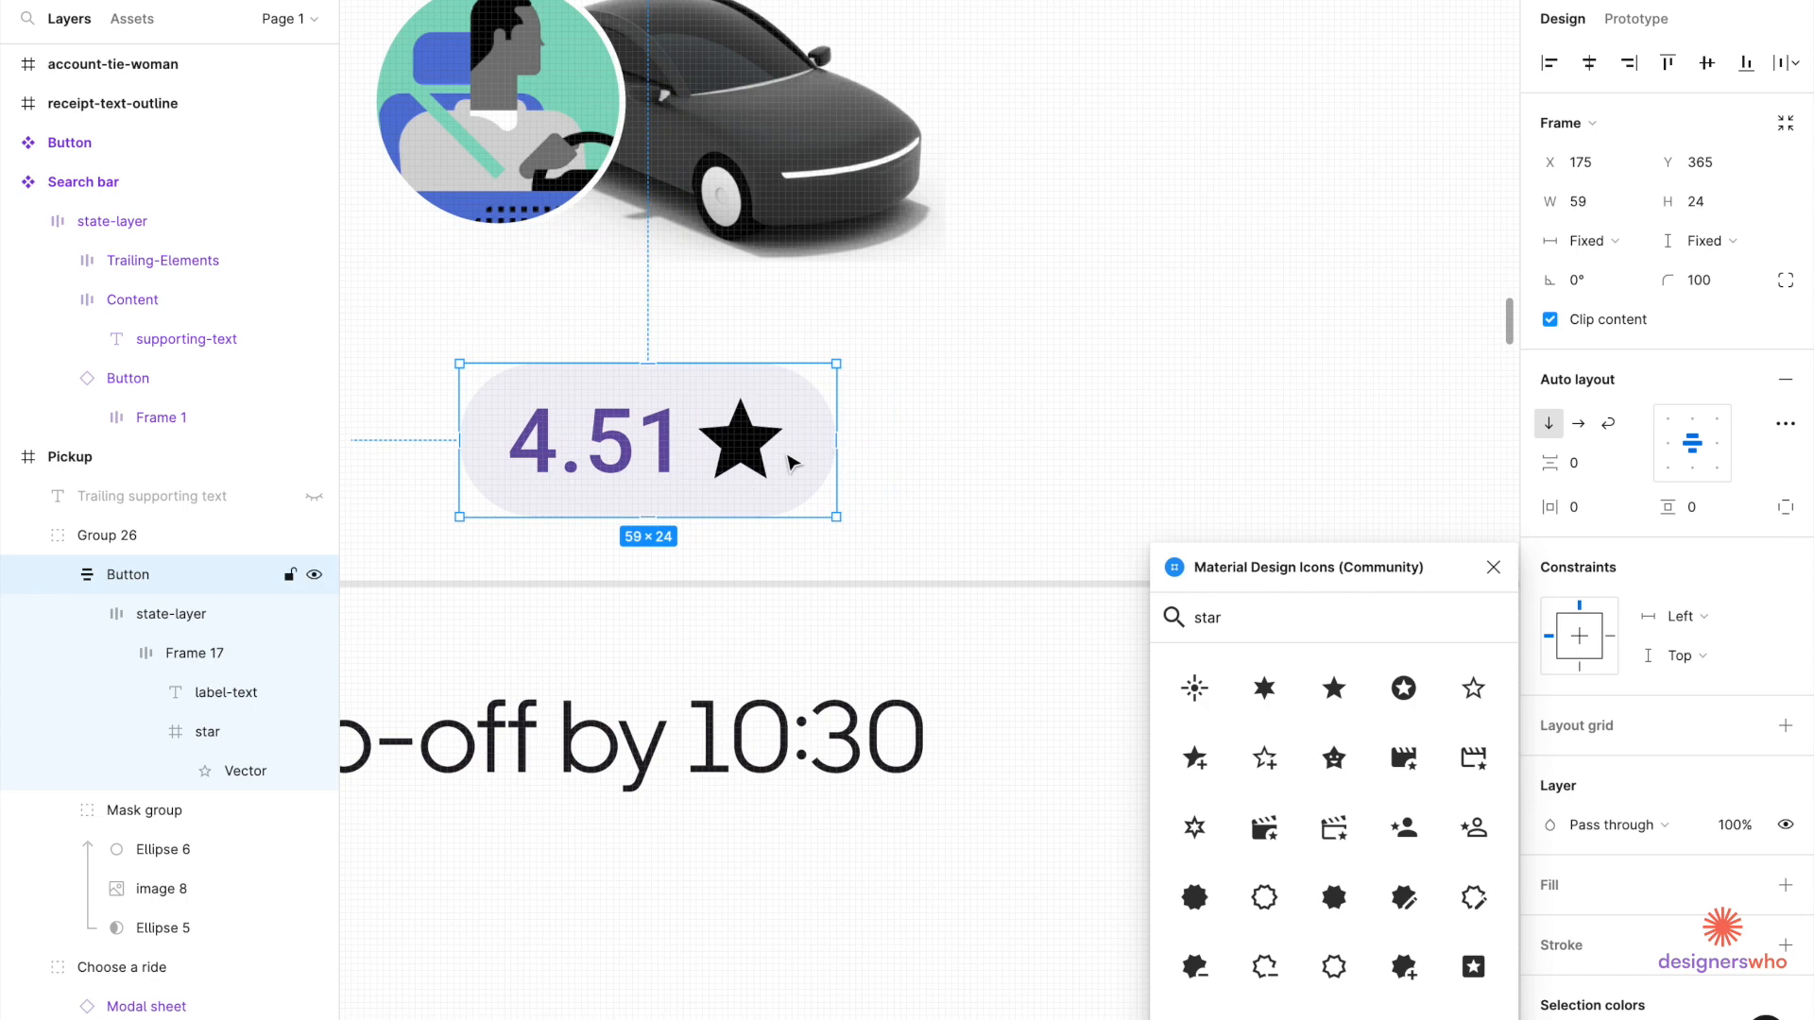
{"action": "double_click", "coordinate": [749, 462]}
{"action": "key", "text": "Escape"}
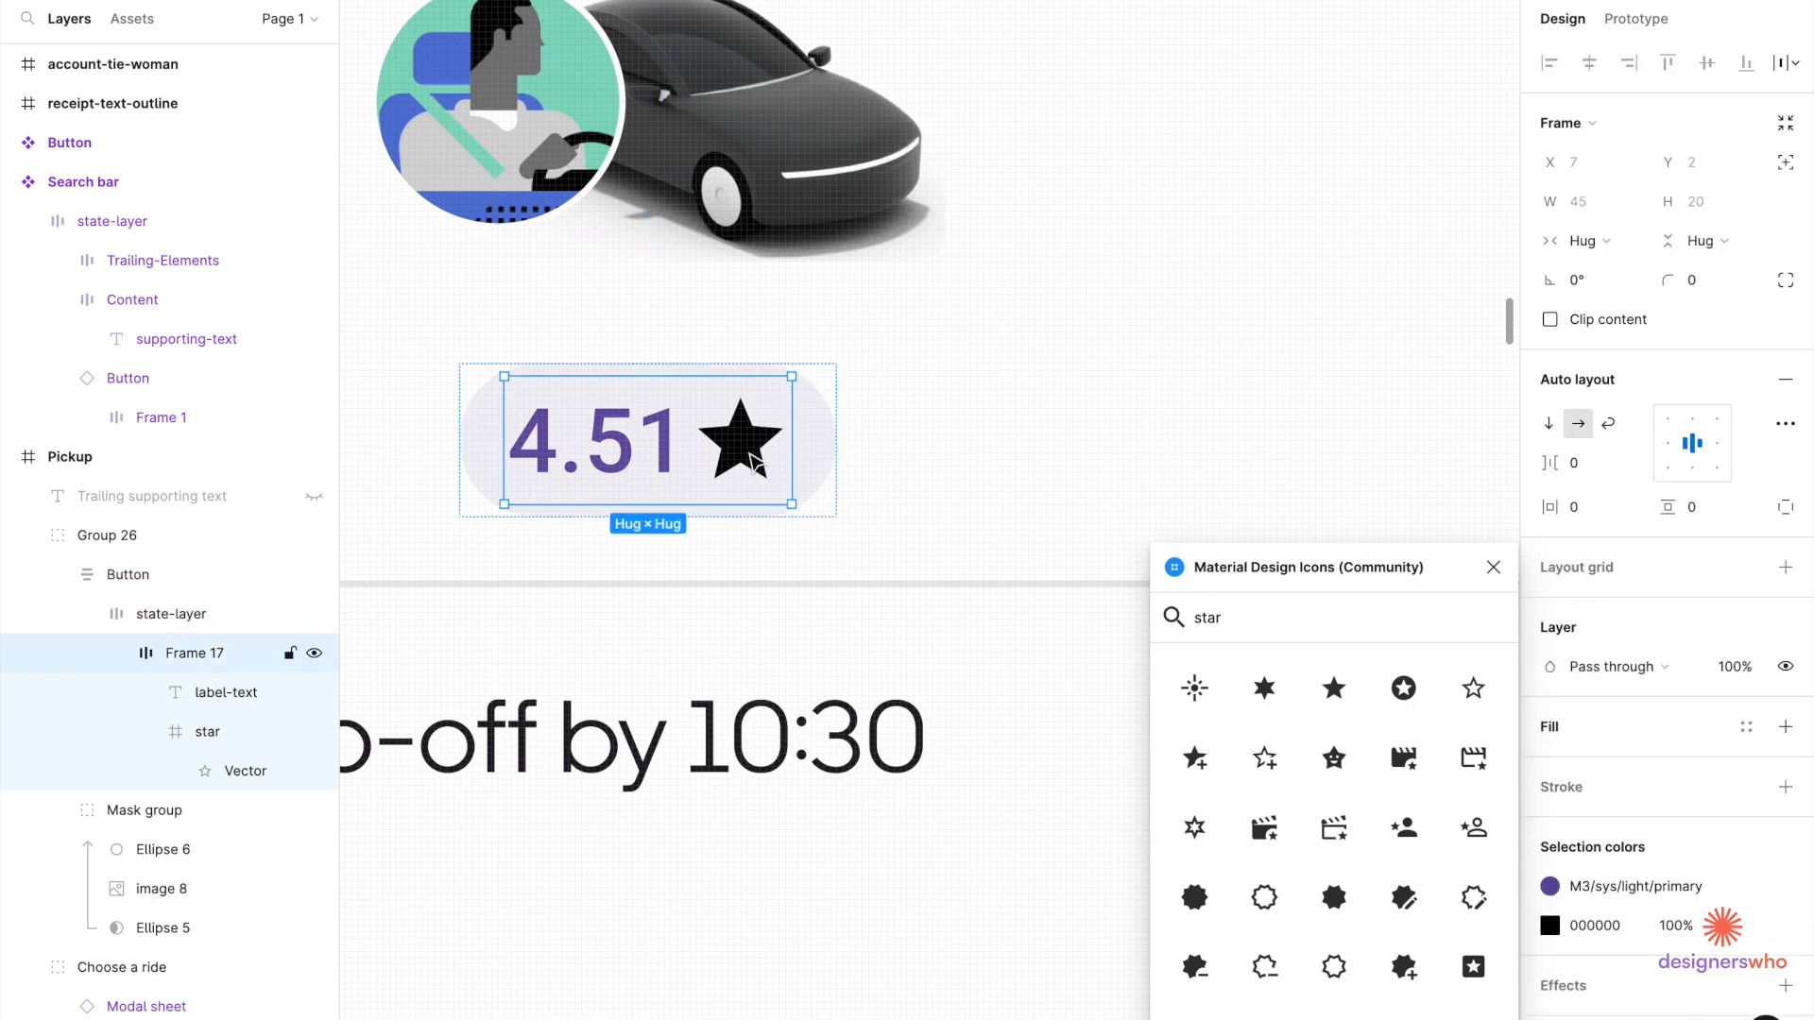
{"action": "scroll", "coordinate": [831, 478], "scroll_direction": "up", "scroll_amount": 2}
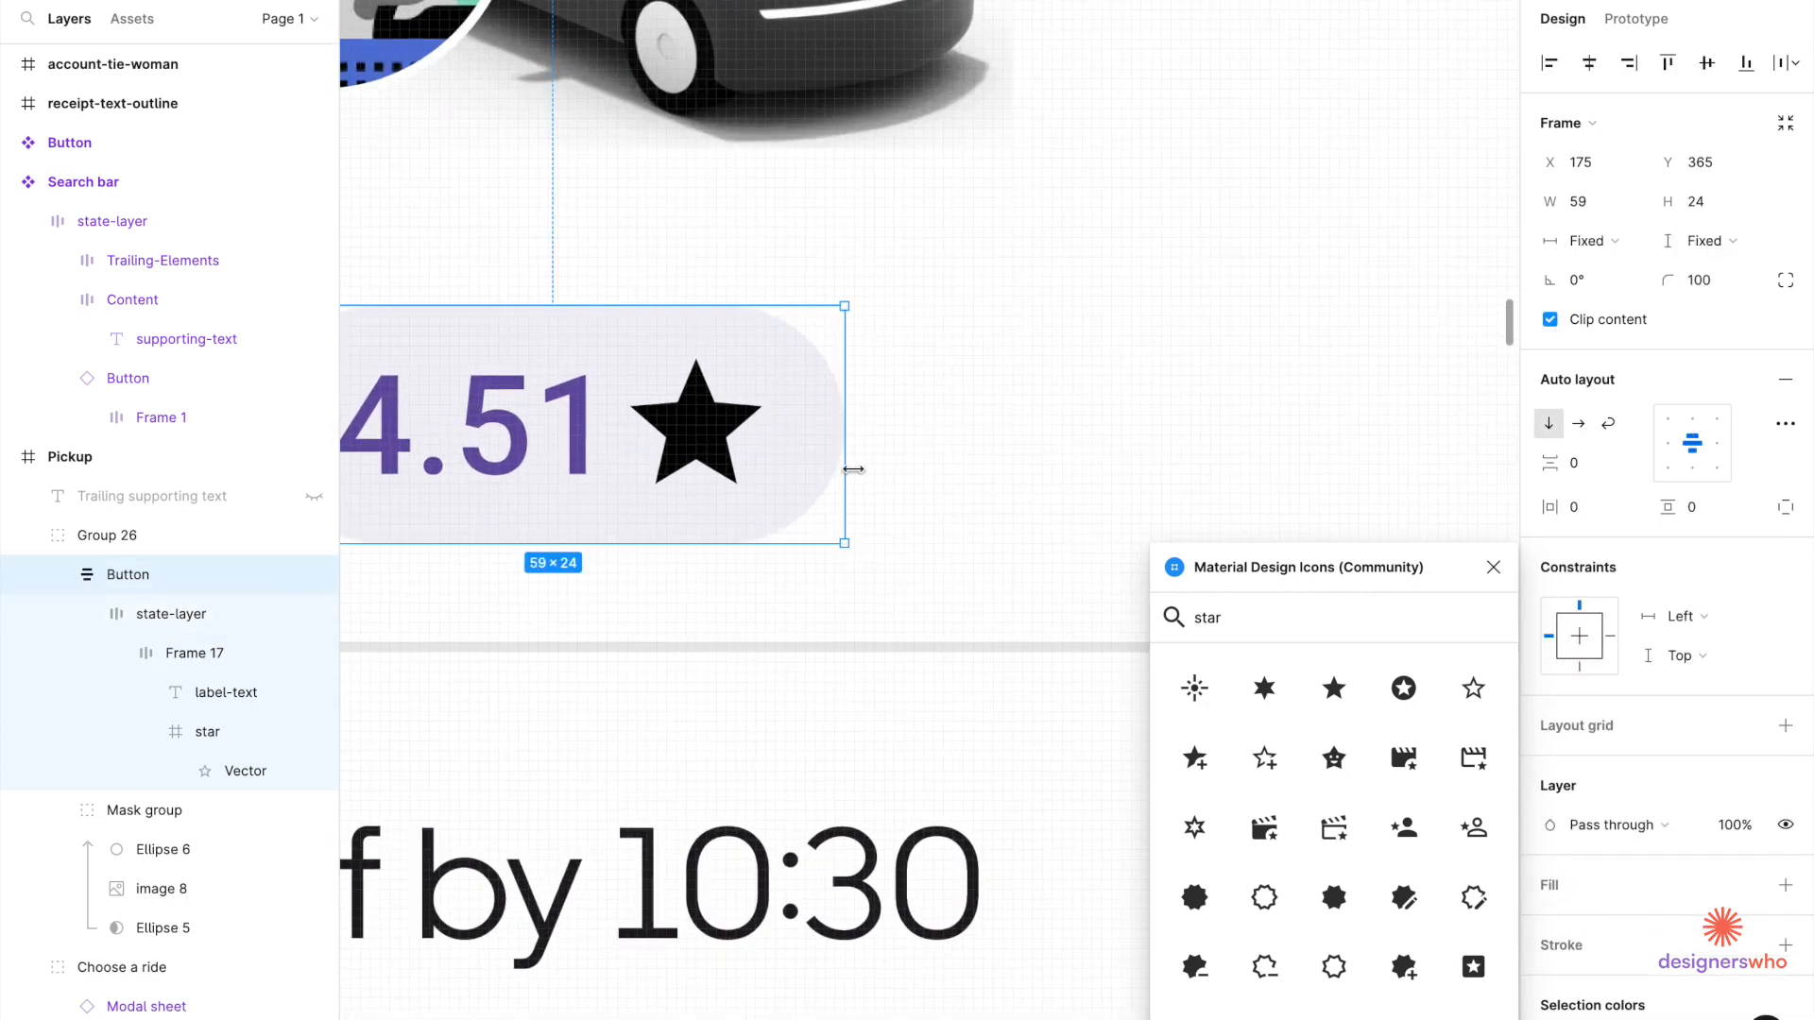
{"action": "left_click_drag", "start_coordinate": [836, 469], "coordinate": [807, 475]}
{"action": "double_click", "coordinate": [710, 463]}
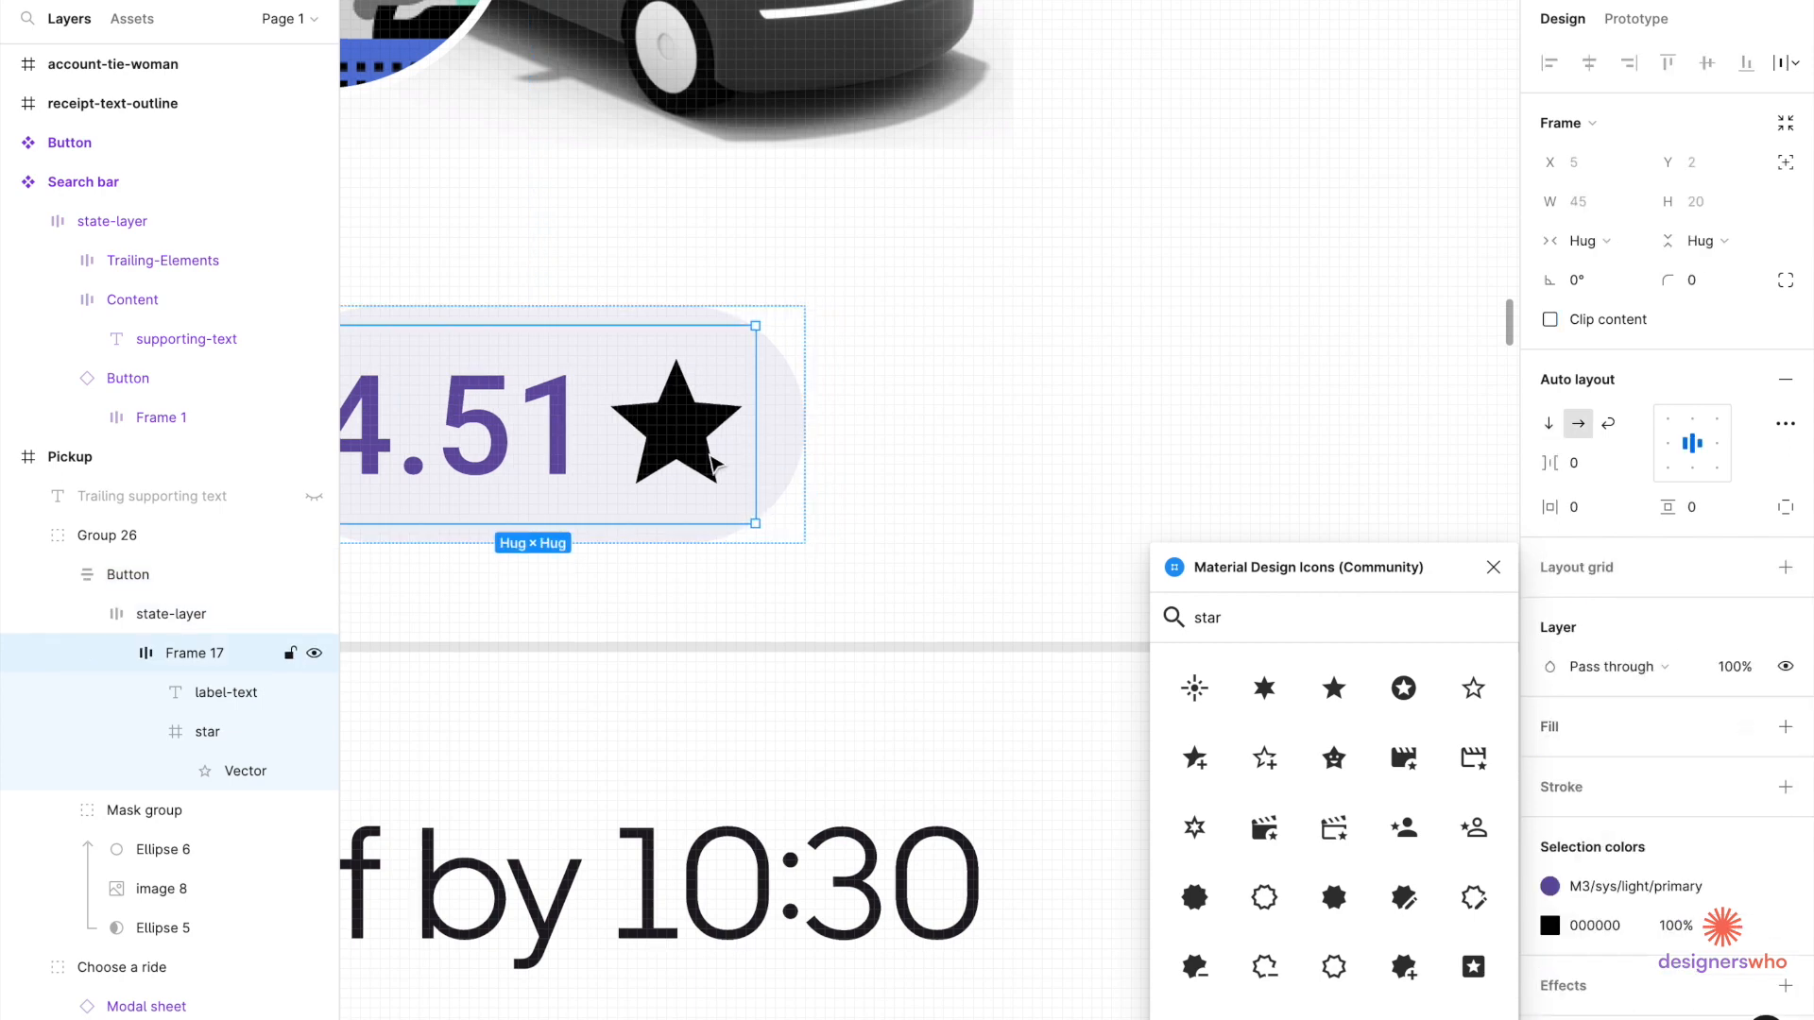
{"action": "key", "text": "Escape"}
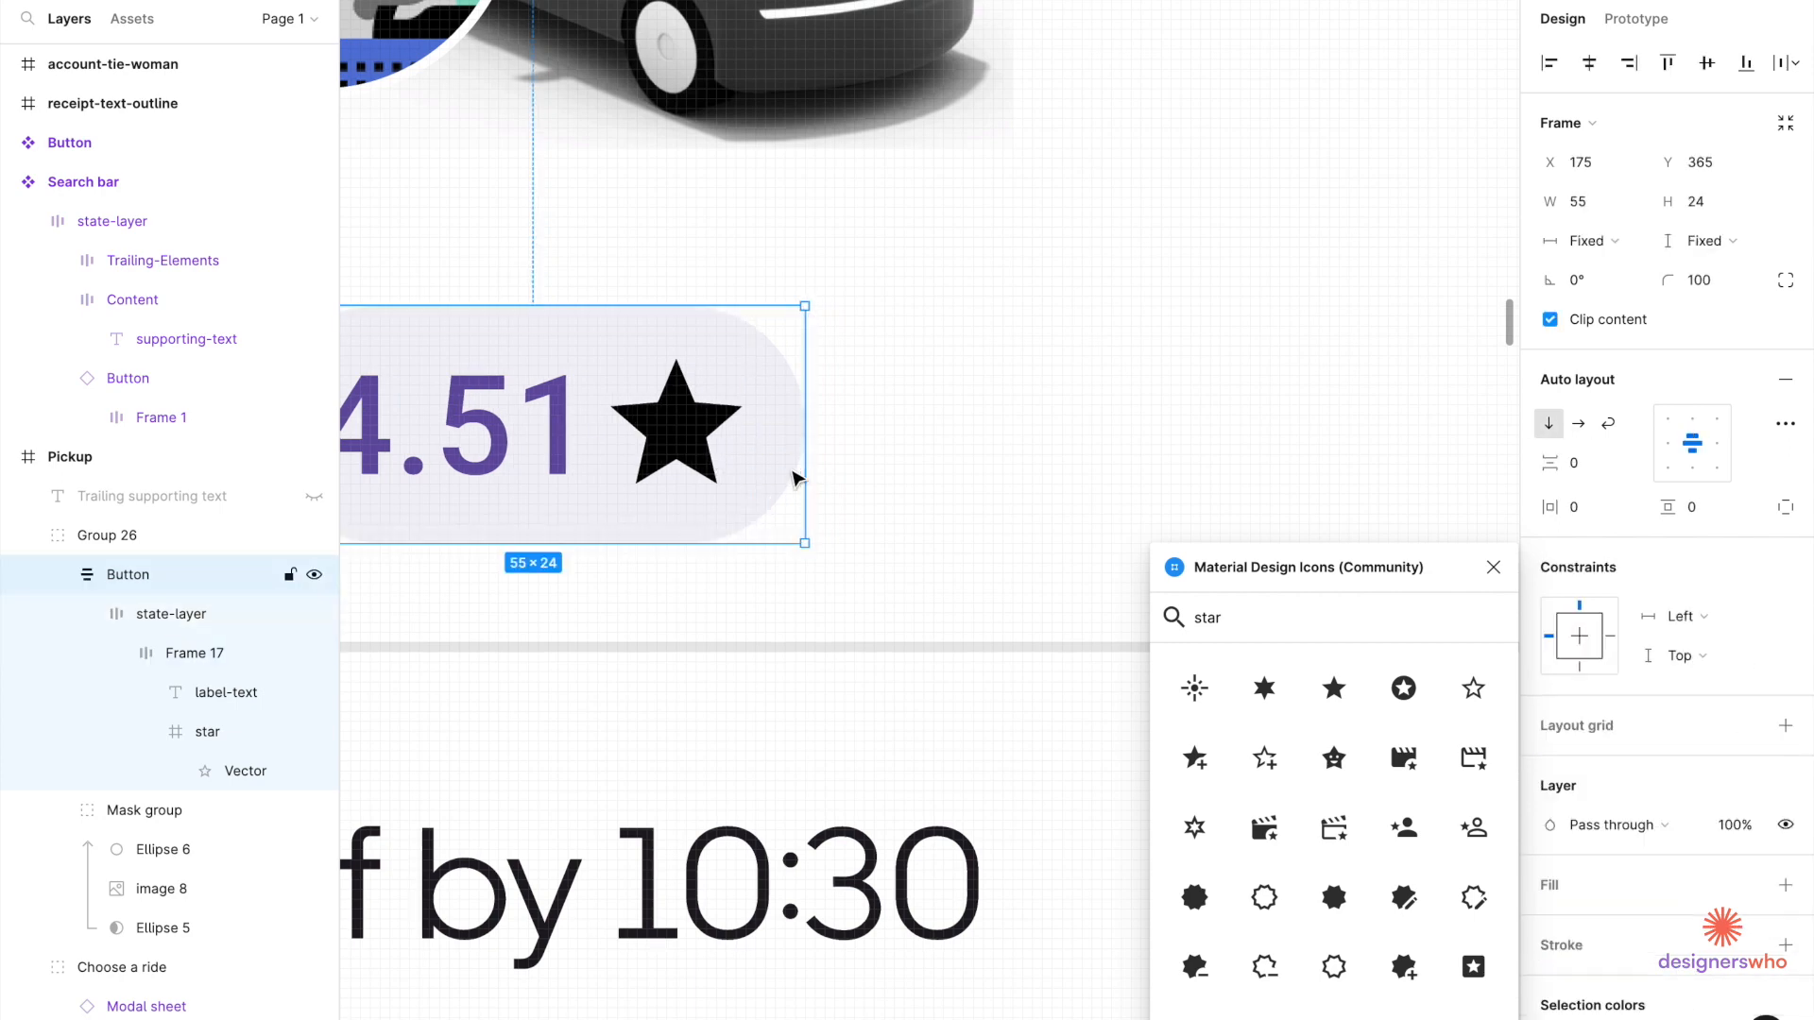
{"action": "scroll", "coordinate": [805, 469], "scroll_direction": "up", "scroll_amount": 5}
{"action": "left_click_drag", "start_coordinate": [805, 468], "coordinate": [788, 469]}
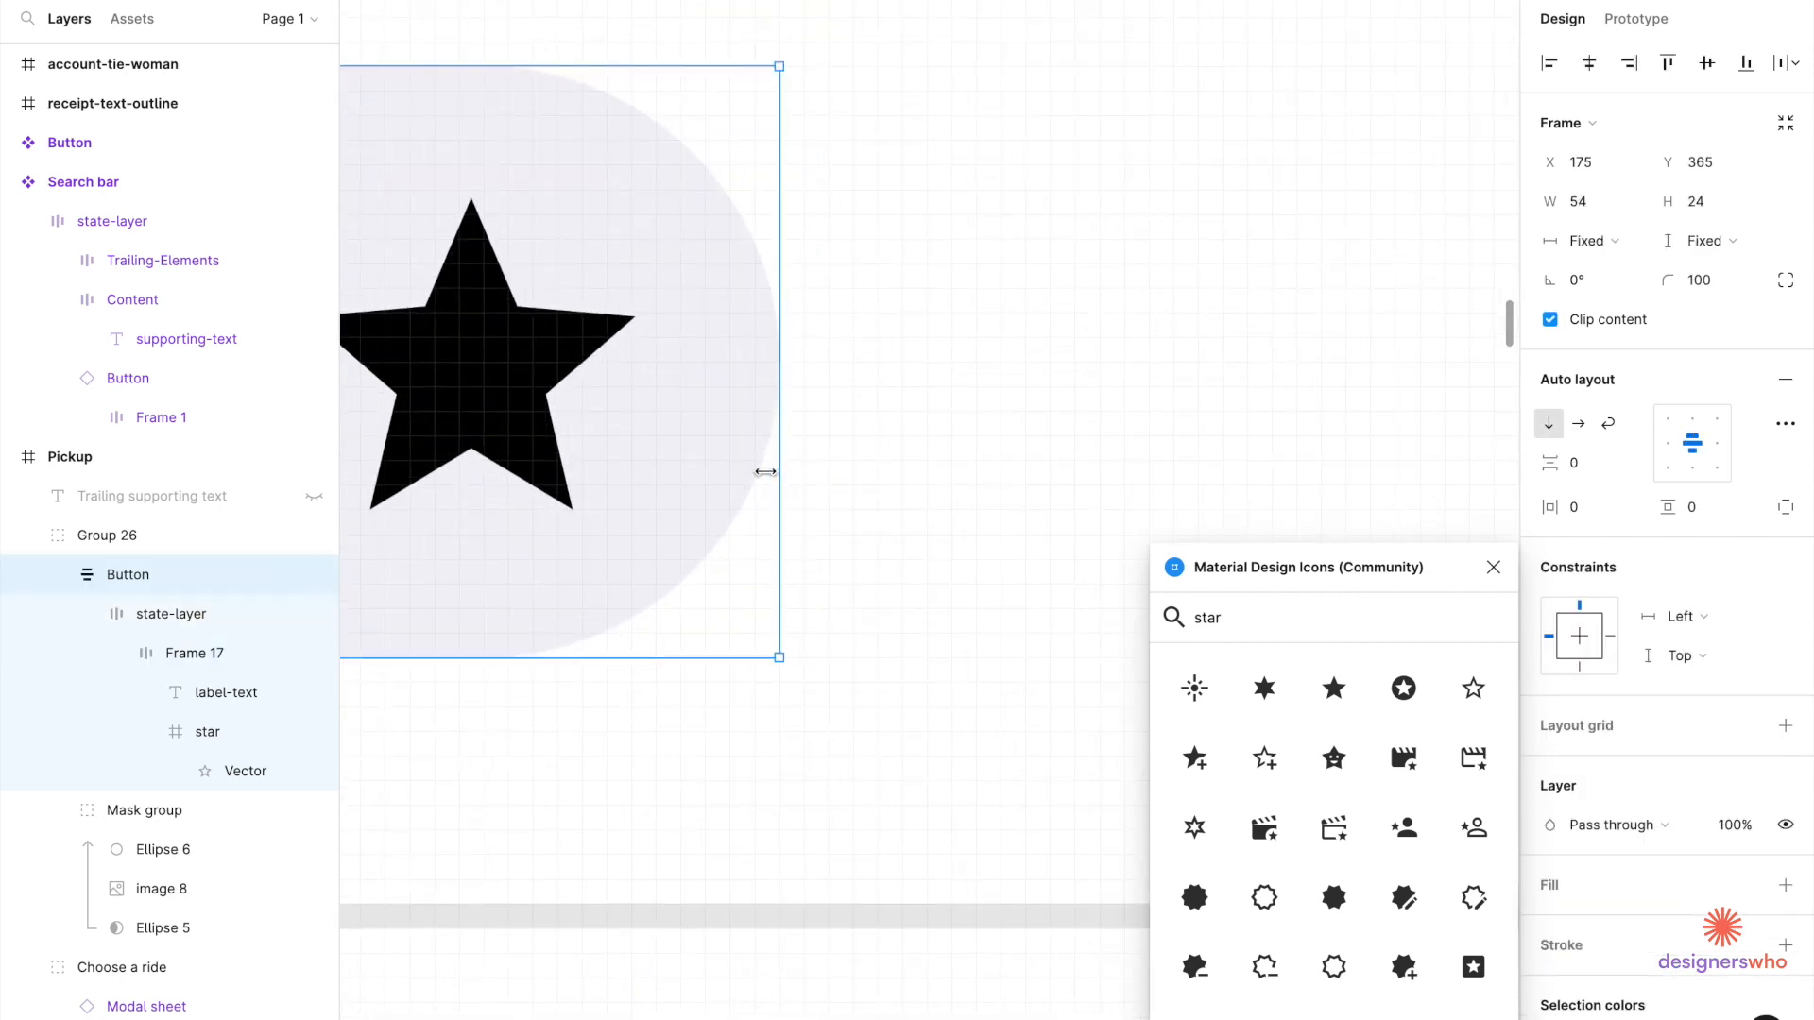
{"action": "scroll", "coordinate": [767, 471], "scroll_direction": "down", "scroll_amount": 5}
Detach the 4.51 text's purple 6750A4 from the M3 primary style and open its colour settings.
{"action": "double_click", "coordinate": [655, 441]}
{"action": "double_click", "coordinate": [654, 443]}
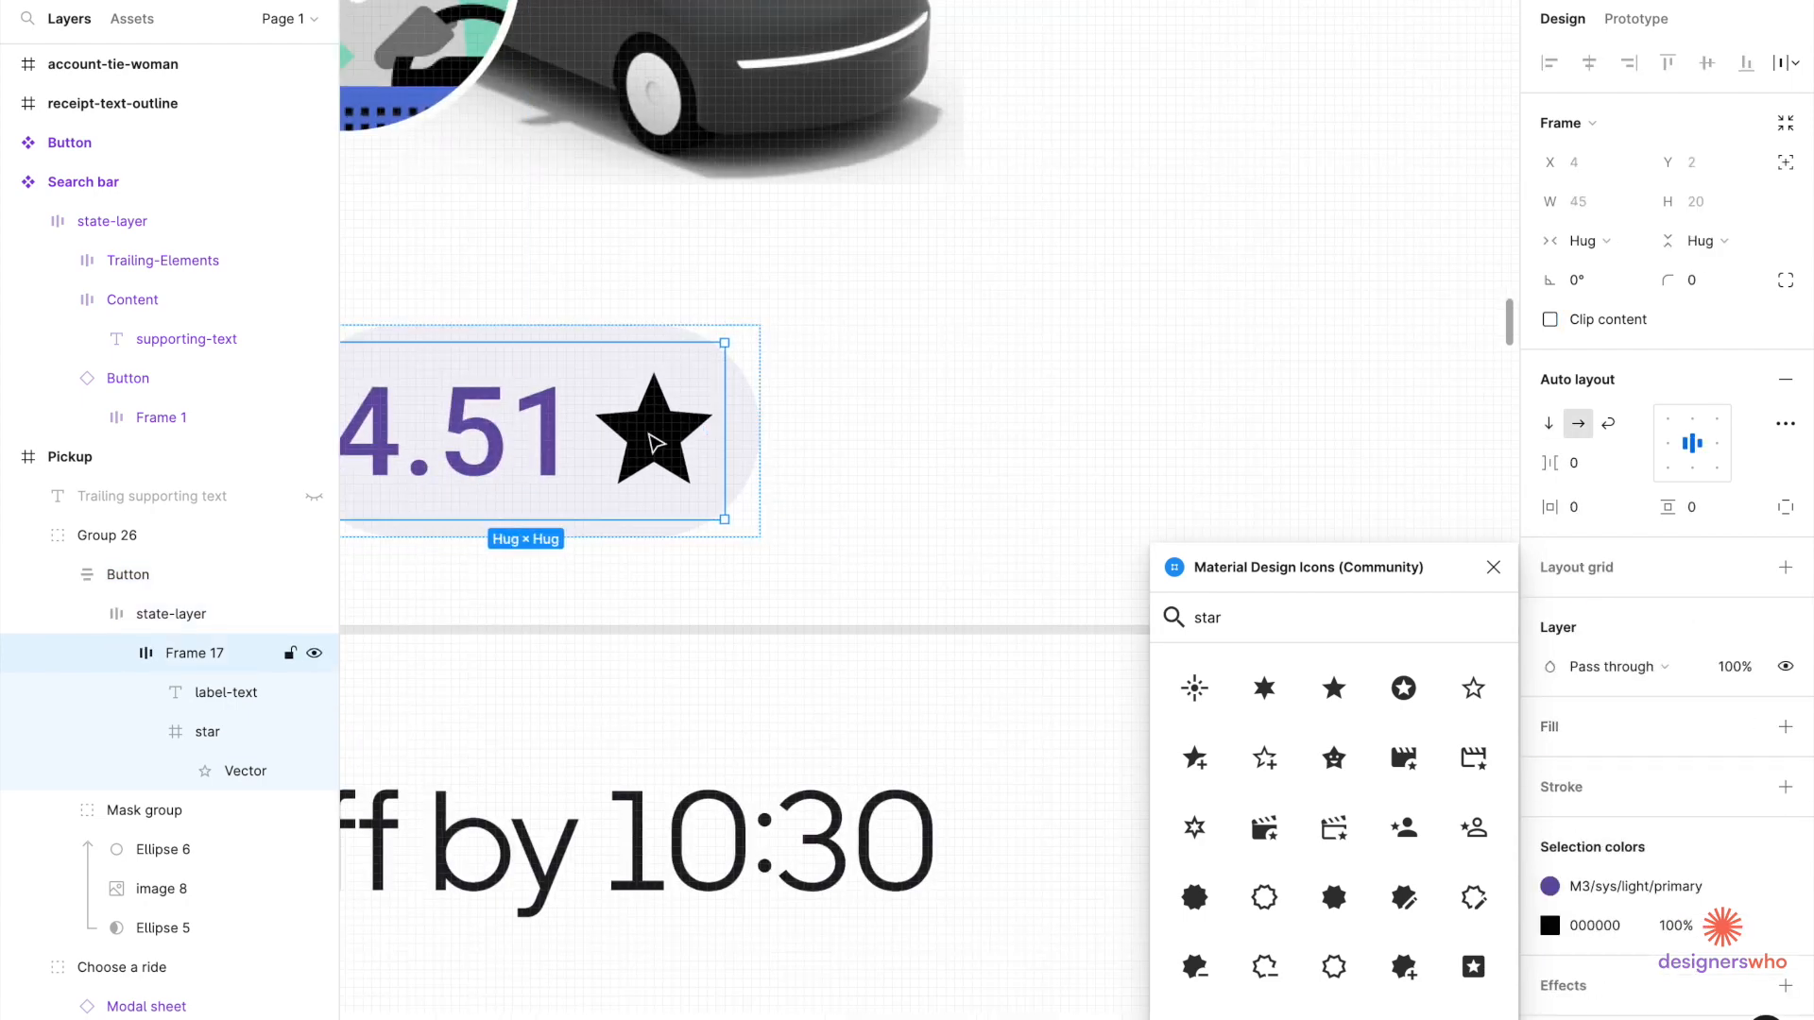
{"action": "scroll", "coordinate": [724, 453], "scroll_direction": "down", "scroll_amount": 8}
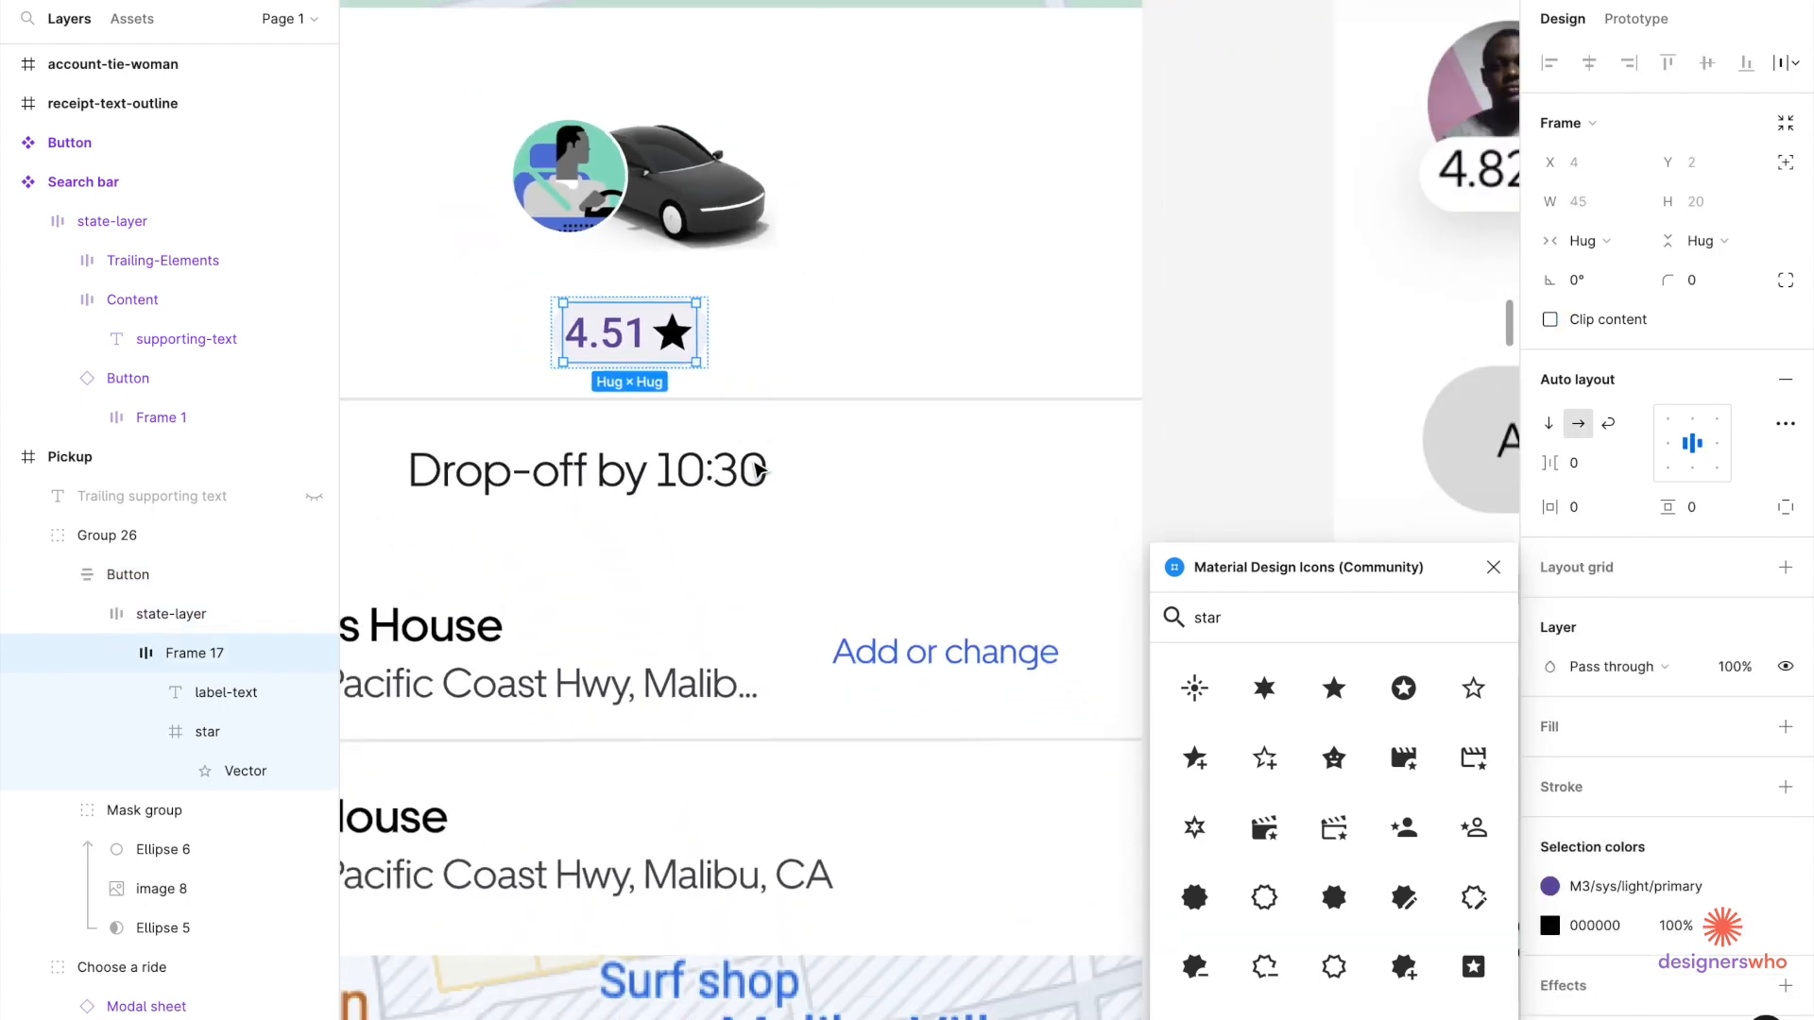
{"action": "scroll", "coordinate": [725, 461], "scroll_direction": "up", "scroll_amount": 5}
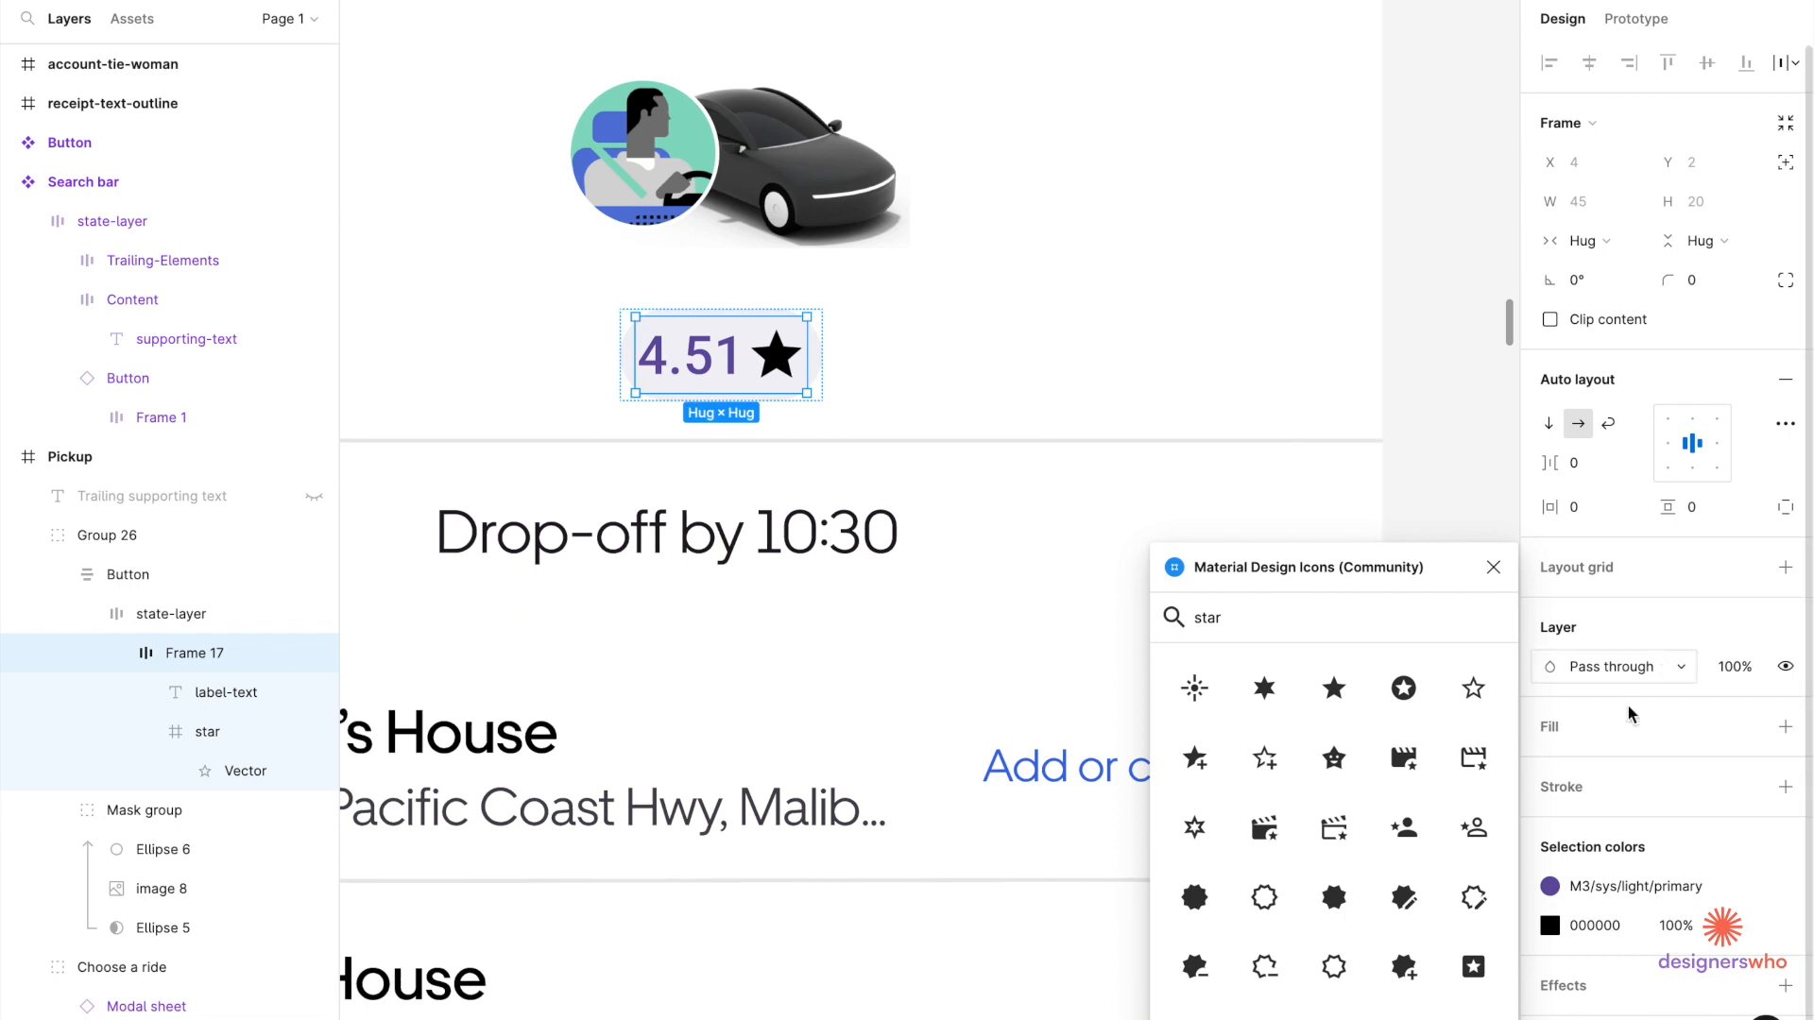
{"action": "left_click", "coordinate": [1749, 887]}
{"action": "left_click", "coordinate": [1554, 926]}
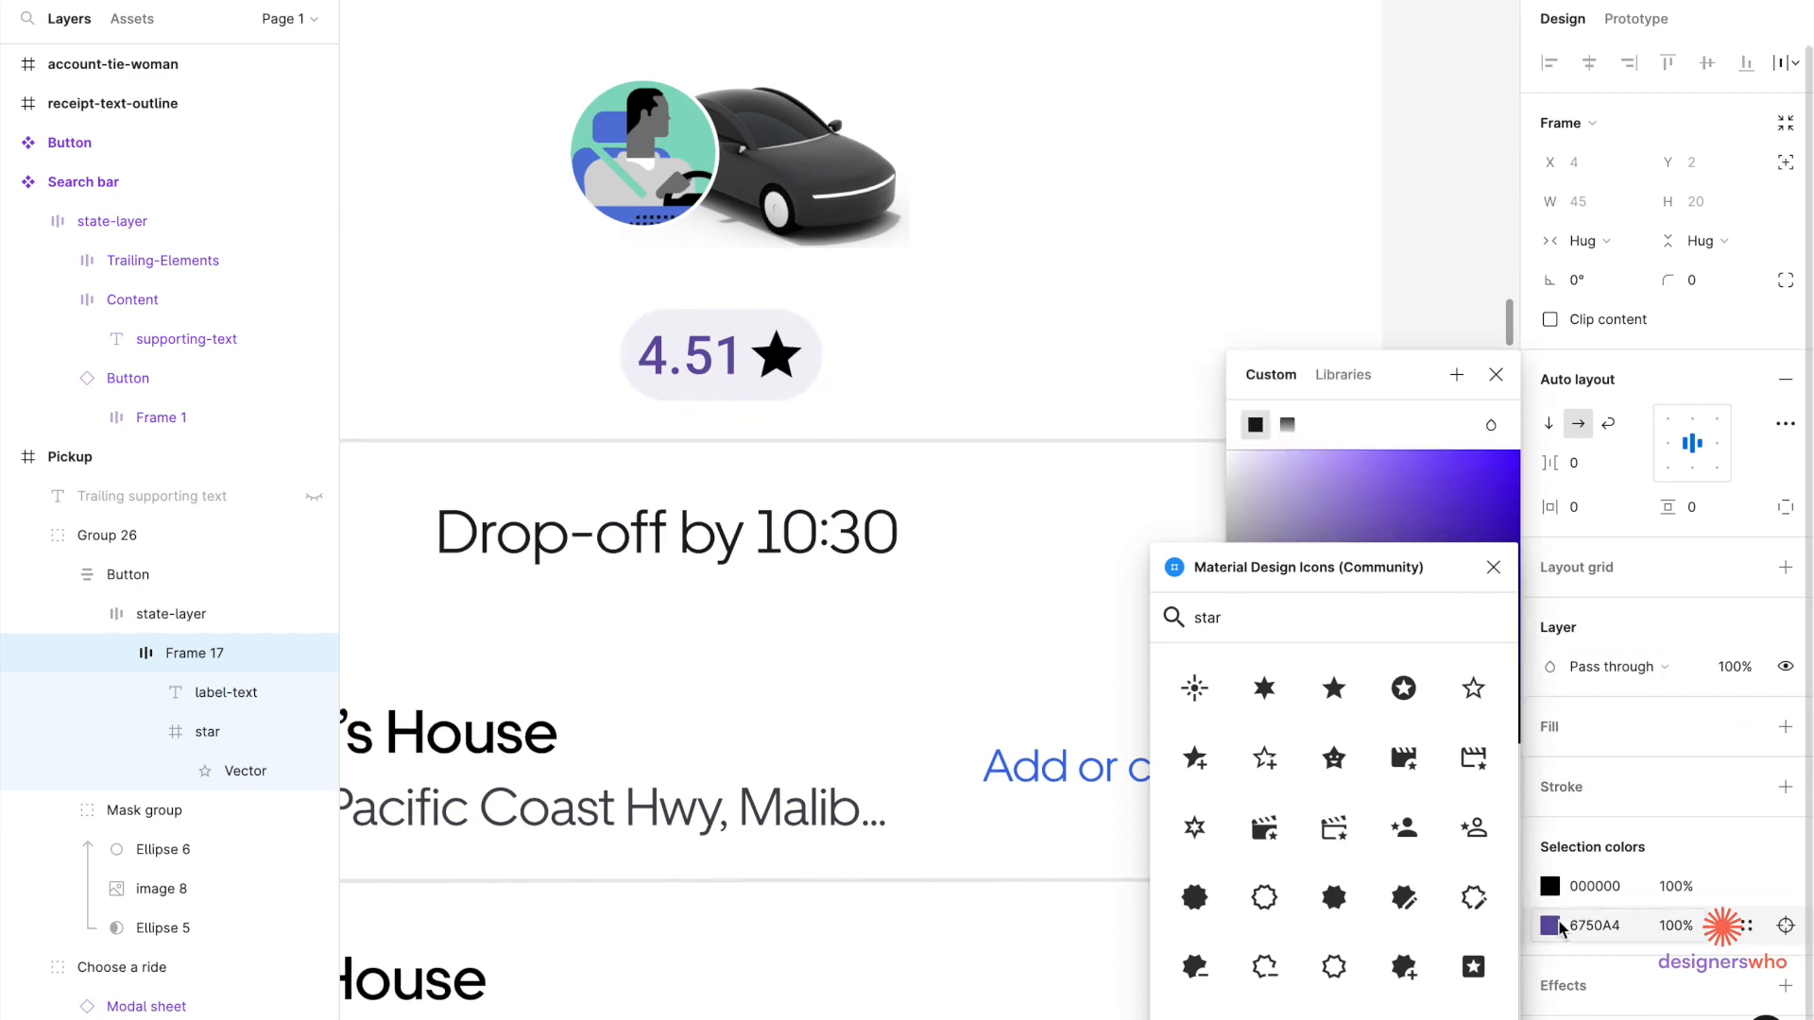
Make the 4.51 text black (000000) and the pill background white (FFFFFF).
{"action": "left_click", "coordinate": [1492, 567]}
{"action": "left_click_drag", "start_coordinate": [1367, 687], "coordinate": [1228, 746]}
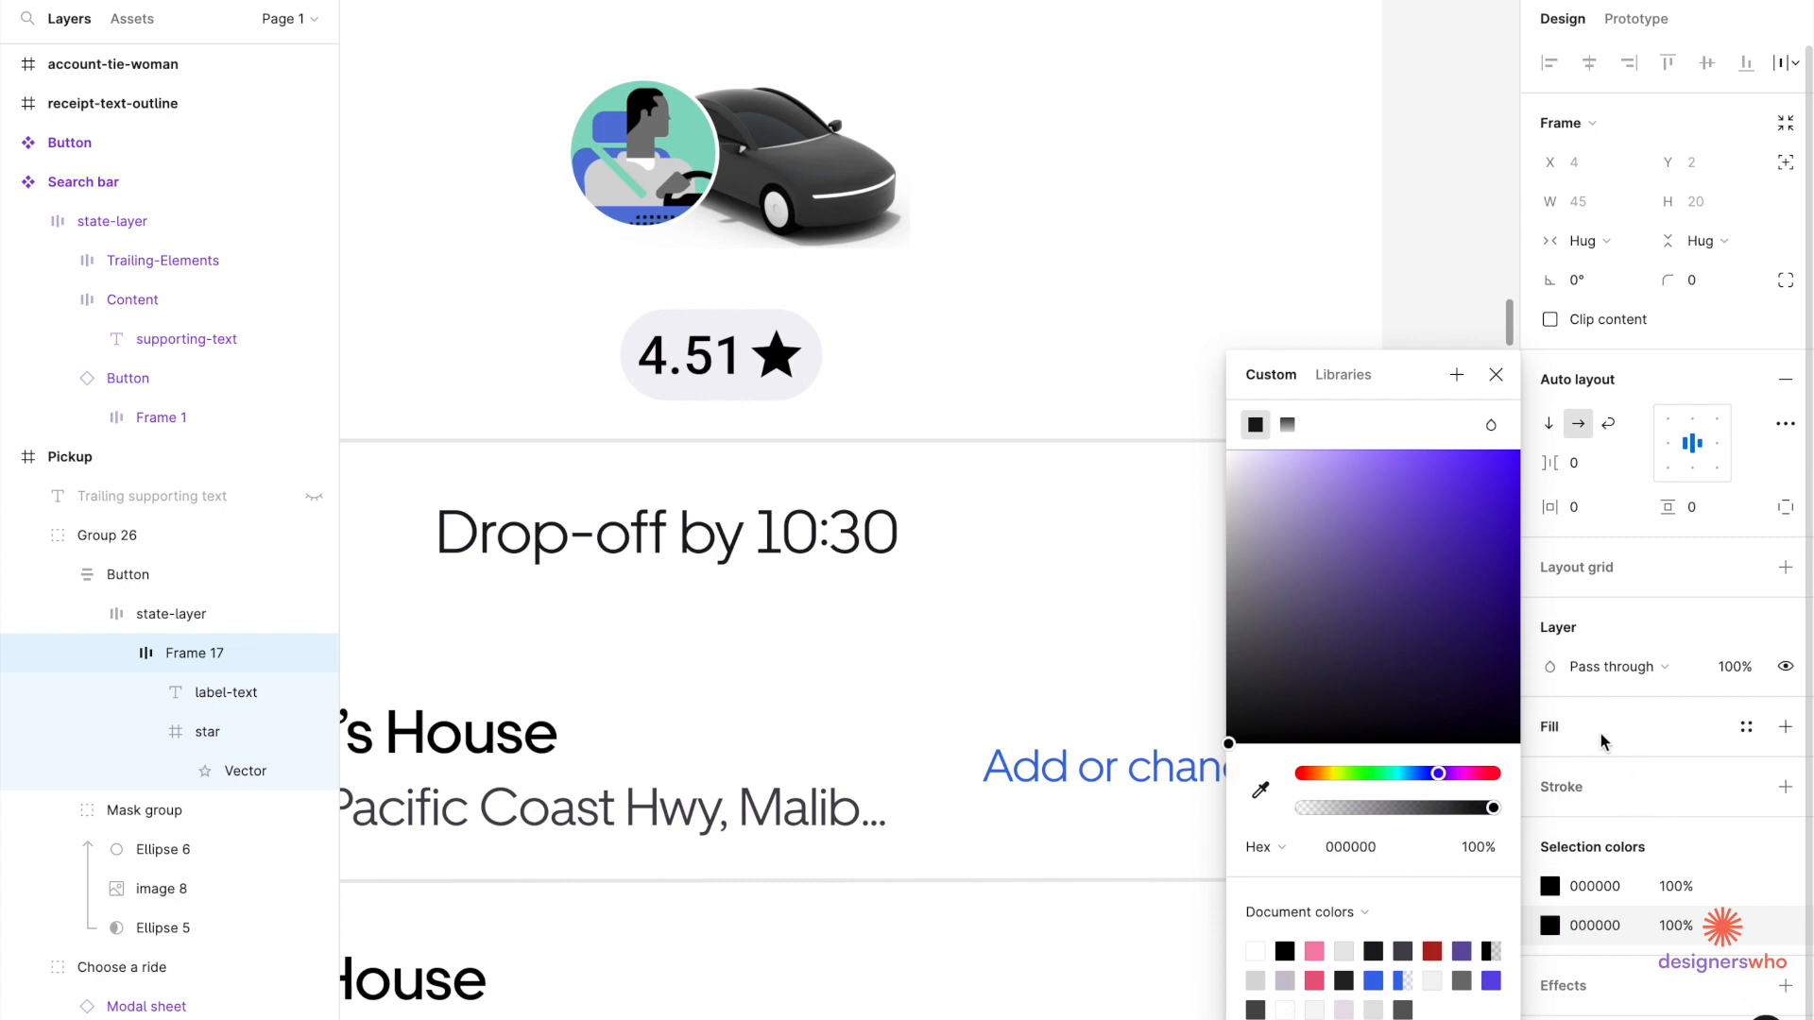
{"action": "left_click", "coordinate": [826, 366]}
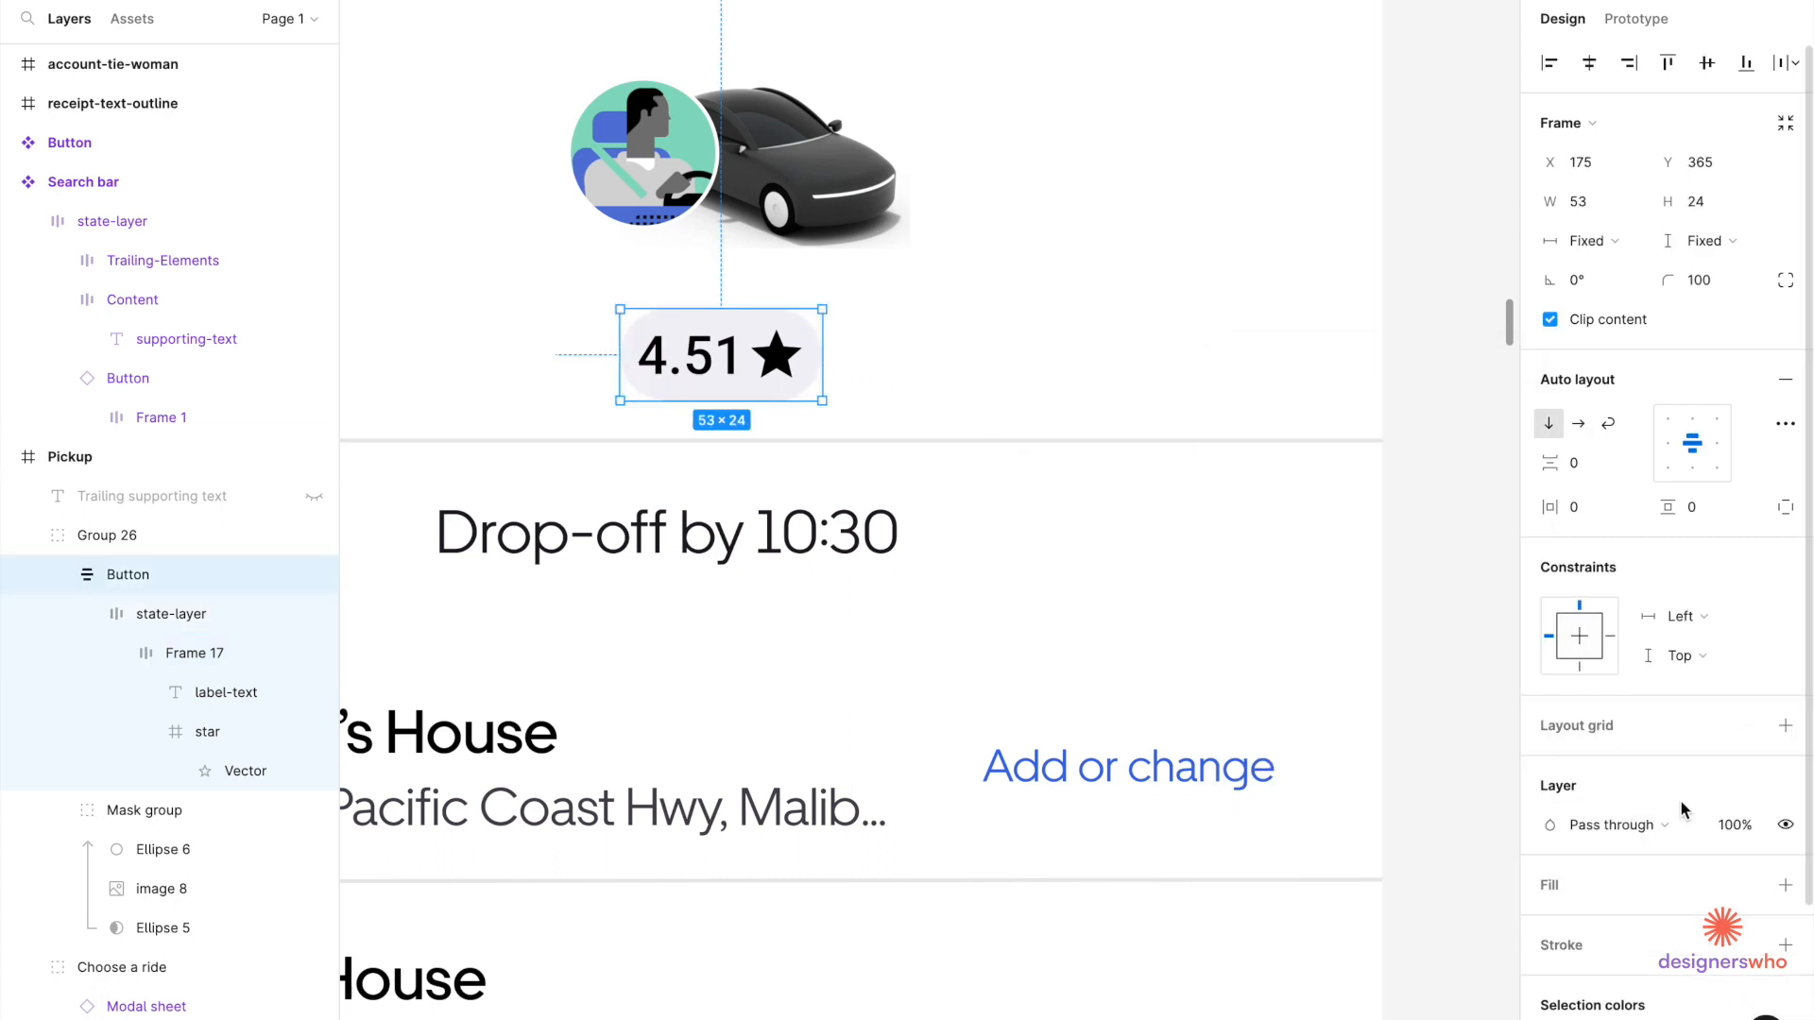
{"action": "scroll", "coordinate": [1746, 869], "scroll_direction": "down", "scroll_amount": 3}
{"action": "left_click", "coordinate": [1748, 833]}
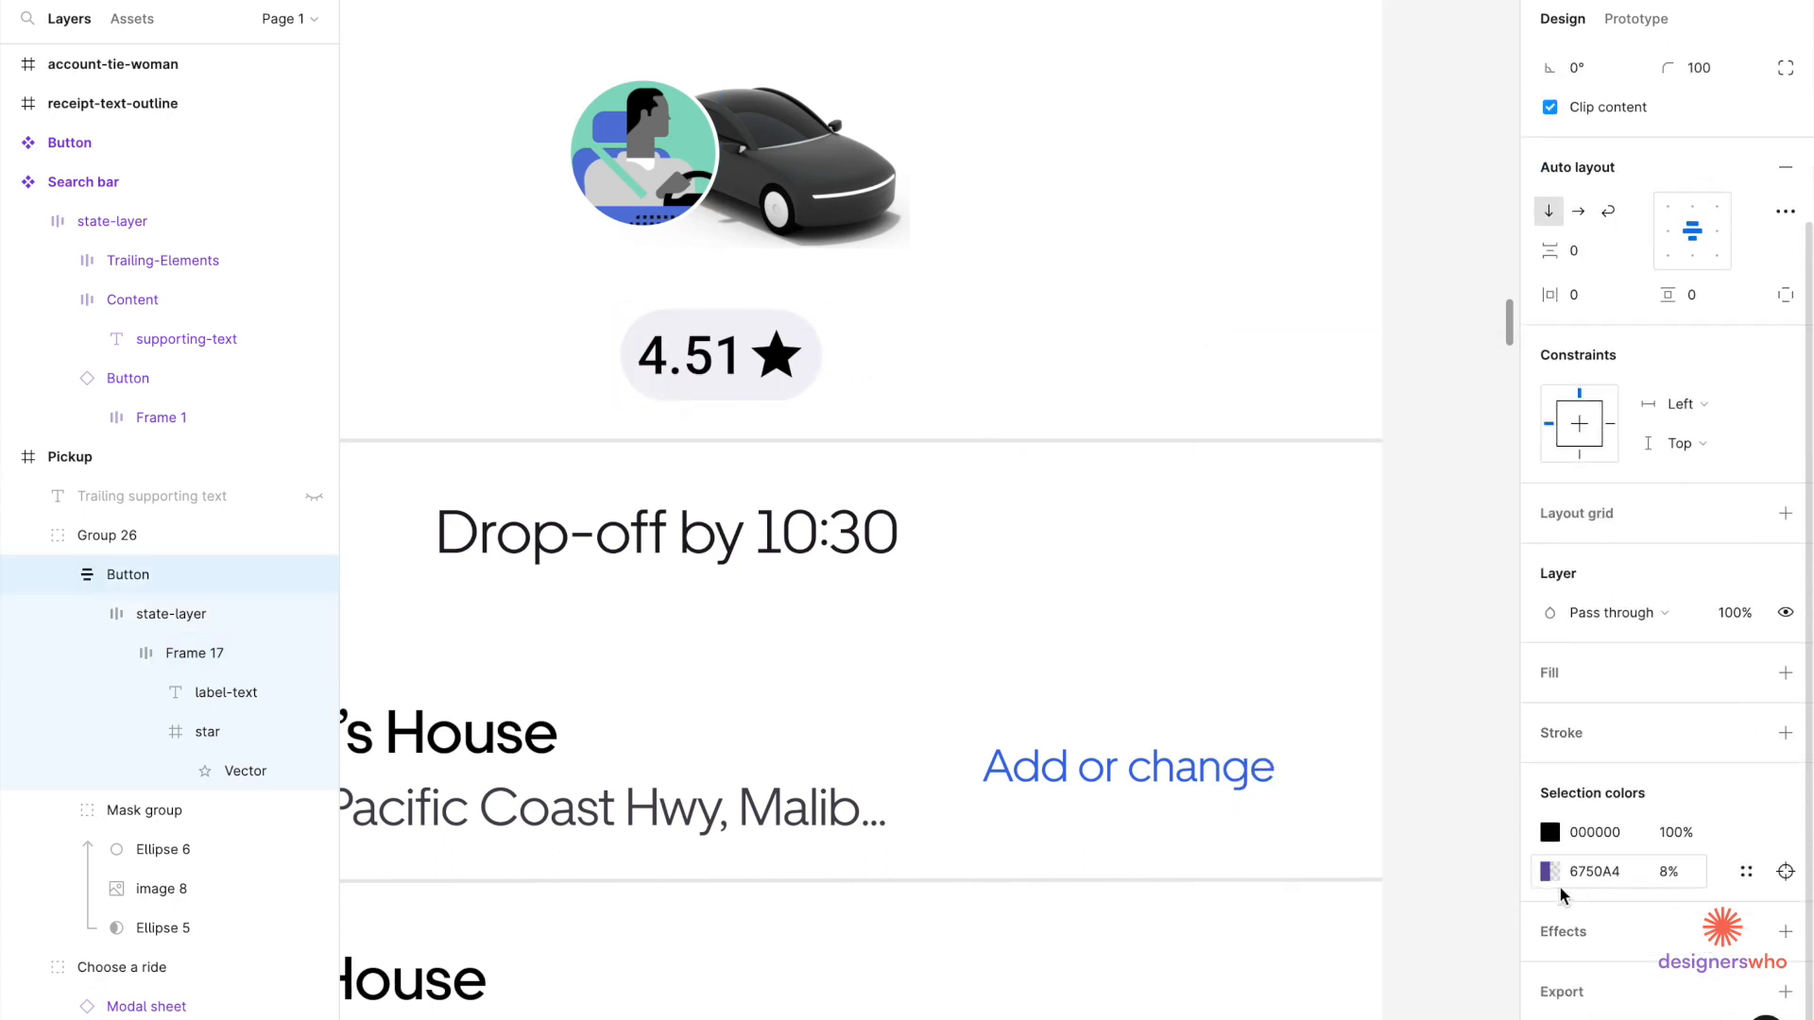
{"action": "left_click", "coordinate": [1550, 871]}
{"action": "left_click", "coordinate": [1258, 949]}
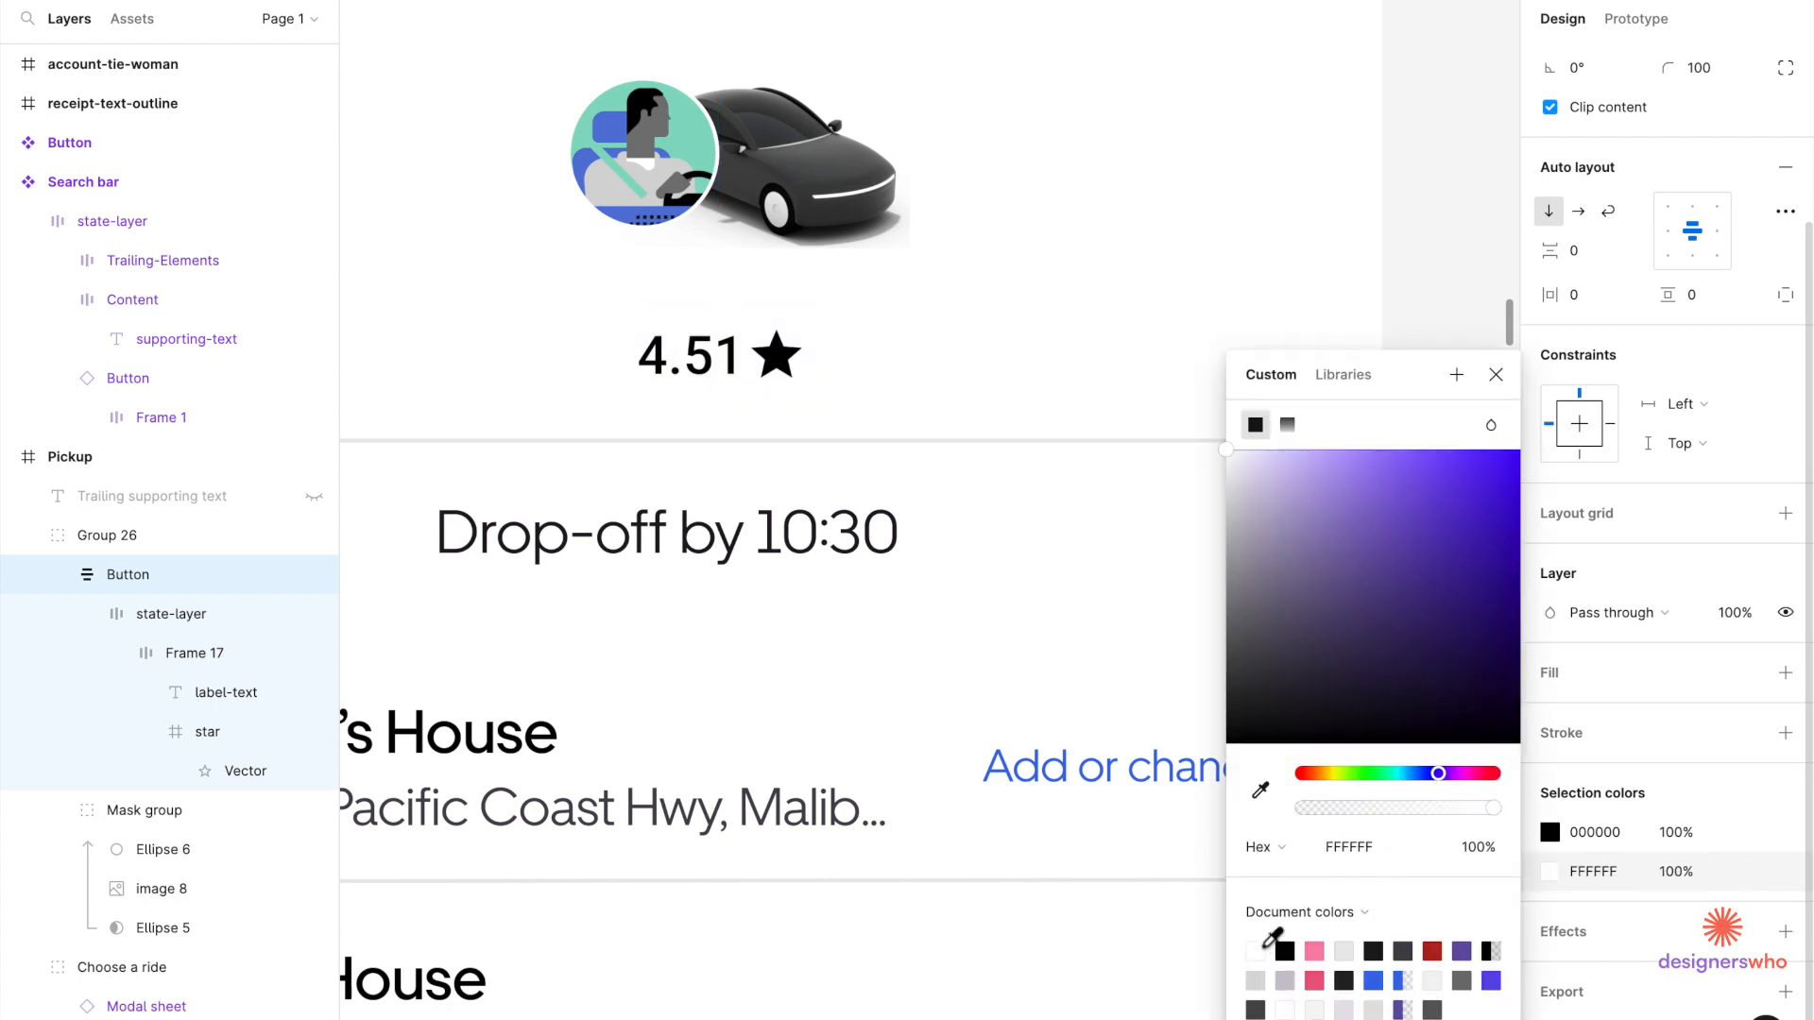
{"action": "left_click", "coordinate": [916, 390]}
Move the rating pill up so it overlaps the avatar.
{"action": "double_click", "coordinate": [744, 374]}
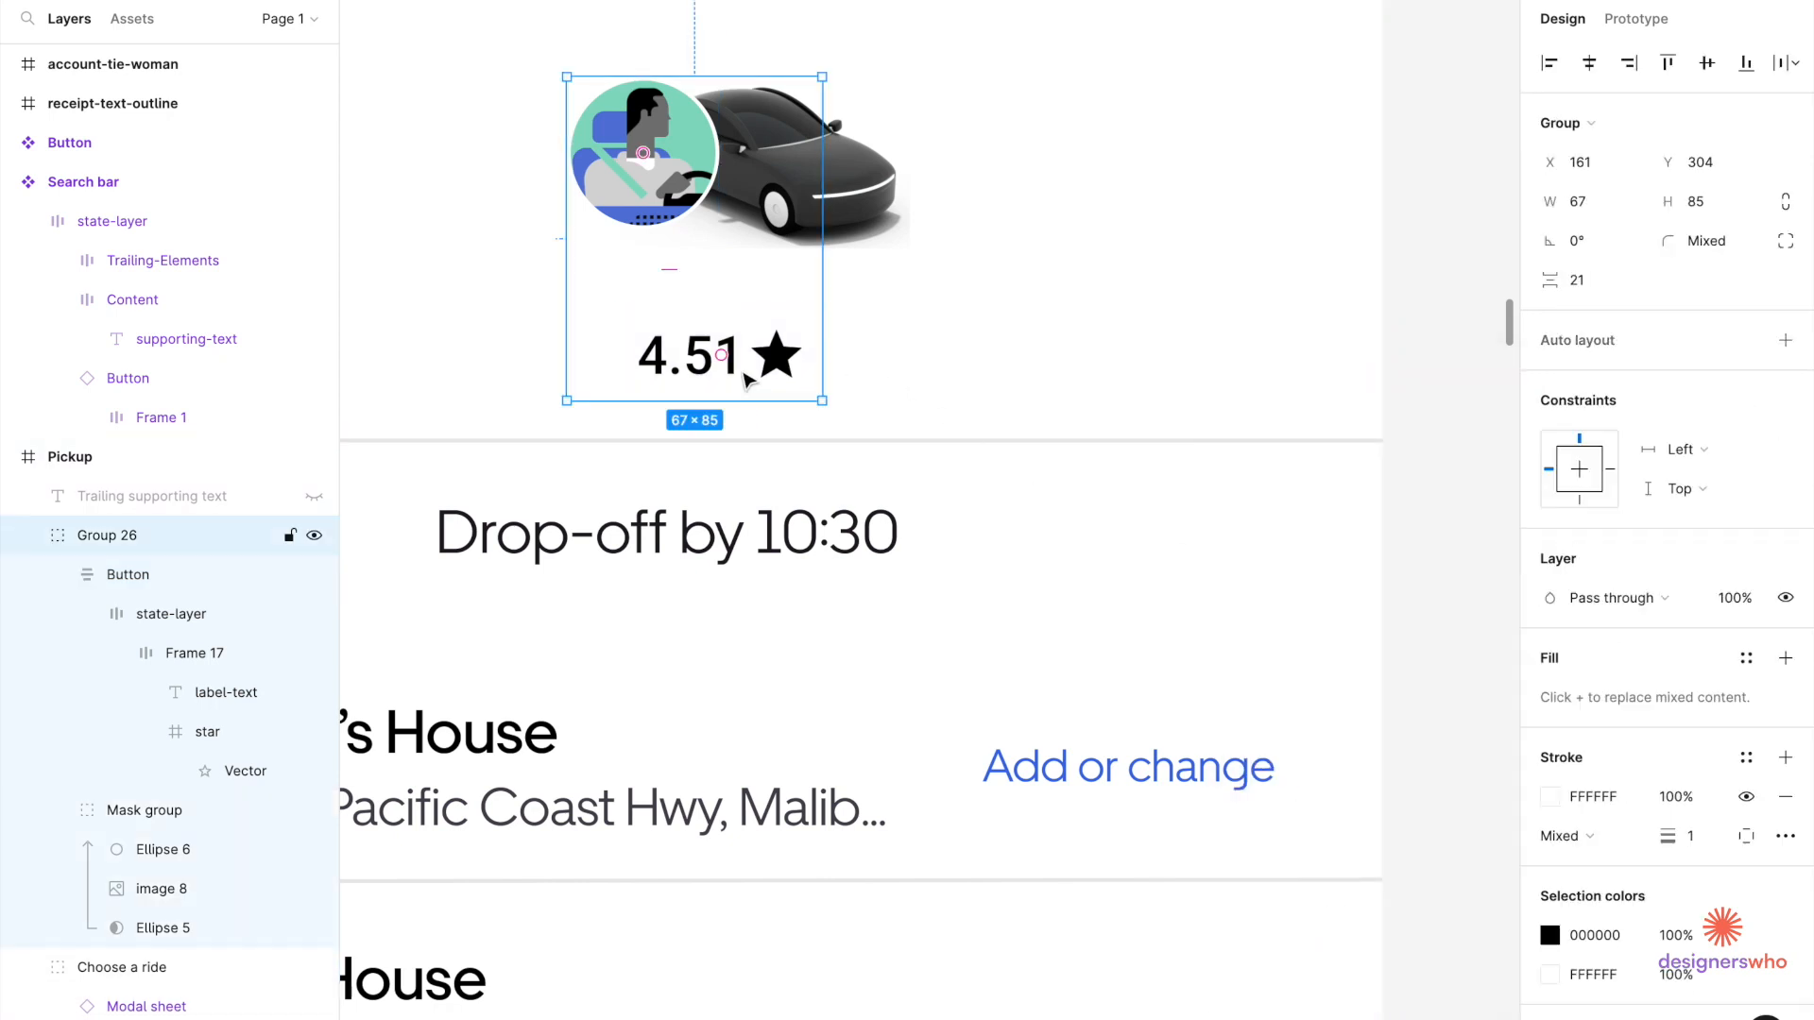
{"action": "left_click_drag", "start_coordinate": [745, 378], "coordinate": [675, 272]}
{"action": "scroll", "coordinate": [674, 272], "scroll_direction": "down", "scroll_amount": 5}
{"action": "scroll", "coordinate": [674, 272], "scroll_direction": "up", "scroll_amount": 5}
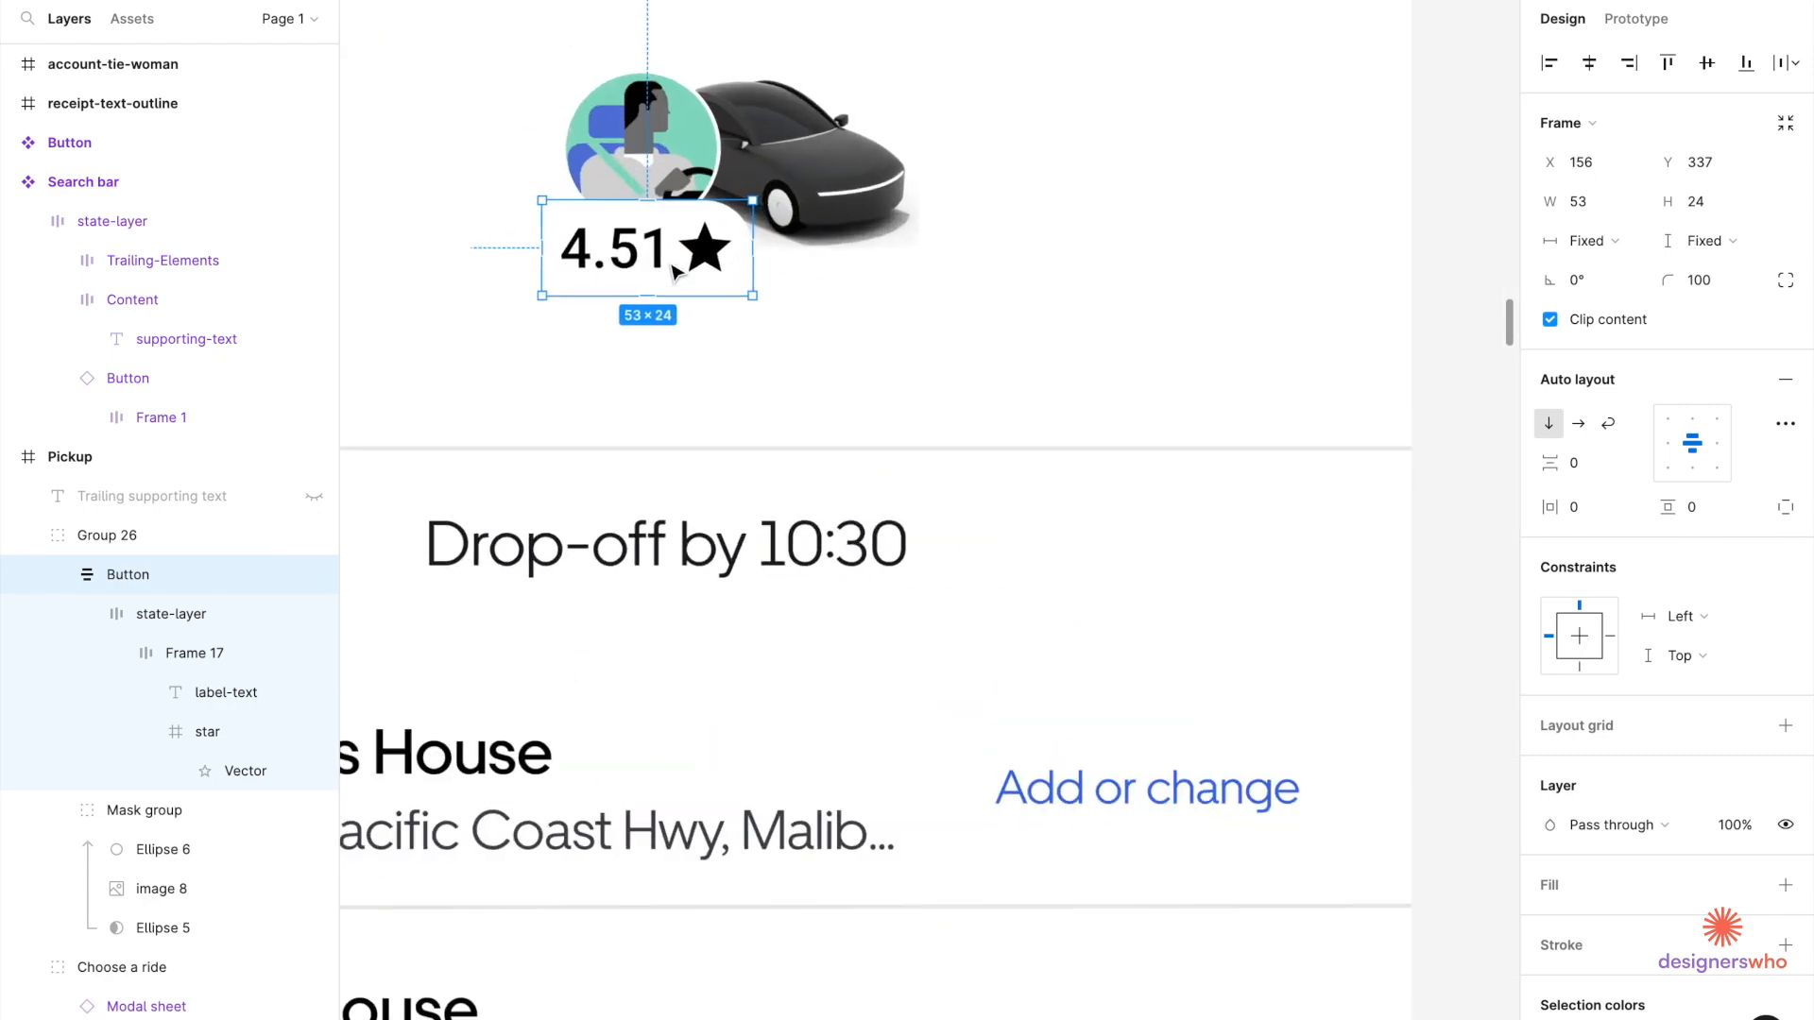
{"action": "scroll", "coordinate": [675, 272], "scroll_direction": "up", "scroll_amount": 3}
{"action": "scroll", "coordinate": [1554, 950], "scroll_direction": "down", "scroll_amount": 3}
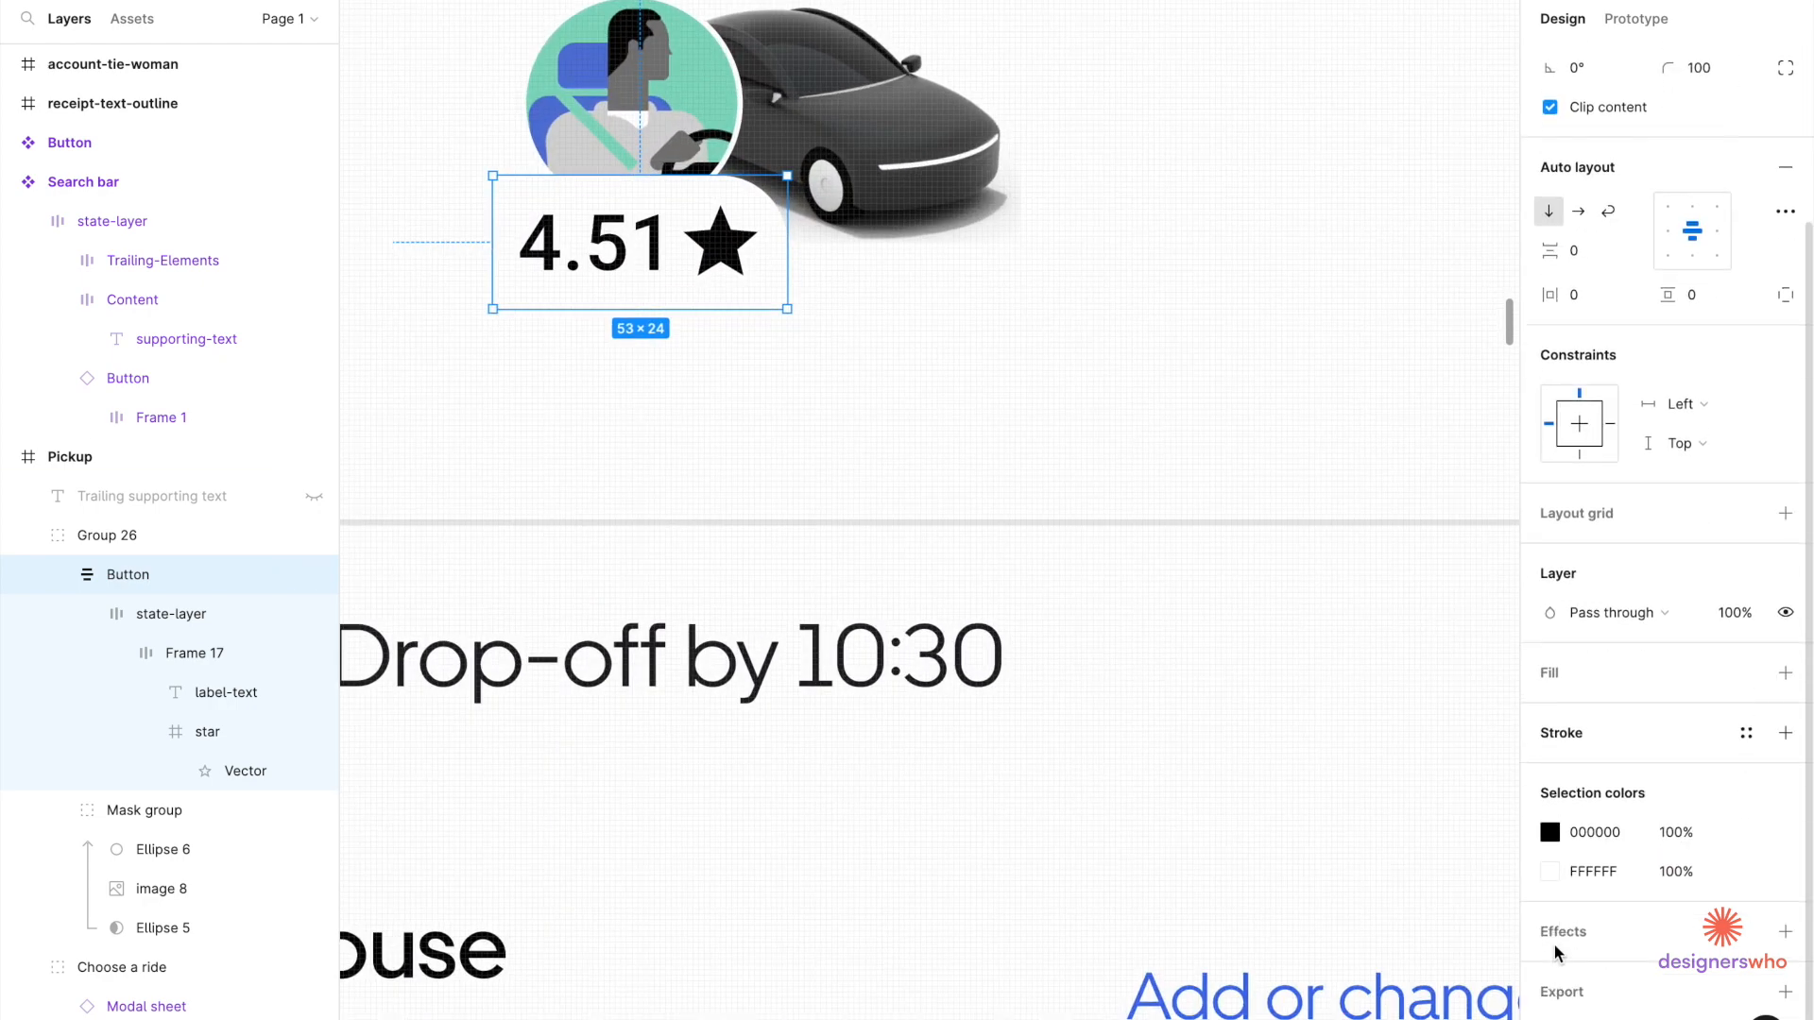
Give the rating pill a drop shadow with 12% opacity and blur 16.
{"action": "left_click", "coordinate": [1548, 941]}
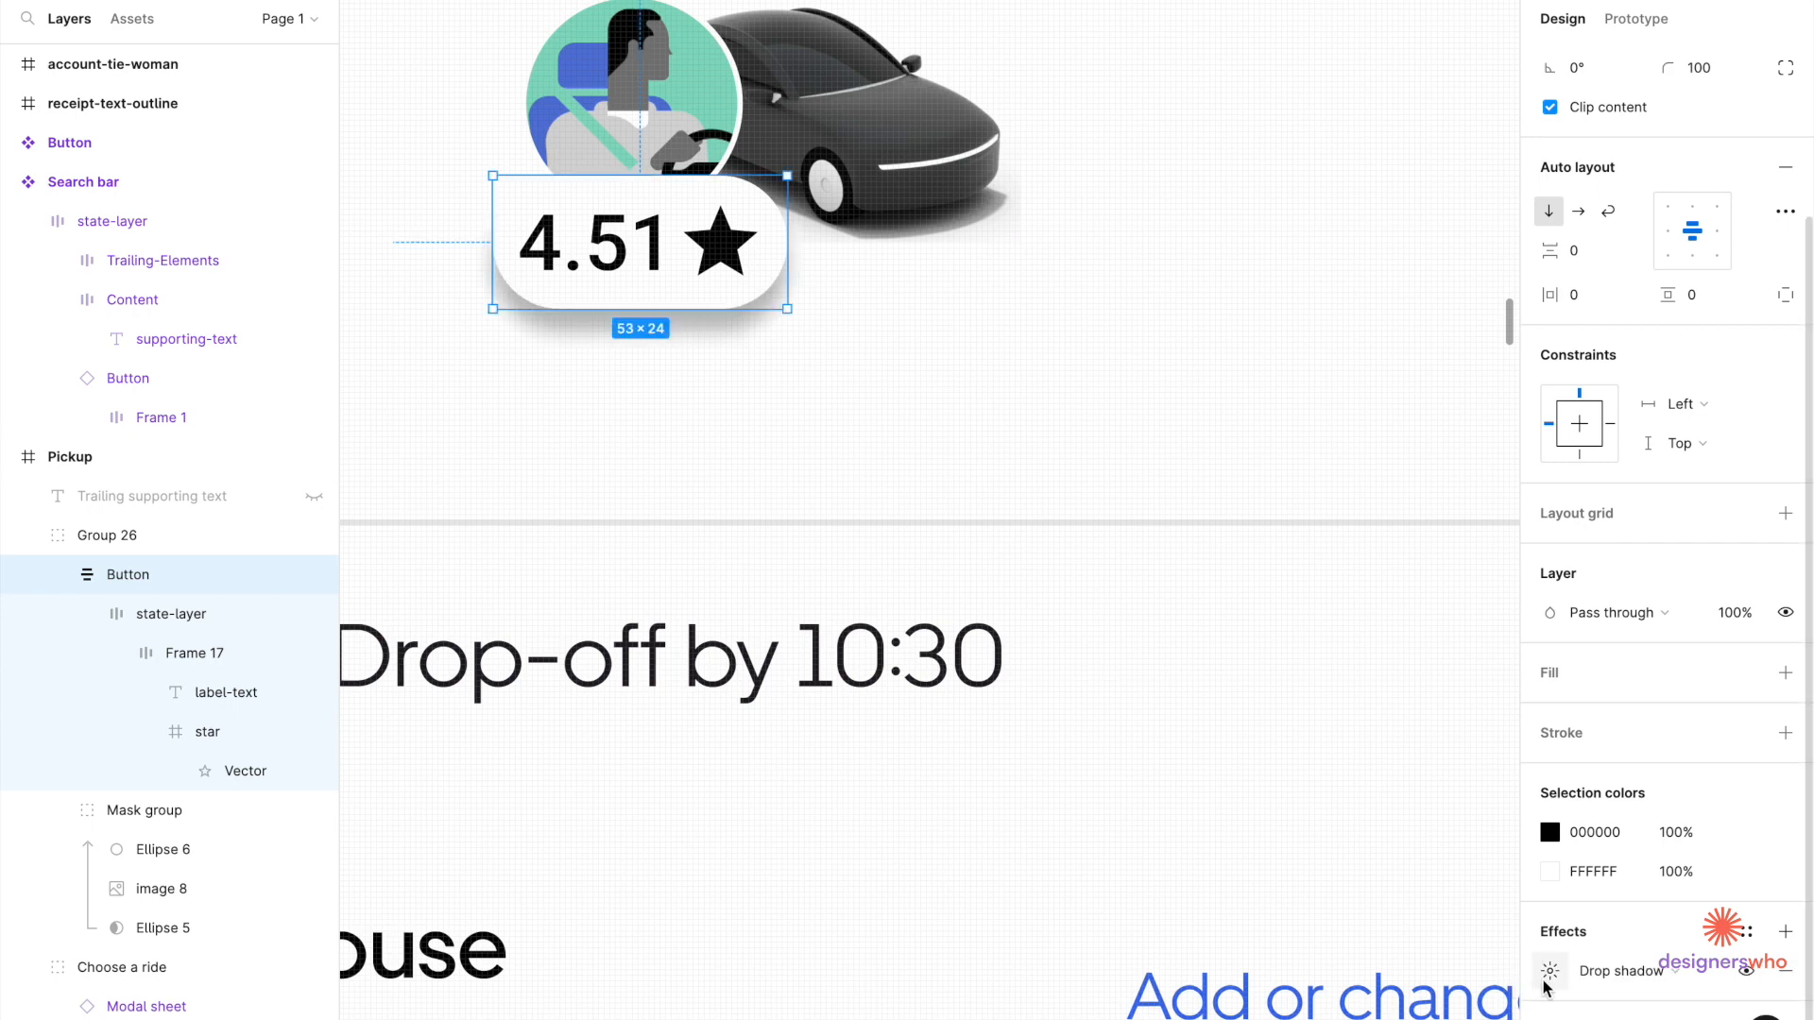
{"action": "left_click", "coordinate": [1546, 975]}
{"action": "left_click", "coordinate": [1376, 975]}
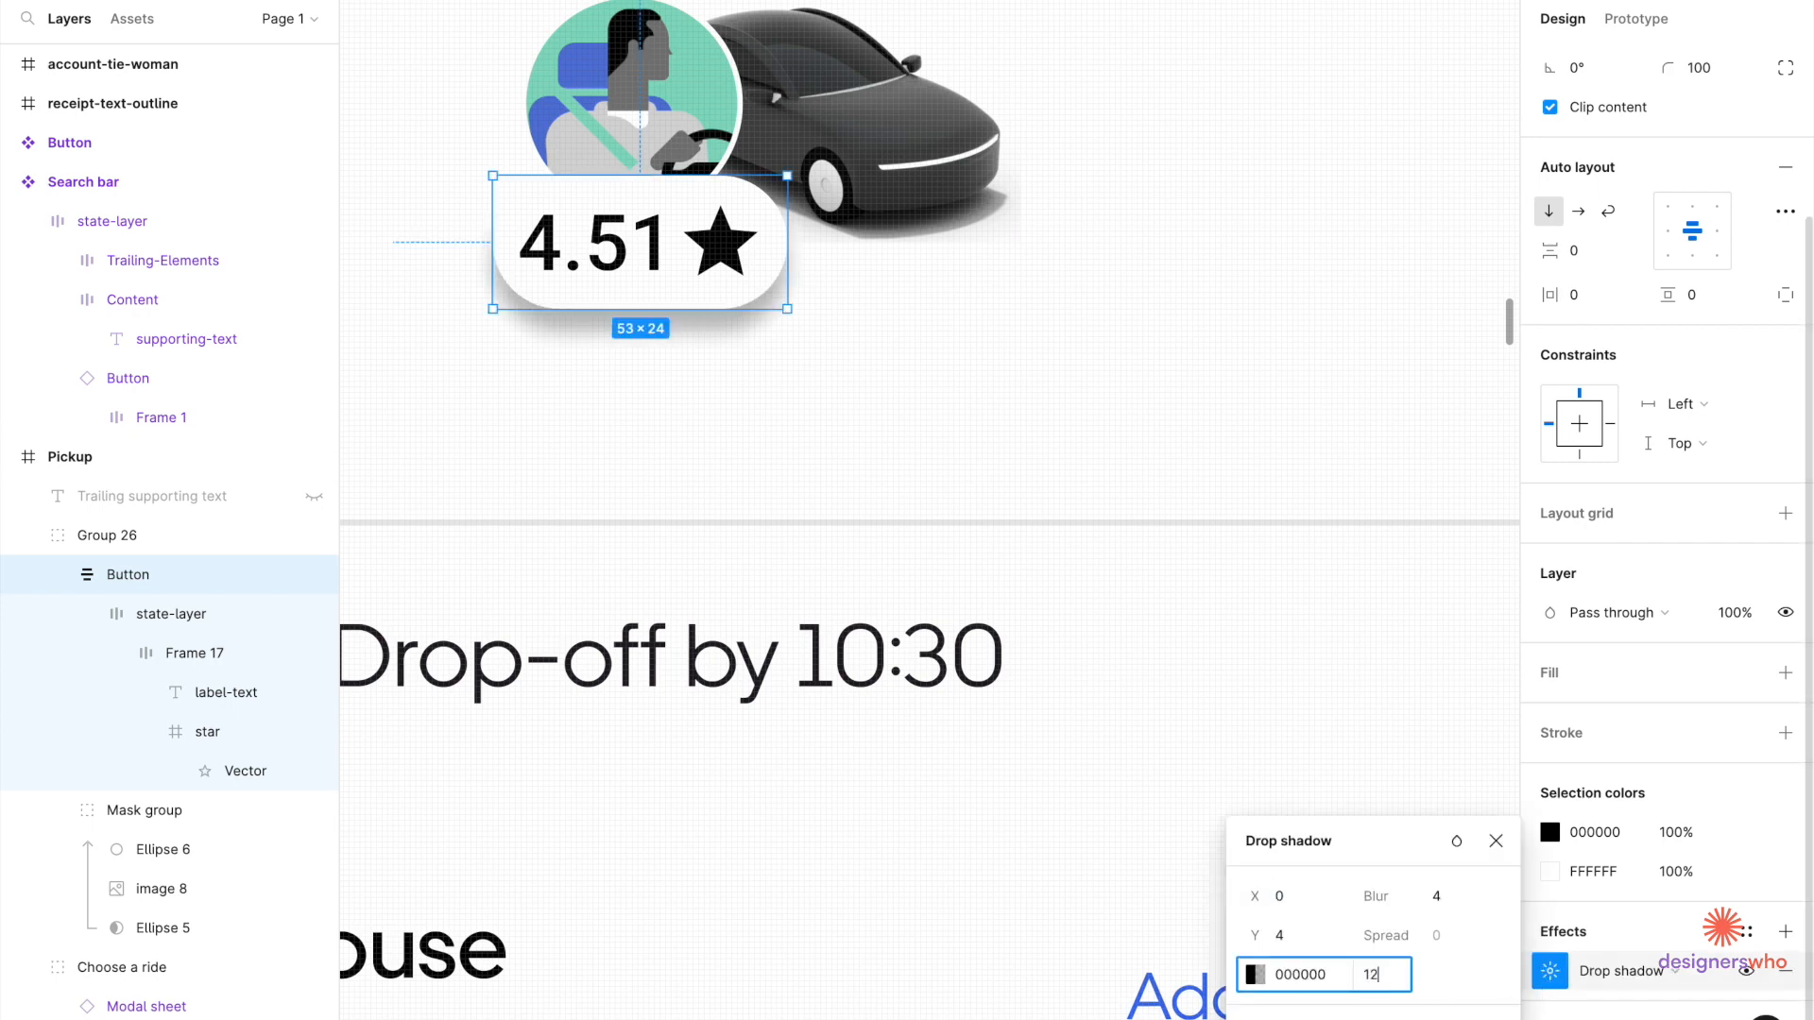
{"action": "key", "text": "Return"}
{"action": "left_click", "coordinate": [1435, 897]}
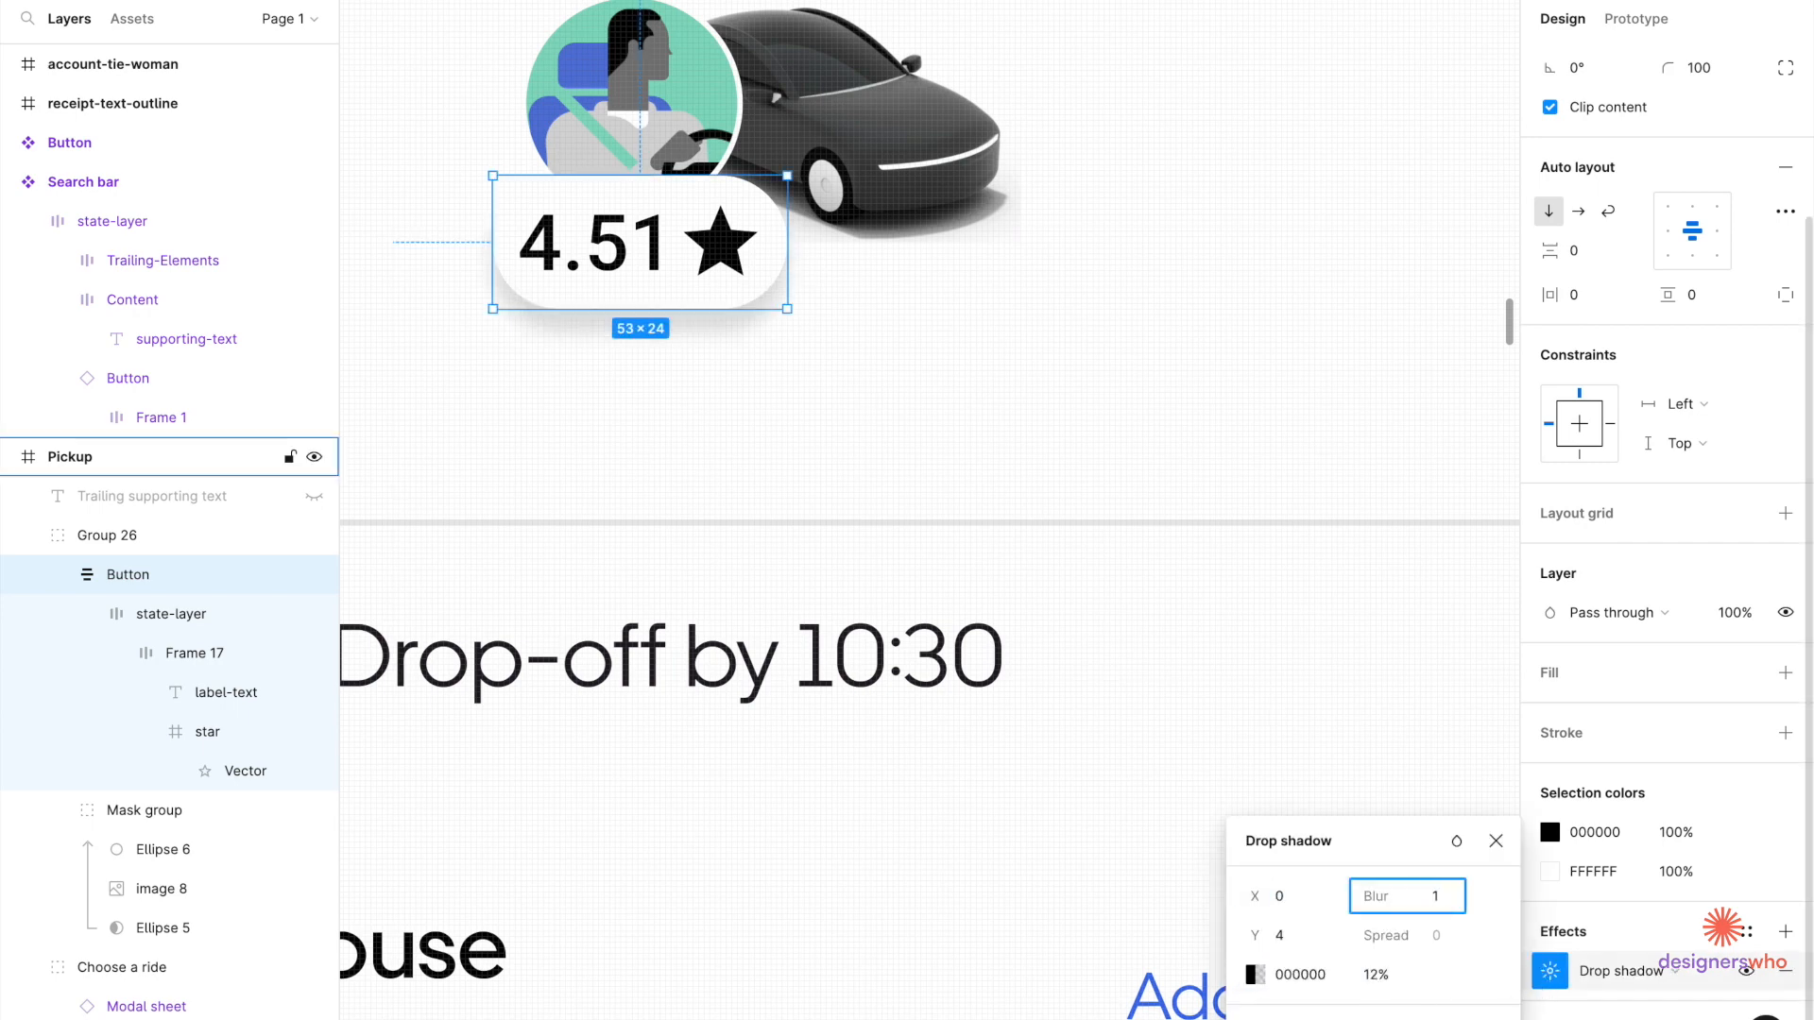
{"action": "key", "text": "Return"}
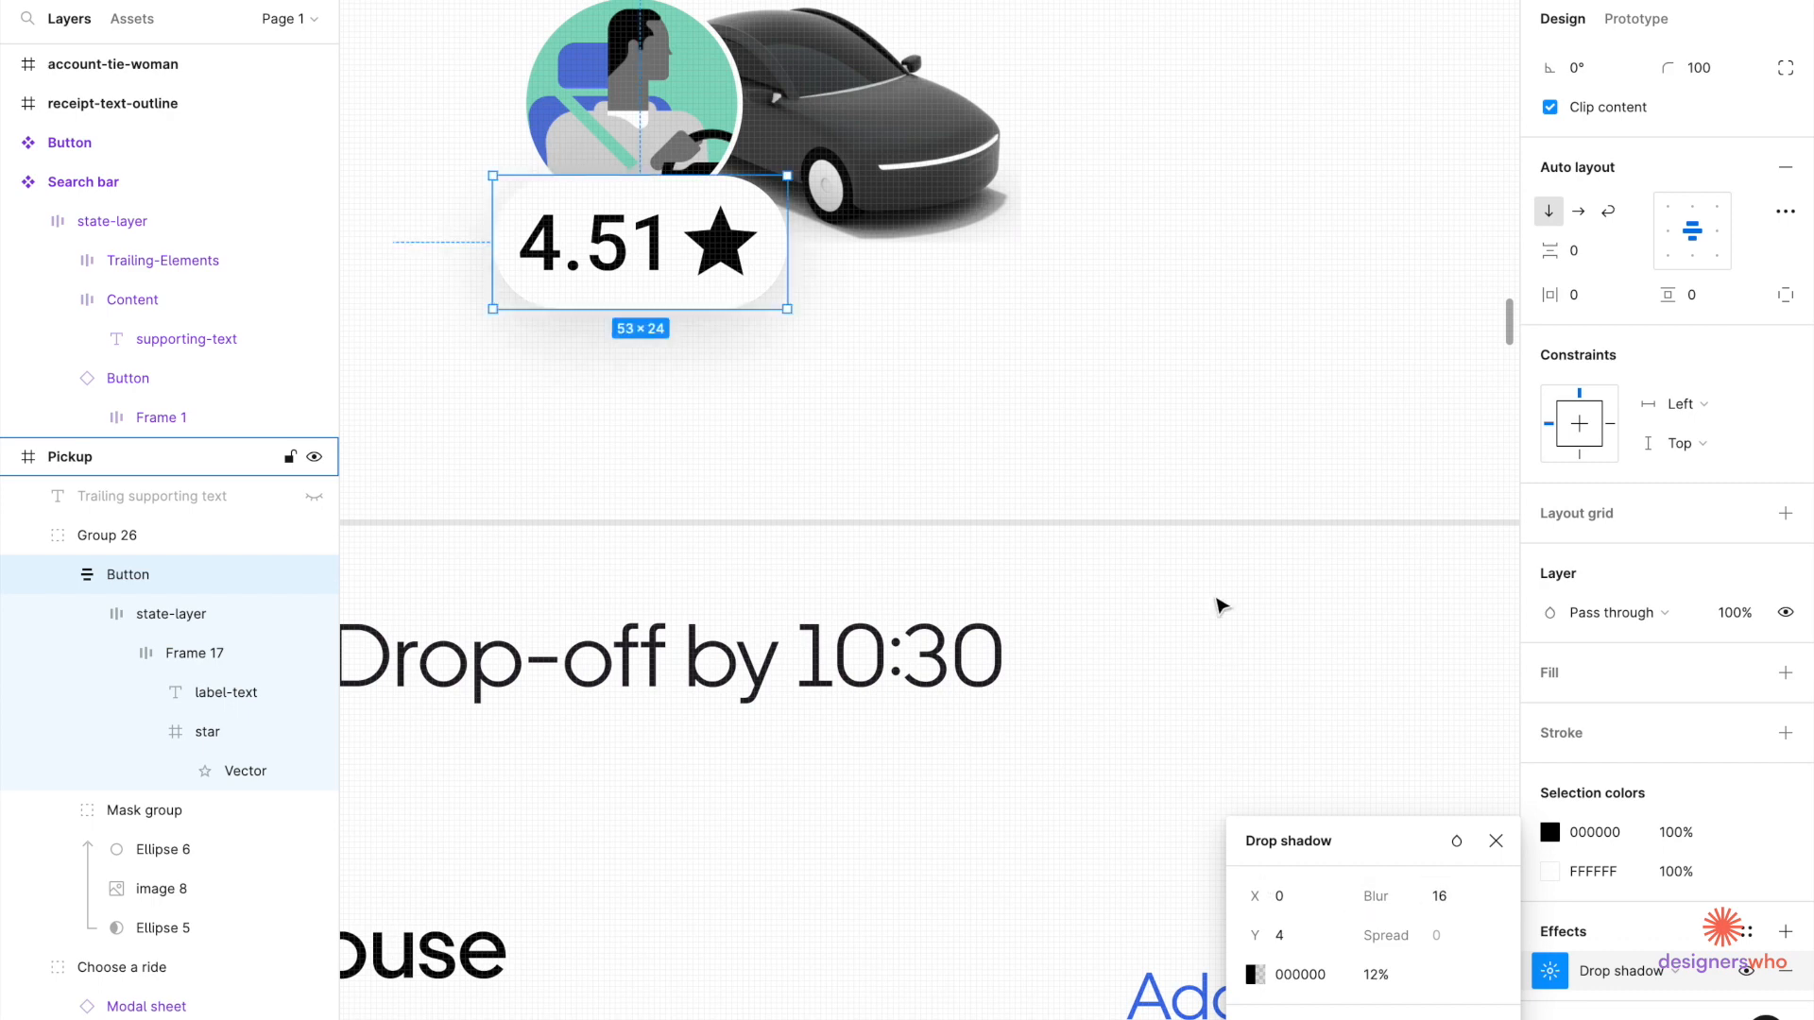
{"action": "left_click", "coordinate": [1217, 601]}
{"action": "scroll", "coordinate": [1215, 597], "scroll_direction": "down", "scroll_amount": 3}
Resize the avatar mask group to 48 px with locked proportions.
{"action": "left_click", "coordinate": [908, 326]}
{"action": "double_click", "coordinate": [909, 325]}
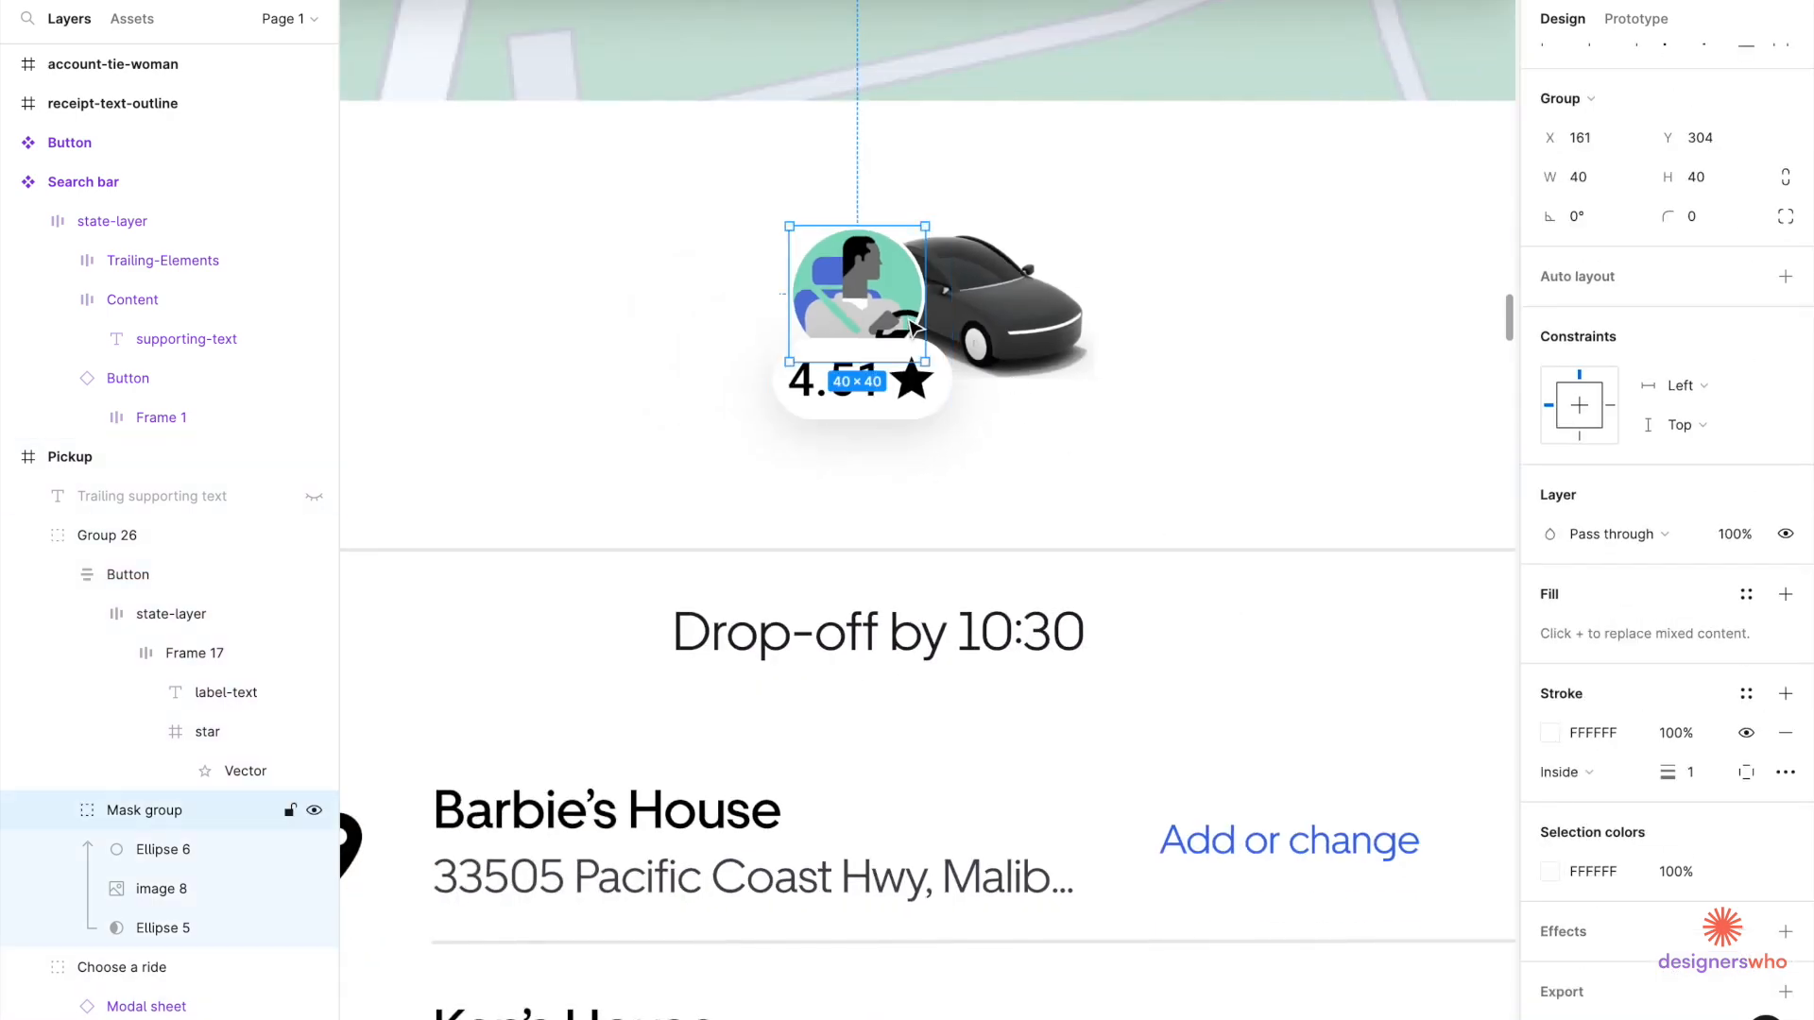
{"action": "left_click", "coordinate": [1704, 188]}
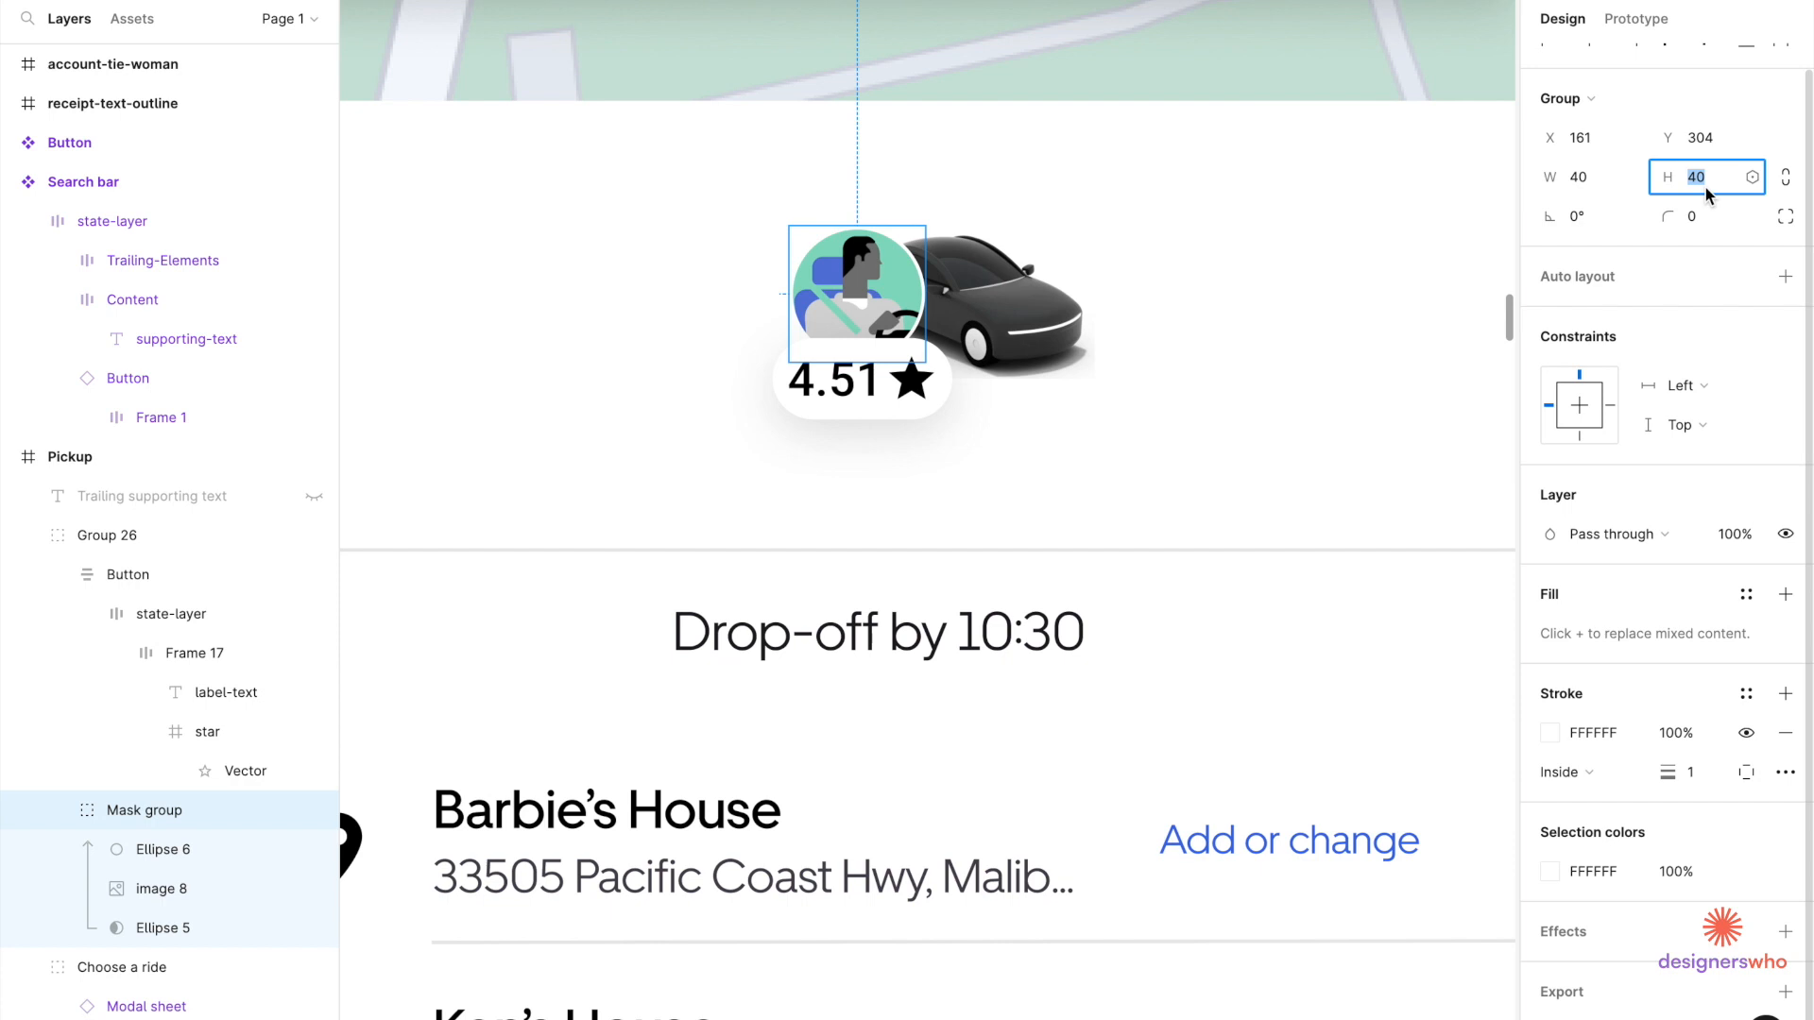
{"action": "left_click", "coordinate": [1784, 181]}
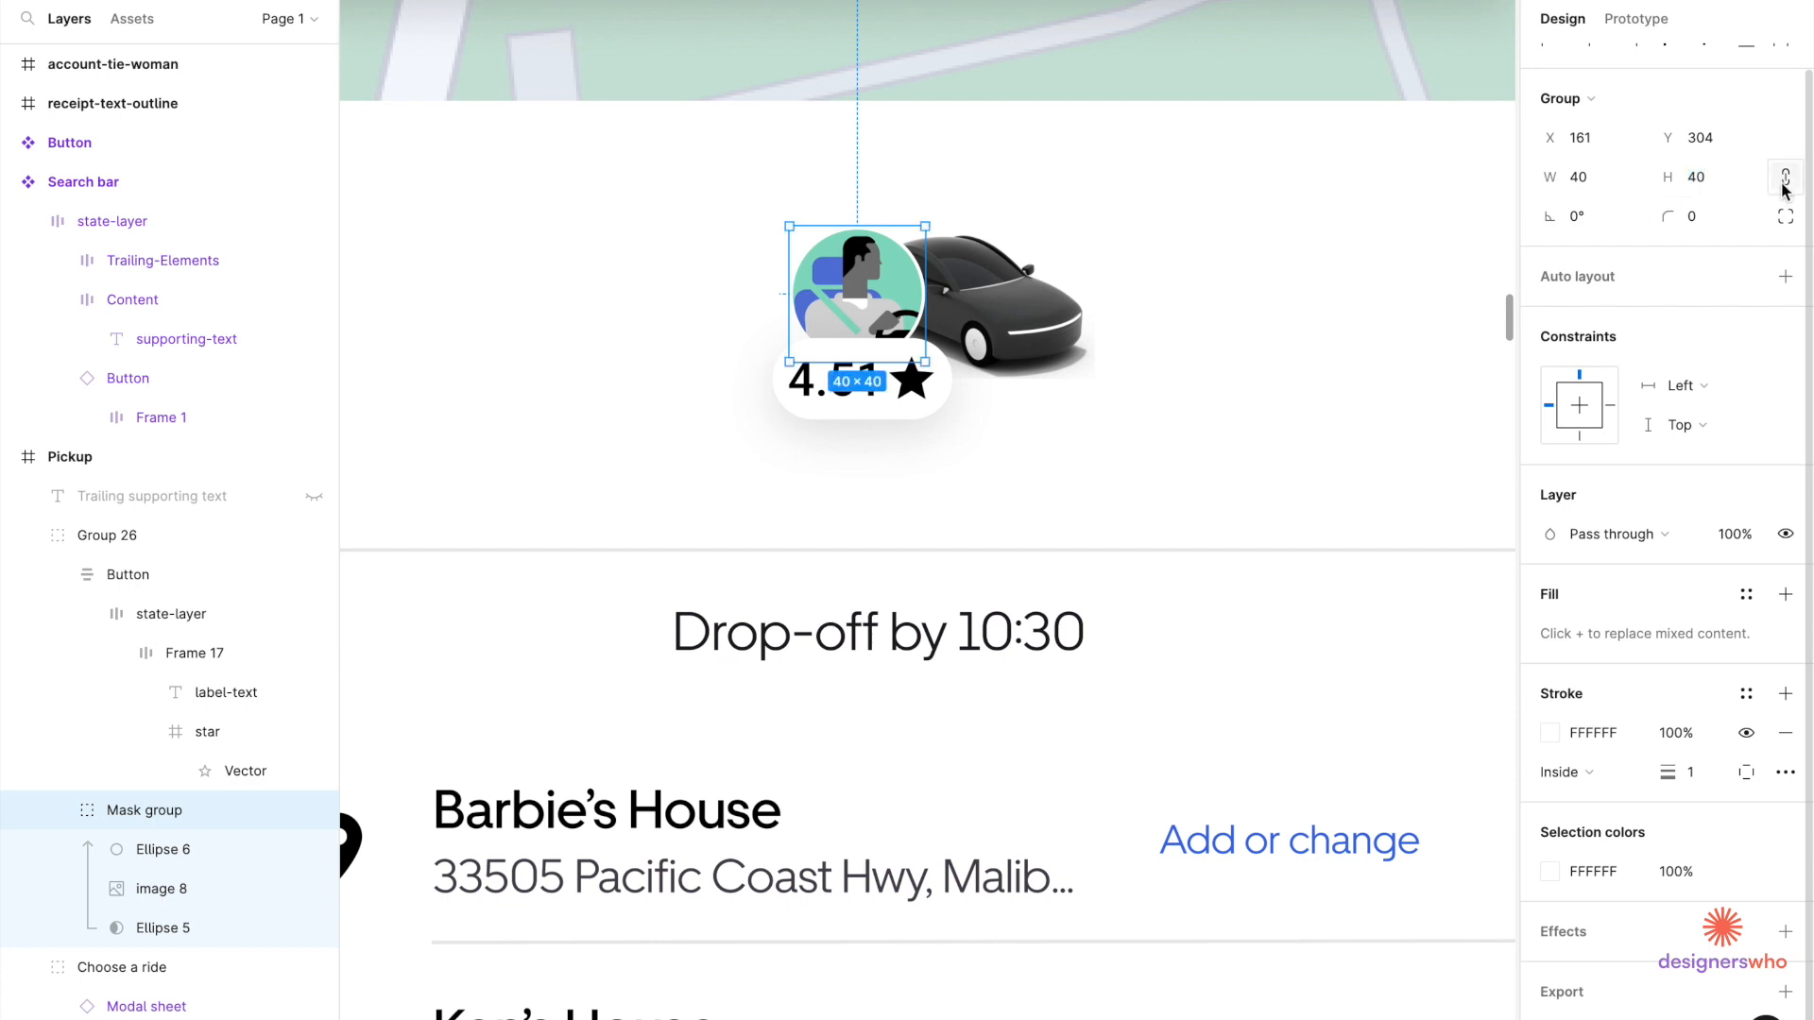
{"action": "left_click", "coordinate": [1708, 179]}
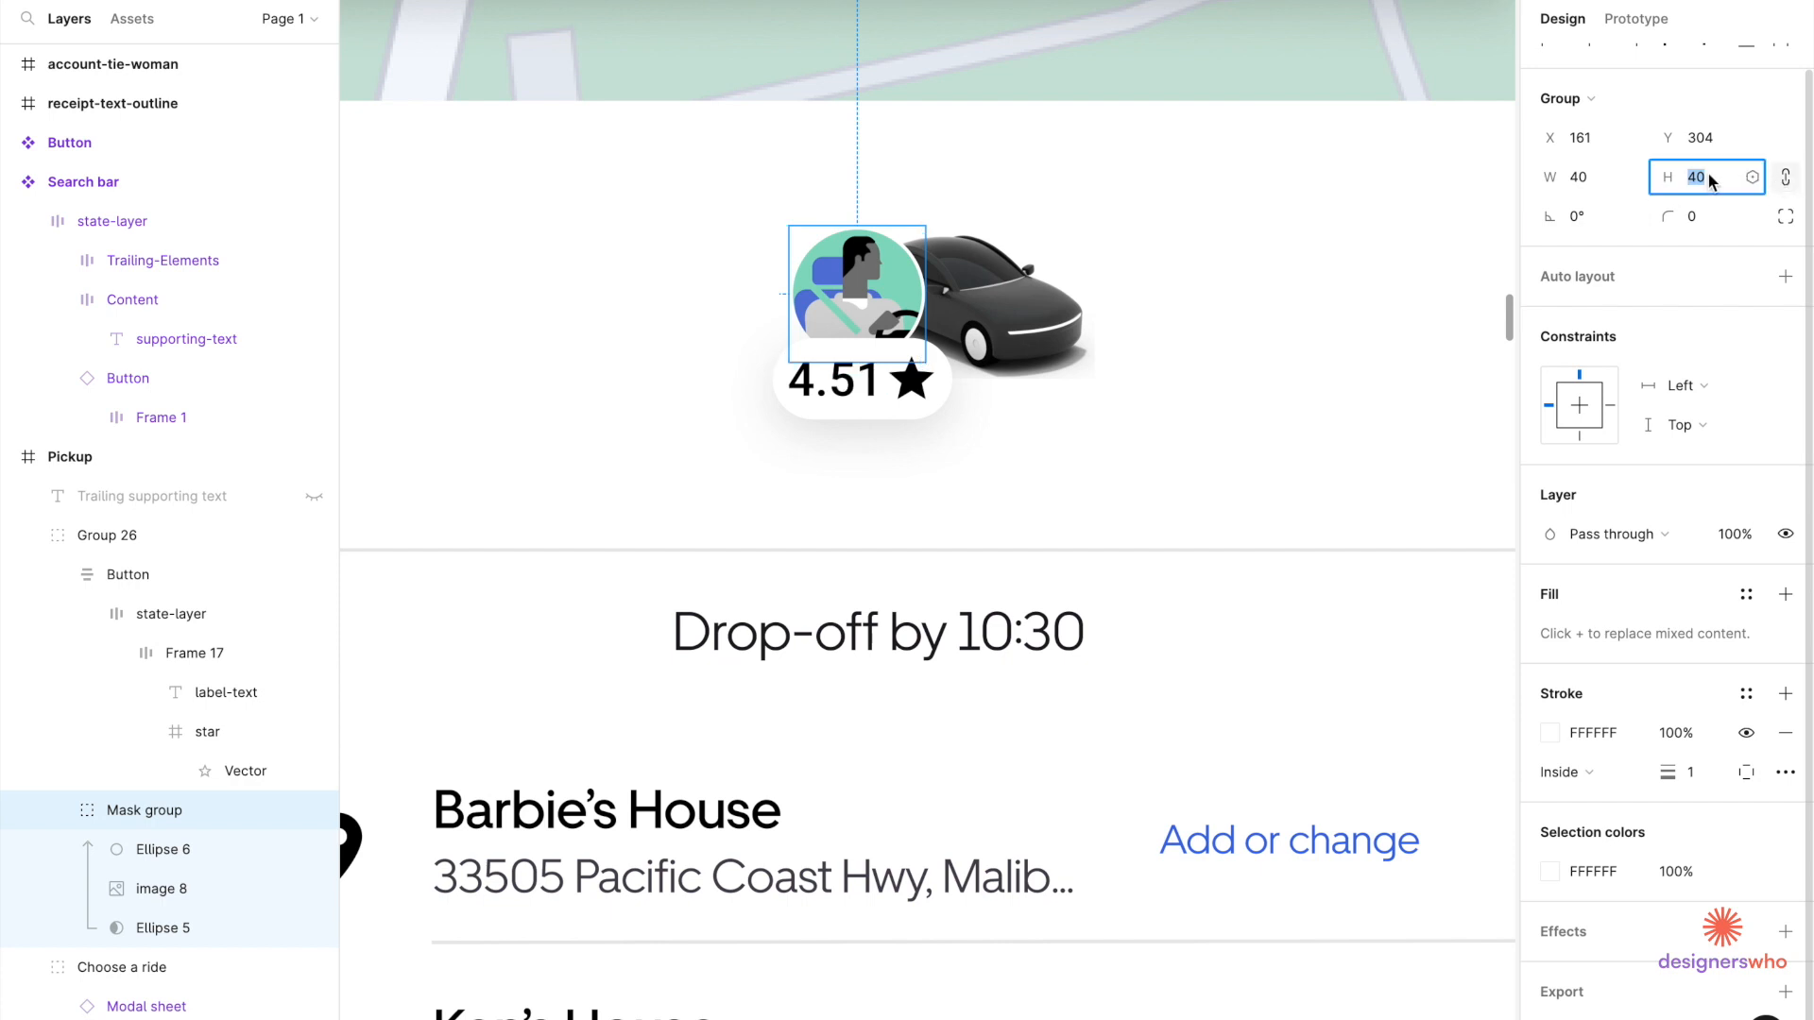
{"action": "type", "text": "48"}
{"action": "key", "text": "Return"}
Move the avatar up and left over the car image and adjust its outline thickness.
{"action": "left_click", "coordinate": [1011, 342]}
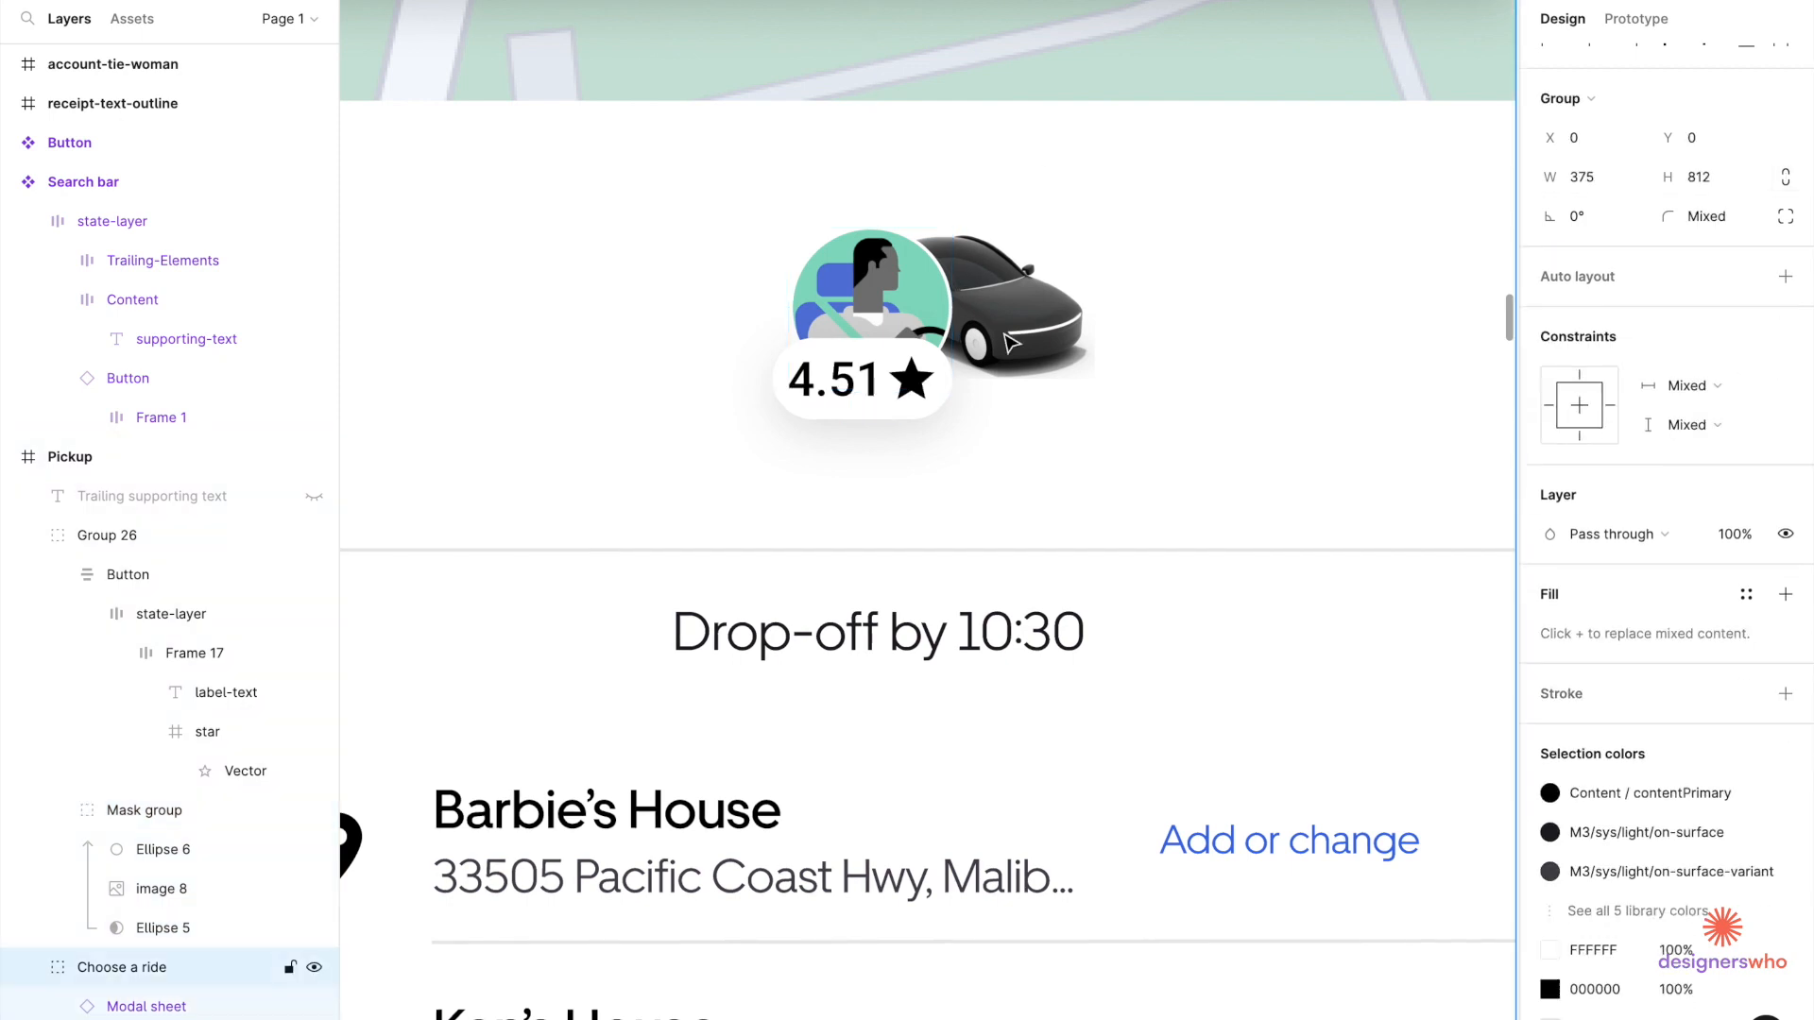
{"action": "double_click", "coordinate": [1011, 342]}
{"action": "double_click", "coordinate": [1011, 342]}
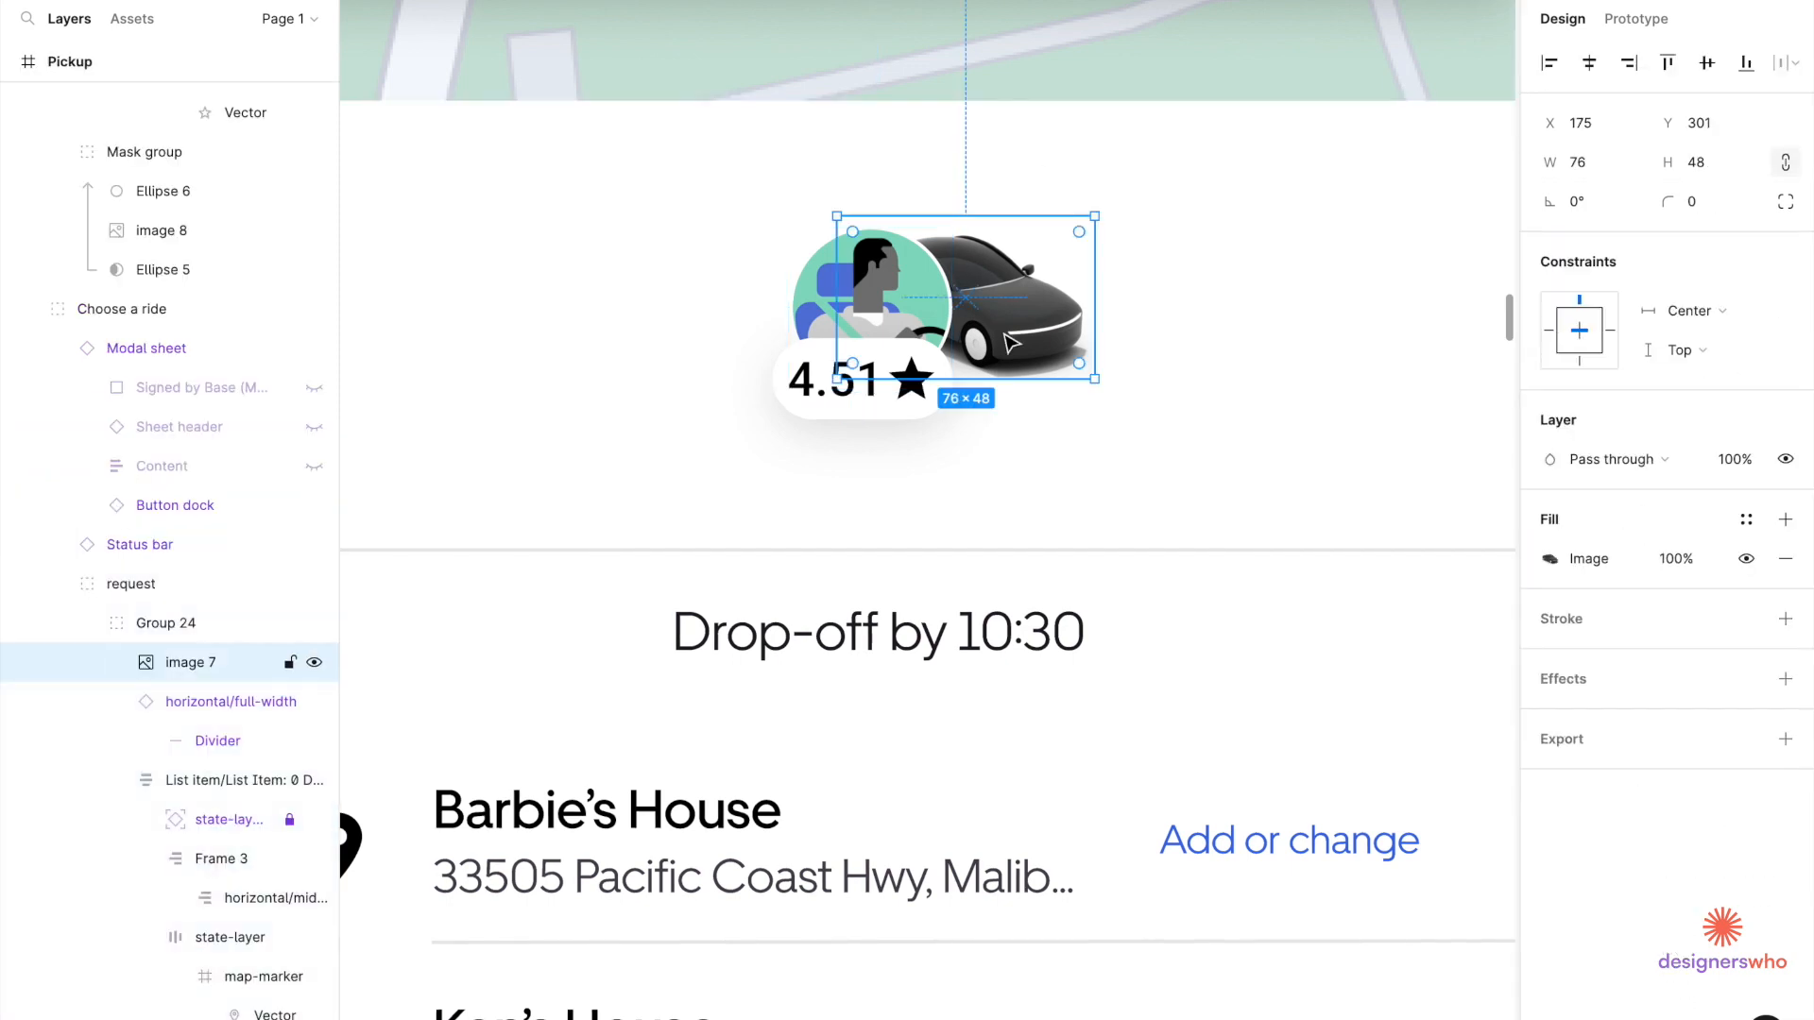
{"action": "left_click_drag", "start_coordinate": [870, 291], "coordinate": [854, 275]}
{"action": "left_click", "coordinate": [1713, 807]}
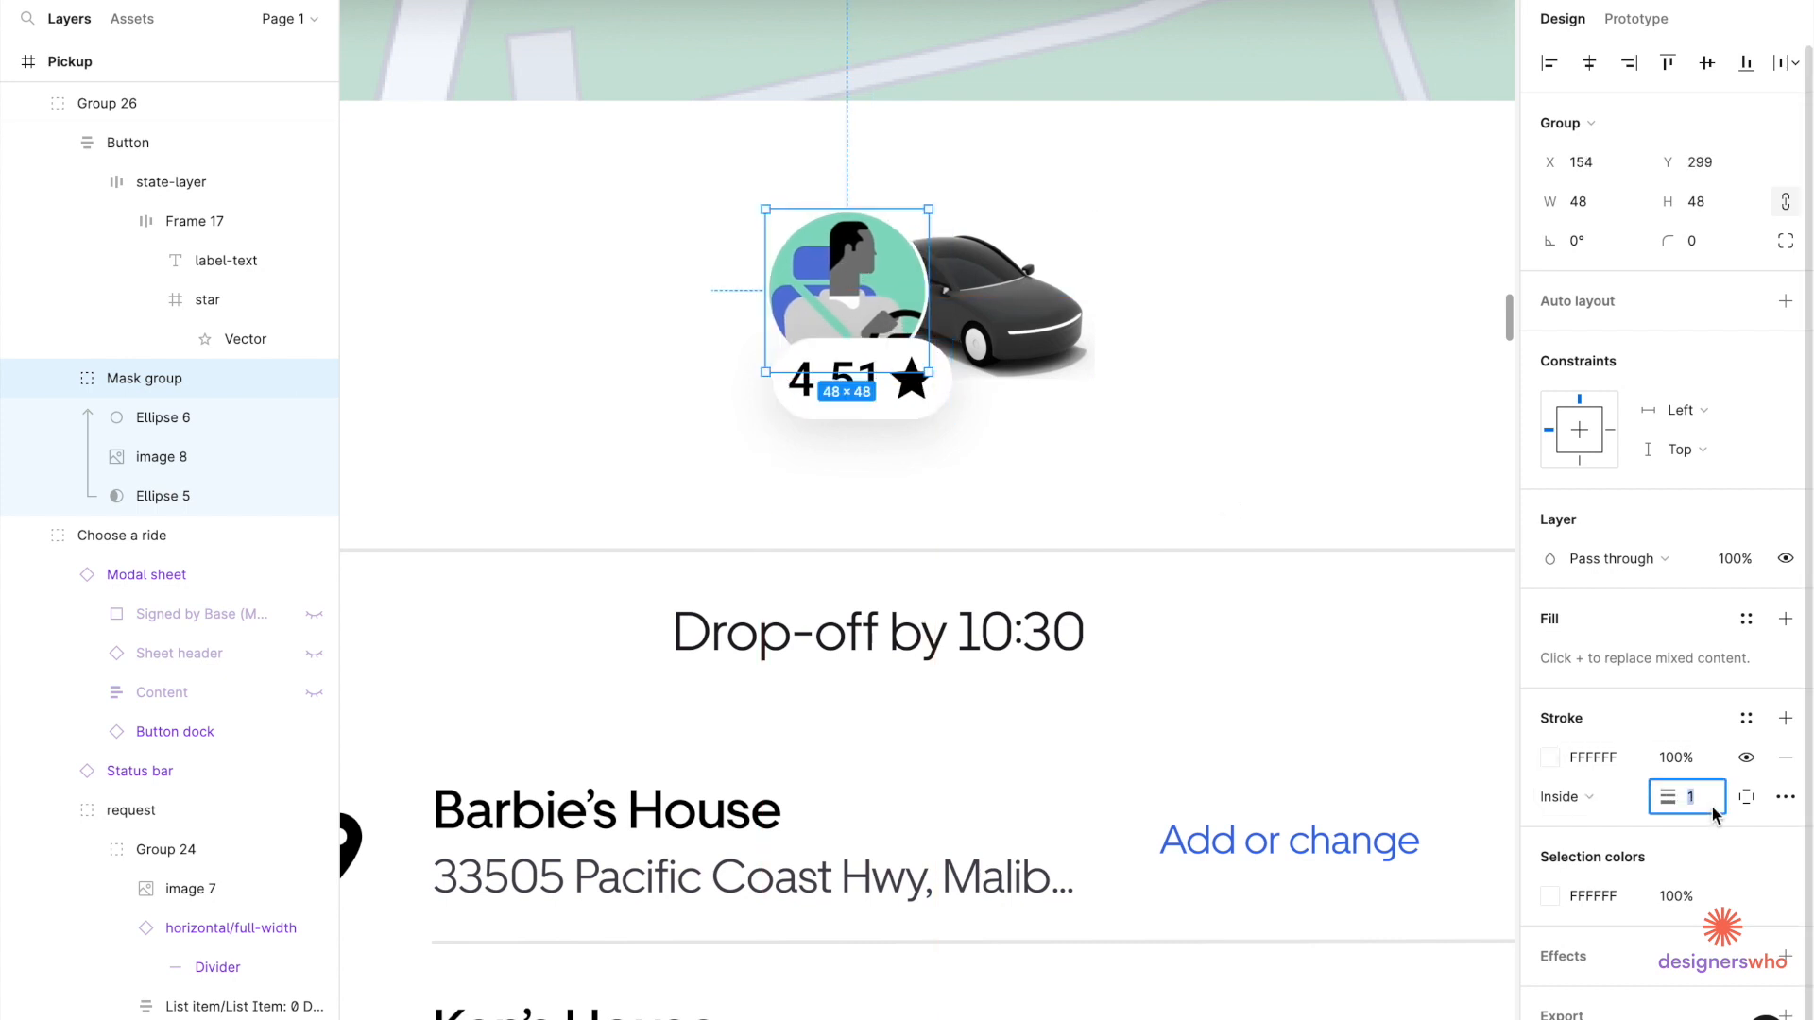
Nudge the rating pill left, then align the avatar and pill on their horizontal centres.
{"action": "left_click", "coordinate": [890, 406]}
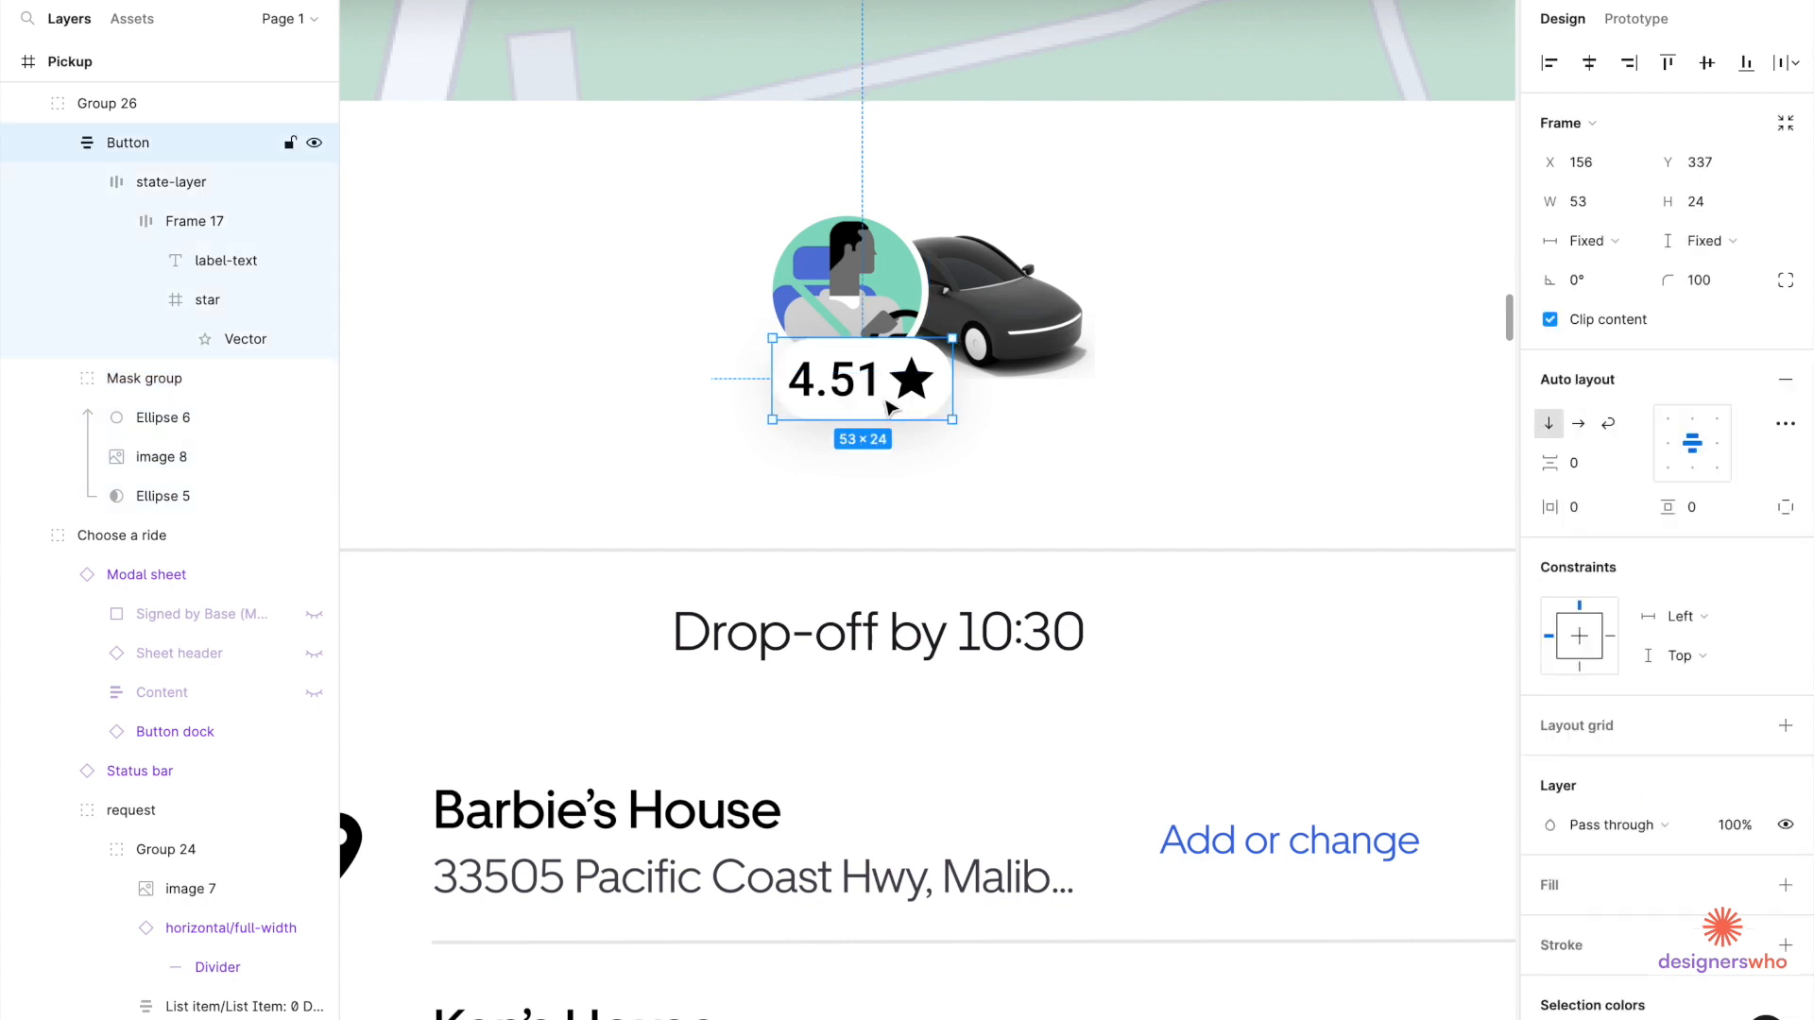
{"action": "left_click_drag", "start_coordinate": [878, 398], "coordinate": [867, 399]}
{"action": "scroll", "coordinate": [865, 397], "scroll_direction": "down", "scroll_amount": 1}
{"action": "scroll", "coordinate": [863, 383], "scroll_direction": "right", "scroll_amount": 1}
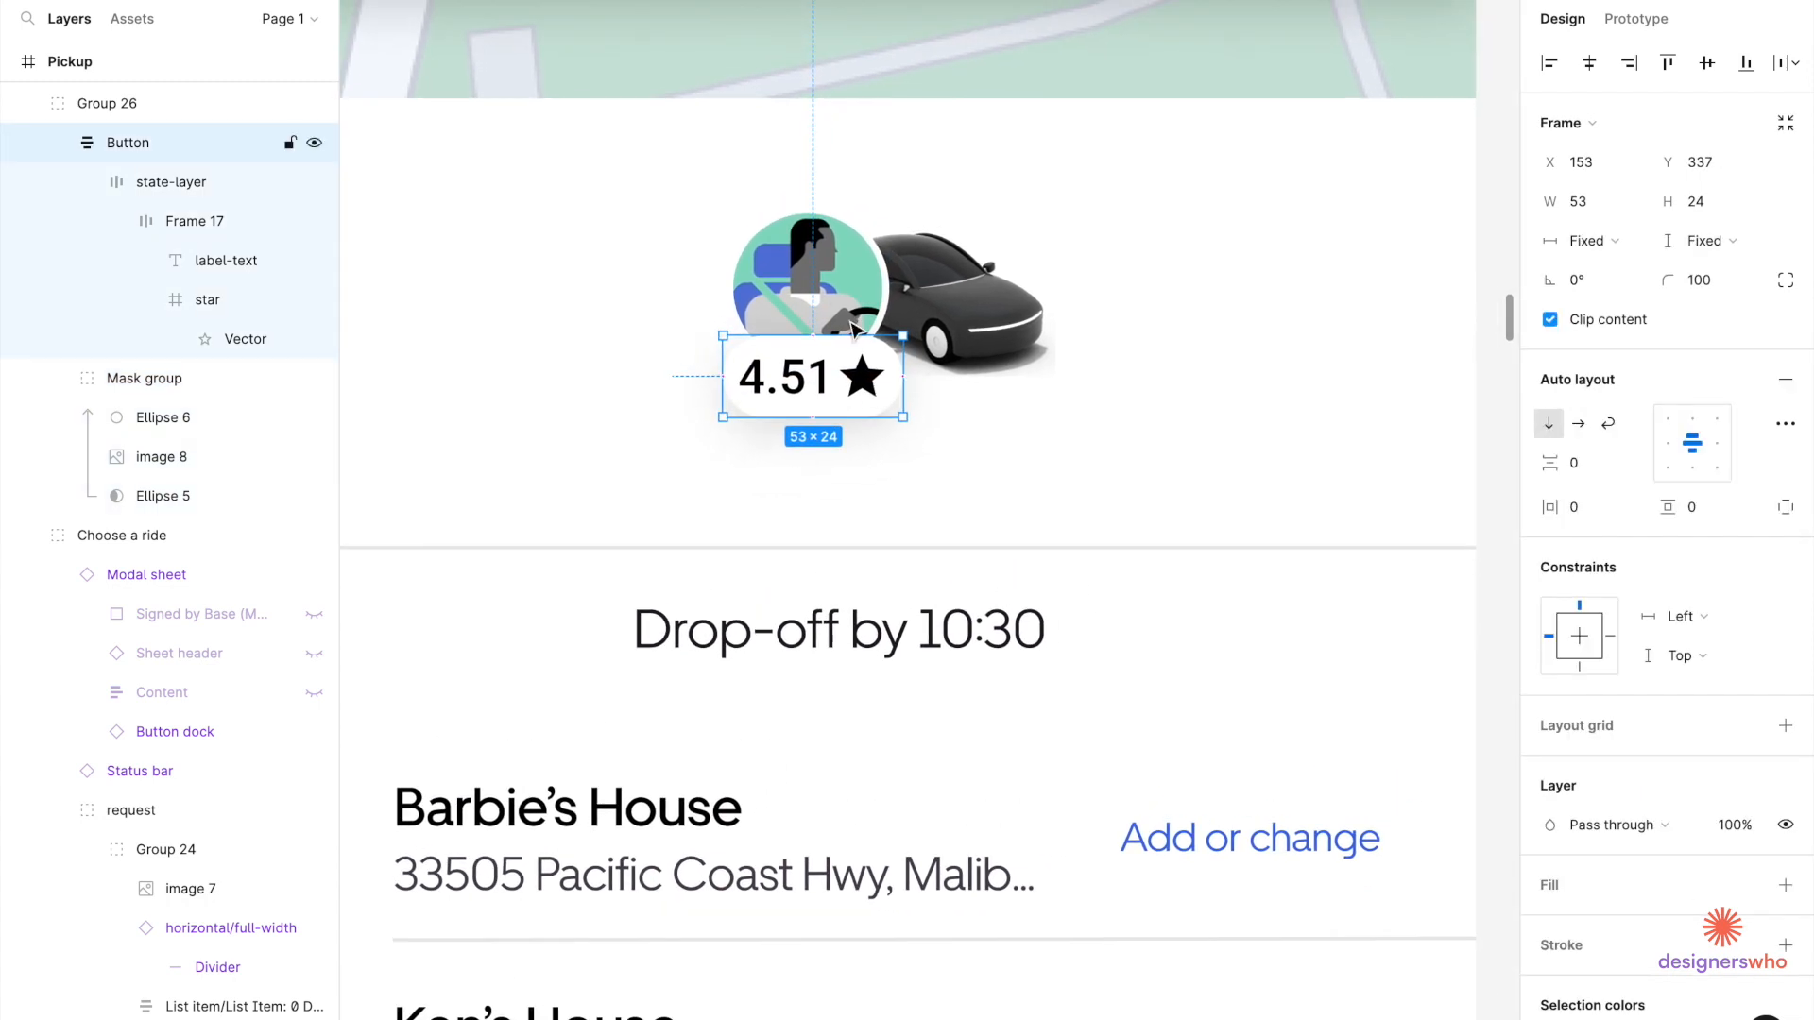
{"action": "left_click", "coordinate": [829, 290]}
{"action": "left_click", "coordinate": [822, 429], "text": "shift"}
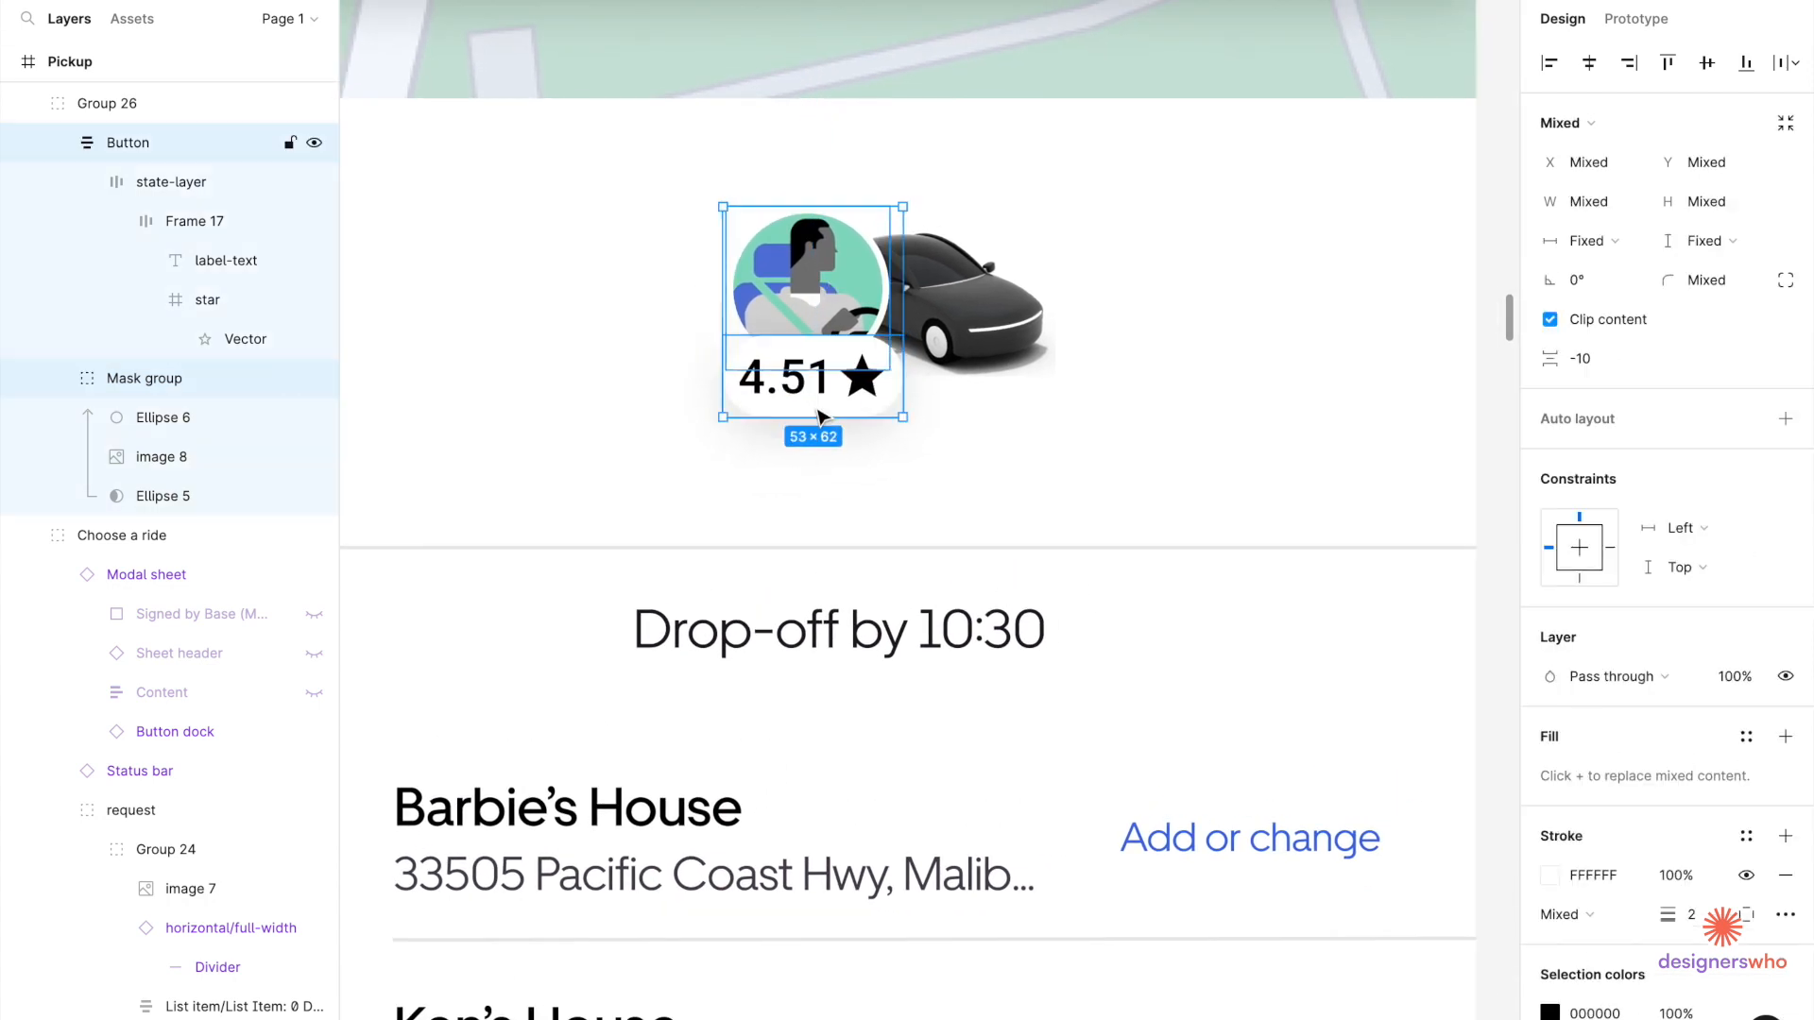
{"action": "left_click", "coordinate": [1588, 62]}
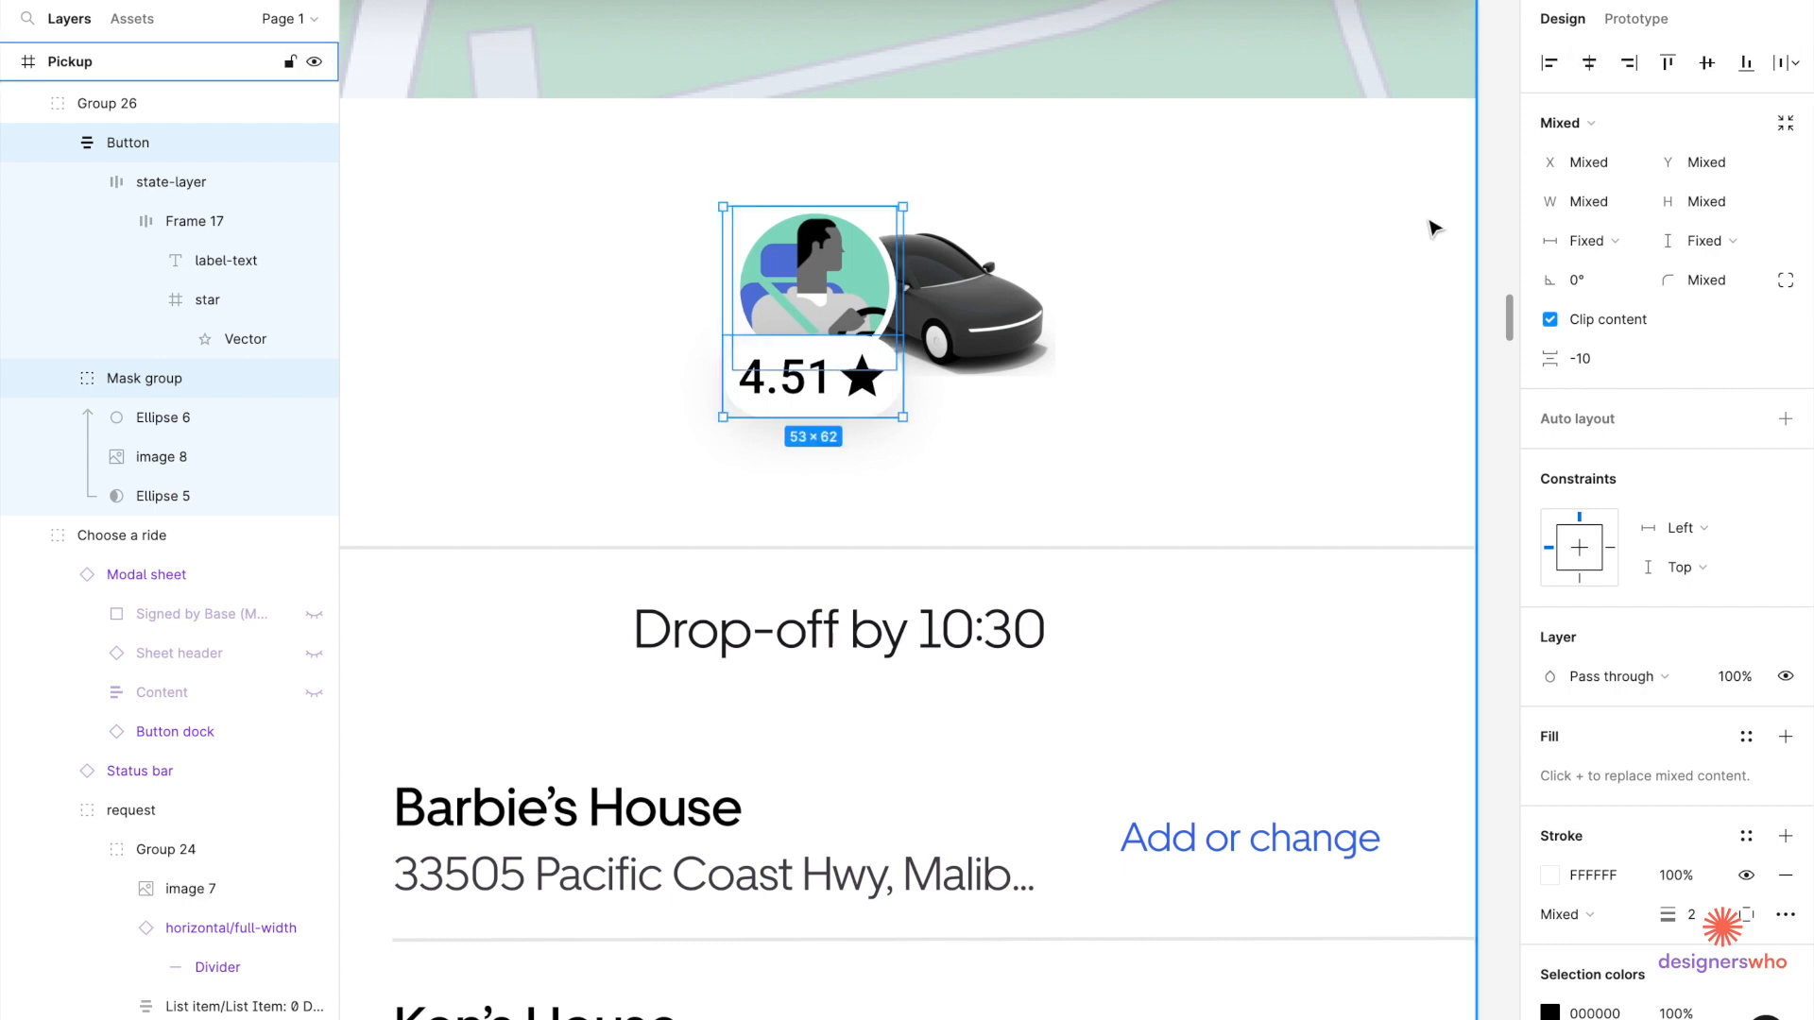
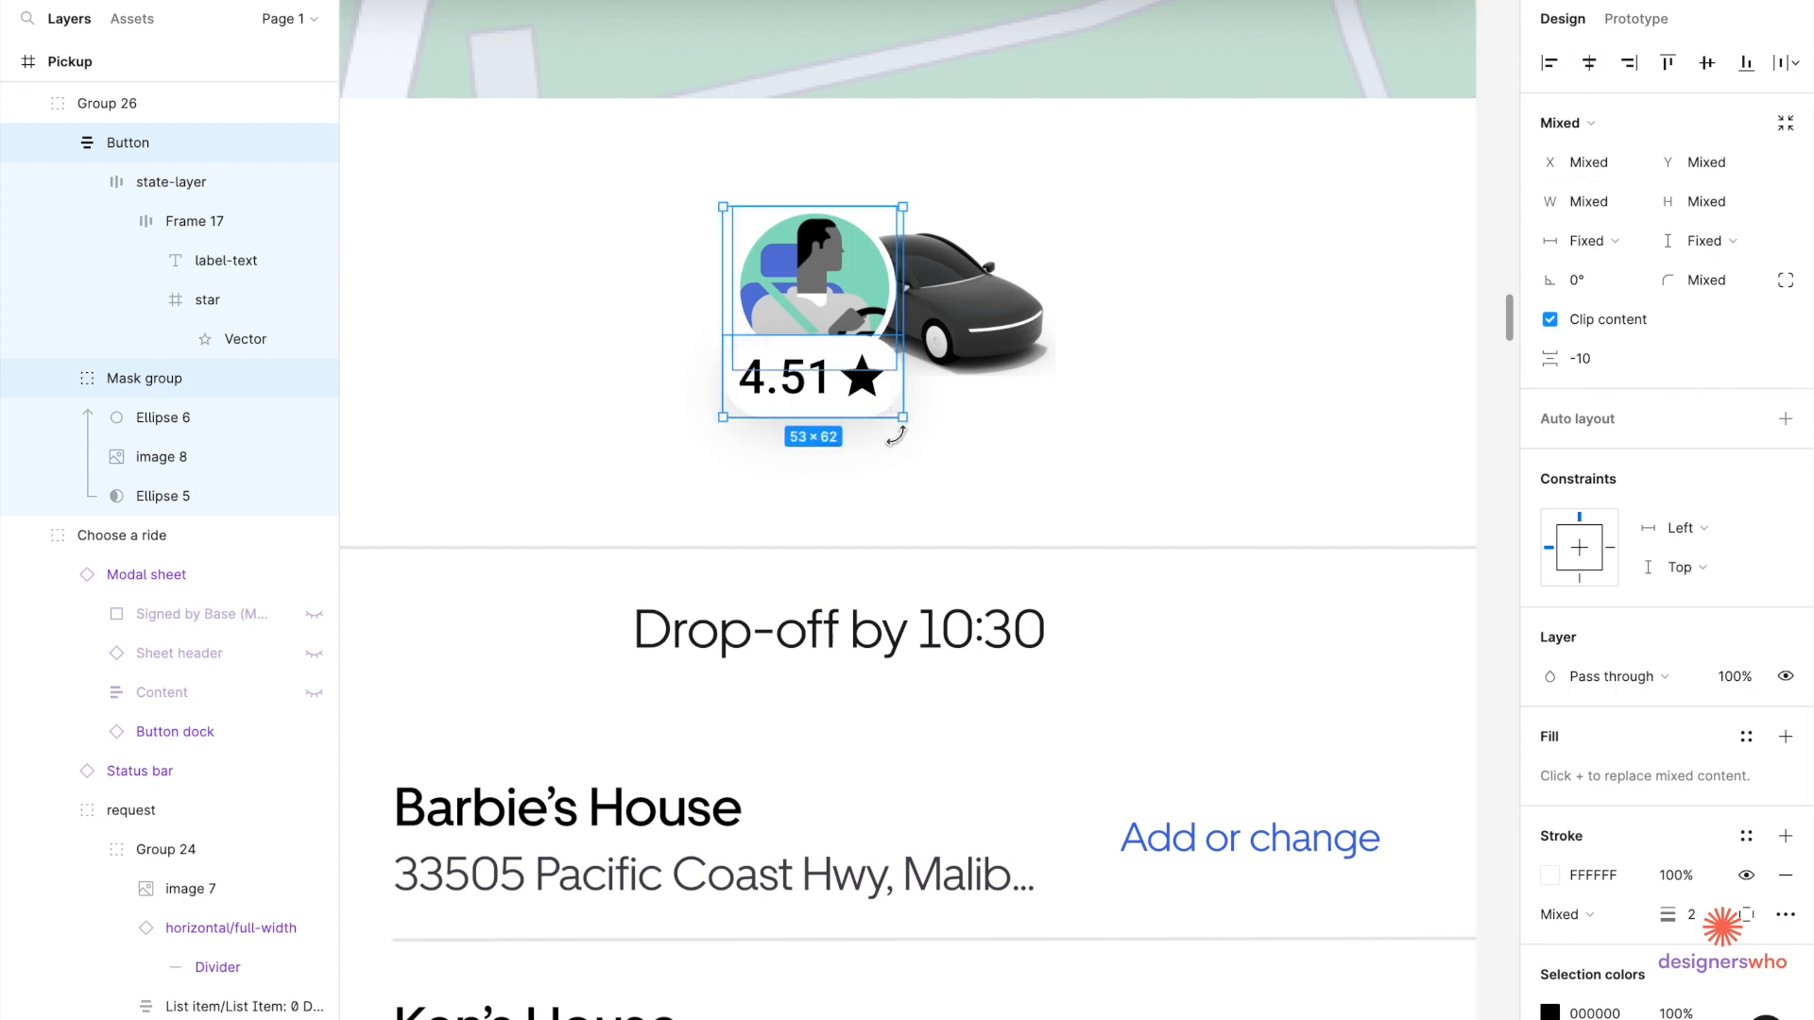
Group the rating badge with the avatar, then group the car image with that badge.
{"action": "key", "text": "ctrl+g"}
{"action": "key", "text": "Escape"}
{"action": "left_click", "coordinate": [985, 351]}
{"action": "key", "text": "Escape"}
{"action": "double_click", "coordinate": [985, 352]}
{"action": "double_click", "coordinate": [986, 352]}
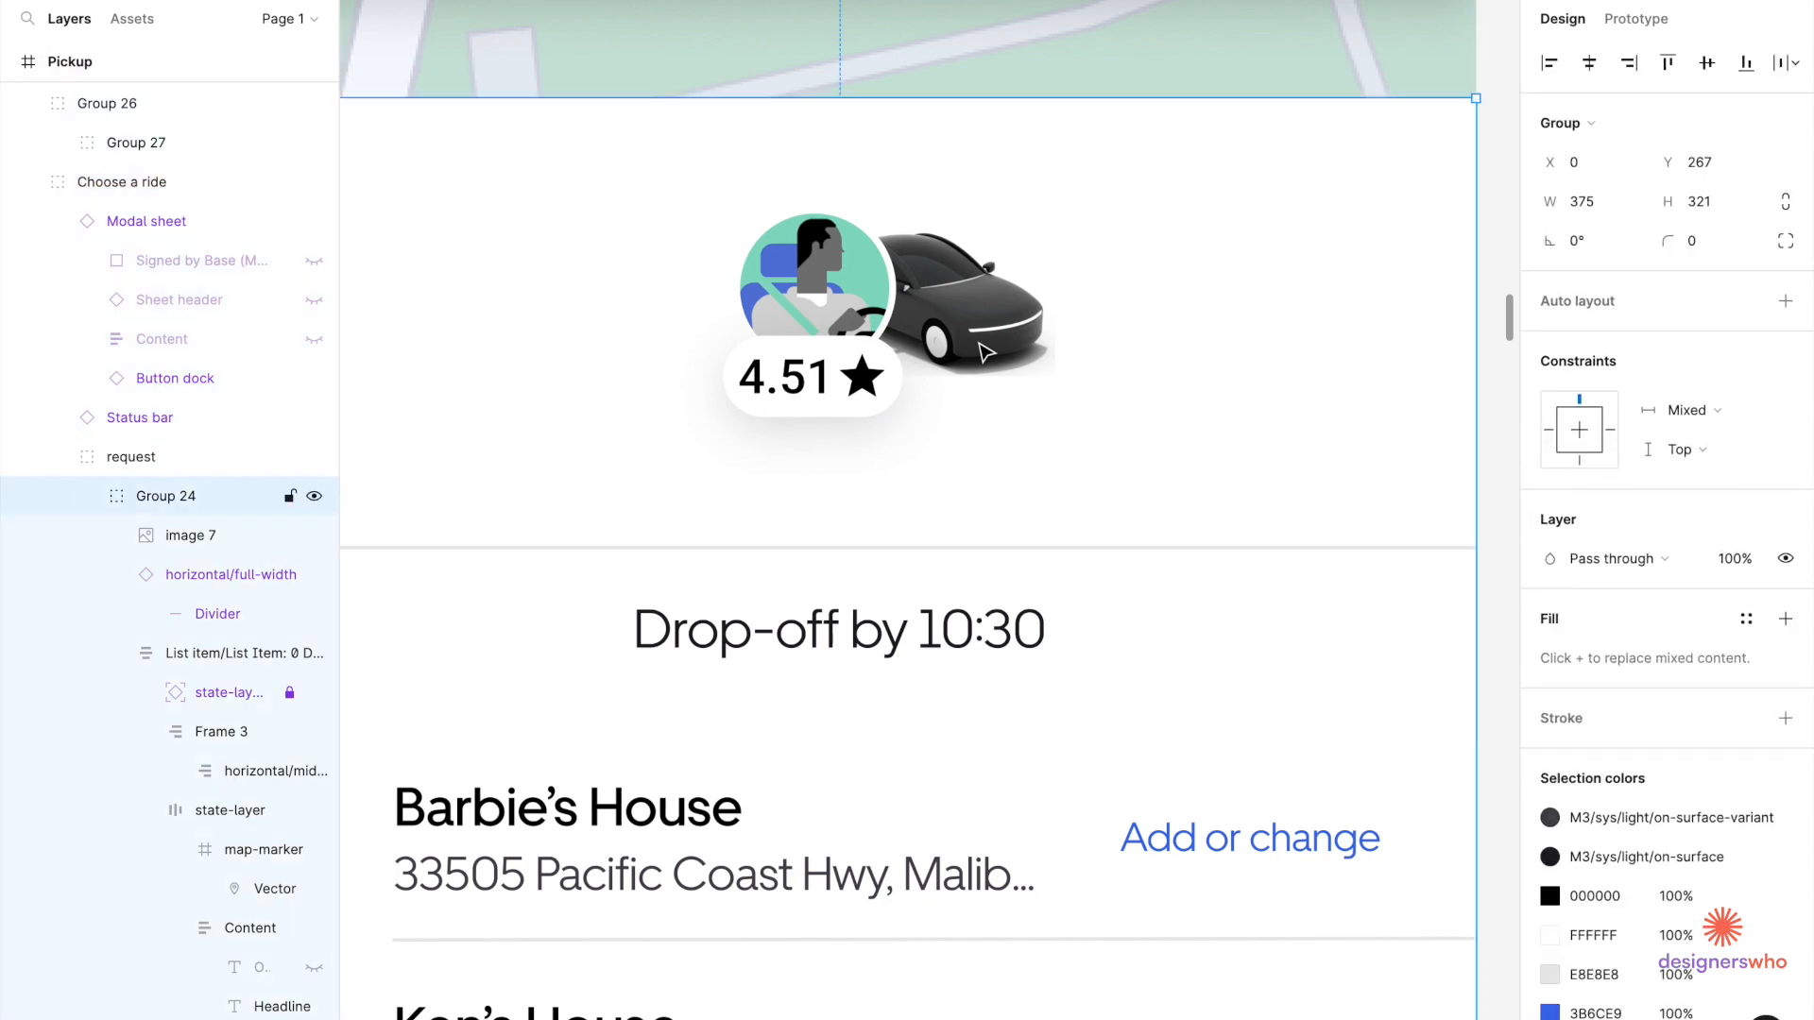
{"action": "double_click", "coordinate": [985, 352]}
{"action": "left_click", "coordinate": [776, 348], "text": "shift"}
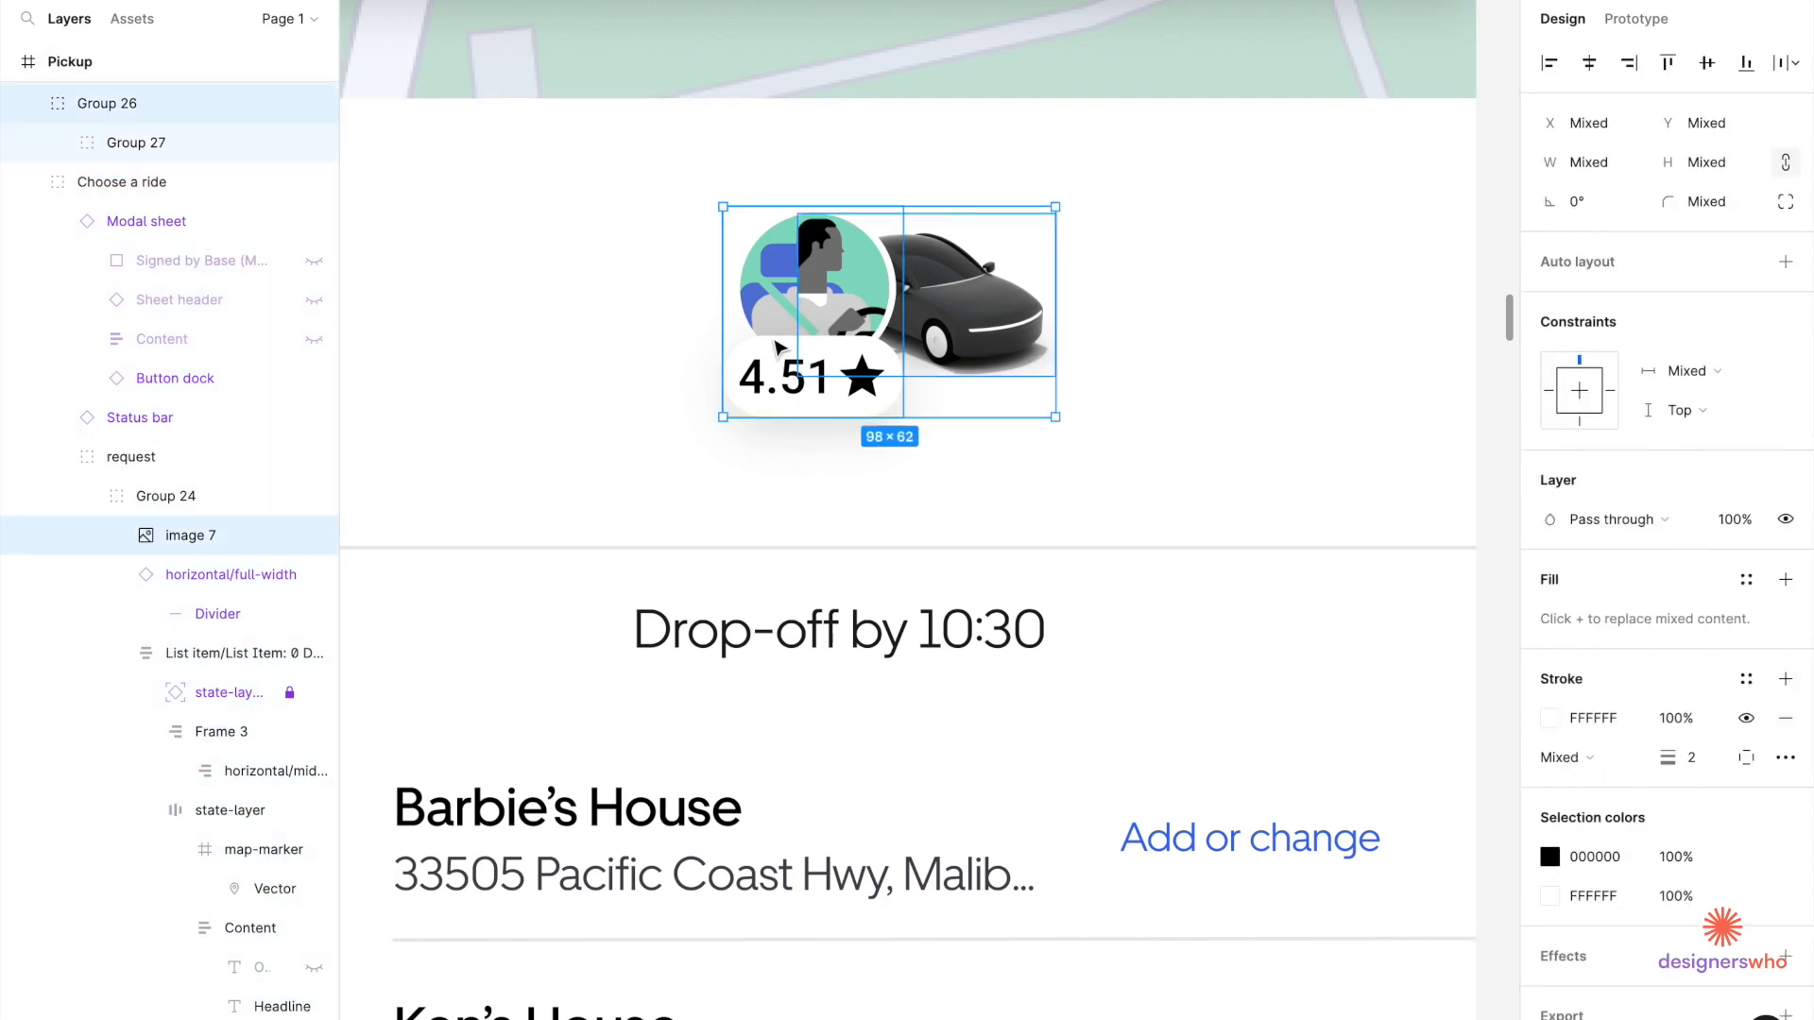
{"action": "key", "text": "ctrl+g"}
Move the car-and-badge group left to X 24 on the Pickup card.
{"action": "scroll", "coordinate": [777, 347], "scroll_direction": "down", "scroll_amount": 5}
{"action": "left_click_drag", "start_coordinate": [784, 357], "coordinate": [643, 359]}
{"action": "key", "text": "alt"}
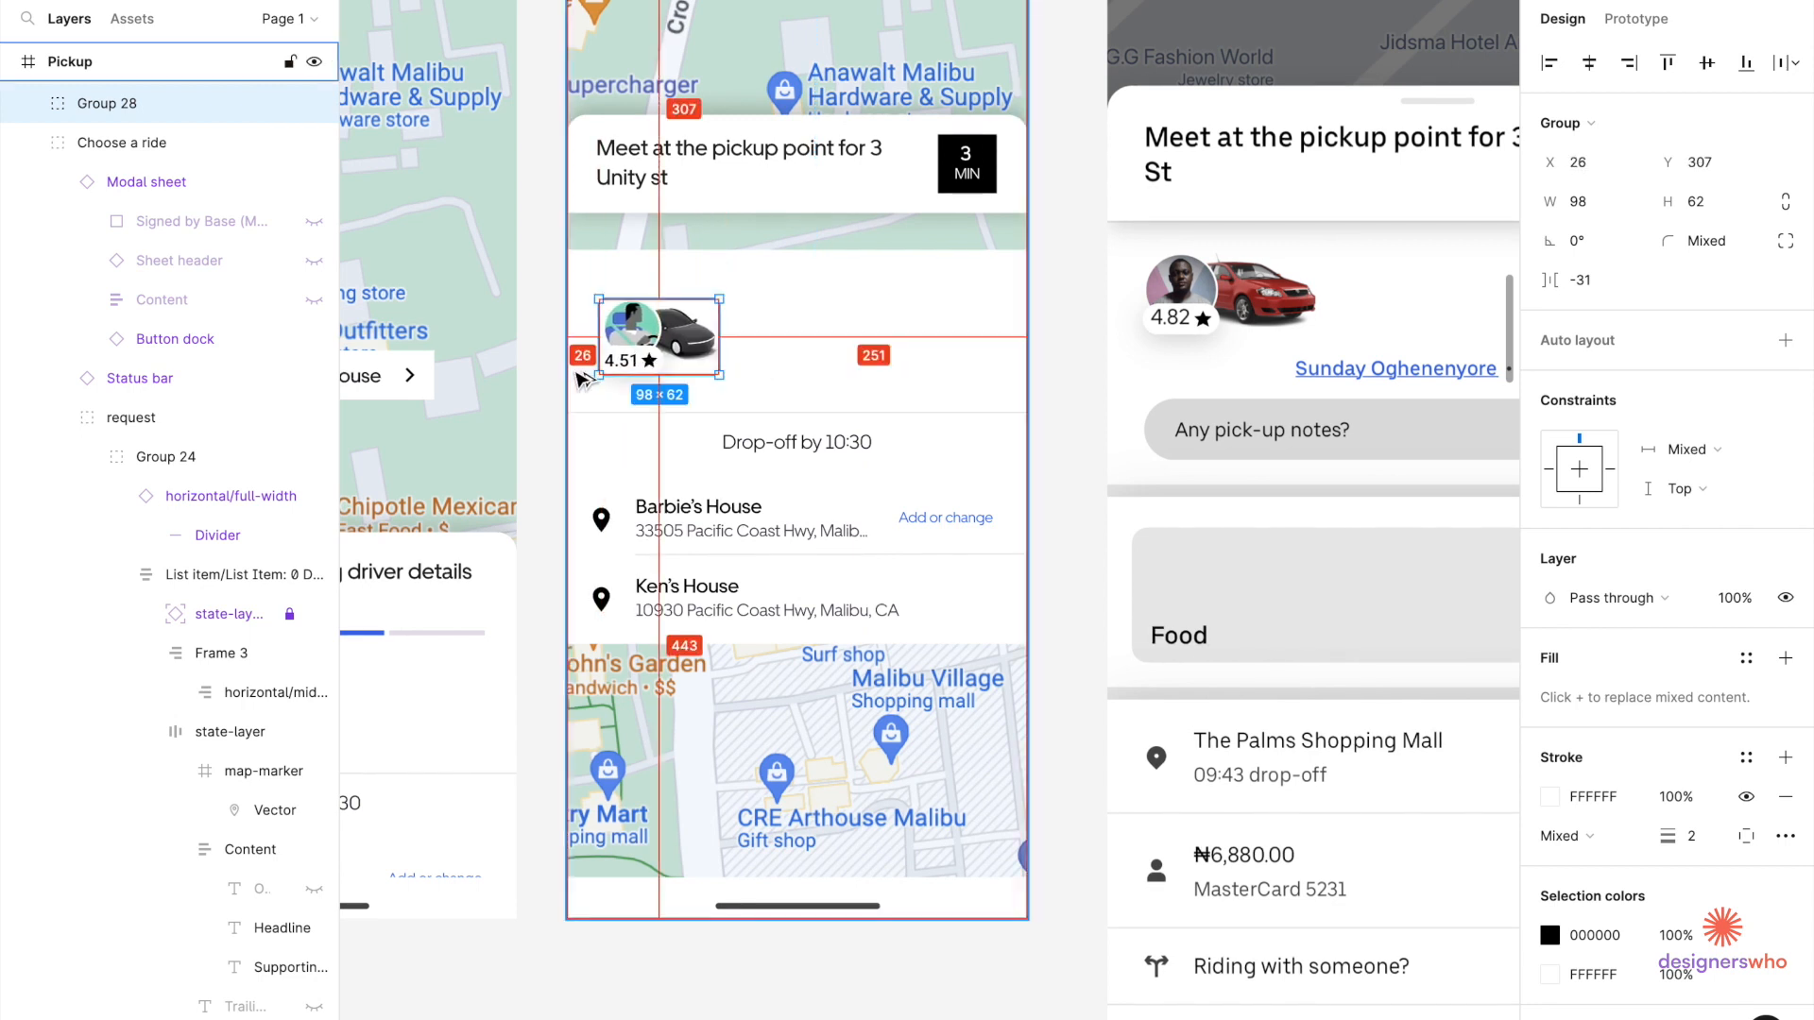
{"action": "key", "text": "Left"}
{"action": "key", "text": "Left"}
{"action": "key", "text": "Left"}
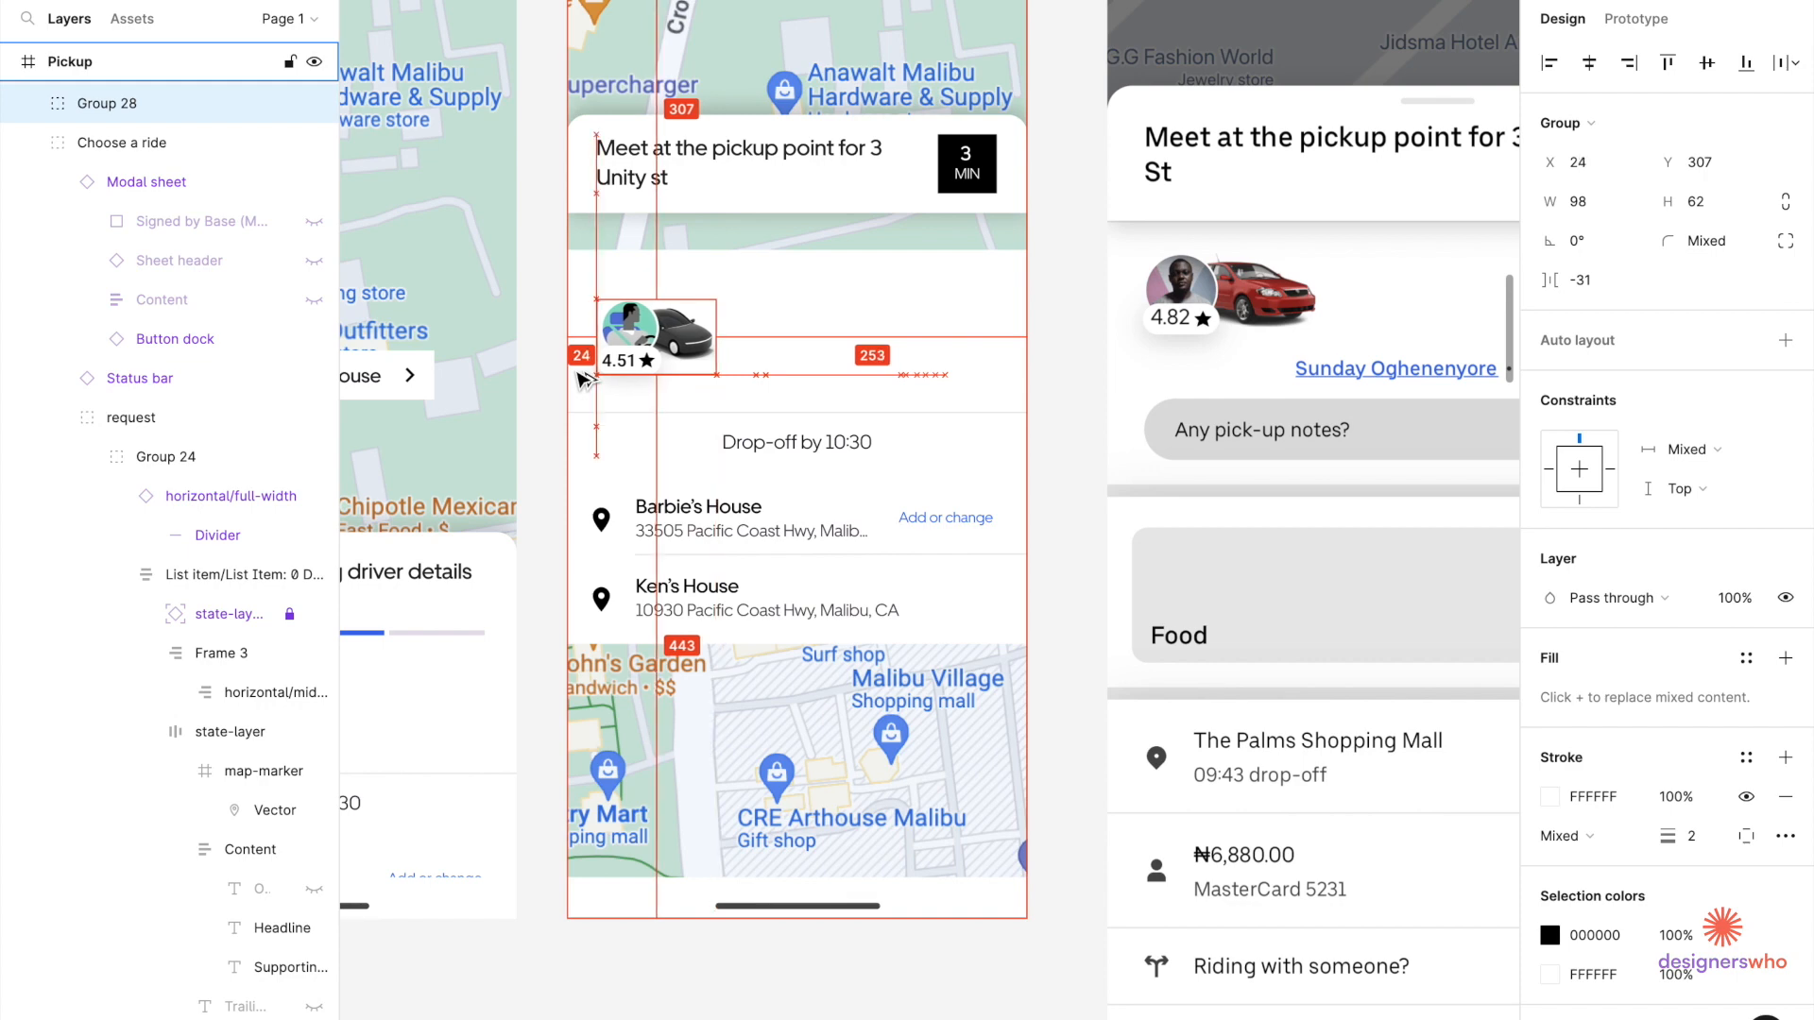
{"action": "key", "text": "Right"}
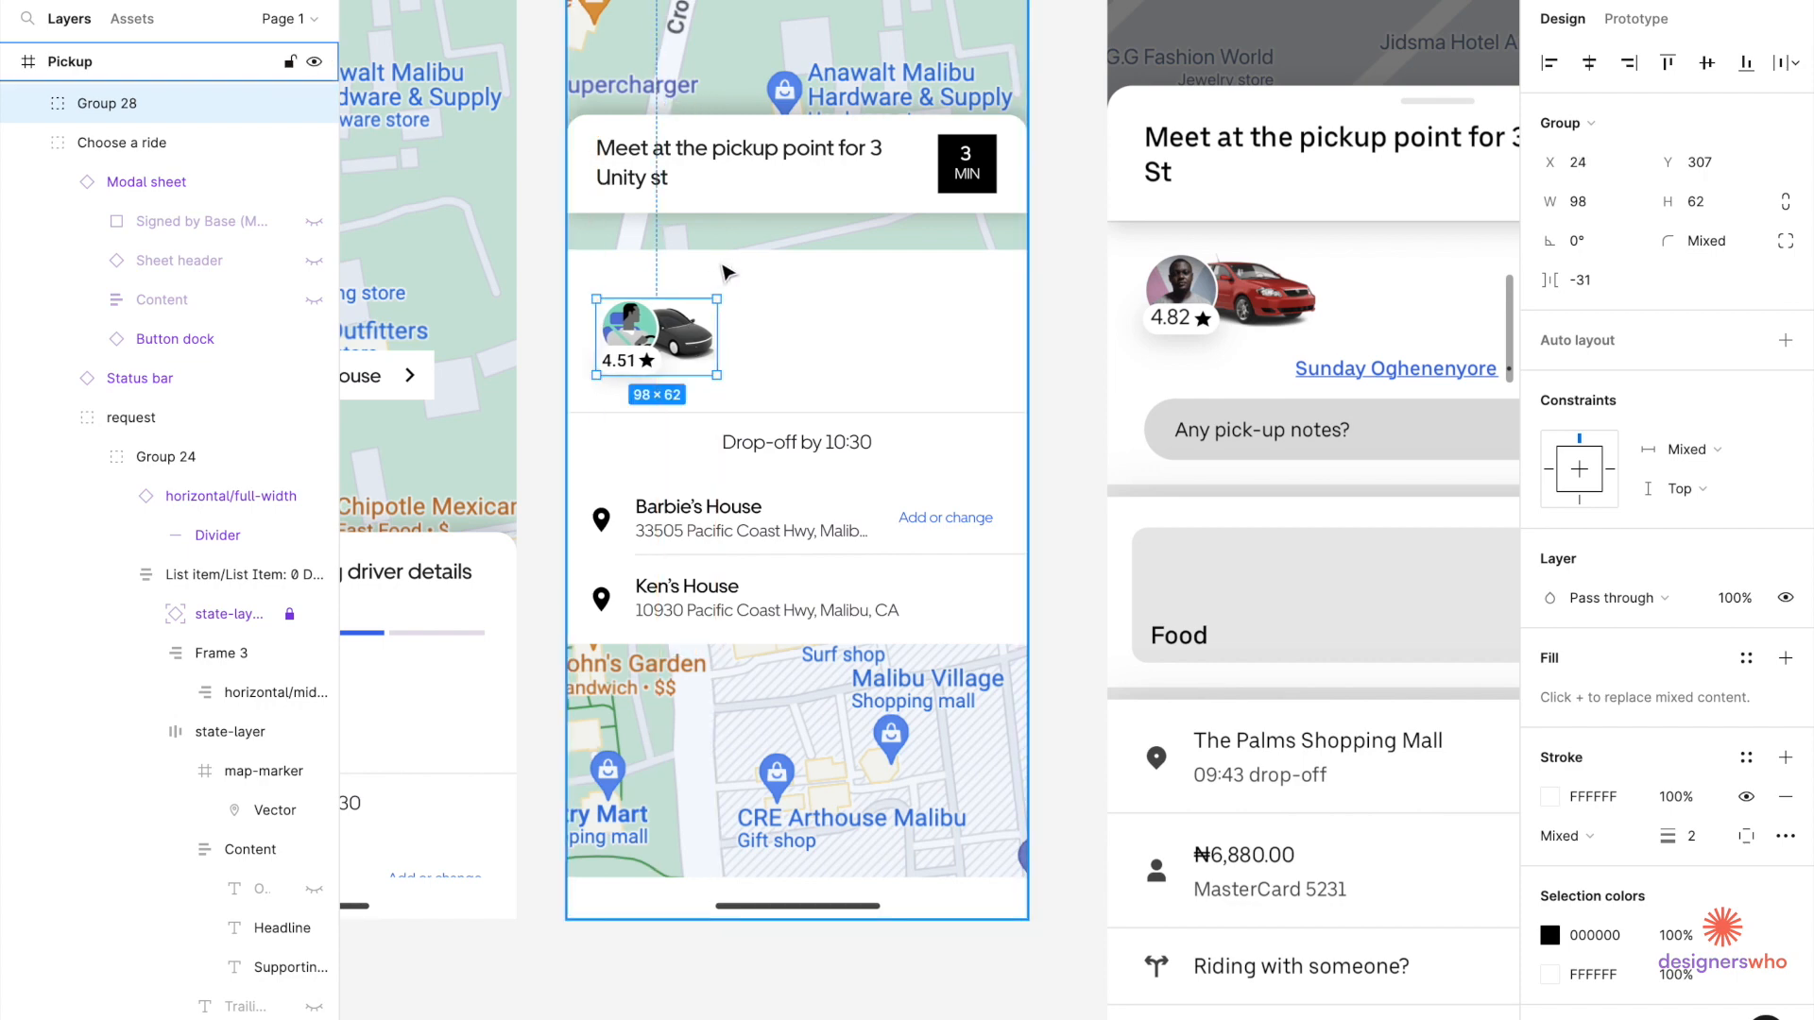
{"action": "scroll", "coordinate": [724, 273], "scroll_direction": "down", "scroll_amount": 5}
{"action": "scroll", "coordinate": [770, 288], "scroll_direction": "up", "scroll_amount": 5}
{"action": "scroll", "coordinate": [720, 351], "scroll_direction": "right", "scroll_amount": 2}
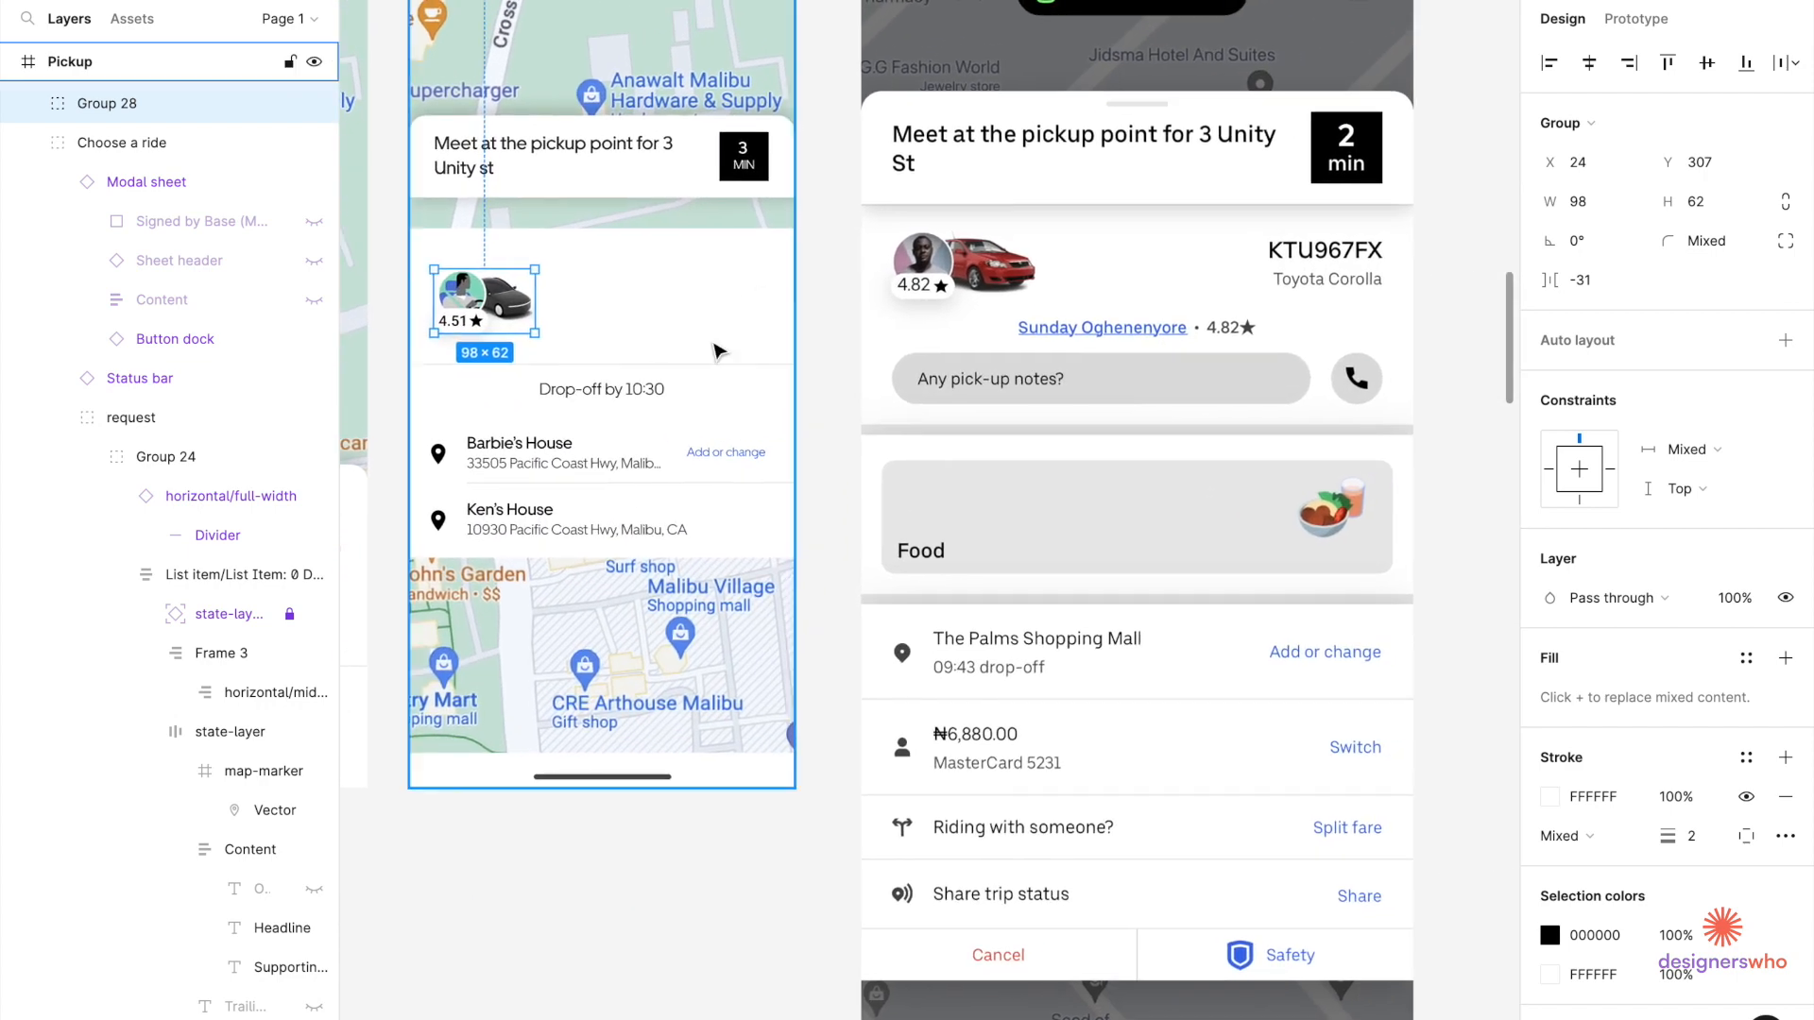
Delete the Ken's House stop from the ride list.
{"action": "left_click", "coordinate": [550, 527]}
{"action": "left_click", "coordinate": [553, 527]}
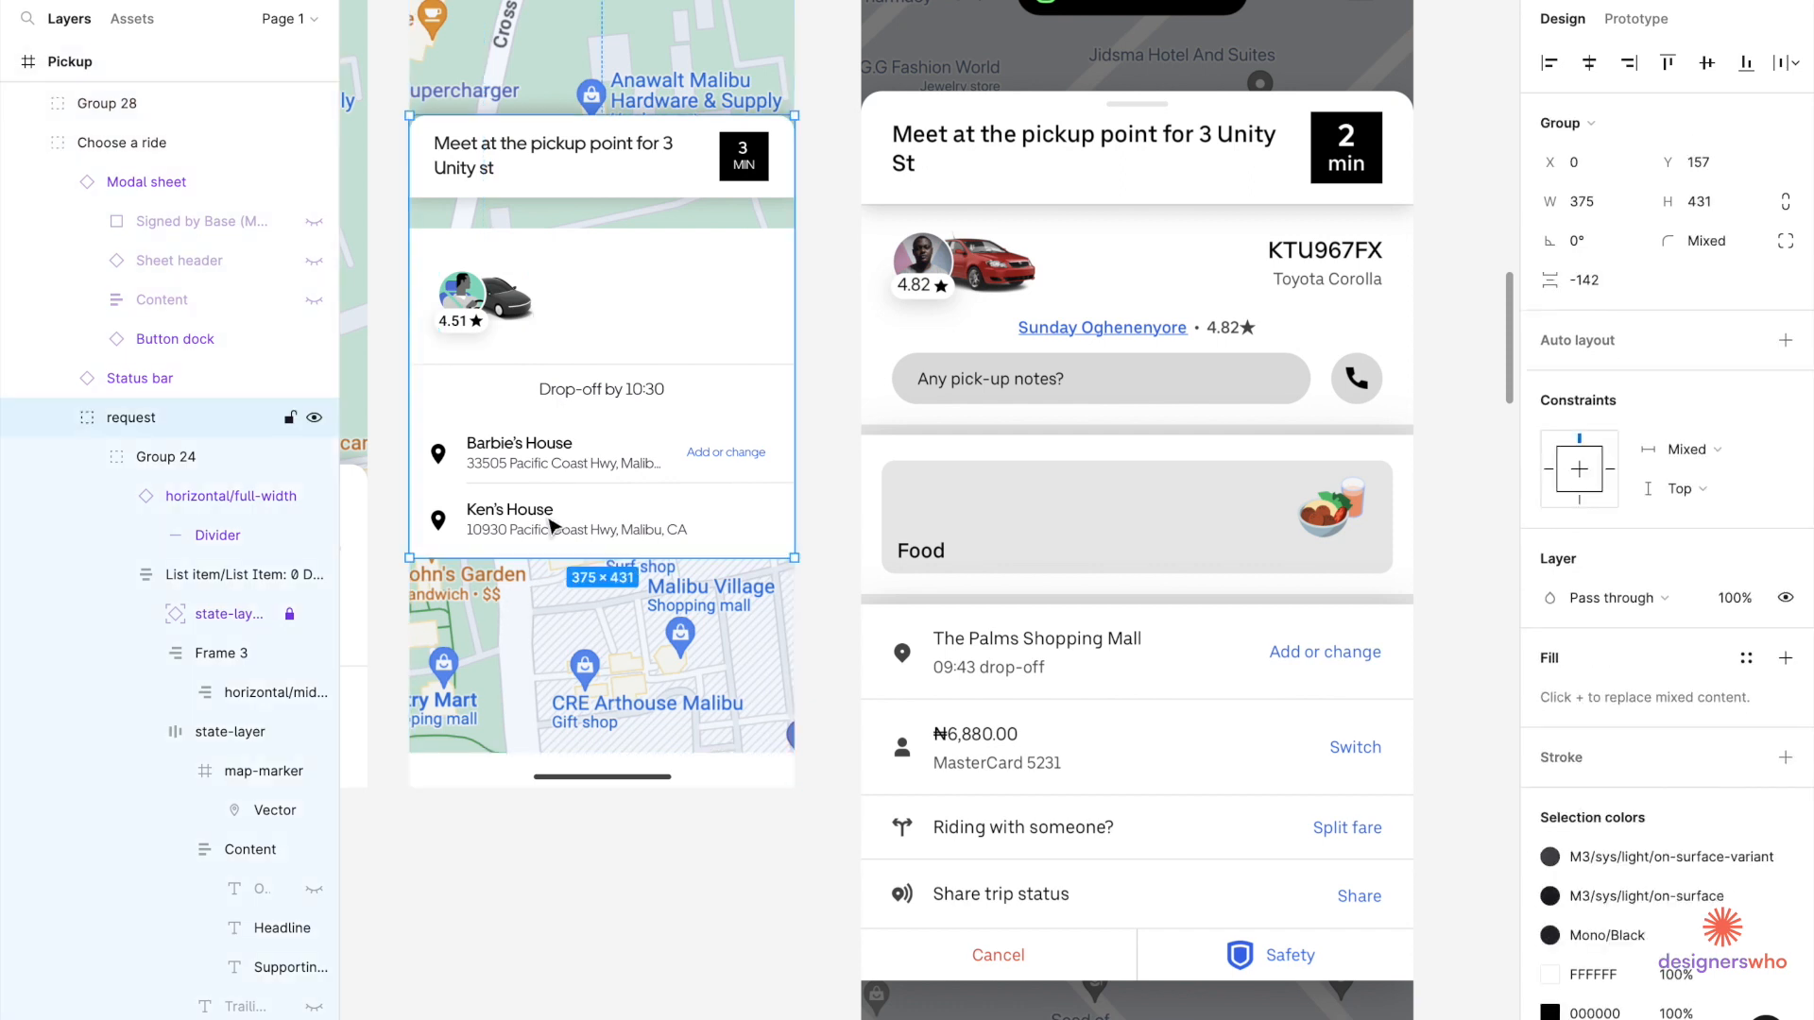
{"action": "double_click", "coordinate": [552, 526]}
{"action": "double_click", "coordinate": [553, 527]}
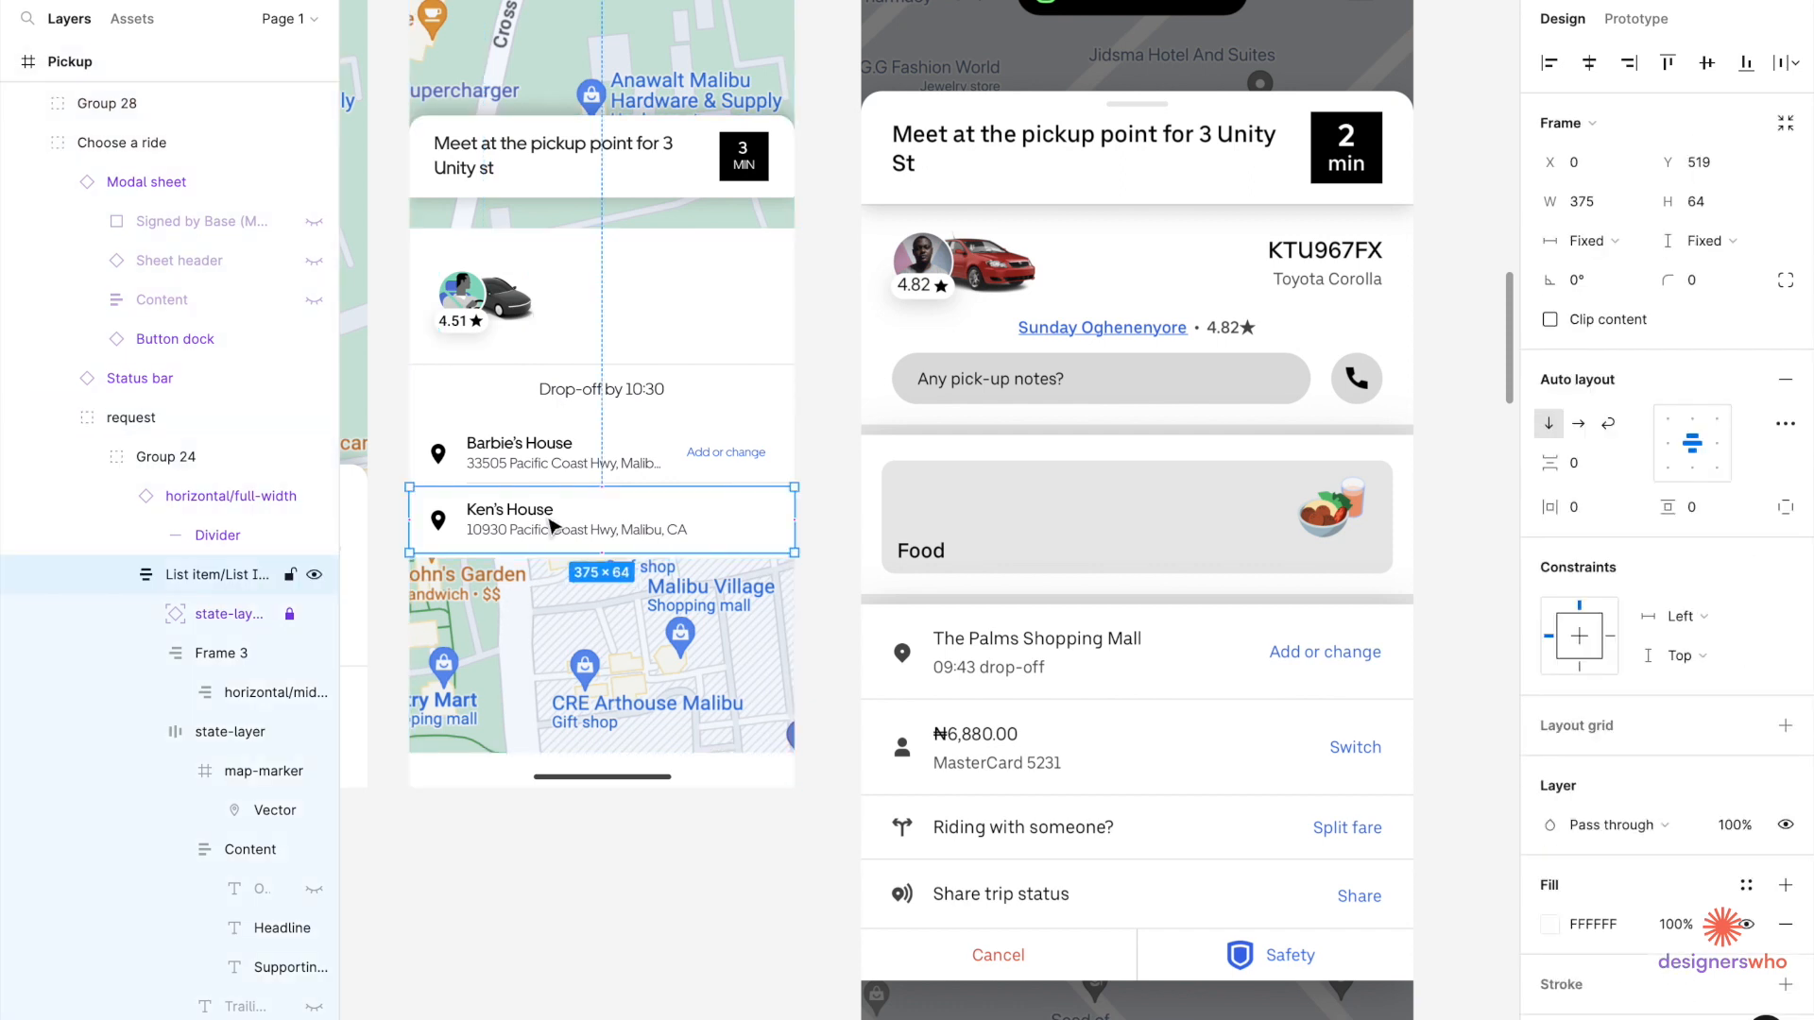
{"action": "key", "text": "BackSpace"}
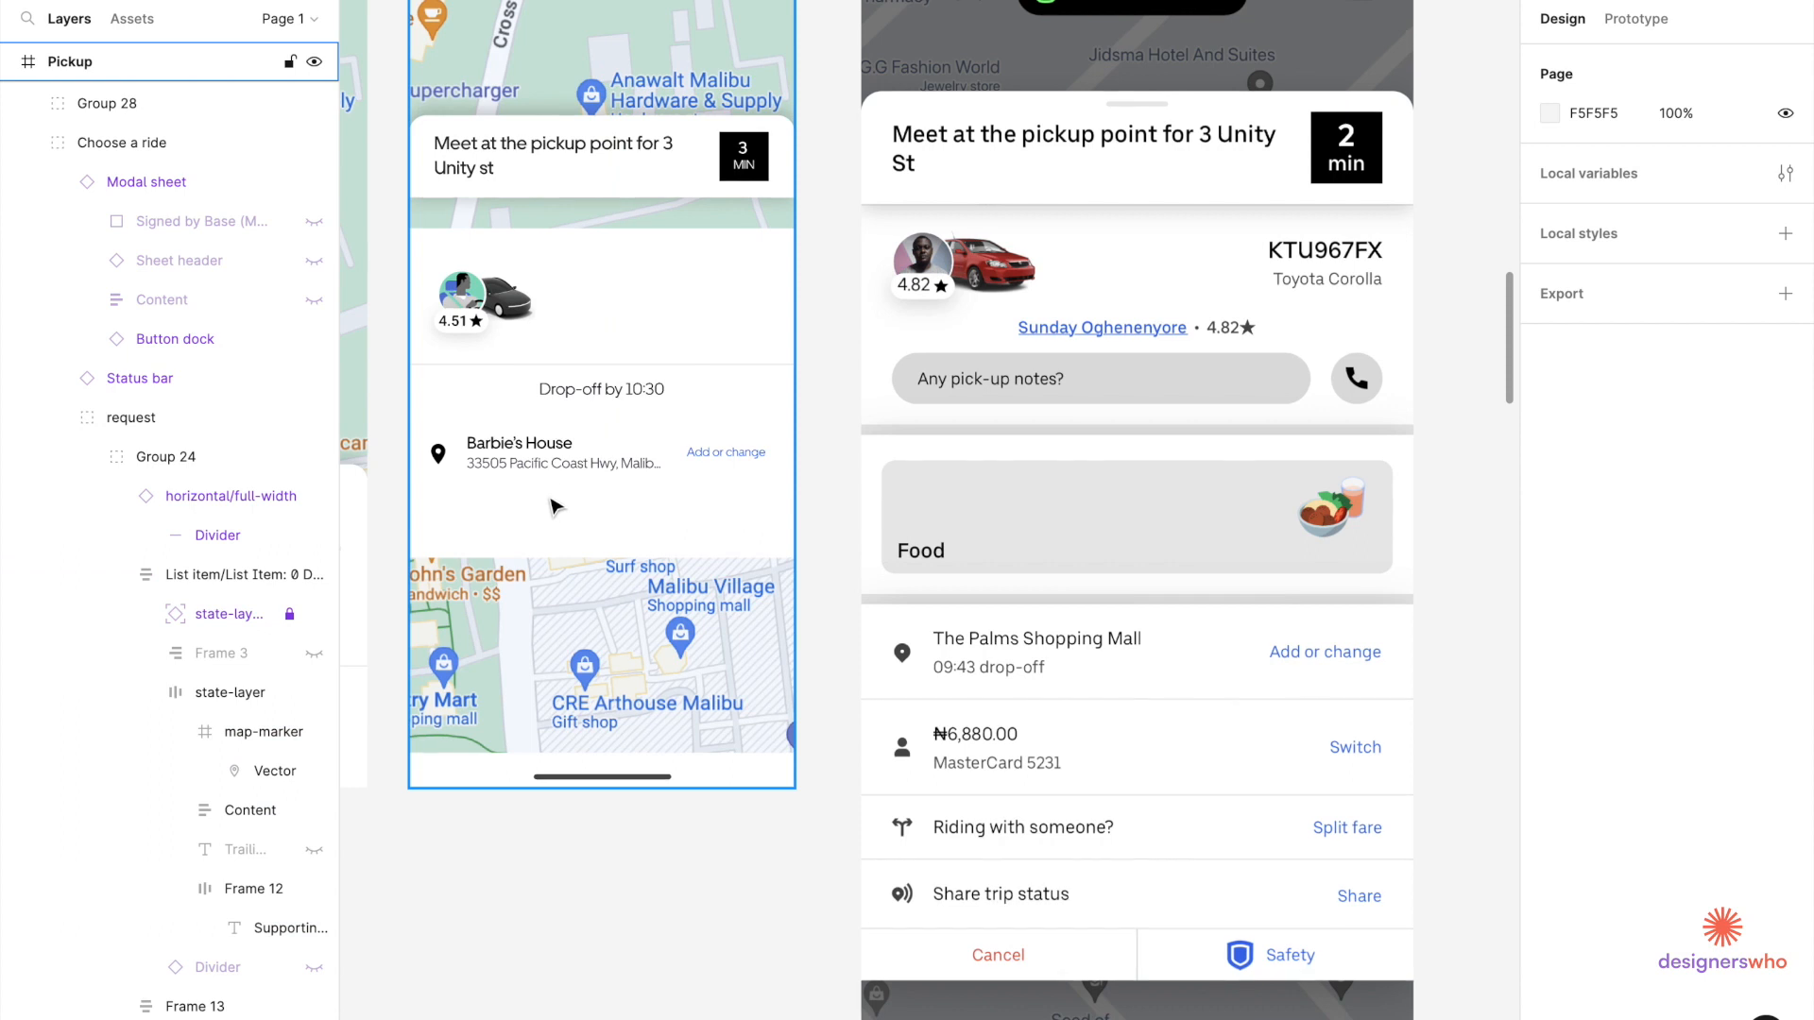
Paste a copy of the Barbie's House text block right of the car and right-align it.
{"action": "left_click", "coordinate": [546, 474]}
{"action": "double_click", "coordinate": [541, 450]}
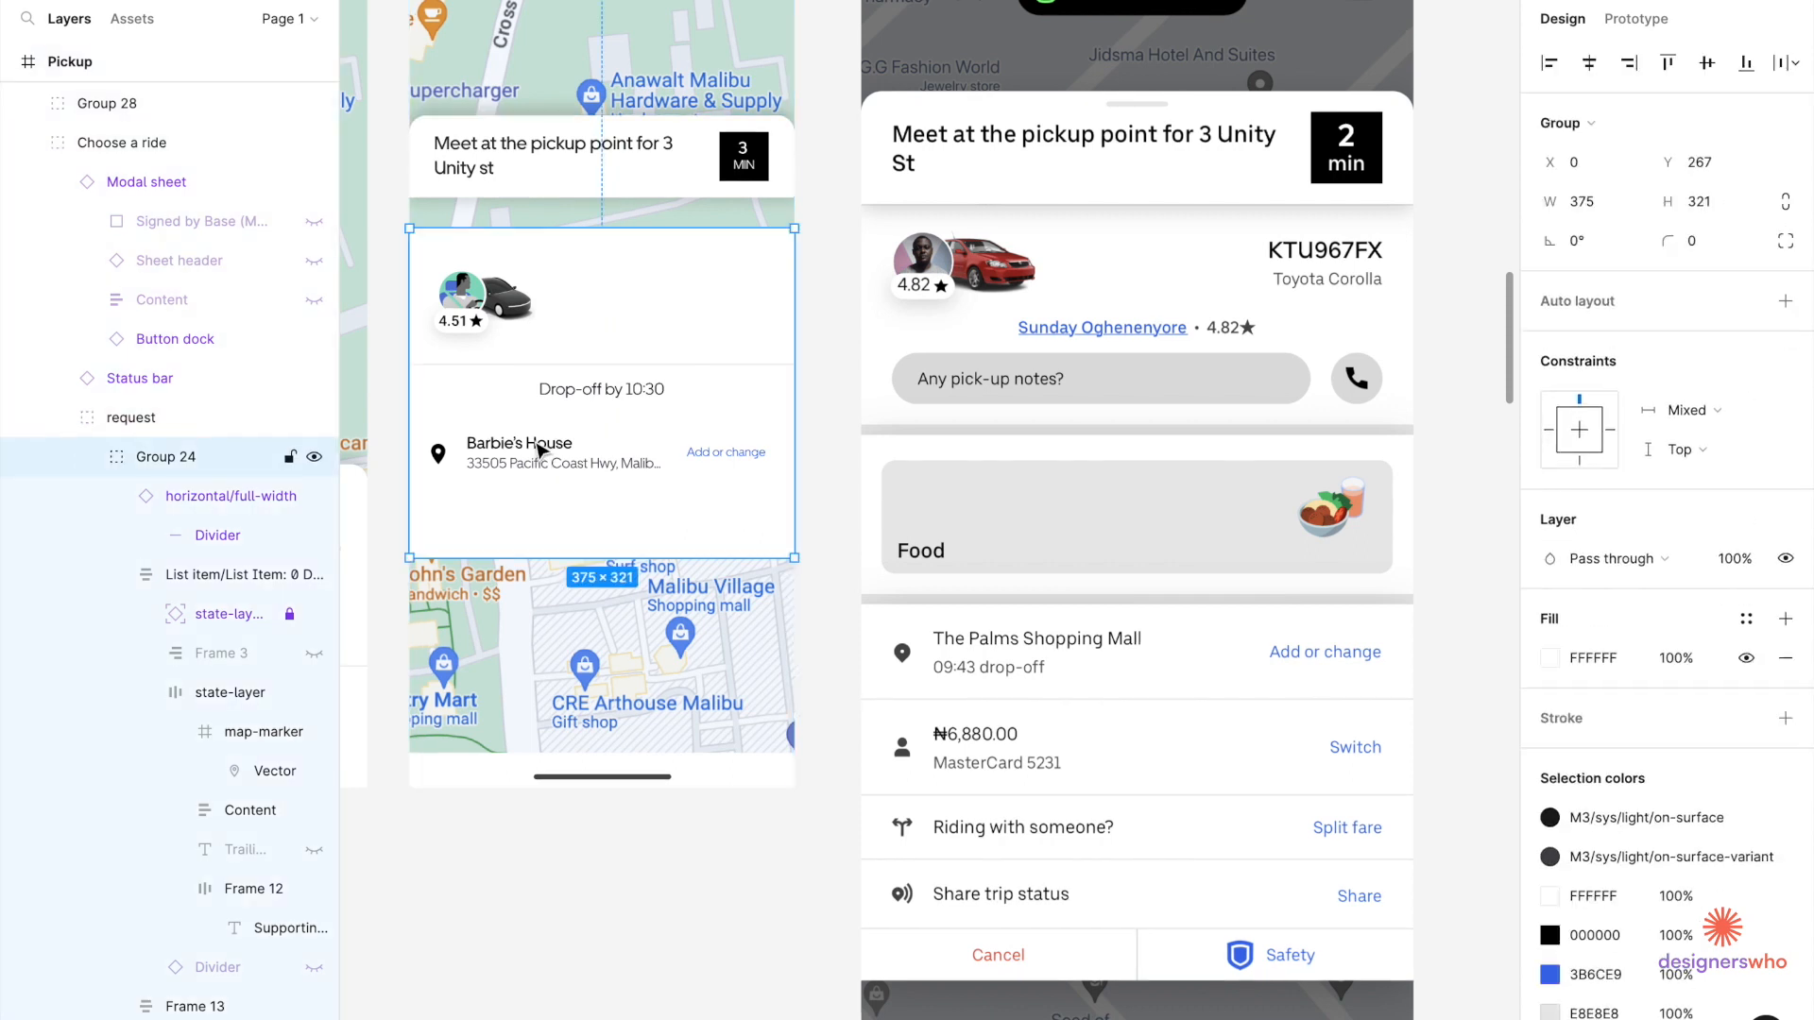
{"action": "double_click", "coordinate": [540, 450]}
{"action": "double_click", "coordinate": [541, 450]}
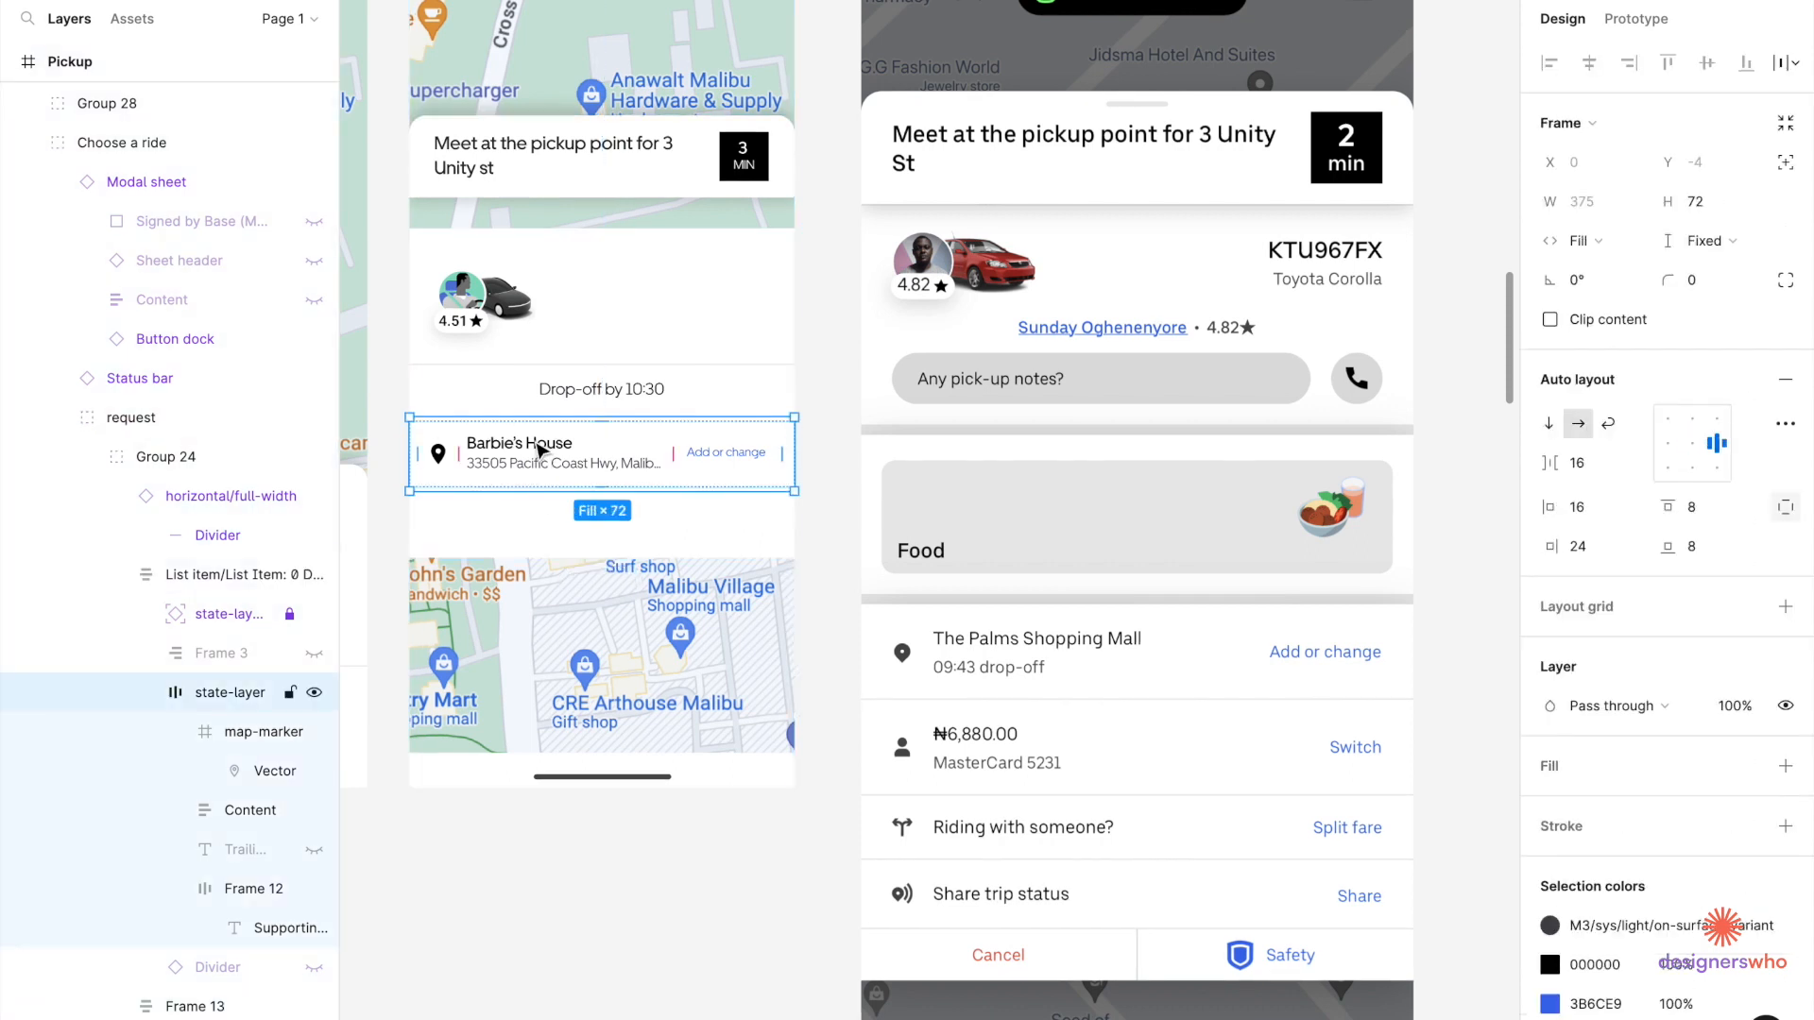
{"action": "double_click", "coordinate": [540, 451]}
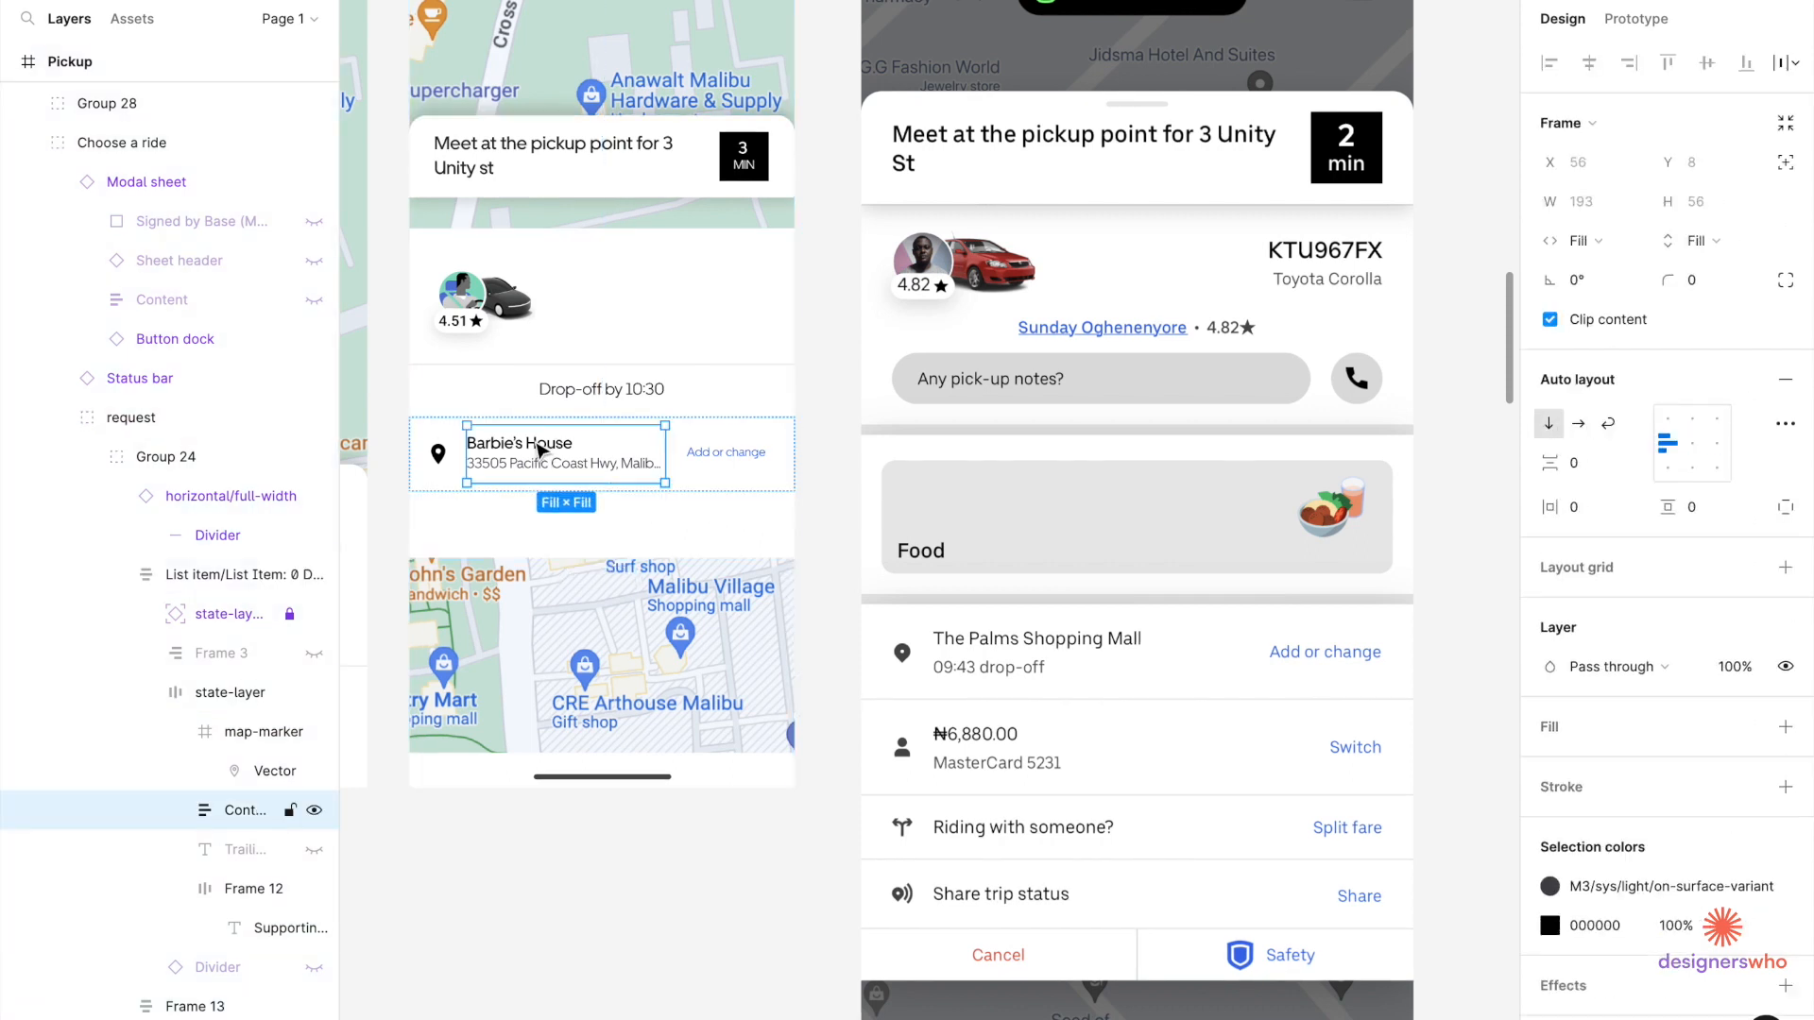
{"action": "left_click", "coordinate": [540, 274]}
{"action": "key", "text": "ctrl+v"}
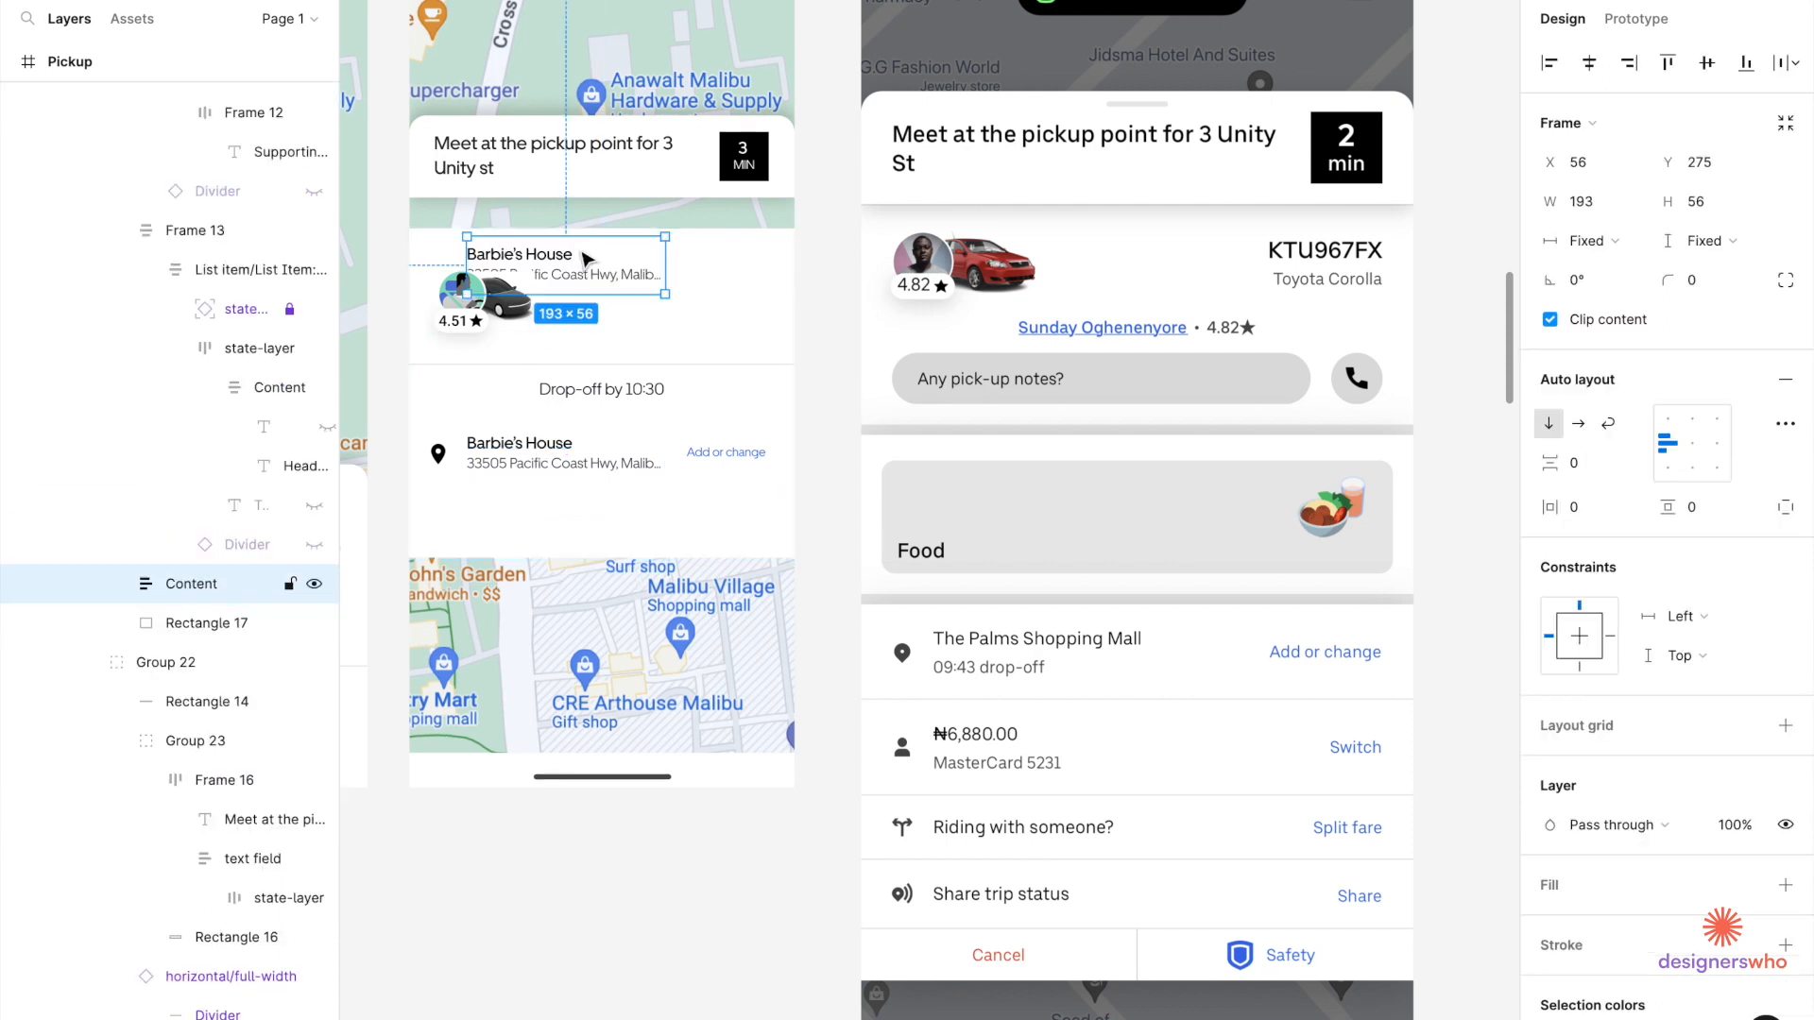
{"action": "left_click_drag", "start_coordinate": [564, 272], "coordinate": [658, 302]}
{"action": "scroll", "coordinate": [658, 302], "scroll_direction": "up", "scroll_amount": 4}
{"action": "scroll", "coordinate": [658, 302], "scroll_direction": "down", "scroll_amount": 5}
{"action": "left_click", "coordinate": [1717, 446]}
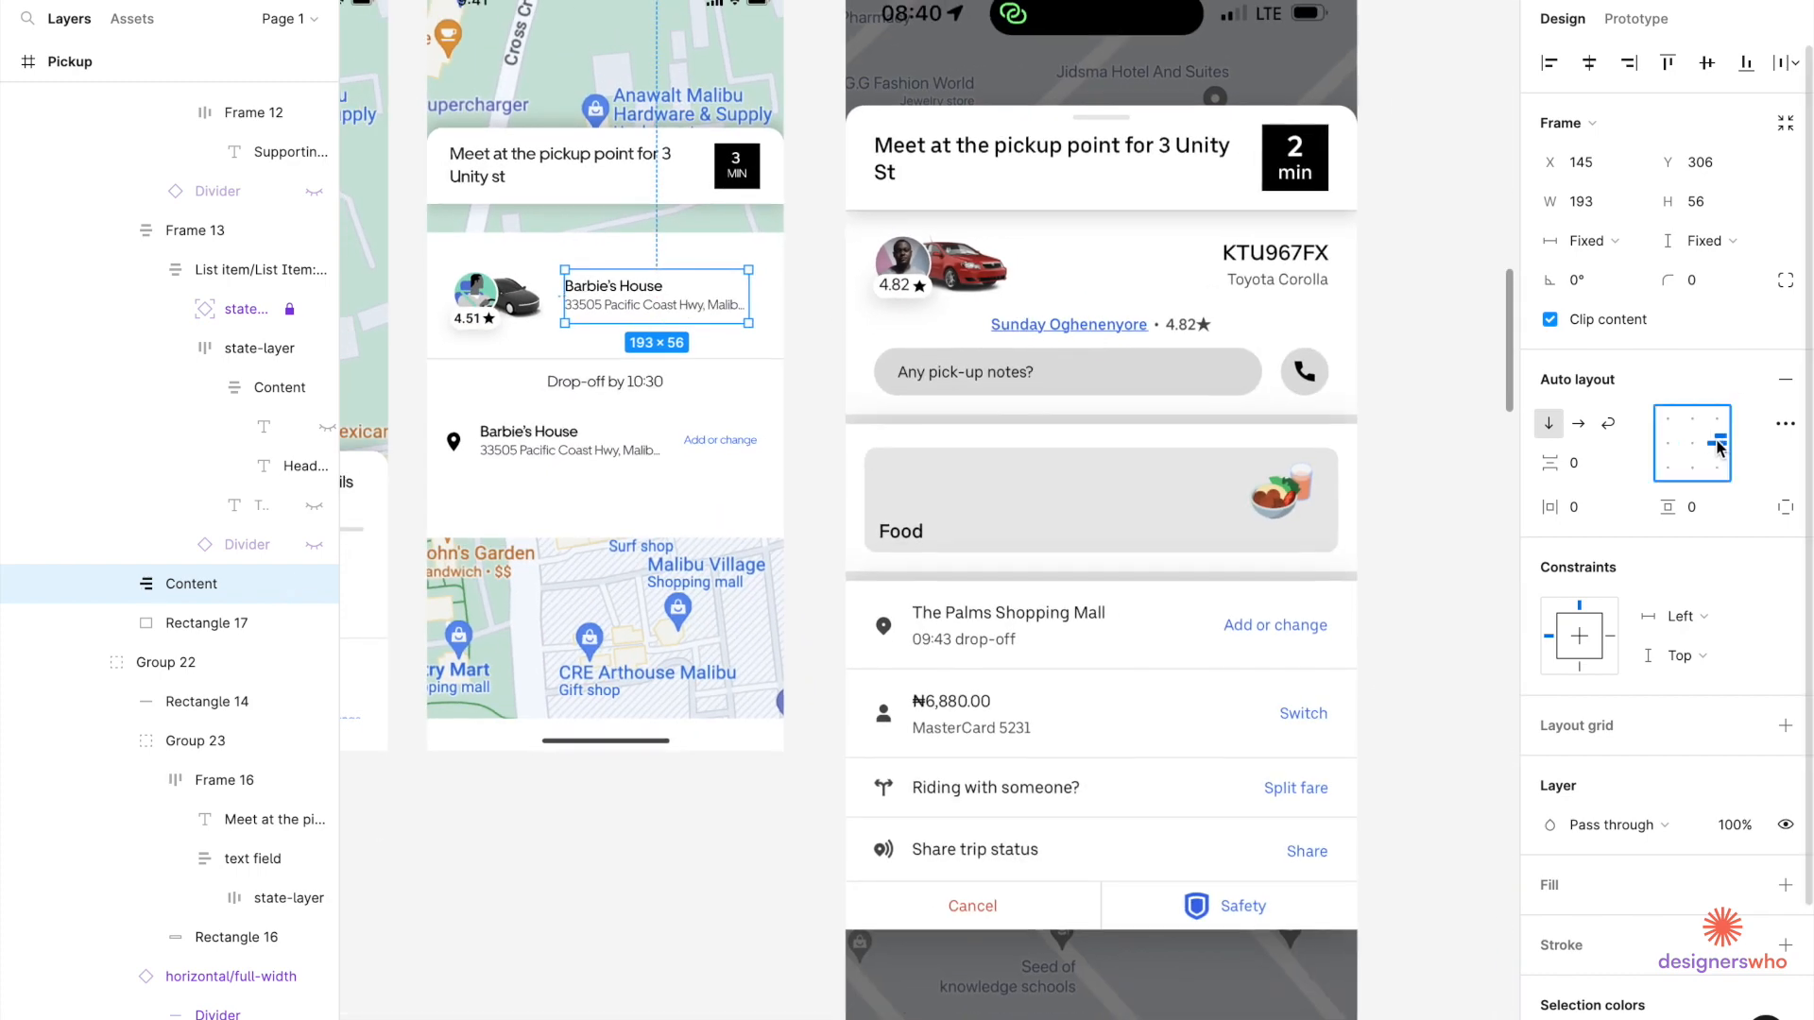
Retype the copied headline as TS78RHY and the address line as Tesla.
{"action": "double_click", "coordinate": [689, 301]}
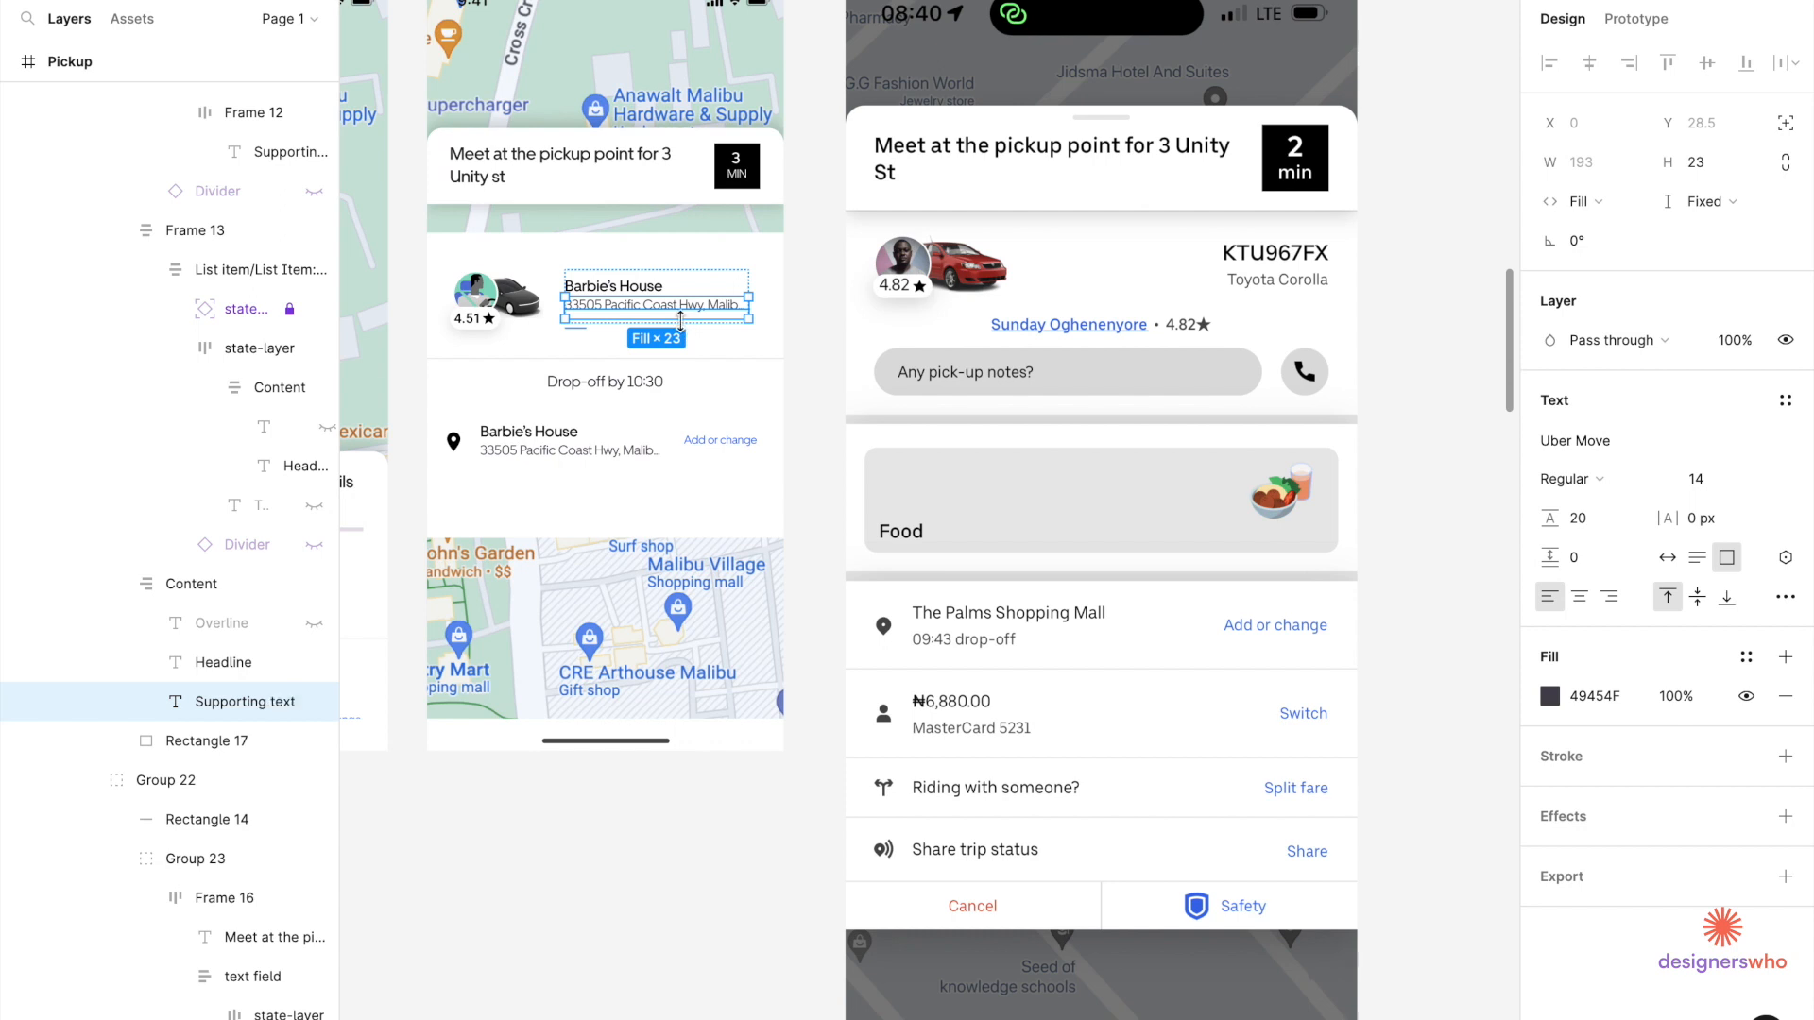
{"action": "double_click", "coordinate": [678, 309]}
{"action": "type", "text": "Tesla"}
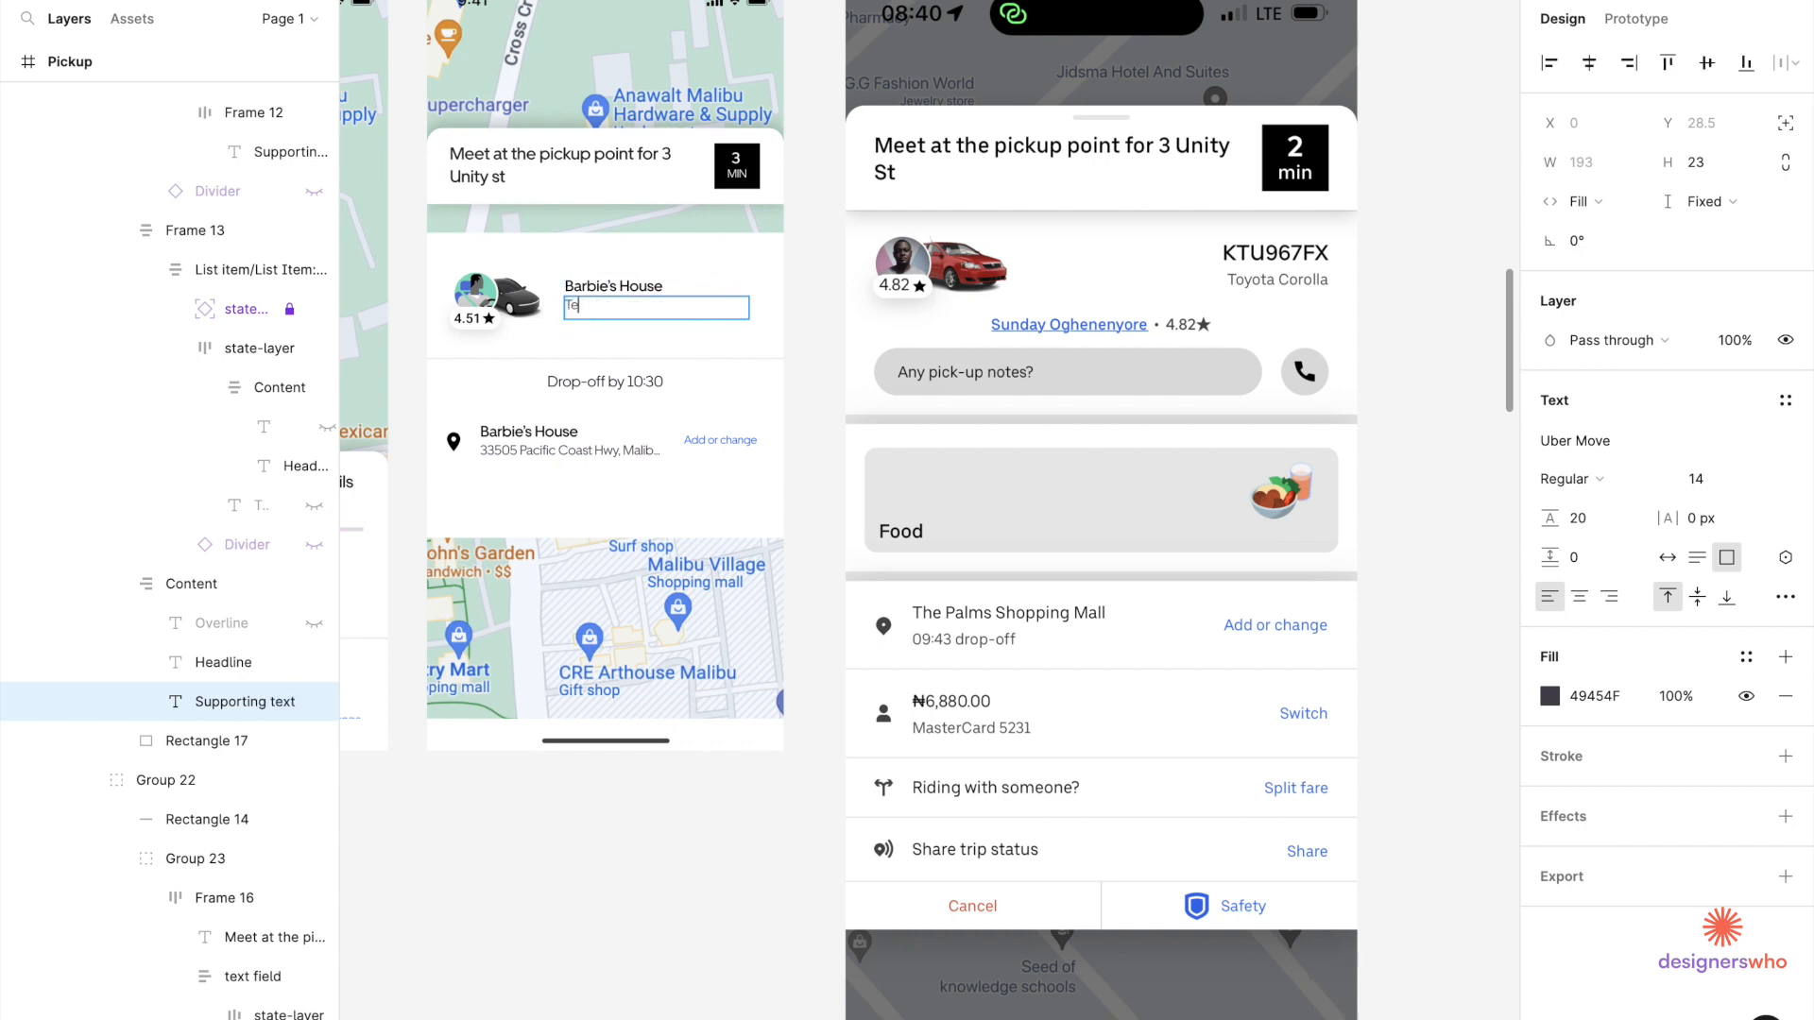
{"action": "left_click", "coordinate": [631, 287]}
{"action": "double_click", "coordinate": [631, 286]}
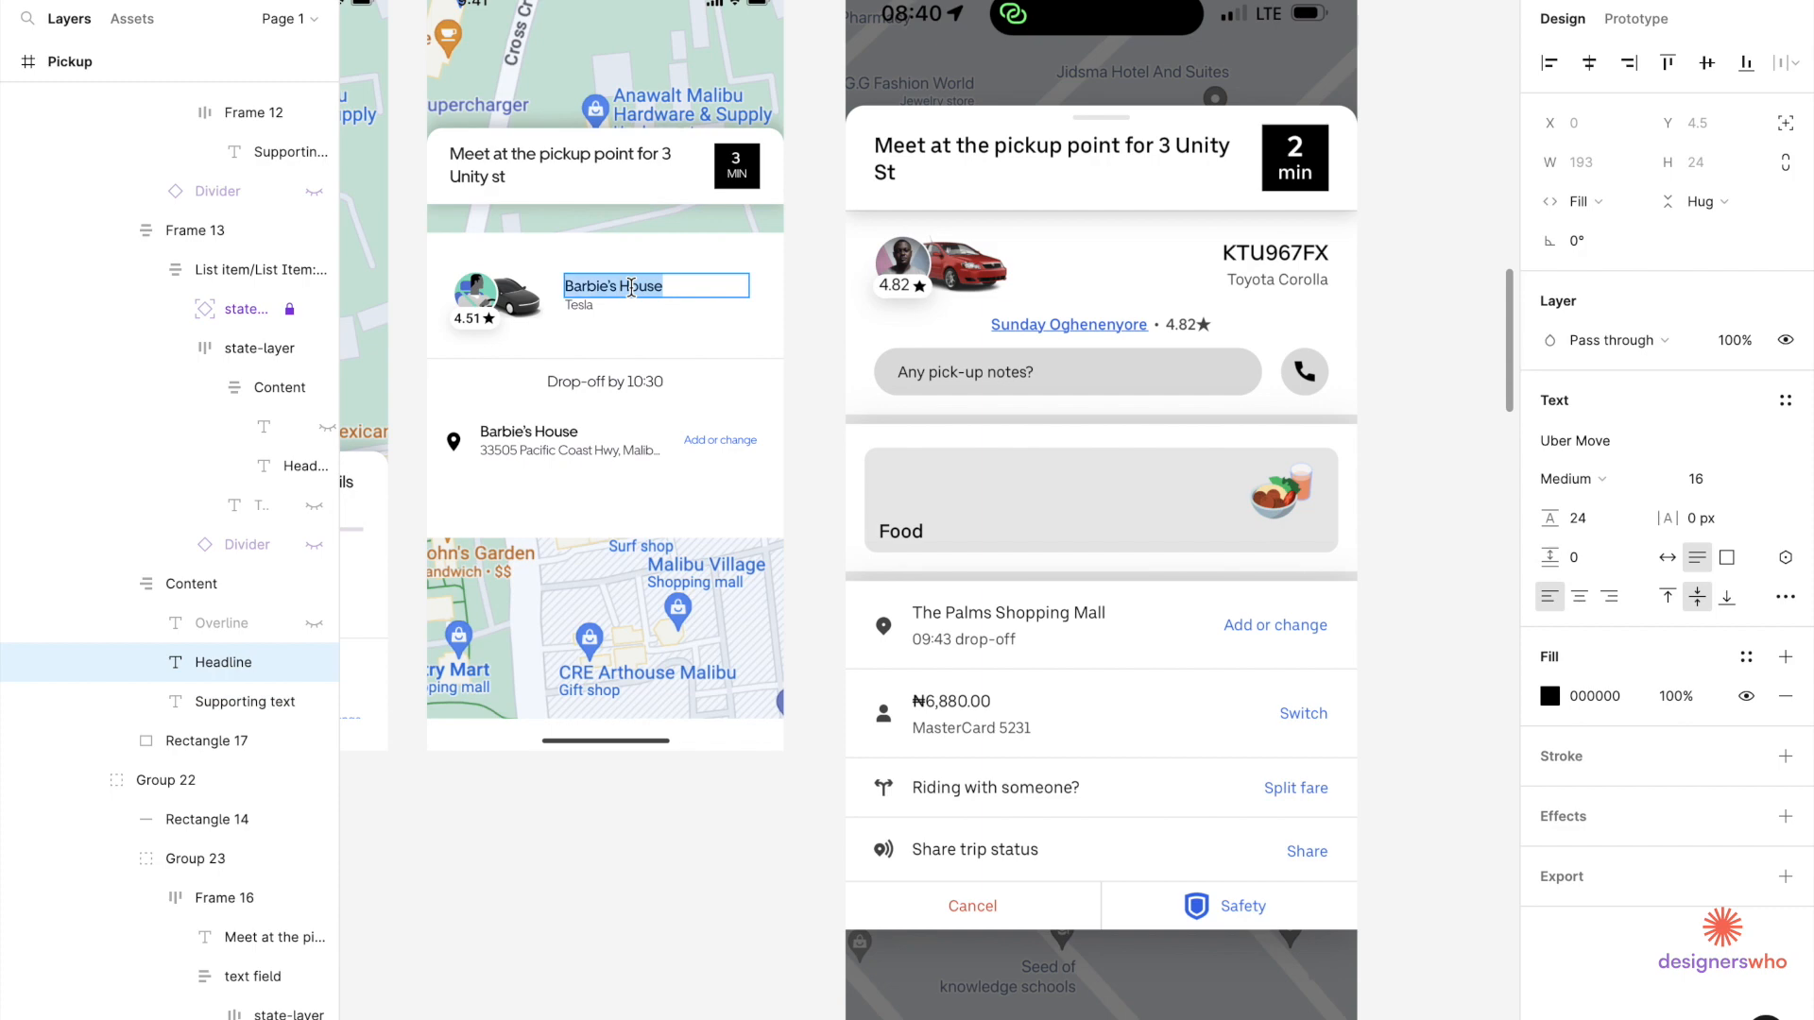
{"action": "type", "text": "TS78"}
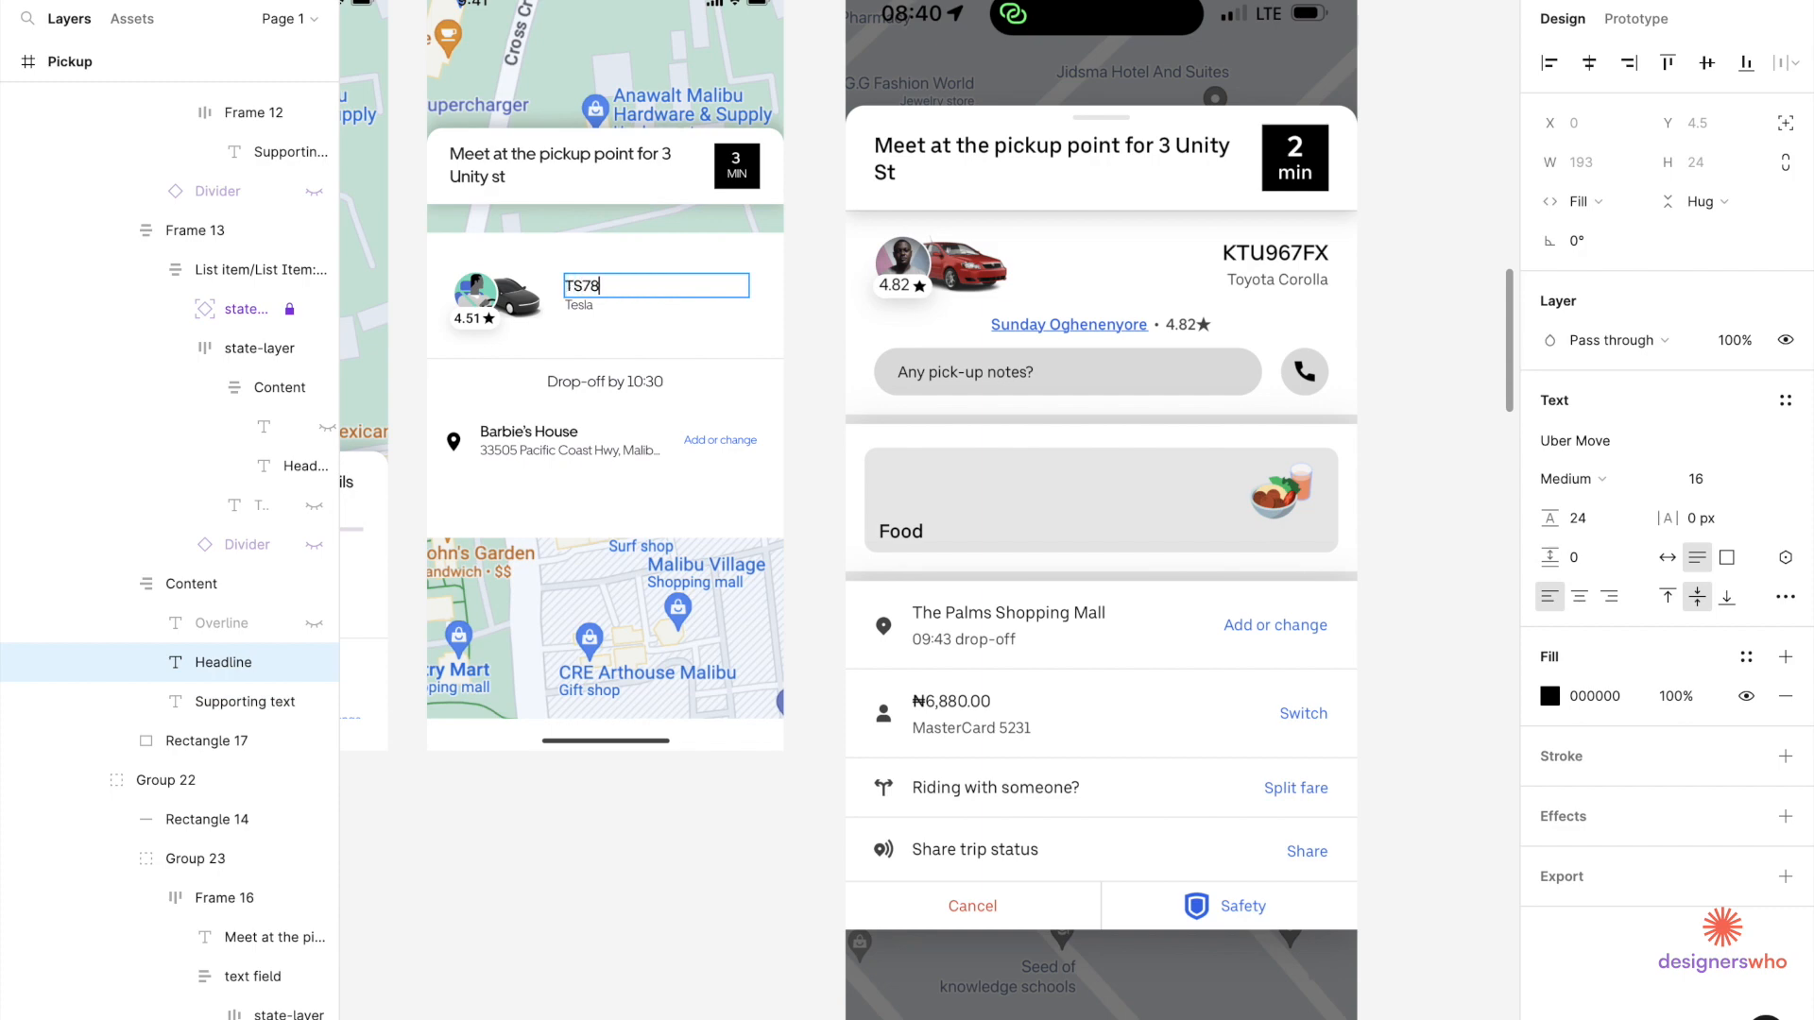
{"action": "left_click", "coordinate": [595, 340]}
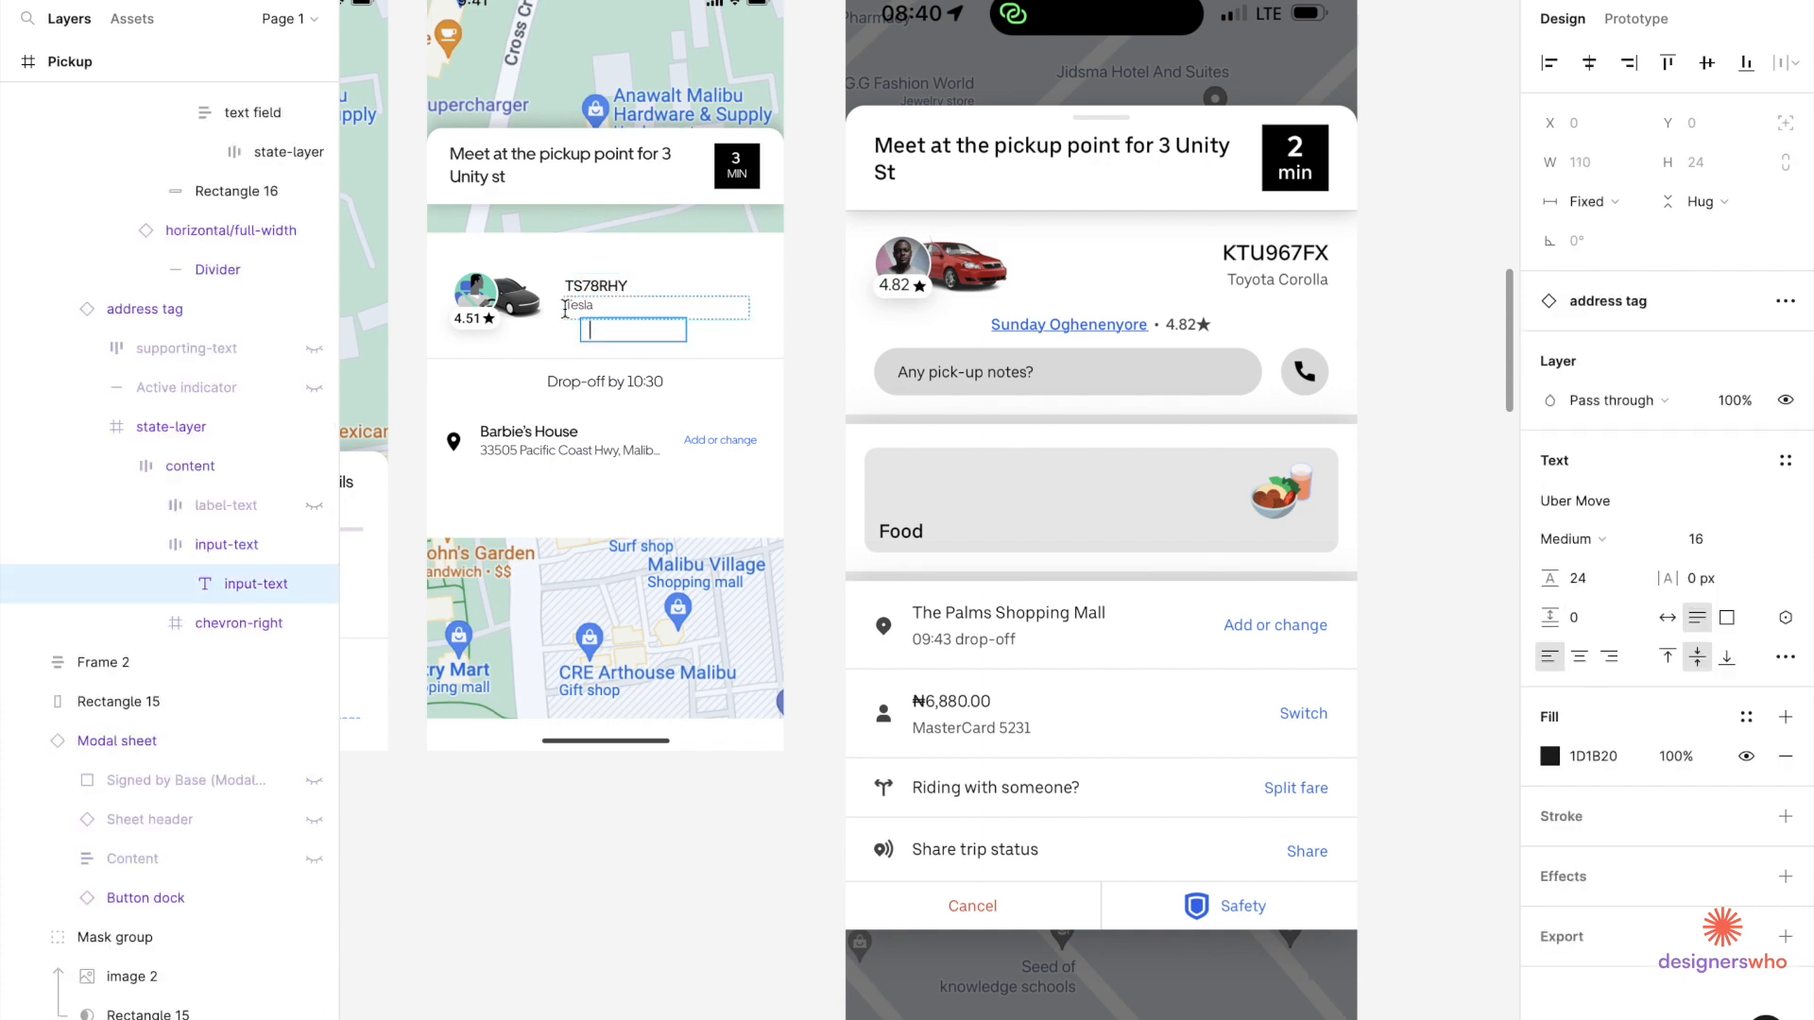
{"action": "scroll", "coordinate": [564, 307], "scroll_direction": "up", "scroll_amount": 5}
{"action": "left_click", "coordinate": [647, 232]}
Right-align both the TS78RHY and Tesla text layers.
{"action": "left_click", "coordinate": [647, 276]}
{"action": "left_click", "coordinate": [647, 276], "text": "super"}
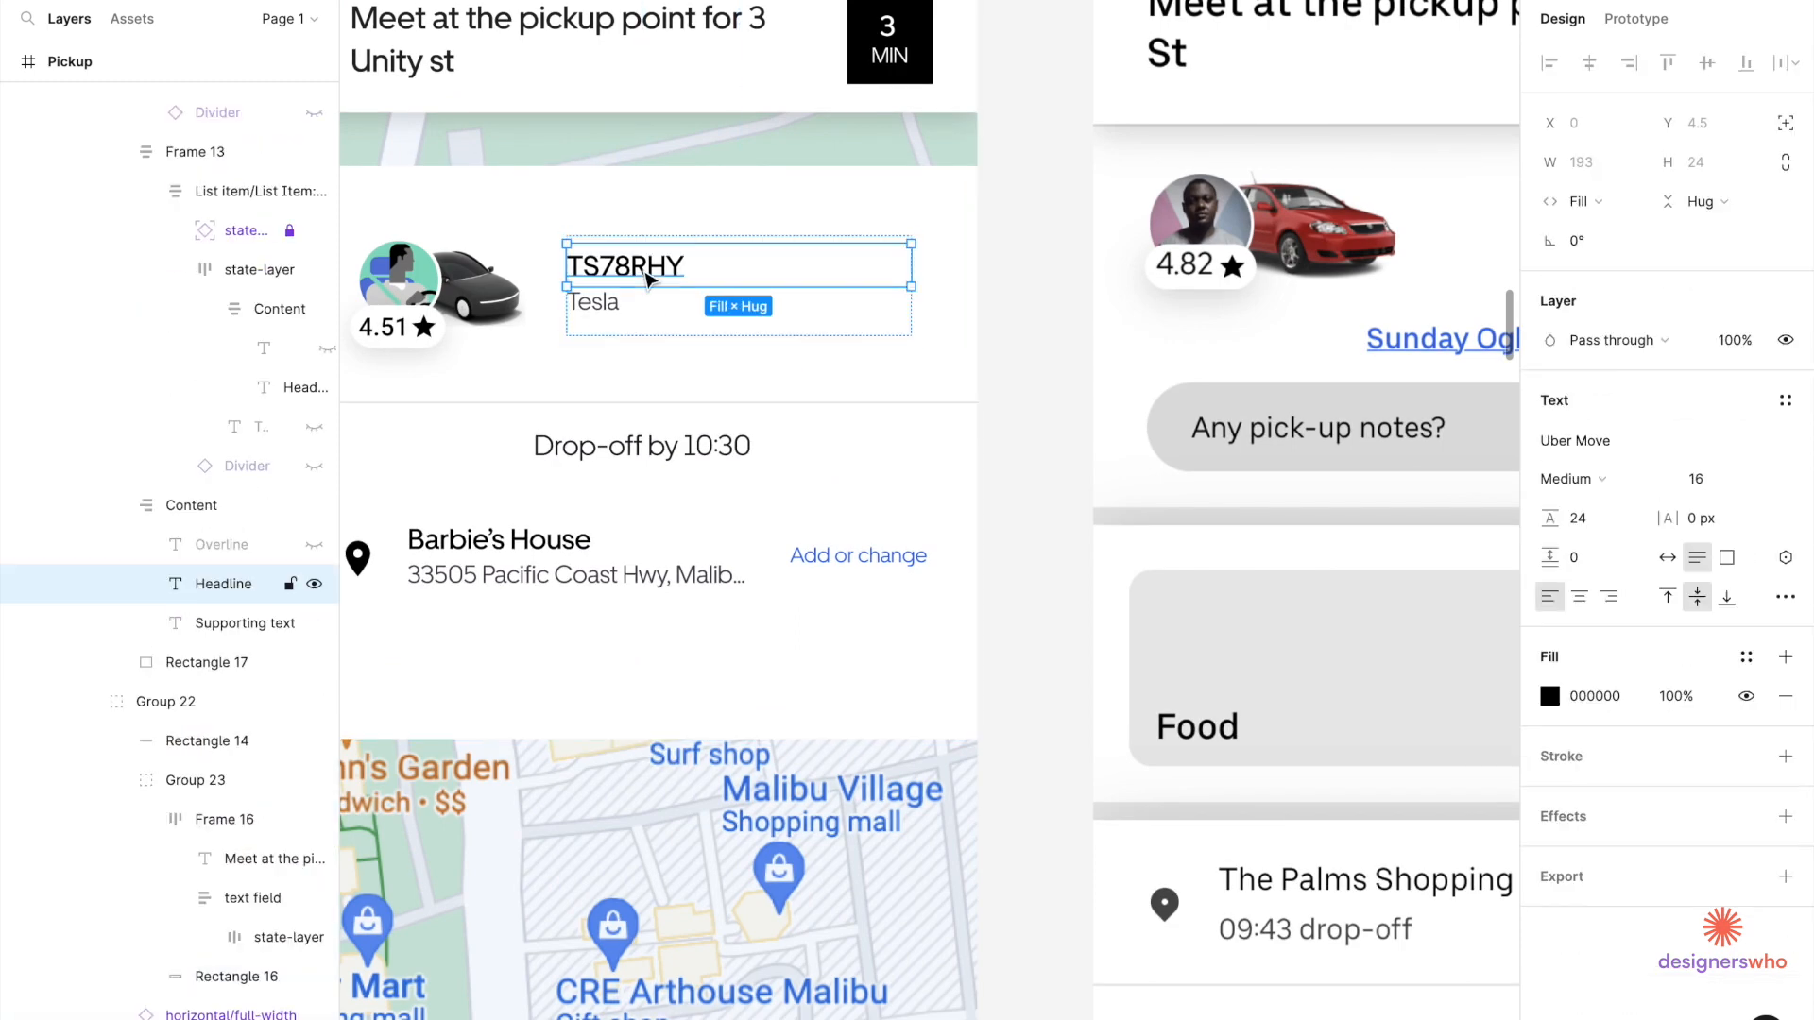
{"action": "left_click", "coordinate": [1609, 596]}
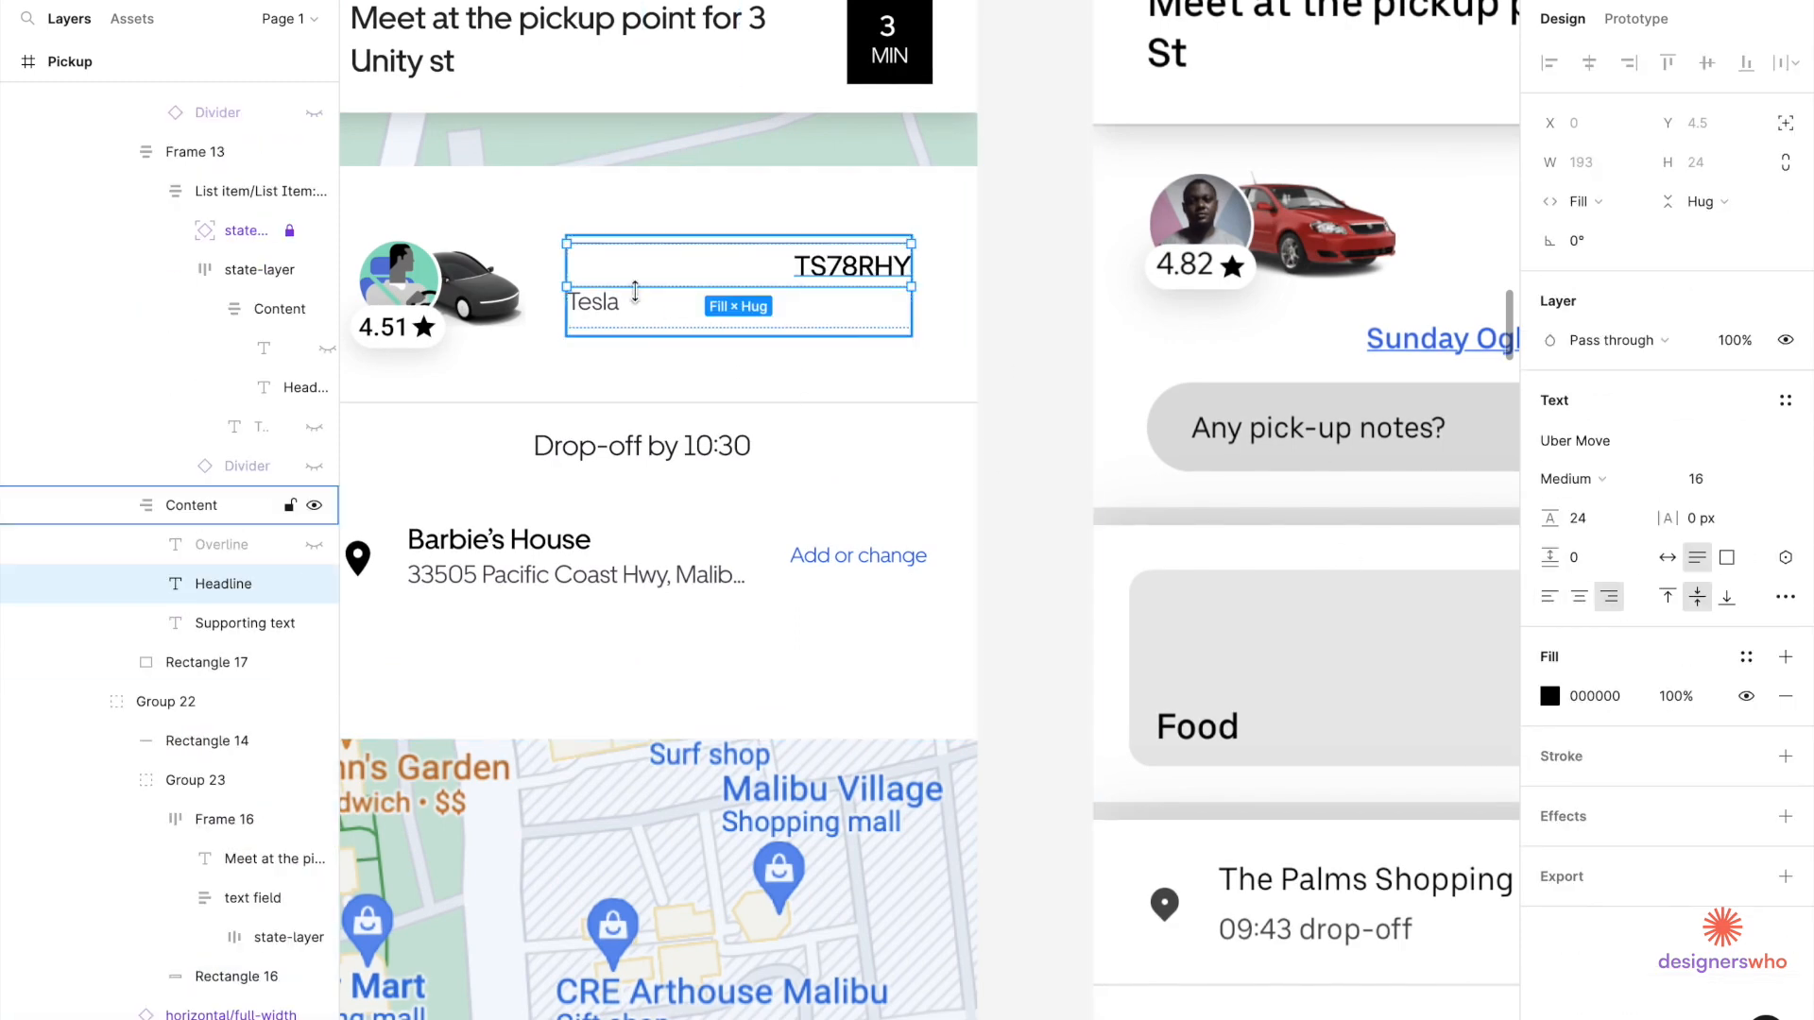
{"action": "left_click", "coordinate": [591, 304]}
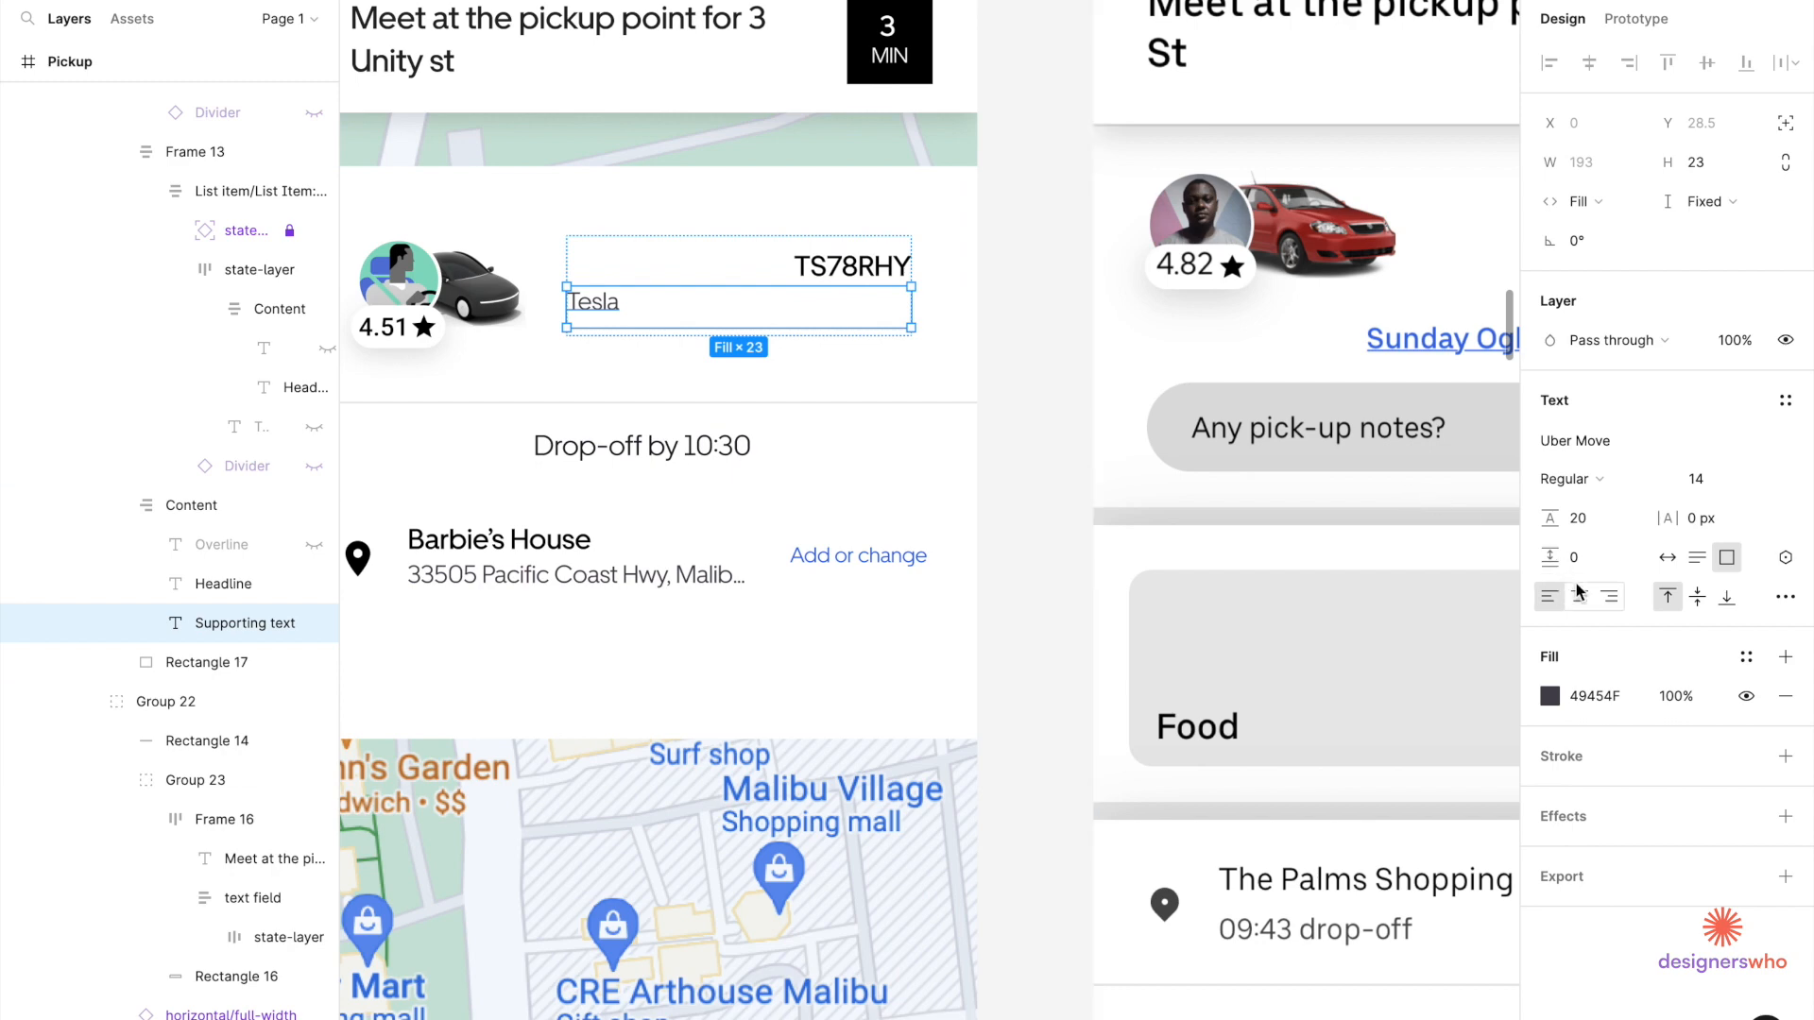
{"action": "left_click", "coordinate": [1610, 598]}
{"action": "left_click", "coordinate": [998, 289]}
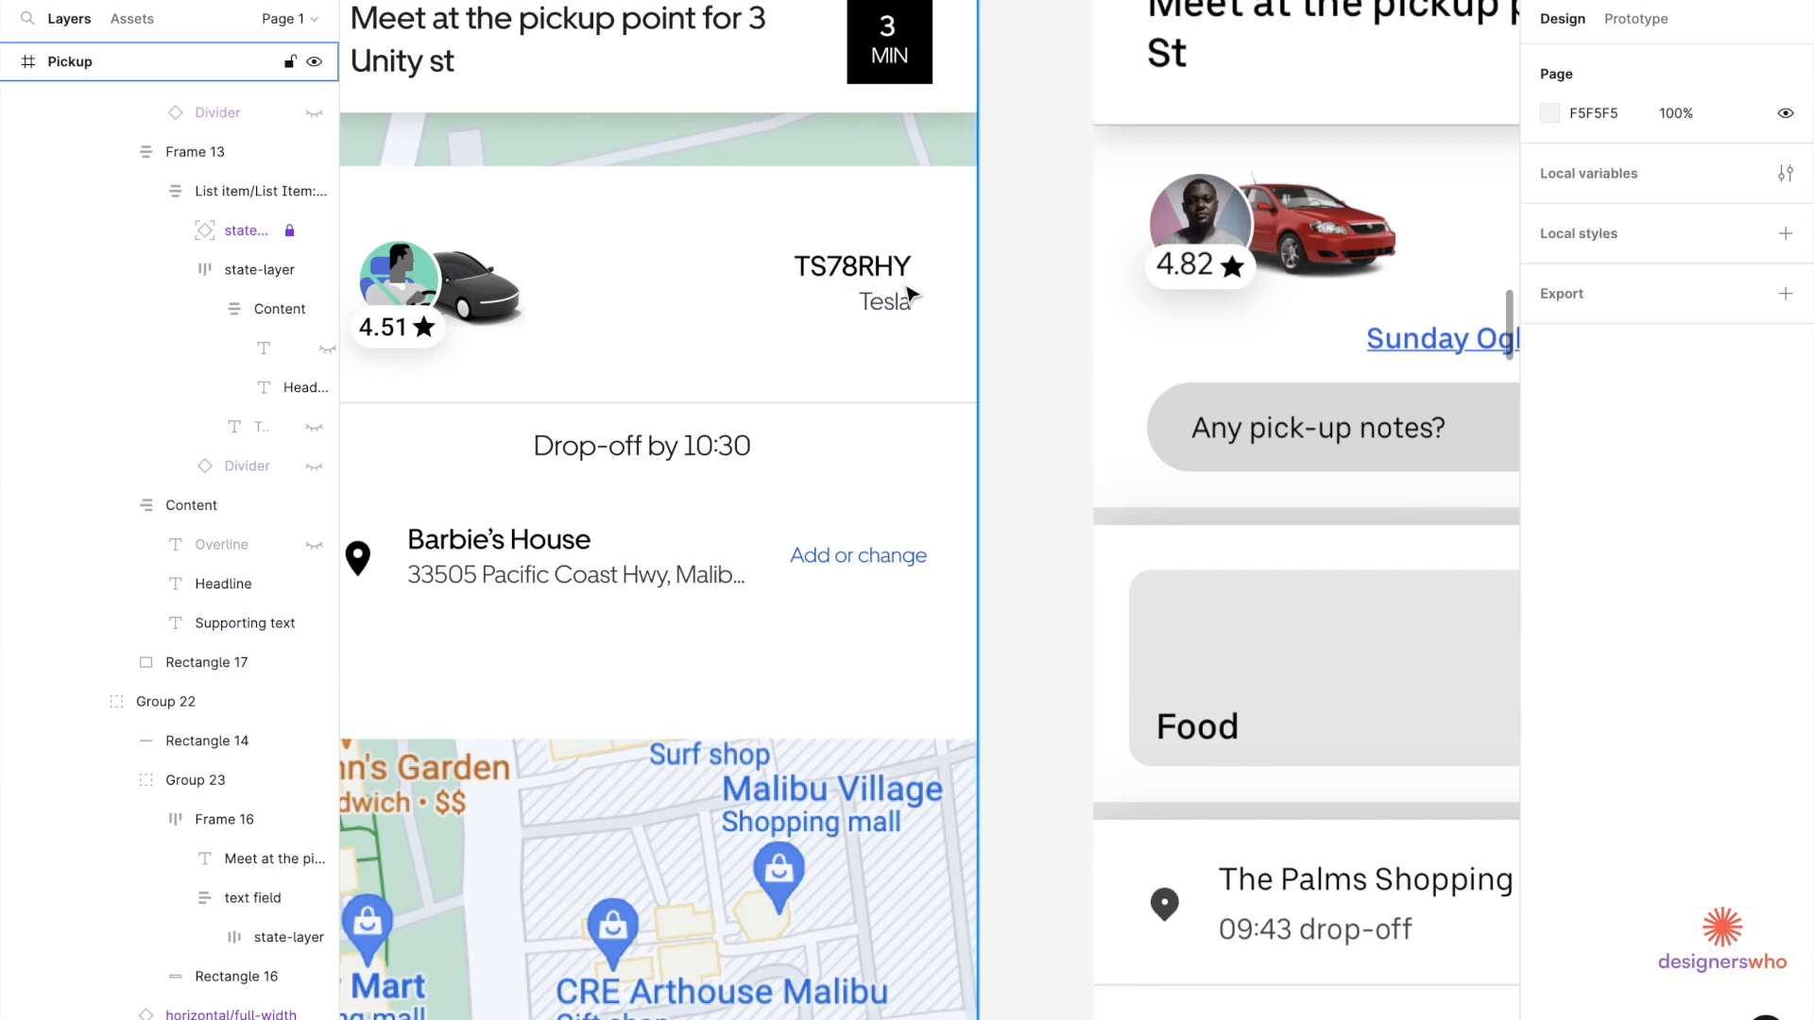
{"action": "left_click", "coordinate": [910, 295]}
{"action": "scroll", "coordinate": [909, 296], "scroll_direction": "down", "scroll_amount": 3}
{"action": "double_click", "coordinate": [893, 267]}
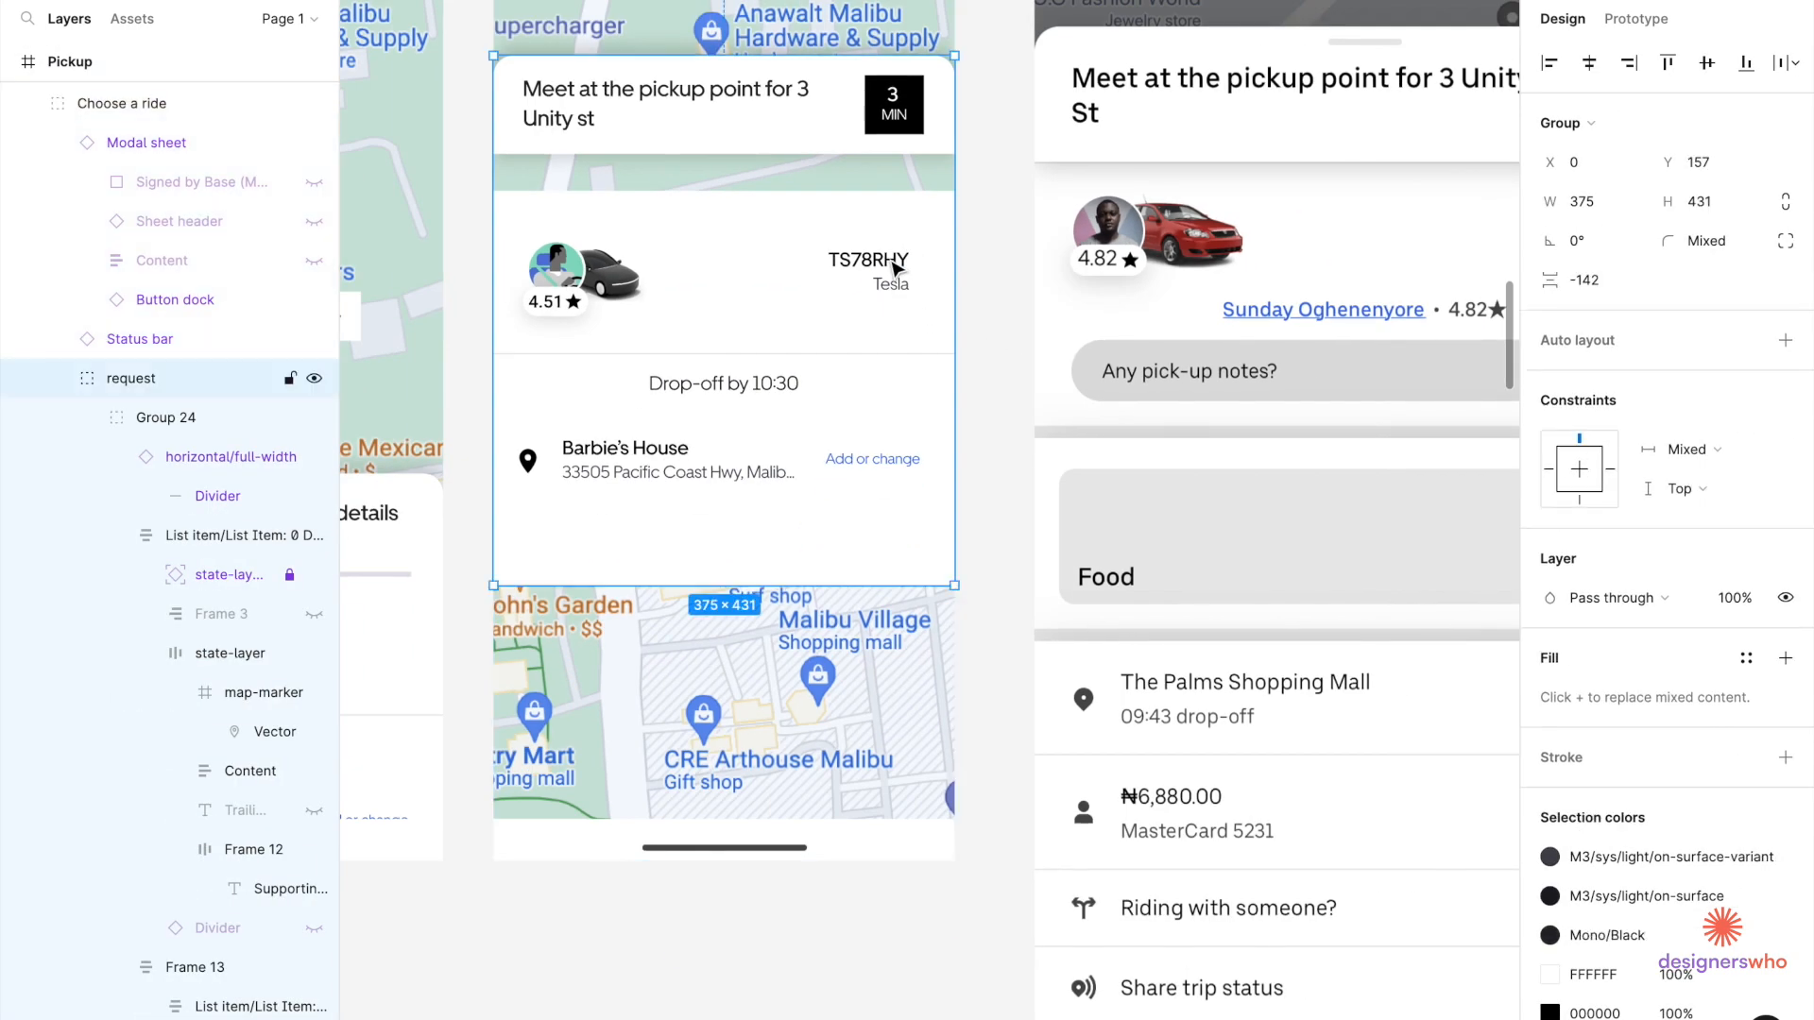
Place the TS78RHY text block at X 157, centre it vertically with the car group, and group them.
{"action": "double_click", "coordinate": [895, 269]}
{"action": "left_click", "coordinate": [943, 286]}
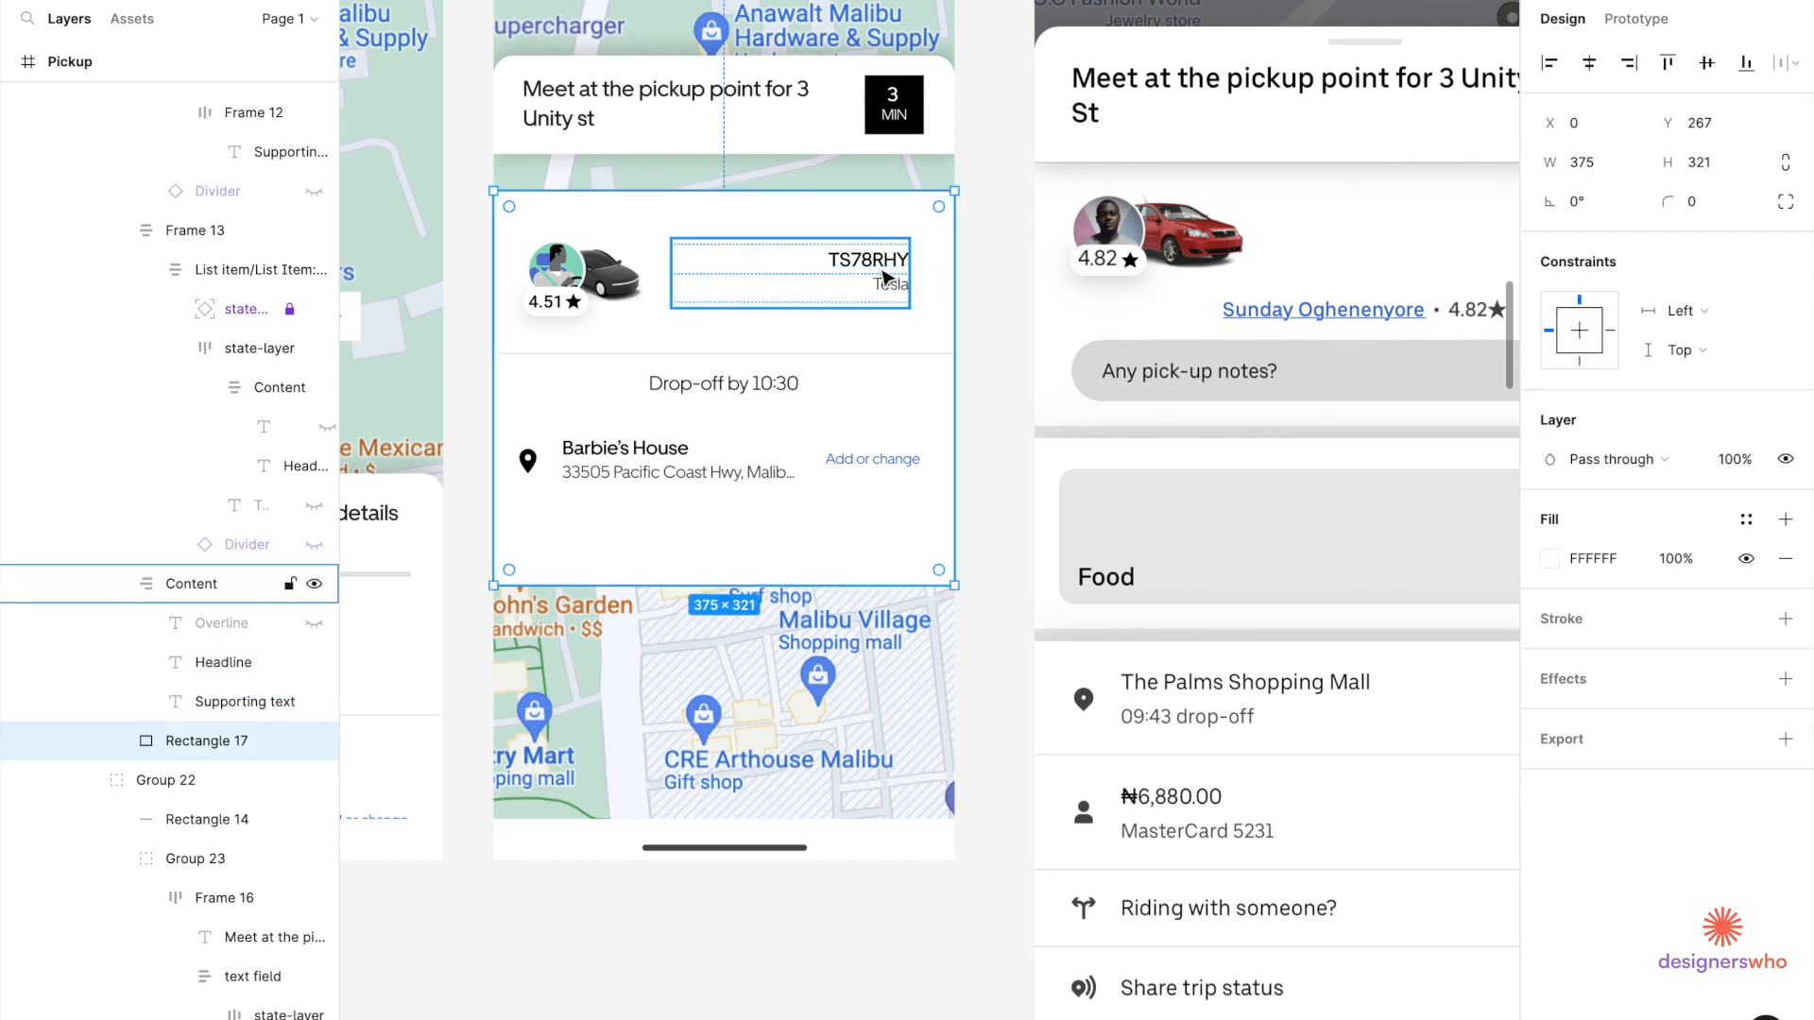
{"action": "left_click", "coordinate": [886, 278]}
{"action": "left_click_drag", "start_coordinate": [886, 278], "coordinate": [898, 277]}
{"action": "key", "text": "alt+Right"}
{"action": "key", "text": "alt+Right"}
{"action": "key", "text": "alt+Right"}
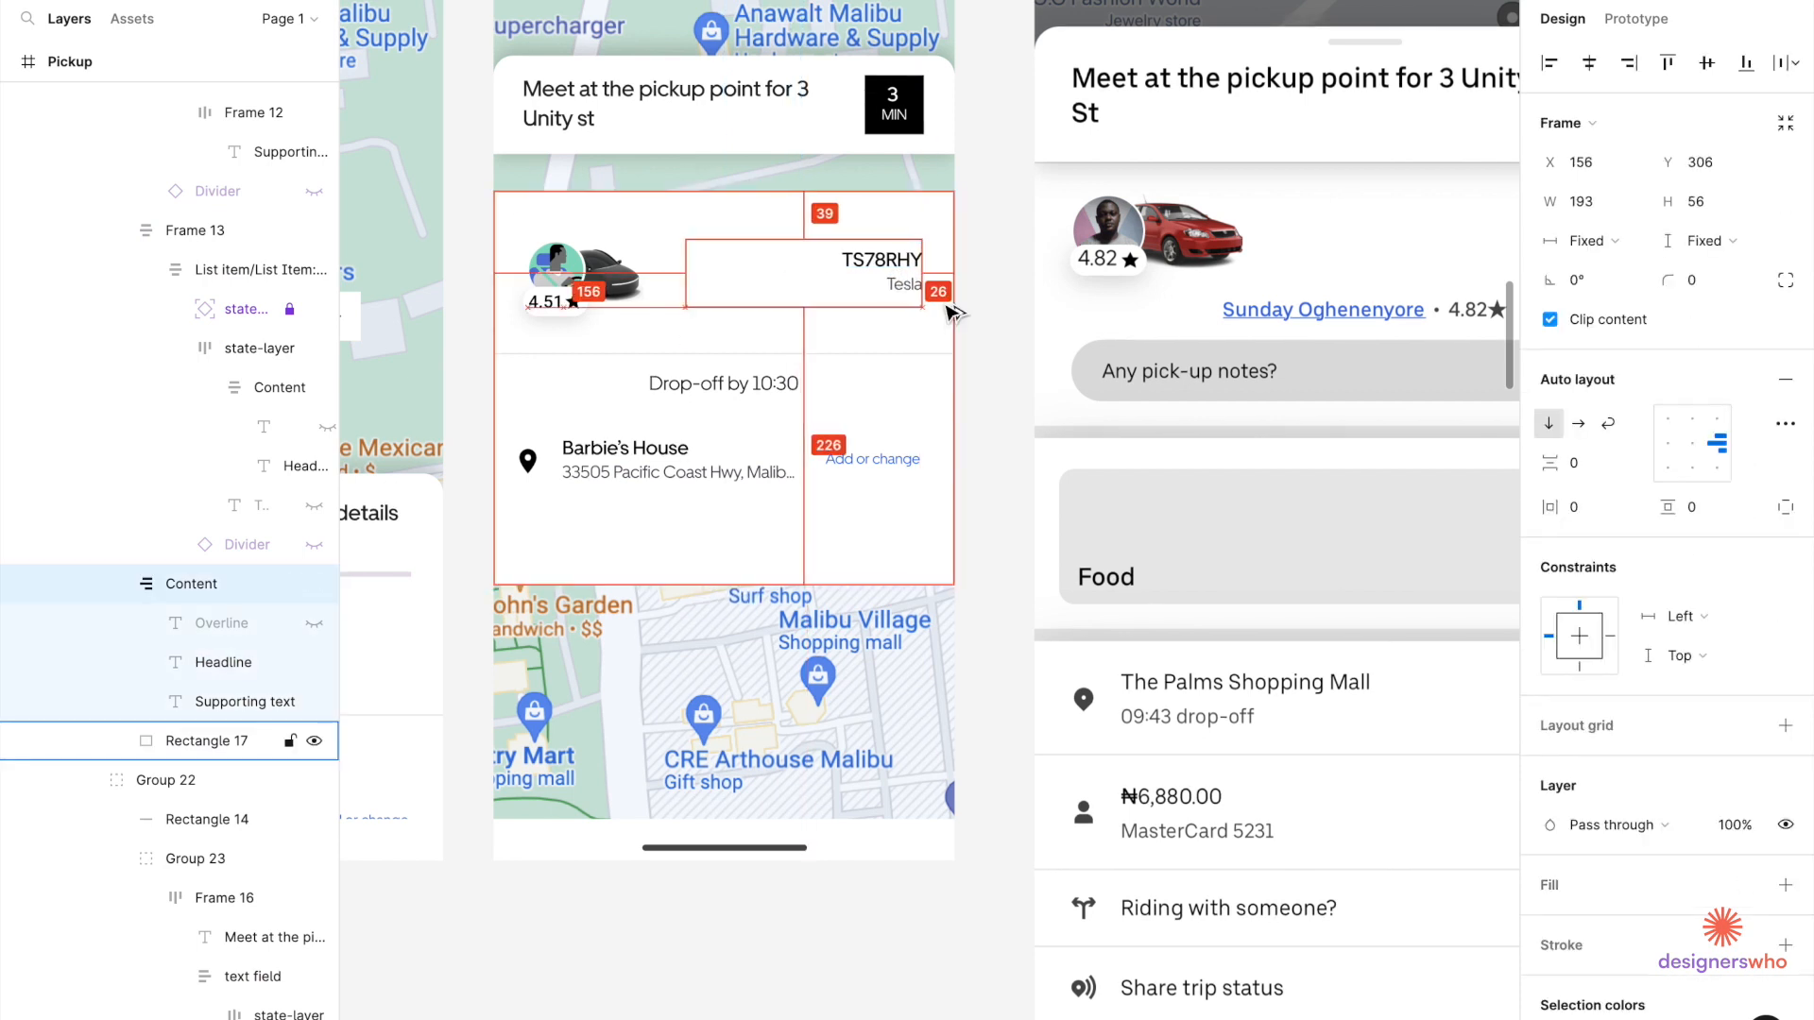
{"action": "left_click", "coordinate": [581, 275], "text": "shift"}
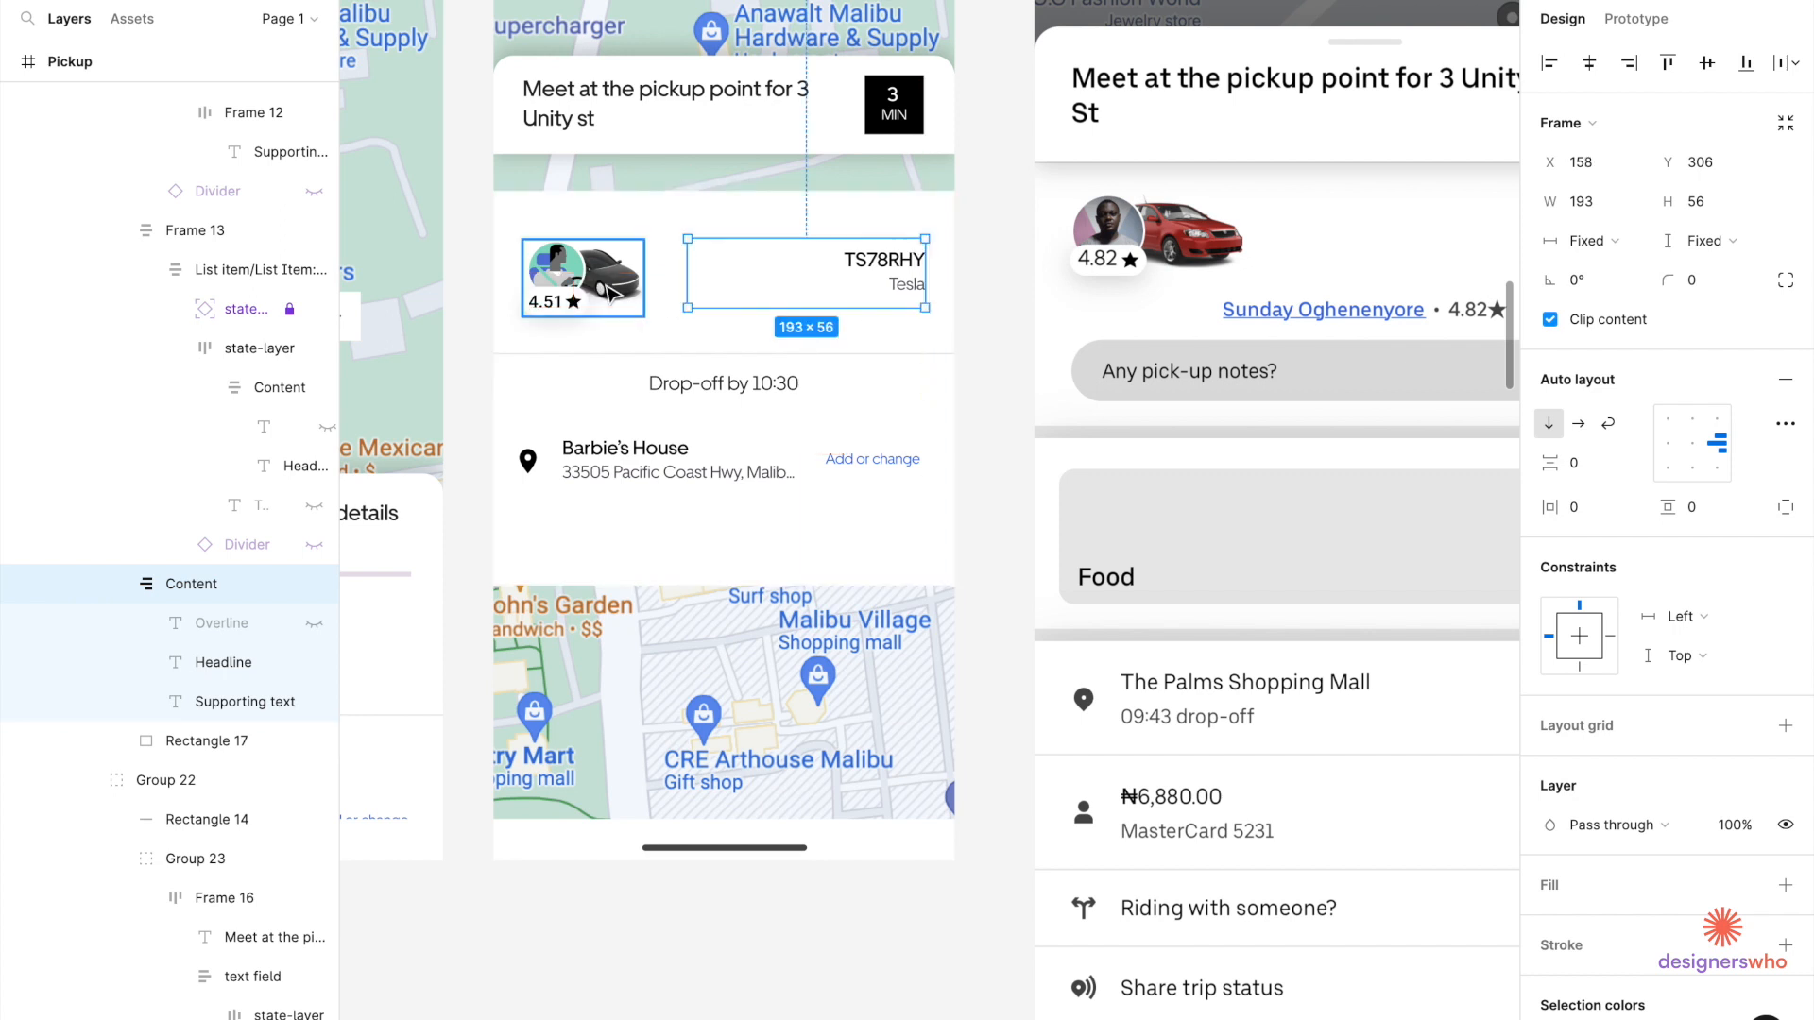
{"action": "left_click", "coordinate": [1705, 66]}
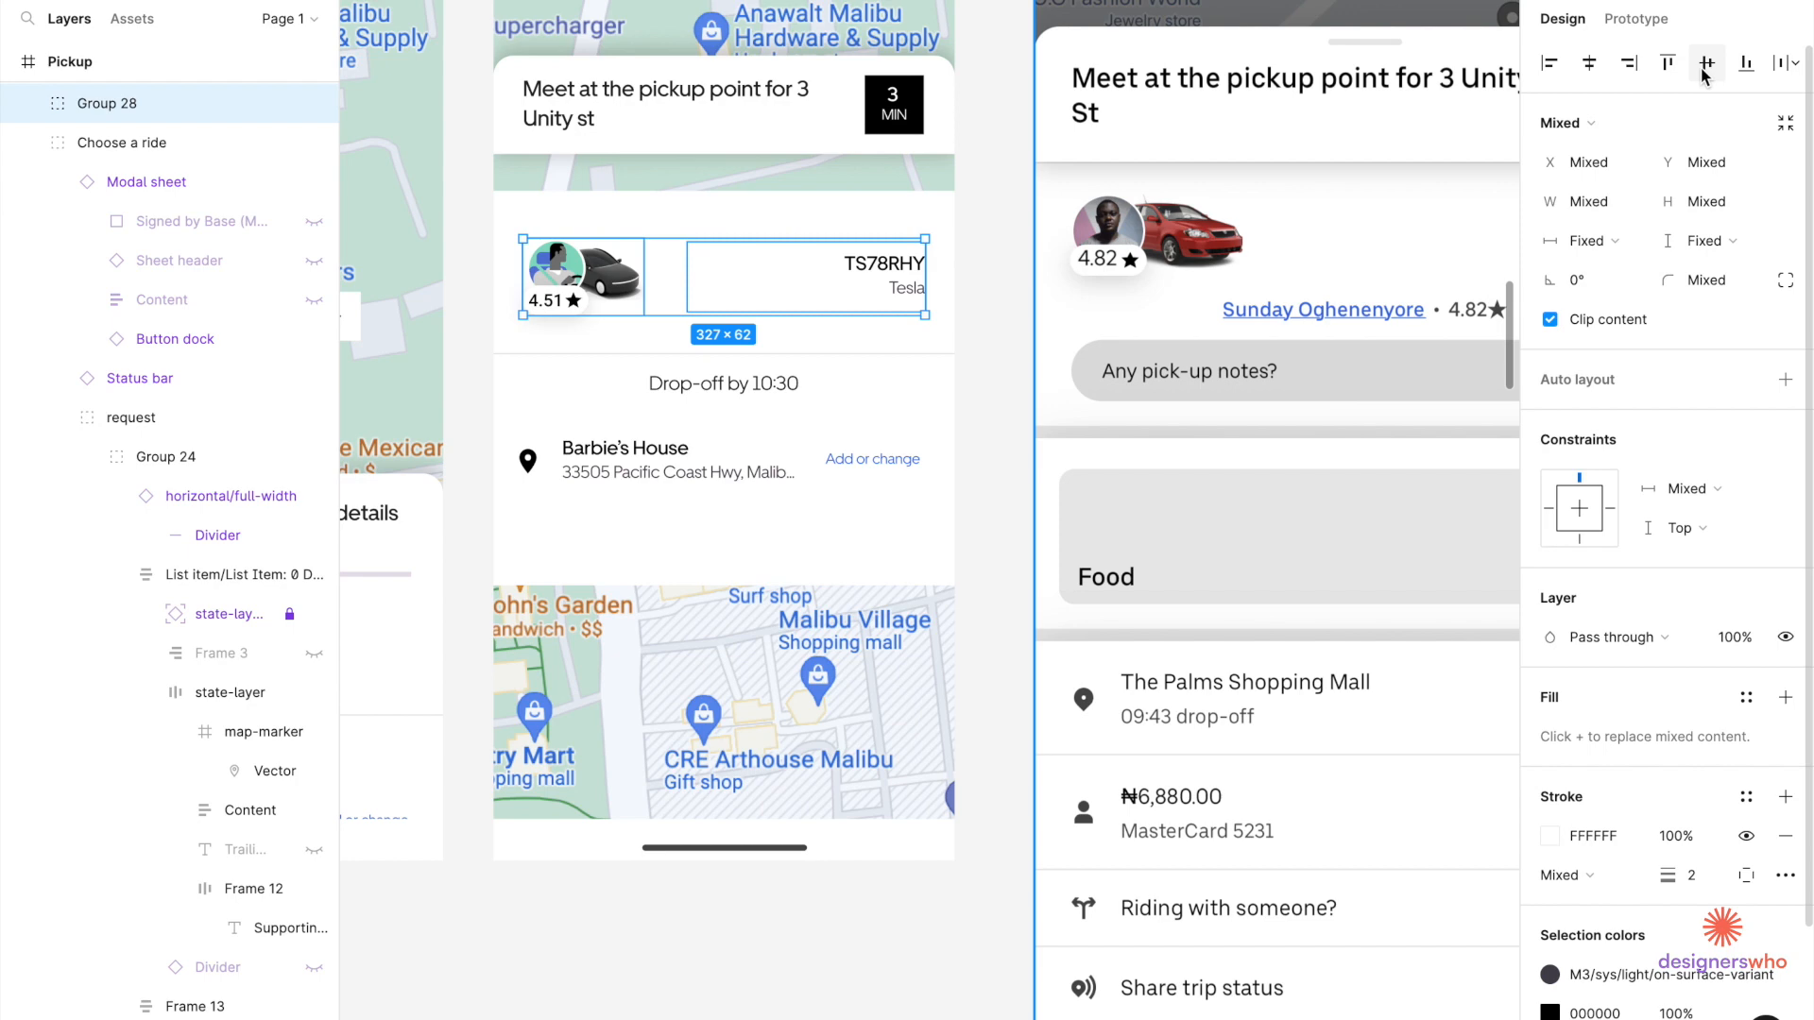
{"action": "key", "text": "ctrl+g"}
Nudge the car-and-plate row up from Y 306 to about Y 282.
{"action": "scroll", "coordinate": [1298, 243], "scroll_direction": "down", "scroll_amount": 2}
{"action": "scroll", "coordinate": [1140, 238], "scroll_direction": "up", "scroll_amount": 3}
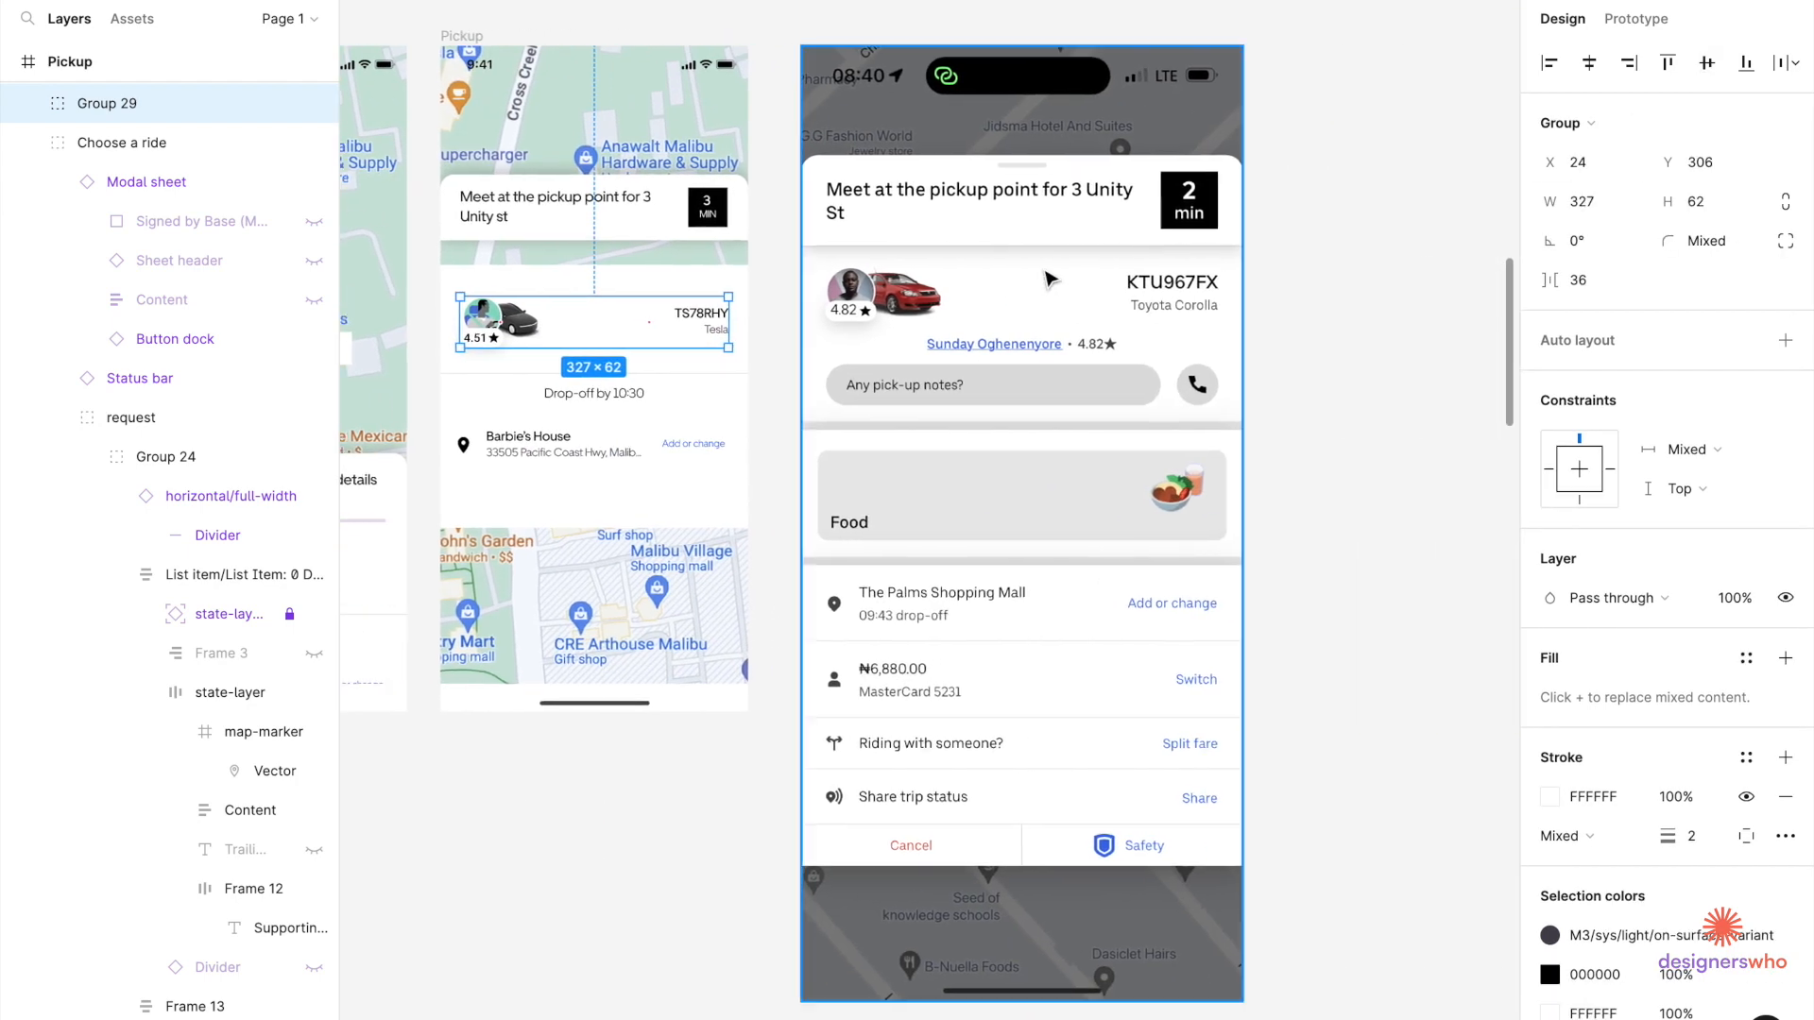
{"action": "left_click", "coordinate": [659, 232]}
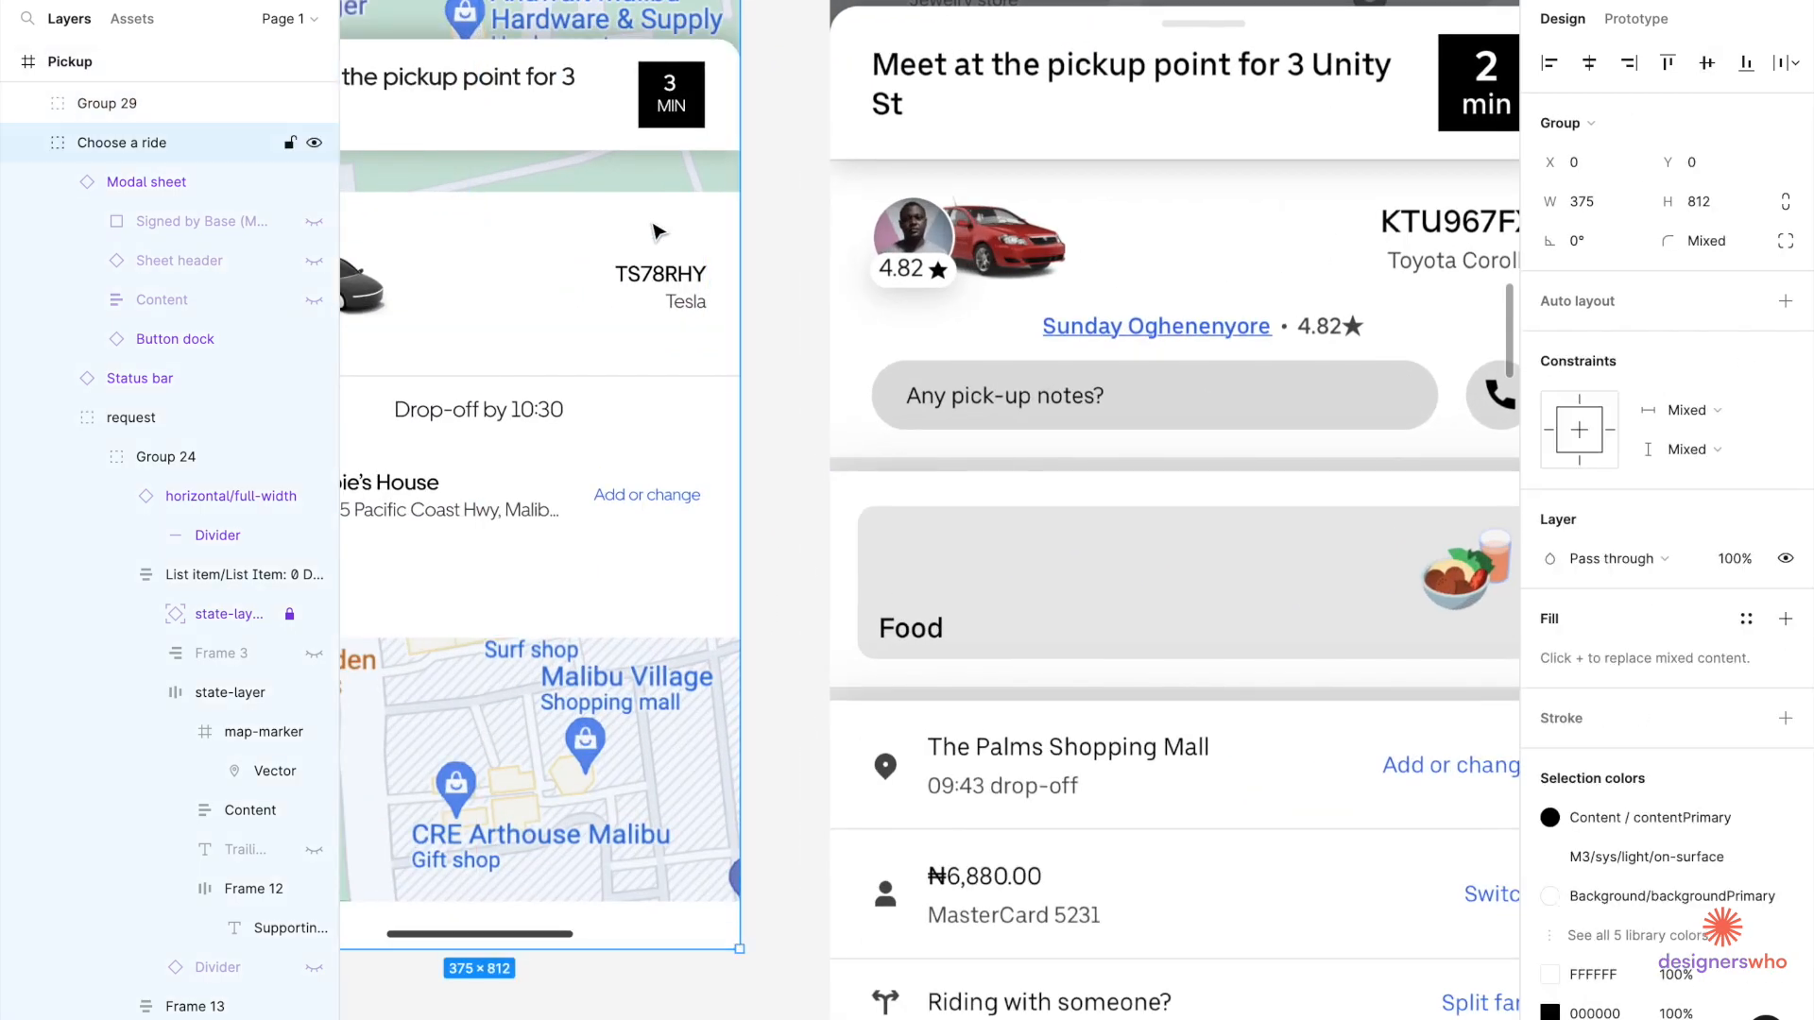
{"action": "double_click", "coordinate": [659, 232]}
{"action": "double_click", "coordinate": [659, 231]}
{"action": "key", "text": "alt"}
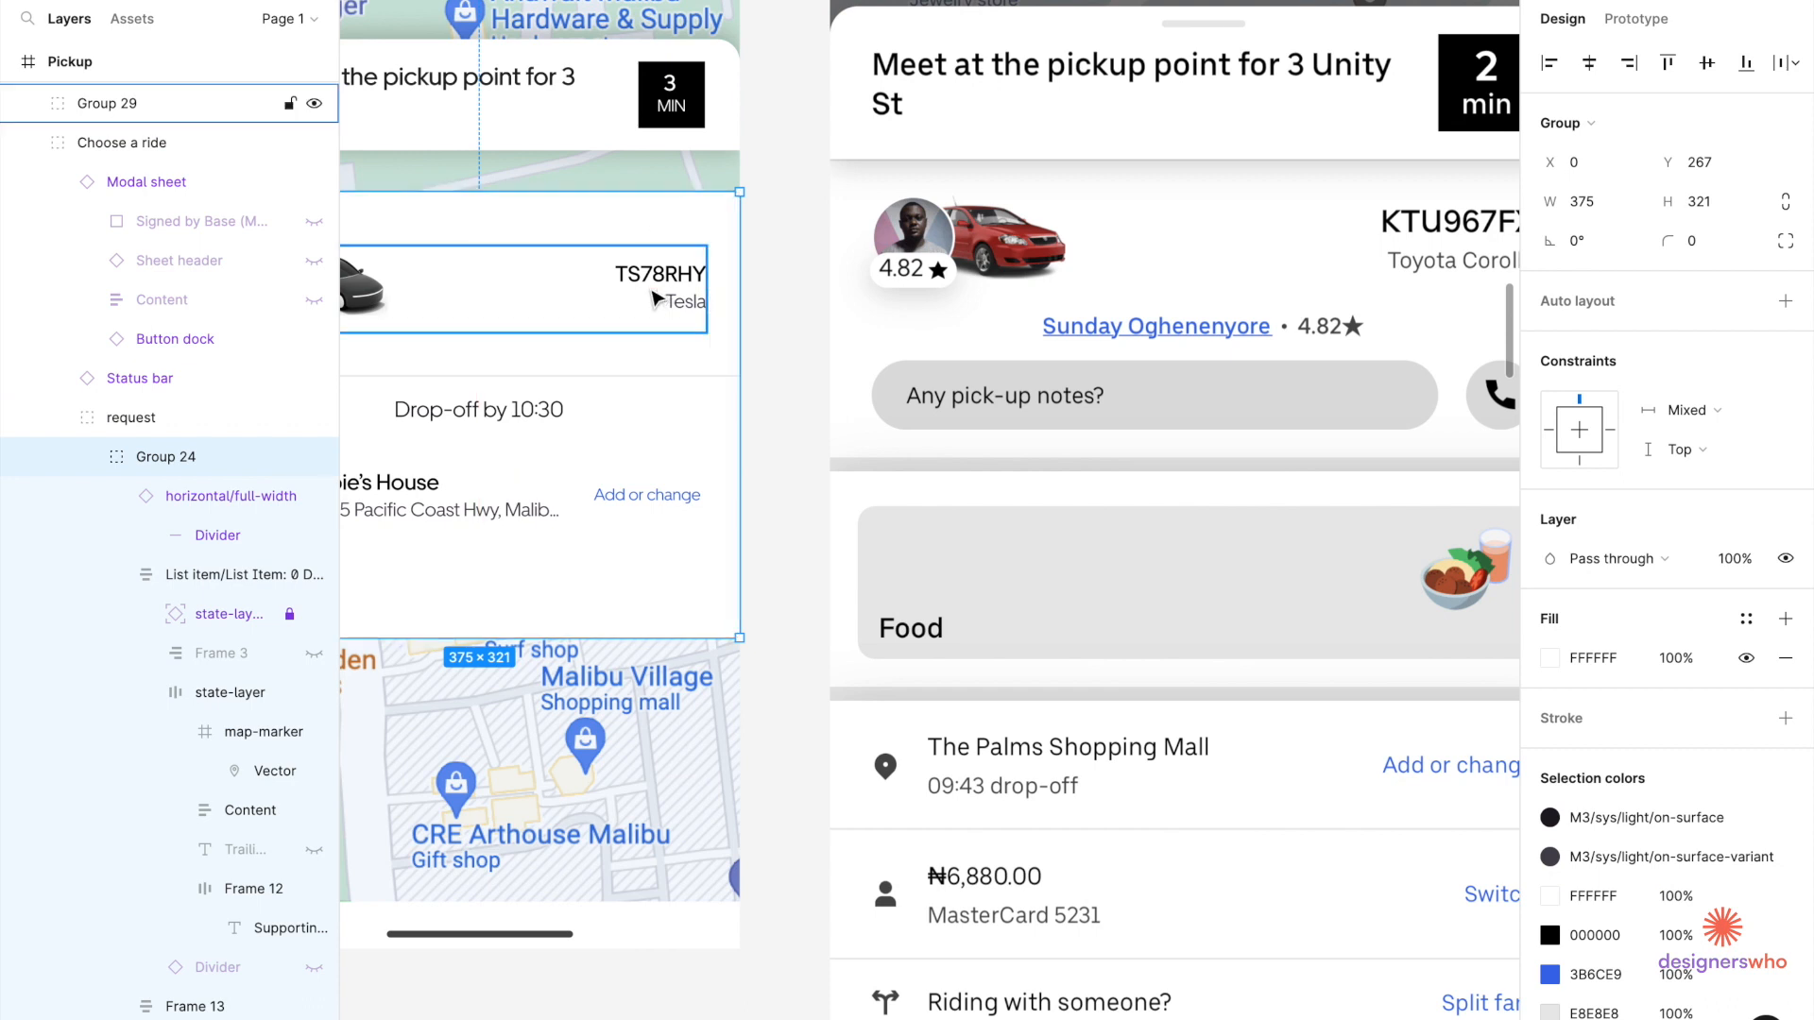
{"action": "left_click", "coordinate": [653, 293]}
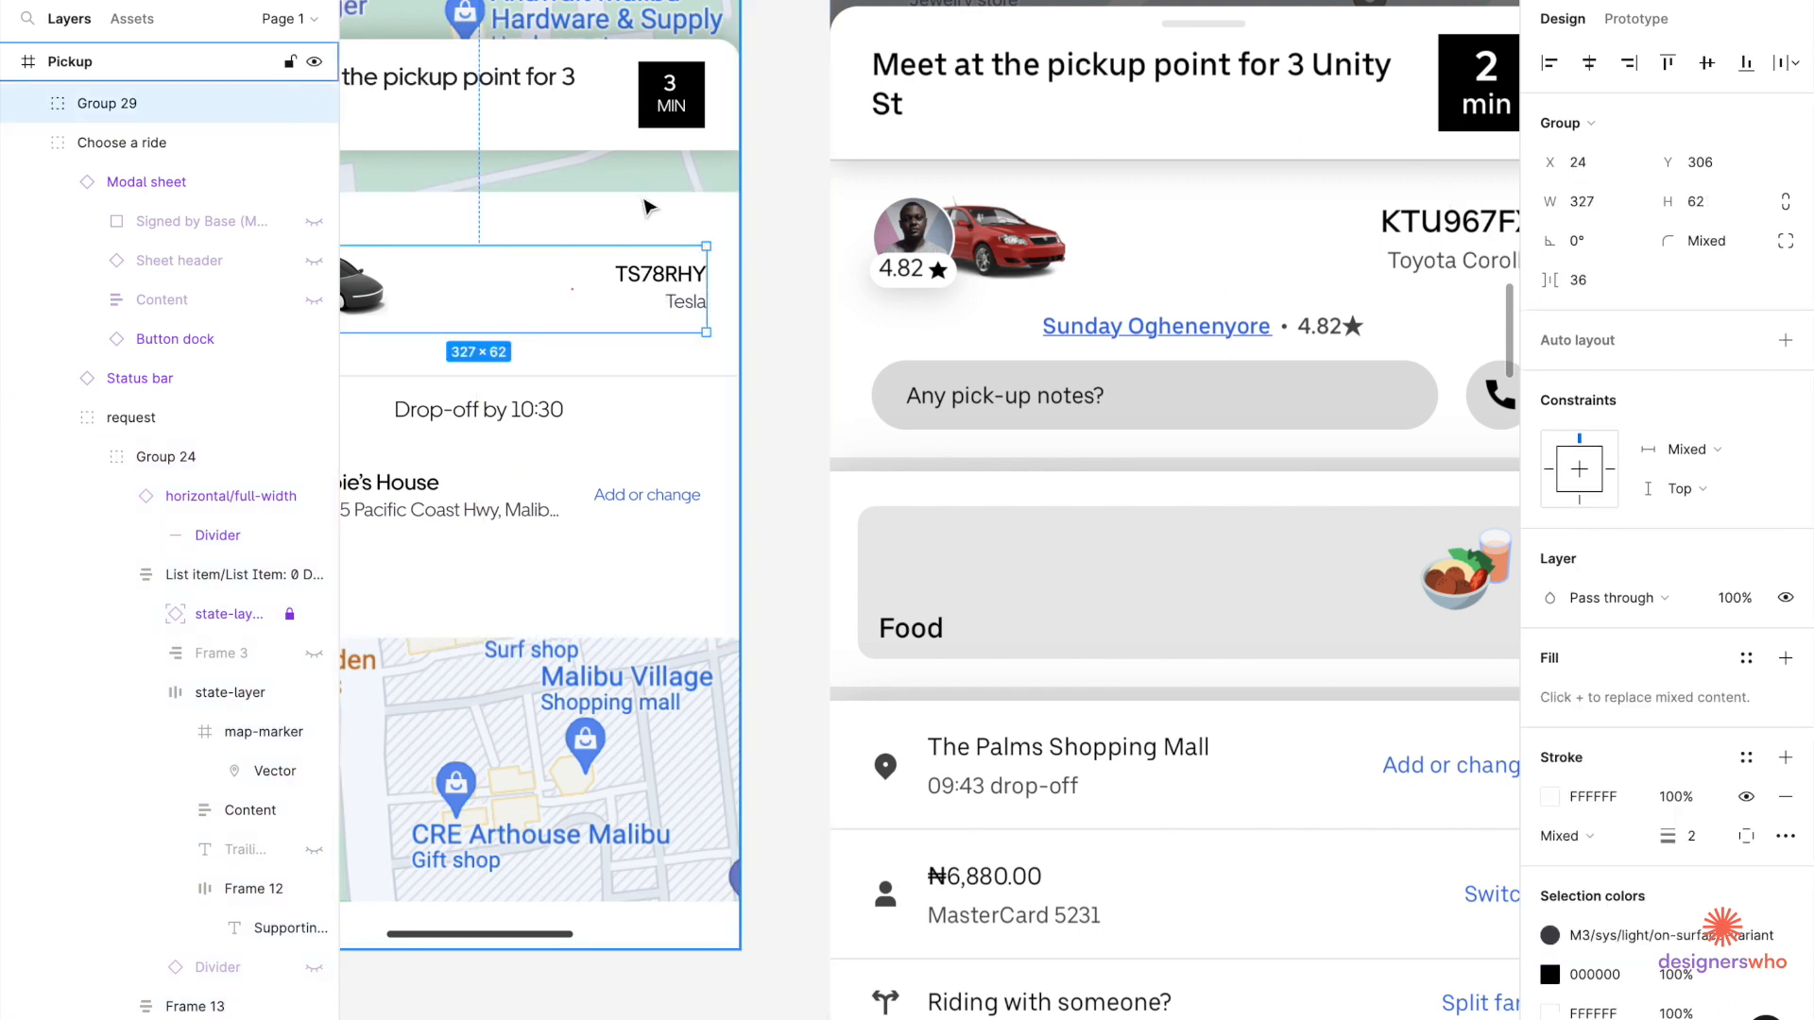
{"action": "key", "text": "Up"}
{"action": "key", "text": "Up"}
{"action": "key", "text": "Up"}
{"action": "key", "text": "Up"}
{"action": "key", "text": "Up"}
{"action": "key", "text": "Up"}
{"action": "key", "text": "Up"}
{"action": "key", "text": "Up"}
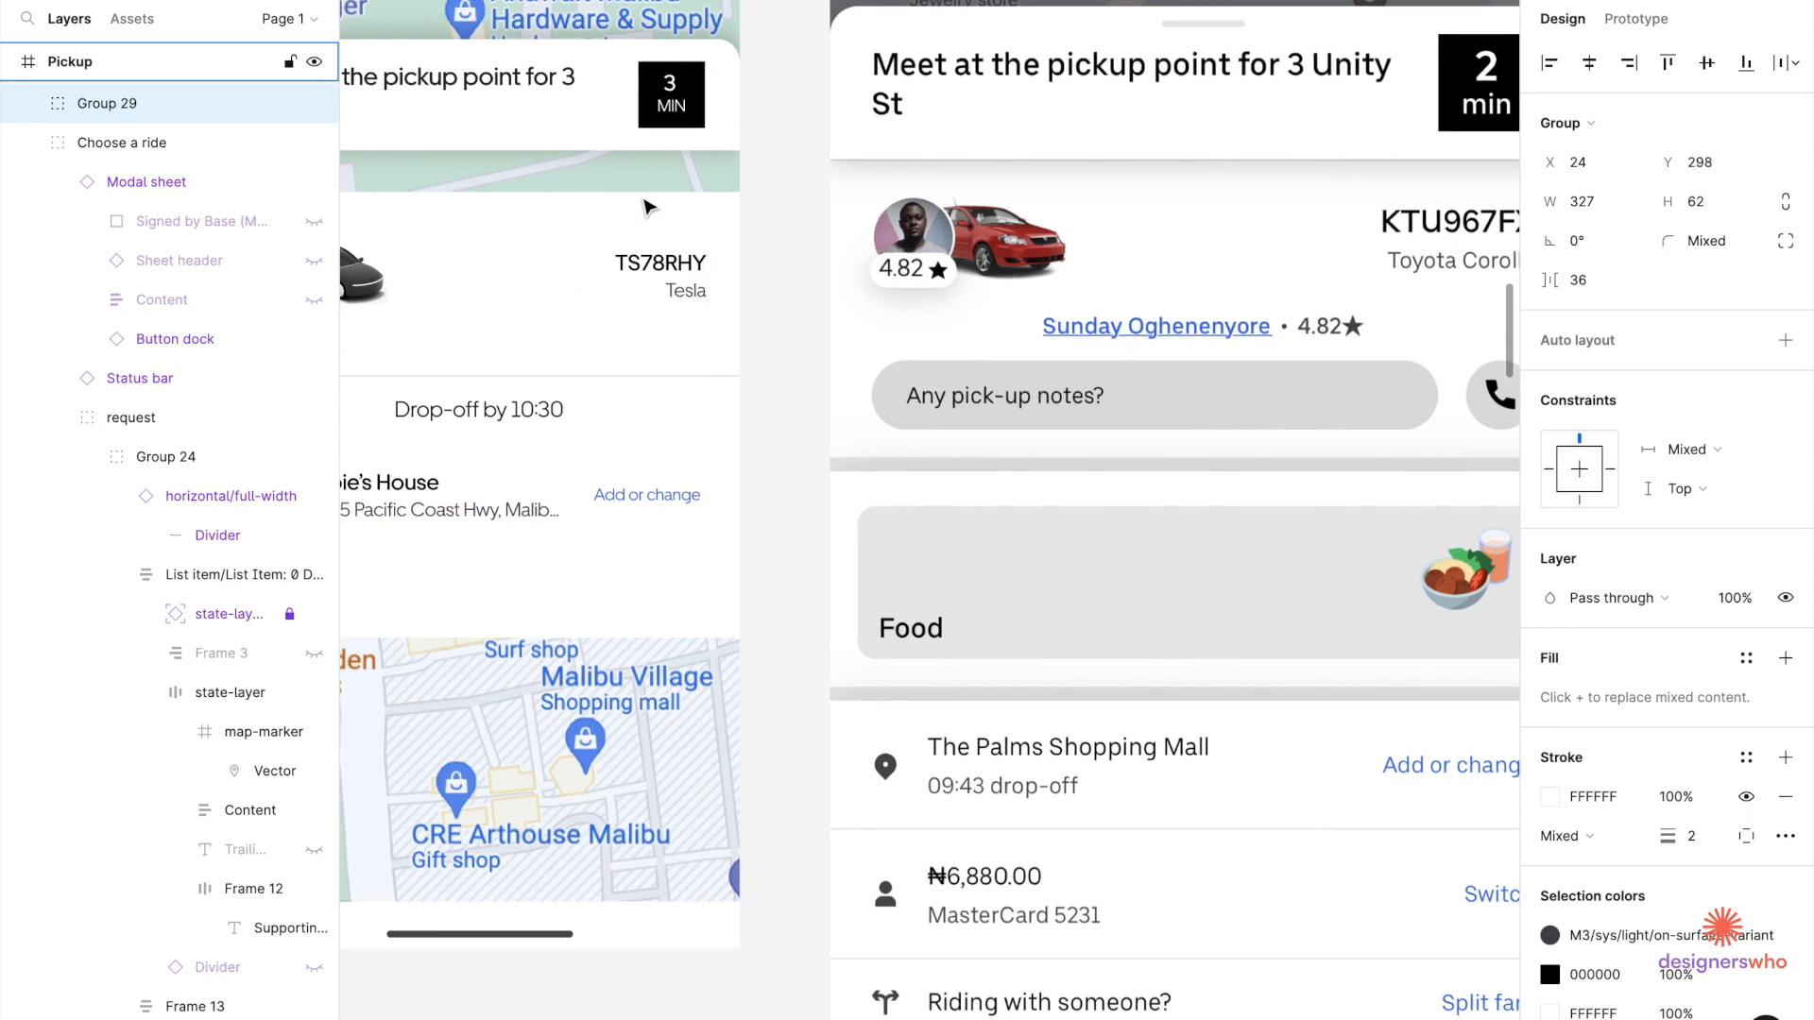
{"action": "double_click", "coordinate": [649, 206]}
{"action": "double_click", "coordinate": [649, 205]}
{"action": "key", "text": "alt"}
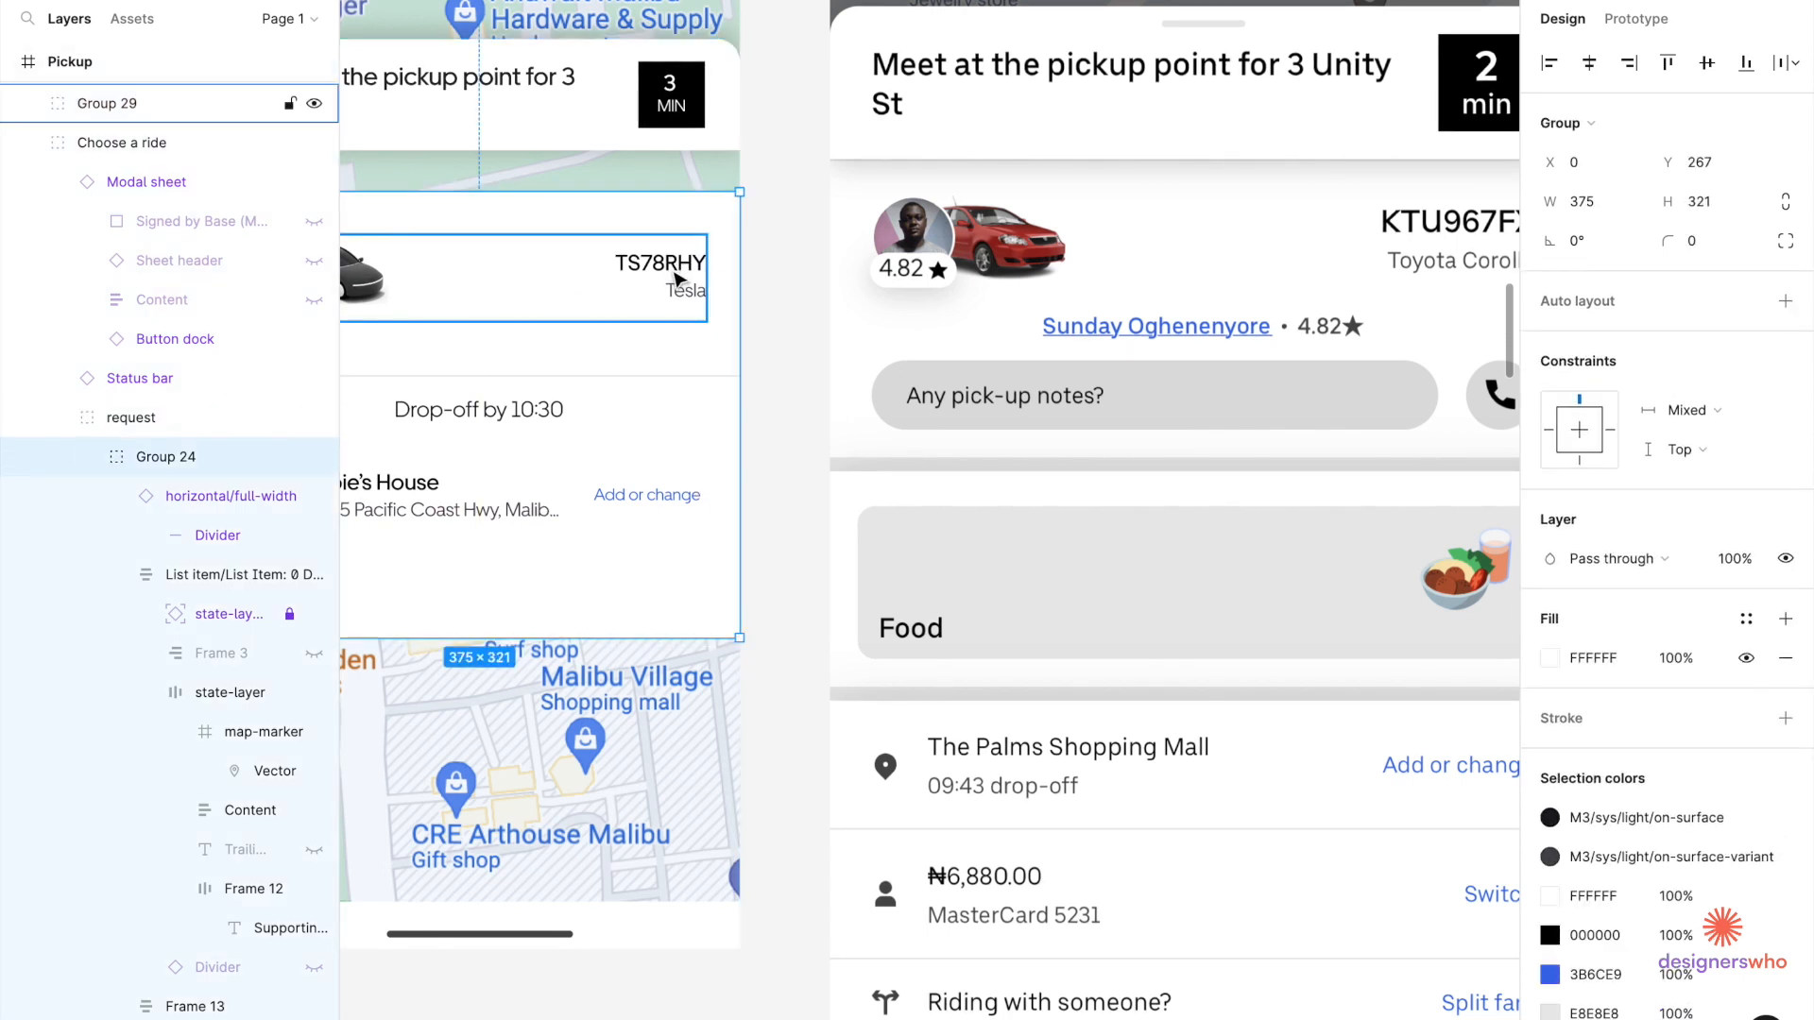
{"action": "left_click", "coordinate": [677, 279]}
{"action": "key", "text": "Up"}
{"action": "key", "text": "Up"}
{"action": "key", "text": "Up"}
{"action": "key", "text": "Up"}
{"action": "key", "text": "Up"}
{"action": "key", "text": "Up"}
{"action": "key", "text": "Up"}
{"action": "key", "text": "Up"}
{"action": "key", "text": "Up"}
{"action": "key", "text": "Up"}
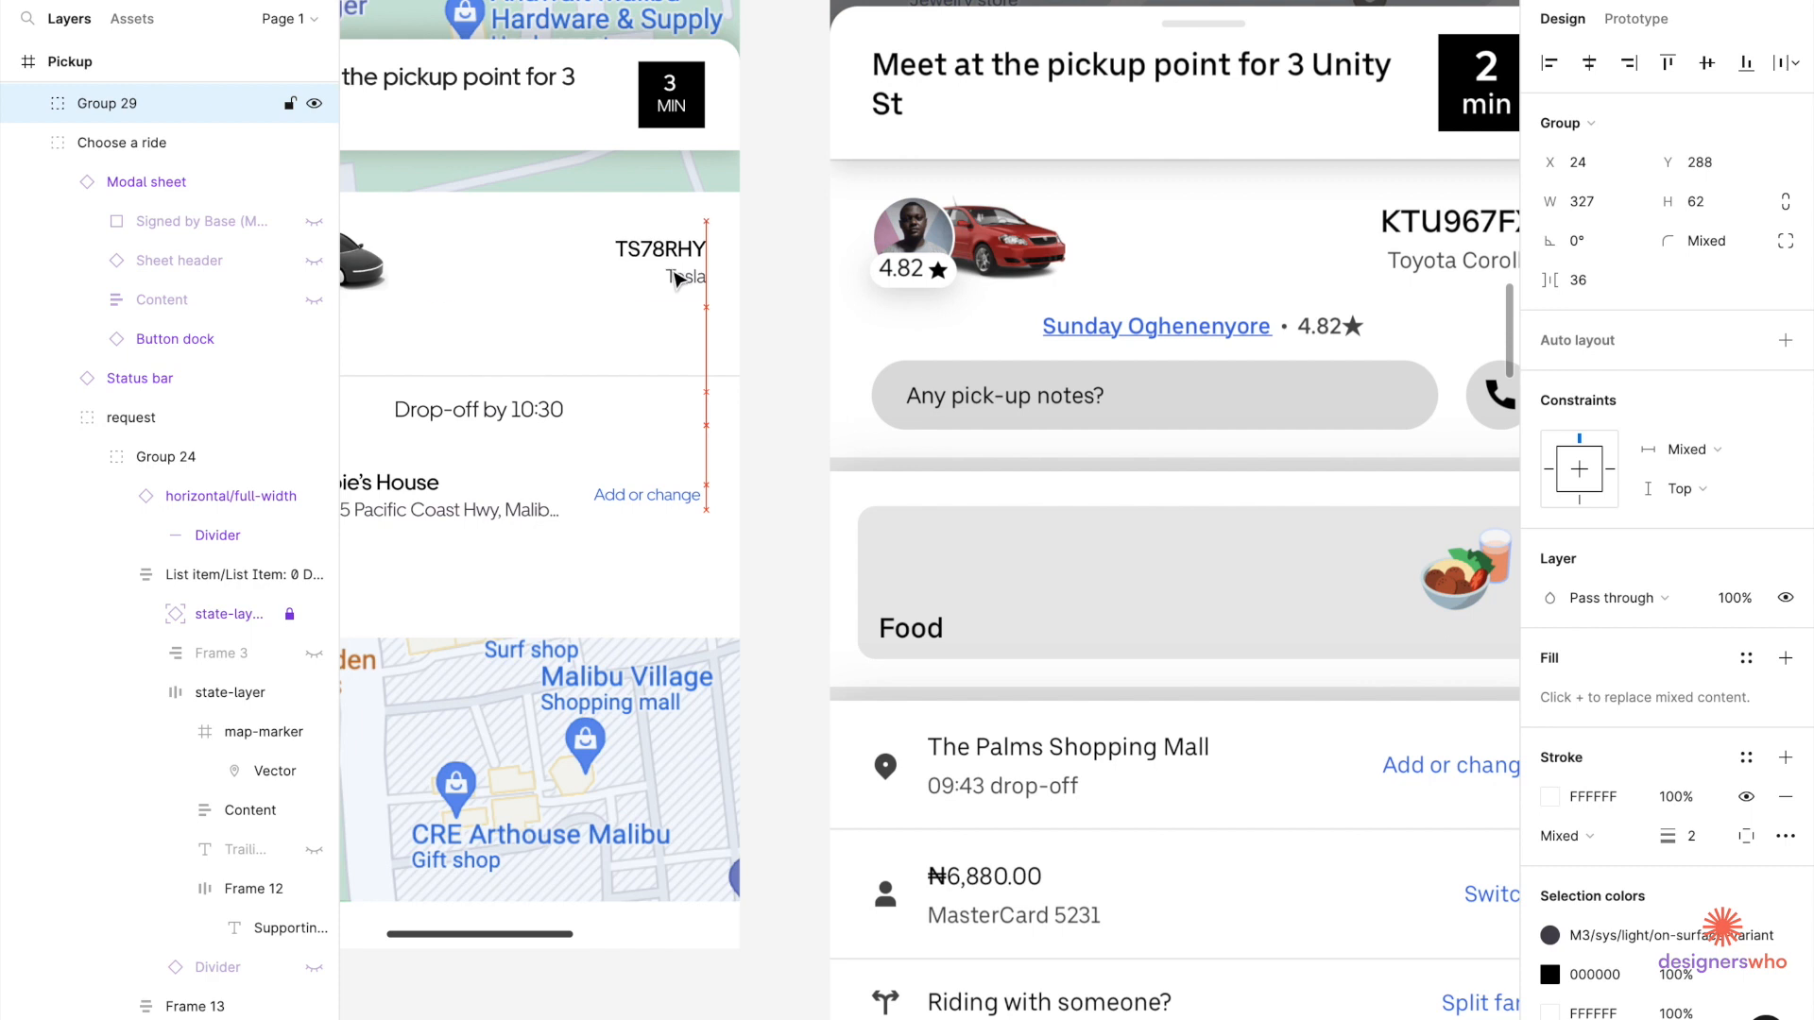
{"action": "key", "text": "Up"}
{"action": "key", "text": "Up"}
{"action": "key", "text": "Up"}
{"action": "key", "text": "Up"}
{"action": "key", "text": "Up"}
{"action": "key", "text": "Up"}
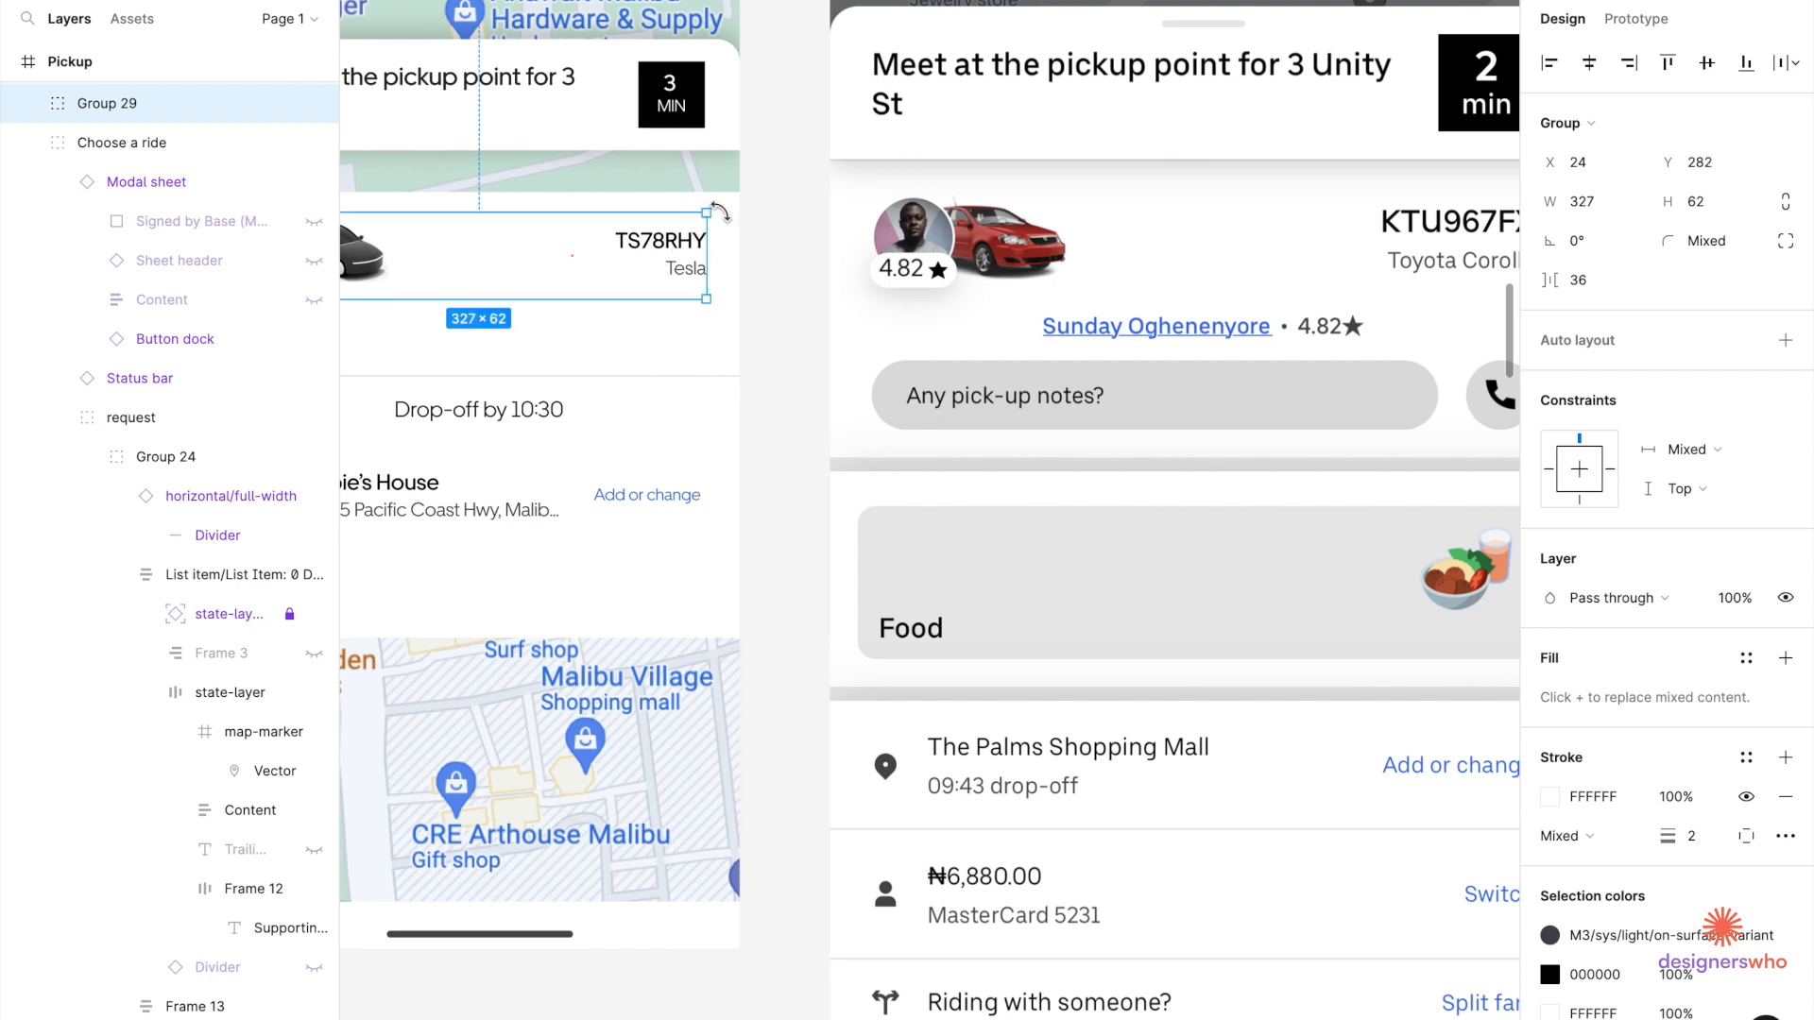
{"action": "left_click", "coordinate": [737, 262]}
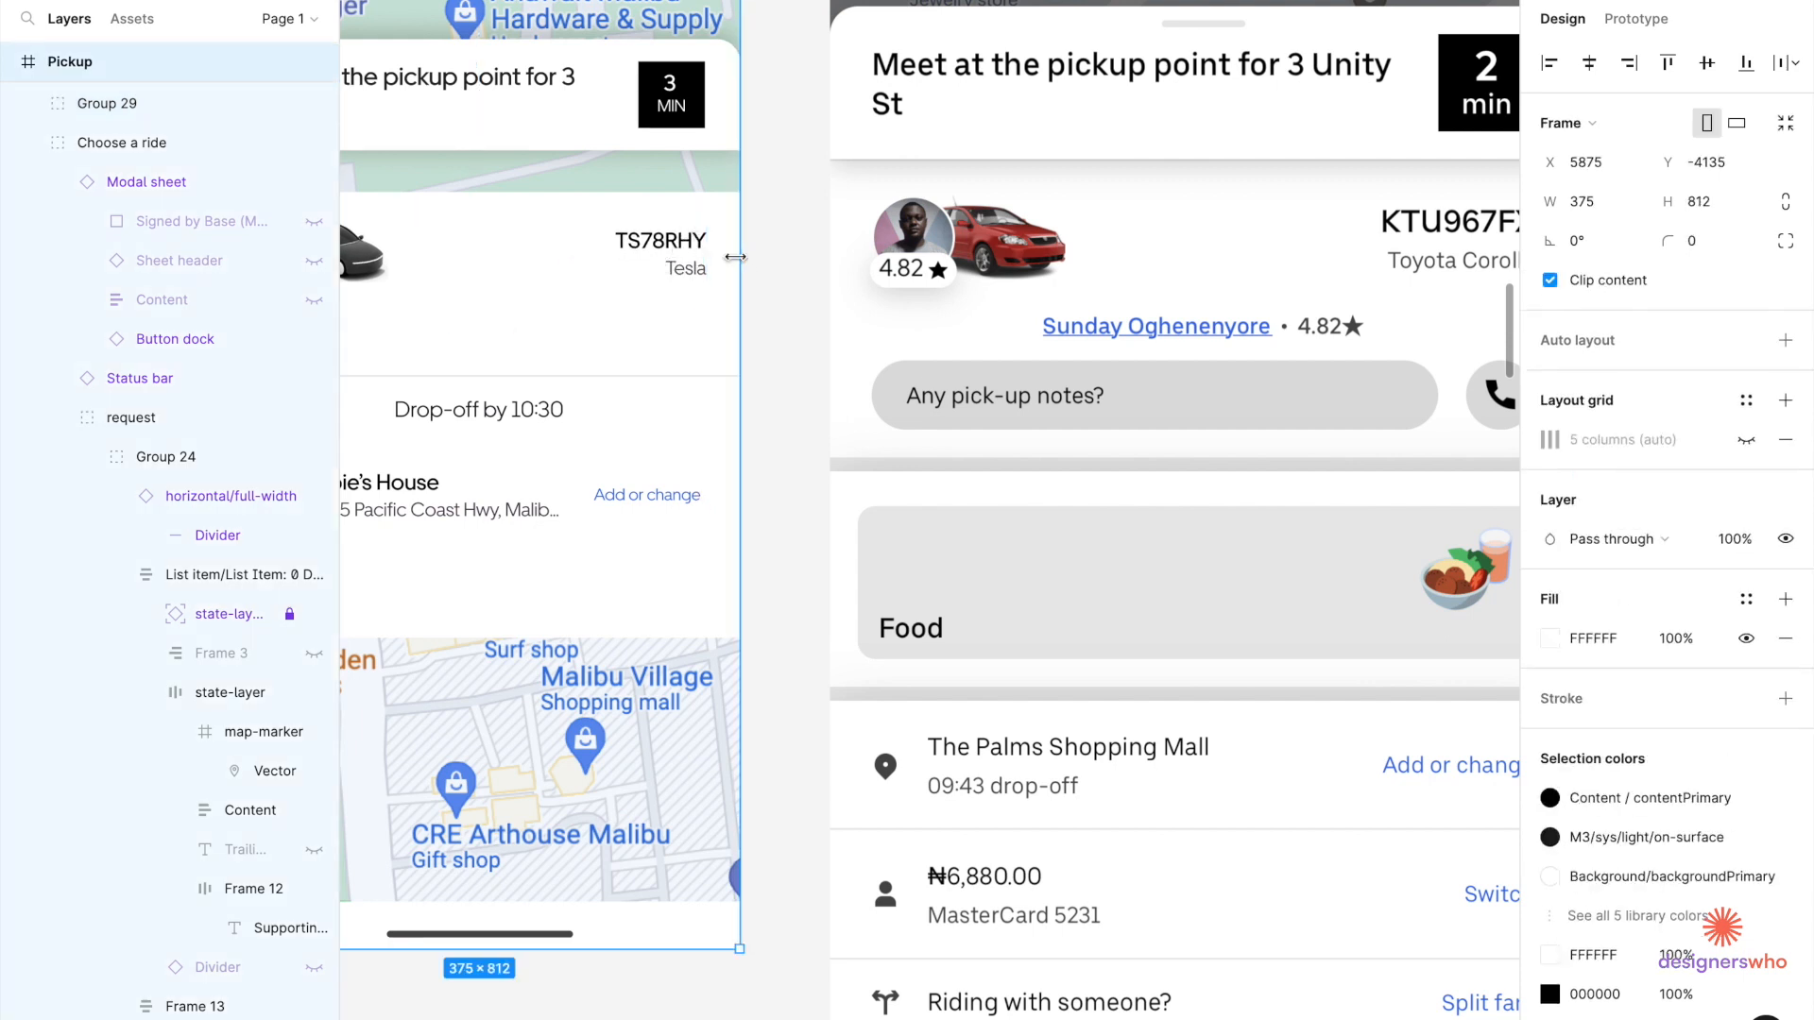
{"action": "double_click", "coordinate": [723, 309]}
{"action": "double_click", "coordinate": [728, 314]}
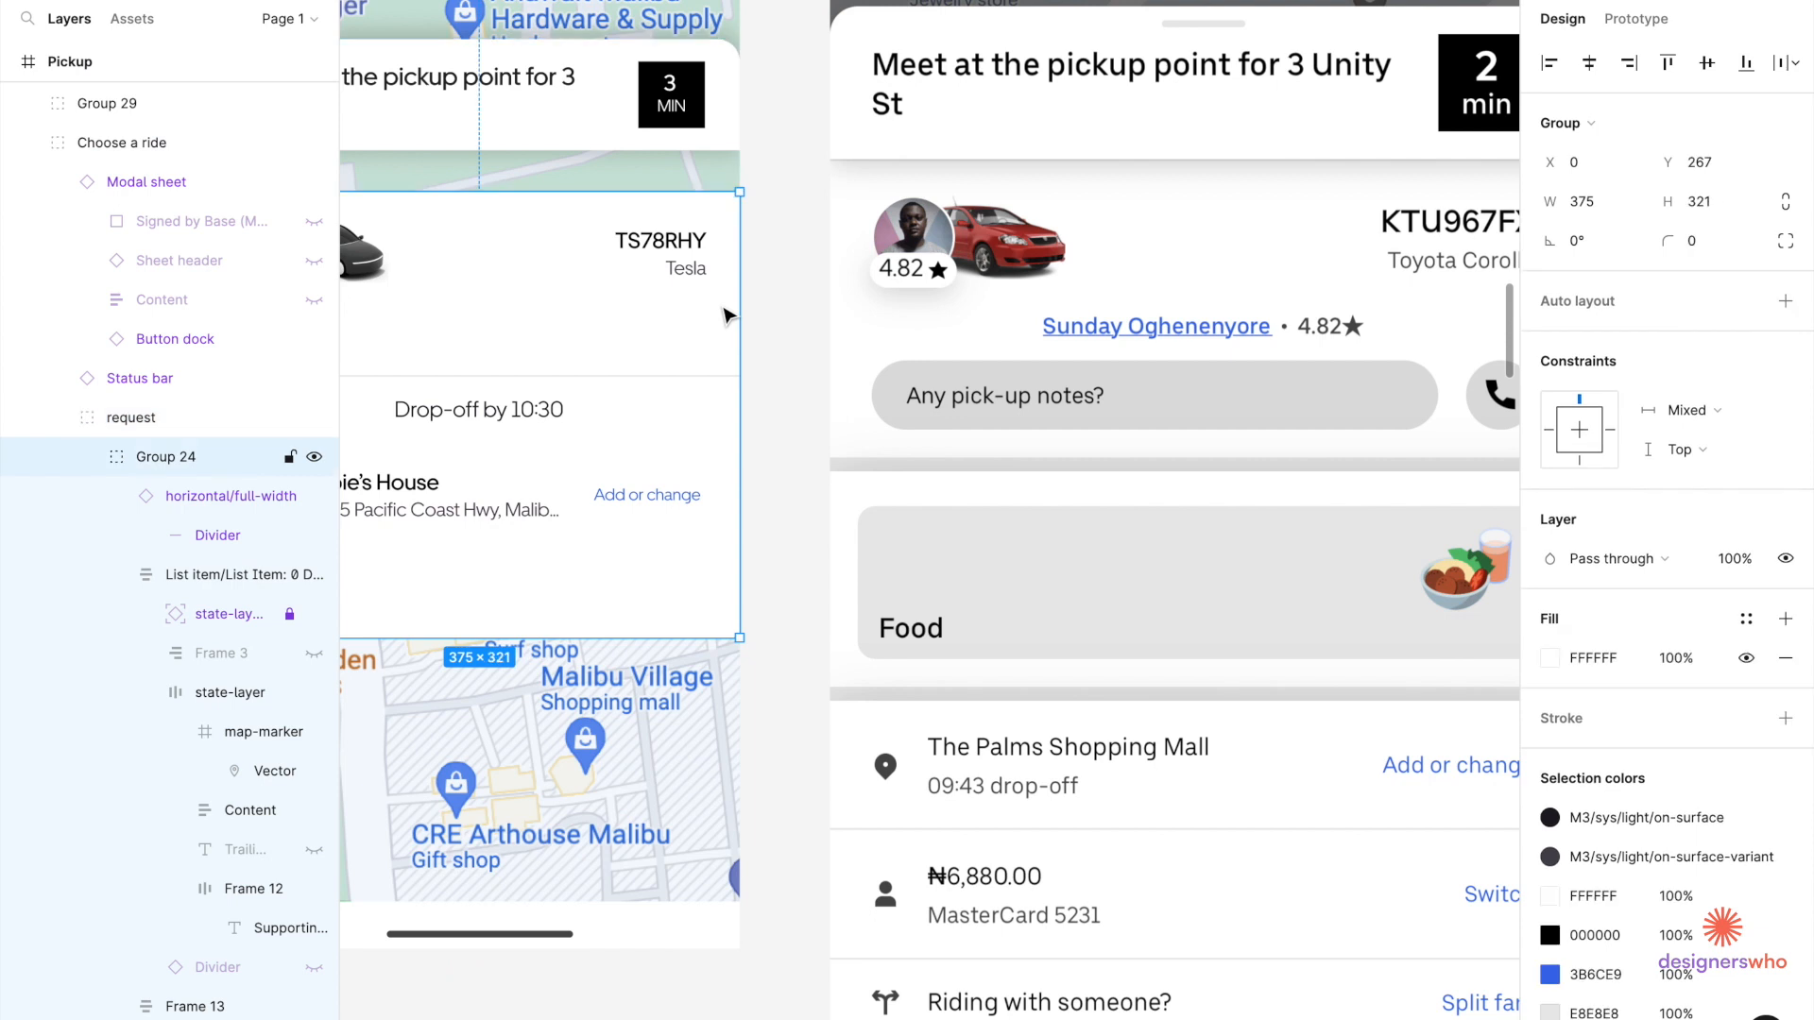
{"action": "left_click", "coordinate": [684, 275]}
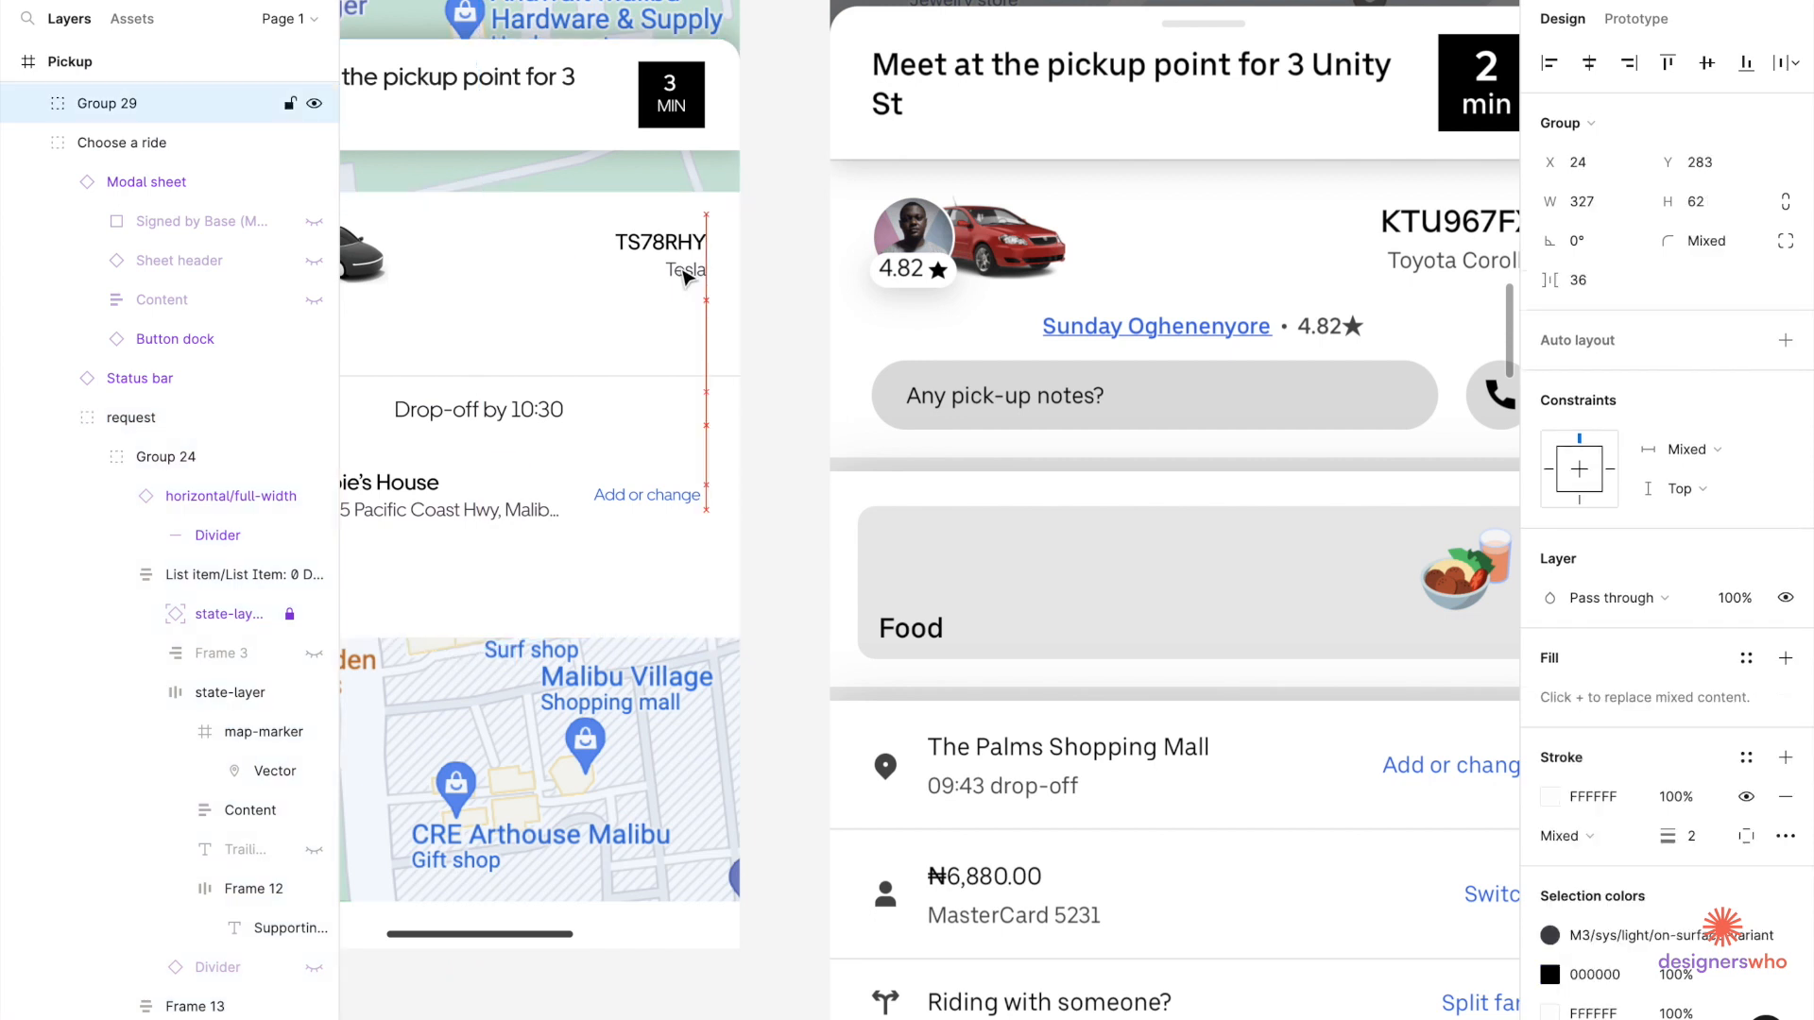
Drag the pickup message card down about 30 px.
{"action": "scroll", "coordinate": [687, 278], "scroll_direction": "left", "scroll_amount": 3}
{"action": "scroll", "coordinate": [687, 277], "scroll_direction": "left", "scroll_amount": 5}
{"action": "left_click", "coordinate": [827, 142]}
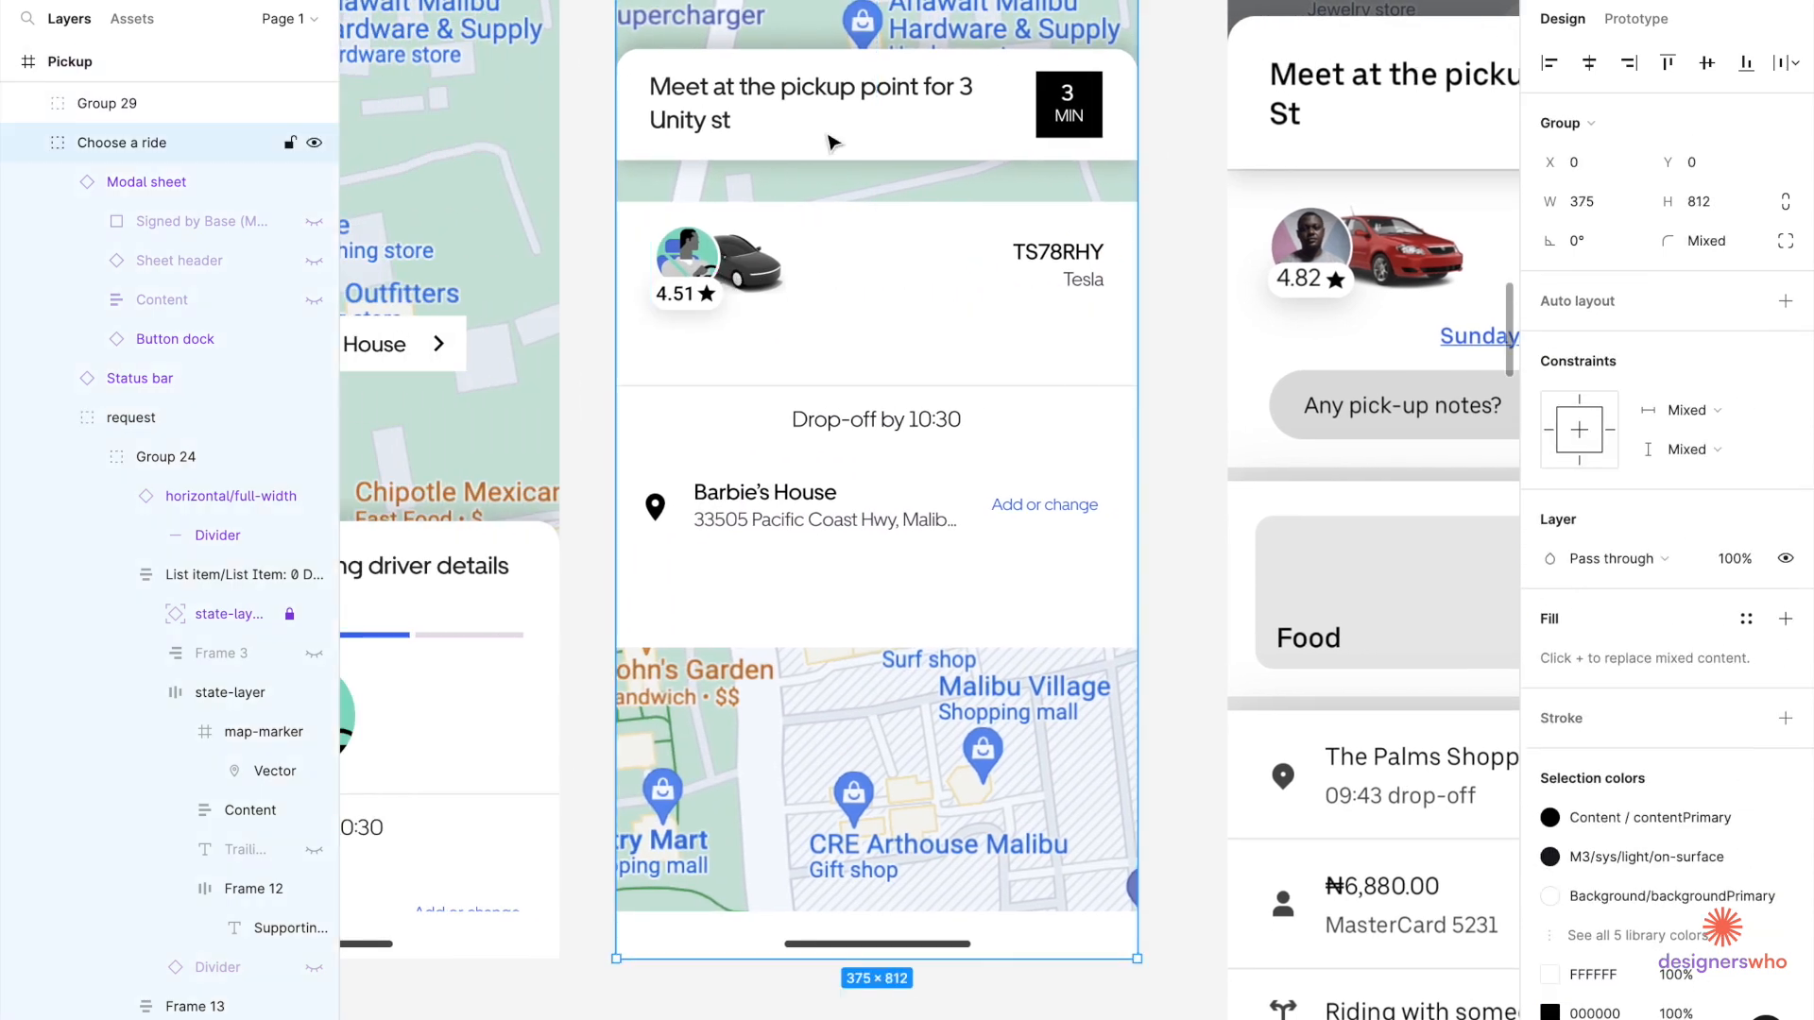
{"action": "double_click", "coordinate": [828, 142]}
{"action": "double_click", "coordinate": [828, 141]}
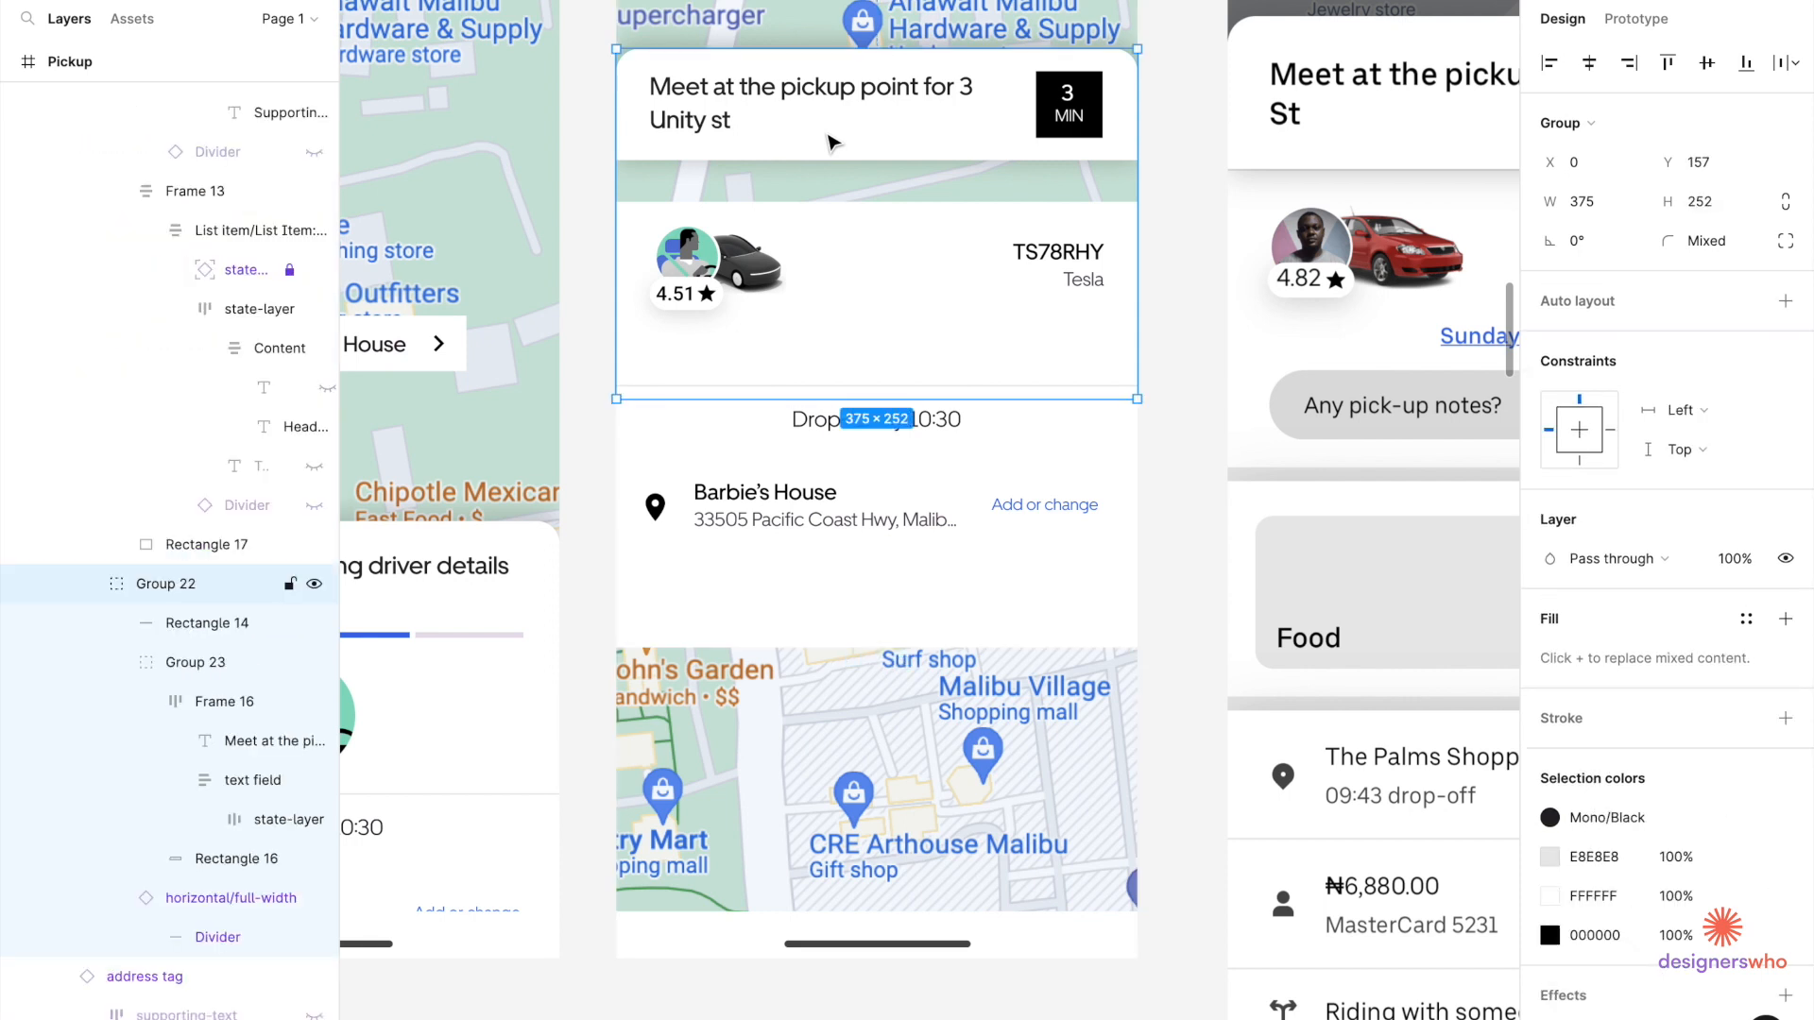
{"action": "left_click_drag", "start_coordinate": [828, 141], "coordinate": [828, 184]}
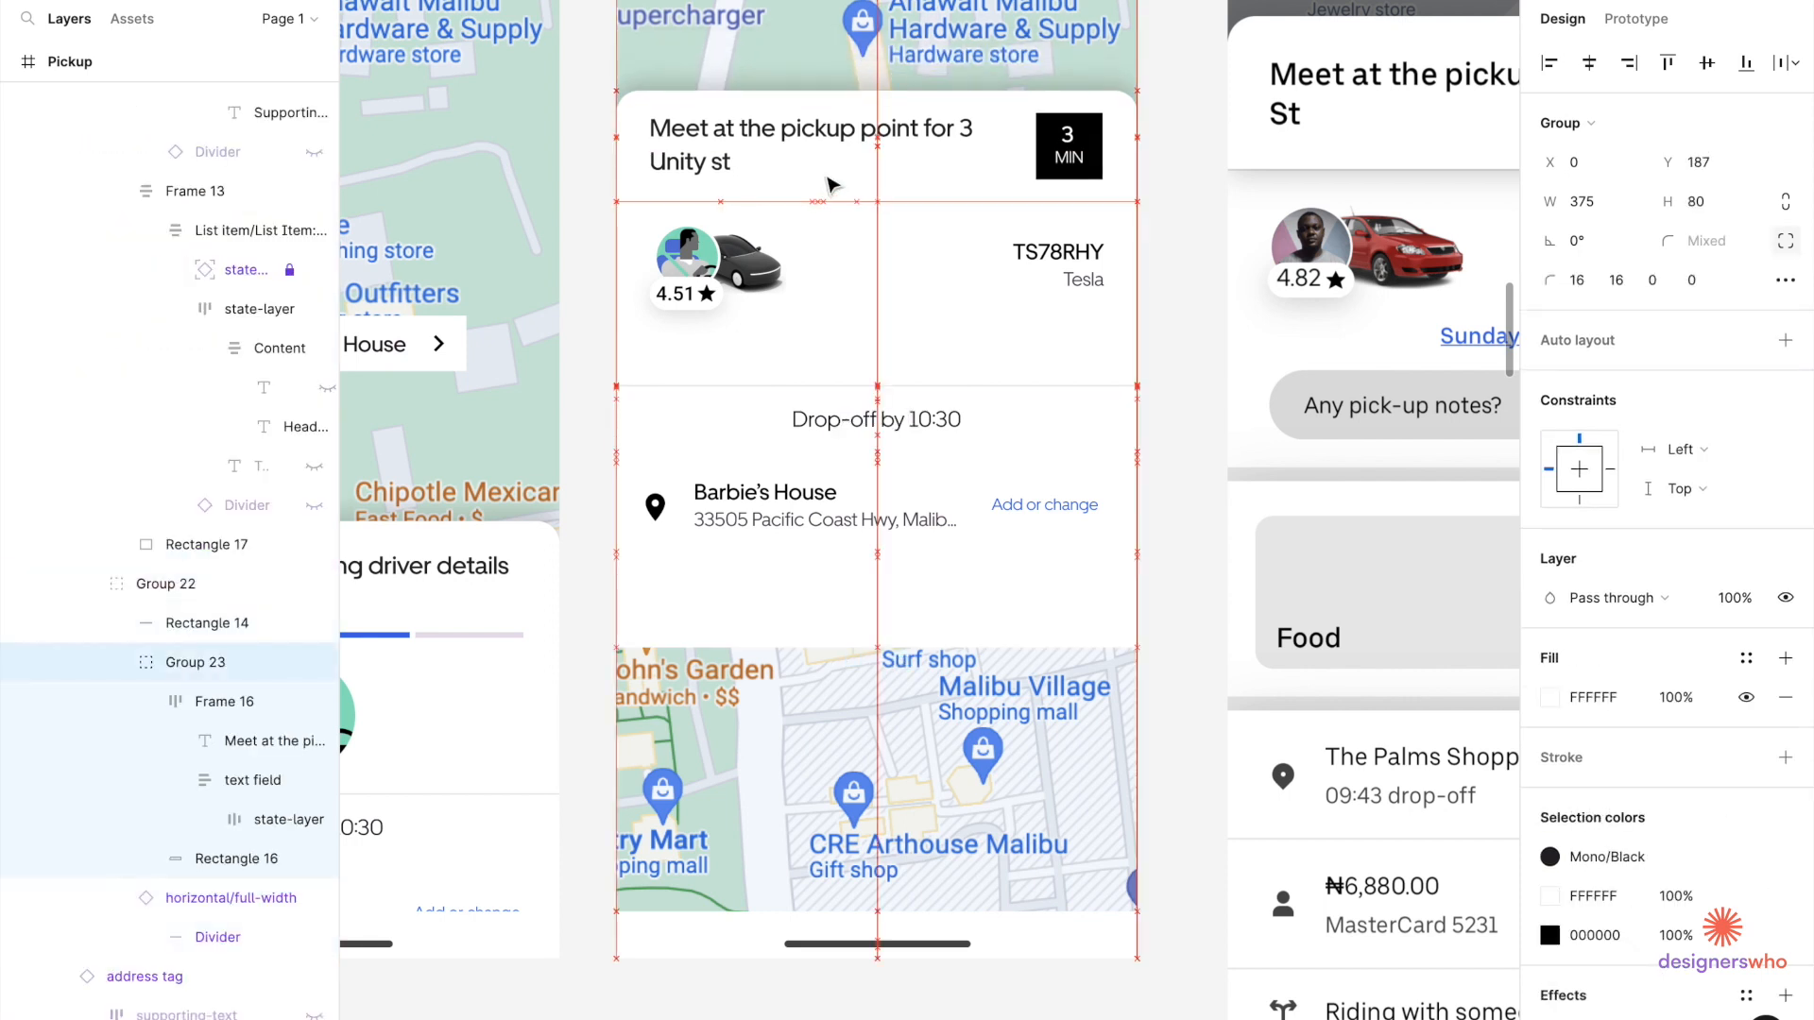
Cut the 'Meet at the pickup point' card from its nested group and paste it into the Pickup frame.
{"action": "key", "text": "Escape"}
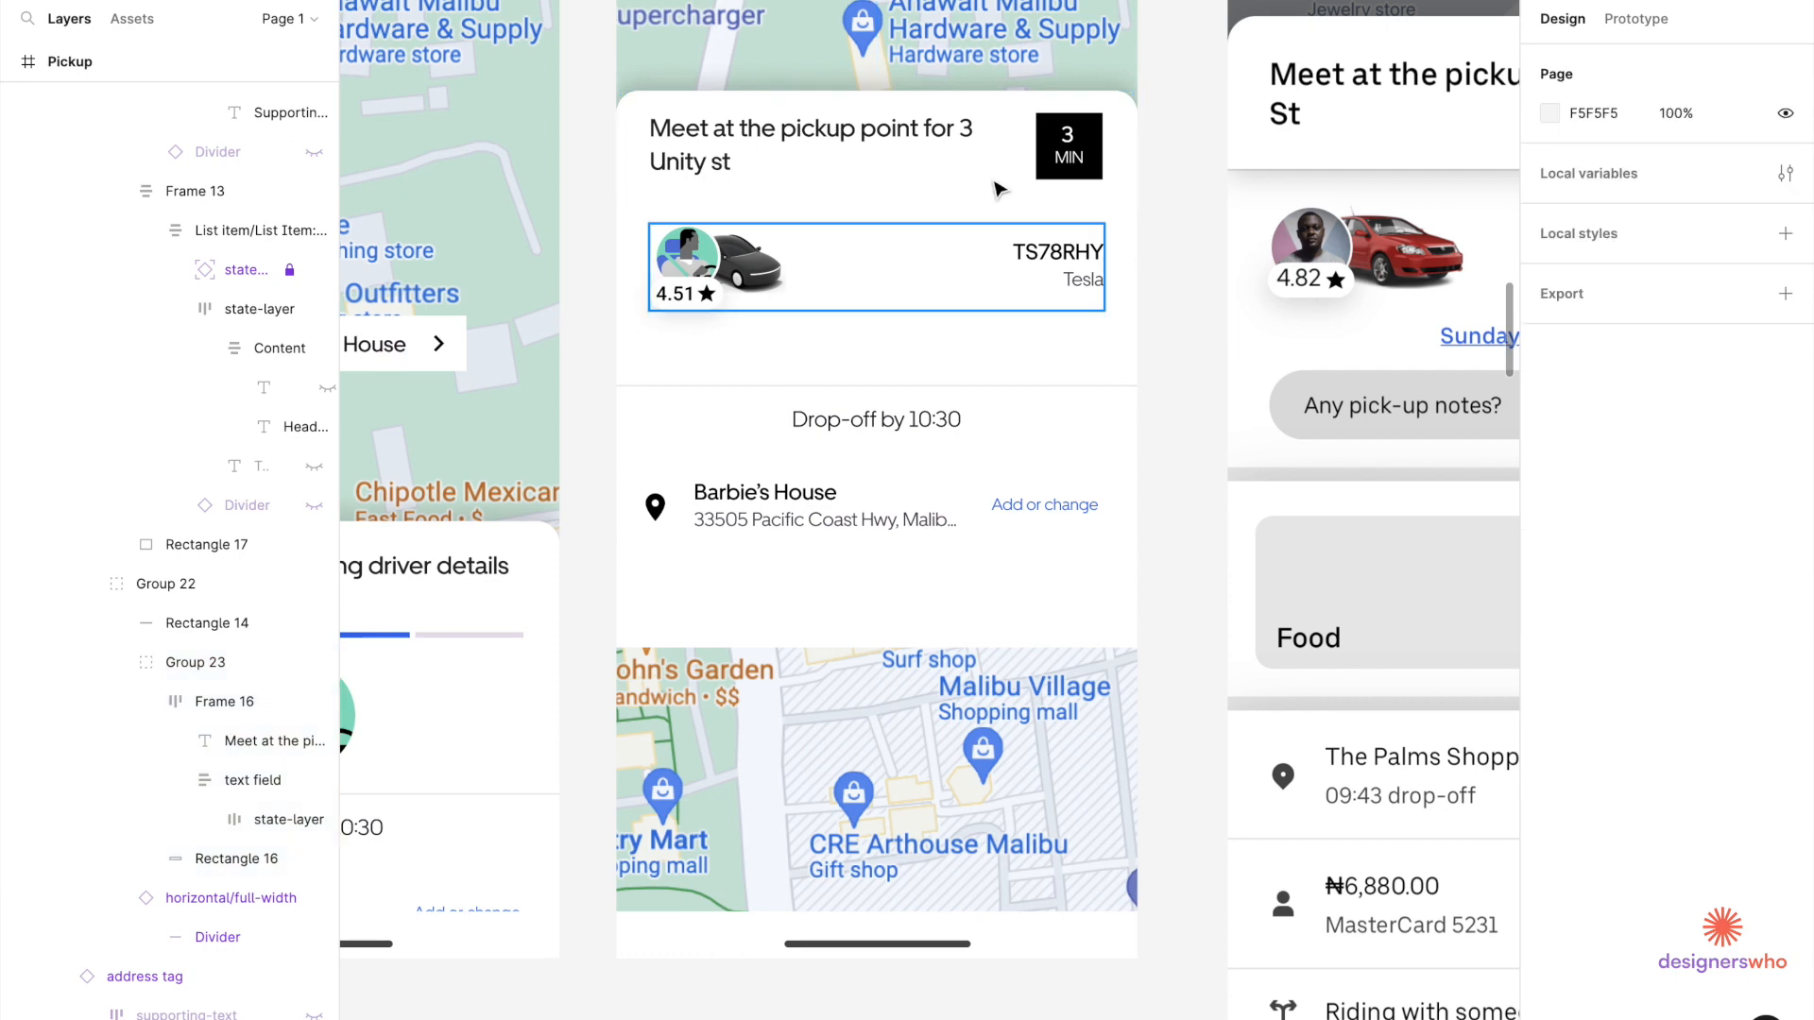
{"action": "left_click", "coordinate": [963, 163]}
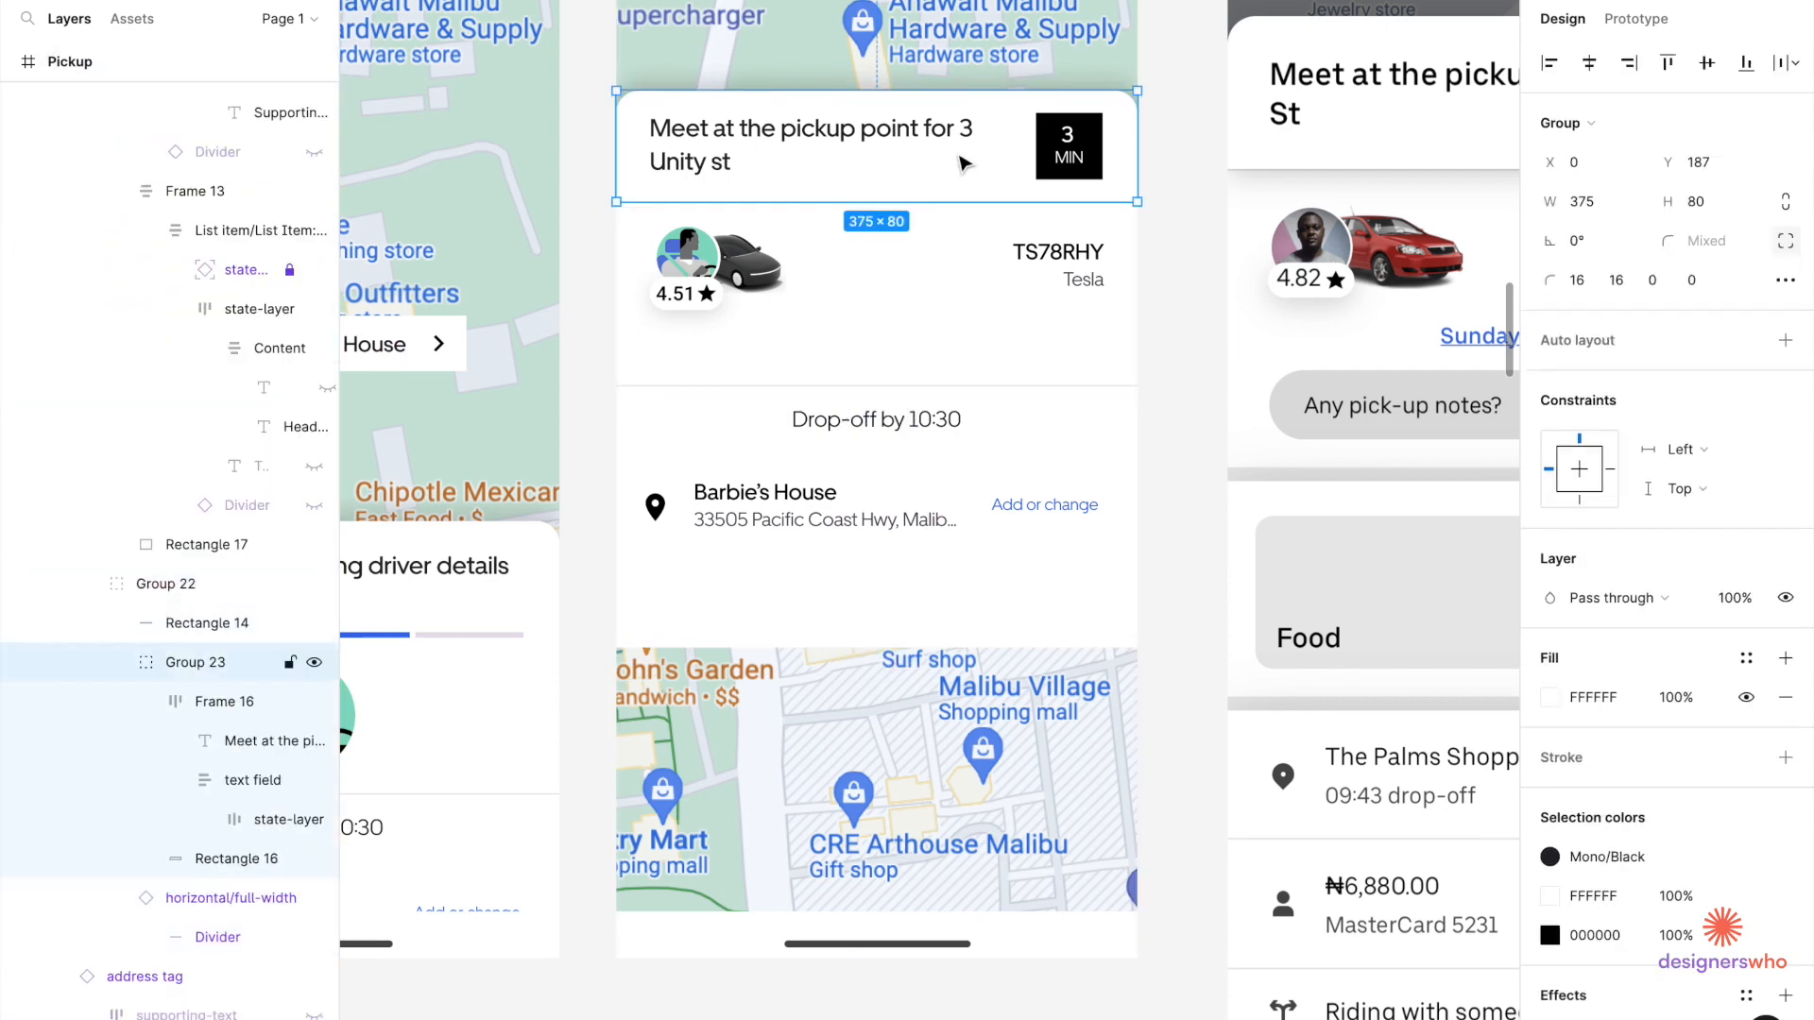
{"action": "left_click", "coordinate": [838, 303]}
{"action": "double_click", "coordinate": [871, 150]}
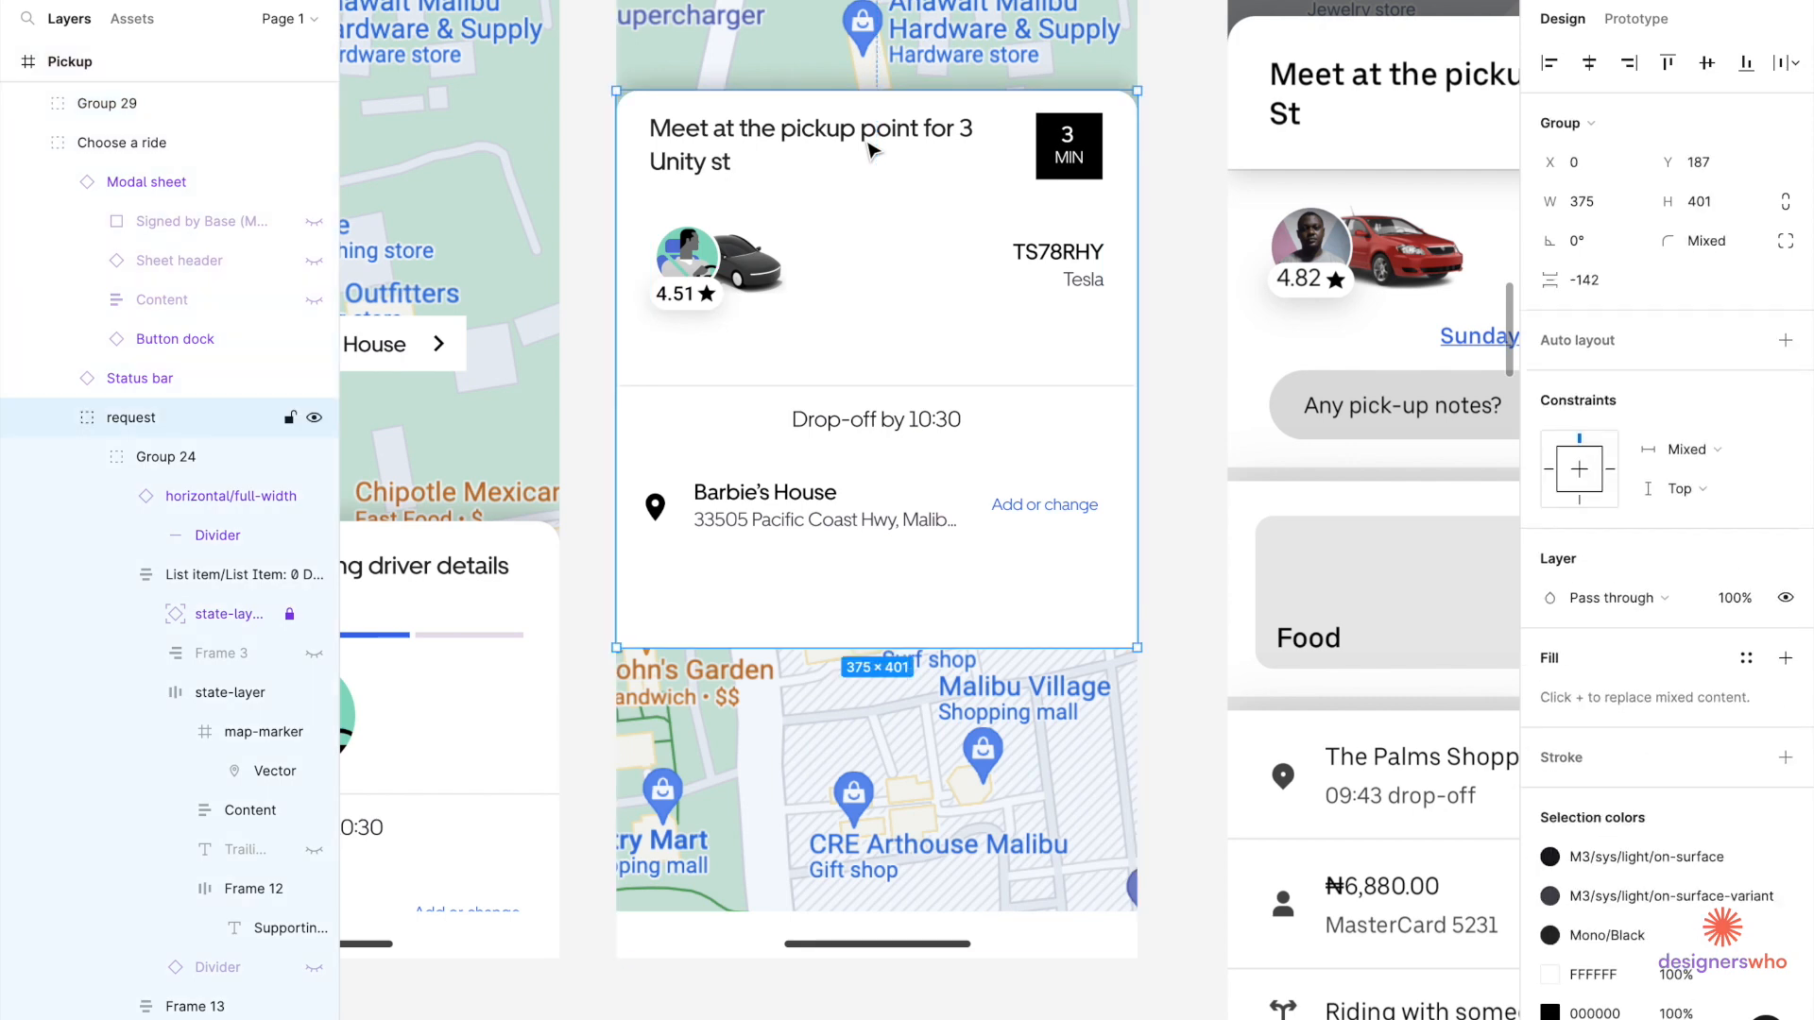
{"action": "double_click", "coordinate": [871, 151]}
{"action": "double_click", "coordinate": [871, 150]}
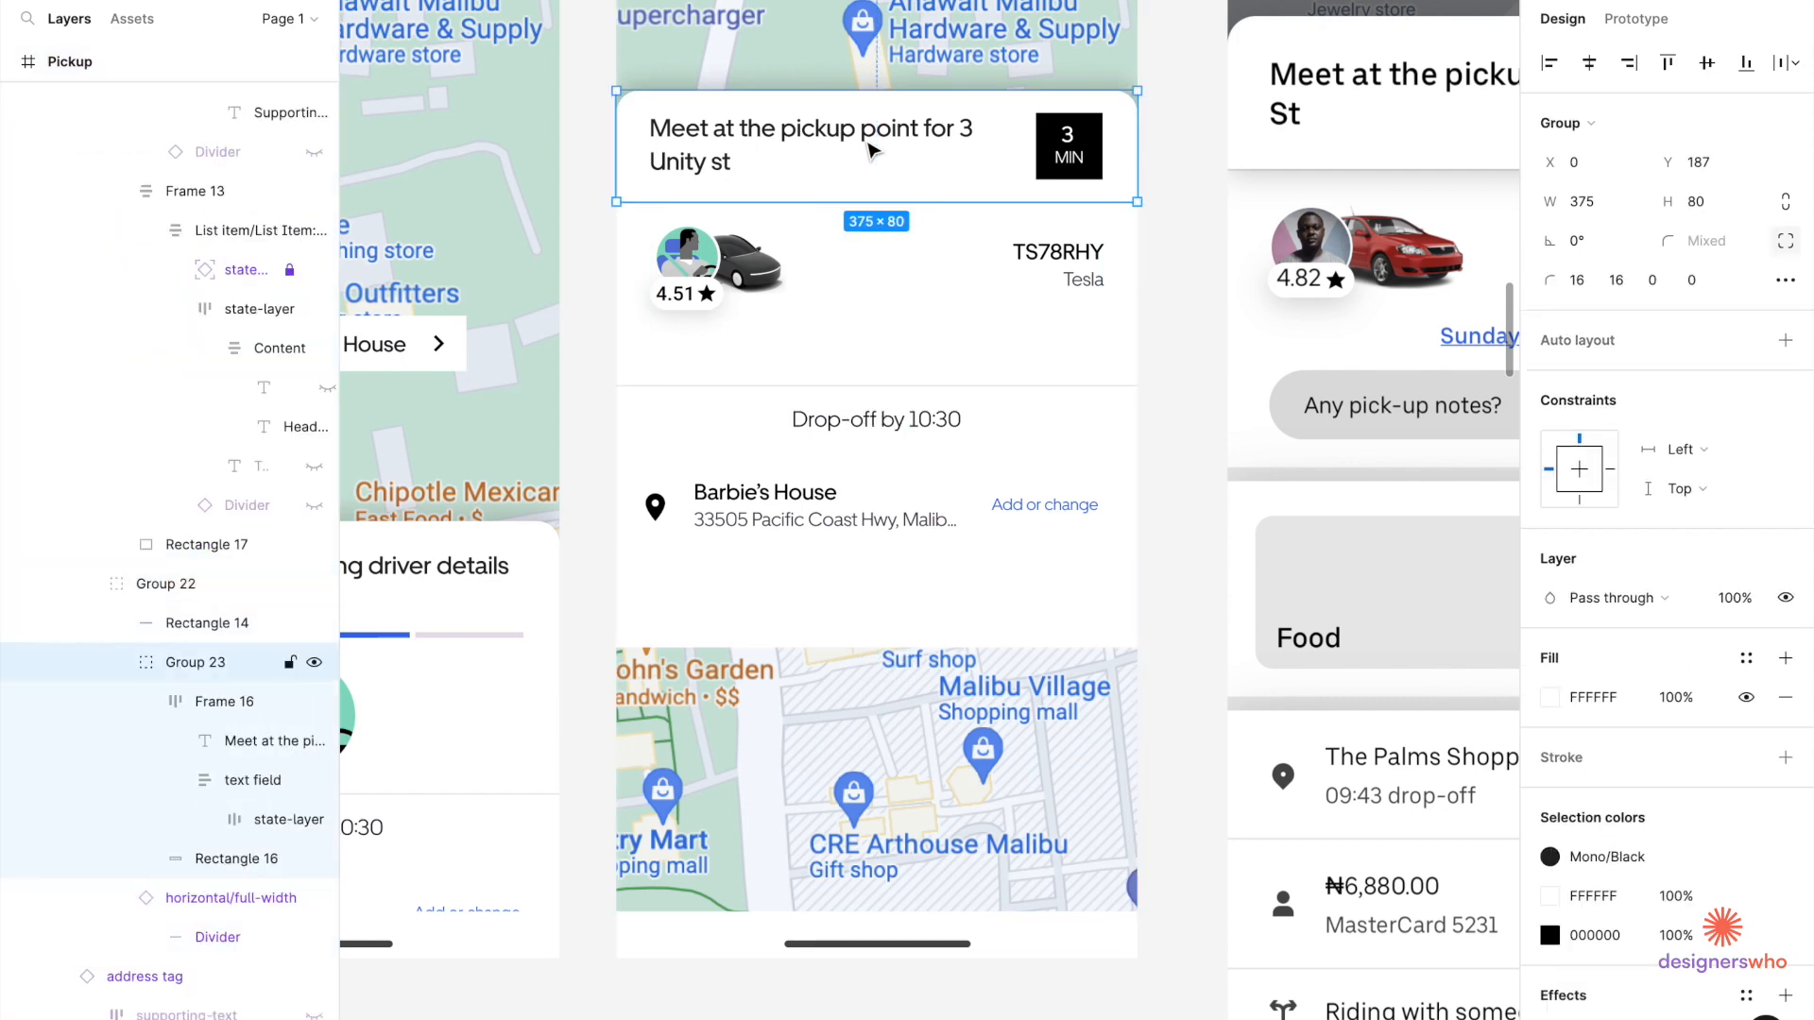
{"action": "key", "text": "super+x"}
{"action": "left_click", "coordinate": [871, 150]}
{"action": "scroll", "coordinate": [871, 150], "scroll_direction": "down", "scroll_amount": 3}
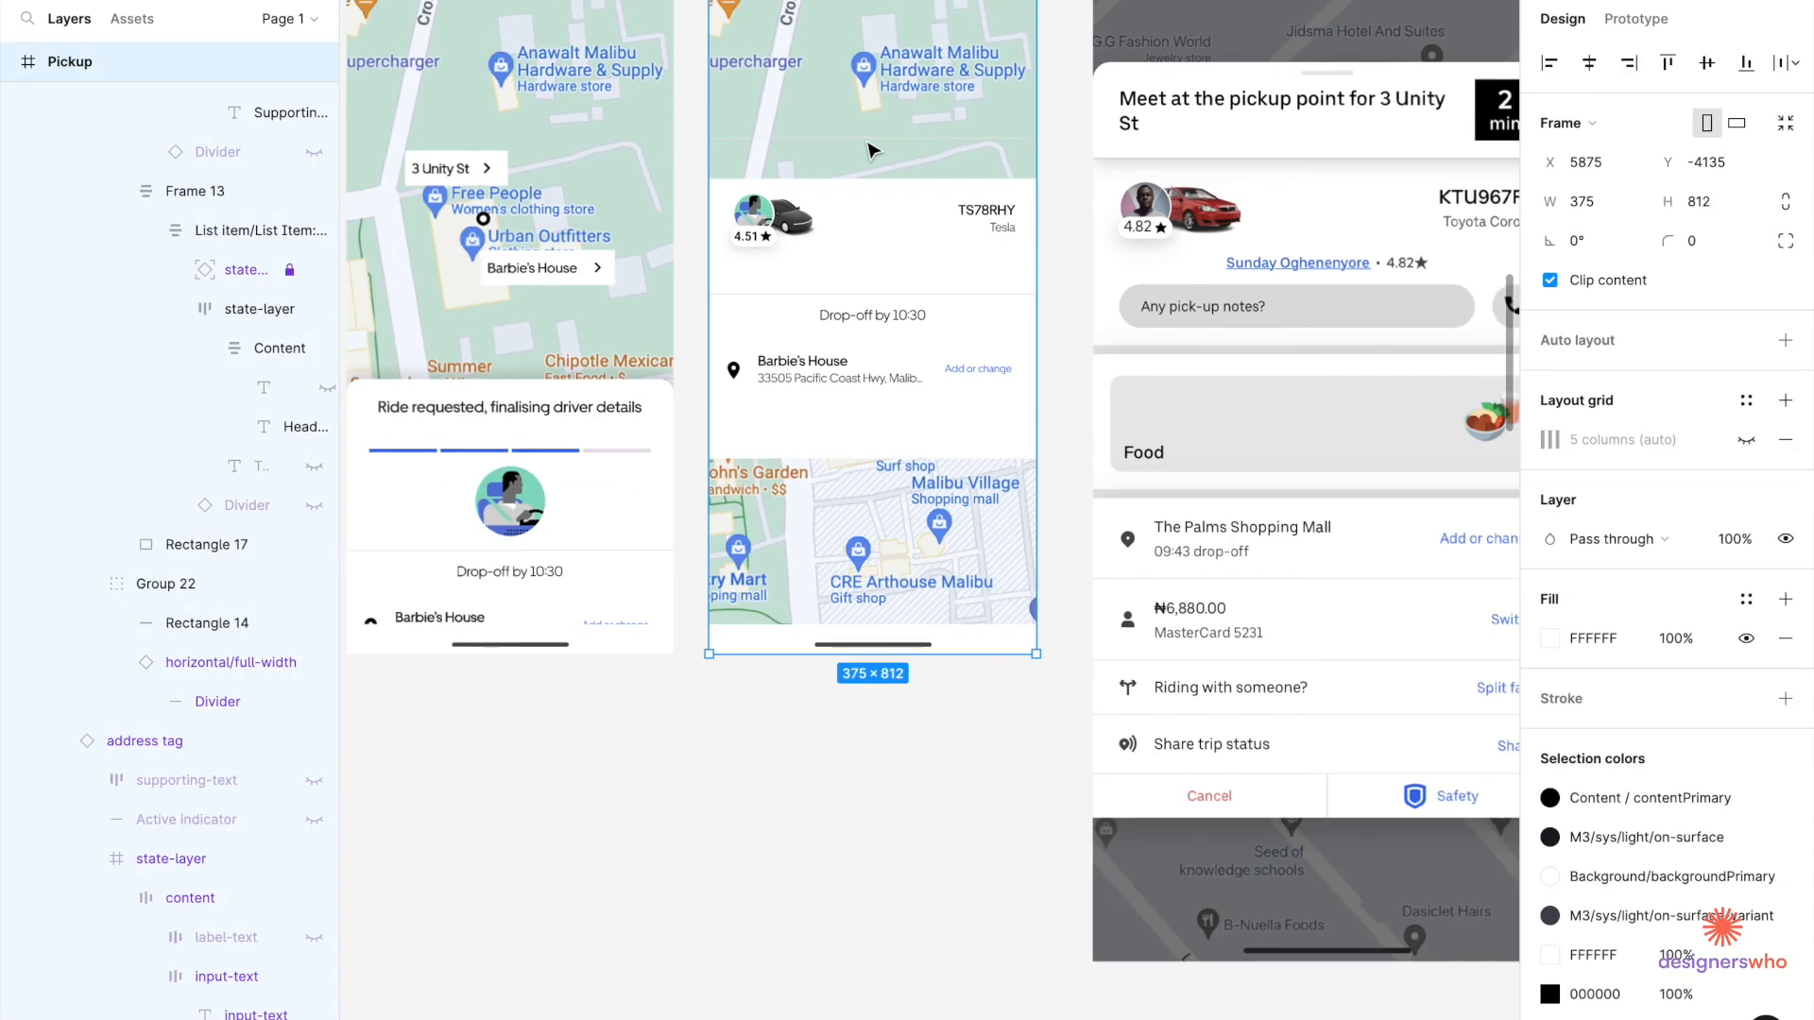
{"action": "key", "text": "super+v"}
Drag the pasted card down to Y 187, just above the car-and-plate row.
{"action": "left_click_drag", "start_coordinate": [944, 113], "coordinate": [943, 275]}
{"action": "left_click", "coordinate": [1069, 261]}
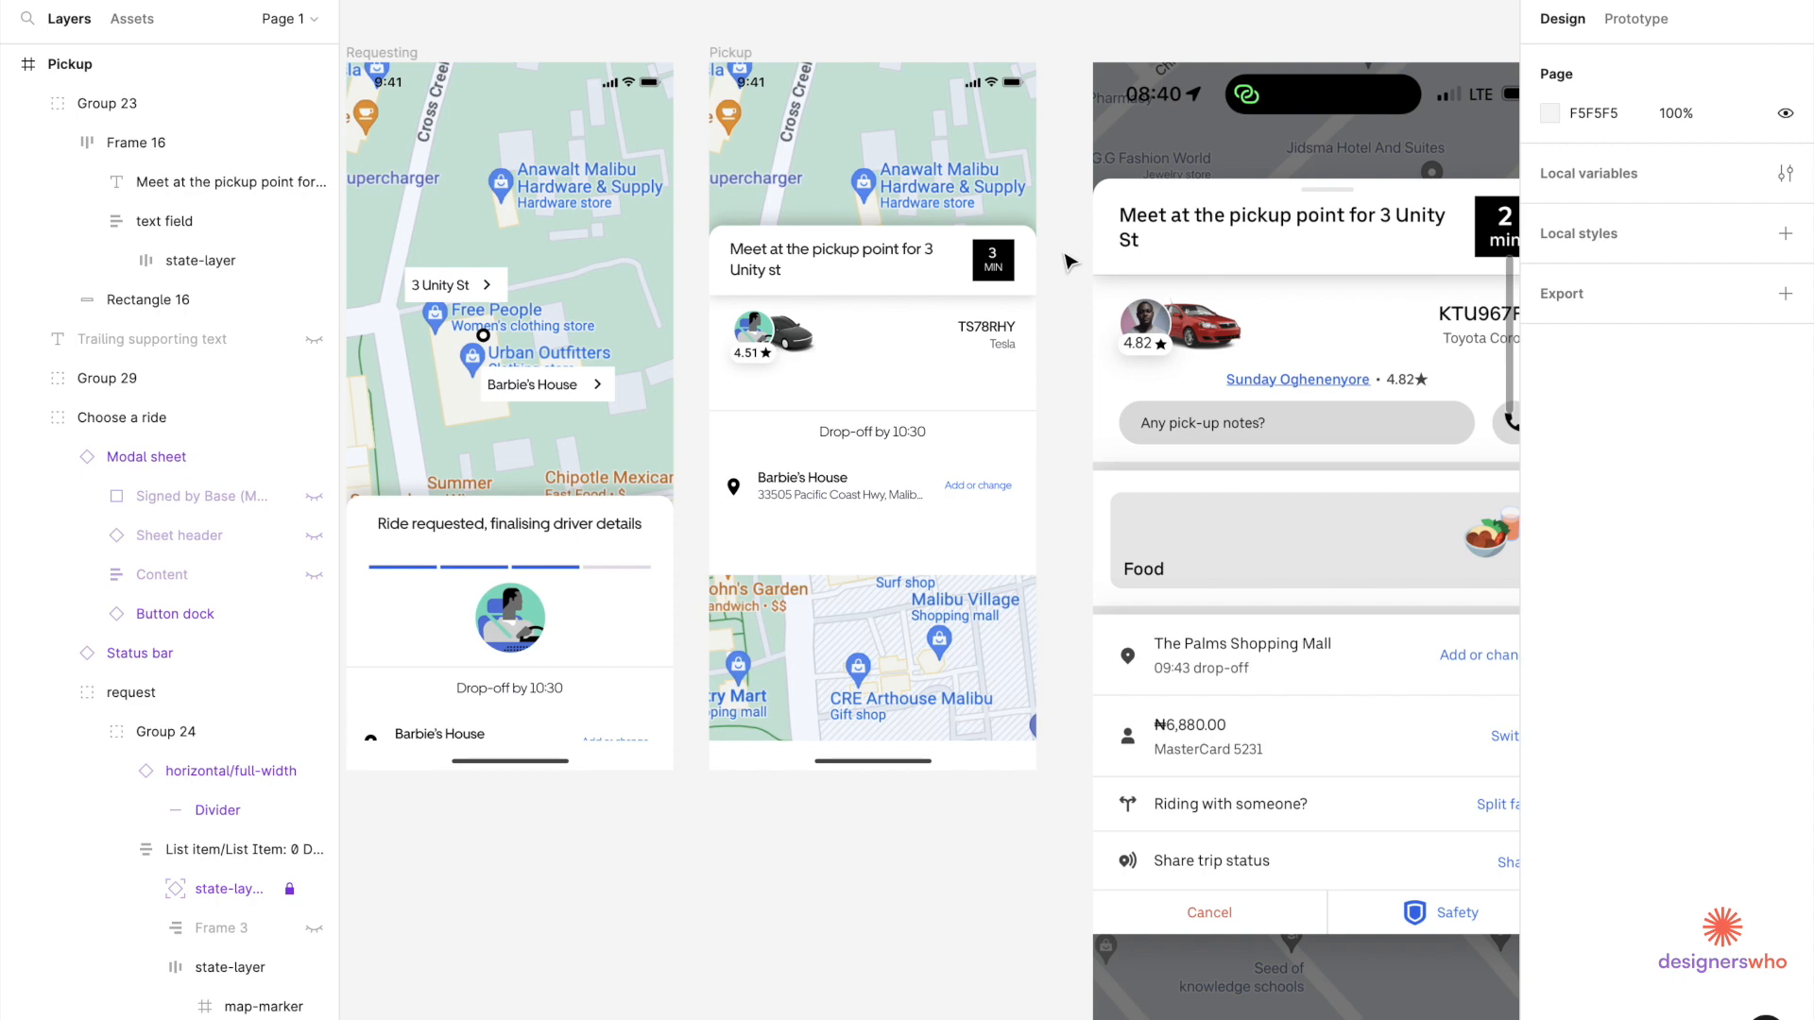
{"action": "scroll", "coordinate": [1069, 261], "scroll_direction": "up", "scroll_amount": 5}
{"action": "scroll", "coordinate": [1068, 261], "scroll_direction": "down", "scroll_amount": 4}
{"action": "scroll", "coordinate": [800, 536], "scroll_direction": "right", "scroll_amount": 1}
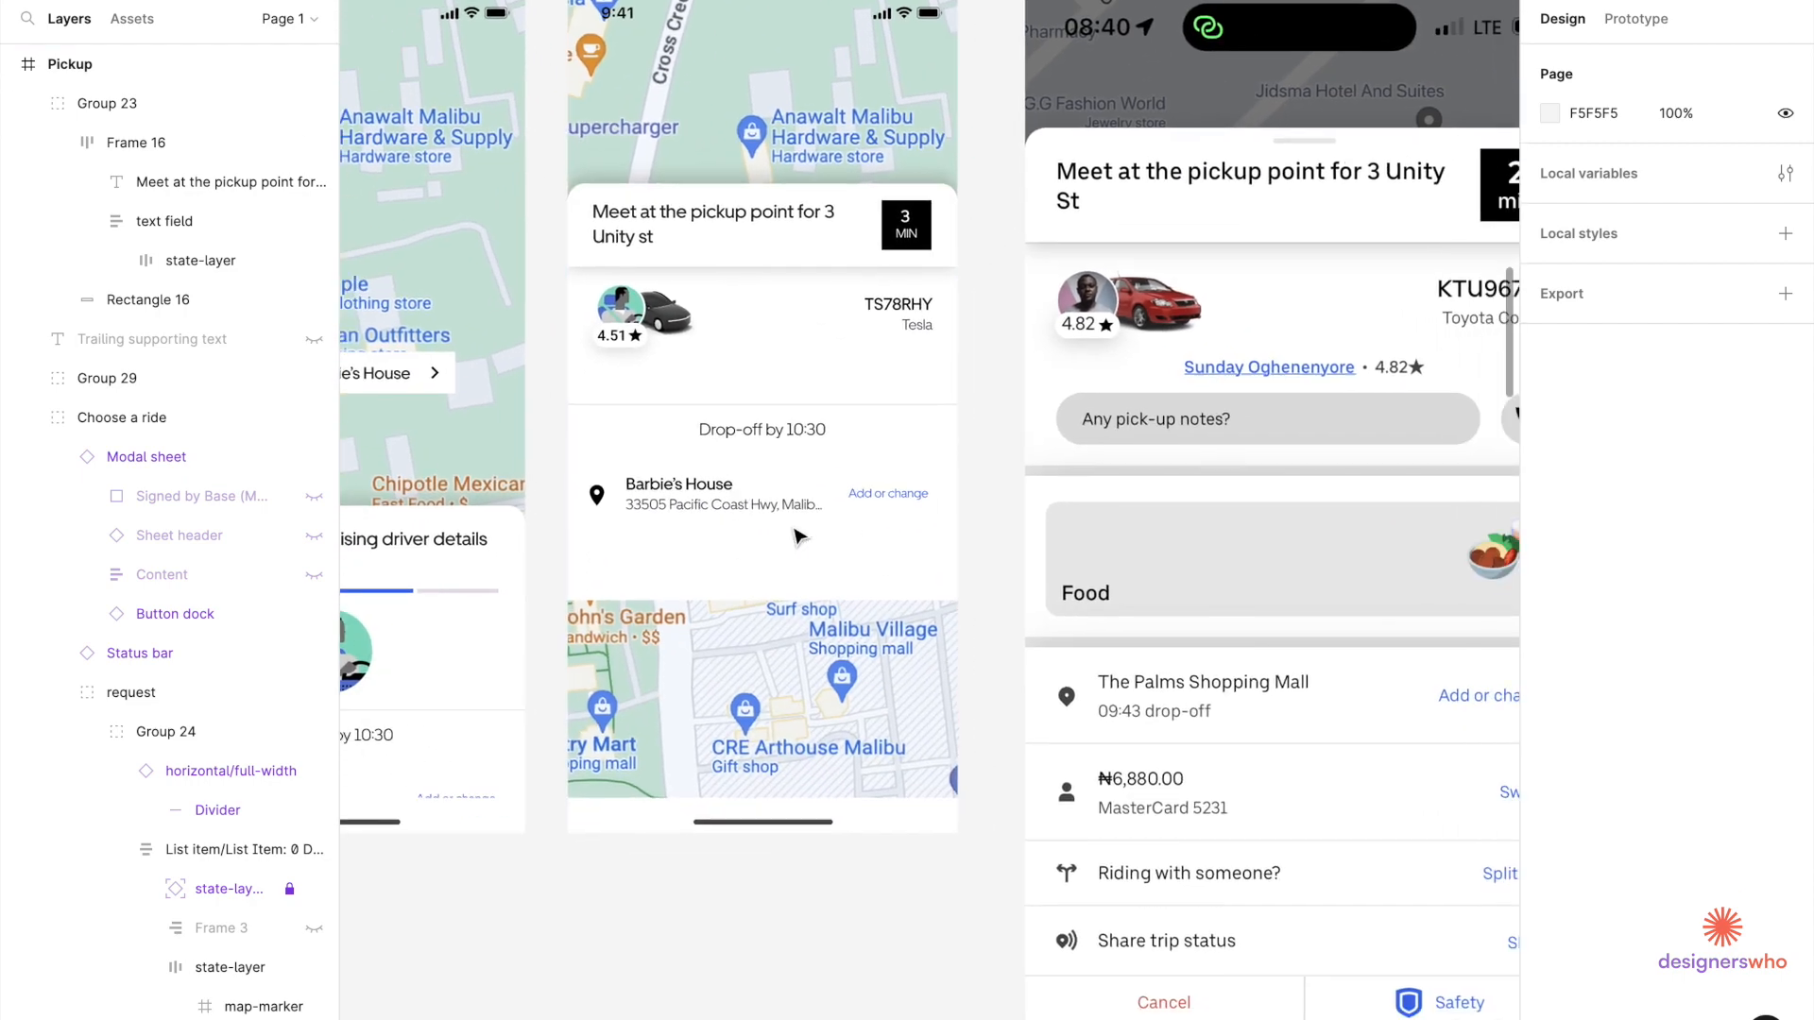
{"action": "scroll", "coordinate": [800, 536], "scroll_direction": "right", "scroll_amount": 1}
{"action": "scroll", "coordinate": [800, 536], "scroll_direction": "down", "scroll_amount": 1}
{"action": "scroll", "coordinate": [1285, 391], "scroll_direction": "right", "scroll_amount": 4}
{"action": "scroll", "coordinate": [1285, 391], "scroll_direction": "up", "scroll_amount": 1}
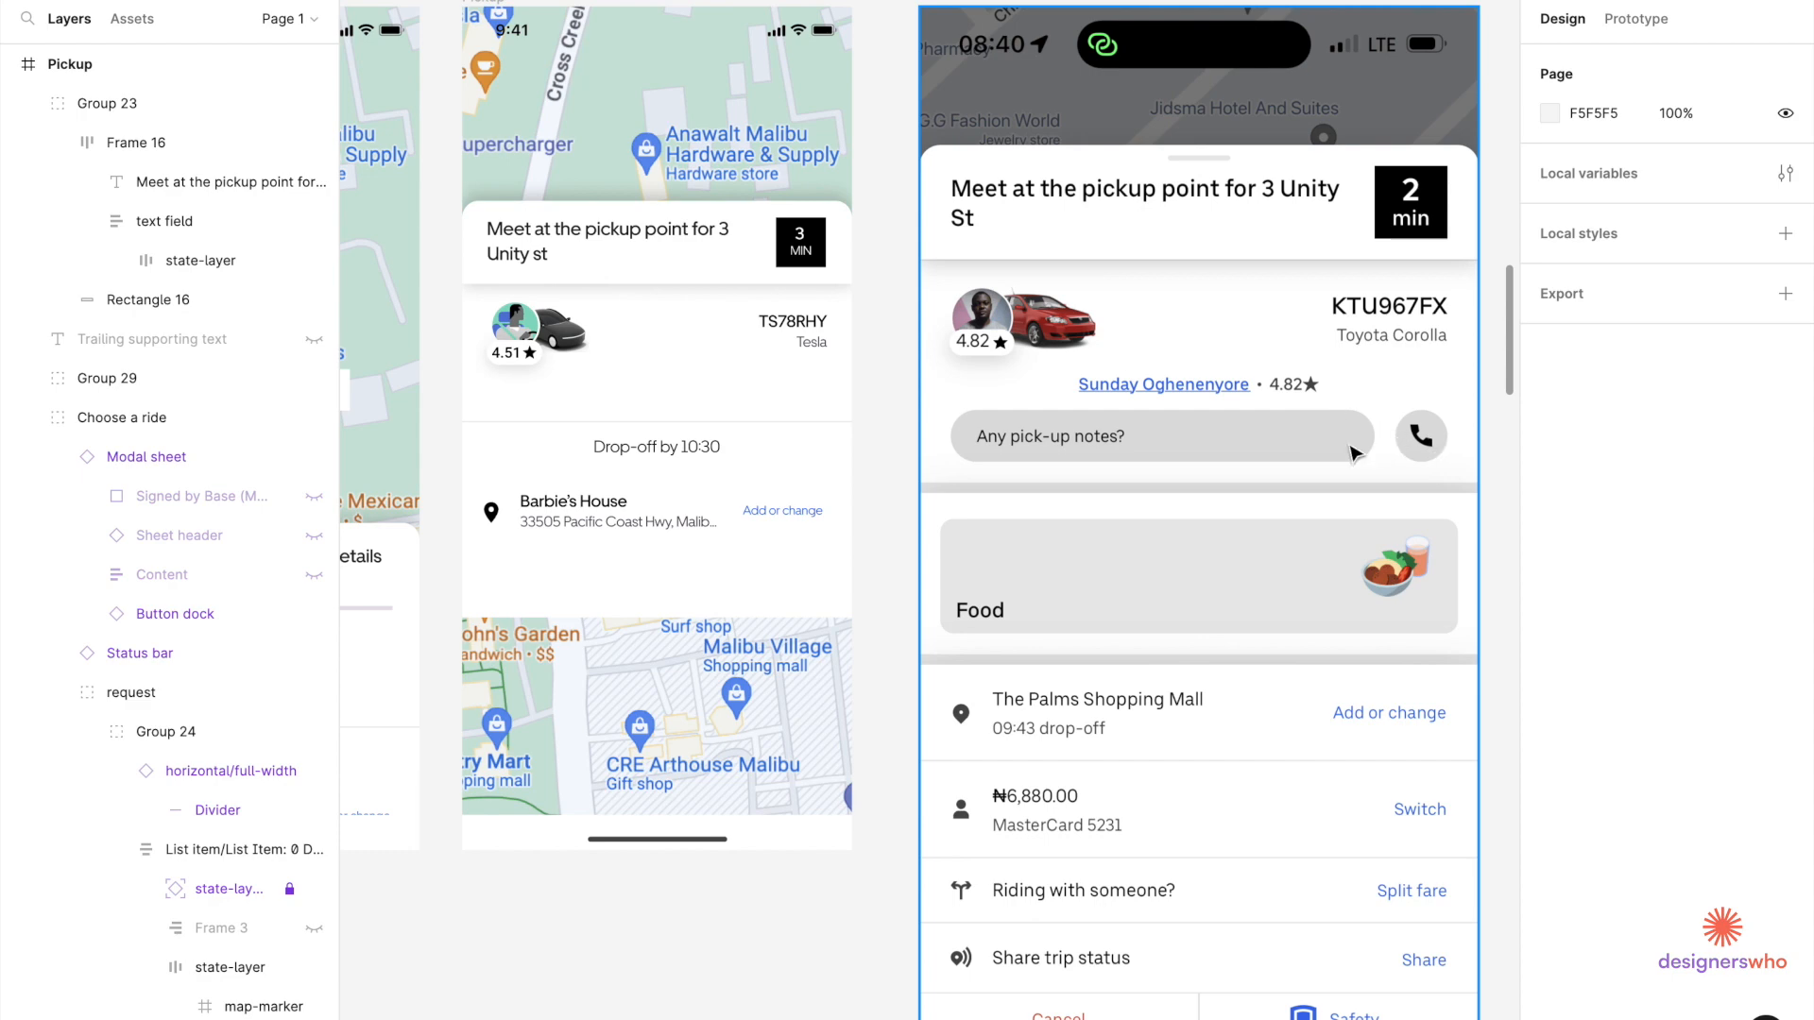
{"action": "scroll", "coordinate": [769, 416], "scroll_direction": "down", "scroll_amount": 5}
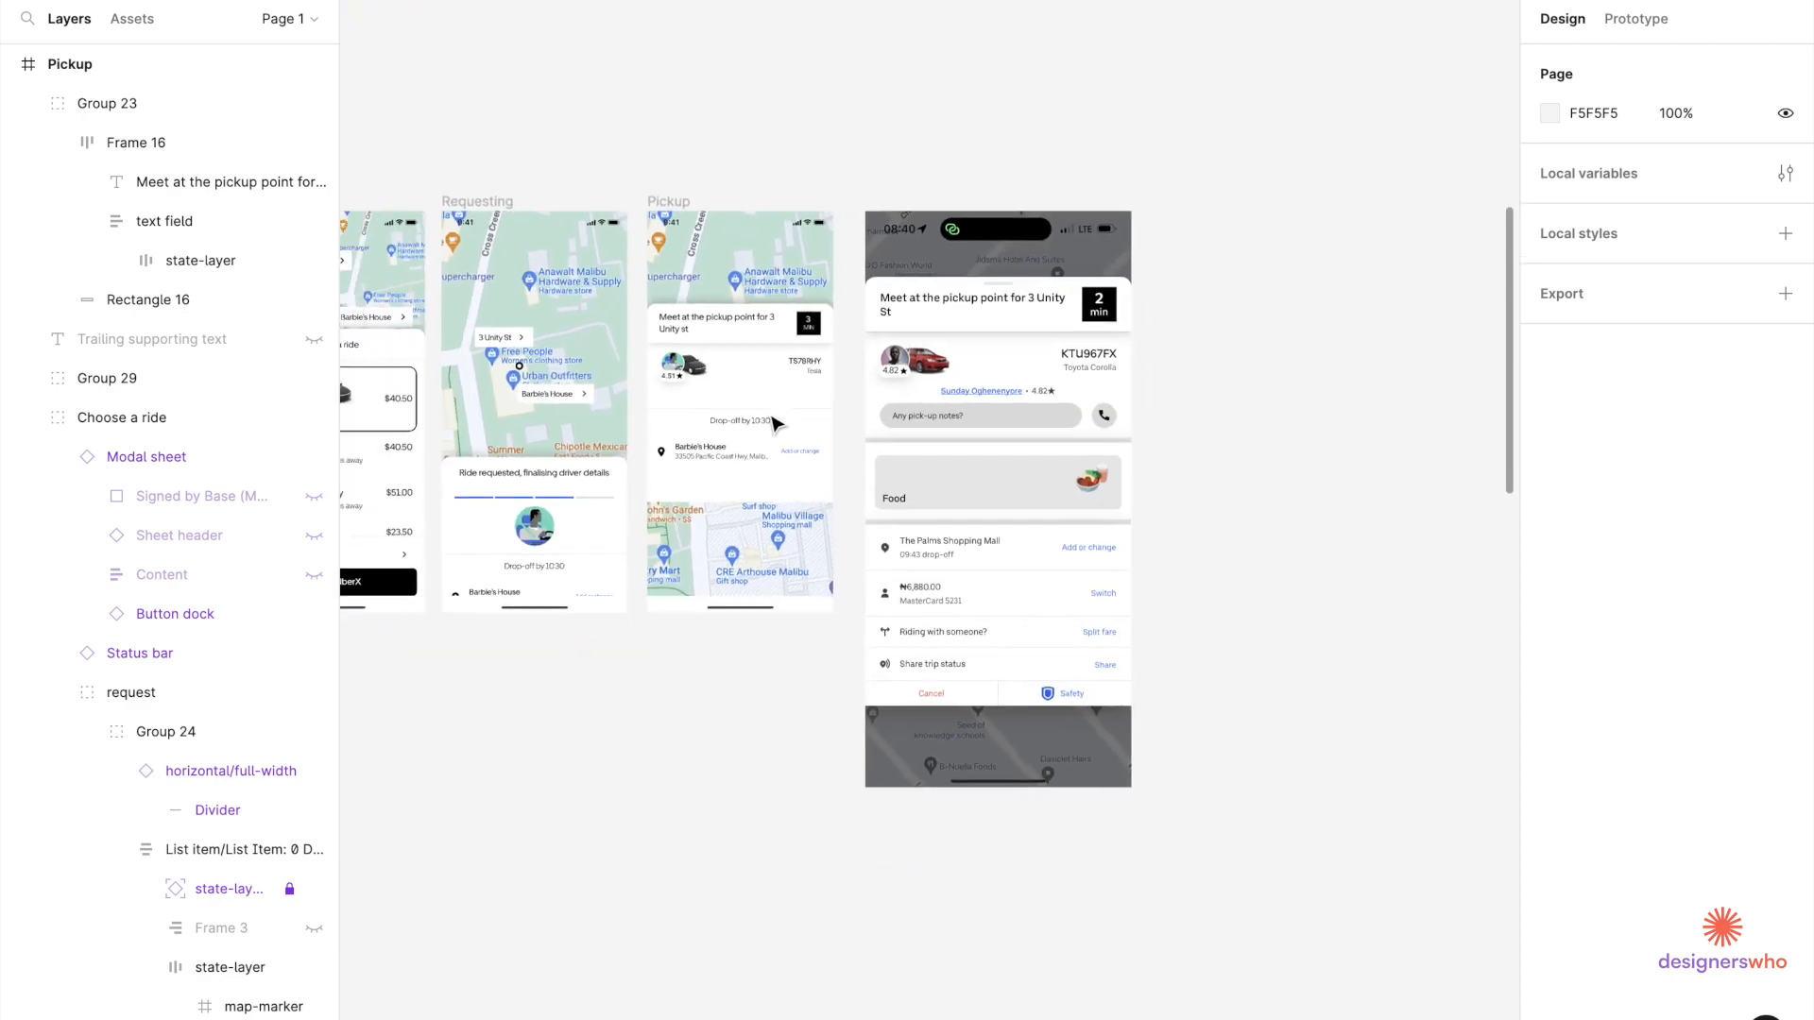
{"action": "scroll", "coordinate": [572, 408], "scroll_direction": "left", "scroll_amount": 4}
{"action": "scroll", "coordinate": [571, 408], "scroll_direction": "down", "scroll_amount": 2}
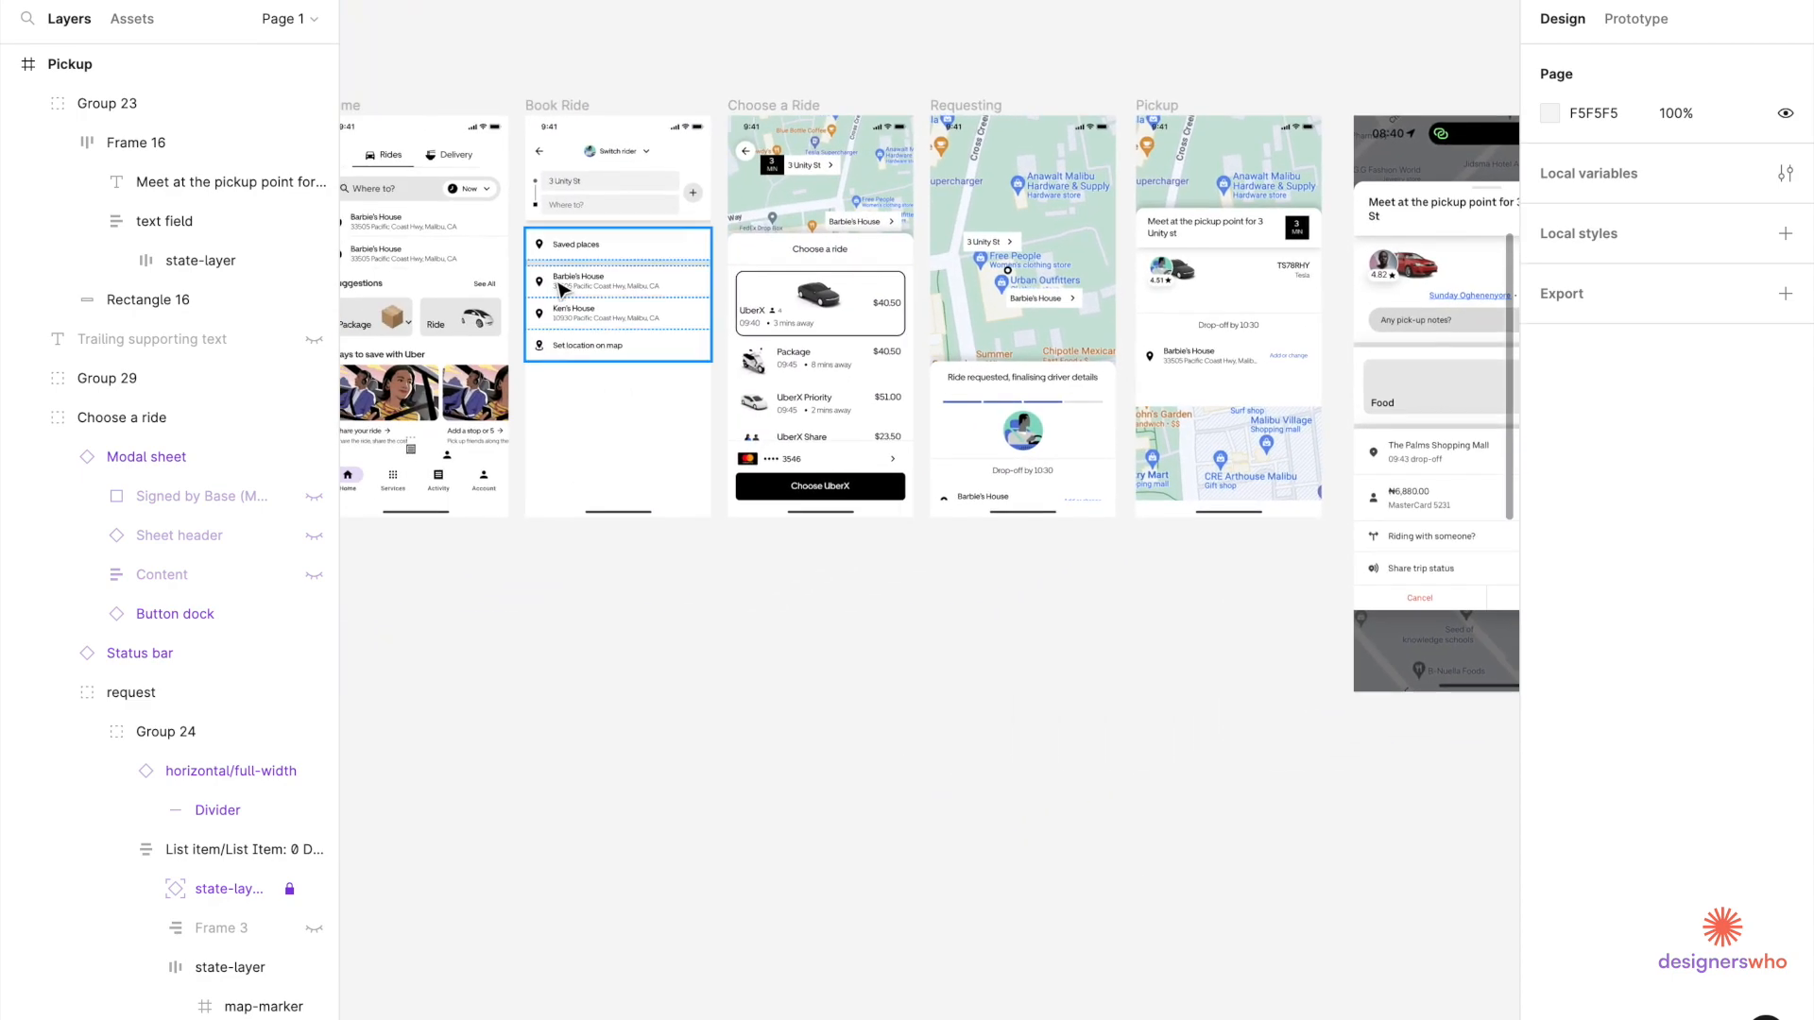
Select the Where to? search bar on the Home screen.
{"action": "left_click", "coordinate": [438, 206]}
{"action": "double_click", "coordinate": [438, 206]}
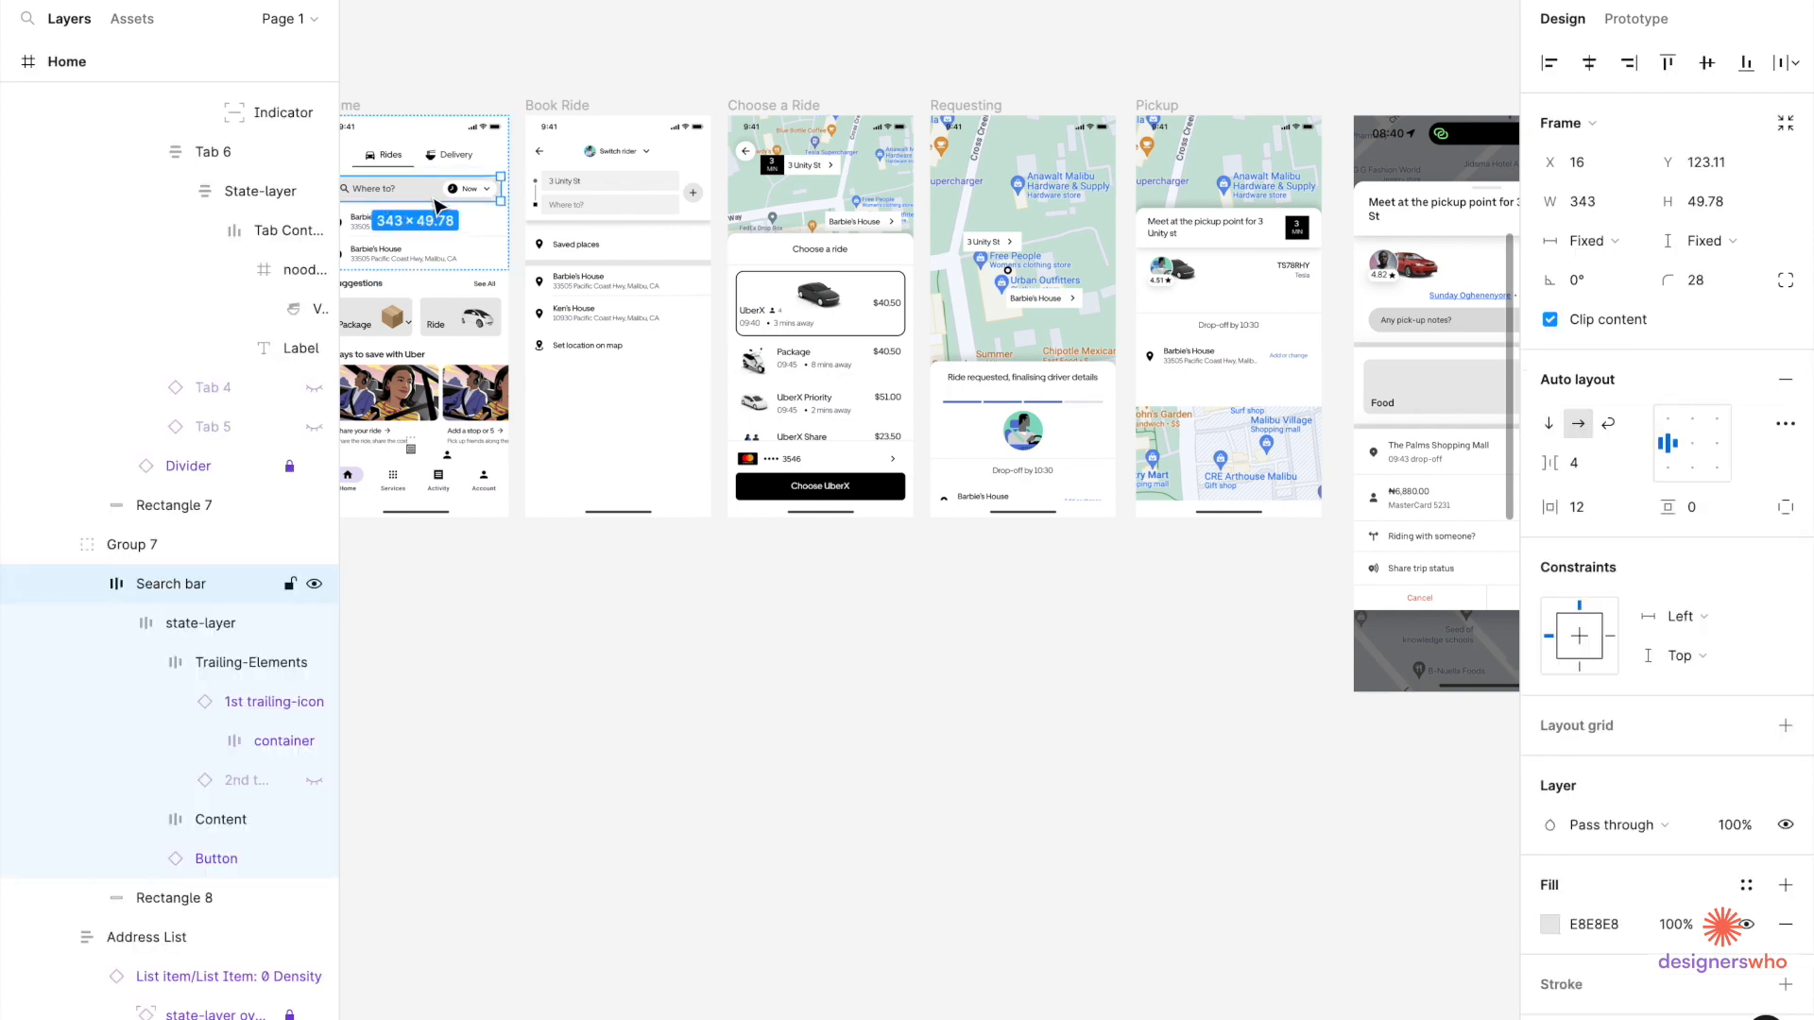
{"action": "scroll", "coordinate": [484, 207], "scroll_direction": "up", "scroll_amount": 5}
{"action": "scroll", "coordinate": [467, 189], "scroll_direction": "left", "scroll_amount": 4}
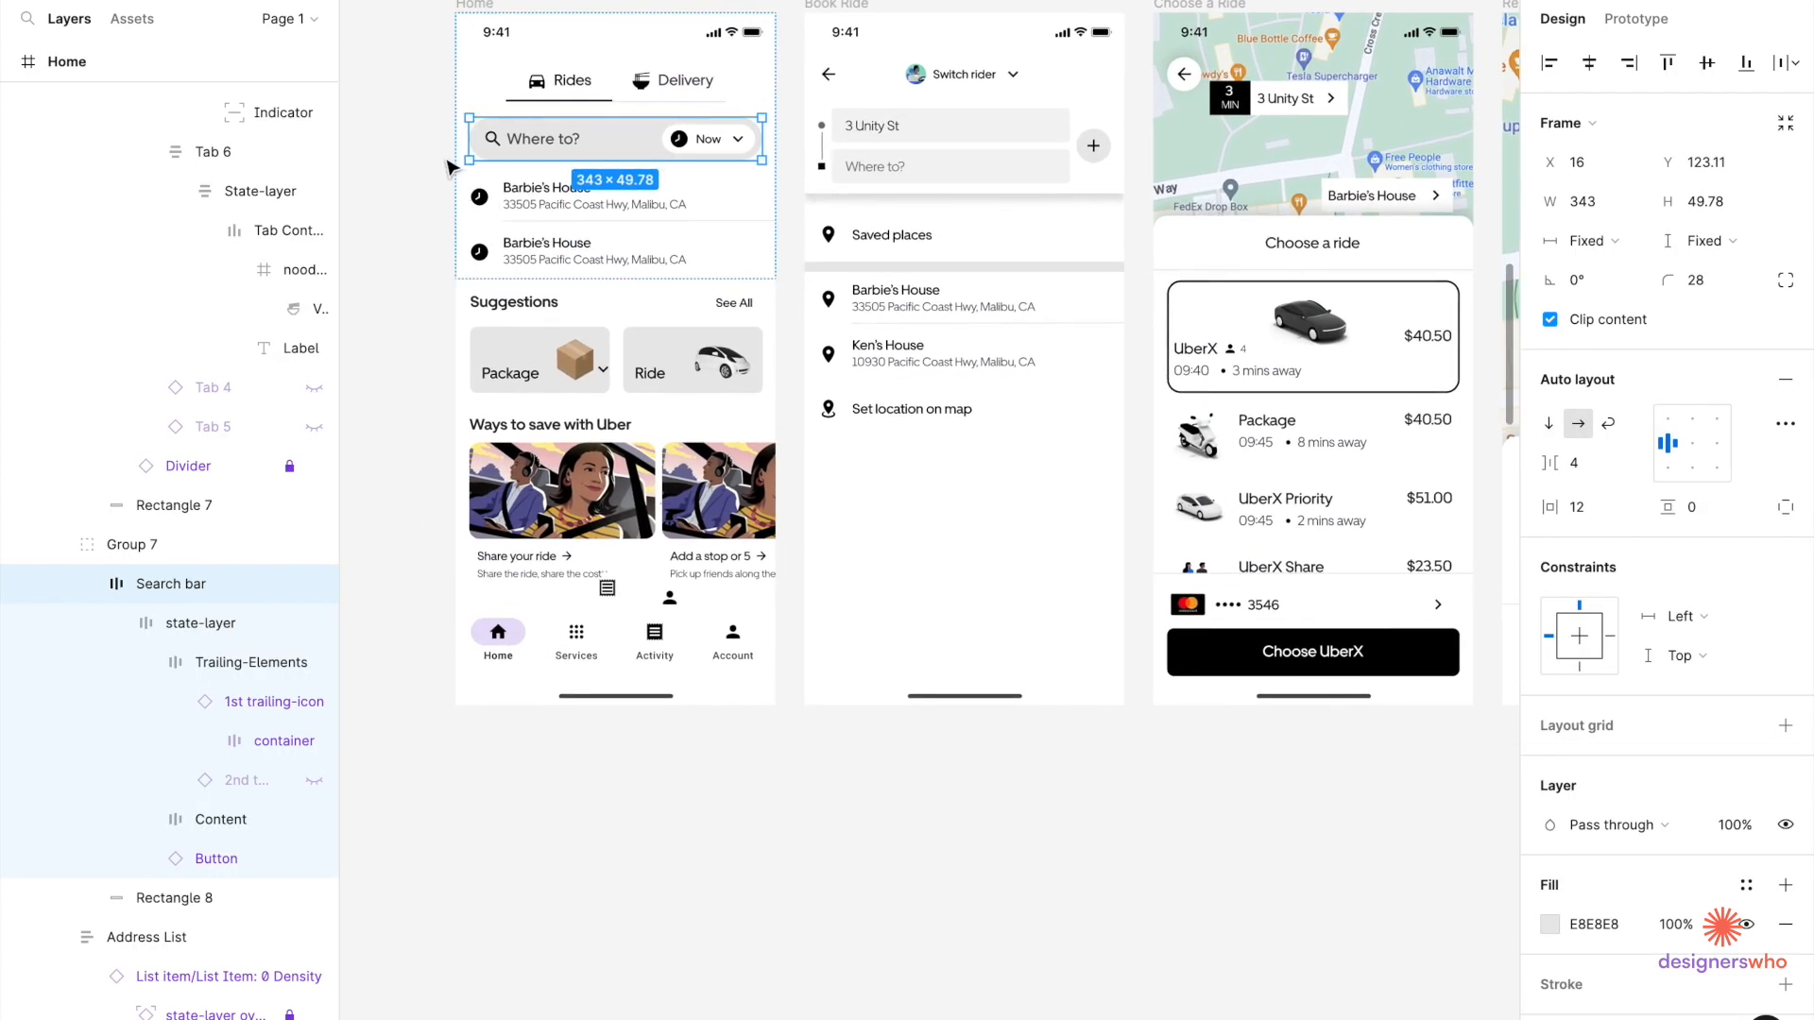
{"action": "scroll", "coordinate": [952, 469], "scroll_direction": "right", "scroll_amount": 8}
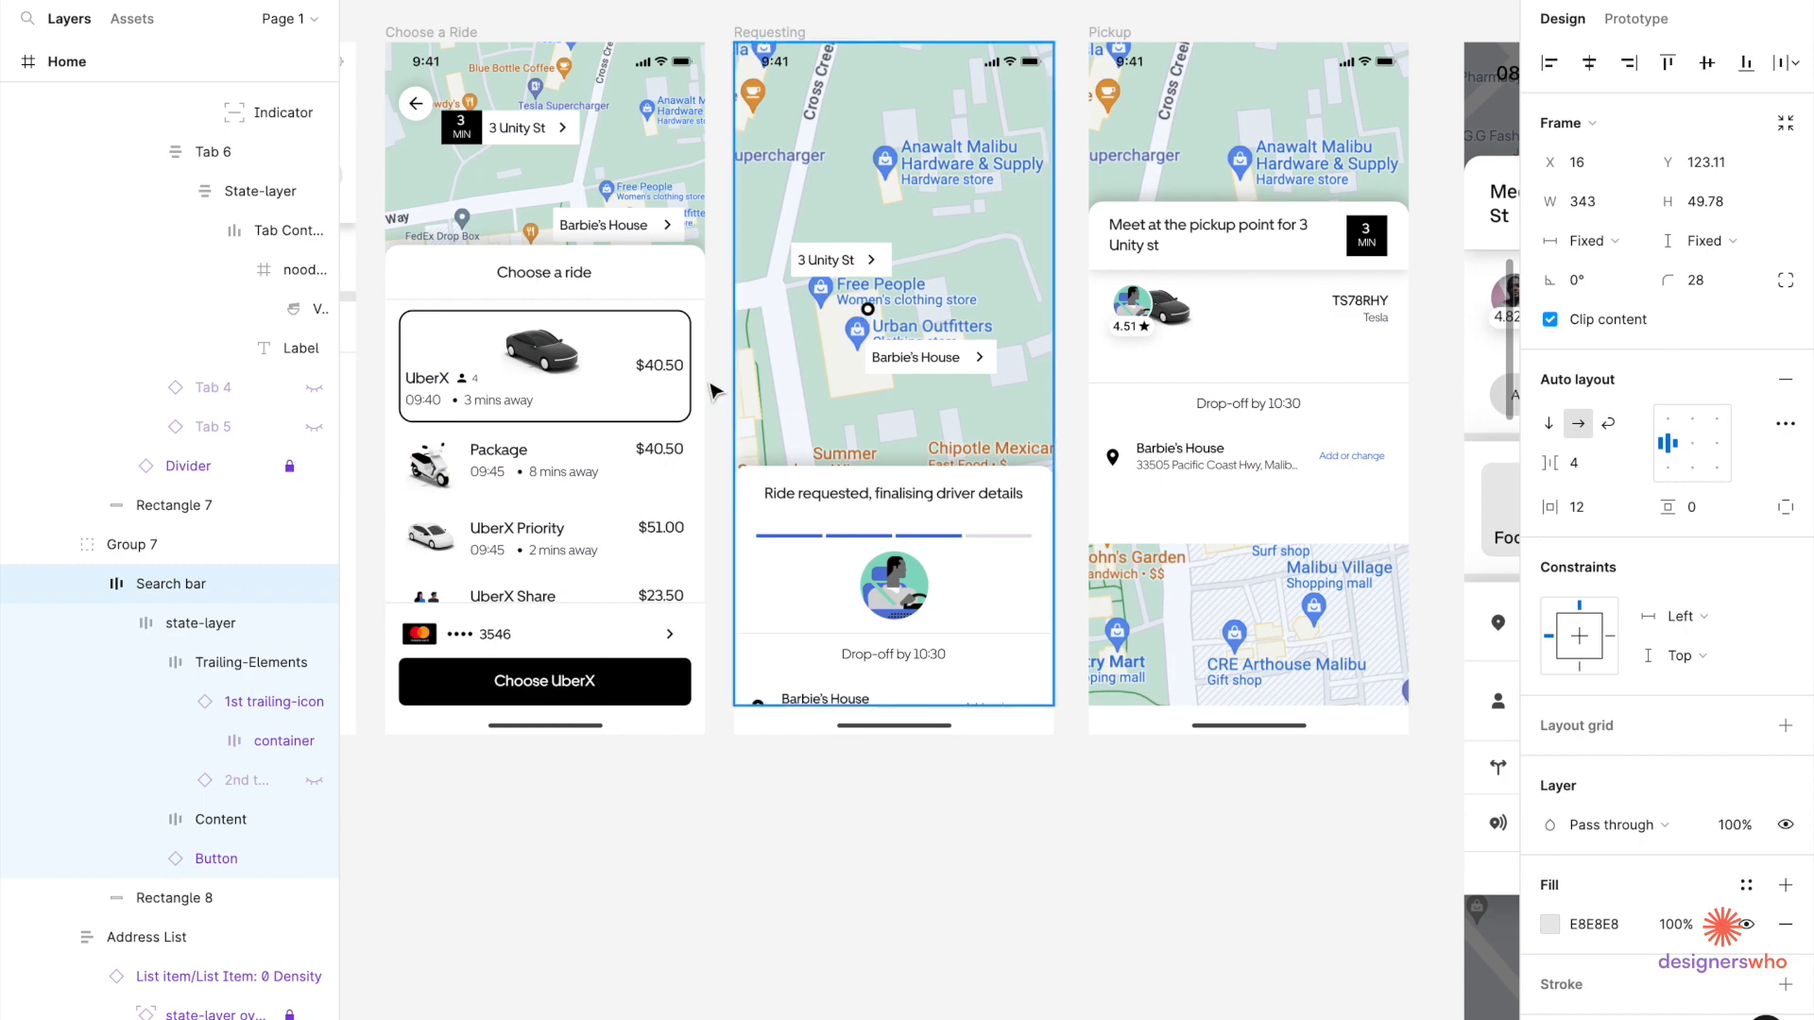
{"action": "scroll", "coordinate": [953, 470], "scroll_direction": "right", "scroll_amount": 5}
{"action": "scroll", "coordinate": [973, 378], "scroll_direction": "up", "scroll_amount": 5}
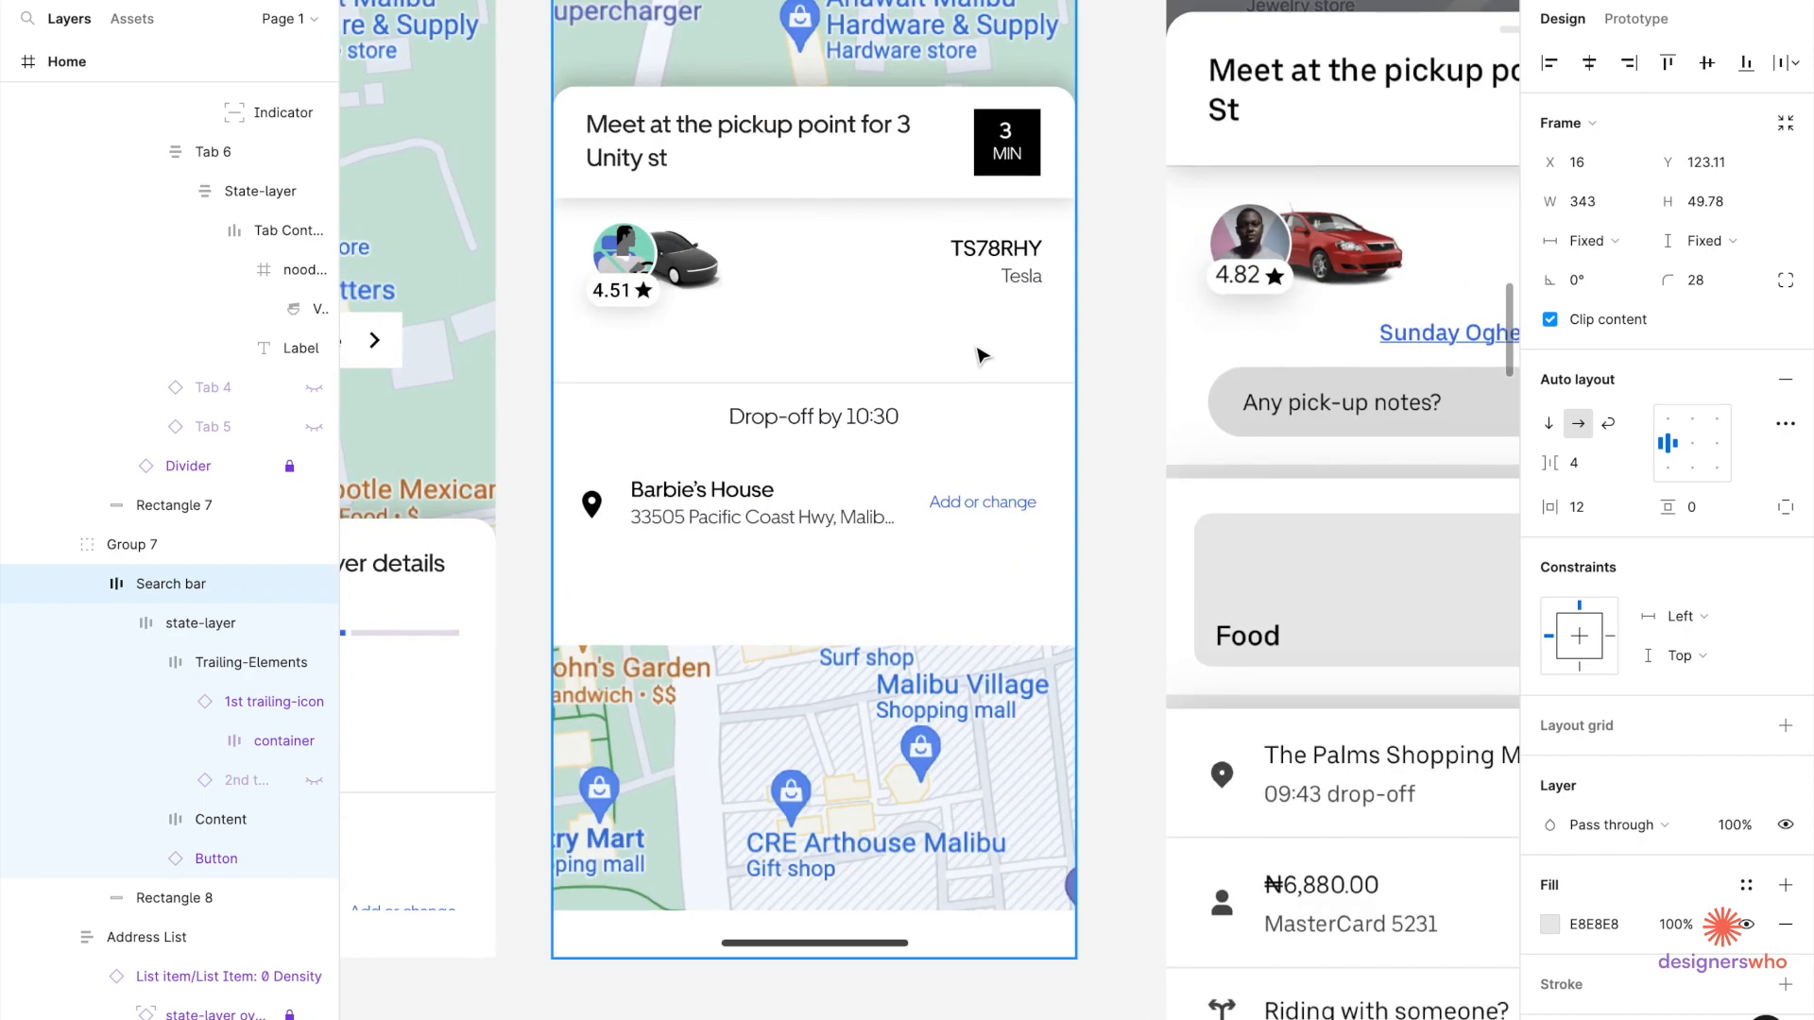
Paste the search bar into the Pickup driver sheet and place it along the sheet's bottom.
{"action": "left_click", "coordinate": [981, 355]}
{"action": "double_click", "coordinate": [981, 355]}
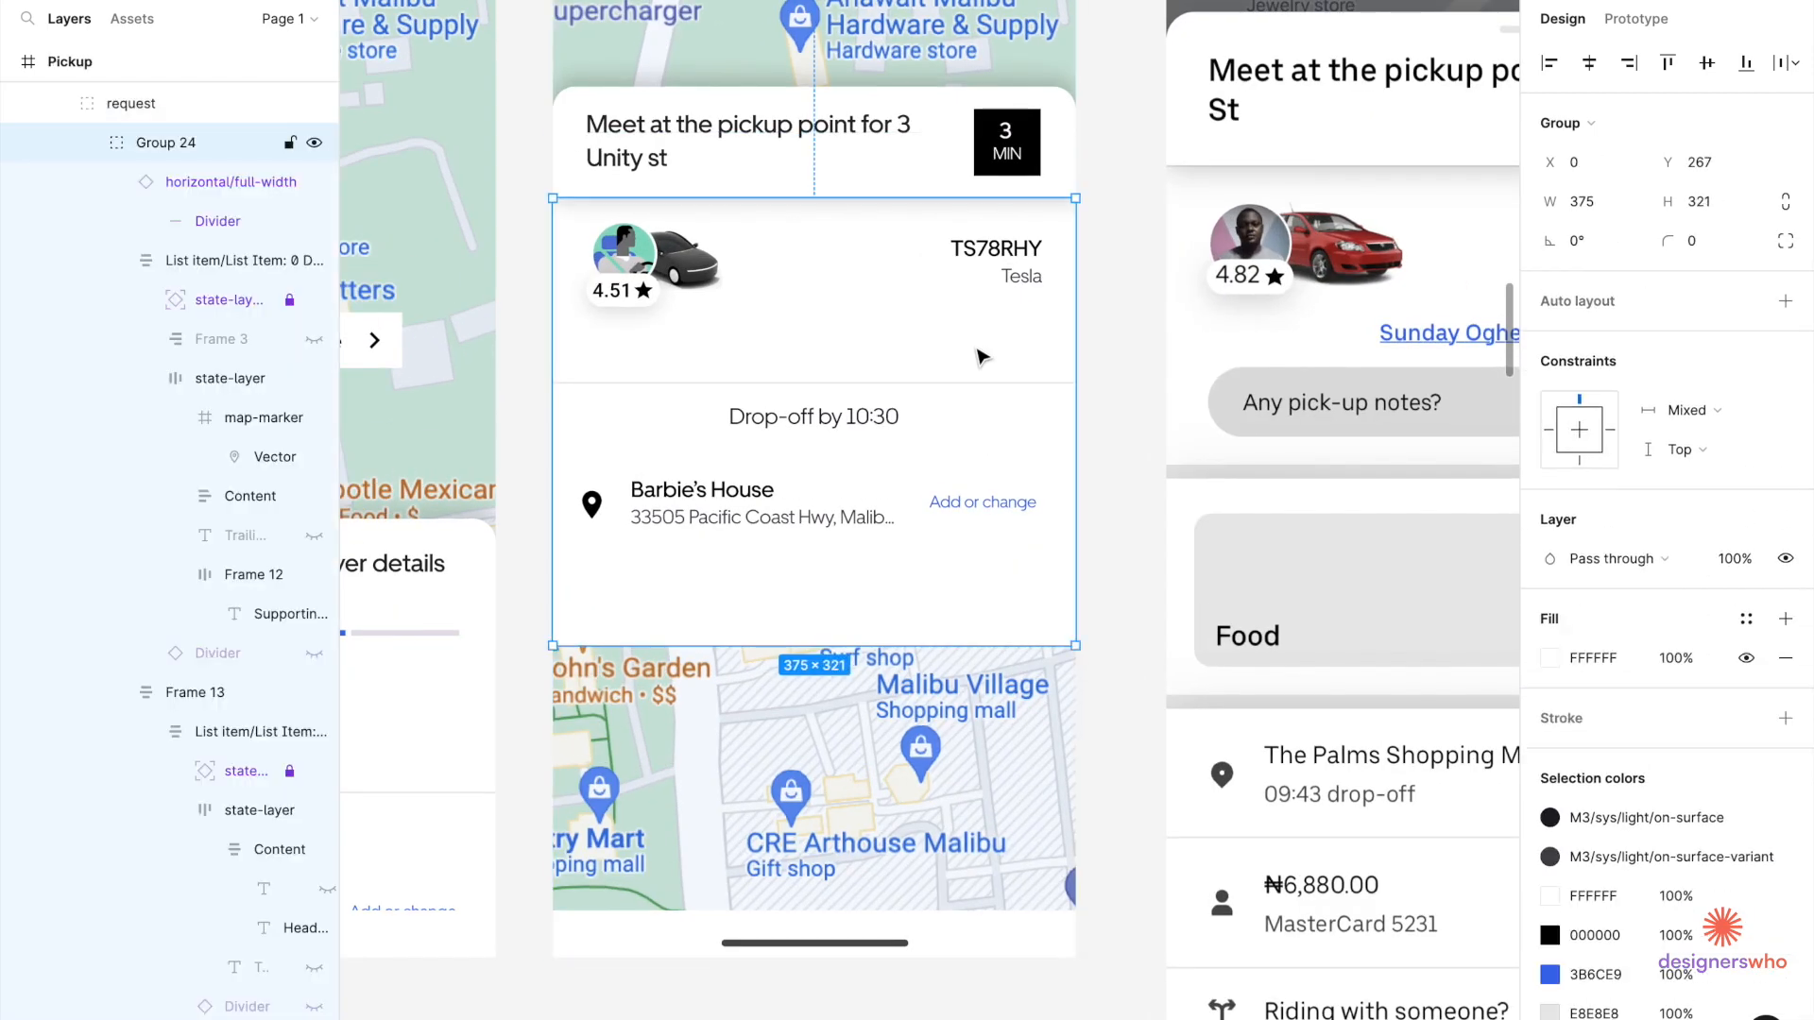
{"action": "double_click", "coordinate": [945, 490]}
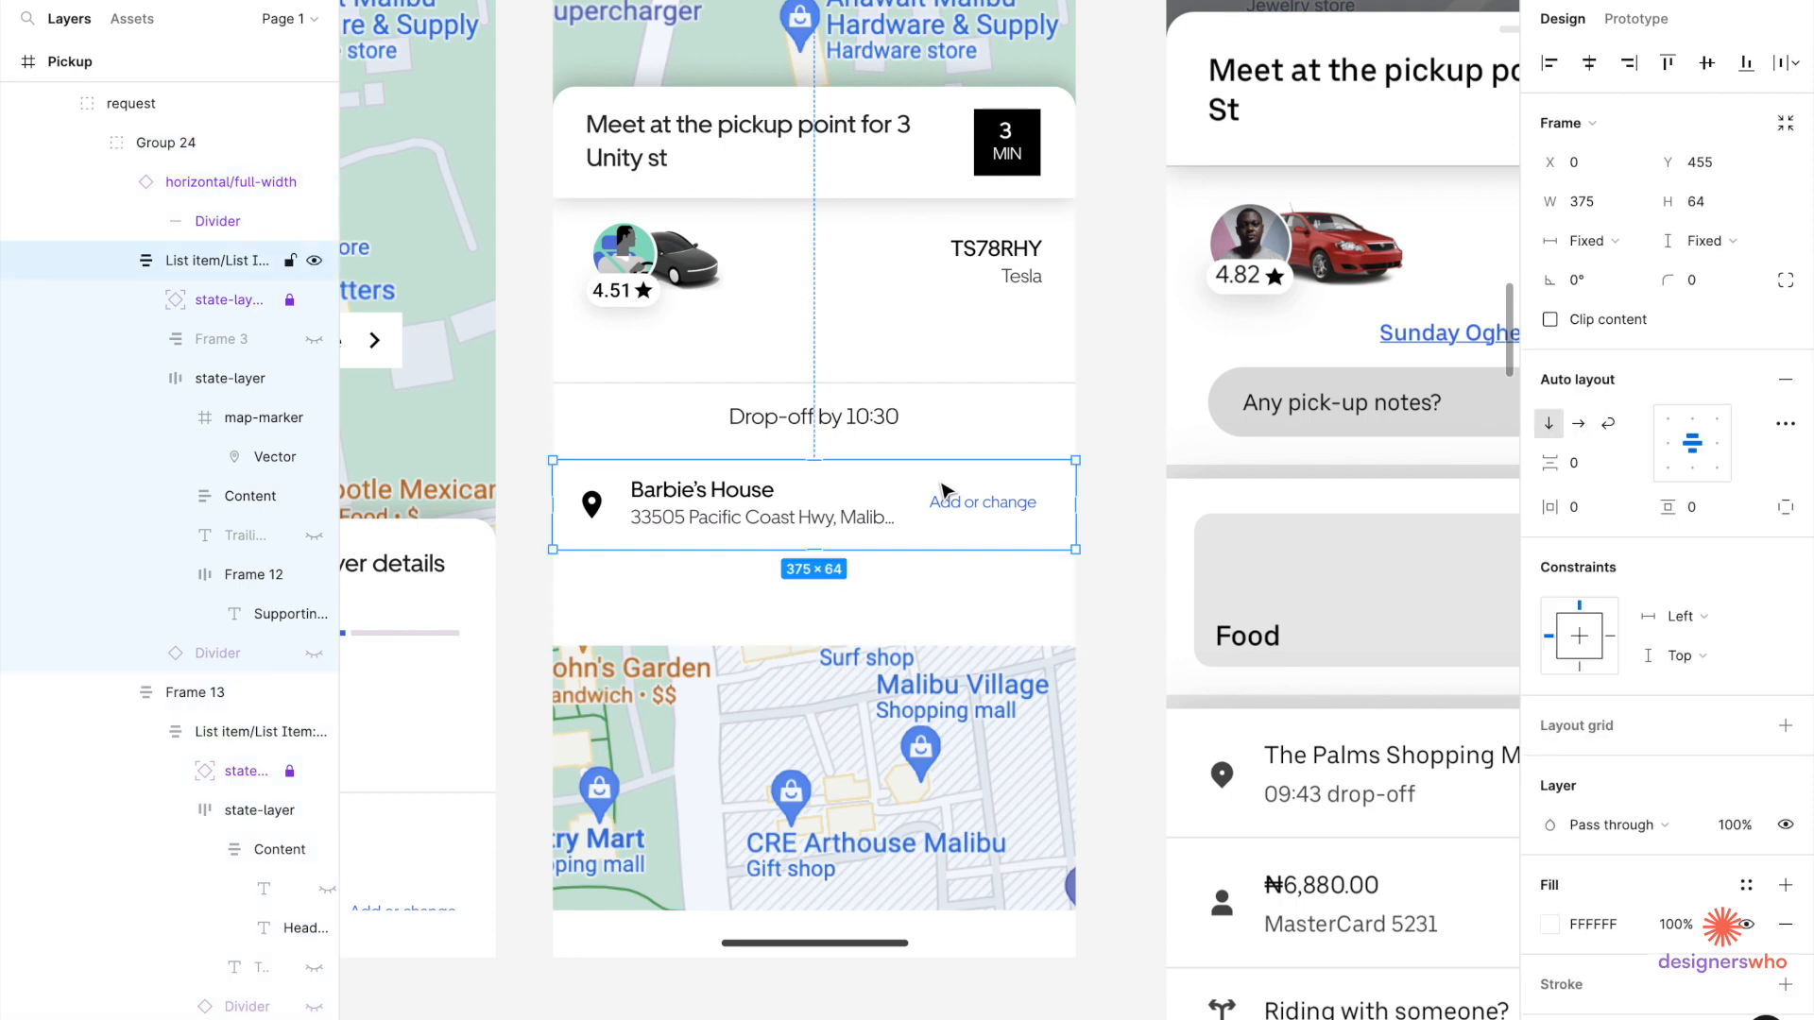
{"action": "scroll", "coordinate": [945, 490], "scroll_direction": "down", "scroll_amount": 4}
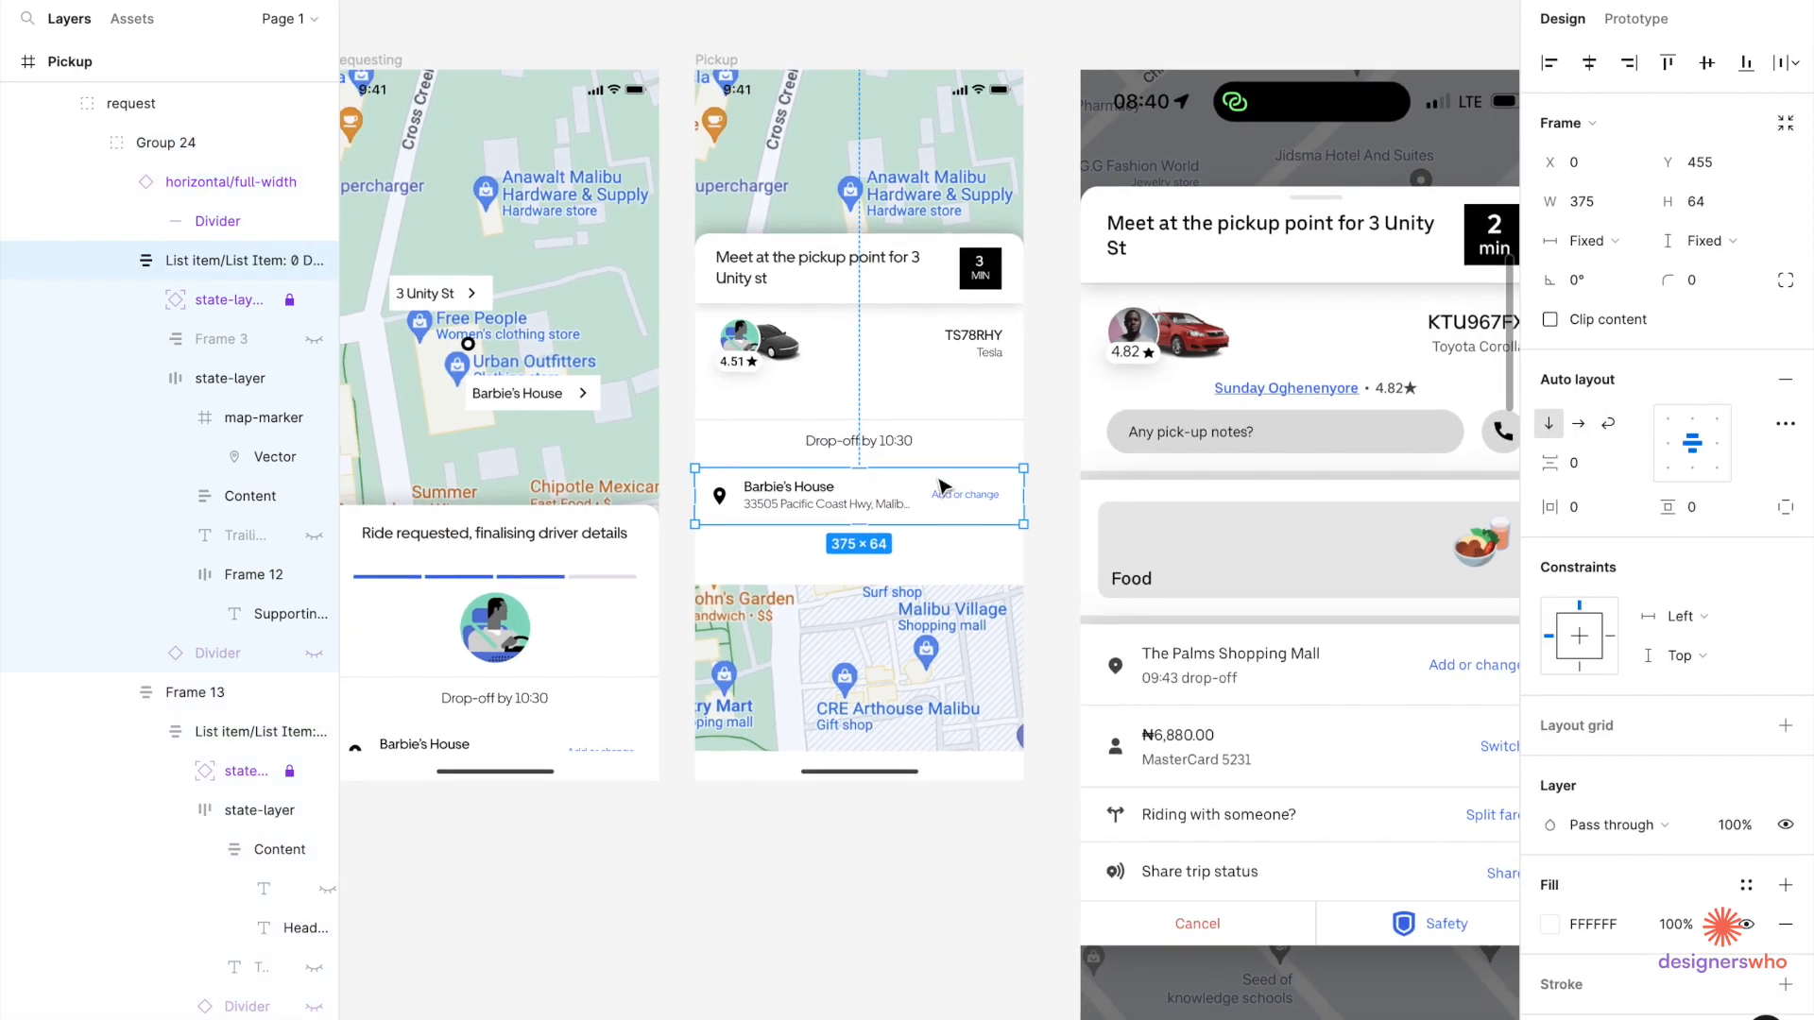
{"action": "key", "text": "Escape"}
{"action": "scroll", "coordinate": [933, 410], "scroll_direction": "up", "scroll_amount": 2}
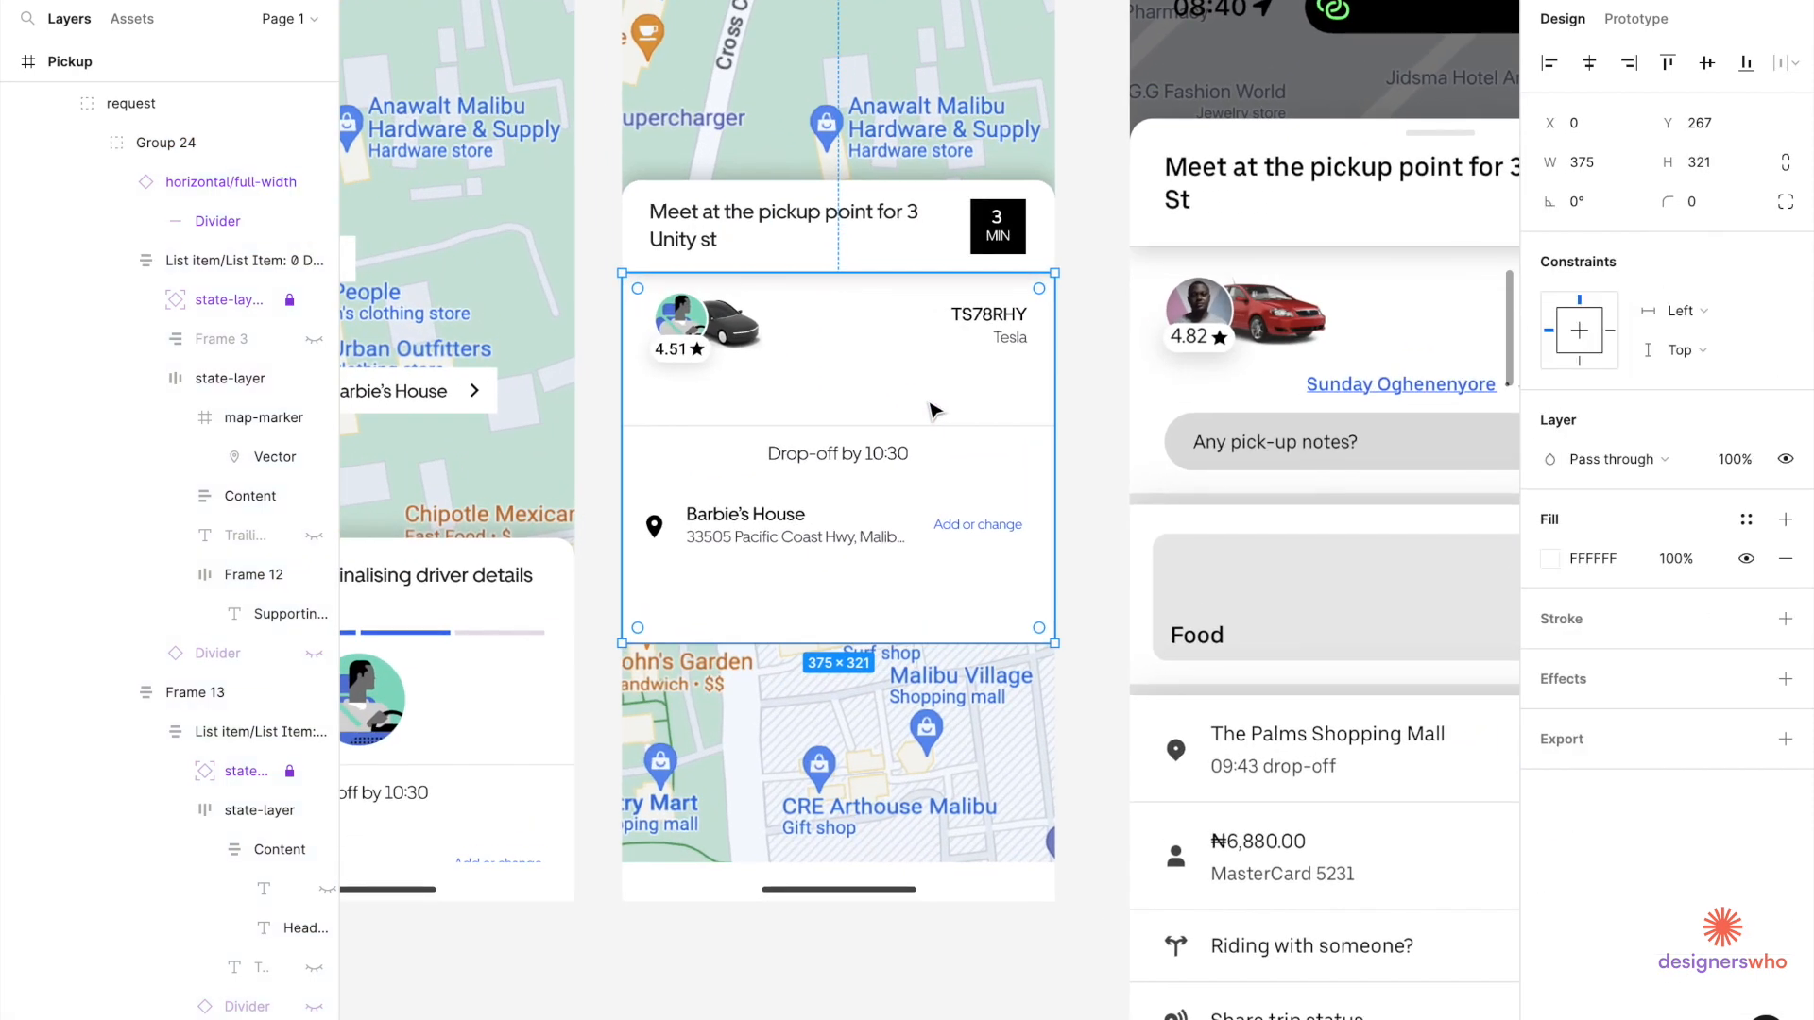
{"action": "key", "text": "ctrl+v"}
{"action": "left_click_drag", "start_coordinate": [870, 322], "coordinate": [864, 678]}
Drill down to the Barbie's House headline text in the destination row.
{"action": "scroll", "coordinate": [836, 544], "scroll_direction": "right", "scroll_amount": 3}
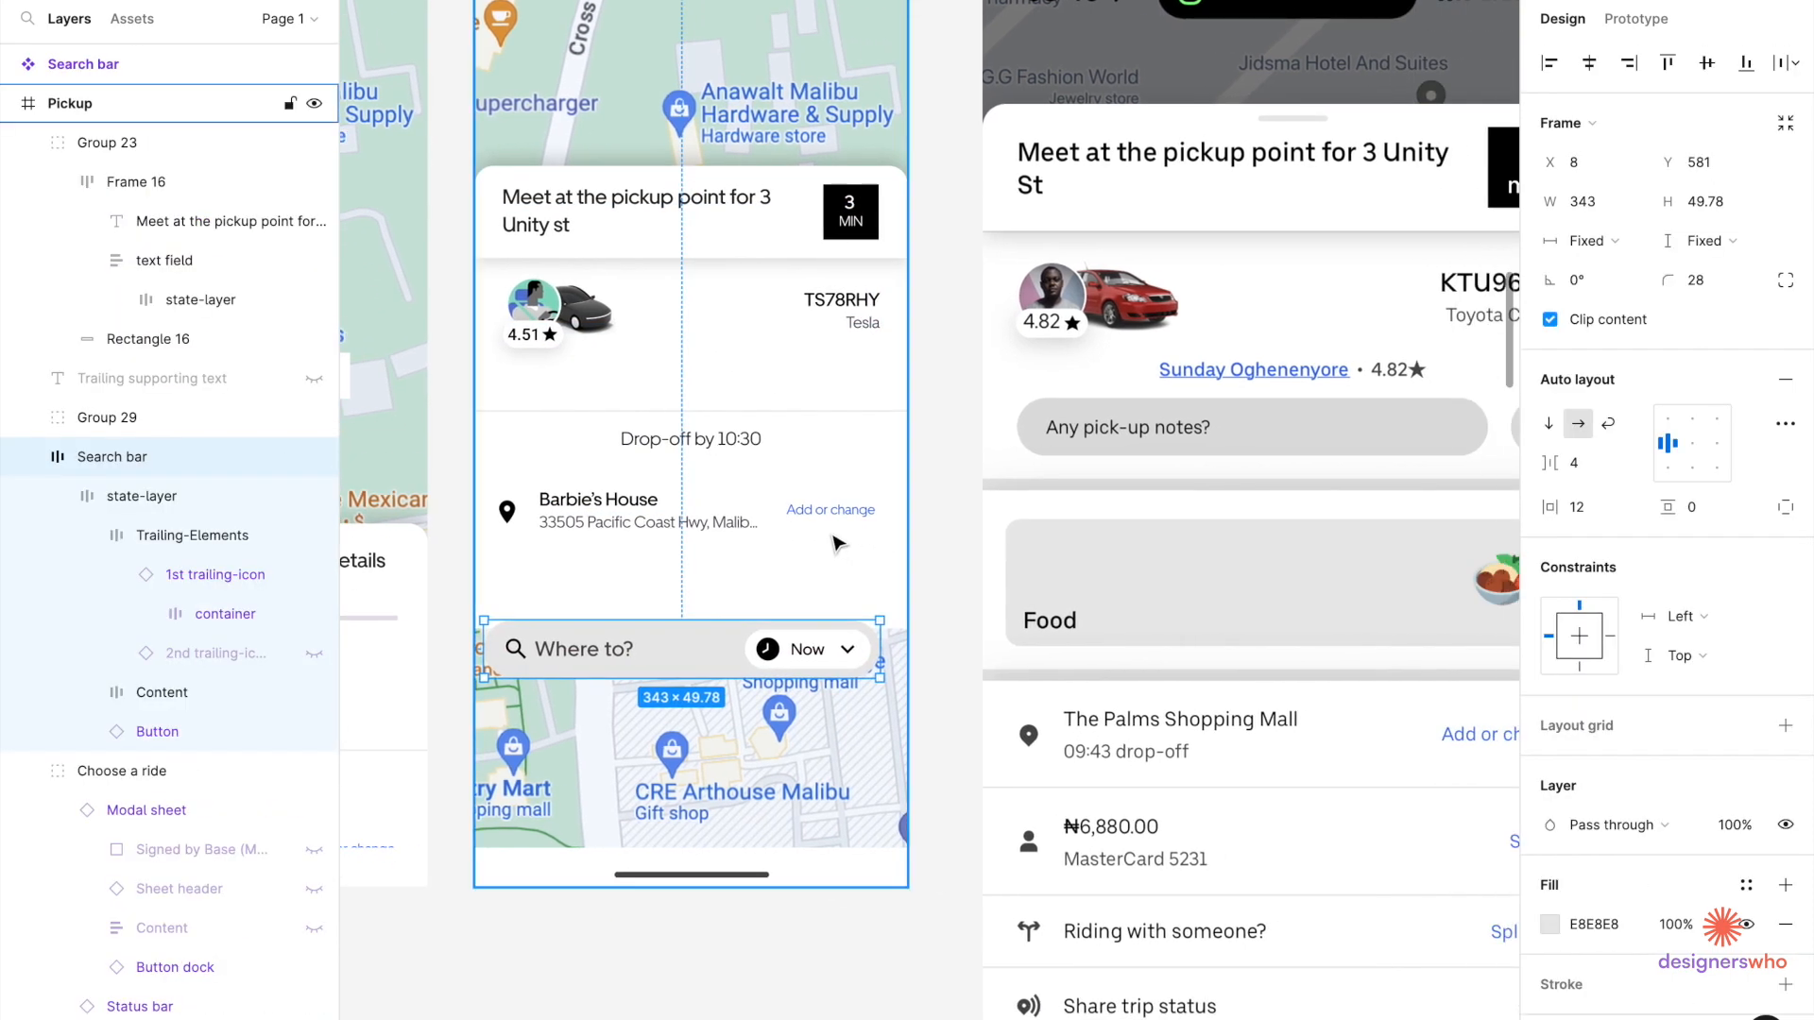
{"action": "double_click", "coordinate": [827, 521]}
{"action": "double_click", "coordinate": [826, 521]}
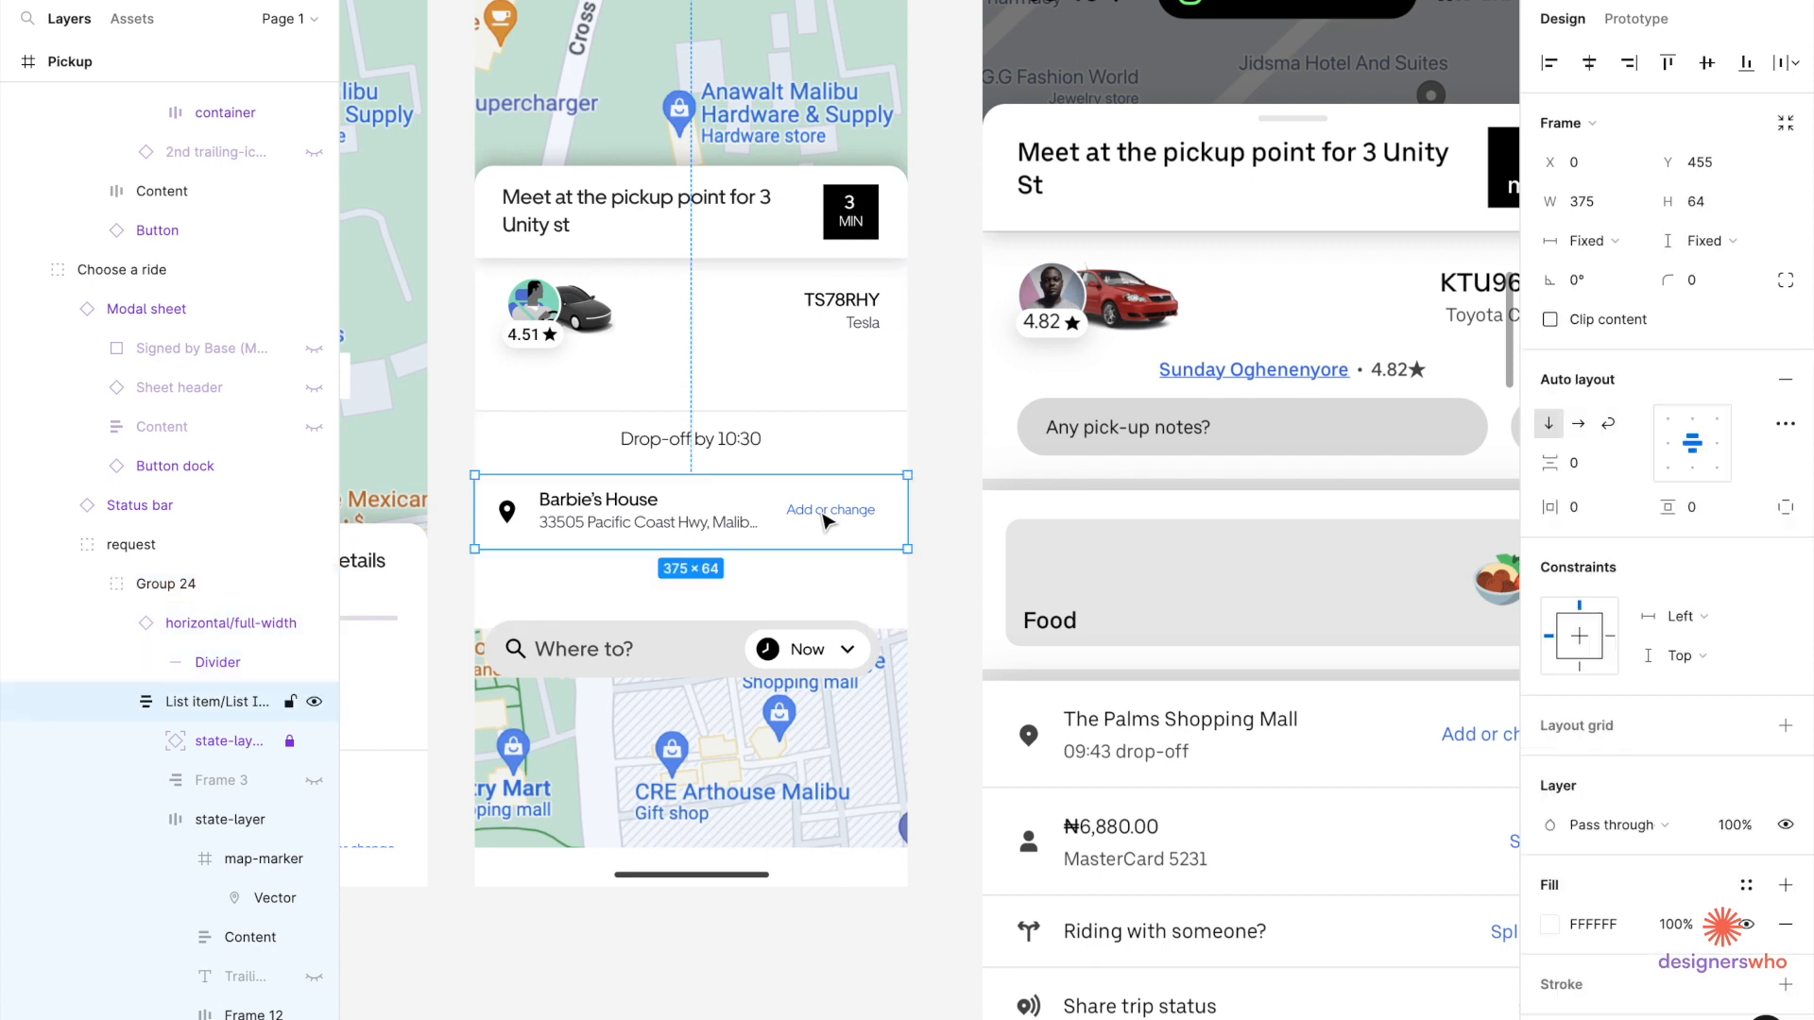
{"action": "double_click", "coordinate": [827, 521]}
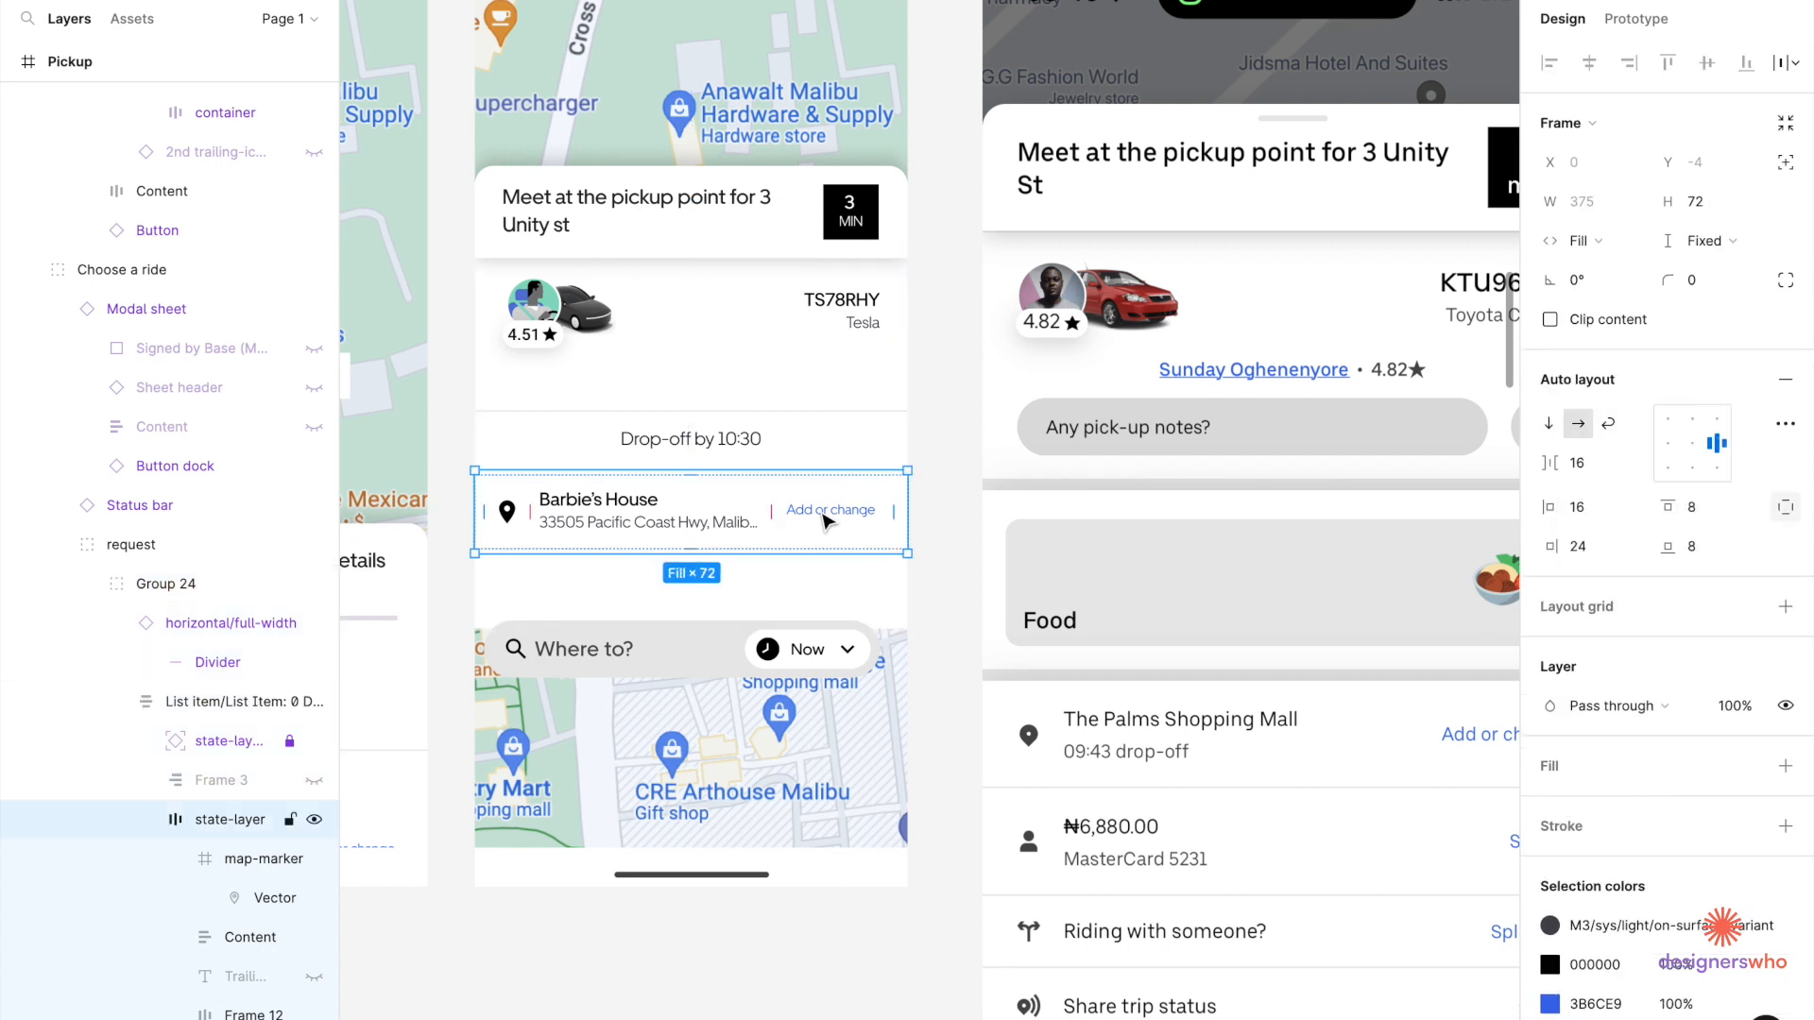
{"action": "double_click", "coordinate": [641, 510]}
{"action": "double_click", "coordinate": [640, 510]}
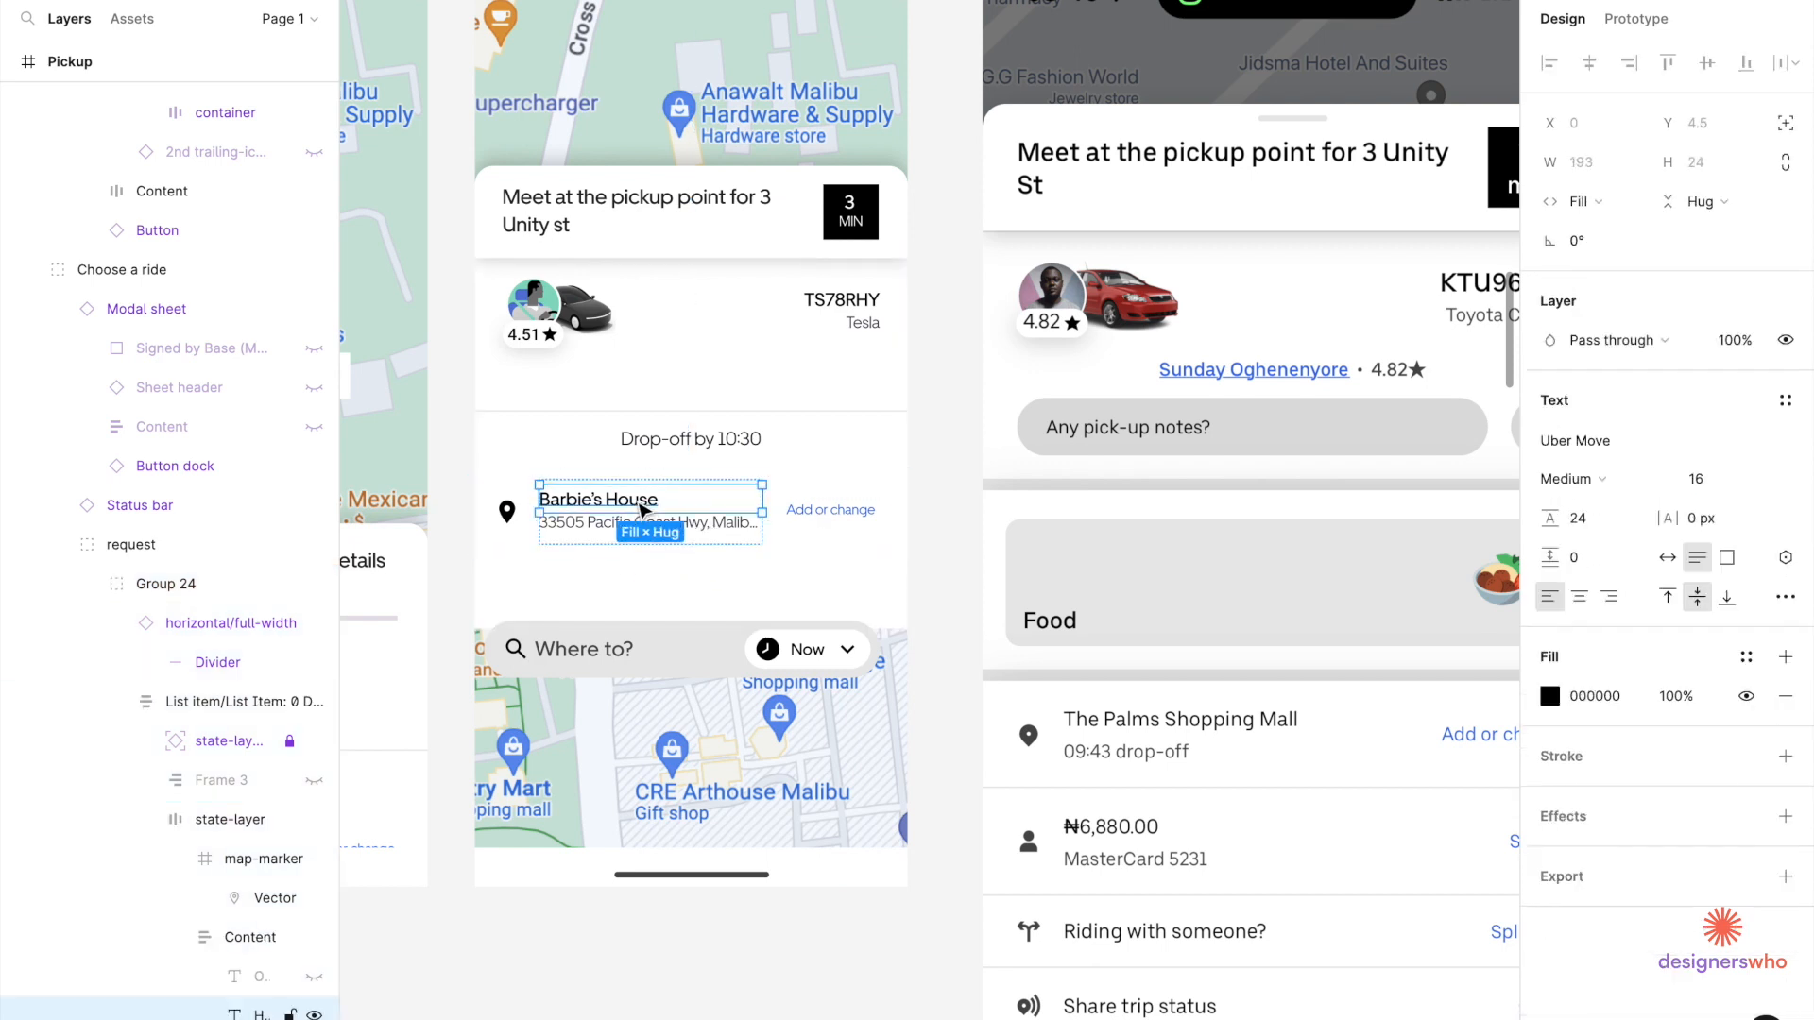
{"action": "right_click", "coordinate": [636, 503]}
{"action": "left_click", "coordinate": [585, 483]}
Move the Barbie's House text above the drop-off line and retype it as the driver's name.
{"action": "left_click_drag", "start_coordinate": [590, 508], "coordinate": [665, 390]}
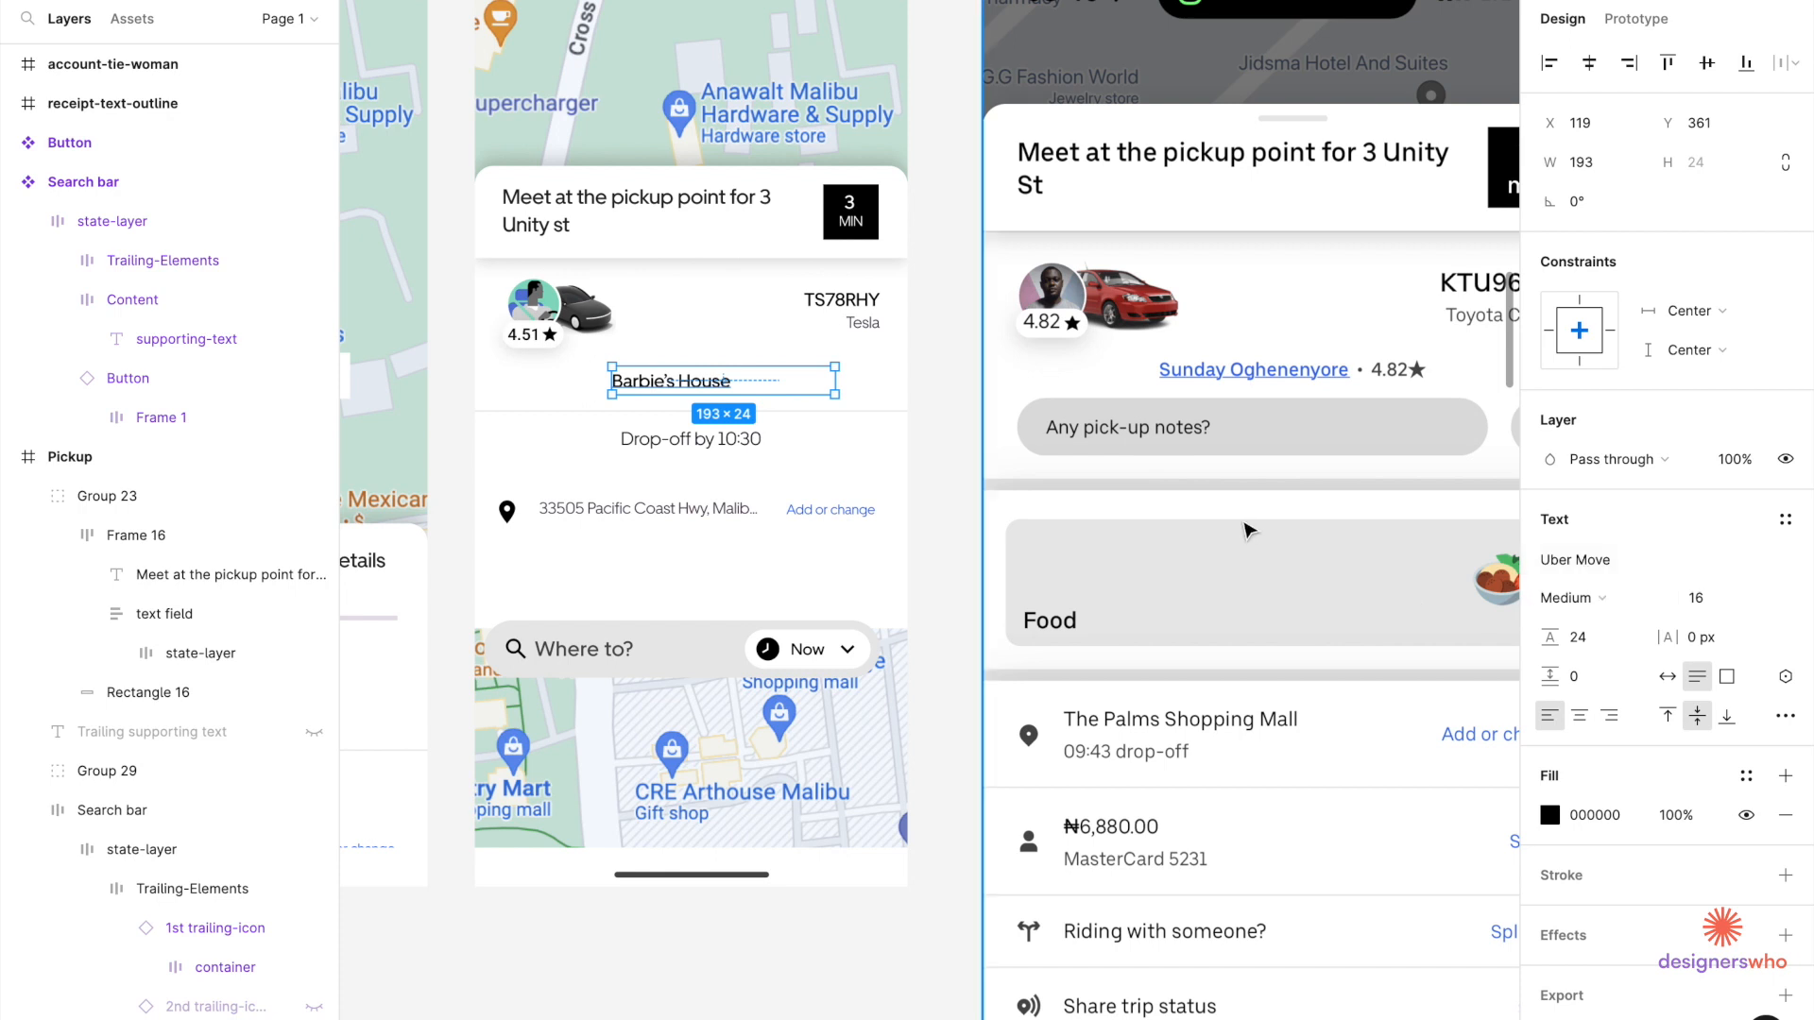
{"action": "double_click", "coordinate": [649, 383]}
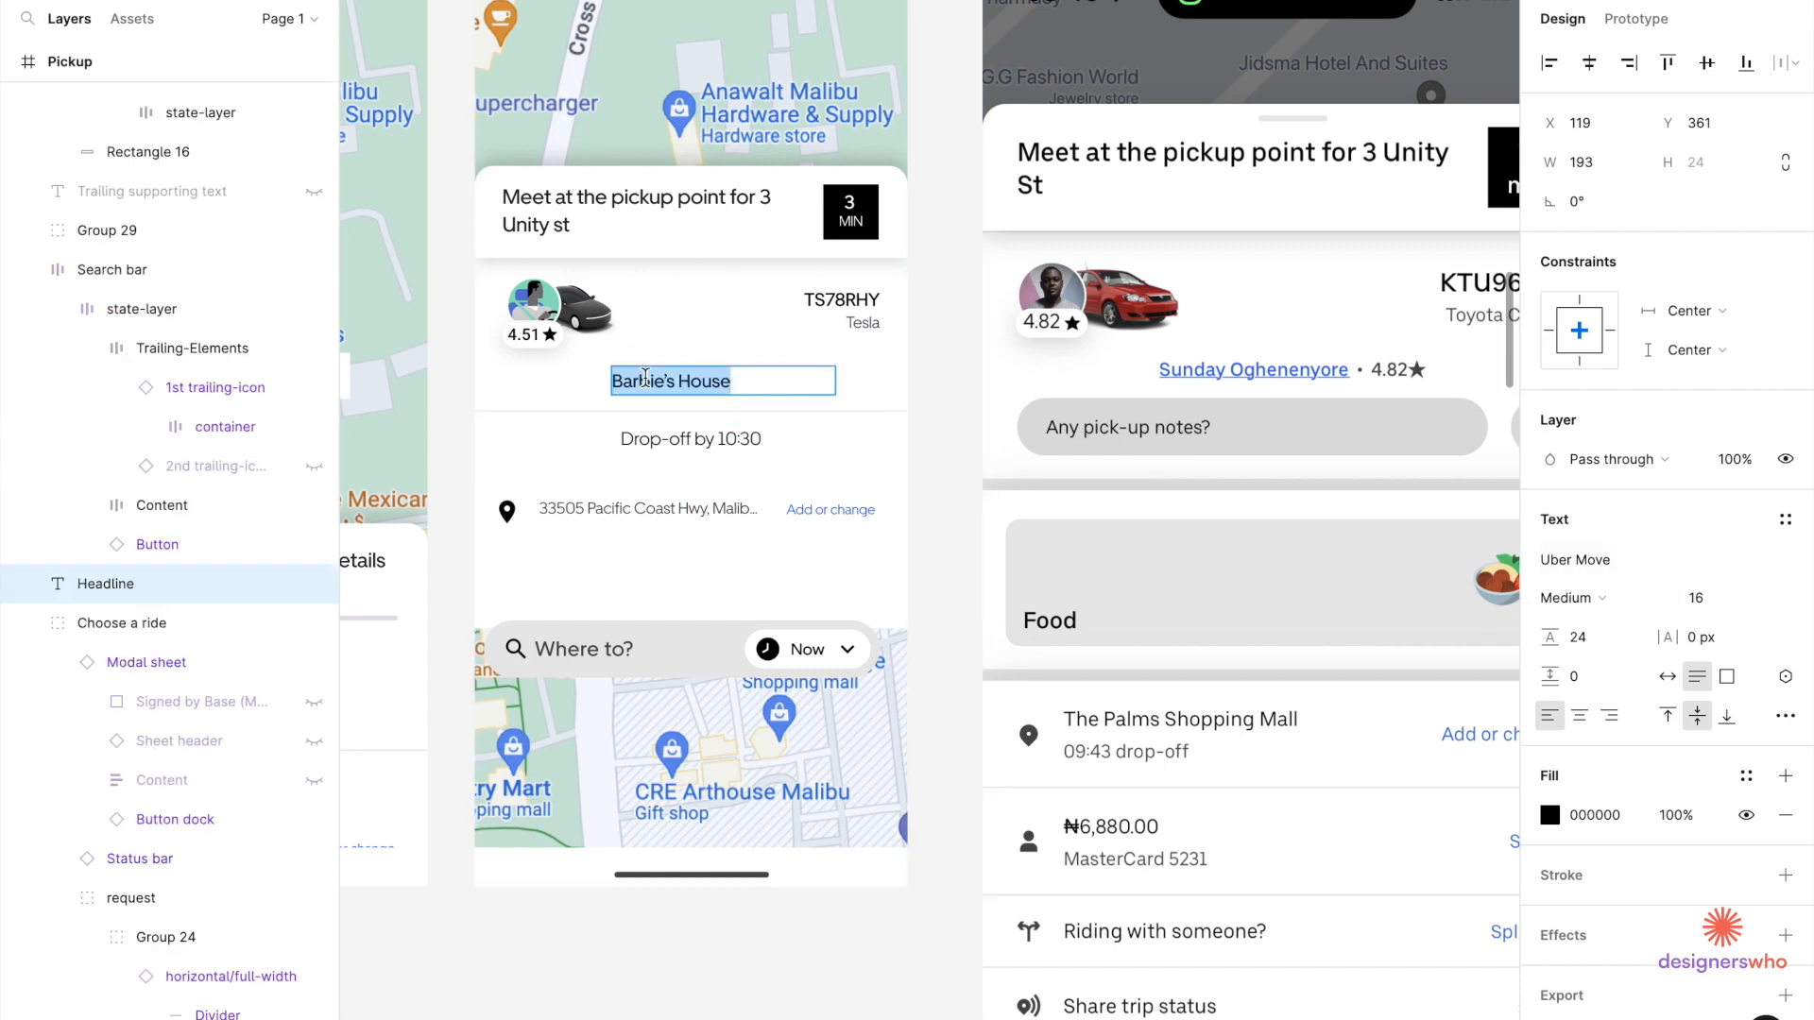
{"action": "type", "text": "m"}
{"action": "key", "text": "BackSpace"}
{"action": "type", "text": "Mr Miyagi"}
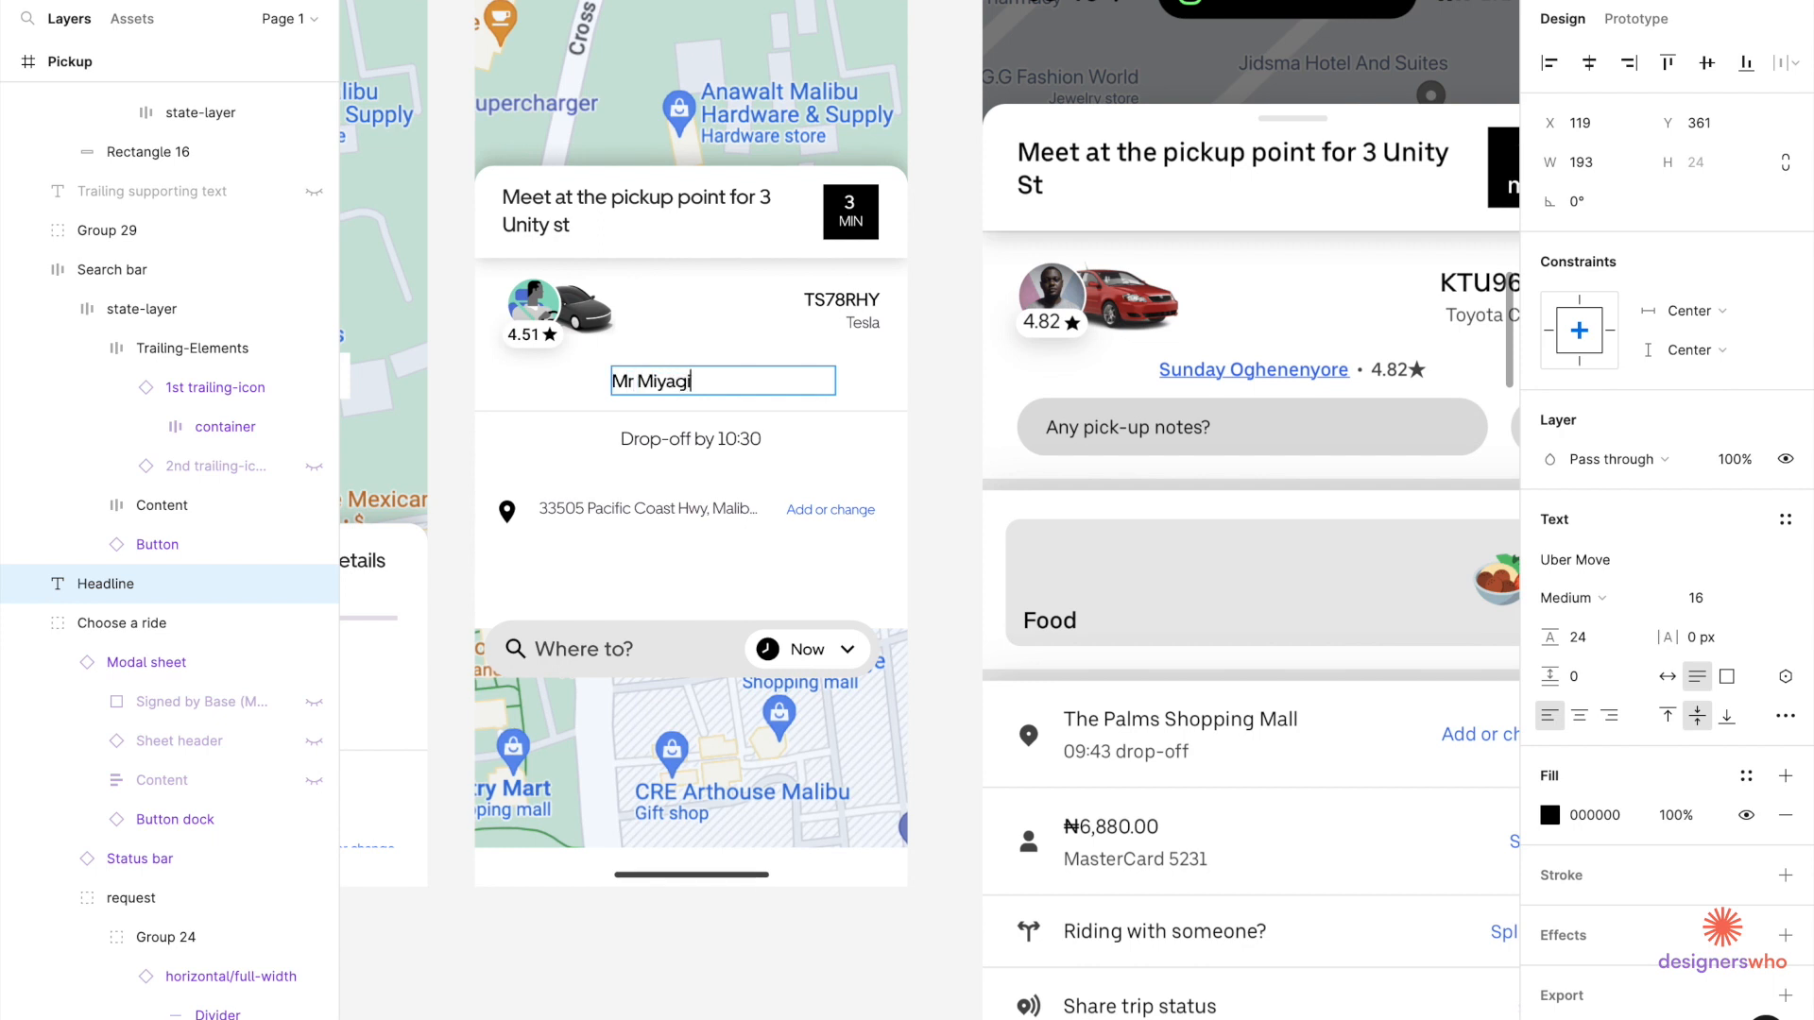
{"action": "key", "text": "Escape"}
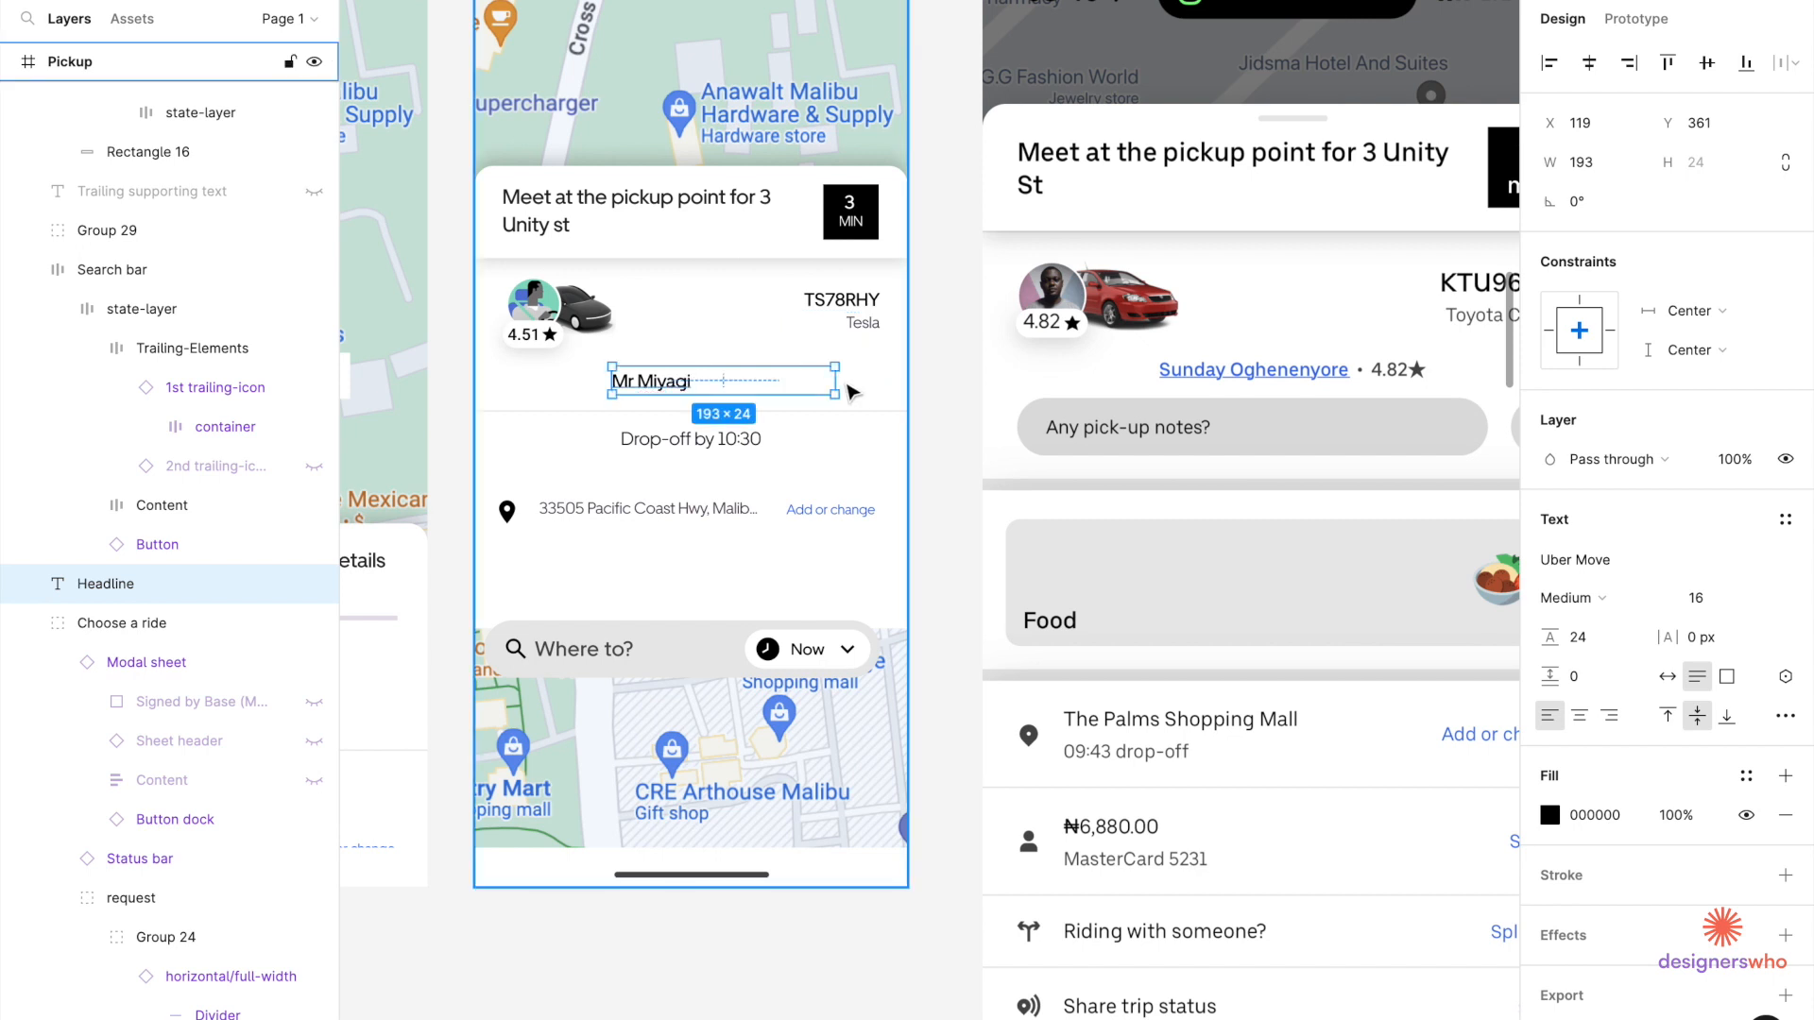
Narrow the name box to 83 wide, colour it blue 3B6CE9 and underline it.
{"action": "left_click_drag", "start_coordinate": [836, 381], "coordinate": [708, 380]}
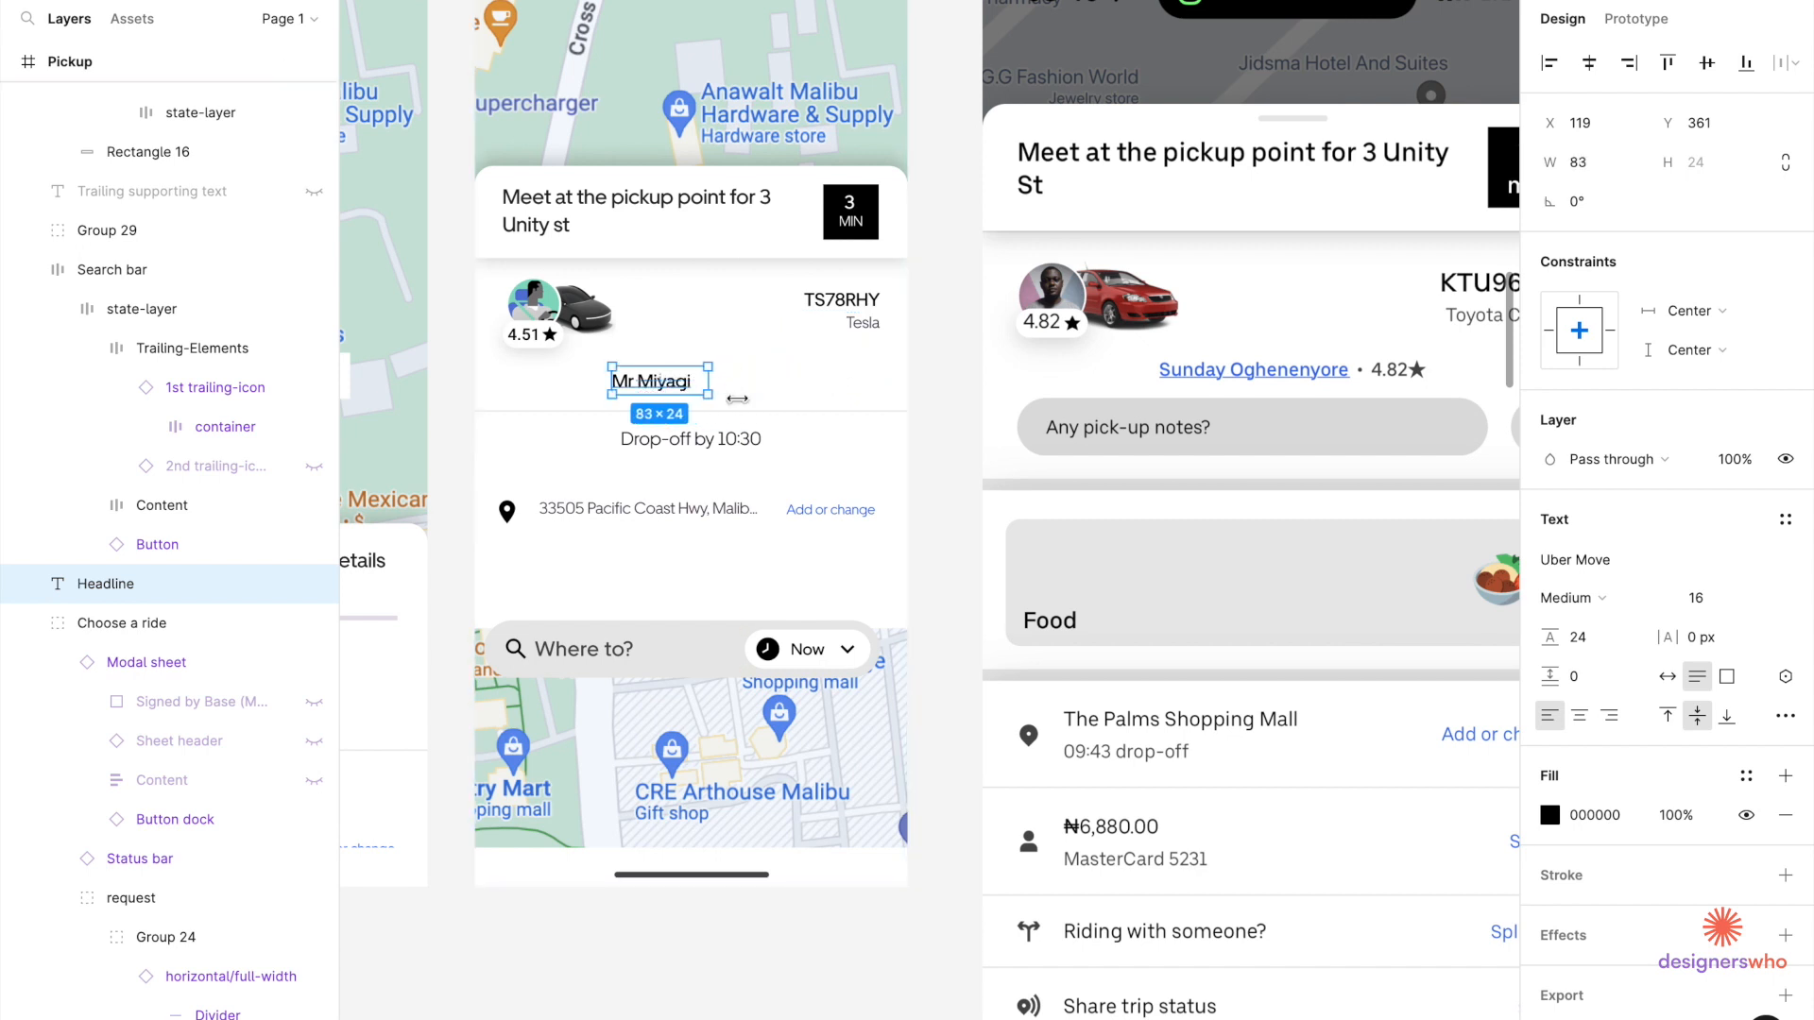
{"action": "left_click", "coordinate": [1563, 818]}
{"action": "left_click", "coordinate": [1554, 818]}
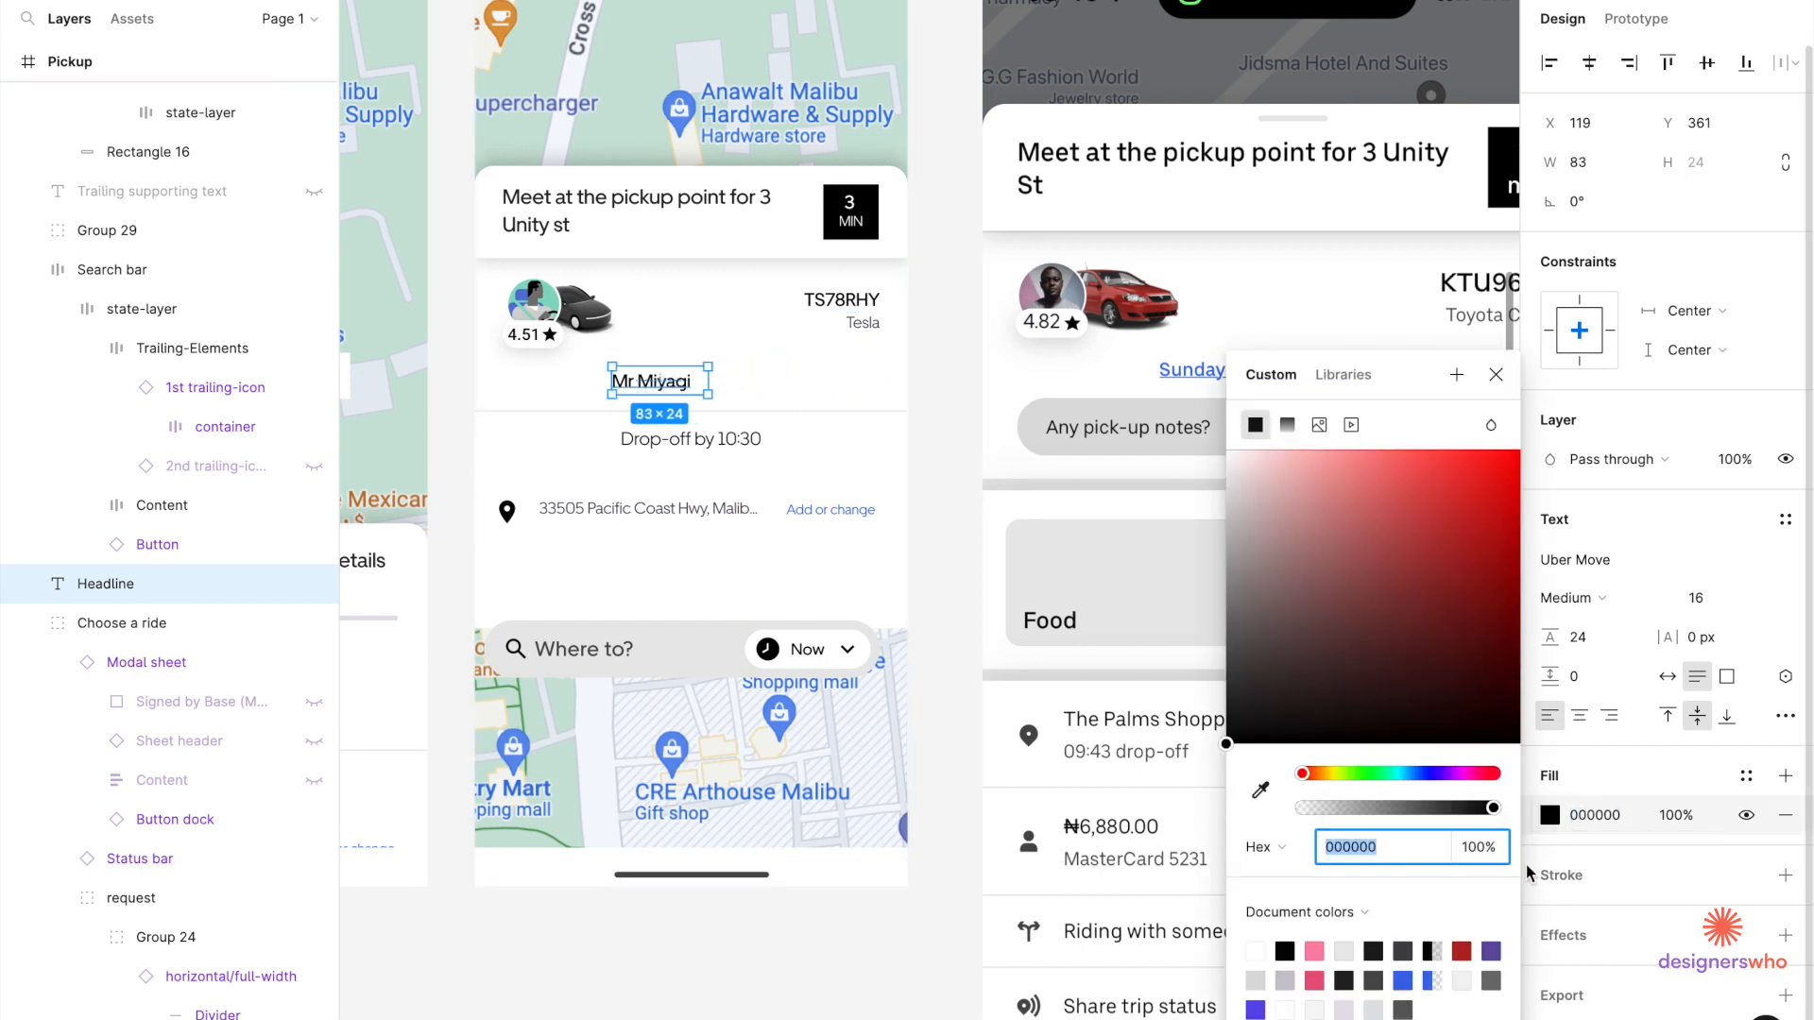
{"action": "left_click", "coordinate": [1414, 982]}
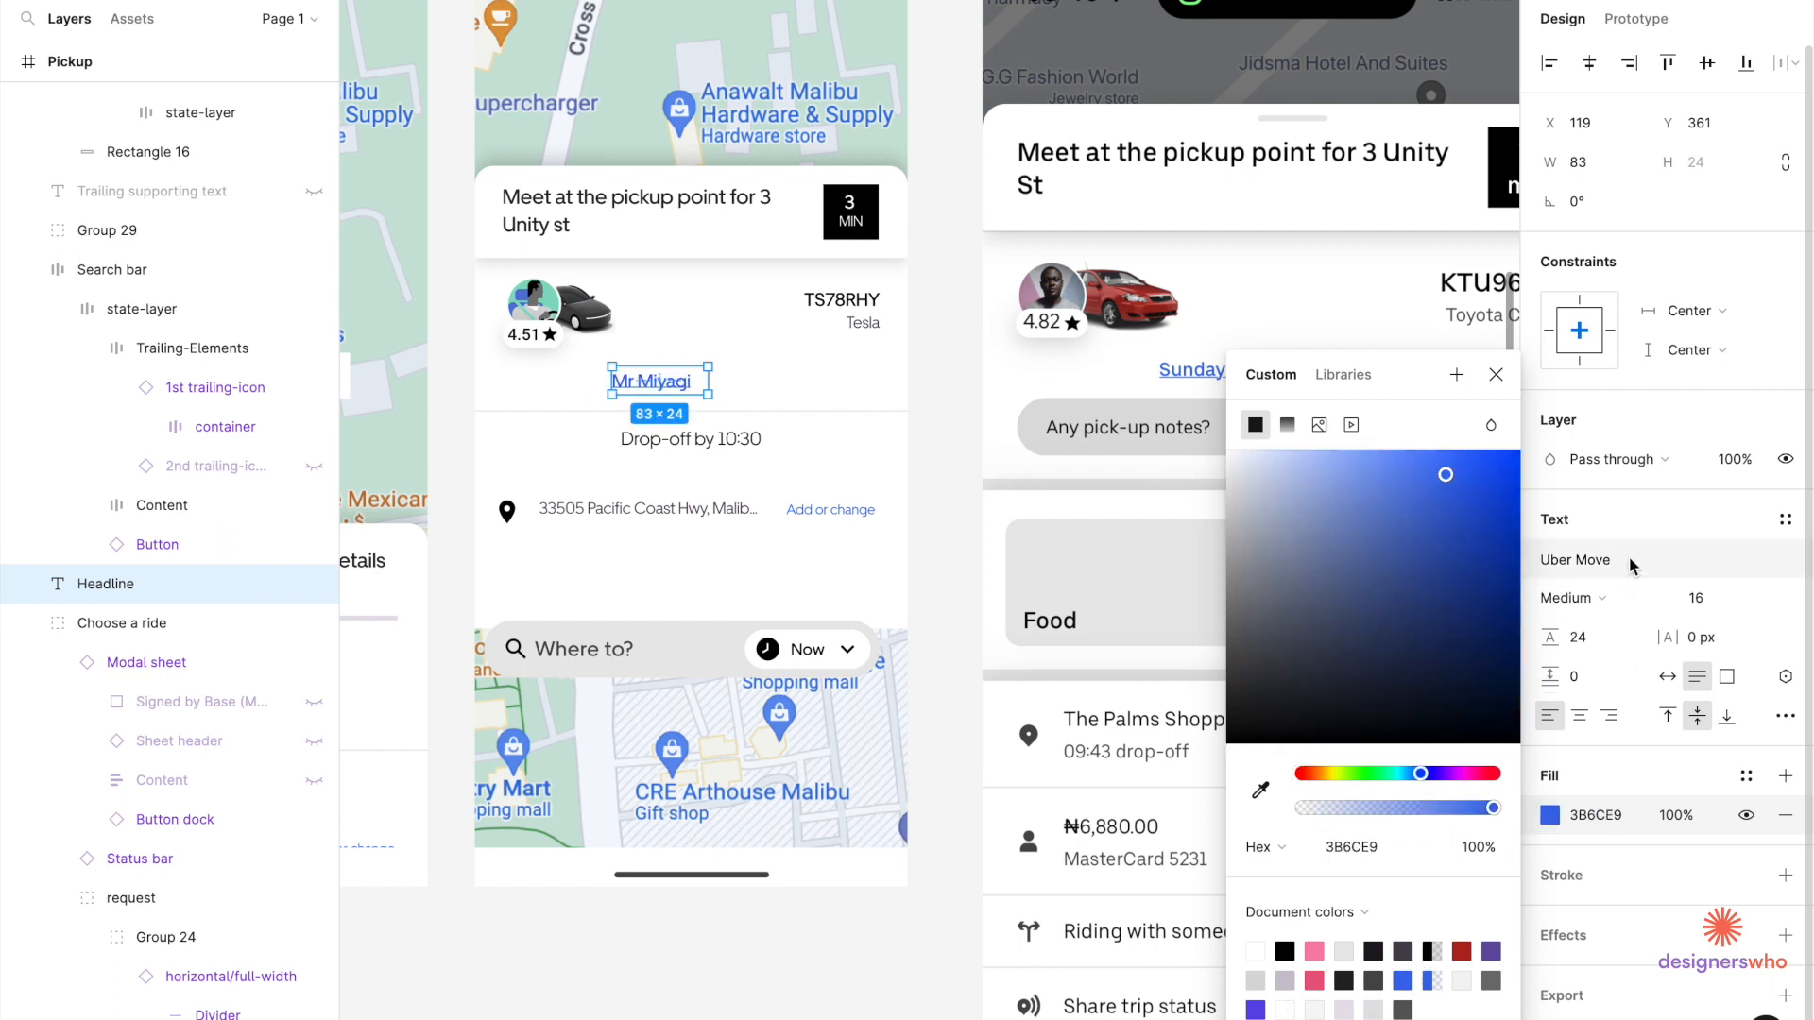
{"action": "left_click", "coordinate": [1781, 718]}
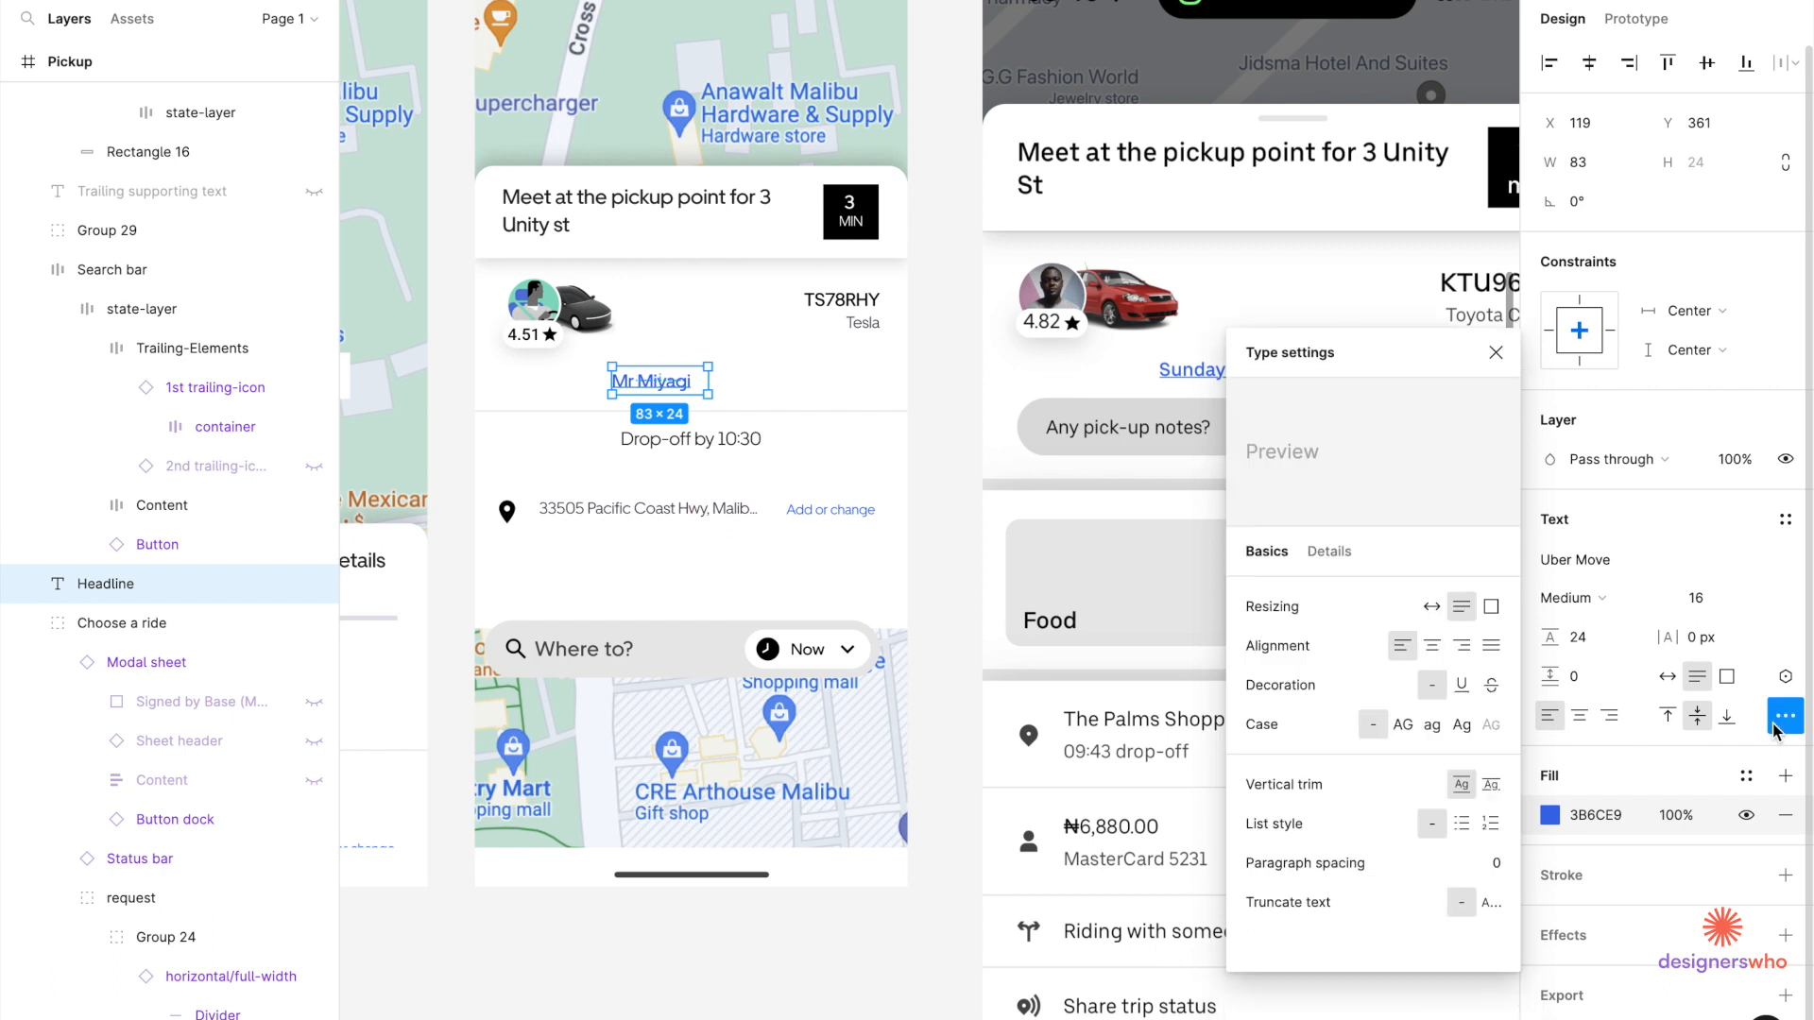
{"action": "left_click", "coordinate": [1461, 687]}
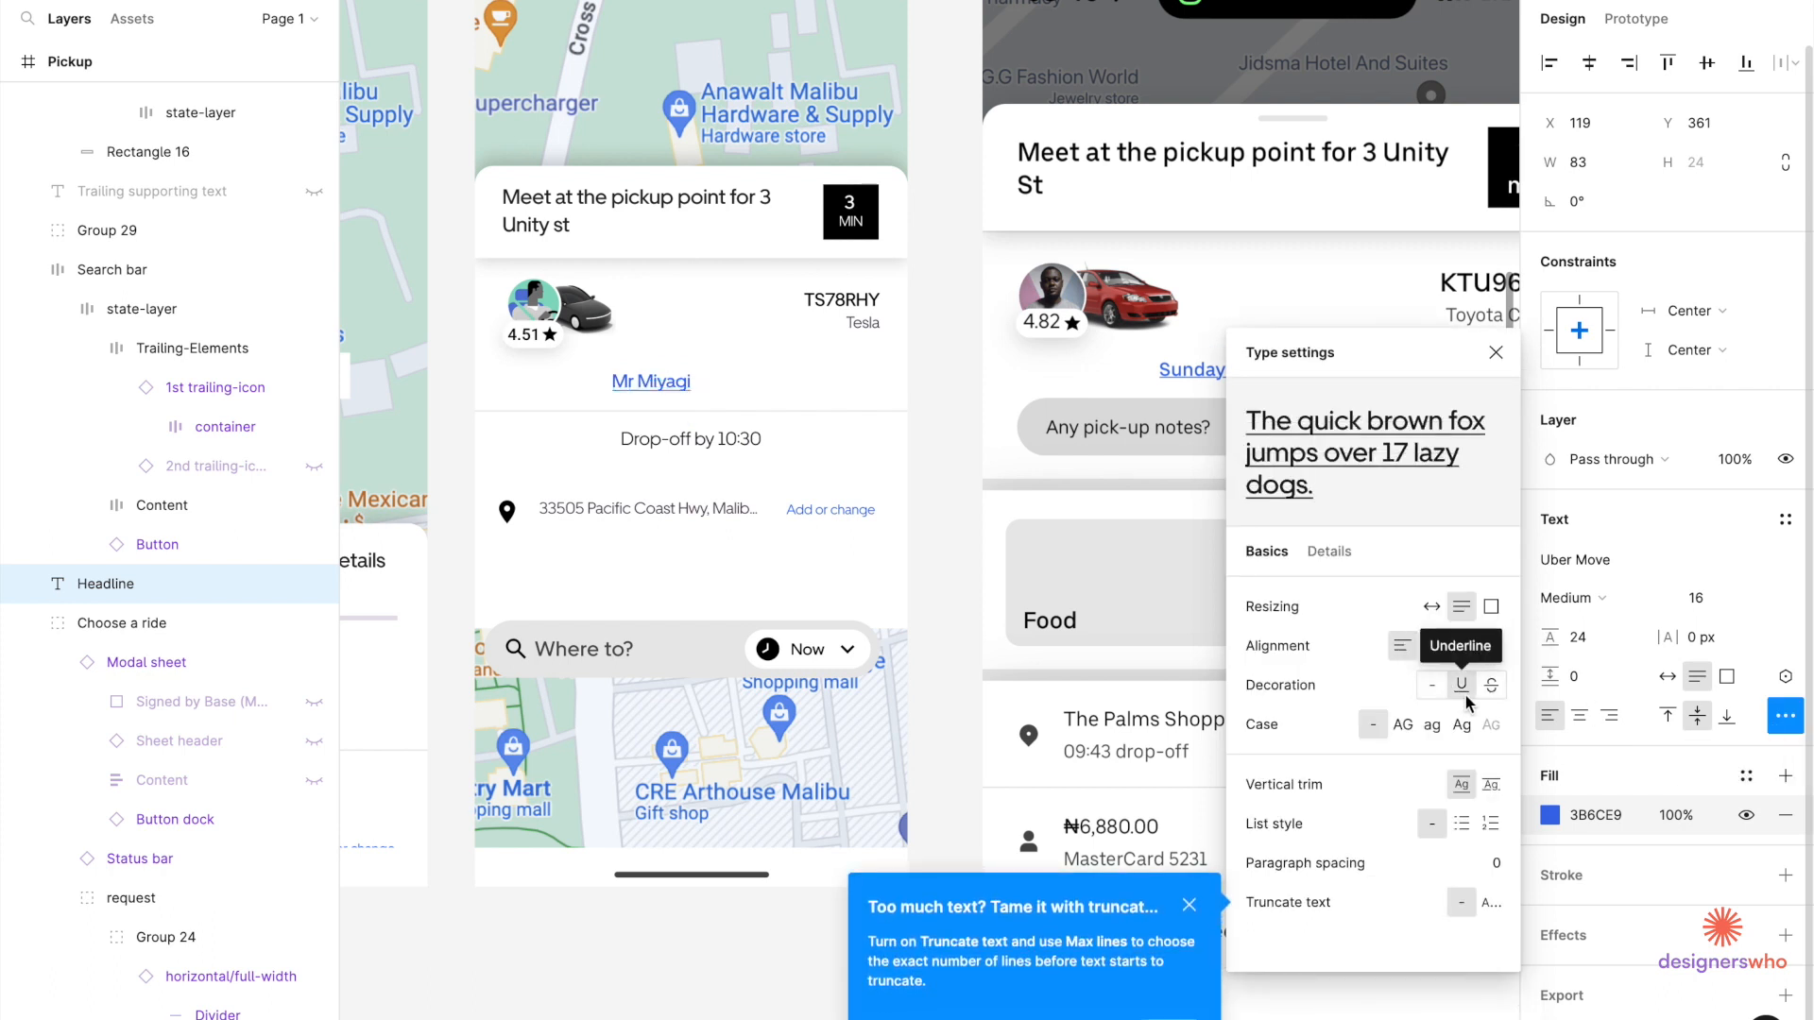
{"action": "left_click", "coordinate": [935, 349]}
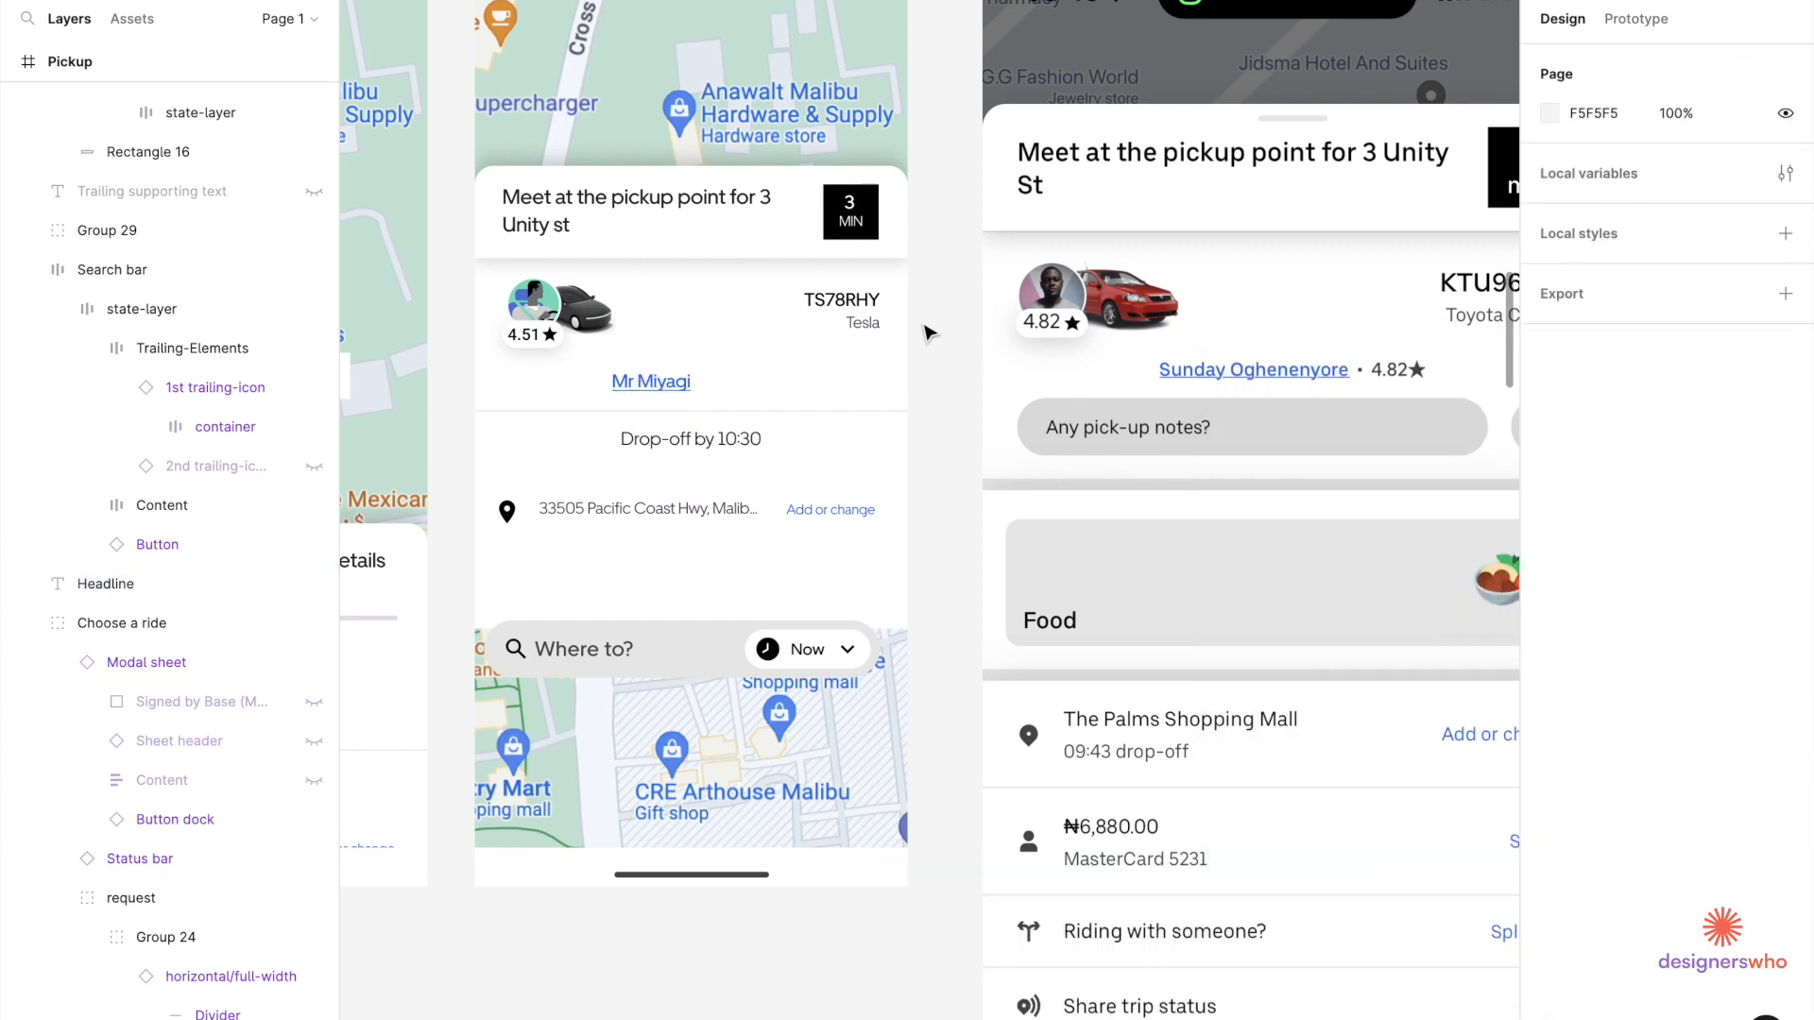
Select the nested 4.51★ rating badge and move it beside the driver's name.
{"action": "double_click", "coordinate": [513, 342]}
{"action": "double_click", "coordinate": [513, 342]}
{"action": "scroll", "coordinate": [513, 342], "scroll_direction": "up", "scroll_amount": 5}
{"action": "double_click", "coordinate": [543, 336]}
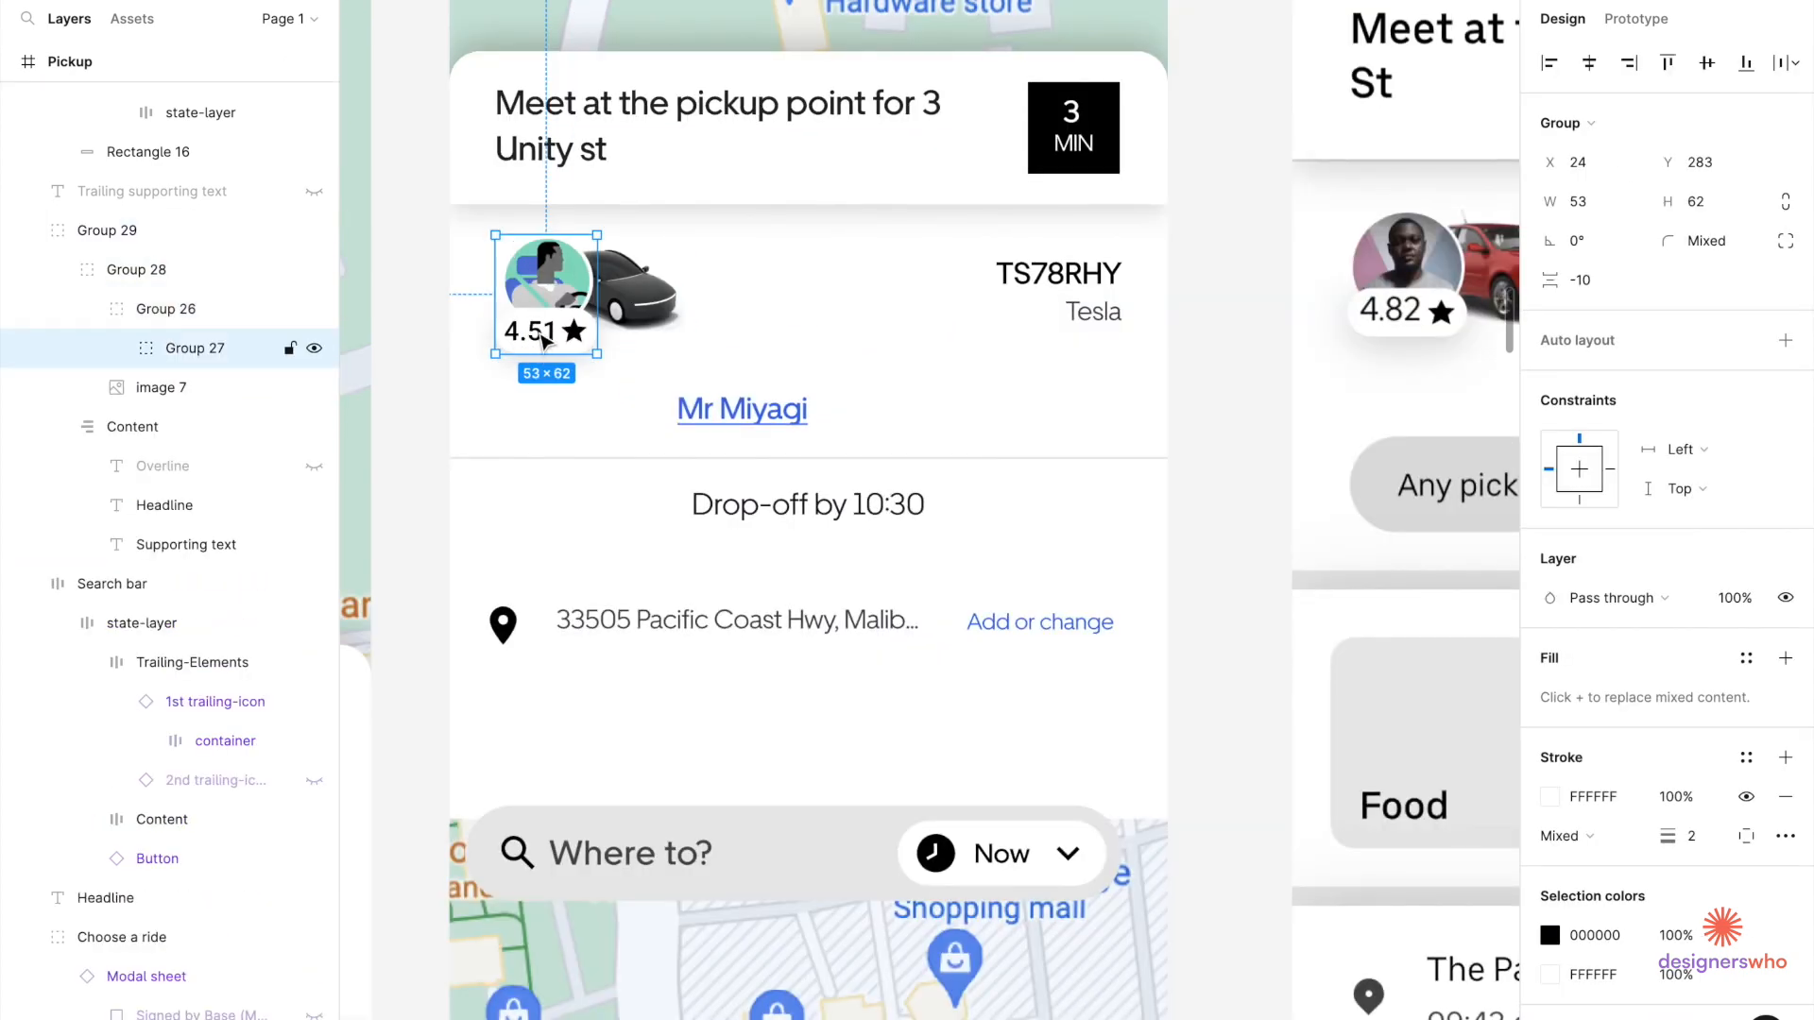
{"action": "double_click", "coordinate": [543, 340]}
{"action": "double_click", "coordinate": [543, 340]}
{"action": "double_click", "coordinate": [543, 340]}
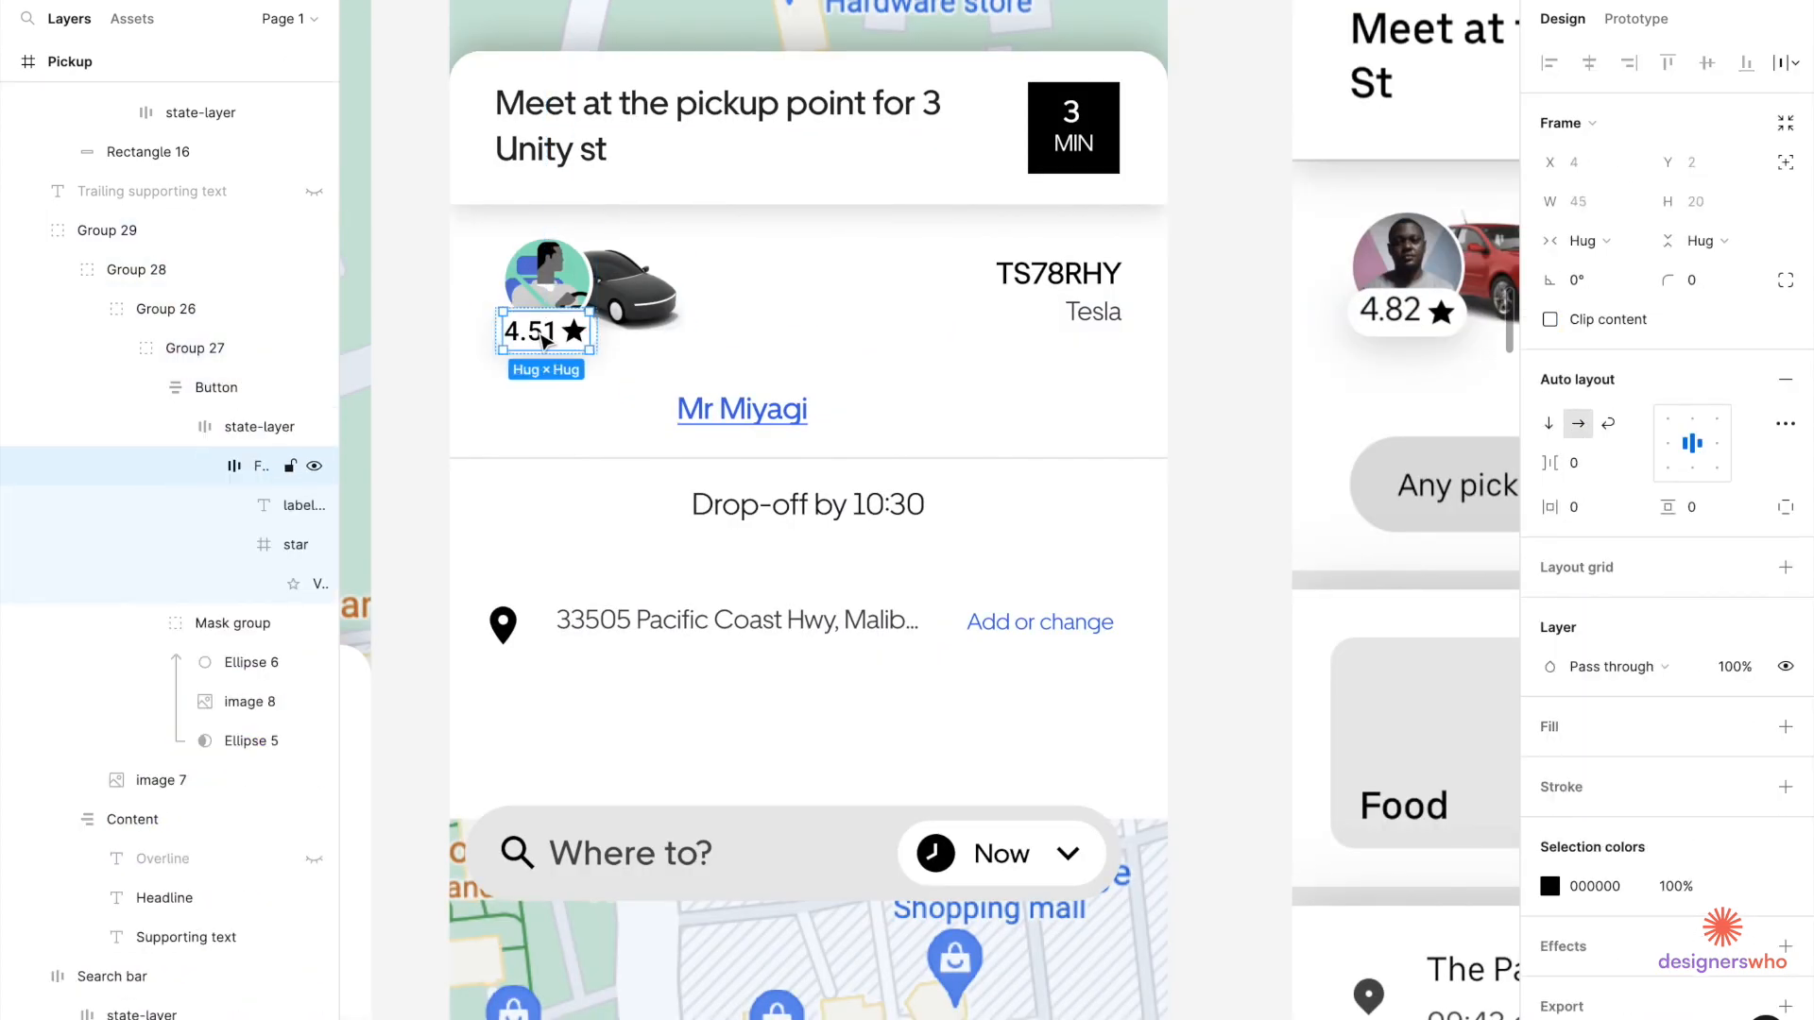
{"action": "left_click", "coordinate": [855, 426]}
{"action": "scroll", "coordinate": [850, 425], "scroll_direction": "up", "scroll_amount": 3}
{"action": "left_click_drag", "start_coordinate": [828, 377], "coordinate": [896, 433]}
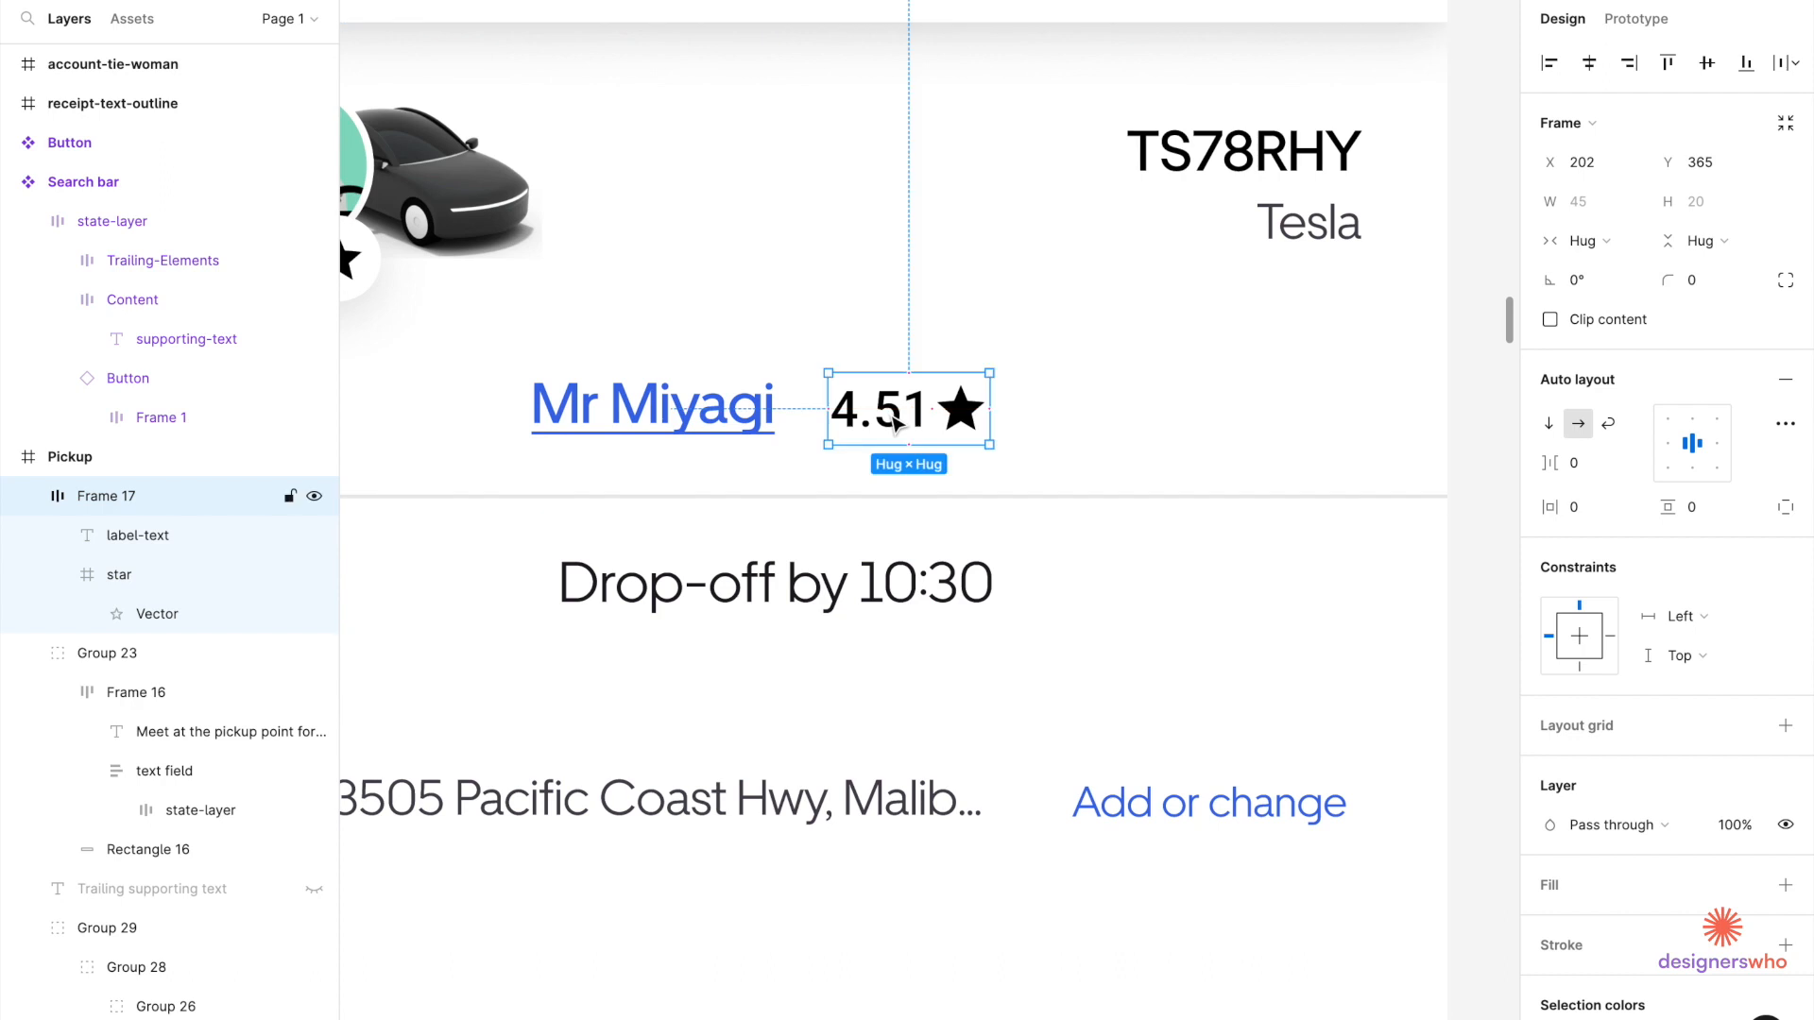
Wrap the name and rating in an auto-layout row with a gap of 8.
{"action": "left_click", "coordinate": [678, 406], "text": "shift"}
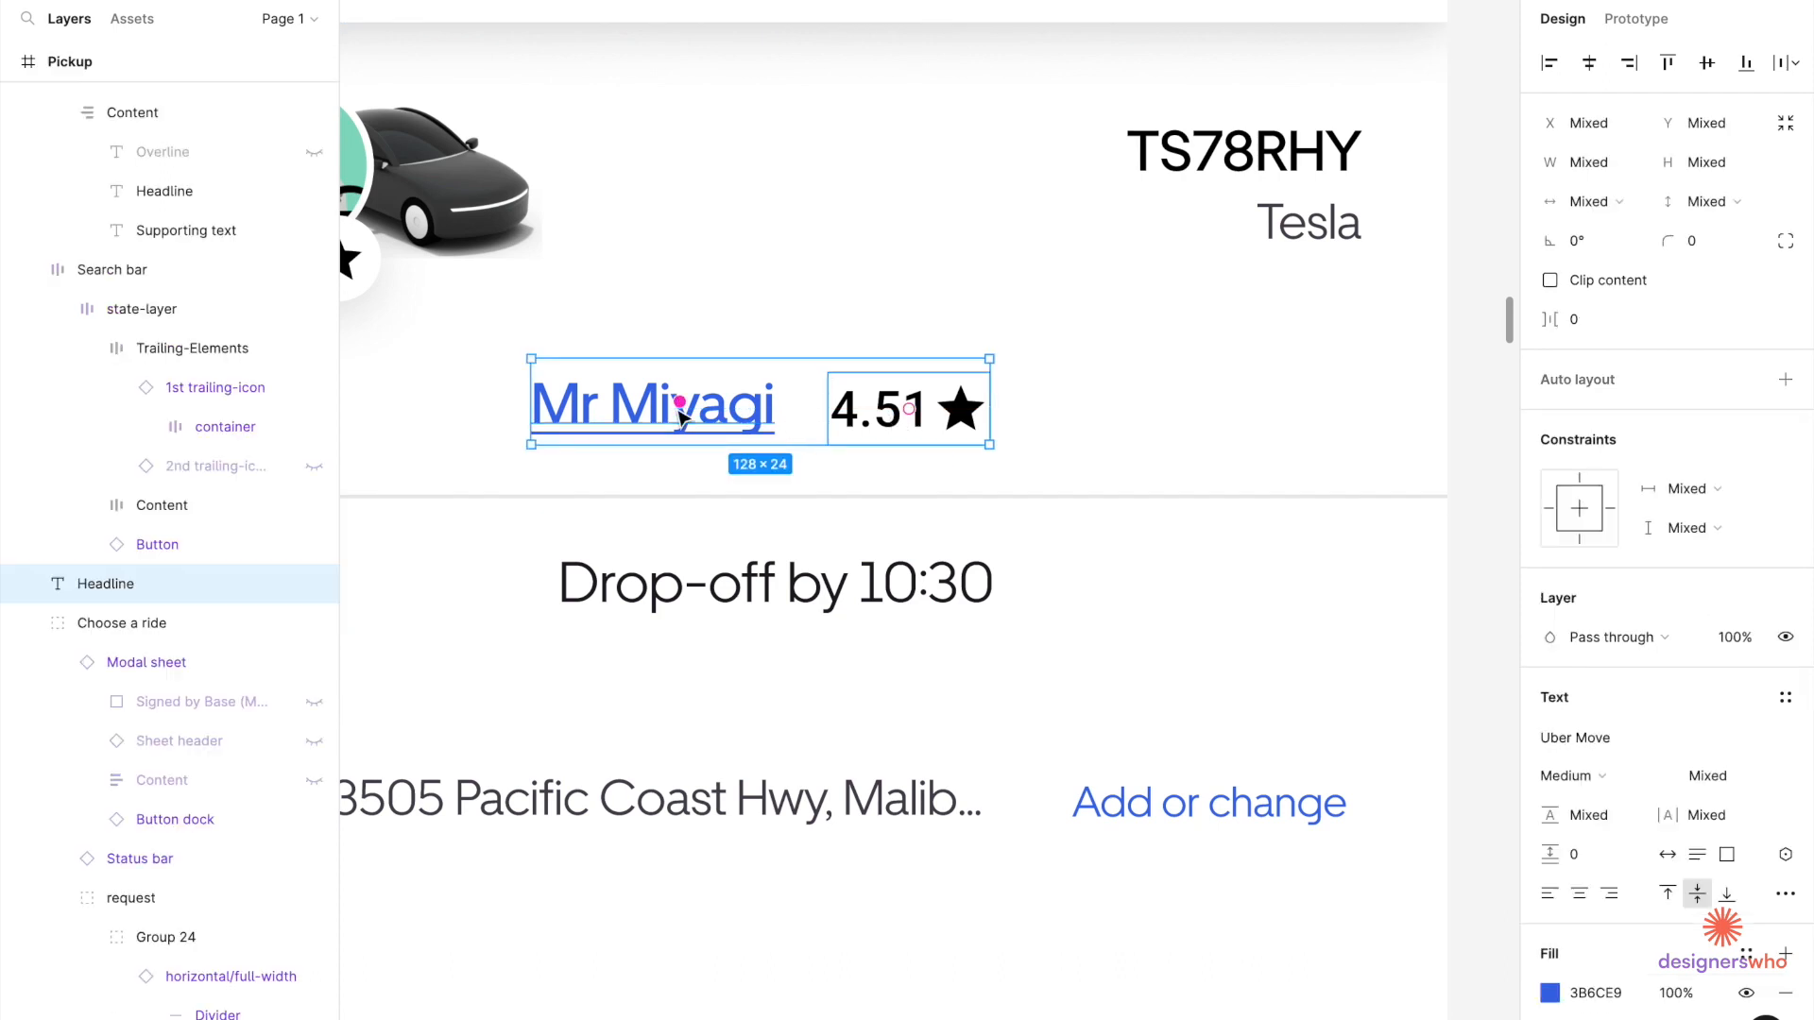
{"action": "left_click", "coordinate": [1785, 381]}
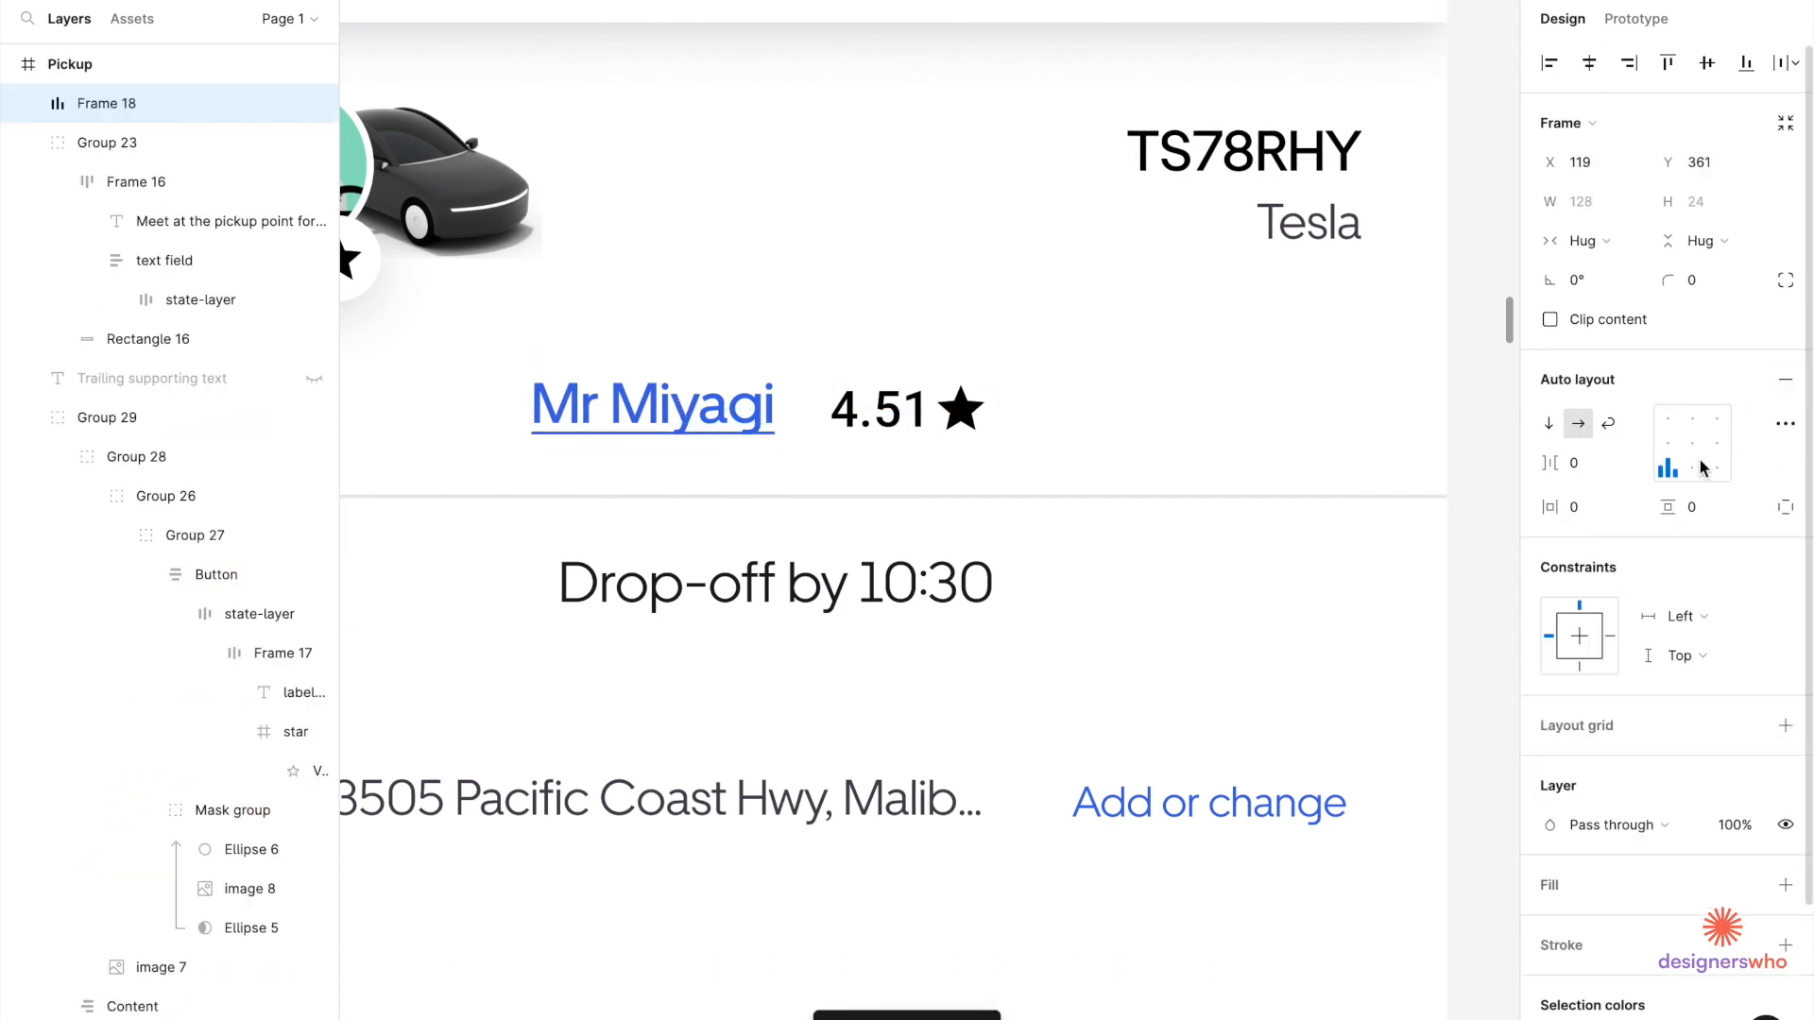
{"action": "left_click", "coordinate": [1575, 463]}
{"action": "type", "text": "8"}
{"action": "key", "text": "Return"}
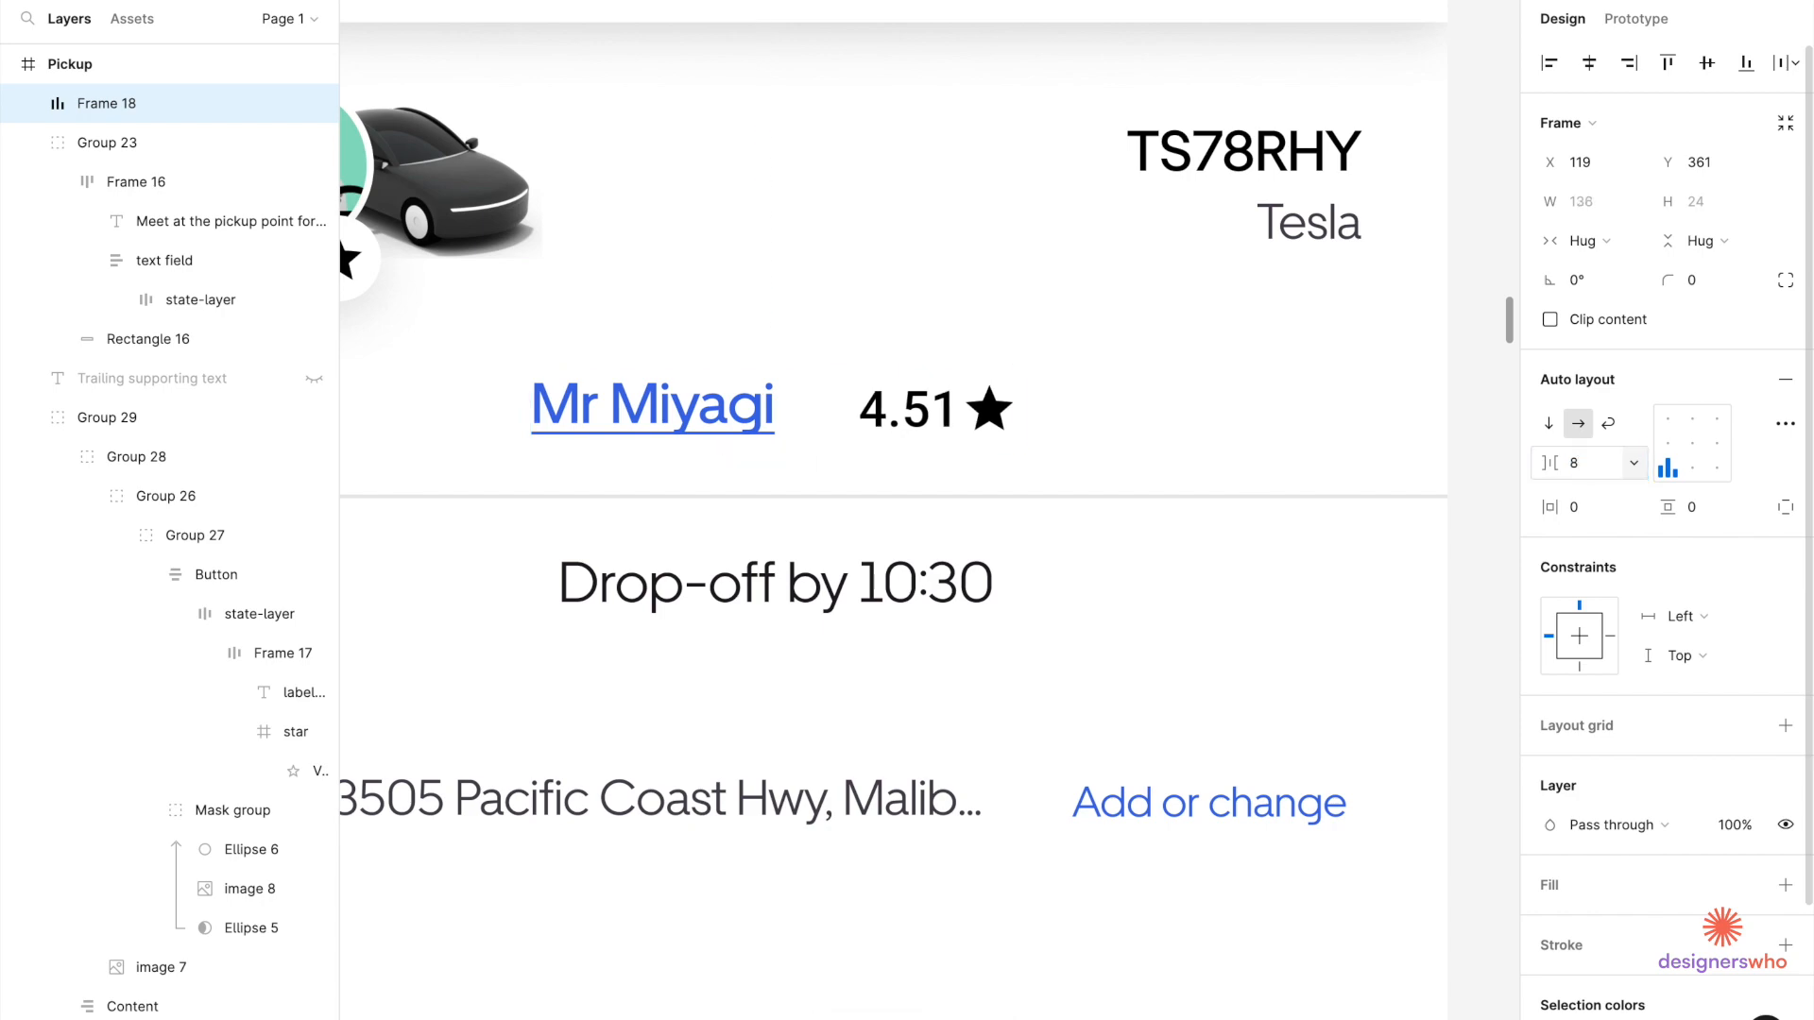
Narrow the driver's name inside the row to 74 wide.
{"action": "double_click", "coordinate": [740, 411]}
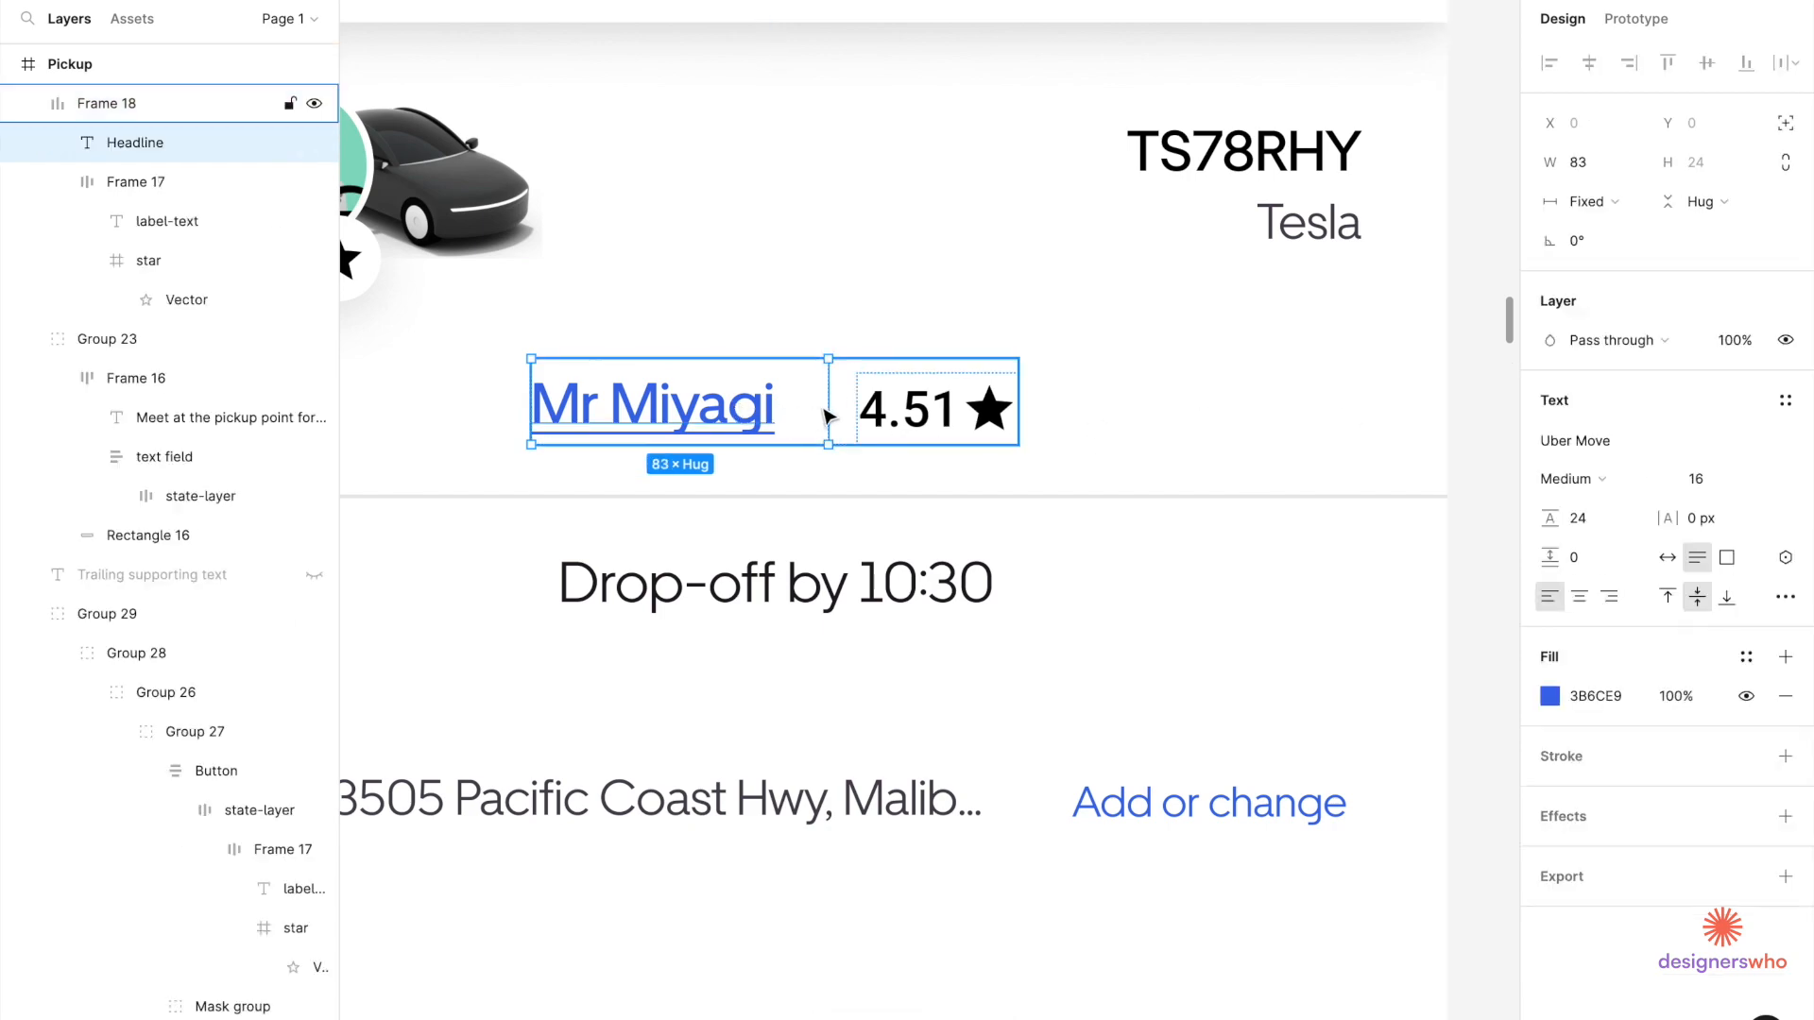
{"action": "left_click_drag", "start_coordinate": [829, 407], "coordinate": [799, 407]}
{"action": "scroll", "coordinate": [798, 407], "scroll_direction": "down", "scroll_amount": 5}
{"action": "scroll", "coordinate": [798, 407], "scroll_direction": "down", "scroll_amount": 1}
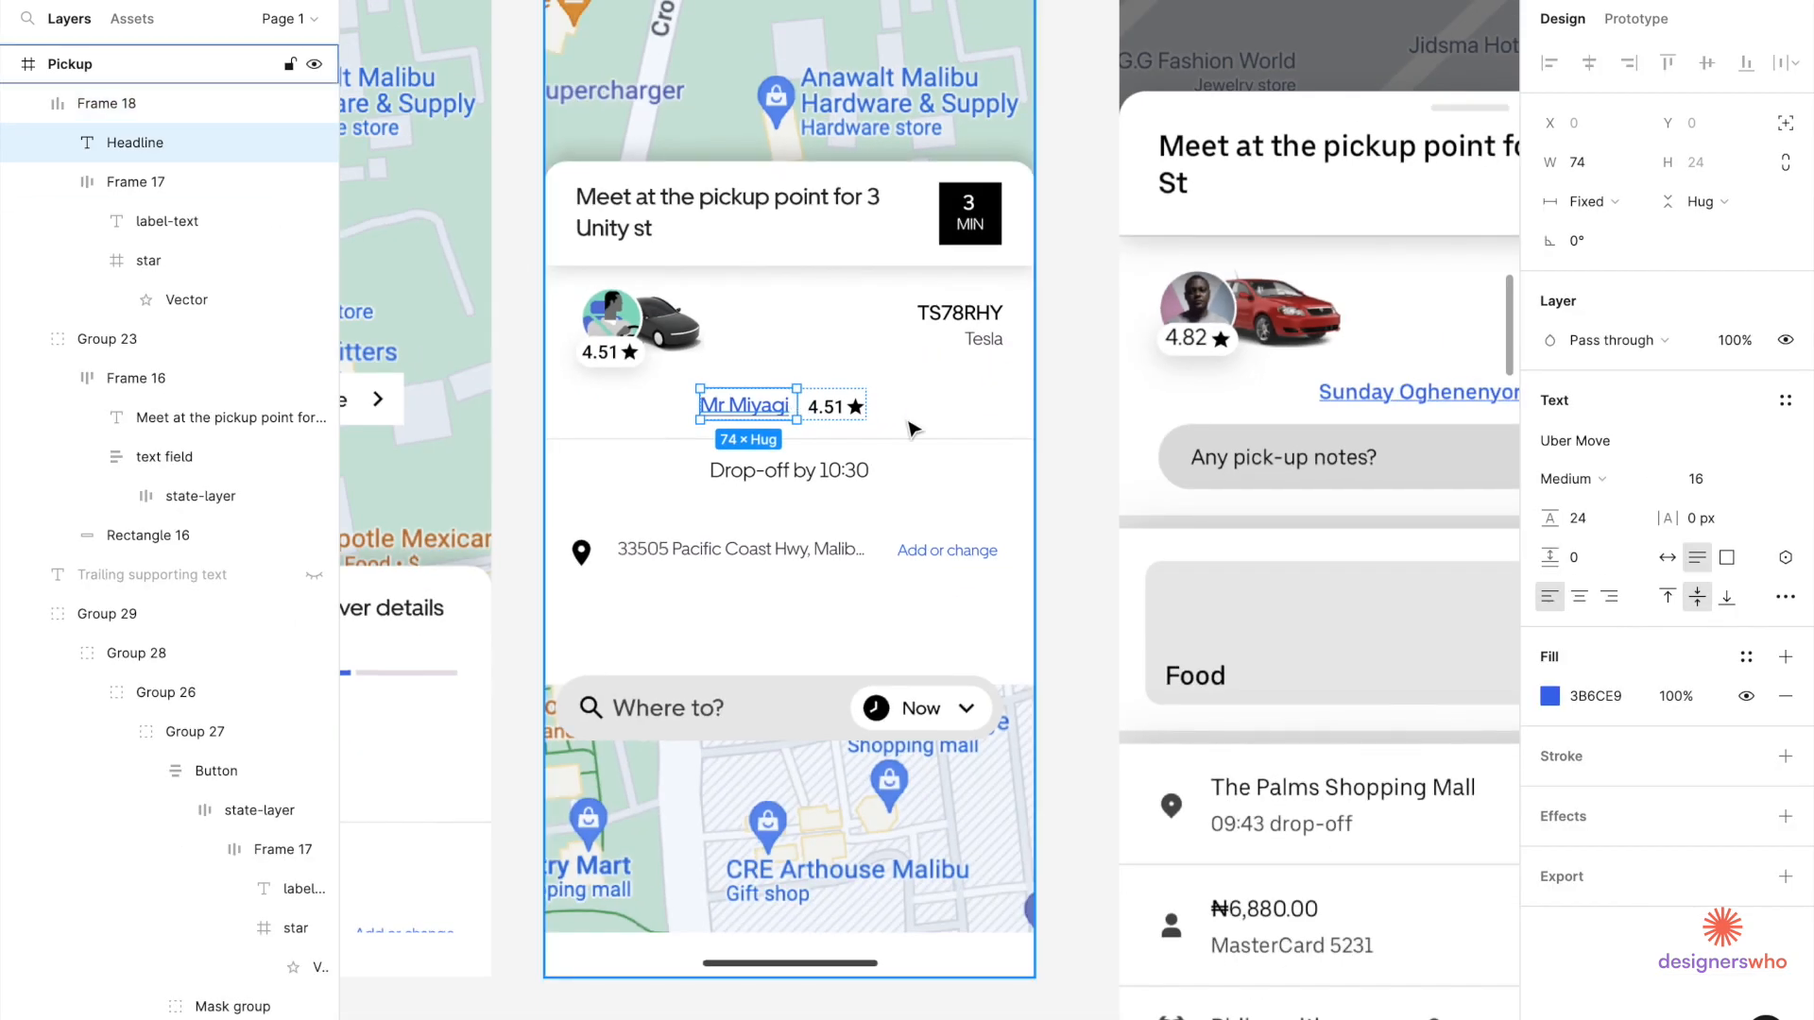
{"action": "left_click", "coordinate": [911, 425]}
{"action": "scroll", "coordinate": [911, 425], "scroll_direction": "down", "scroll_amount": 5}
{"action": "left_click", "coordinate": [869, 415]}
{"action": "scroll", "coordinate": [869, 416], "scroll_direction": "up", "scroll_amount": 8}
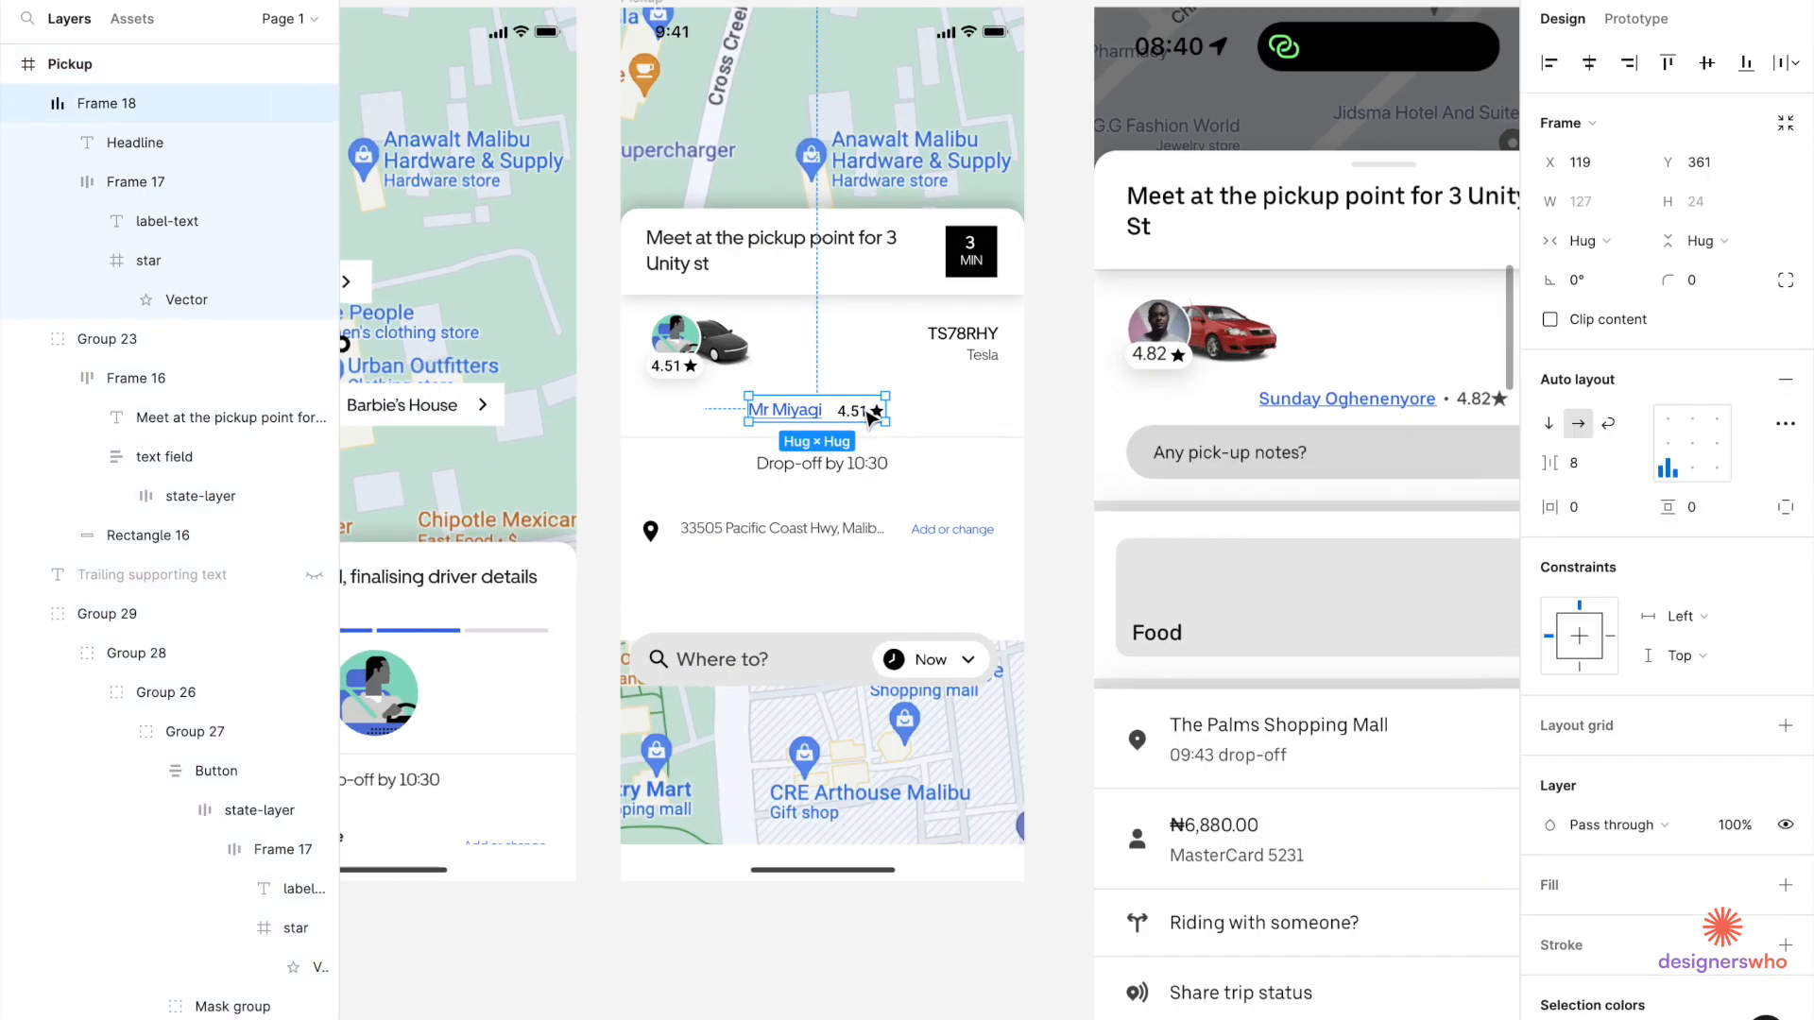
{"action": "scroll", "coordinate": [1363, 404], "scroll_direction": "down", "scroll_amount": 5}
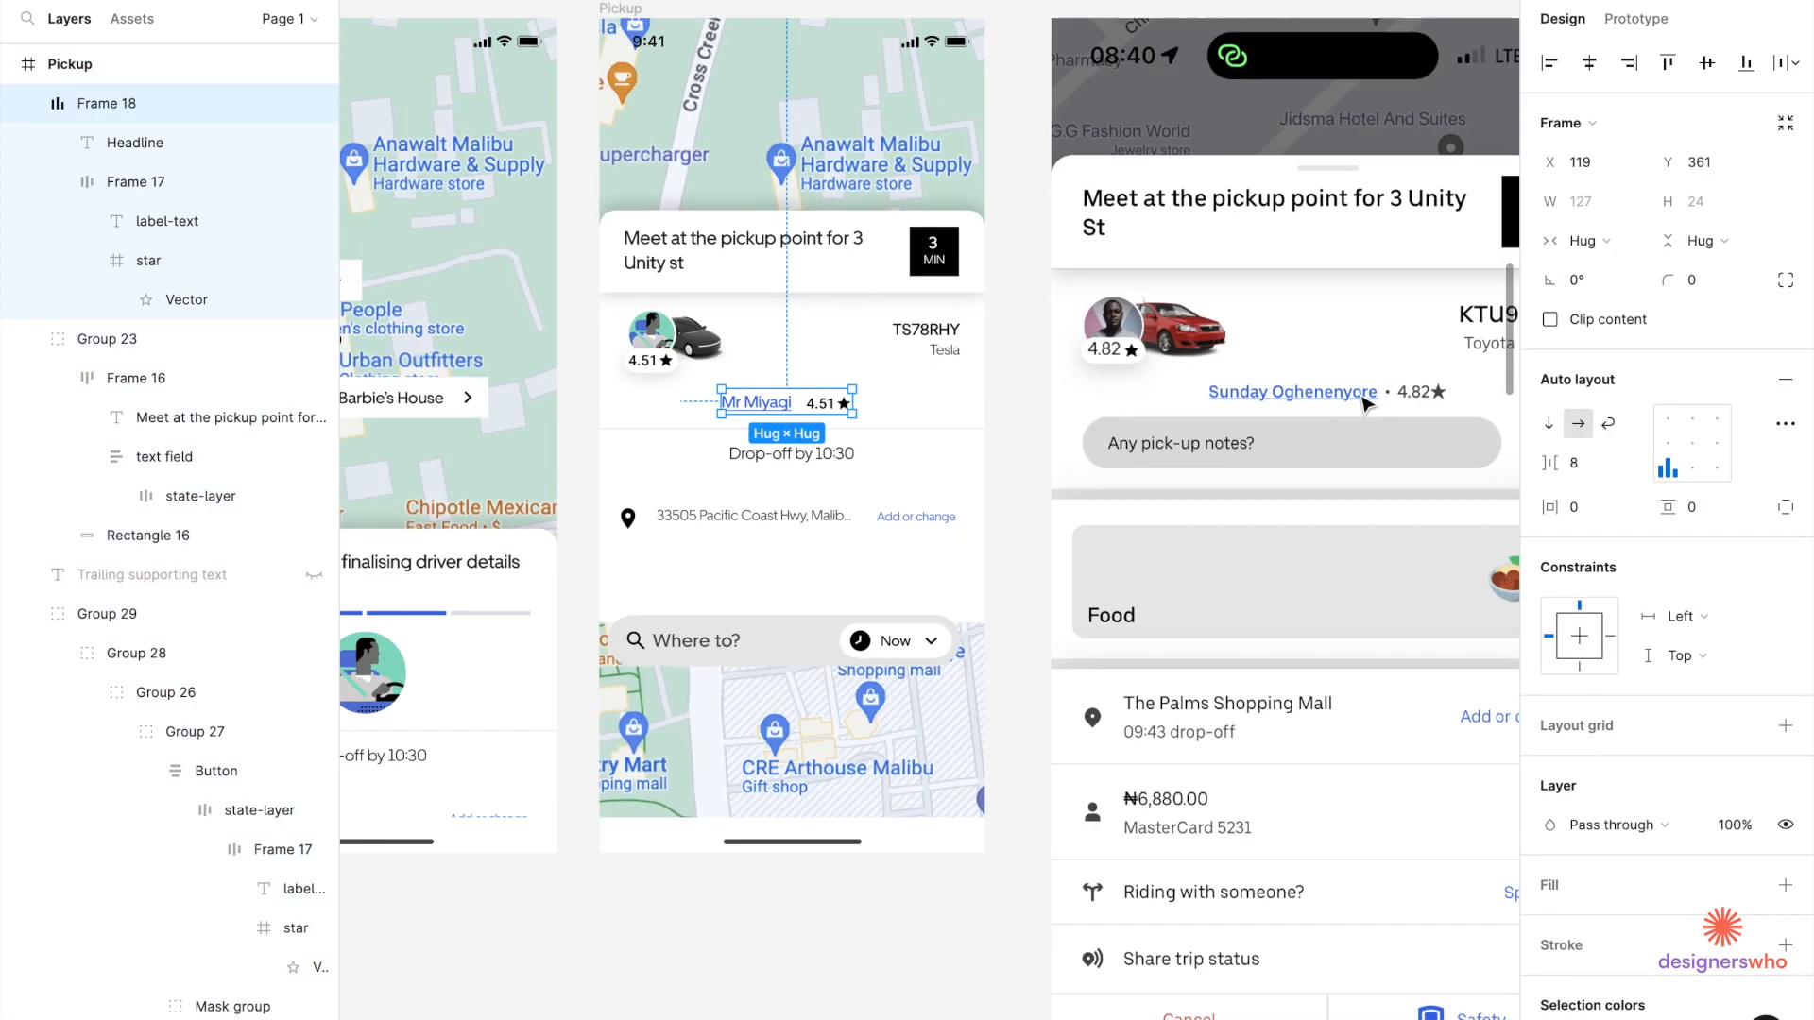
{"action": "scroll", "coordinate": [784, 648], "scroll_direction": "left", "scroll_amount": 5}
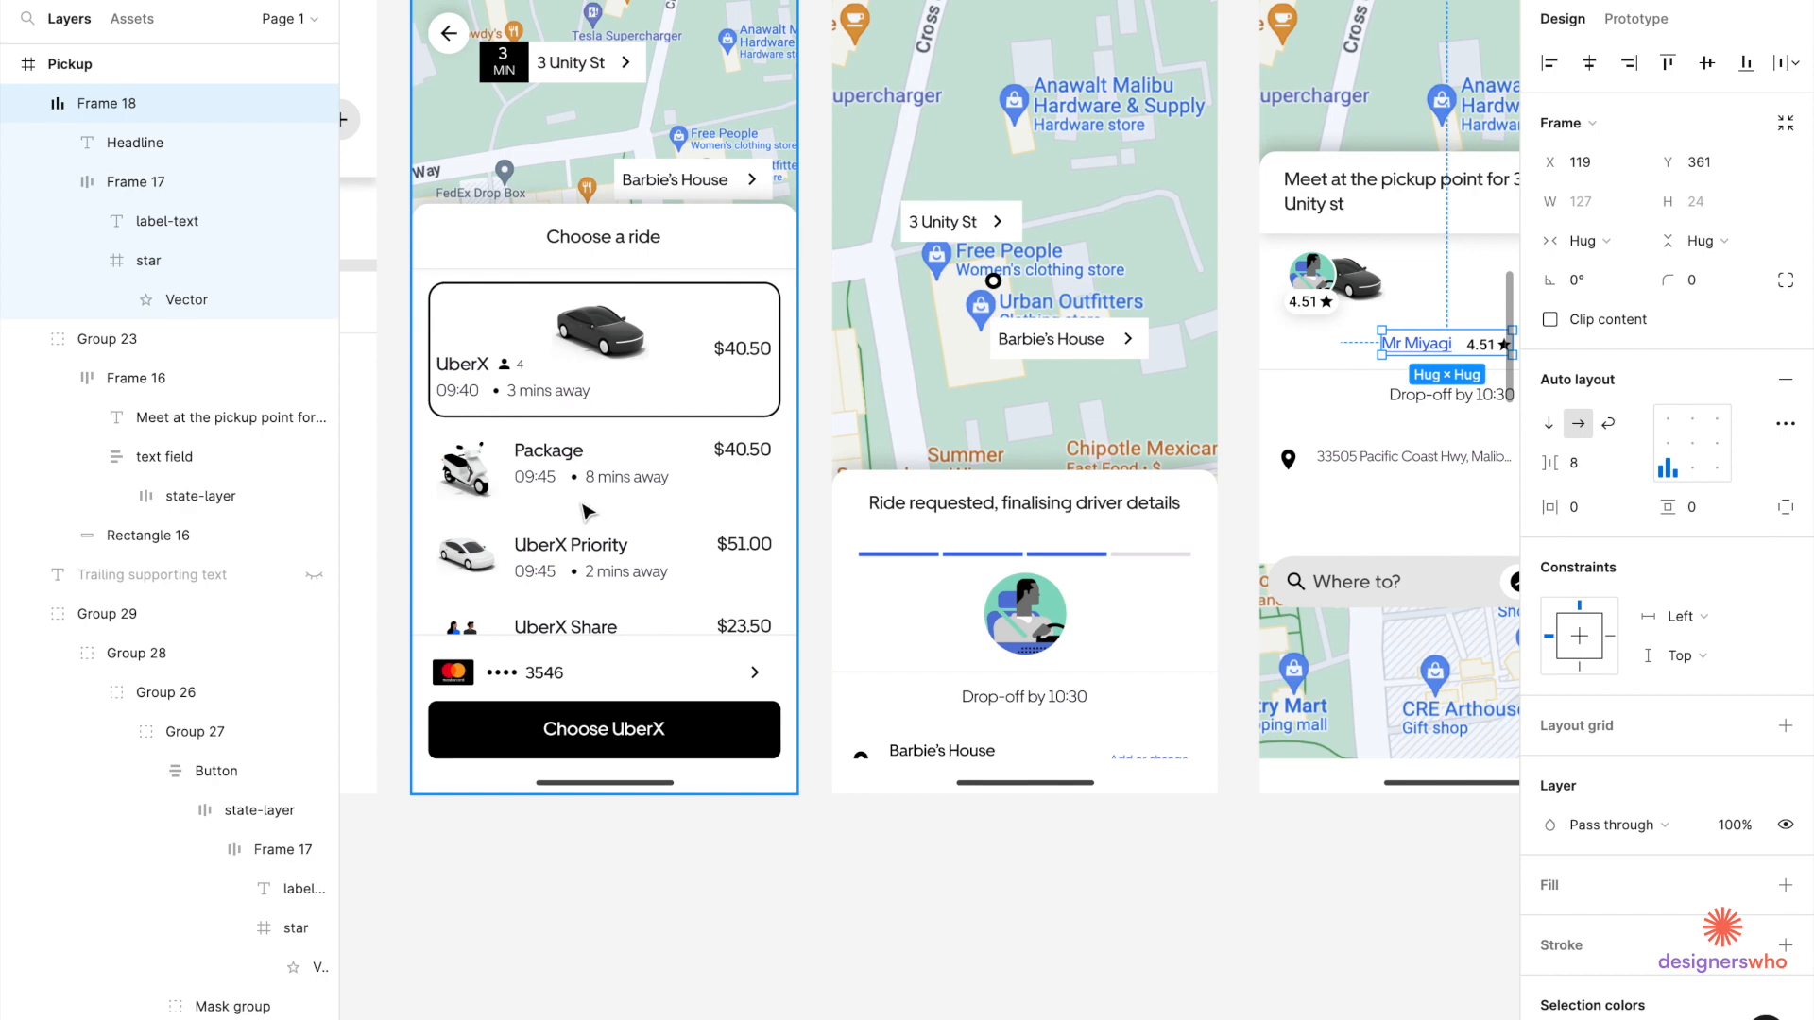
{"action": "scroll", "coordinate": [583, 506], "scroll_direction": "up", "scroll_amount": 5}
Drill into the Package option row on the Choose a ride screen.
{"action": "left_click", "coordinate": [571, 463]}
{"action": "double_click", "coordinate": [570, 462]}
{"action": "double_click", "coordinate": [569, 463]}
Paste the Package row's dot separator between the driver's name and the rating.
{"action": "double_click", "coordinate": [570, 463]}
{"action": "double_click", "coordinate": [570, 463]}
{"action": "double_click", "coordinate": [570, 462]}
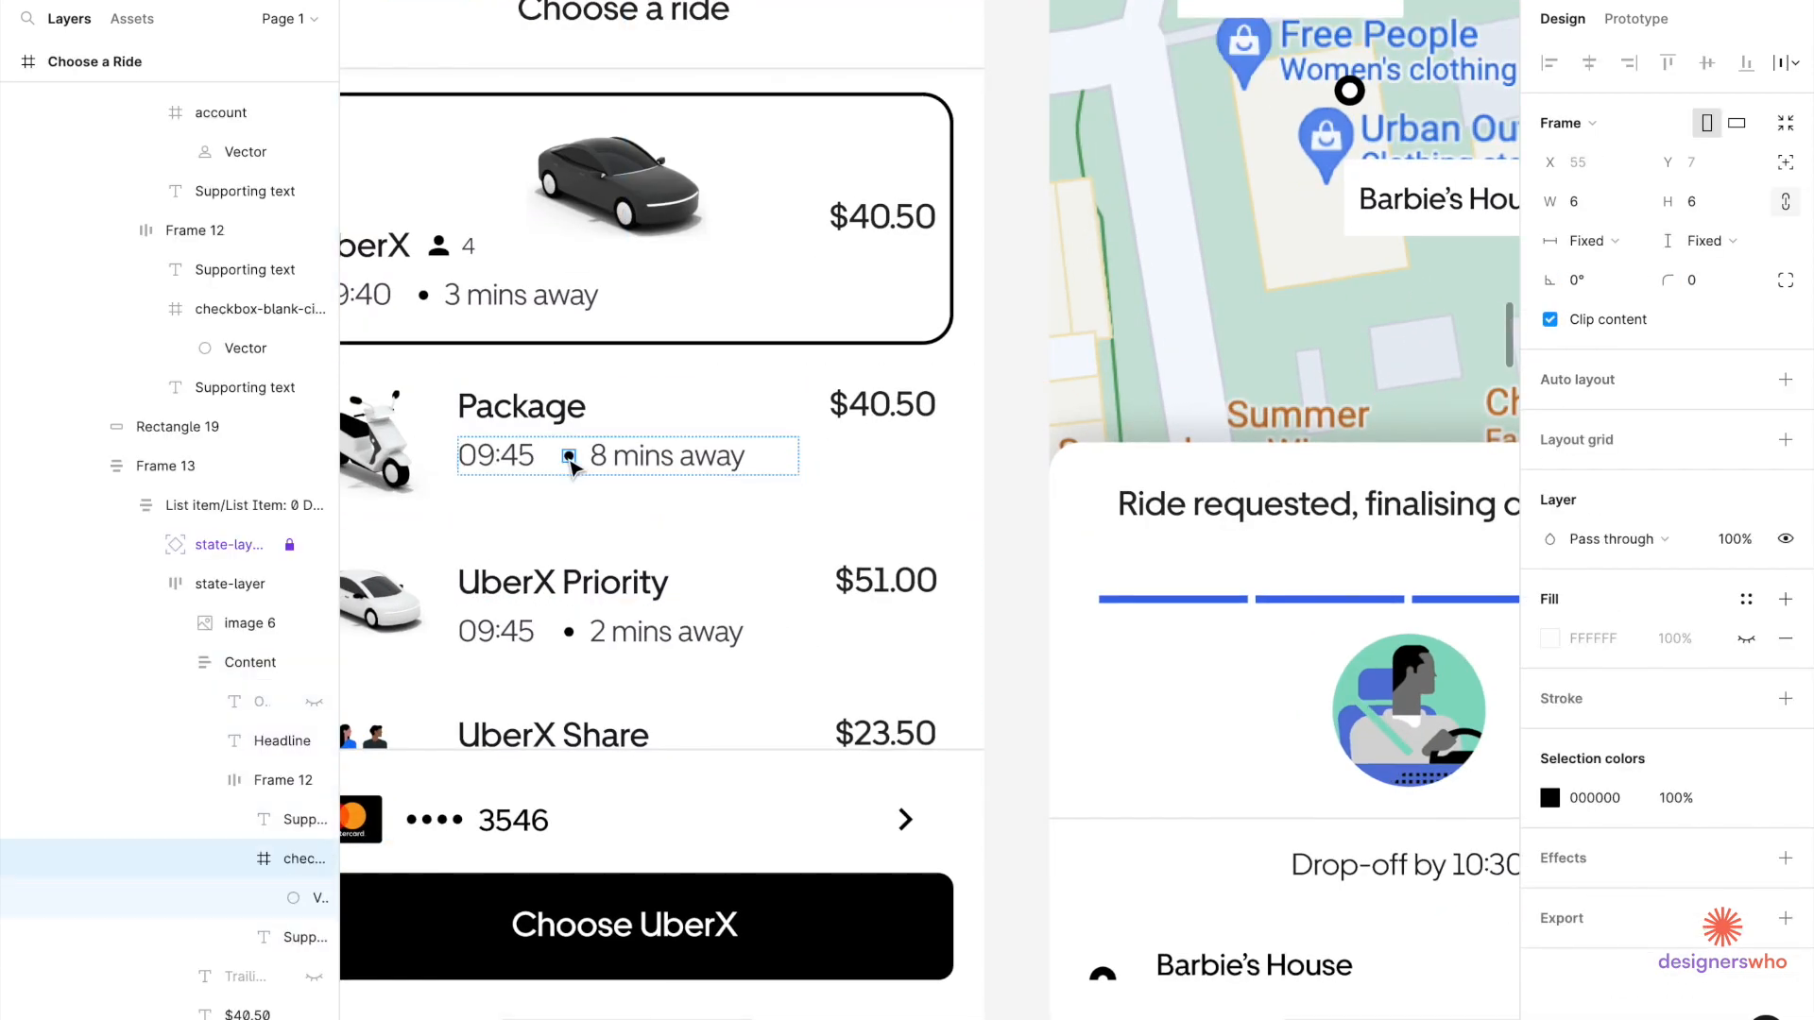
{"action": "scroll", "coordinate": [571, 463], "scroll_direction": "down", "scroll_amount": 5}
{"action": "scroll", "coordinate": [662, 435], "scroll_direction": "right", "scroll_amount": 5}
{"action": "scroll", "coordinate": [622, 411], "scroll_direction": "up", "scroll_amount": 10}
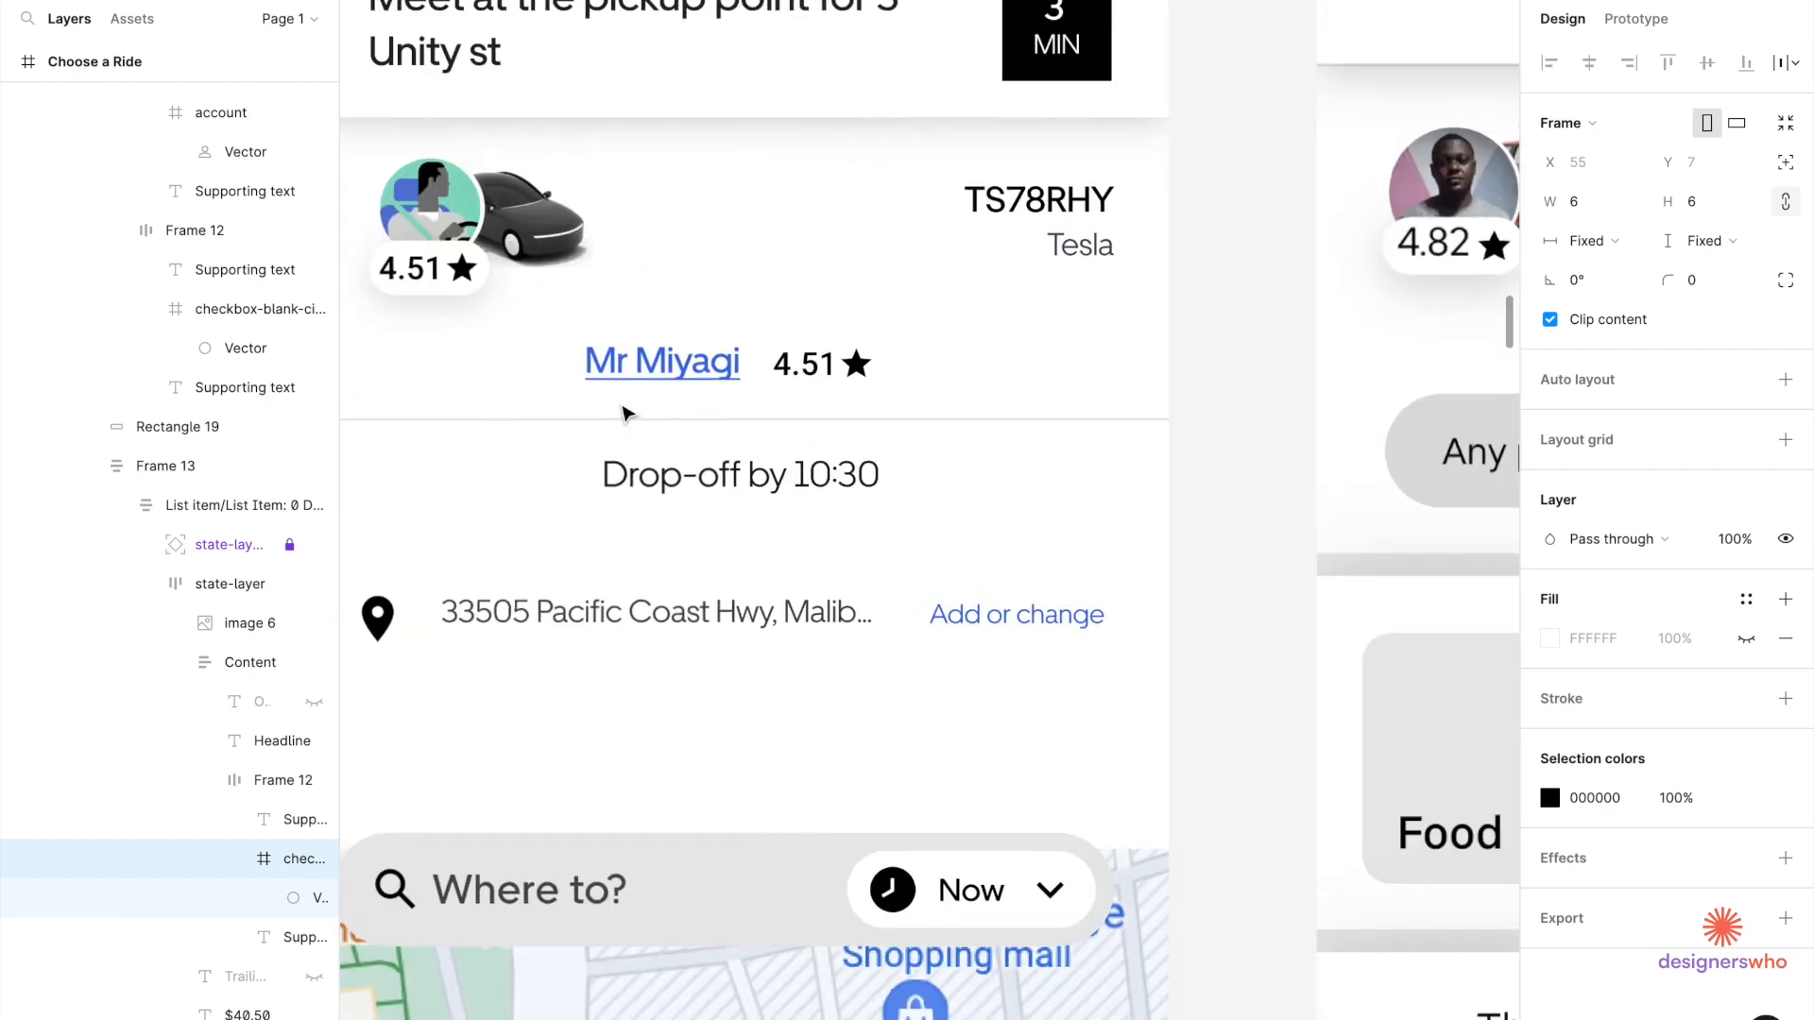
{"action": "left_click", "coordinate": [774, 377]}
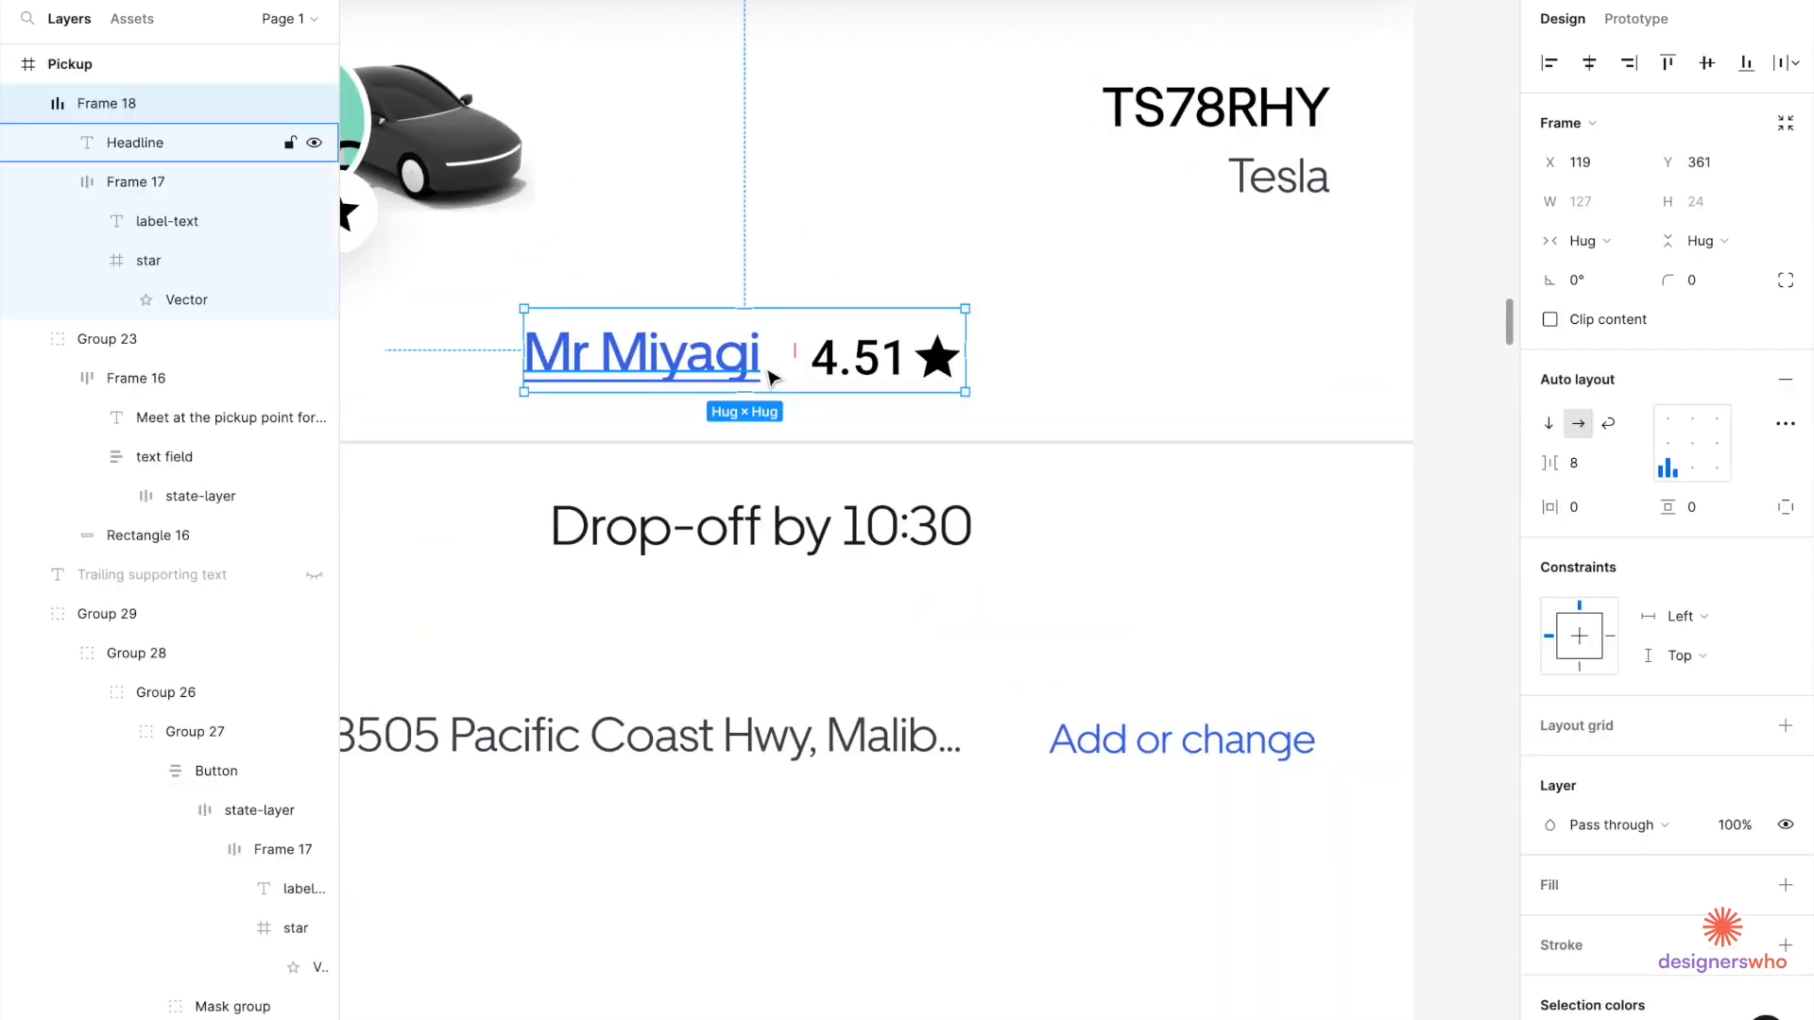
{"action": "key", "text": "ctrl+v"}
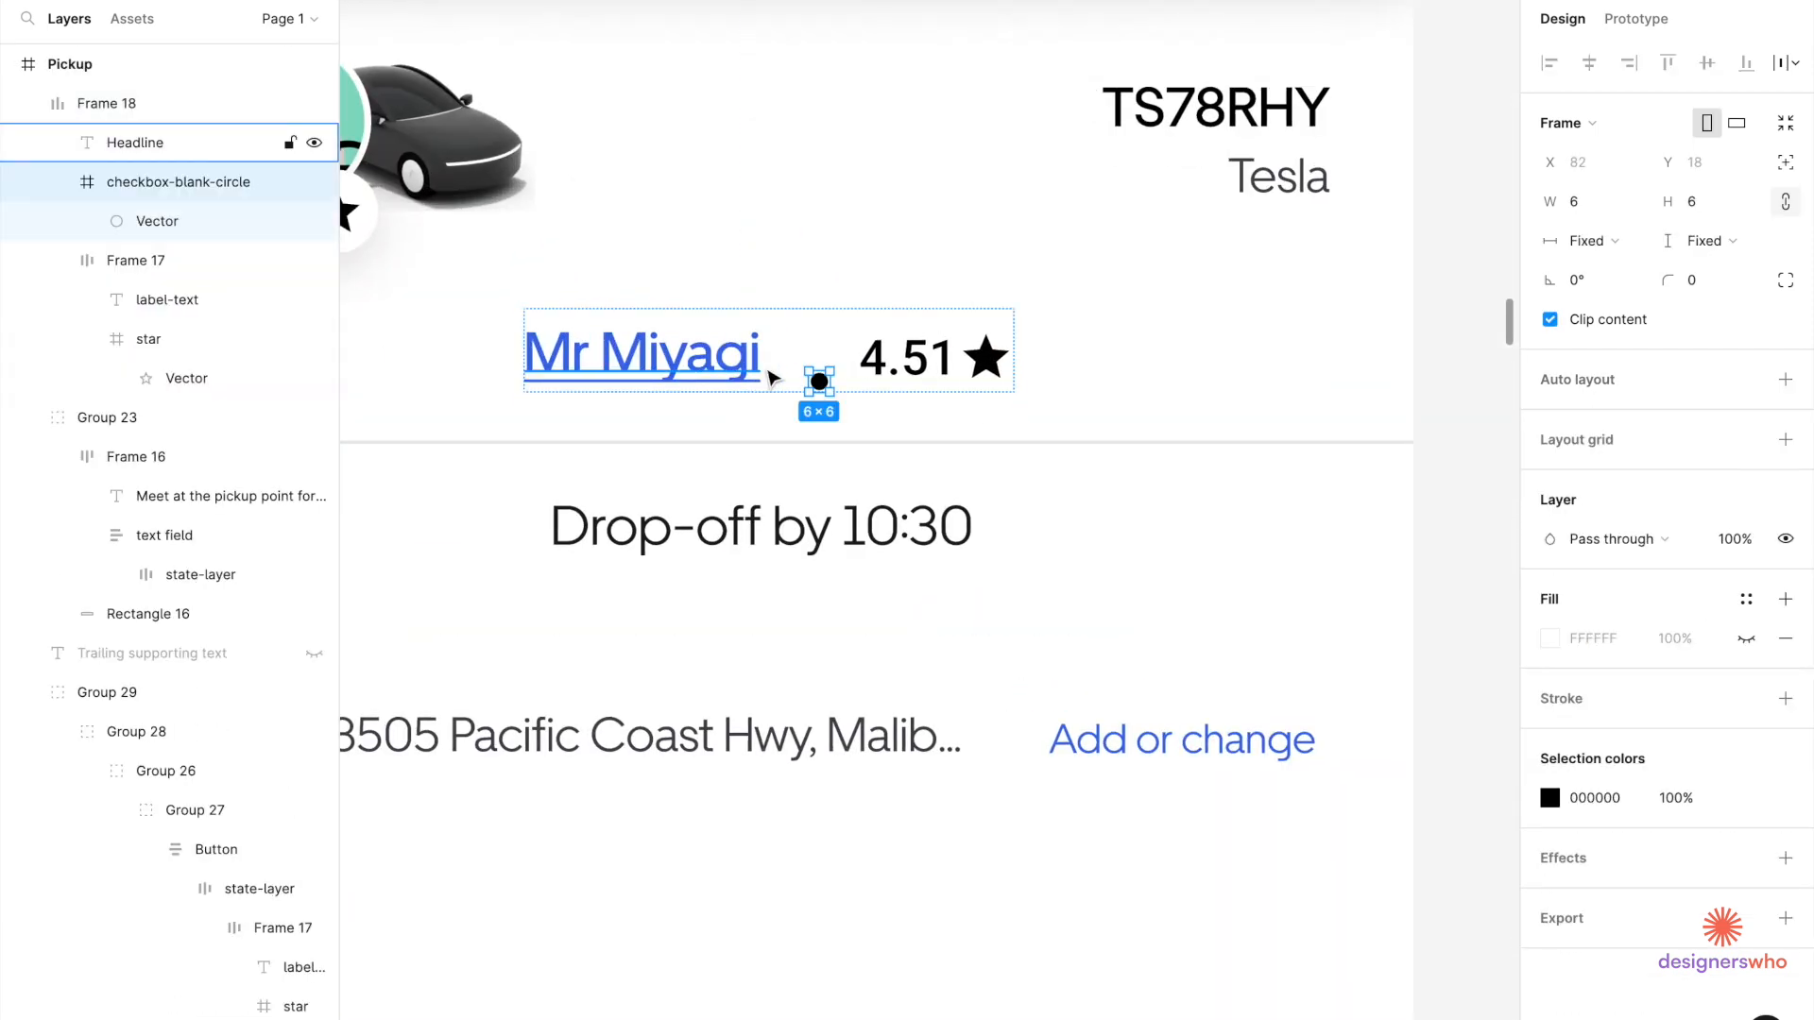
Centre the row's name, dot and rating vertically and check spacing to the car group.
{"action": "left_click", "coordinate": [925, 322]}
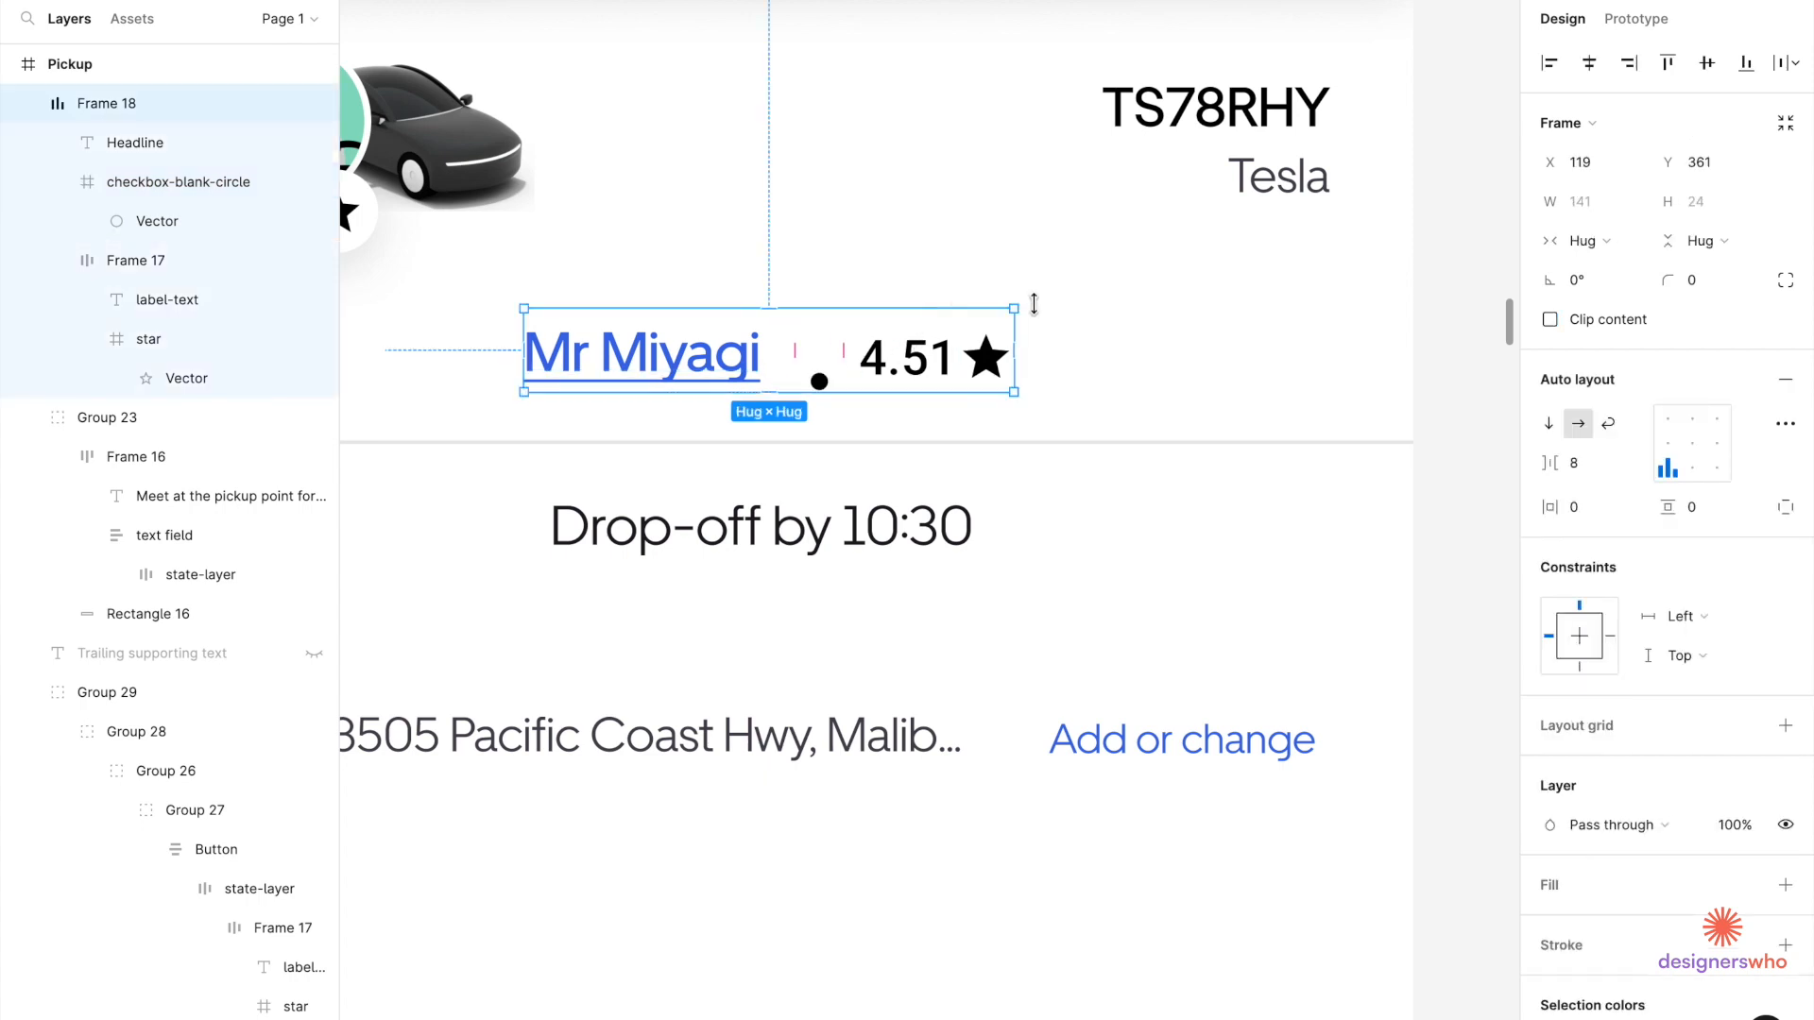
{"action": "left_click", "coordinate": [1668, 455]}
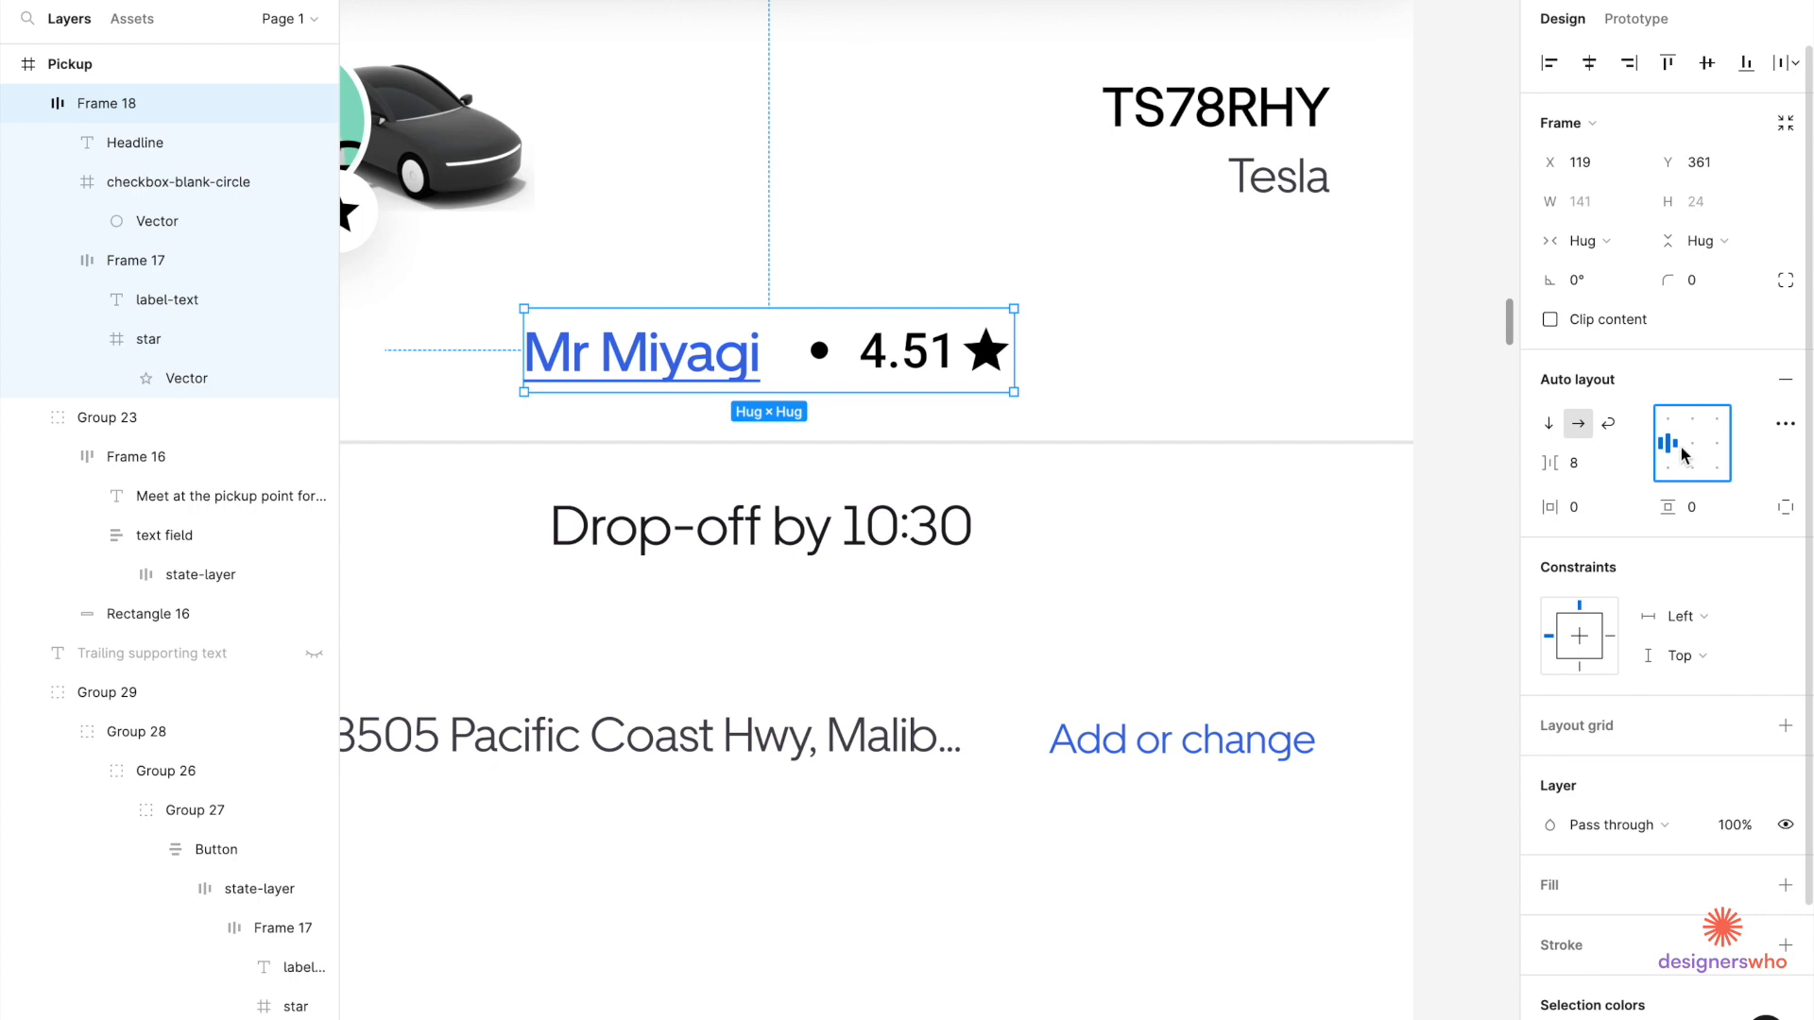
{"action": "left_click", "coordinate": [1689, 454]}
{"action": "scroll", "coordinate": [1335, 486], "scroll_direction": "down", "scroll_amount": 5}
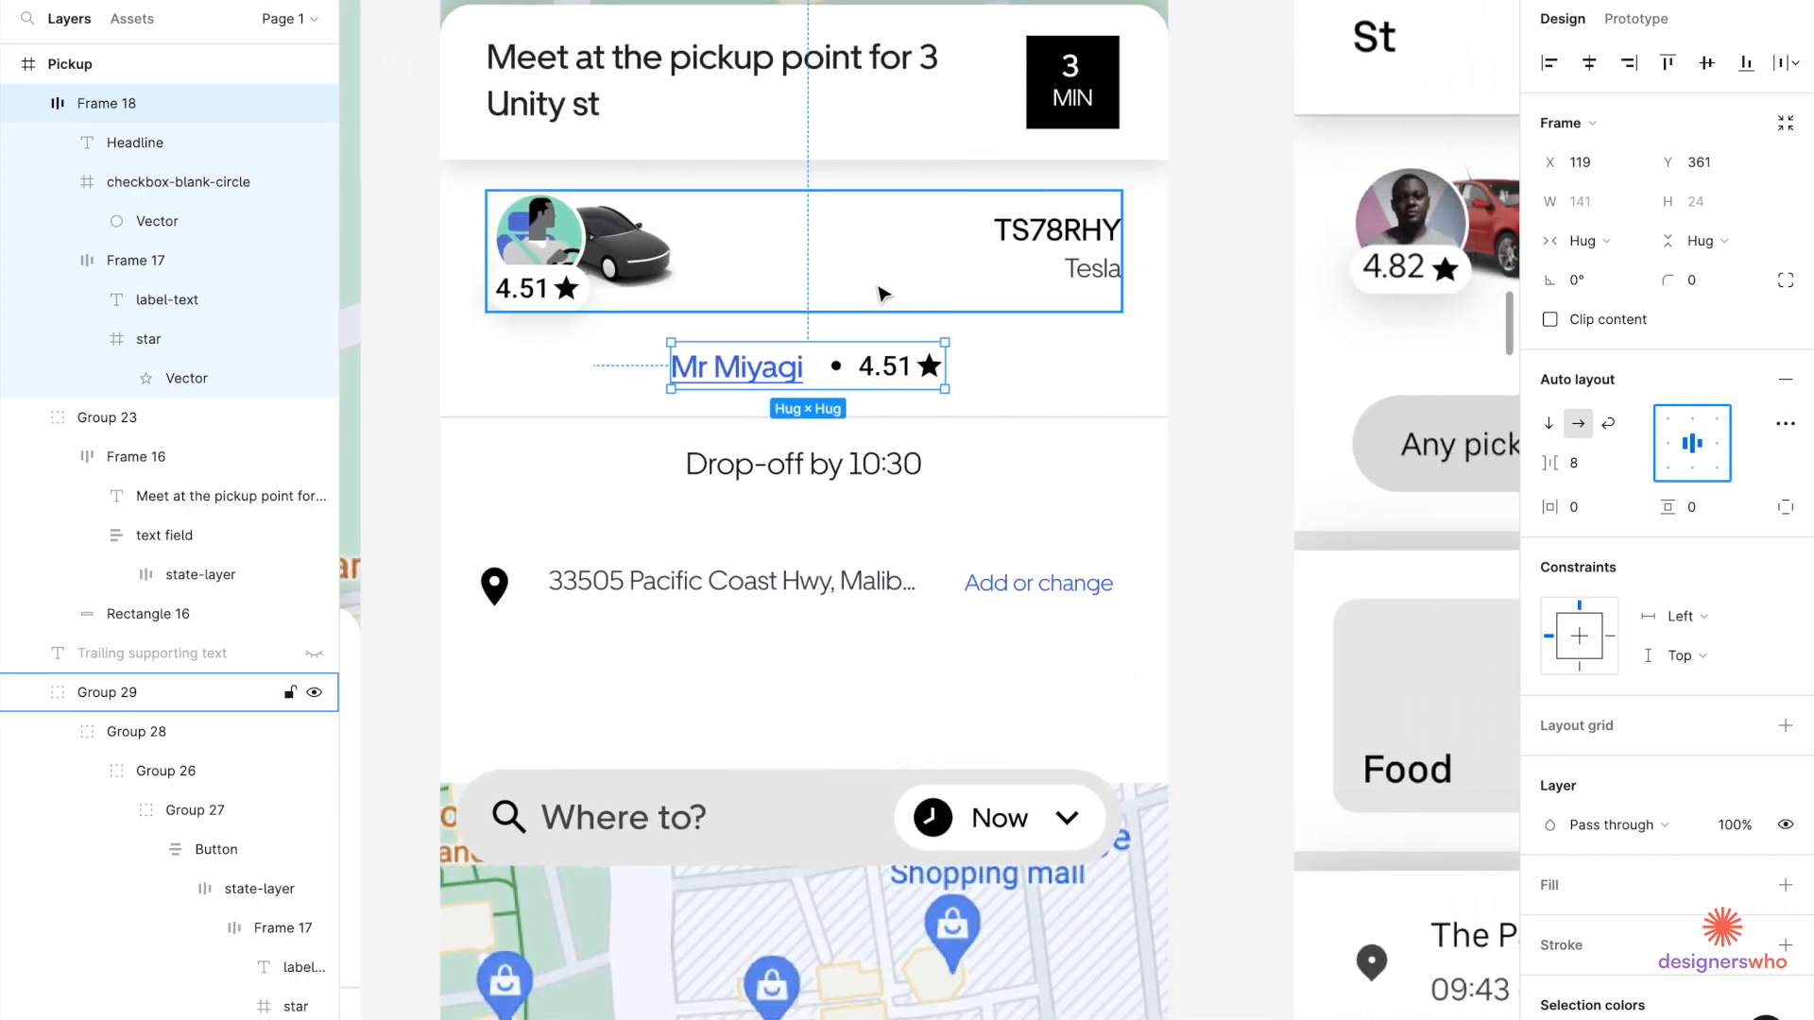
{"action": "key", "text": "alt"}
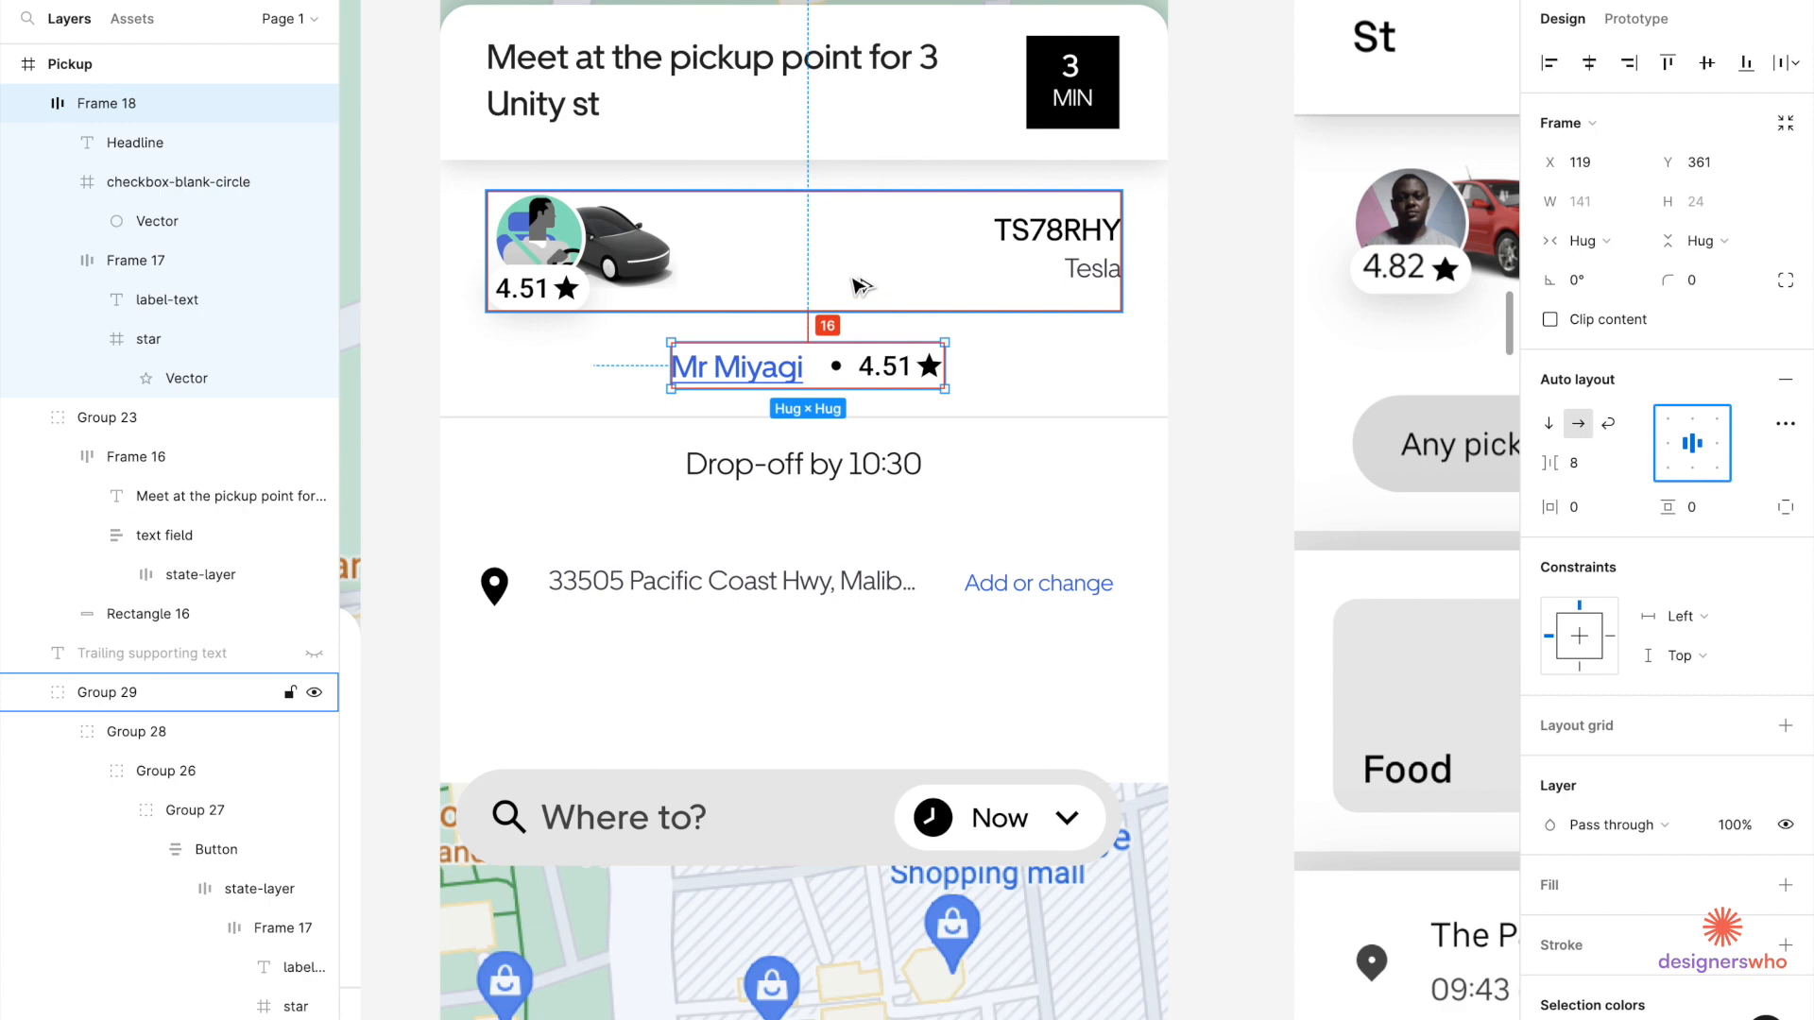
{"action": "scroll", "coordinate": [861, 286], "scroll_direction": "down", "scroll_amount": 5}
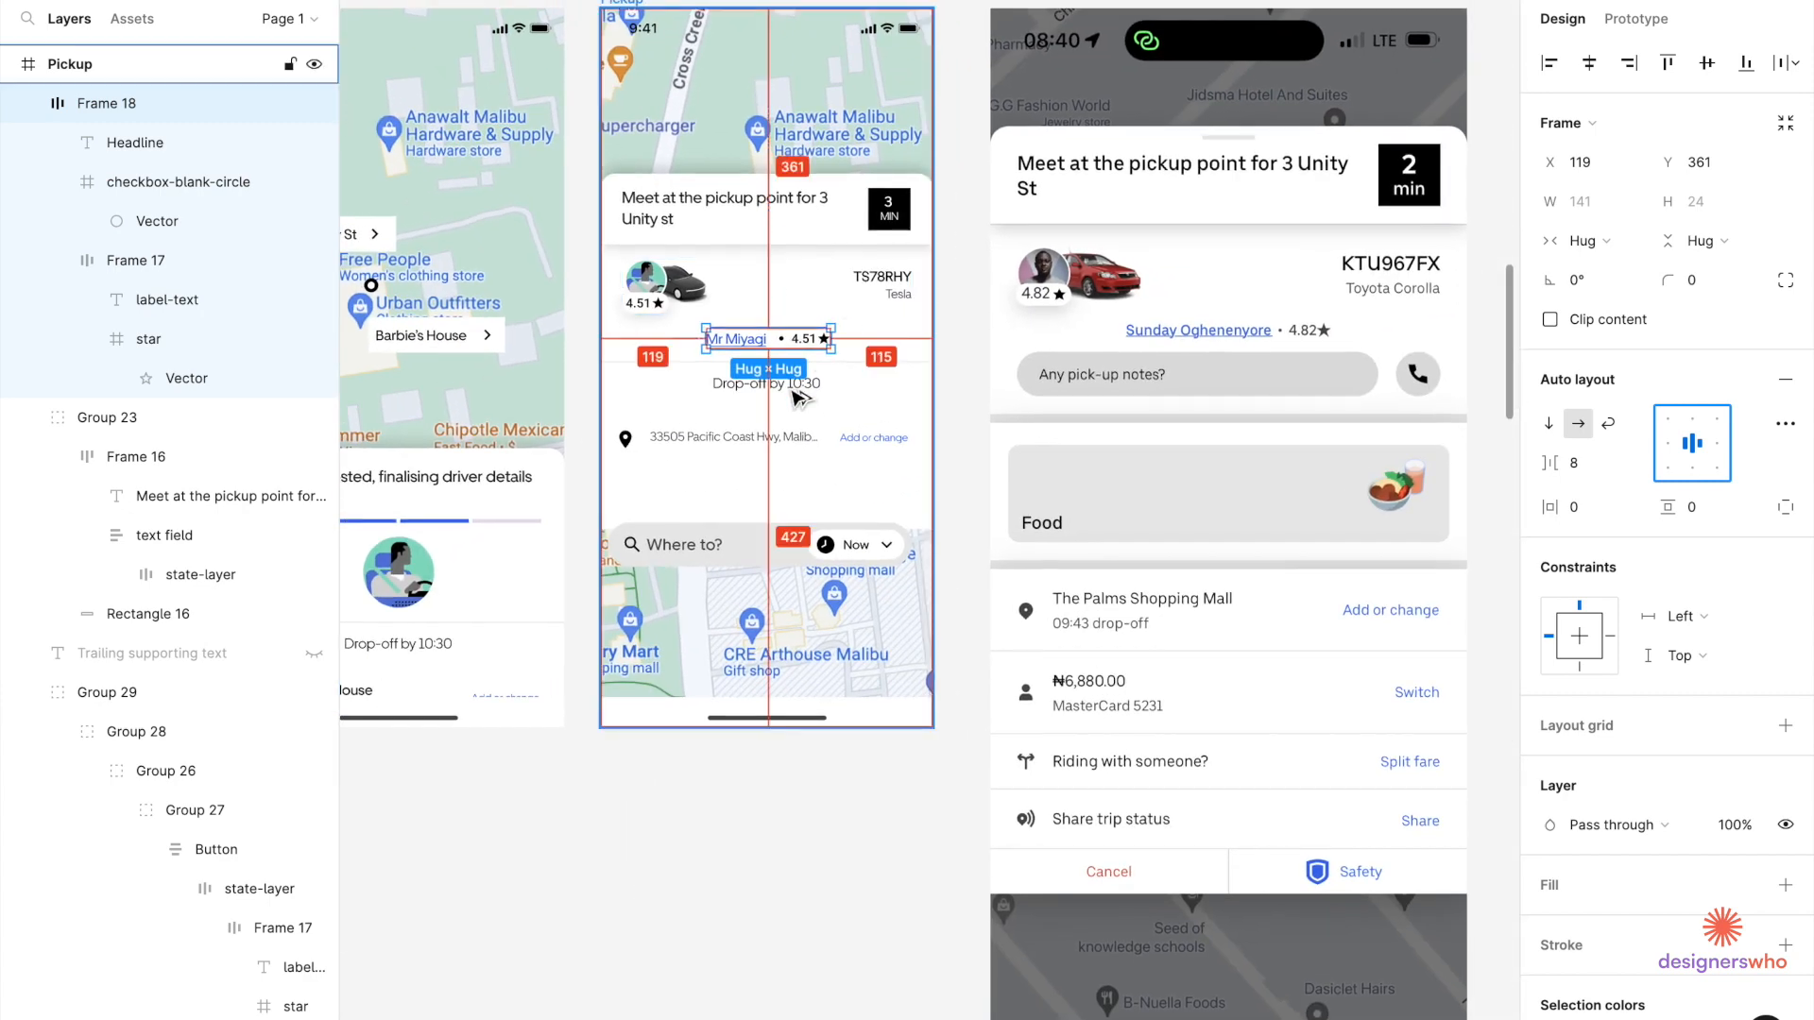
Delete the Drop-off by 10:30 line from the Pickup card.
{"action": "double_click", "coordinate": [796, 398]}
{"action": "double_click", "coordinate": [796, 399]}
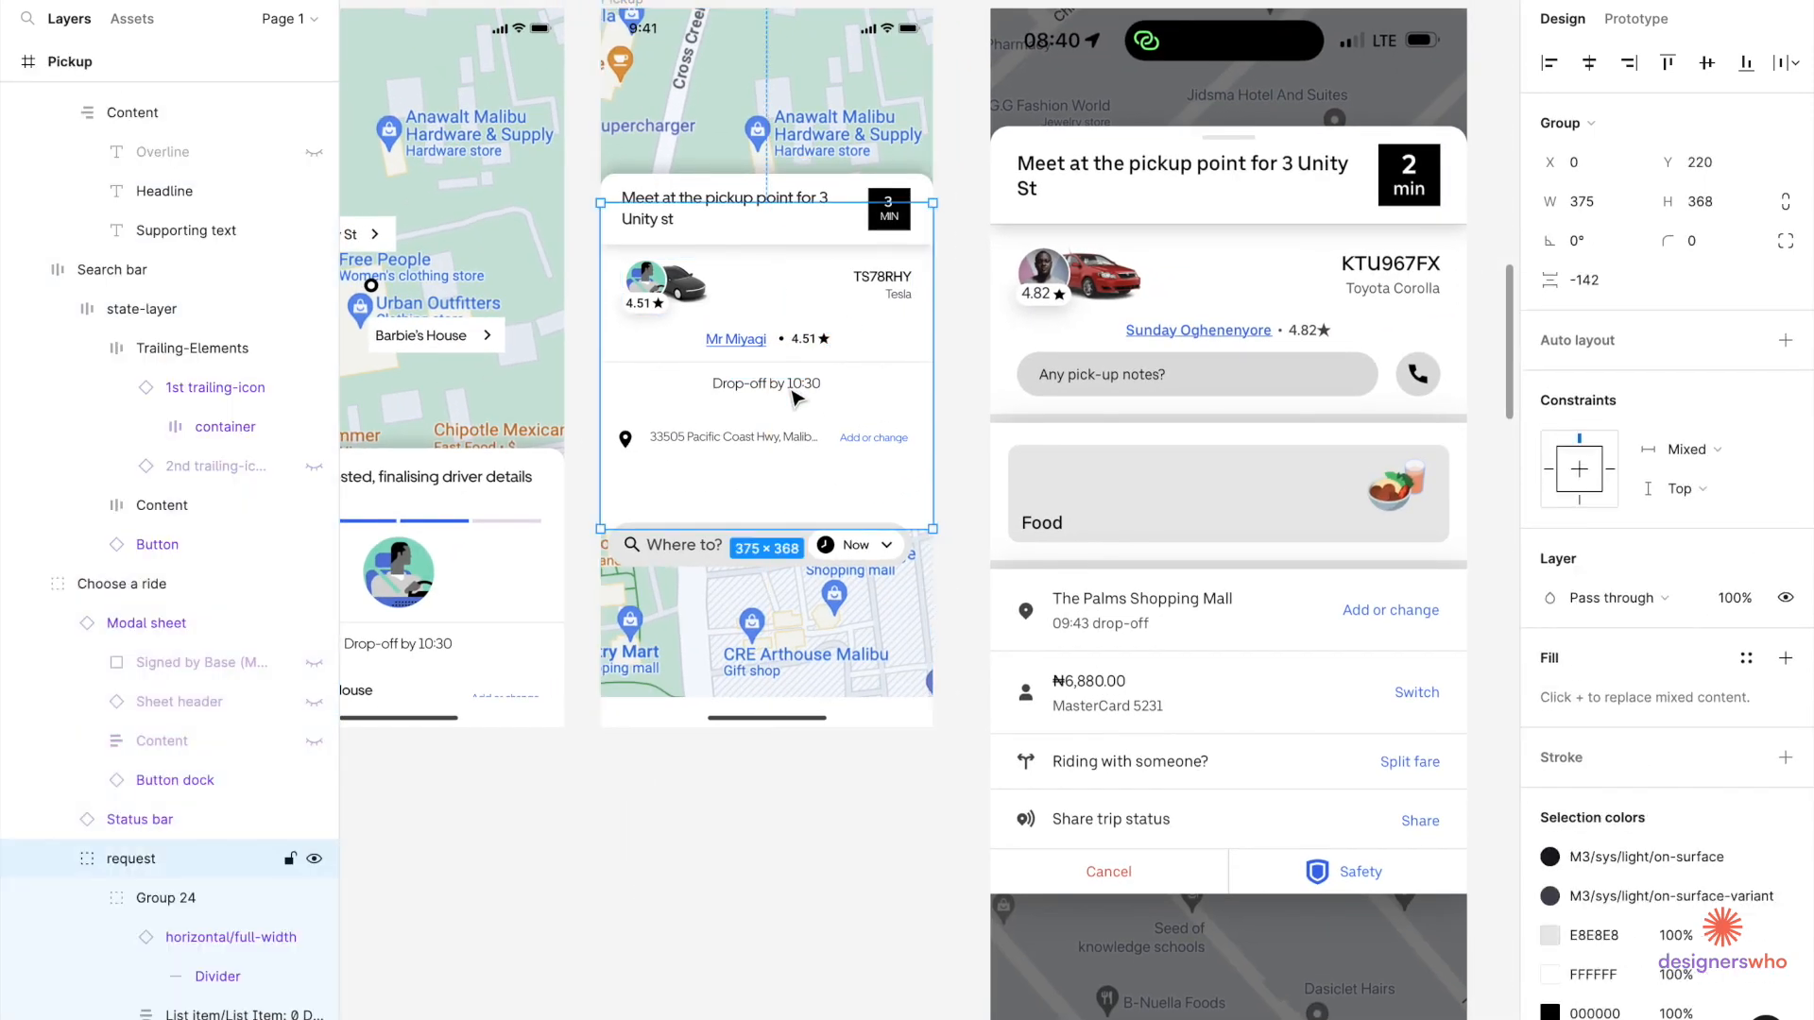
{"action": "double_click", "coordinate": [796, 398]}
{"action": "double_click", "coordinate": [796, 399]}
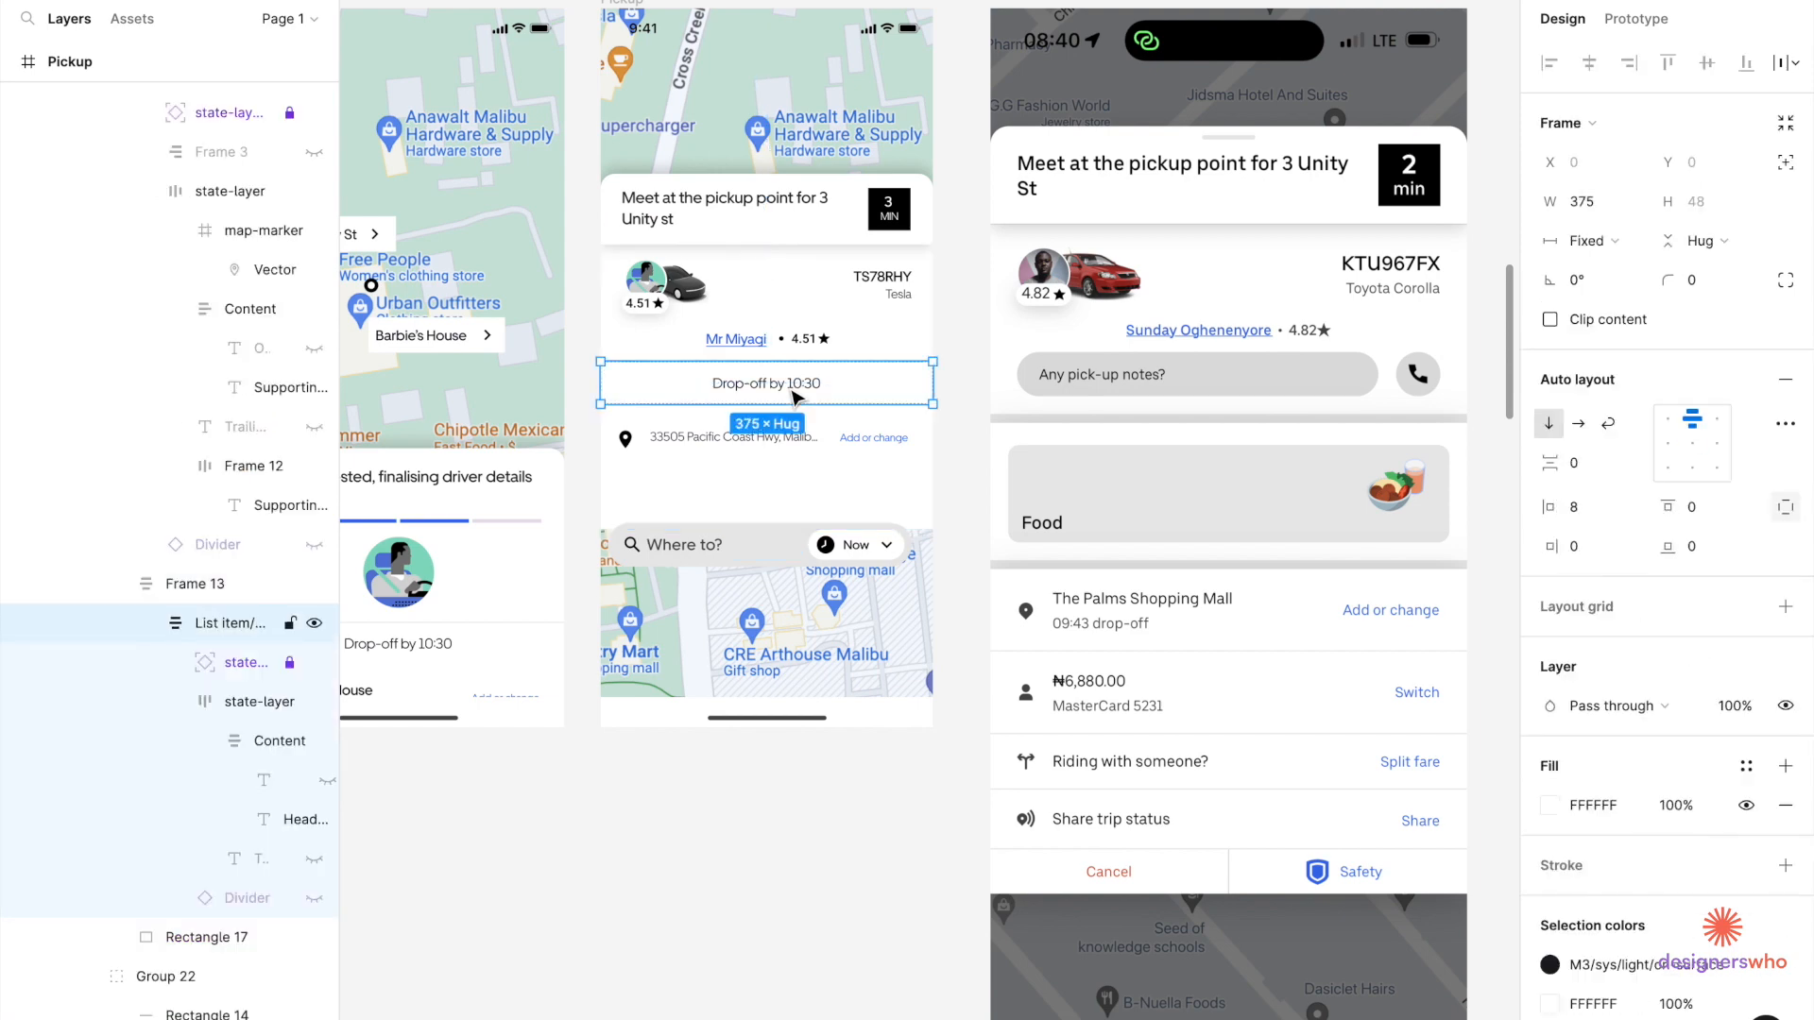
{"action": "key", "text": "Delete"}
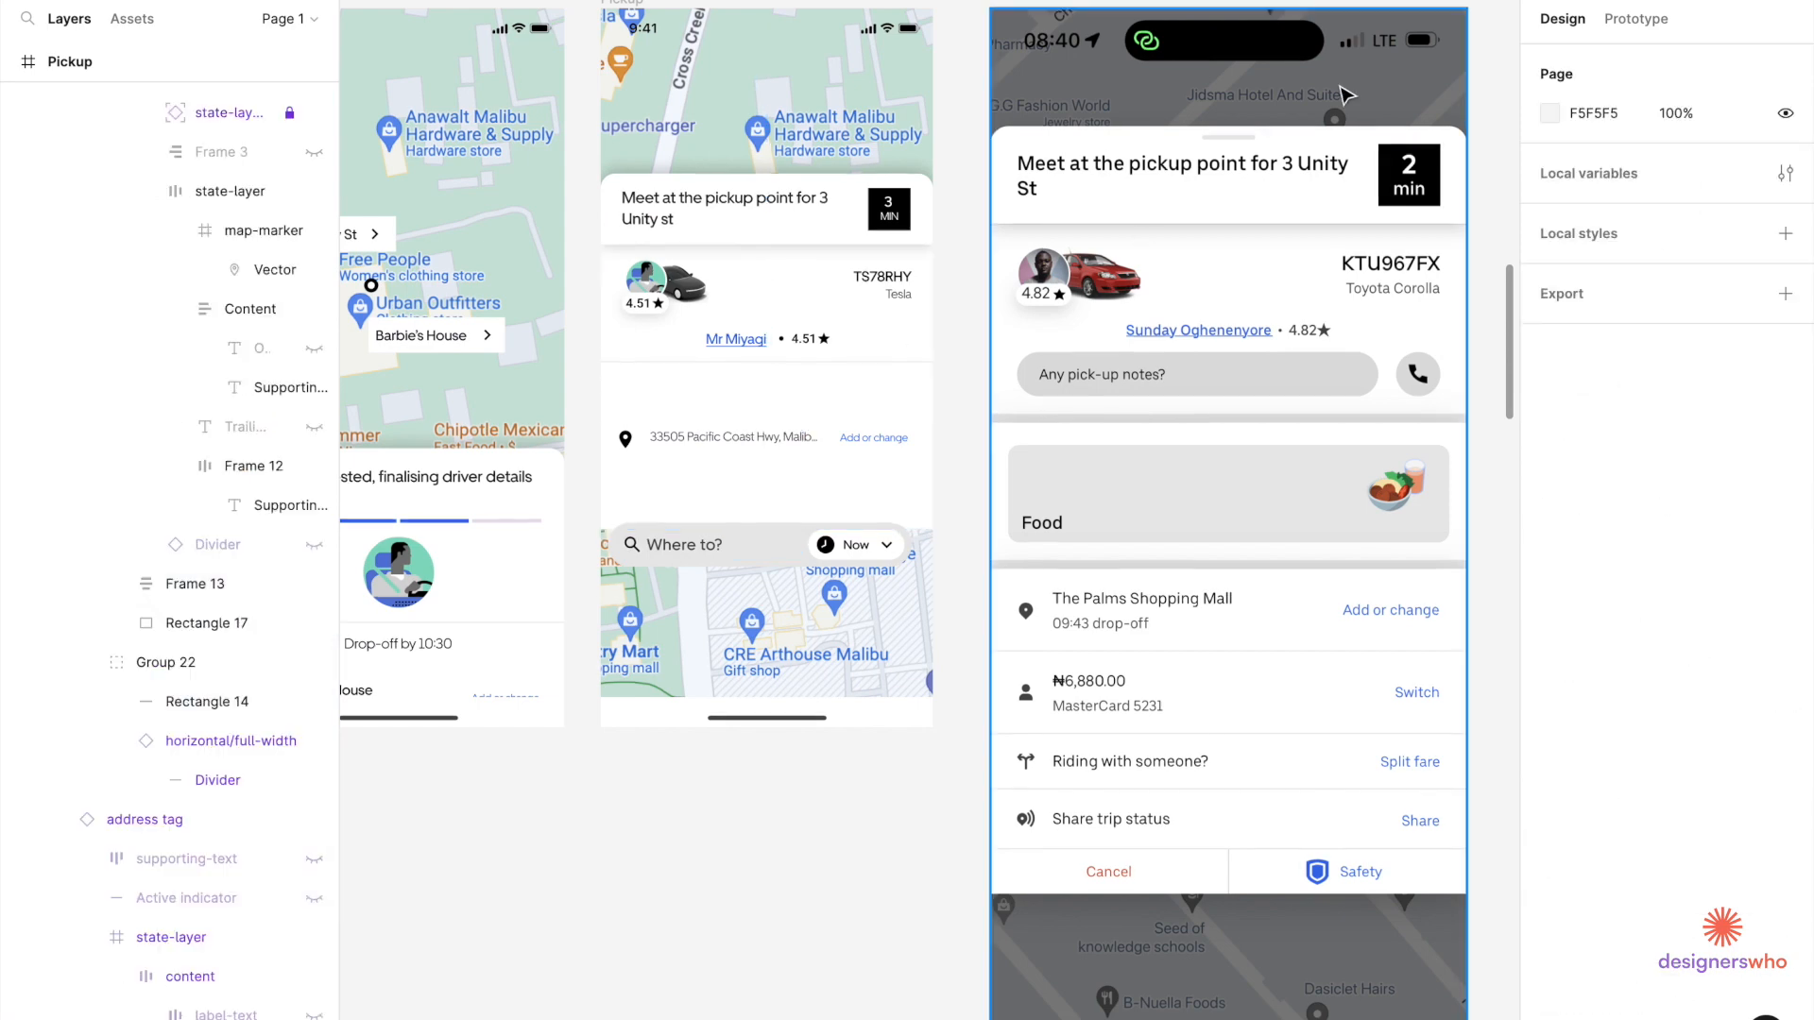
Remove the divider line beneath the driver row.
{"action": "left_click", "coordinate": [905, 382]}
{"action": "scroll", "coordinate": [905, 382], "scroll_direction": "up", "scroll_amount": 4}
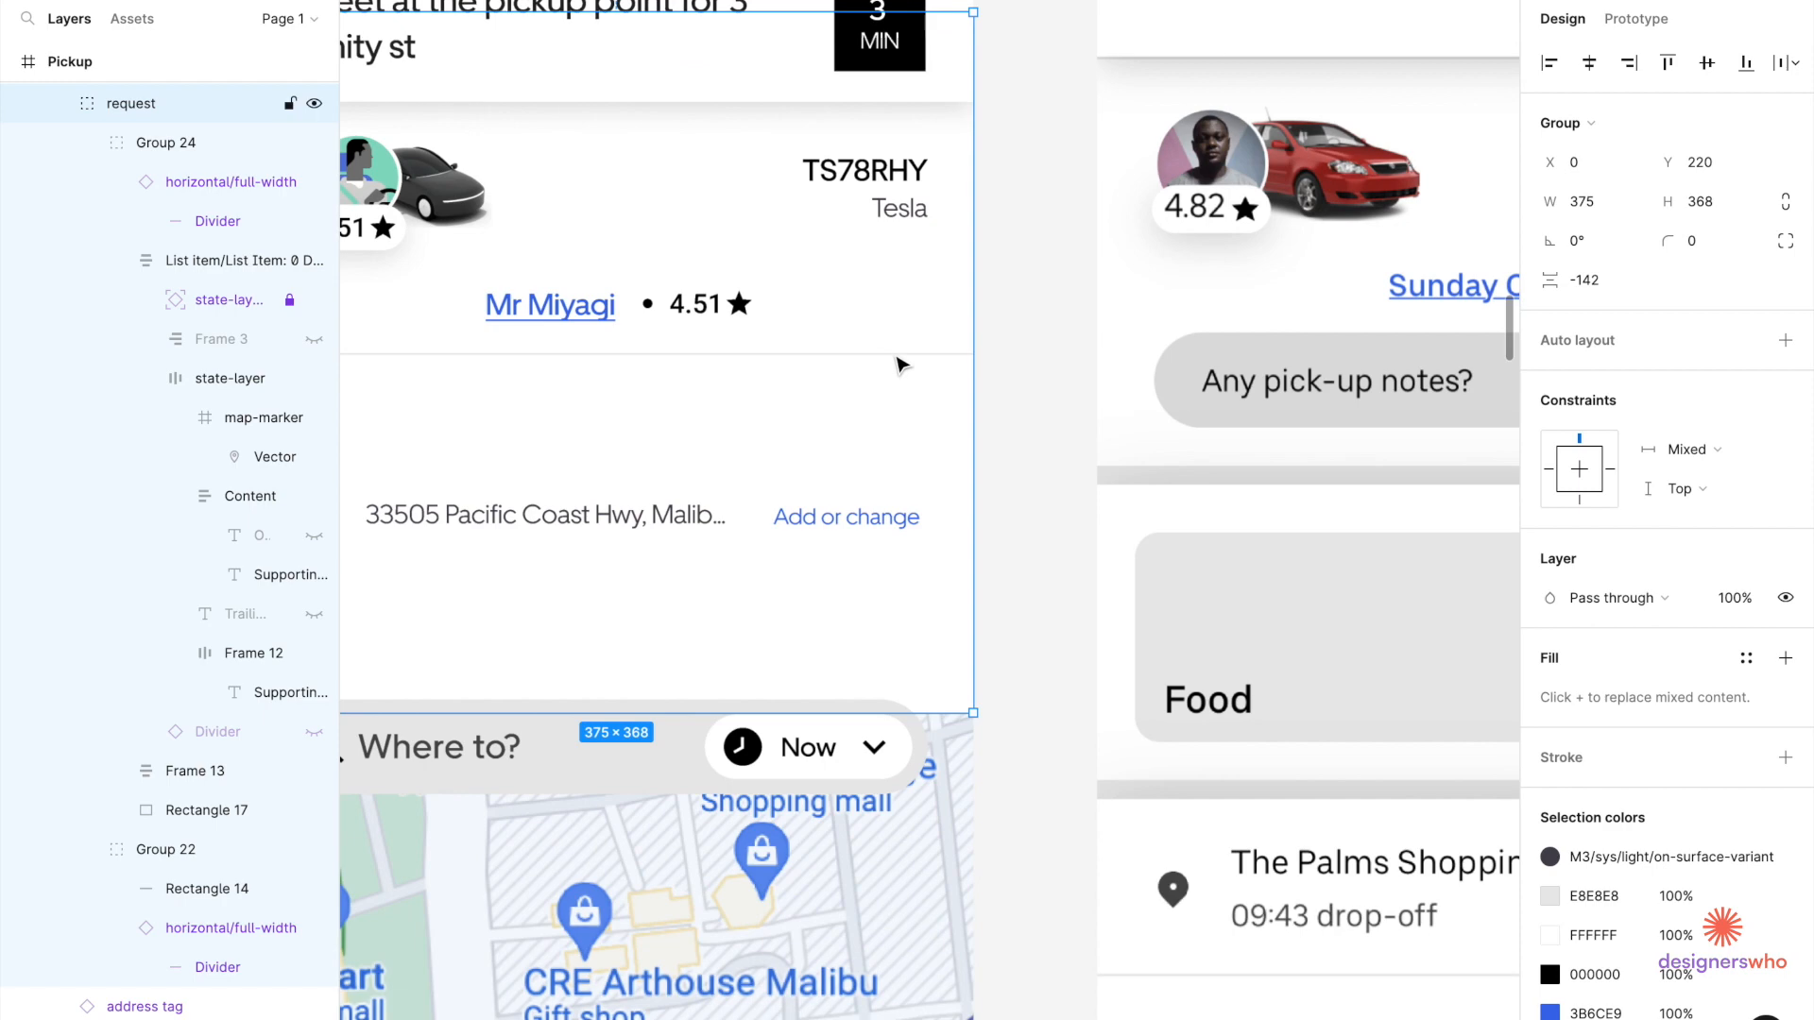
{"action": "double_click", "coordinate": [897, 356]}
{"action": "double_click", "coordinate": [897, 357]}
{"action": "key", "text": "Delete"}
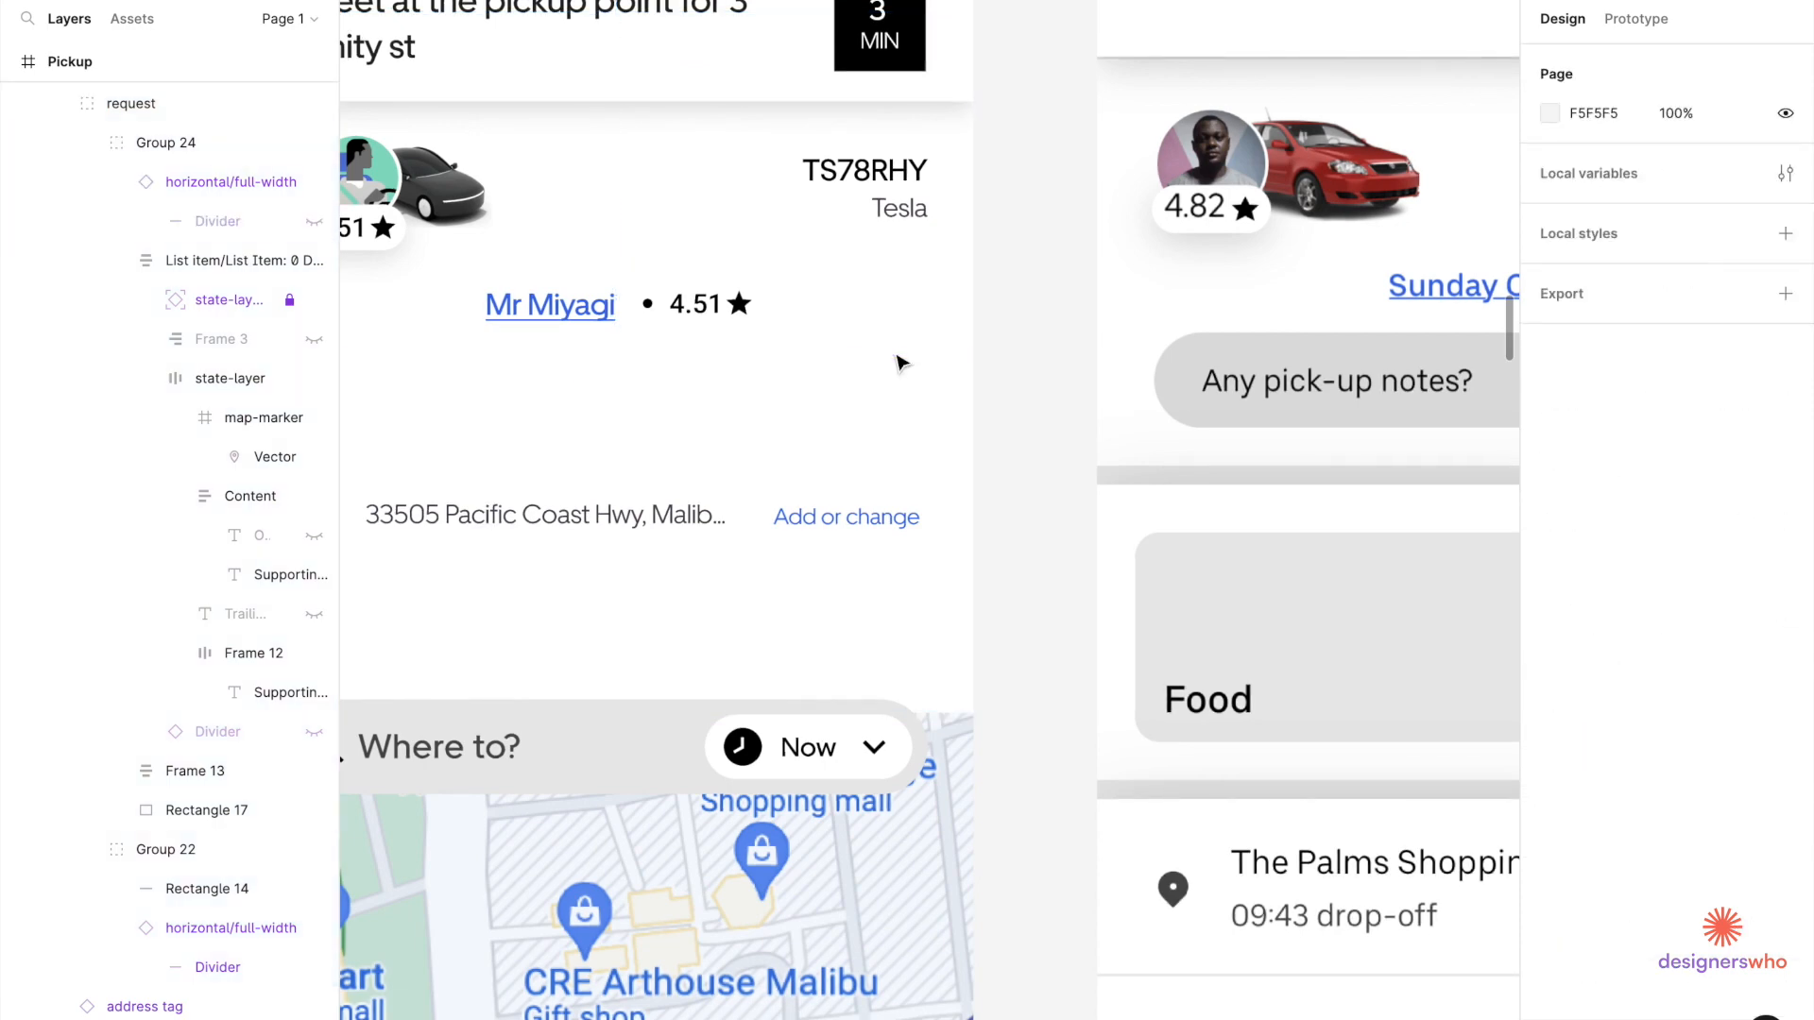
{"action": "scroll", "coordinate": [828, 555], "scroll_direction": "down", "scroll_amount": 4}
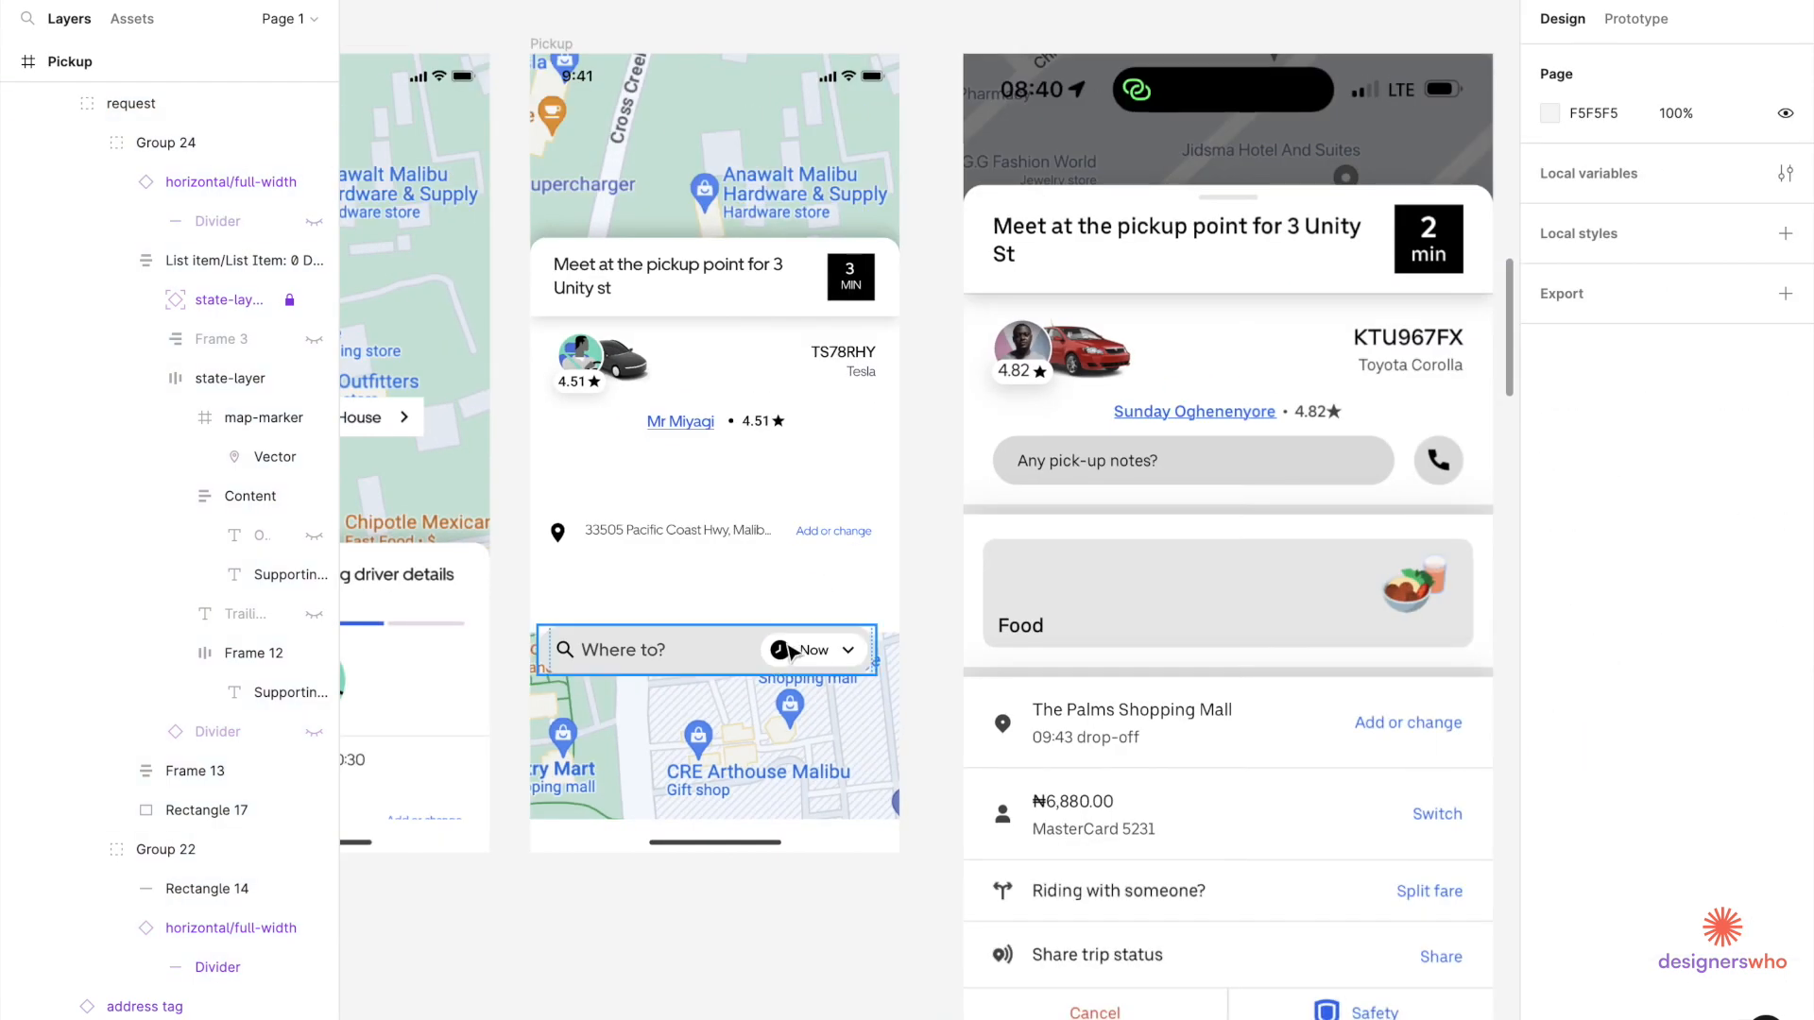
Select the Where to? search bar on the Pickup screen.
{"action": "left_click", "coordinate": [783, 545]}
{"action": "double_click", "coordinate": [783, 545]}
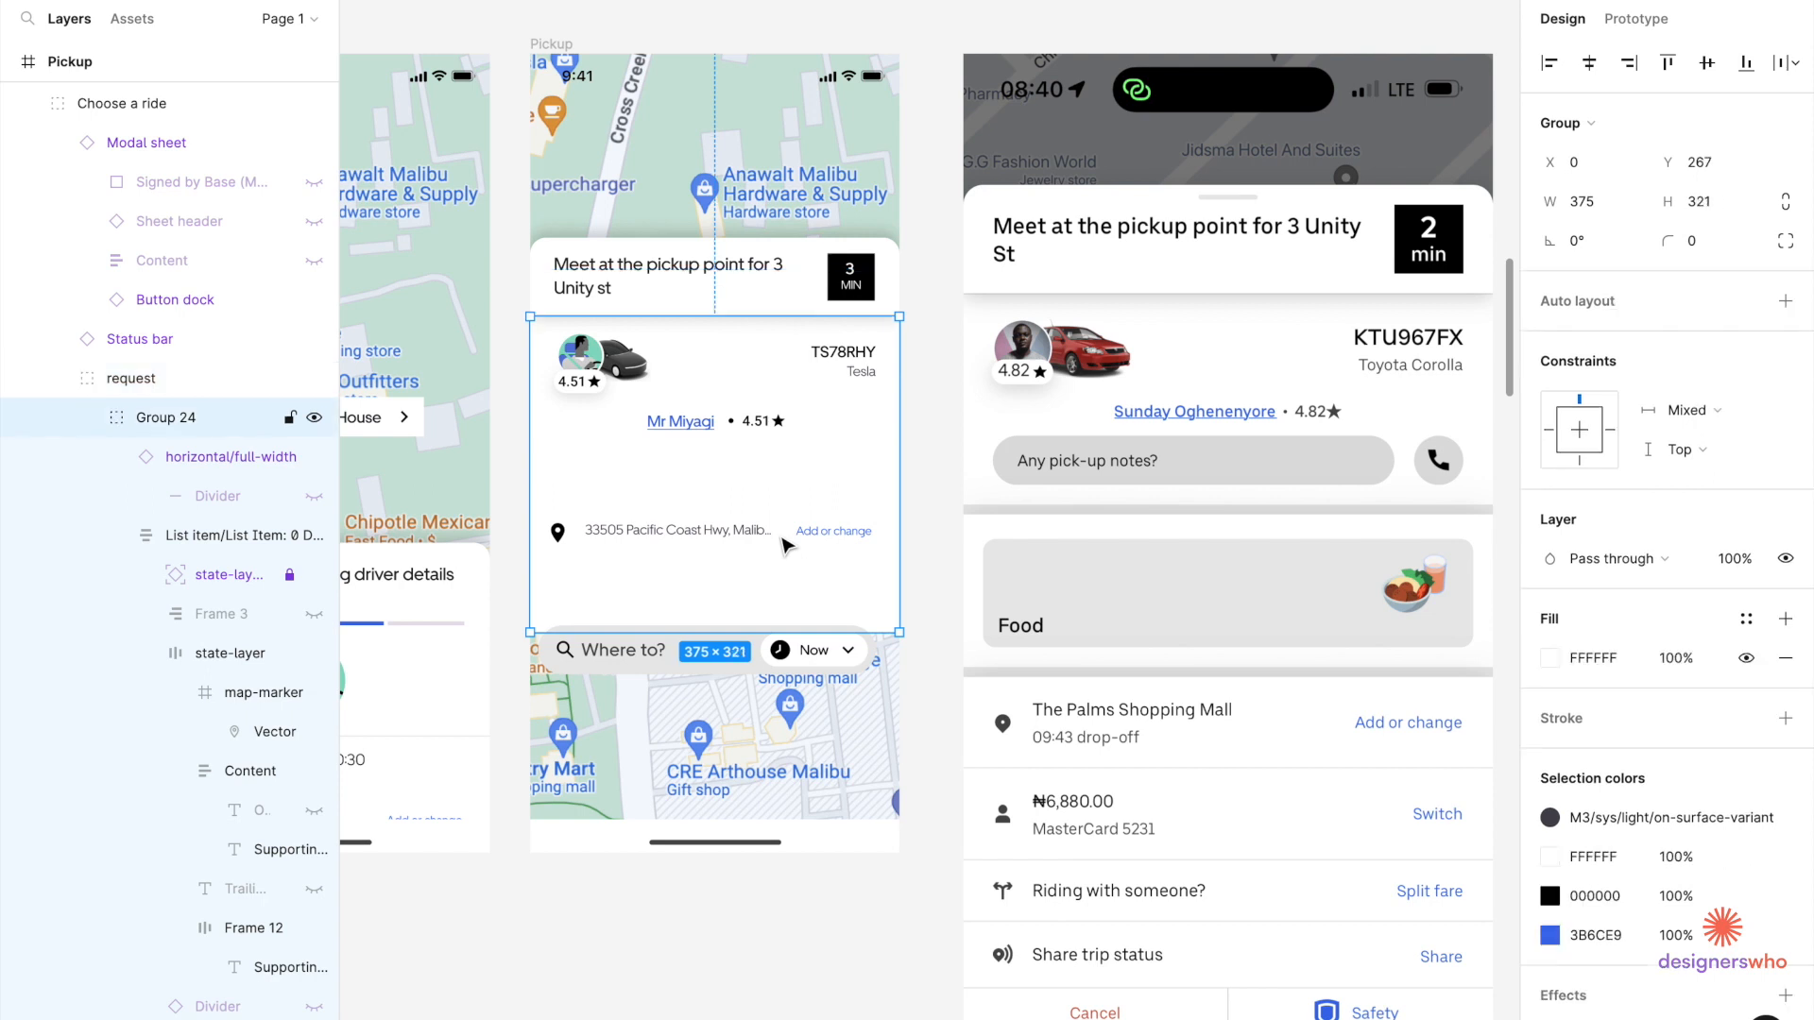
{"action": "double_click", "coordinate": [783, 545]}
{"action": "key", "text": "Escape"}
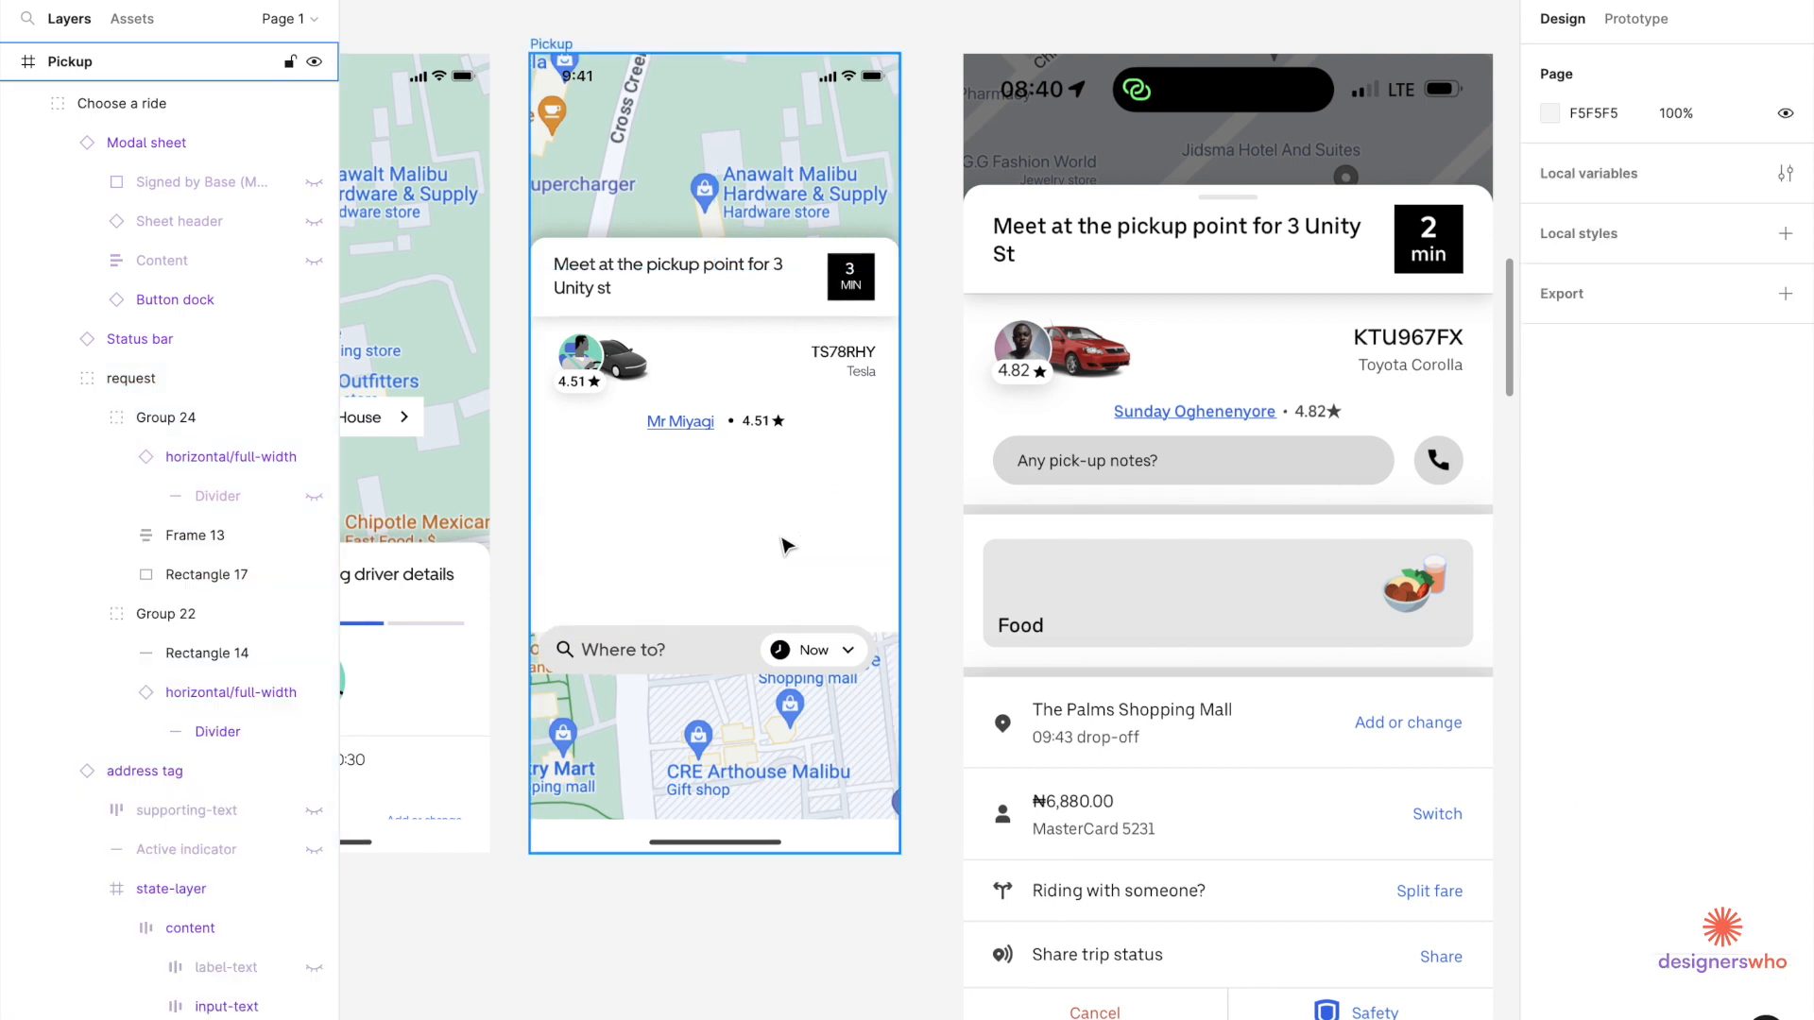
{"action": "left_click", "coordinate": [720, 666]}
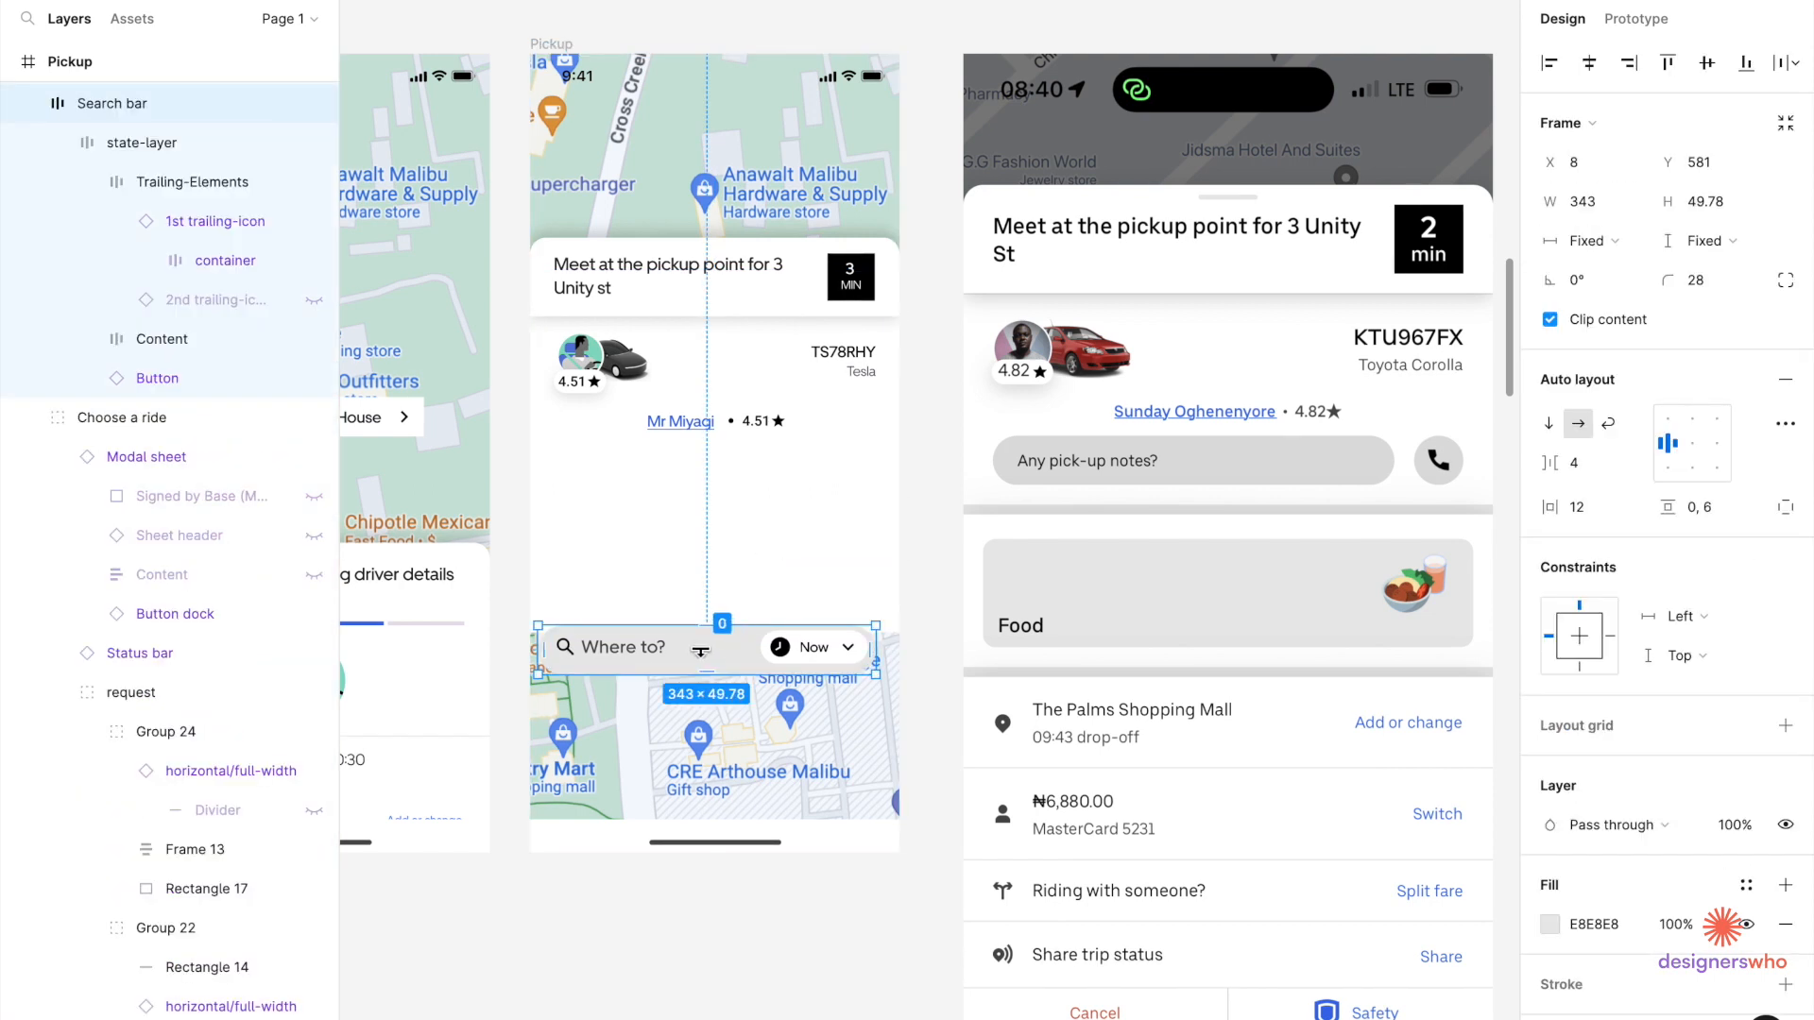
{"action": "left_click", "coordinate": [760, 585]}
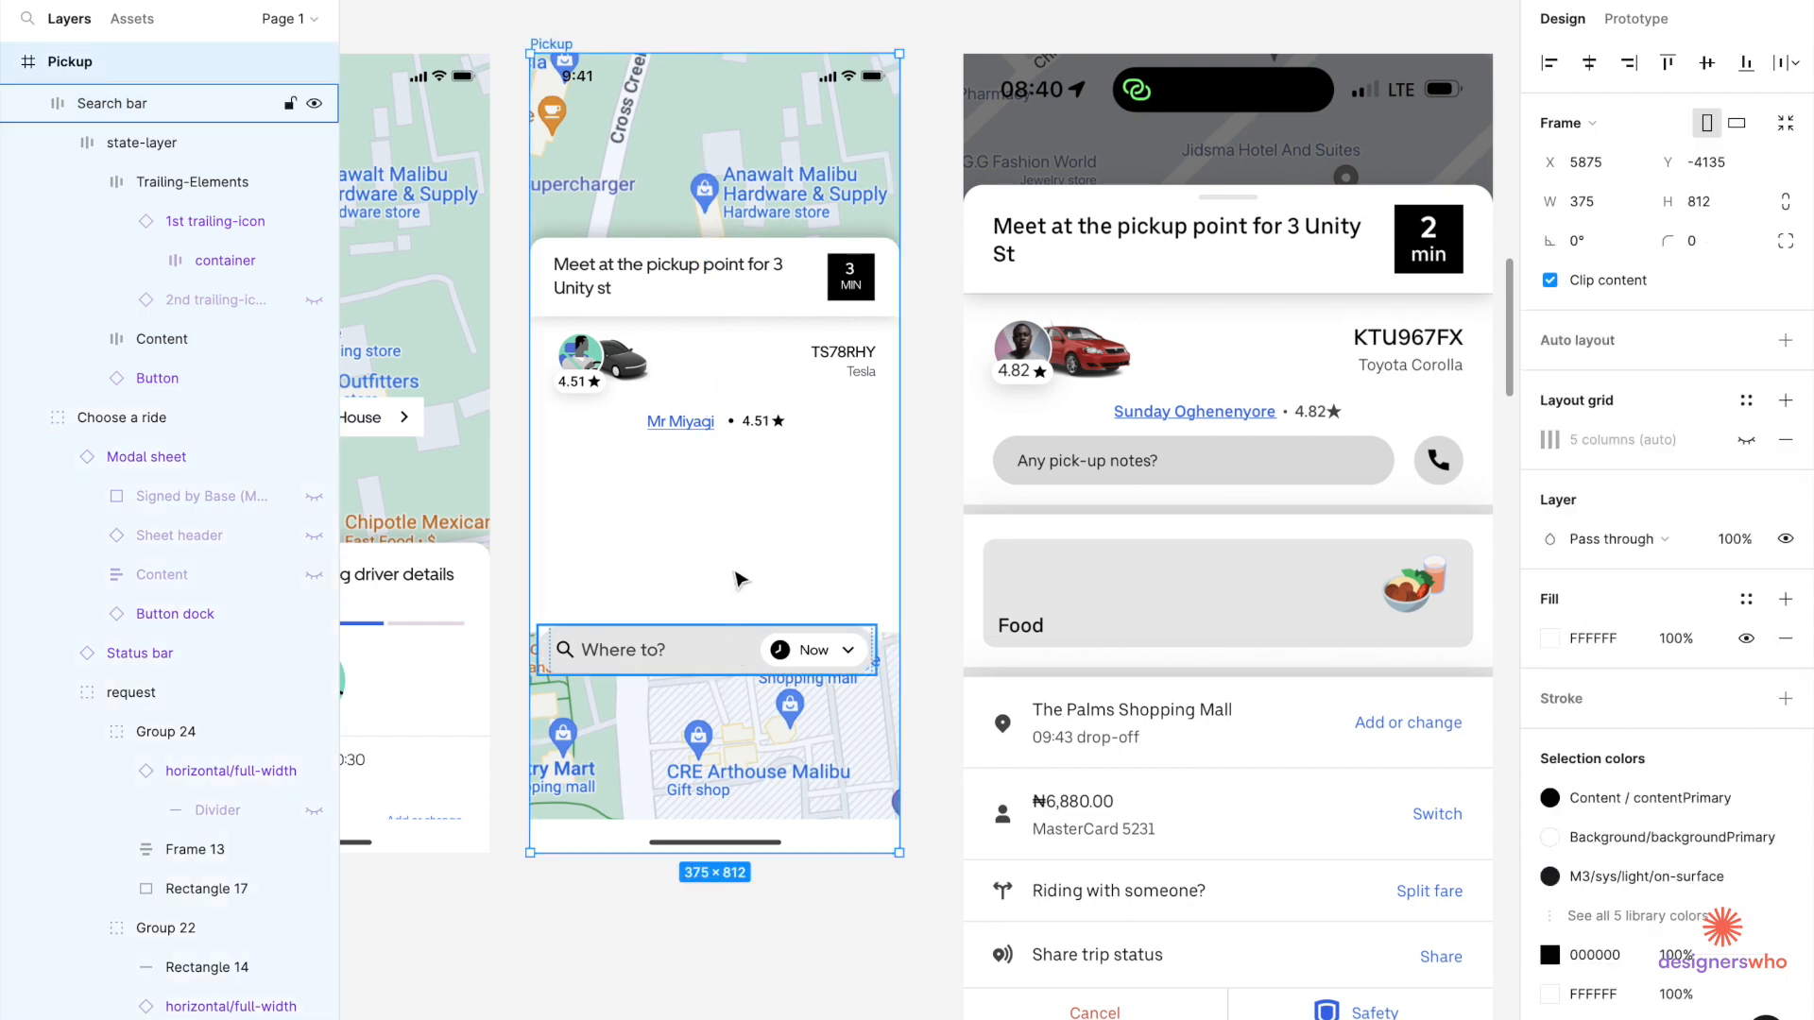
{"action": "left_click", "coordinate": [708, 657]}
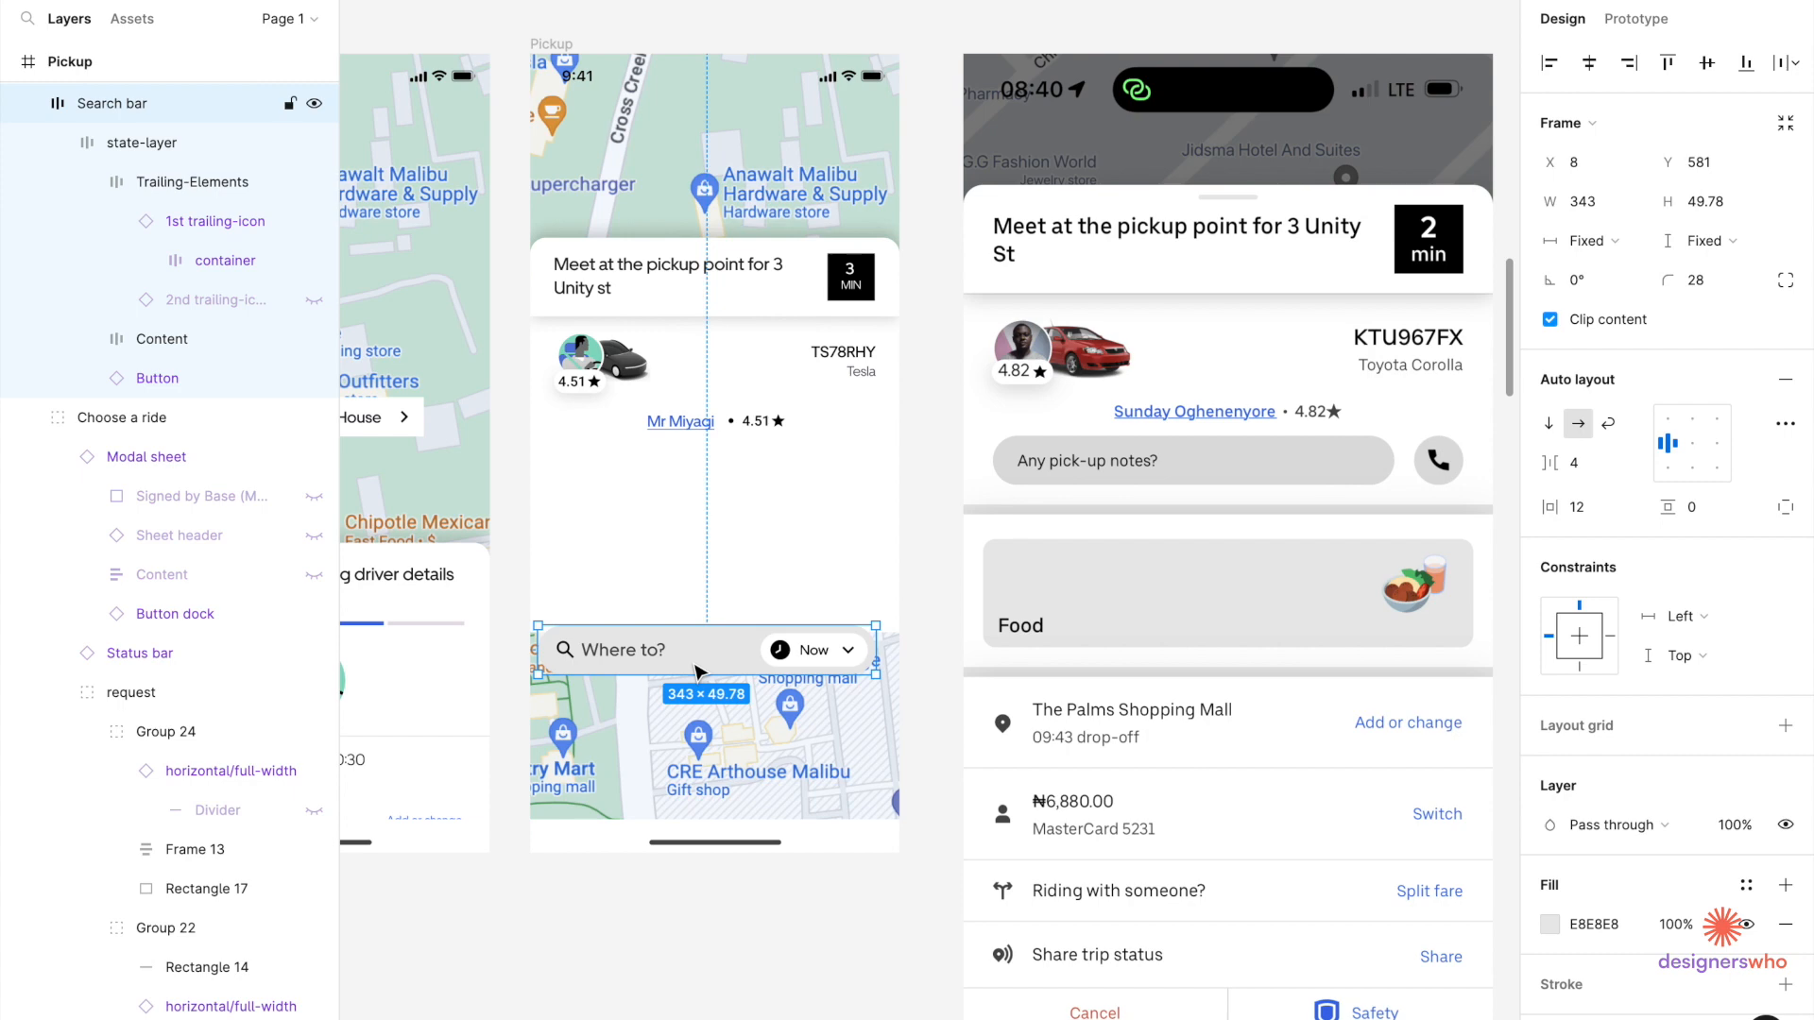
Move the Where to? bar up beneath the driver row and centre it horizontally.
{"action": "left_click_drag", "start_coordinate": [695, 668], "coordinate": [699, 501]}
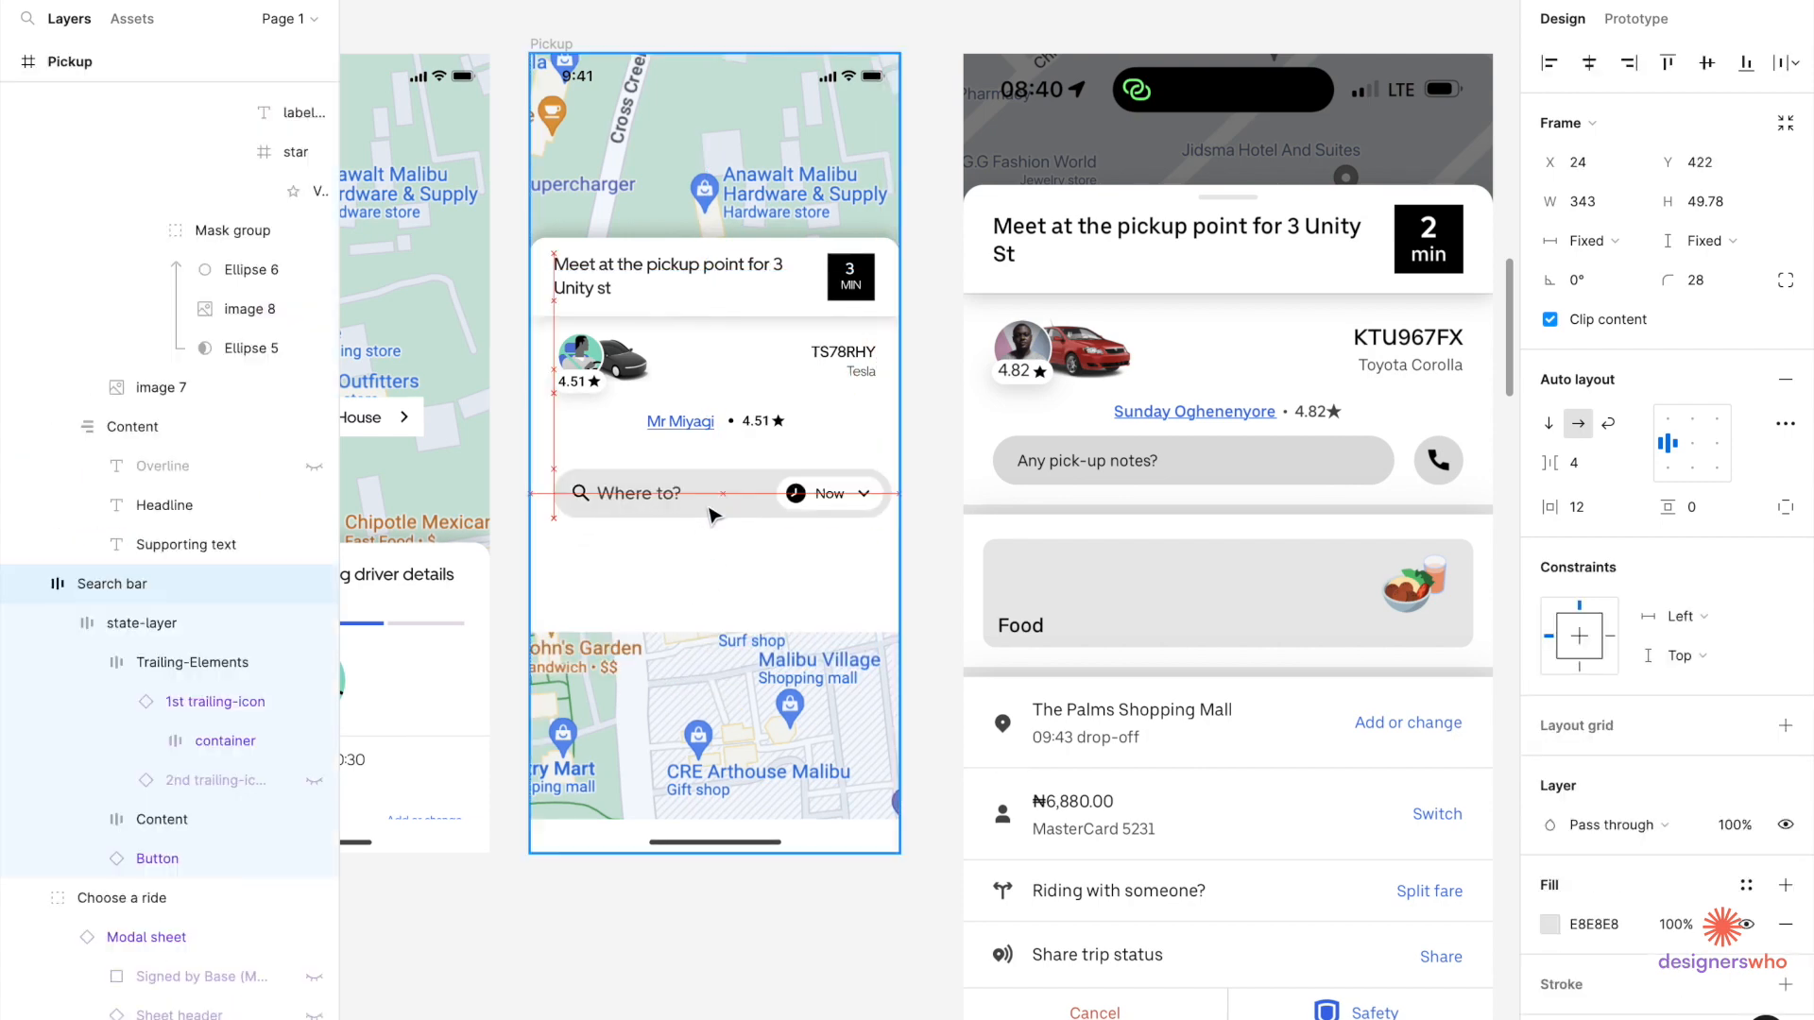
{"action": "scroll", "coordinate": [708, 512], "scroll_direction": "up", "scroll_amount": 5}
{"action": "scroll", "coordinate": [693, 361], "scroll_direction": "down", "scroll_amount": 5}
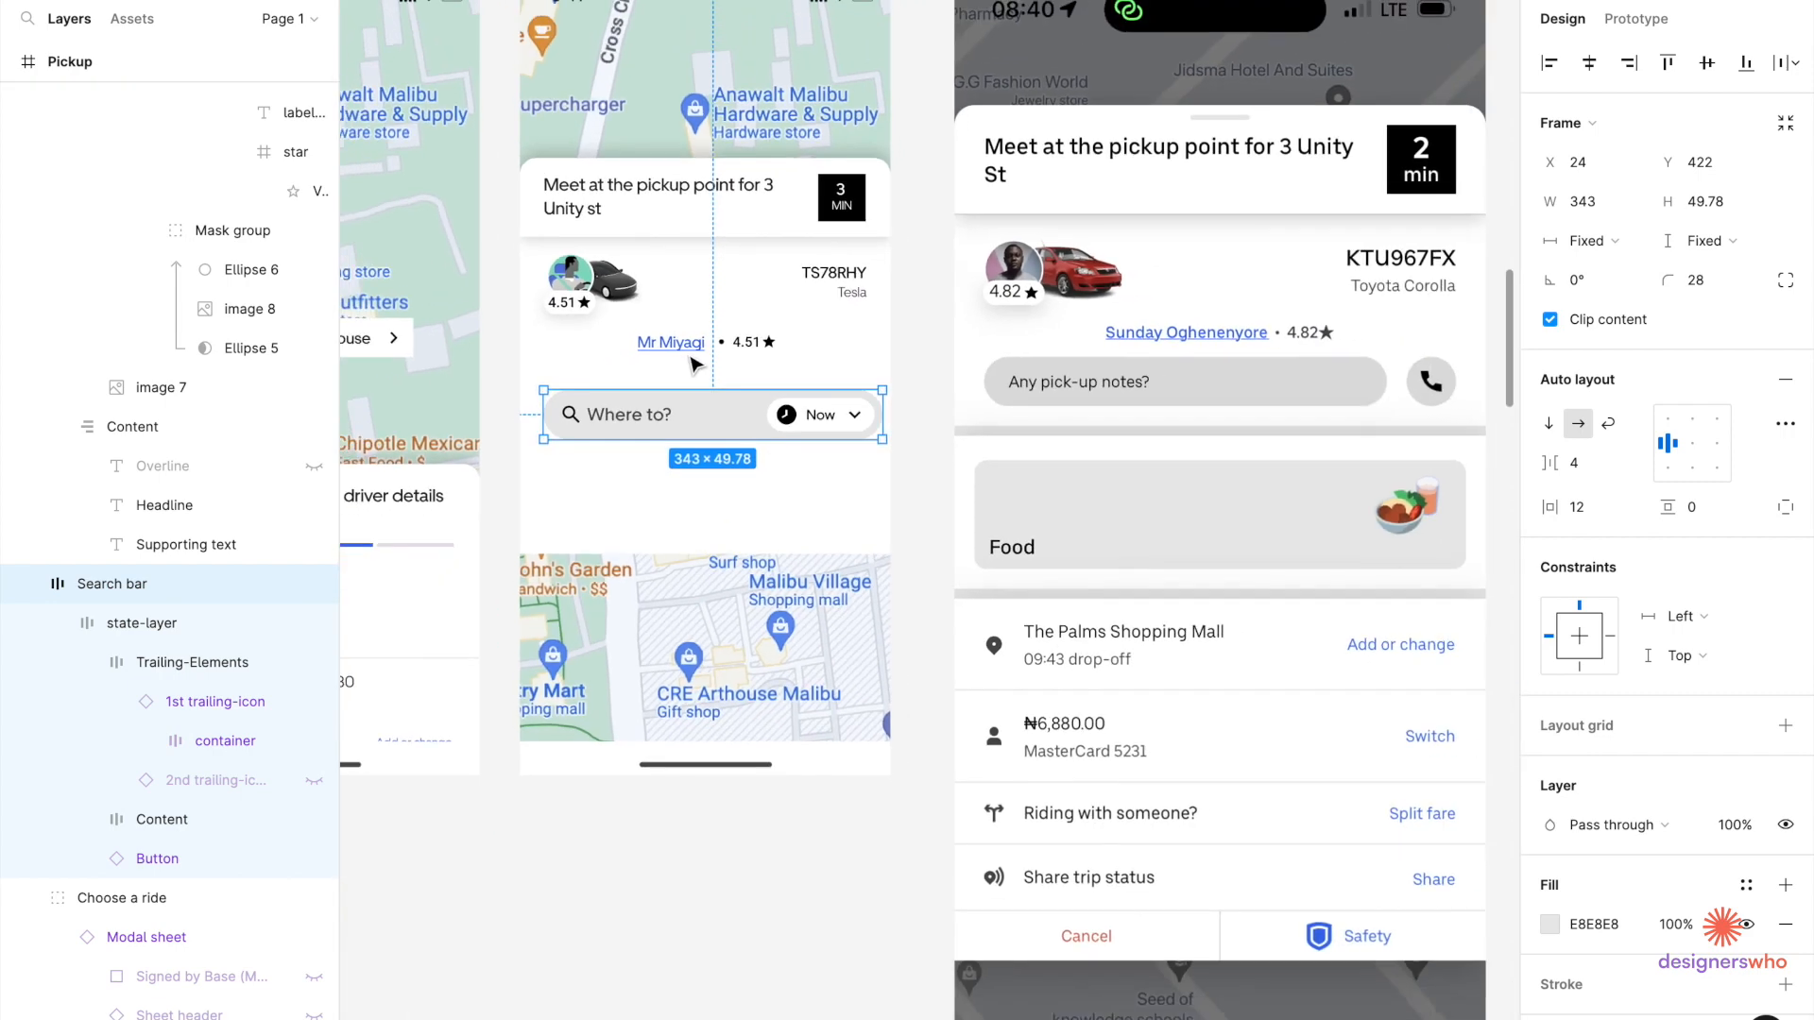
{"action": "key", "text": "Up"}
{"action": "key", "text": "Up"}
{"action": "key", "text": "Up"}
{"action": "key", "text": "Up"}
{"action": "key", "text": "Up"}
{"action": "key", "text": "Up"}
{"action": "key", "text": "Up"}
{"action": "key", "text": "Up"}
{"action": "key", "text": "Up"}
{"action": "key", "text": "Up"}
{"action": "key", "text": "Up"}
{"action": "key", "text": "Up"}
{"action": "key", "text": "Up"}
{"action": "key", "text": "Up"}
{"action": "key", "text": "Up"}
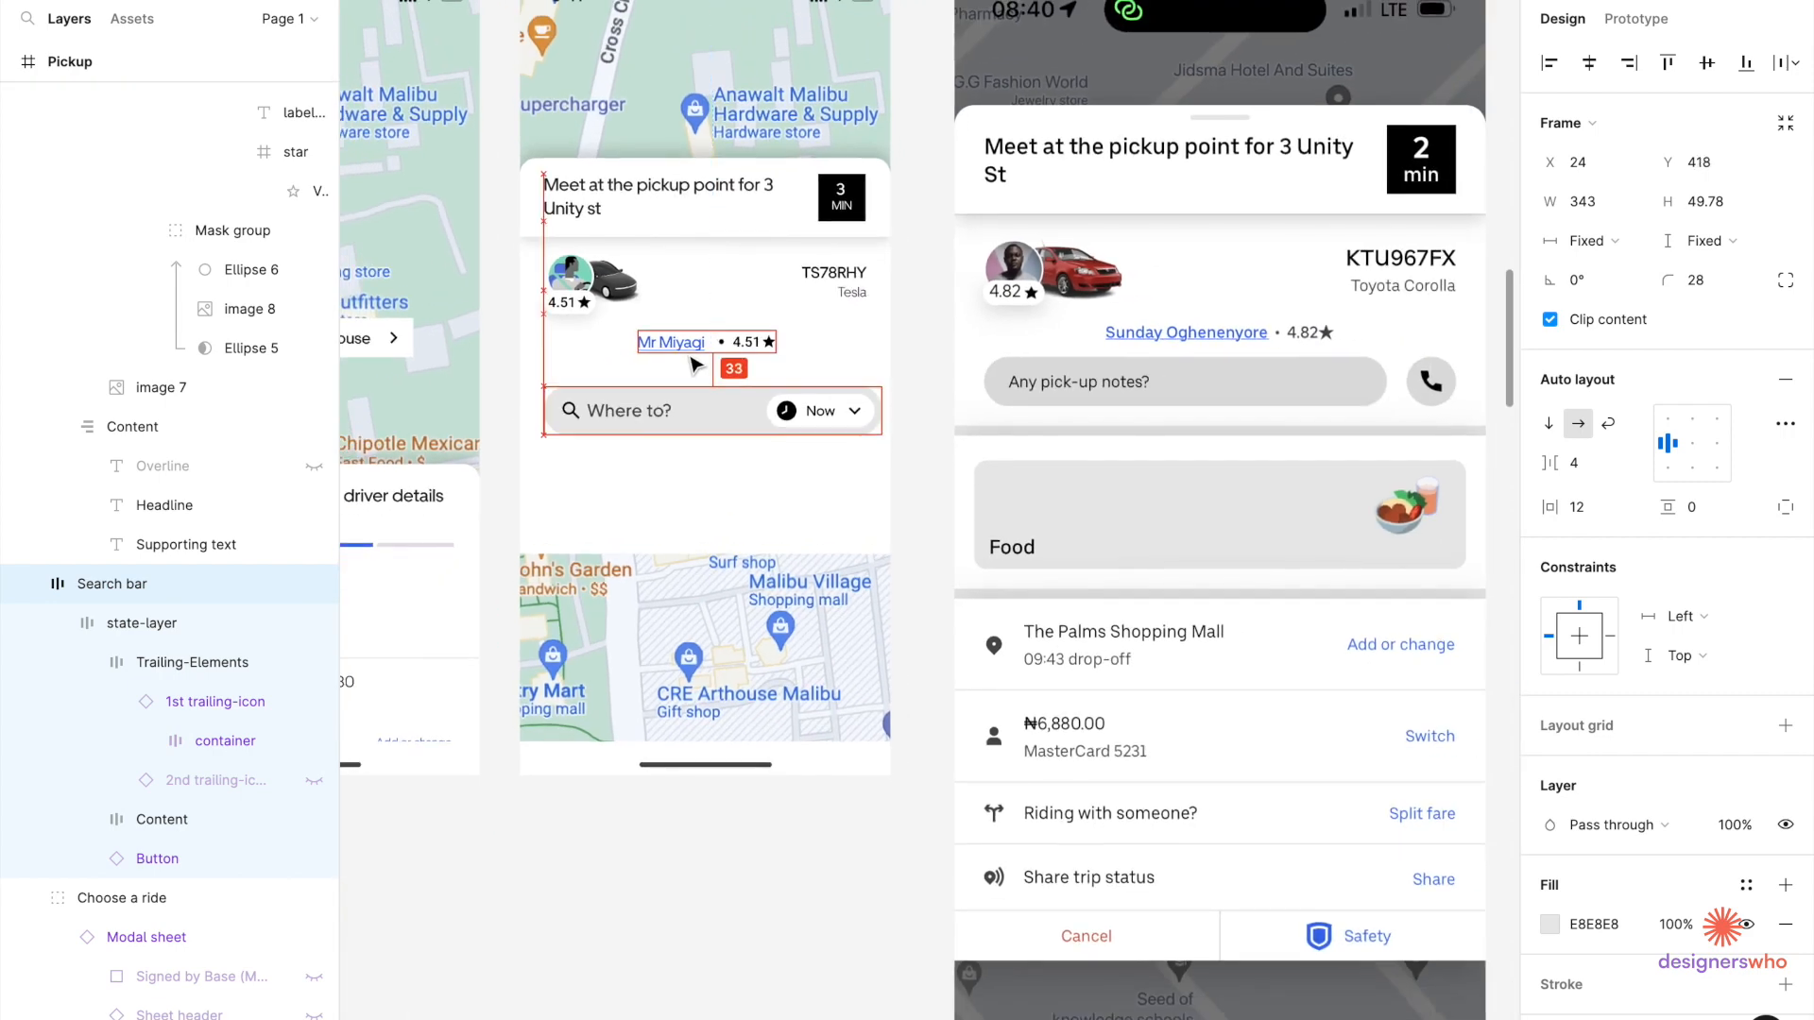
{"action": "key", "text": "Up"}
{"action": "key", "text": "Up"}
{"action": "key", "text": "Up"}
{"action": "key", "text": "Up"}
{"action": "key", "text": "Up"}
{"action": "key", "text": "Up"}
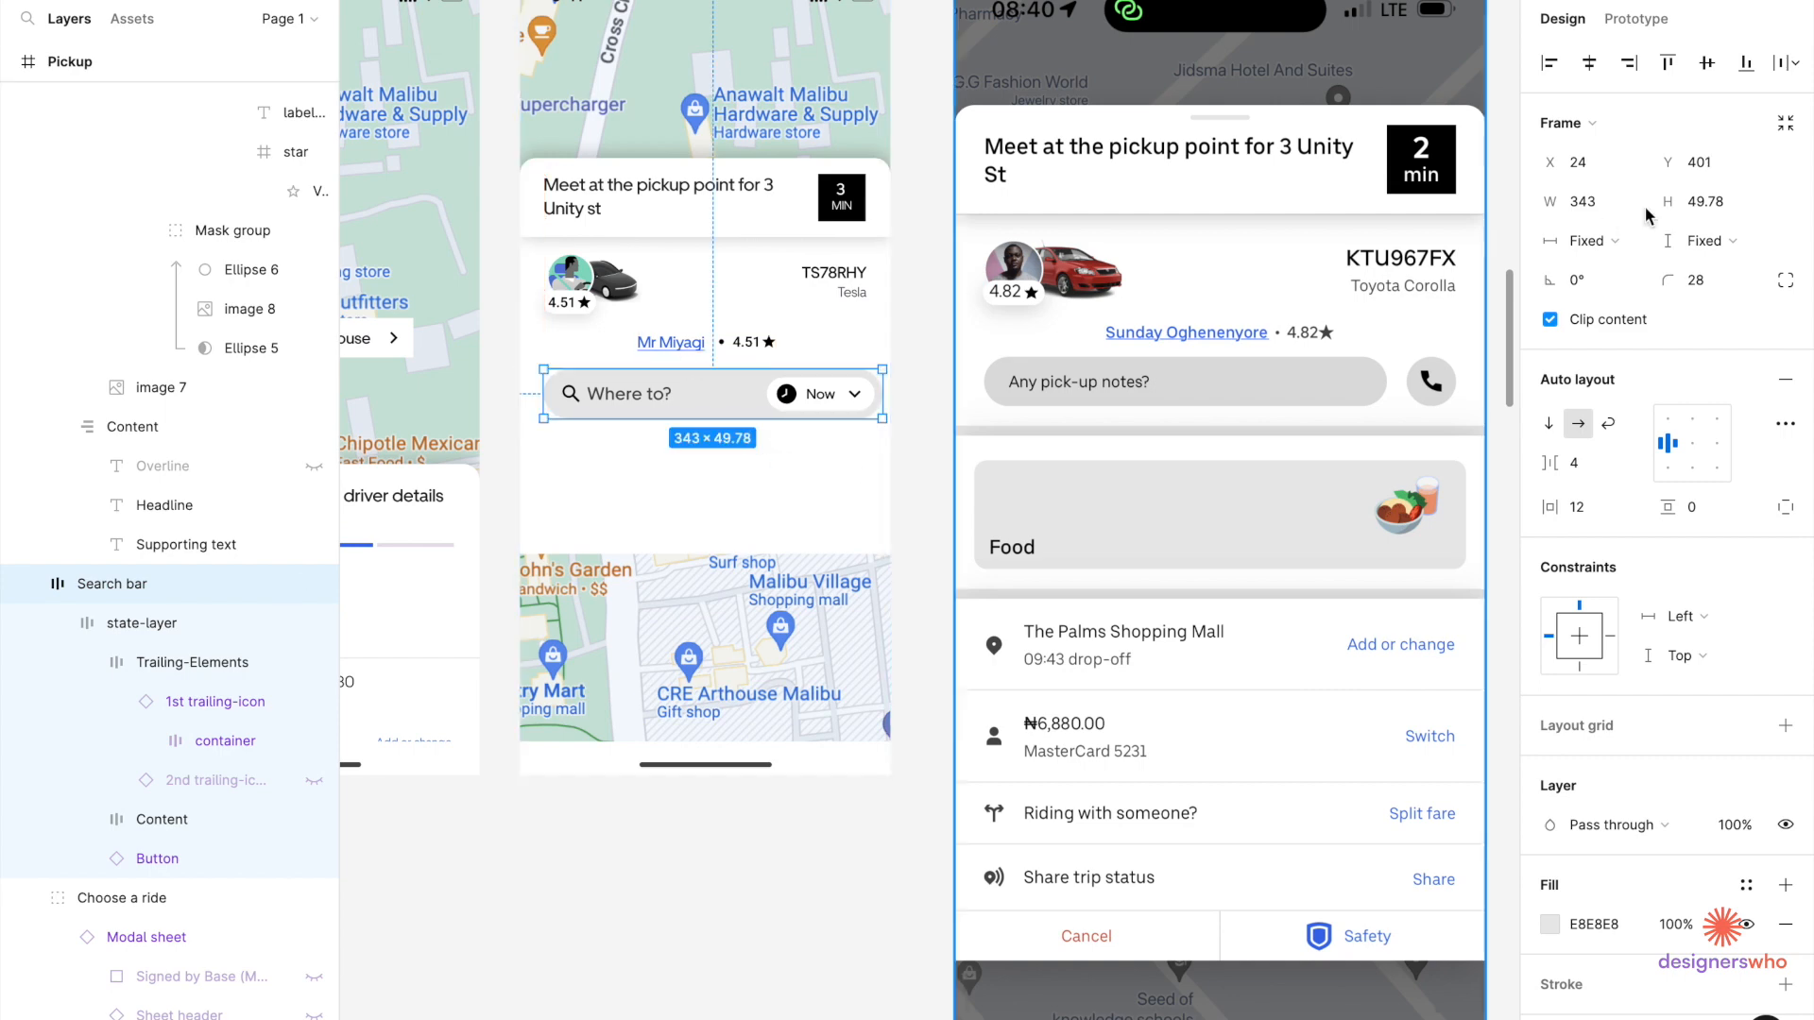
{"action": "left_click", "coordinate": [1590, 66]}
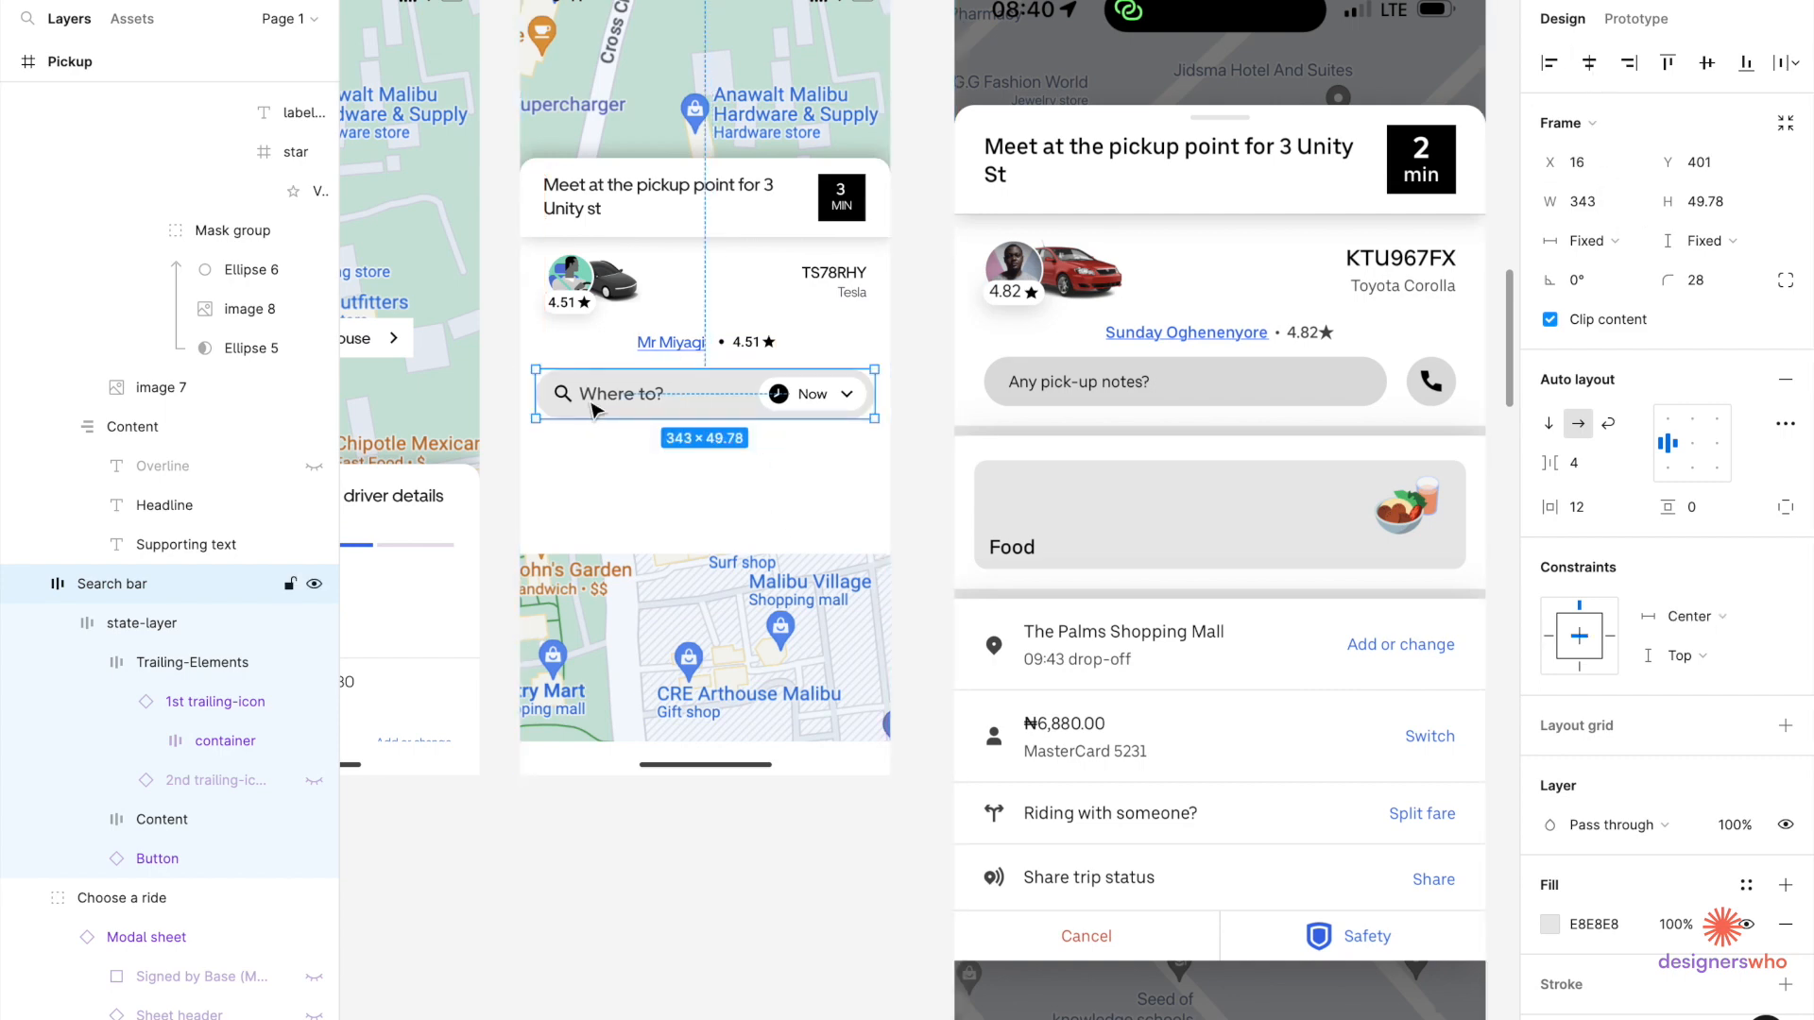
Delete the search icon from inside the Where to? bar.
{"action": "scroll", "coordinate": [557, 393], "scroll_direction": "up", "scroll_amount": 5}
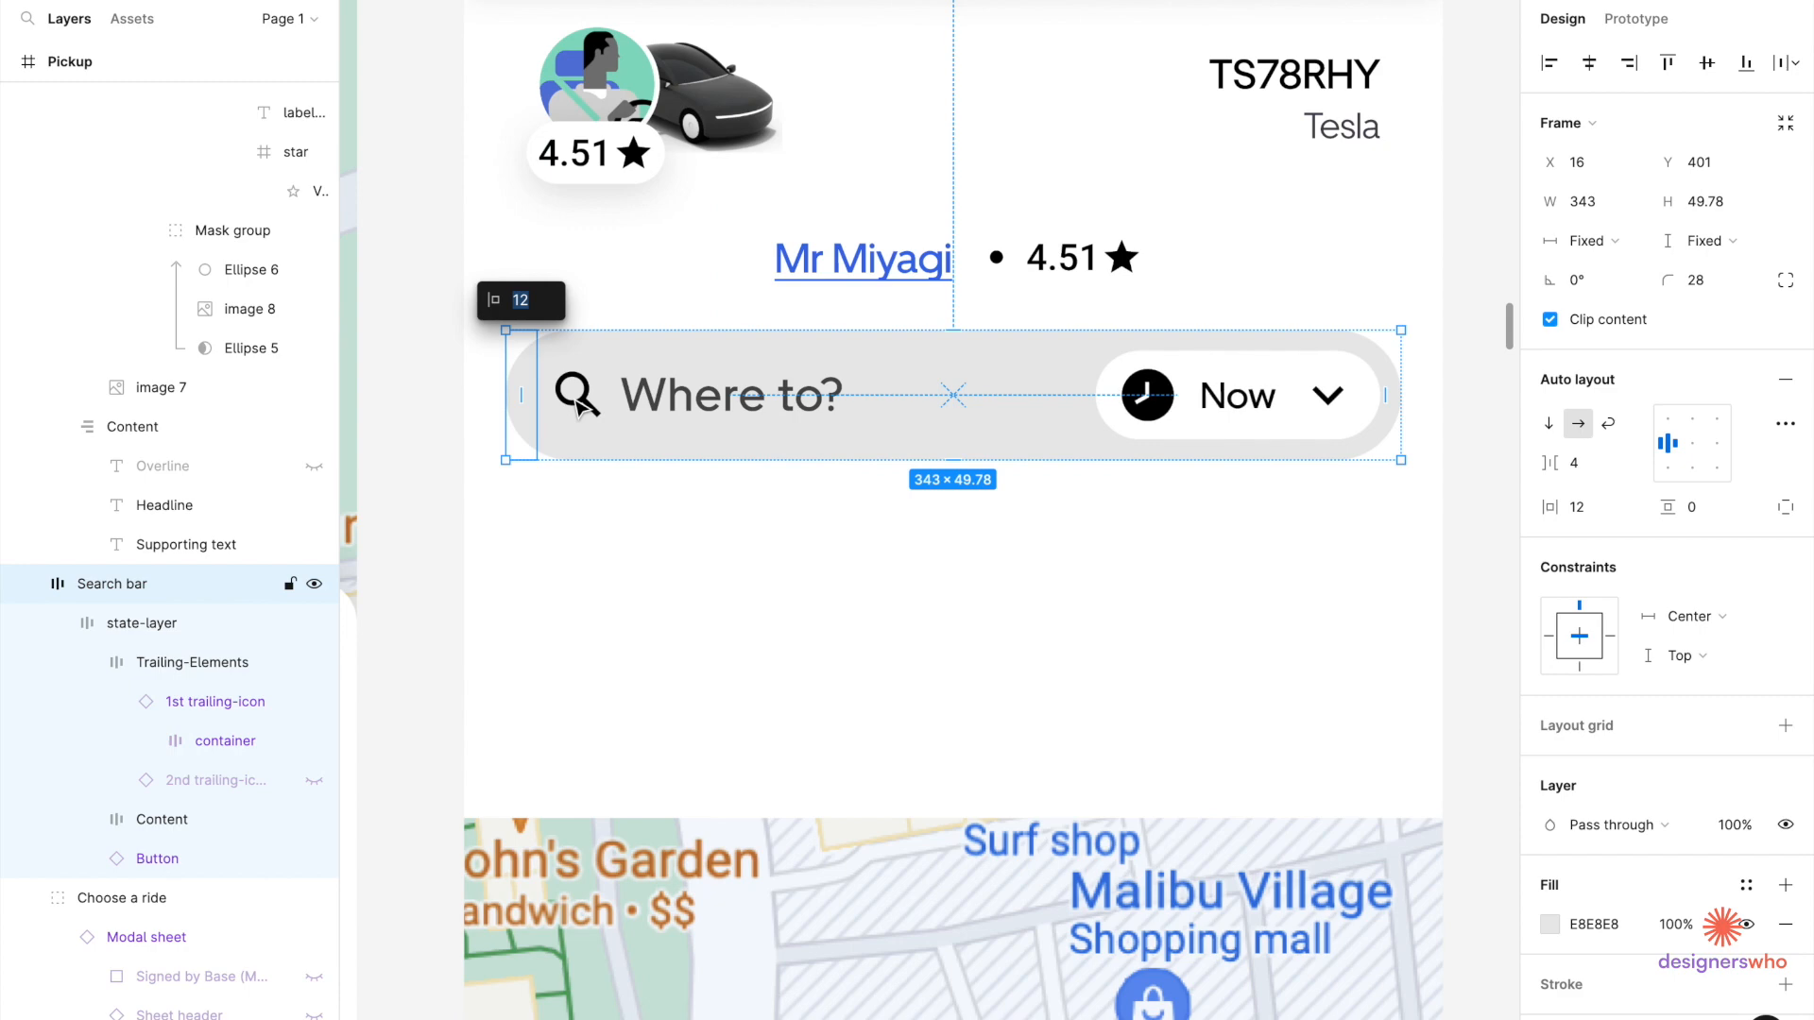
{"action": "double_click", "coordinate": [559, 394]}
{"action": "left_click", "coordinate": [577, 400]}
{"action": "key", "text": "Delete"}
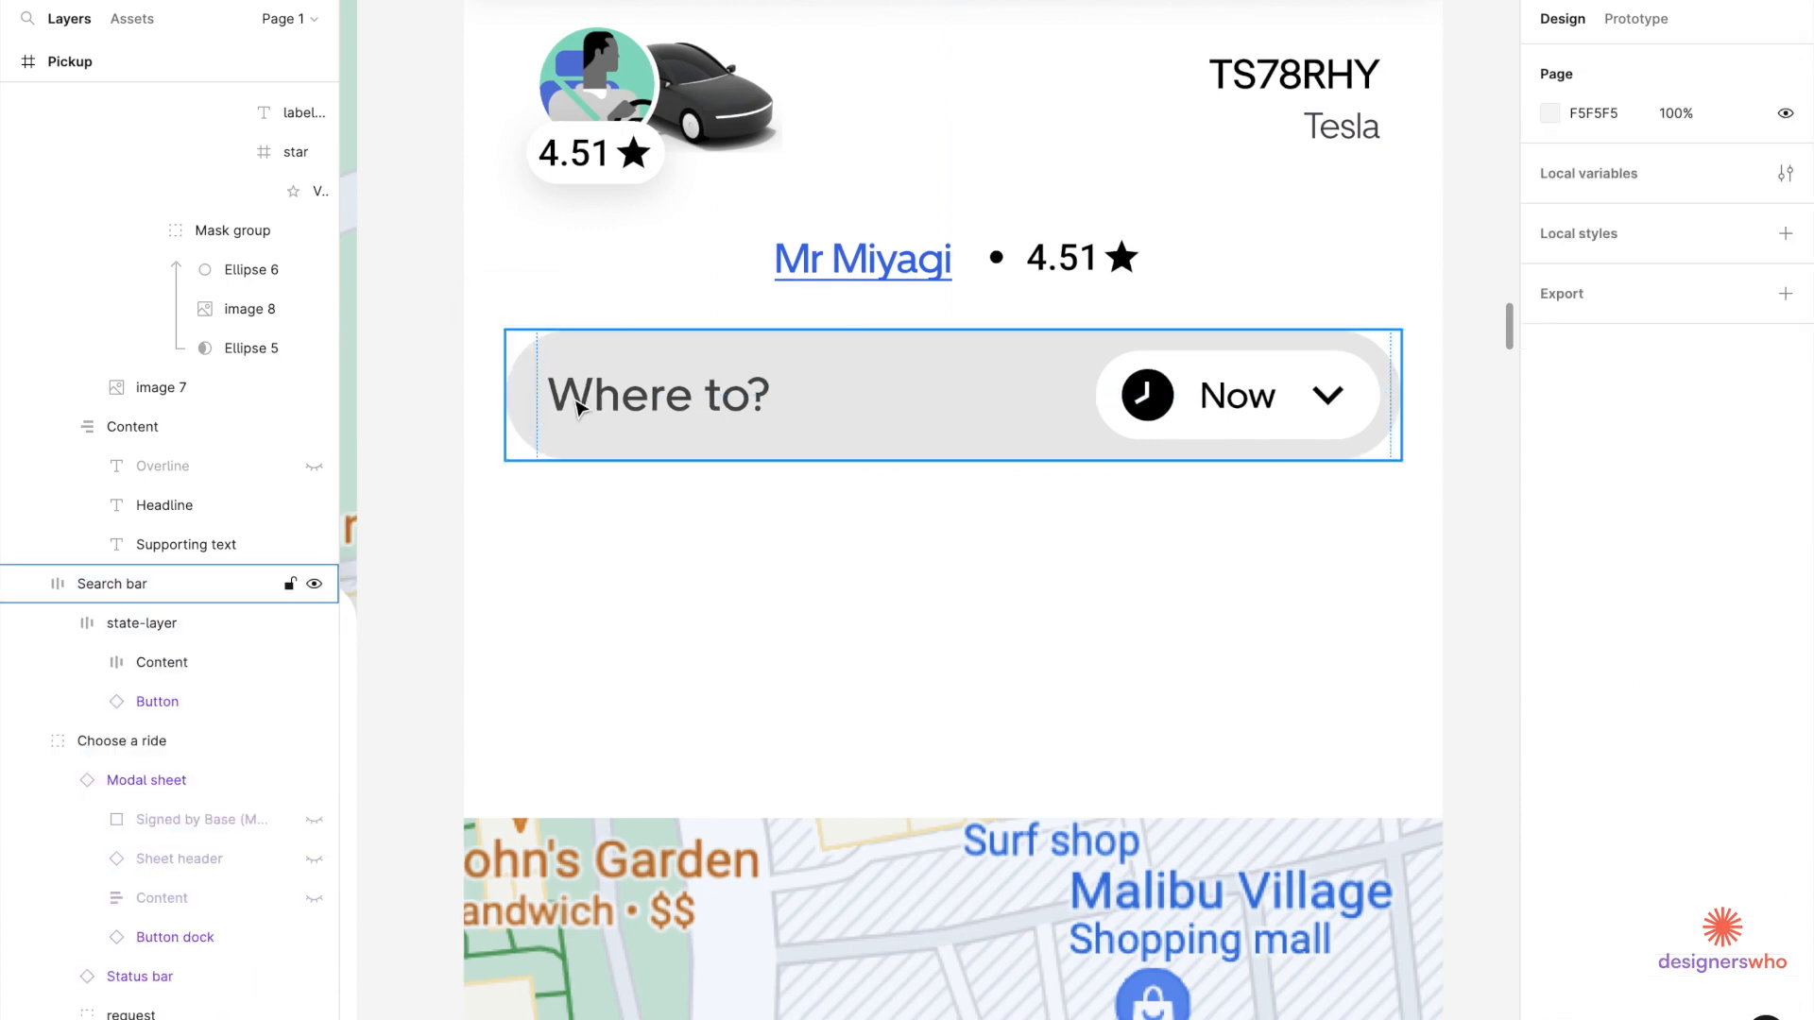
Replace the Where to? placeholder with 'Any pick-up notes?'.
{"action": "scroll", "coordinate": [577, 407], "scroll_direction": "down", "scroll_amount": 4}
{"action": "double_click", "coordinate": [615, 408]}
{"action": "double_click", "coordinate": [615, 408]}
{"action": "double_click", "coordinate": [615, 408]}
{"action": "type", "text": "A"}
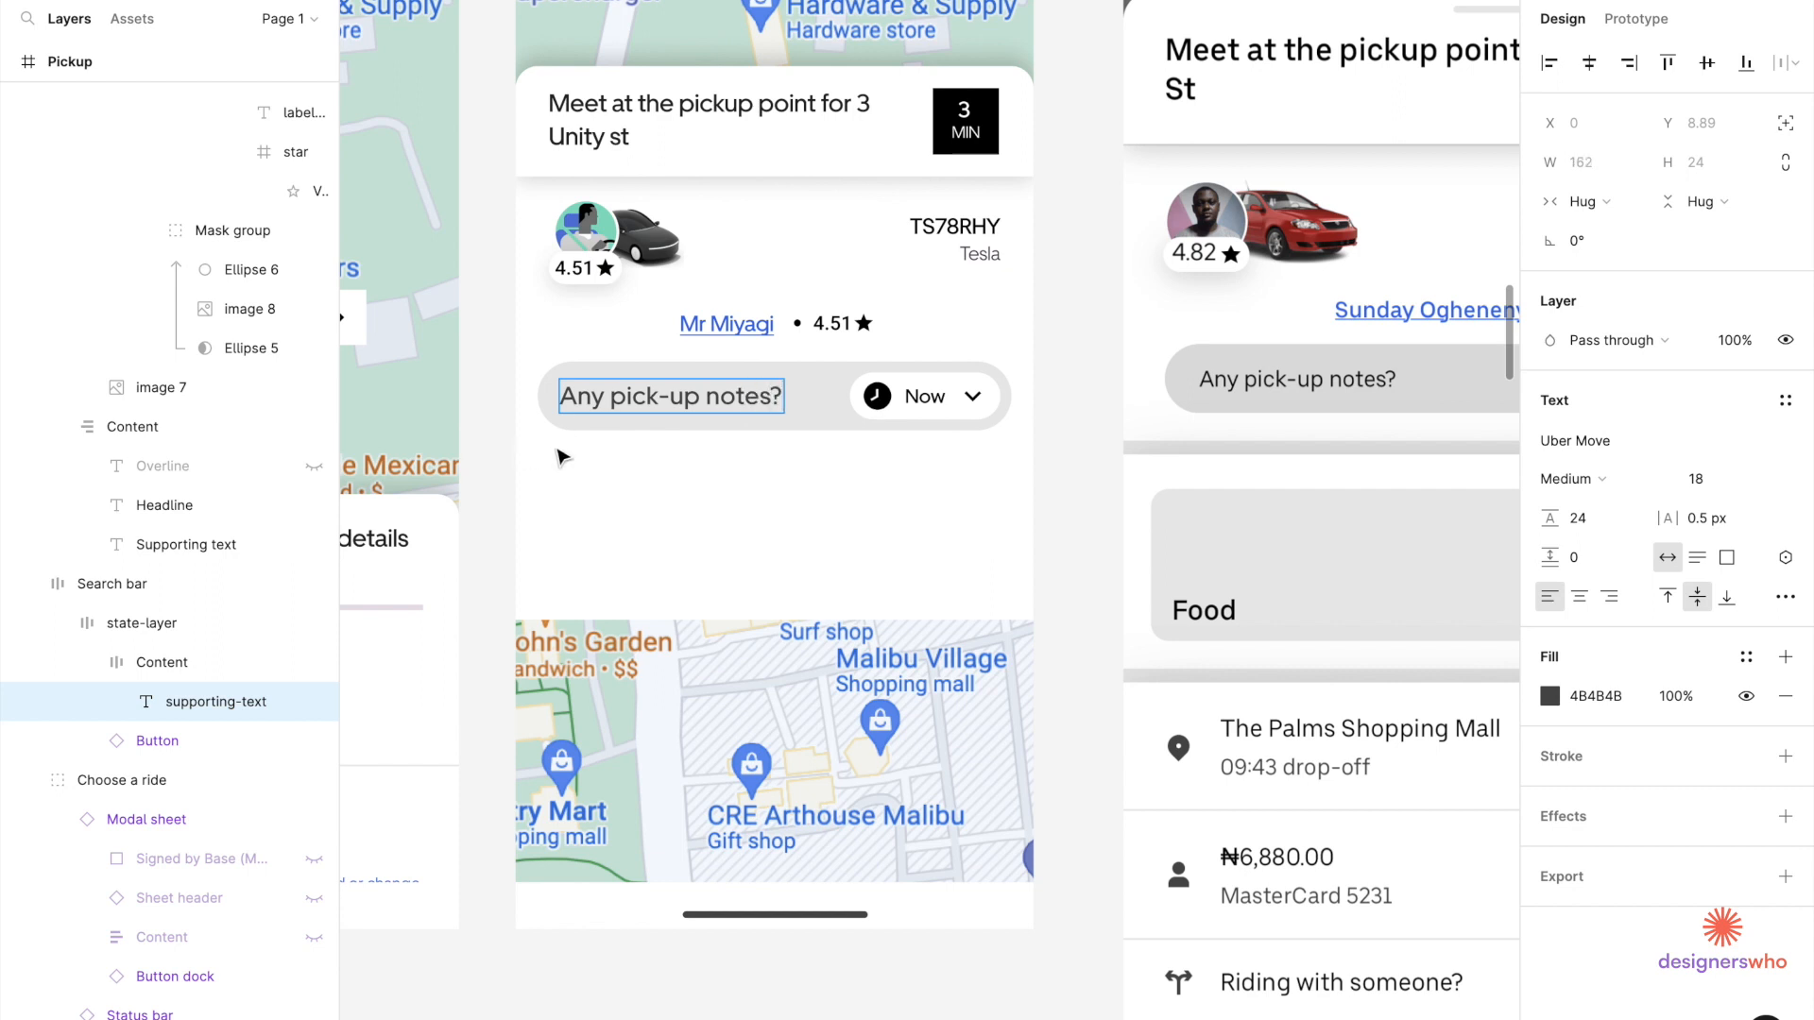
{"action": "key", "text": "Return"}
Set the notes text to Regular weight, size 16, with fill 000000.
{"action": "left_click", "coordinate": [1574, 489]}
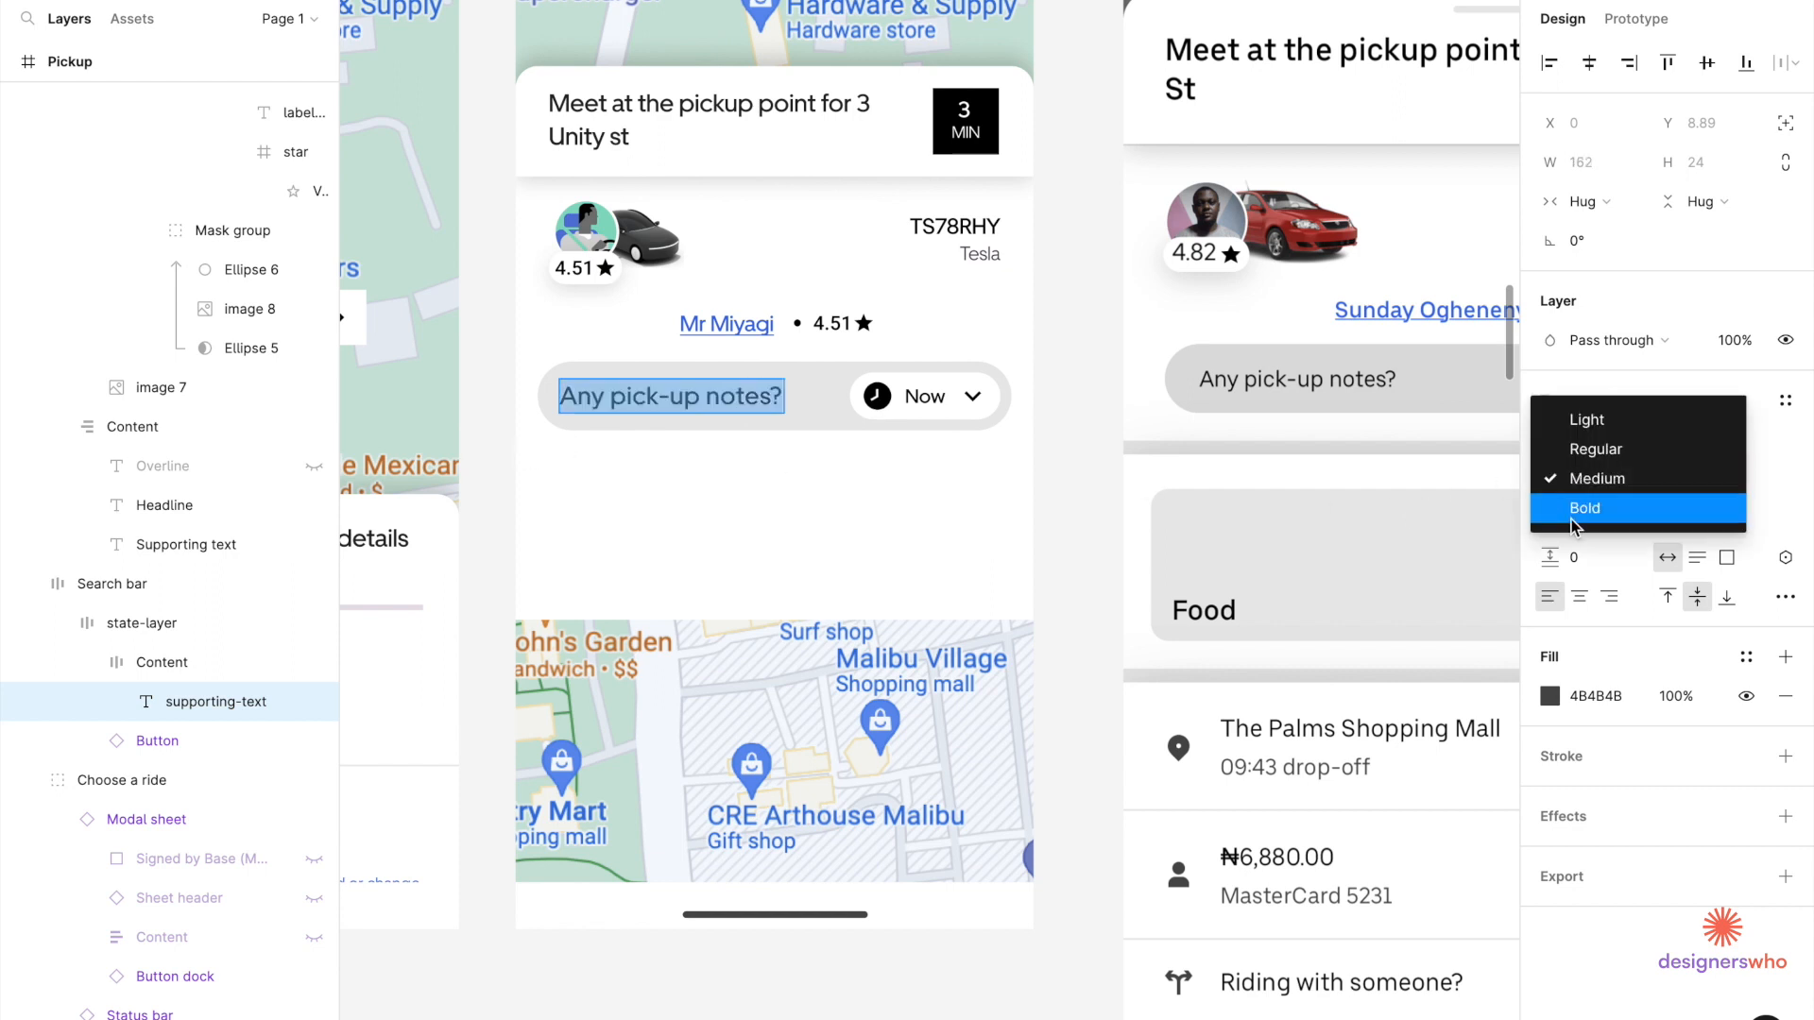
{"action": "left_click", "coordinate": [1594, 446]}
{"action": "left_click", "coordinate": [1712, 479]}
{"action": "type", "text": "16"}
{"action": "key", "text": "Return"}
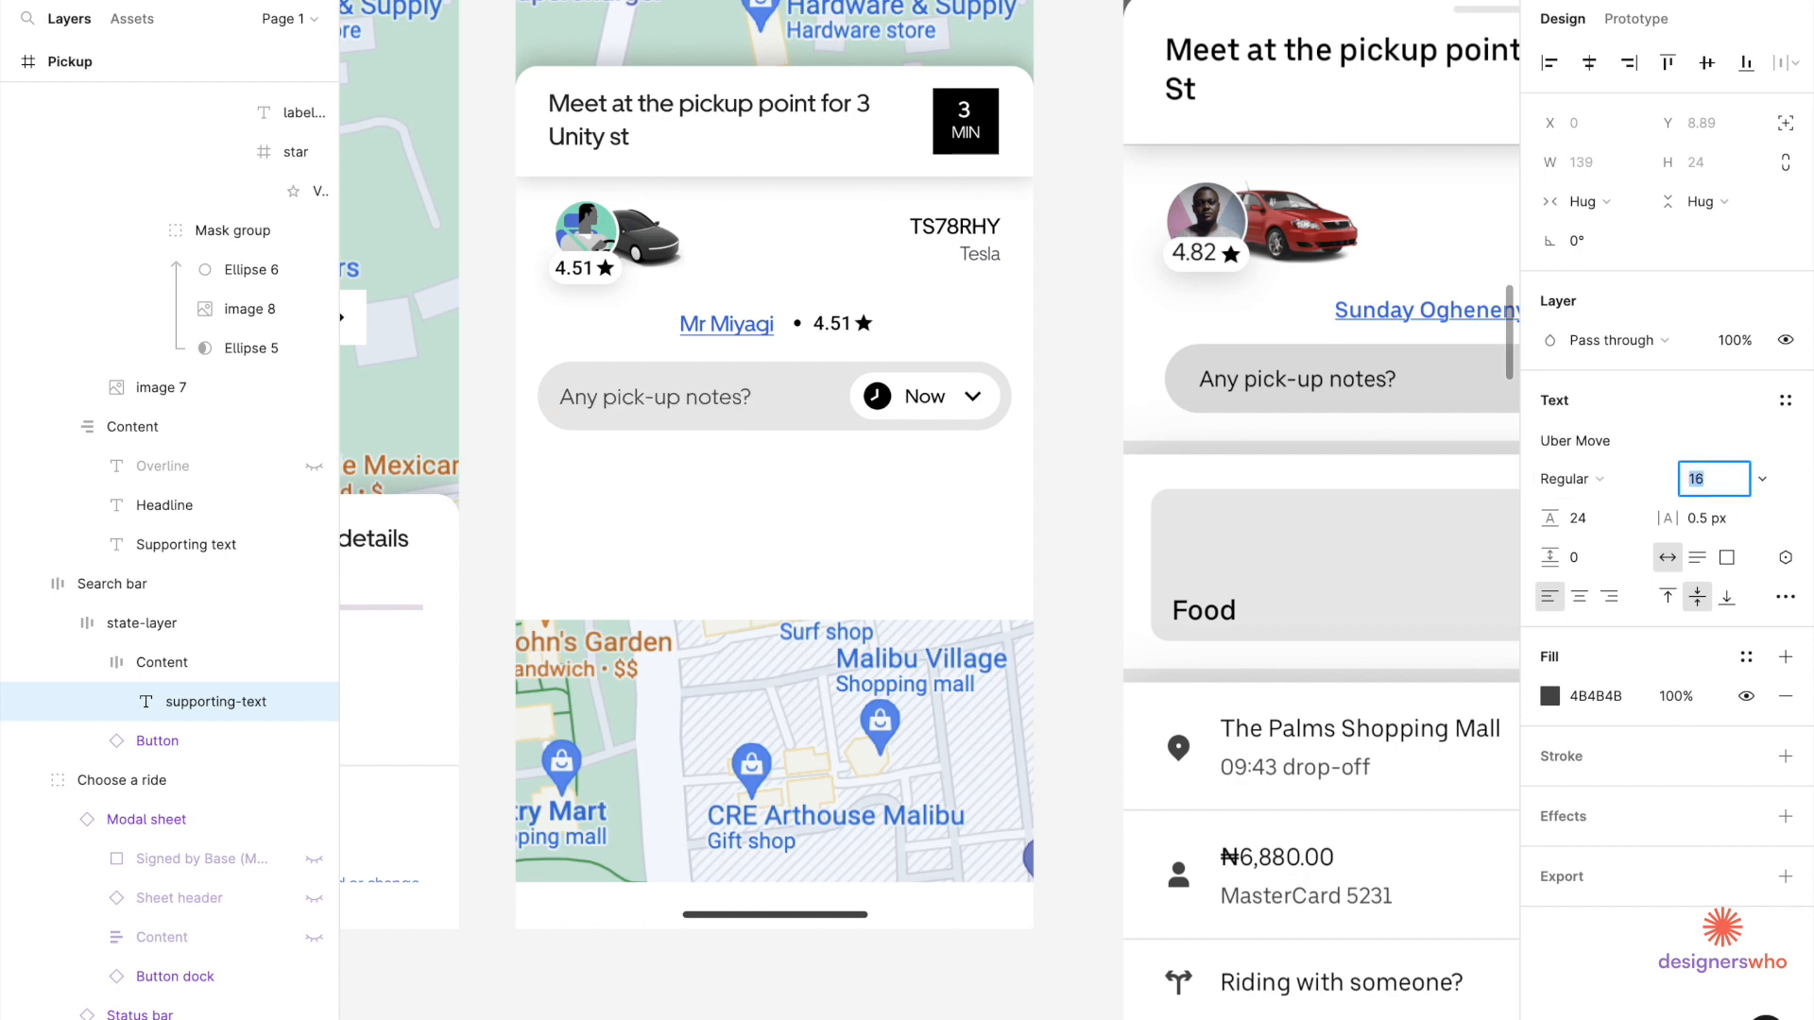
{"action": "left_click", "coordinate": [1549, 696]}
{"action": "type", "text": "000000"}
{"action": "key", "text": "Return"}
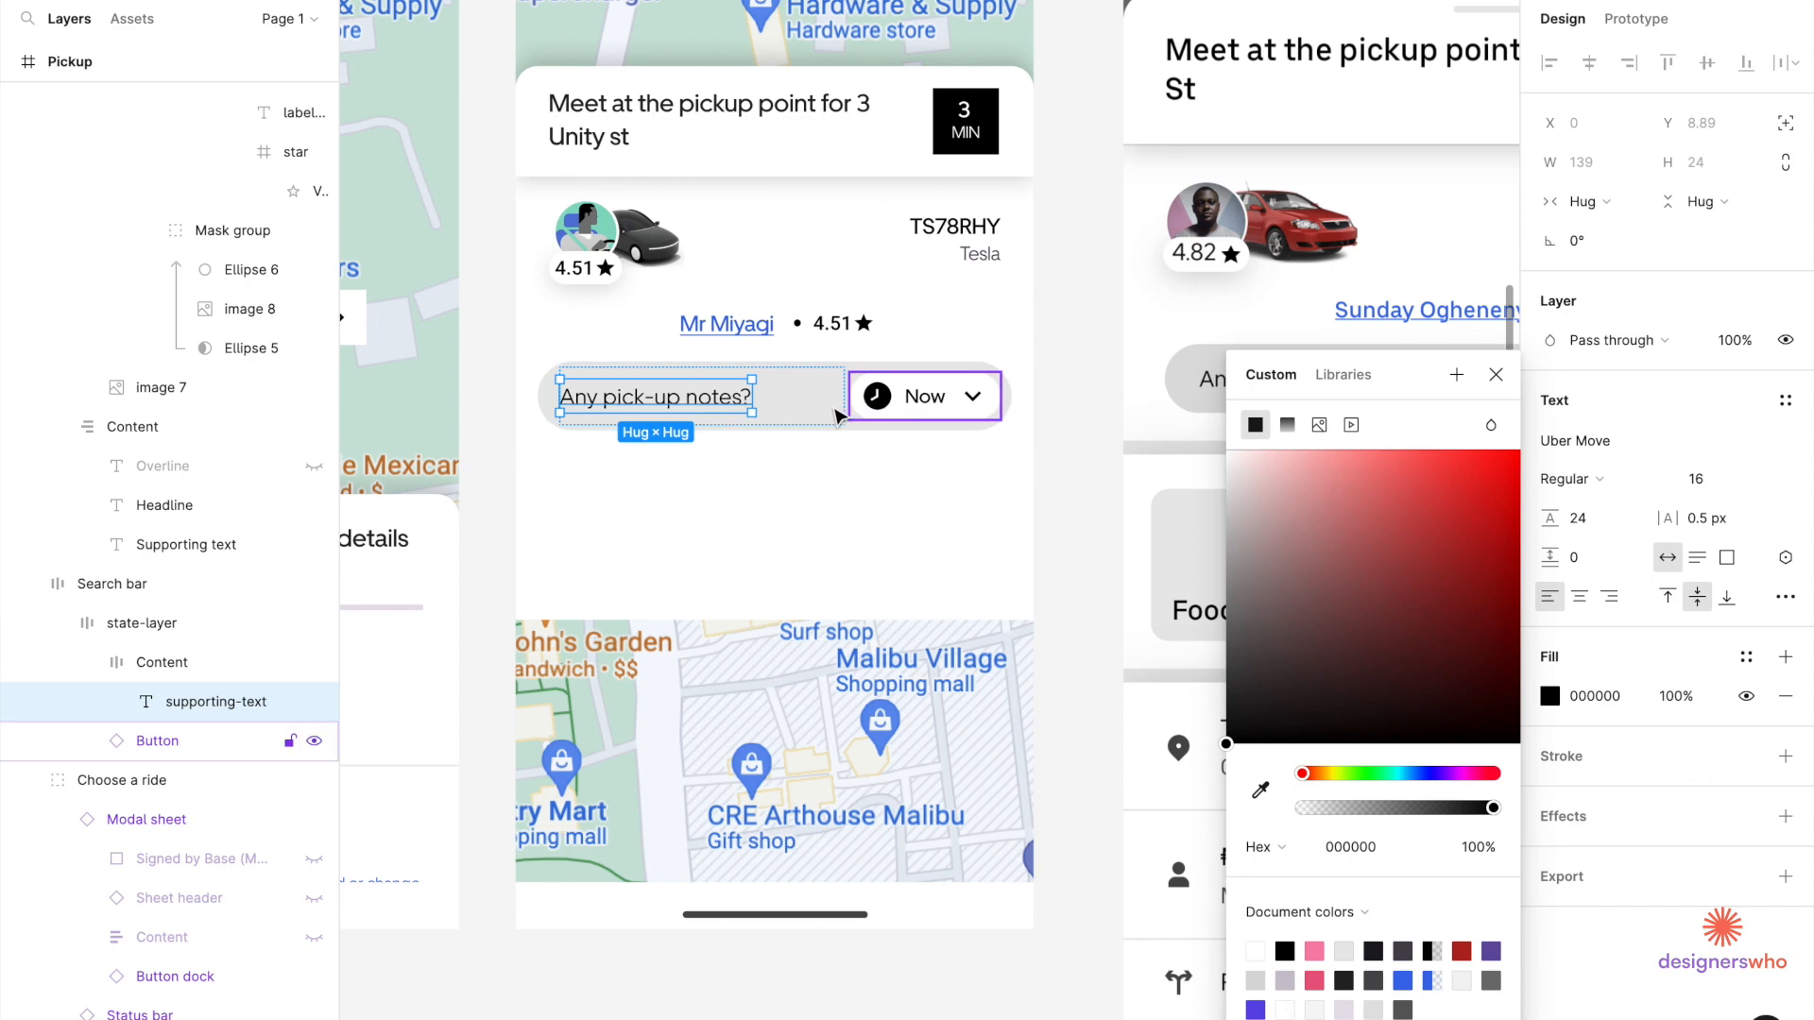
Remove the Now button from the pick-up notes bar and narrow the bar to 284 wide.
{"action": "left_click", "coordinate": [831, 496]}
{"action": "scroll", "coordinate": [832, 495], "scroll_direction": "down", "scroll_amount": 2}
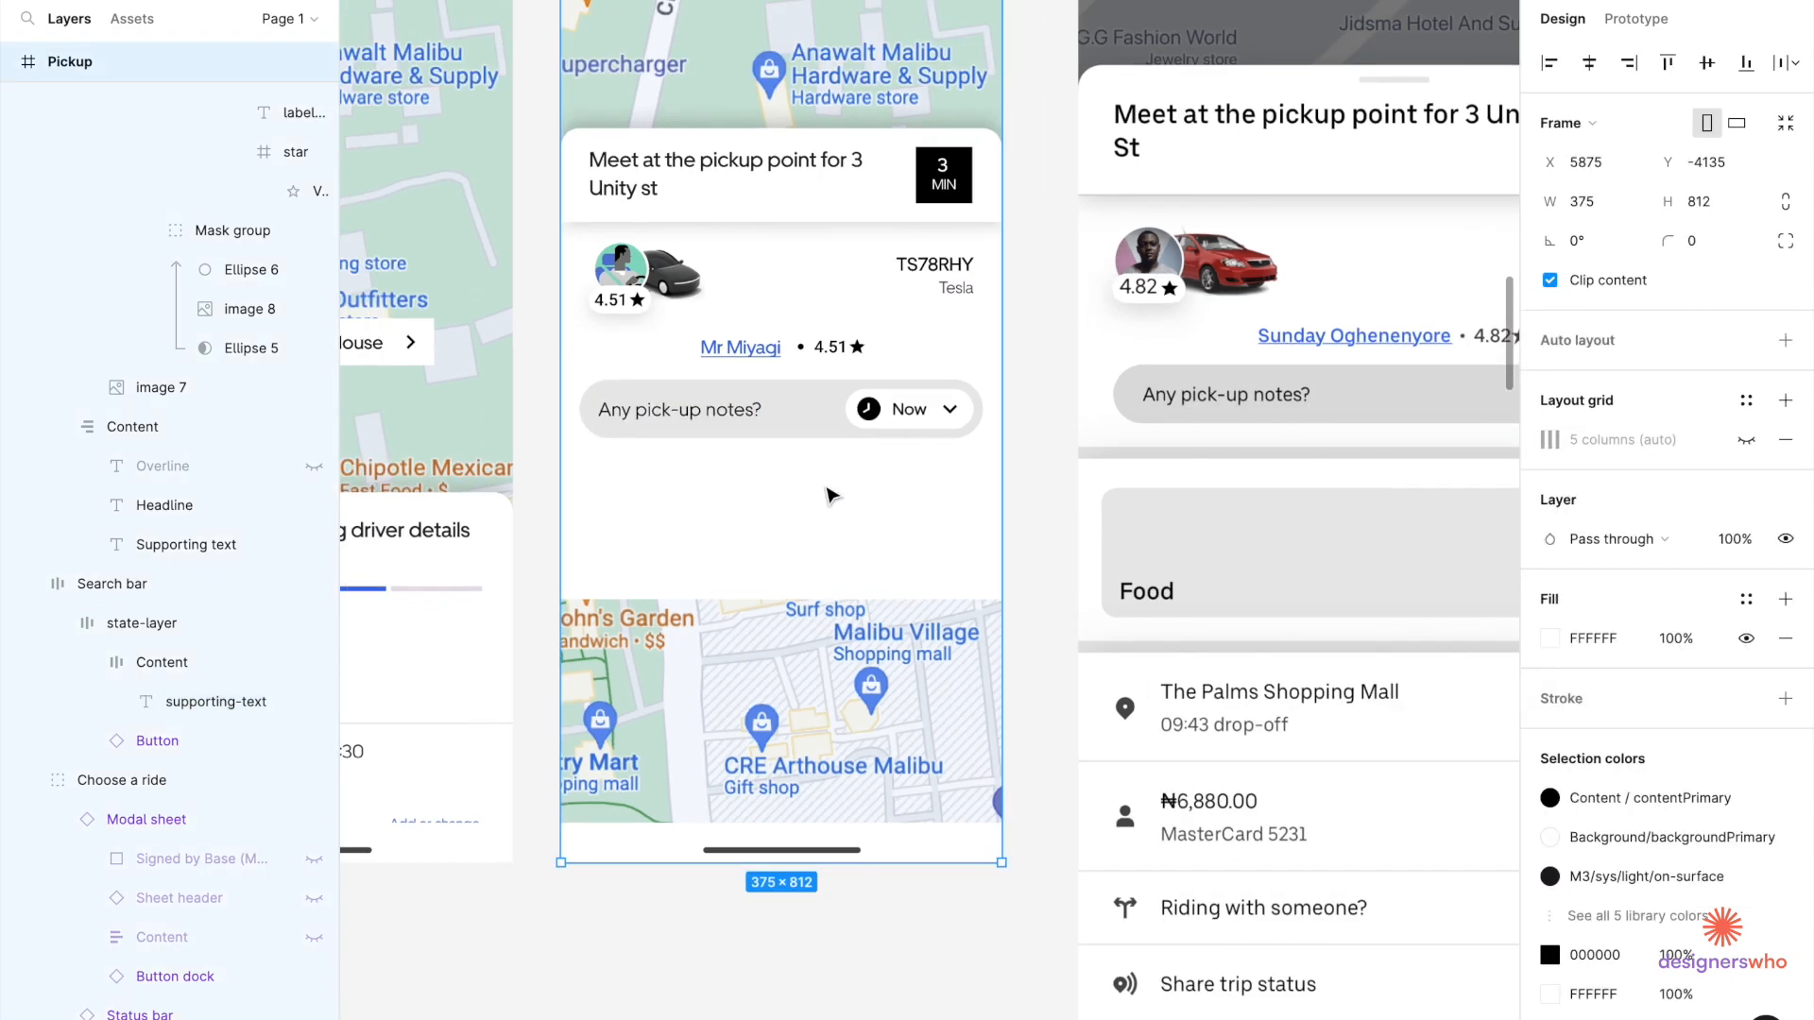
{"action": "scroll", "coordinate": [968, 475], "scroll_direction": "right", "scroll_amount": 1}
{"action": "scroll", "coordinate": [969, 474], "scroll_direction": "up", "scroll_amount": 1}
{"action": "left_click", "coordinate": [864, 457]}
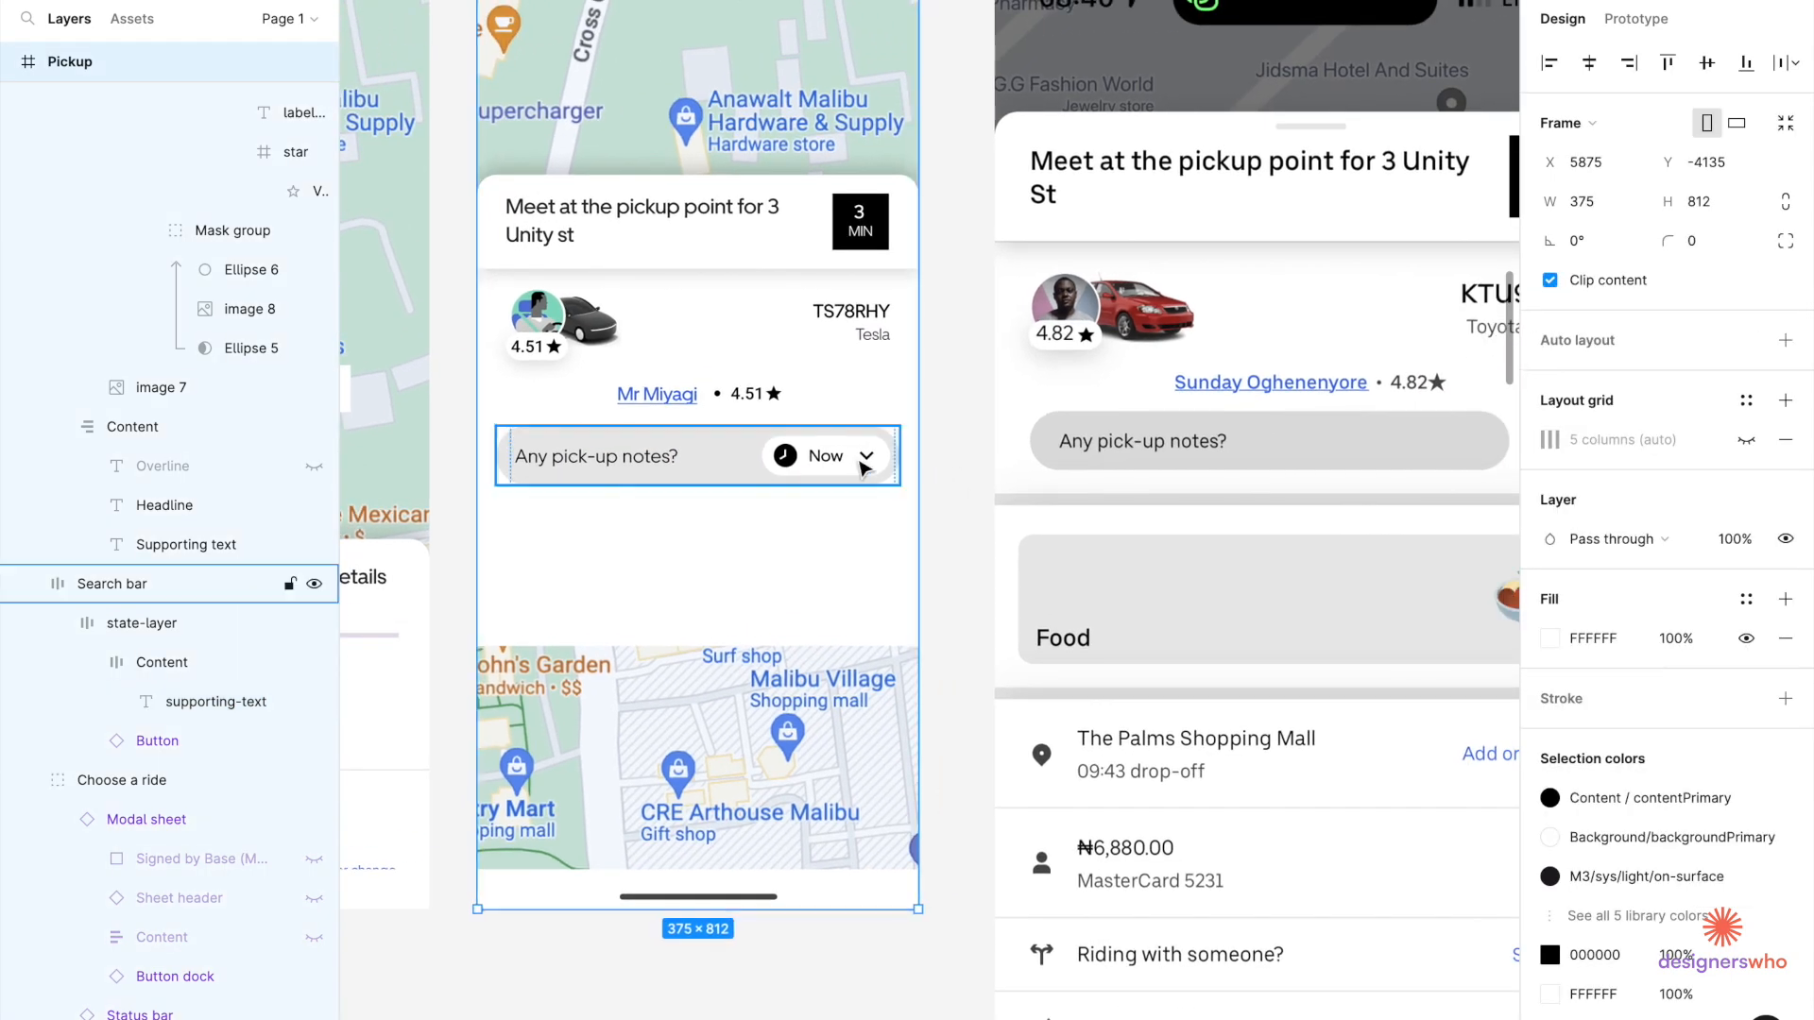
{"action": "scroll", "coordinate": [863, 458], "scroll_direction": "down", "scroll_amount": 2}
{"action": "double_click", "coordinate": [862, 465]}
{"action": "double_click", "coordinate": [862, 464]}
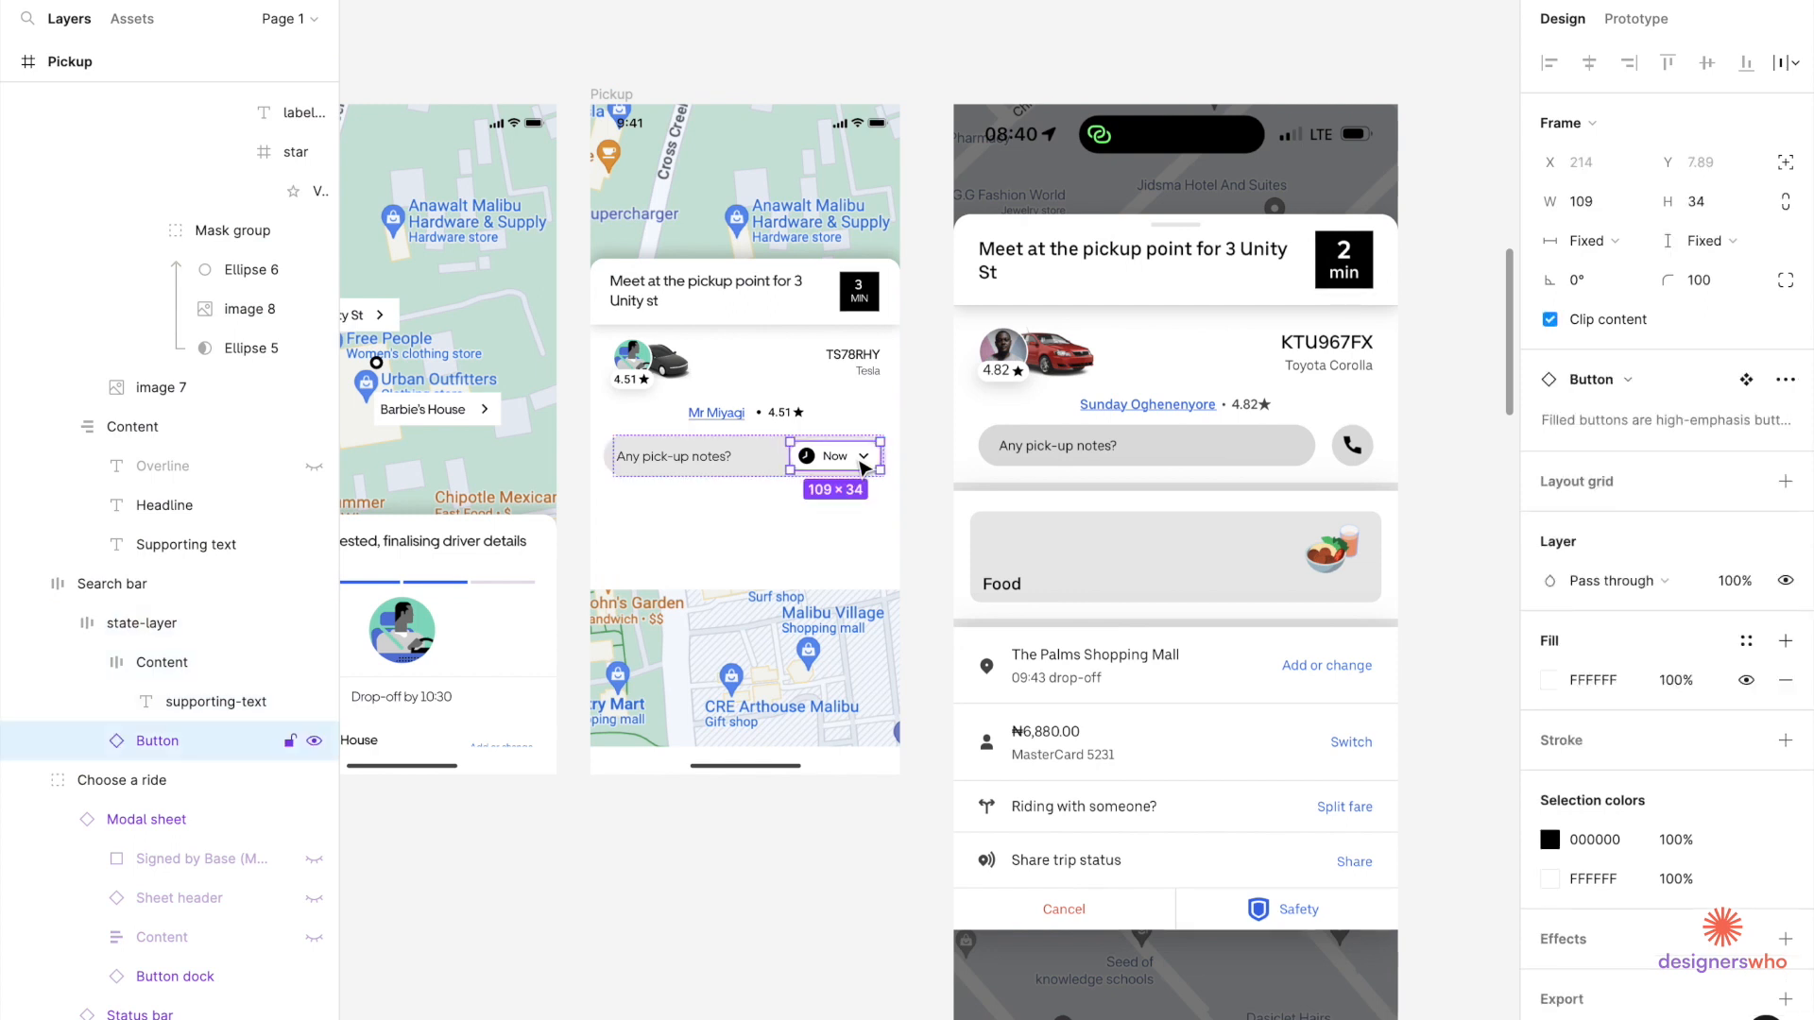
{"action": "key", "text": "Escape"}
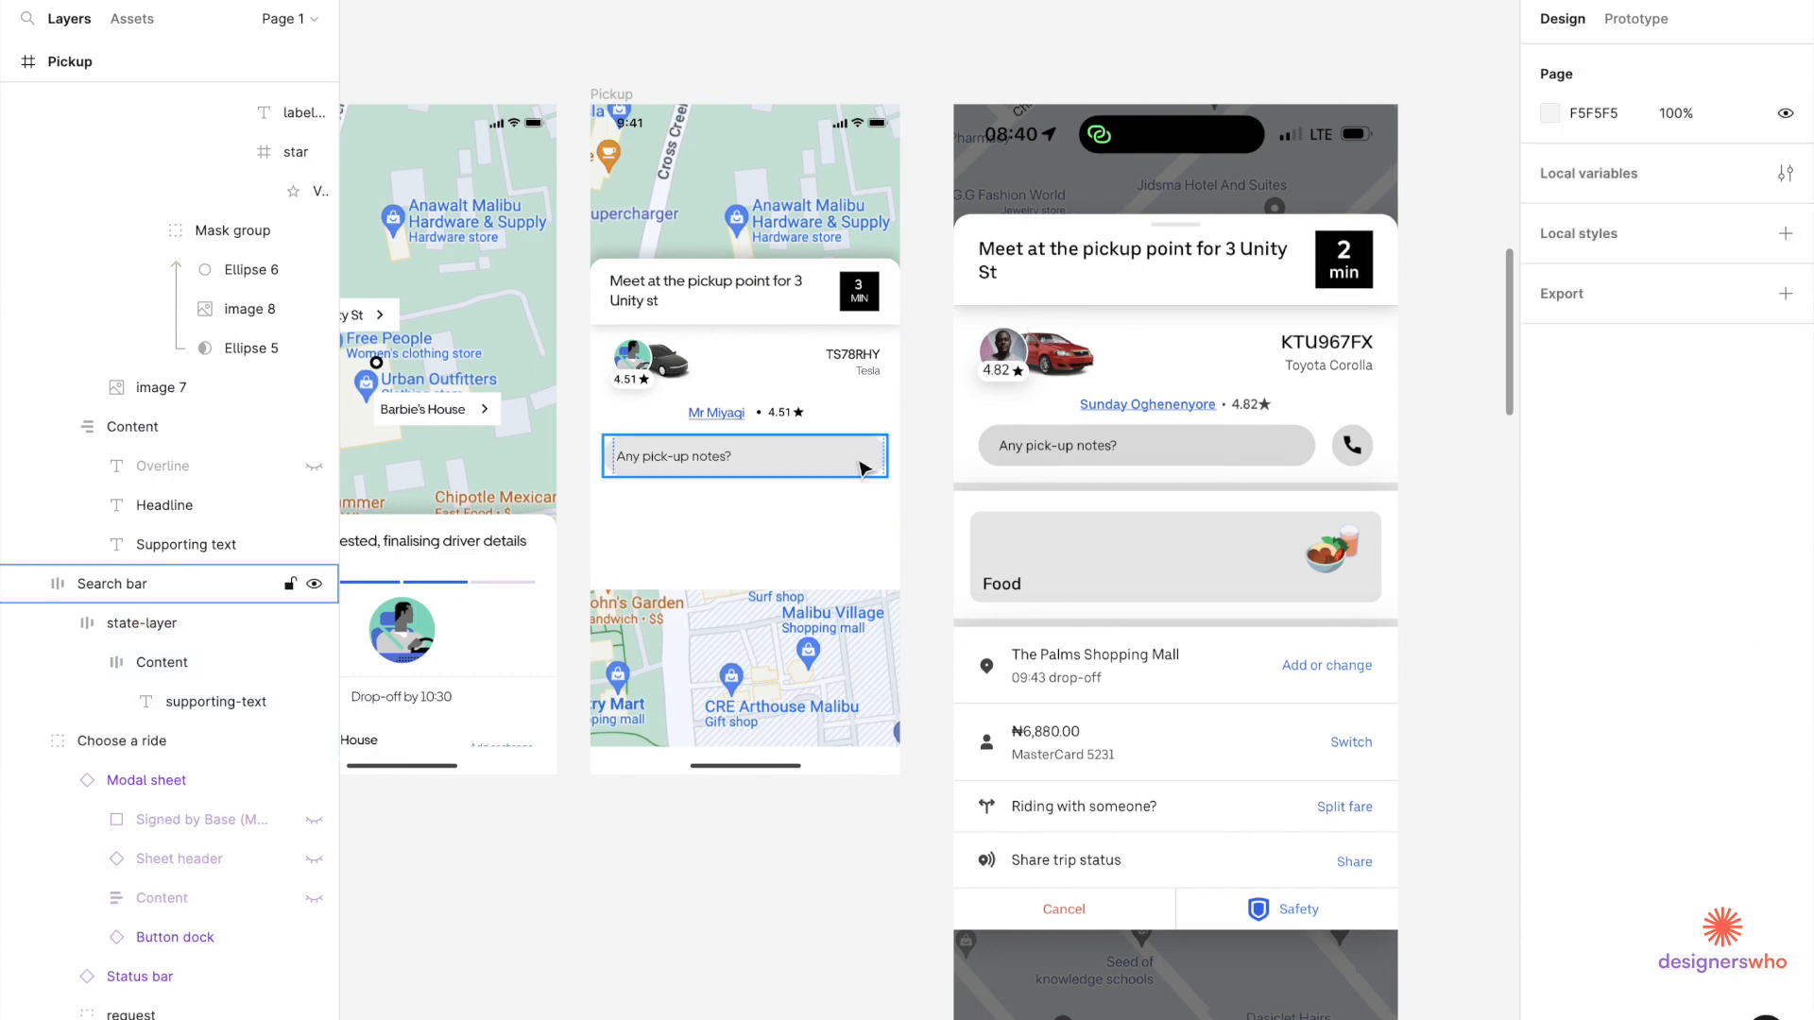
{"action": "left_click", "coordinate": [822, 466]}
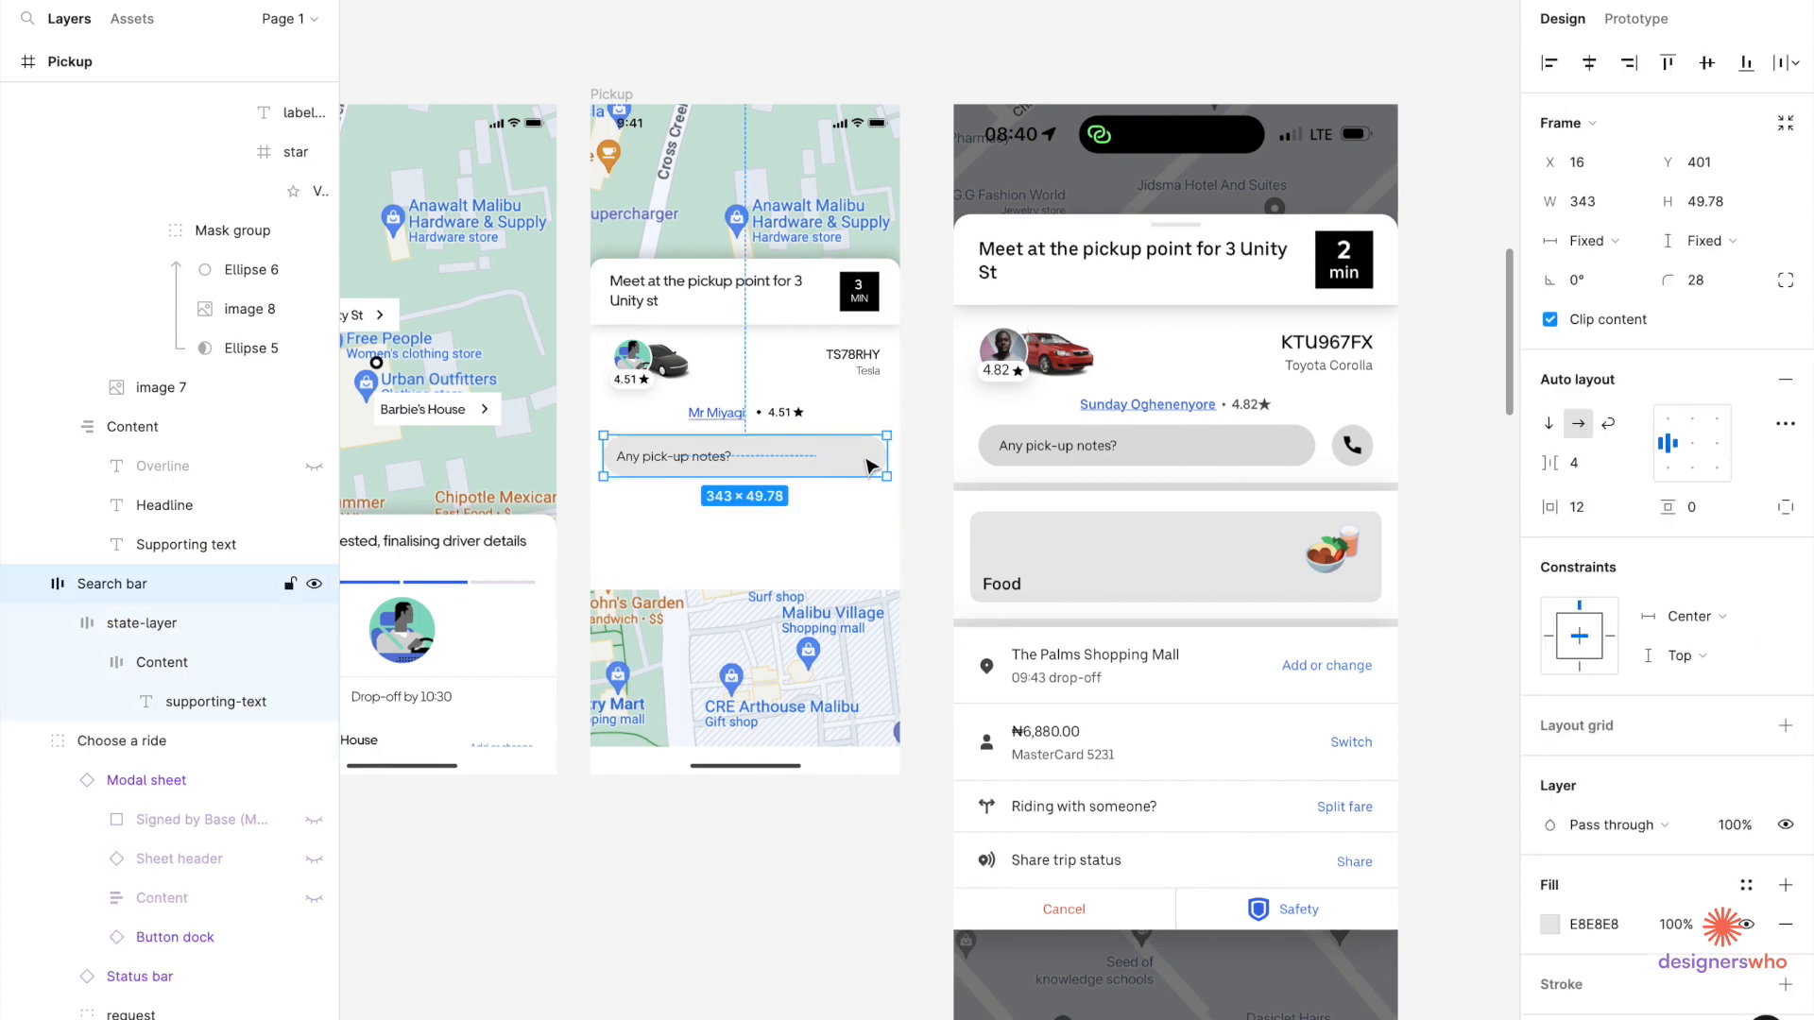
{"action": "left_click_drag", "start_coordinate": [880, 458], "coordinate": [838, 463]}
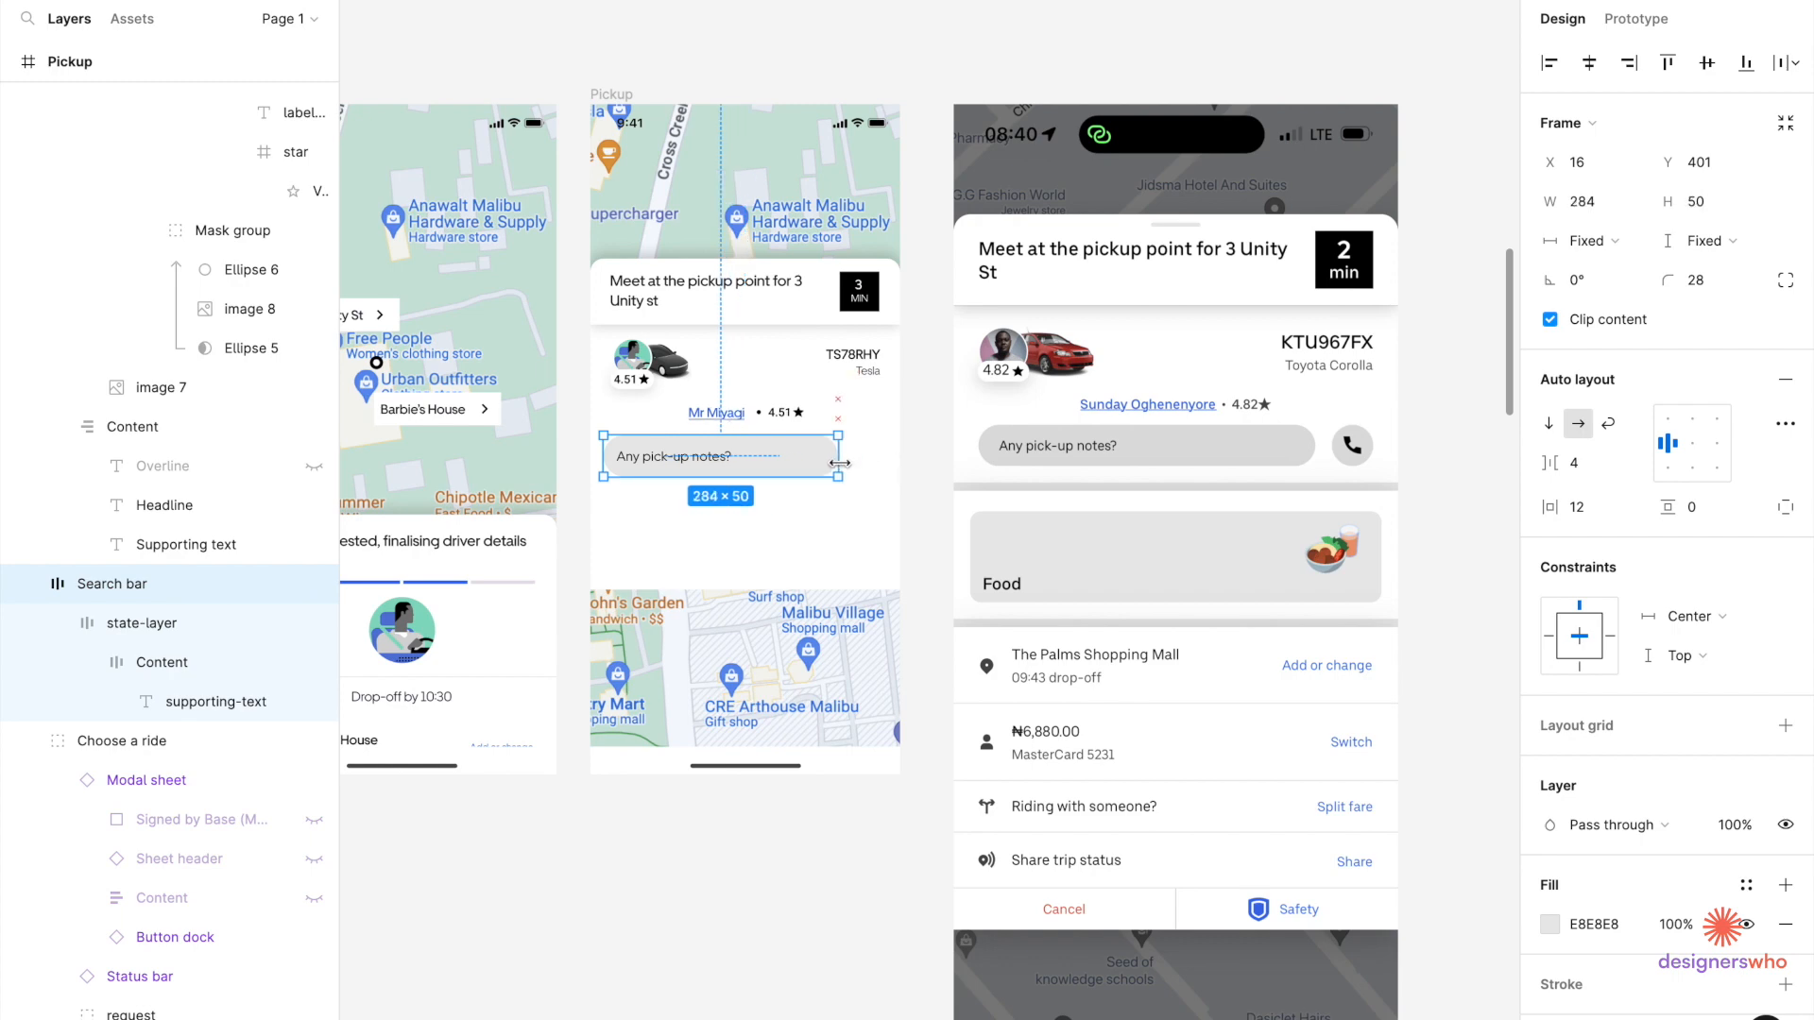
{"action": "scroll", "coordinate": [840, 463], "scroll_direction": "down", "scroll_amount": 5}
{"action": "scroll", "coordinate": [840, 463], "scroll_direction": "left", "scroll_amount": 3}
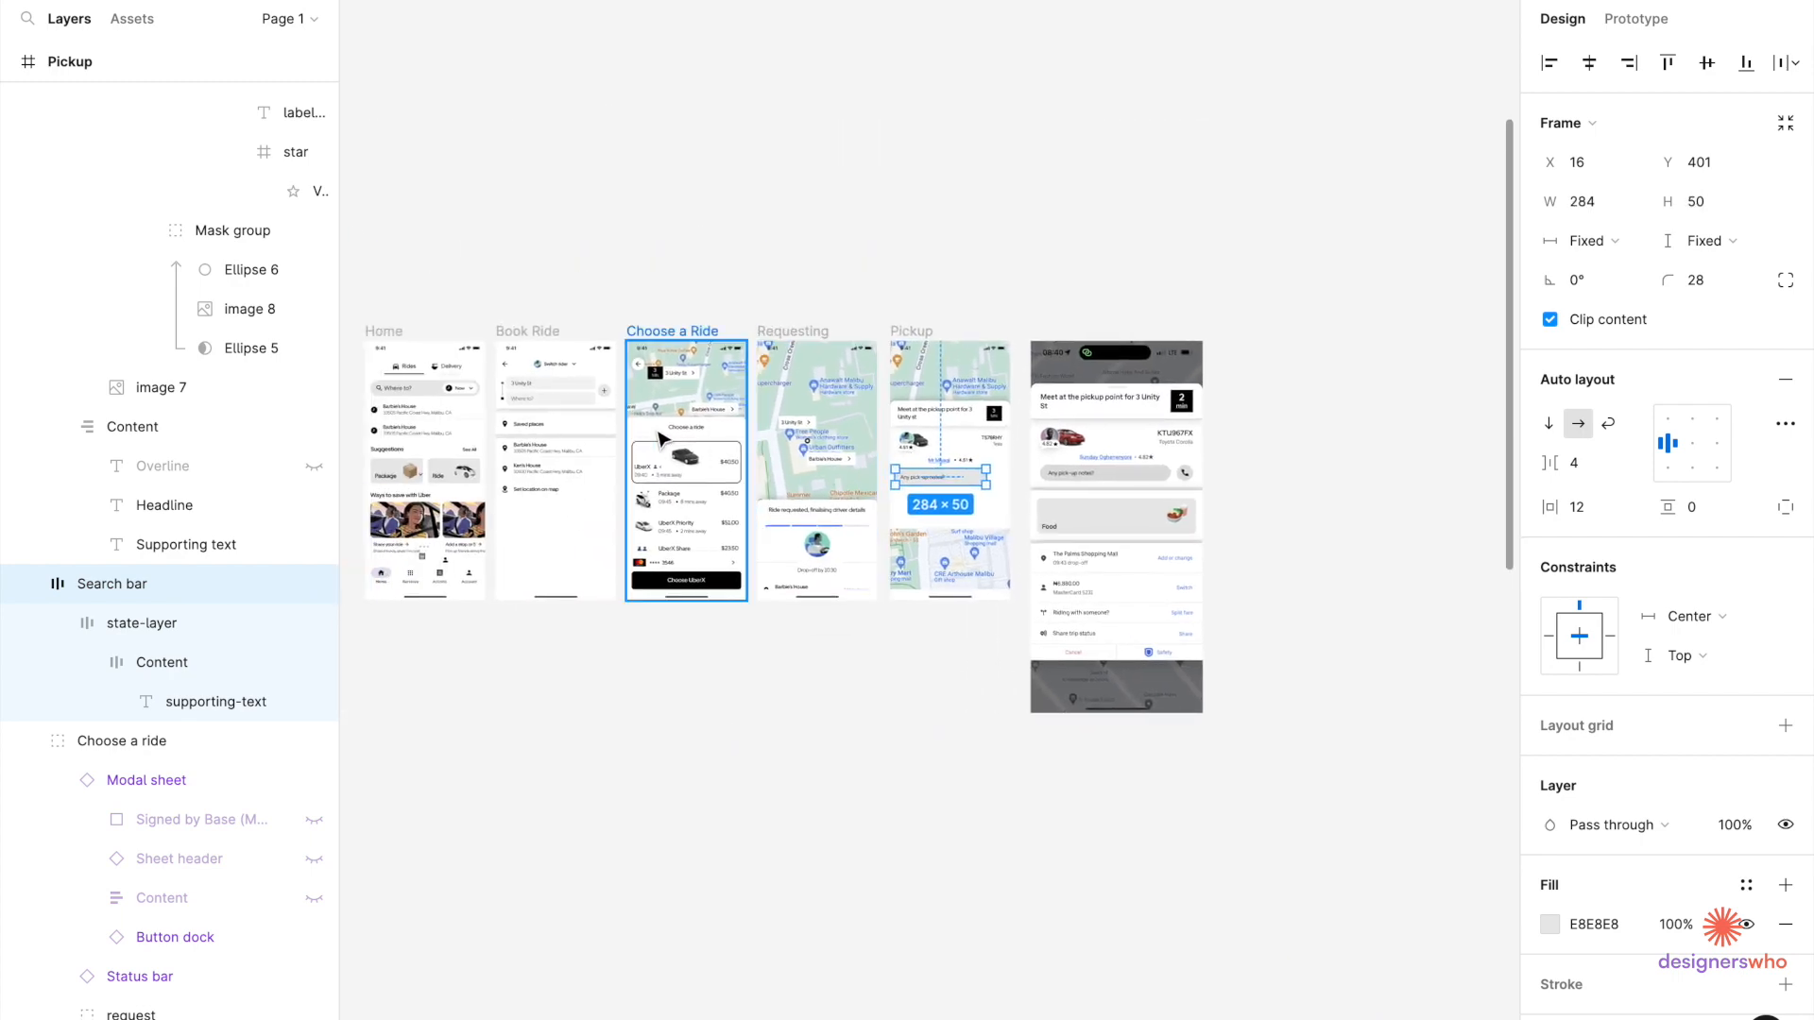
{"action": "scroll", "coordinate": [597, 402], "scroll_direction": "up", "scroll_amount": 4}
Copy the 40 × 40 plus button from Book Ride and place it beside the notes bar.
{"action": "left_click", "coordinate": [630, 397], "text": "ctrl"}
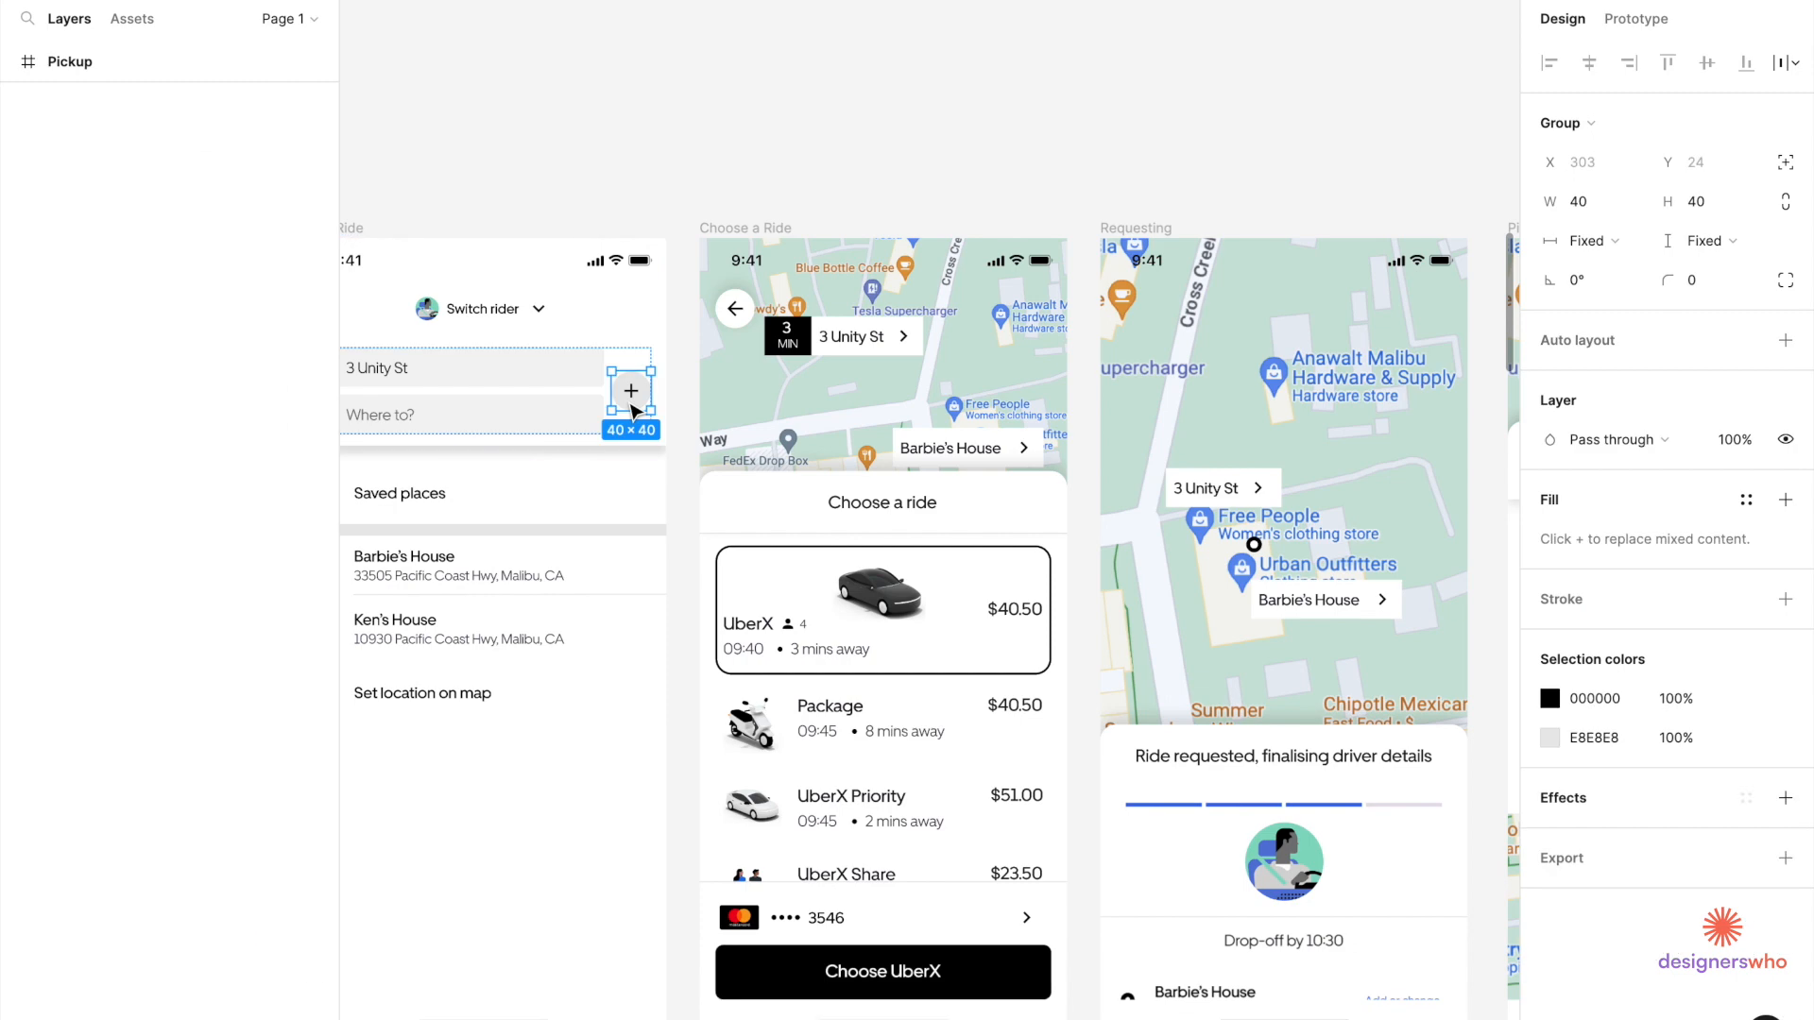
{"action": "left_click", "coordinate": [630, 408], "text": "ctrl"}
{"action": "left_click", "coordinate": [630, 409]}
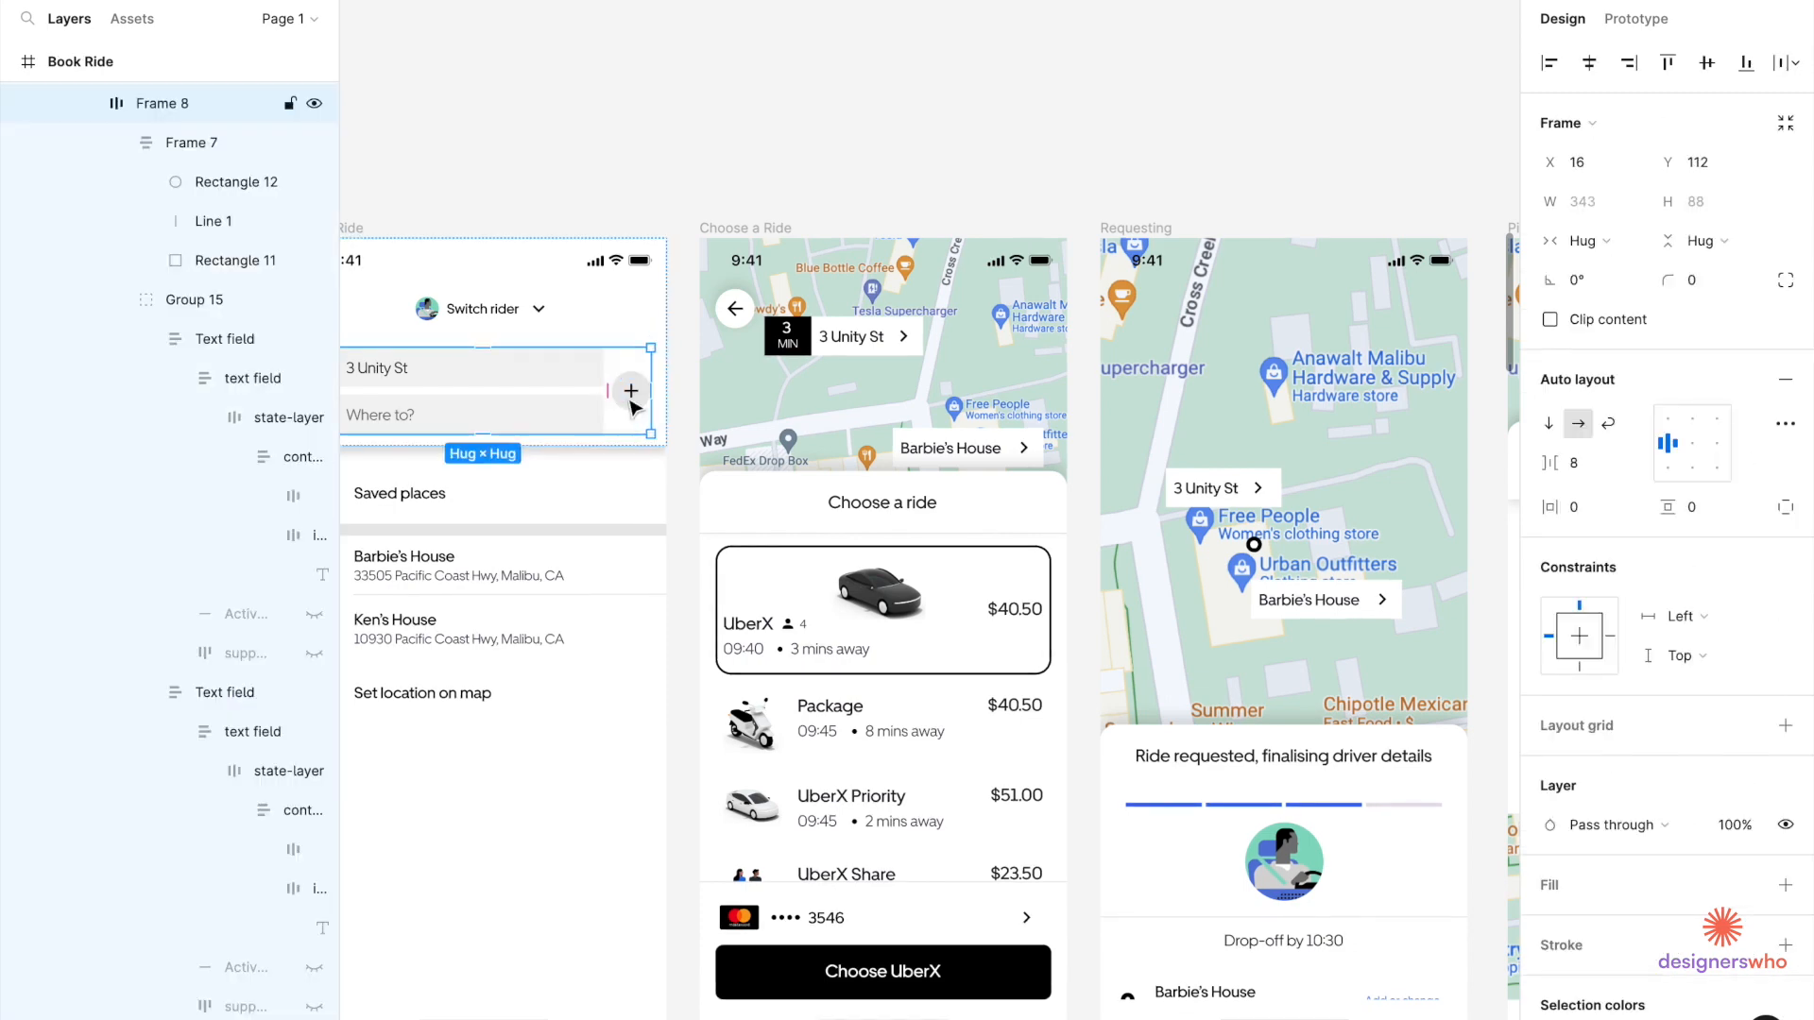
{"action": "left_click", "coordinate": [633, 408]}
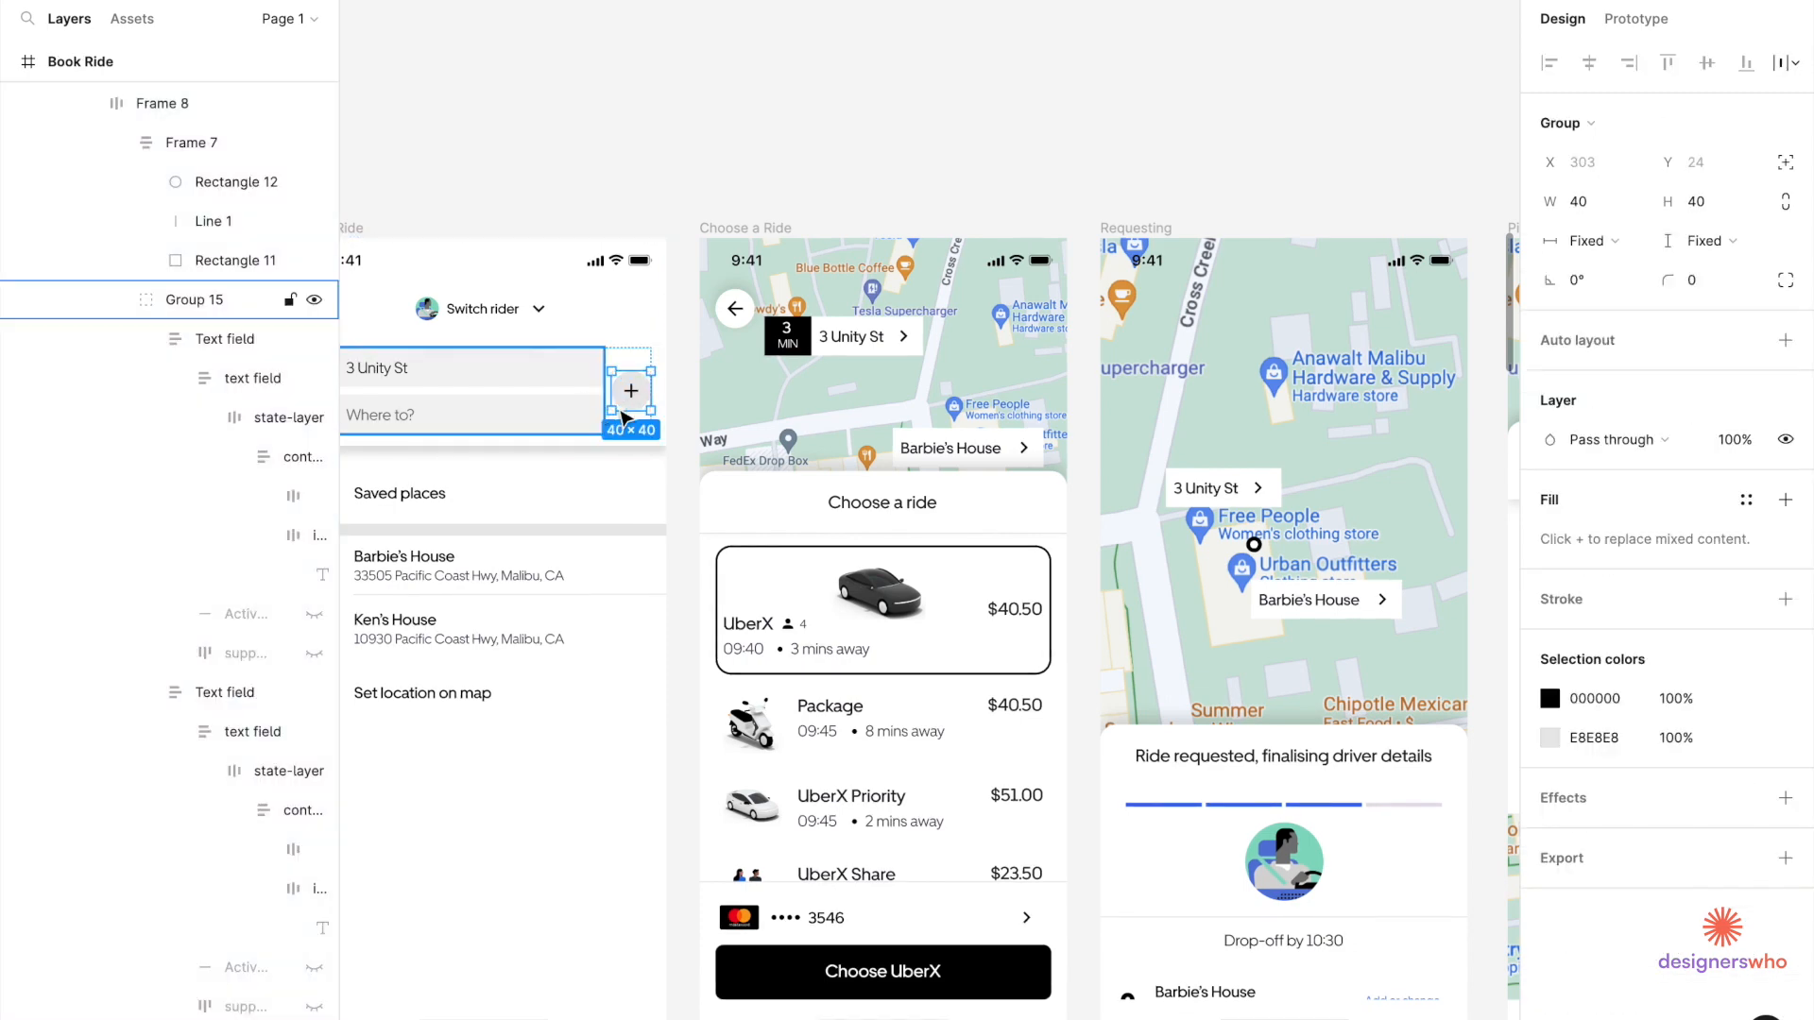
{"action": "scroll", "coordinate": [662, 408], "scroll_direction": "down", "scroll_amount": 3}
{"action": "scroll", "coordinate": [850, 567], "scroll_direction": "right", "scroll_amount": 6}
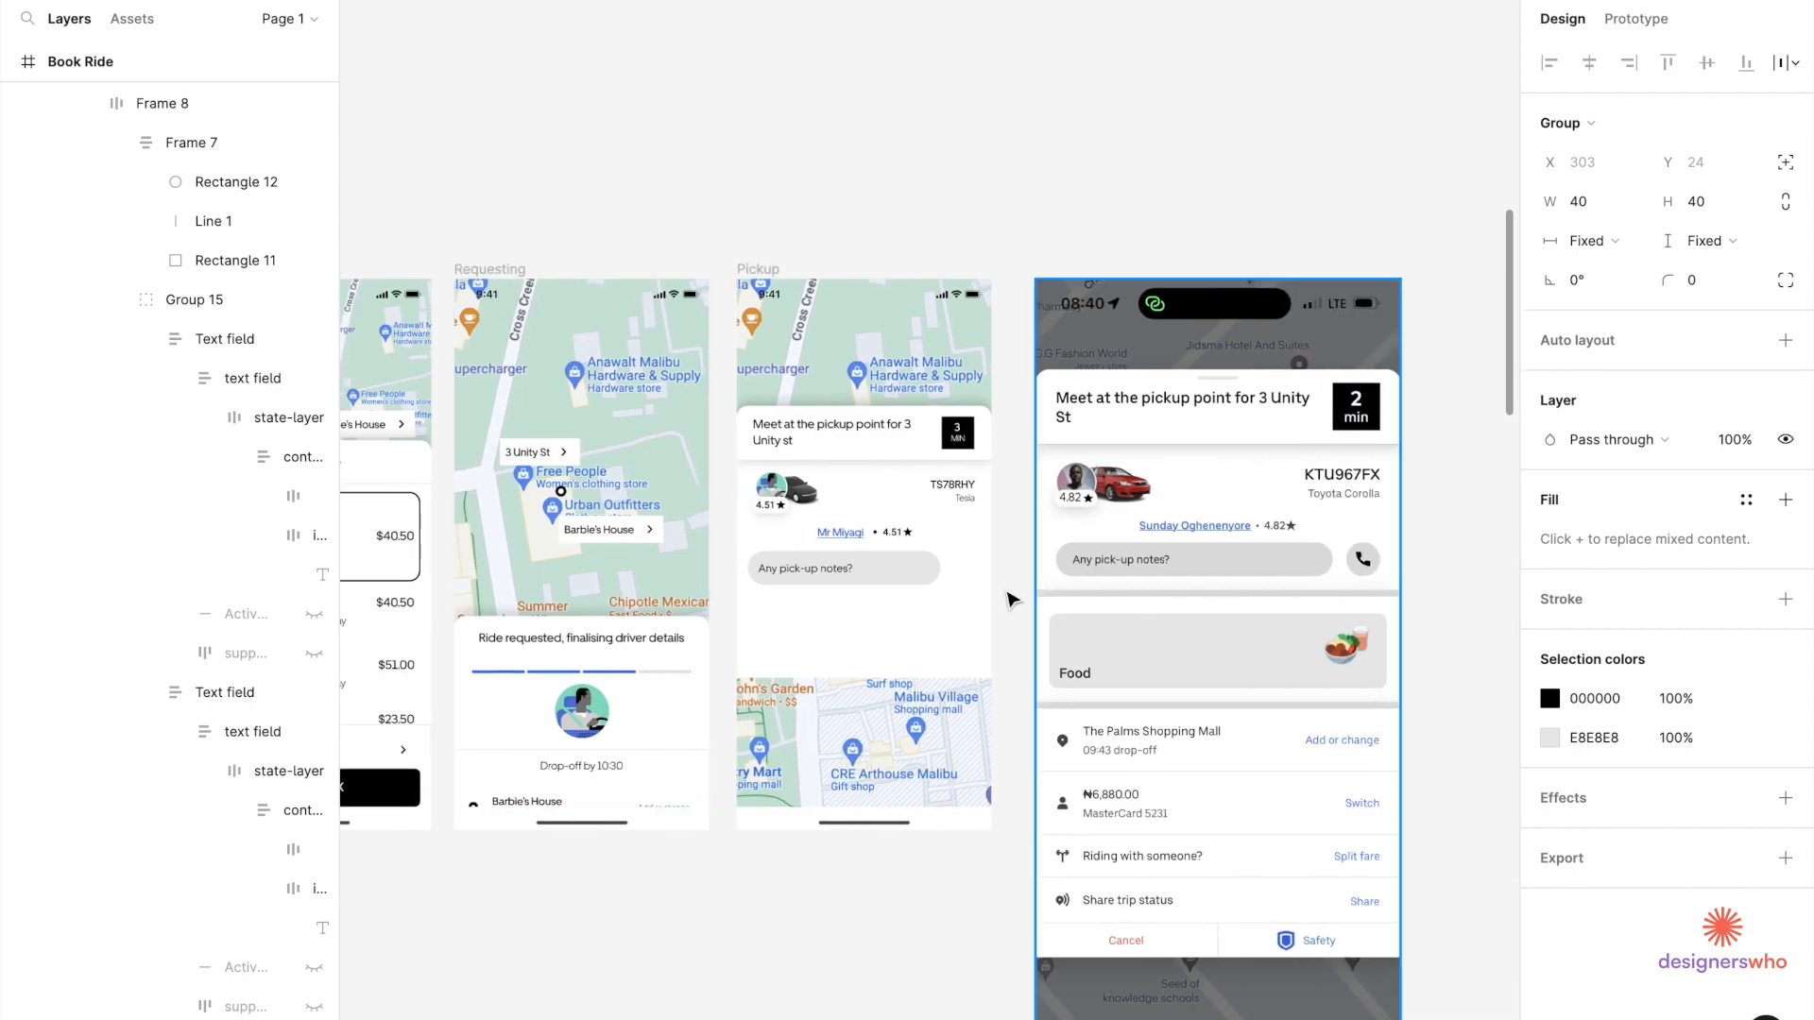
{"action": "scroll", "coordinate": [938, 589], "scroll_direction": "up", "scroll_amount": 5}
{"action": "left_click", "coordinate": [972, 575]}
{"action": "double_click", "coordinate": [929, 565]}
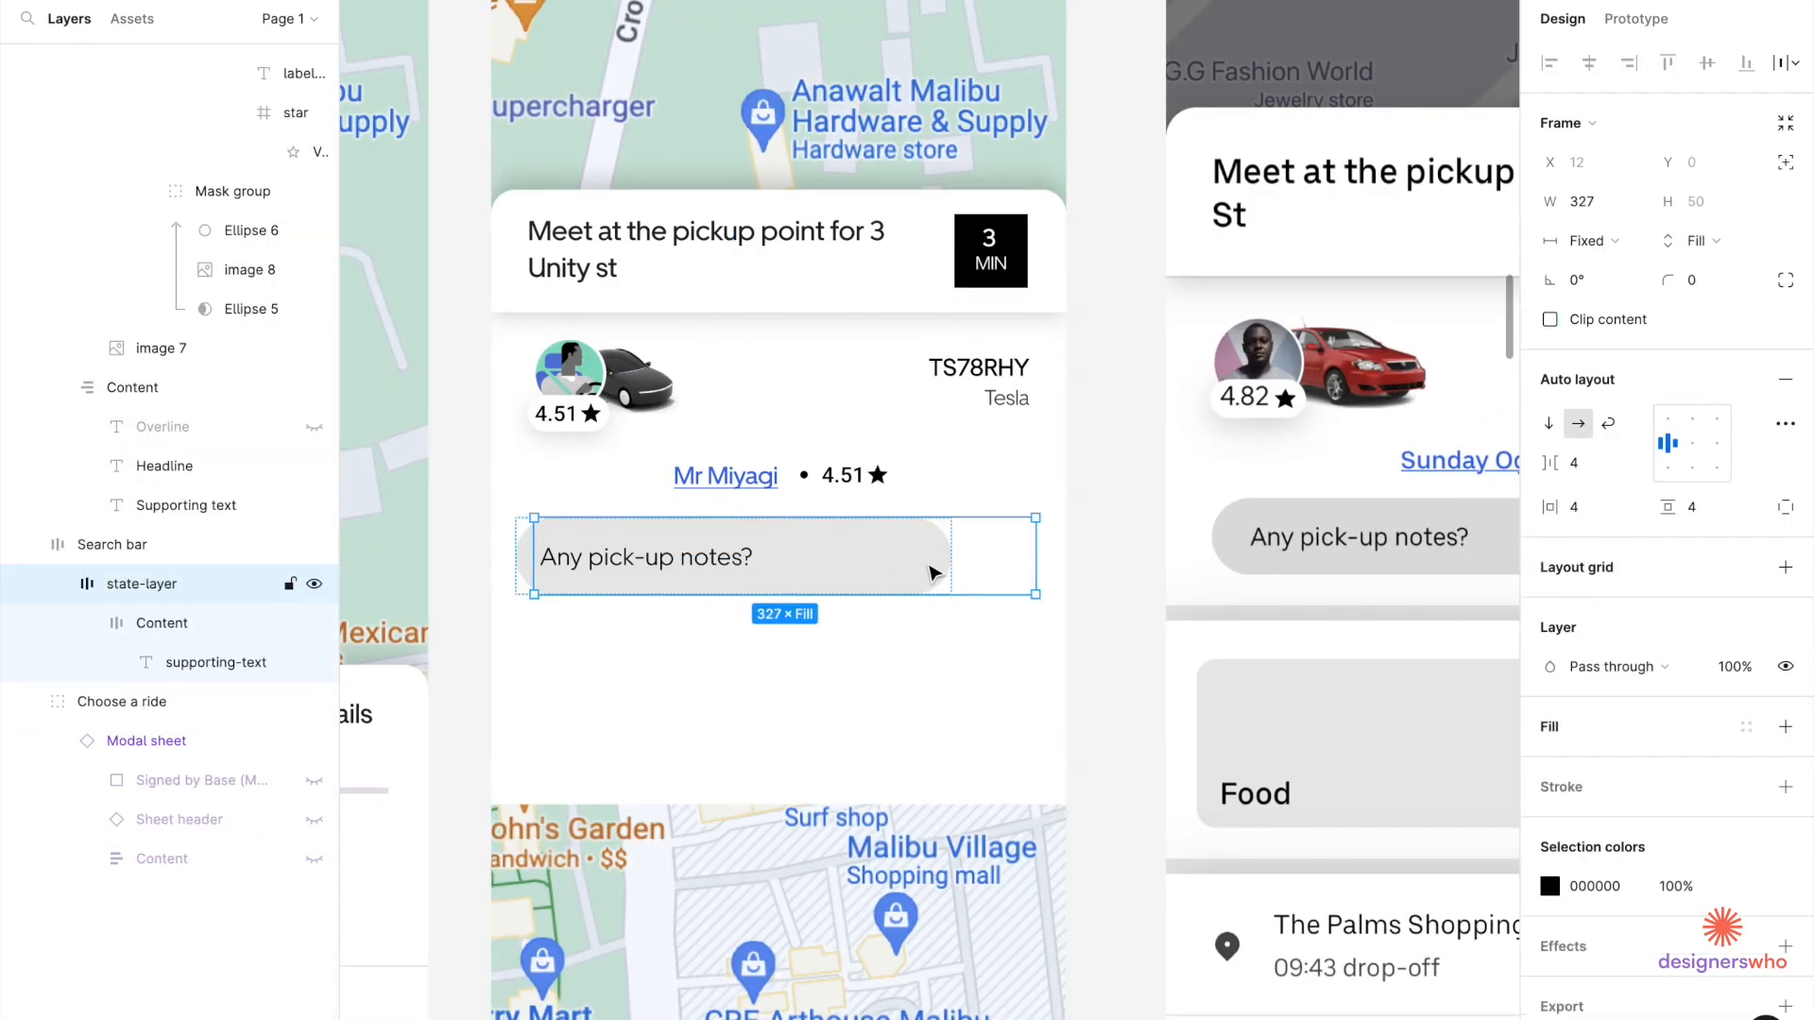
{"action": "key", "text": "ctrl+v"}
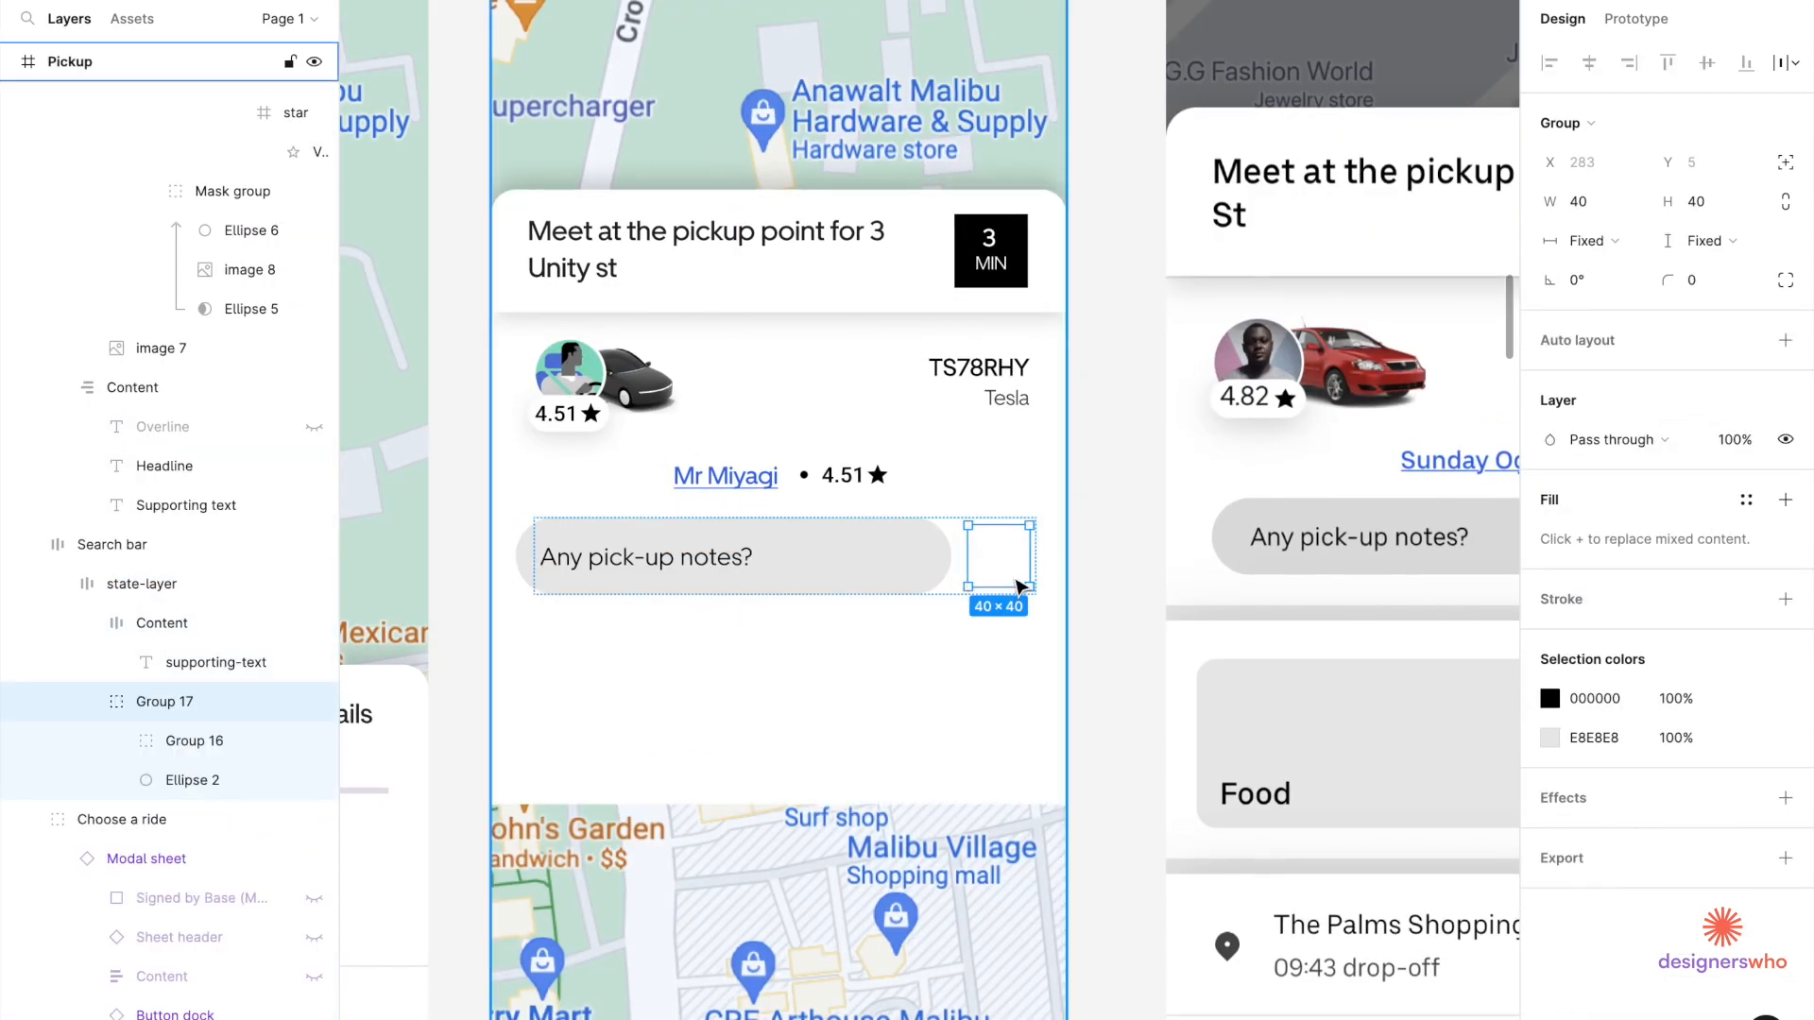
{"action": "left_click_drag", "start_coordinate": [1004, 555], "coordinate": [930, 592]}
Check the notes bar and plus button layers inside the Pickup screen.
{"action": "scroll", "coordinate": [930, 592], "scroll_direction": "up", "scroll_amount": 3}
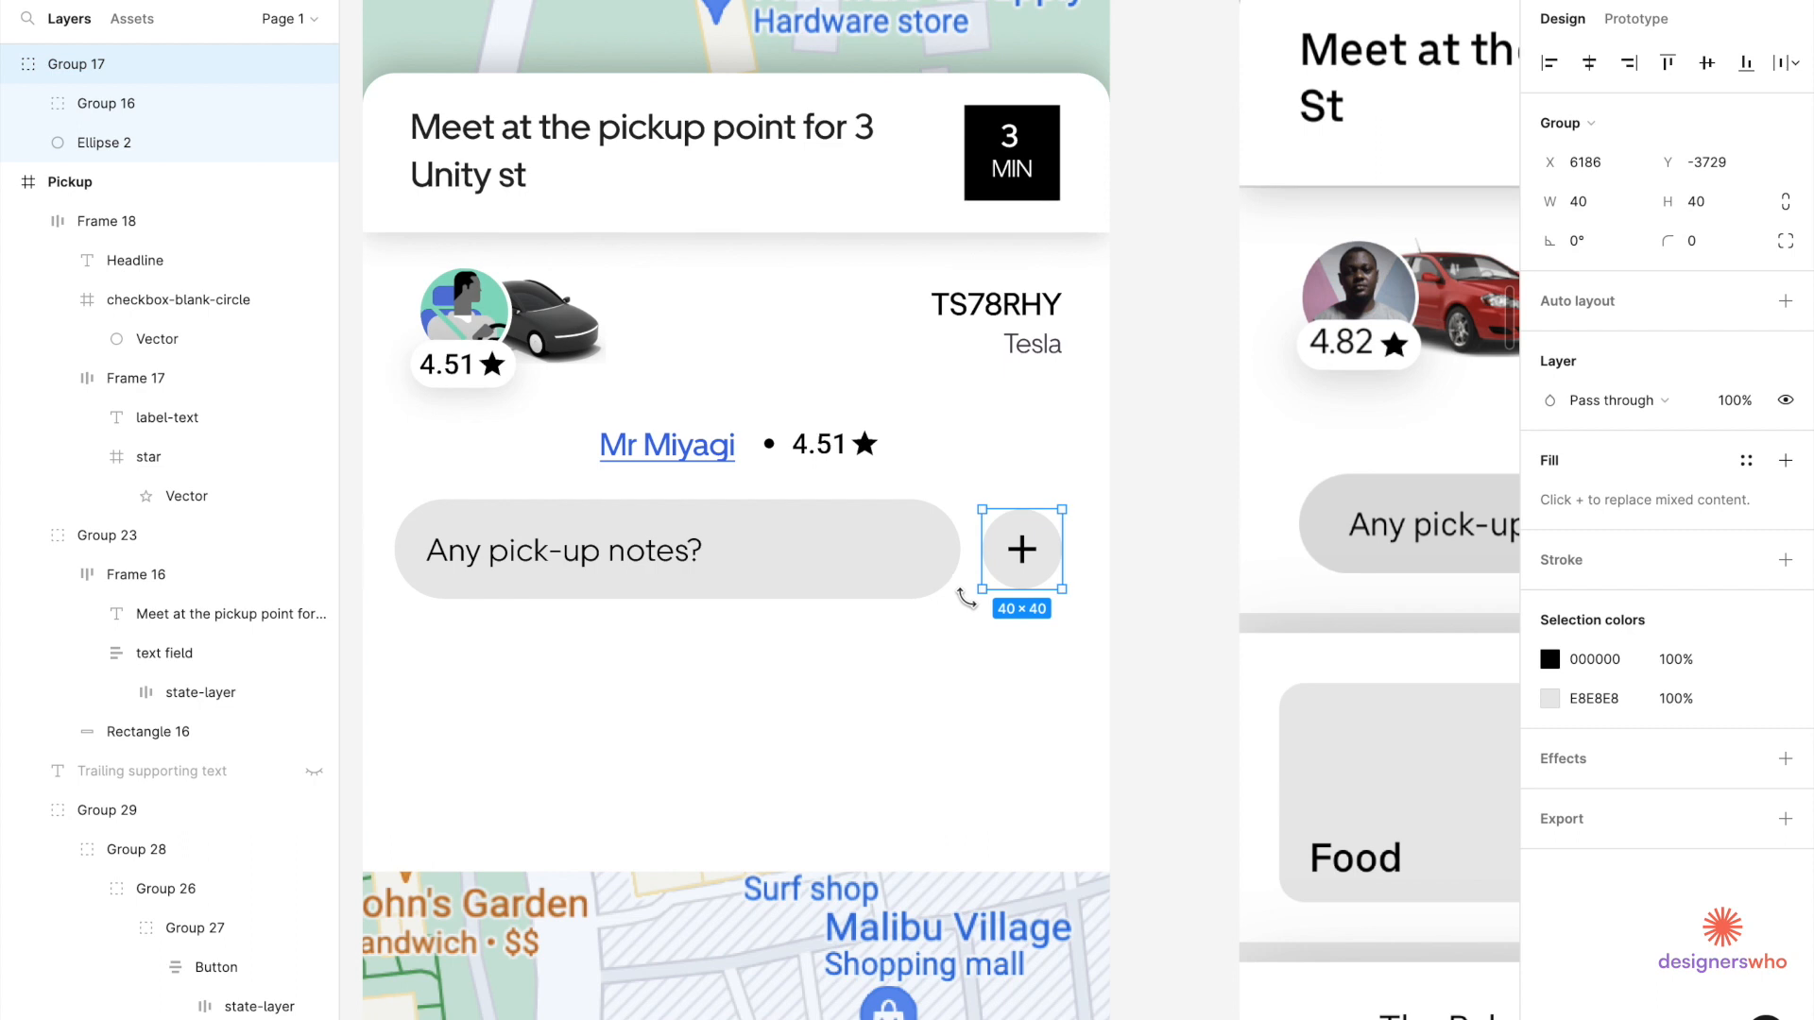
{"action": "scroll", "coordinate": [983, 498], "scroll_direction": "up", "scroll_amount": 3}
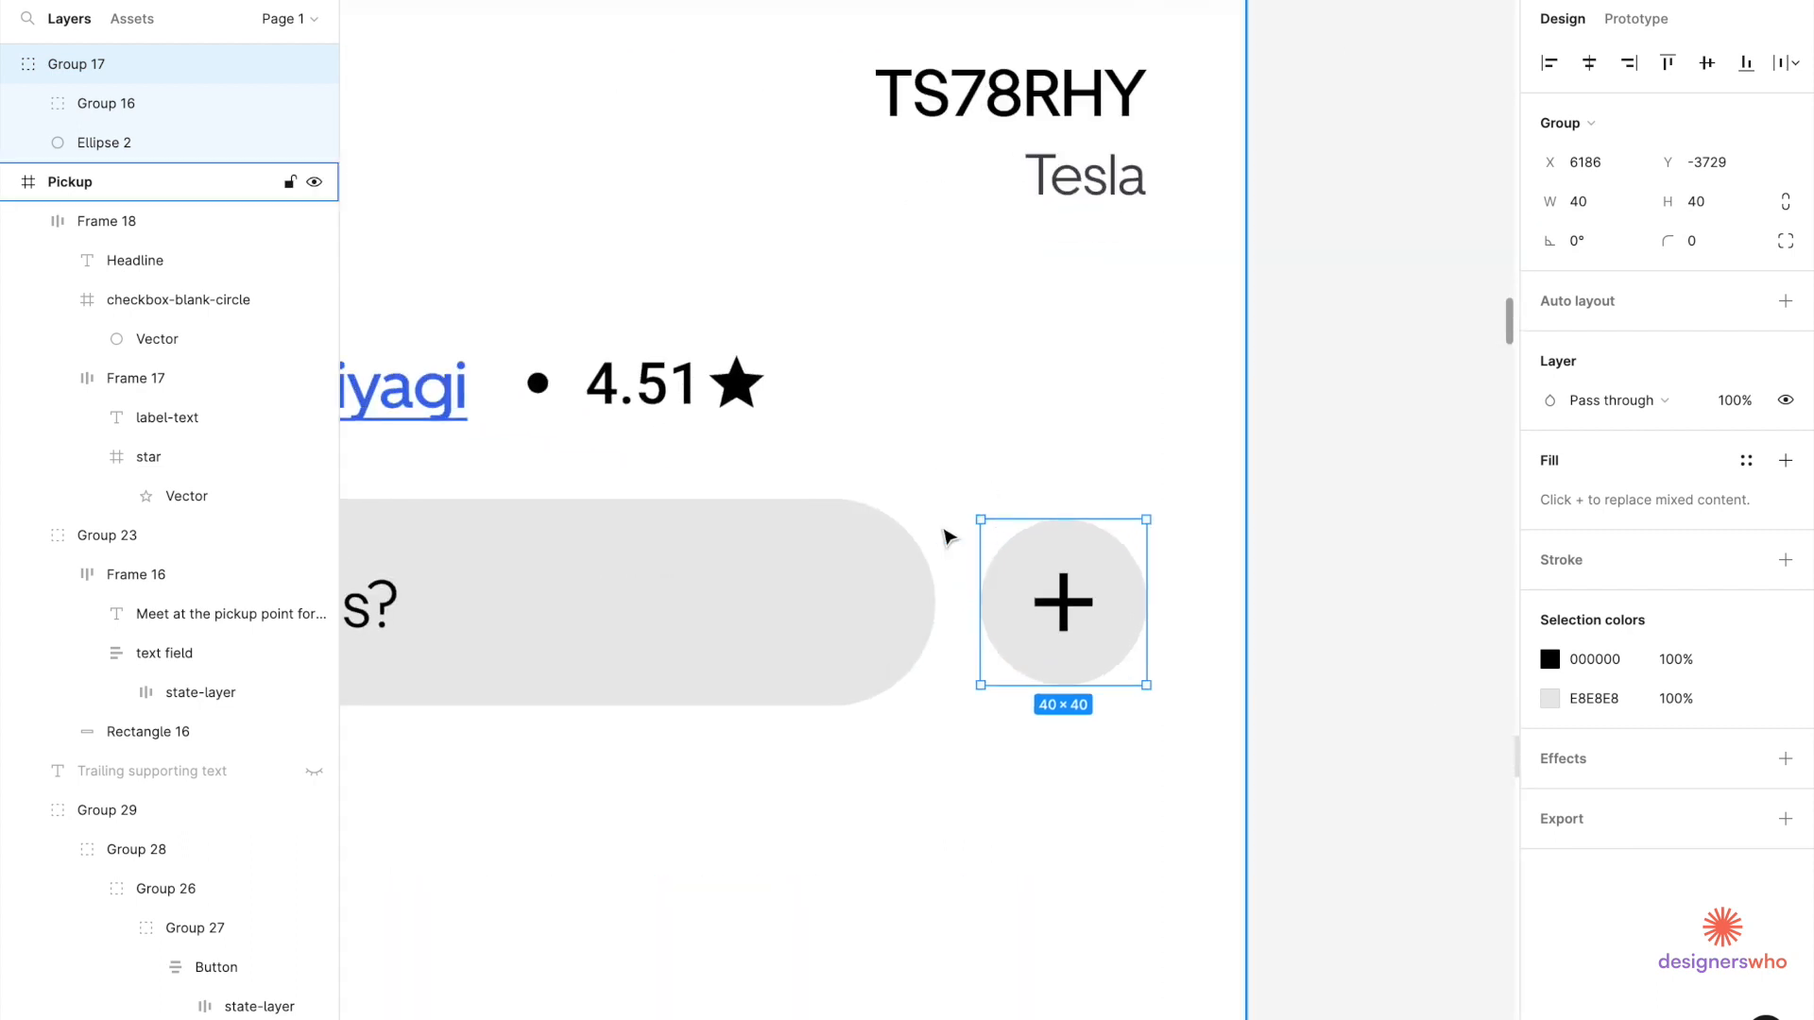
{"action": "left_click", "coordinate": [899, 526]}
{"action": "key", "text": "Escape"}
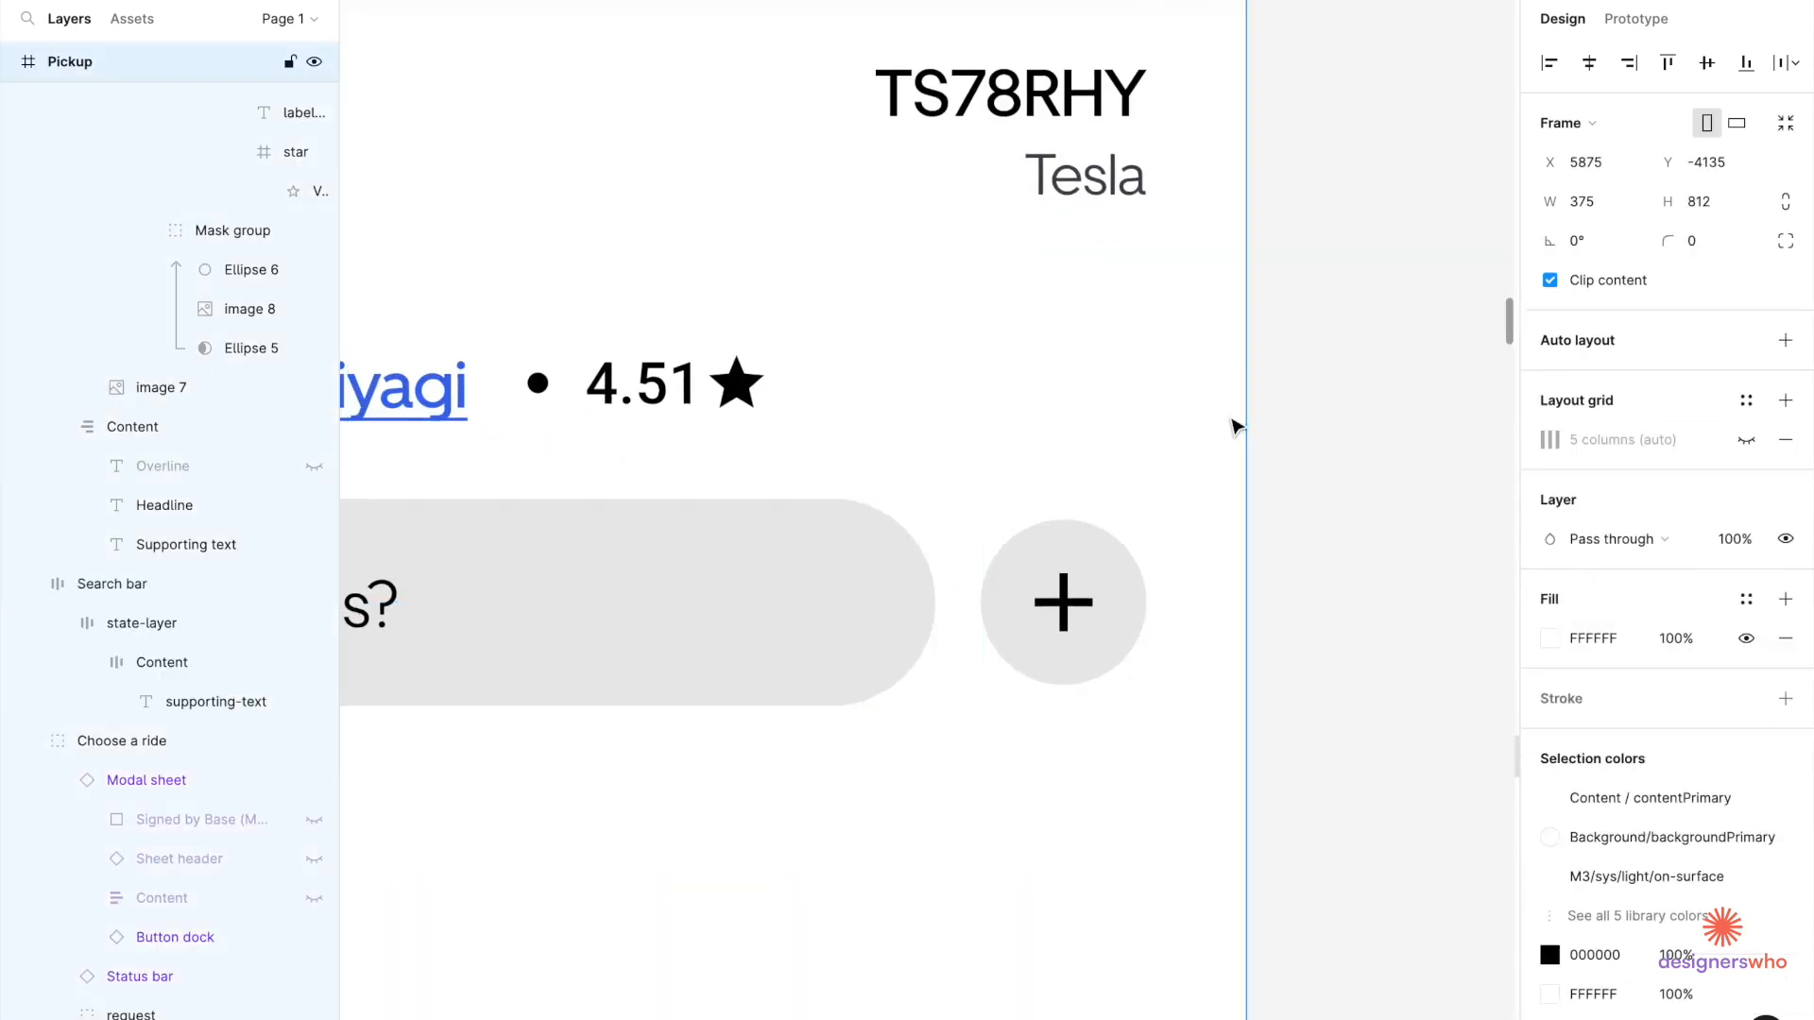
{"action": "left_click", "coordinate": [978, 501]}
{"action": "left_click", "coordinate": [893, 576]}
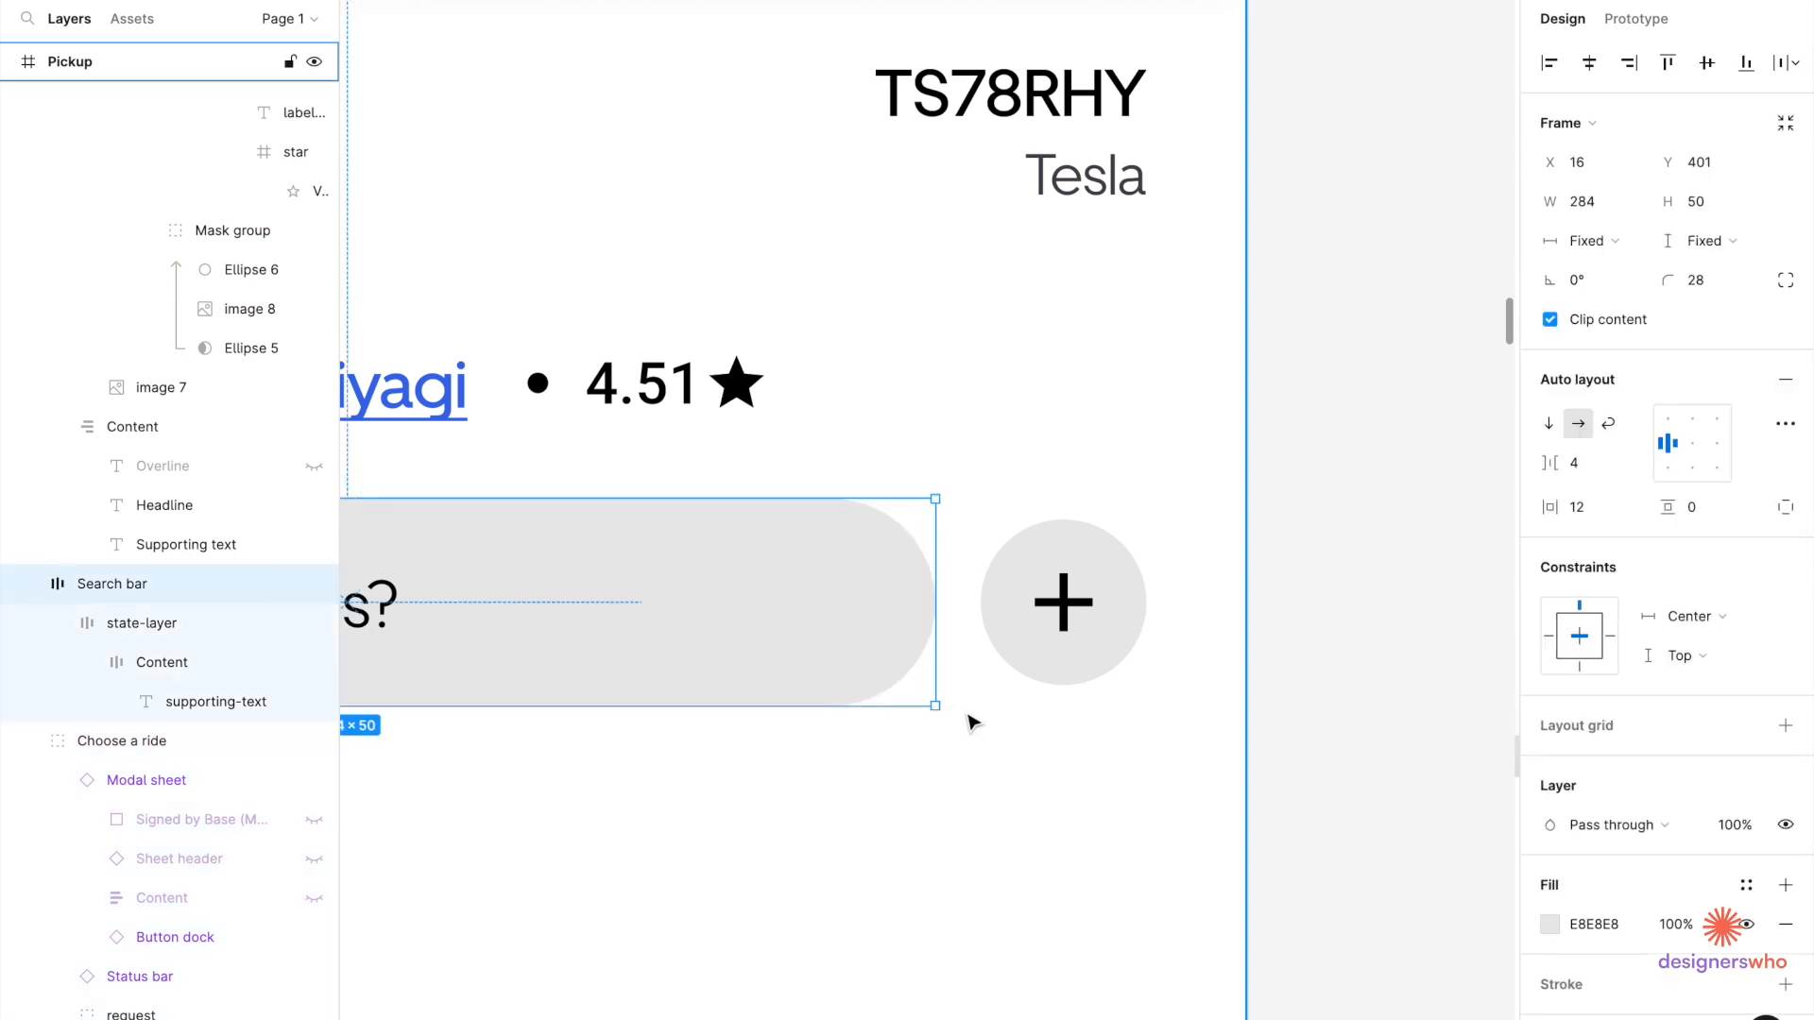
{"action": "left_click", "coordinate": [1353, 751]}
{"action": "left_click", "coordinate": [972, 646]}
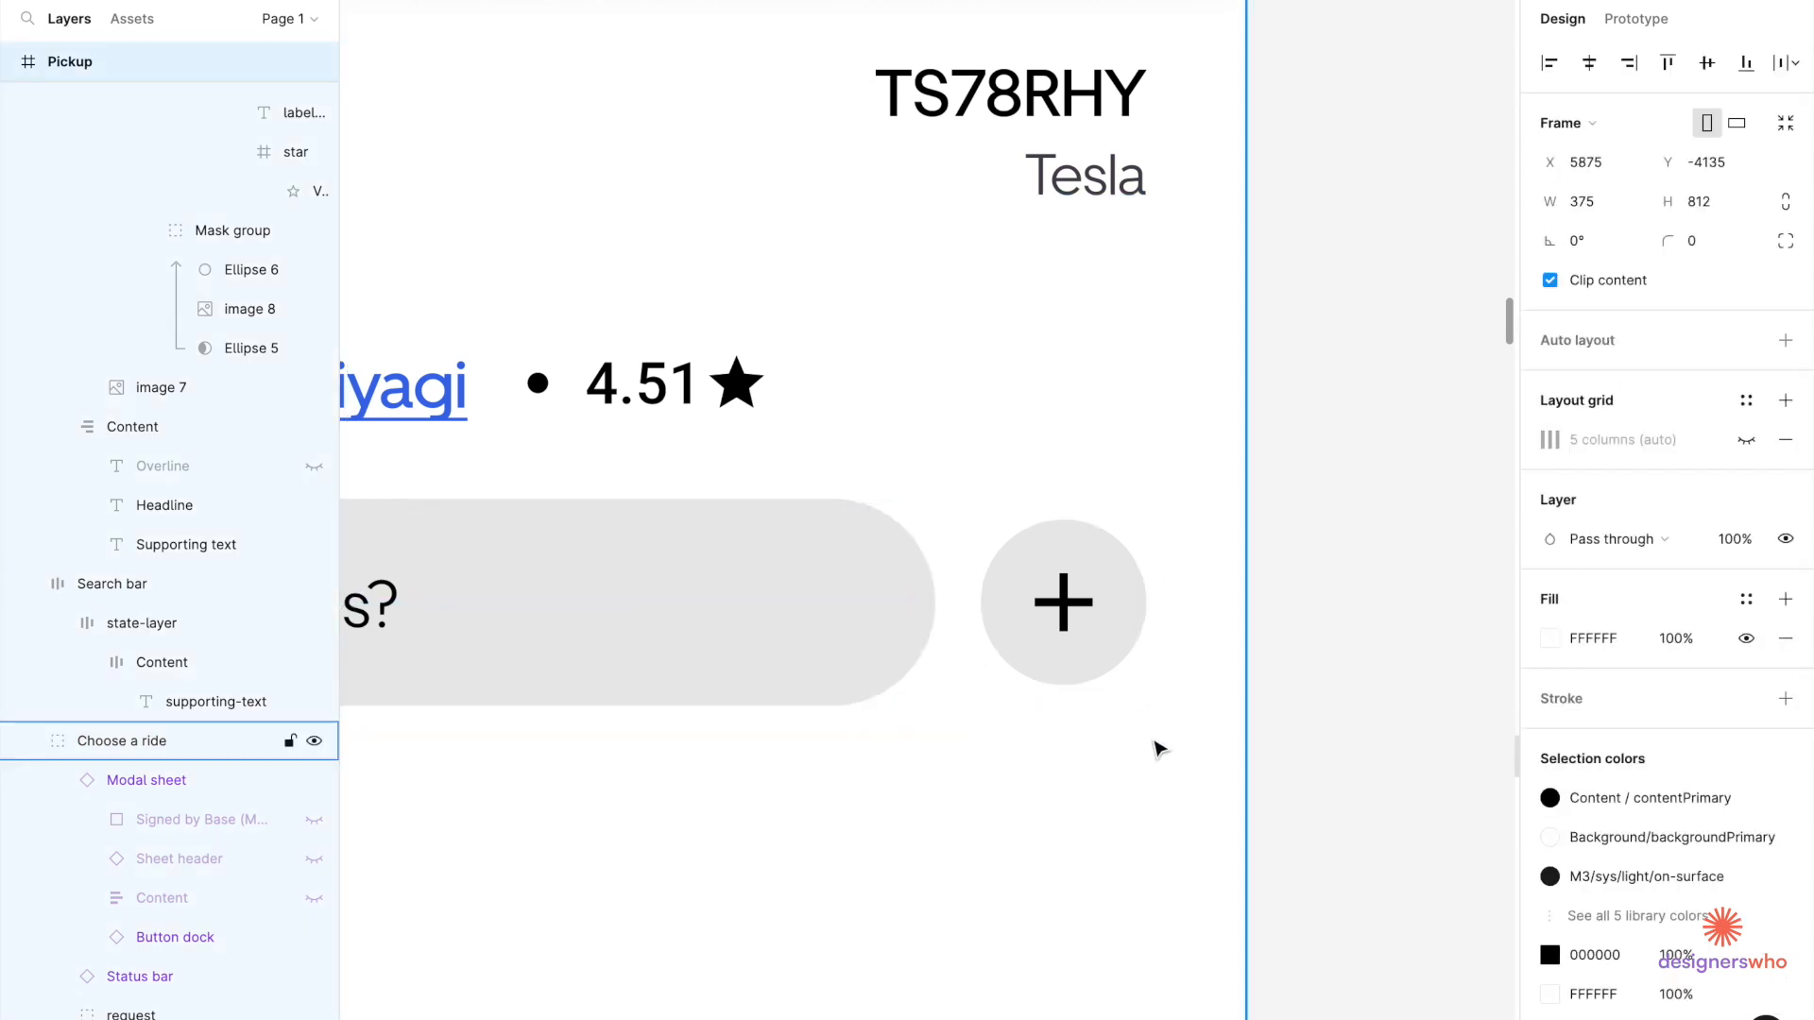
{"action": "left_click", "coordinate": [1049, 586]}
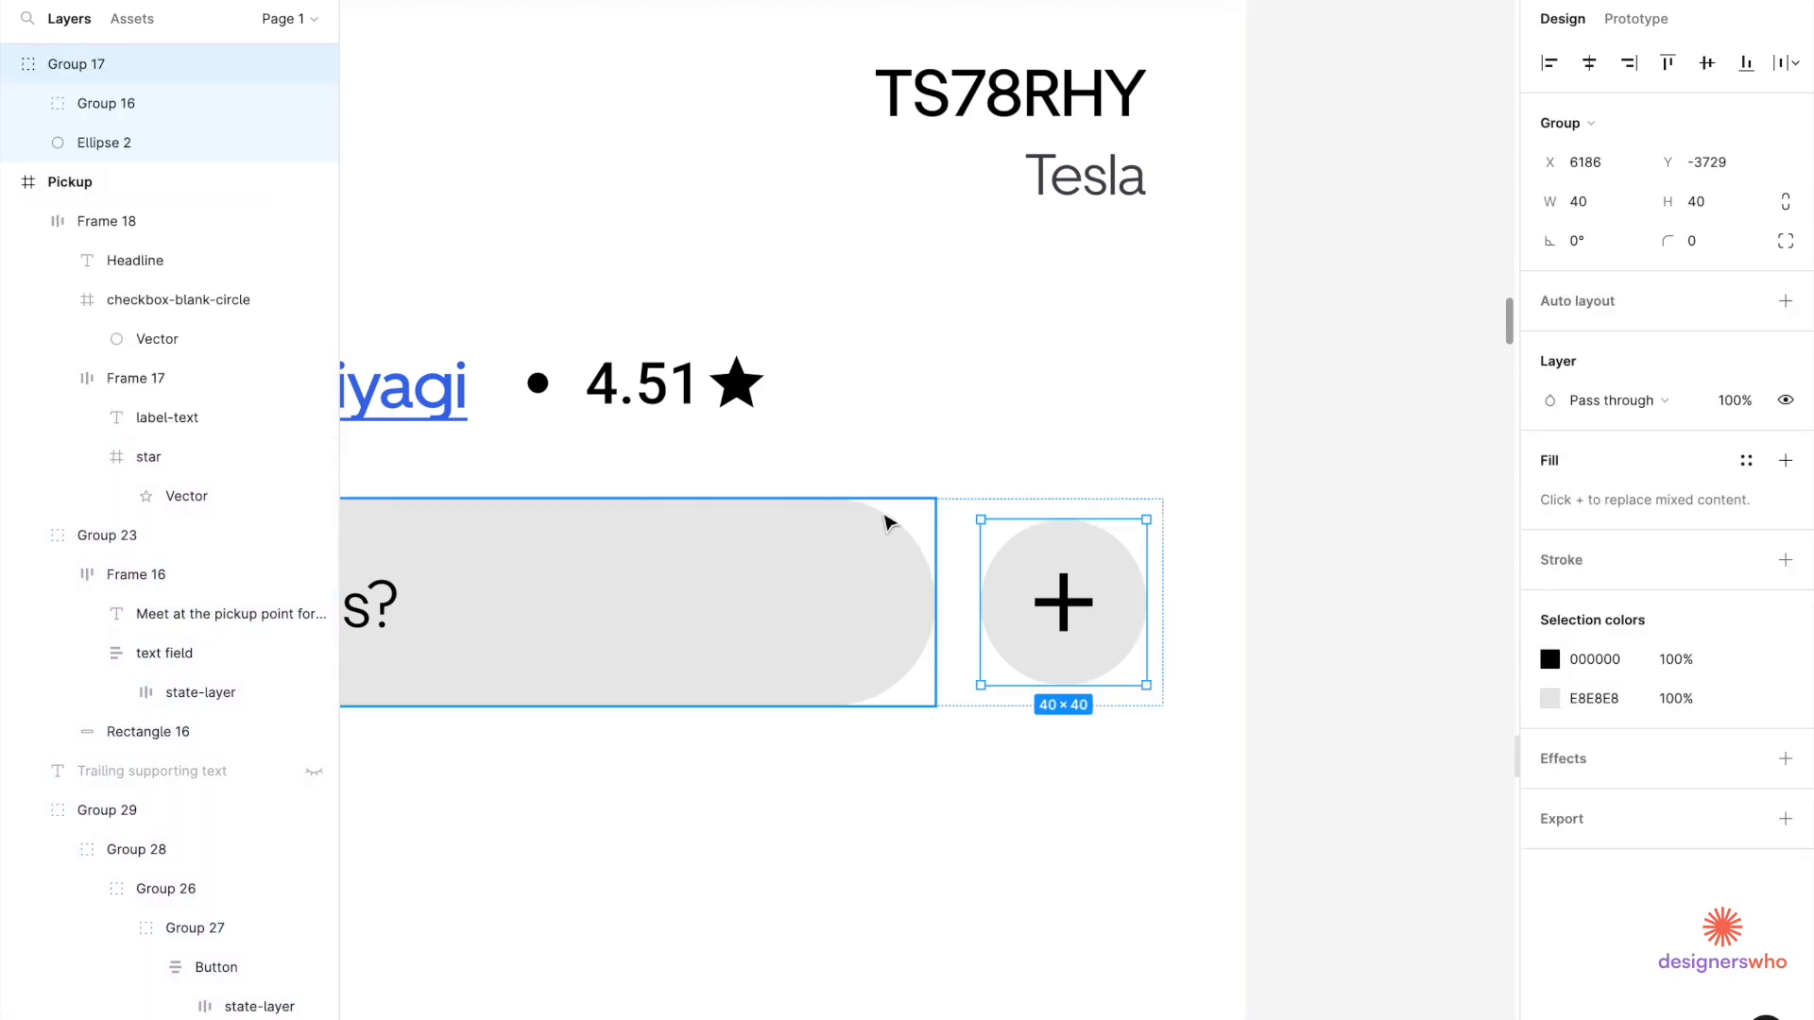
{"action": "left_click", "coordinate": [862, 539]}
{"action": "scroll", "coordinate": [862, 539], "scroll_direction": "down", "scroll_amount": 5}
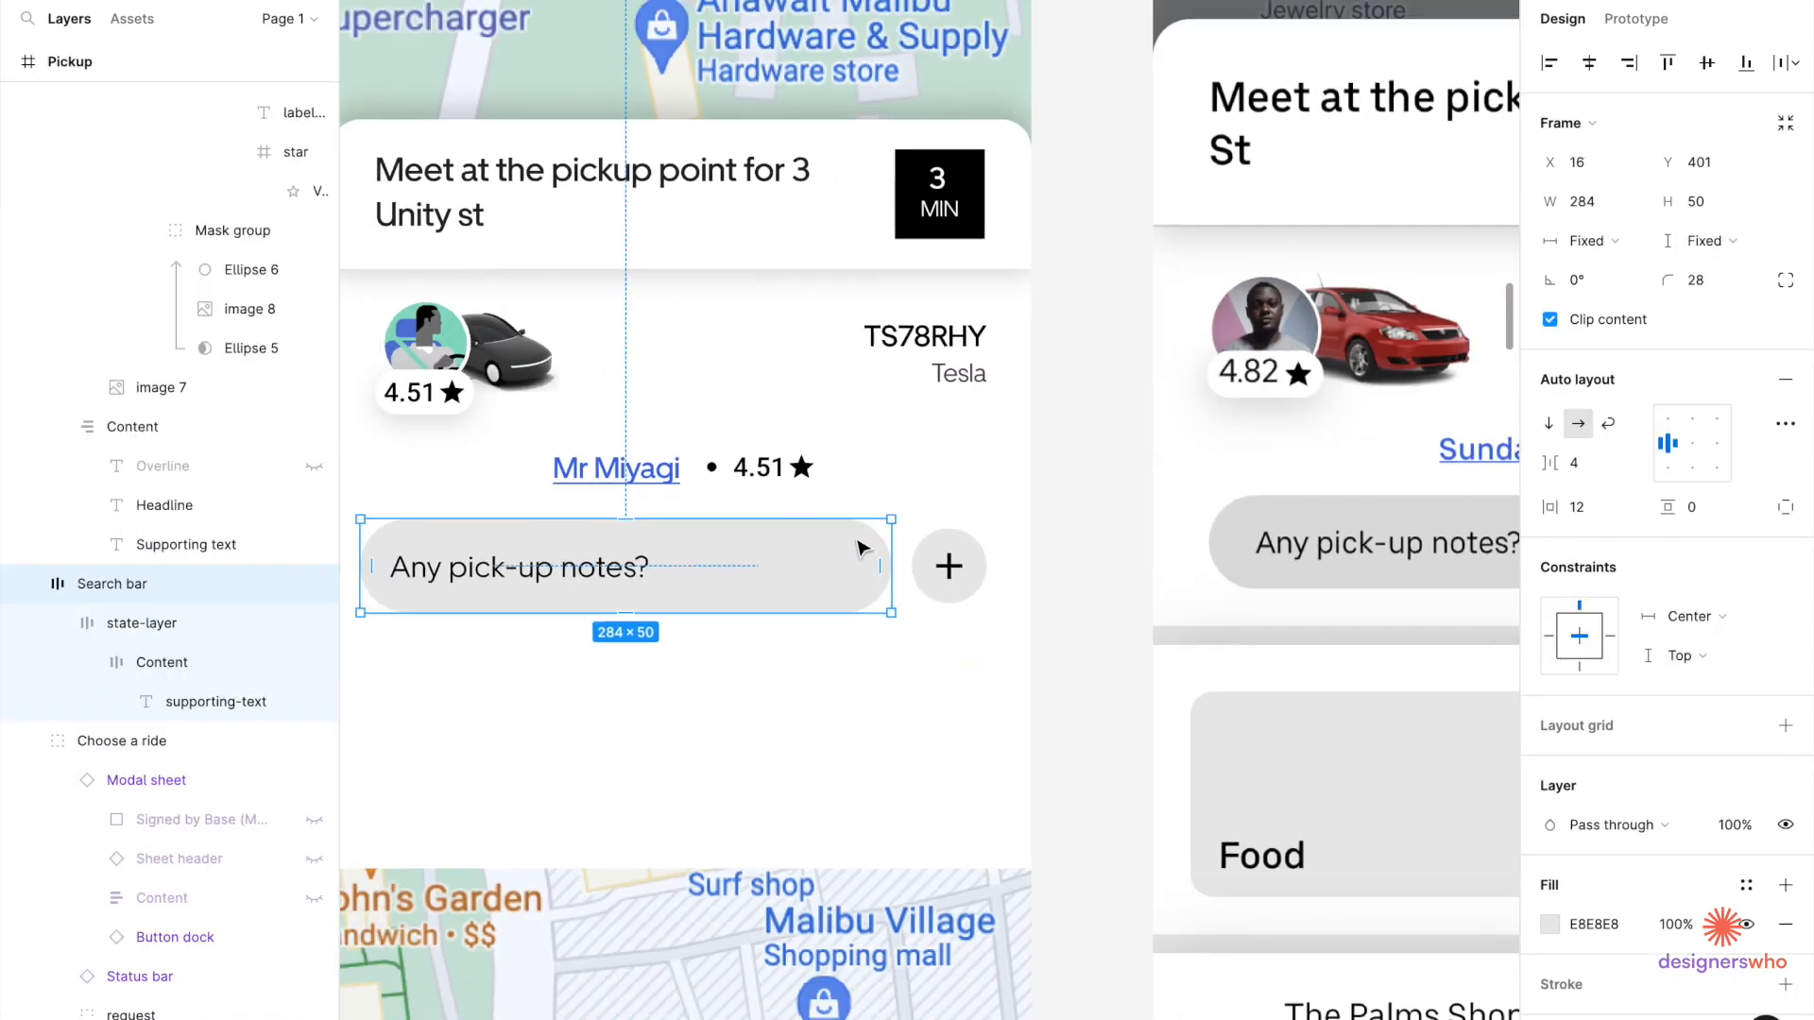
{"action": "scroll", "coordinate": [518, 623], "scroll_direction": "down", "scroll_amount": 4}
Shift-select the pick-up notes bar and the + button together.
{"action": "left_click", "coordinate": [547, 646]}
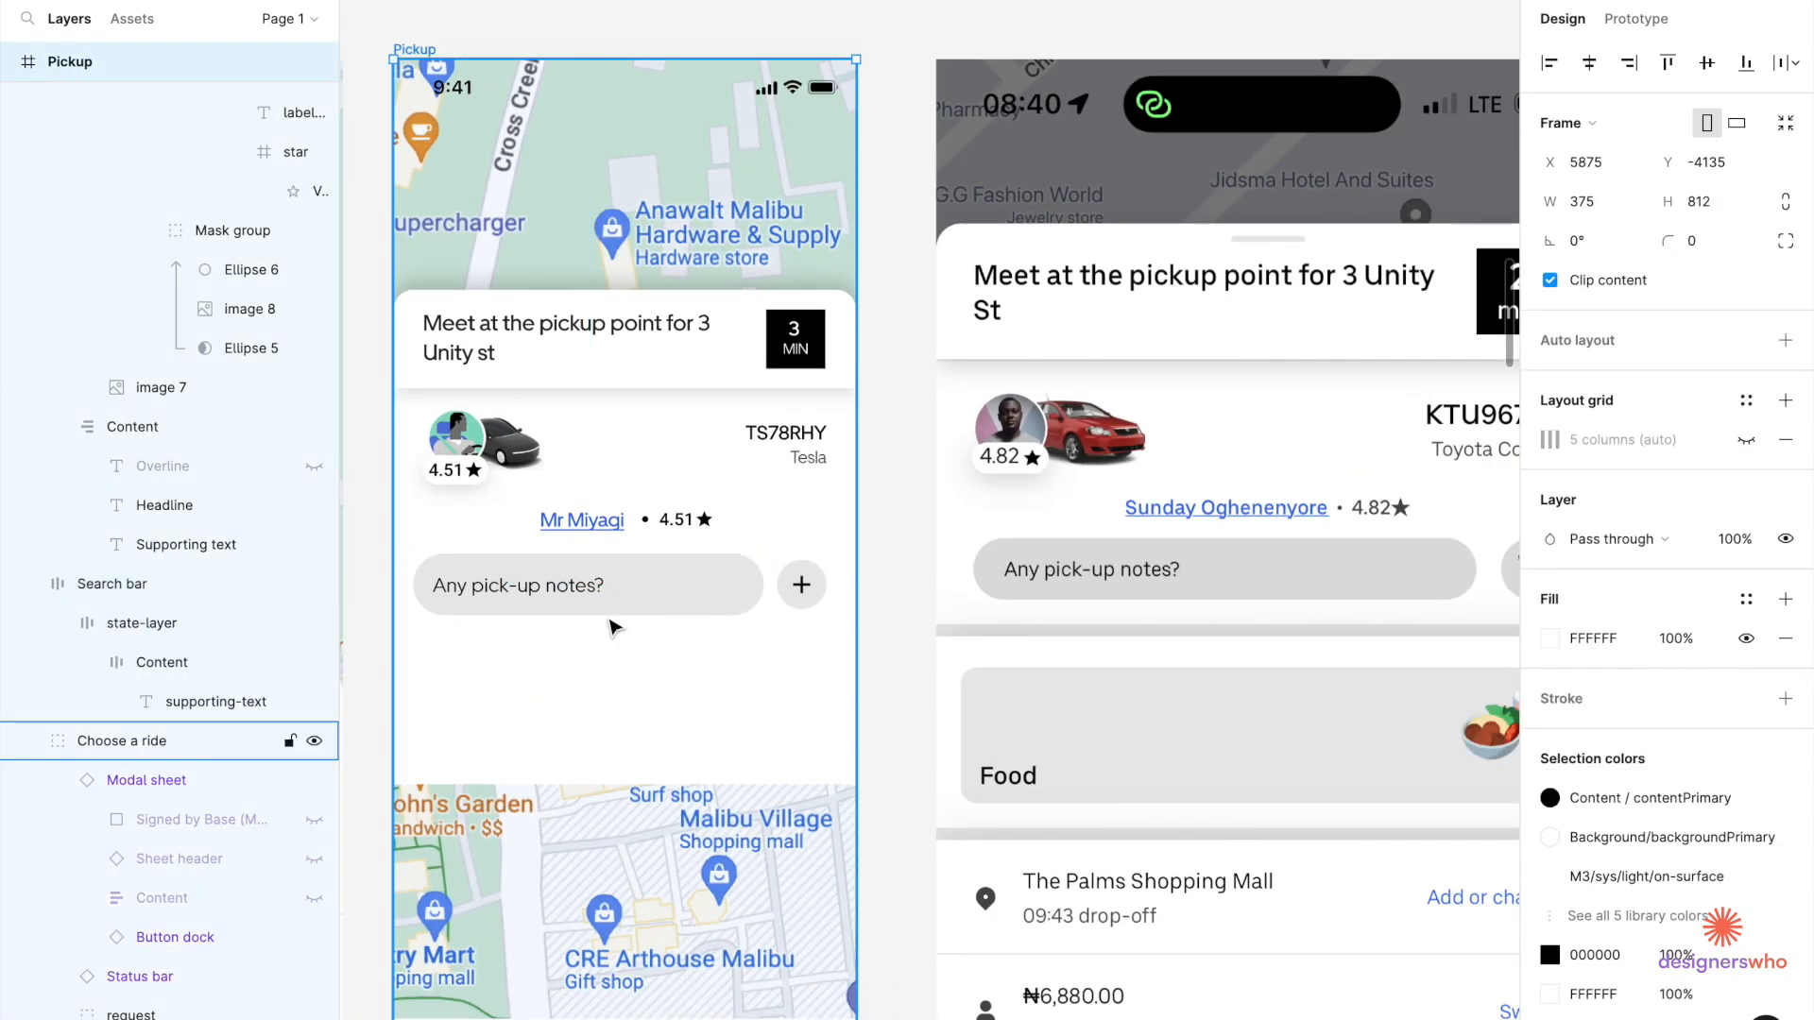
{"action": "left_click", "coordinate": [684, 600]}
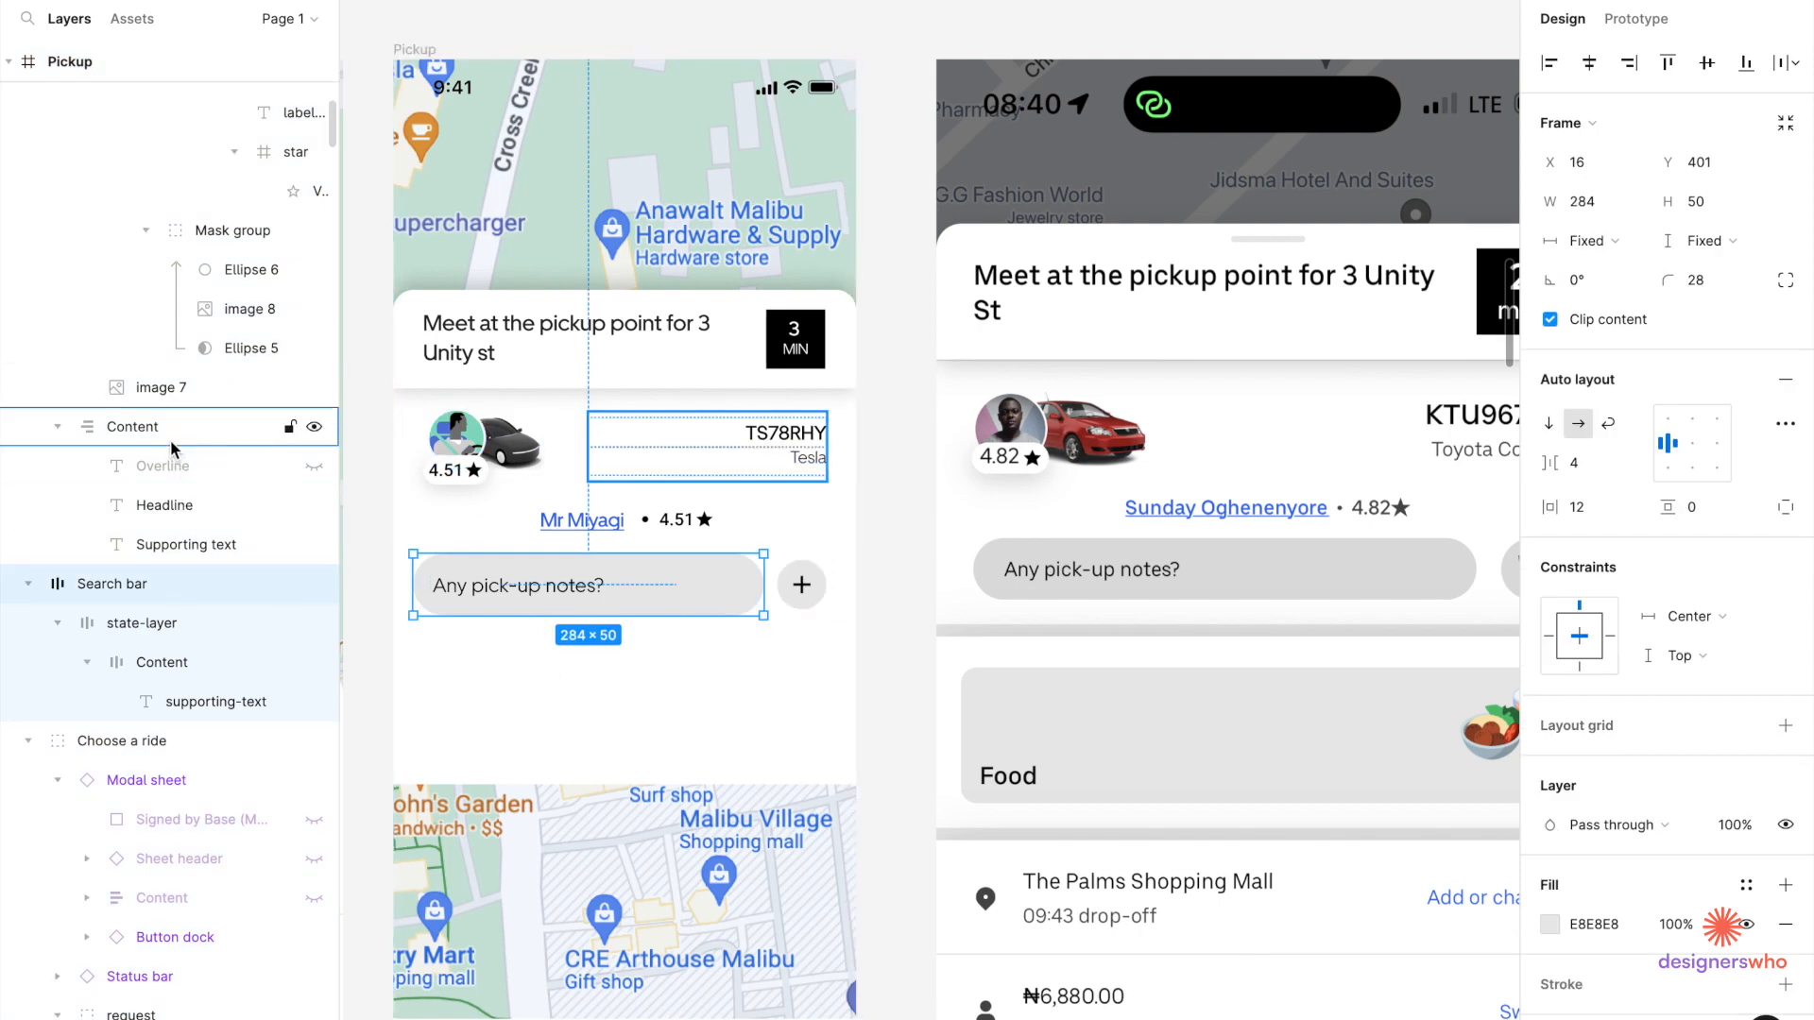
{"action": "left_click", "coordinate": [723, 765]}
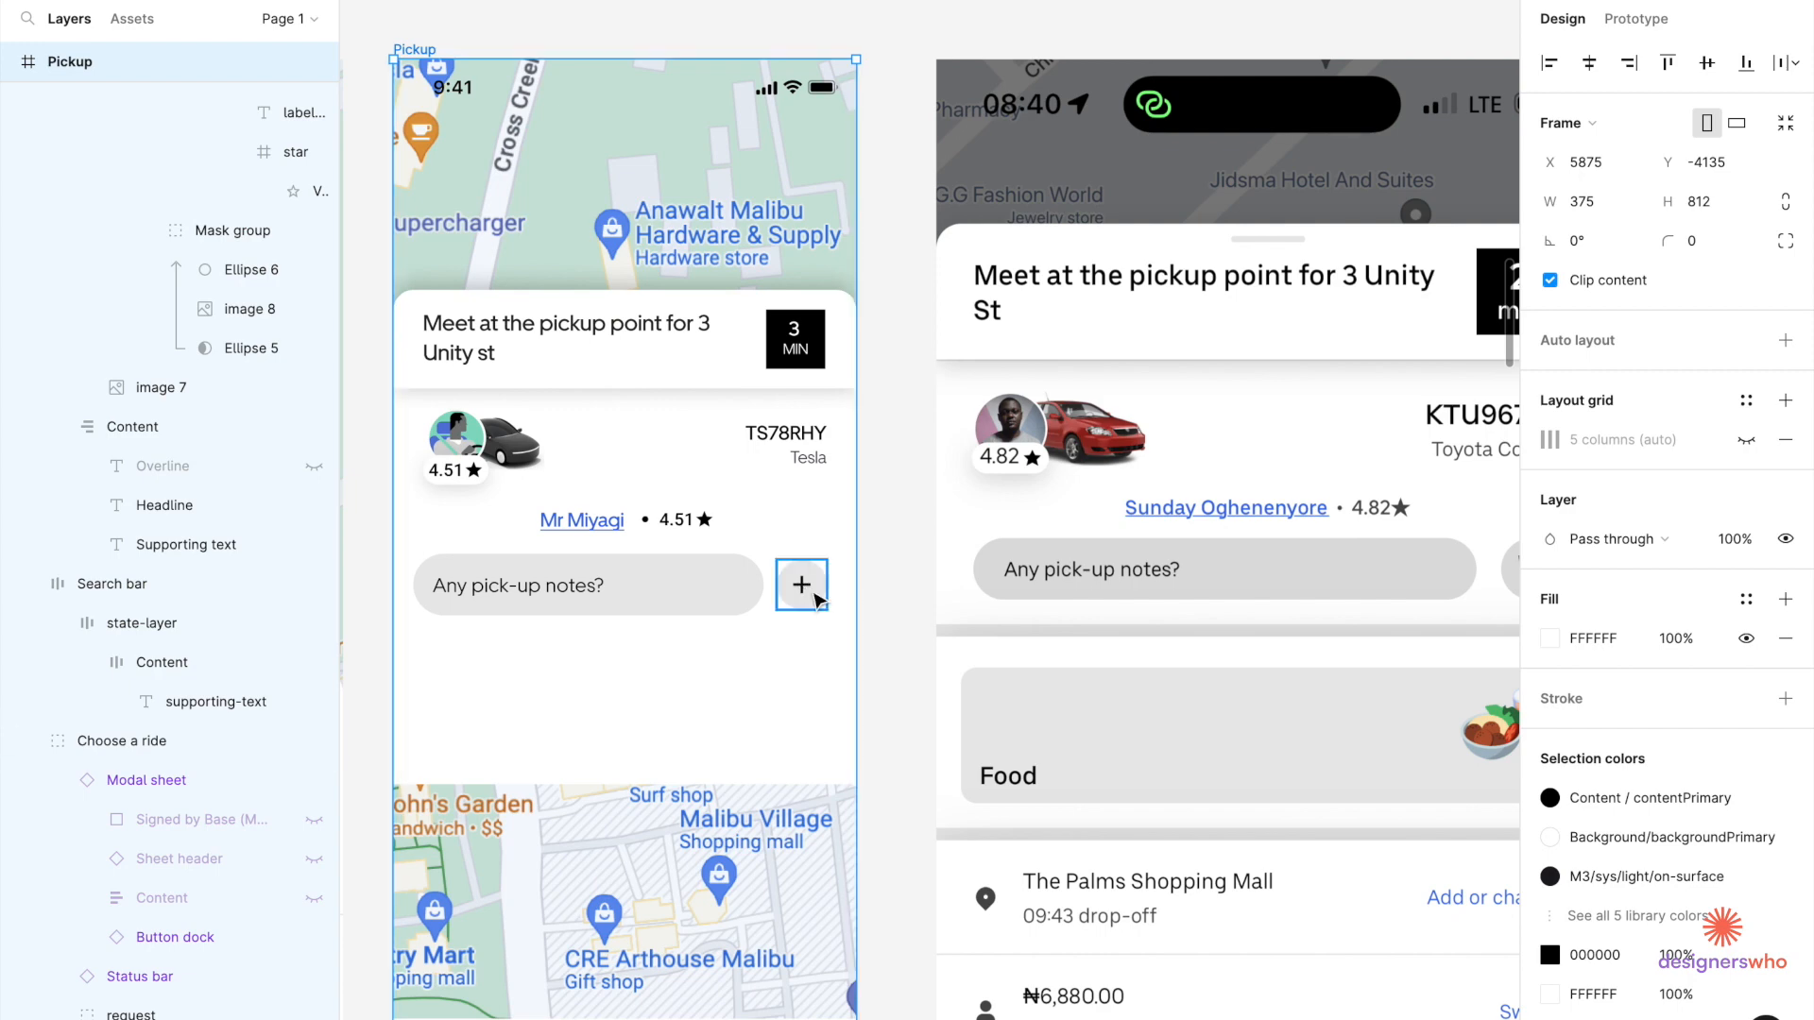
{"action": "left_click", "coordinate": [817, 600]}
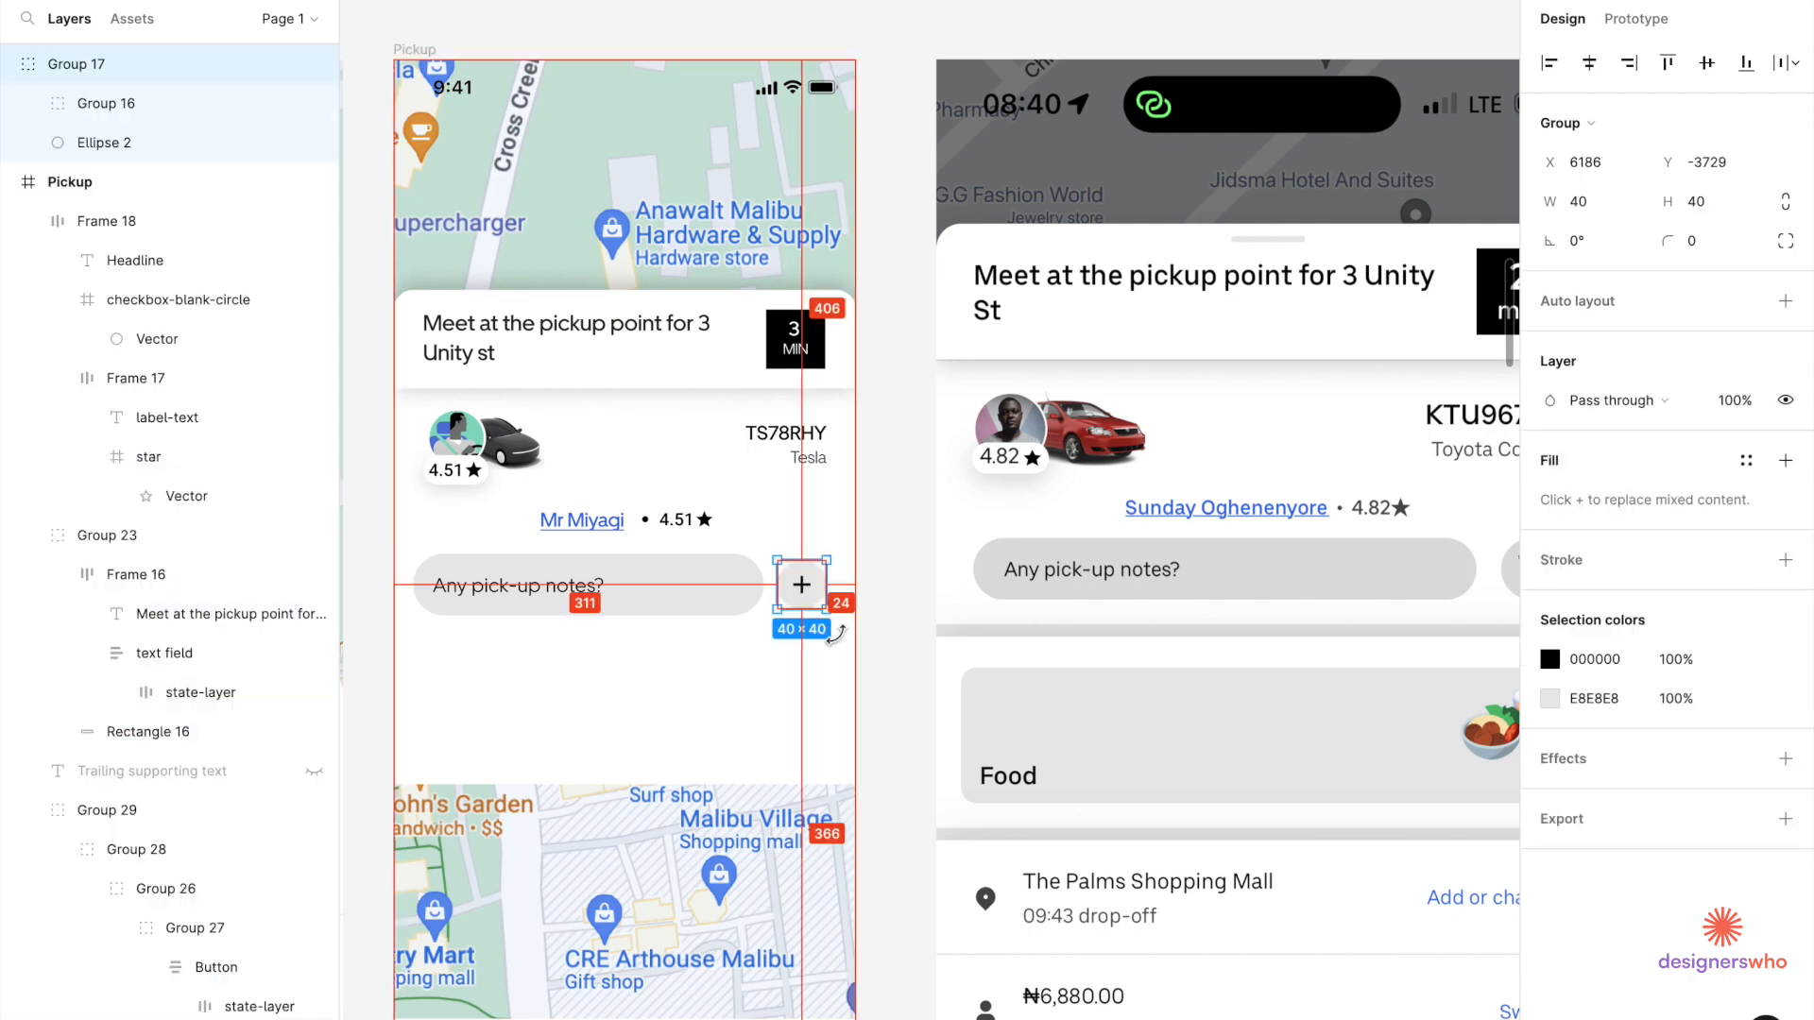
{"action": "left_click", "coordinate": [721, 614]}
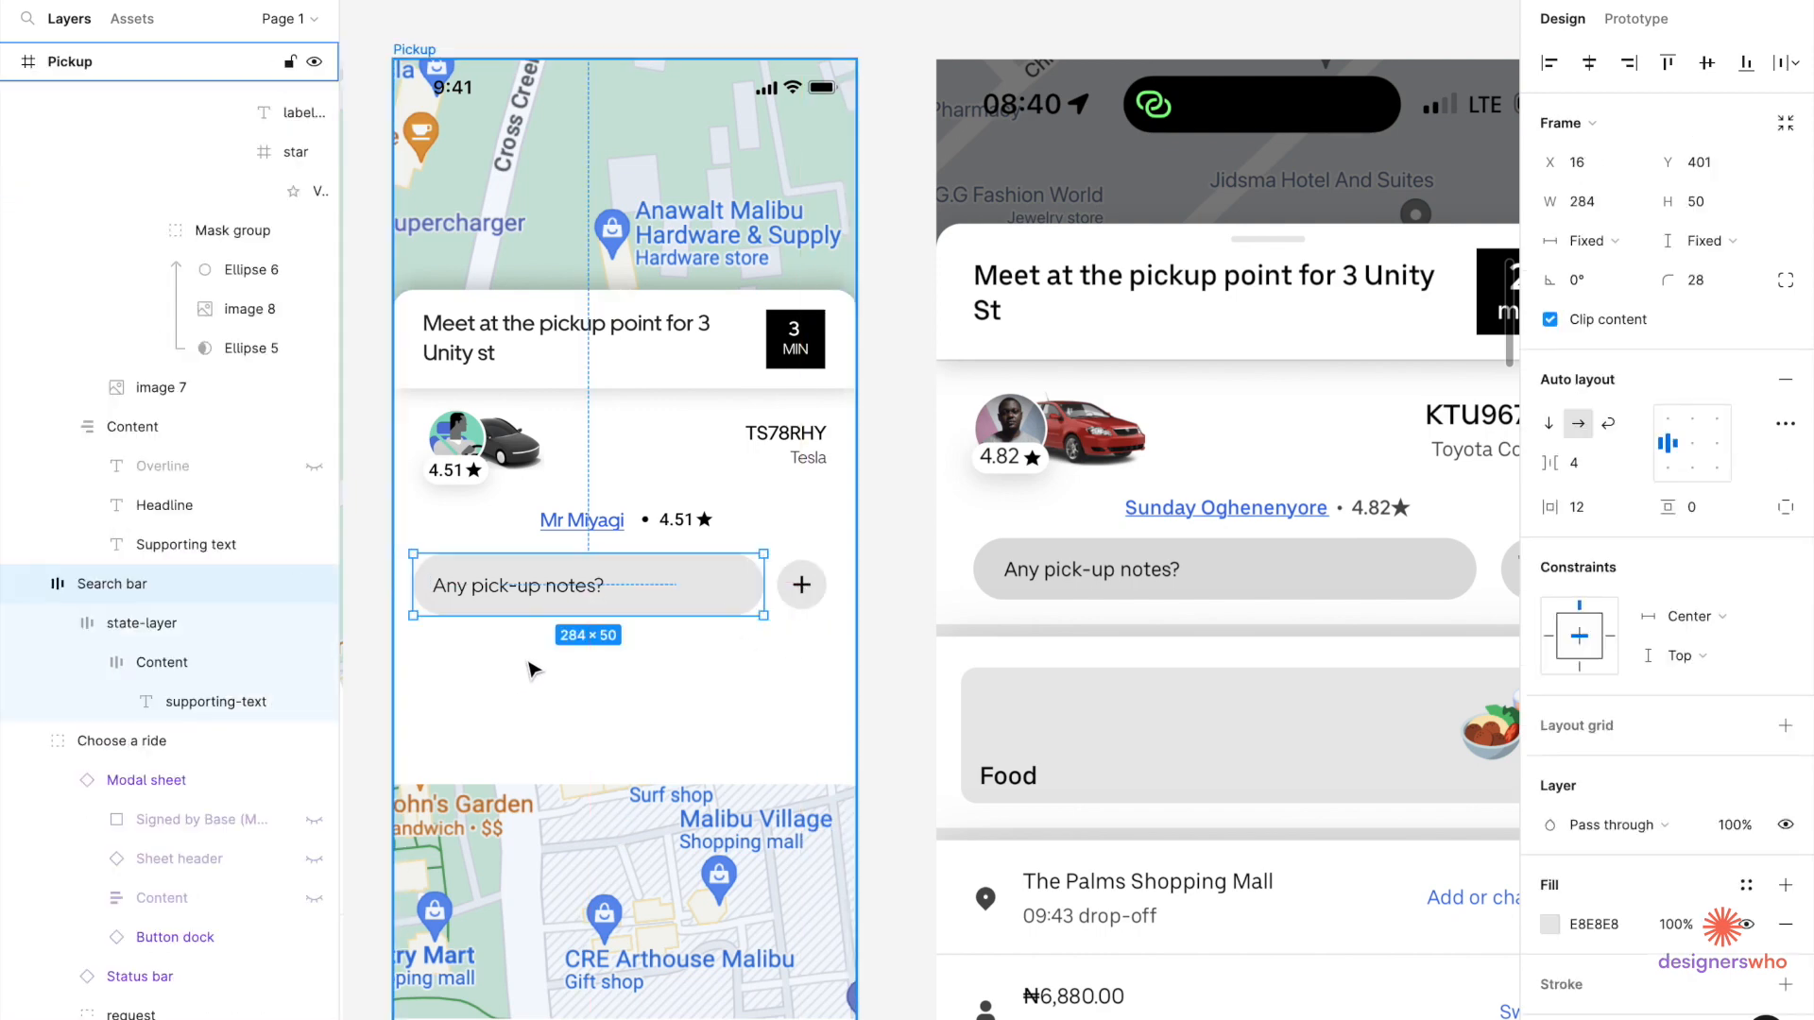
{"action": "scroll", "coordinate": [533, 669], "scroll_direction": "down", "scroll_amount": 3}
{"action": "key", "text": "Escape"}
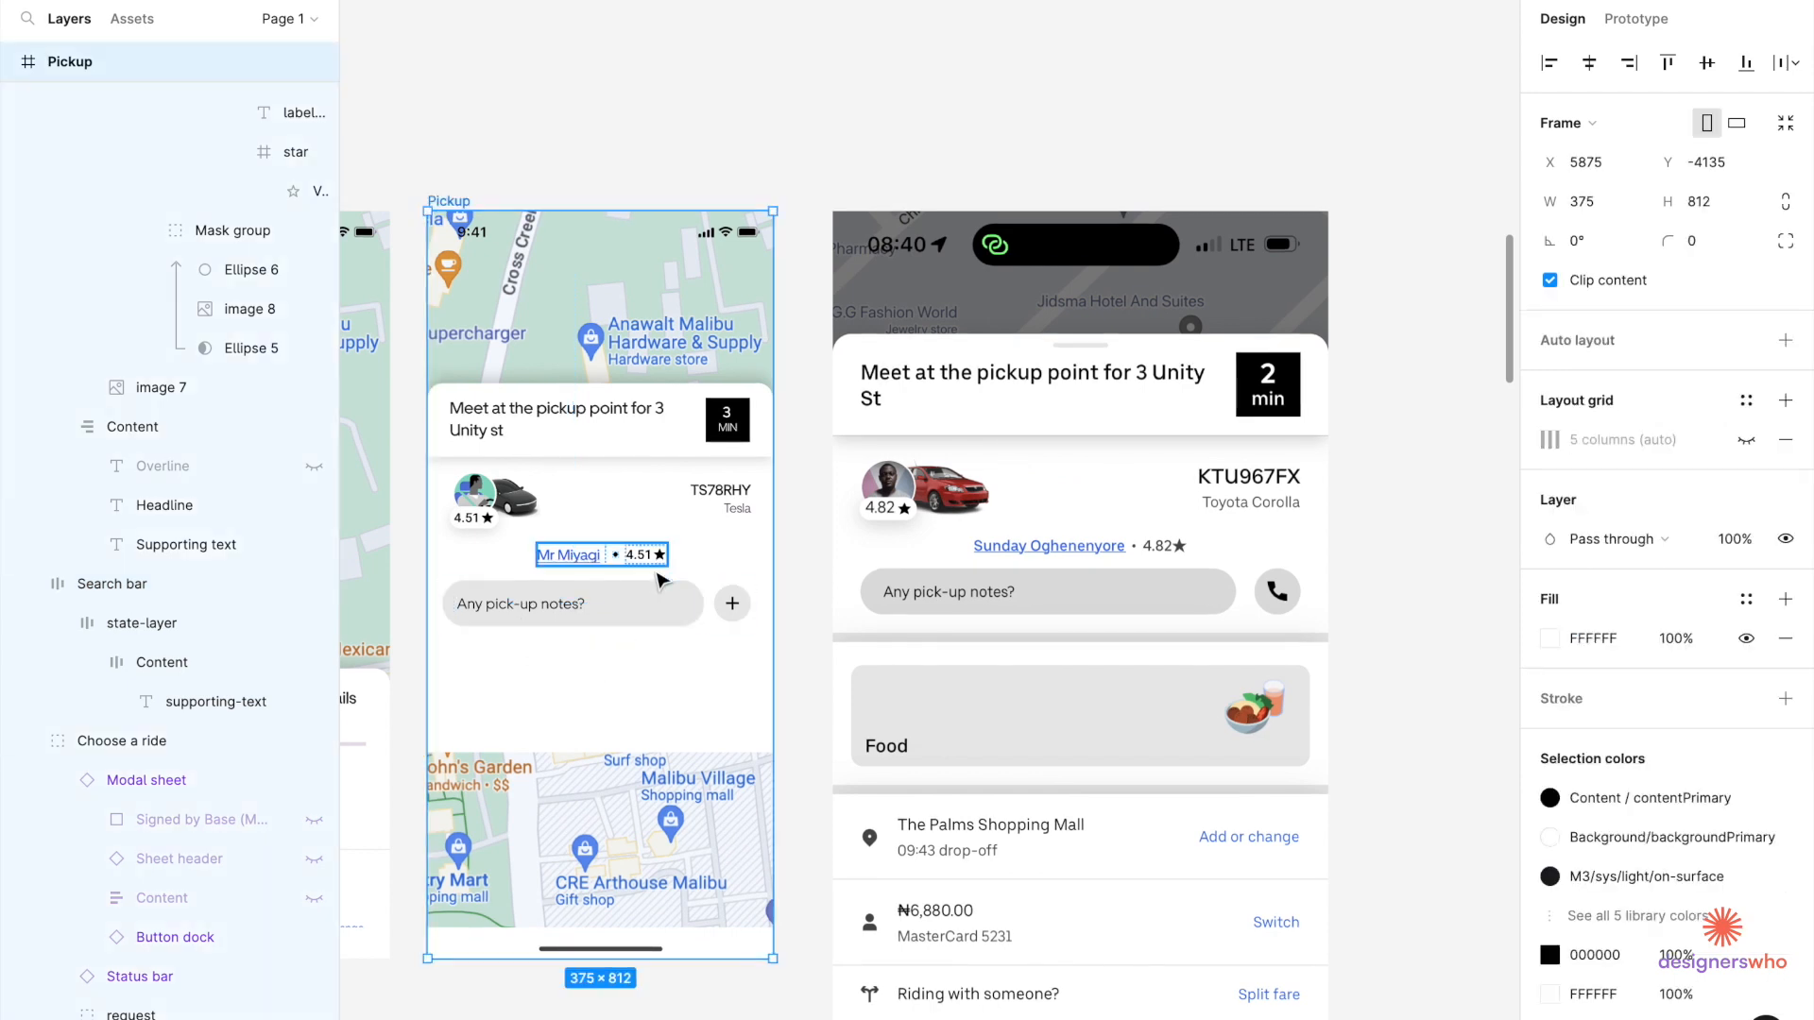
{"action": "left_click", "coordinate": [706, 595]}
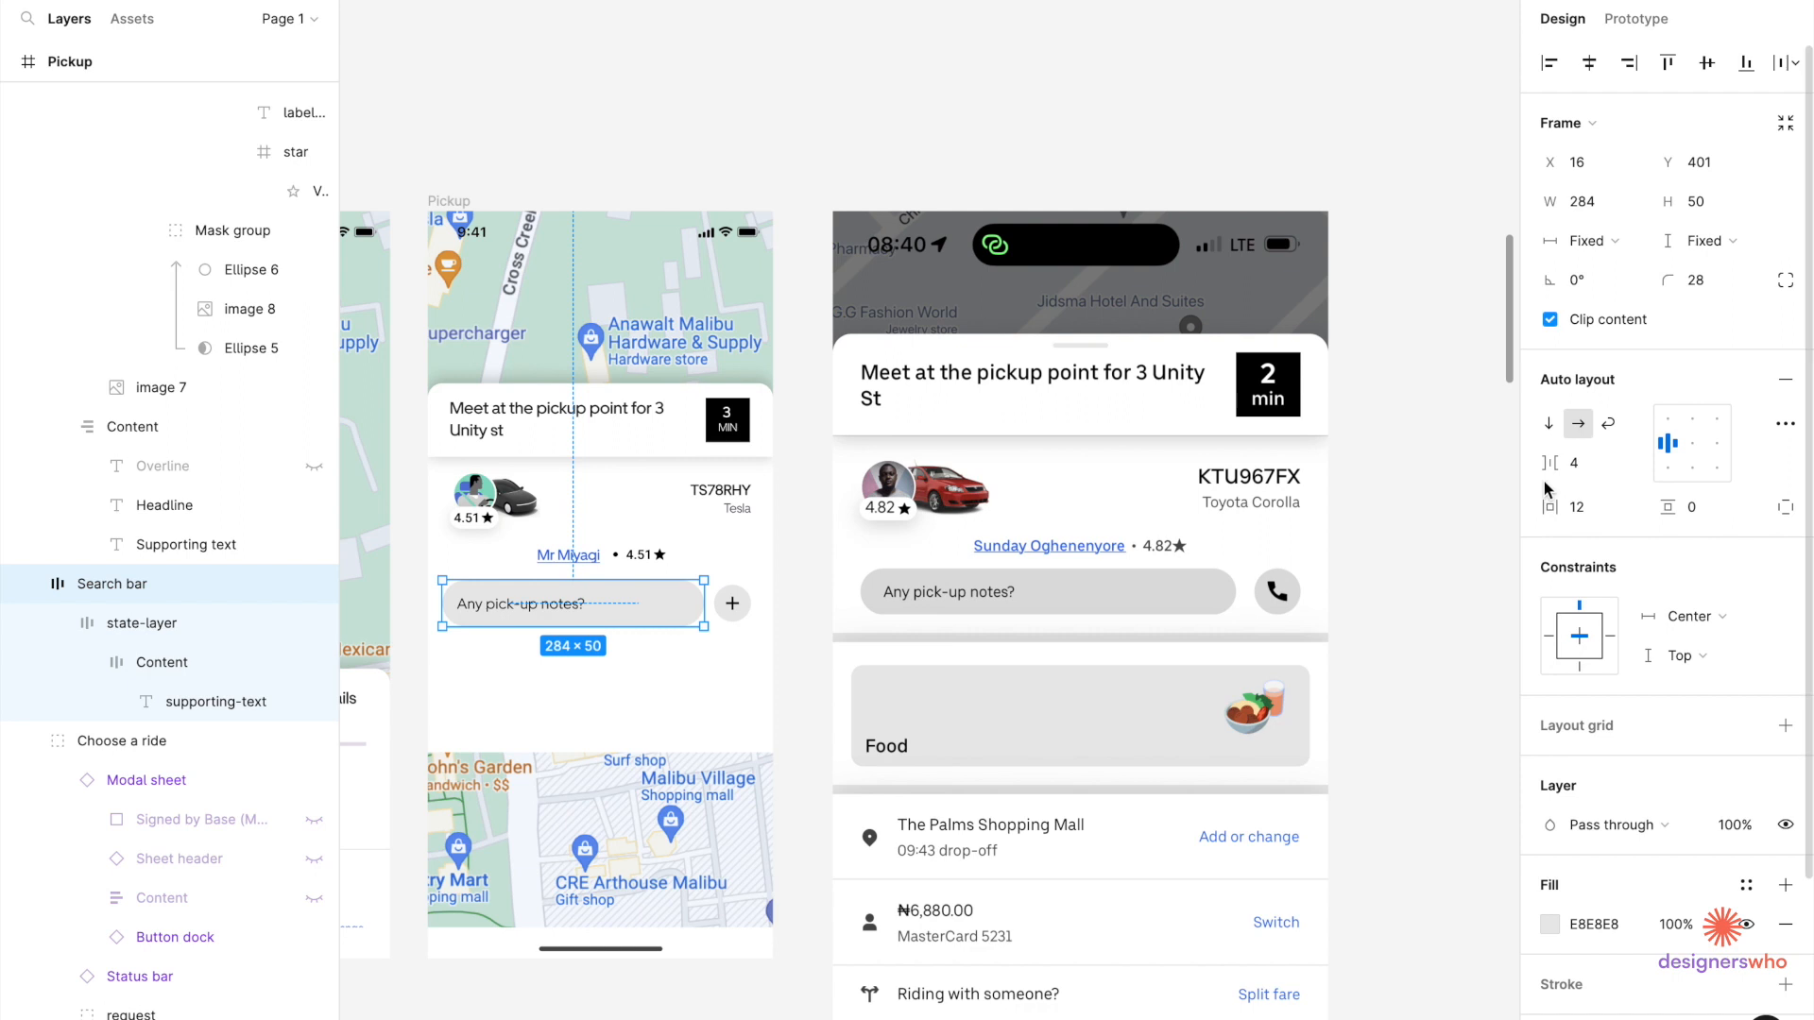
{"action": "left_click", "coordinate": [655, 893]}
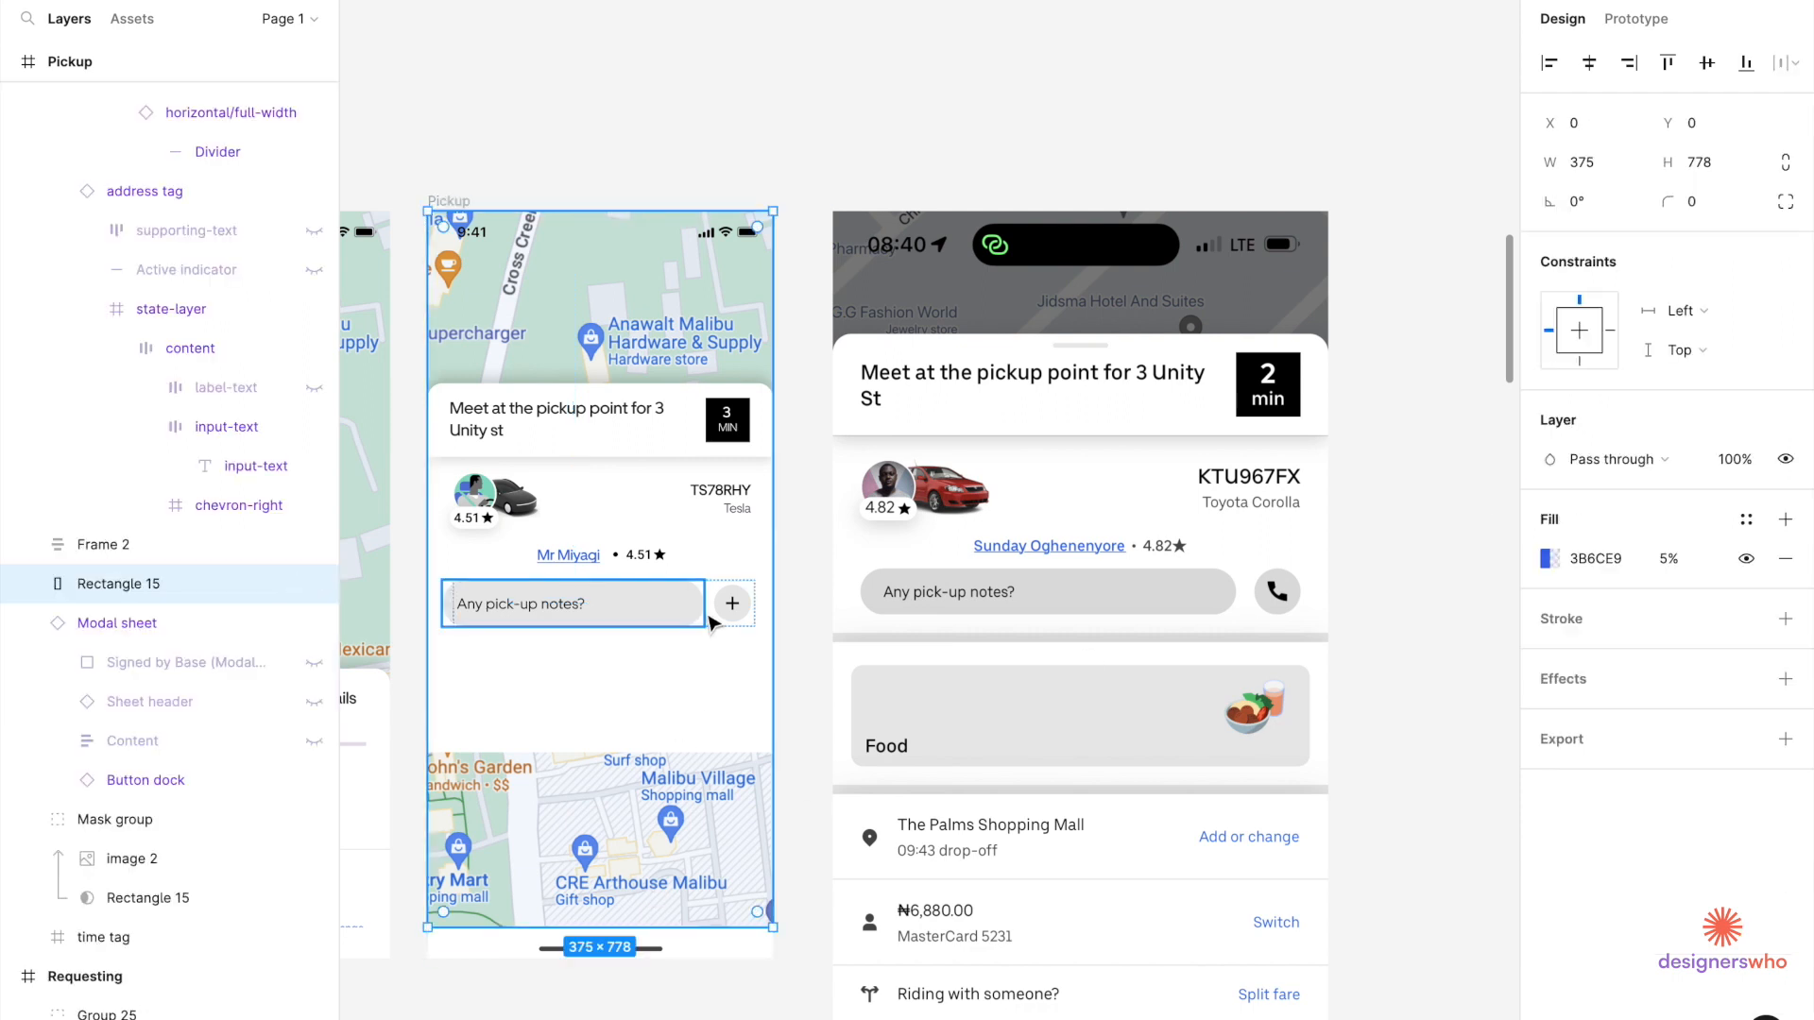
{"action": "left_click", "coordinate": [703, 615]}
{"action": "left_click", "coordinate": [740, 626], "text": "shift"}
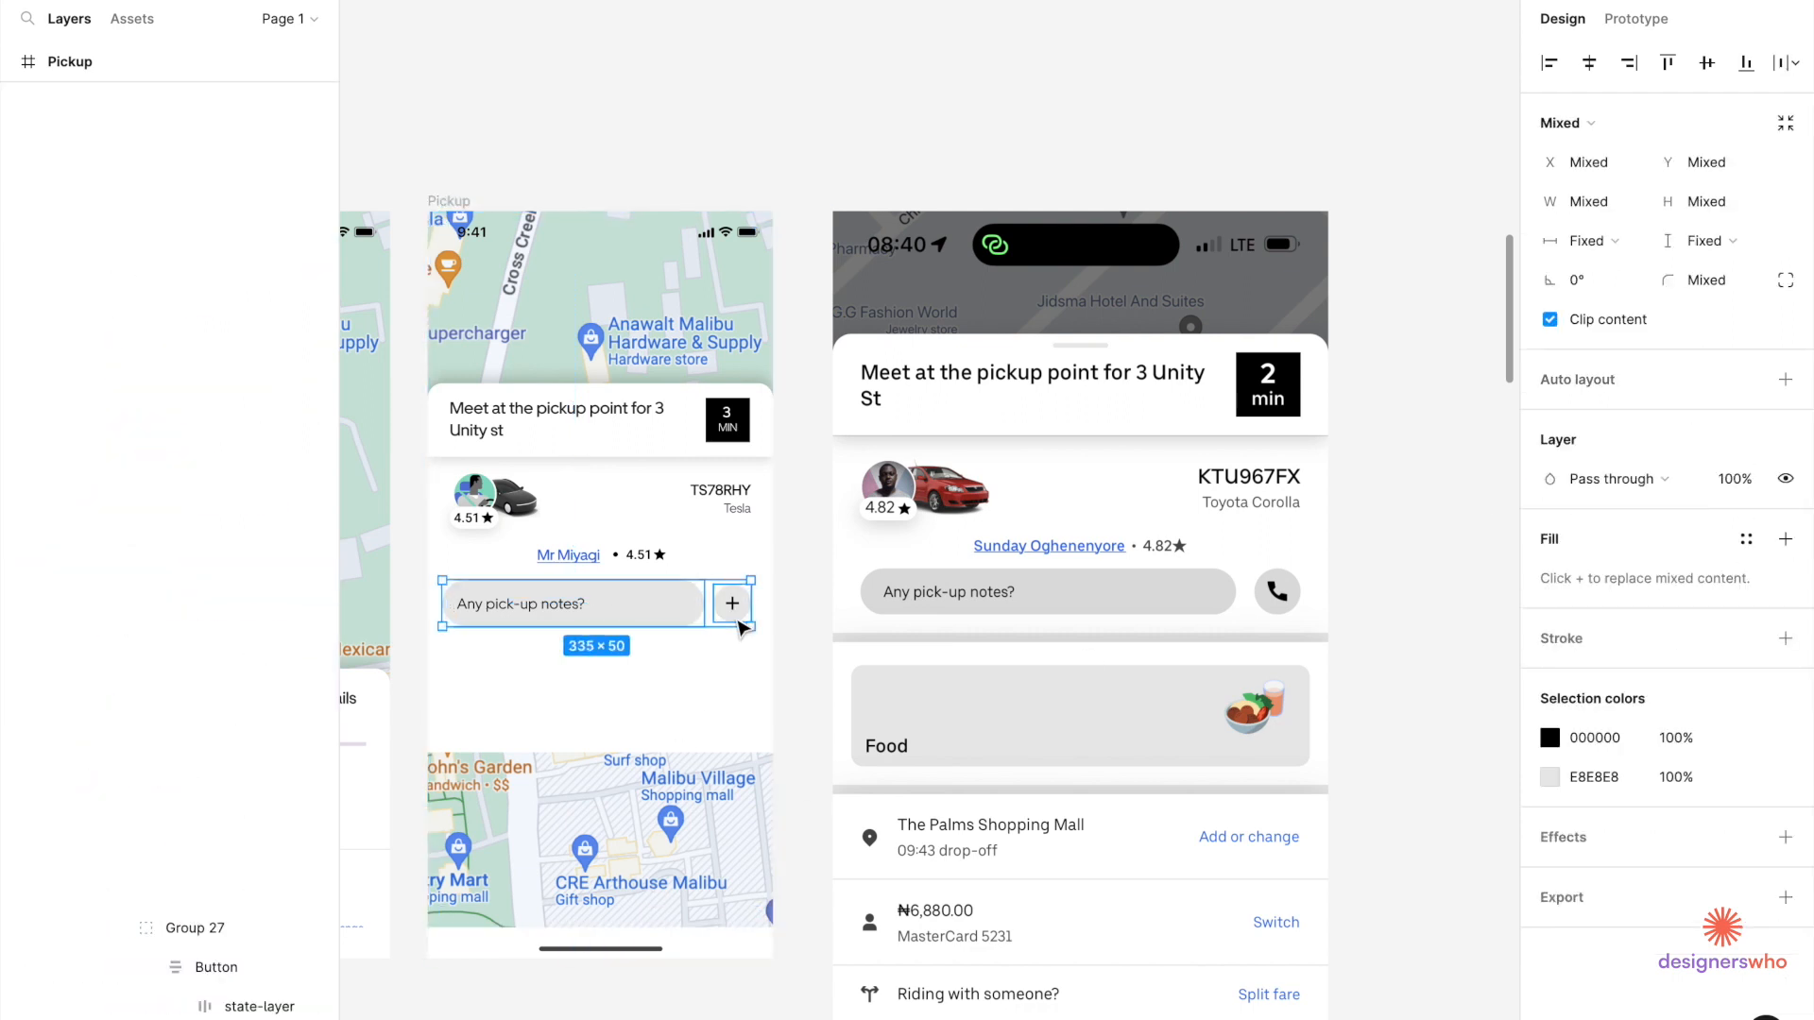
Wrap the notes bar and + button in an auto-layout row with an 8 gap, centre-aligned.
{"action": "left_click", "coordinate": [1797, 387]}
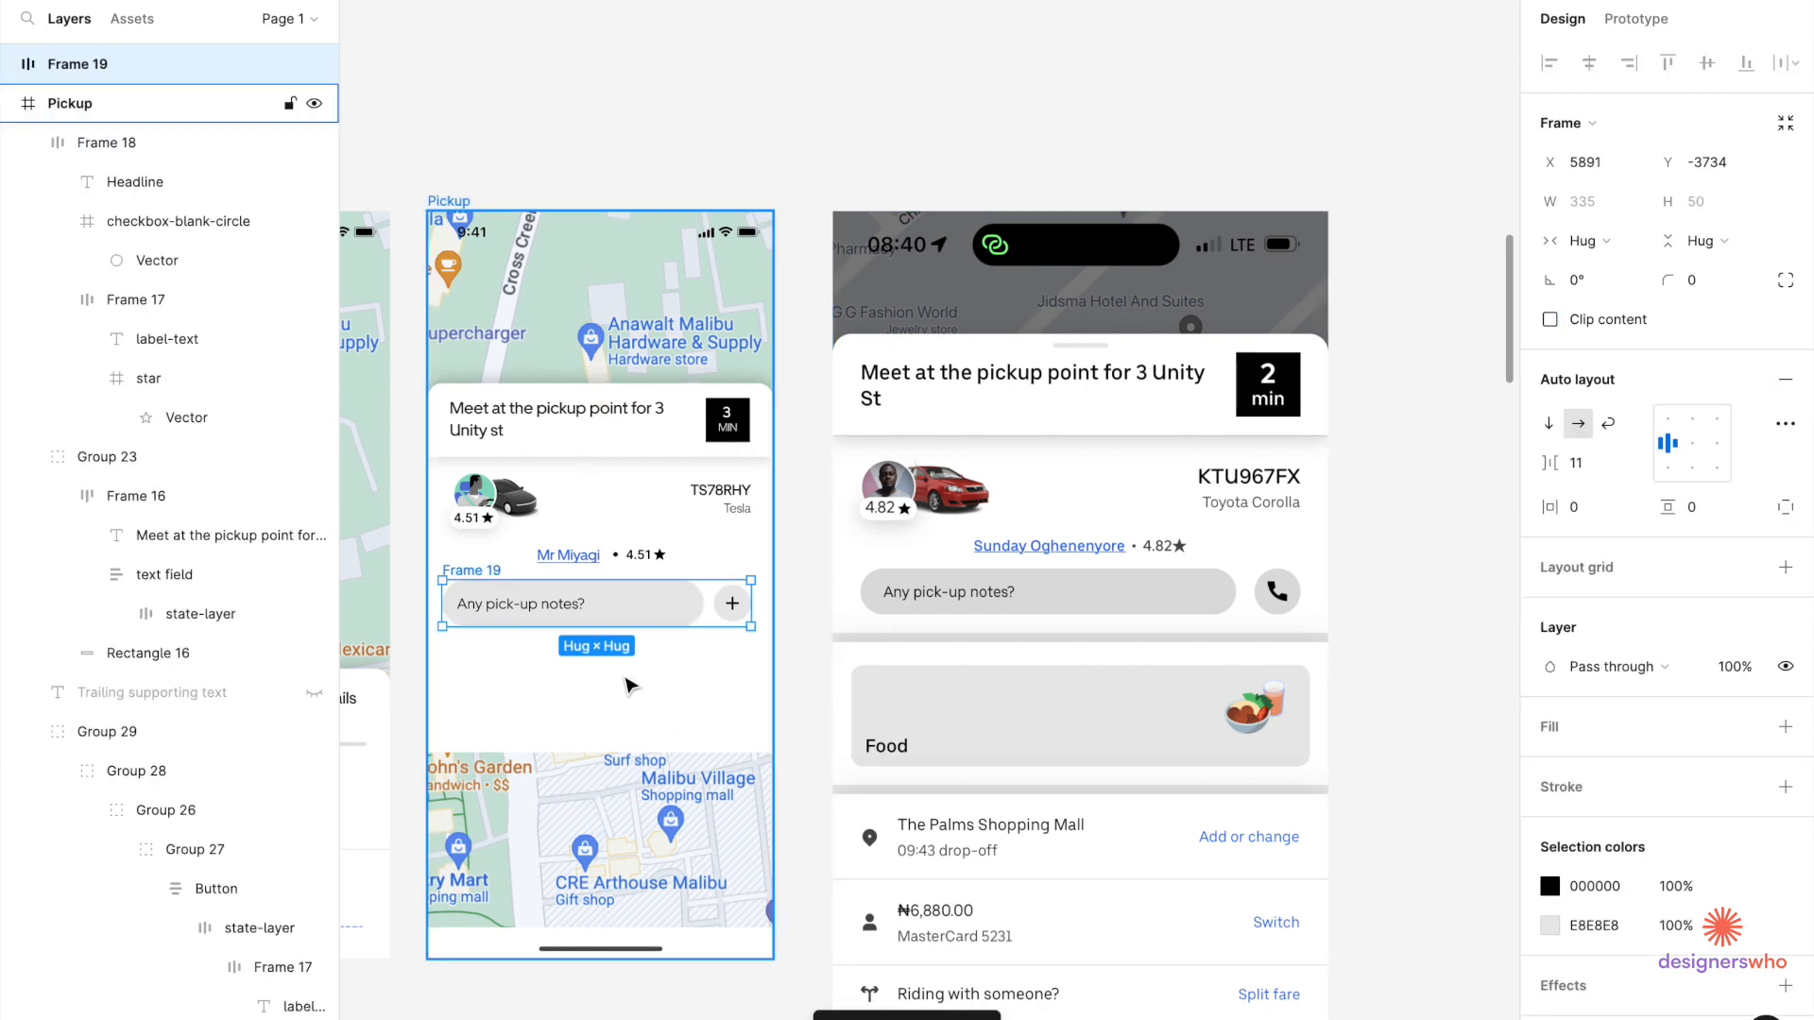
{"action": "scroll", "coordinate": [628, 684], "scroll_direction": "up", "scroll_amount": 3}
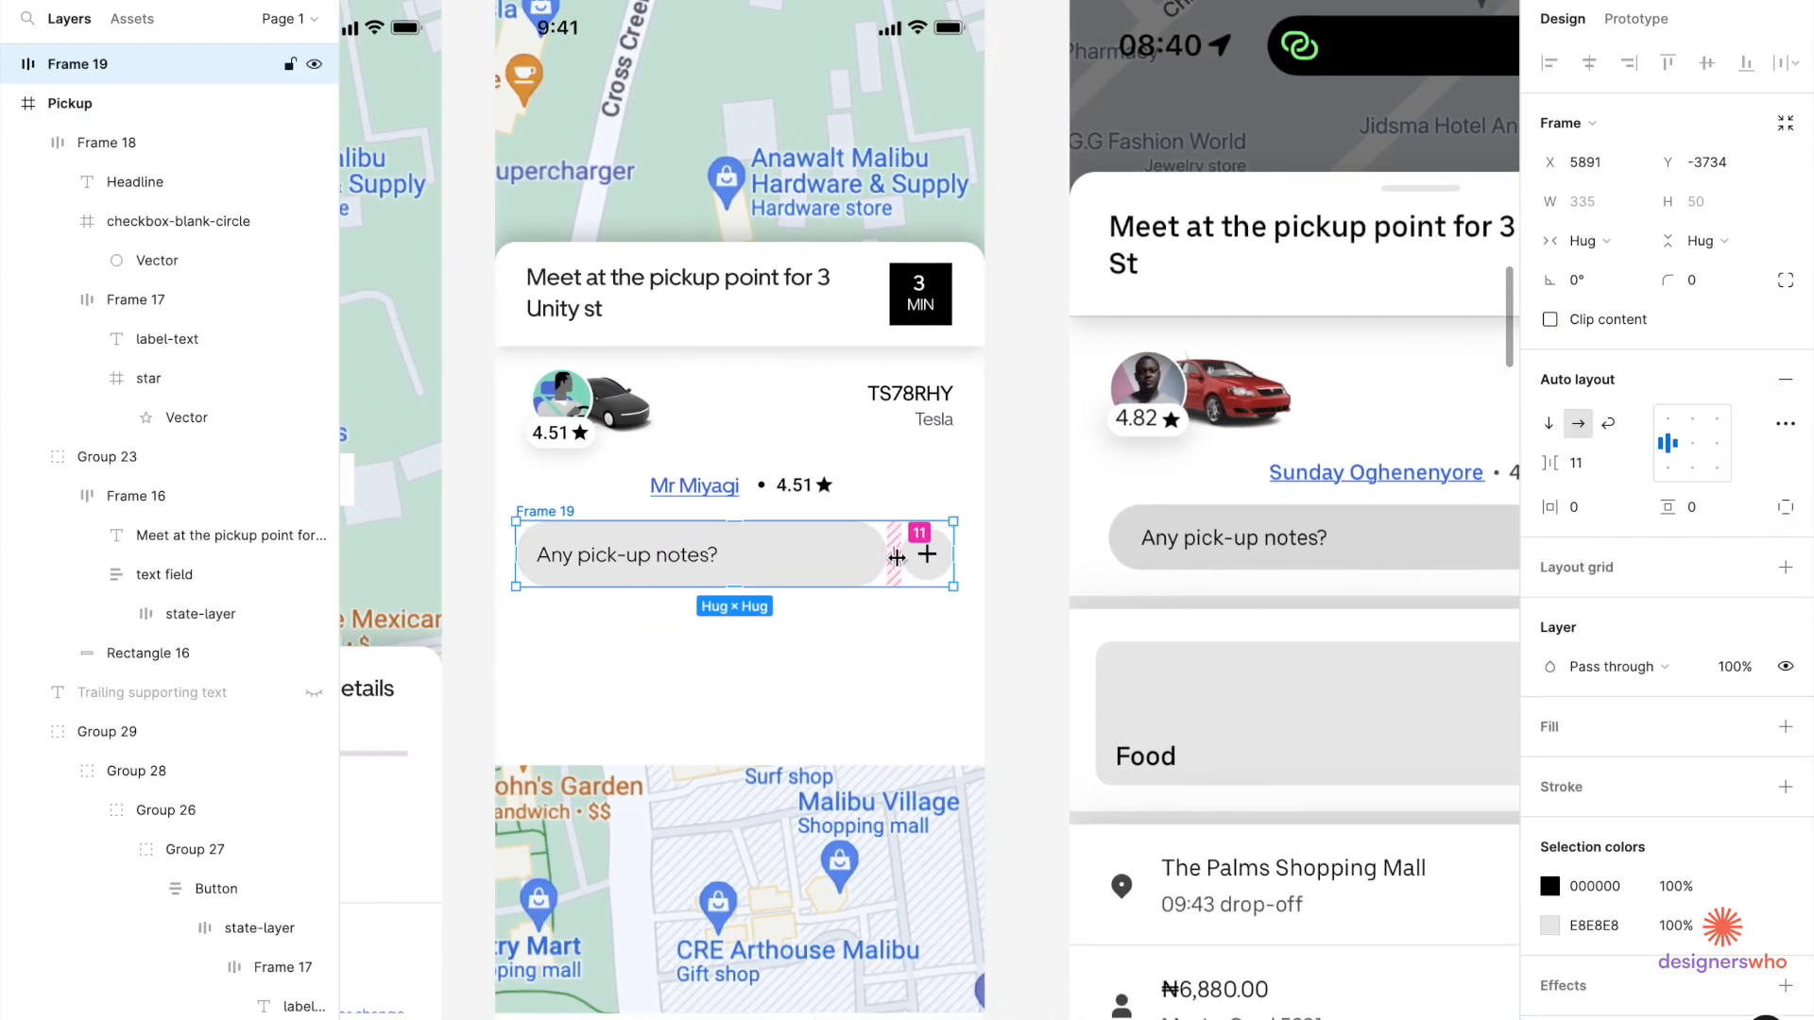
{"action": "left_click", "coordinate": [1604, 463]}
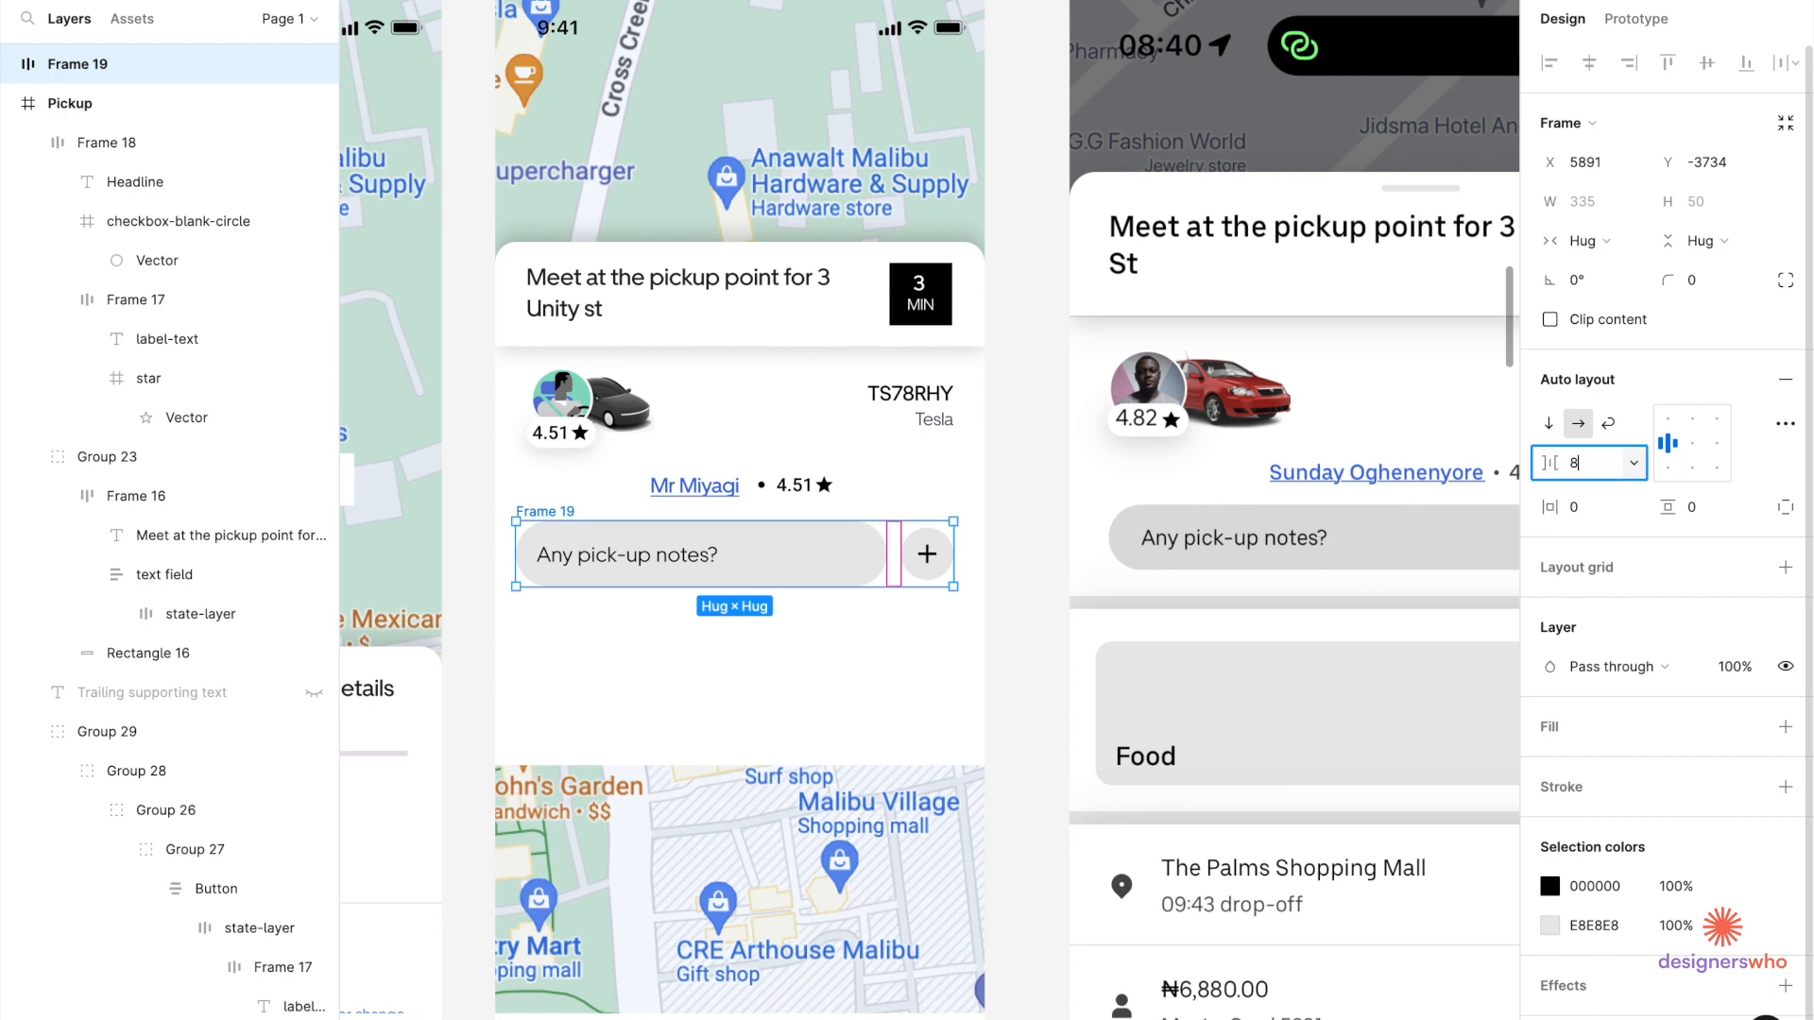
{"action": "key", "text": "Return"}
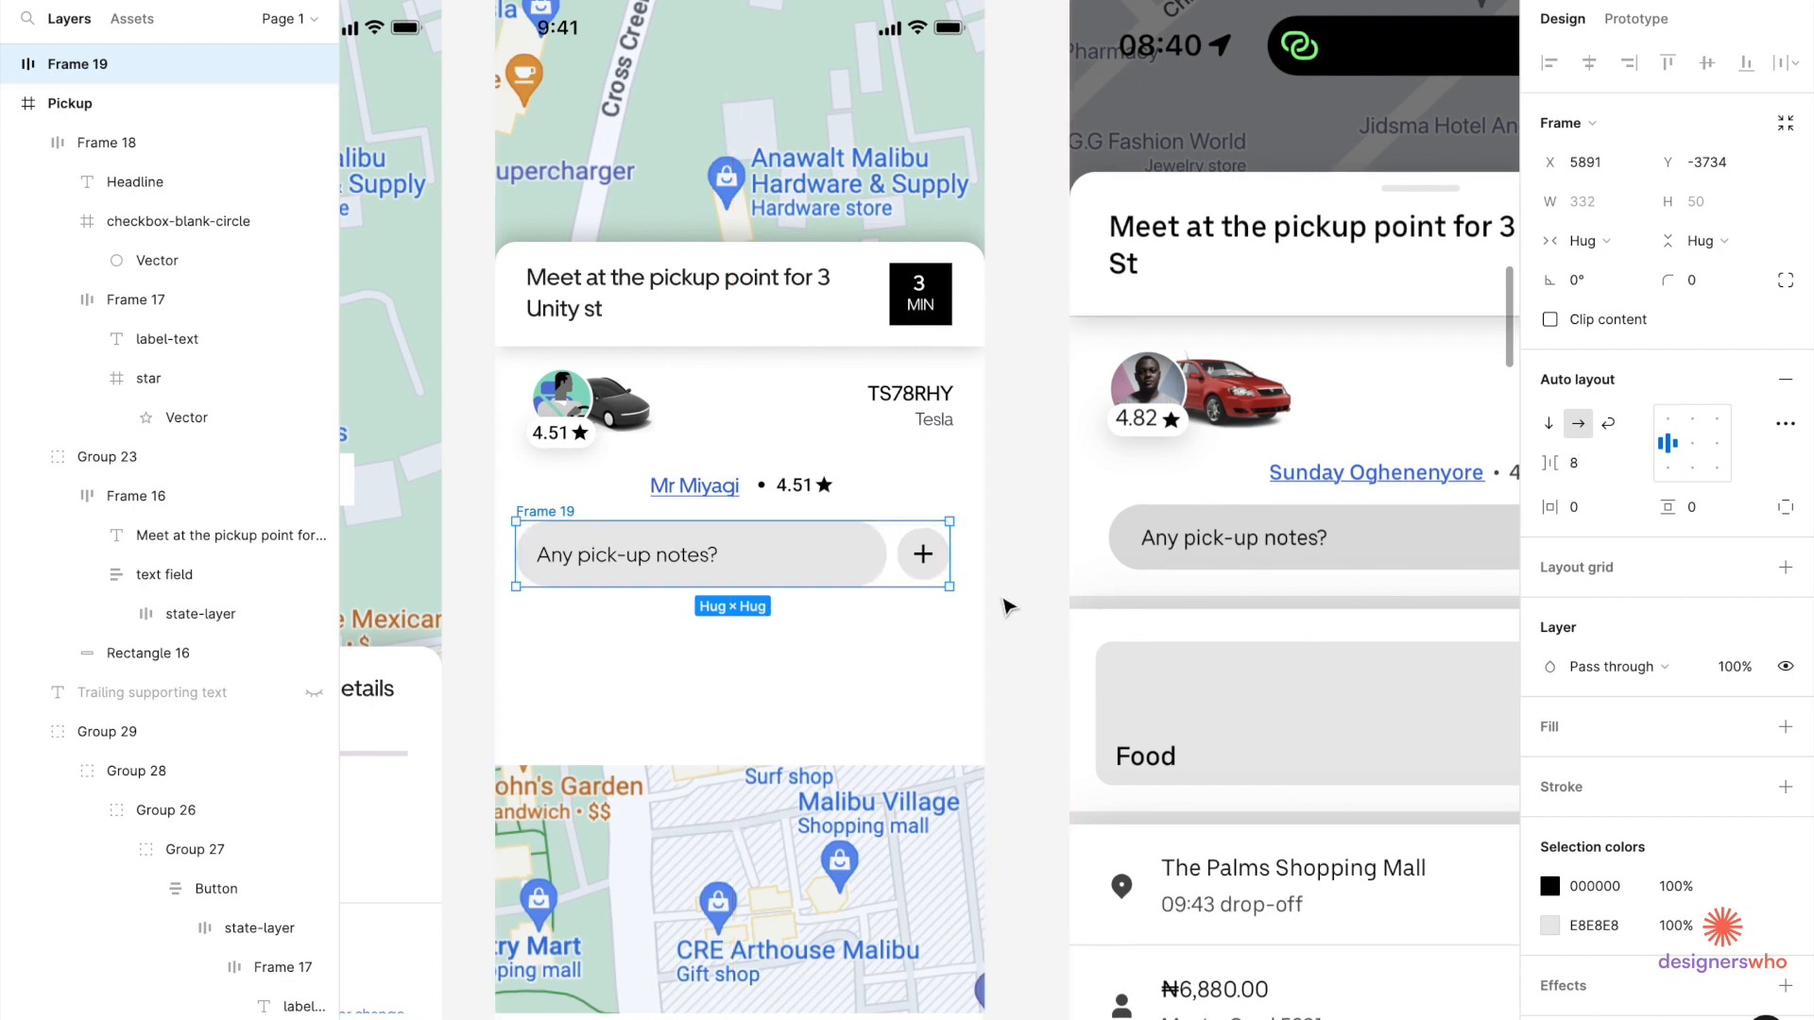
{"action": "double_click", "coordinate": [855, 566]}
{"action": "left_click", "coordinate": [571, 515]}
{"action": "left_click", "coordinate": [1692, 443]}
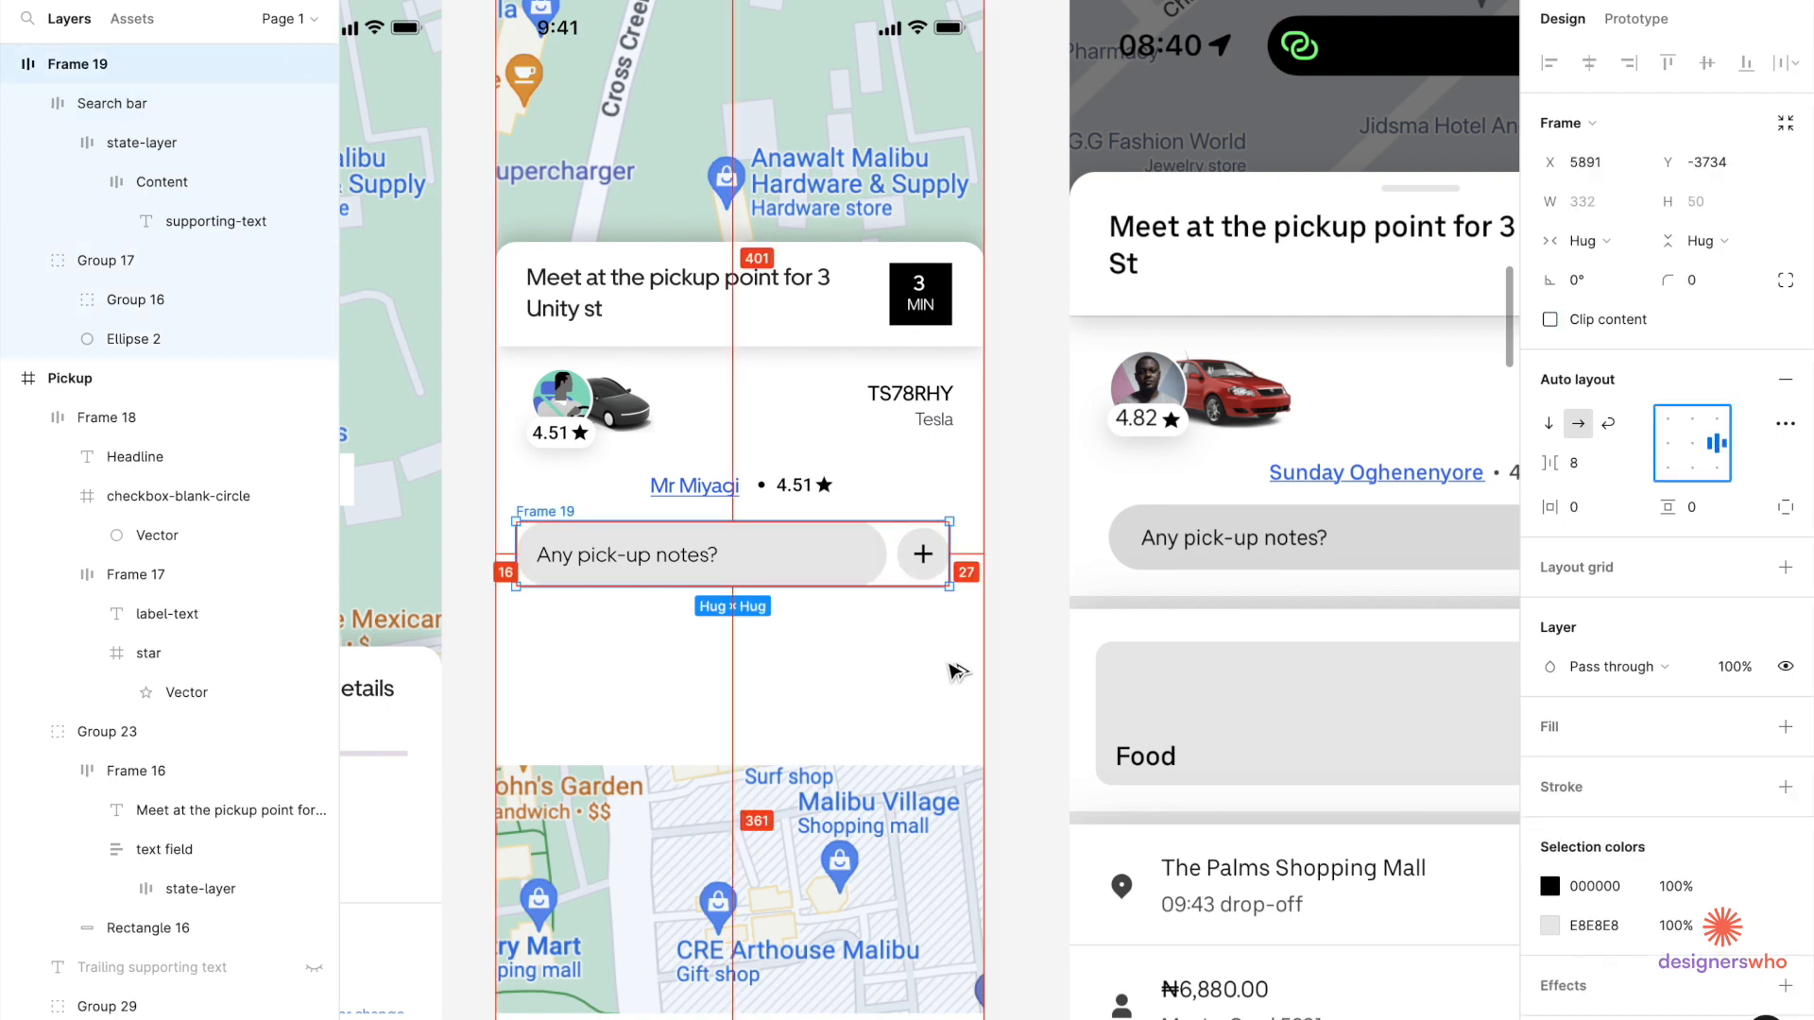
Widen the notes bar to 295, pushing the + button to X 303.
{"action": "left_click", "coordinate": [827, 703]}
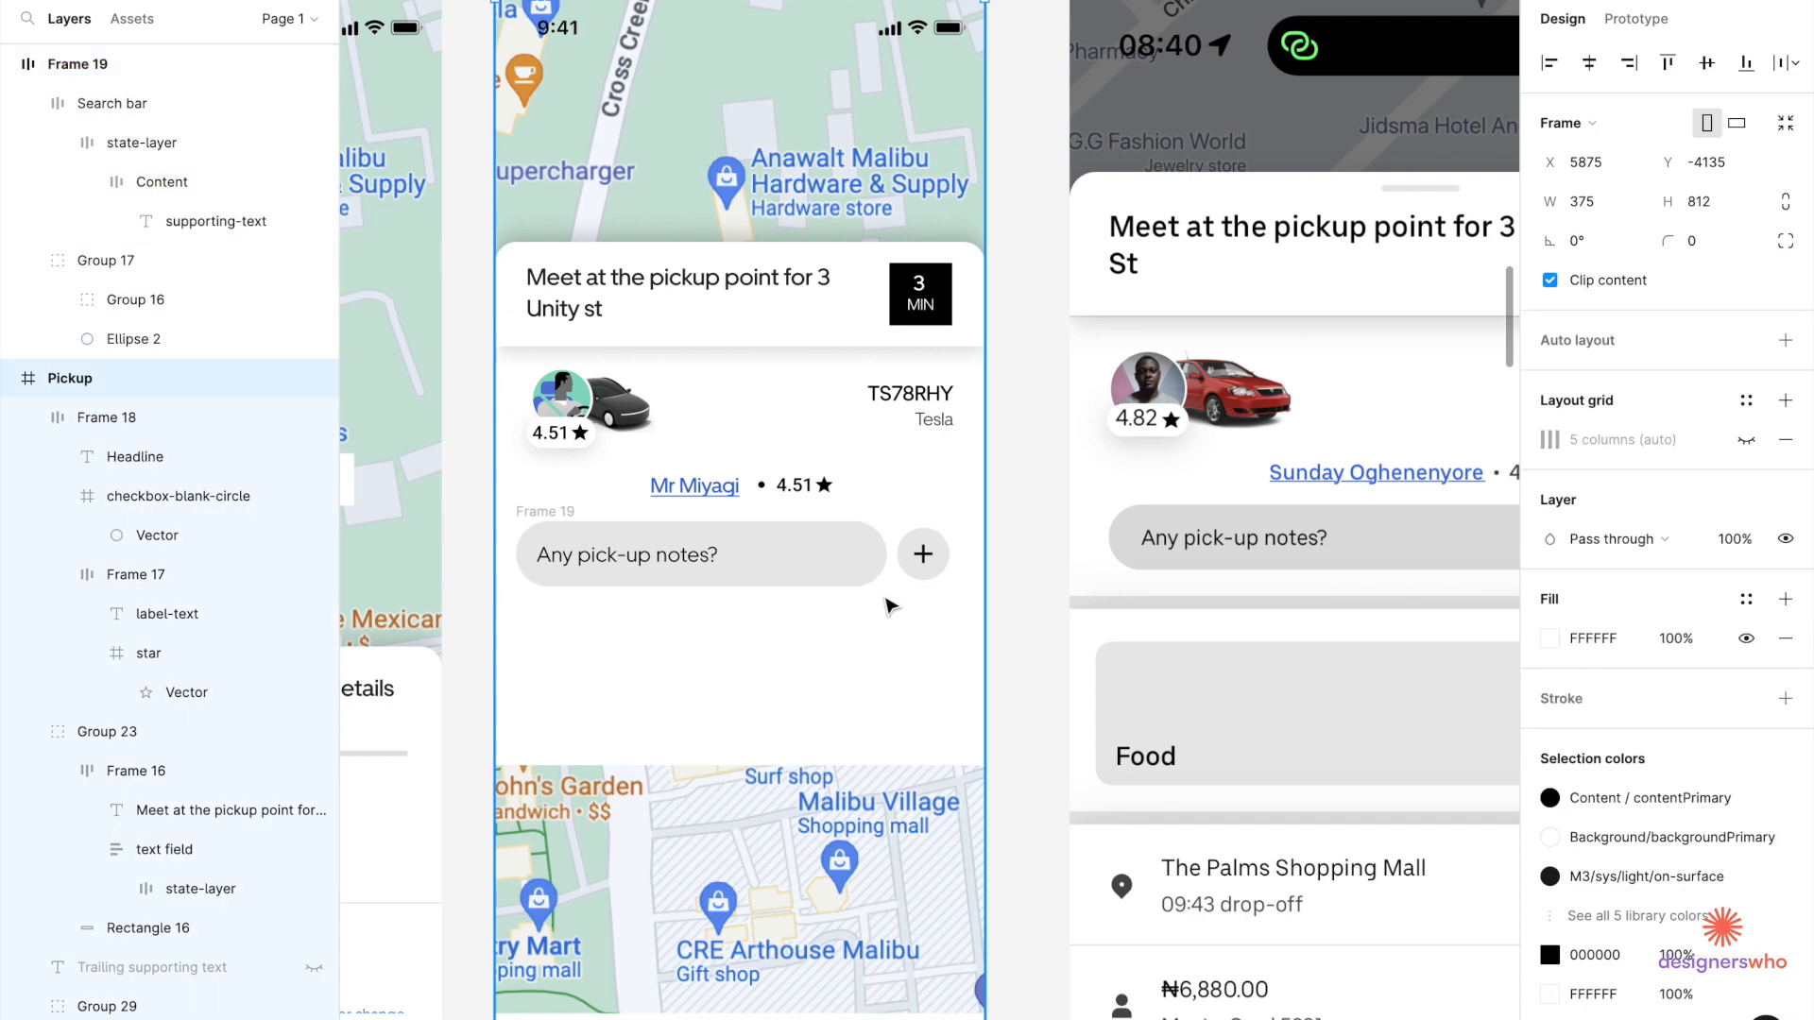
{"action": "left_click", "coordinate": [924, 568]}
{"action": "scroll", "coordinate": [924, 568], "scroll_direction": "up", "scroll_amount": 3}
{"action": "left_click", "coordinate": [849, 567]}
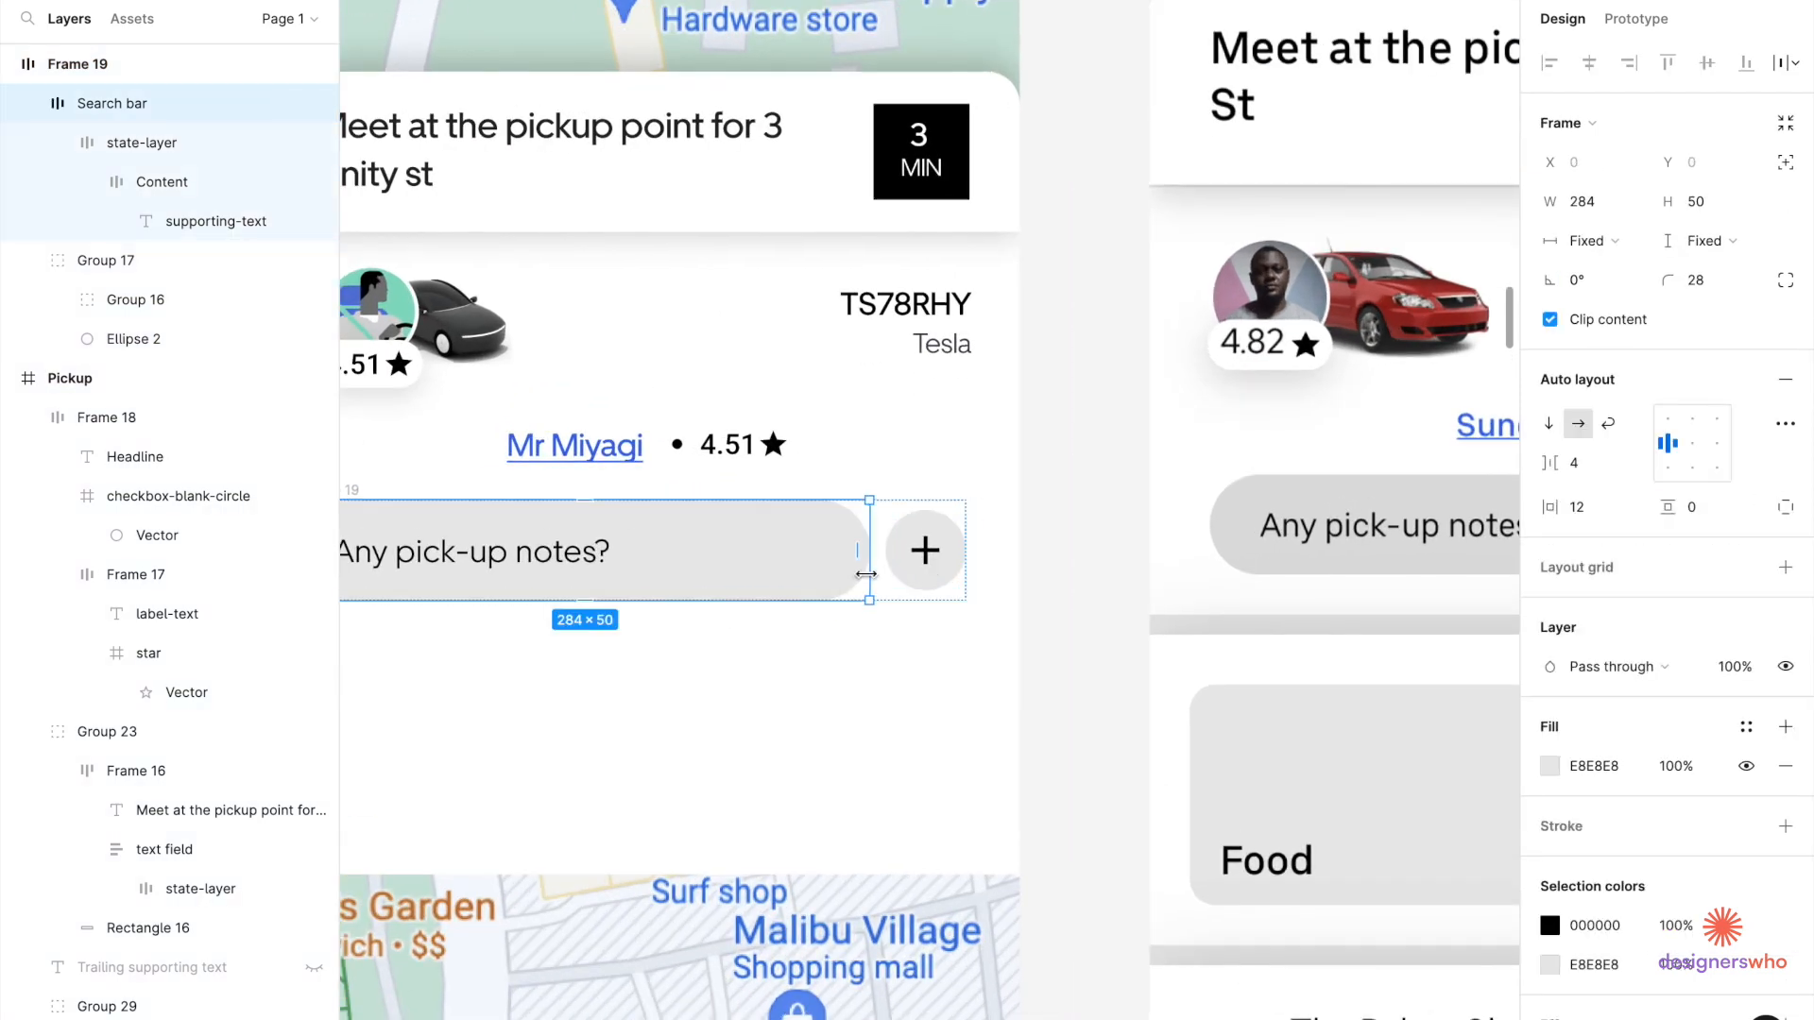
{"action": "left_click_drag", "start_coordinate": [870, 573], "coordinate": [878, 574]}
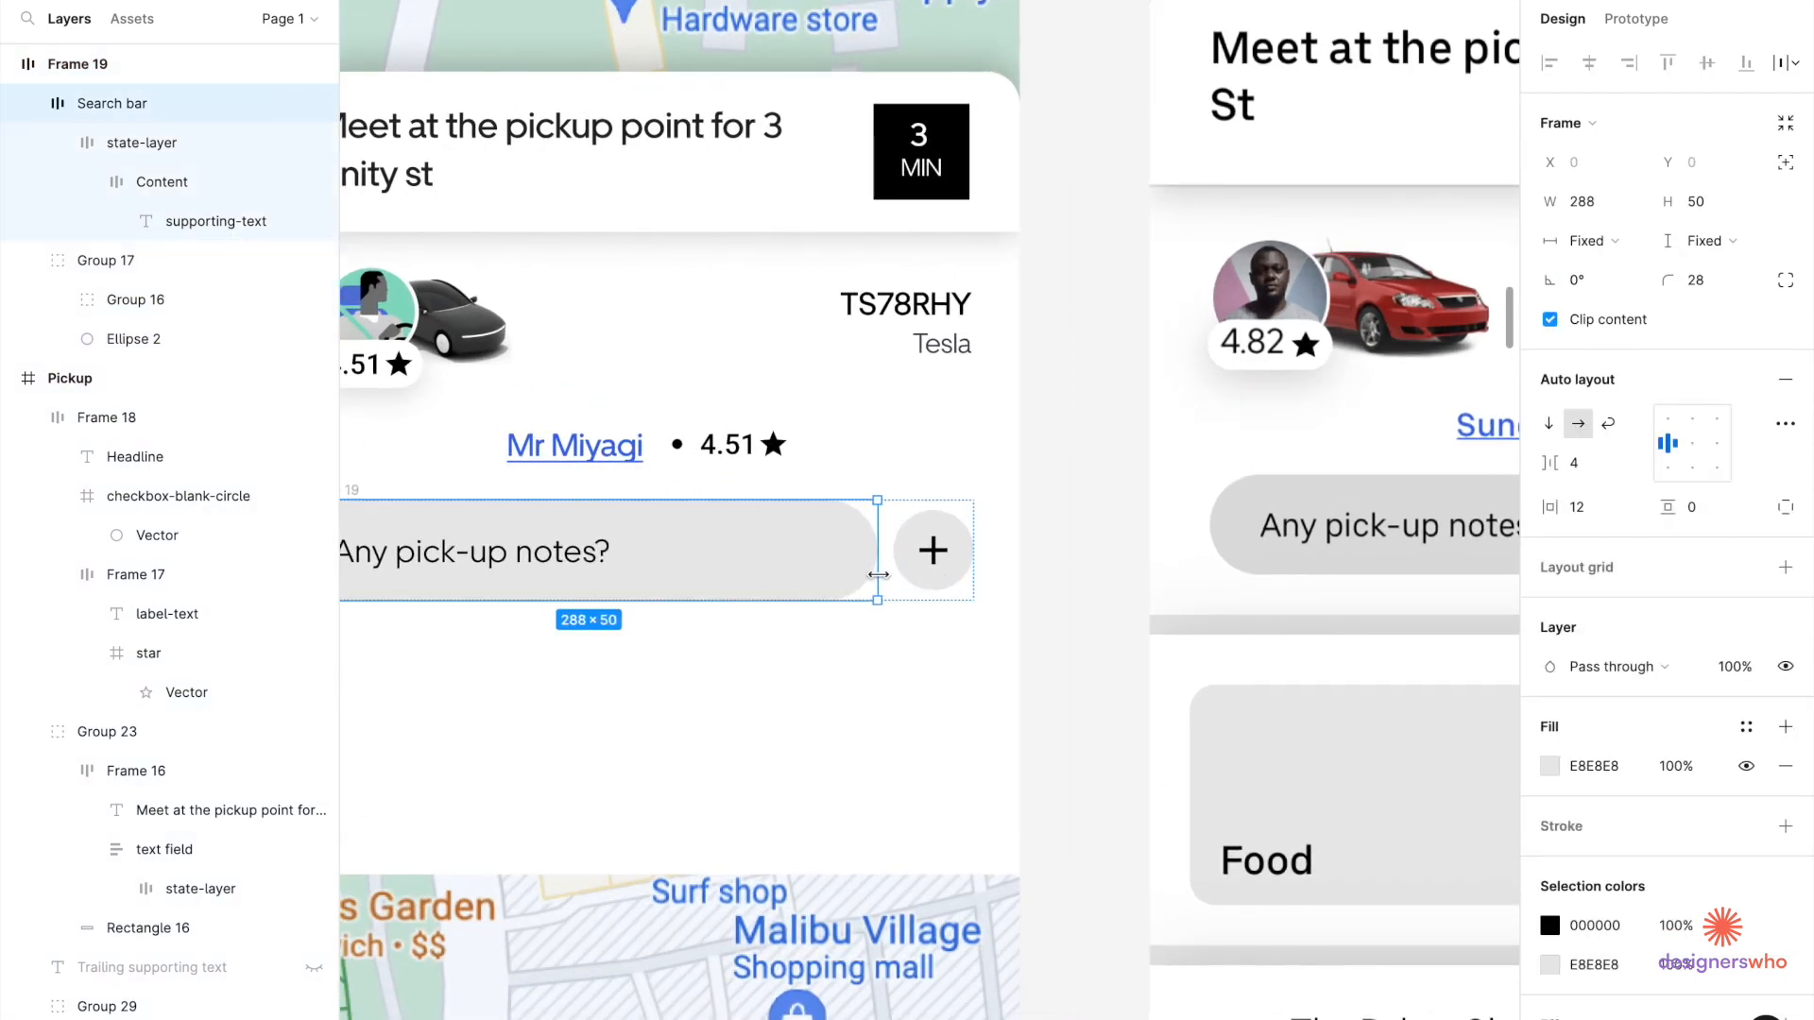
{"action": "left_click", "coordinate": [957, 589]}
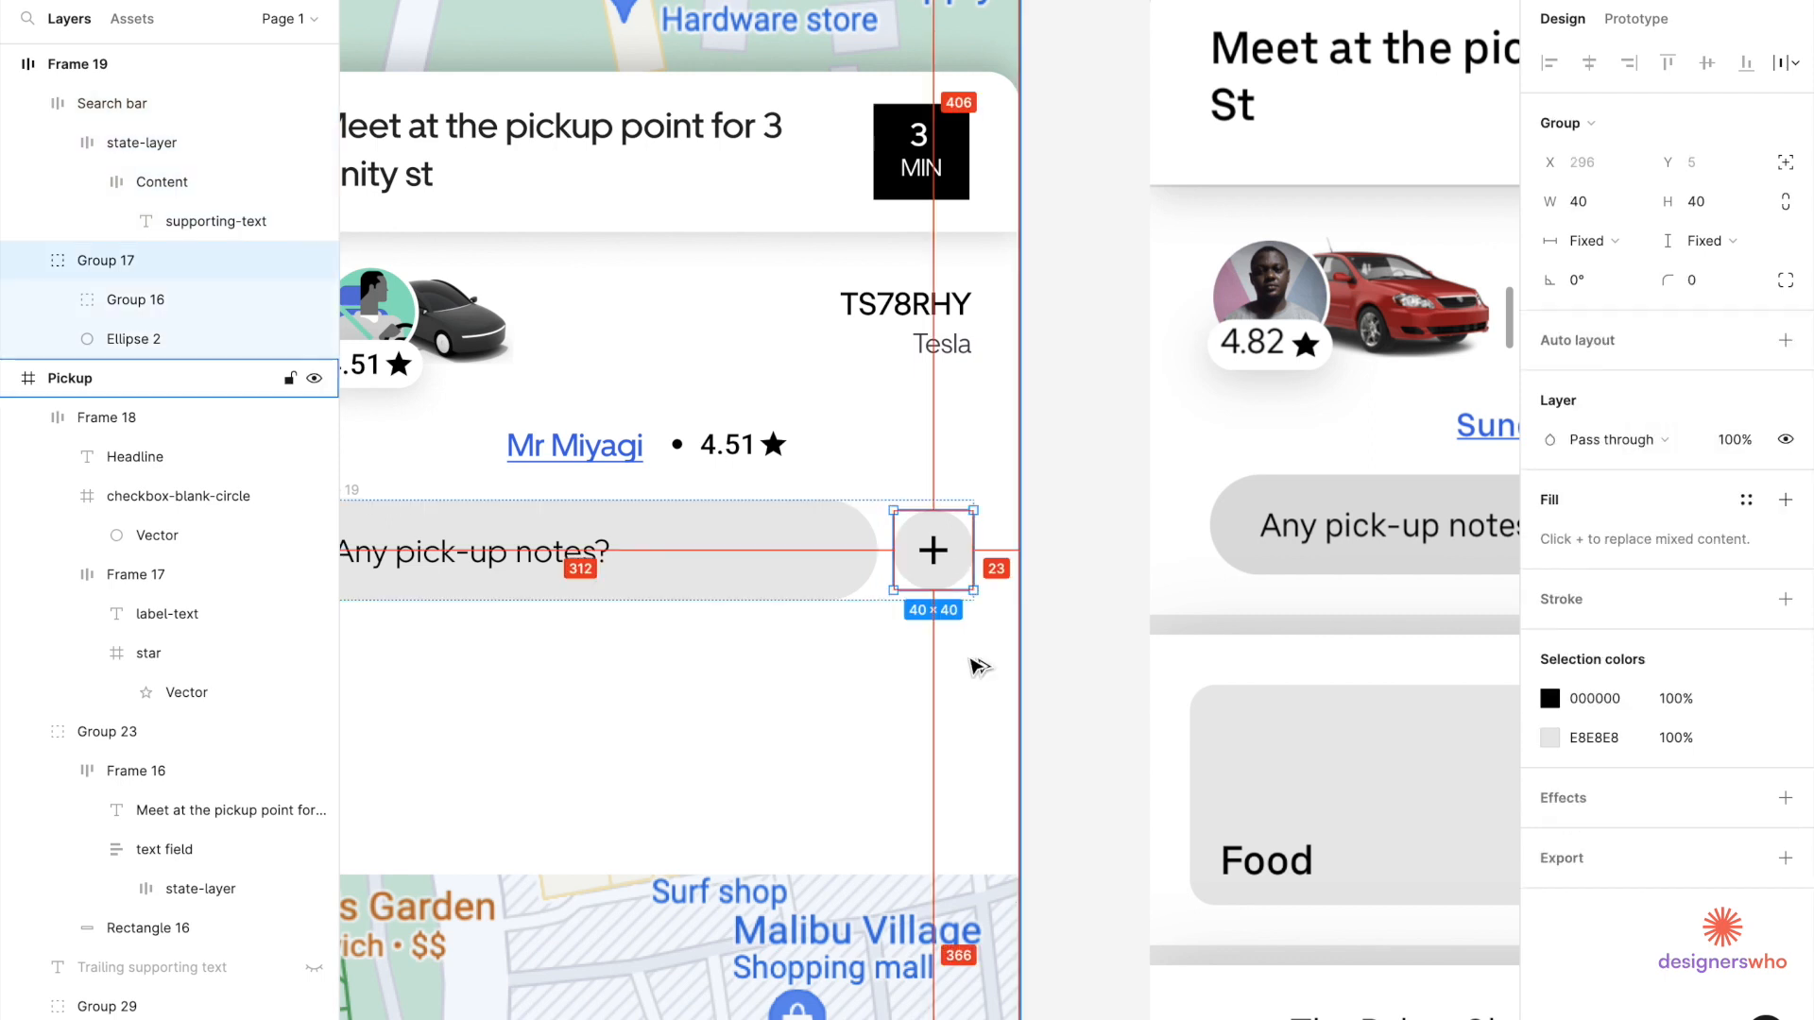
{"action": "scroll", "coordinate": [972, 661], "scroll_direction": "up", "scroll_amount": 5}
{"action": "left_click", "coordinate": [676, 457]}
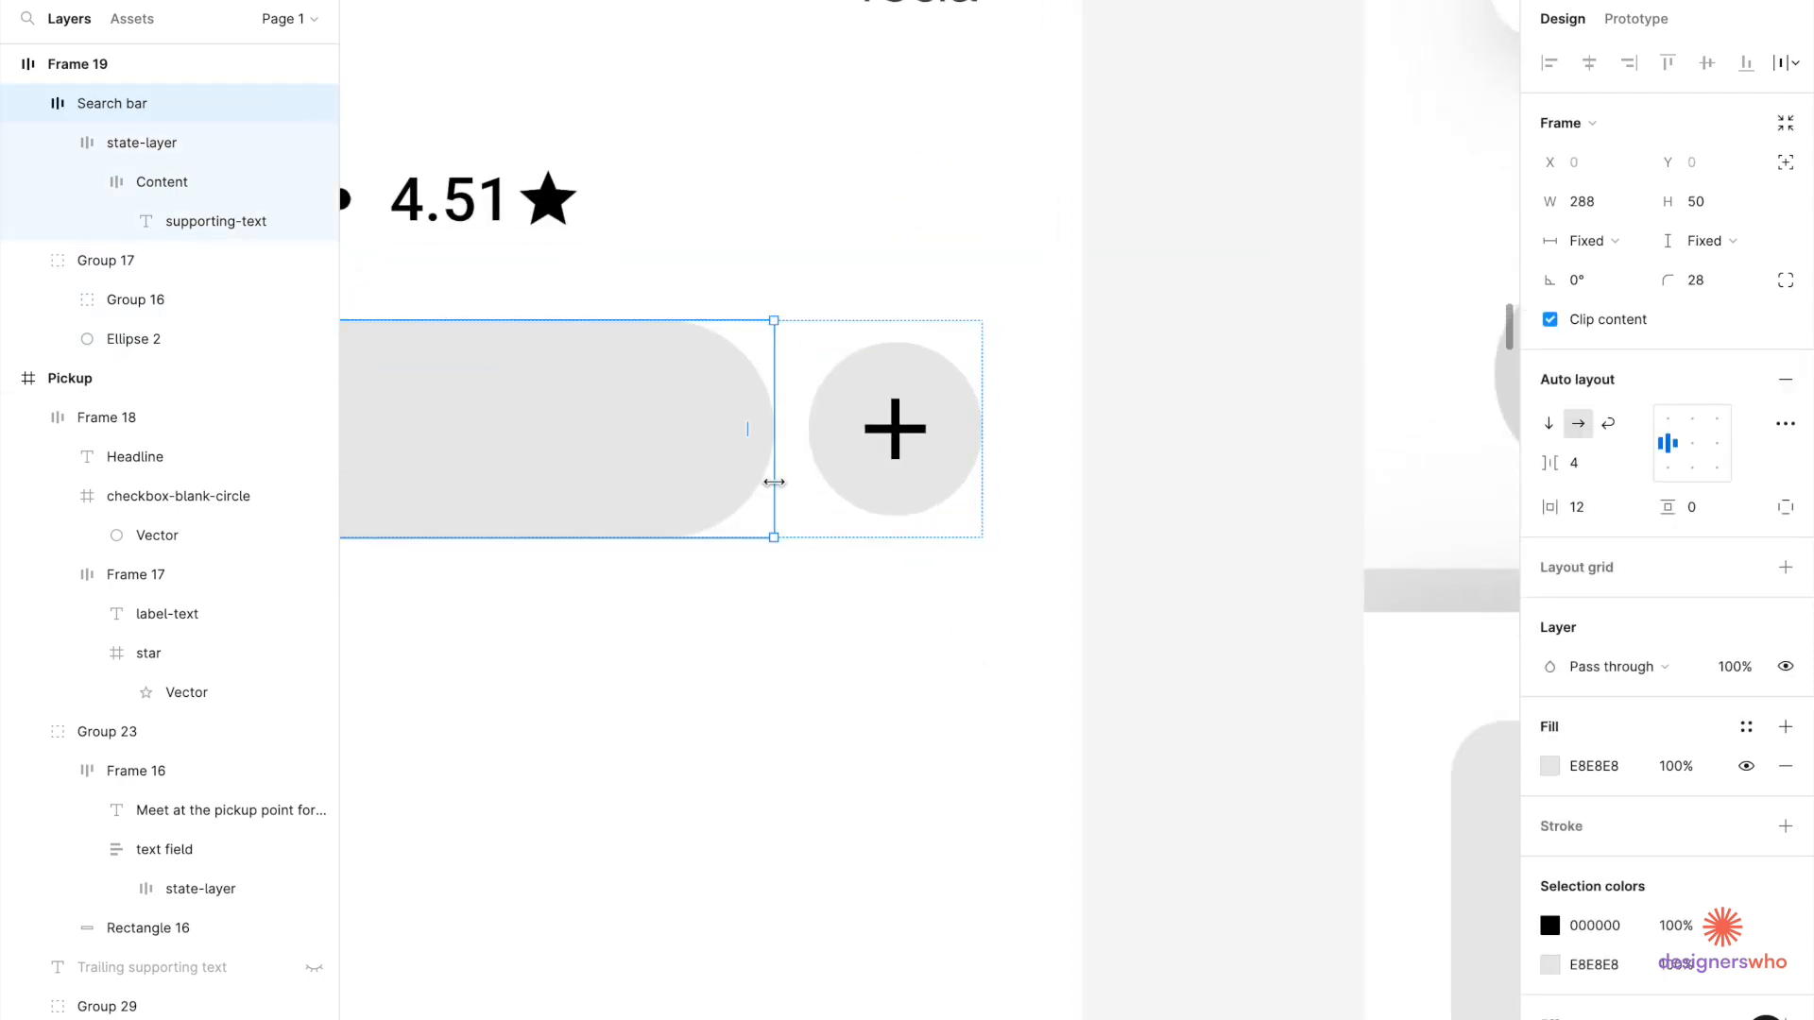
{"action": "left_click_drag", "start_coordinate": [798, 481], "coordinate": [809, 480]}
{"action": "left_click", "coordinate": [972, 465]}
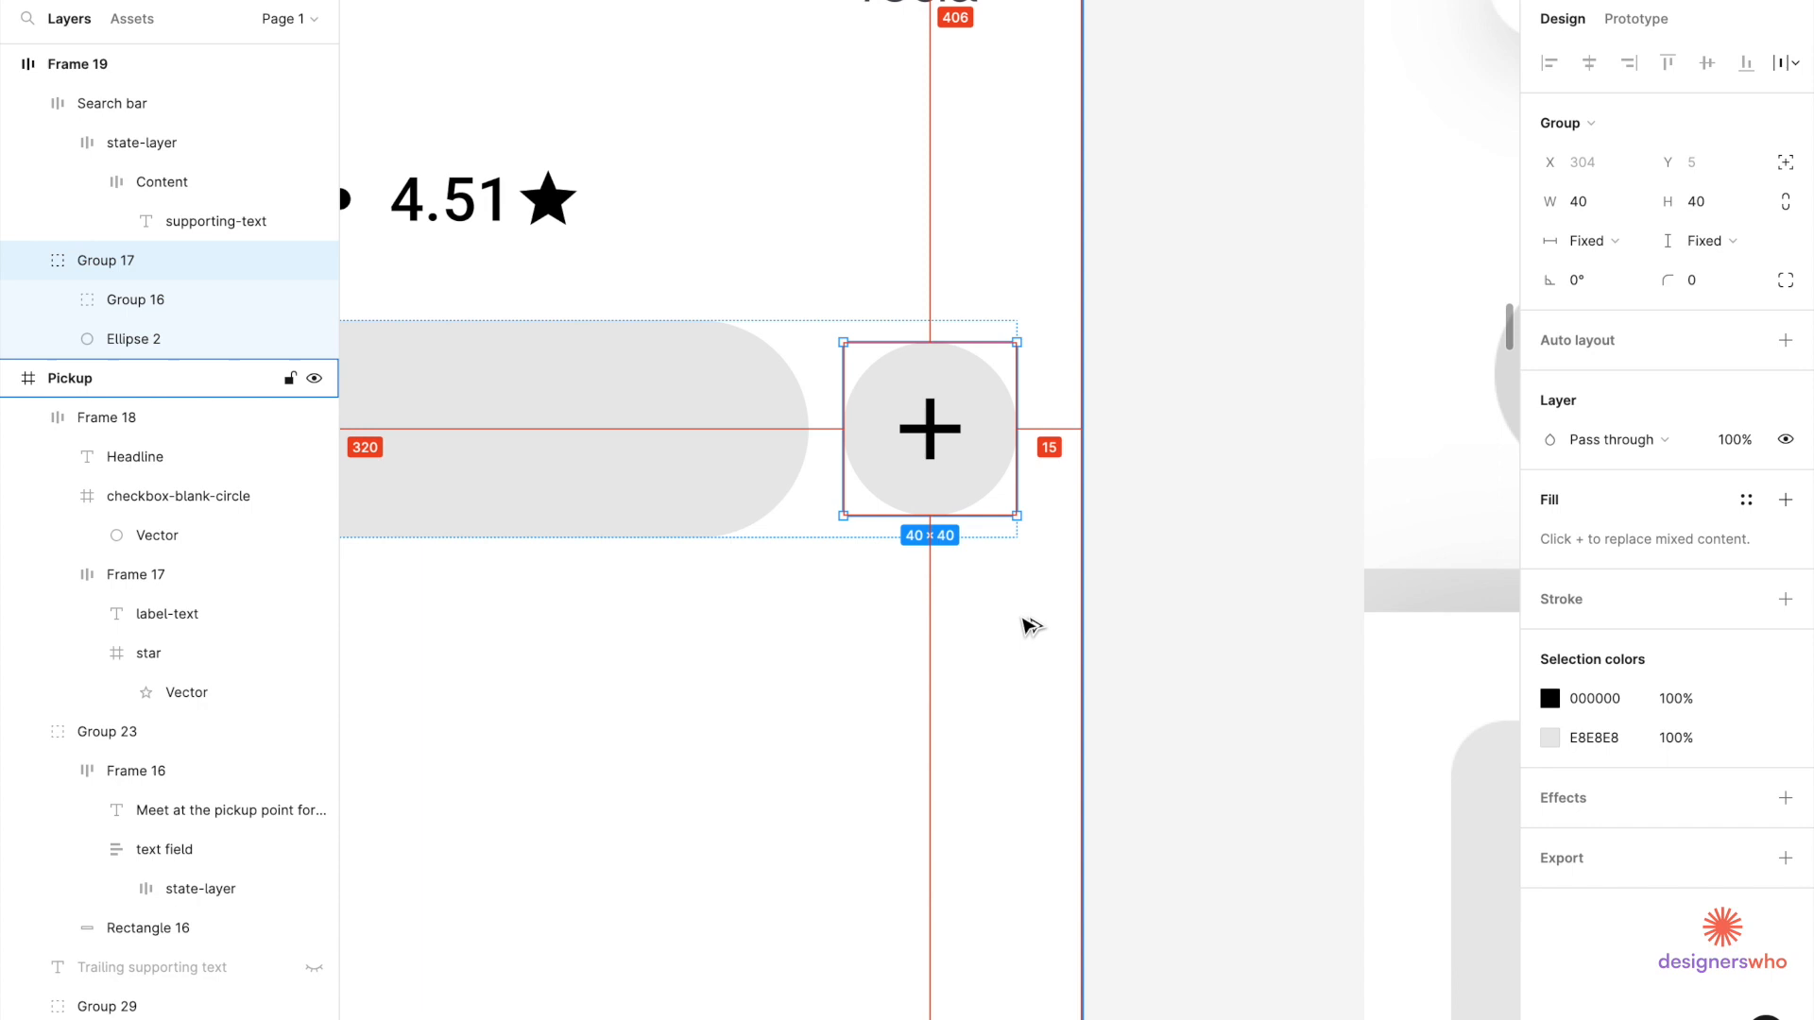
{"action": "left_click", "coordinate": [781, 482]}
{"action": "scroll", "coordinate": [781, 482], "scroll_direction": "up", "scroll_amount": 10}
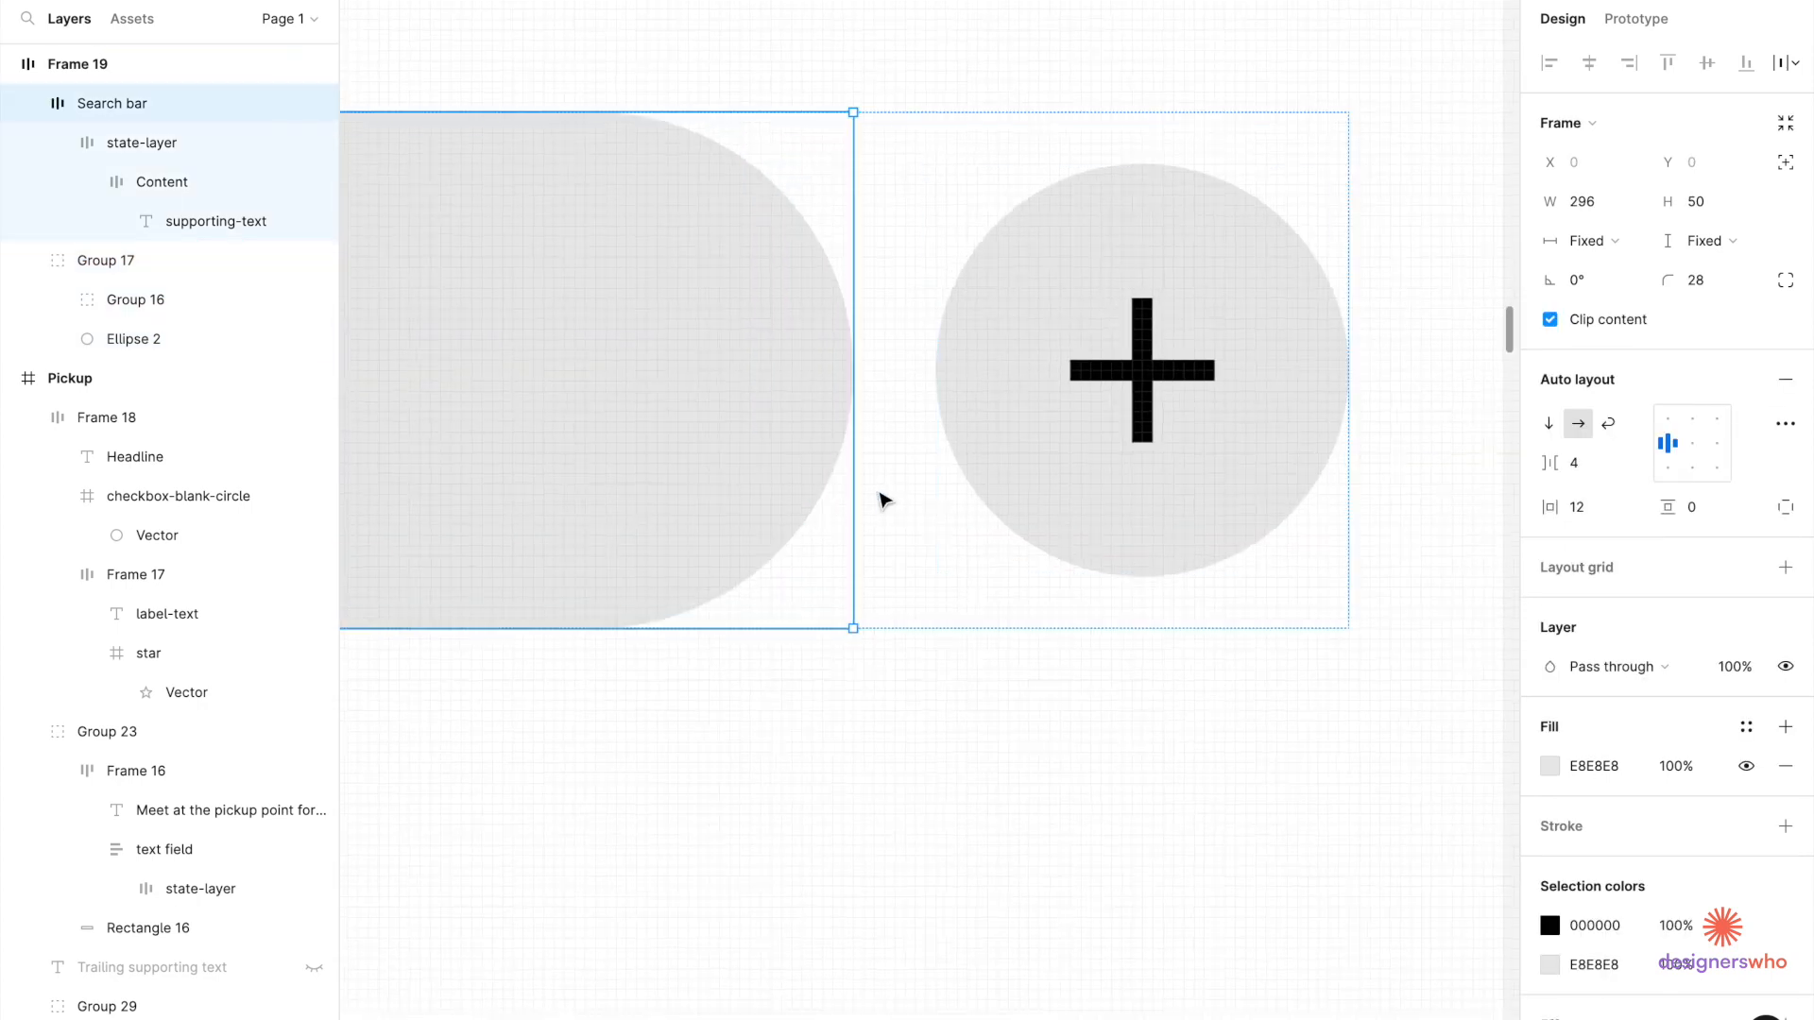
{"action": "left_click_drag", "start_coordinate": [839, 505], "coordinate": [826, 510]}
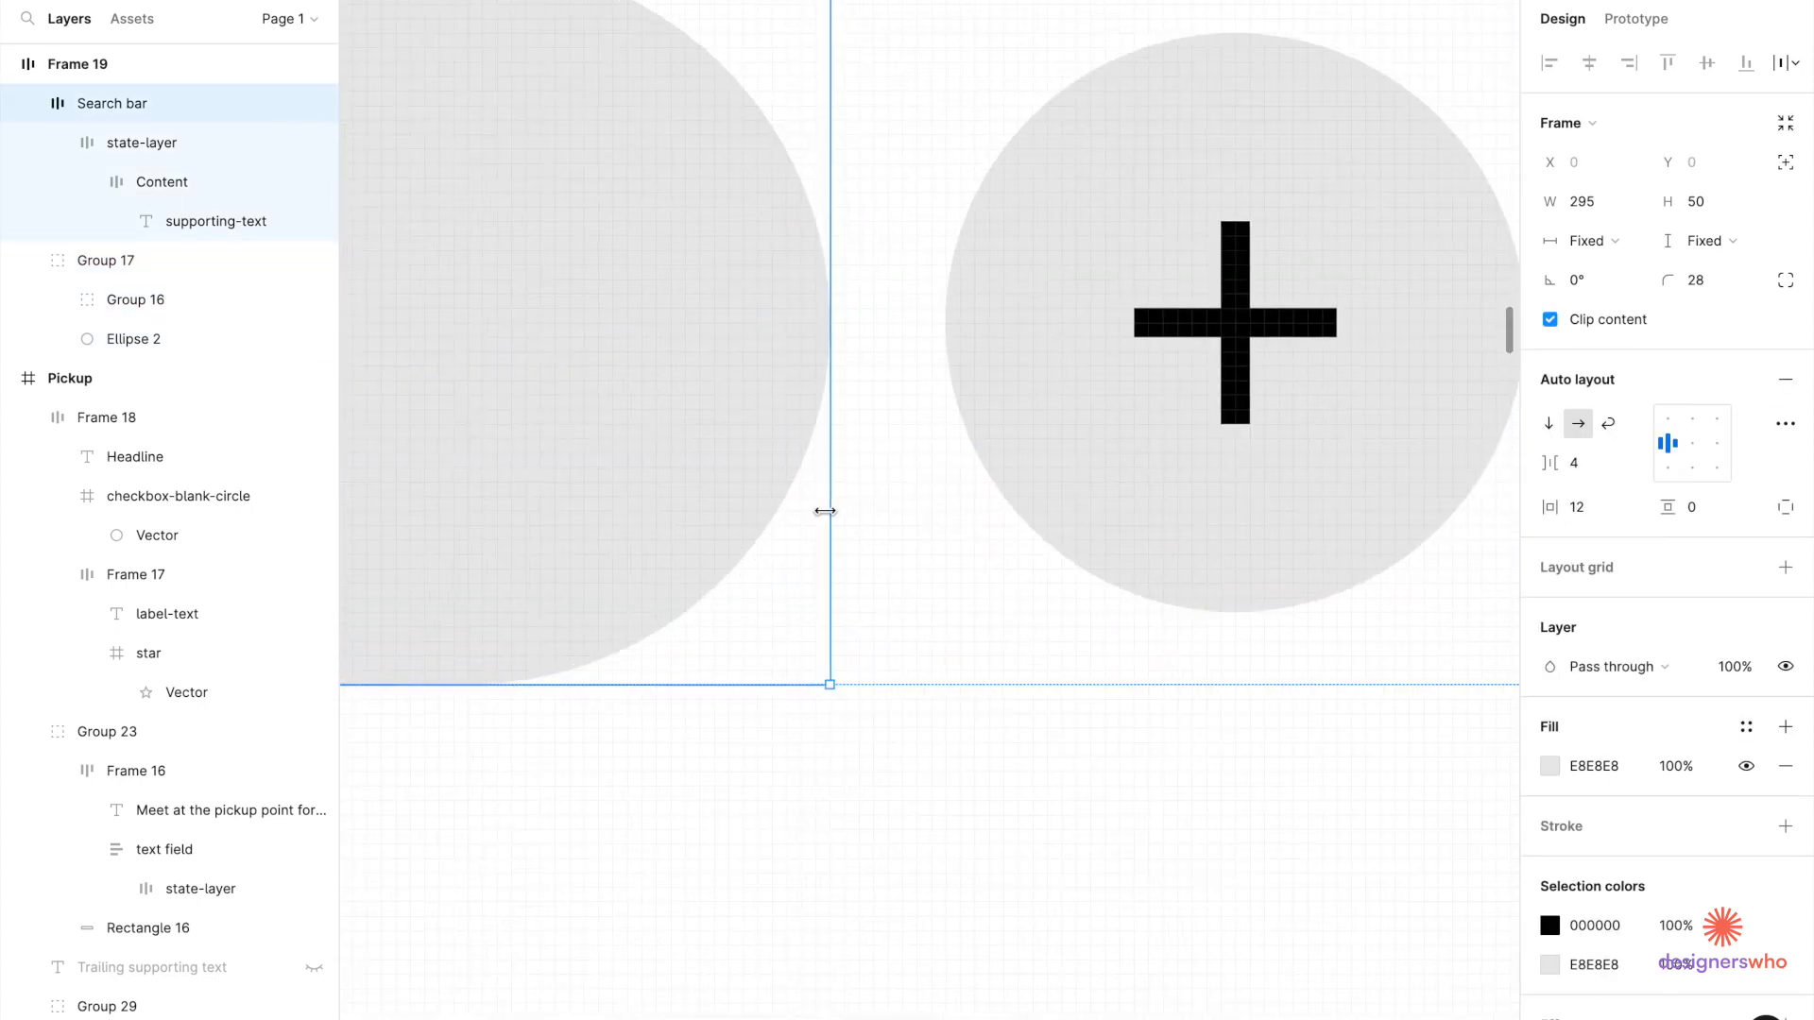
{"action": "scroll", "coordinate": [841, 472], "scroll_direction": "down", "scroll_amount": 5}
{"action": "left_click", "coordinate": [954, 501]}
{"action": "scroll", "coordinate": [1029, 713], "scroll_direction": "down", "scroll_amount": 5}
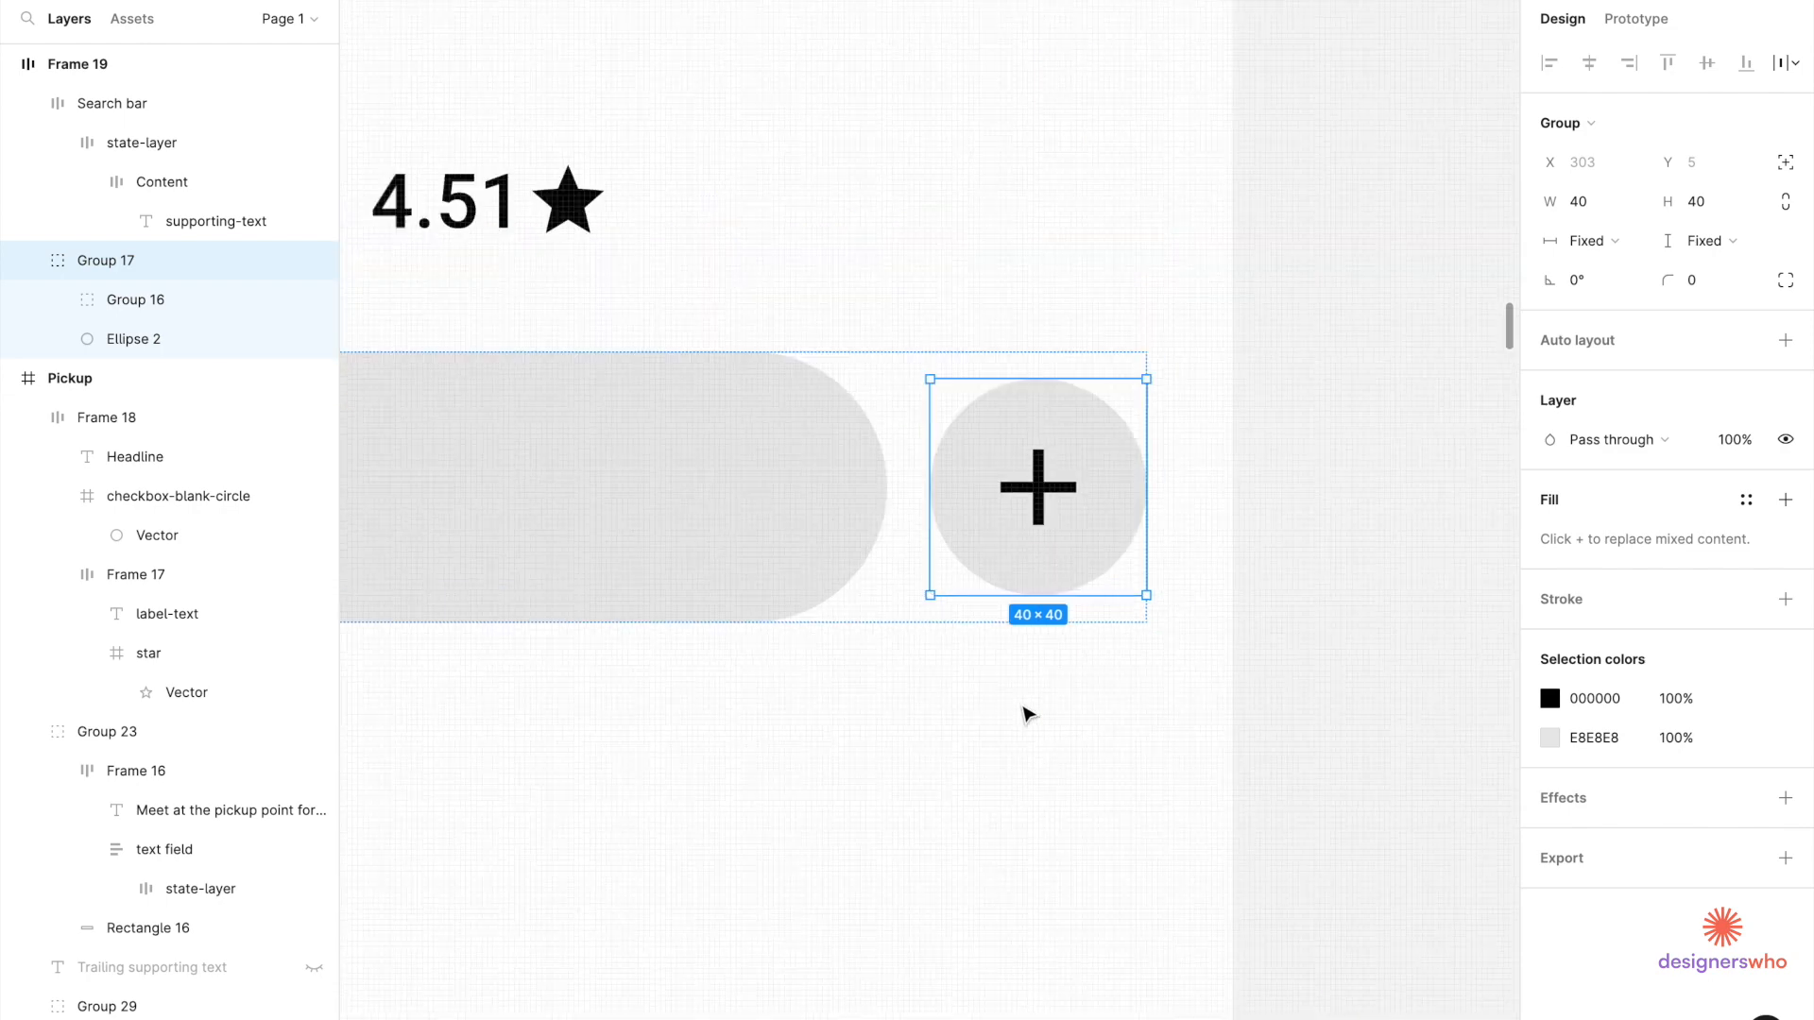
{"action": "left_click", "coordinate": [1130, 671]}
{"action": "scroll", "coordinate": [1129, 672], "scroll_direction": "down", "scroll_amount": 5}
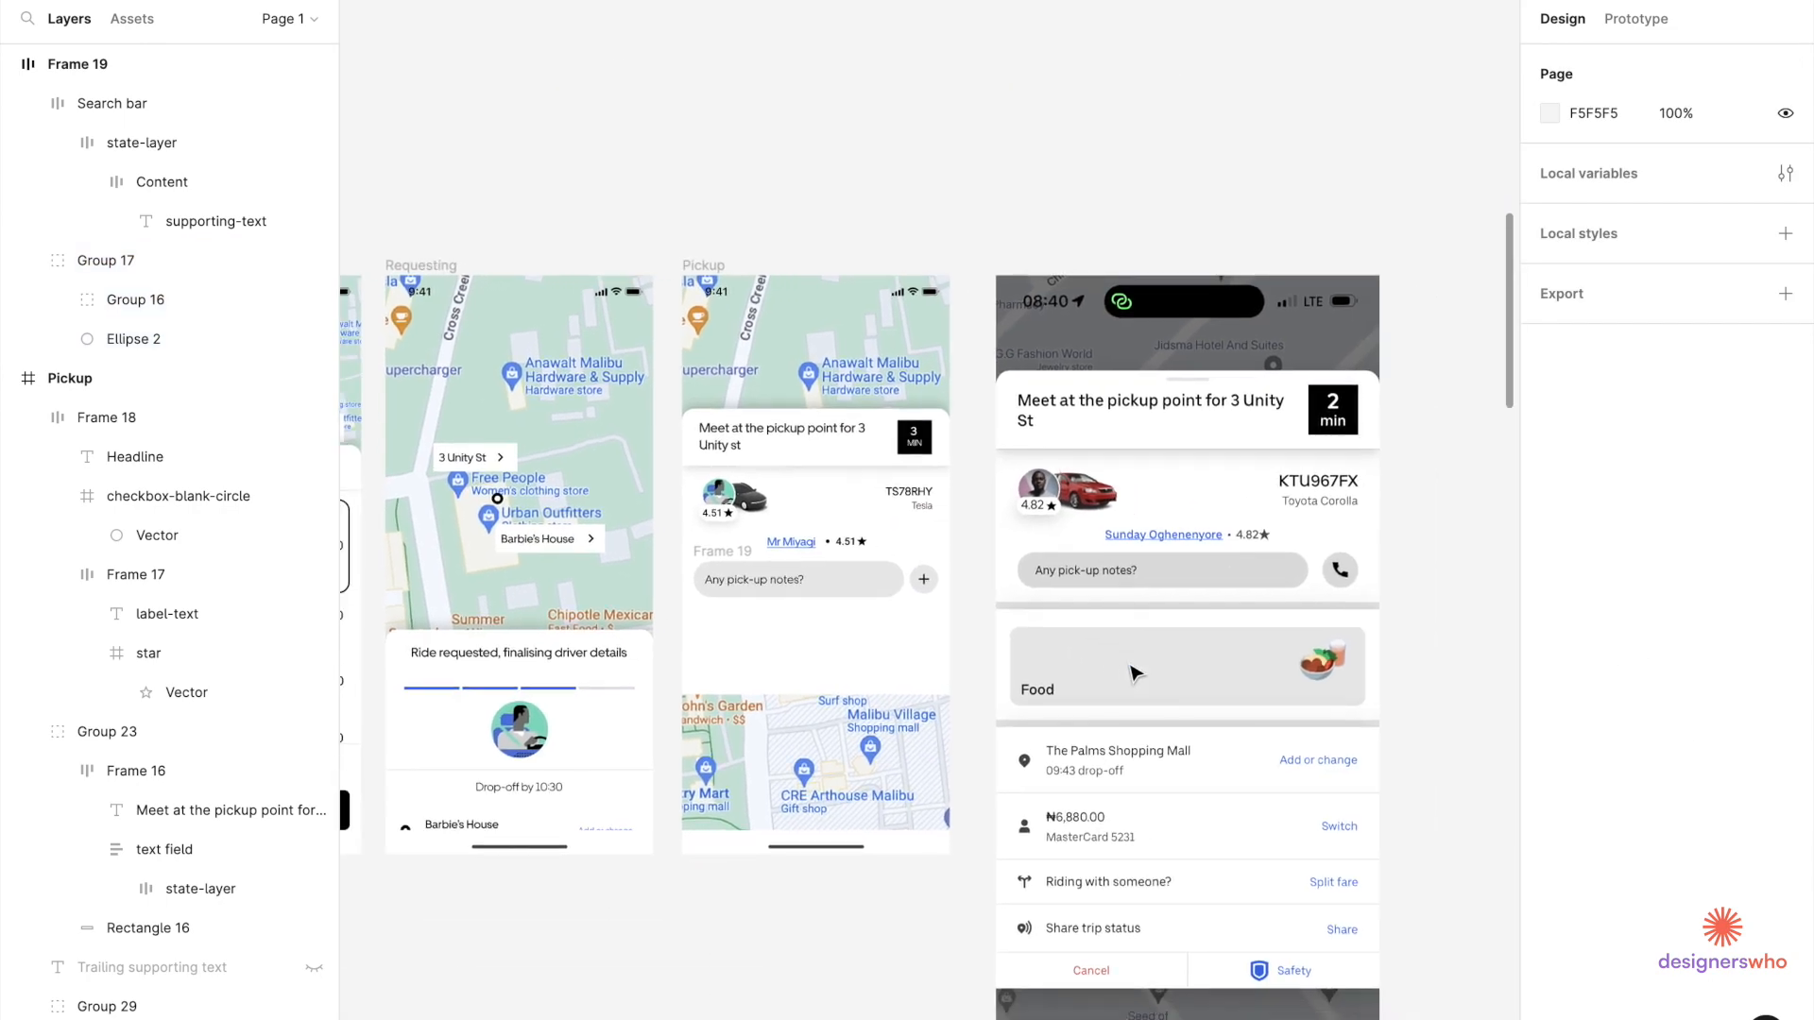
Delete the notes row by mistake and restore it with undo.
{"action": "scroll", "coordinate": [985, 652], "scroll_direction": "right", "scroll_amount": 2}
{"action": "left_click", "coordinate": [770, 631]}
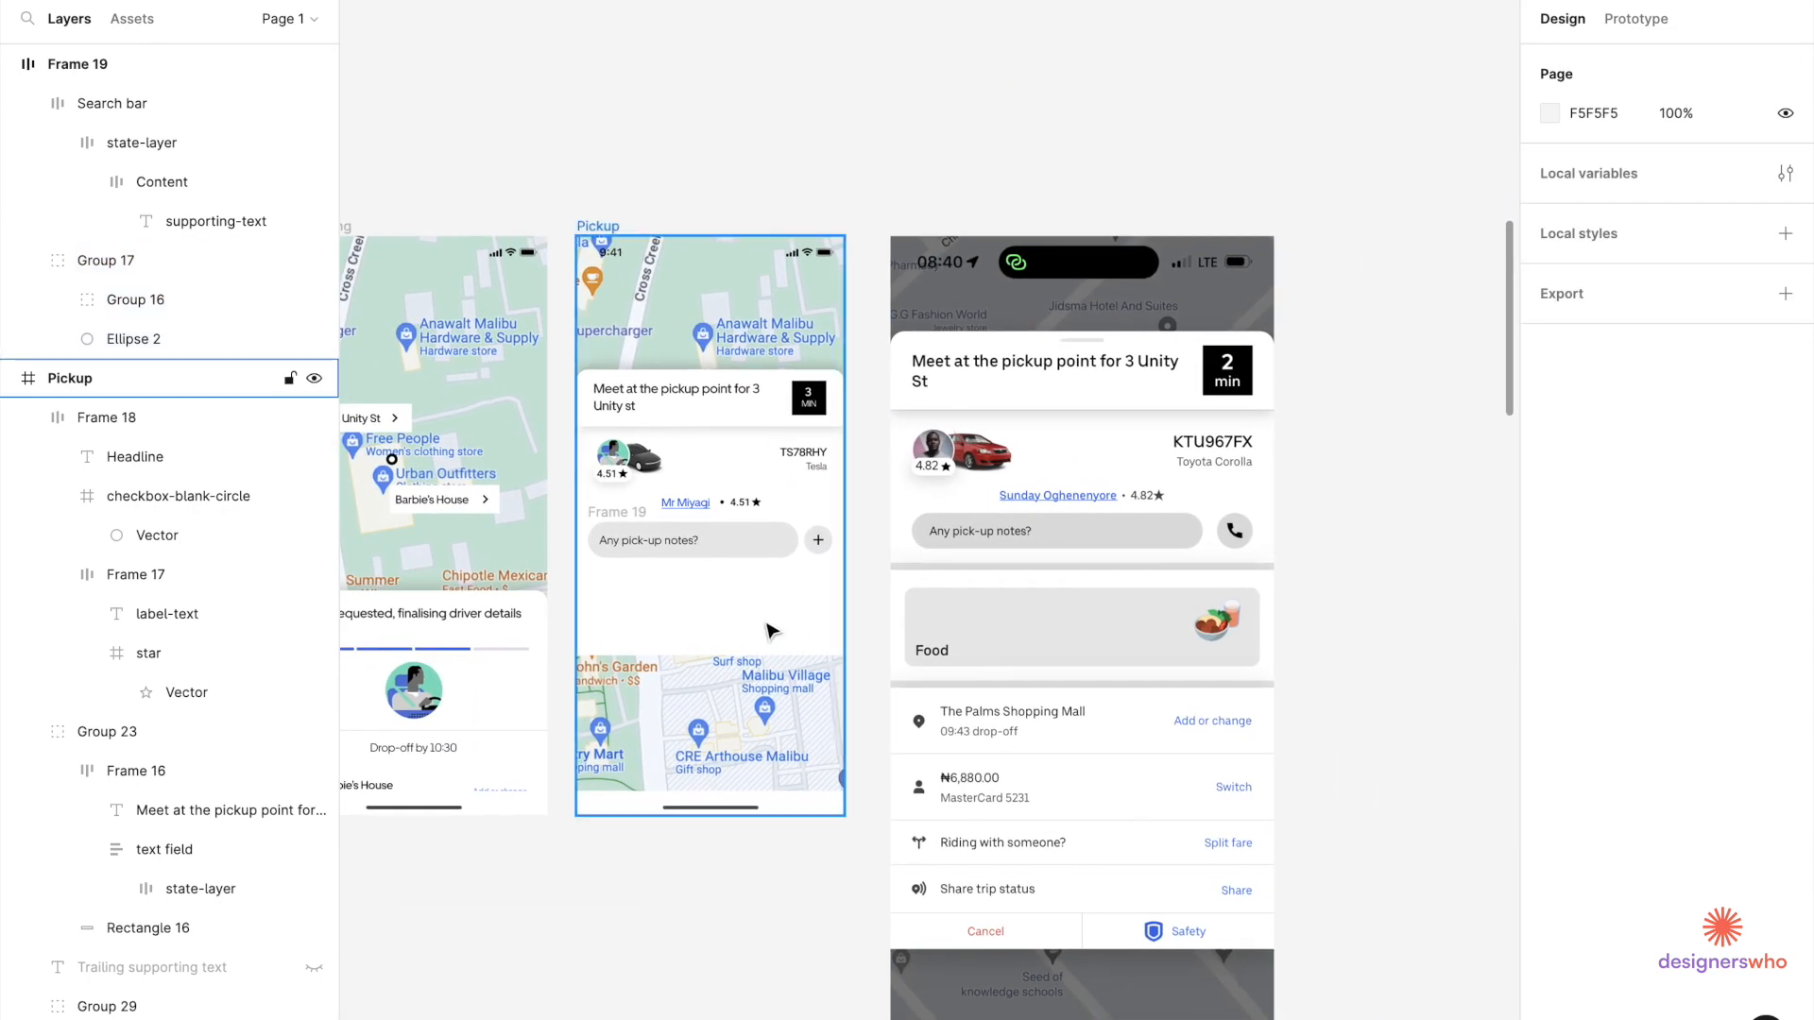
{"action": "left_click", "coordinate": [770, 631]}
{"action": "left_click", "coordinate": [622, 515]}
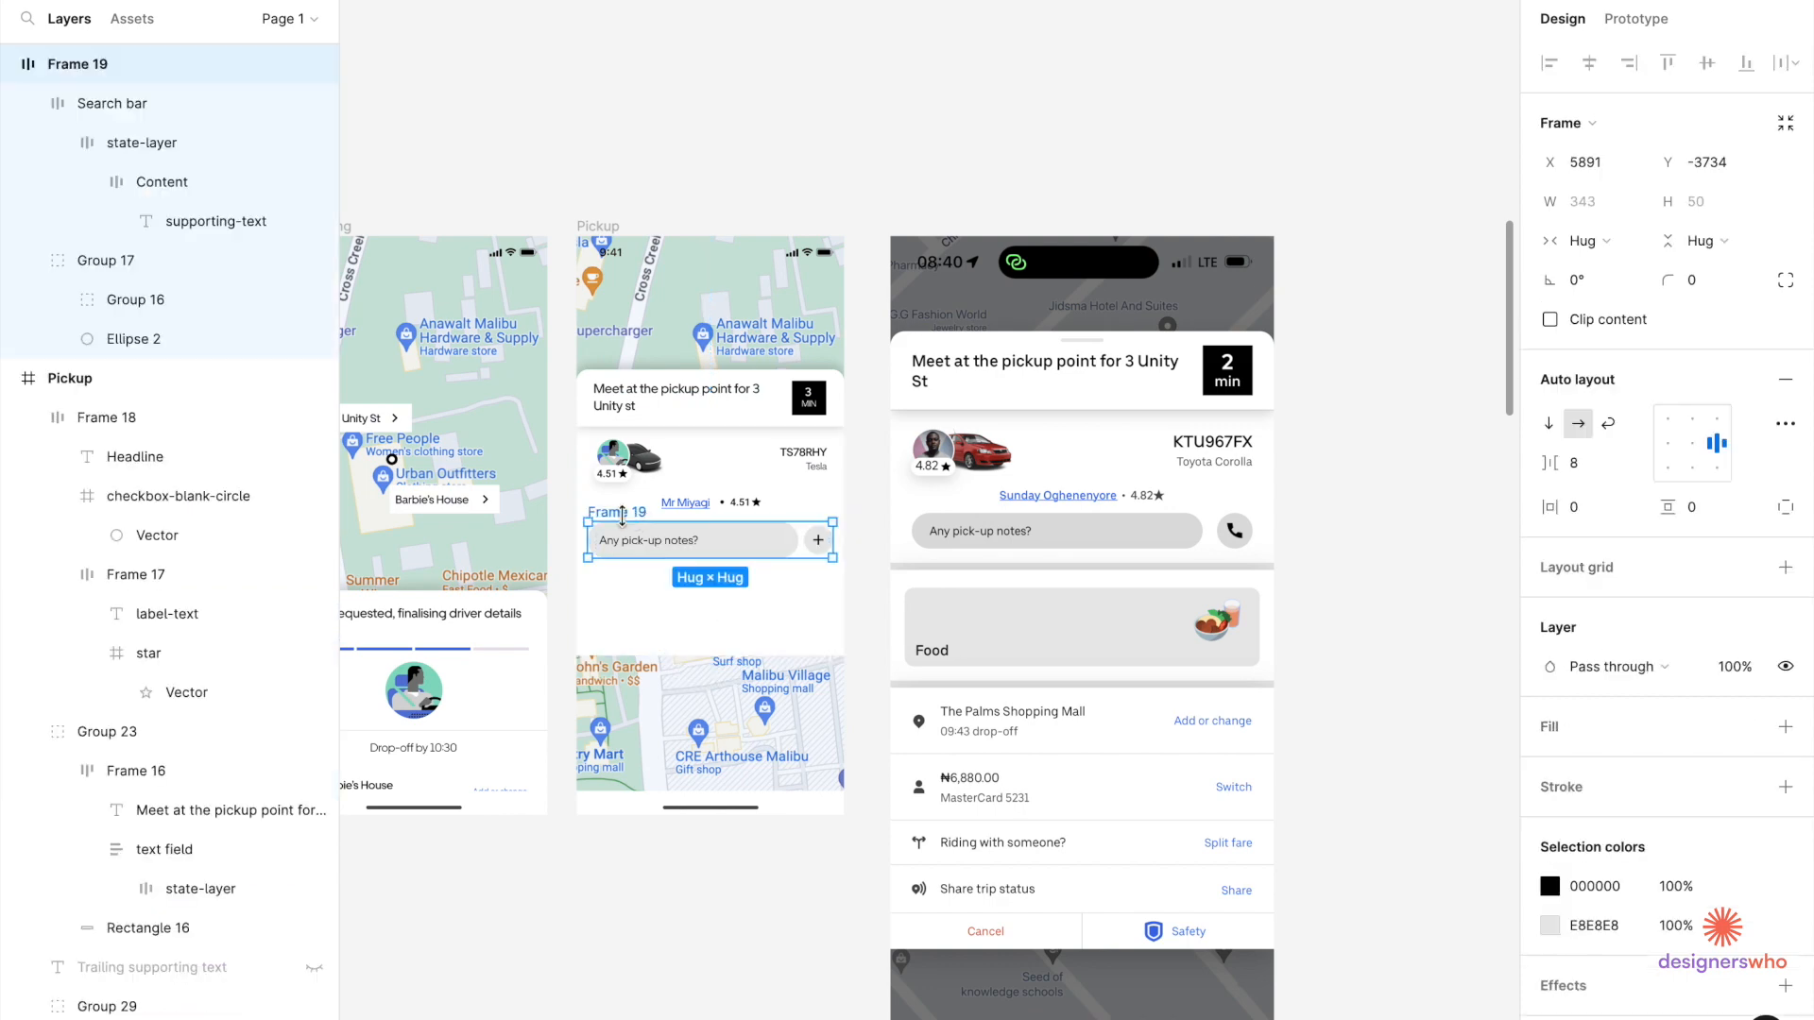
{"action": "key", "text": "Delete"}
{"action": "left_click", "coordinate": [631, 552]}
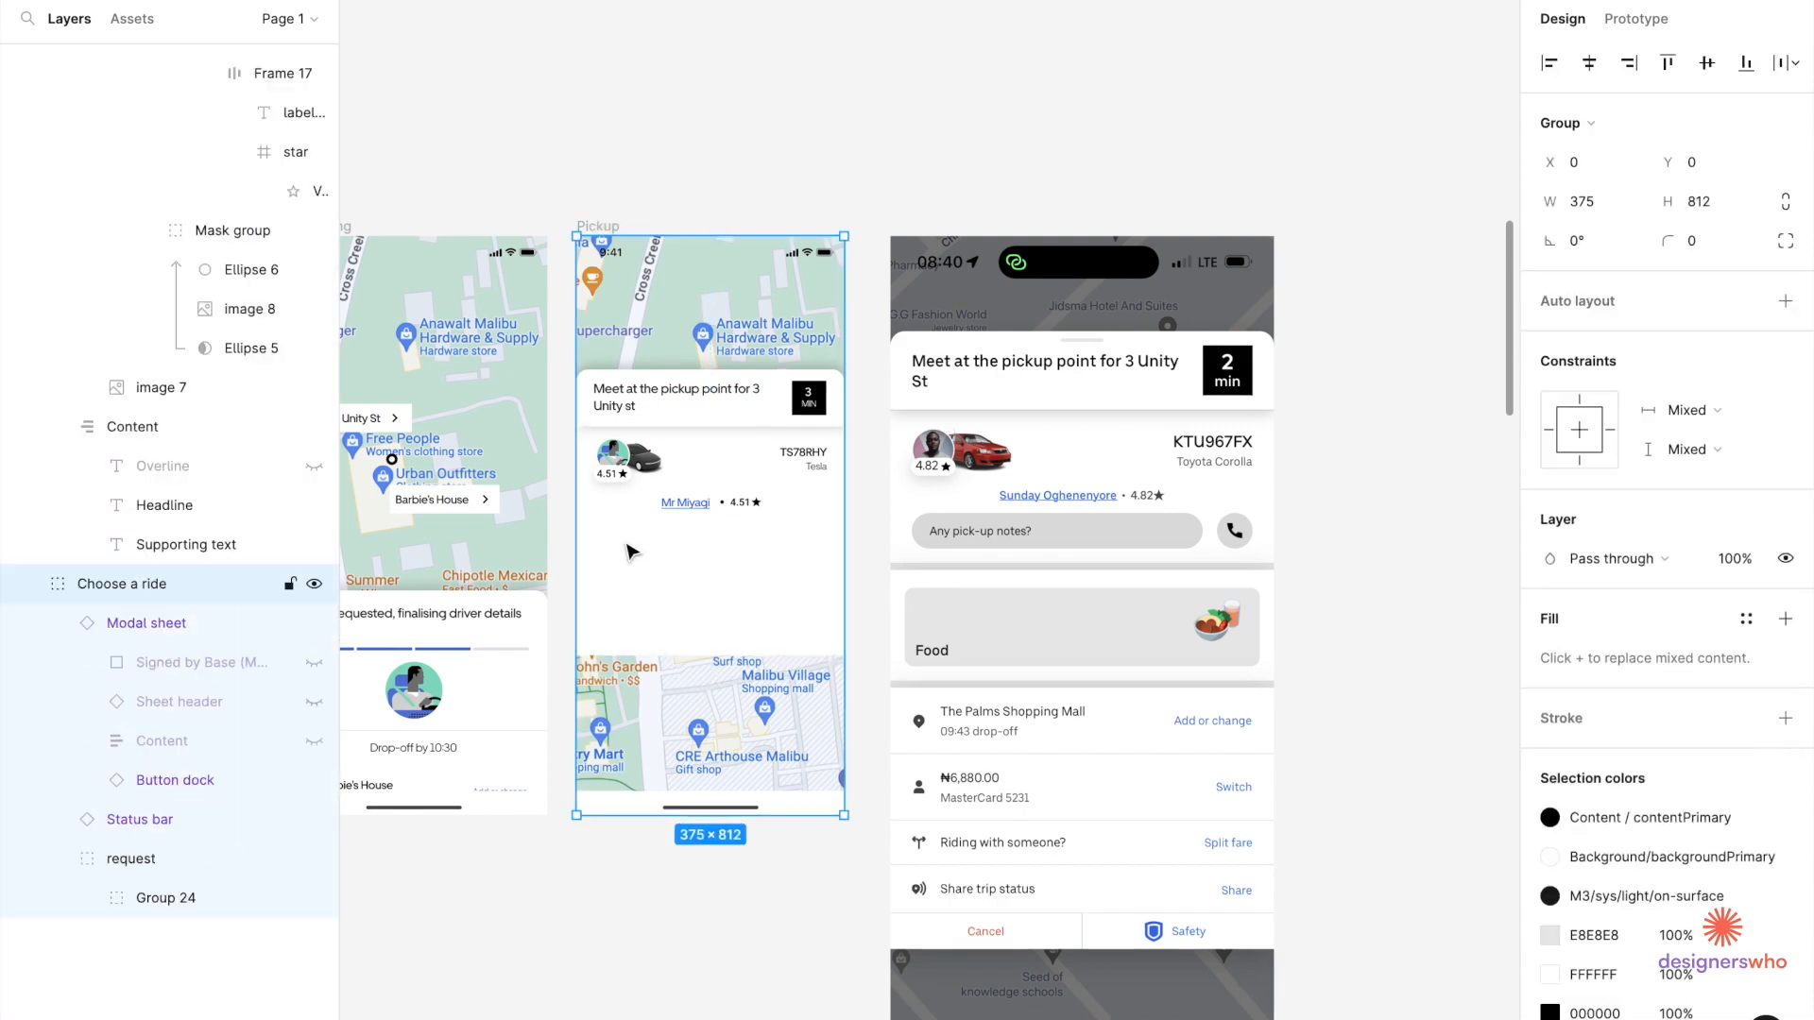
{"action": "key", "text": "ctrl+z"}
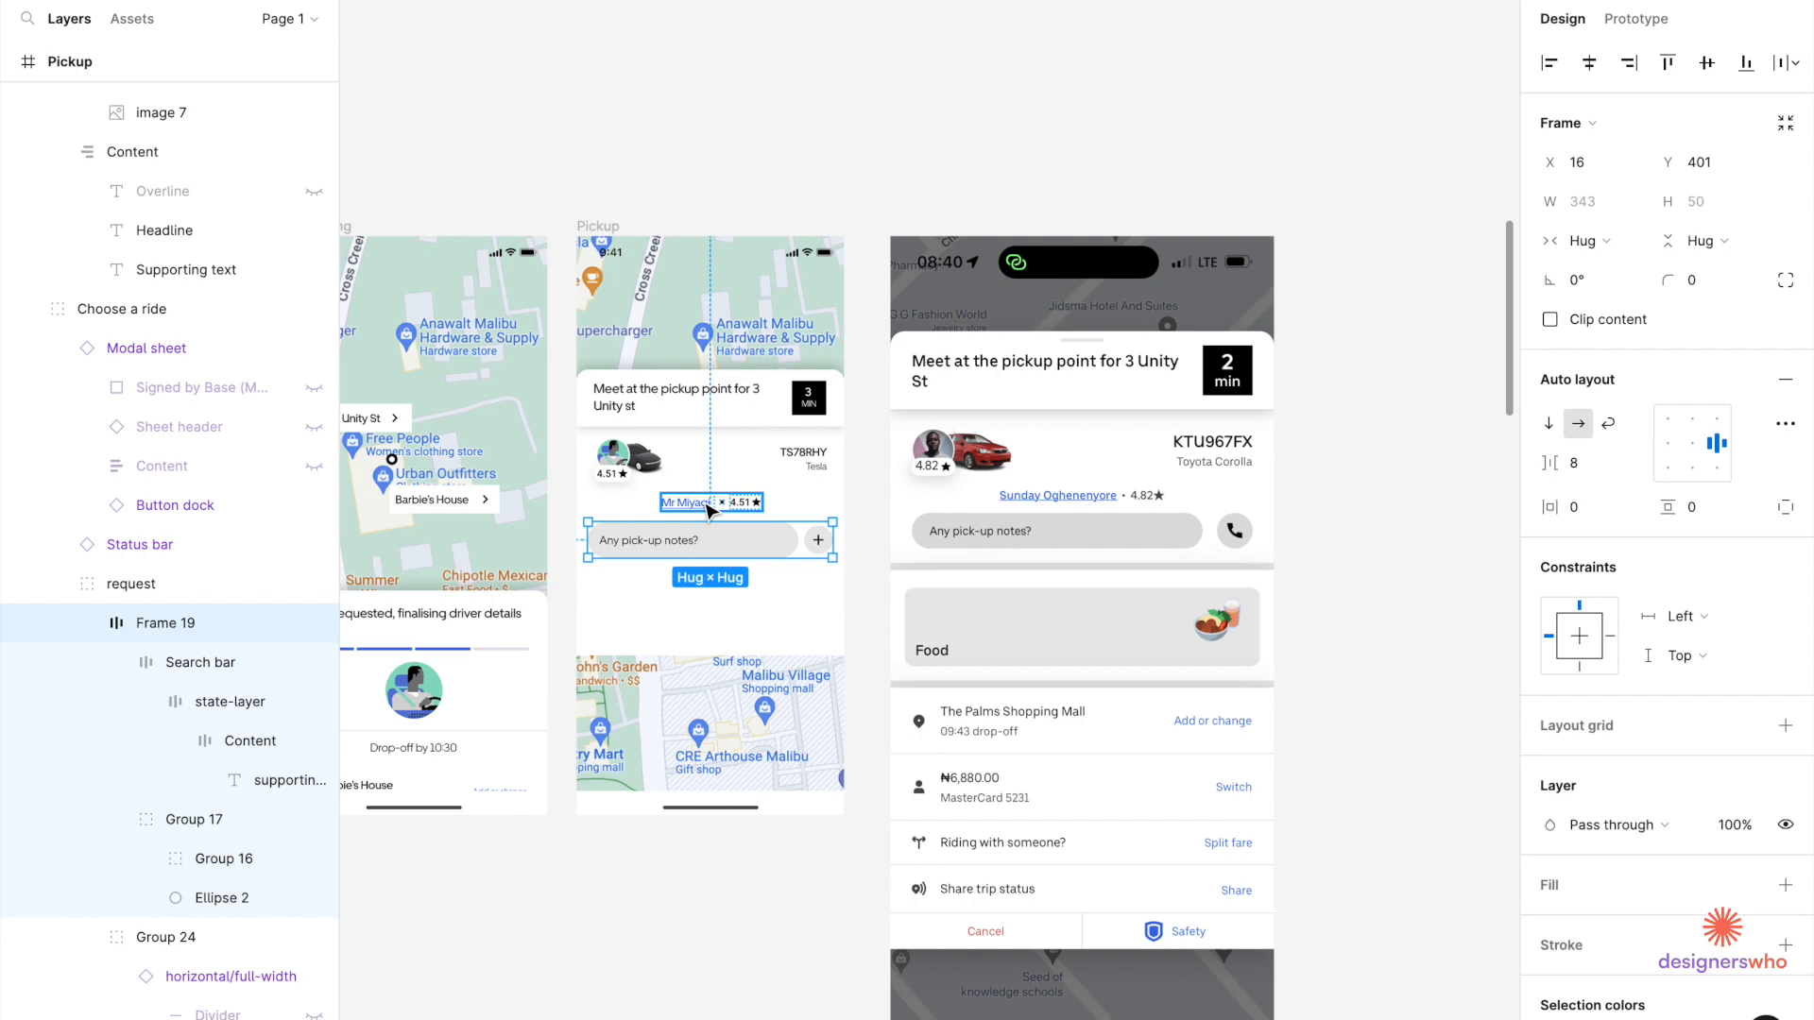
Trim the white driver-details card's height step by step down to 200.
{"action": "left_click", "coordinate": [699, 594]}
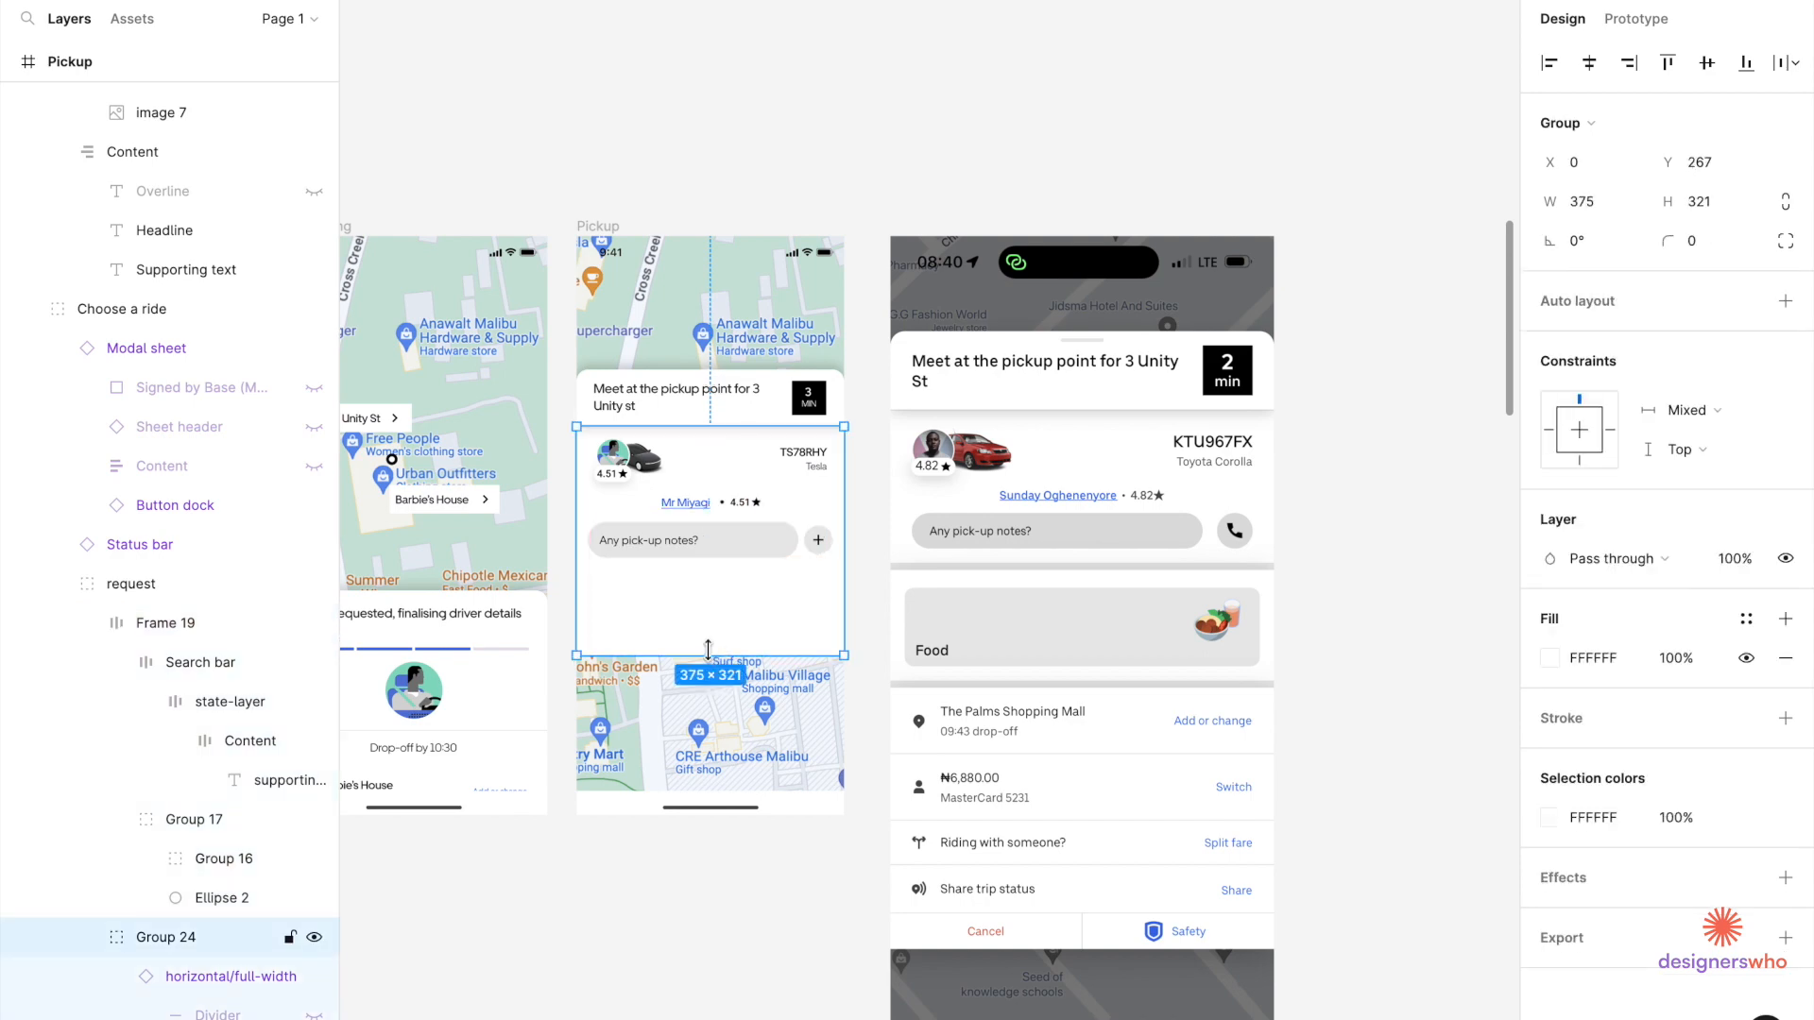
{"action": "left_click_drag", "start_coordinate": [709, 611], "coordinate": [707, 573]}
{"action": "scroll", "coordinate": [708, 557], "scroll_direction": "up", "scroll_amount": 5}
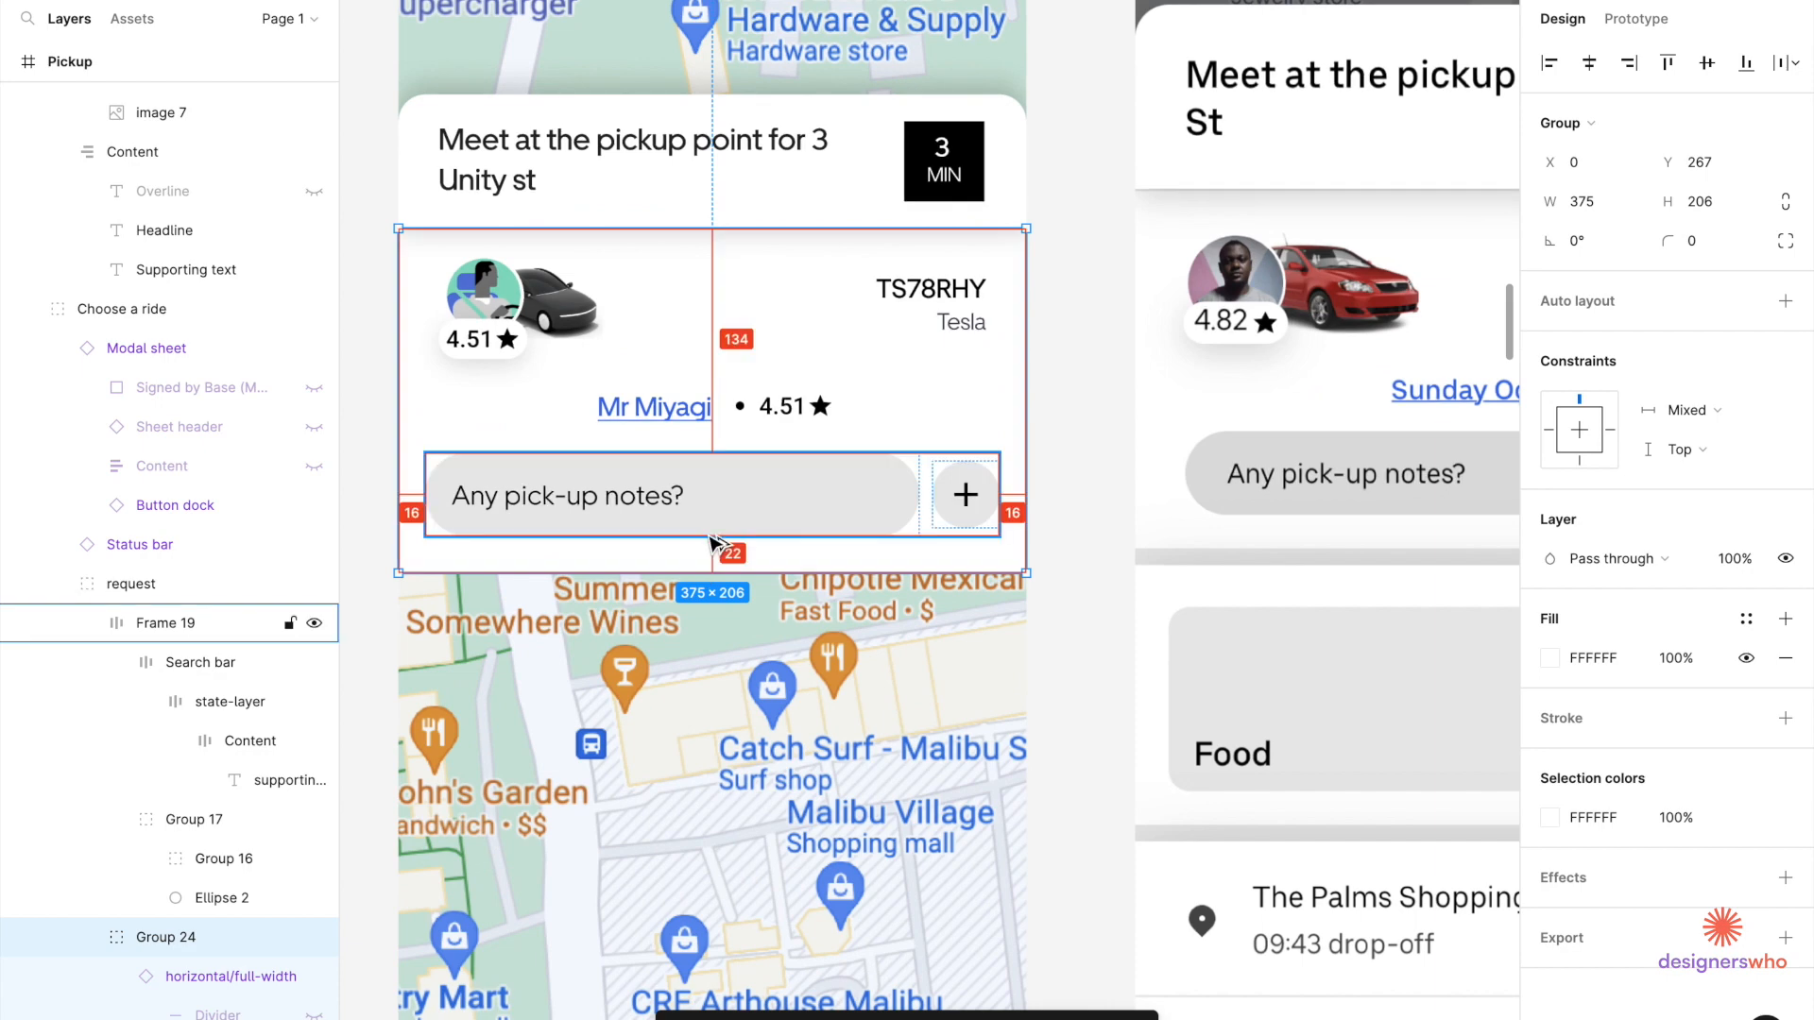
{"action": "scroll", "coordinate": [704, 570], "scroll_direction": "up", "scroll_amount": 2}
{"action": "scroll", "coordinate": [706, 575], "scroll_direction": "up", "scroll_amount": 2}
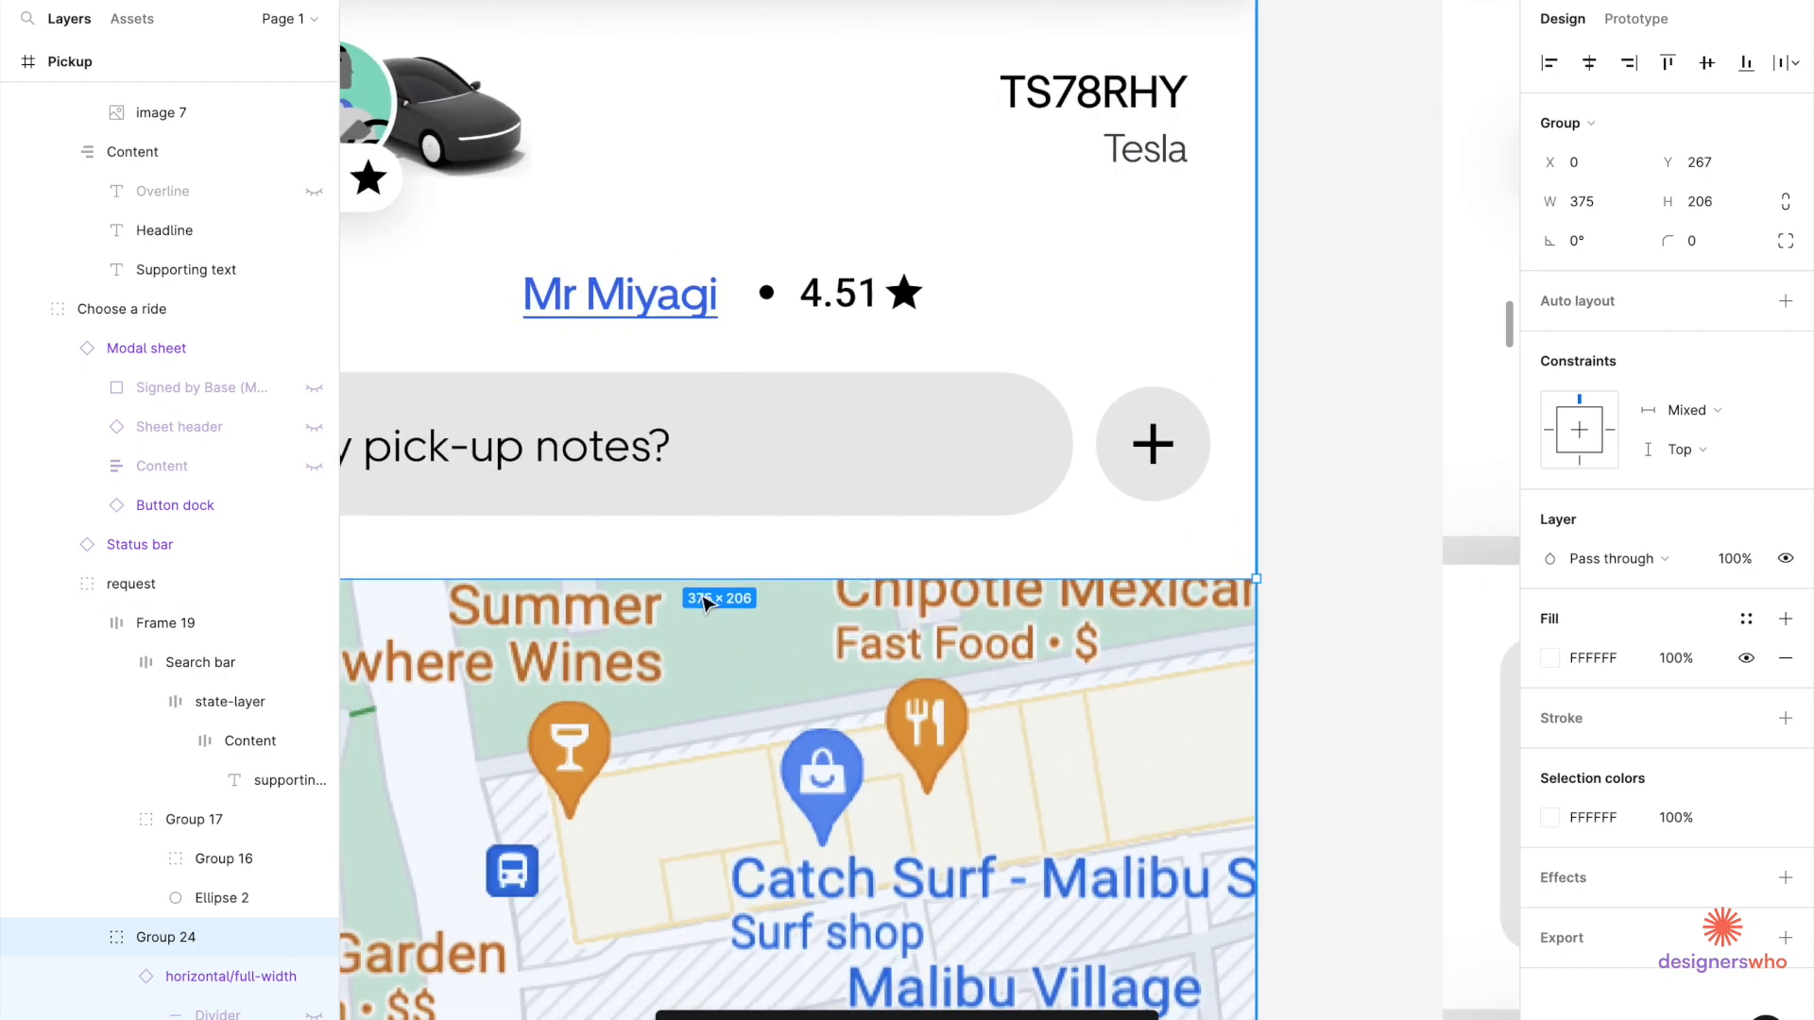
{"action": "scroll", "coordinate": [705, 575], "scroll_direction": "up", "scroll_amount": 4}
{"action": "right_click", "coordinate": [714, 562]}
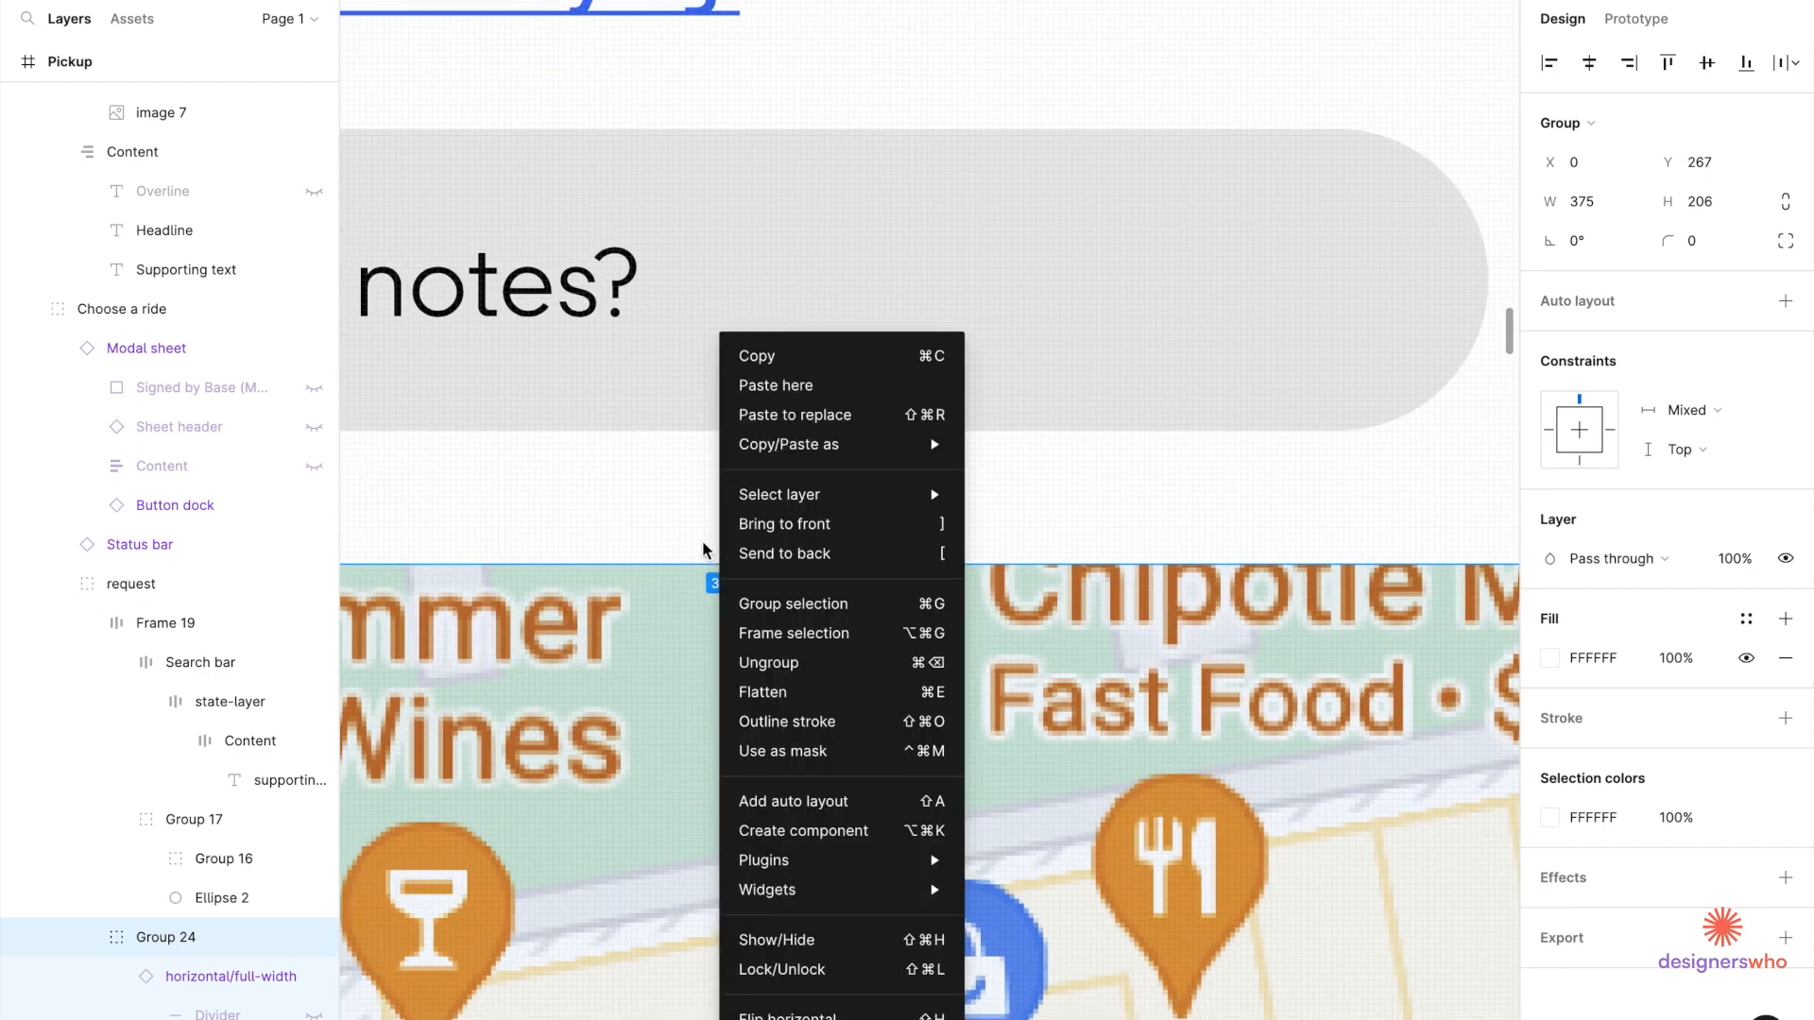
{"action": "left_click", "coordinate": [699, 570]}
{"action": "left_click_drag", "start_coordinate": [699, 561], "coordinate": [698, 550]}
{"action": "key", "text": "alt"}
{"action": "scroll", "coordinate": [736, 534], "scroll_direction": "up", "scroll_amount": 3}
{"action": "scroll", "coordinate": [740, 538], "scroll_direction": "up", "scroll_amount": 1}
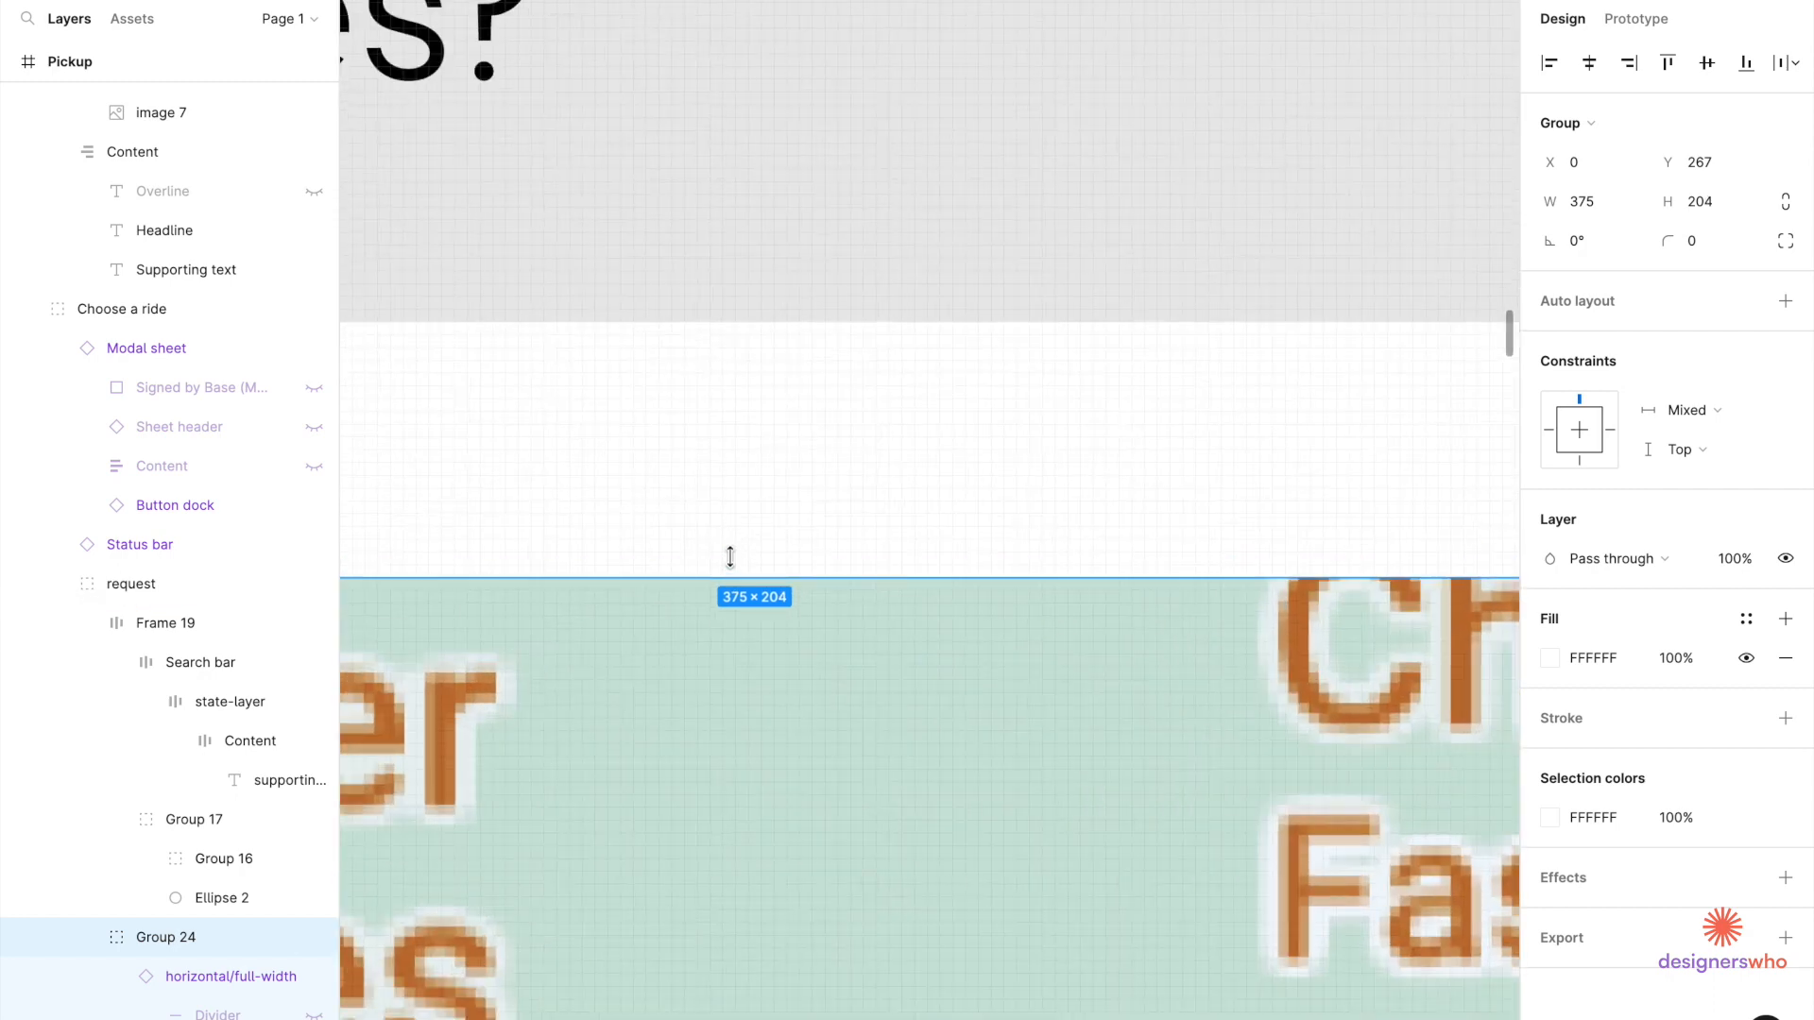
{"action": "left_click_drag", "start_coordinate": [729, 560], "coordinate": [728, 531]}
{"action": "key", "text": "alt"}
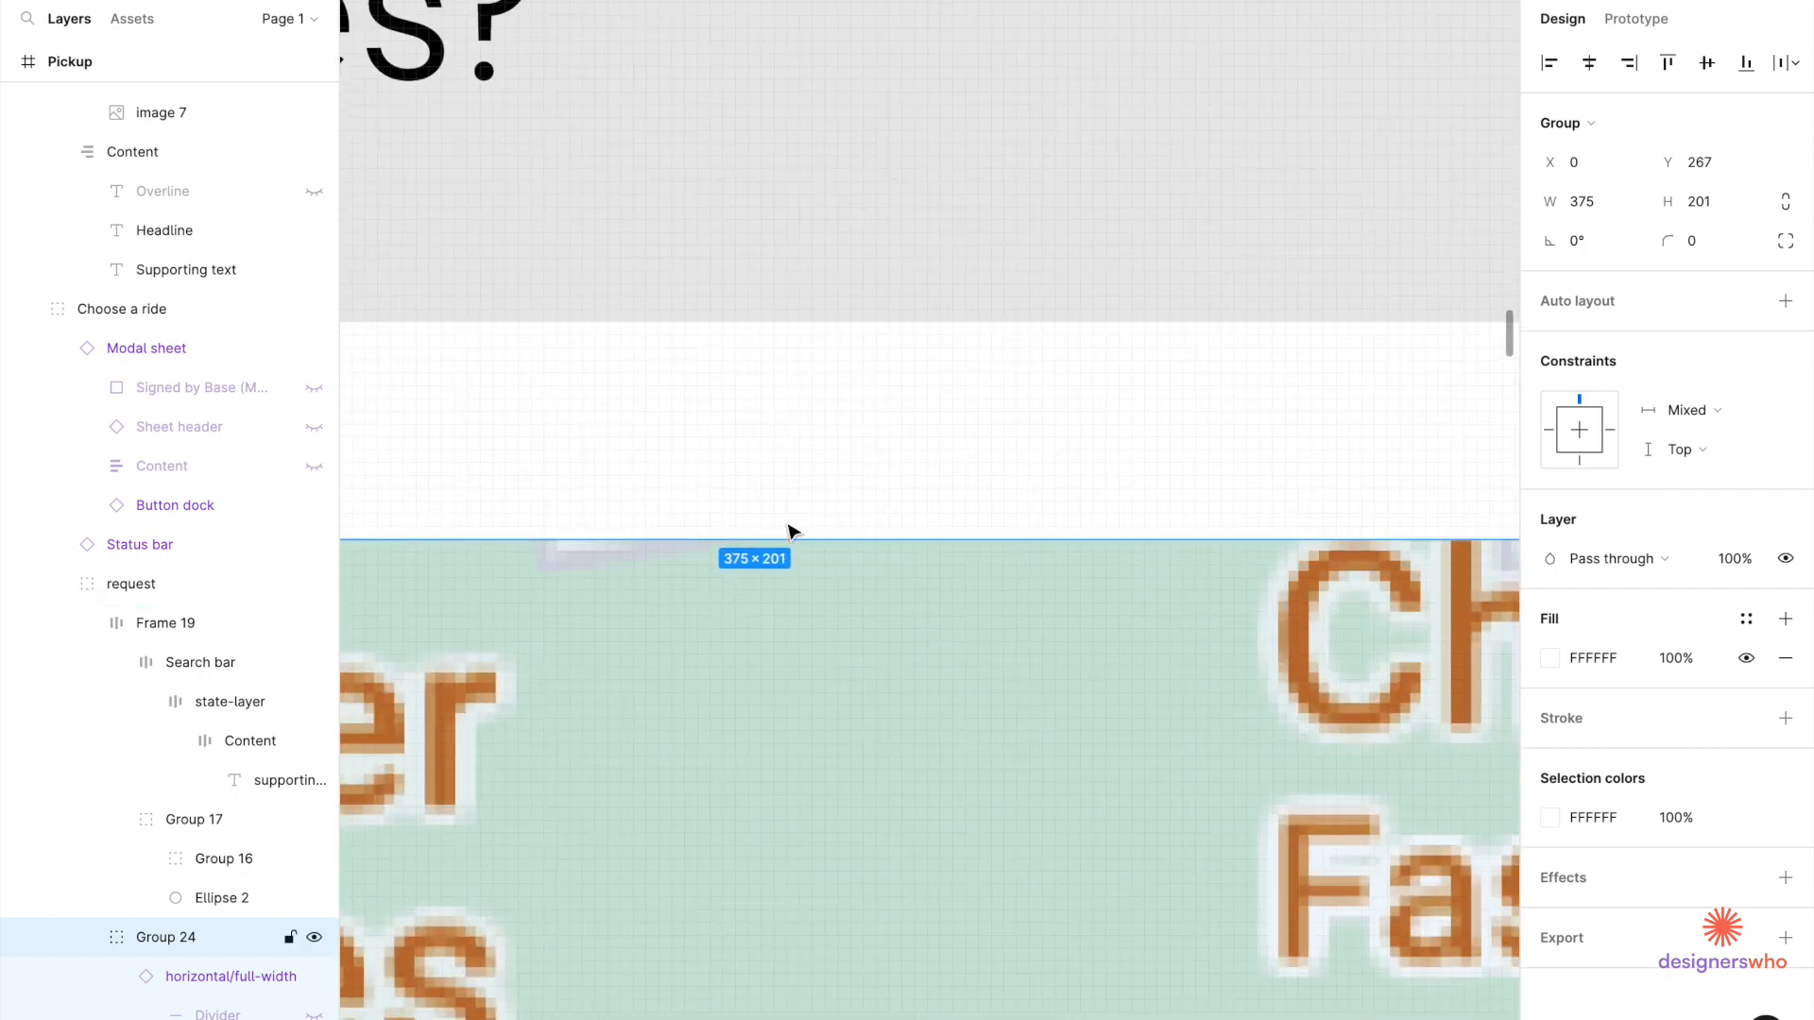
{"action": "left_click_drag", "start_coordinate": [782, 534], "coordinate": [781, 526]}
{"action": "scroll", "coordinate": [909, 452], "scroll_direction": "down", "scroll_amount": 10}
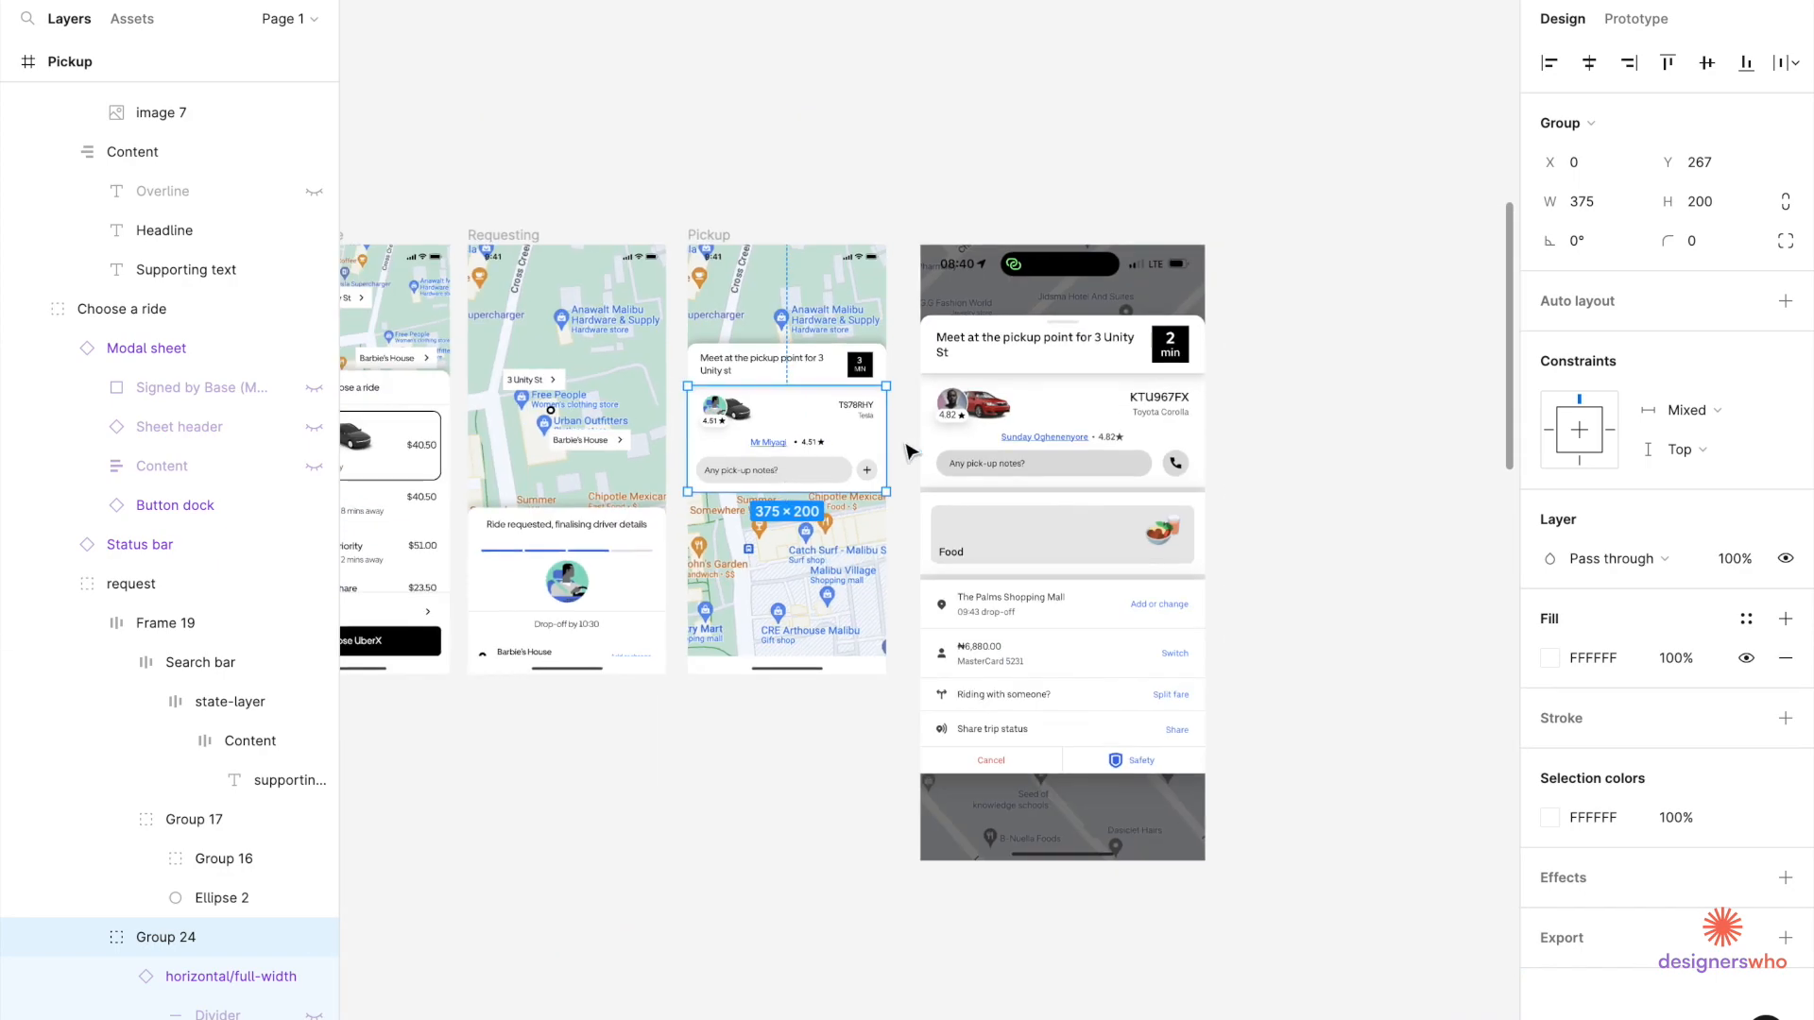
Try grouping the request group with the pickup header, then undo it.
{"action": "left_click", "coordinate": [912, 452]}
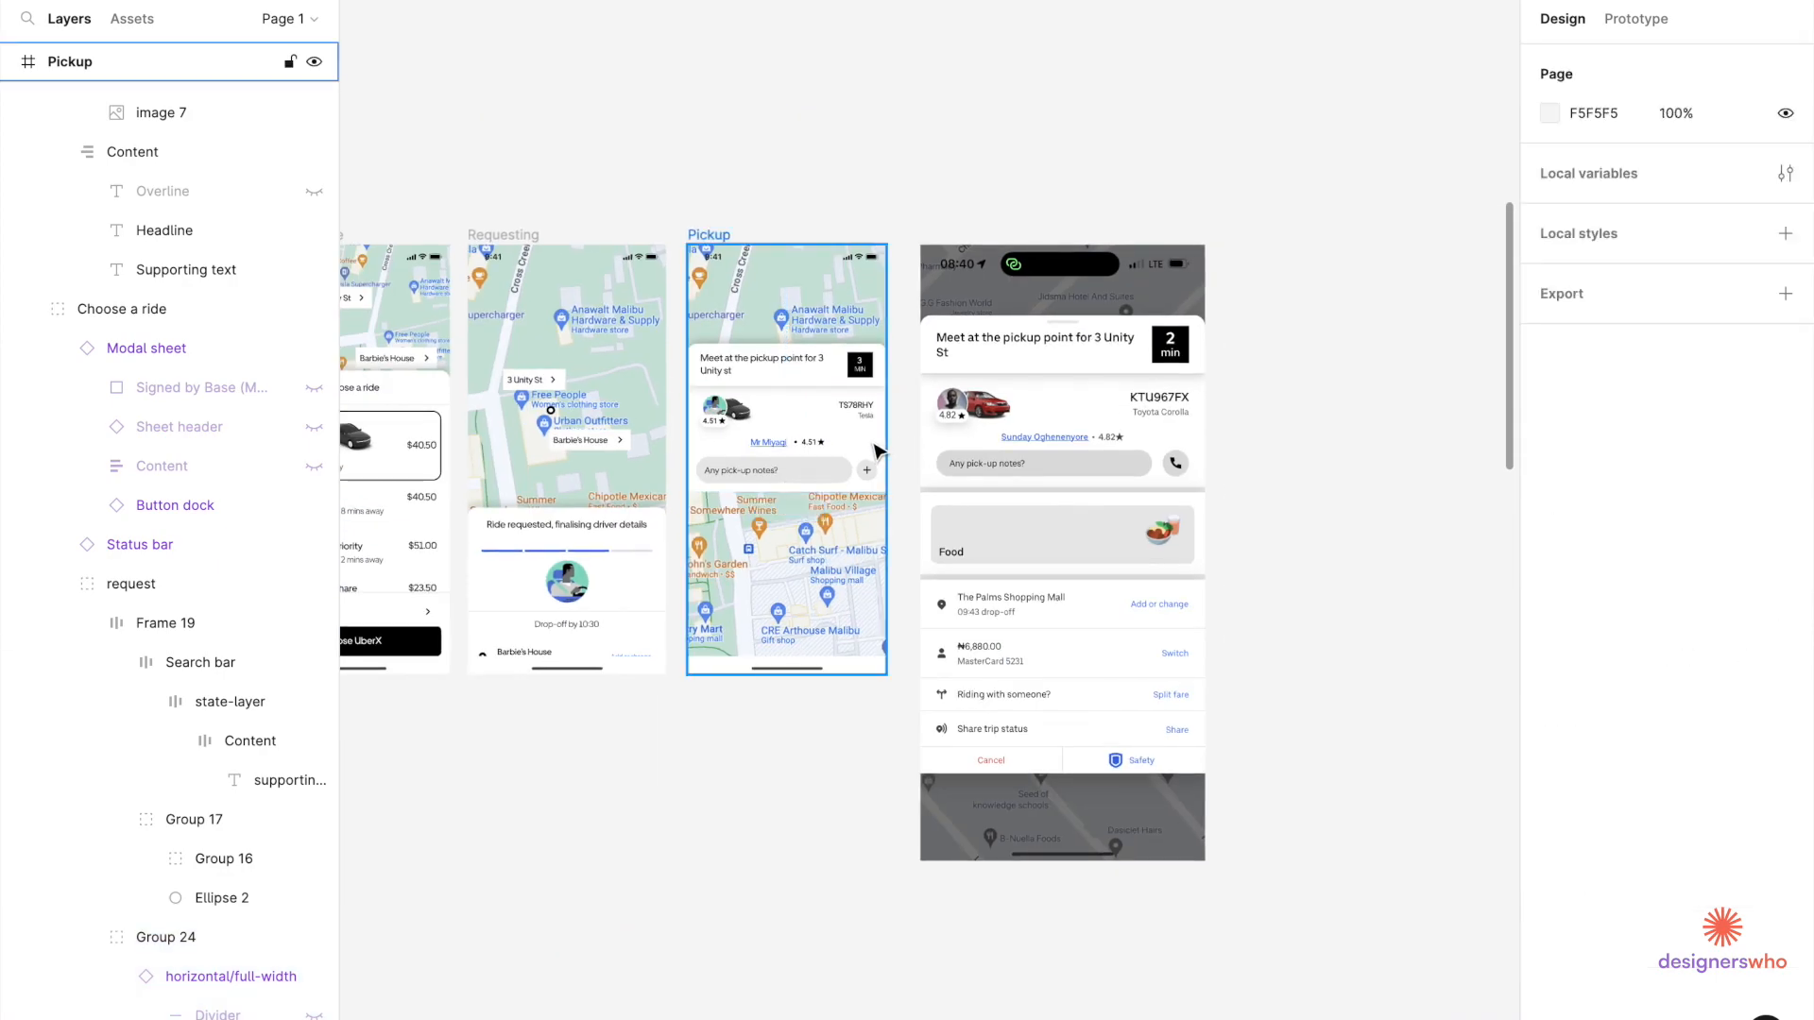
{"action": "scroll", "coordinate": [874, 448], "scroll_direction": "up", "scroll_amount": 5}
{"action": "left_click", "coordinate": [829, 448]}
{"action": "double_click", "coordinate": [829, 447]}
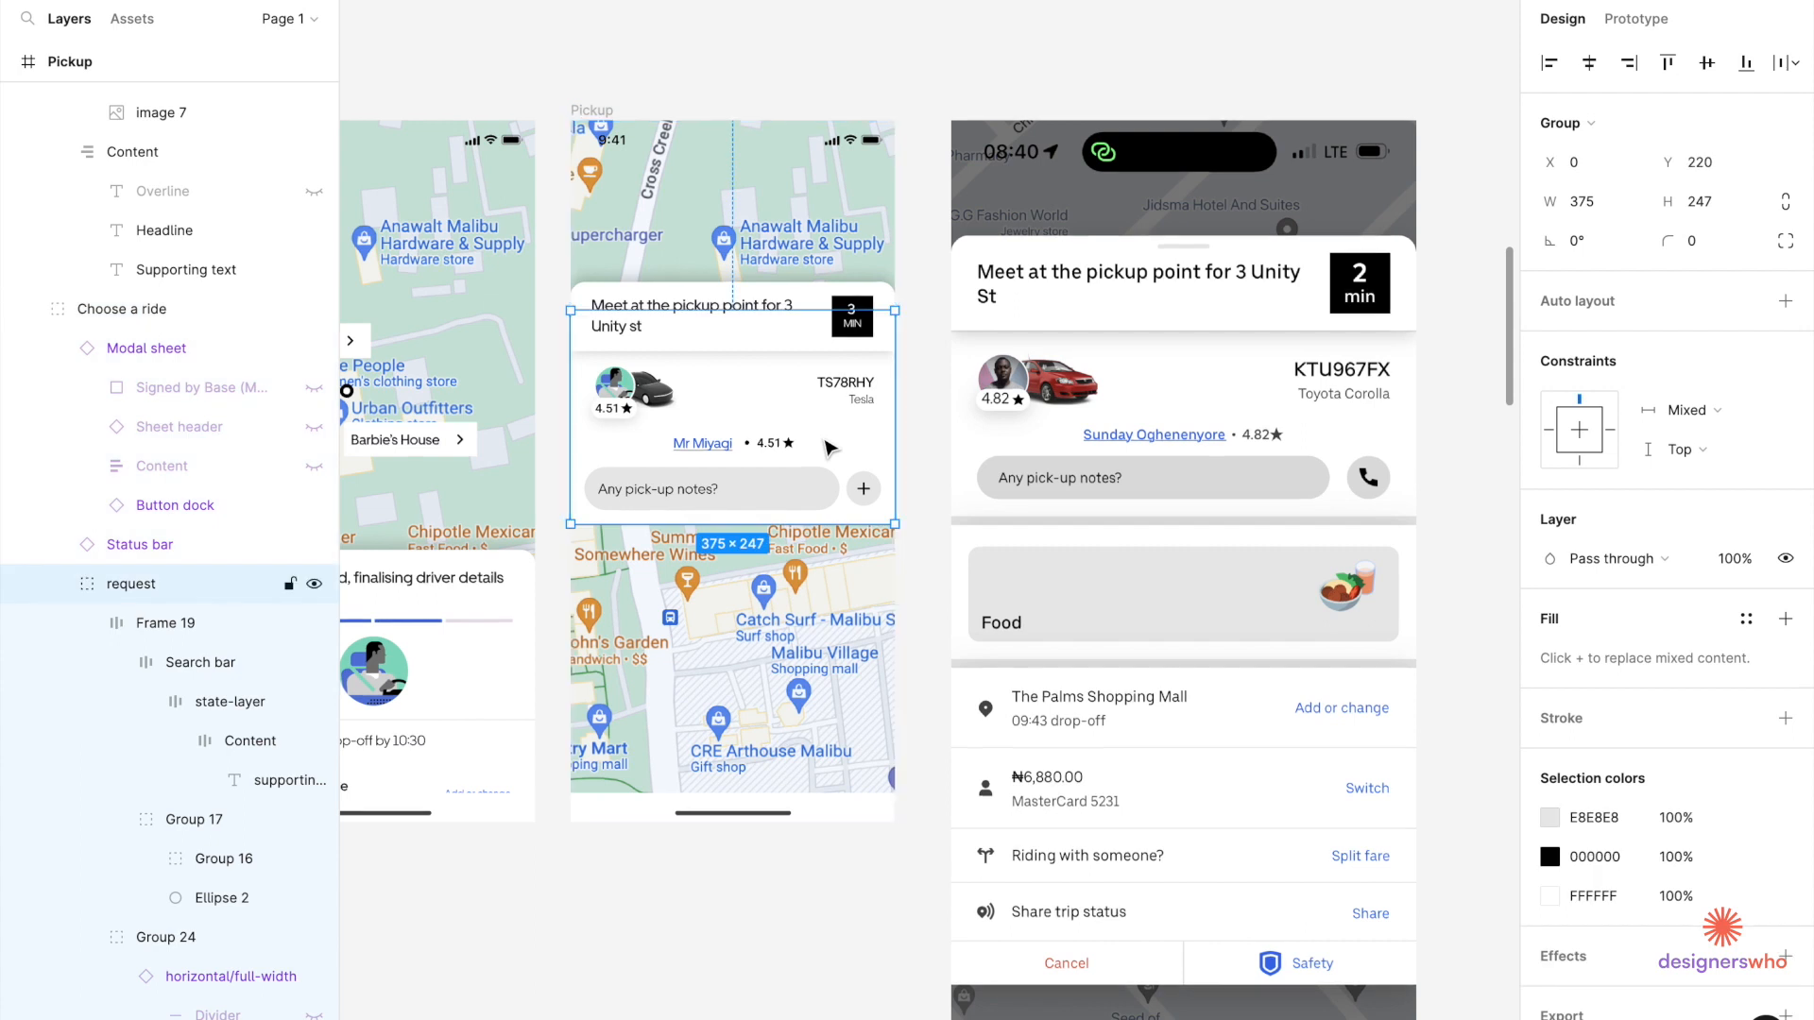
{"action": "left_click", "coordinate": [811, 338], "text": "shift"}
{"action": "key", "text": "ctrl+g"}
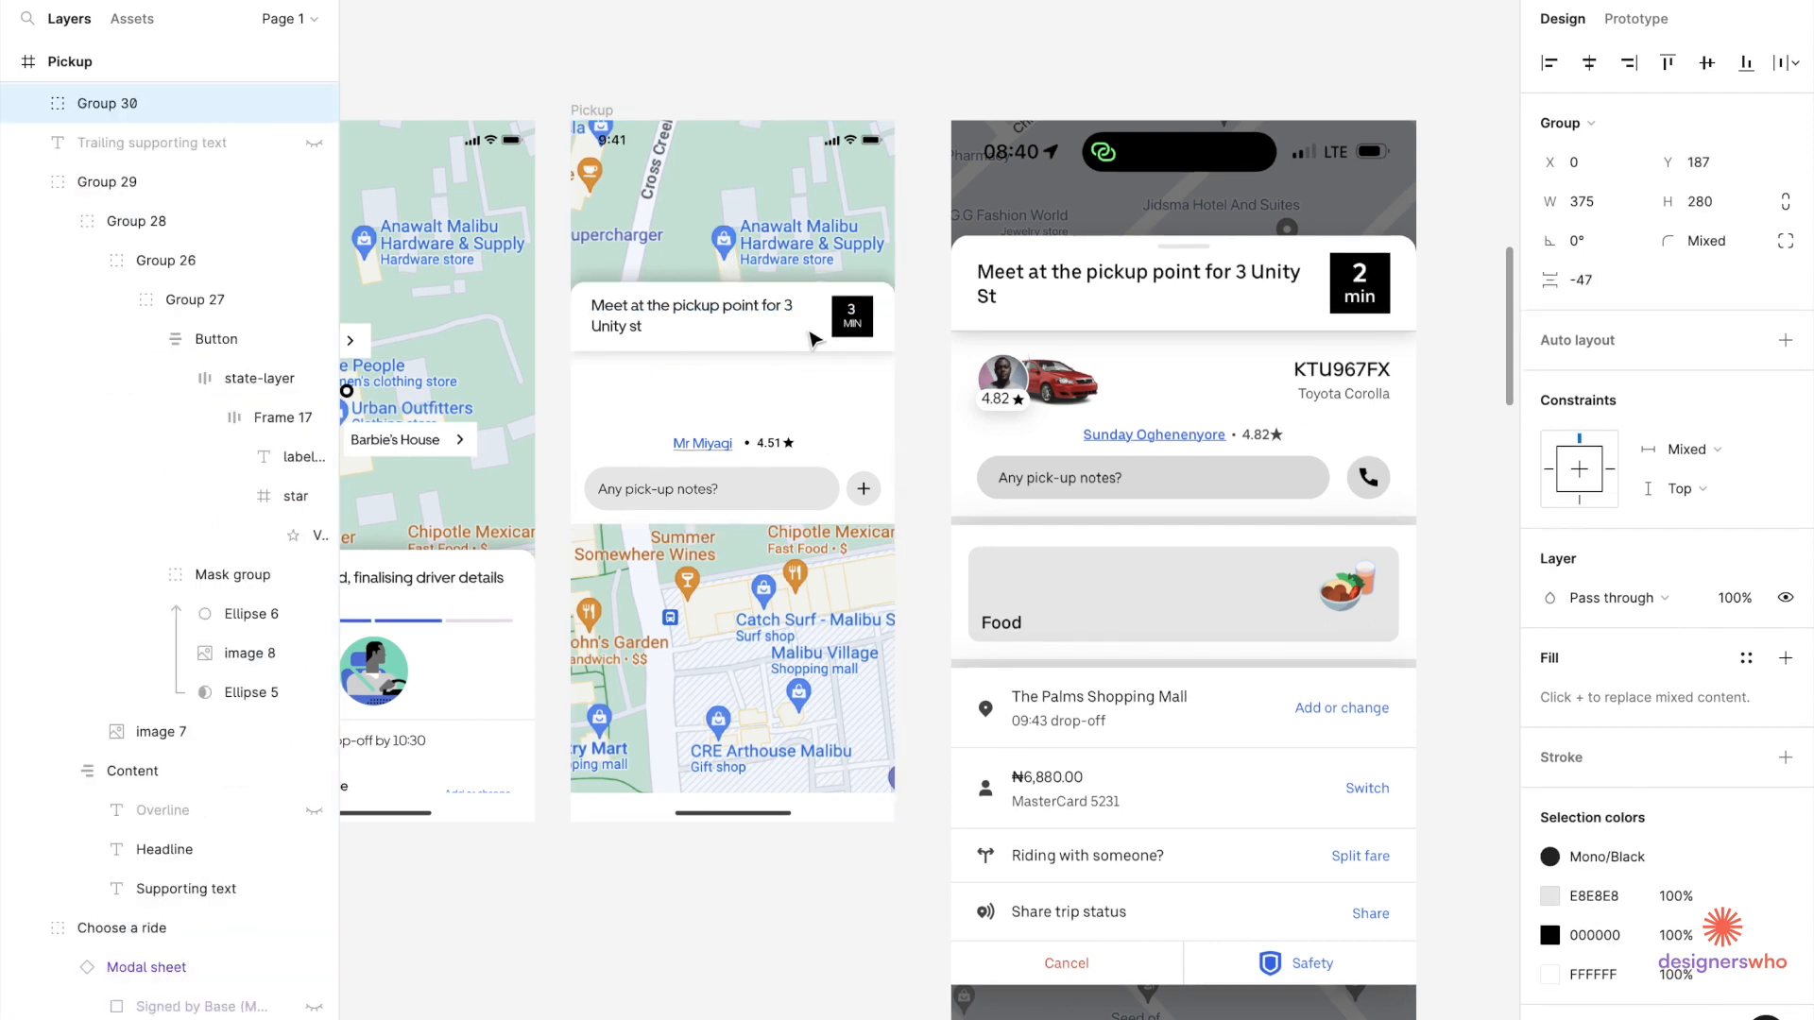
{"action": "key", "text": "ctrl+z"}
Group the sheet header and driver info groups together.
{"action": "left_click_drag", "start_coordinate": [925, 304], "coordinate": [558, 491]}
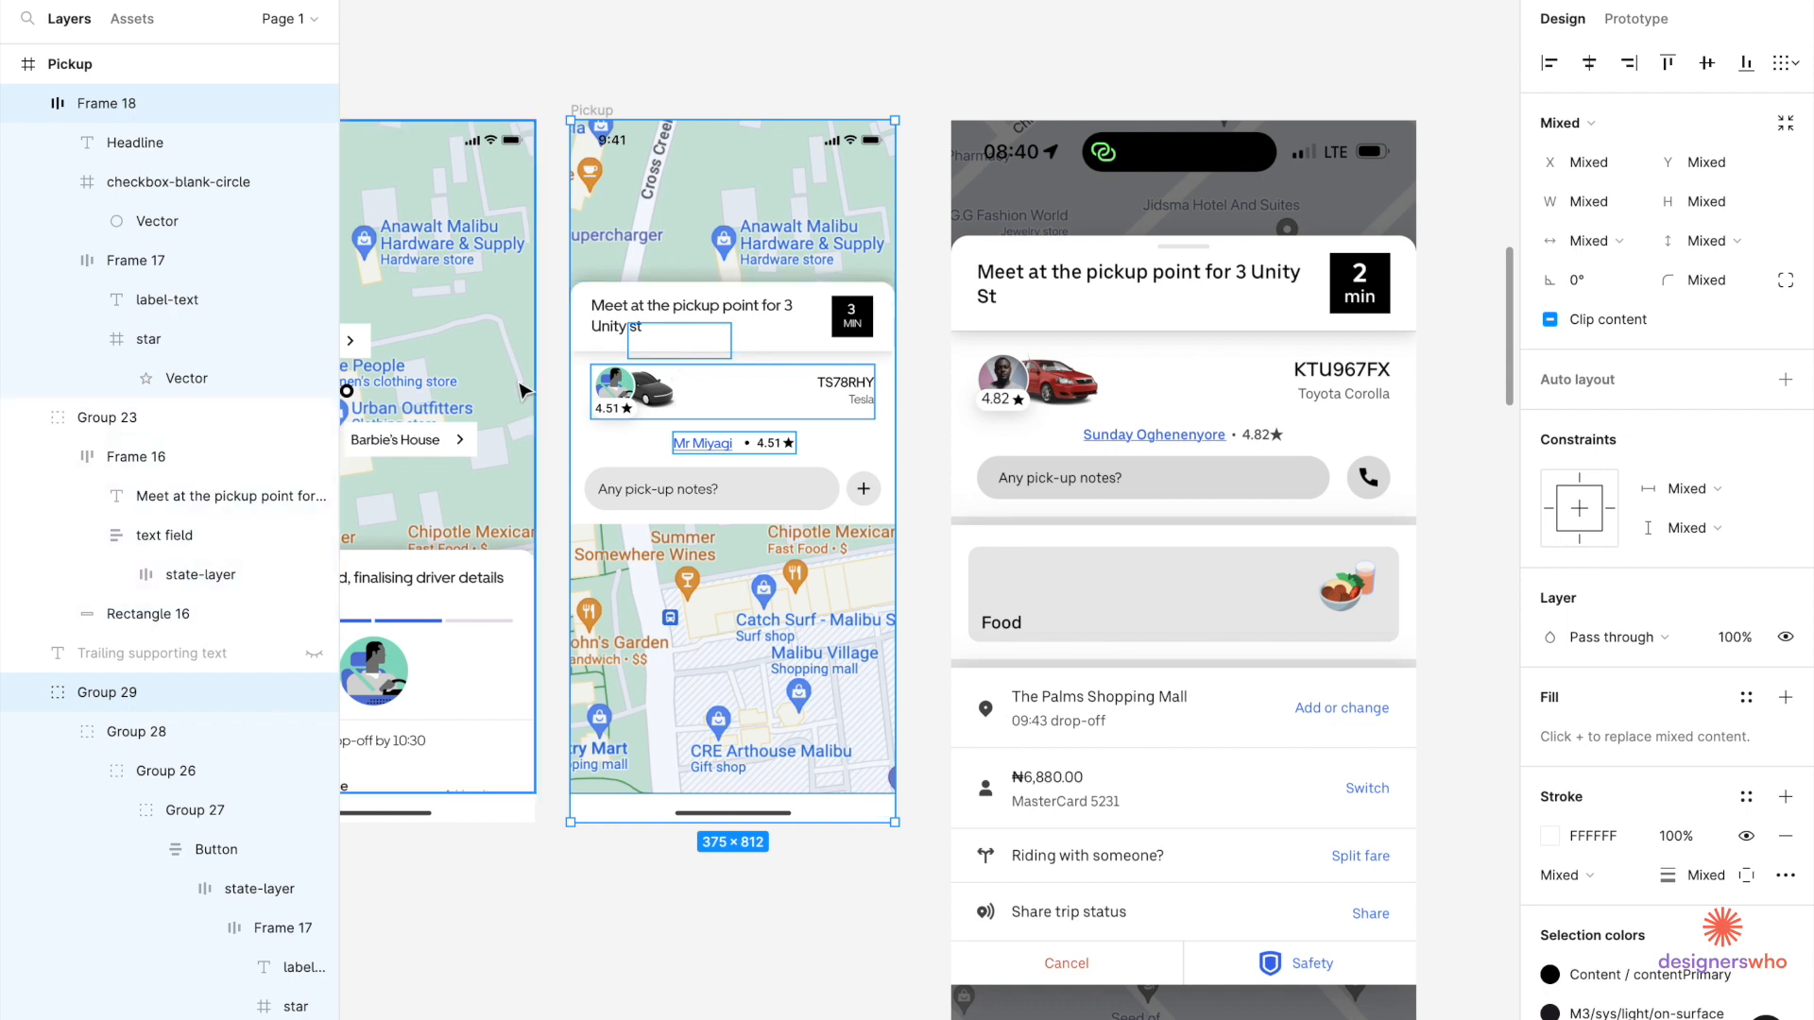
{"action": "scroll", "coordinate": [181, 342], "scroll_direction": "up", "scroll_amount": 3}
{"action": "scroll", "coordinate": [181, 342], "scroll_direction": "up", "scroll_amount": 2}
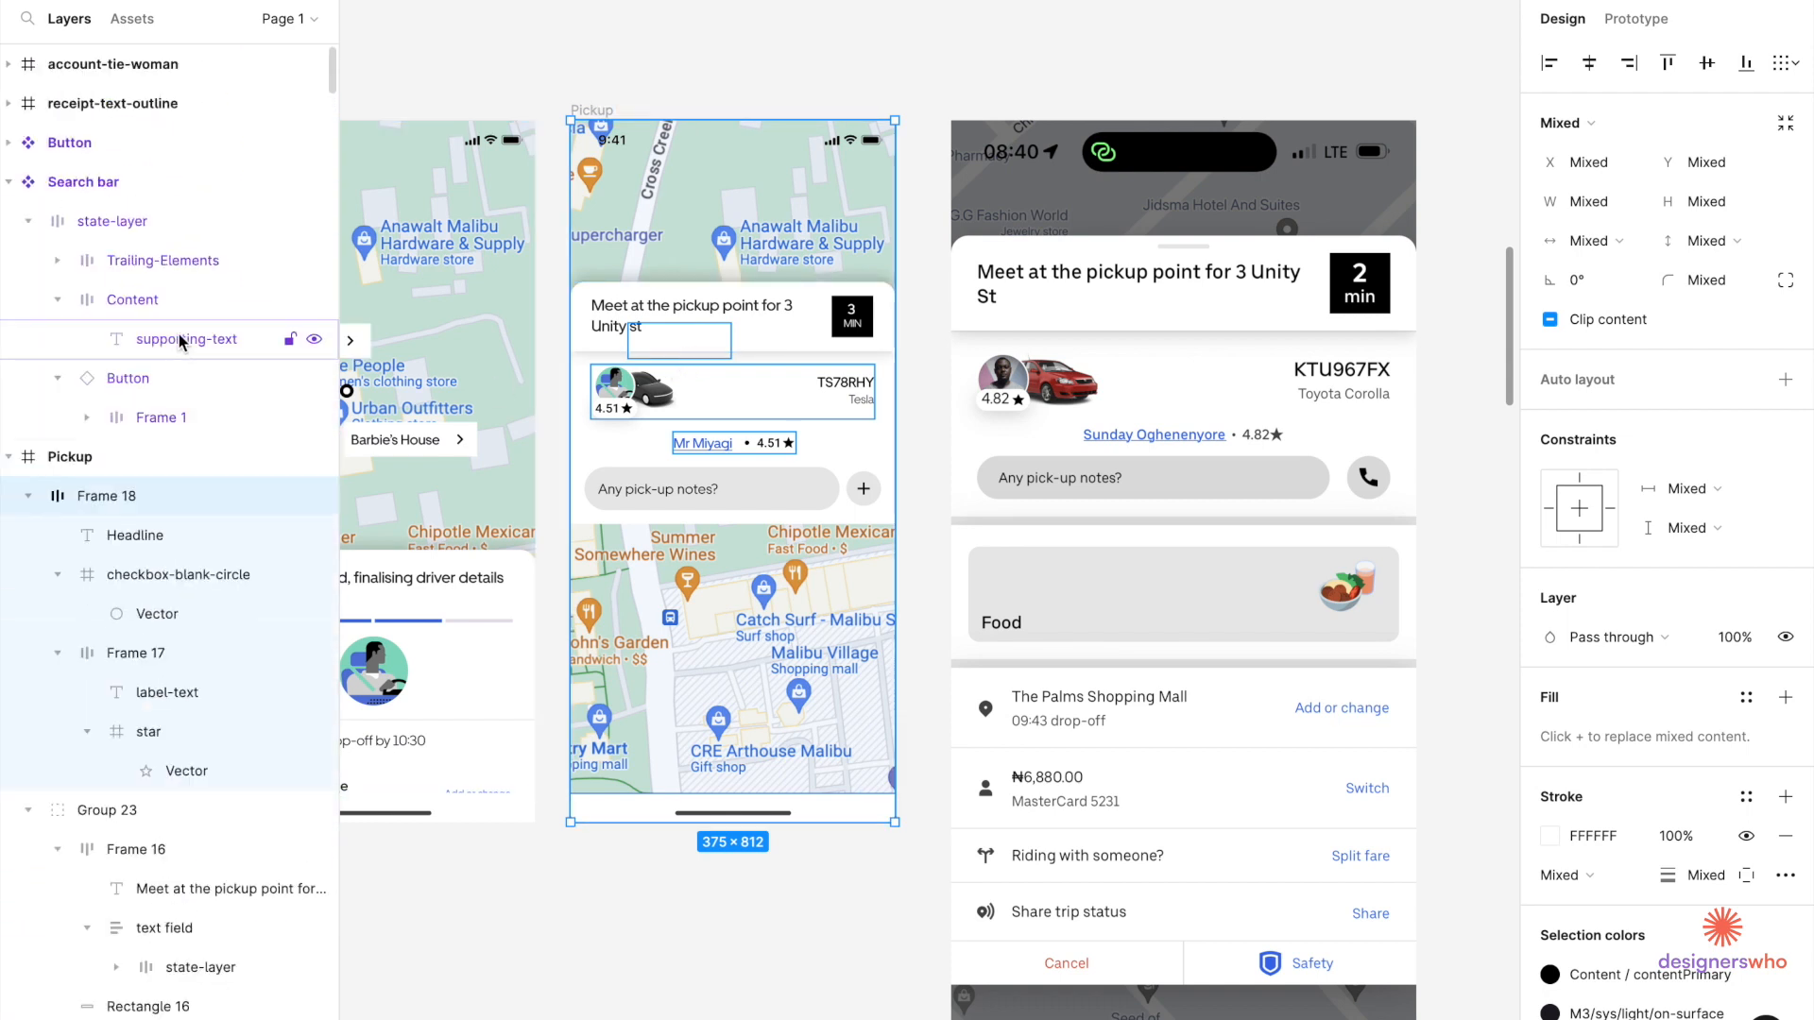
{"action": "left_click", "coordinate": [189, 810]}
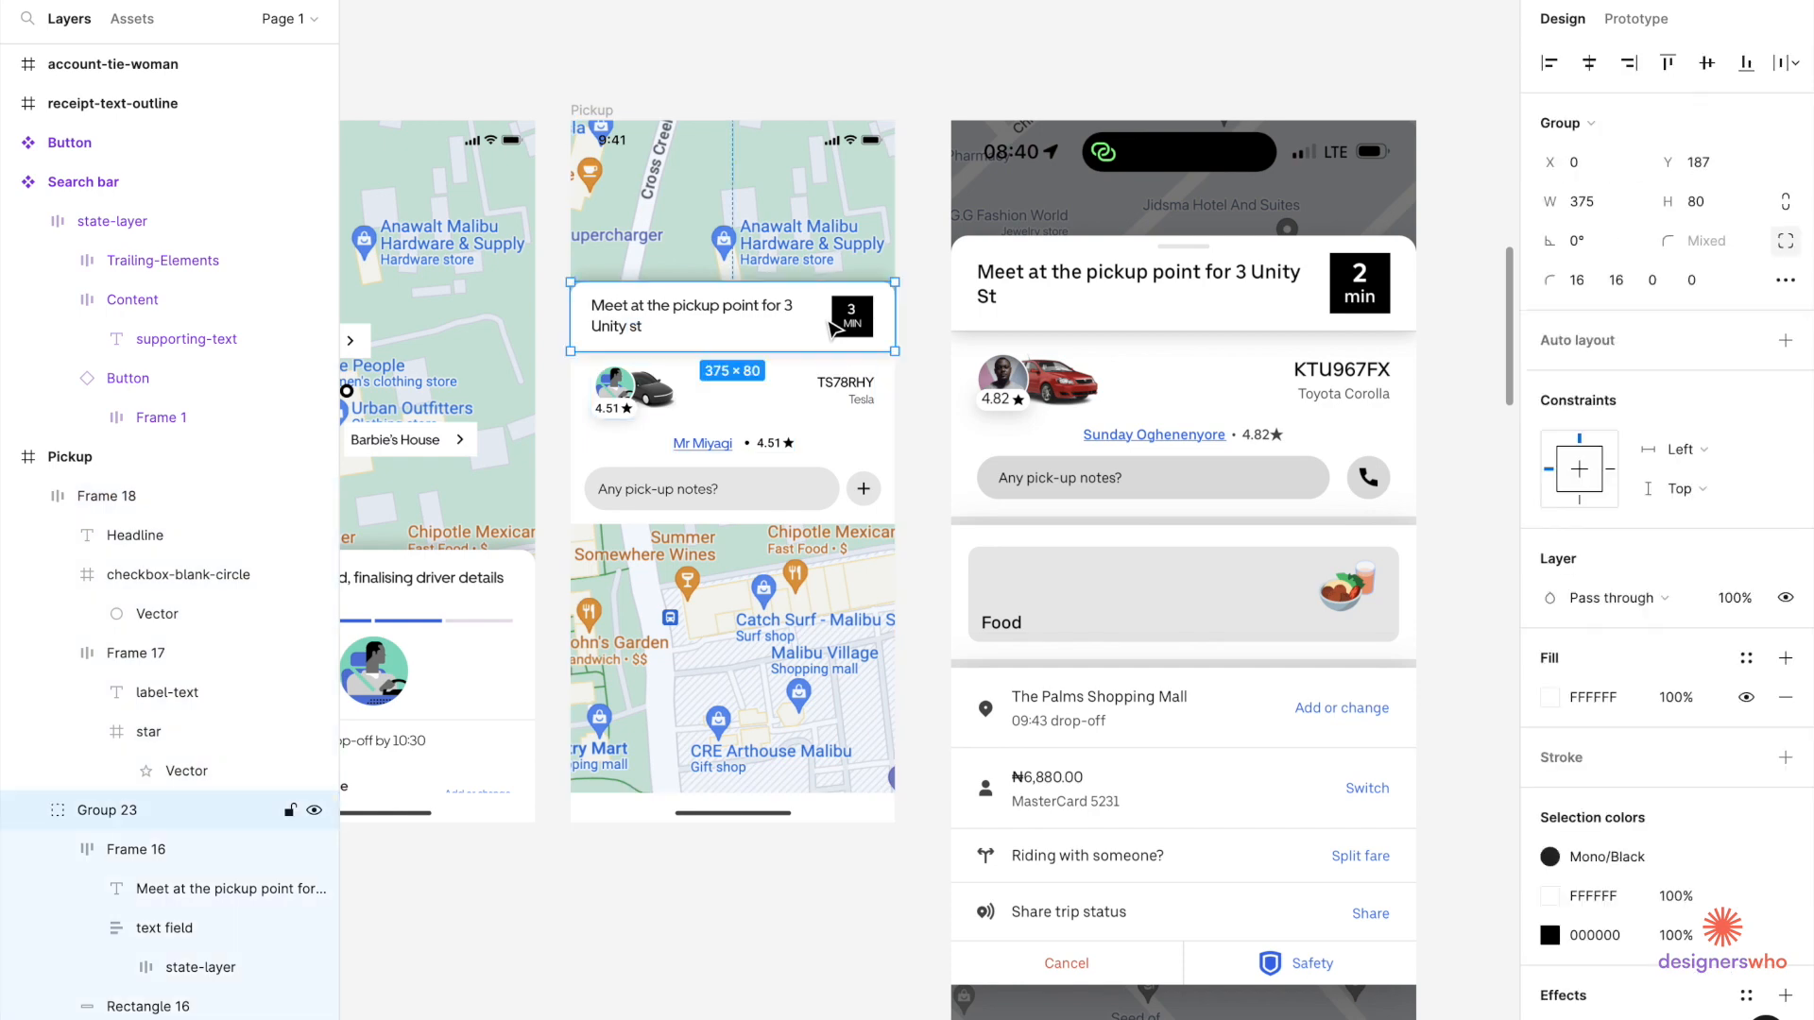
{"action": "left_click", "coordinate": [727, 405], "text": "shift"}
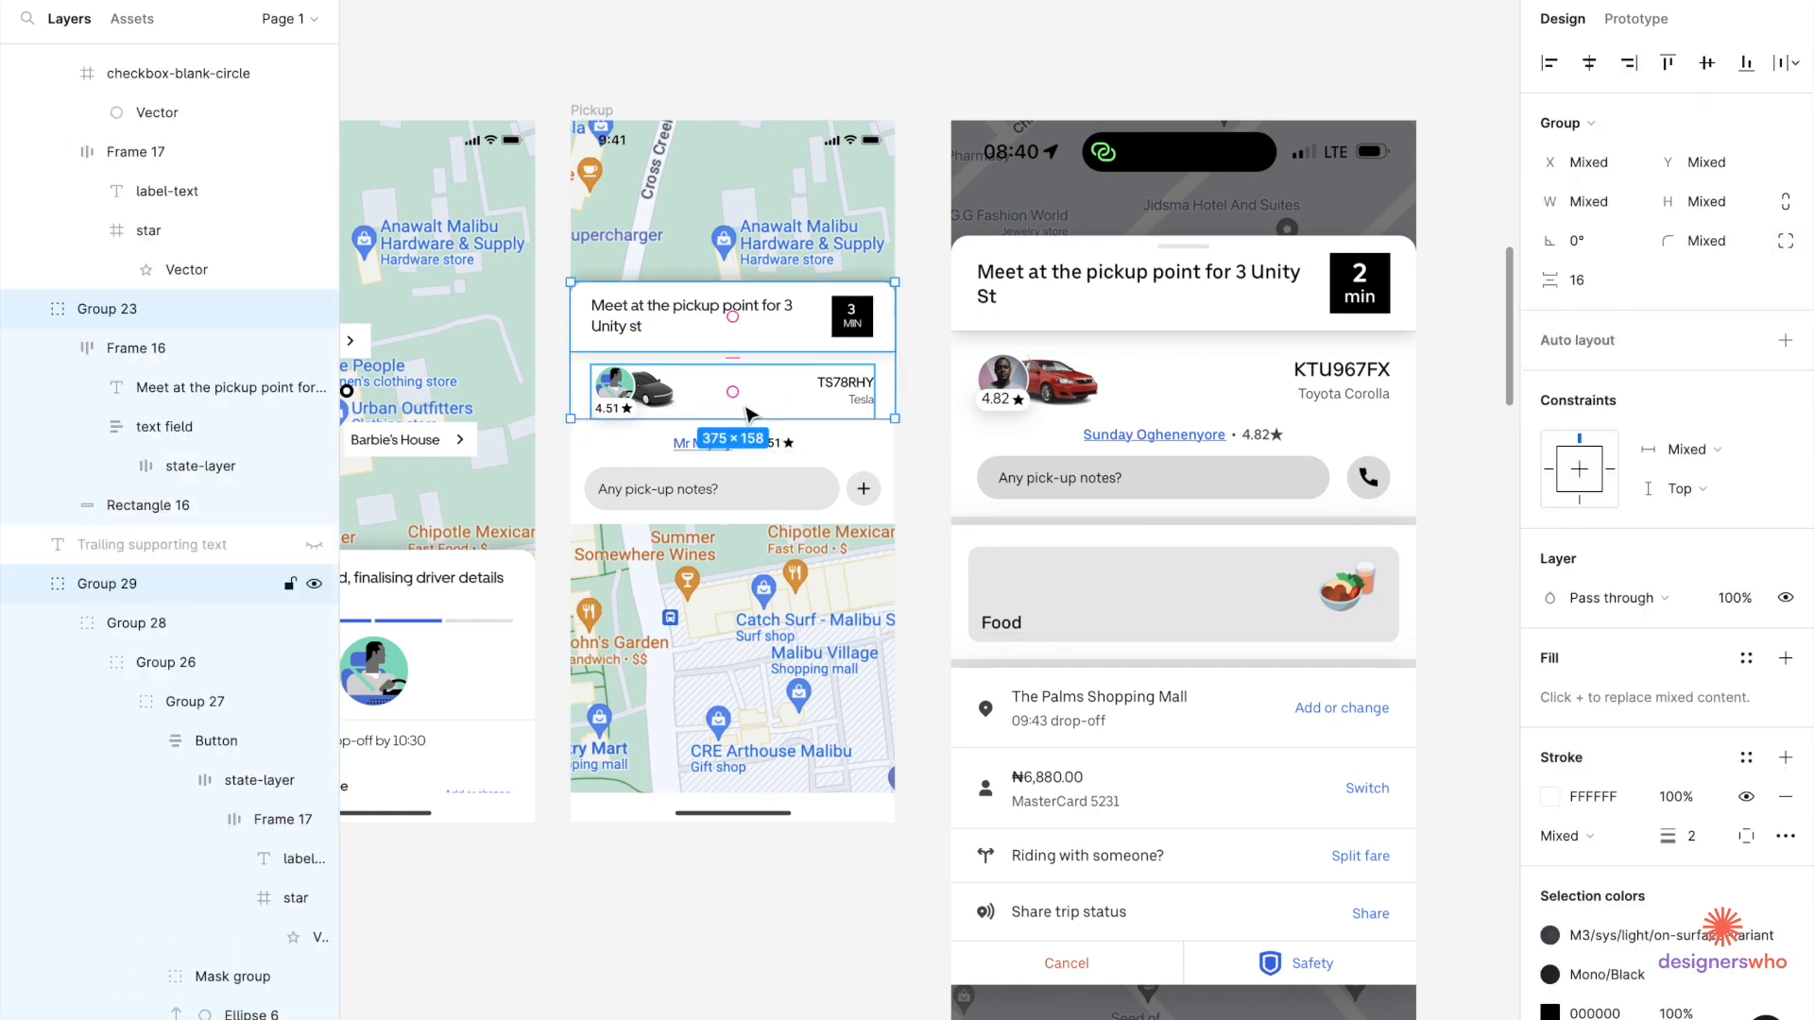
{"action": "double_click", "coordinate": [706, 490]}
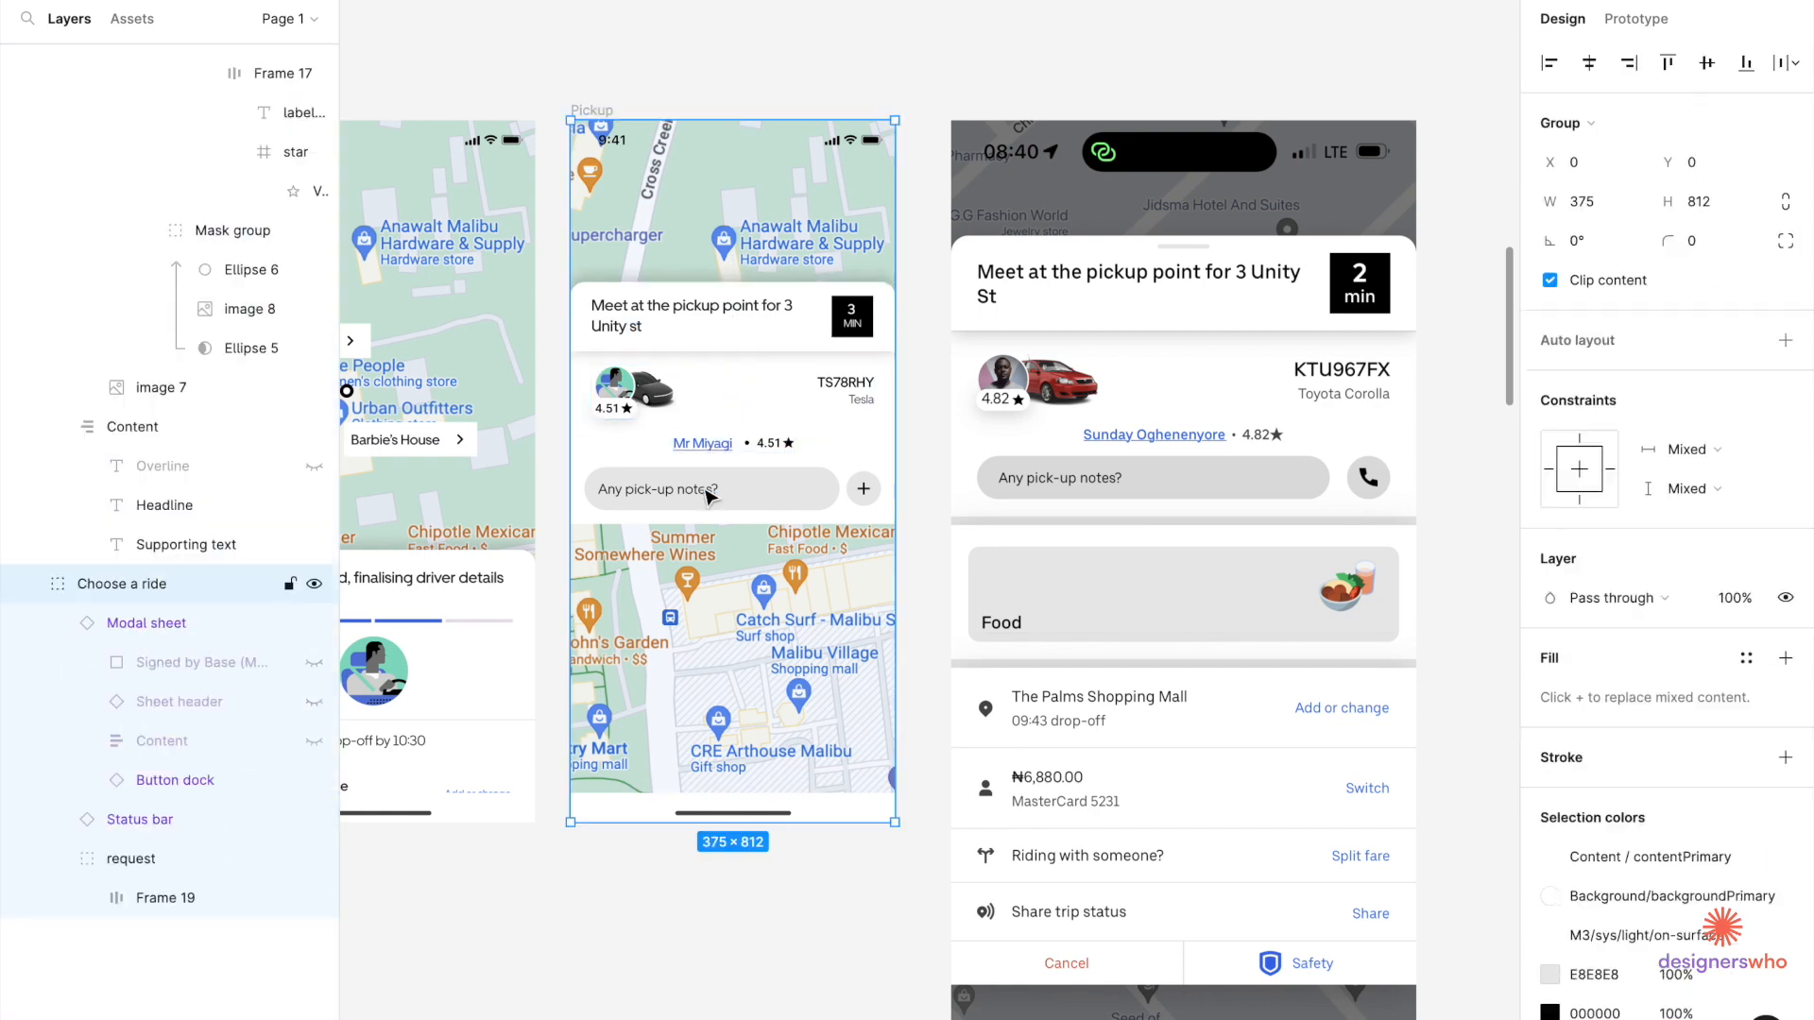
{"action": "key", "text": "Escape"}
{"action": "left_click", "coordinate": [710, 496]}
{"action": "key", "text": "Escape"}
{"action": "double_click", "coordinate": [710, 497]}
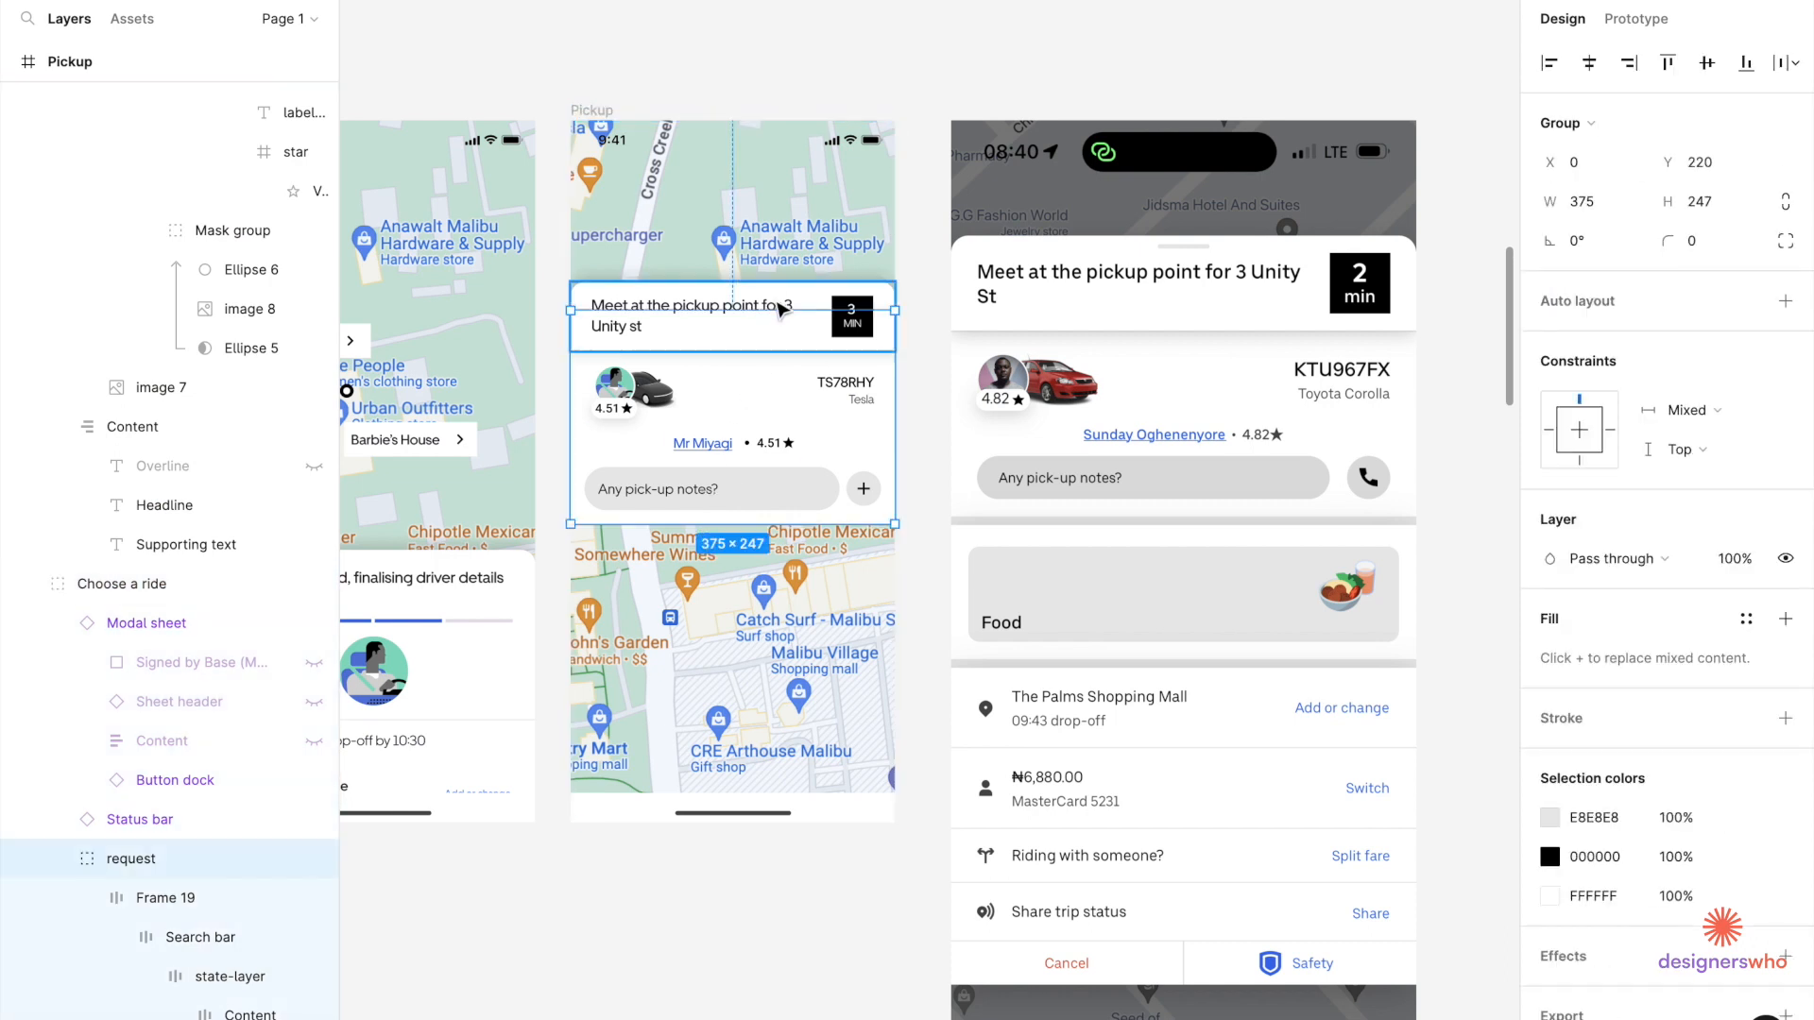
{"action": "left_click", "coordinate": [776, 334], "text": "shift"}
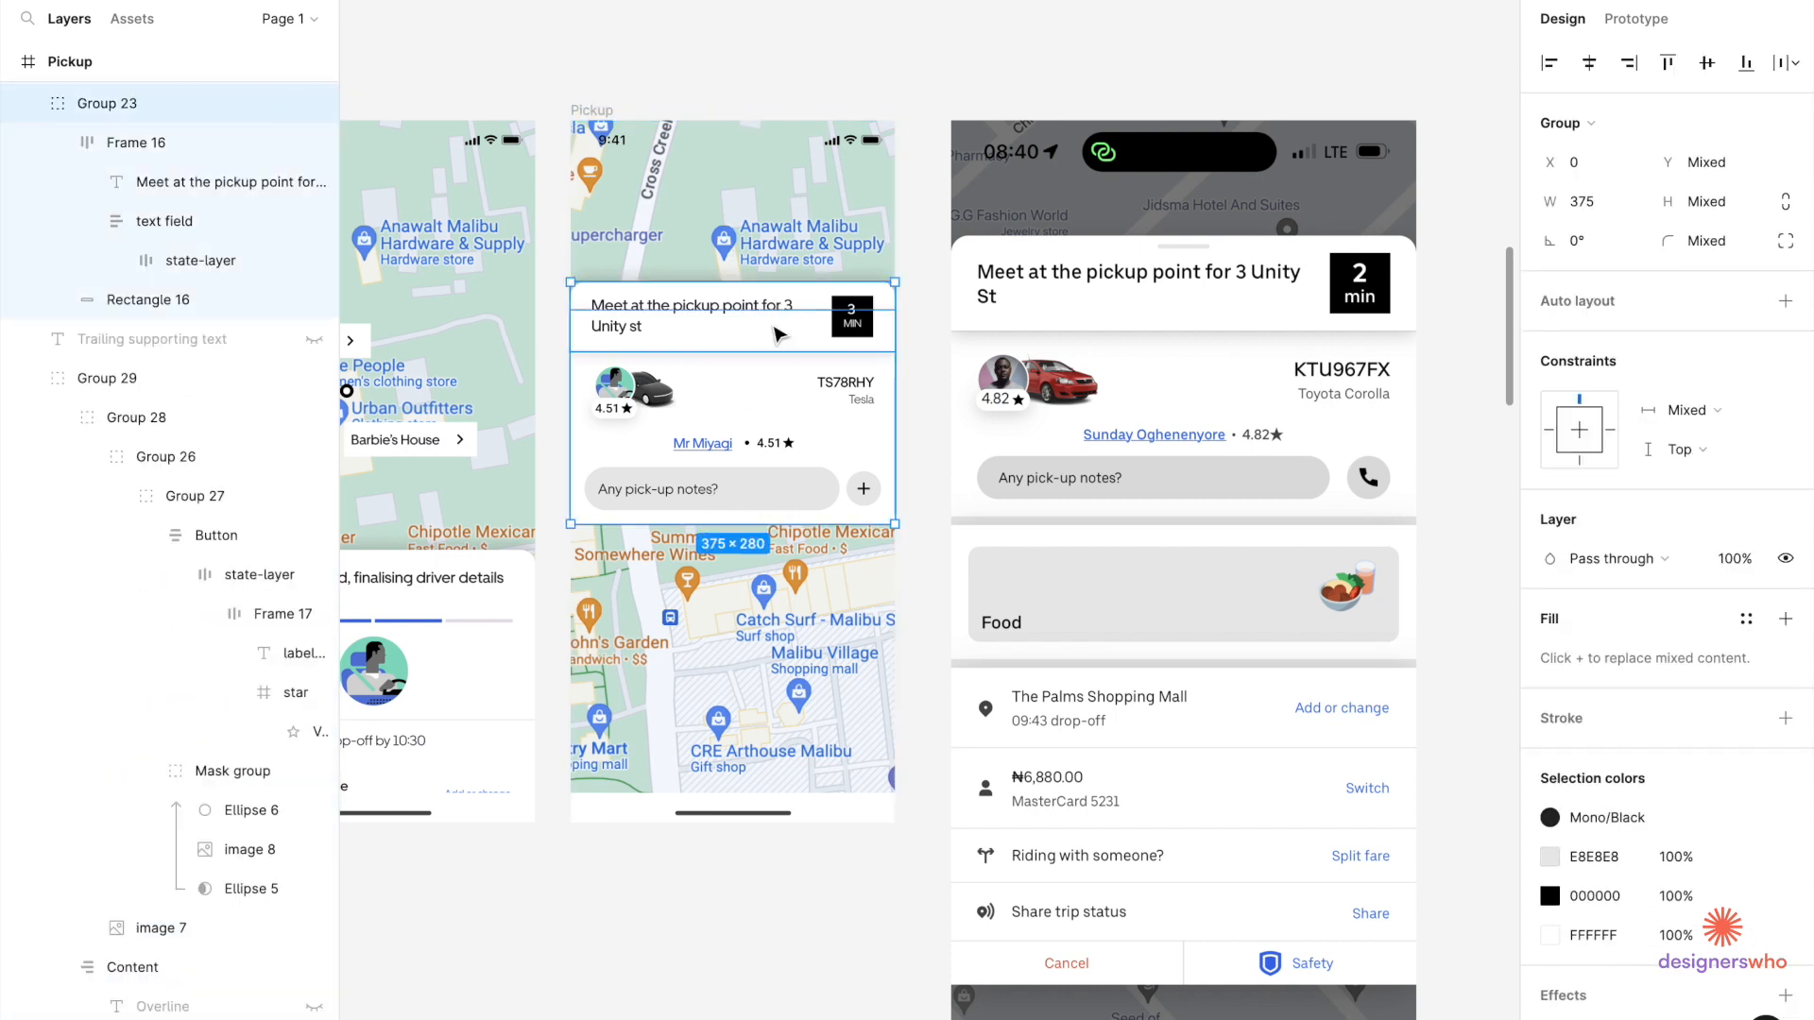
{"action": "left_click", "coordinate": [627, 400], "text": "shift"}
{"action": "key", "text": "ctrl+g"}
Add the rating row to the group and move the card to the screen bottom.
{"action": "left_click_drag", "start_coordinate": [694, 404], "coordinate": [710, 670]}
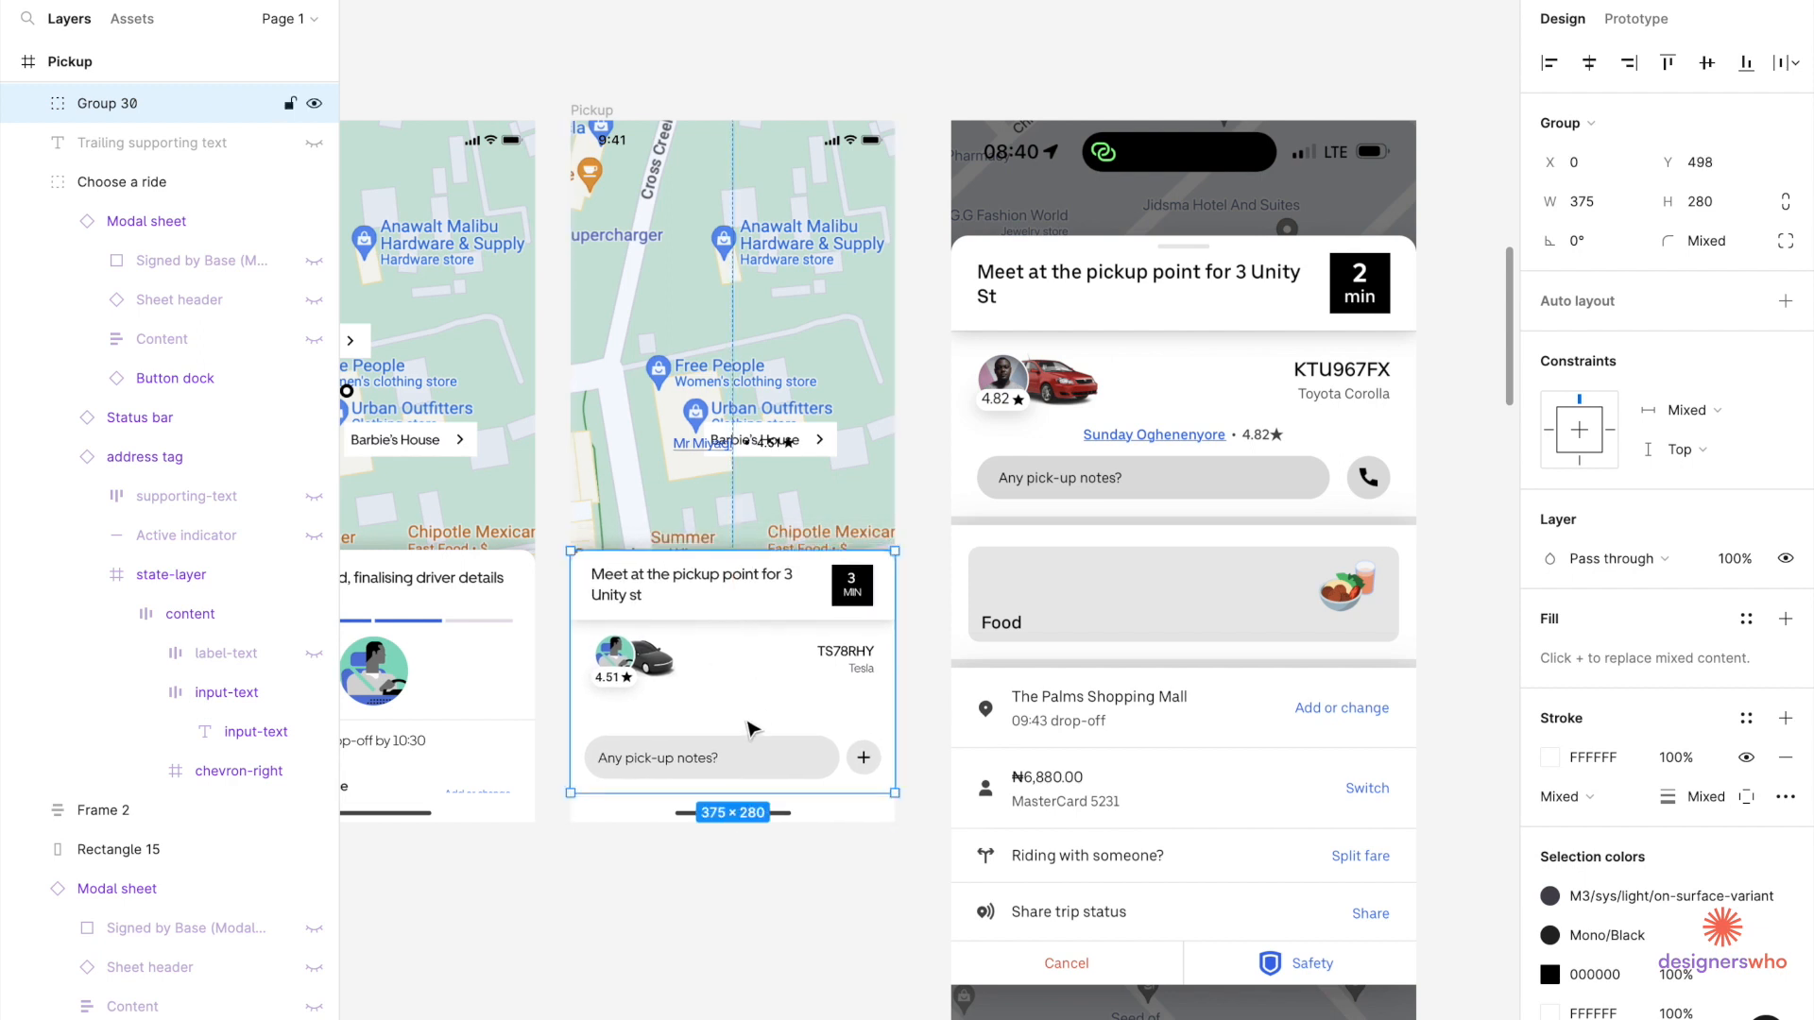
{"action": "key", "text": "ctrl+z"}
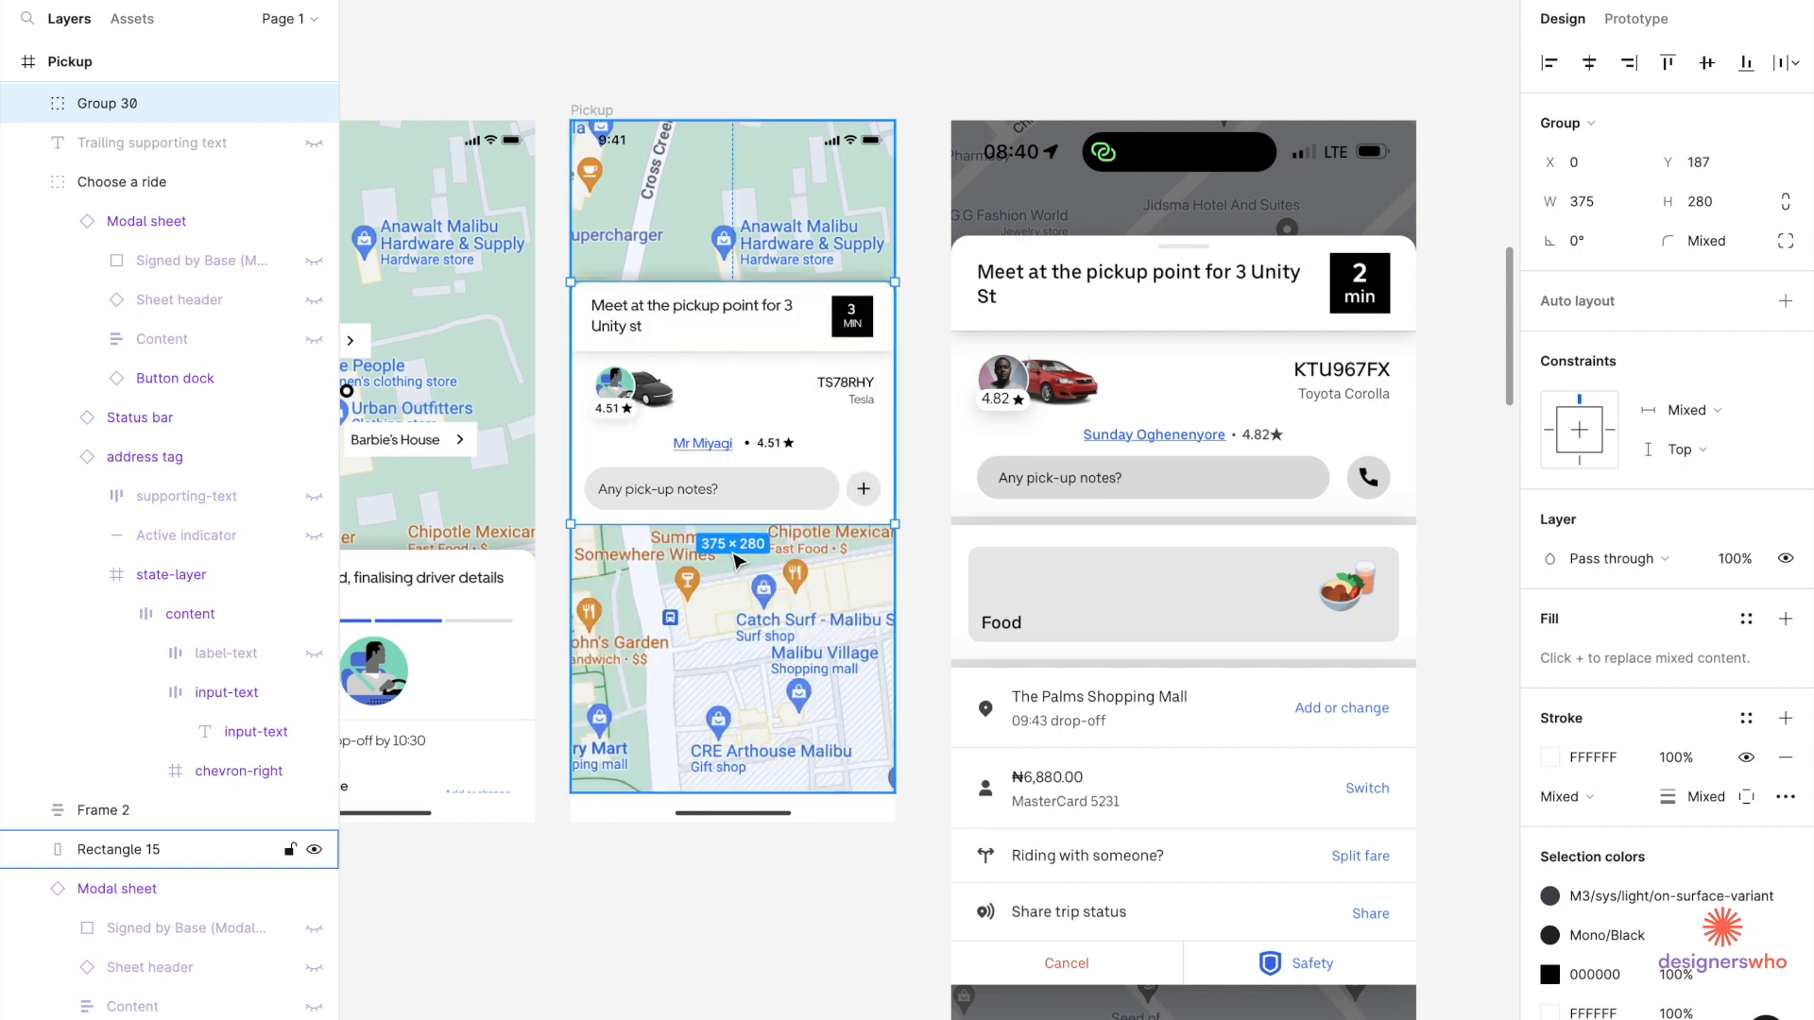
{"action": "left_click", "coordinate": [718, 448], "text": "shift"}
{"action": "key", "text": "ctrl+g"}
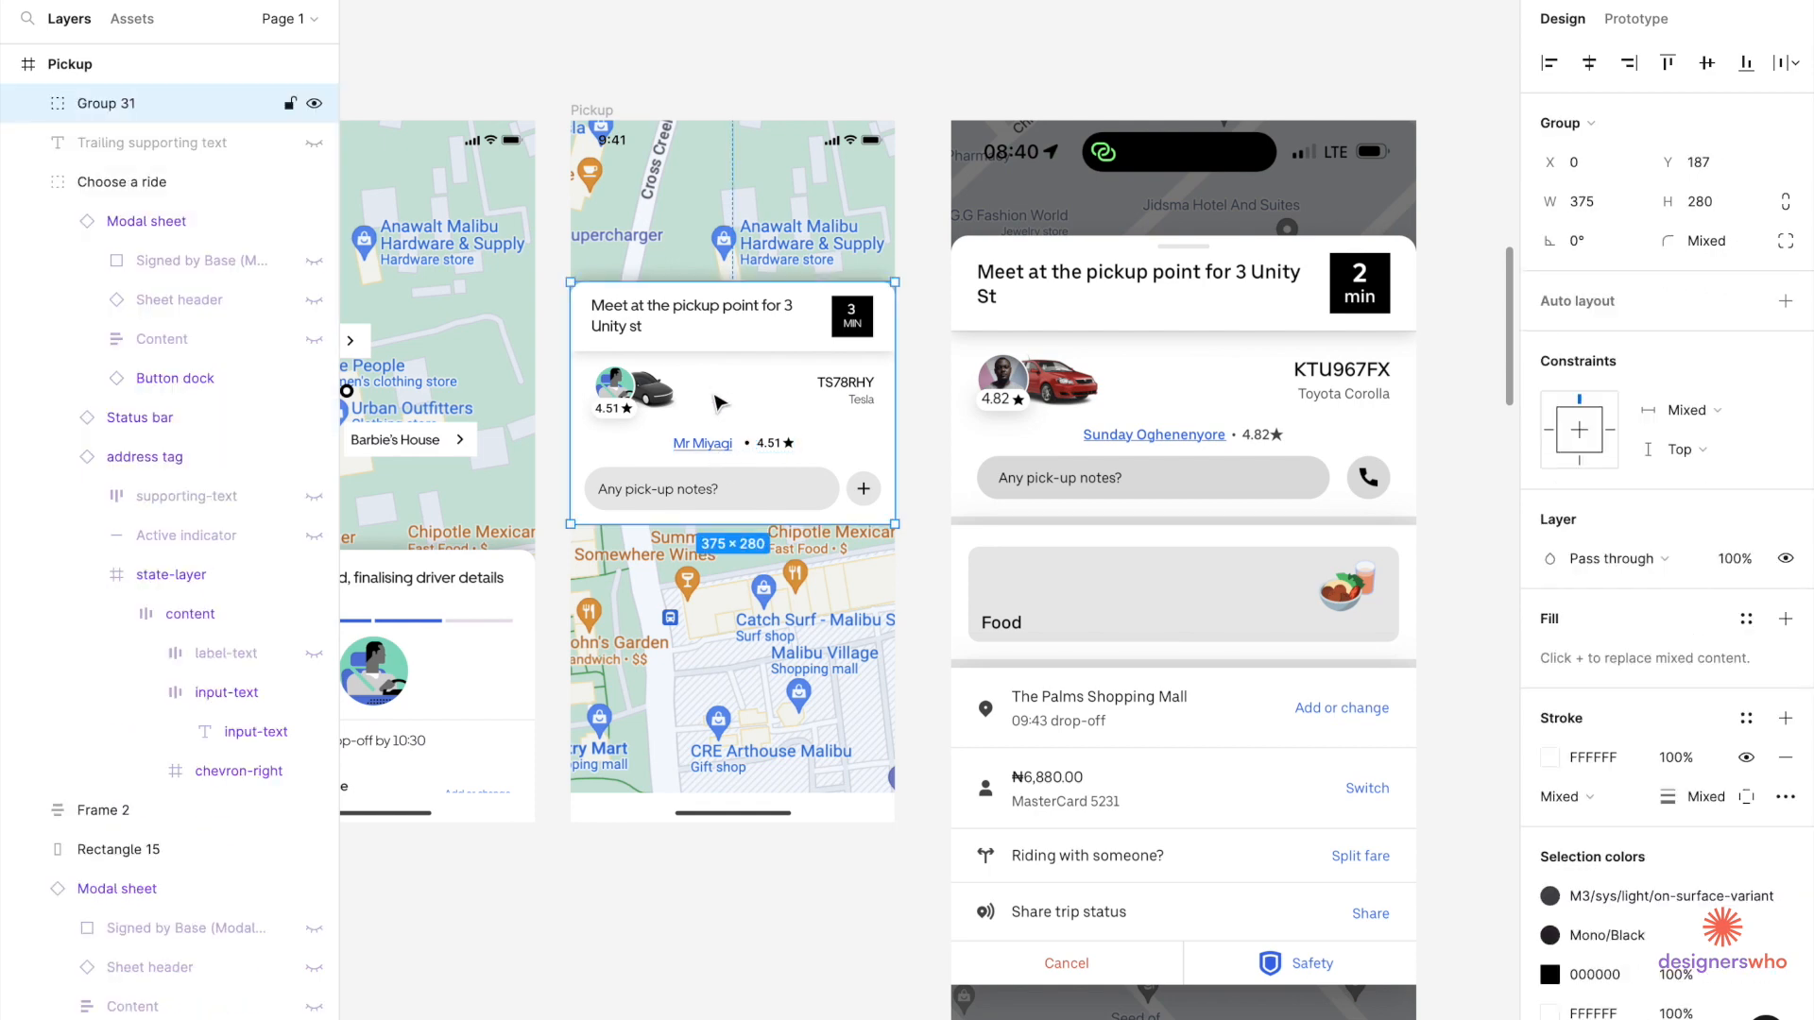
{"action": "left_click_drag", "start_coordinate": [718, 489], "coordinate": [720, 666]}
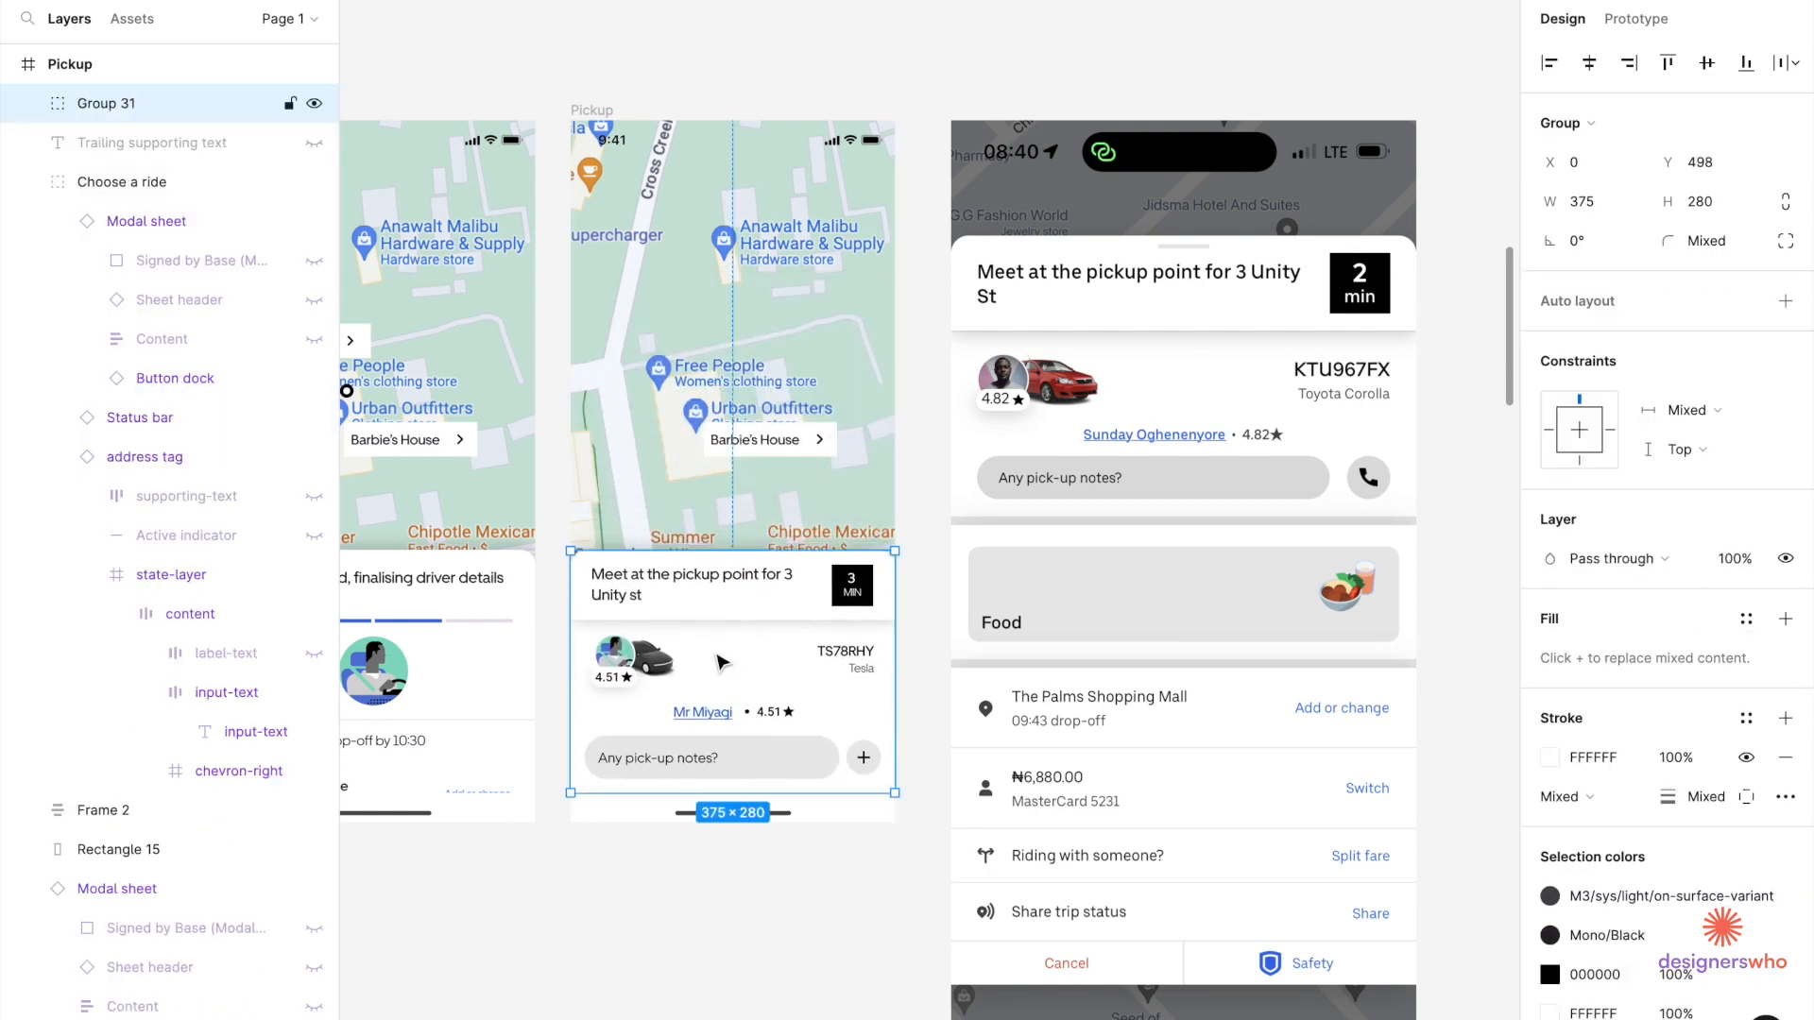
Deselect the card and select the IMG_3415 phone screenshot.
{"action": "left_click", "coordinate": [731, 886]}
{"action": "scroll", "coordinate": [675, 890], "scroll_direction": "down", "scroll_amount": 3}
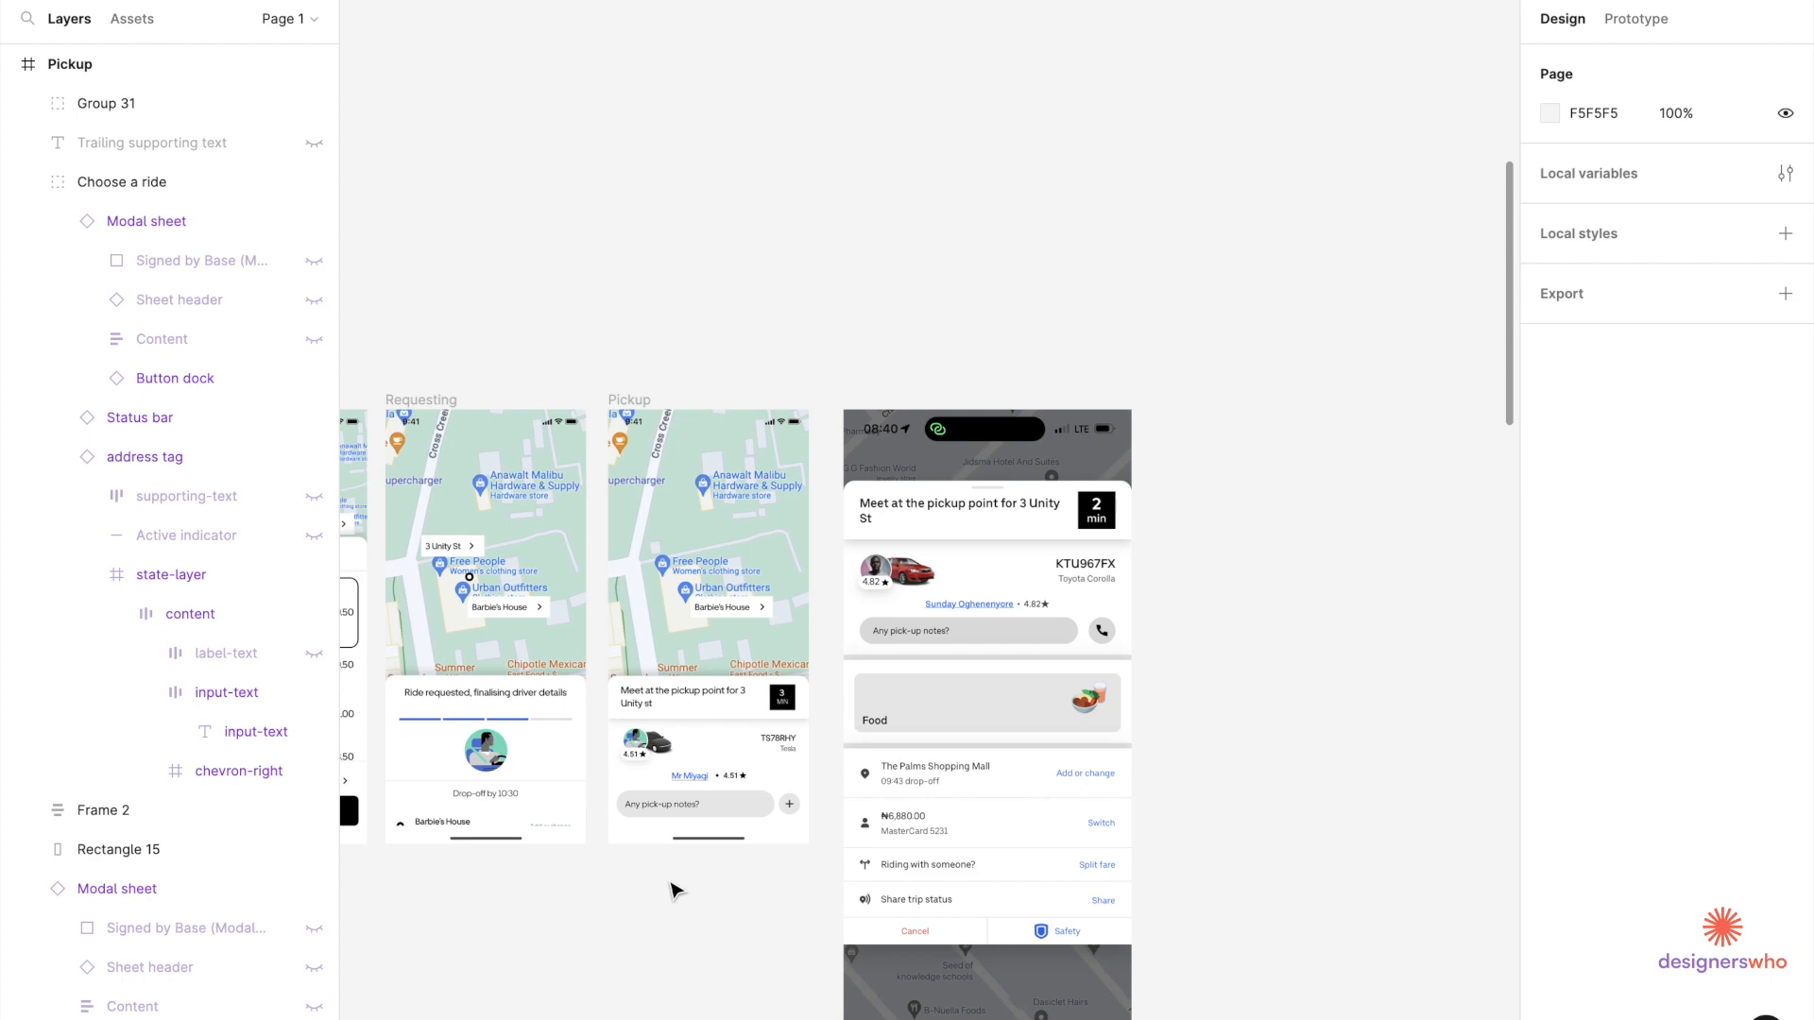
{"action": "left_click", "coordinate": [1011, 797]}
{"action": "scroll", "coordinate": [1014, 800], "scroll_direction": "down", "scroll_amount": 5}
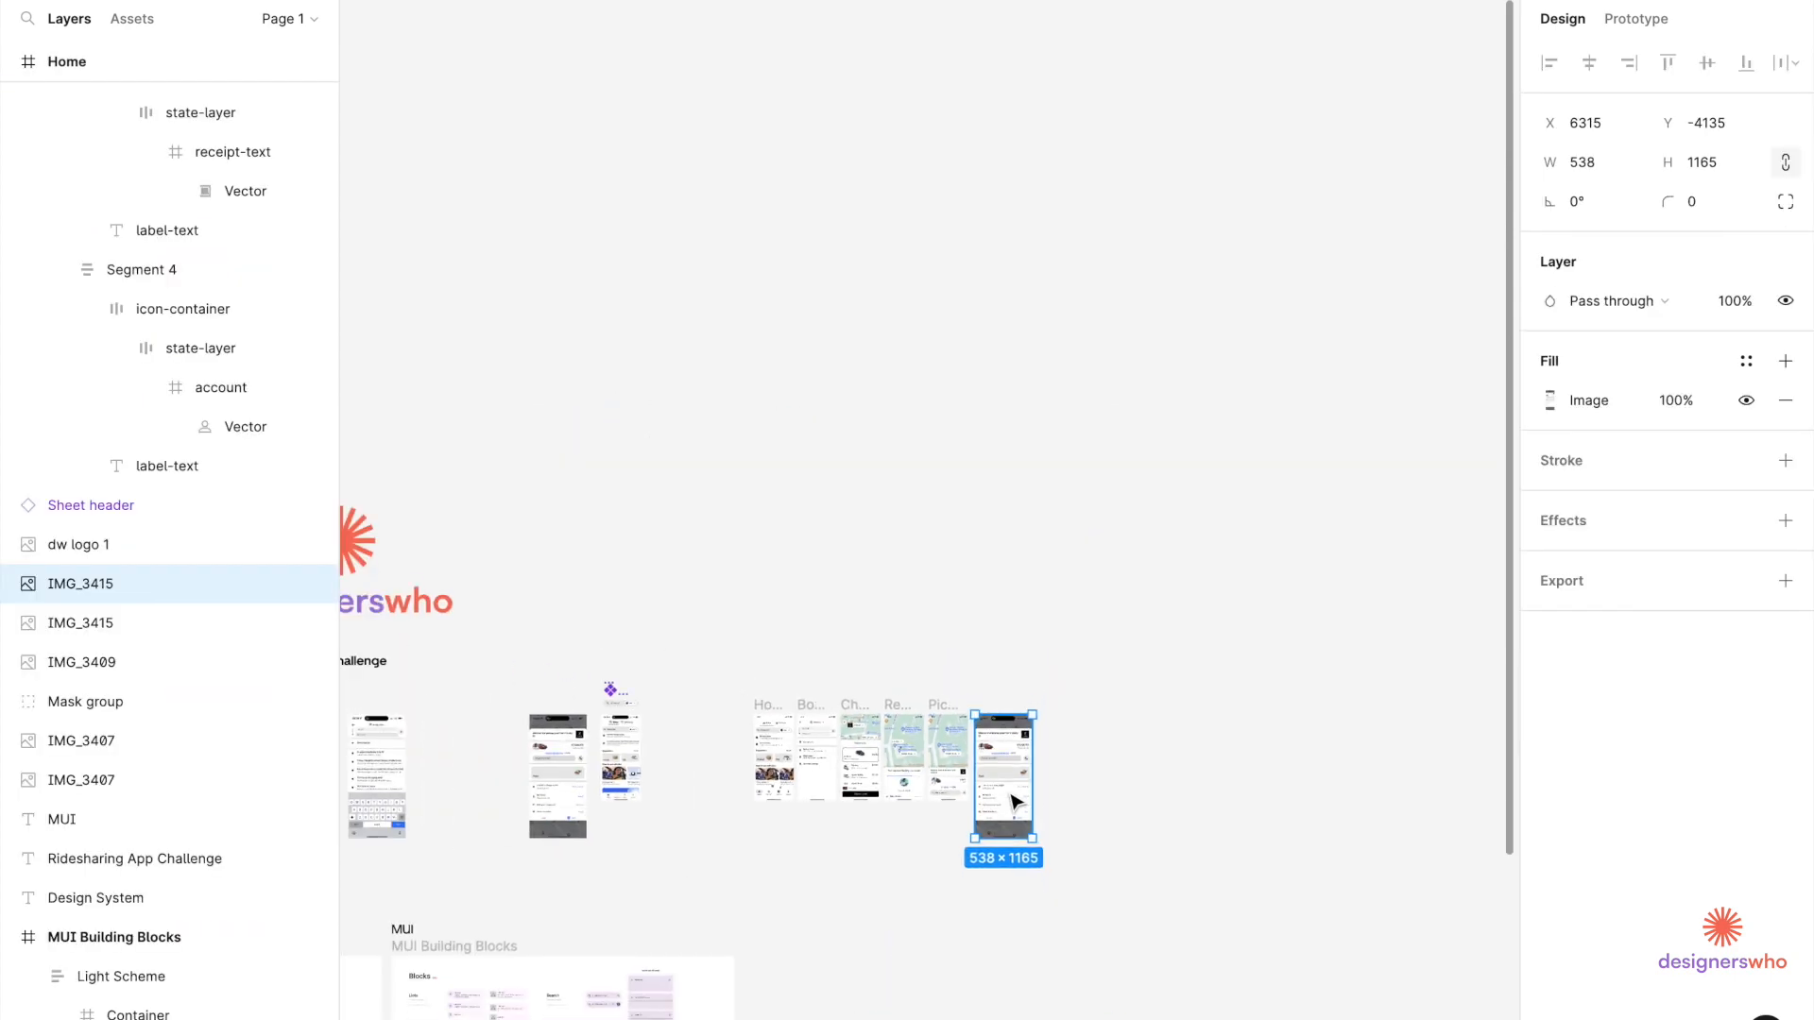
Delete IMG_3415 and add a prototype starting point on the Home screen.
{"action": "key", "text": "Delete"}
{"action": "scroll", "coordinate": [815, 858], "scroll_direction": "up", "scroll_amount": 10}
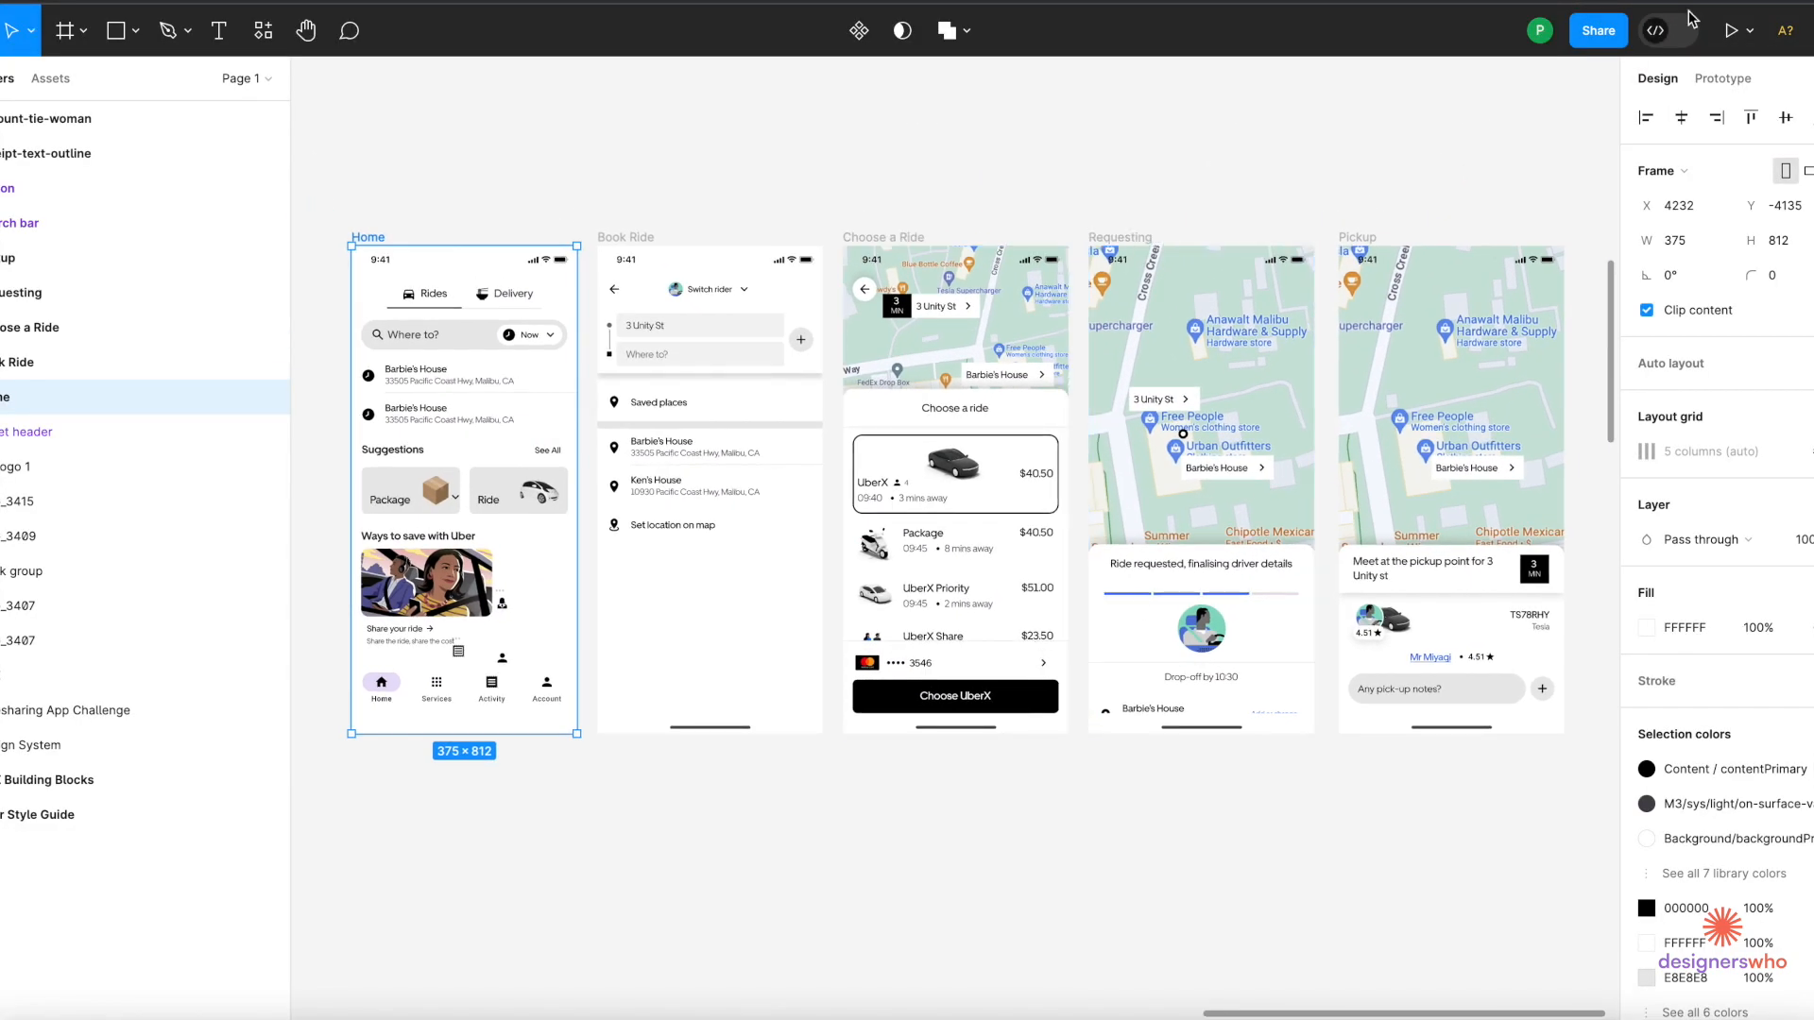
{"action": "left_click", "coordinate": [1707, 80]}
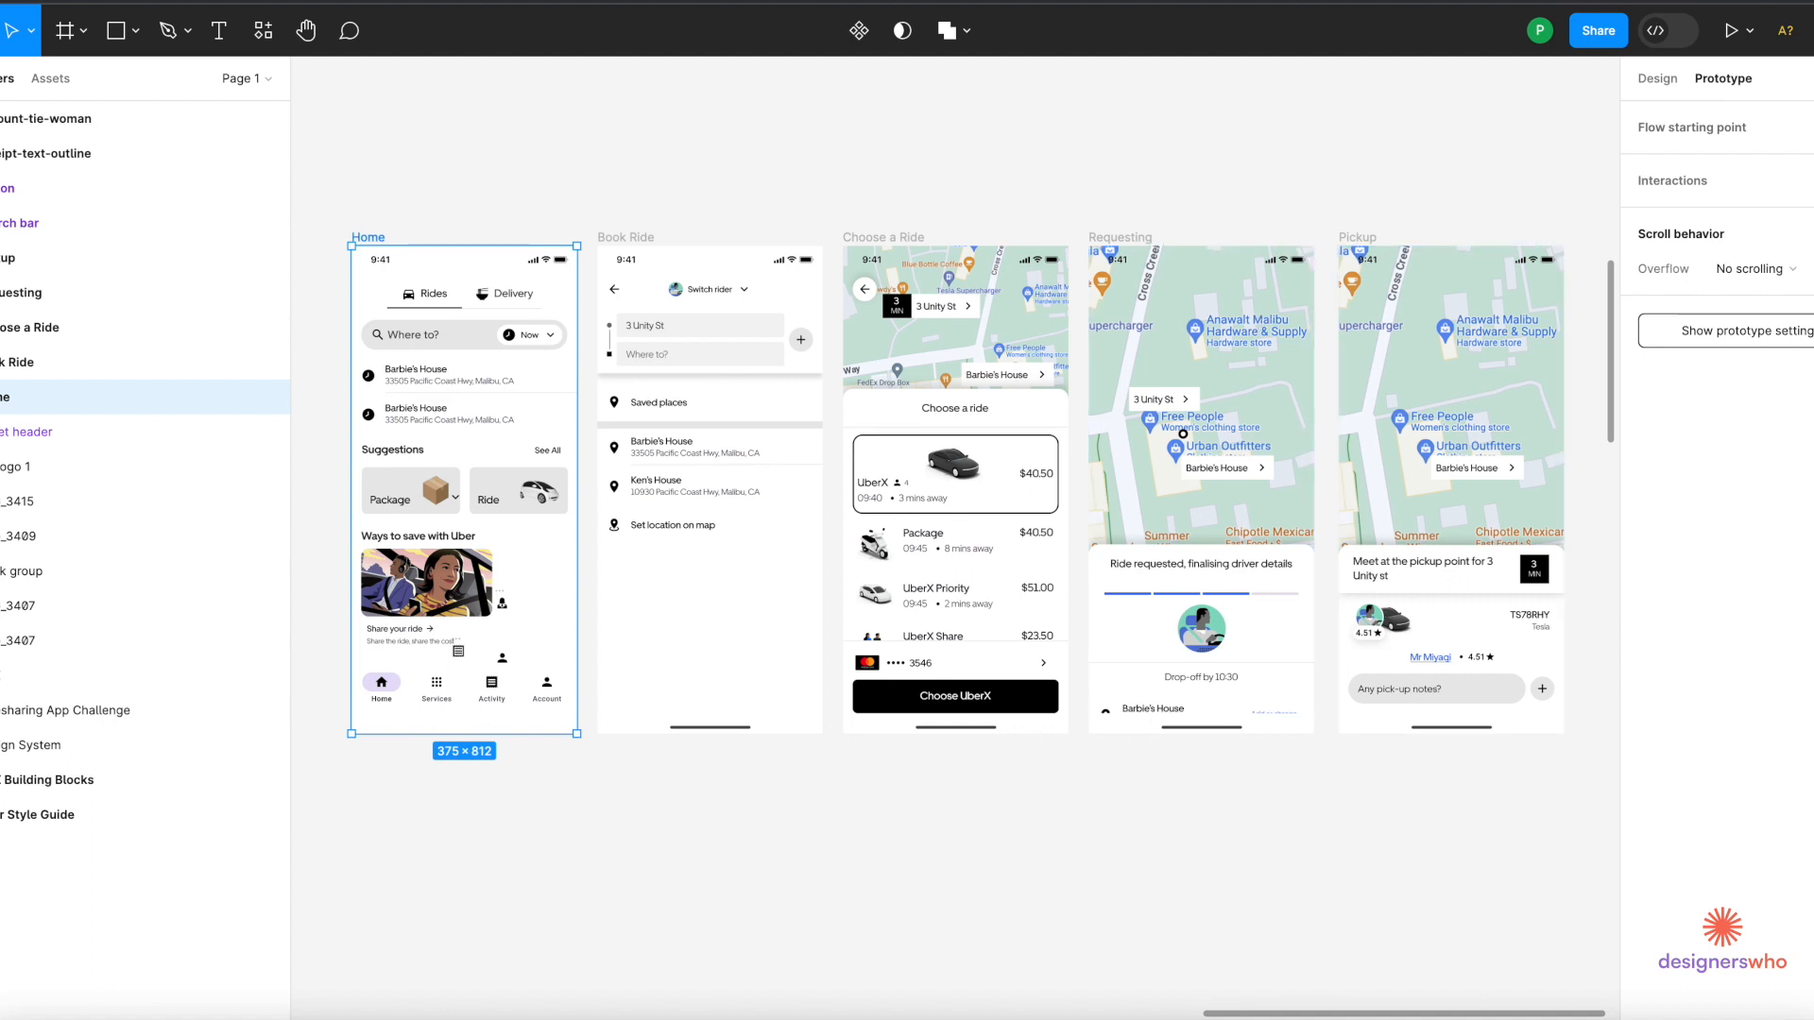
{"action": "left_click", "coordinate": [1811, 127]}
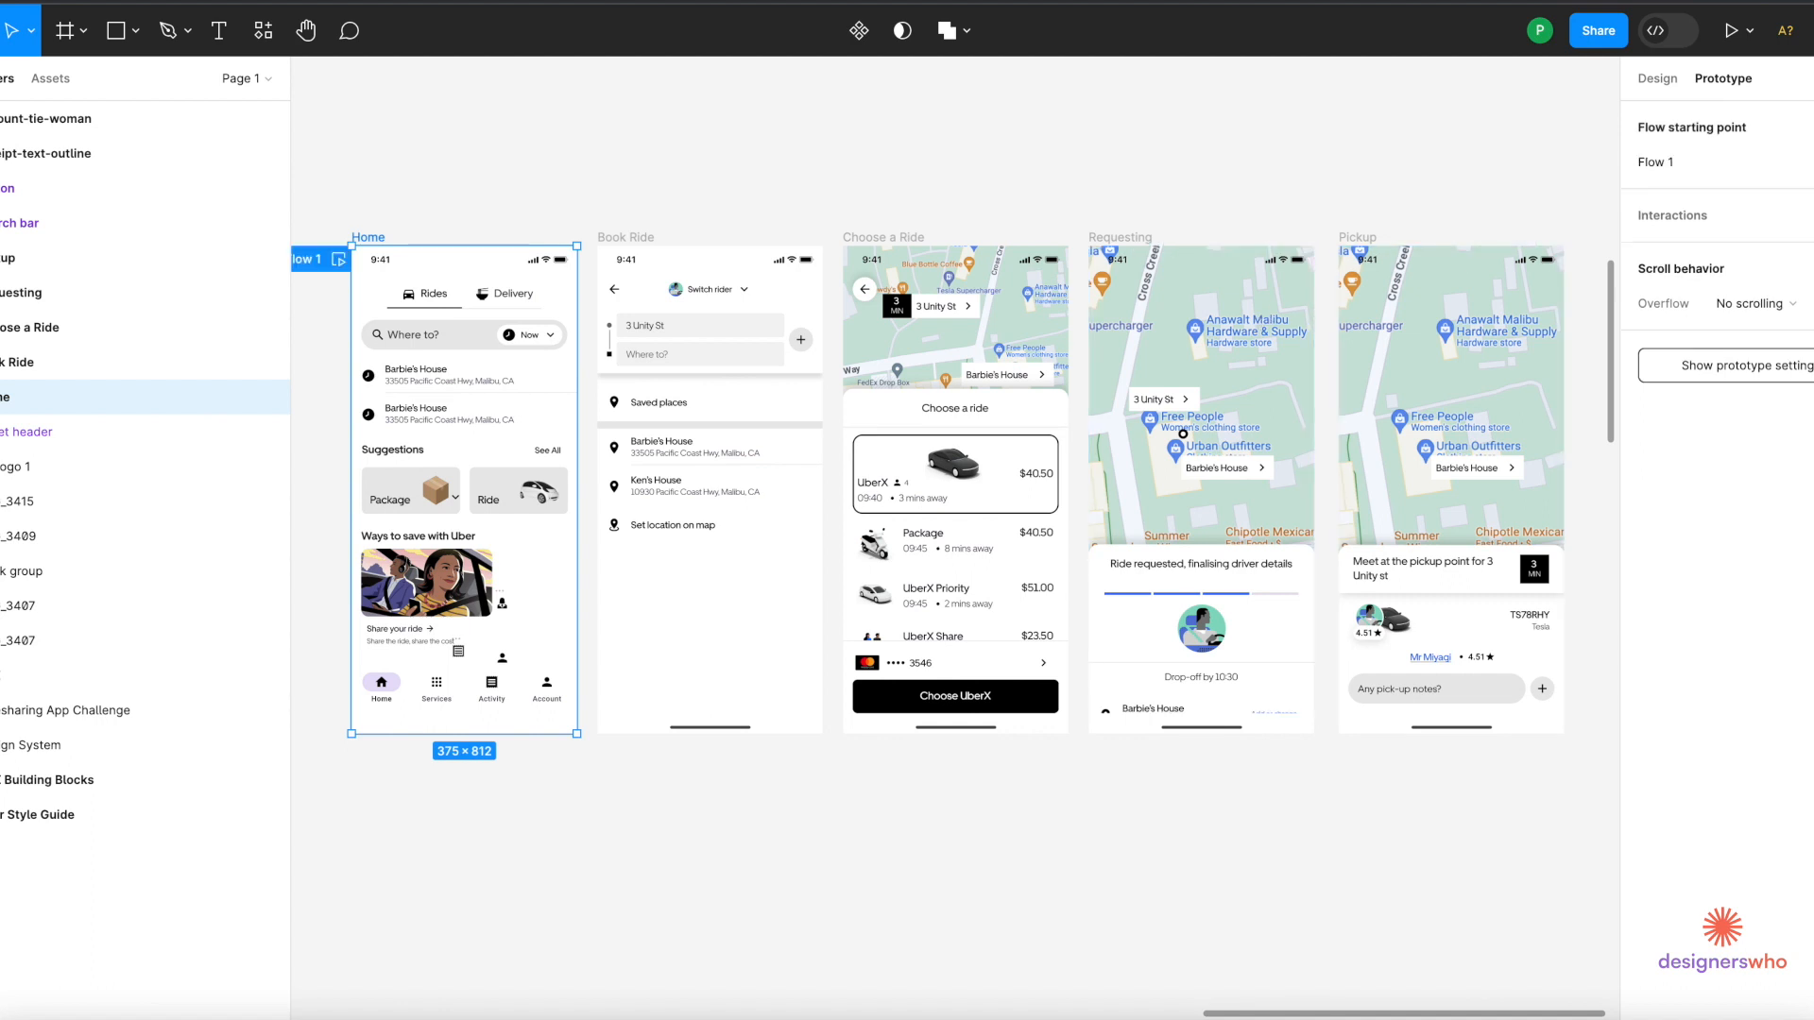
Try moving the Flow 1 start to Book Ride, then return it to Home.
{"action": "scroll", "coordinate": [886, 357], "scroll_direction": "left", "scroll_amount": 3}
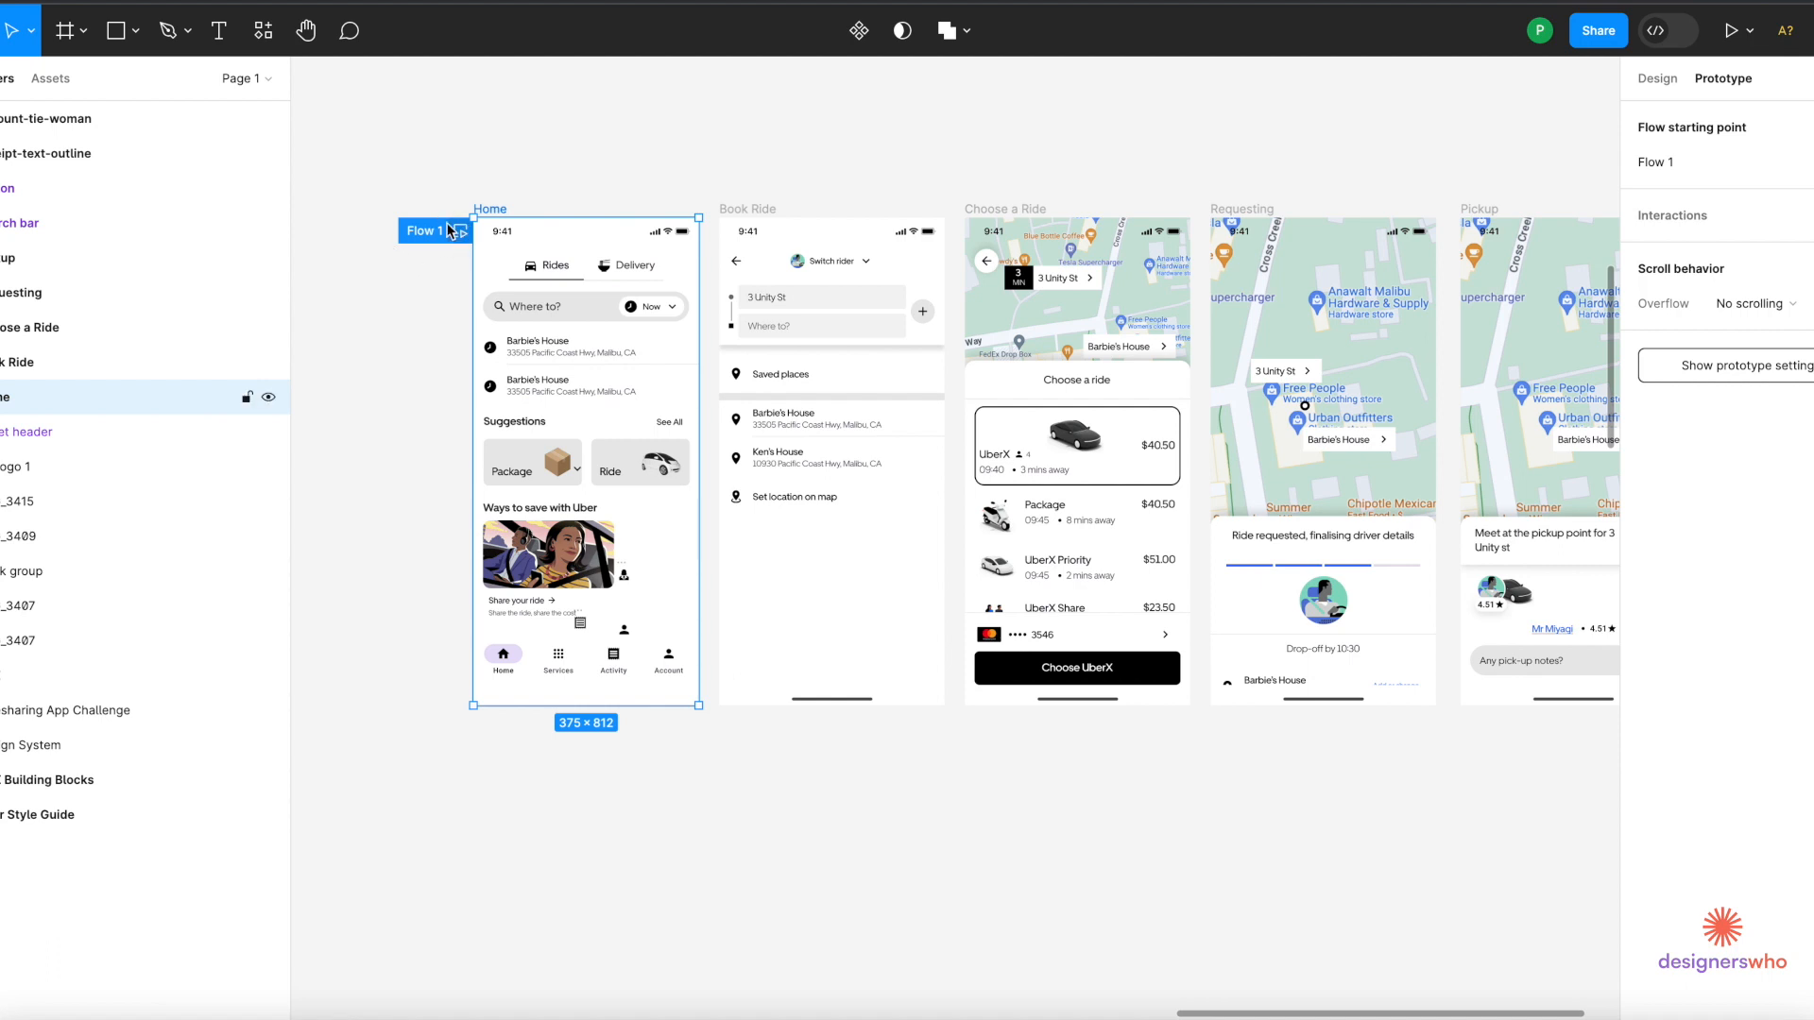
{"action": "left_click_drag", "start_coordinate": [429, 236], "coordinate": [735, 262]}
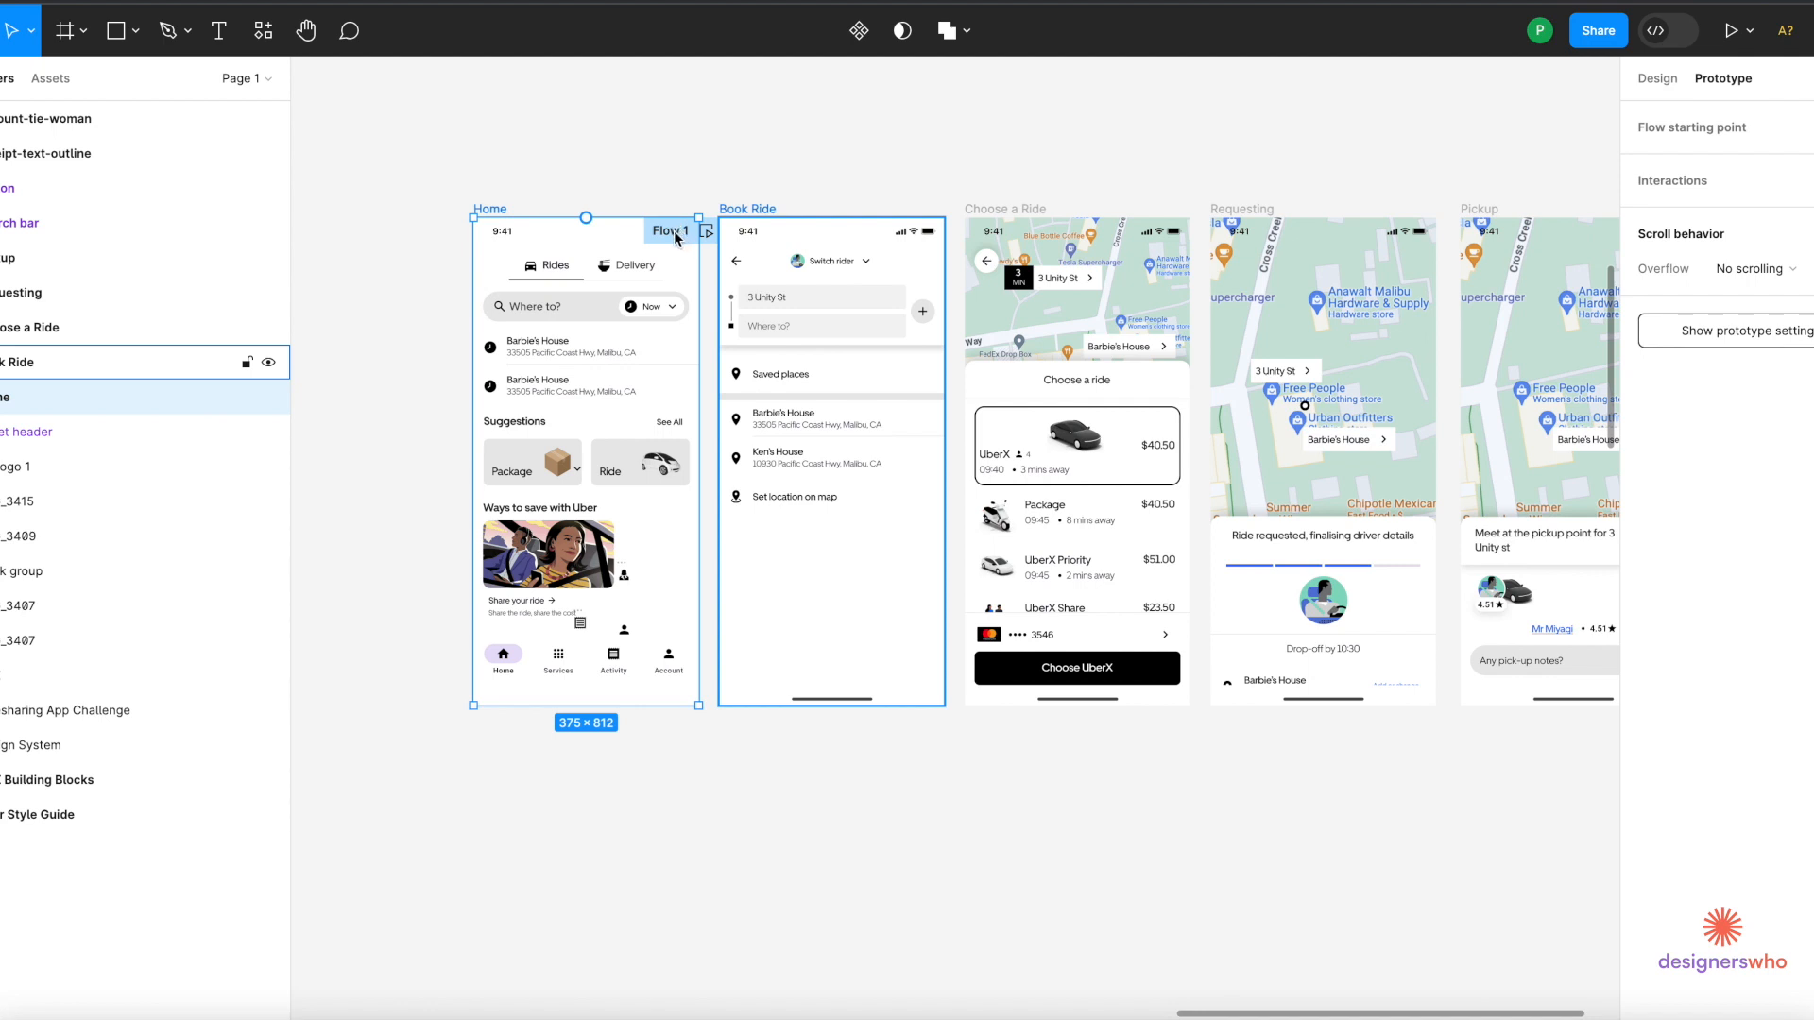
{"action": "left_click_drag", "start_coordinate": [673, 230], "coordinate": [907, 247]}
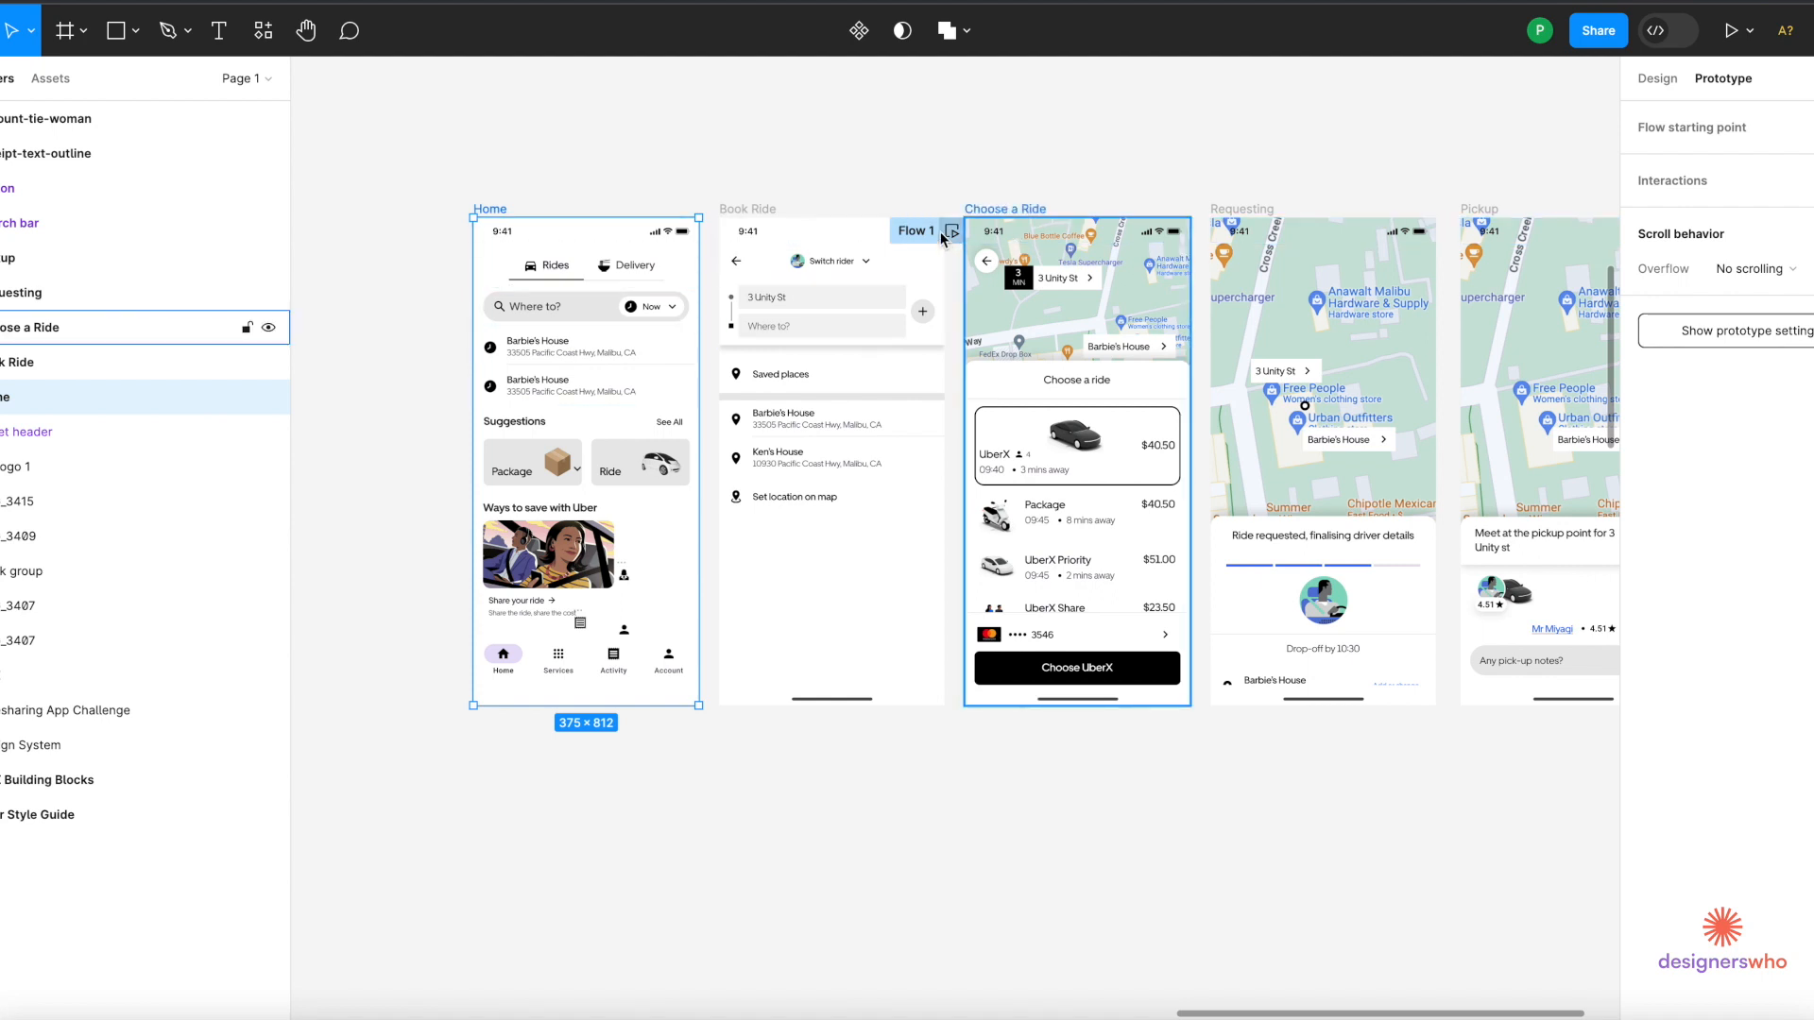
{"action": "left_click_drag", "start_coordinate": [939, 230], "coordinate": [463, 272]}
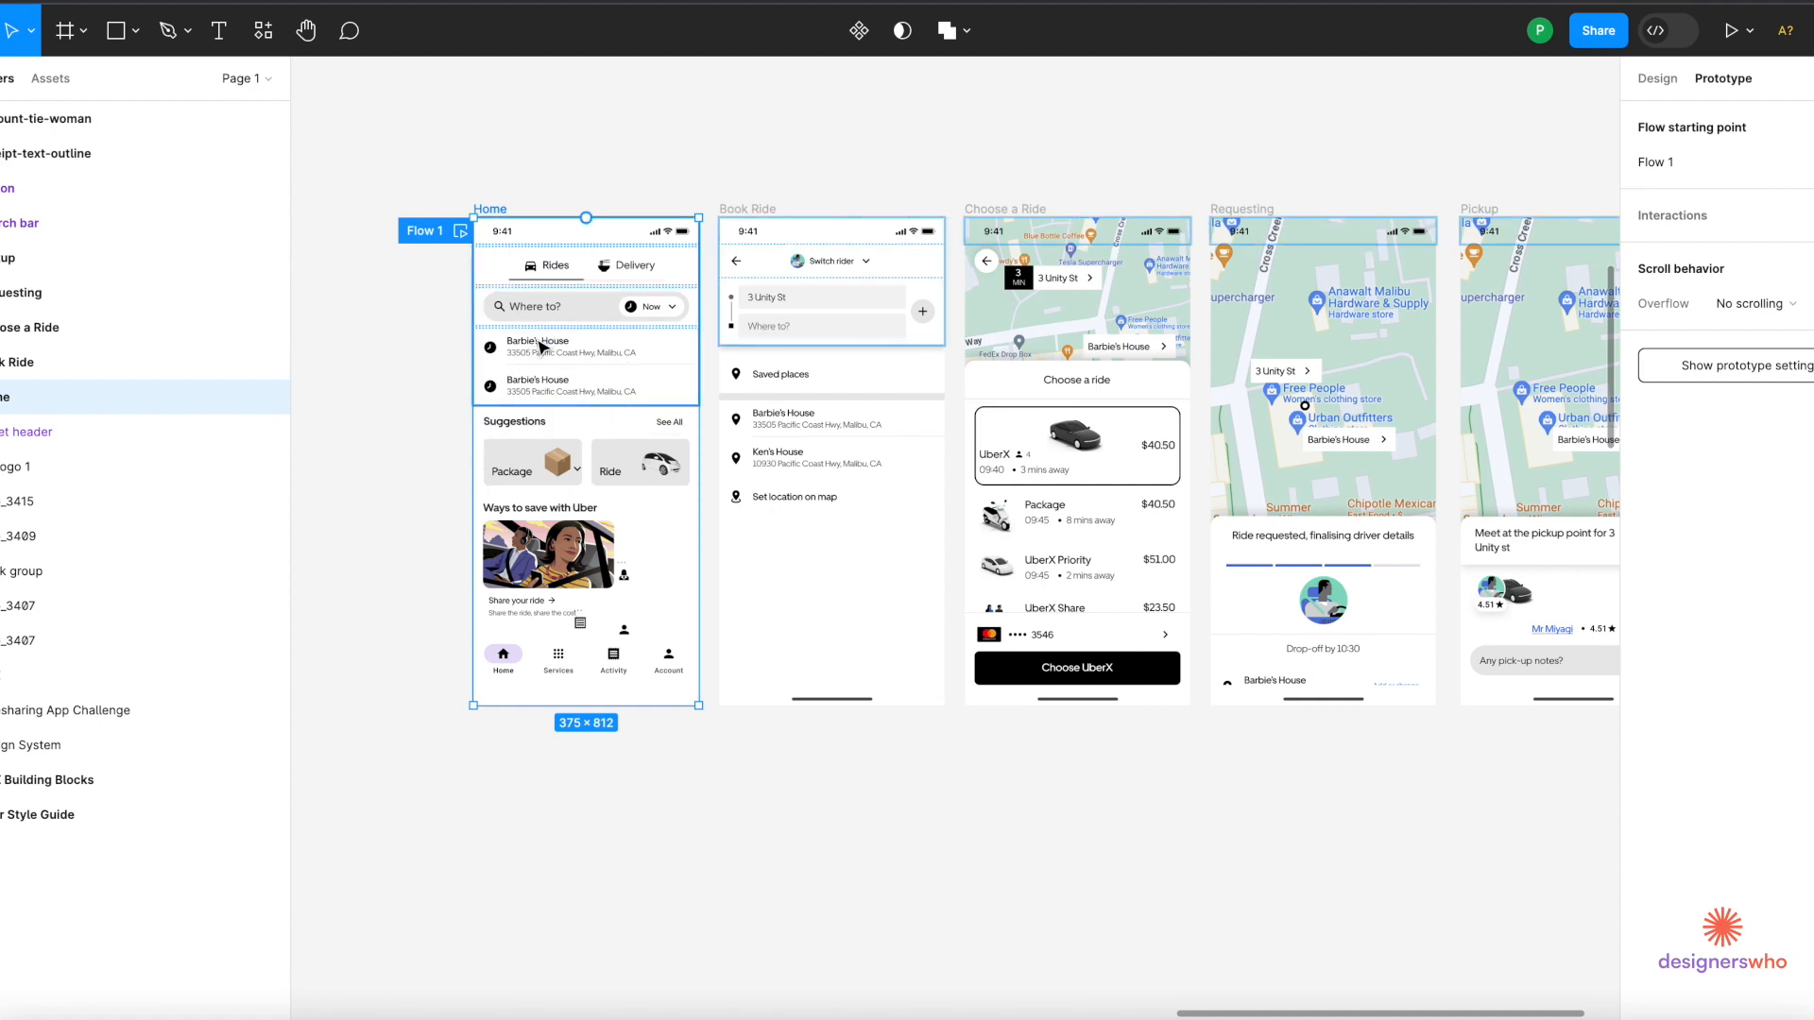
Link the Home address list to the Book Ride screen with an On tap trigger.
{"action": "double_click", "coordinate": [548, 343]}
{"action": "scroll", "coordinate": [548, 343], "scroll_direction": "up", "scroll_amount": 4}
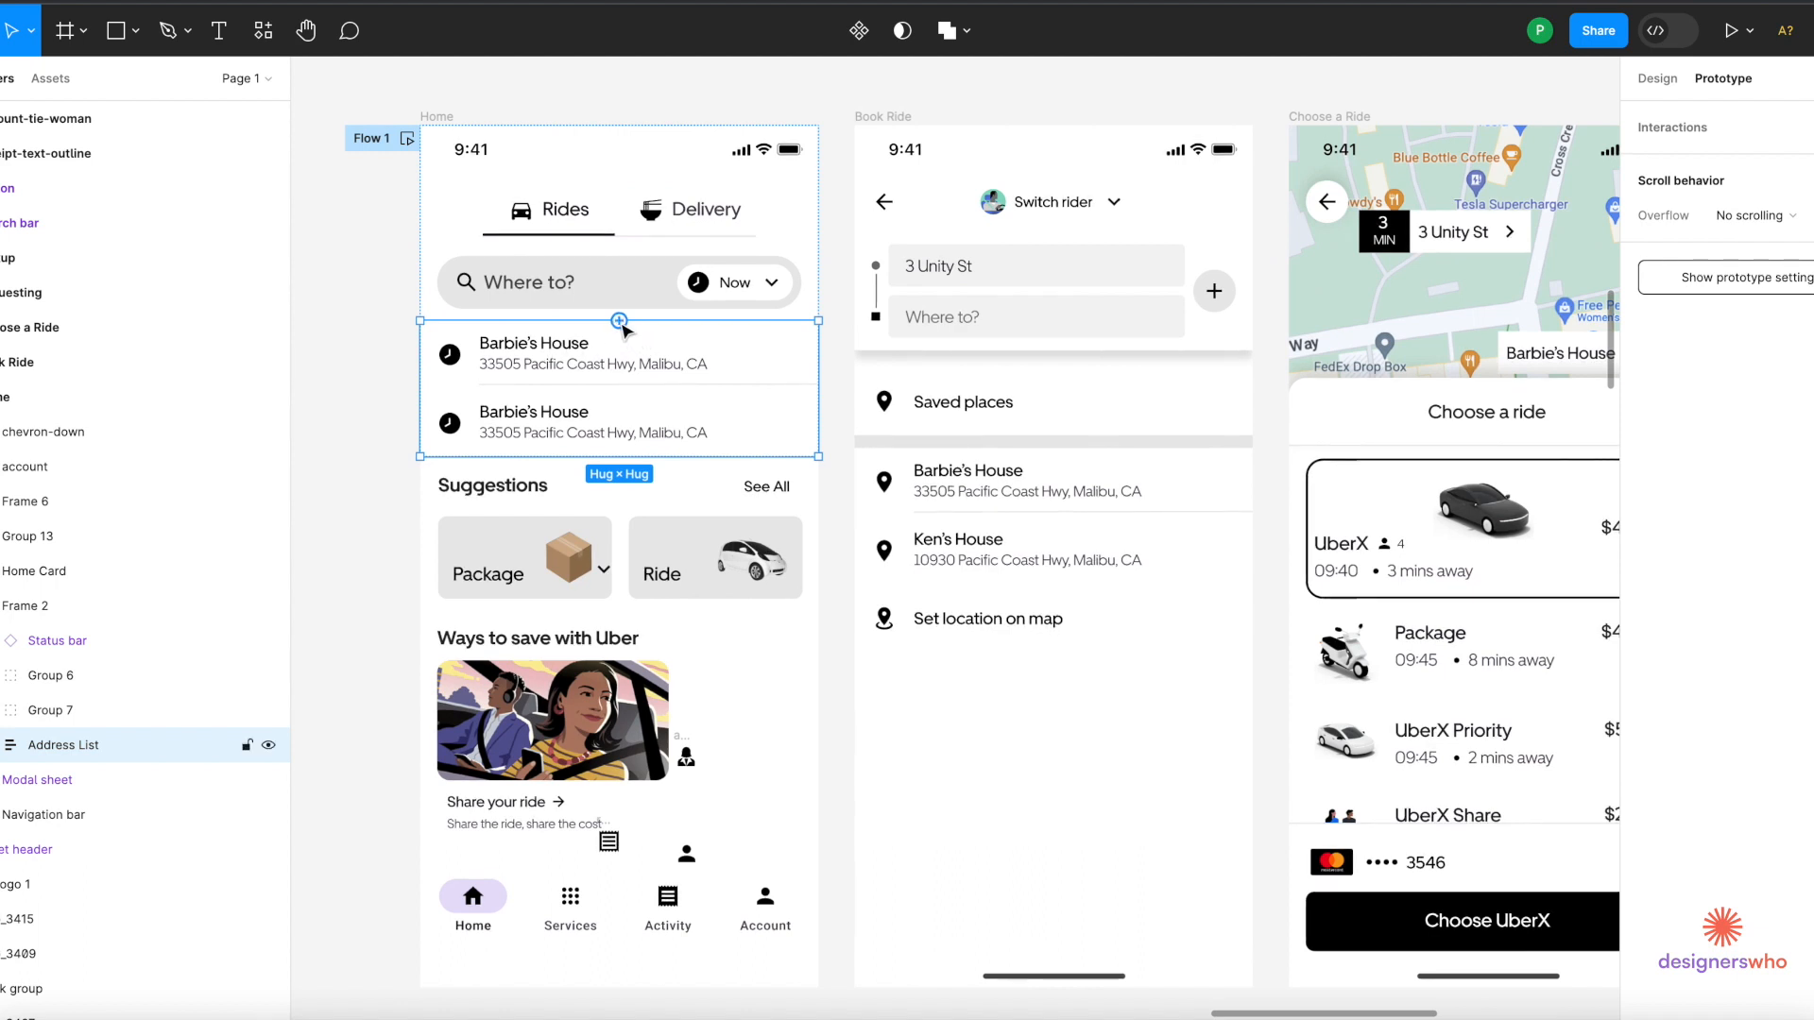
{"action": "left_click_drag", "start_coordinate": [619, 321], "coordinate": [897, 373]}
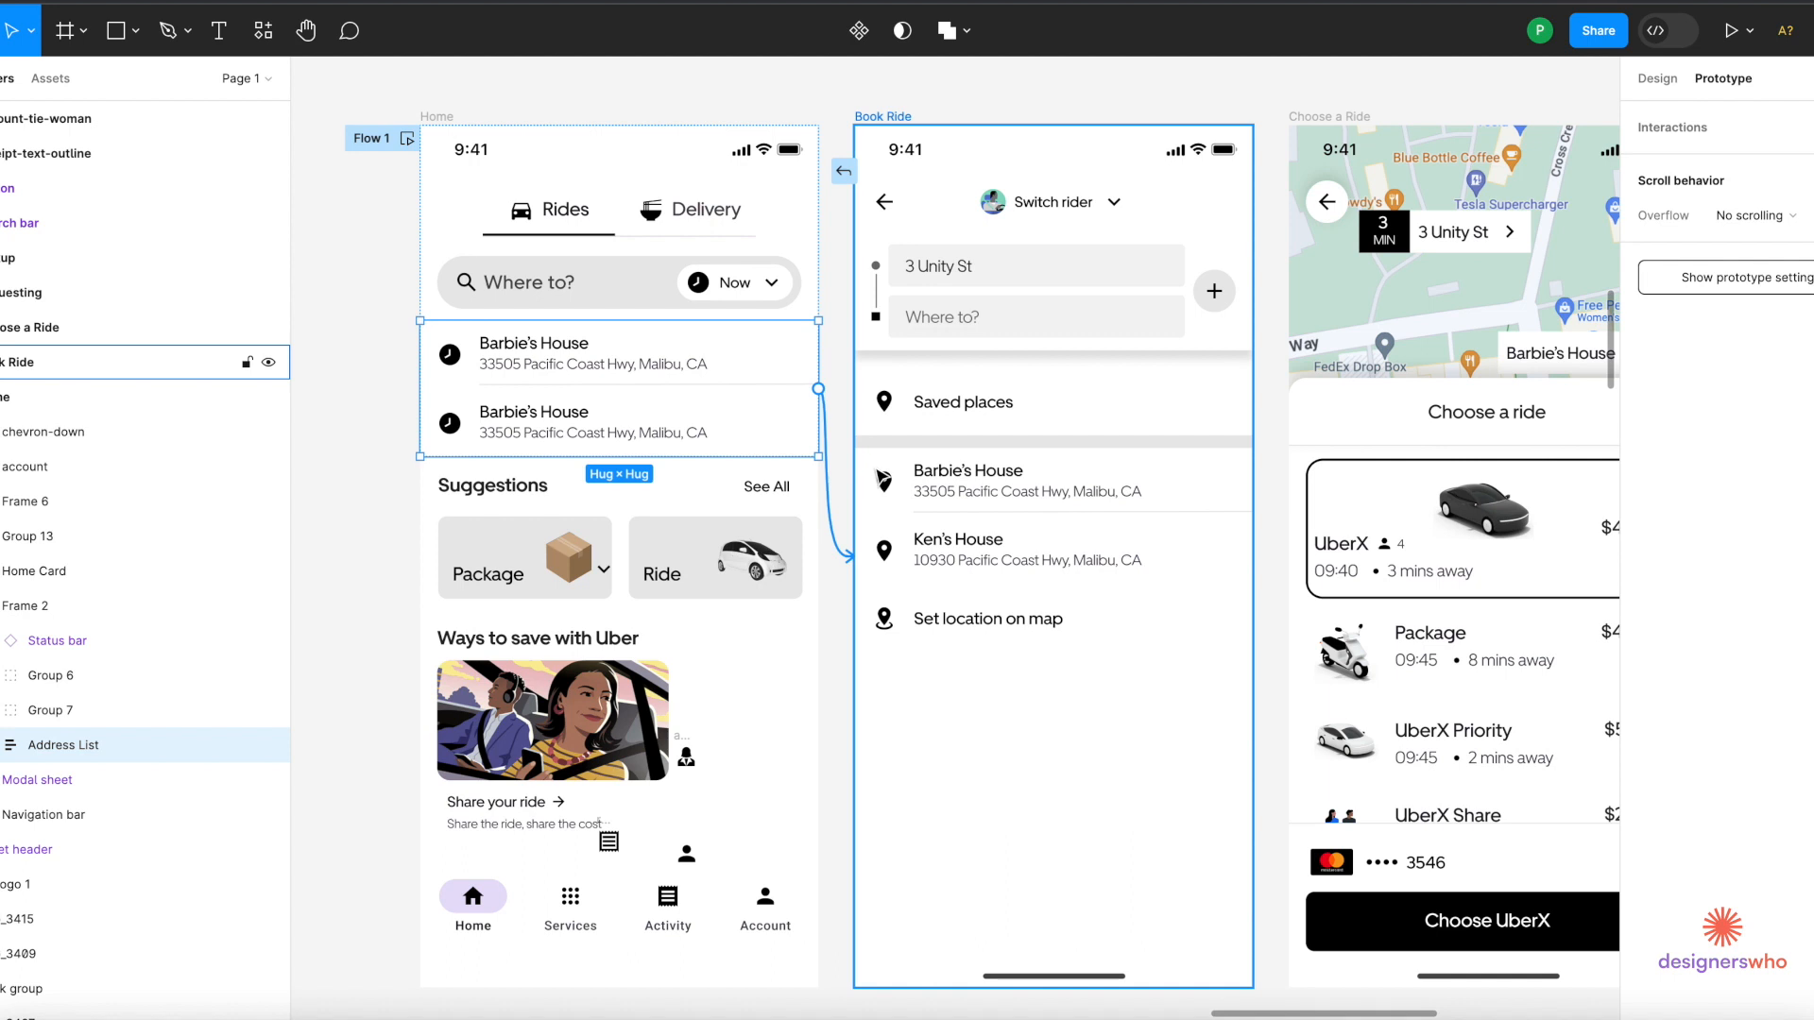
{"action": "left_click_drag", "start_coordinate": [883, 480], "coordinate": [884, 480]}
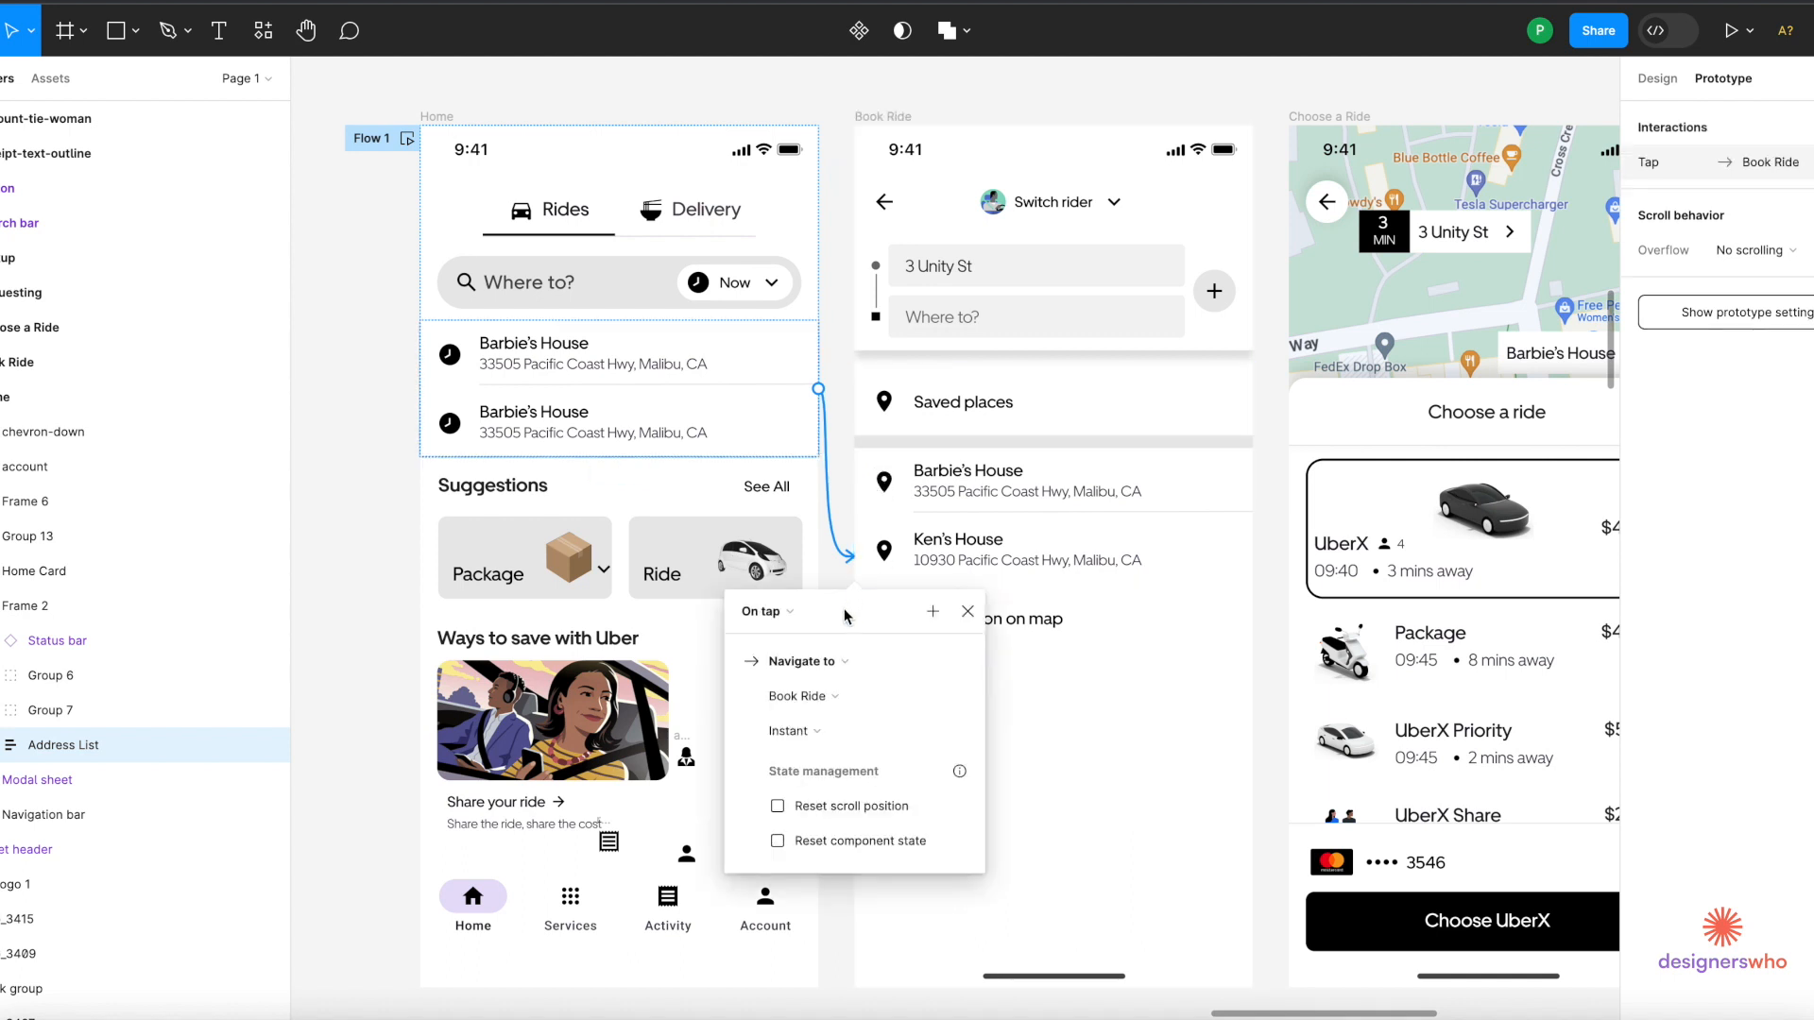
{"action": "left_click", "coordinate": [797, 615]}
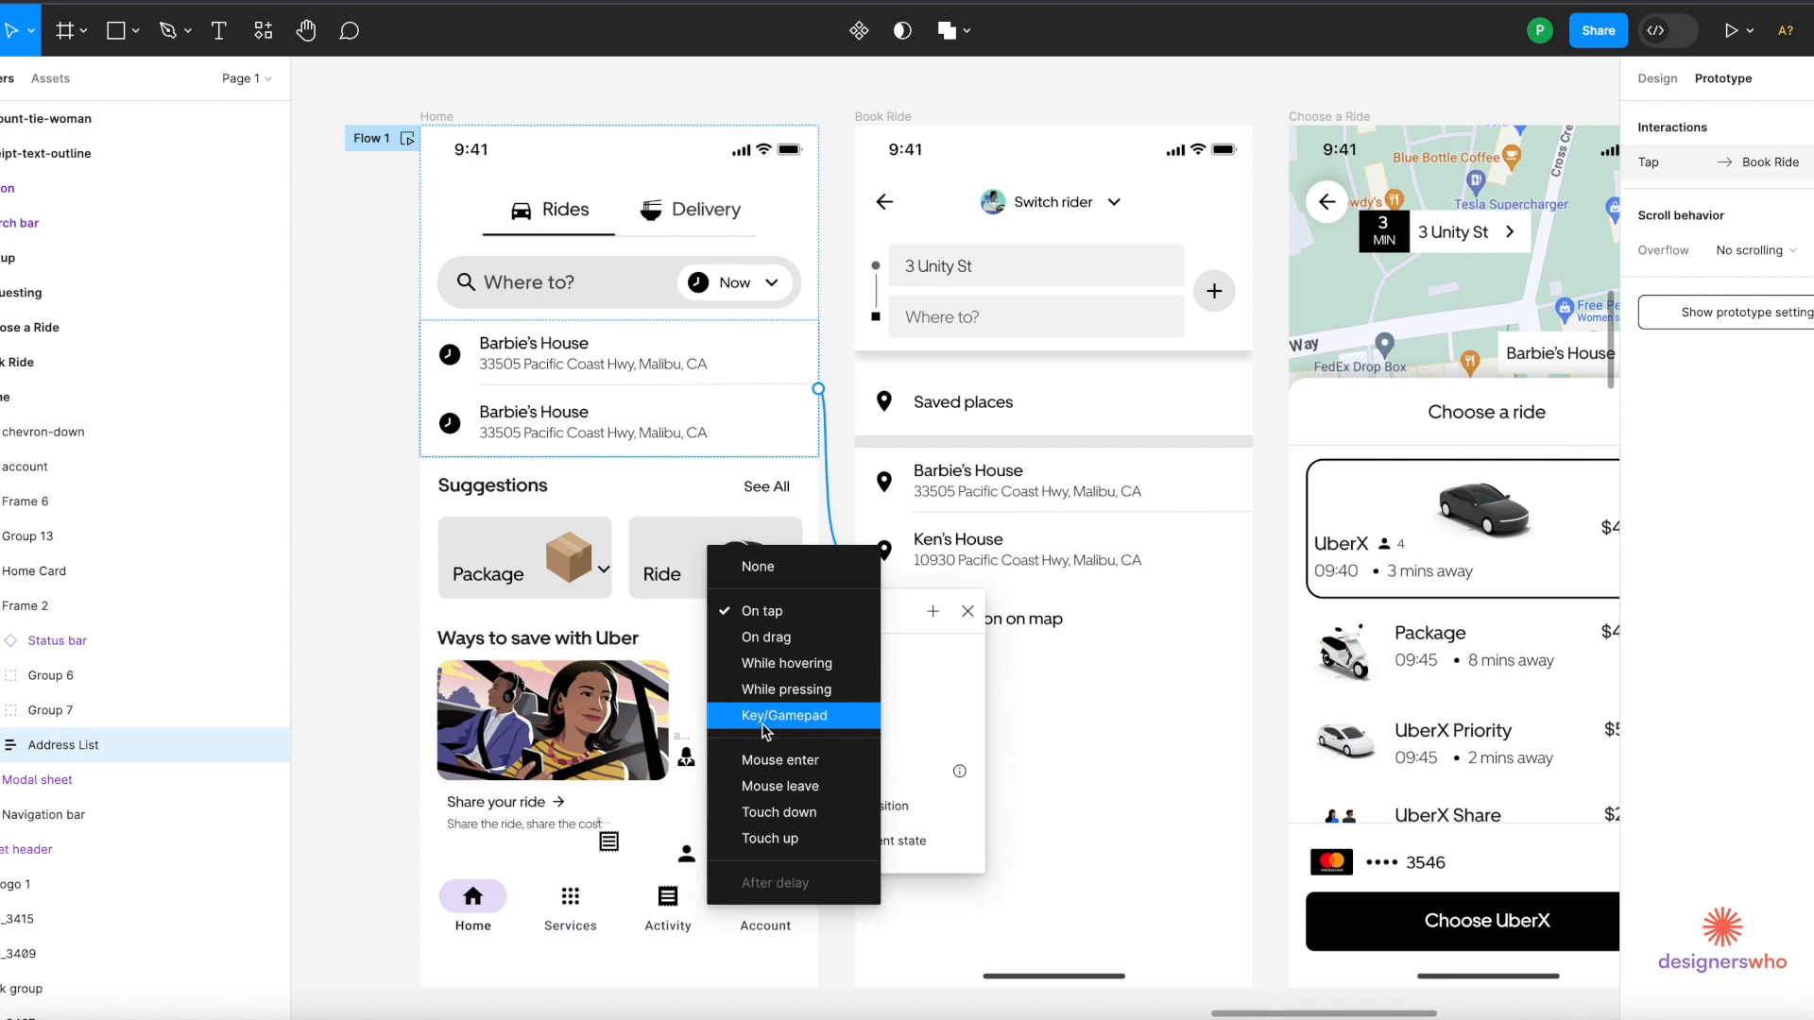
{"action": "left_click", "coordinate": [783, 612]}
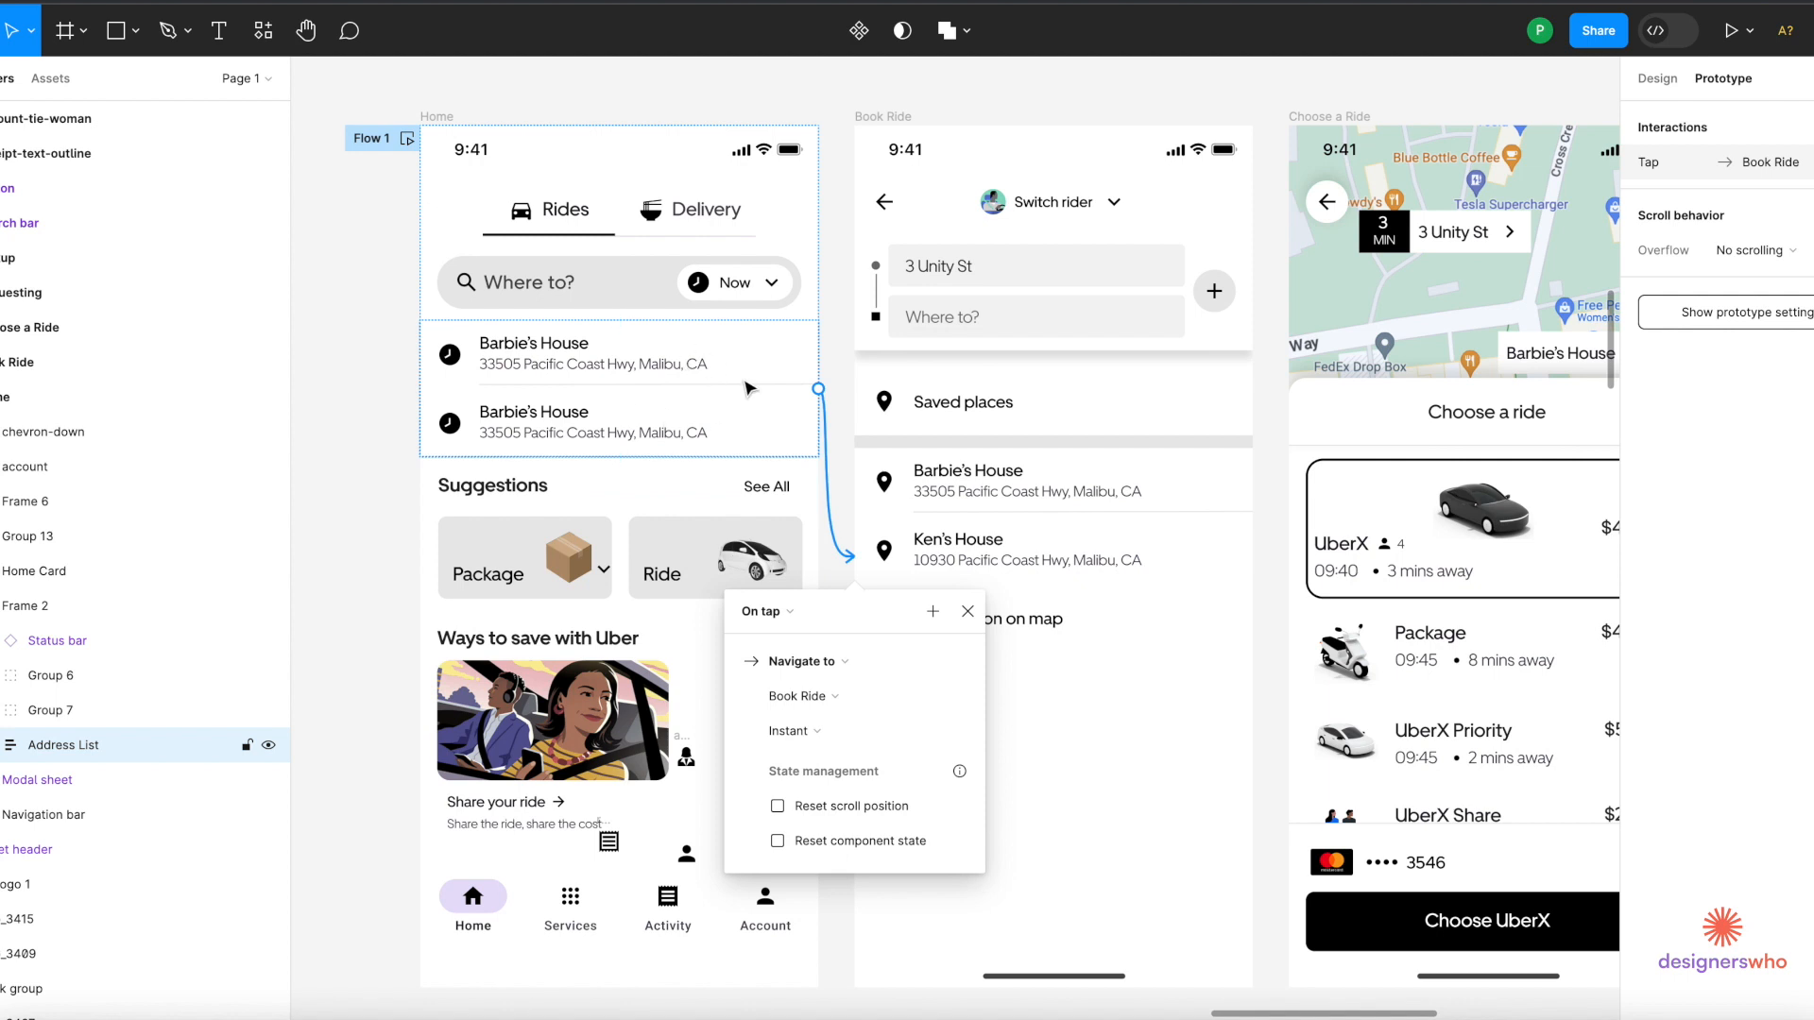
{"action": "left_click", "coordinate": [810, 365]}
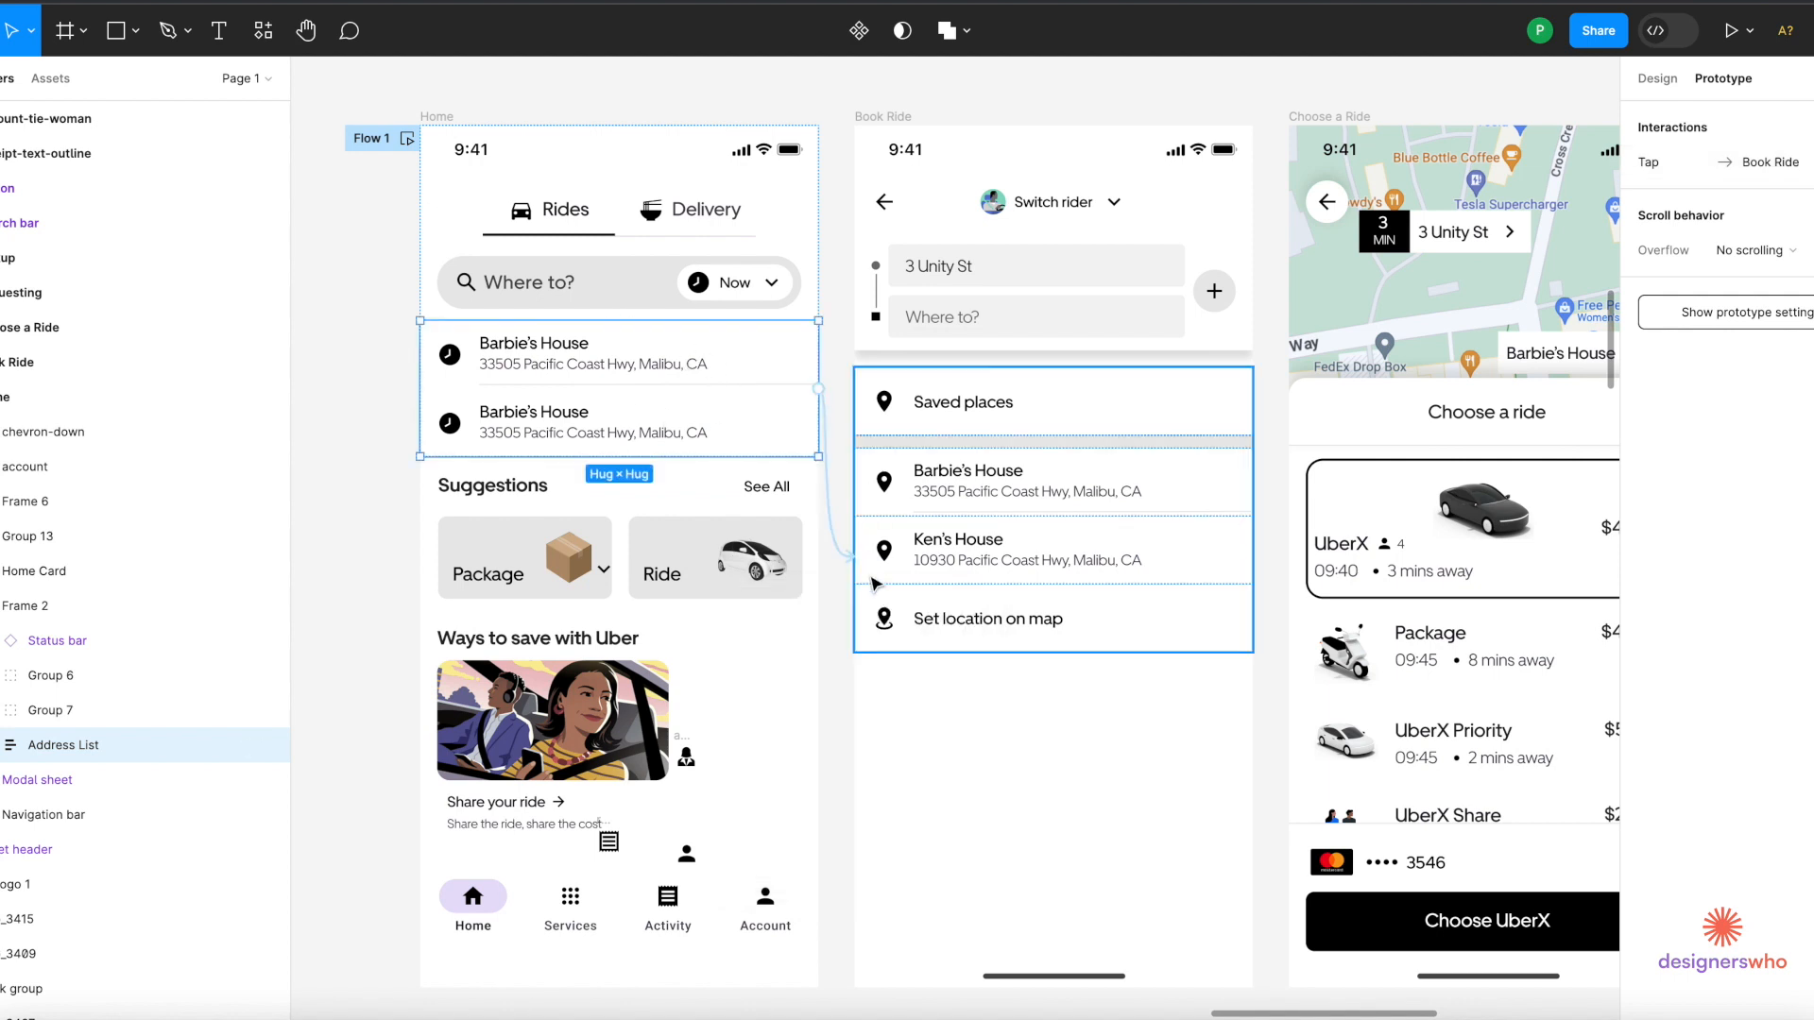
Connect the Where to? search bar to the Book Ride frame.
{"action": "left_click", "coordinate": [624, 288]}
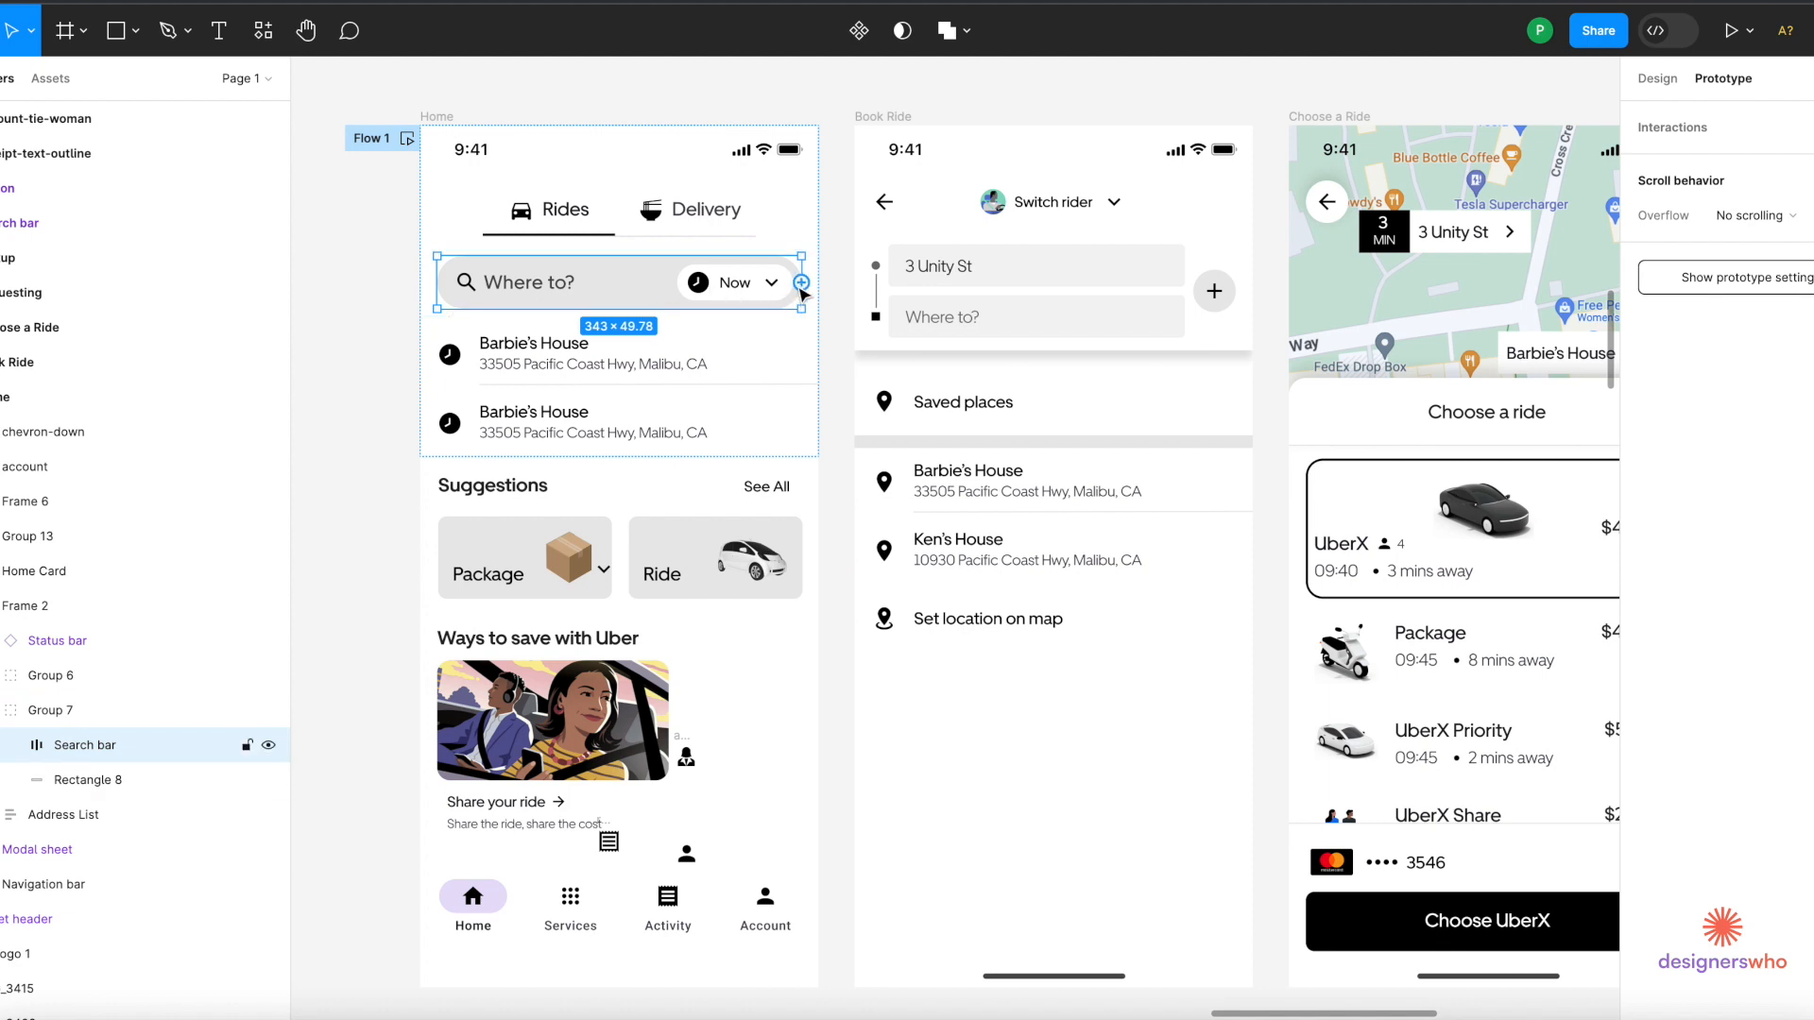
{"action": "left_click_drag", "start_coordinate": [801, 283], "coordinate": [883, 534]}
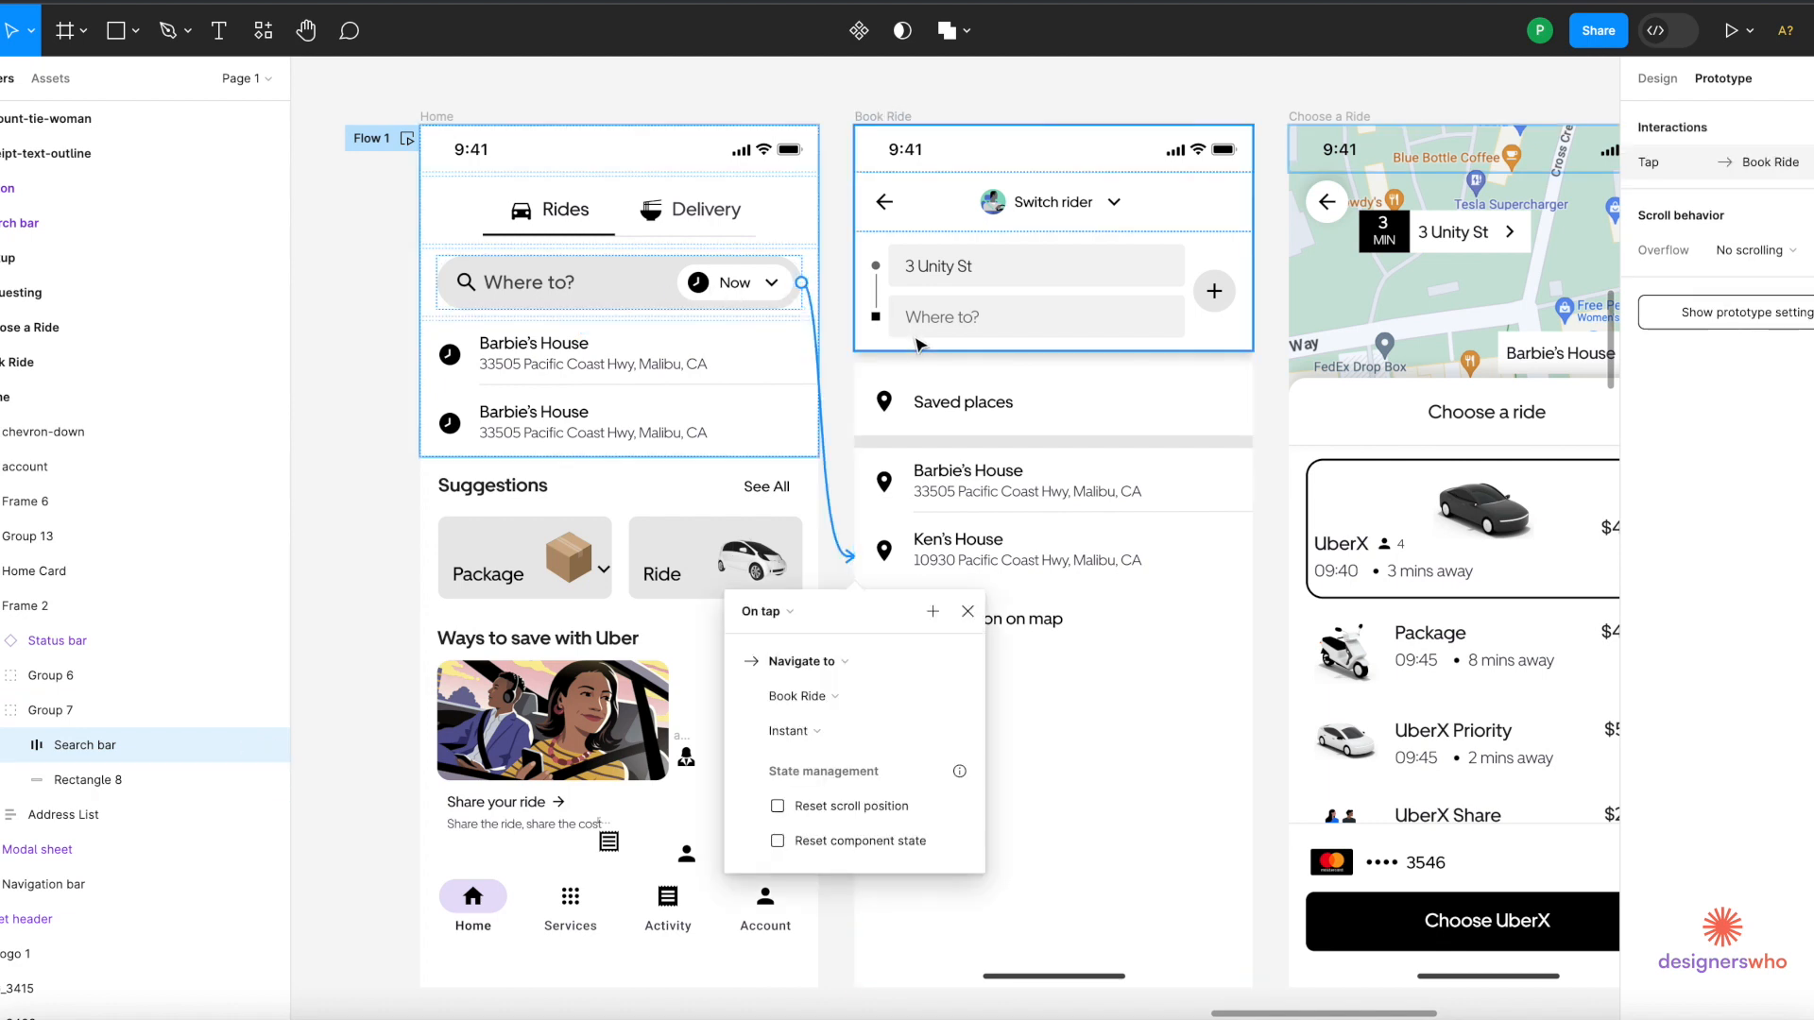
{"action": "scroll", "coordinate": [938, 440], "scroll_direction": "down", "scroll_amount": 2}
{"action": "scroll", "coordinate": [938, 440], "scroll_direction": "right", "scroll_amount": 2}
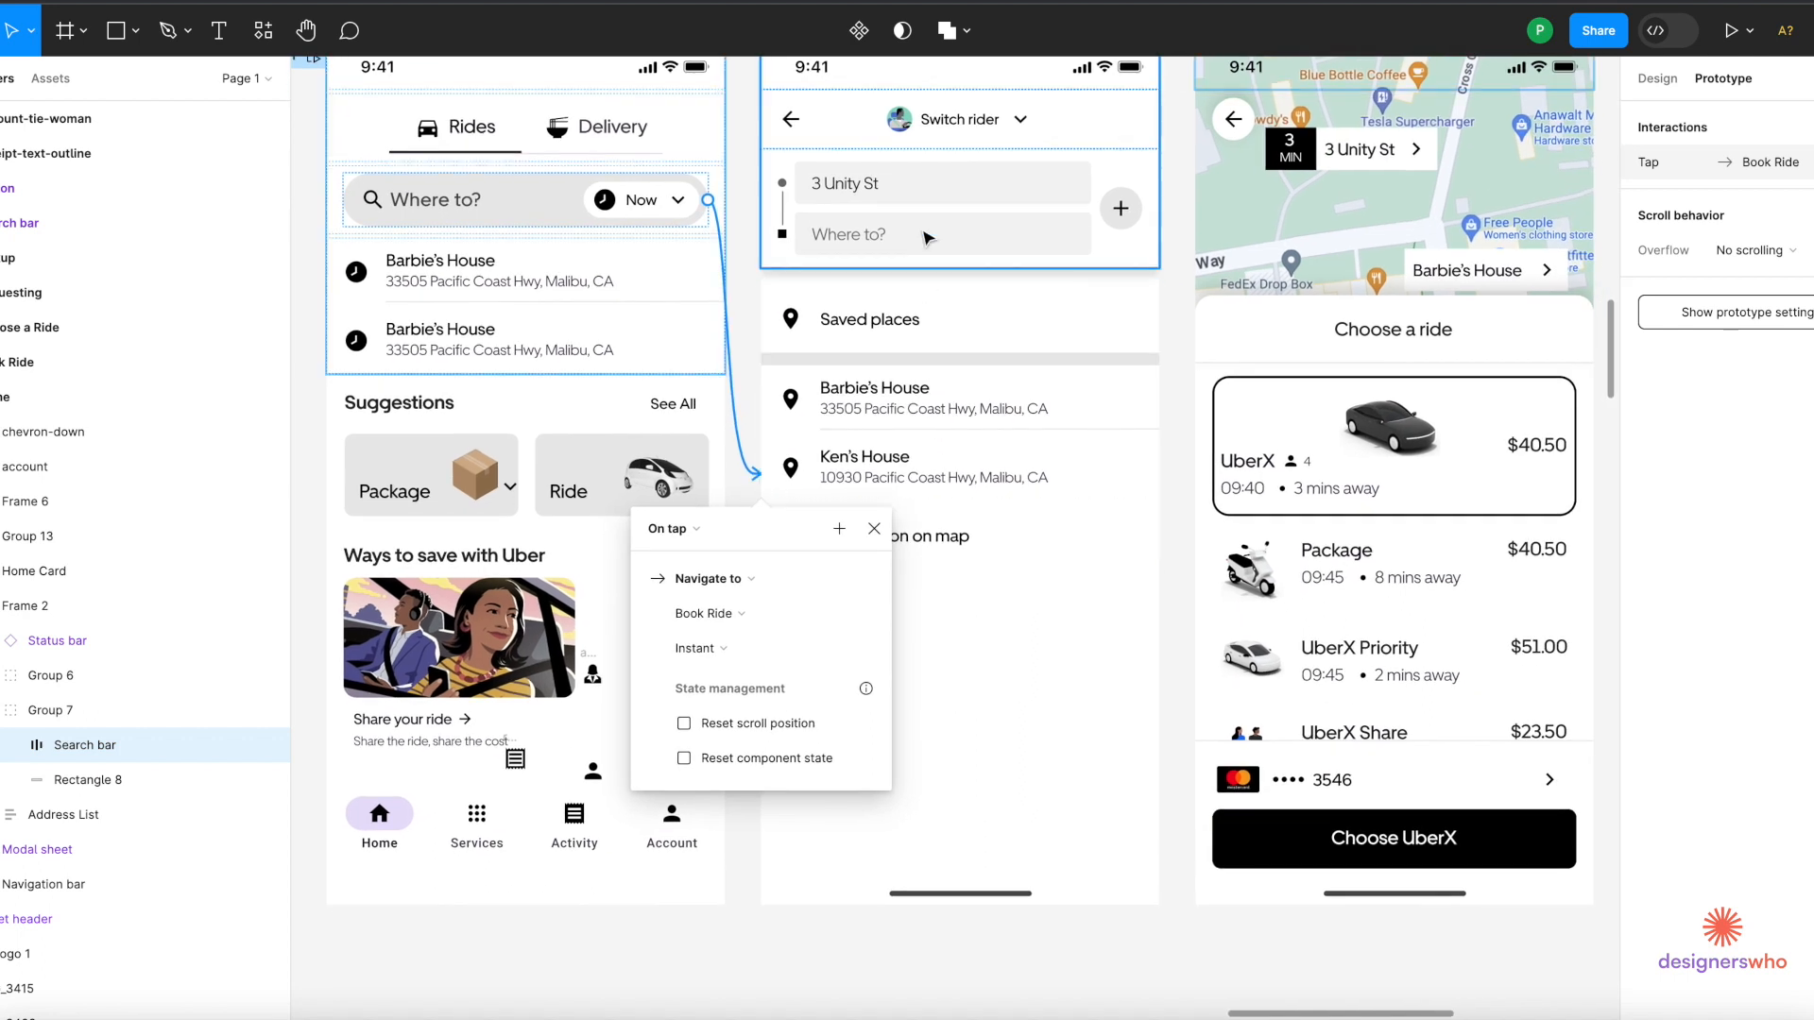
Link the Book Ride address list group to the Choose a Ride screen.
{"action": "left_click", "coordinate": [897, 436]}
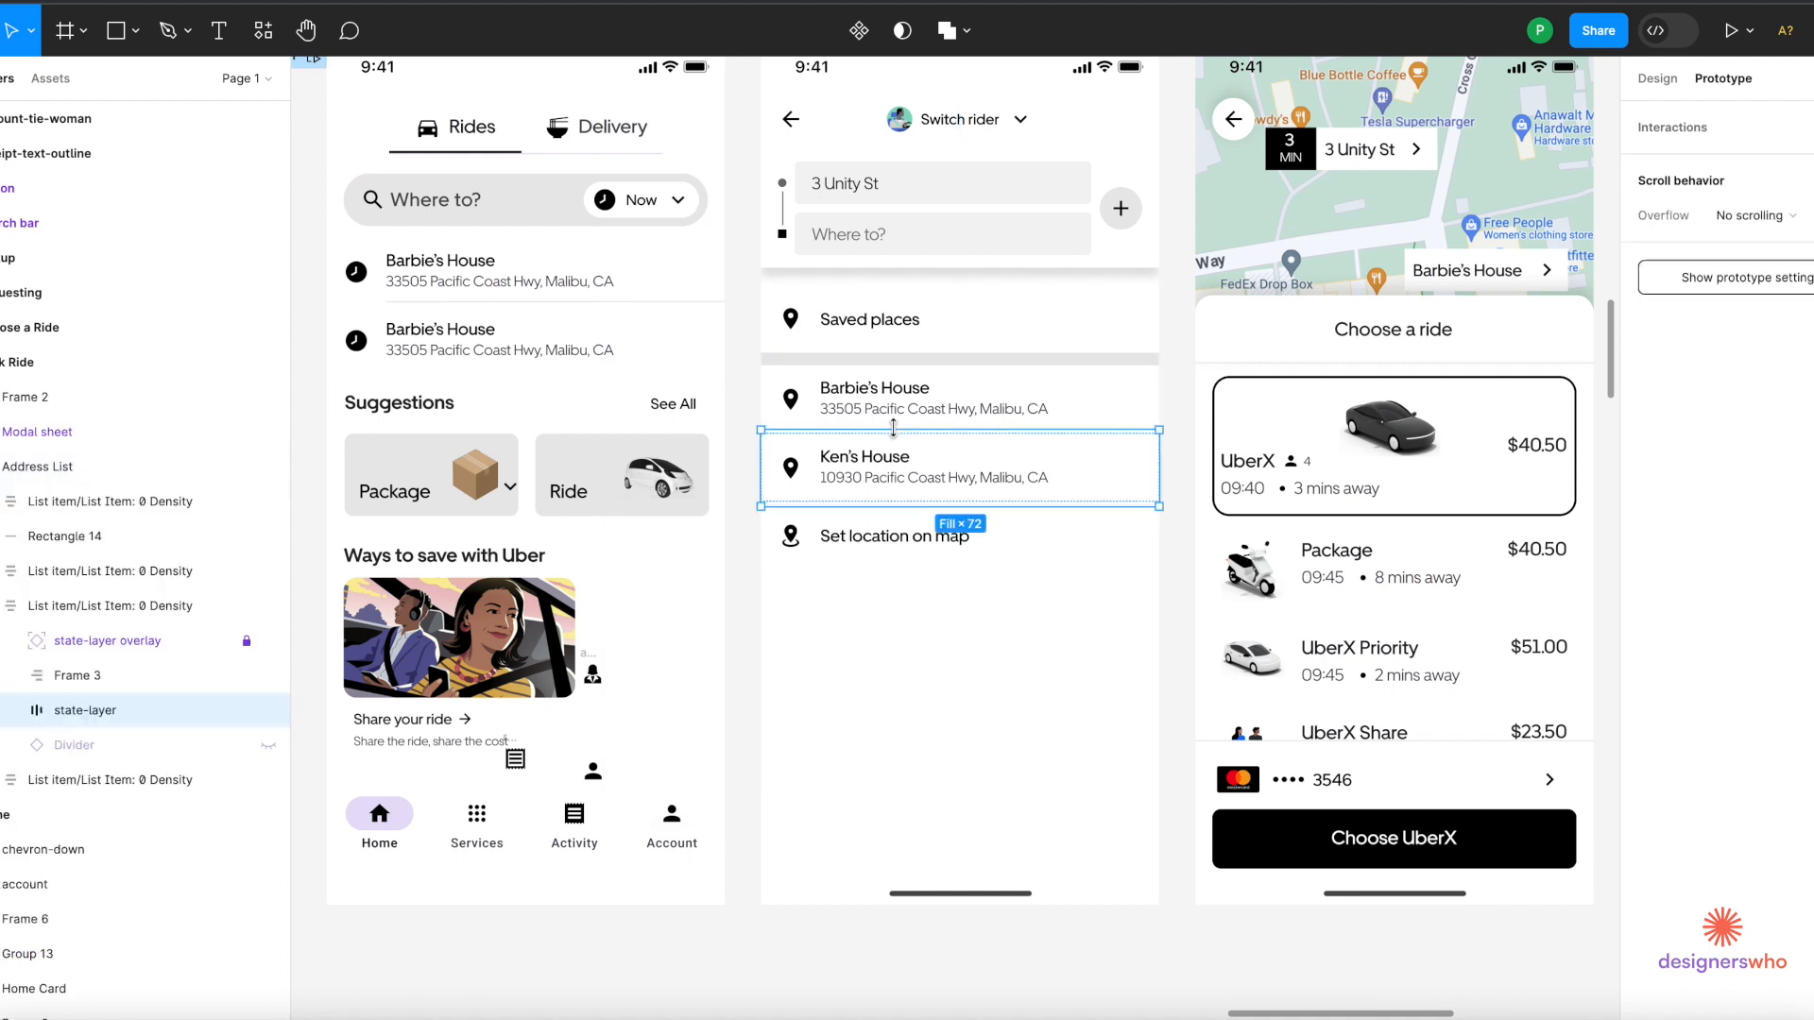
{"action": "left_click", "coordinate": [894, 401]}
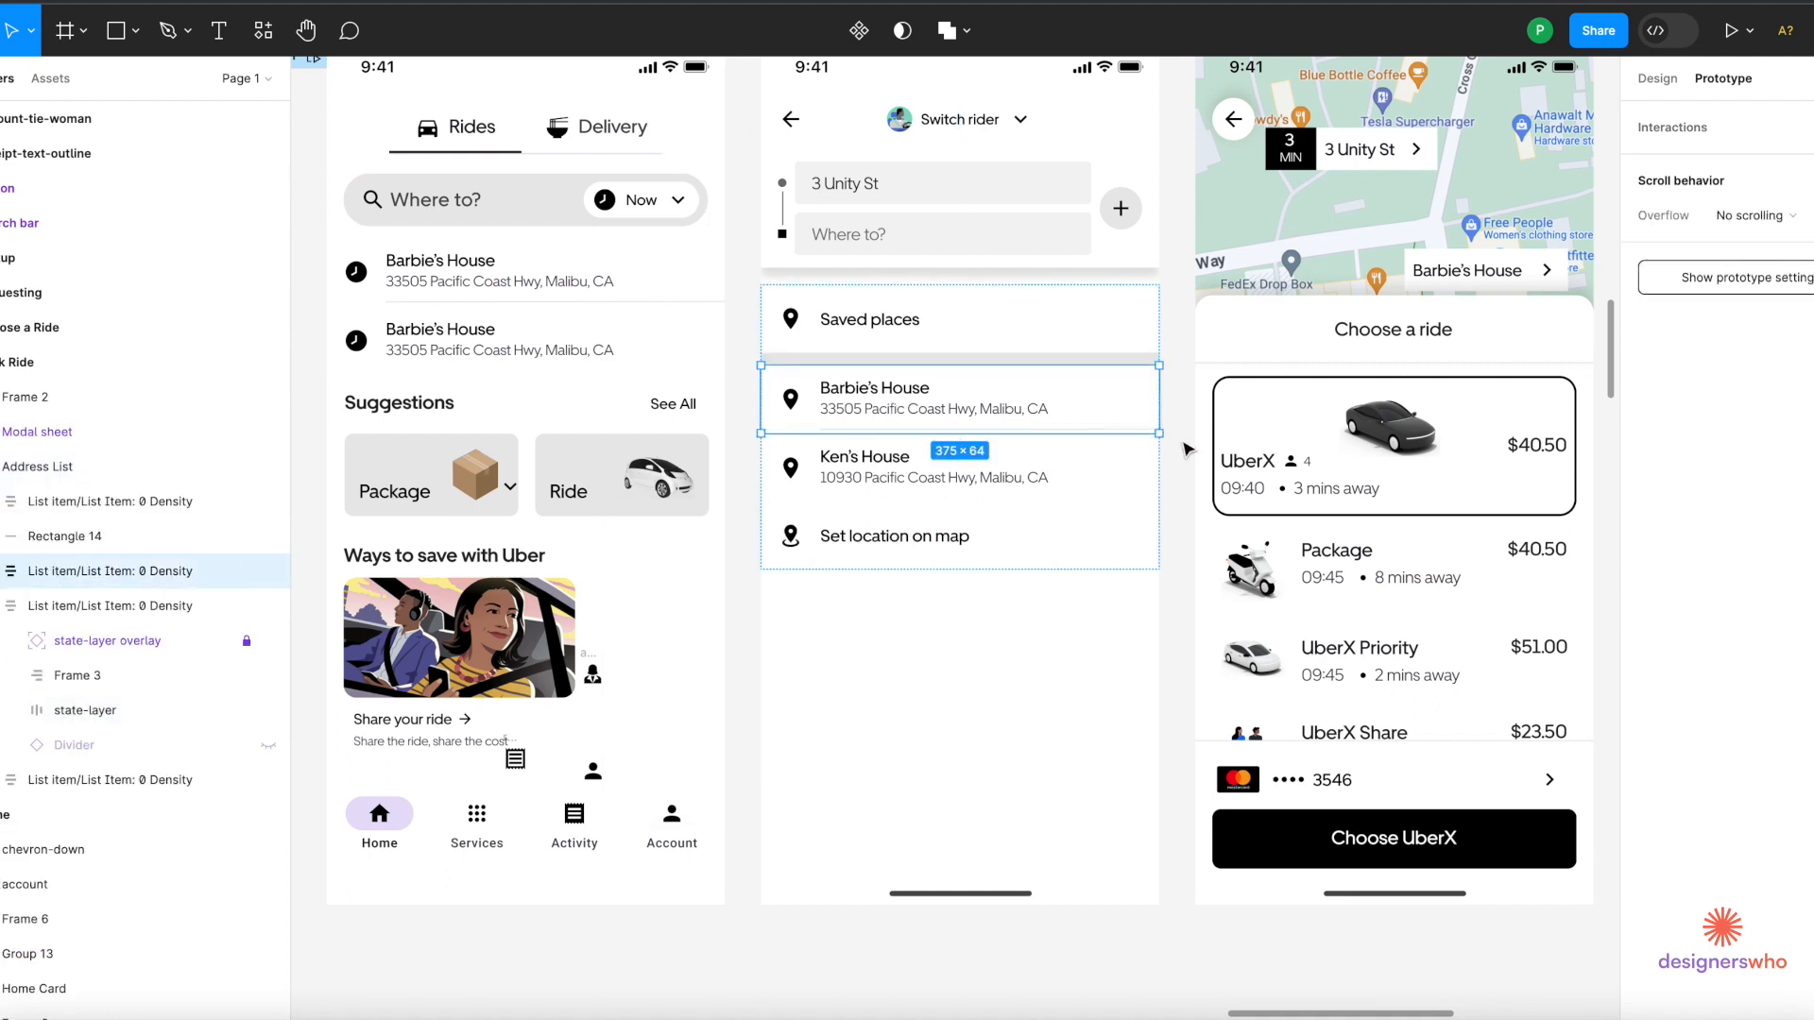
{"action": "left_click", "coordinate": [1093, 615]}
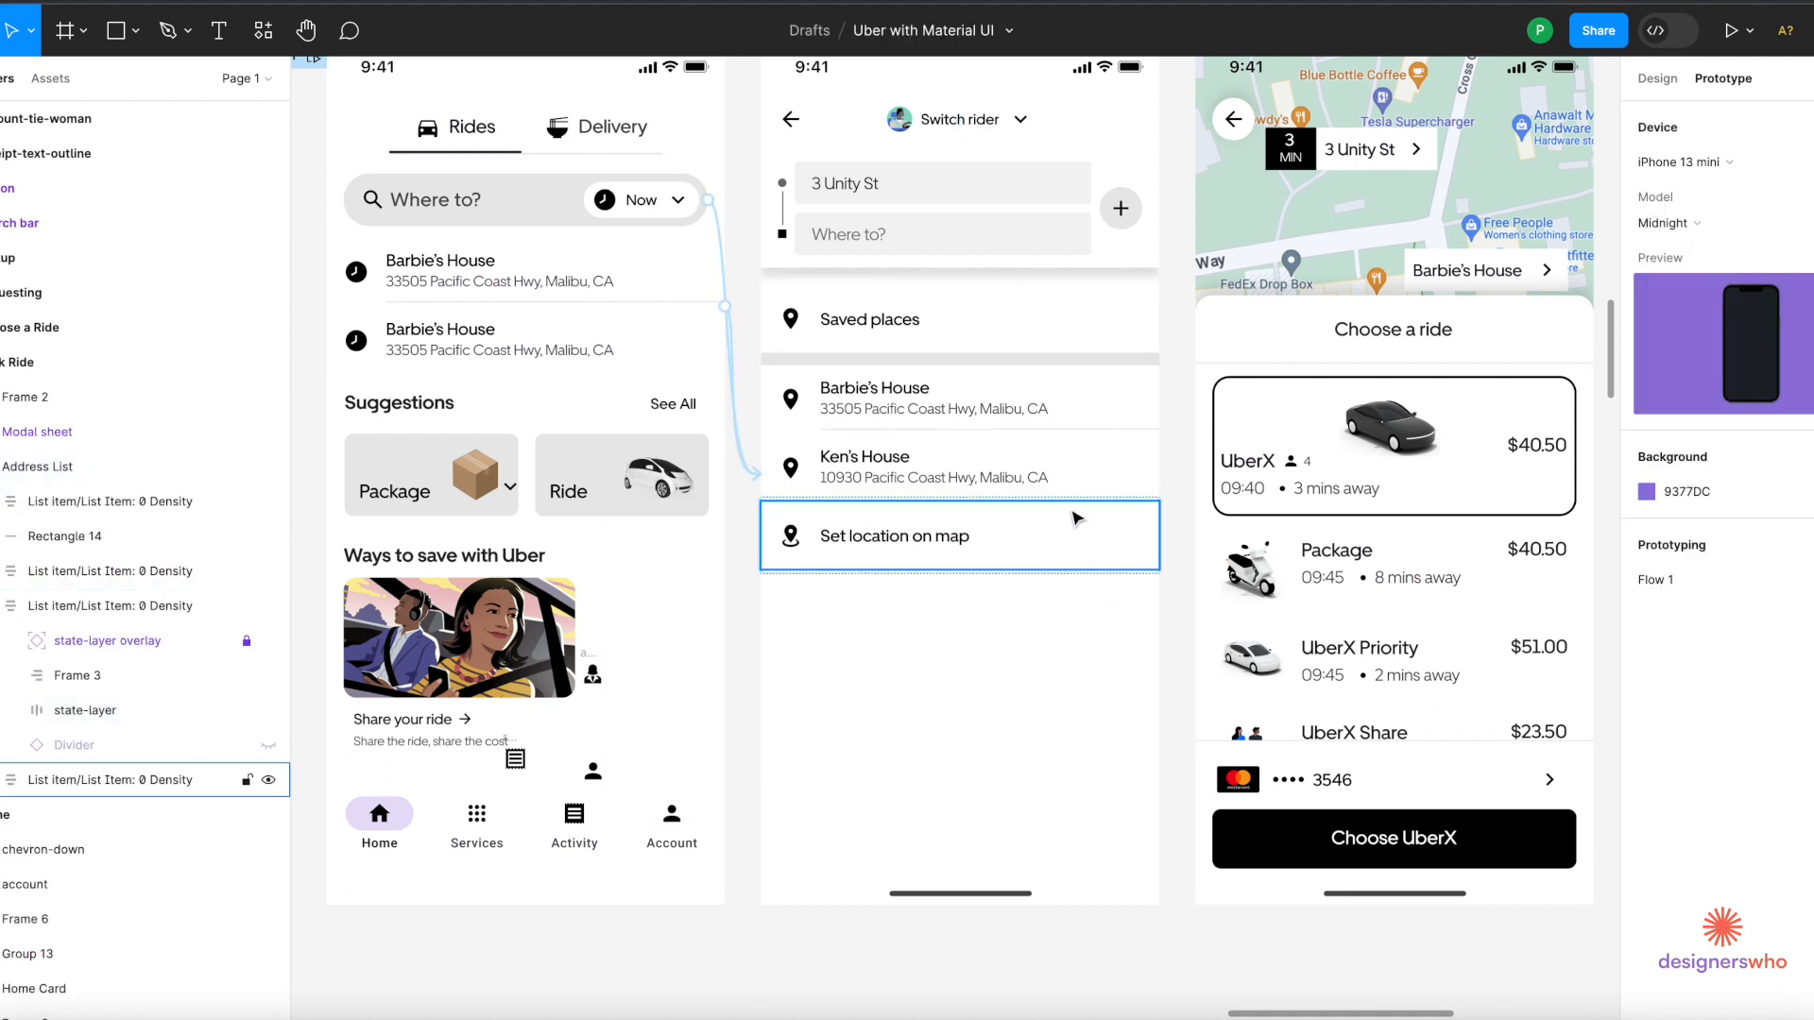
{"action": "left_click", "coordinate": [1071, 484]}
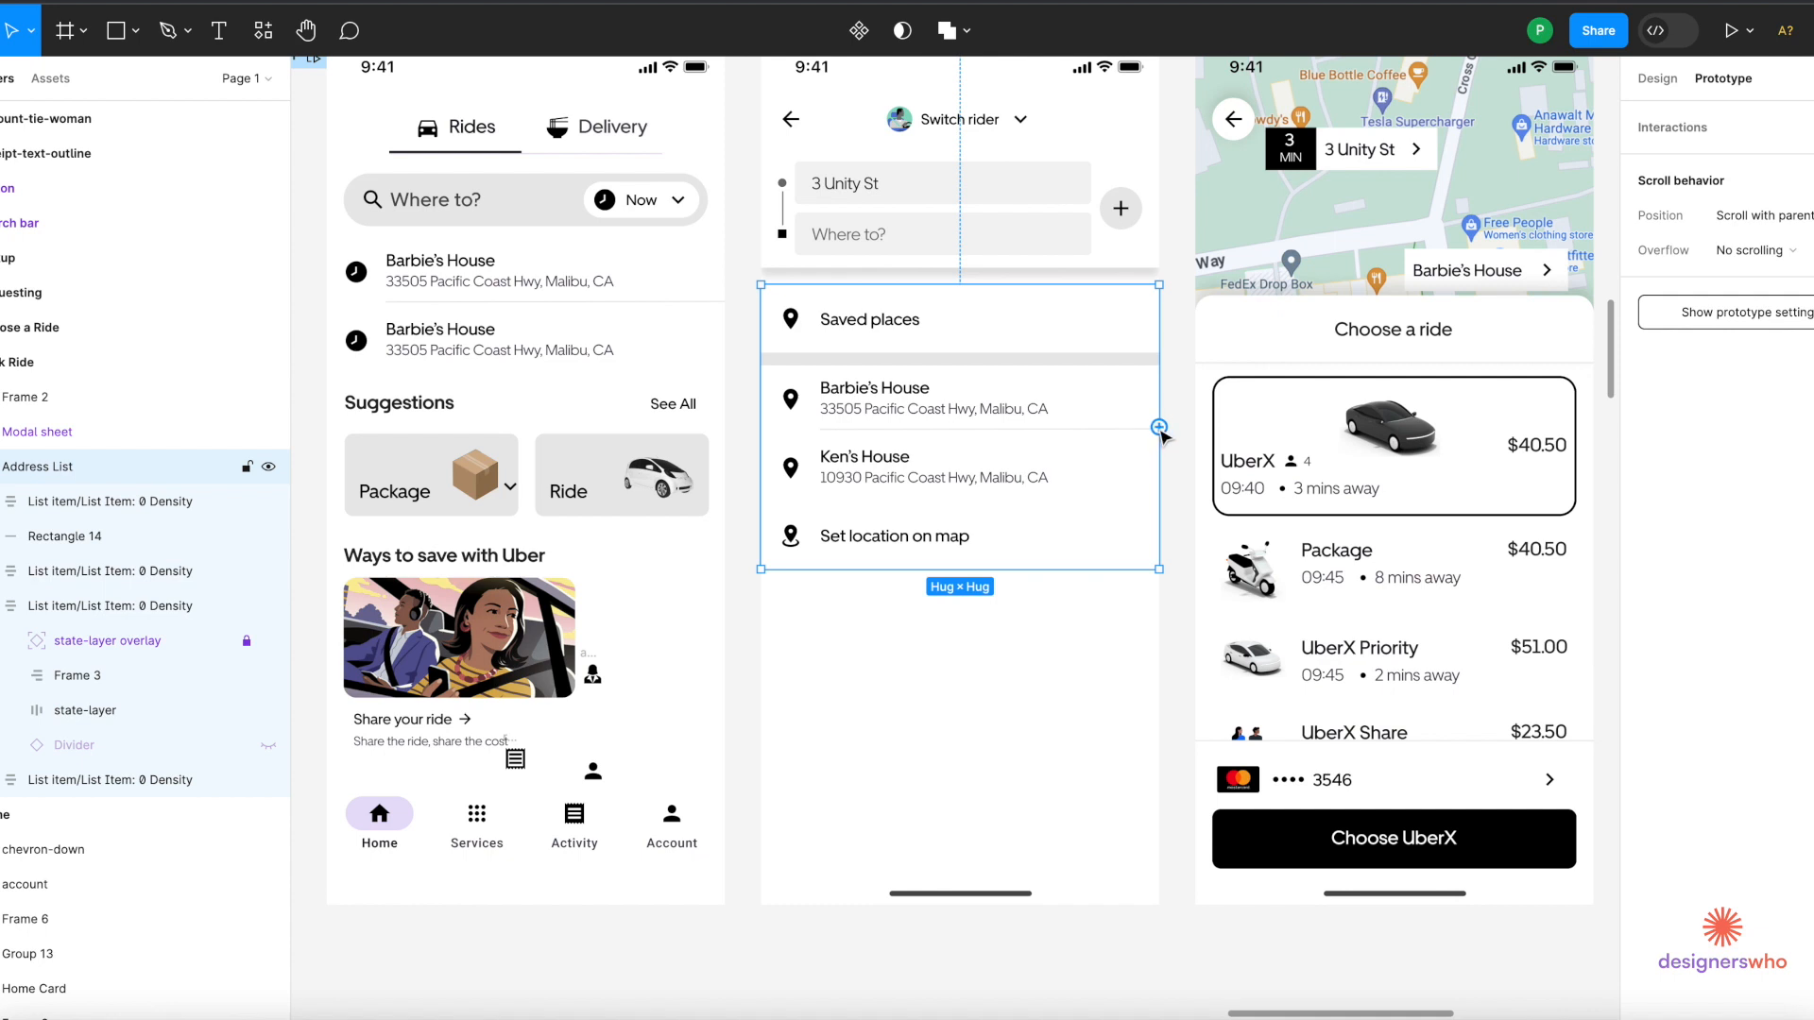
{"action": "left_click_drag", "start_coordinate": [1159, 427], "coordinate": [1255, 457]}
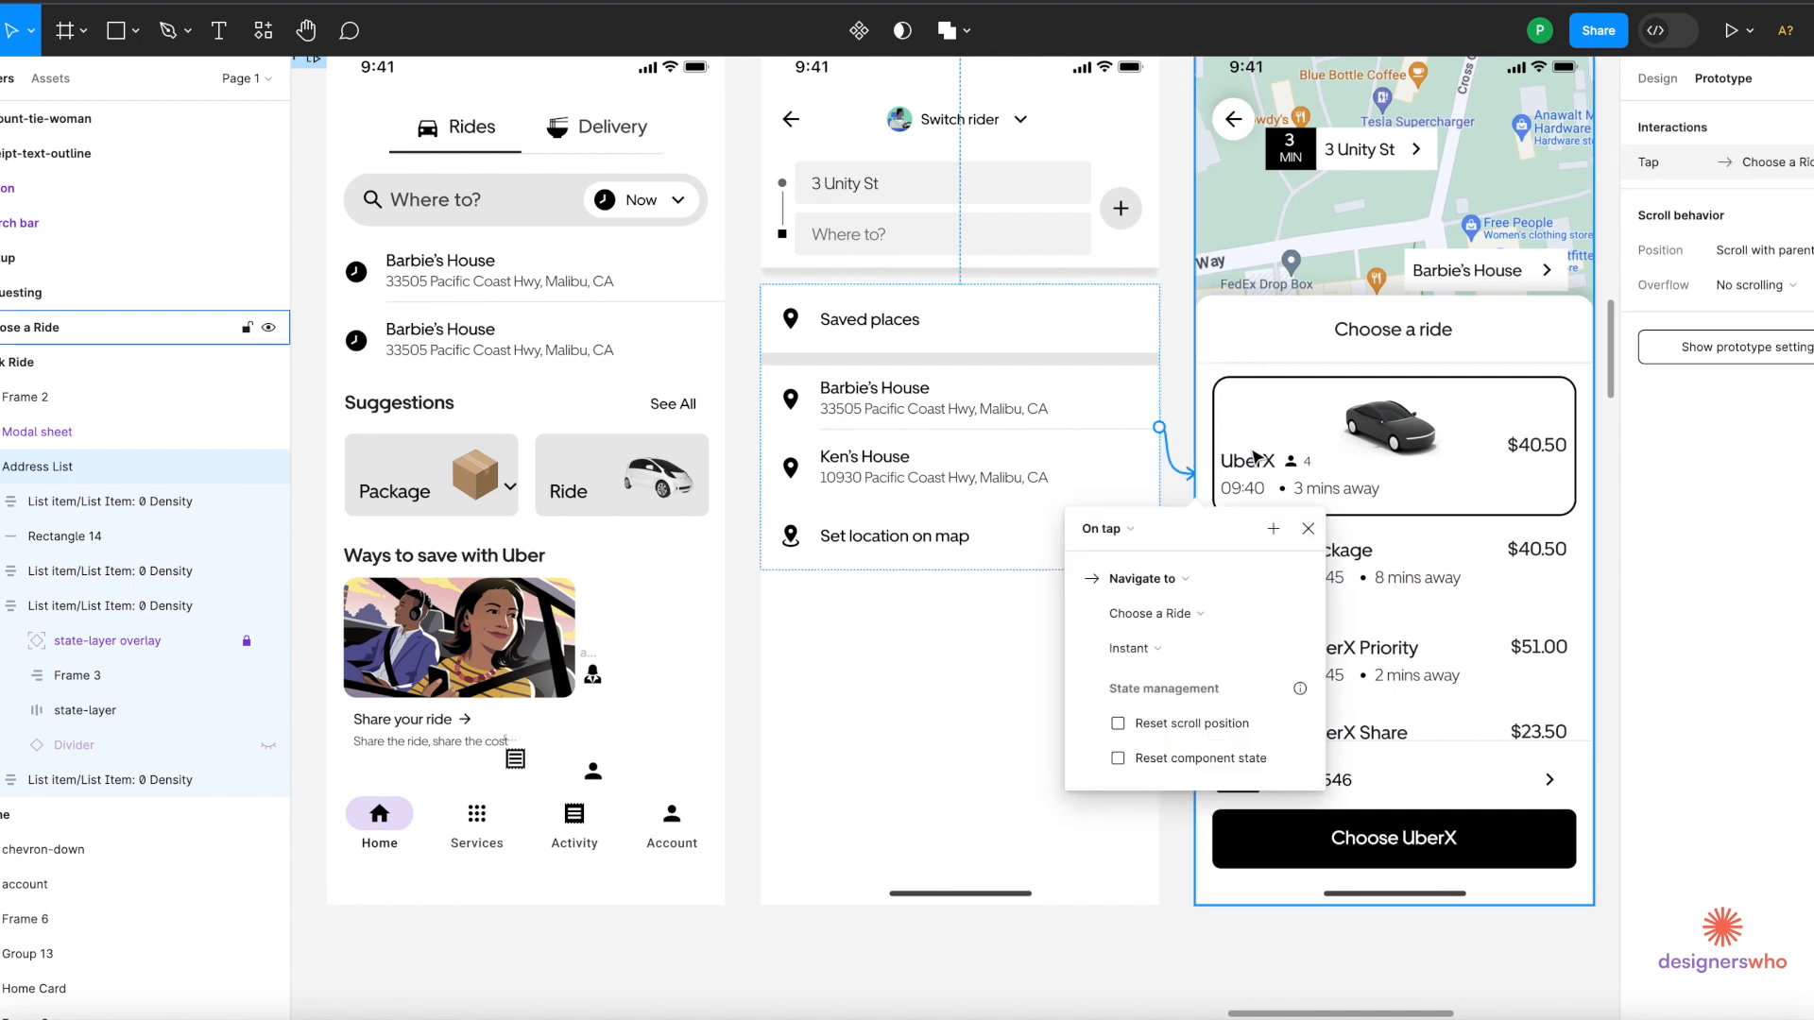
{"action": "scroll", "coordinate": [1255, 458], "scroll_direction": "up", "scroll_amount": 3}
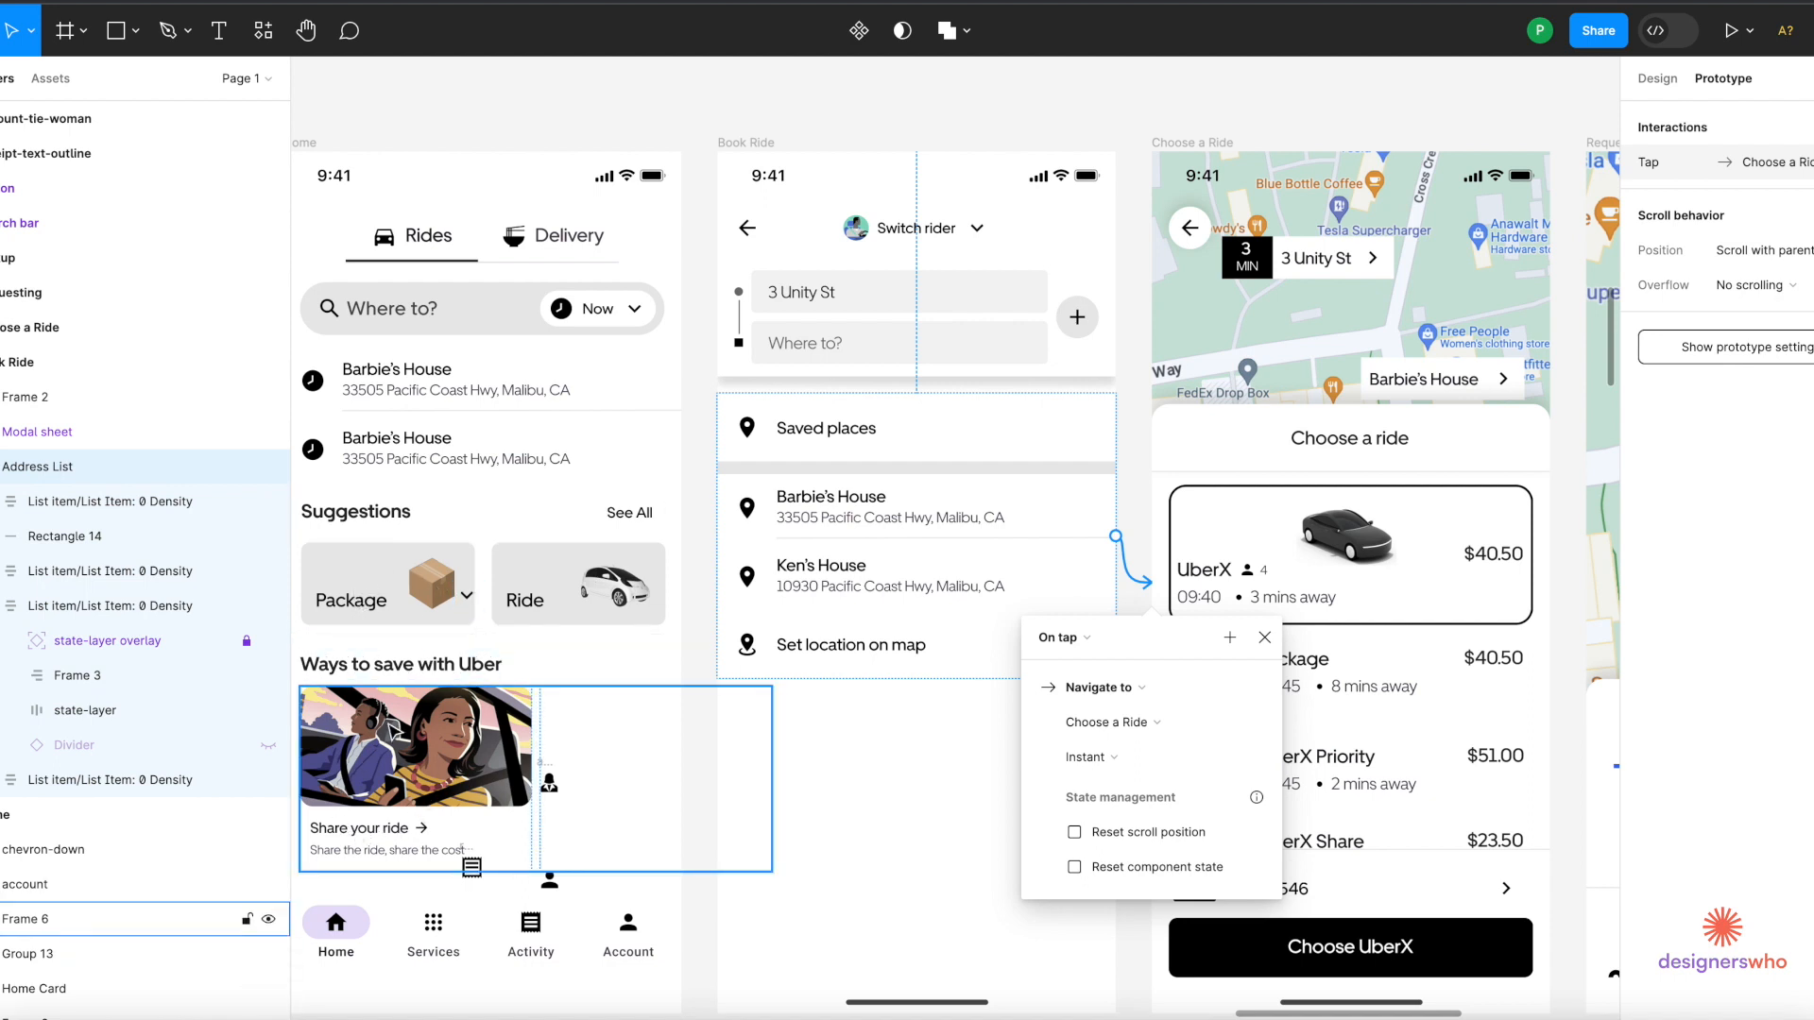
{"action": "key", "text": "Escape"}
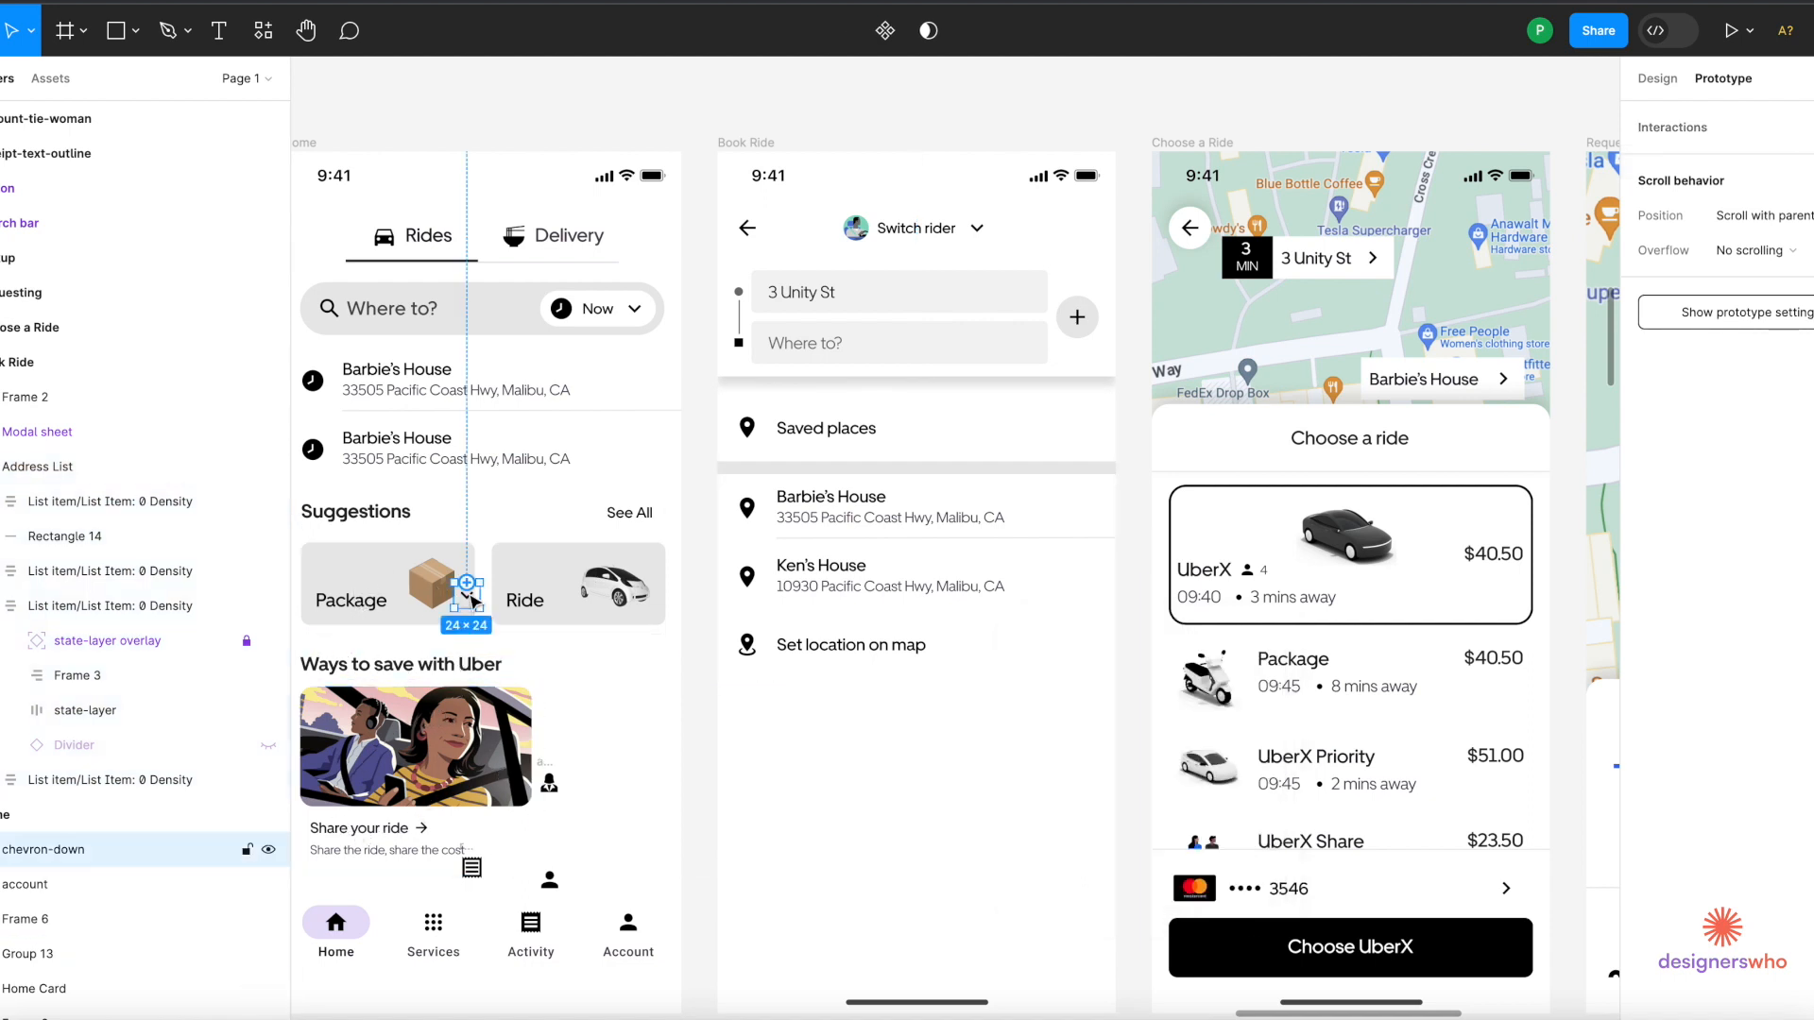
Link the Book Ride header's back arrow to the Home screen.
{"action": "left_click", "coordinate": [945, 561]}
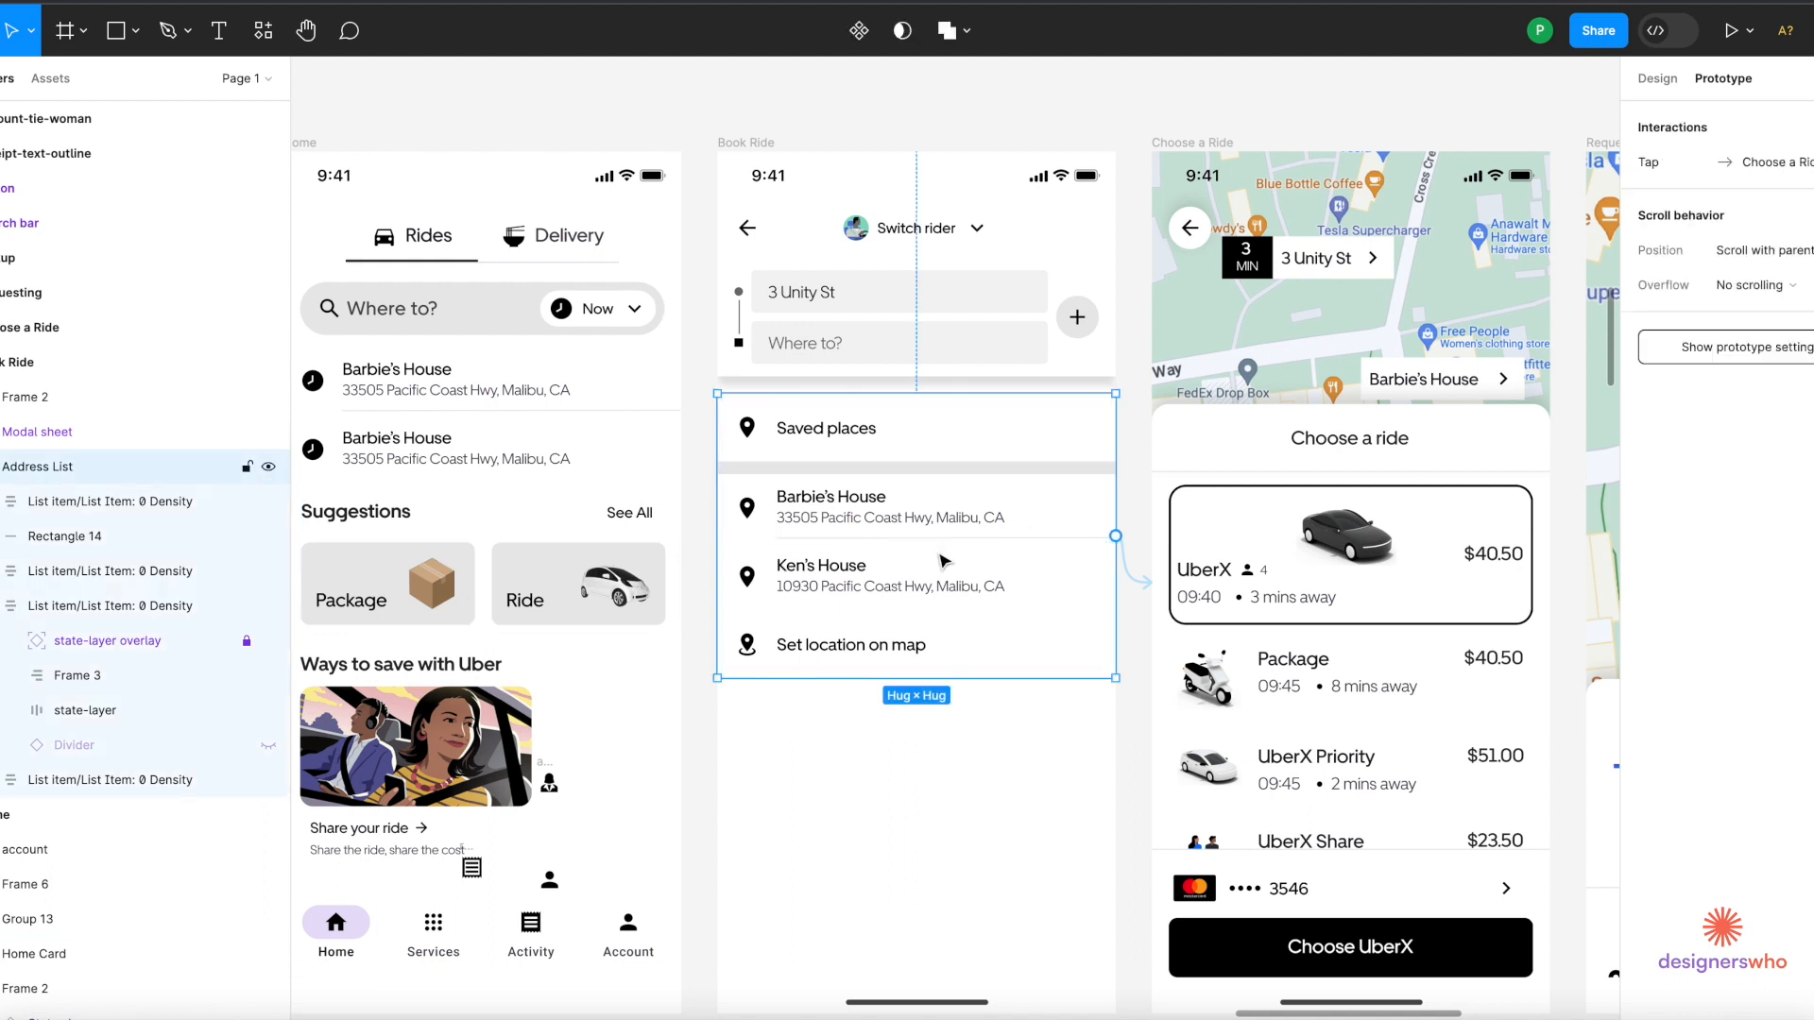
{"action": "left_click", "coordinate": [761, 235]}
{"action": "left_click", "coordinate": [760, 236], "text": "ctrl"}
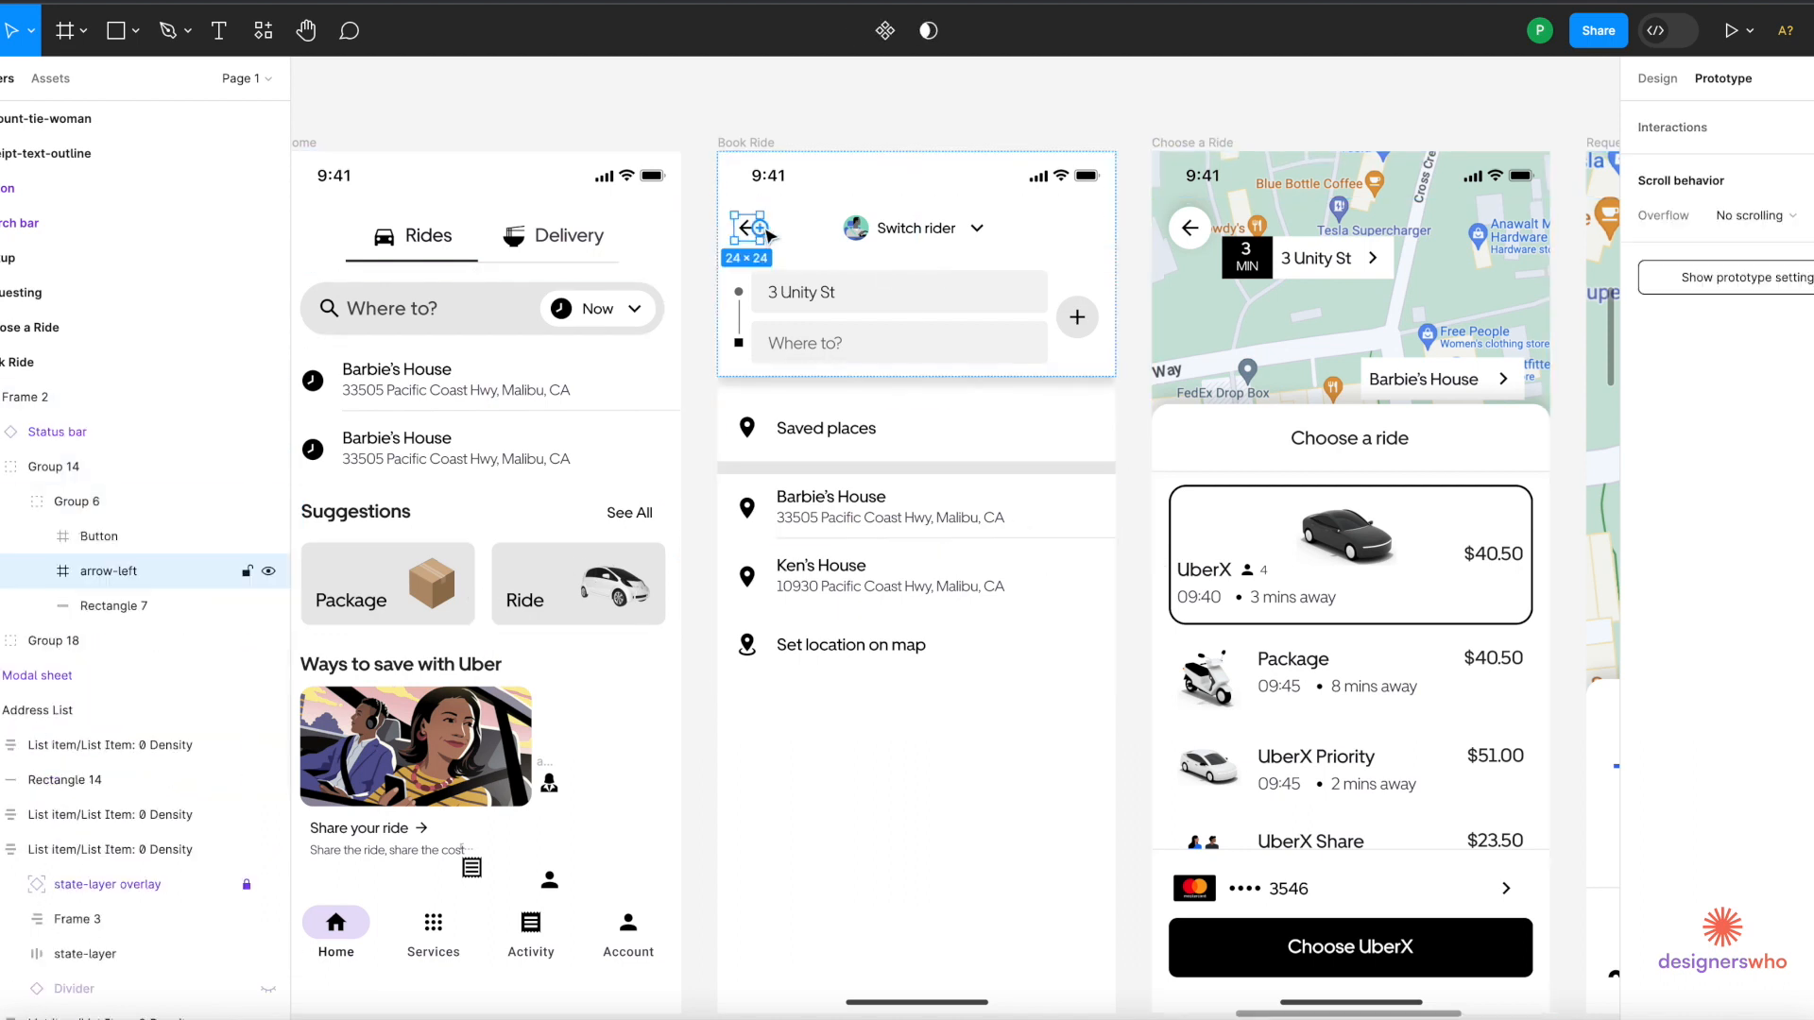
{"action": "left_click_drag", "start_coordinate": [767, 233], "coordinate": [667, 286]}
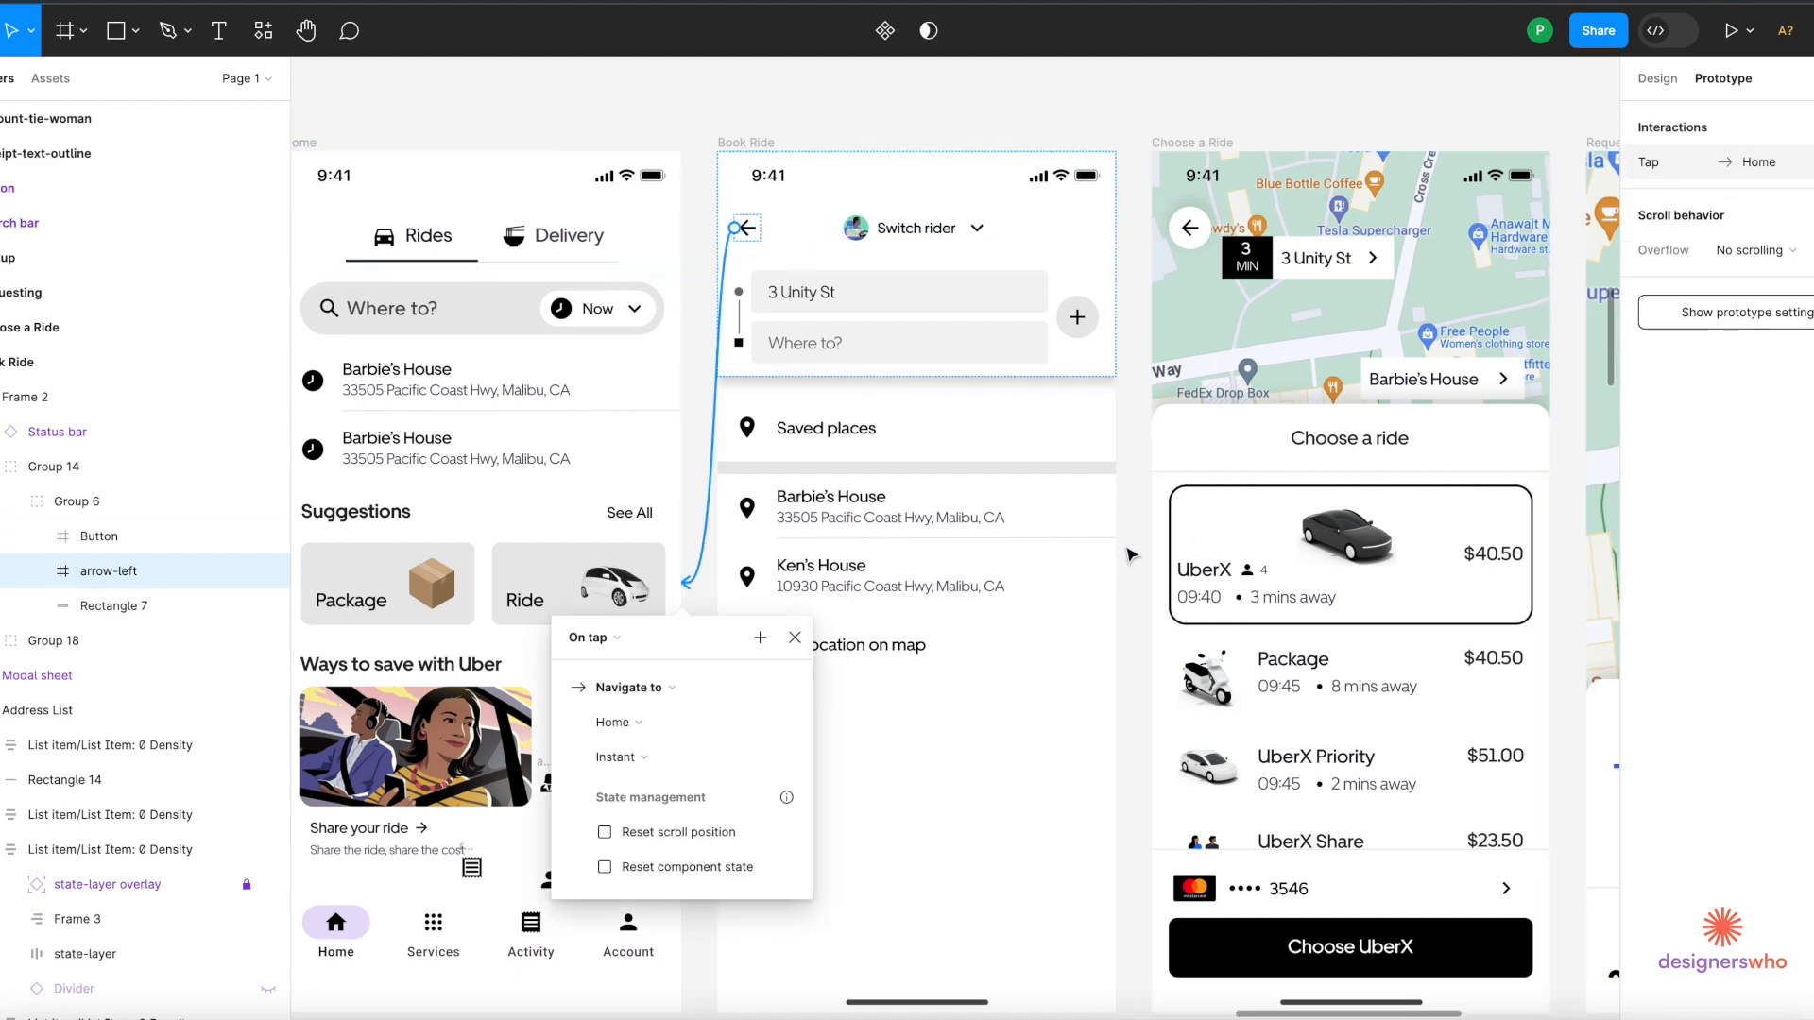
{"action": "scroll", "coordinate": [1201, 540], "scroll_direction": "down", "scroll_amount": 5}
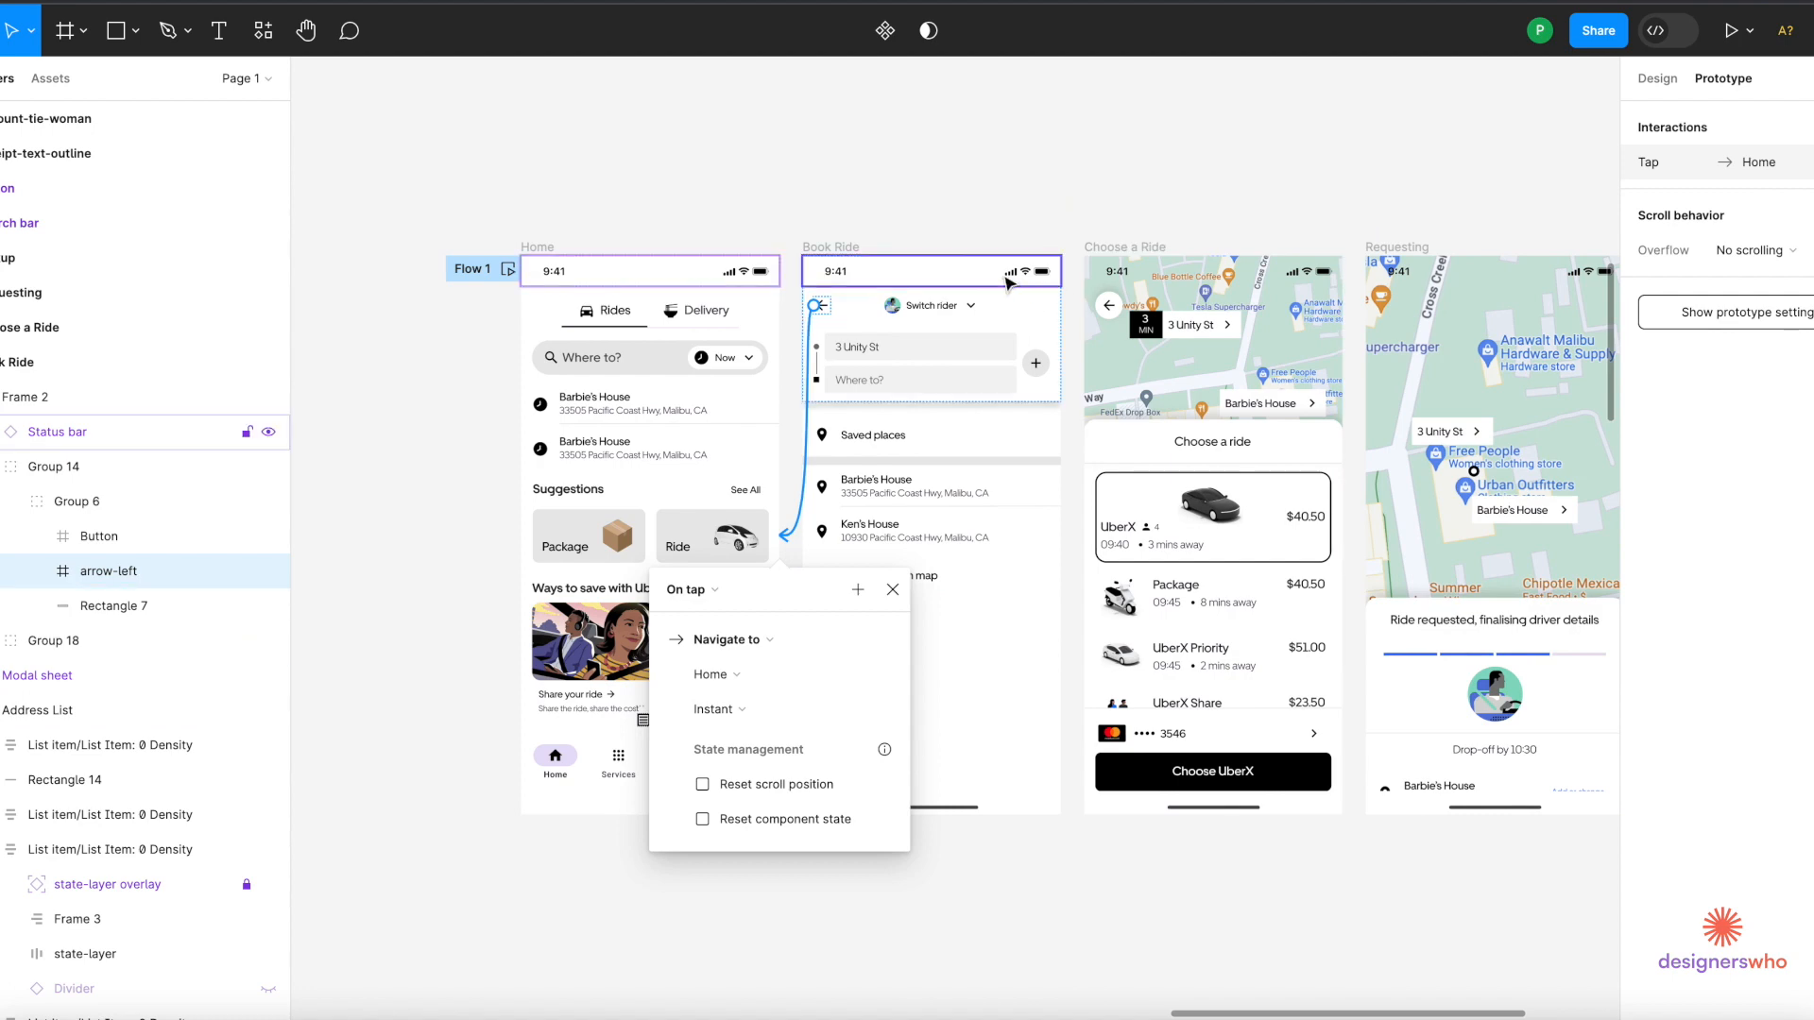
Link the Choose UberX button on Choose a Ride to the Requesting screen.
{"action": "left_click", "coordinate": [831, 250]}
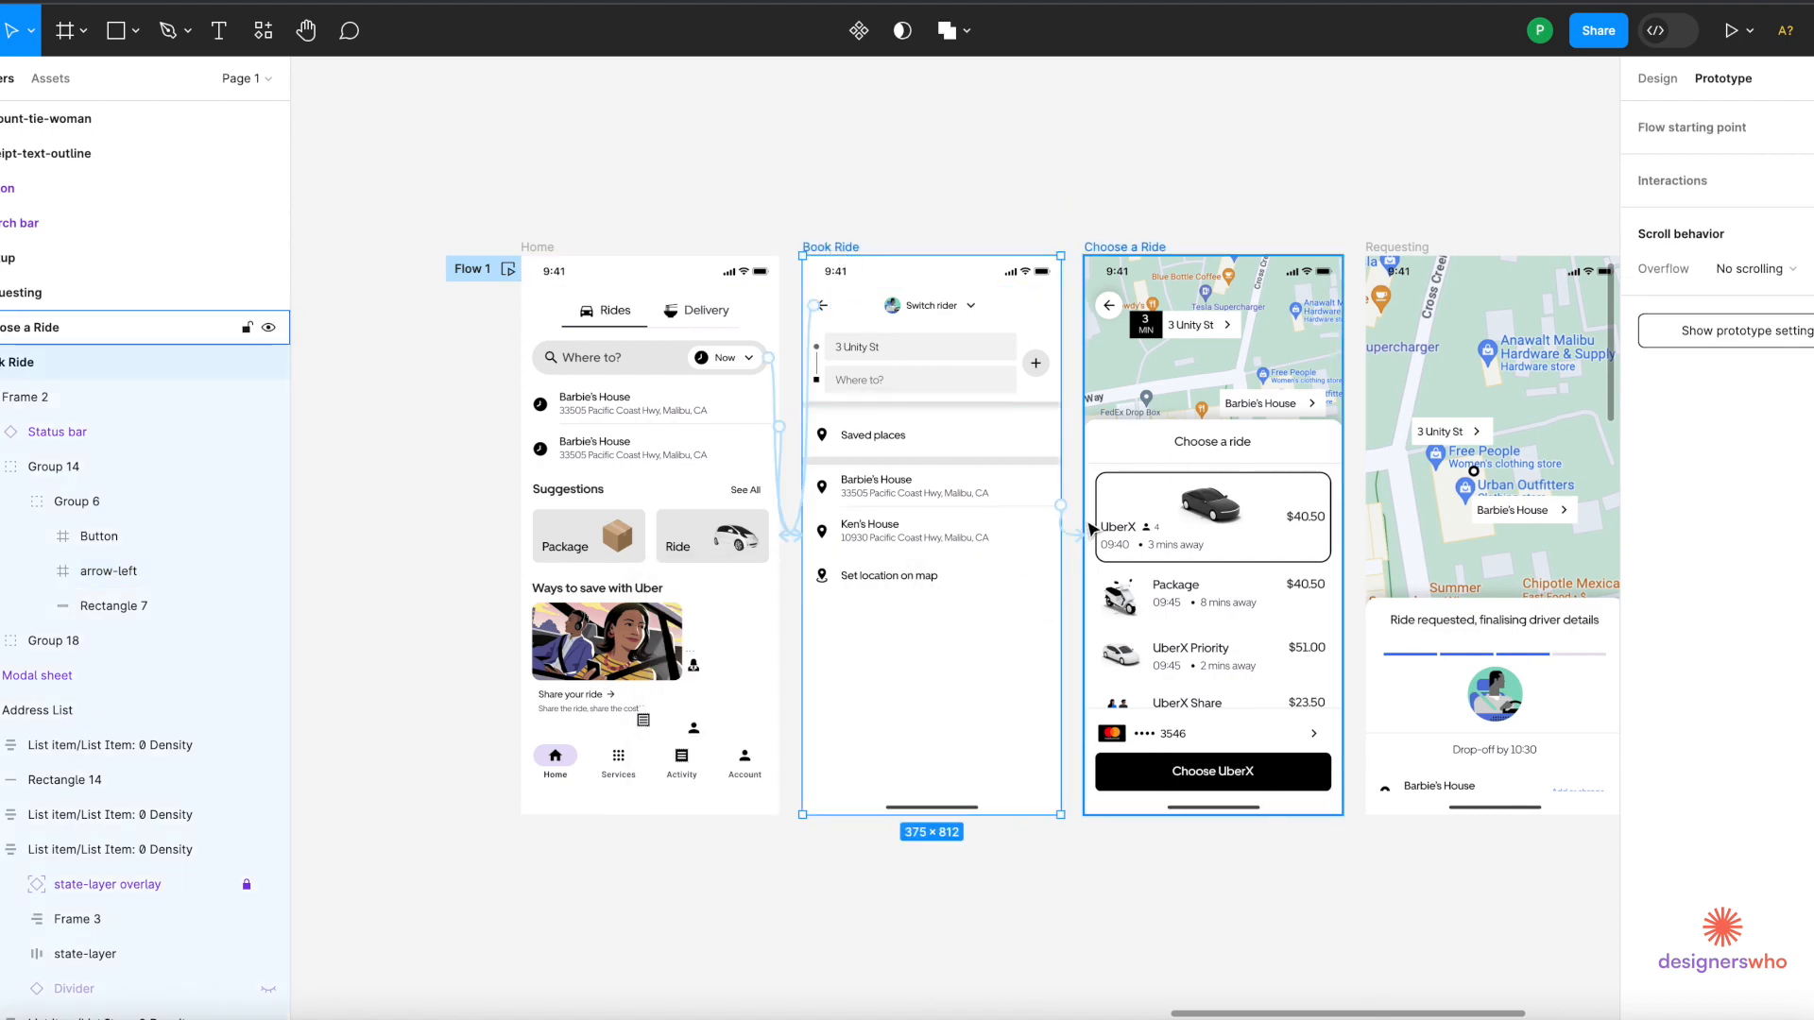
{"action": "scroll", "coordinate": [1058, 619], "scroll_direction": "up", "scroll_amount": 5}
{"action": "scroll", "coordinate": [1022, 593], "scroll_direction": "right", "scroll_amount": 2}
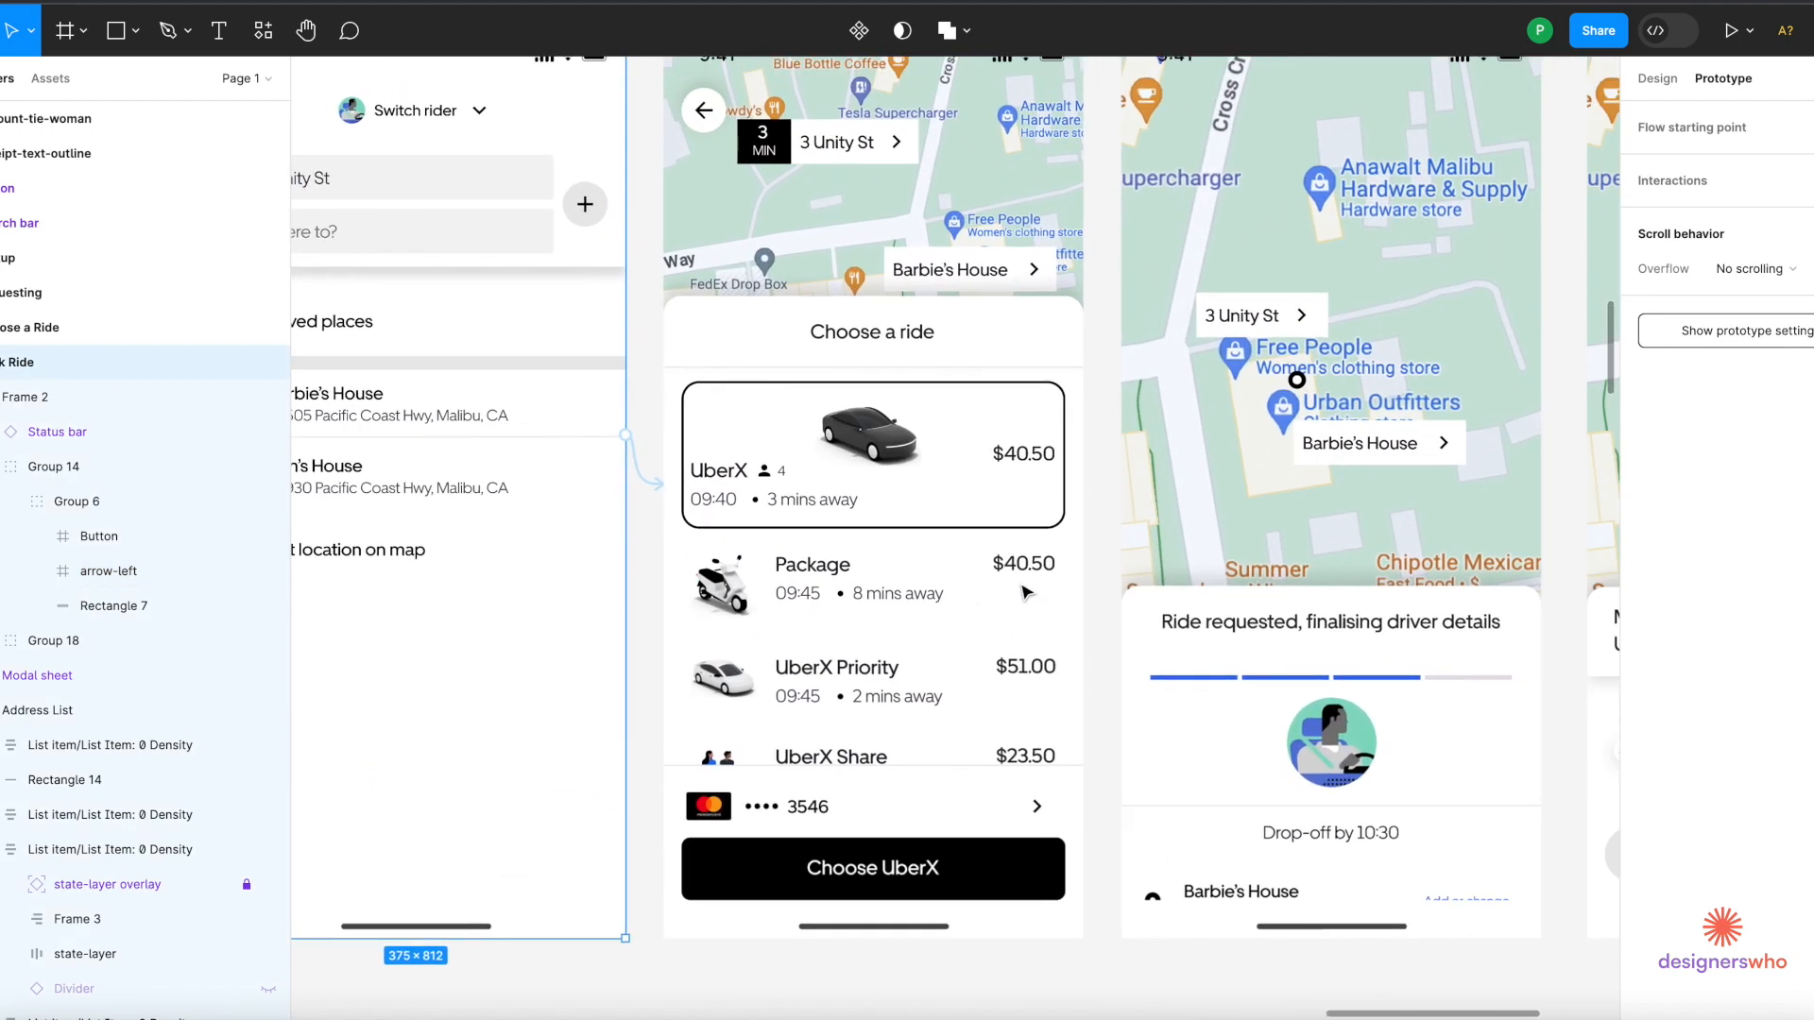
{"action": "scroll", "coordinate": [945, 596], "scroll_direction": "right", "scroll_amount": 3}
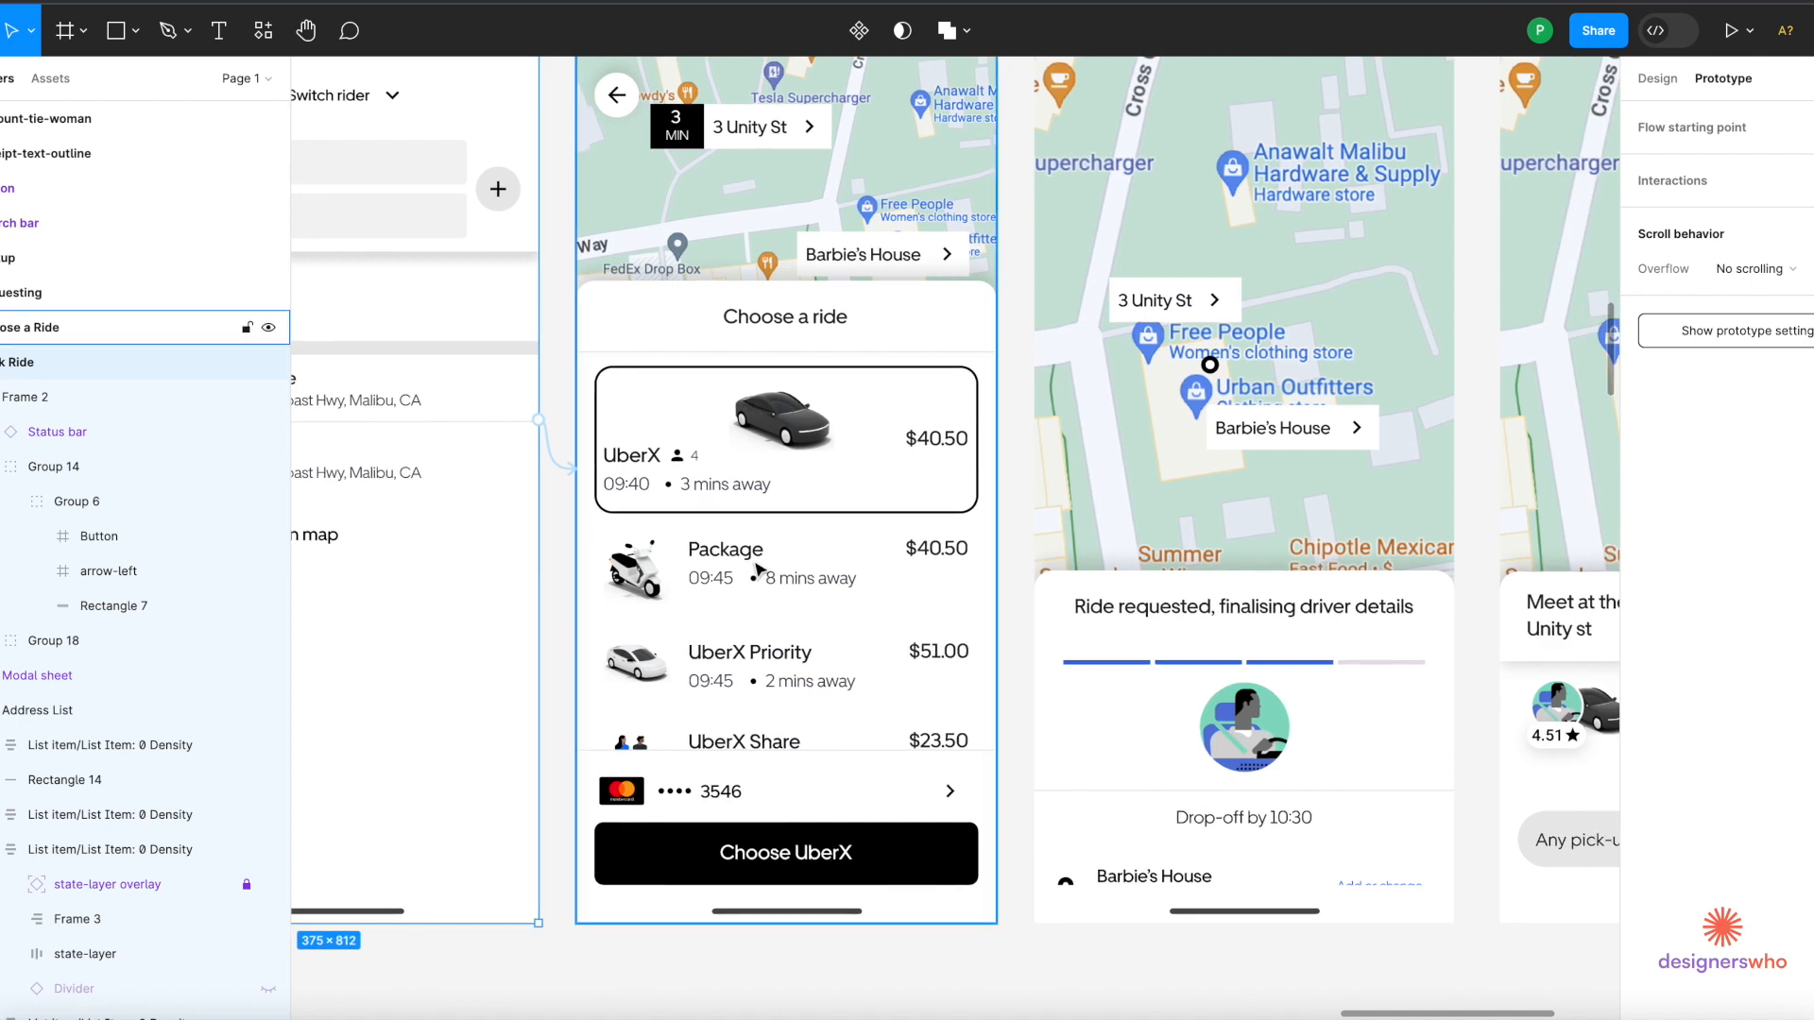
{"action": "left_click", "coordinate": [816, 872]}
{"action": "double_click", "coordinate": [818, 874]}
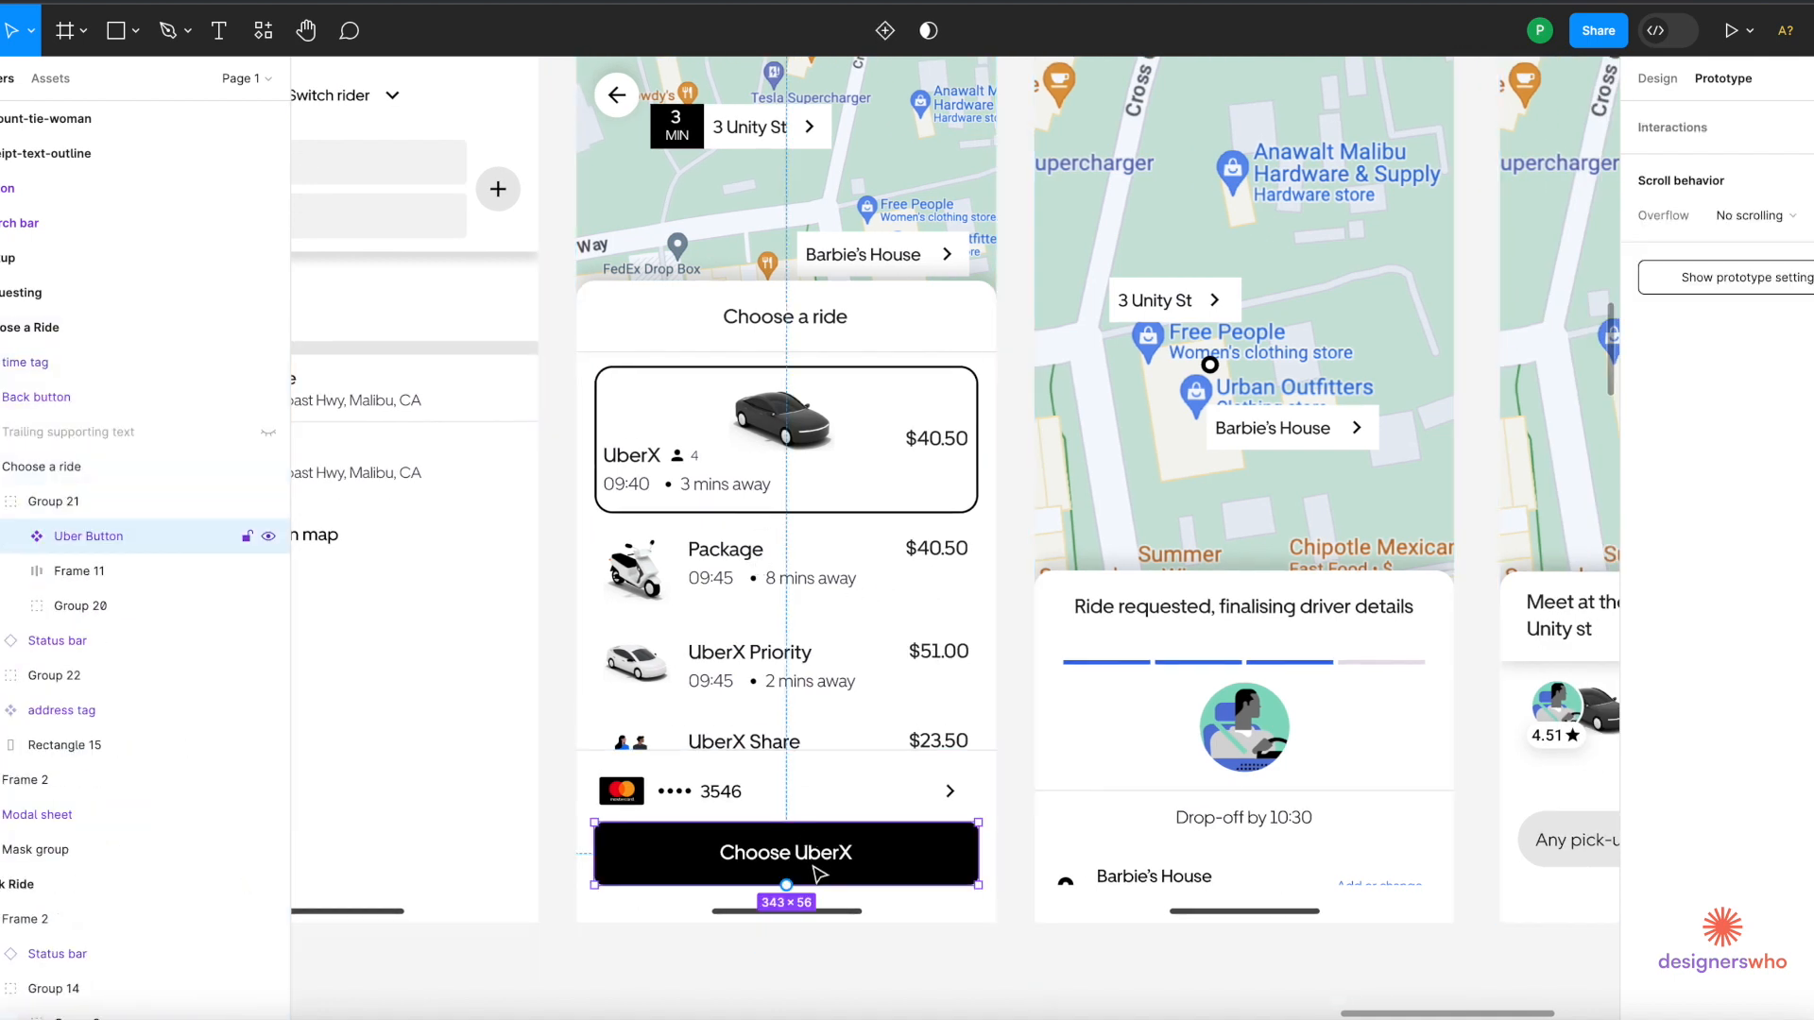
{"action": "left_click_drag", "start_coordinate": [786, 886], "coordinate": [1124, 801]}
{"action": "scroll", "coordinate": [1122, 799], "scroll_direction": "down", "scroll_amount": 3}
{"action": "scroll", "coordinate": [1122, 798], "scroll_direction": "up", "scroll_amount": 5}
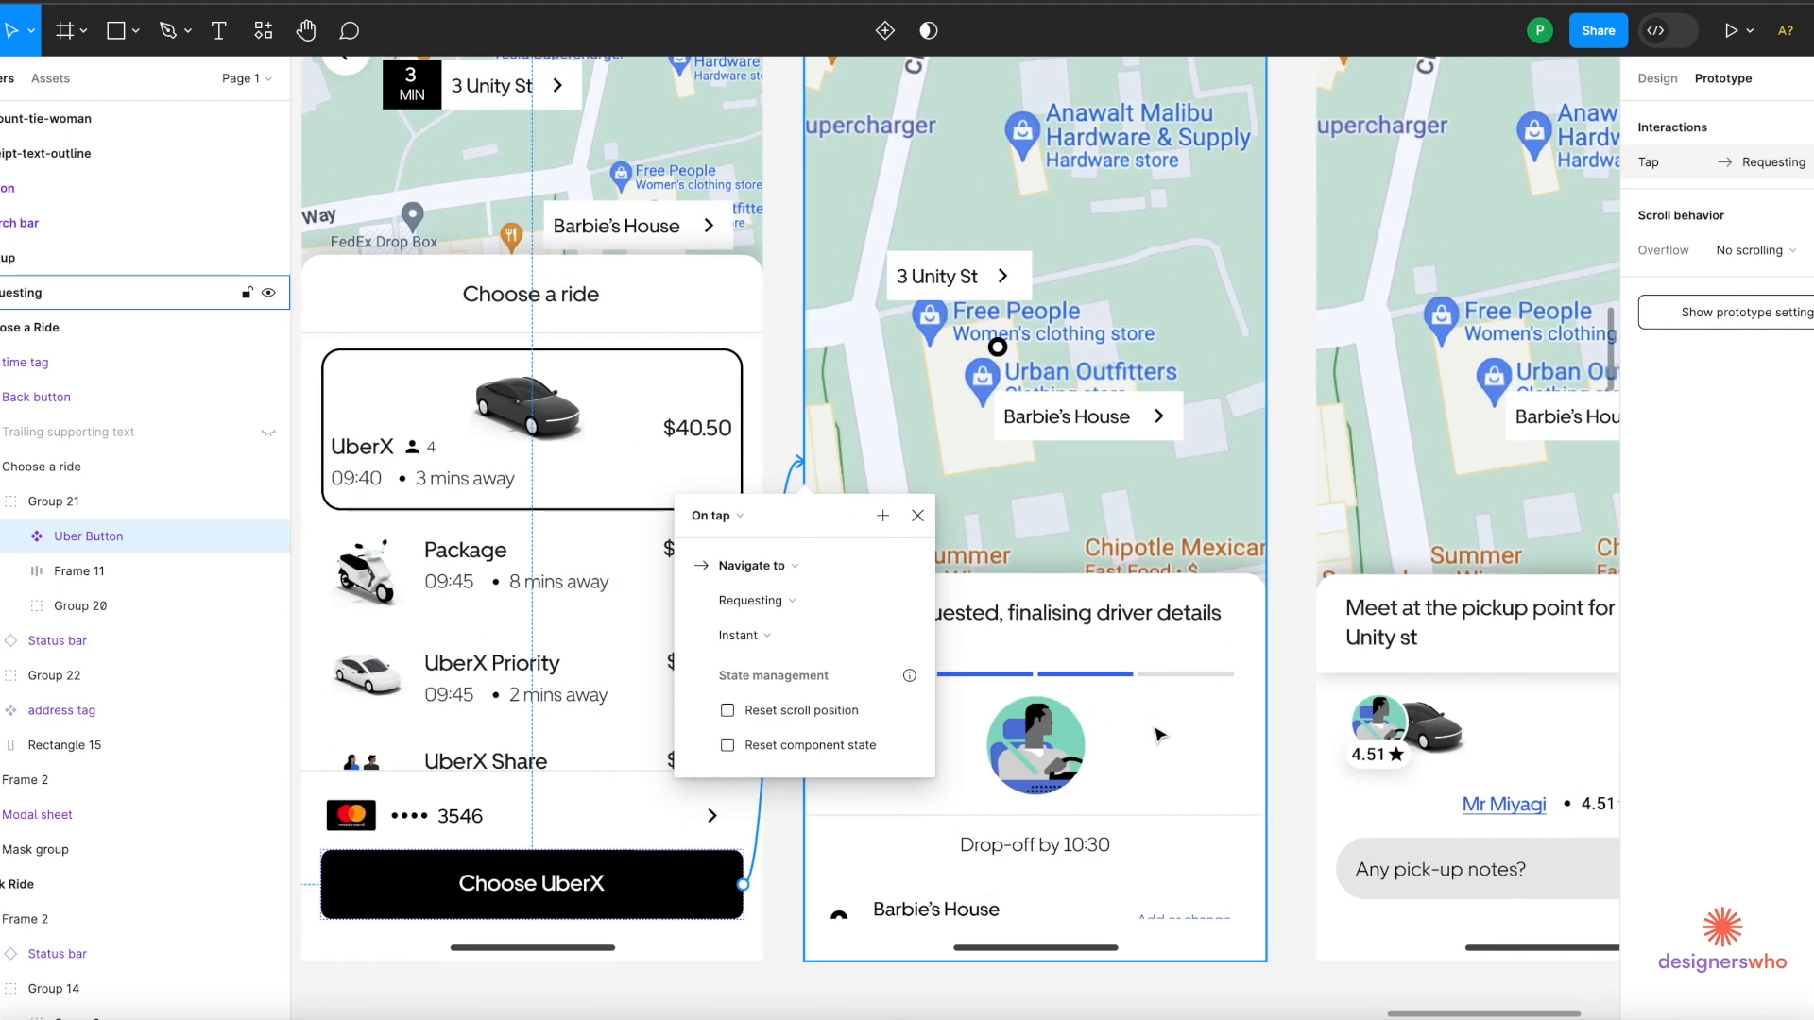
Select the ride-requested bottom sheet inside the Requesting frame.
{"action": "left_click", "coordinate": [1160, 735]}
{"action": "left_click", "coordinate": [1160, 735]}
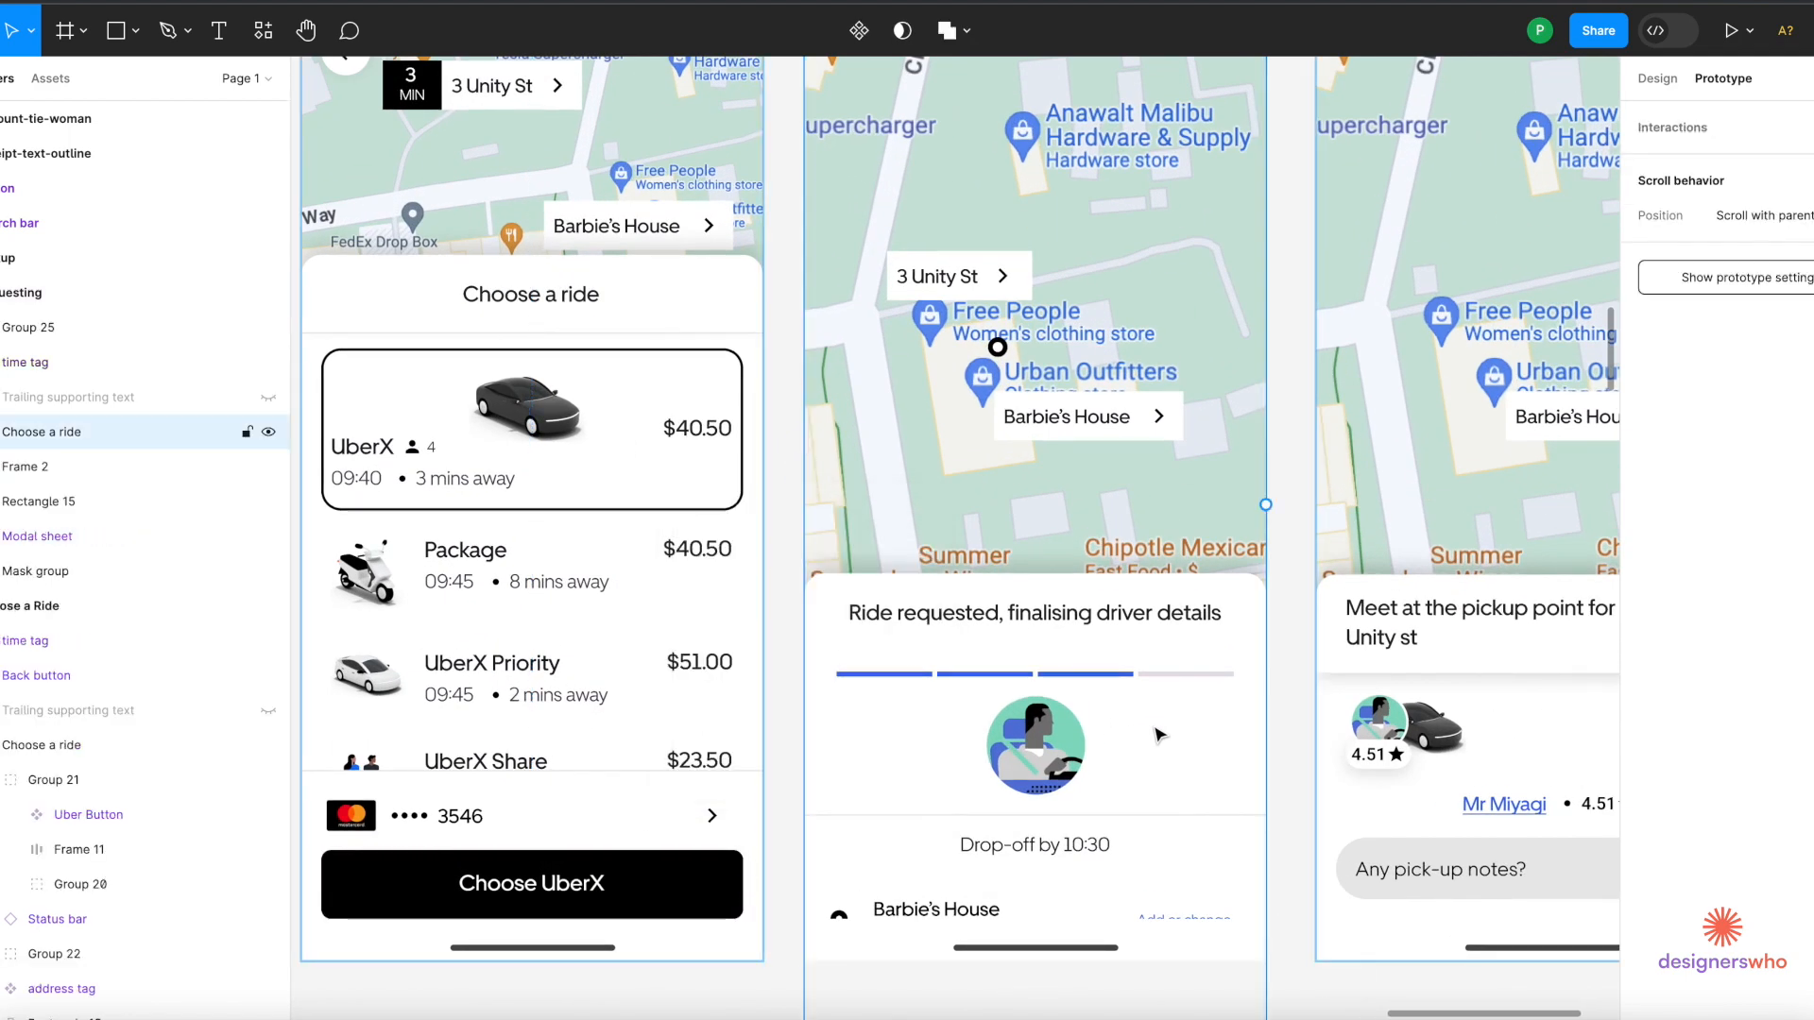
{"action": "left_click", "coordinate": [1160, 735]}
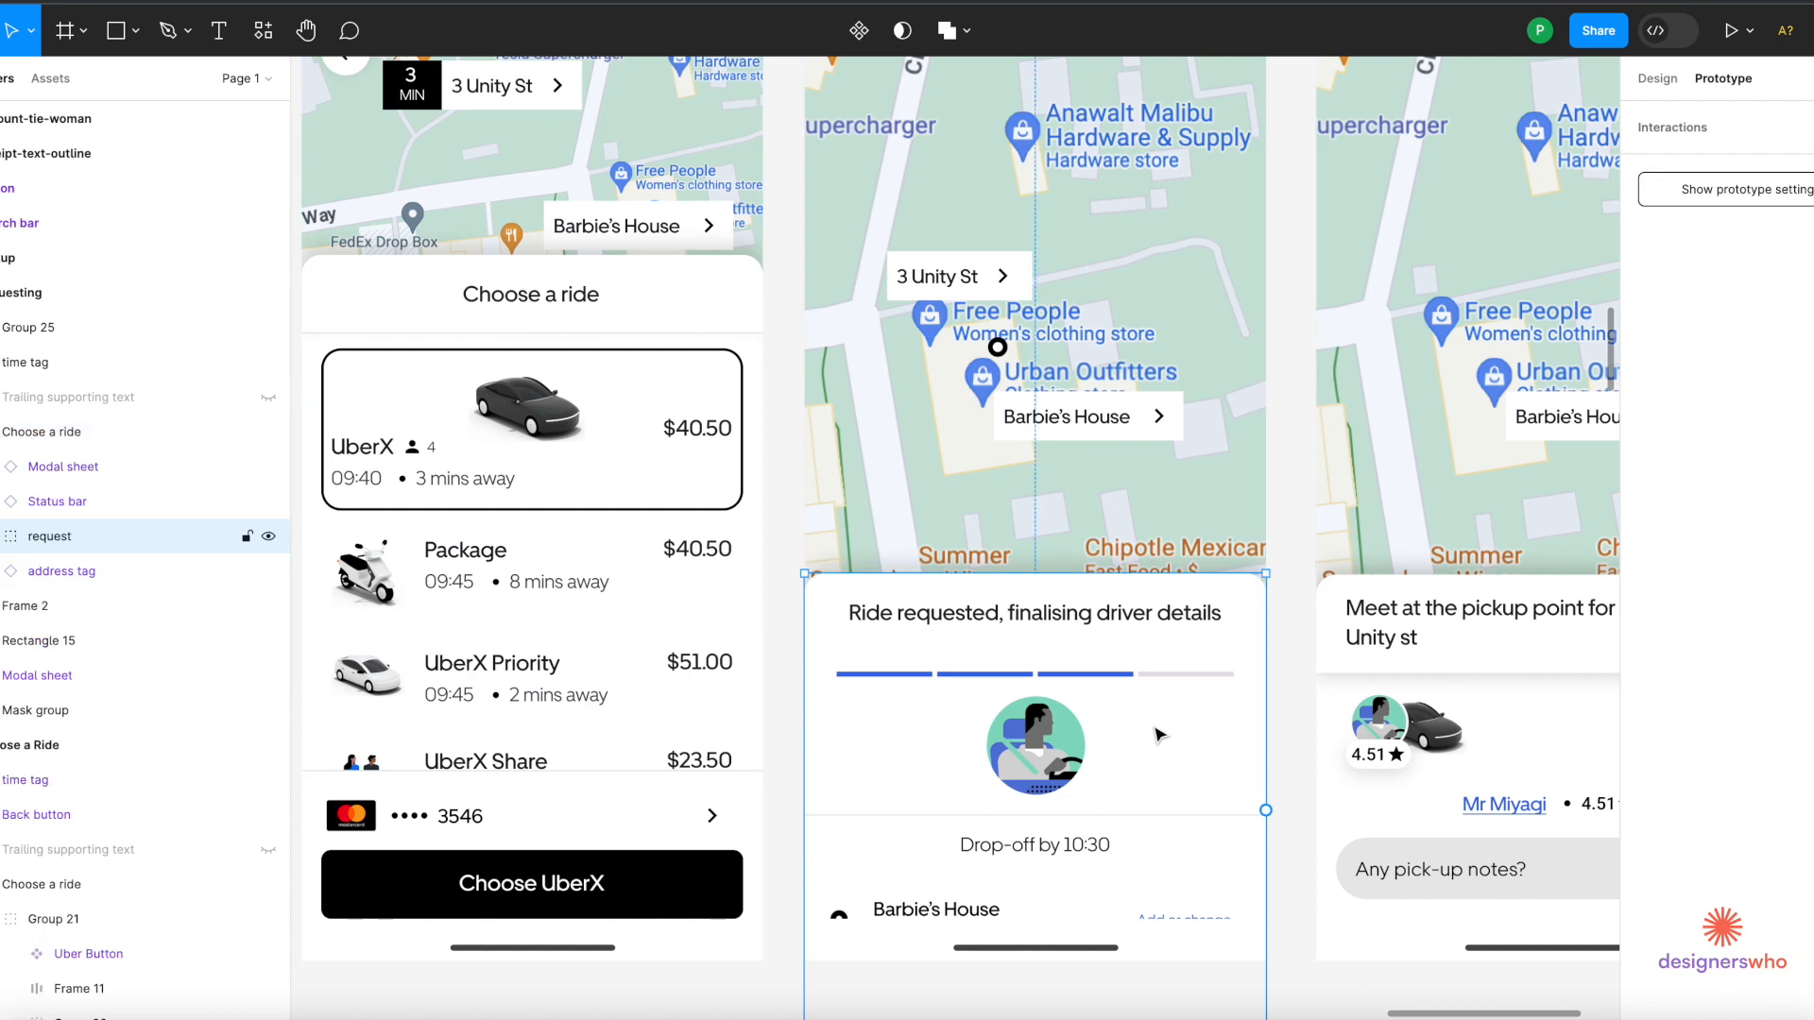
Drag the Requesting bottom sheet up about 140 px to reveal Barbie's House and Ken's House.
{"action": "left_click_drag", "start_coordinate": [1160, 735], "coordinate": [1162, 625]}
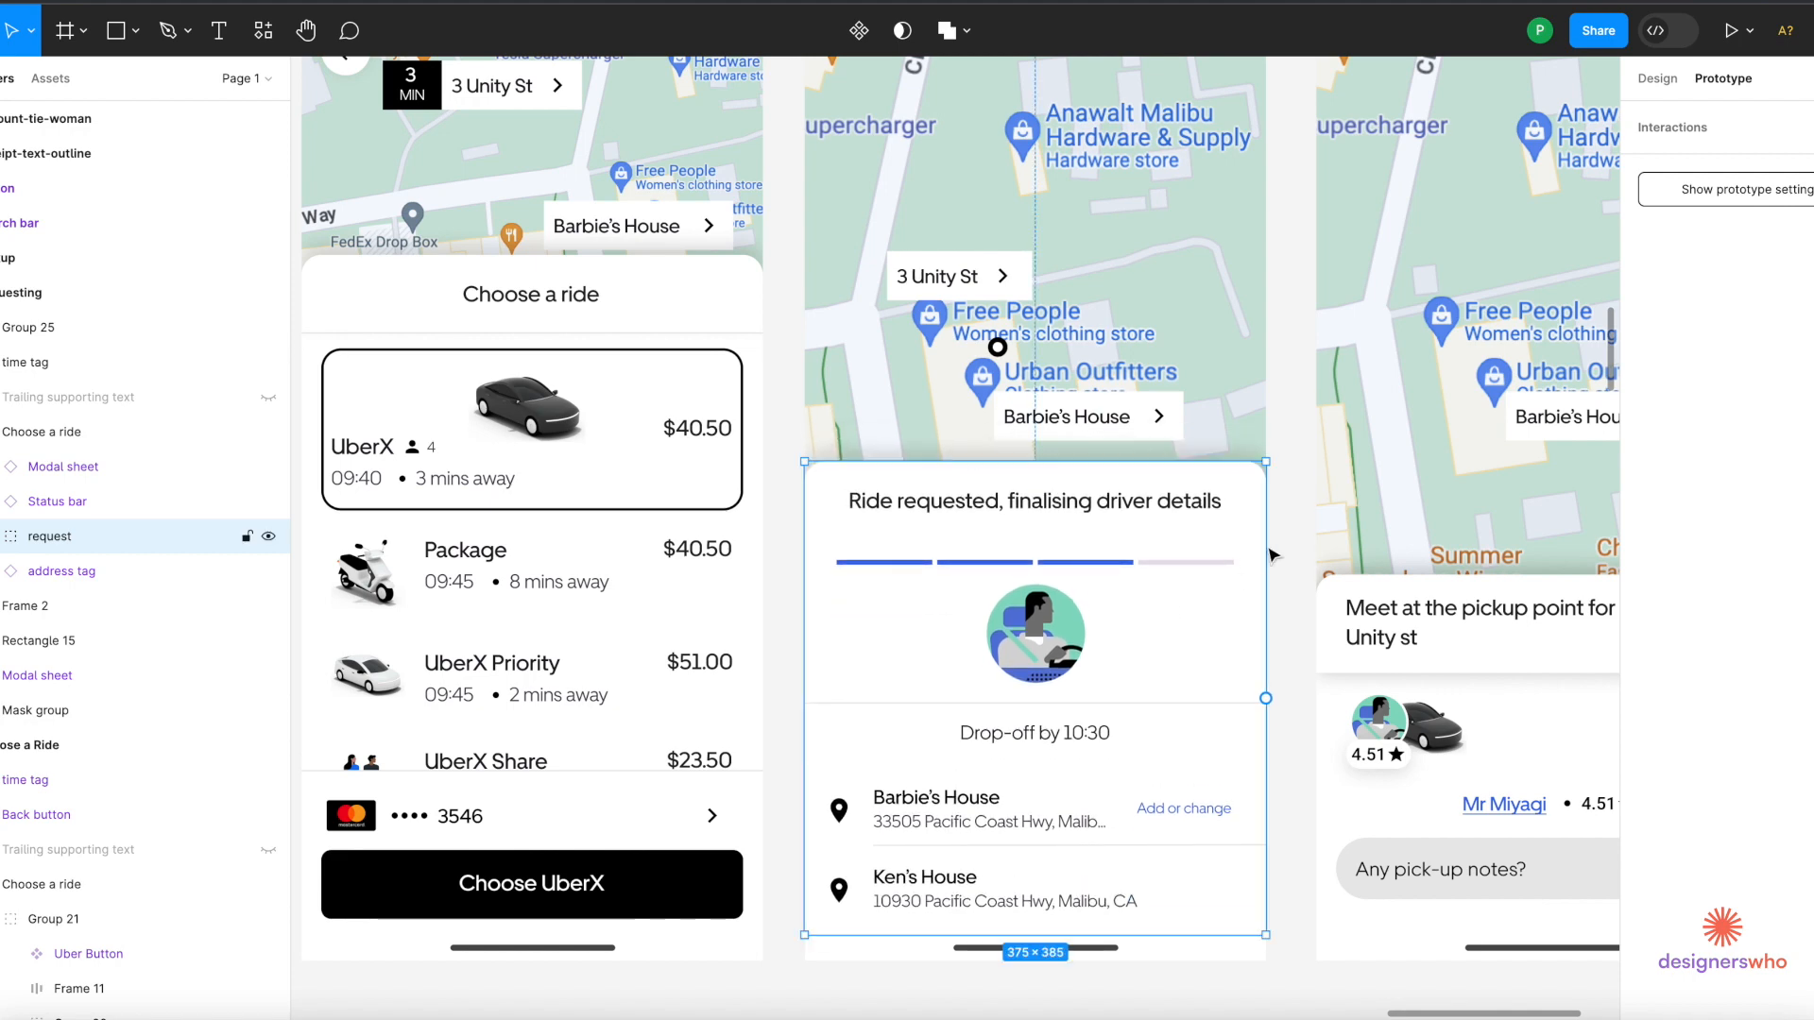
{"action": "scroll", "coordinate": [1134, 416], "scroll_direction": "up", "scroll_amount": 2}
{"action": "scroll", "coordinate": [1134, 416], "scroll_direction": "right", "scroll_amount": 1}
{"action": "scroll", "coordinate": [1121, 400], "scroll_direction": "down", "scroll_amount": 5}
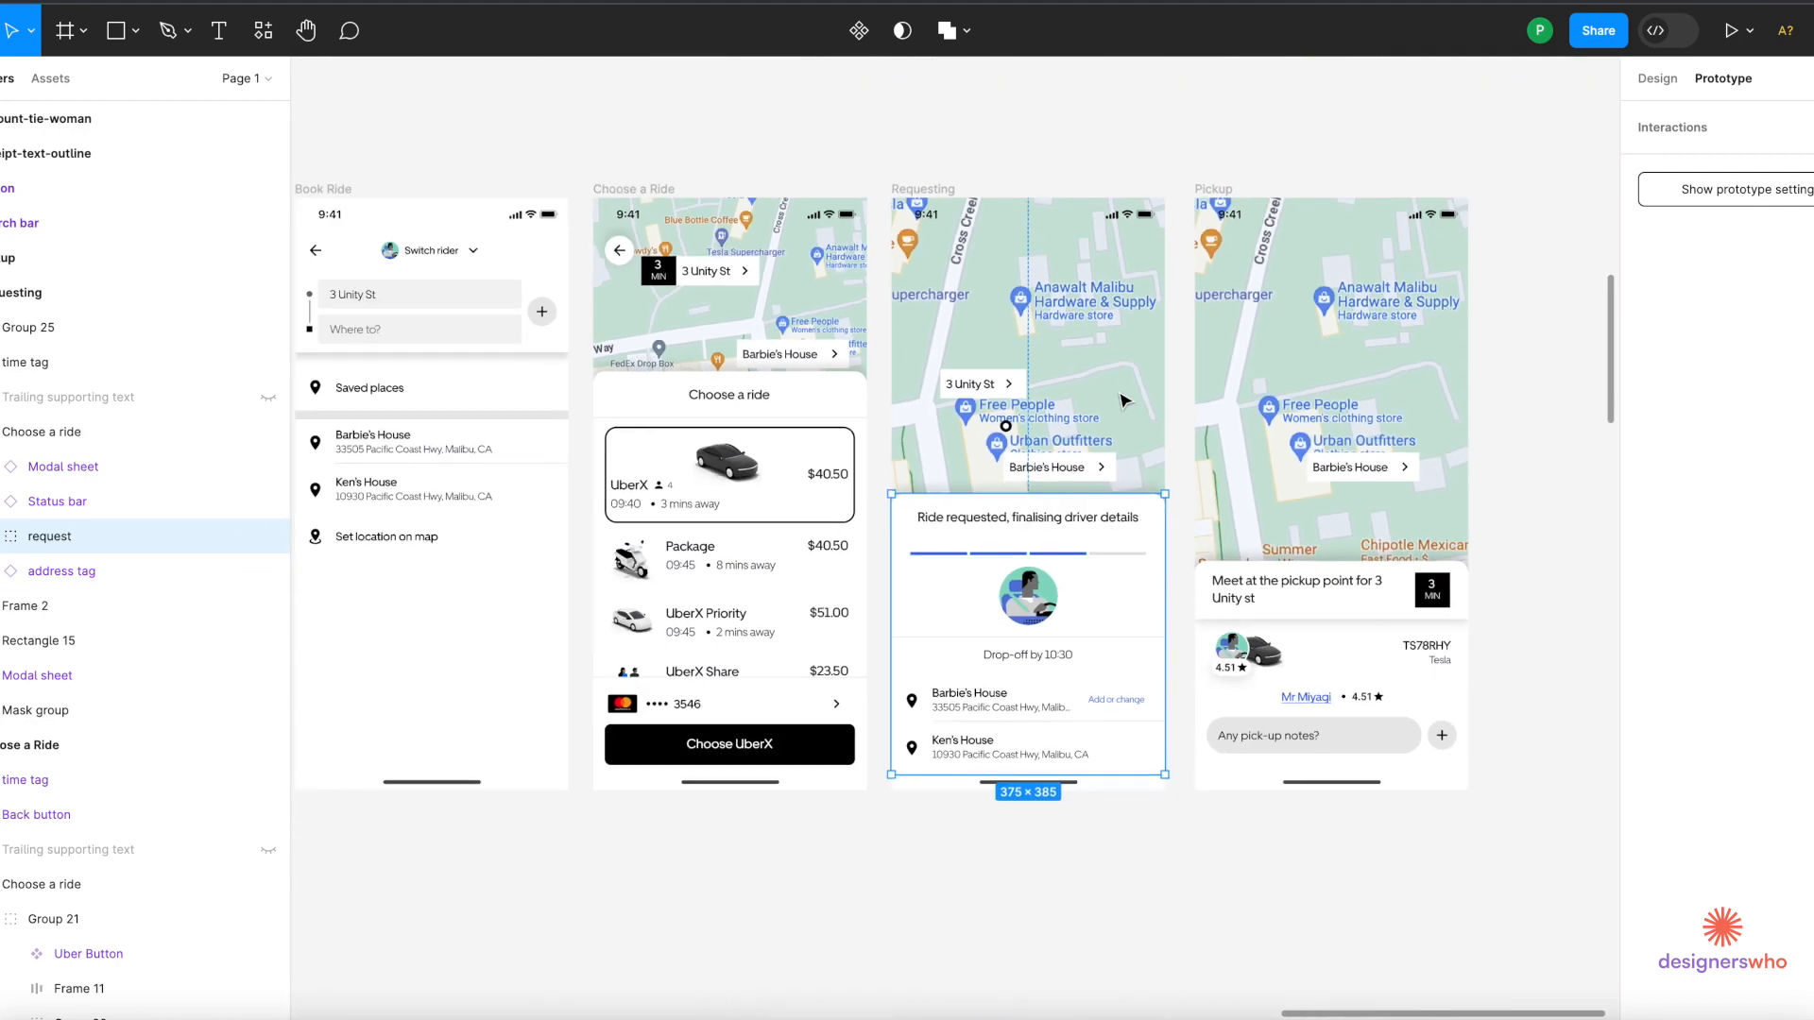
{"action": "left_click", "coordinate": [942, 193]}
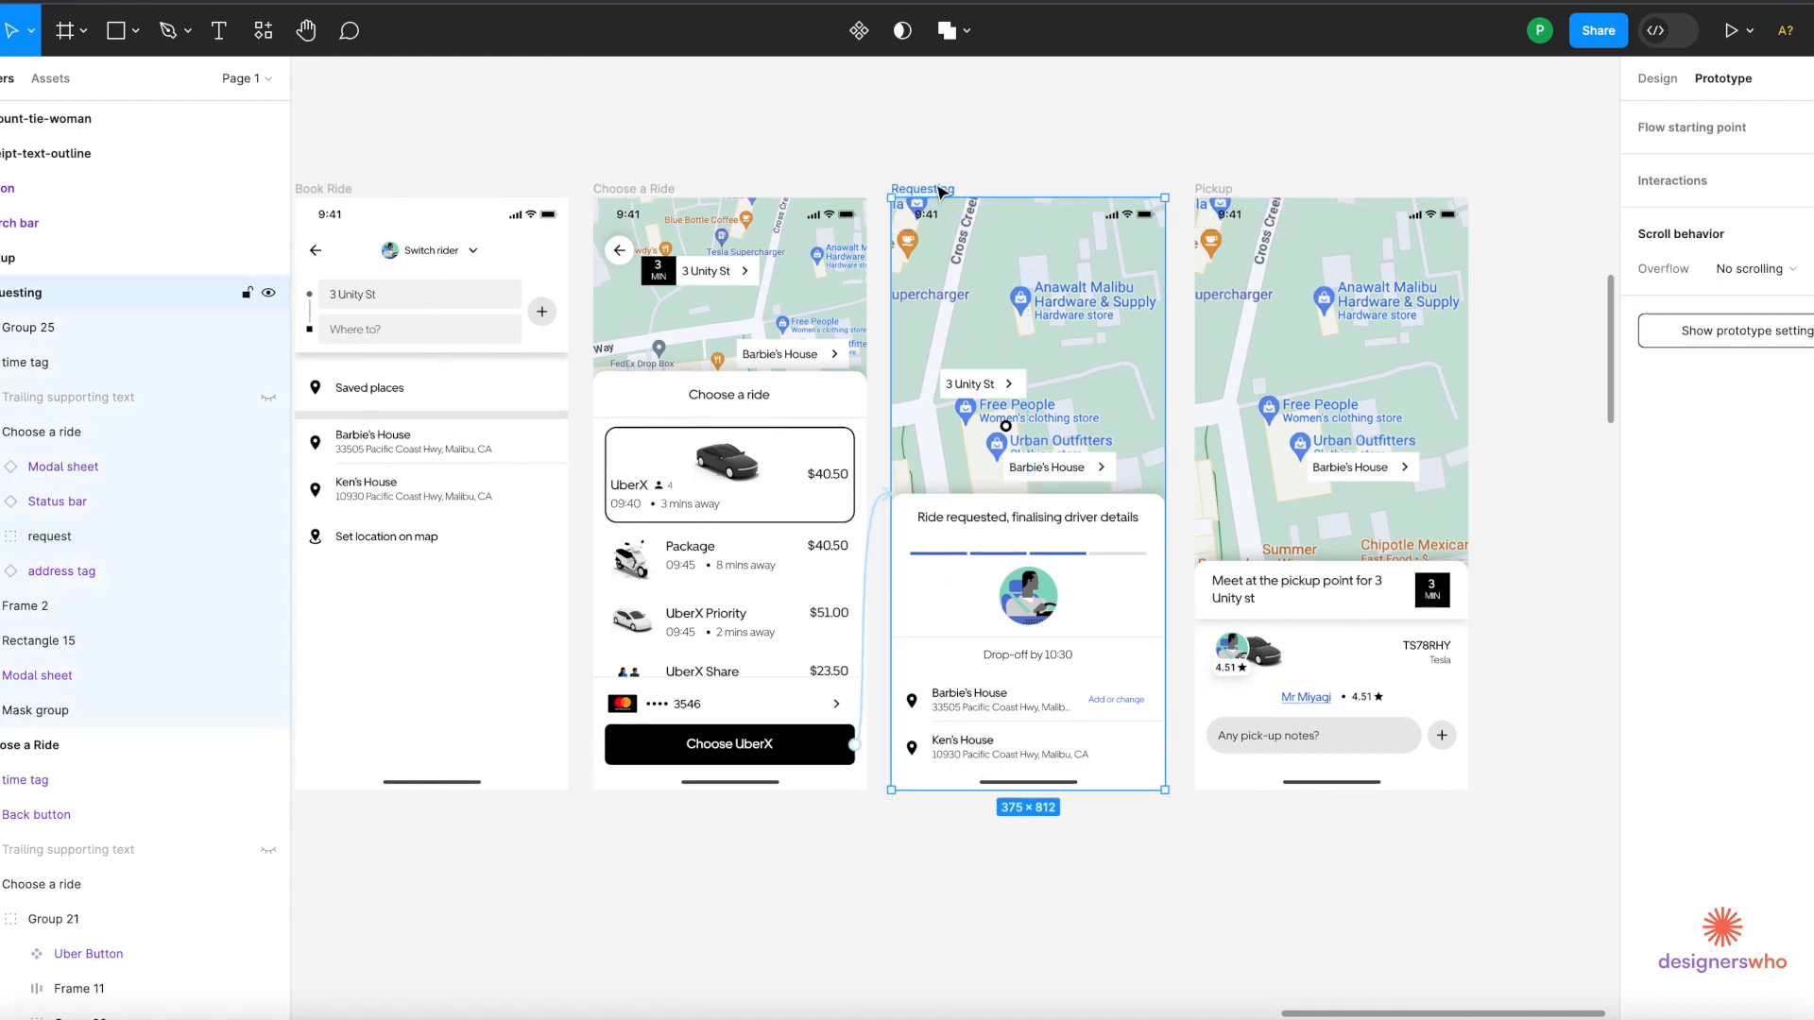
{"action": "scroll", "coordinate": [942, 193], "scroll_direction": "up", "scroll_amount": 3}
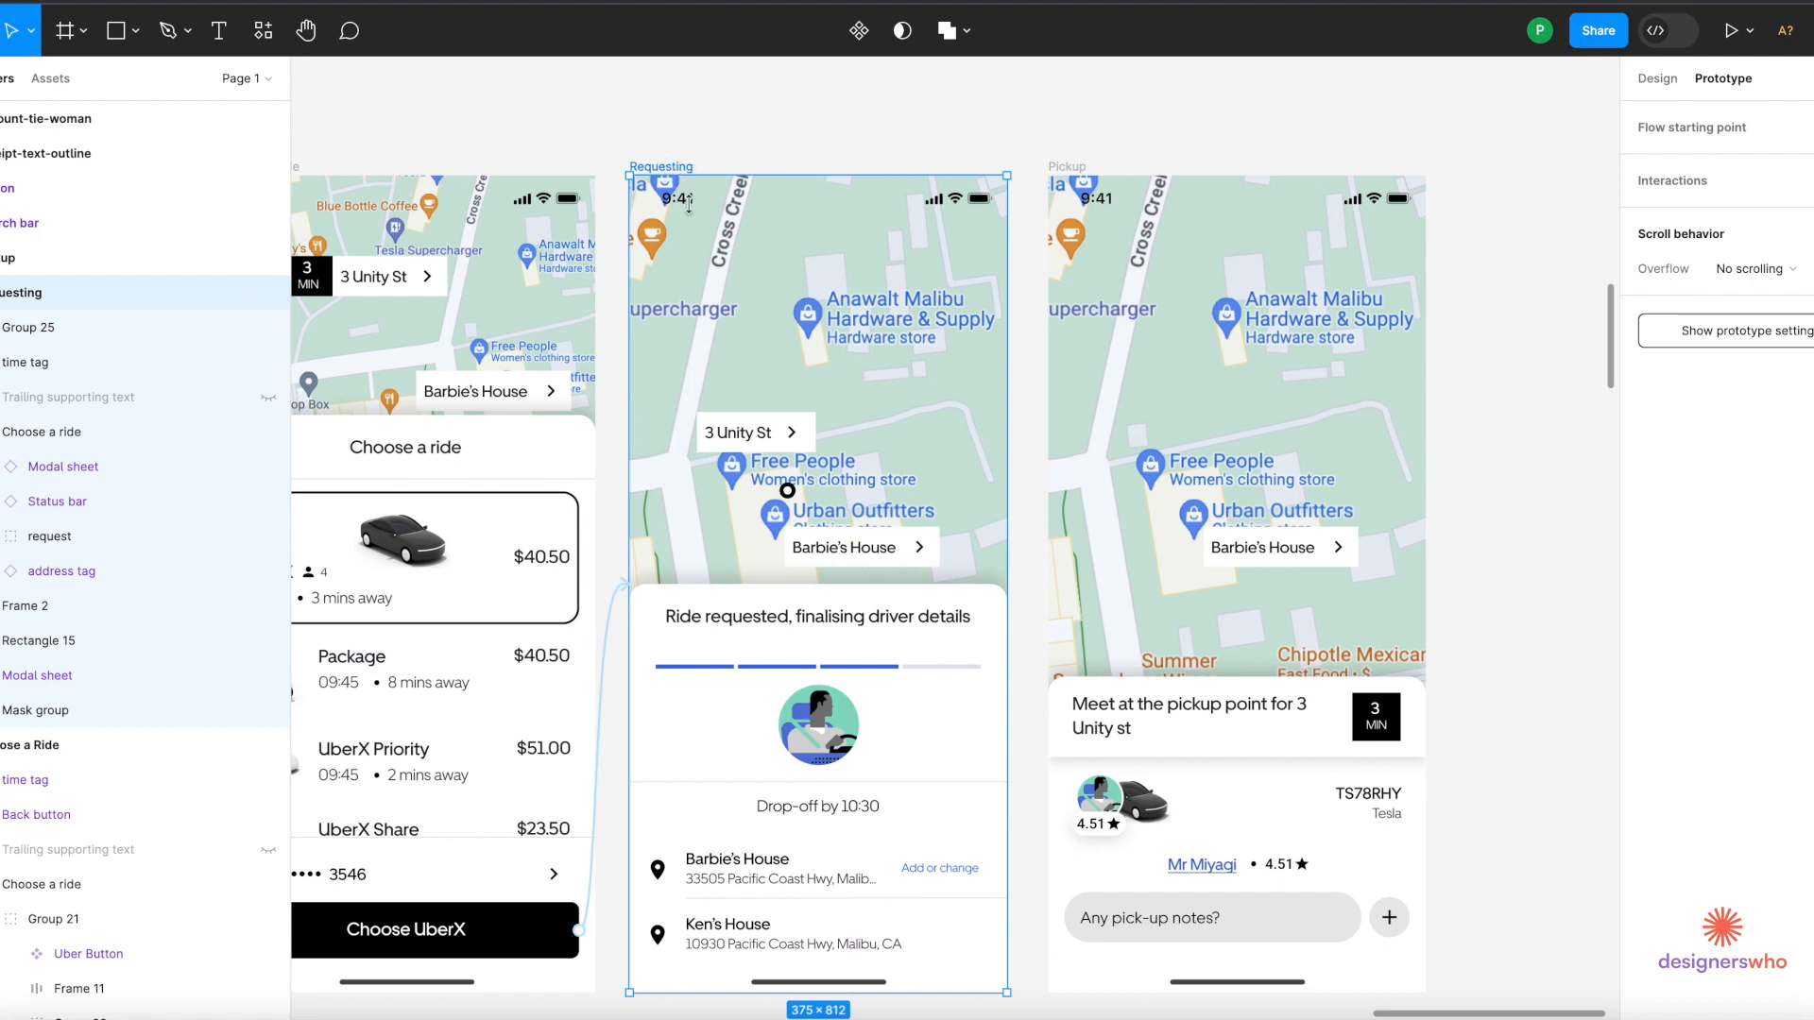
Try linking the Requesting bottom sheet to Pickup, then discard that link.
{"action": "left_click", "coordinate": [773, 652]}
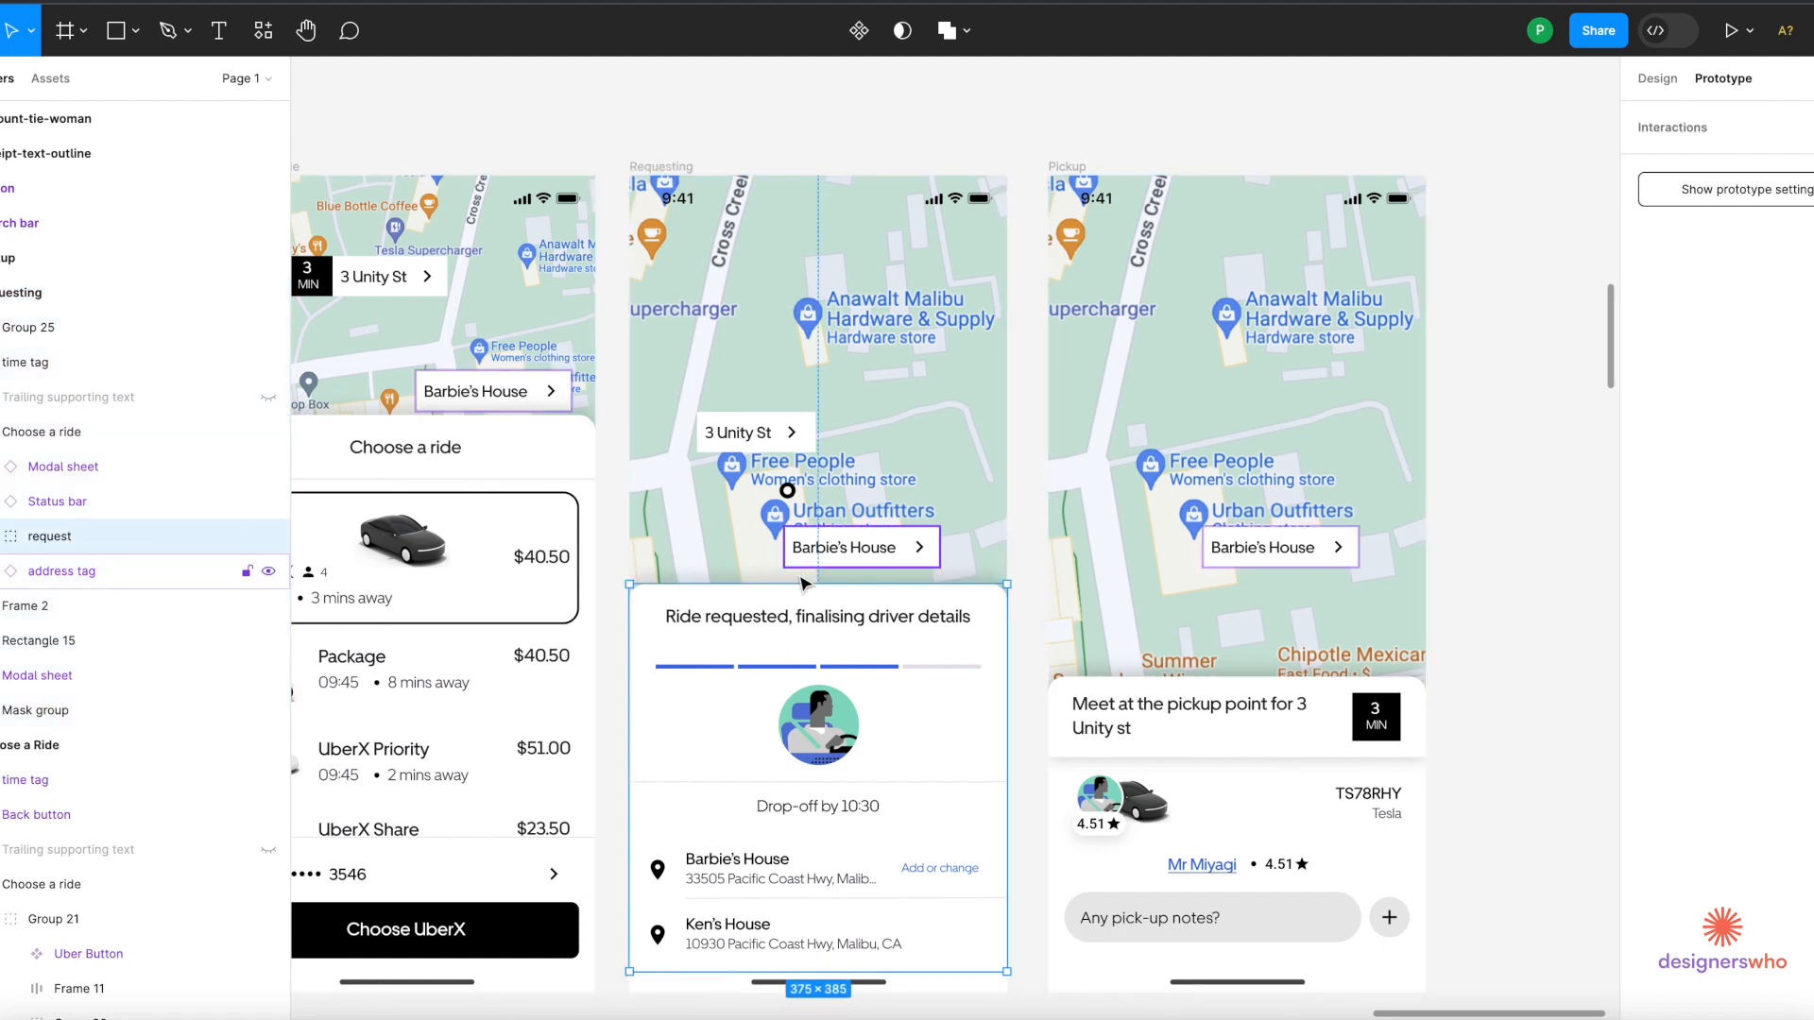
{"action": "left_click_drag", "start_coordinate": [818, 584], "coordinate": [1077, 508]}
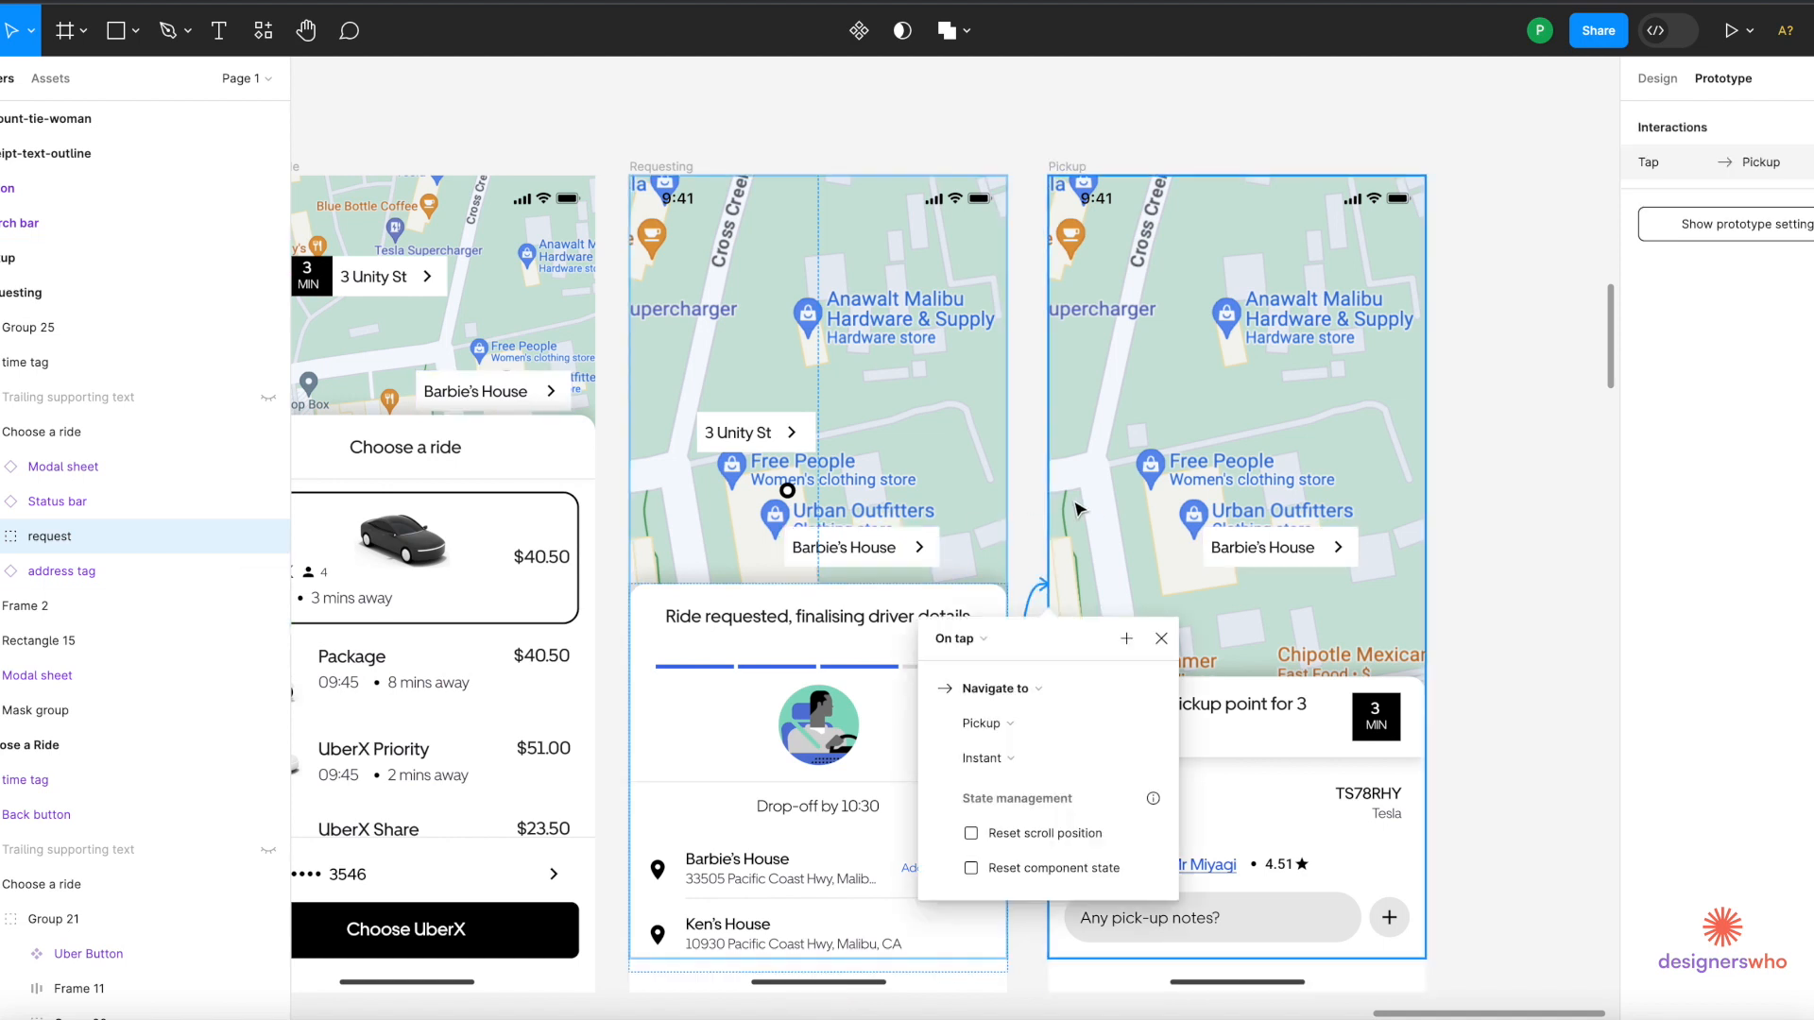
{"action": "left_click", "coordinate": [977, 639]}
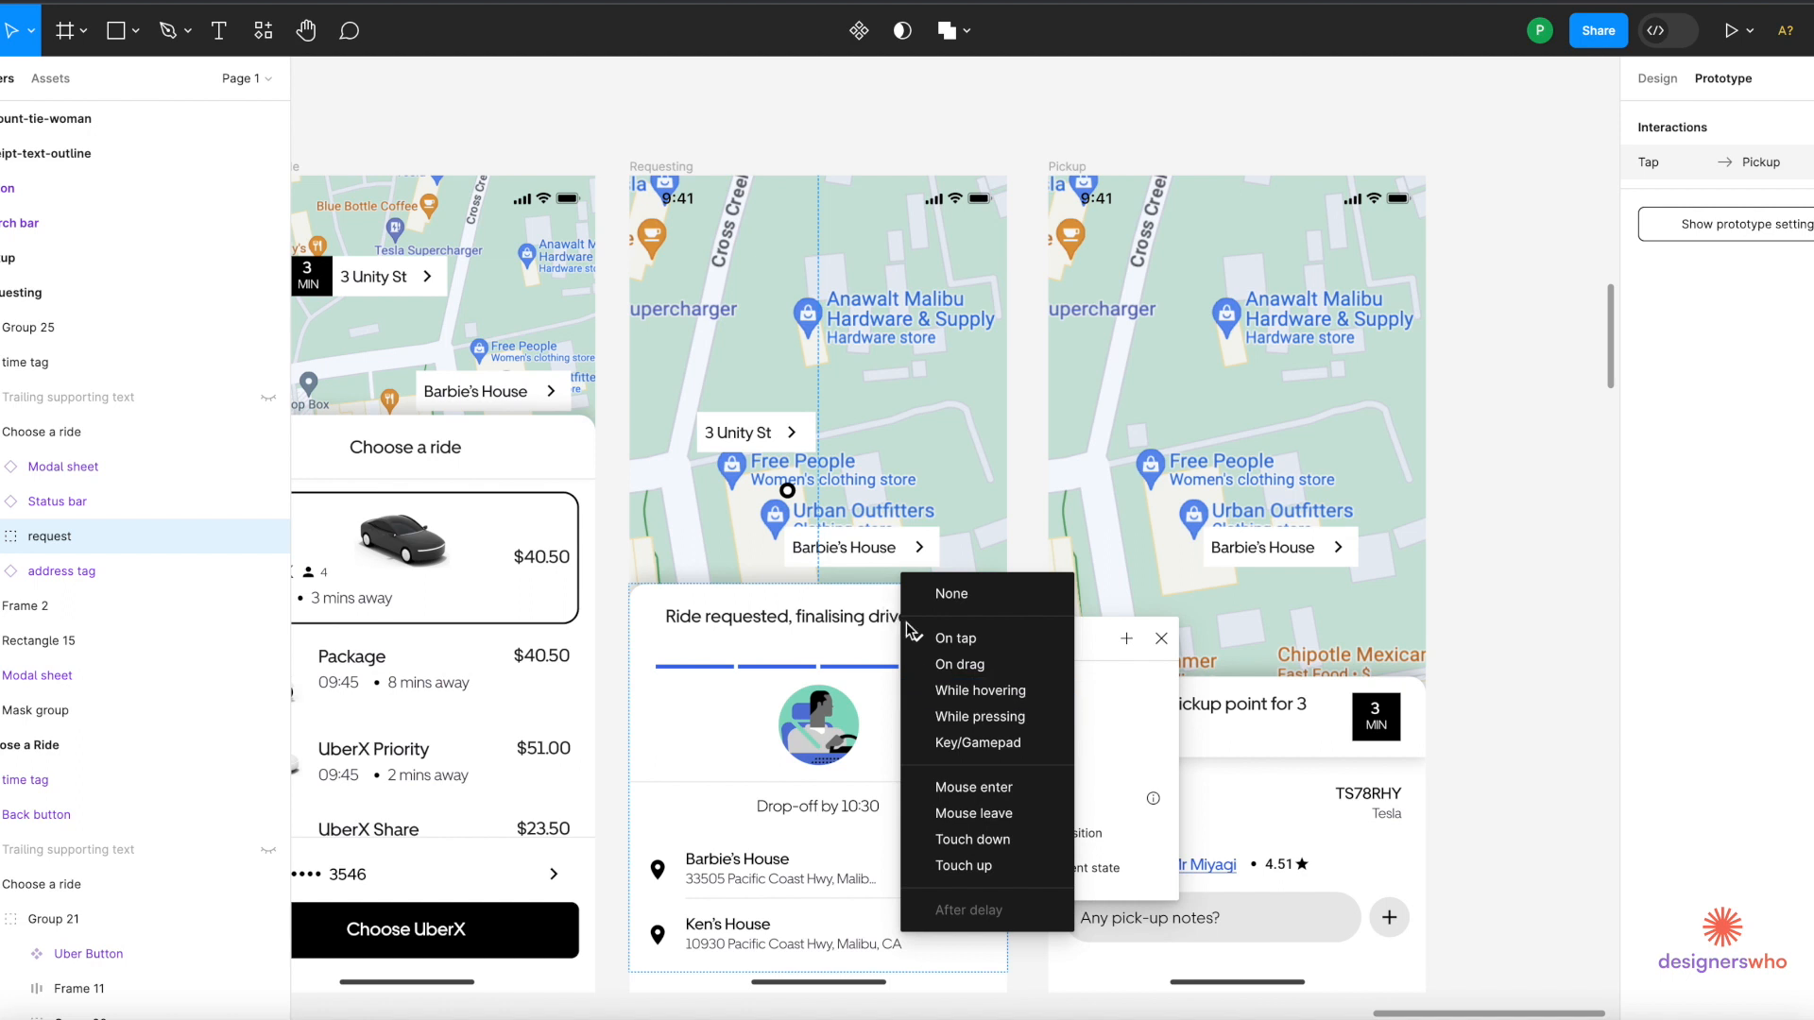
{"action": "left_click", "coordinate": [1108, 699]}
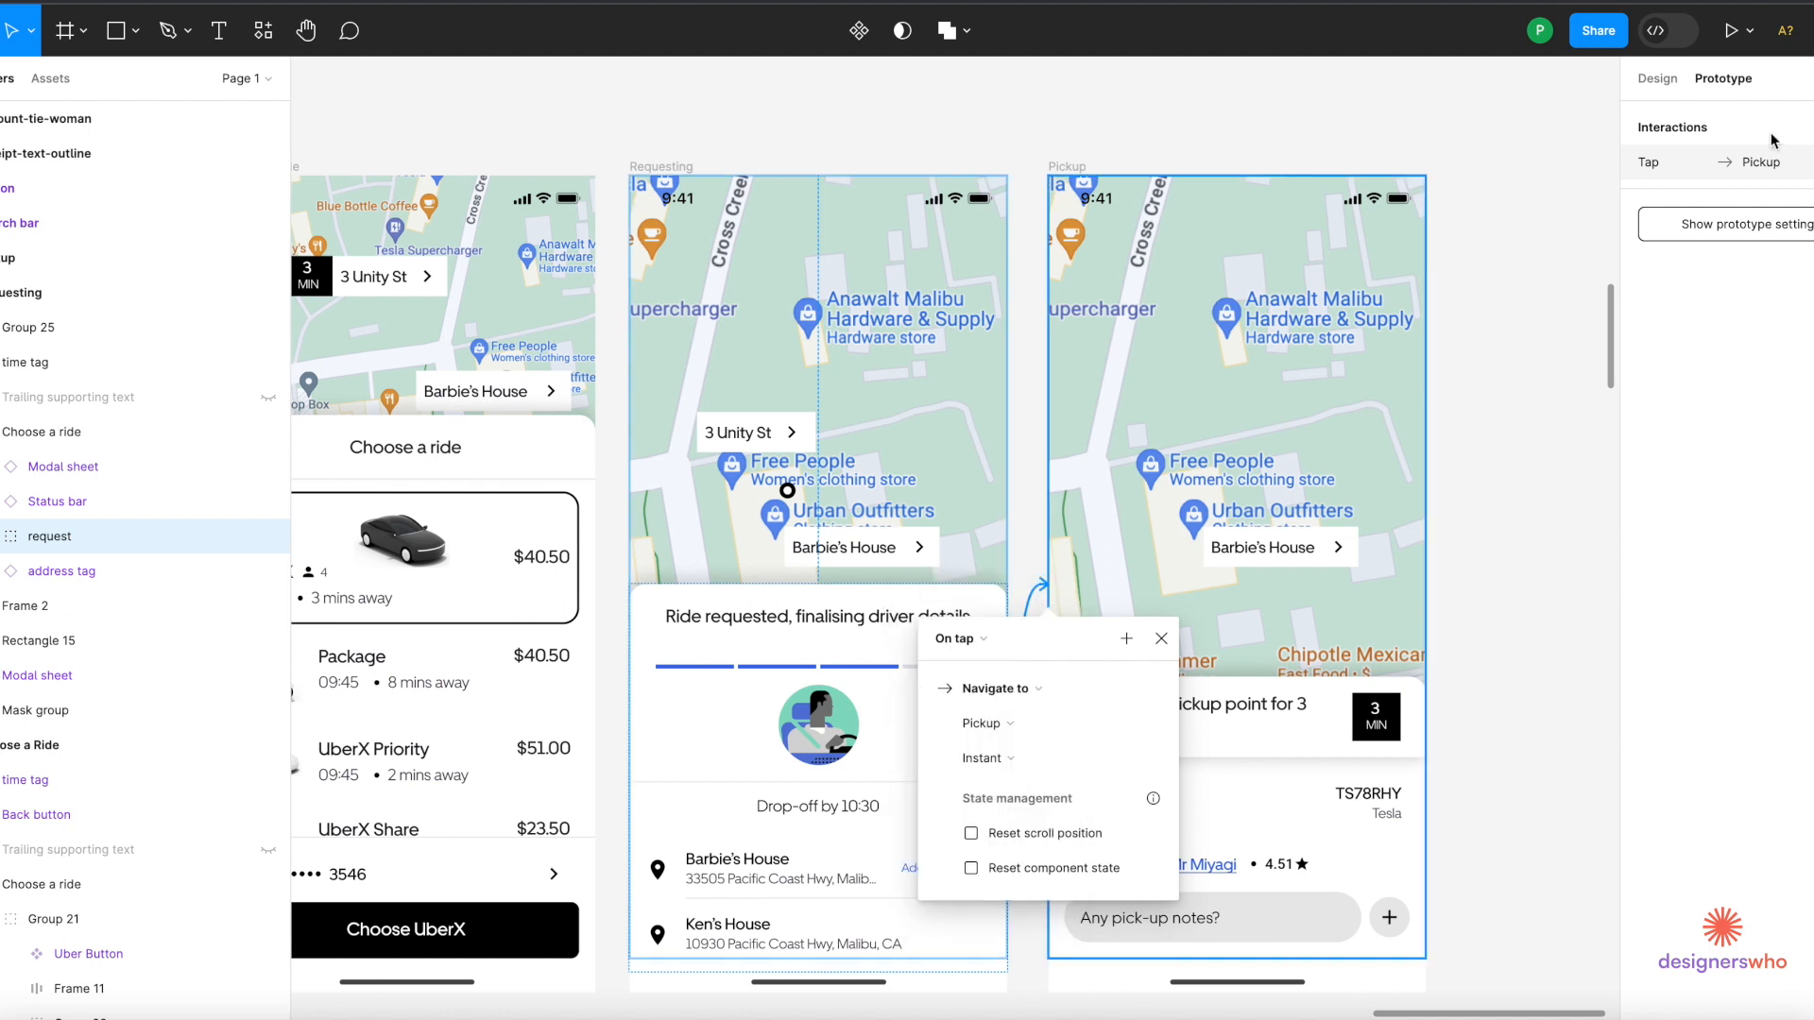
{"action": "key", "text": "Escape"}
Link the whole Requesting frame to Pickup with an After delay trigger of 3000 ms.
{"action": "left_click", "coordinate": [664, 166]}
{"action": "scroll", "coordinate": [659, 333], "scroll_direction": "down", "scroll_amount": 2}
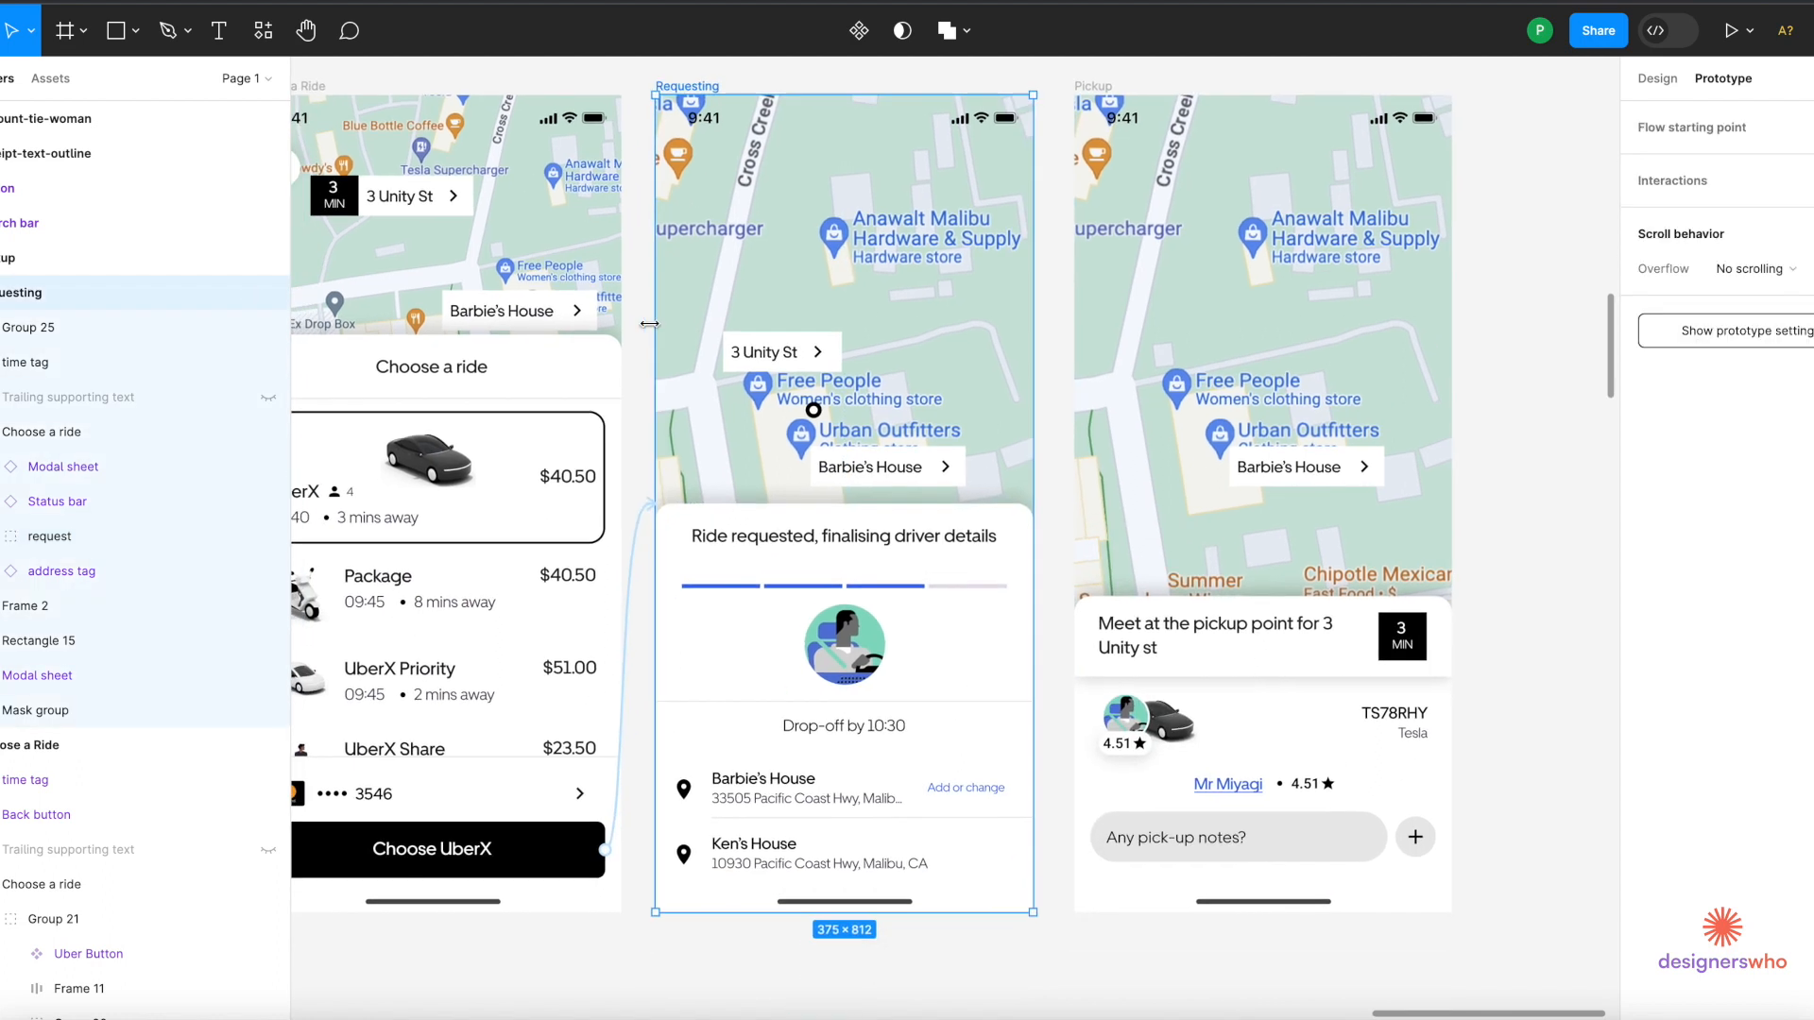
{"action": "left_click_drag", "start_coordinate": [845, 95], "coordinate": [1137, 270]}
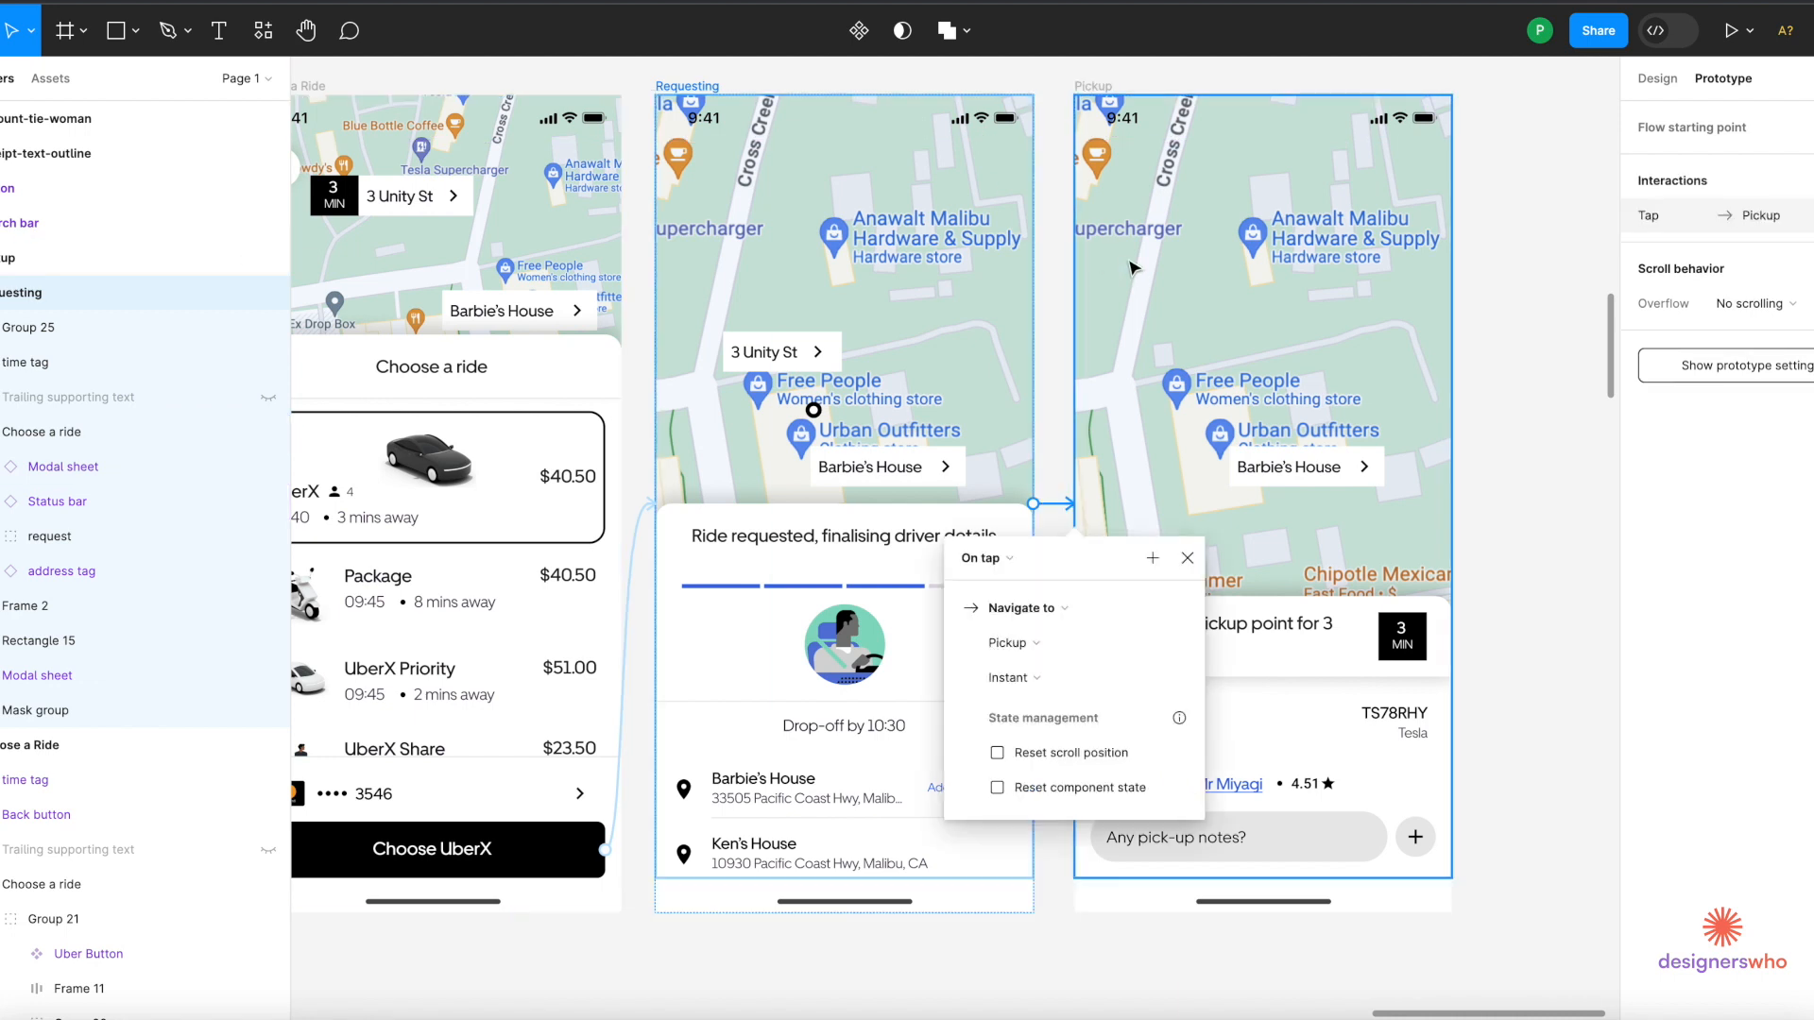
{"action": "left_click", "coordinate": [1045, 616]}
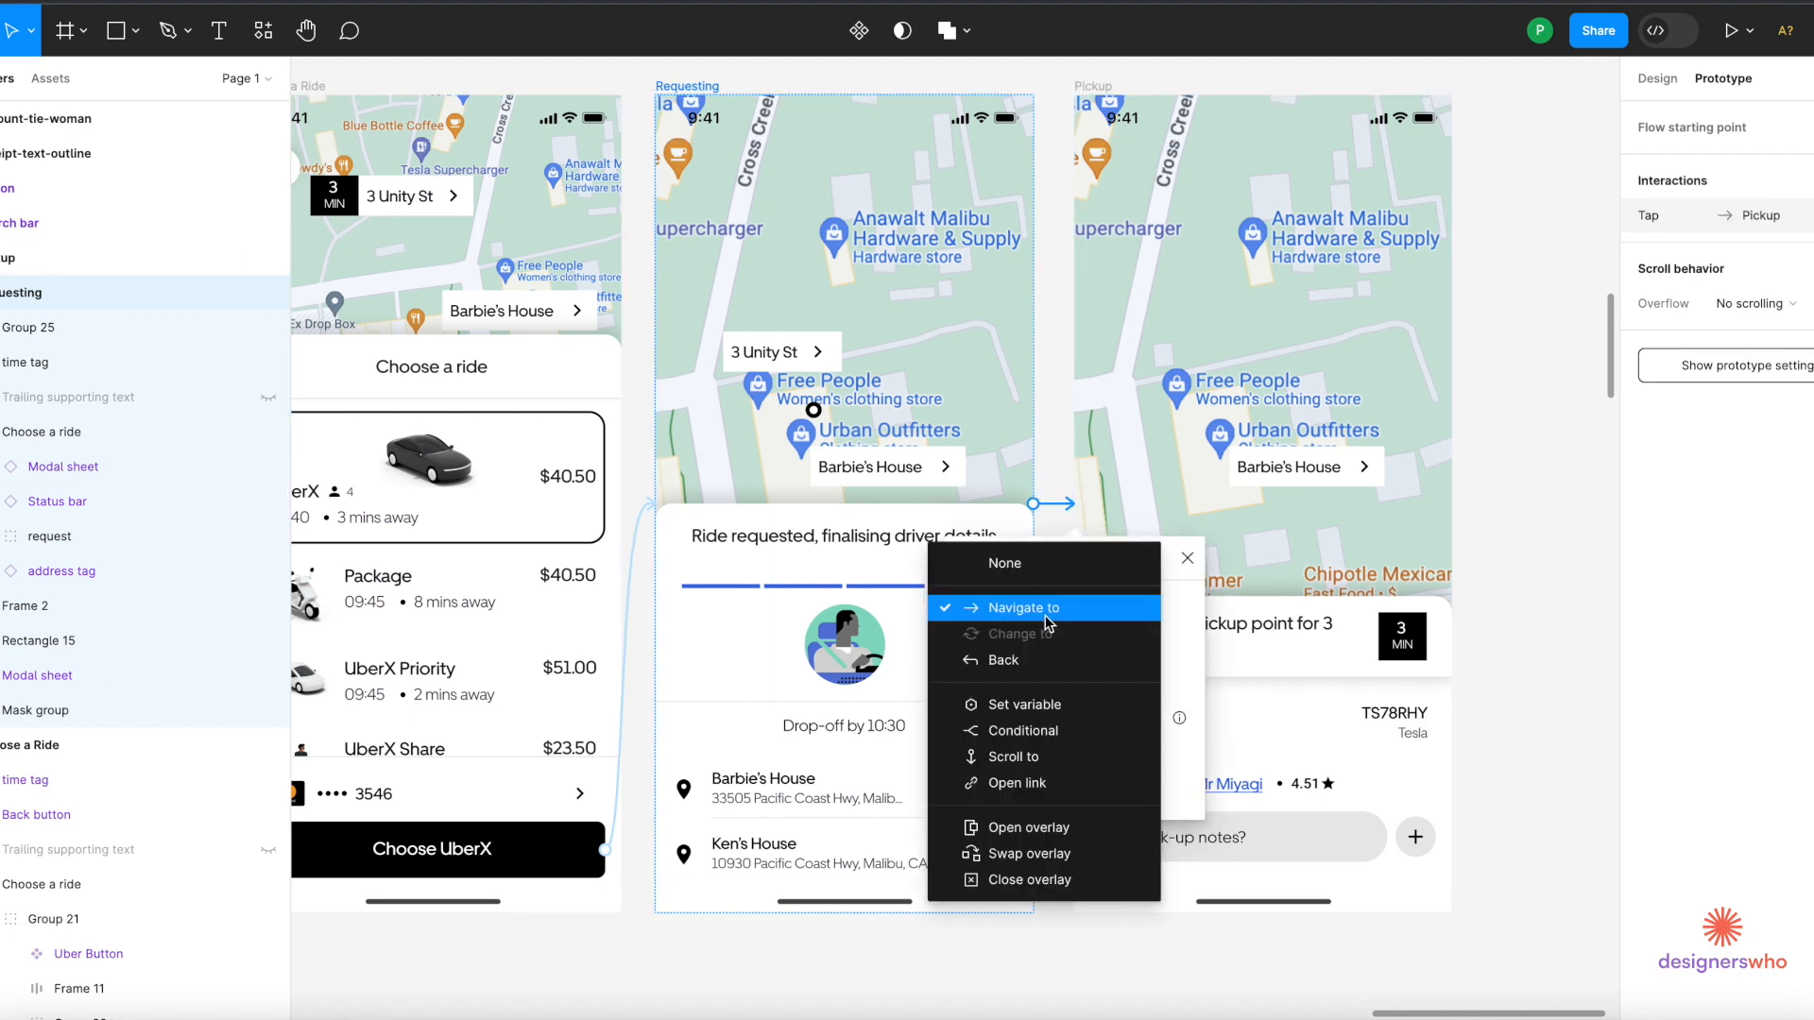
{"action": "left_click", "coordinate": [1233, 629]}
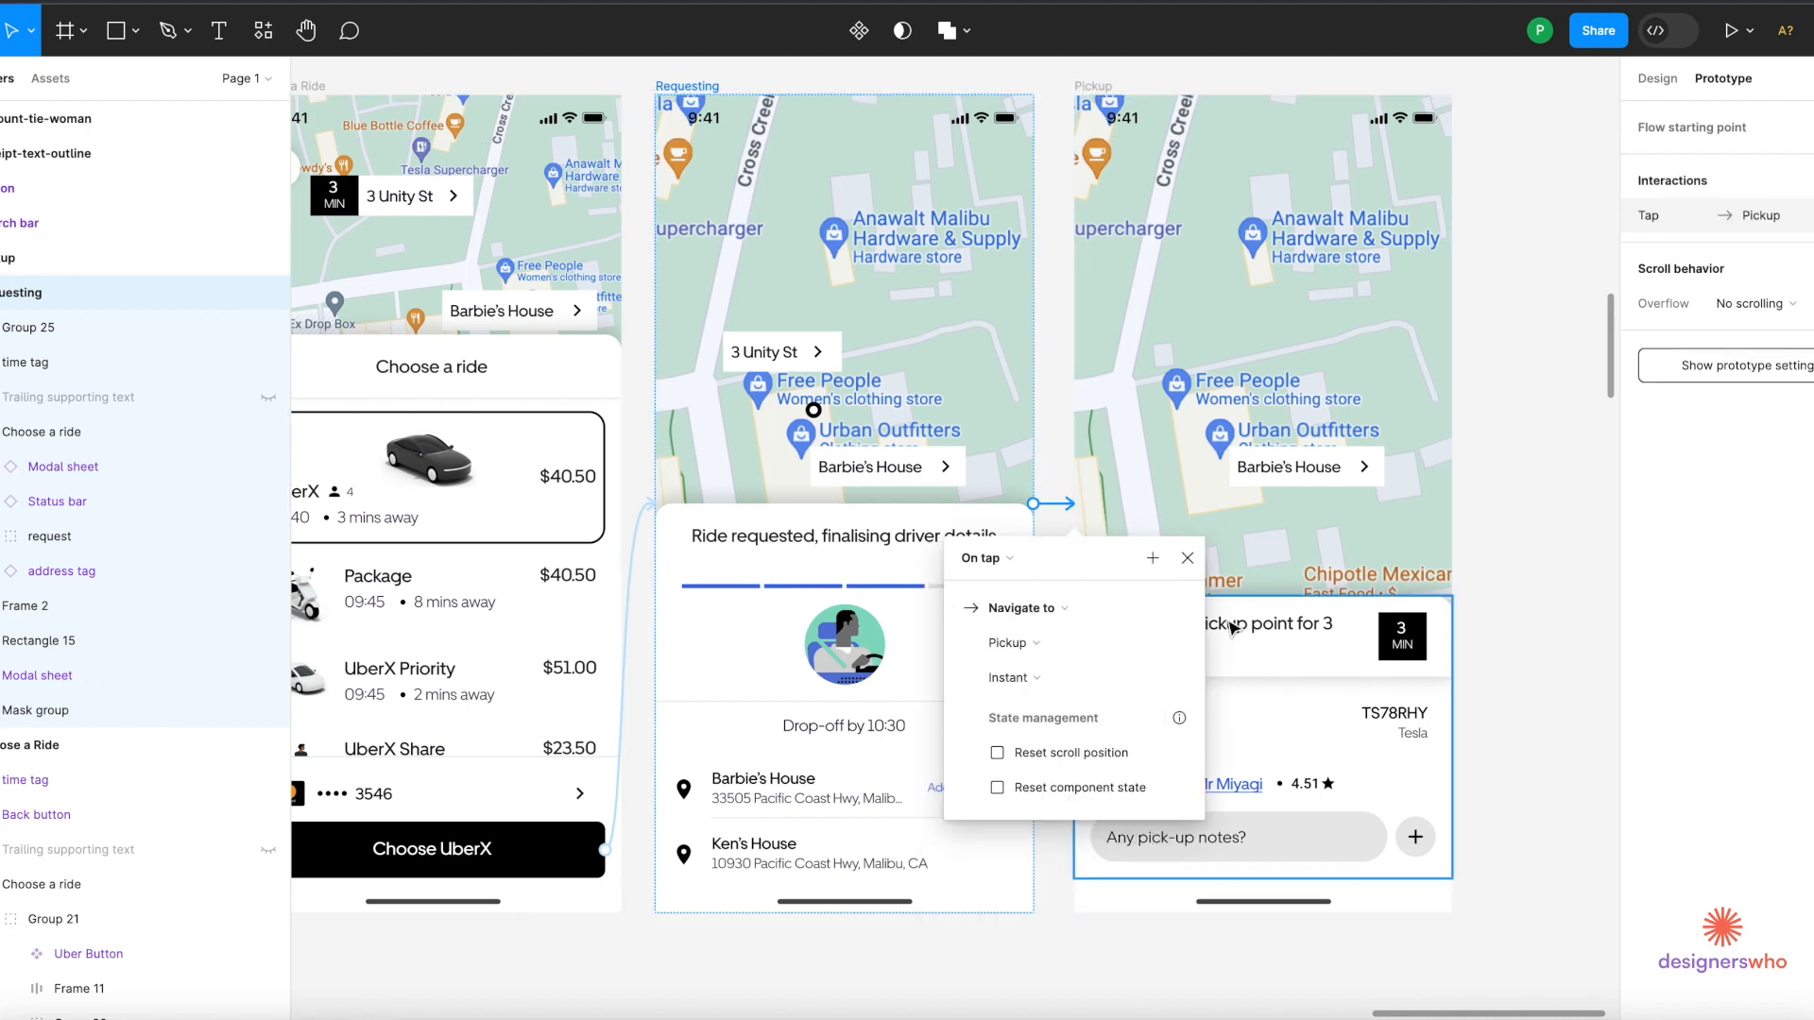
{"action": "left_click", "coordinate": [1005, 560]}
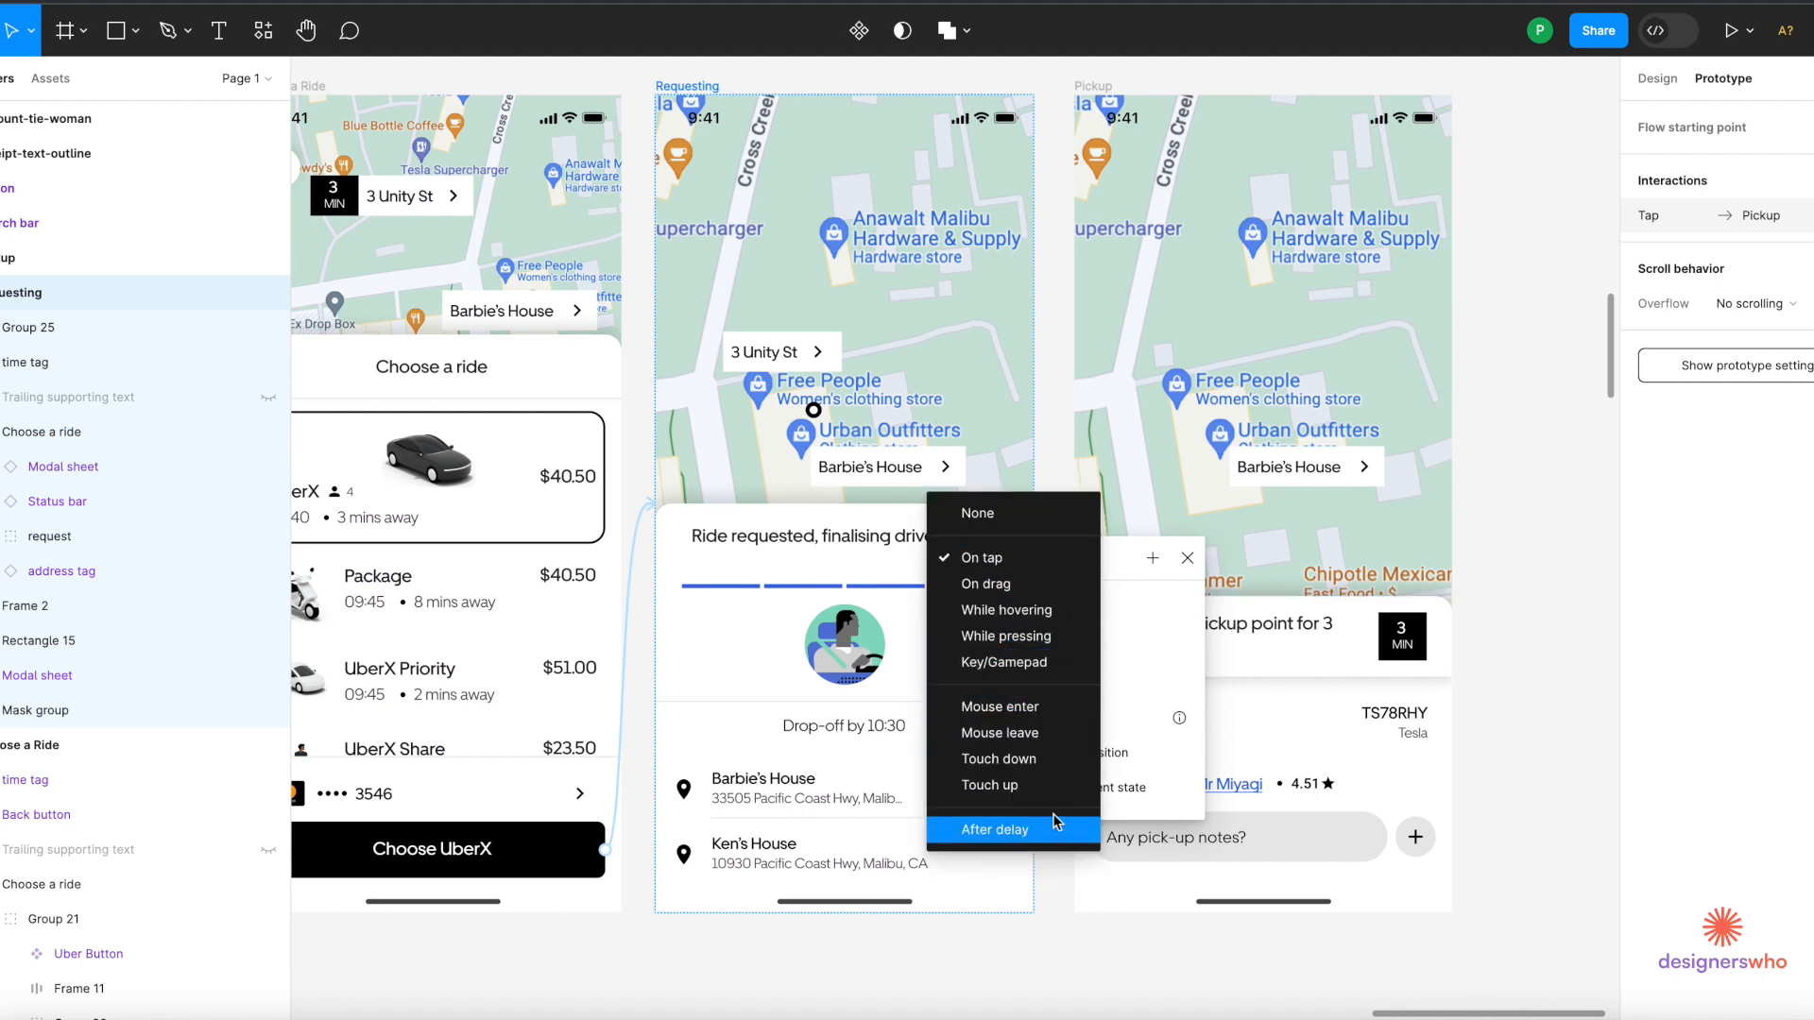
{"action": "left_click", "coordinate": [989, 818]}
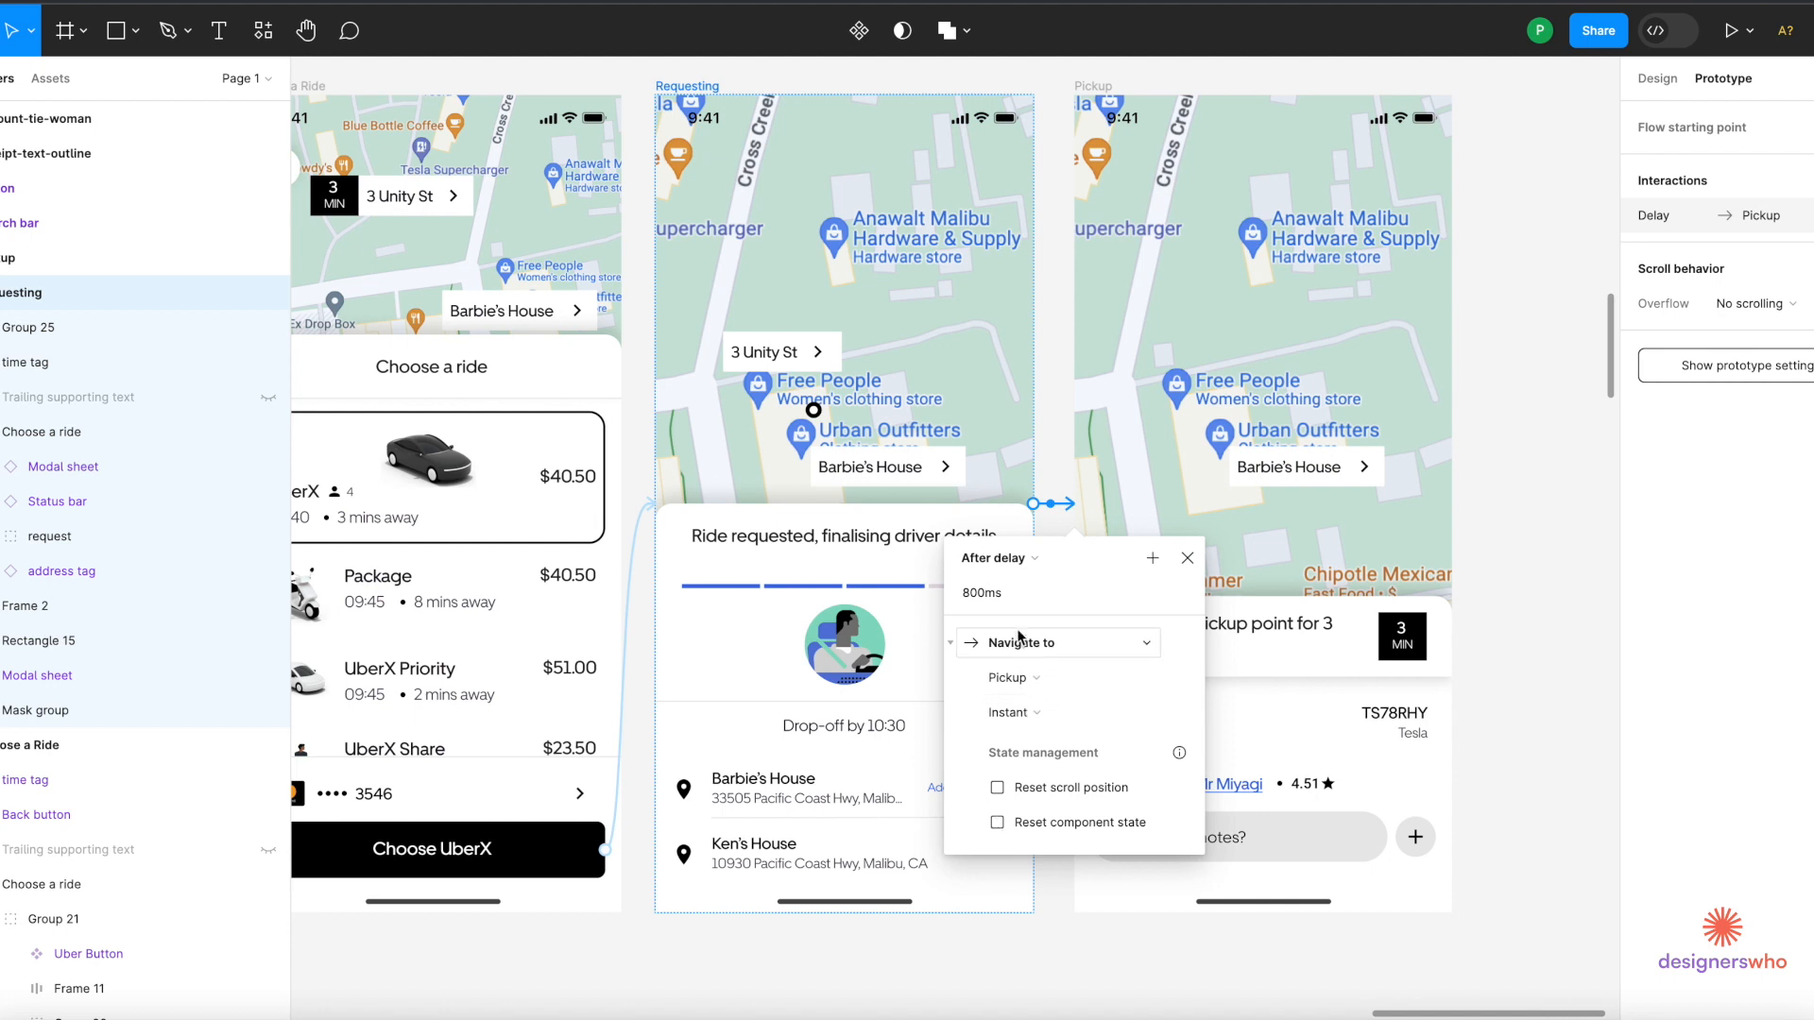
{"action": "left_click", "coordinate": [982, 598]}
{"action": "type", "text": "3000"}
{"action": "key", "text": "Return"}
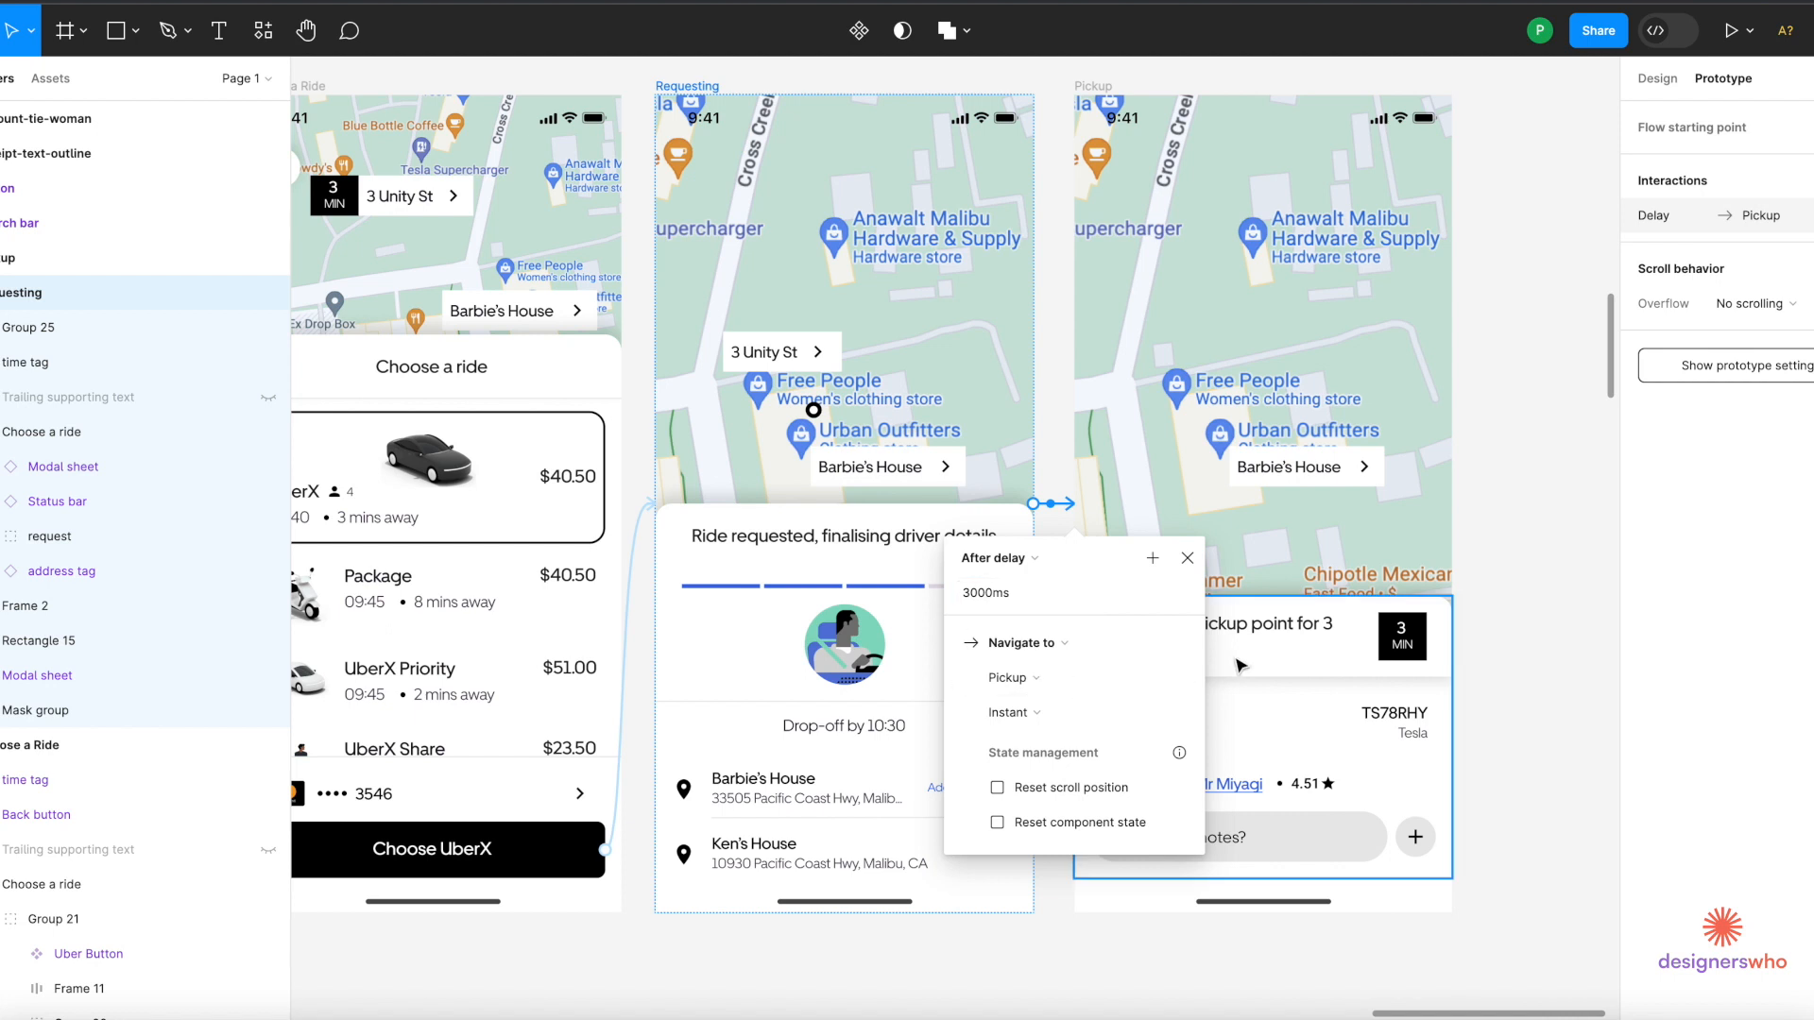
Keep Pickup as the destination and set the transition animation to Smart animate.
{"action": "left_click", "coordinate": [1046, 692]}
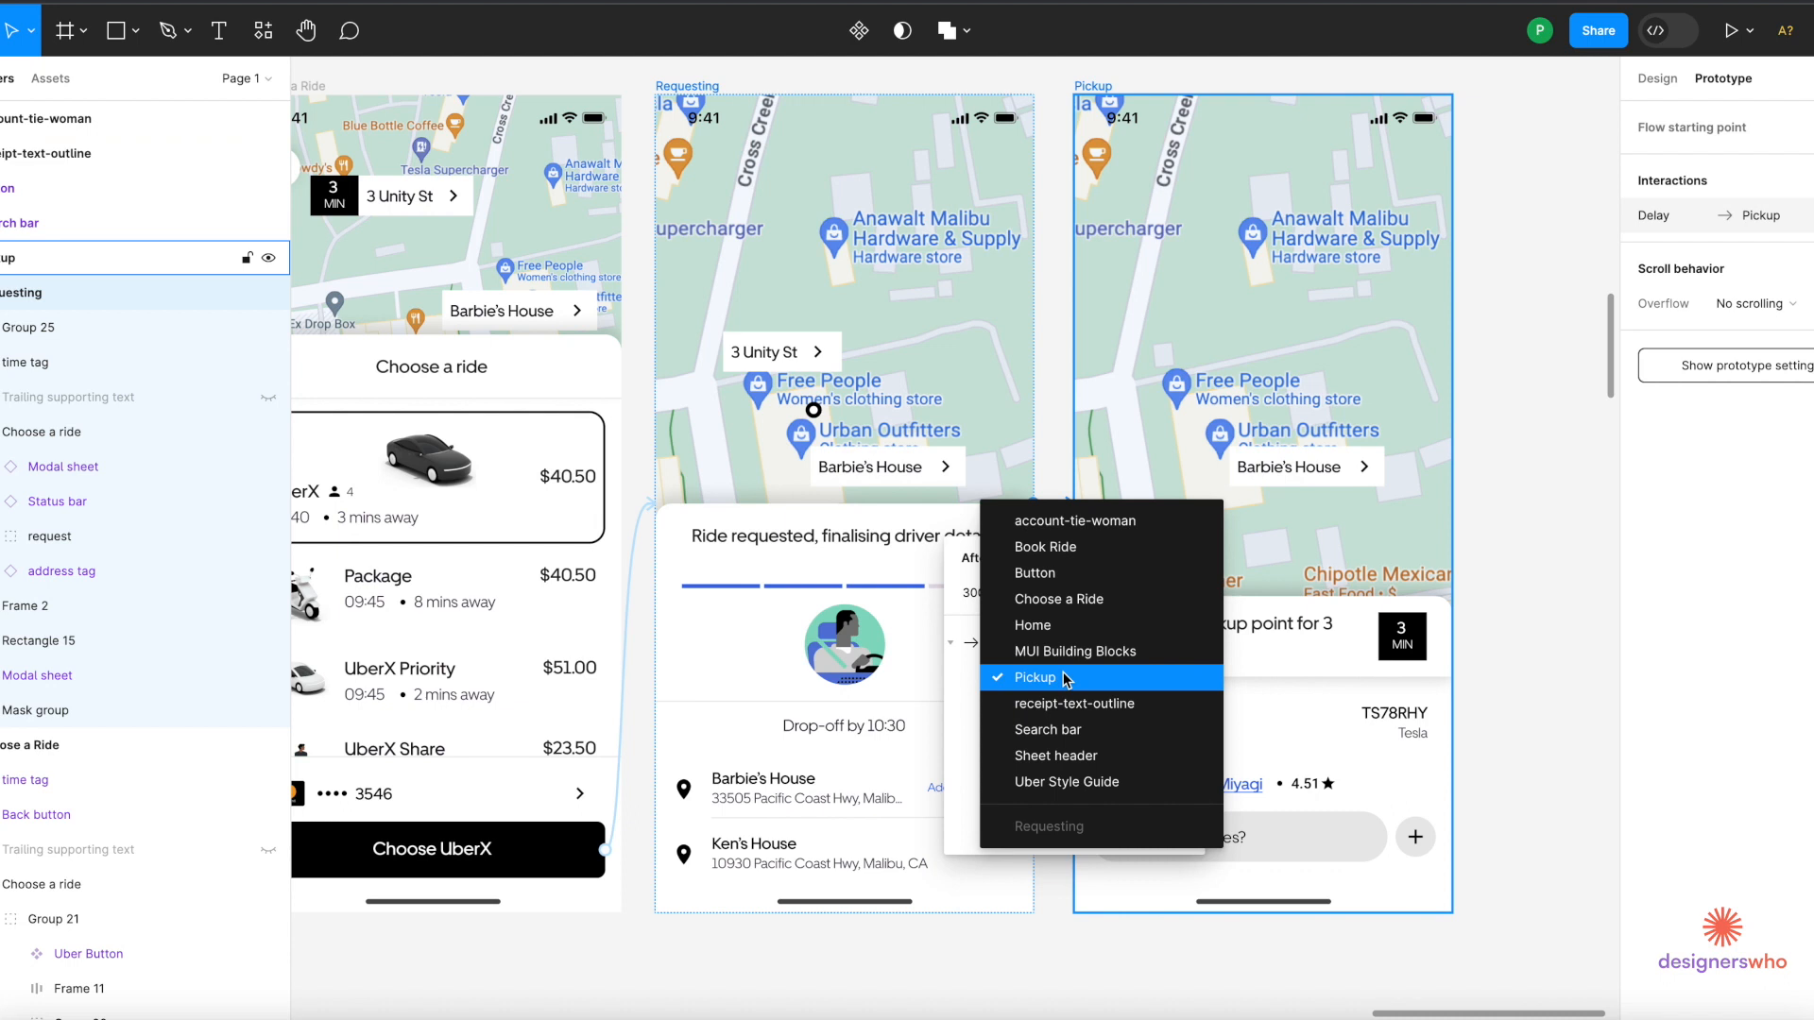
{"action": "left_click", "coordinate": [1064, 676]}
{"action": "left_click", "coordinate": [1054, 724]}
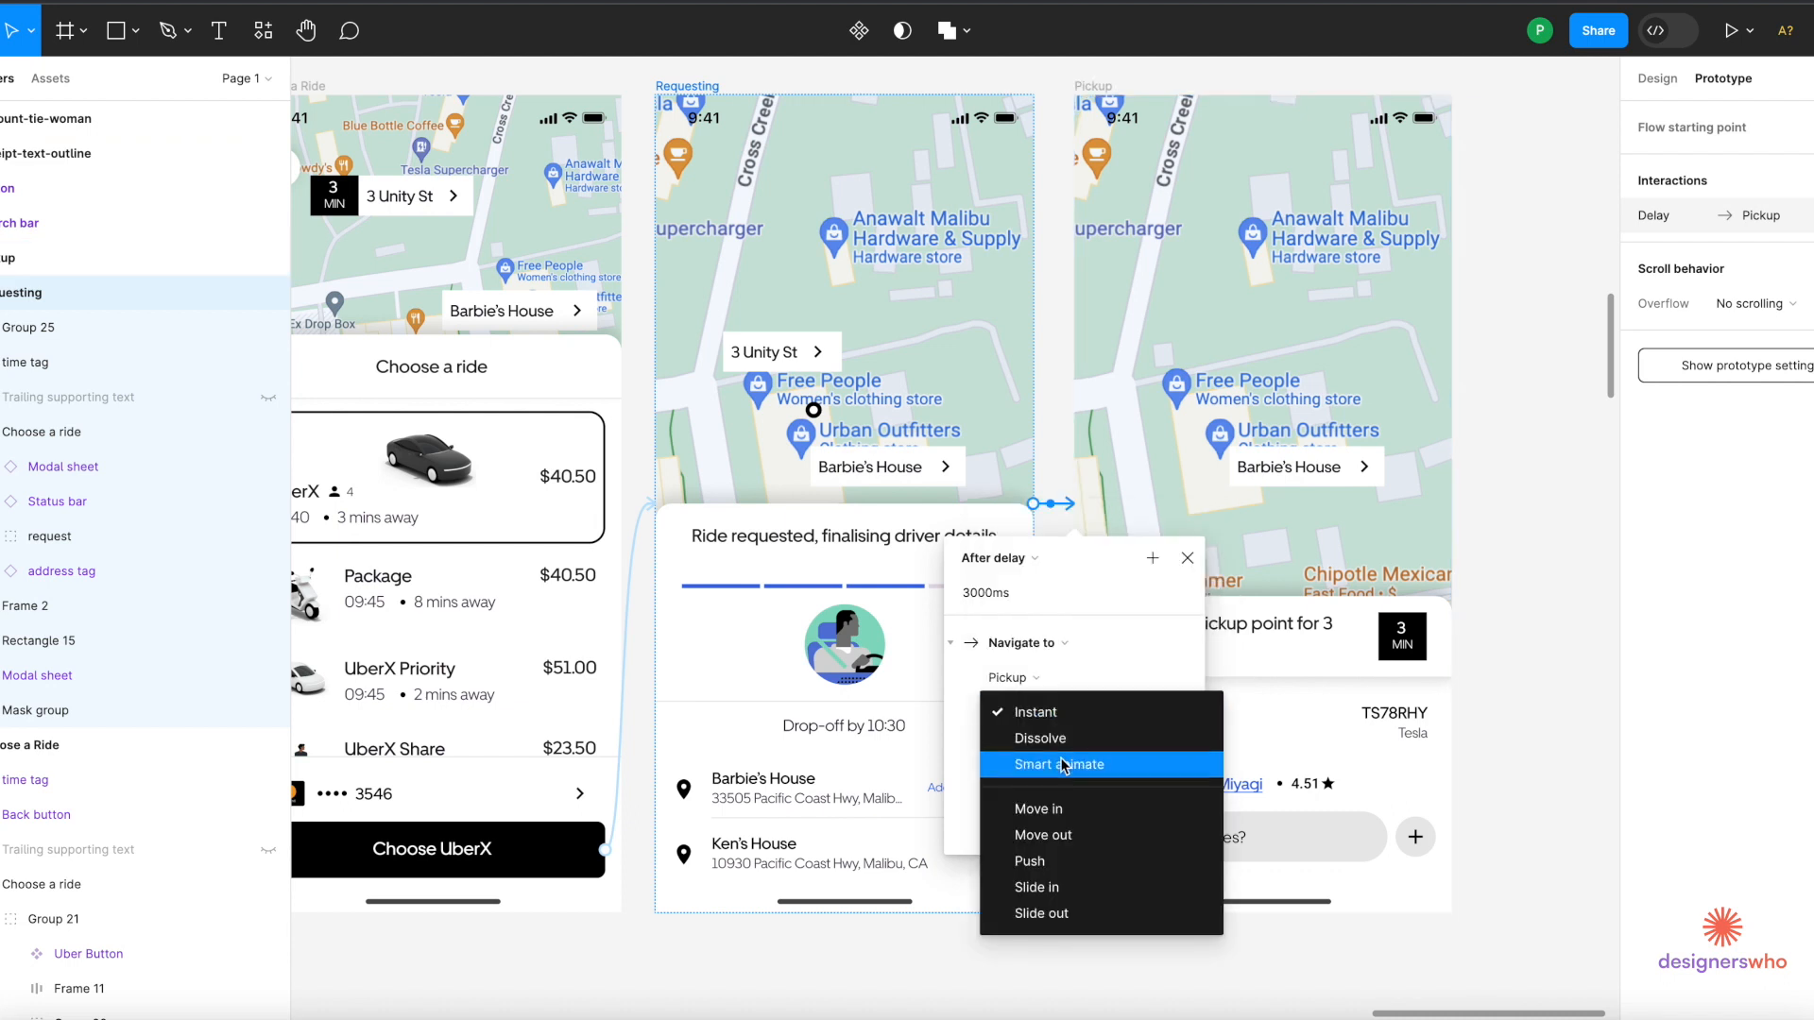
{"action": "left_click", "coordinate": [1063, 765]}
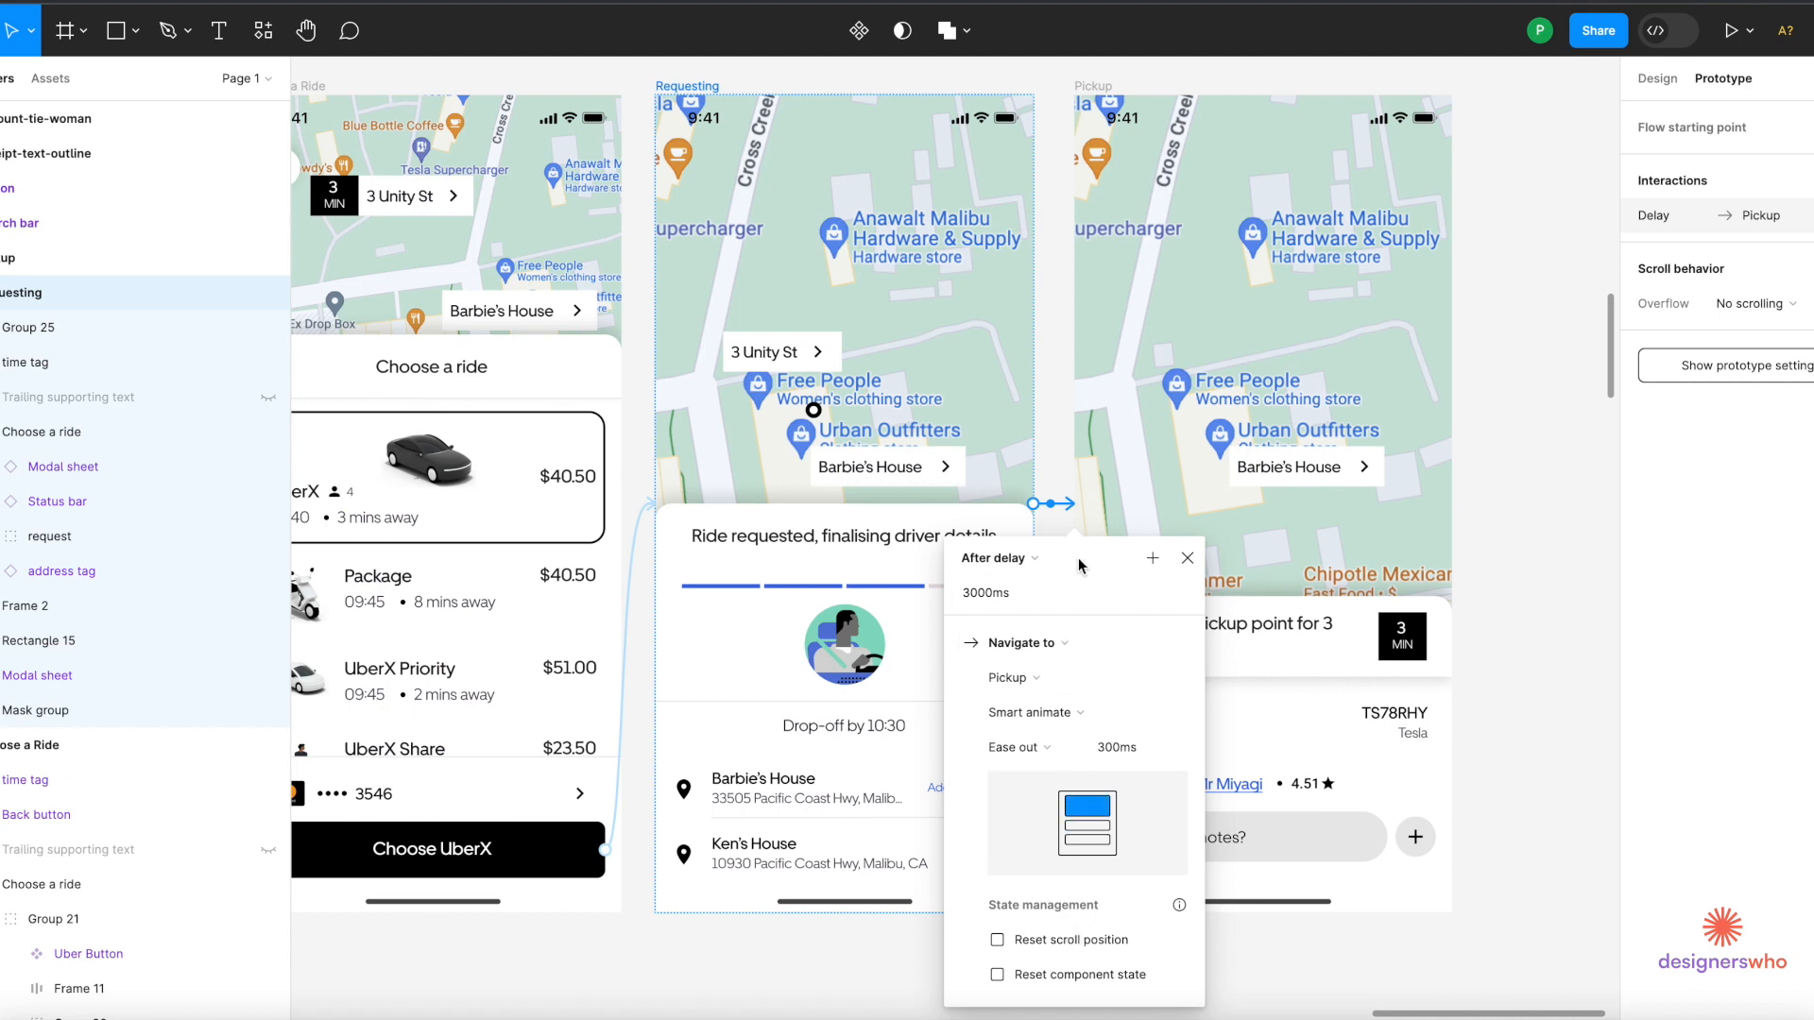
Link the Choose a Ride back button to Book Ride, then check the back arrow's Home link.
{"action": "left_click", "coordinate": [1132, 435]}
{"action": "scroll", "coordinate": [1133, 434], "scroll_direction": "down", "scroll_amount": 5}
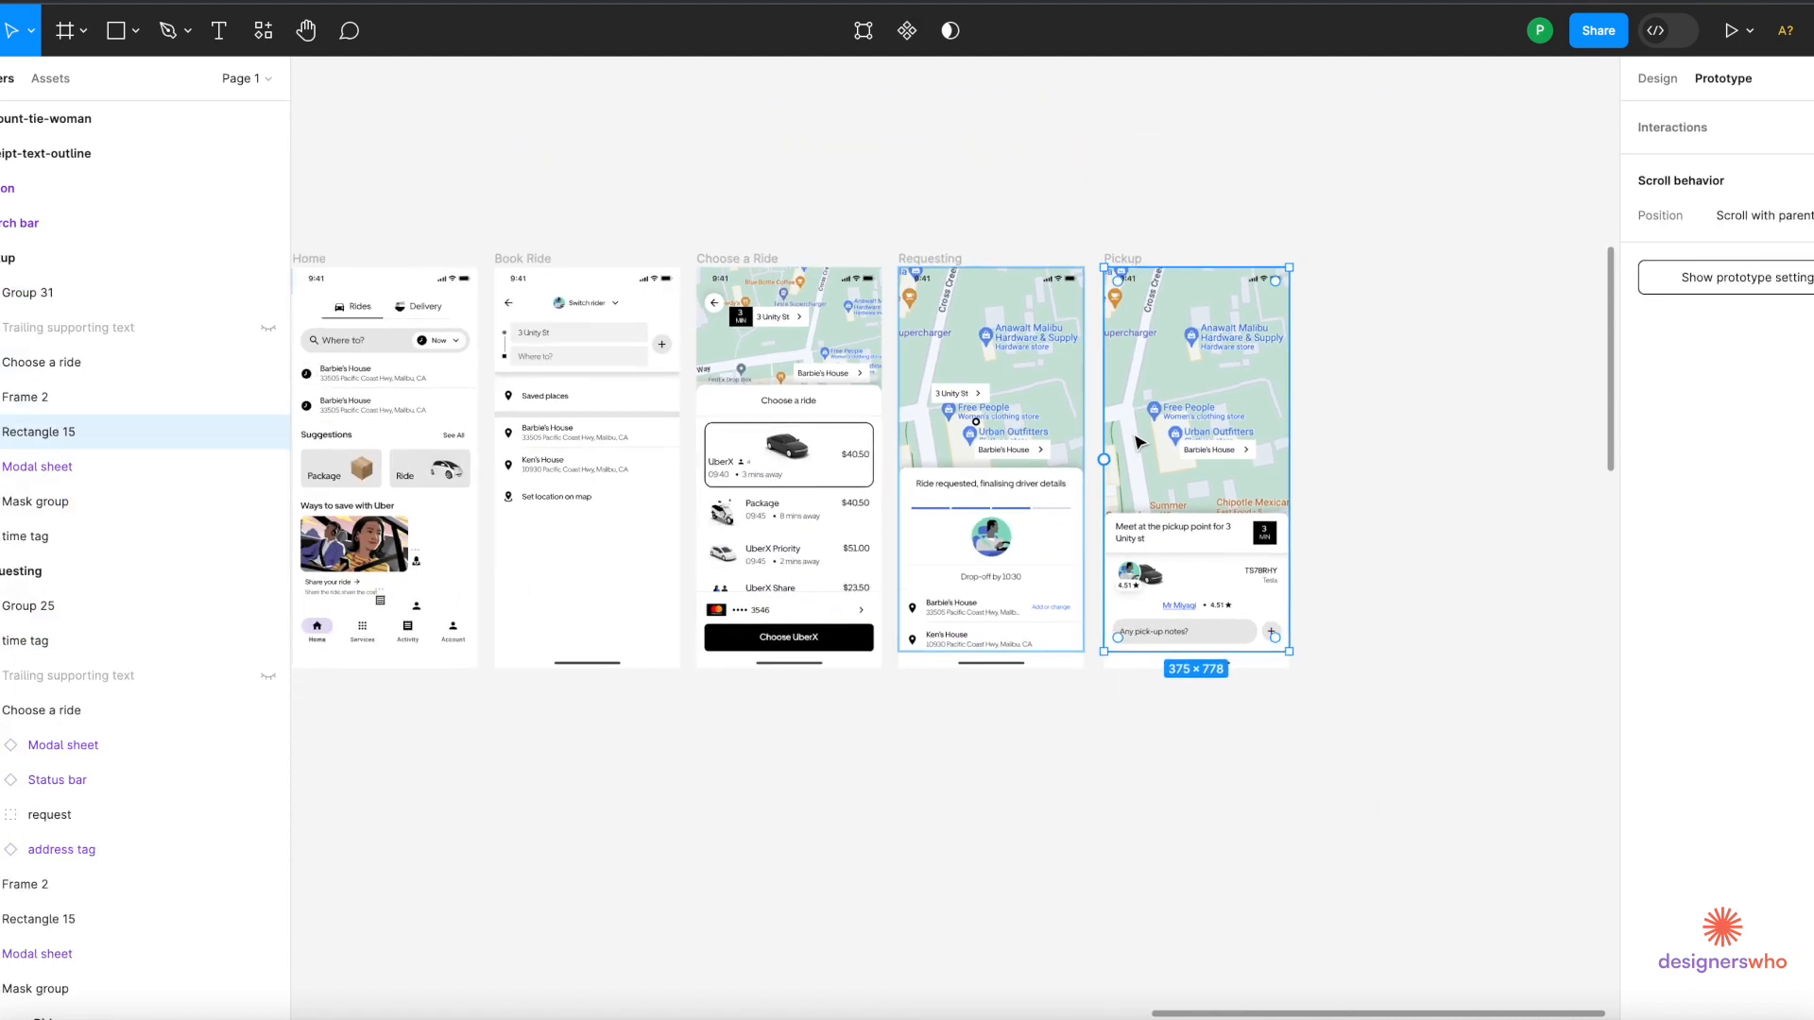
{"action": "left_click", "coordinate": [710, 306]}
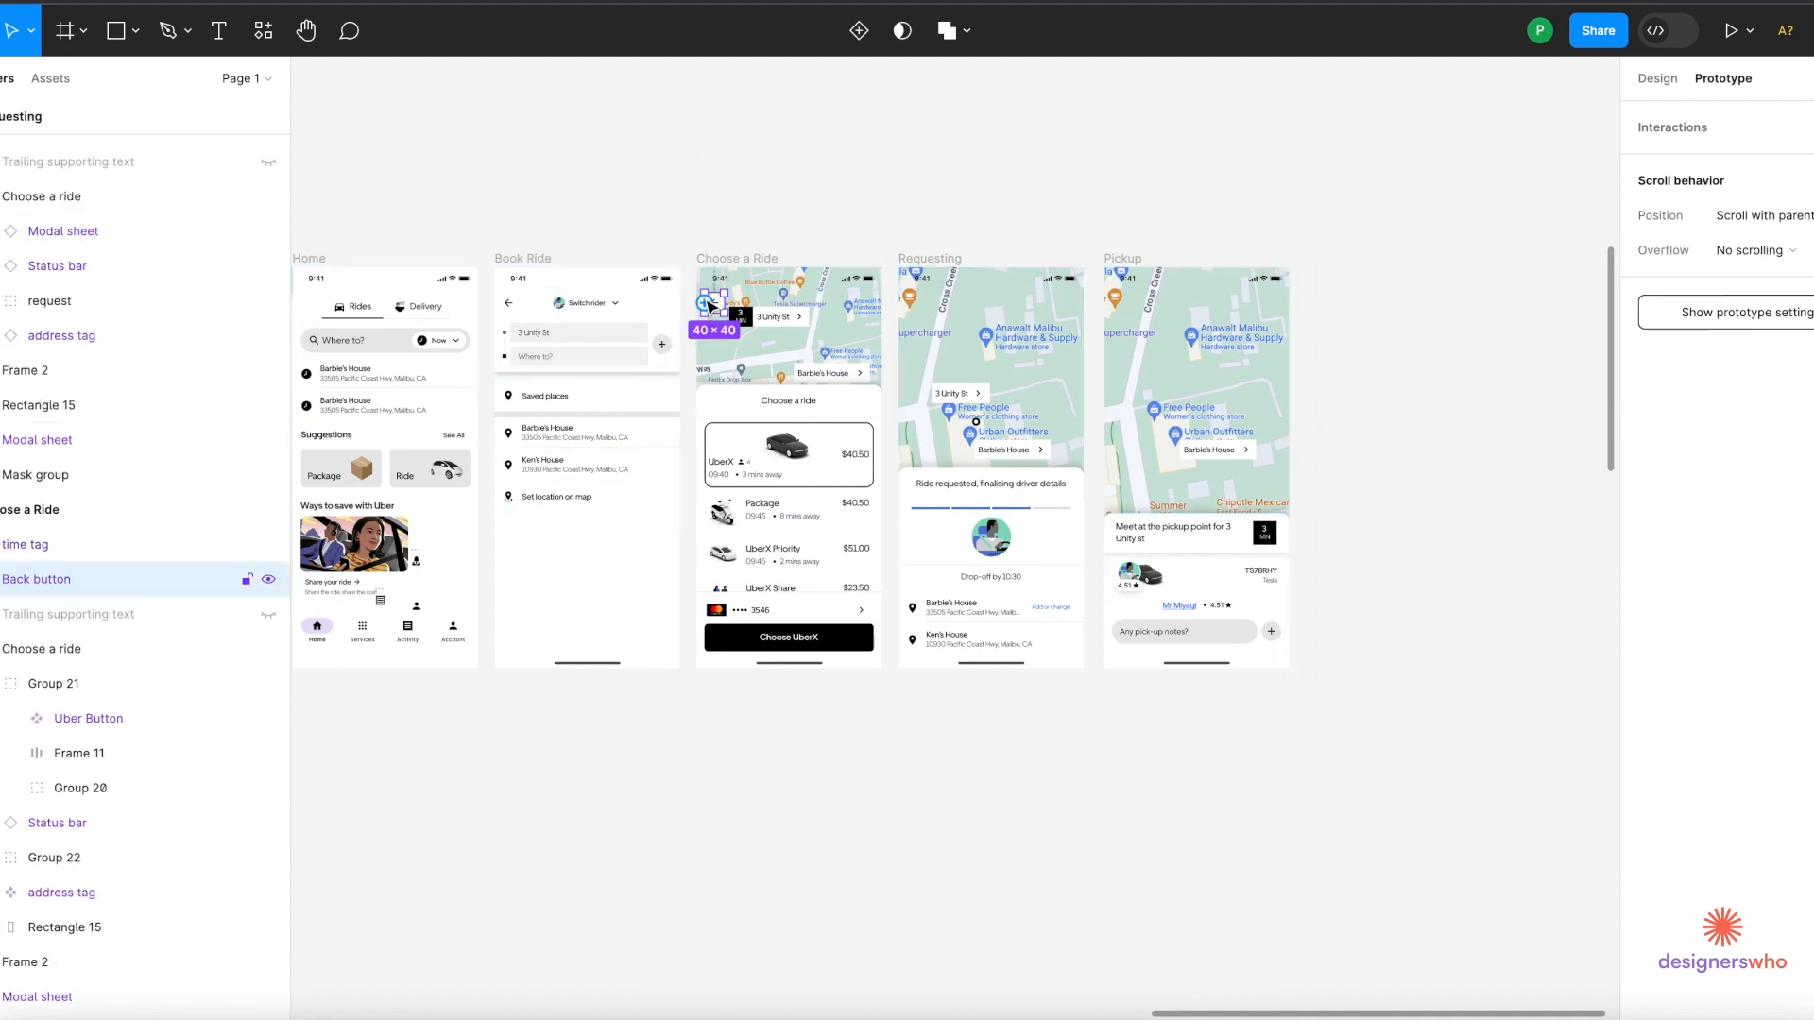
{"action": "left_click_drag", "start_coordinate": [707, 305], "coordinate": [670, 353]}
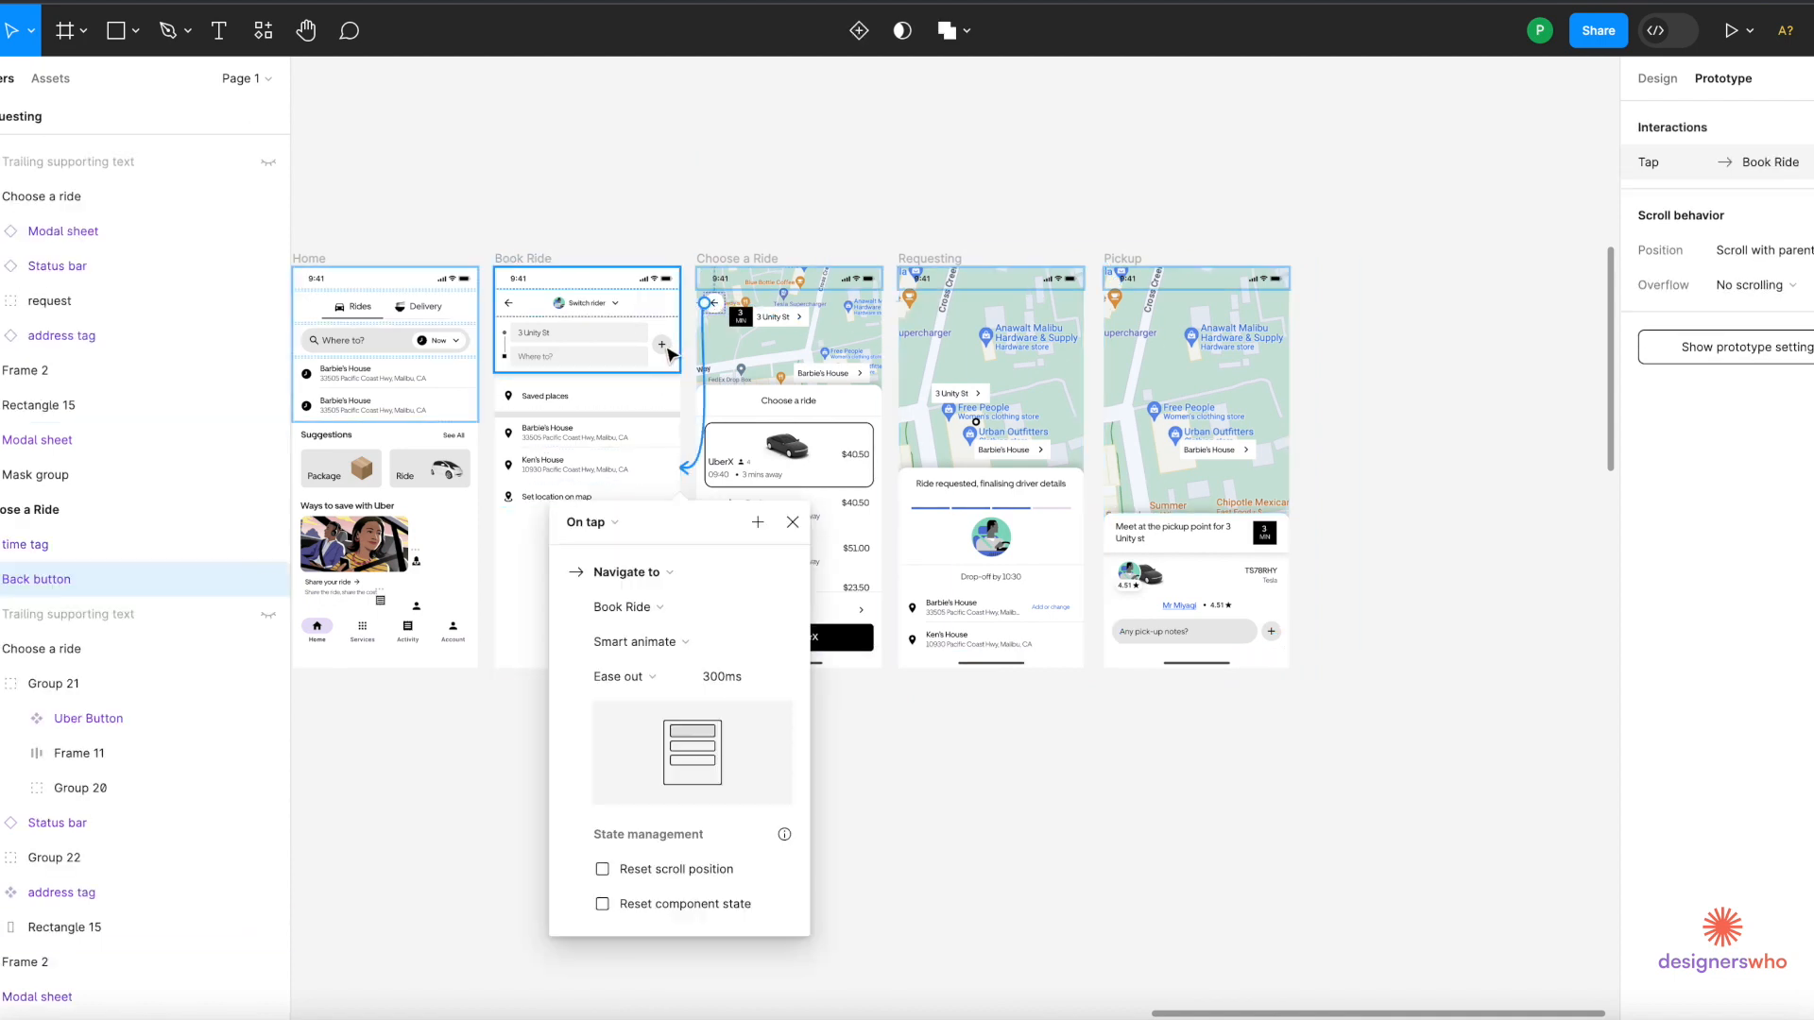
{"action": "scroll", "coordinate": [638, 221], "scroll_direction": "down", "scroll_amount": 3}
{"action": "scroll", "coordinate": [637, 221], "scroll_direction": "left", "scroll_amount": 3}
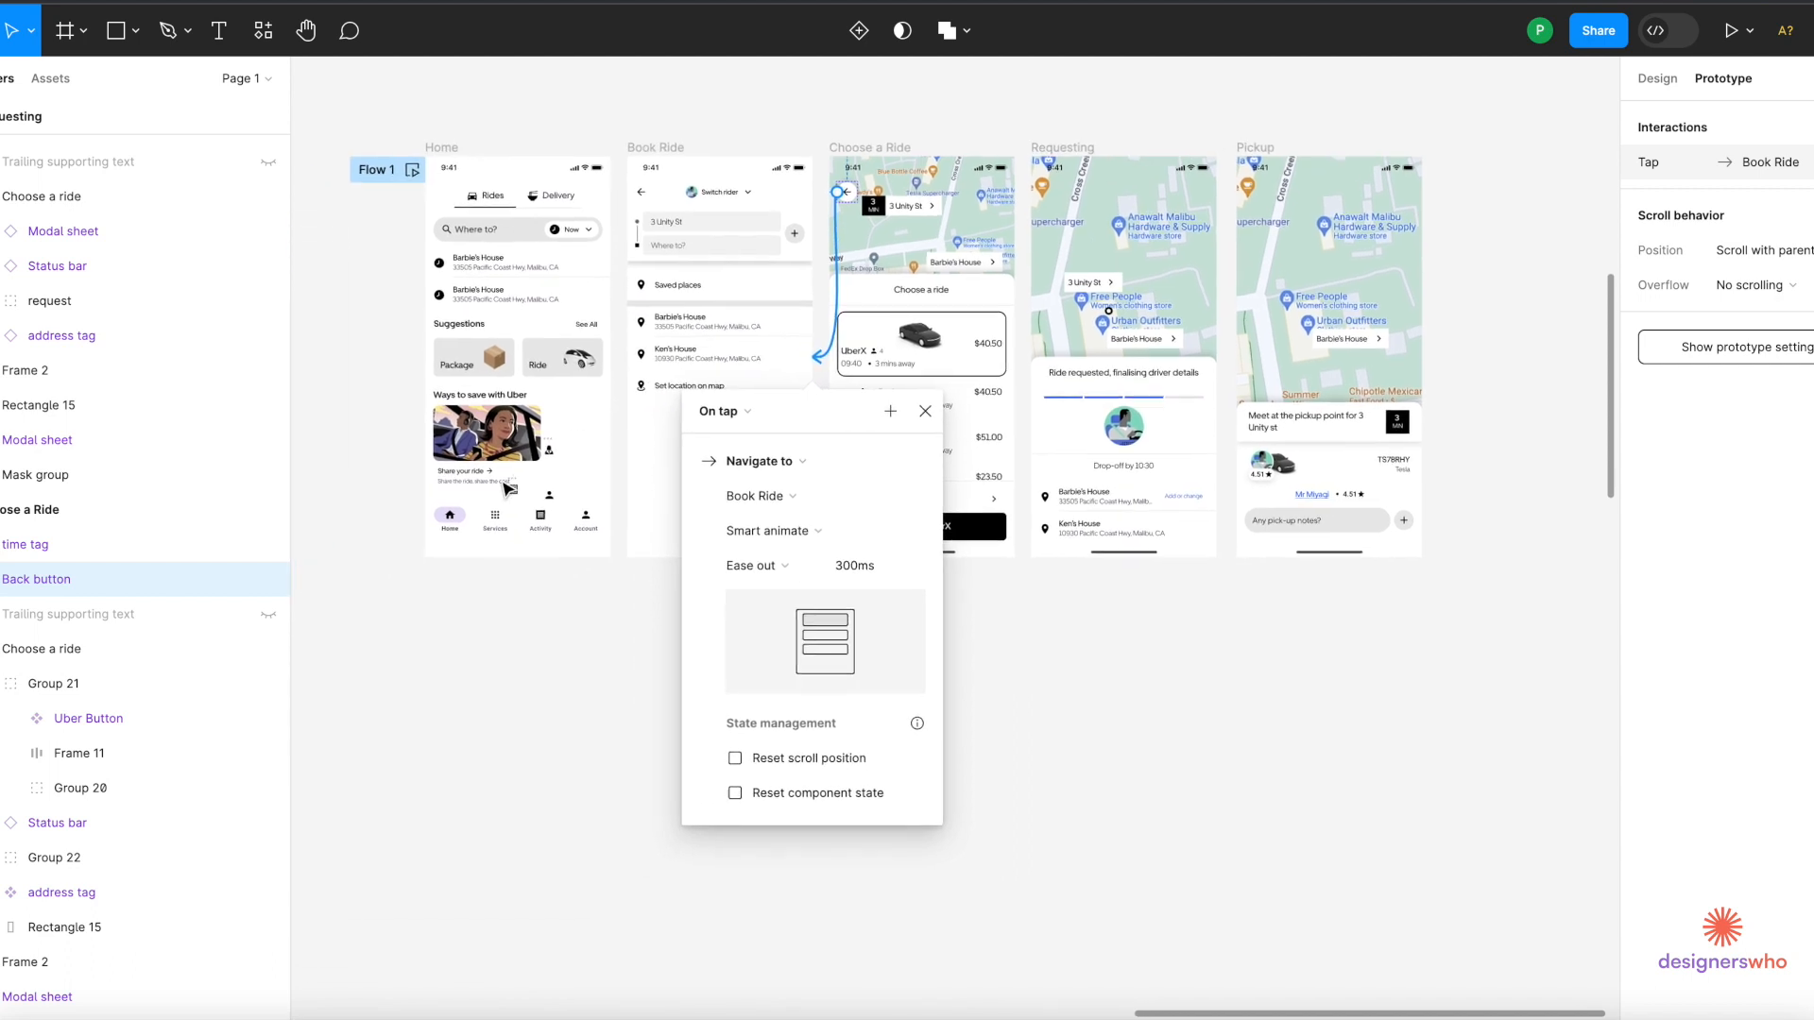
{"action": "left_click", "coordinate": [661, 176]}
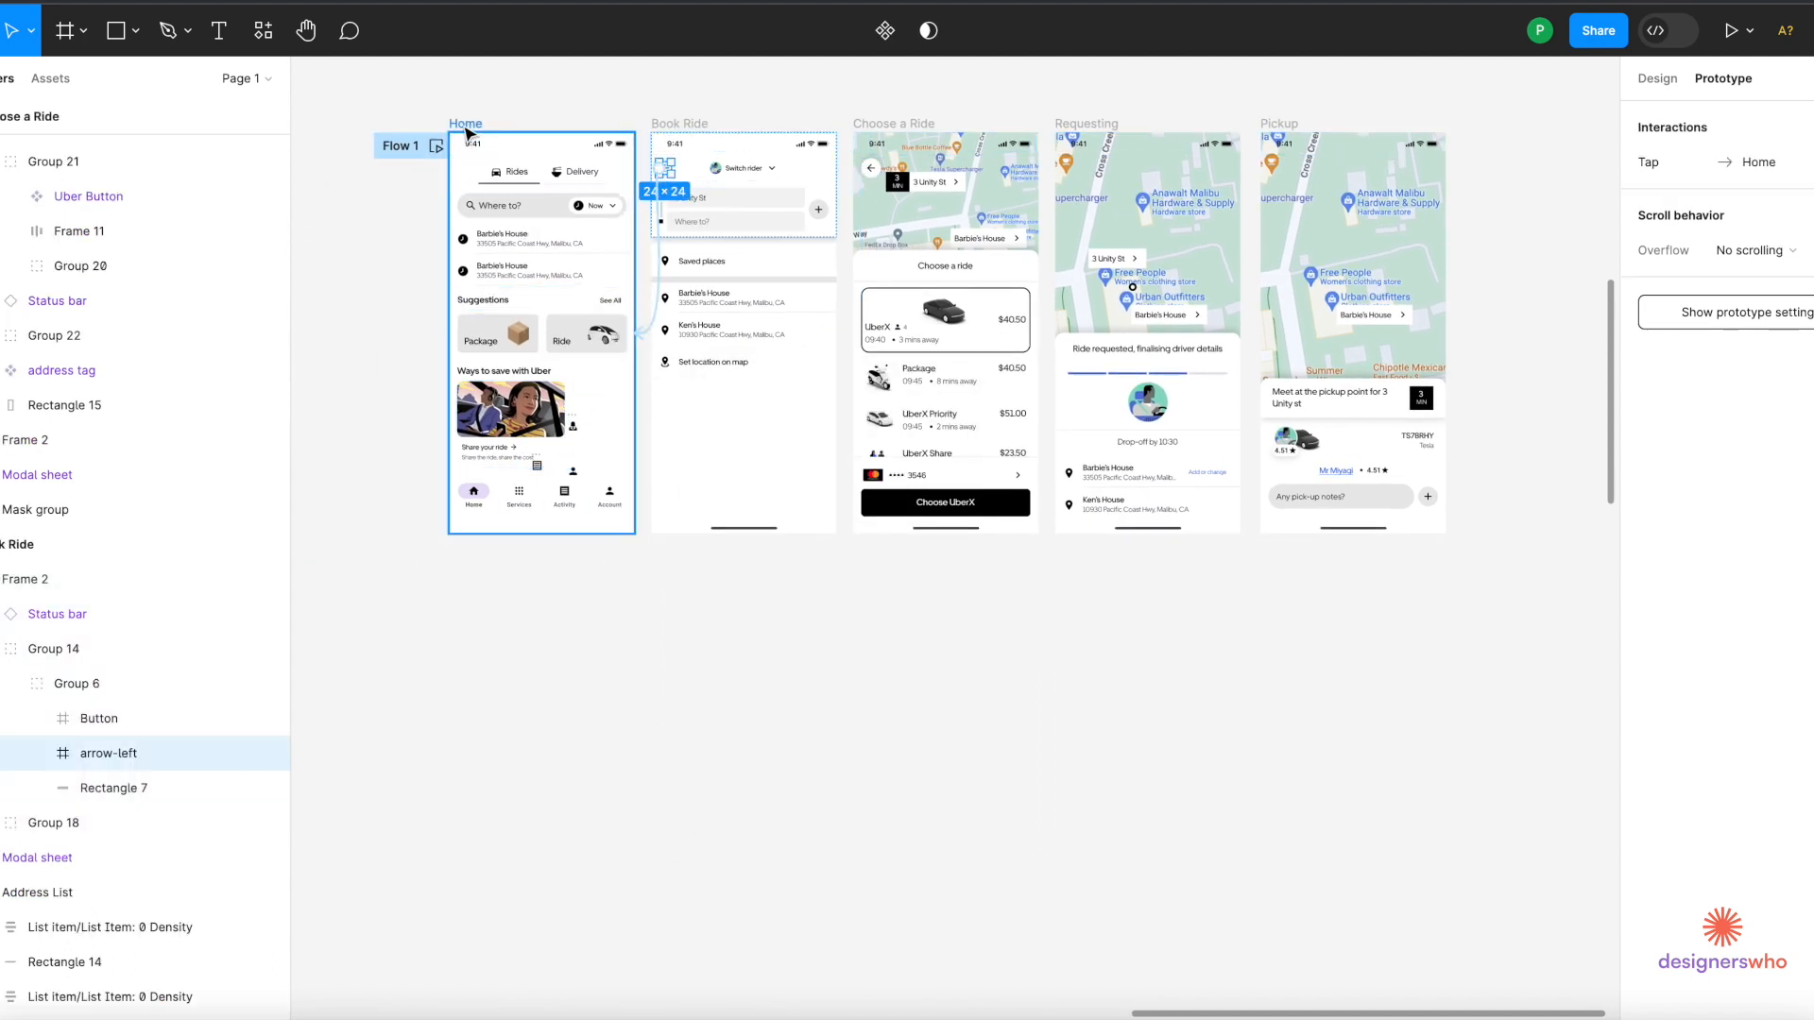
Play the Flow 1 preview, going Home → Book Ride → Barbie's House → UberX.
{"action": "left_click", "coordinate": [436, 148]}
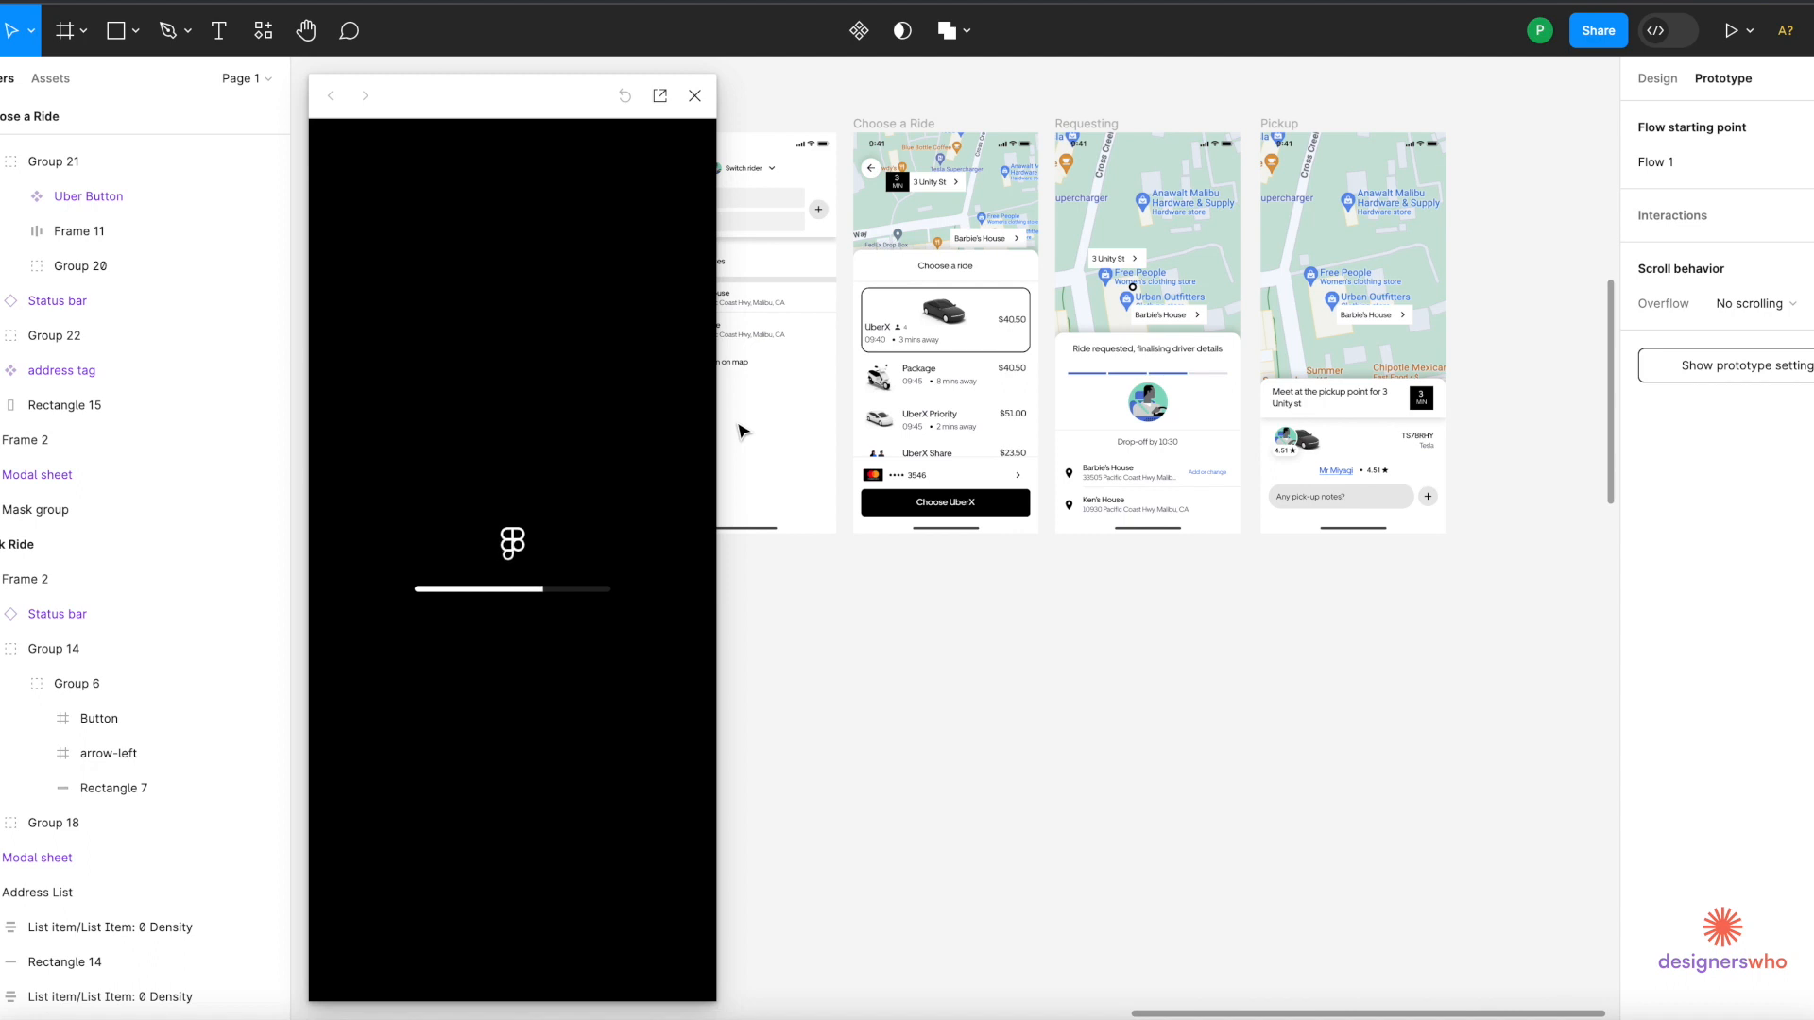
{"action": "left_click_drag", "start_coordinate": [555, 106], "coordinate": [980, 105]}
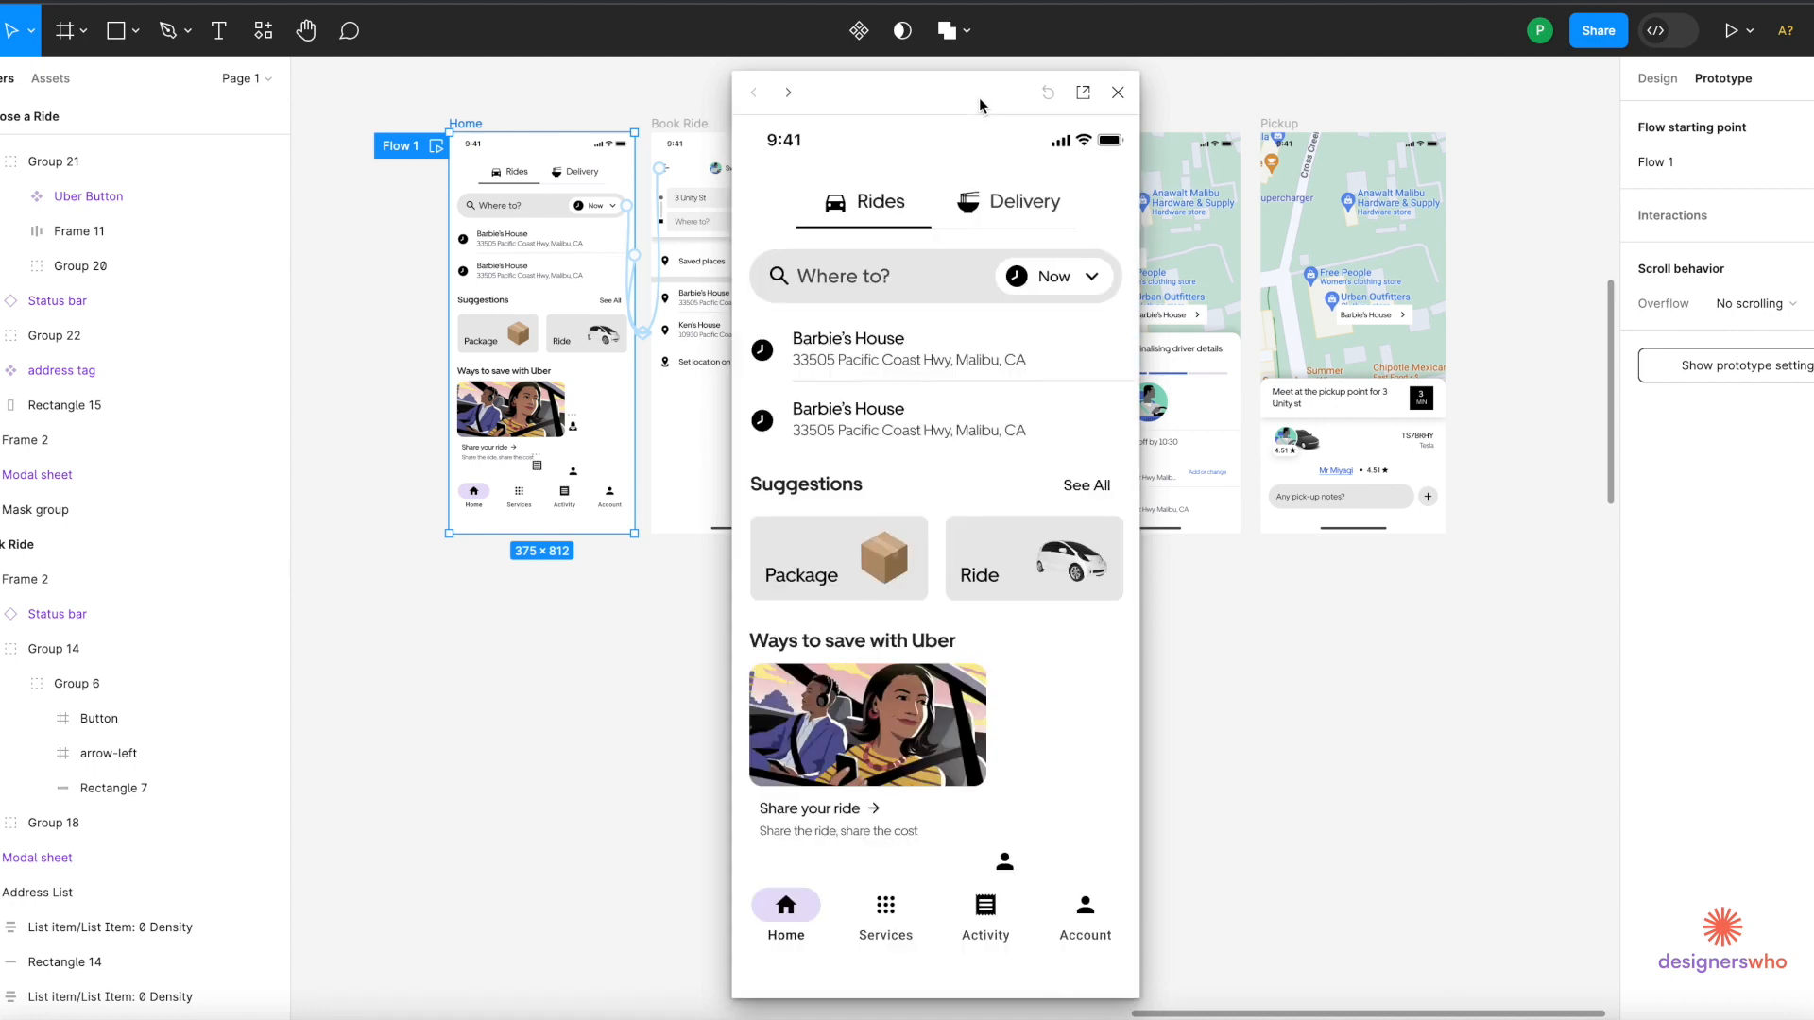
{"action": "left_click", "coordinate": [920, 362]}
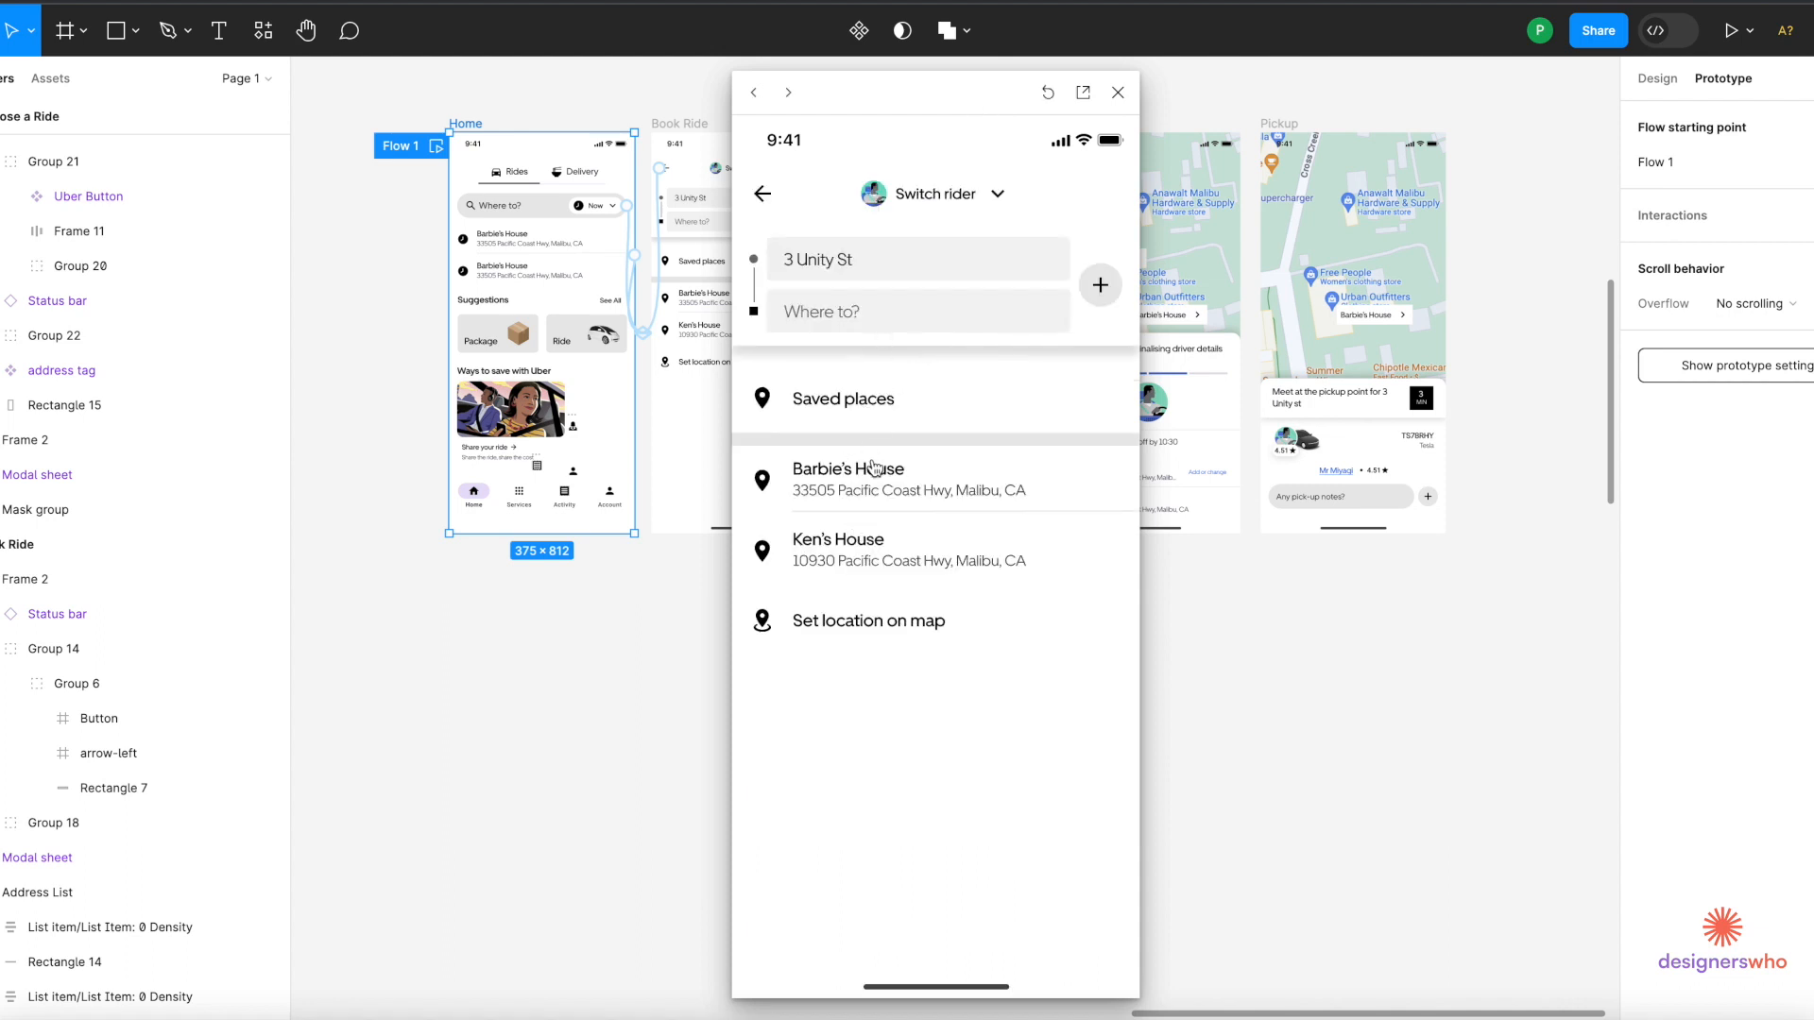
{"action": "left_click", "coordinate": [891, 504]}
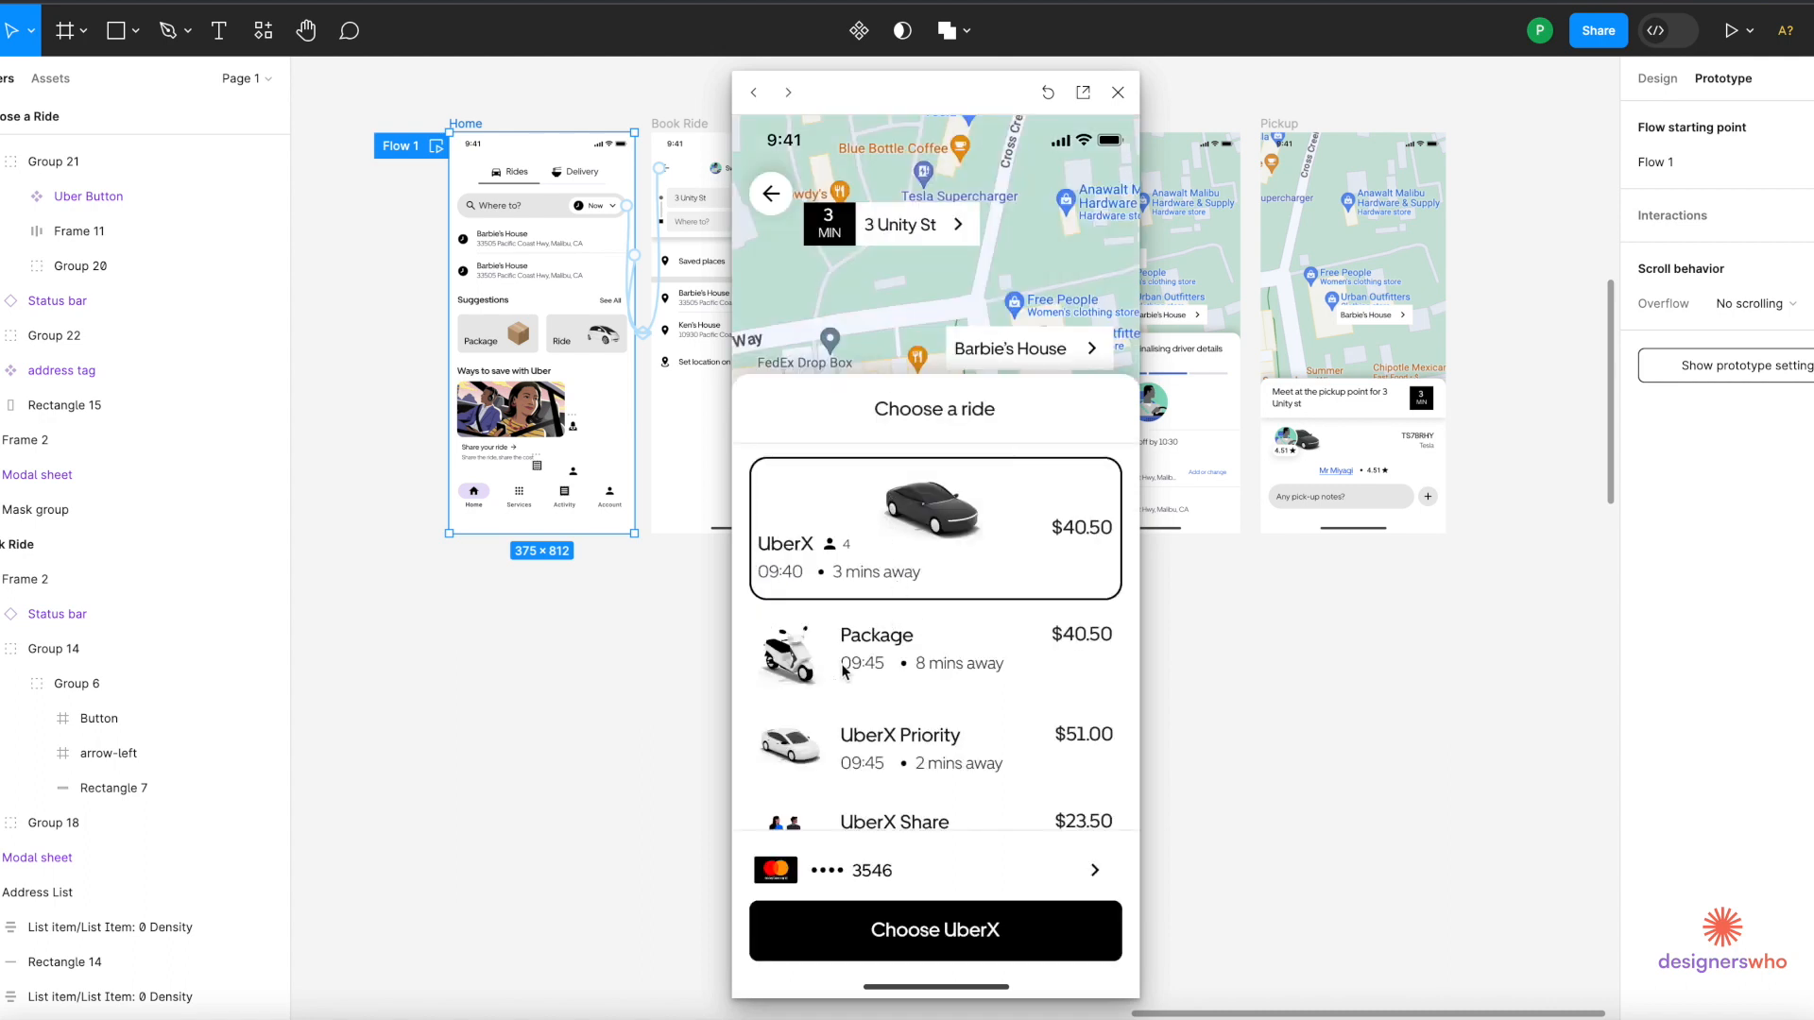
{"action": "left_click", "coordinate": [990, 931]}
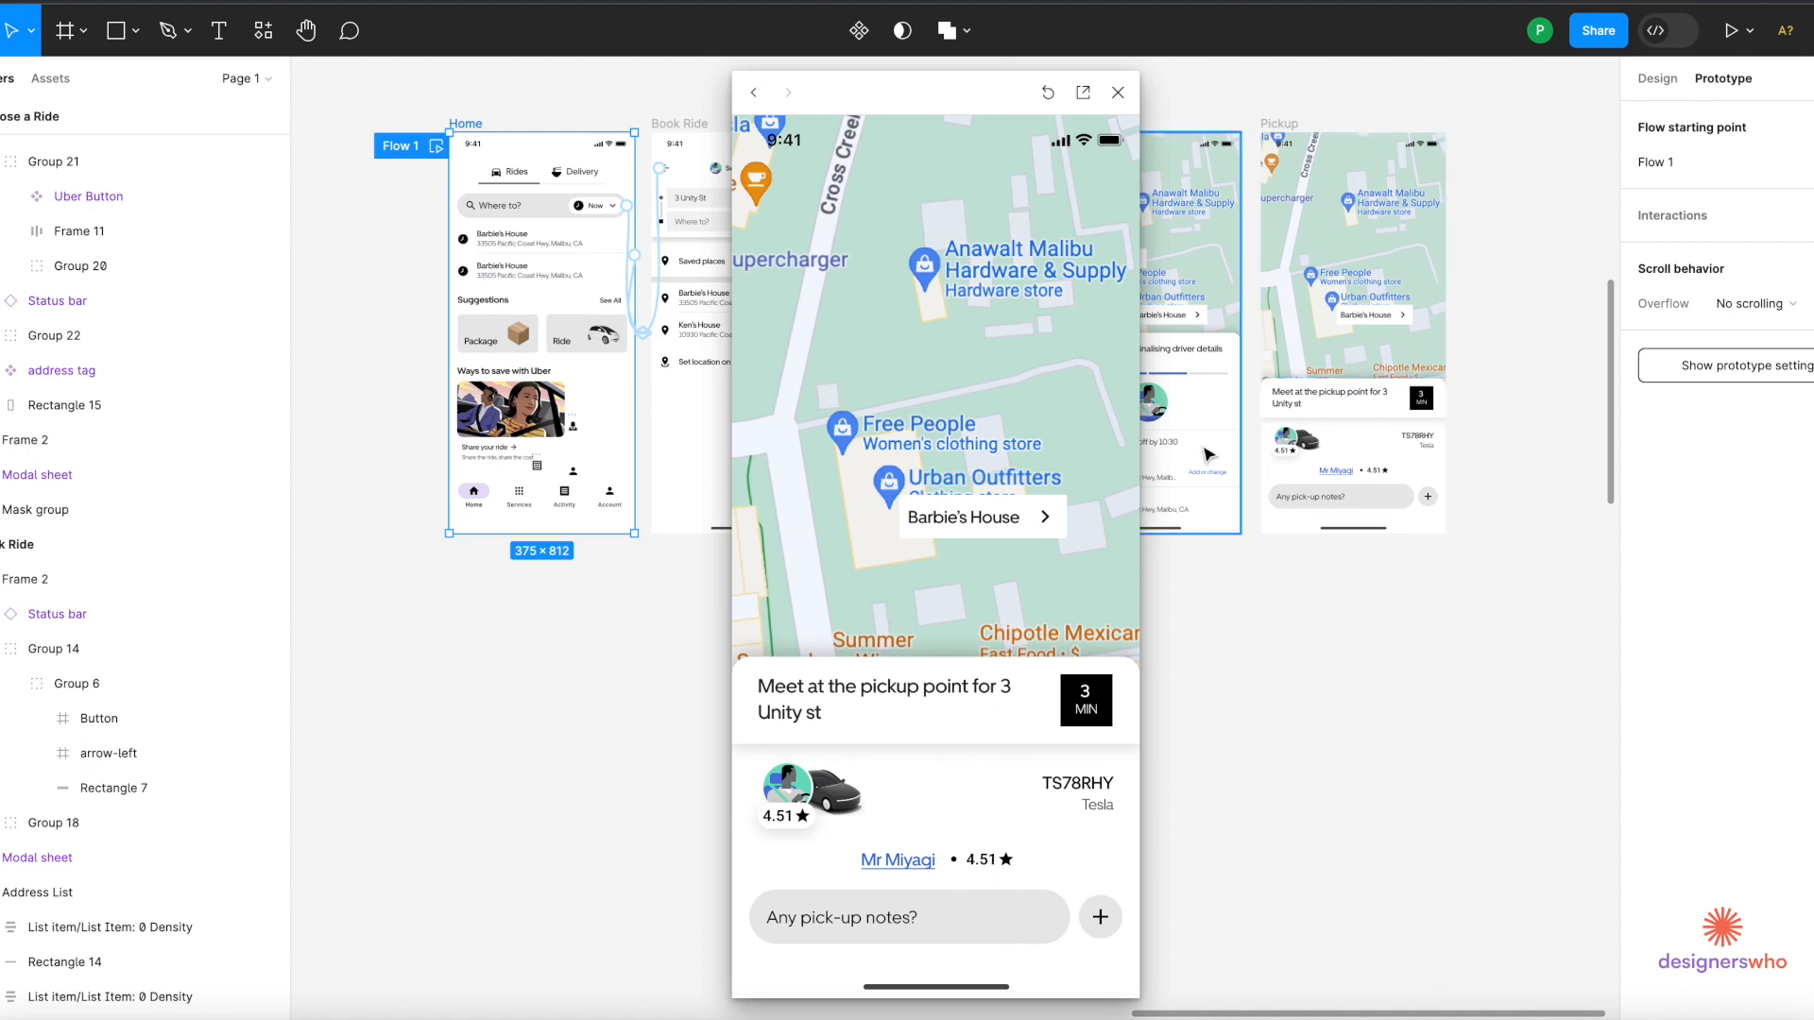
Keep Present as the play mode and show the iPhone 13 mini prototype settings.
{"action": "left_click", "coordinate": [1743, 45]}
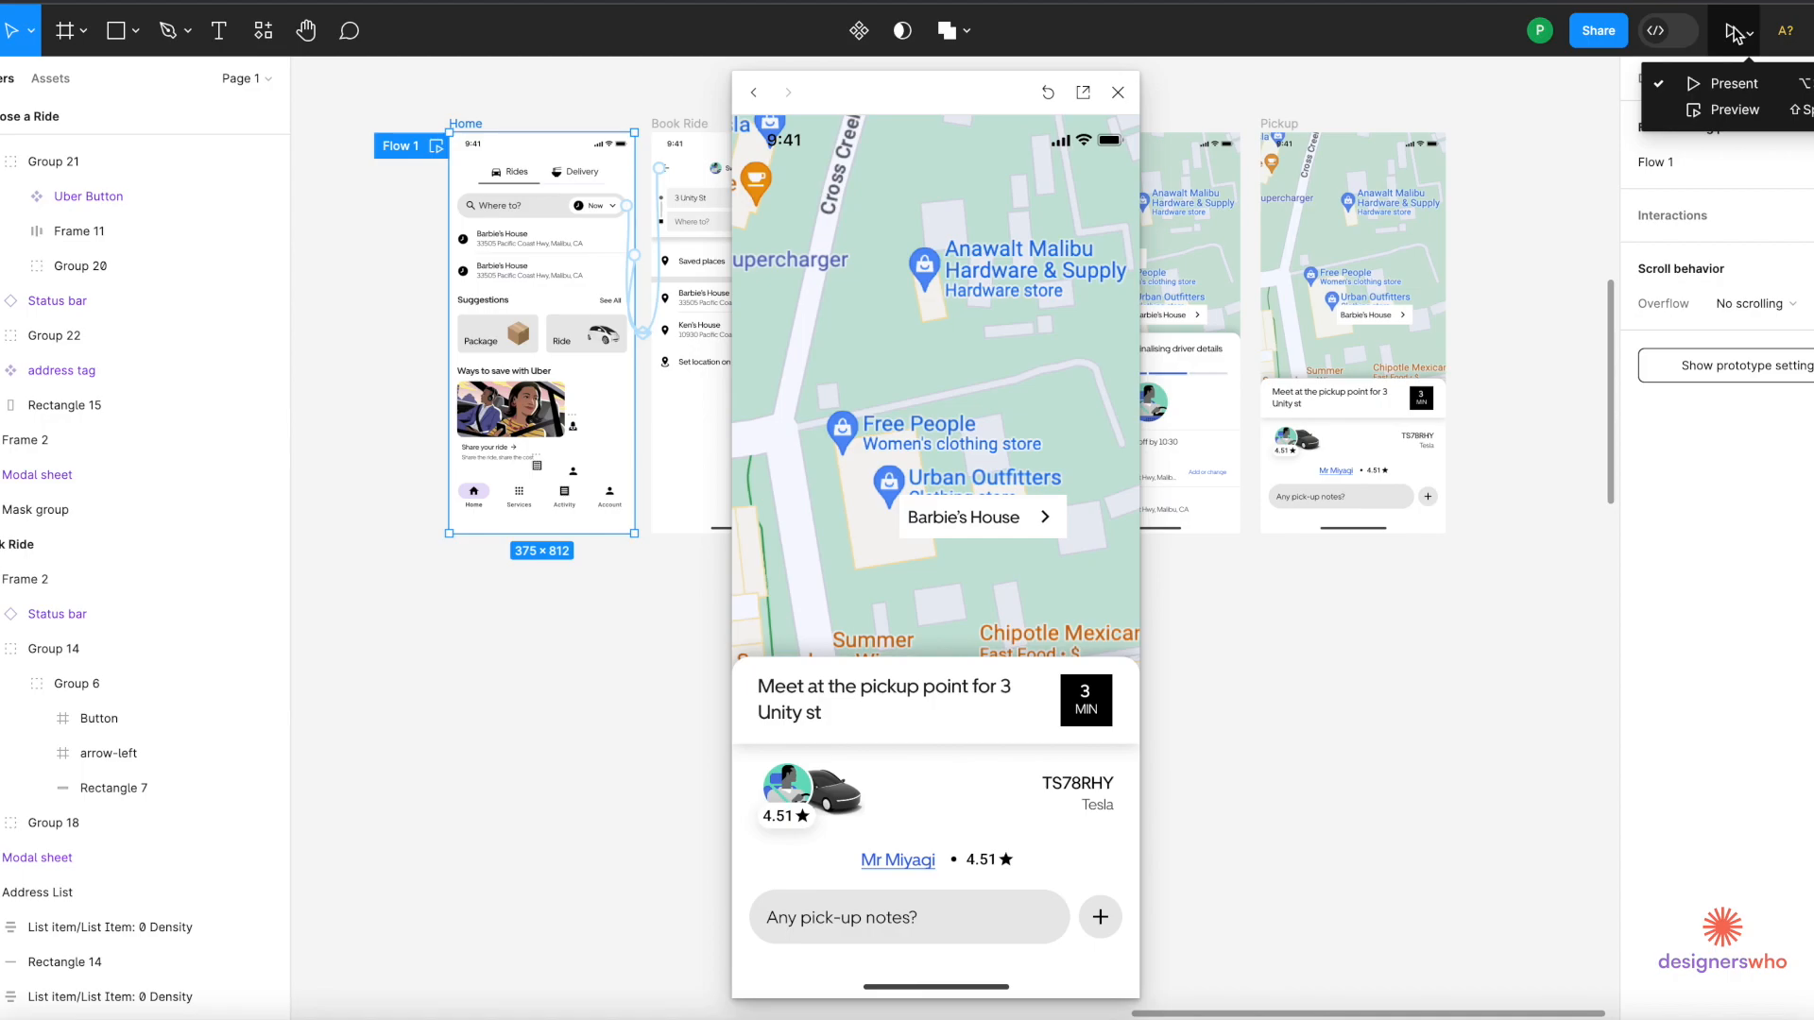
{"action": "left_click", "coordinate": [1736, 33]}
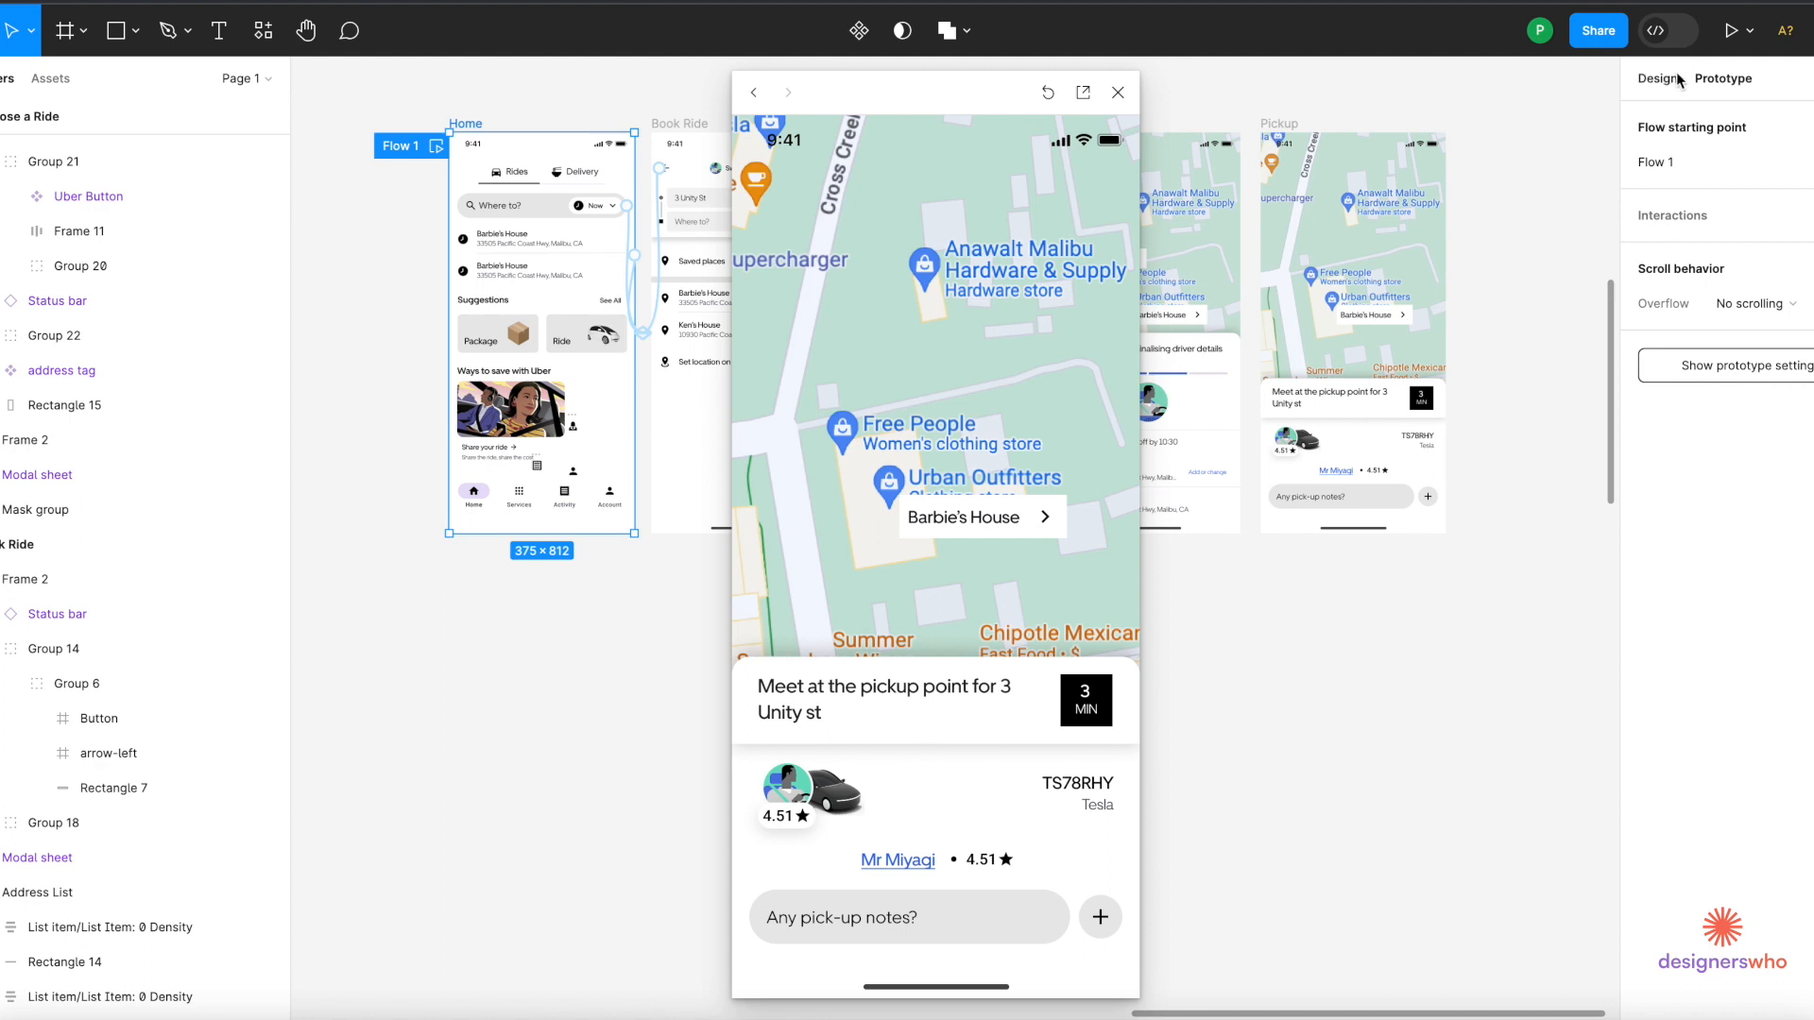
{"action": "left_click", "coordinate": [1755, 369]}
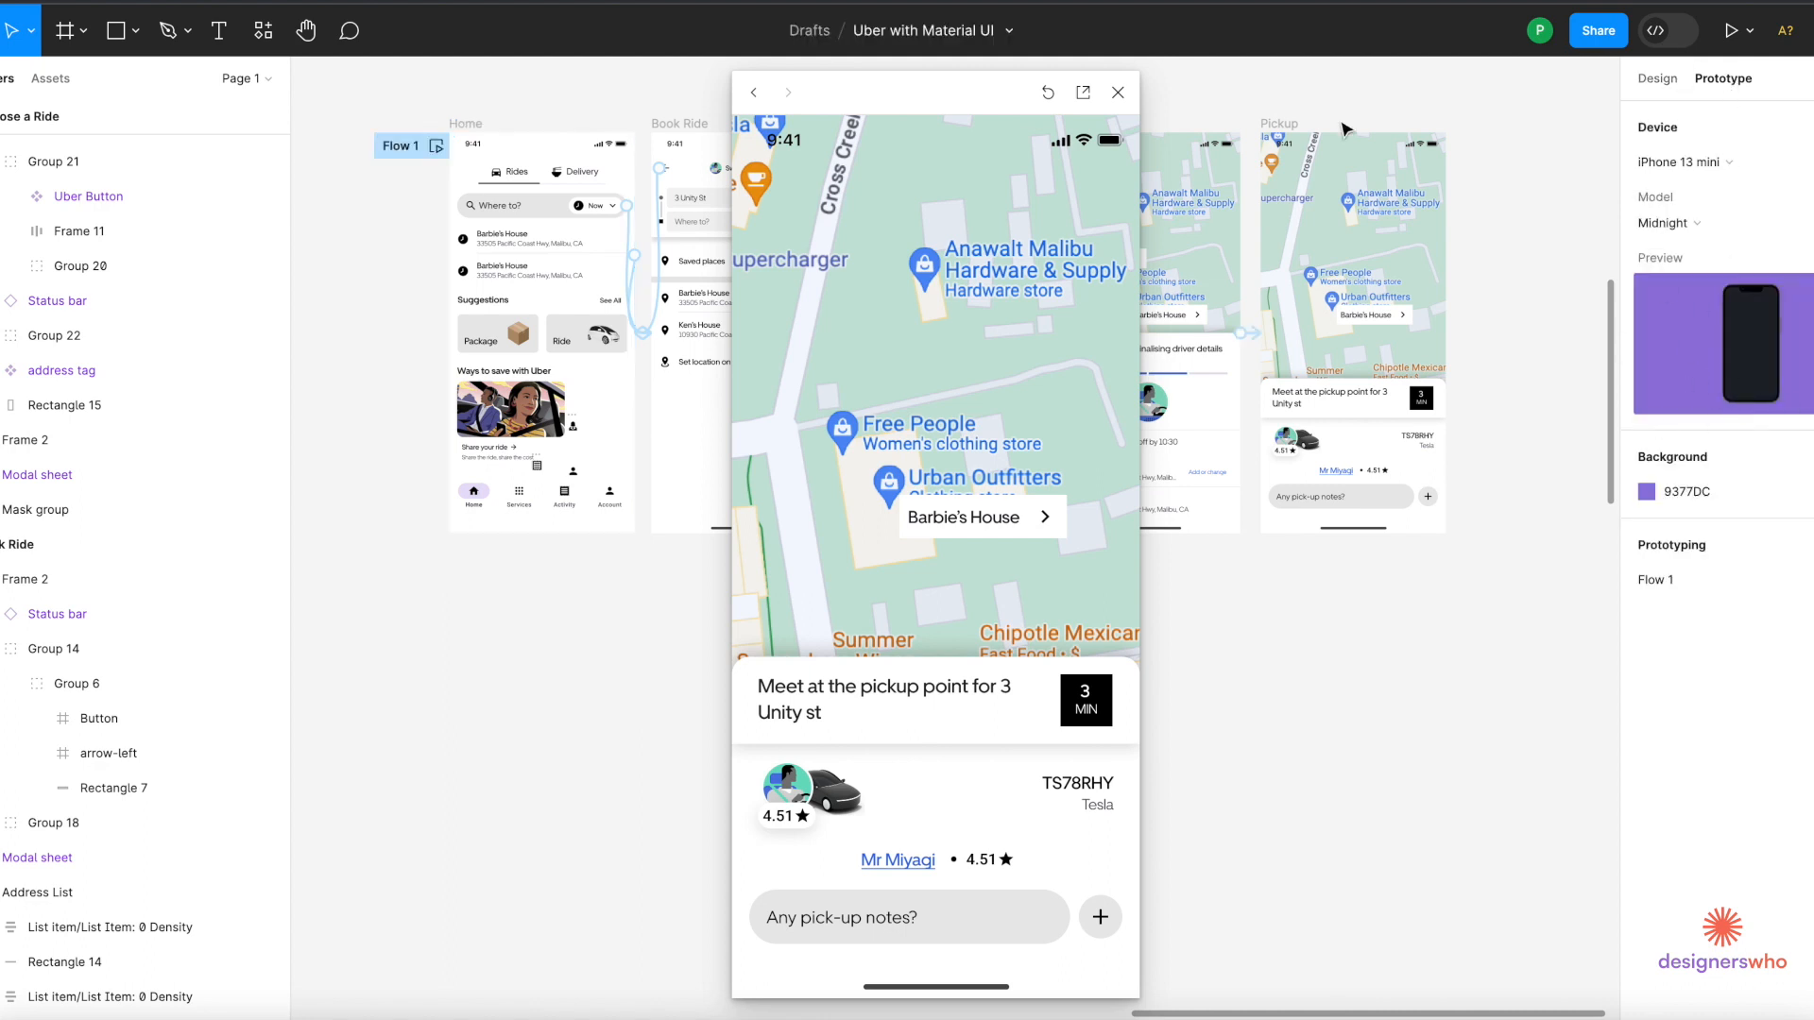
Present the prototype and tap Where to?, Barbie's House and Choose UberX.
{"action": "left_click", "coordinate": [1119, 94]}
{"action": "left_click", "coordinate": [436, 145]}
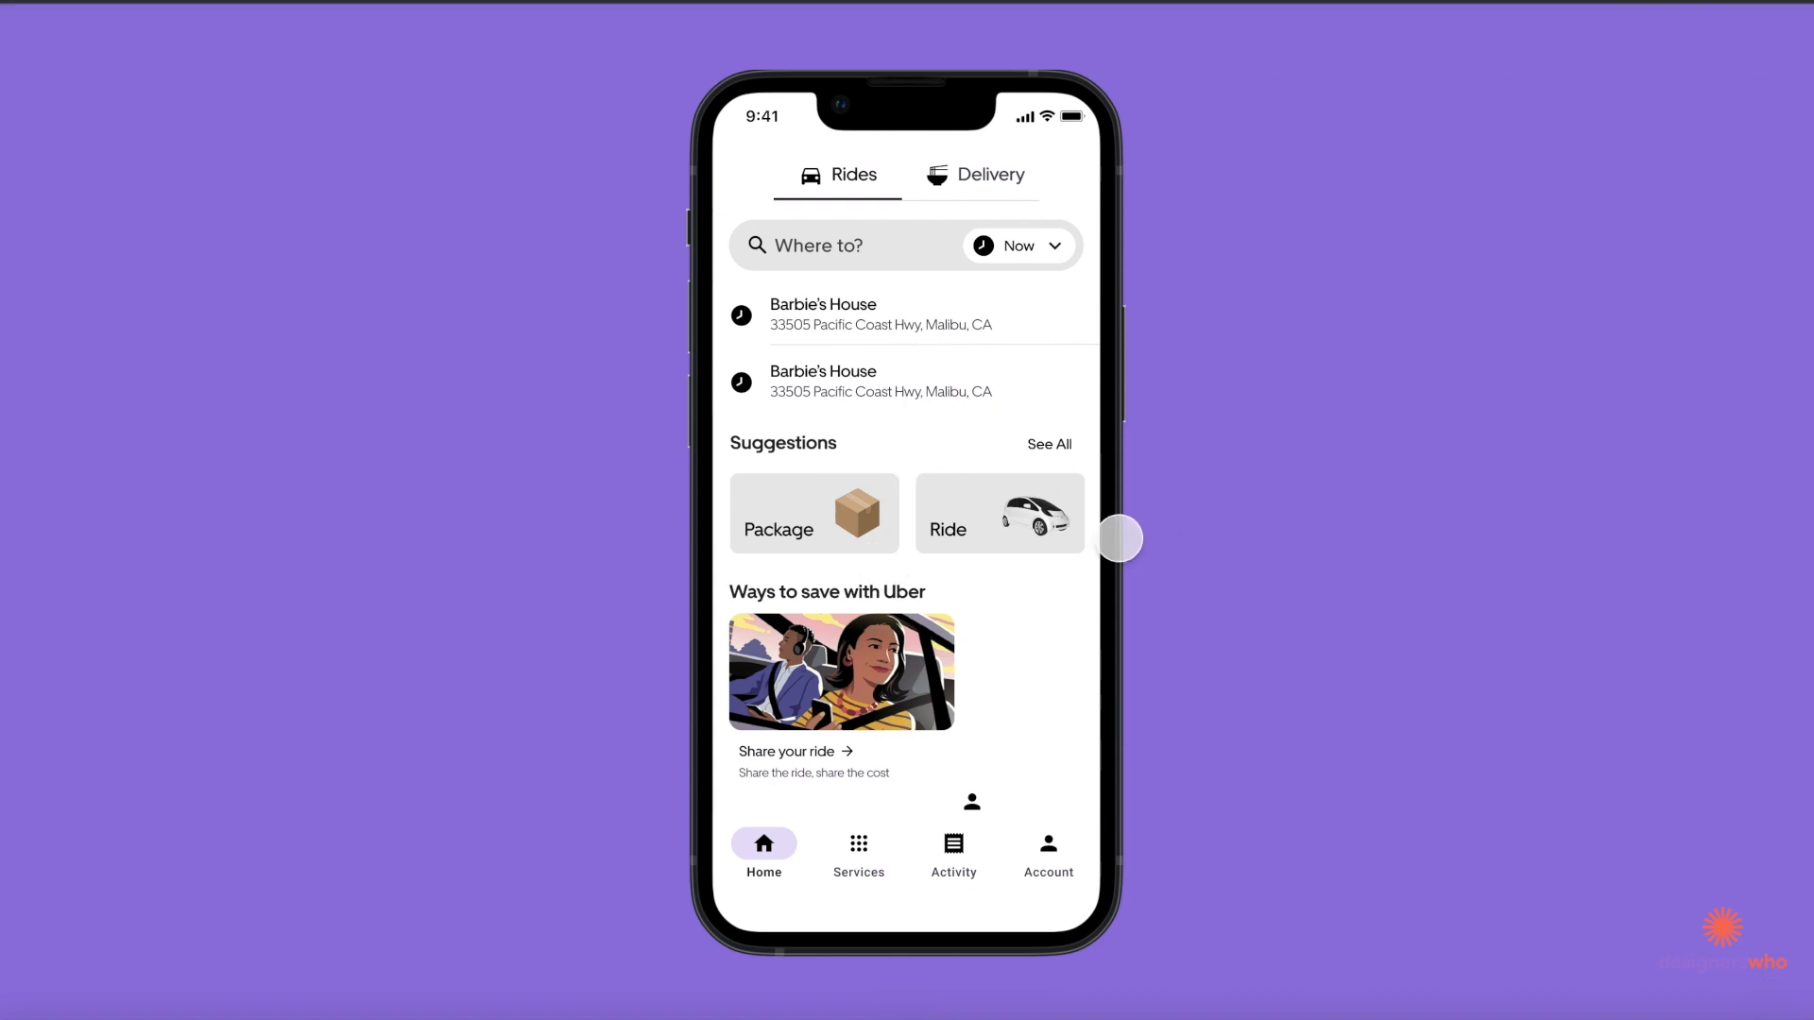
{"action": "left_click", "coordinate": [992, 390]}
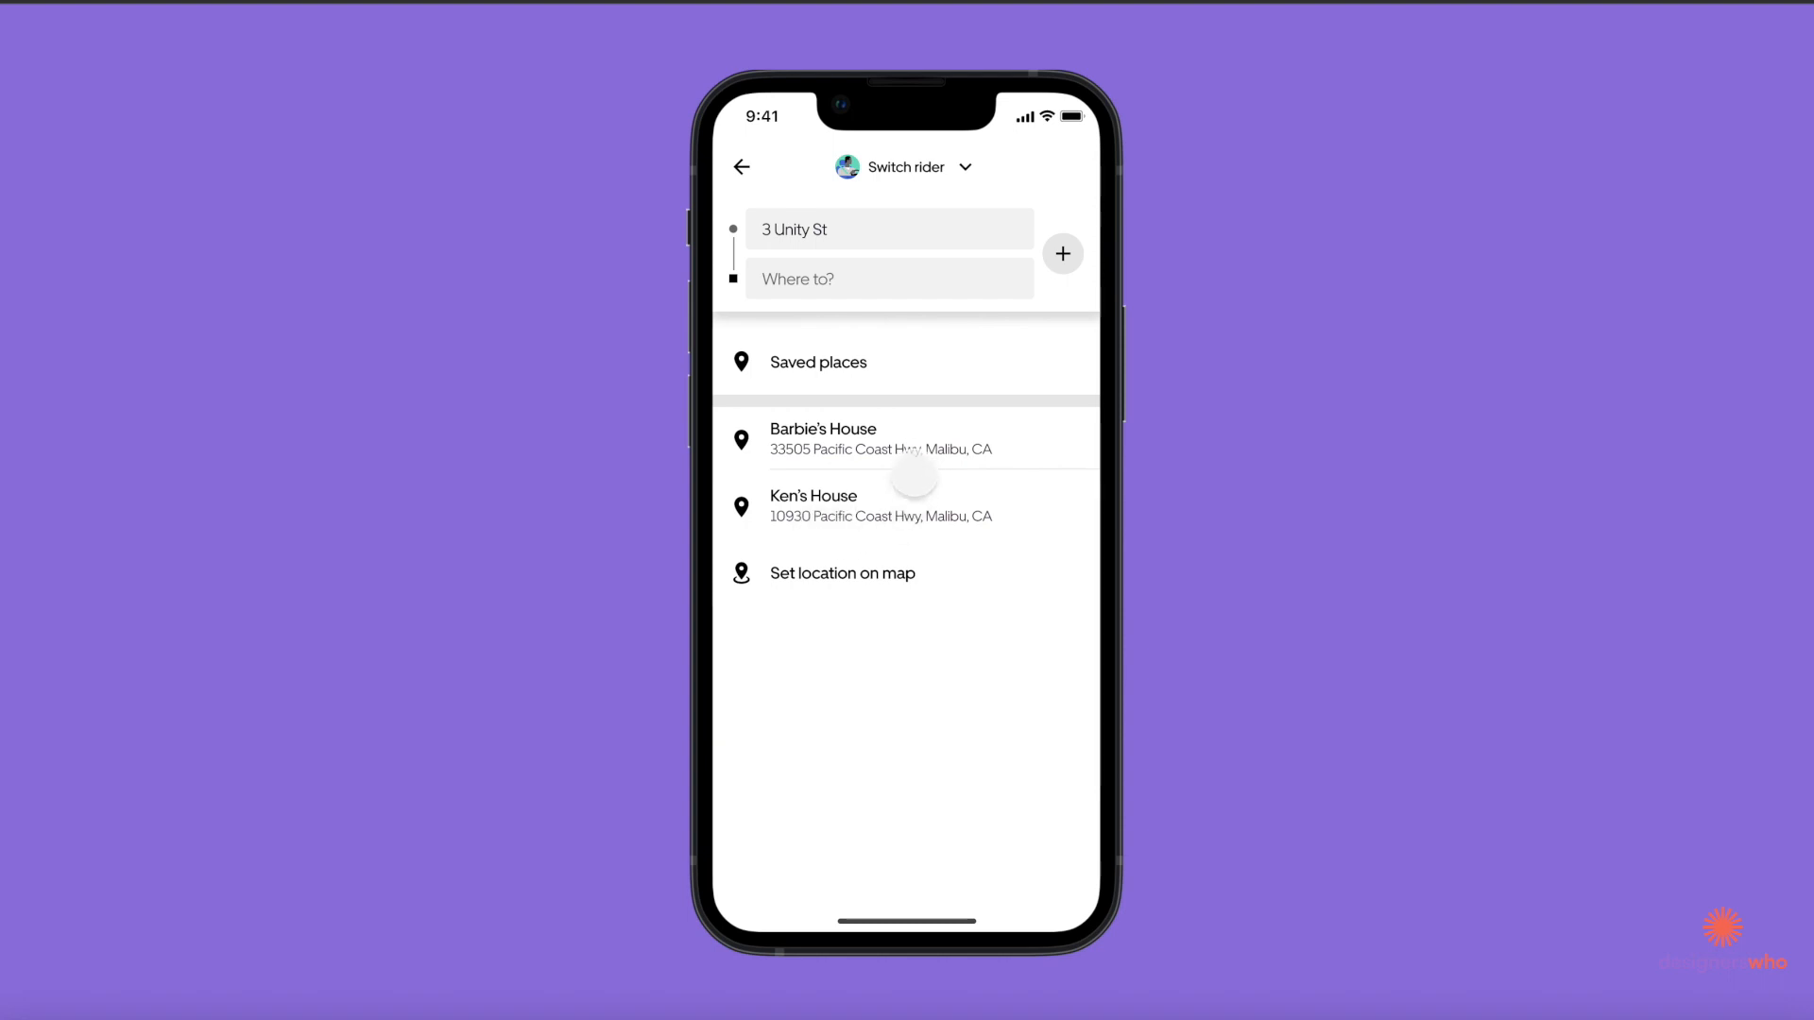
{"action": "left_click", "coordinate": [918, 449]}
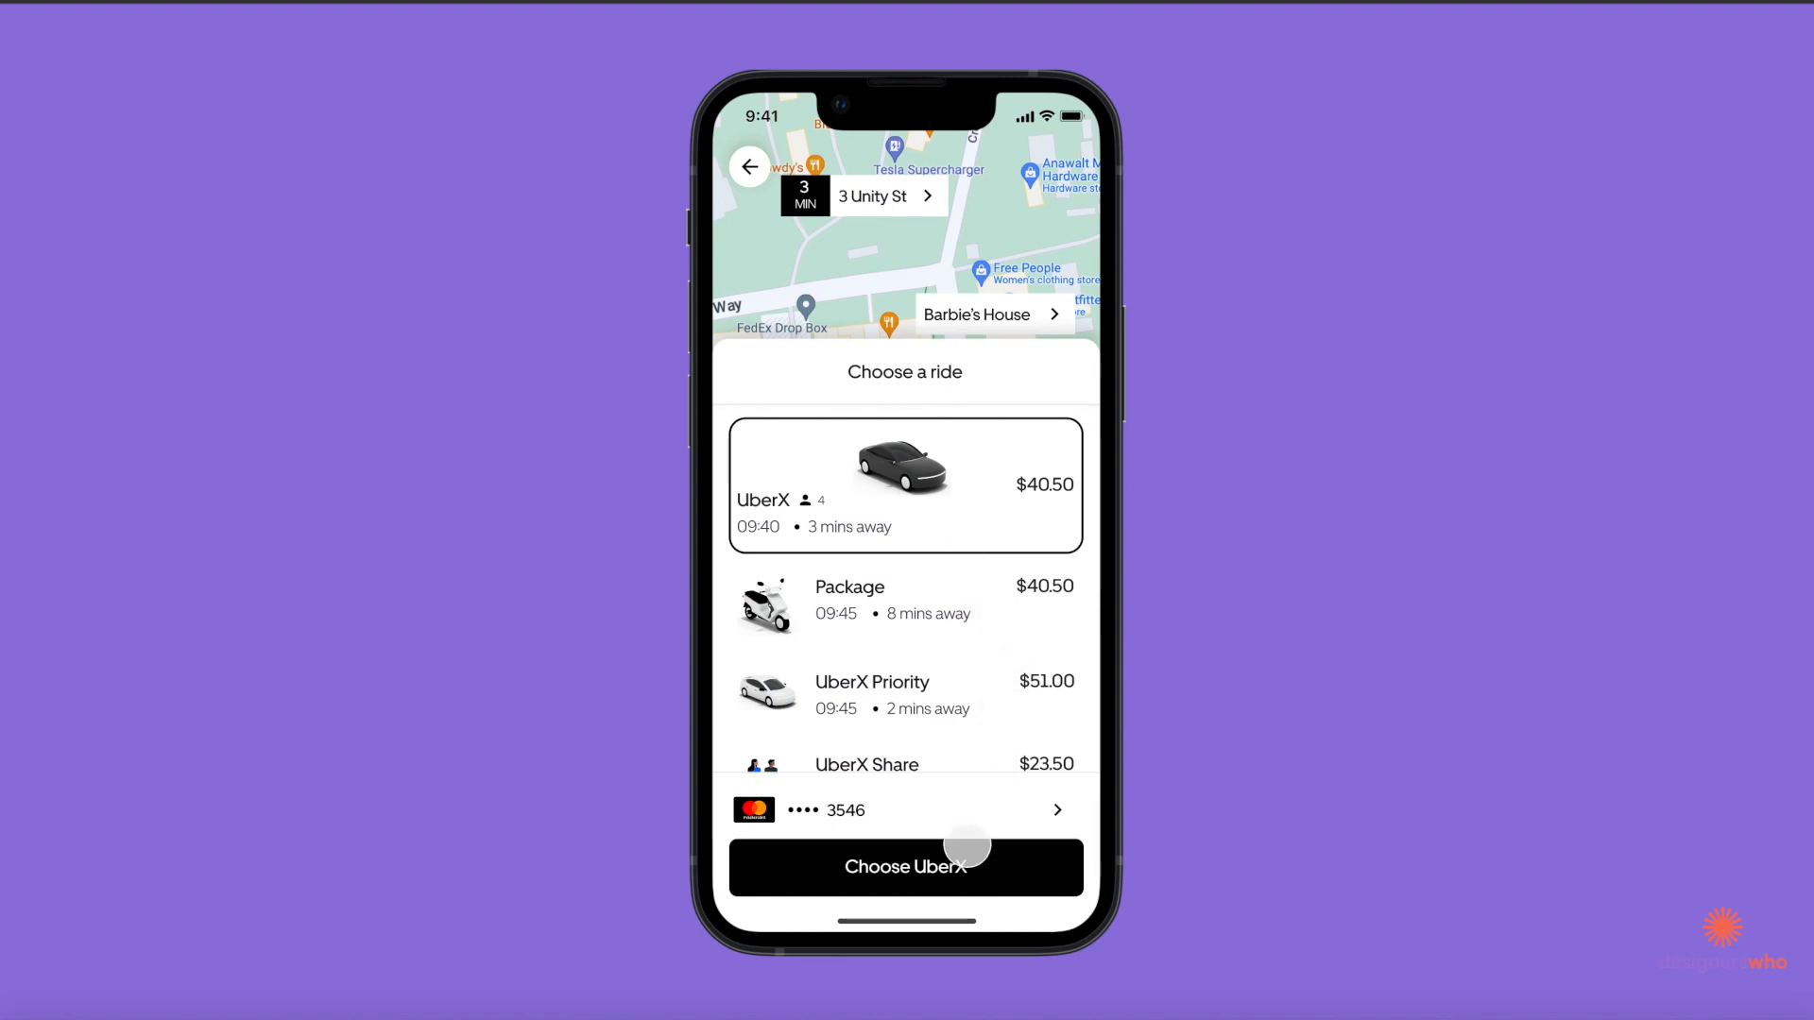
{"action": "left_click", "coordinate": [969, 866]}
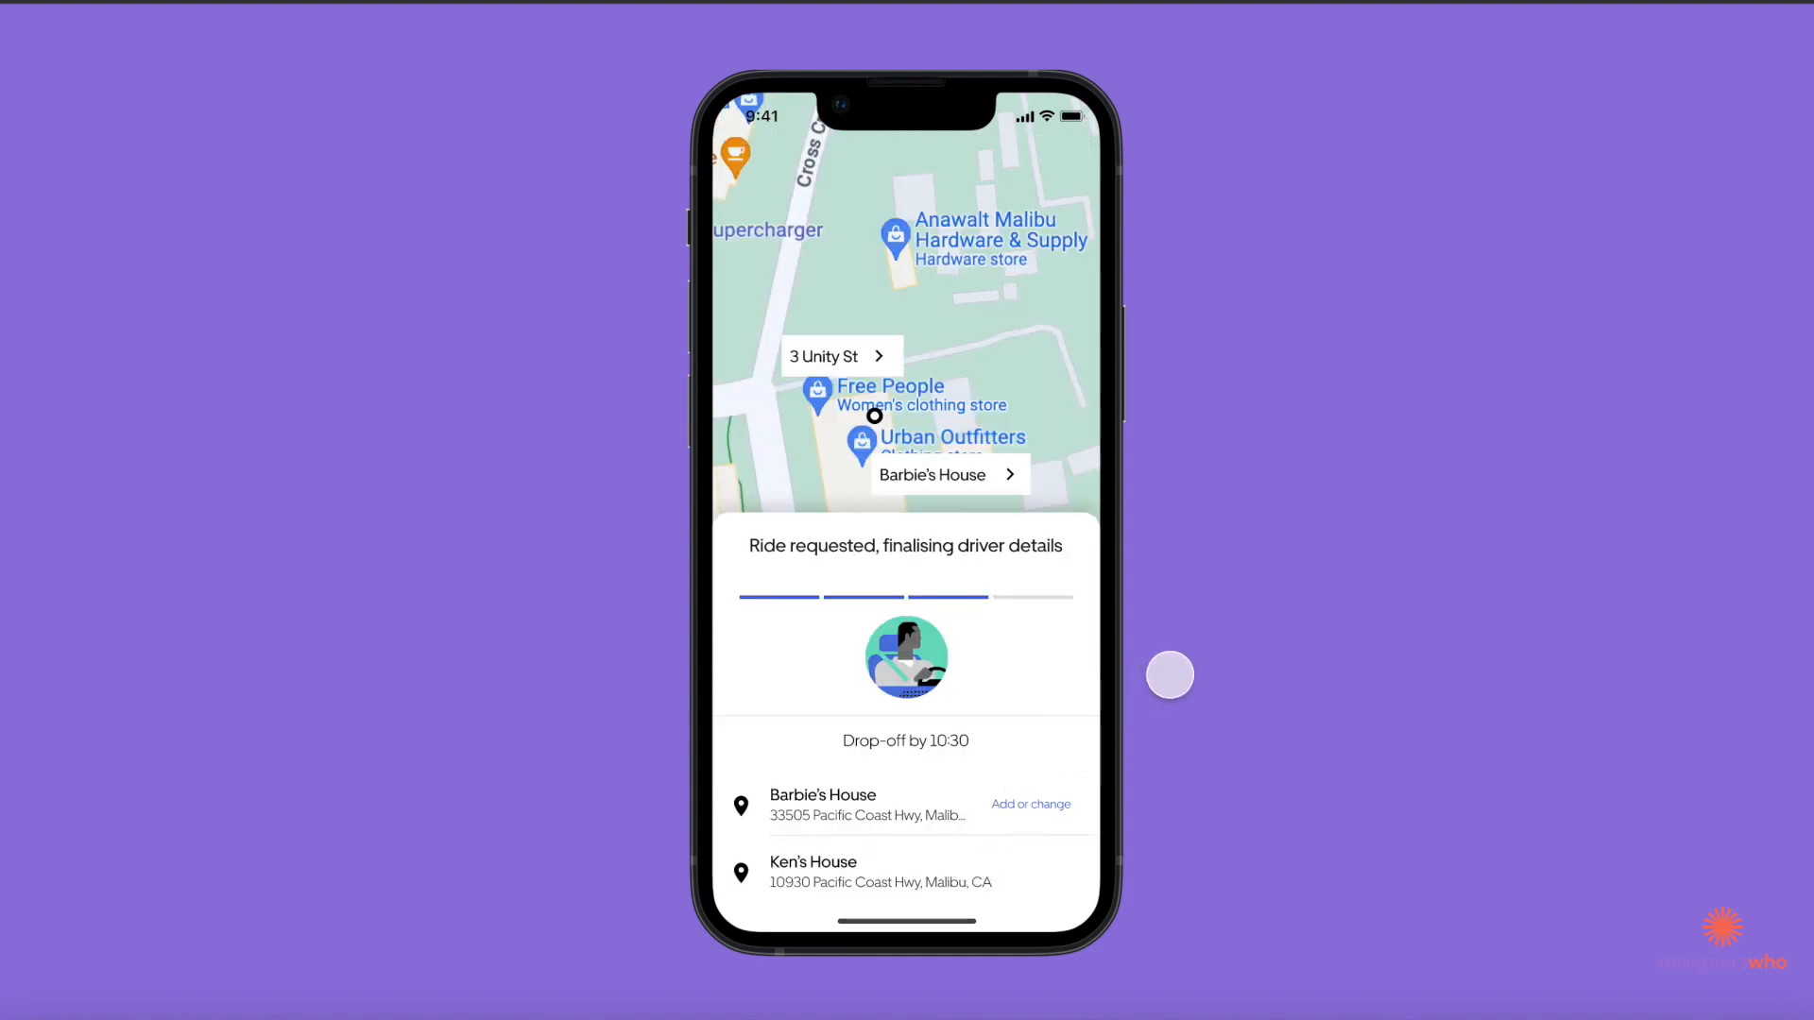